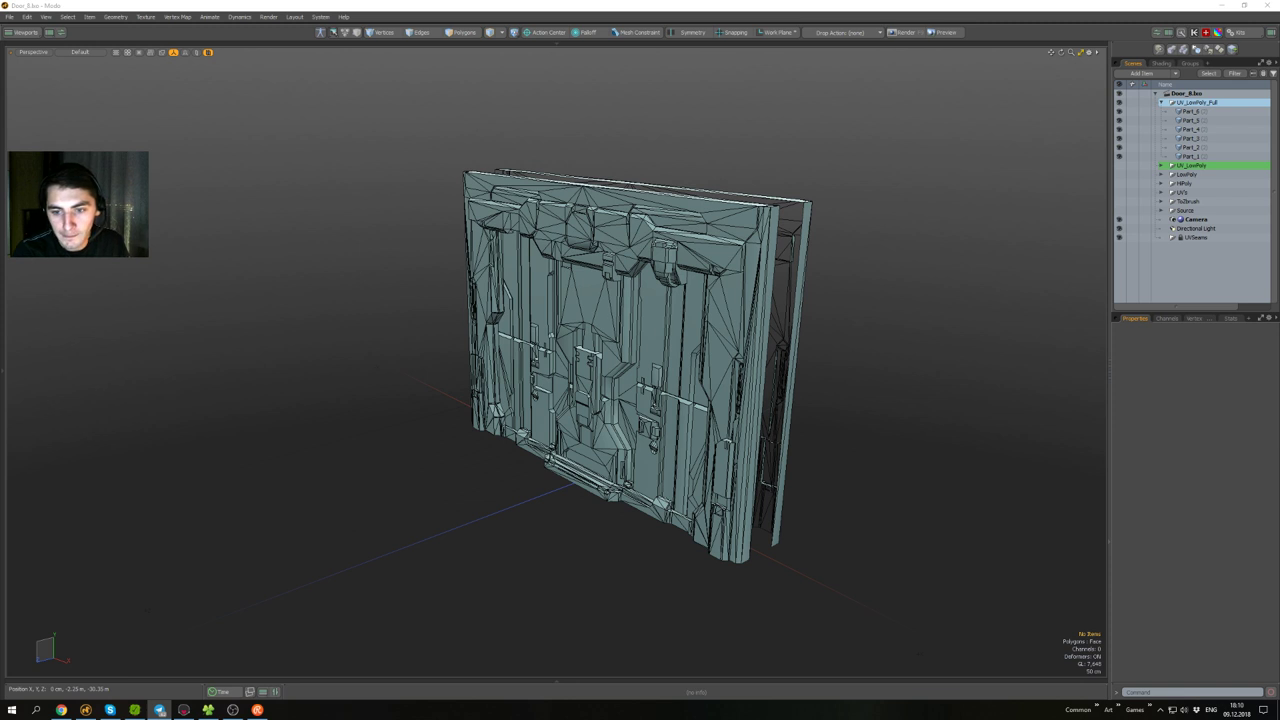
# - Examine the low-poly door from several angles, including its outer frame isolated from the other parts
pyautogui.hotkey('alt', 'shift')
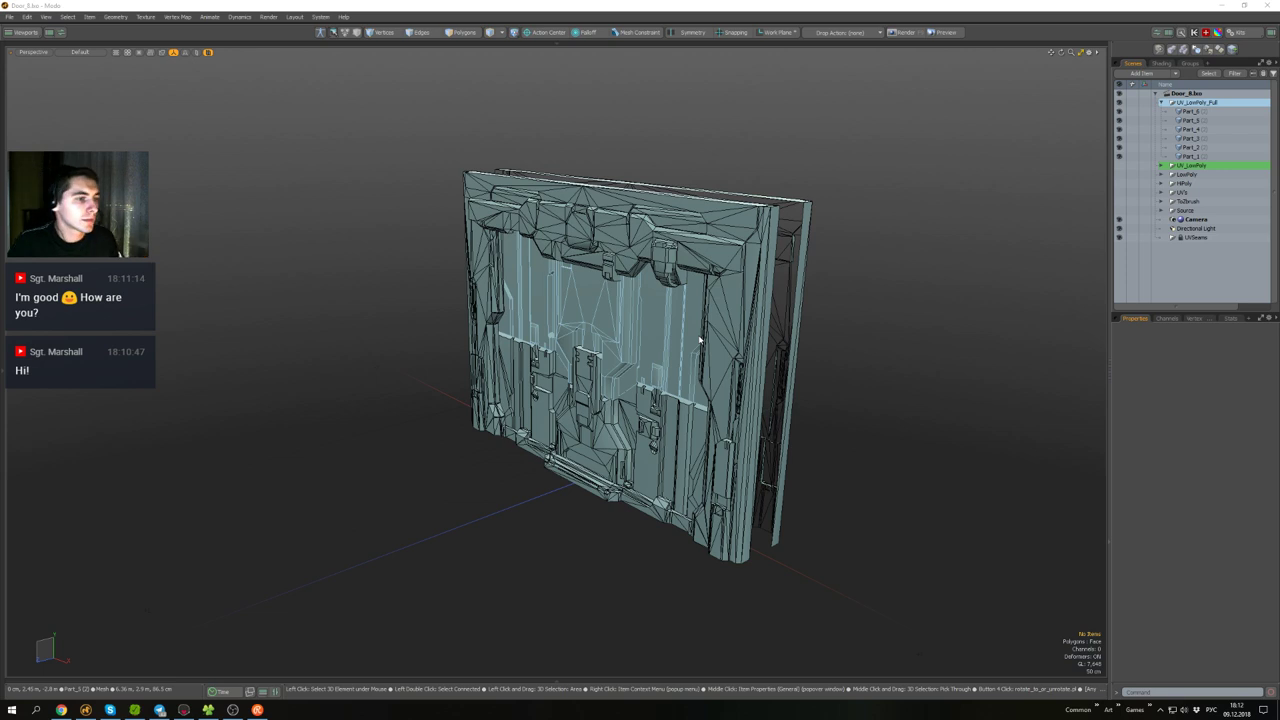
pyautogui.keyDown('alt'); pyautogui.moveTo(701, 338); pyautogui.dragTo(860, 255); pyautogui.keyUp('alt')
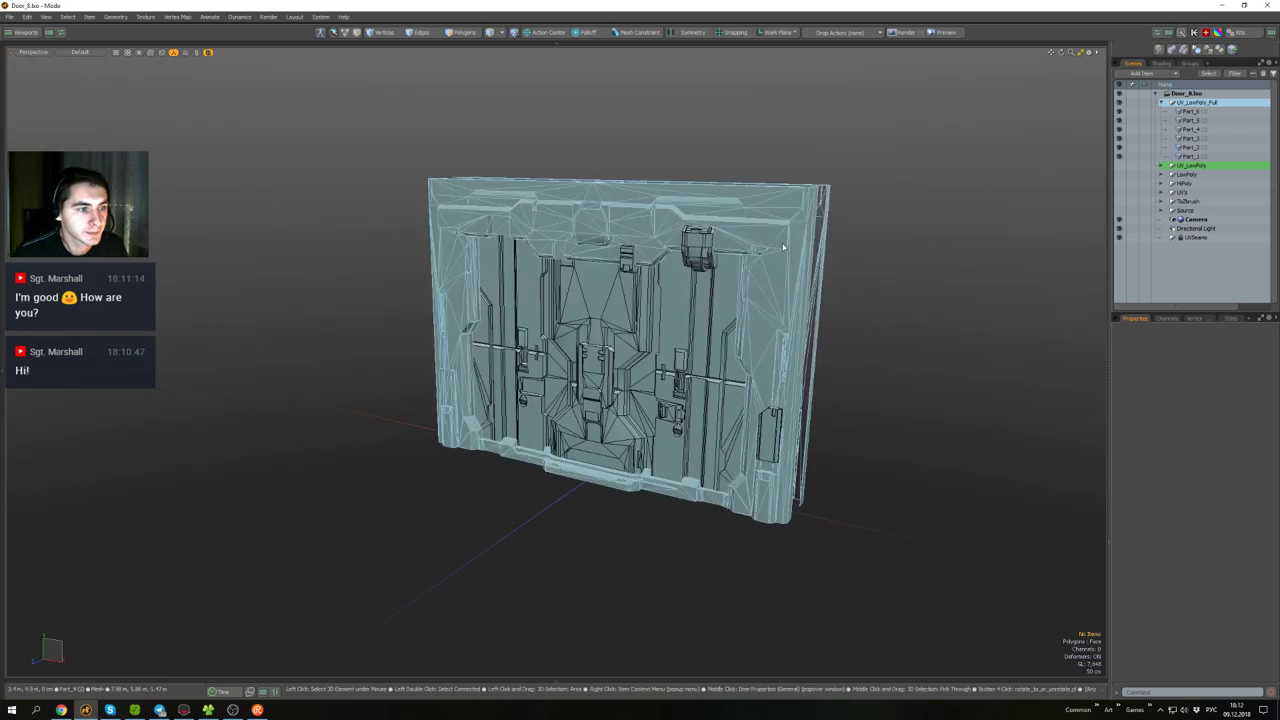
pyautogui.click(783, 247)
pyautogui.scroll(3, 768, 270)
pyautogui.keyDown('alt'); pyautogui.moveTo(768, 266); pyautogui.dragTo(929, 256); pyautogui.keyUp('alt')
pyautogui.hotkey('shift', 'h')
pyautogui.click(883, 246)
pyautogui.scroll(3, 883, 246)
pyautogui.scroll(-3, 682, 347)
pyautogui.press('u')
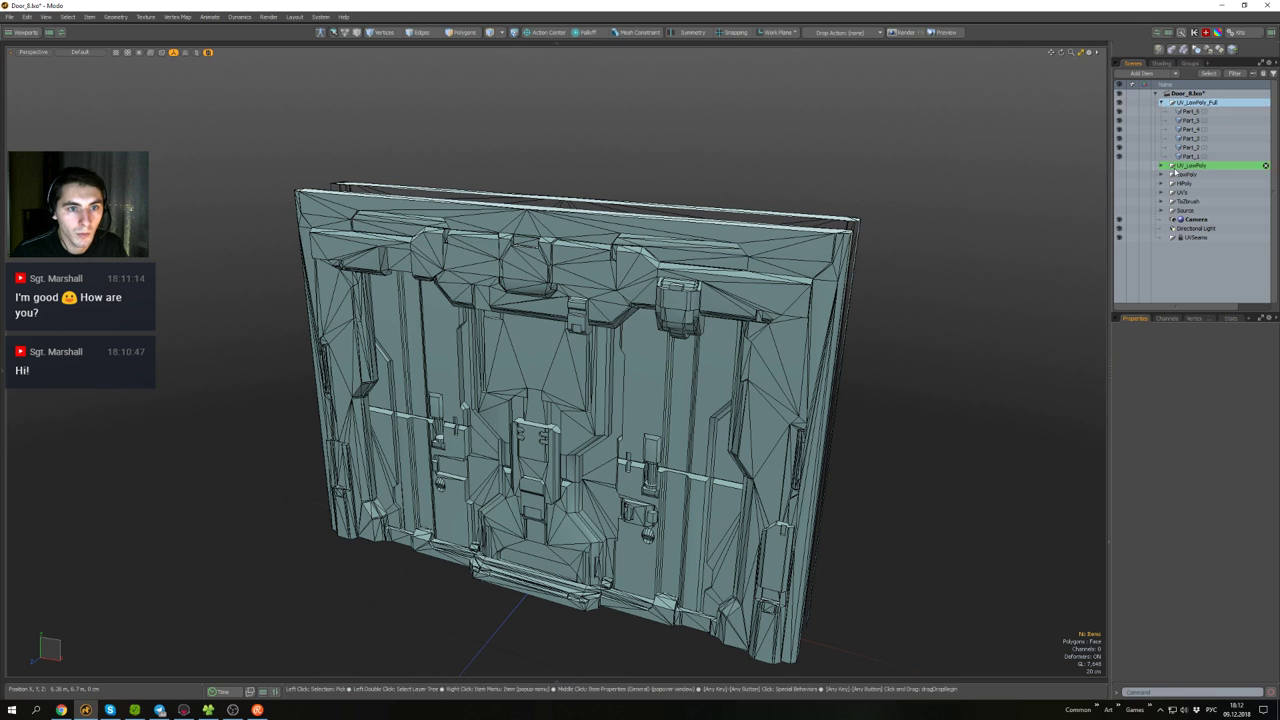
# - Duplicate the HiPoly group with its contents and move the copy to the top of the item list, above UV_LowPoly_Full
pyautogui.click(1184, 183)
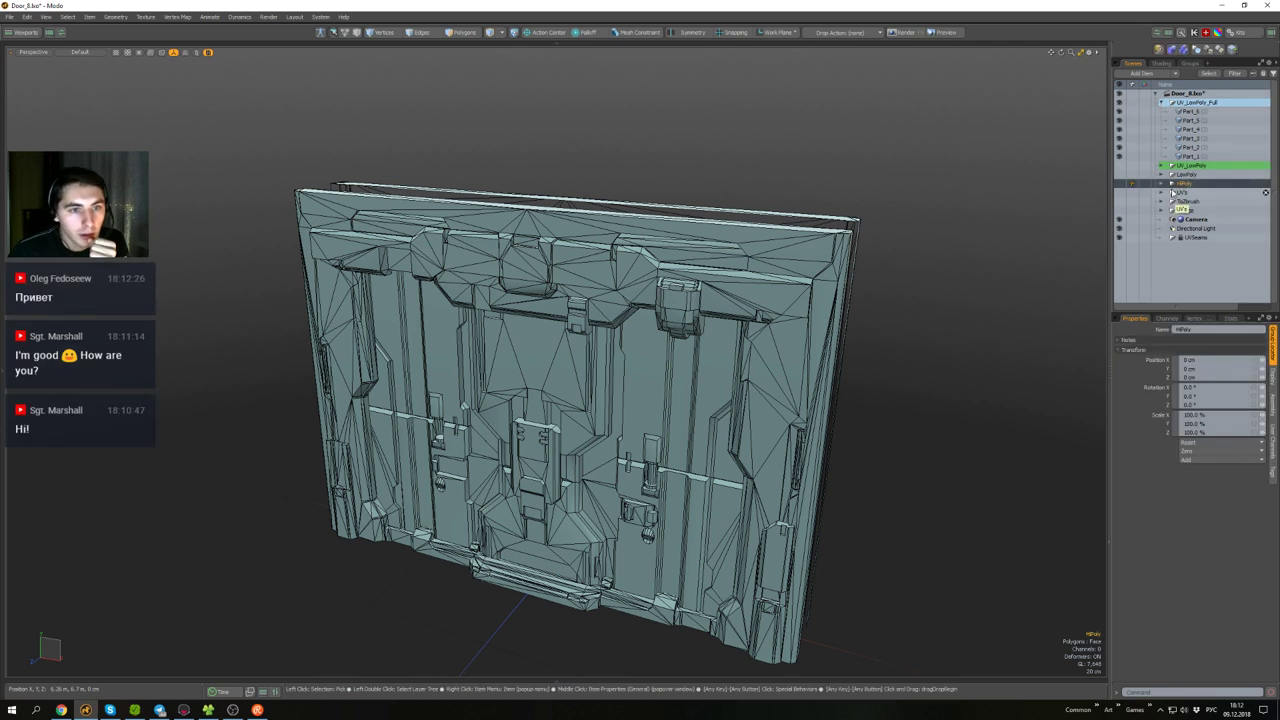
pyautogui.click(1161, 185)
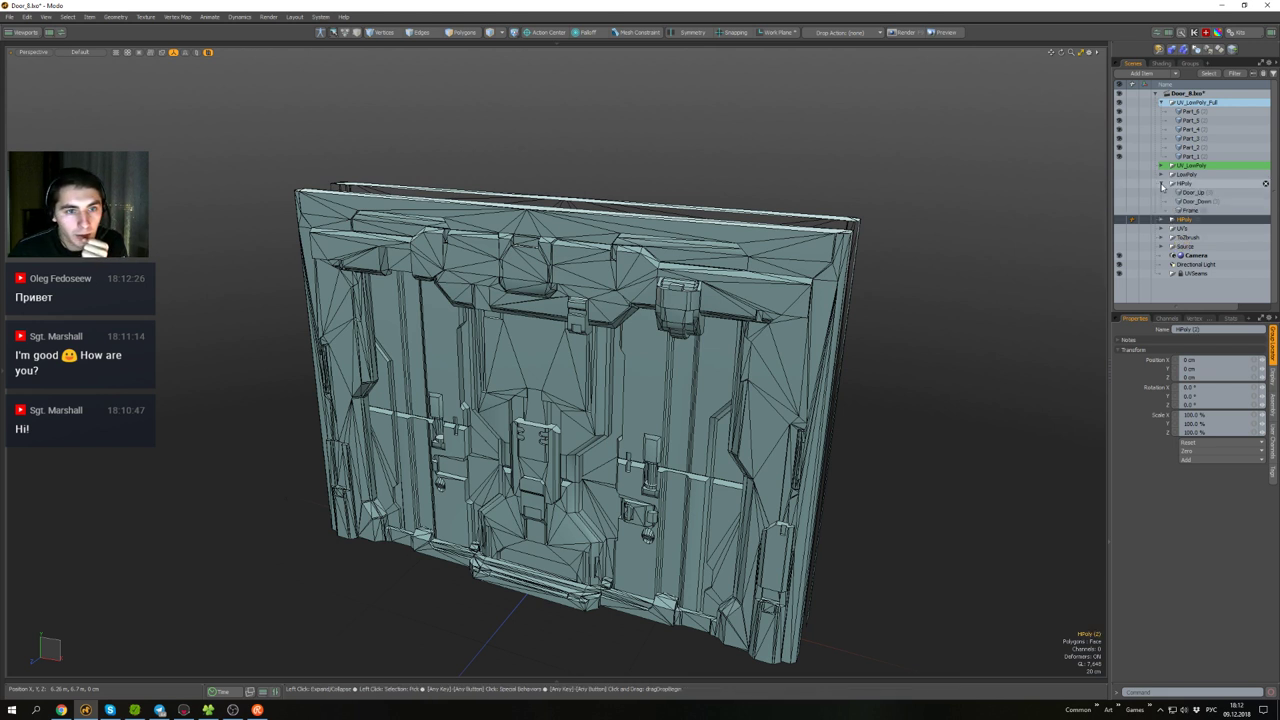
pyautogui.click(1161, 219)
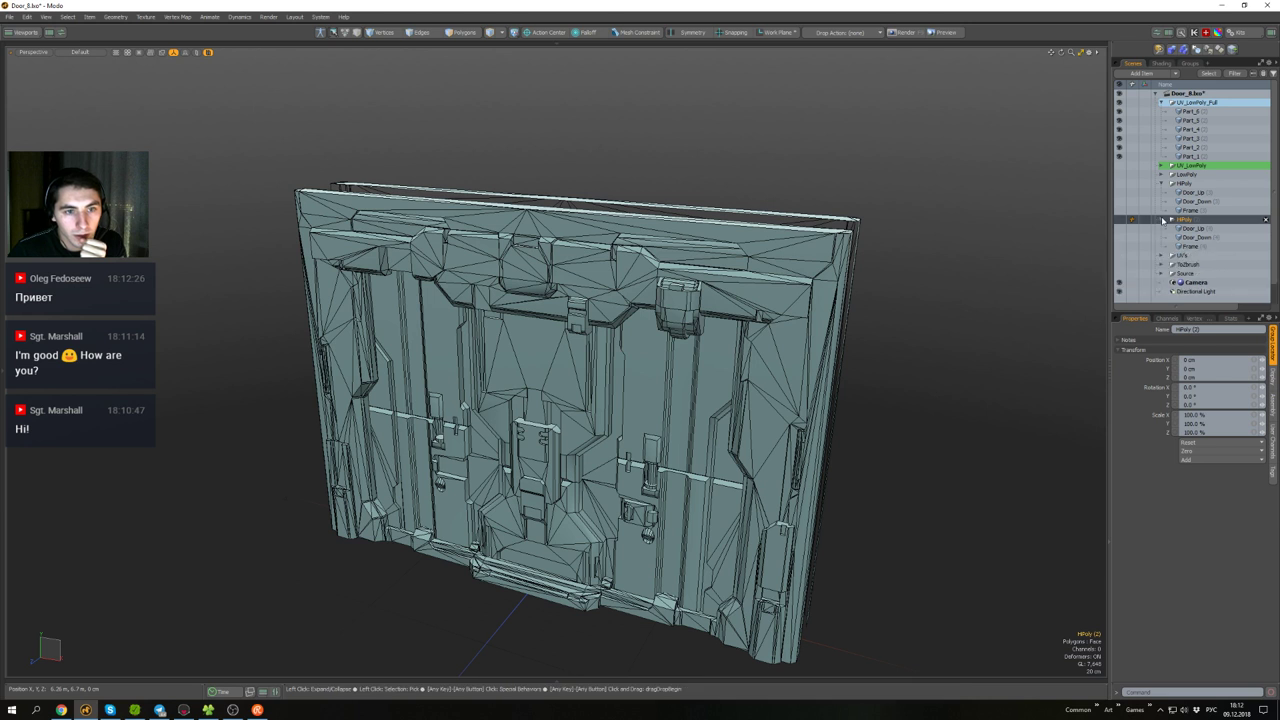
pyautogui.click(1161, 219)
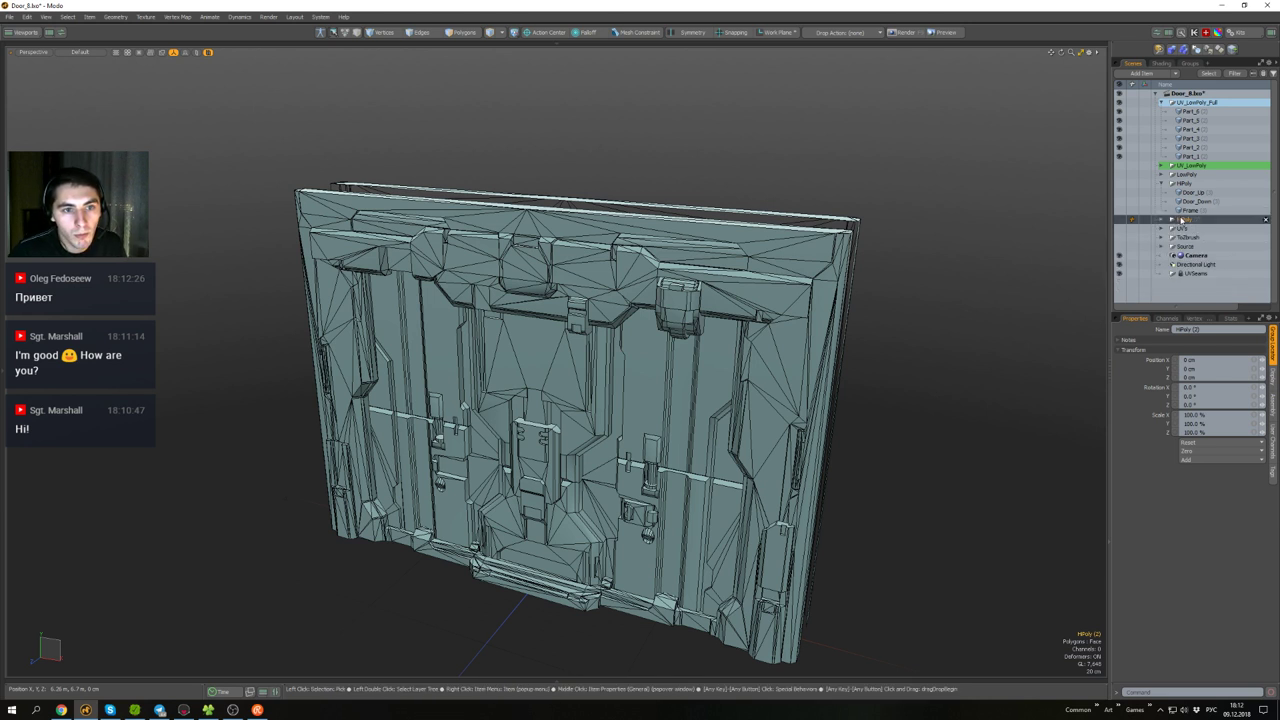
pyautogui.moveTo(1181, 221); pyautogui.dragTo(1180, 102)
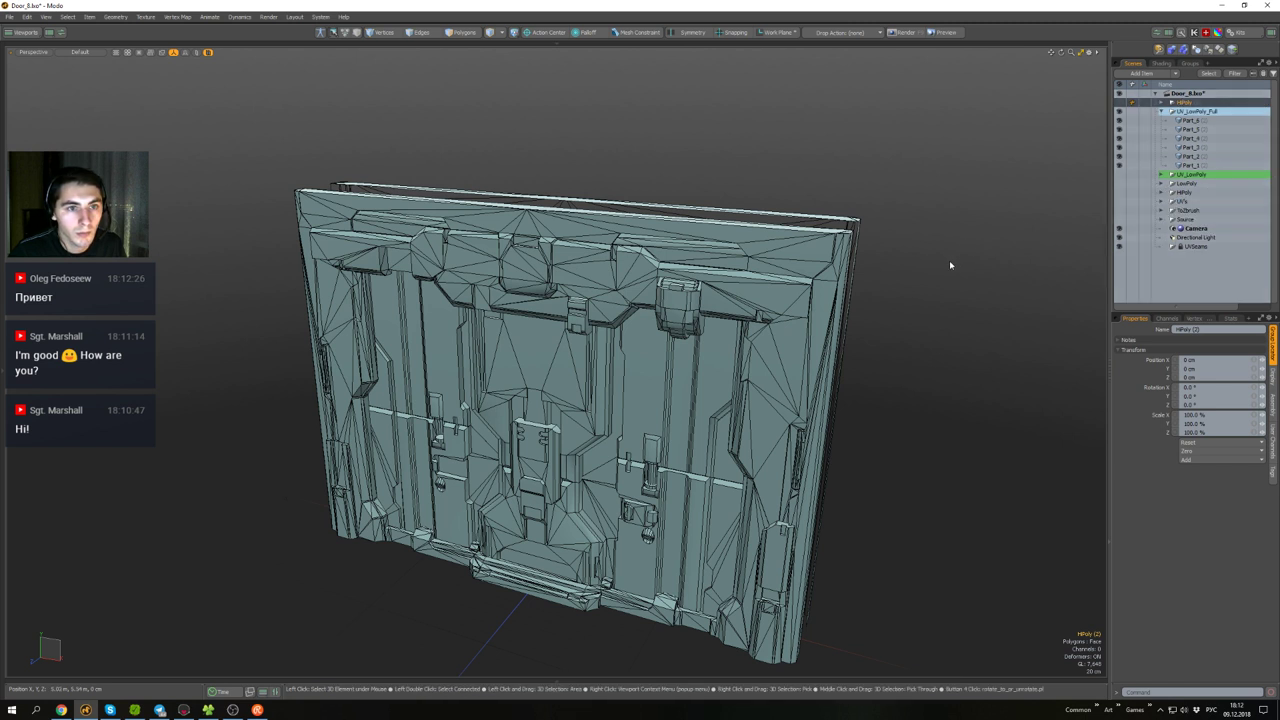
# - Give the topmost HiPoly group a red editor color
pyautogui.rightClick(1184, 104)
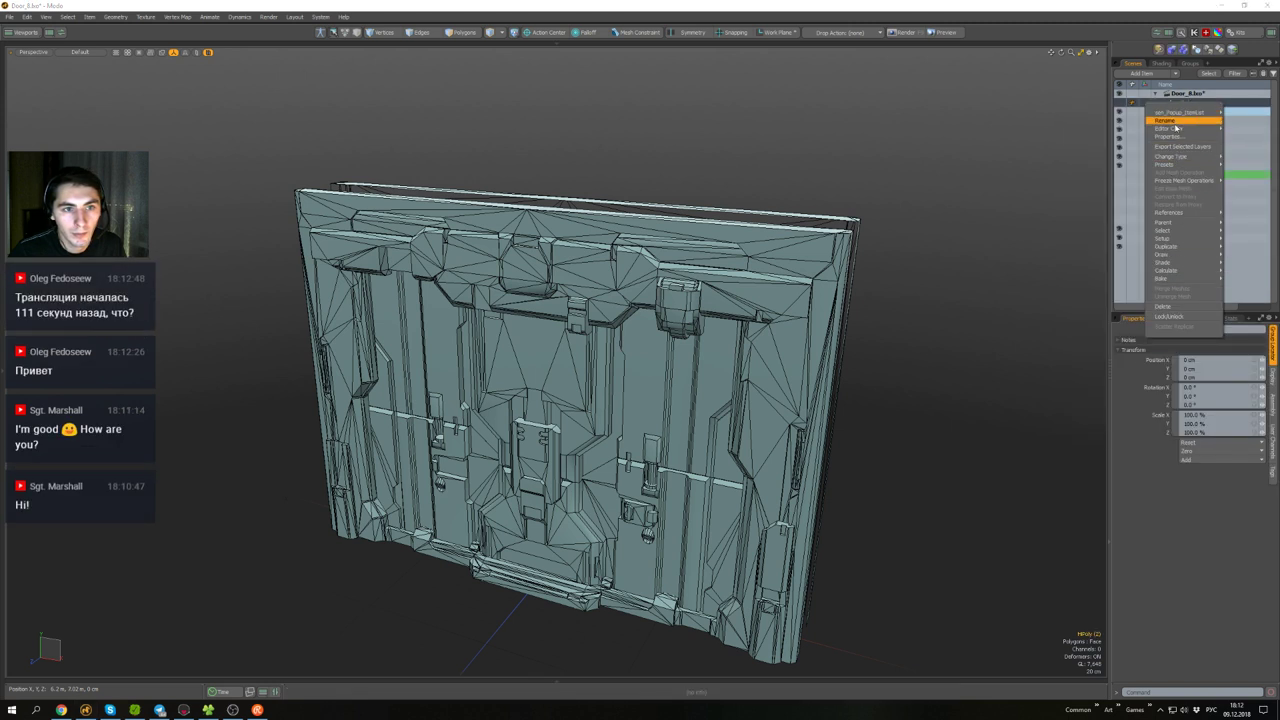
pyautogui.moveTo(1189, 129)
pyautogui.click(1246, 138)
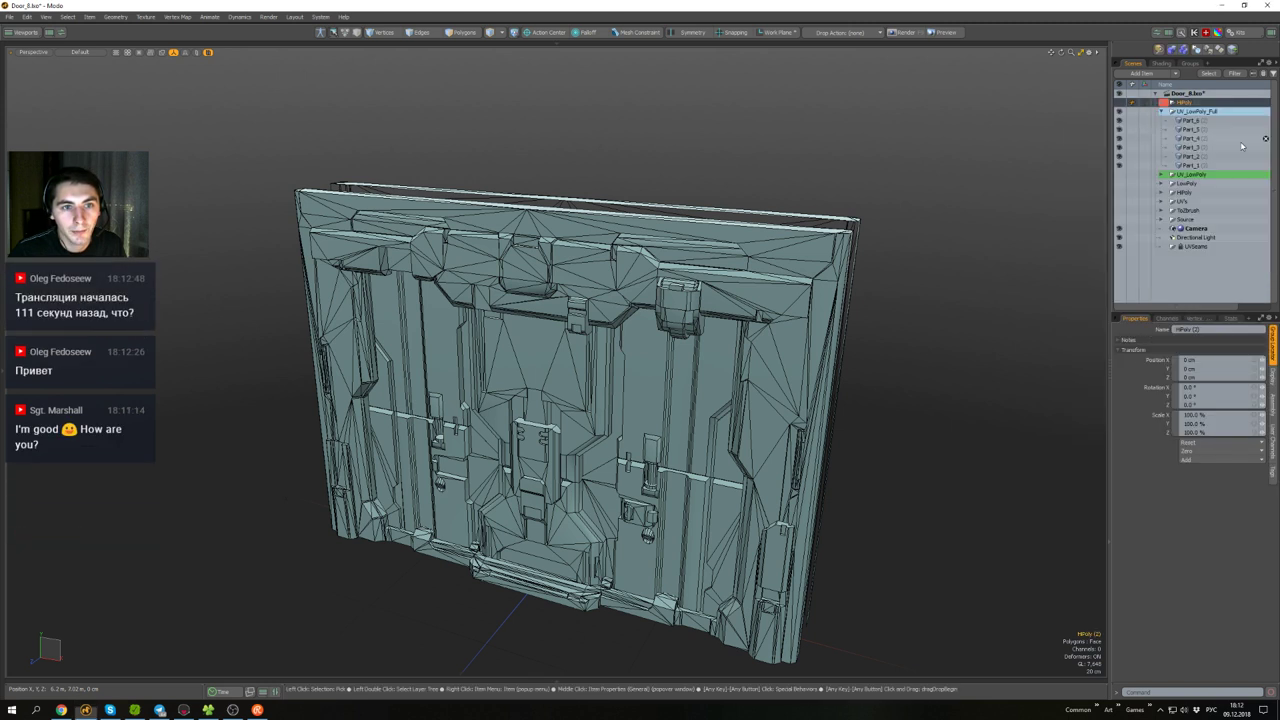
pyautogui.click(1009, 225)
# - Examine the low-poly door's front surface, upper frame and central panel from different angles and distances
pyautogui.keyDown('alt'); pyautogui.moveTo(993, 277); pyautogui.dragTo(981, 254); pyautogui.keyUp('alt')
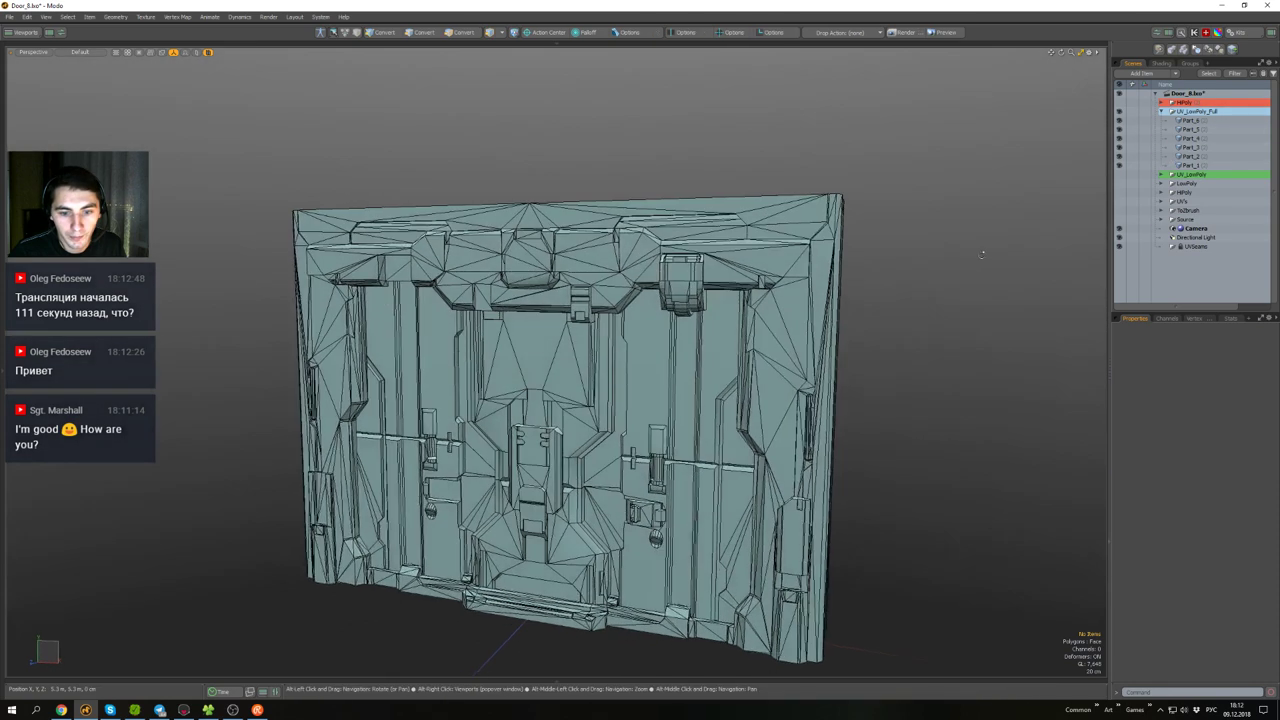
pyautogui.keyDown('alt'); pyautogui.moveTo(981, 254); pyautogui.dragTo(990, 181, button='middle'); pyautogui.keyUp('alt')
pyautogui.keyDown('alt'); pyautogui.moveTo(990, 181); pyautogui.dragTo(975, 257); pyautogui.keyUp('alt')
pyautogui.keyDown('alt'); pyautogui.moveTo(975, 257); pyautogui.dragTo(981, 284, button='middle'); pyautogui.keyUp('alt')
pyautogui.keyDown('alt'); pyautogui.moveTo(981, 284); pyautogui.dragTo(953, 267); pyautogui.keyUp('alt')
pyautogui.scroll(-3, 974, 247)
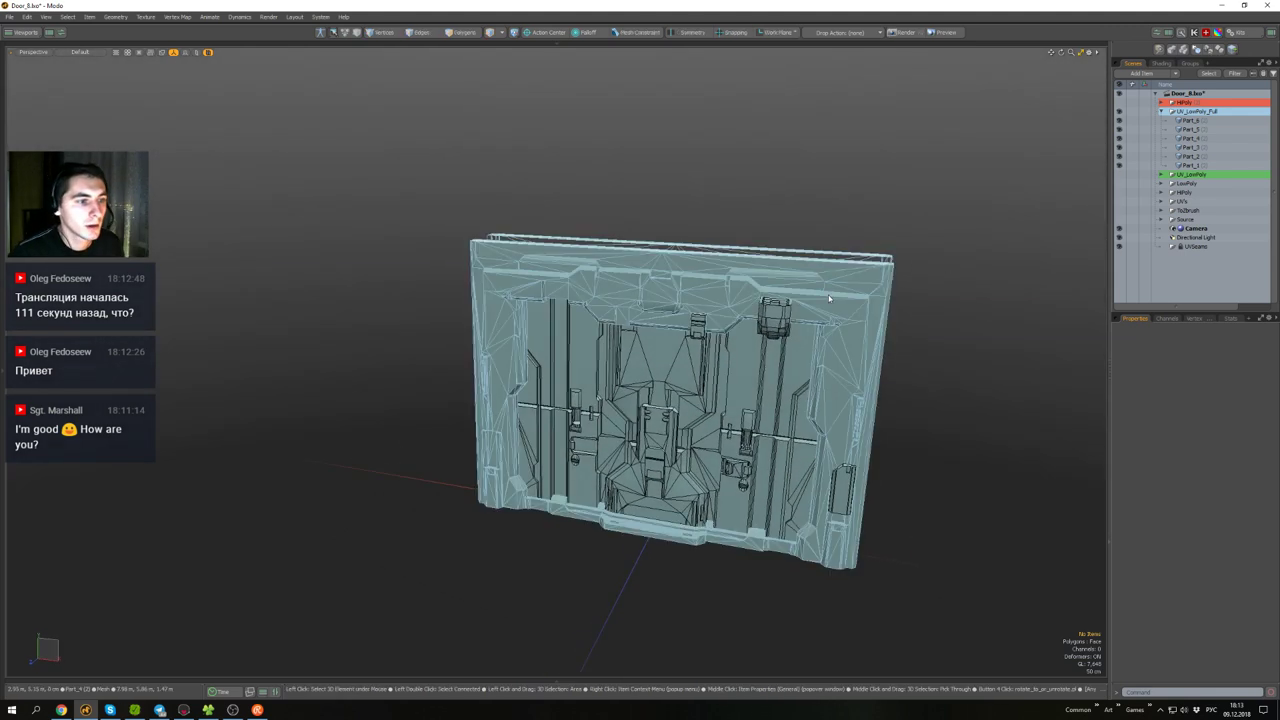
pyautogui.keyDown('alt'); pyautogui.moveTo(831, 296); pyautogui.dragTo(800, 290); pyautogui.keyUp('alt')
pyautogui.scroll(3, 622, 368)
pyautogui.keyDown('alt'); pyautogui.moveTo(622, 368); pyautogui.dragTo(576, 340); pyautogui.keyUp('alt')
pyautogui.scroll(2, 612, 340)
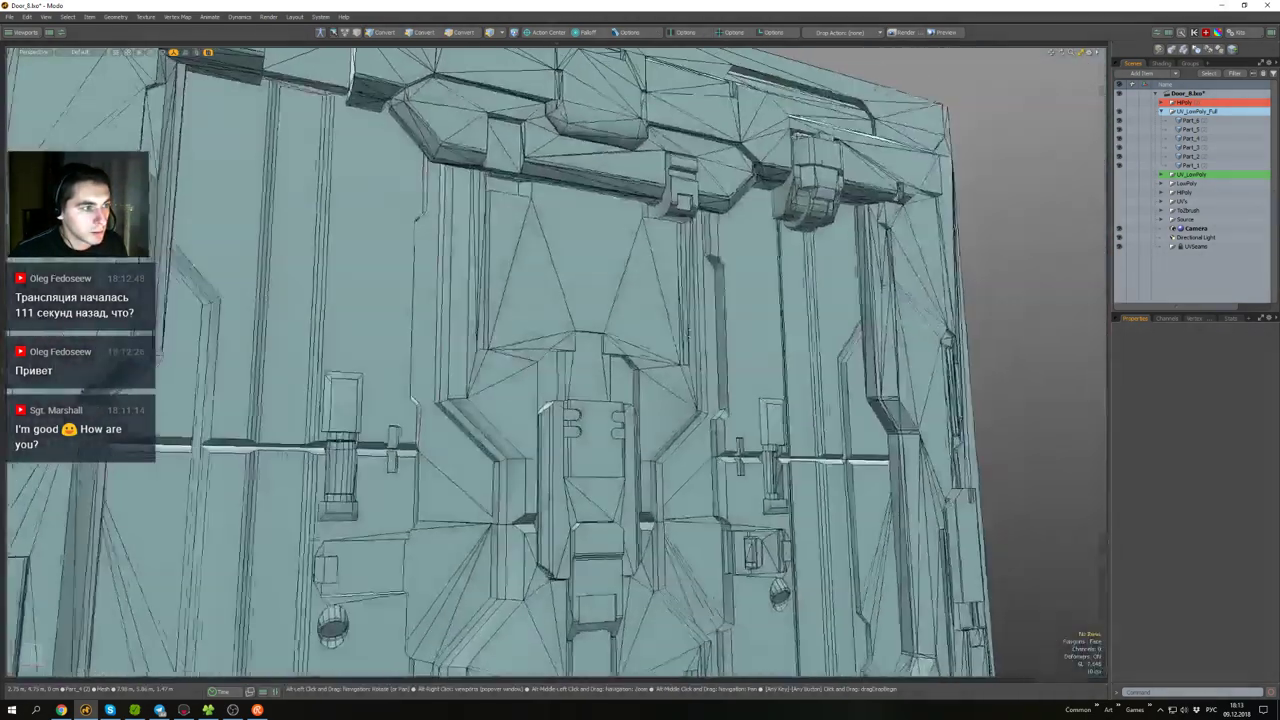
pyautogui.scroll(-3, 576, 335)
# - Highlight Part_1 and the upper door panel mesh in turn and examine which door pieces each contains
pyautogui.click(578, 310)
pyautogui.click(1182, 167)
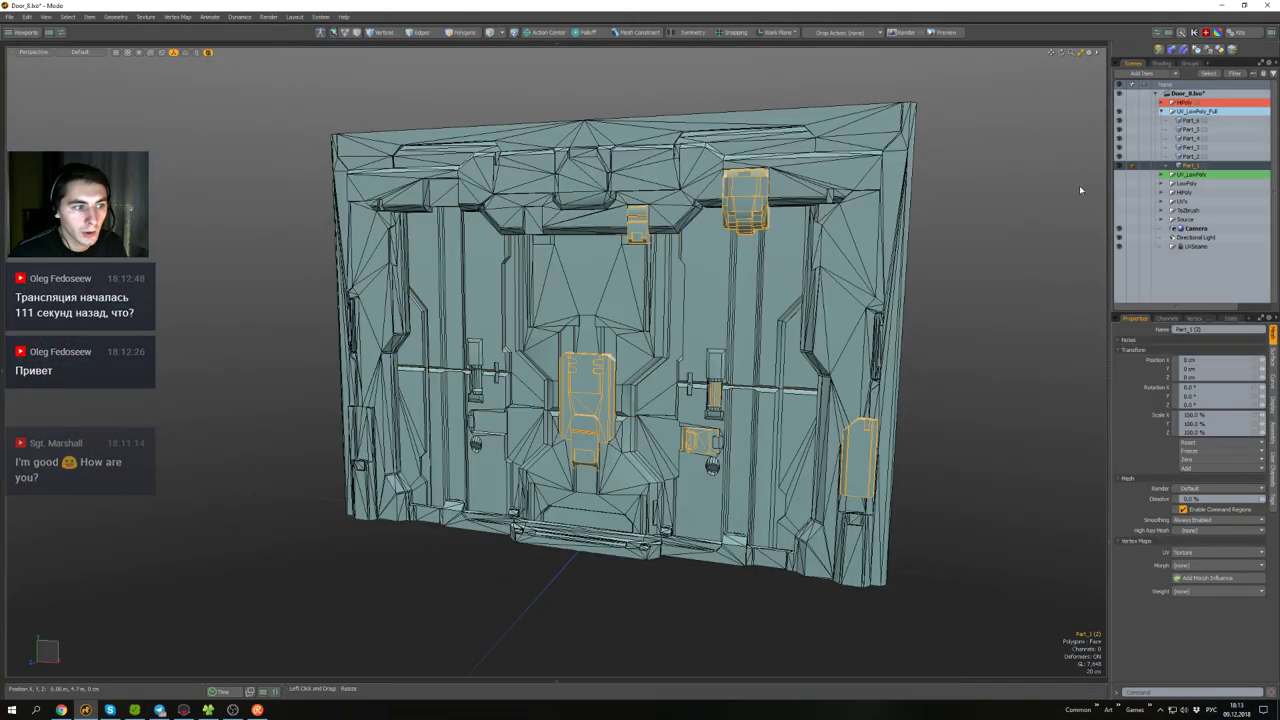
pyautogui.keyDown('alt'); pyautogui.moveTo(465, 390); pyautogui.dragTo(592, 346); pyautogui.keyUp('alt')
pyautogui.scroll(3, 540, 397)
pyautogui.scroll(-3, 515, 372)
pyautogui.keyDown('alt'); pyautogui.moveTo(513, 332); pyautogui.dragTo(590, 329); pyautogui.keyUp('alt')
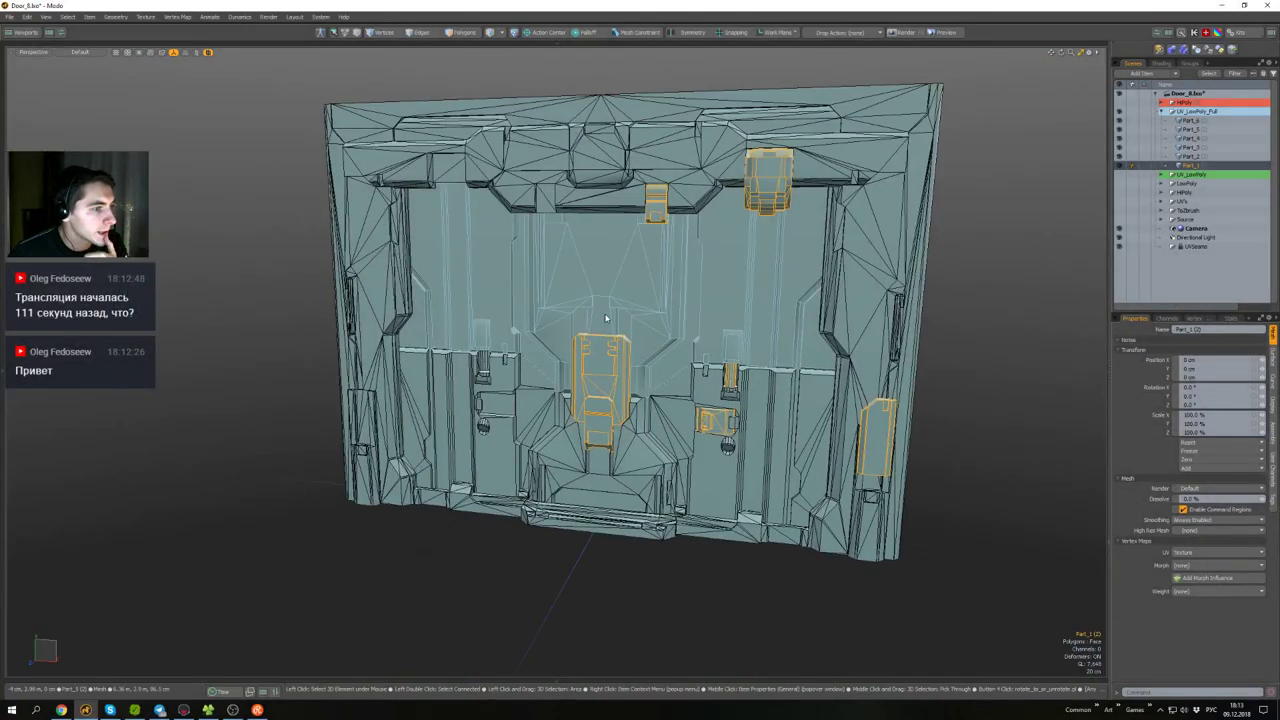
pyautogui.scroll(3, 628, 403)
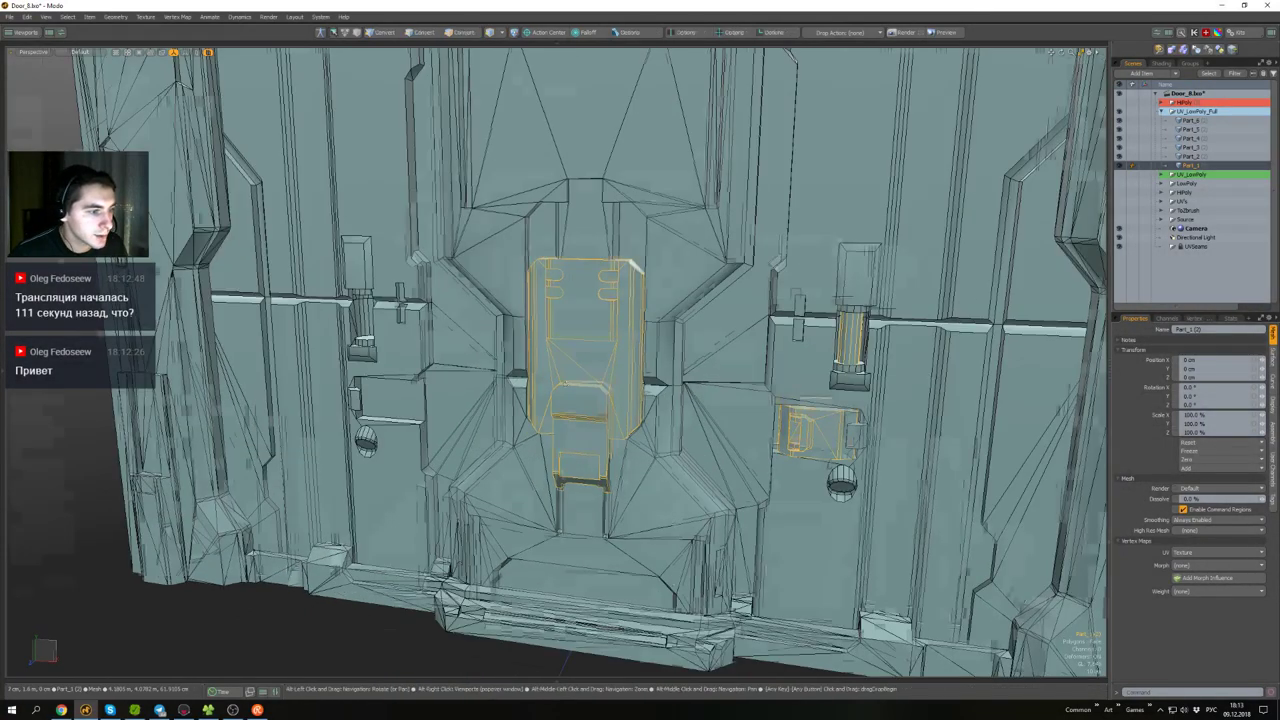
pyautogui.moveTo(600, 395)
pyautogui.keyDown('alt'); pyautogui.mouseDown()
pyautogui.moveTo(640, 372)
pyautogui.moveTo(622, 328)
pyautogui.moveTo(608, 388)
pyautogui.moveTo(610, 328)
pyautogui.moveTo(640, 368)
pyautogui.moveTo(656, 287)
pyautogui.moveTo(625, 358)
pyautogui.moveTo(600, 350)
pyautogui.moveTo(596, 493)
pyautogui.moveTo(604, 382)
pyautogui.moveTo(641, 276)
pyautogui.moveTo(606, 378)
pyautogui.mouseUp(); pyautogui.keyUp('alt')
pyautogui.scroll(-4, 608, 388)
pyautogui.scroll(5, 640, 368)
pyautogui.scroll(-4, 625, 358)
pyautogui.click(670, 312)
pyautogui.keyDown('alt'); pyautogui.moveTo(670, 312); pyautogui.dragTo(601, 399, button='middle'); pyautogui.keyUp('alt')
pyautogui.keyDown('alt'); pyautogui.moveTo(601, 399); pyautogui.dragTo(650, 318); pyautogui.keyUp('alt')
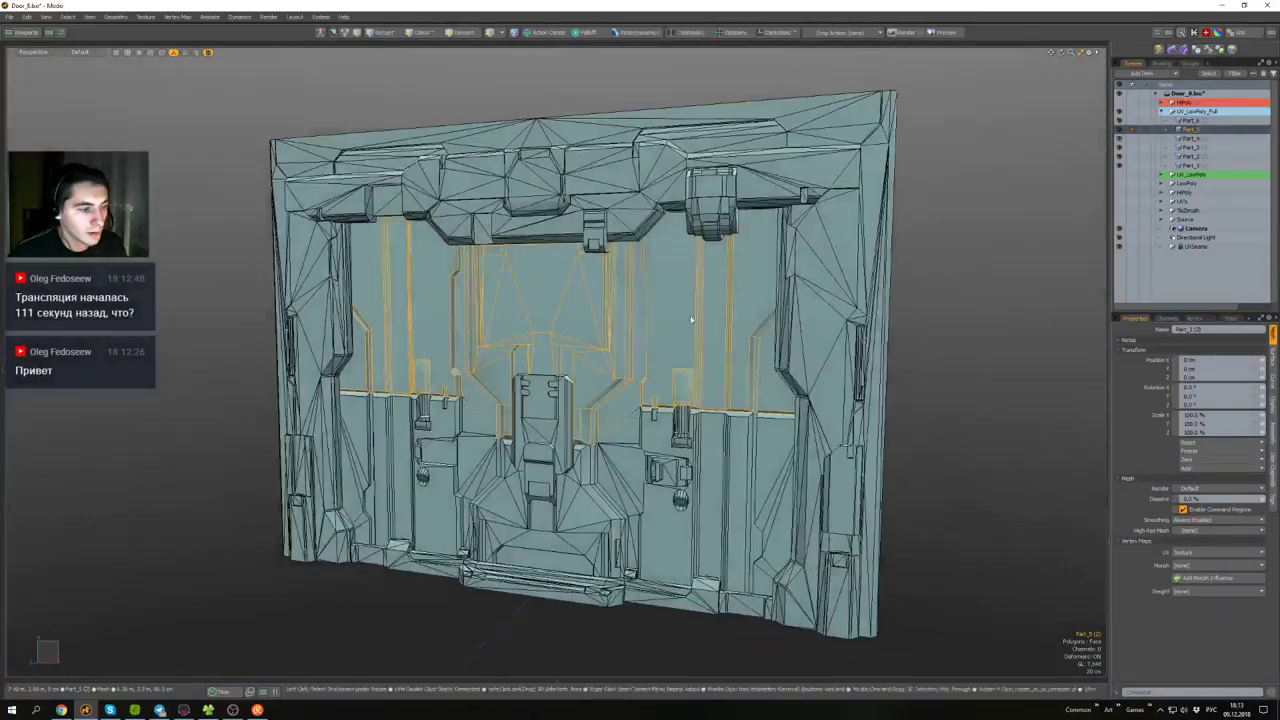
# - Isolate the door's outer frame mesh Part_4 and rename it Frame
pyautogui.click(804, 309)
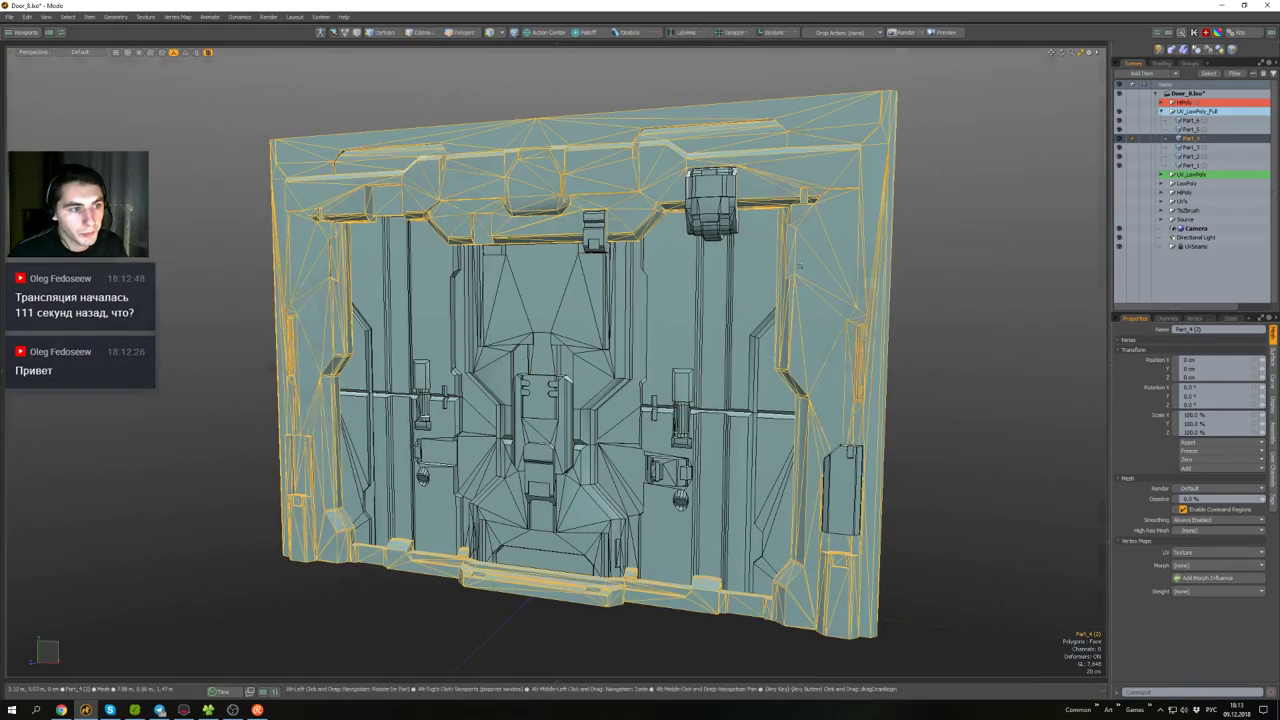
pyautogui.hotkey('shift', 'h')
pyautogui.moveTo(804, 309)
pyautogui.keyDown('alt'); pyautogui.mouseDown()
pyautogui.moveTo(822, 322)
pyautogui.moveTo(838, 290)
pyautogui.moveTo(838, 314)
pyautogui.moveTo(820, 322)
pyautogui.mouseUp(); pyautogui.keyUp('alt')
pyautogui.scroll(3, 822, 320)
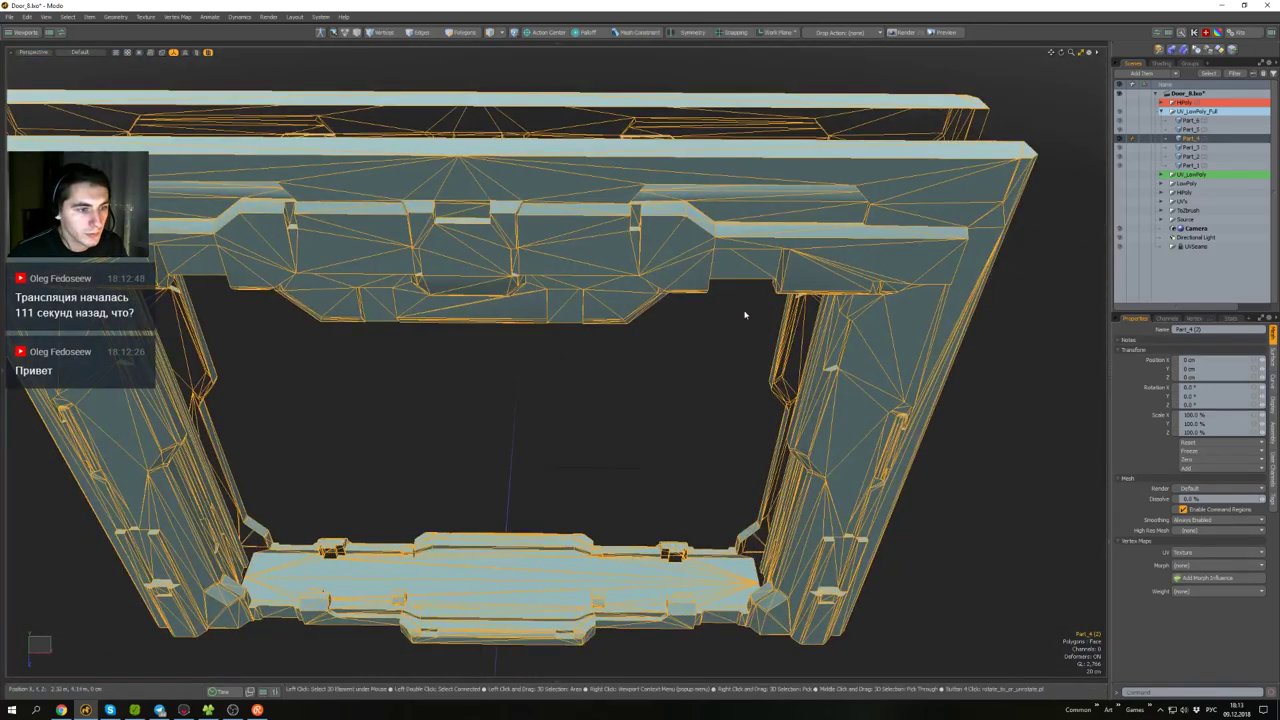
pyautogui.press('F2')
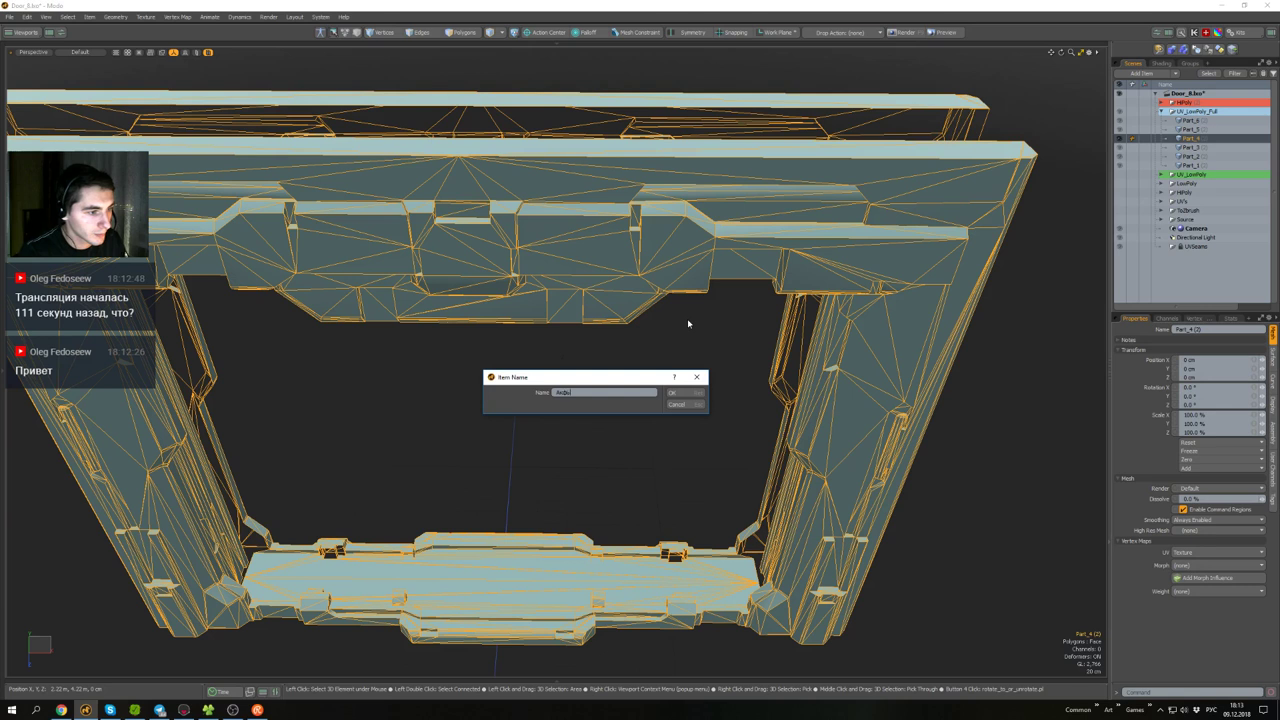
pyautogui.hotkey('alt', 'shift')
pyautogui.write('Frame')
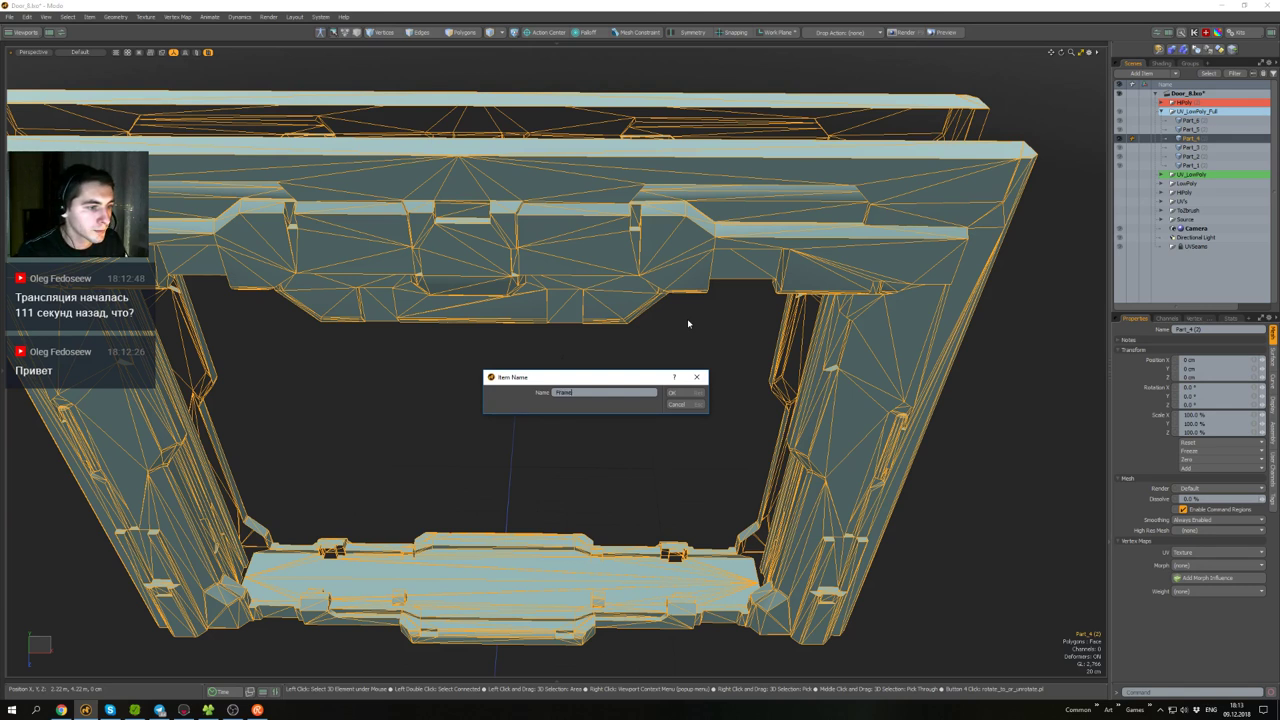
pyautogui.press('Return')
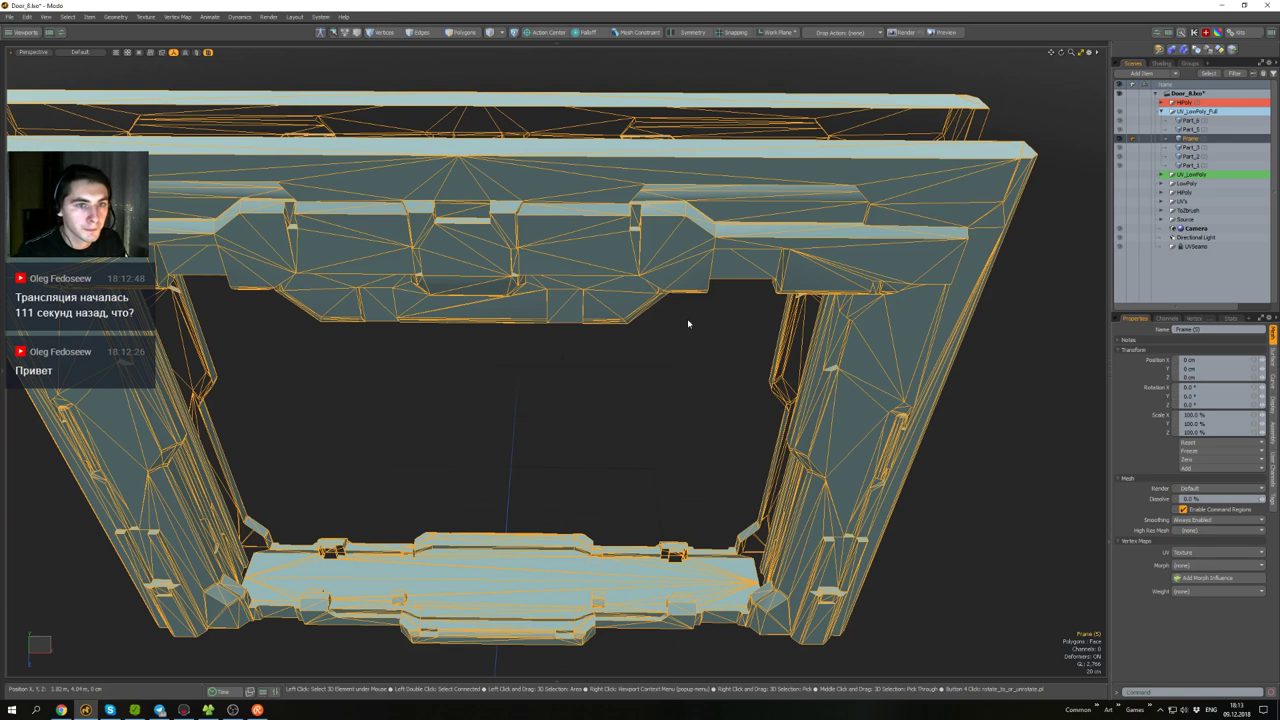
pyautogui.keyDown('alt'); pyautogui.moveTo(660, 331); pyautogui.dragTo(694, 309); pyautogui.keyUp('alt')
pyautogui.click(694, 309)
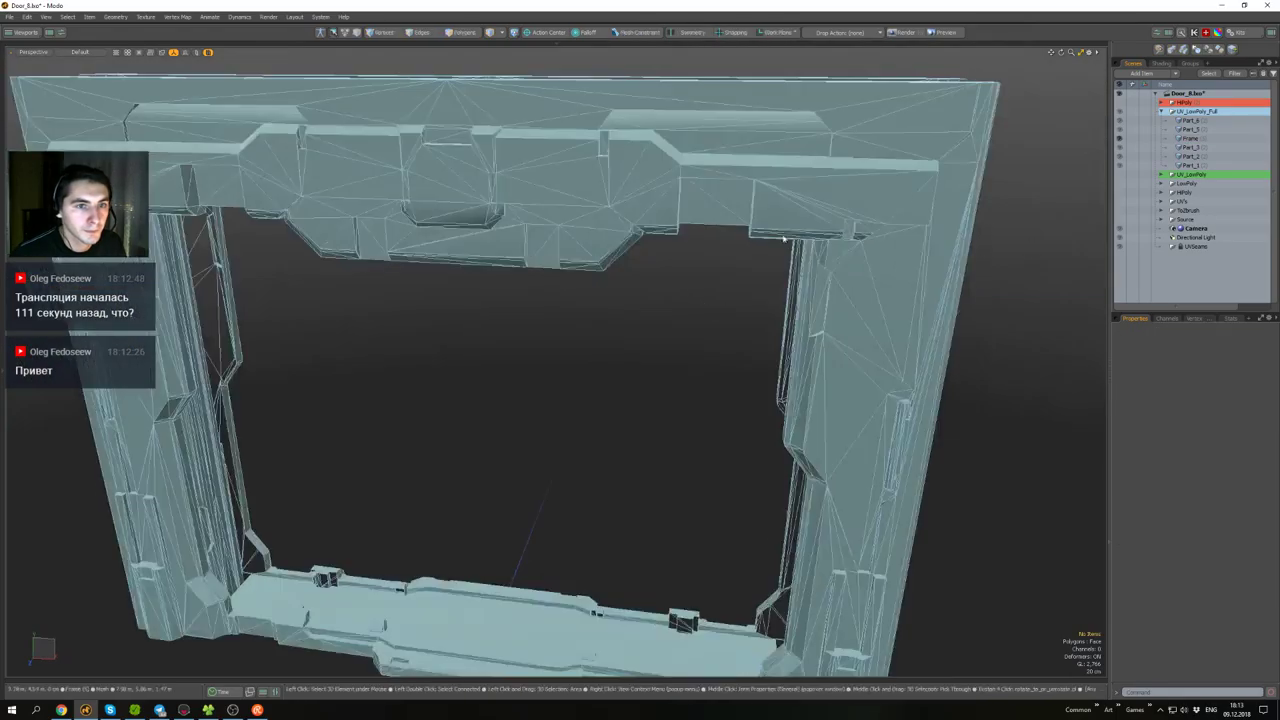
# - Rename Part_1, the mesh holding the separate lock and latch pieces, as Locks
pyautogui.click(716, 253)
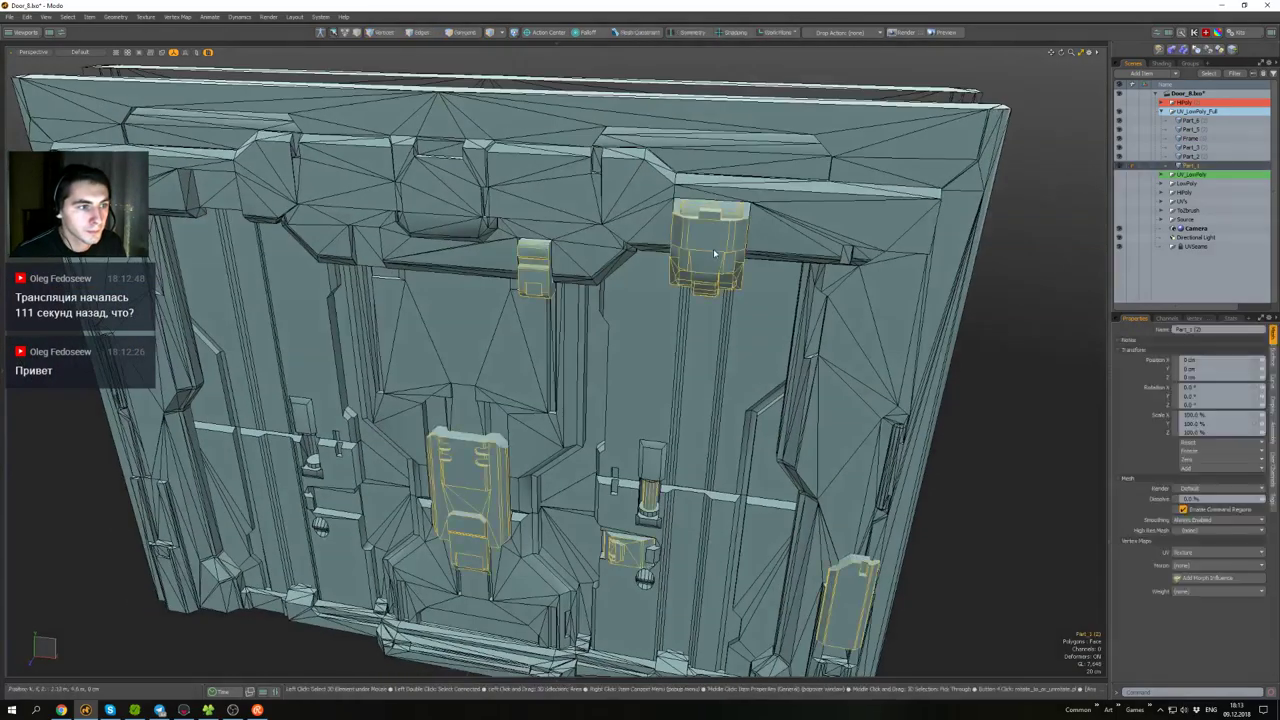
pyautogui.moveTo(714, 252)
pyautogui.keyDown('alt'); pyautogui.mouseDown()
pyautogui.moveTo(674, 148)
pyautogui.moveTo(699, 267)
pyautogui.mouseUp(); pyautogui.keyUp('alt')
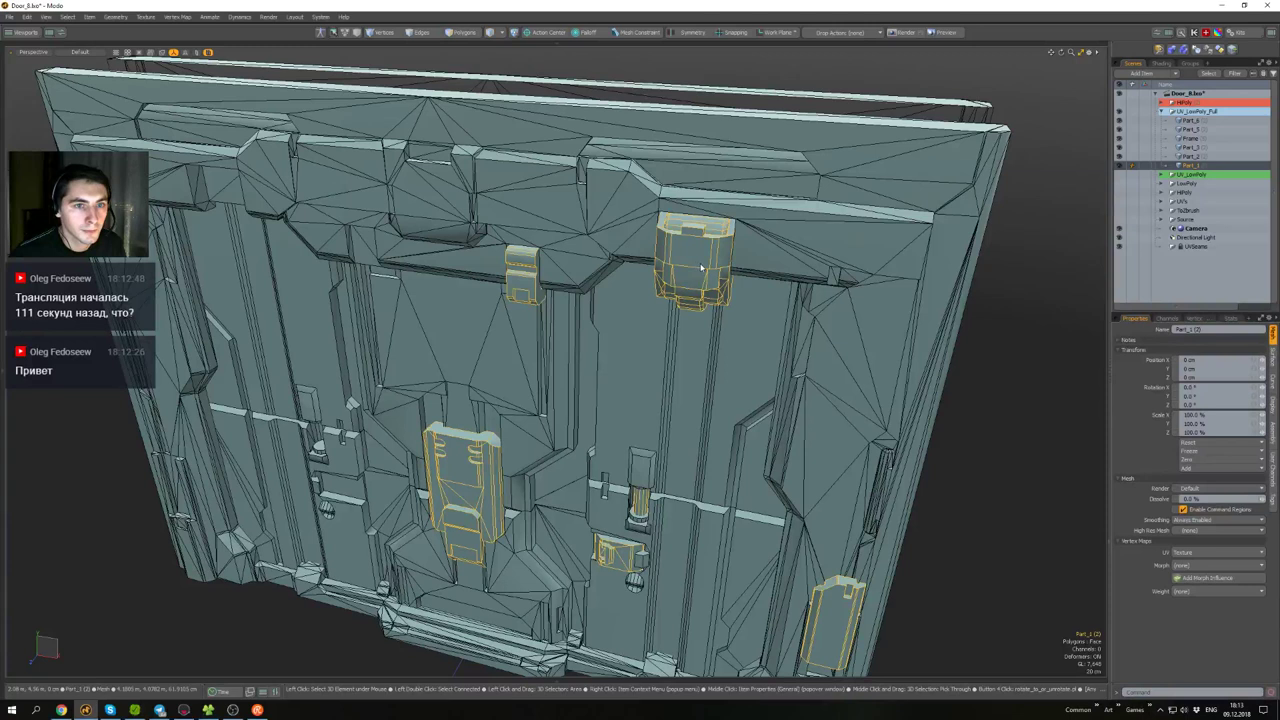
pyautogui.press('F2')
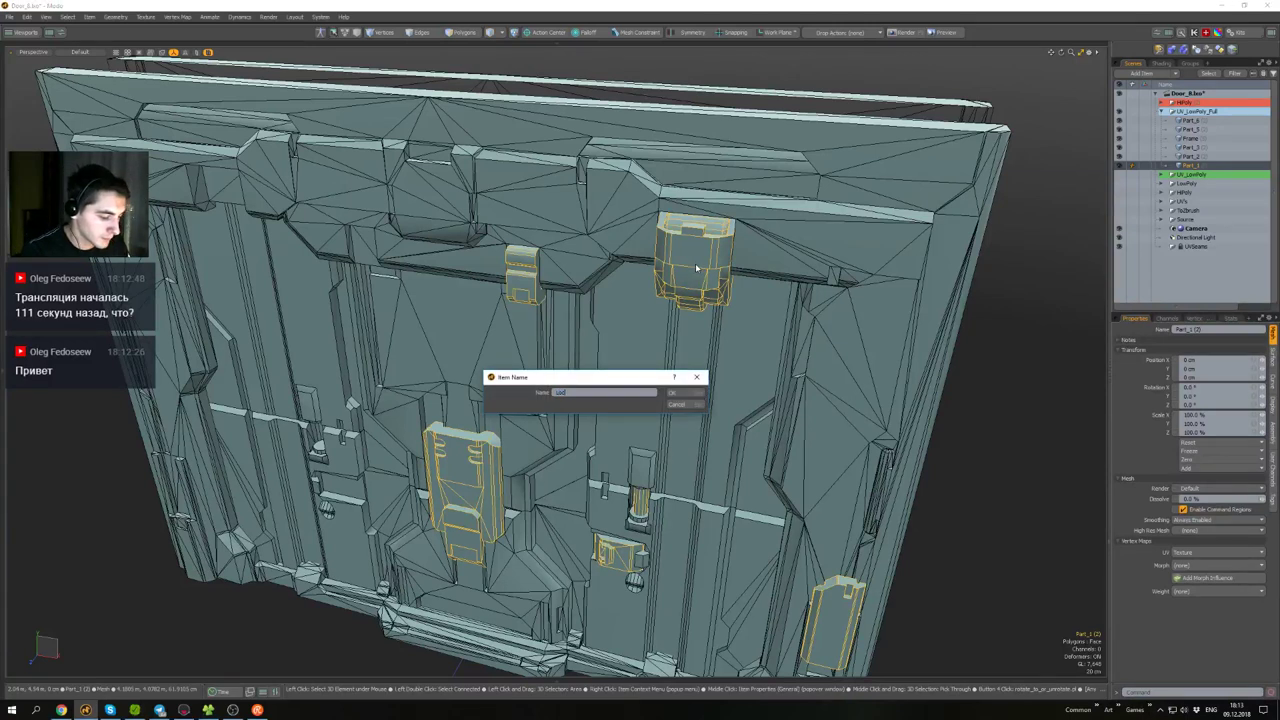
pyautogui.press('Return')
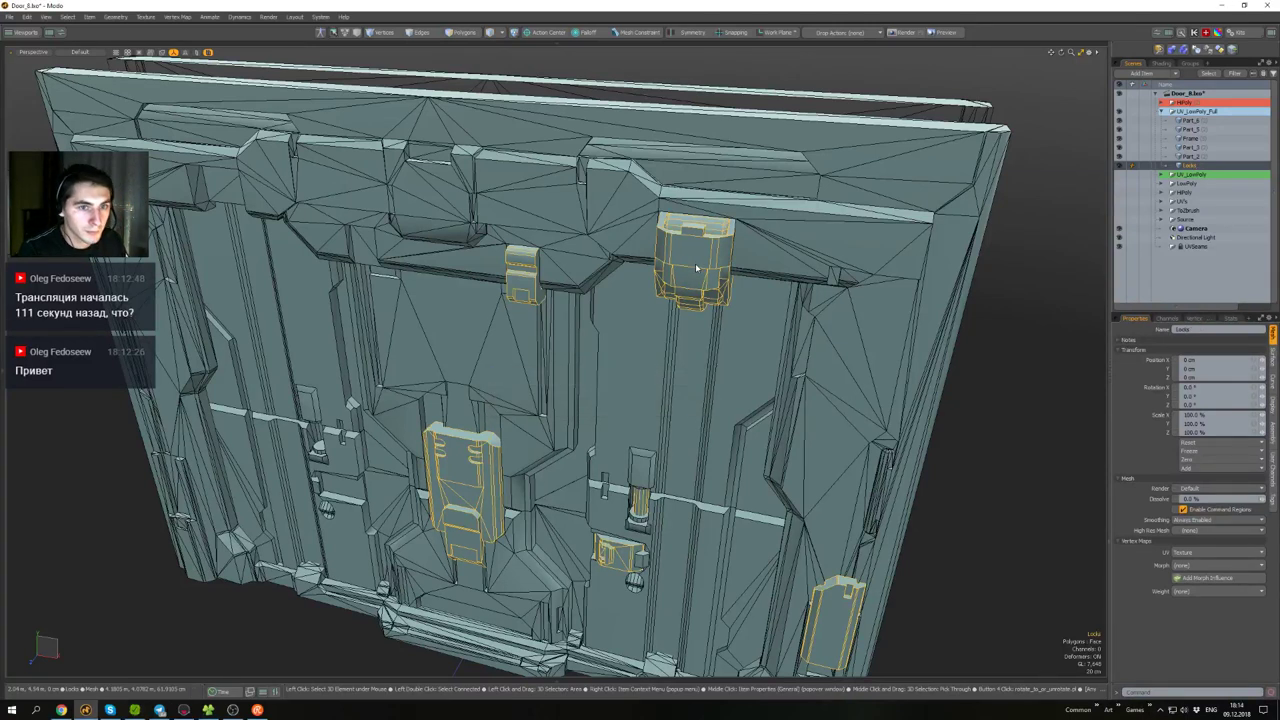
# - Rename the upper door panel mesh Part_5 as Door_Up
pyautogui.scroll(-5, 696, 268)
pyautogui.keyDown('alt'); pyautogui.keyDown('shift'); pyautogui.moveTo(696, 268); pyautogui.dragTo(660, 222); pyautogui.keyUp('shift'); pyautogui.keyUp('alt')
pyautogui.click(652, 272)
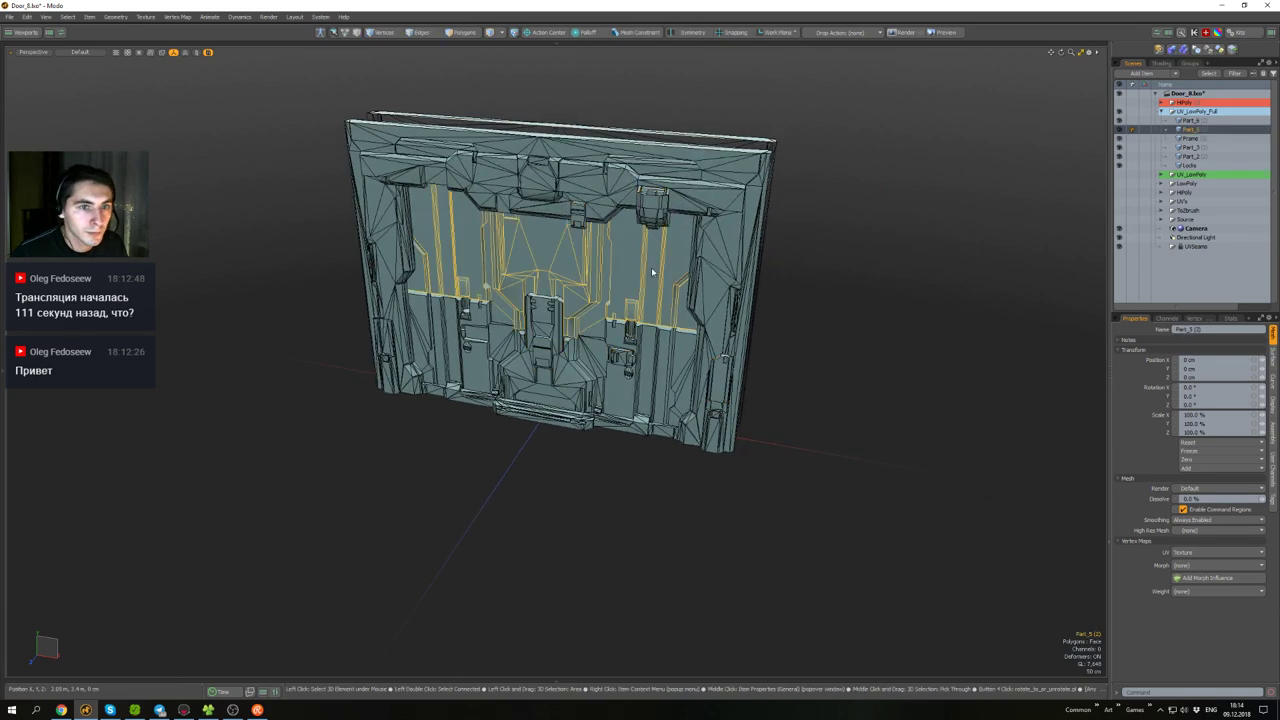
pyautogui.scroll(4, 650, 272)
pyautogui.moveTo(650, 272)
pyautogui.keyDown('alt'); pyautogui.mouseDown()
pyautogui.moveTo(420, 268)
pyautogui.moveTo(655, 265)
pyautogui.mouseUp(); pyautogui.keyUp('alt')
pyautogui.press('F2')
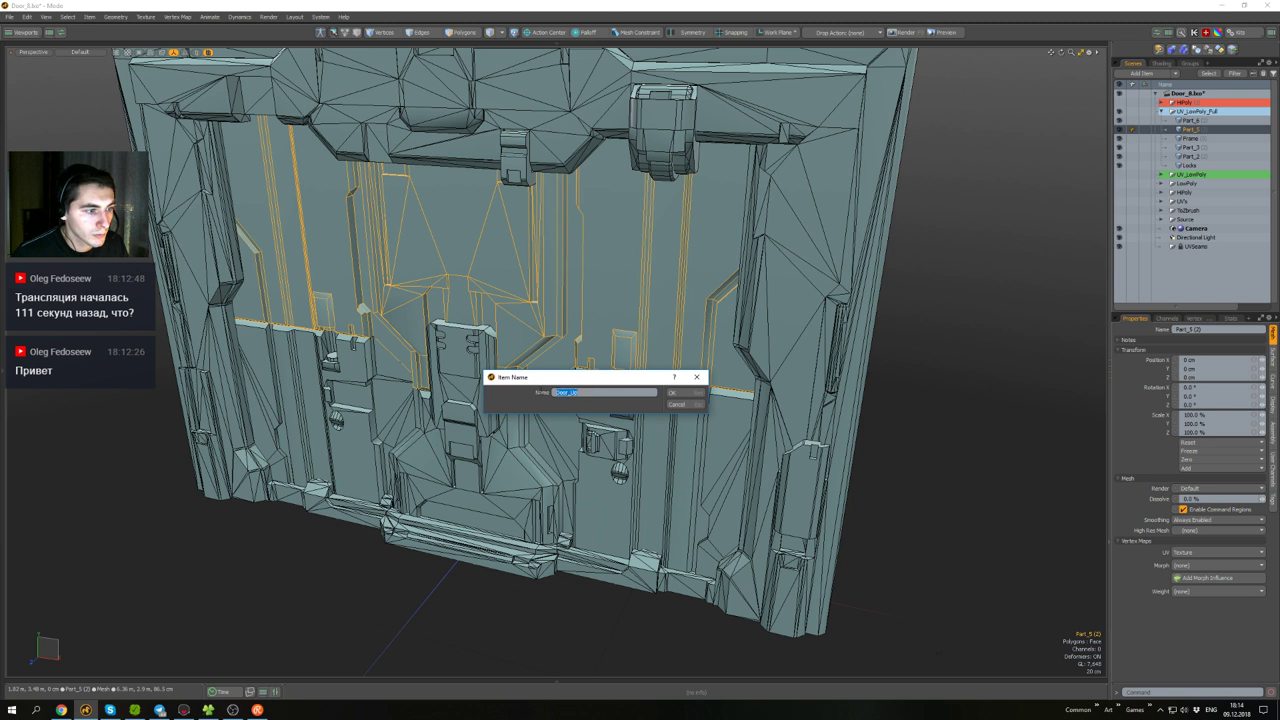
pyautogui.click(681, 396)
# - Rename the lower door panel mesh Part_6 as Door_Down
pyautogui.click(650, 441)
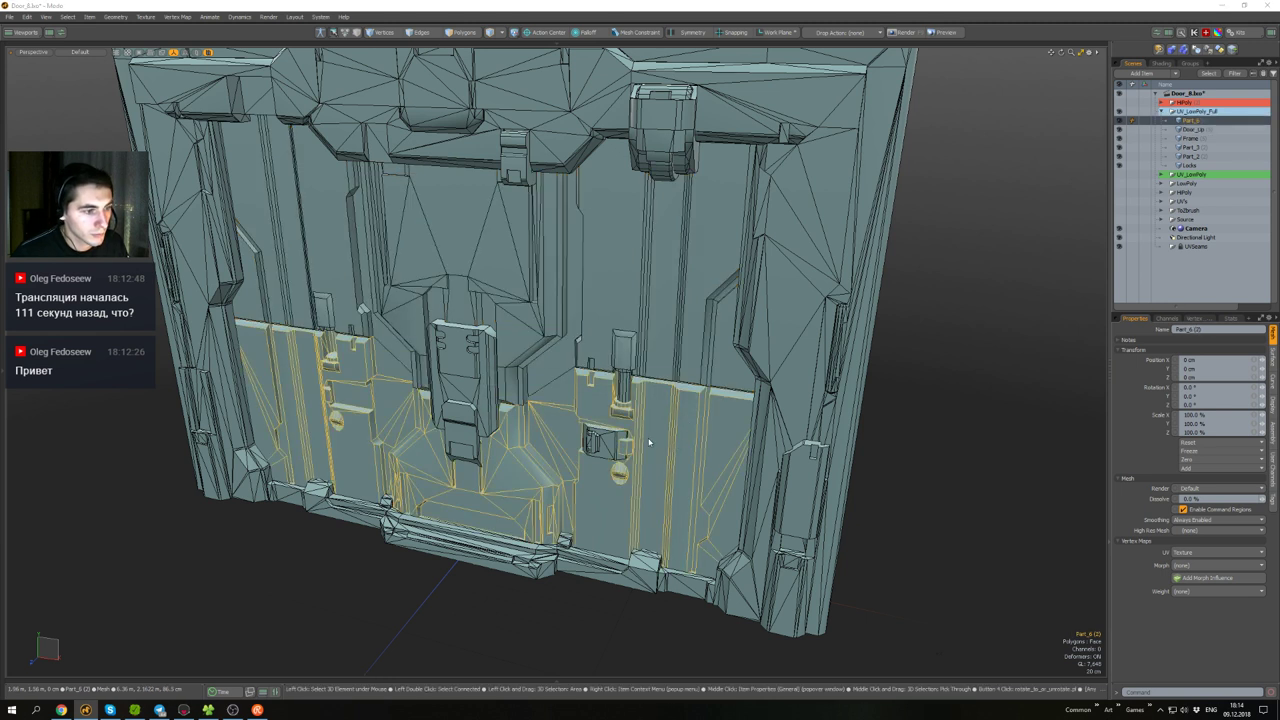
pyautogui.press('F2')
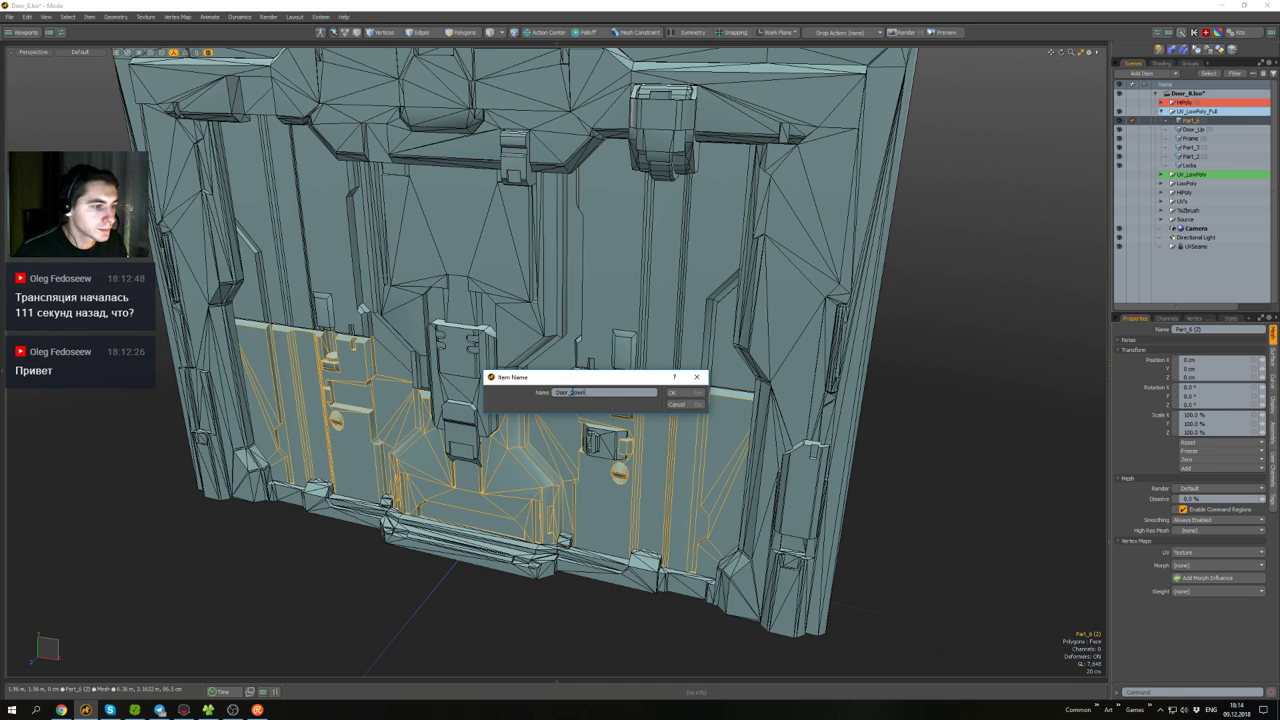
pyautogui.click(687, 395)
pyautogui.click(935, 378)
pyautogui.moveTo(848, 375)
pyautogui.keyDown('alt'); pyautogui.mouseDown()
pyautogui.moveTo(851, 345)
pyautogui.moveTo(849, 364)
pyautogui.mouseUp(); pyautogui.keyUp('alt')
# - Isolate the Part_3 mesh, the recessed upper lock housing, rename it Lock_Up and show all the door parts again
pyautogui.click(602, 450)
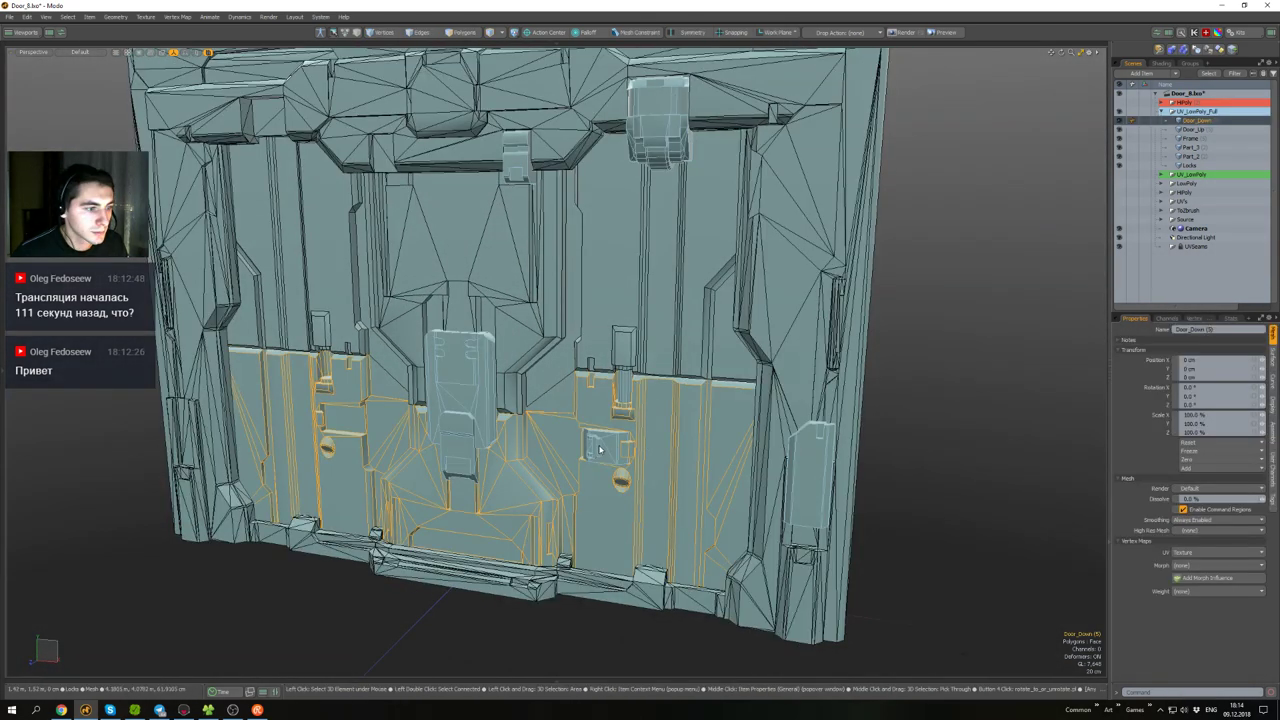
pyautogui.click(600, 450)
pyautogui.click(674, 466)
pyautogui.click(624, 587)
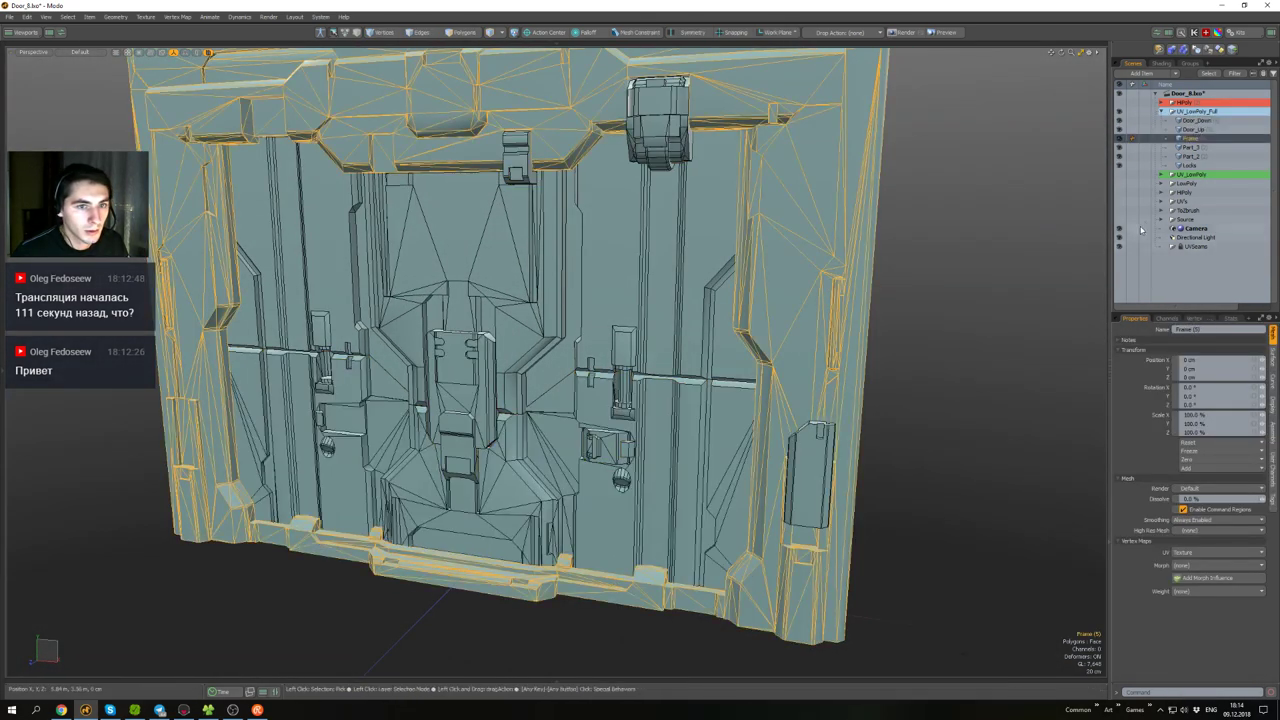
pyautogui.click(1198, 148)
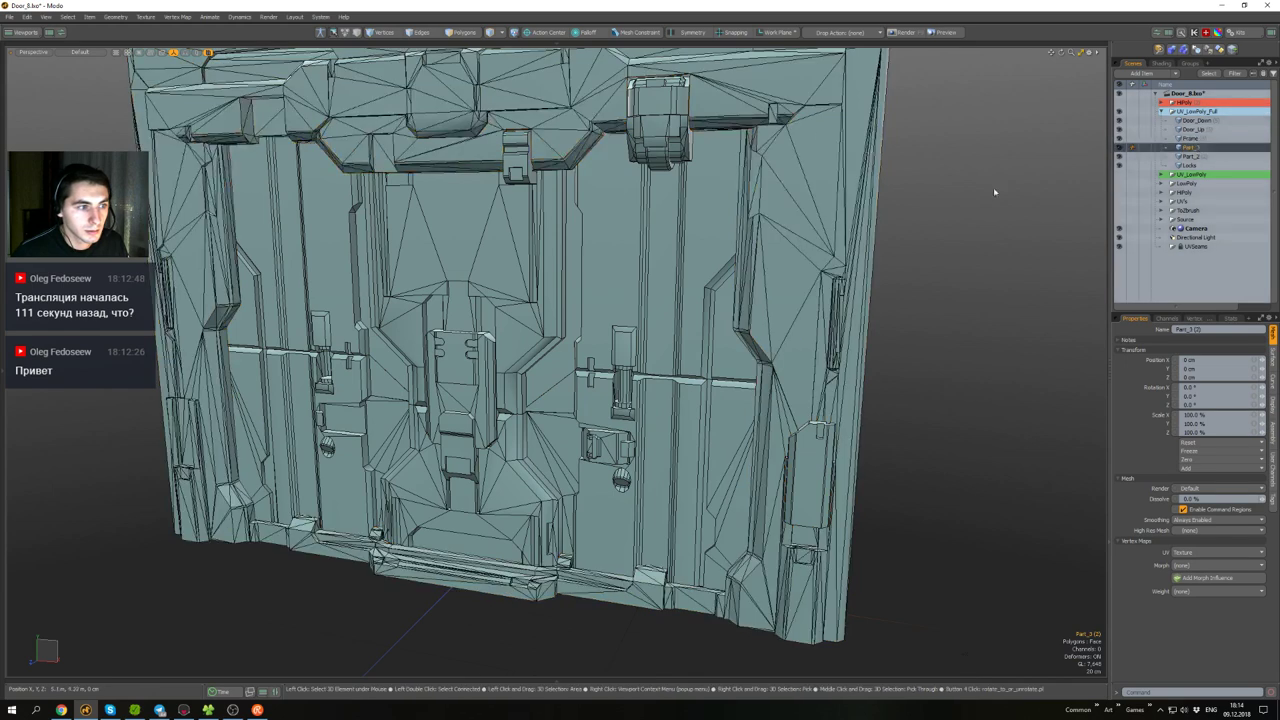
pyautogui.keyDown('alt'); pyautogui.moveTo(880, 222); pyautogui.dragTo(716, 259); pyautogui.keyUp('alt')
pyautogui.hotkey('shift', 'h')
pyautogui.press('F2')
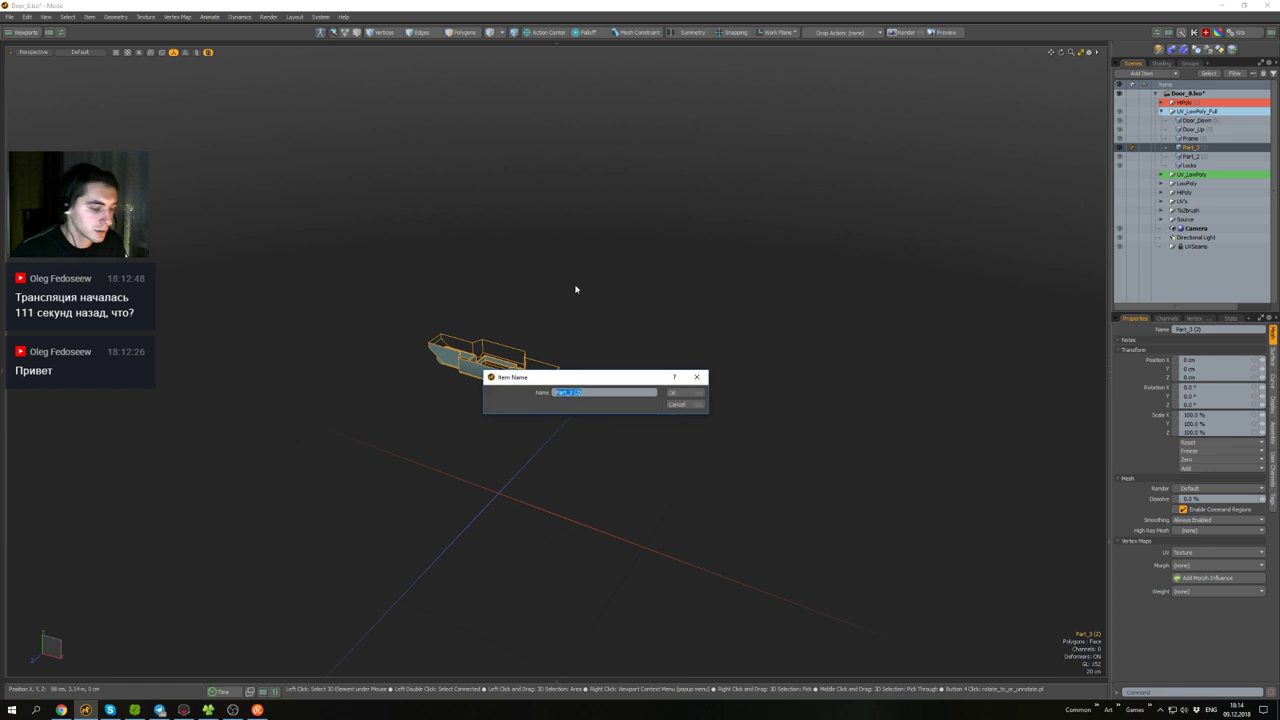
pyautogui.write('Lock_Up')
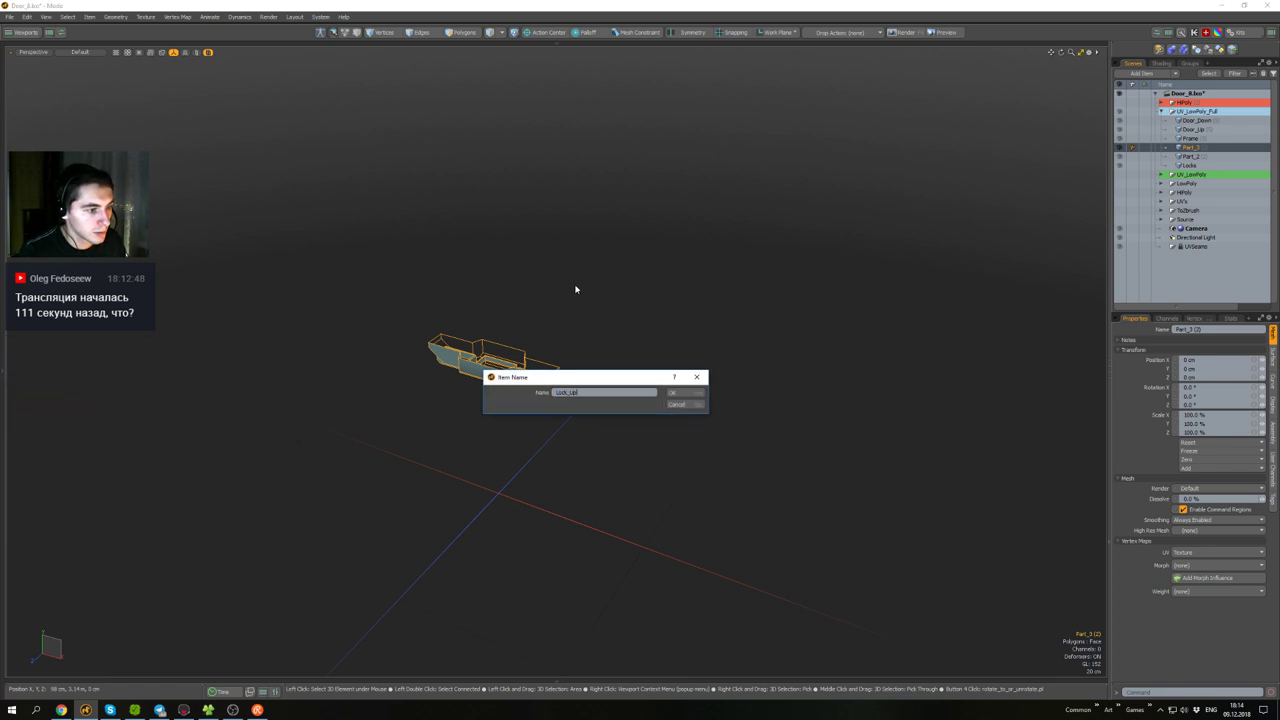
pyautogui.click(693, 395)
pyautogui.click(736, 407)
pyautogui.press('u')
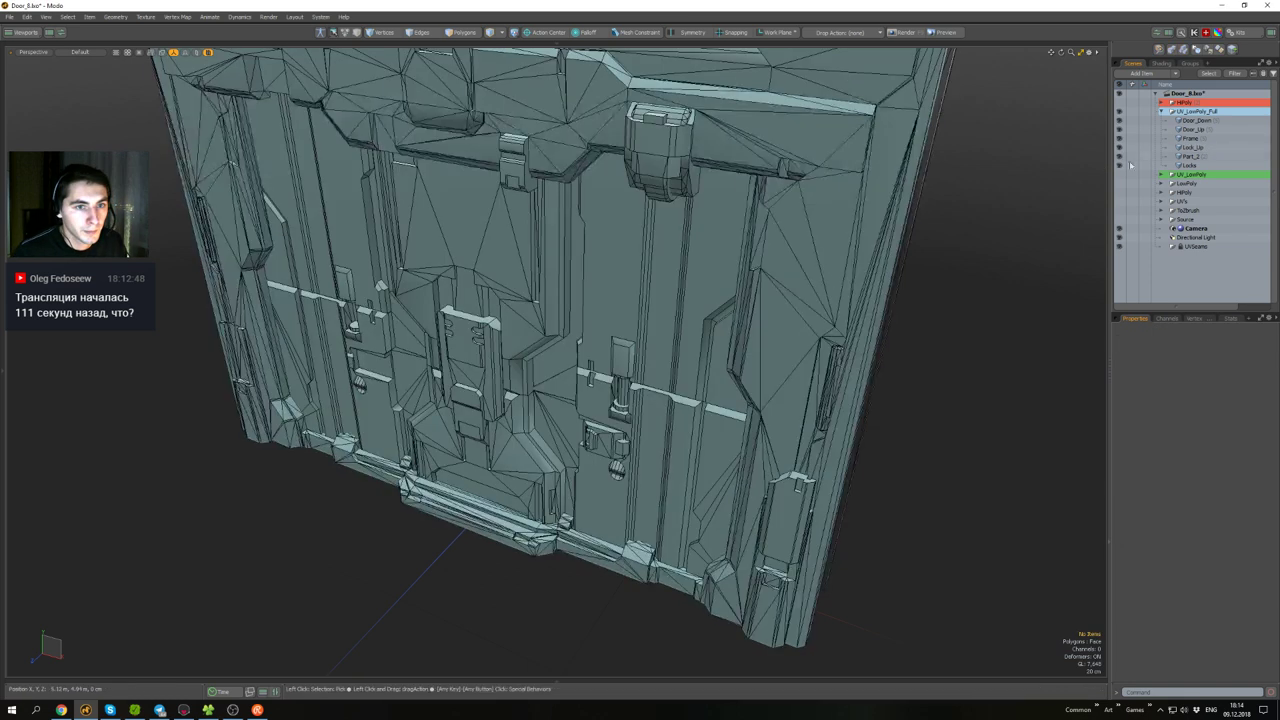
# - Isolate the Part_2 mesh with the three block-shaped pieces, rename it Lock_Down and bring back the hidden door parts
pyautogui.click(1178, 159)
pyautogui.hotkey('shift', 'h')
pyautogui.press('F2')
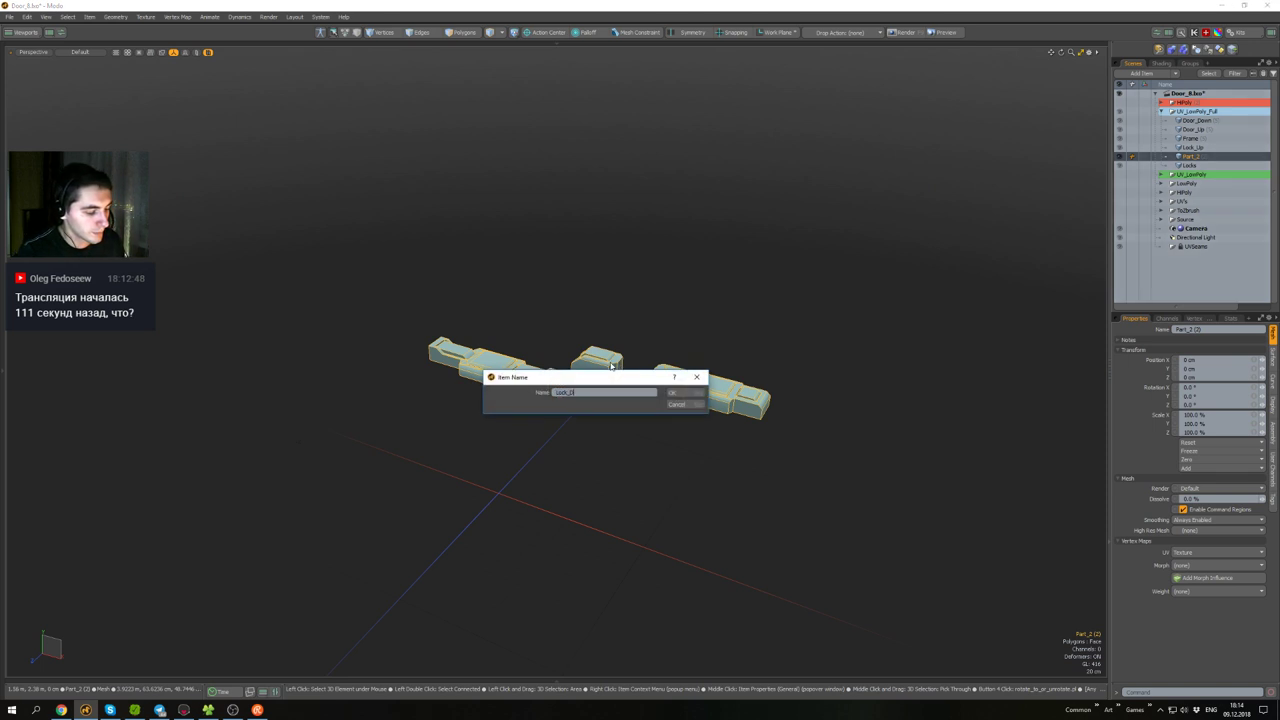
pyautogui.press('Return')
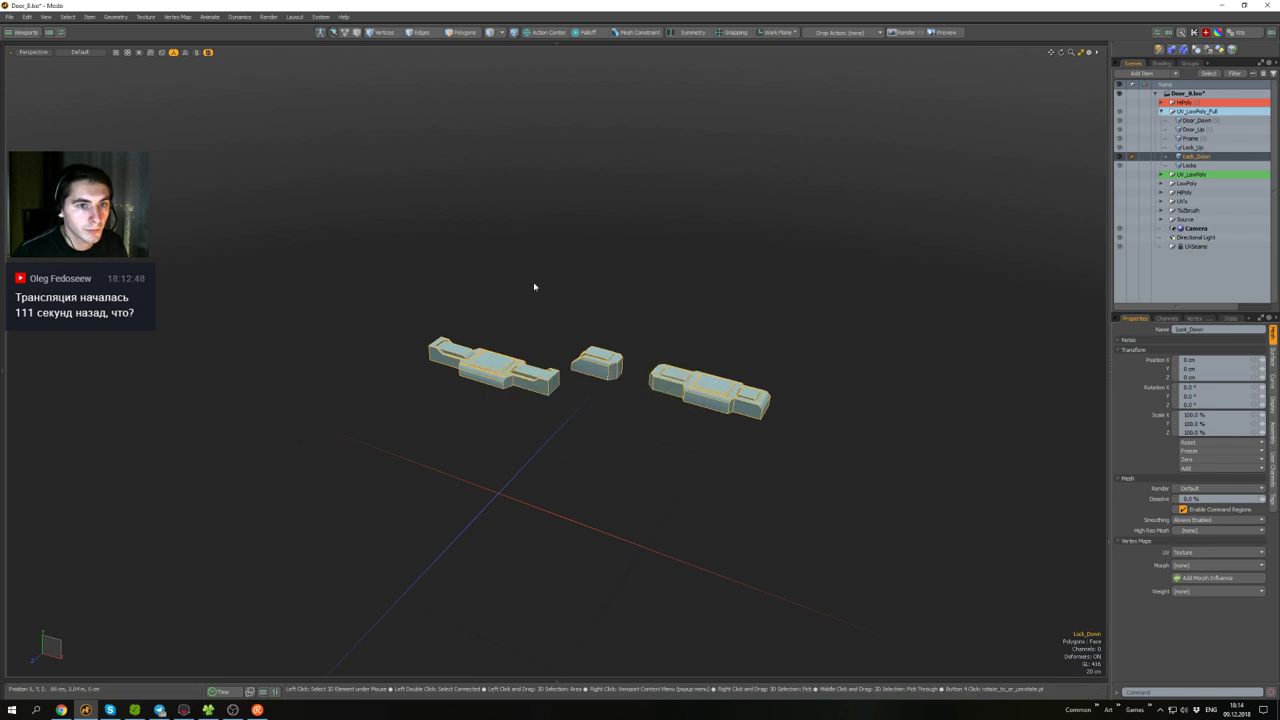
pyautogui.click(614, 227)
pyautogui.press('u')
pyautogui.keyDown('alt'); pyautogui.moveTo(611, 246); pyautogui.dragTo(634, 263); pyautogui.keyUp('alt')
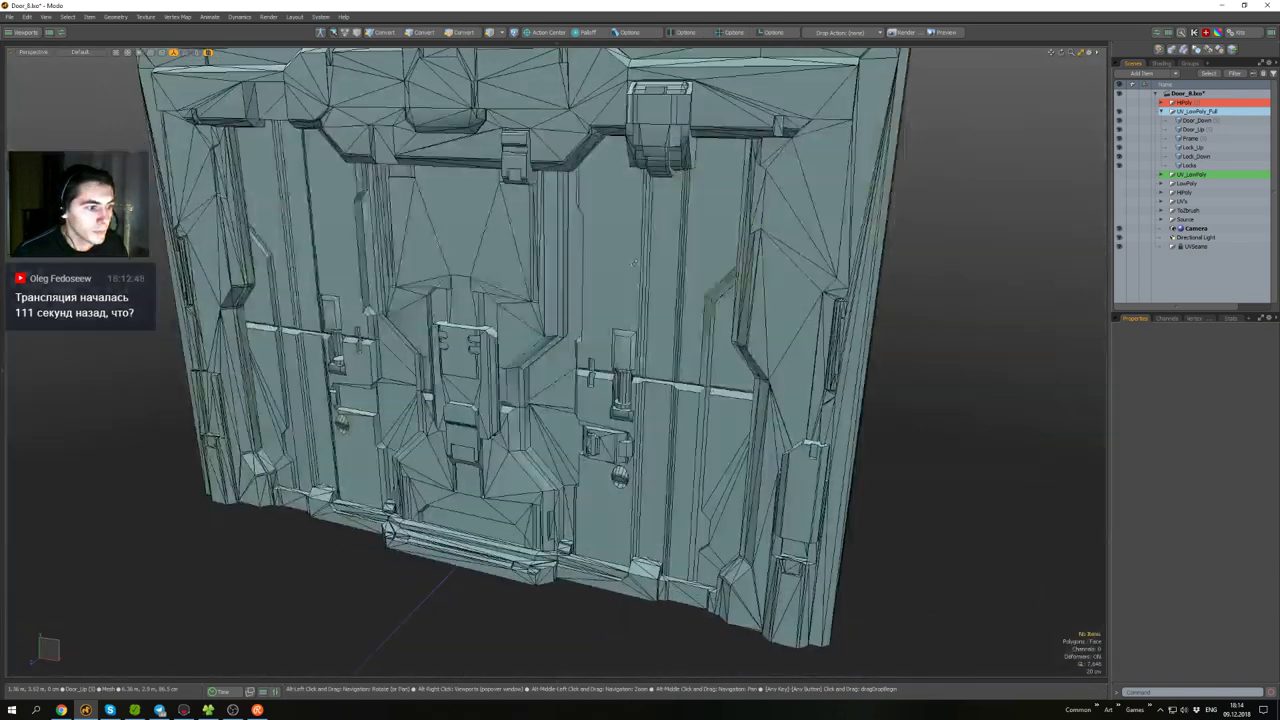
# - Isolate the Locks mesh for polygon selection and check which pieces of its small boxy lock are connected
pyautogui.click(622, 386)
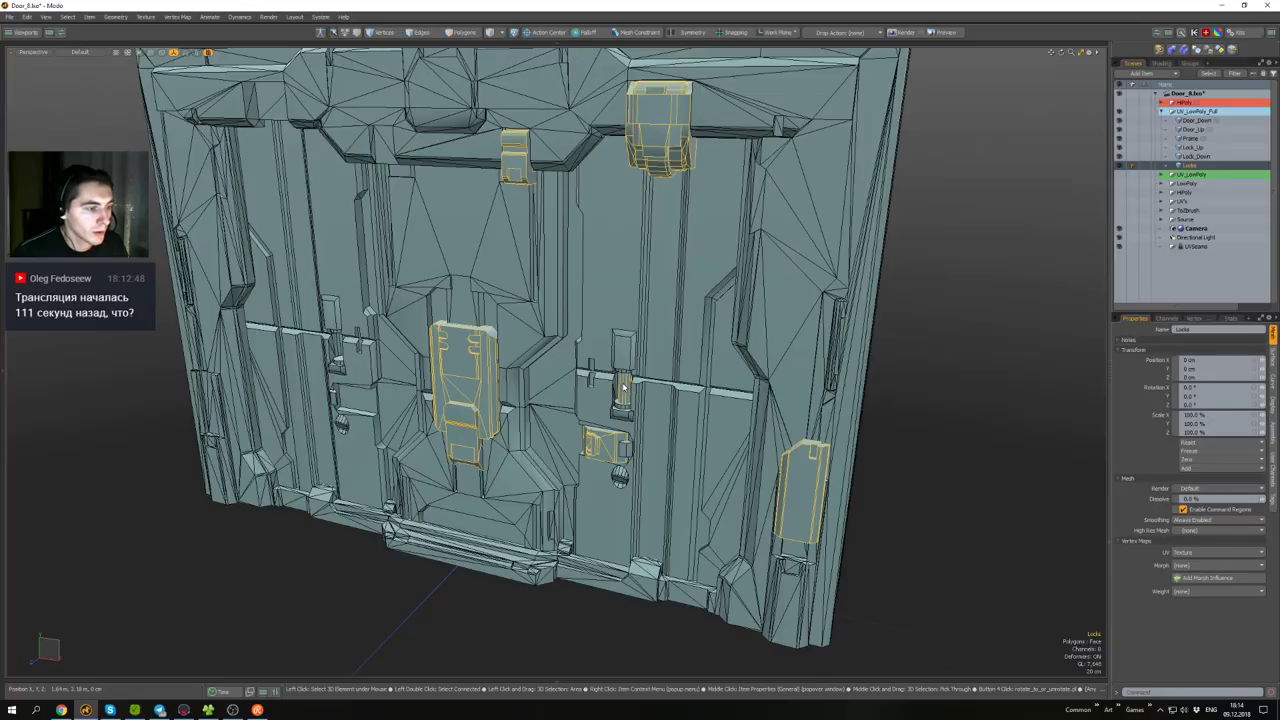
pyautogui.keyDown('alt'); pyautogui.moveTo(624, 387); pyautogui.dragTo(640, 337); pyautogui.keyUp('alt')
pyautogui.hotkey('shift', 'h')
pyautogui.scroll(8, 592, 437)
pyautogui.press('3')
pyautogui.doubleClick(636, 414)
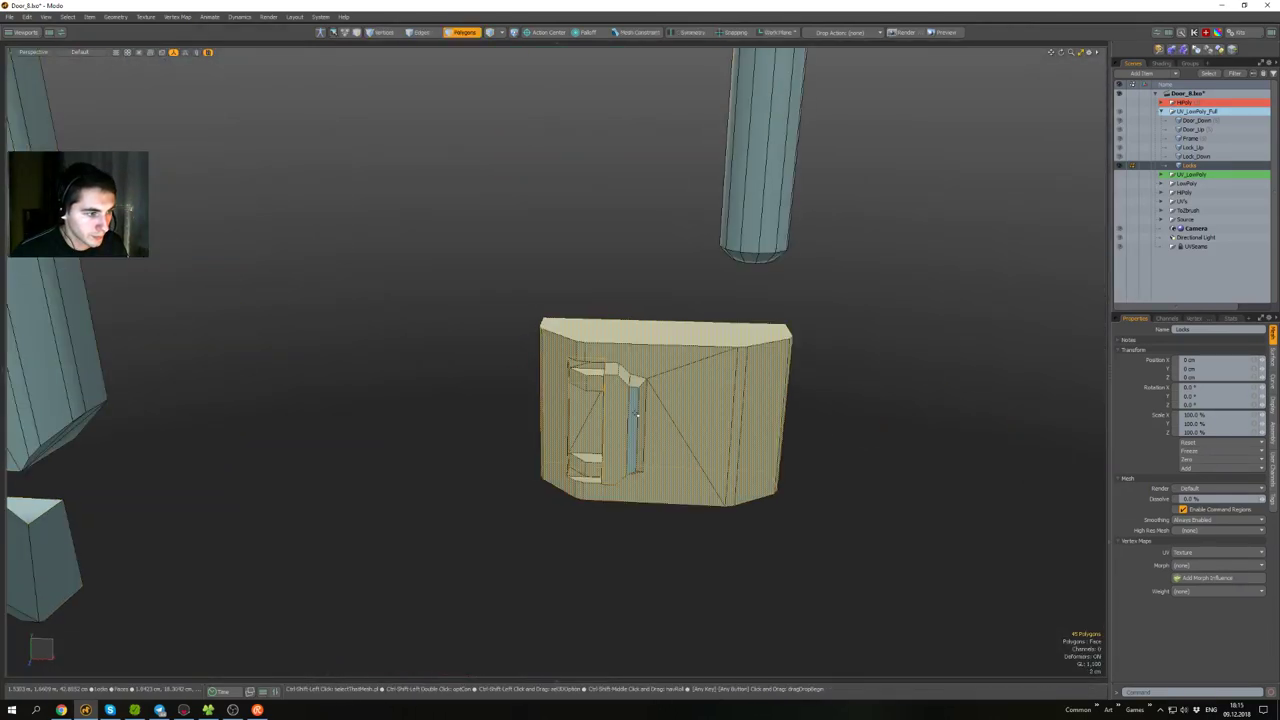
pyautogui.keyDown('alt'); pyautogui.moveTo(636, 414); pyautogui.dragTo(607, 342); pyautogui.keyUp('alt')
pyautogui.click(549, 297)
pyautogui.keyDown('alt'); pyautogui.moveTo(549, 297); pyautogui.dragTo(520, 366); pyautogui.keyUp('alt')
pyautogui.scroll(-8, 535, 362)
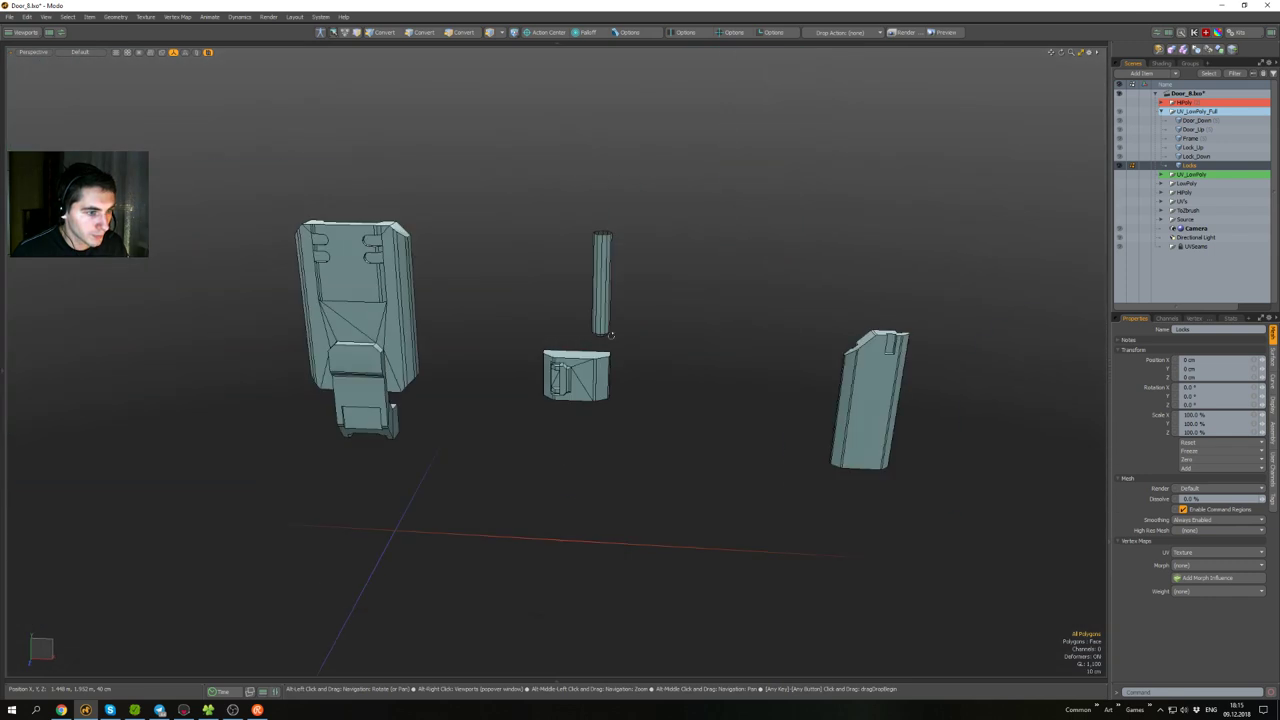
# - Move the round cylinder of the large upper lock and the latch of the central lock 1 m down along Y
pyautogui.keyDown('alt'); pyautogui.moveTo(611, 335); pyautogui.dragTo(574, 314); pyautogui.keyUp('alt')
pyautogui.scroll(-3, 607, 363)
pyautogui.doubleClick(604, 146)
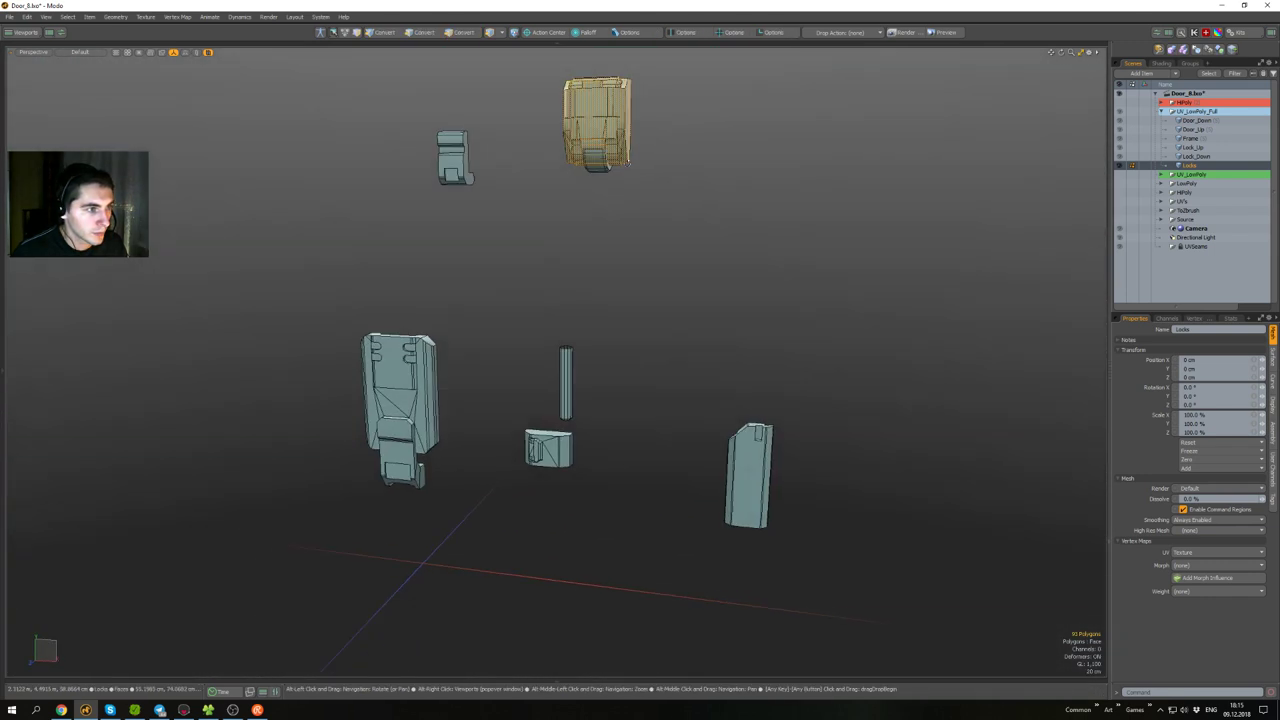
pyautogui.keyDown('alt'); pyautogui.moveTo(604, 146); pyautogui.dragTo(508, 243); pyautogui.keyUp('alt')
pyautogui.doubleClick(560, 152)
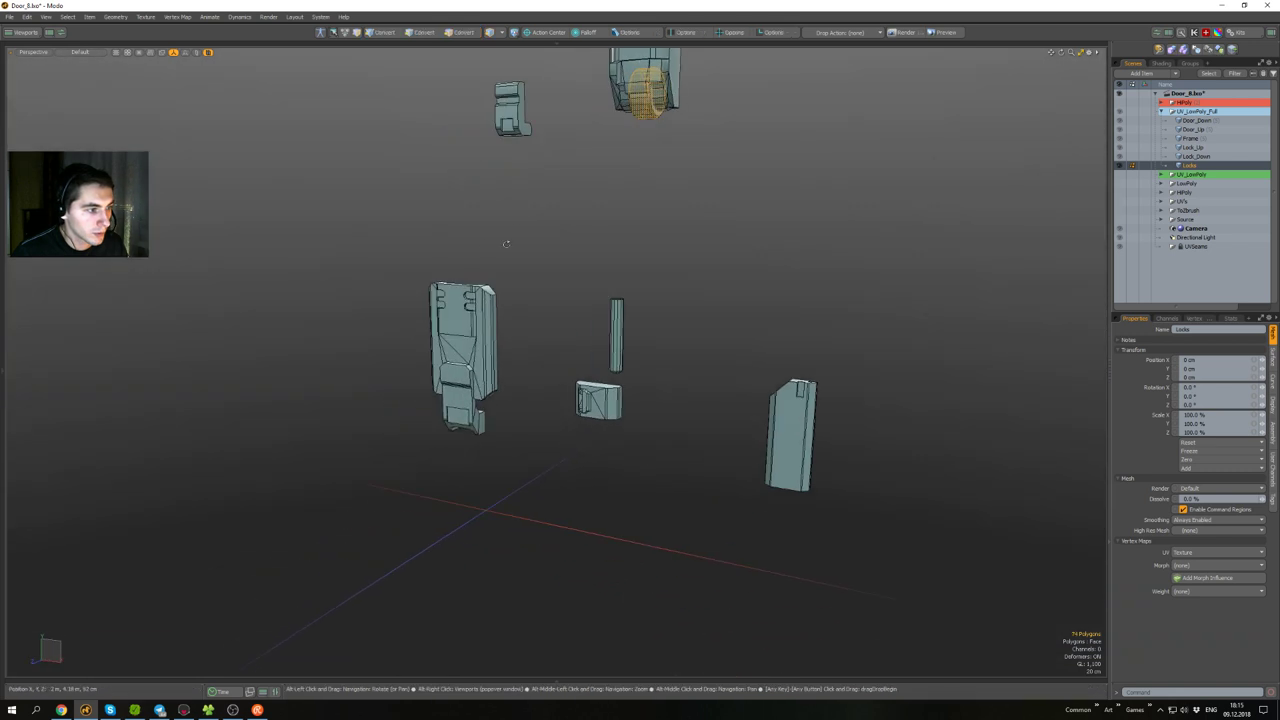
pyautogui.keyDown('shift'); pyautogui.doubleClick(455, 400); pyautogui.keyUp('shift')
pyautogui.keyDown('alt'); pyautogui.moveTo(540, 290); pyautogui.dragTo(608, 278); pyautogui.keyUp('alt')
pyautogui.press('w')
pyautogui.keyDown('alt'); pyautogui.keyDown('shift'); pyautogui.moveTo(518, 240); pyautogui.dragTo(493, 283); pyautogui.keyUp('shift'); pyautogui.keyUp('alt')
pyautogui.keyDown('alt'); pyautogui.moveTo(490, 283); pyautogui.dragTo(507, 409); pyautogui.keyUp('alt')
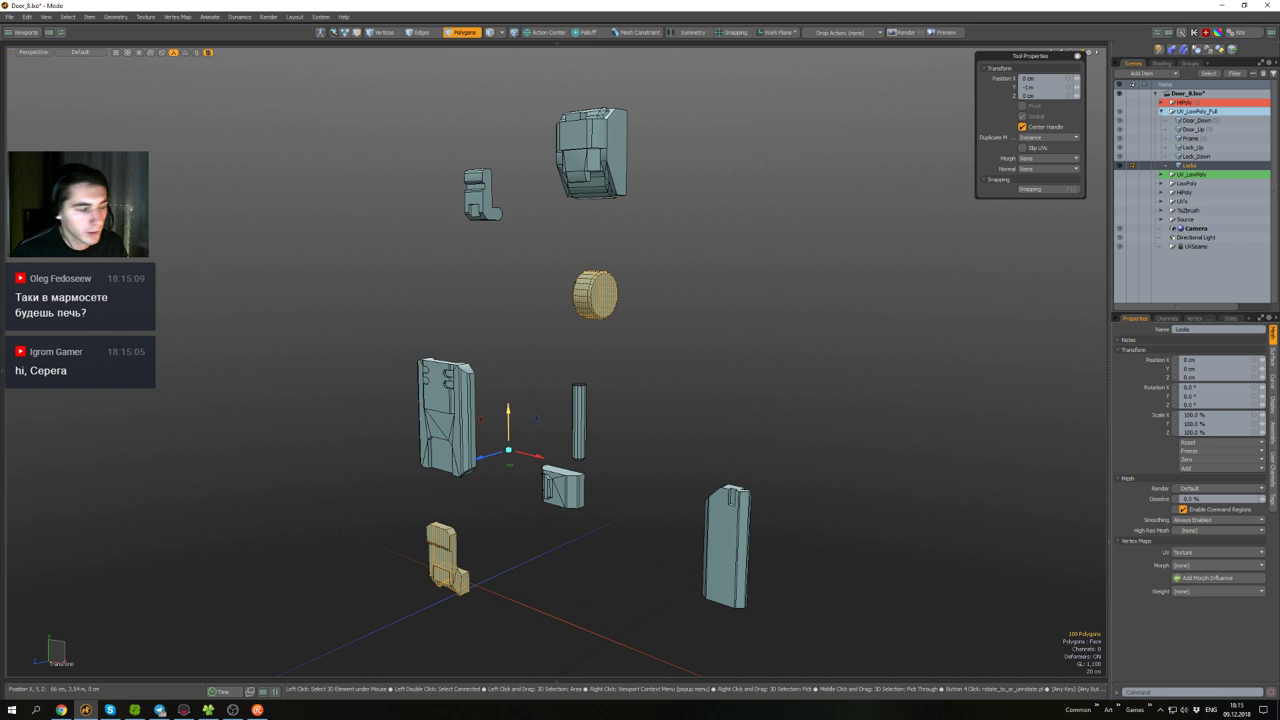
pyautogui.keyDown('alt'); pyautogui.moveTo(521, 400); pyautogui.dragTo(659, 306); pyautogui.keyUp('alt')
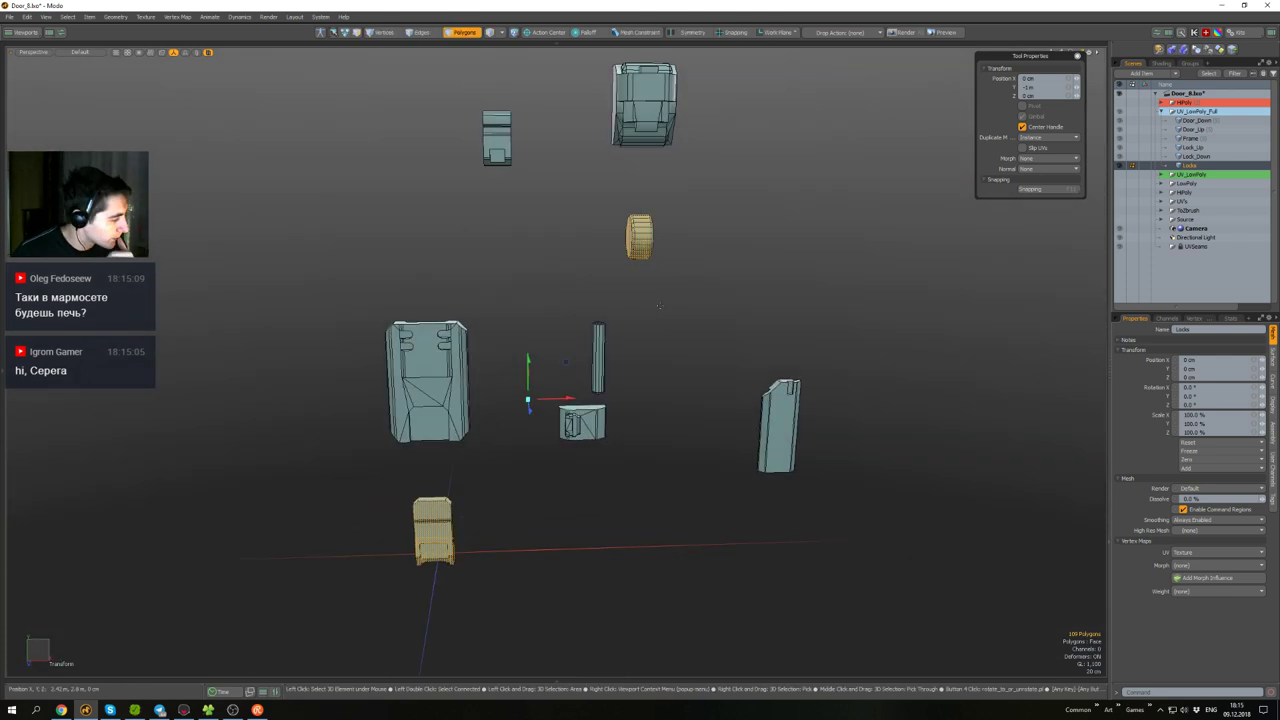
pyautogui.keyDown('alt'); pyautogui.moveTo(668, 290); pyautogui.dragTo(728, 240); pyautogui.keyUp('alt')
pyautogui.press('space')
pyautogui.click(788, 251)
pyautogui.press('5')
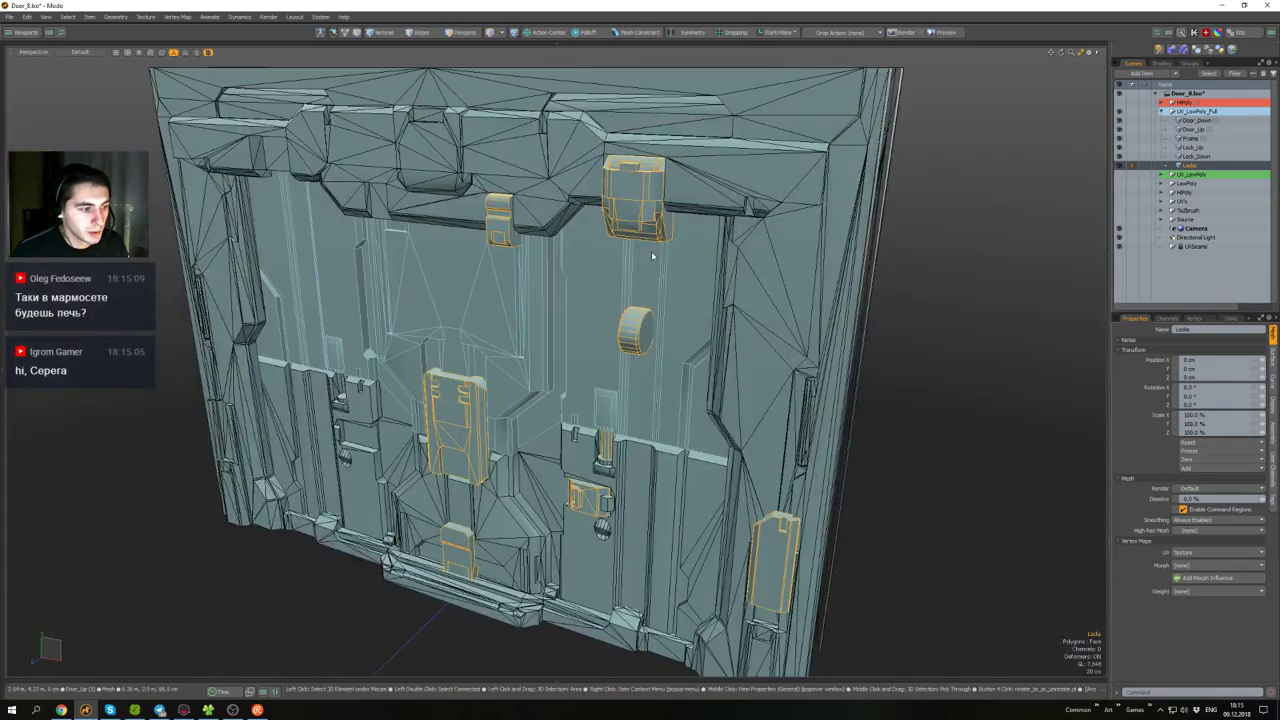
# - Inspect the upper door panel mesh Door_Up, both in isolation and with all the other door parts shown
pyautogui.keyDown('alt'); pyautogui.moveTo(652, 256); pyautogui.dragTo(591, 240); pyautogui.keyUp('alt')
pyautogui.click(591, 241)
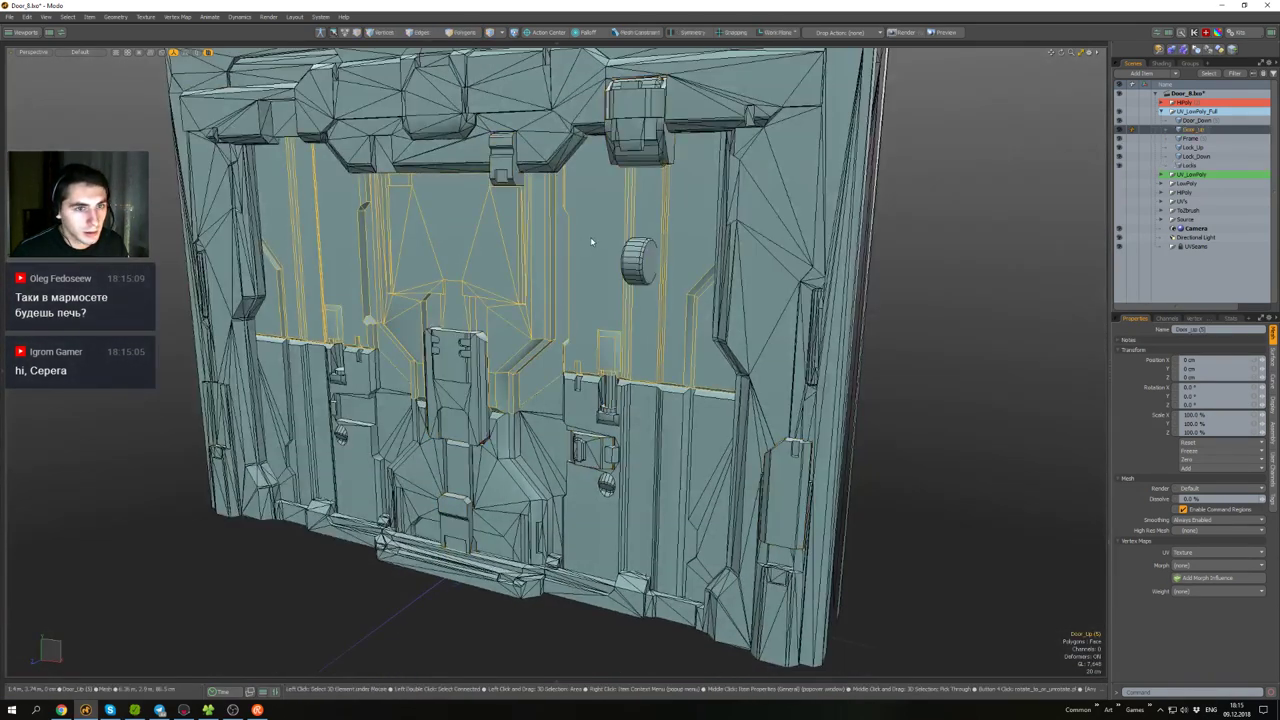
pyautogui.click(640, 158)
pyautogui.moveTo(640, 158)
pyautogui.keyDown('alt'); pyautogui.mouseDown()
pyautogui.moveTo(638, 198)
pyautogui.moveTo(667, 165)
pyautogui.moveTo(607, 218)
pyautogui.moveTo(611, 207)
pyautogui.moveTo(622, 290)
pyautogui.moveTo(628, 260)
pyautogui.moveTo(698, 276)
pyautogui.moveTo(730, 254)
pyautogui.moveTo(677, 149)
pyautogui.moveTo(654, 166)
pyautogui.mouseUp(); pyautogui.keyUp('alt')
pyautogui.scroll(-4, 645, 175)
pyautogui.scroll(1, 611, 207)
pyautogui.click(714, 249)
pyautogui.hotkey('shift', 'h')
pyautogui.scroll(3, 700, 270)
pyautogui.scroll(-3, 717, 222)
pyautogui.press('u')
pyautogui.keyDown('alt'); pyautogui.moveTo(735, 238); pyautogui.dragTo(667, 201); pyautogui.keyUp('alt')
pyautogui.click(692, 232)
pyautogui.hotkey('shift', 'h')
pyautogui.press('u')
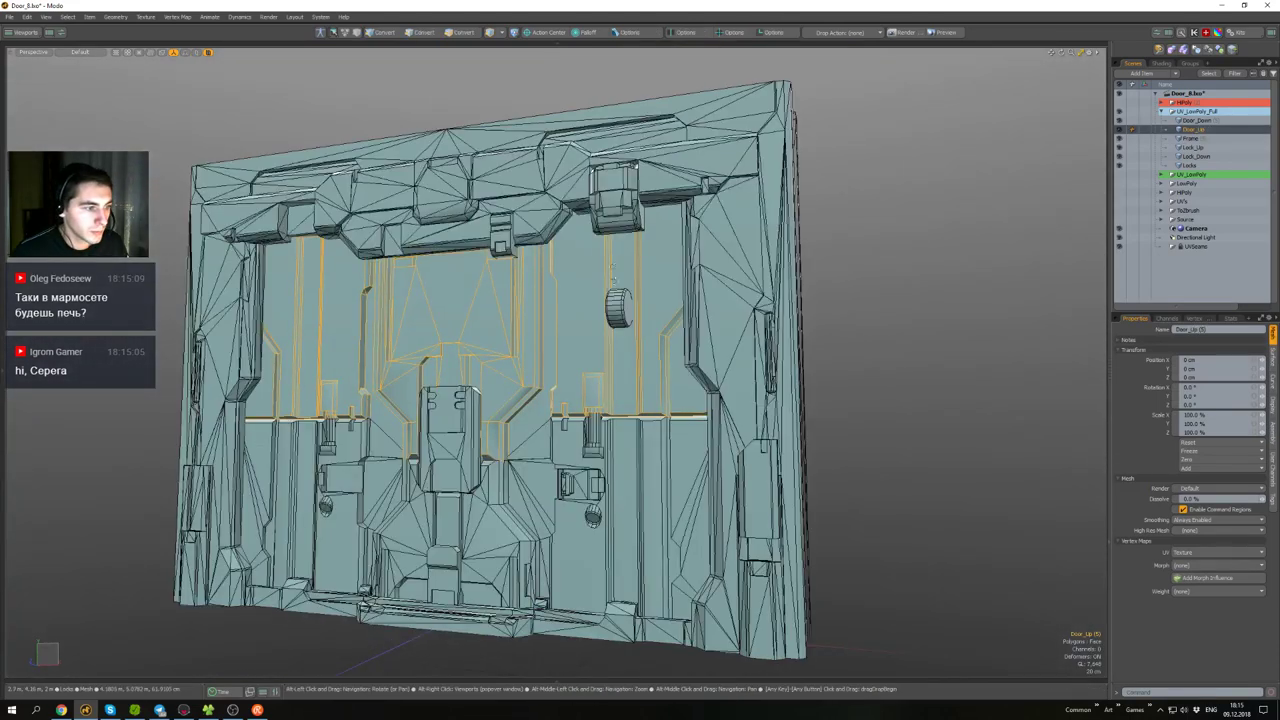
# - Compare the remaining door parts alone and in context, checking the separated Locks pieces against the full door
pyautogui.scroll(3, 680, 230)
pyautogui.keyDown('alt'); pyautogui.moveTo(690, 260); pyautogui.dragTo(644, 257); pyautogui.keyUp('alt')
pyautogui.click(759, 352)
pyautogui.scroll(2, 759, 352)
pyautogui.hotkey('shift', 'h')
pyautogui.press('u')
pyautogui.scroll(3, 650, 335)
pyautogui.click(650, 346)
pyautogui.scroll(-3, 655, 229)
pyautogui.scroll(-3, 715, 235)
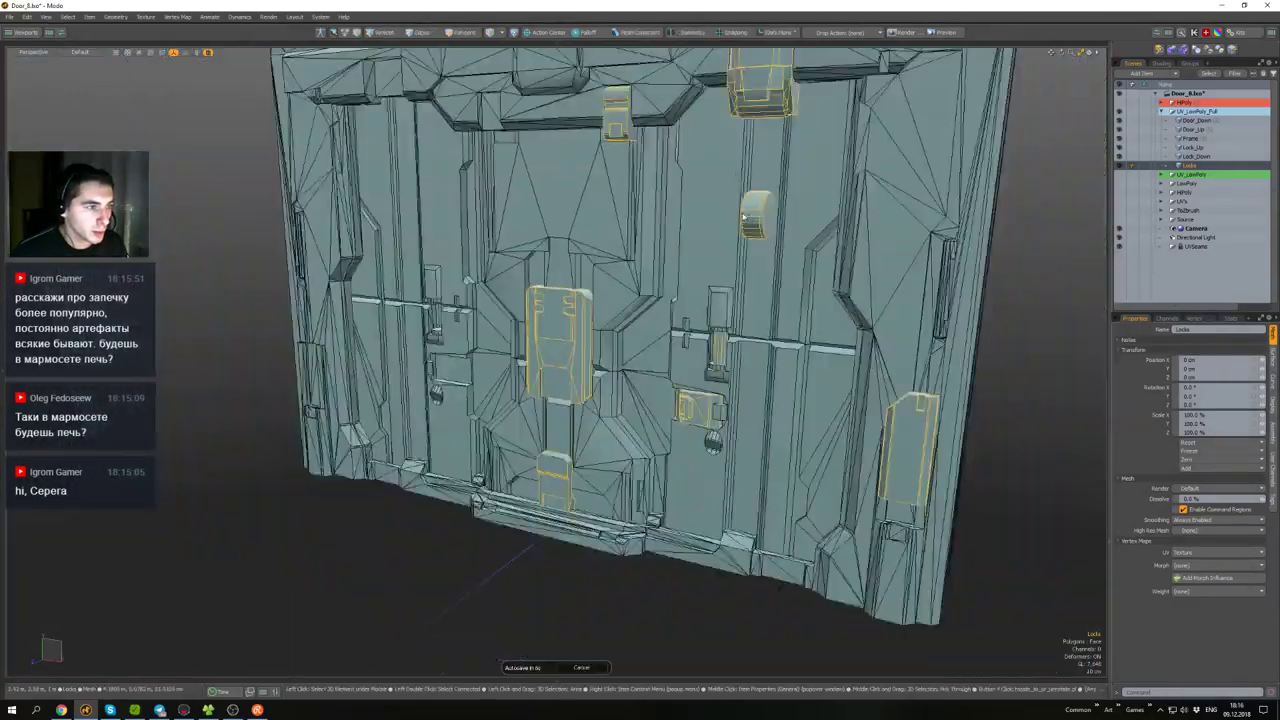
pyautogui.keyDown('alt'); pyautogui.moveTo(730, 205); pyautogui.dragTo(660, 205); pyautogui.keyUp('alt')
pyautogui.scroll(3, 680, 299)
pyautogui.scroll(-3, 674, 226)
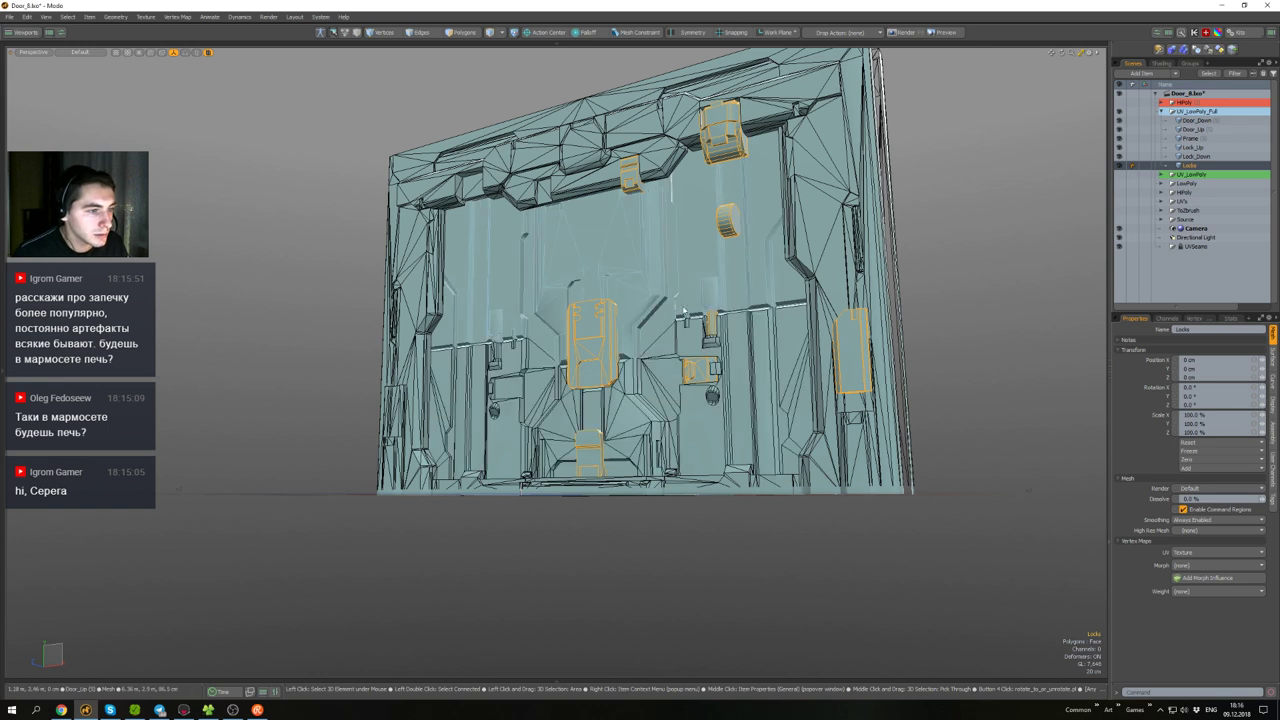
pyautogui.keyDown('alt'); pyautogui.moveTo(691, 272); pyautogui.dragTo(692, 290); pyautogui.keyUp('alt')
pyautogui.keyDown('alt'); pyautogui.moveTo(692, 290); pyautogui.dragTo(664, 319, button='middle'); pyautogui.keyUp('alt')
pyautogui.keyDown('alt'); pyautogui.moveTo(664, 319); pyautogui.dragTo(656, 320); pyautogui.keyUp('alt')
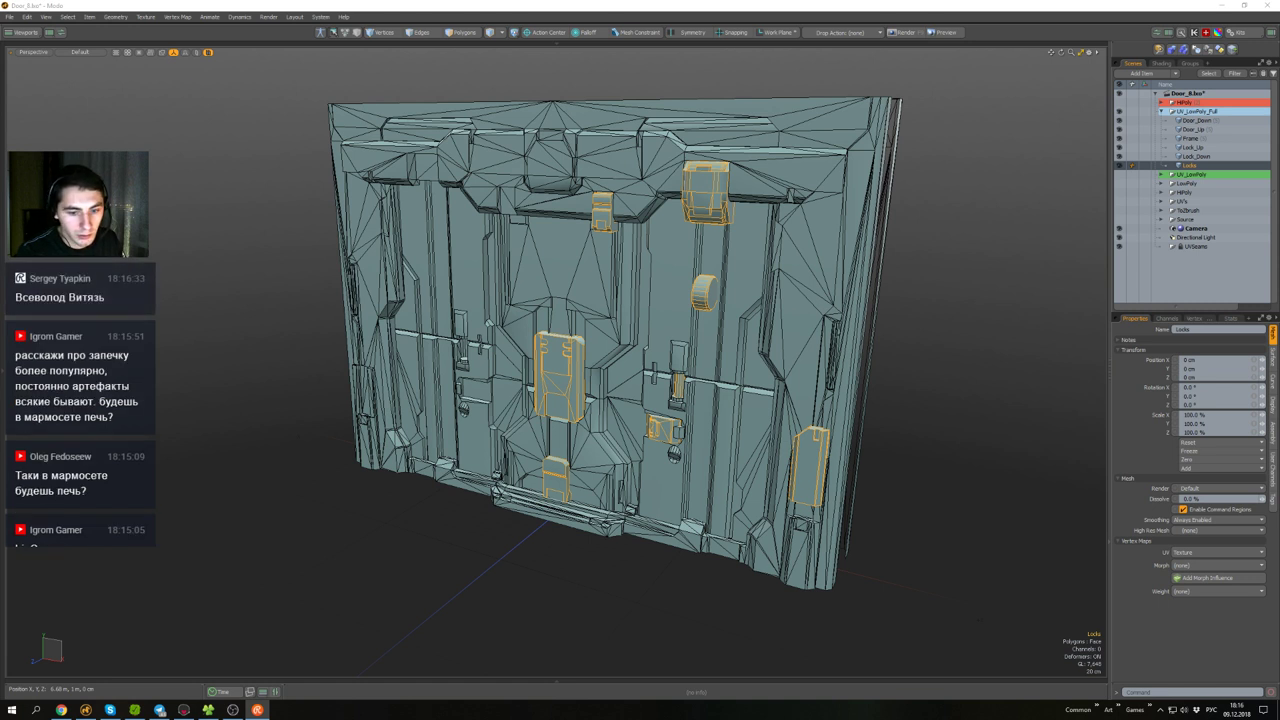
pyautogui.click(911, 377)
pyautogui.keyDown('alt'); pyautogui.moveTo(911, 377); pyautogui.dragTo(895, 430); pyautogui.keyUp('alt')
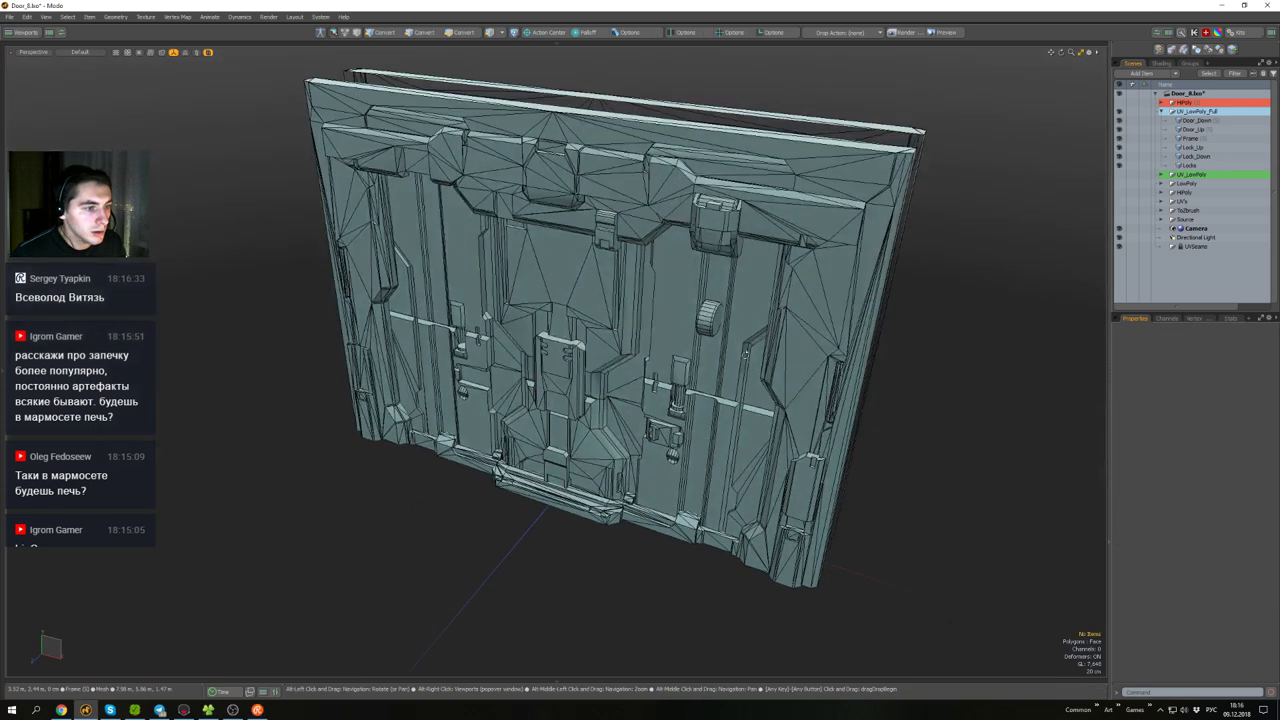
pyautogui.click(653, 326)
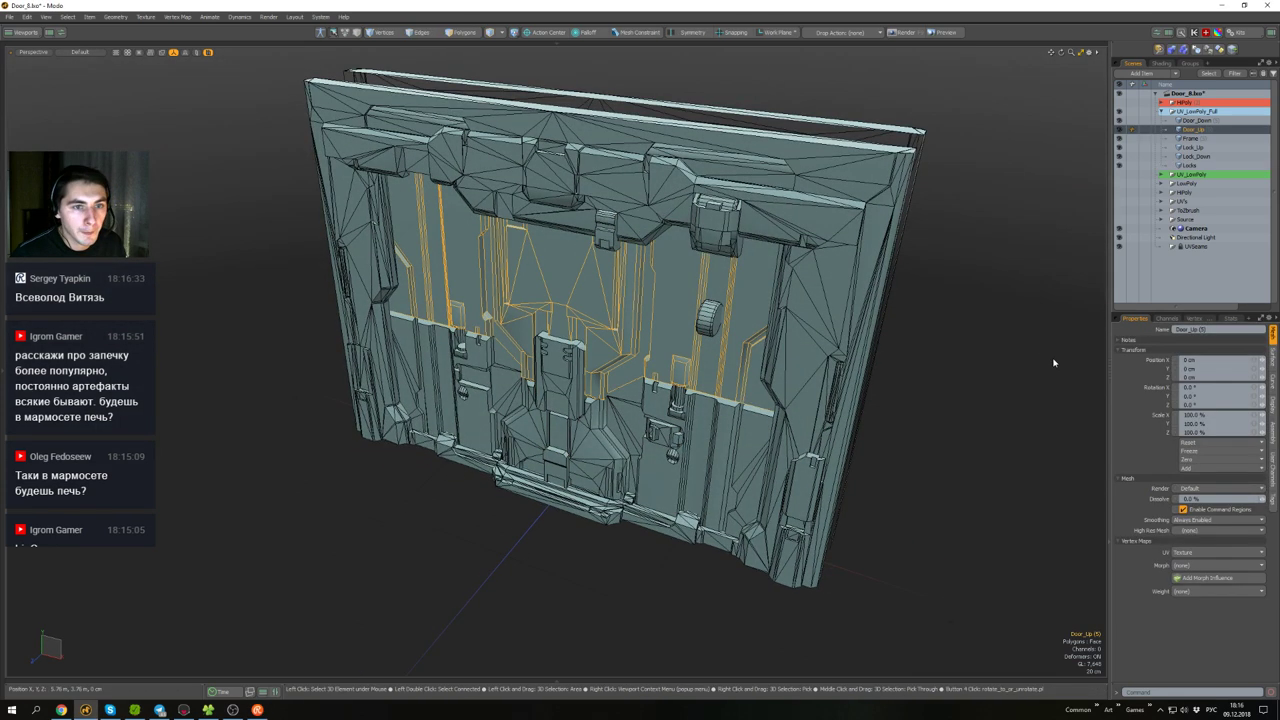
# - Isolate the Lock_Up mesh from the rest of the door
pyautogui.click(1192, 147)
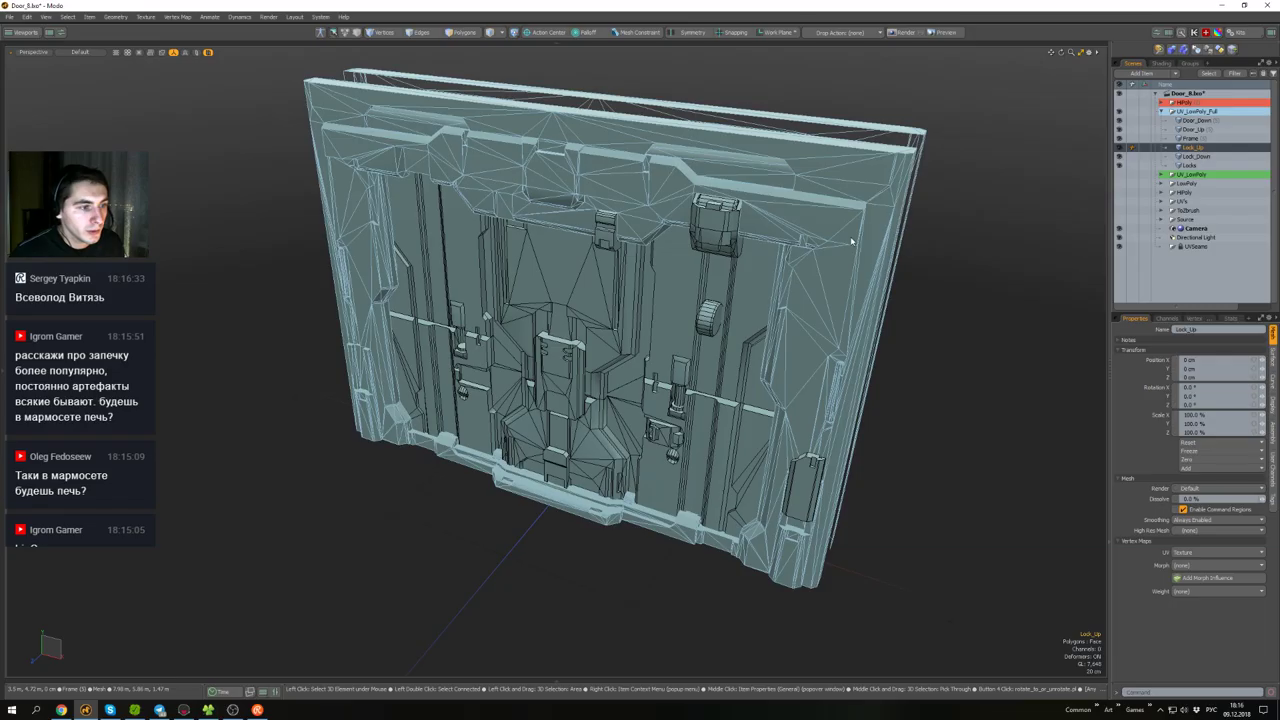
pyautogui.scroll(5, 652, 309)
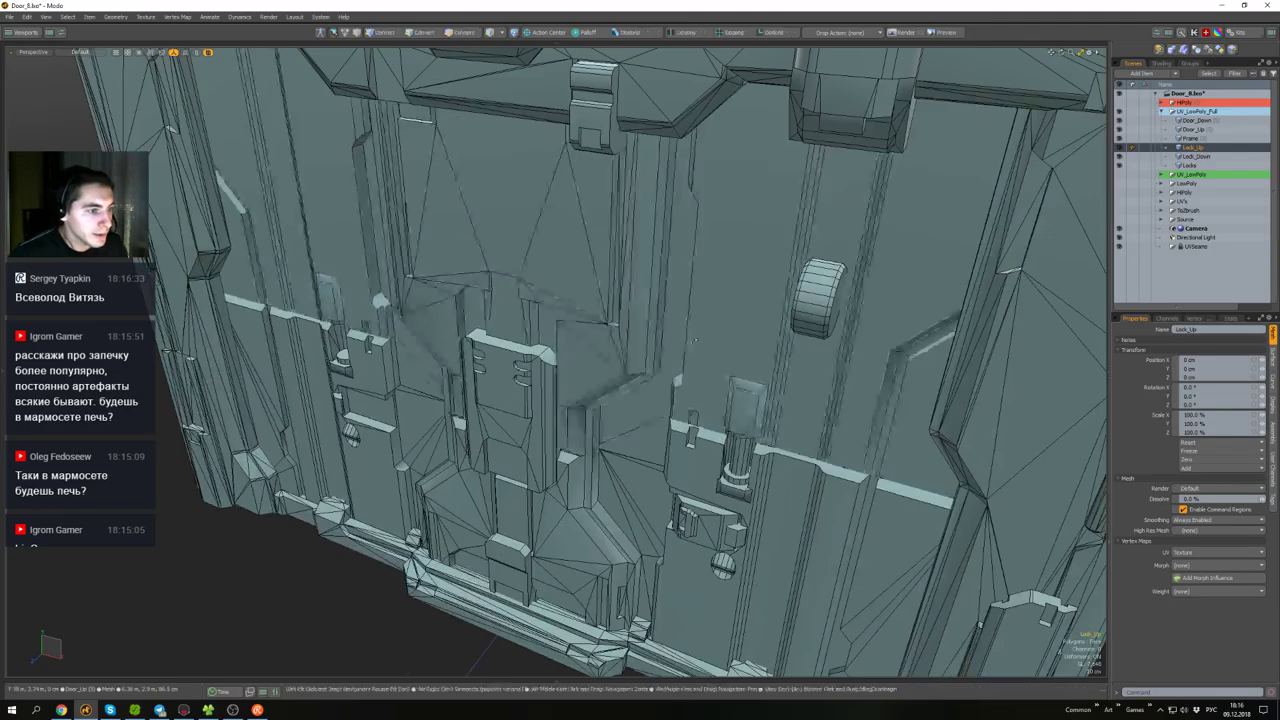
pyautogui.keyDown('alt'); pyautogui.moveTo(652, 309); pyautogui.dragTo(720, 325); pyautogui.keyUp('alt')
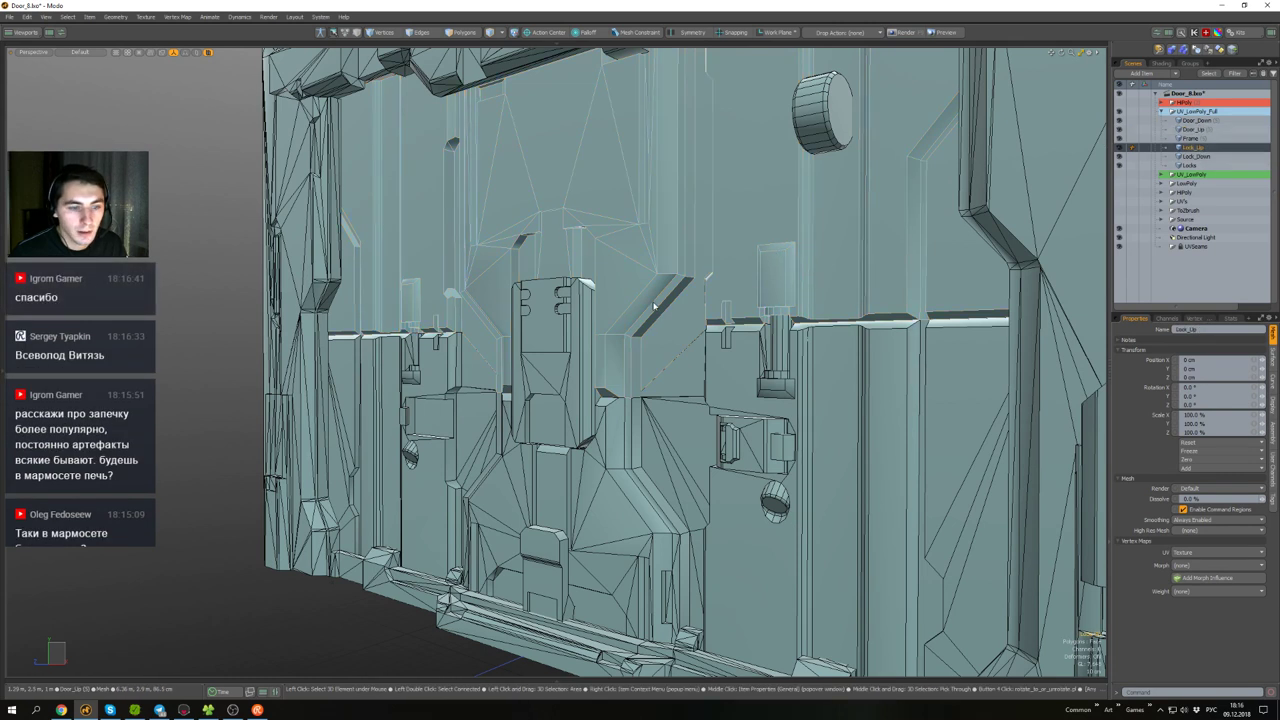
pyautogui.hotkey('shift', 'h')
# - Move the inset pieces on the underside of Lock_Up down along Y, clear of their housing, and return to item selection
pyautogui.keyDown('alt'); pyautogui.moveTo(654, 306); pyautogui.dragTo(631, 409); pyautogui.keyUp('alt')
pyautogui.scroll(5, 631, 409)
pyautogui.doubleClick(660, 466)
pyautogui.keyDown('alt'); pyautogui.moveTo(660, 466); pyautogui.dragTo(675, 390); pyautogui.keyUp('alt')
pyautogui.keyDown('shift'); pyautogui.doubleClick(503, 441); pyautogui.keyUp('shift')
pyautogui.keyDown('alt'); pyautogui.moveTo(503, 441); pyautogui.dragTo(555, 398); pyautogui.keyUp('alt')
pyautogui.scroll(-2, 591, 409)
pyautogui.press('w')
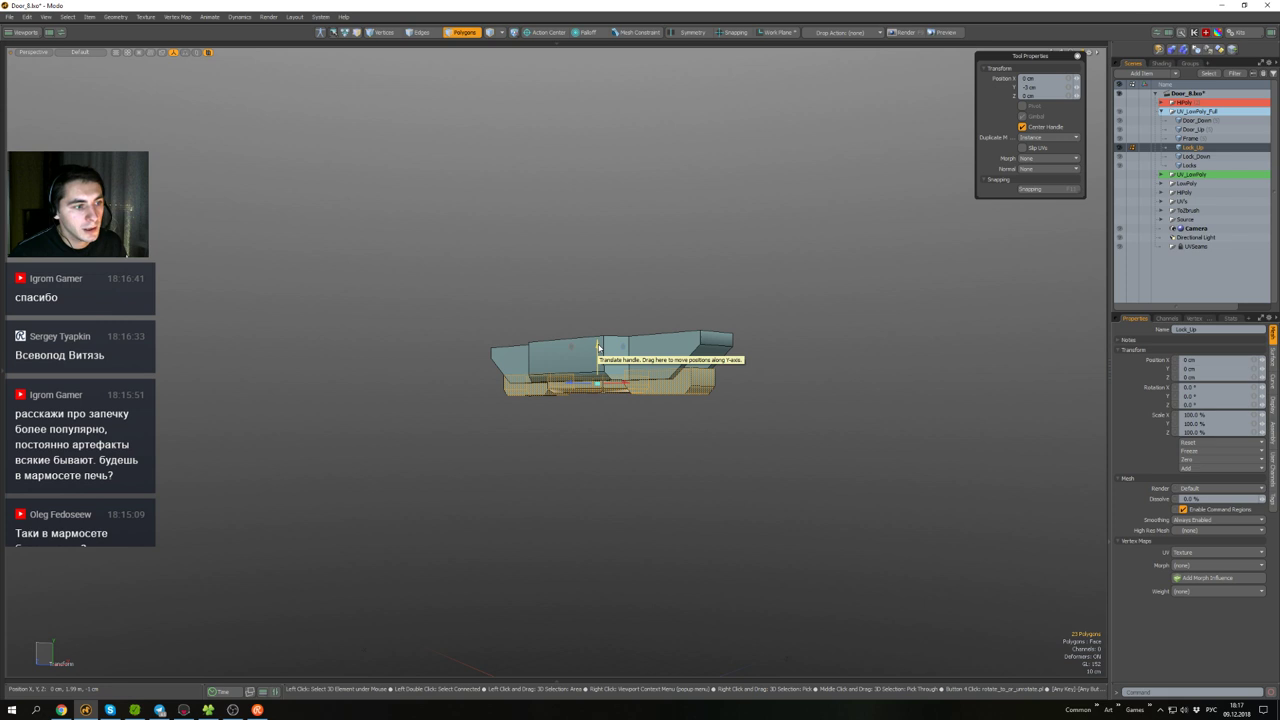
pyautogui.keyDown('alt'); pyautogui.moveTo(598, 347); pyautogui.dragTo(609, 486); pyautogui.keyUp('alt')
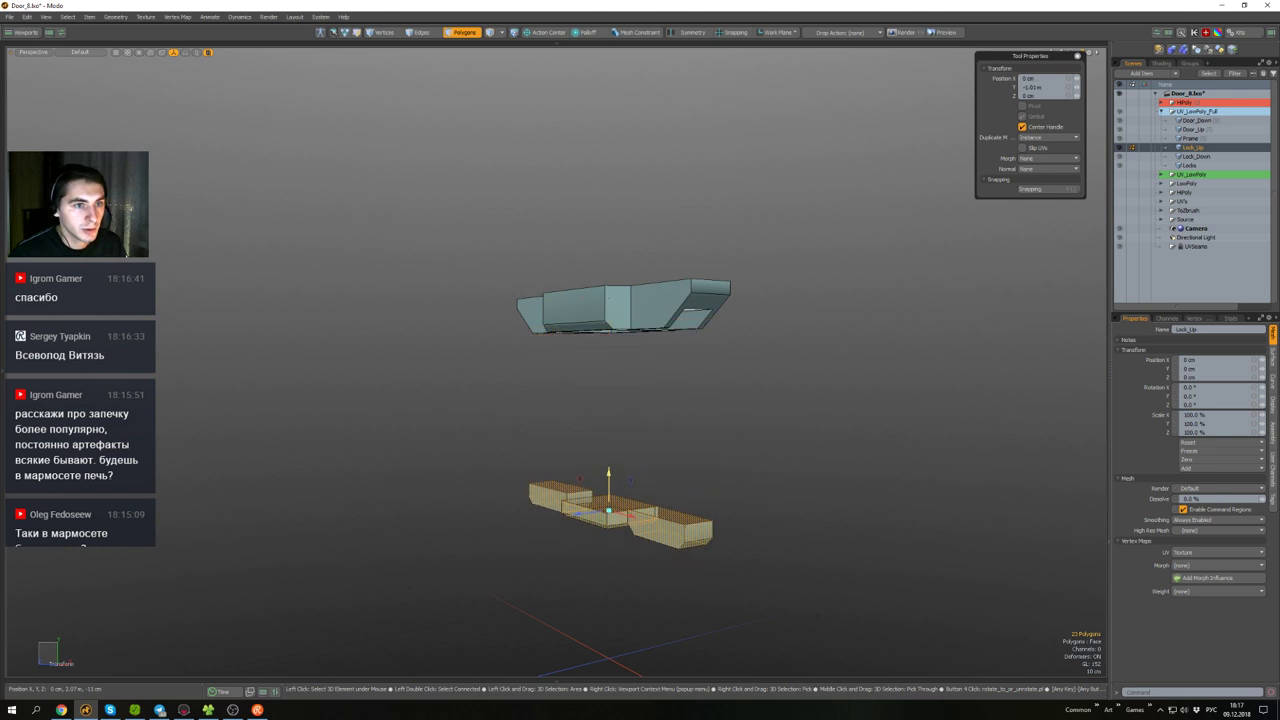
pyautogui.press('q')
pyautogui.click(738, 386)
pyautogui.press('5')
# - Isolate Lock_Down and move the raised panel pieces on top of its three blocks up along Y, clear of their bases
pyautogui.scroll(-3, 735, 386)
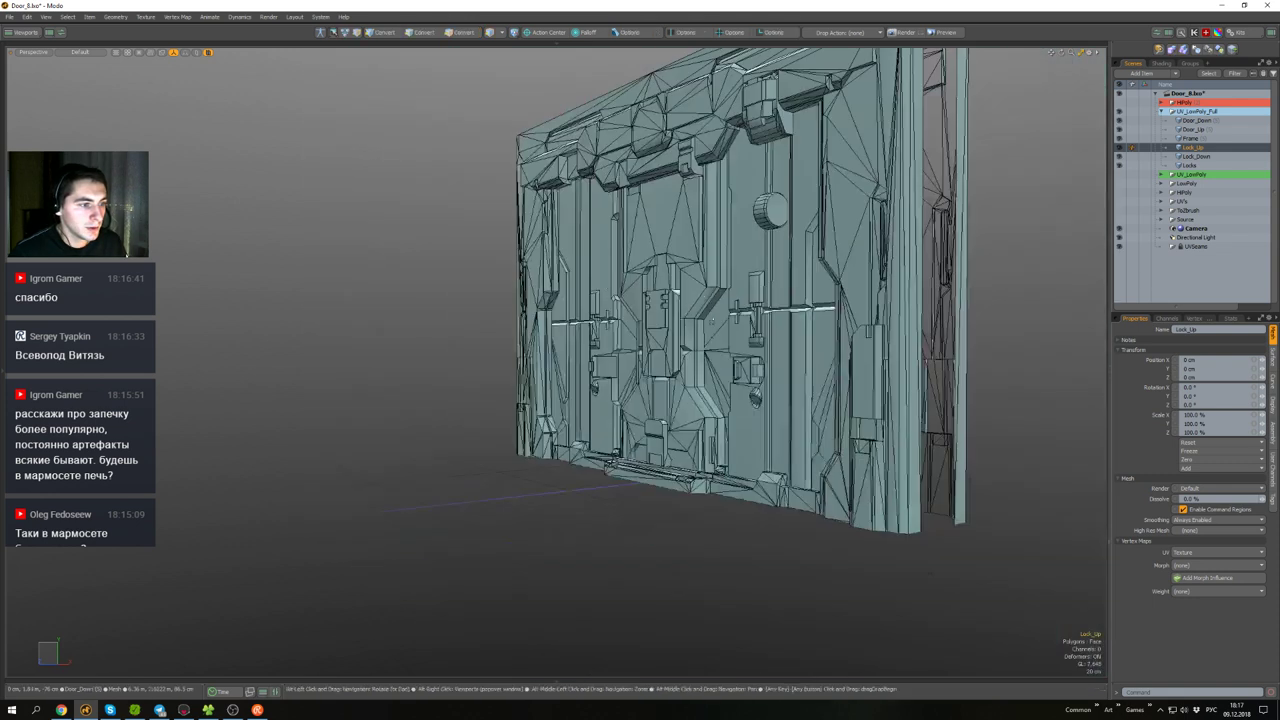
pyautogui.keyDown('alt'); pyautogui.moveTo(735, 386); pyautogui.dragTo(742, 412); pyautogui.keyUp('alt')
pyautogui.click(1207, 157)
pyautogui.hotkey('shift', 'h')
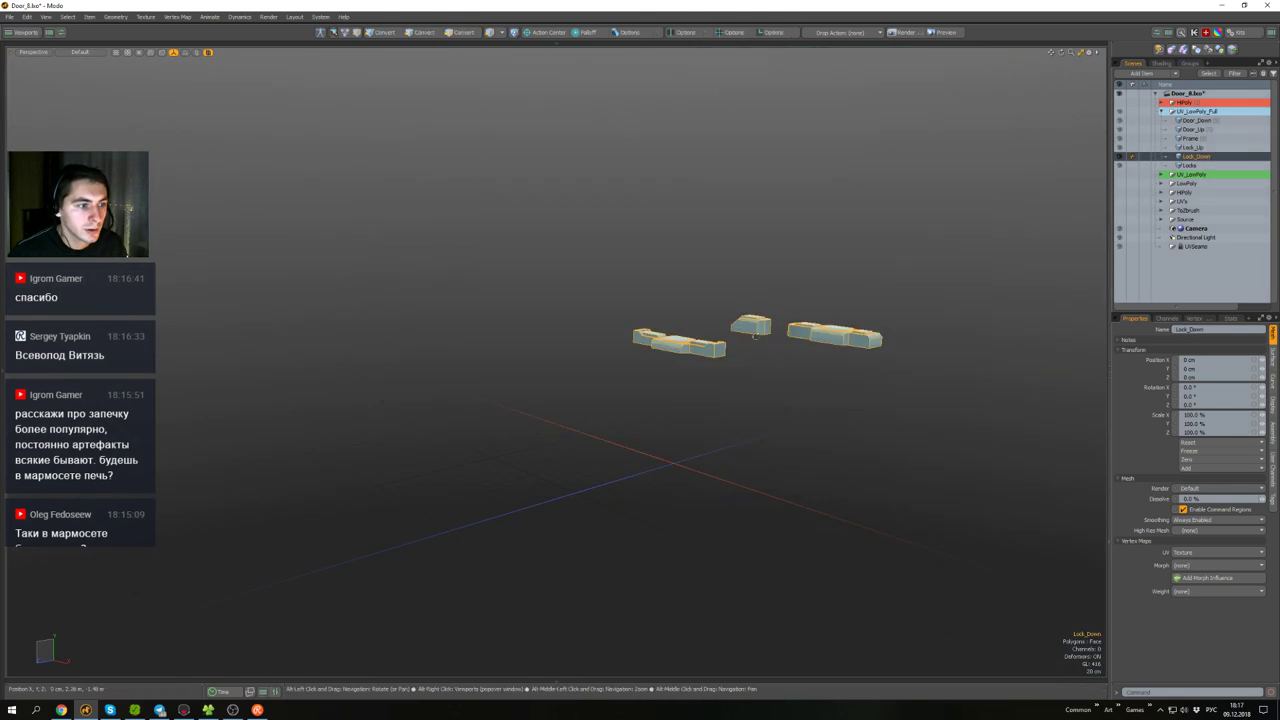
pyautogui.scroll(4, 745, 337)
pyautogui.keyDown('alt'); pyautogui.moveTo(755, 325); pyautogui.dragTo(784, 340); pyautogui.keyUp('alt')
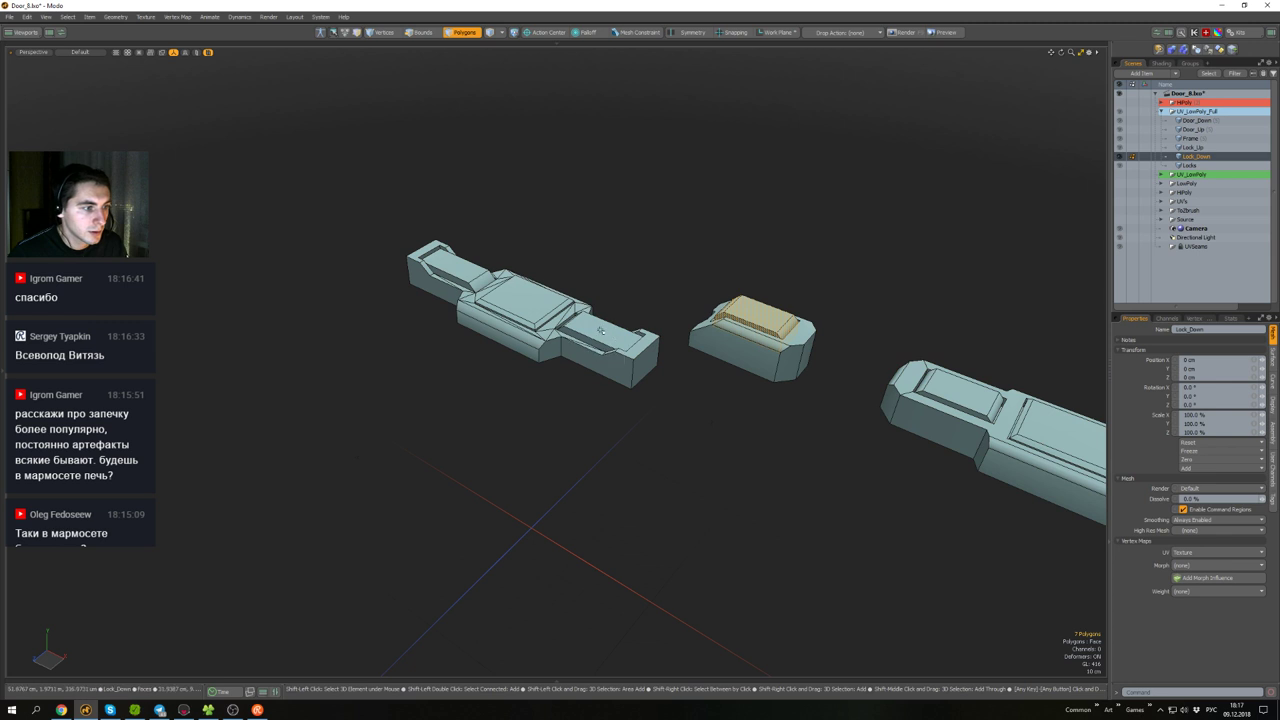
pyautogui.keyDown('shift'); pyautogui.doubleClick(461, 270); pyautogui.keyUp('shift')
pyautogui.scroll(-4, 560, 300)
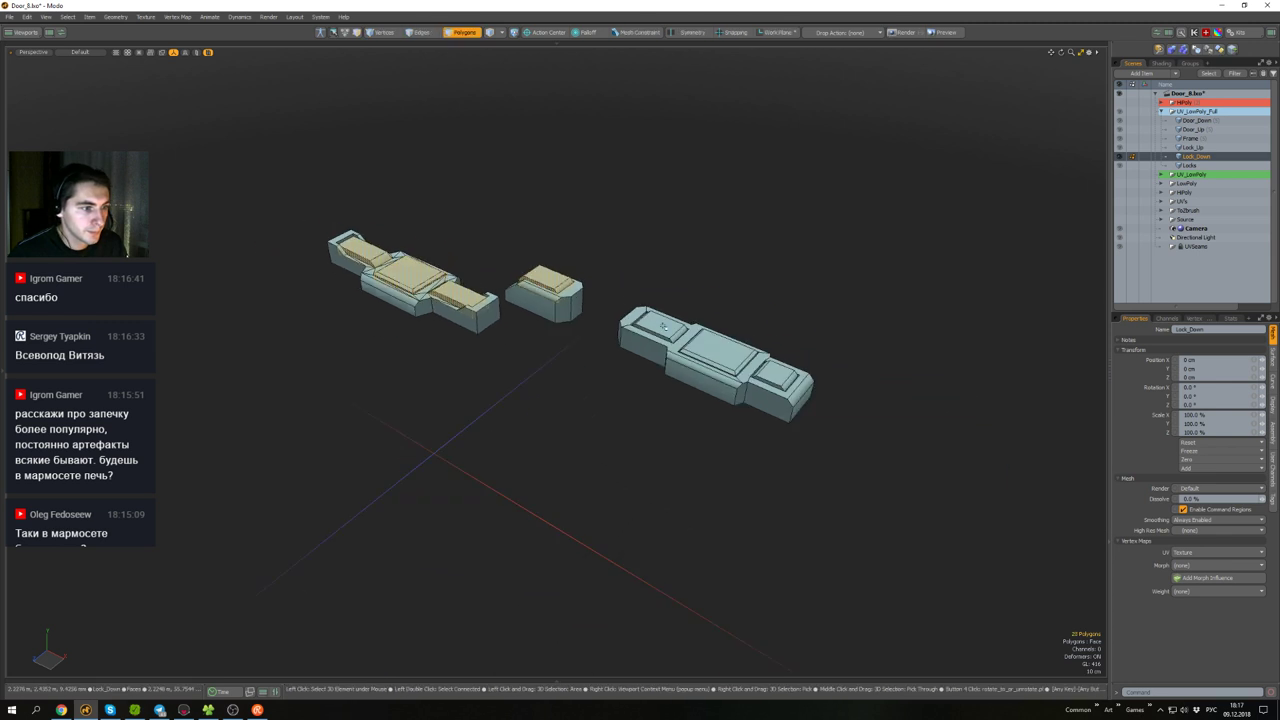
pyautogui.keyDown('alt'); pyautogui.moveTo(774, 377); pyautogui.dragTo(711, 297); pyautogui.keyUp('alt')
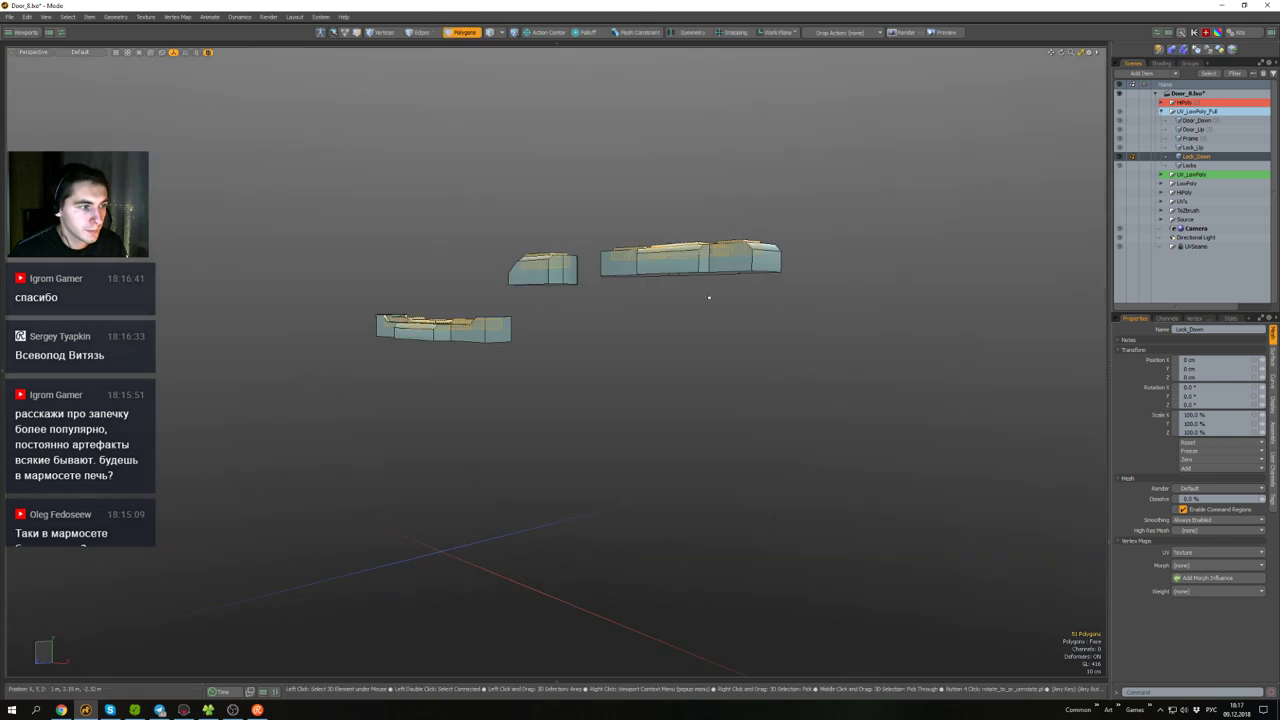
pyautogui.scroll(-3, 708, 297)
pyautogui.press('w')
pyautogui.moveTo(594, 239)
pyautogui.keyDown('alt'); pyautogui.keyDown('shift'); pyautogui.mouseDown()
pyautogui.moveTo(587, 332)
pyautogui.moveTo(582, 229)
pyautogui.mouseUp(); pyautogui.keyUp('shift'); pyautogui.keyUp('alt')
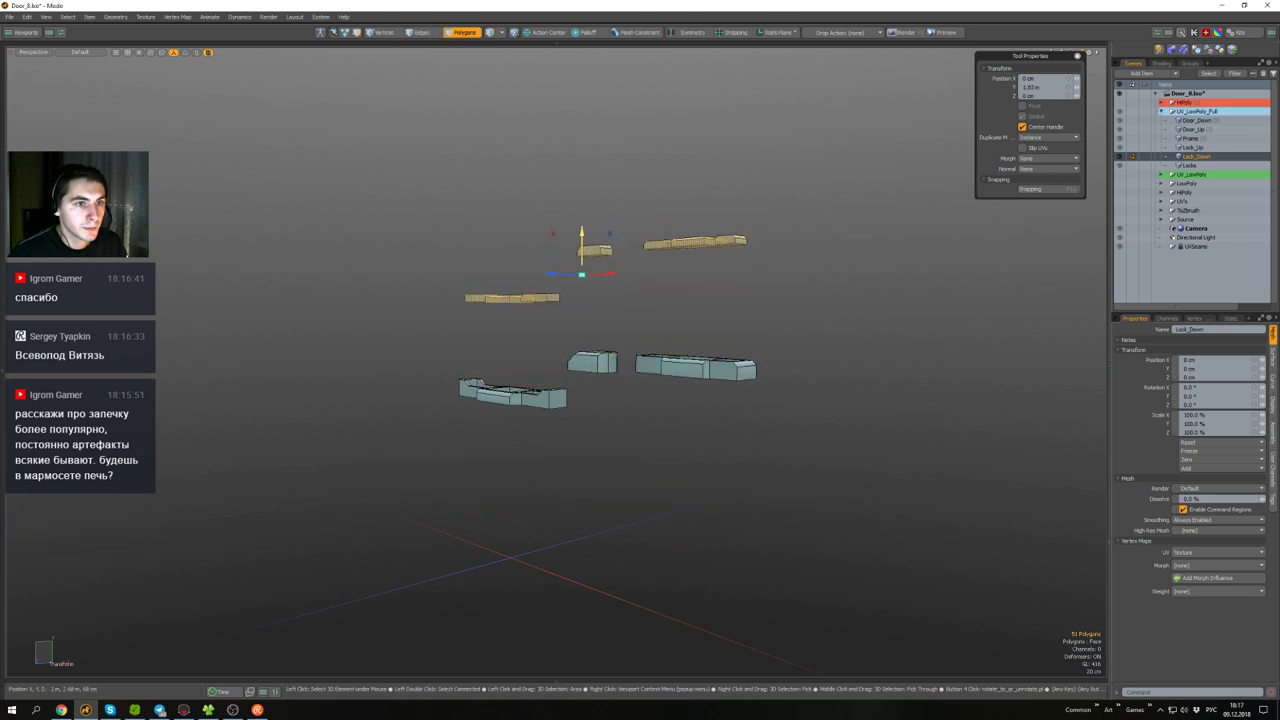
# - Finish the Lock_Down move, return to item selection, and unhide the full low-poly door
pyautogui.press('space')
pyautogui.click(651, 206)
pyautogui.press('5')
pyautogui.press('u')
pyautogui.keyDown('alt'); pyautogui.moveTo(651, 206); pyautogui.dragTo(640, 285); pyautogui.keyUp('alt')
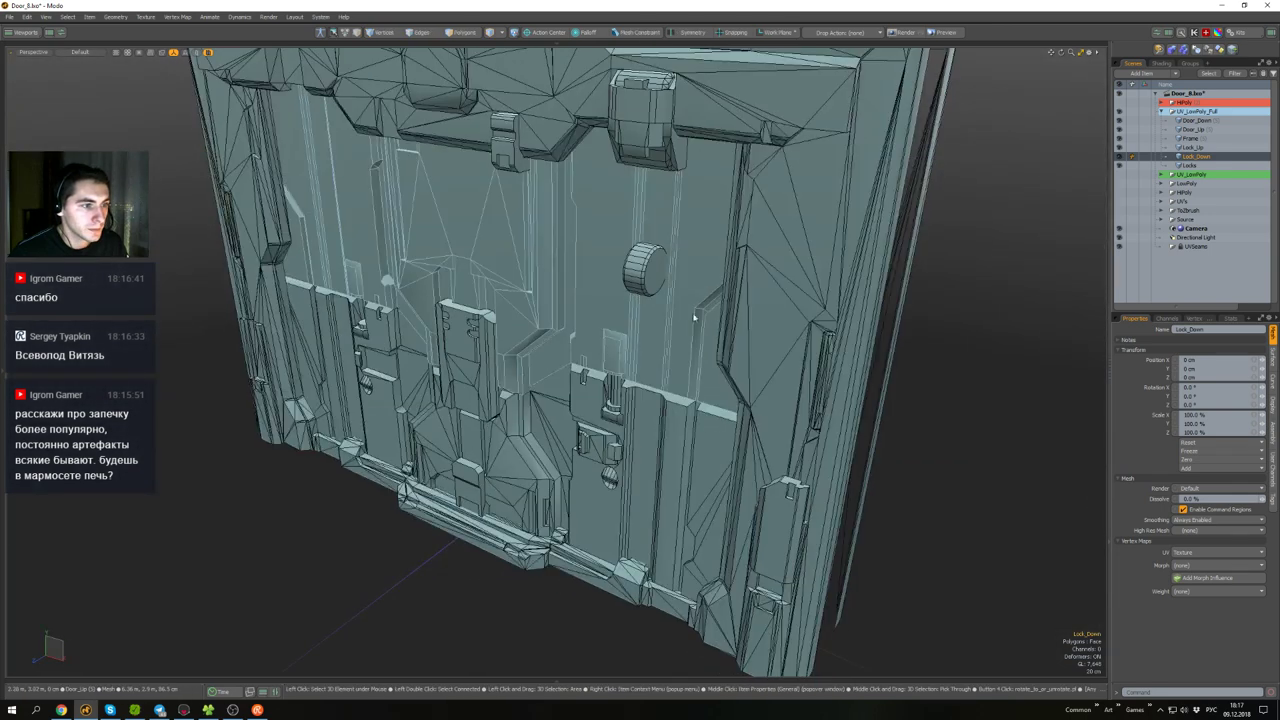
pyautogui.scroll(-3, 617, 220)
pyautogui.keyDown('alt'); pyautogui.moveTo(619, 220); pyautogui.dragTo(646, 238); pyautogui.keyUp('alt')
# - Select the Locks mesh to check its pieces on the door, and save the scene
pyautogui.click(642, 238)
pyautogui.scroll(3, 642, 238)
pyautogui.scroll(-3, 710, 245)
pyautogui.press('ctrl')
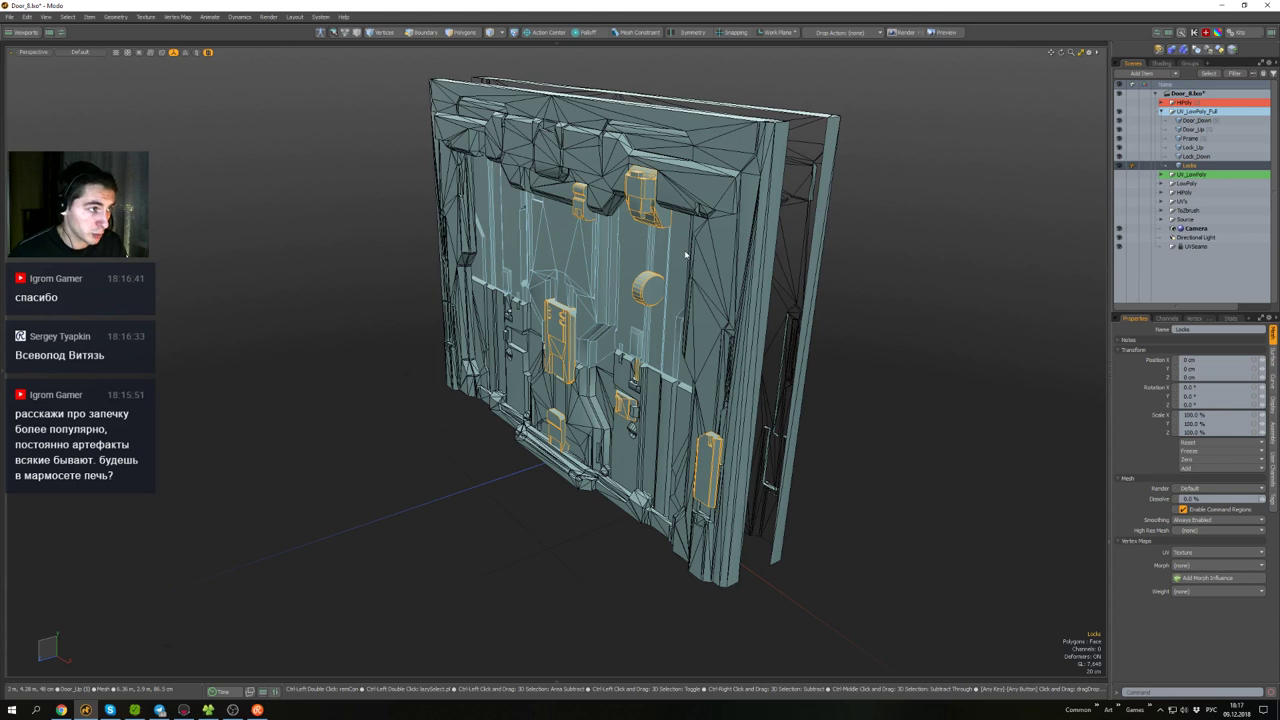
pyautogui.hotkey('ctrl', 's')
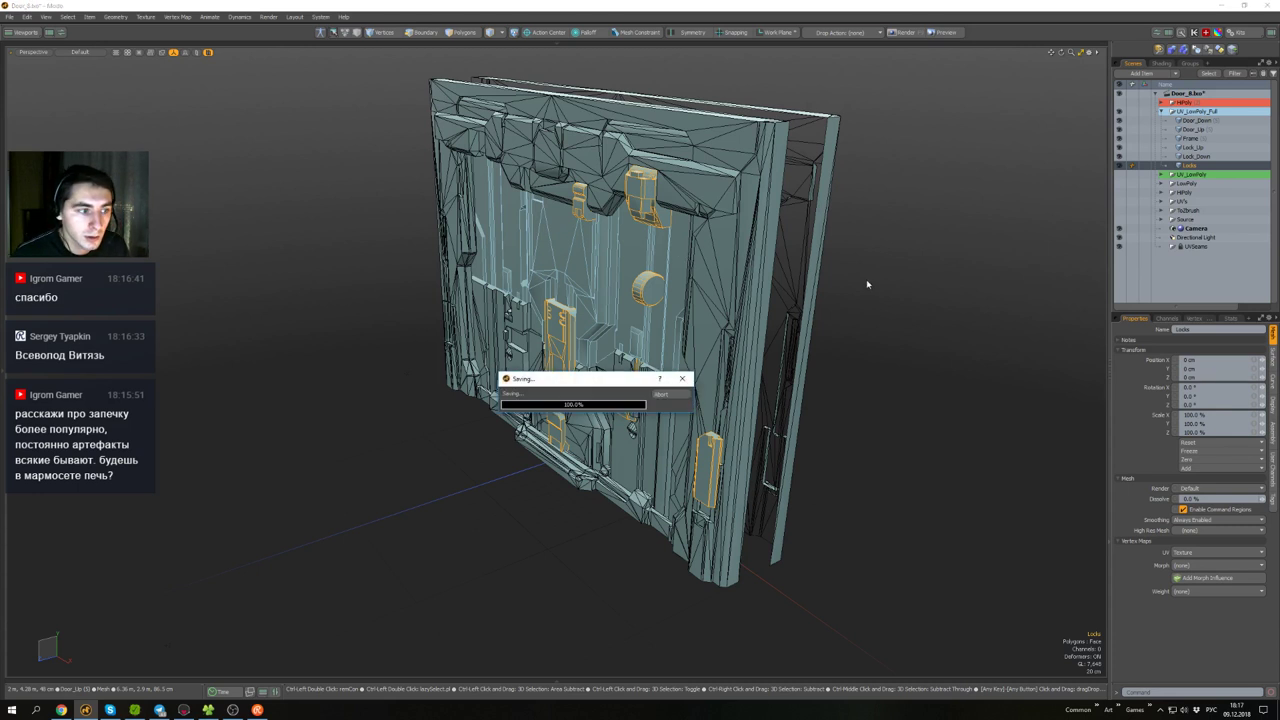
pyautogui.keyDown('alt'); pyautogui.moveTo(868, 284); pyautogui.dragTo(950, 270); pyautogui.keyUp('alt')
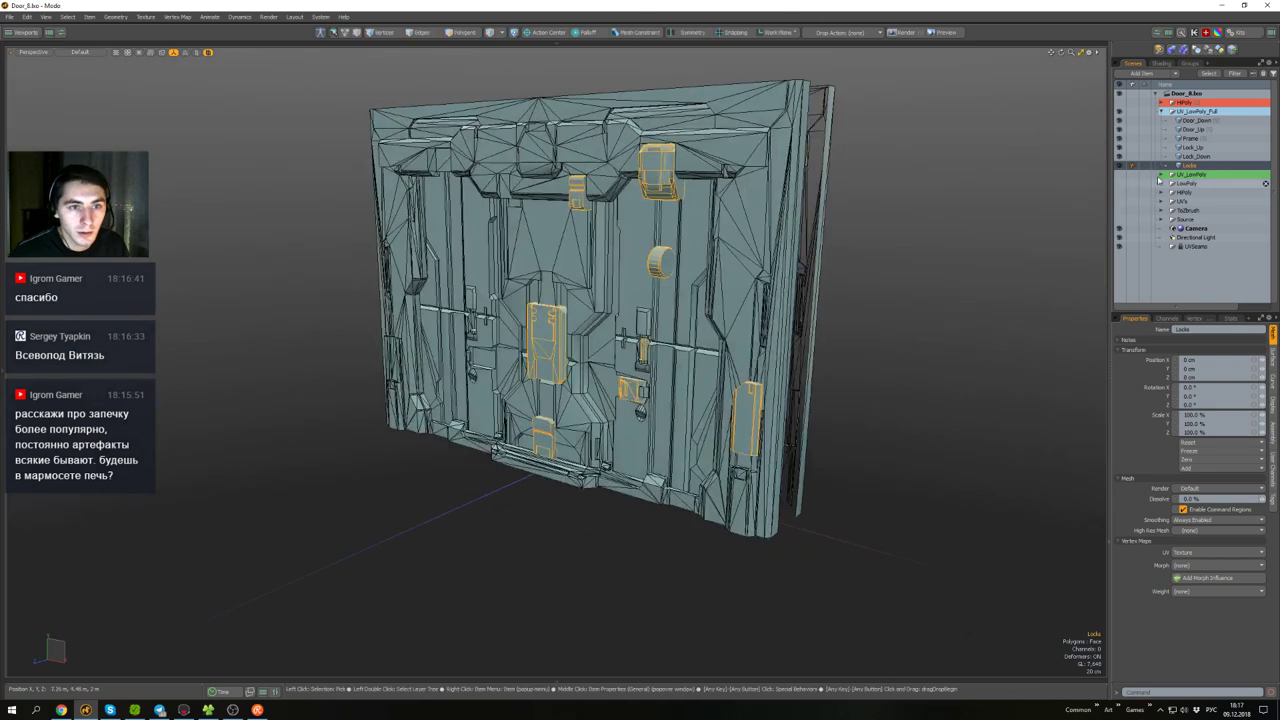
# - Expand the HiPoly group, hide the UV_LowPoly_Full parts and show the high-poly Frame with smooth shading
pyautogui.click(1161, 103)
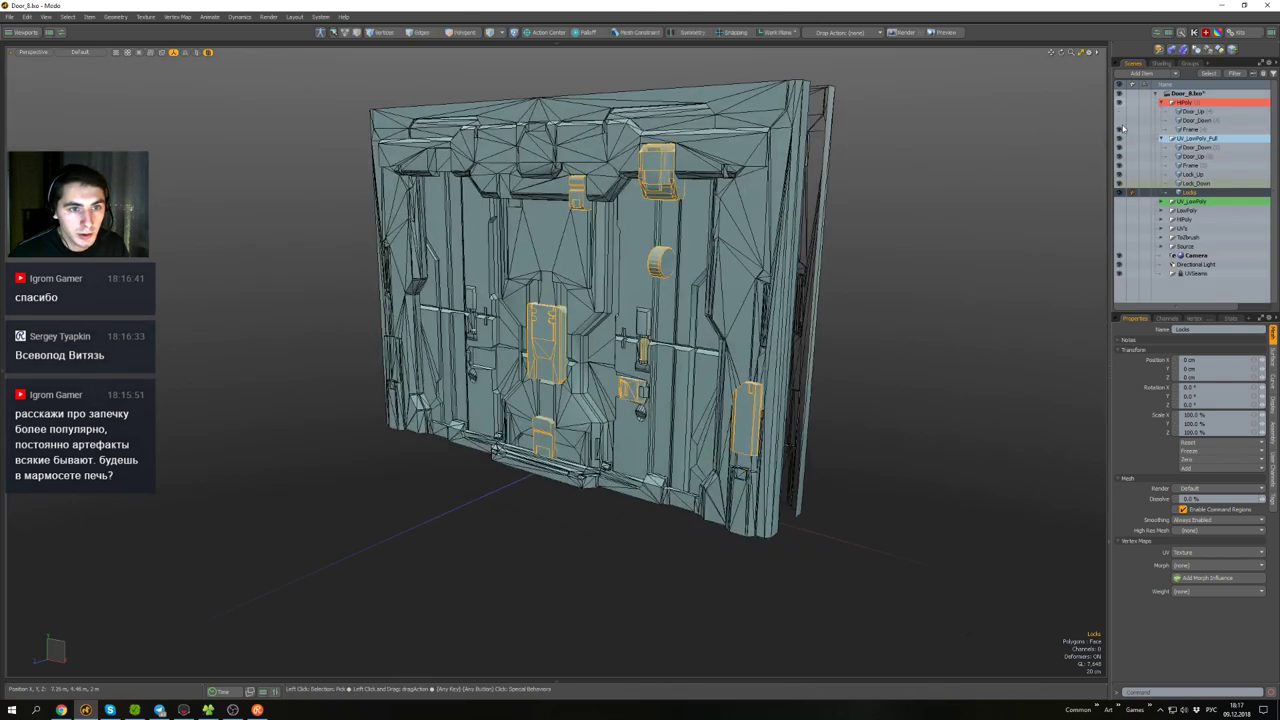
pyautogui.click(1120, 139)
pyautogui.keyDown('alt'); pyautogui.moveTo(731, 262); pyautogui.dragTo(903, 277); pyautogui.keyUp('alt')
pyautogui.keyDown('alt'); pyautogui.moveTo(903, 277); pyautogui.dragTo(785, 260, button='middle'); pyautogui.keyUp('alt')
pyautogui.moveTo(785, 260)
pyautogui.keyDown('alt'); pyautogui.mouseDown()
pyautogui.moveTo(667, 262)
pyautogui.moveTo(688, 190)
pyautogui.moveTo(737, 246)
pyautogui.moveTo(722, 349)
pyautogui.mouseUp(); pyautogui.keyUp('alt')
pyautogui.scroll(2, 728, 262)
pyautogui.scroll(-2, 728, 262)
pyautogui.hotkey('ctrl', '2')
pyautogui.scroll(3, 690, 250)
pyautogui.keyDown('alt'); pyautogui.moveTo(693, 474); pyautogui.dragTo(609, 337); pyautogui.keyUp('alt')
pyautogui.scroll(-4, 609, 337)
pyautogui.scroll(4, 590, 312)
pyautogui.keyDown('alt'); pyautogui.moveTo(590, 312); pyautogui.dragTo(528, 286, button='middle'); pyautogui.keyUp('alt')
pyautogui.keyDown('alt'); pyautogui.moveTo(527, 286); pyautogui.dragTo(673, 120); pyautogui.keyUp('alt')
# - Select all the pieces of one large latch on the upper beam of the high-poly Frame as polygons
pyautogui.click(639, 222)
pyautogui.scroll(4, 639, 222)
pyautogui.press('3')
pyautogui.doubleClick(660, 220)
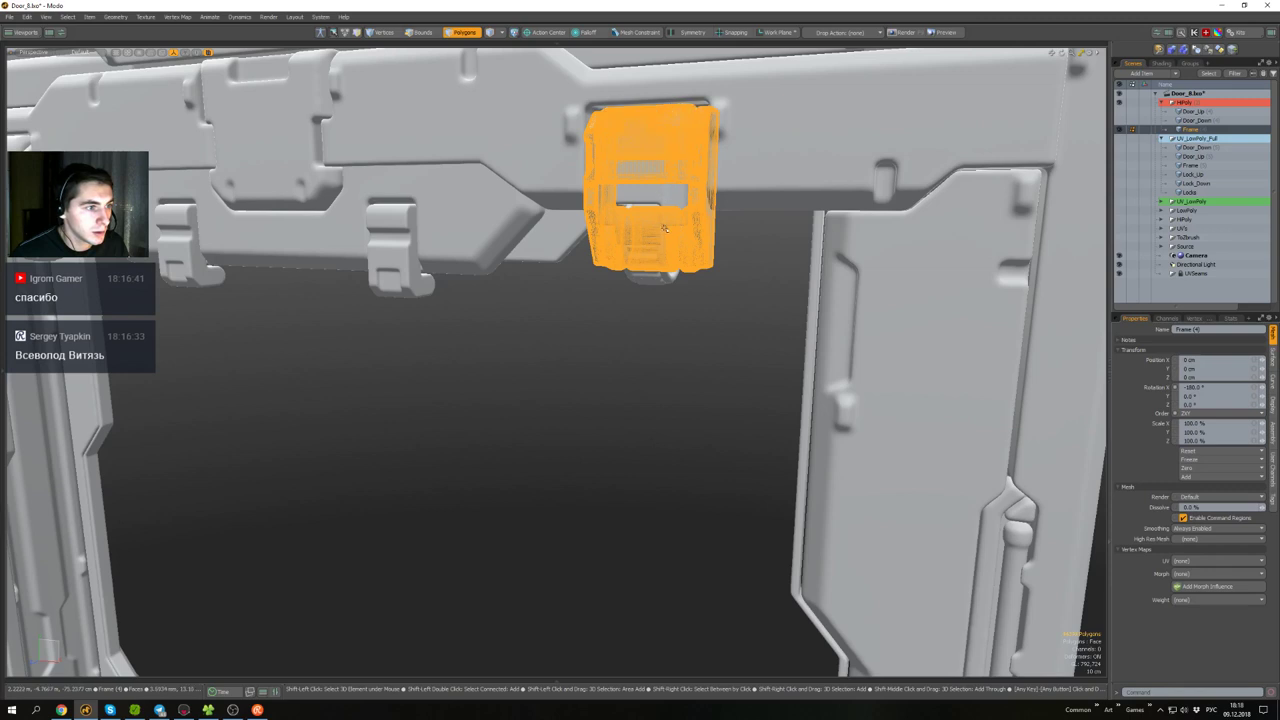
pyautogui.keyDown('alt'); pyautogui.moveTo(664, 228); pyautogui.dragTo(690, 295); pyautogui.keyUp('alt')
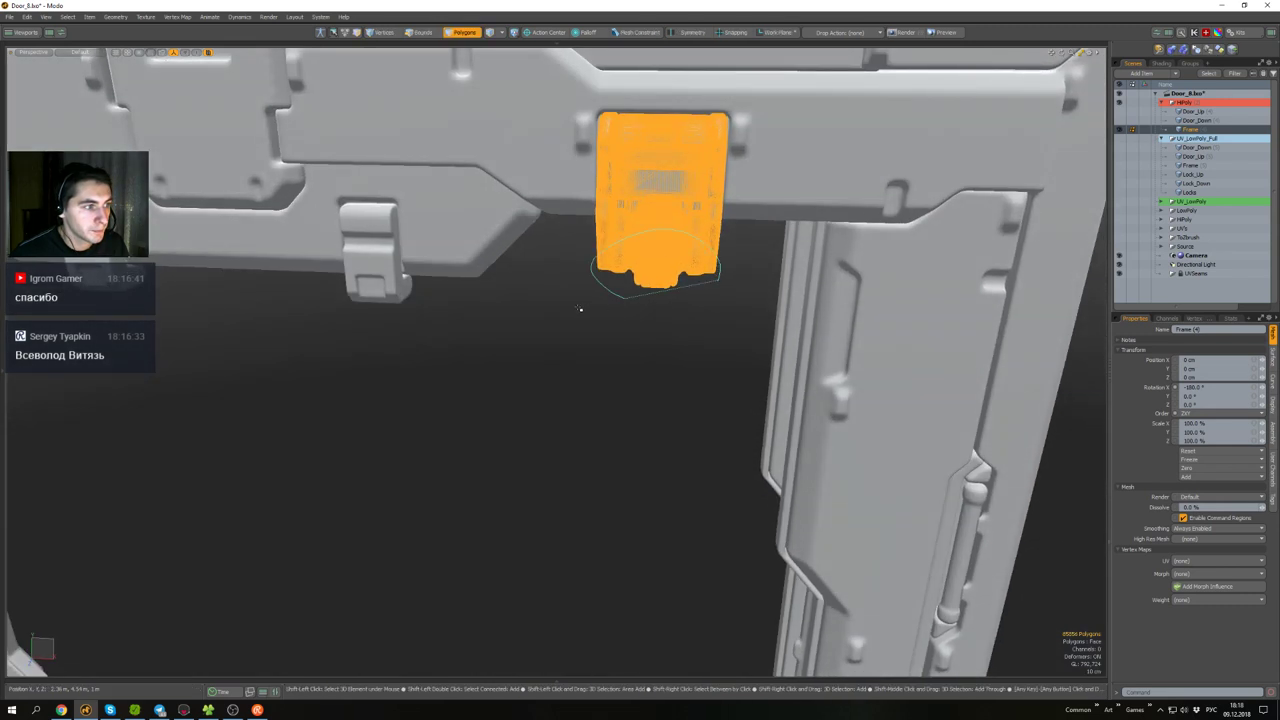
pyautogui.keyDown('shift'); pyautogui.moveTo(578, 309); pyautogui.dragTo(600, 303, button='right'); pyautogui.keyUp('shift')
# - Add the two small latches at the middle of the upper beam to the polygon selection
pyautogui.keyDown('alt'); pyautogui.keyDown('shift'); pyautogui.moveTo(630, 297); pyautogui.dragTo(876, 308); pyautogui.keyUp('shift'); pyautogui.keyUp('alt')
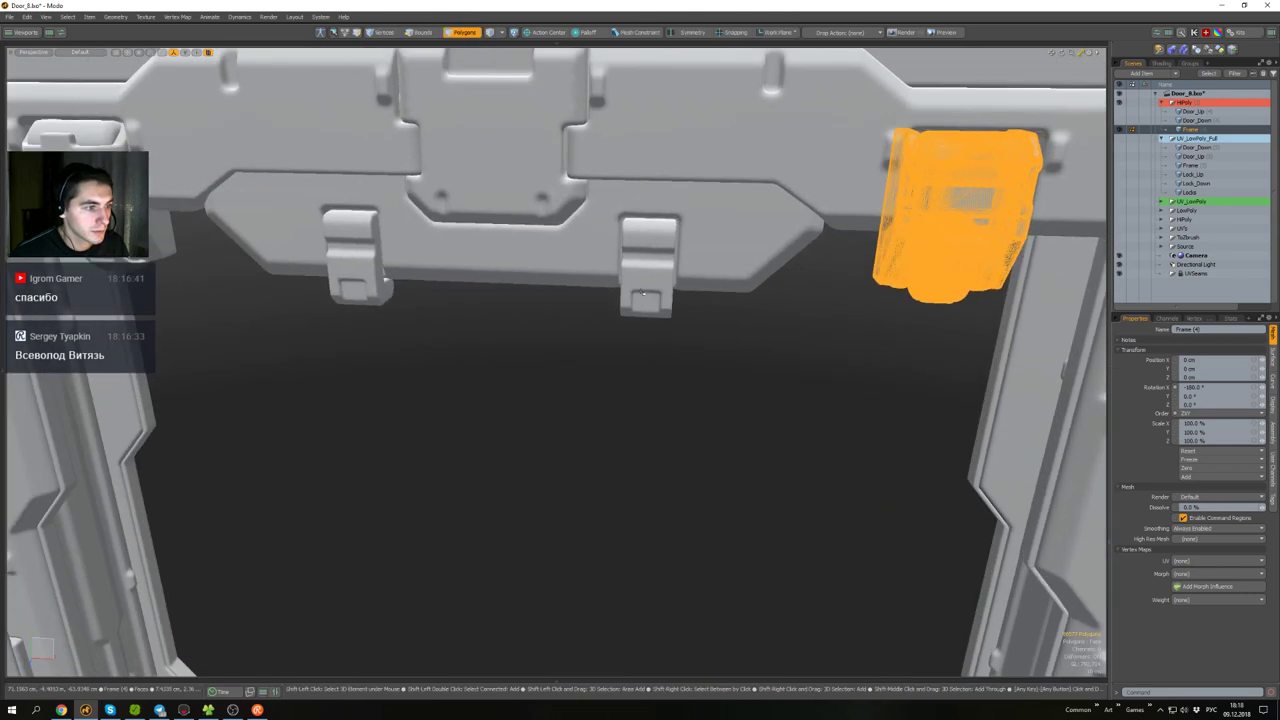
pyautogui.keyDown('shift'); pyautogui.doubleClick(642, 292); pyautogui.keyUp('shift')
pyautogui.keyDown('alt'); pyautogui.keyDown('shift'); pyautogui.moveTo(642, 292); pyautogui.dragTo(932, 310); pyautogui.keyUp('shift'); pyautogui.keyUp('alt')
pyautogui.keyDown('shift'); pyautogui.doubleClick(644, 290); pyautogui.keyUp('shift')
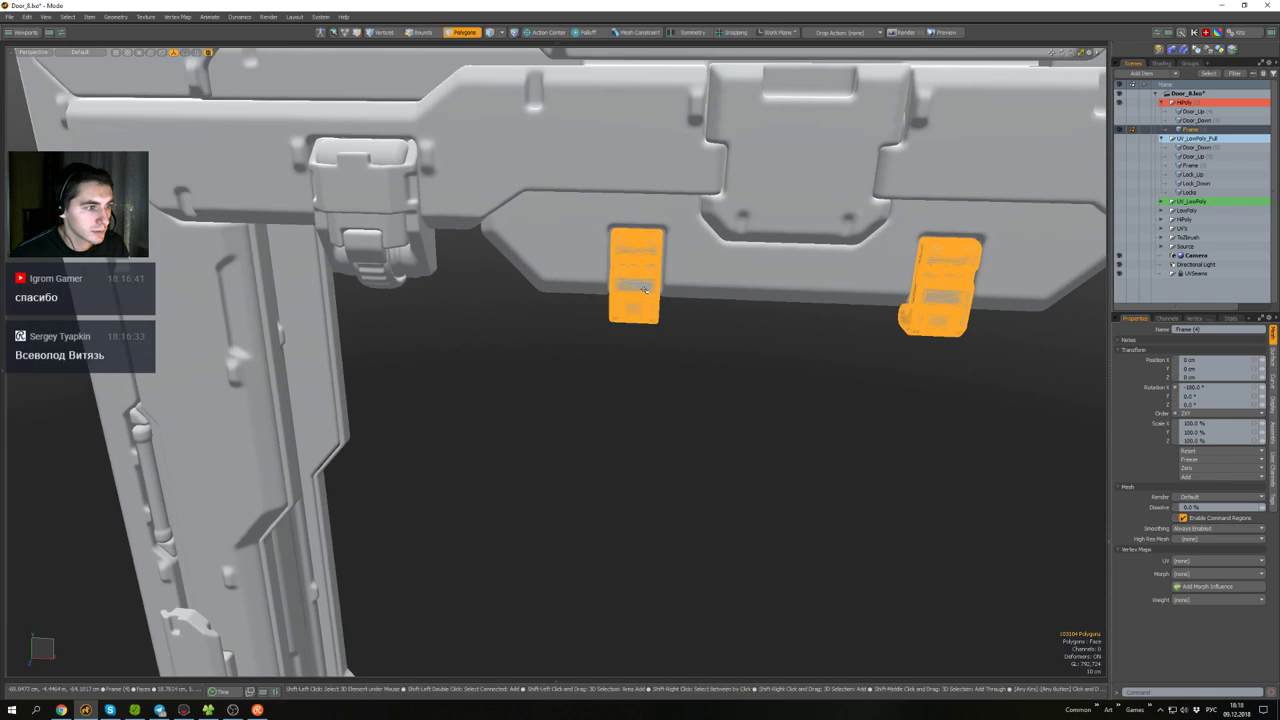
pyautogui.keyDown('alt'); pyautogui.moveTo(644, 290); pyautogui.dragTo(609, 367); pyautogui.keyUp('alt')
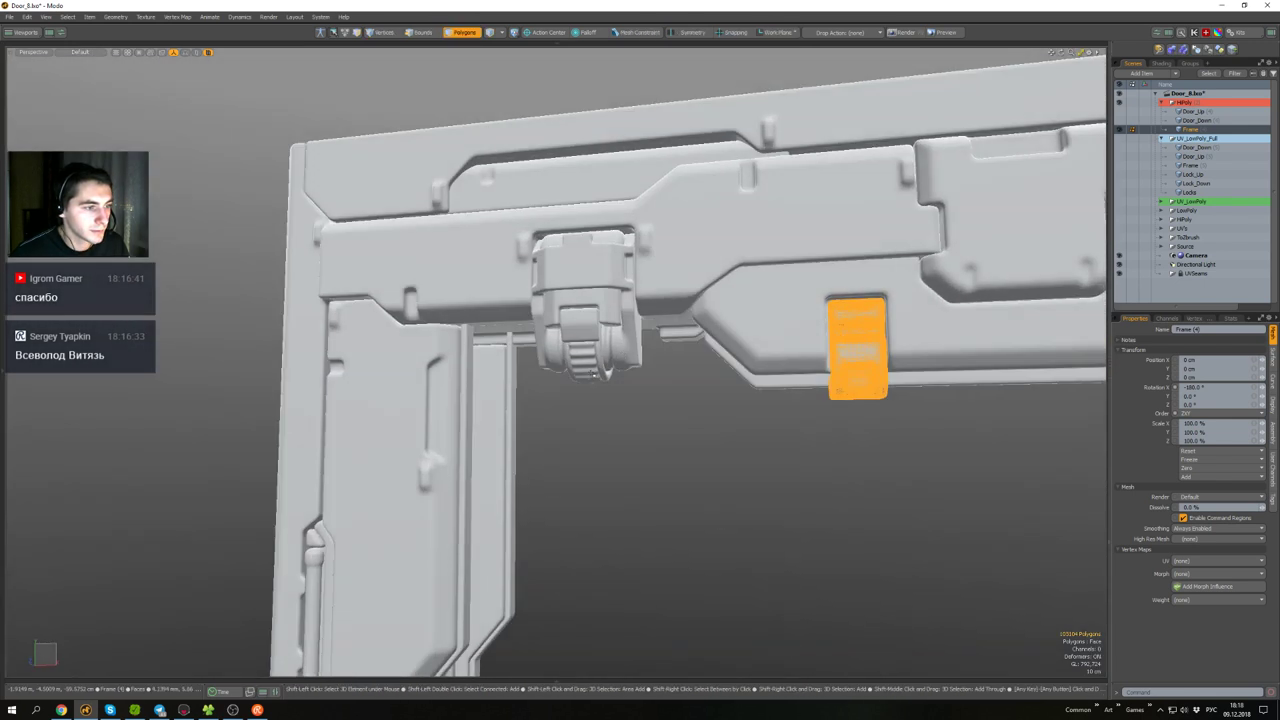
# - Add every piece of the second large latch, at the other end of the beam, to the selection
pyautogui.keyDown('shift'); pyautogui.doubleClick(589, 362); pyautogui.keyUp('shift')
pyautogui.keyDown('shift'); pyautogui.doubleClick(601, 340); pyautogui.keyUp('shift')
pyautogui.scroll(5, 604, 372)
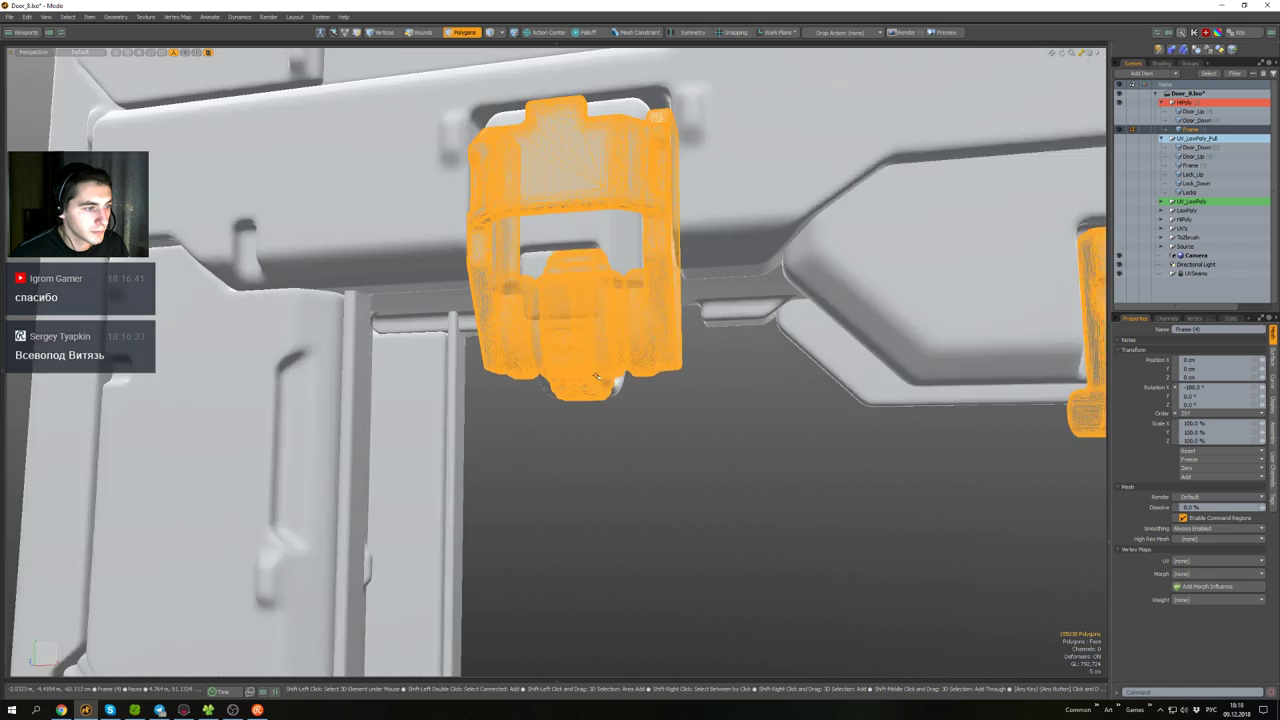
pyautogui.keyDown('shift'); pyautogui.doubleClick(627, 384); pyautogui.keyUp('shift')
pyautogui.scroll(-5, 627, 384)
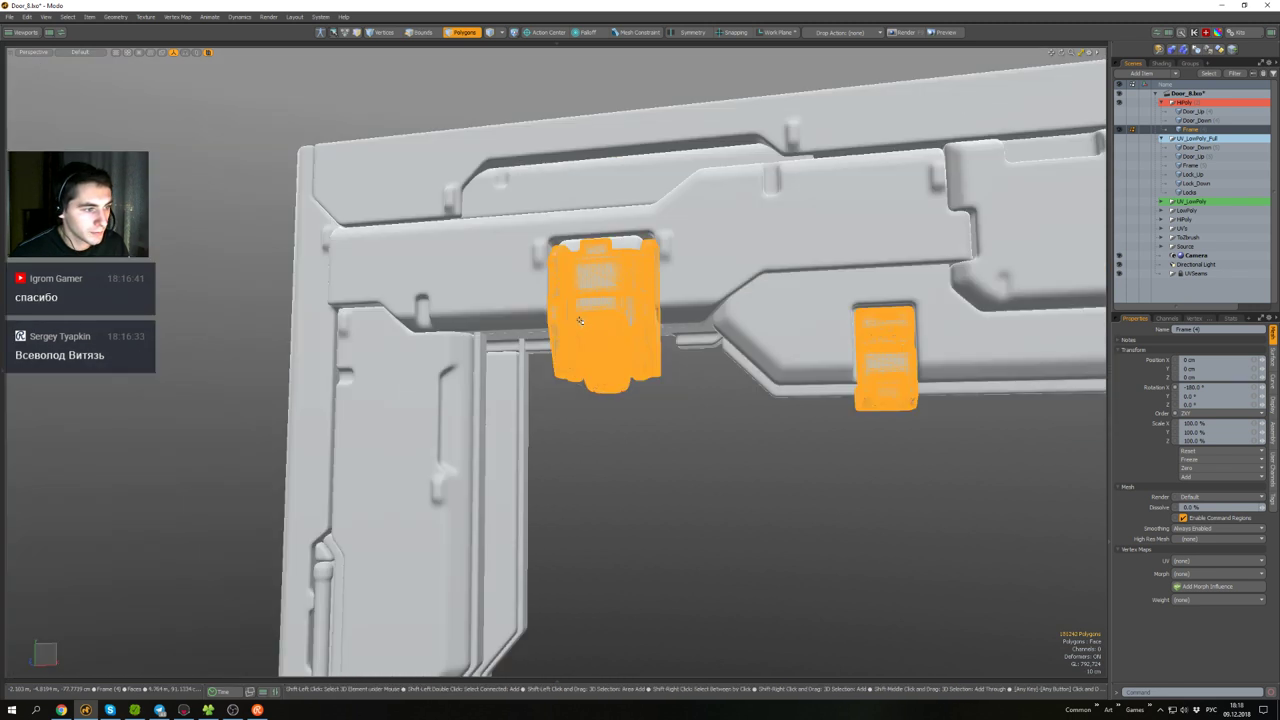
pyautogui.keyDown('alt'); pyautogui.moveTo(611, 218); pyautogui.dragTo(624, 275); pyautogui.keyUp('alt')
pyautogui.scroll(-4, 688, 324)
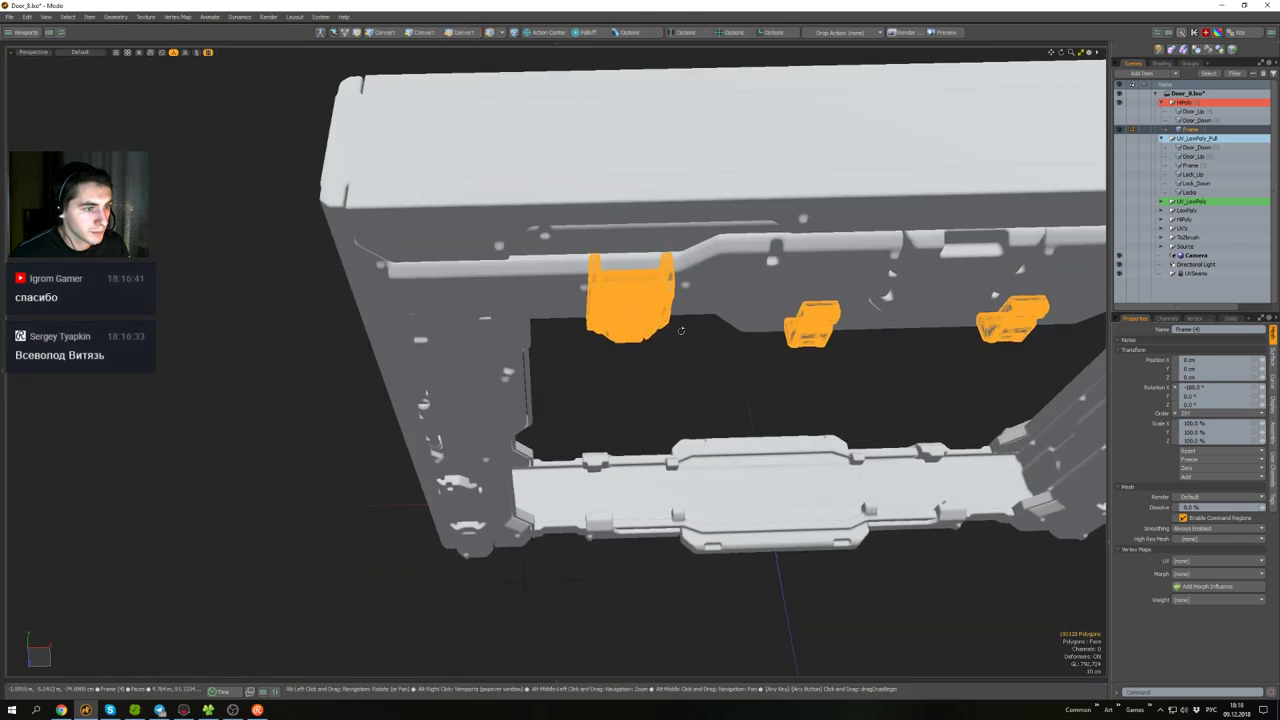
pyautogui.keyDown('alt'); pyautogui.keyDown('shift'); pyautogui.moveTo(688, 324); pyautogui.dragTo(613, 341); pyautogui.keyUp('shift'); pyautogui.keyUp('alt')
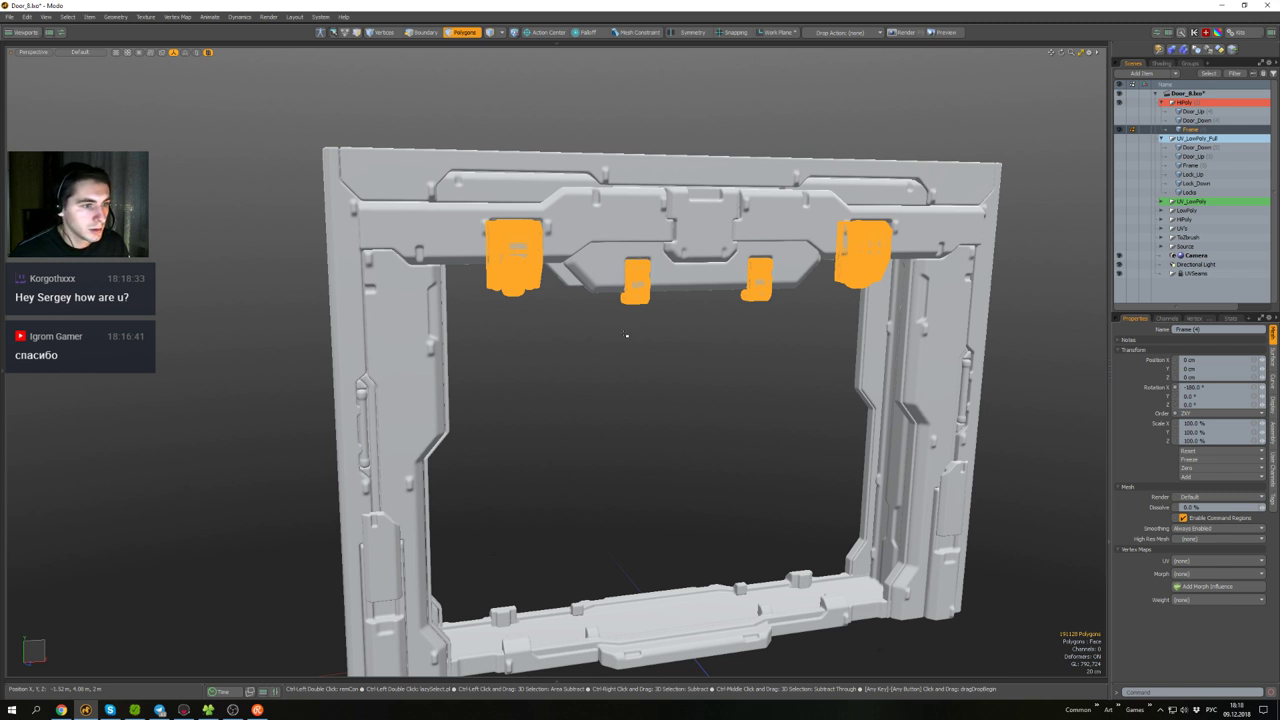
# - Cut the four selected latches out of Frame and paste them into a new mesh item
pyautogui.hotkey('ctrl', 'x')
pyautogui.scroll(-3, 627, 336)
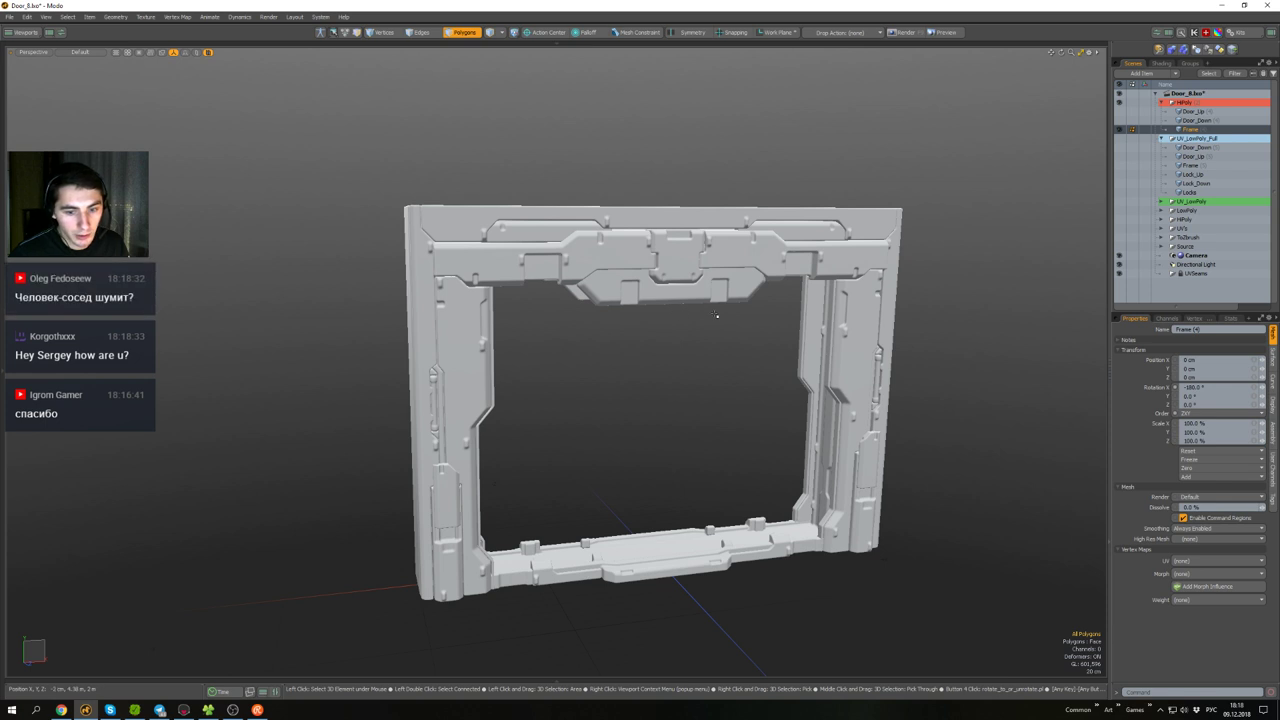
pyautogui.moveTo(722, 310)
pyautogui.keyDown('alt'); pyautogui.mouseDown()
pyautogui.moveTo(664, 304)
pyautogui.moveTo(580, 264)
pyautogui.moveTo(664, 360)
pyautogui.moveTo(534, 274)
pyautogui.moveTo(562, 246)
pyautogui.moveTo(600, 241)
pyautogui.moveTo(766, 317)
pyautogui.moveTo(712, 288)
pyautogui.mouseUp(); pyautogui.keyUp('alt')
pyautogui.scroll(3, 664, 300)
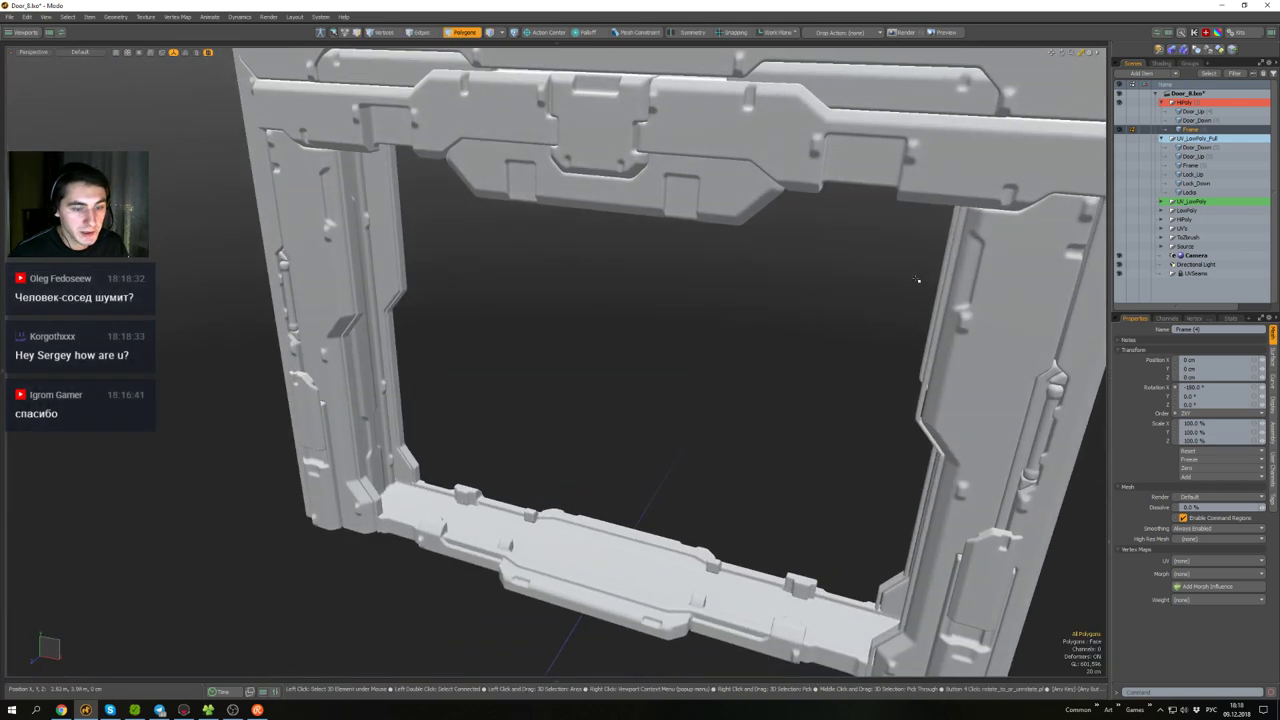
pyautogui.press('n')
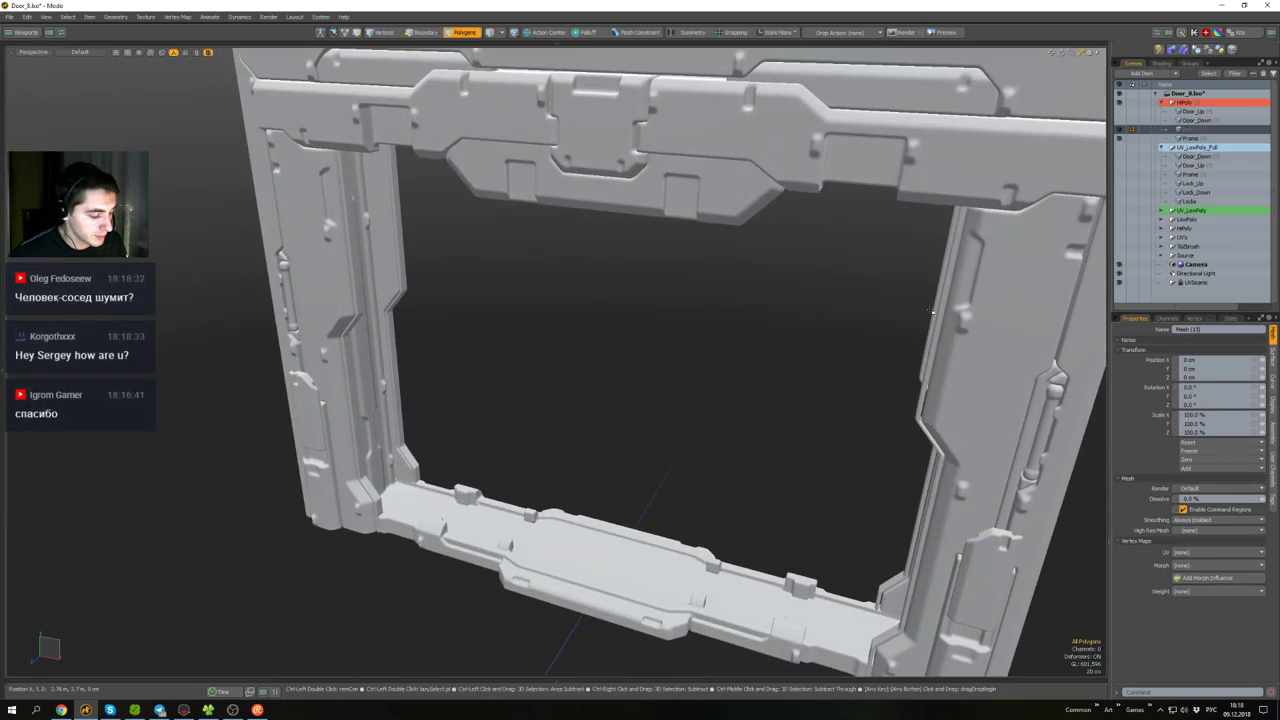
pyautogui.hotkey('ctrl', 'v')
pyautogui.click(803, 310)
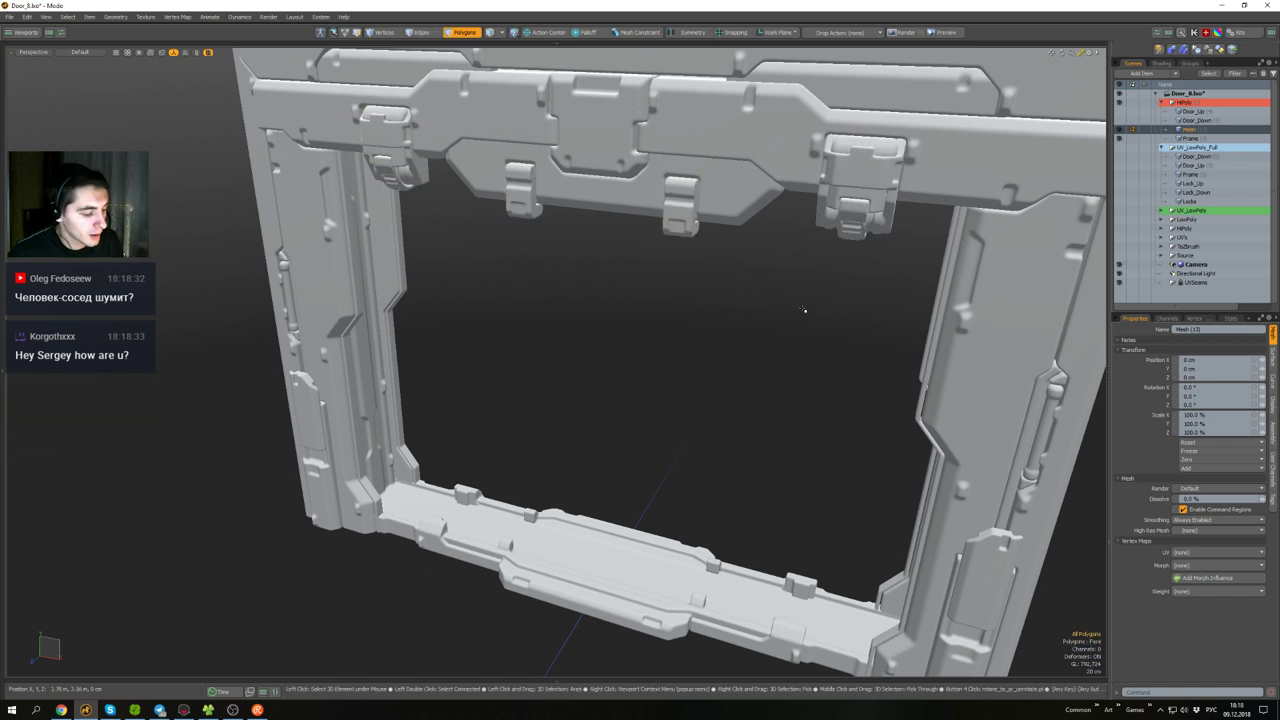
# - Return to item selection and compare the new latch mesh with the remaining Frame
pyautogui.press('5')
pyautogui.click(853, 306)
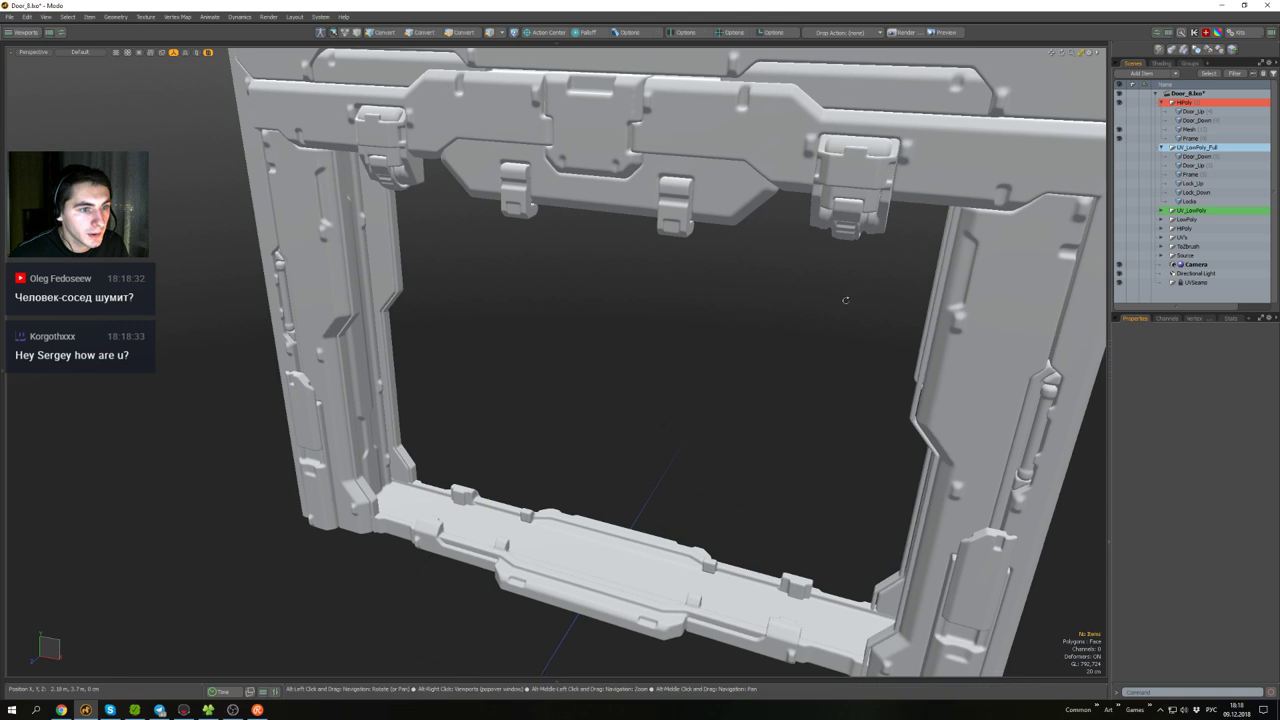
pyautogui.keyDown('alt'); pyautogui.moveTo(846, 300); pyautogui.dragTo(715, 263); pyautogui.keyUp('alt')
pyautogui.click(834, 290)
pyautogui.scroll(-4, 771, 277)
pyautogui.click(746, 249)
pyautogui.scroll(3, 715, 263)
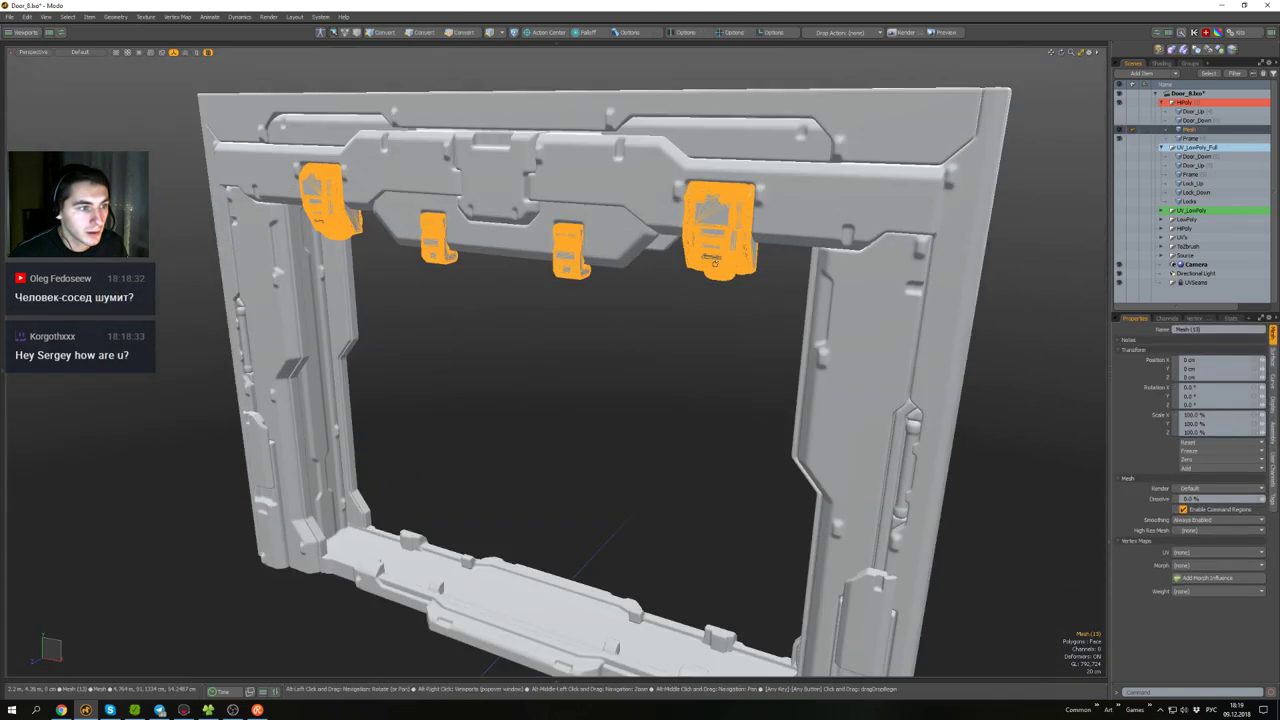
pyautogui.click(697, 336)
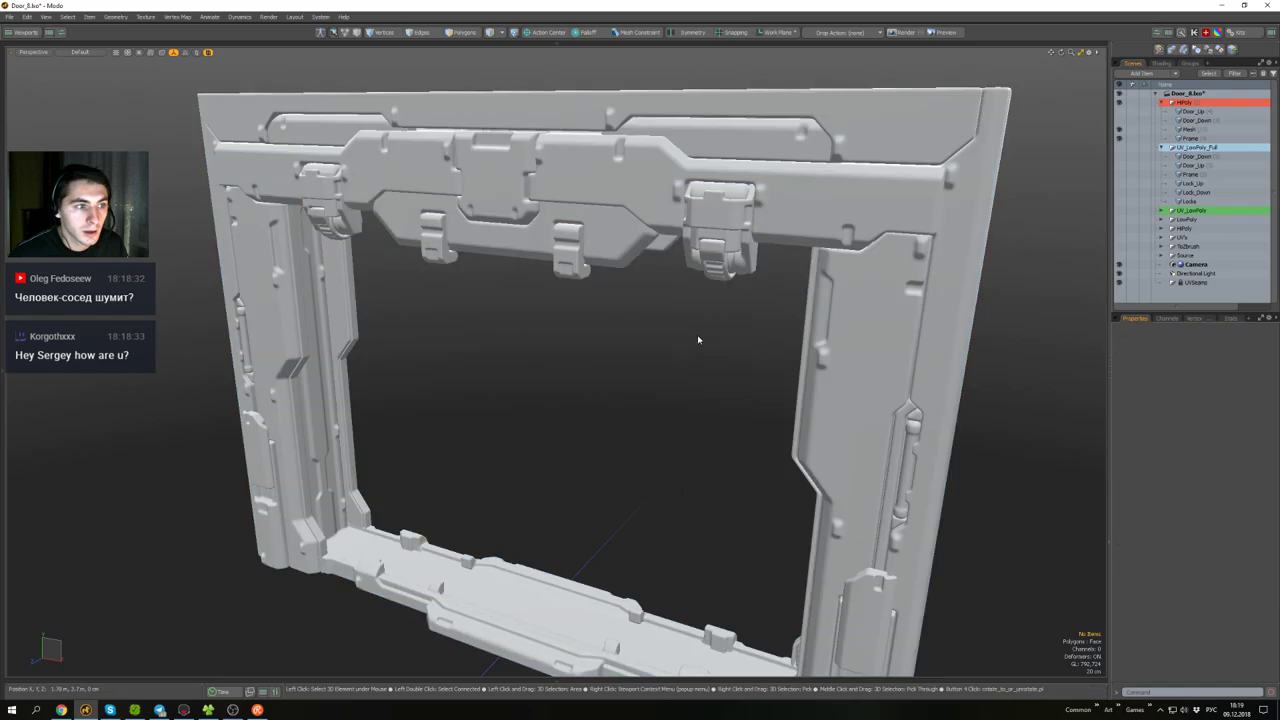
pyautogui.click(871, 311)
pyautogui.keyDown('alt'); pyautogui.moveTo(871, 311); pyautogui.dragTo(727, 322); pyautogui.keyUp('alt')
pyautogui.click(727, 322)
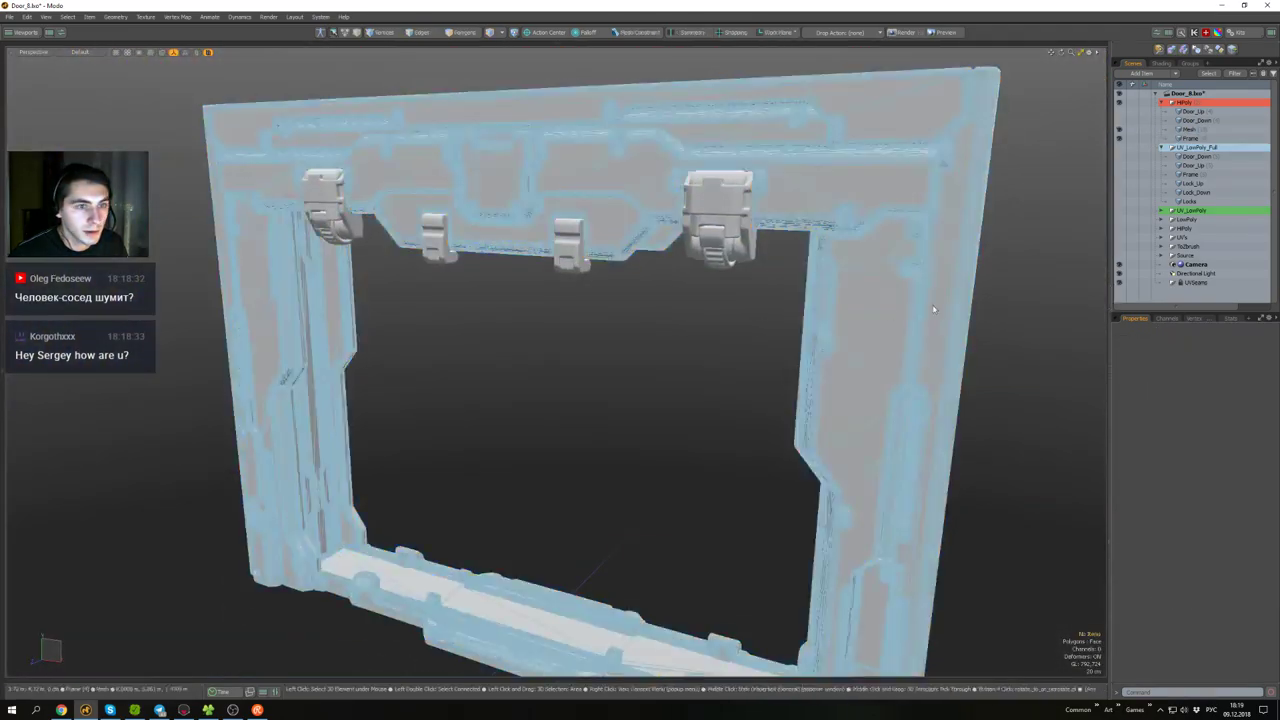
# - Show the high-poly Door_Up and select its central lock plate and the two rods on its lower edge
pyautogui.click(1121, 114)
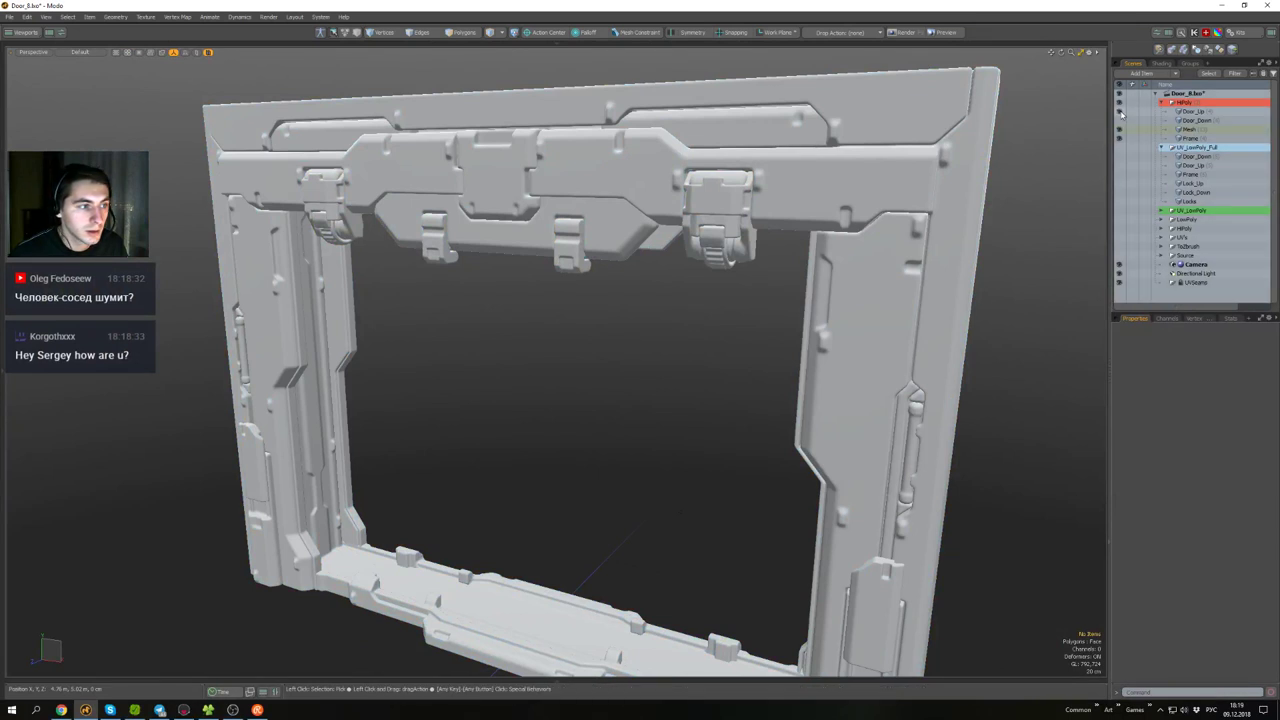
pyautogui.keyDown('alt'); pyautogui.moveTo(750, 215); pyautogui.dragTo(785, 269); pyautogui.keyUp('alt')
pyautogui.doubleClick(800, 350)
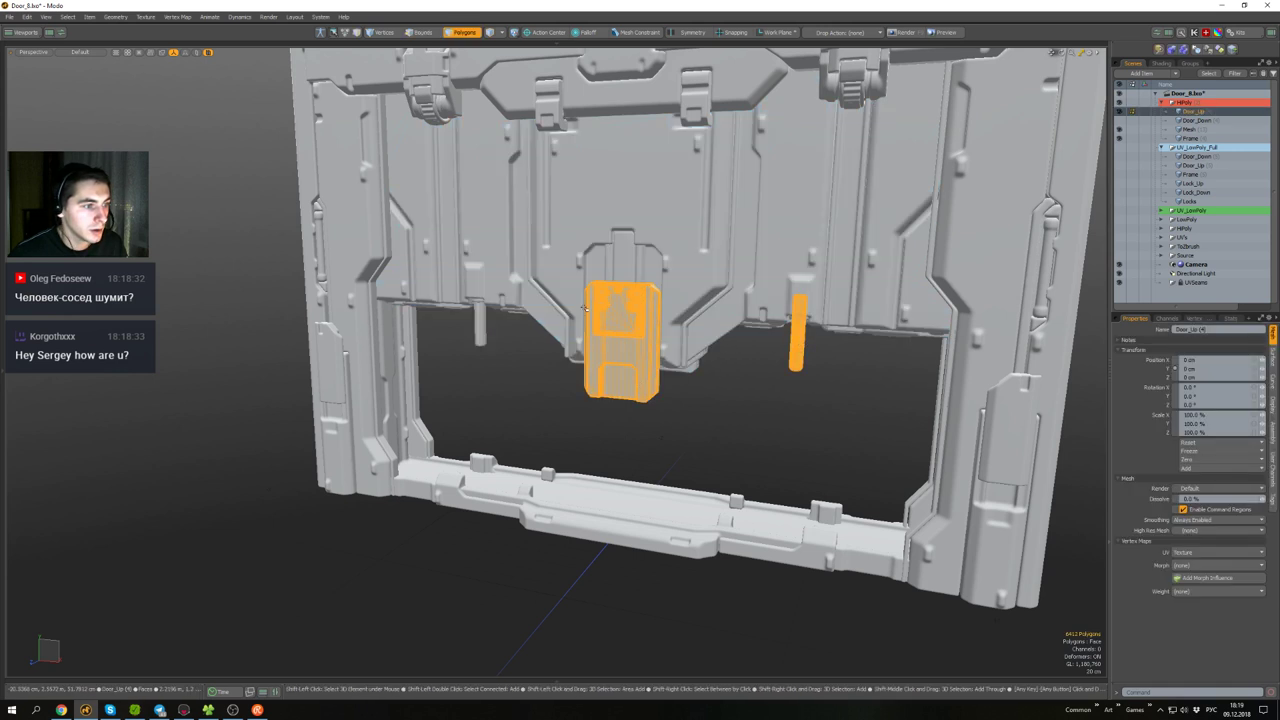
pyautogui.moveTo(643, 283)
pyautogui.keyDown('alt'); pyautogui.keyDown('shift'); pyautogui.mouseDown()
pyautogui.moveTo(646, 338)
pyautogui.moveTo(638, 294)
pyautogui.mouseUp(); pyautogui.keyUp('shift'); pyautogui.keyUp('alt')
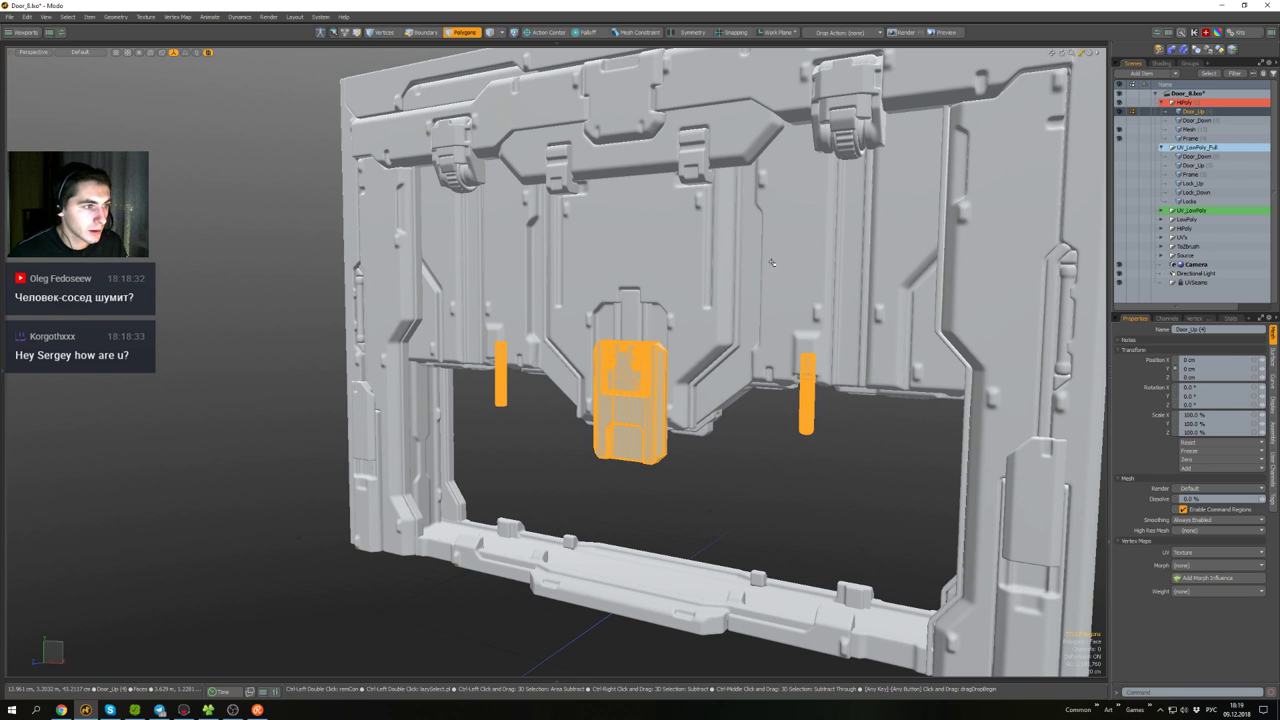
# - Cut the lock plate and rods out of Door_Up and paste them into the new latch mesh
pyautogui.hotkey('ctrl', 'x')
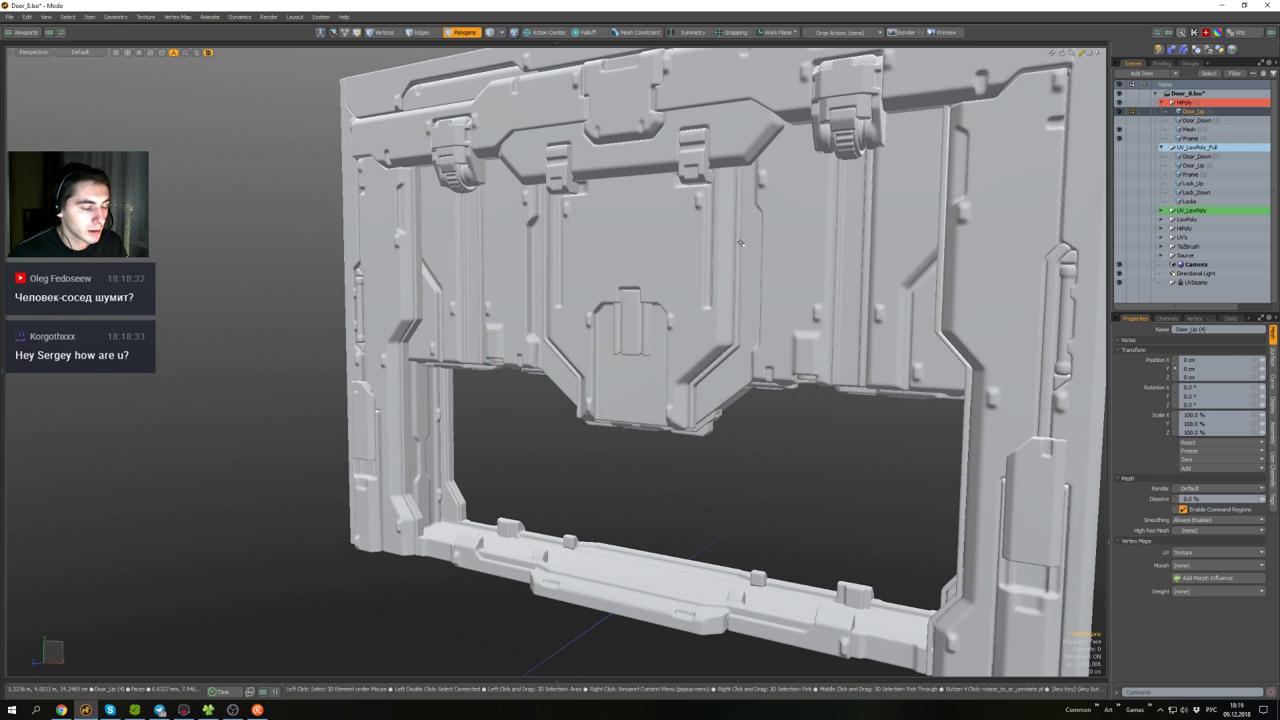
pyautogui.moveTo(742, 254)
pyautogui.keyDown('alt'); pyautogui.mouseDown()
pyautogui.moveTo(748, 286)
pyautogui.moveTo(726, 316)
pyautogui.moveTo(757, 258)
pyautogui.mouseUp(); pyautogui.keyUp('alt')
pyautogui.press('3')
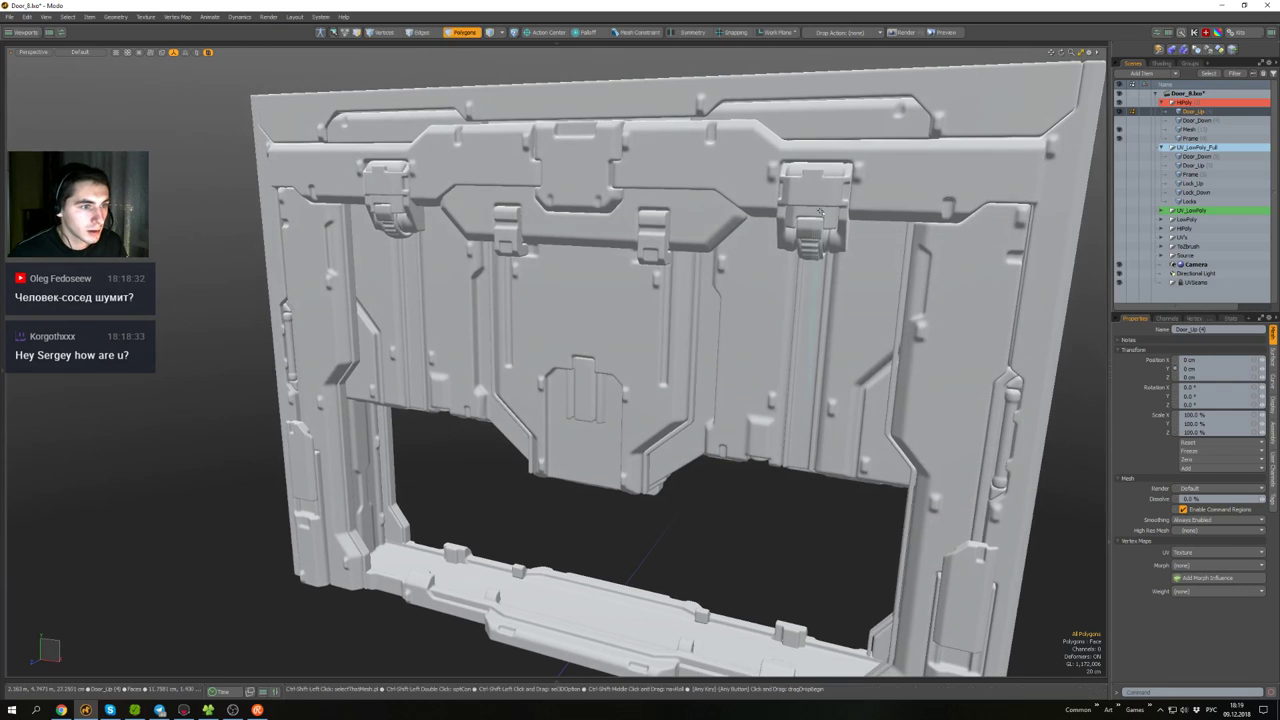
pyautogui.click(820, 210)
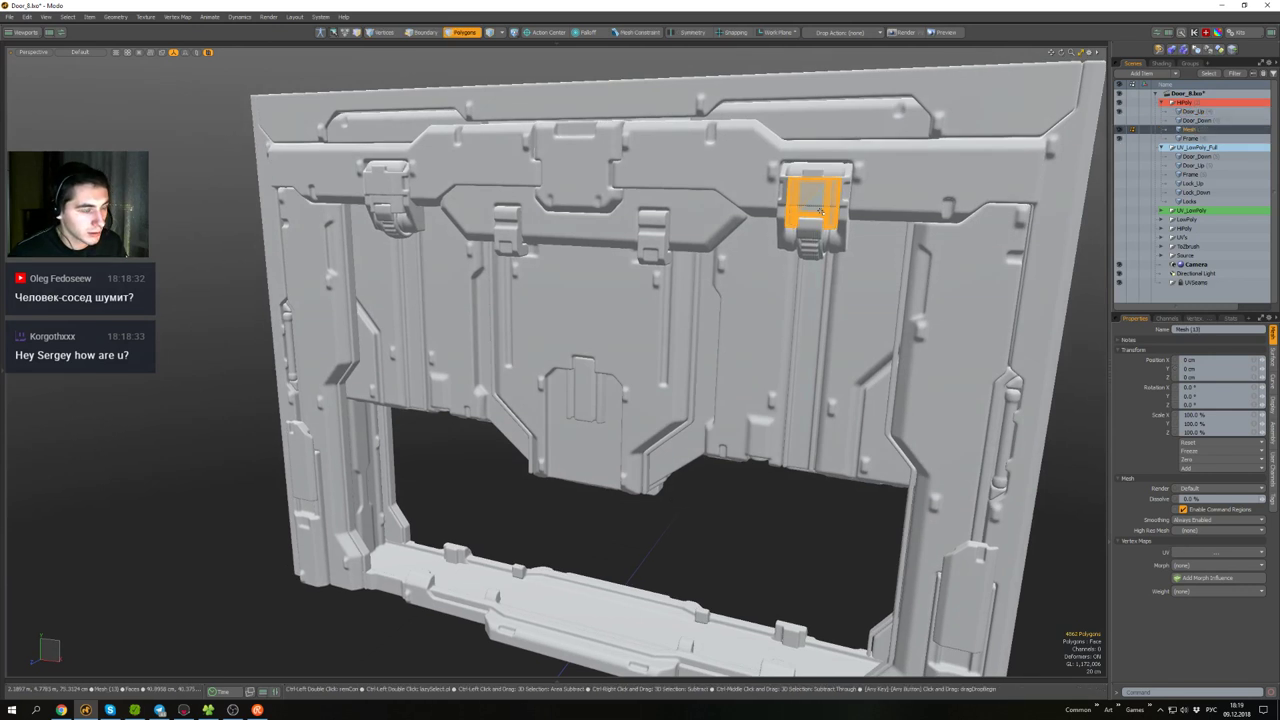
pyautogui.hotkey('ctrl', 'v')
# - Inspect the combined lock mesh against Door_Up and Frame from several angles in item mode
pyautogui.keyDown('alt'); pyautogui.moveTo(781, 271); pyautogui.dragTo(774, 306); pyautogui.keyUp('alt')
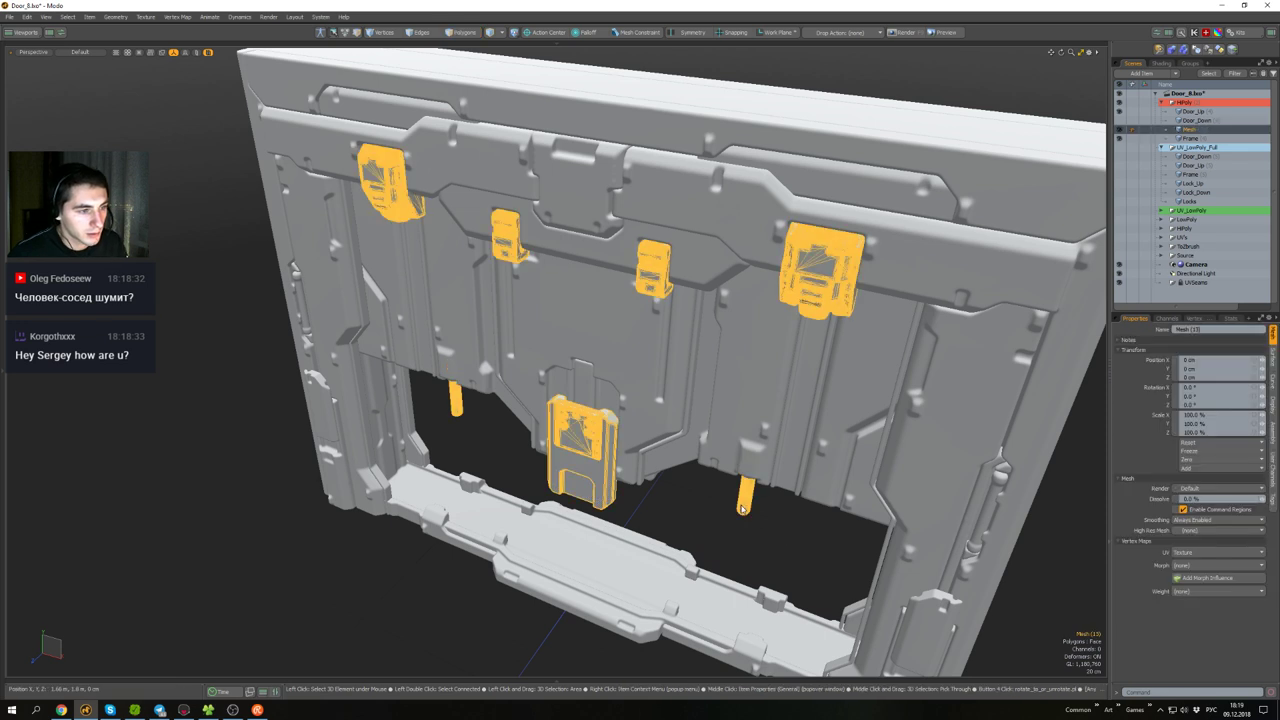
pyautogui.keyDown('alt'); pyautogui.moveTo(760, 470); pyautogui.dragTo(767, 462); pyautogui.keyUp('alt')
pyautogui.click(802, 500)
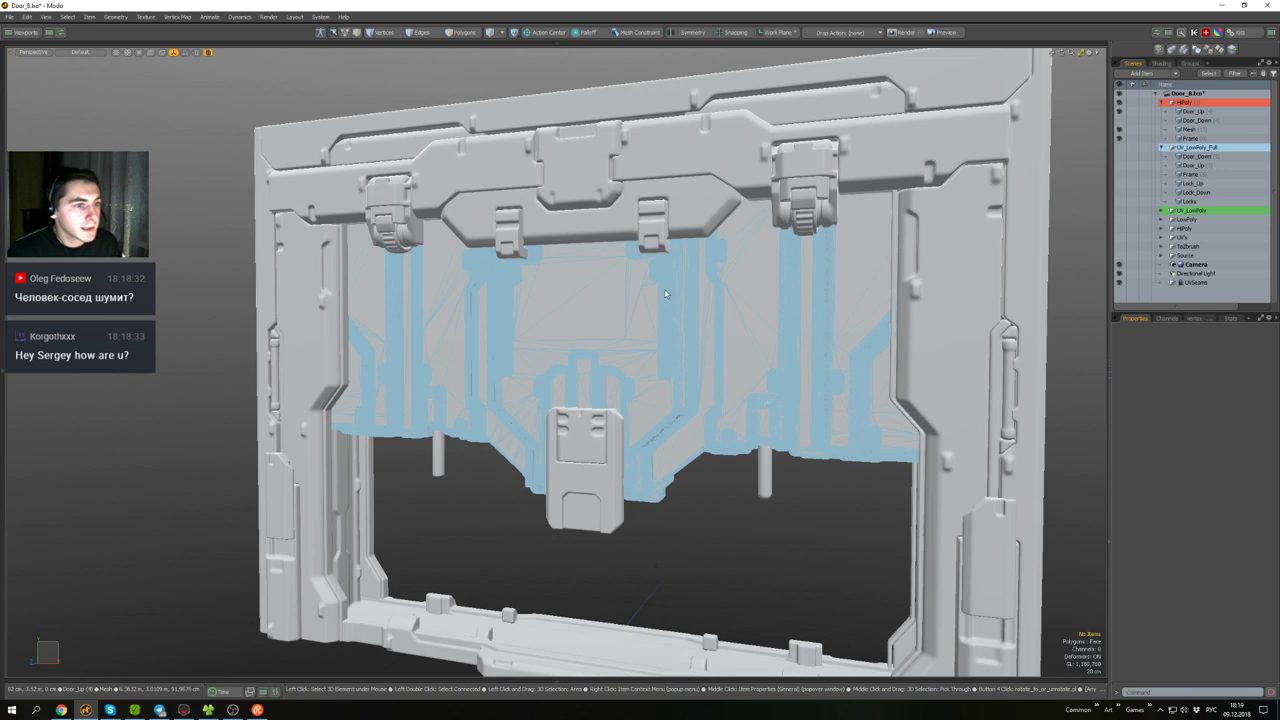
pyautogui.keyDown('alt'); pyautogui.moveTo(710, 255); pyautogui.dragTo(765, 325); pyautogui.keyUp('alt')
pyautogui.scroll(6, 572, 352)
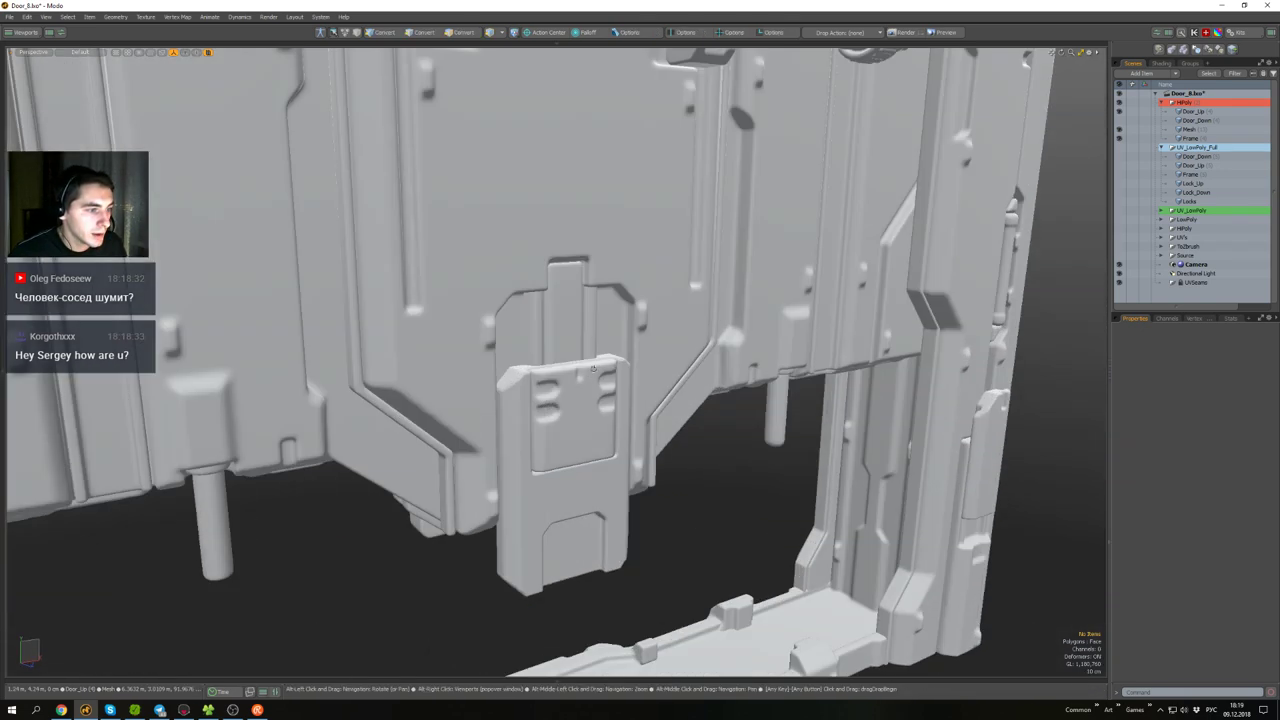
pyautogui.keyDown('alt'); pyautogui.moveTo(572, 335); pyautogui.dragTo(731, 452); pyautogui.keyUp('alt')
pyautogui.scroll(-8, 622, 335)
pyautogui.click(731, 453)
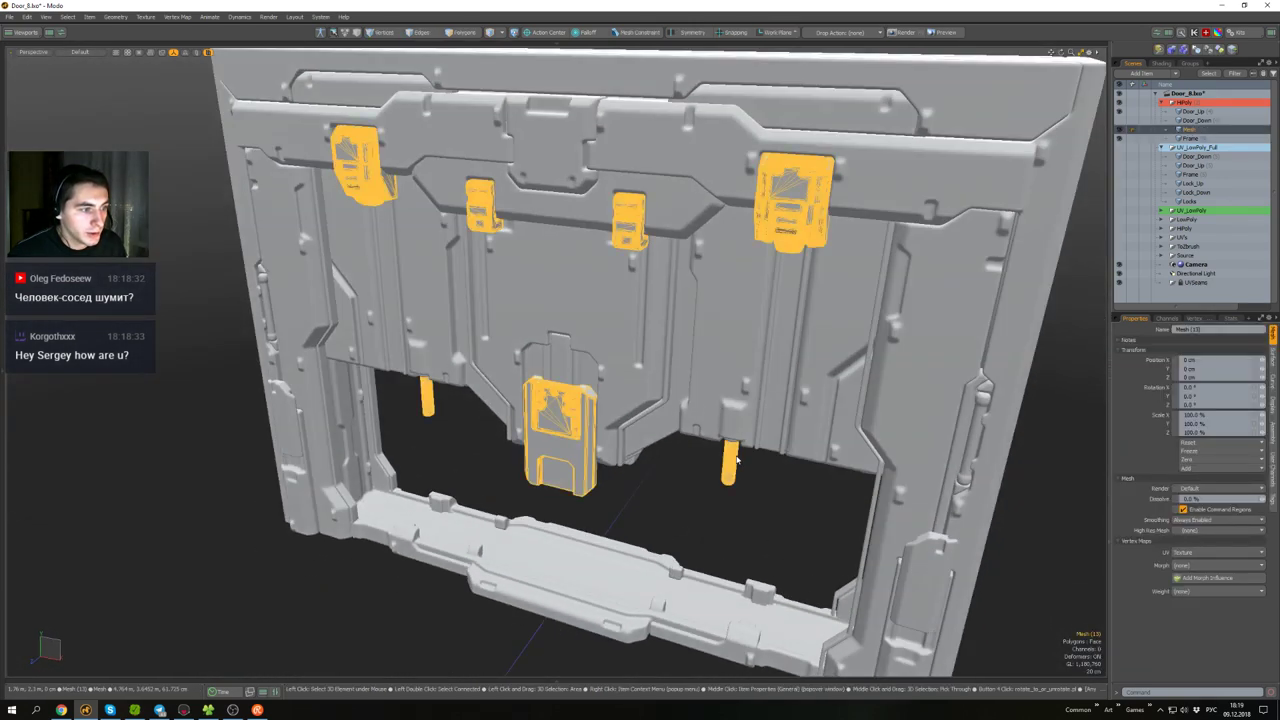
pyautogui.scroll(3, 717, 396)
pyautogui.keyDown('alt'); pyautogui.moveTo(717, 396); pyautogui.dragTo(724, 330); pyautogui.keyUp('alt')
pyautogui.scroll(-3, 717, 370)
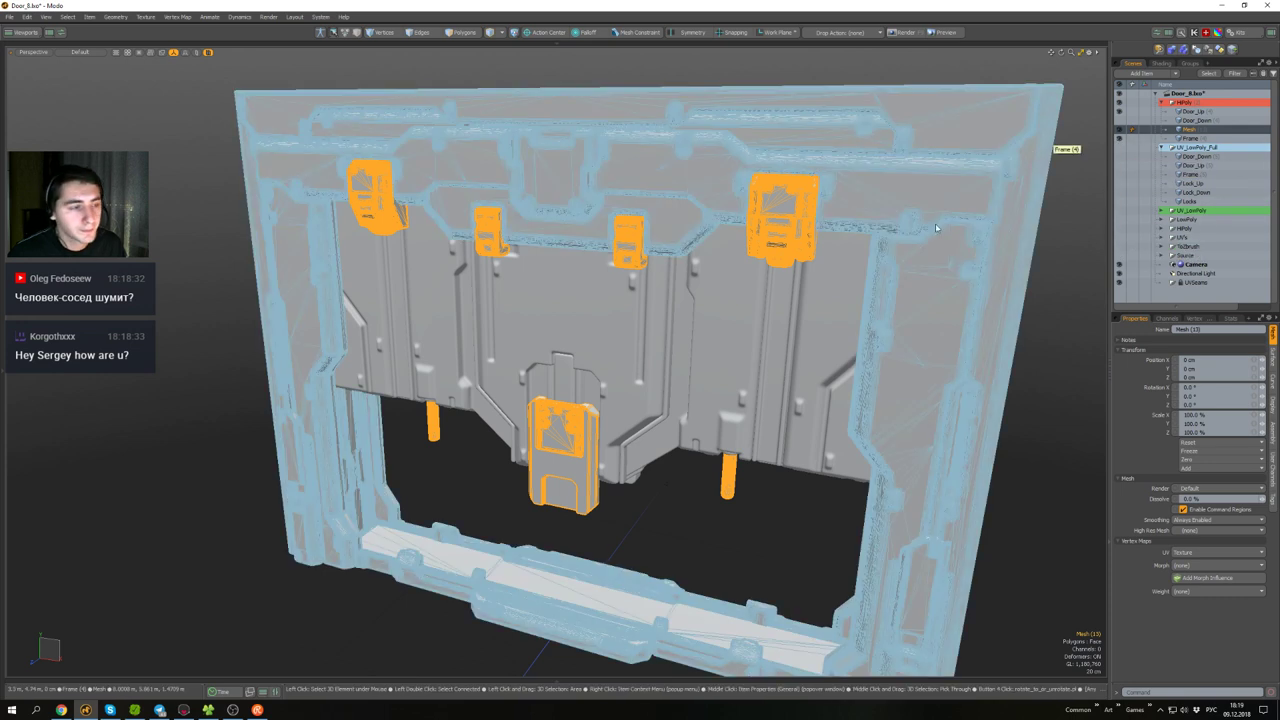
pyautogui.keyDown('alt'); pyautogui.moveTo(757, 318); pyautogui.dragTo(756, 506); pyautogui.keyUp('alt')
# - Show the high-poly Door_Down and cut out the latch that overlaps the lower end of the central lock plate
pyautogui.click(1065, 259)
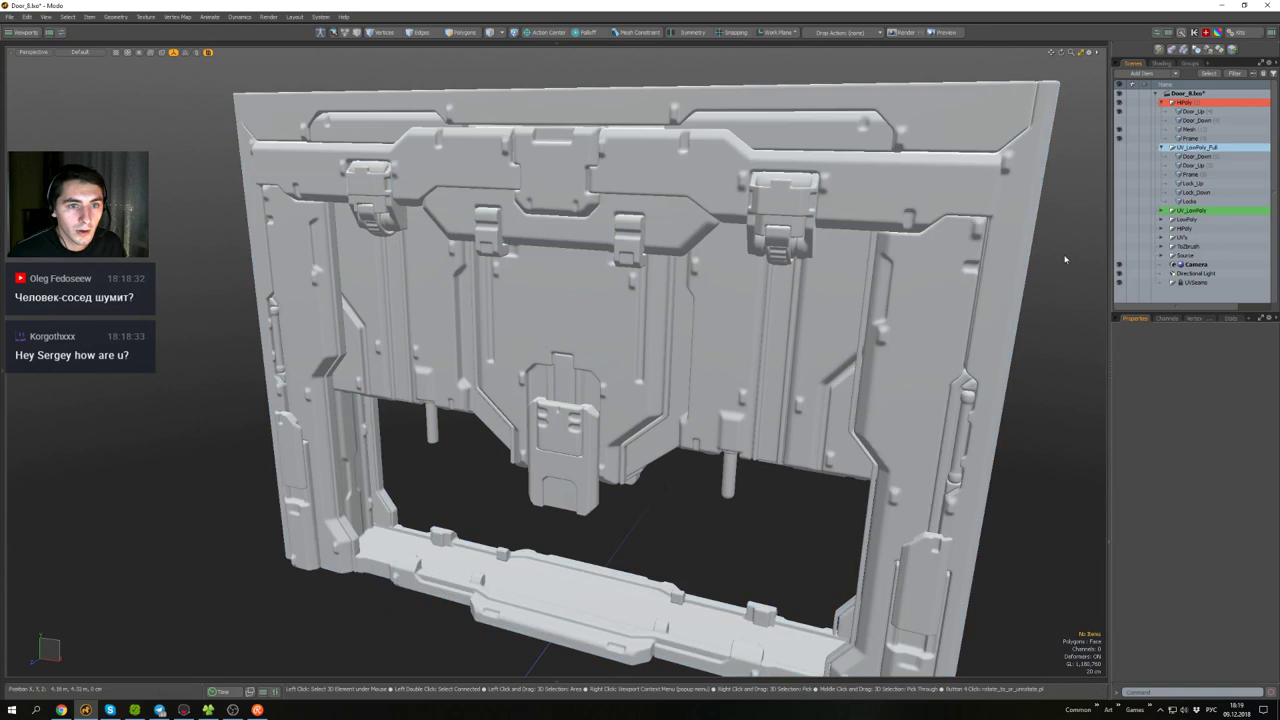
pyautogui.click(1118, 121)
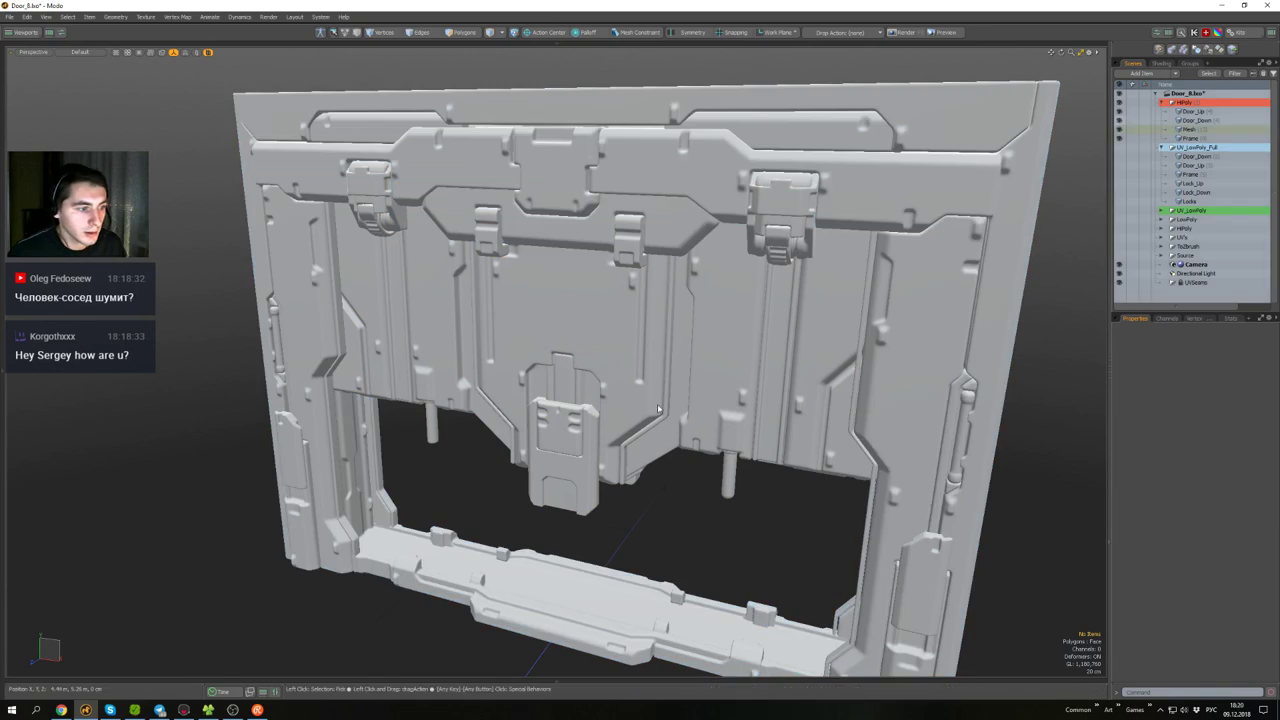
pyautogui.scroll(-3, 686, 435)
pyautogui.keyDown('alt'); pyautogui.keyDown('shift'); pyautogui.moveTo(626, 478); pyautogui.dragTo(633, 419); pyautogui.keyUp('shift'); pyautogui.keyUp('alt')
pyautogui.scroll(4, 611, 427)
pyautogui.keyDown('ctrl'); pyautogui.keyDown('shift'); pyautogui.click(612, 431); pyautogui.keyUp('shift'); pyautogui.keyUp('ctrl')
pyautogui.scroll(4, 612, 431)
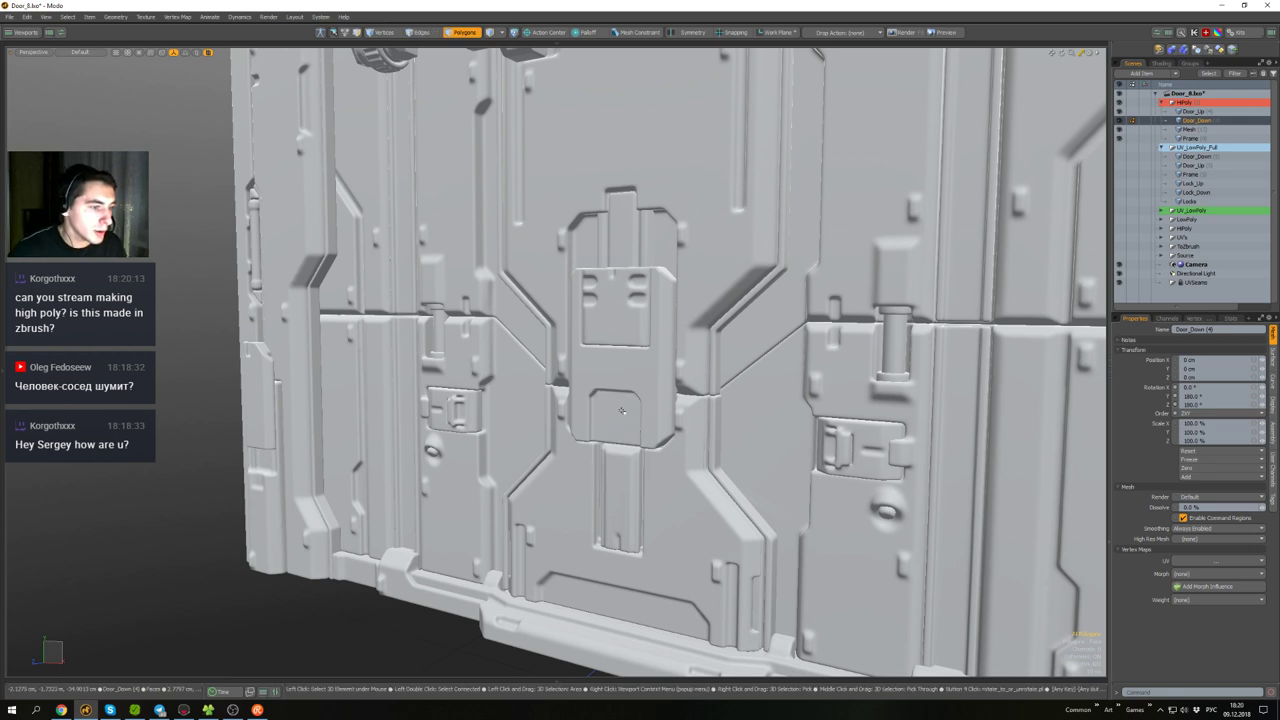
# - Paste the cut central latch into the new lock mesh and check the combined mesh in item mode
pyautogui.keyDown('alt'); pyautogui.moveTo(622, 411); pyautogui.dragTo(658, 341); pyautogui.keyUp('alt')
pyautogui.scroll(-3, 662, 340)
pyautogui.scroll(3, 621, 382)
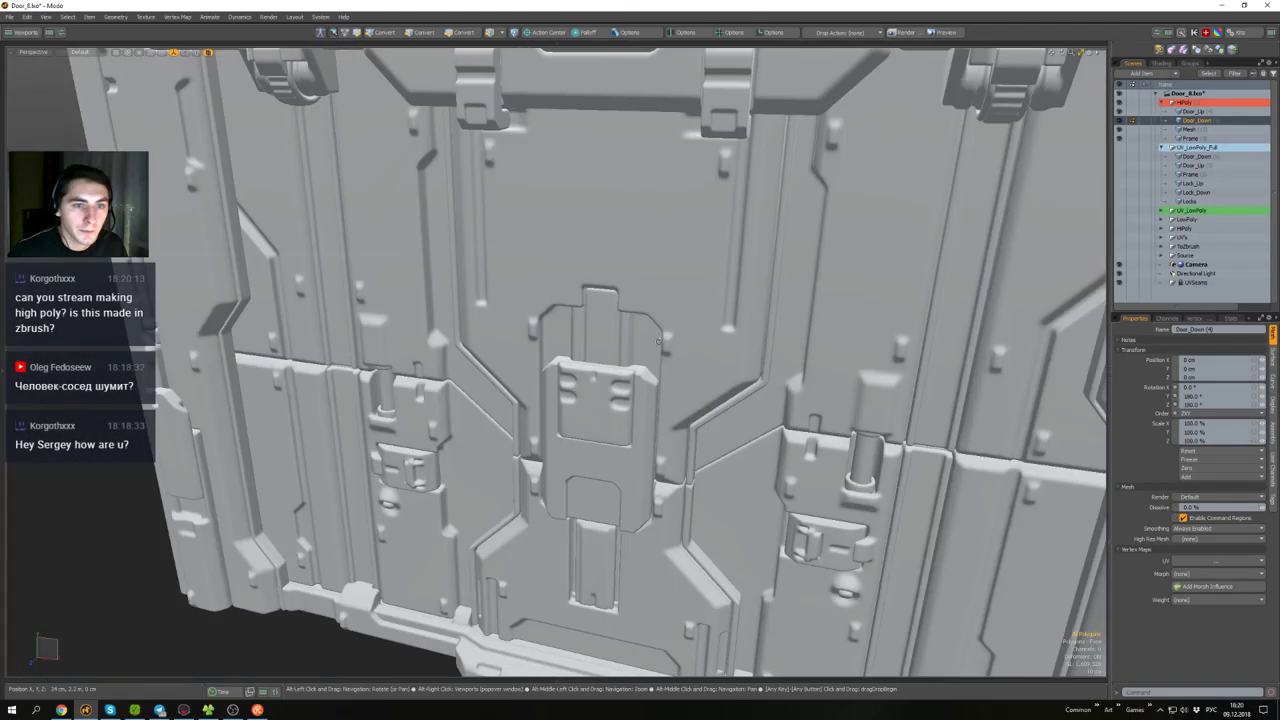
pyautogui.click(1192, 132)
pyautogui.keyDown('alt'); pyautogui.moveTo(742, 288); pyautogui.dragTo(728, 255); pyautogui.keyUp('alt')
pyautogui.scroll(-4, 728, 255)
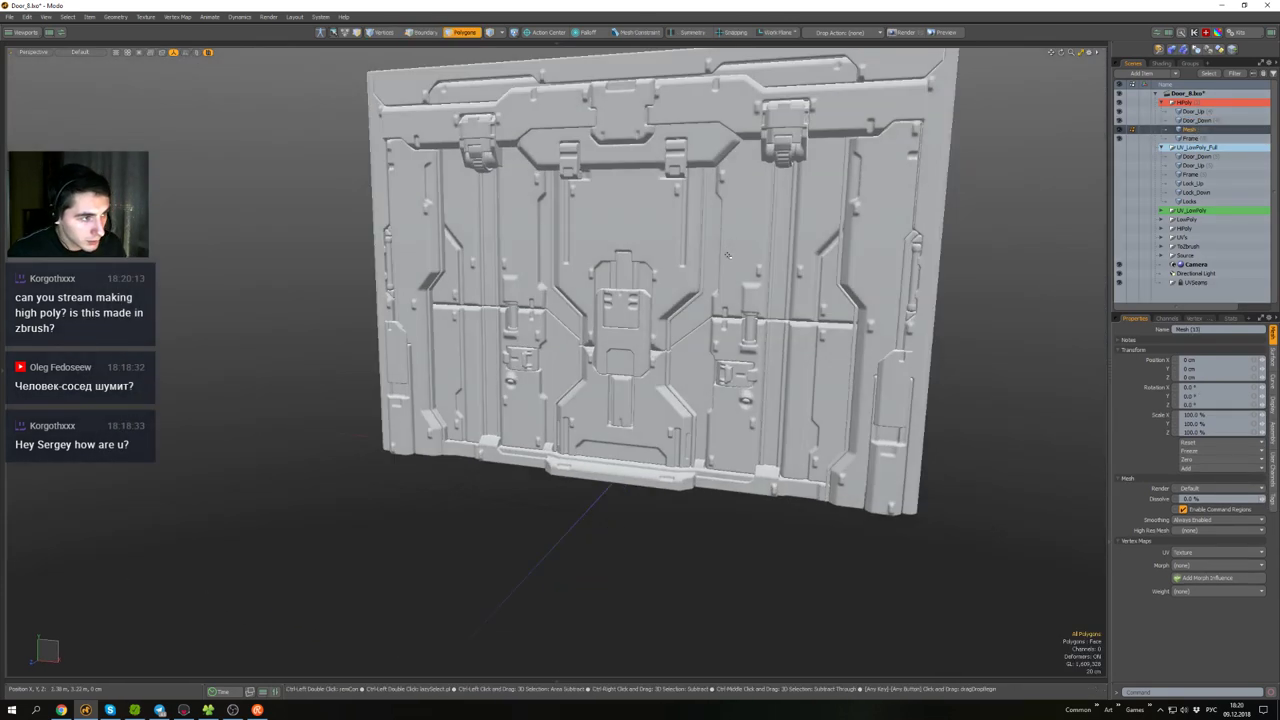
pyautogui.hotkey('ctrl', 'v')
pyautogui.keyDown('alt'); pyautogui.moveTo(685, 287); pyautogui.dragTo(722, 465); pyautogui.keyUp('alt')
pyautogui.press('5')
pyautogui.scroll(3, 643, 290)
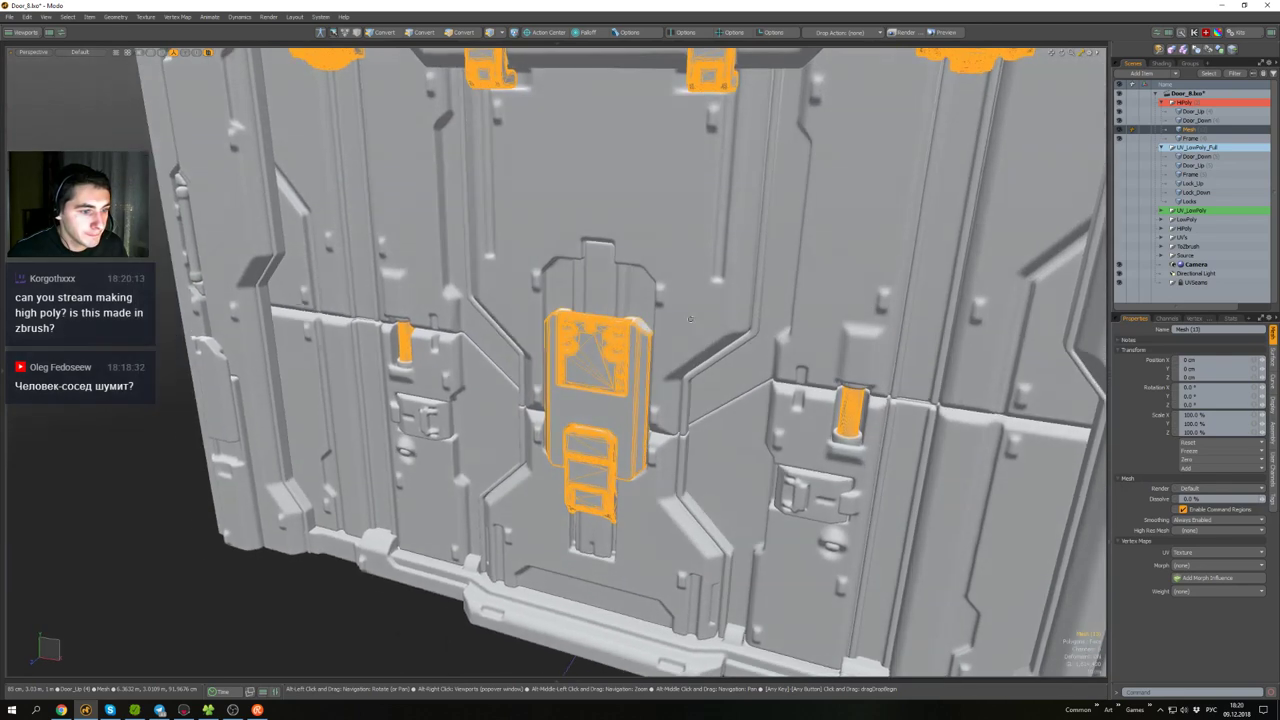
# - Select the polygons of the two side latches below the rods on the high-poly Door_Down
pyautogui.keyDown('alt'); pyautogui.moveTo(806, 491); pyautogui.dragTo(800, 352); pyautogui.keyUp('alt')
pyautogui.scroll(4, 705, 348)
pyautogui.click(705, 348)
pyautogui.press('3')
pyautogui.doubleClick(705, 348)
pyautogui.scroll(-2, 705, 348)
pyautogui.scroll(-4, 705, 348)
pyautogui.scroll(3, 480, 290)
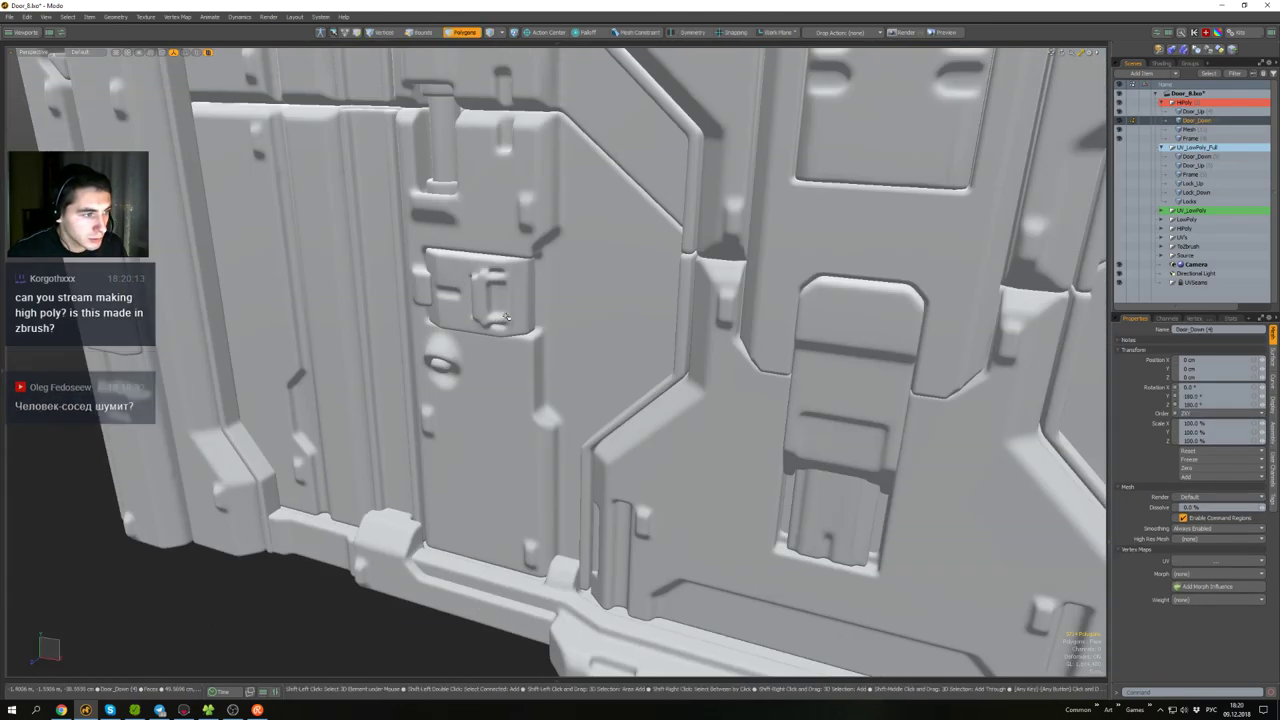
pyautogui.keyDown('shift'); pyautogui.doubleClick(480, 291); pyautogui.keyUp('shift')
pyautogui.scroll(-3, 480, 291)
pyautogui.keyDown('alt'); pyautogui.moveTo(482, 293); pyautogui.dragTo(564, 348); pyautogui.keyUp('alt')
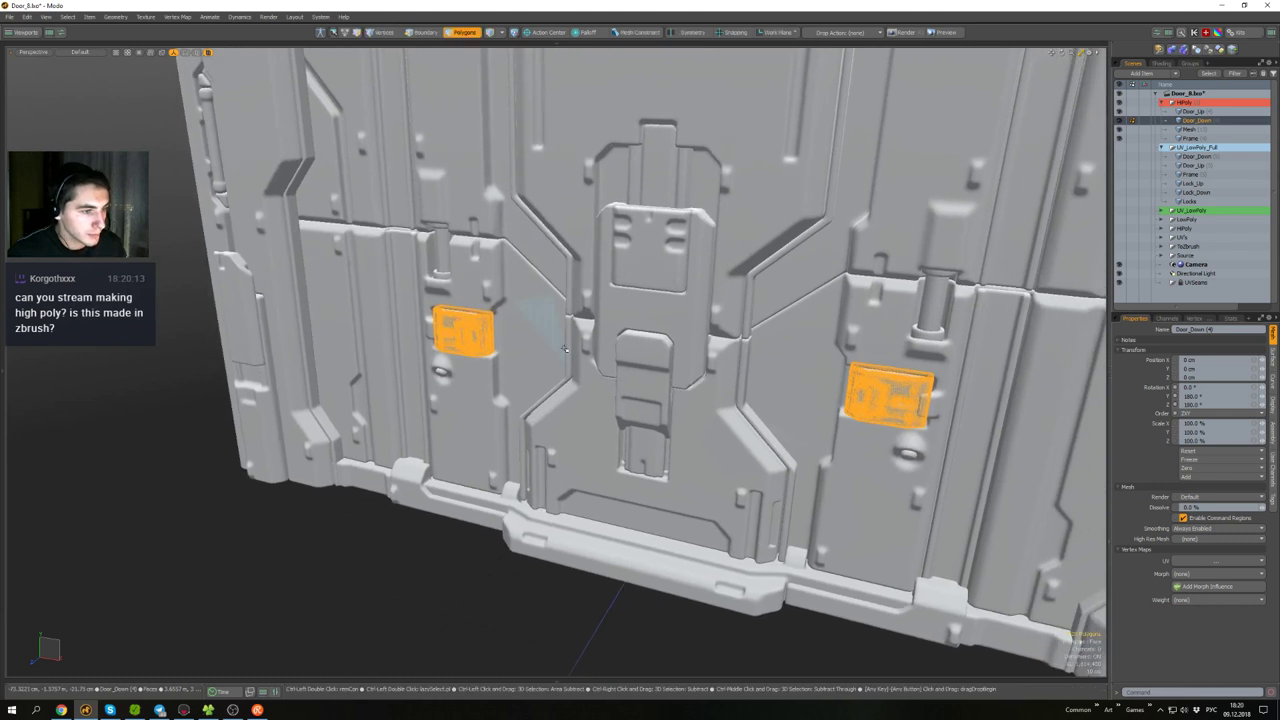
# - Cut the two side latches out of Door_Down, paste them into the new lock mesh and return to item mode
pyautogui.click(657, 413)
pyautogui.keyDown('alt'); pyautogui.moveTo(652, 409); pyautogui.dragTo(648, 360); pyautogui.keyUp('alt')
pyautogui.doubleClick(647, 359)
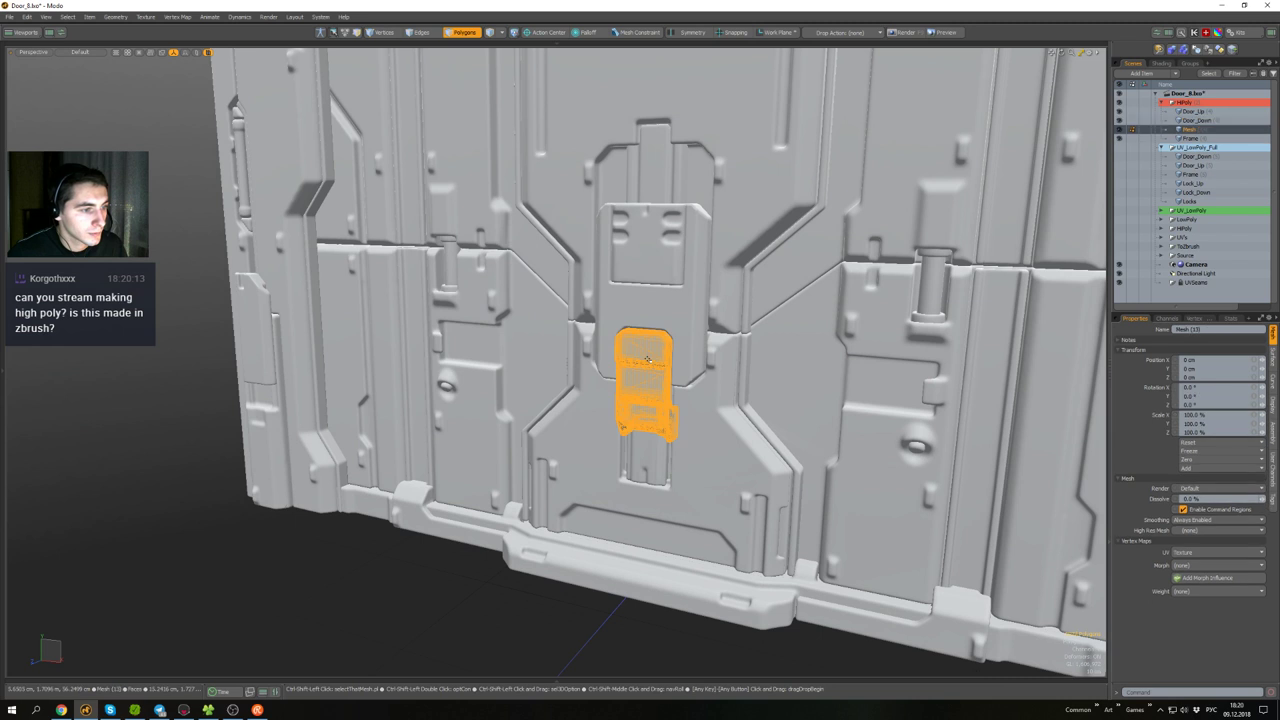
pyautogui.hotkey('ctrl', 'z')
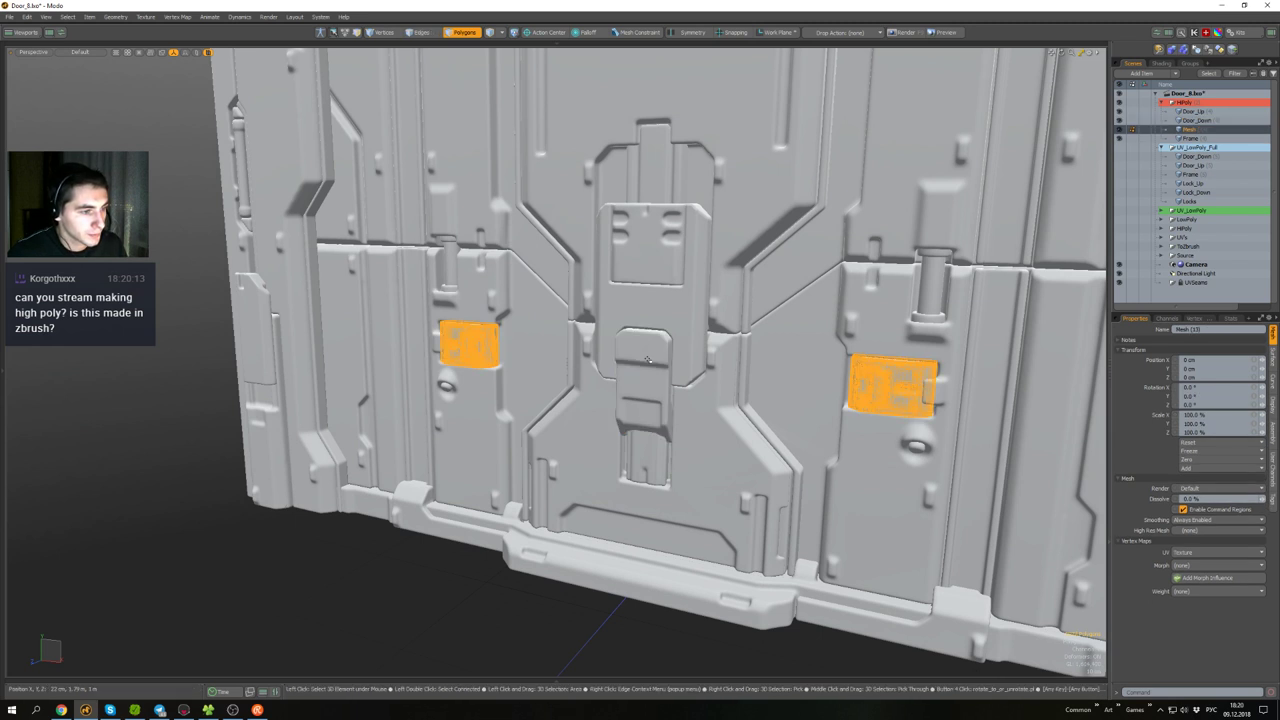
pyautogui.scroll(-4, 648, 359)
pyautogui.press('5')
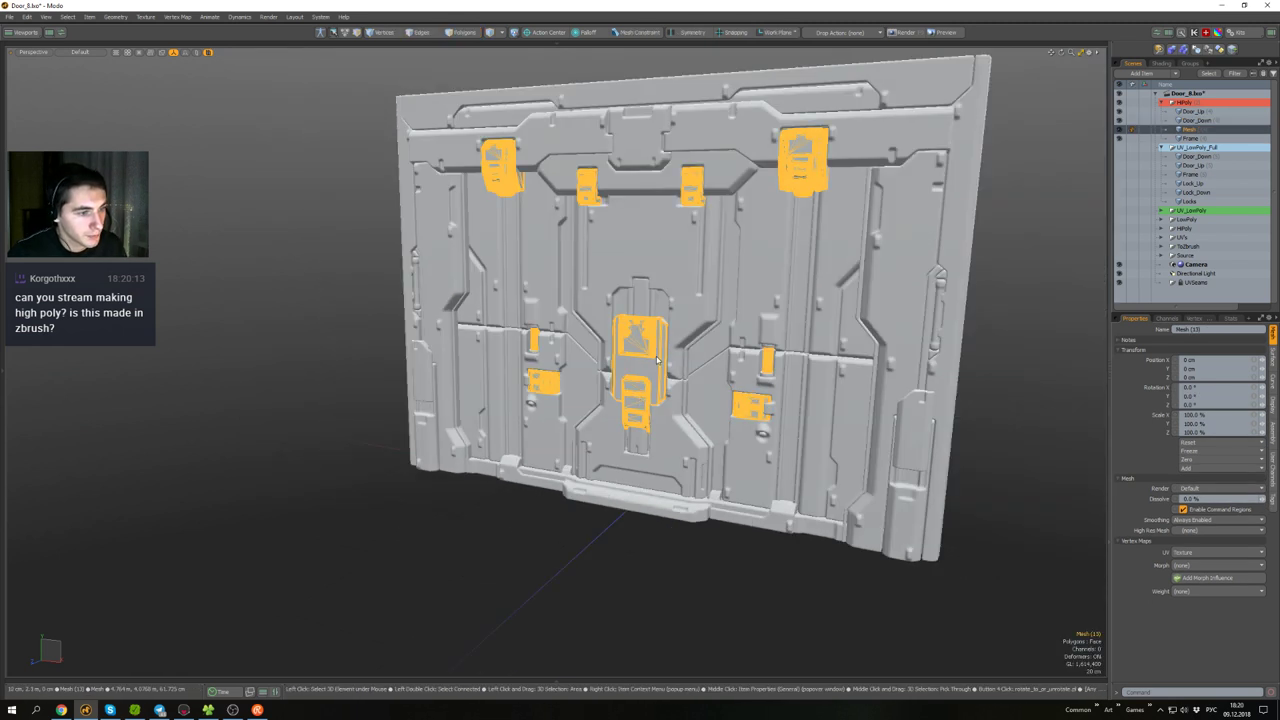
# - Isolate the new lock mesh and inspect its latches, rods and lock plate for pieces that touch each other
pyautogui.keyDown('alt'); pyautogui.moveTo(638, 402); pyautogui.dragTo(654, 368); pyautogui.keyUp('alt')
pyautogui.hotkey('shift', 'h')
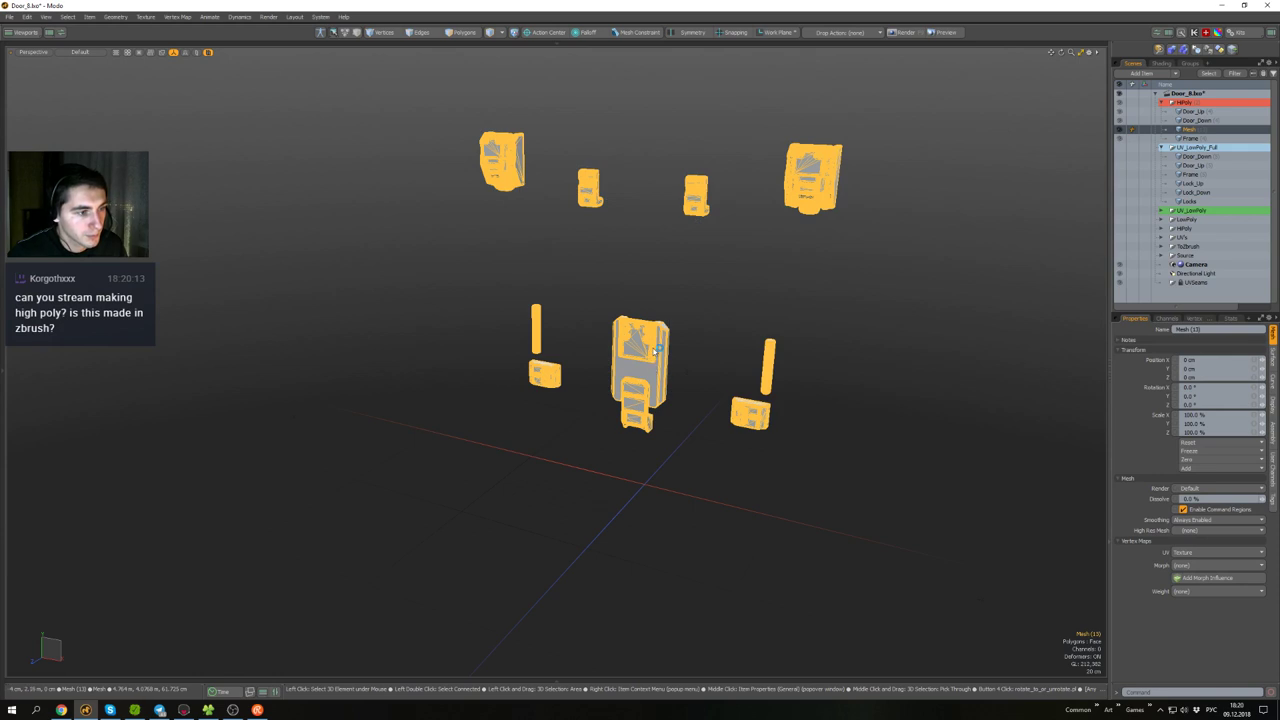
pyautogui.press('u')
pyautogui.moveTo(655, 350)
pyautogui.keyDown('alt'); pyautogui.mouseDown()
pyautogui.moveTo(653, 378)
pyautogui.moveTo(656, 348)
pyautogui.mouseUp(); pyautogui.keyUp('alt')
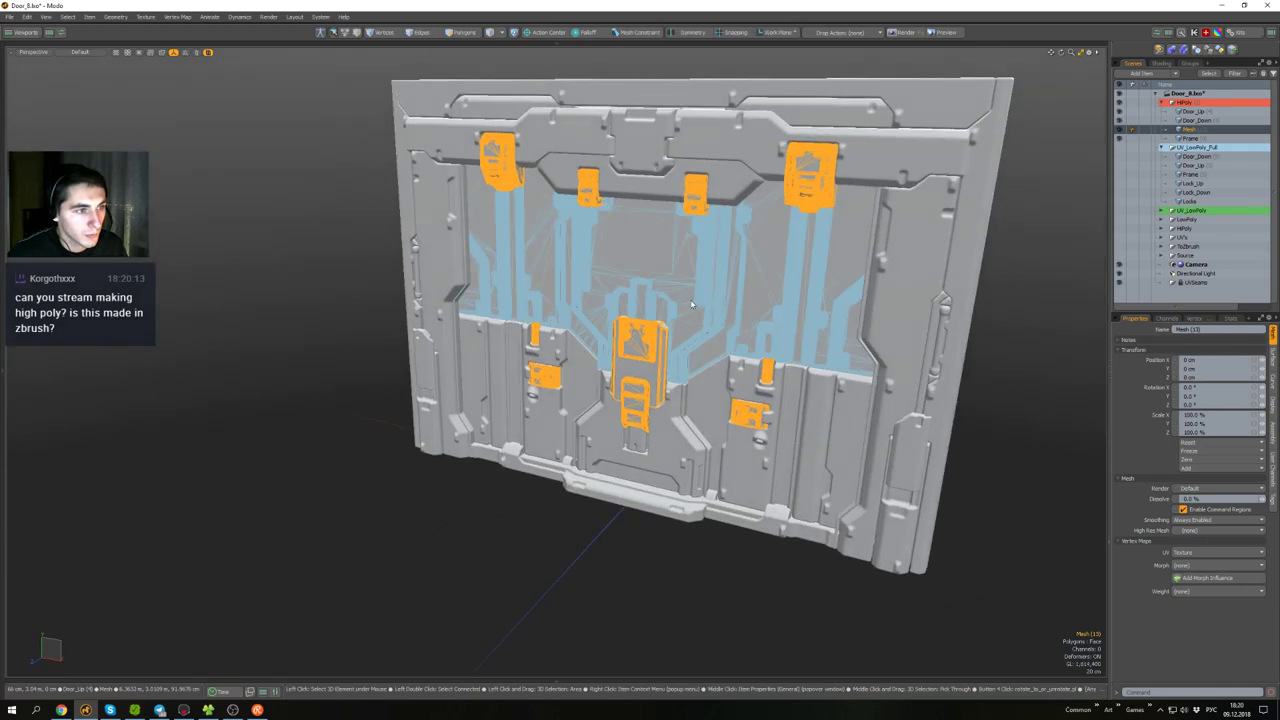
pyautogui.hotkey('shift', 'h')
pyautogui.click(796, 281)
pyautogui.scroll(4, 832, 248)
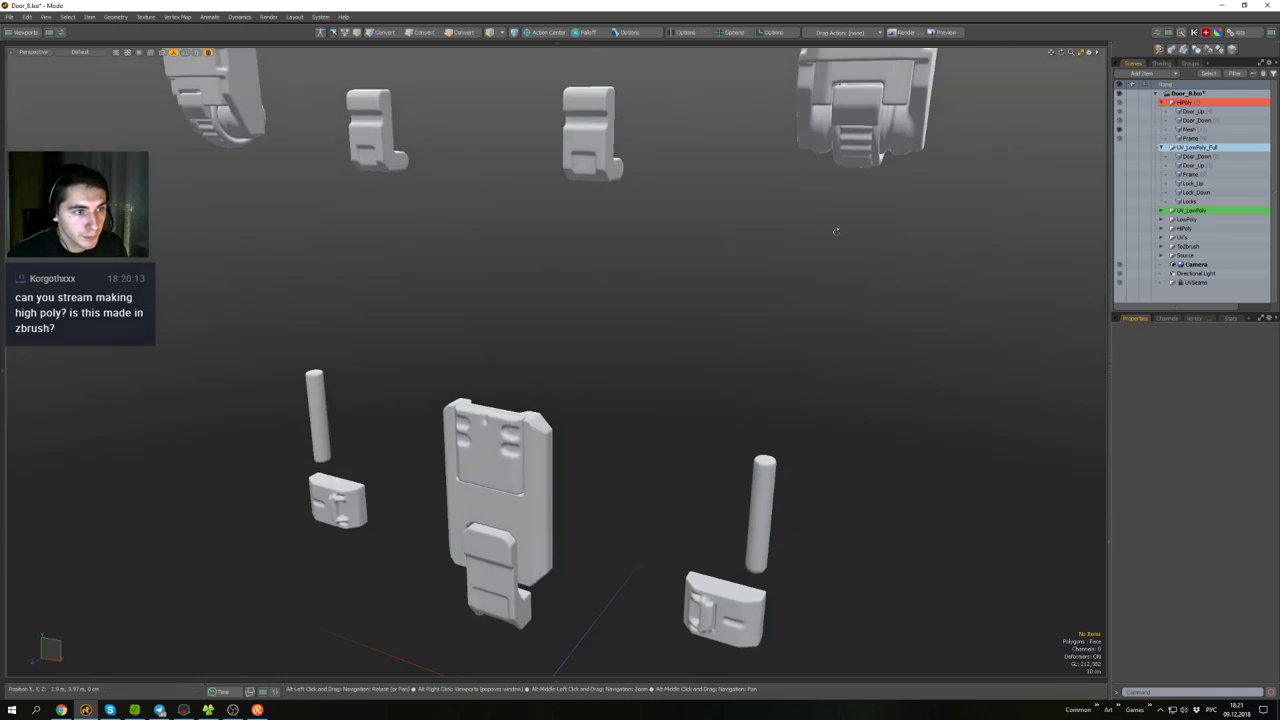
pyautogui.scroll(-2, 837, 231)
pyautogui.keyDown('alt'); pyautogui.moveTo(838, 230); pyautogui.dragTo(840, 202); pyautogui.keyUp('alt')
pyautogui.scroll(3, 882, 152)
pyautogui.scroll(-3, 851, 183)
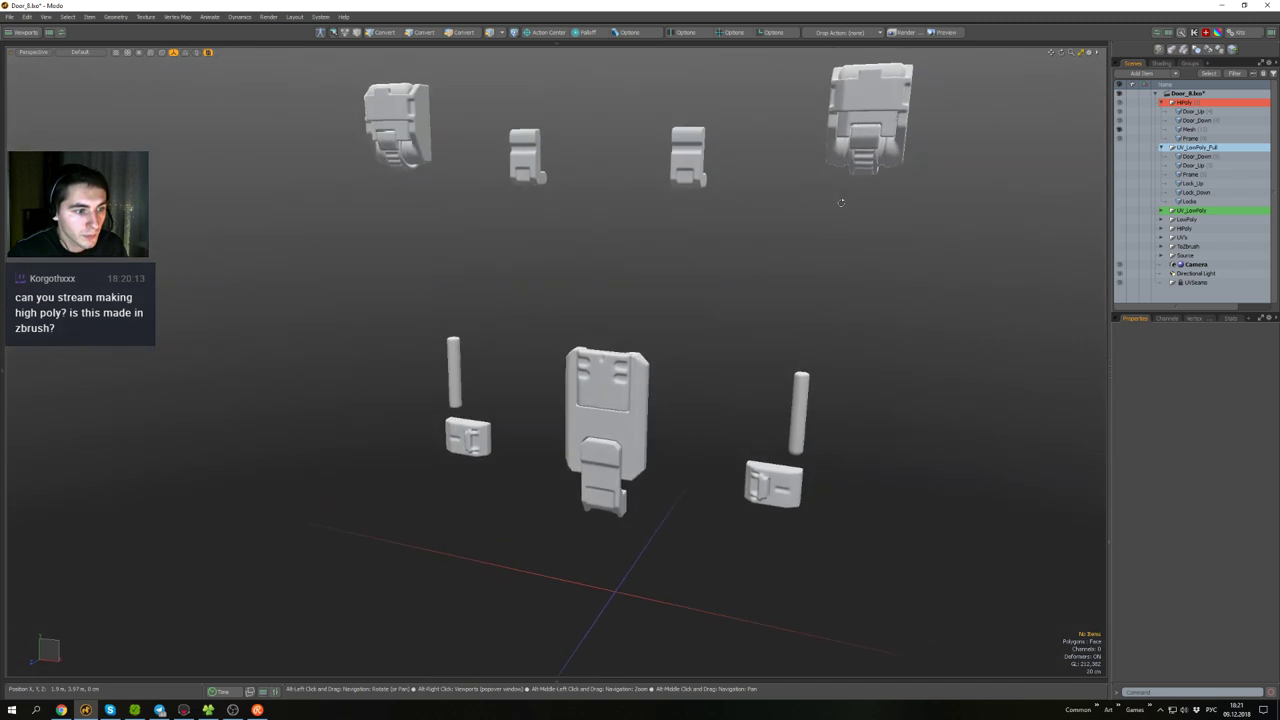
# - Select the ridged rollers of the two large upper latches and the small latch on the central lock plate
pyautogui.scroll(5, 877, 146)
pyautogui.press('3')
pyautogui.doubleClick(858, 200)
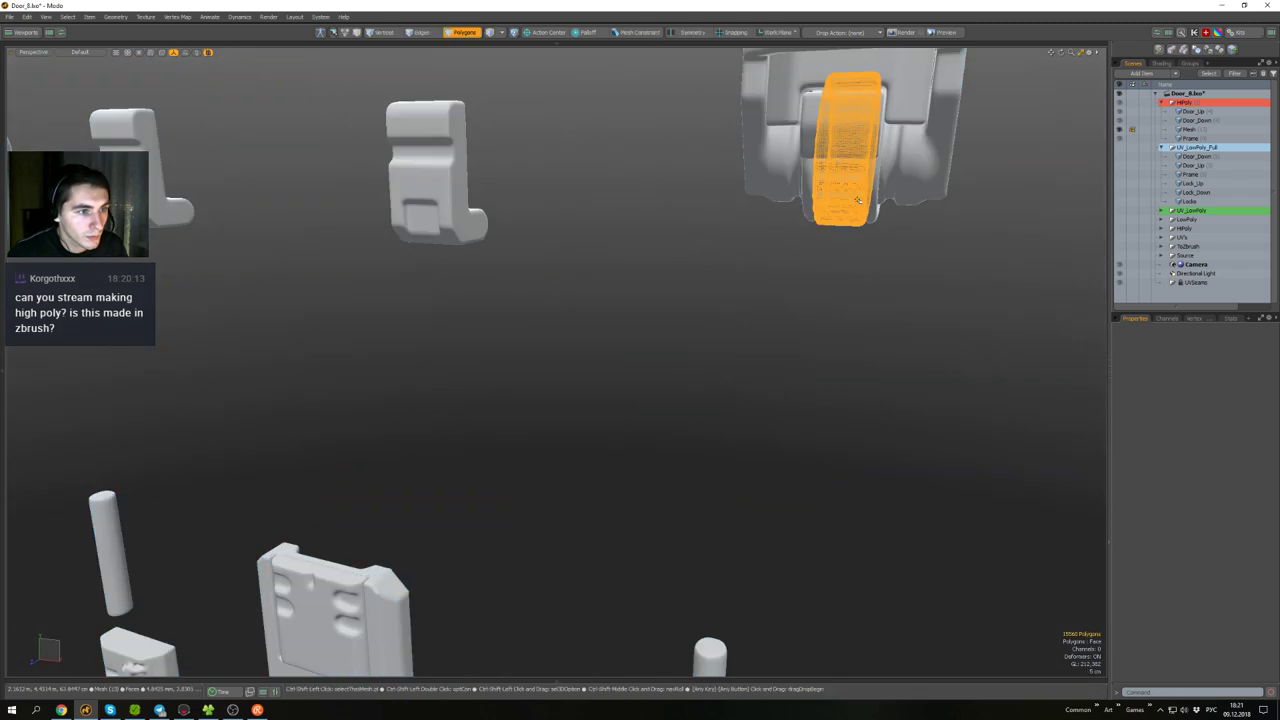
pyautogui.keyDown('shift'); pyautogui.doubleClick(878, 206); pyautogui.keyUp('shift')
pyautogui.scroll(-4, 878, 207)
pyautogui.scroll(5, 470, 207)
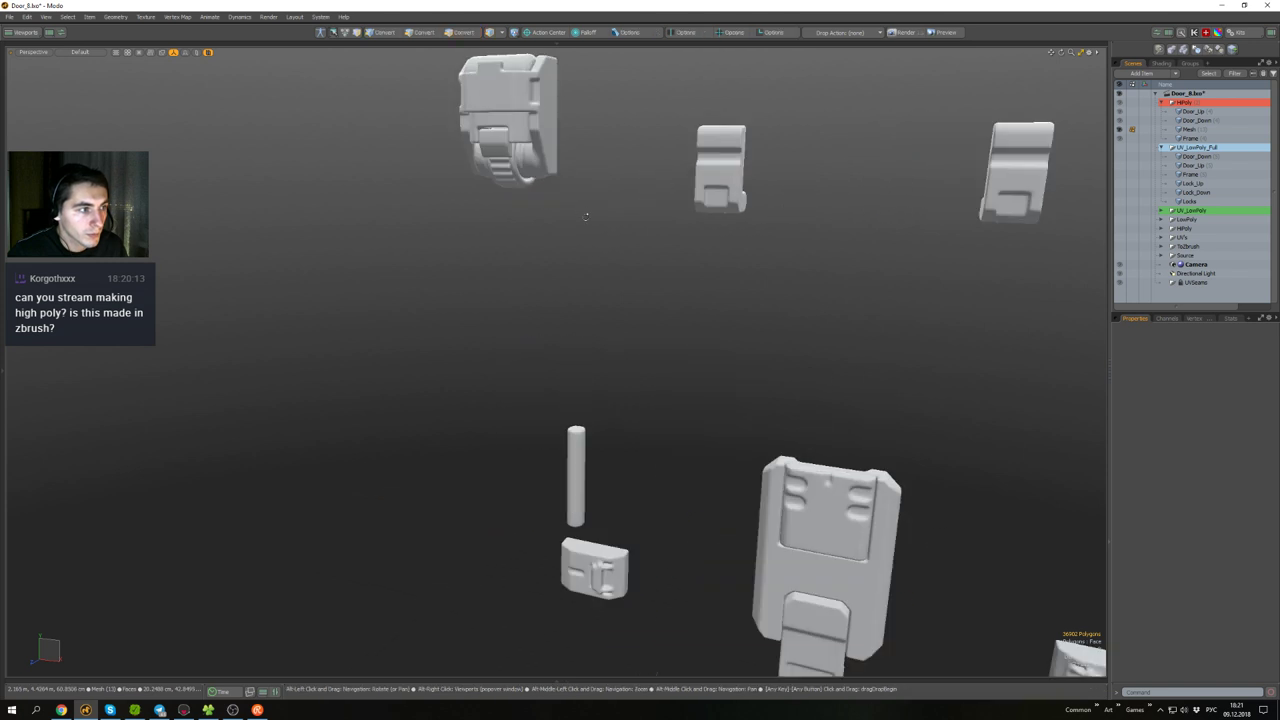
pyautogui.keyDown('shift'); pyautogui.doubleClick(493, 174); pyautogui.keyUp('shift')
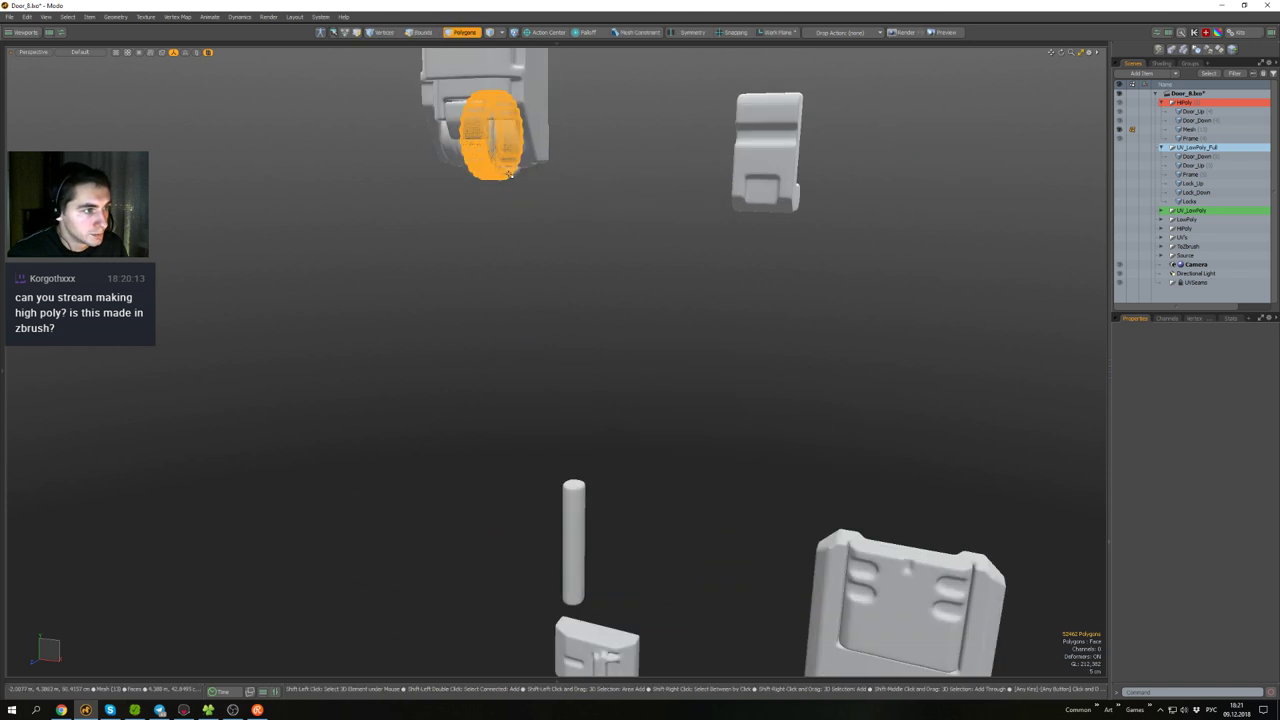
pyautogui.scroll(-5, 509, 174)
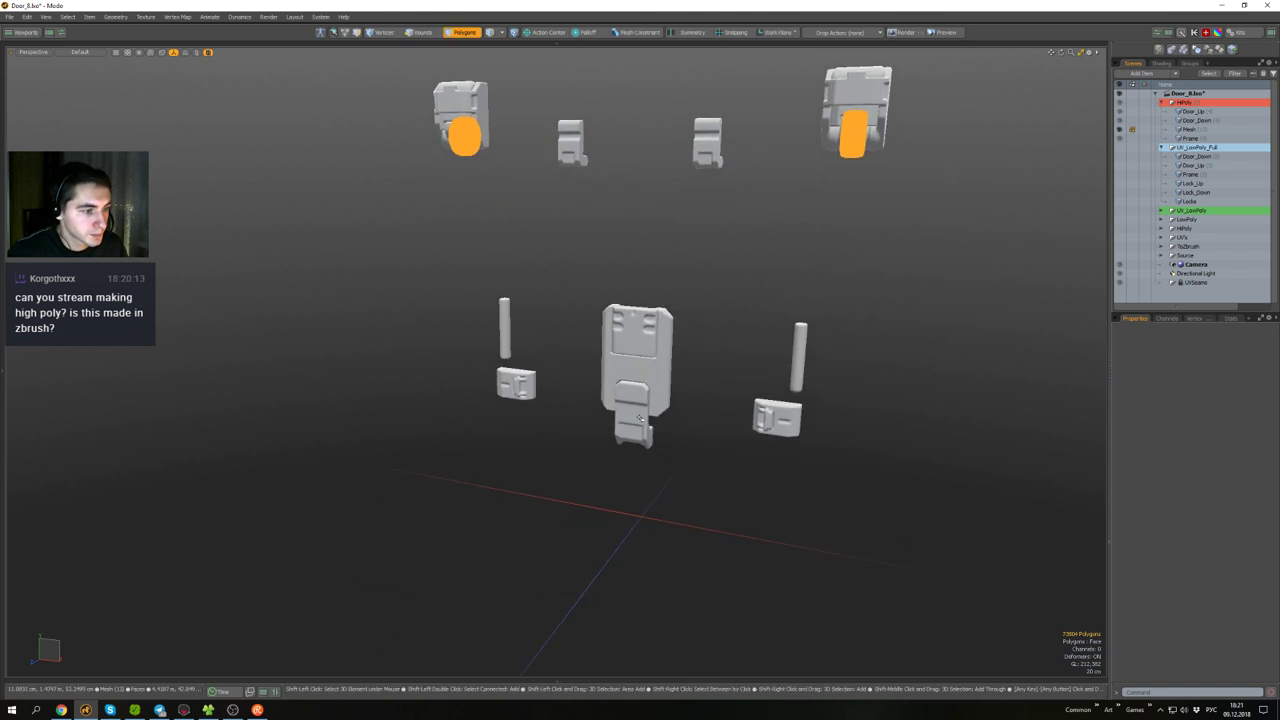
pyautogui.keyDown('shift'); pyautogui.doubleClick(640, 418); pyautogui.keyUp('shift')
# - Move the selected rollers and central latch by -1 m in Y, away from the parts they touch
pyautogui.keyDown('alt'); pyautogui.moveTo(640, 418); pyautogui.dragTo(690, 404); pyautogui.keyUp('alt')
pyautogui.press('w')
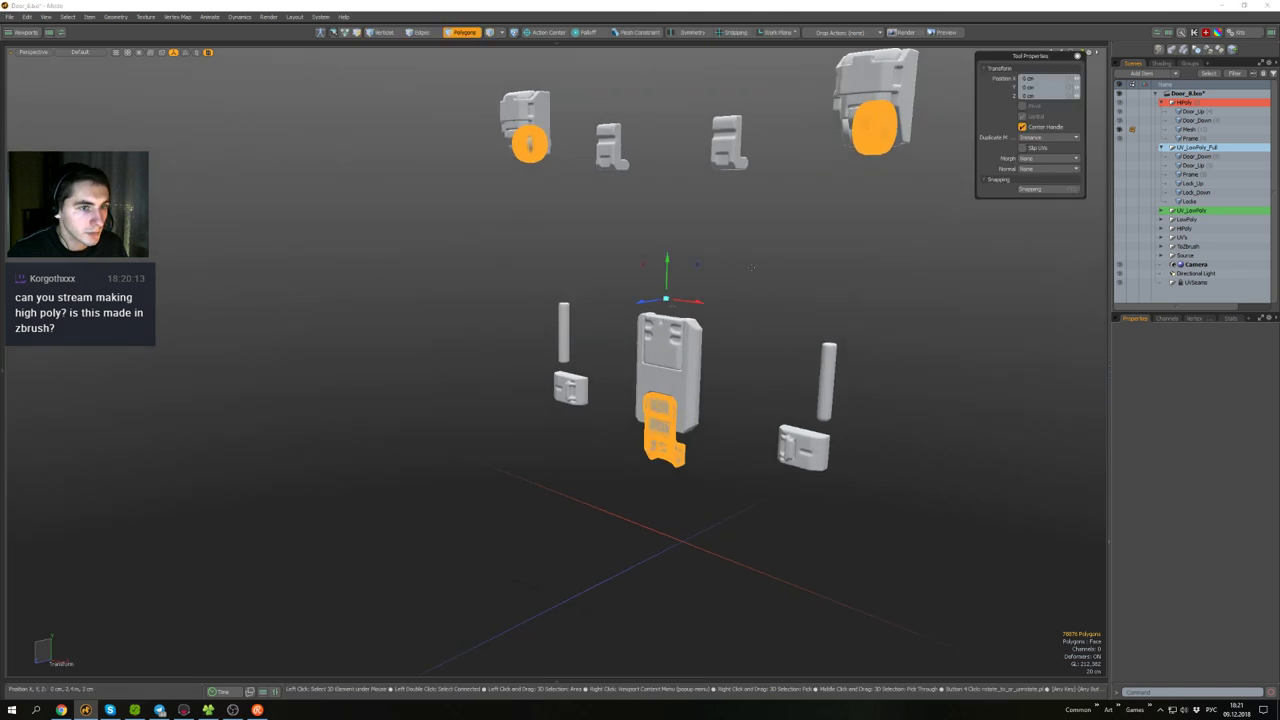
pyautogui.moveTo(1040, 88); pyautogui.dragTo(994, 92)
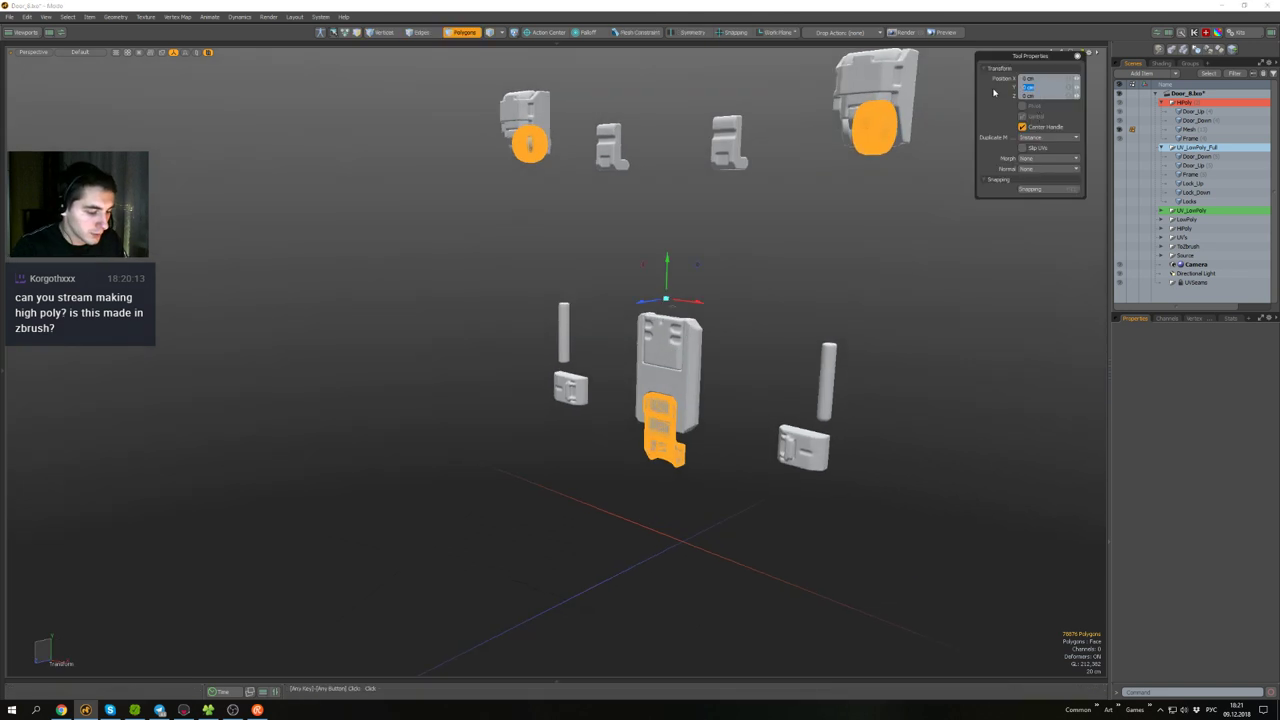
pyautogui.press('Return')
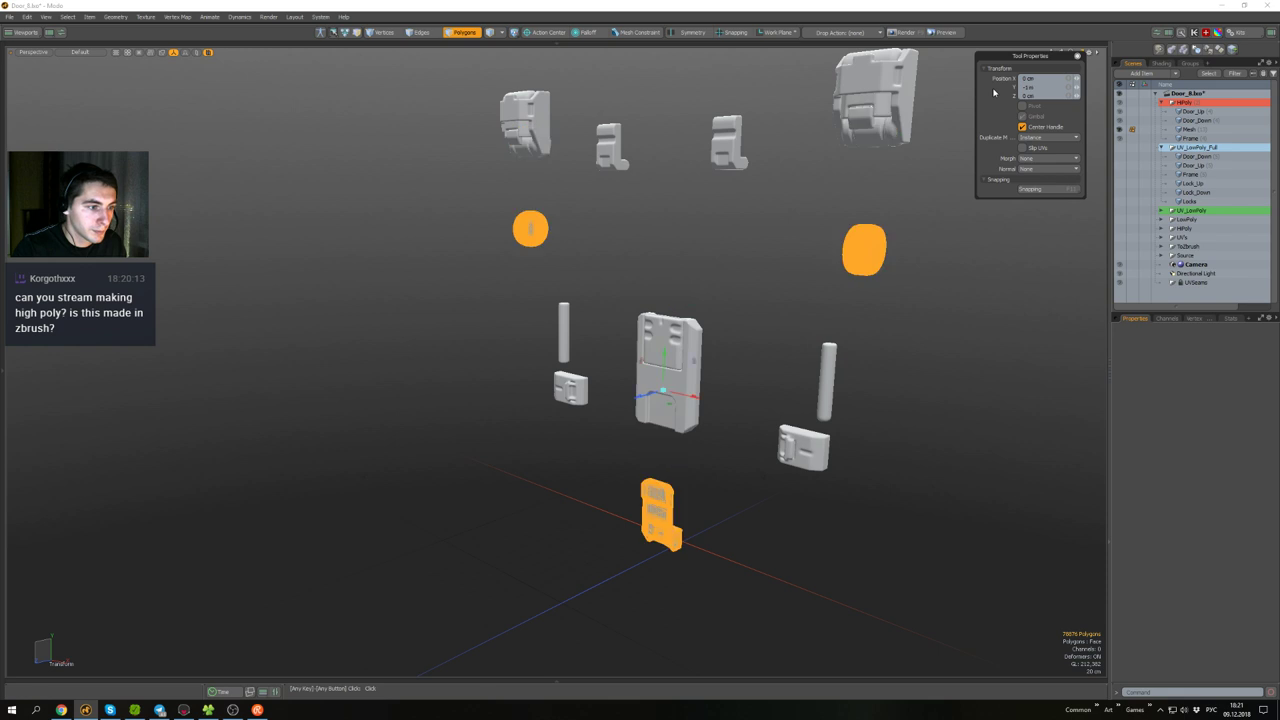
pyautogui.press('space')
pyautogui.click(925, 335)
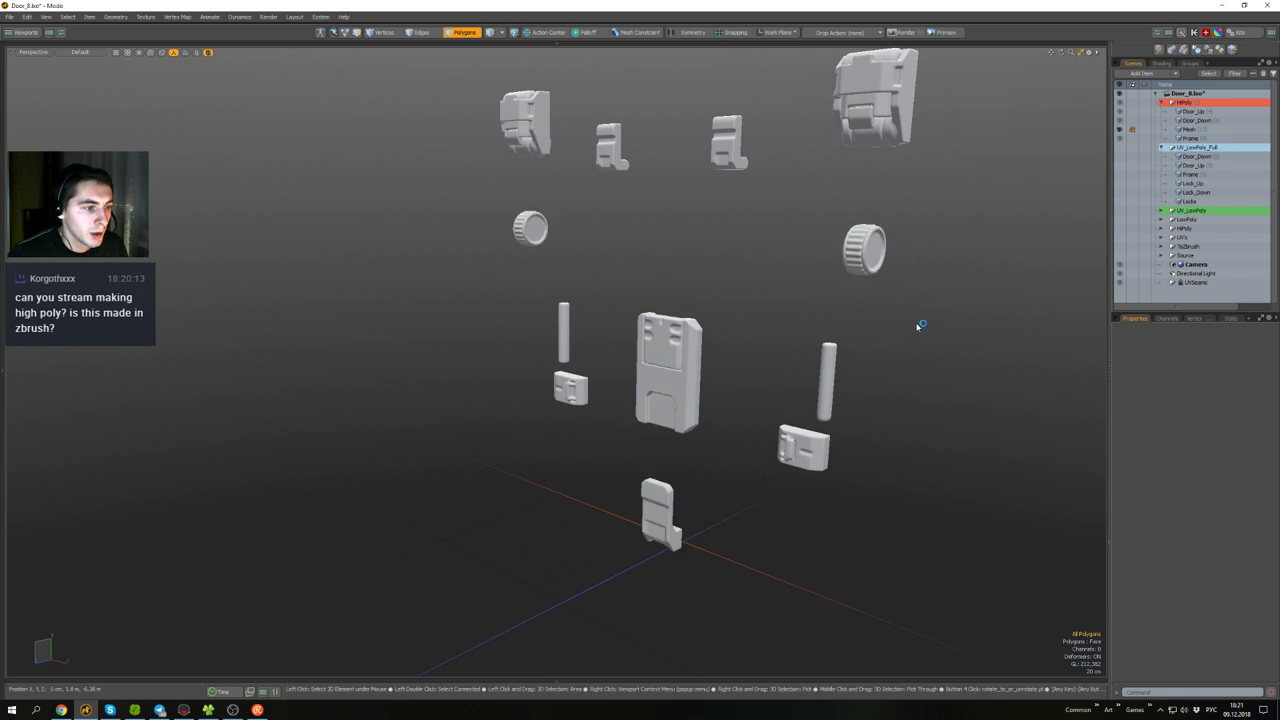
# - Bring the other high-poly meshes back into view and rename the new lock mesh to Locks_Hi
pyautogui.press('5')
pyautogui.moveTo(766, 296)
pyautogui.keyDown('alt'); pyautogui.mouseDown()
pyautogui.moveTo(798, 274)
pyautogui.moveTo(770, 288)
pyautogui.mouseUp(); pyautogui.keyUp('alt')
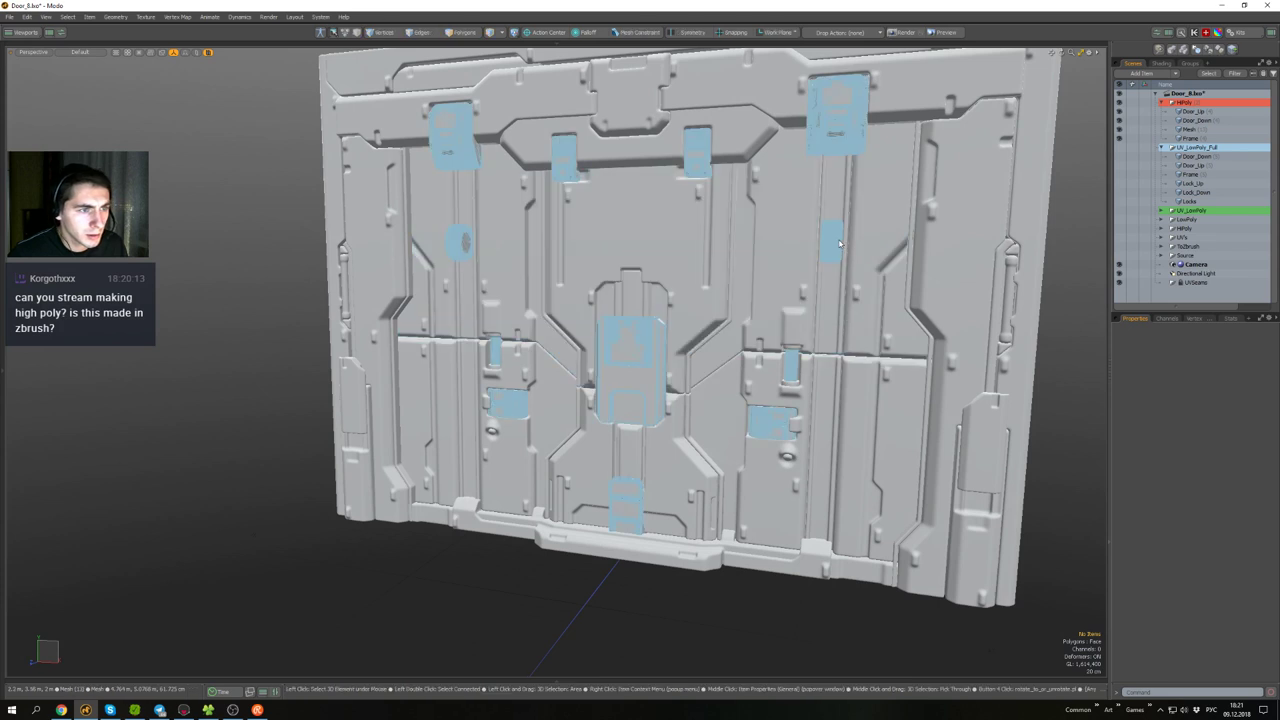
pyautogui.click(834, 243)
pyautogui.keyDown('alt'); pyautogui.moveTo(832, 248); pyautogui.dragTo(760, 322); pyautogui.keyUp('alt')
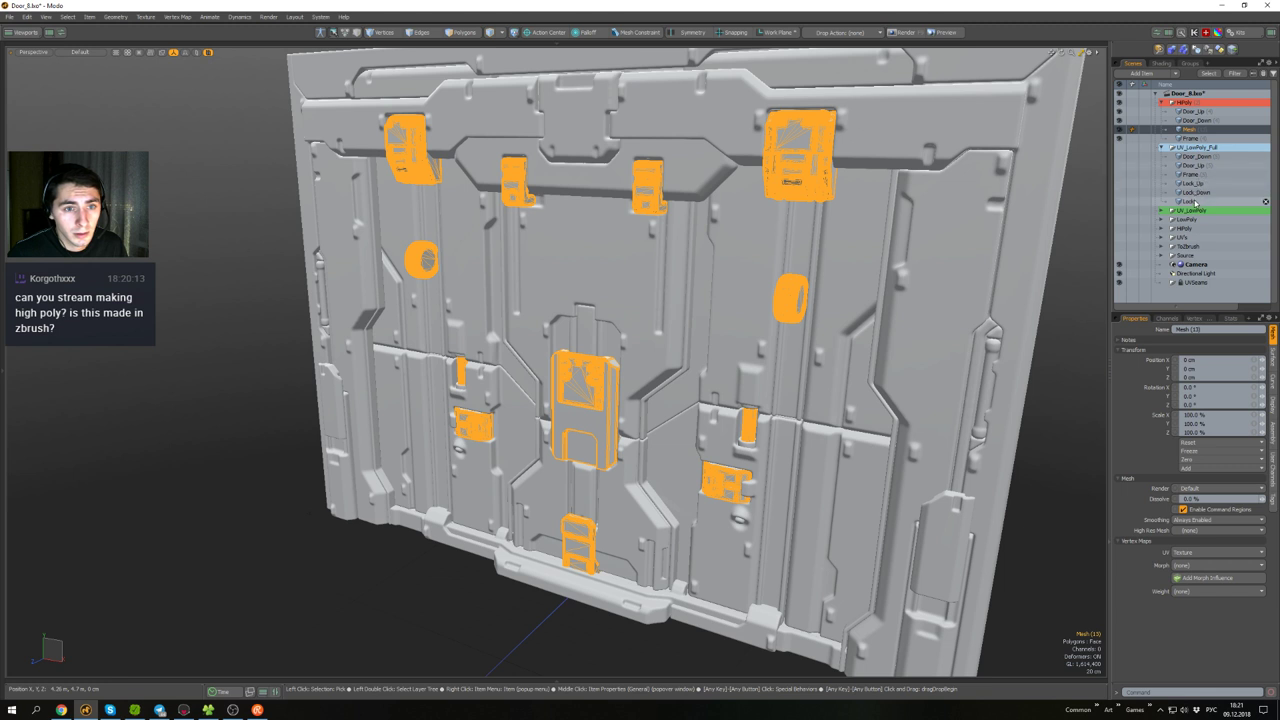
pyautogui.press('F2')
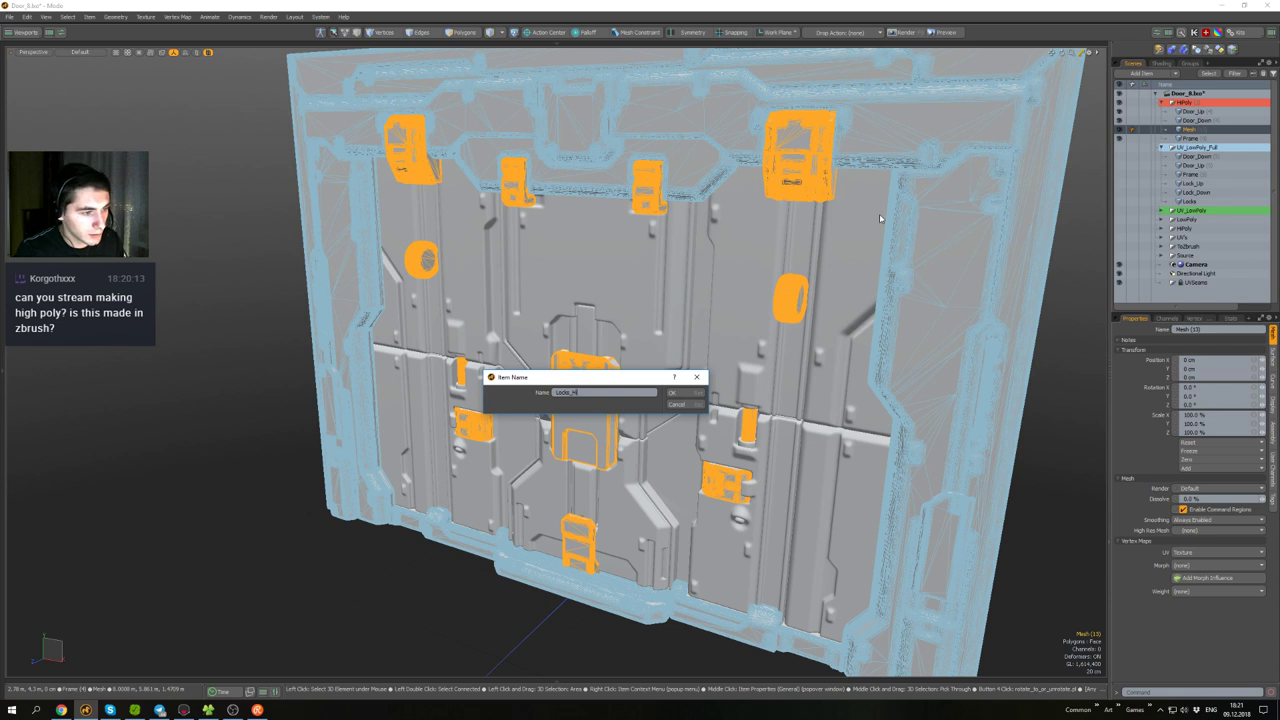
pyautogui.press('Return')
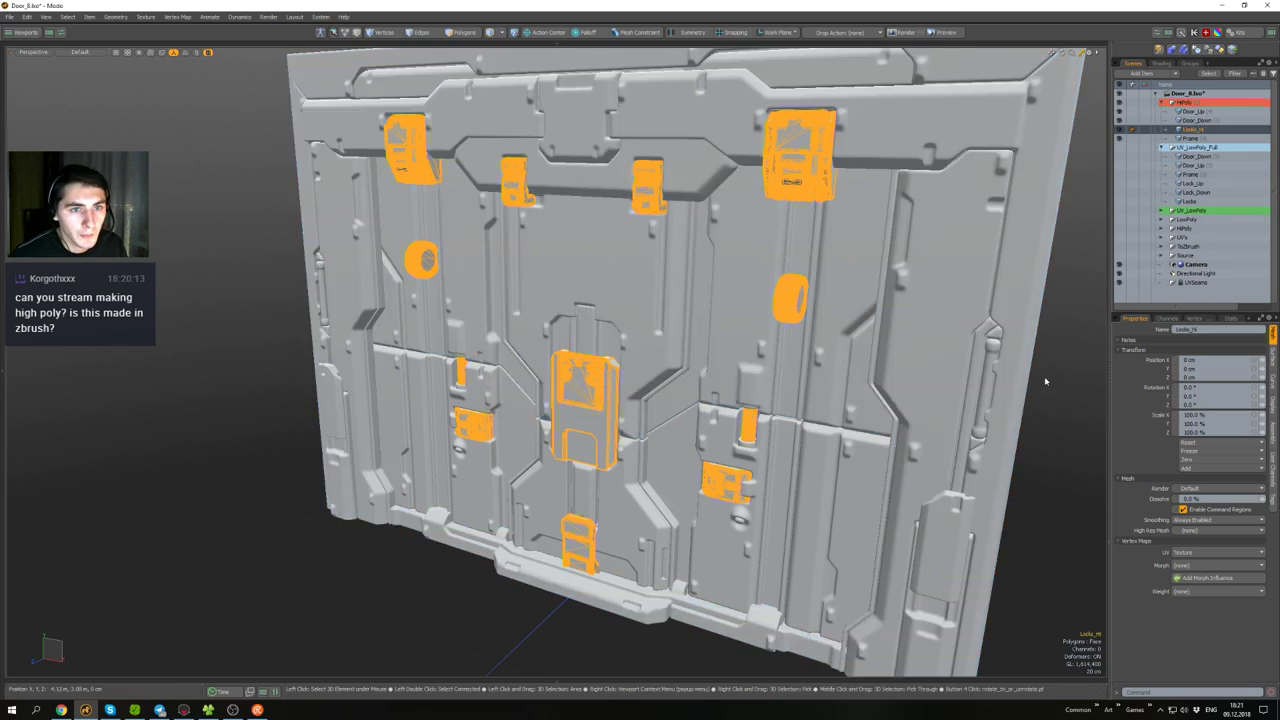
# - Go through Locks_Hi, Frame, Door_Up and Door_Down in the HiPoly group, and isolate Door_Down
pyautogui.click(1046, 381)
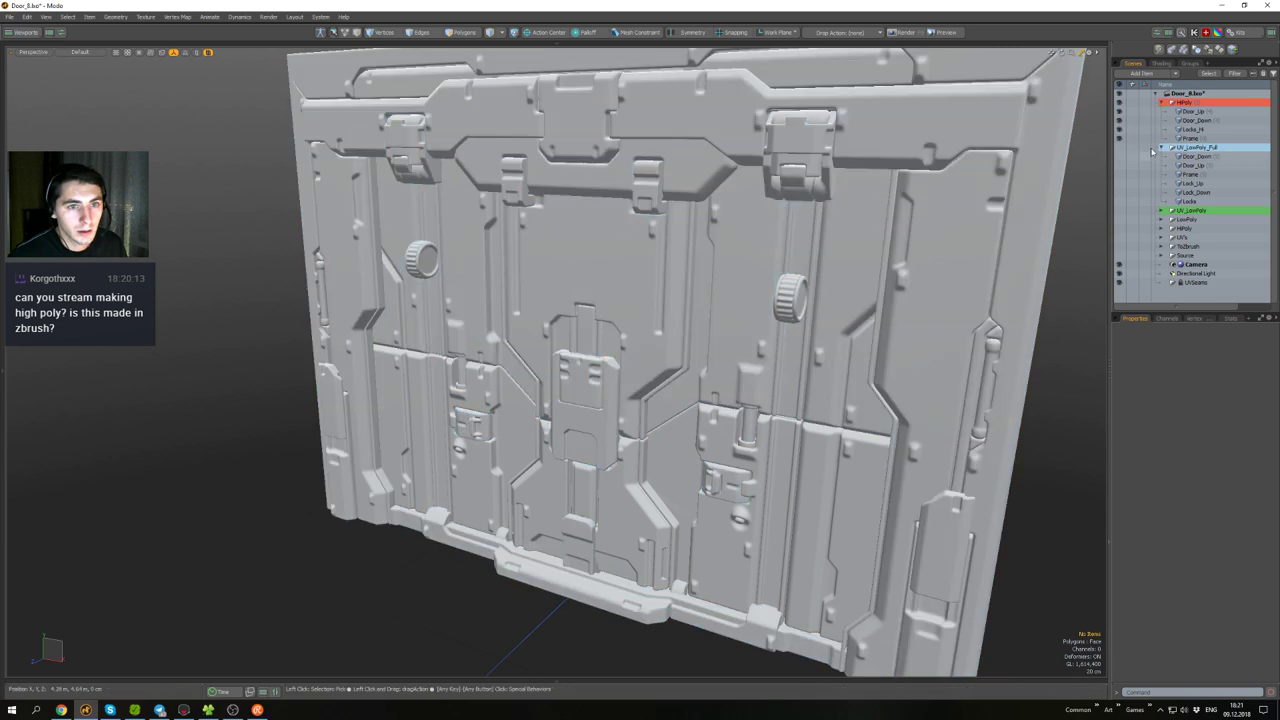
pyautogui.click(1192, 131)
pyautogui.keyDown('ctrl'); pyautogui.click(1195, 139); pyautogui.keyUp('ctrl')
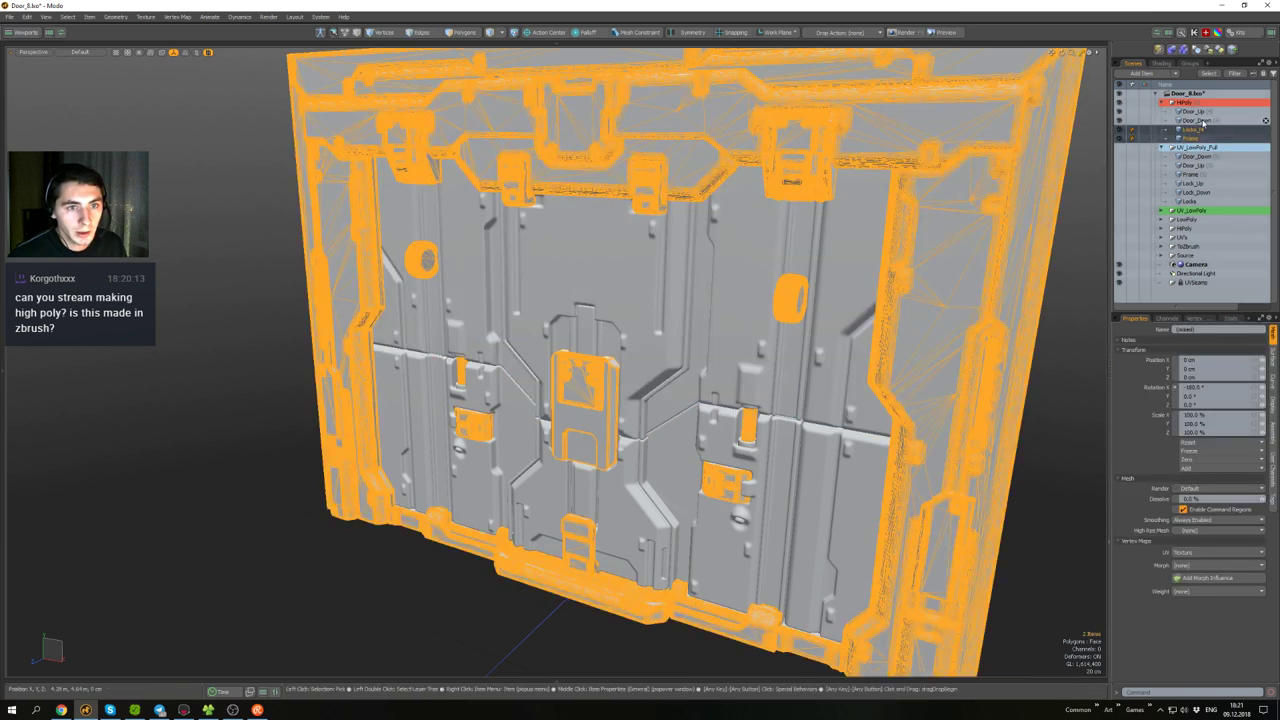
pyautogui.click(1193, 111)
pyautogui.click(1197, 120)
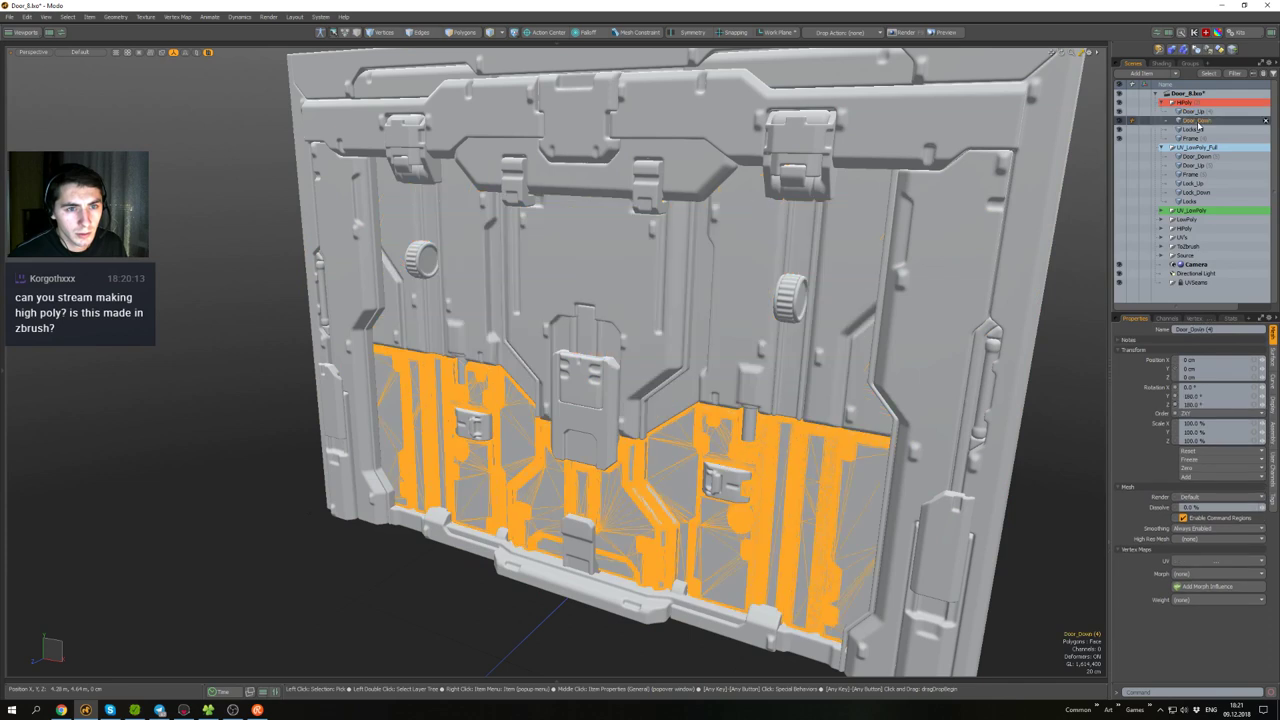
pyautogui.hotkey('shift', 'h')
pyautogui.keyDown('alt'); pyautogui.moveTo(825, 245); pyautogui.dragTo(832, 300); pyautogui.keyUp('alt')
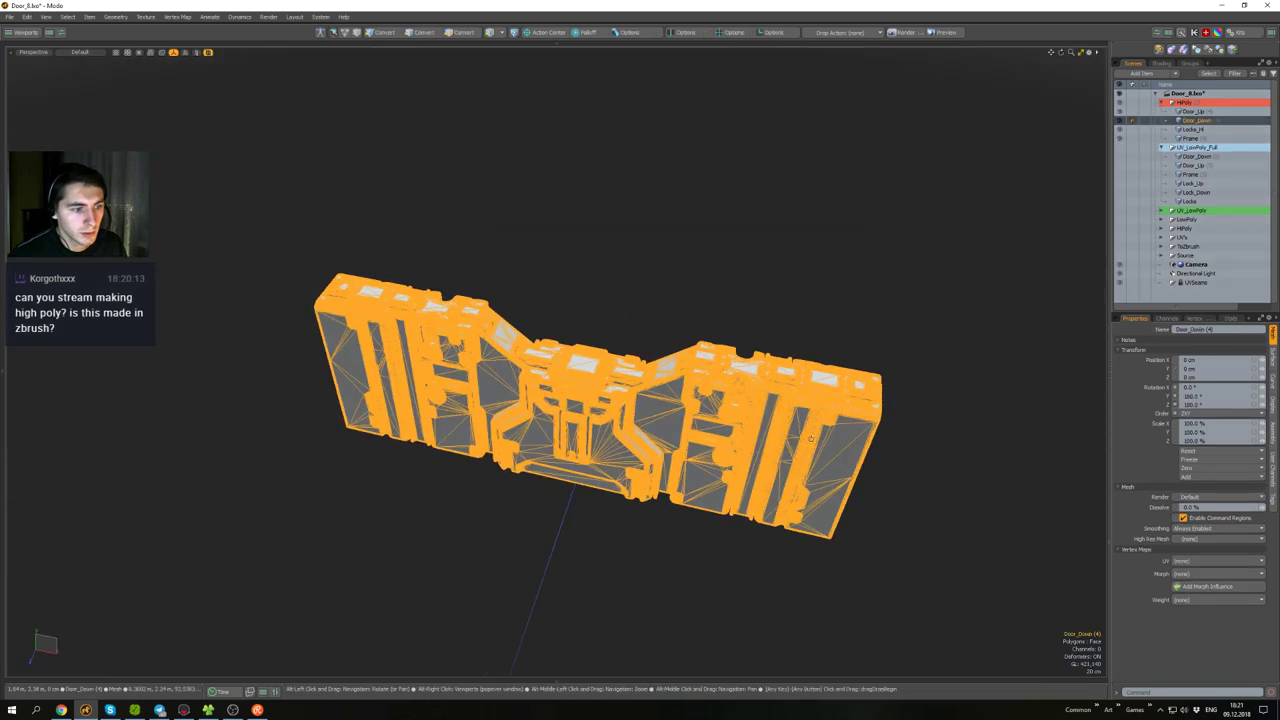
# - Select the raised plates and their surrounding blocks on both sides of one rod hole along Door_Down's upper edge
pyautogui.click(830, 310)
pyautogui.scroll(5, 824, 382)
pyautogui.press('3')
pyautogui.doubleClick(842, 402)
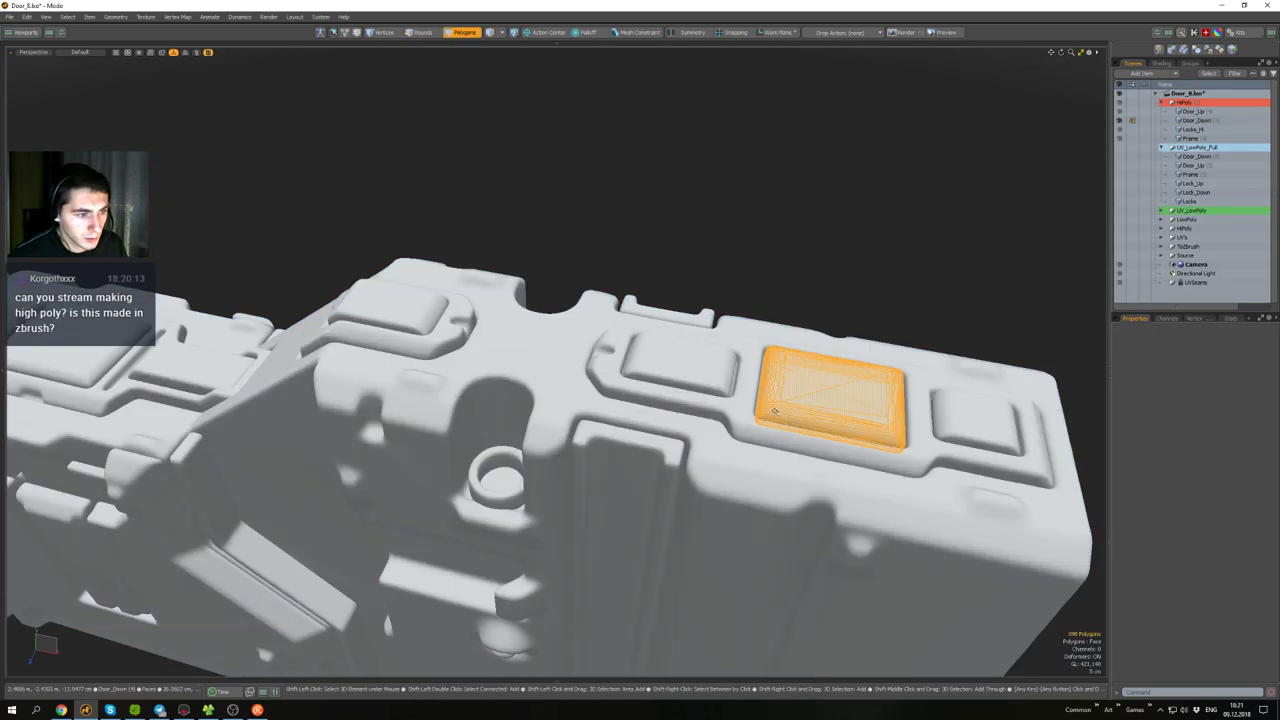
pyautogui.keyDown('shift'); pyautogui.doubleClick(736, 410); pyautogui.keyUp('shift')
pyautogui.keyDown('alt'); pyautogui.keyDown('shift'); pyautogui.moveTo(588, 340); pyautogui.dragTo(966, 396); pyautogui.keyUp('shift'); pyautogui.keyUp('alt')
pyautogui.keyDown('shift'); pyautogui.doubleClick(826, 398); pyautogui.keyUp('shift')
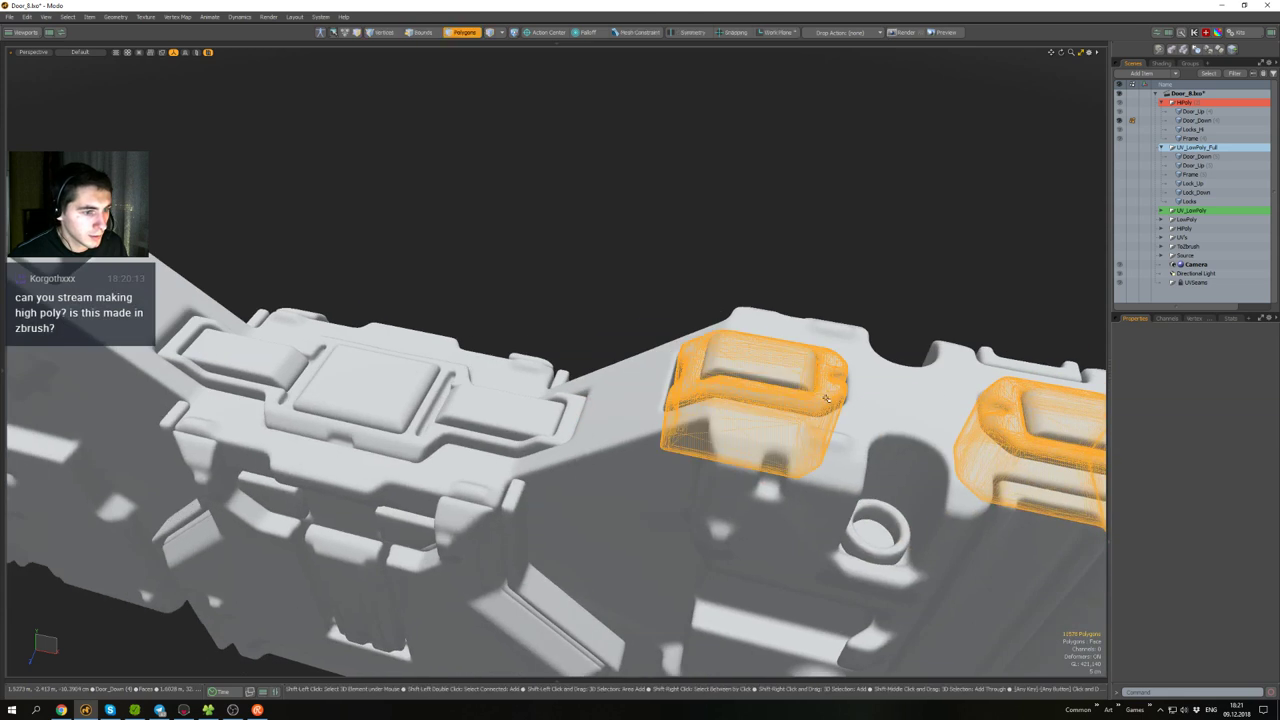
# - Add the central block and its raised plates on Door_Down's upper edge, and expand the selection to all connected polygons
pyautogui.keyDown('shift'); pyautogui.doubleClick(465, 413); pyautogui.keyUp('shift')
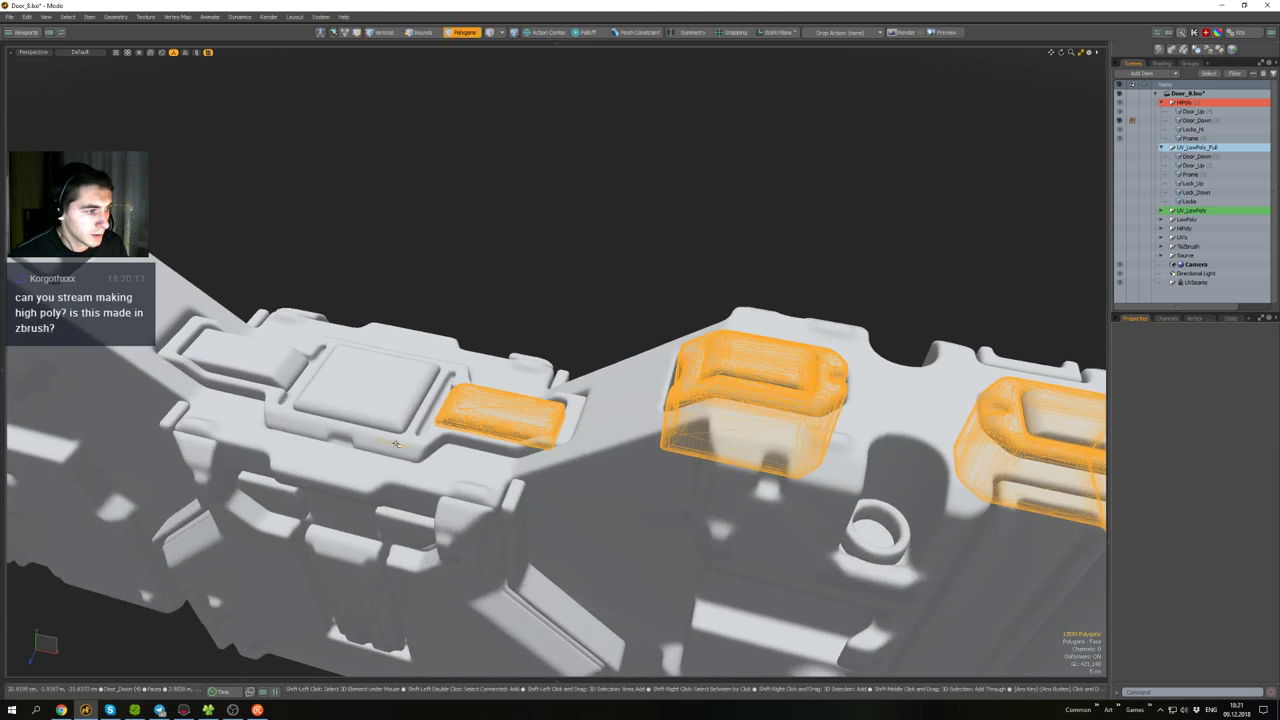
pyautogui.keyDown('shift'); pyautogui.doubleClick(396, 443); pyautogui.keyUp('shift')
pyautogui.keyDown('shift'); pyautogui.doubleClick(373, 394); pyautogui.keyUp('shift')
pyautogui.keyDown('shift'); pyautogui.doubleClick(268, 362); pyautogui.keyUp('shift')
pyautogui.keyDown('alt'); pyautogui.keyDown('shift'); pyautogui.moveTo(483, 313); pyautogui.dragTo(858, 388); pyautogui.keyUp('shift'); pyautogui.keyUp('alt')
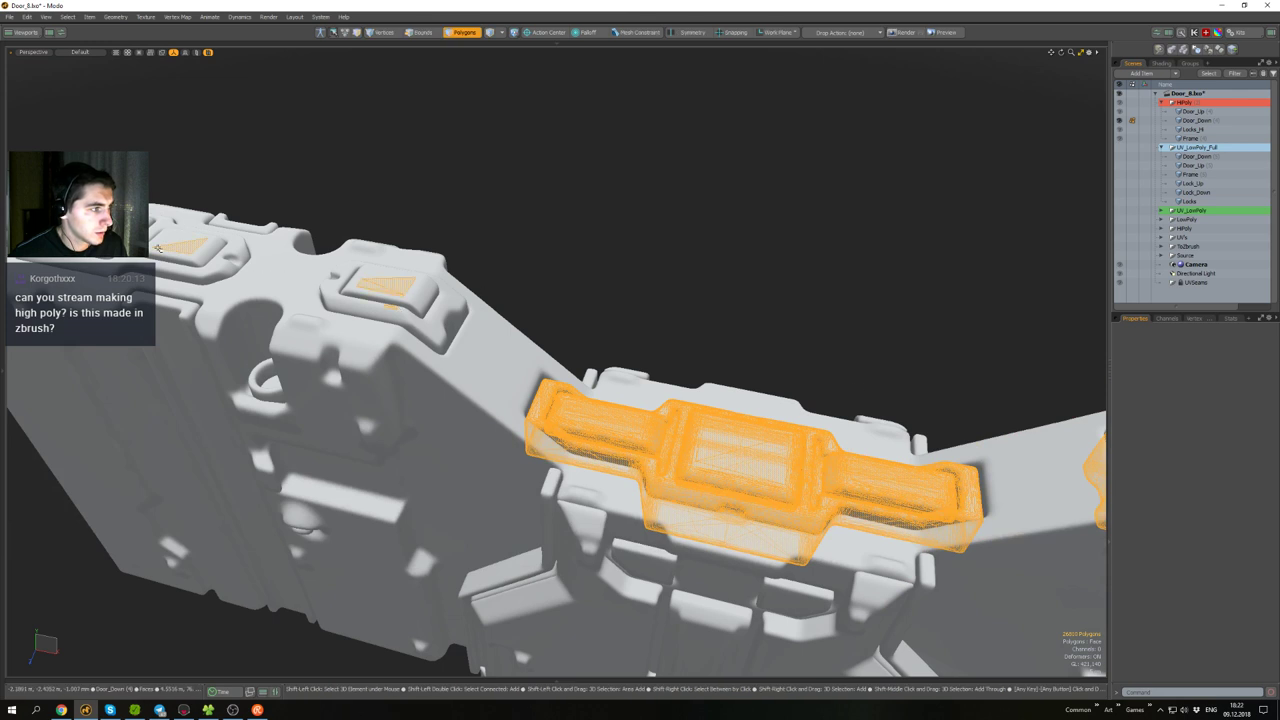
pyautogui.press(']')
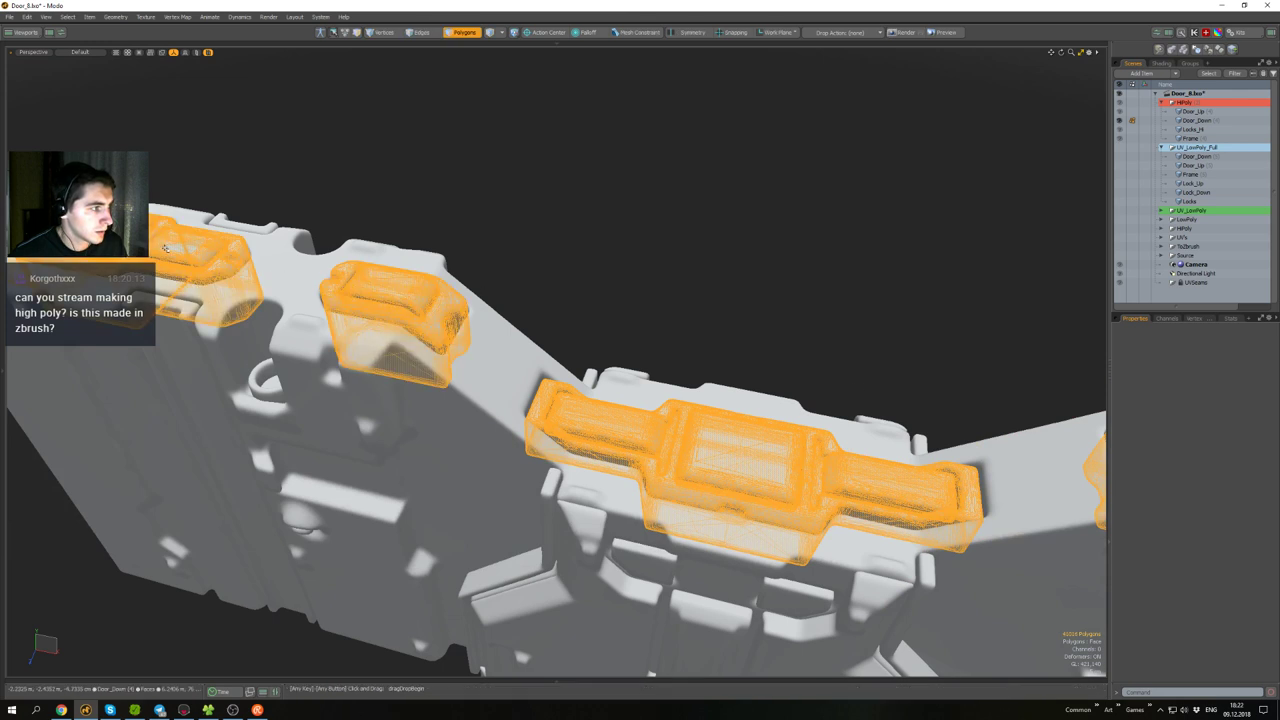
# - Temporarily hide the selected edge blocks to check Door_Down for missed plates, and undo the hiding
pyautogui.scroll(-5, 400, 262)
pyautogui.keyDown('alt'); pyautogui.moveTo(462, 240); pyautogui.dragTo(592, 206); pyautogui.keyUp('alt')
pyautogui.keyDown('alt'); pyautogui.keyDown('shift'); pyautogui.moveTo(592, 206); pyautogui.dragTo(701, 305); pyautogui.keyUp('shift'); pyautogui.keyUp('alt')
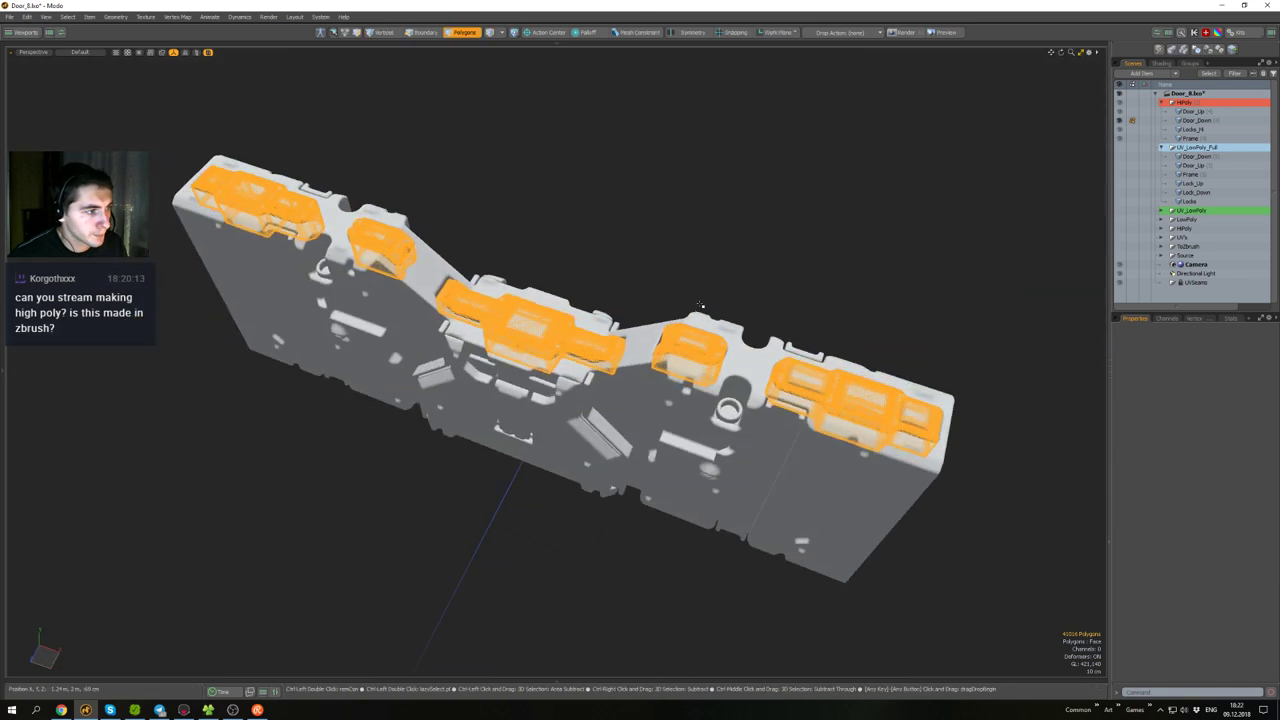
pyautogui.press('h')
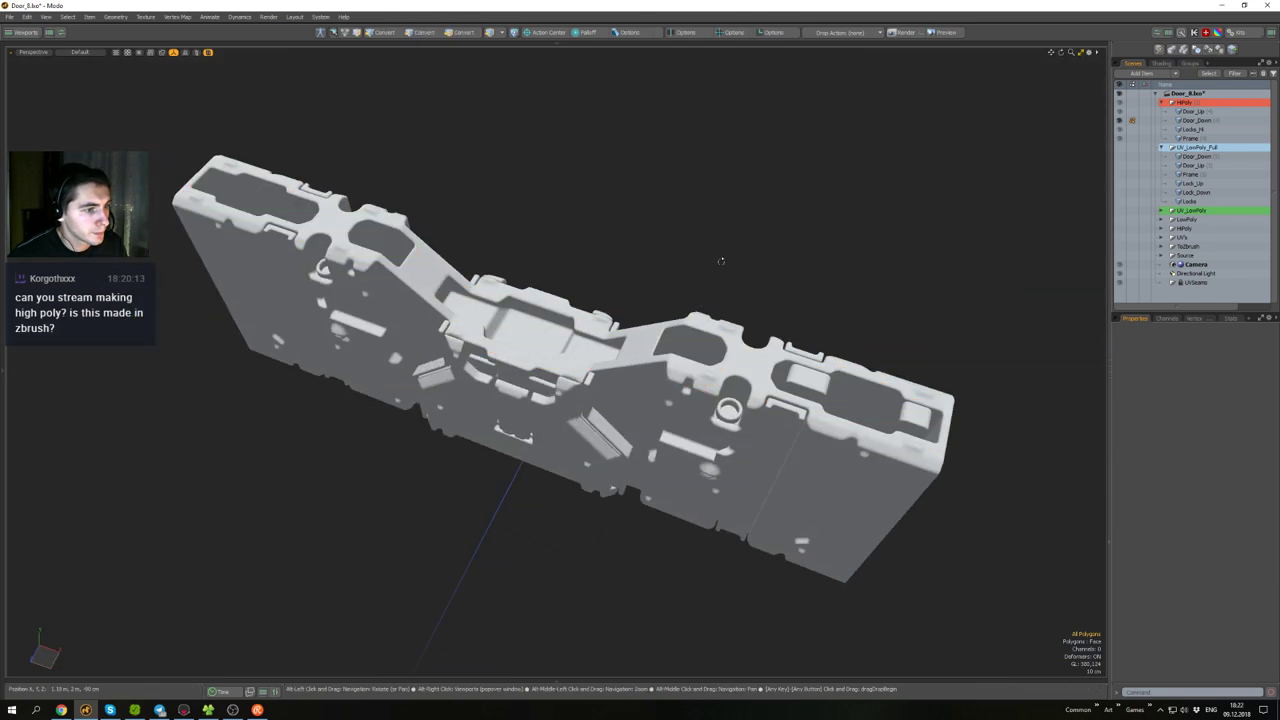
pyautogui.moveTo(720, 260)
pyautogui.keyDown('alt'); pyautogui.mouseDown()
pyautogui.moveTo(737, 328)
pyautogui.moveTo(731, 275)
pyautogui.mouseUp(); pyautogui.keyUp('alt')
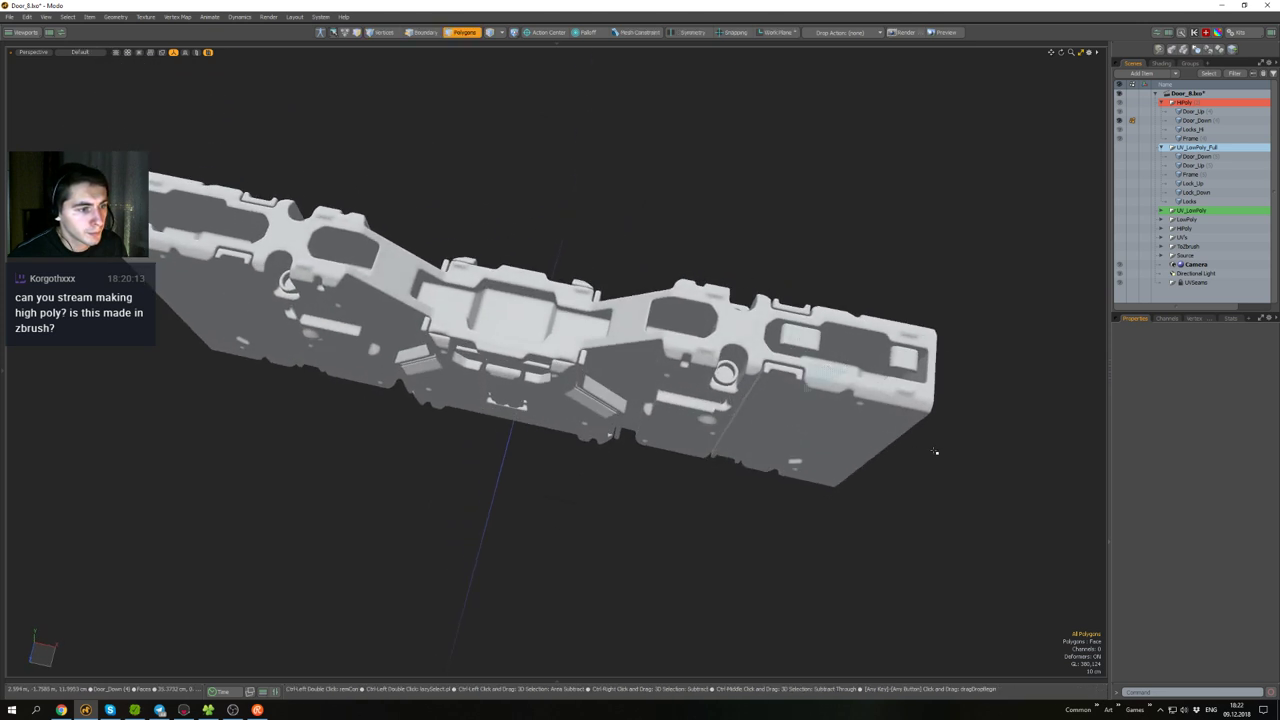
pyautogui.hotkey('ctrl', 'z')
# - Add the two missed raised plates of the outer edge block to the selection and cut all selected blocks out of Door_Down
pyautogui.scroll(3, 850, 364)
pyautogui.keyDown('shift'); pyautogui.doubleClick(747, 320); pyautogui.keyUp('shift')
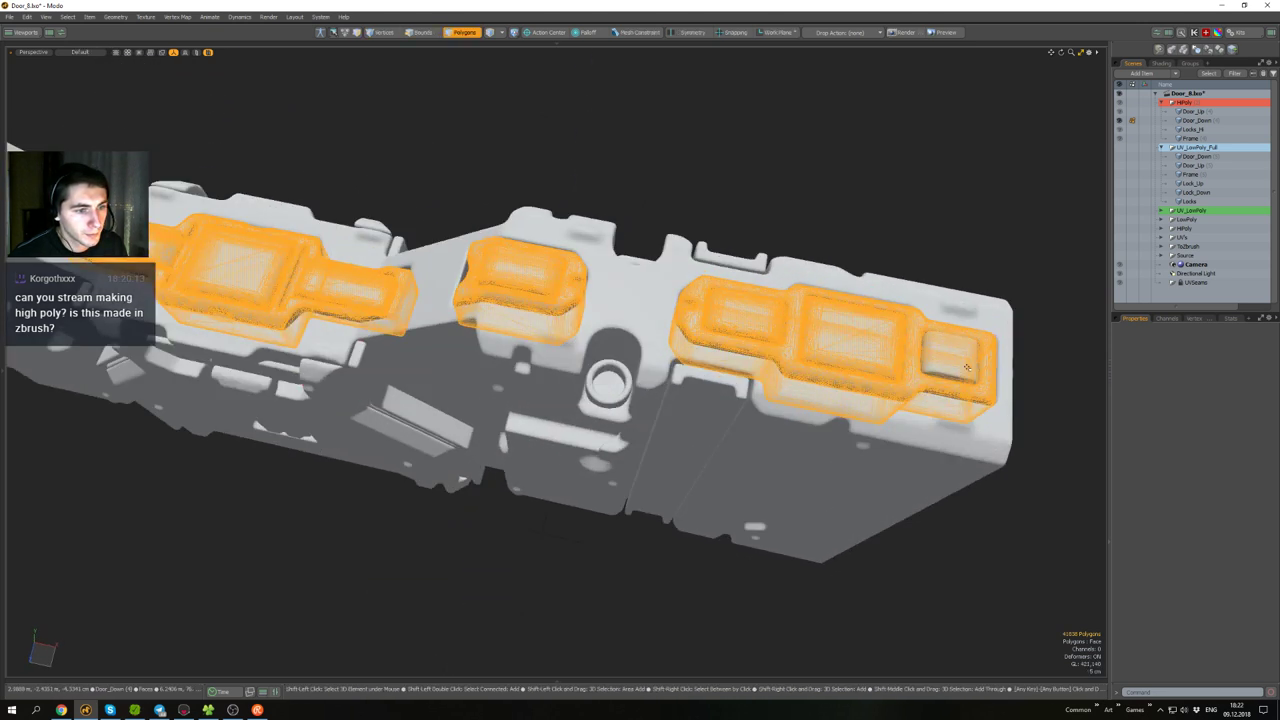
pyautogui.keyDown('shift'); pyautogui.doubleClick(959, 366); pyautogui.keyUp('shift')
pyautogui.scroll(-4, 889, 329)
pyautogui.keyDown('alt'); pyautogui.moveTo(889, 329); pyautogui.dragTo(873, 318); pyautogui.keyUp('alt')
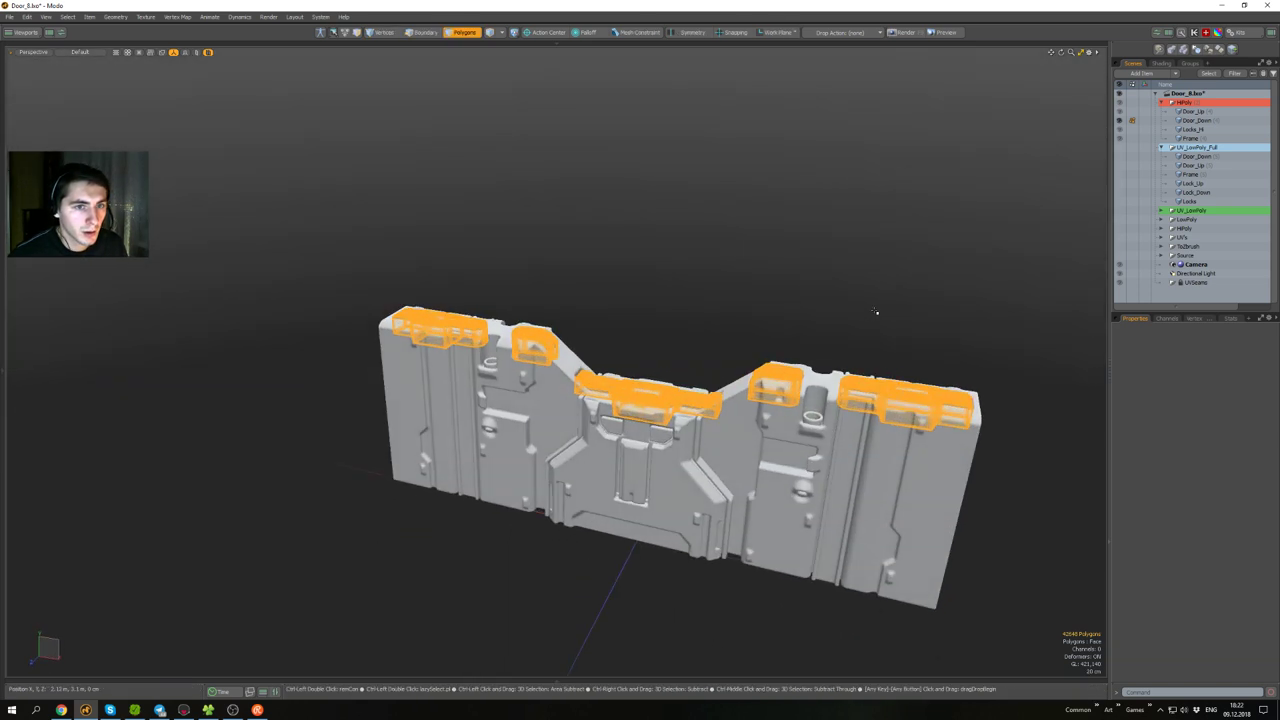
pyautogui.press('Delete')
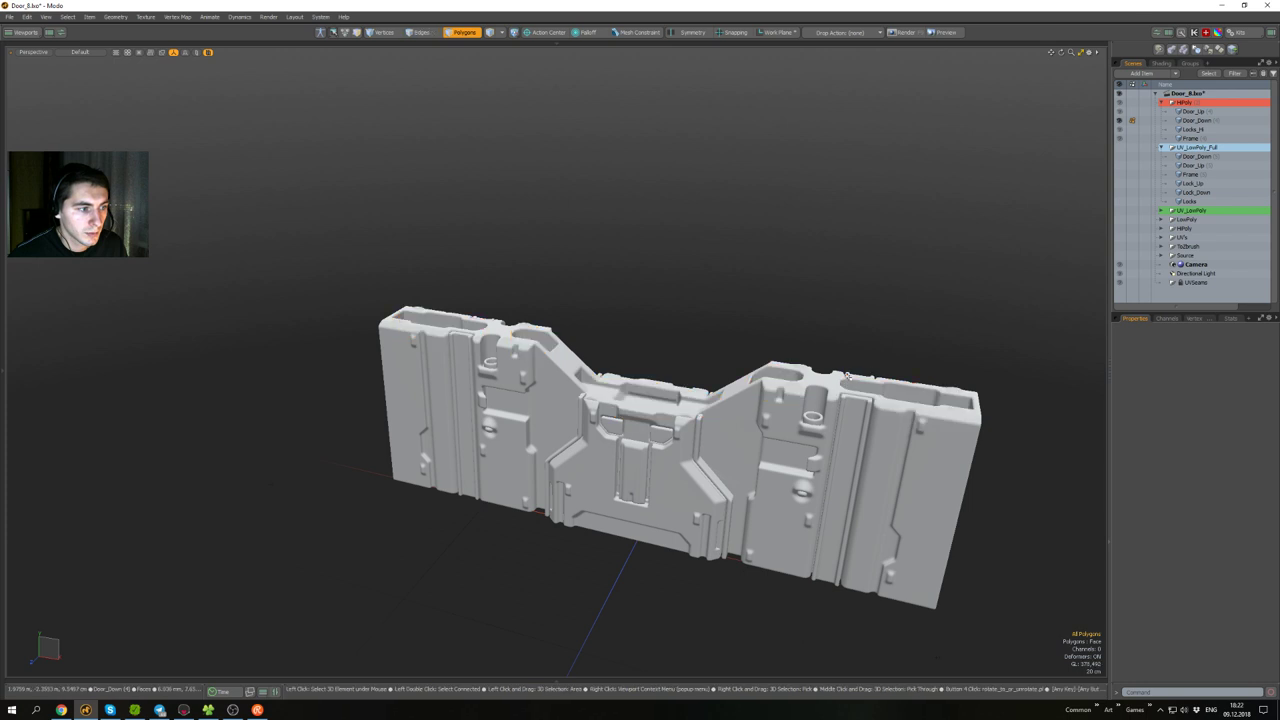
# - Create a new mesh item in the HiPoly group and paste the cut edge blocks into it
pyautogui.scroll(3, 868, 366)
pyautogui.moveTo(877, 337)
pyautogui.keyDown('alt'); pyautogui.mouseDown()
pyautogui.moveTo(906, 460)
pyautogui.moveTo(880, 326)
pyautogui.mouseUp(); pyautogui.keyUp('alt')
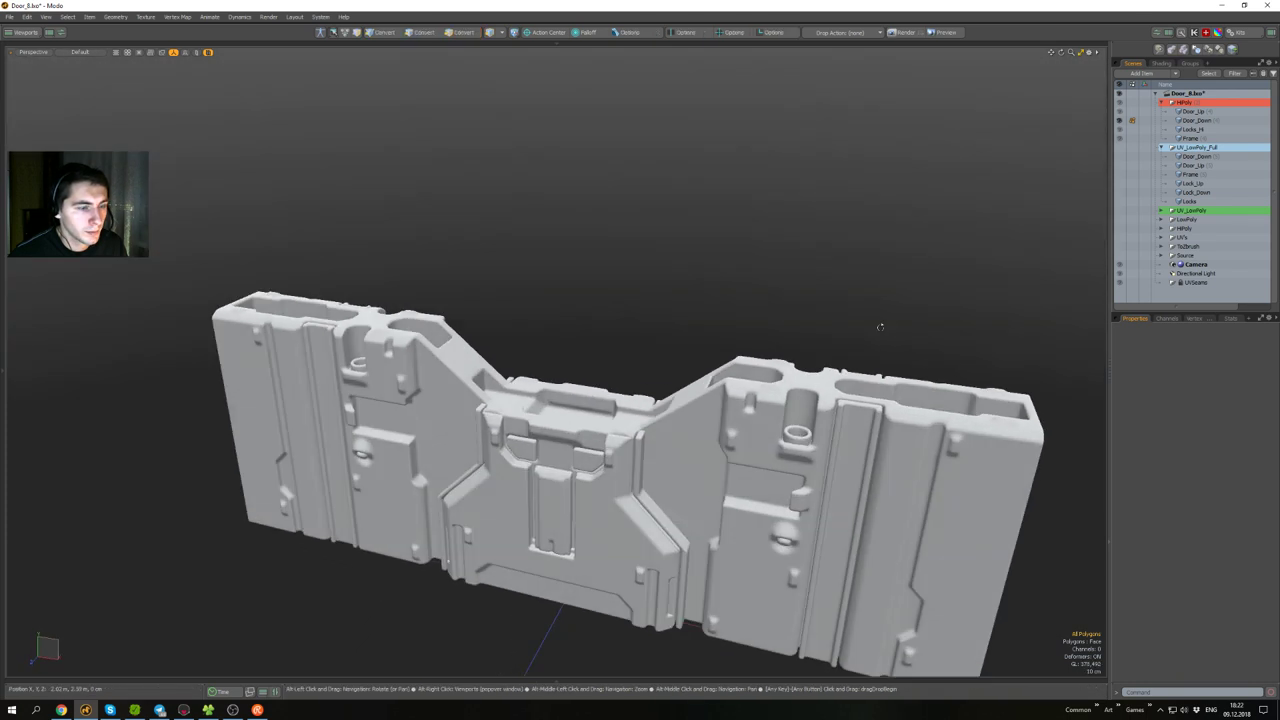
pyautogui.click(1191, 138)
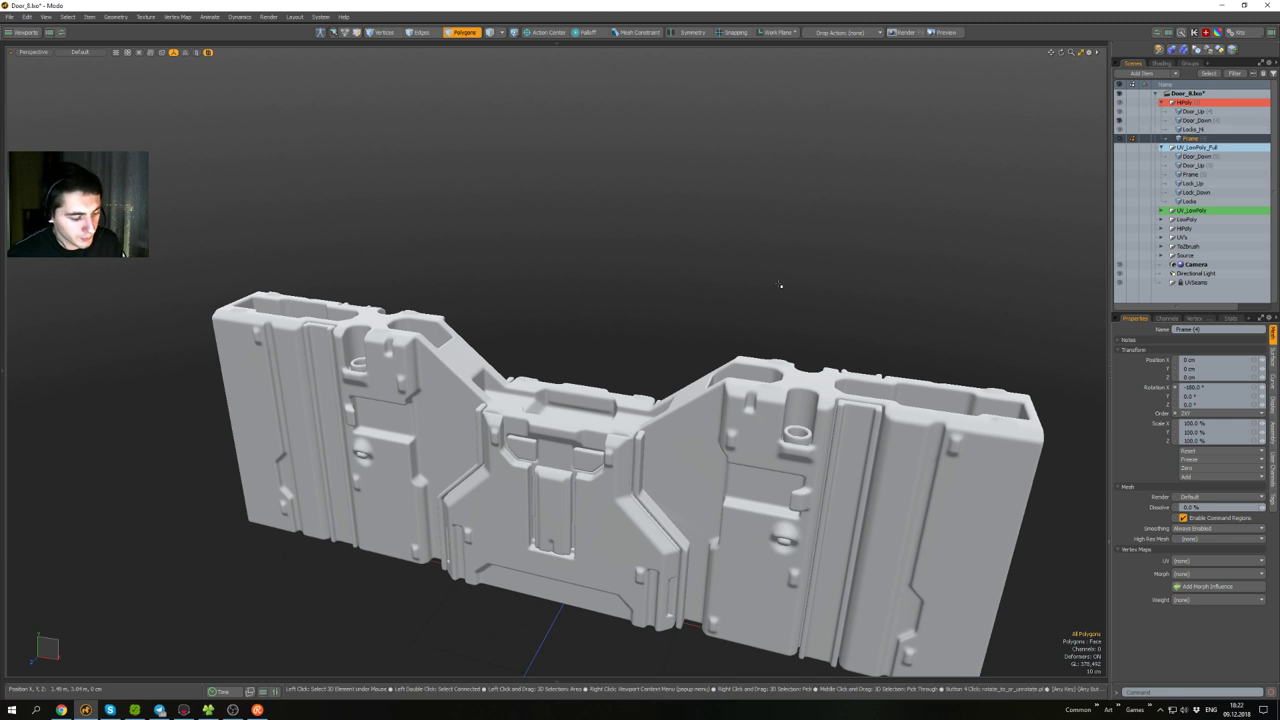
pyautogui.press('n')
pyautogui.hotkey('ctrl', 'v')
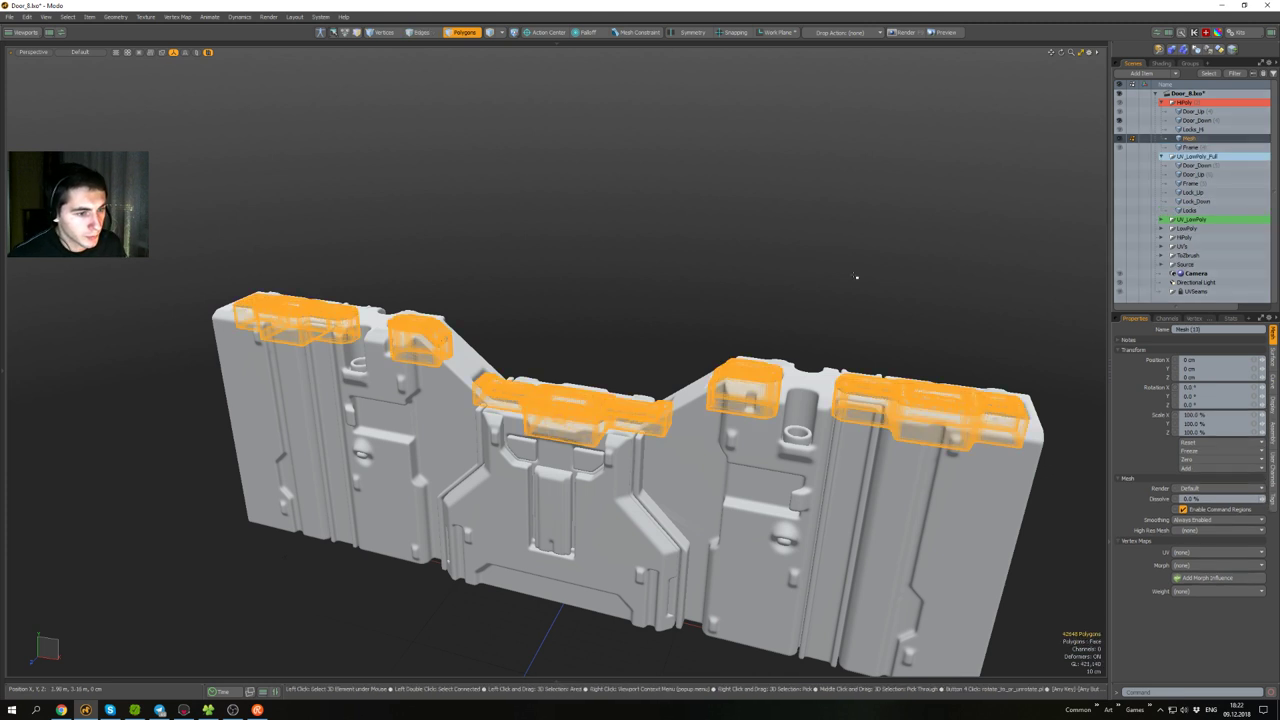
pyautogui.click(855, 276)
pyautogui.keyDown('alt'); pyautogui.moveTo(855, 276); pyautogui.dragTo(877, 292); pyautogui.keyUp('alt')
pyautogui.press('5')
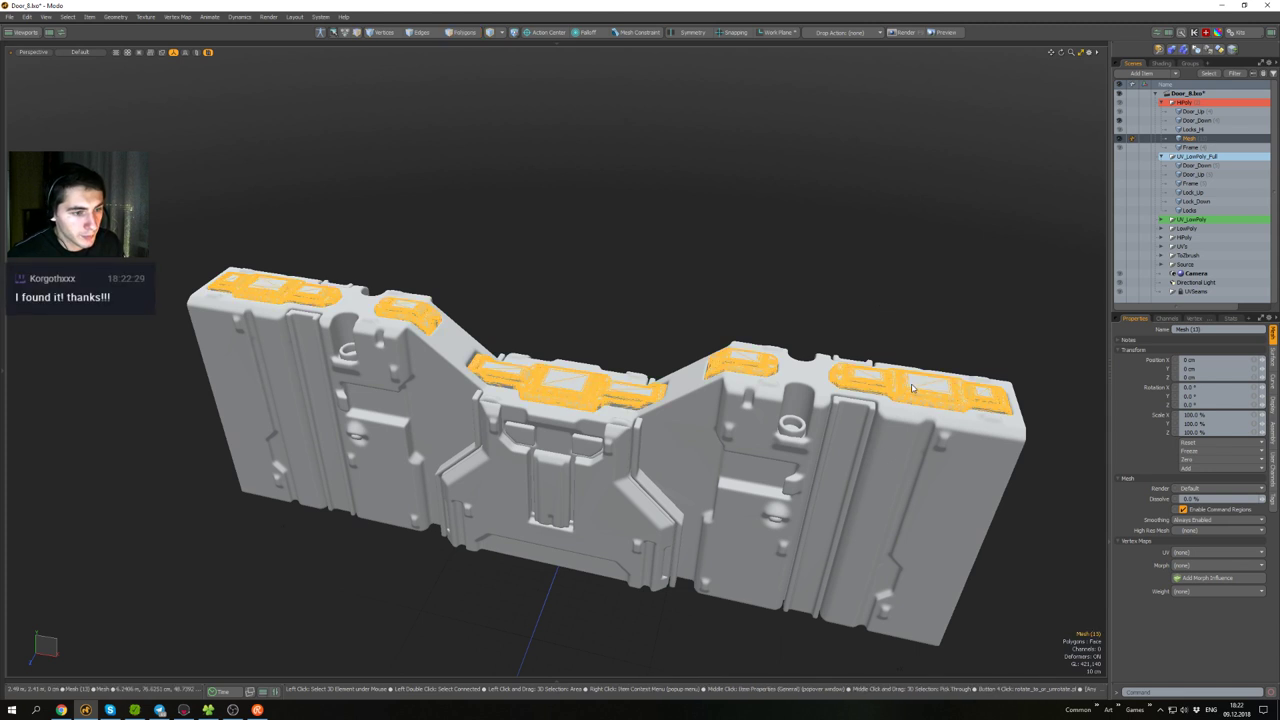
pyautogui.click(945, 340)
pyautogui.keyDown('alt'); pyautogui.moveTo(946, 338); pyautogui.dragTo(906, 289); pyautogui.keyUp('alt')
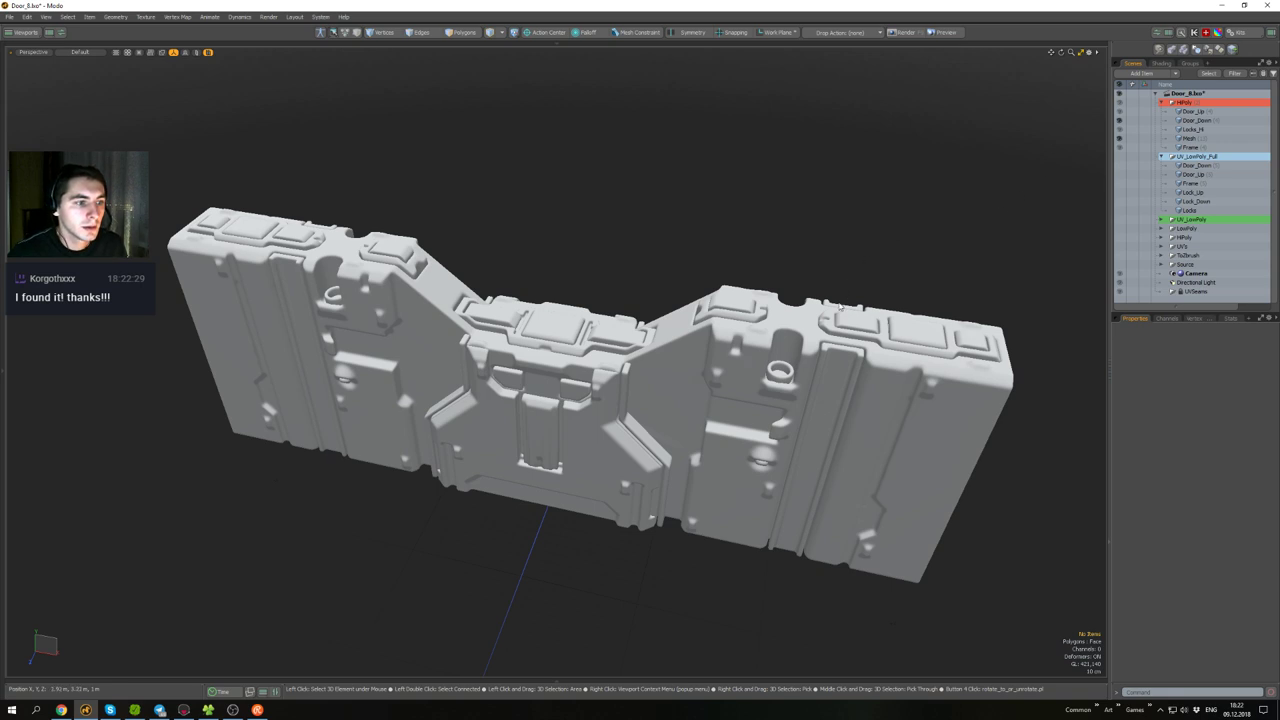
# - Inspect the recombined lower door, unhide the other meshes, and isolate the low-poly Lock_Down mesh
pyautogui.scroll(5, 757, 318)
pyautogui.moveTo(770, 285)
pyautogui.keyDown('alt'); pyautogui.mouseDown()
pyautogui.moveTo(792, 360)
pyautogui.moveTo(823, 271)
pyautogui.moveTo(823, 293)
pyautogui.moveTo(772, 280)
pyautogui.moveTo(776, 262)
pyautogui.mouseUp(); pyautogui.keyUp('alt')
pyautogui.scroll(-5, 808, 288)
pyautogui.scroll(-4, 823, 271)
pyautogui.click(1120, 157)
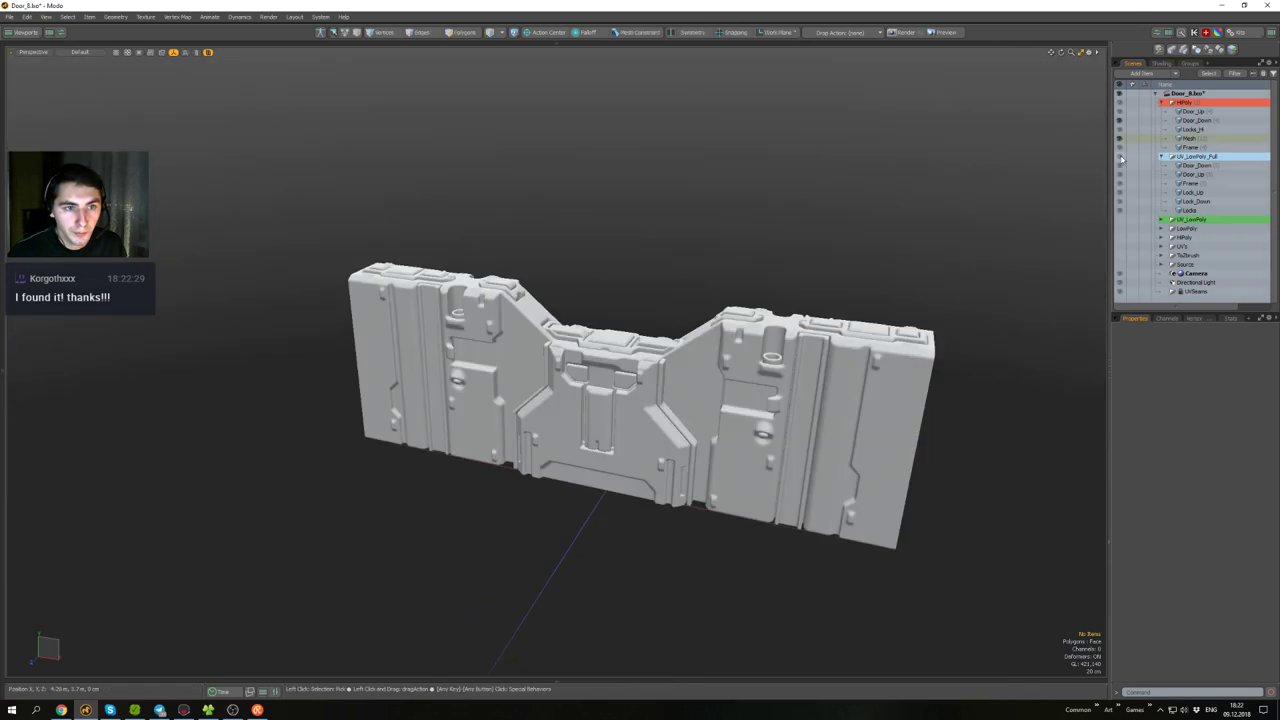
pyautogui.keyDown('alt'); pyautogui.moveTo(903, 197); pyautogui.dragTo(915, 231); pyautogui.keyUp('alt')
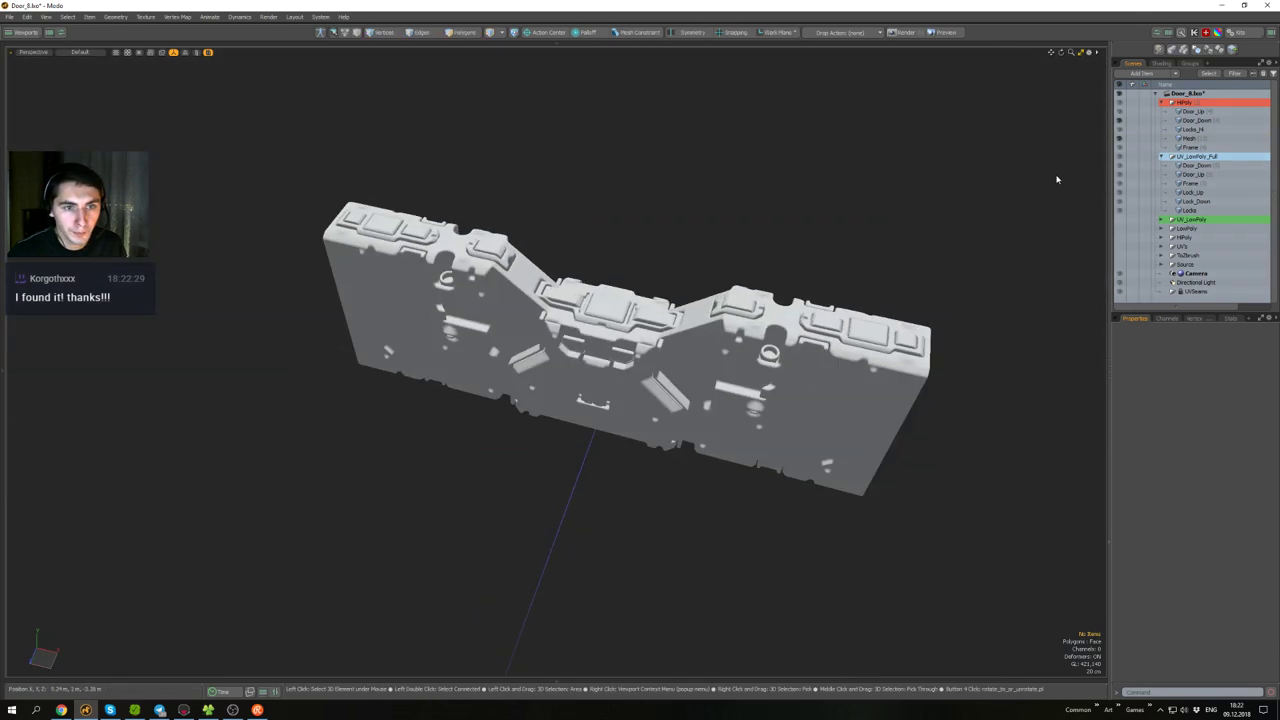
pyautogui.press('u')
pyautogui.click(938, 236)
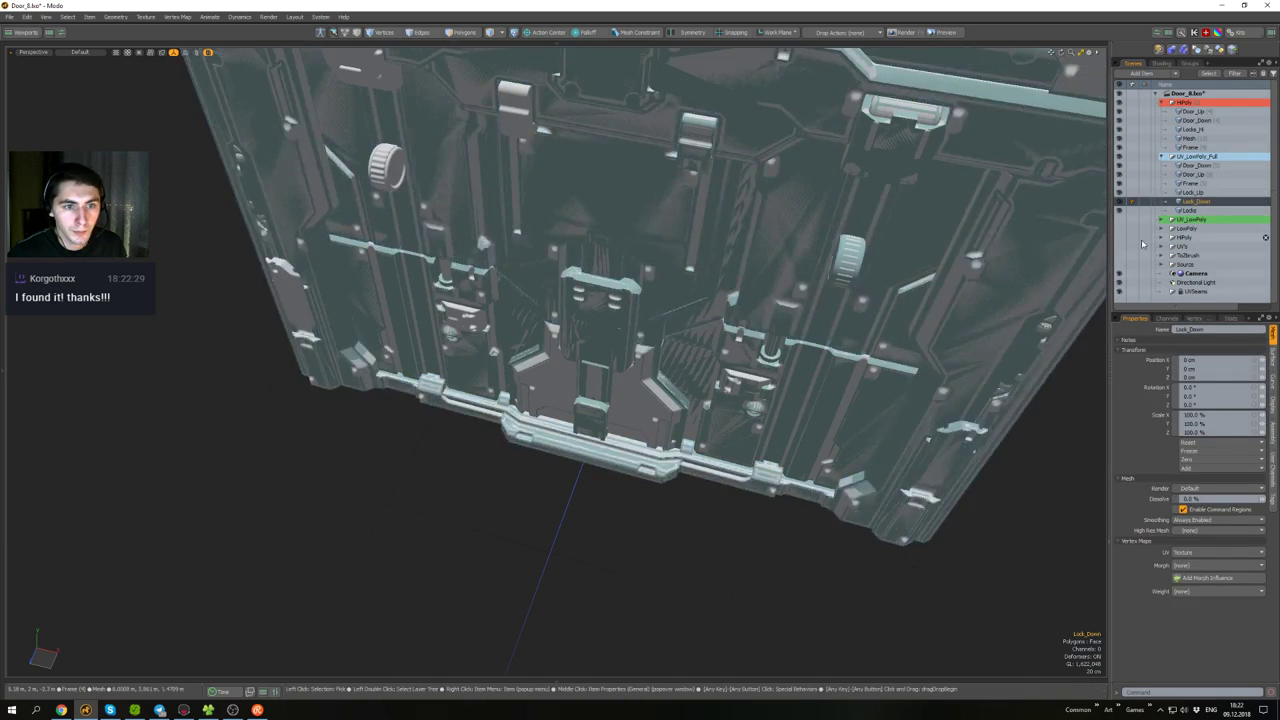
pyautogui.hotkey('shift', 'h')
pyautogui.keyDown('alt'); pyautogui.moveTo(880, 320); pyautogui.dragTo(850, 242); pyautogui.keyUp('alt')
pyautogui.scroll(2, 850, 238)
pyautogui.scroll(-2, 912, 380)
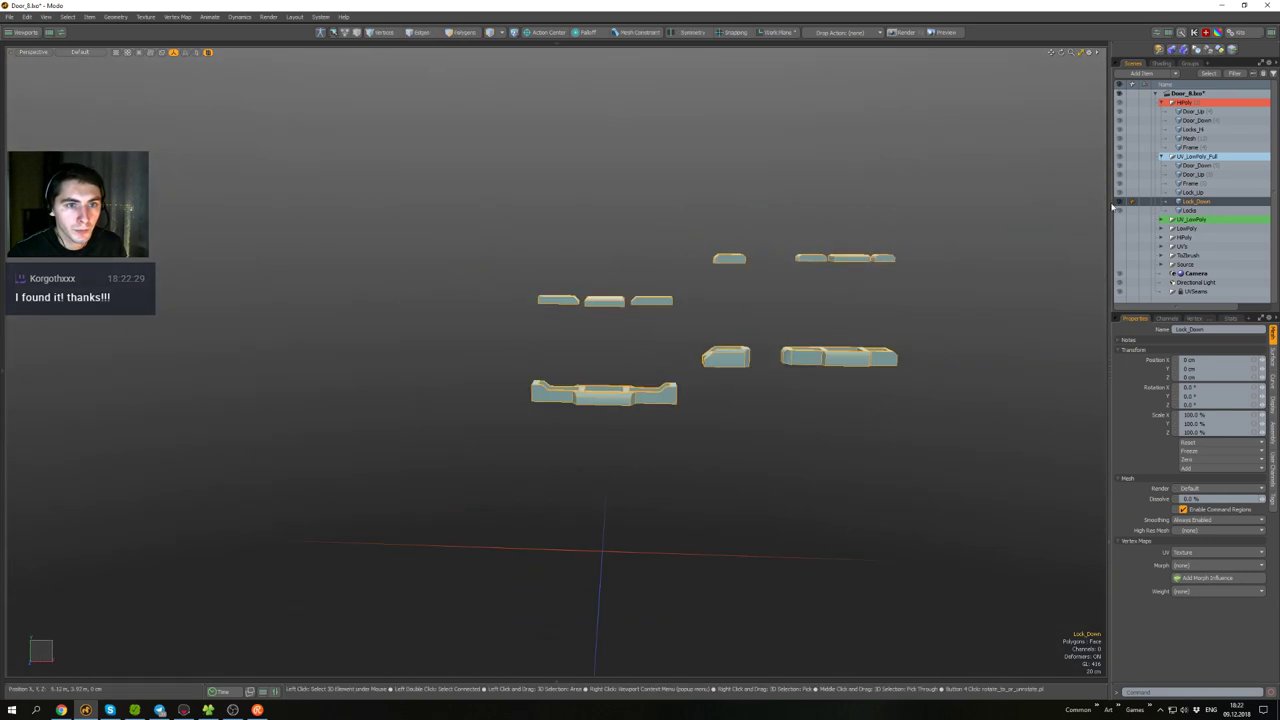
# - Select the new high-poly mesh together with Lock_Down and isolate both for comparison
pyautogui.keyDown('ctrl'); pyautogui.click(1190, 139); pyautogui.keyUp('ctrl')
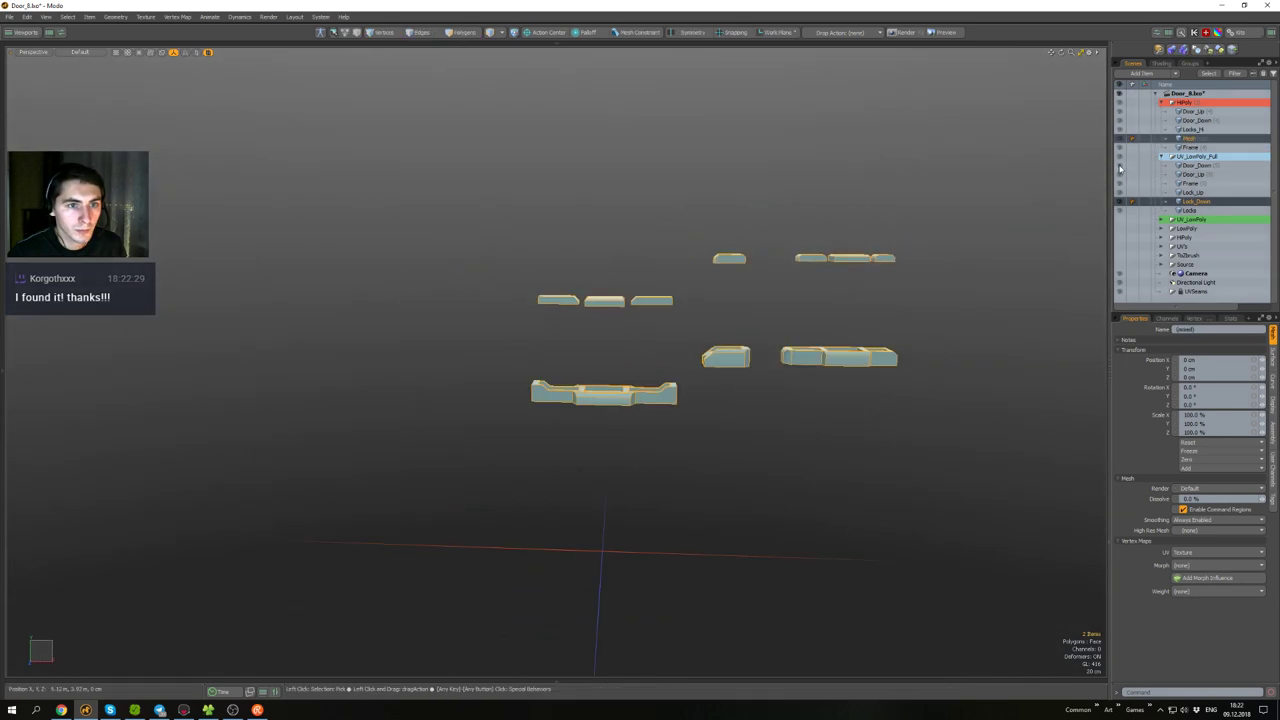
pyautogui.press('u')
pyautogui.hotkey('shift', 'h')
pyautogui.keyDown('alt'); pyautogui.moveTo(882, 283); pyautogui.dragTo(864, 321); pyautogui.keyUp('alt')
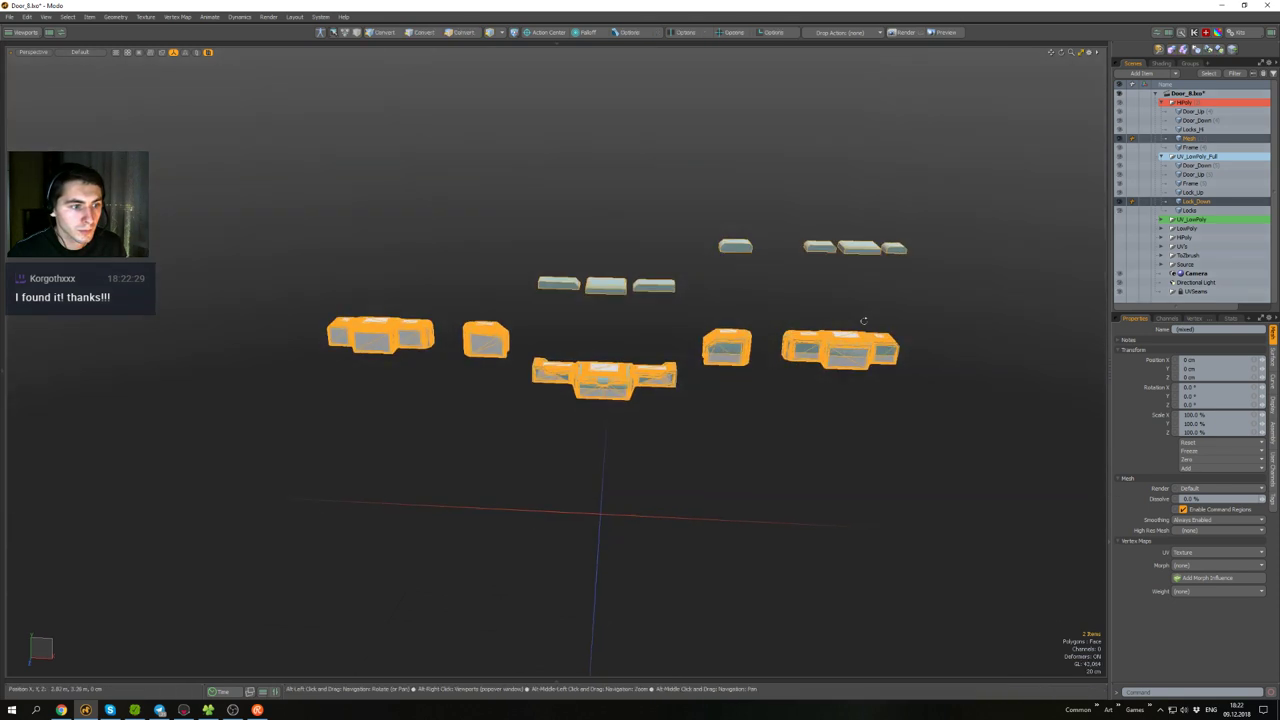
pyautogui.scroll(2, 826, 290)
pyautogui.keyDown('alt'); pyautogui.keyDown('shift'); pyautogui.moveTo(826, 281); pyautogui.dragTo(974, 266); pyautogui.keyUp('shift'); pyautogui.keyUp('alt')
pyautogui.scroll(-1, 974, 266)
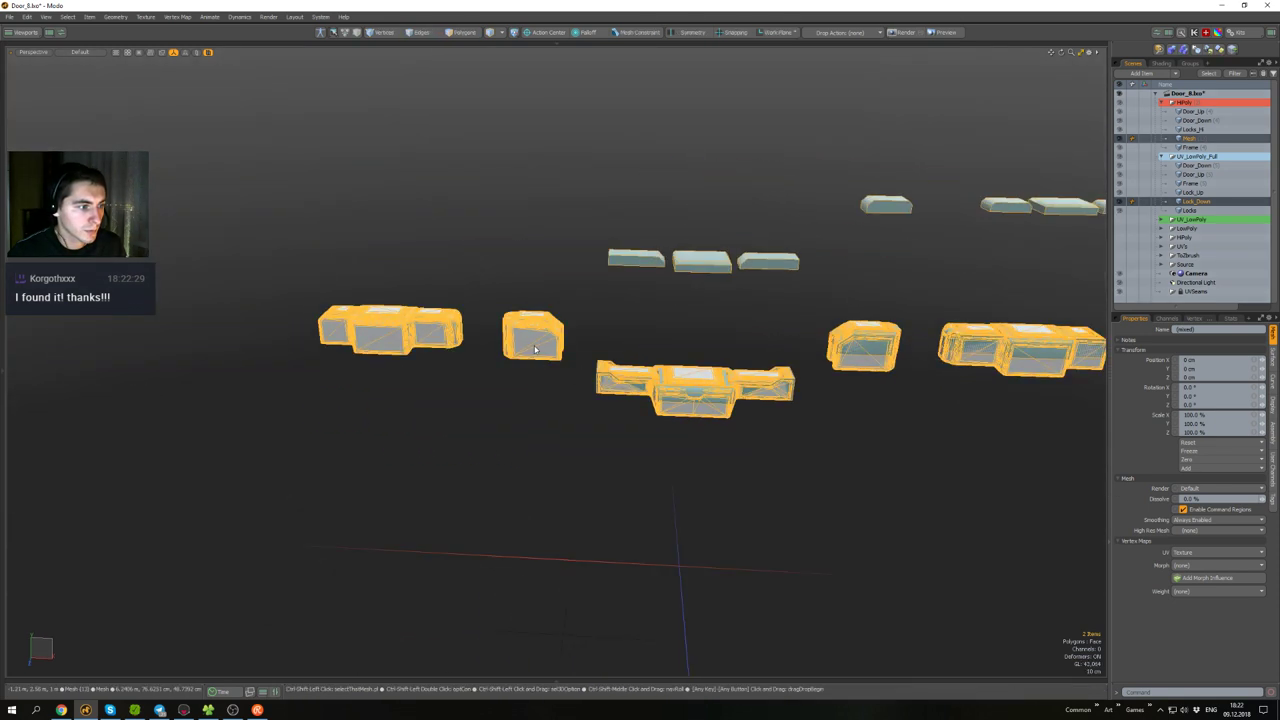
# - Delete the two high-poly blocks on the negative X side that have no low-poly counterpart
pyautogui.press('3')
pyautogui.moveTo(558, 390)
pyautogui.mouseDown(button='middle')
pyautogui.moveTo(575, 365)
pyautogui.moveTo(363, 496)
pyautogui.moveTo(518, 472)
pyautogui.mouseUp(button='middle')
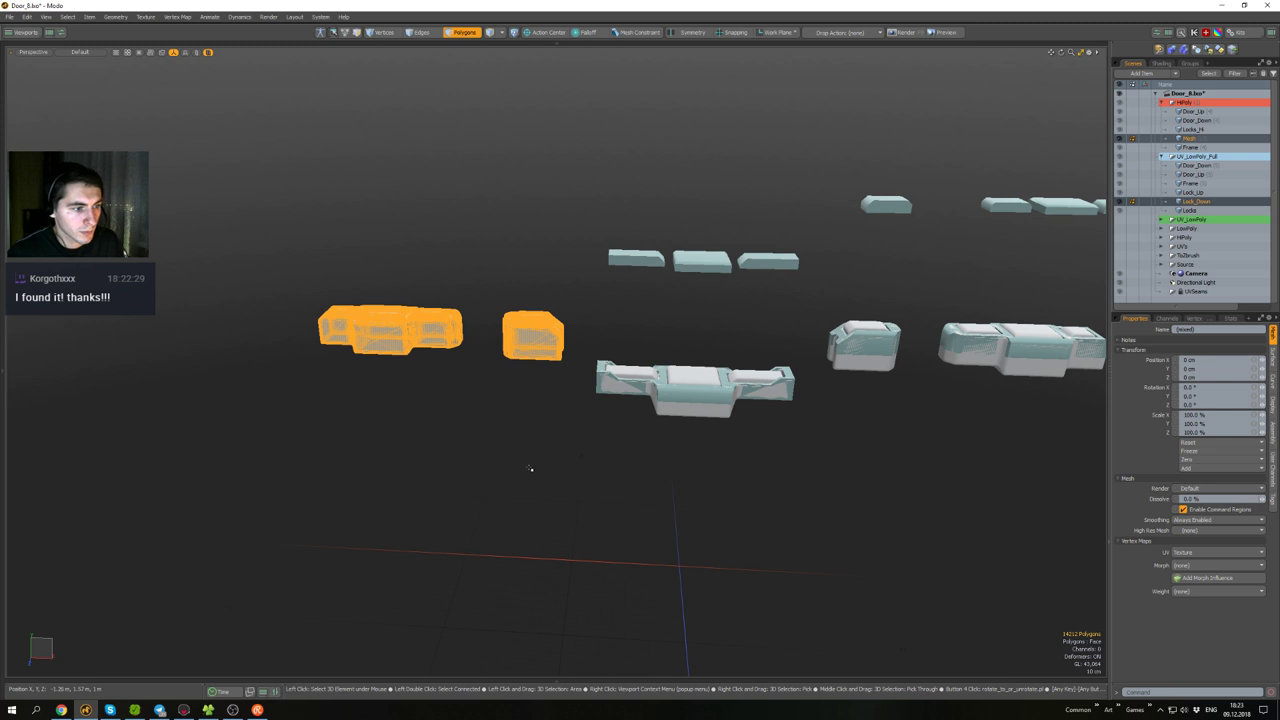
pyautogui.press('Delete')
# - Select all the raised top plates of the remaining high-poly blocks
pyautogui.scroll(4, 667, 364)
pyautogui.doubleClick(598, 388)
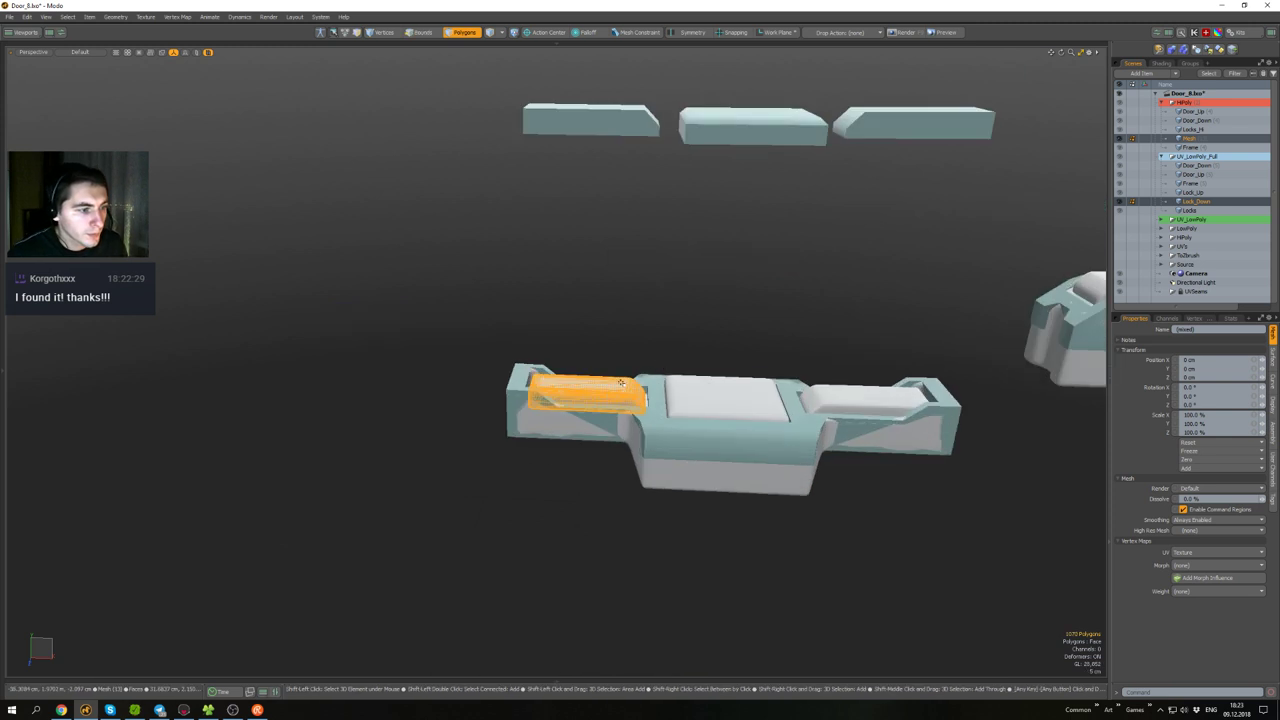
pyautogui.keyDown('shift'); pyautogui.doubleClick(727, 400); pyautogui.keyUp('shift')
pyautogui.keyDown('shift'); pyautogui.doubleClick(836, 397); pyautogui.keyUp('shift')
pyautogui.keyDown('alt'); pyautogui.keyDown('shift'); pyautogui.moveTo(836, 397); pyautogui.dragTo(558, 419); pyautogui.keyUp('shift'); pyautogui.keyUp('alt')
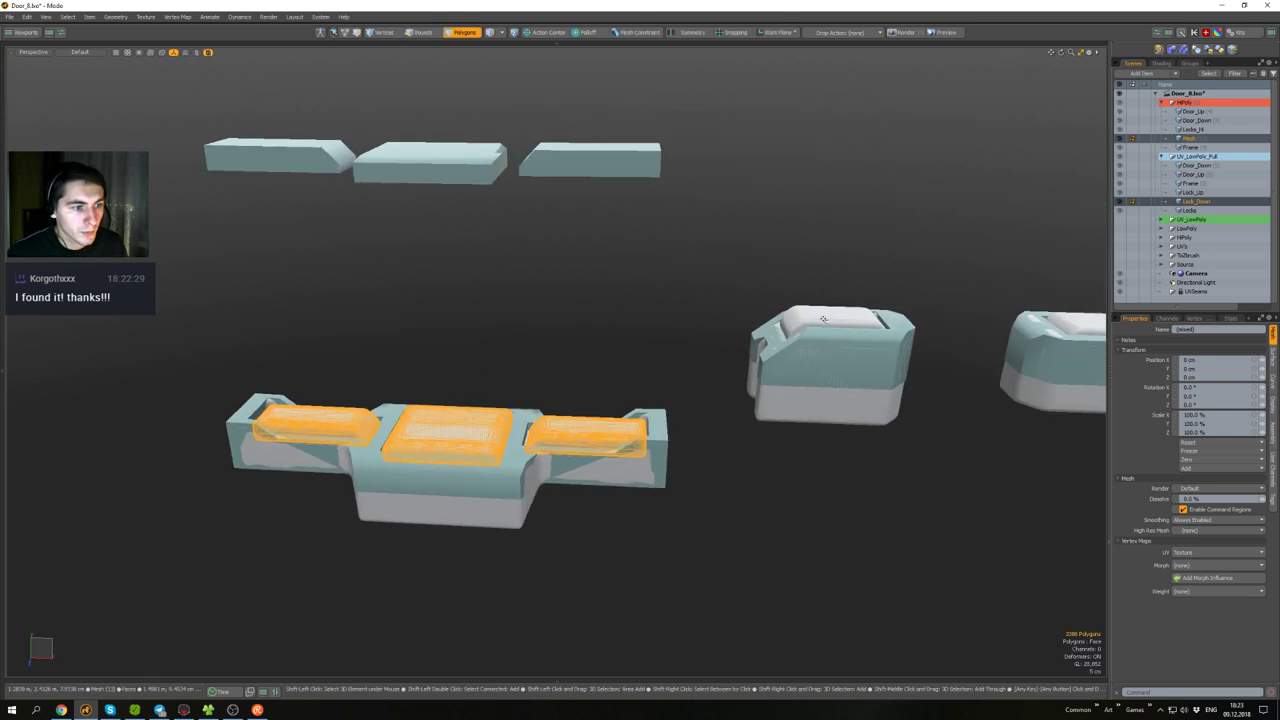
pyautogui.keyDown('shift'); pyautogui.doubleClick(838, 322); pyautogui.keyUp('shift')
pyautogui.scroll(-4, 860, 340)
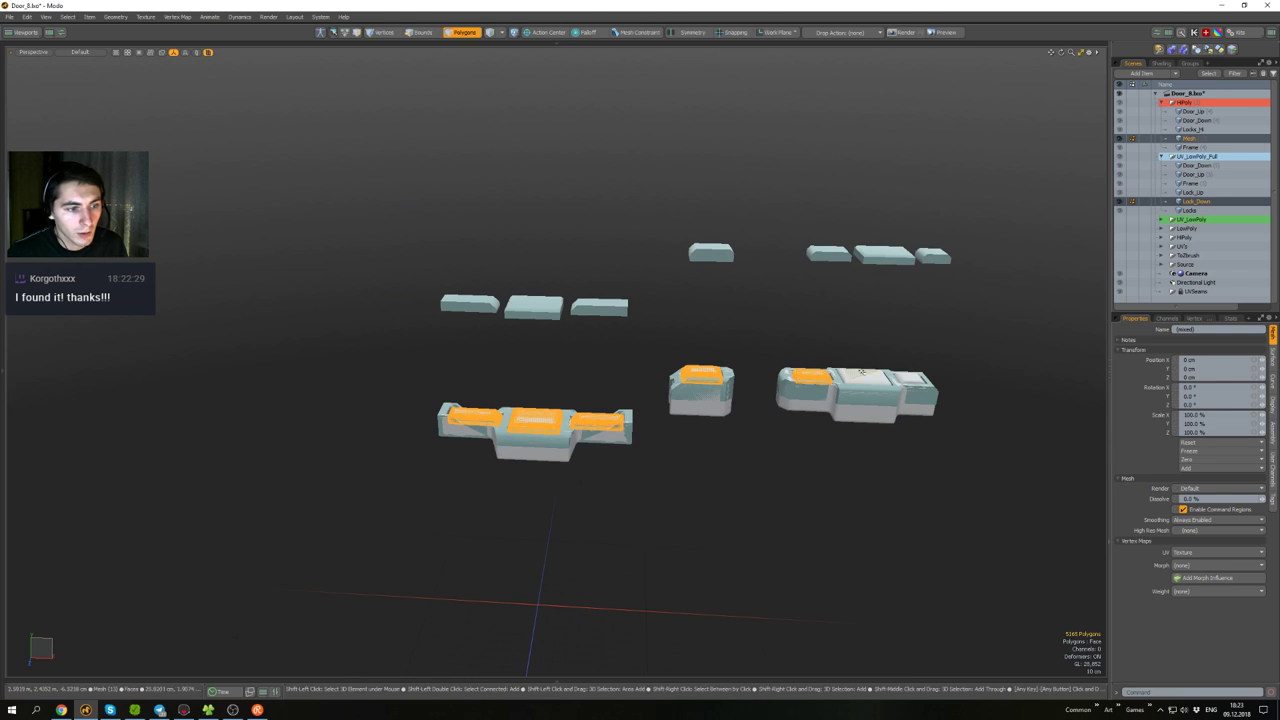
pyautogui.keyDown('shift'); pyautogui.doubleClick(906, 377); pyautogui.keyUp('shift')
pyautogui.keyDown('alt'); pyautogui.moveTo(906, 377); pyautogui.dragTo(857, 368); pyautogui.keyUp('alt')
# - Move the selected plates up in Y onto the separated low-poly plates of Lock_Down, and clear the selection
pyautogui.press('w')
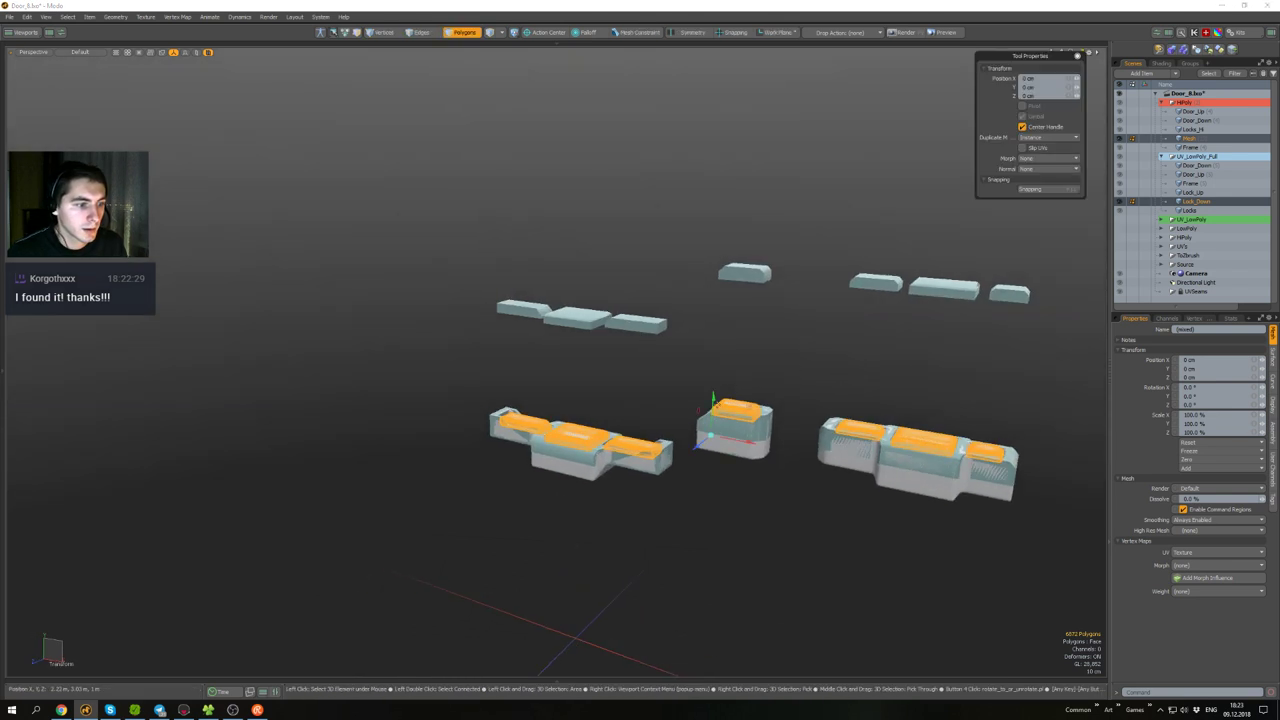
pyautogui.moveTo(713, 400); pyautogui.dragTo(720, 263)
pyautogui.press('q')
pyautogui.click(869, 349)
pyautogui.keyDown('alt'); pyautogui.moveTo(869, 349); pyautogui.dragTo(881, 376); pyautogui.keyUp('alt')
pyautogui.press('5')
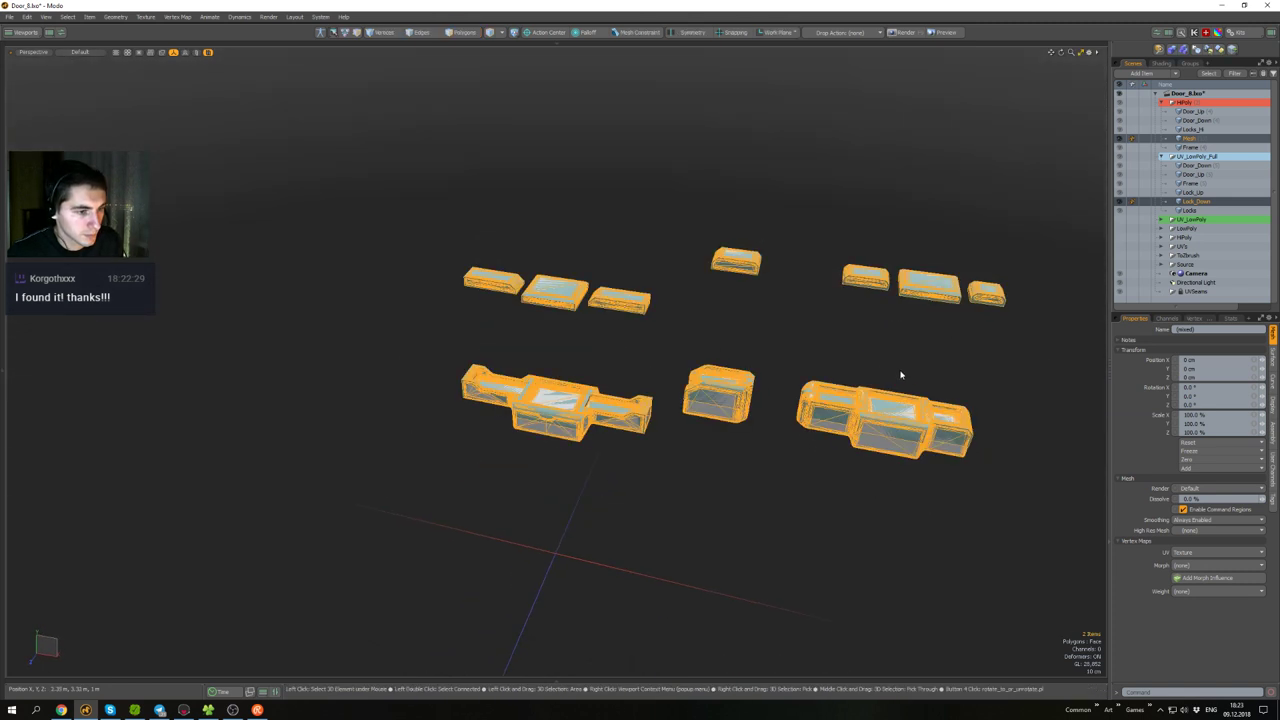
pyautogui.click(929, 355)
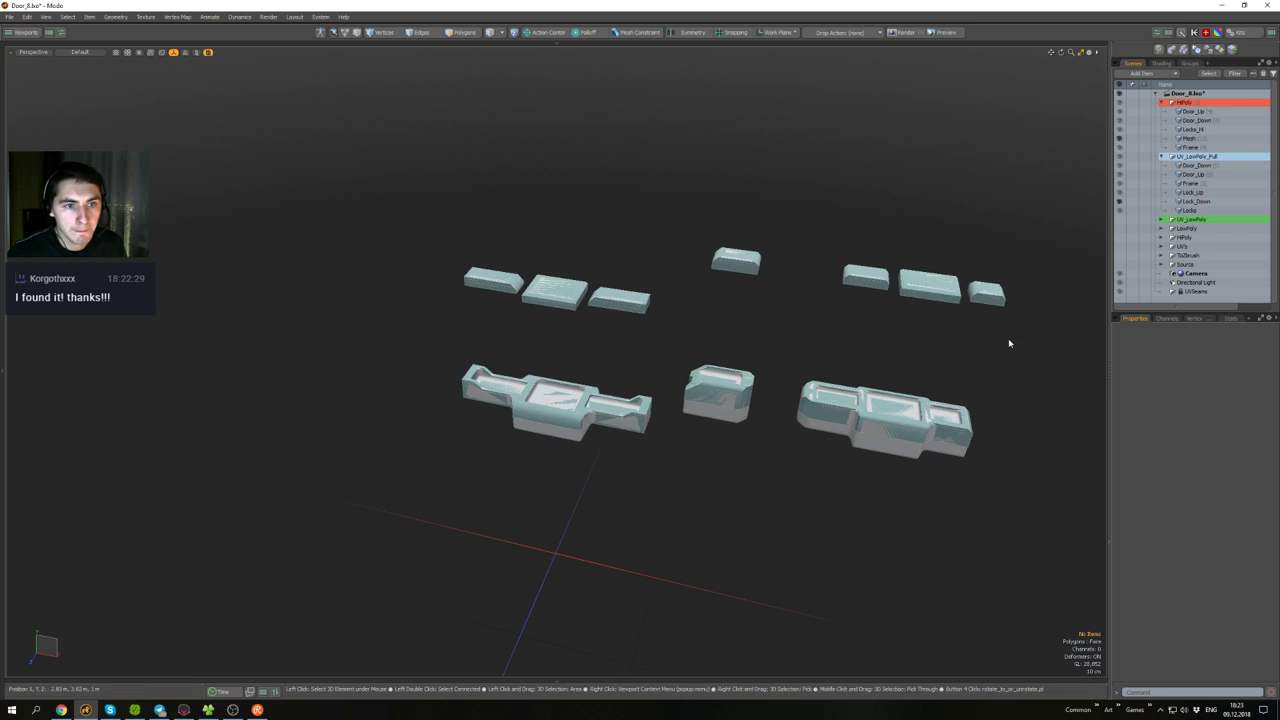
# - Rename the new high-poly mesh to Lock_Down_Hi and deselect it
pyautogui.click(1199, 139)
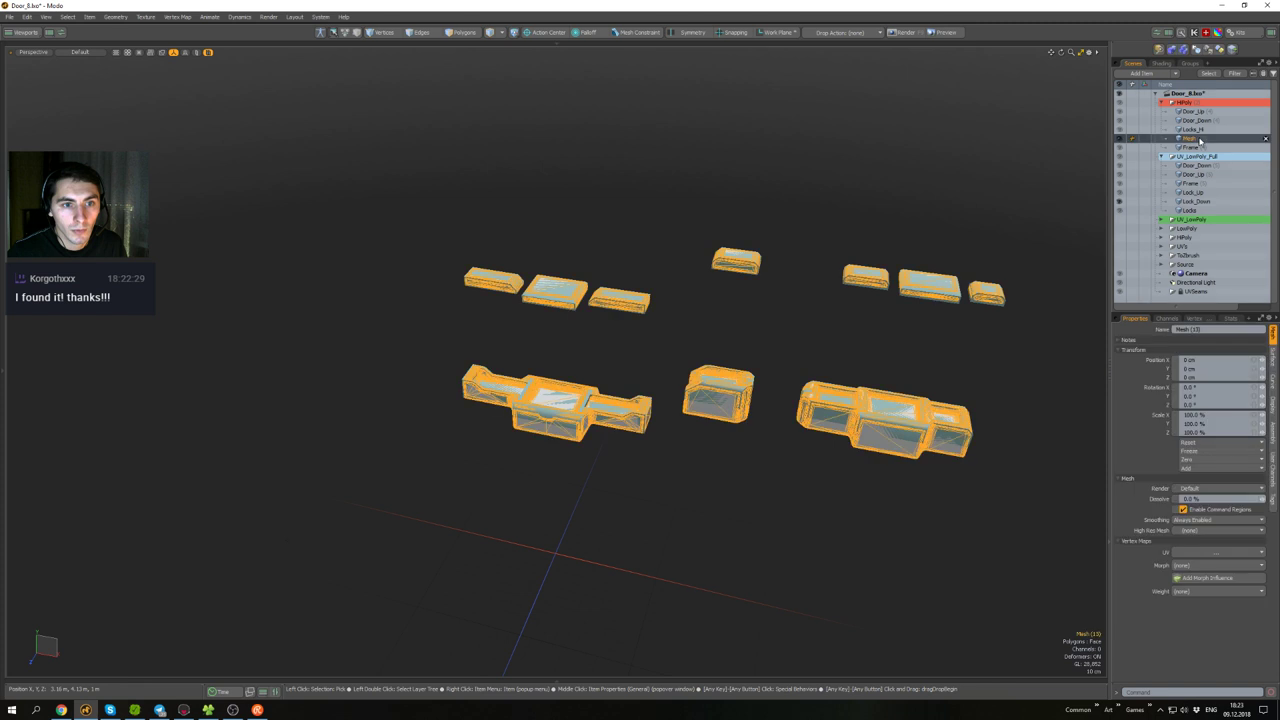
pyautogui.press('F2')
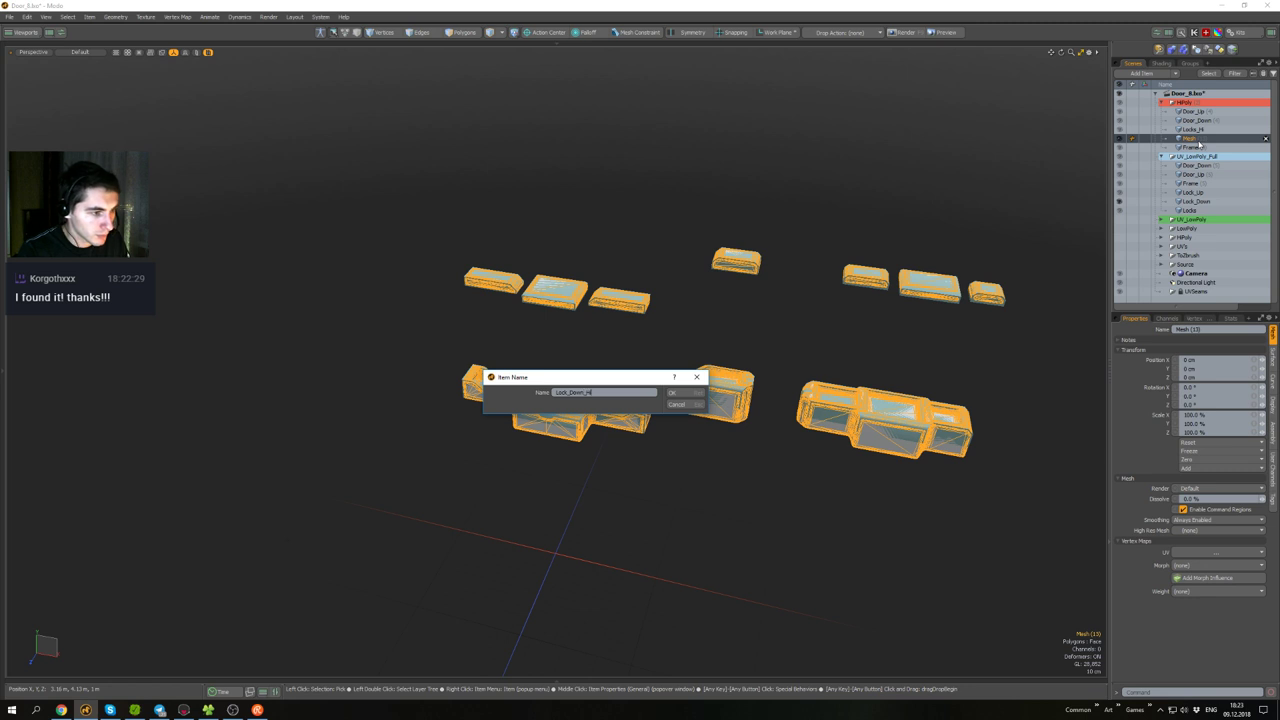
pyautogui.press('Return')
pyautogui.click(951, 155)
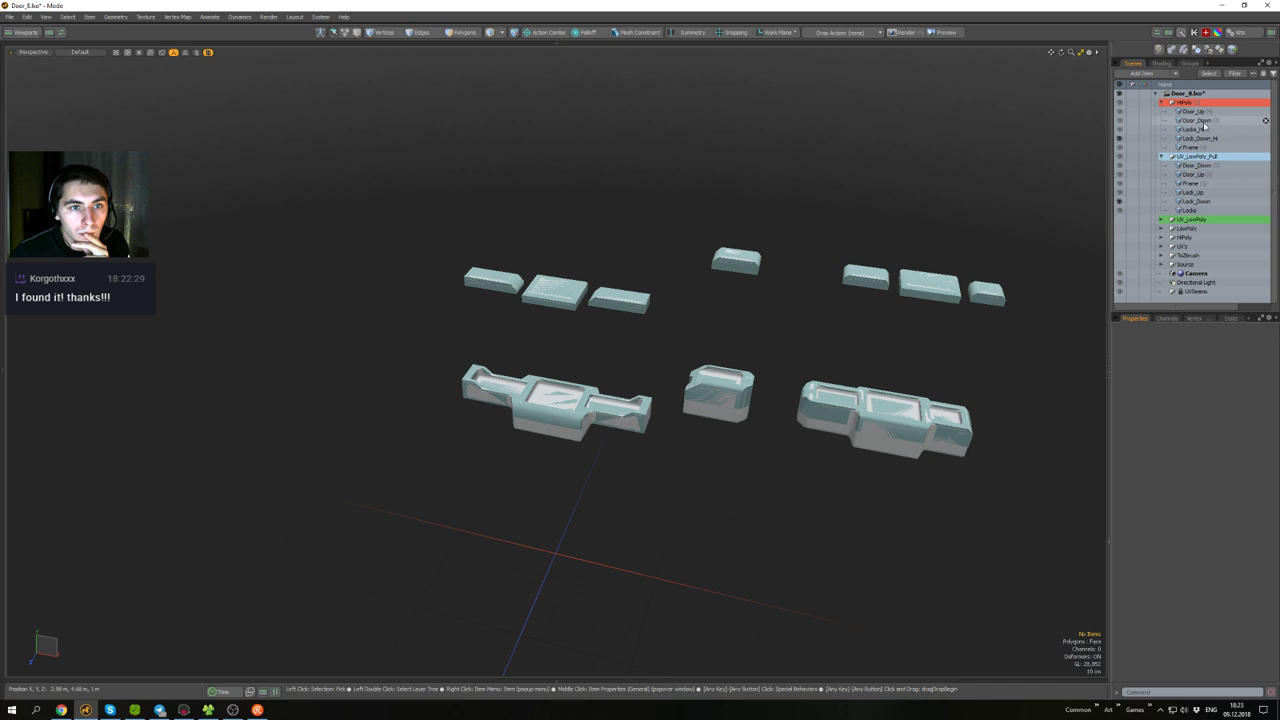
# - Unhide all meshes and isolate the high-poly Door_Up
pyautogui.press('u')
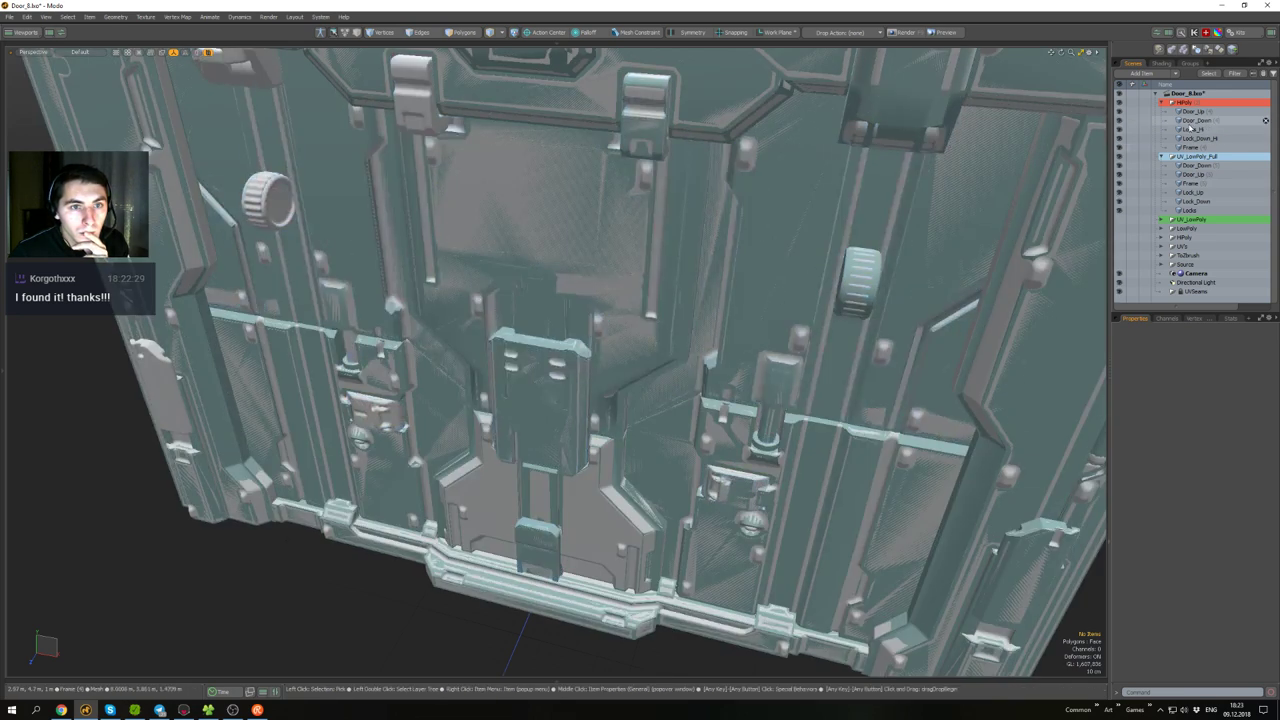
pyautogui.click(1195, 122)
pyautogui.click(1196, 112)
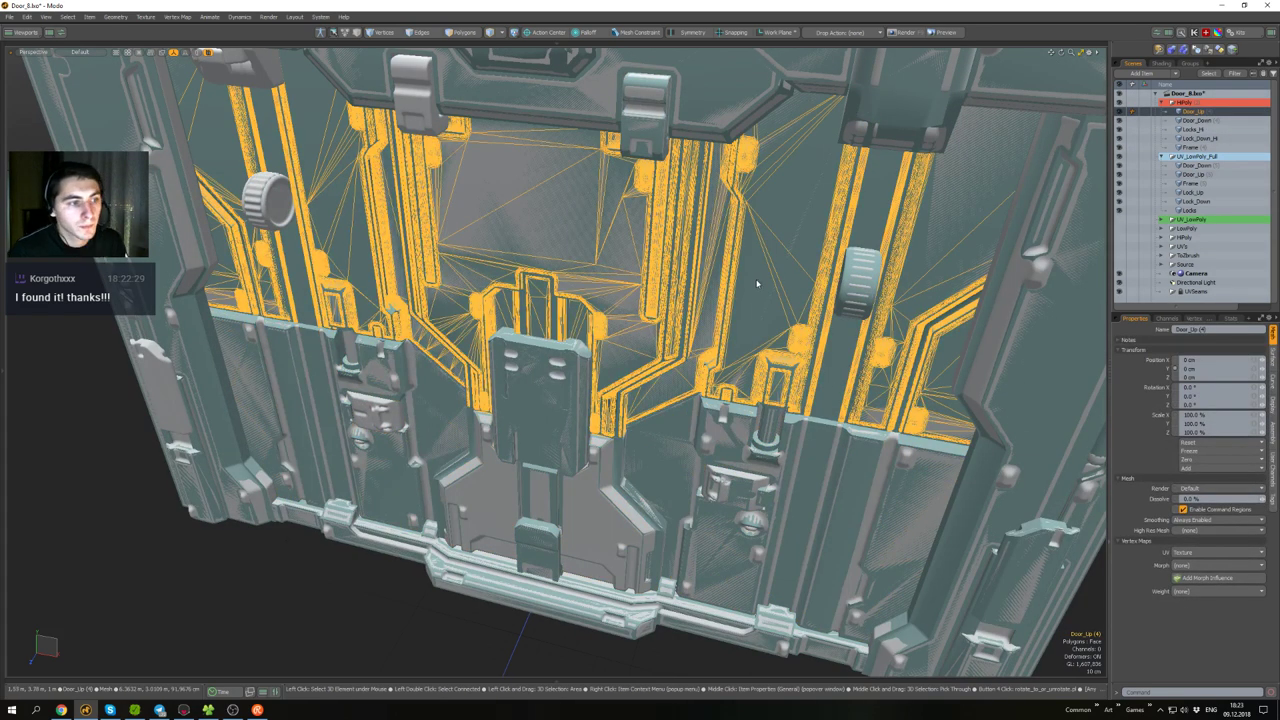
pyautogui.hotkey('shift', 'h')
pyautogui.keyDown('alt'); pyautogui.moveTo(725, 361); pyautogui.dragTo(735, 190); pyautogui.keyUp('alt')
pyautogui.scroll(-4, 735, 190)
pyautogui.scroll(6, 680, 250)
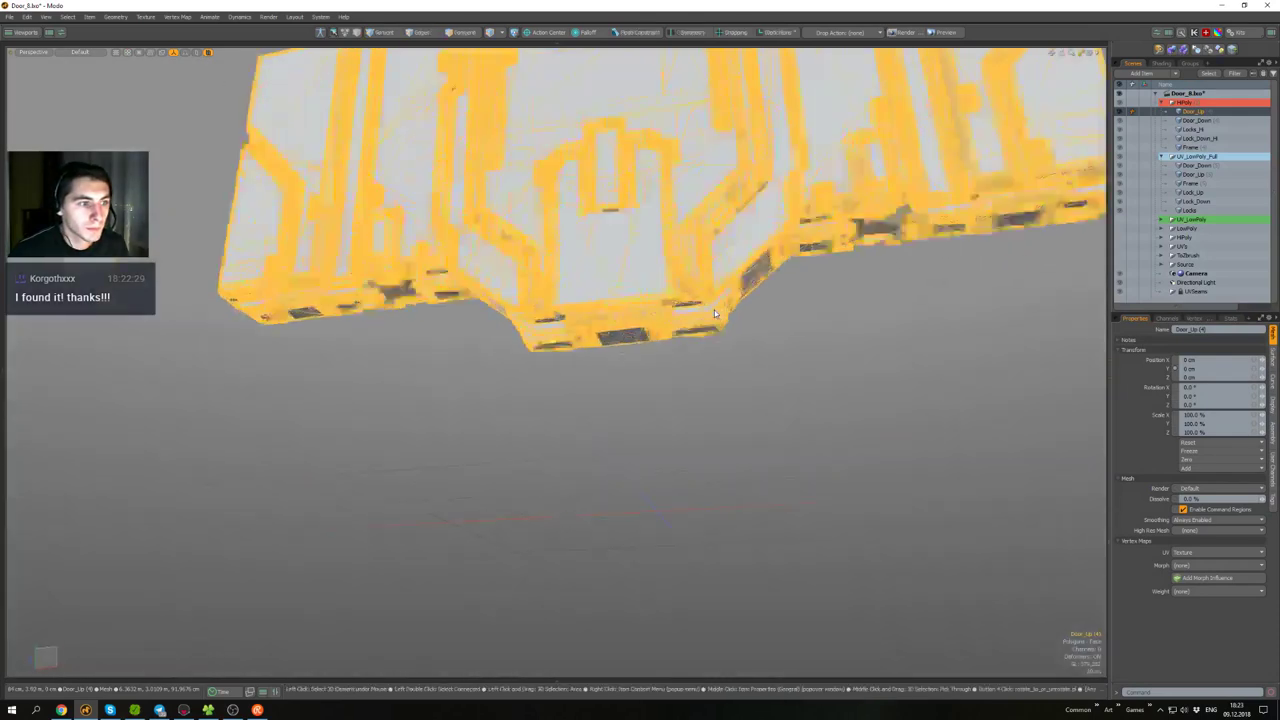
# - Select the high-poly blocks along the lower edge of Door_Up's central protrusion
pyautogui.keyDown('alt'); pyautogui.moveTo(680, 250); pyautogui.dragTo(740, 300); pyautogui.keyUp('alt')
pyautogui.scroll(-3, 750, 335)
pyautogui.press('3')
pyautogui.doubleClick(767, 333)
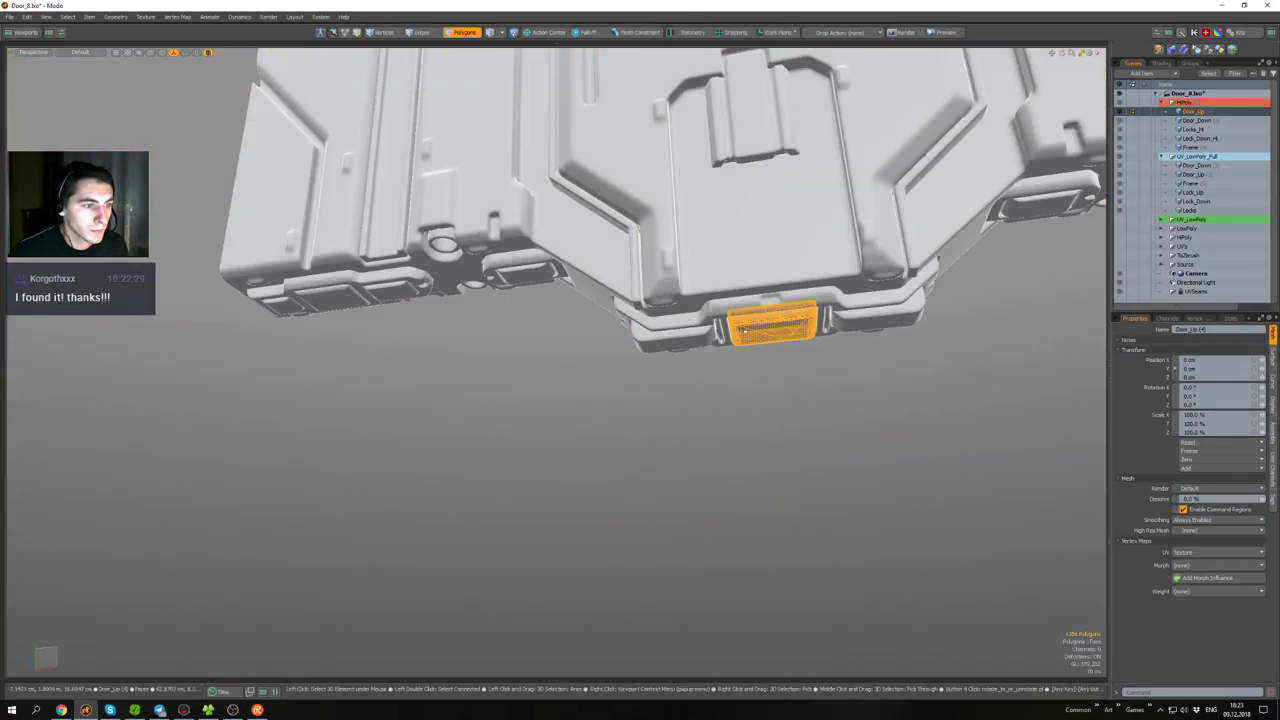
pyautogui.scroll(4, 695, 337)
pyautogui.keyDown('shift'); pyautogui.doubleClick(690, 329); pyautogui.keyUp('shift')
pyautogui.keyDown('shift'); pyautogui.doubleClick(728, 302); pyautogui.keyUp('shift')
pyautogui.scroll(-4, 728, 302)
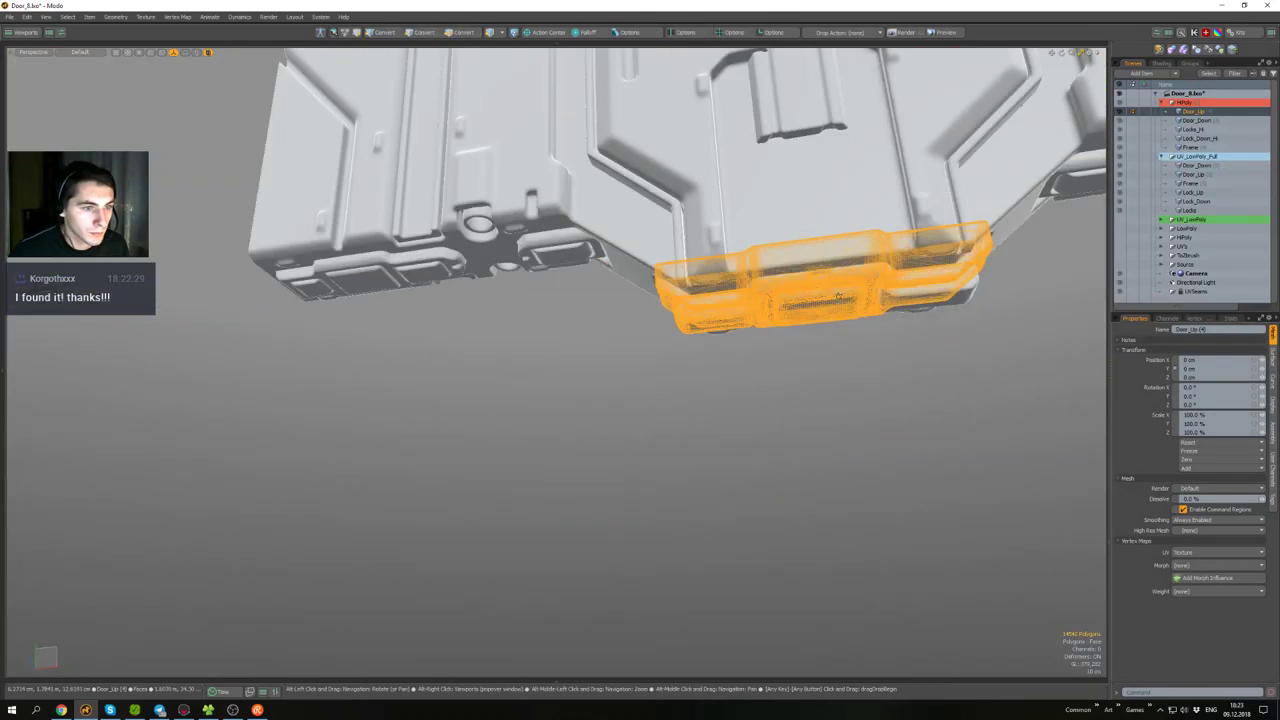
pyautogui.keyDown('alt'); pyautogui.moveTo(728, 302); pyautogui.dragTo(695, 300); pyautogui.keyUp('alt')
pyautogui.keyDown('shift'); pyautogui.doubleClick(836, 291); pyautogui.keyUp('shift')
# - Add the high-poly edge blocks on one side of Door_Up's central protrusion to the polygon selection
pyautogui.keyDown('alt'); pyautogui.moveTo(836, 291); pyautogui.dragTo(562, 345); pyautogui.keyUp('alt')
pyautogui.keyDown('shift'); pyautogui.doubleClick(614, 271); pyautogui.keyUp('shift')
pyautogui.keyDown('shift'); pyautogui.doubleClick(628, 267); pyautogui.keyUp('shift')
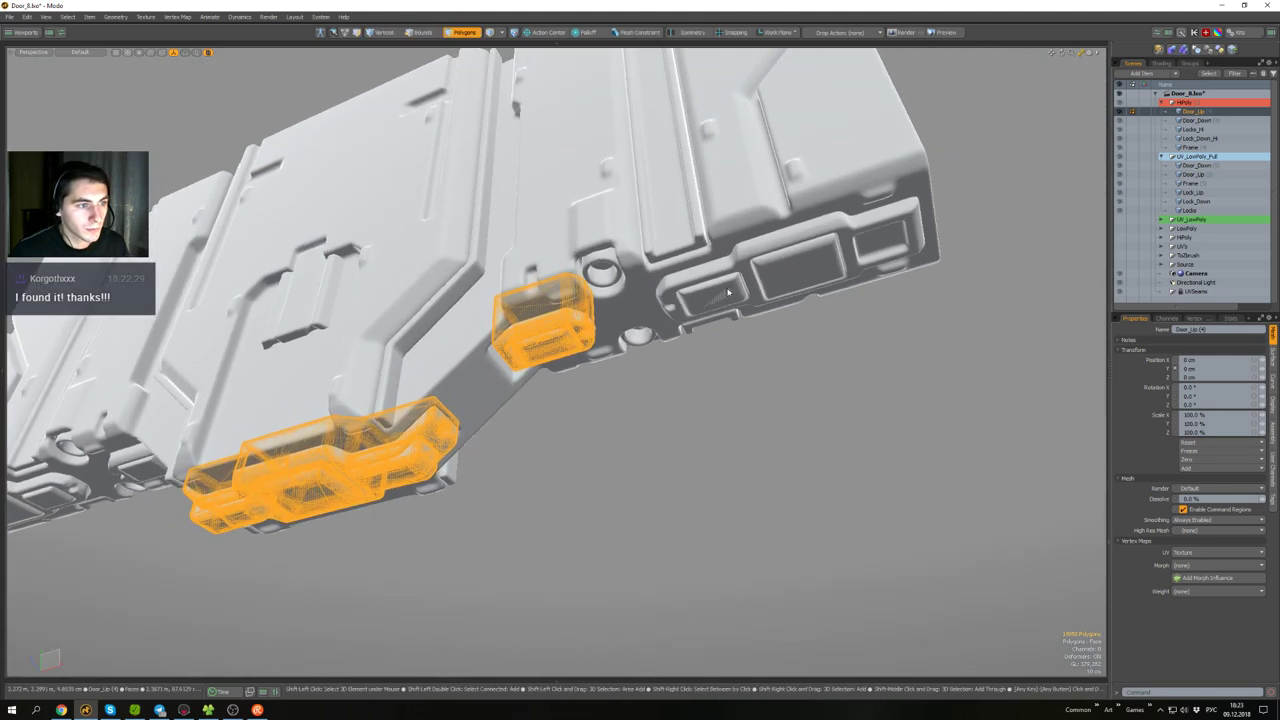
pyautogui.keyDown('shift'); pyautogui.doubleClick(714, 293); pyautogui.keyUp('shift')
pyautogui.keyDown('shift'); pyautogui.doubleClick(800, 268); pyautogui.keyUp('shift')
pyautogui.keyDown('shift'); pyautogui.doubleClick(876, 251); pyautogui.keyUp('shift')
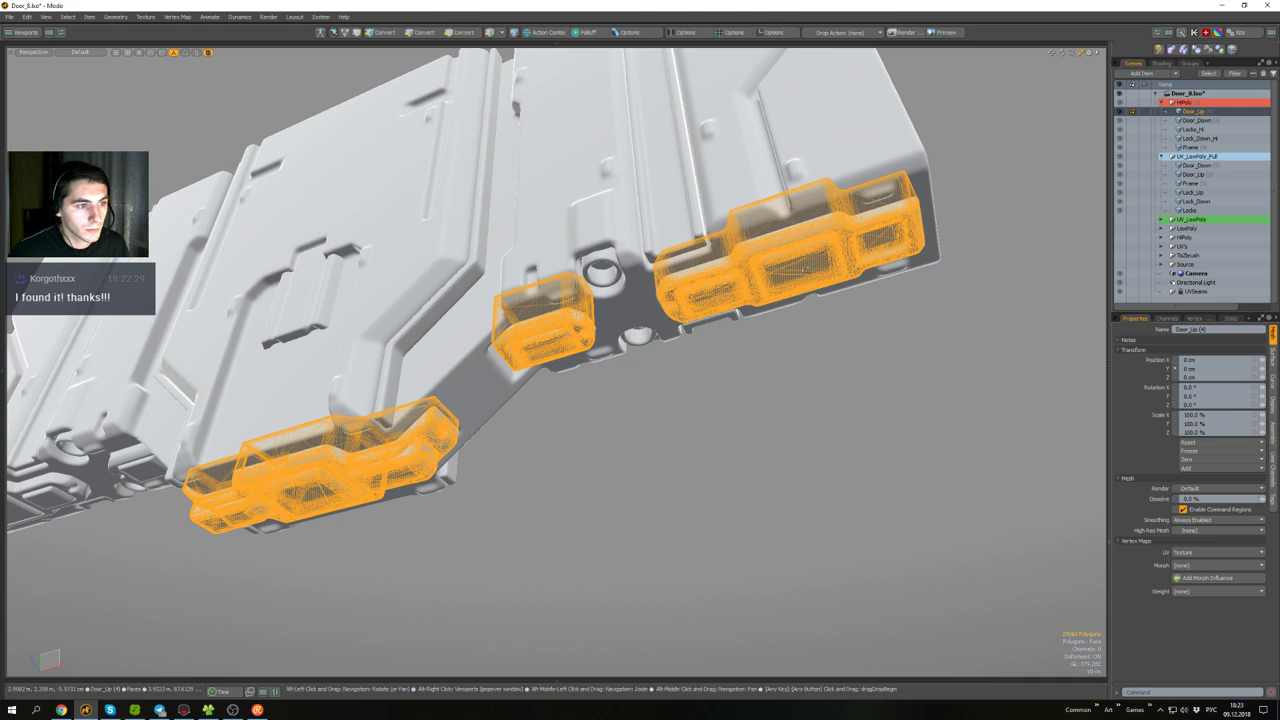
# - Add the matching edge blocks on the opposite side of Door_Up to the polygon selection
pyautogui.keyDown('alt'); pyautogui.moveTo(876, 251); pyautogui.dragTo(835, 287); pyautogui.keyUp('alt')
pyautogui.keyDown('alt'); pyautogui.keyDown('shift'); pyautogui.moveTo(705, 300); pyautogui.dragTo(856, 276); pyautogui.keyUp('shift'); pyautogui.keyUp('alt')
pyautogui.scroll(-3, 857, 277)
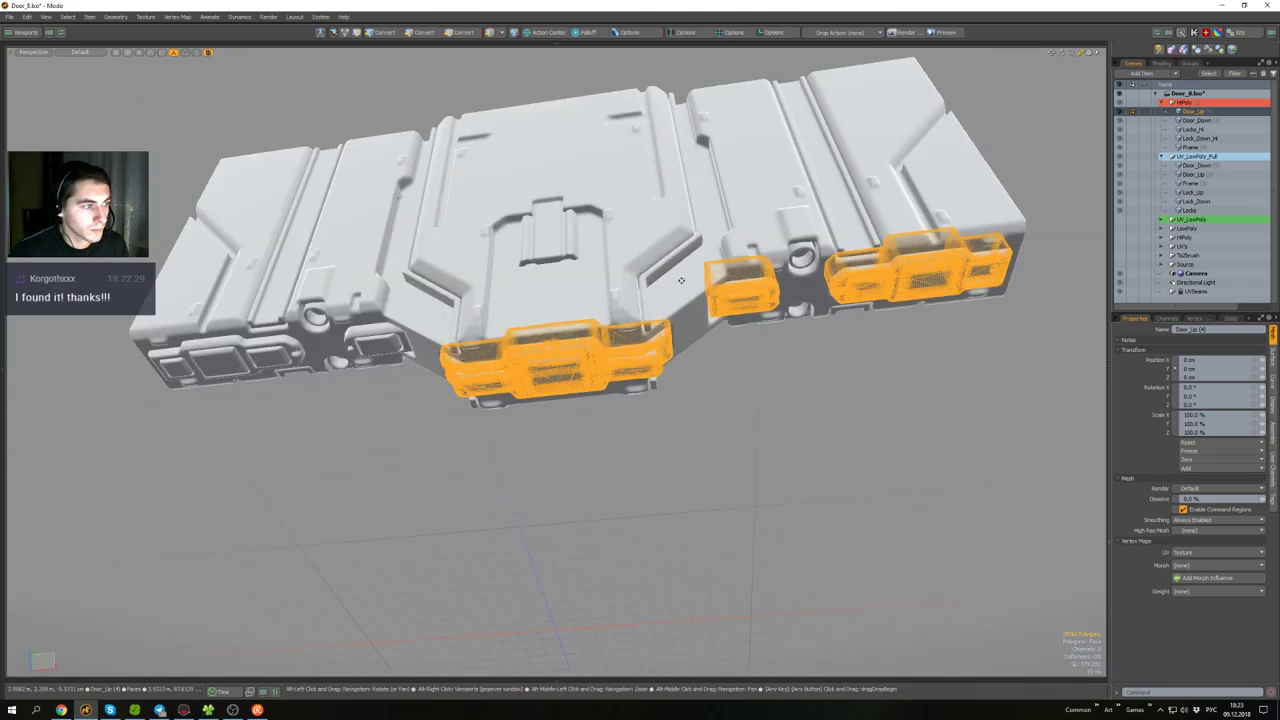
pyautogui.keyDown('alt'); pyautogui.keyDown('shift'); pyautogui.moveTo(680, 286); pyautogui.dragTo(854, 266); pyautogui.keyUp('shift'); pyautogui.keyUp('alt')
pyautogui.scroll(5, 552, 322)
pyautogui.keyDown('shift'); pyautogui.doubleClick(555, 326); pyautogui.keyUp('shift')
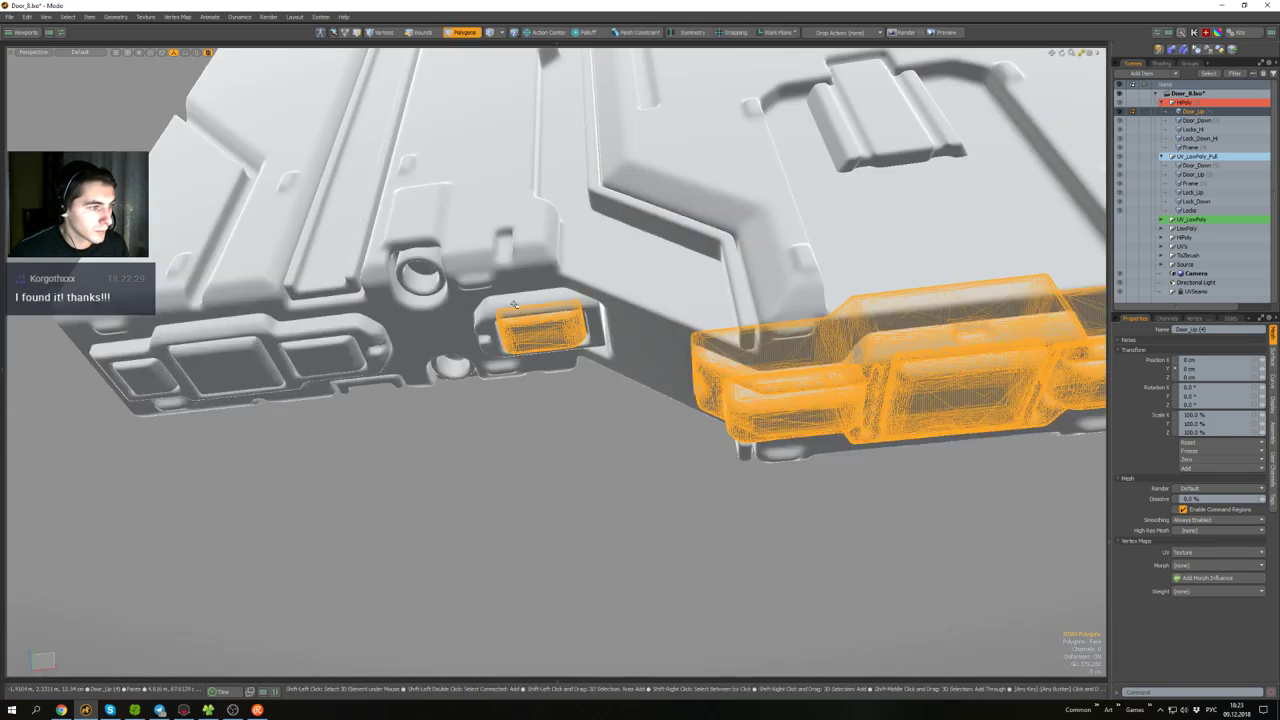
pyautogui.keyDown('shift'); pyautogui.doubleClick(514, 305); pyautogui.keyUp('shift')
pyautogui.keyDown('shift'); pyautogui.doubleClick(346, 335); pyautogui.keyUp('shift')
pyautogui.keyDown('shift'); pyautogui.doubleClick(331, 353); pyautogui.keyUp('shift')
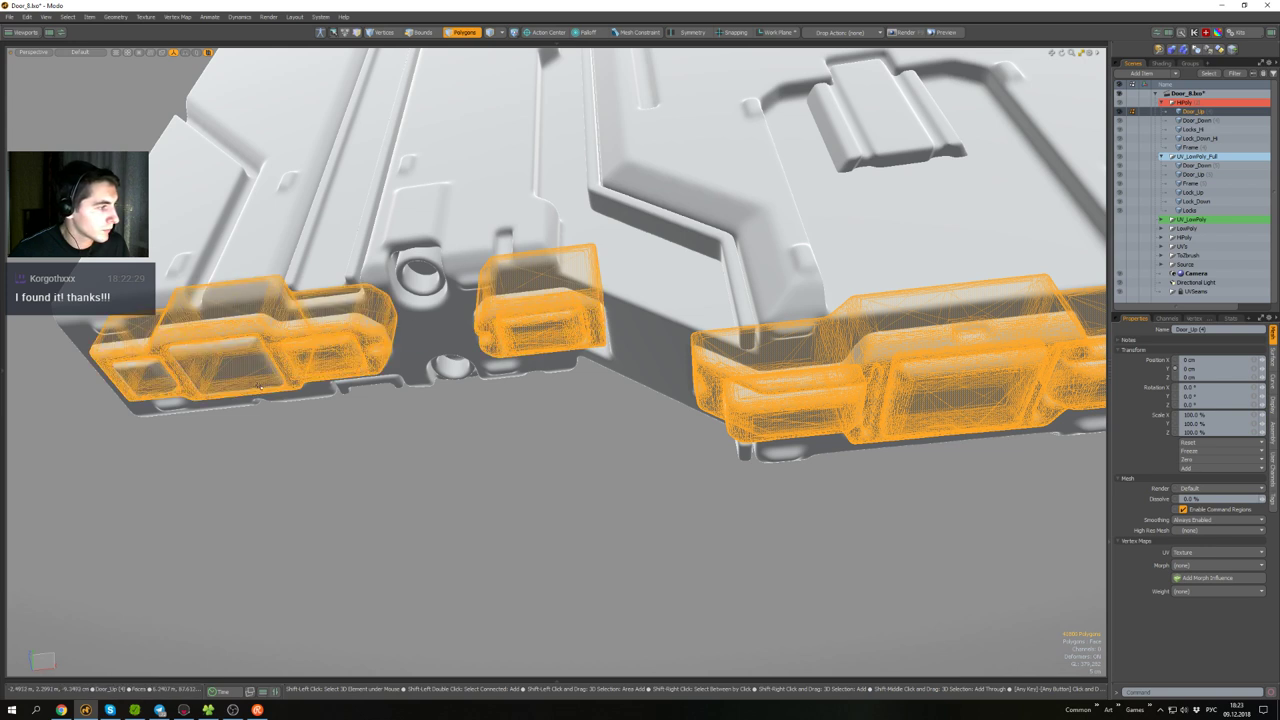
pyautogui.keyDown('shift'); pyautogui.doubleClick(218, 370); pyautogui.keyUp('shift')
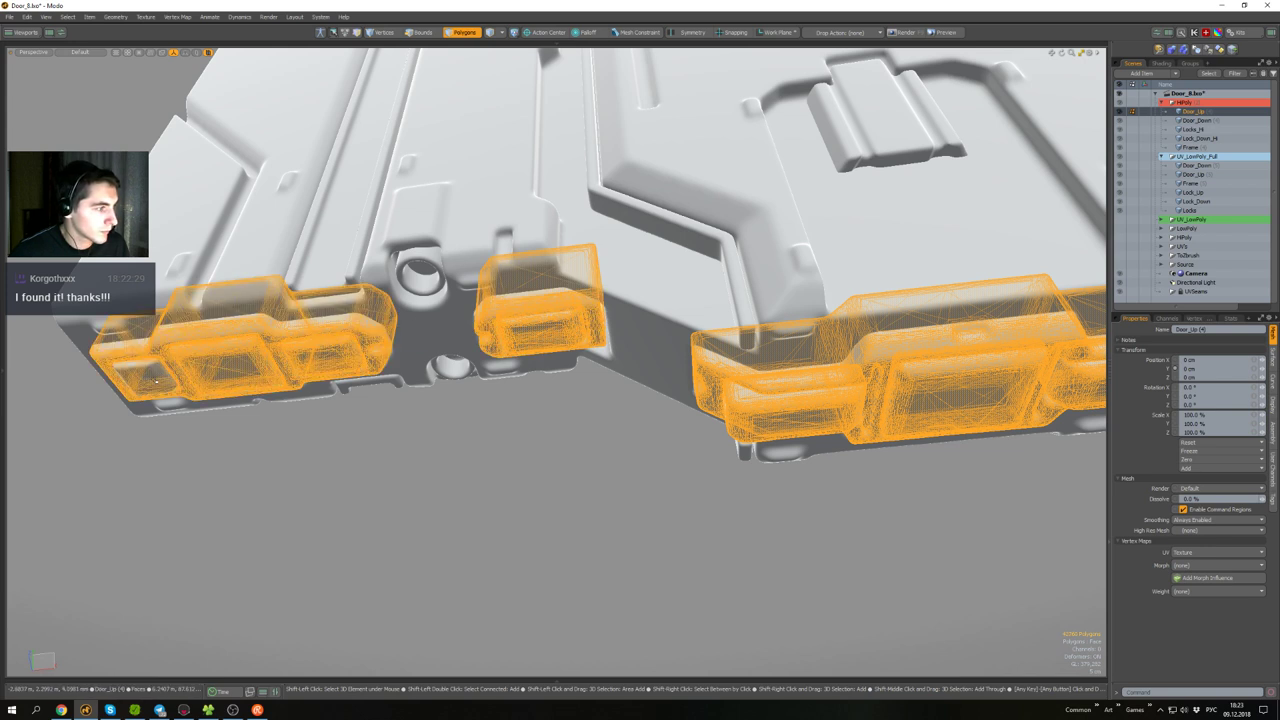
pyautogui.keyDown('shift'); pyautogui.doubleClick(156, 380); pyautogui.keyUp('shift')
# - Cut the selected blocks out of Door_Up and paste them into a new mesh
pyautogui.scroll(-5, 270, 343)
pyautogui.keyDown('alt'); pyautogui.moveTo(545, 310); pyautogui.dragTo(494, 314); pyautogui.keyUp('alt')
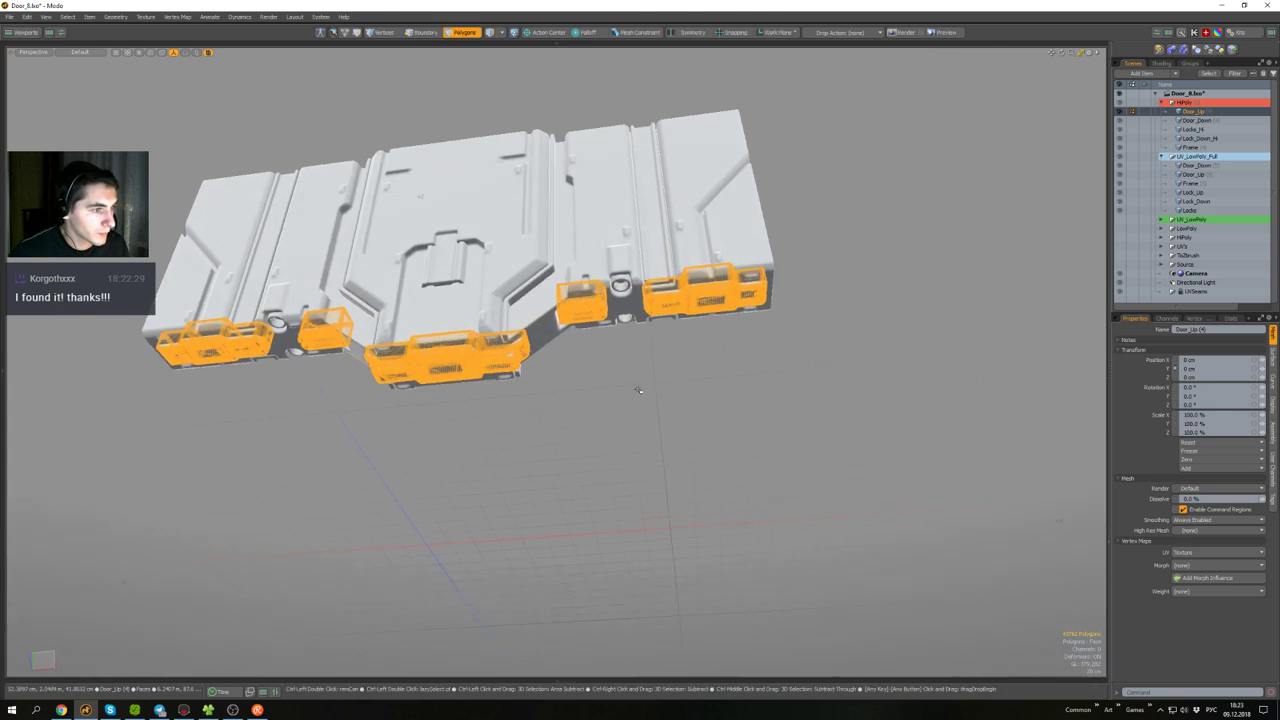
pyautogui.hotkey('ctrl', 'x')
pyautogui.keyDown('alt'); pyautogui.moveTo(603, 363); pyautogui.dragTo(634, 413); pyautogui.keyUp('alt')
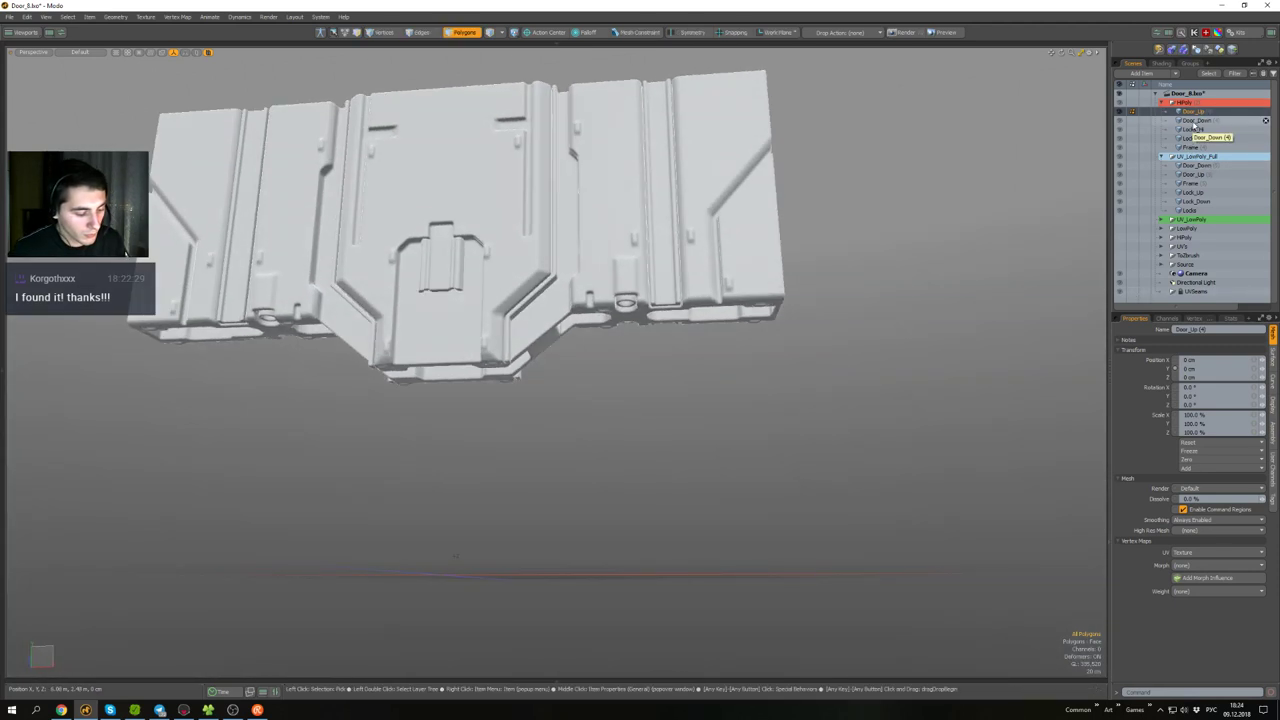
pyautogui.press('n')
pyautogui.hotkey('ctrl', 'v')
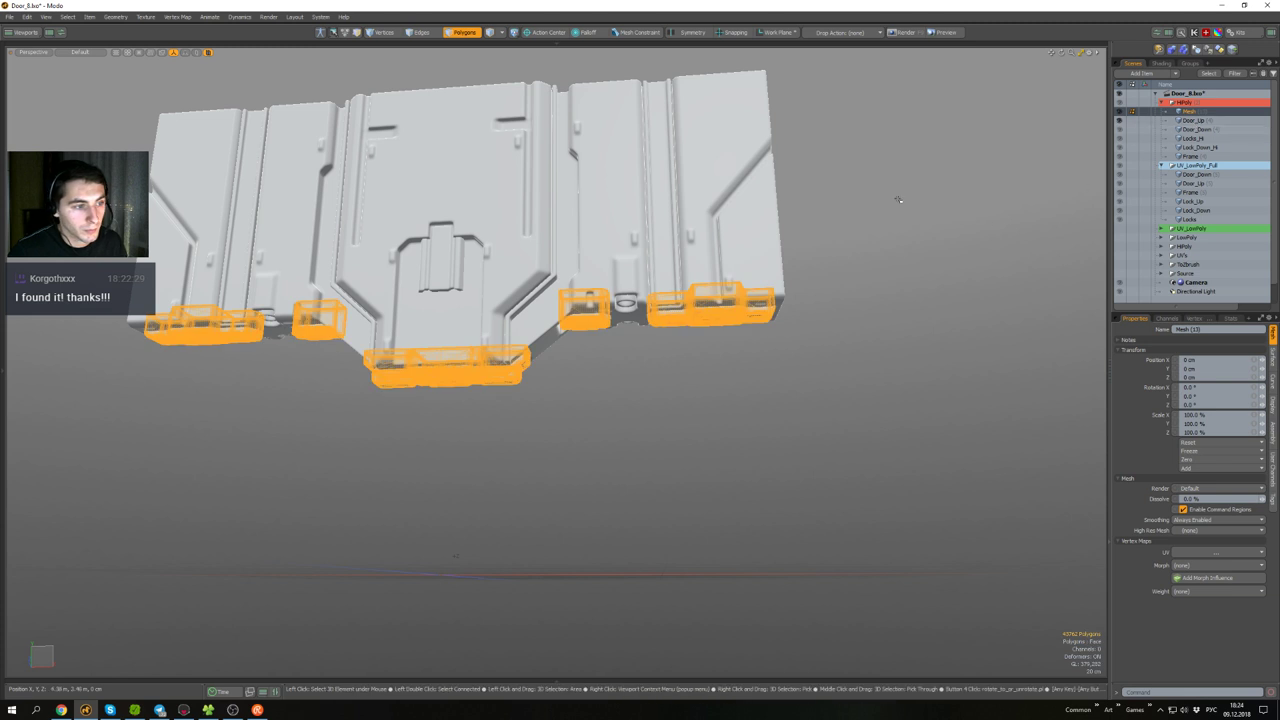
# - Select the new block mesh together with the low-poly Lock_Up and isolate both
pyautogui.click(898, 199)
pyautogui.keyDown('alt'); pyautogui.moveTo(898, 199); pyautogui.dragTo(869, 190); pyautogui.keyUp('alt')
pyautogui.press('5')
pyautogui.click(849, 329)
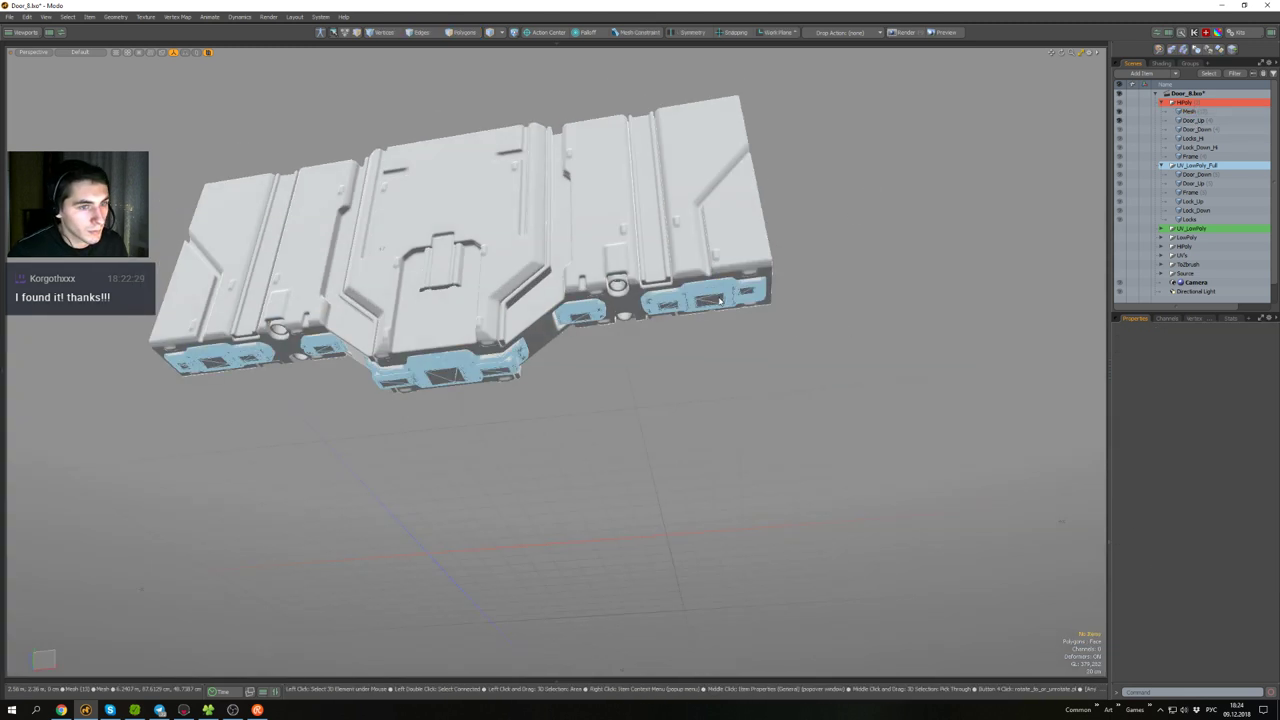
pyautogui.click(719, 301)
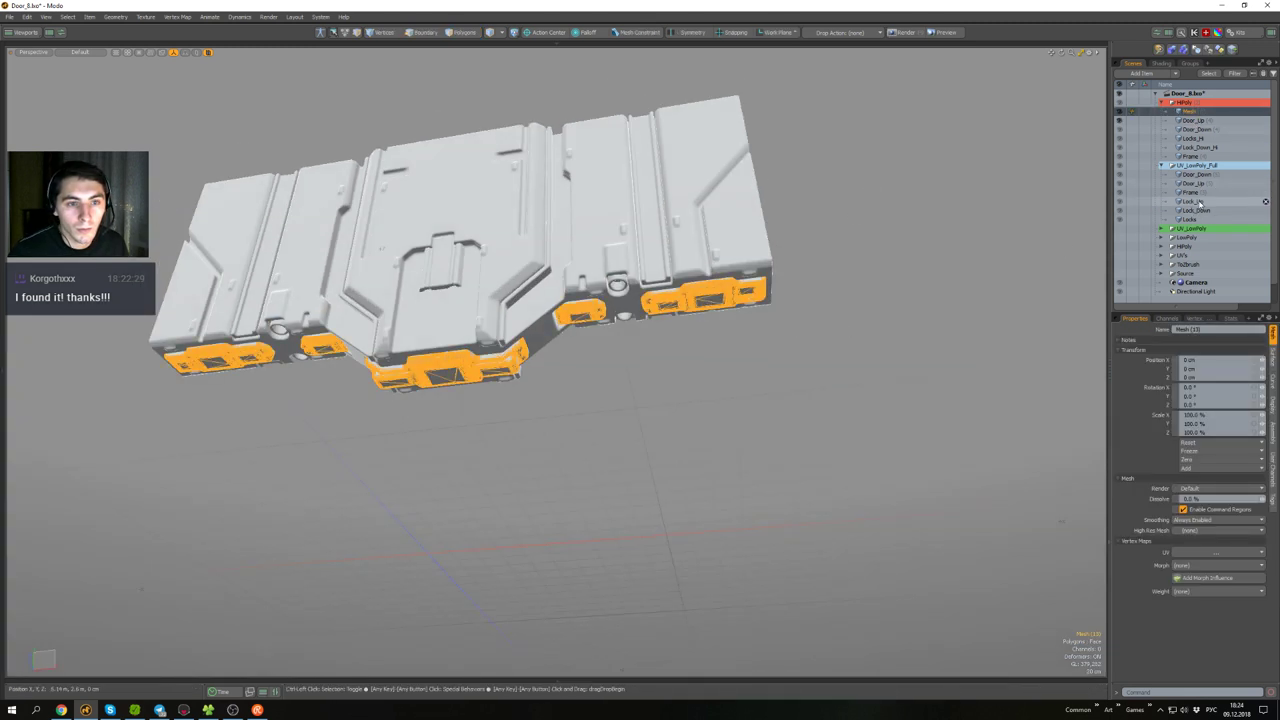
pyautogui.keyDown('ctrl'); pyautogui.click(1203, 205); pyautogui.keyUp('ctrl')
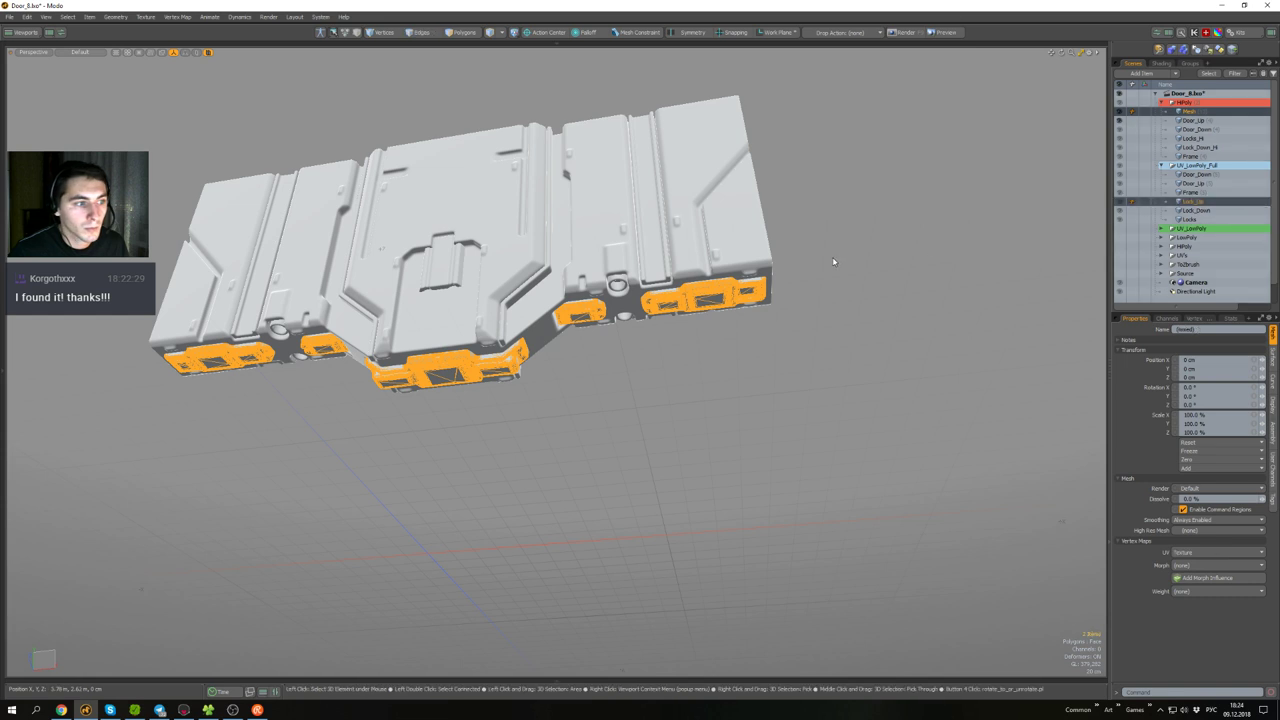
pyautogui.press('u')
pyautogui.hotkey('shift', 'h')
# - Delete the high-poly side blocks, keeping only the central group that matches Lock_Up
pyautogui.keyDown('alt'); pyautogui.moveTo(857, 265); pyautogui.dragTo(994, 260); pyautogui.keyUp('alt')
pyautogui.click(873, 299)
pyautogui.scroll(5, 652, 350)
pyautogui.moveTo(652, 350)
pyautogui.keyDown('alt'); pyautogui.mouseDown()
pyautogui.moveTo(651, 274)
pyautogui.moveTo(658, 328)
pyautogui.mouseUp(); pyautogui.keyUp('alt')
pyautogui.scroll(-5, 768, 309)
pyautogui.moveTo(771, 309)
pyautogui.keyDown('alt'); pyautogui.mouseDown()
pyautogui.moveTo(757, 326)
pyautogui.moveTo(769, 326)
pyautogui.mouseUp(); pyautogui.keyUp('alt')
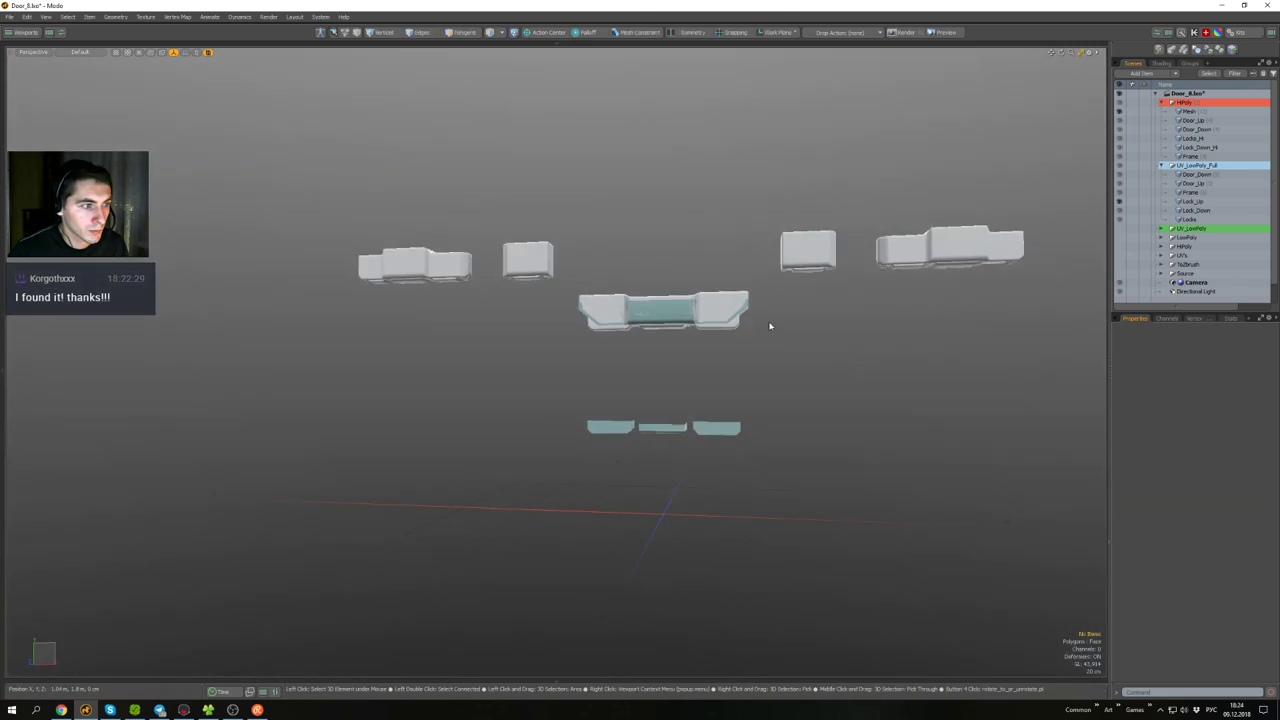
pyautogui.press('3')
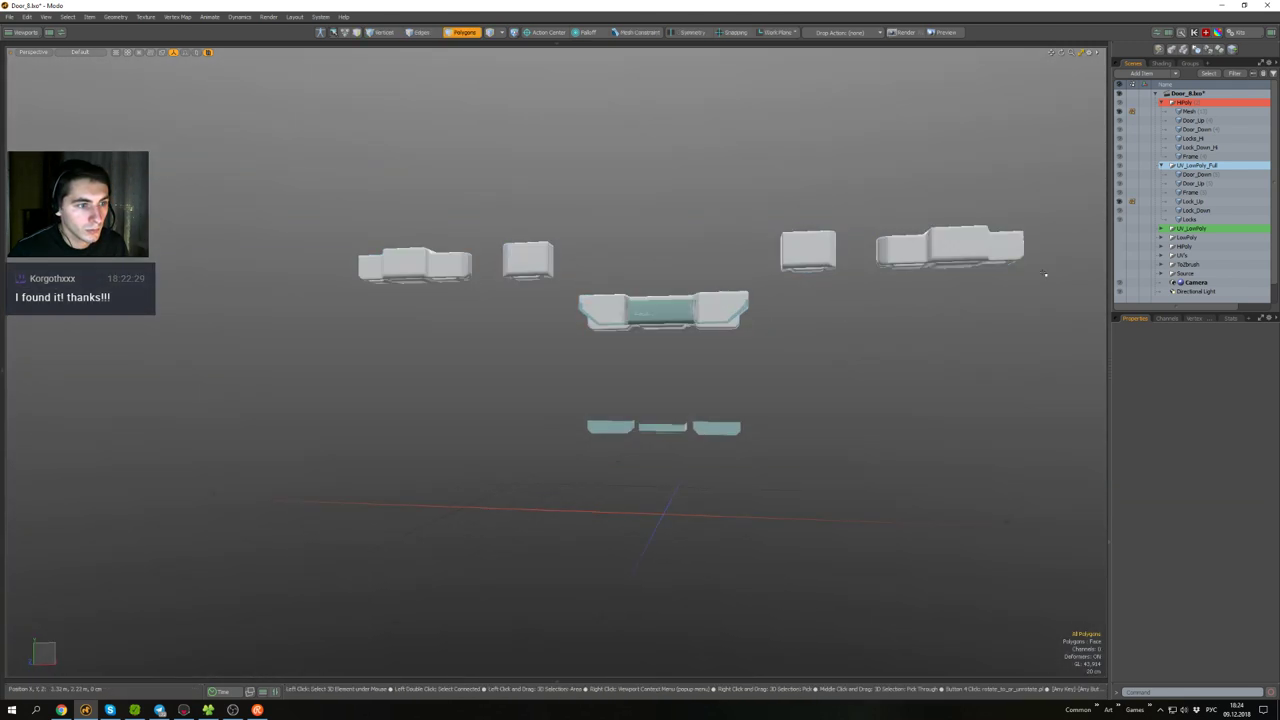
pyautogui.moveTo(740, 263); pyautogui.dragTo(742, 266, button='right')
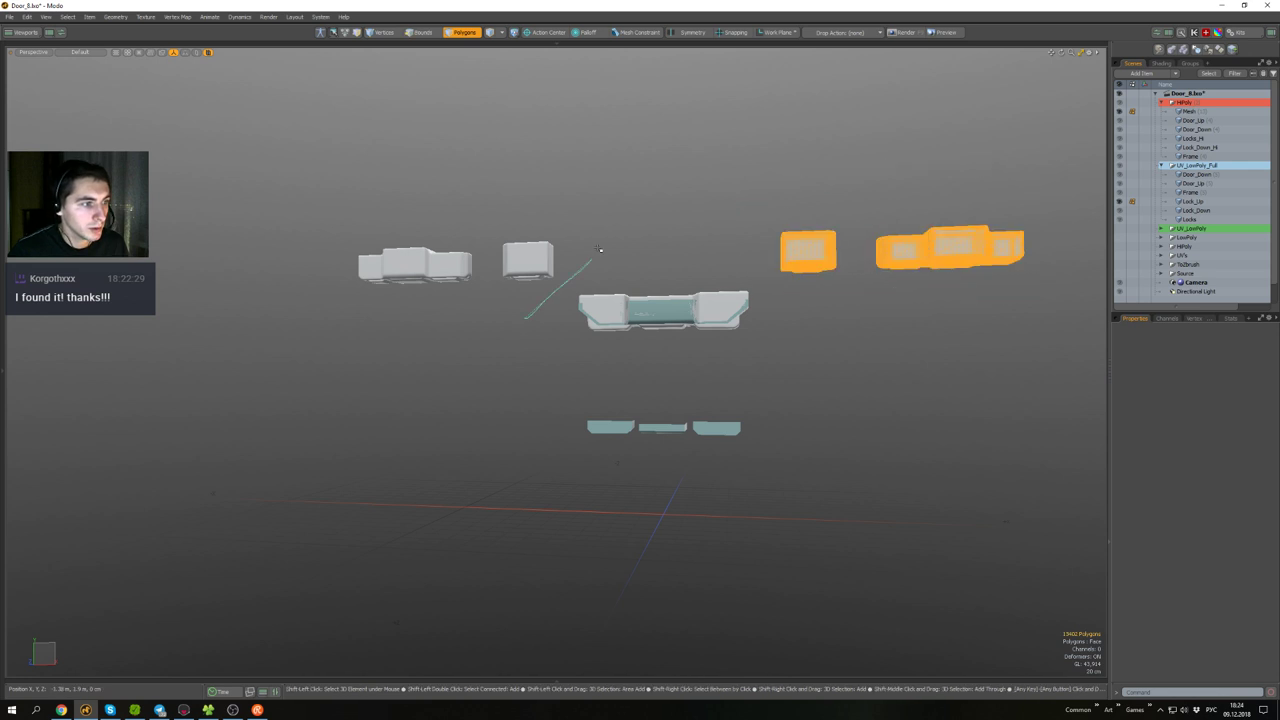
pyautogui.moveTo(600, 250)
pyautogui.keyDown('shift'); pyautogui.mouseDown(button='right')
pyautogui.moveTo(471, 443)
pyautogui.moveTo(544, 411)
pyautogui.mouseUp(button='right'); pyautogui.keyUp('shift')
pyautogui.press('Delete')
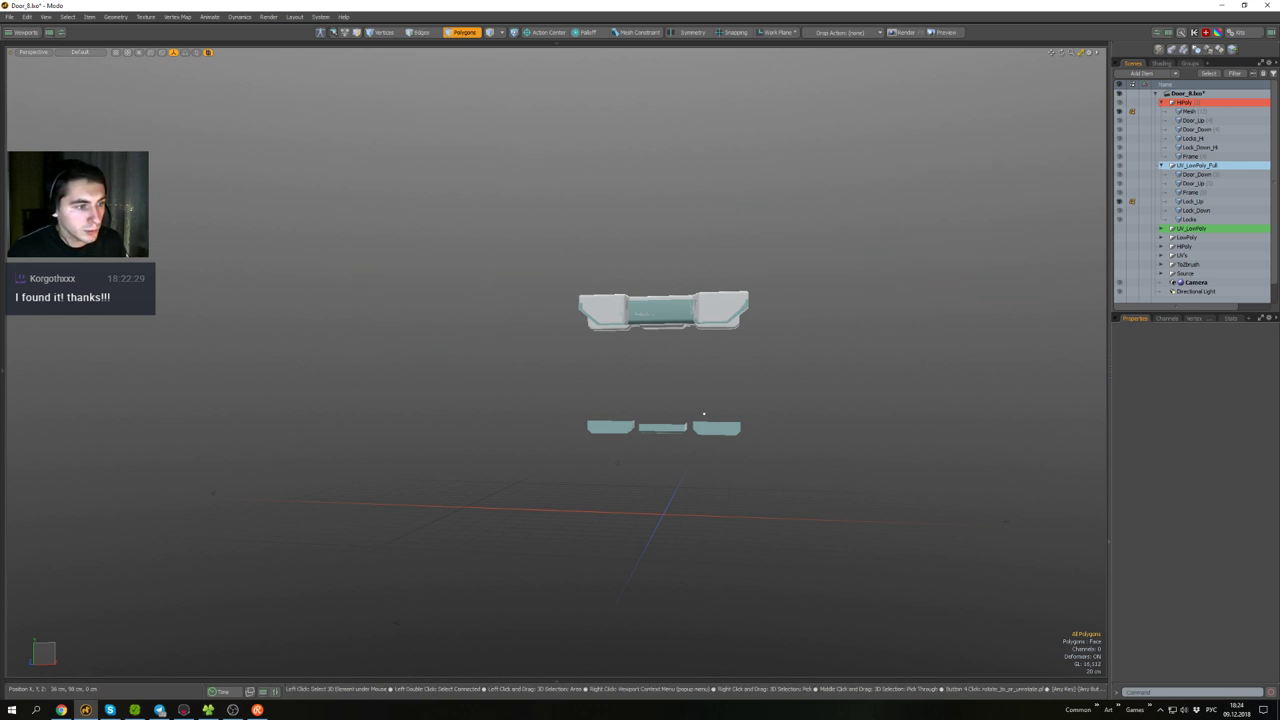
# - Select the three raised plates on the underside of the central high-poly blocks
pyautogui.scroll(4, 713, 330)
pyautogui.keyDown('alt'); pyautogui.moveTo(713, 330); pyautogui.dragTo(675, 255); pyautogui.keyUp('alt')
pyautogui.keyDown('ctrl'); pyautogui.keyDown('shift'); pyautogui.click(711, 310); pyautogui.keyUp('shift'); pyautogui.keyUp('ctrl')
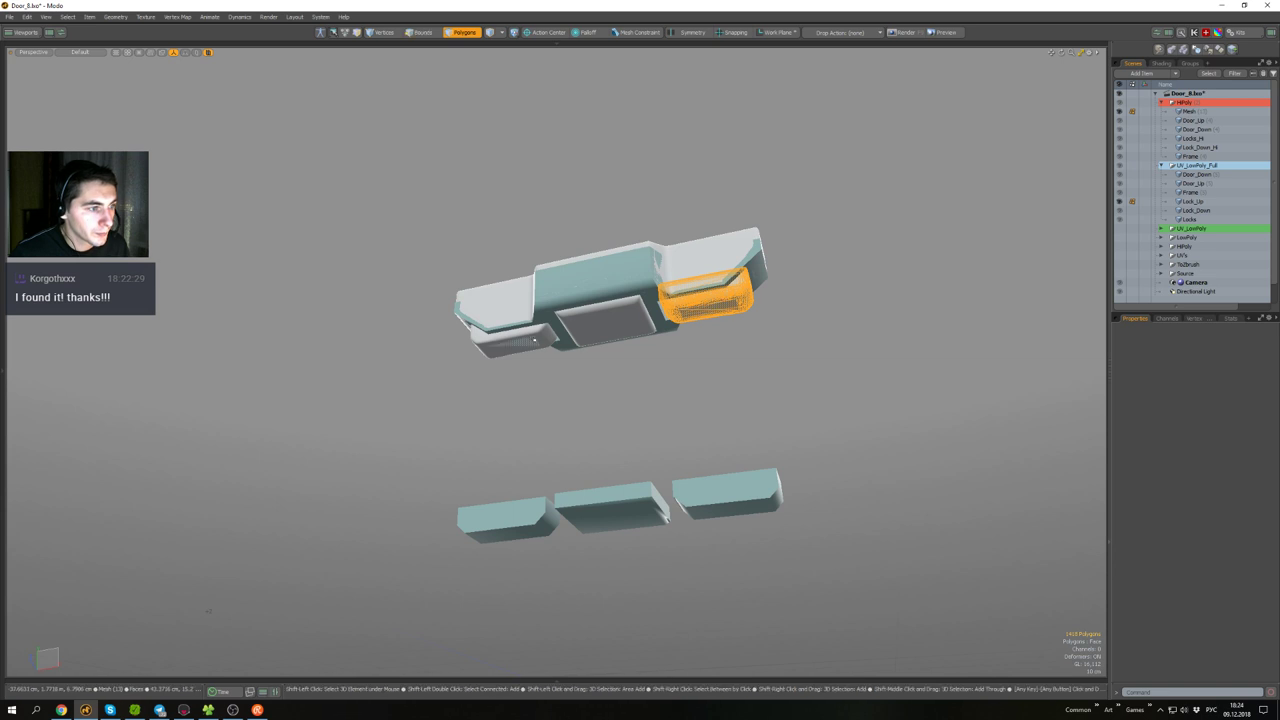
pyautogui.keyDown('shift'); pyautogui.doubleClick(512, 342); pyautogui.keyUp('shift')
pyautogui.keyDown('shift'); pyautogui.doubleClick(606, 323); pyautogui.keyUp('shift')
pyautogui.keyDown('alt'); pyautogui.moveTo(610, 325); pyautogui.dragTo(633, 367); pyautogui.keyUp('alt')
# - Move the selected plates -1 m in Y onto Lock_Up's separated low-poly plates, and clear the selection
pyautogui.press('w')
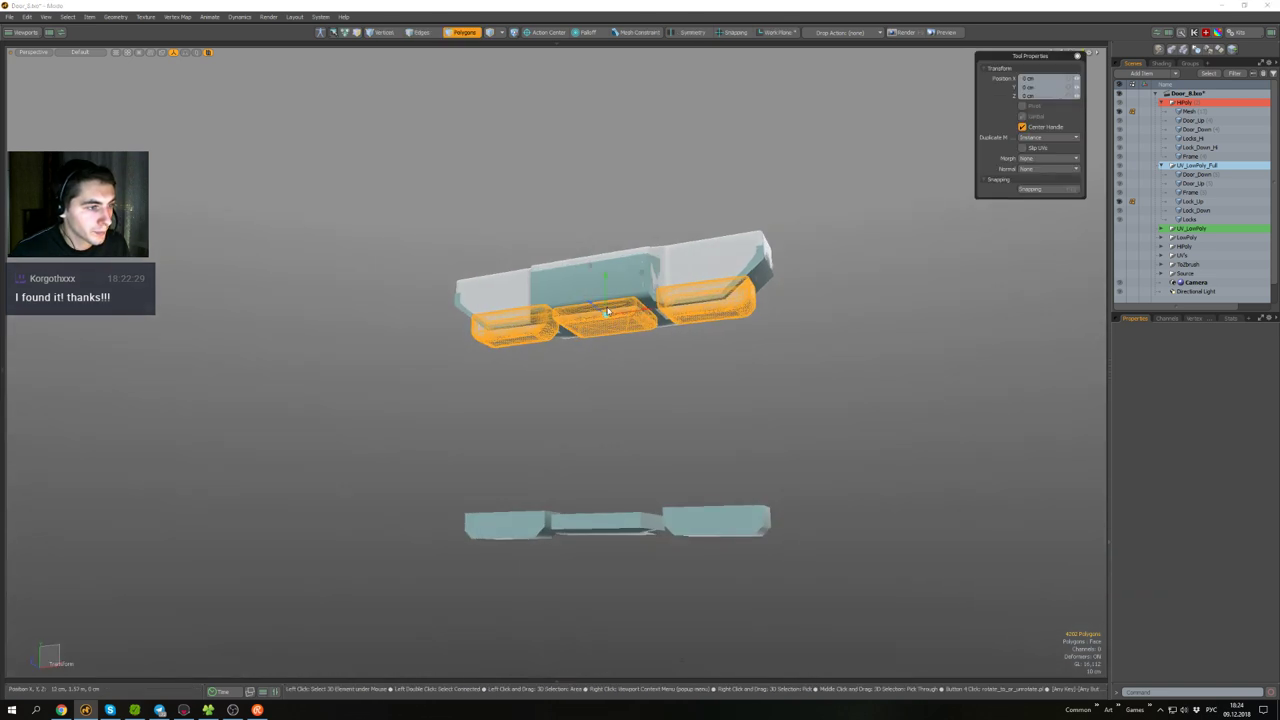
pyautogui.moveTo(607, 279); pyautogui.dragTo(608, 475)
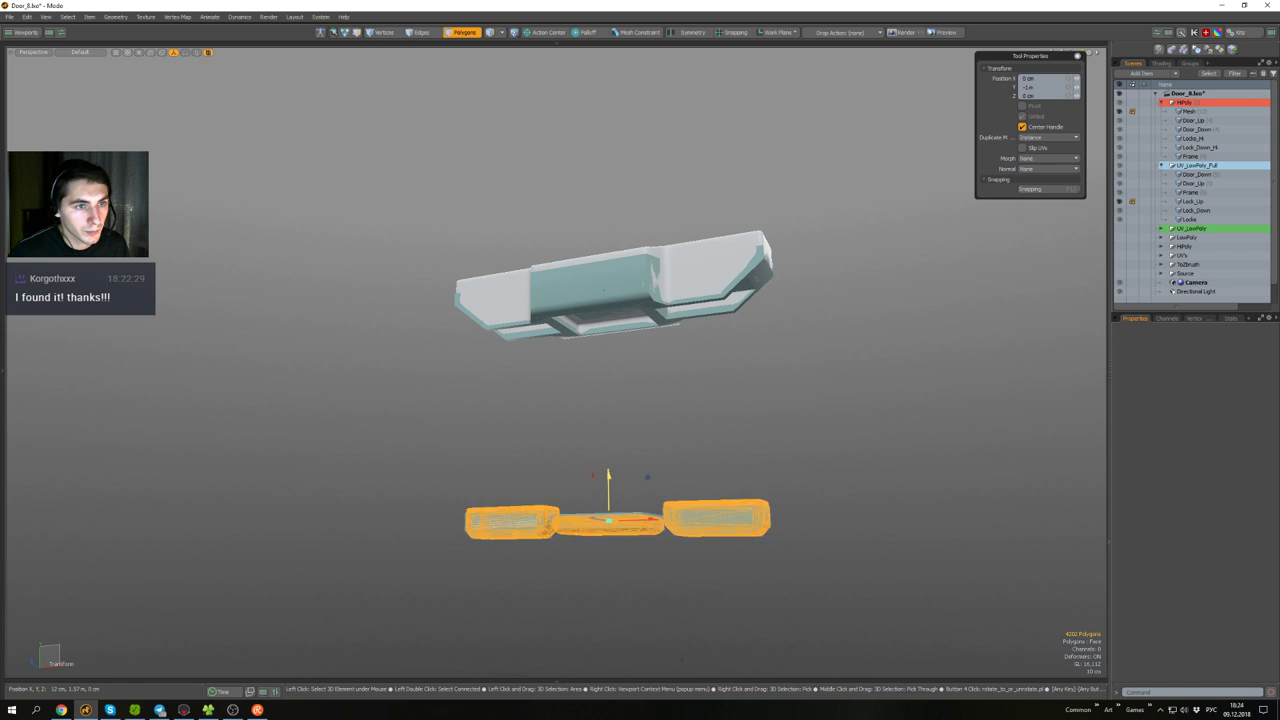
pyautogui.press('space')
pyautogui.click(807, 419)
pyautogui.keyDown('alt'); pyautogui.moveTo(831, 330); pyautogui.dragTo(730, 405); pyautogui.keyUp('alt')
# - Unhide all meshes and rename the new high-poly block mesh to Lock_Up_Hi
pyautogui.press('5')
pyautogui.press('u')
pyautogui.scroll(-4, 803, 354)
pyautogui.scroll(-3, 752, 446)
pyautogui.click(1202, 113)
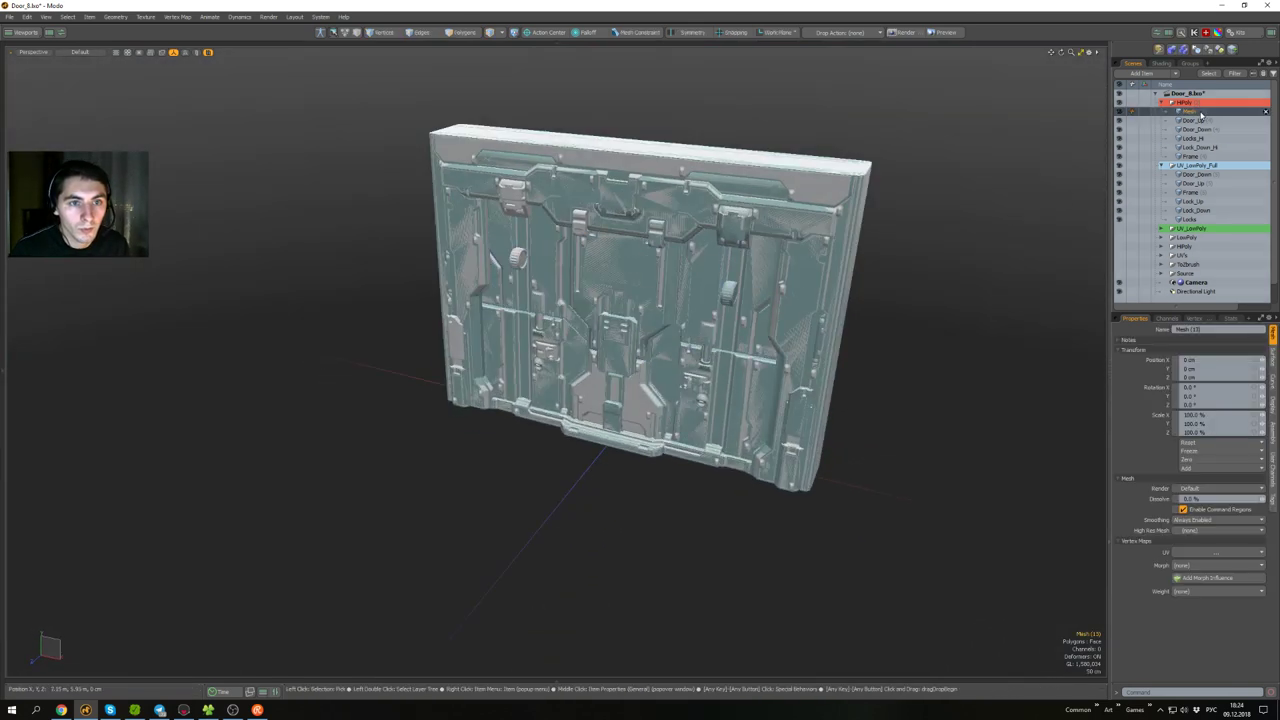
pyautogui.doubleClick(1199, 113)
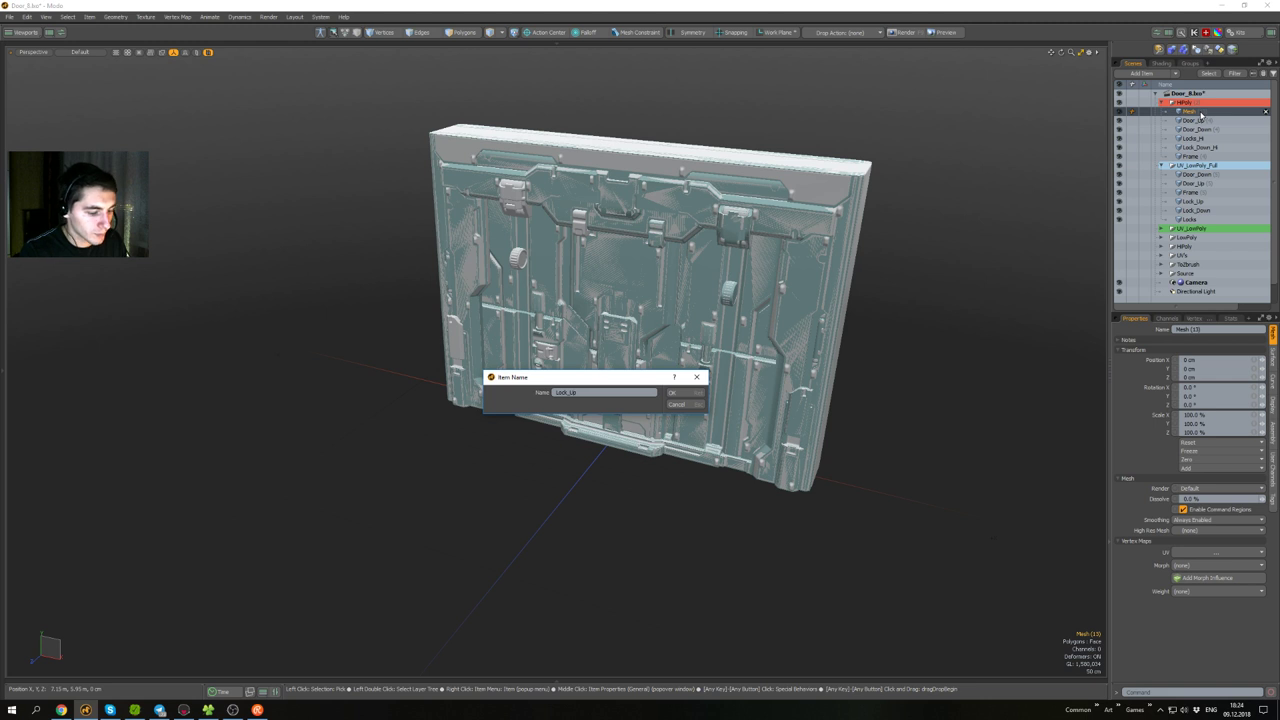
pyautogui.press('Return')
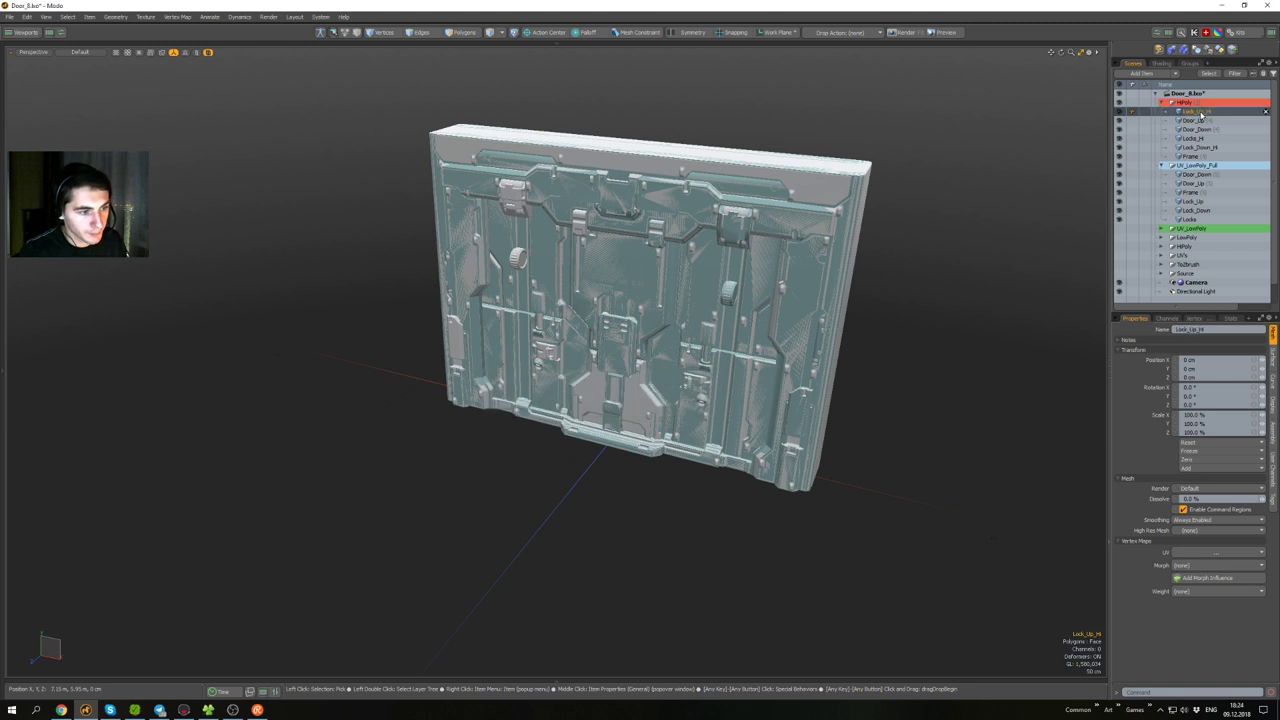
# - Isolate the high-poly Door_Up mesh and deselect it
pyautogui.click(1195, 120)
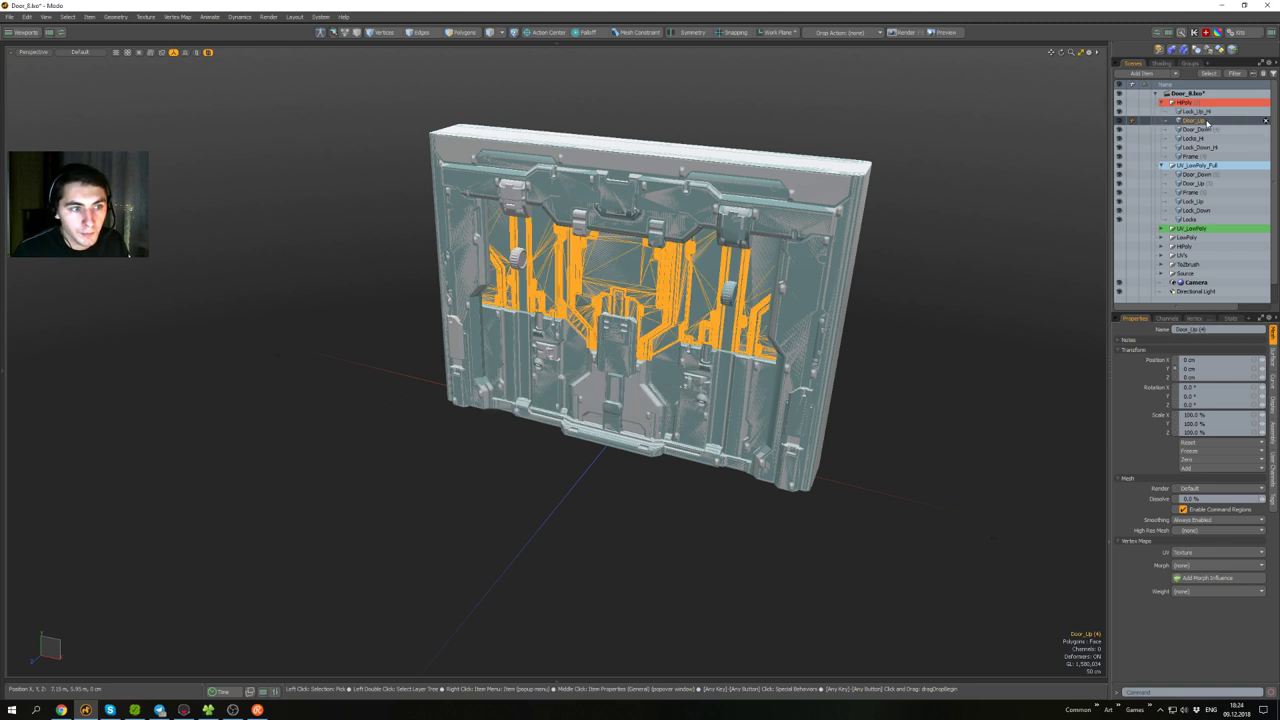
pyautogui.scroll(5, 668, 280)
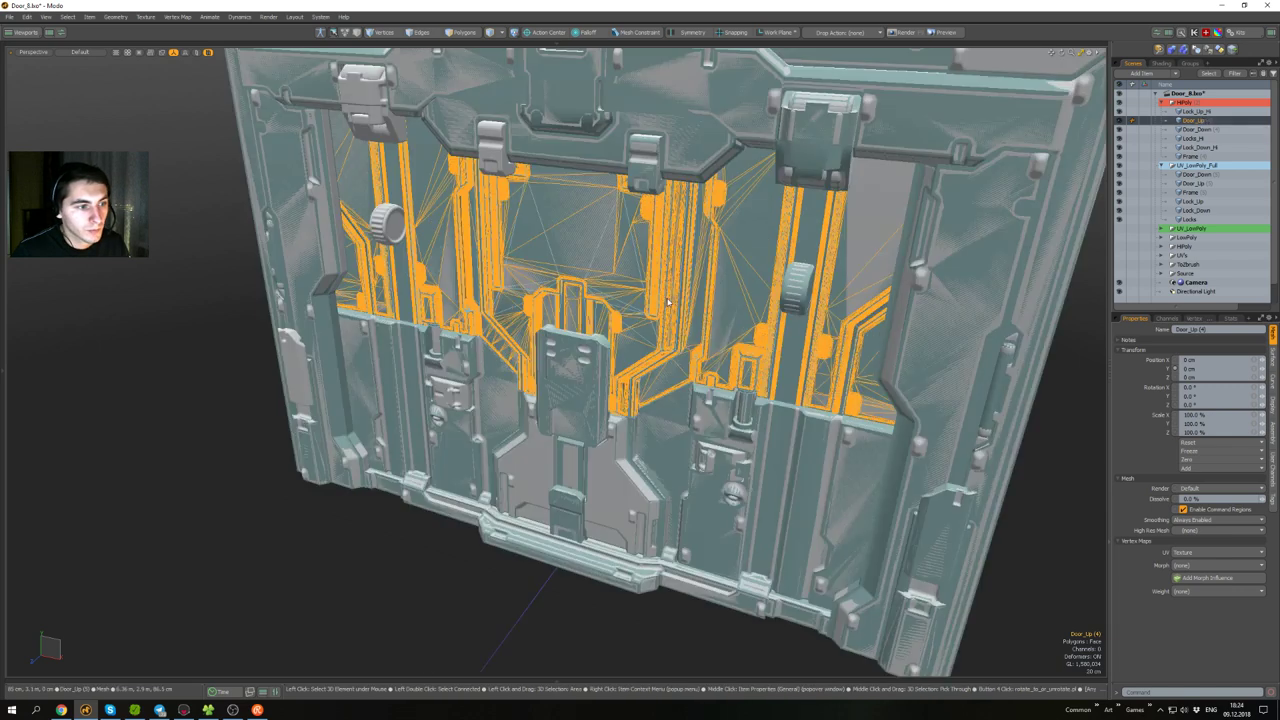
pyautogui.moveTo(710, 305)
pyautogui.keyDown('alt'); pyautogui.mouseDown()
pyautogui.moveTo(768, 258)
pyautogui.moveTo(587, 232)
pyautogui.moveTo(704, 329)
pyautogui.mouseUp(); pyautogui.keyUp('alt')
pyautogui.hotkey('shift', 'h')
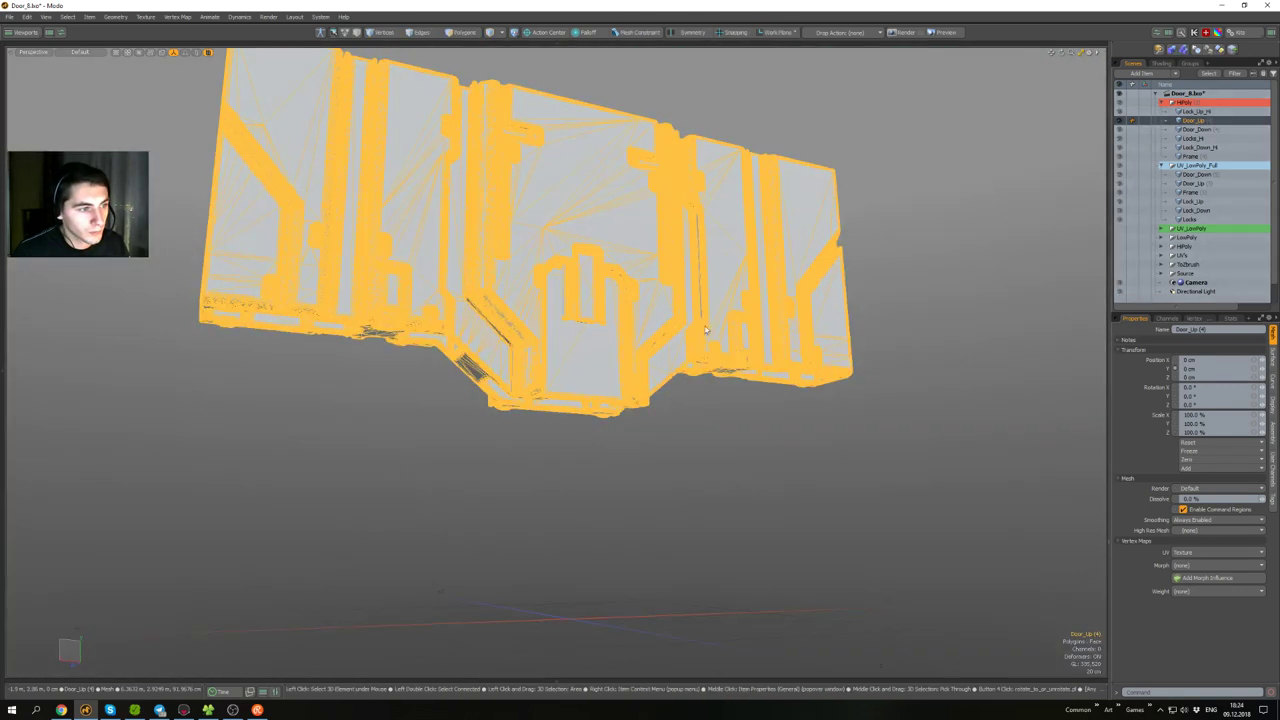
pyautogui.click(779, 432)
pyautogui.keyDown('alt'); pyautogui.moveTo(779, 432); pyautogui.dragTo(908, 446); pyautogui.keyUp('alt')
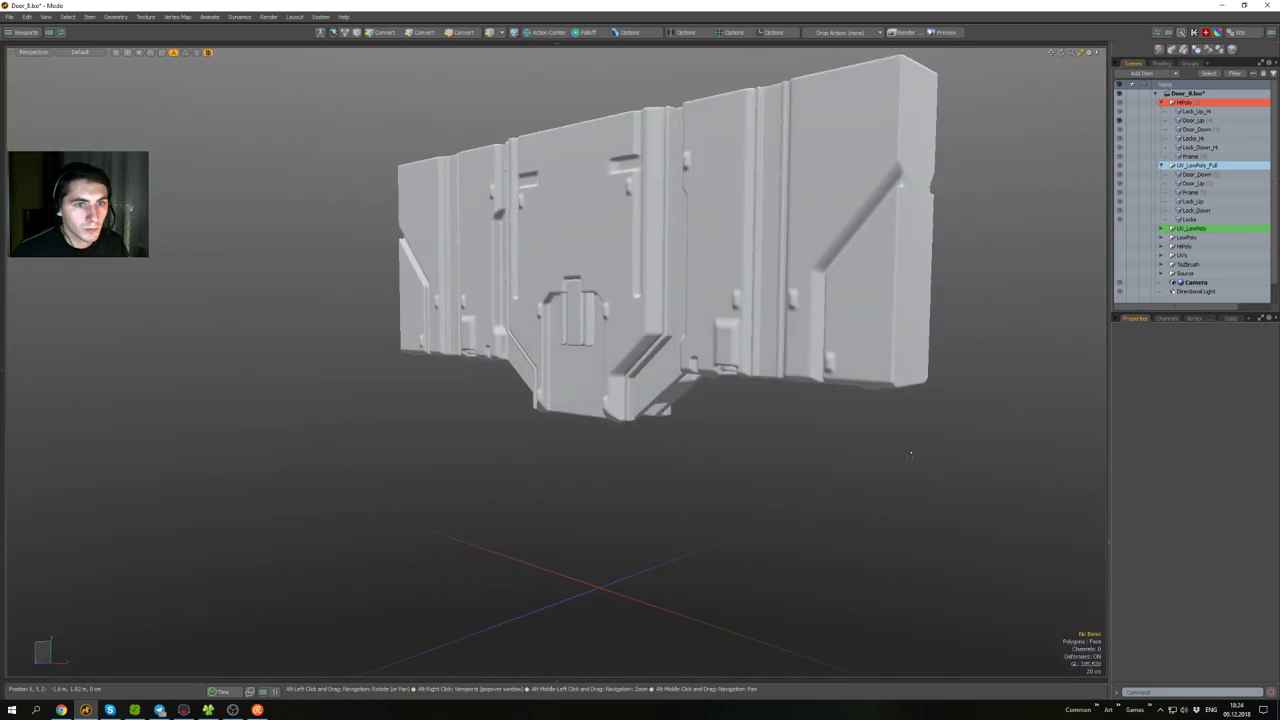
# - Rename the isolated high-poly door half to Door_Up_Hi and deselect it
pyautogui.click(860, 299)
pyautogui.press('F2')
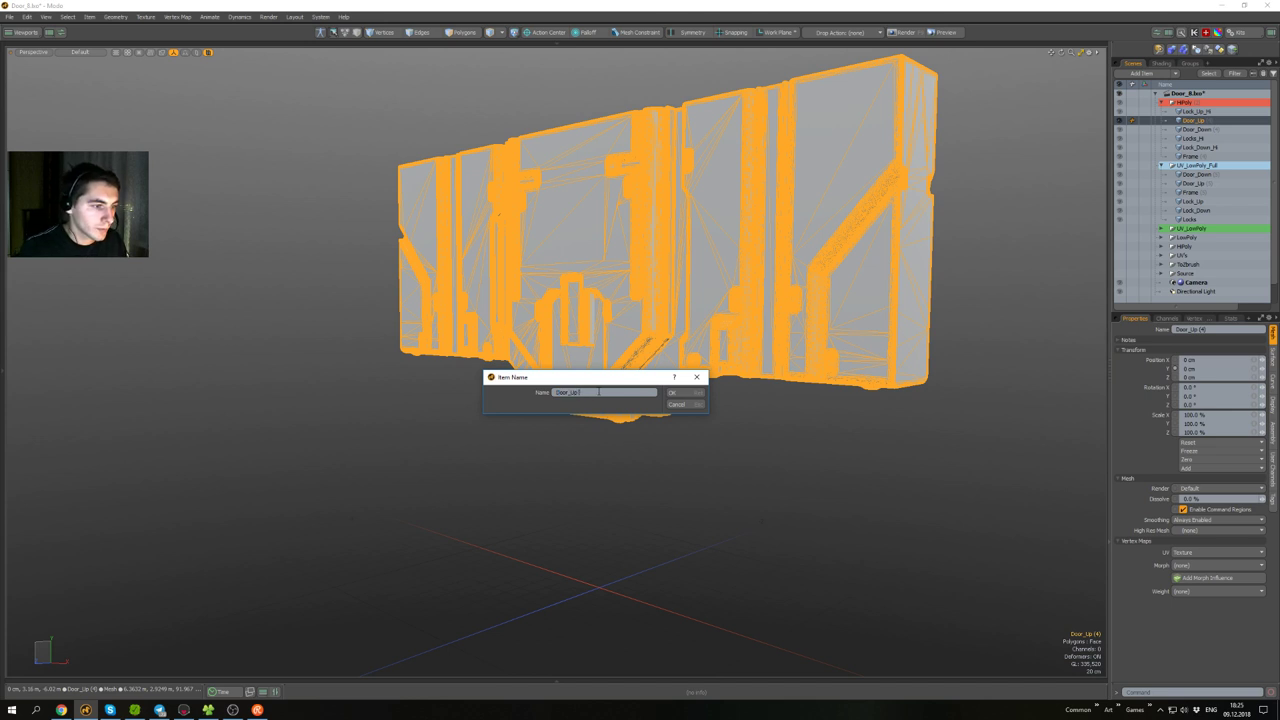
pyautogui.press('Return')
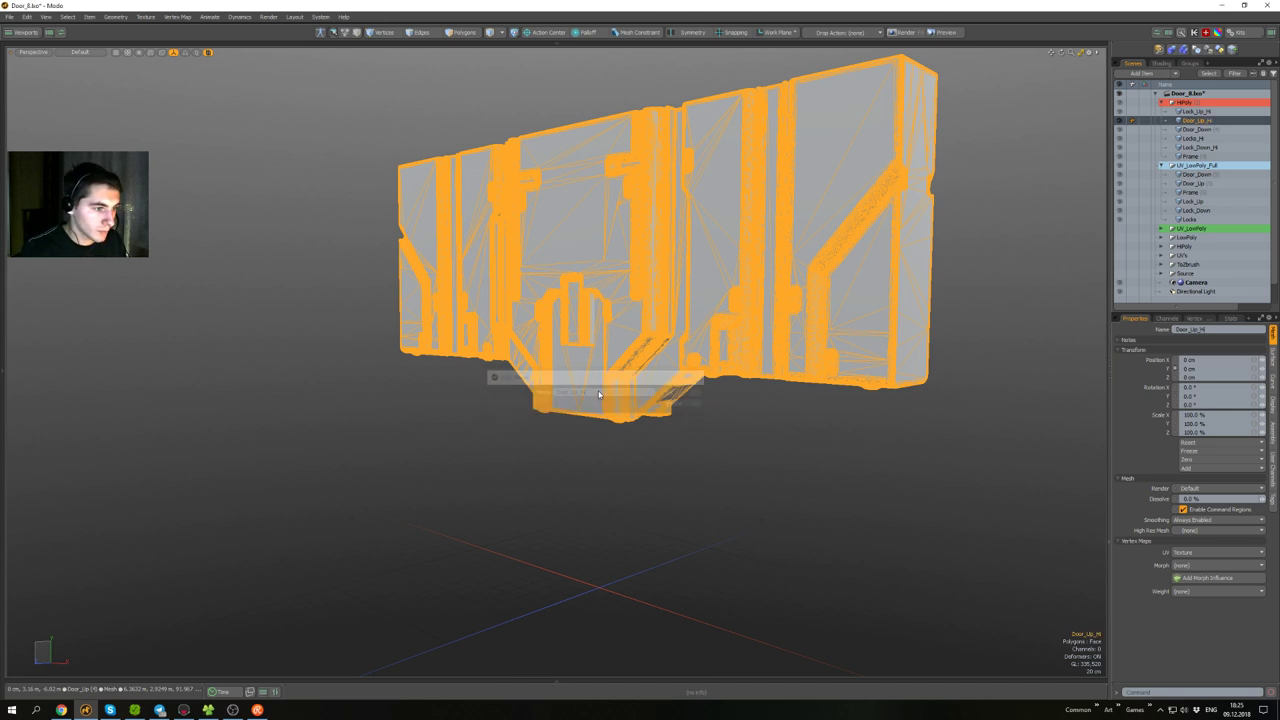
pyautogui.click(745, 426)
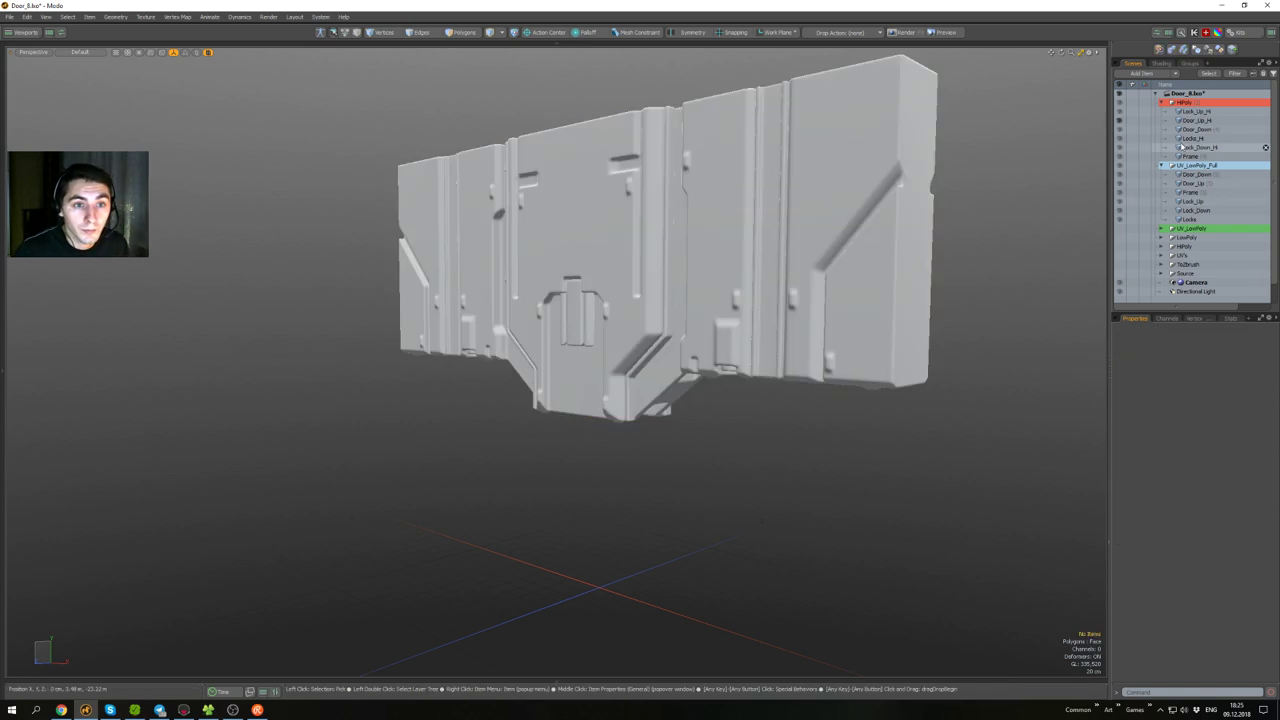
# - Isolate the high-poly Door_Down mesh and deselect it
pyautogui.click(1210, 130)
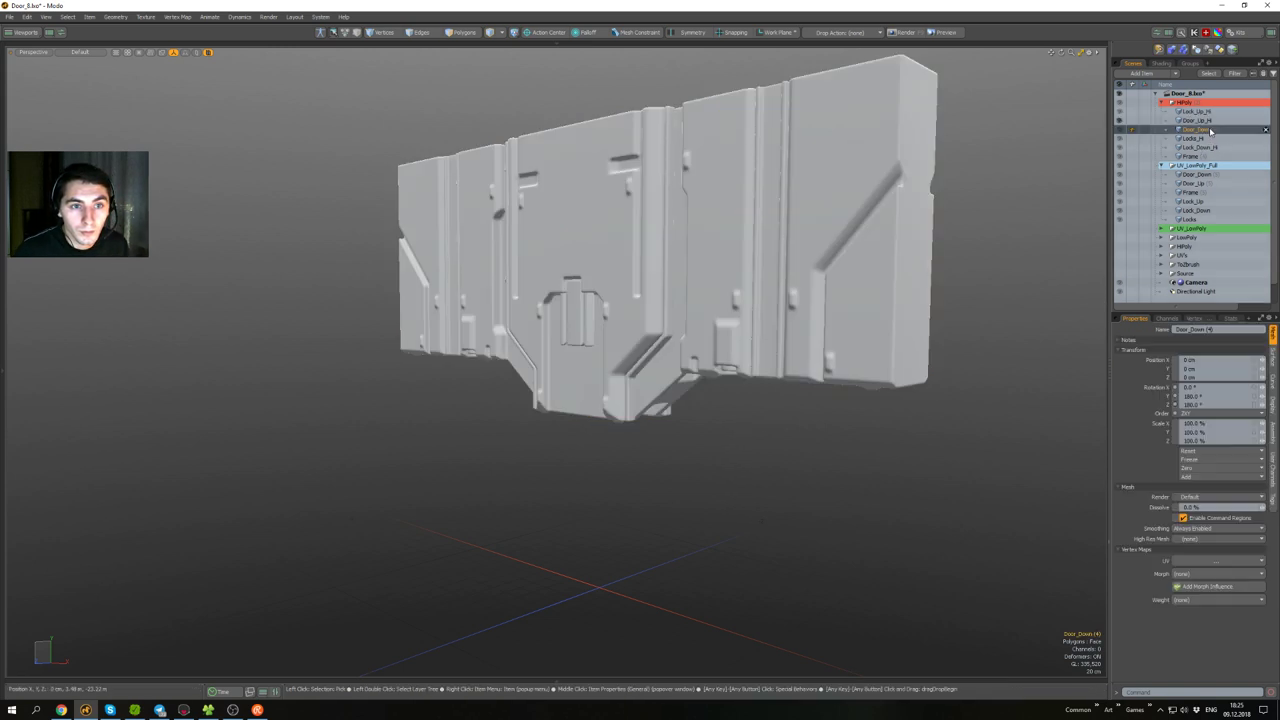
pyautogui.hotkey('shift', 'h')
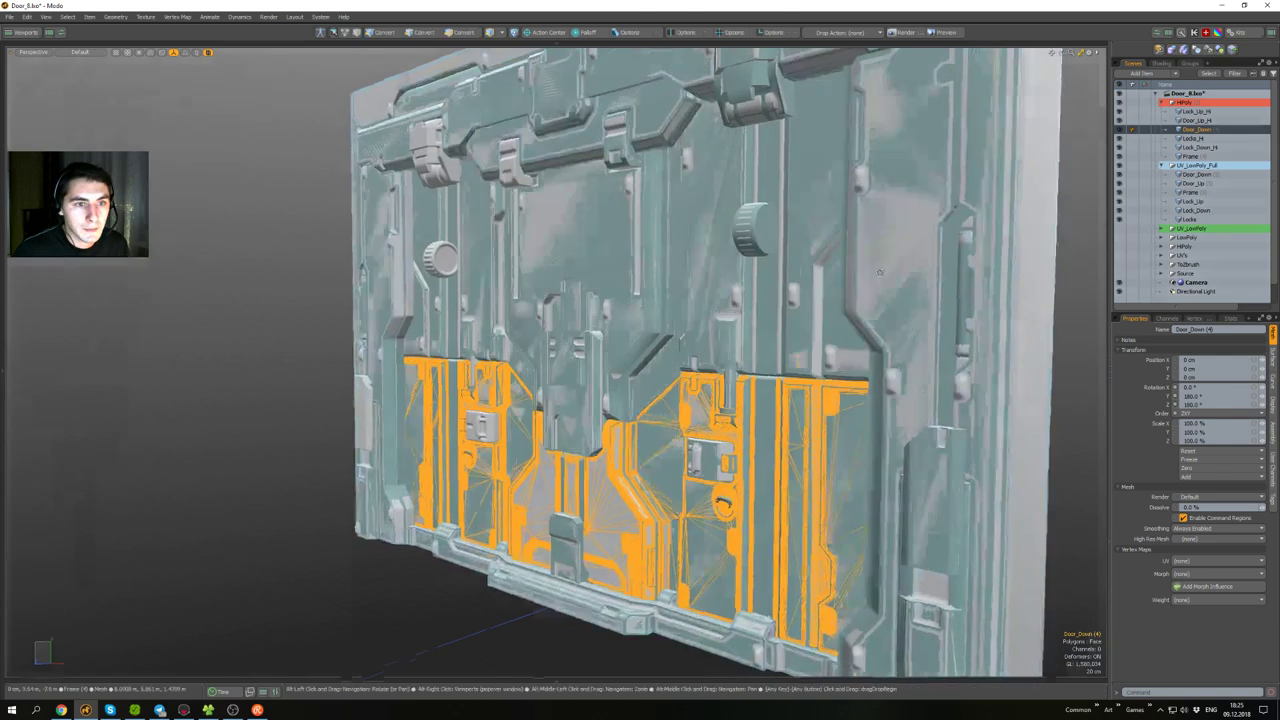
pyautogui.keyDown('alt'); pyautogui.moveTo(940, 246); pyautogui.dragTo(966, 229); pyautogui.keyUp('alt')
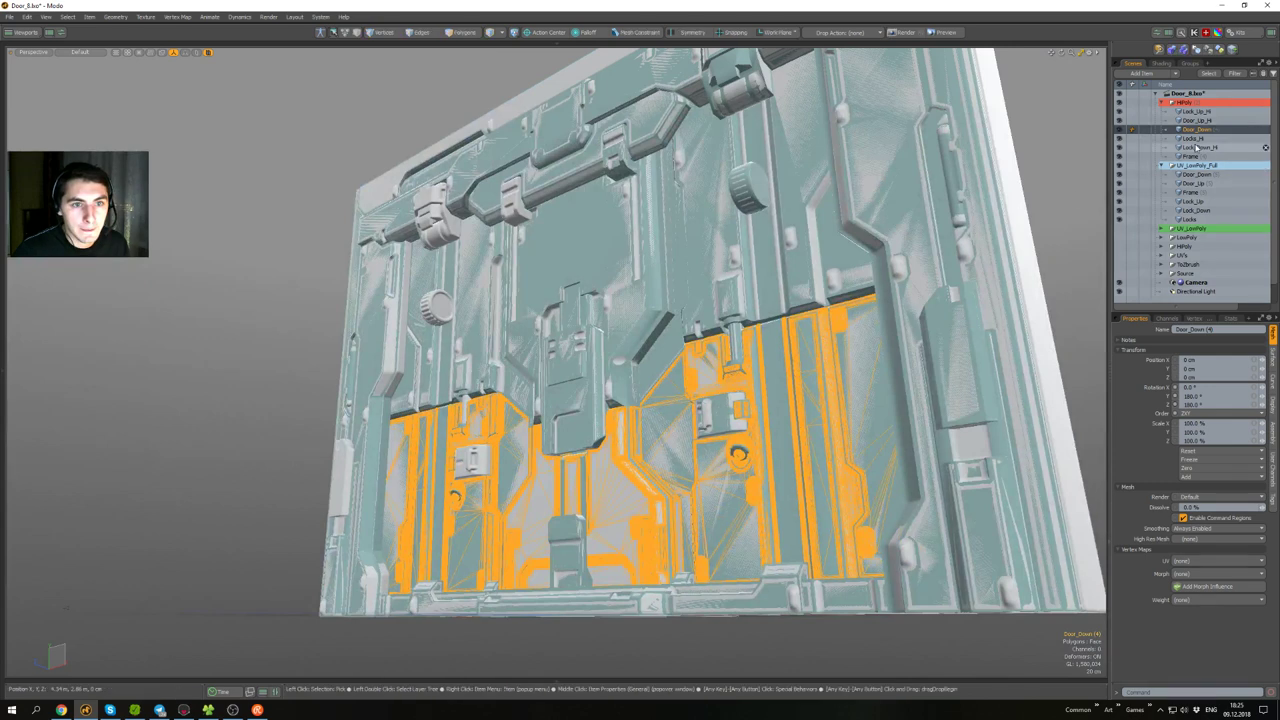
pyautogui.hotkey('shift', 'h')
pyautogui.keyDown('alt'); pyautogui.moveTo(880, 310); pyautogui.dragTo(775, 402); pyautogui.keyUp('alt')
pyautogui.click(916, 349)
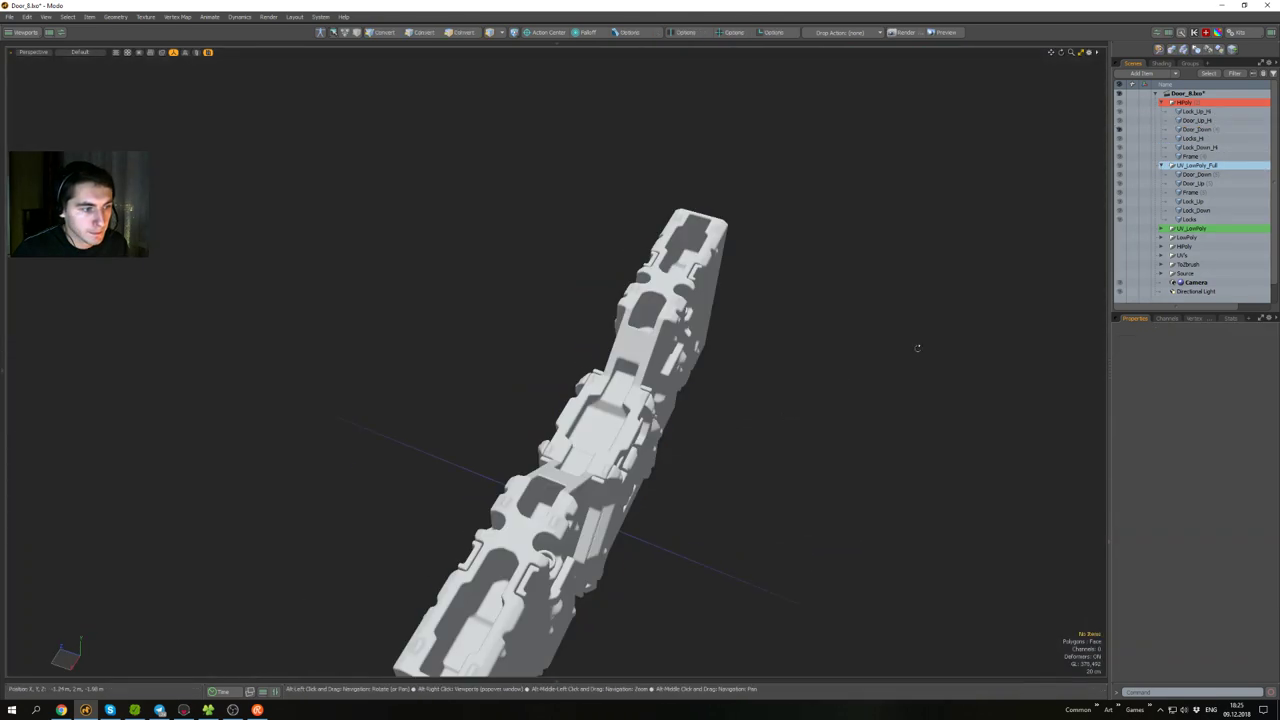
# - Rename the isolated high-poly lower door half to Door_Down_Hi and deselect it
pyautogui.keyDown('alt'); pyautogui.moveTo(917, 348); pyautogui.dragTo(1034, 322); pyautogui.keyUp('alt')
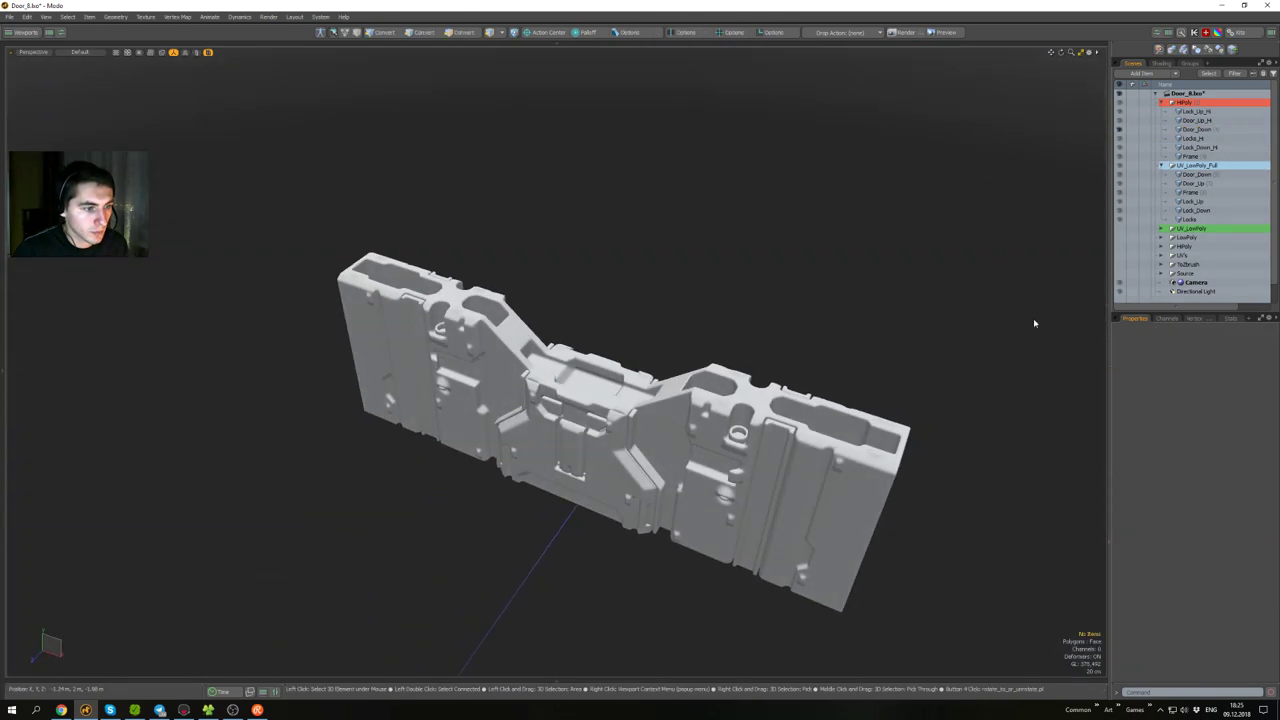
pyautogui.click(700, 405)
pyautogui.press('F2')
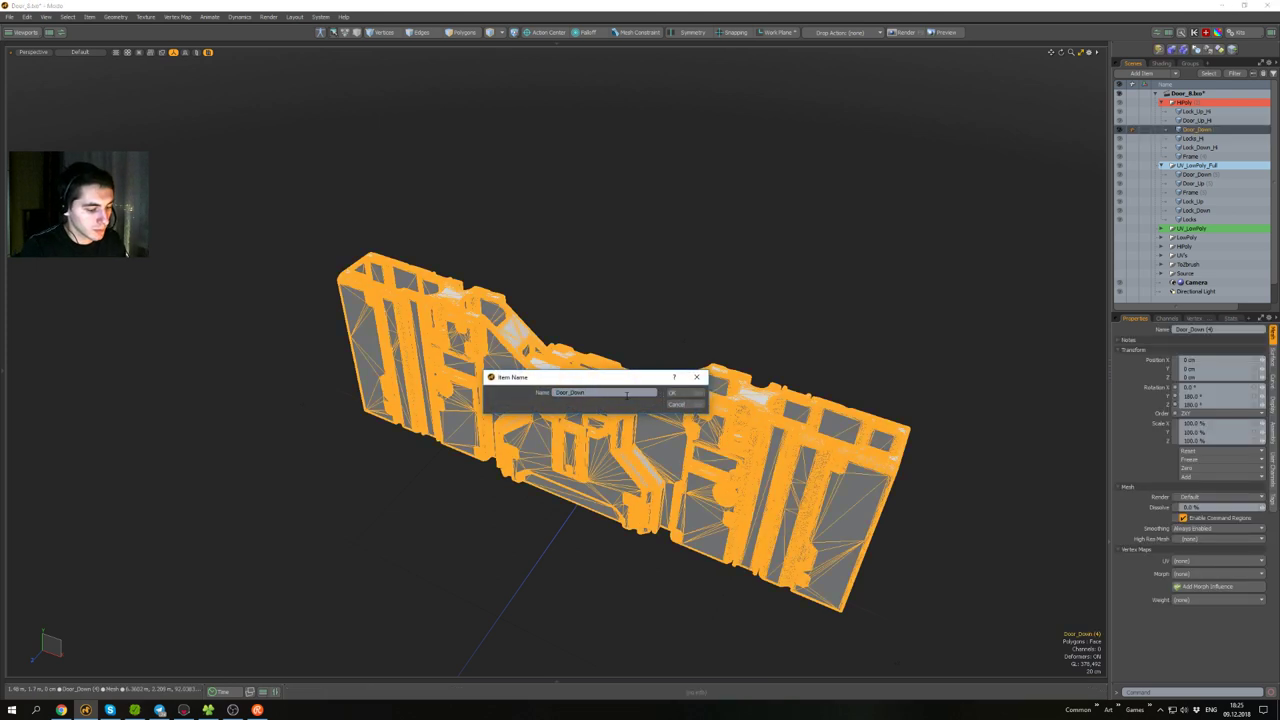
pyautogui.write('Door_Down_Hi')
pyautogui.press('Return')
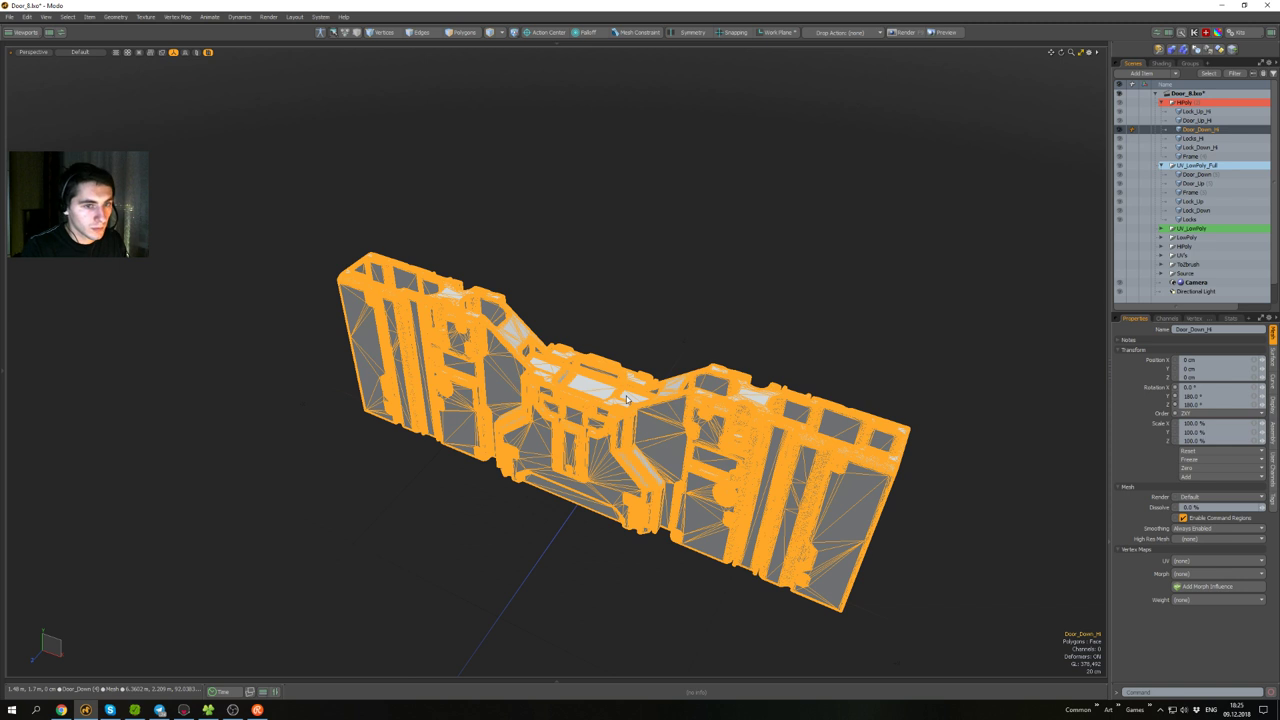
pyautogui.click(874, 259)
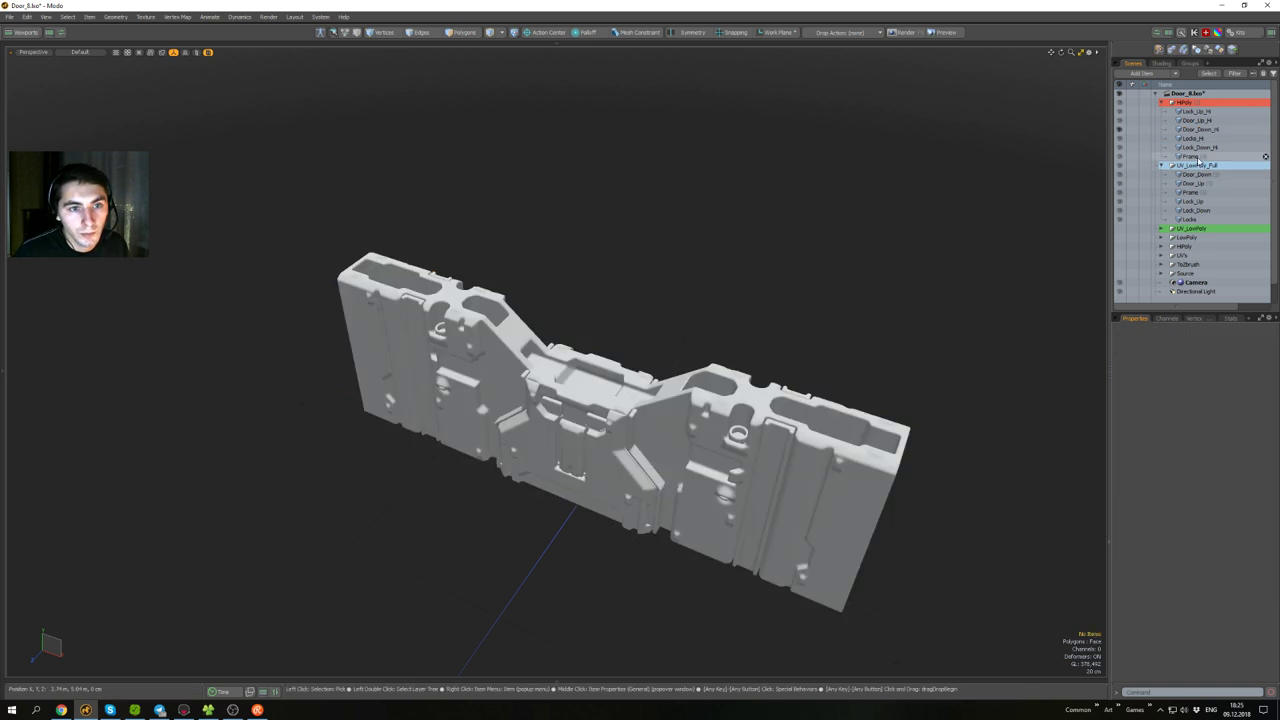
# - Rename the Frame mesh in the high-poly group to Frame_Hi
pyautogui.click(1190, 156)
pyautogui.press('F2')
pyautogui.click(617, 394)
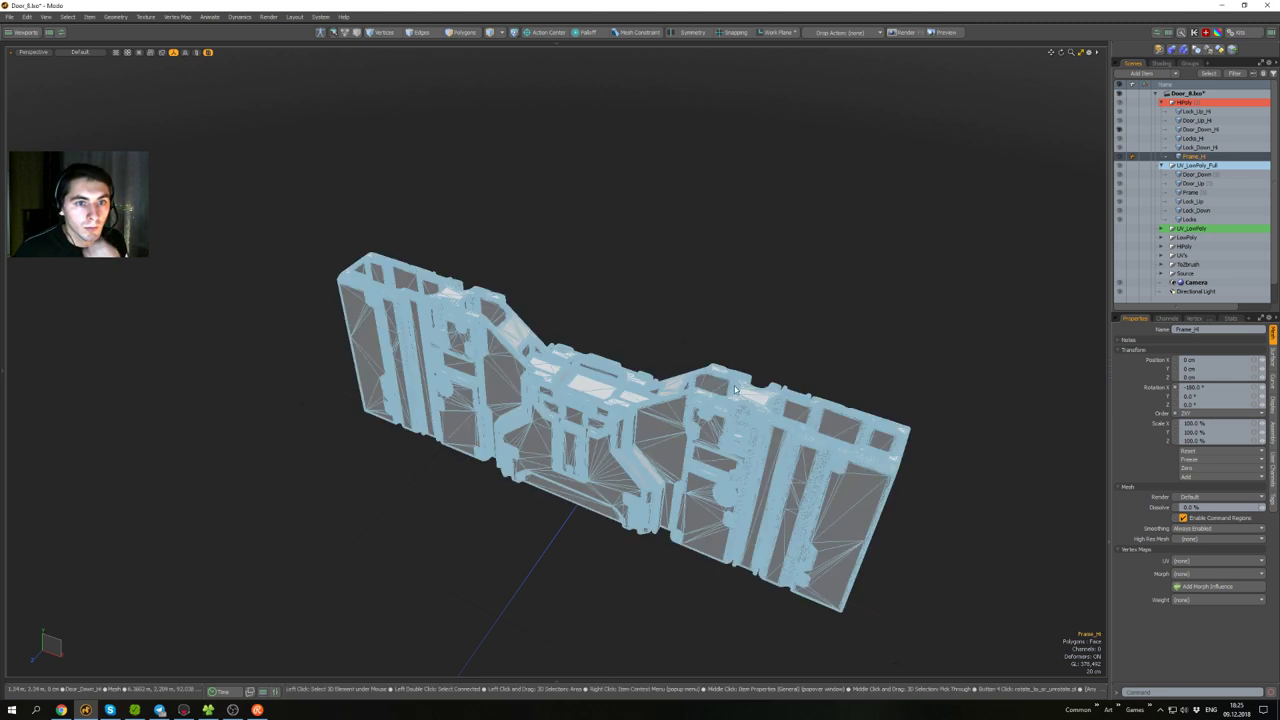
# - Deselect everything, unhide all meshes and save the scene
pyautogui.click(907, 247)
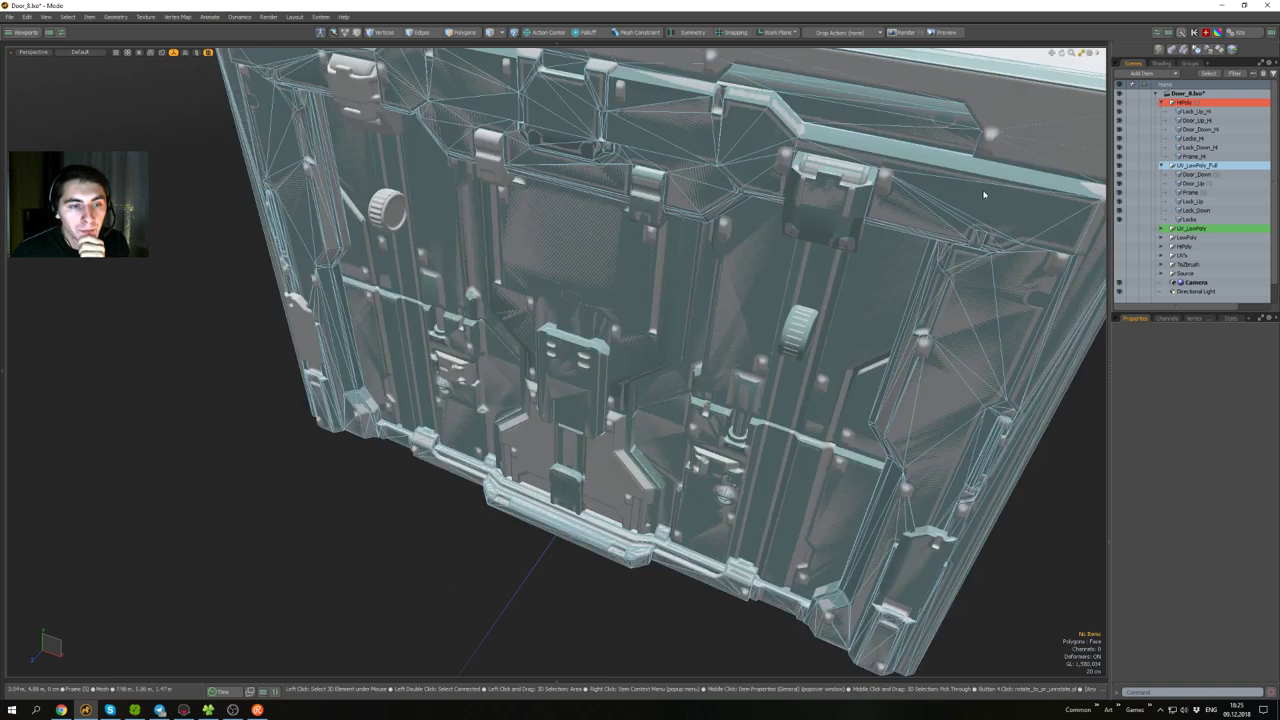
pyautogui.scroll(-3, 769, 337)
pyautogui.keyDown('alt'); pyautogui.moveTo(900, 252); pyautogui.dragTo(911, 407); pyautogui.keyUp('alt')
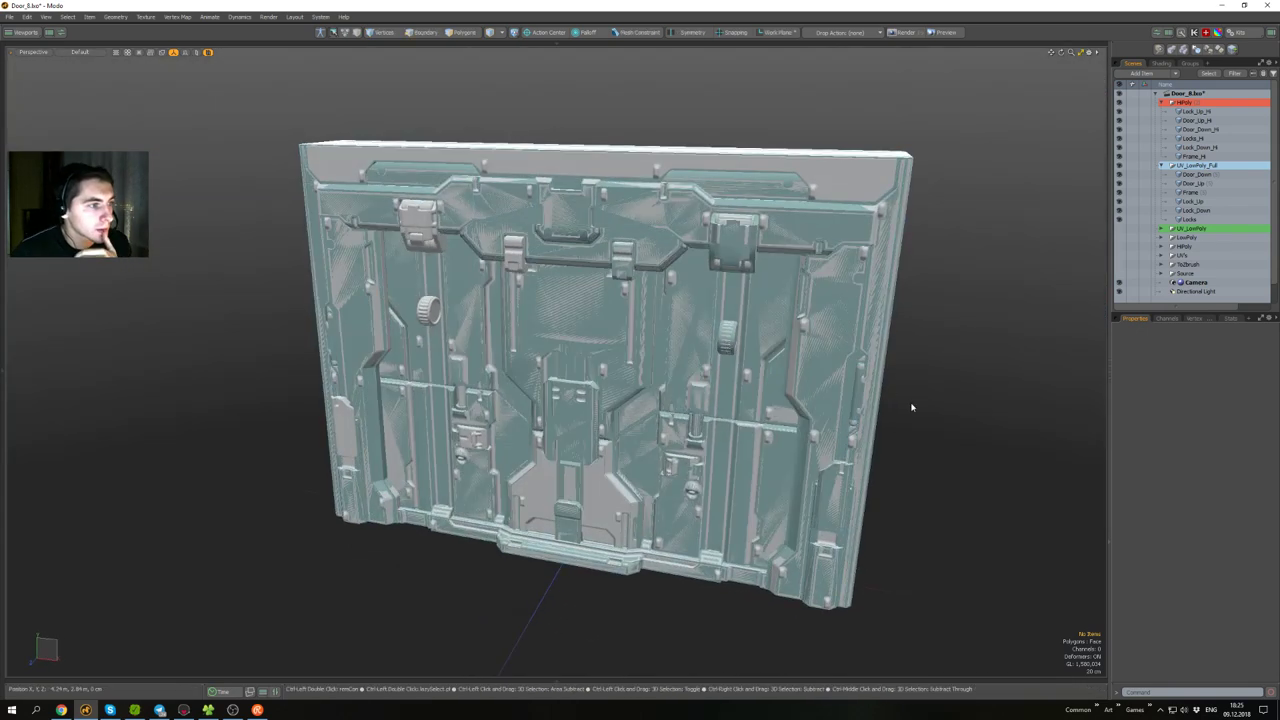
pyautogui.hotkey('ctrl', 's')
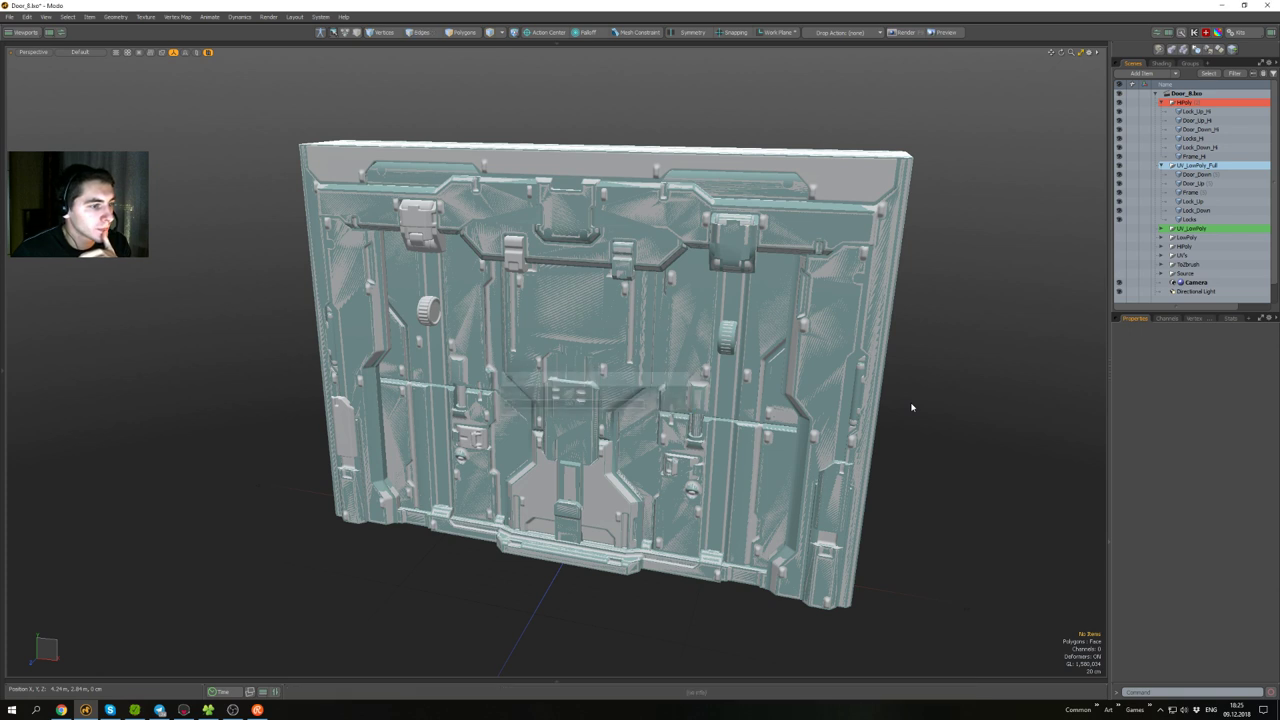
# - Select the low-poly Door_Down mesh, then collapse and hide the high-poly group containing the _Hi meshes
pyautogui.click(1214, 175)
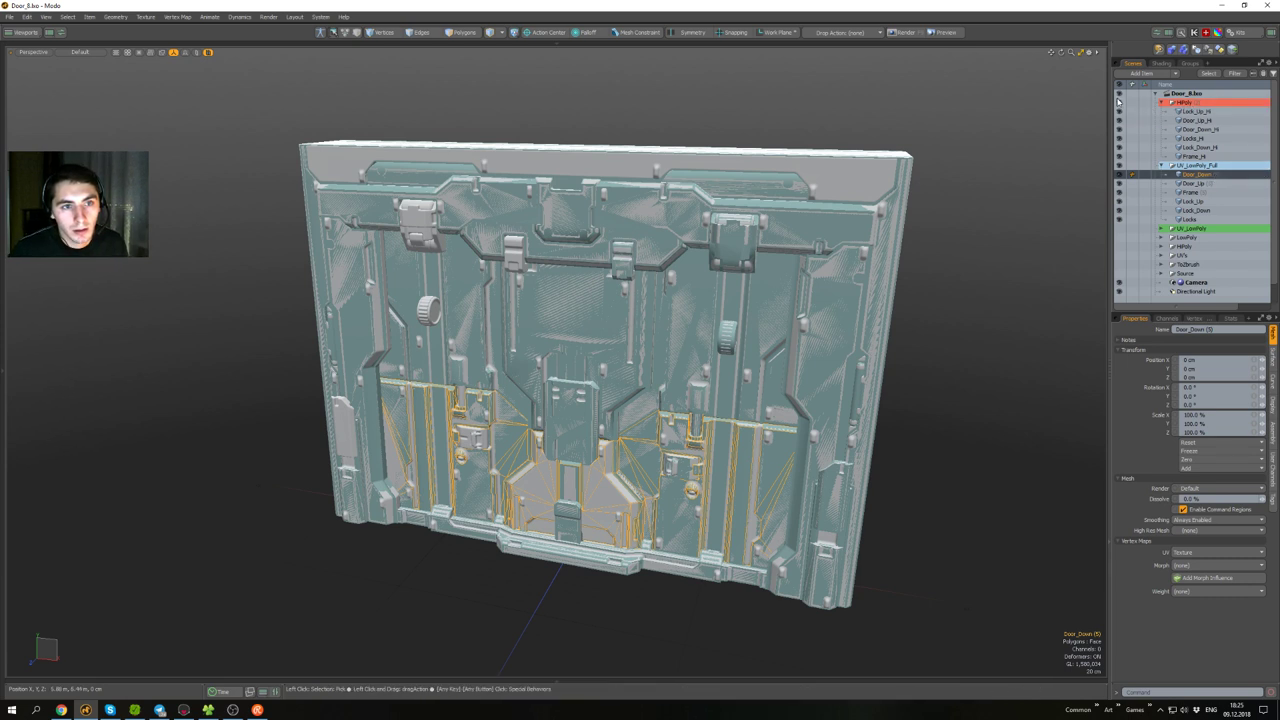
pyautogui.click(1161, 103)
pyautogui.click(1119, 103)
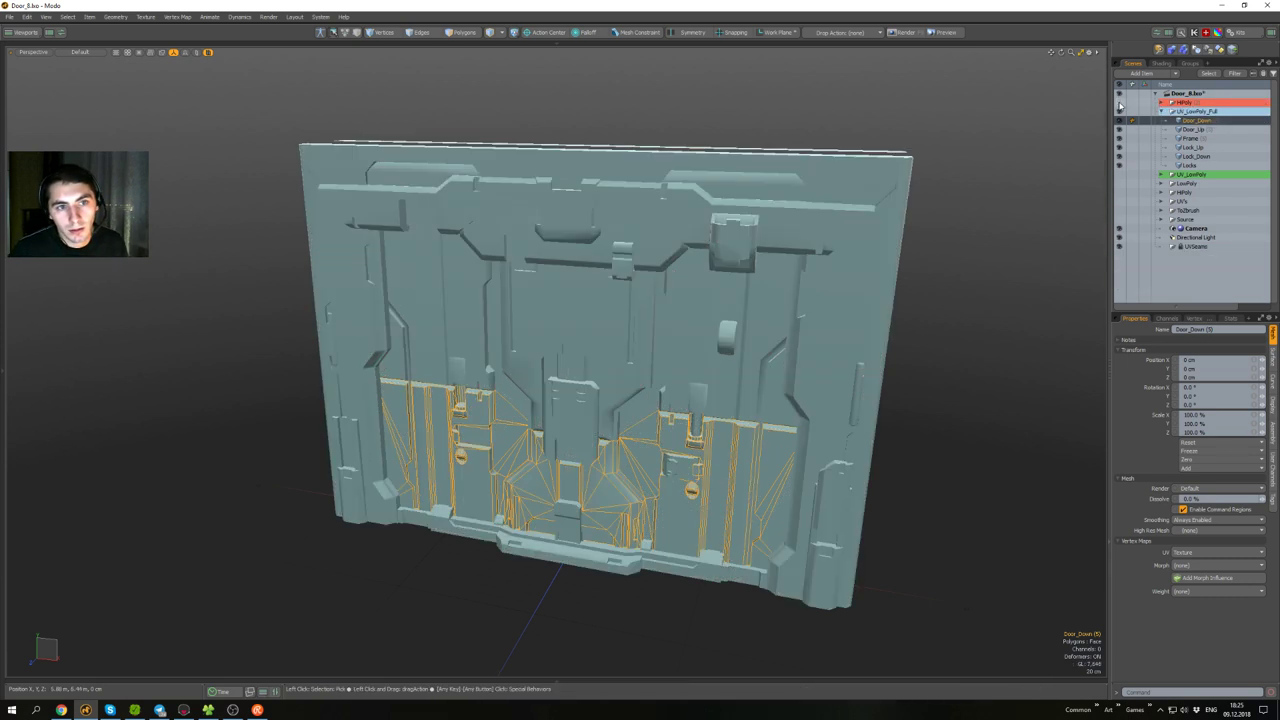
pyautogui.keyDown('alt'); pyautogui.moveTo(991, 149); pyautogui.dragTo(926, 231); pyautogui.keyUp('alt')
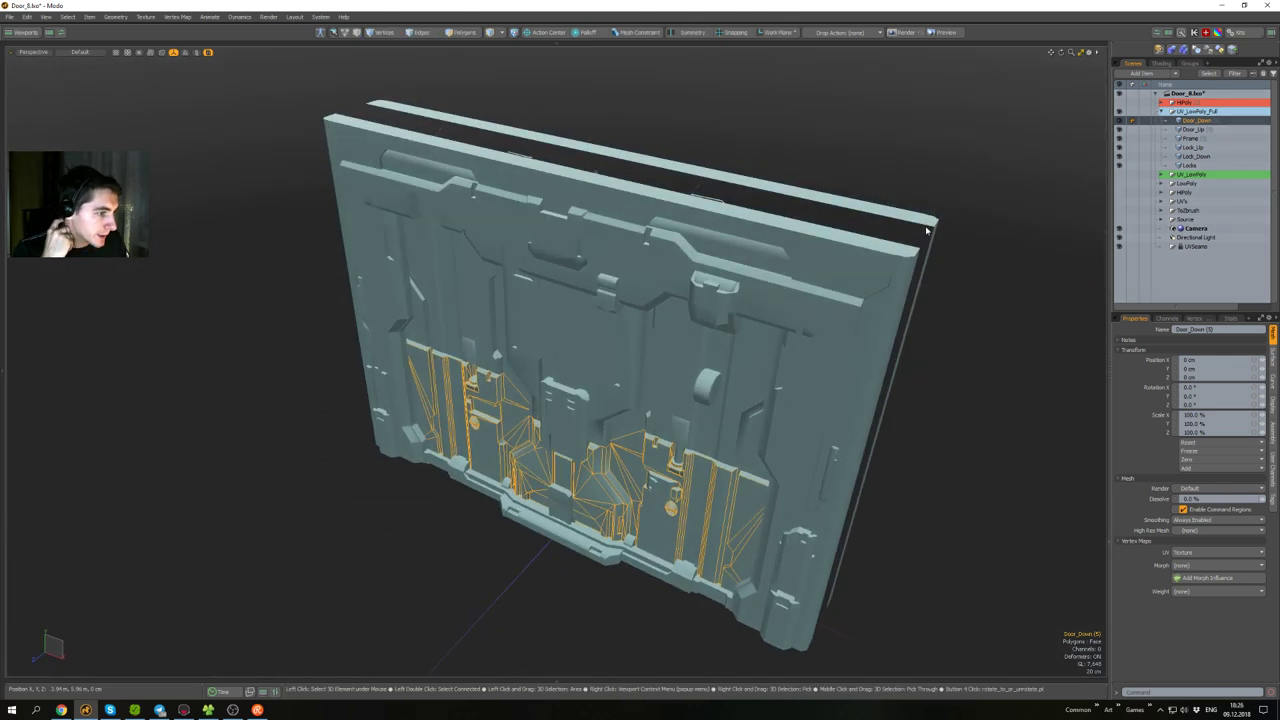
pyautogui.keyDown('alt'); pyautogui.moveTo(684, 415); pyautogui.dragTo(677, 363); pyautogui.keyUp('alt')
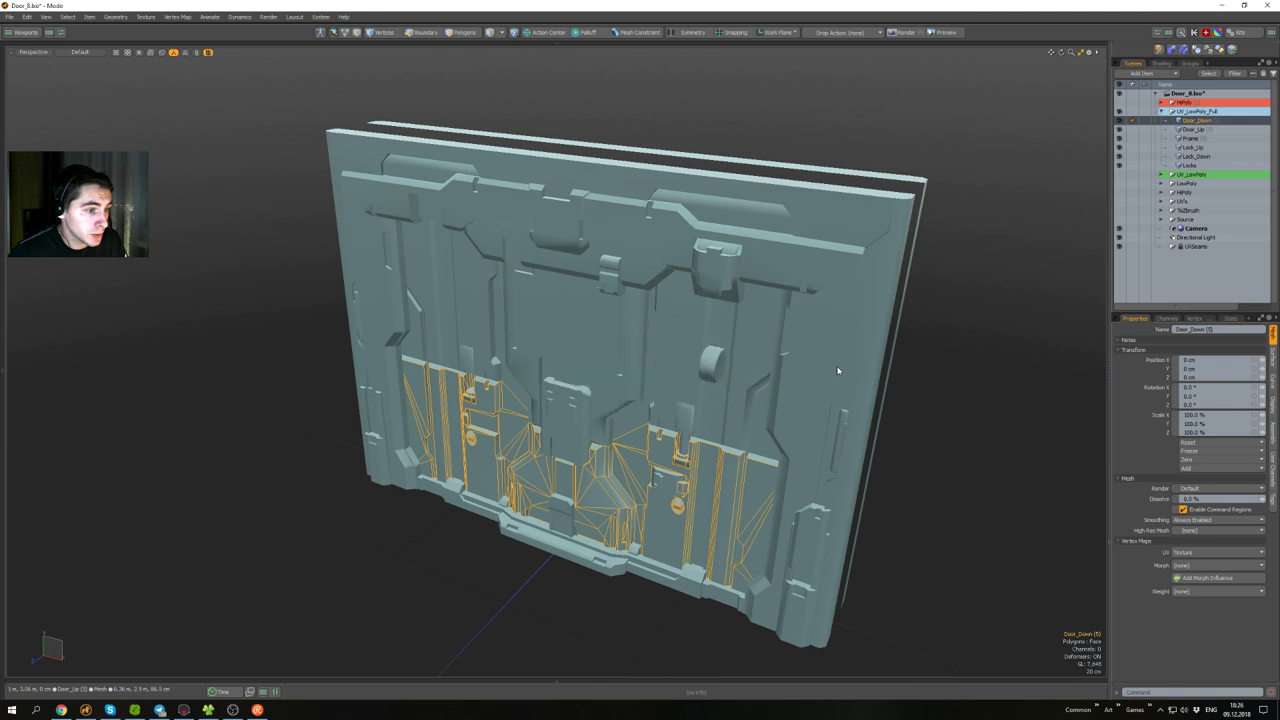
# - Show the low-poly meshes with a wireframe overlay and open the UV layout to display Door_Down's UVs
pyautogui.press('KP_8')
pyautogui.keyDown('alt'); pyautogui.moveTo(924, 341); pyautogui.dragTo(920, 308); pyautogui.keyUp('alt')
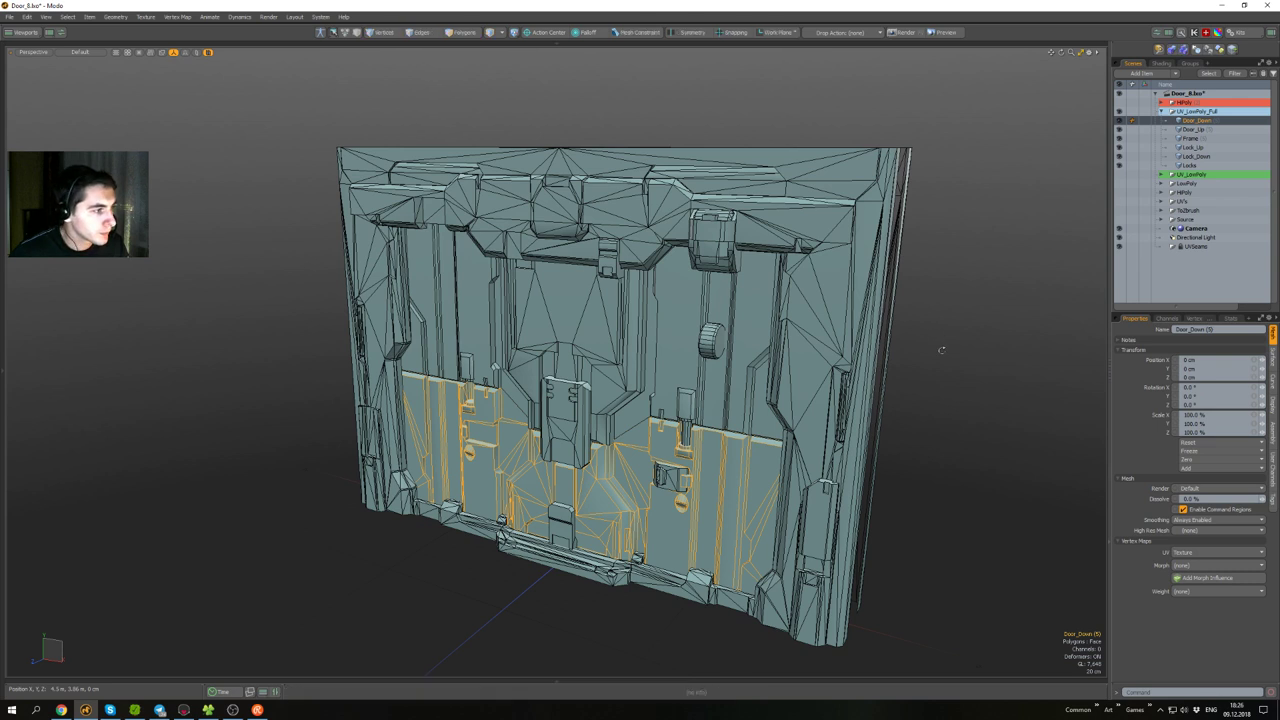
pyautogui.hotkey('alt', 'u')
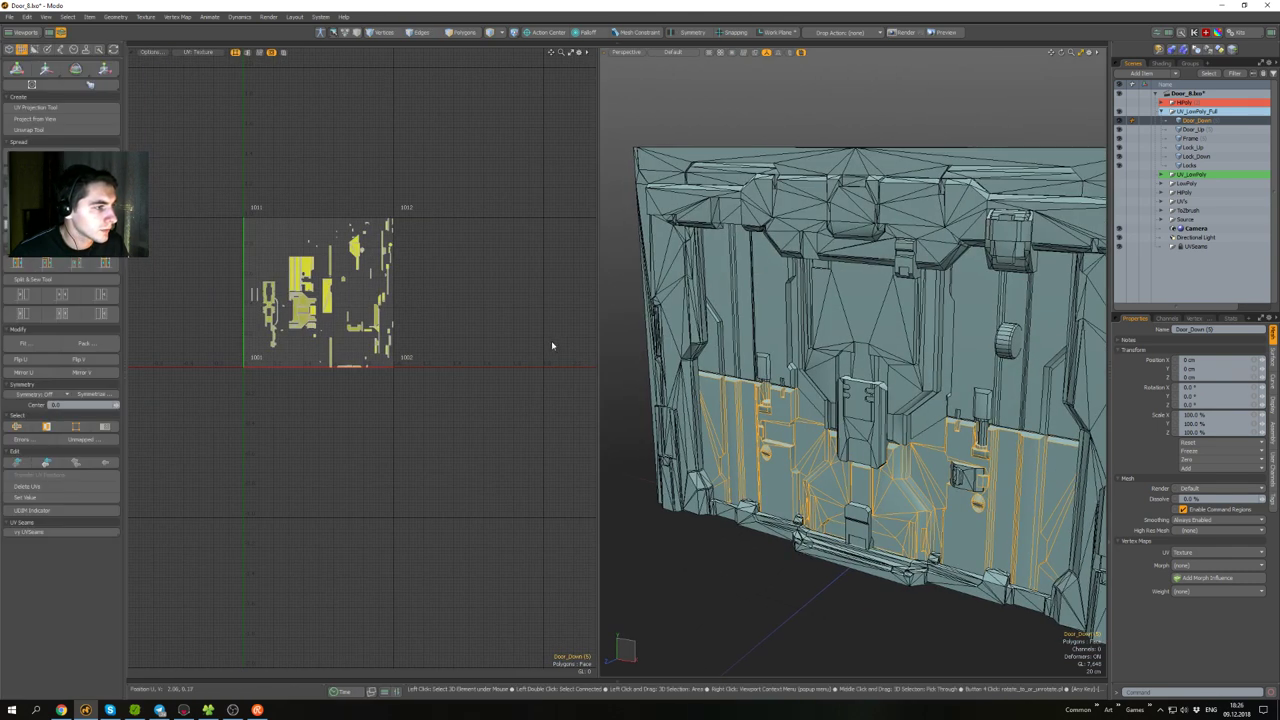
pyautogui.keyDown('alt'); pyautogui.moveTo(886, 354); pyautogui.dragTo(869, 365); pyautogui.keyUp('alt')
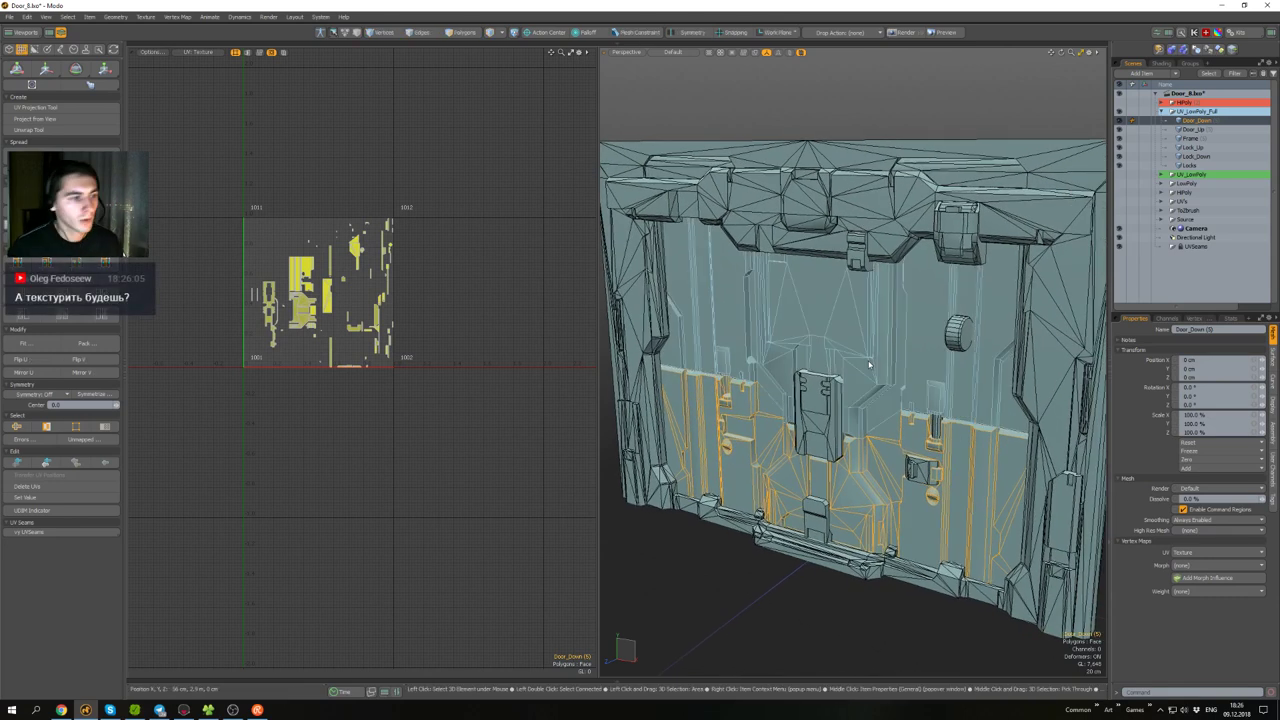
pyautogui.keyDown('alt'); pyautogui.moveTo(790, 375); pyautogui.dragTo(846, 364); pyautogui.keyUp('alt')
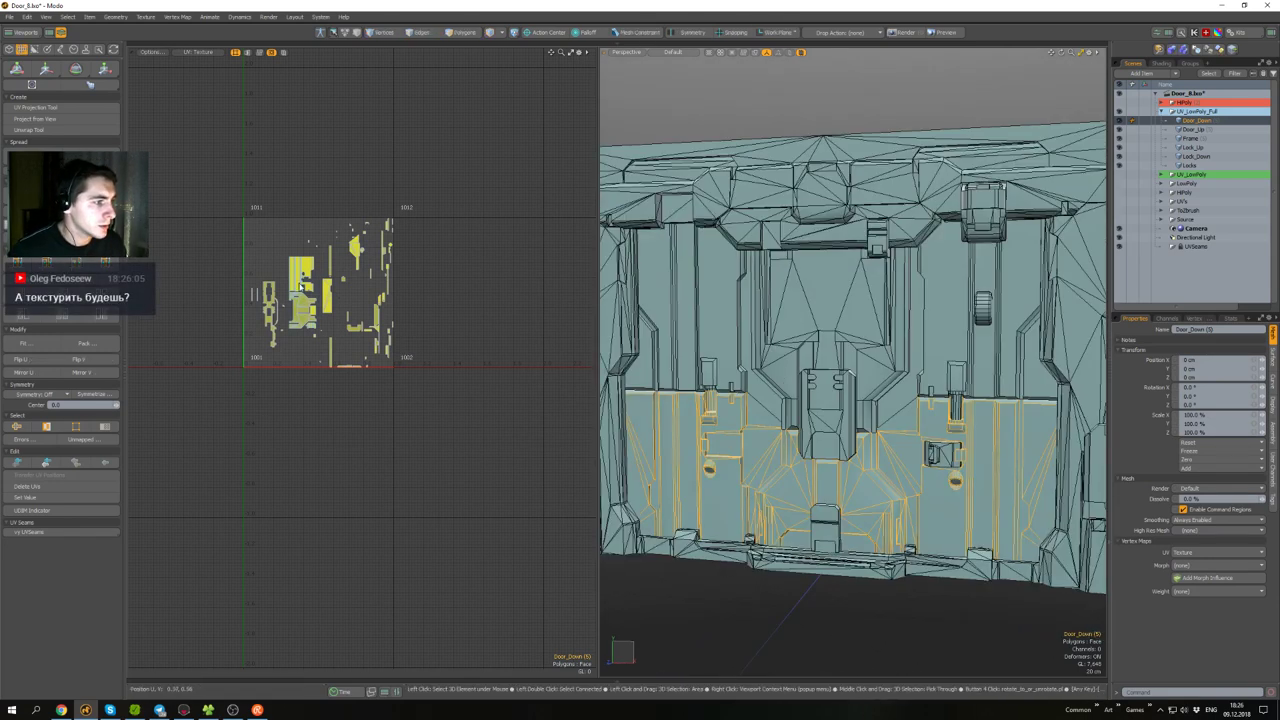
pyautogui.scroll(4, 293, 280)
pyautogui.scroll(-2, 400, 316)
pyautogui.keyDown('alt'); pyautogui.moveTo(412, 319); pyautogui.dragTo(366, 292); pyautogui.keyUp('alt')
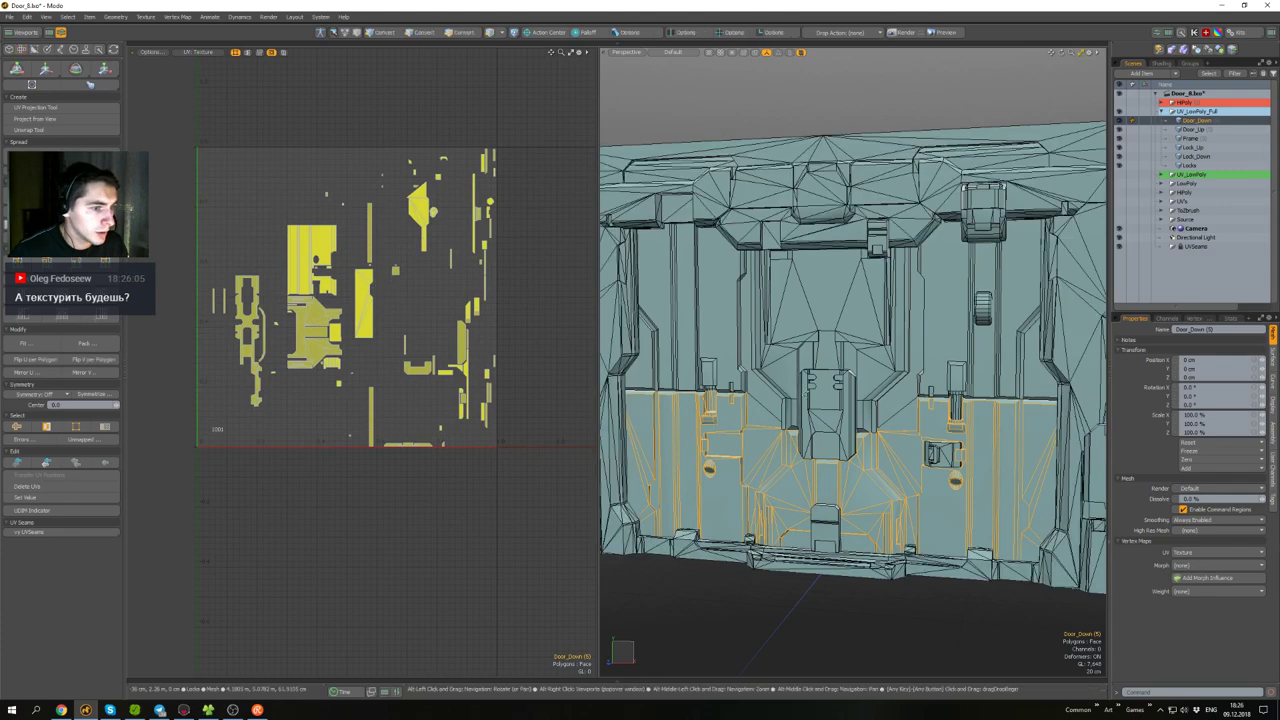
# - Examine the separate low-poly door parts one by one, including the UV layout of the Locks mesh
pyautogui.moveTo(795, 345)
pyautogui.keyDown('alt'); pyautogui.mouseDown()
pyautogui.moveTo(865, 355)
pyautogui.moveTo(775, 360)
pyautogui.mouseUp(); pyautogui.keyUp('alt')
pyautogui.click(774, 531)
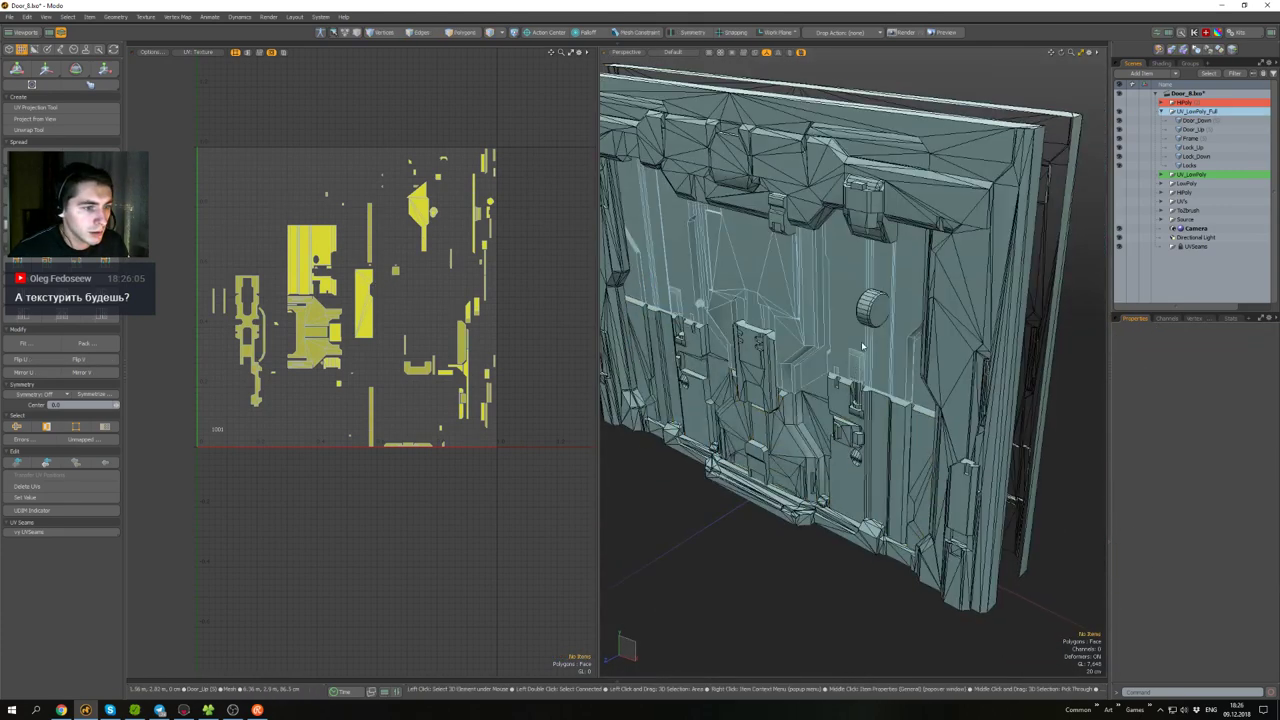
pyautogui.click(815, 345)
pyautogui.keyDown('shift'); pyautogui.click(848, 440); pyautogui.keyUp('shift')
pyautogui.click(878, 452)
pyautogui.keyDown('alt'); pyautogui.moveTo(878, 440); pyautogui.dragTo(915, 390); pyautogui.keyUp('alt')
pyautogui.click(930, 330)
pyautogui.scroll(-2, 880, 330)
pyautogui.keyDown('alt'); pyautogui.moveTo(840, 330); pyautogui.dragTo(864, 325); pyautogui.keyUp('alt')
pyautogui.click(882, 316)
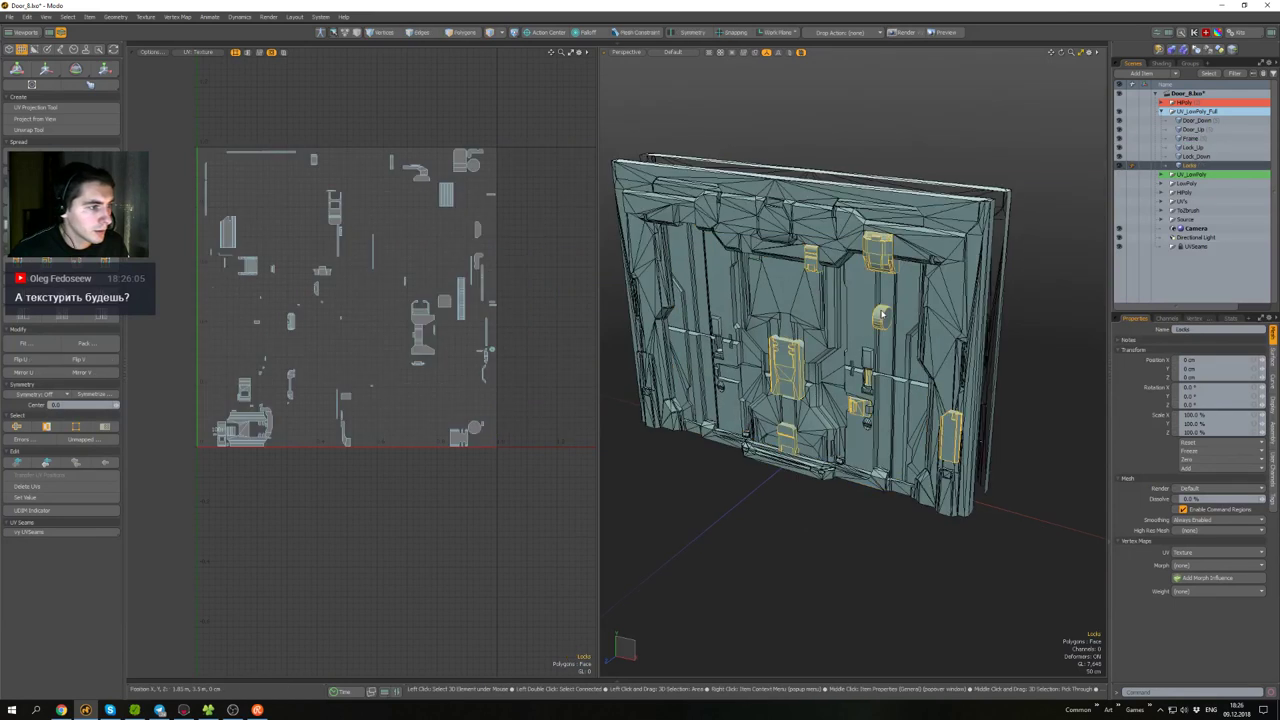
# - Select all low-poly meshes together and examine their combined UV layout across the UV tiles
pyautogui.click(852, 299)
pyautogui.scroll(-3, 886, 402)
pyautogui.moveTo(1013, 425)
pyautogui.mouseDown(button='right')
pyautogui.moveTo(1018, 386)
pyautogui.moveTo(981, 521)
pyautogui.moveTo(988, 512)
pyautogui.mouseUp(button='right')
pyautogui.keyDown('alt'); pyautogui.moveTo(486, 293); pyautogui.dragTo(330, 283); pyautogui.keyUp('alt')
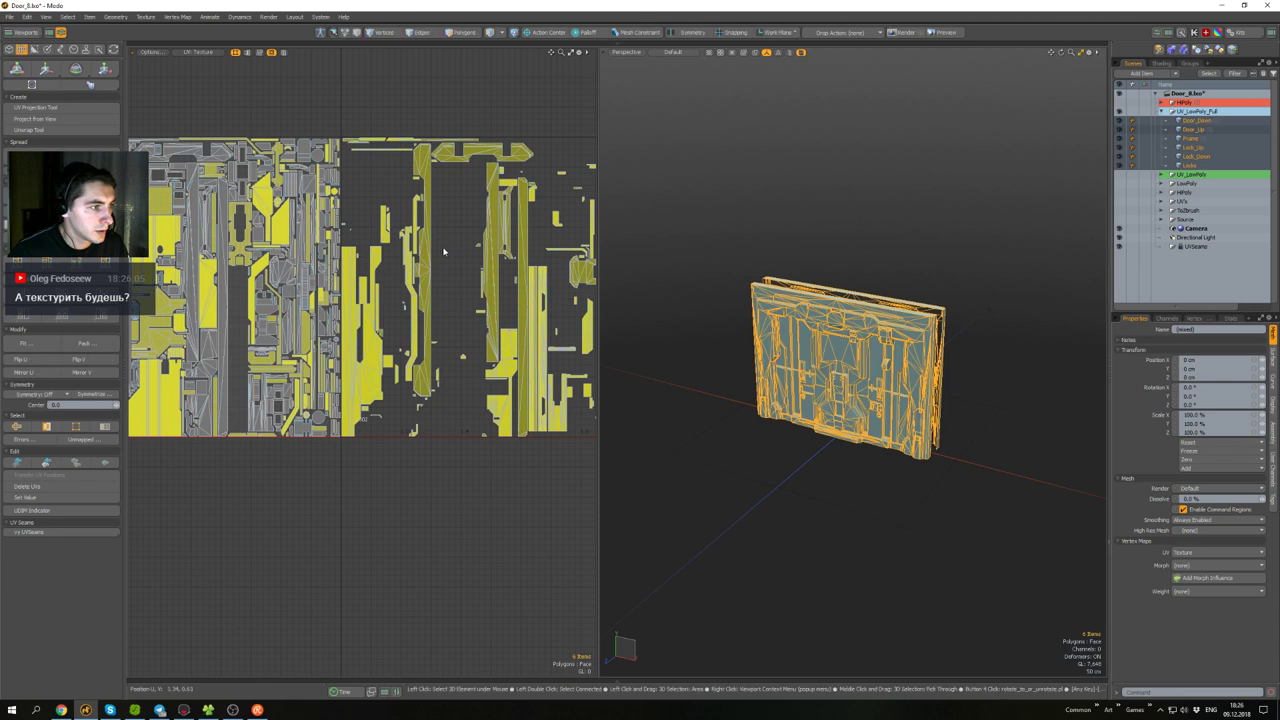
# - Select only the low-poly Frame mesh, frame its UVs and switch to polygon selection
pyautogui.click(896, 470)
pyautogui.click(927, 376)
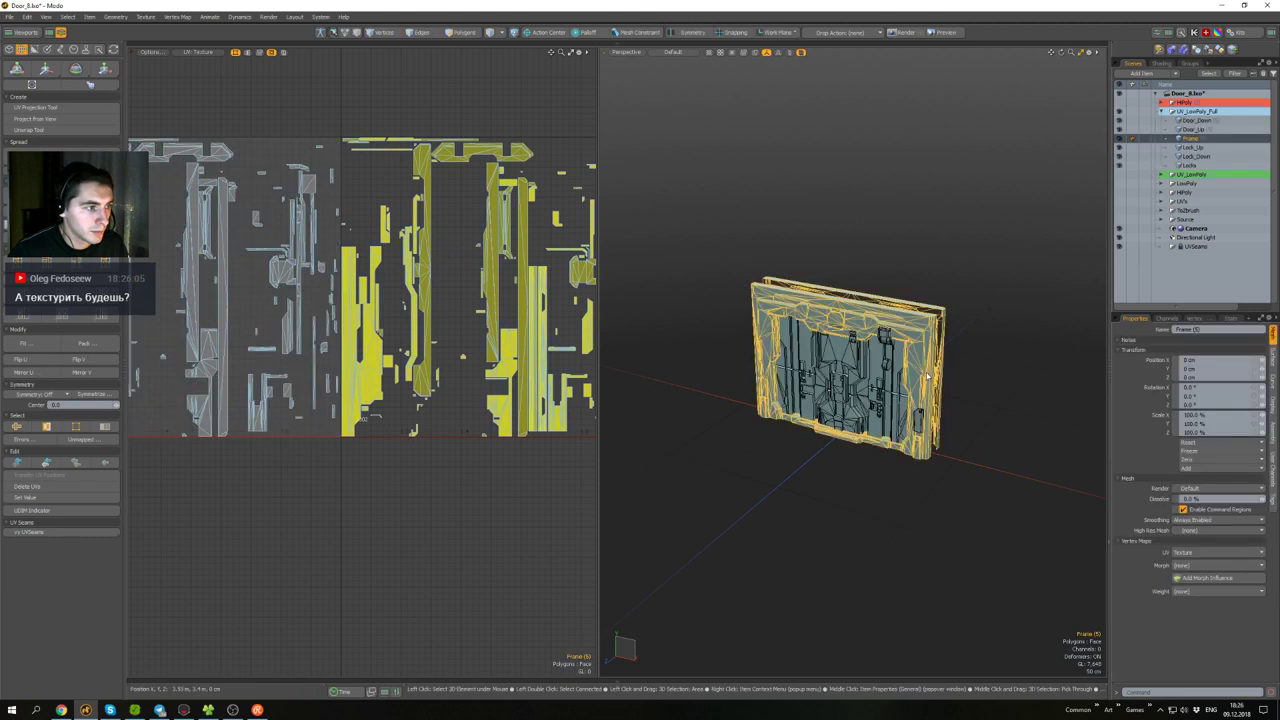
pyautogui.moveTo(436, 294)
pyautogui.keyDown('alt'); pyautogui.mouseDown()
pyautogui.moveTo(381, 304)
pyautogui.moveTo(557, 312)
pyautogui.moveTo(409, 303)
pyautogui.moveTo(395, 351)
pyautogui.mouseUp(); pyautogui.keyUp('alt')
pyautogui.scroll(-2, 408, 305)
pyautogui.press('3')
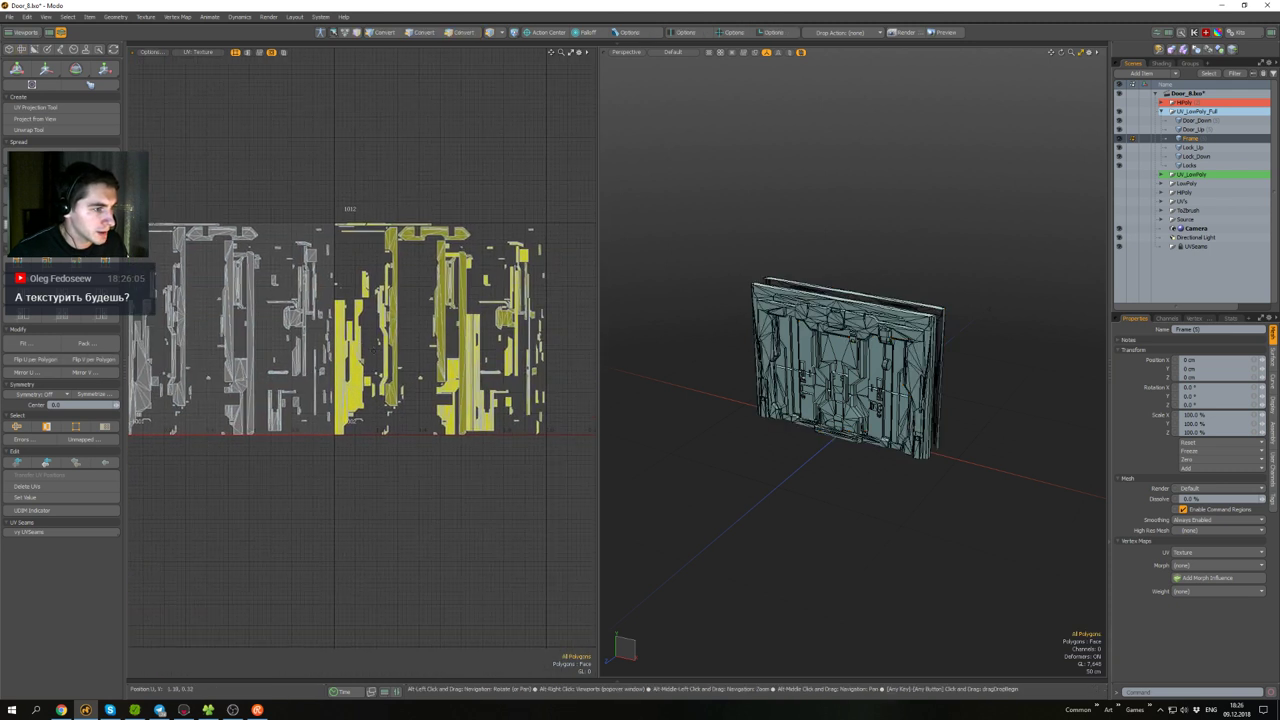
# - Try to lasso the Frame's UV islands in the second UV tile and nudge them one tile toward the first
pyautogui.moveTo(566, 457); pyautogui.dragTo(427, 155, button='right')
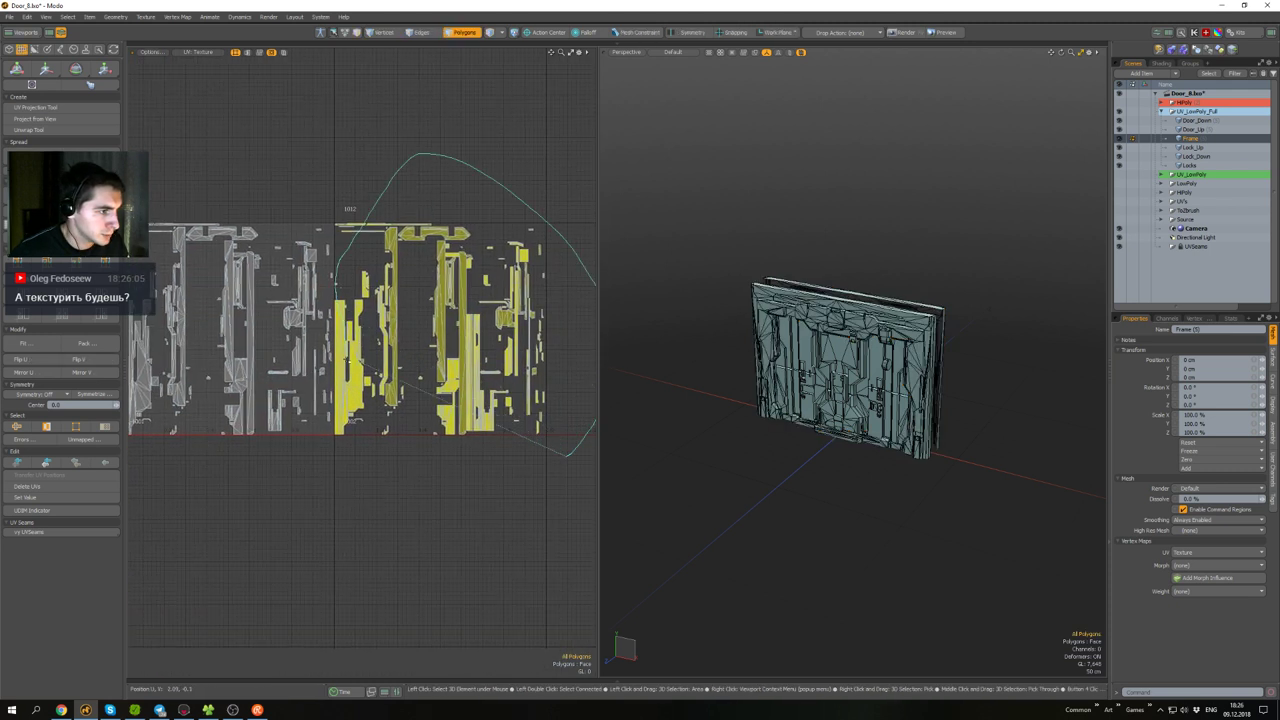
pyautogui.moveTo(347, 359)
pyautogui.mouseDown(button='right')
pyautogui.moveTo(464, 484)
pyautogui.moveTo(490, 482)
pyautogui.mouseUp(button='right')
pyautogui.scroll(9, 340, 289)
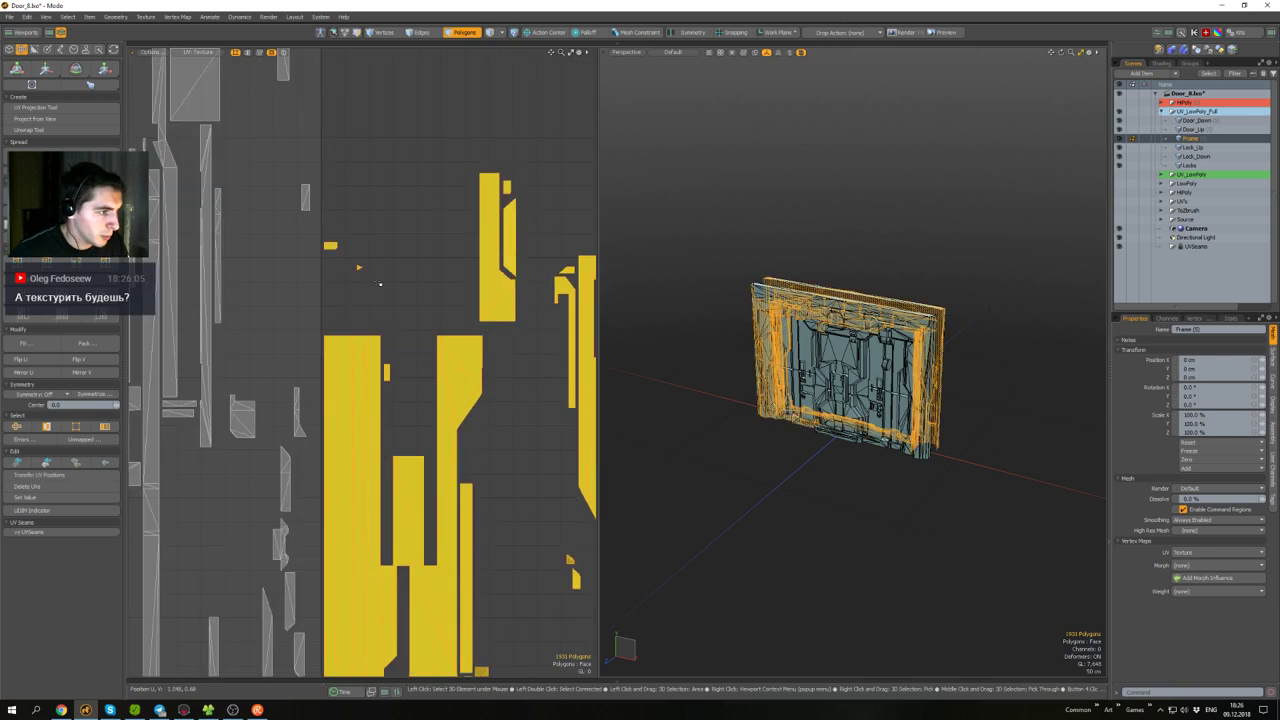
pyautogui.scroll(-8, 380, 284)
pyautogui.click(1218, 33)
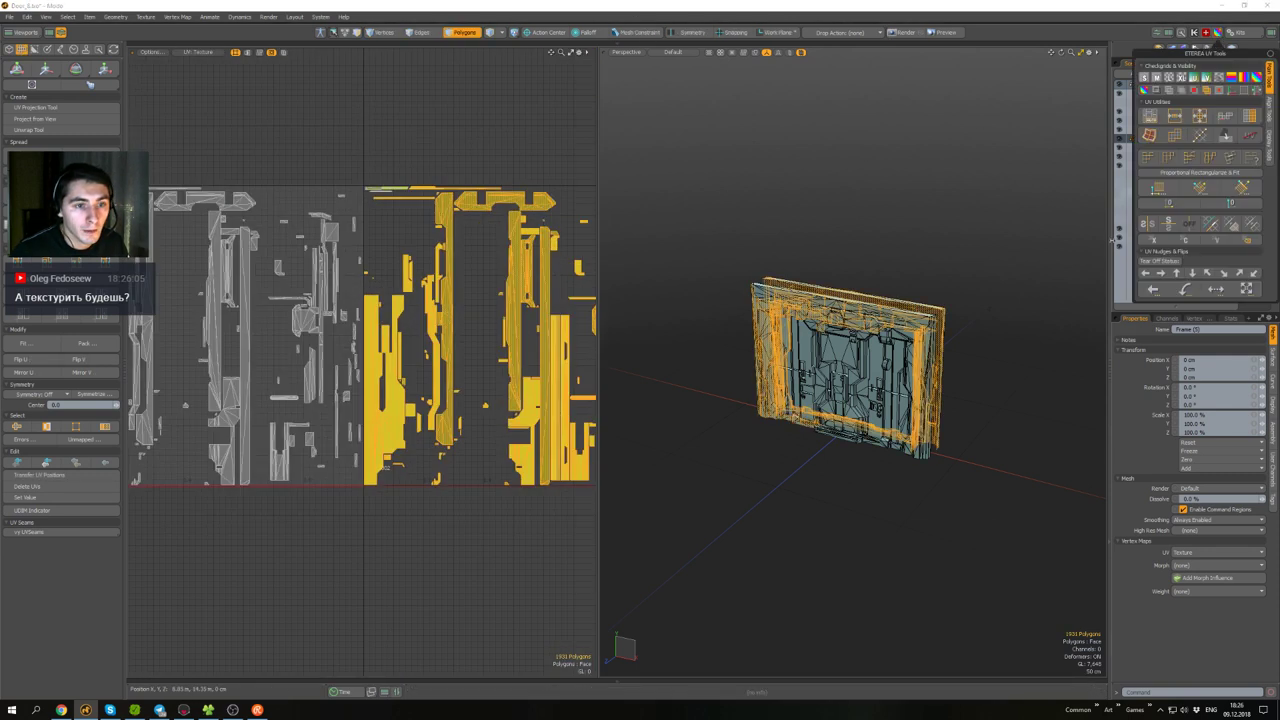
pyautogui.click(1146, 274)
pyautogui.hotkey('ctrl', 'z')
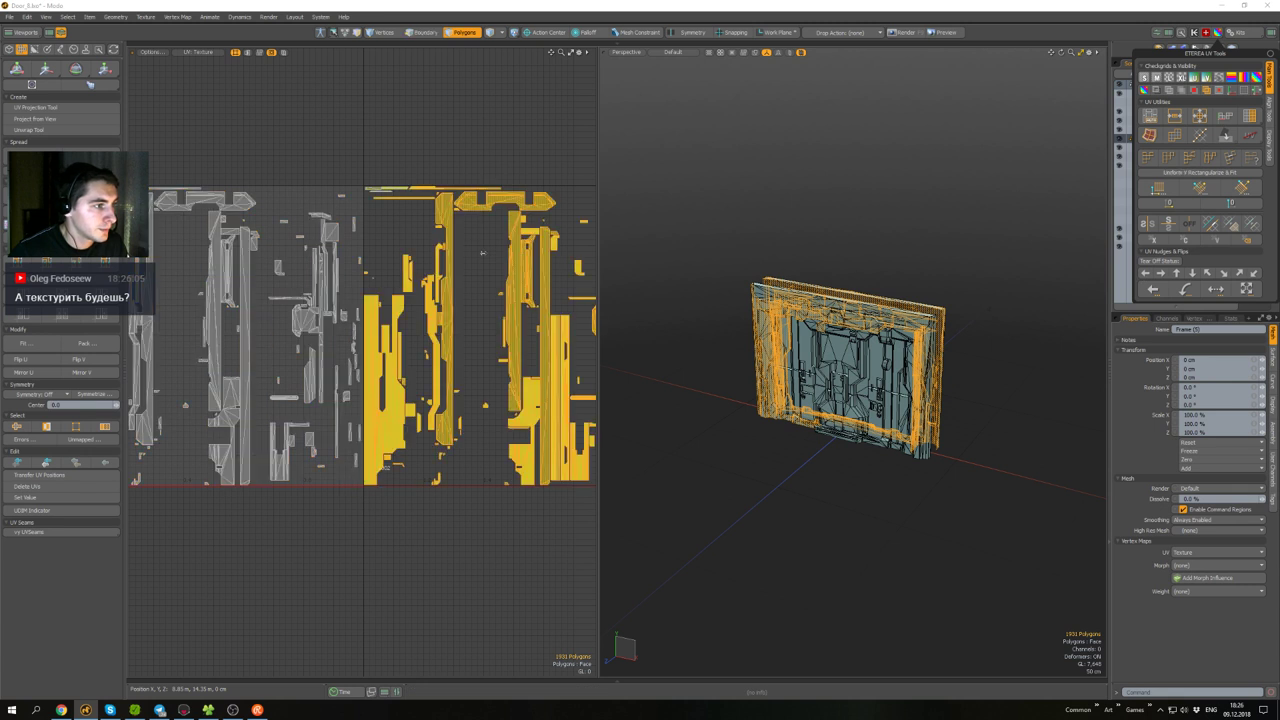
# - Clear the selection and reselect the Frame's UV islands across the whole second UV tile
pyautogui.keyDown('alt'); pyautogui.keyDown('shift'); pyautogui.moveTo(560, 283); pyautogui.dragTo(428, 283); pyautogui.keyUp('shift'); pyautogui.keyUp('alt')
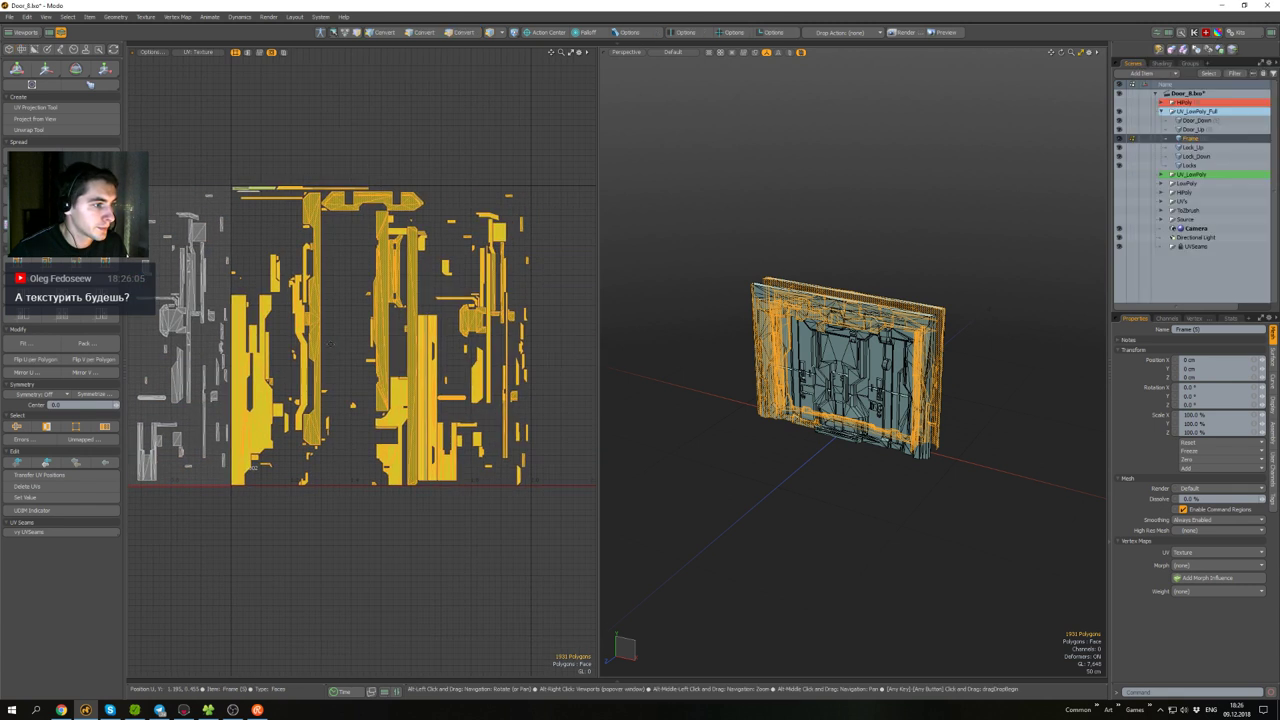
pyautogui.click(542, 280)
pyautogui.rightClick(542, 280)
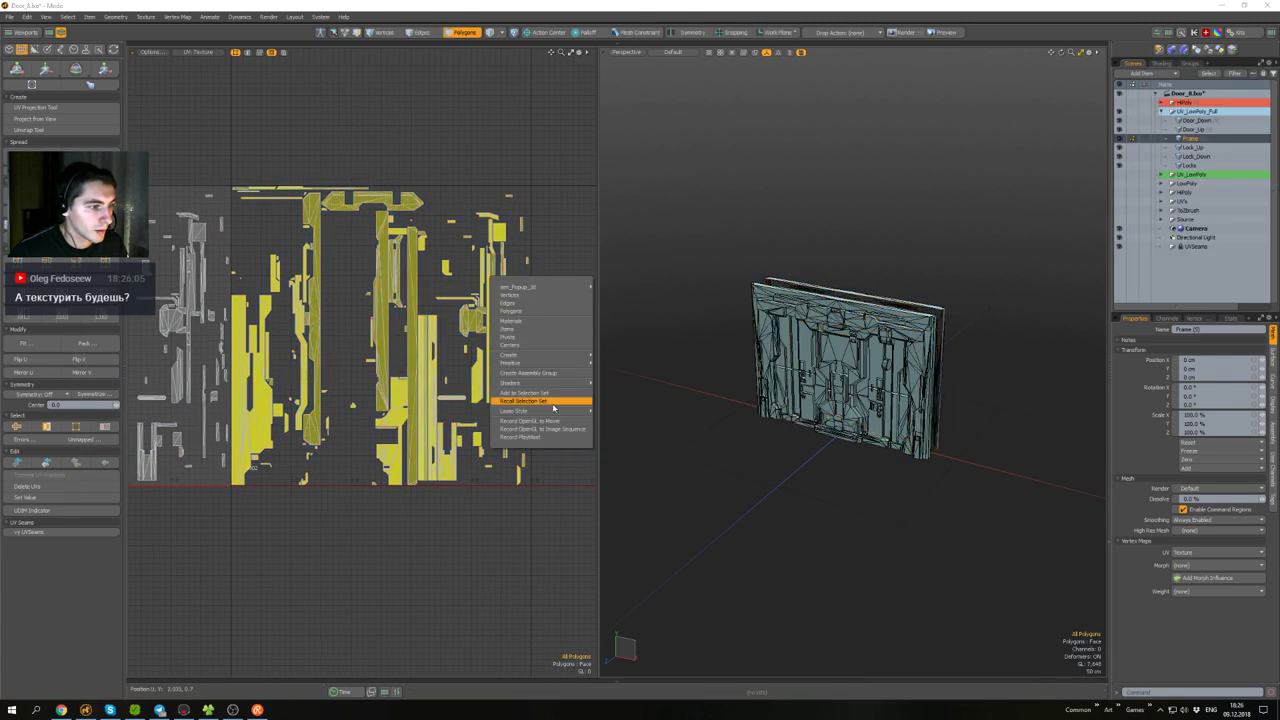
pyautogui.click(606, 421)
pyautogui.moveTo(548, 148)
pyautogui.mouseDown()
pyautogui.moveTo(390, 366)
pyautogui.moveTo(231, 536)
pyautogui.mouseUp()
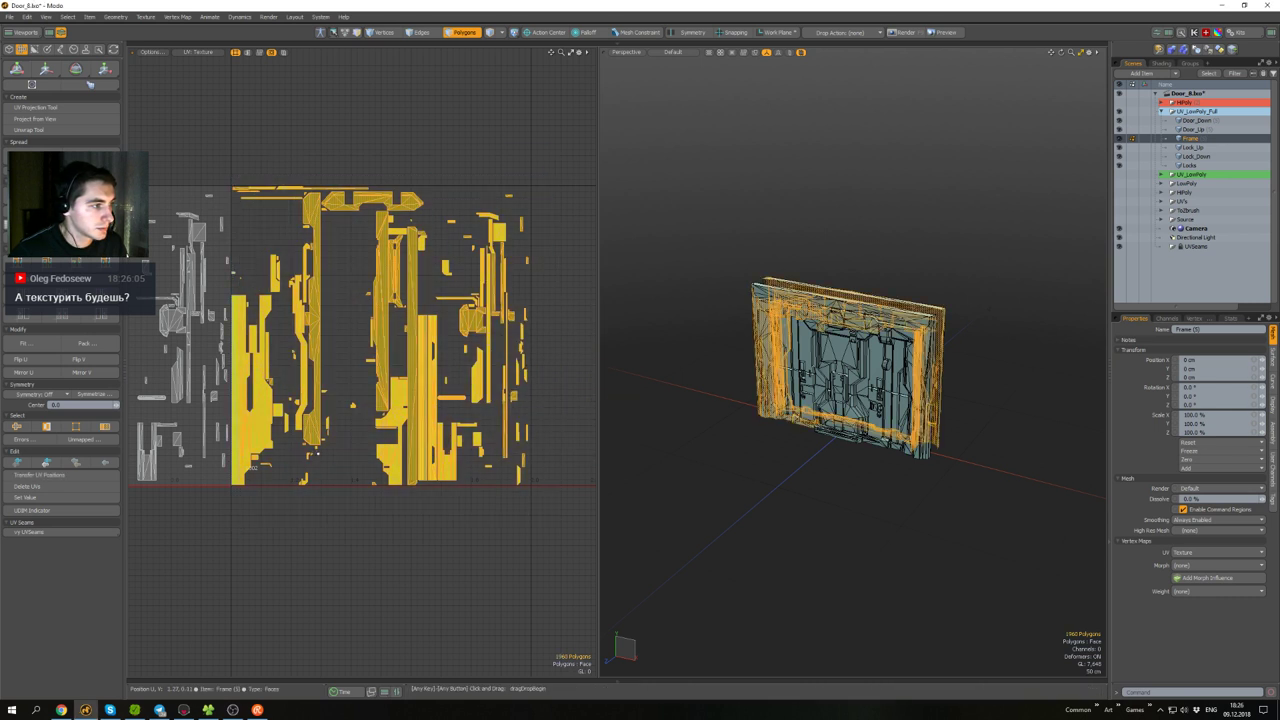
# - Try to nudge the reselected Frame UV islands one tile over with the ETEREA UV Tools
pyautogui.click(1216, 34)
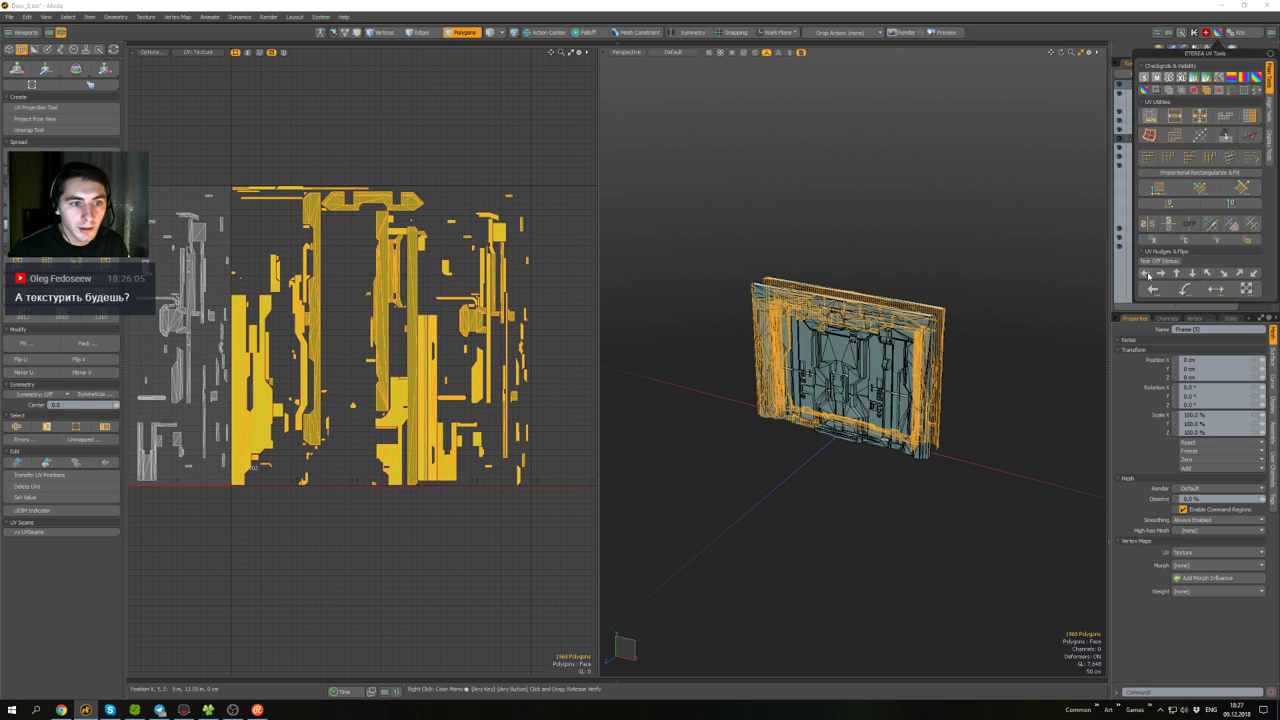
pyautogui.click(1147, 273)
pyautogui.hotkey('ctrl', 'z')
# - Add the missed small UV islands near the second tile's inner edge to the Frame selection
pyautogui.scroll(7, 236, 307)
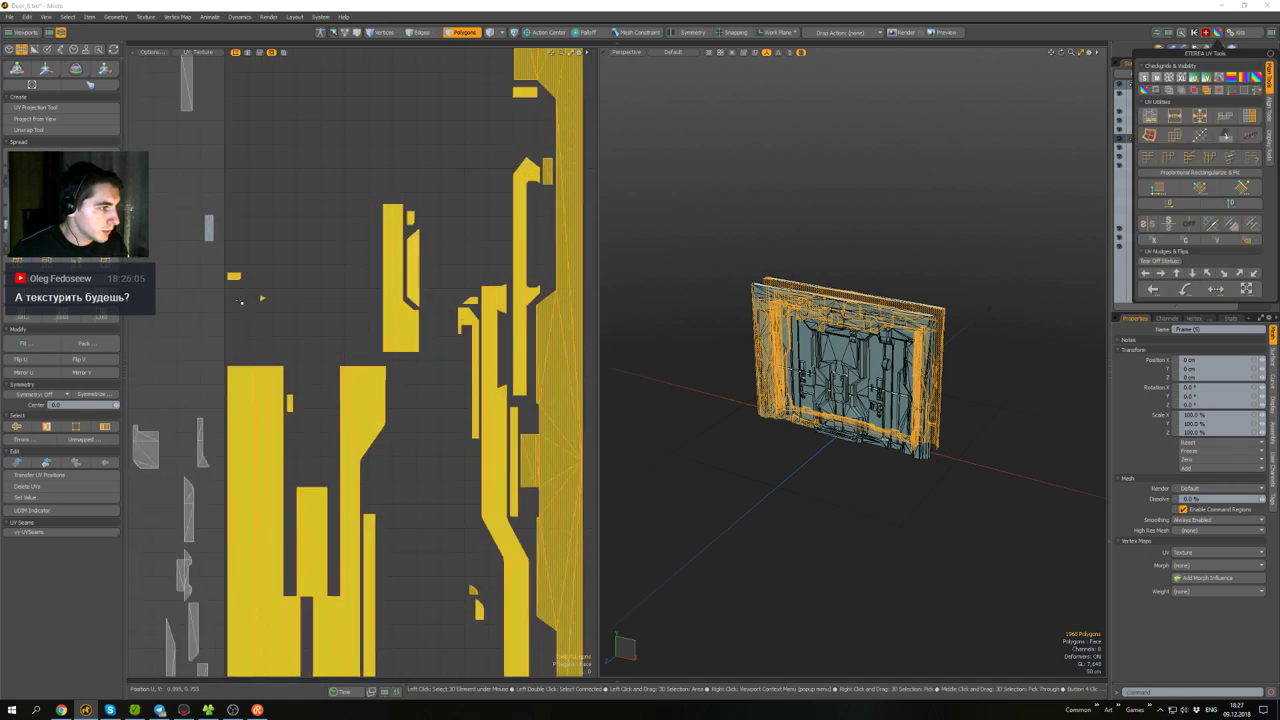
pyautogui.keyDown('shift'); pyautogui.moveTo(328, 288); pyautogui.dragTo(200, 237, button='right'); pyautogui.keyUp('shift')
pyautogui.press('a')
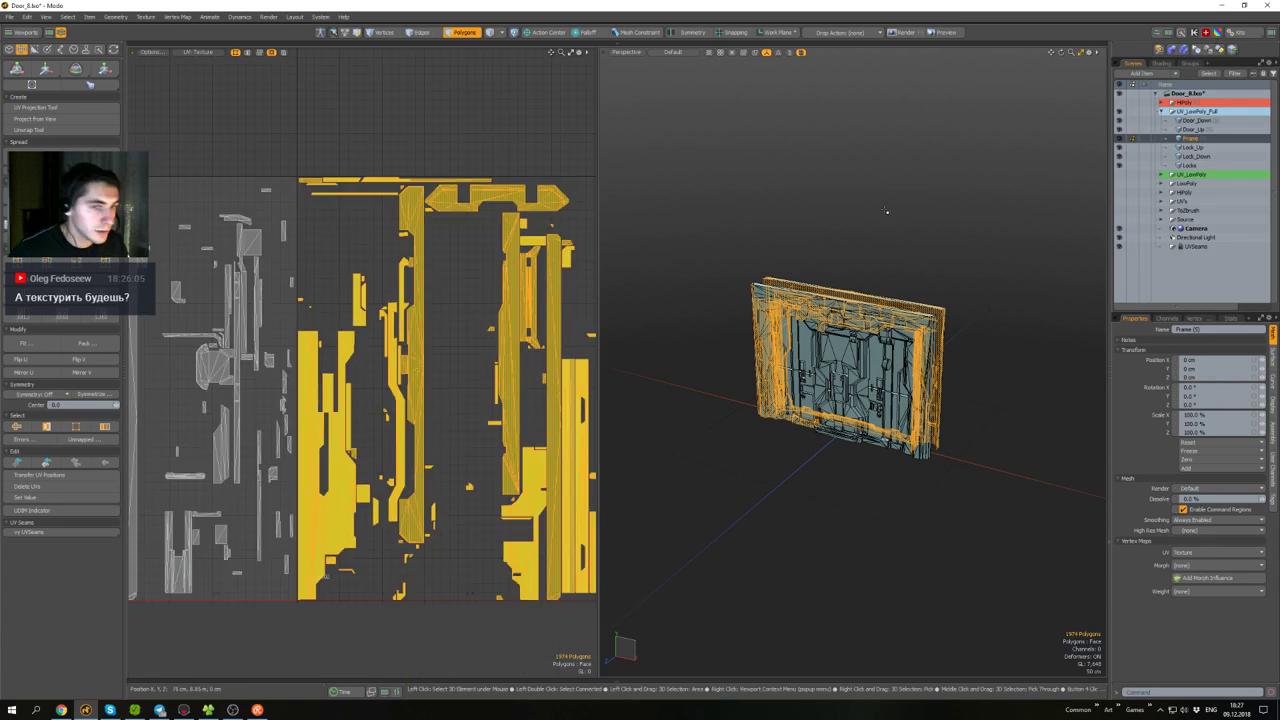
# - Nudge the selected Frame UV islands one tile left into the first UV tile with the ETEREA UV Tools, and deselect them
pyautogui.click(1217, 33)
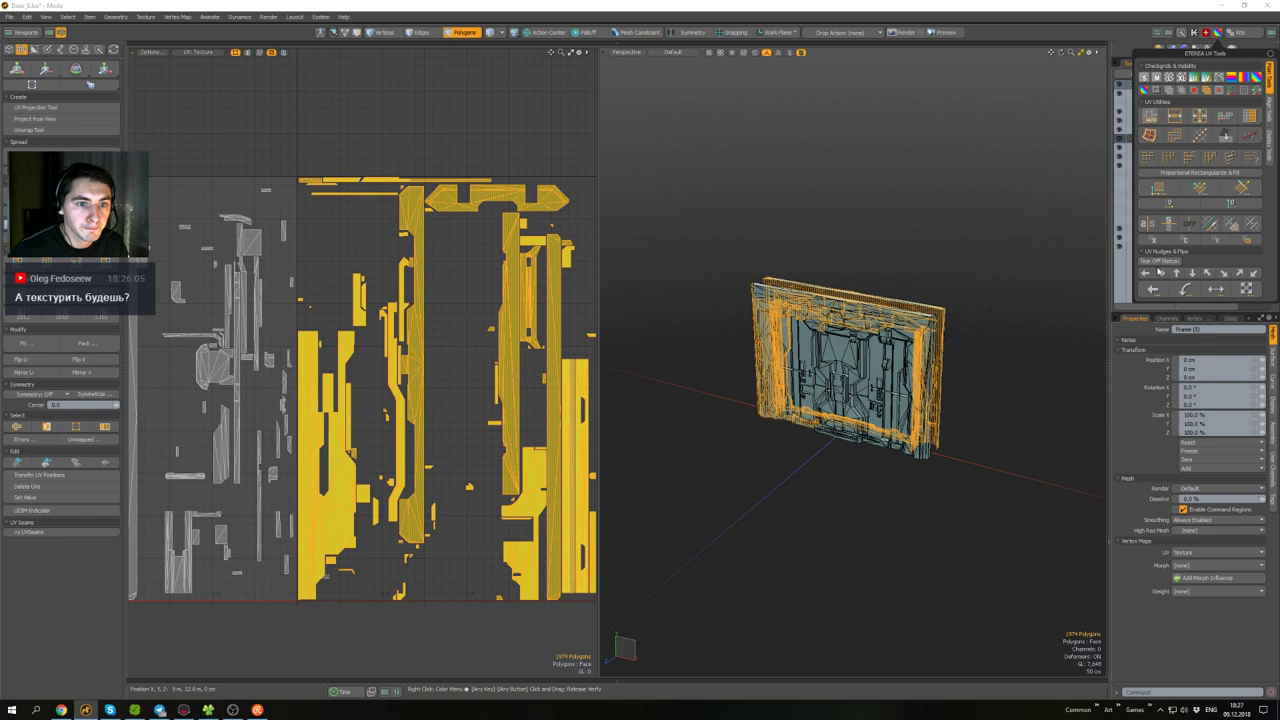
pyautogui.click(1148, 275)
pyautogui.scroll(-3, 345, 319)
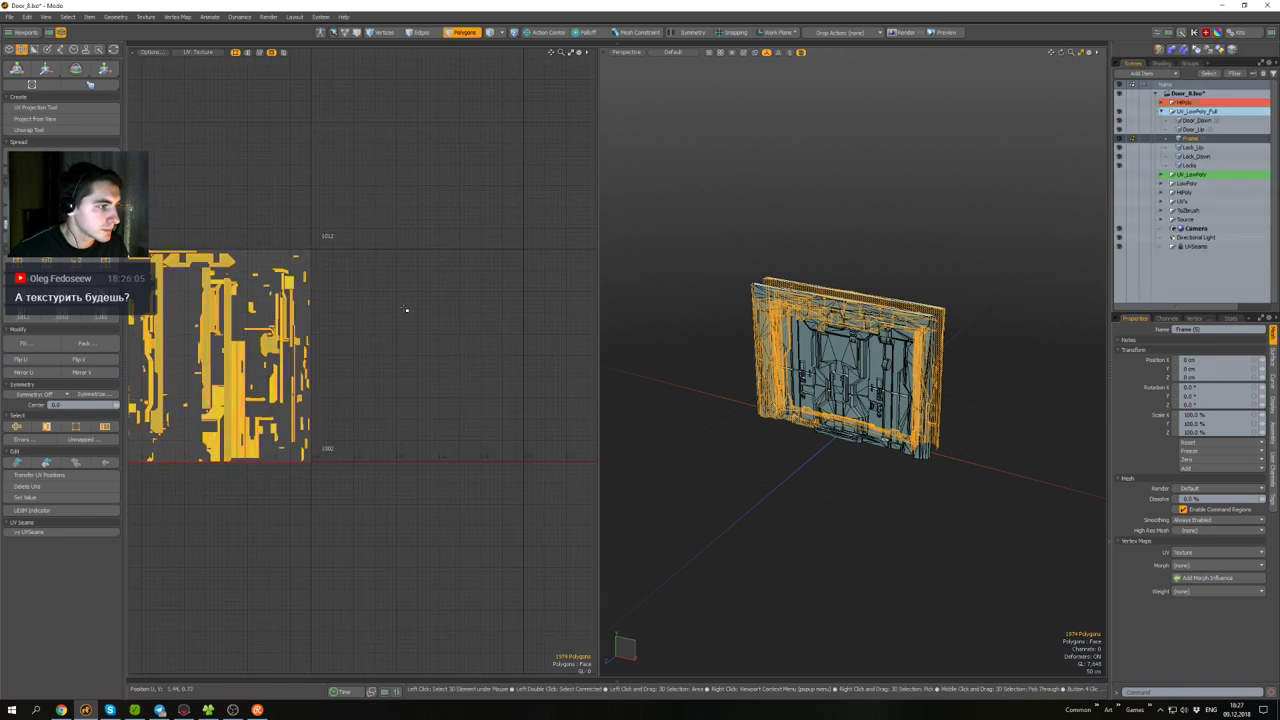
pyautogui.keyDown('alt'); pyautogui.moveTo(400, 305); pyautogui.dragTo(582, 275); pyautogui.keyUp('alt')
pyautogui.click(568, 292)
pyautogui.keyDown('alt'); pyautogui.moveTo(759, 314); pyautogui.dragTo(757, 327); pyautogui.keyUp('alt')
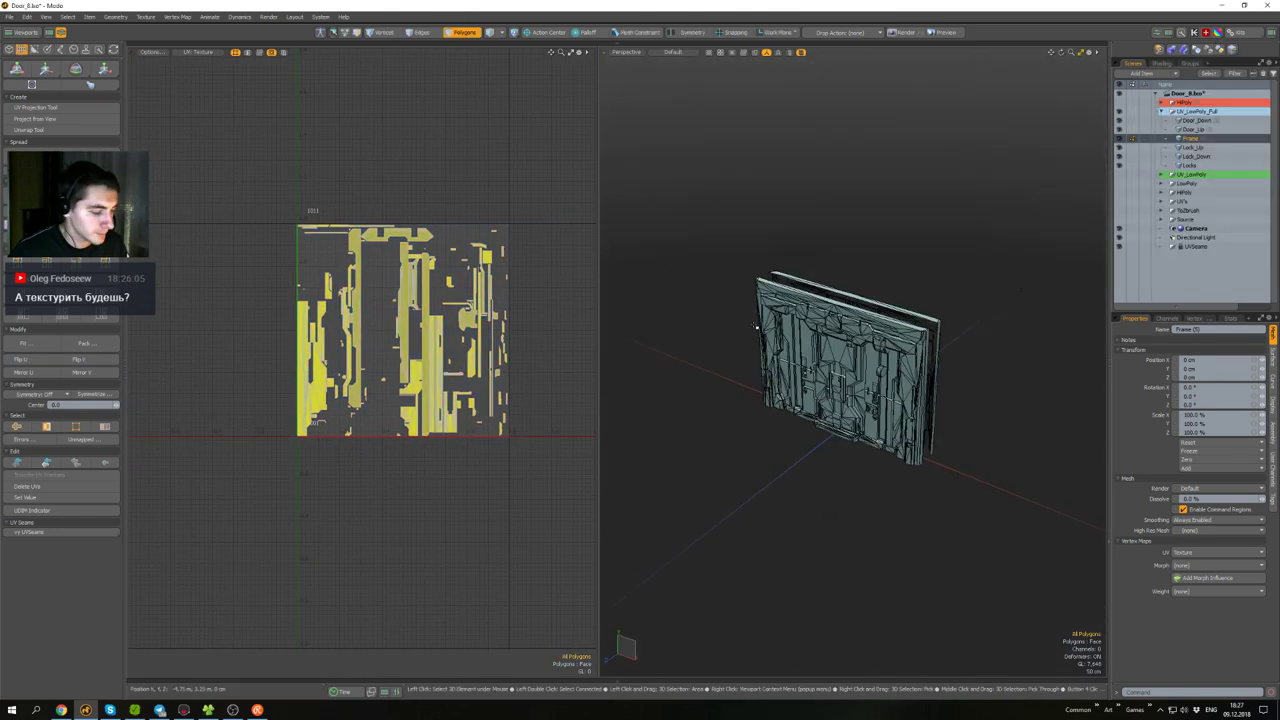
# - Select all the low-poly meshes to check their combined UV layout in the main tile, and clear the selection
pyautogui.press('5')
pyautogui.click(988, 490)
pyautogui.moveTo(1005, 478); pyautogui.dragTo(823, 306)
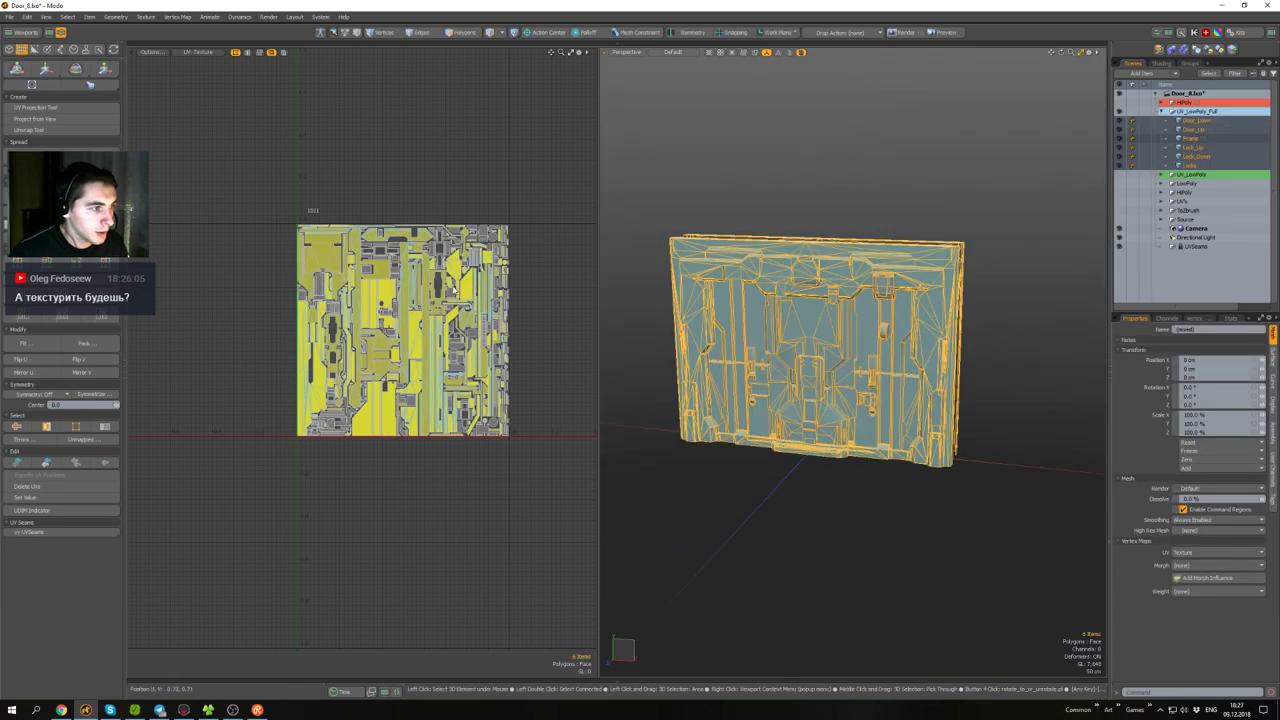
pyautogui.scroll(5, 419, 266)
pyautogui.keyDown('alt'); pyautogui.moveTo(419, 266); pyautogui.dragTo(330, 202); pyautogui.keyUp('alt')
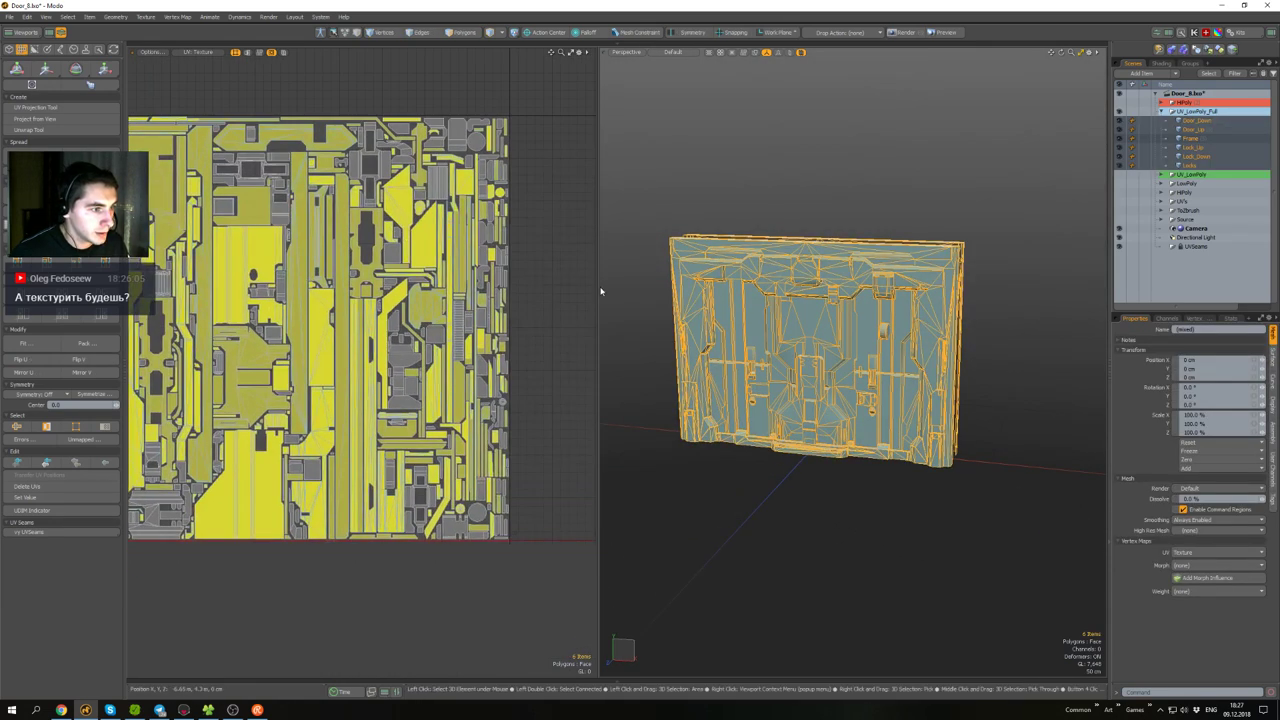
pyautogui.moveTo(601, 291); pyautogui.dragTo(816, 290)
pyautogui.scroll(-5, 668, 295)
pyautogui.keyDown('alt'); pyautogui.moveTo(668, 295); pyautogui.dragTo(606, 272); pyautogui.keyUp('alt')
pyautogui.scroll(-2, 671, 296)
pyautogui.scroll(2, 598, 270)
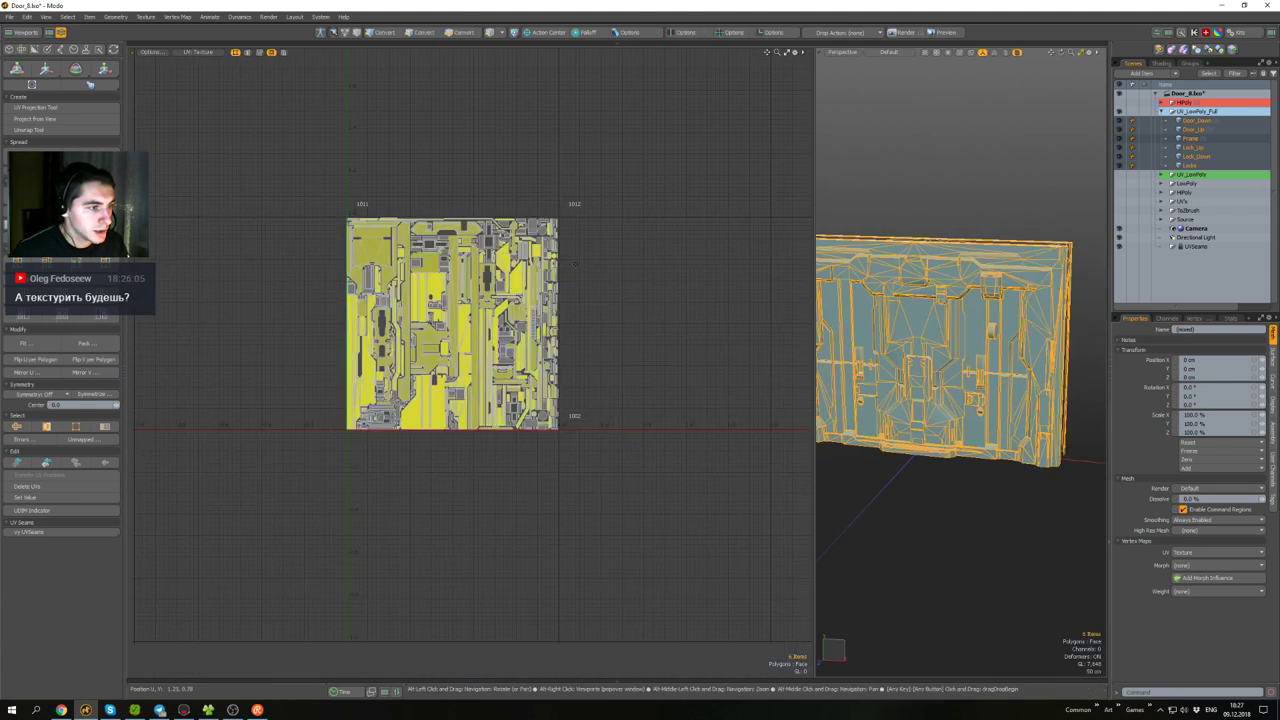
pyautogui.click(993, 494)
pyautogui.keyDown('alt'); pyautogui.moveTo(992, 492); pyautogui.dragTo(918, 462); pyautogui.keyUp('alt')
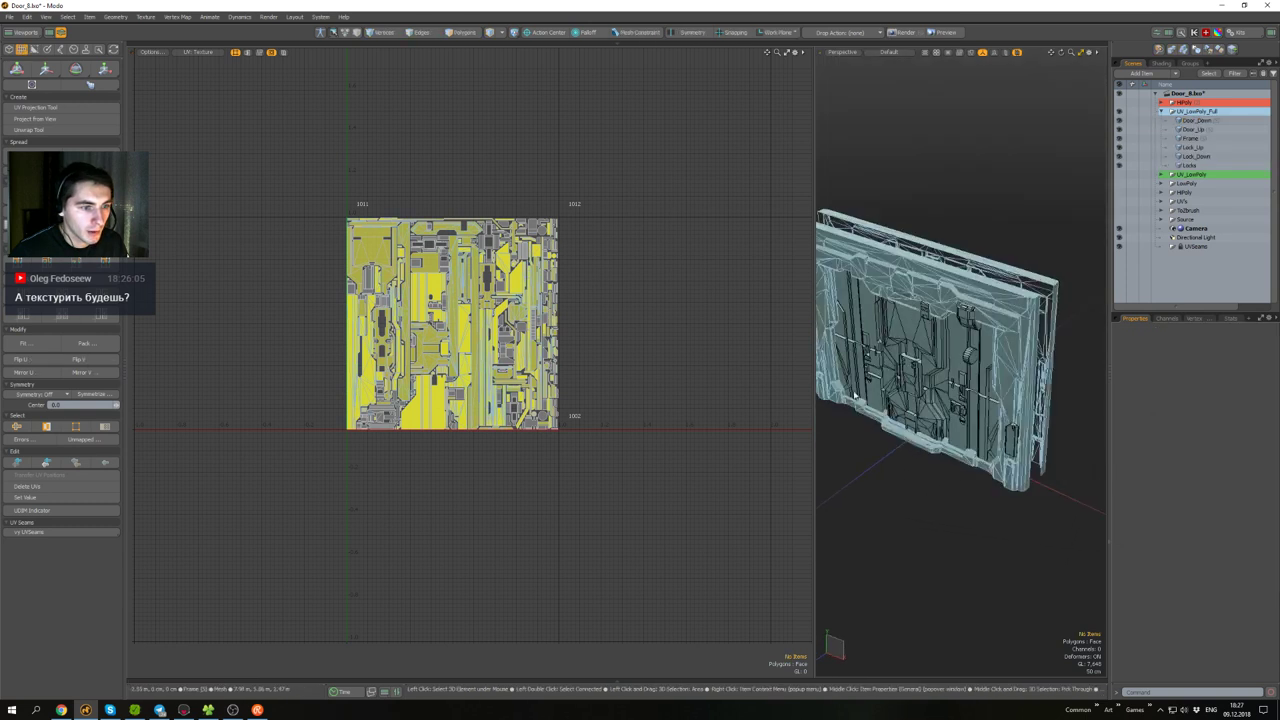
pyautogui.moveTo(813, 305); pyautogui.dragTo(585, 305)
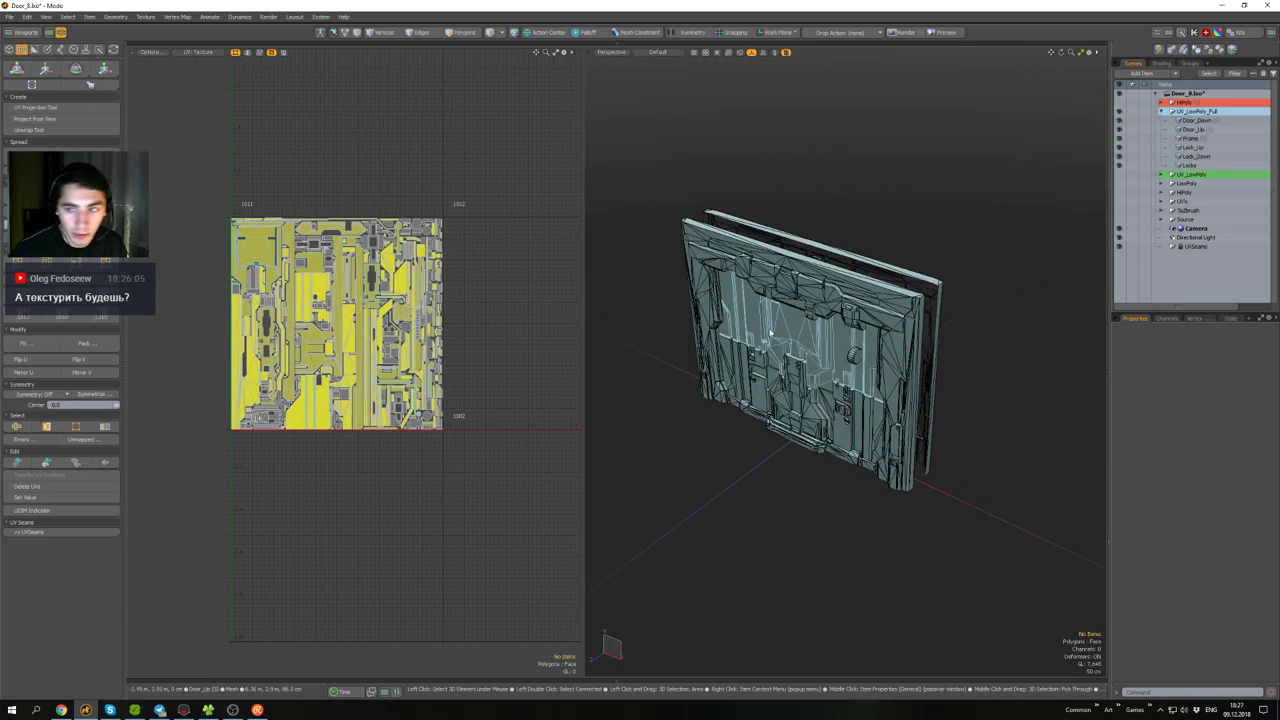
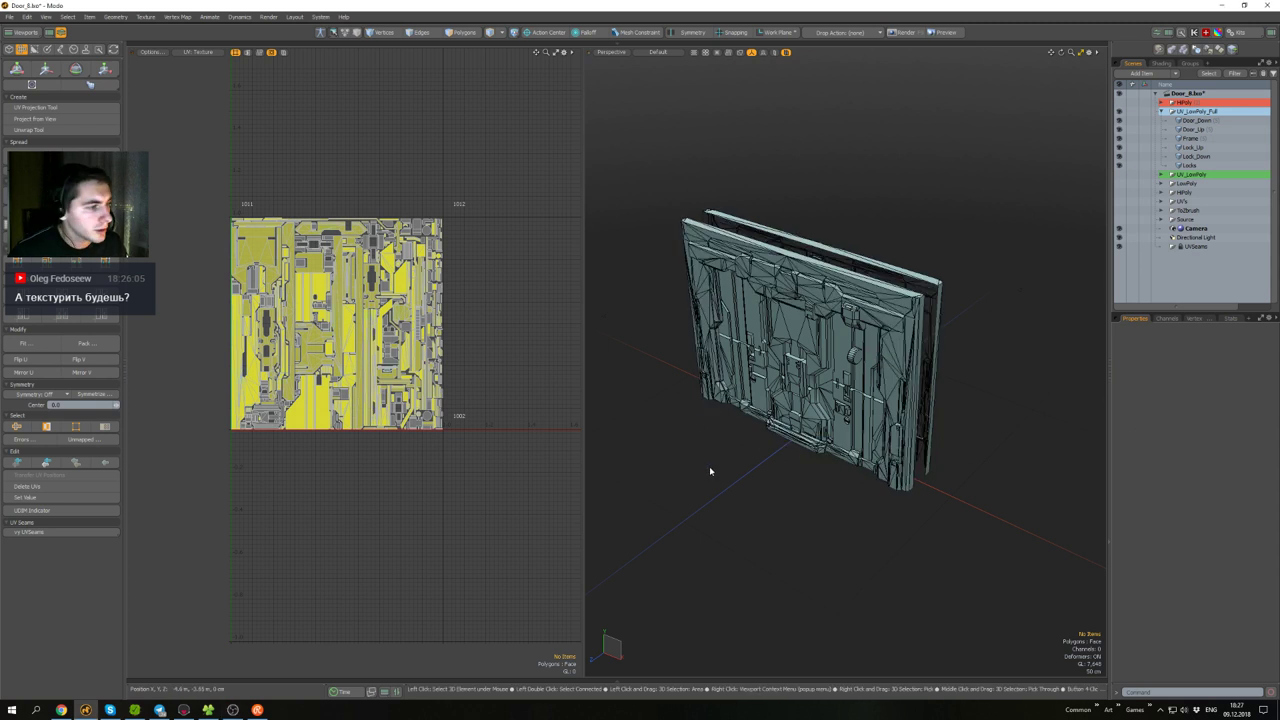
# - Isolate the Frame mesh and select its polygons with UV errors using Select Error UVs
pyautogui.click(892, 320)
pyautogui.moveTo(868, 348)
pyautogui.keyDown('alt'); pyautogui.mouseDown()
pyautogui.moveTo(857, 285)
pyautogui.moveTo(831, 335)
pyautogui.moveTo(900, 262)
pyautogui.moveTo(850, 345)
pyautogui.mouseUp(); pyautogui.keyUp('alt')
pyautogui.scroll(4, 831, 335)
pyautogui.hotkey('shift', 'h')
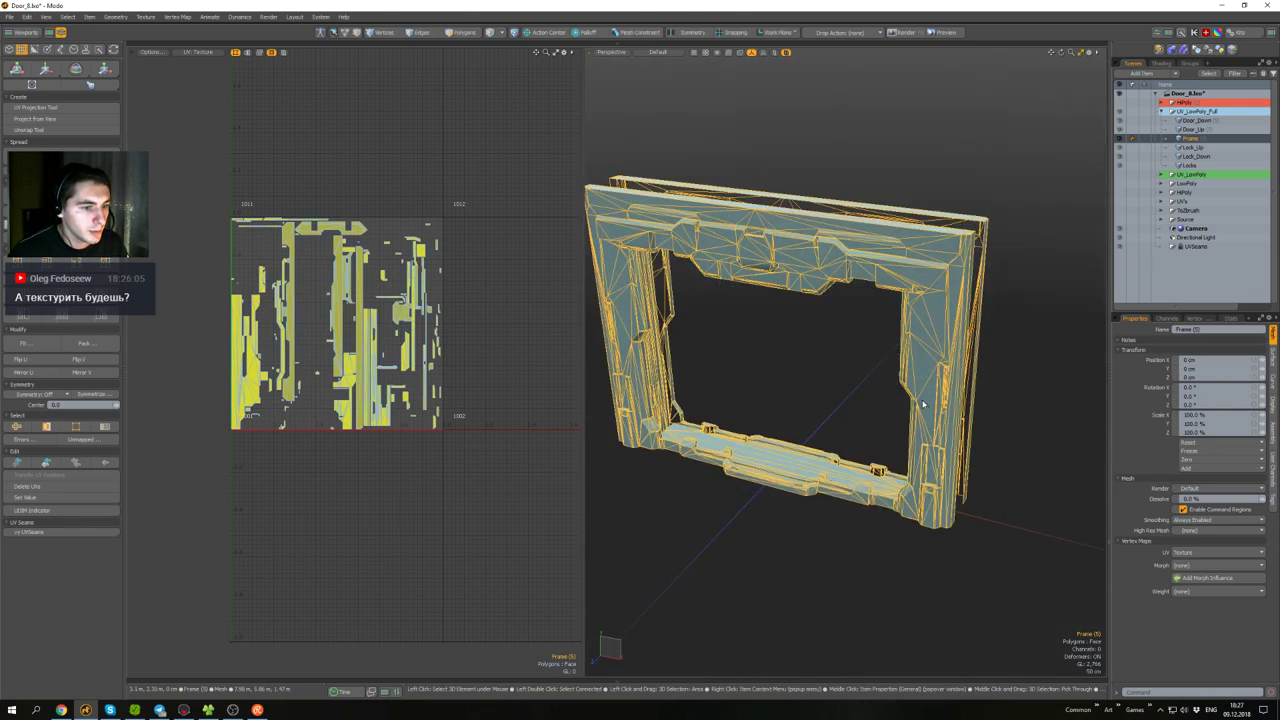
pyautogui.click(773, 348)
pyautogui.moveTo(771, 346)
pyautogui.keyDown('alt'); pyautogui.mouseDown()
pyautogui.moveTo(763, 466)
pyautogui.moveTo(800, 354)
pyautogui.moveTo(850, 338)
pyautogui.moveTo(763, 367)
pyautogui.moveTo(863, 327)
pyautogui.moveTo(808, 262)
pyautogui.moveTo(787, 347)
pyautogui.mouseUp(); pyautogui.keyUp('alt')
pyautogui.click(932, 347)
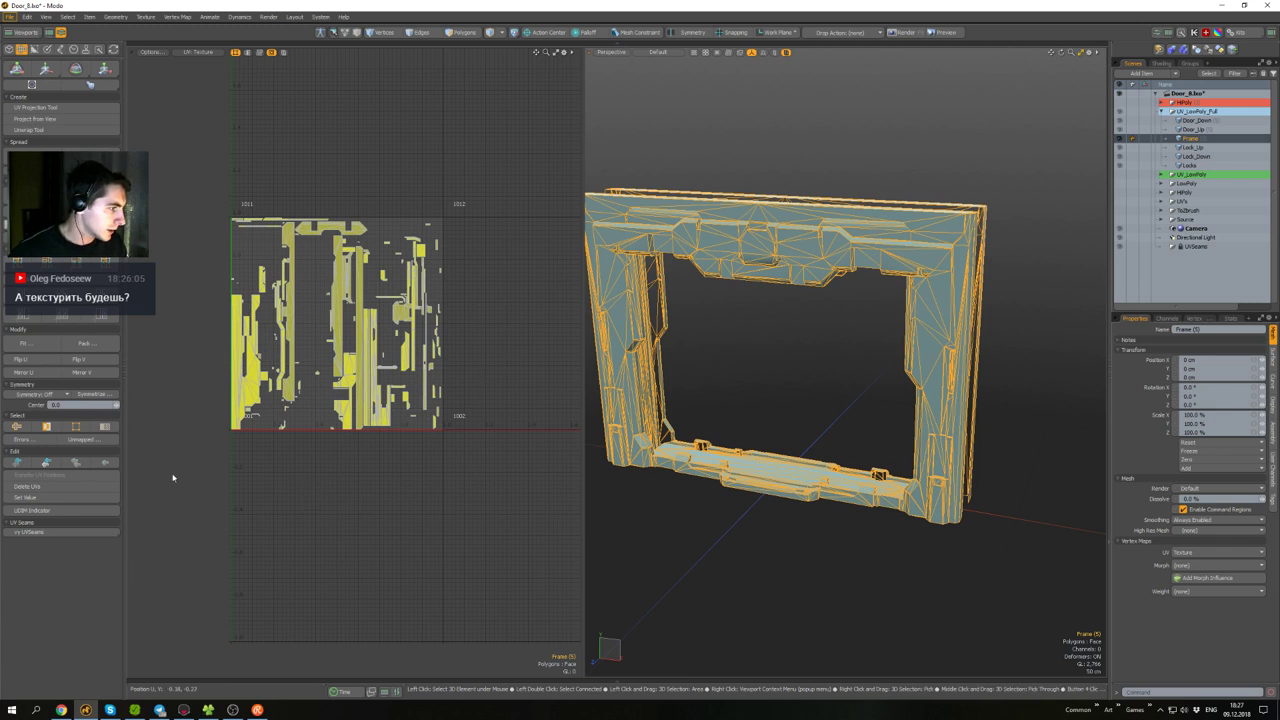
pyautogui.click(35, 441)
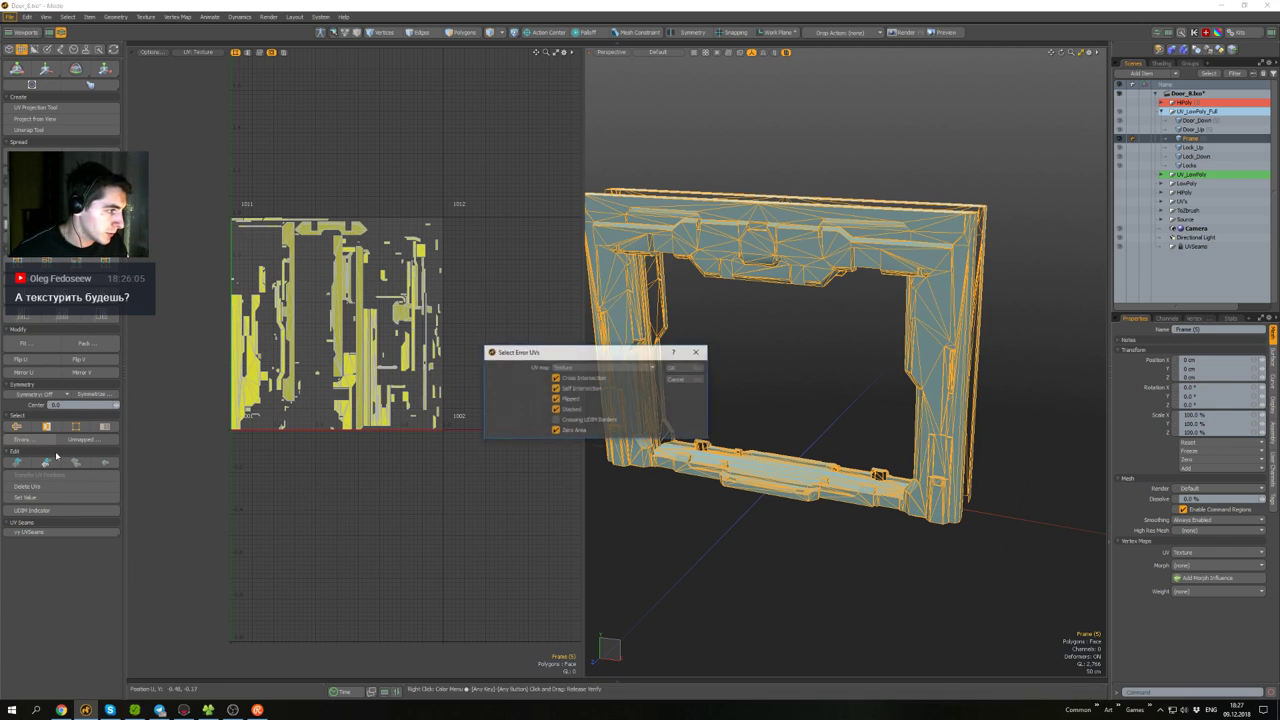
pyautogui.click(686, 371)
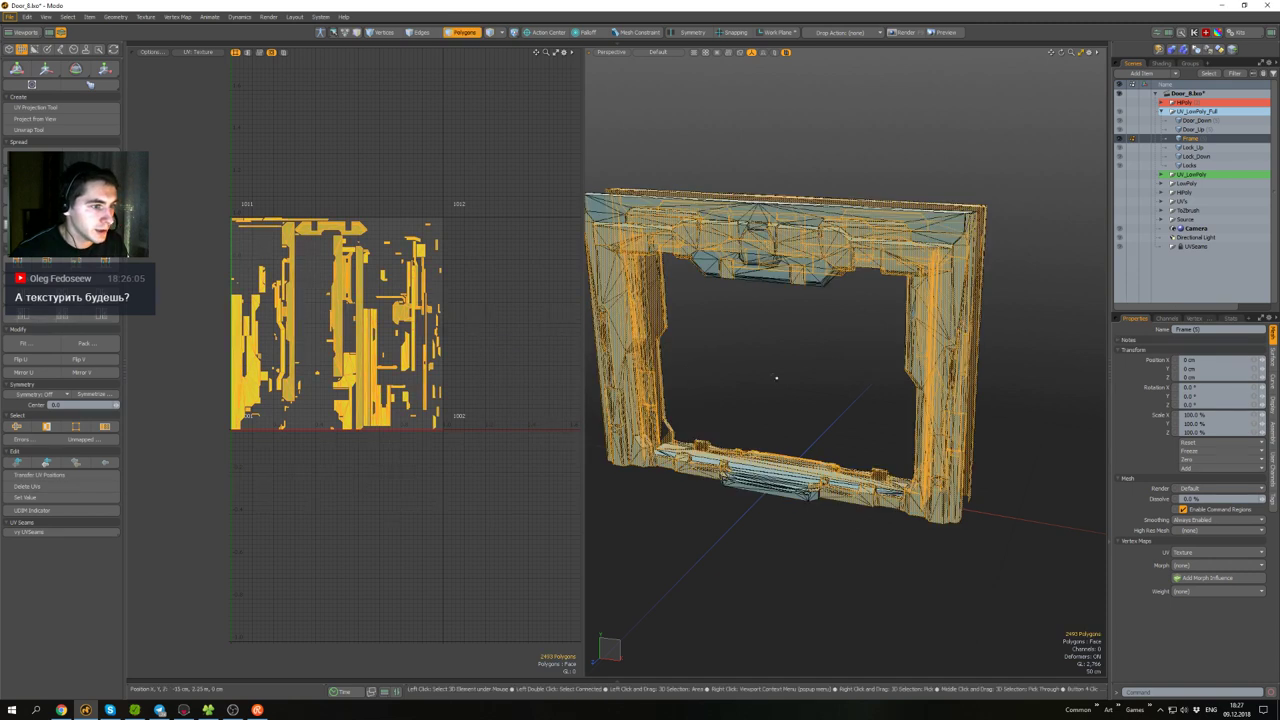
# - Subtract a few front-side polygons around the top beam's central detail from the Frame's UV-error selection
pyautogui.keyDown('alt'); pyautogui.moveTo(775, 377); pyautogui.dragTo(847, 407); pyautogui.keyUp('alt')
pyautogui.scroll(4, 808, 372)
pyautogui.scroll(-3, 857, 403)
pyautogui.scroll(-3, 890, 360)
pyautogui.scroll(6, 838, 332)
pyautogui.scroll(4, 910, 345)
pyautogui.keyDown('alt'); pyautogui.moveTo(894, 340); pyautogui.dragTo(892, 396); pyautogui.keyUp('alt')
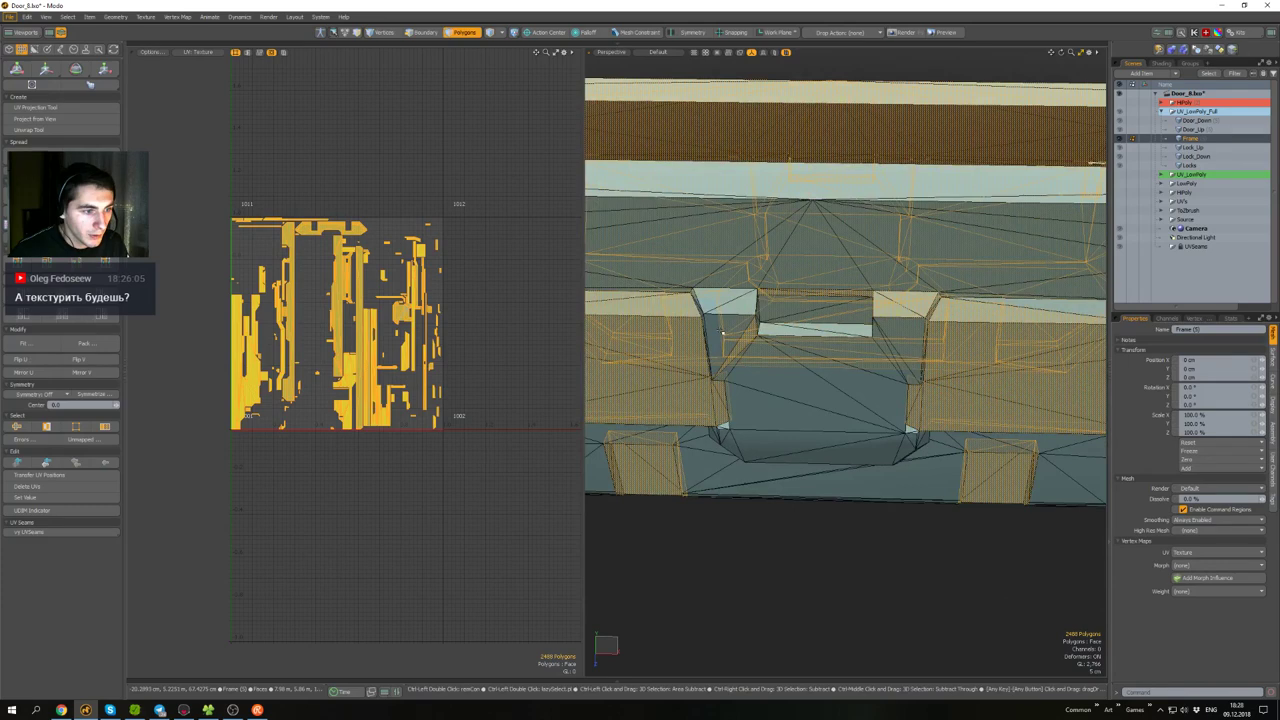
pyautogui.keyDown('alt'); pyautogui.moveTo(750, 341); pyautogui.dragTo(770, 326); pyautogui.keyUp('alt')
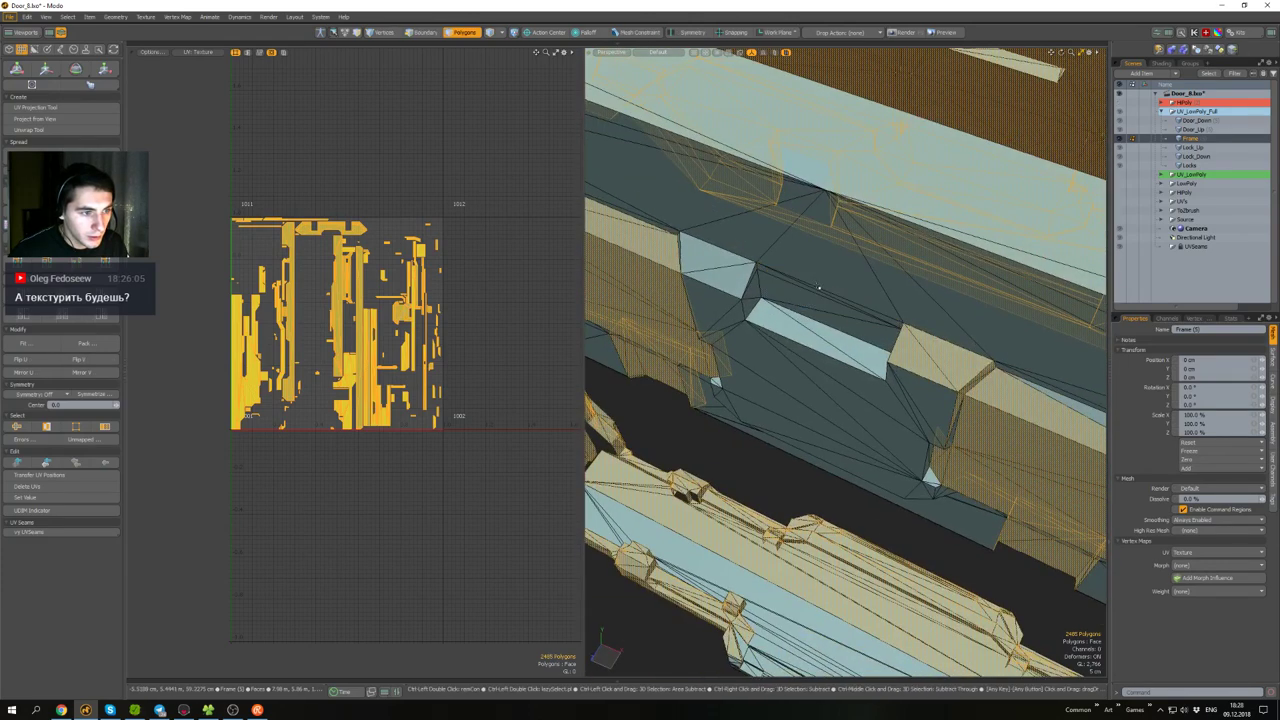
pyautogui.scroll(-4, 818, 287)
pyautogui.keyDown('alt'); pyautogui.moveTo(818, 287); pyautogui.dragTo(903, 160); pyautogui.keyUp('alt')
pyautogui.scroll(-2, 807, 332)
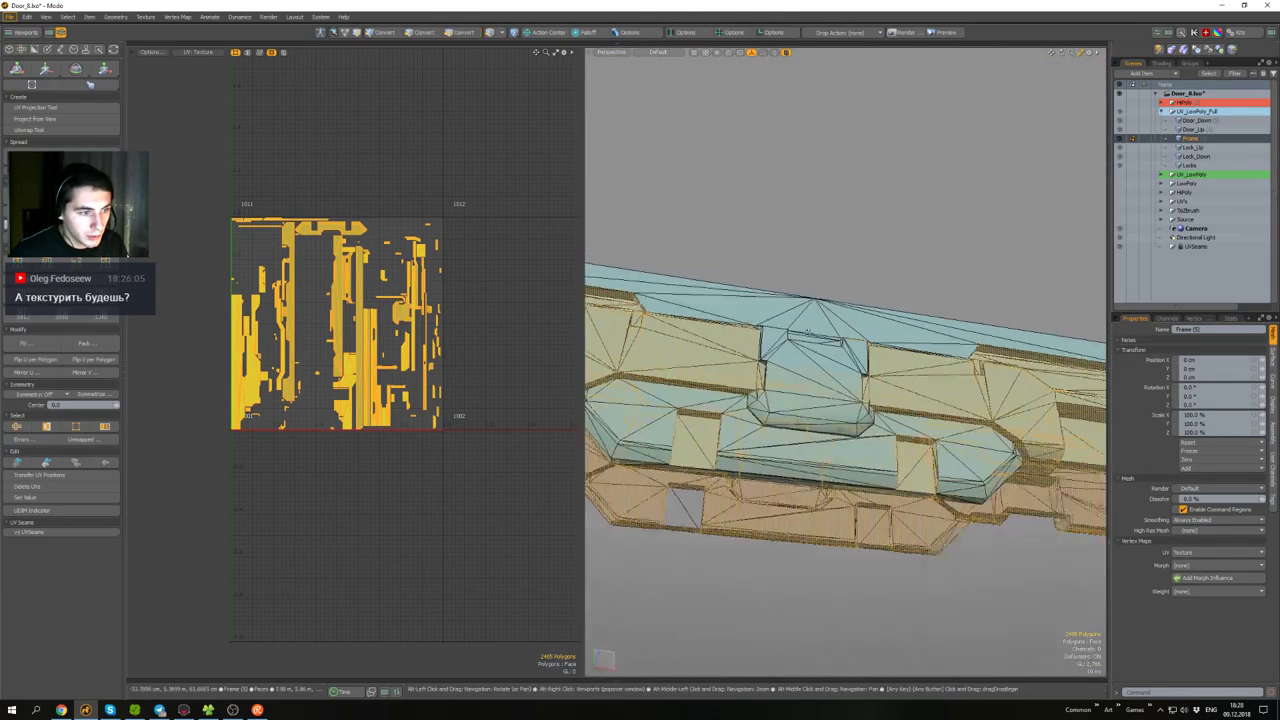
pyautogui.scroll(-2, 808, 332)
pyautogui.keyDown('alt'); pyautogui.moveTo(808, 332); pyautogui.dragTo(888, 411); pyautogui.keyUp('alt')
pyautogui.scroll(-4, 828, 319)
pyautogui.hotkey('ctrl', 'space')
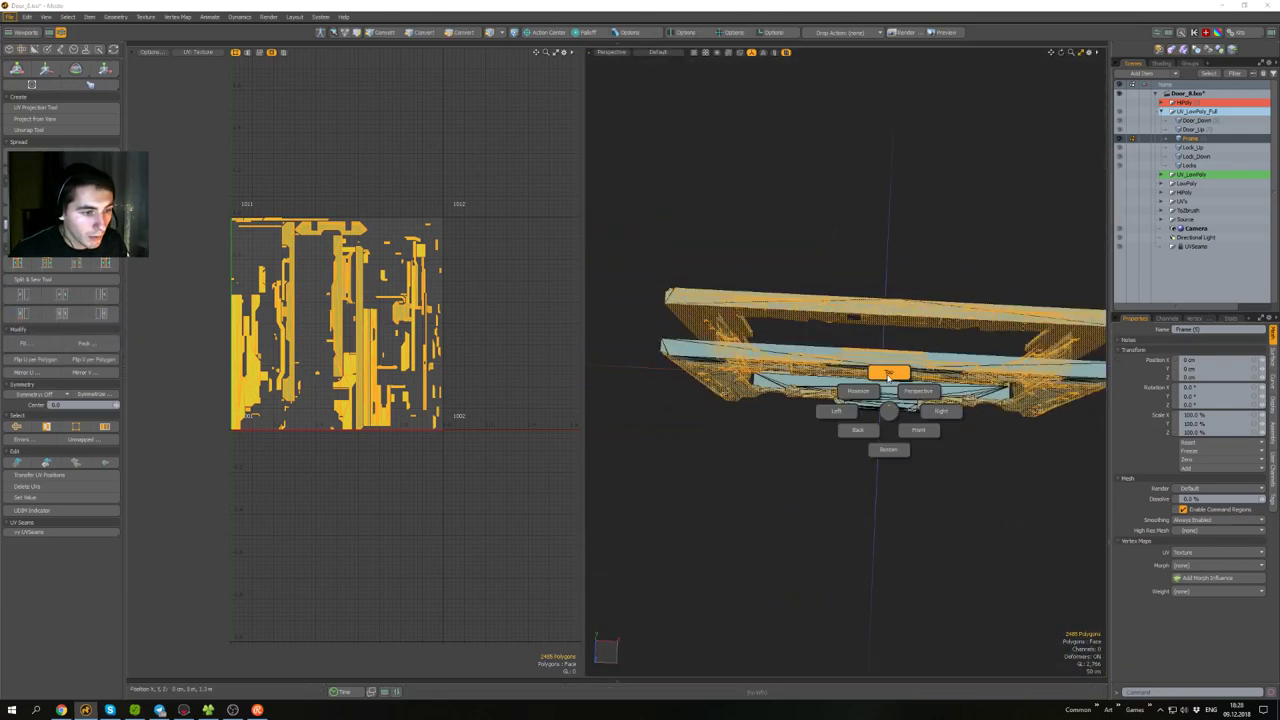
pyautogui.click(888, 375)
pyautogui.moveTo(831, 352); pyautogui.dragTo(648, 355)
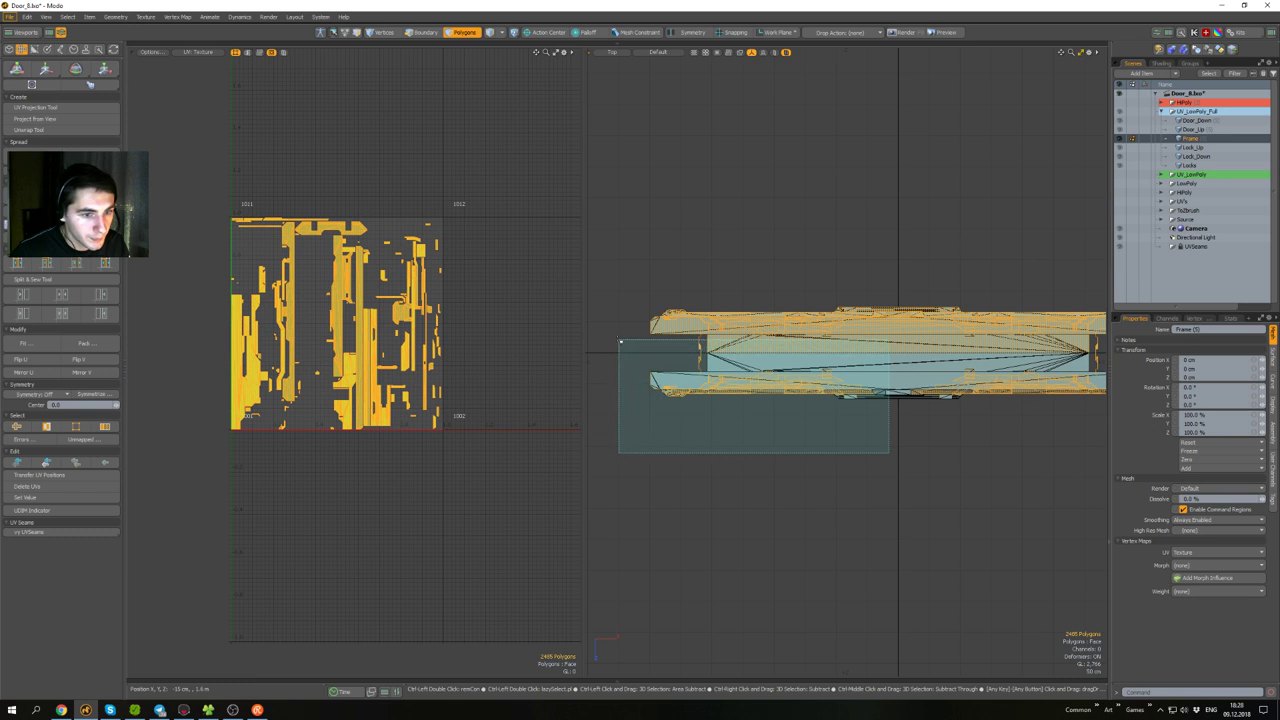
pyautogui.moveTo(623, 342); pyautogui.dragTo(869, 467)
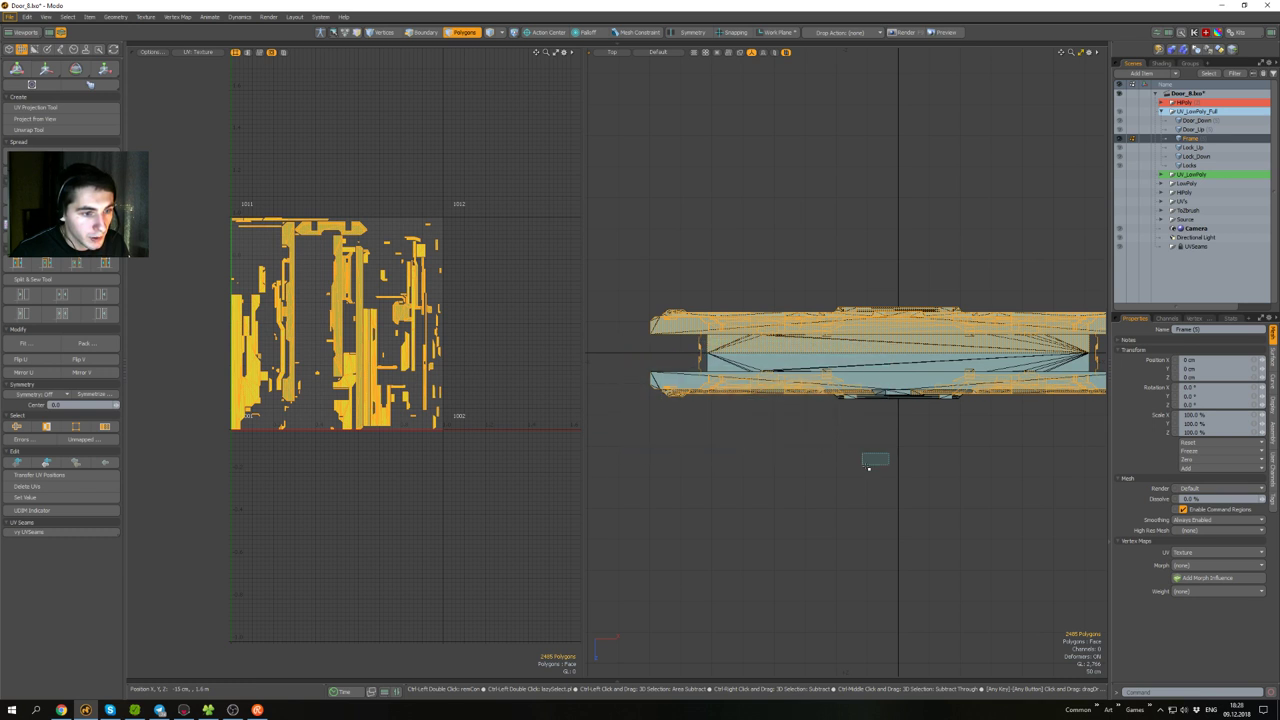
pyautogui.keyDown('alt'); pyautogui.moveTo(966, 462); pyautogui.dragTo(852, 461); pyautogui.keyUp('alt')
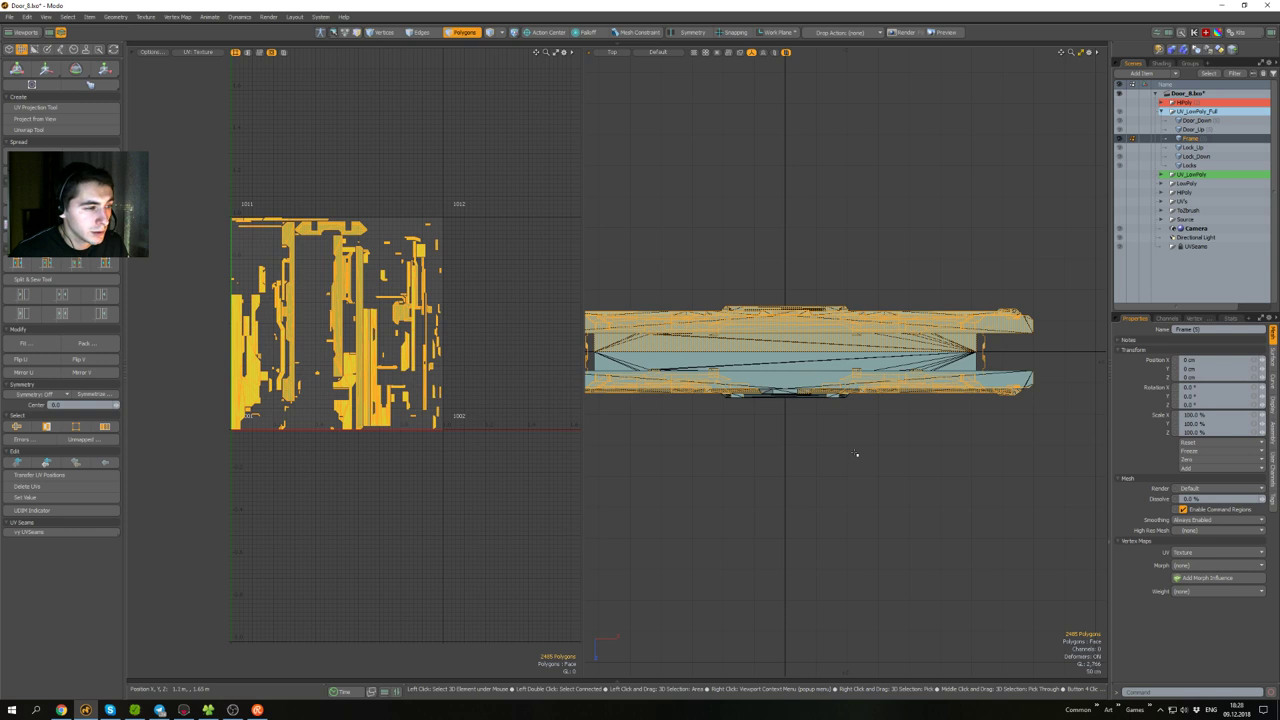
pyautogui.hotkey('ctrl', 'space')
pyautogui.click(881, 437)
pyautogui.moveTo(876, 446)
pyautogui.keyDown('alt'); pyautogui.mouseDown()
pyautogui.moveTo(858, 305)
pyautogui.moveTo(869, 457)
pyautogui.mouseUp(); pyautogui.keyUp('alt')
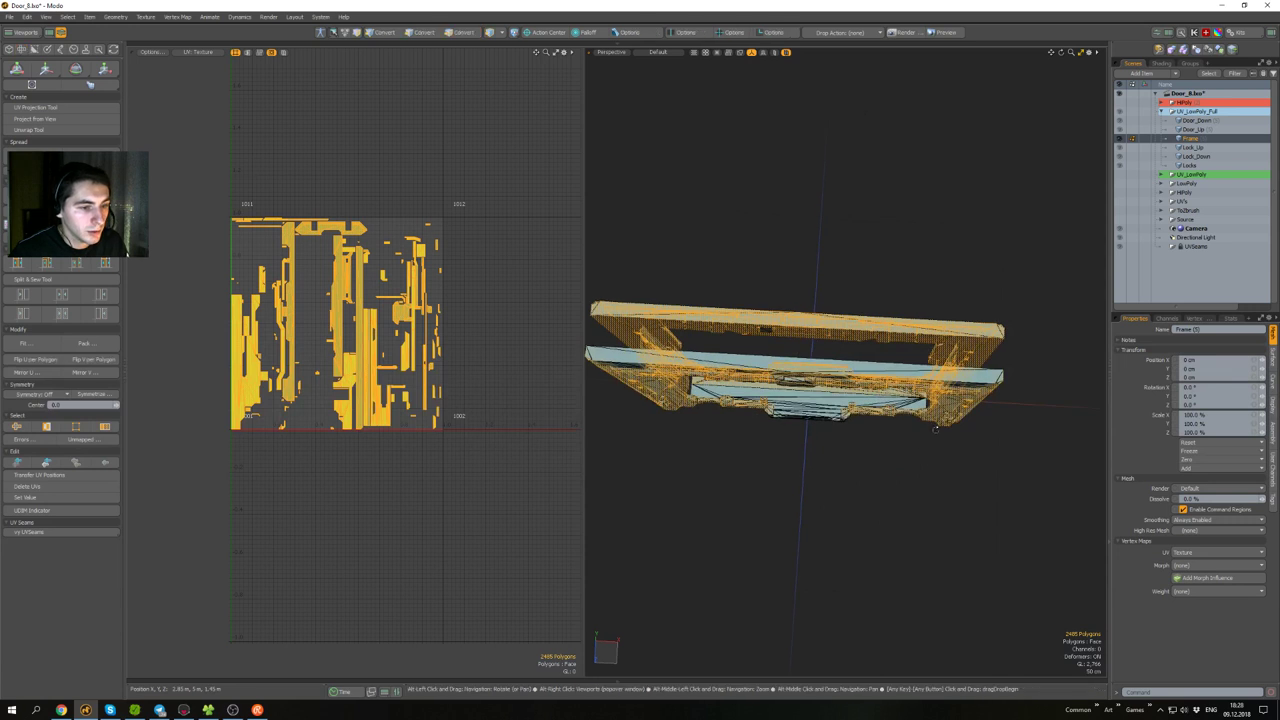
# - In Top view, subtract the polygons across the Frame's front half from the selection
pyautogui.hotkey('ctrl', 'space')
pyautogui.click(937, 400)
pyautogui.scroll(4, 944, 395)
pyautogui.scroll(-2, 948, 432)
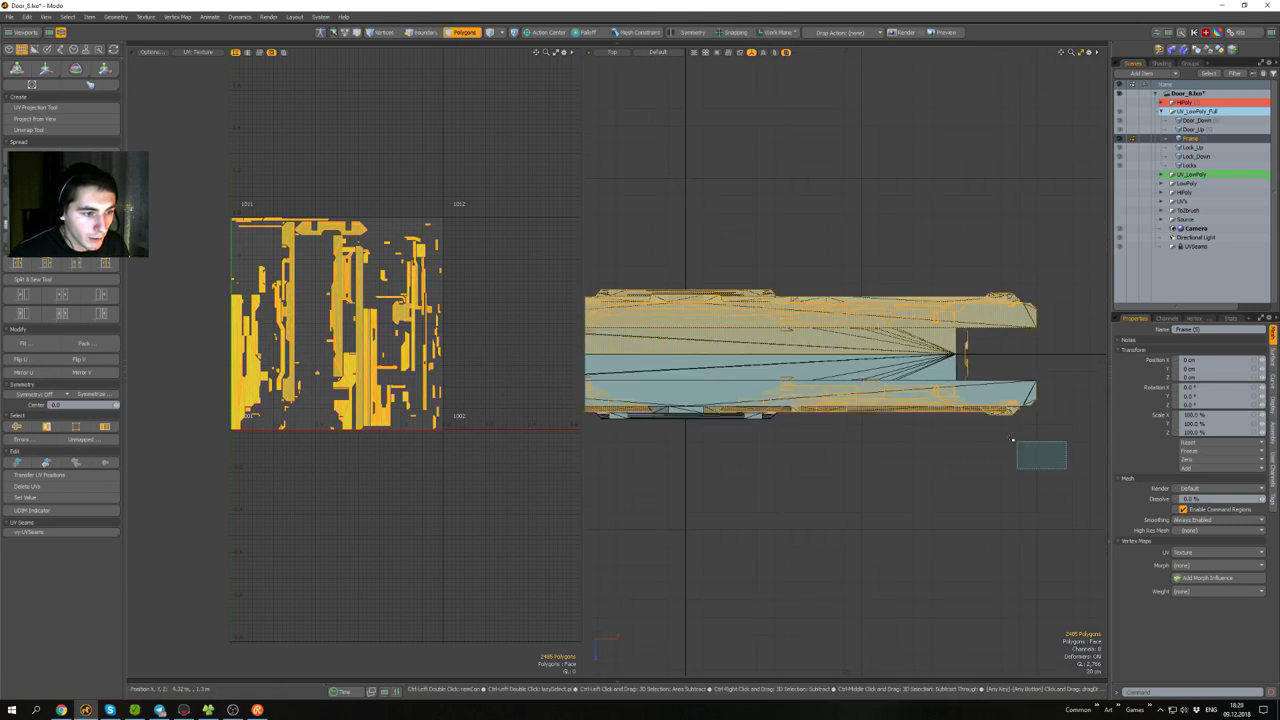
pyautogui.moveTo(1012, 438); pyautogui.dragTo(694, 367)
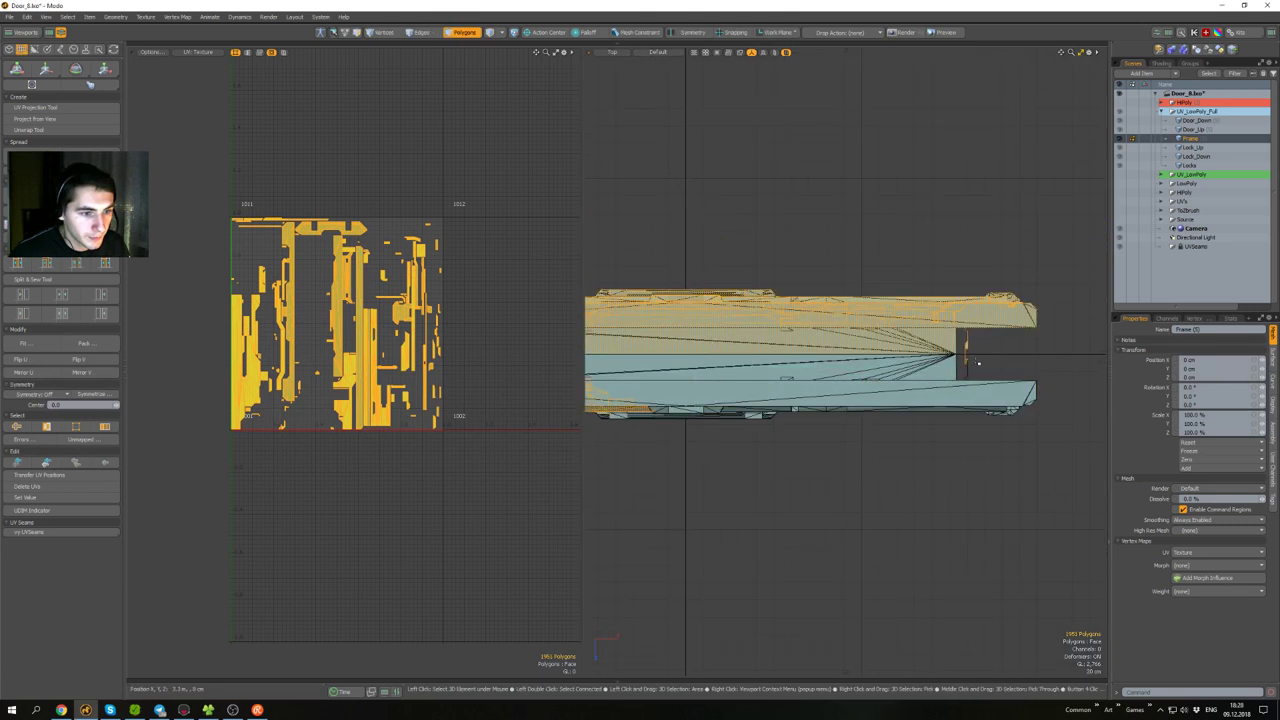
# - Subtract the small inner side details between the Frame's front and back halves from the selection
pyautogui.scroll(6, 978, 363)
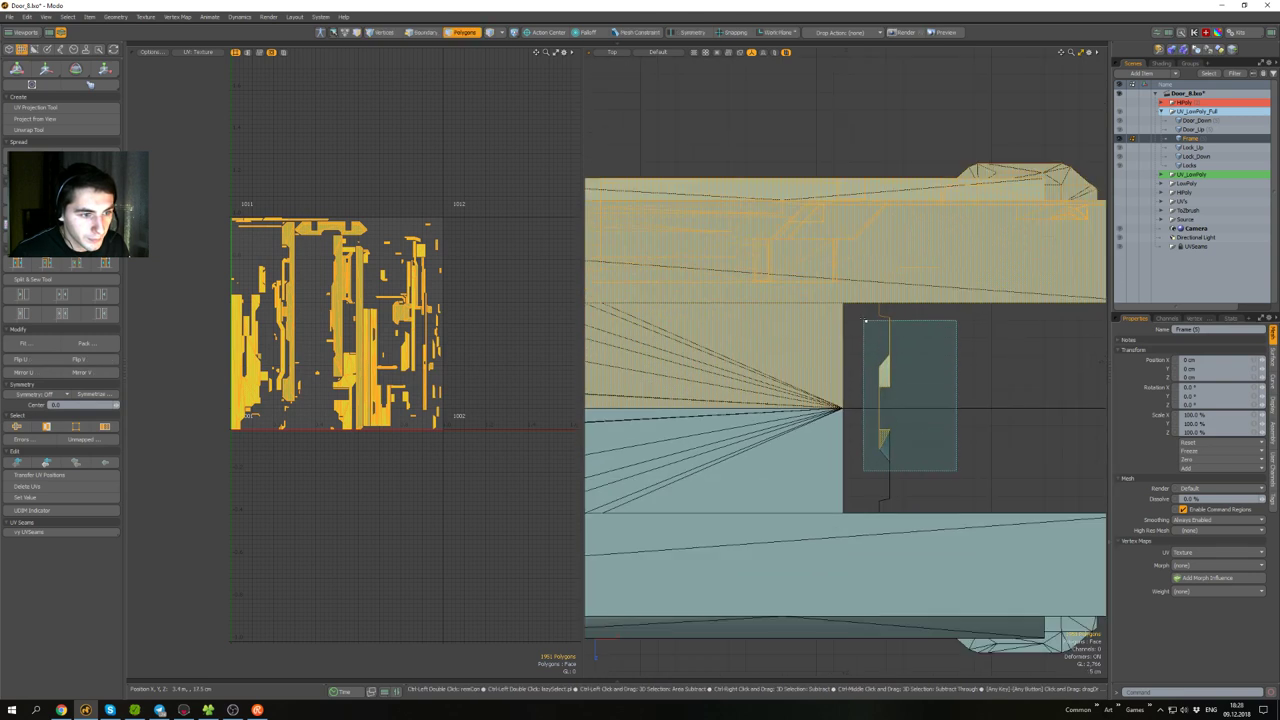
pyautogui.scroll(-4, 900, 350)
pyautogui.scroll(6, 900, 314)
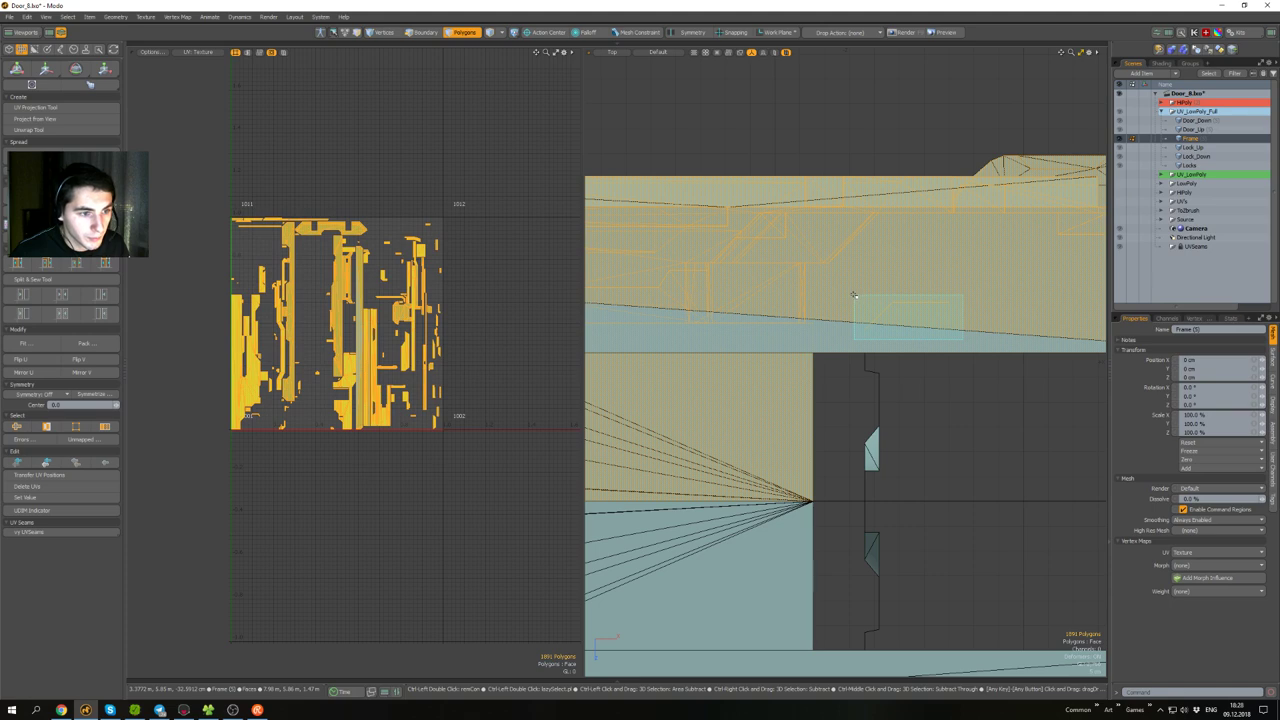
pyautogui.scroll(-3, 894, 460)
pyautogui.click(955, 378)
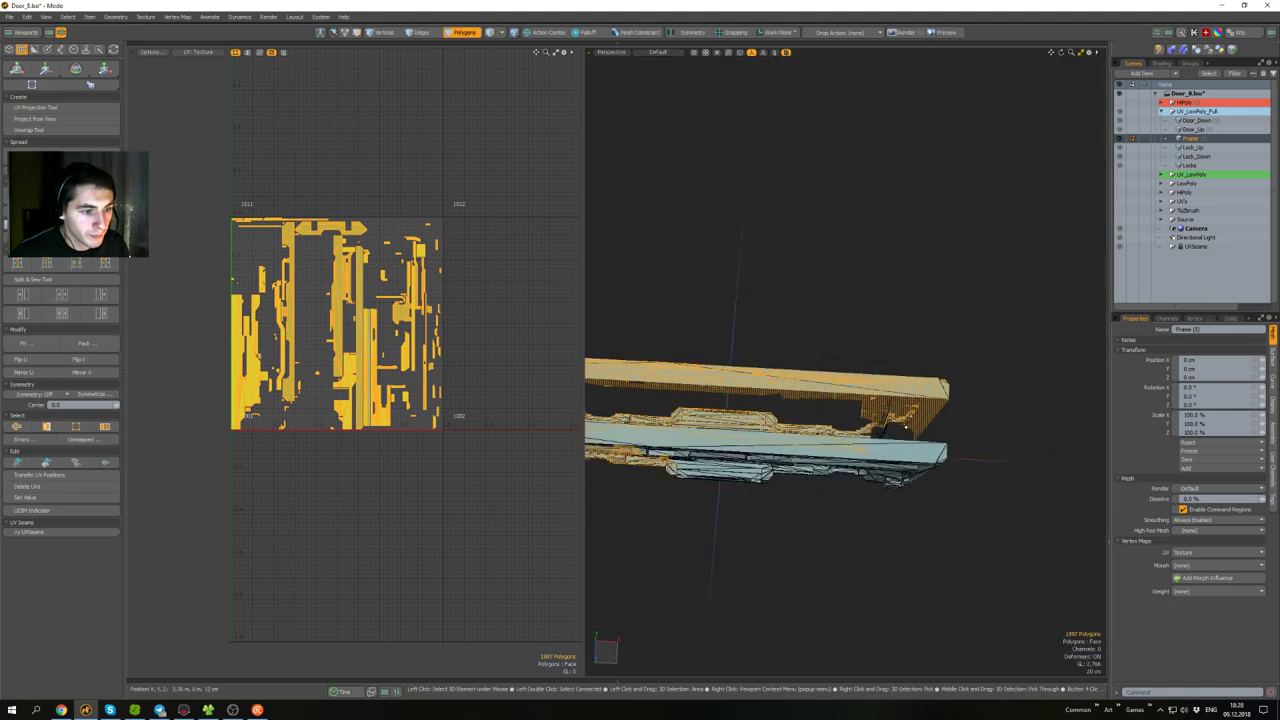
# - Examine the remaining polygon selection all around the Frame in perspective
pyautogui.keyDown('alt'); pyautogui.moveTo(955, 378); pyautogui.dragTo(683, 503); pyautogui.keyUp('alt')
pyautogui.scroll(-3, 915, 340)
pyautogui.scroll(5, 888, 540)
pyautogui.scroll(-3, 942, 229)
pyautogui.keyDown('alt'); pyautogui.moveTo(675, 411); pyautogui.dragTo(902, 269); pyautogui.keyUp('alt')
pyautogui.scroll(4, 964, 371)
pyautogui.scroll(-5, 831, 340)
pyautogui.scroll(3, 874, 342)
pyautogui.scroll(-3, 884, 312)
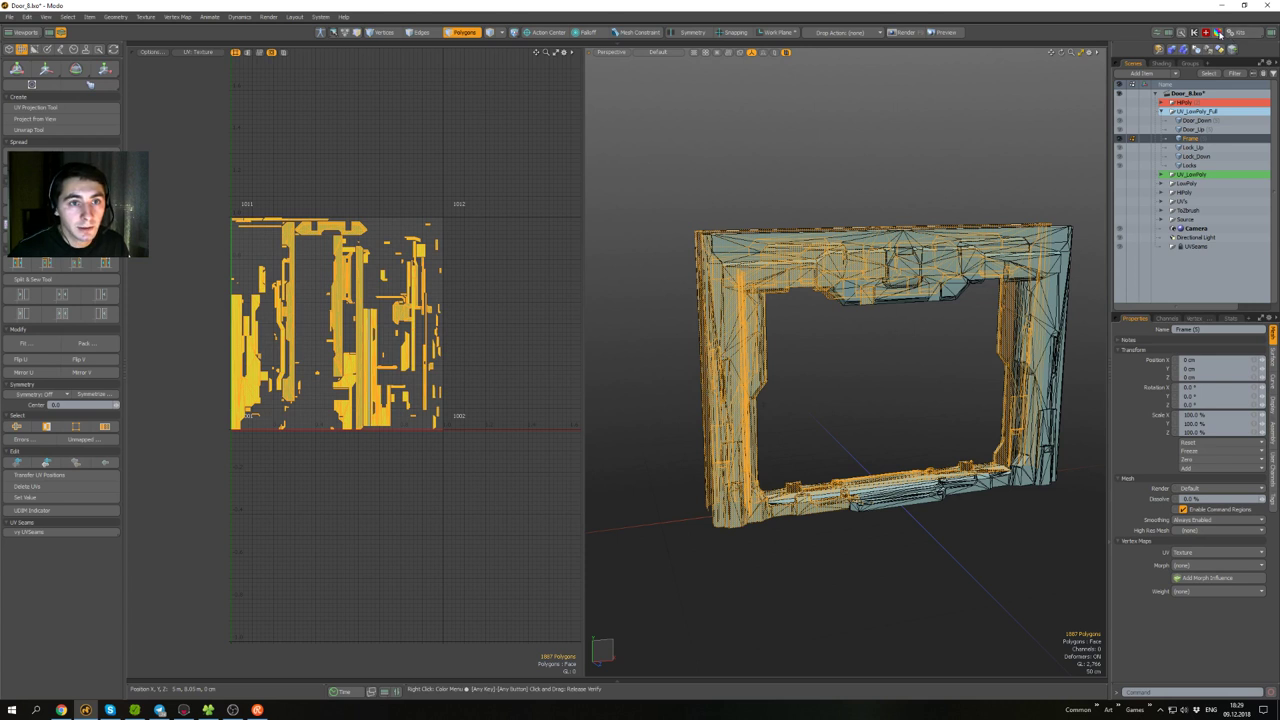
# - Nudge the selected Frame UV islands one tile right into the second UV tile with the ETEREA UV Tools, and deselect them
pyautogui.click(1219, 34)
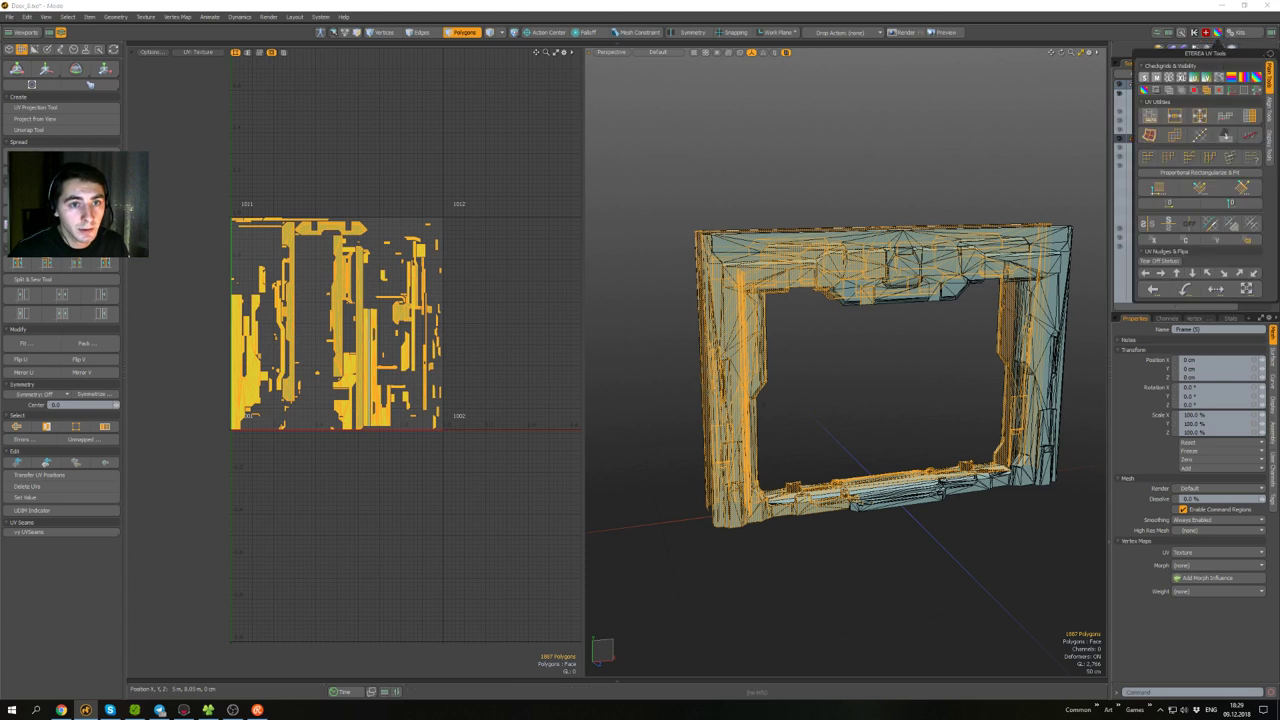
pyautogui.moveTo(1236, 54); pyautogui.dragTo(1031, 47)
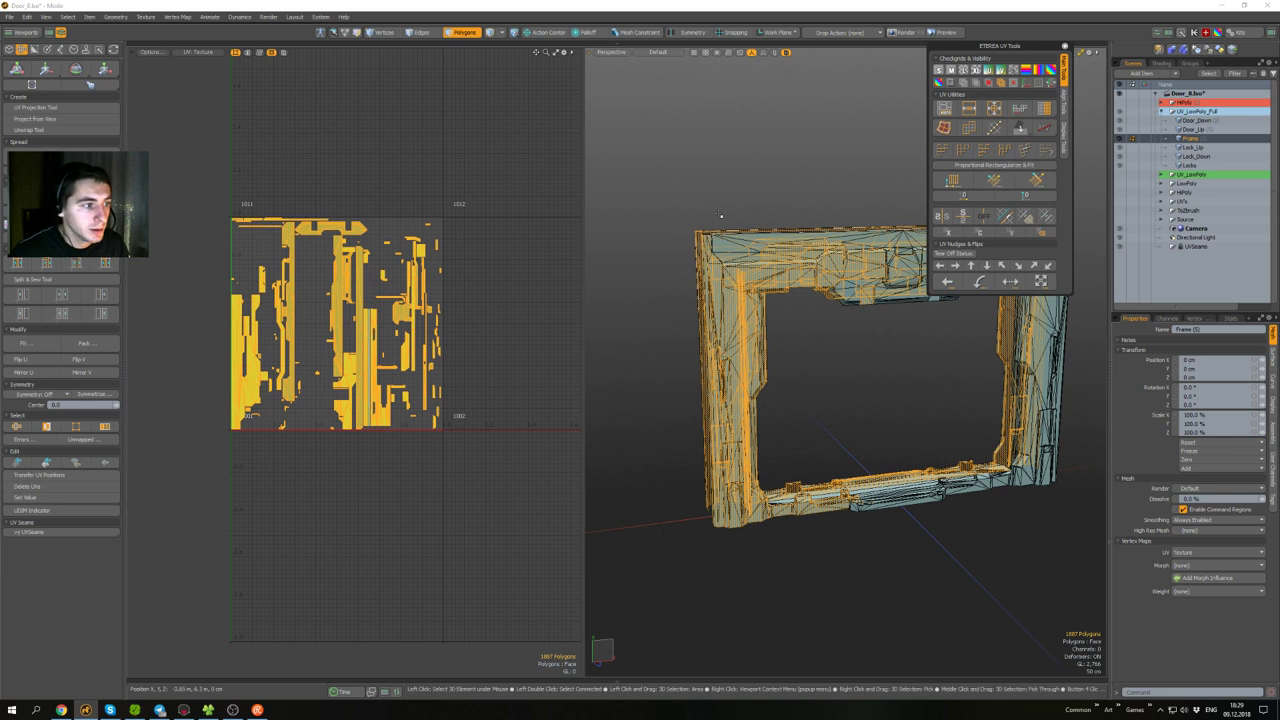
pyautogui.keyDown('alt'); pyautogui.moveTo(493, 241); pyautogui.dragTo(441, 252); pyautogui.keyUp('alt')
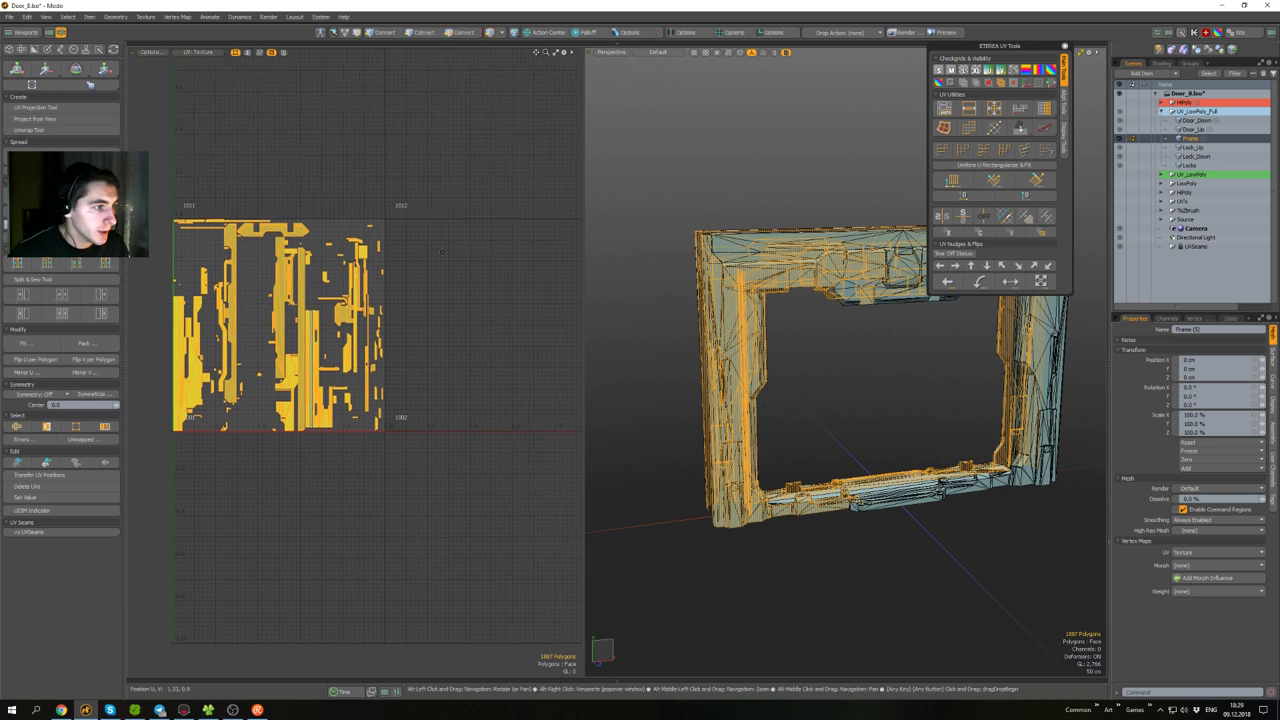
pyautogui.click(955, 266)
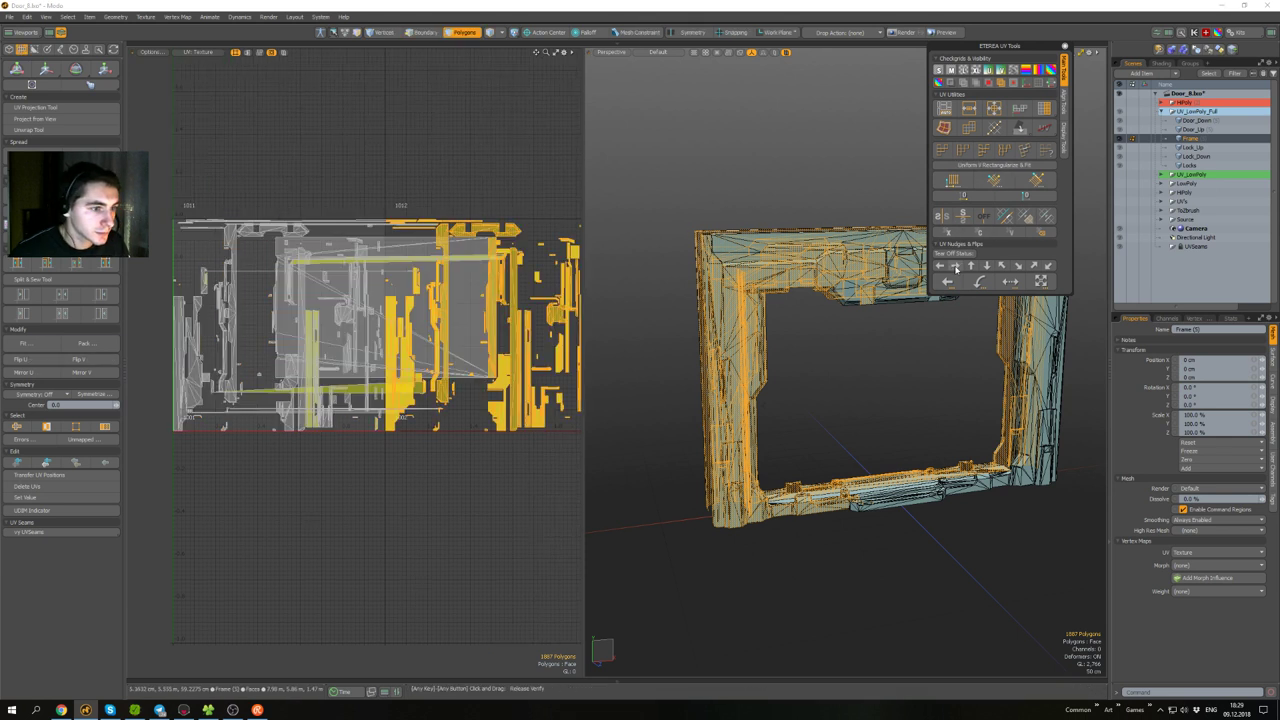
pyautogui.hotkey('ctrl', 'z')
pyautogui.keyDown('alt'); pyautogui.moveTo(745, 322); pyautogui.dragTo(675, 307); pyautogui.keyUp('alt')
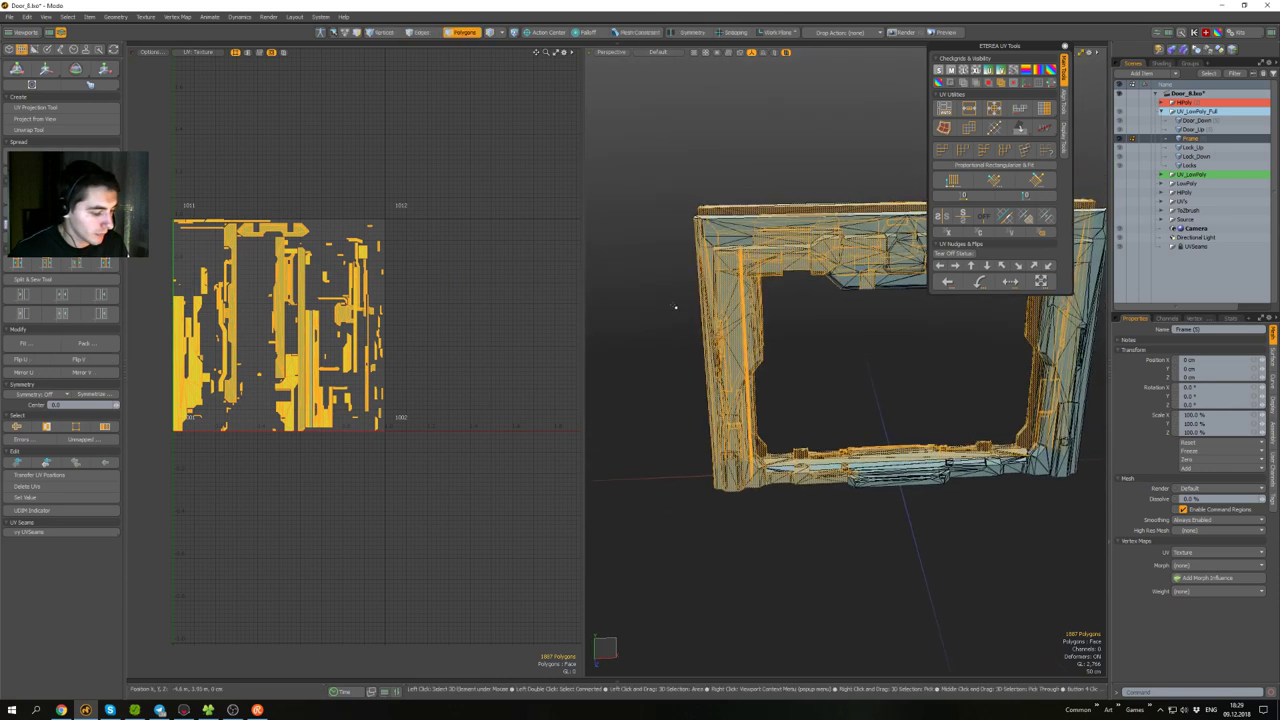
pyautogui.press('Delete')
pyautogui.hotkey('ctrl', 'z')
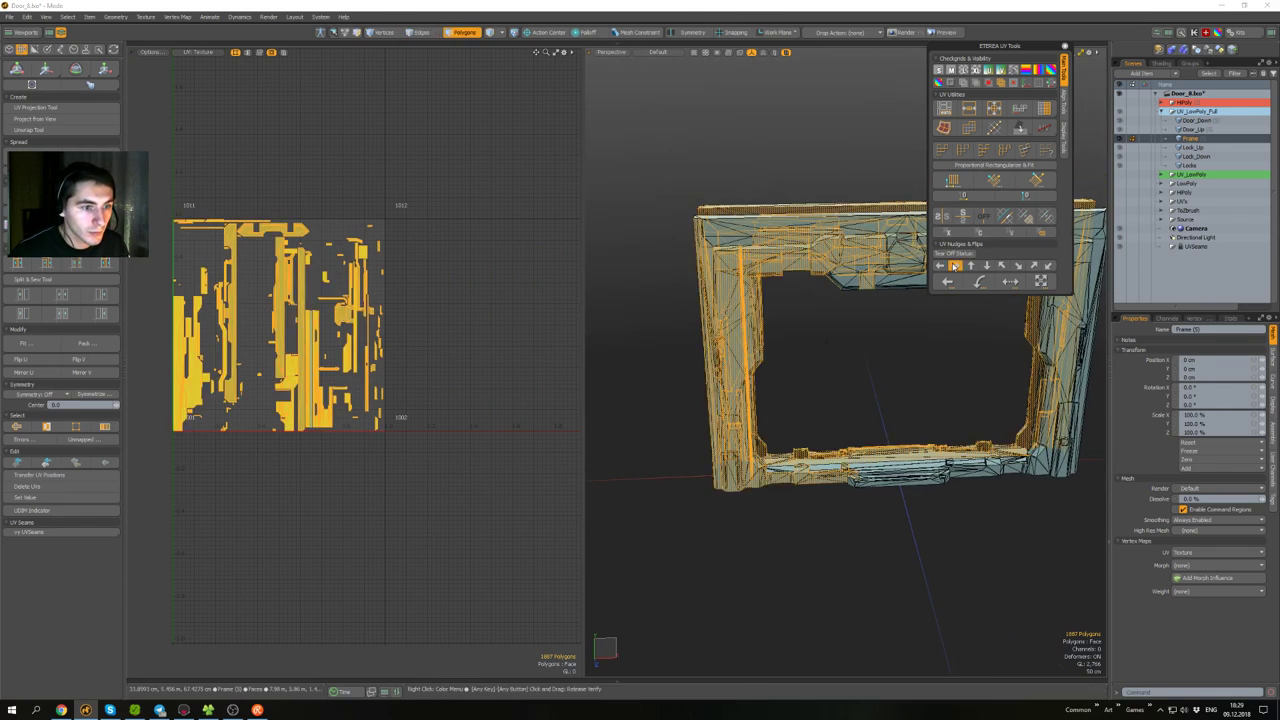
pyautogui.click(955, 266)
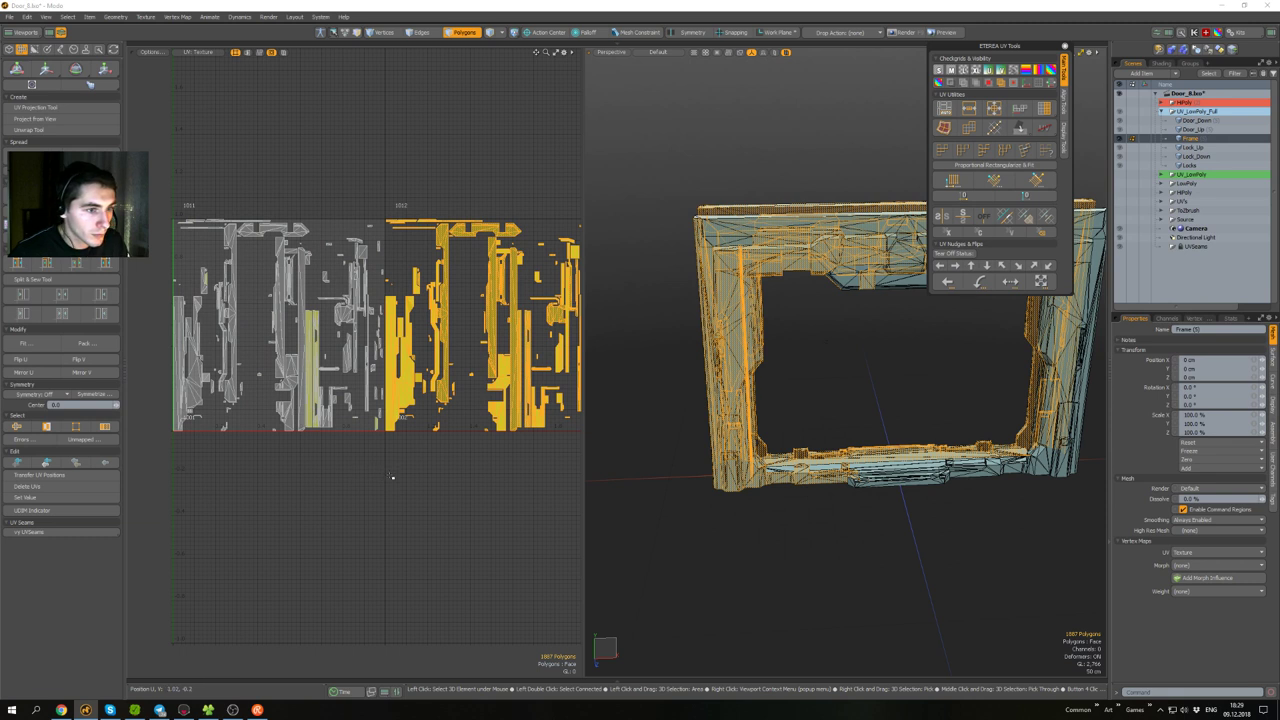
pyautogui.keyDown('alt'); pyautogui.moveTo(812, 376); pyautogui.dragTo(803, 424); pyautogui.keyUp('alt')
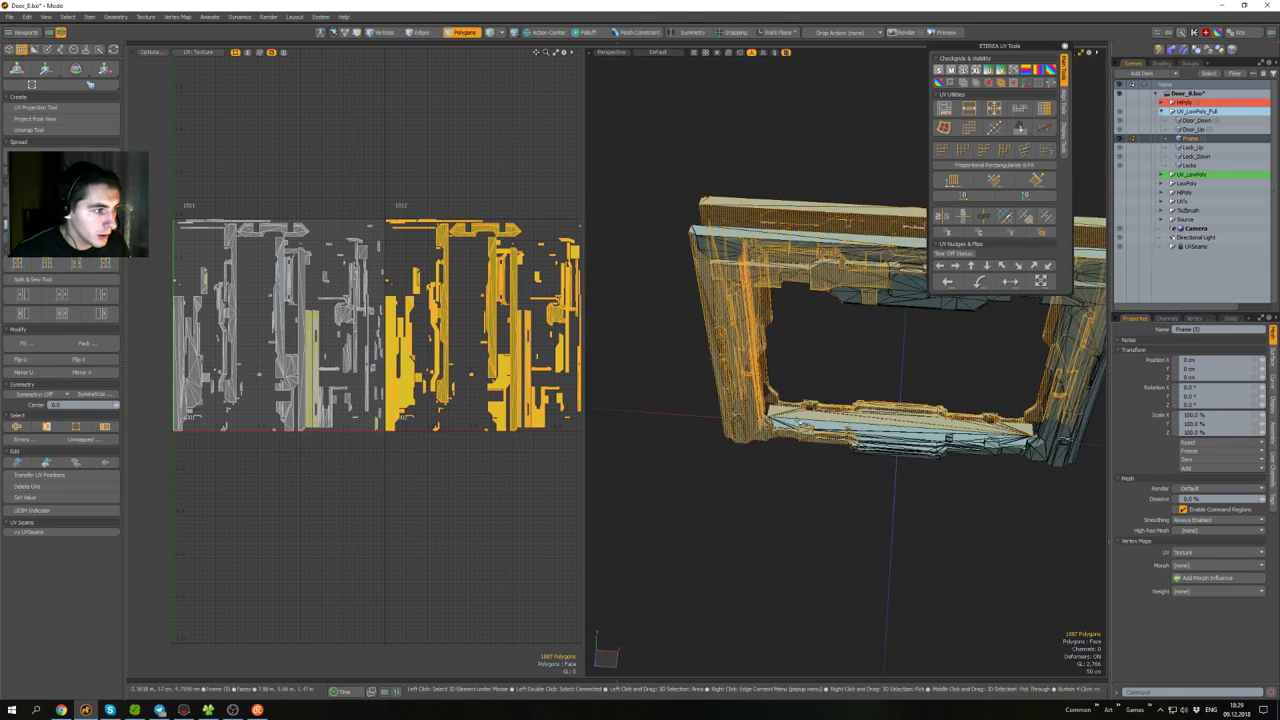
pyautogui.click(357, 517)
# - Check the Frame's two inner side panels against the UV layout by selecting each connected piece
pyautogui.scroll(6, 316, 337)
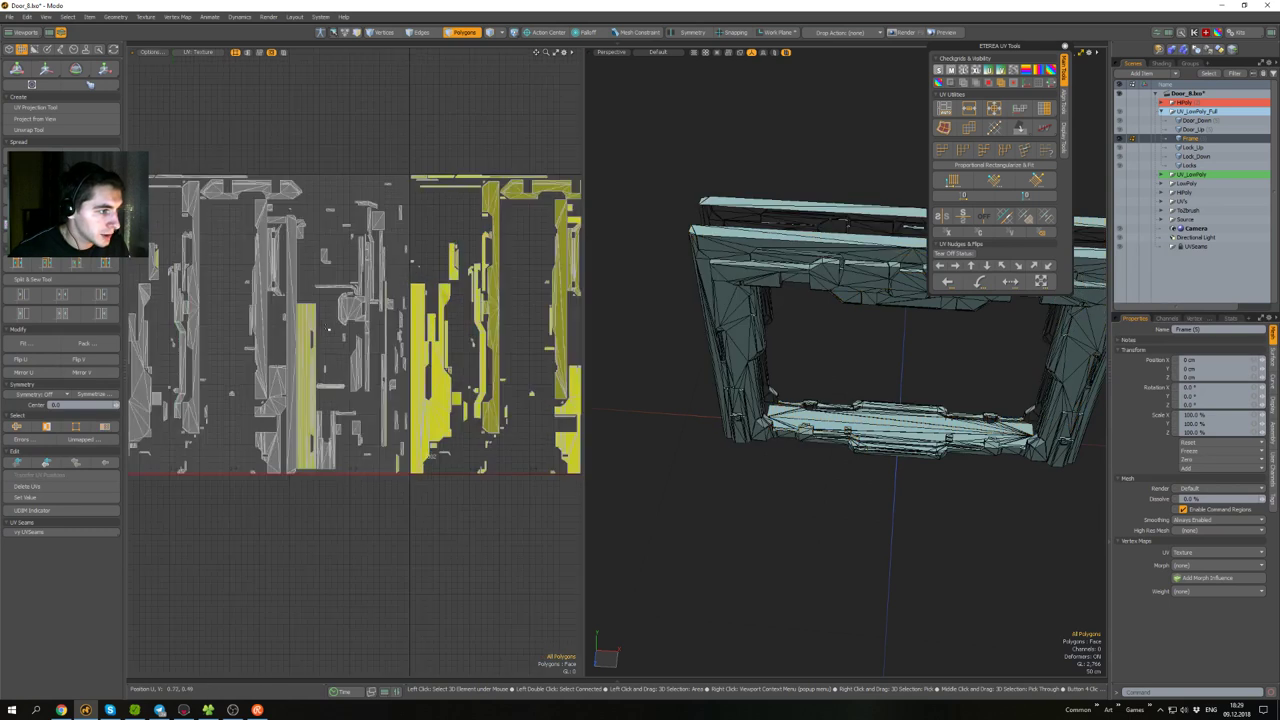
pyautogui.keyDown('alt'); pyautogui.moveTo(660, 394); pyautogui.dragTo(860, 400); pyautogui.keyUp('alt')
pyautogui.doubleClick(870, 400)
pyautogui.scroll(-2, 840, 412)
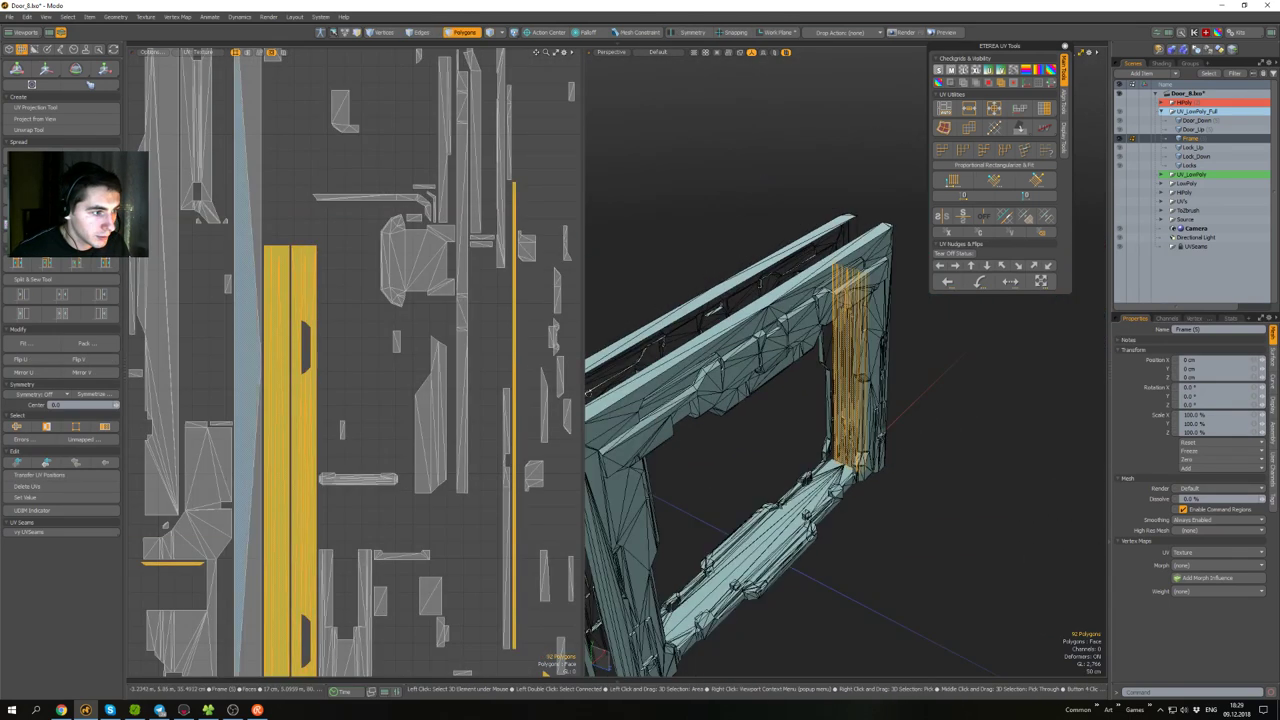
pyautogui.scroll(-6, 521, 392)
pyautogui.keyDown('alt'); pyautogui.moveTo(521, 392); pyautogui.dragTo(481, 377); pyautogui.keyUp('alt')
pyautogui.keyDown('alt'); pyautogui.moveTo(865, 460); pyautogui.dragTo(672, 448); pyautogui.keyUp('alt')
pyautogui.doubleClick(744, 435)
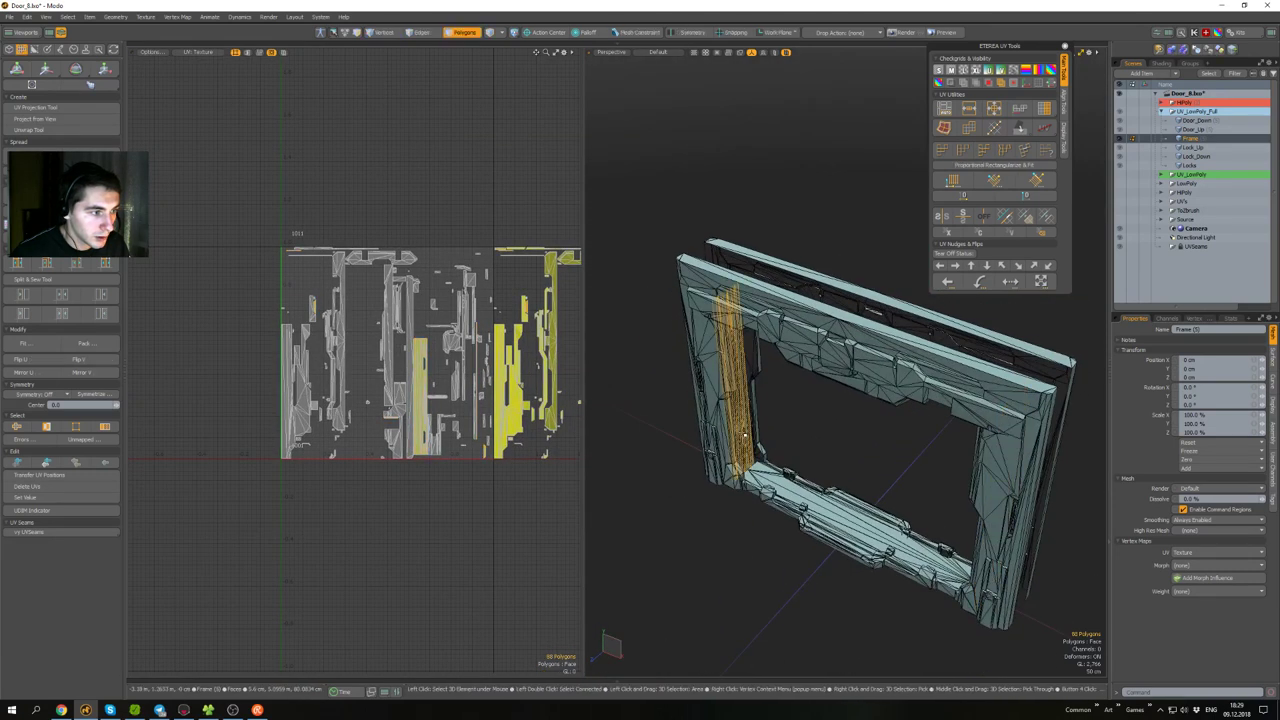
# - Undo the UV tile nudge and the subsequent selection changes to restore the Frame's previous UV-error polygon selection
pyautogui.scroll(-3, 805, 447)
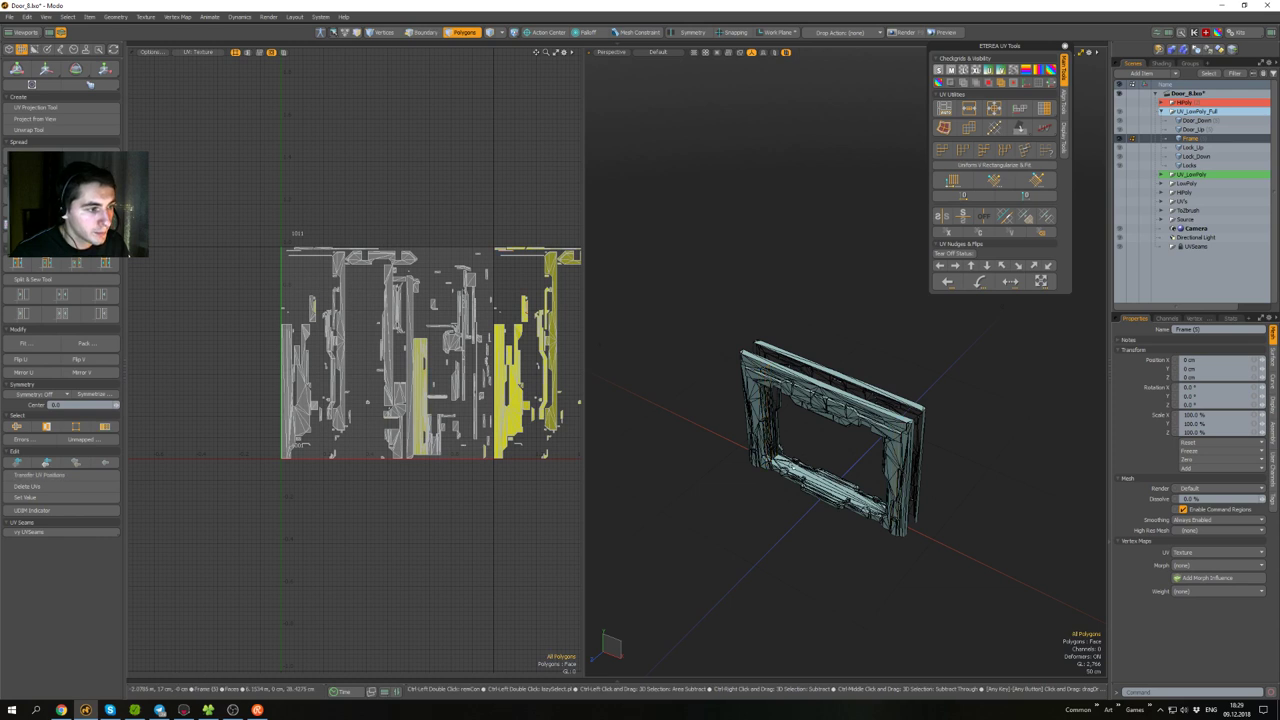
pyautogui.hotkey('ctrl', 'z')
pyautogui.hotkey('ctrl', 'z')
pyautogui.hotkey('ctrl', 'z')
pyautogui.hotkey('ctrl', 'z')
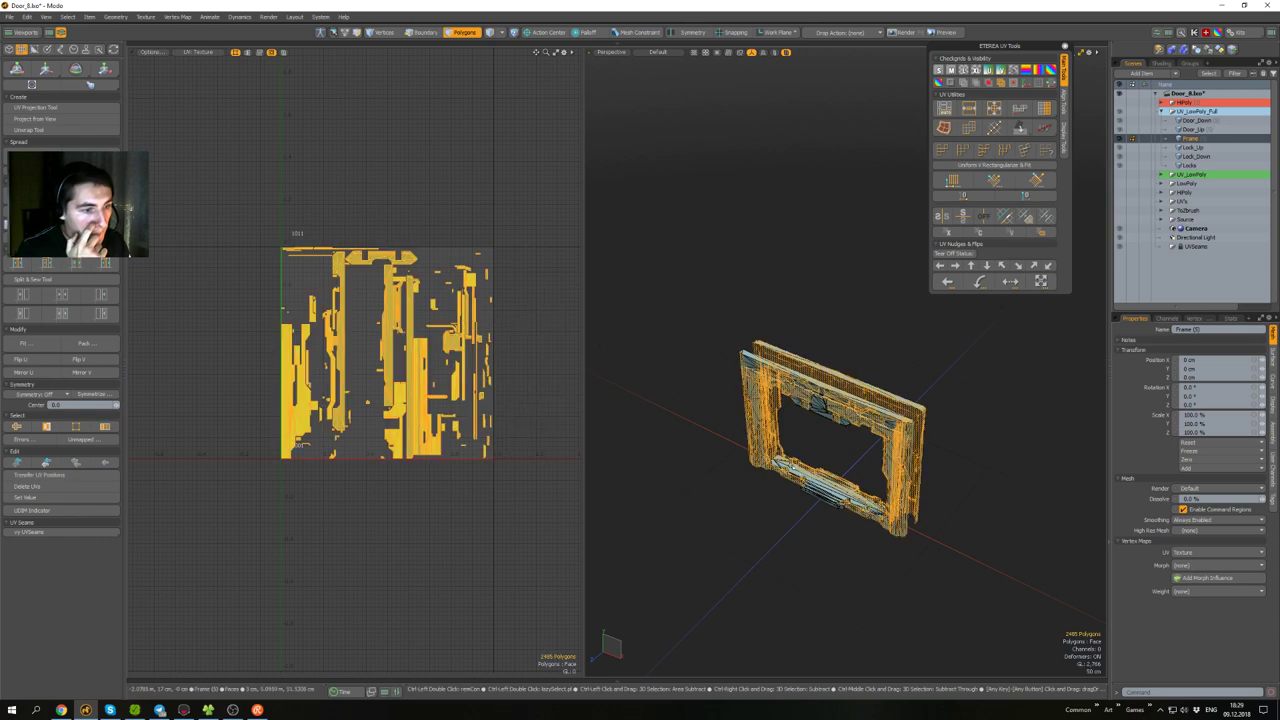
# - View the Frame from the top and subtract the front half's end polygons and small inner side details from the selection
pyautogui.scroll(3, 806, 411)
pyautogui.keyDown('alt'); pyautogui.moveTo(806, 411); pyautogui.dragTo(892, 413); pyautogui.keyUp('alt')
pyautogui.click(887, 330)
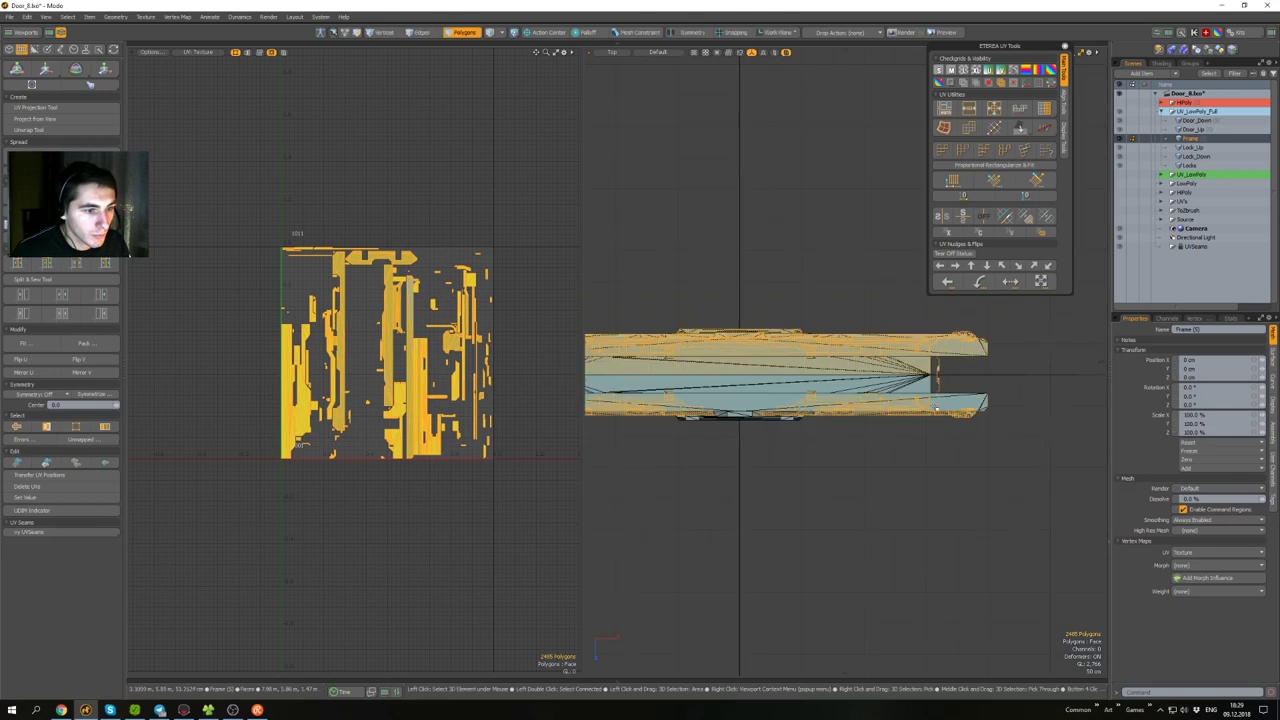
pyautogui.scroll(2, 936, 417)
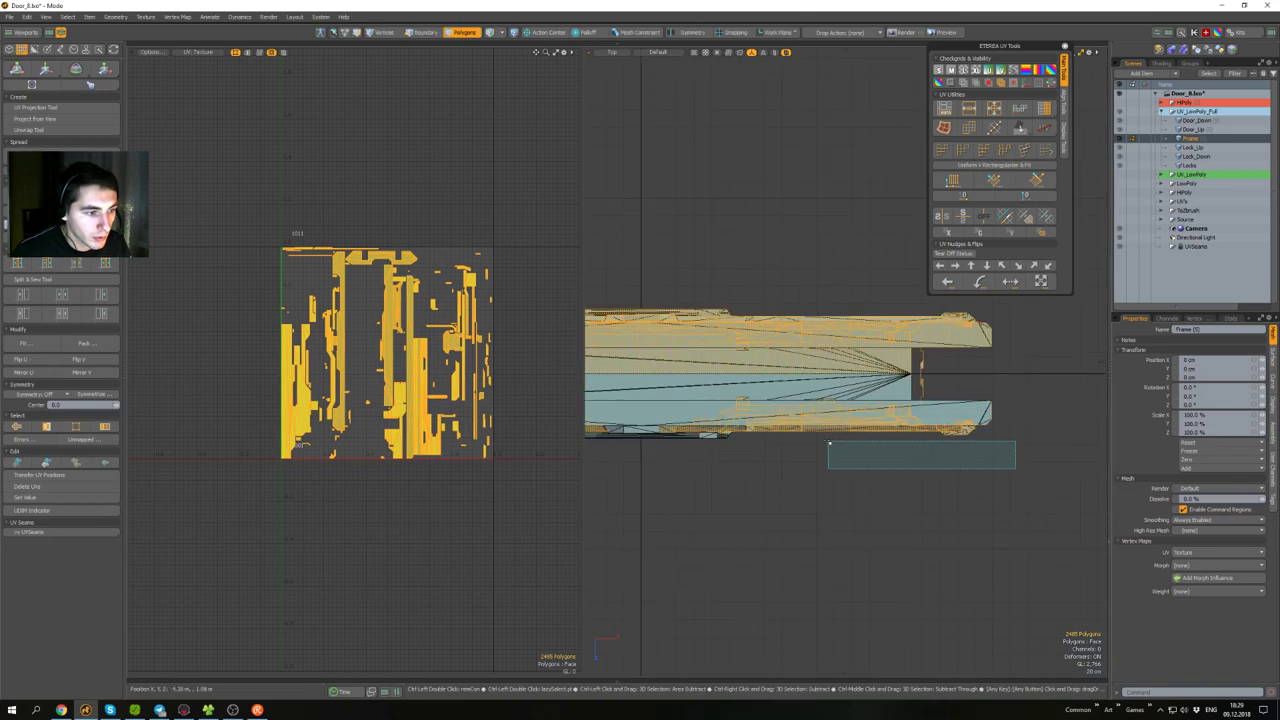
pyautogui.keyDown('ctrl'); pyautogui.moveTo(641, 386); pyautogui.dragTo(640, 386, button='middle'); pyautogui.keyUp('ctrl')
pyautogui.scroll(3, 923, 375)
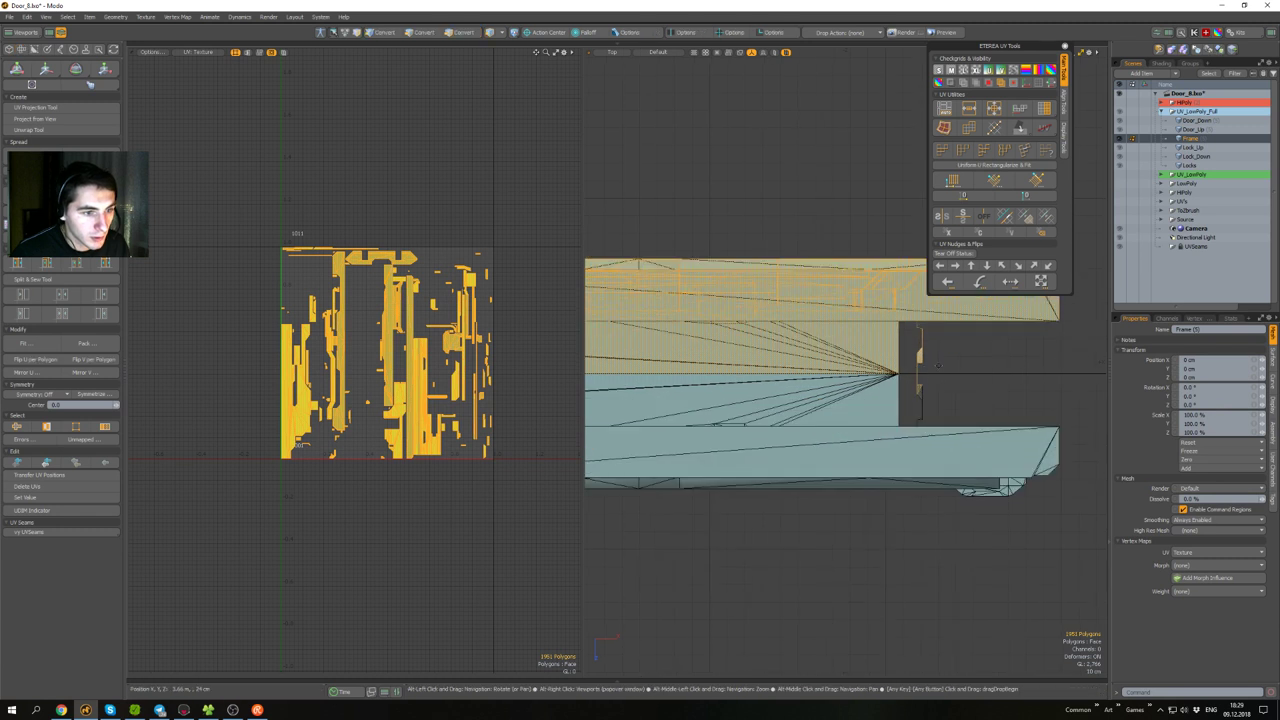
pyautogui.keyDown('alt'); pyautogui.keyDown('shift'); pyautogui.moveTo(965, 405); pyautogui.dragTo(854, 459); pyautogui.keyUp('shift'); pyautogui.keyUp('alt')
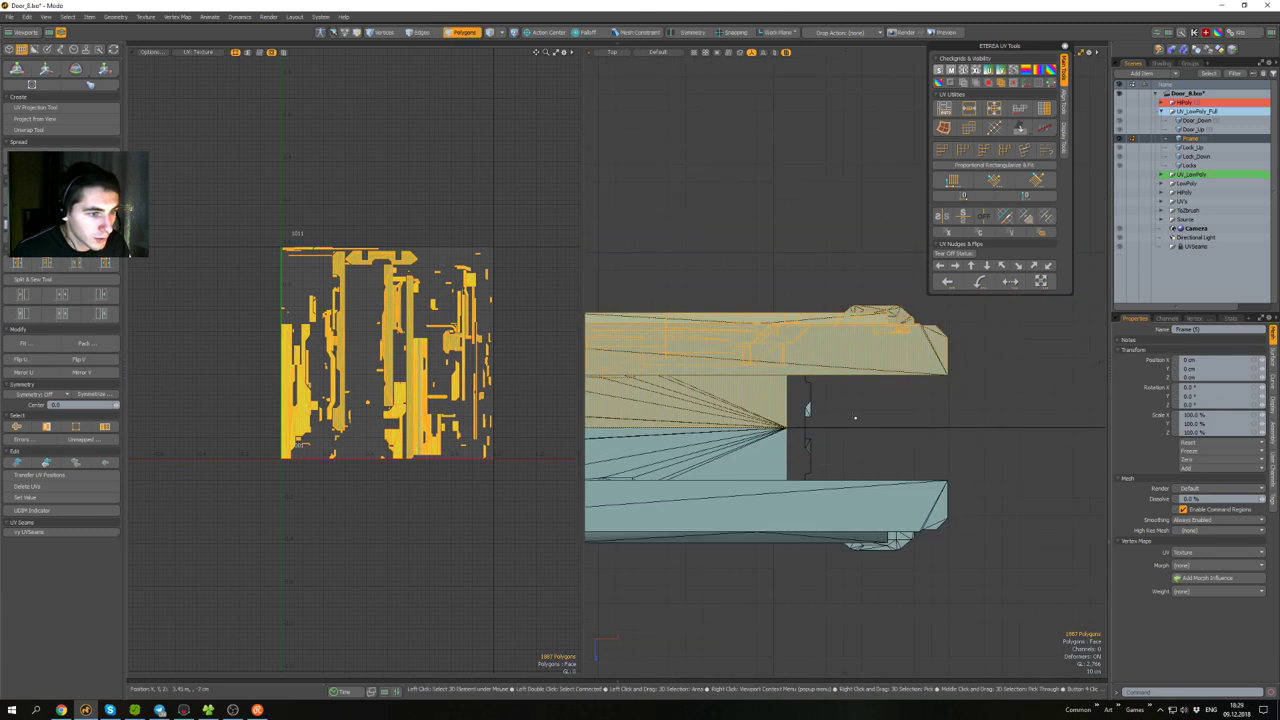
# - Examine in perspective which polygons remain selected on the Frame's front, back and inner sides
pyautogui.hotkey('ctrl', 'space')
pyautogui.click(883, 397)
pyautogui.keyDown('alt'); pyautogui.moveTo(846, 408); pyautogui.dragTo(880, 340); pyautogui.keyUp('alt')
pyautogui.scroll(-4, 828, 423)
pyautogui.keyDown('alt'); pyautogui.keyDown('shift'); pyautogui.moveTo(860, 520); pyautogui.dragTo(921, 463); pyautogui.keyUp('shift'); pyautogui.keyUp('alt')
pyautogui.scroll(3, 820, 400)
pyautogui.scroll(3, 920, 400)
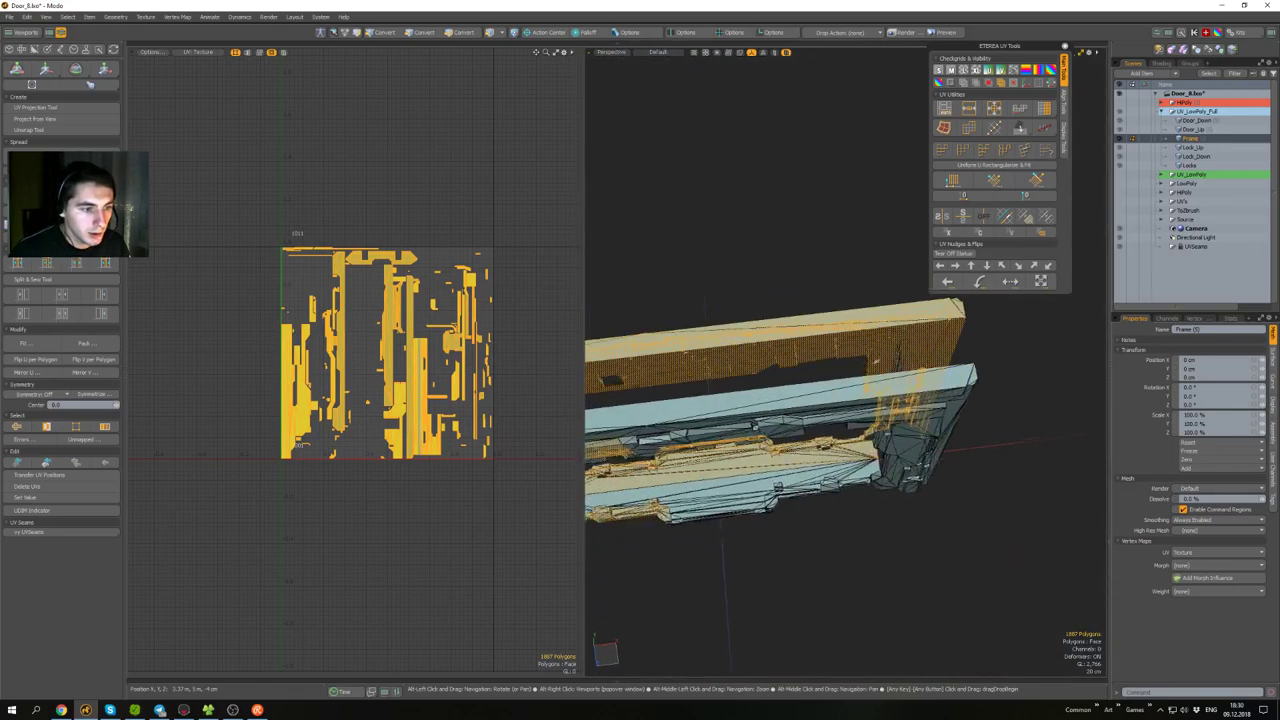
pyautogui.keyDown('alt'); pyautogui.moveTo(837, 432); pyautogui.dragTo(718, 428); pyautogui.keyUp('alt')
pyautogui.scroll(-4, 870, 395)
pyautogui.scroll(4, 852, 347)
pyautogui.keyDown('alt'); pyautogui.moveTo(395, 412); pyautogui.dragTo(346, 389); pyautogui.keyUp('alt')
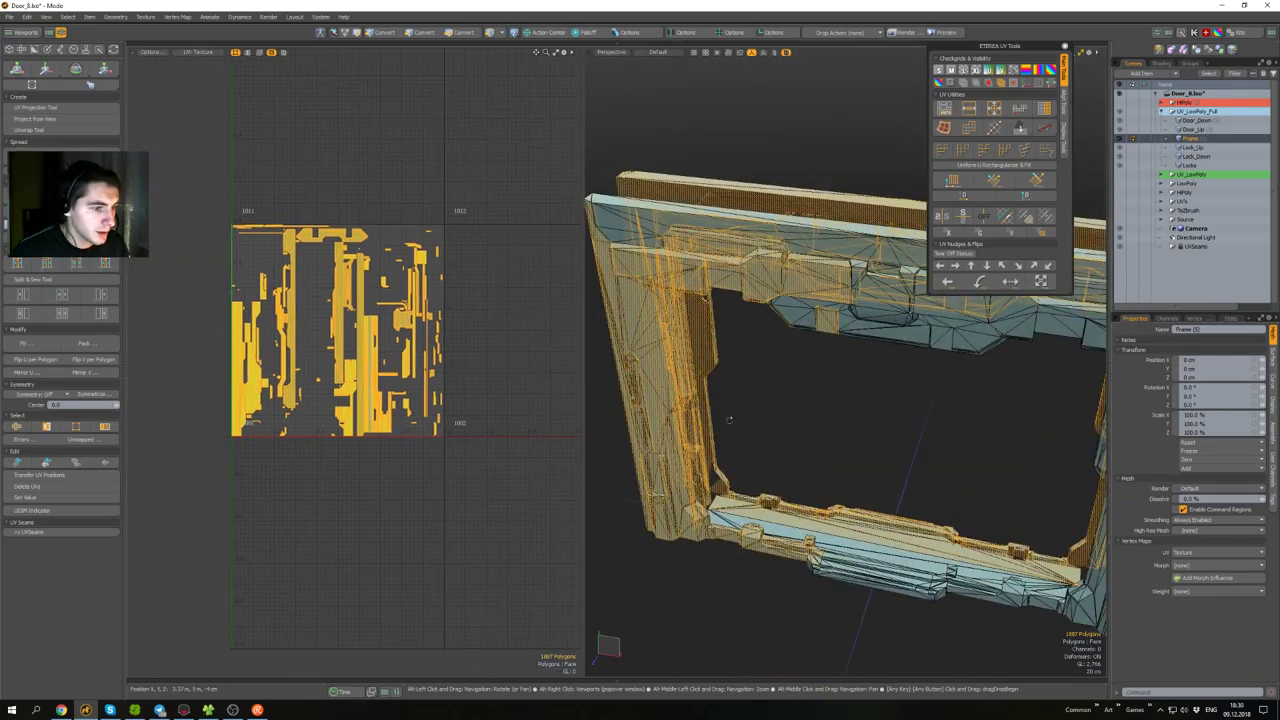
pyautogui.keyDown('alt'); pyautogui.moveTo(790, 425); pyautogui.dragTo(700, 377); pyautogui.keyUp('alt')
# - Try moving the selected UV islands about -0.07 in U and 0.02 in V to reveal unselected overlaps, then undo it
pyautogui.press('w')
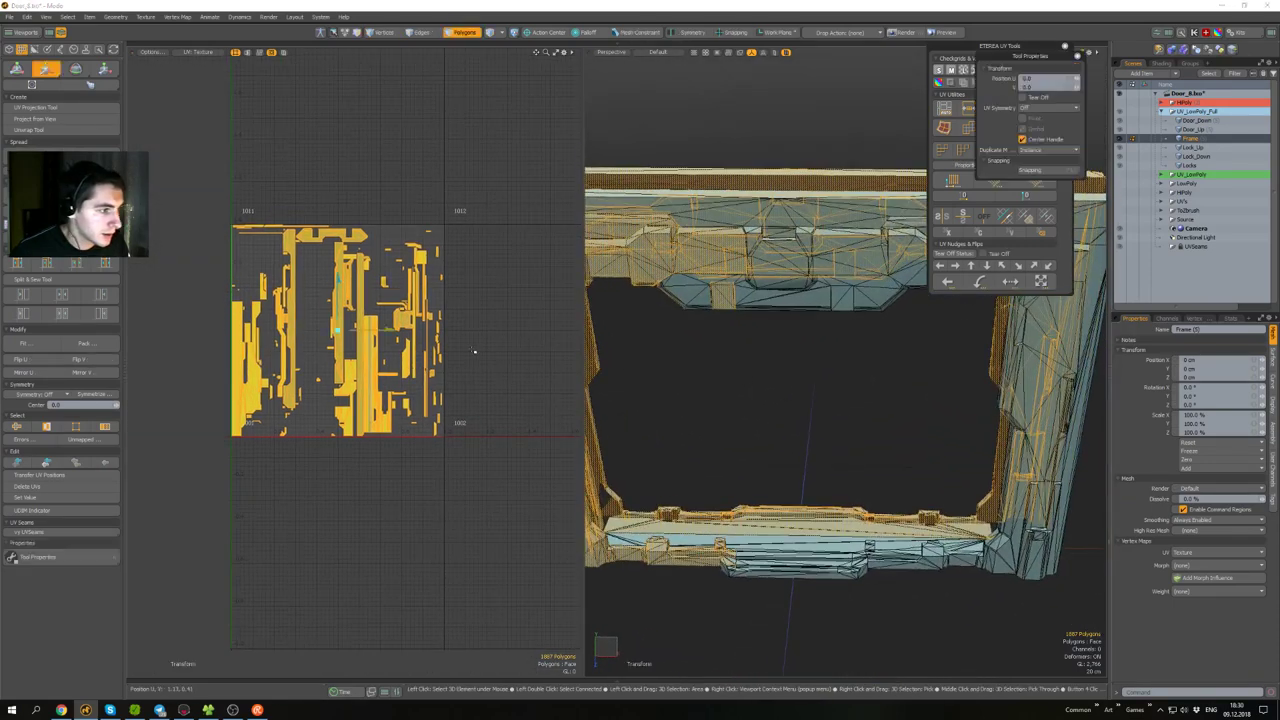
pyautogui.moveTo(392, 281)
pyautogui.mouseDown()
pyautogui.moveTo(426, 272)
pyautogui.moveTo(370, 280)
pyautogui.mouseUp()
pyautogui.scroll(5, 369, 327)
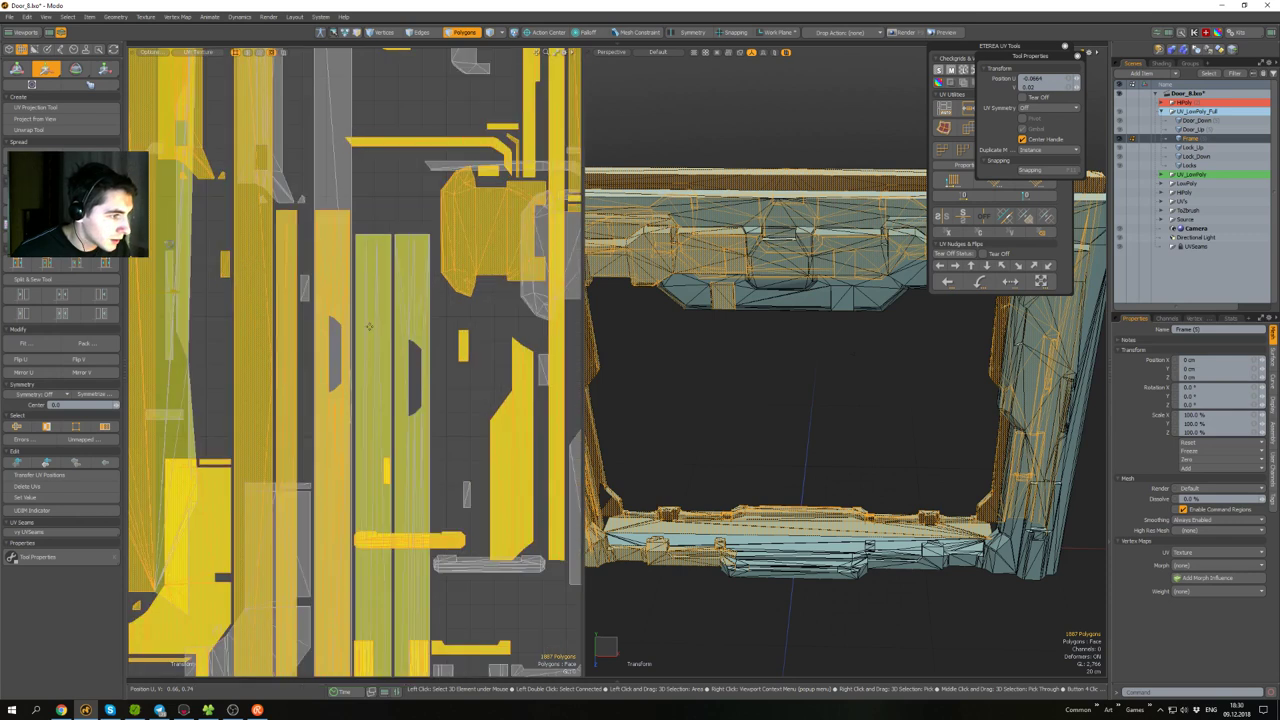
pyautogui.scroll(-2, 372, 333)
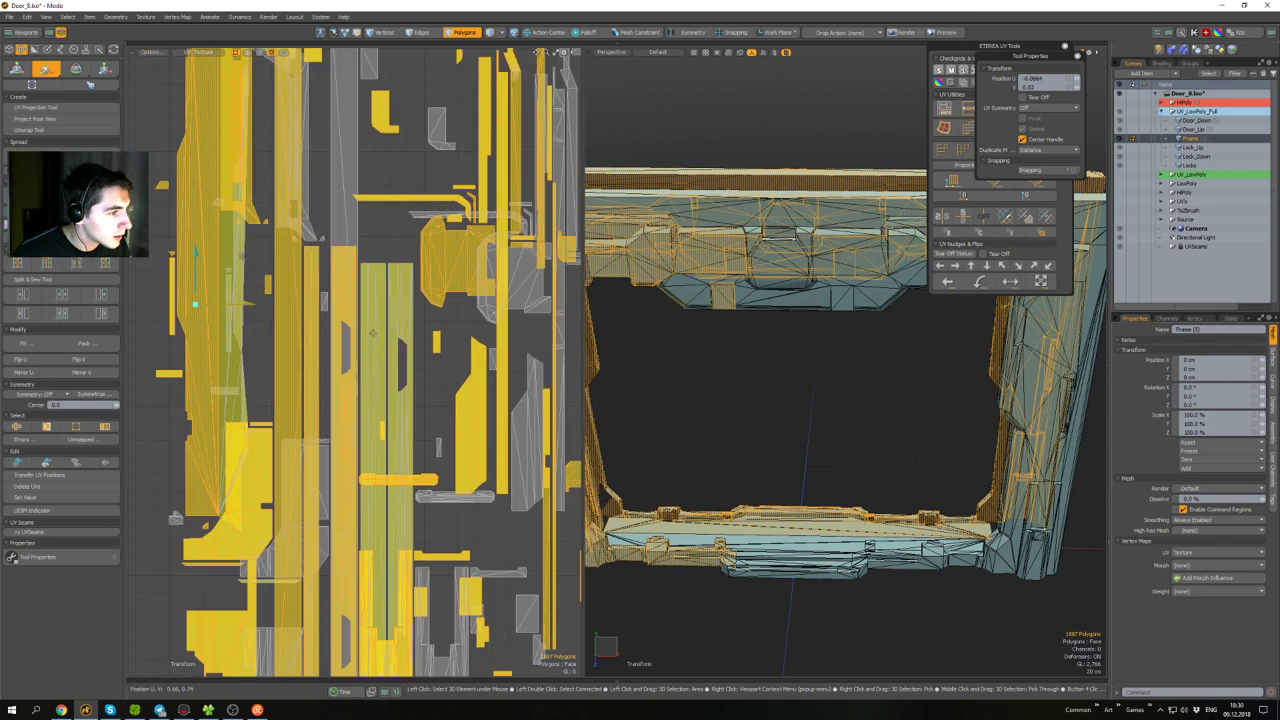
pyautogui.keyDown('alt'); pyautogui.moveTo(890, 401); pyautogui.dragTo(800, 405); pyautogui.keyUp('alt')
pyautogui.hotkey('ctrl', 'z')
pyautogui.press('q')
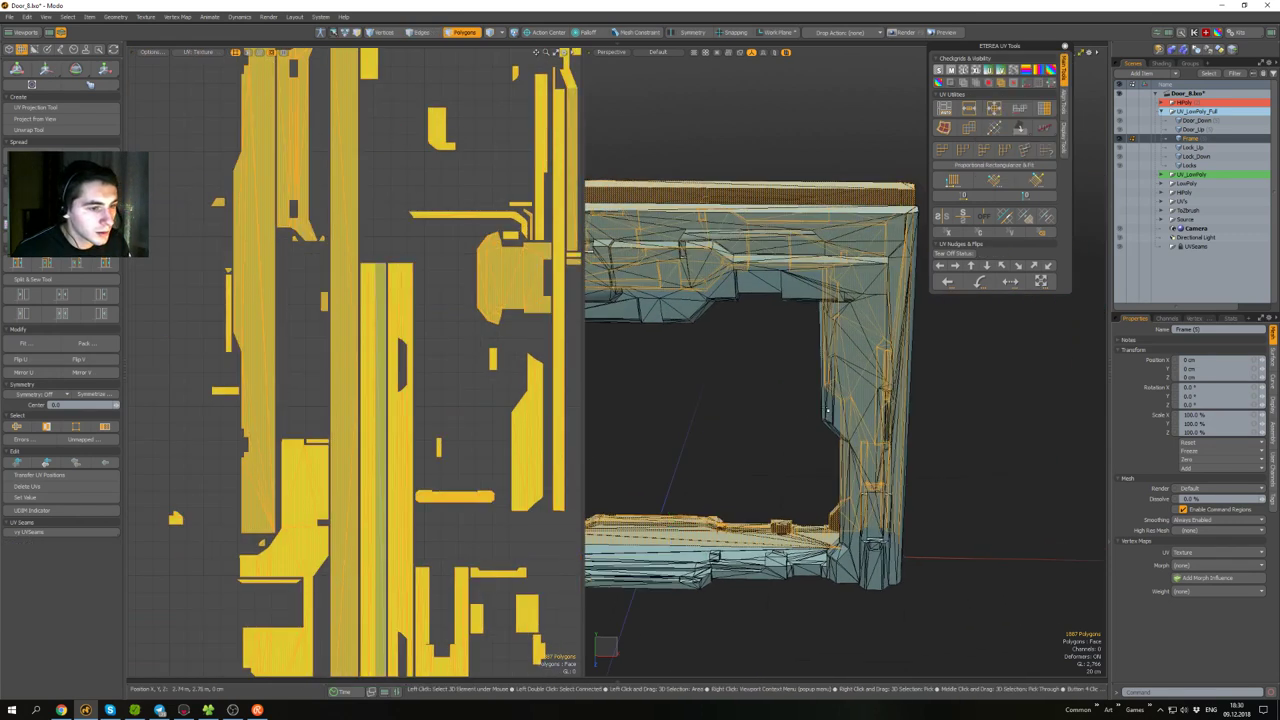
# - Inspect the selected polygons along the Frame's inner opening and from above
pyautogui.keyDown('alt'); pyautogui.moveTo(821, 340); pyautogui.dragTo(790, 375); pyautogui.keyUp('alt')
pyautogui.keyDown('alt'); pyautogui.moveTo(880, 324); pyautogui.dragTo(735, 332); pyautogui.keyUp('alt')
pyautogui.scroll(3, 772, 385)
pyautogui.keyDown('alt'); pyautogui.moveTo(790, 428); pyautogui.dragTo(828, 382); pyautogui.keyUp('alt')
pyautogui.scroll(-8, 797, 366)
pyautogui.scroll(-5, 797, 366)
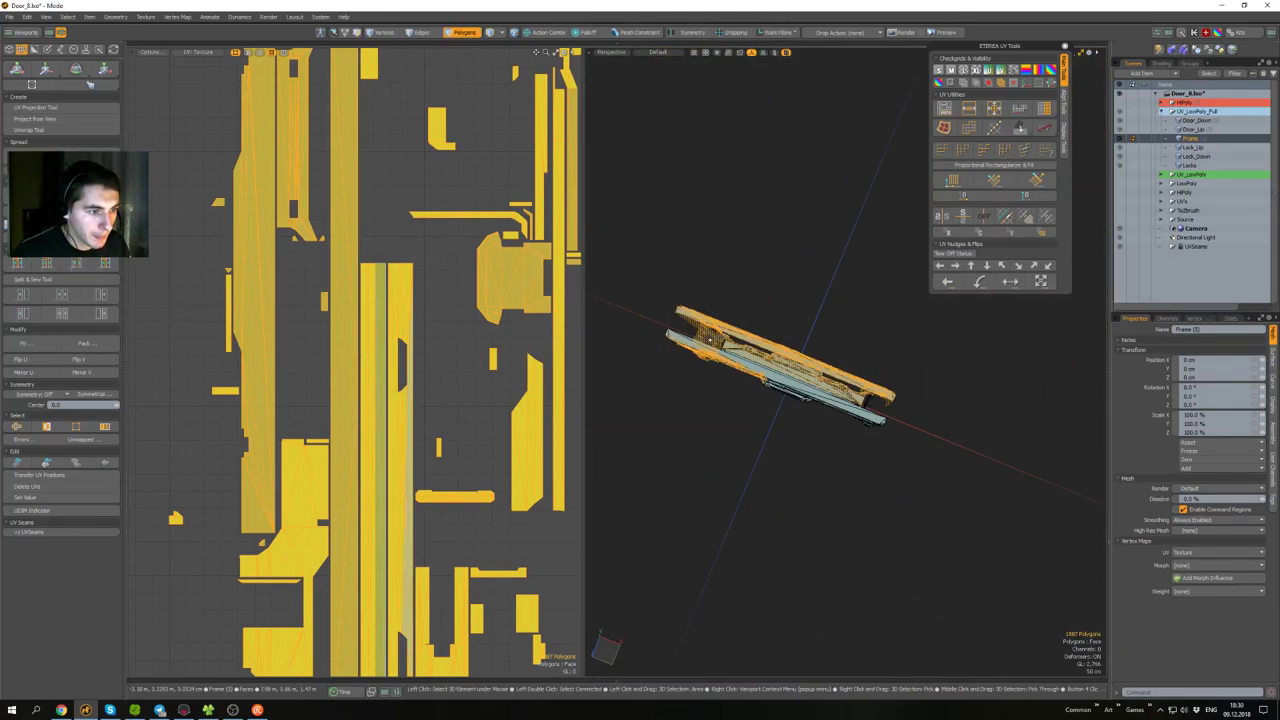
pyautogui.scroll(5, 710, 340)
pyautogui.scroll(-8, 470, 363)
# - Check one inner side panel of the Frame against its UV island and compare it with the opposite panel
pyautogui.keyDown('alt'); pyautogui.moveTo(476, 366); pyautogui.dragTo(442, 325); pyautogui.keyUp('alt')
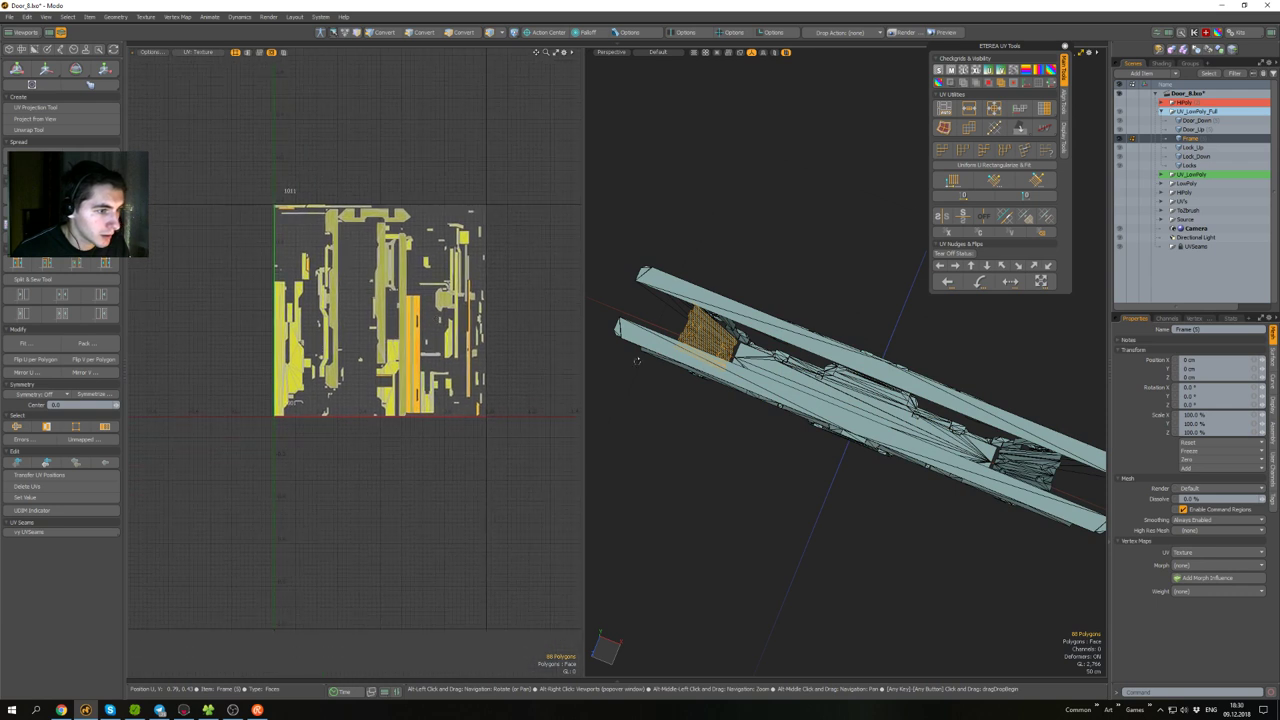
pyautogui.scroll(5, 695, 341)
pyautogui.keyDown('alt'); pyautogui.moveTo(695, 341); pyautogui.dragTo(735, 435); pyautogui.keyUp('alt')
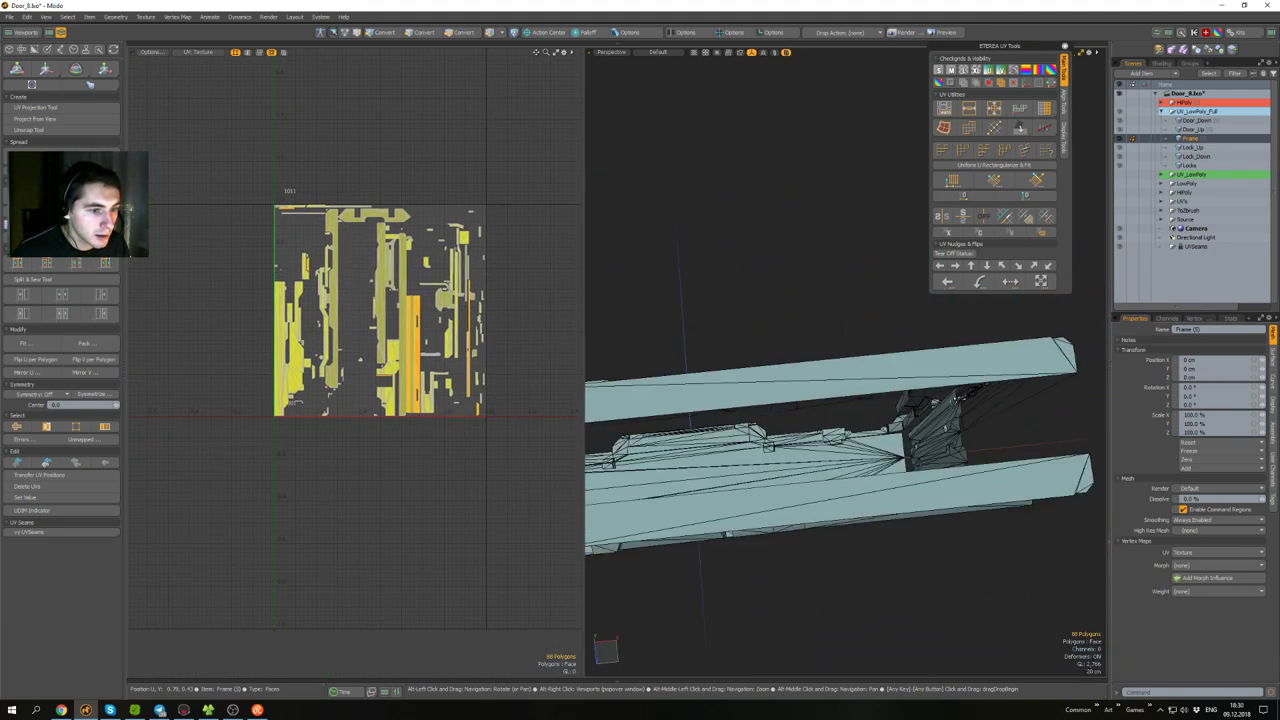
pyautogui.scroll(3, 946, 427)
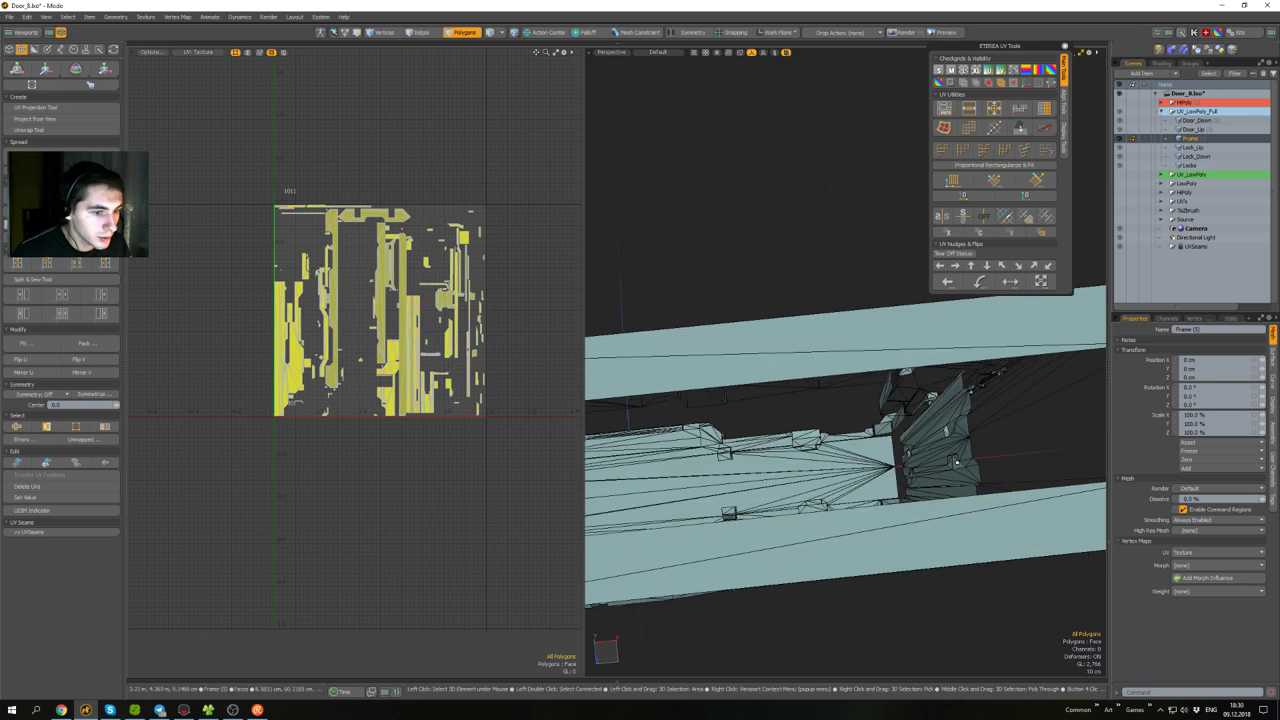
pyautogui.keyDown('alt'); pyautogui.moveTo(1015, 458); pyautogui.dragTo(863, 398); pyautogui.keyUp('alt')
pyautogui.scroll(-5, 863, 398)
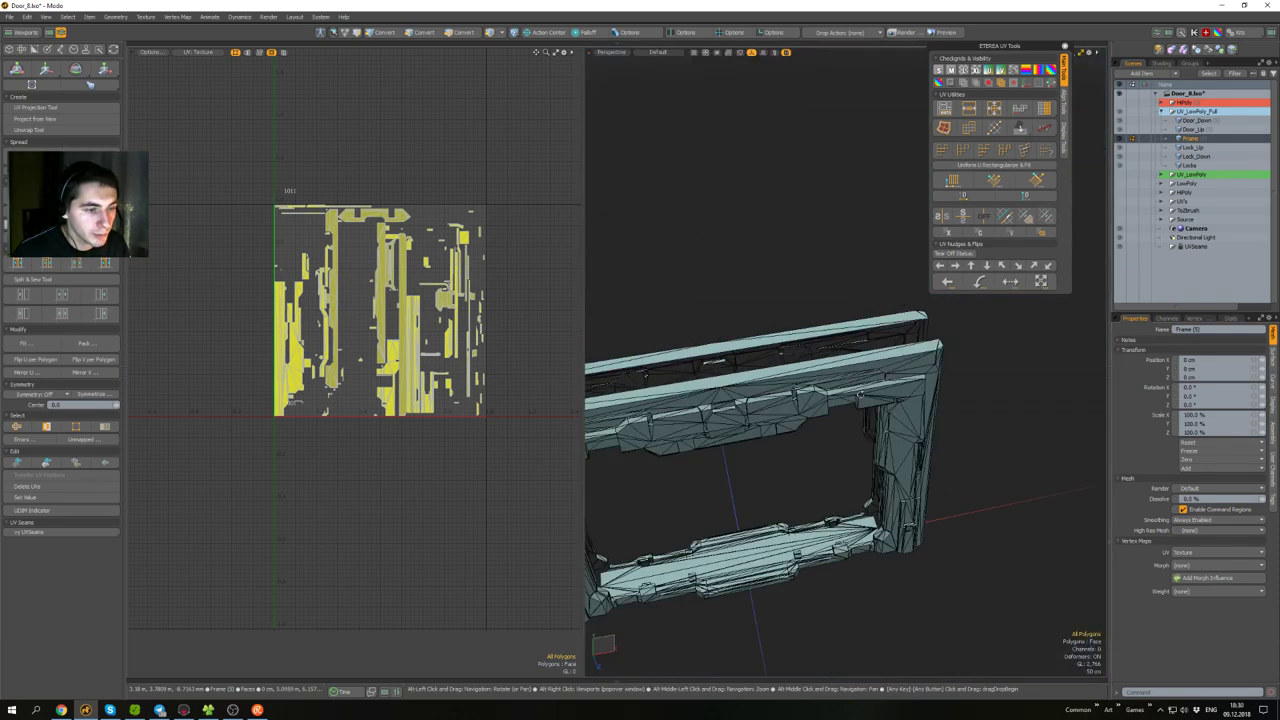
pyautogui.keyDown('alt'); pyautogui.moveTo(789, 324); pyautogui.dragTo(697, 362); pyautogui.keyUp('alt')
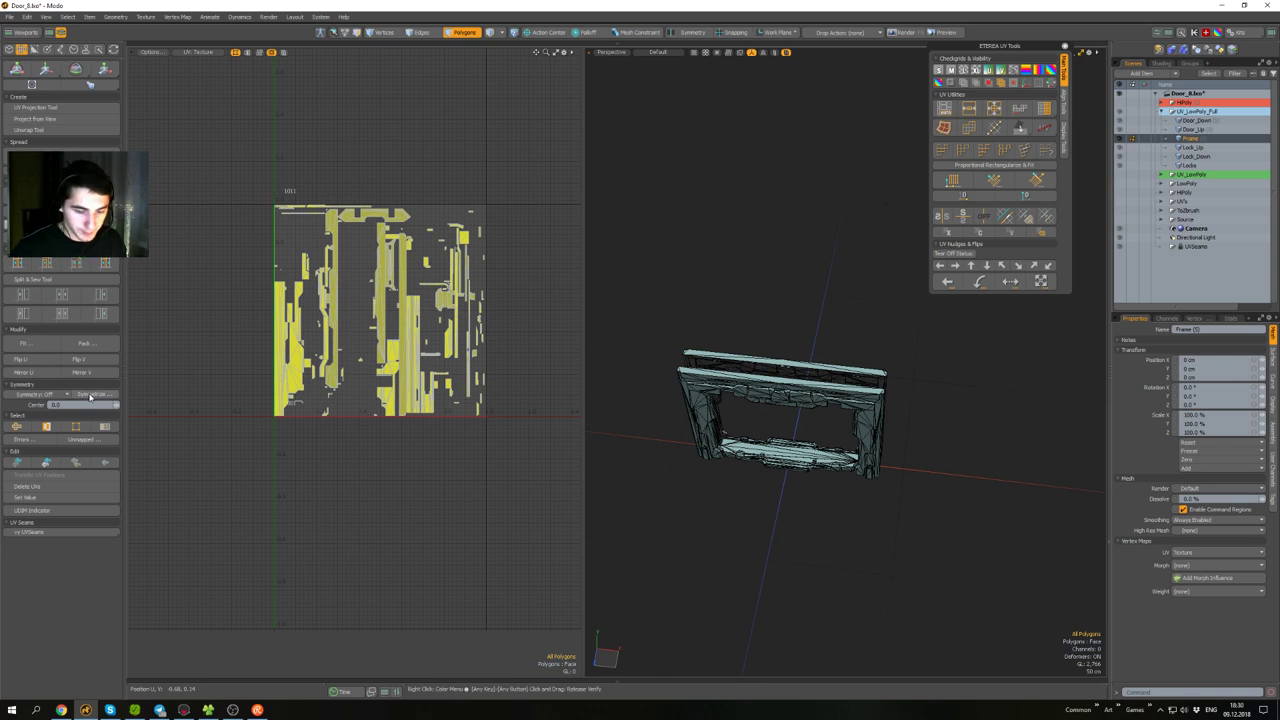
# - Select the Frame's UV errors for cross intersection, self intersection, flipped, stacked and zero area, and view them from the top
pyautogui.click(31, 443)
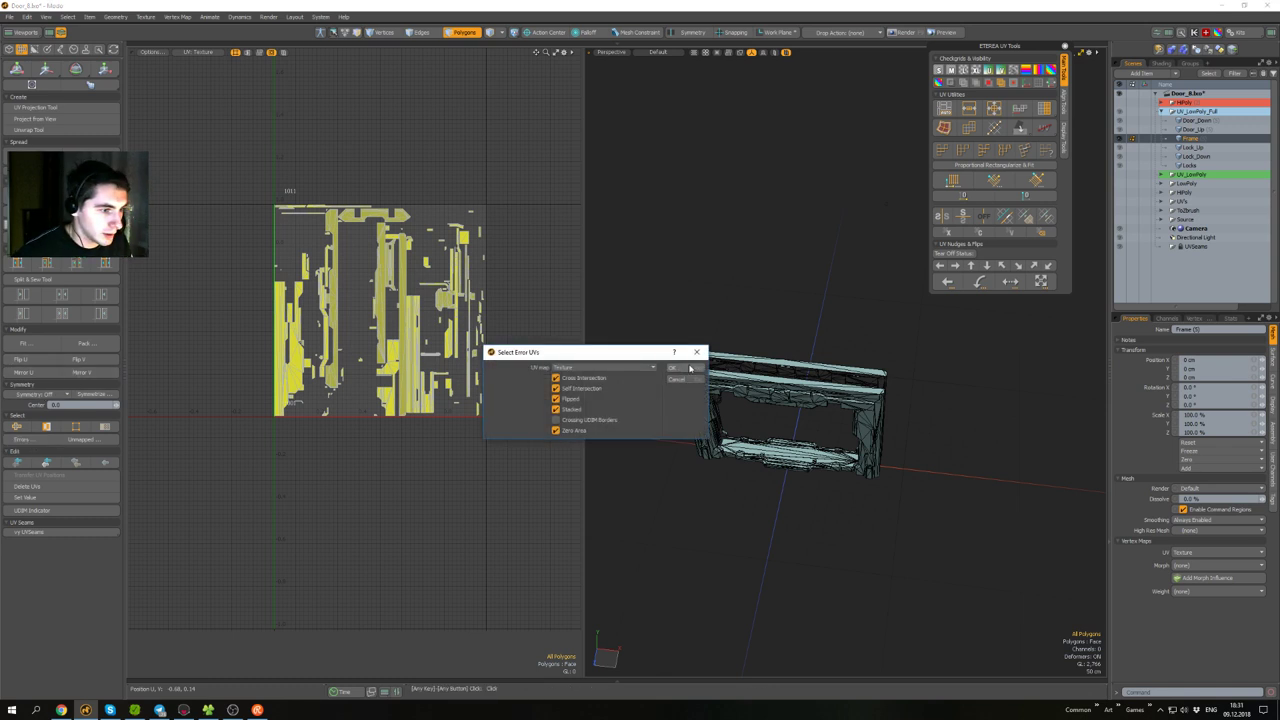
pyautogui.click(690, 369)
pyautogui.scroll(5, 749, 349)
pyautogui.keyDown('alt'); pyautogui.moveTo(749, 349); pyautogui.dragTo(1008, 426); pyautogui.keyUp('alt')
pyautogui.hotkey('ctrl', 'space')
pyautogui.click(878, 324)
pyautogui.scroll(2, 966, 431)
pyautogui.scroll(-2, 970, 431)
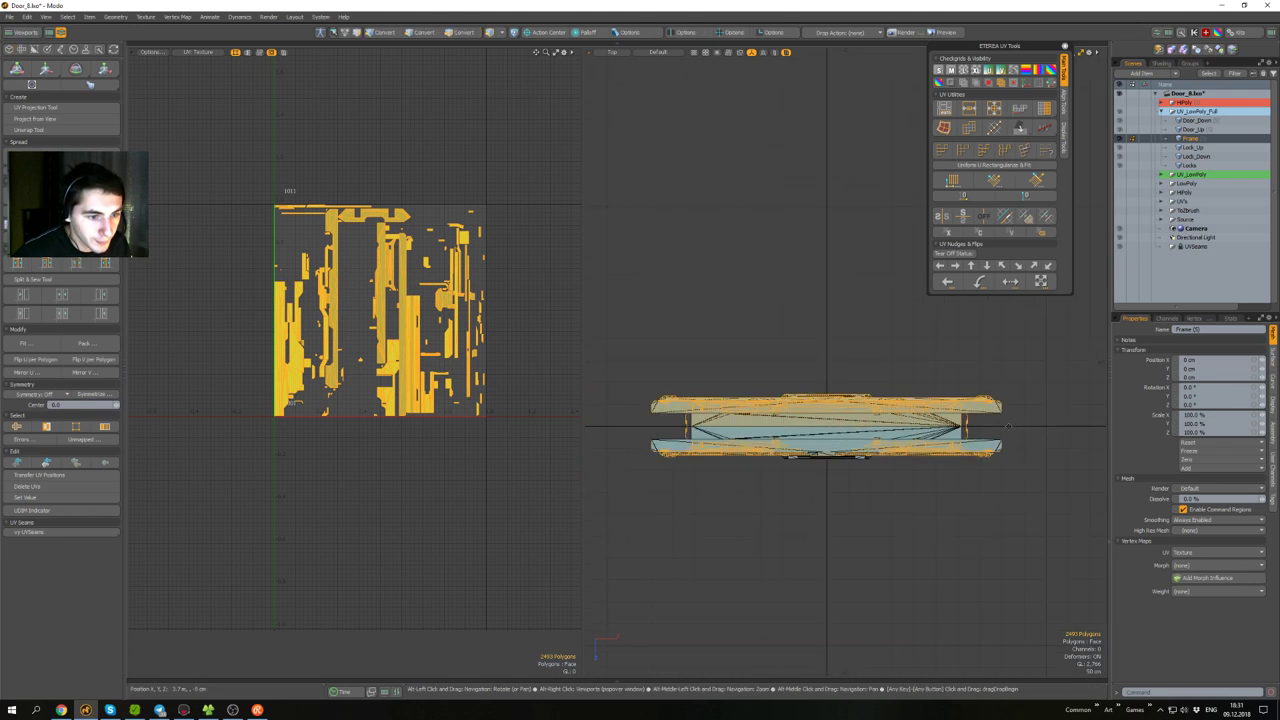
# - Try subtracting the back half and part of the front half from the error selection, then undo the selection changes
pyautogui.keyDown('ctrl'); pyautogui.moveTo(1015, 428); pyautogui.dragTo(575, 314, button='middle'); pyautogui.keyUp('ctrl')
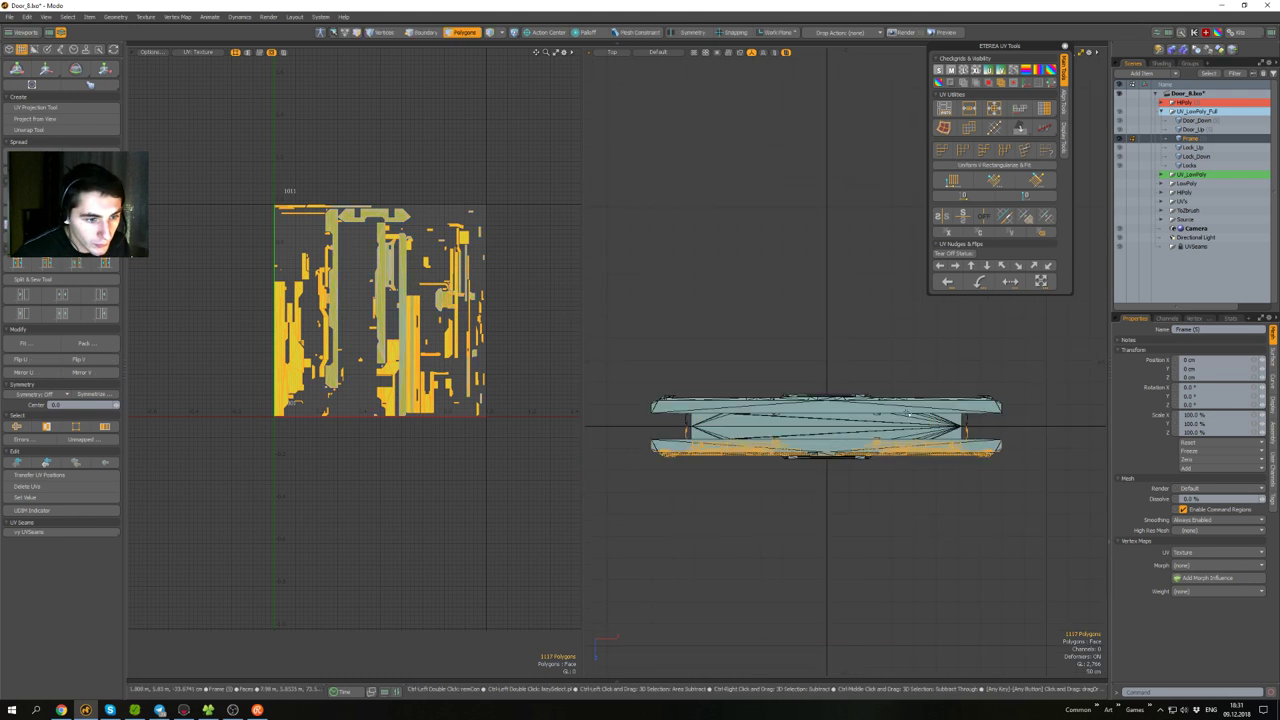
pyautogui.keyDown('ctrl'); pyautogui.moveTo(829, 485); pyautogui.dragTo(617, 364, button='middle'); pyautogui.keyUp('ctrl')
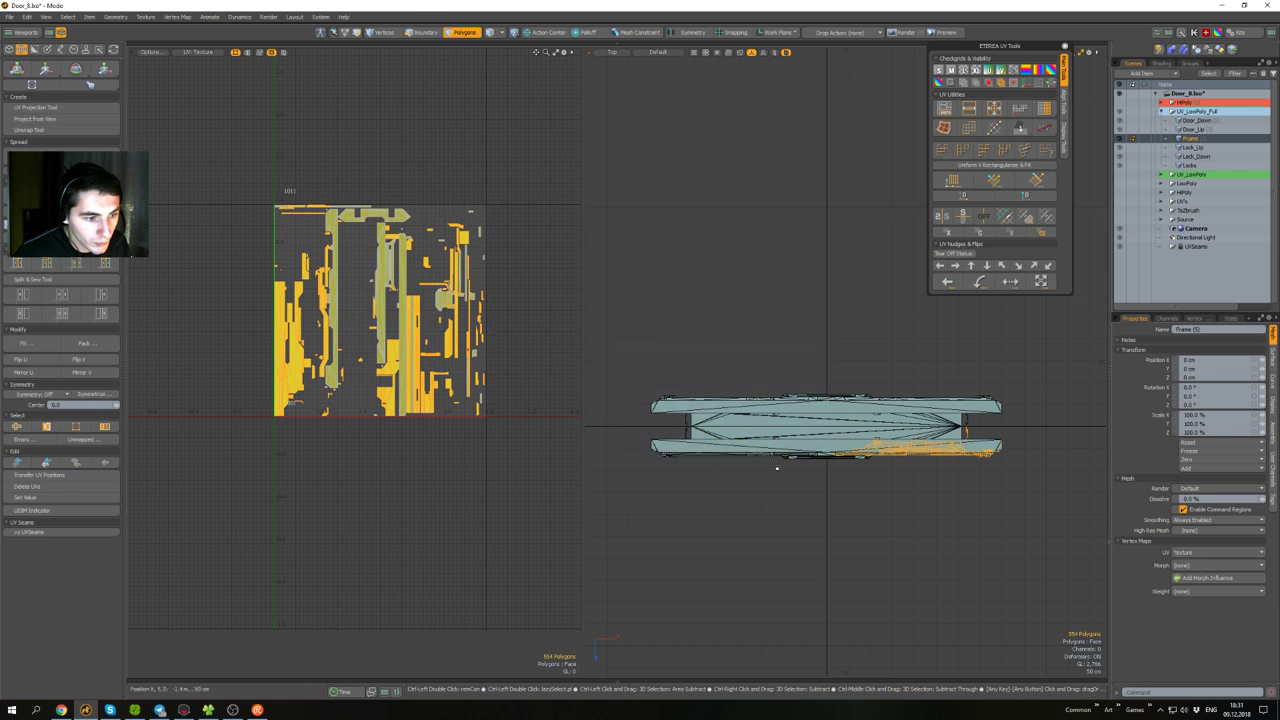
pyautogui.scroll(4, 800, 474)
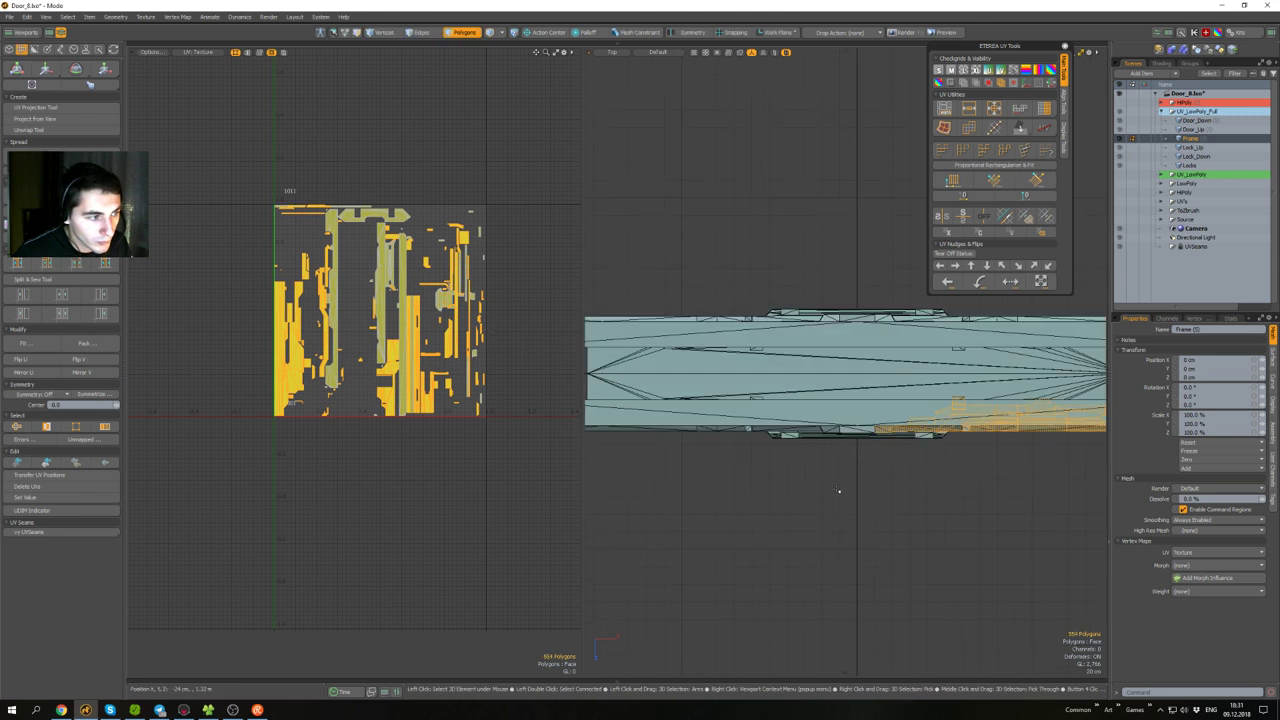
pyautogui.hotkey('ctrl', 'z')
pyautogui.hotkey('ctrl', 'z')
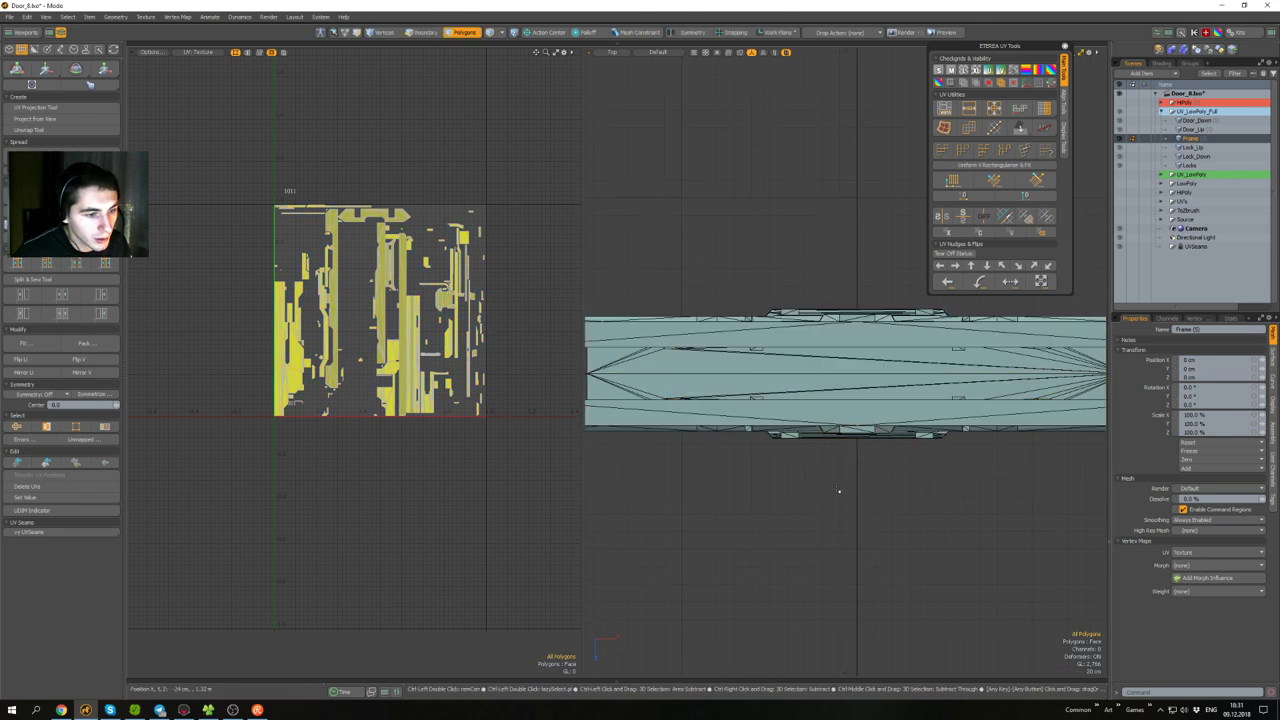
# - Run the UV error selection on the Frame's Texture map again with the same error types
pyautogui.scroll(-3, 872, 490)
pyautogui.keyDown('alt'); pyautogui.moveTo(878, 508); pyautogui.dragTo(805, 491); pyautogui.keyUp('alt')
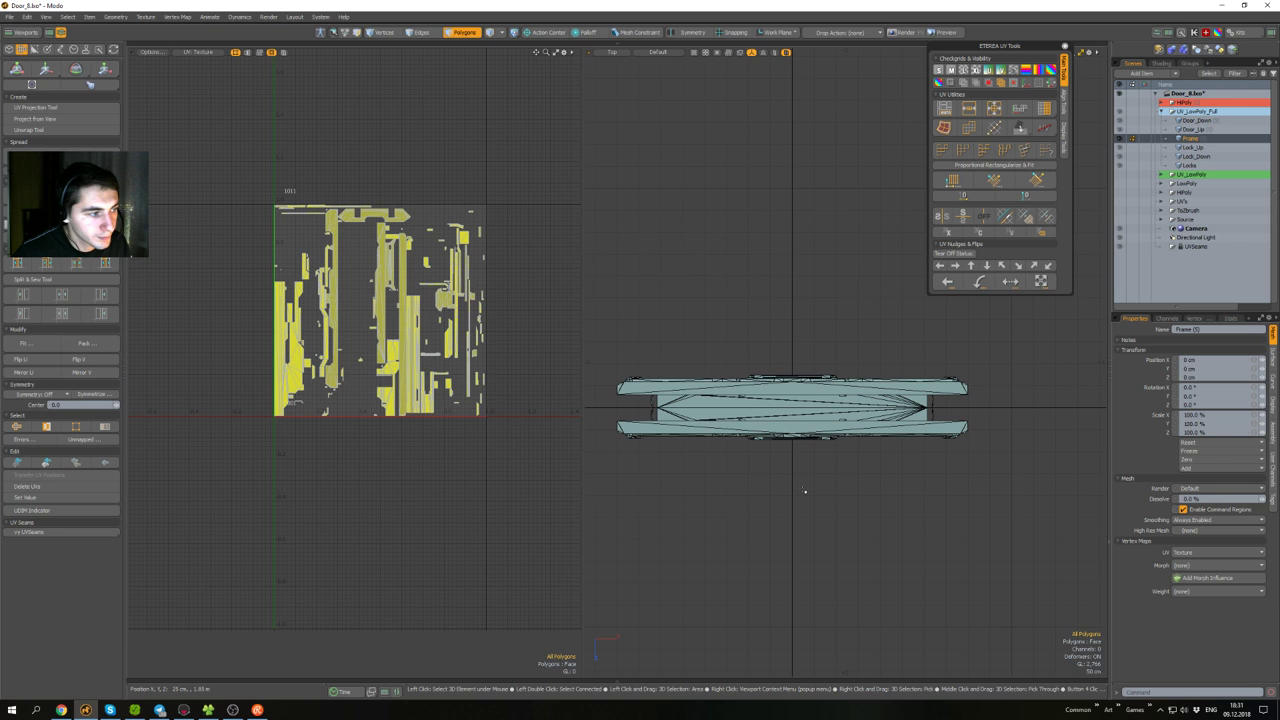
pyautogui.click(33, 443)
pyautogui.click(681, 369)
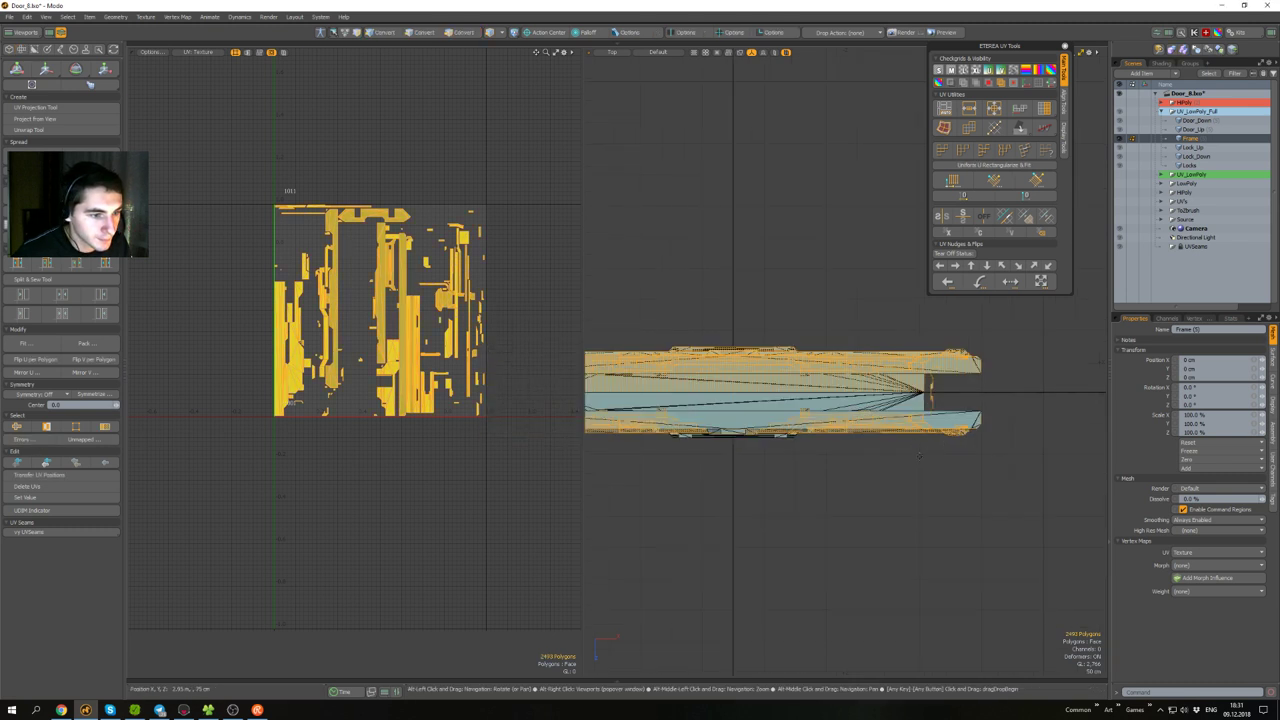
# - Subtract one end of the Frame's front half and its small central details from the selection in the top view
pyautogui.keyDown('alt'); pyautogui.moveTo(920, 455); pyautogui.dragTo(934, 465); pyautogui.keyUp('alt')
pyautogui.scroll(3, 979, 442)
pyautogui.keyDown('ctrl'); pyautogui.moveTo(1044, 500); pyautogui.dragTo(616, 364, button='middle'); pyautogui.keyUp('ctrl')
pyautogui.scroll(-2, 749, 466)
pyautogui.keyDown('alt'); pyautogui.moveTo(749, 466); pyautogui.dragTo(974, 461); pyautogui.keyUp('alt')
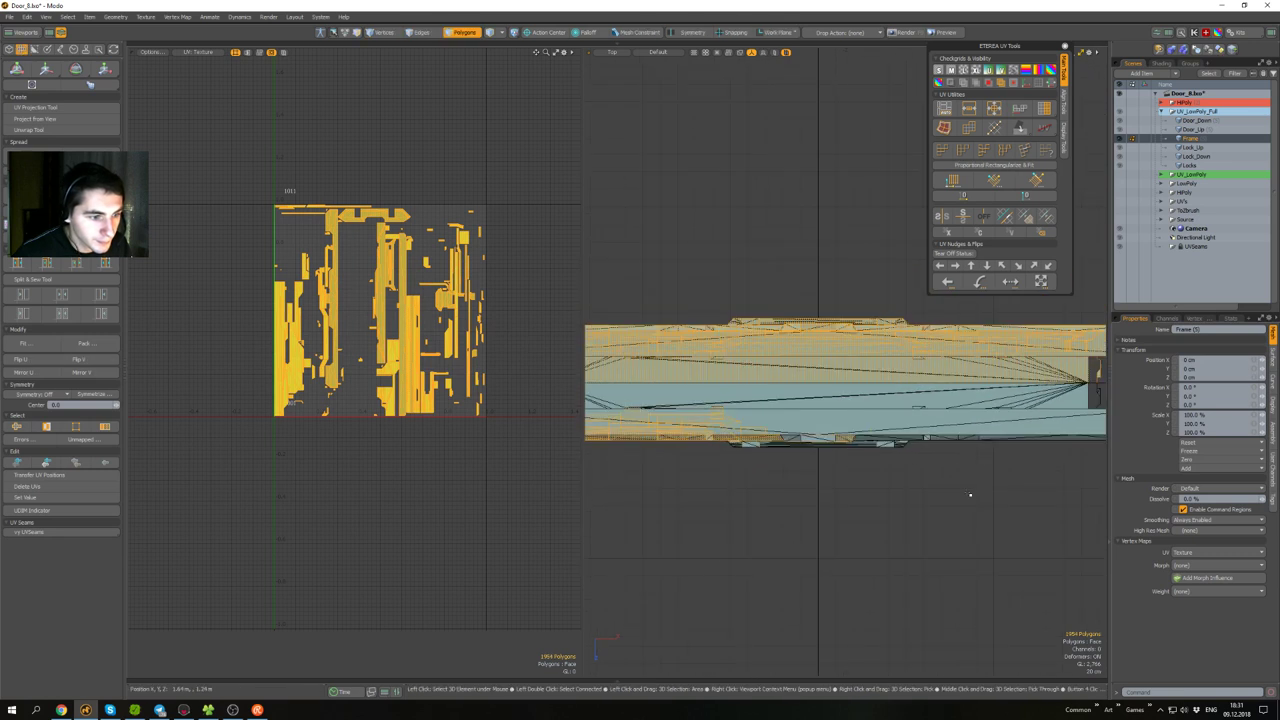
pyautogui.keyDown('ctrl'); pyautogui.moveTo(827, 407); pyautogui.dragTo(826, 406, button='middle'); pyautogui.keyUp('ctrl')
# - Return to perspective, try moving the selected UV islands out of the first tile, and undo the move
pyautogui.hotkey('ctrl', 'space')
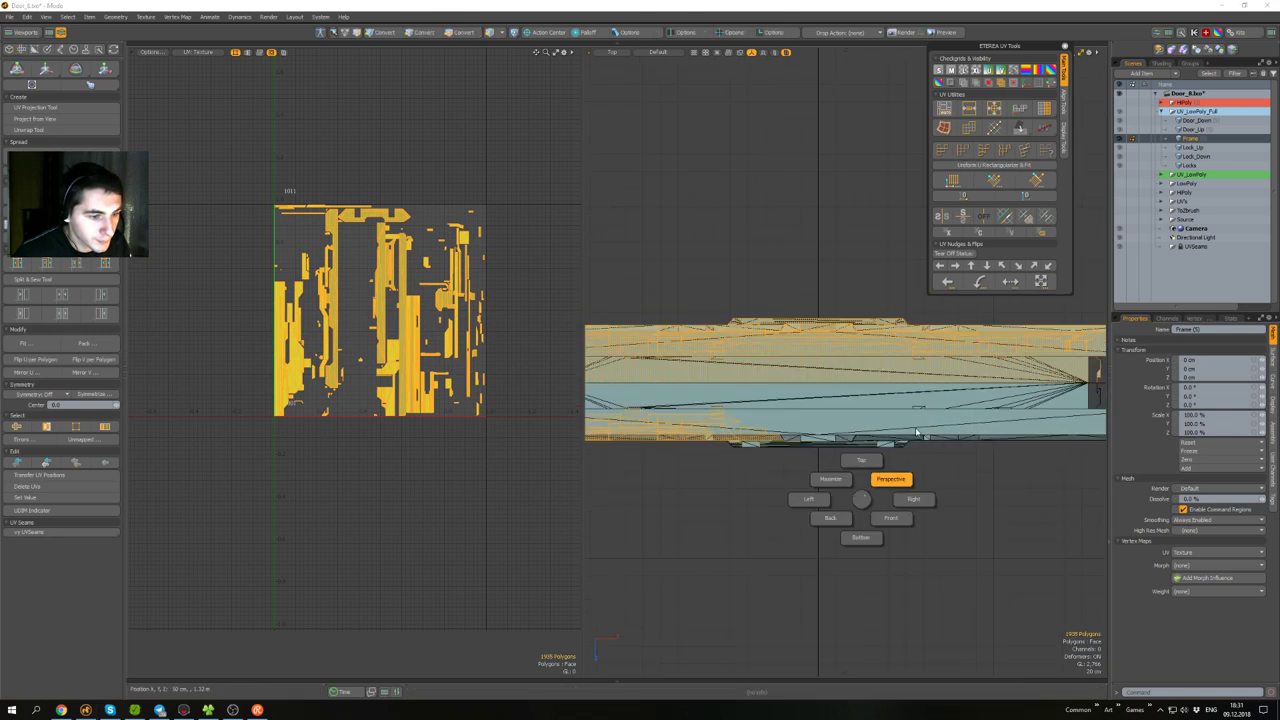
pyautogui.click(891, 479)
pyautogui.keyDown('alt'); pyautogui.moveTo(884, 472); pyautogui.dragTo(762, 413); pyautogui.keyUp('alt')
pyautogui.scroll(4, 784, 300)
pyautogui.scroll(-2, 800, 300)
pyautogui.scroll(2, 806, 301)
pyautogui.scroll(-5, 808, 310)
pyautogui.press('w')
pyautogui.moveTo(380, 310); pyautogui.dragTo(494, 332)
pyautogui.hotkey('ctrl', 'z')
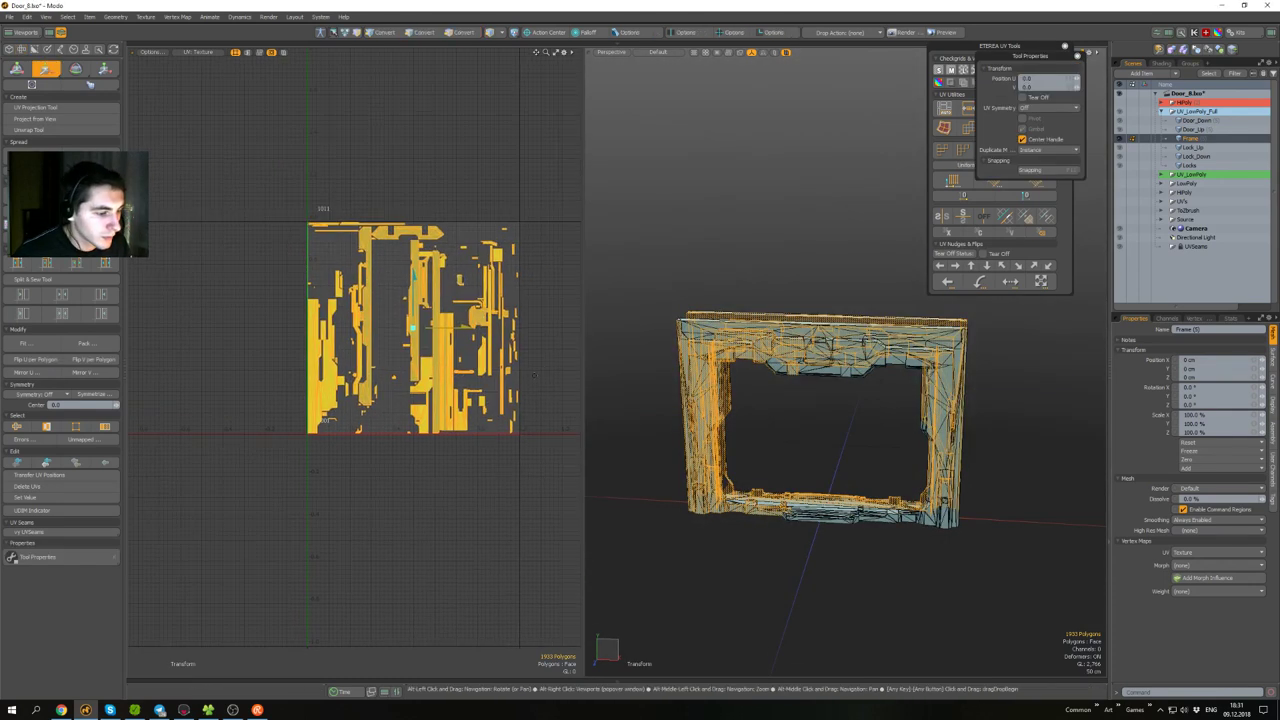
pyautogui.keyDown('alt'); pyautogui.keyDown('shift'); pyautogui.moveTo(793, 468); pyautogui.dragTo(1146, 385); pyautogui.keyUp('shift'); pyautogui.keyUp('alt')
pyautogui.press('q')
# - Hide the selected polygons to check what is left, unhide them, and add missed end polygons to the selection
pyautogui.scroll(3, 840, 387)
pyautogui.press('h')
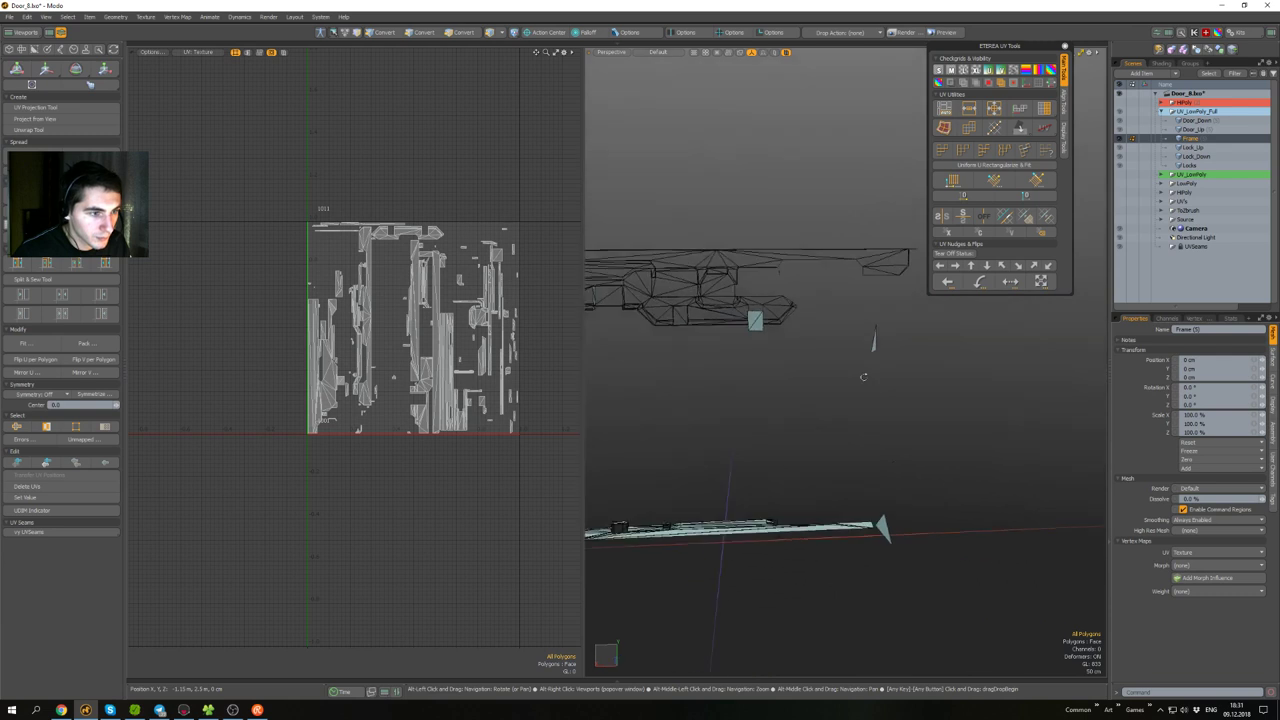
pyautogui.keyDown('alt'); pyautogui.moveTo(864, 377); pyautogui.dragTo(873, 450); pyautogui.keyUp('alt')
pyautogui.press('u')
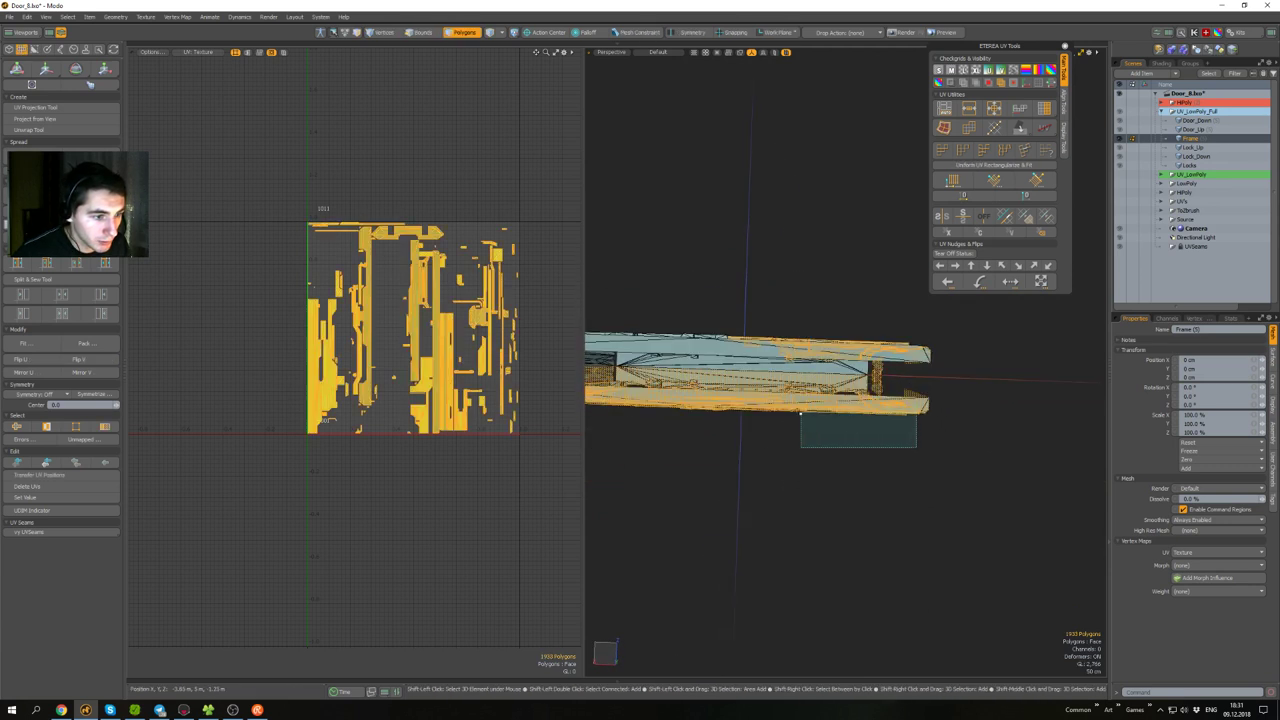
pyautogui.keyDown('alt'); pyautogui.moveTo(799, 416); pyautogui.dragTo(835, 318); pyautogui.keyUp('alt')
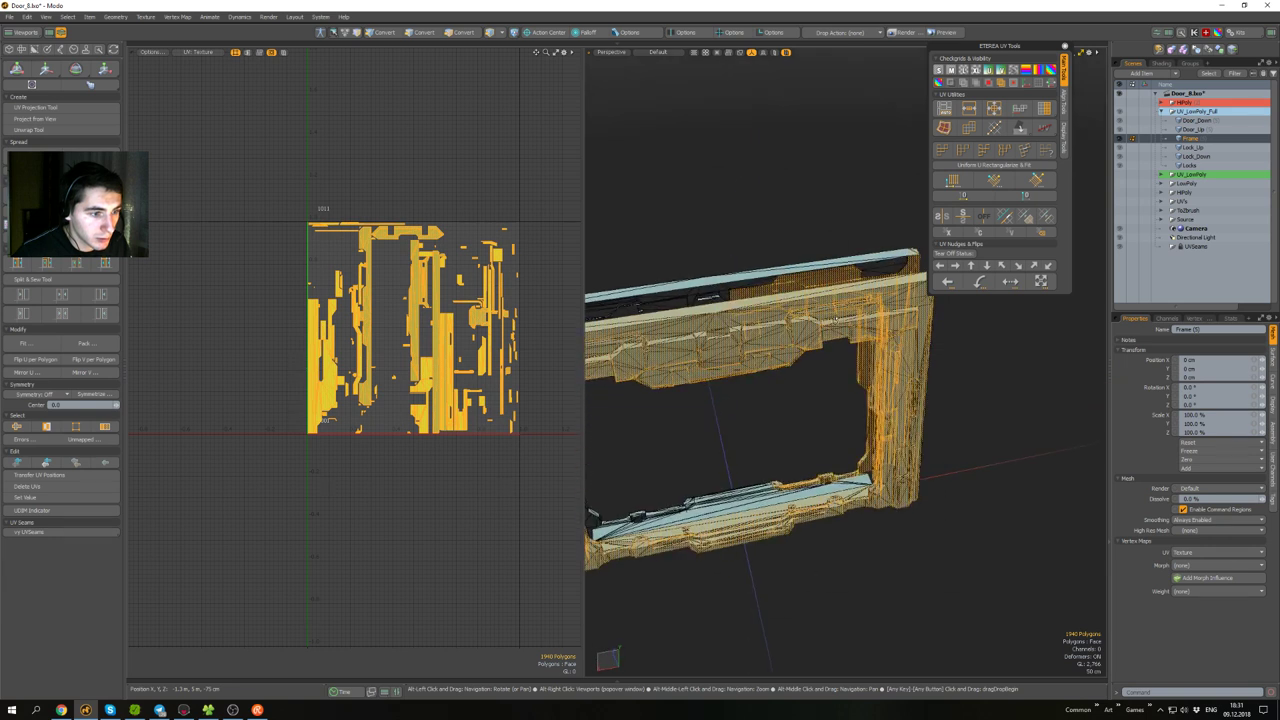
# - Hide the selection again and examine the Frame's remaining polygons and small corner details, undoing the cut of the geometry
pyautogui.press('h')
pyautogui.keyDown('alt'); pyautogui.moveTo(835, 375); pyautogui.dragTo(570, 329); pyautogui.keyUp('alt')
pyautogui.moveTo(874, 363)
pyautogui.keyDown('alt'); pyautogui.mouseDown()
pyautogui.moveTo(795, 305)
pyautogui.moveTo(778, 263)
pyautogui.moveTo(775, 340)
pyautogui.moveTo(805, 315)
pyautogui.moveTo(847, 373)
pyautogui.moveTo(914, 386)
pyautogui.moveTo(730, 330)
pyautogui.moveTo(825, 366)
pyautogui.moveTo(971, 346)
pyautogui.moveTo(857, 382)
pyautogui.mouseUp(); pyautogui.keyUp('alt')
pyautogui.scroll(4, 846, 325)
pyautogui.scroll(-2, 850, 375)
pyautogui.scroll(8, 850, 512)
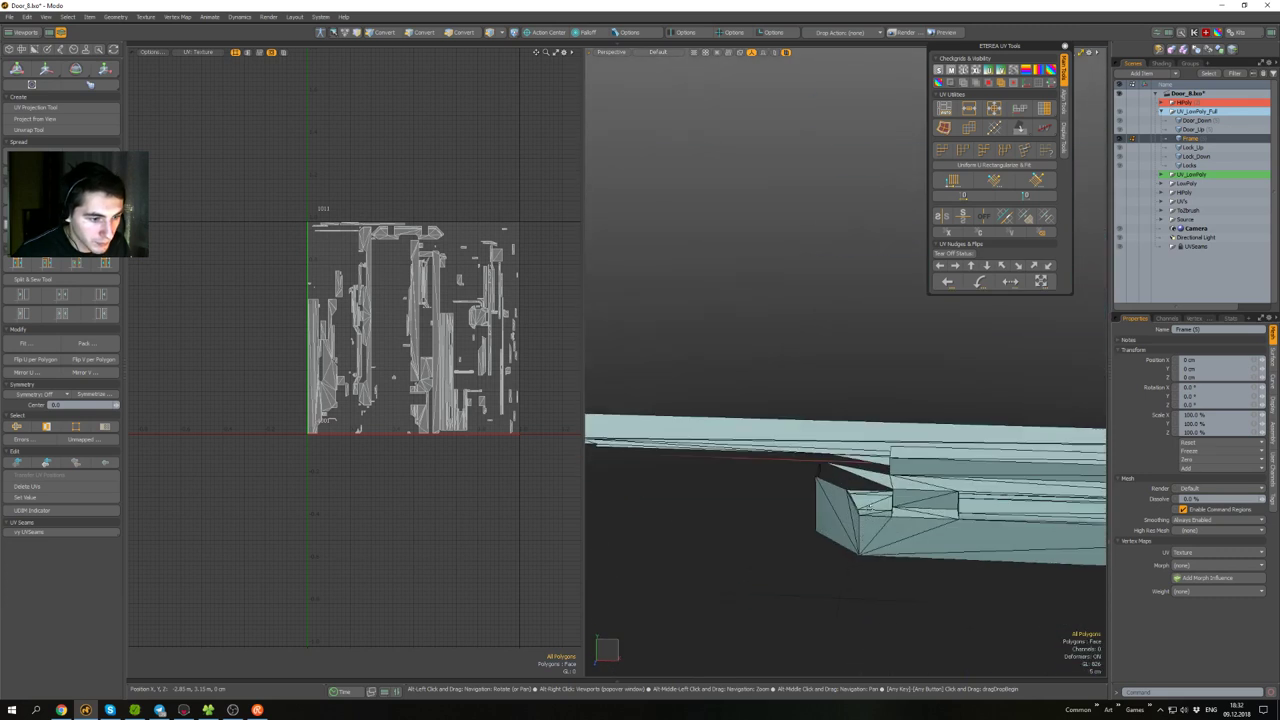
pyautogui.keyDown('alt'); pyautogui.moveTo(859, 512); pyautogui.dragTo(868, 463); pyautogui.keyUp('alt')
pyautogui.scroll(-4, 934, 484)
pyautogui.hotkey('ctrl', 'x')
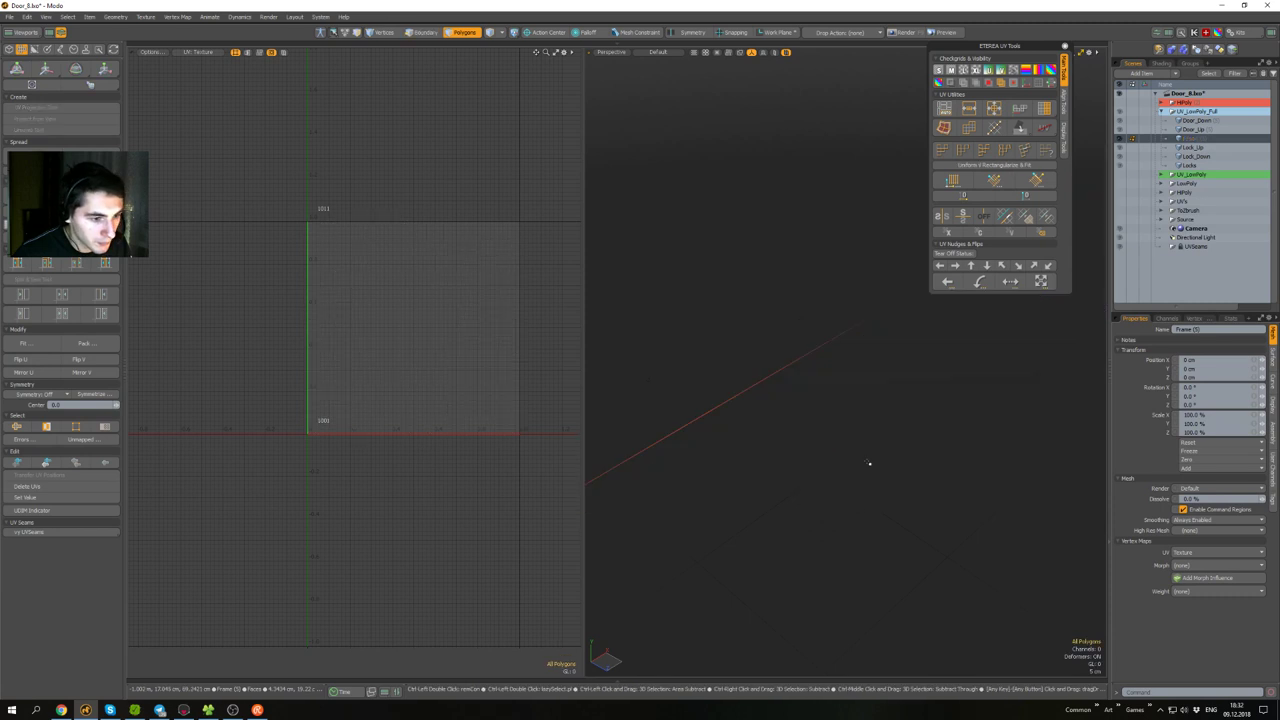
pyautogui.hotkey('ctrl', 'z')
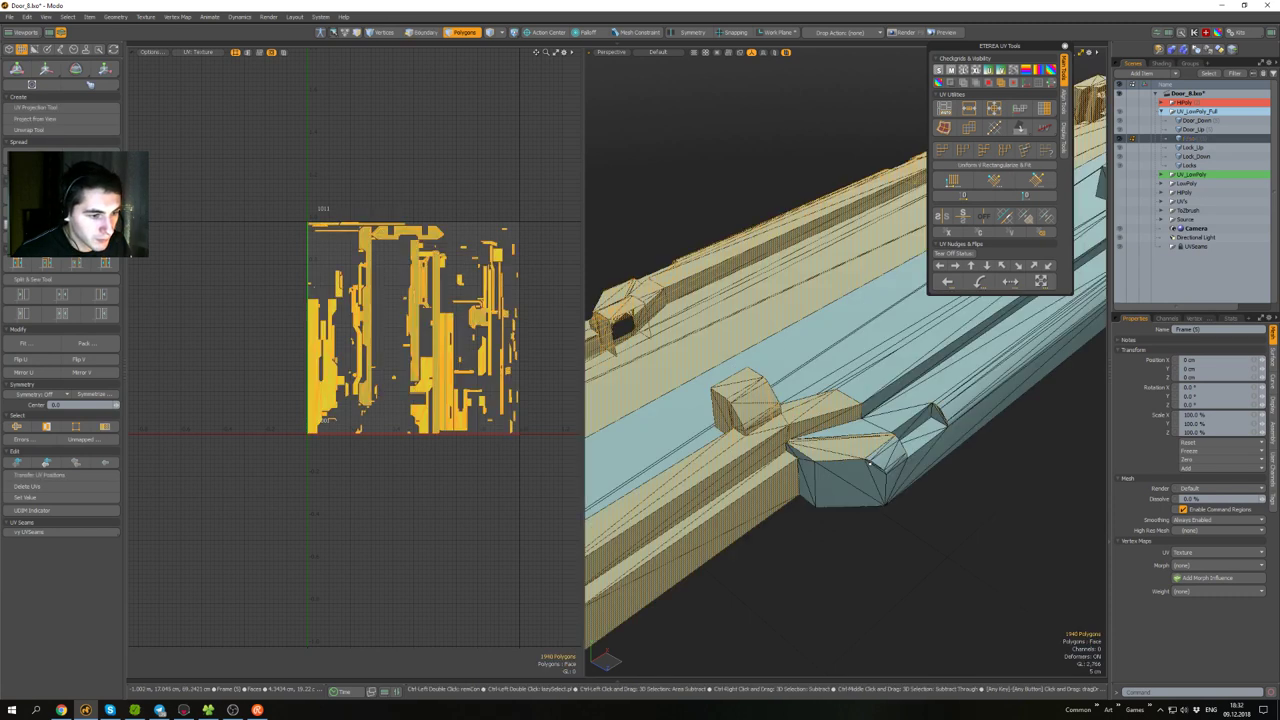
# - Subtract the missed polygons on the raised block's corner along the Frame's lower beam from the selection
pyautogui.keyDown('alt'); pyautogui.moveTo(957, 462); pyautogui.dragTo(850, 488); pyautogui.keyUp('alt')
pyautogui.scroll(-4, 850, 488)
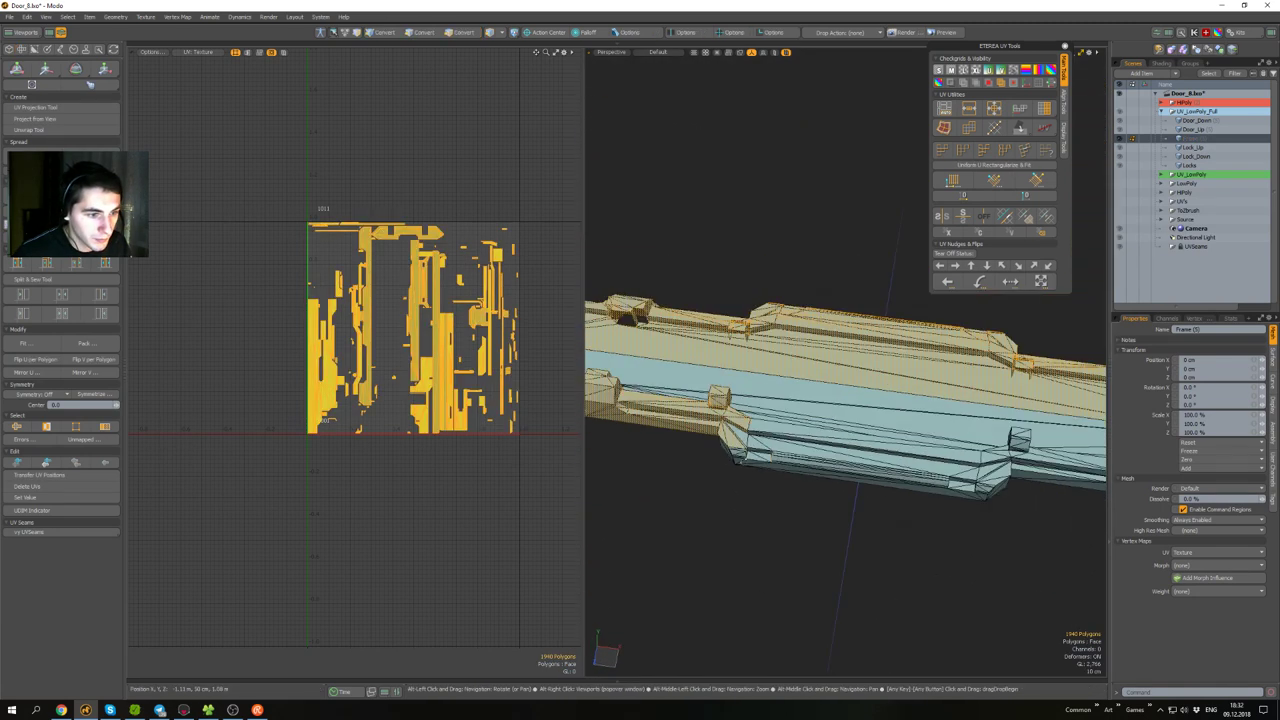
pyautogui.scroll(5, 729, 449)
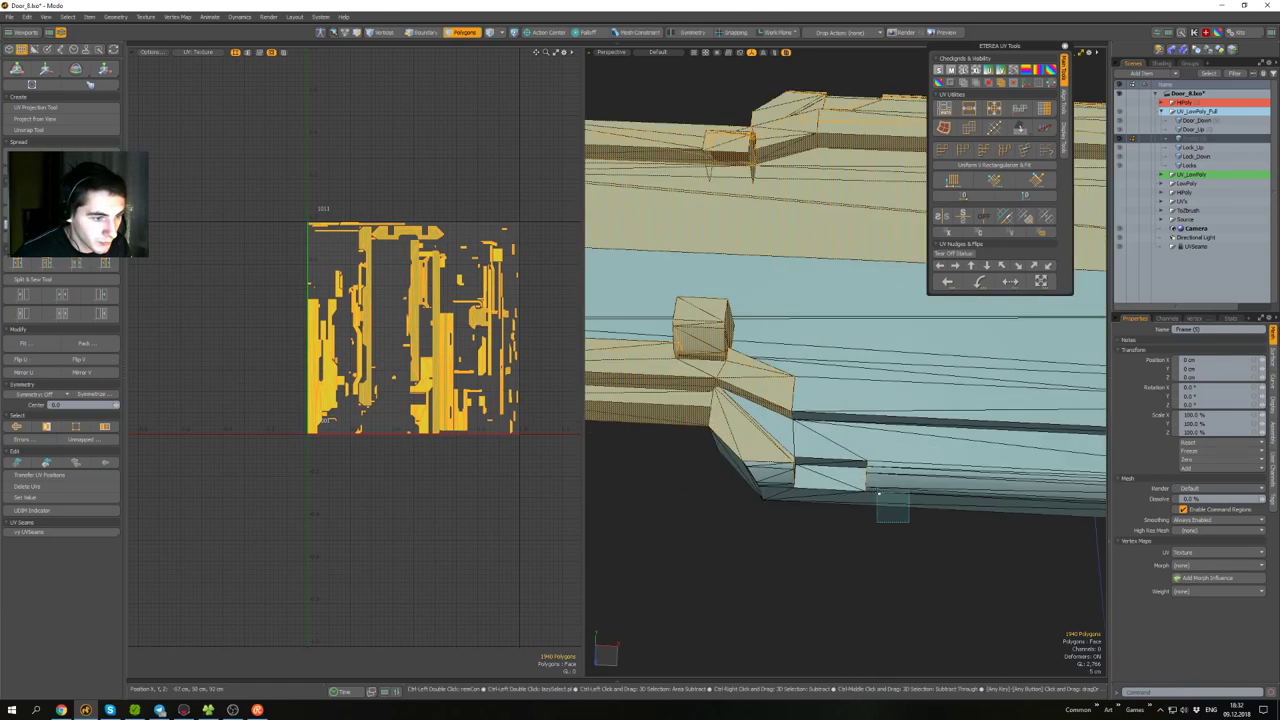
pyautogui.keyDown('alt'); pyautogui.moveTo(778, 447); pyautogui.dragTo(863, 455); pyautogui.keyUp('alt')
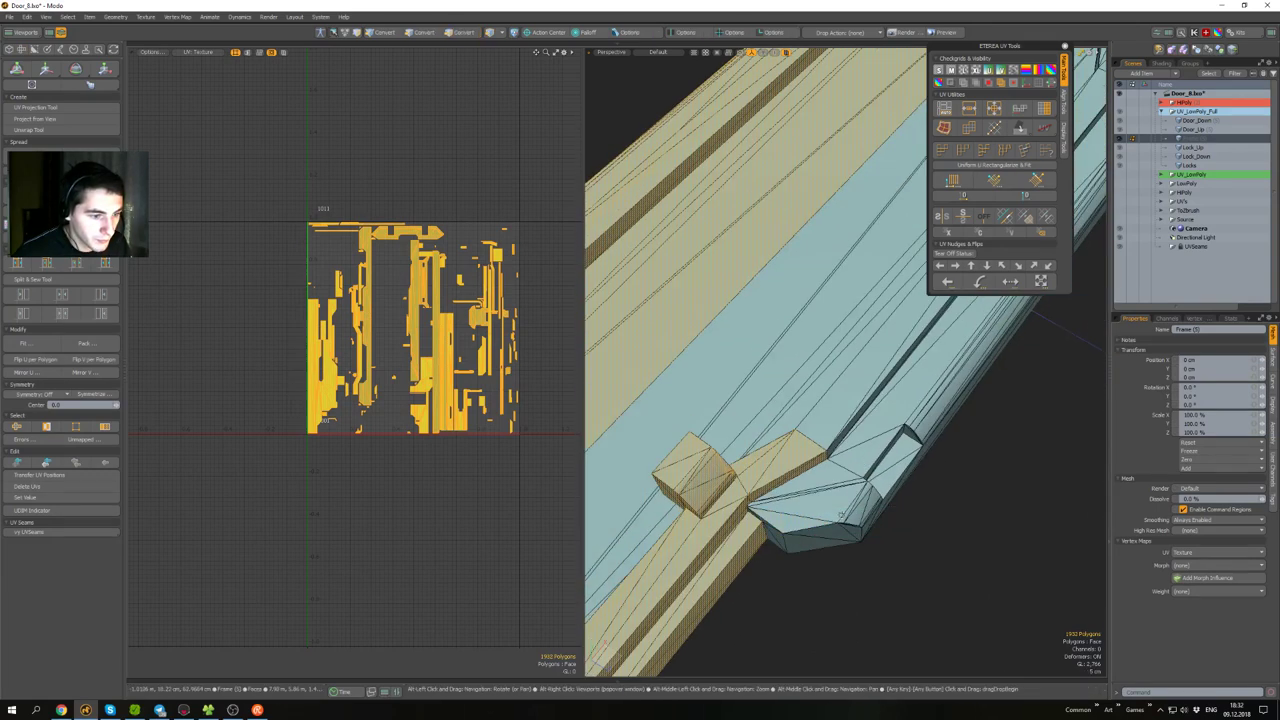
# - Hide the selected polygons, examine the Frame's remaining geometry and UVs, and bring the hidden polygons back
pyautogui.keyDown('alt'); pyautogui.moveTo(841, 515); pyautogui.dragTo(858, 312); pyautogui.keyUp('alt')
pyautogui.scroll(-5, 787, 442)
pyautogui.scroll(-4, 824, 470)
pyautogui.scroll(-4, 876, 450)
pyautogui.press('h')
pyautogui.scroll(3, 781, 358)
pyautogui.keyDown('alt'); pyautogui.keyDown('shift'); pyautogui.moveTo(852, 215); pyautogui.dragTo(808, 468); pyautogui.keyUp('shift'); pyautogui.keyUp('alt')
pyautogui.scroll(3, 738, 491)
pyautogui.scroll(2, 866, 410)
pyautogui.keyDown('alt'); pyautogui.moveTo(541, 453); pyautogui.dragTo(460, 453); pyautogui.keyUp('alt')
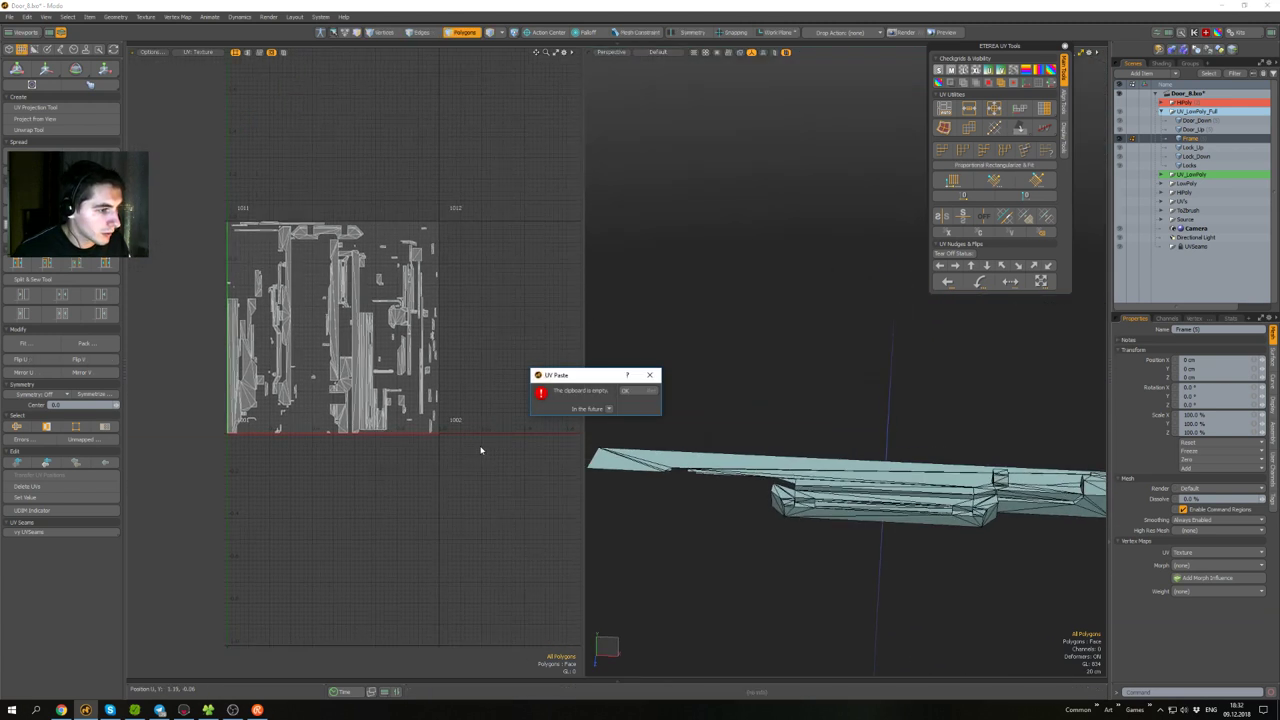
pyautogui.keyDown('alt'); pyautogui.moveTo(497, 402); pyautogui.dragTo(467, 414); pyautogui.keyUp('alt')
pyautogui.keyDown('alt'); pyautogui.keyDown('shift'); pyautogui.moveTo(797, 490); pyautogui.dragTo(787, 443); pyautogui.keyUp('shift'); pyautogui.keyUp('alt')
pyautogui.hotkey('ctrl', 'z')
# - Shift the Frame's selected UV islands one tile to the right into 1012 and clear the polygon selection
pyautogui.keyDown('alt'); pyautogui.moveTo(500, 400); pyautogui.dragTo(497, 416); pyautogui.keyUp('alt')
pyautogui.click(955, 266)
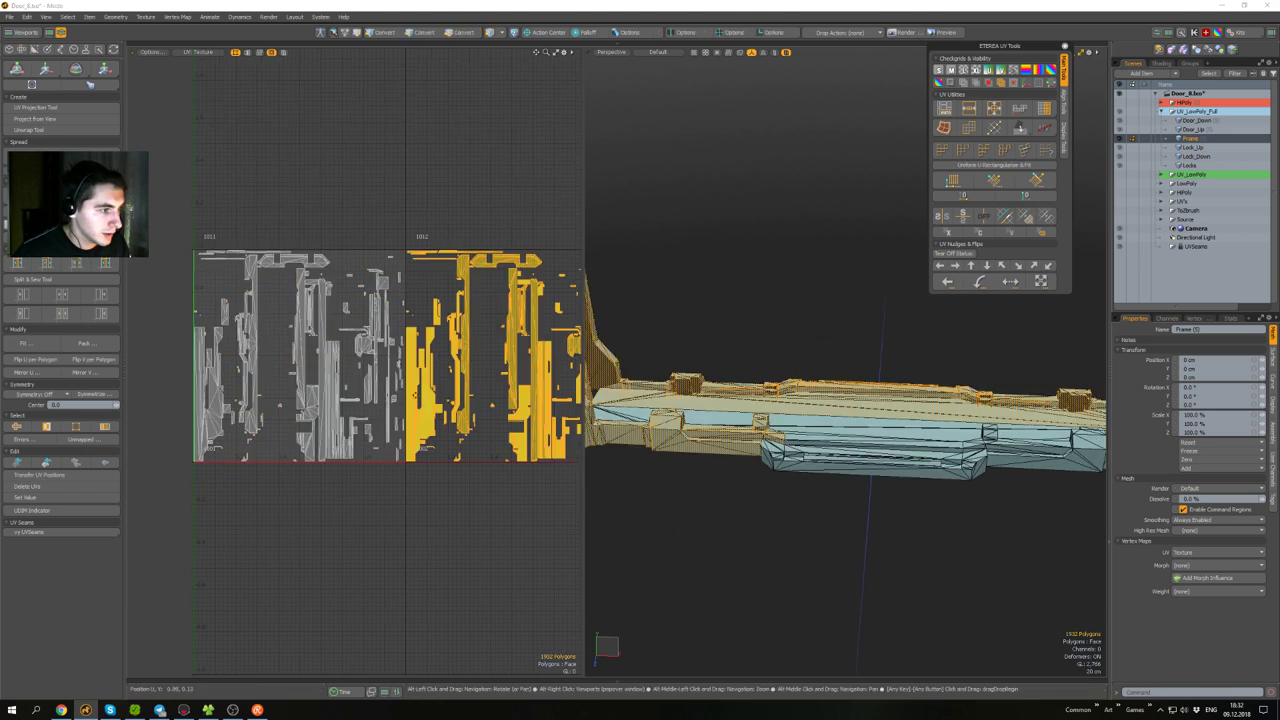
pyautogui.scroll(2, 394, 295)
pyautogui.scroll(-2, 430, 328)
pyautogui.click(434, 328)
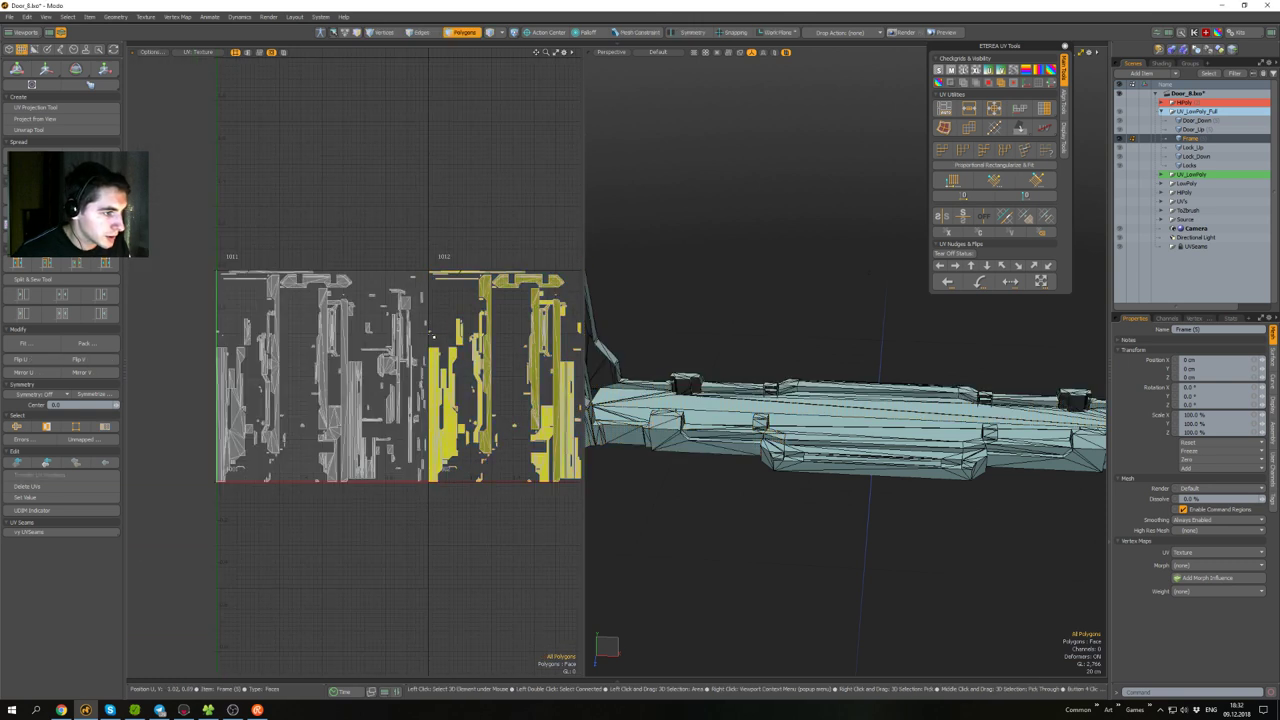
# - Check the Frame's separated UV layout and geometry, and save the scene
pyautogui.scroll(2, 432, 328)
pyautogui.scroll(-2, 440, 350)
pyautogui.keyDown('alt'); pyautogui.moveTo(436, 421); pyautogui.dragTo(419, 314); pyautogui.keyUp('alt')
pyautogui.scroll(-1, 418, 317)
pyautogui.scroll(-4, 840, 388)
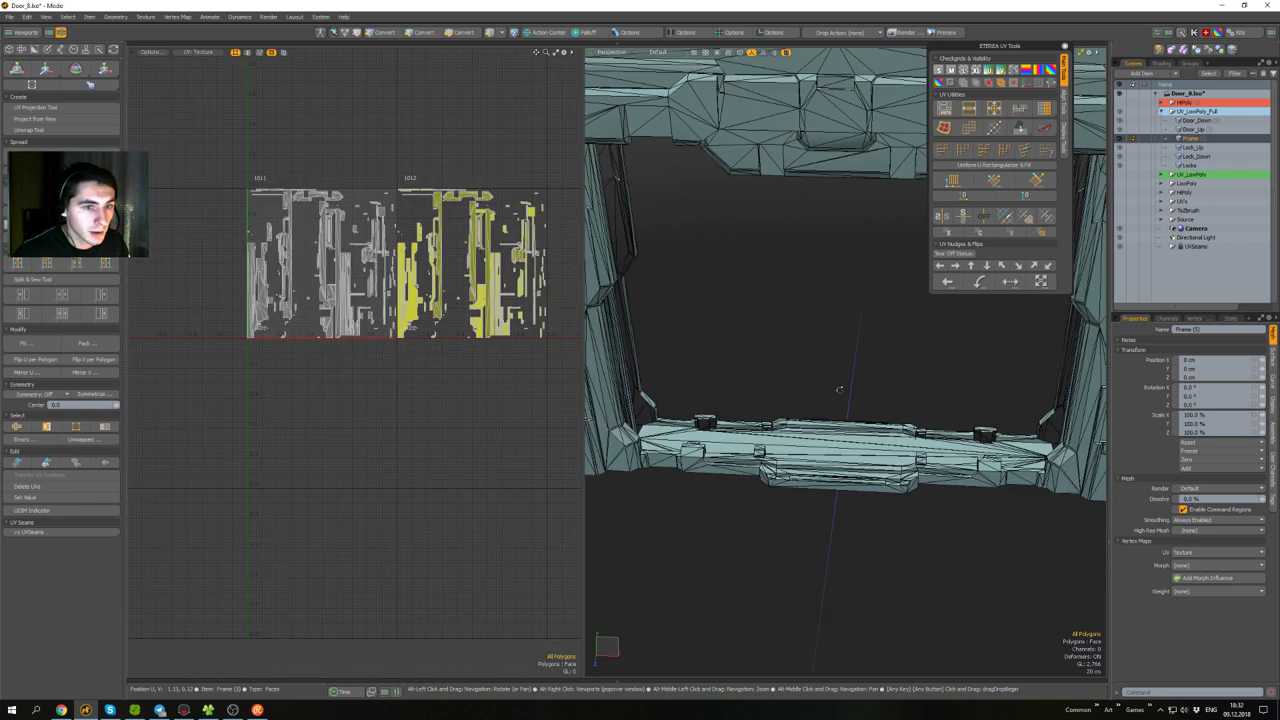
pyautogui.moveTo(843, 394)
pyautogui.keyDown('alt'); pyautogui.mouseDown()
pyautogui.moveTo(877, 388)
pyautogui.moveTo(862, 397)
pyautogui.mouseUp(); pyautogui.keyUp('alt')
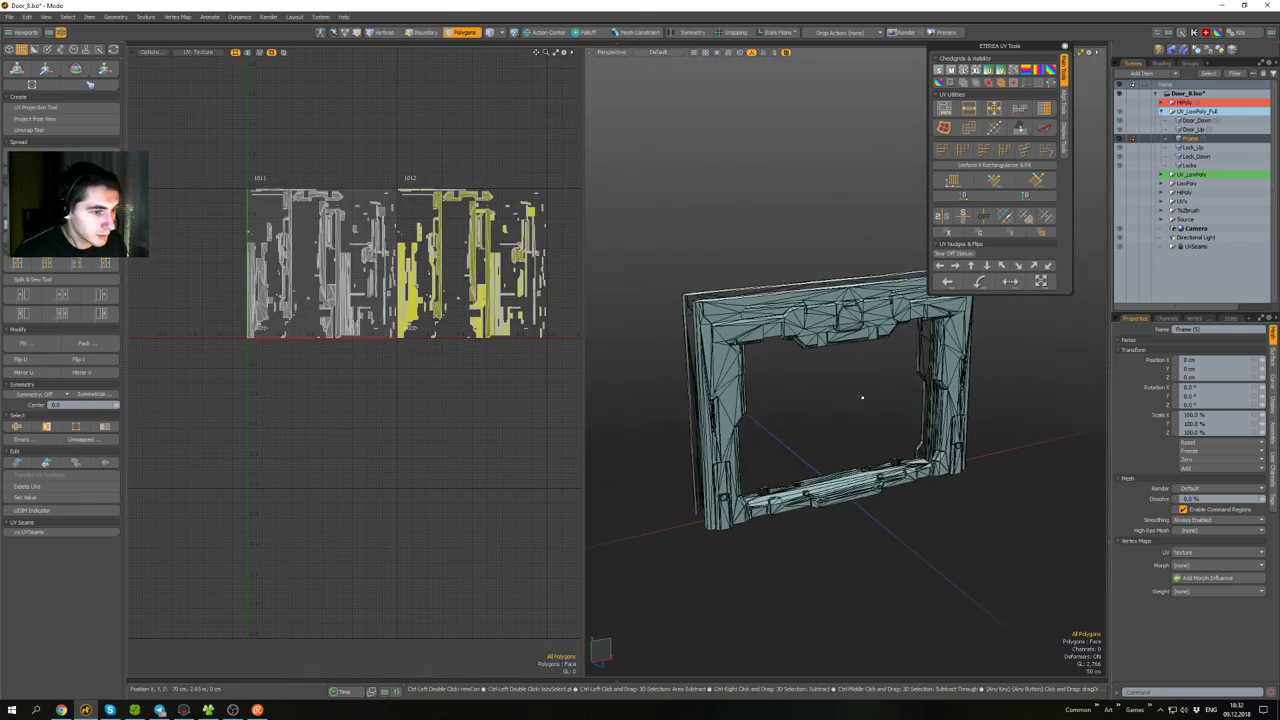
pyautogui.hotkey('ctrl', 's')
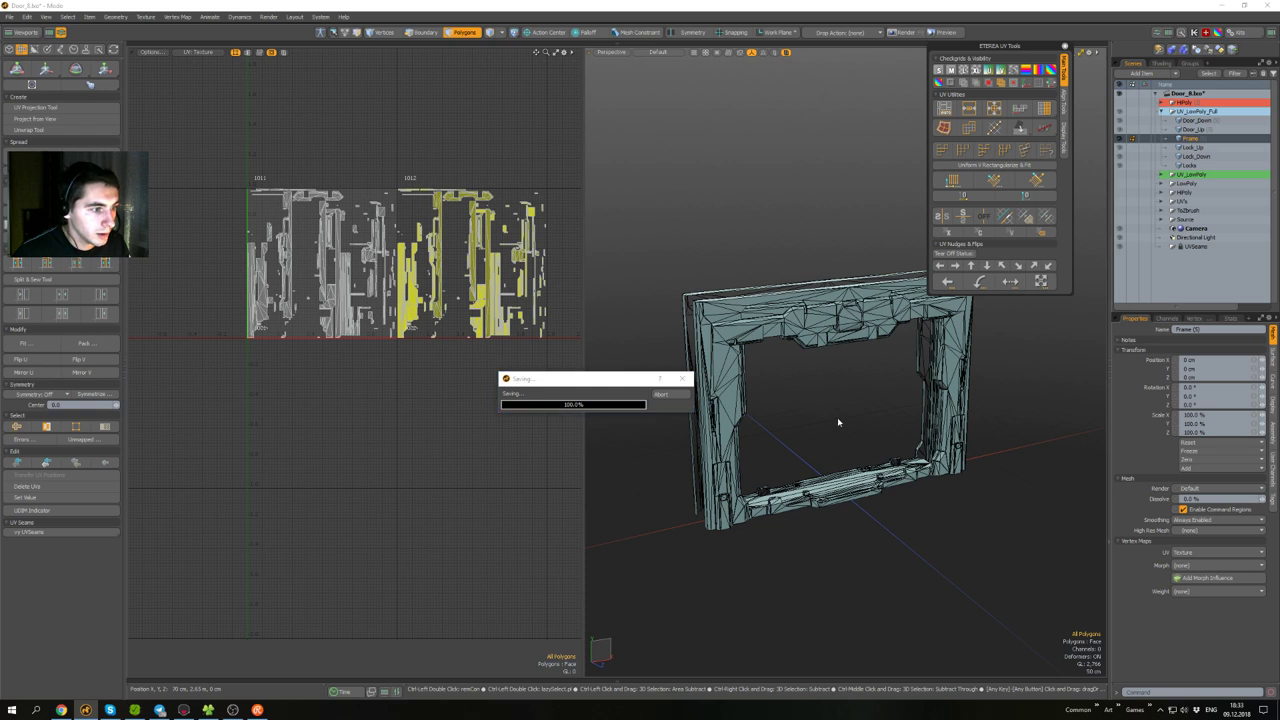
# - Unhide the other door parts, isolate the Door_Up mesh, and switch to polygon selection with nothing selected
pyautogui.keyDown('alt'); pyautogui.moveTo(838, 424); pyautogui.dragTo(832, 400); pyautogui.keyUp('alt')
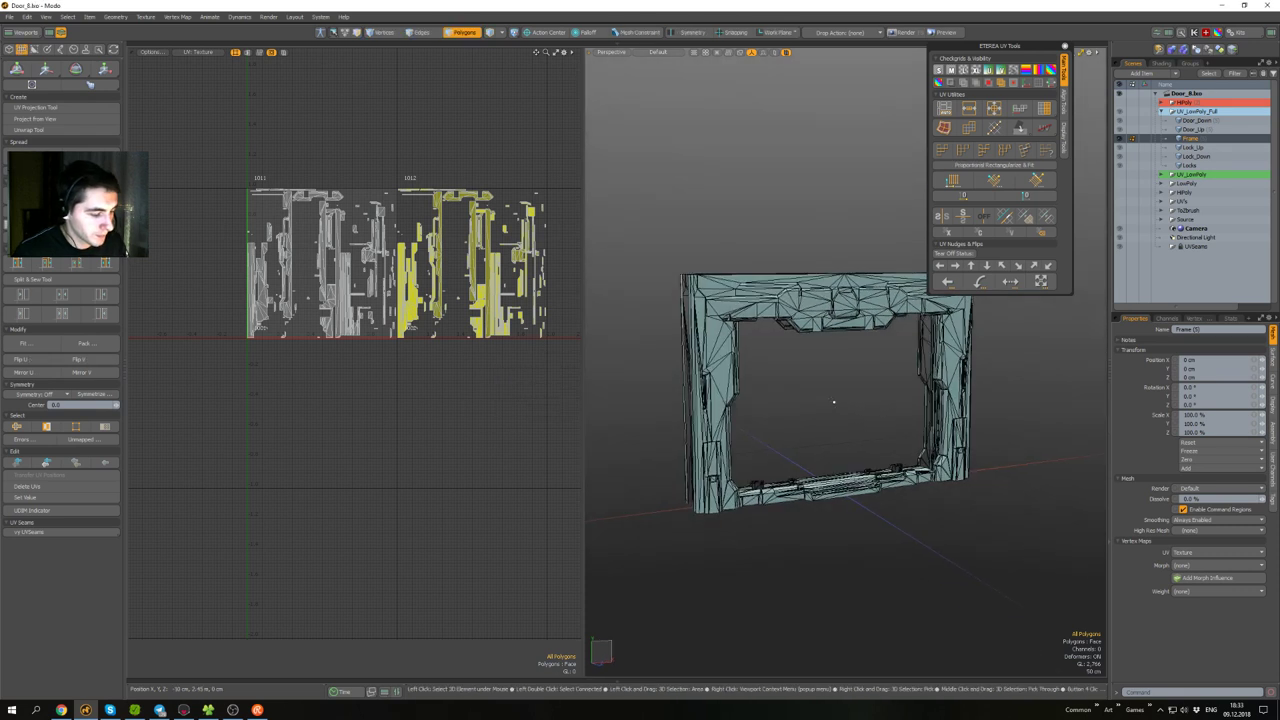
pyautogui.press('5')
pyautogui.click(834, 386)
pyautogui.click(820, 304)
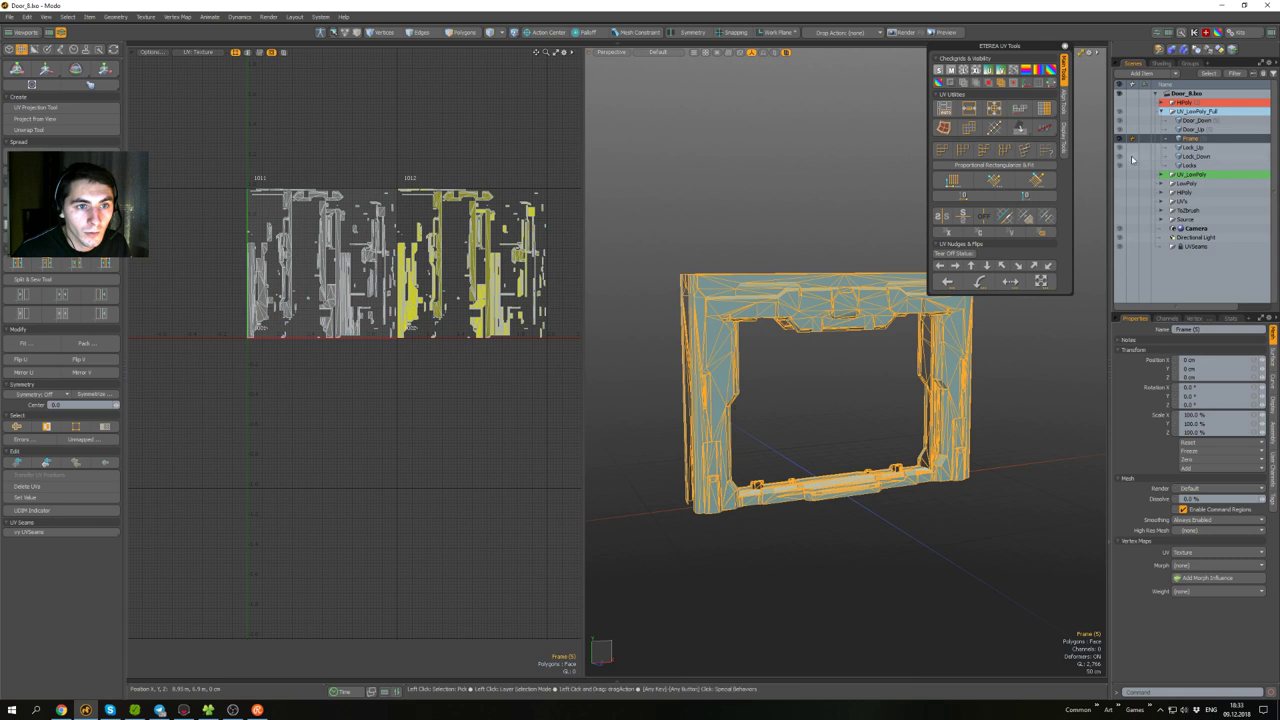
pyautogui.press('u')
pyautogui.click(1194, 131)
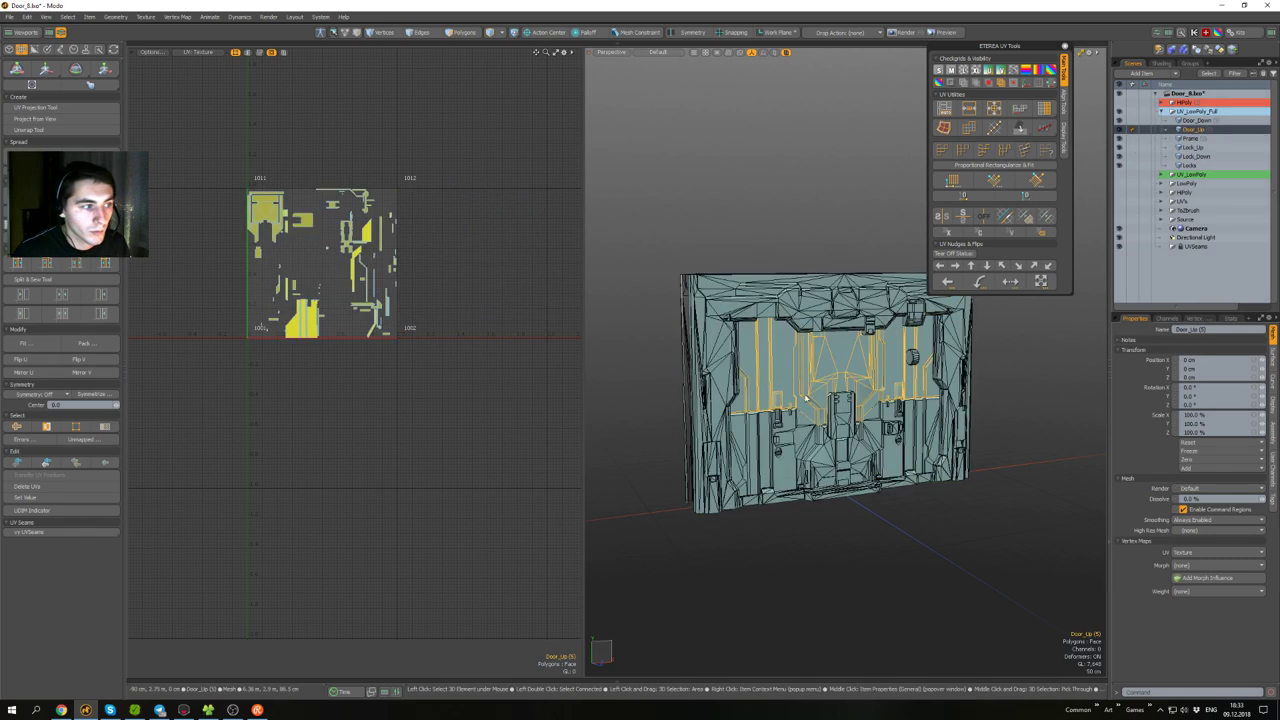
pyautogui.hotkey('shift', 'h')
pyautogui.scroll(4, 864, 381)
pyautogui.keyDown('alt'); pyautogui.moveTo(864, 381); pyautogui.dragTo(858, 482); pyautogui.keyUp('alt')
pyautogui.press('3')
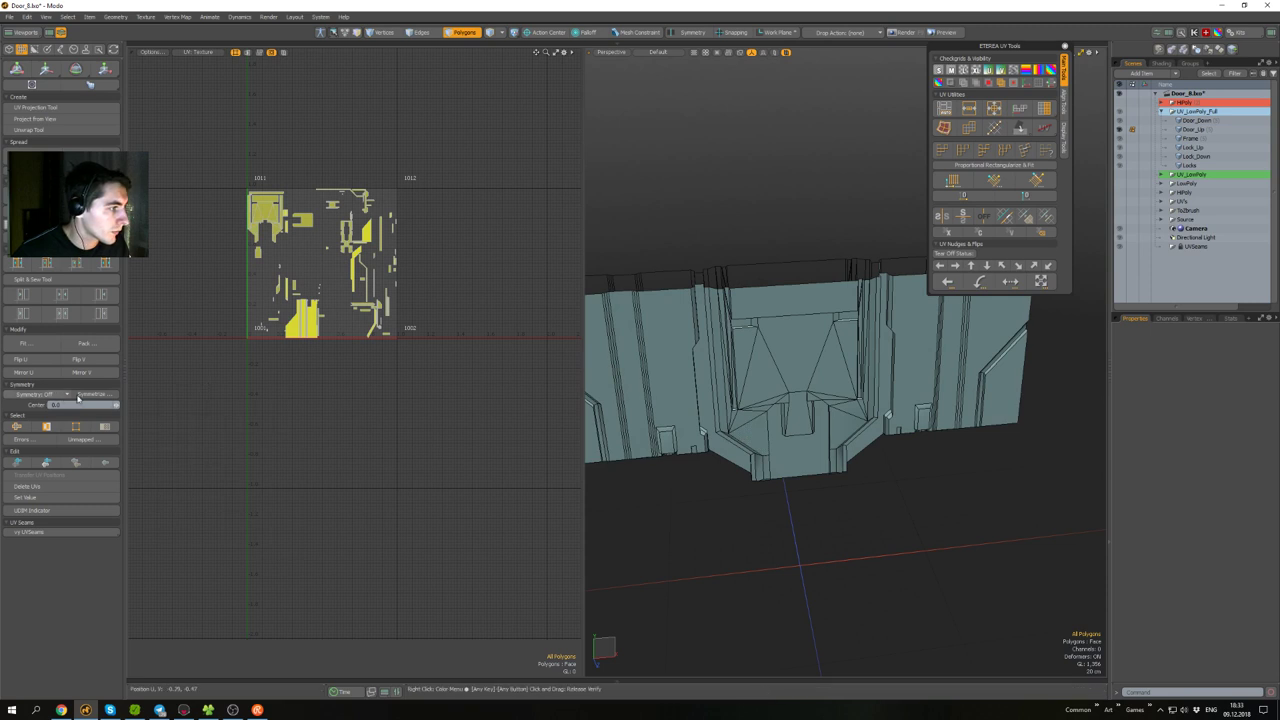
# - Try selecting Door_Up's UV errors with the intersection checks included, and clear the selection
pyautogui.moveTo(650, 400)
pyautogui.keyDown('alt'); pyautogui.mouseDown()
pyautogui.moveTo(682, 490)
pyautogui.moveTo(655, 425)
pyautogui.mouseUp(); pyautogui.keyUp('alt')
pyautogui.scroll(5, 314, 337)
pyautogui.scroll(2, 268, 359)
pyautogui.scroll(-2, 389, 270)
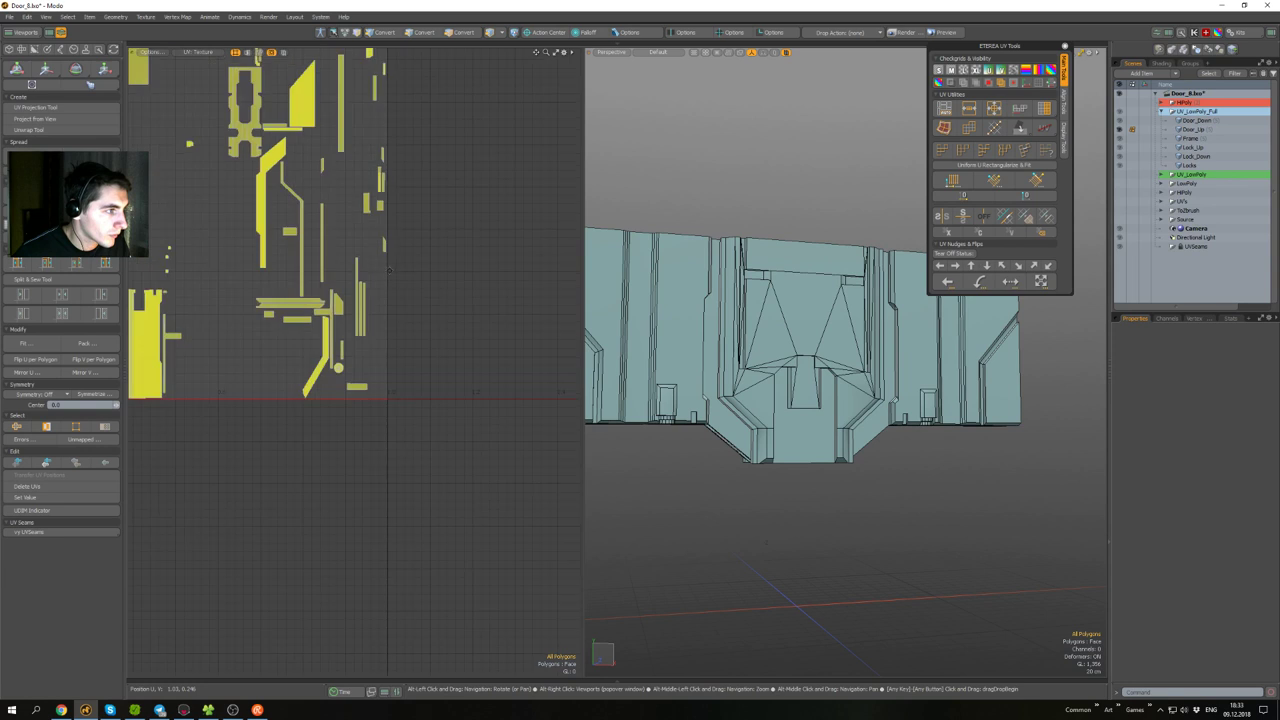
pyautogui.keyDown('alt'); pyautogui.moveTo(393, 268); pyautogui.dragTo(618, 430); pyautogui.keyUp('alt')
pyautogui.keyDown('alt'); pyautogui.moveTo(835, 460); pyautogui.dragTo(884, 506); pyautogui.keyUp('alt')
pyautogui.scroll(-2, 874, 490)
pyautogui.click(30, 442)
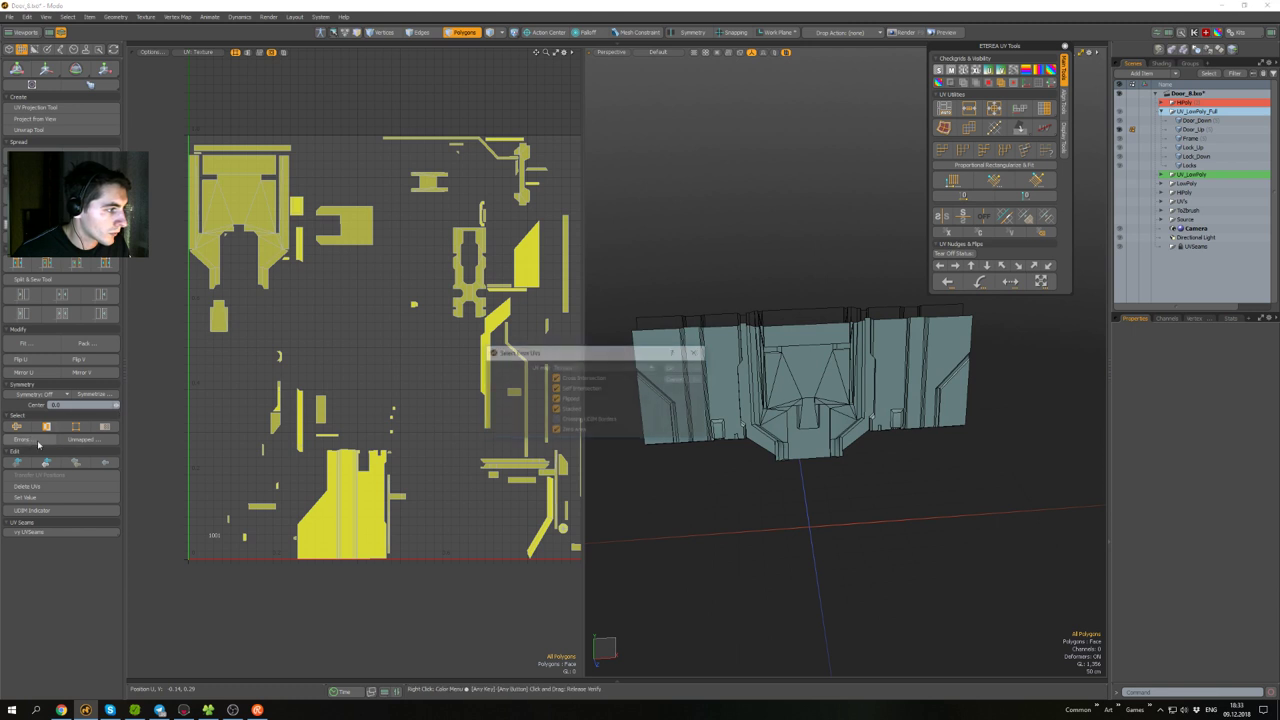
pyautogui.click(681, 369)
pyautogui.moveTo(812, 420)
pyautogui.keyDown('alt'); pyautogui.mouseDown()
pyautogui.moveTo(814, 486)
pyautogui.moveTo(797, 537)
pyautogui.moveTo(812, 396)
pyautogui.moveTo(816, 410)
pyautogui.mouseUp(); pyautogui.keyUp('alt')
pyautogui.click(228, 384)
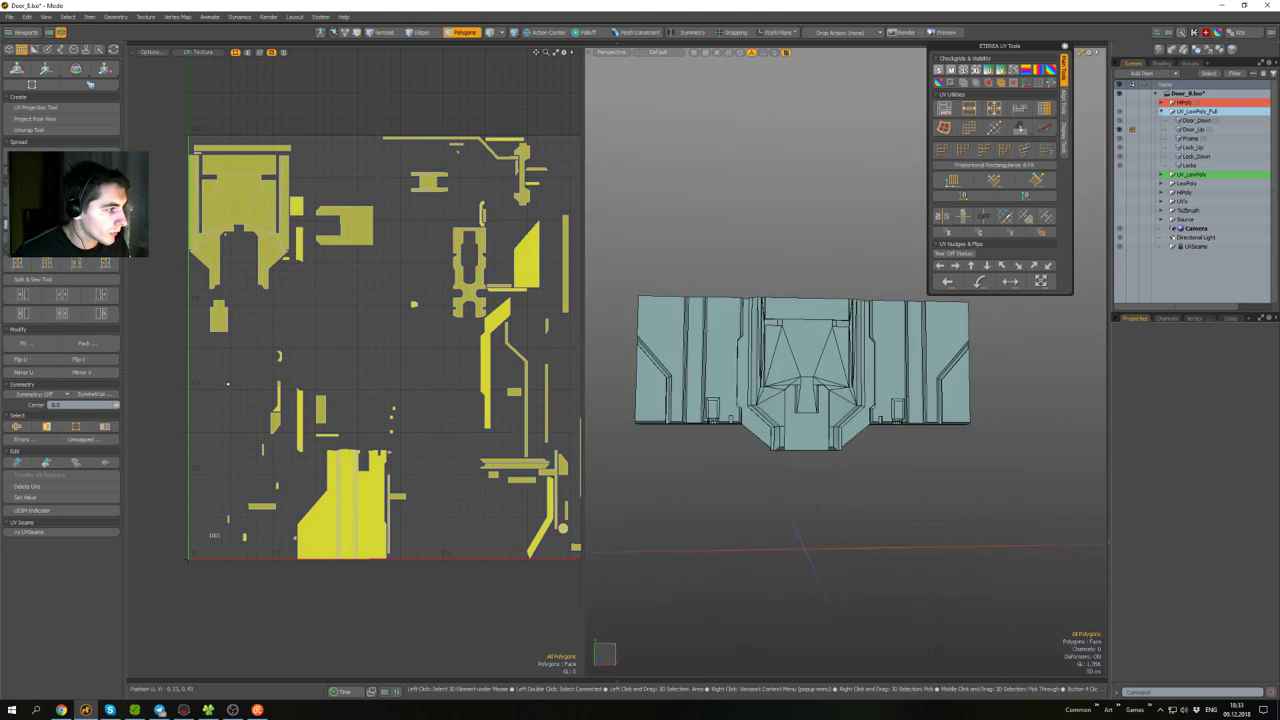
# - Select Door_Up's UV errors by Flipped, Stacked and Zero Area only, with both intersection checks disabled
pyautogui.click(30, 439)
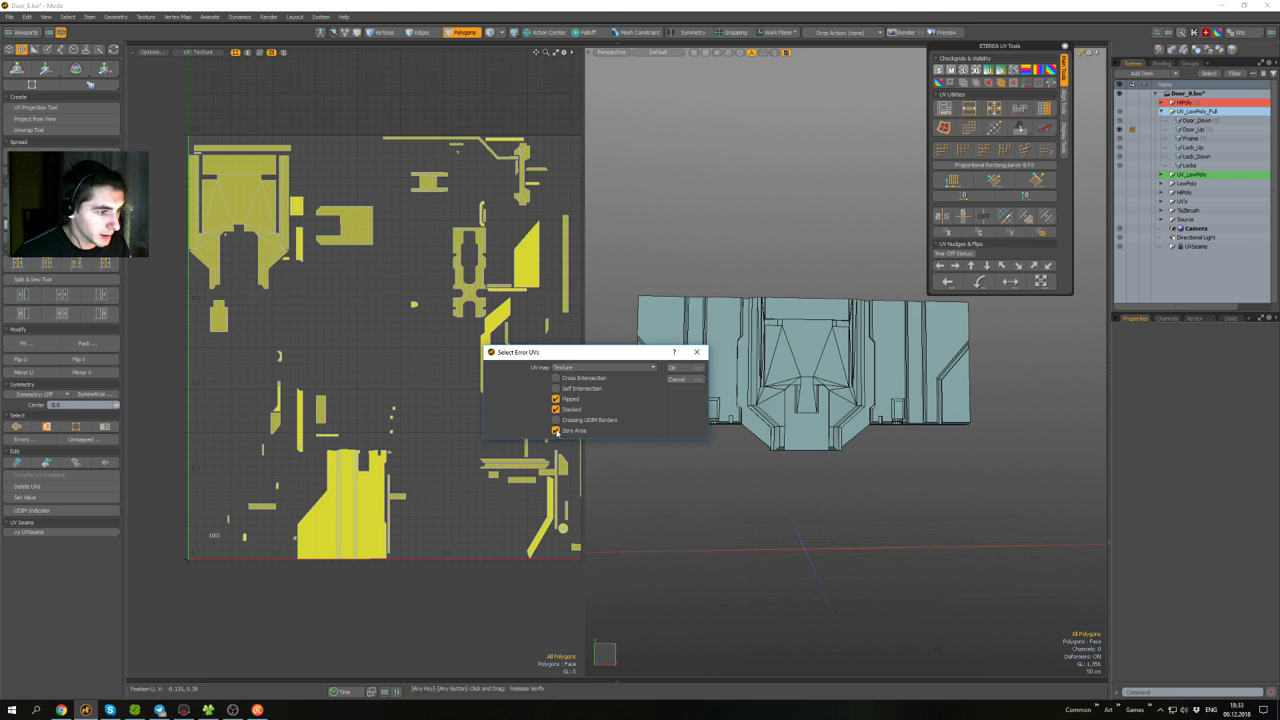
pyautogui.click(686, 368)
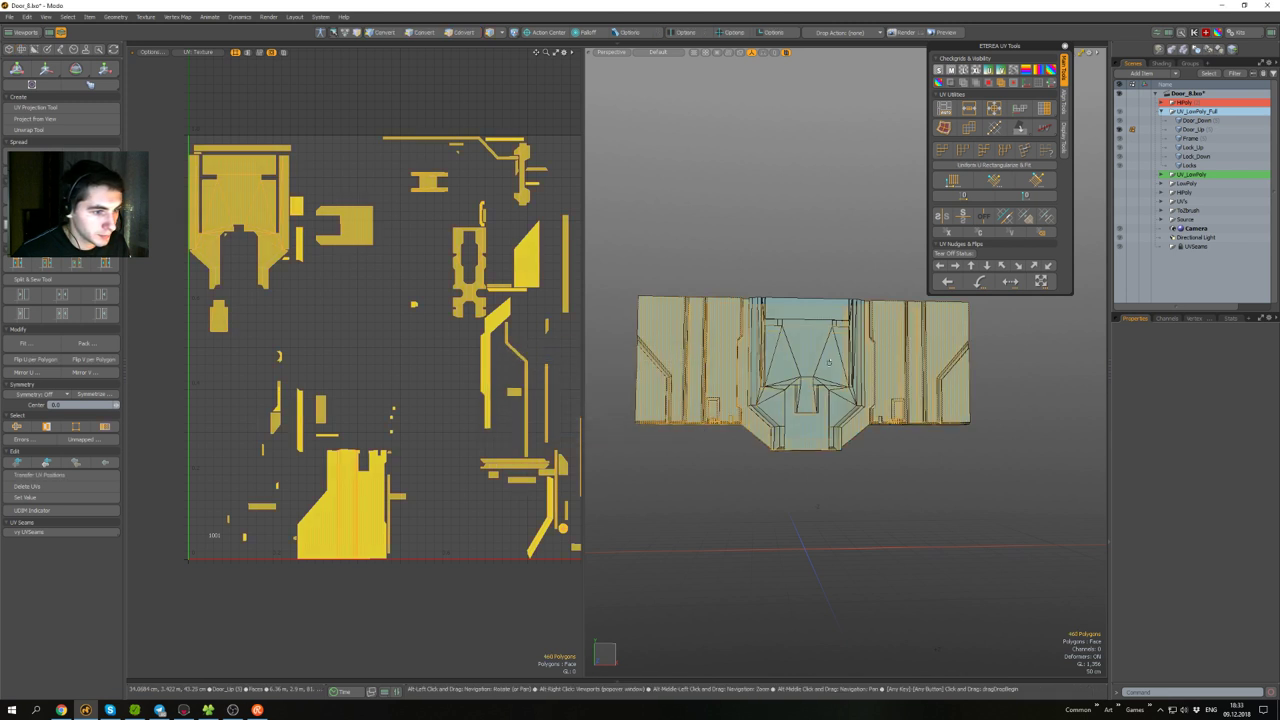
pyautogui.keyDown('alt'); pyautogui.moveTo(829, 362); pyautogui.dragTo(808, 530); pyautogui.keyUp('alt')
pyautogui.scroll(4, 866, 420)
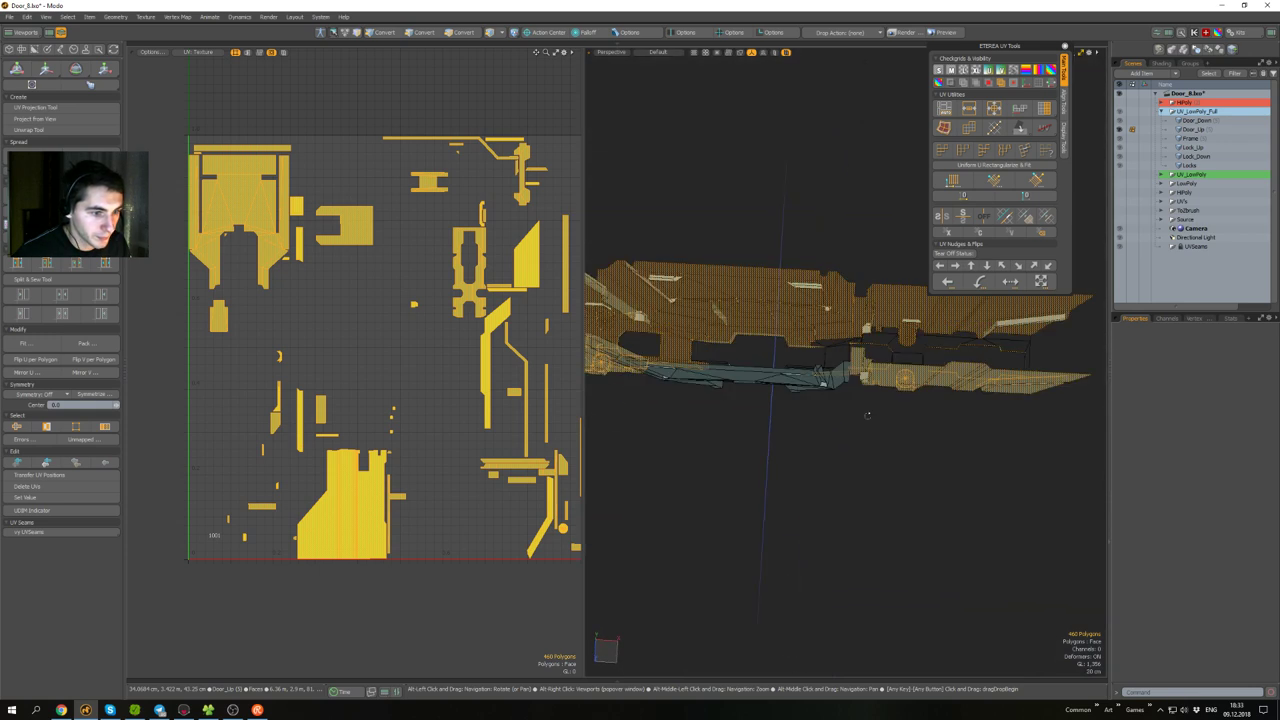
pyautogui.keyDown('alt'); pyautogui.moveTo(868, 417); pyautogui.dragTo(822, 393); pyautogui.keyUp('alt')
pyautogui.scroll(-3, 868, 385)
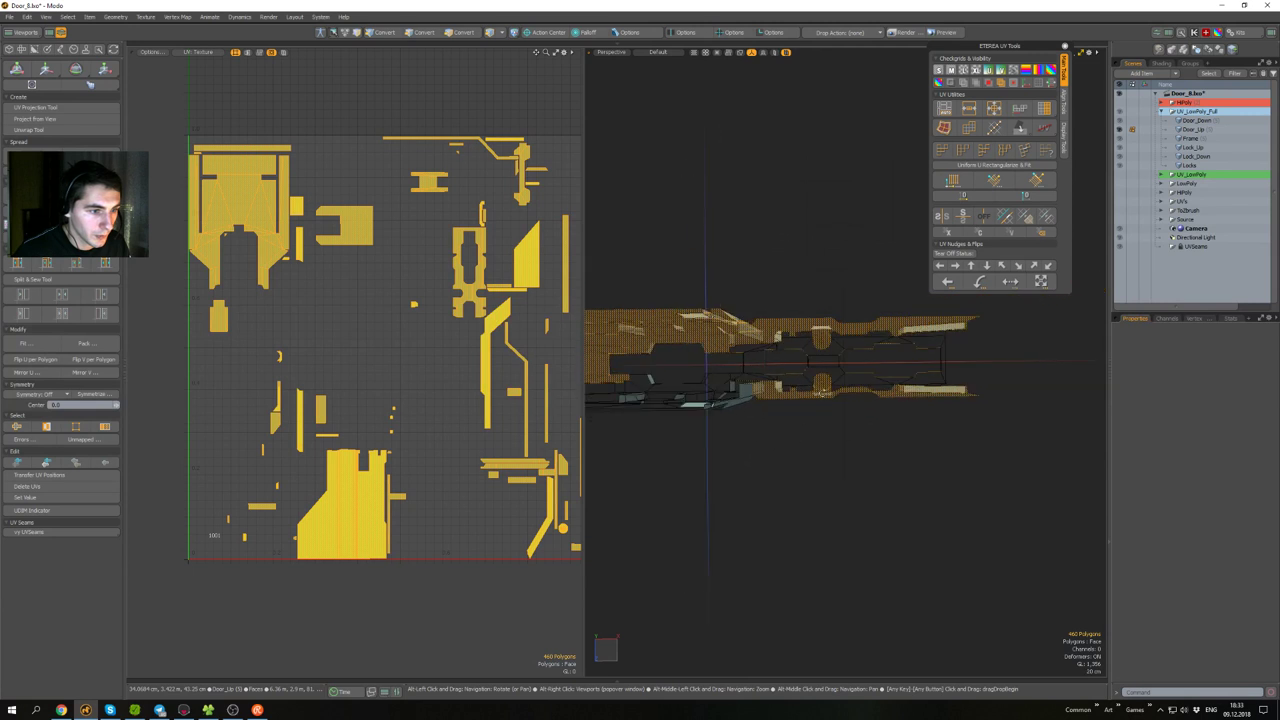
# - Subtract the front half of Door_Up from the selection in the top view and return to perspective
pyautogui.hotkey('ctrl', 'space')
pyautogui.click(810, 323)
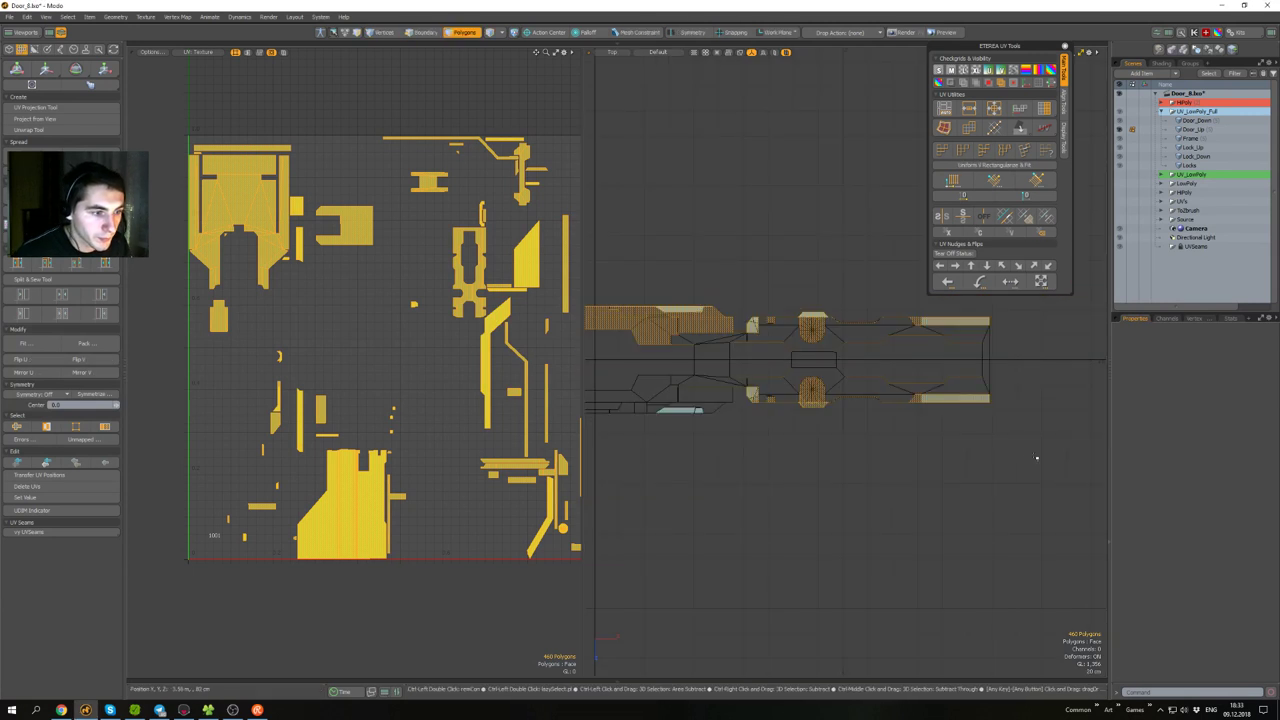
pyautogui.moveTo(1037, 458); pyautogui.dragTo(759, 393)
pyautogui.moveTo(652, 378); pyautogui.dragTo(728, 452)
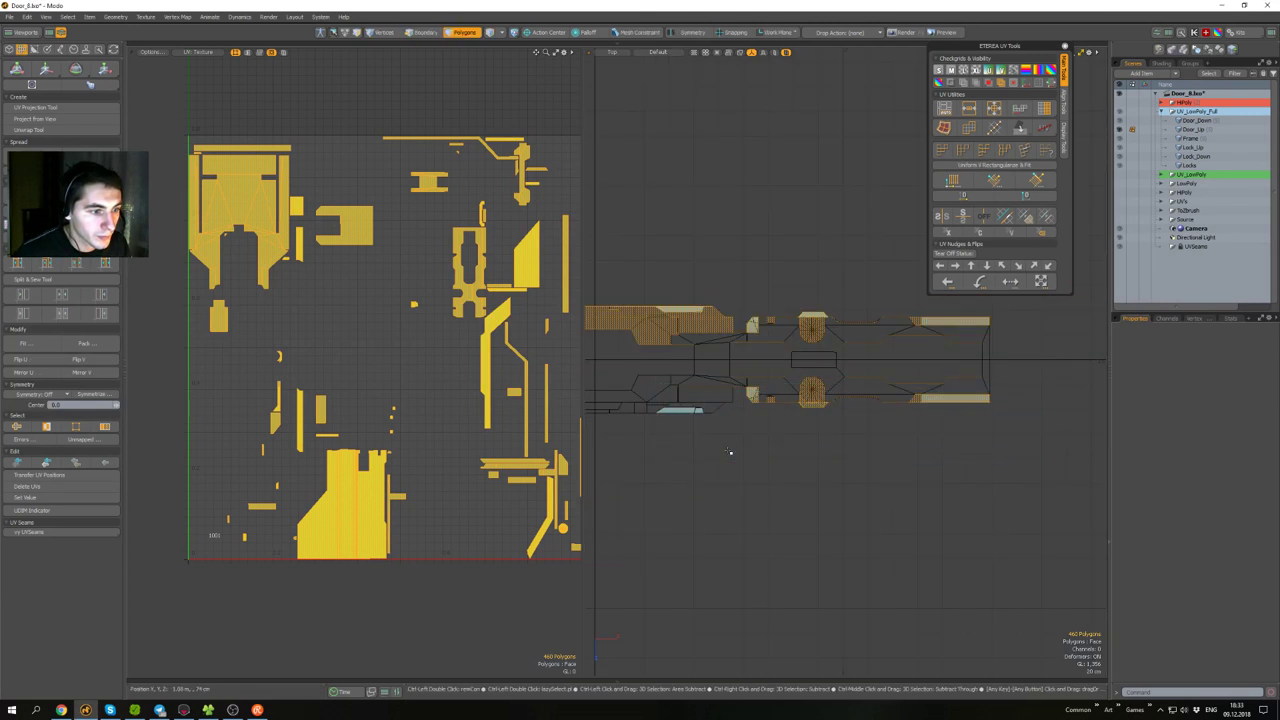
pyautogui.scroll(-2, 817, 446)
pyautogui.scroll(2, 880, 441)
pyautogui.keyDown('ctrl'); pyautogui.moveTo(990, 468); pyautogui.dragTo(628, 370); pyautogui.keyUp('ctrl')
pyautogui.hotkey('ctrl', 'space')
pyautogui.click(766, 414)
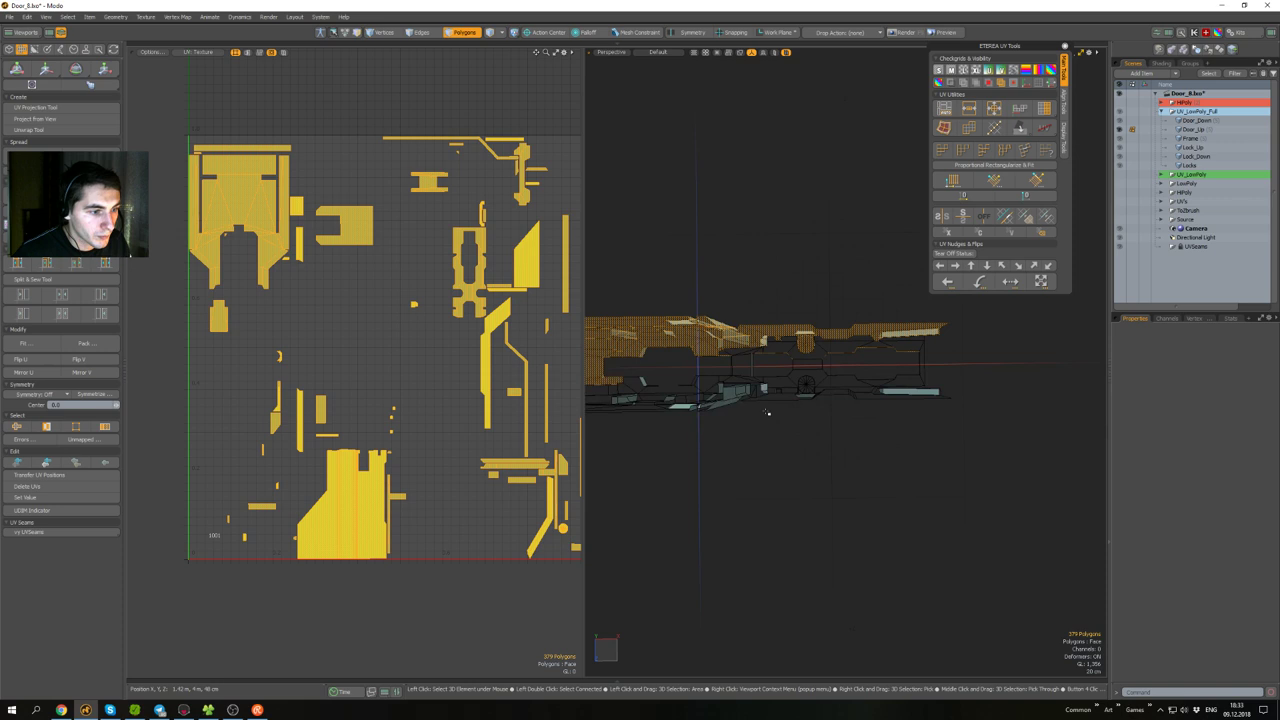
# - Examine the Door_Up selection from several sides for missed or wrongly included polygons
pyautogui.keyDown('alt'); pyautogui.moveTo(766, 414); pyautogui.dragTo(828, 341); pyautogui.keyUp('alt')
pyautogui.keyDown('alt'); pyautogui.moveTo(880, 400); pyautogui.dragTo(740, 400); pyautogui.keyUp('alt')
pyautogui.keyDown('alt'); pyautogui.moveTo(808, 358); pyautogui.dragTo(715, 395); pyautogui.keyUp('alt')
pyautogui.keyDown('alt'); pyautogui.moveTo(964, 505); pyautogui.dragTo(866, 433); pyautogui.keyUp('alt')
pyautogui.scroll(4, 955, 402)
pyautogui.scroll(-3, 665, 318)
pyautogui.scroll(-4, 855, 345)
pyautogui.scroll(-3, 822, 405)
# - Delete Door_Up's selected polygons temporarily to check what remains, undoing the deletion each time
pyautogui.press('Delete')
pyautogui.keyDown('alt'); pyautogui.moveTo(709, 383); pyautogui.dragTo(967, 445); pyautogui.keyUp('alt')
pyautogui.hotkey('ctrl', 'z')
pyautogui.keyDown('alt'); pyautogui.moveTo(967, 445); pyautogui.dragTo(743, 383); pyautogui.keyUp('alt')
pyautogui.press('Delete')
pyautogui.hotkey('ctrl', 'z')
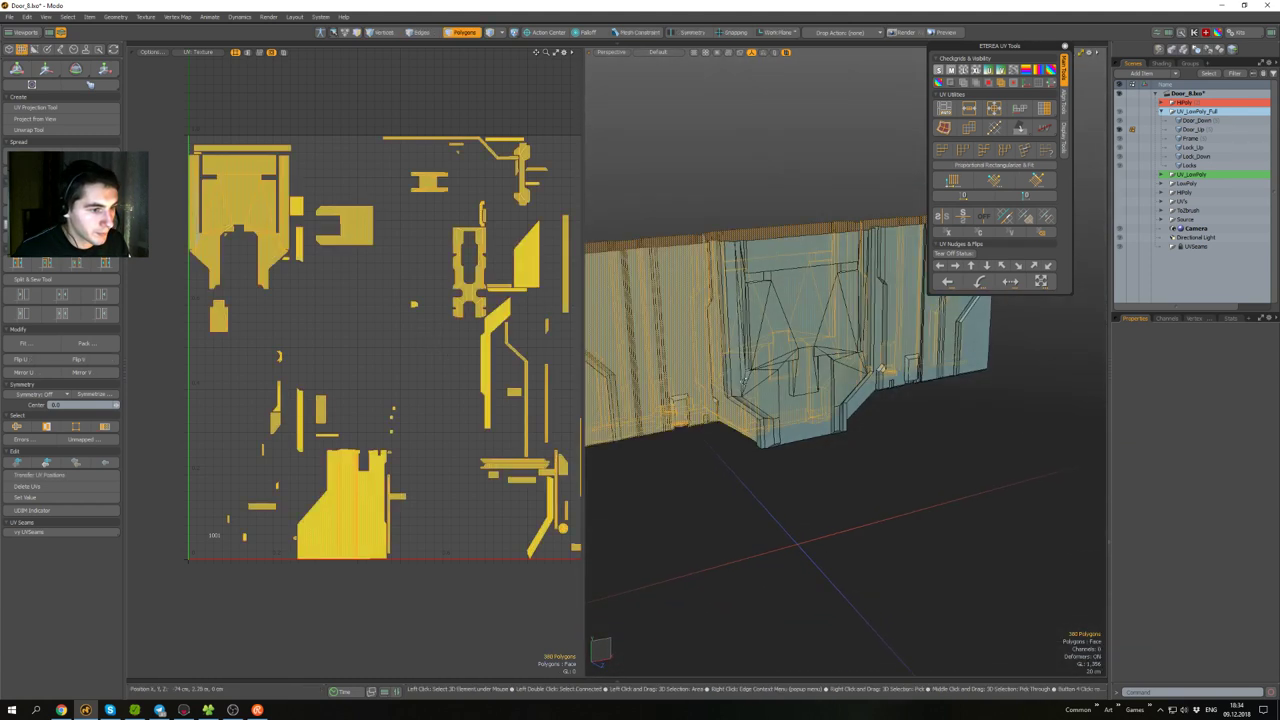
# - Shift Door_Up's selected UV islands one tile to the right, clear the selection, and check the separated layout
pyautogui.keyDown('alt'); pyautogui.keyDown('shift'); pyautogui.moveTo(397, 352); pyautogui.dragTo(345, 345); pyautogui.keyUp('shift'); pyautogui.keyUp('alt')
pyautogui.scroll(-4, 345, 345)
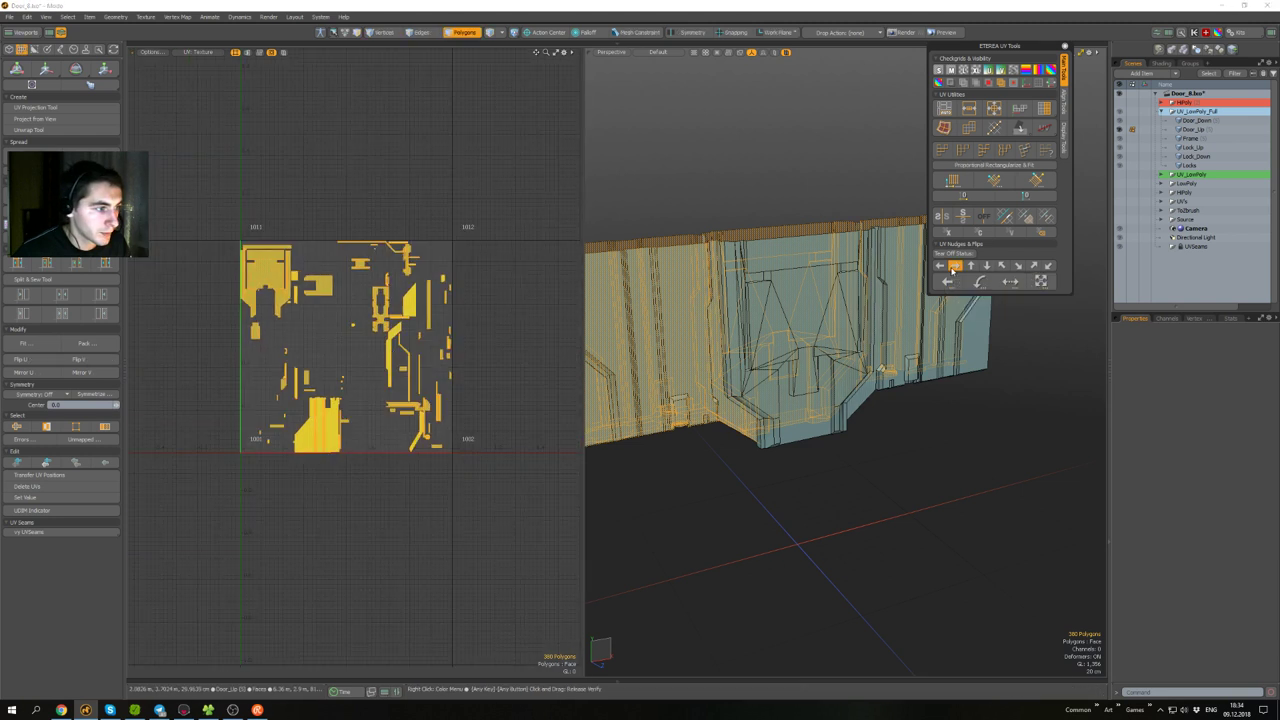
pyautogui.click(955, 266)
pyautogui.keyDown('alt'); pyautogui.keyDown('shift'); pyautogui.moveTo(520, 395); pyautogui.dragTo(443, 363); pyautogui.keyUp('shift'); pyautogui.keyUp('alt')
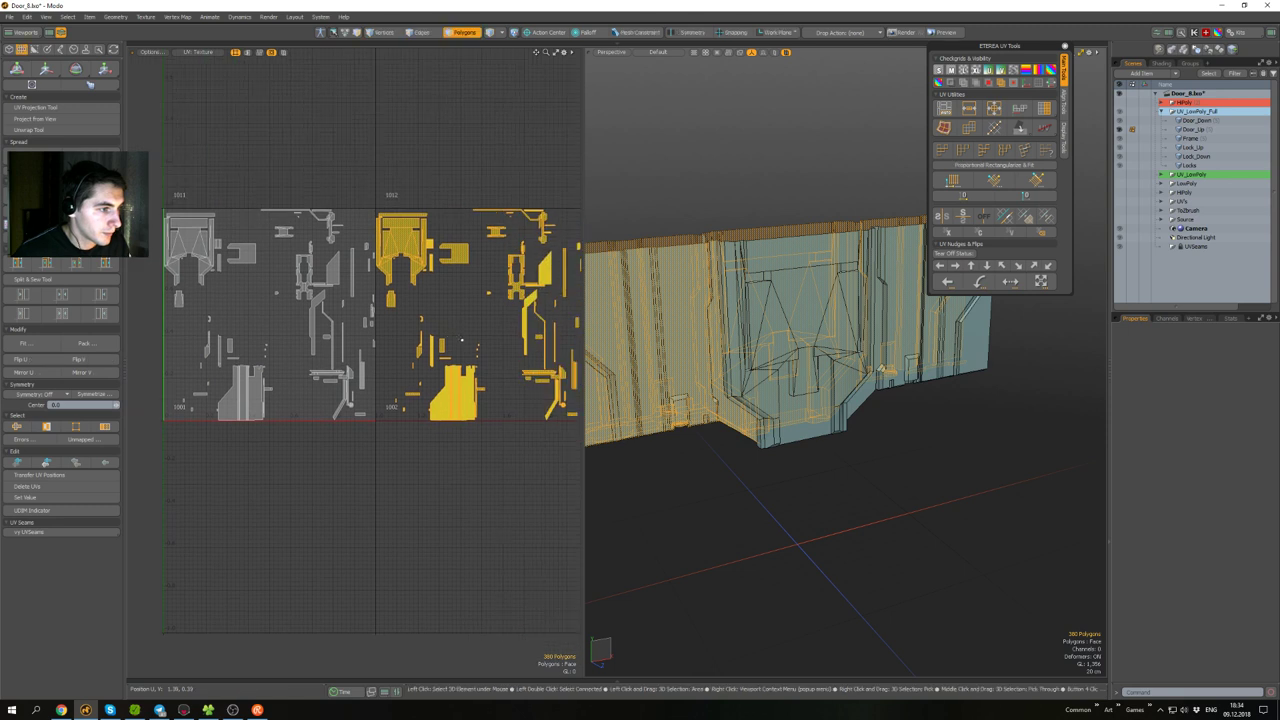
pyautogui.click(665, 465)
pyautogui.keyDown('alt'); pyautogui.moveTo(695, 424); pyautogui.dragTo(648, 385); pyautogui.keyUp('alt')
pyautogui.scroll(6, 436, 347)
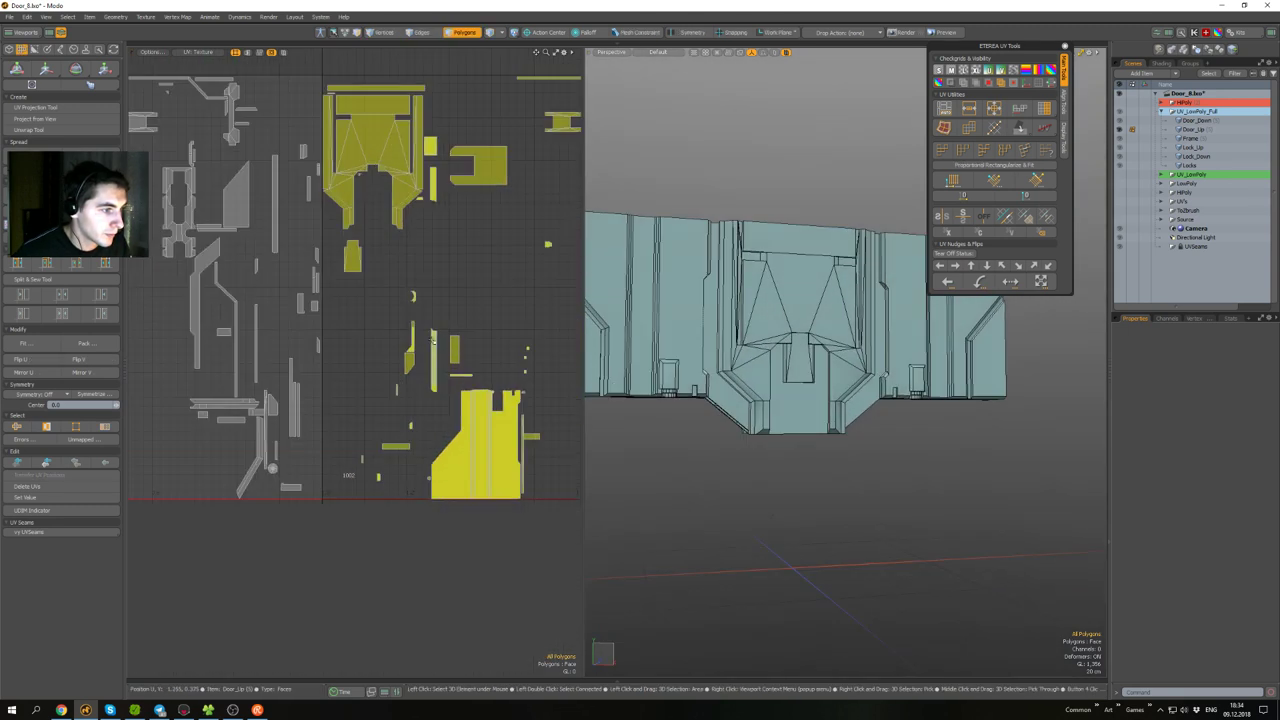
pyautogui.scroll(-4, 476, 366)
pyautogui.scroll(-3, 477, 366)
pyautogui.scroll(3, 456, 340)
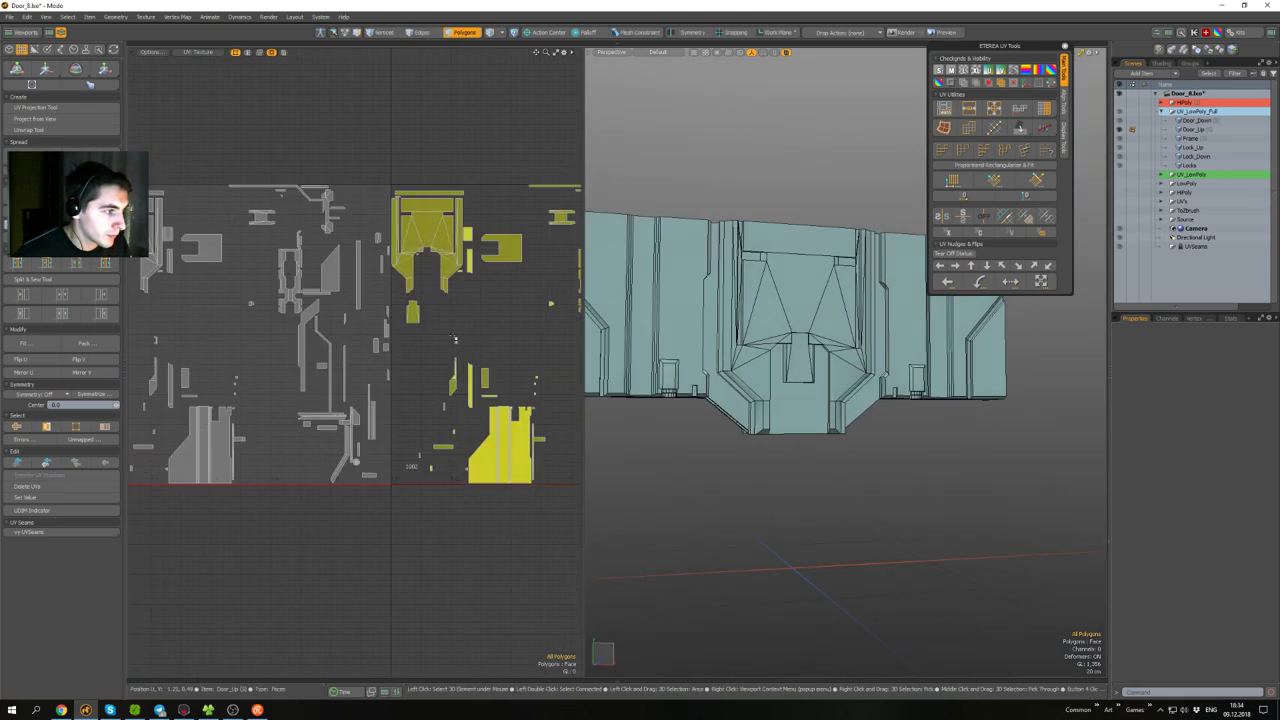
pyautogui.scroll(-2, 456, 339)
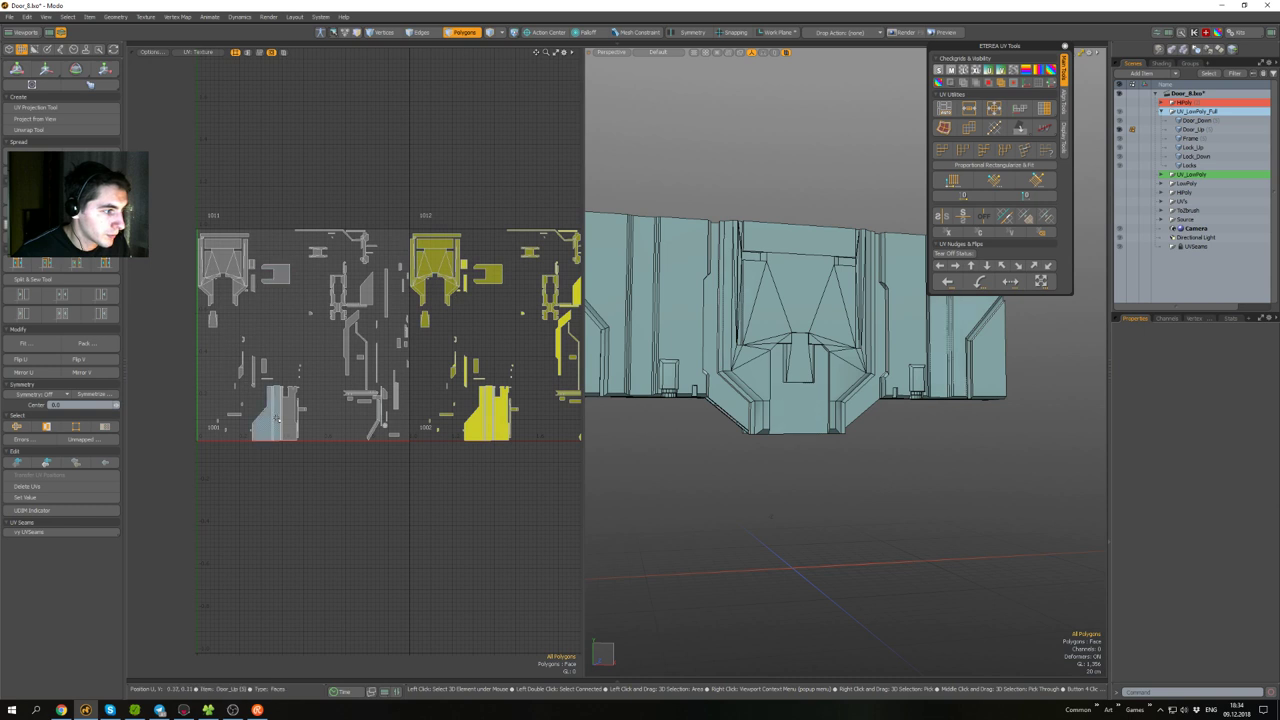
# - Unhide the other door parts and isolate the Door_Down mesh
pyautogui.moveTo(788, 497); pyautogui.dragTo(760, 502, button='middle')
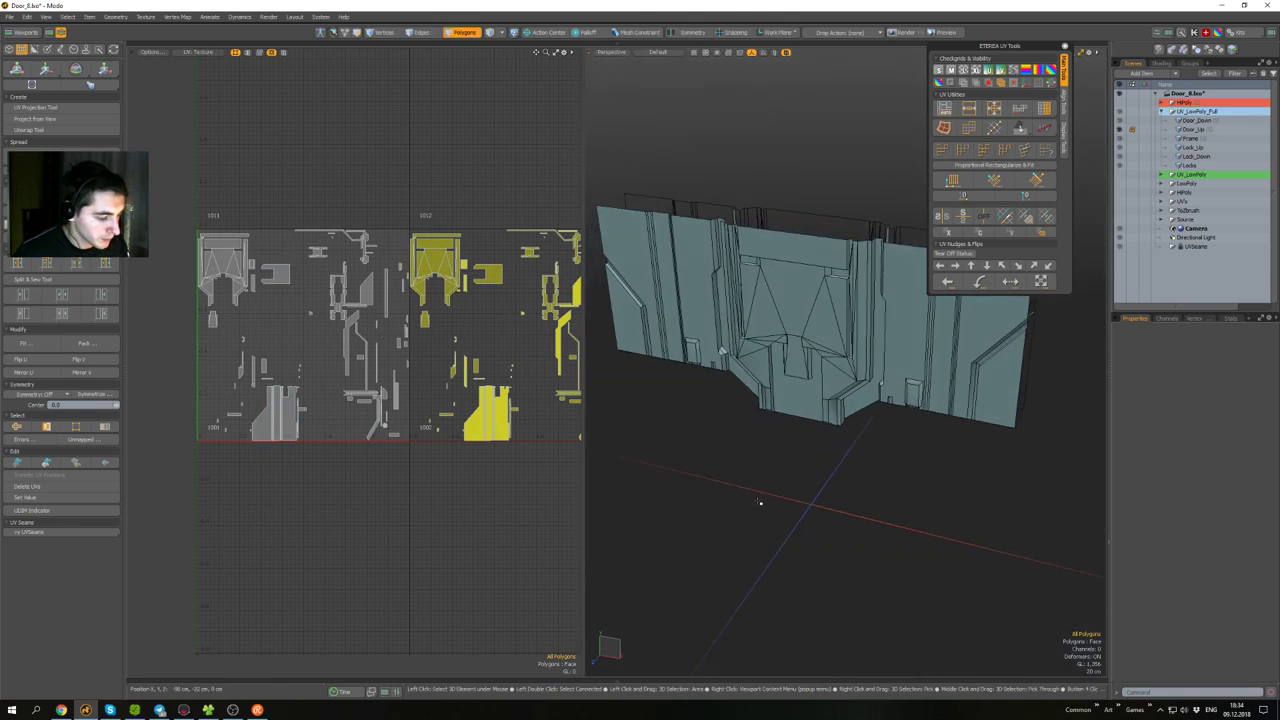
pyautogui.click(829, 408)
pyautogui.click(867, 501)
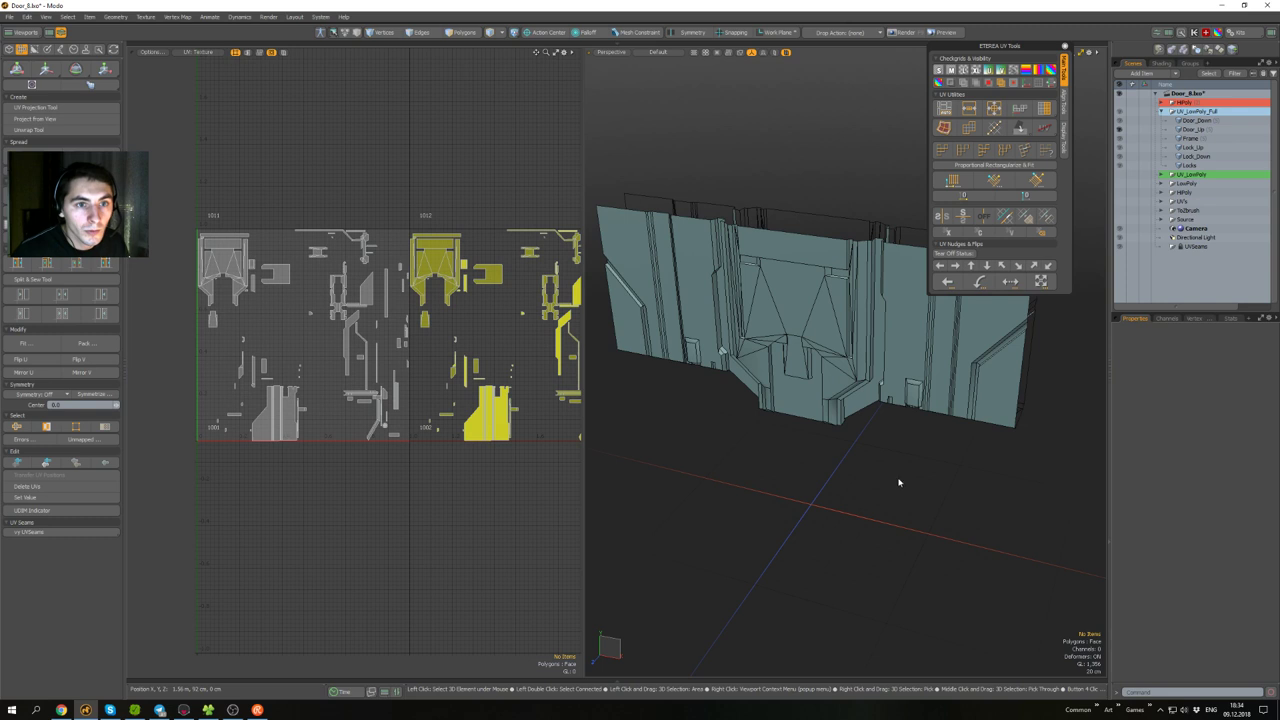
pyautogui.press('u')
pyautogui.click(1211, 121)
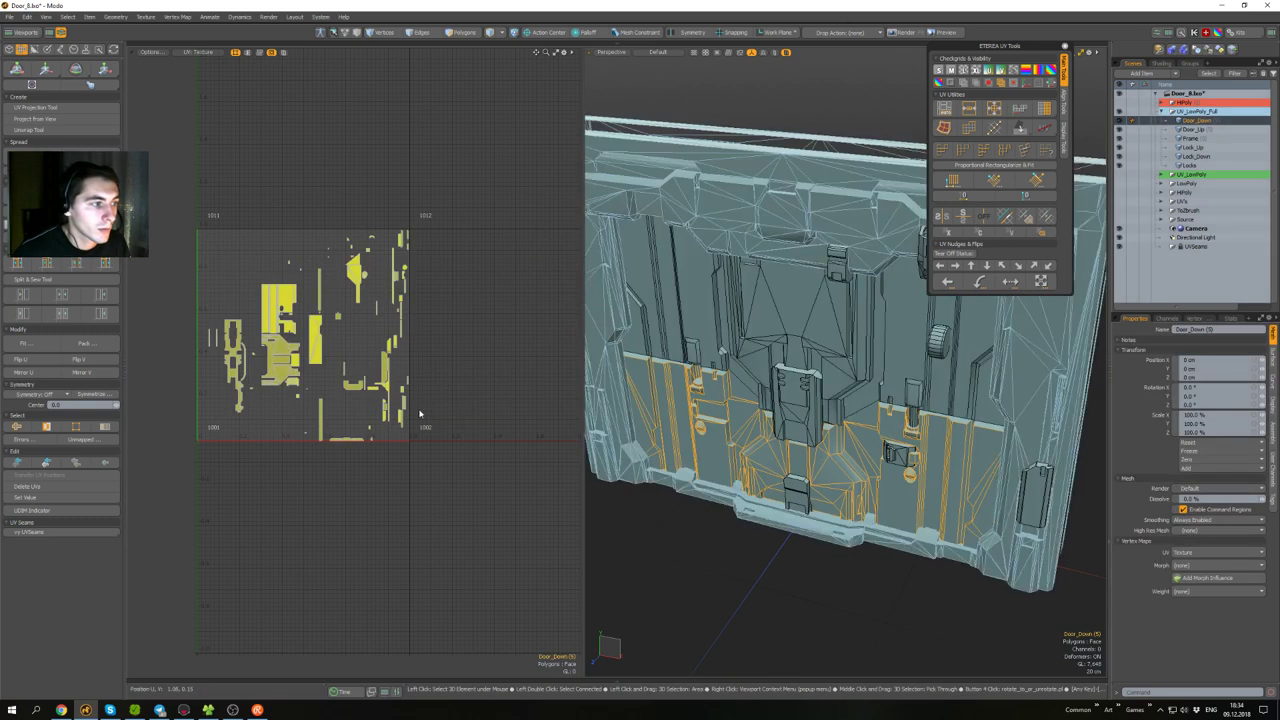
pyautogui.hotkey('shift', 'h')
pyautogui.scroll(3, 770, 446)
pyautogui.keyDown('alt'); pyautogui.moveTo(770, 446); pyautogui.dragTo(800, 443); pyautogui.keyUp('alt')
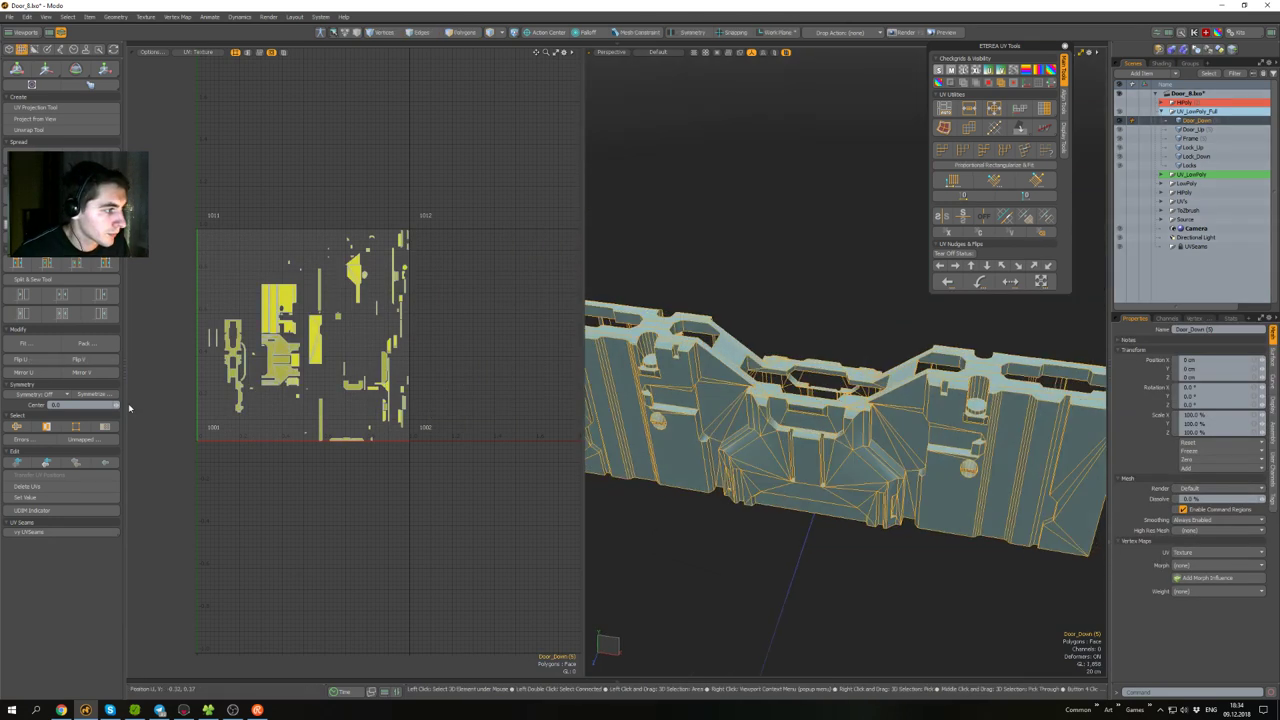
# - Select Door_Down's polygons with UV errors and switch the model view to top
pyautogui.click(22, 441)
pyautogui.click(673, 368)
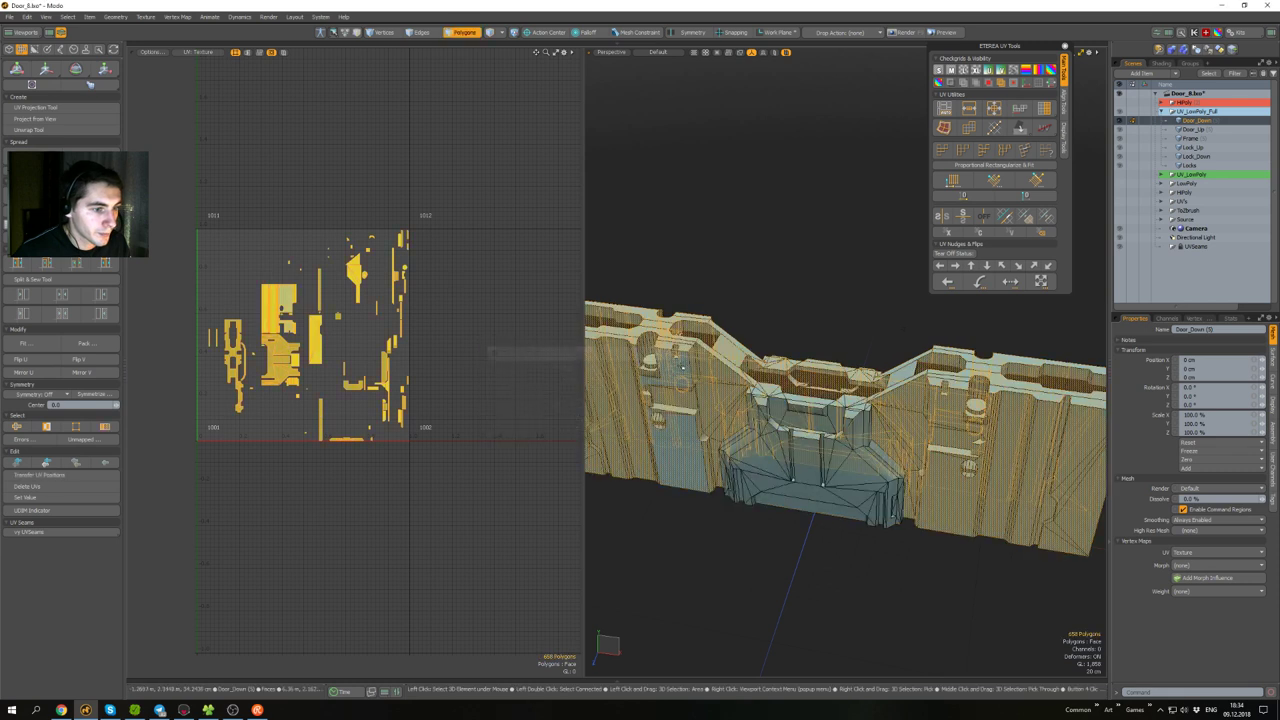
pyautogui.keyDown('alt'); pyautogui.moveTo(852, 365); pyautogui.dragTo(936, 432); pyautogui.keyUp('alt')
pyautogui.press('KP_1')
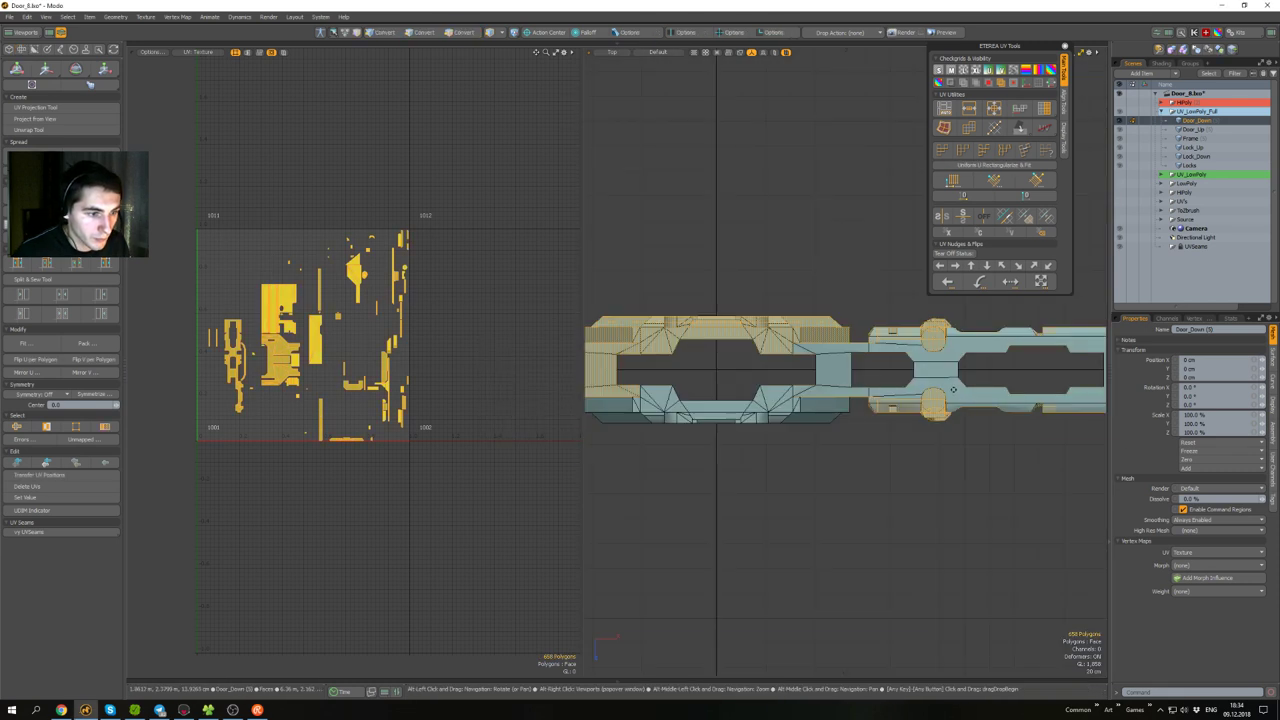
# - Deselect Door_Down's polygons along the lower side of the top view, keeping the opposite side's polygons selected
pyautogui.keyDown('alt'); pyautogui.moveTo(931, 331); pyautogui.dragTo(765, 332); pyautogui.keyUp('alt')
pyautogui.scroll(-2, 765, 332)
pyautogui.keyDown('ctrl'); pyautogui.moveTo(940, 447); pyautogui.dragTo(638, 362, button='middle'); pyautogui.keyUp('ctrl')
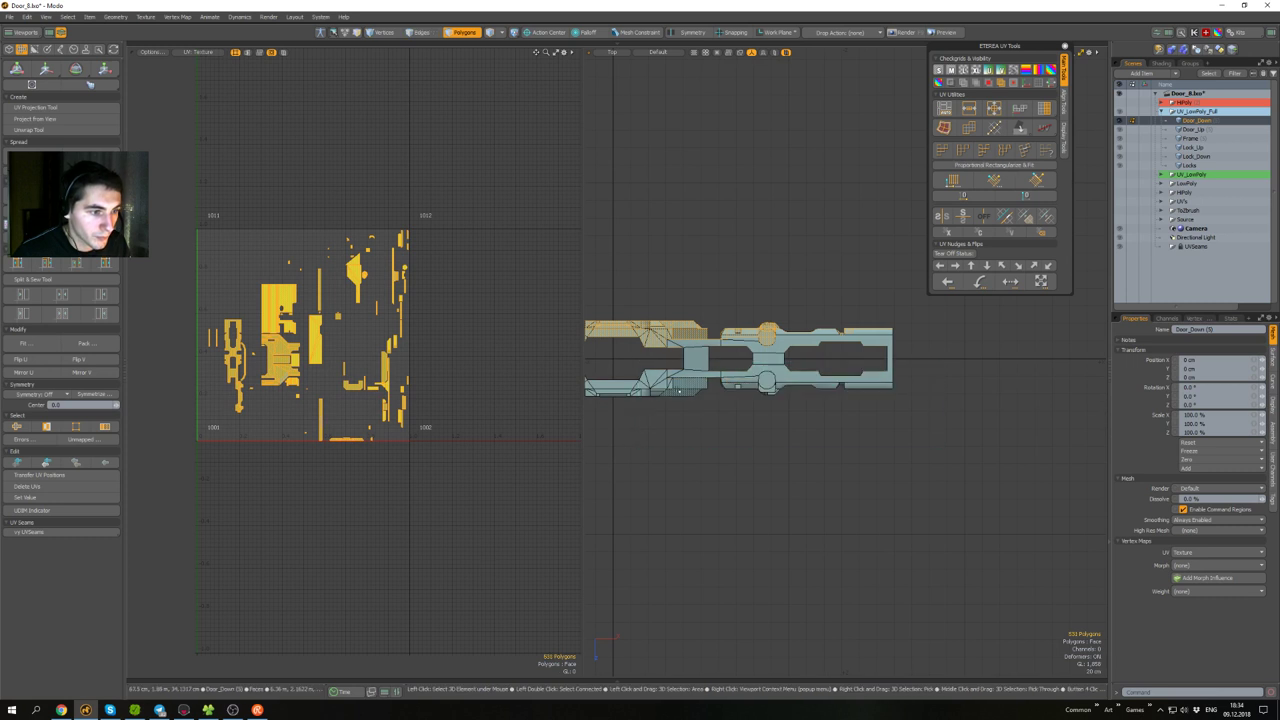
# - Switch the model view to perspective and temporarily delete Door_Down's selected polygons to check what remains, undoing the deletion
pyautogui.hotkey('ctrl', 'space')
pyautogui.click(709, 388)
pyautogui.keyDown('alt'); pyautogui.moveTo(690, 432); pyautogui.dragTo(784, 402); pyautogui.keyUp('alt')
pyautogui.press('Delete')
pyautogui.hotkey('ctrl', 'z')
# - Move Door_Down's selected UV islands from tile 1001 to tile 1002, clear the selection, and check the separated layout
pyautogui.keyDown('alt'); pyautogui.moveTo(446, 357); pyautogui.dragTo(414, 368); pyautogui.keyUp('alt')
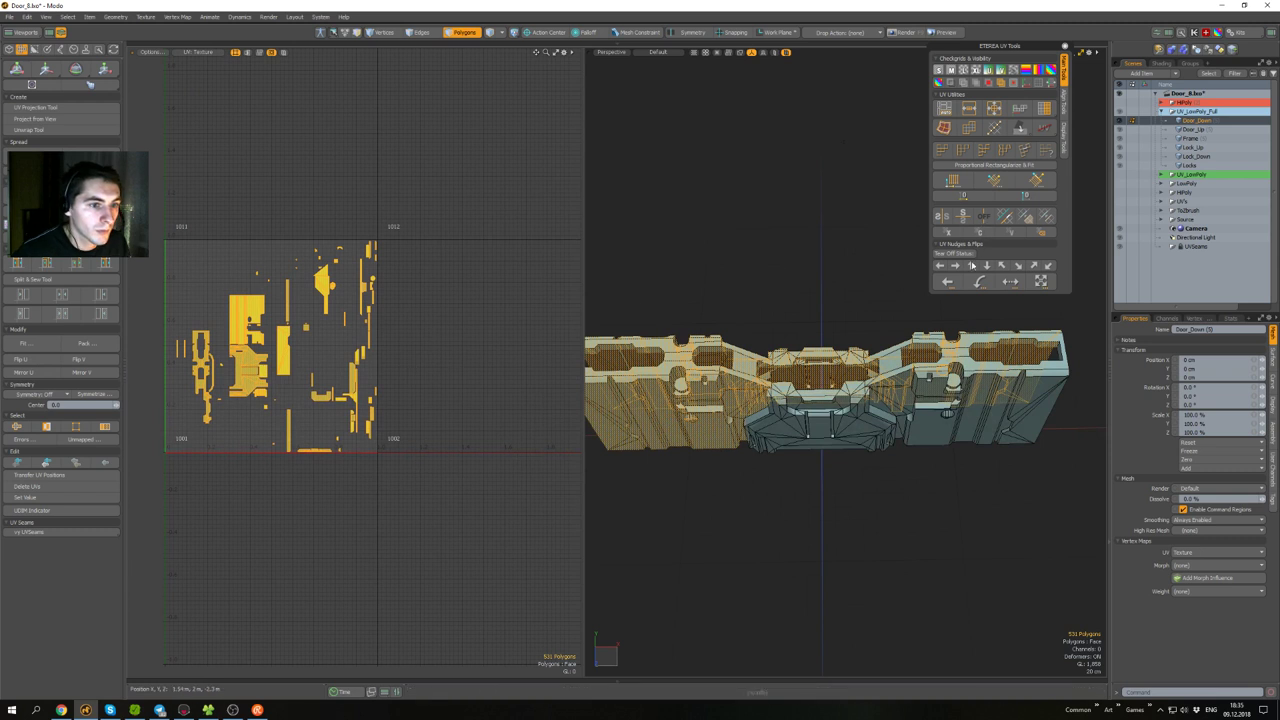
pyautogui.click(959, 268)
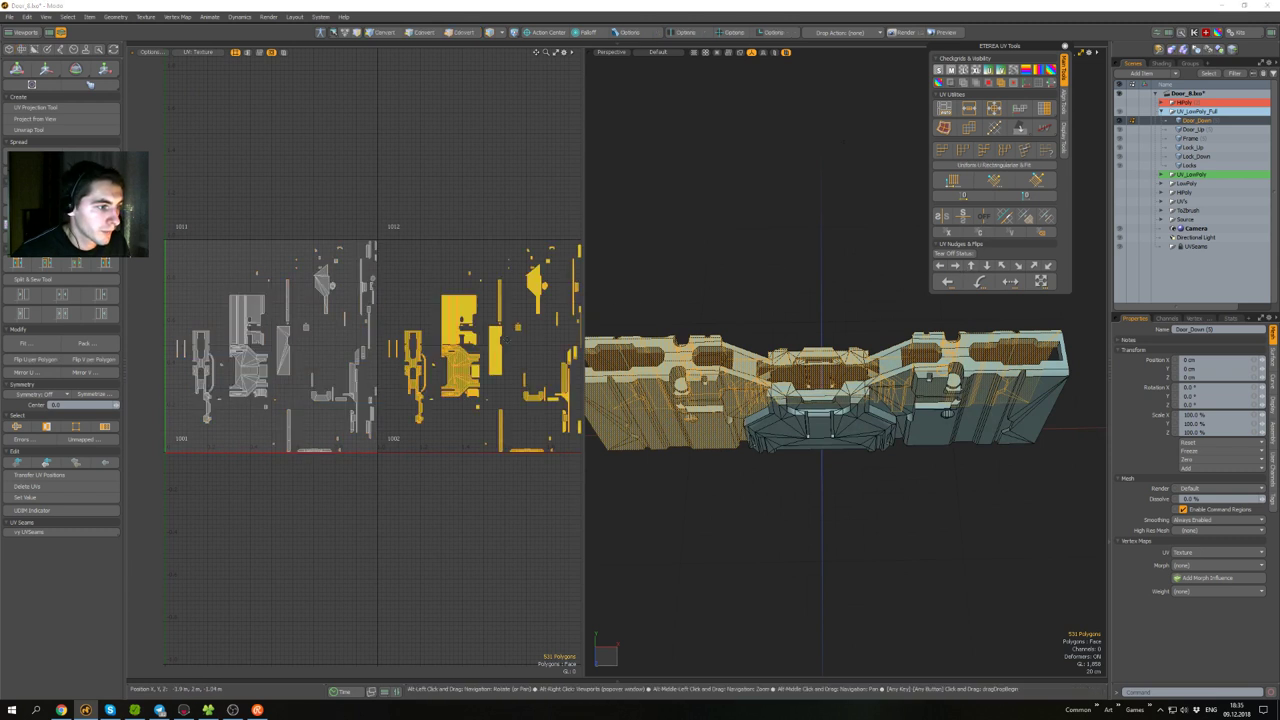
pyautogui.keyDown('alt'); pyautogui.moveTo(497, 331); pyautogui.dragTo(452, 304); pyautogui.keyUp('alt')
pyautogui.click(723, 291)
pyautogui.scroll(3, 483, 250)
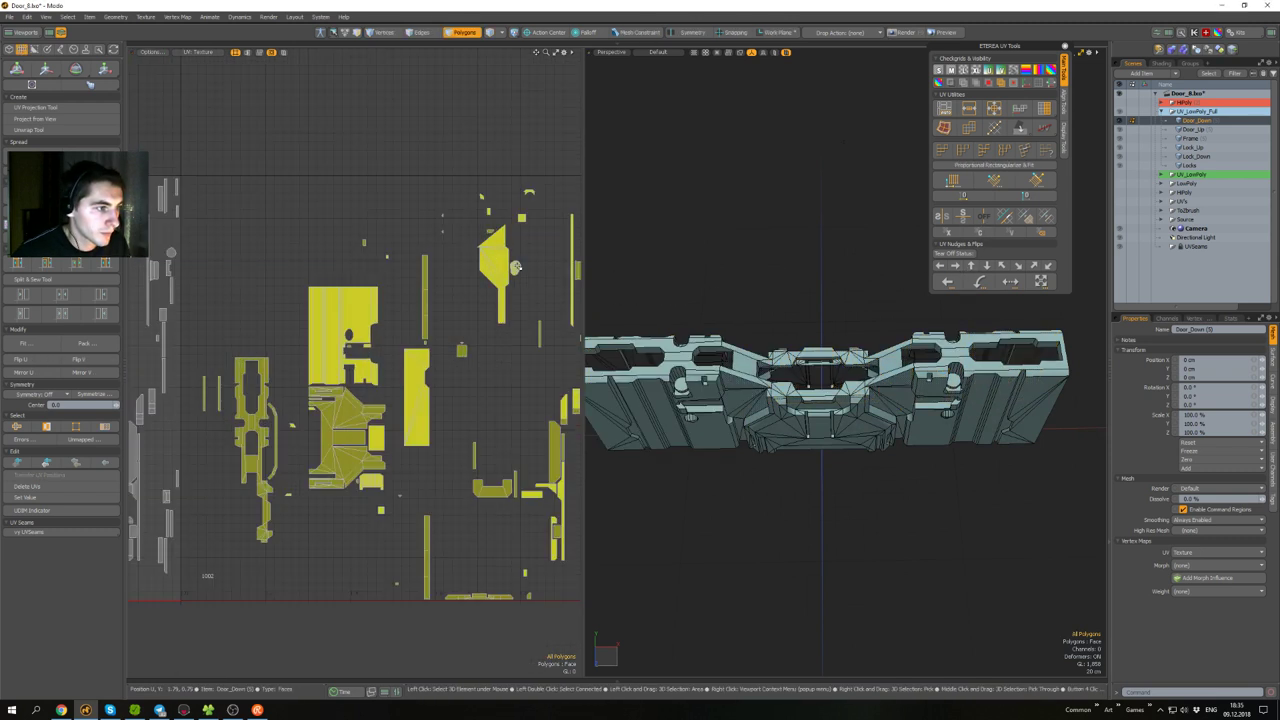
pyautogui.keyDown('alt'); pyautogui.moveTo(738, 270); pyautogui.dragTo(806, 293); pyautogui.keyUp('alt')
pyautogui.press('3')
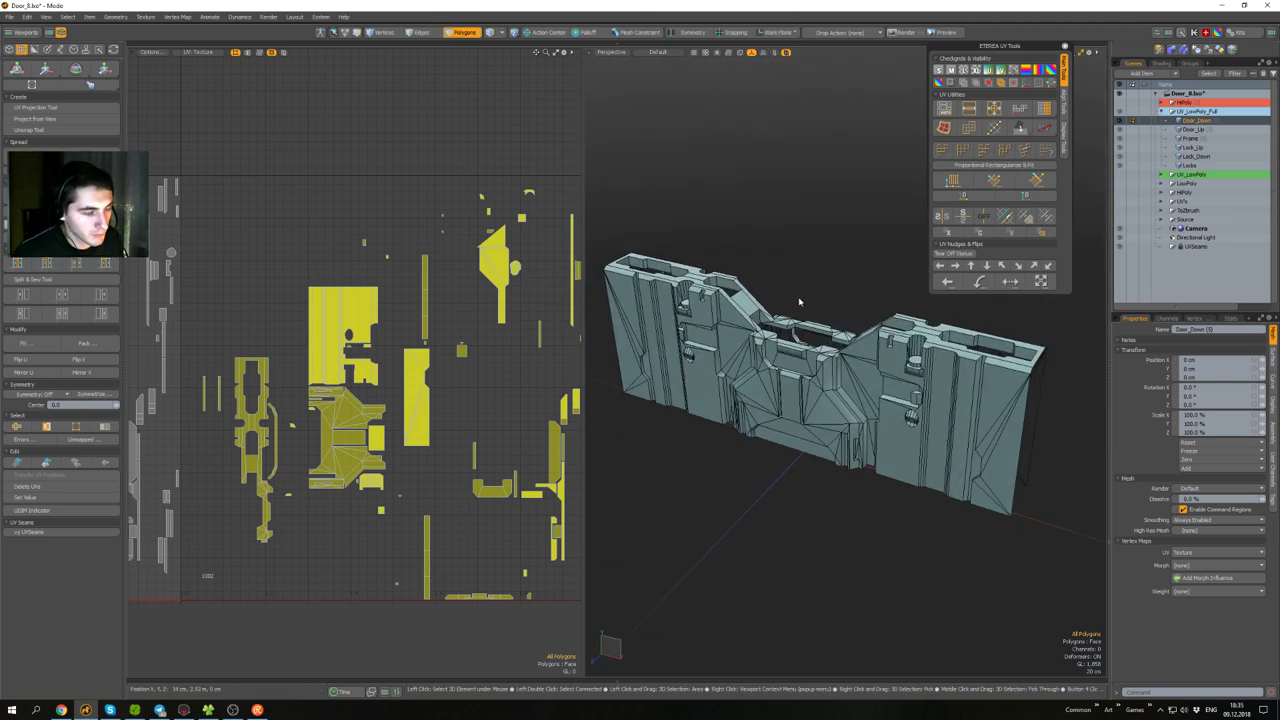
# - Return to item selection, unhide the other door parts, and compare the UV layouts of Frame, Door_Down and Door_Up
pyautogui.press('5')
pyautogui.press('u')
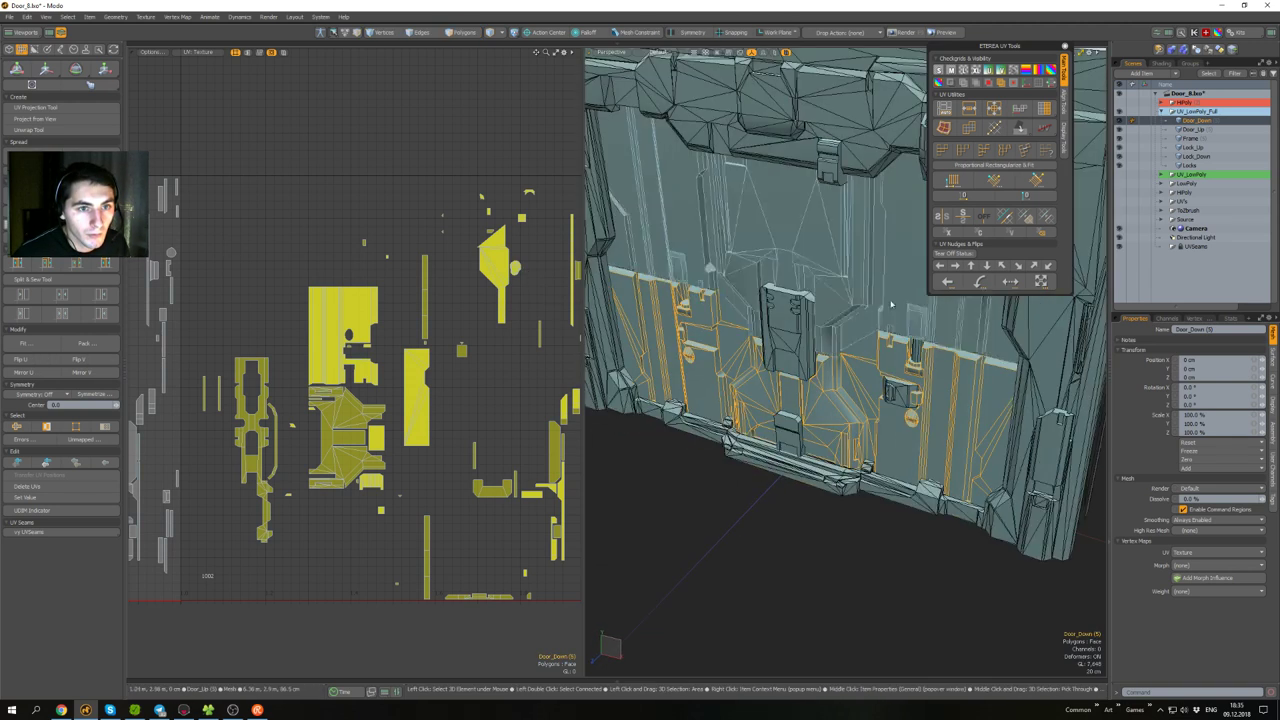
pyautogui.click(1204, 140)
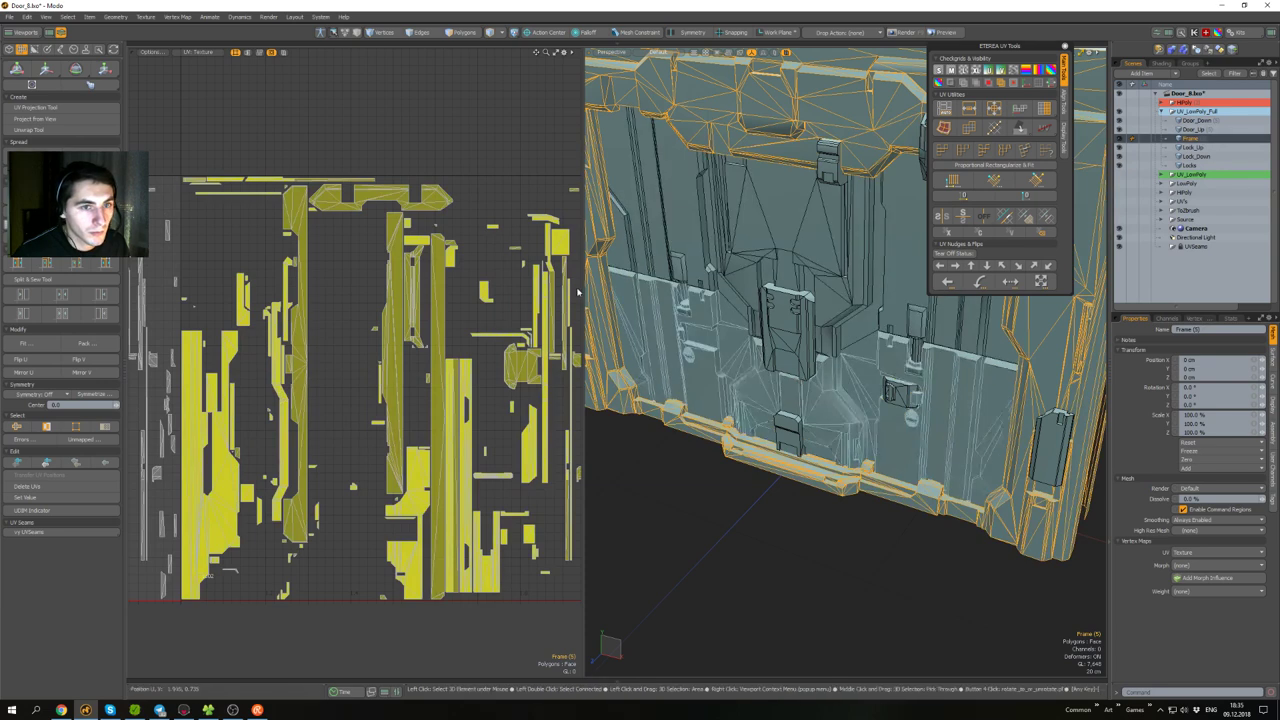
pyautogui.scroll(-3, 449, 269)
pyautogui.click(1198, 122)
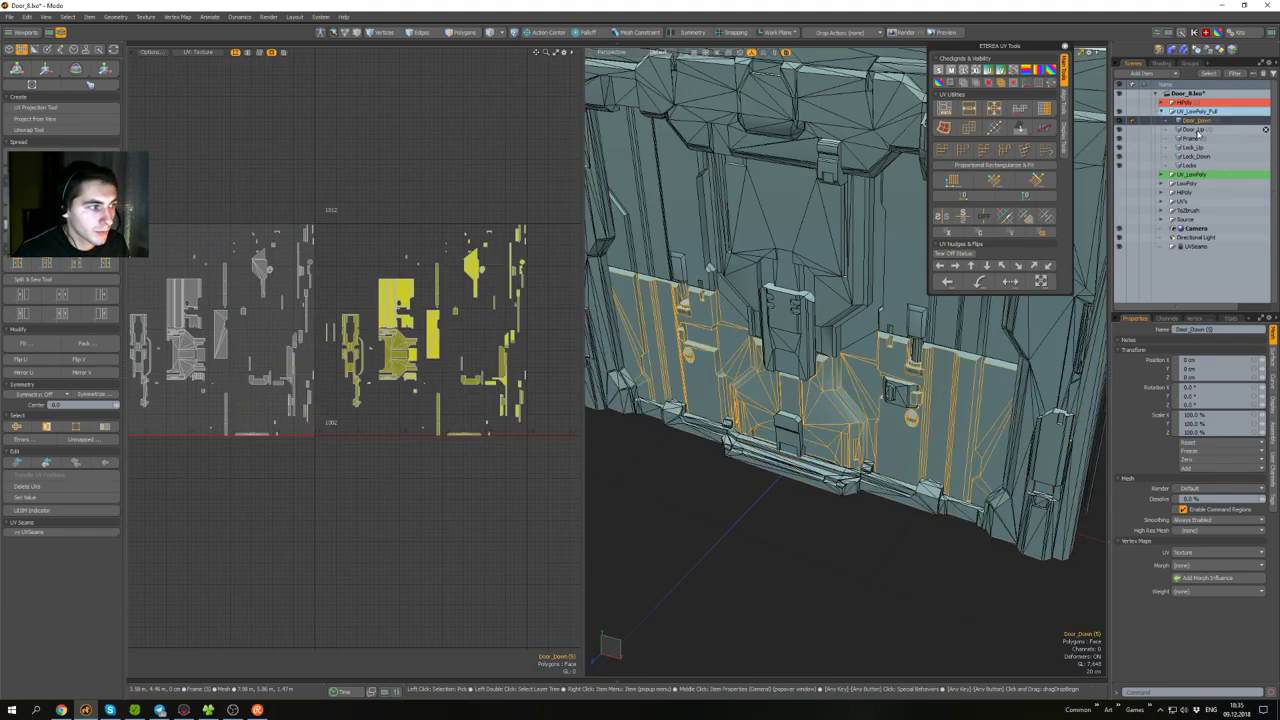
pyautogui.click(1198, 132)
pyautogui.click(1203, 139)
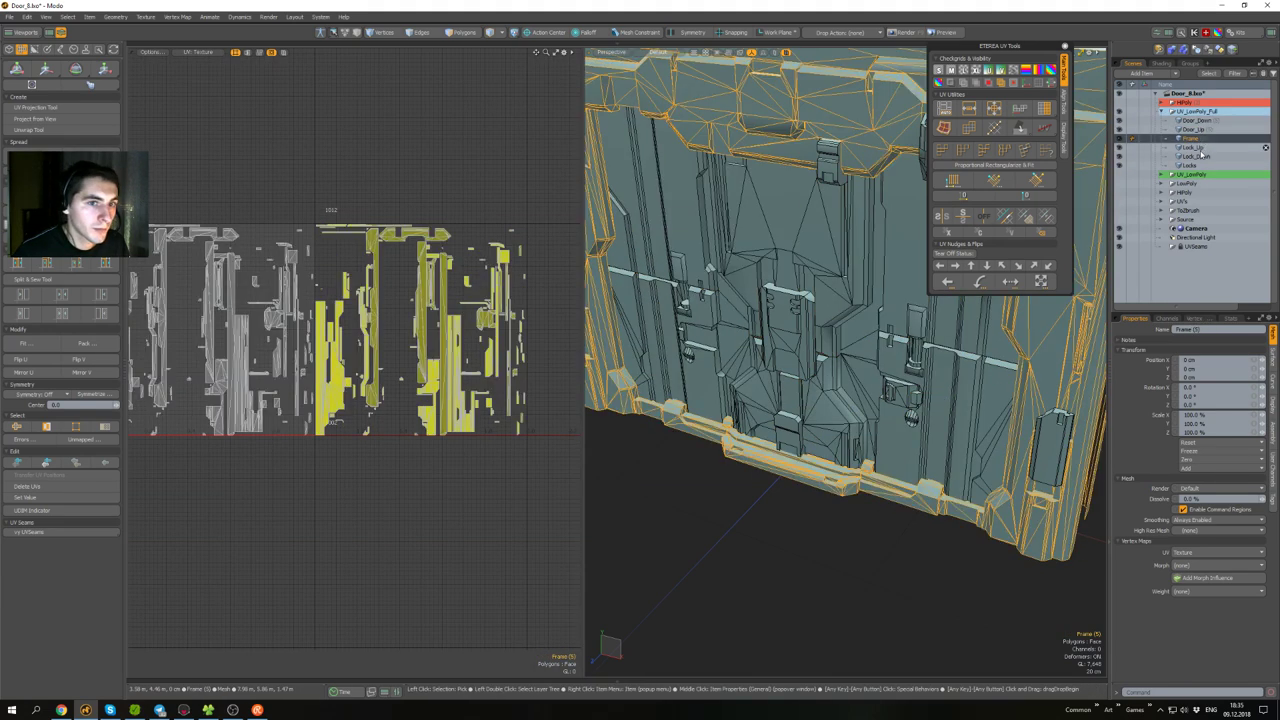
# - Isolate the Lock_Up mesh to inspect its geometry and UVs, and unhide the other door parts
pyautogui.click(1201, 149)
pyautogui.hotkey('shift', 'h')
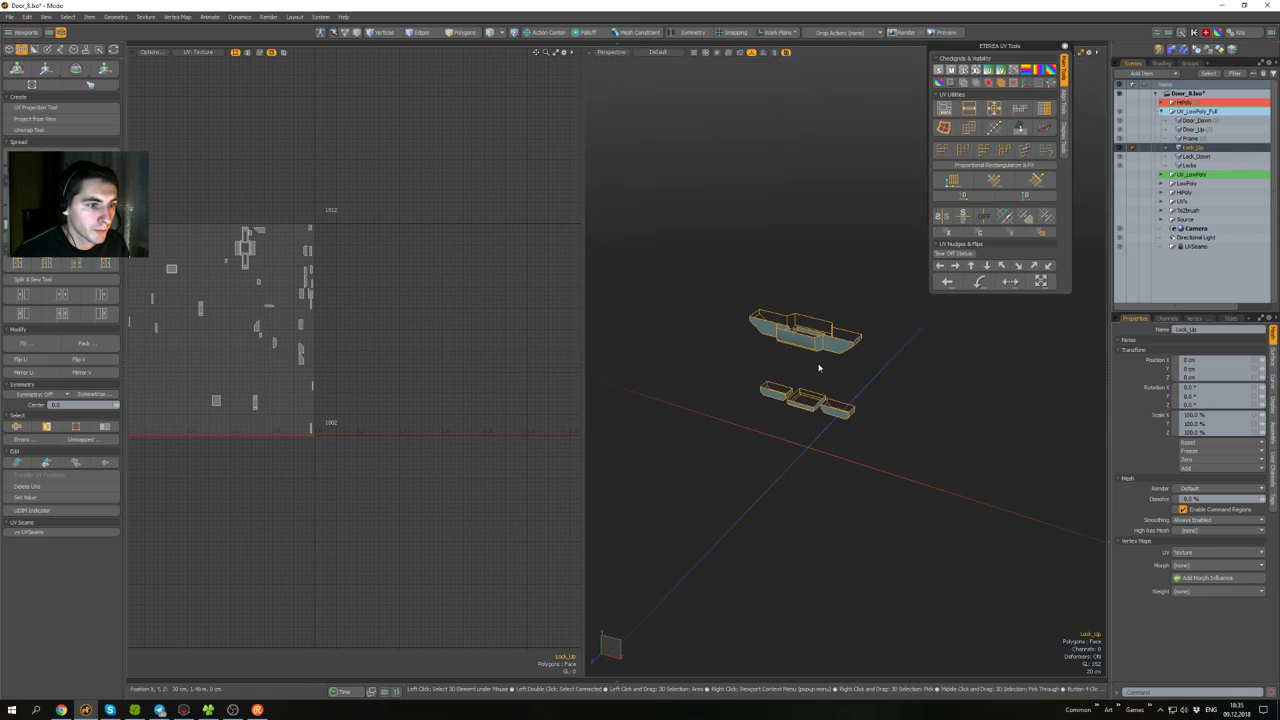
pyautogui.scroll(2, 824, 352)
pyautogui.keyDown('alt'); pyautogui.moveTo(825, 350); pyautogui.dragTo(846, 323); pyautogui.keyUp('alt')
pyautogui.press('u')
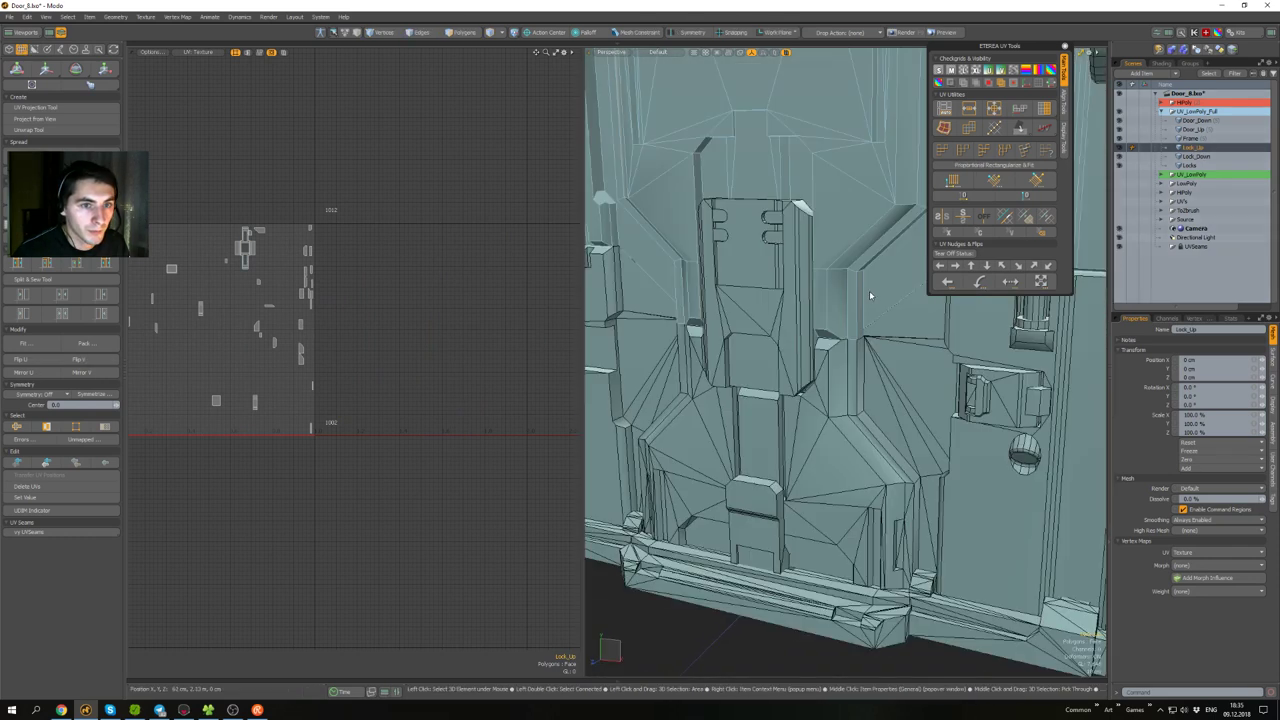
# - Check the UVs of Lock_Down and Locks, viewing the Locks mesh in isolation, and unhide the remaining parts
pyautogui.click(1195, 157)
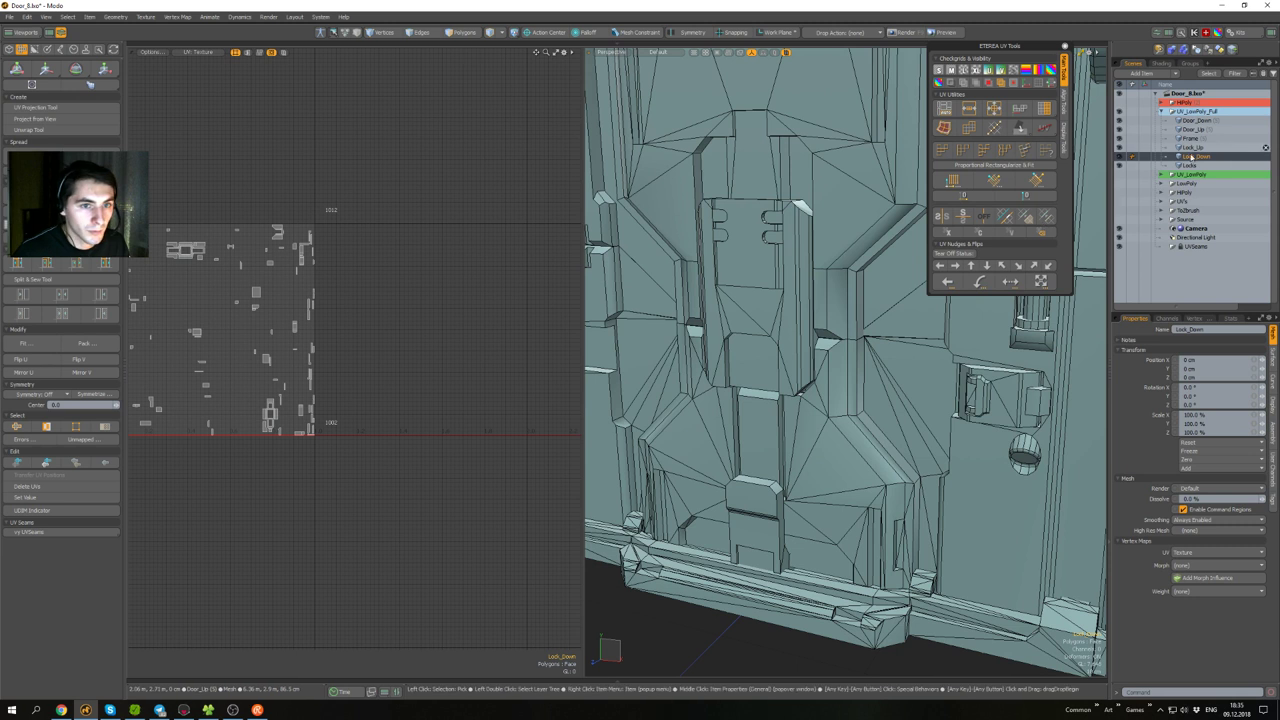
pyautogui.hotkey('shift', 'h')
pyautogui.scroll(-2, 357, 311)
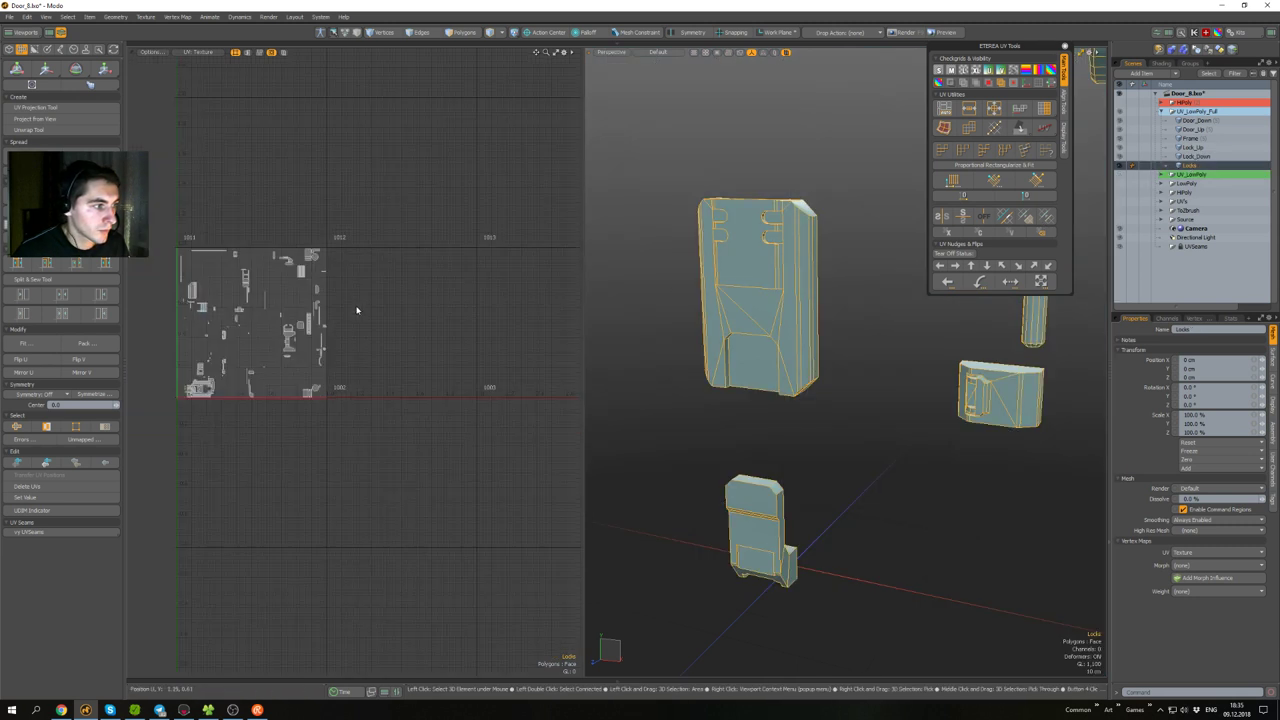
pyautogui.keyDown('alt'); pyautogui.moveTo(382, 305); pyautogui.dragTo(461, 302); pyautogui.keyUp('alt')
pyautogui.click(887, 434)
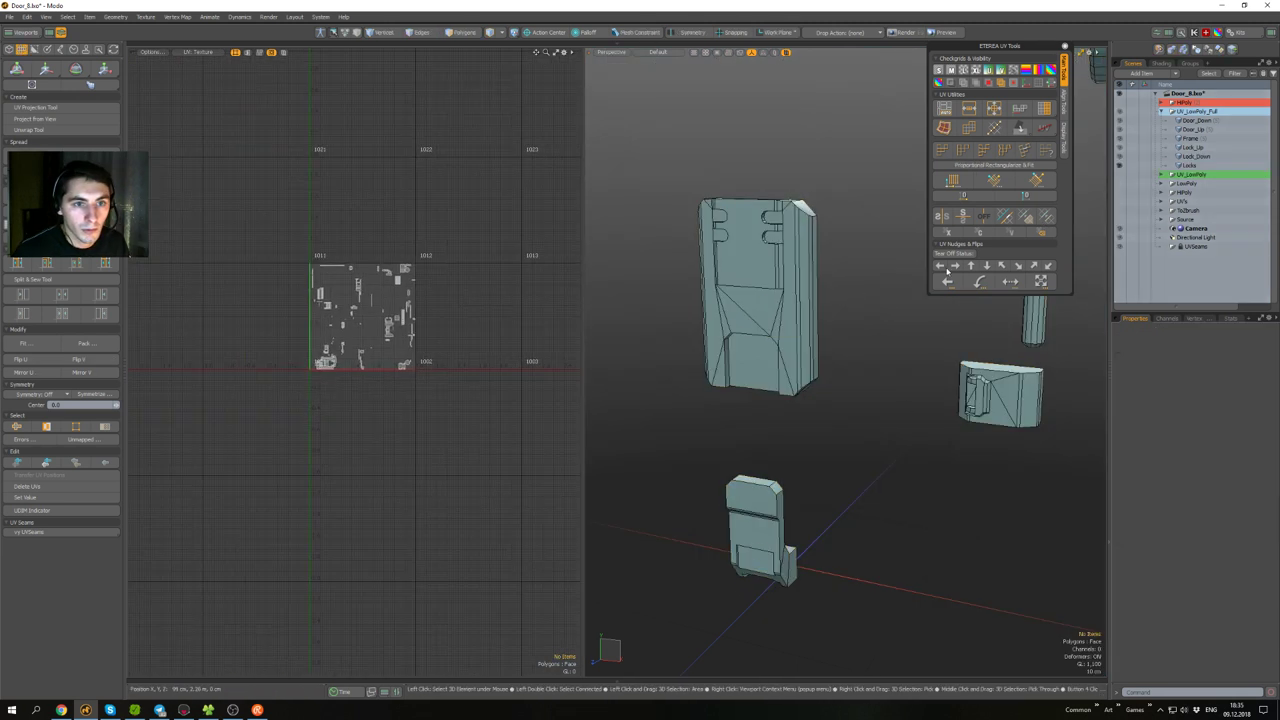
pyautogui.click(1190, 166)
pyautogui.press('u')
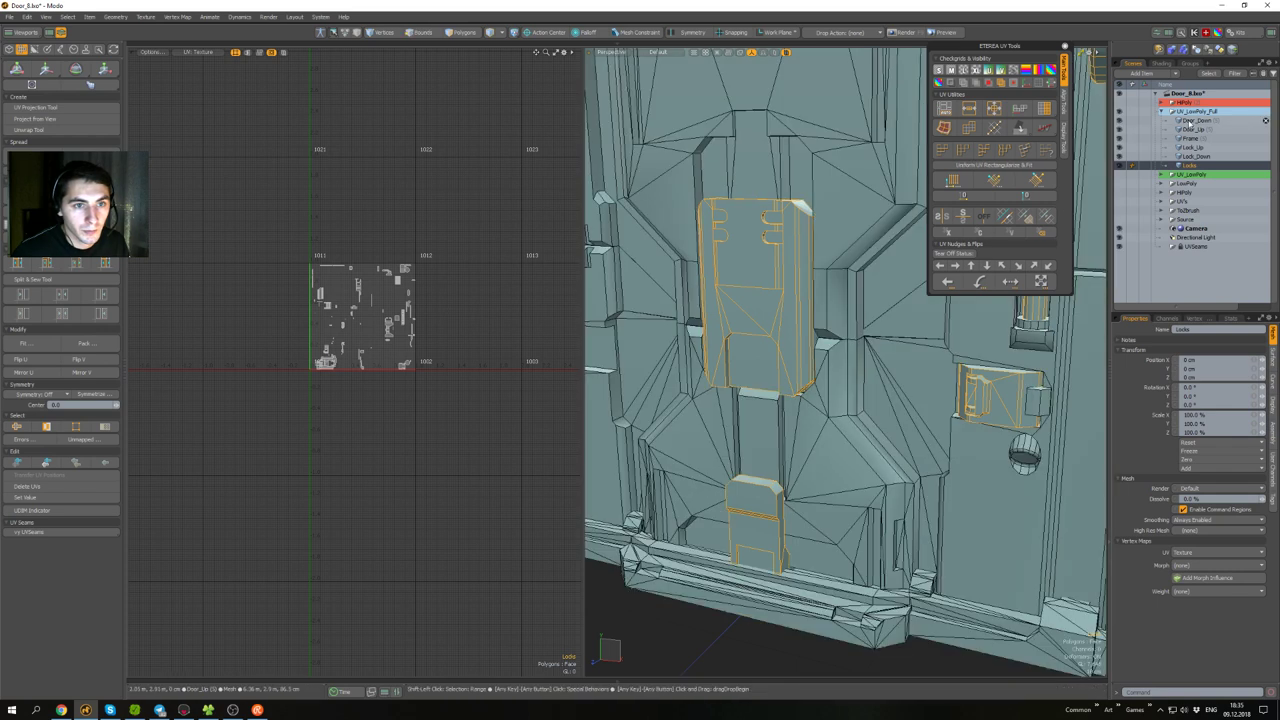
# - Select all six meshes from Door_Down to Locks, widen the UV view, and examine their combined layout across both tiles
pyautogui.keyDown('shift'); pyautogui.click(1192, 122); pyautogui.keyUp('shift')
pyautogui.scroll(3, 380, 297)
pyautogui.scroll(1, 329, 265)
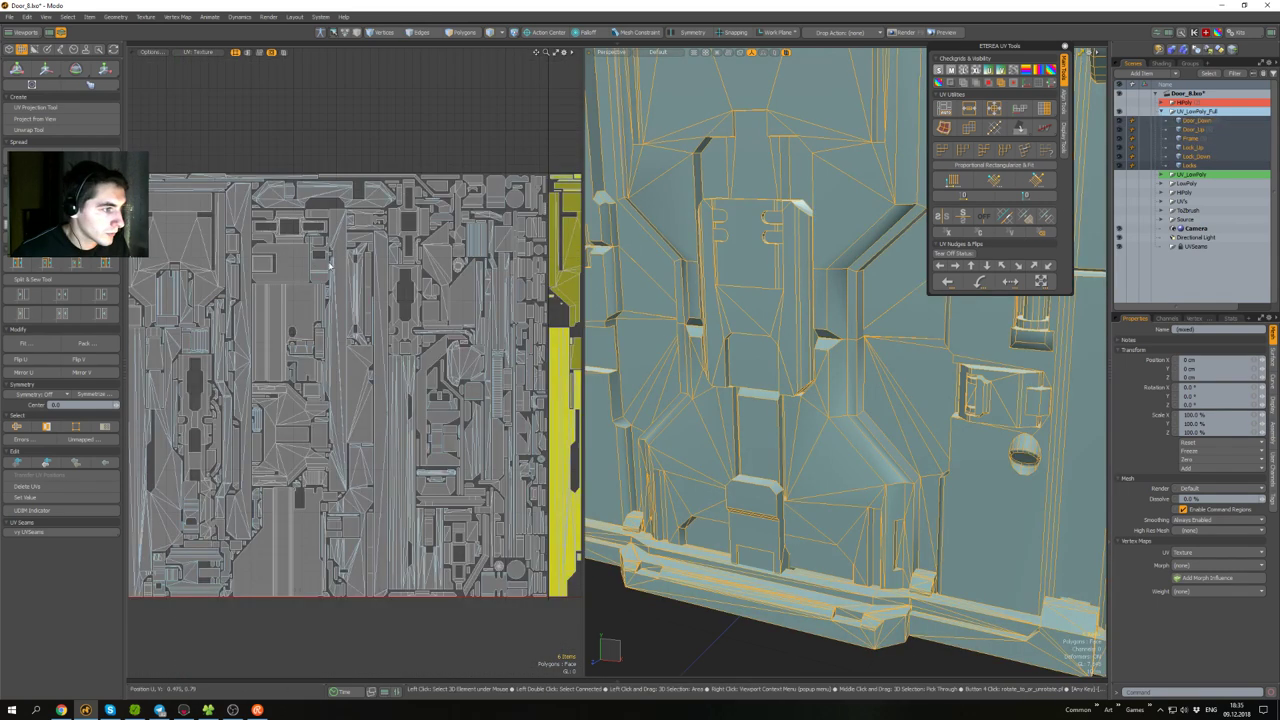
pyautogui.scroll(-4, 330, 265)
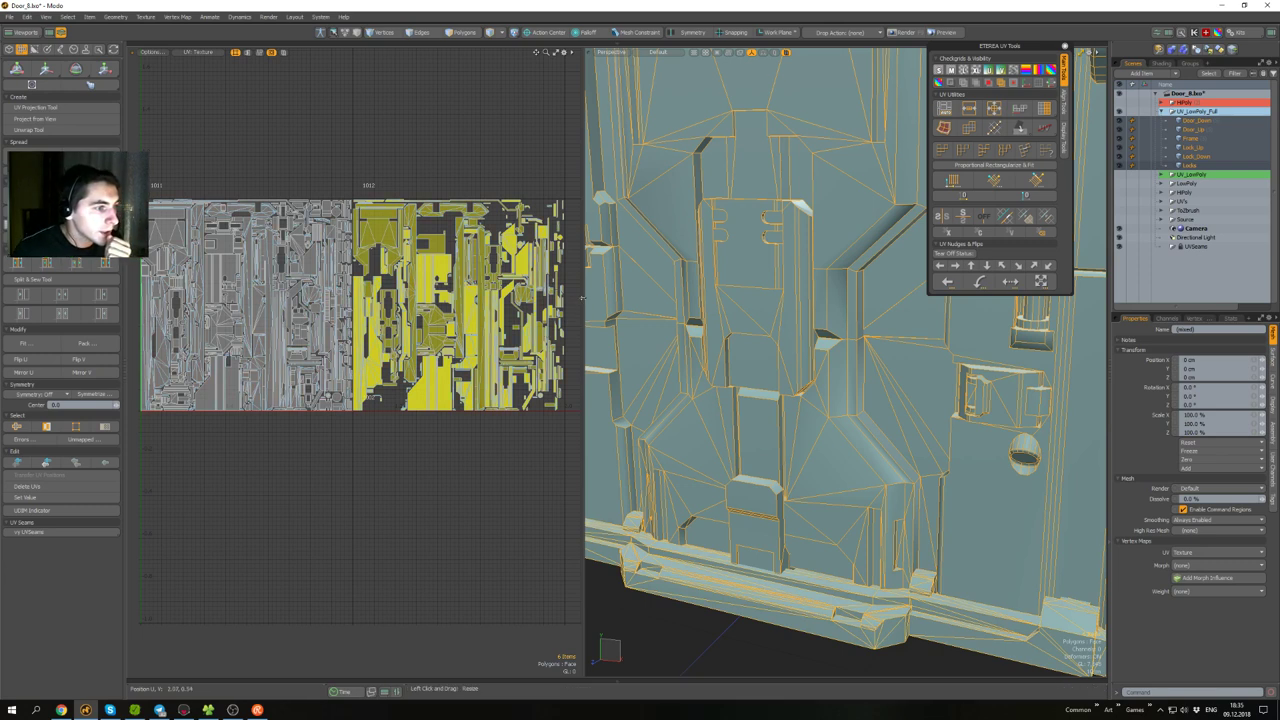
pyautogui.moveTo(582, 298); pyautogui.dragTo(613, 298)
pyautogui.scroll(-8, 770, 340)
pyautogui.keyDown('alt'); pyautogui.moveTo(770, 328); pyautogui.dragTo(818, 349); pyautogui.keyUp('alt')
pyautogui.scroll(4, 773, 337)
pyautogui.scroll(4, 800, 340)
pyautogui.scroll(-4, 800, 345)
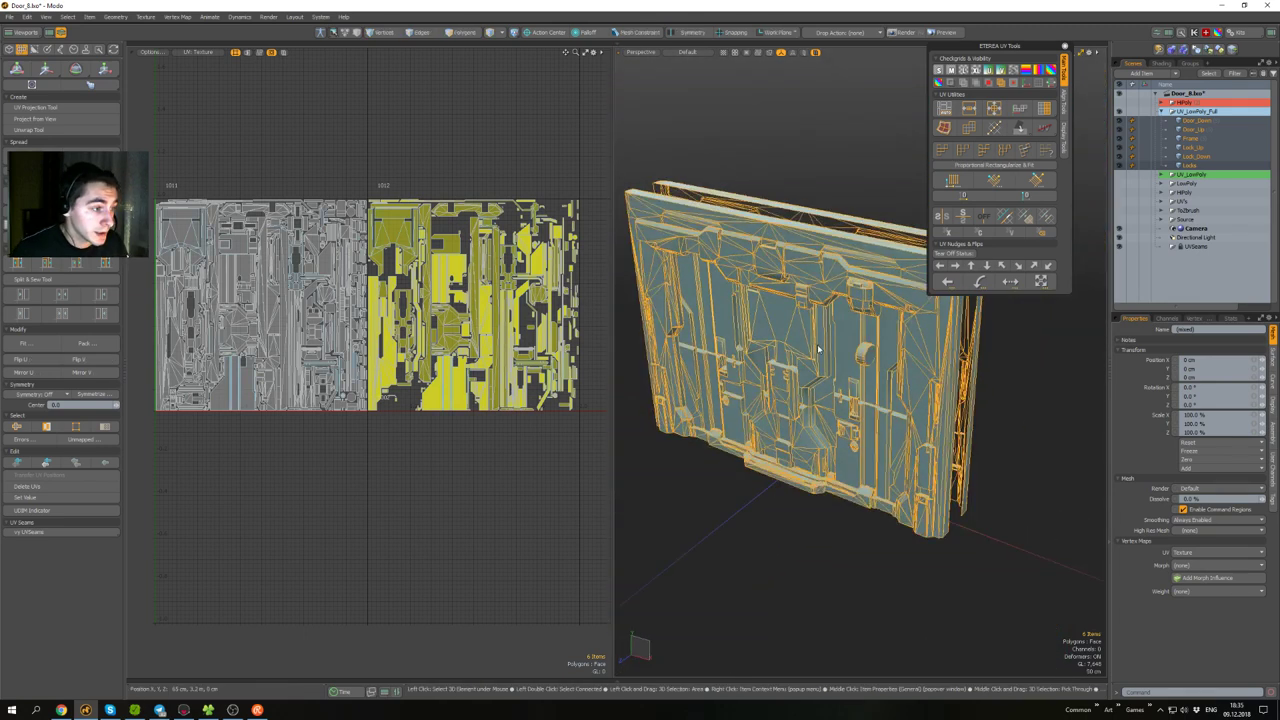
pyautogui.moveTo(825, 309)
pyautogui.keyDown('alt'); pyautogui.mouseDown()
pyautogui.moveTo(777, 314)
pyautogui.moveTo(800, 292)
pyautogui.moveTo(774, 330)
pyautogui.moveTo(808, 322)
pyautogui.mouseUp(); pyautogui.keyUp('alt')
# - Select all vertices of the six low-poly meshes, clear the vertex selection, and return to item selection
pyautogui.press('1')
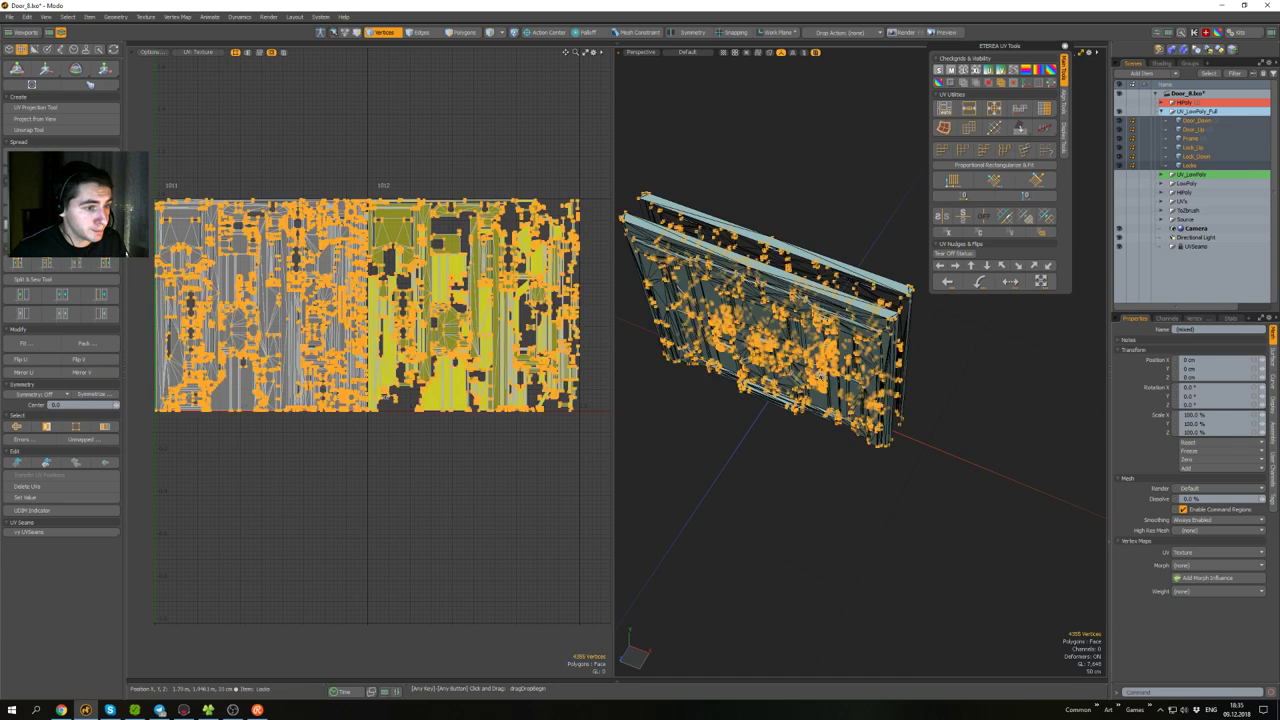
pyautogui.scroll(3, 846, 335)
pyautogui.hotkey('shift', 'Down')
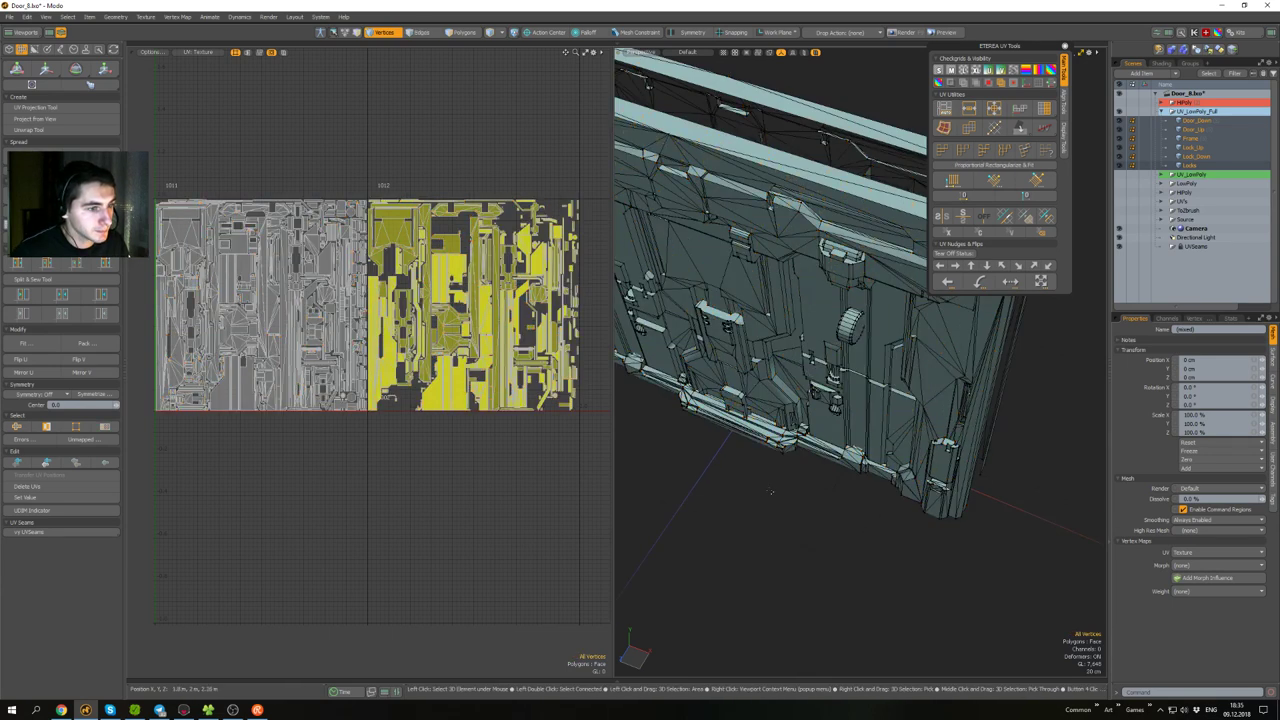
pyautogui.keyDown('alt'); pyautogui.moveTo(770, 491); pyautogui.dragTo(738, 422); pyautogui.keyUp('alt')
pyautogui.press('5')
# - Check the door parts by selecting them together and individually in the model view, and clear the selection
pyautogui.scroll(-2, 953, 469)
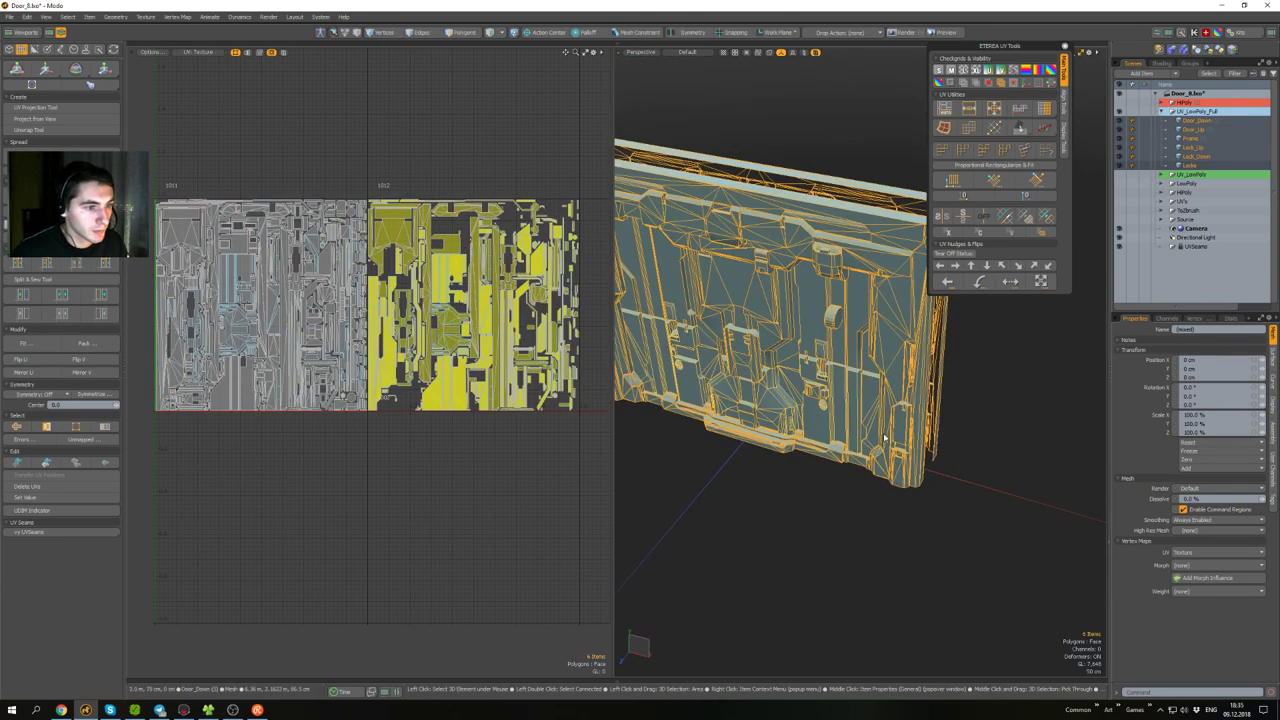
pyautogui.click(985, 480)
pyautogui.scroll(-3, 953, 469)
pyautogui.moveTo(1002, 487); pyautogui.dragTo(766, 316)
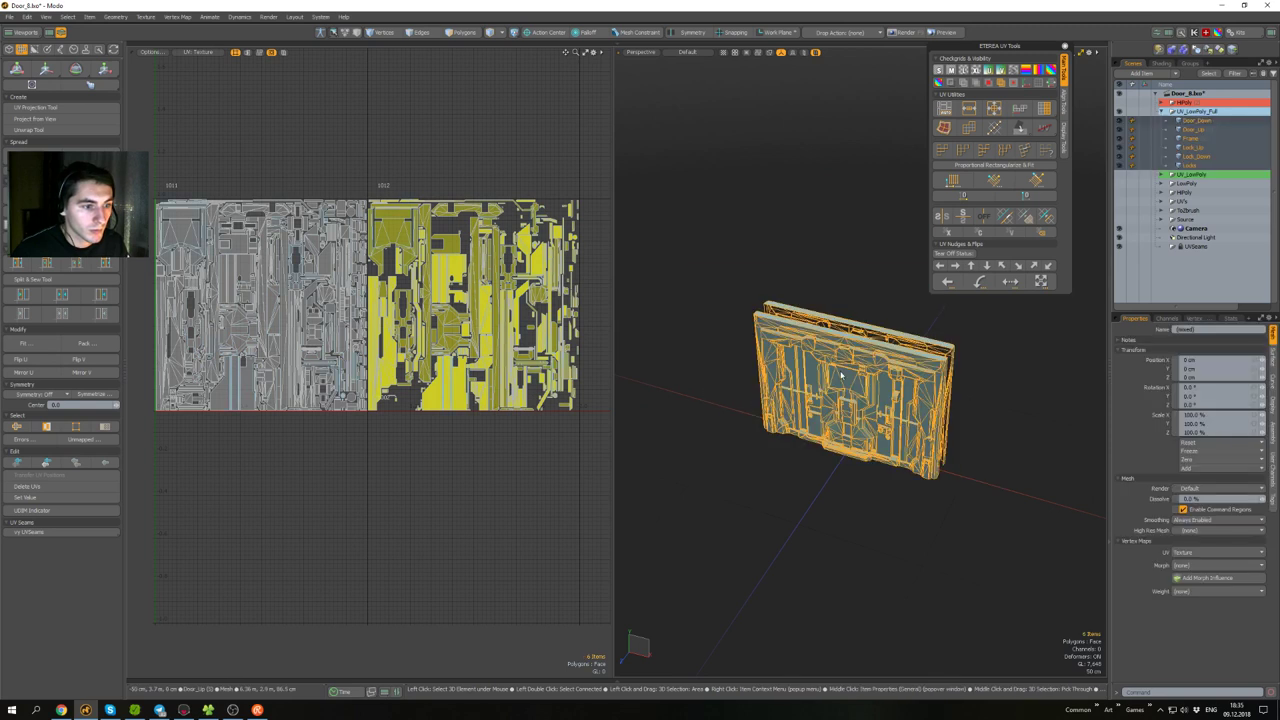
pyautogui.click(810, 519)
pyautogui.click(848, 412)
pyautogui.click(864, 415)
pyautogui.click(868, 378)
pyautogui.click(935, 410)
pyautogui.click(1046, 506)
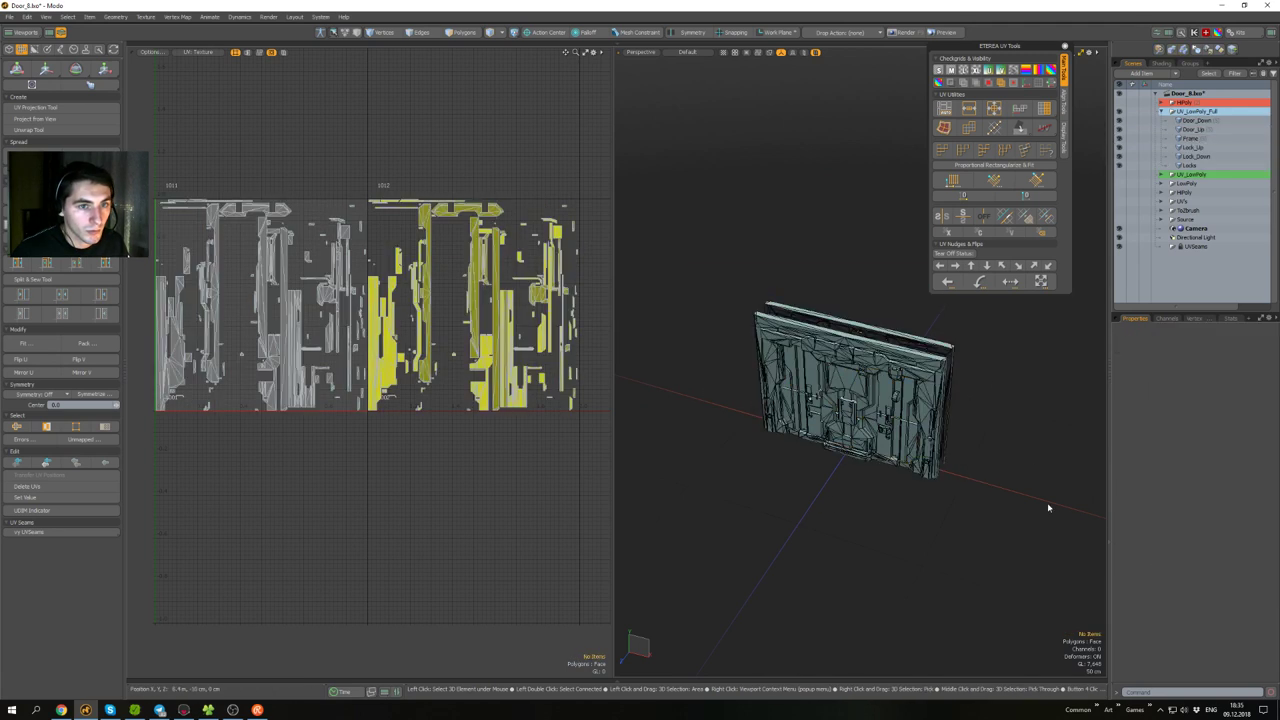
# - Select all six low-poly meshes, run Mesh Cleanup with every option enabled, and clear the selection
pyautogui.moveTo(1048, 508); pyautogui.dragTo(673, 288)
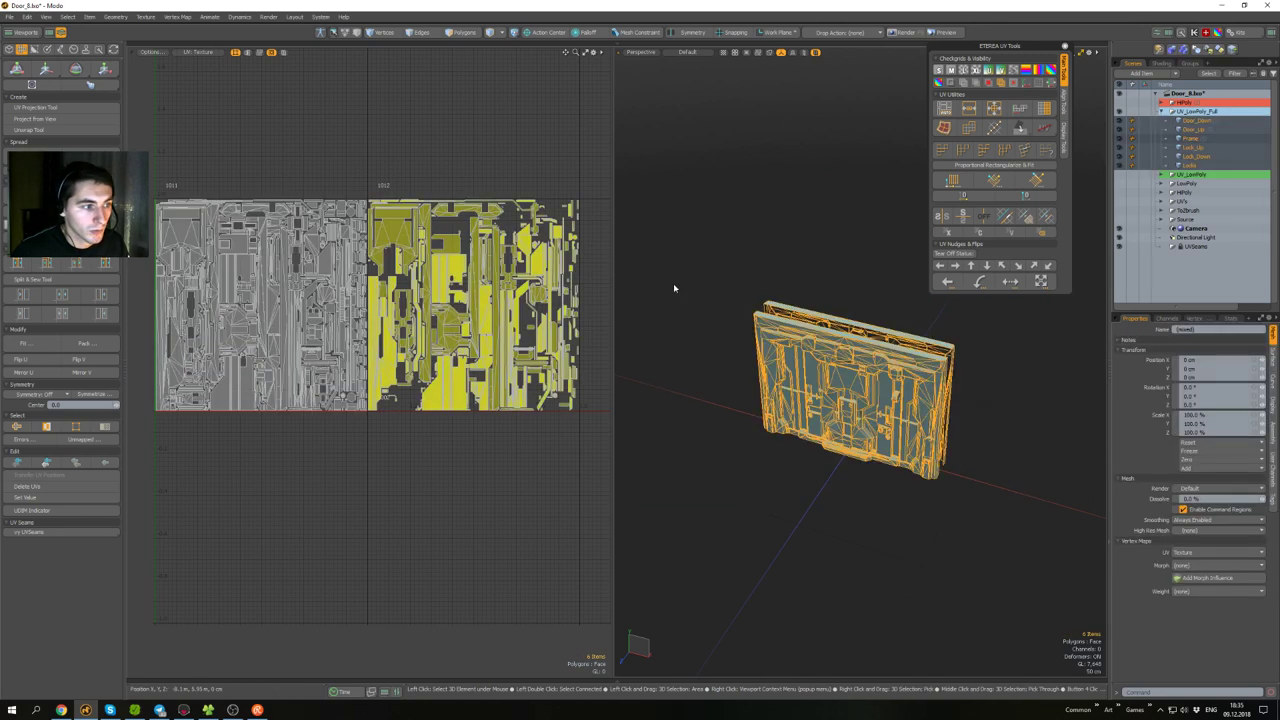
pyautogui.click(115, 18)
pyautogui.click(132, 126)
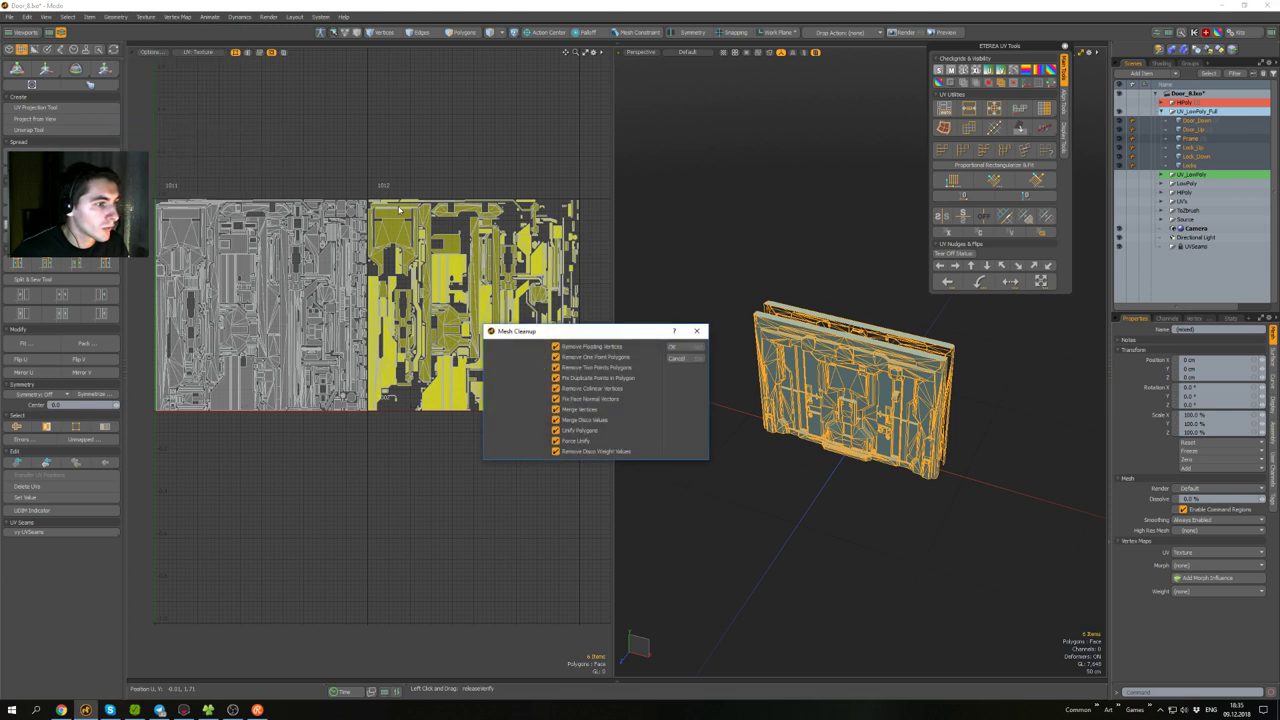
pyautogui.click(677, 348)
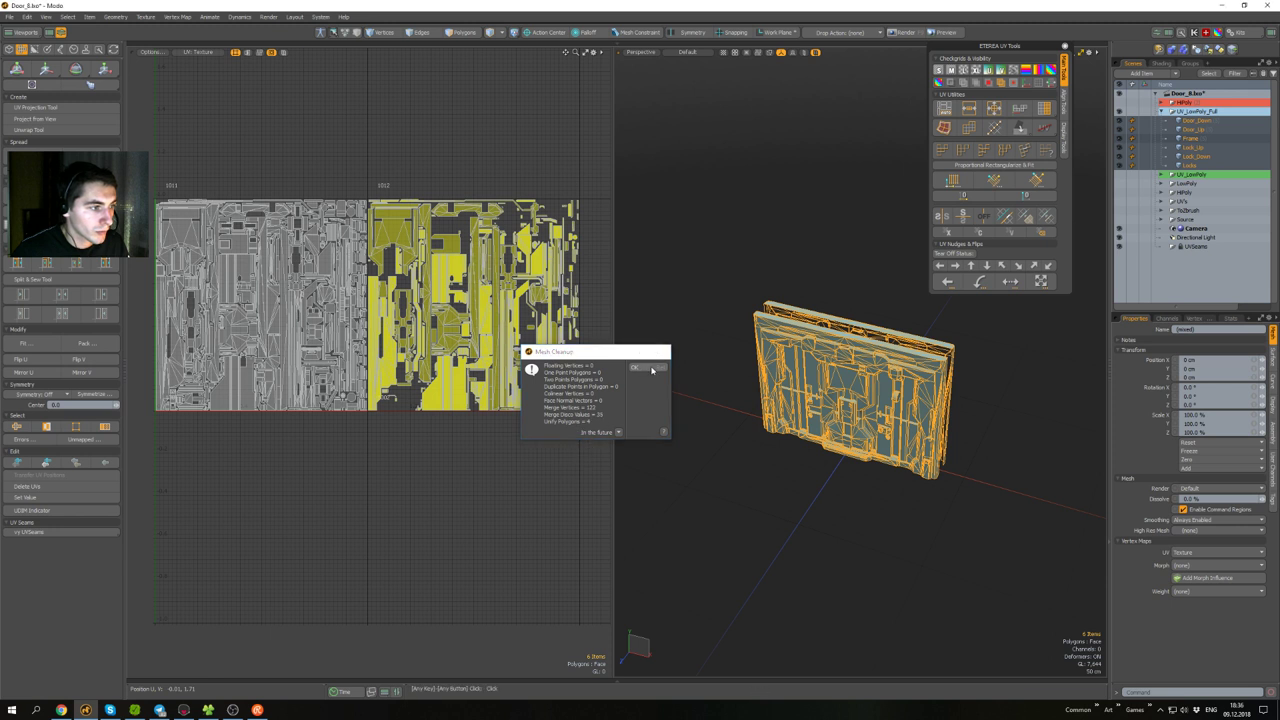
pyautogui.click(651, 370)
pyautogui.click(688, 377)
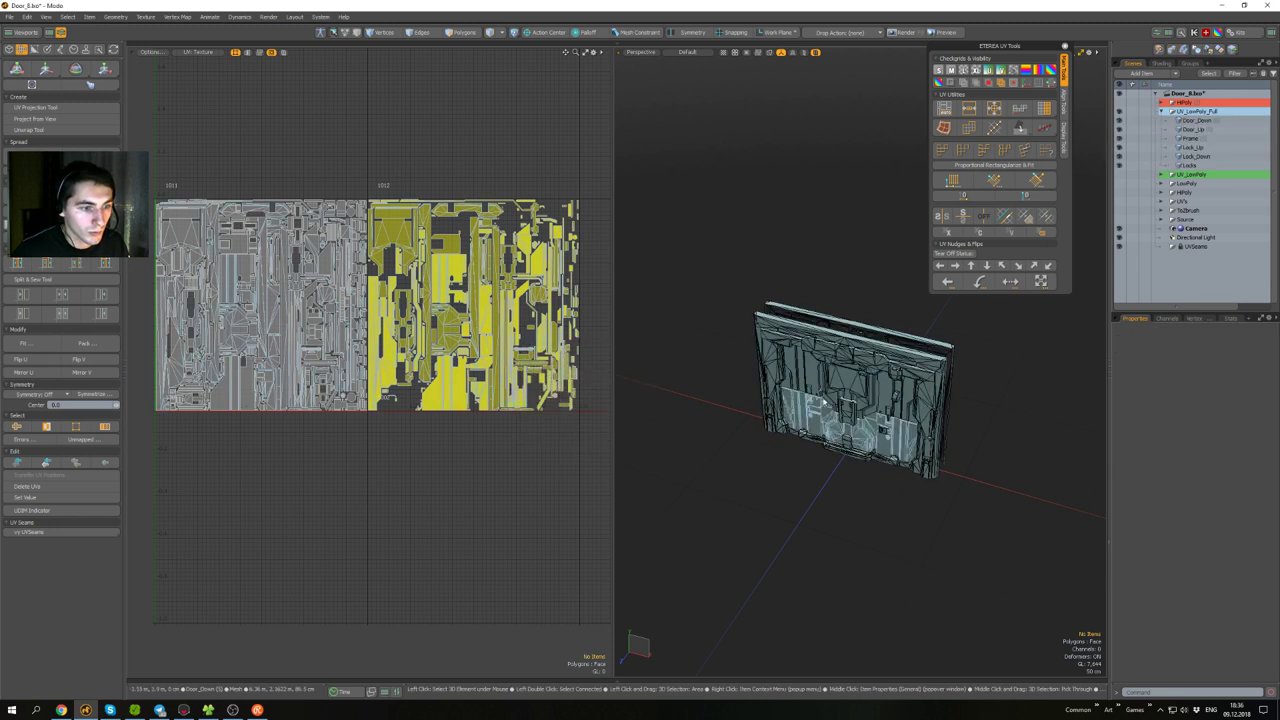
# - Inspect the cleaned door meshes and save the scene as Door_9
pyautogui.keyDown('alt'); pyautogui.moveTo(963, 346); pyautogui.dragTo(867, 411); pyautogui.keyUp('alt')
pyautogui.scroll(3, 870, 368)
pyautogui.scroll(-5, 870, 369)
pyautogui.hotkey('ctrl', 'shift', 's')
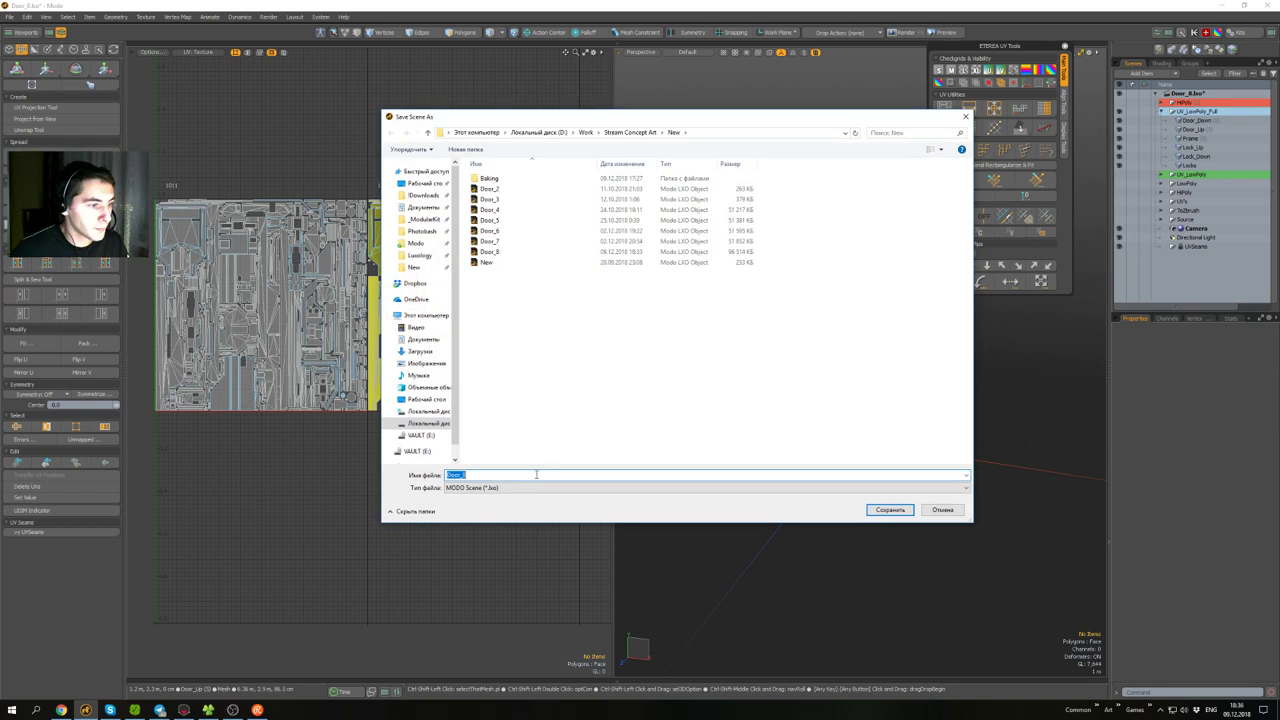
pyautogui.press('BackSpace')
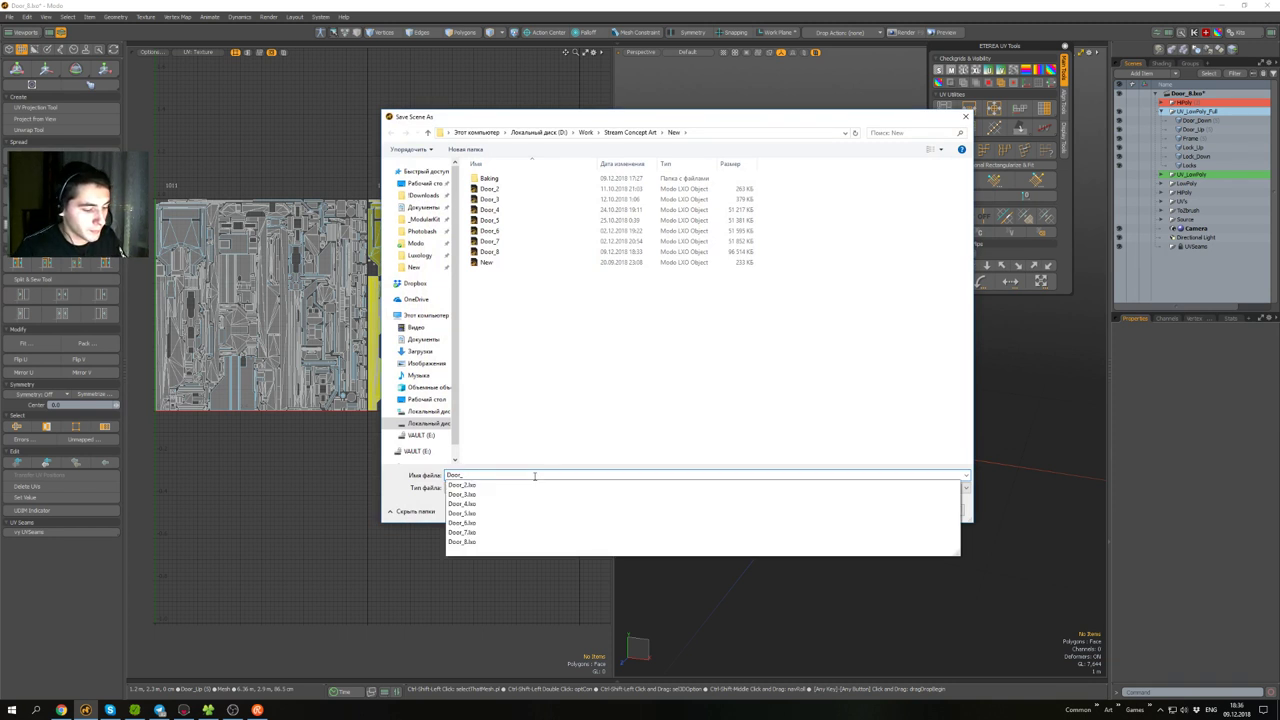
pyautogui.write('9')
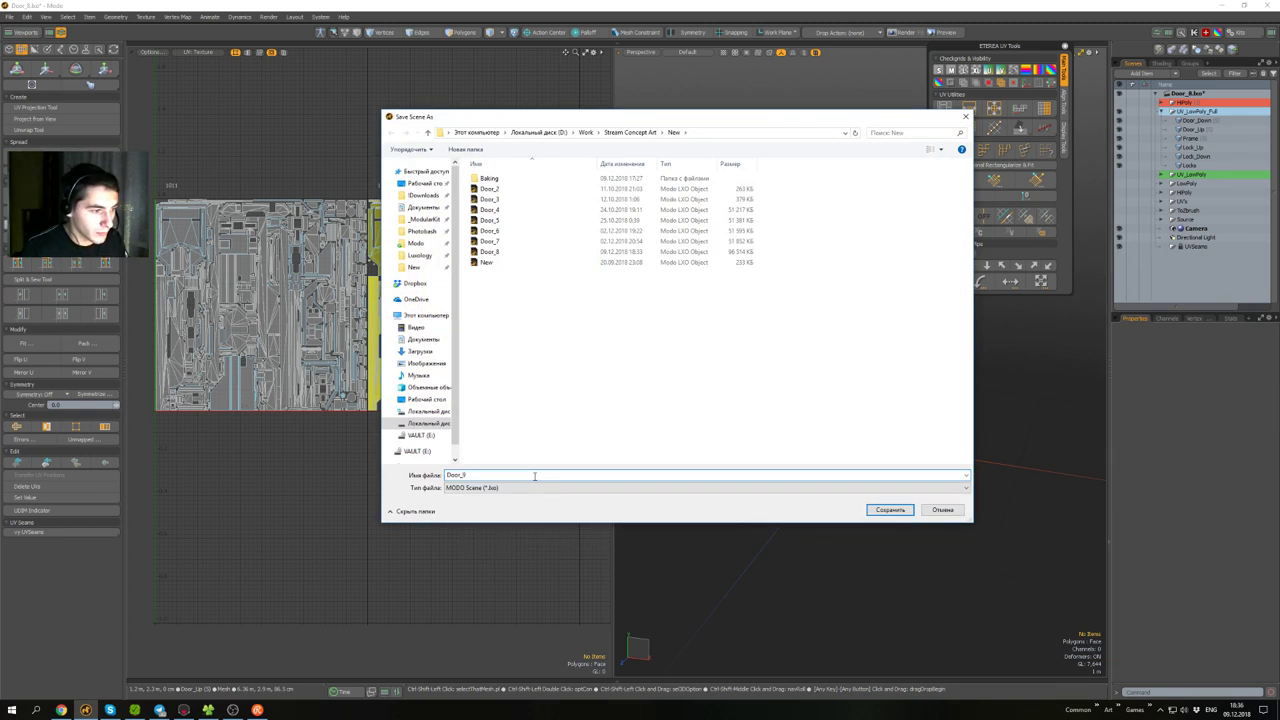
pyautogui.press('Return')
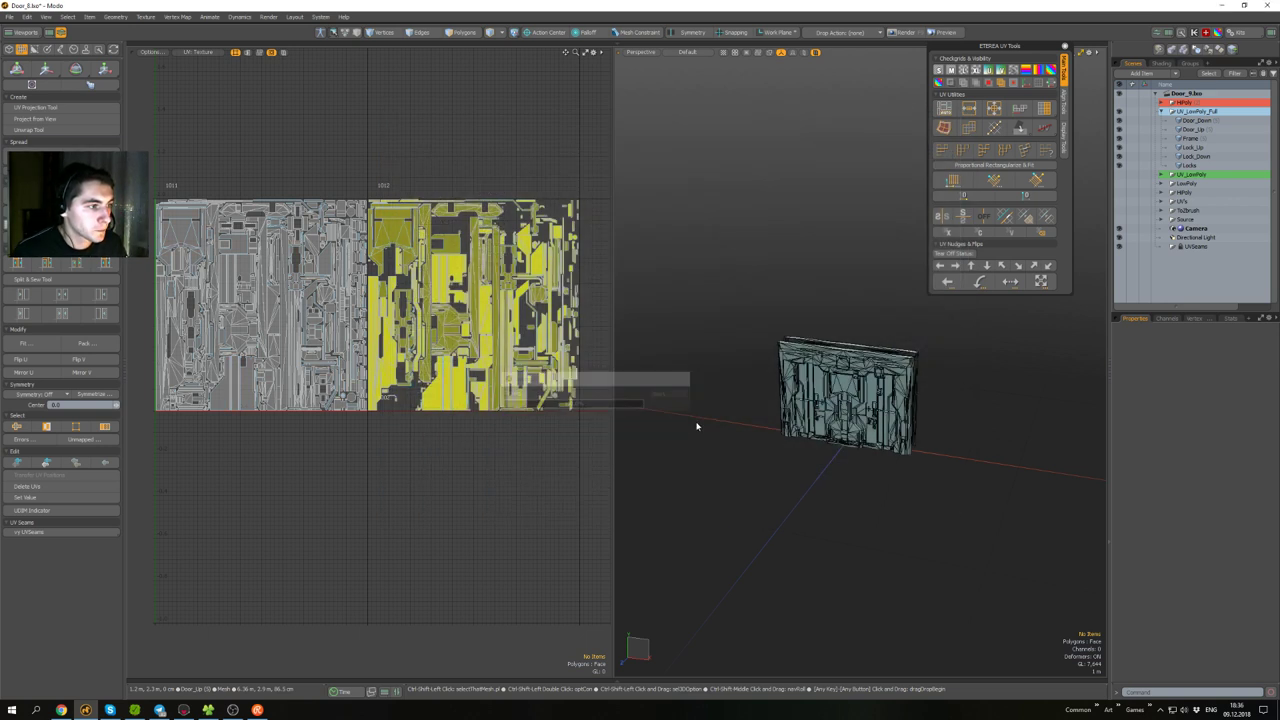
# - Save another incremental copy of the scene as Door_10
pyautogui.keyDown('alt'); pyautogui.moveTo(718, 431); pyautogui.dragTo(694, 434, button='middle'); pyautogui.keyUp('alt')
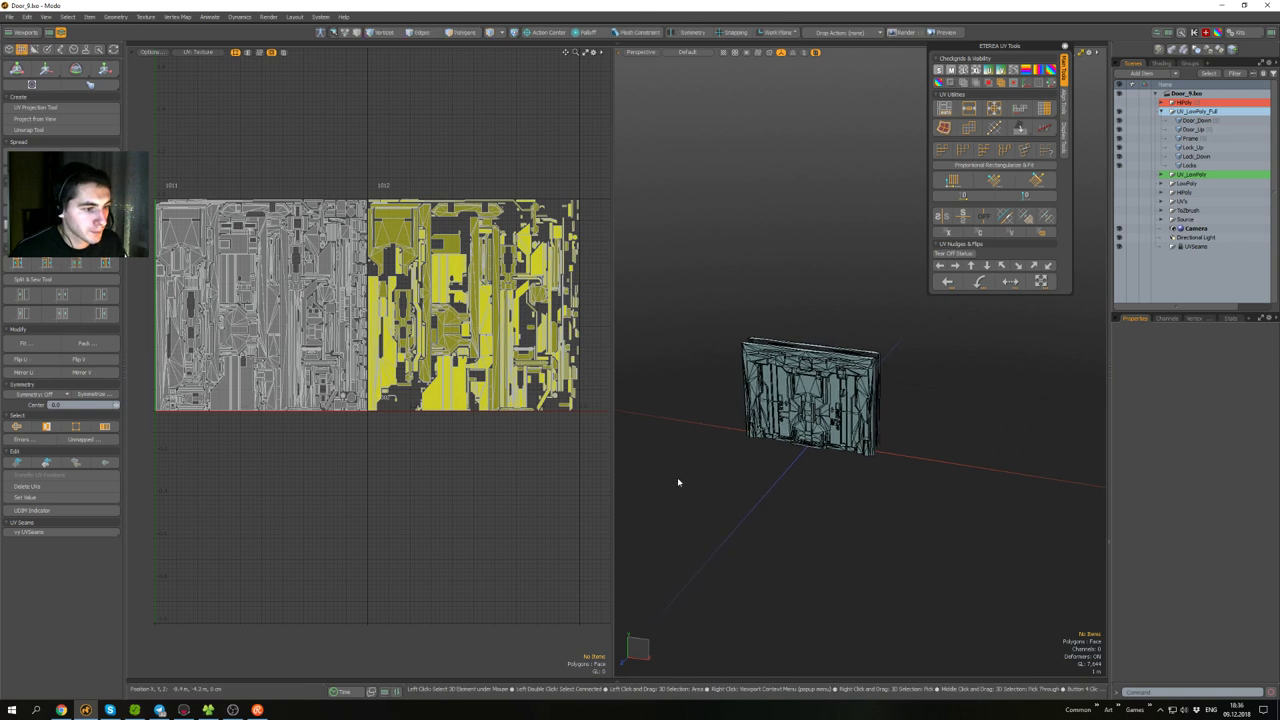
pyautogui.keyDown('alt'); pyautogui.moveTo(743, 493); pyautogui.dragTo(743, 512); pyautogui.keyUp('alt')
pyautogui.hotkey('ctrl', 'shift', 's')
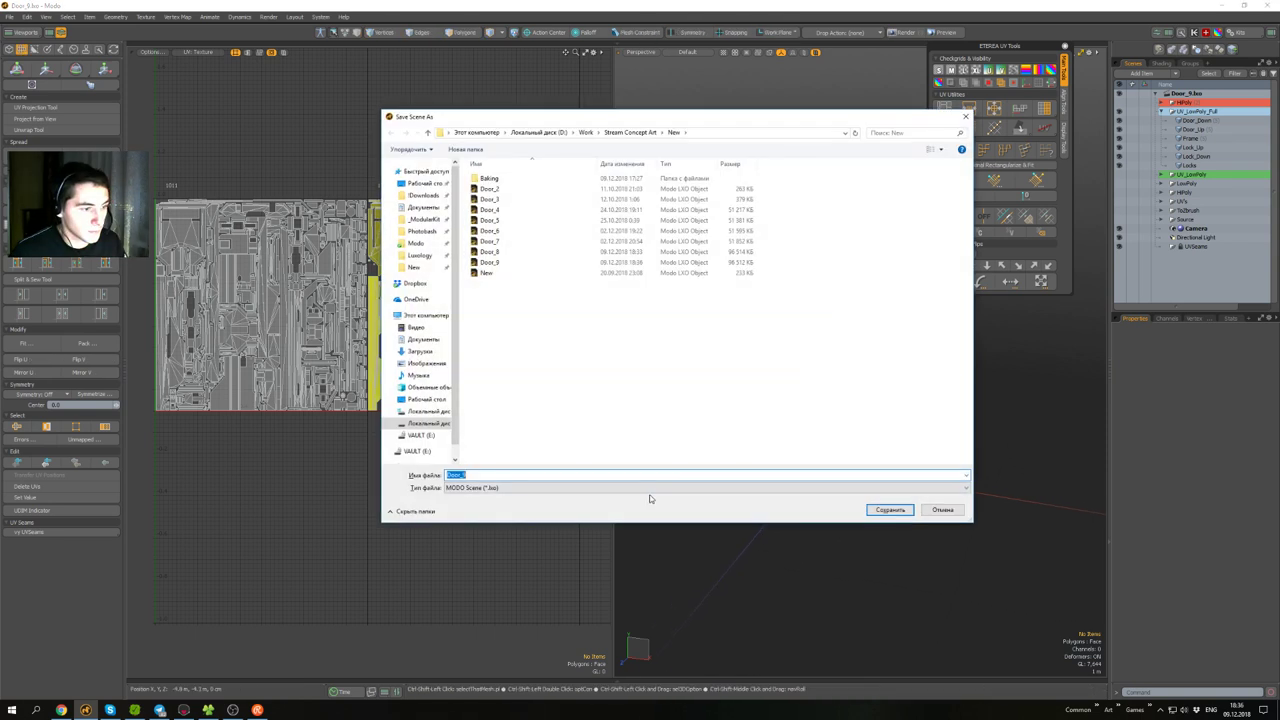
pyautogui.press('BackSpace')
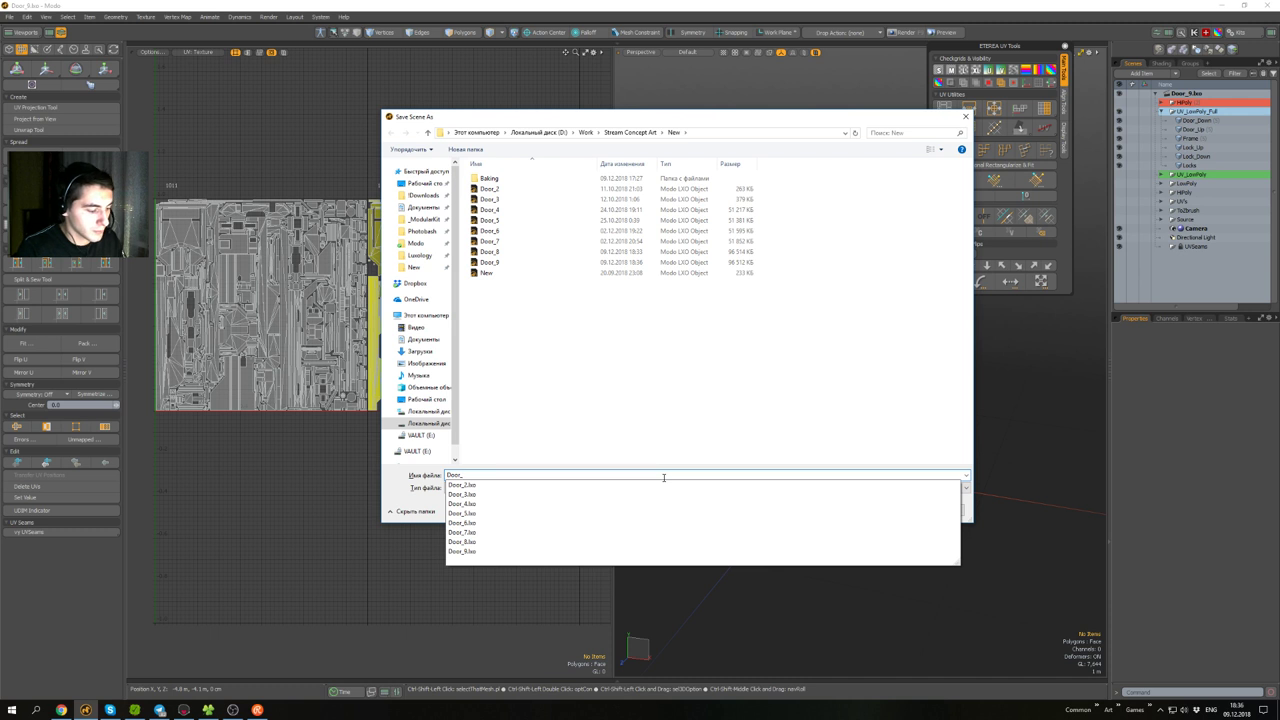
pyautogui.write('10')
pyautogui.press('Return')
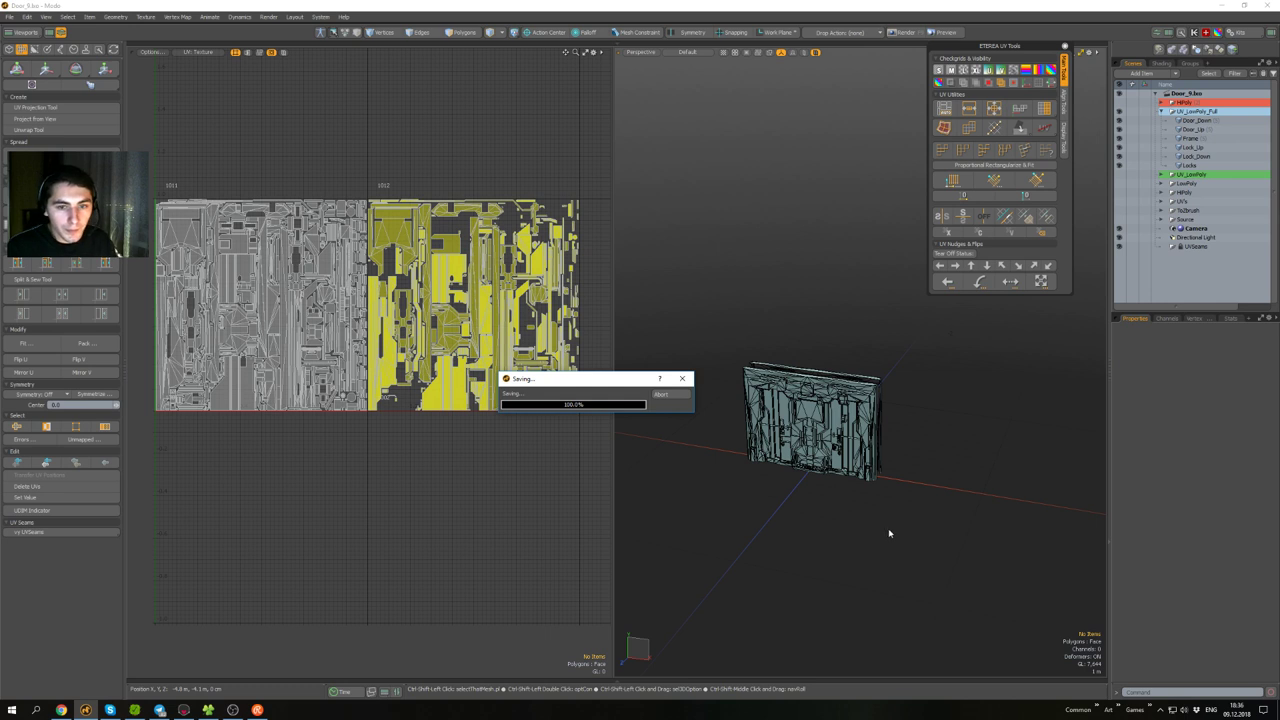
# - Select all six low-poly door meshes and all of their polygons, and clear the polygon selection
pyautogui.scroll(5, 827, 430)
pyautogui.moveTo(827, 445)
pyautogui.keyDown('alt'); pyautogui.mouseDown()
pyautogui.moveTo(837, 424)
pyautogui.moveTo(847, 450)
pyautogui.mouseUp(); pyautogui.keyUp('alt')
pyautogui.click(837, 424)
pyautogui.scroll(-3, 847, 450)
pyautogui.moveTo(1027, 567); pyautogui.dragTo(694, 295)
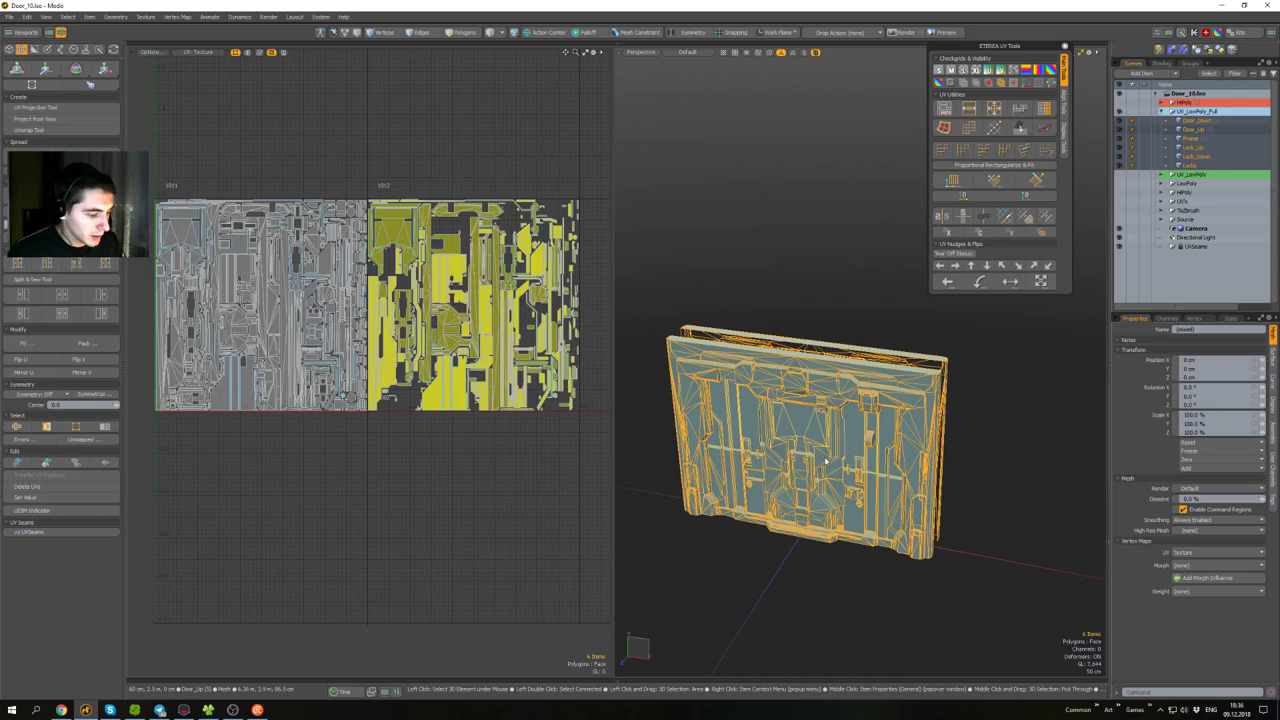
pyautogui.press('3')
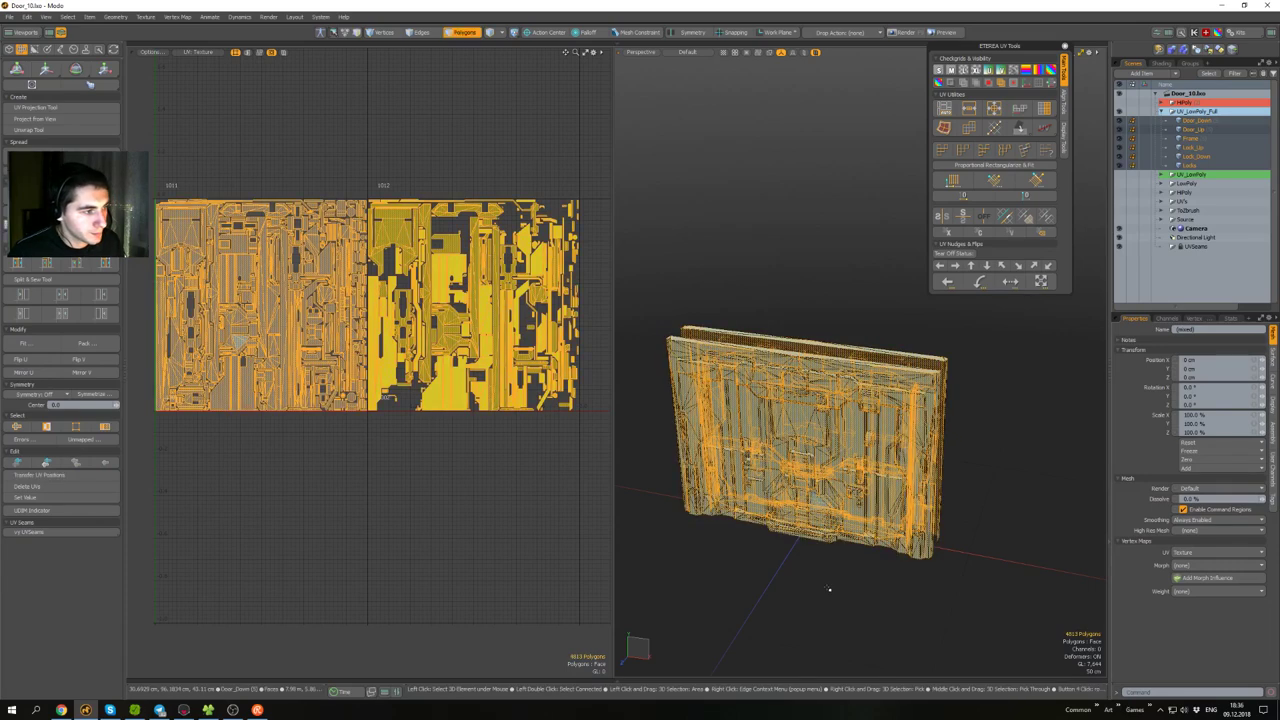
pyautogui.click(828, 598)
# - Examine the low-poly door's surface and edges up close and from several angles
pyautogui.scroll(4, 848, 462)
pyautogui.keyDown('alt'); pyautogui.moveTo(848, 460); pyautogui.dragTo(915, 385); pyautogui.keyUp('alt')
pyautogui.scroll(4, 868, 352)
pyautogui.scroll(-6, 900, 400)
pyautogui.scroll(3, 860, 450)
pyautogui.keyDown('alt'); pyautogui.moveTo(860, 450); pyautogui.dragTo(765, 500); pyautogui.keyUp('alt')
pyautogui.scroll(-3, 850, 430)
pyautogui.scroll(-3, 850, 430)
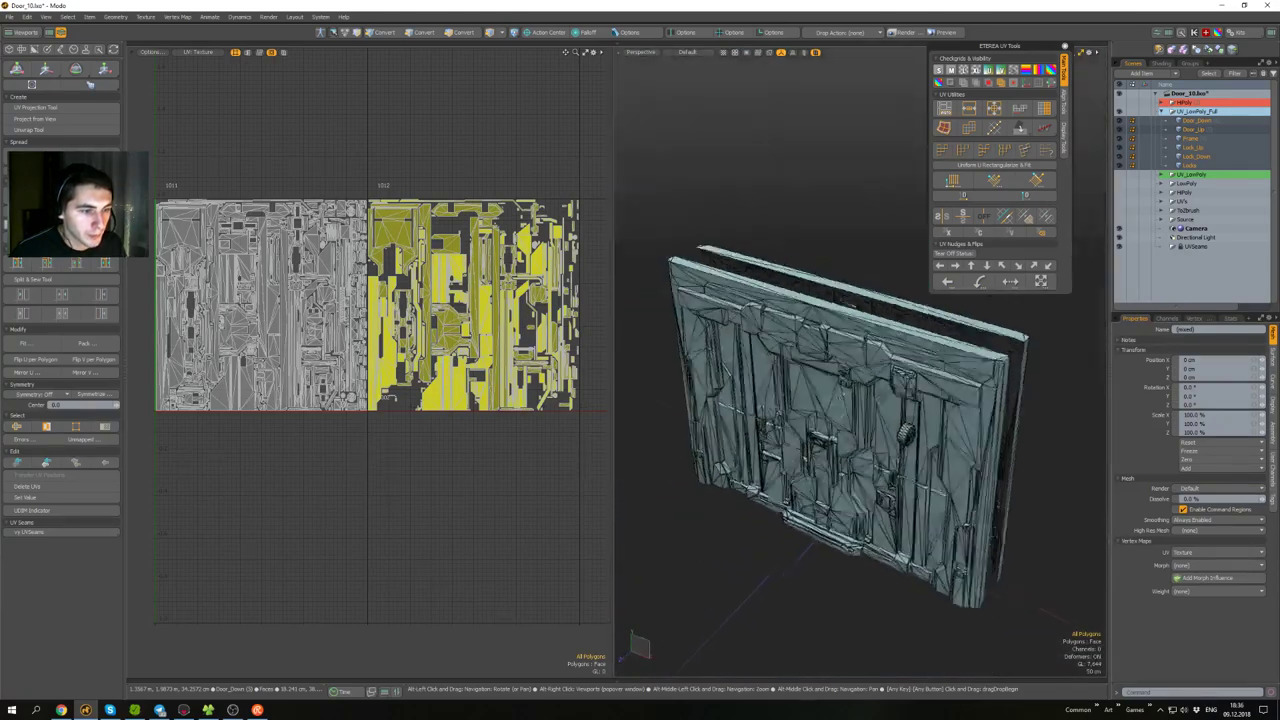
# - Return to item selection mode with nothing selected, and save the Door_10 scene
pyautogui.keyDown('alt'); pyautogui.moveTo(845, 428); pyautogui.dragTo(850, 391); pyautogui.keyUp('alt')
pyautogui.press('5')
pyautogui.click(753, 589)
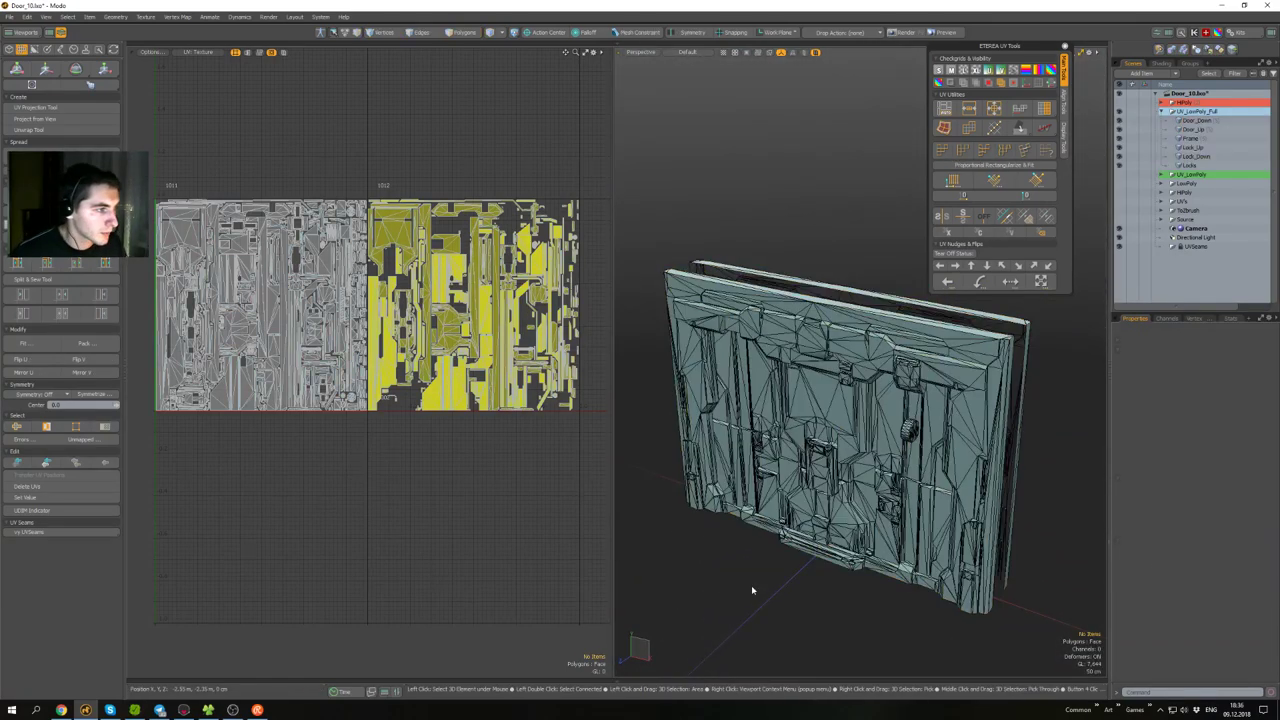
pyautogui.scroll(-3, 785, 545)
pyautogui.keyDown('alt'); pyautogui.moveTo(790, 545); pyautogui.dragTo(785, 565); pyautogui.keyUp('alt')
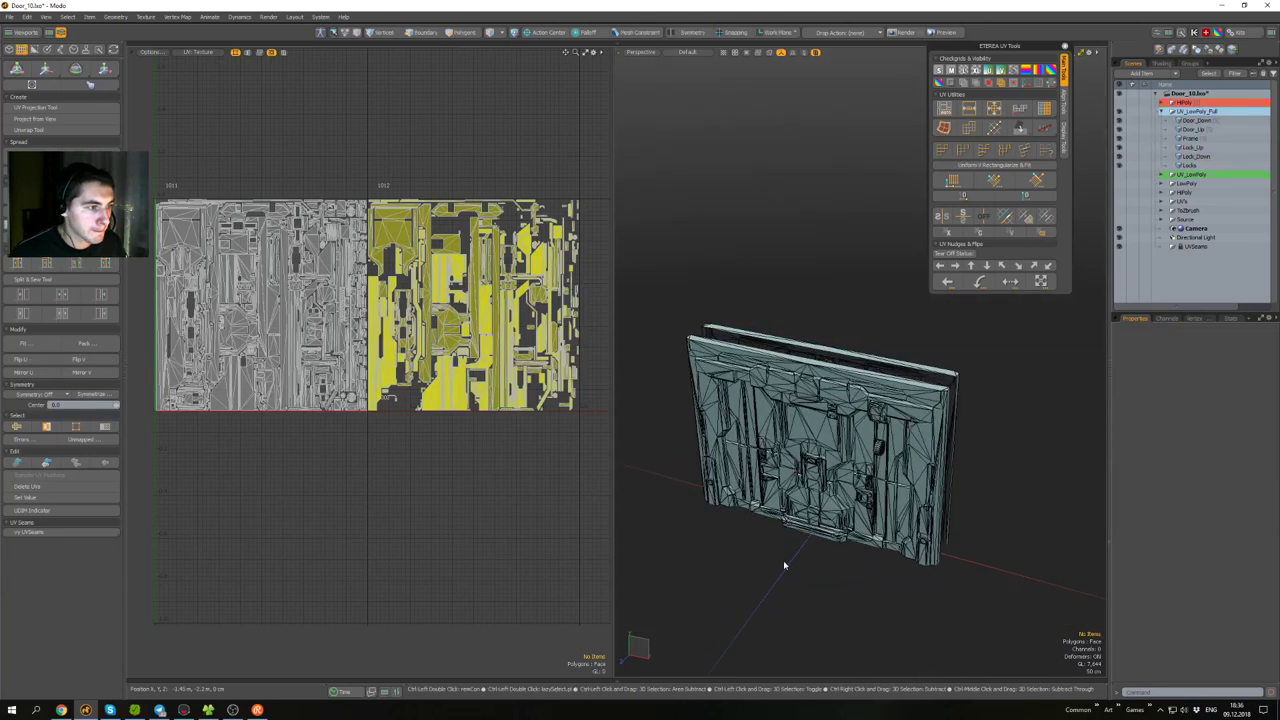
pyautogui.hotkey('ctrl', 's')
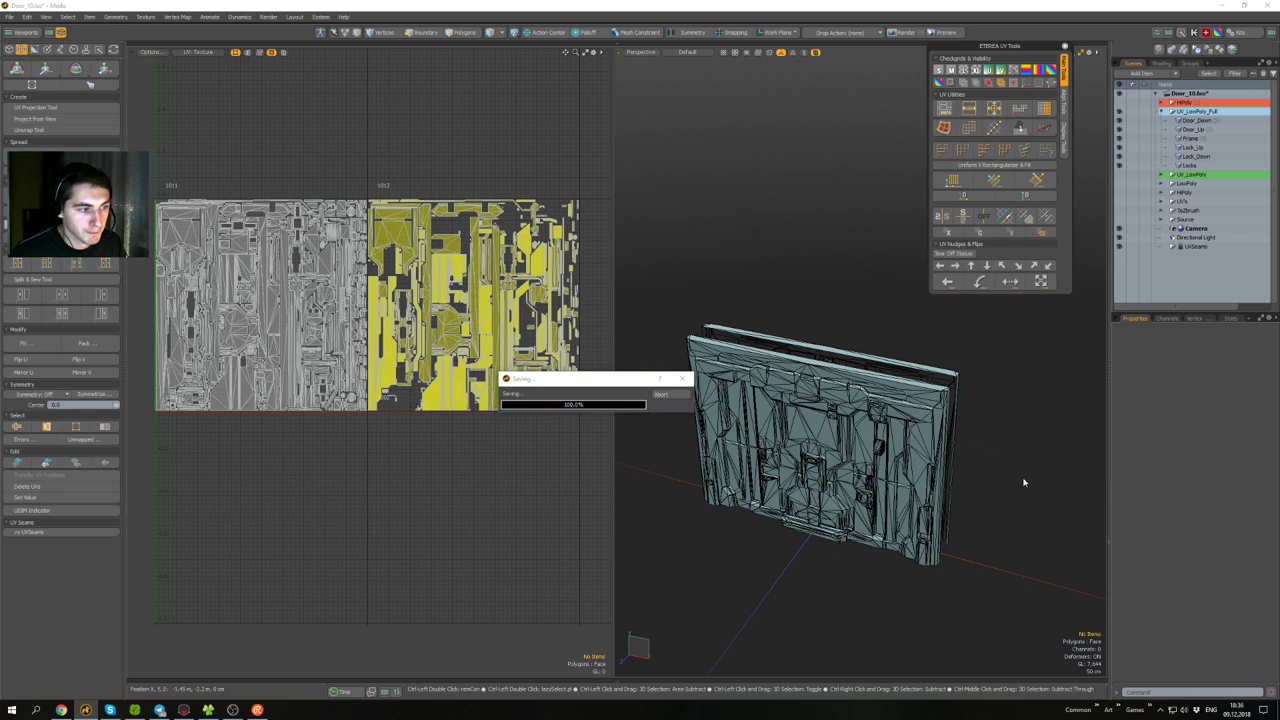
# - Export the six selected low-poly meshes as an FBX file into the Baking folder, with a name starting with Door_
pyautogui.moveTo(1034, 481); pyautogui.dragTo(651, 256)
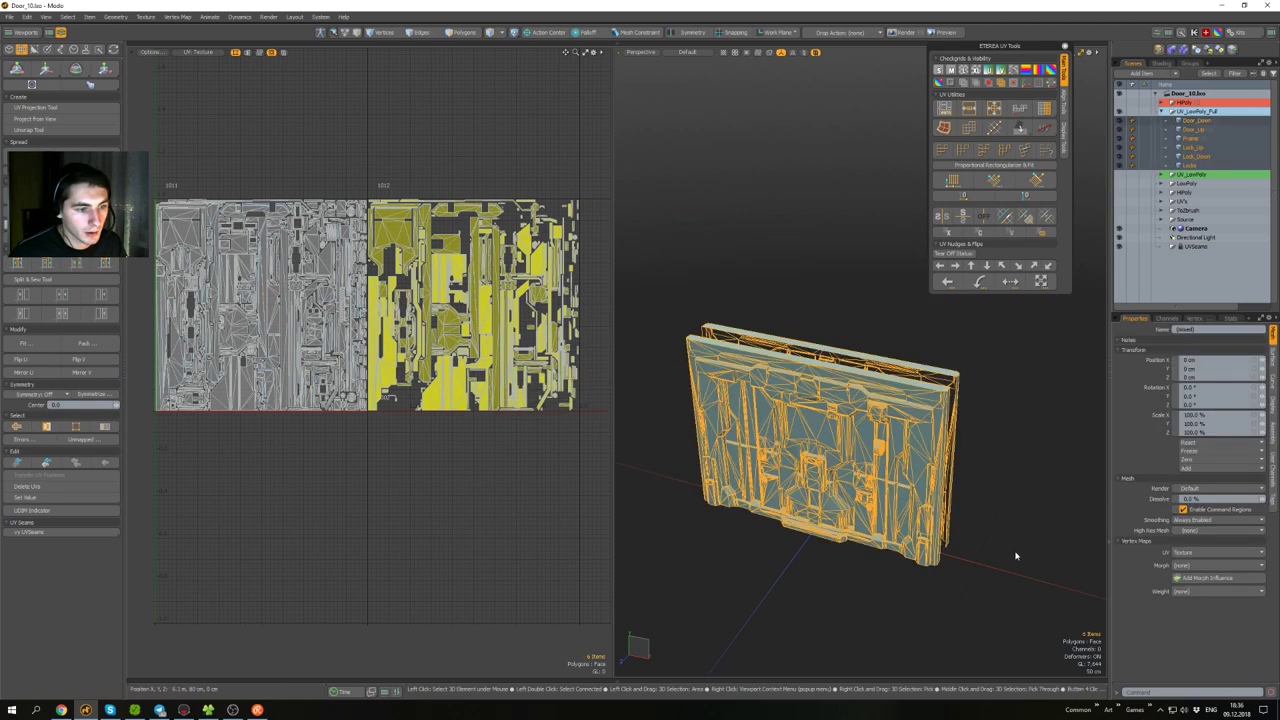
pyautogui.moveTo(1040, 576); pyautogui.dragTo(780, 352)
pyautogui.hotkey('ctrl', 'shift', 'e')
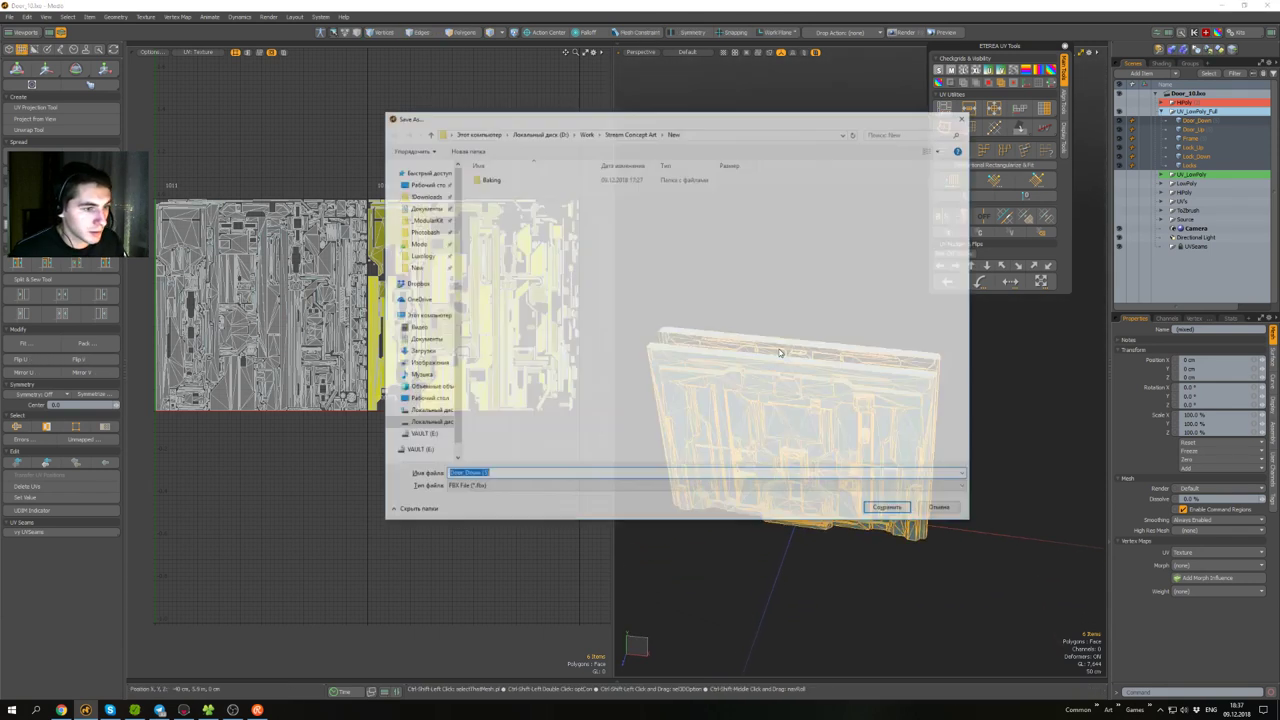
pyautogui.doubleClick(489, 179)
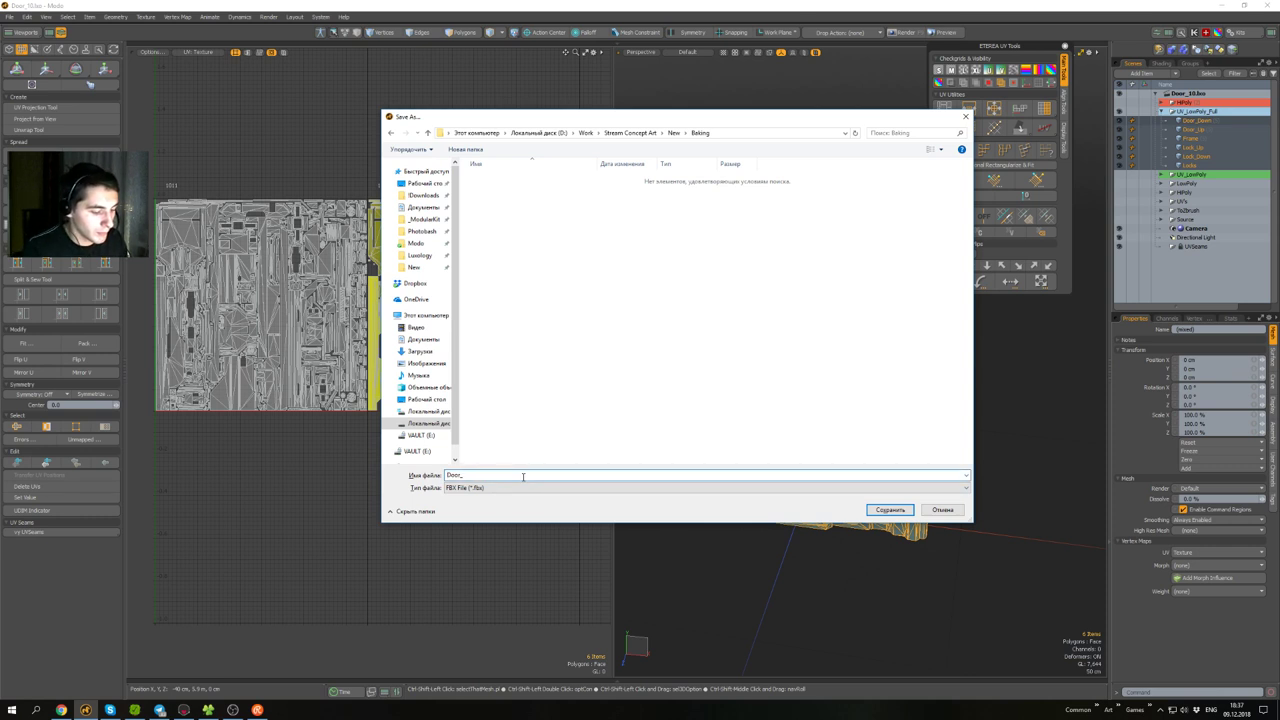
pyautogui.press('Return')
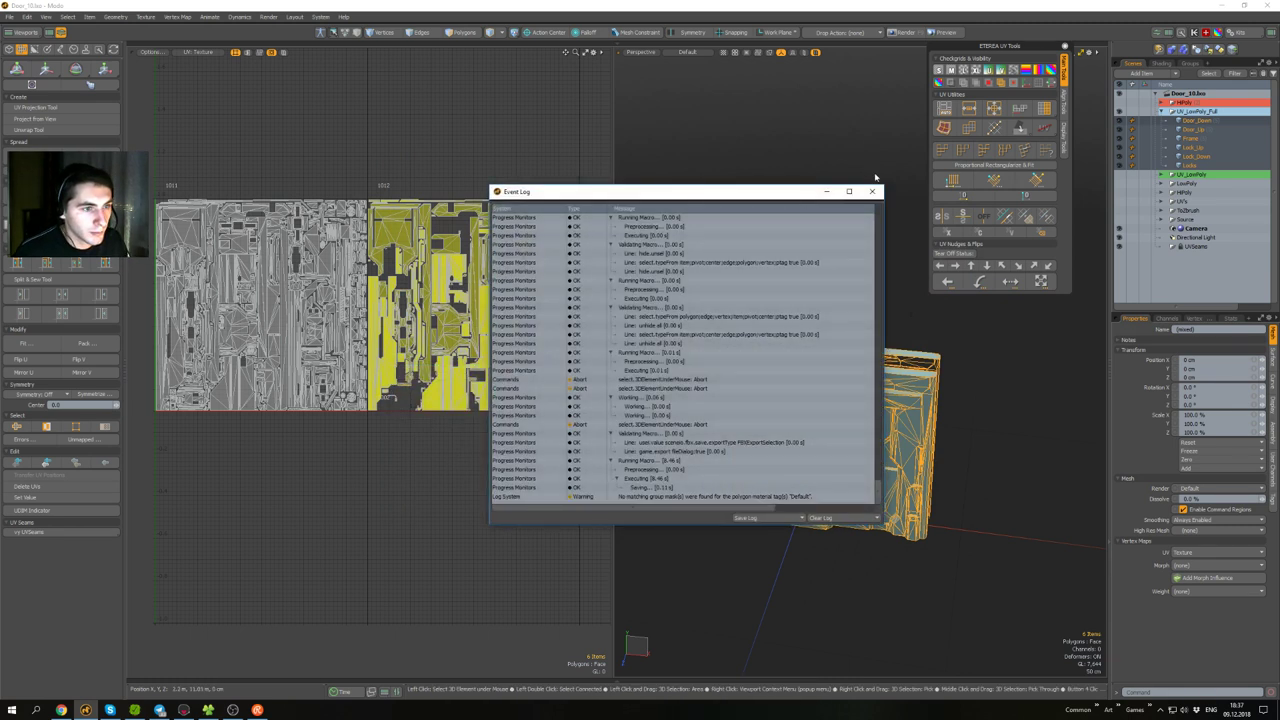
pyautogui.click(872, 191)
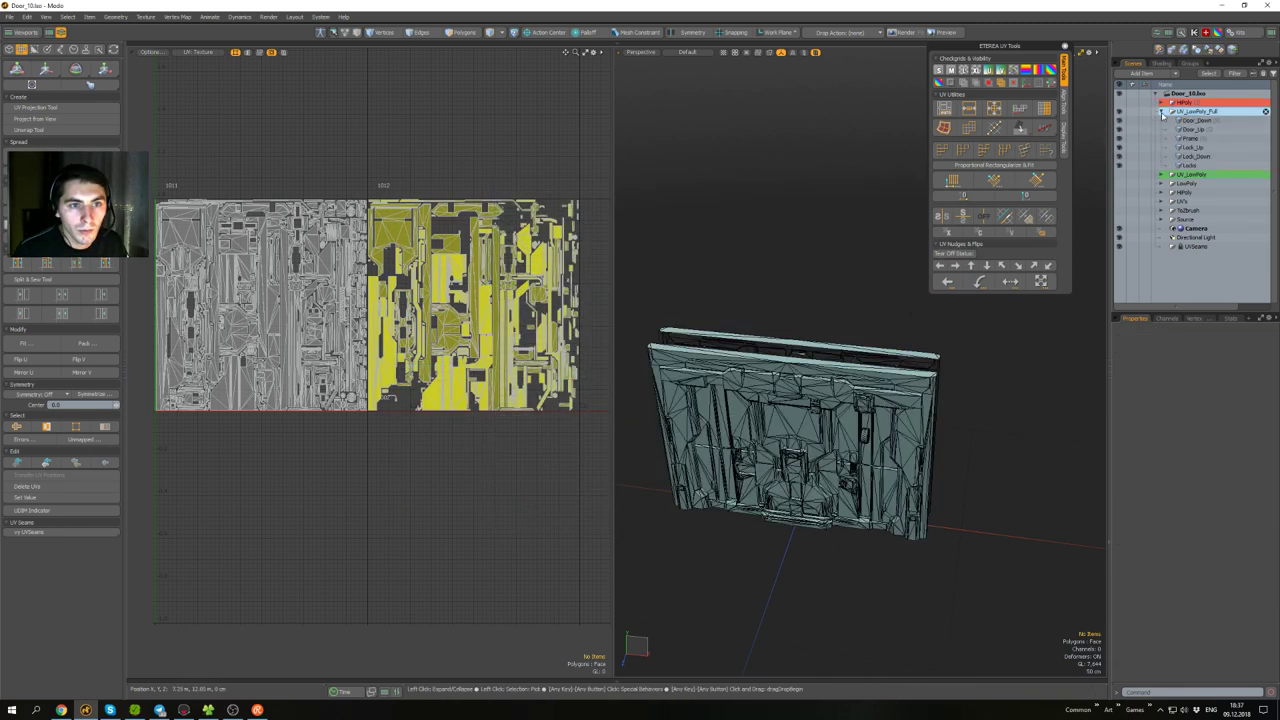
# - Show the HiPoly group and list its meshes, and collapse and hide the UV_LowPoly_Full group
pyautogui.click(1161, 111)
pyautogui.click(1120, 102)
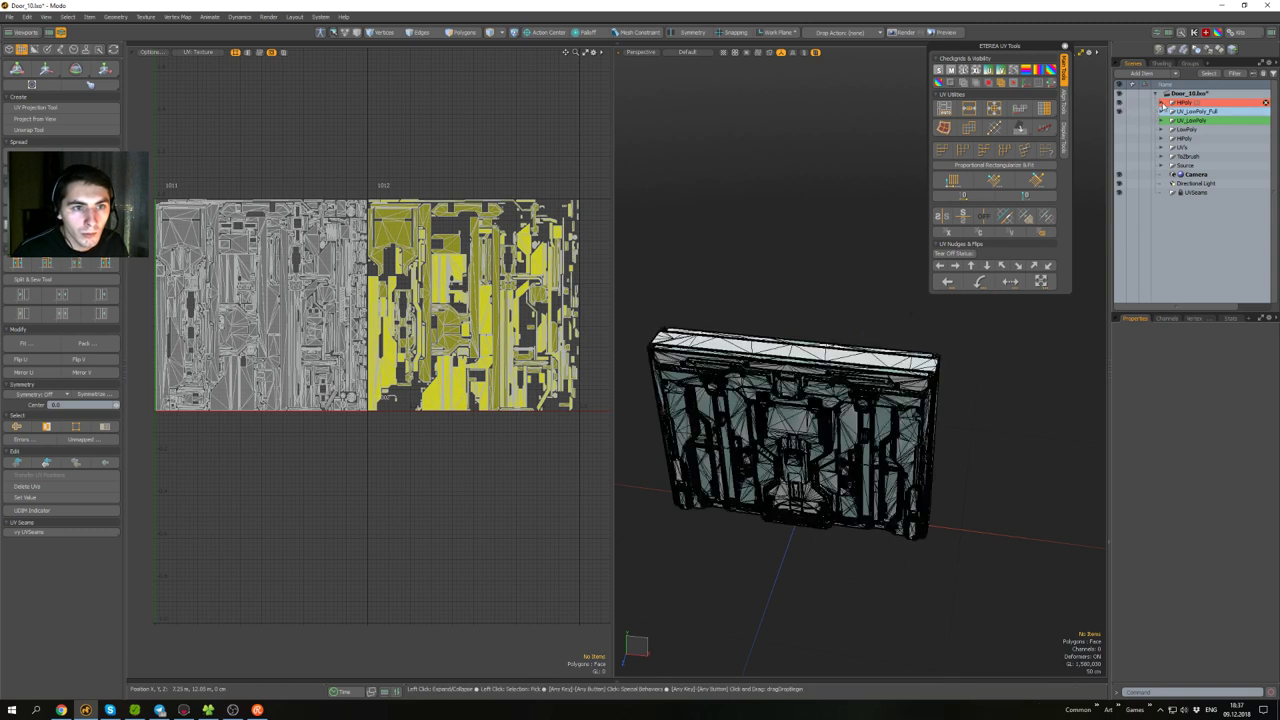
pyautogui.click(1161, 103)
pyautogui.click(1120, 166)
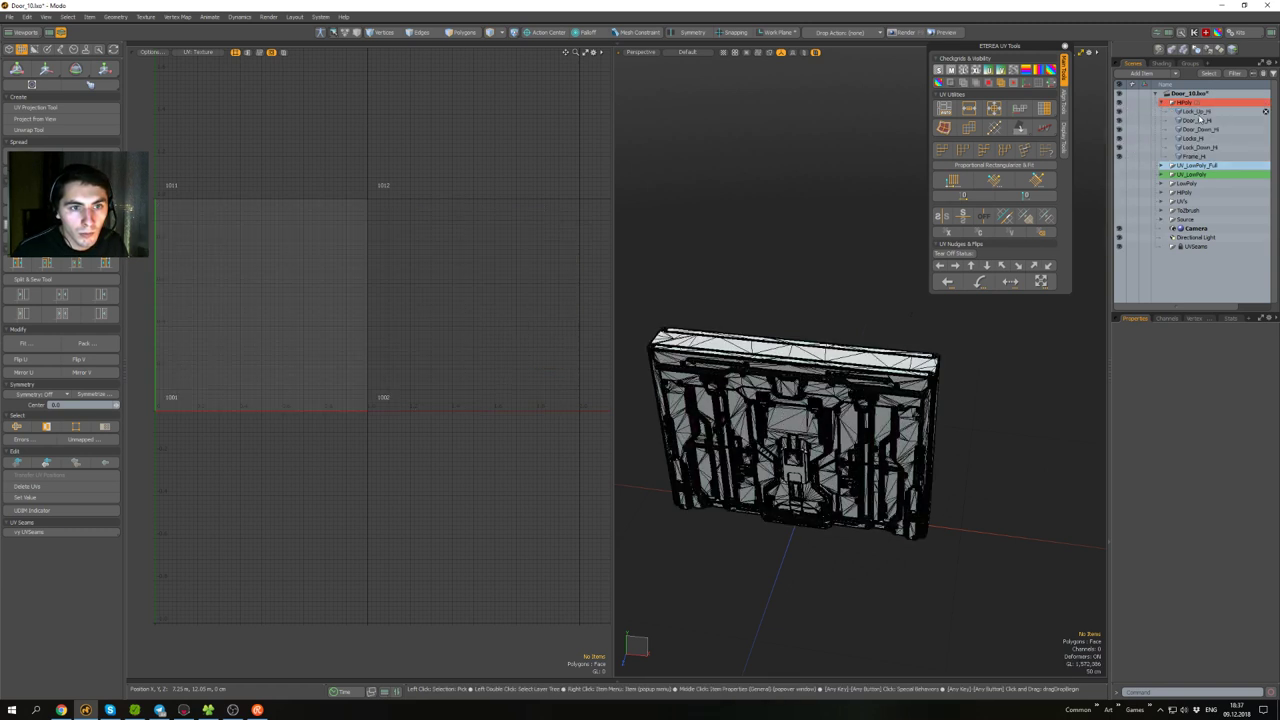
# - Start an FBX export of the six high-poly meshes from Lock_Up_Hi to Frame_Hi into the Baking folder
pyautogui.click(1200, 112)
pyautogui.keyDown('shift'); pyautogui.click(1205, 157); pyautogui.keyUp('shift')
pyautogui.keyDown('alt'); pyautogui.moveTo(885, 405); pyautogui.dragTo(841, 363); pyautogui.keyUp('alt')
pyautogui.scroll(3, 848, 385)
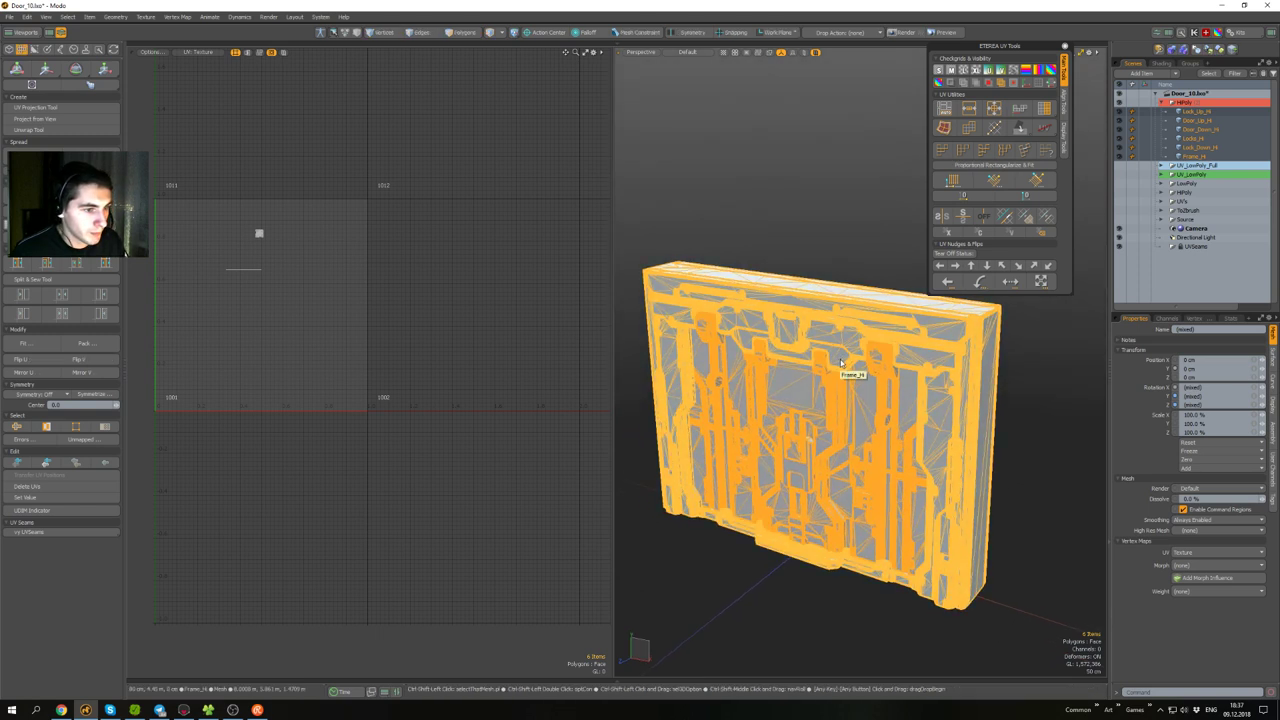
pyautogui.hotkey('ctrl', 'shift', 'e')
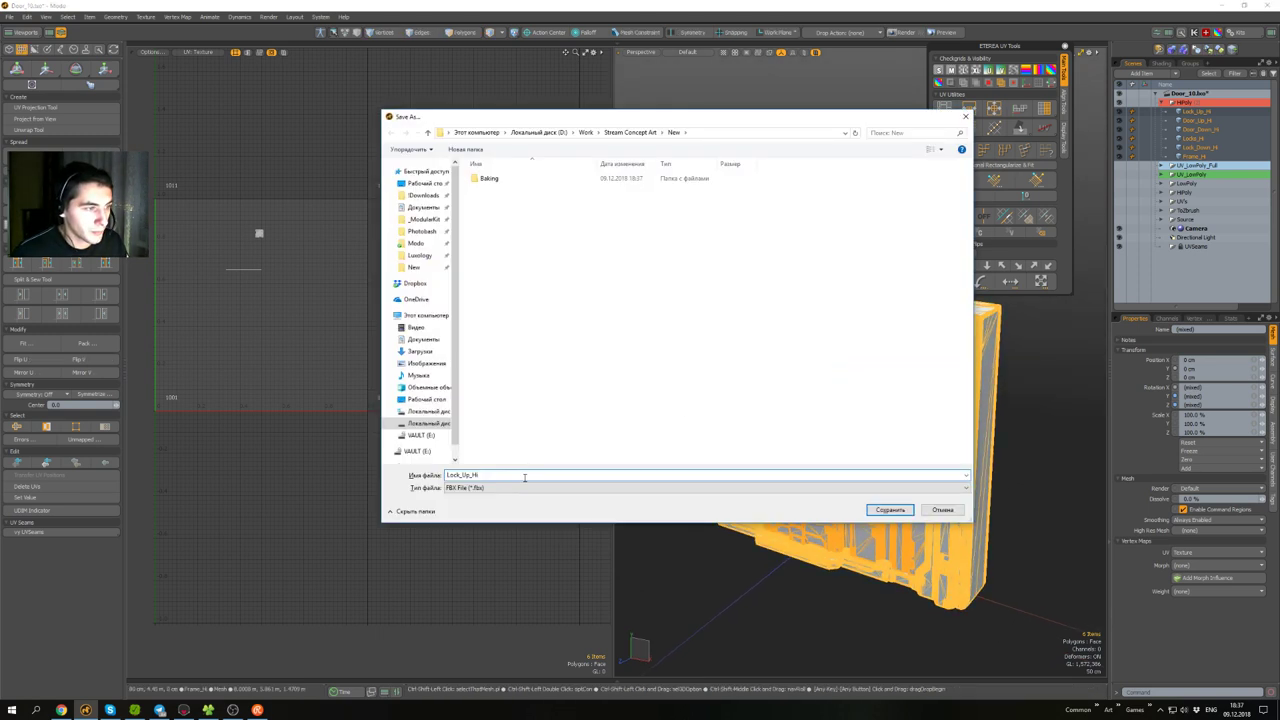
pyautogui.doubleClick(489, 179)
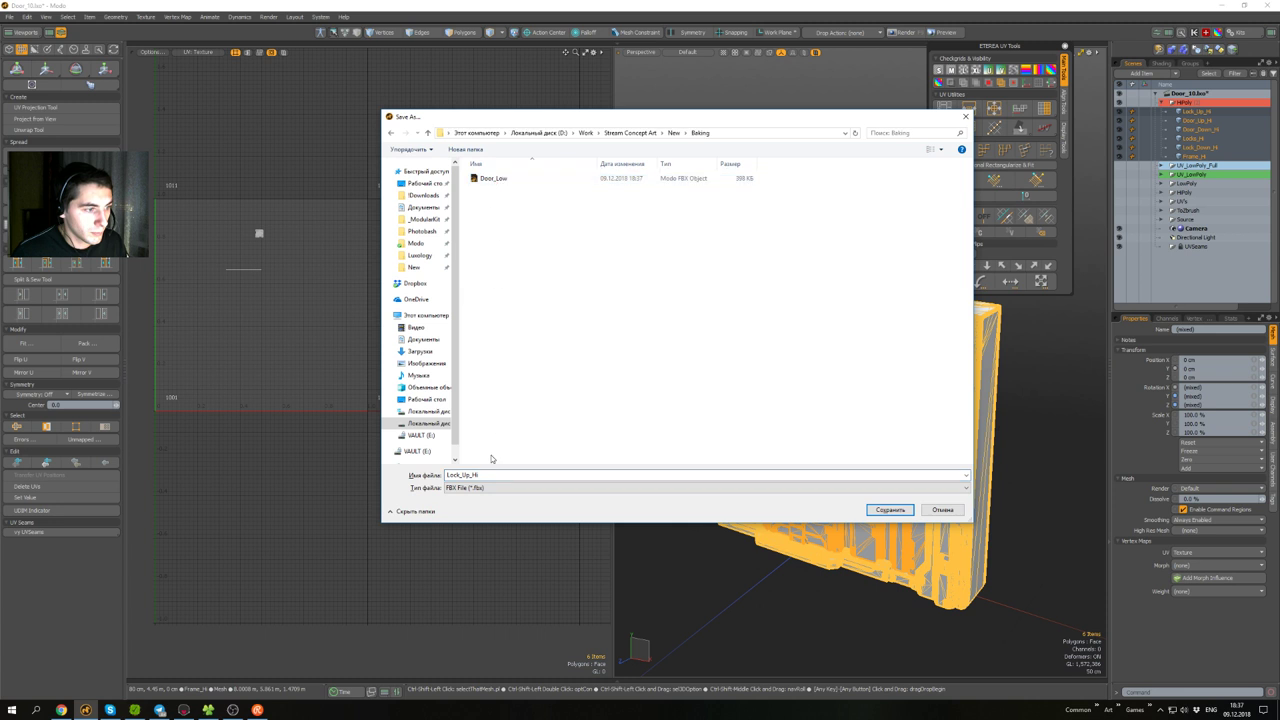
# - Save the FBX export as Door_Hi, decline opening the event log, and clear the mesh selection
pyautogui.click(488, 179)
pyautogui.click(508, 474)
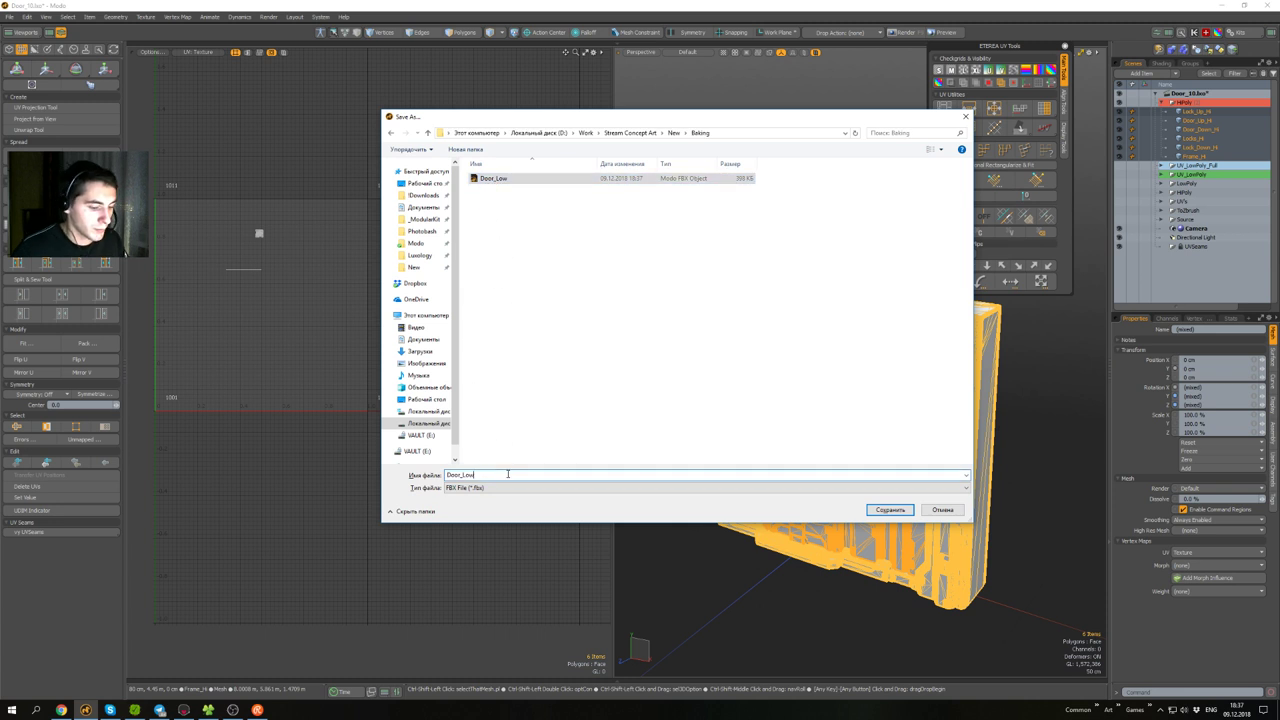
pyautogui.press('BackSpace')
pyautogui.press('BackSpace')
pyautogui.write('Hi')
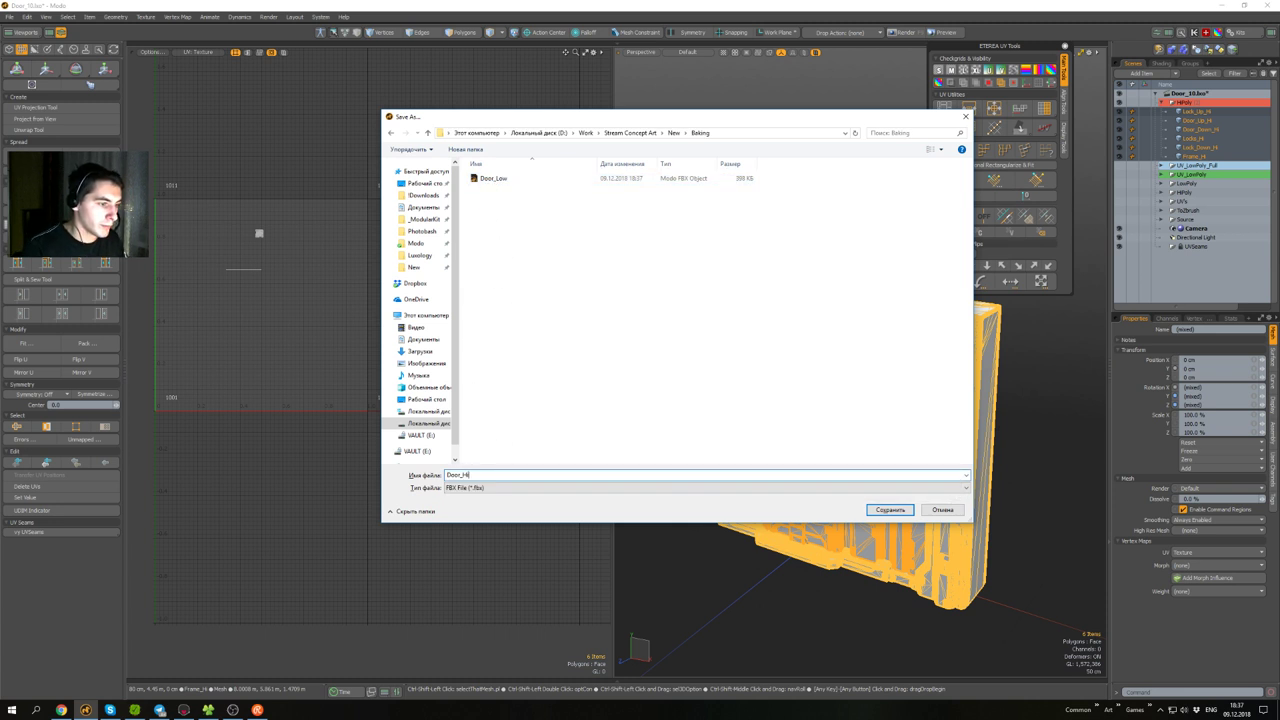
pyautogui.press('Return')
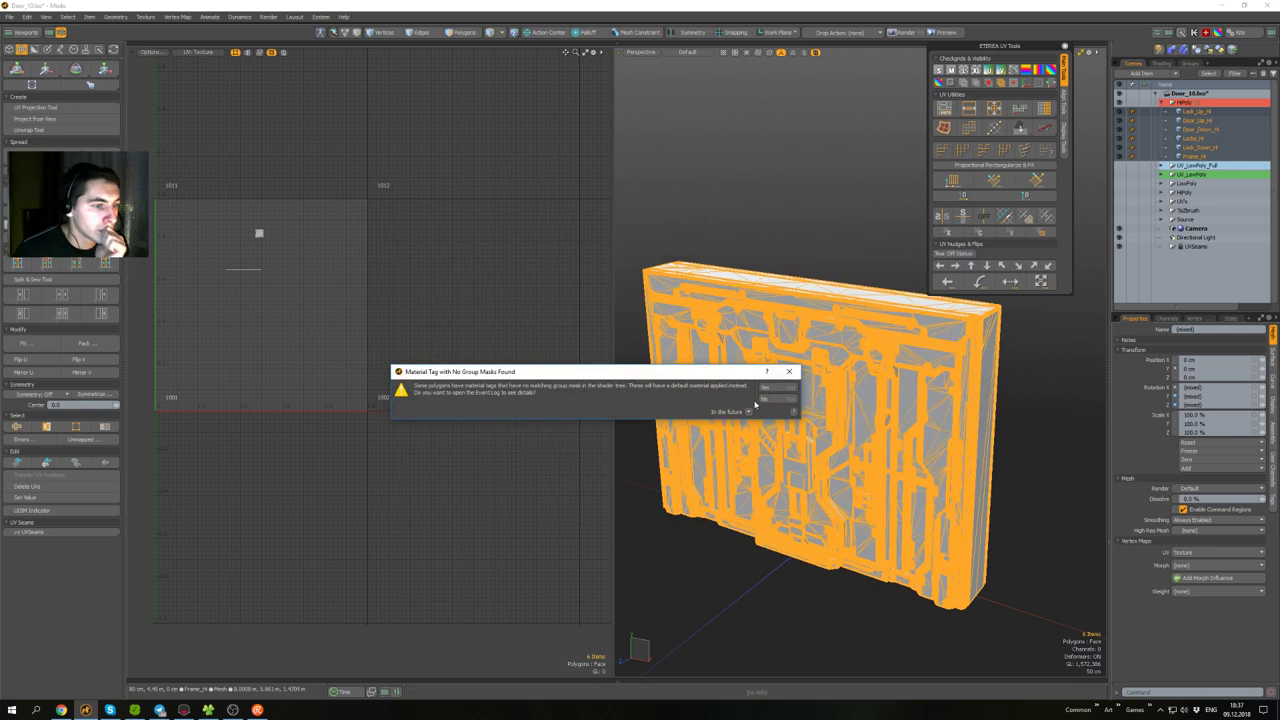
pyautogui.click(772, 398)
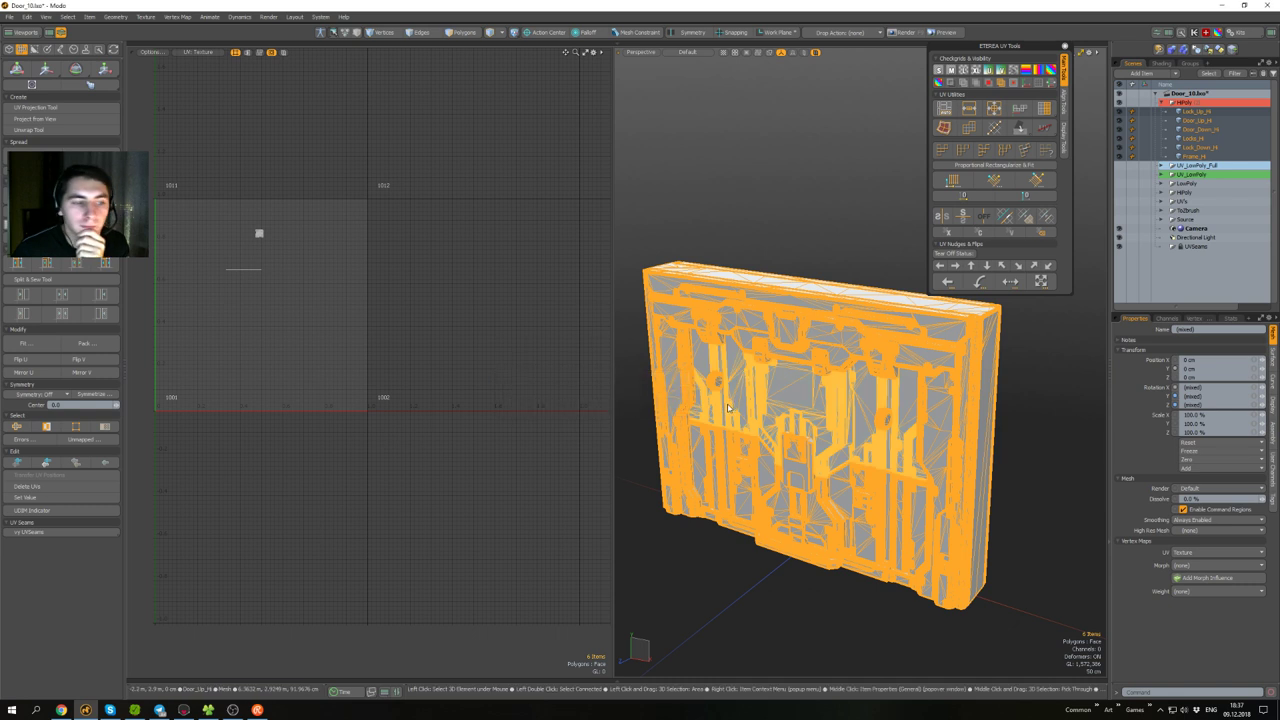
pyautogui.click(685, 590)
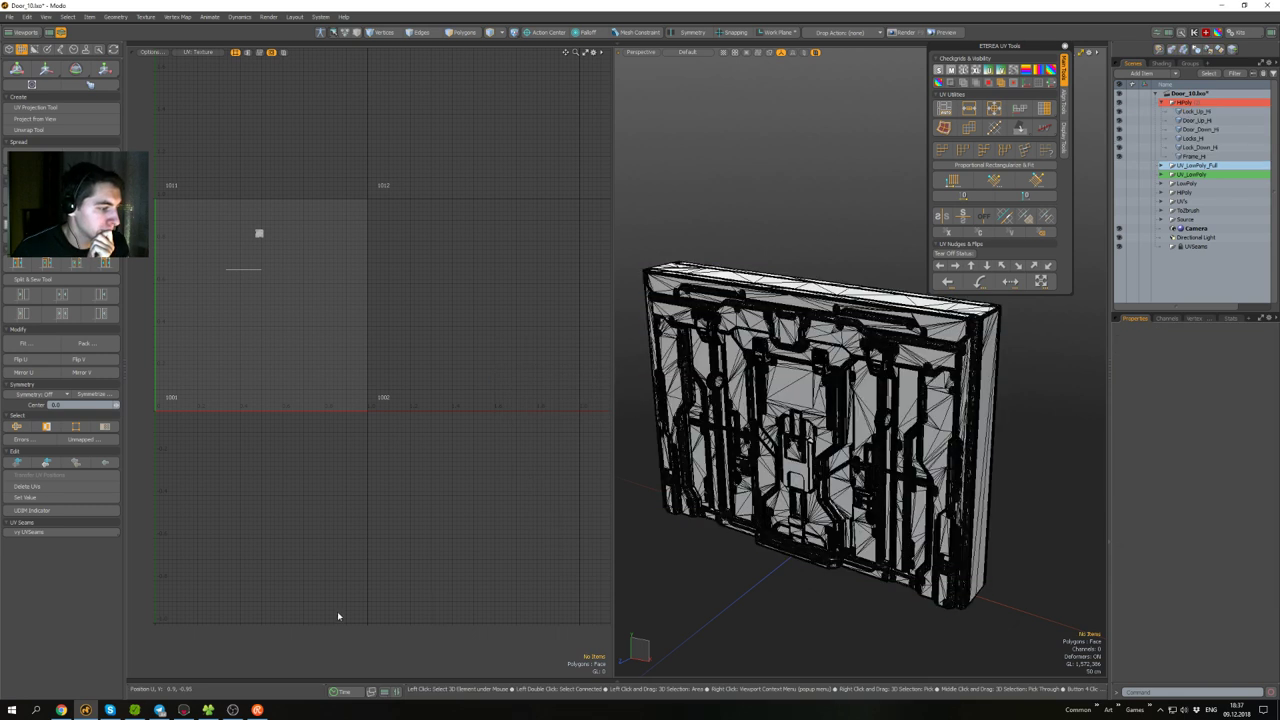
# - Switch to Marmoset Toolbag and import the Door_Hi FBX from the Baking folder into the scene
pyautogui.click(184, 710)
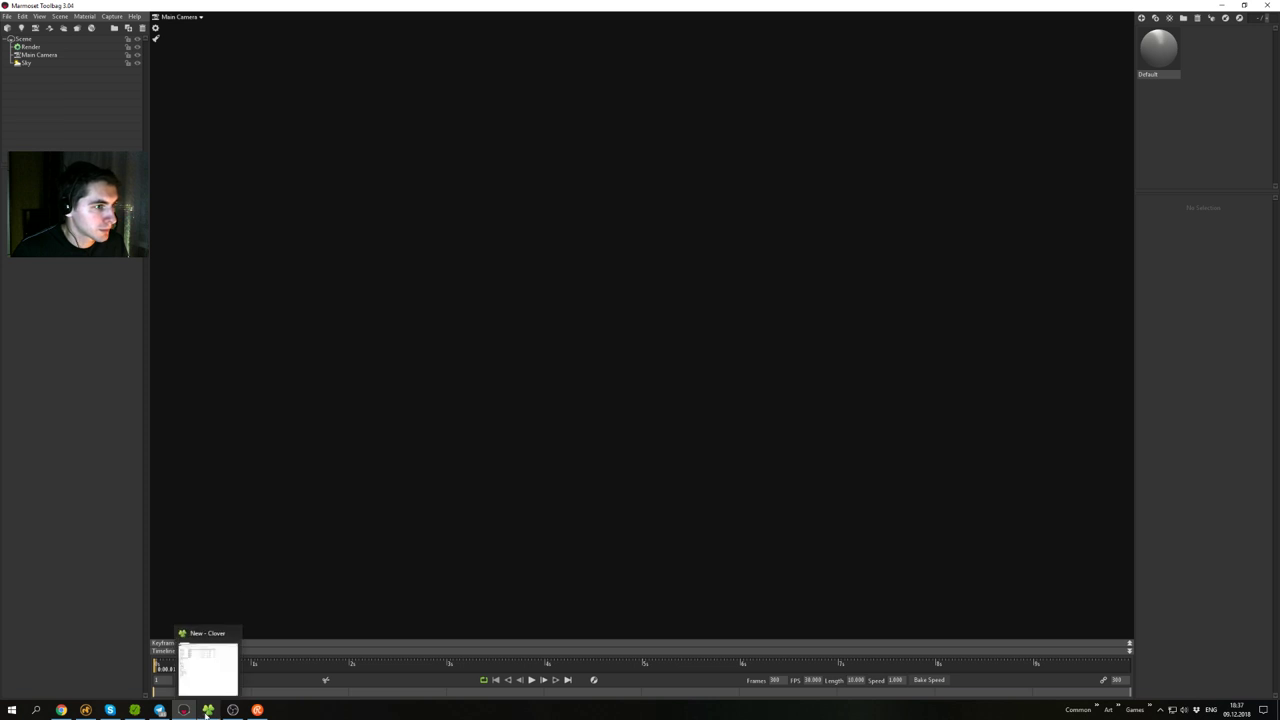
pyautogui.click(205, 712)
pyautogui.doubleClick(503, 150)
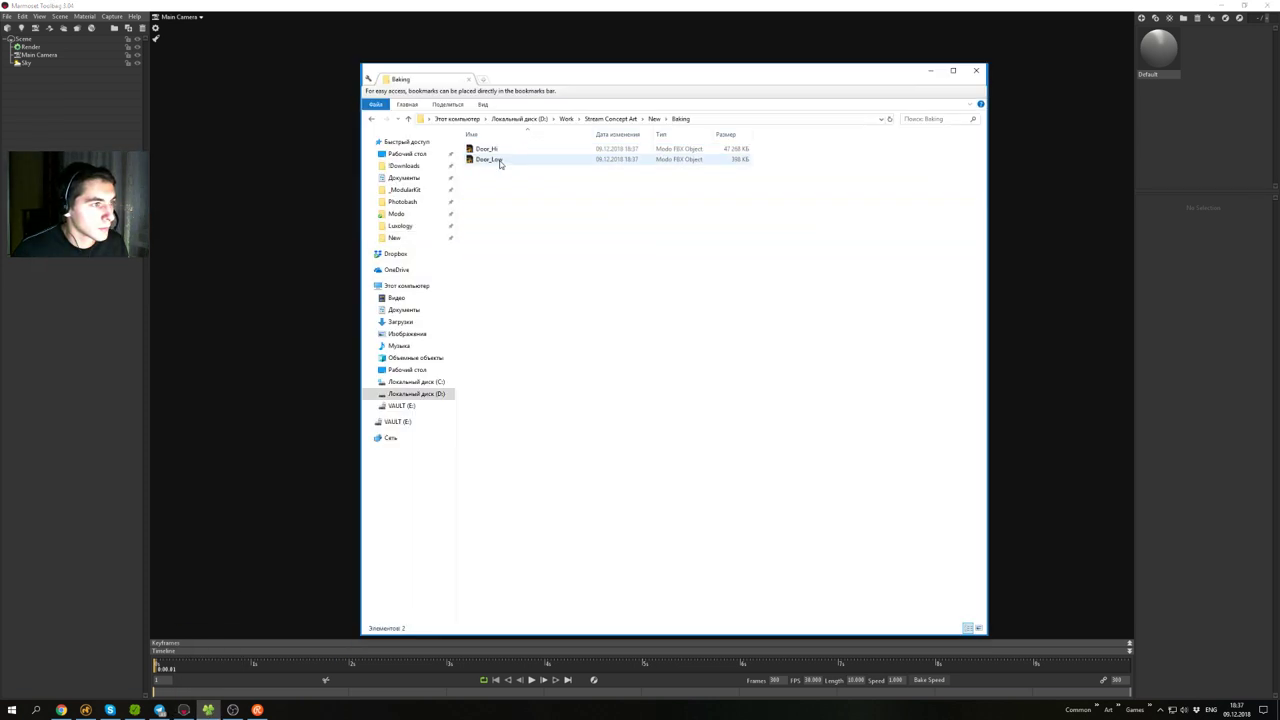
pyautogui.click(500, 163)
pyautogui.keyDown('ctrl'); pyautogui.click(492, 150); pyautogui.keyUp('ctrl')
pyautogui.click(494, 150)
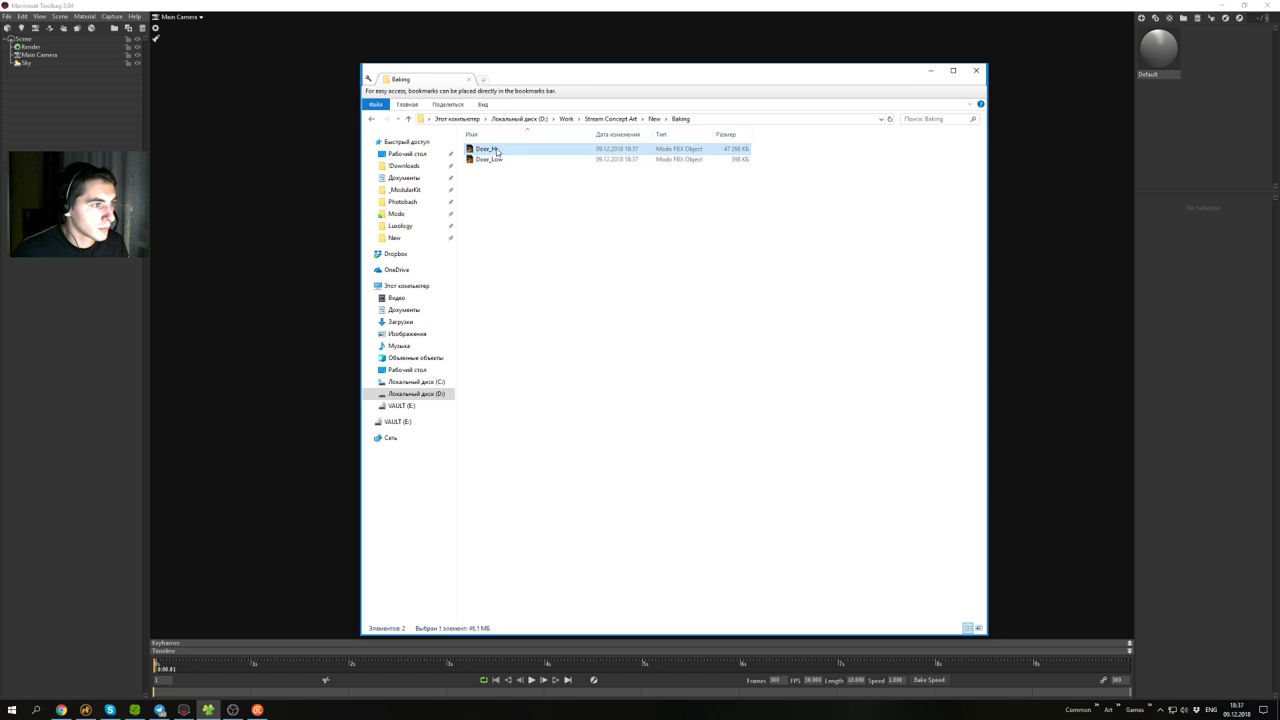
pyautogui.moveTo(494, 150); pyautogui.dragTo(53, 114)
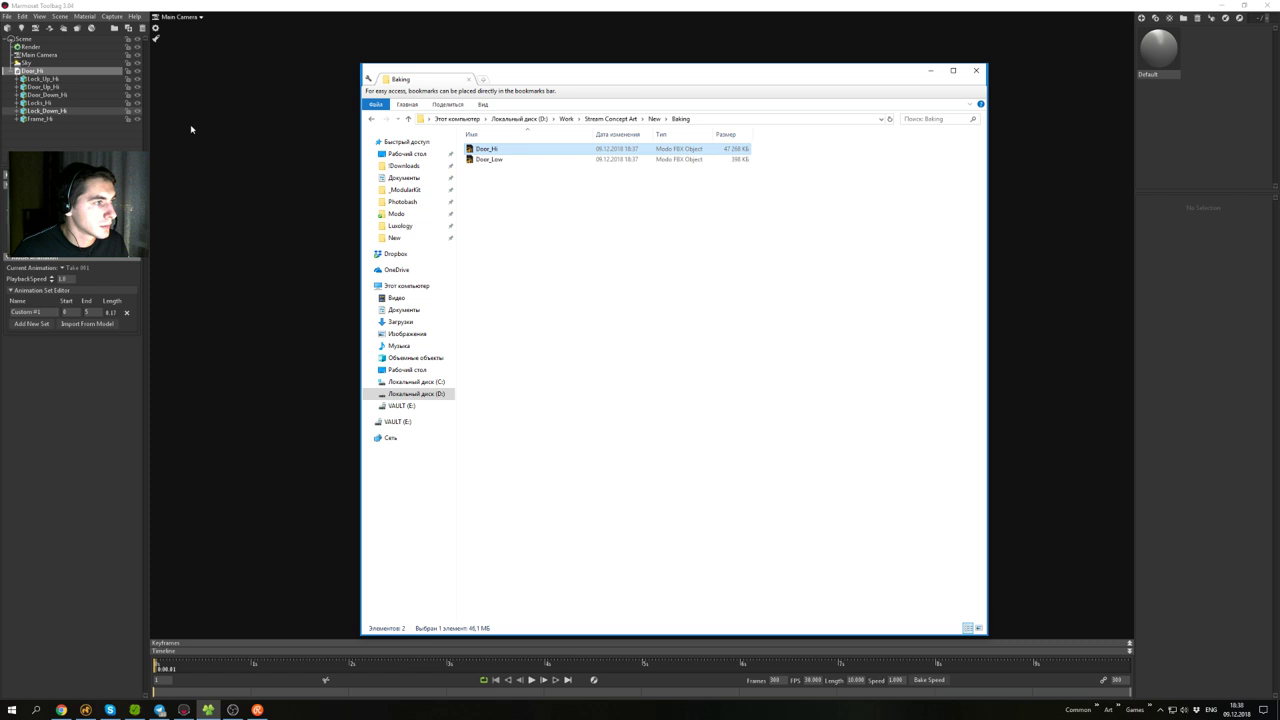
# - Import the Door_Low FBX into the scene, close the folder window, and bring the door into view
pyautogui.click(493, 161)
pyautogui.moveTo(66, 139); pyautogui.dragTo(61, 146)
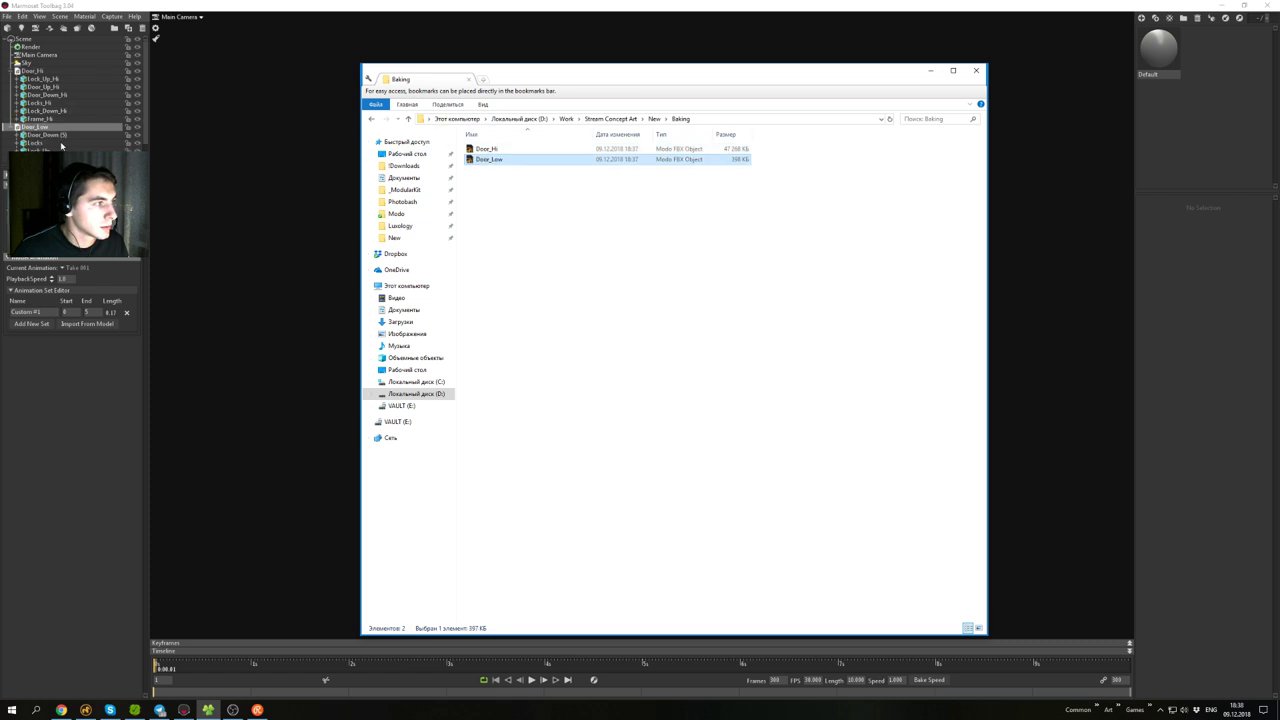
pyautogui.click(976, 70)
pyautogui.keyDown('alt'); pyautogui.moveTo(885, 290); pyautogui.dragTo(901, 238); pyautogui.keyUp('alt')
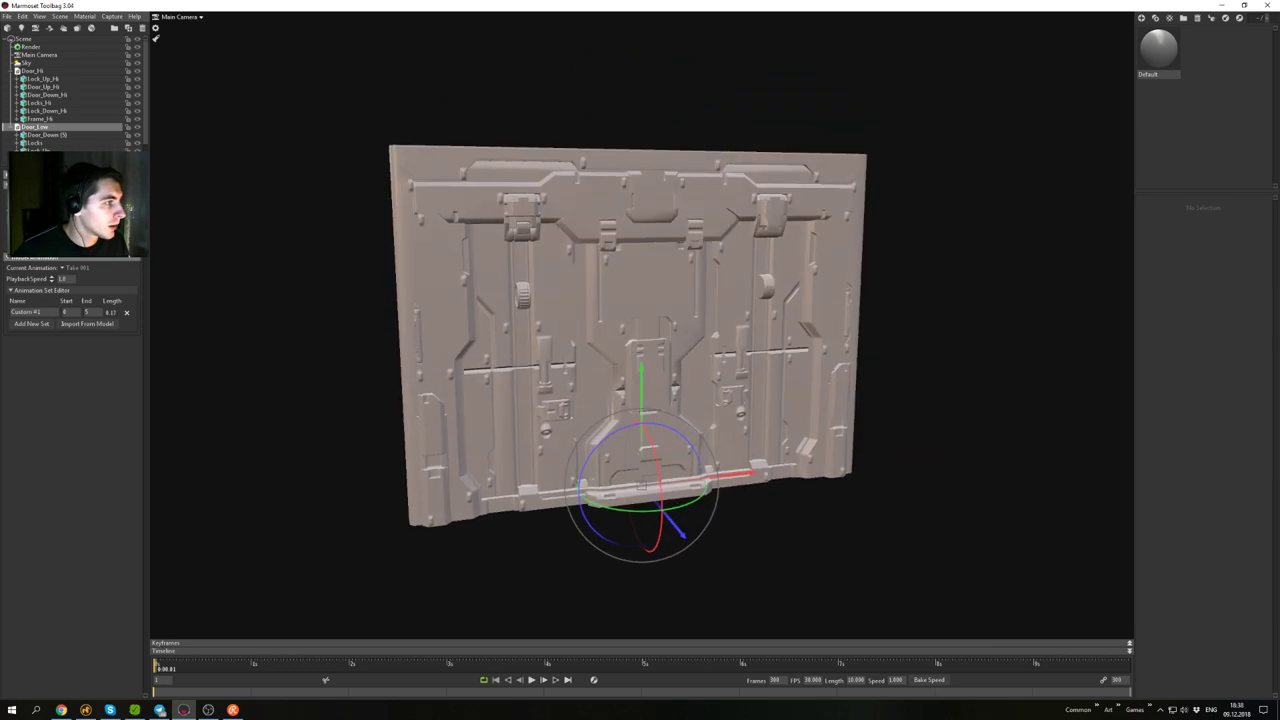
# - Create a new bake project in the scene and look through its baker settings and bake group
pyautogui.moveTo(100, 163); pyautogui.dragTo(100, 223)
pyautogui.scroll(2, 77, 279)
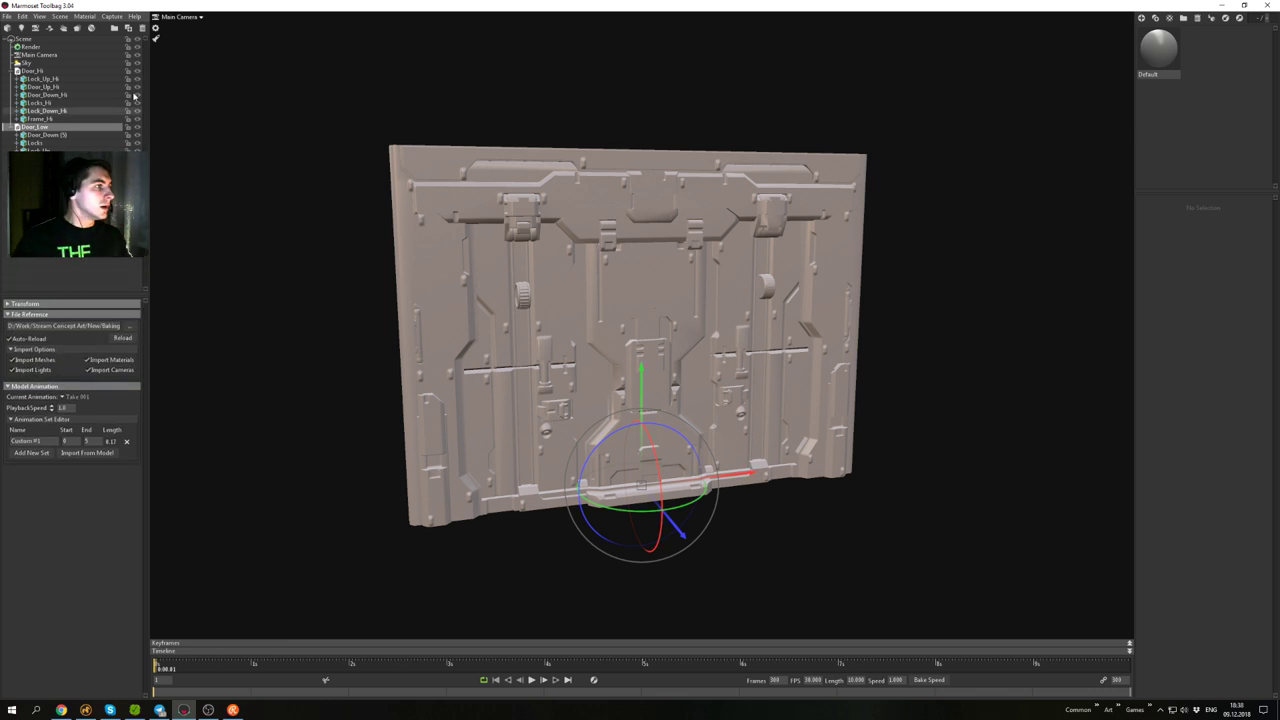
pyautogui.click(77, 275)
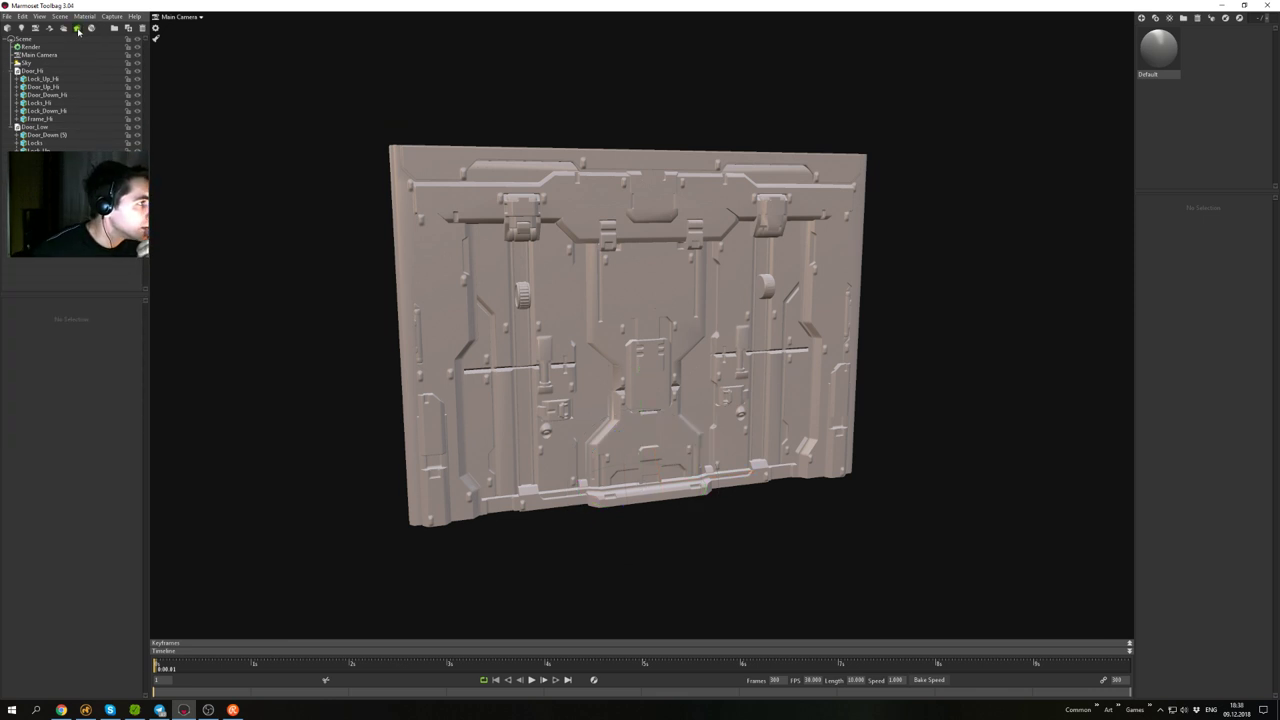
pyautogui.click(78, 29)
pyautogui.click(60, 183)
pyautogui.click(60, 191)
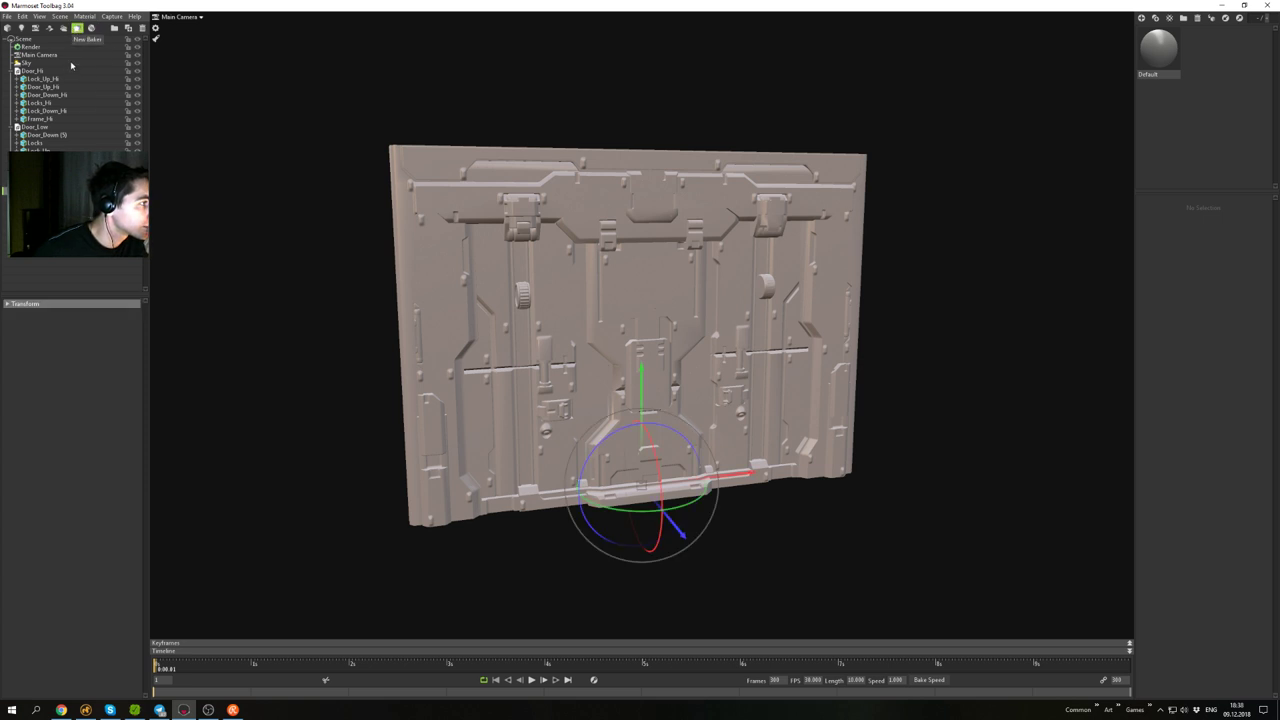
pyautogui.click(60, 183)
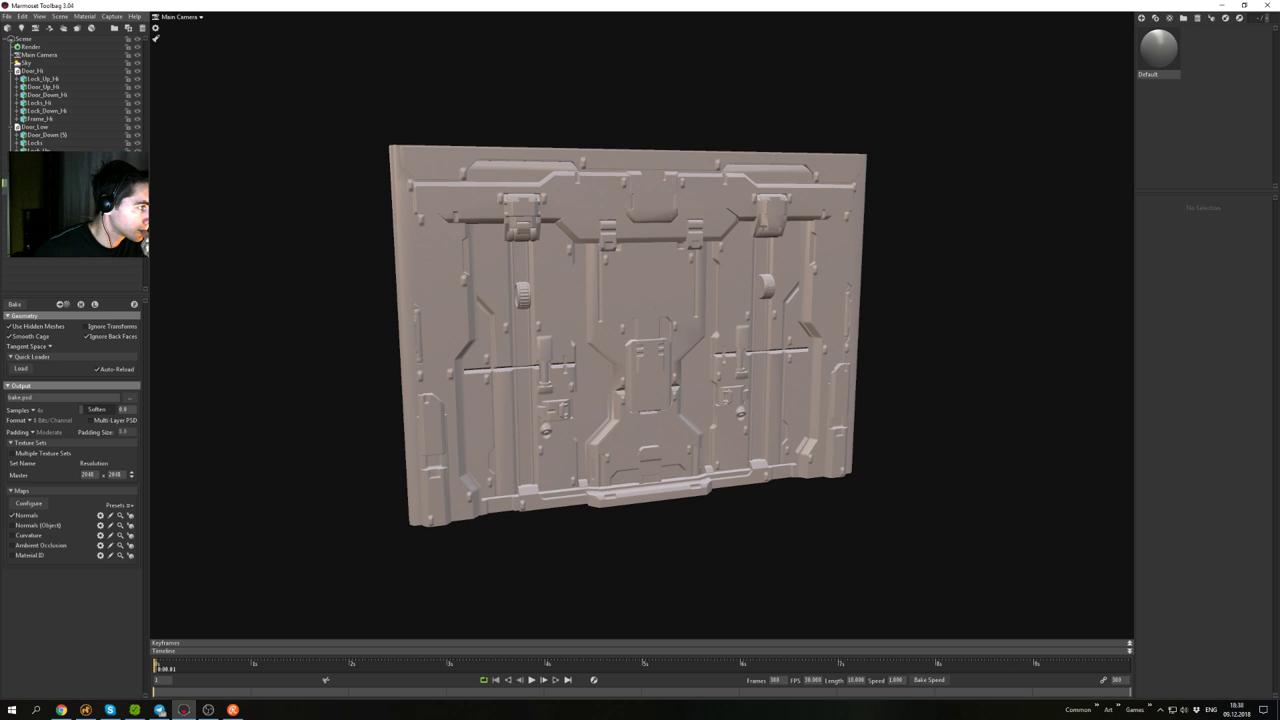
pyautogui.click(60, 191)
pyautogui.click(60, 183)
pyautogui.click(60, 191)
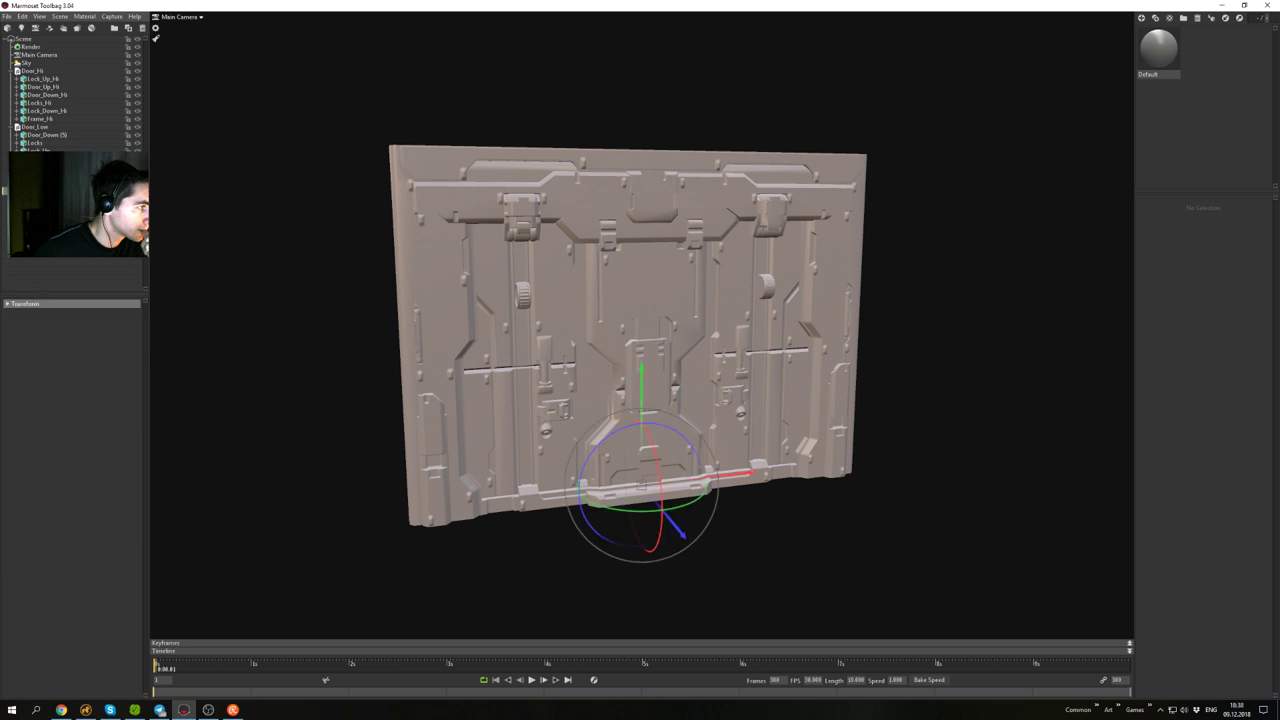
pyautogui.click(77, 28)
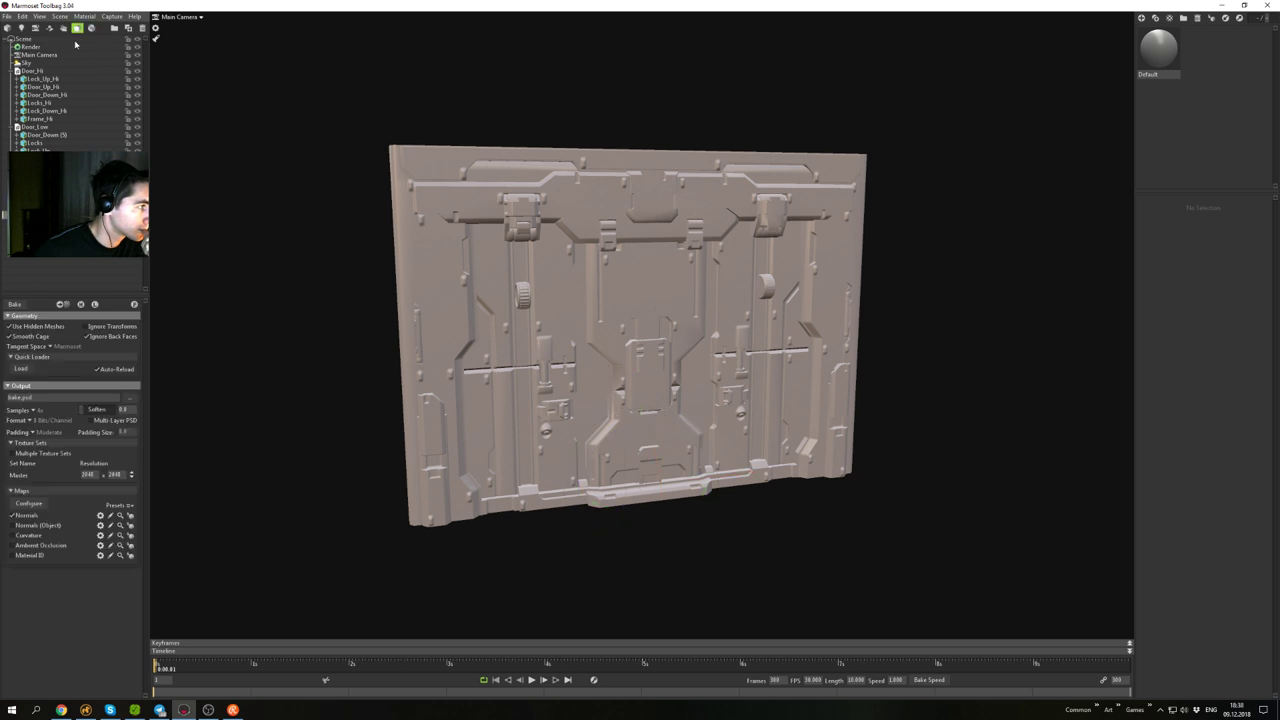
pyautogui.click(60, 223)
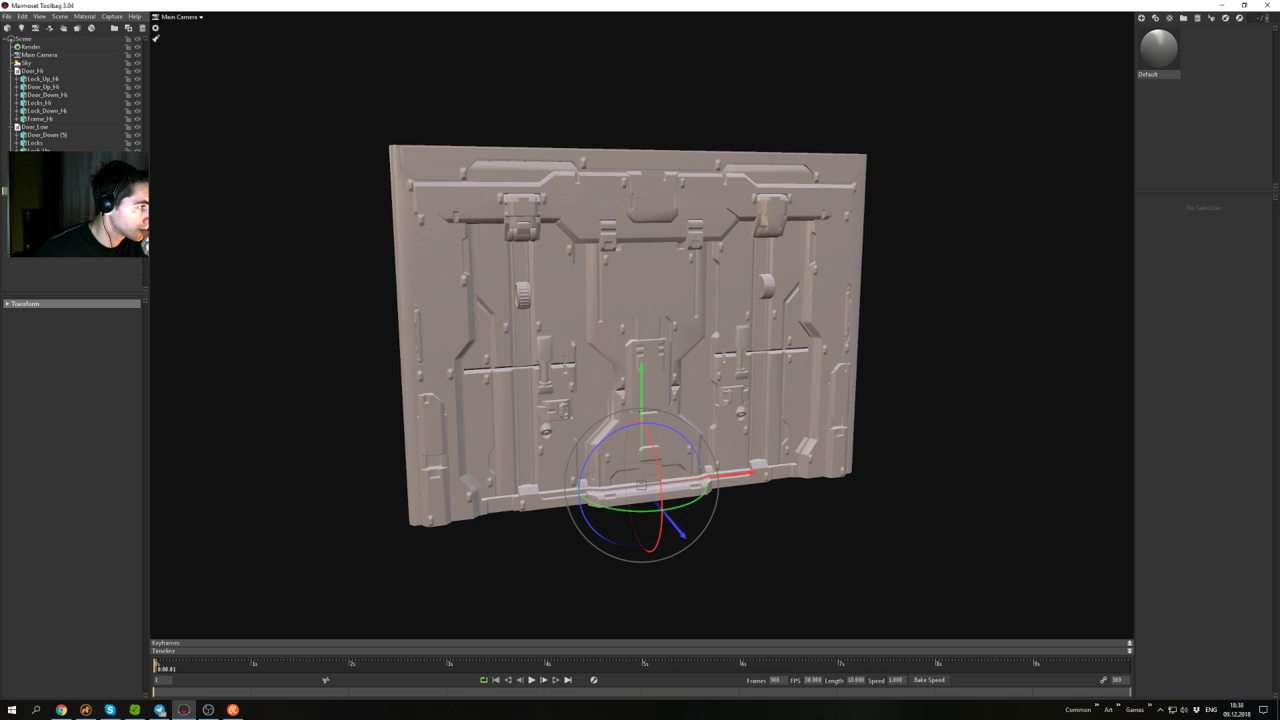
pyautogui.click(60, 183)
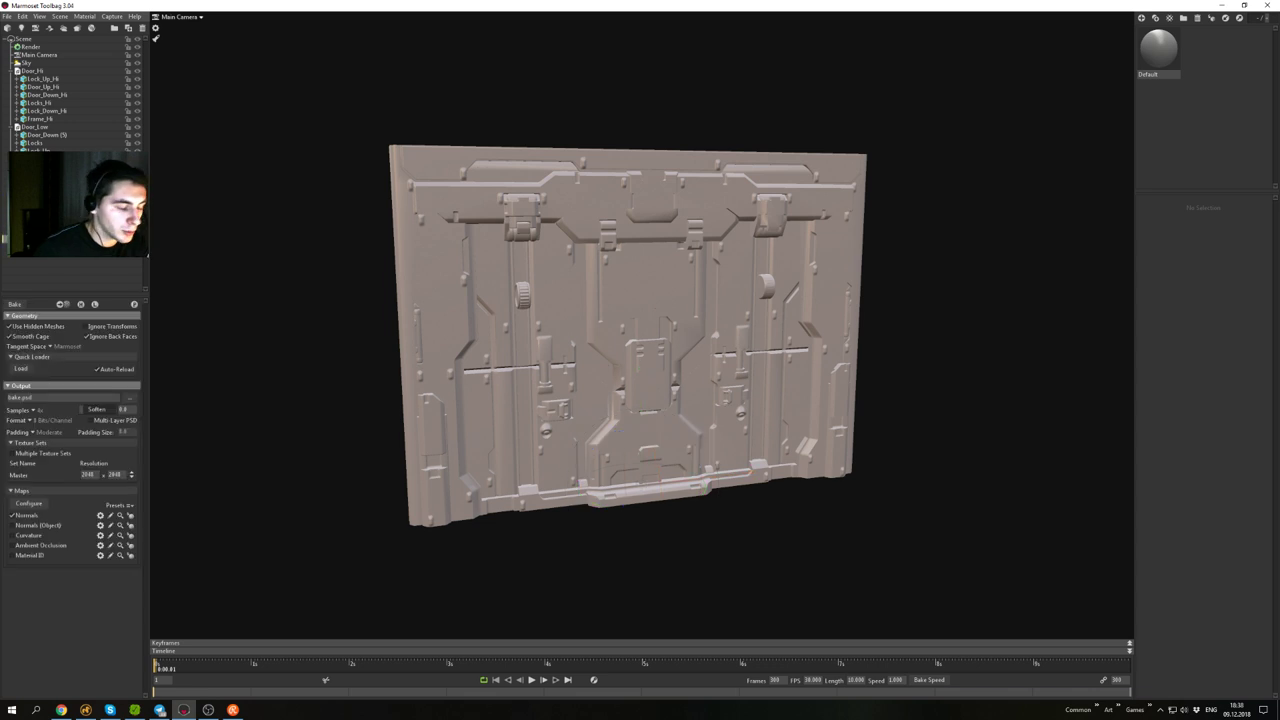
pyautogui.press('Delete')
# - Duplicate the bake group repeatedly so each door part has its own High and Low pair, enlarging the scene outliner
pyautogui.click(60, 191)
pyautogui.click(60, 183)
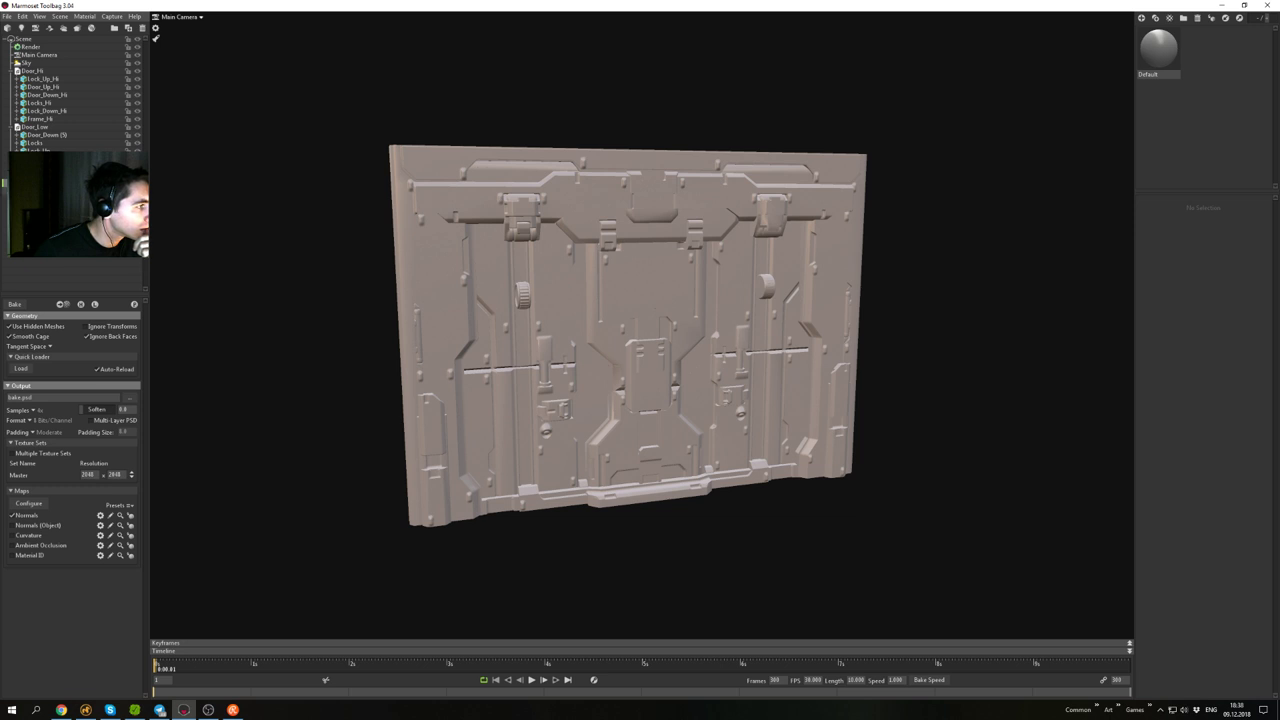
pyautogui.click(60, 191)
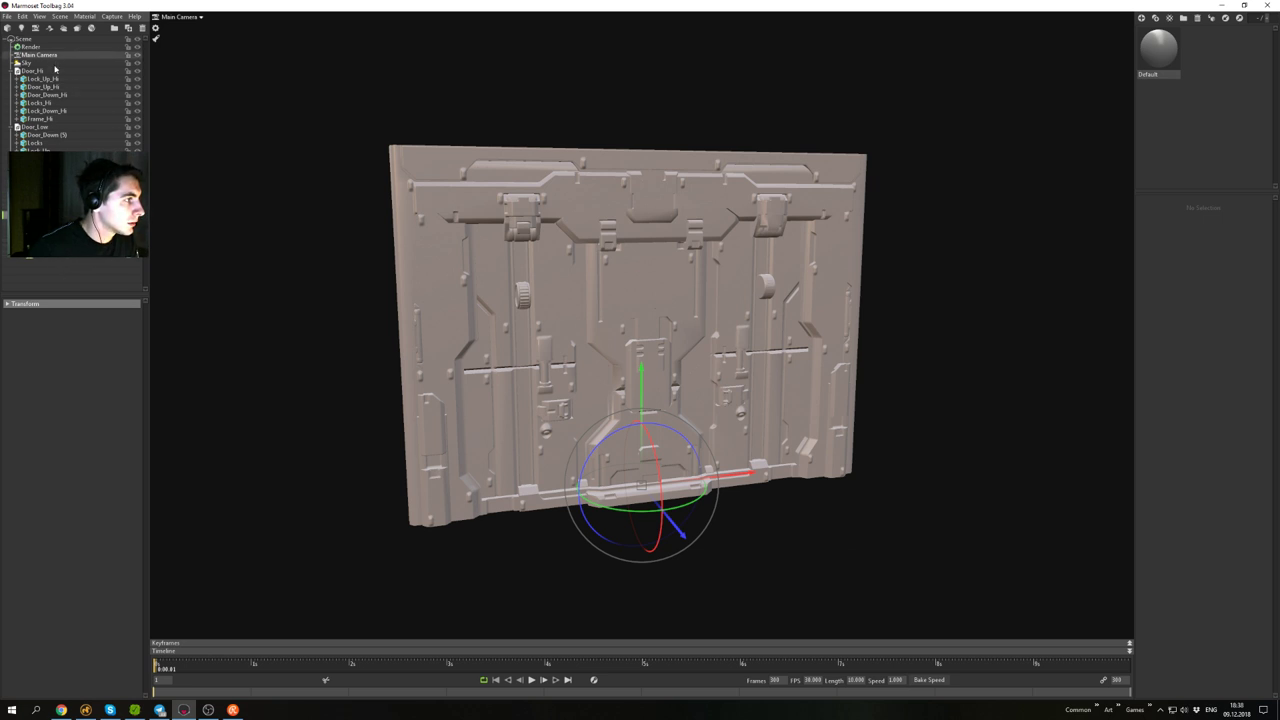
pyautogui.moveTo(86, 294); pyautogui.dragTo(64, 436)
pyautogui.hotkey('ctrl', 'd')
pyautogui.hotkey('ctrl', 'd')
pyautogui.hotkey('ctrl', 'd')
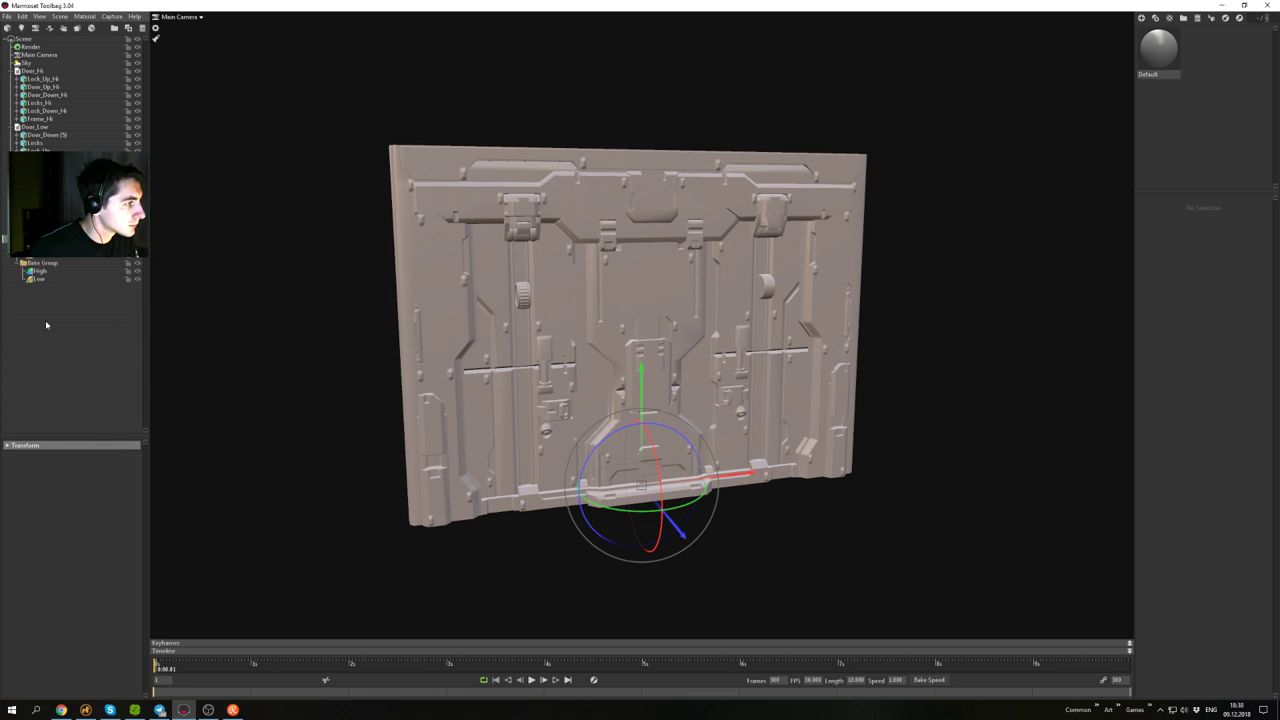
pyautogui.click(51, 361)
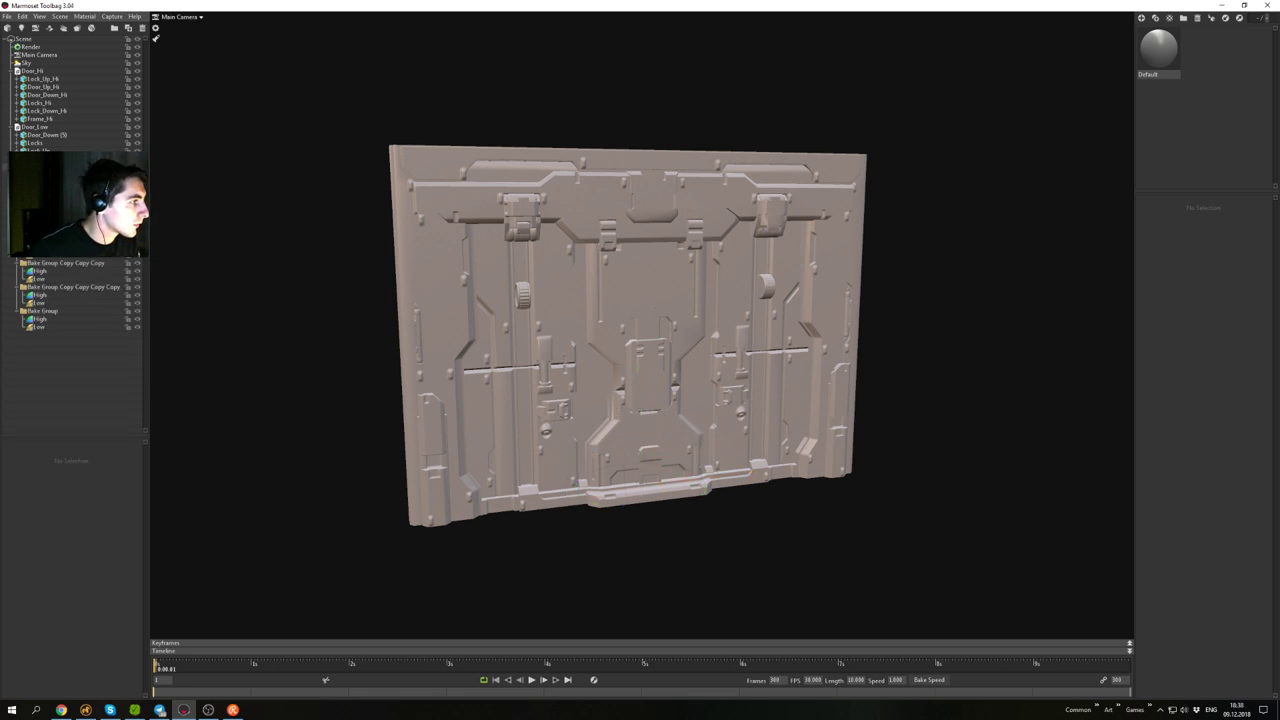
# - Assign Lock_Up_Hi to High and Lock_Up to Low in the first bake group
pyautogui.click(45, 175)
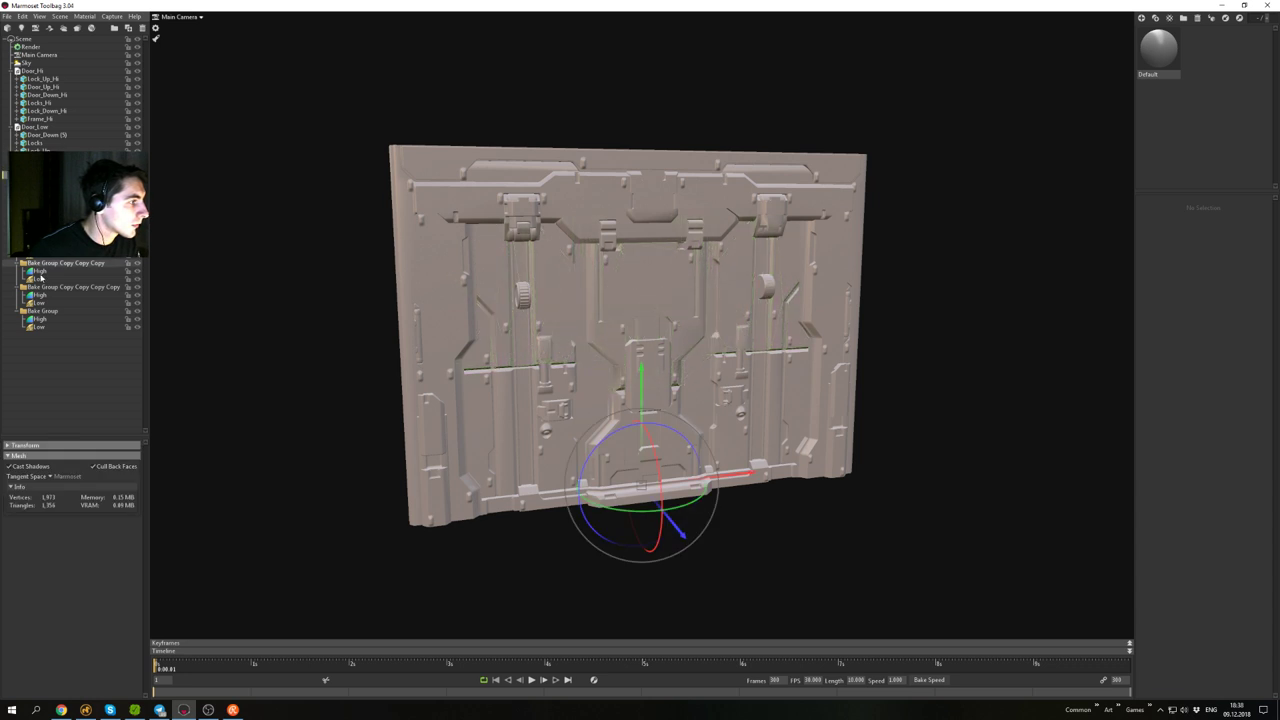
pyautogui.click(45, 191)
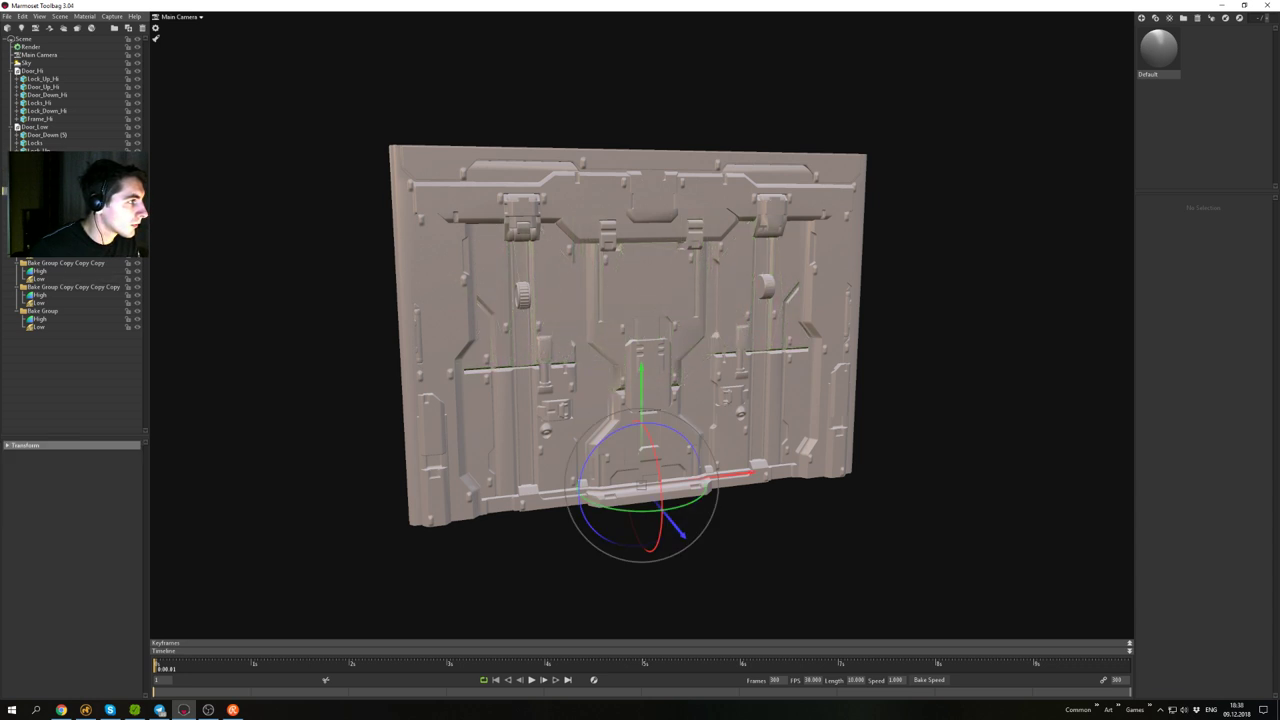
pyautogui.click(54, 80)
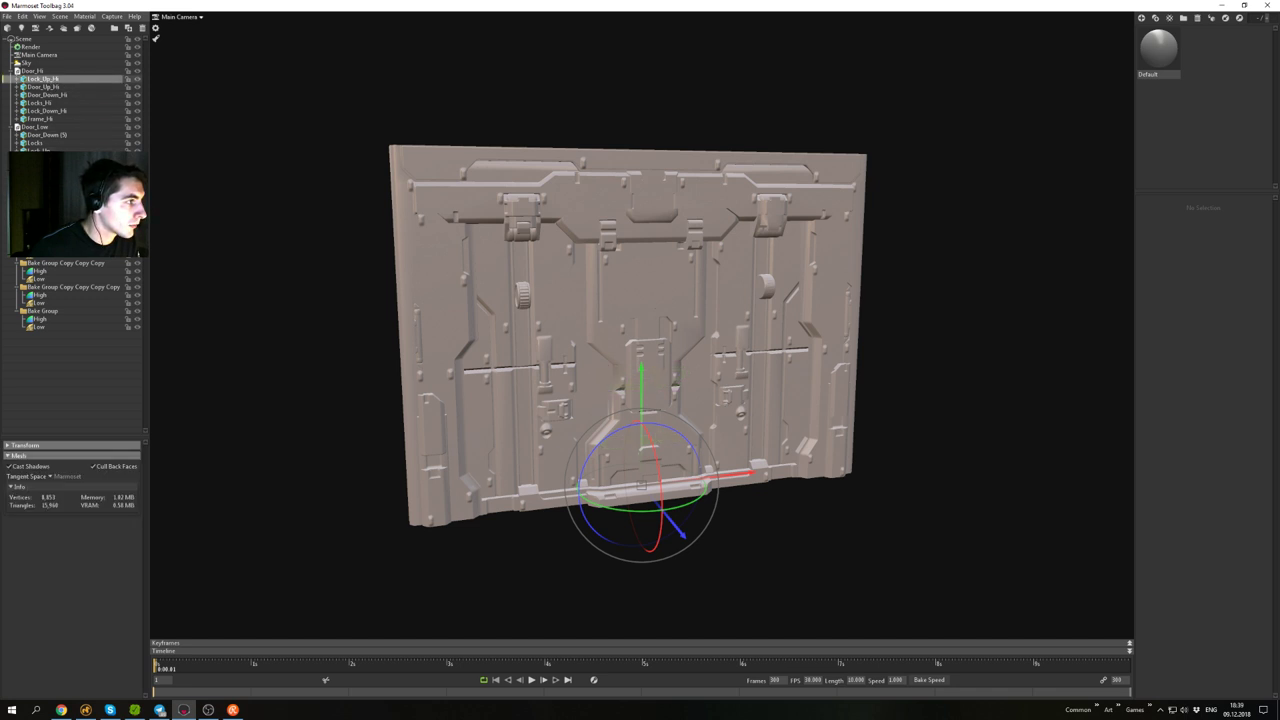
pyautogui.moveTo(50, 80); pyautogui.dragTo(42, 199)
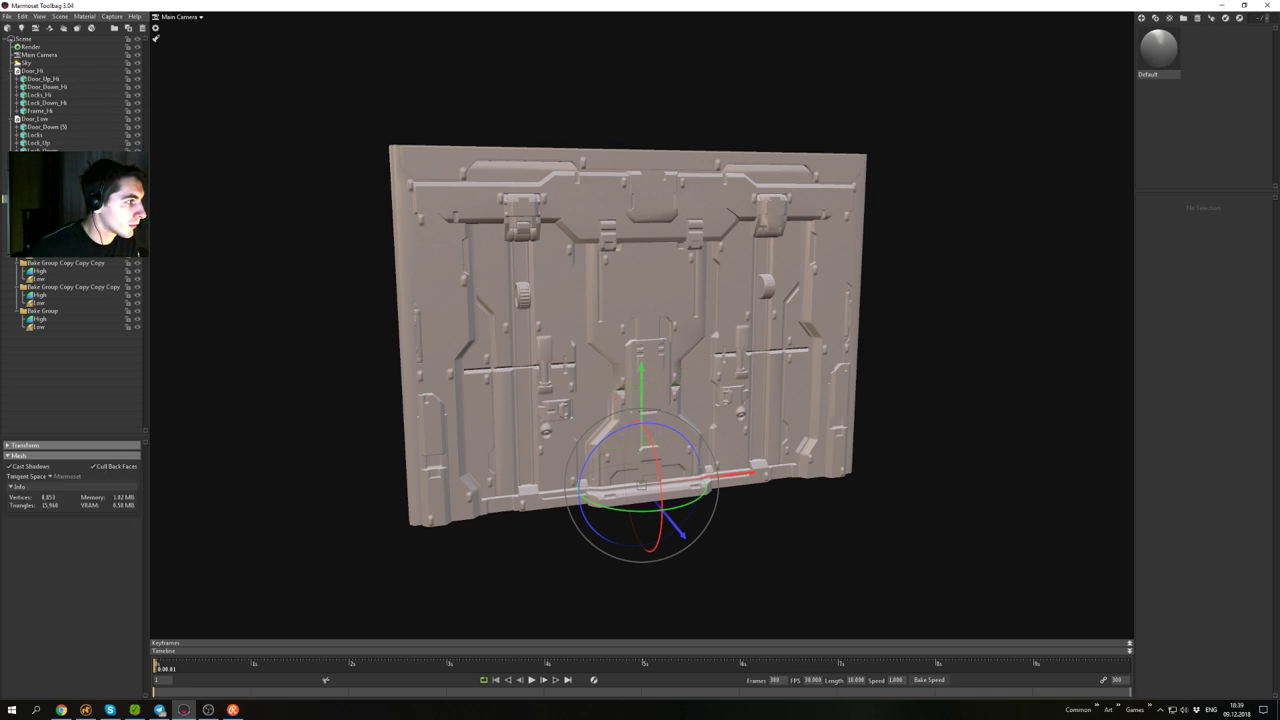
pyautogui.click(50, 143)
pyautogui.moveTo(50, 143); pyautogui.dragTo(42, 207)
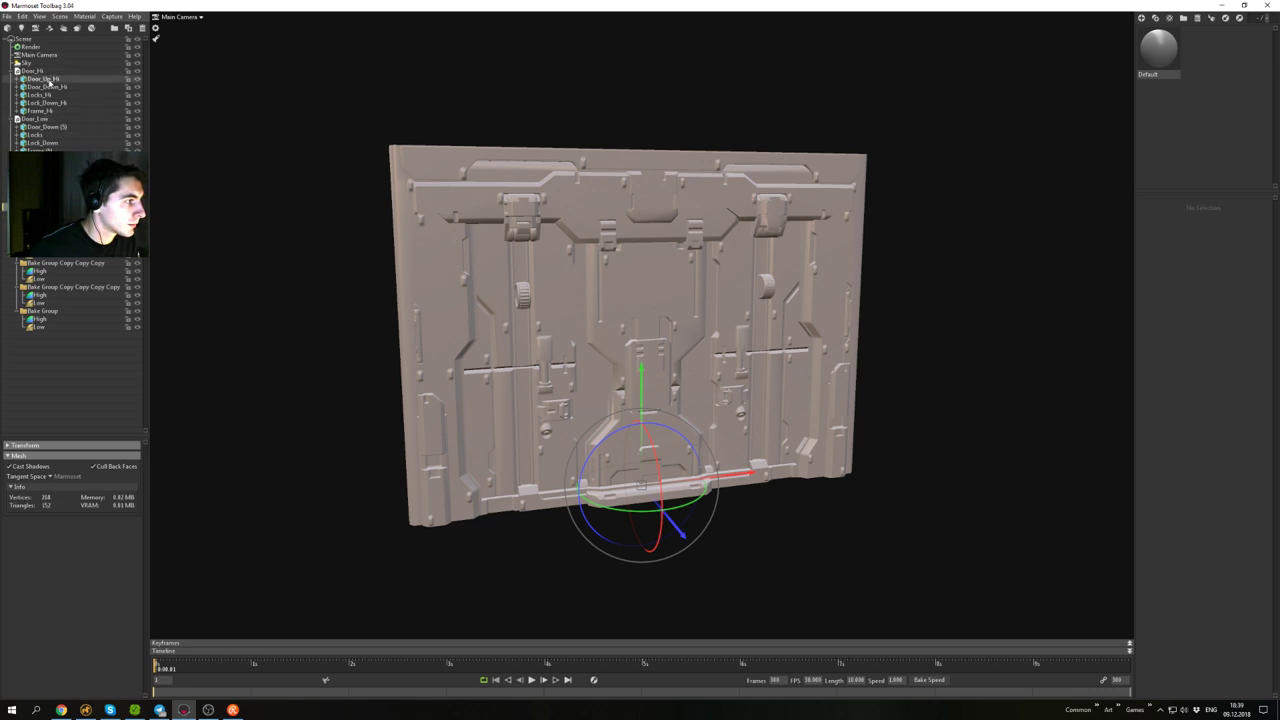
# - Assign Door_Up_Hi and Door_Up to the second bake group's High and Low, and Door_Down_Hi and Door_Down (5) to the third group's
pyautogui.moveTo(50, 82); pyautogui.dragTo(42, 223)
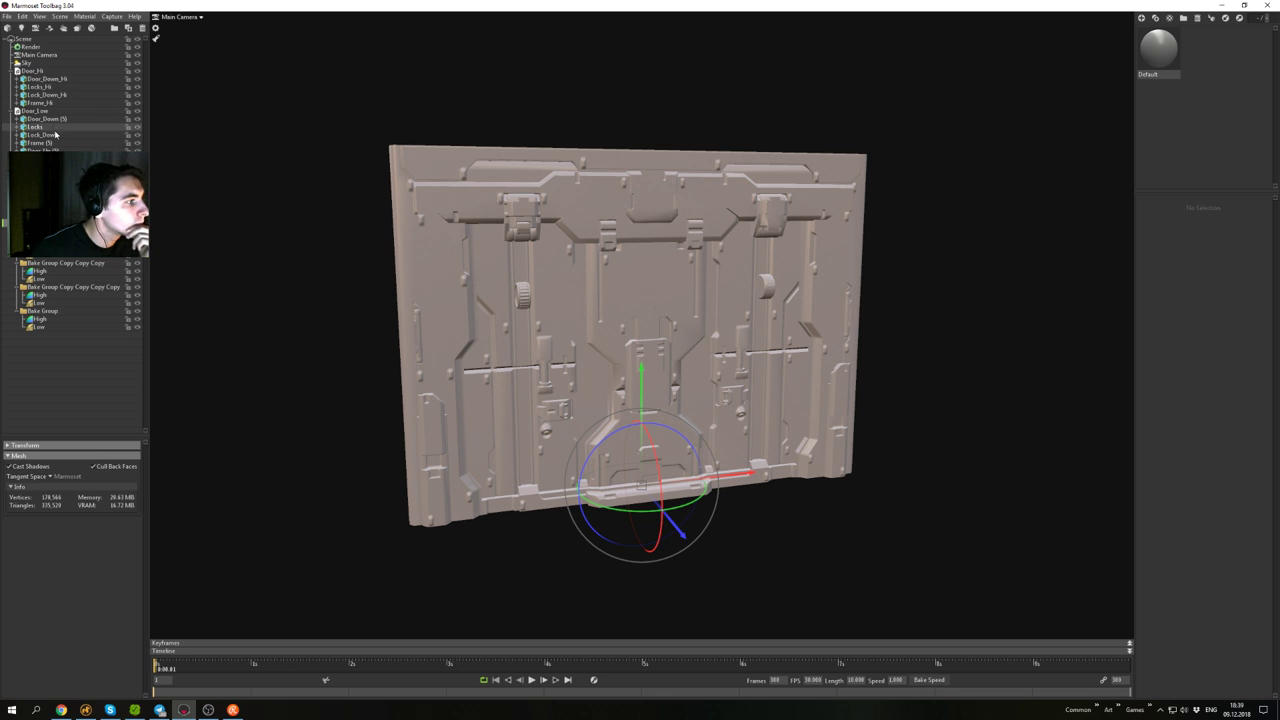
pyautogui.click(46, 151)
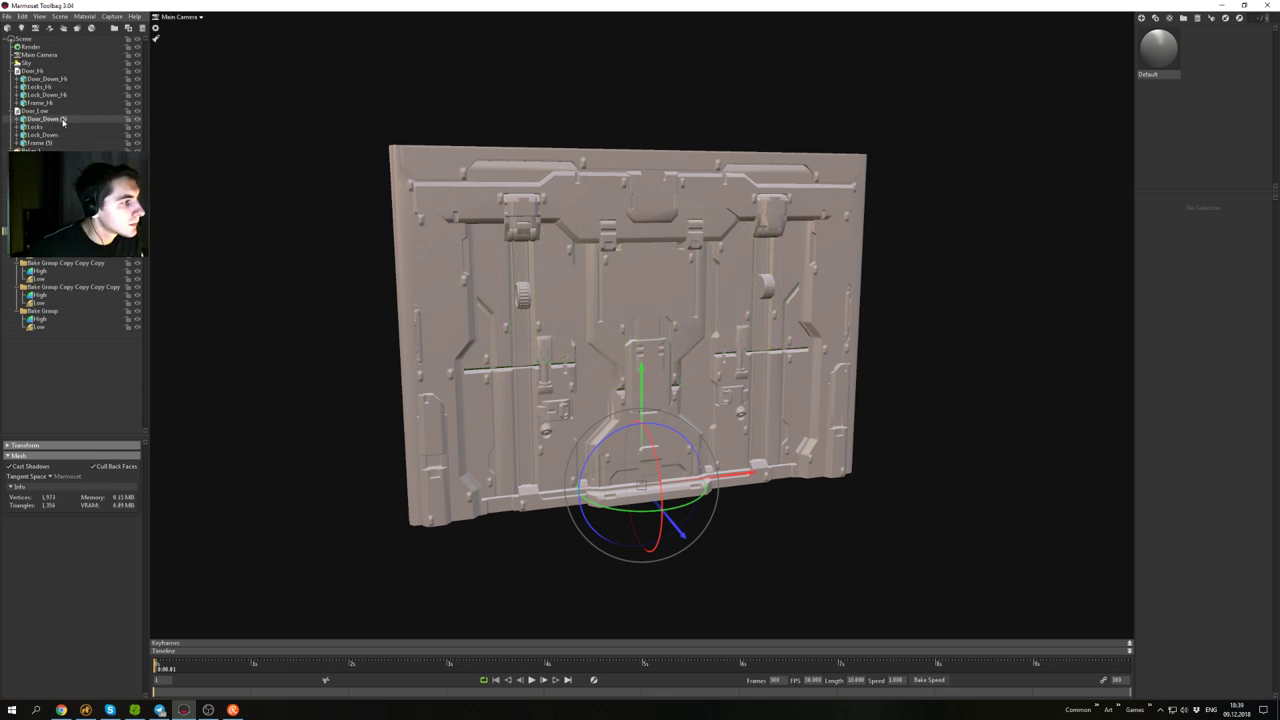
pyautogui.click(55, 79)
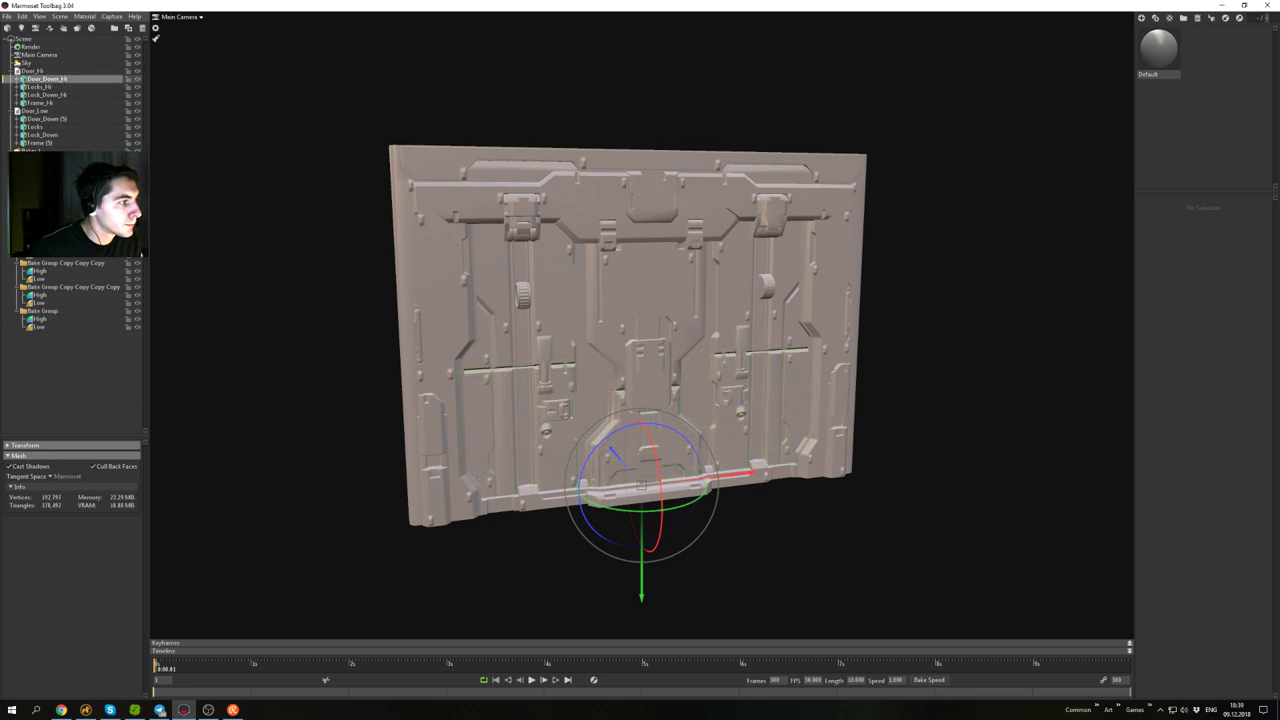
pyautogui.moveTo(55, 79); pyautogui.dragTo(45, 247)
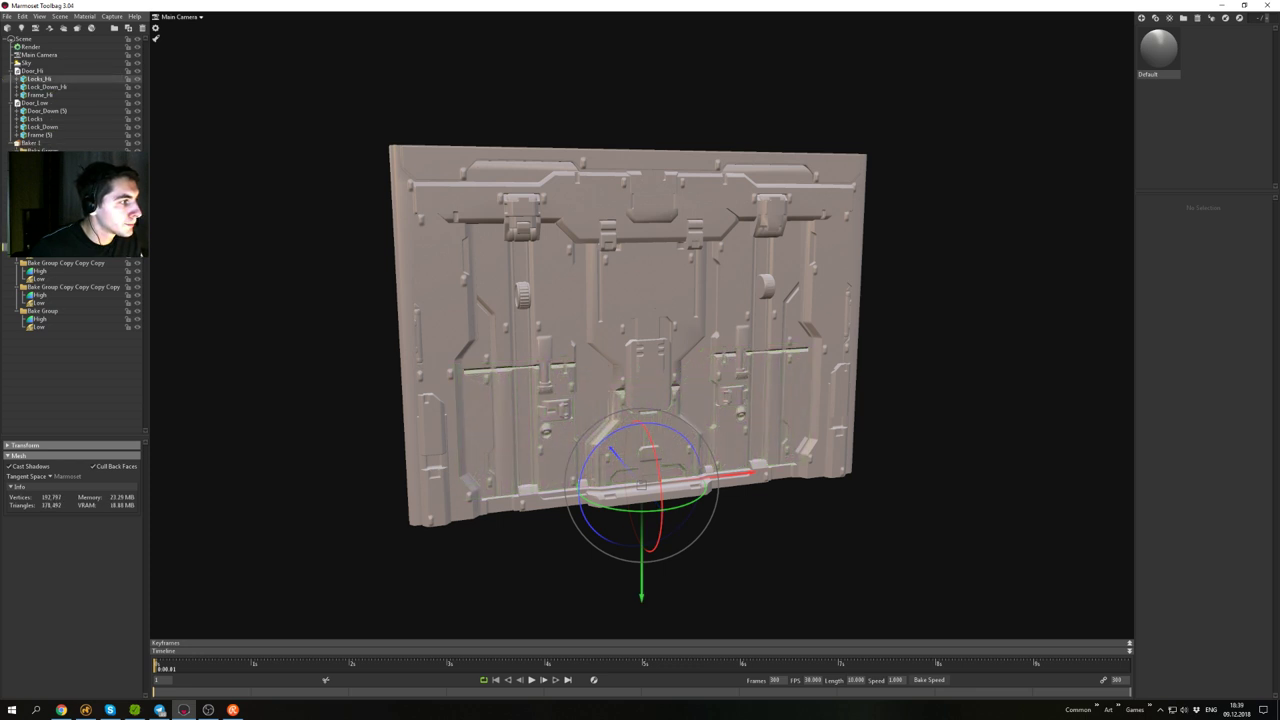
pyautogui.click(53, 113)
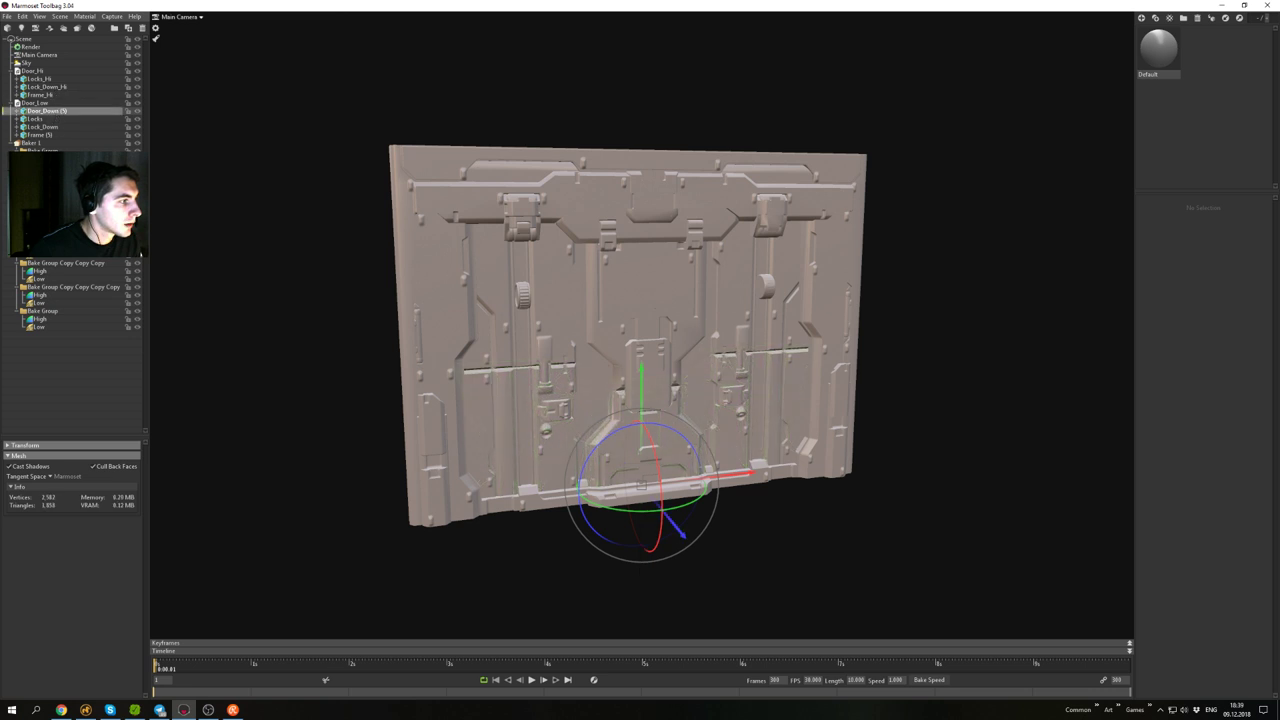
pyautogui.moveTo(36, 262); pyautogui.dragTo(37, 259)
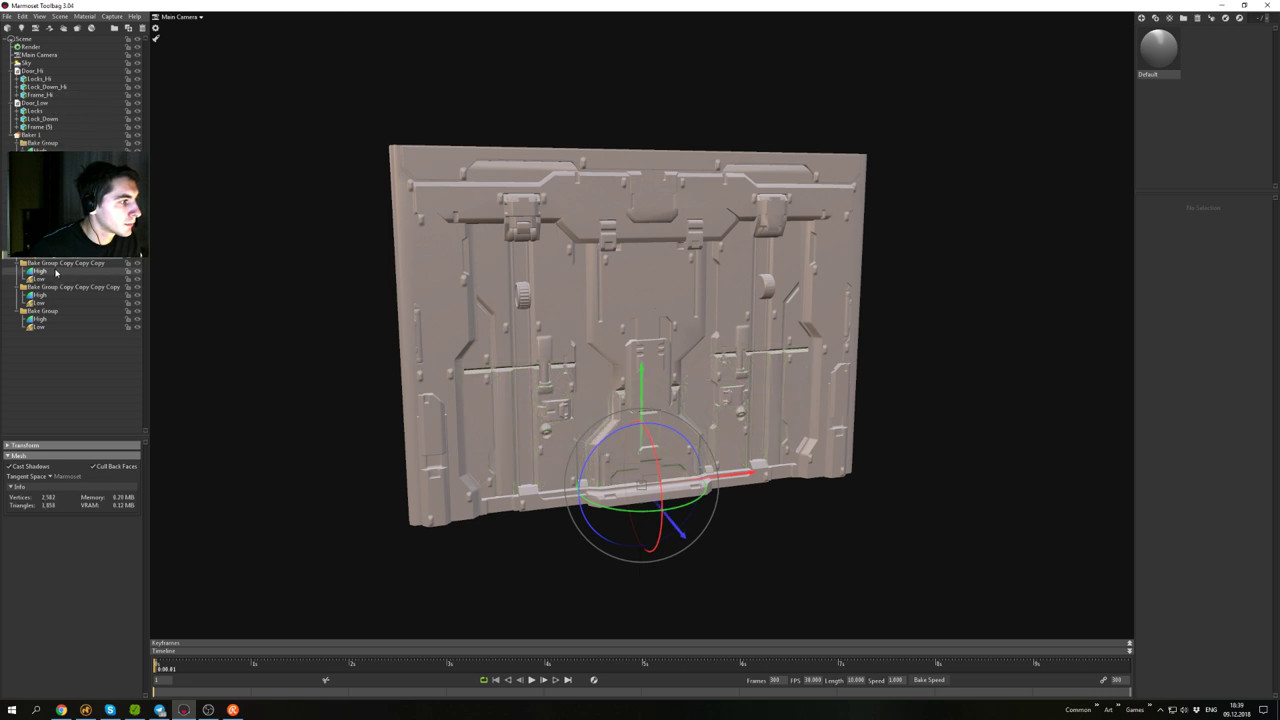
# - Assign Locks_Hi to High and Locks to Low in Bake Group Copy Copy Copy
pyautogui.click(42, 79)
pyautogui.moveTo(42, 79); pyautogui.dragTo(38, 272)
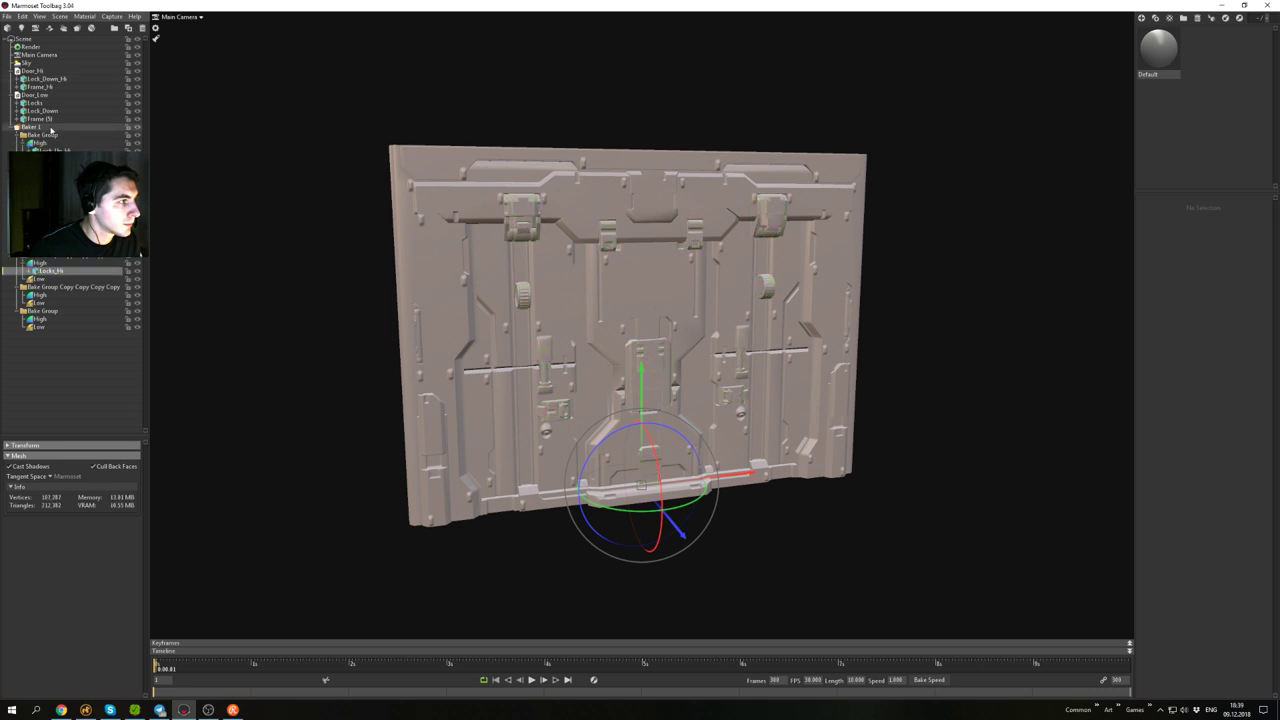
pyautogui.click(44, 104)
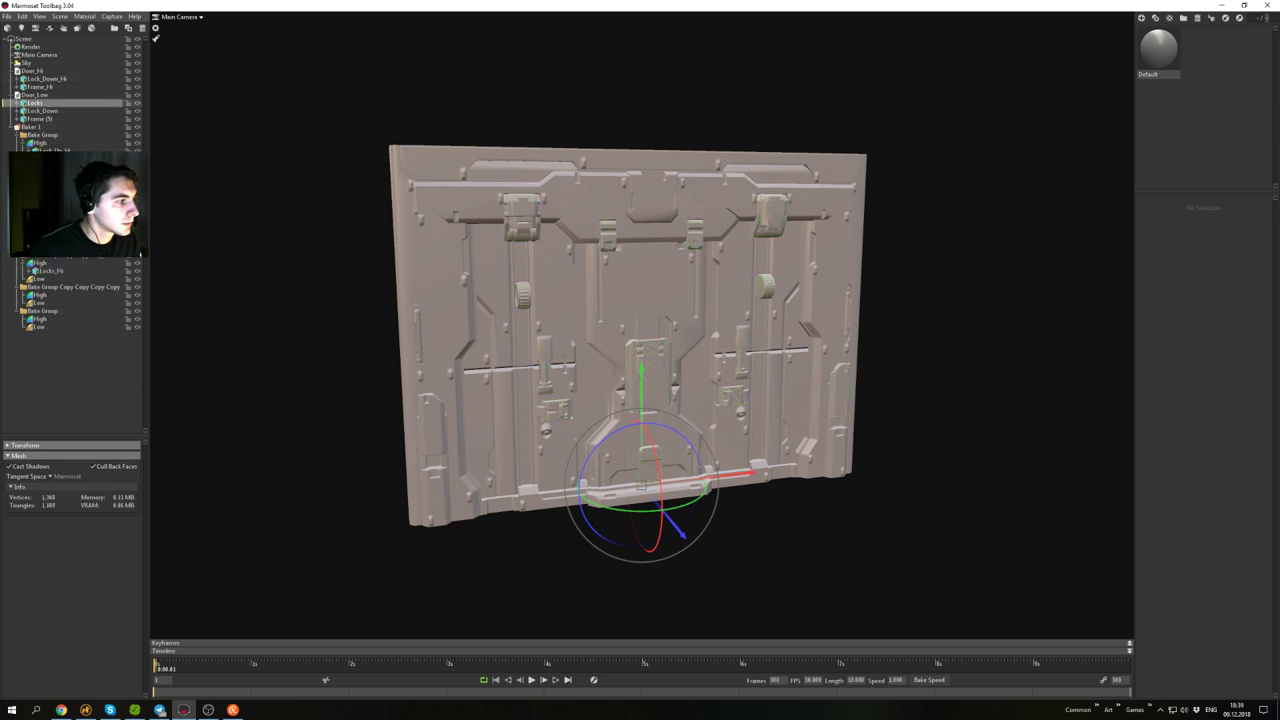
pyautogui.moveTo(38, 281); pyautogui.dragTo(38, 280)
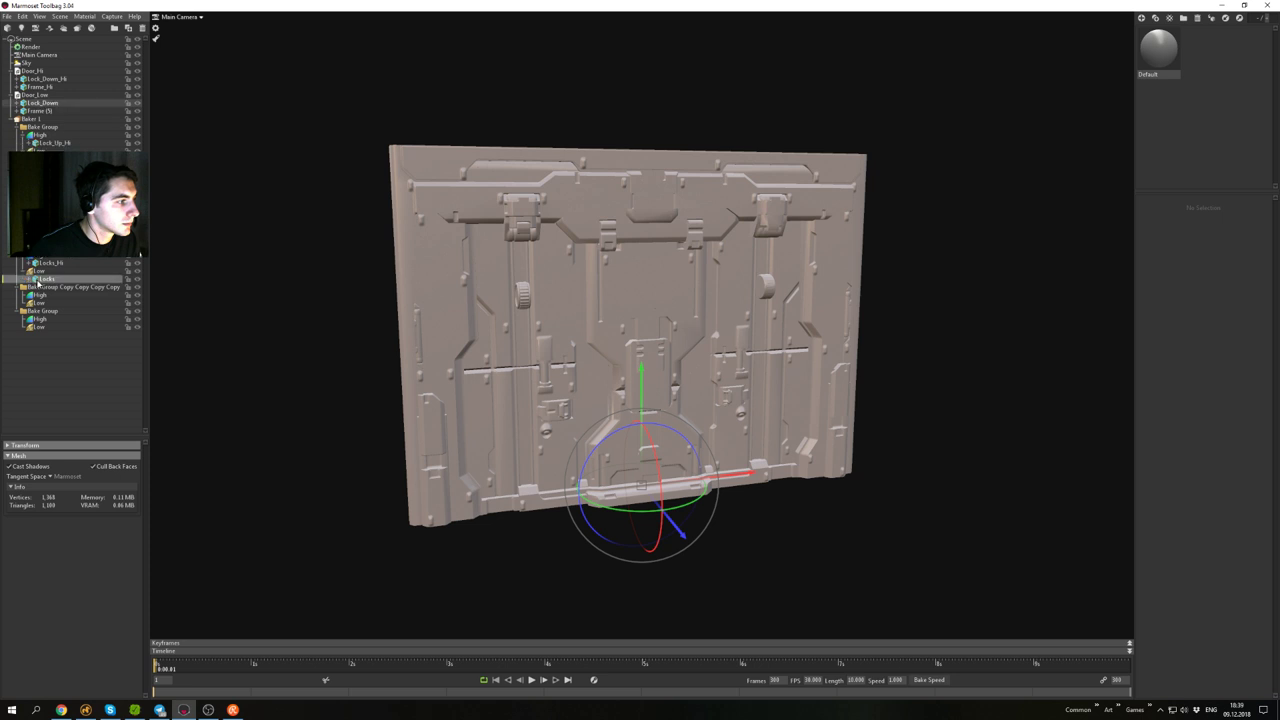
# - Assign Lock_Down_Hi to High and Lock_Down to Low in Bake Group Copy Copy Copy Copy
pyautogui.click(59, 81)
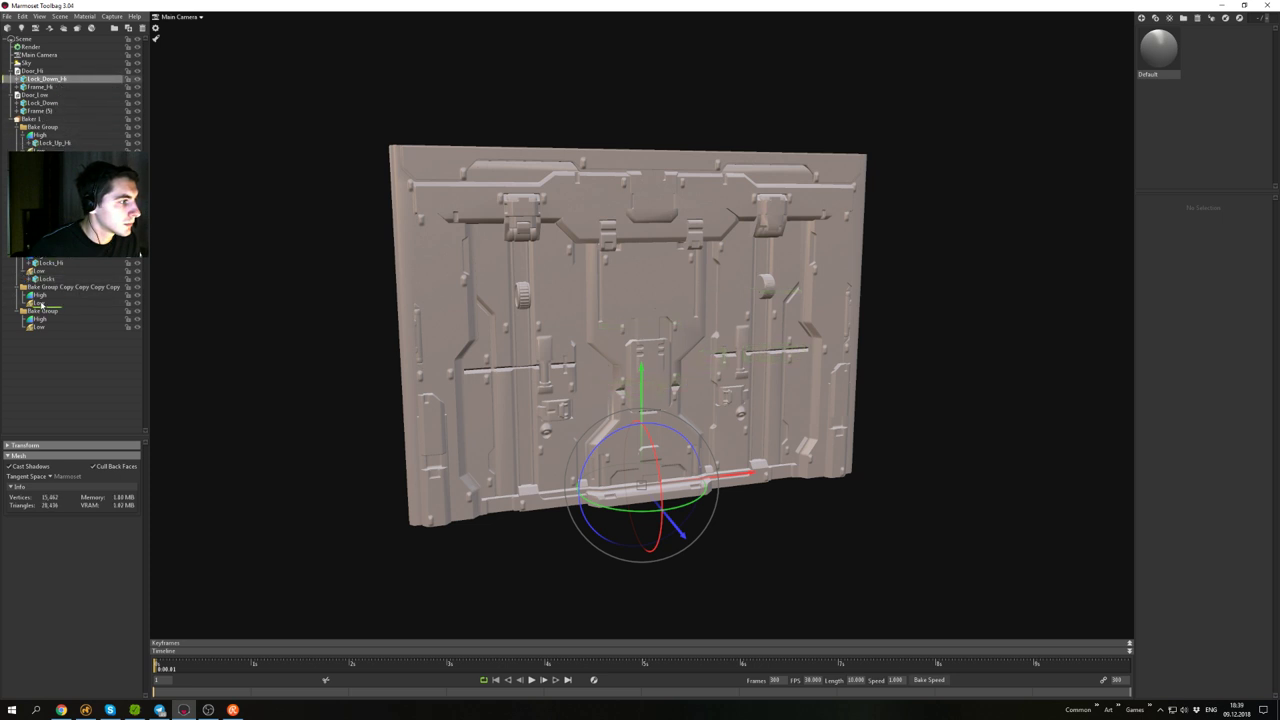
pyautogui.moveTo(42, 296); pyautogui.dragTo(42, 297)
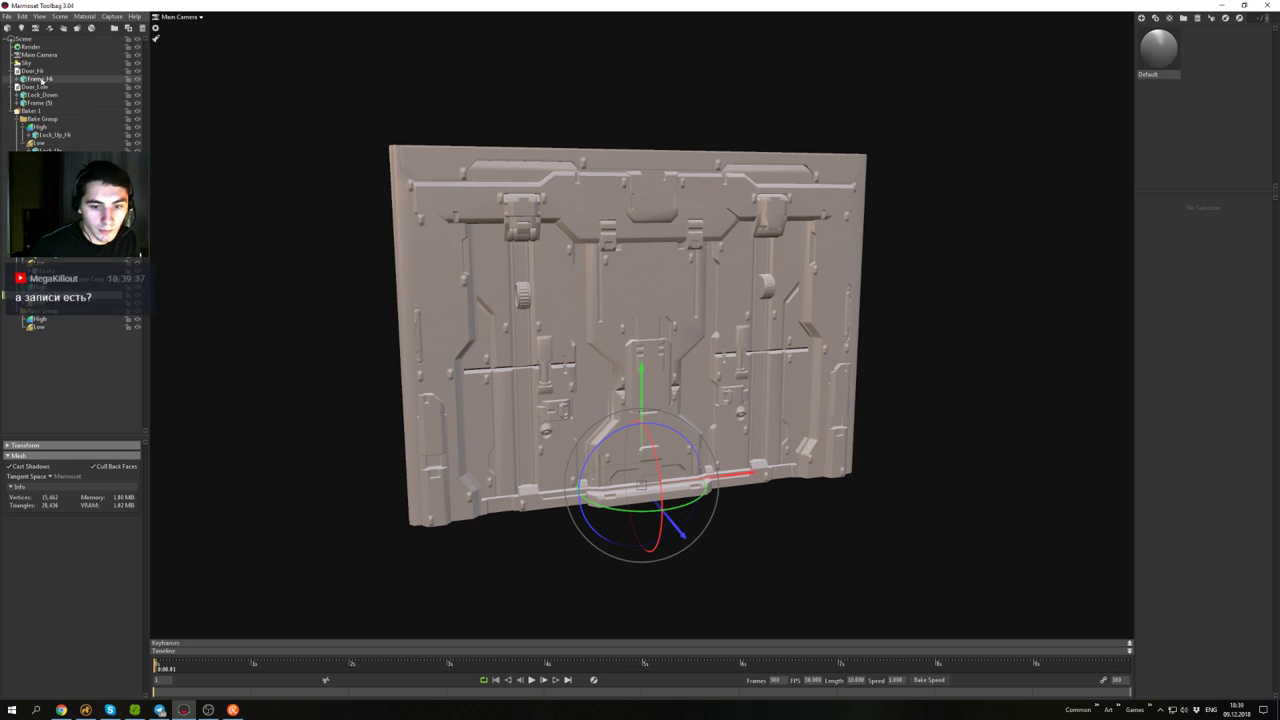
pyautogui.click(38, 96)
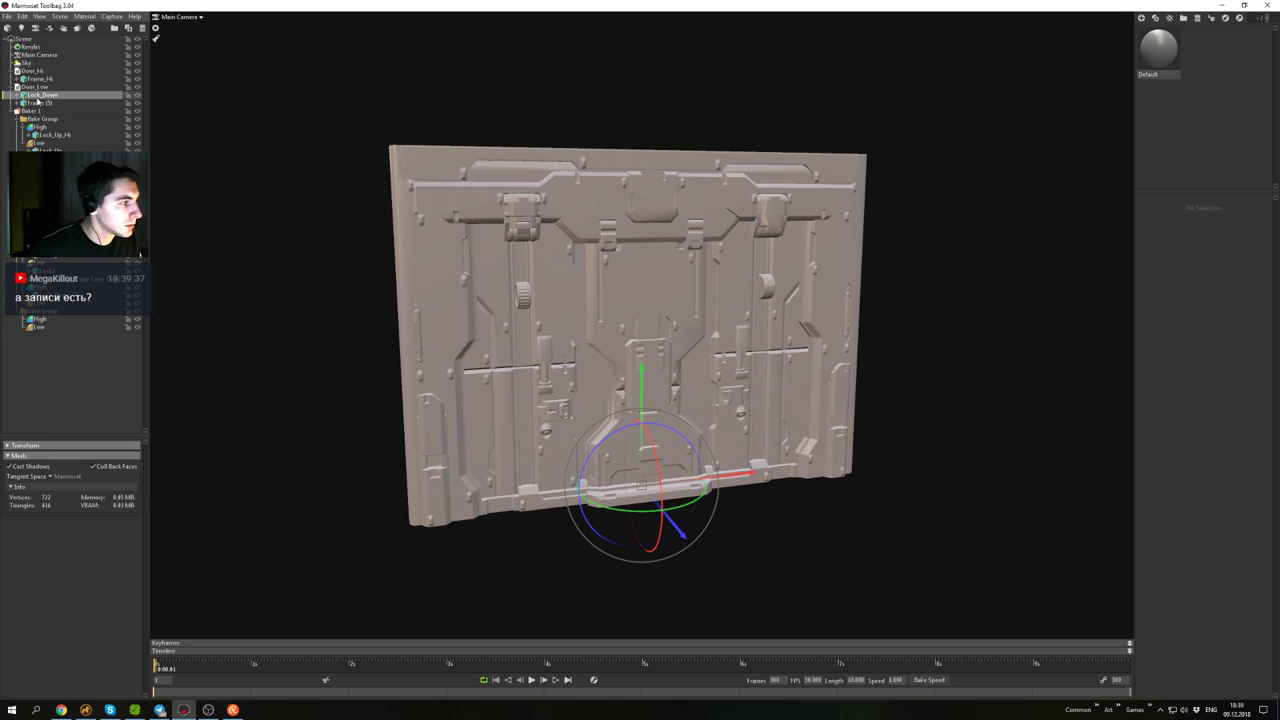
pyautogui.click(39, 103)
pyautogui.click(40, 97)
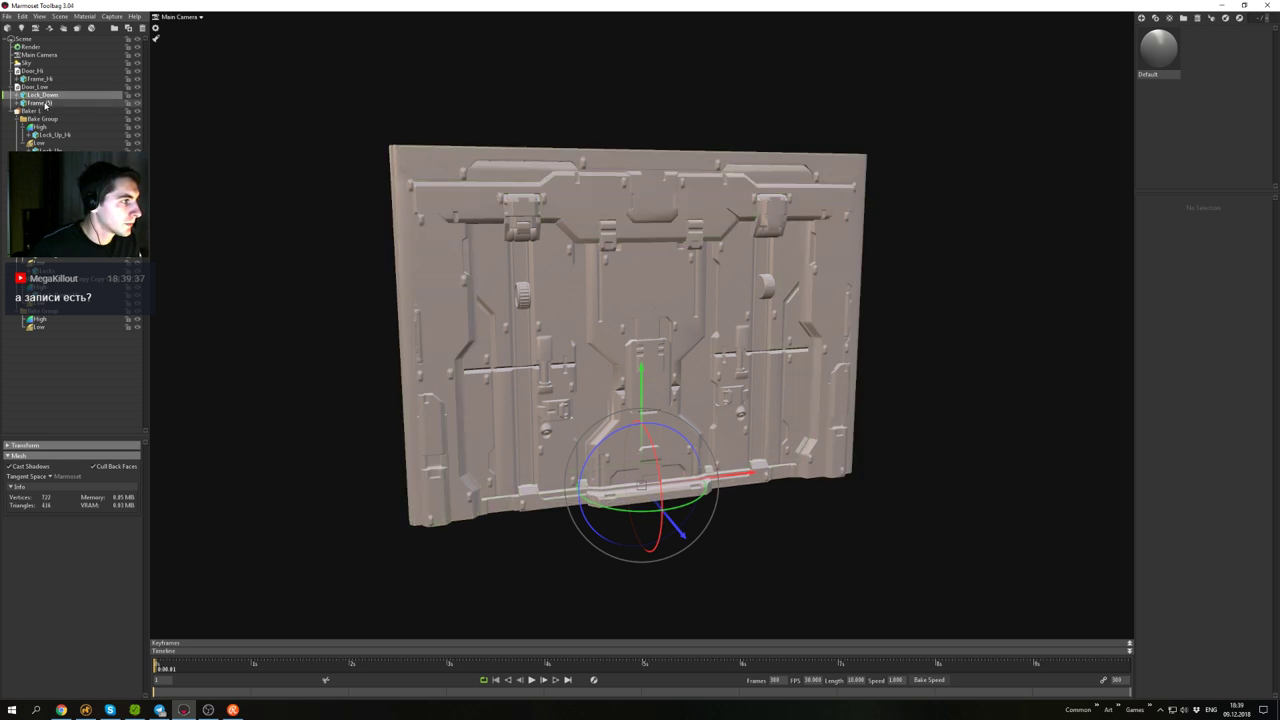
pyautogui.click(42, 103)
pyautogui.click(44, 79)
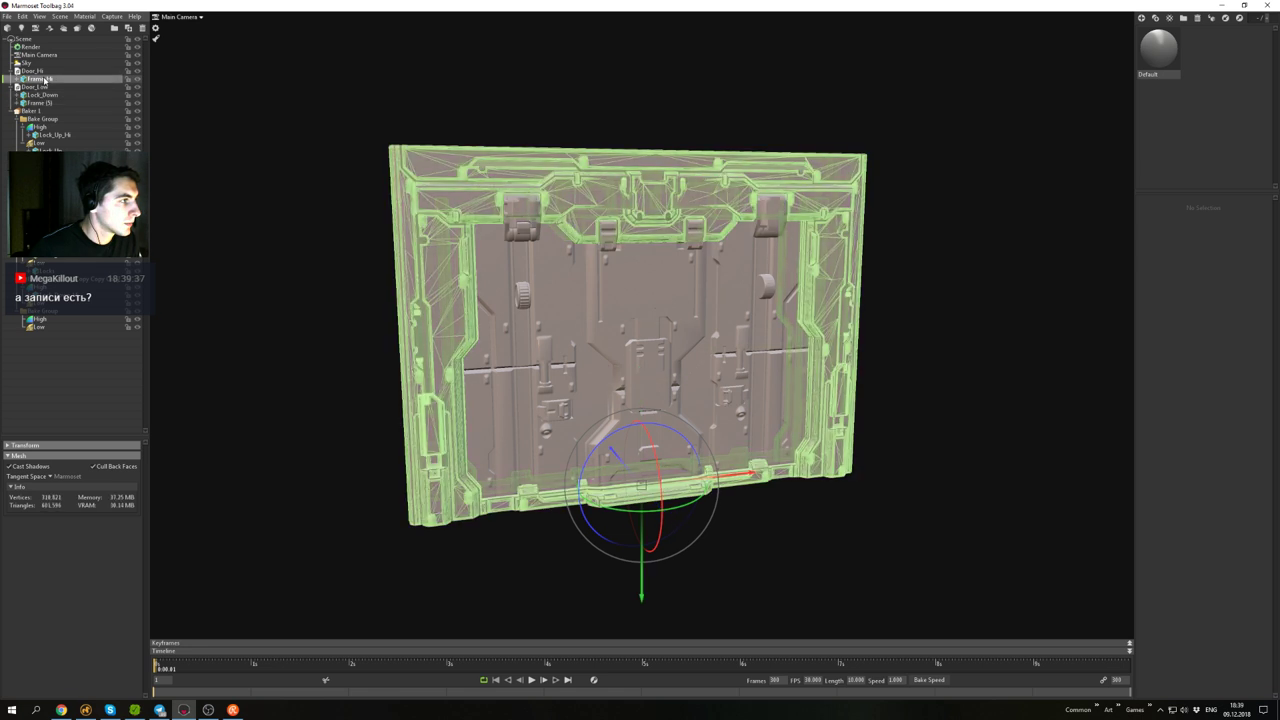
pyautogui.click(46, 95)
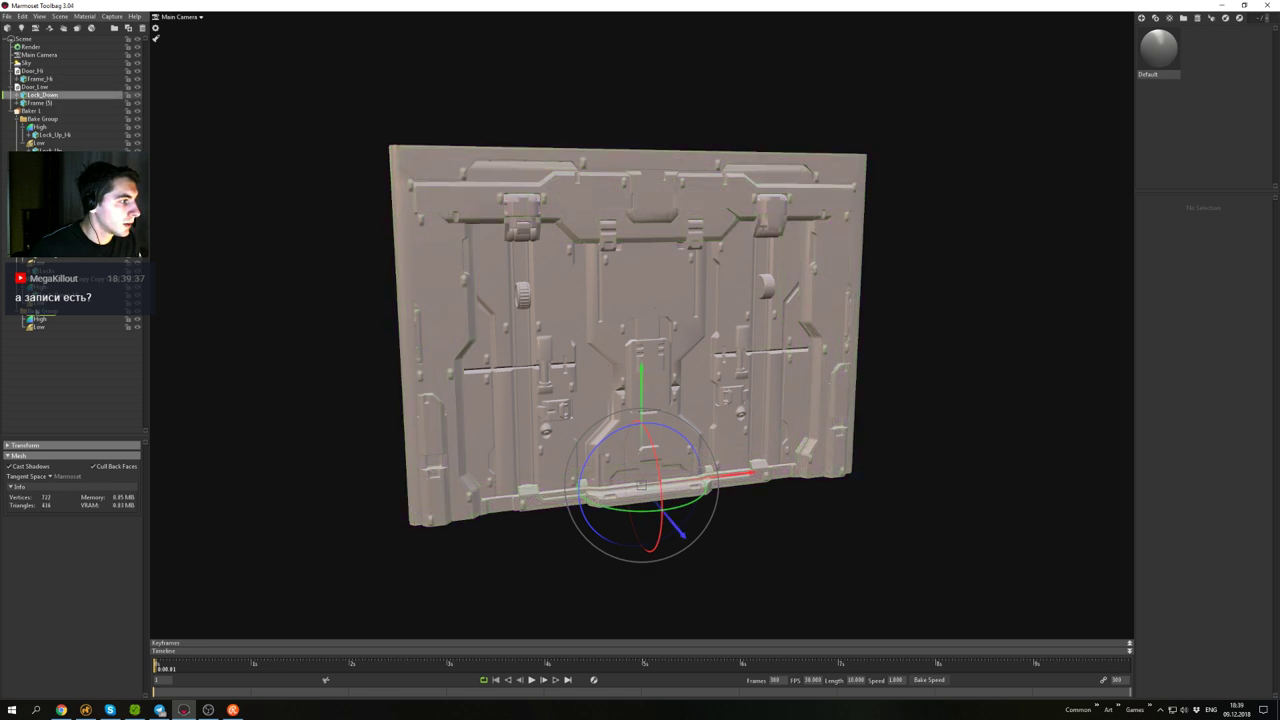
pyautogui.moveTo(46, 95); pyautogui.dragTo(39, 304)
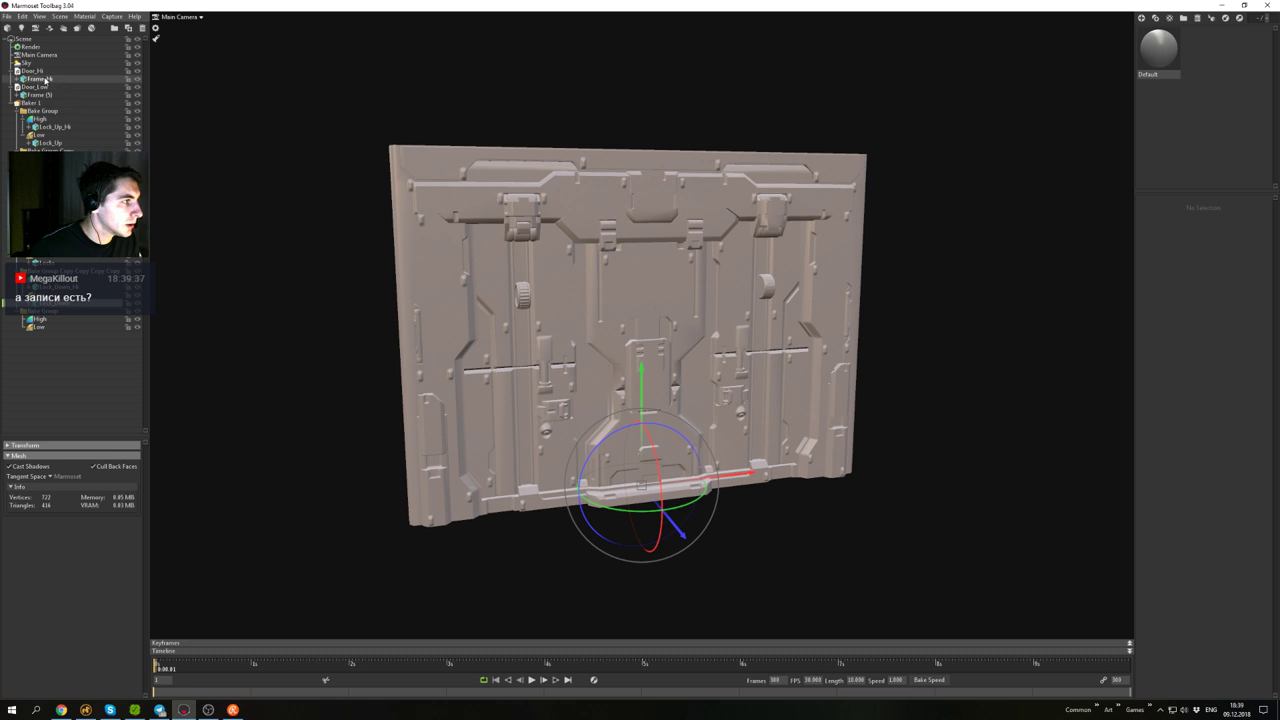
# - Assign Frame_Hi to High and Frame (5) to Low in the last bake group
pyautogui.click(46, 79)
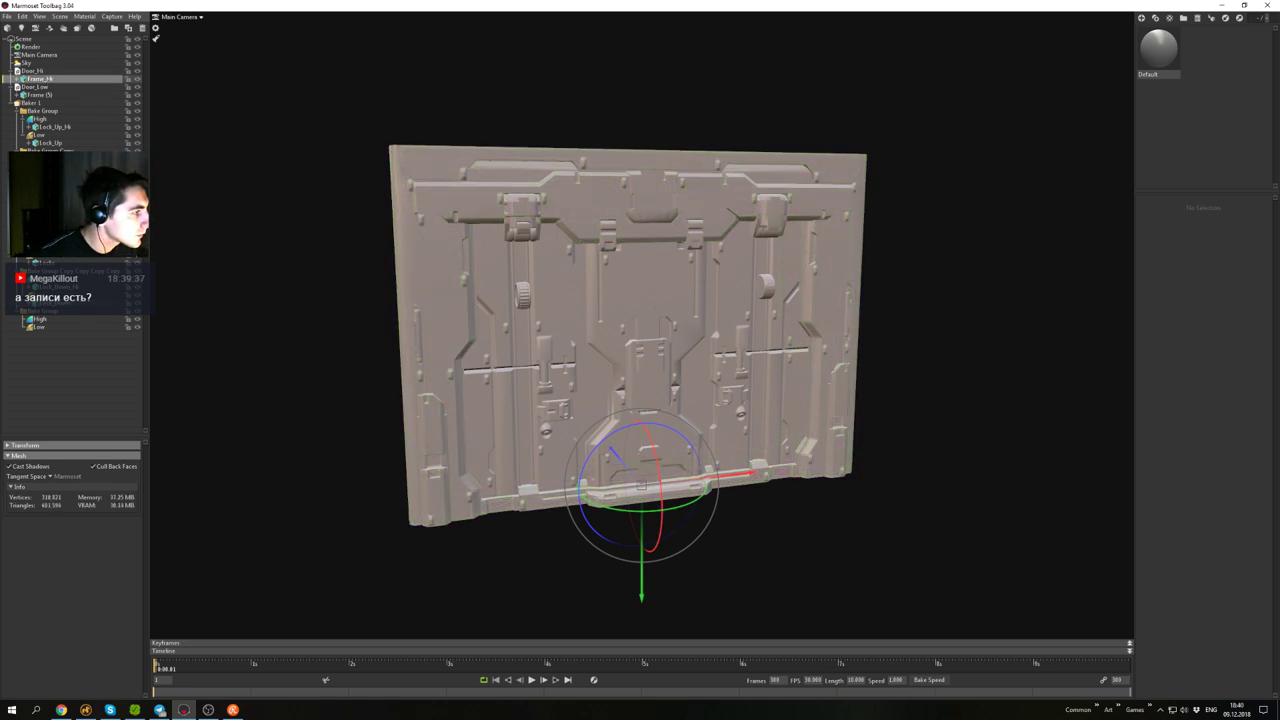
pyautogui.moveTo(40, 325); pyautogui.dragTo(40, 321)
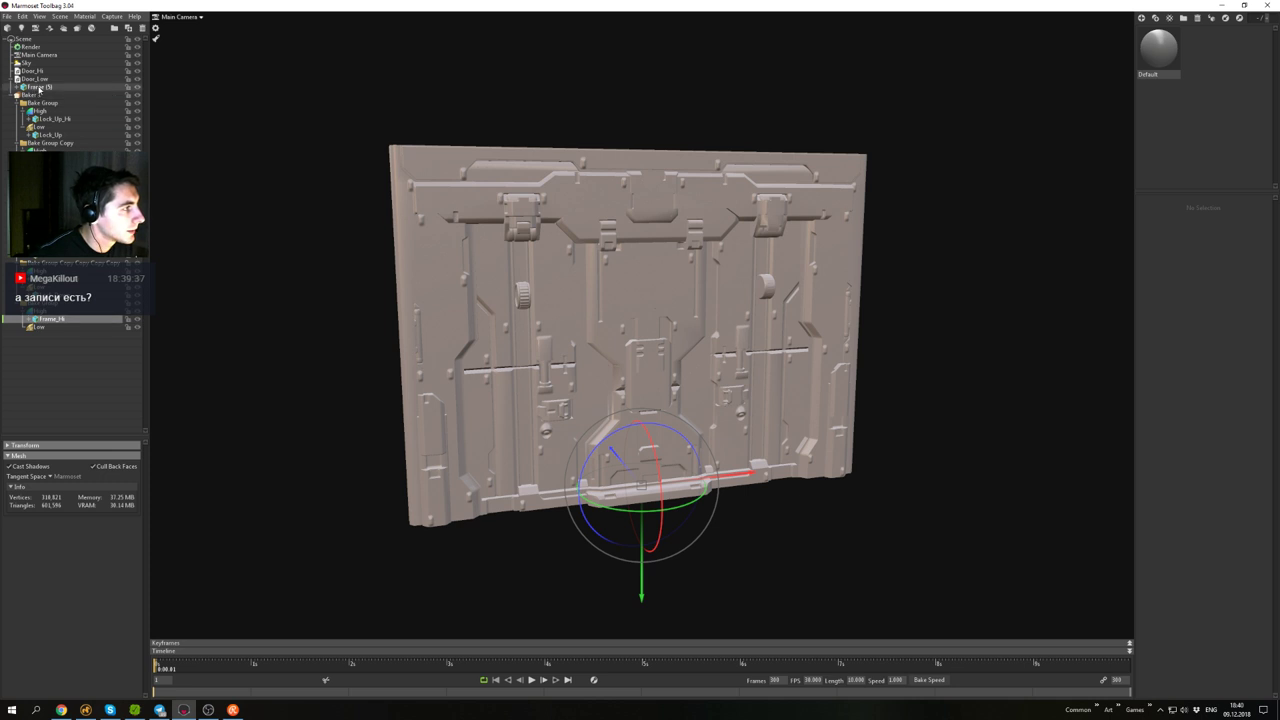
pyautogui.click(40, 88)
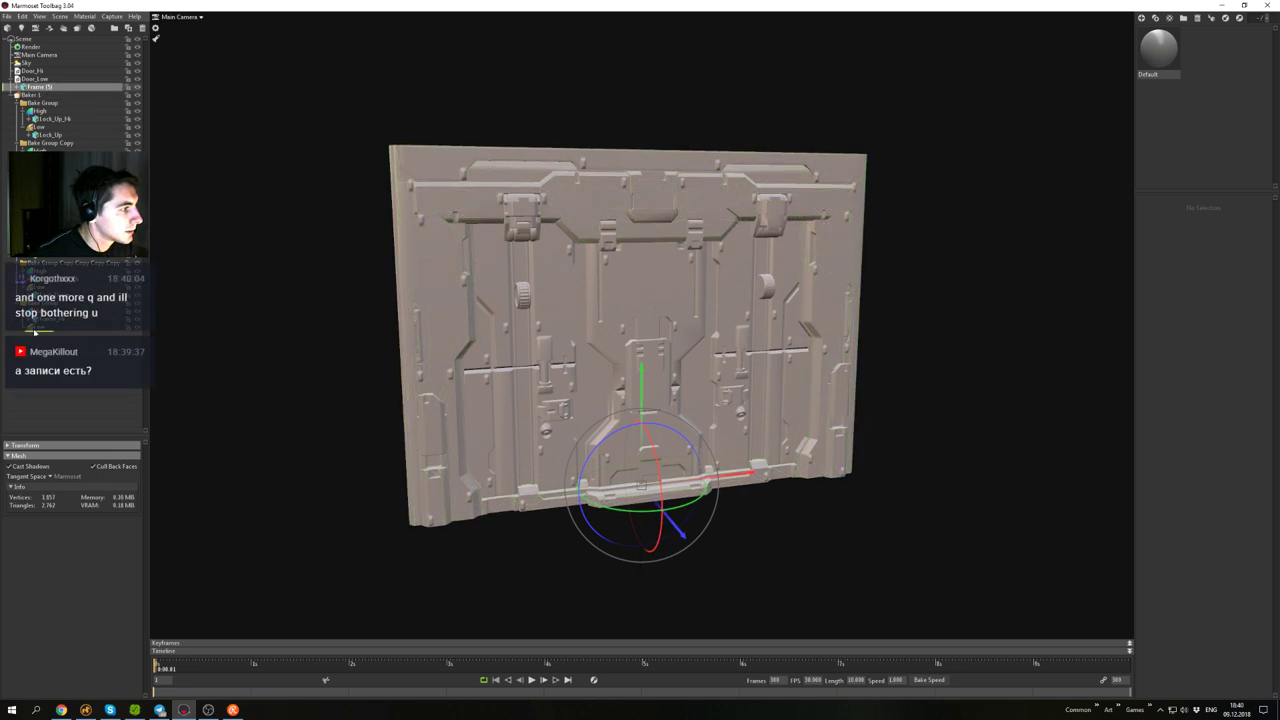
pyautogui.moveTo(34, 333); pyautogui.dragTo(35, 330)
# - Delete the emptied Door_Hi object and undo back to before Door_Down (5) was assigned to its bake group
pyautogui.click(71, 70)
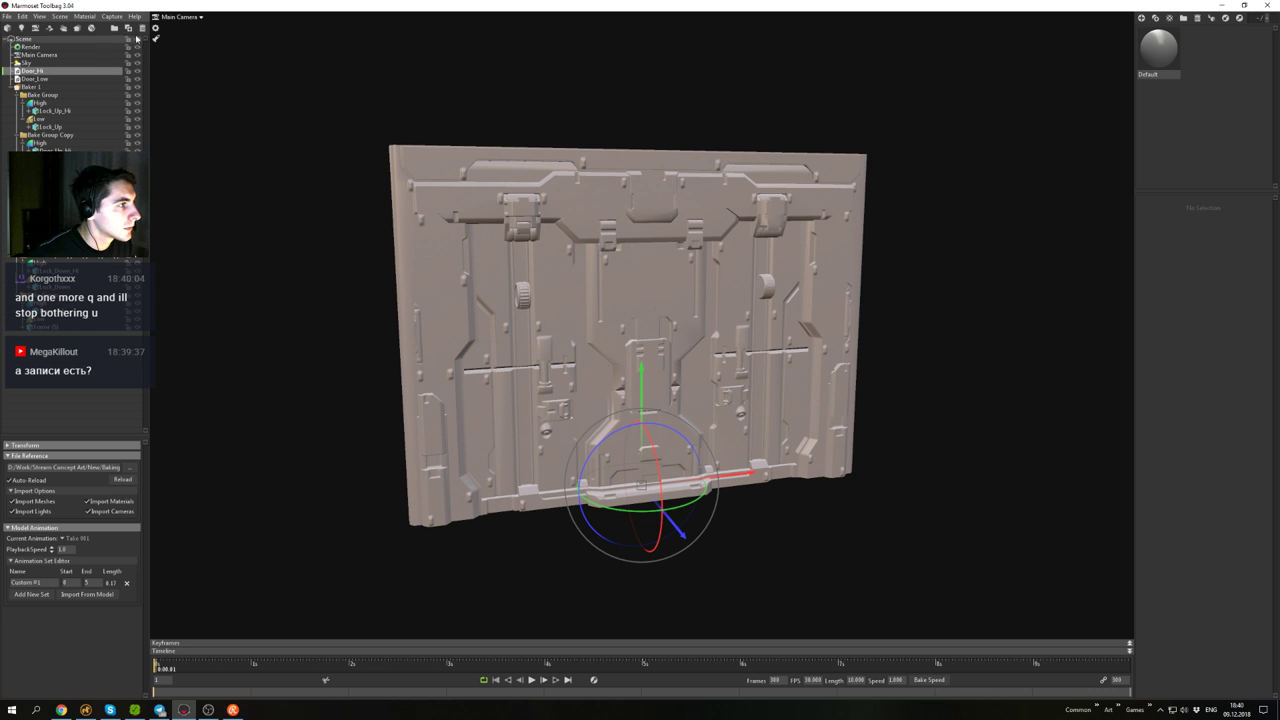
pyautogui.click(142, 28)
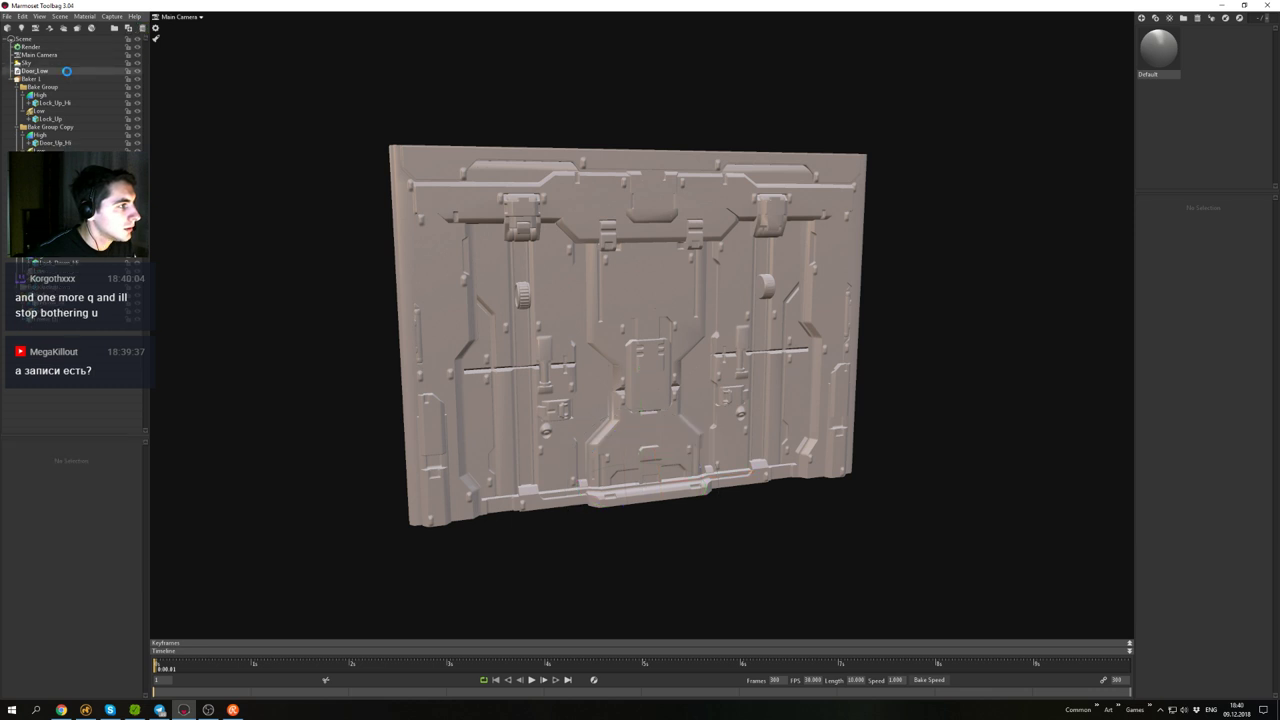
pyautogui.hotkey('ctrl', 'z')
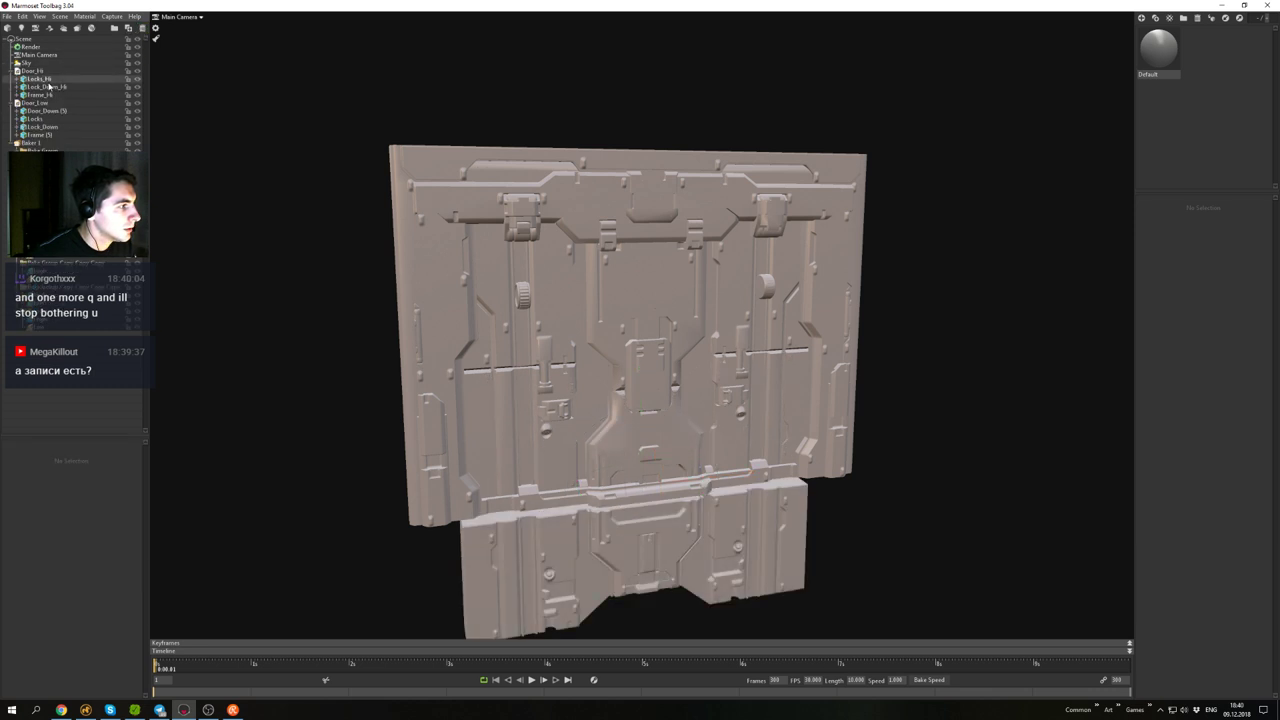
# - Reassign the low-poly Door_Down (5) mesh to Low in the third bake group
pyautogui.click(44, 111)
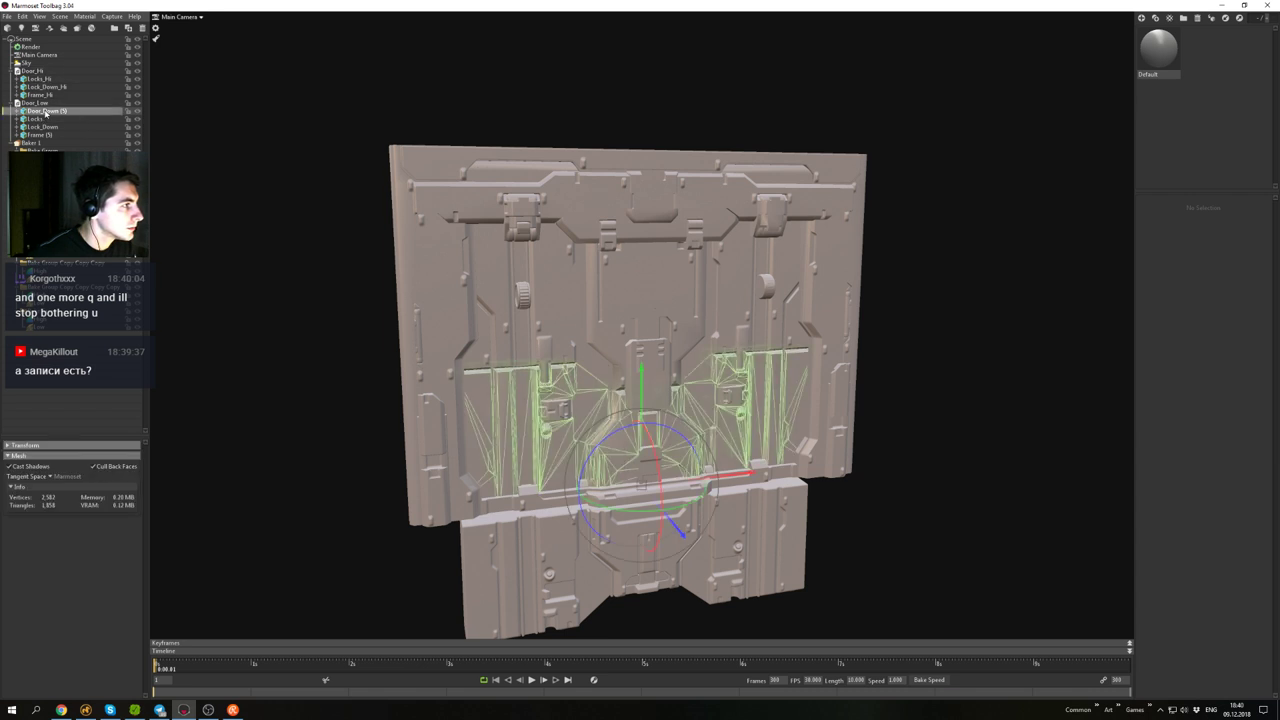
pyautogui.click(40, 79)
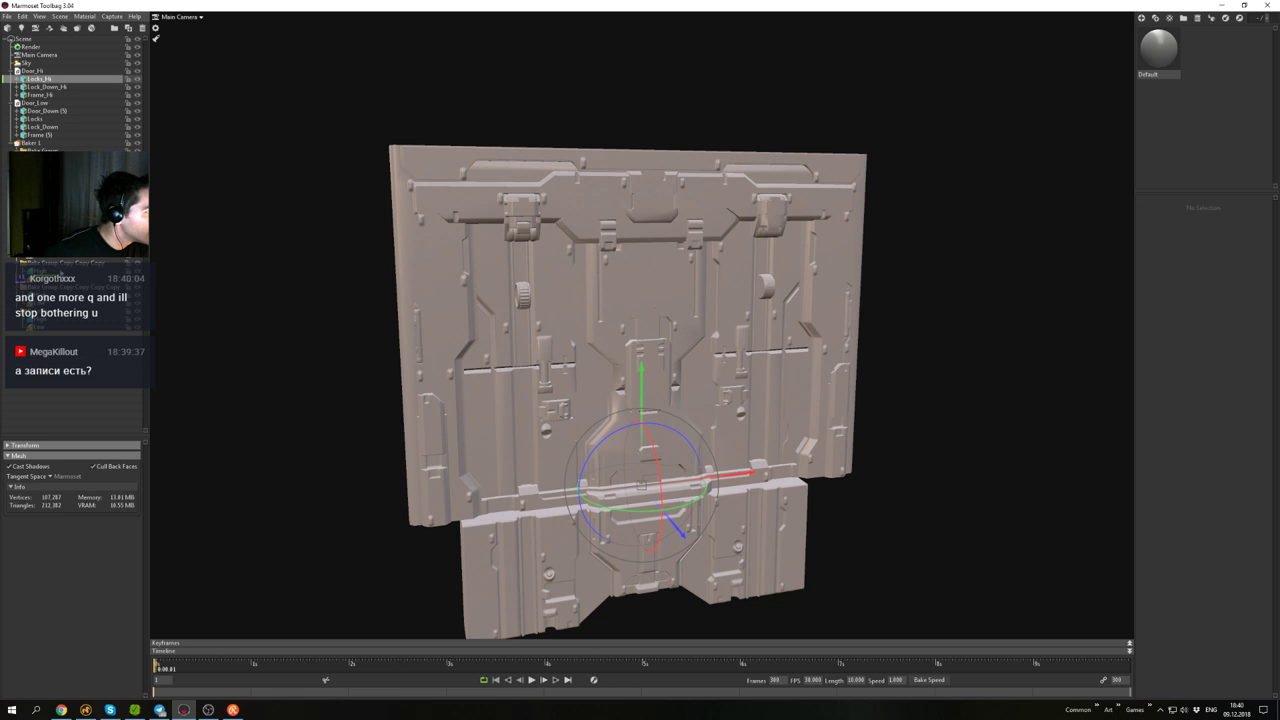
pyautogui.click(62, 111)
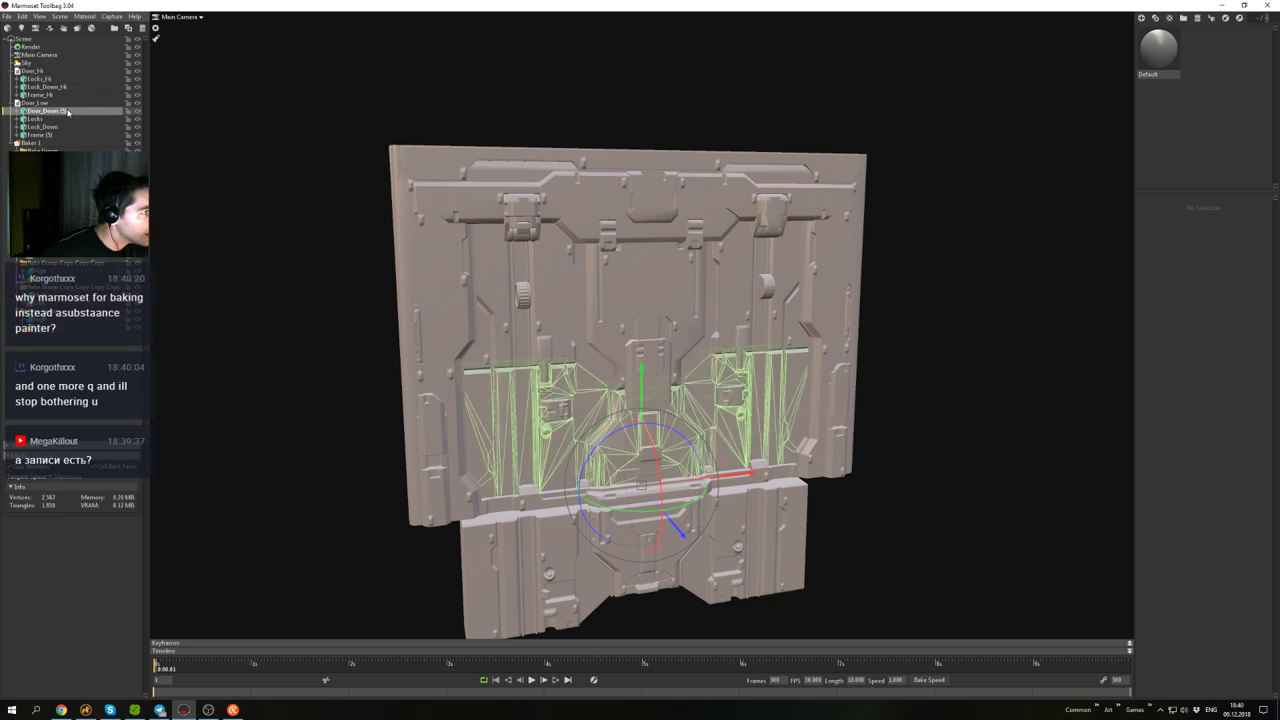
pyautogui.moveTo(62, 111); pyautogui.dragTo(46, 253)
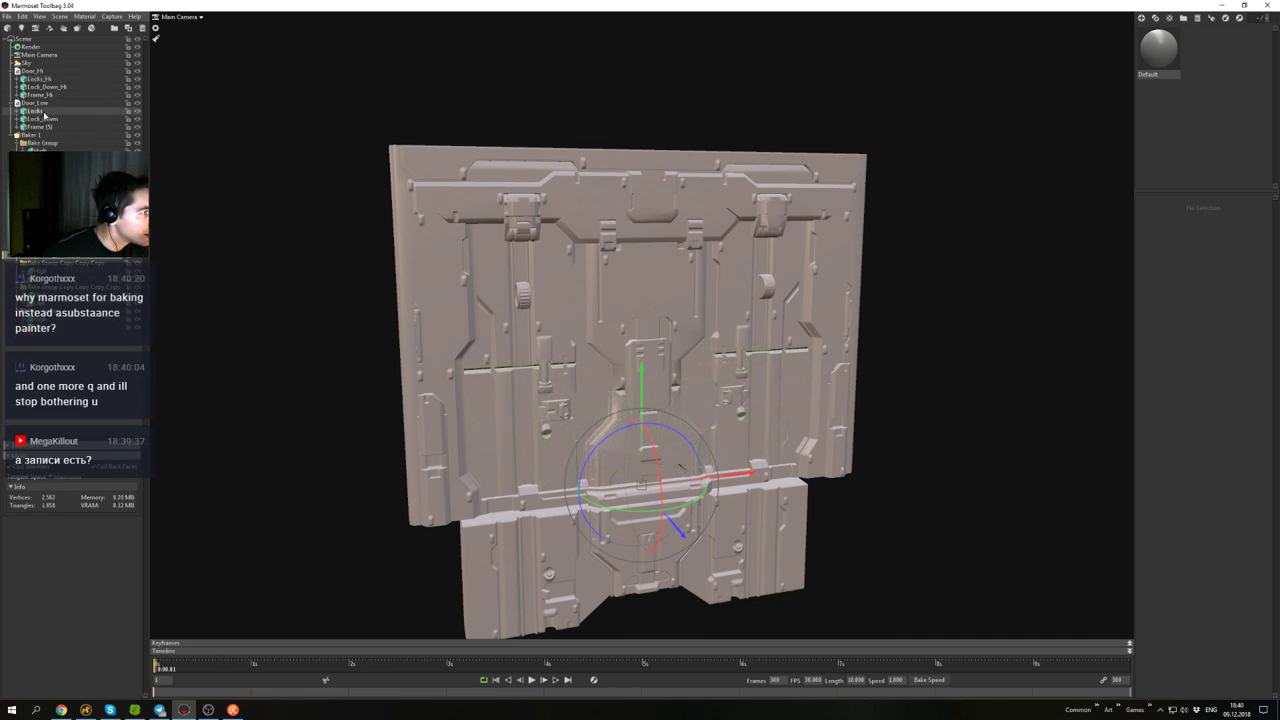
# - Pair the locks again in the fourth bake group, with Locks_Hi in High and Locks in Low
pyautogui.click(43, 112)
pyautogui.moveTo(44, 79); pyautogui.dragTo(41, 140)
pyautogui.moveTo(42, 264); pyautogui.dragTo(42, 271)
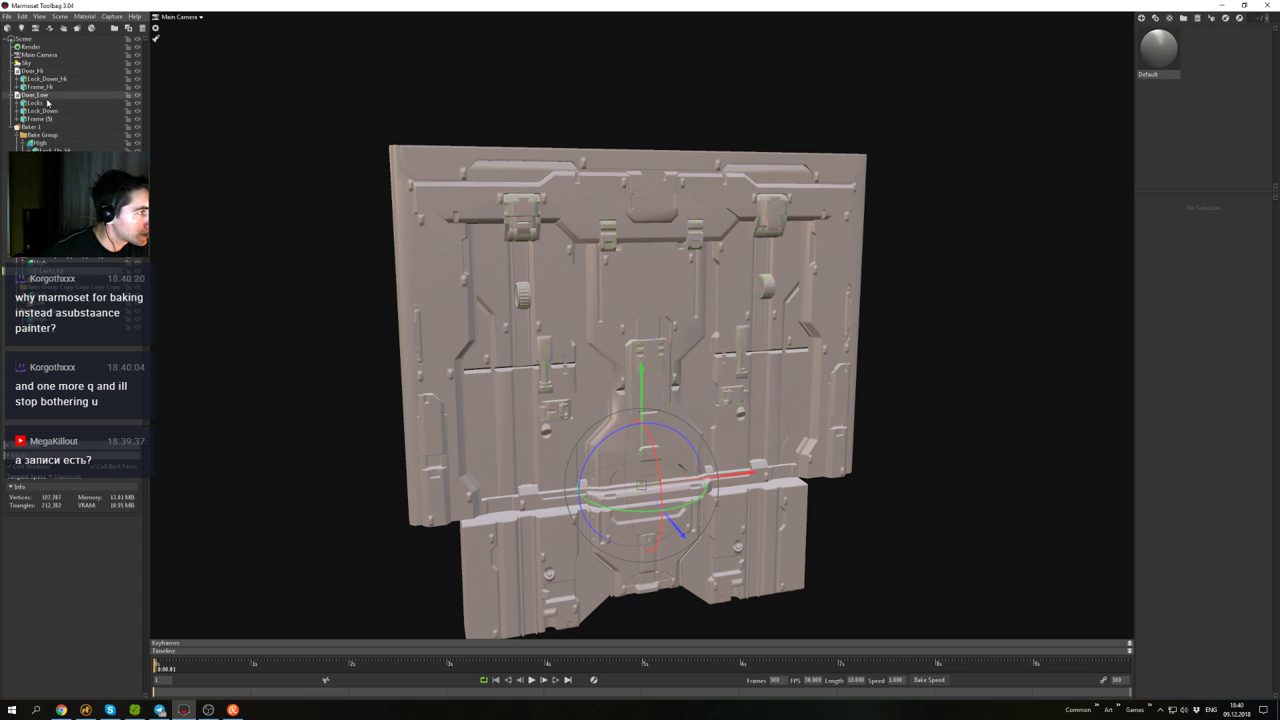
pyautogui.moveTo(46, 103); pyautogui.dragTo(46, 279)
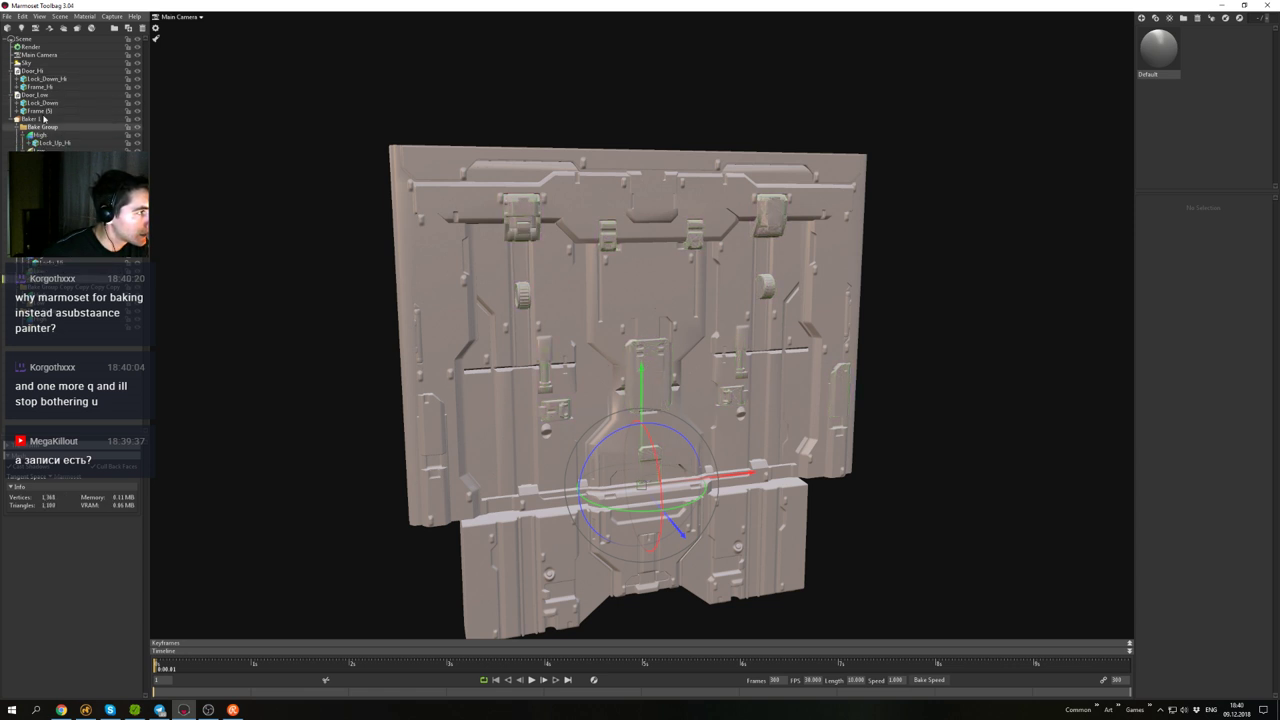
# - Pair the lower lock again in the fifth bake group, with Lock_Down_Hi in High and Lock_Down in Low
pyautogui.click(62, 81)
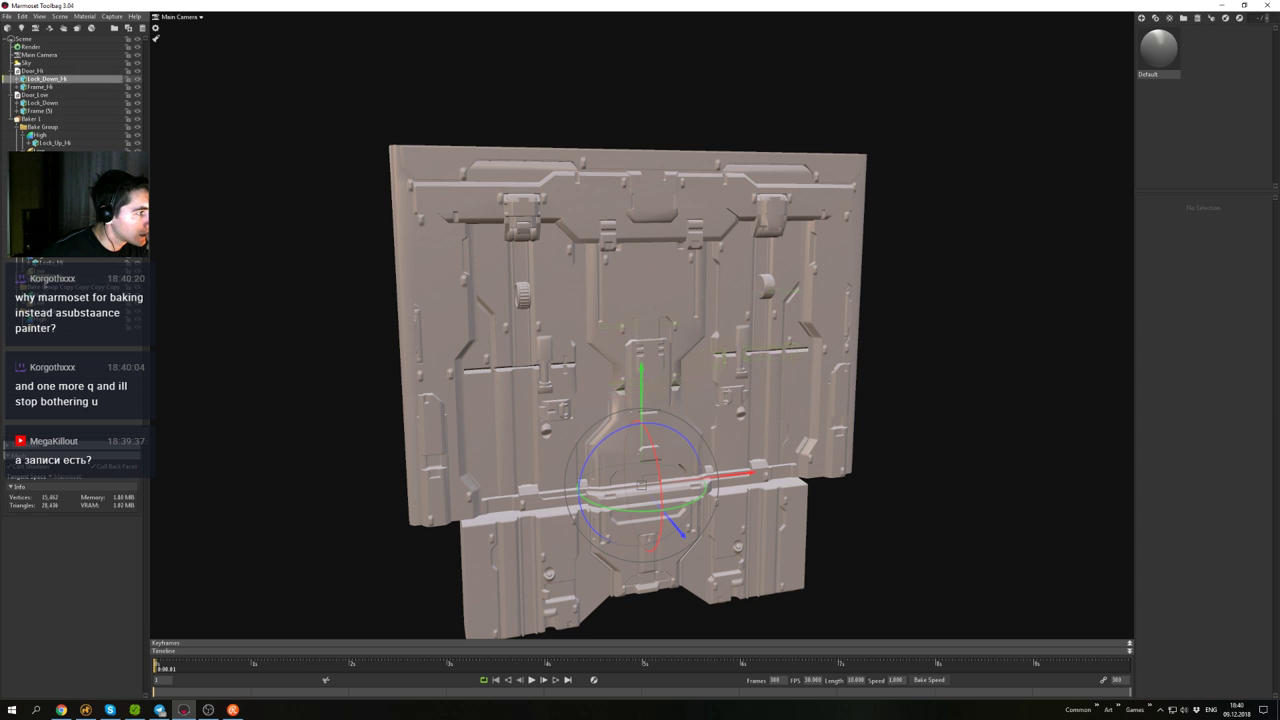
pyautogui.moveTo(62, 81); pyautogui.dragTo(46, 295)
pyautogui.click(62, 97)
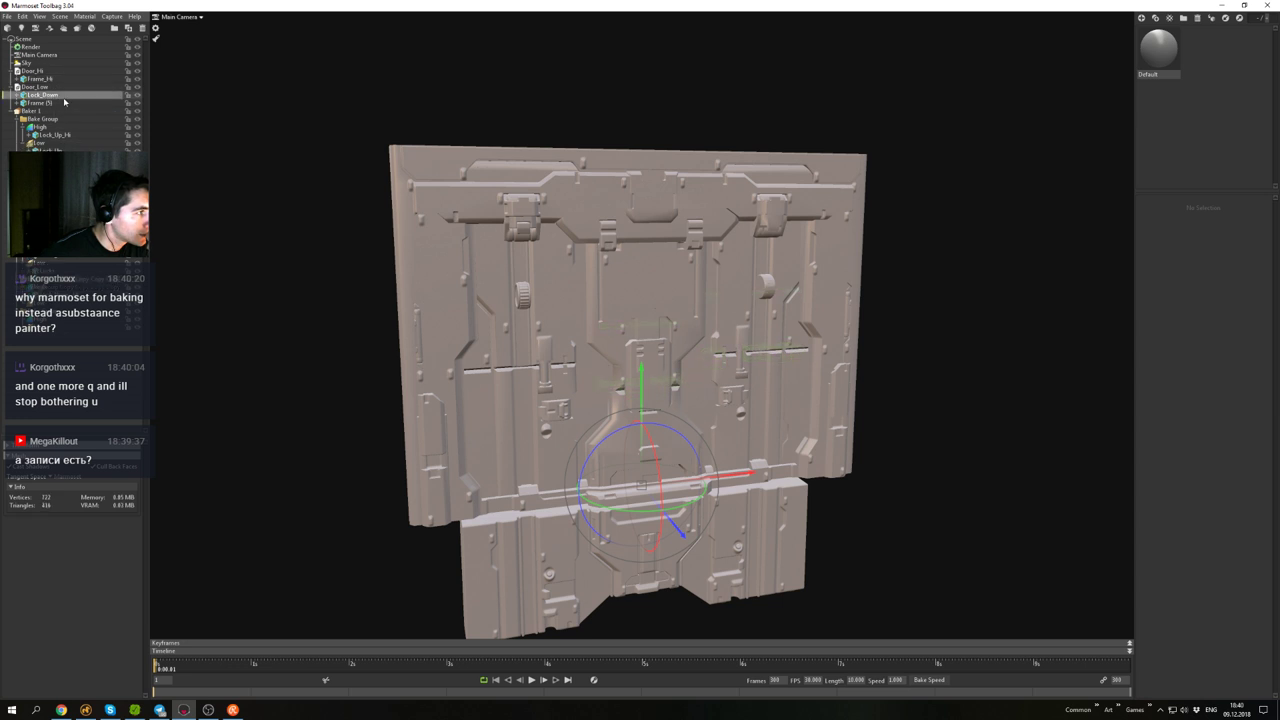
pyautogui.moveTo(45, 288); pyautogui.dragTo(43, 303)
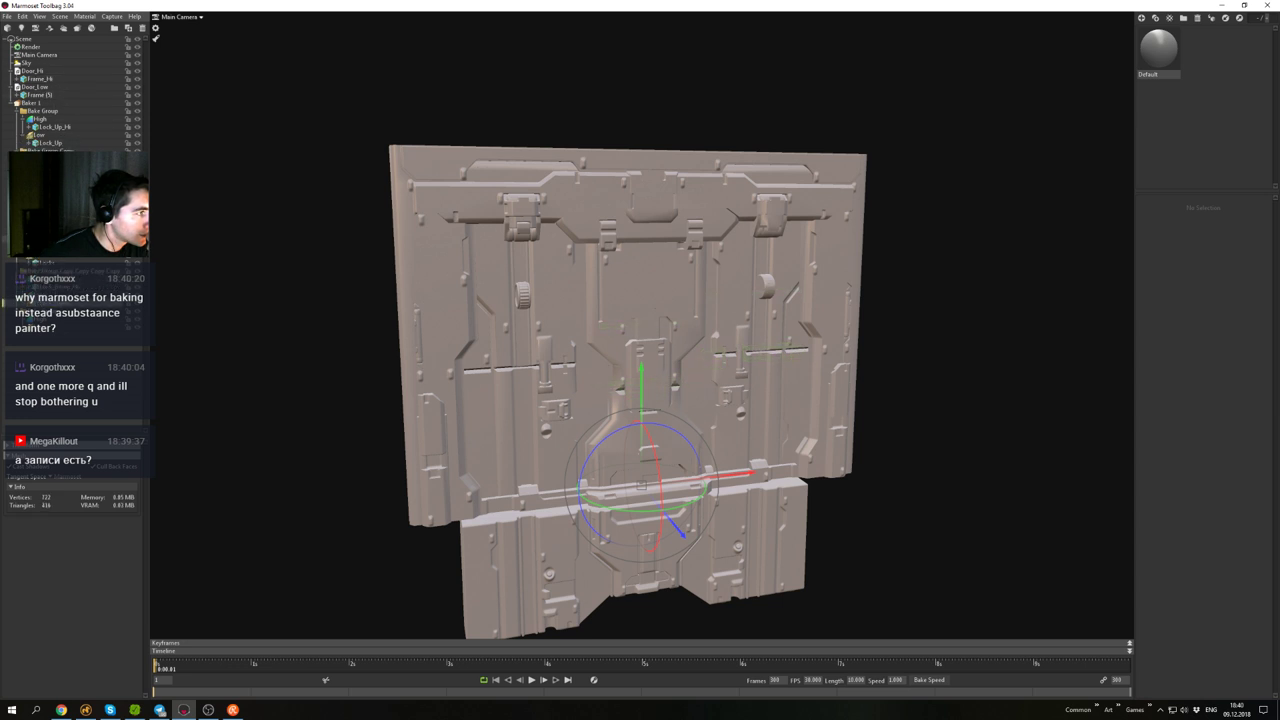
# - Pair the frame again in the last bake group, with Frame_Hi in High and Frame (5) in Low, and clear the selection
pyautogui.moveTo(47, 79); pyautogui.dragTo(50, 89)
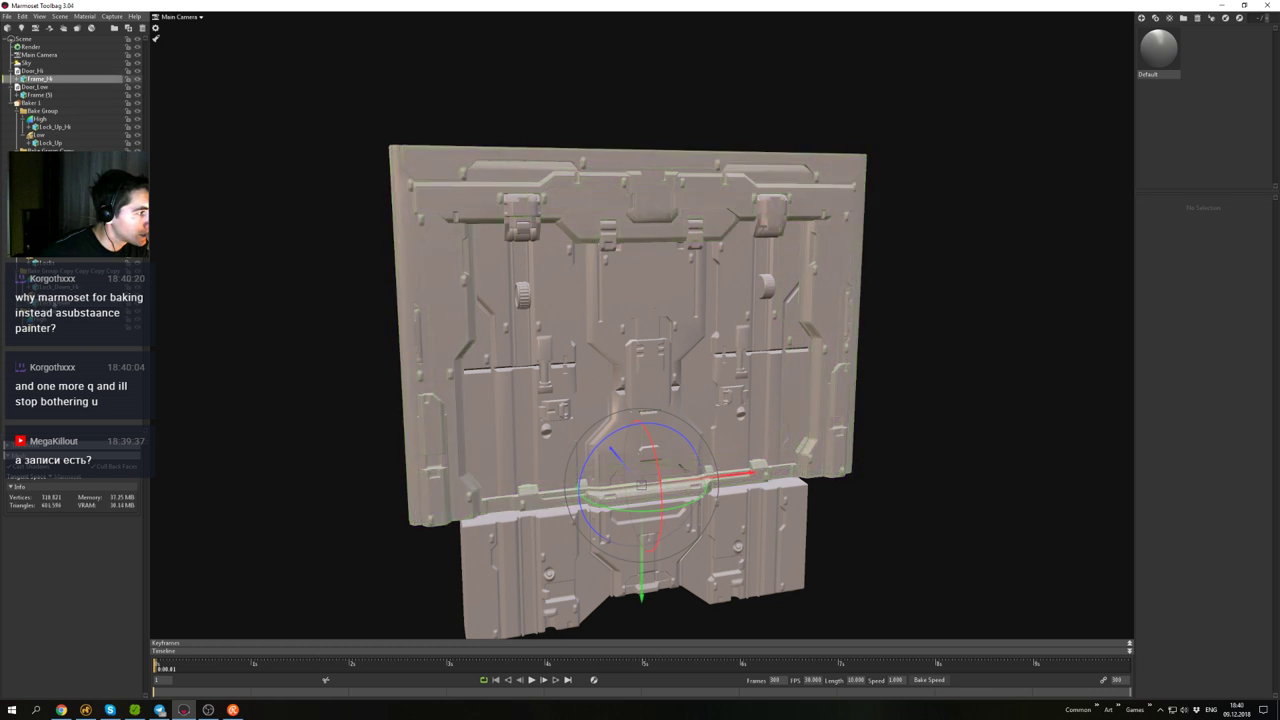
pyautogui.moveTo(50, 314); pyautogui.dragTo(48, 319)
pyautogui.moveTo(48, 88); pyautogui.dragTo(54, 334)
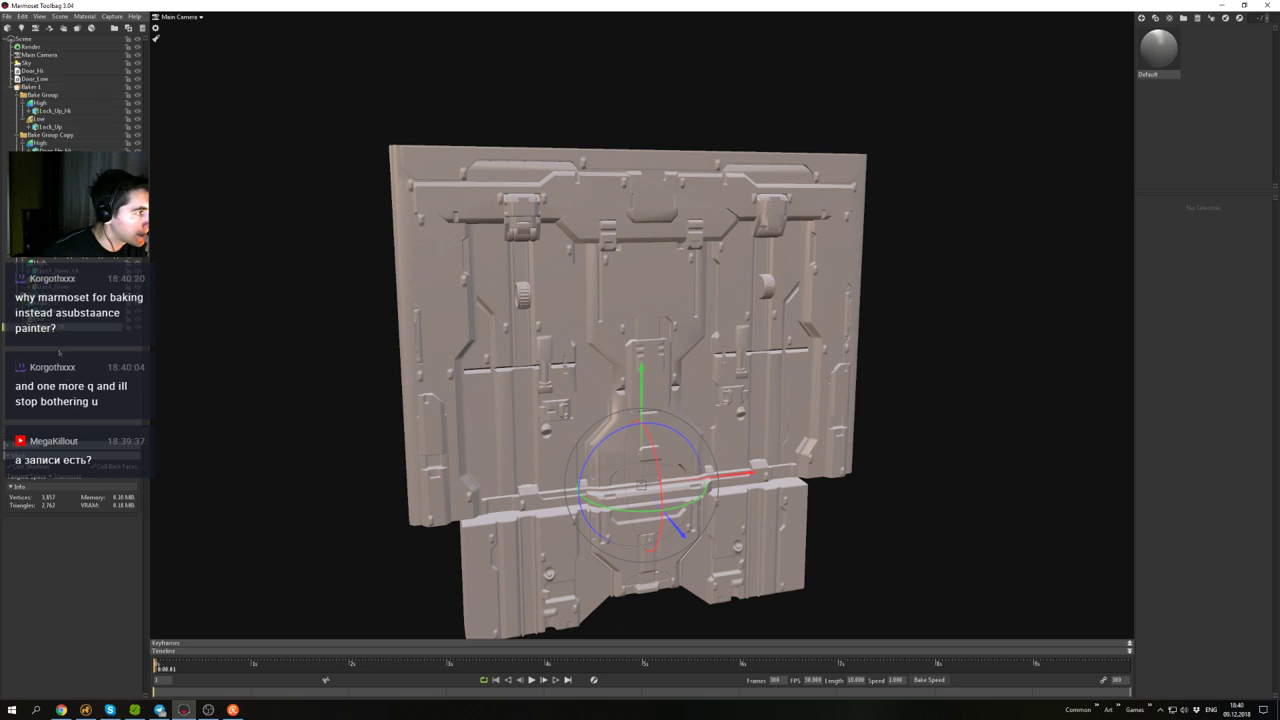
pyautogui.click(59, 352)
# - Select Baker 1 and enlarge its settings area so the texture set and map options fit
pyautogui.click(38, 88)
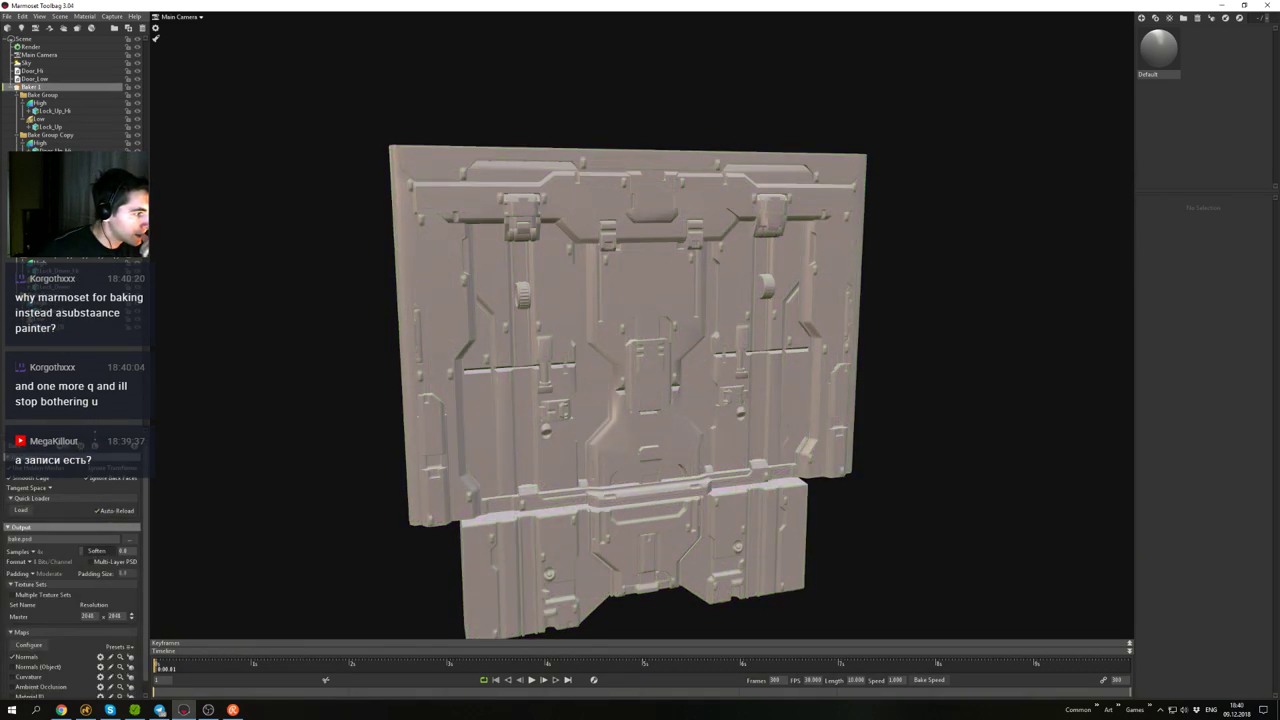
pyautogui.moveTo(95, 434); pyautogui.dragTo(95, 349)
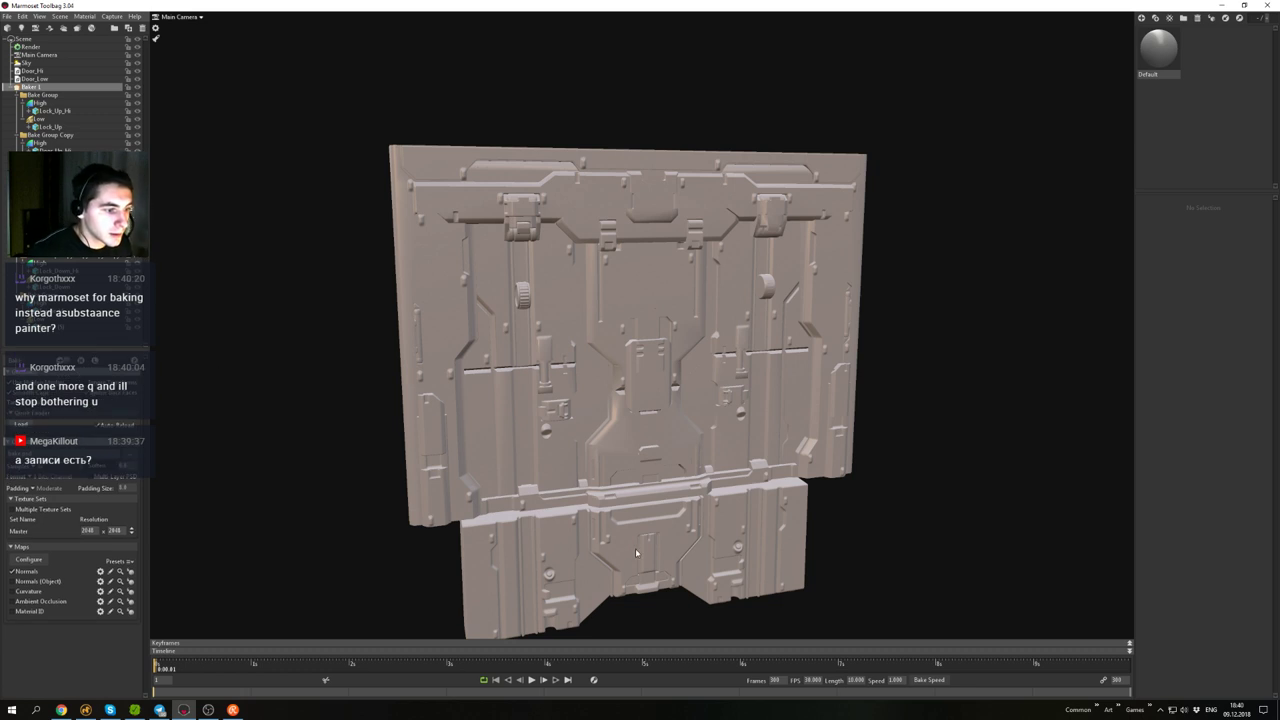
# - Select the high-poly lower door panel hanging below the frame and show its transform settings
pyautogui.moveTo(636, 552); pyautogui.dragTo(598, 438)
pyautogui.click(584, 389)
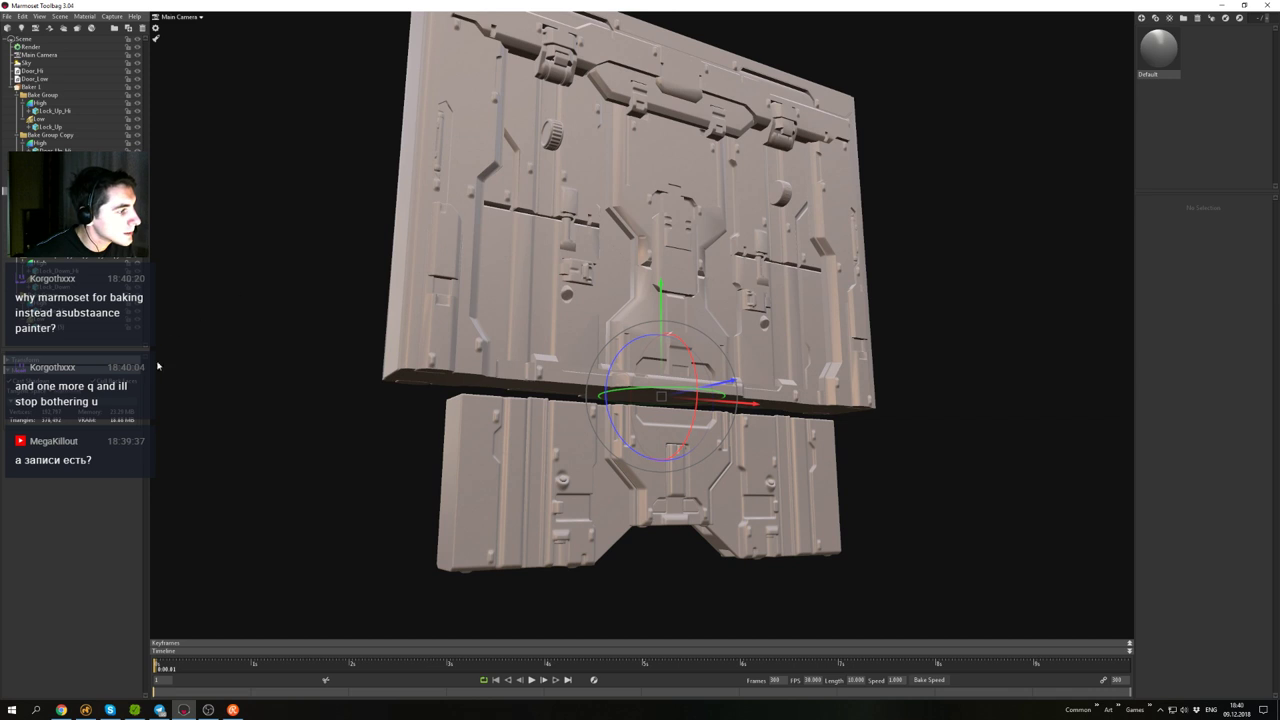
pyautogui.click(26, 360)
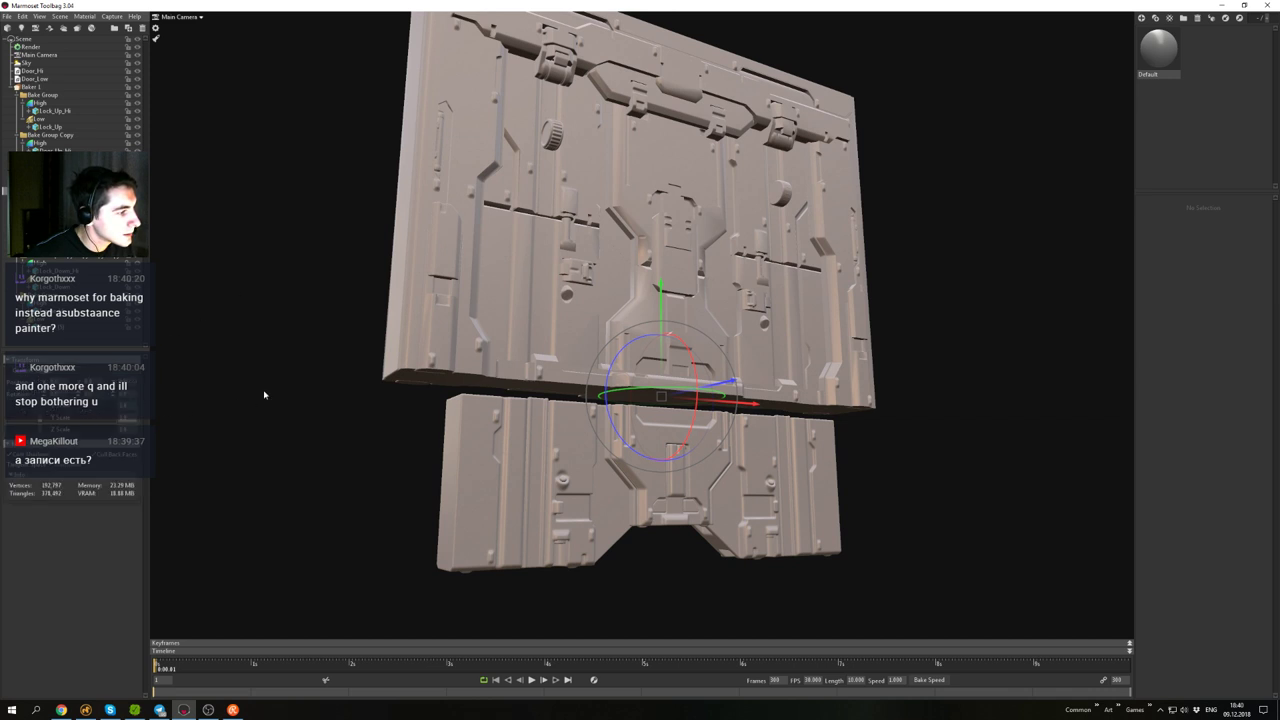
# - Try to rotate the lower door panel half a turn about its X axis, and undo the rotations
pyautogui.moveTo(690, 318); pyautogui.dragTo(671, 446)
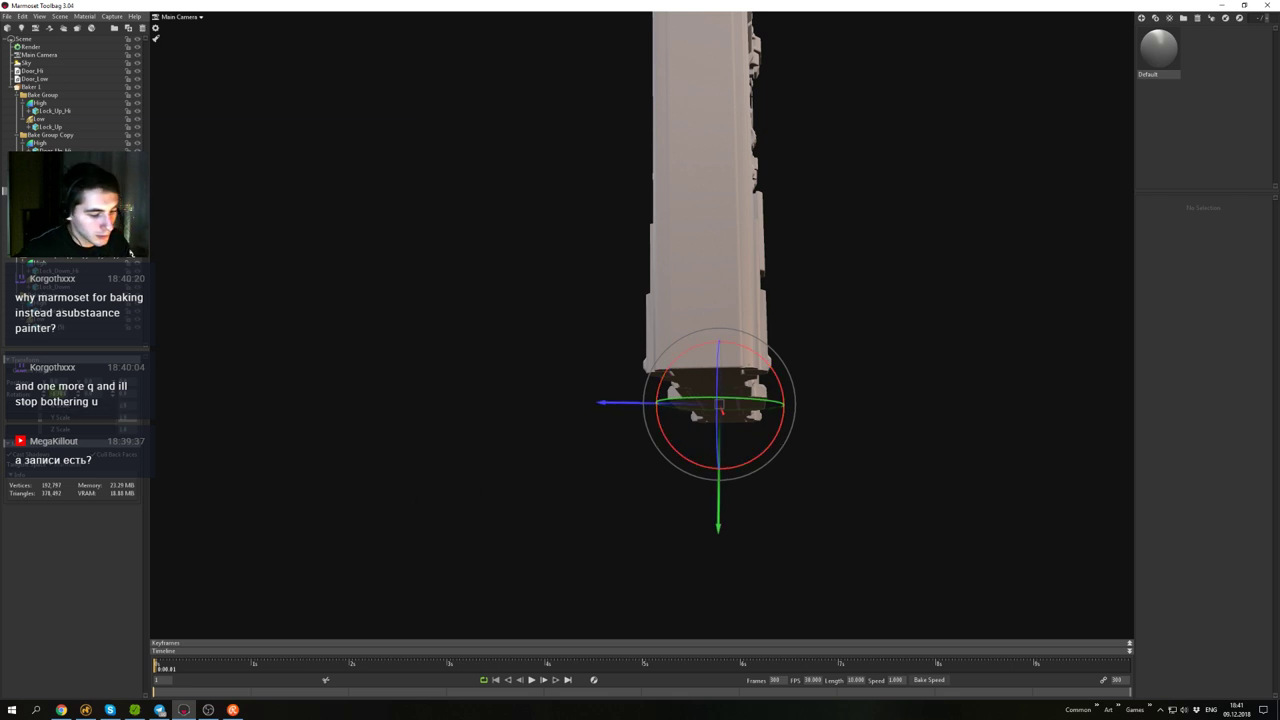
pyautogui.hotkey('ctrl', 'z')
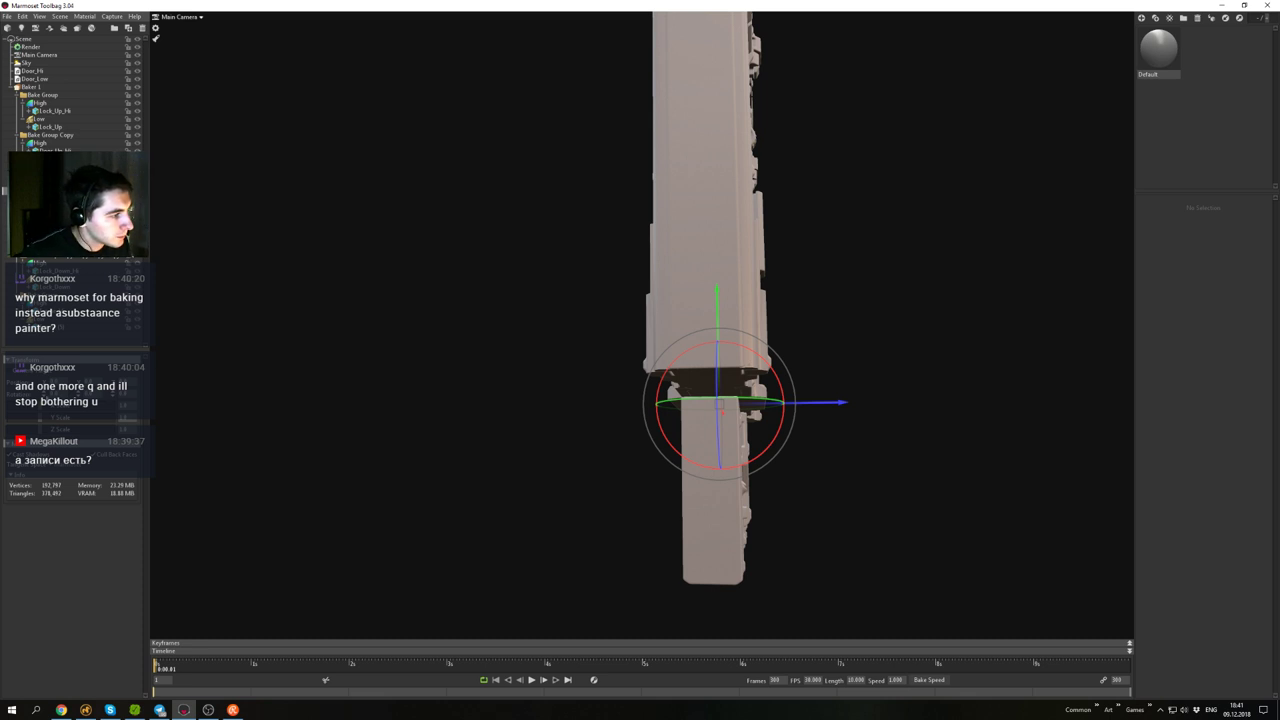
pyautogui.moveTo(748, 461); pyautogui.dragTo(692, 346)
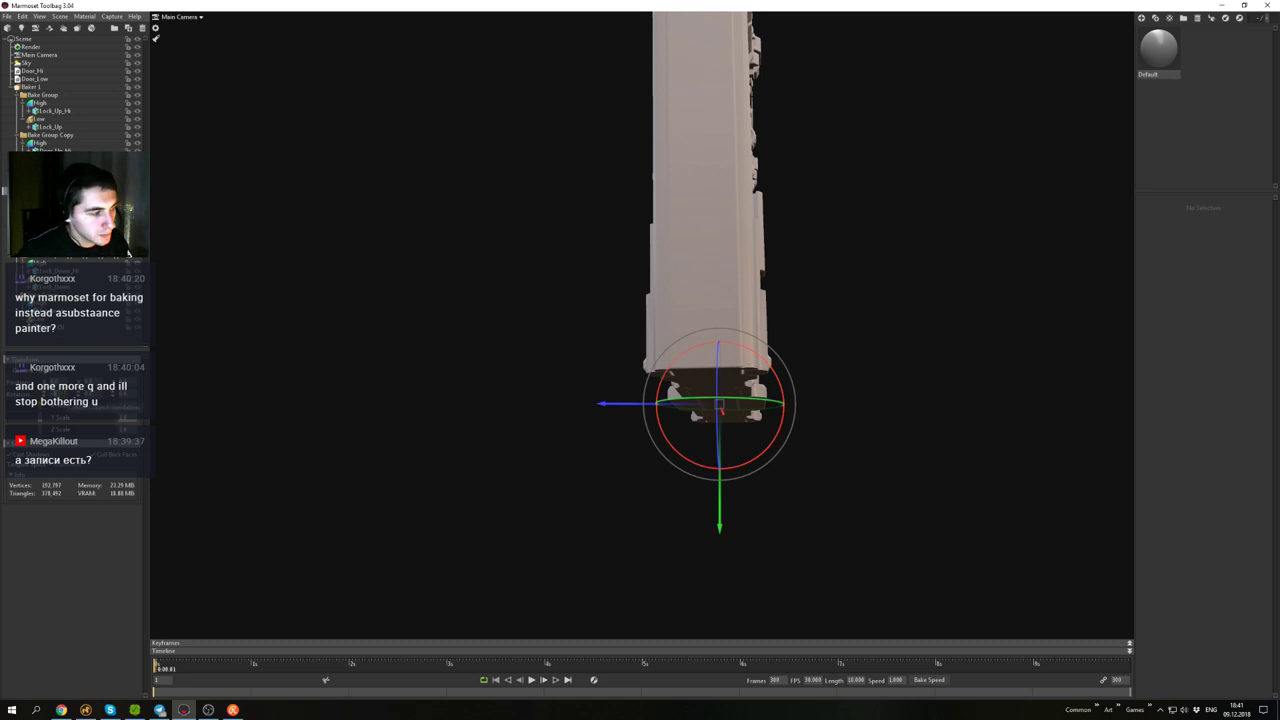
pyautogui.hotkey('ctrl', 'z')
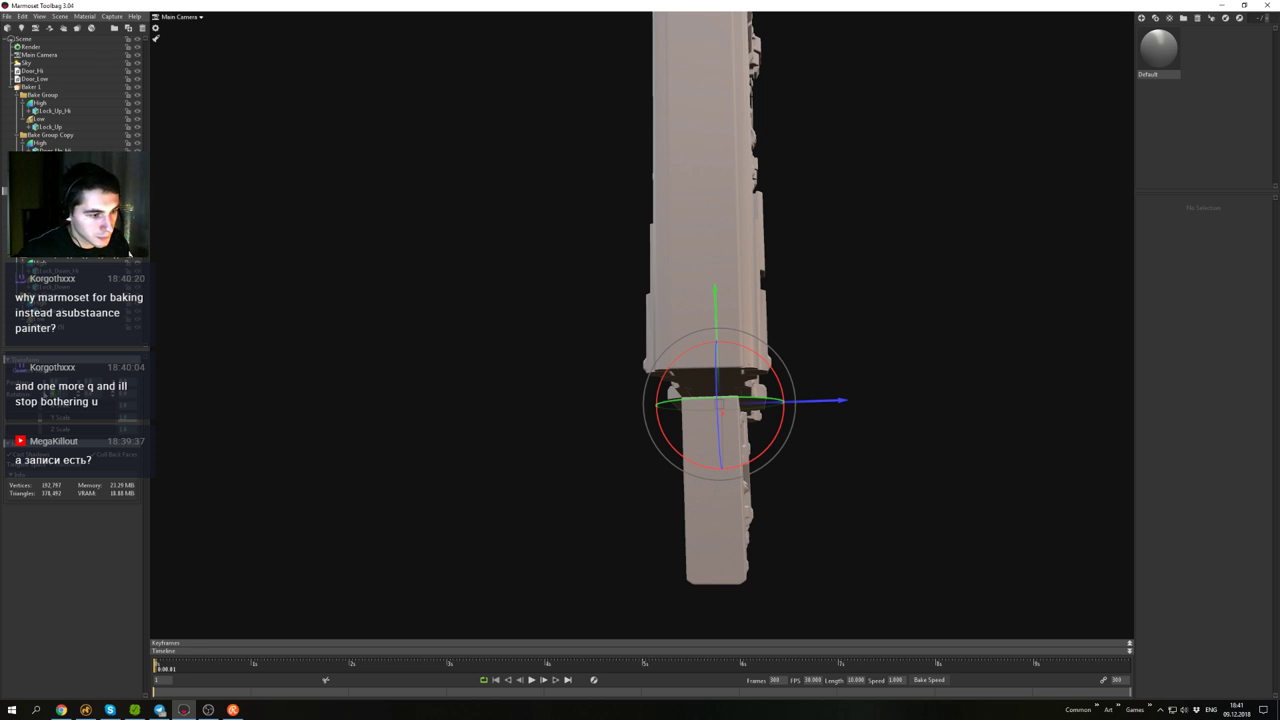
pyautogui.hotkey('ctrl', 'z')
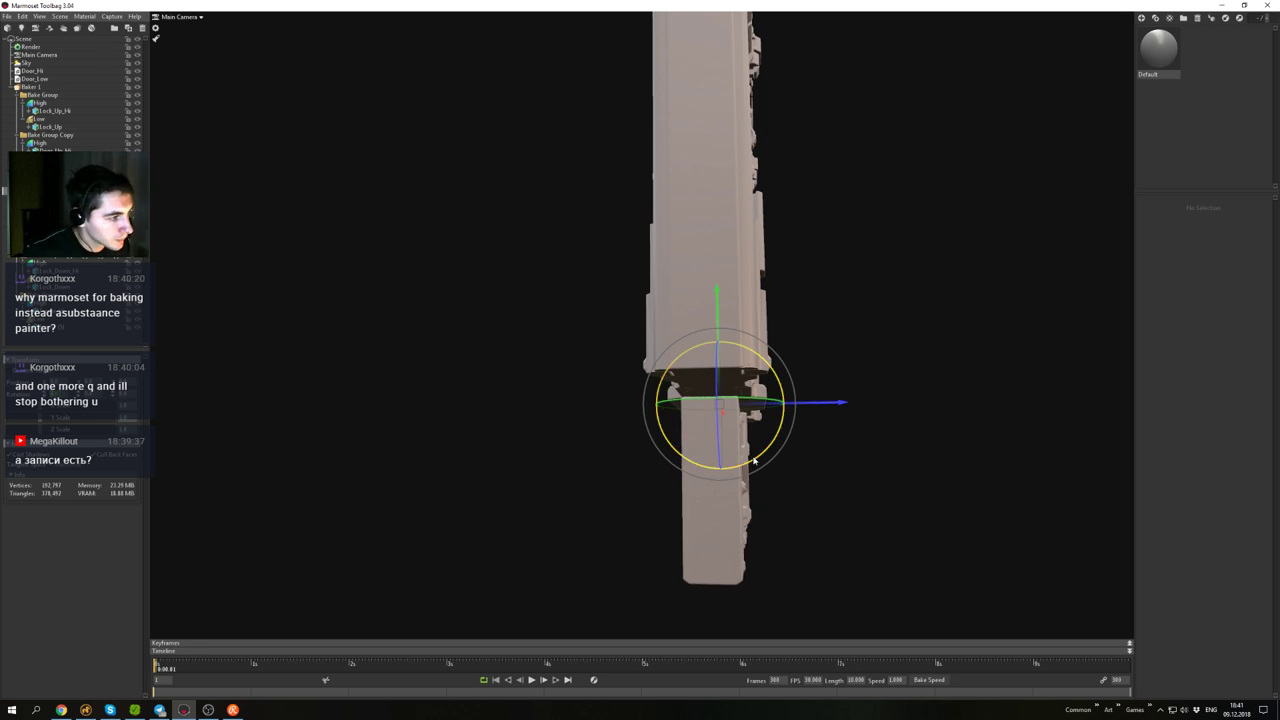
# - Rotate the lower door panel half a turn about its X axis into the frame, and clear the selection
pyautogui.moveTo(752, 459); pyautogui.dragTo(665, 437)
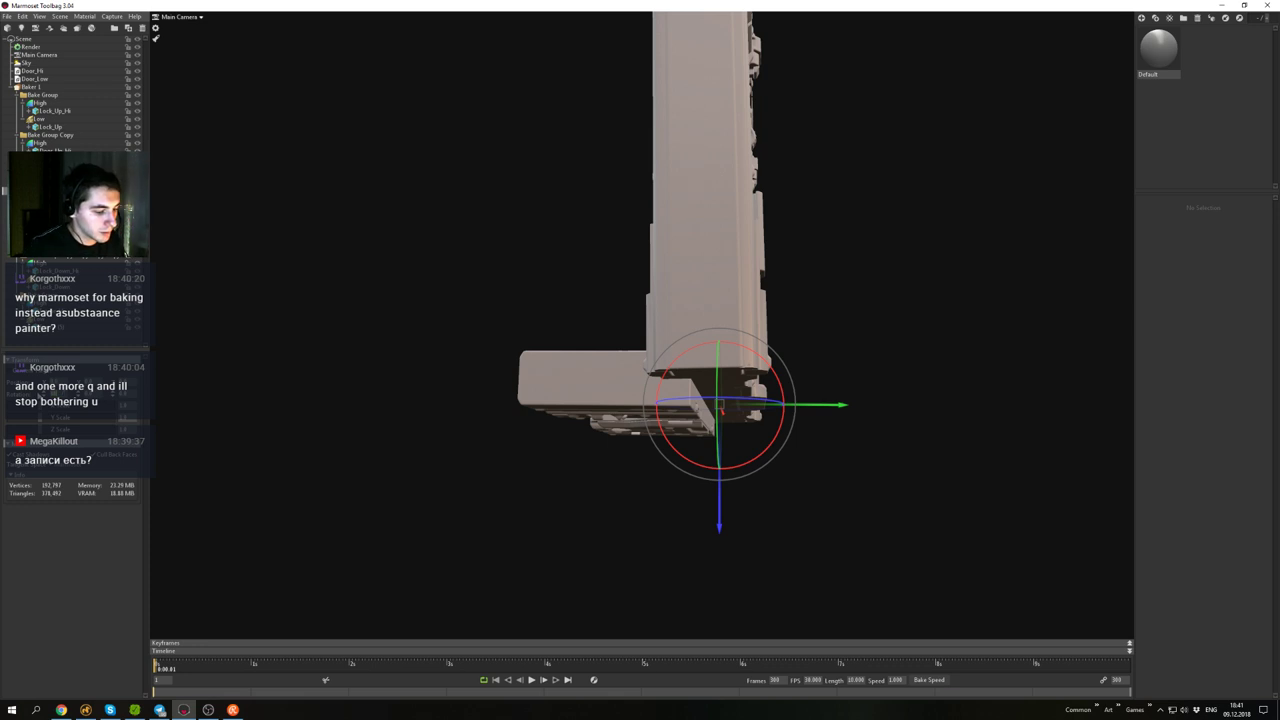
pyautogui.hotkey('ctrl', 'z')
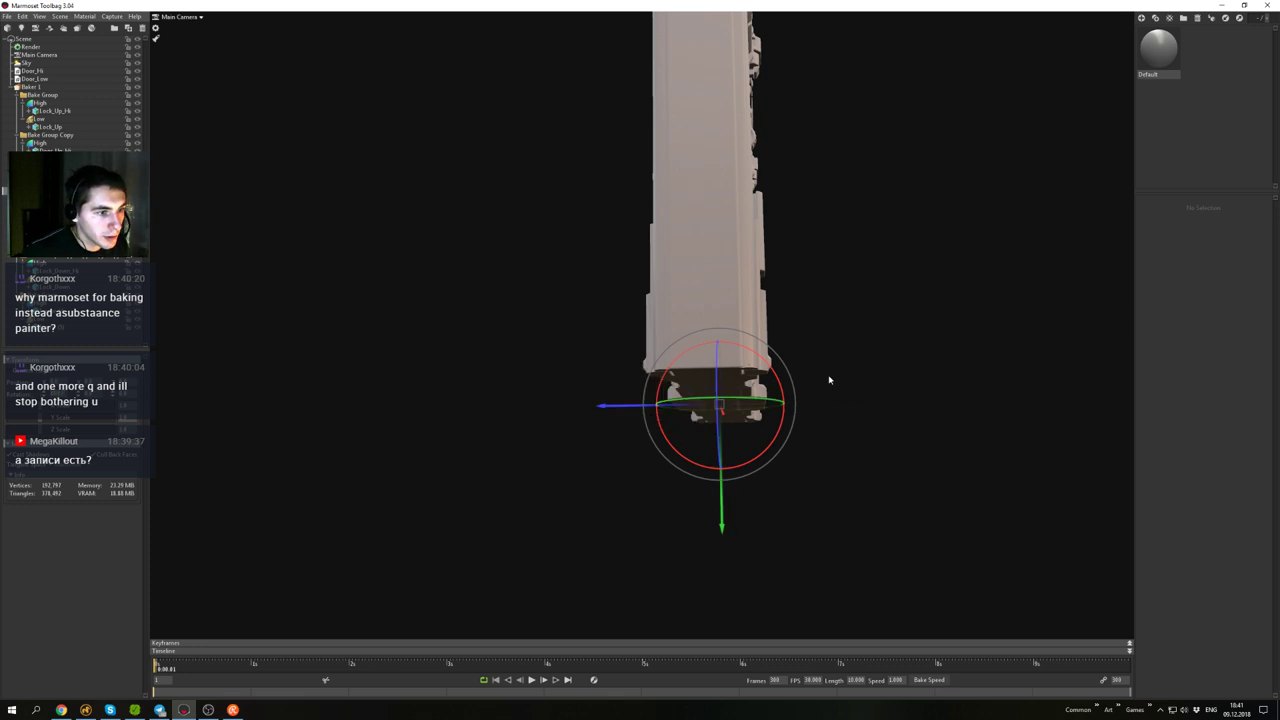
pyautogui.click(829, 380)
# - Inspect the door's front to check how the rotated lower panel sits inside the frame
pyautogui.moveTo(829, 380); pyautogui.dragTo(715, 340)
pyautogui.moveTo(715, 340); pyautogui.dragTo(647, 416, button='middle')
pyautogui.moveTo(647, 416); pyautogui.dragTo(684, 487)
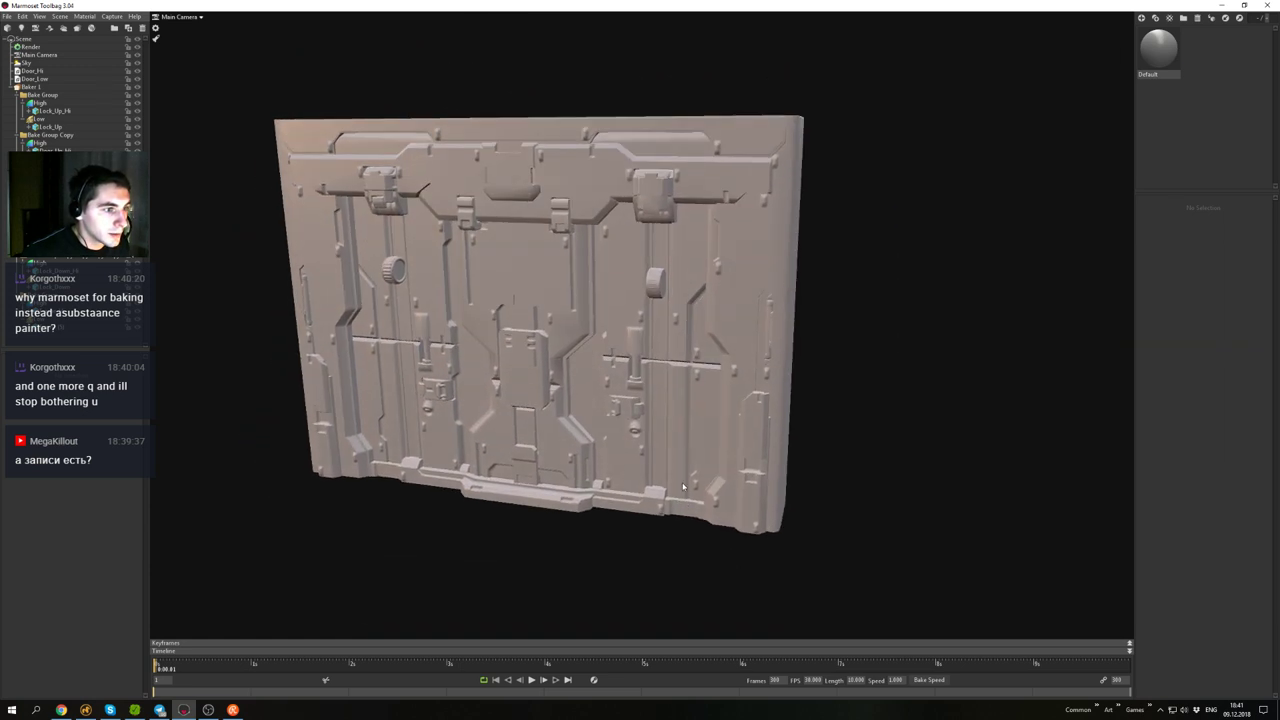
pyautogui.scroll(3, 612, 300)
pyautogui.moveTo(612, 300); pyautogui.dragTo(646, 277, button='middle')
pyautogui.scroll(-3, 620, 290)
pyautogui.moveTo(590, 300); pyautogui.dragTo(524, 325)
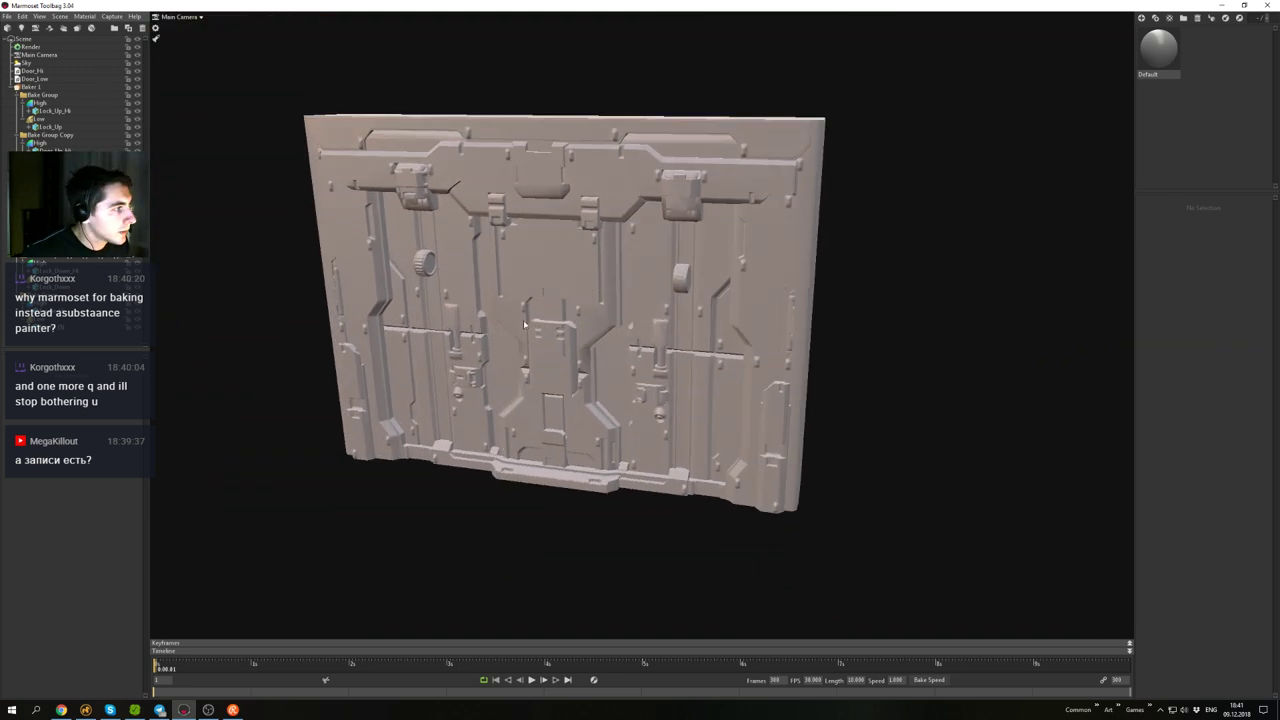
# - Select Baker 1, start the bake preview and agree to choose an output file
pyautogui.click(35, 87)
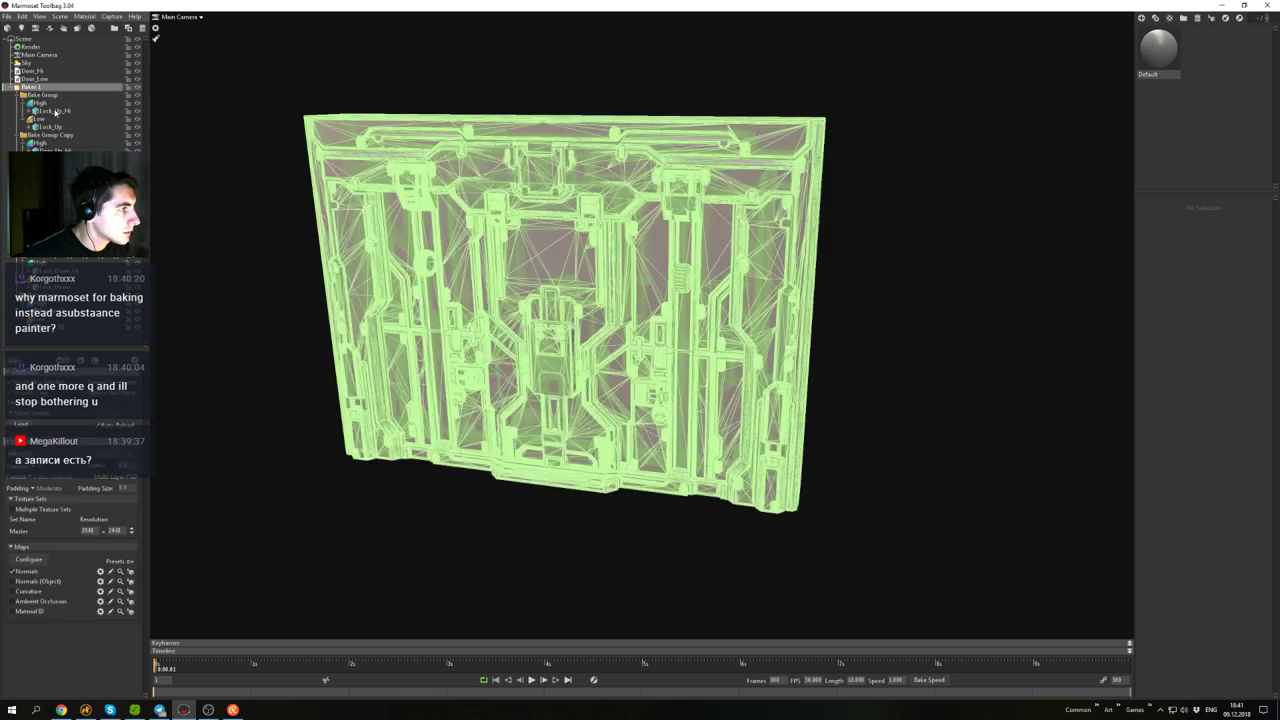
pyautogui.click(135, 361)
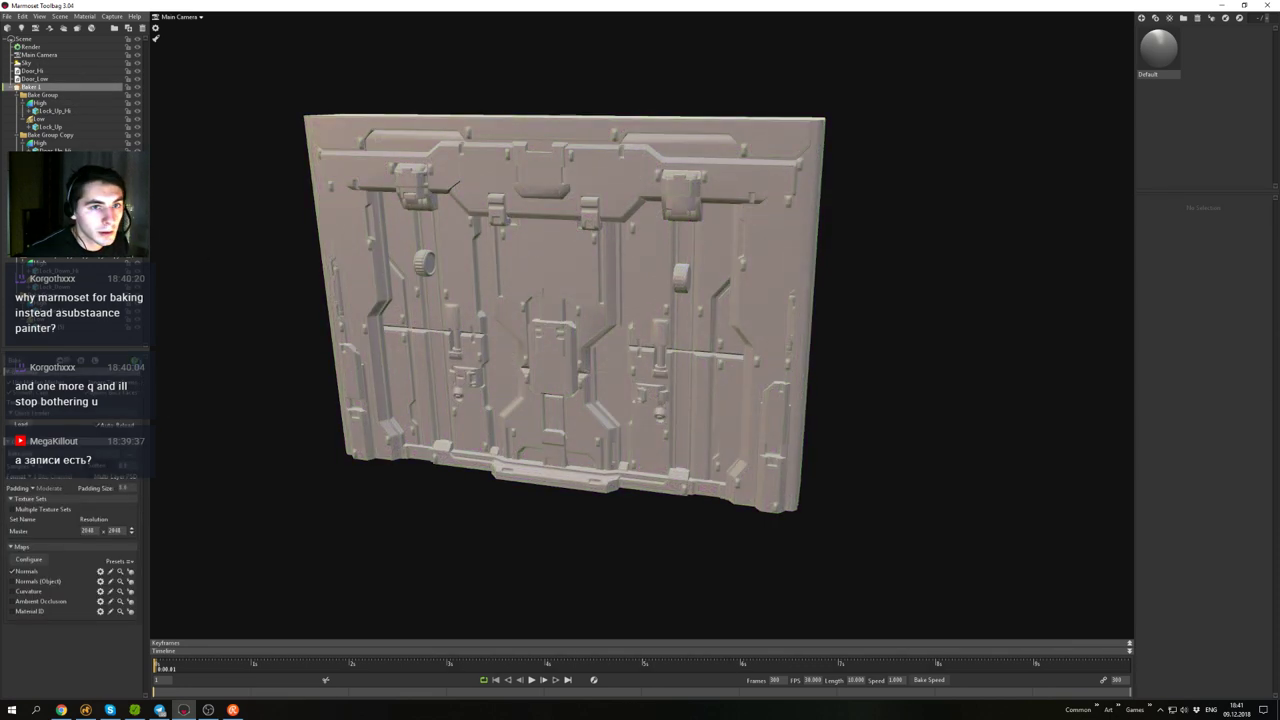
pyautogui.click(676, 392)
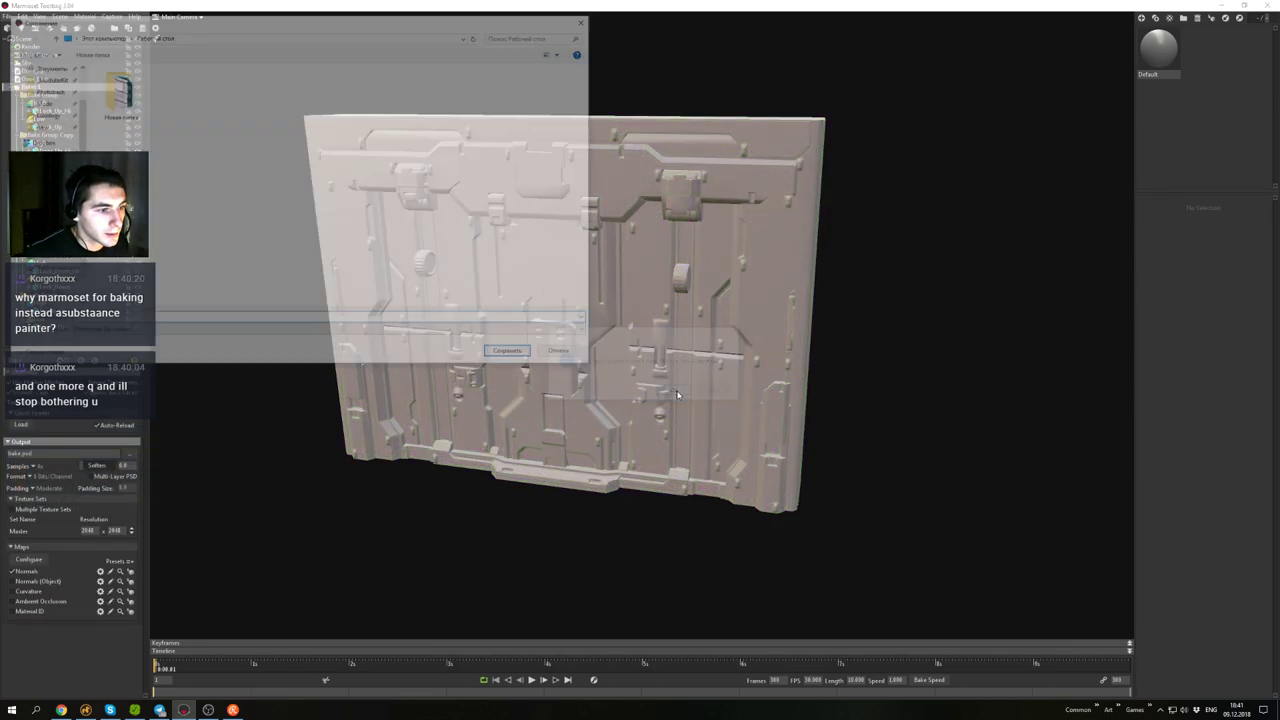
# - Save the bake output as a Photoshop document named Door in the New > Baking folder
pyautogui.click(47, 126)
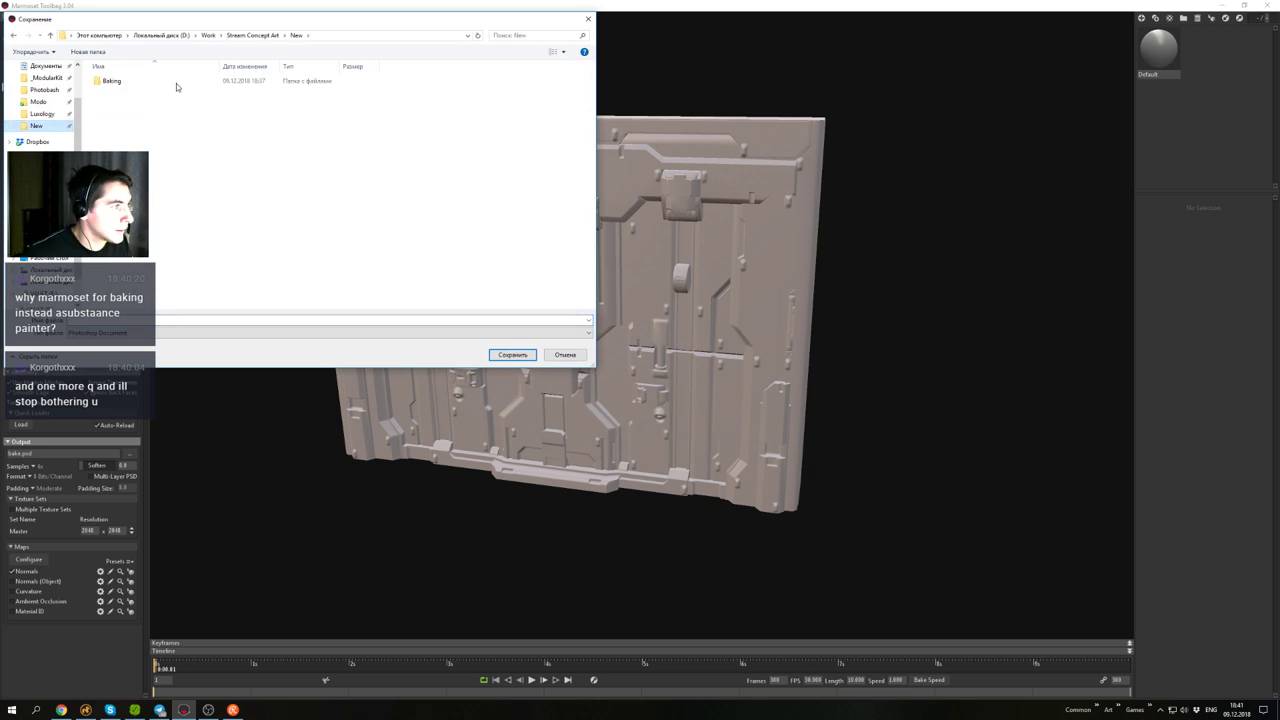
pyautogui.doubleClick(115, 82)
pyautogui.click(117, 319)
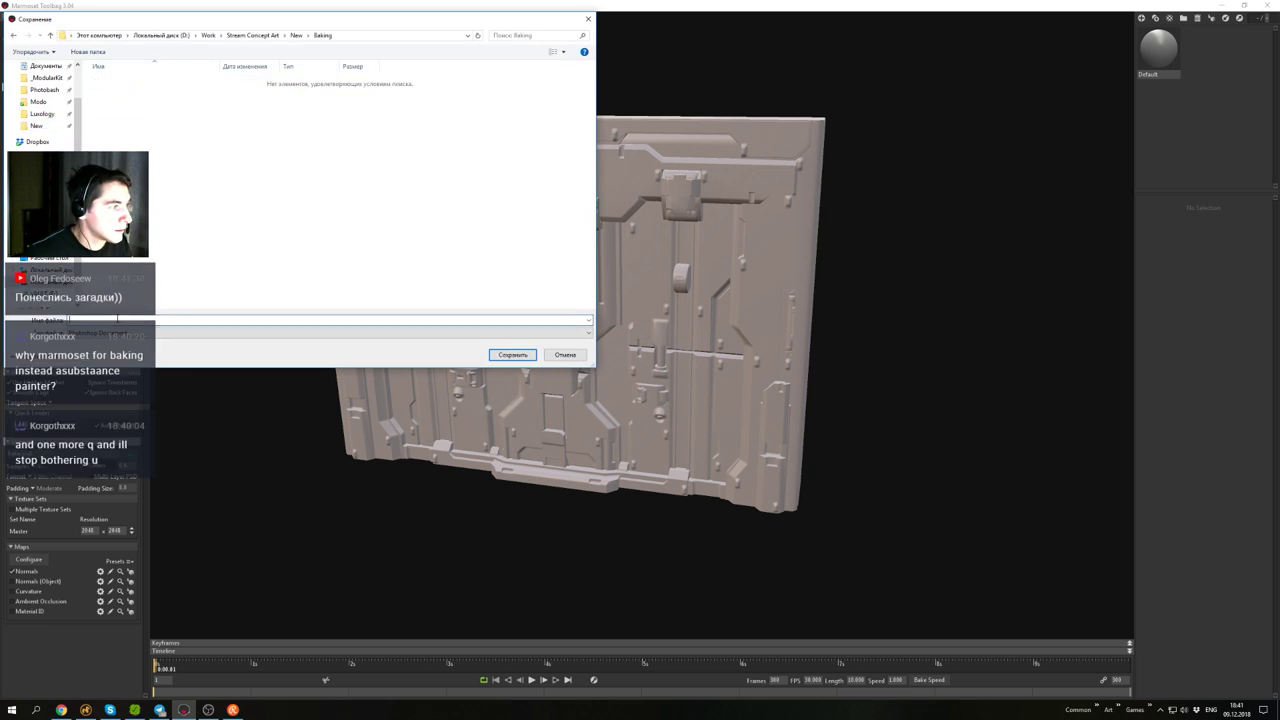
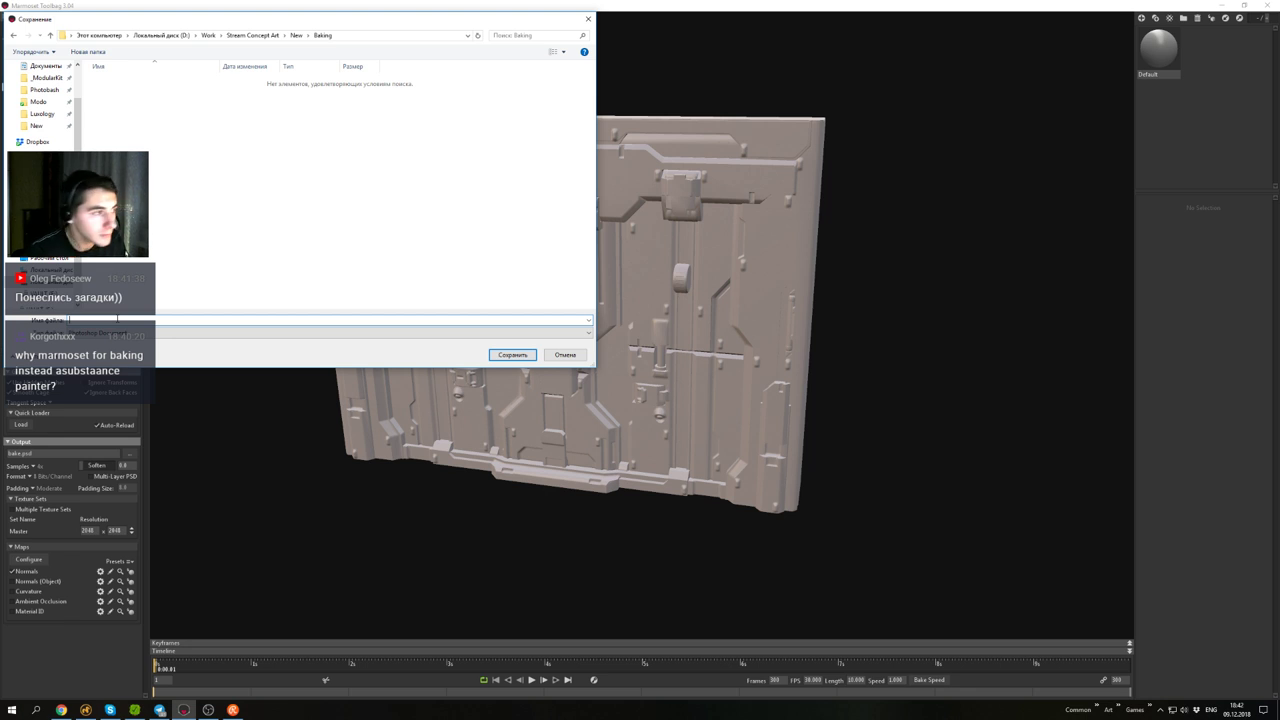
pyautogui.write('b')
pyautogui.press('BackSpace')
pyautogui.write('Door')
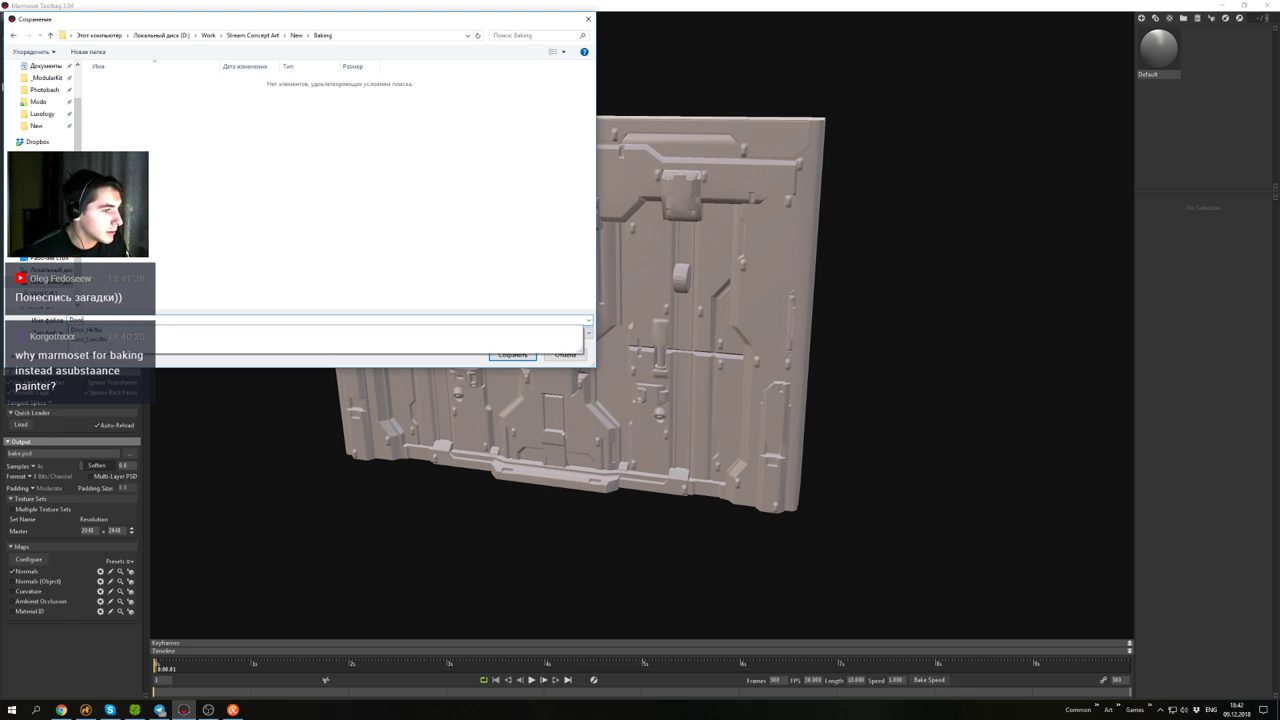
pyautogui.press('Return')
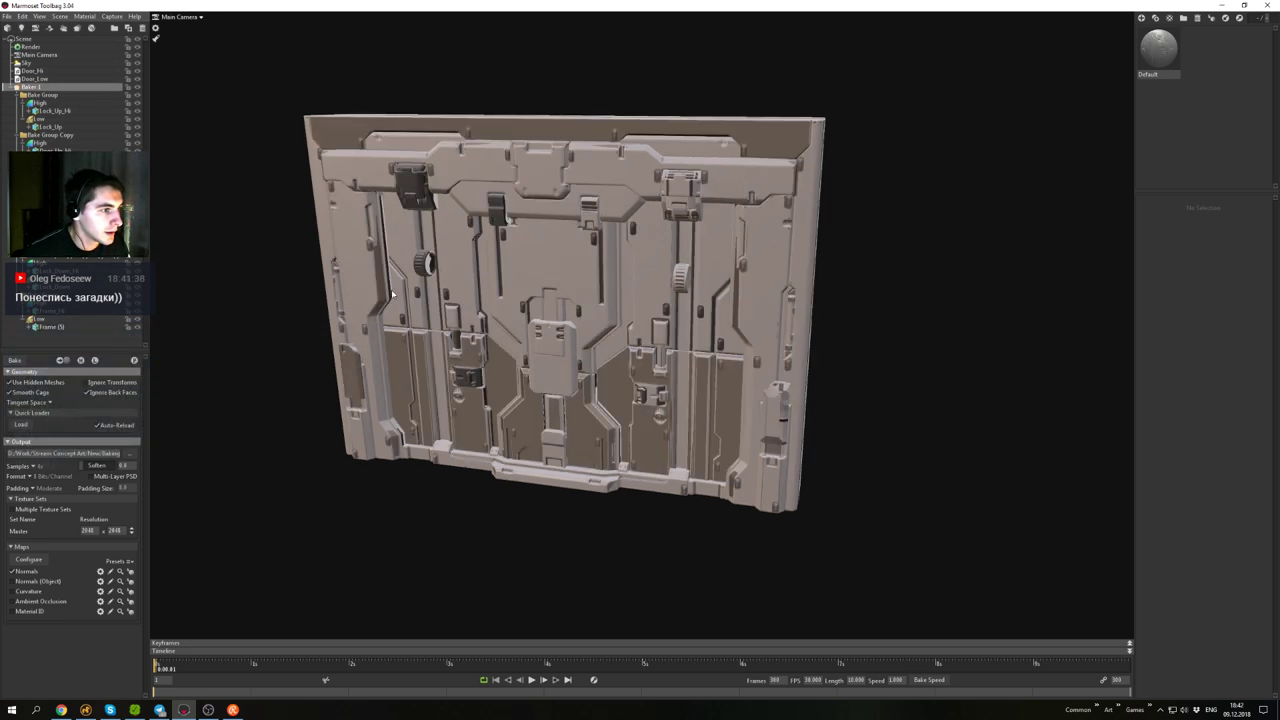
# - Hide Baker 1's high-poly objects to view the baked low-poly door alone
pyautogui.keyDown('alt'); pyautogui.moveTo(392, 290); pyautogui.dragTo(541, 374); pyautogui.keyUp('alt')
pyautogui.click(720, 510)
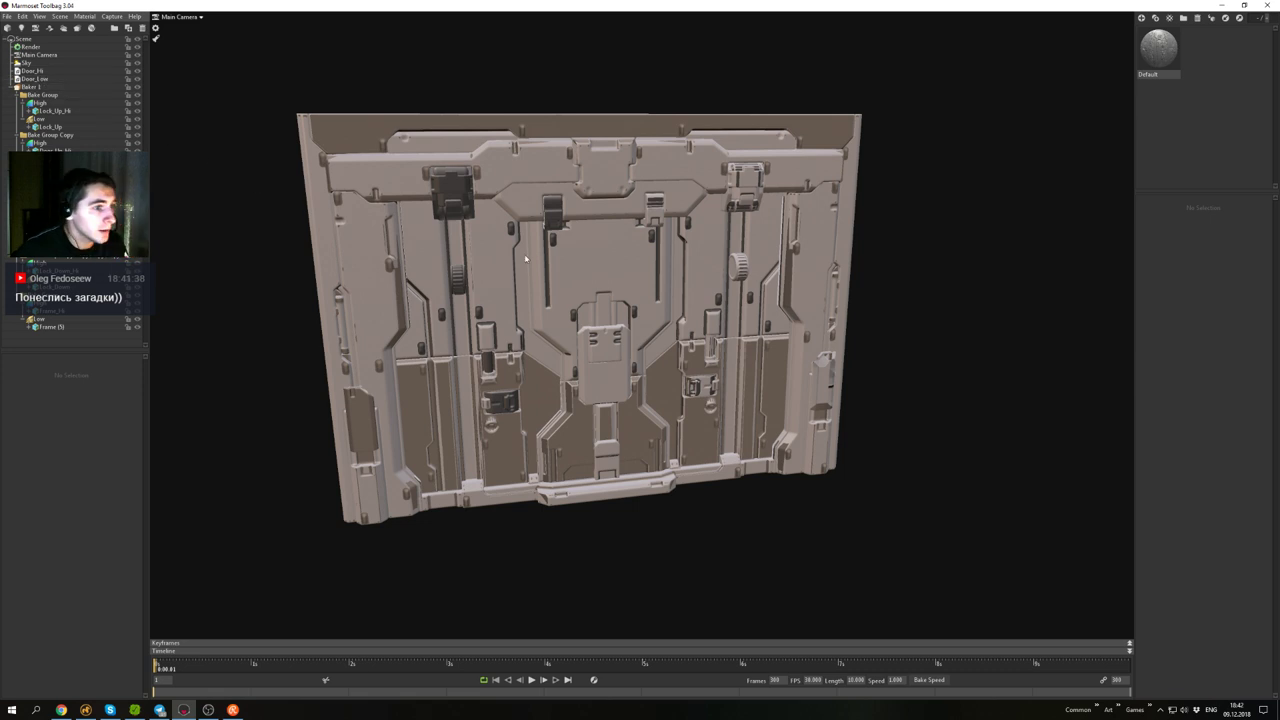
pyautogui.keyDown('alt'); pyautogui.moveTo(743, 281); pyautogui.dragTo(605, 222); pyautogui.keyUp('alt')
pyautogui.scroll(7, 610, 240)
pyautogui.scroll(-5, 605, 230)
pyautogui.click(60, 88)
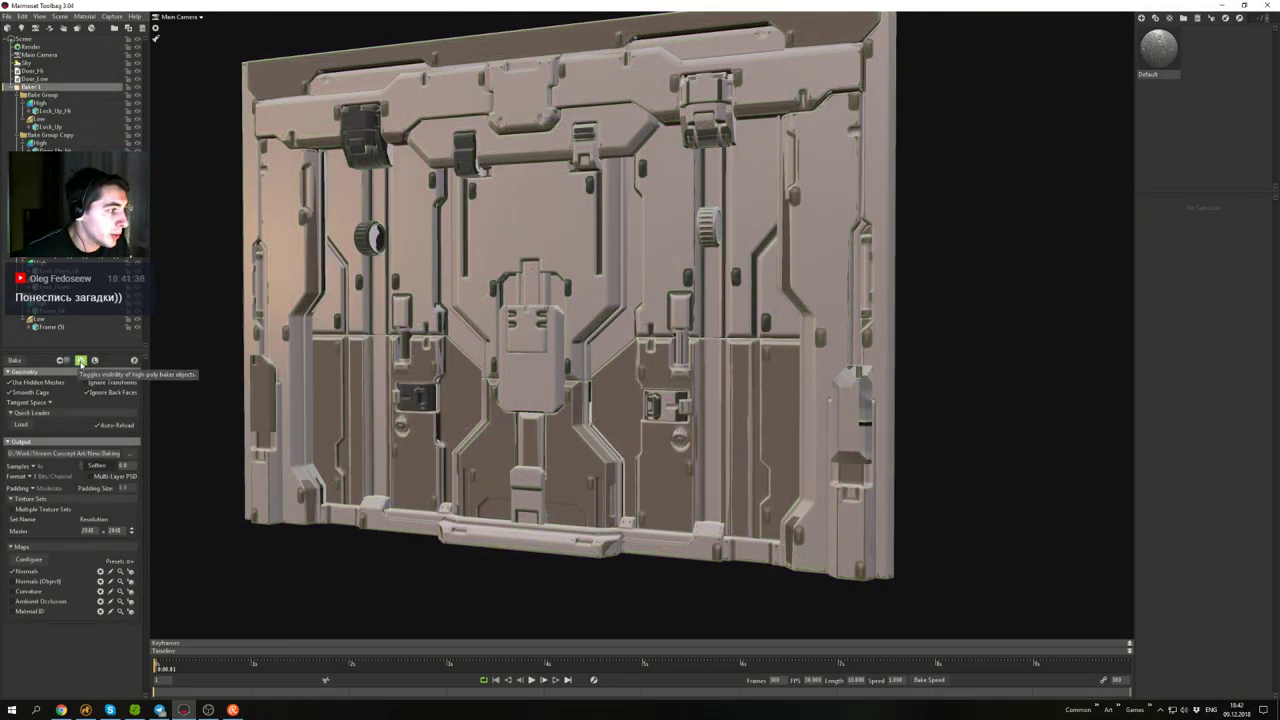
pyautogui.click(81, 362)
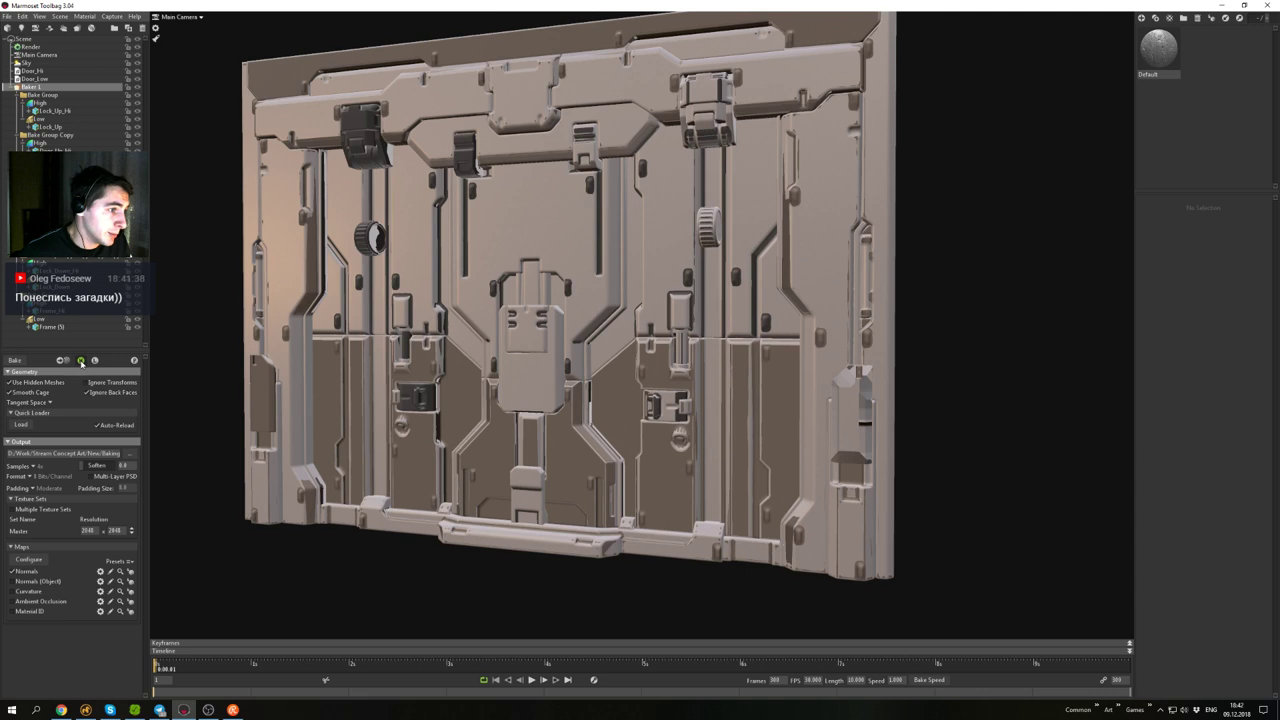
# - Examine the baked normals on the low-poly door's front, side and upper edge
pyautogui.keyDown('alt'); pyautogui.moveTo(385, 272); pyautogui.dragTo(543, 258); pyautogui.keyUp('alt')
pyautogui.click(544, 259)
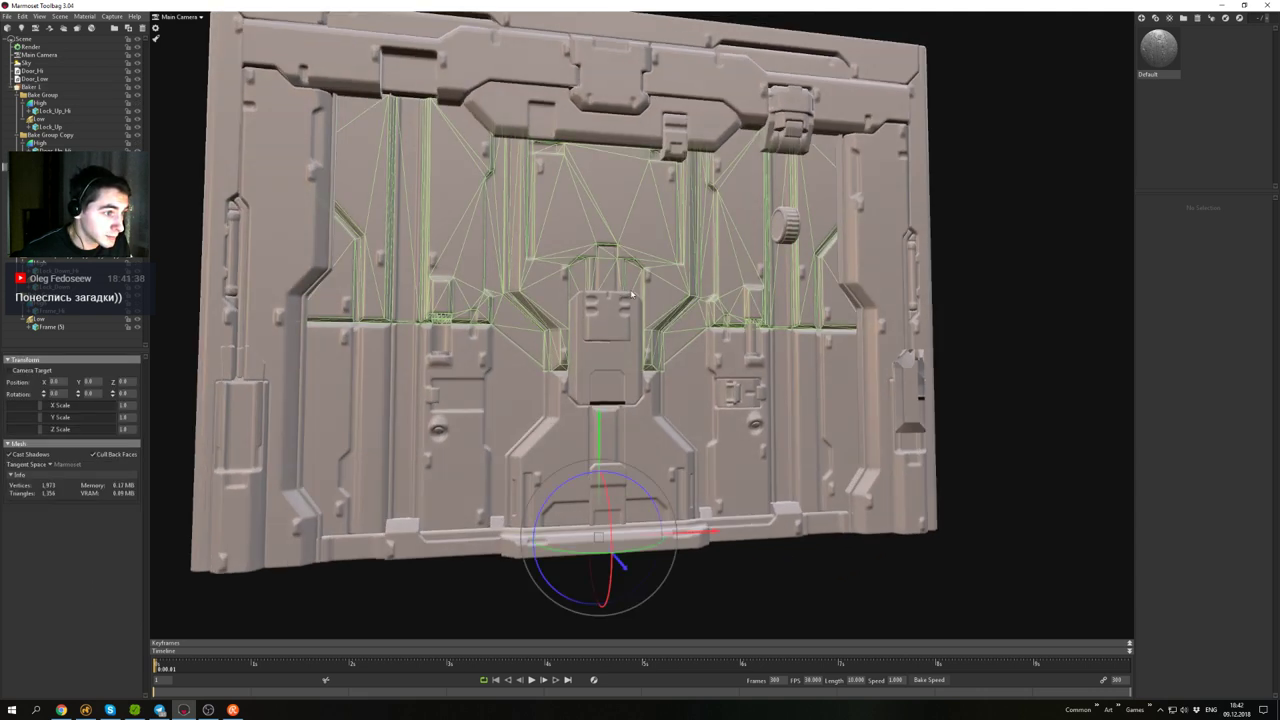
pyautogui.click(967, 284)
pyautogui.keyDown('alt'); pyautogui.moveTo(951, 248); pyautogui.dragTo(872, 262); pyautogui.keyUp('alt')
pyautogui.keyDown('alt'); pyautogui.moveTo(801, 196); pyautogui.dragTo(790, 193); pyautogui.keyUp('alt')
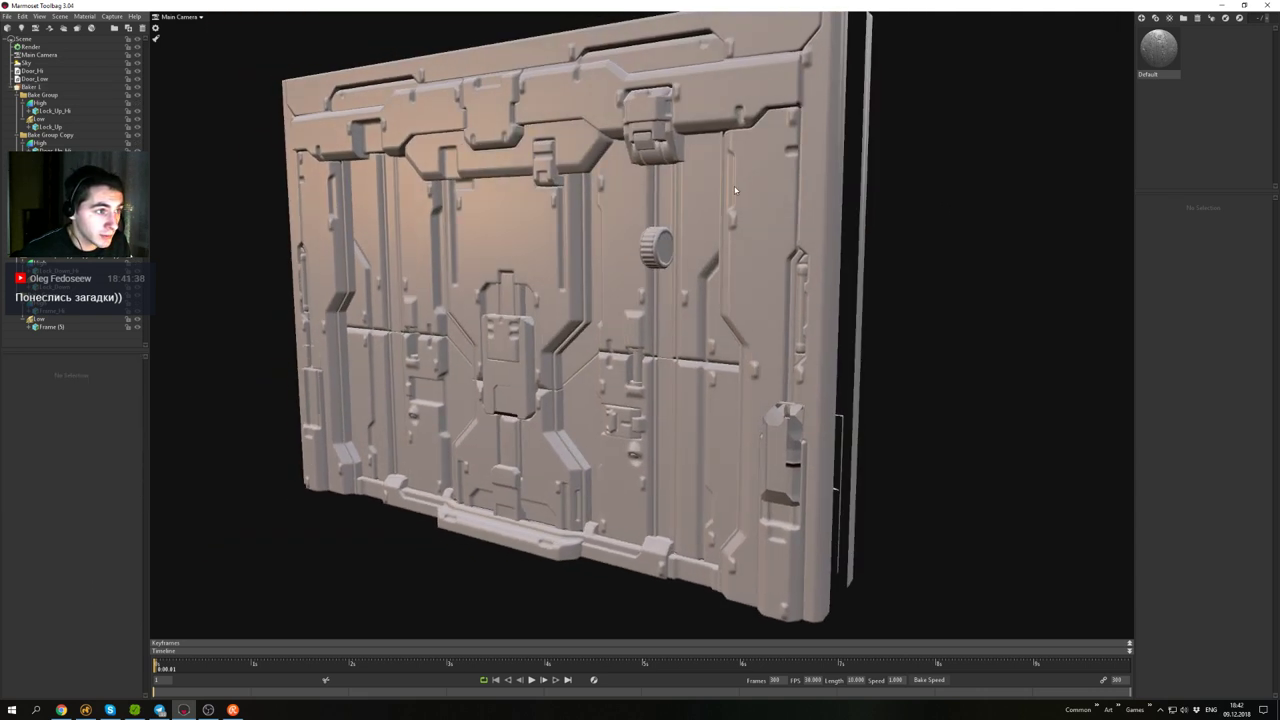
pyautogui.keyDown('alt'); pyautogui.moveTo(790, 193); pyautogui.dragTo(808, 256, button='middle'); pyautogui.keyUp('alt')
pyautogui.scroll(4, 626, 182)
pyautogui.keyDown('alt'); pyautogui.moveTo(626, 182); pyautogui.dragTo(637, 269, button='middle'); pyautogui.keyUp('alt')
pyautogui.keyDown('alt'); pyautogui.moveTo(637, 269); pyautogui.dragTo(640, 328); pyautogui.keyUp('alt')
pyautogui.scroll(-5, 640, 328)
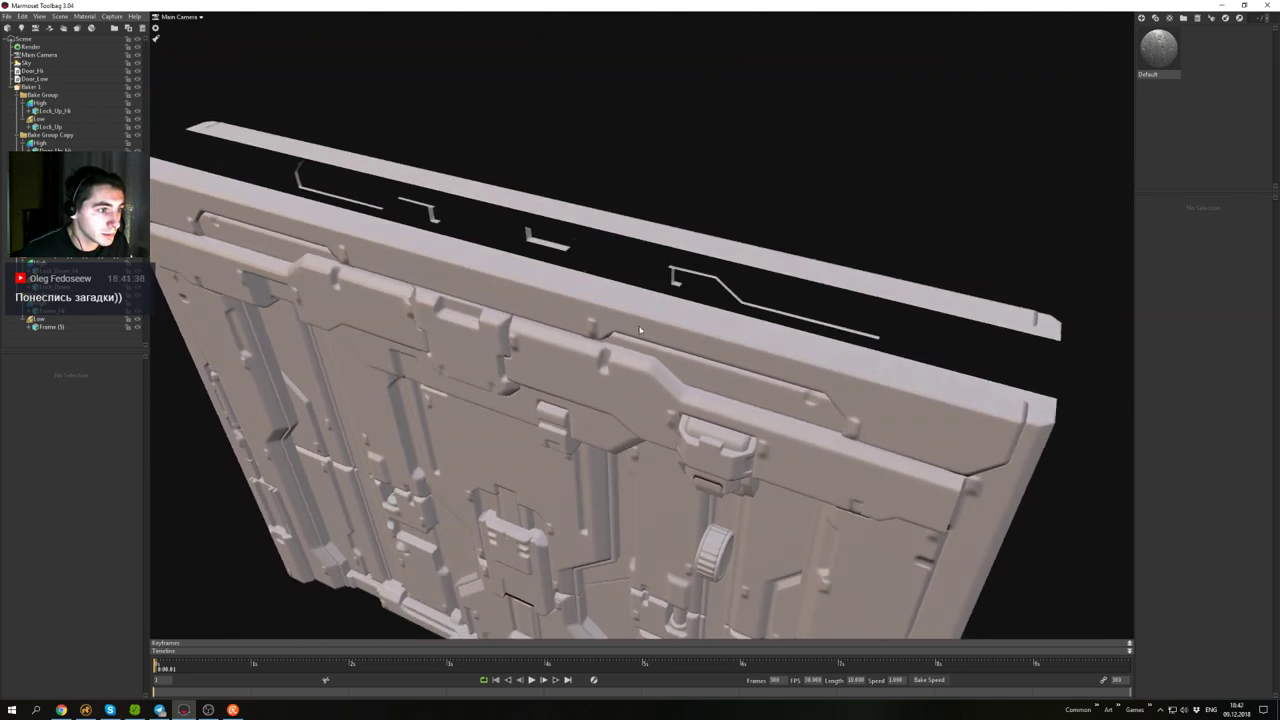
# - Examine the baked details around the central lock, the lower panel and the frame's side recesses
pyautogui.scroll(5, 632, 323)
pyautogui.keyDown('alt'); pyautogui.moveTo(646, 384); pyautogui.dragTo(682, 321); pyautogui.keyUp('alt')
pyautogui.keyDown('alt'); pyautogui.moveTo(682, 321); pyautogui.dragTo(686, 238, button='middle'); pyautogui.keyUp('alt')
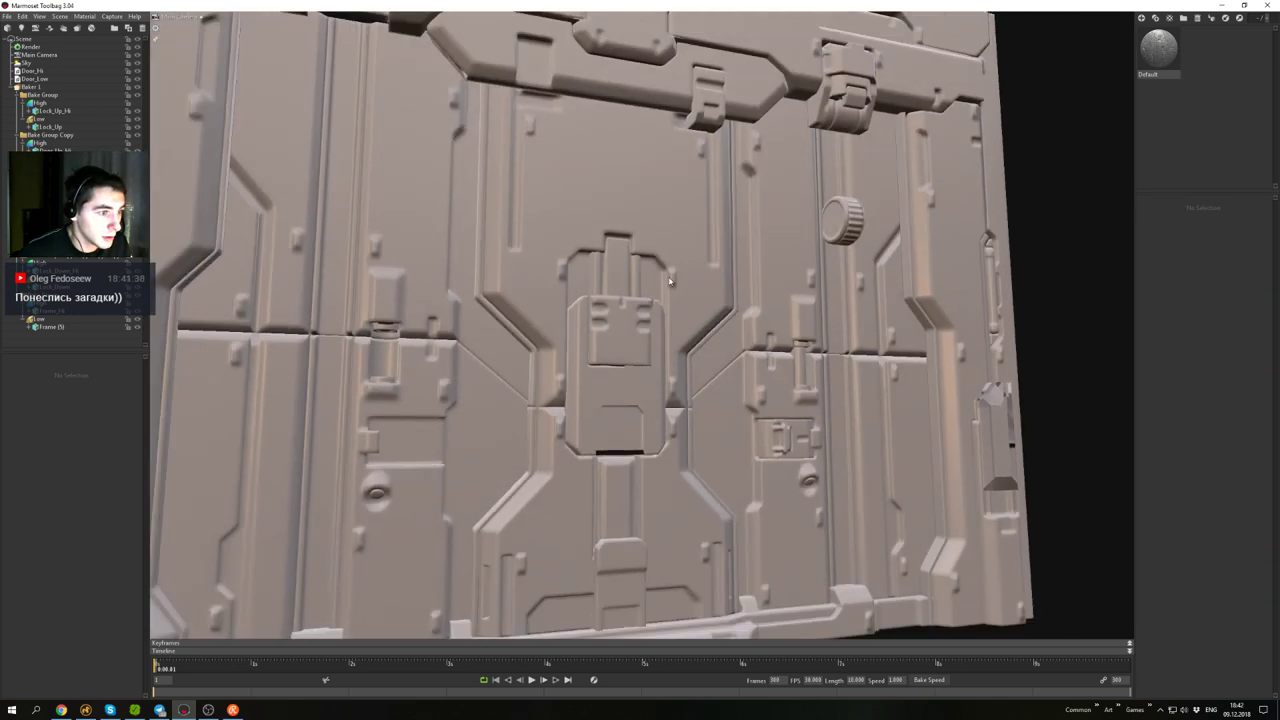
pyautogui.scroll(-5, 686, 240)
pyautogui.keyDown('alt'); pyautogui.moveTo(686, 240); pyautogui.dragTo(707, 295); pyautogui.keyUp('alt')
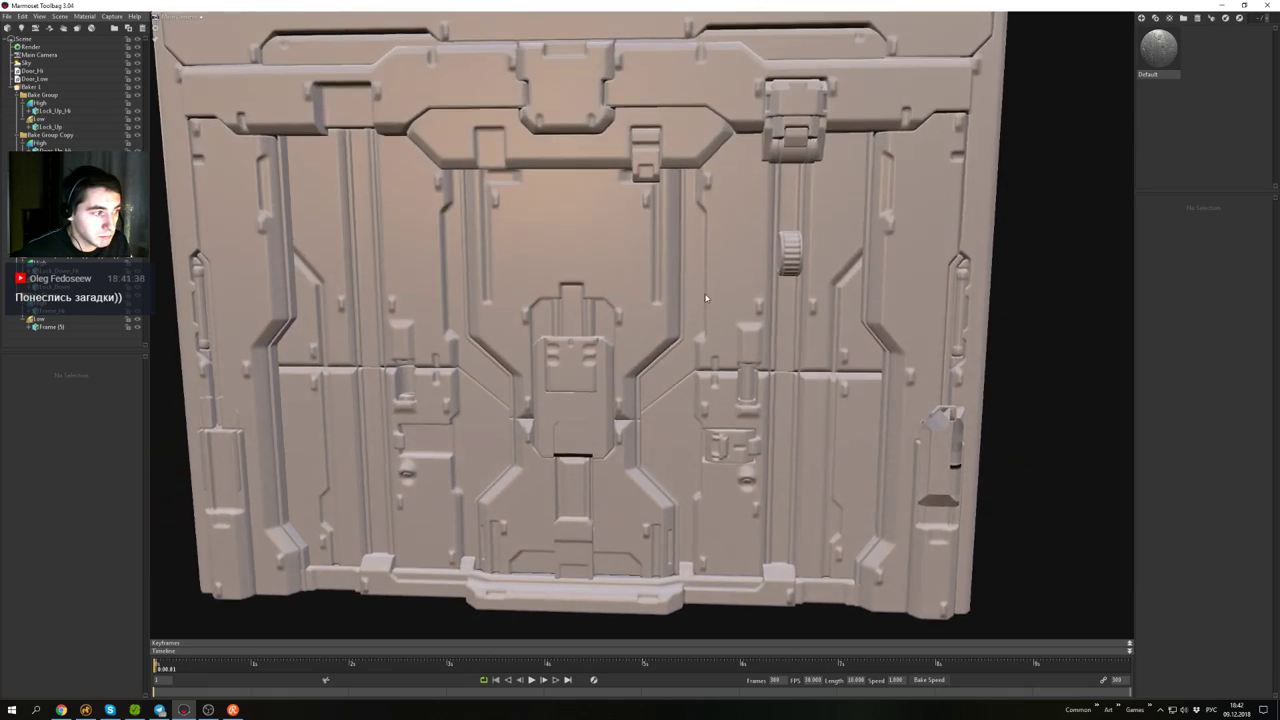
pyautogui.keyDown('alt'); pyautogui.moveTo(707, 295); pyautogui.dragTo(745, 258, button='middle'); pyautogui.keyUp('alt')
pyautogui.keyDown('alt'); pyautogui.moveTo(745, 258); pyautogui.dragTo(716, 270); pyautogui.keyUp('alt')
pyautogui.keyDown('alt'); pyautogui.moveTo(716, 270); pyautogui.dragTo(531, 212, button='middle'); pyautogui.keyUp('alt')
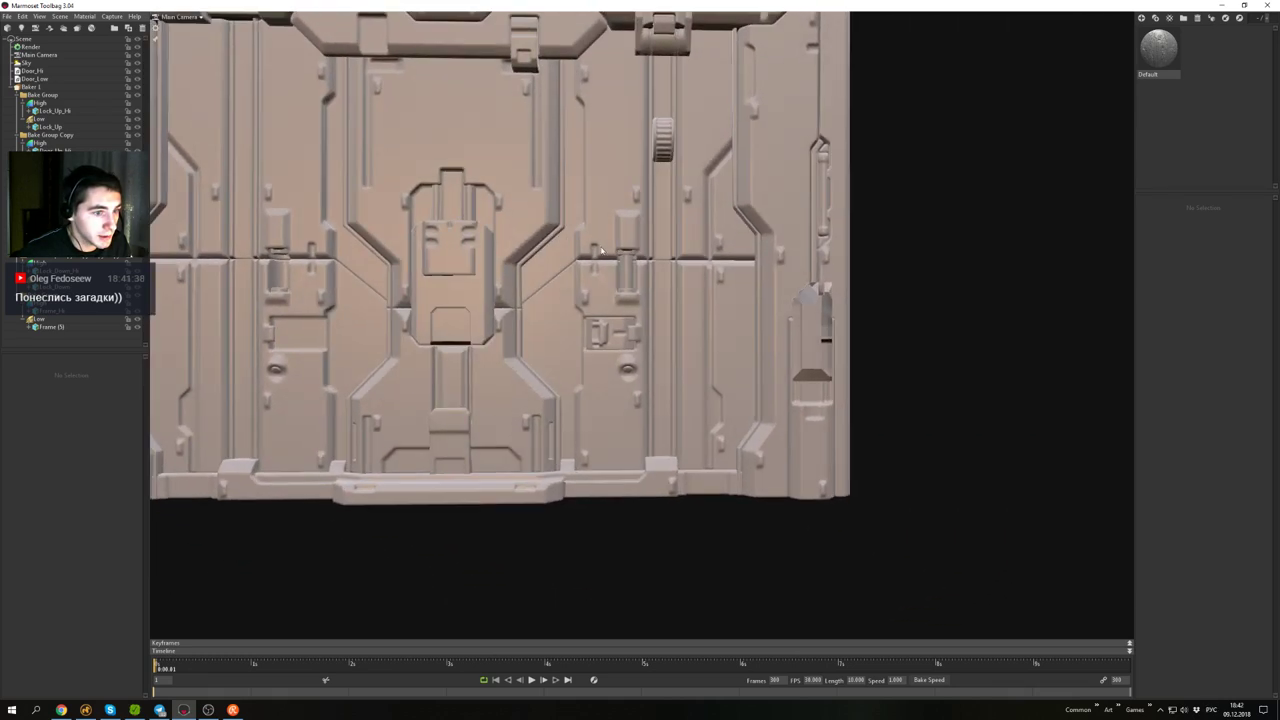
pyautogui.keyDown('alt'); pyautogui.moveTo(531, 212); pyautogui.dragTo(450, 232); pyautogui.keyUp('alt')
# - Select the low-poly locks mesh, examine its part in the frame's side recess from several angles, and clear the selection
pyautogui.scroll(5, 697, 328)
pyautogui.click(722, 309)
pyautogui.click(723, 309)
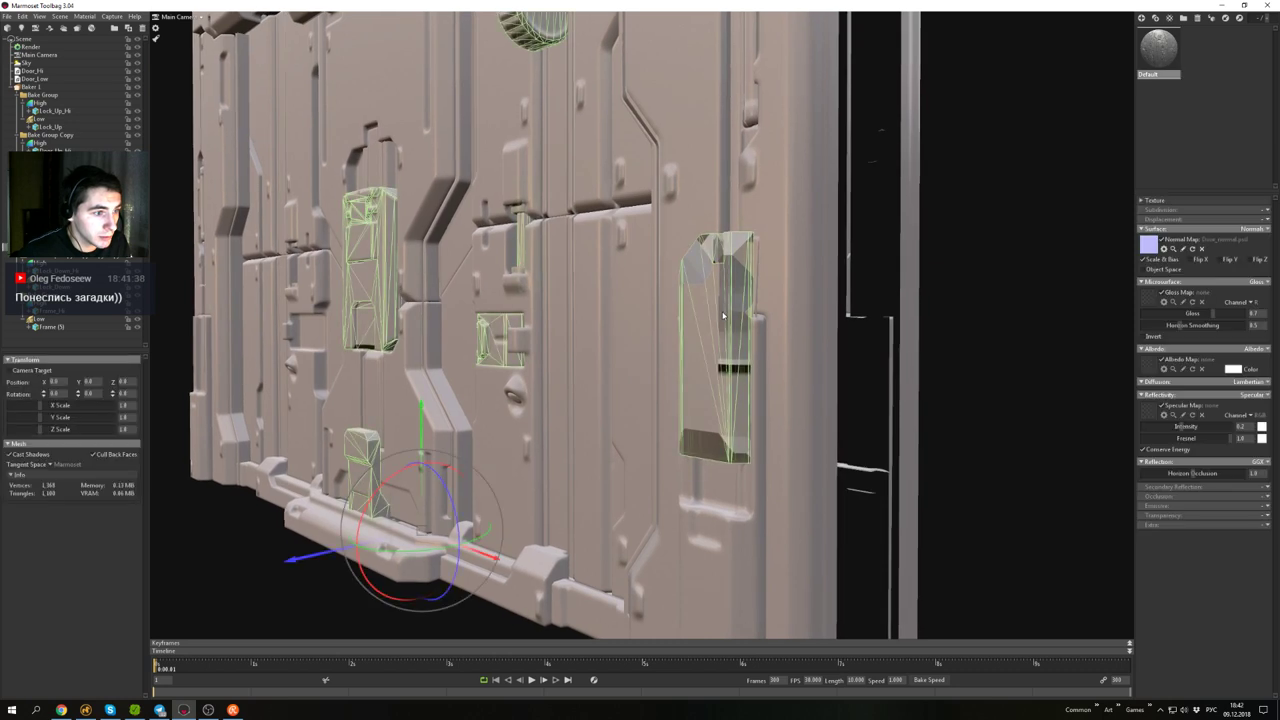
pyautogui.keyDown('alt'); pyautogui.moveTo(723, 309); pyautogui.dragTo(697, 372); pyautogui.keyUp('alt')
pyautogui.keyDown('alt'); pyautogui.moveTo(697, 372); pyautogui.dragTo(654, 286, button='middle'); pyautogui.keyUp('alt')
pyautogui.moveTo(654, 286)
pyautogui.keyDown('alt'); pyautogui.mouseDown()
pyautogui.moveTo(648, 331)
pyautogui.moveTo(475, 277)
pyautogui.moveTo(480, 228)
pyautogui.moveTo(467, 214)
pyautogui.moveTo(520, 253)
pyautogui.moveTo(507, 198)
pyautogui.moveTo(539, 259)
pyautogui.moveTo(535, 288)
pyautogui.moveTo(524, 284)
pyautogui.moveTo(788, 380)
pyautogui.moveTo(728, 240)
pyautogui.moveTo(739, 261)
pyautogui.moveTo(801, 264)
pyautogui.moveTo(751, 266)
pyautogui.moveTo(855, 257)
pyautogui.moveTo(806, 194)
pyautogui.moveTo(800, 270)
pyautogui.moveTo(780, 290)
pyautogui.mouseUp(); pyautogui.keyUp('alt')
pyautogui.scroll(-4, 742, 261)
pyautogui.moveTo(820, 345); pyautogui.dragTo(752, 292, button='middle')
pyautogui.scroll(5, 752, 292)
pyautogui.scroll(-4, 752, 292)
pyautogui.moveTo(752, 292); pyautogui.dragTo(649, 349)
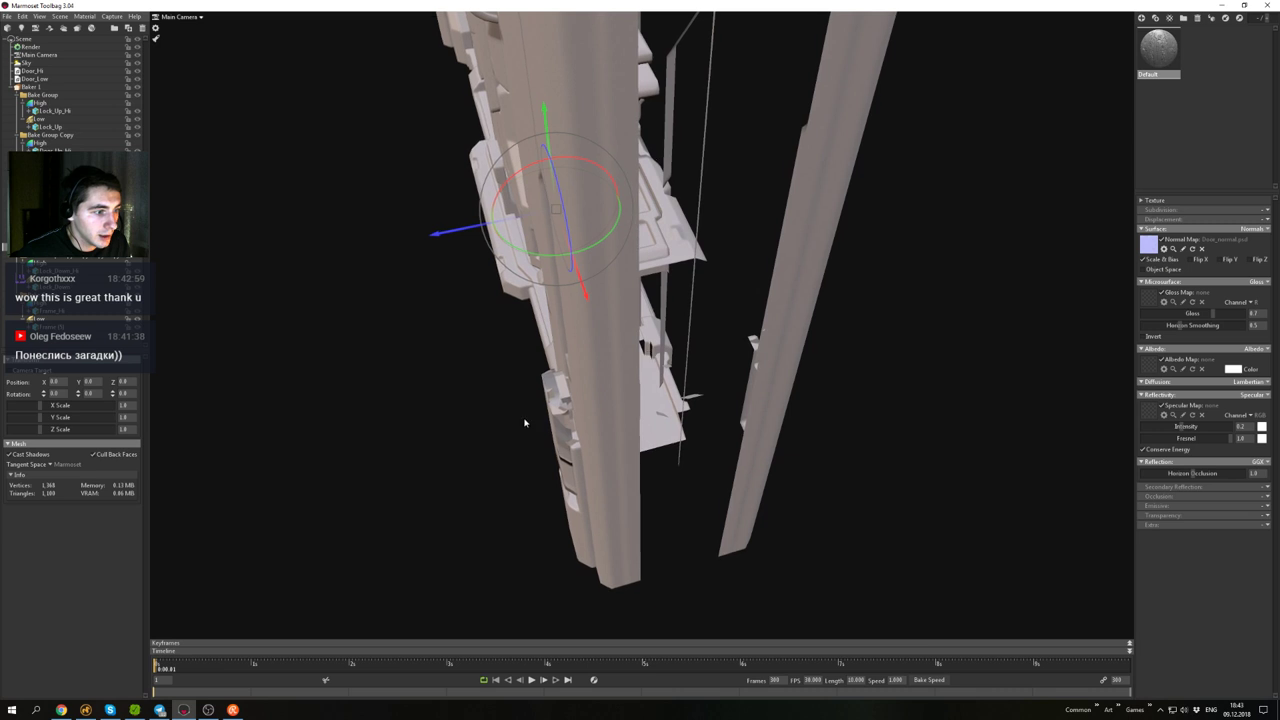
pyautogui.moveTo(557, 409); pyautogui.dragTo(745, 380)
pyautogui.click(817, 380)
pyautogui.click(858, 400)
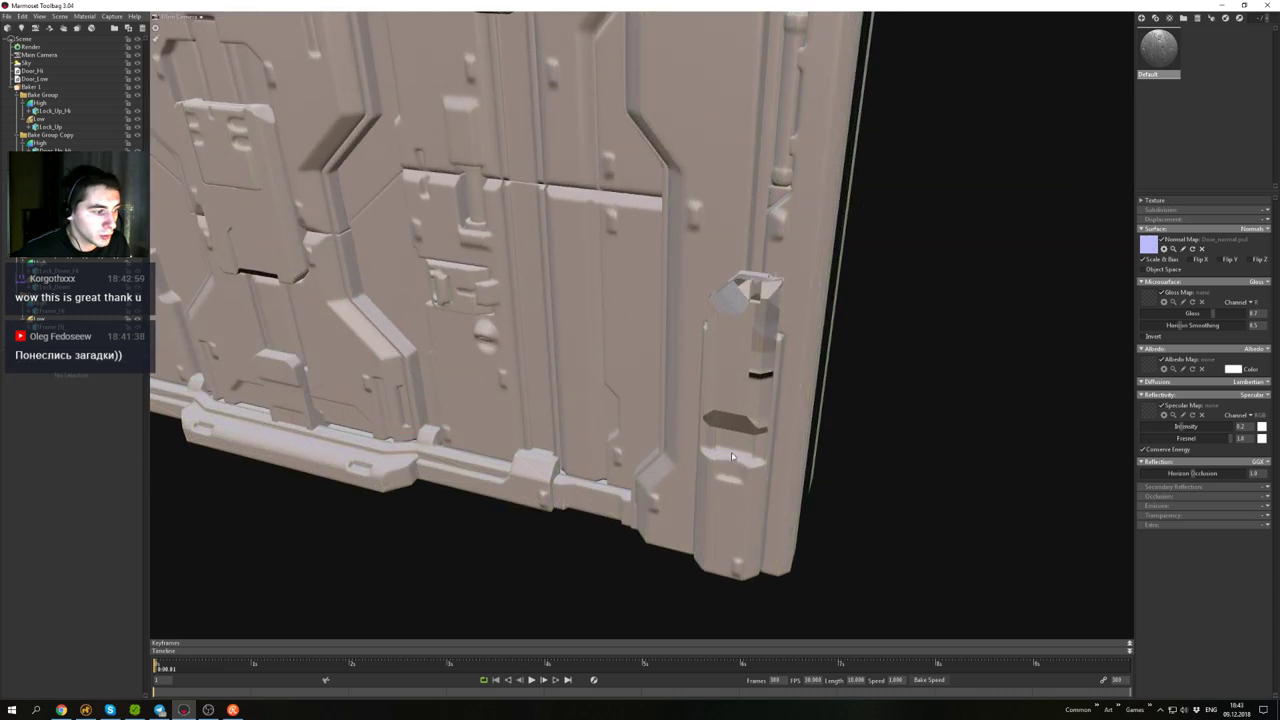
# - Switch to Modo and select the high-poly frame, Frame_Hi, at the side recess
pyautogui.click(85, 711)
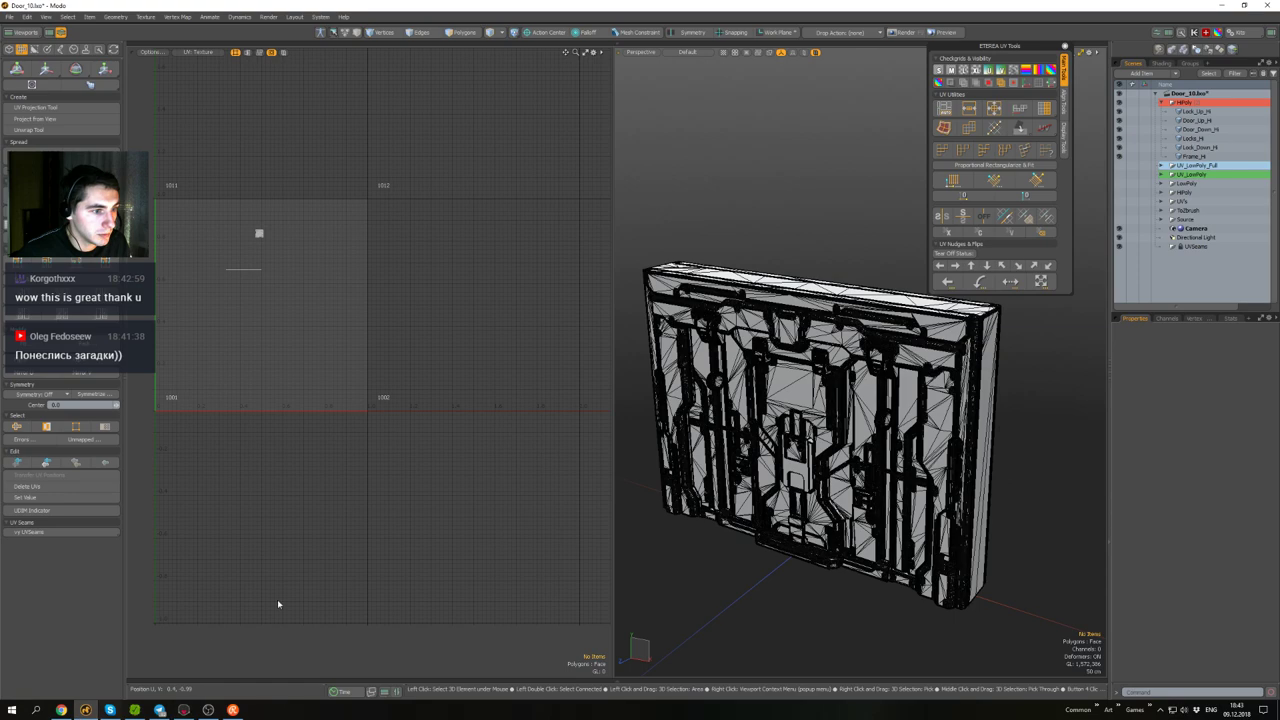
pyautogui.scroll(5, 956, 530)
pyautogui.keyDown('alt'); pyautogui.moveTo(957, 529); pyautogui.dragTo(971, 486); pyautogui.keyUp('alt')
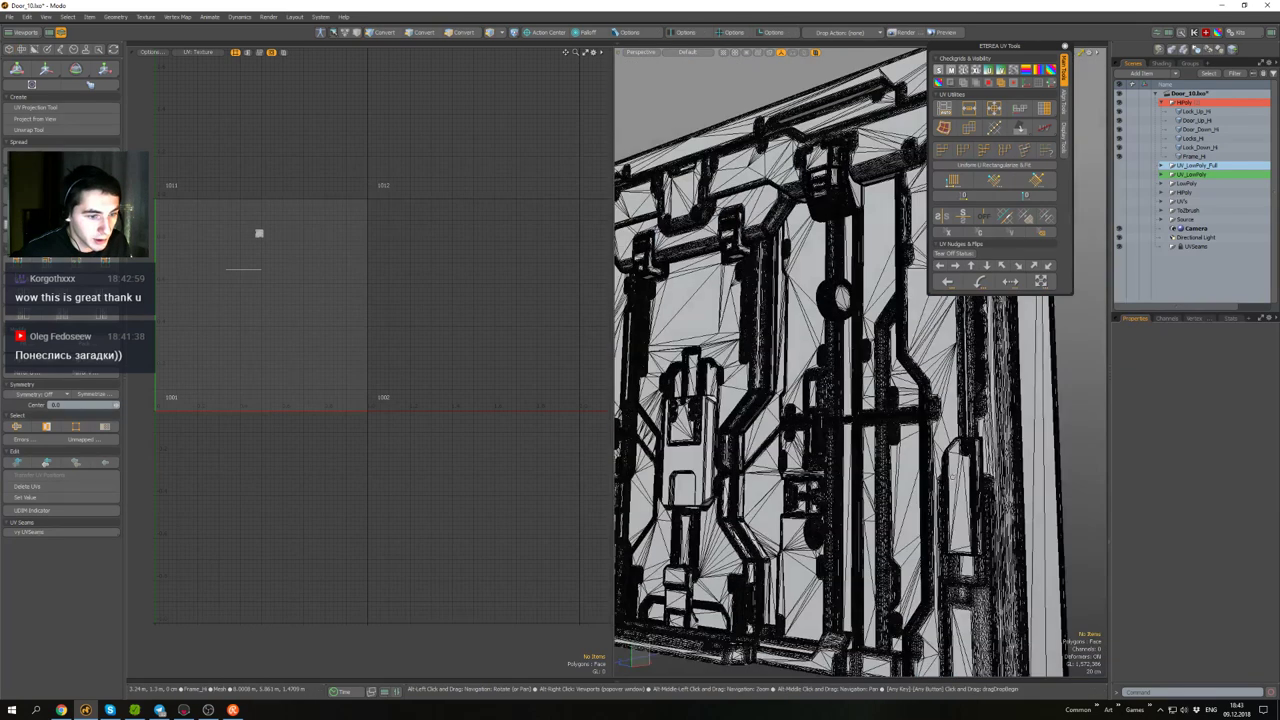
pyautogui.click(971, 486)
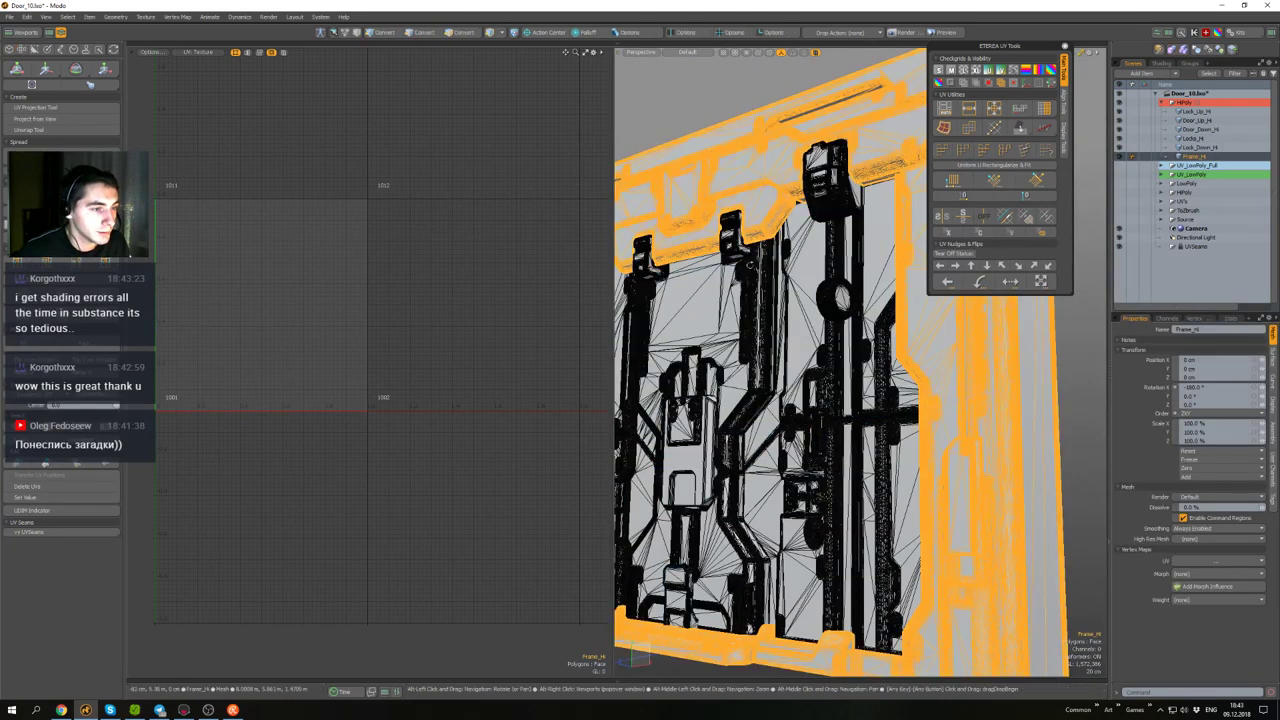
# - Widen the perspective viewport at the expense of the UV view to show more of the high-poly door
pyautogui.scroll(-4, 750, 320)
pyautogui.keyDown('alt'); pyautogui.moveTo(750, 320); pyautogui.dragTo(715, 322); pyautogui.keyUp('alt')
pyautogui.moveTo(614, 203); pyautogui.dragTo(362, 203)
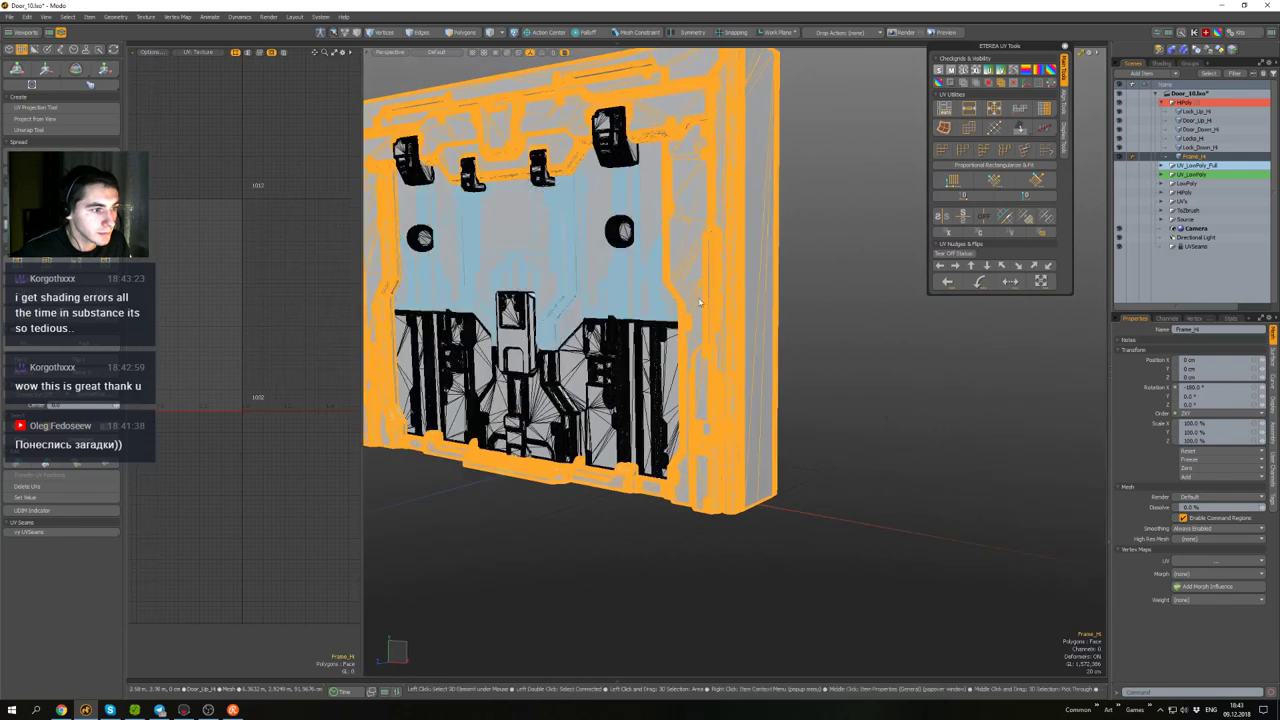
# - Clear the frame selection and turn off the wireframe overlay on the high-poly door
pyautogui.keyDown('alt'); pyautogui.moveTo(790, 330); pyautogui.dragTo(932, 422); pyautogui.keyUp('alt')
pyautogui.scroll(3, 929, 421)
pyautogui.scroll(-3, 929, 421)
pyautogui.click(1047, 441)
pyautogui.hotkey('ctrl', '3')
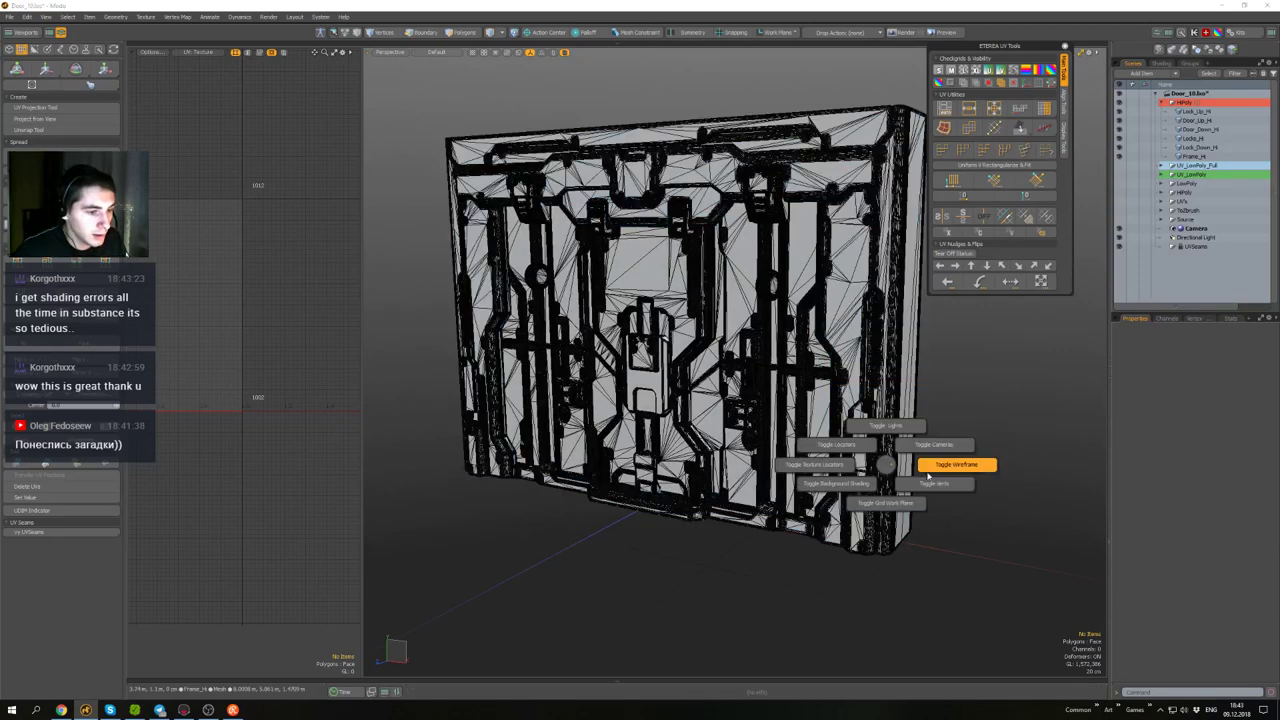
pyautogui.click(945, 464)
# - Cut the lock pieces in both side recesses out of the high-poly frame mesh
pyautogui.scroll(2, 838, 440)
pyautogui.keyDown('ctrl'); pyautogui.keyDown('shift'); pyautogui.click(886, 438); pyautogui.keyUp('shift'); pyautogui.keyUp('ctrl')
pyautogui.keyDown('alt'); pyautogui.moveTo(886, 438); pyautogui.dragTo(775, 366); pyautogui.keyUp('alt')
pyautogui.scroll(2, 660, 408)
pyautogui.keyDown('shift'); pyautogui.doubleClick(547, 393); pyautogui.keyUp('shift')
pyautogui.scroll(-3, 699, 388)
pyautogui.keyDown('alt'); pyautogui.moveTo(775, 366); pyautogui.dragTo(715, 398, button='middle'); pyautogui.keyUp('alt')
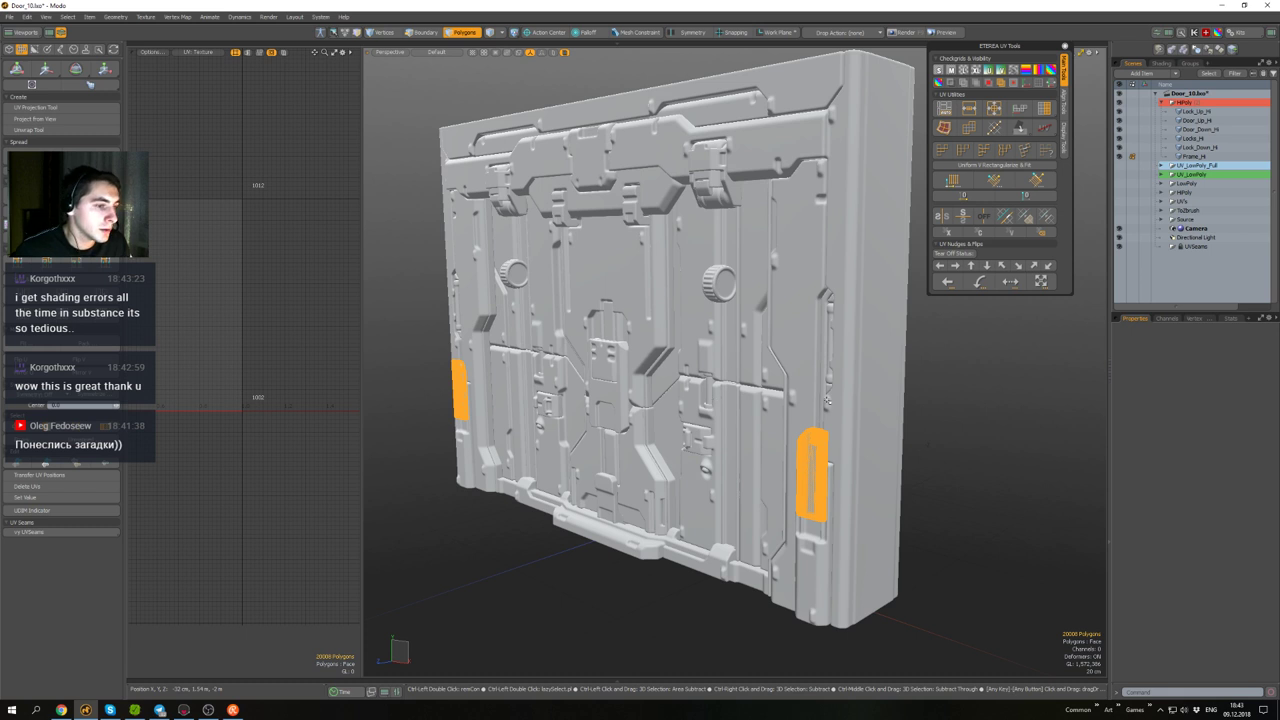
pyautogui.press('Delete')
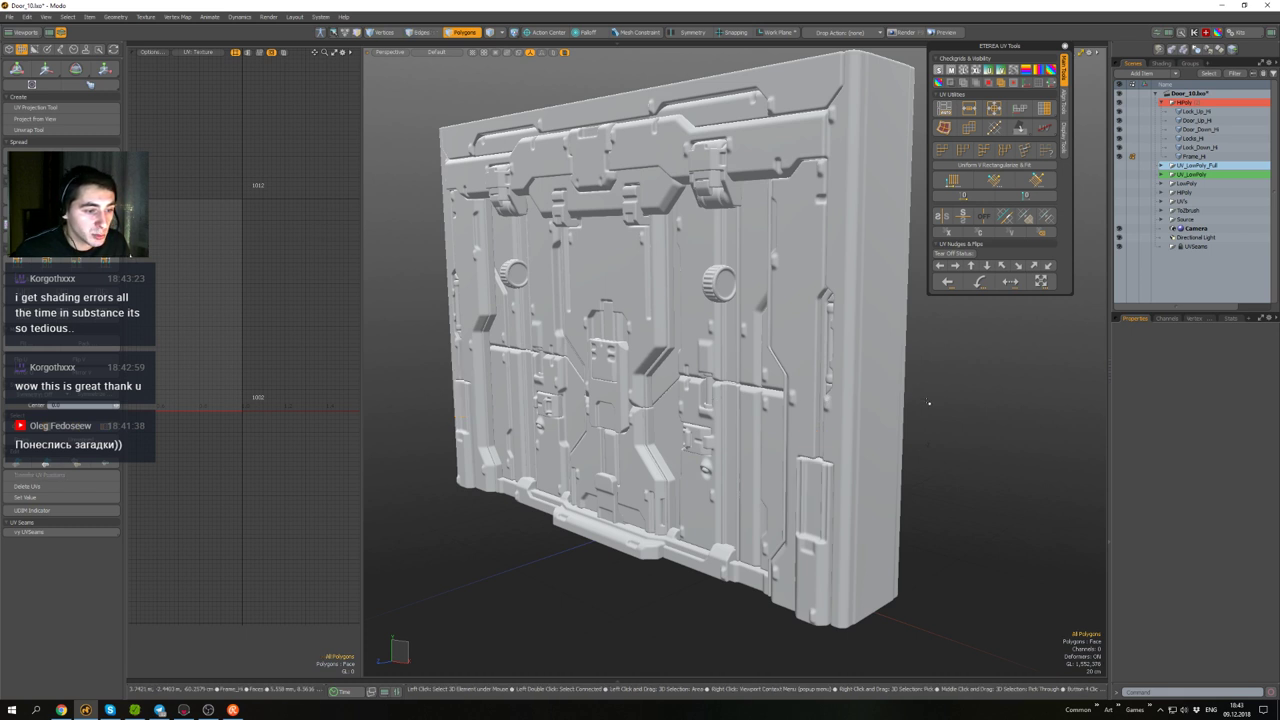
pyautogui.keyDown('alt'); pyautogui.moveTo(923, 436); pyautogui.dragTo(926, 430); pyautogui.keyUp('alt')
pyautogui.press('3')
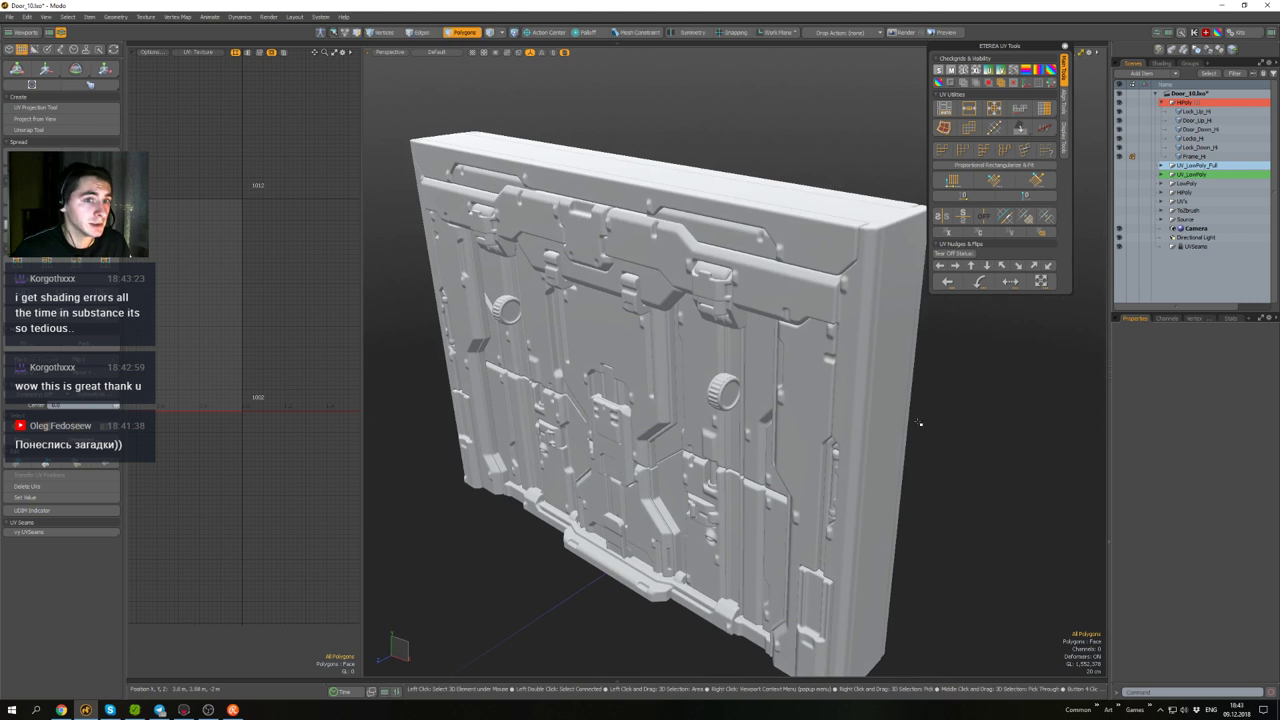
pyautogui.keyDown('alt'); pyautogui.moveTo(914, 381); pyautogui.dragTo(915, 335); pyautogui.keyUp('alt')
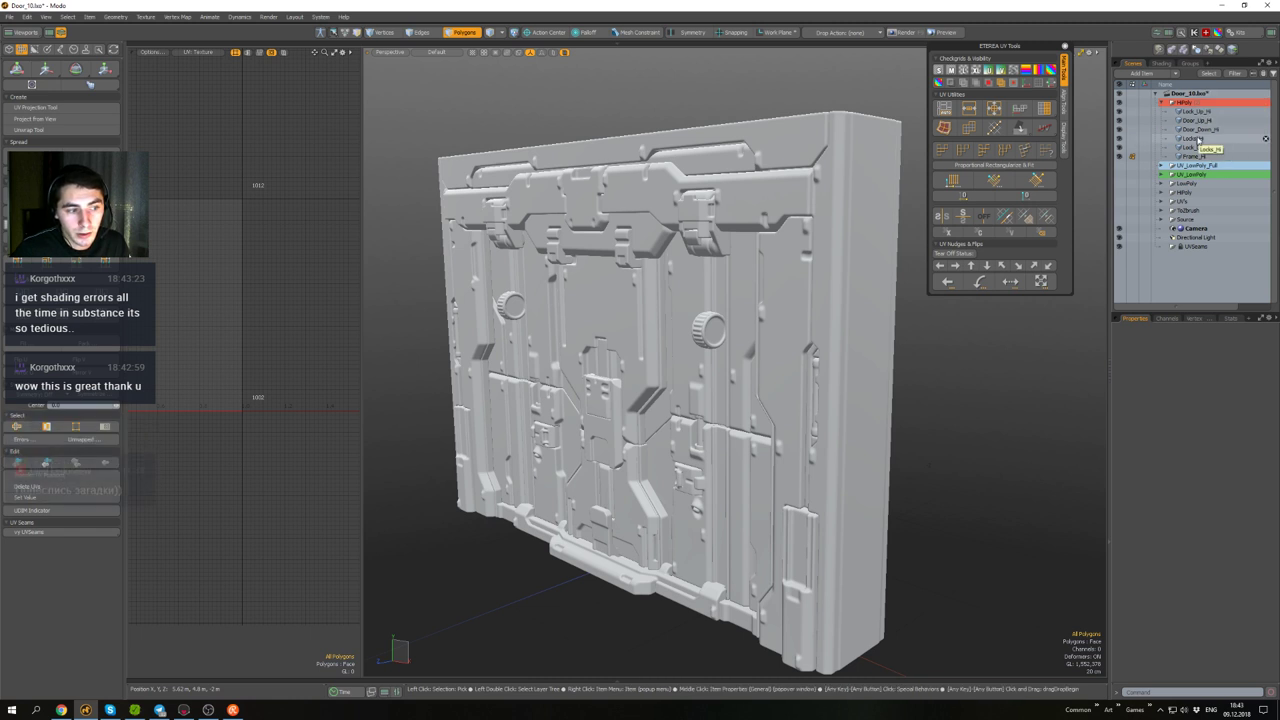
# - Show the UV_LowPoly_Full group over the high-poly door and check which low-poly mesh contains the side locks
pyautogui.click(1119, 167)
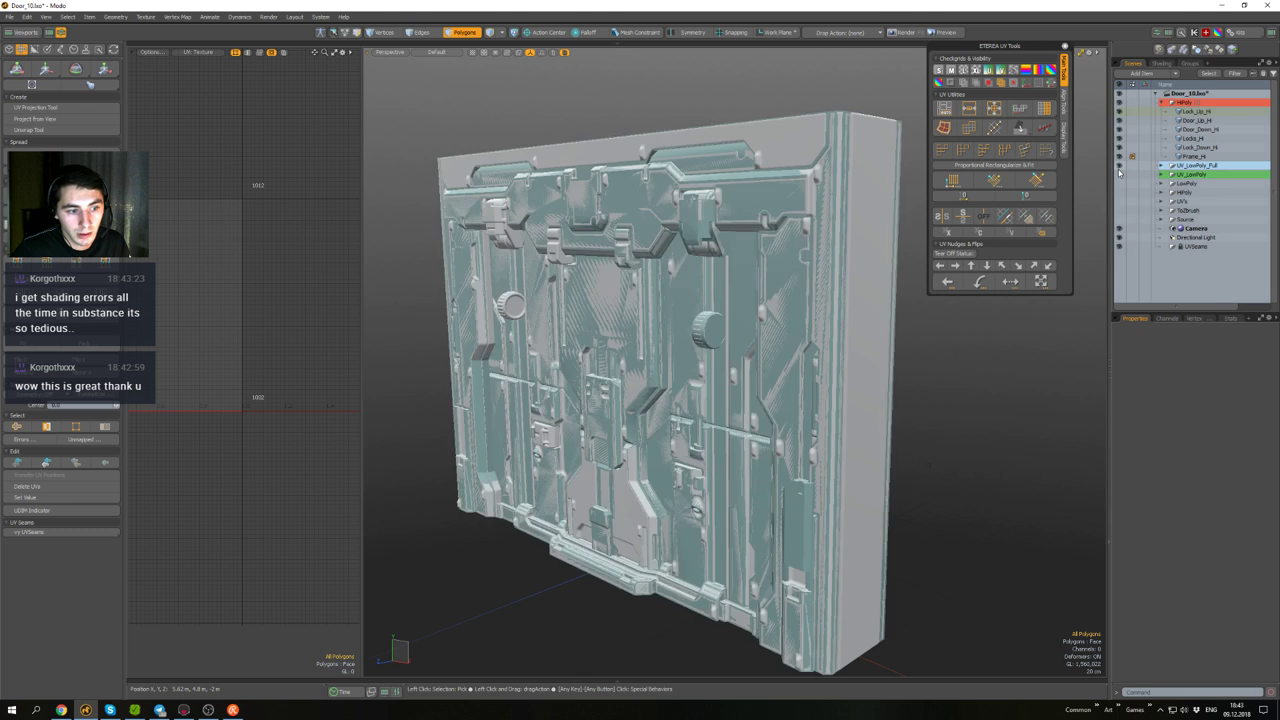
pyautogui.click(797, 512)
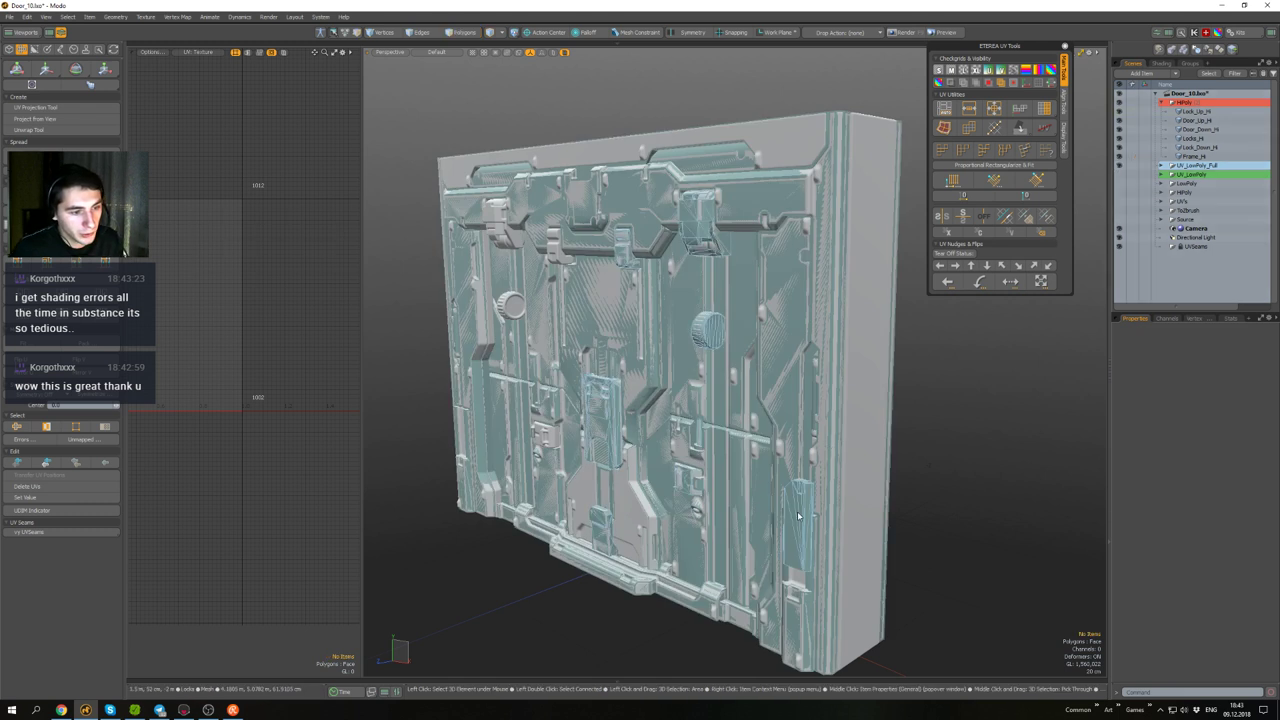
pyautogui.click(1040, 390)
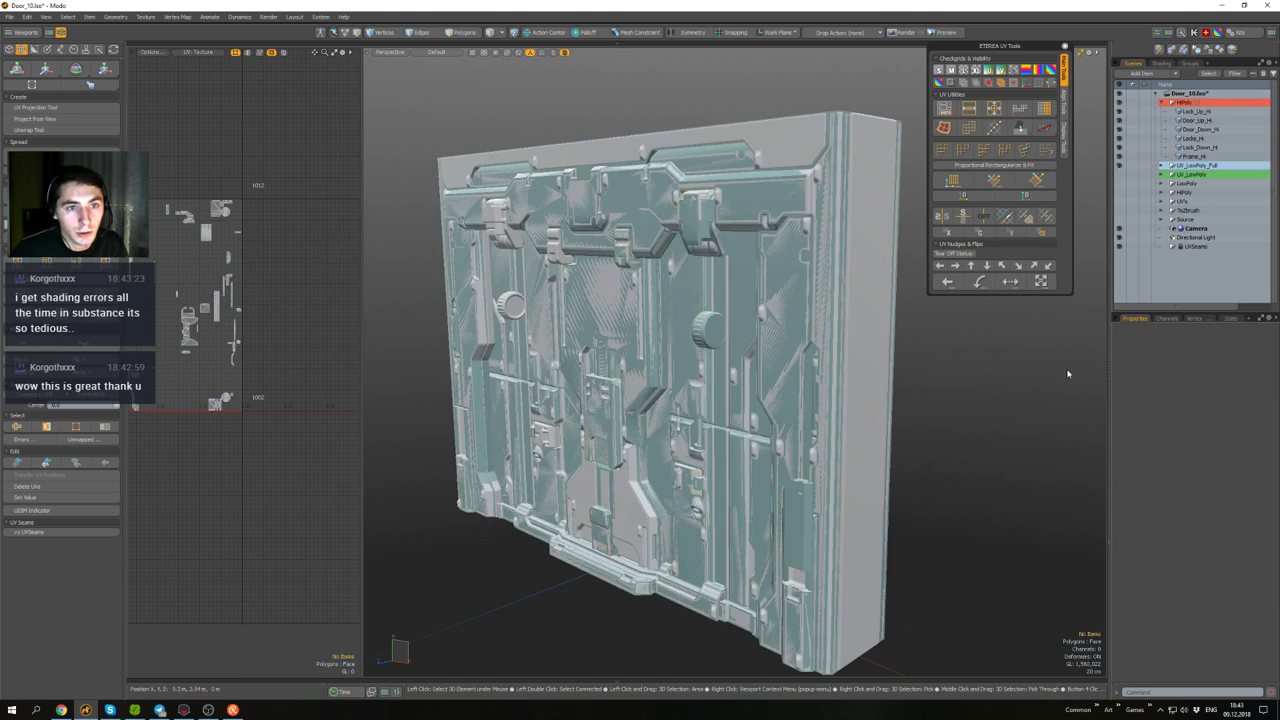
# - Paste the cut side-lock pieces into the Locks_Hi mesh and clear the selection
pyautogui.click(1194, 138)
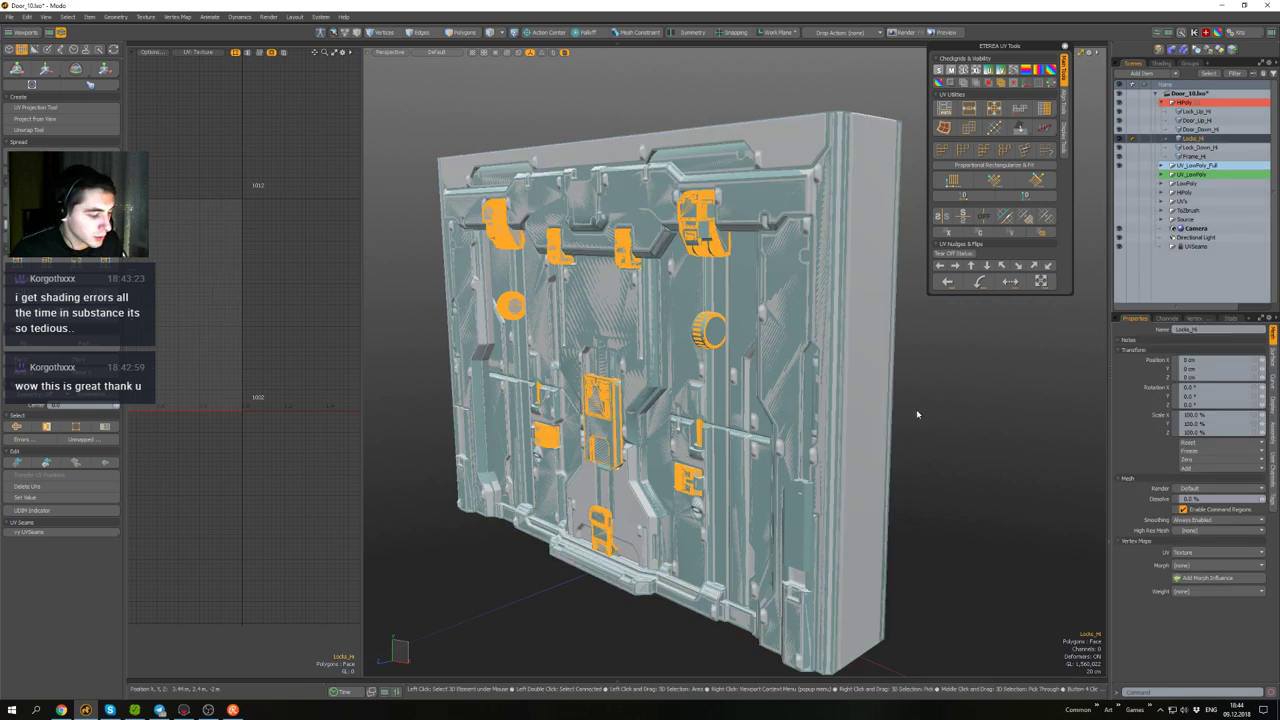
pyautogui.press('3')
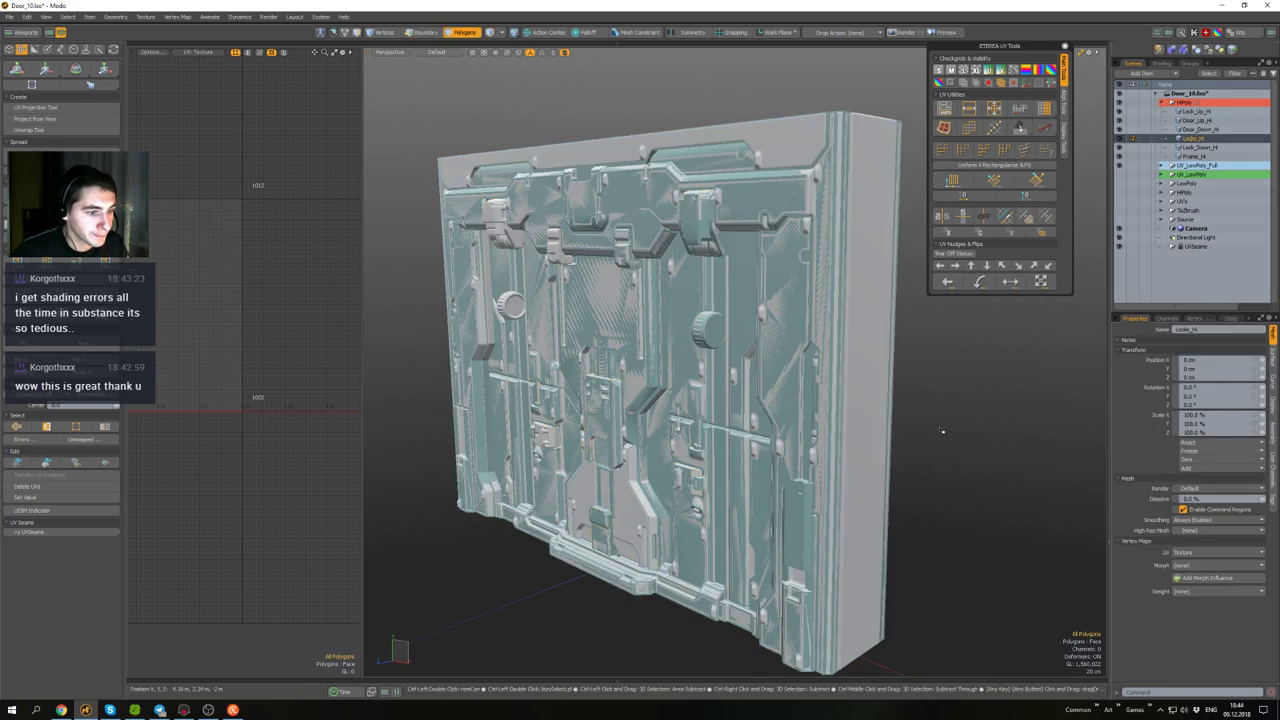
pyautogui.hotkey('ctrl', 'v')
pyautogui.click(941, 423)
pyautogui.keyDown('alt'); pyautogui.moveTo(931, 377); pyautogui.dragTo(937, 398); pyautogui.keyUp('alt')
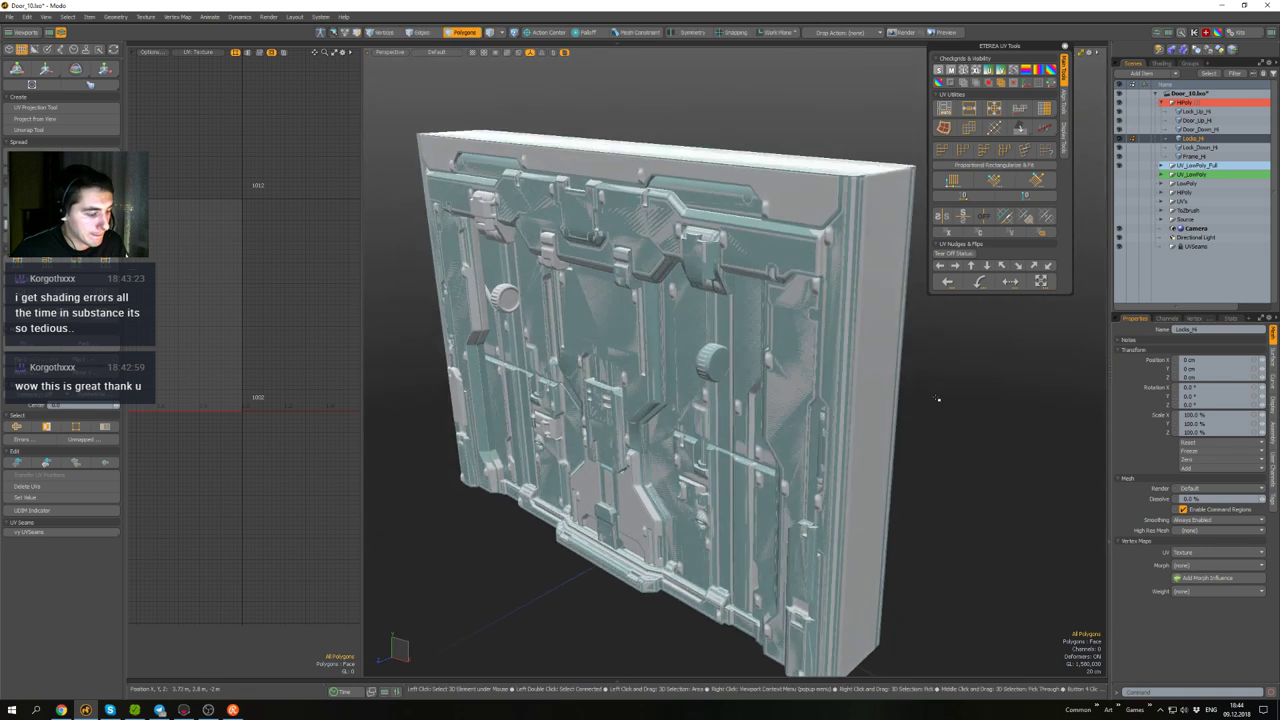
pyautogui.press('5')
pyautogui.click(1001, 368)
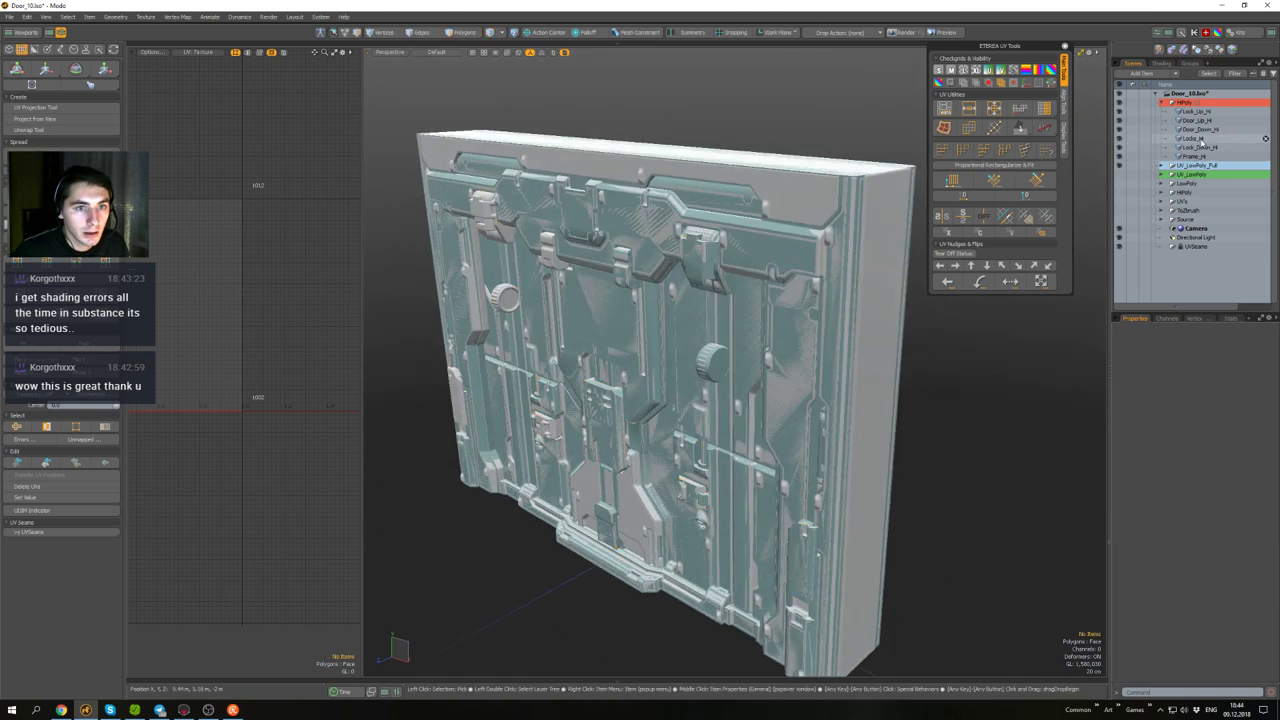
# - Export all six high-poly meshes, Lock_Up_Hi through Frame_Hi, as FBX over the Door_Hi file in the Baking folder
pyautogui.click(1203, 157)
pyautogui.keyDown('shift'); pyautogui.click(1198, 112); pyautogui.keyUp('shift')
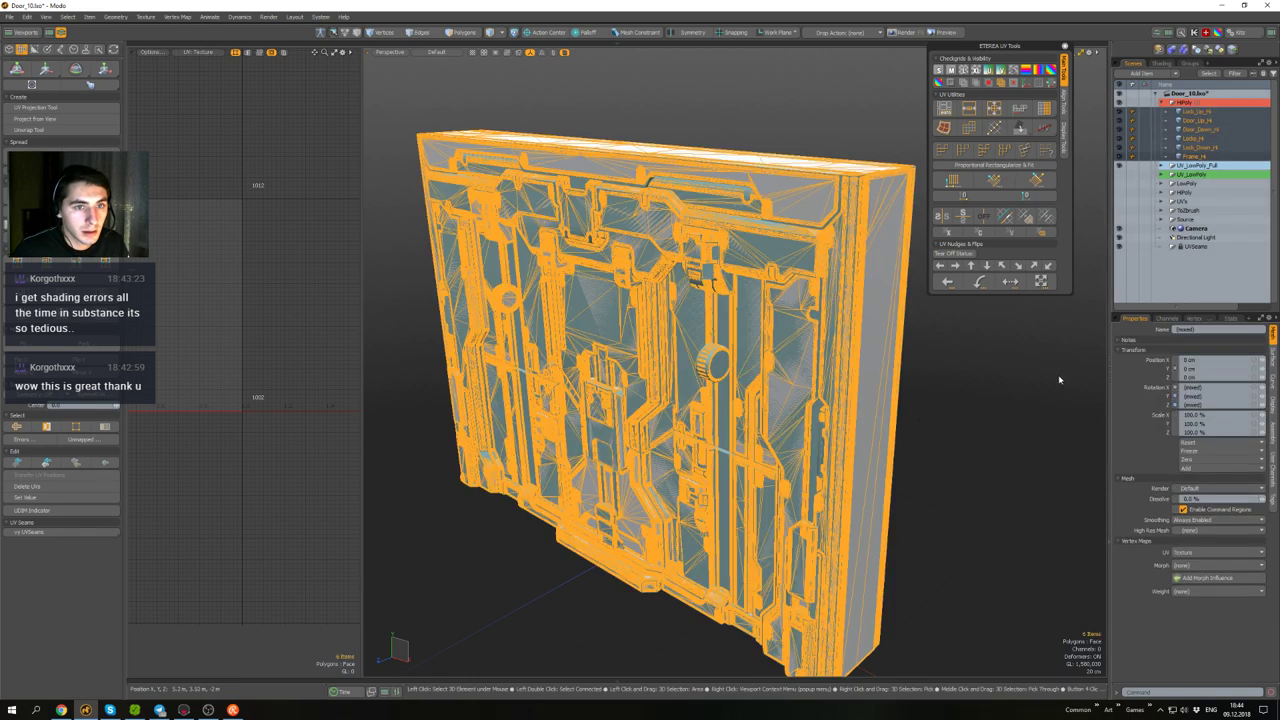
pyautogui.hotkey('ctrl', 'shift', 'e')
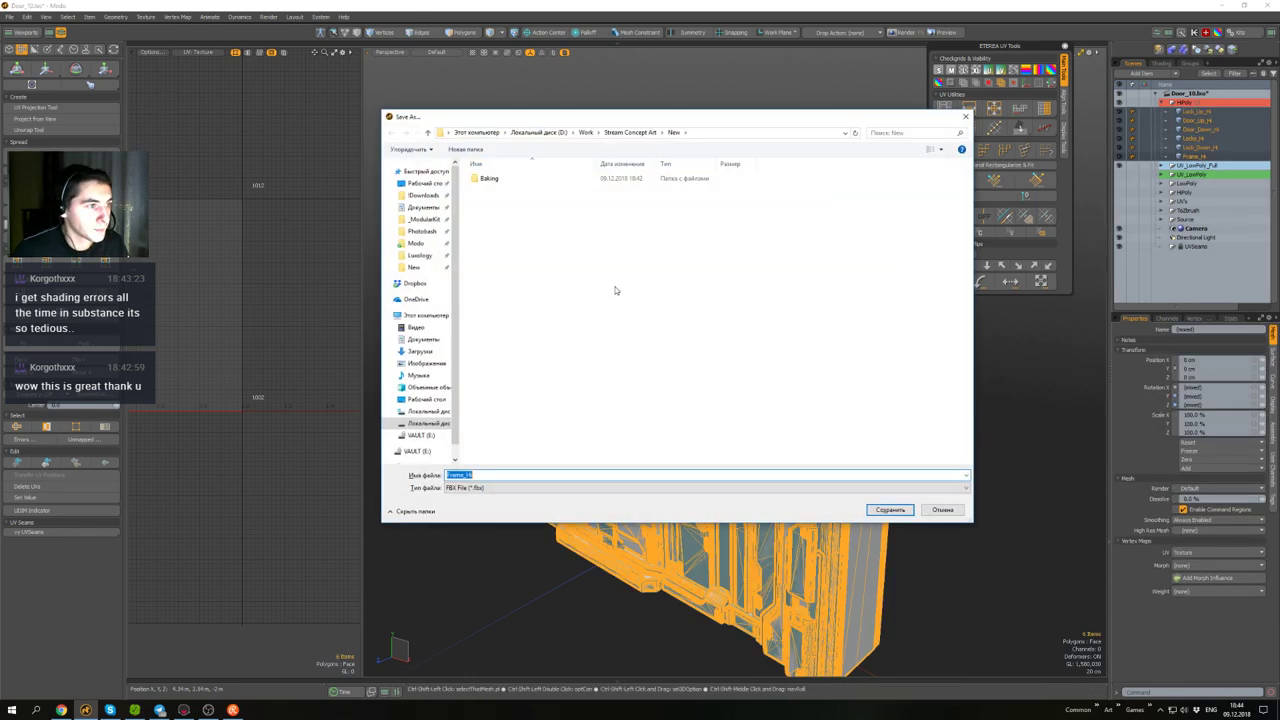
pyautogui.doubleClick(490, 178)
pyautogui.doubleClick(495, 179)
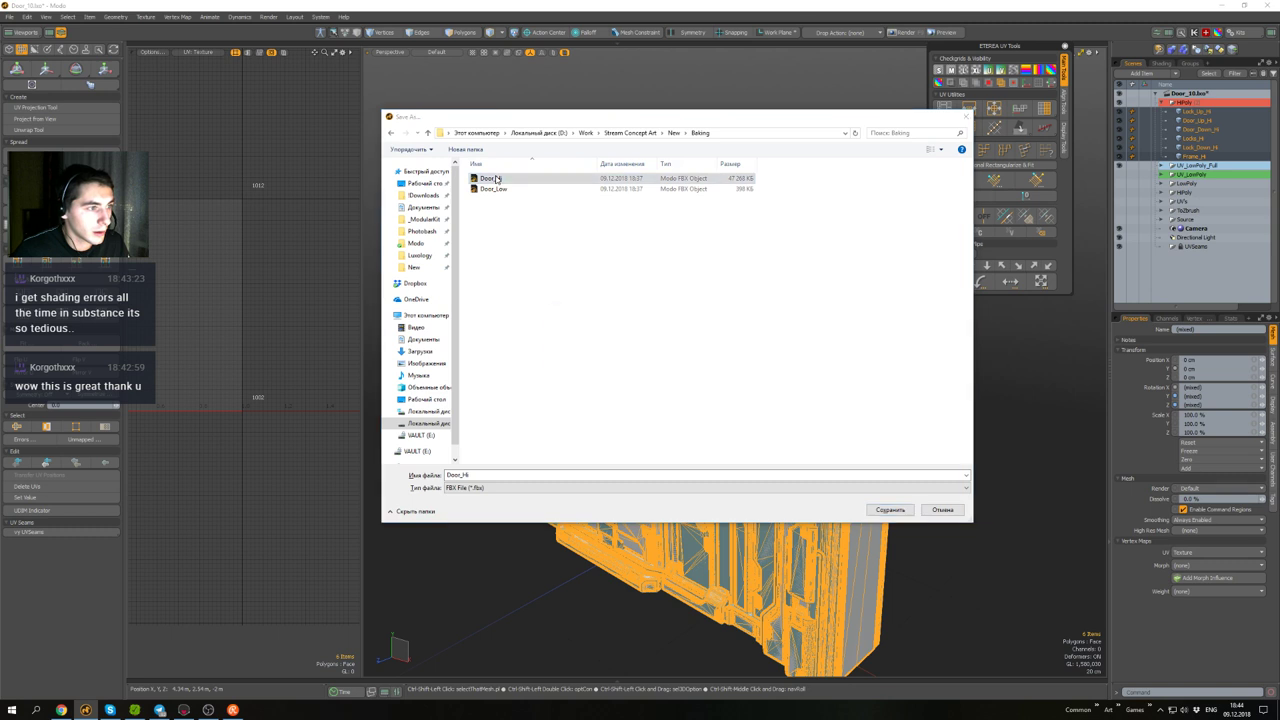
pyautogui.click(668, 358)
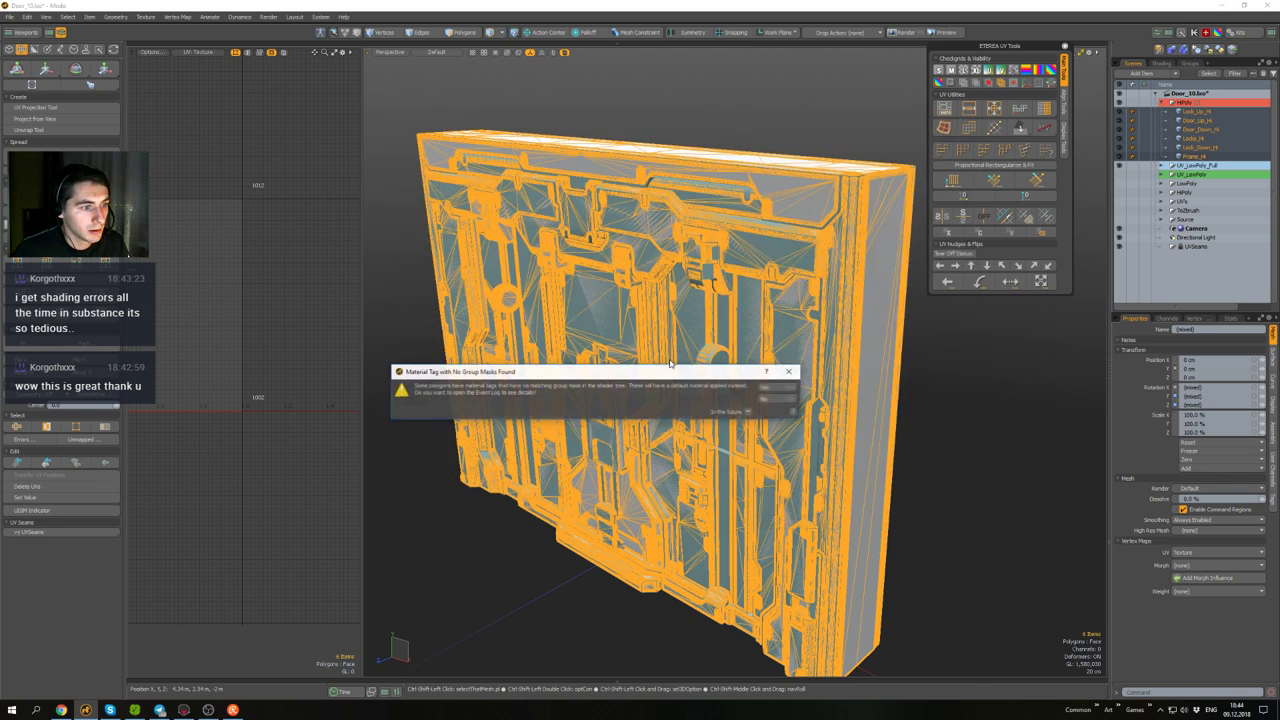
pyautogui.click(780, 400)
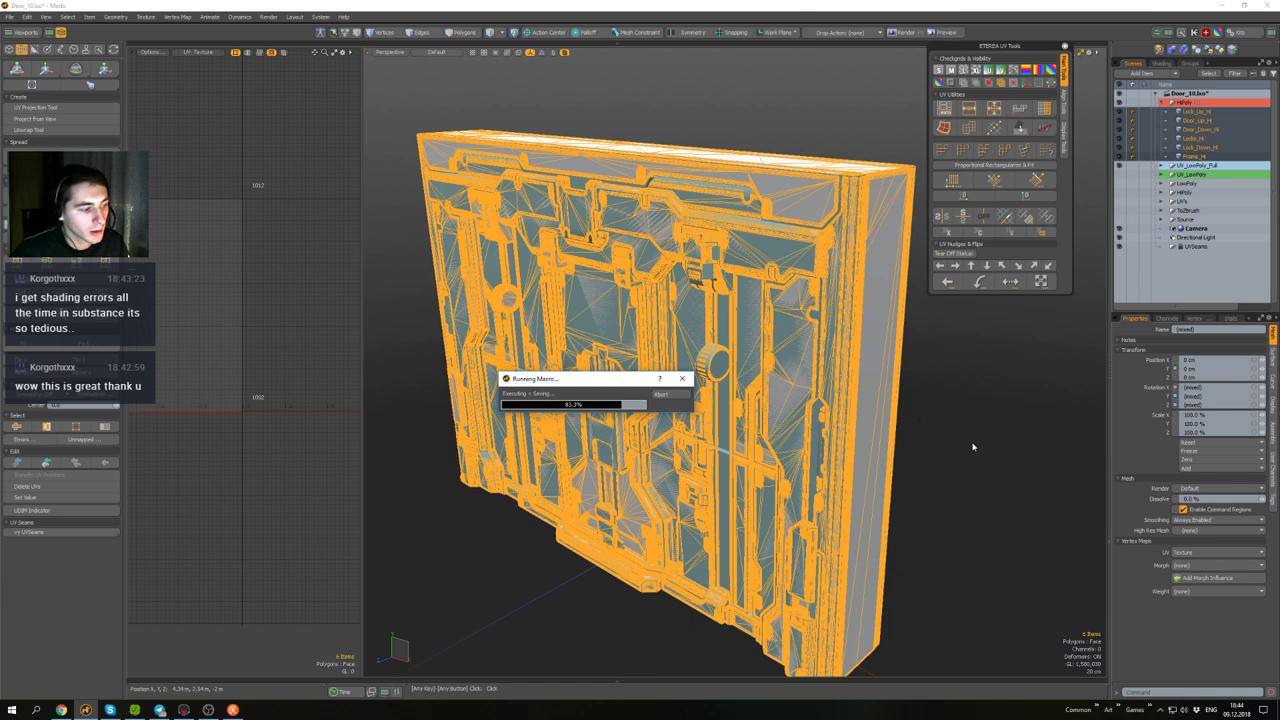
pyautogui.click(935, 455)
pyautogui.keyDown('alt'); pyautogui.moveTo(952, 460); pyautogui.dragTo(958, 430); pyautogui.keyUp('alt')
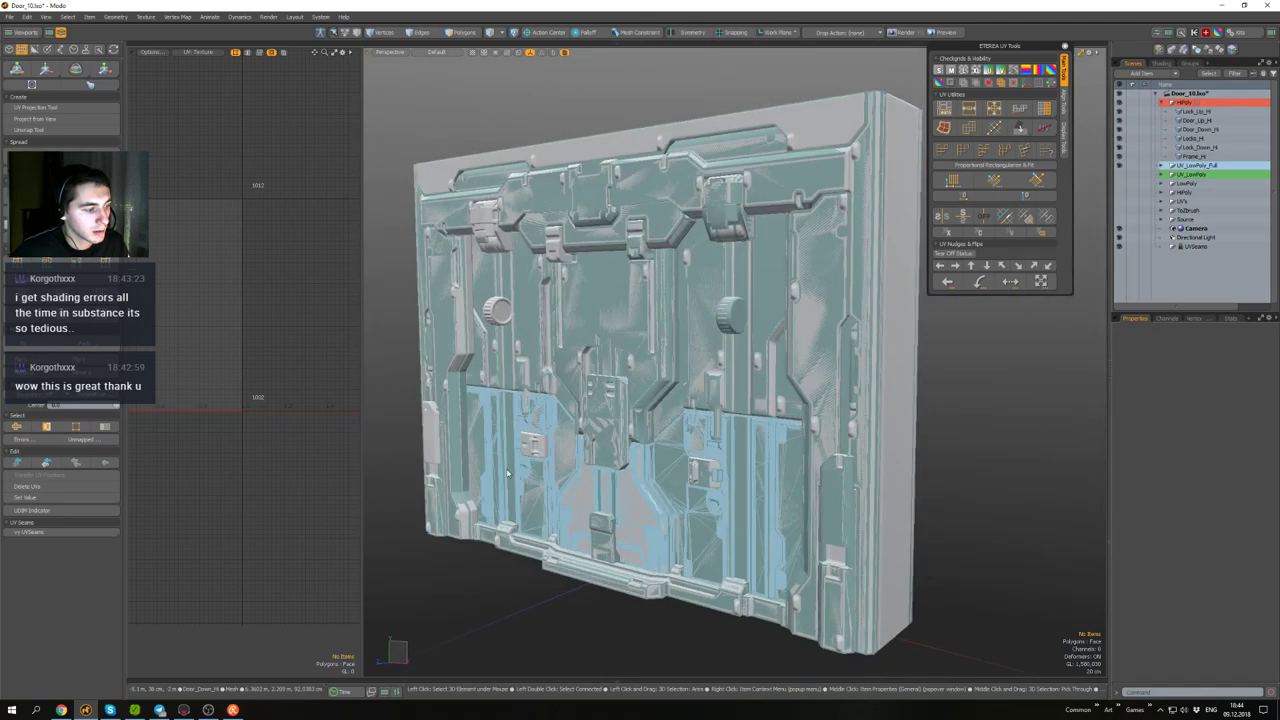
# - Switch to Marmoset Toolbag and examine the door's lower panels and the side lock up close with the reloaded high-poly file
pyautogui.click(161, 710)
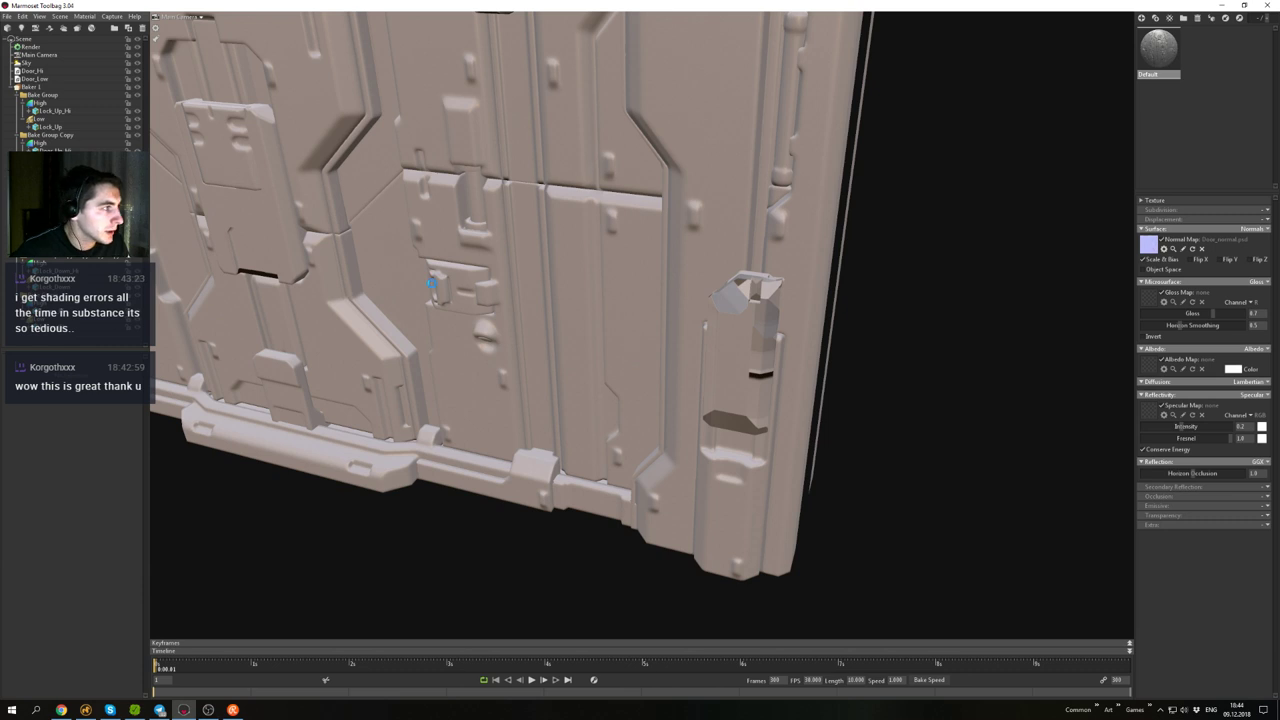
pyautogui.click(471, 349)
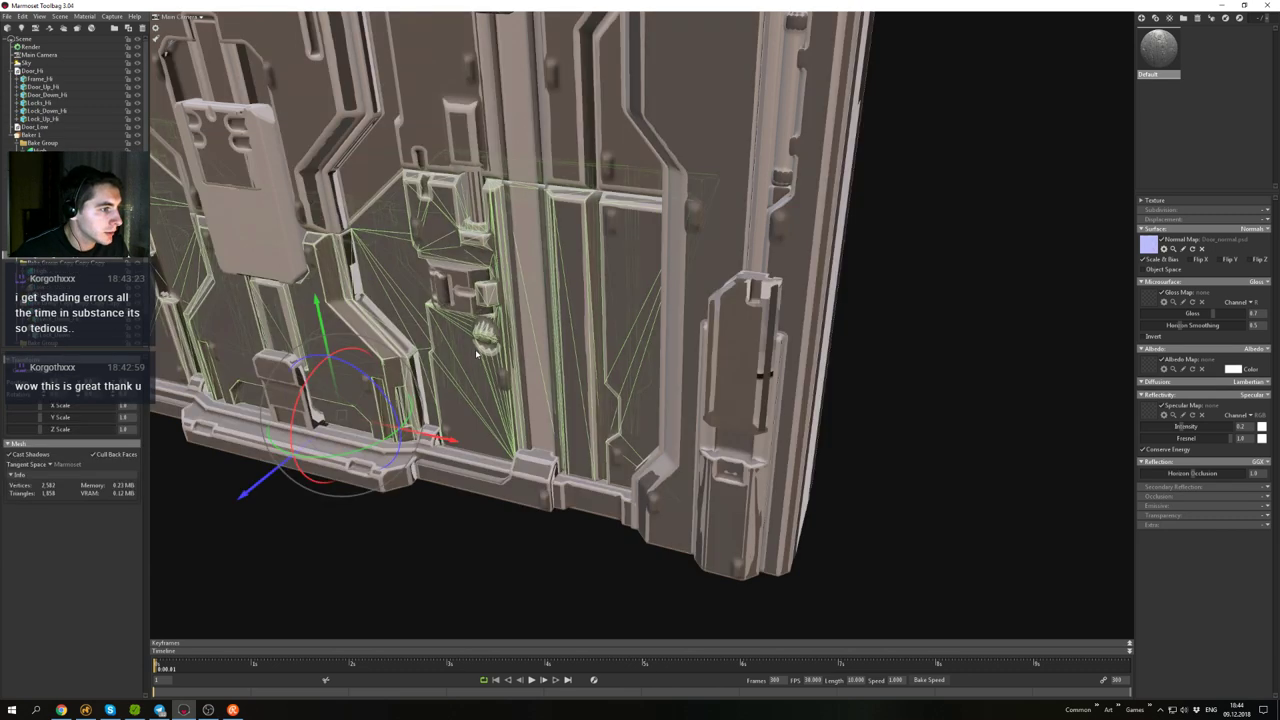
pyautogui.click(551, 508)
pyautogui.click(514, 518)
pyautogui.keyDown('alt'); pyautogui.moveTo(478, 398); pyautogui.dragTo(593, 505, button='middle'); pyautogui.keyUp('alt')
pyautogui.keyDown('alt'); pyautogui.moveTo(593, 505); pyautogui.dragTo(750, 430); pyautogui.keyUp('alt')
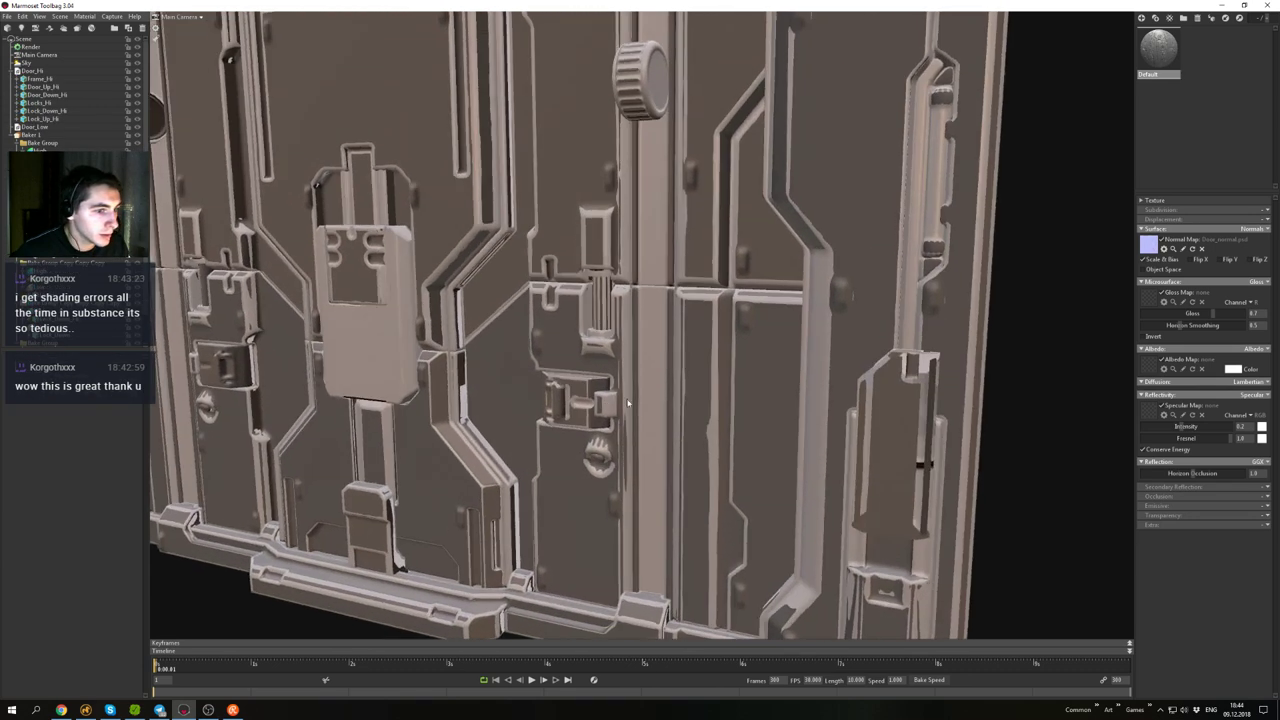
pyautogui.keyDown('alt'); pyautogui.moveTo(750, 430); pyautogui.dragTo(603, 325, button='middle'); pyautogui.keyUp('alt')
pyautogui.keyDown('alt'); pyautogui.moveTo(603, 325); pyautogui.dragTo(826, 356); pyautogui.keyUp('alt')
pyautogui.click(698, 305)
pyautogui.click(828, 355)
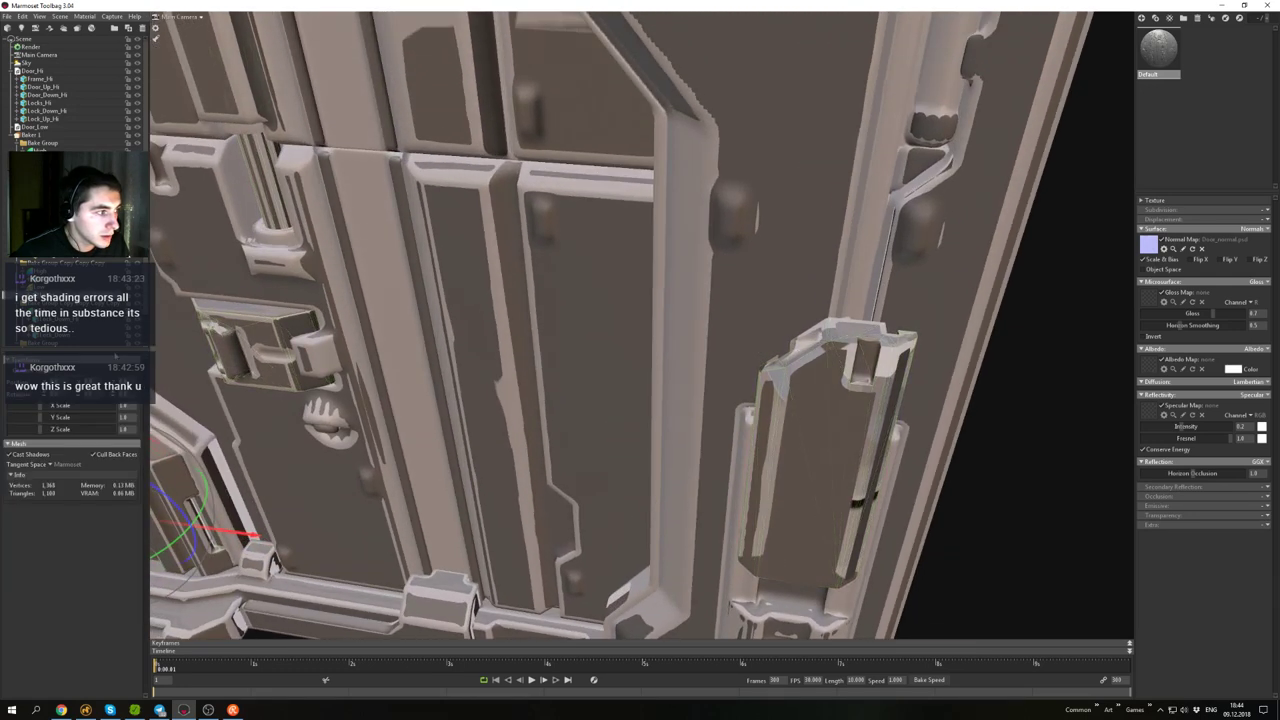
# - Switch the baker preview to the high-poly meshes and select the side lock's mesh, Locks_Hi
pyautogui.click(26, 135)
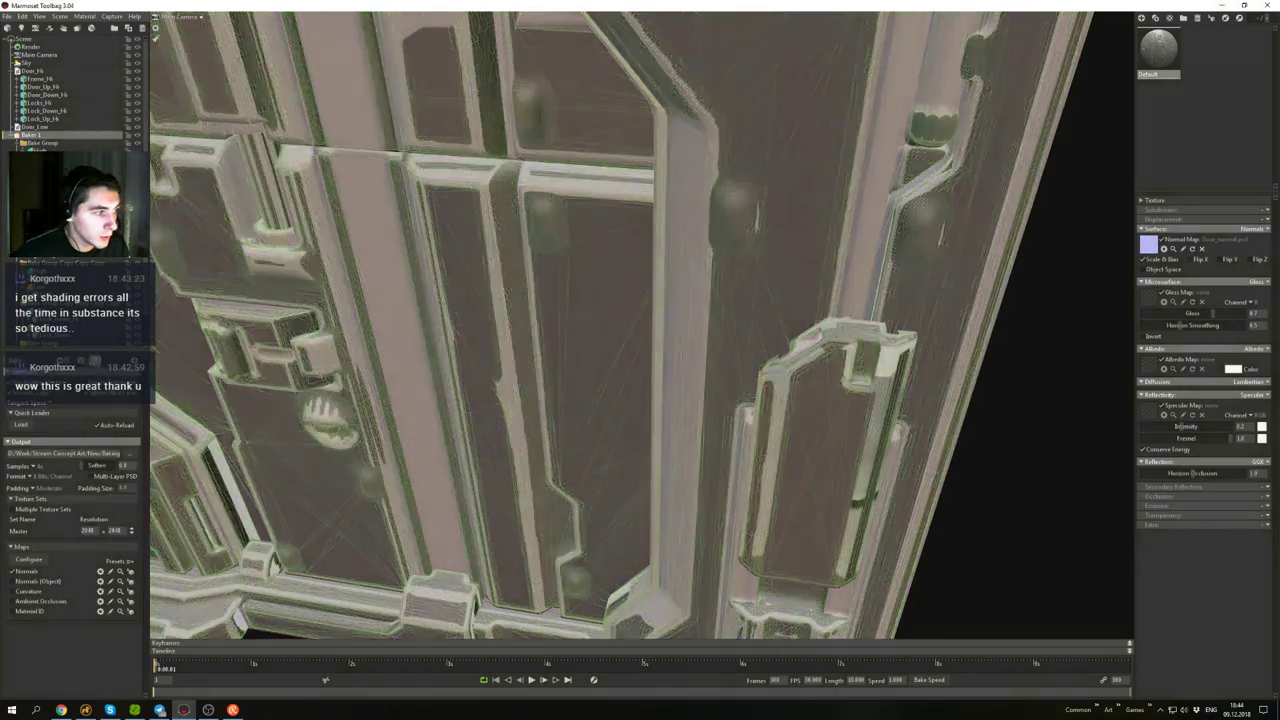
pyautogui.click(96, 361)
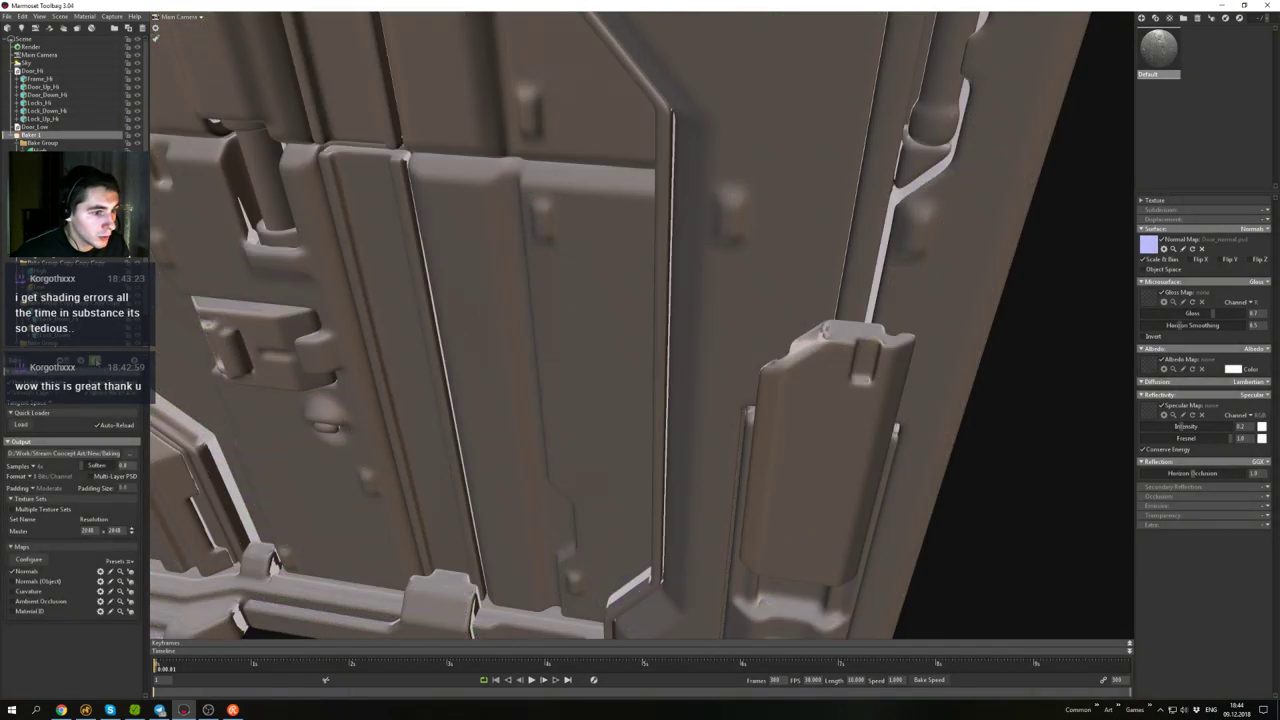
pyautogui.click(779, 380)
pyautogui.moveTo(806, 378)
pyautogui.mouseDown()
pyautogui.moveTo(831, 412)
pyautogui.moveTo(828, 383)
pyautogui.mouseUp()
# - Examine the high-poly locks and side recesses from close up and across the whole door
pyautogui.scroll(-5, 828, 383)
pyautogui.moveTo(366, 451); pyautogui.dragTo(414, 509, button='middle')
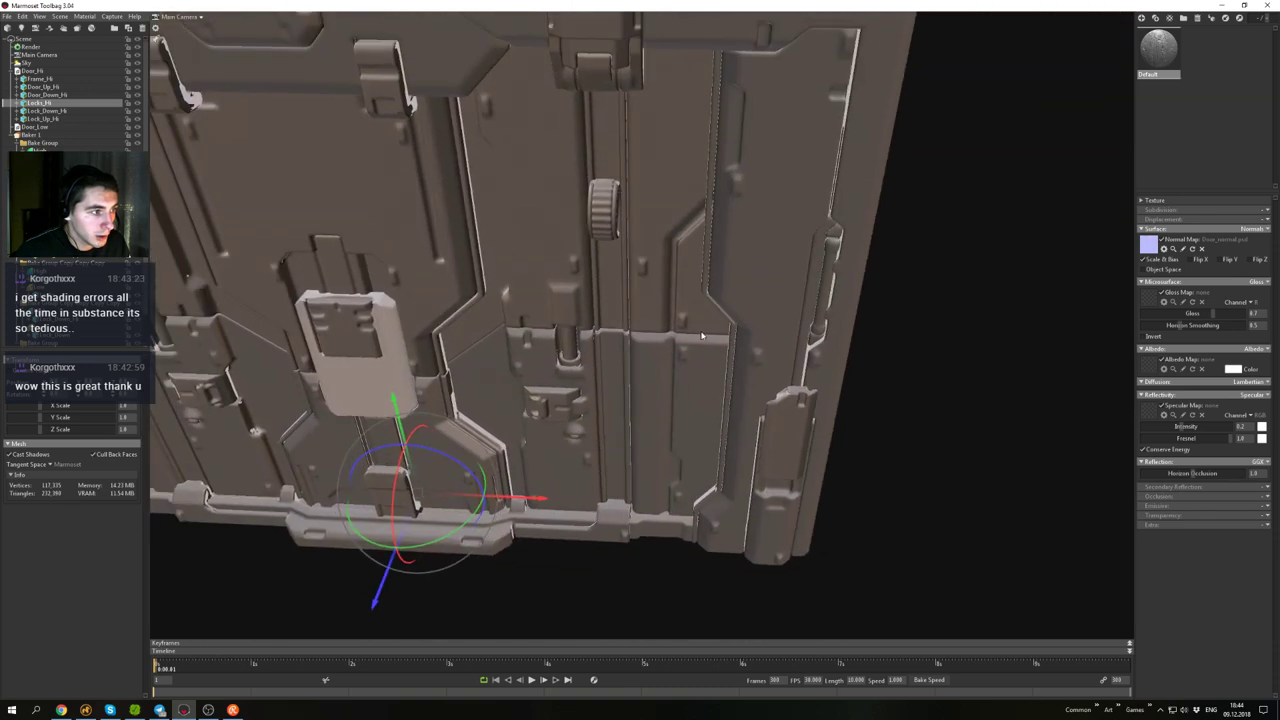
pyautogui.moveTo(414, 509); pyautogui.dragTo(771, 394)
pyautogui.scroll(5, 771, 394)
pyautogui.moveTo(771, 394); pyautogui.dragTo(574, 314, button='middle')
pyautogui.moveTo(574, 314); pyautogui.dragTo(509, 243)
pyautogui.scroll(-8, 509, 243)
pyautogui.moveTo(509, 243); pyautogui.dragTo(611, 277, button='middle')
pyautogui.moveTo(611, 277)
pyautogui.mouseDown()
pyautogui.moveTo(534, 249)
pyautogui.moveTo(580, 335)
pyautogui.moveTo(641, 296)
pyautogui.moveTo(619, 301)
pyautogui.mouseUp()
pyautogui.scroll(4, 534, 249)
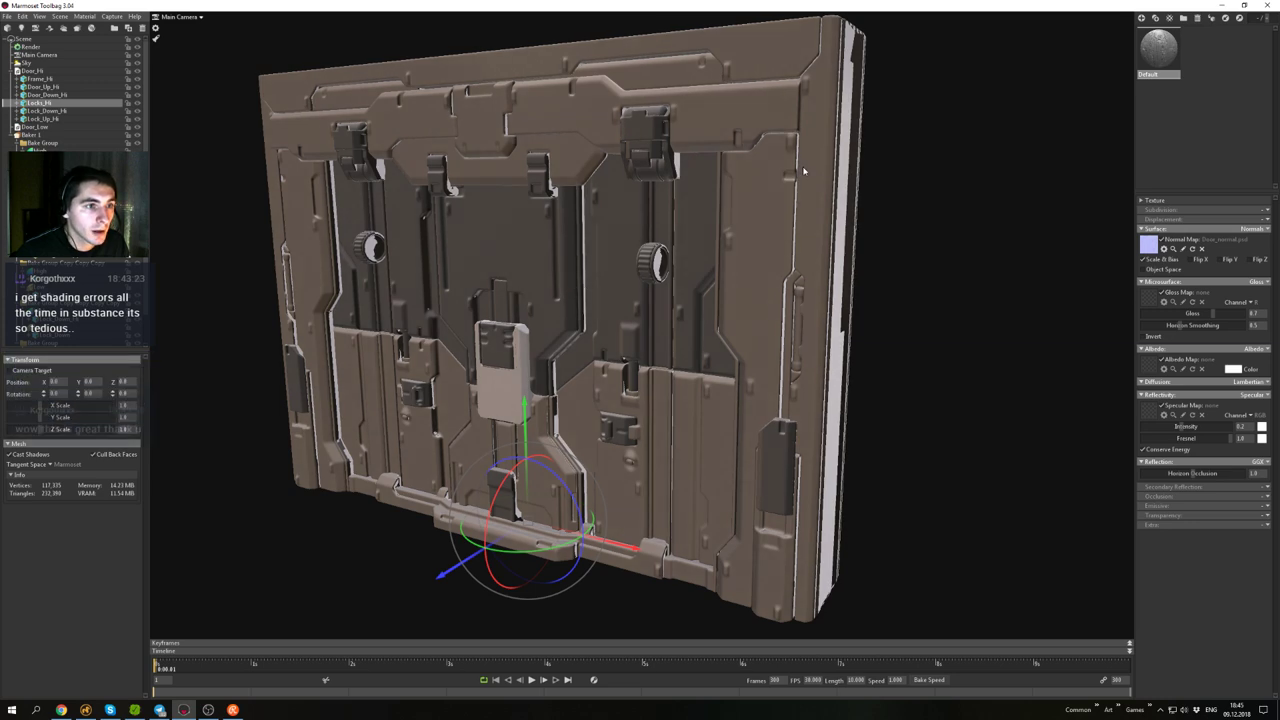
# - Compare the baker's low-poly and high-poly previews, and inspect the high-poly door from the front
pyautogui.click(36, 134)
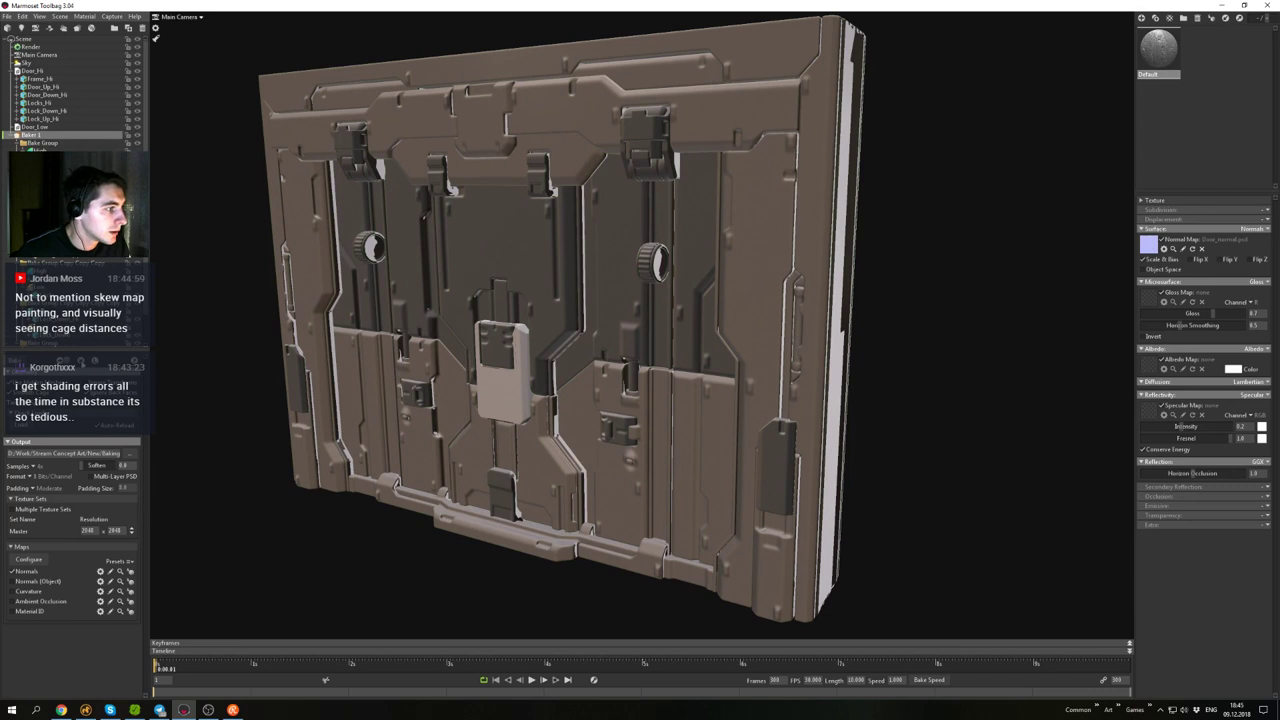
pyautogui.click(96, 363)
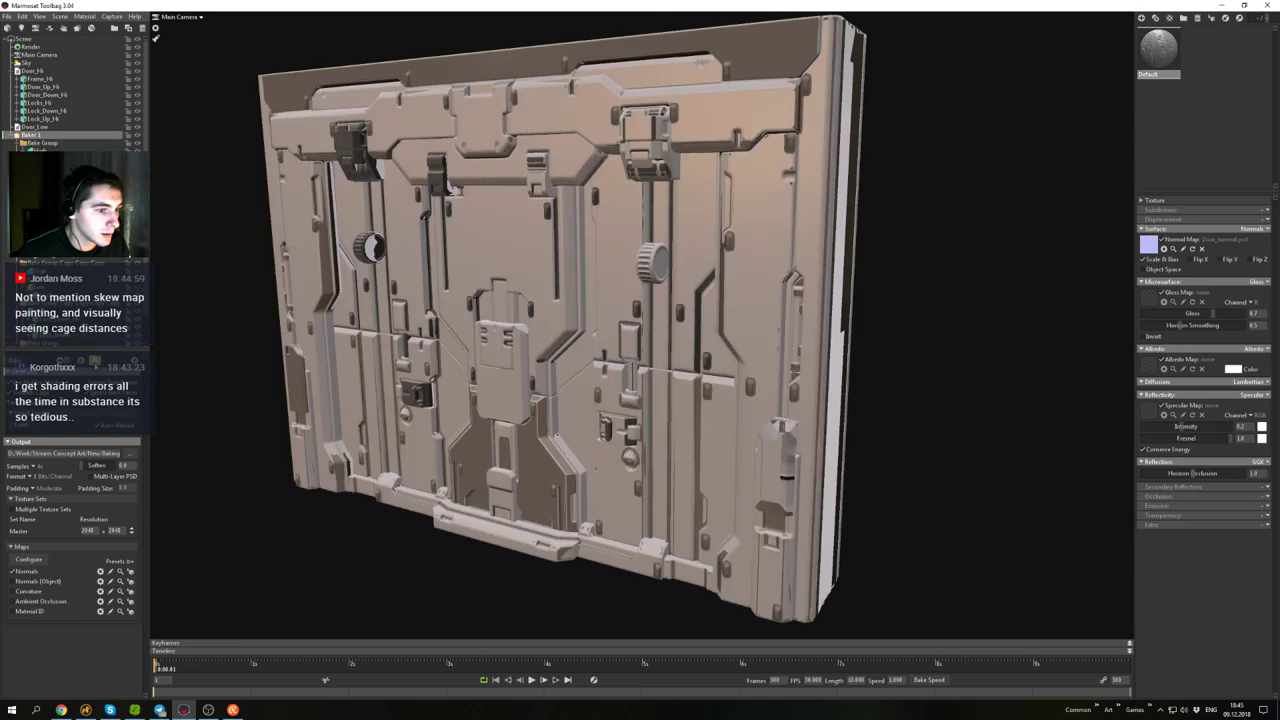
pyautogui.click(96, 363)
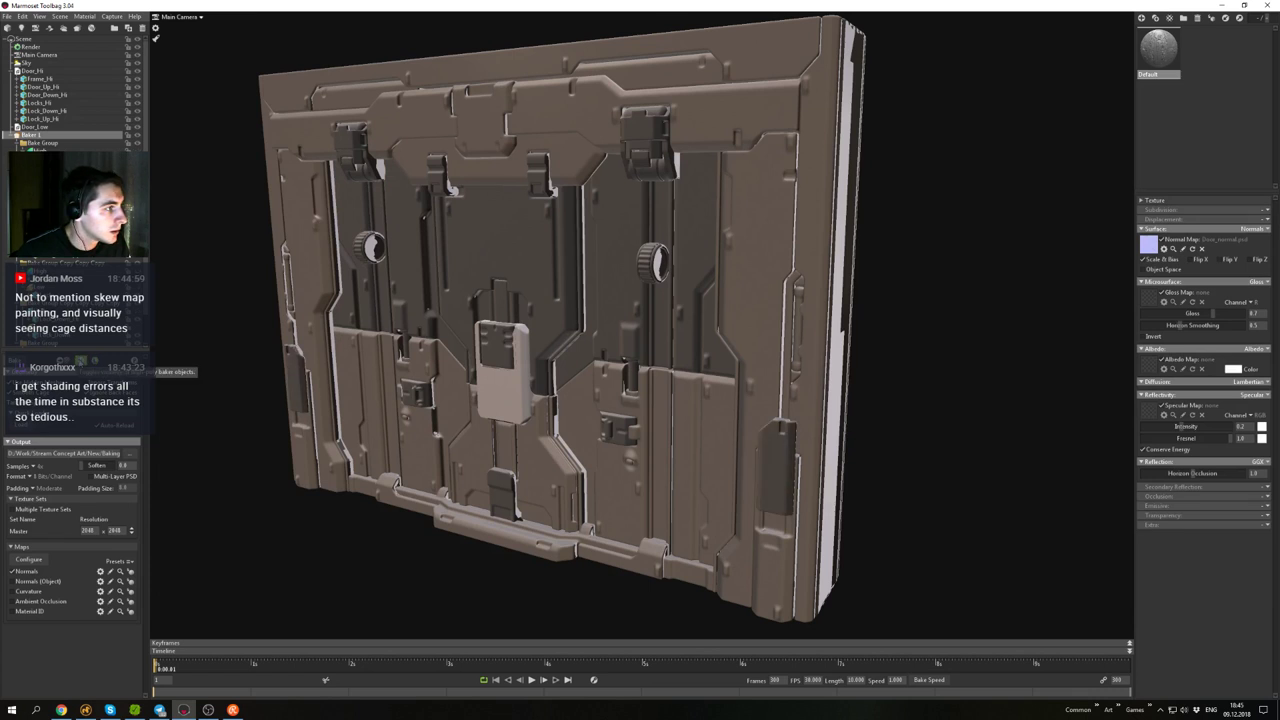
pyautogui.moveTo(463, 319); pyautogui.dragTo(665, 350, button='right')
pyautogui.moveTo(665, 350); pyautogui.dragTo(663, 303, button='middle')
pyautogui.moveTo(663, 303); pyautogui.dragTo(584, 306)
pyautogui.moveTo(584, 306); pyautogui.dragTo(563, 293, button='right')
pyautogui.moveTo(563, 293); pyautogui.dragTo(640, 300)
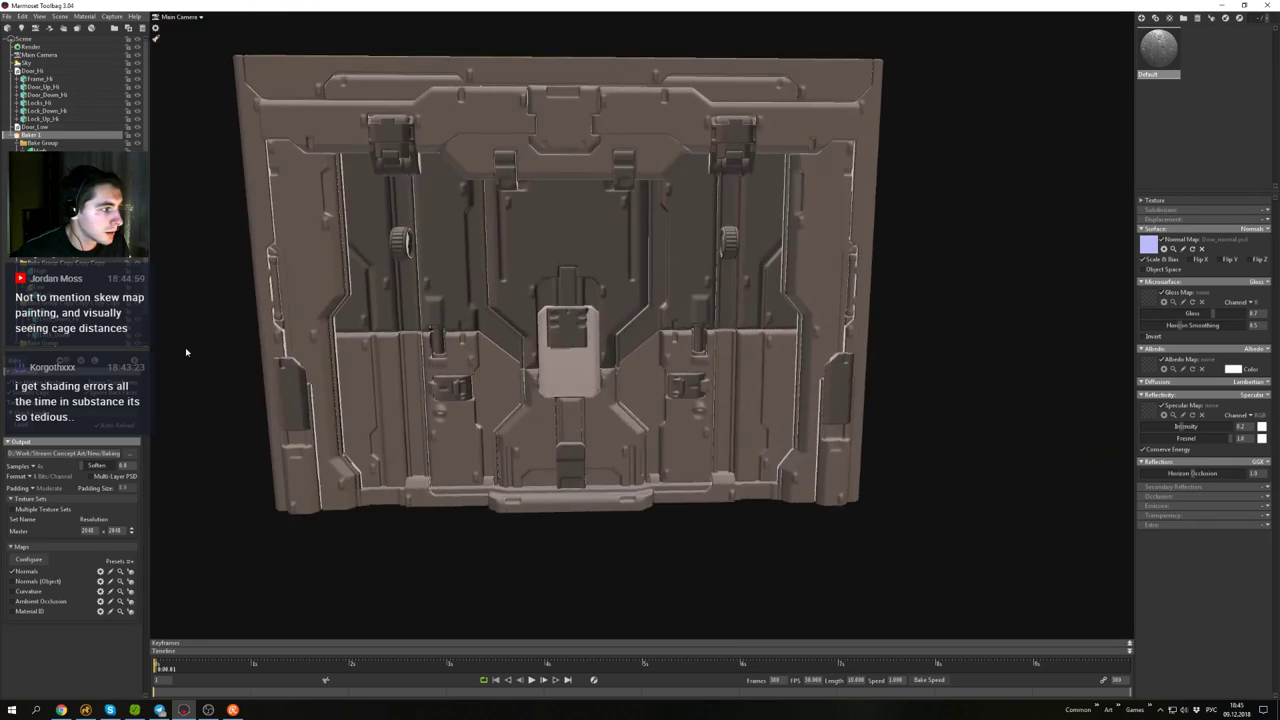
# - Clear the baker selection and inspect the high-poly door and its frame from above
pyautogui.click(624, 365)
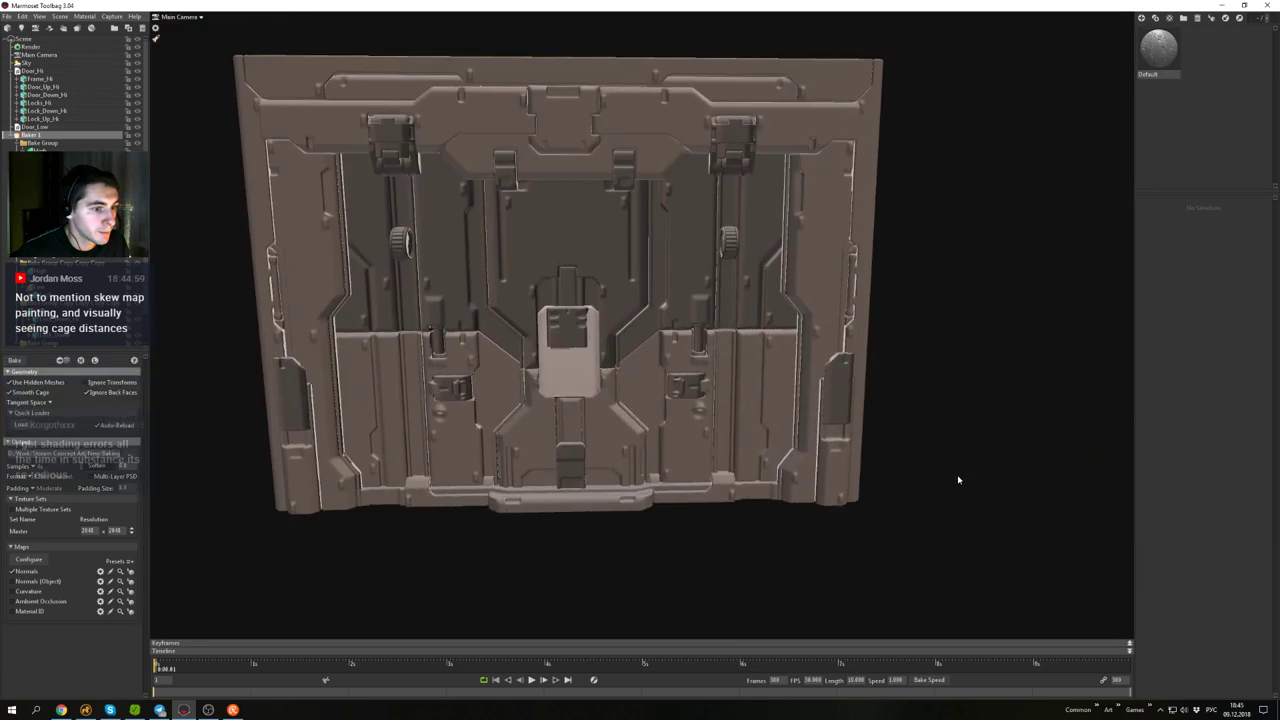
pyautogui.moveTo(966, 417); pyautogui.dragTo(931, 437)
pyautogui.click(811, 345)
pyautogui.click(811, 345)
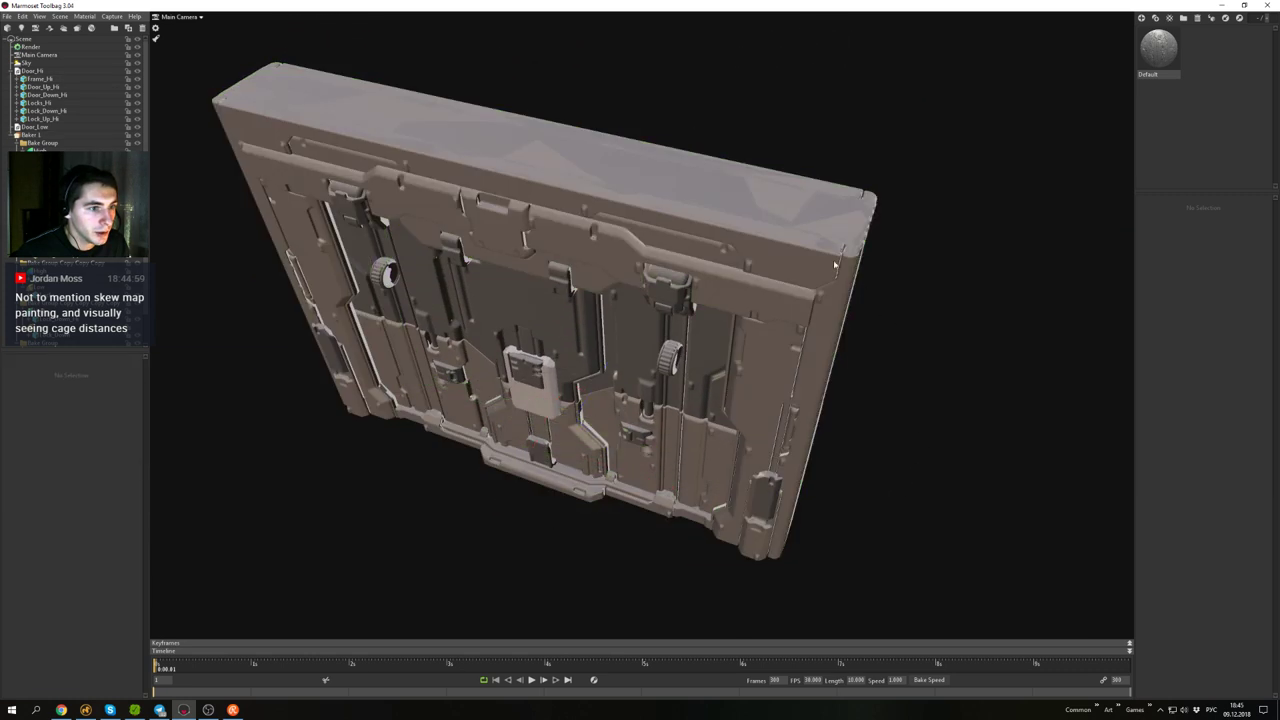
pyautogui.click(832, 268)
pyautogui.click(277, 383)
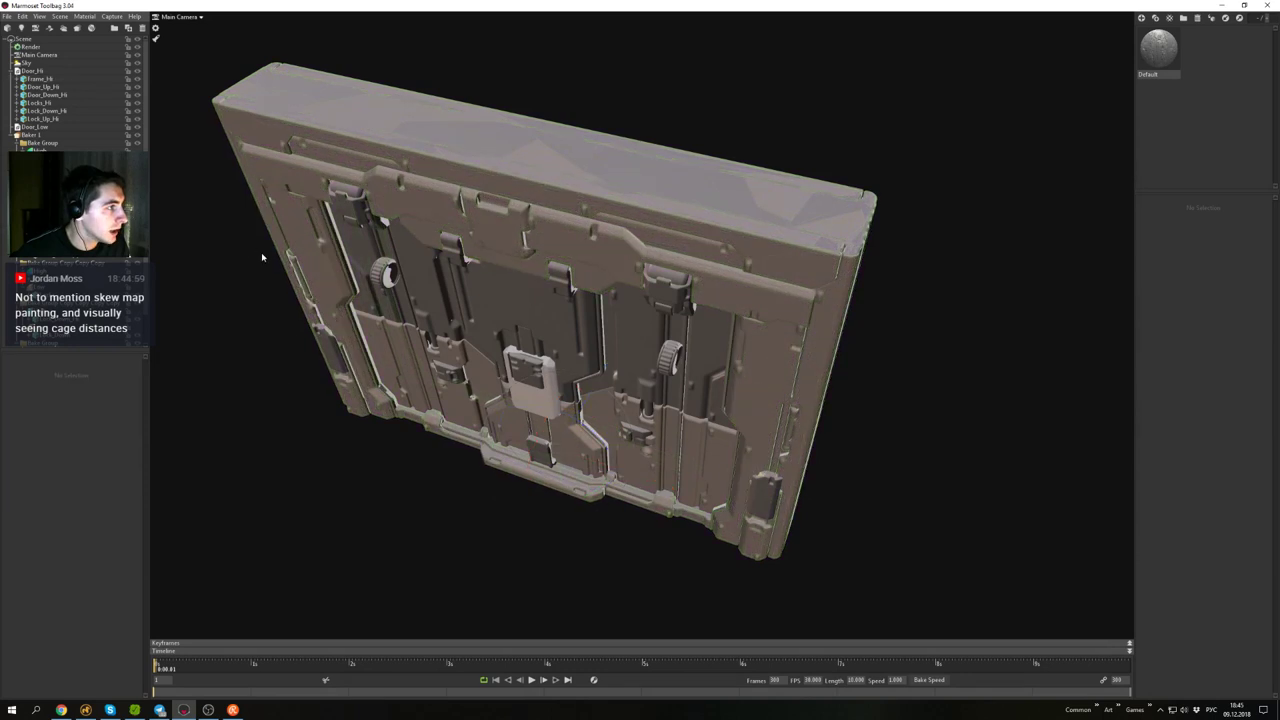
# - Highlight Lock_Up_Hi, Locks_Hi and Lock_Down_Hi one by one to check which parts each mesh contains
pyautogui.click(47, 119)
pyautogui.click(48, 104)
pyautogui.click(47, 112)
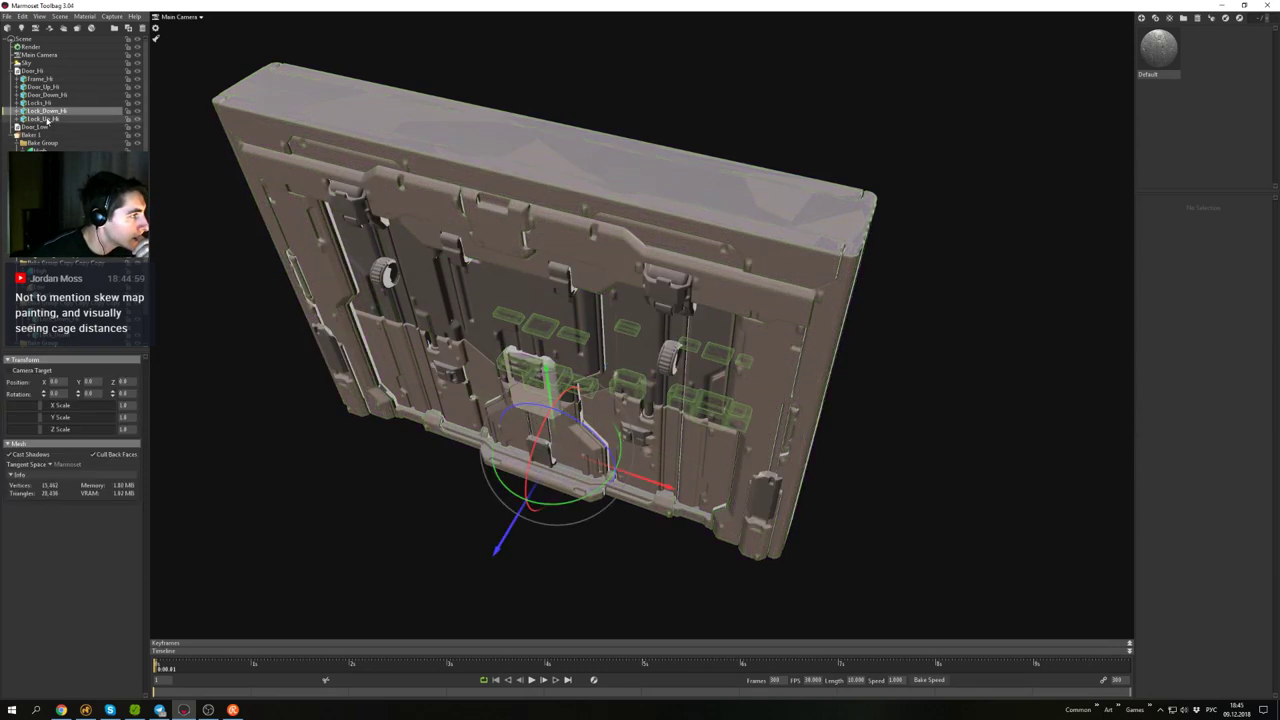
pyautogui.click(44, 119)
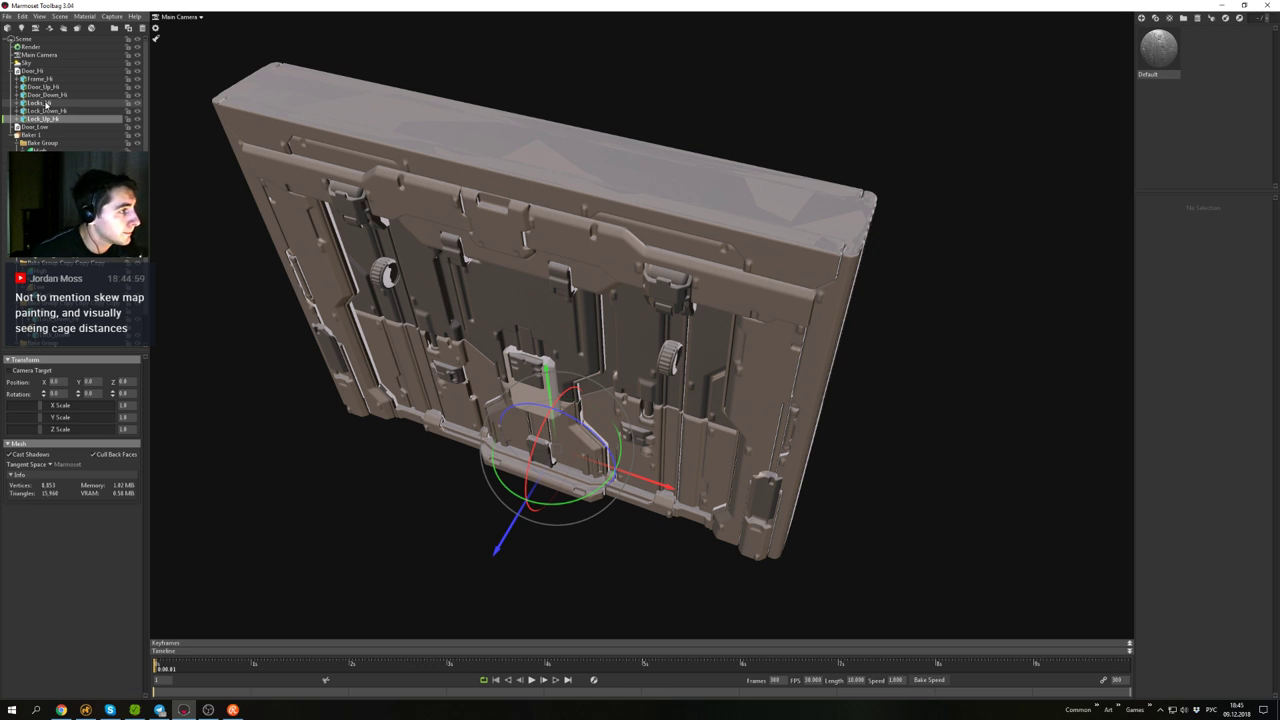
# - Delete the old high-poly mesh from the locks' bake group and move Locks_Hi into its High slot
pyautogui.click(40, 103)
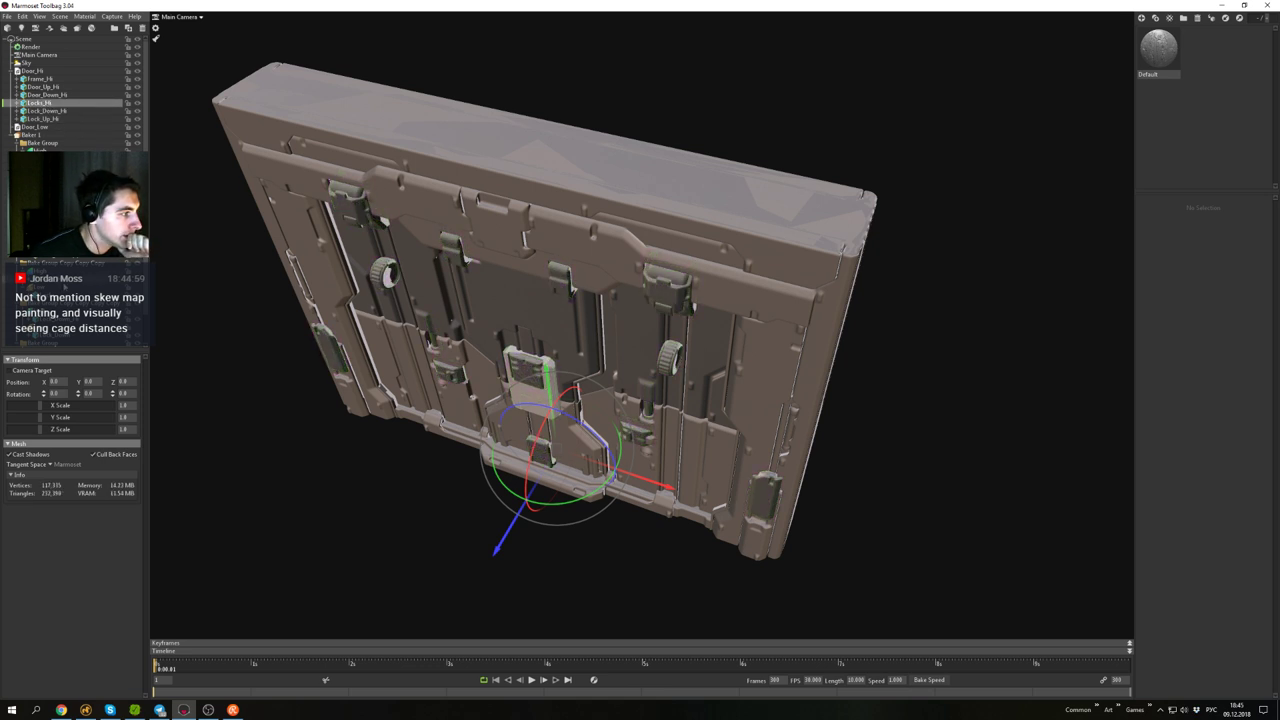
pyautogui.scroll(-1, 74, 190)
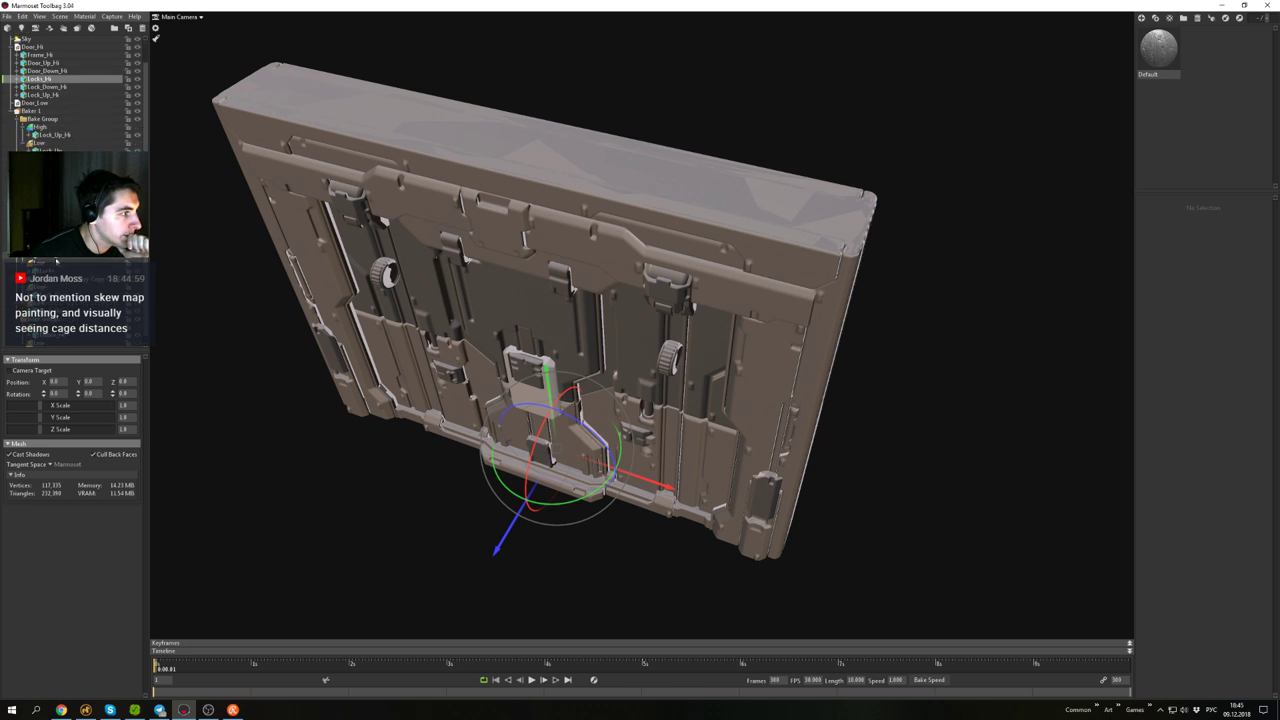
pyautogui.click(56, 258)
pyautogui.press('Delete')
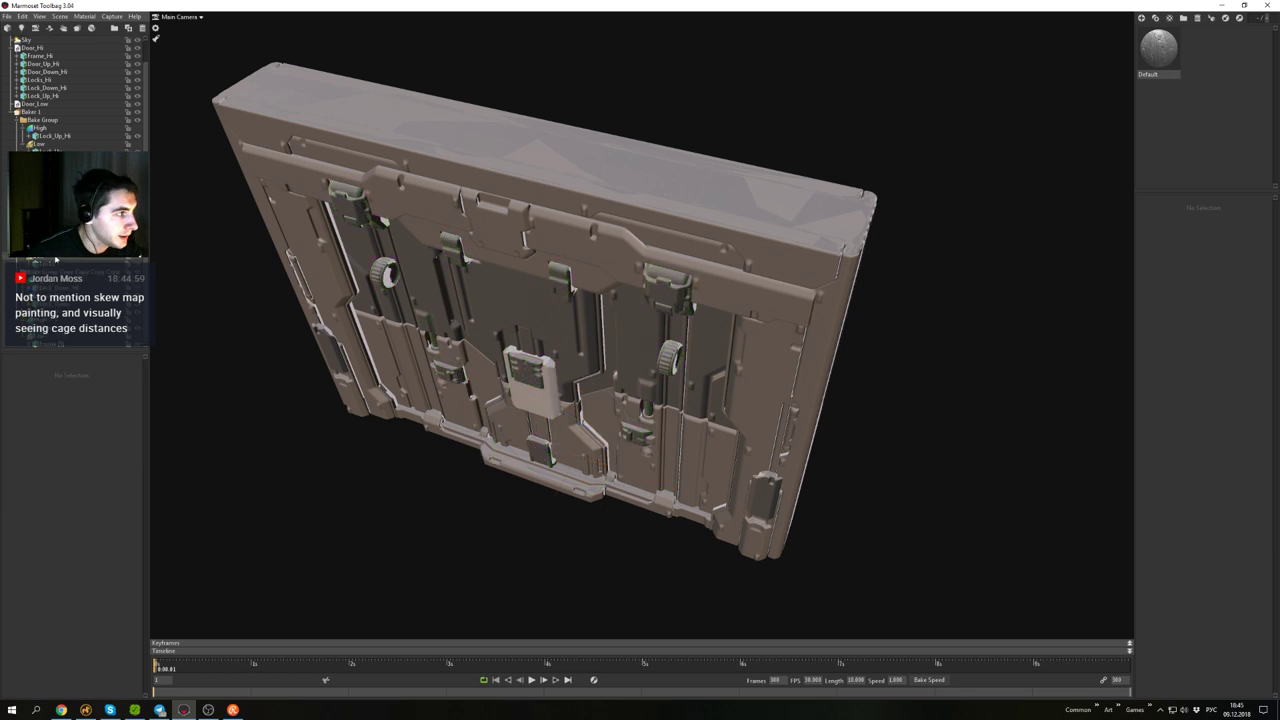
pyautogui.moveTo(42, 80); pyautogui.dragTo(45, 248)
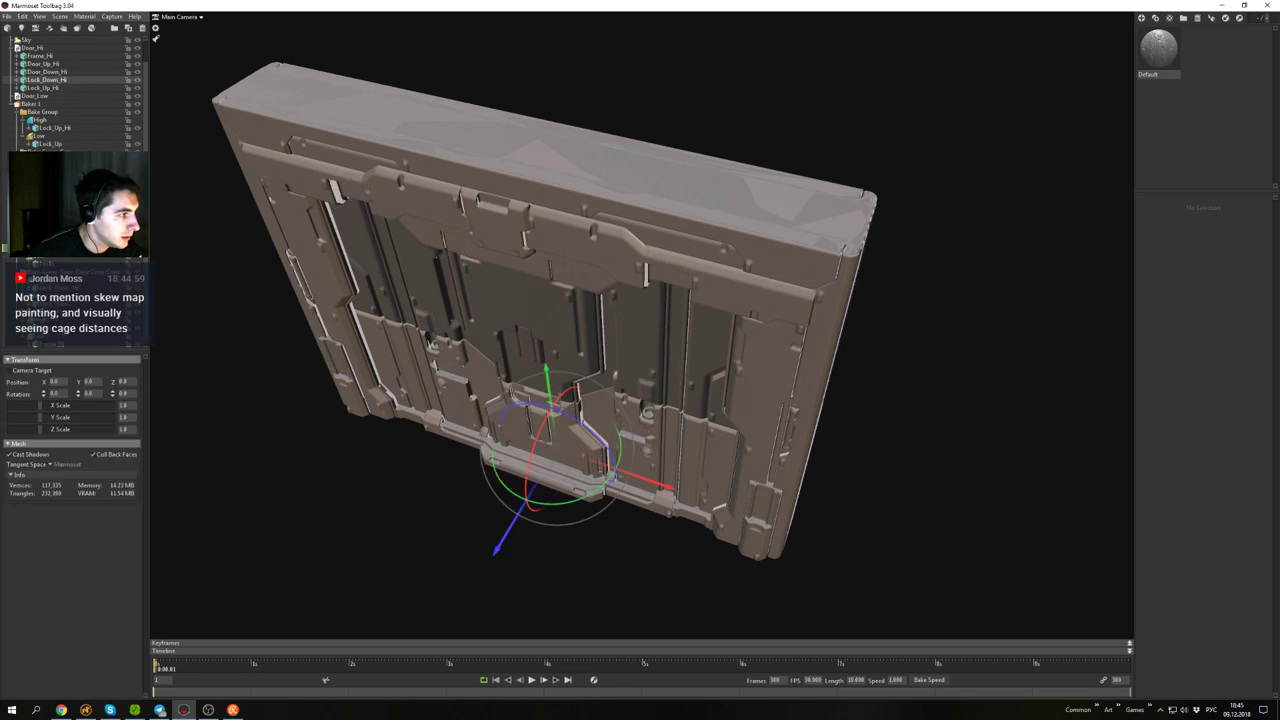
# - Hide all high-poly meshes under Door_Hi, collapse the group and clear the selection
pyautogui.click(49, 57)
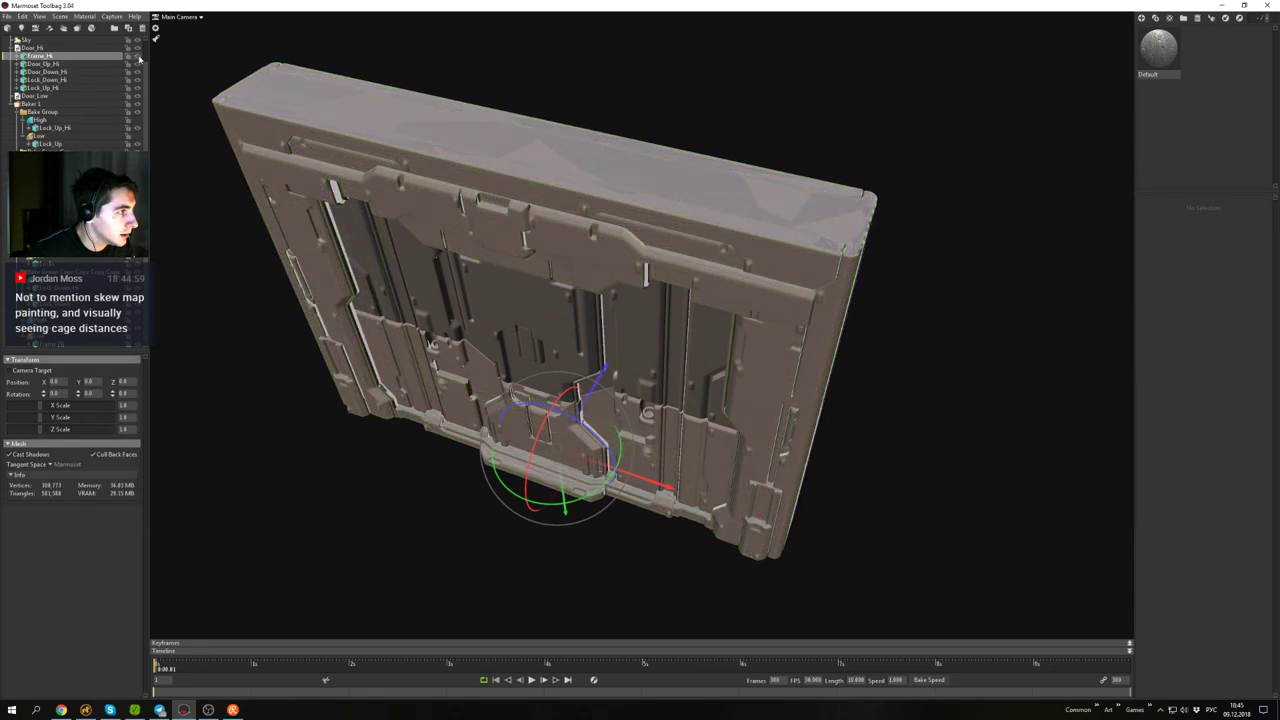
pyautogui.click(137, 56)
pyautogui.click(138, 64)
pyautogui.click(138, 72)
pyautogui.click(138, 80)
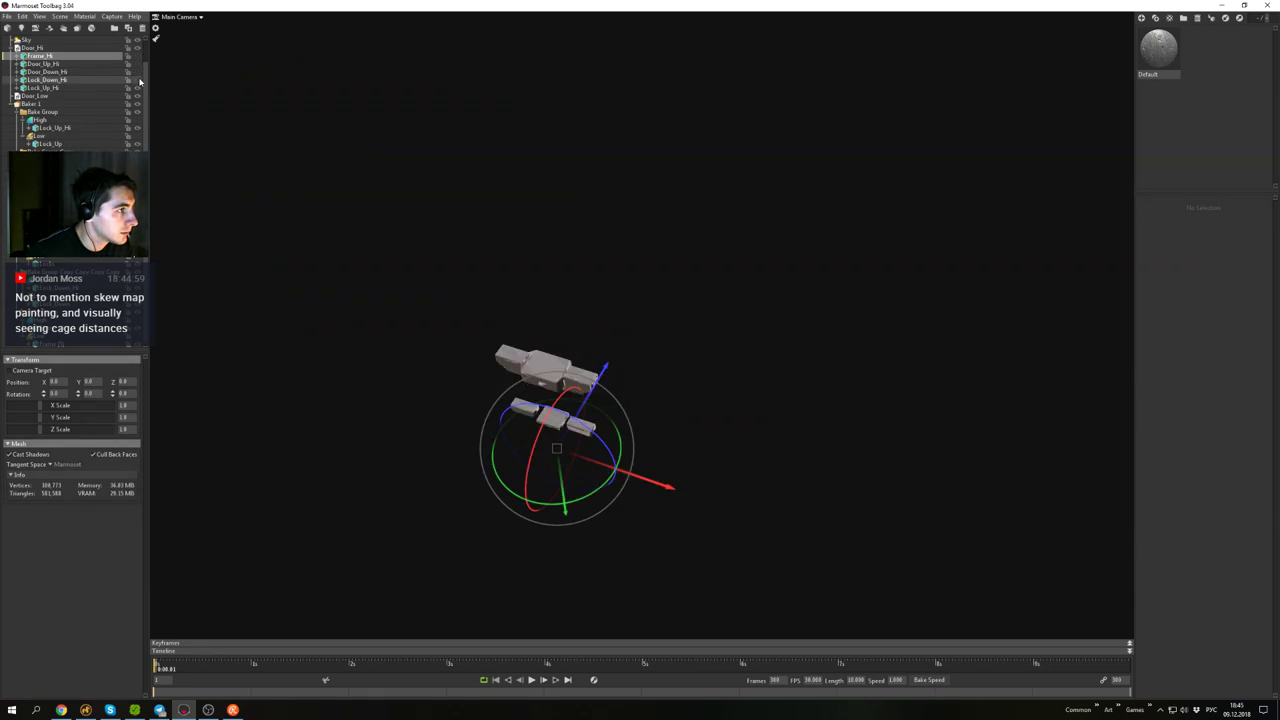
pyautogui.click(138, 88)
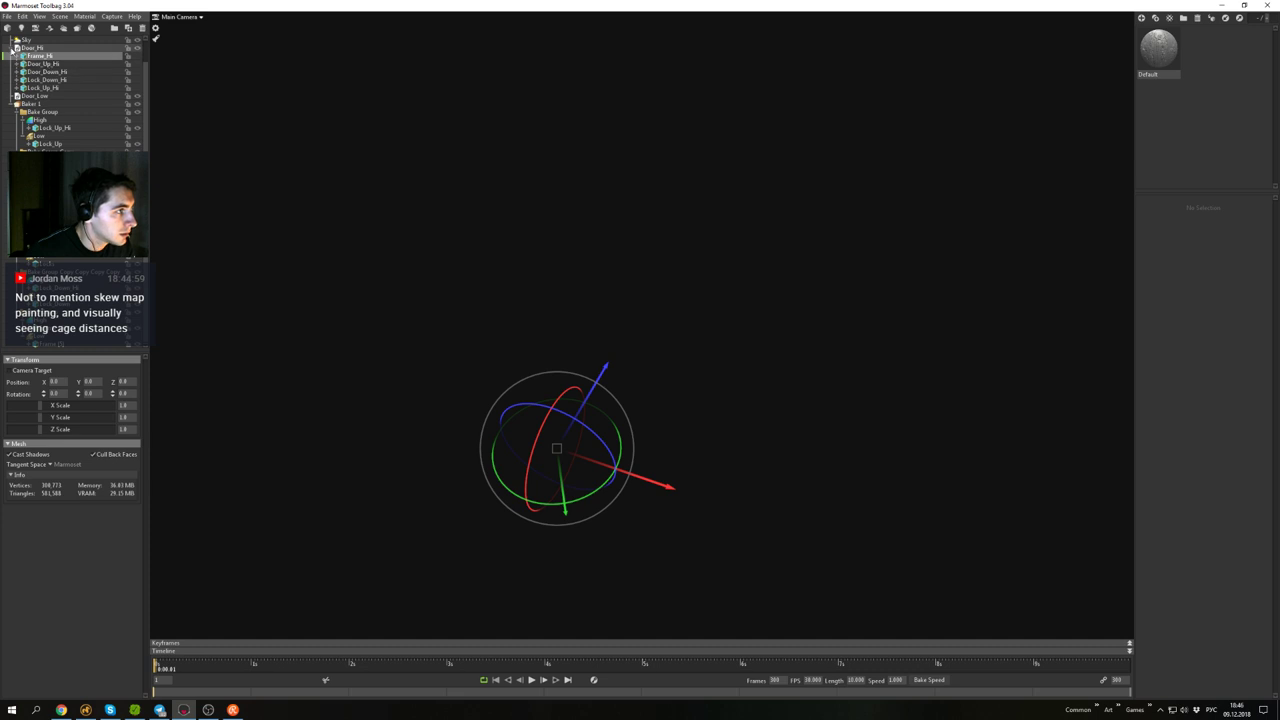
pyautogui.click(11, 48)
pyautogui.click(518, 180)
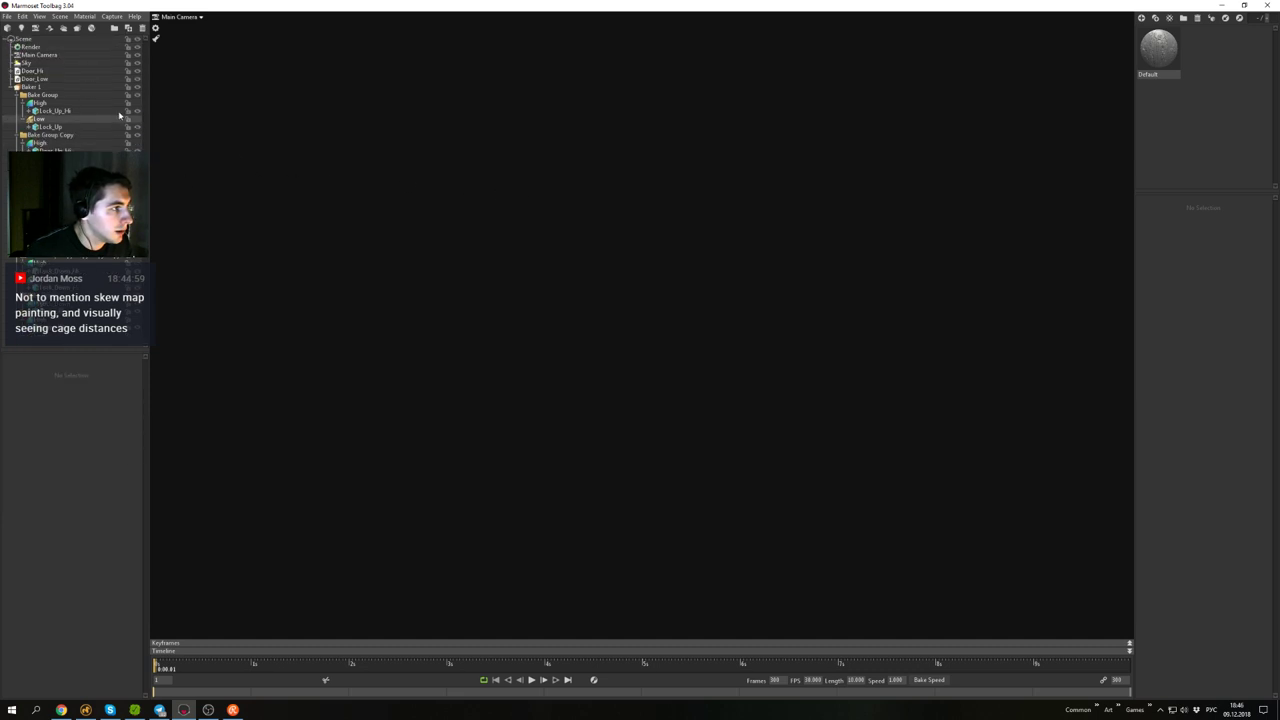
# - Use Baker 1's visibility toggles to show only the low-poly door, and inspect its side lock up close
pyautogui.click(40, 88)
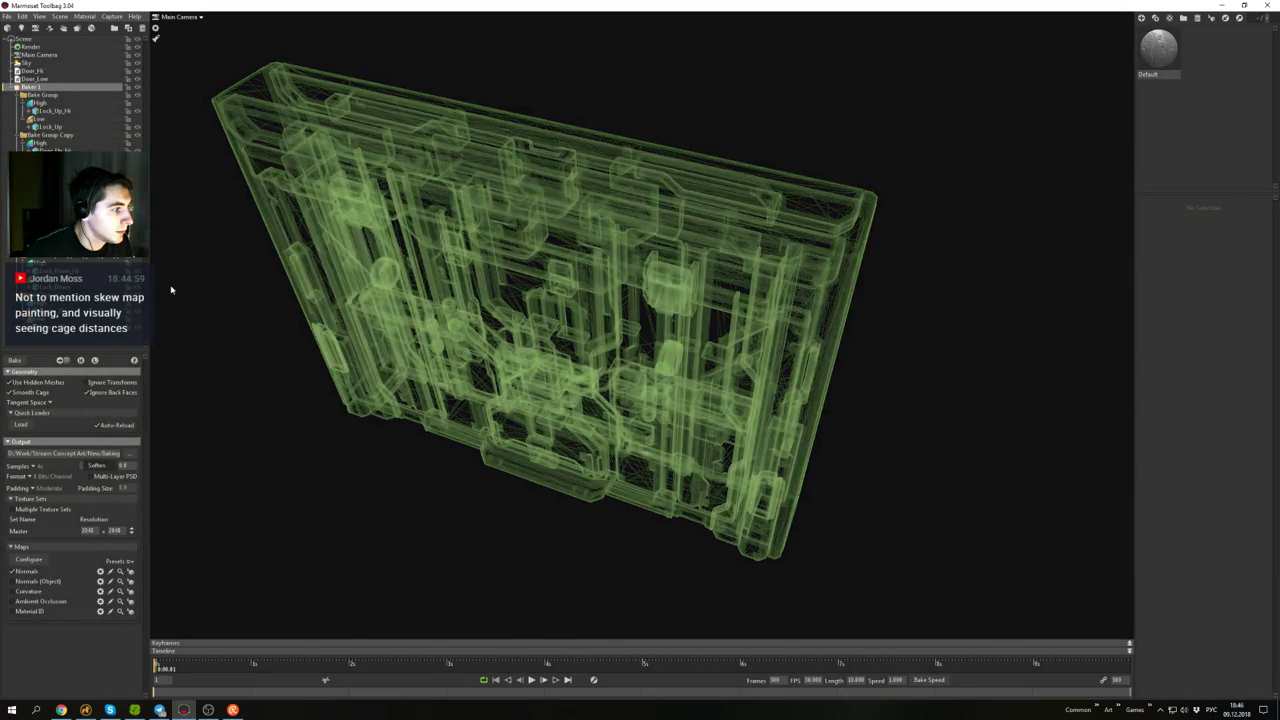
pyautogui.click(82, 361)
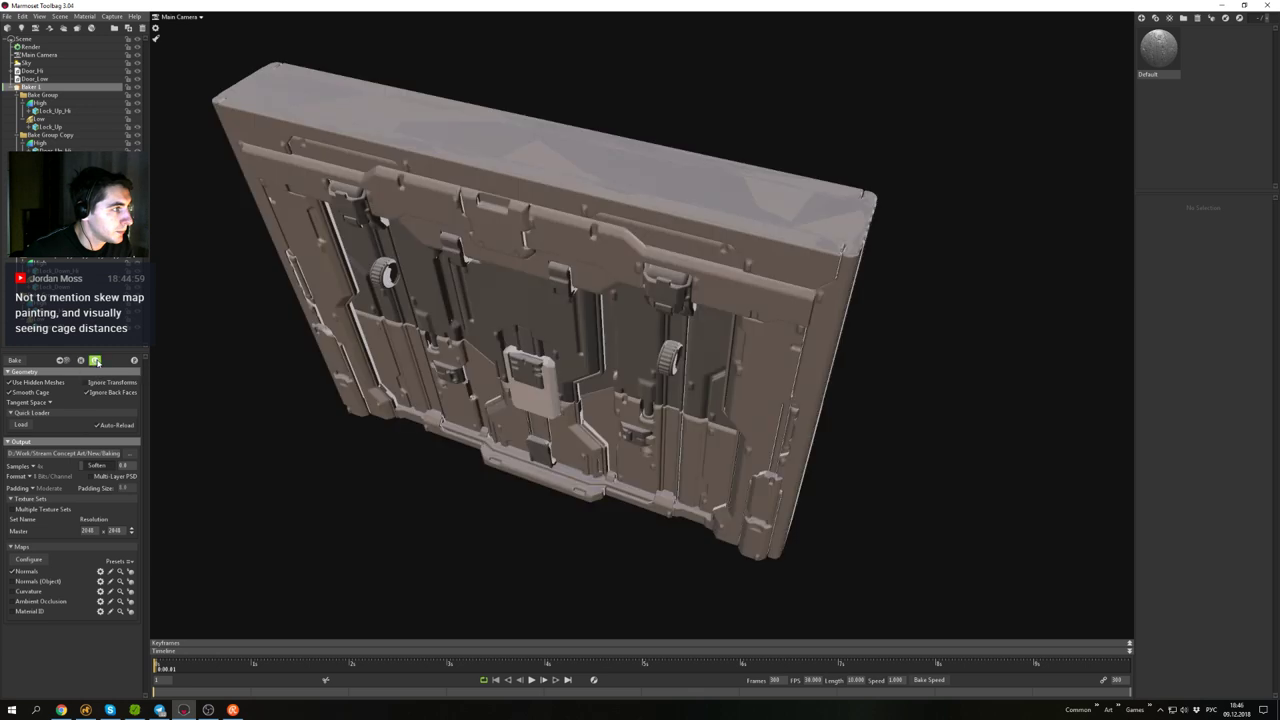
pyautogui.click(14, 72)
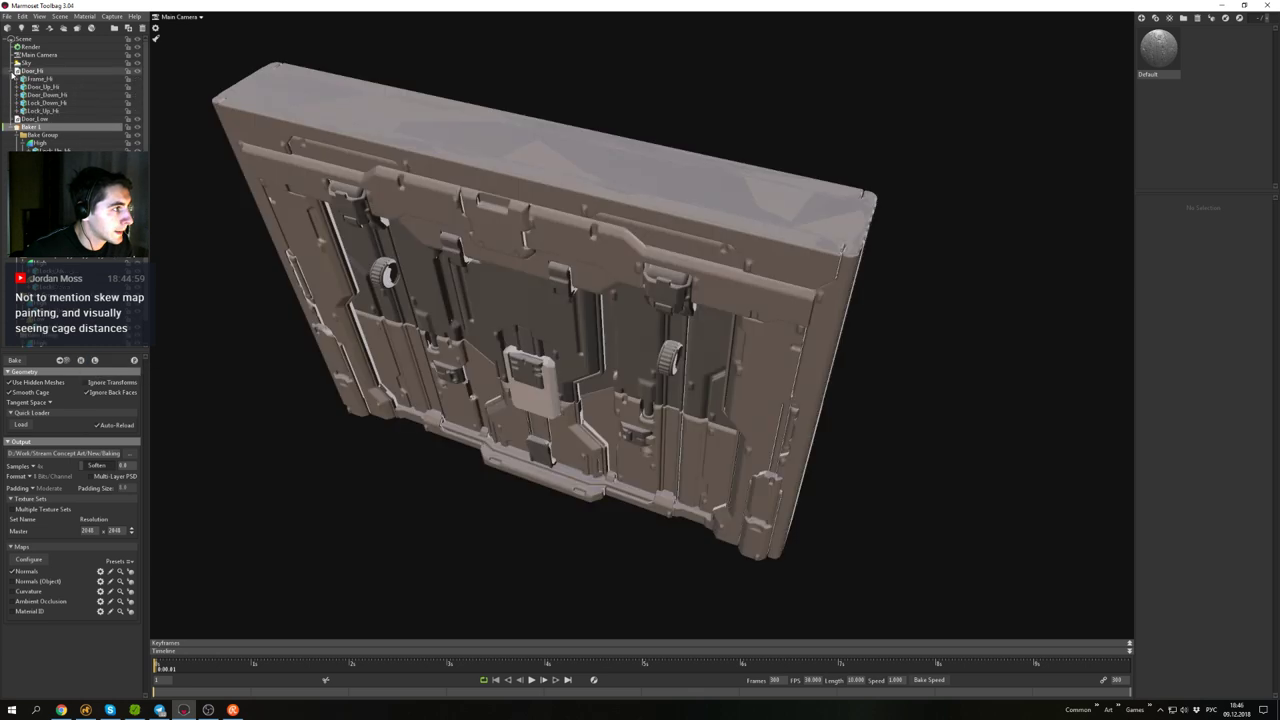
pyautogui.click(14, 72)
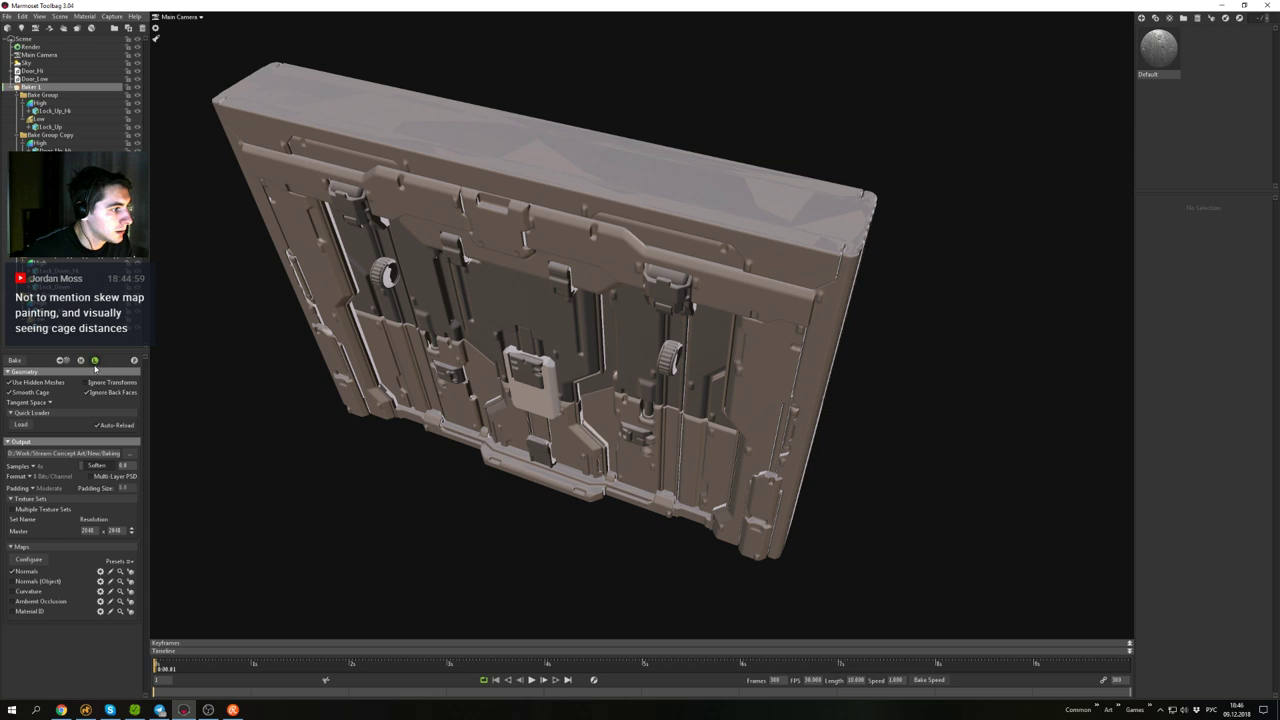
pyautogui.click(95, 363)
pyautogui.click(81, 361)
pyautogui.keyDown('alt'); pyautogui.moveTo(564, 402); pyautogui.dragTo(602, 334); pyautogui.keyUp('alt')
pyautogui.scroll(-3, 602, 334)
pyautogui.keyDown('alt'); pyautogui.moveTo(604, 333); pyautogui.dragTo(628, 363, button='middle'); pyautogui.keyUp('alt')
pyautogui.scroll(5, 629, 363)
pyautogui.keyDown('alt'); pyautogui.moveTo(629, 363); pyautogui.dragTo(610, 315); pyautogui.keyUp('alt')
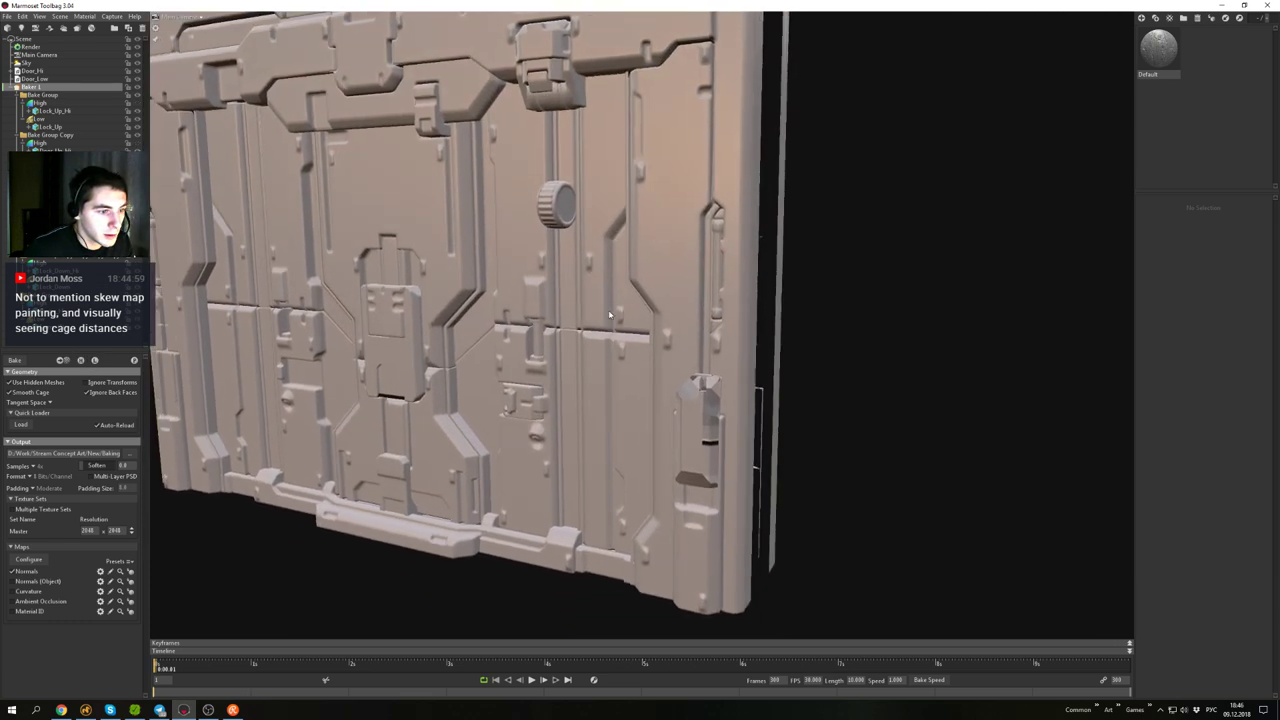
# - Delete the Default material and preview the baked maps on the low-poly door again
pyautogui.click(1152, 66)
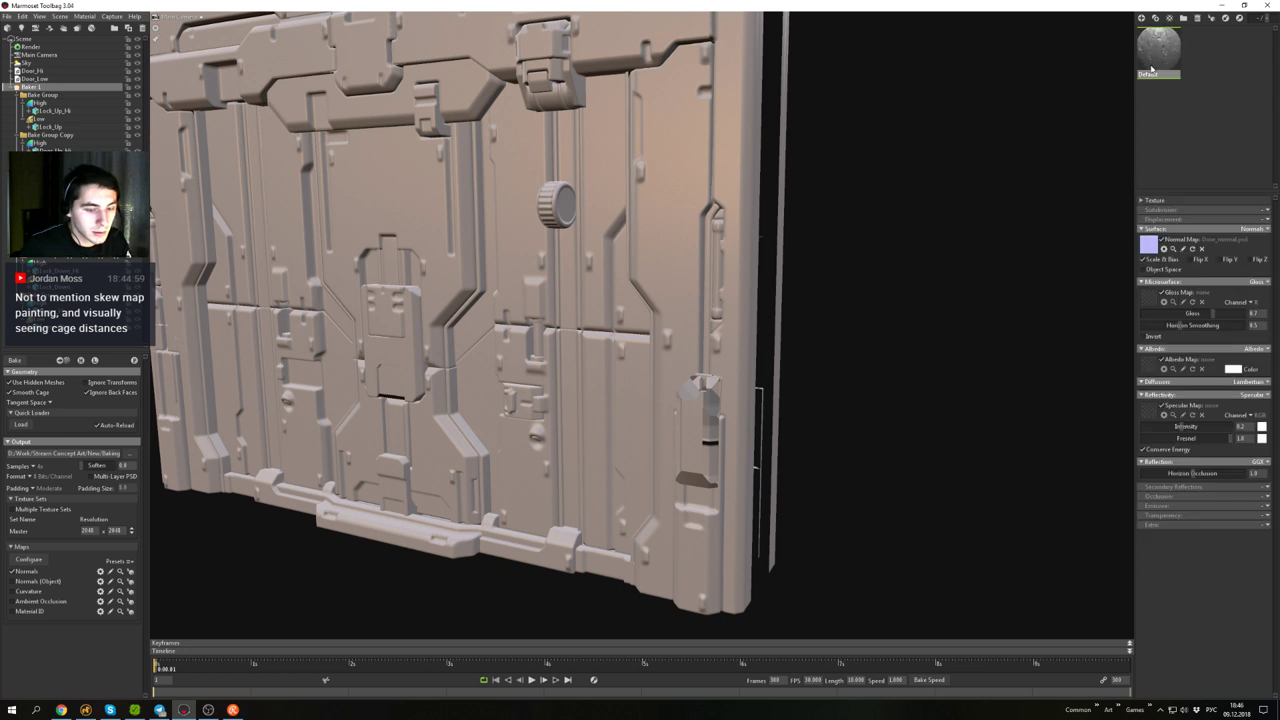
pyautogui.press('Delete')
pyautogui.click(134, 360)
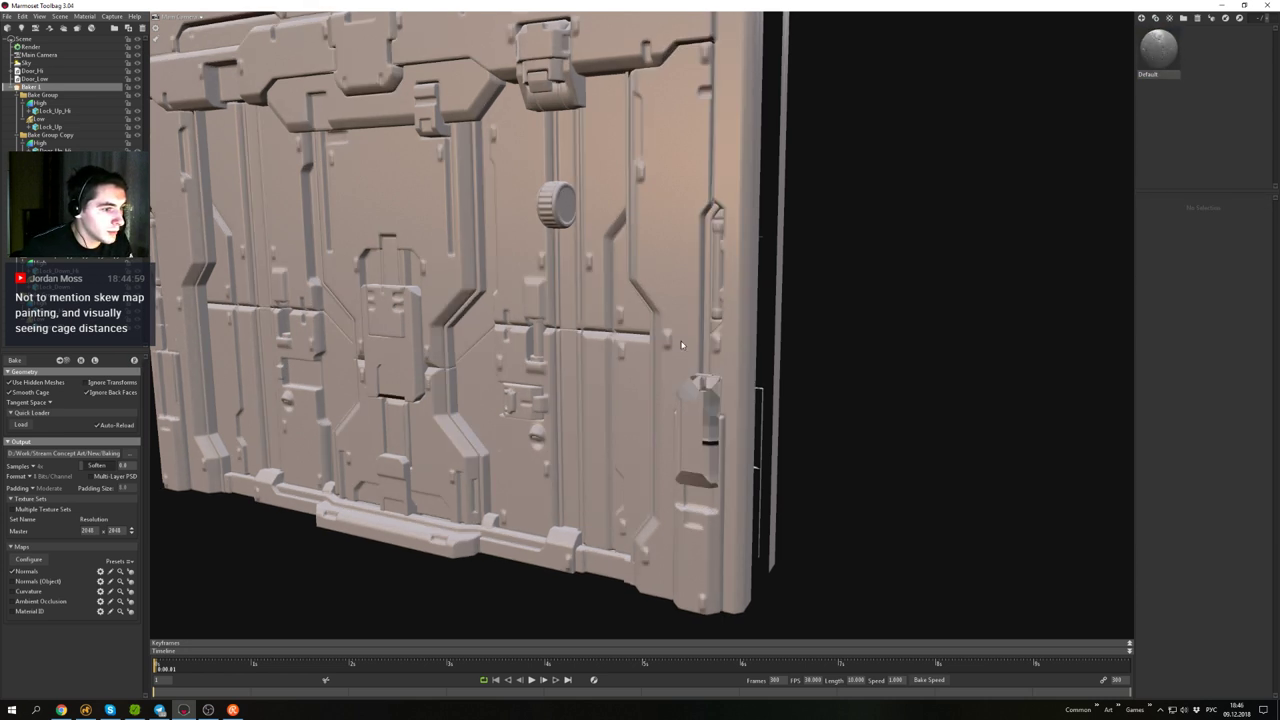
pyautogui.click(708, 421)
pyautogui.click(806, 323)
pyautogui.keyDown('alt'); pyautogui.moveTo(312, 300); pyautogui.dragTo(330, 315); pyautogui.keyUp('alt')
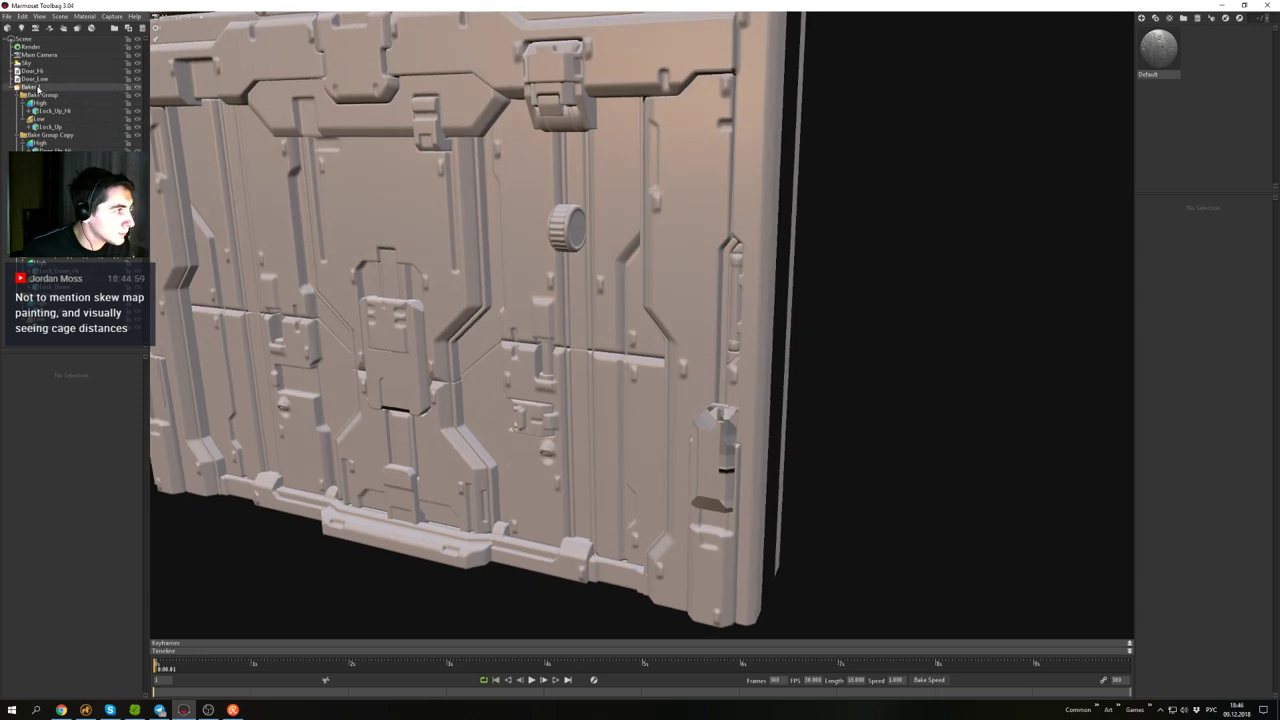
# - Compare Baker 1's high-poly and low-poly meshes, and rebake the normal map with only the low-poly door shown
pyautogui.click(34, 87)
pyautogui.click(94, 360)
pyautogui.click(94, 361)
pyautogui.click(81, 361)
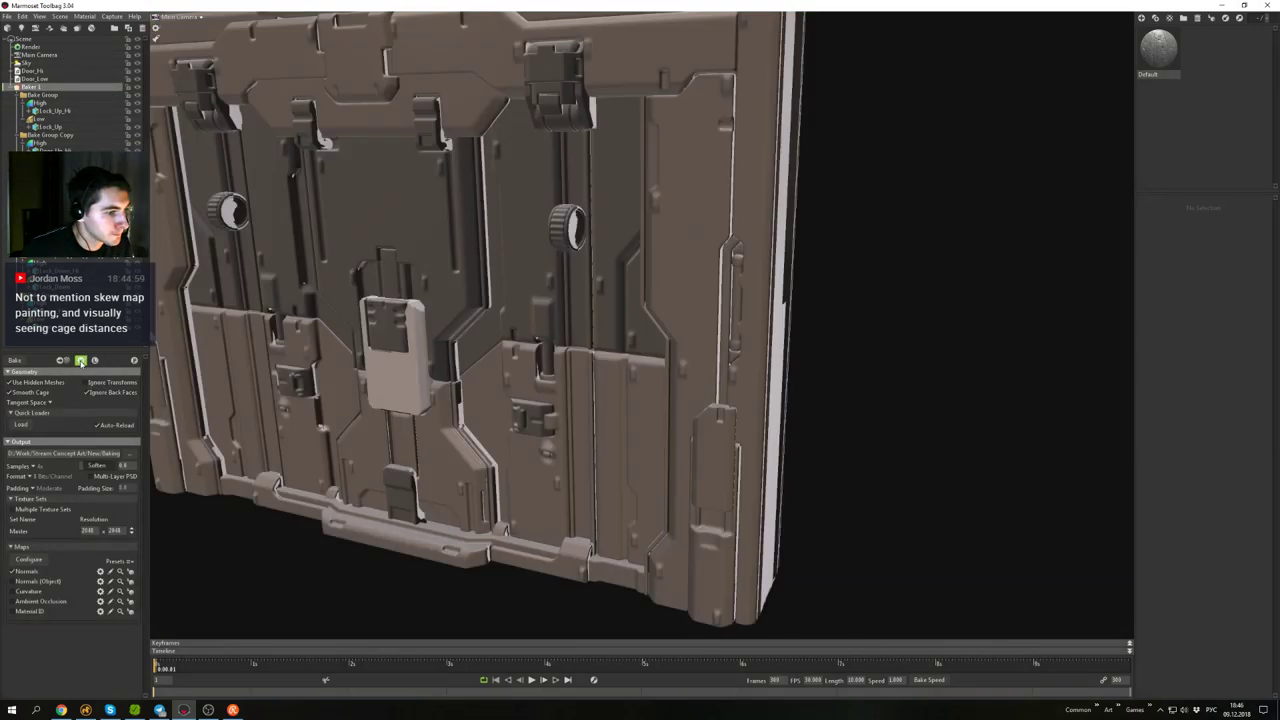
pyautogui.moveTo(349, 314)
pyautogui.keyDown('alt'); pyautogui.mouseDown()
pyautogui.moveTo(749, 251)
pyautogui.moveTo(423, 286)
pyautogui.moveTo(416, 275)
pyautogui.moveTo(451, 280)
pyautogui.moveTo(389, 241)
pyautogui.moveTo(211, 299)
pyautogui.mouseUp(); pyautogui.keyUp('alt')
pyautogui.click(94, 361)
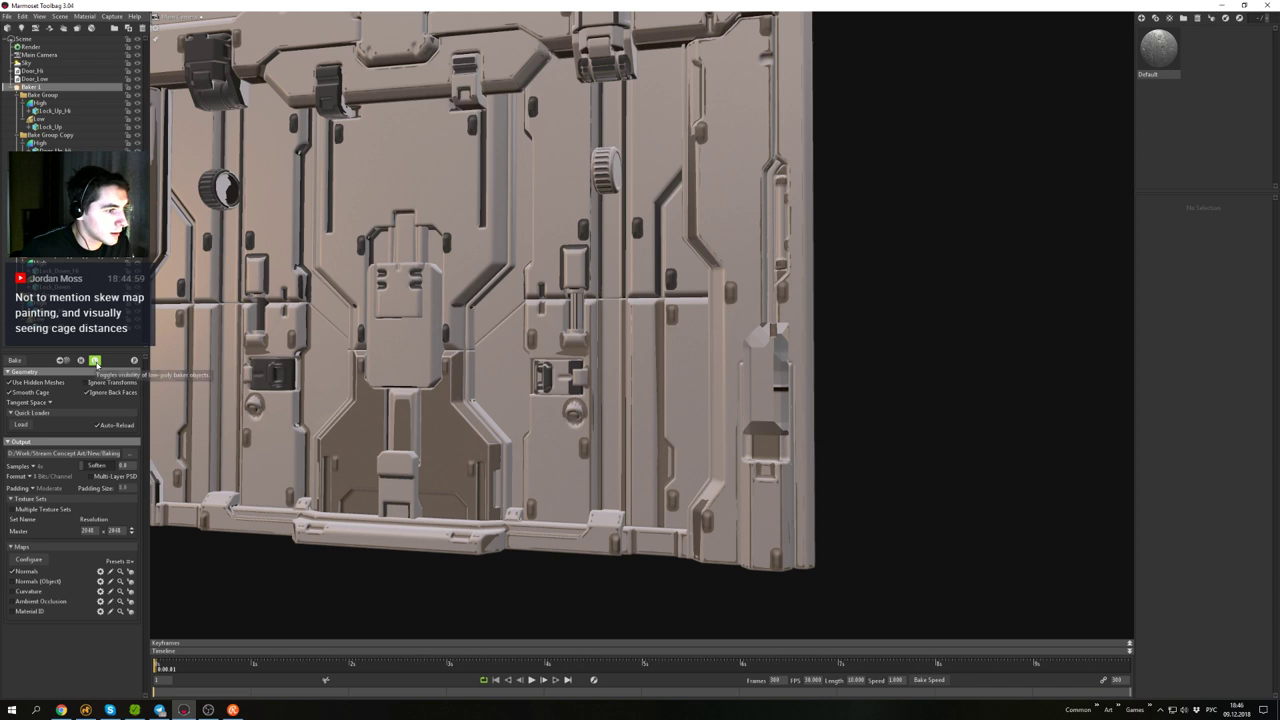
pyautogui.click(81, 361)
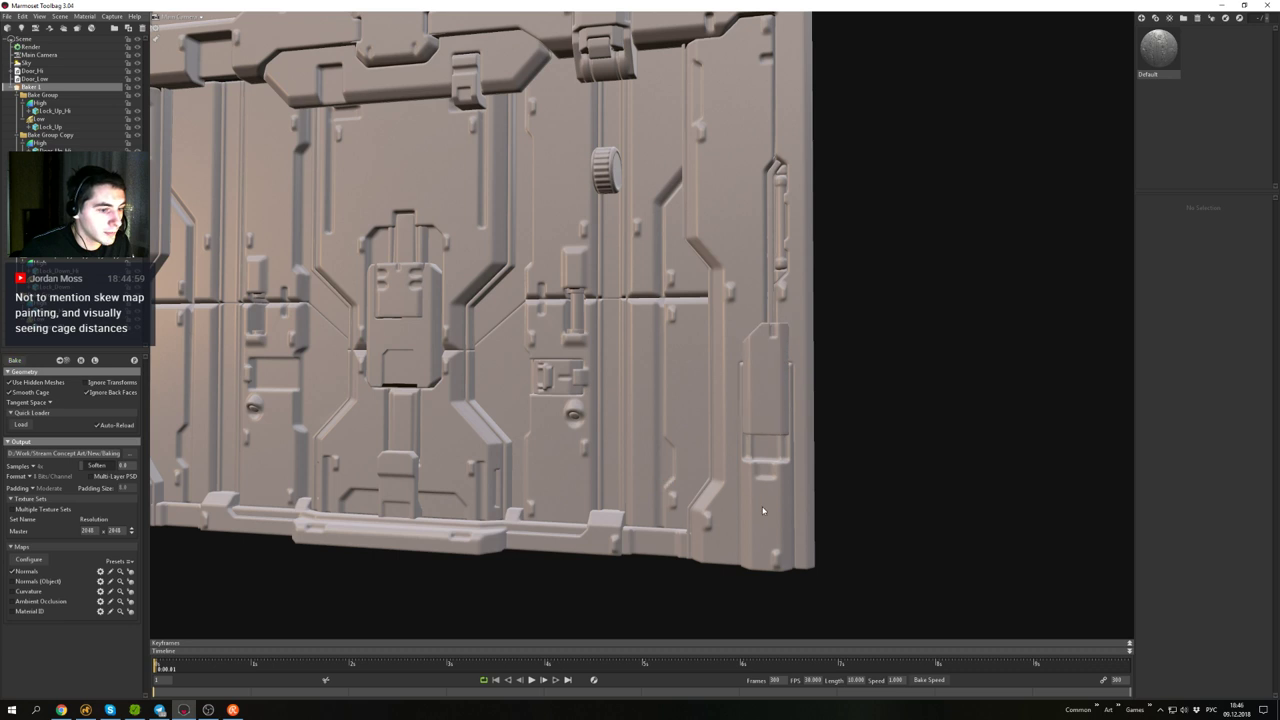
# - Inspect the rebaked normals on the side locks and across the whole front of the door
pyautogui.moveTo(820, 447); pyautogui.dragTo(862, 482)
pyautogui.moveTo(862, 482); pyautogui.dragTo(609, 394, button='right')
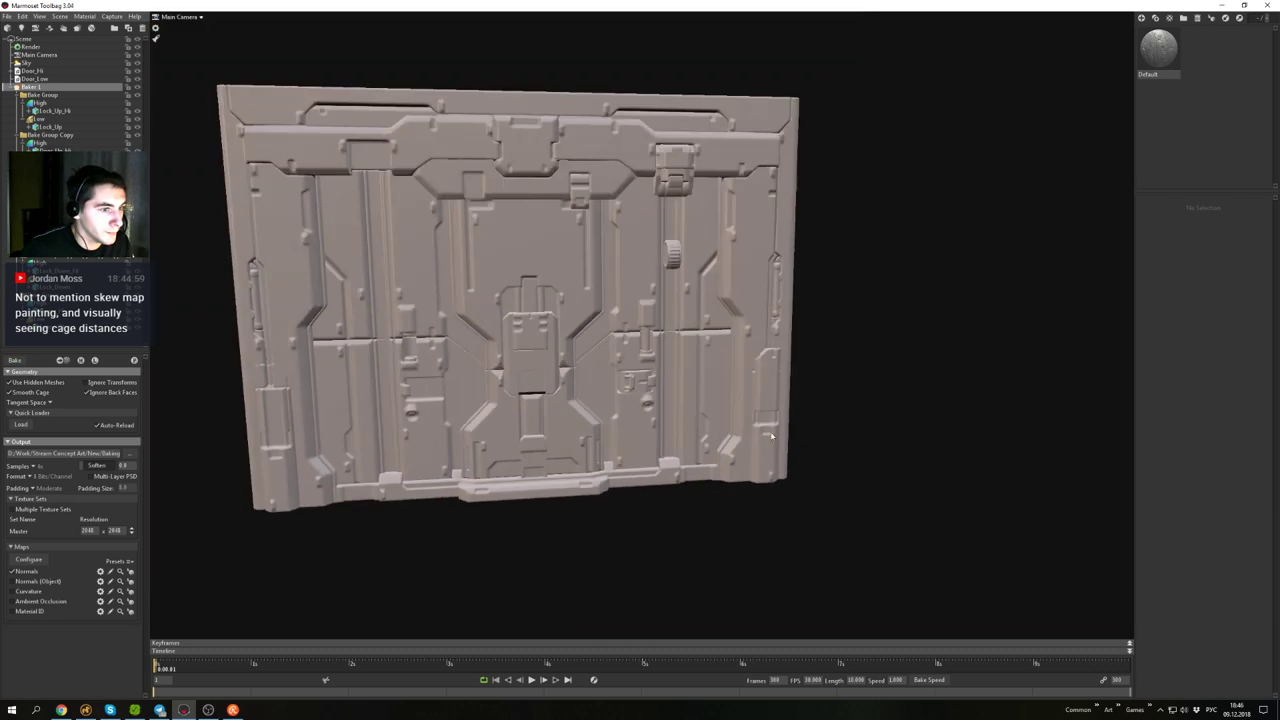
pyautogui.moveTo(609, 394); pyautogui.dragTo(685, 392, button='middle')
pyautogui.moveTo(685, 392); pyautogui.dragTo(745, 350)
pyautogui.moveTo(745, 350); pyautogui.dragTo(835, 385, button='right')
pyautogui.moveTo(835, 385); pyautogui.dragTo(547, 368)
pyautogui.moveTo(547, 368); pyautogui.dragTo(592, 372, button='right')
pyautogui.moveTo(592, 372); pyautogui.dragTo(567, 398)
pyautogui.moveTo(567, 398); pyautogui.dragTo(492, 345, button='right')
pyautogui.moveTo(492, 345); pyautogui.dragTo(694, 328)
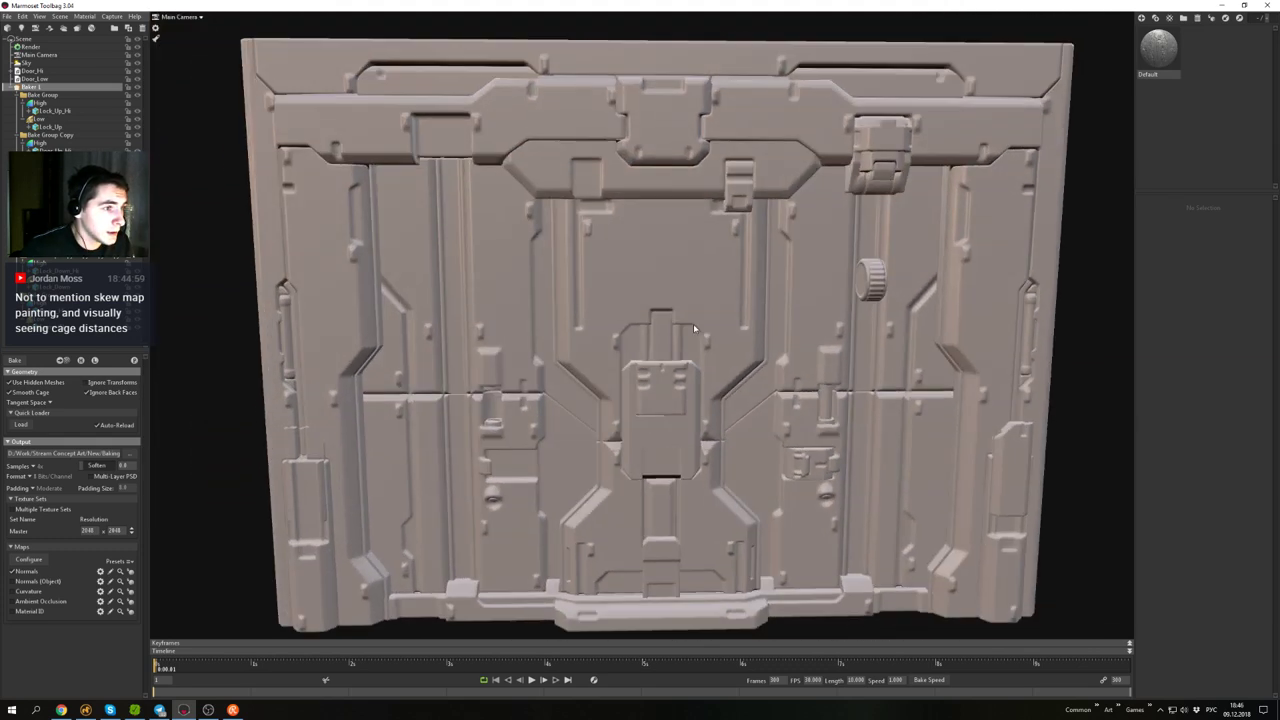
pyautogui.moveTo(651, 378); pyautogui.dragTo(738, 292)
pyautogui.moveTo(738, 292); pyautogui.dragTo(735, 352, button='middle')
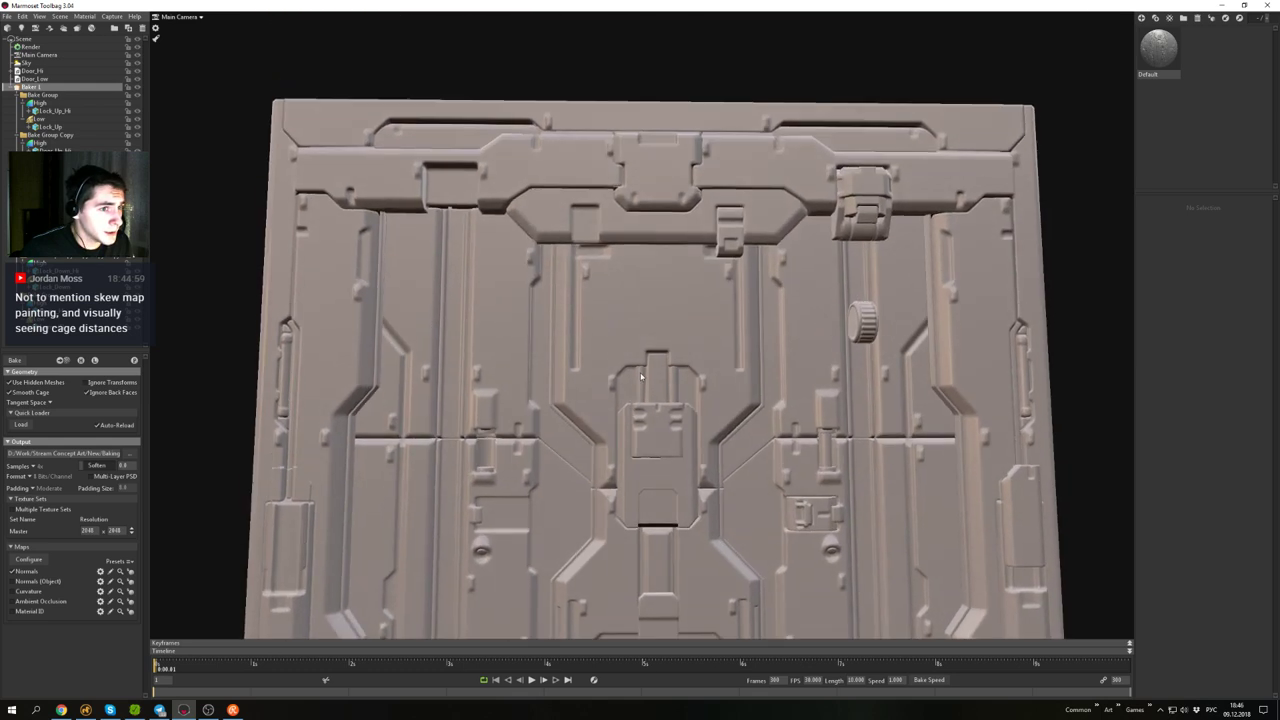
# - Examine the rebaked central lock panel and its surrounding details up close and from several angles
pyautogui.moveTo(735, 352); pyautogui.dragTo(679, 308)
pyautogui.moveTo(679, 308); pyautogui.dragTo(668, 323, button='right')
pyautogui.moveTo(668, 323); pyautogui.dragTo(654, 324, button='middle')
pyautogui.moveTo(654, 324); pyautogui.dragTo(651, 303)
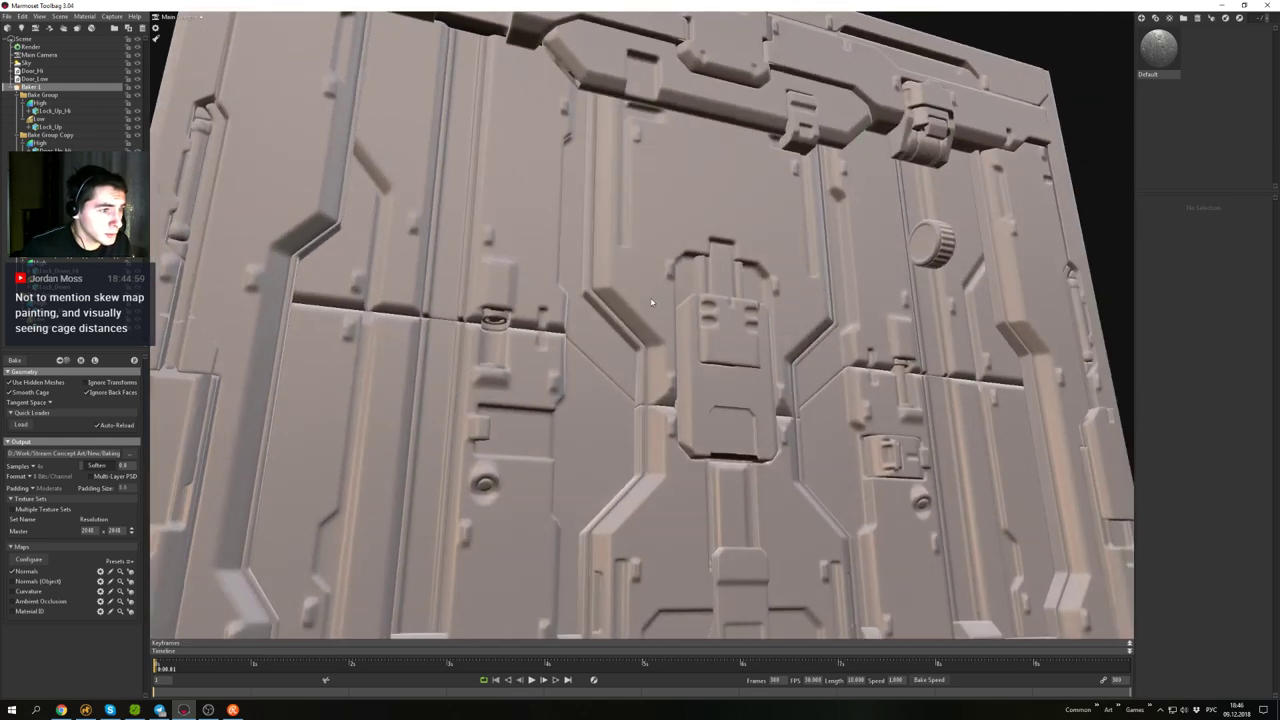
pyautogui.moveTo(651, 303); pyautogui.dragTo(664, 302, button='right')
pyautogui.moveTo(664, 303); pyautogui.dragTo(629, 314, button='middle')
pyautogui.moveTo(629, 314); pyautogui.dragTo(577, 265)
pyautogui.moveTo(618, 305); pyautogui.dragTo(662, 358)
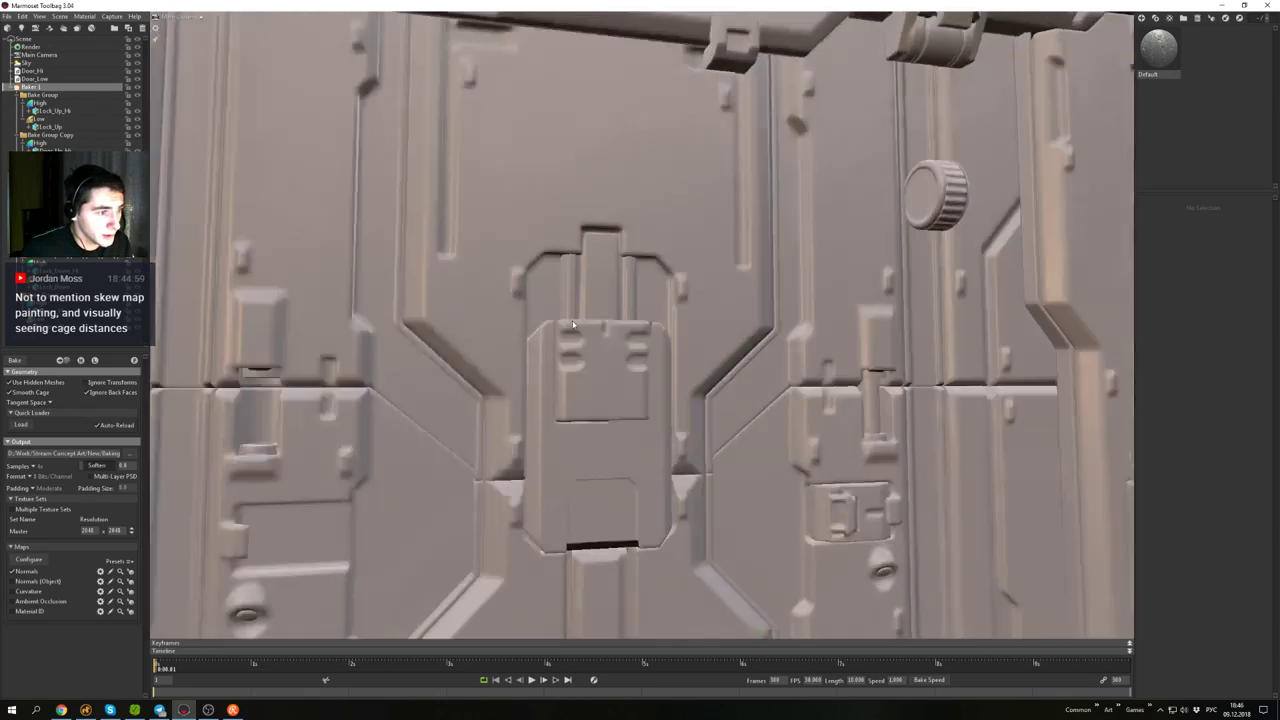
pyautogui.moveTo(662, 358); pyautogui.dragTo(688, 307, button='right')
pyautogui.moveTo(688, 307); pyautogui.dragTo(425, 303)
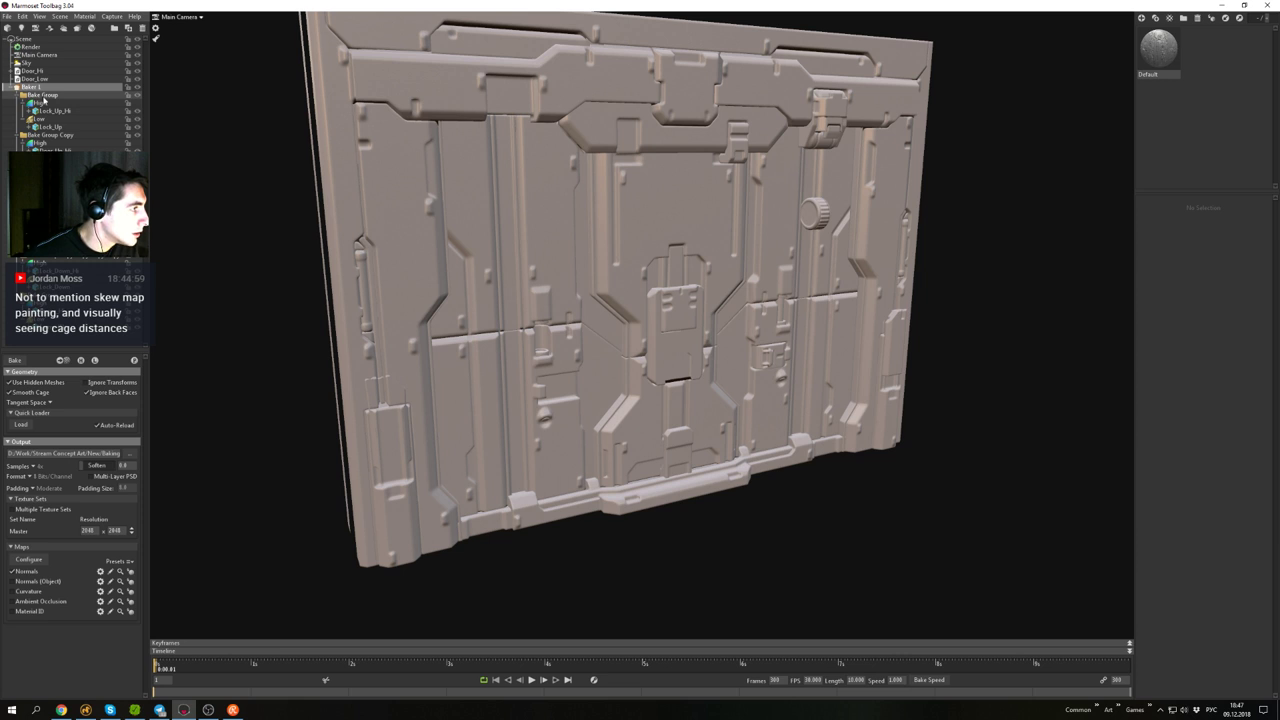
# - Rename the first bake group as Lock_Up to match its low-poly mesh
pyautogui.click(46, 95)
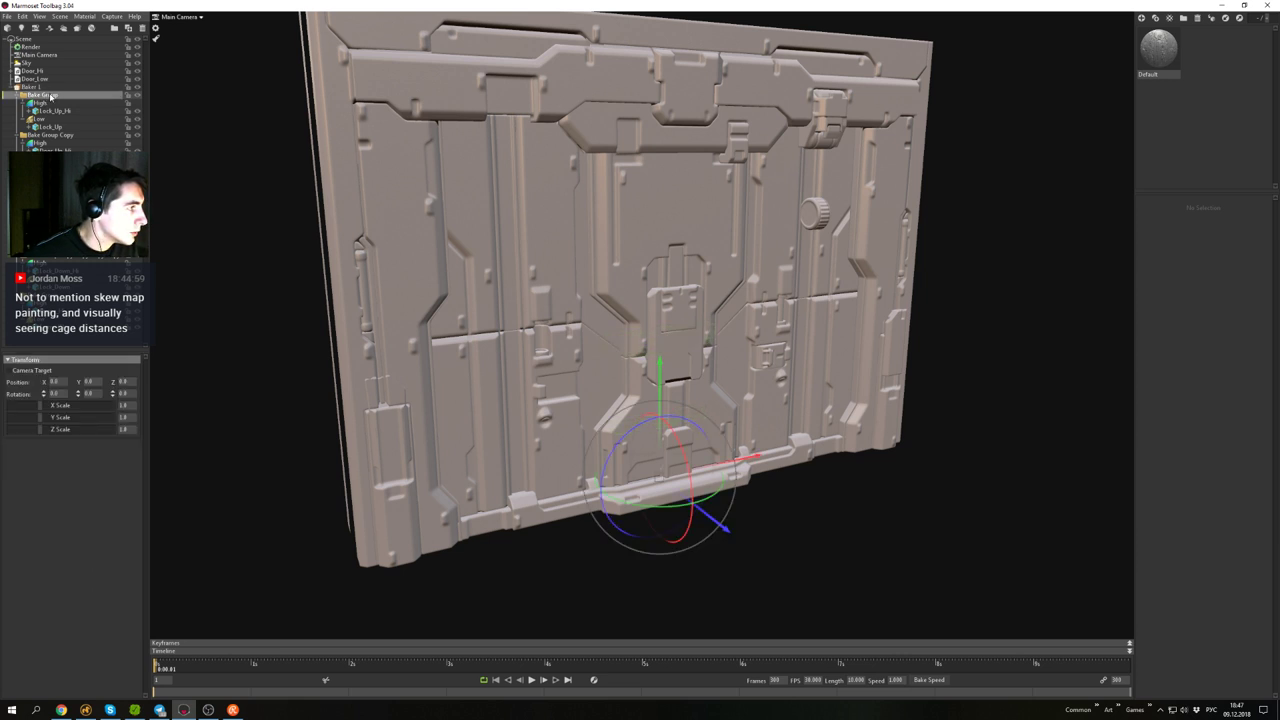
pyautogui.click(50, 97)
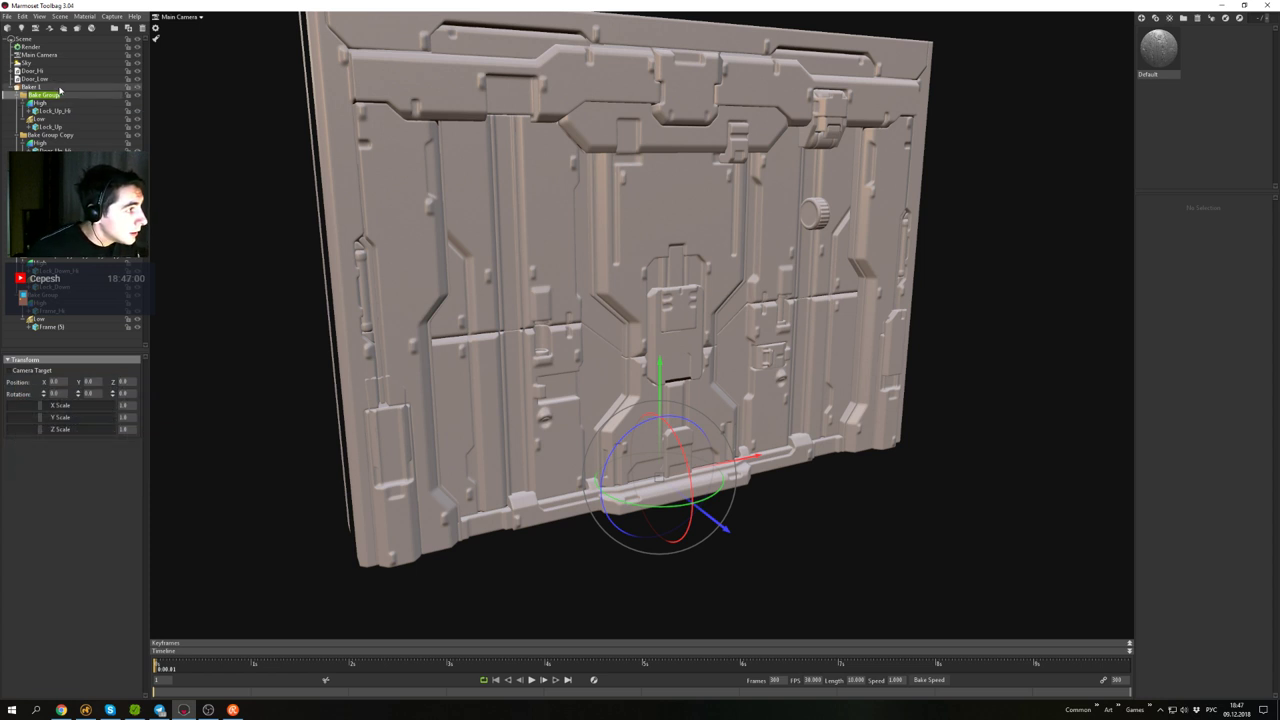
pyautogui.click(60, 111)
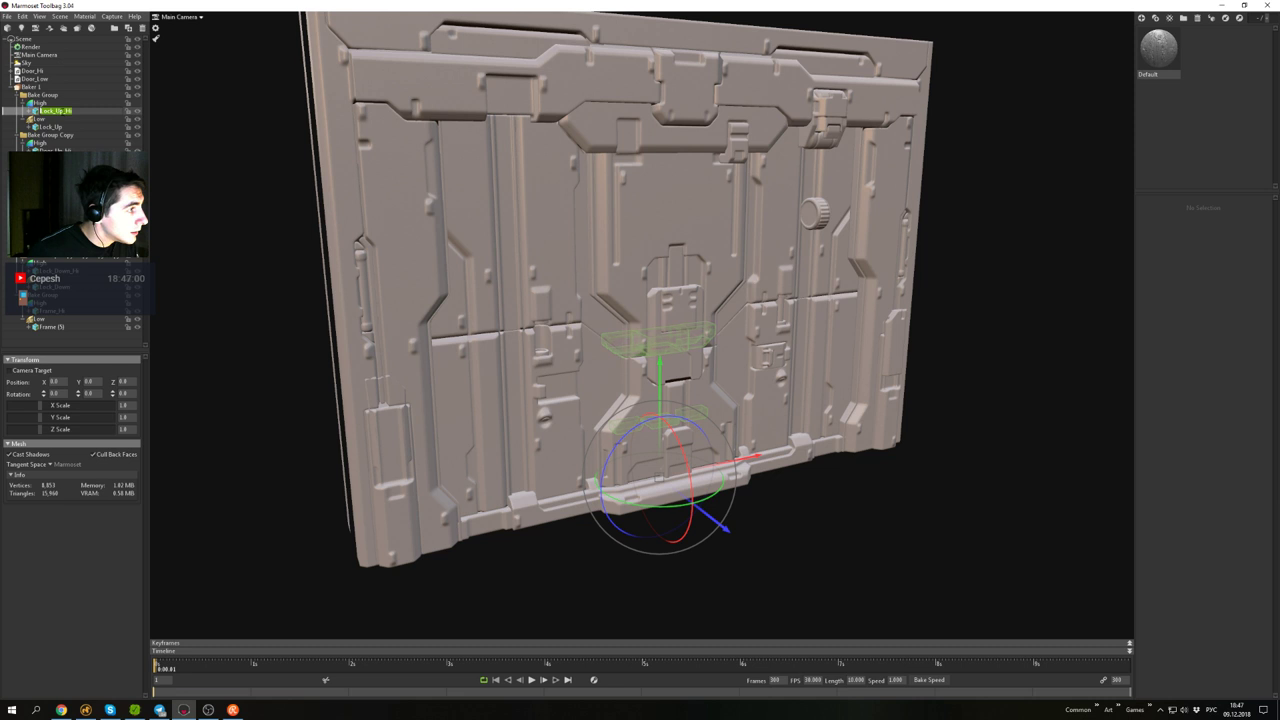
pyautogui.click(54, 95)
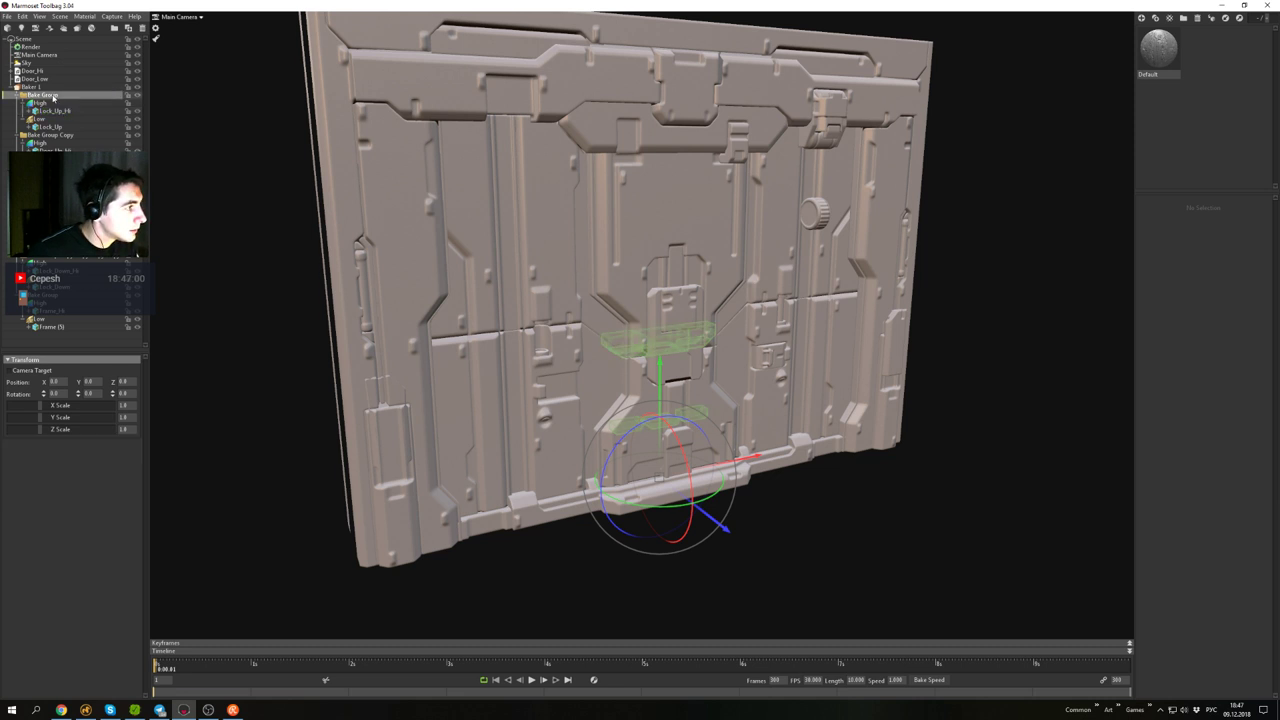
pyautogui.click(51, 127)
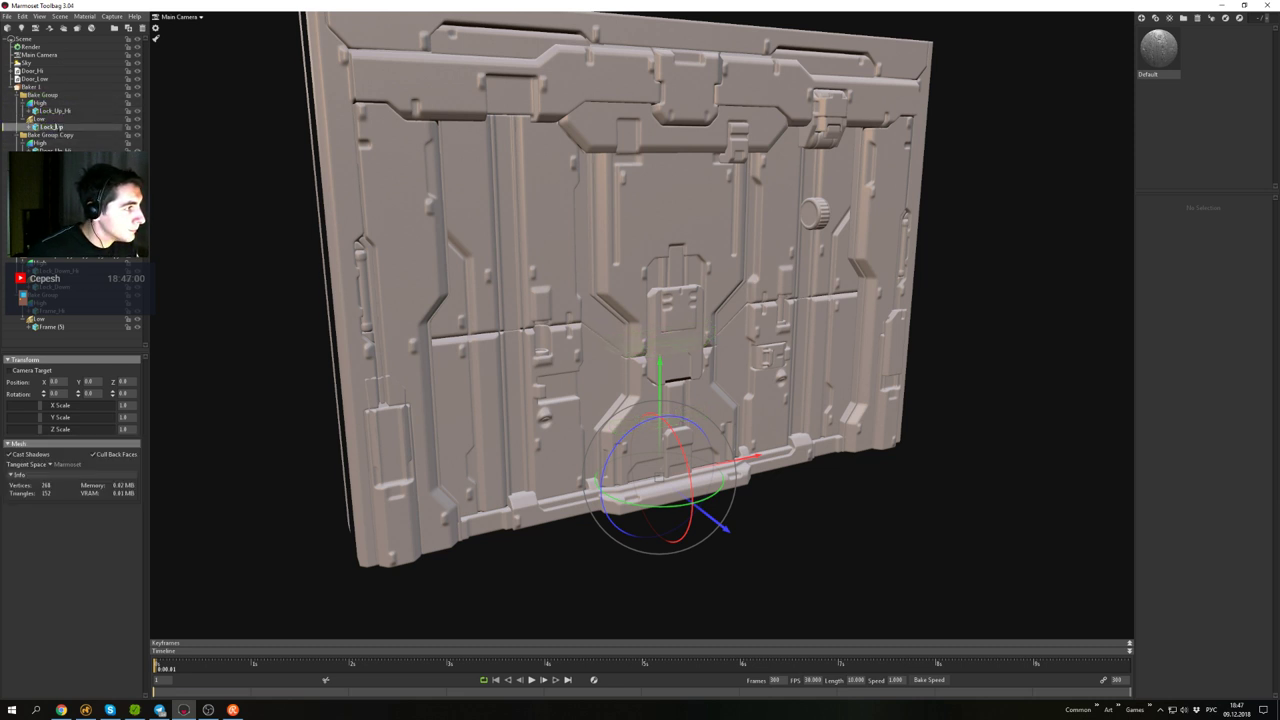
pyautogui.click(44, 95)
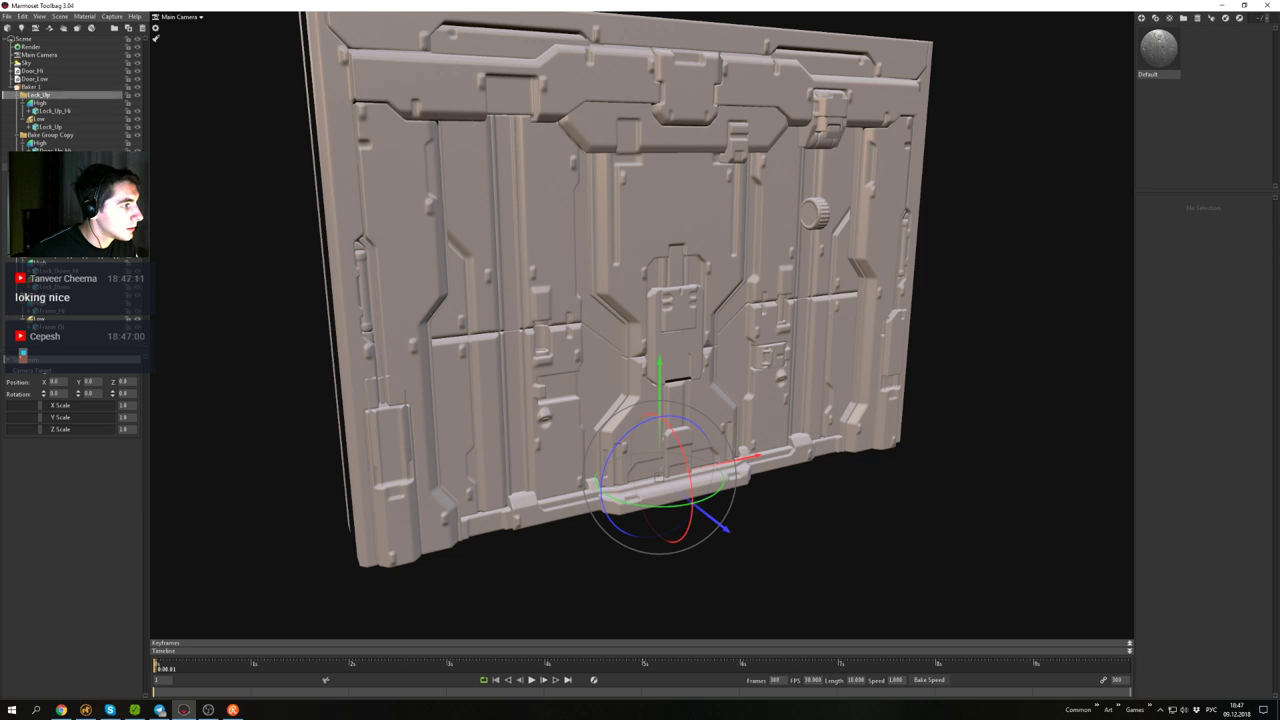
# - Check the meshes in the second and third bake groups, and rename the second bake group as Door_Up
pyautogui.click(52, 167)
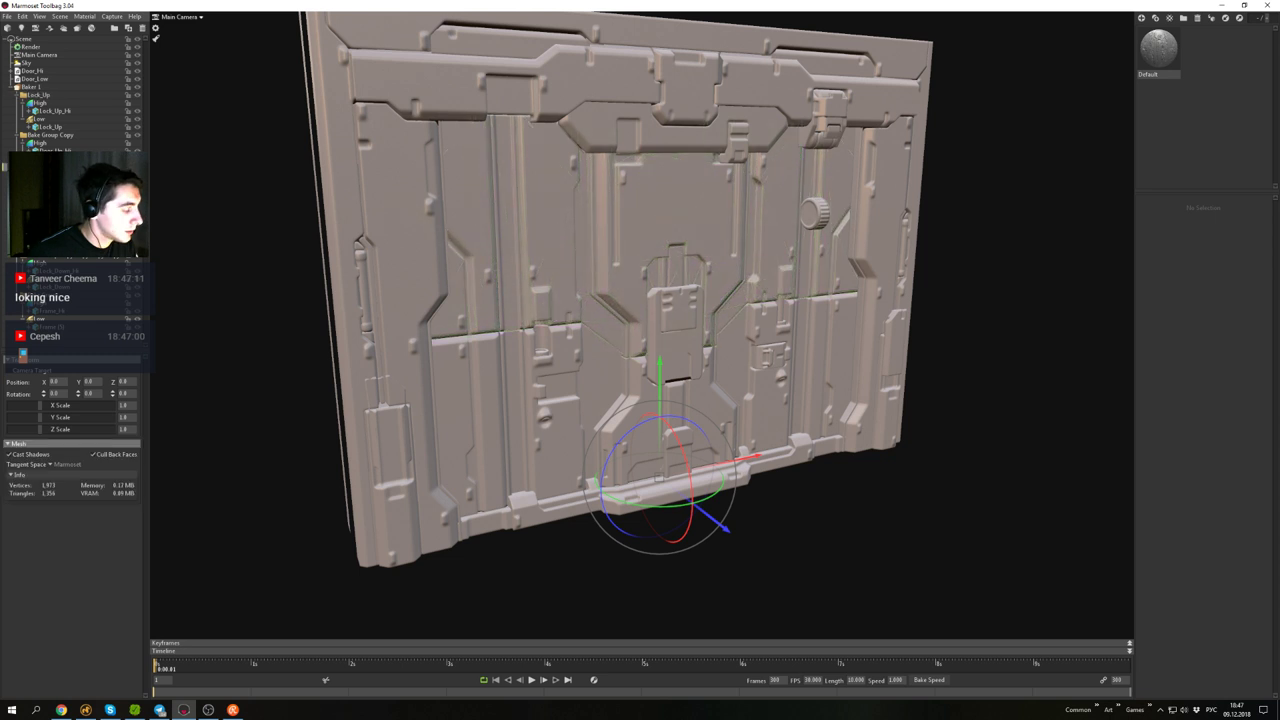
pyautogui.click(40, 159)
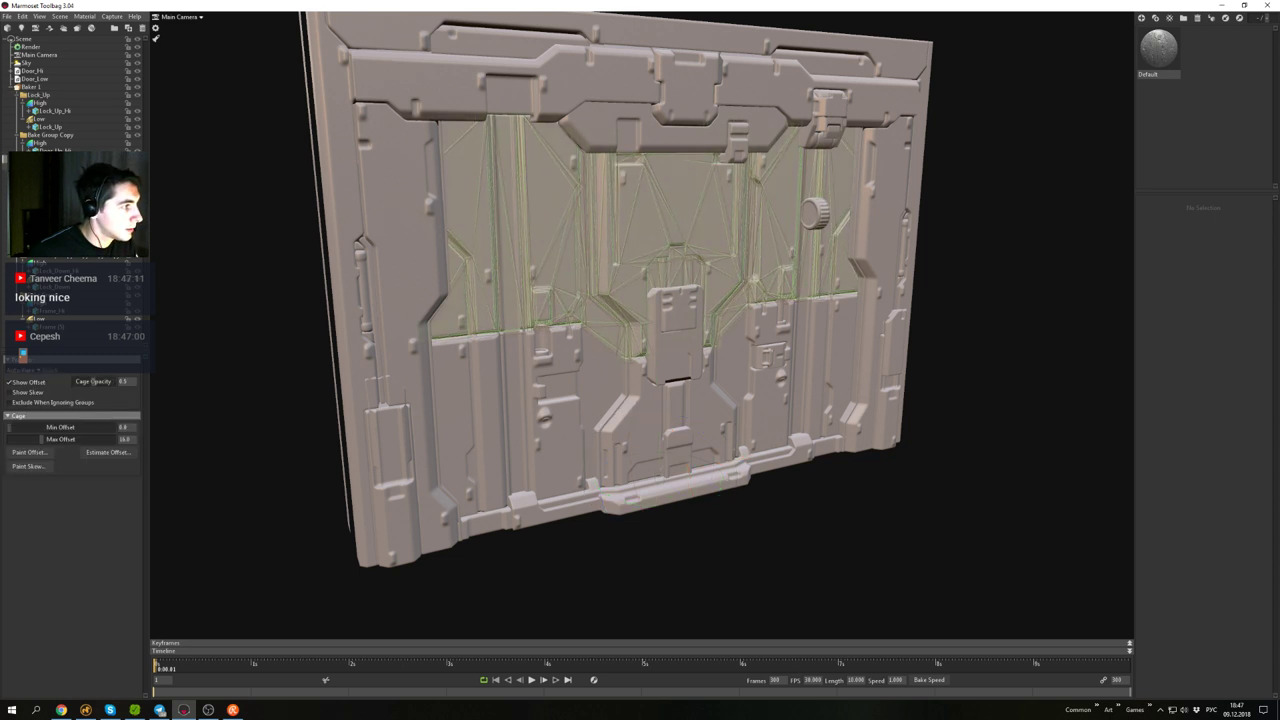
pyautogui.click(52, 207)
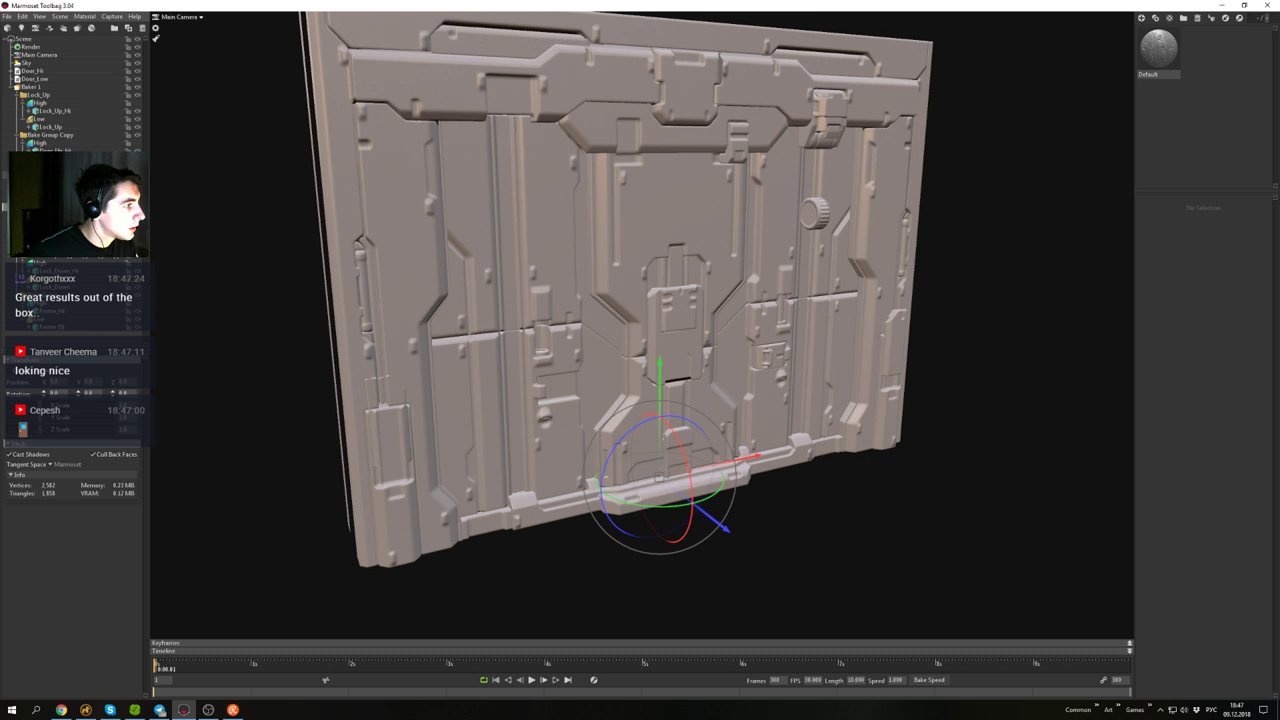
pyautogui.click(50, 175)
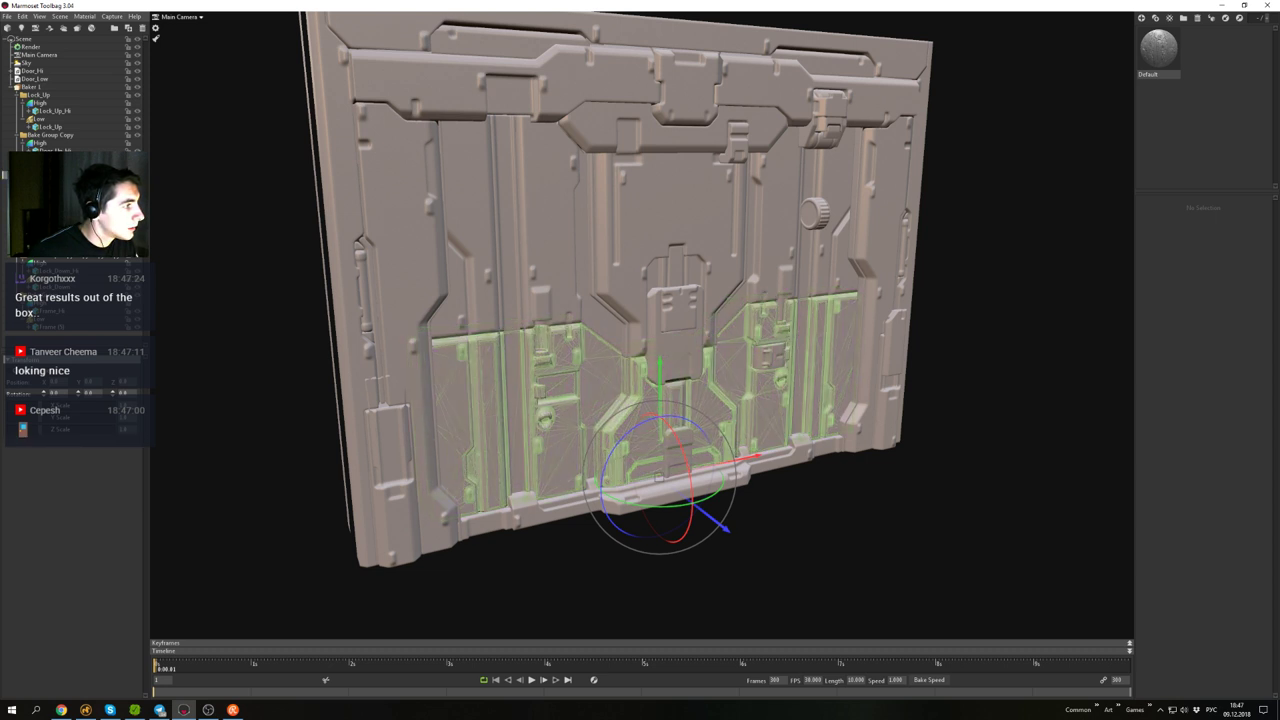
pyautogui.click(45, 183)
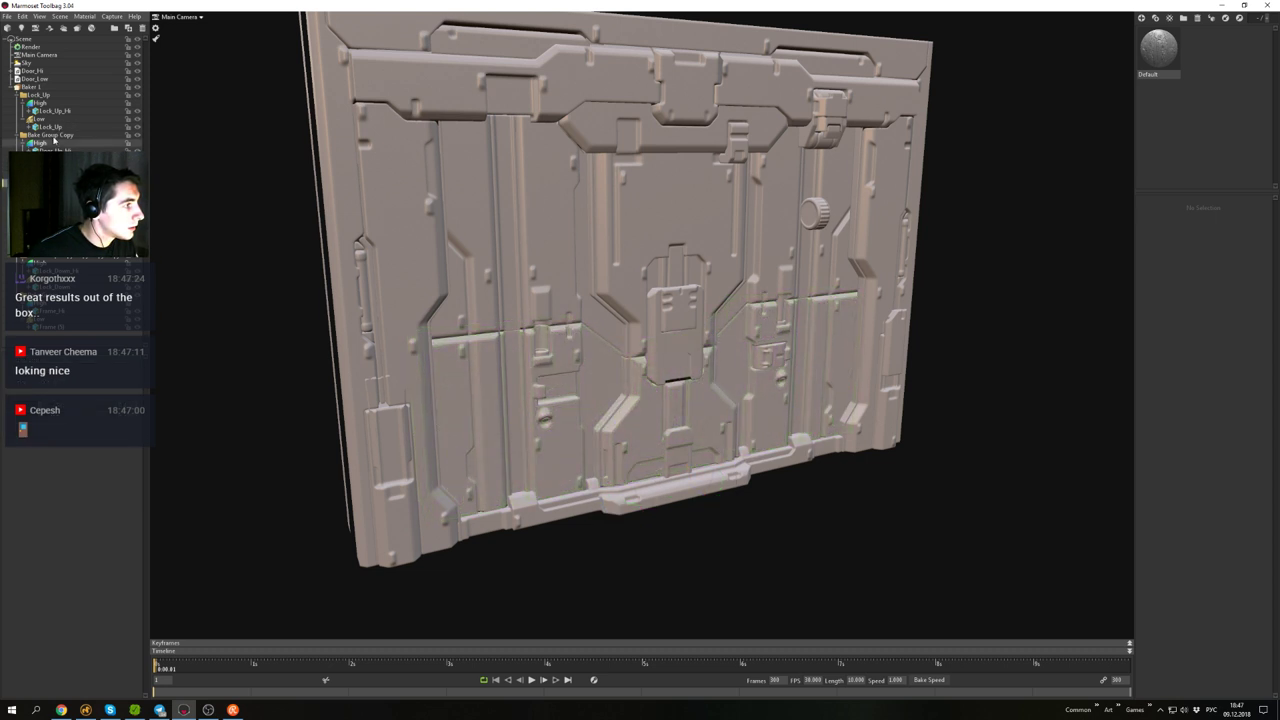
pyautogui.click(50, 167)
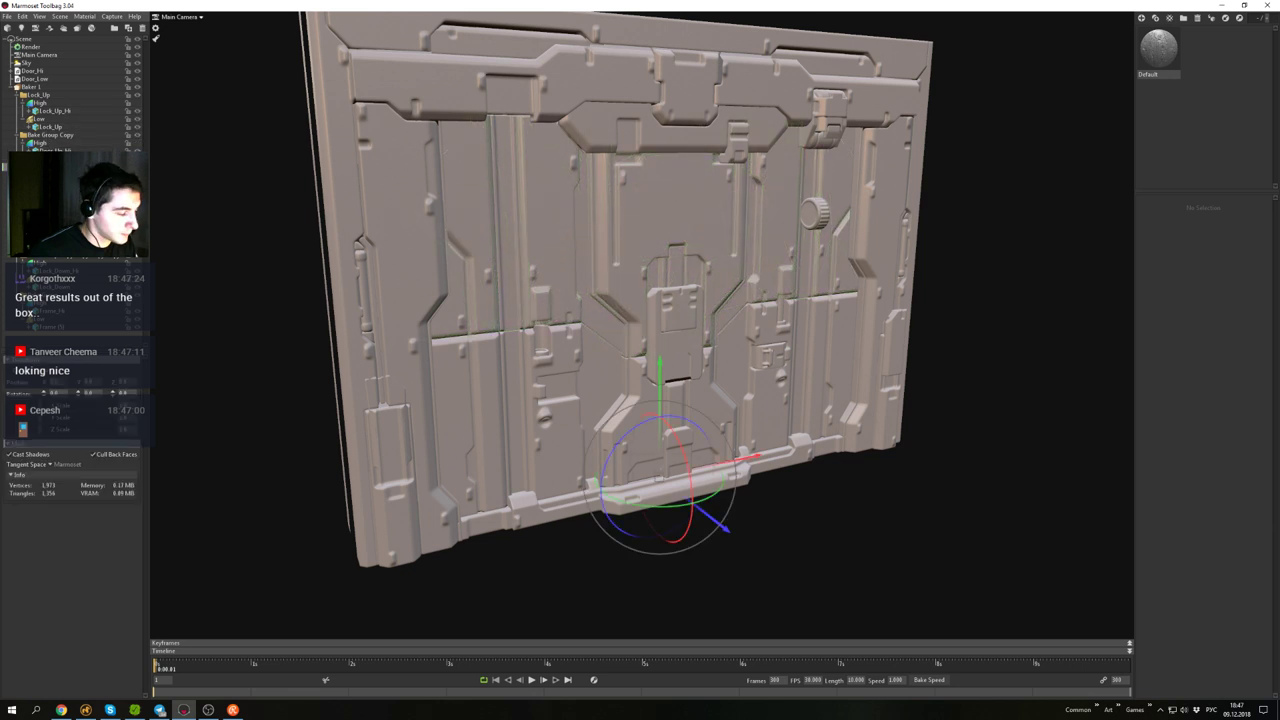
pyautogui.click(55, 150)
pyautogui.doubleClick(52, 135)
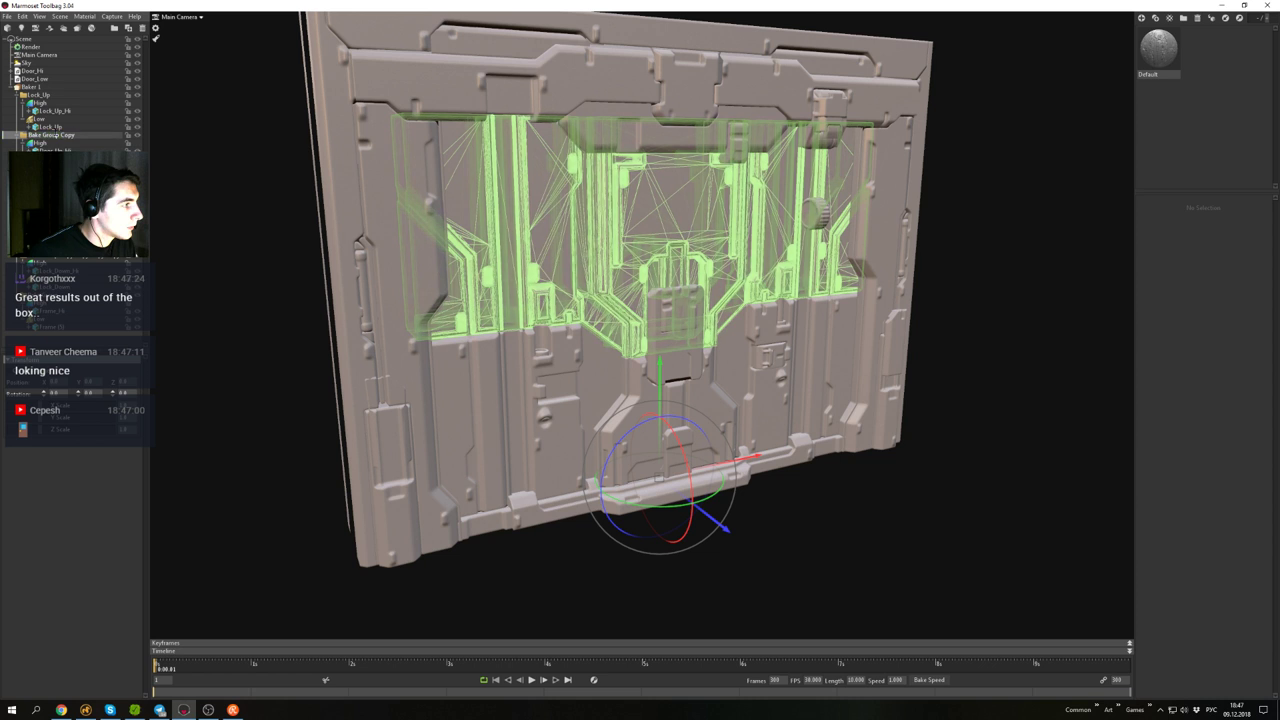
pyautogui.moveTo(76, 135); pyautogui.dragTo(22, 143)
pyautogui.write('Door_Up')
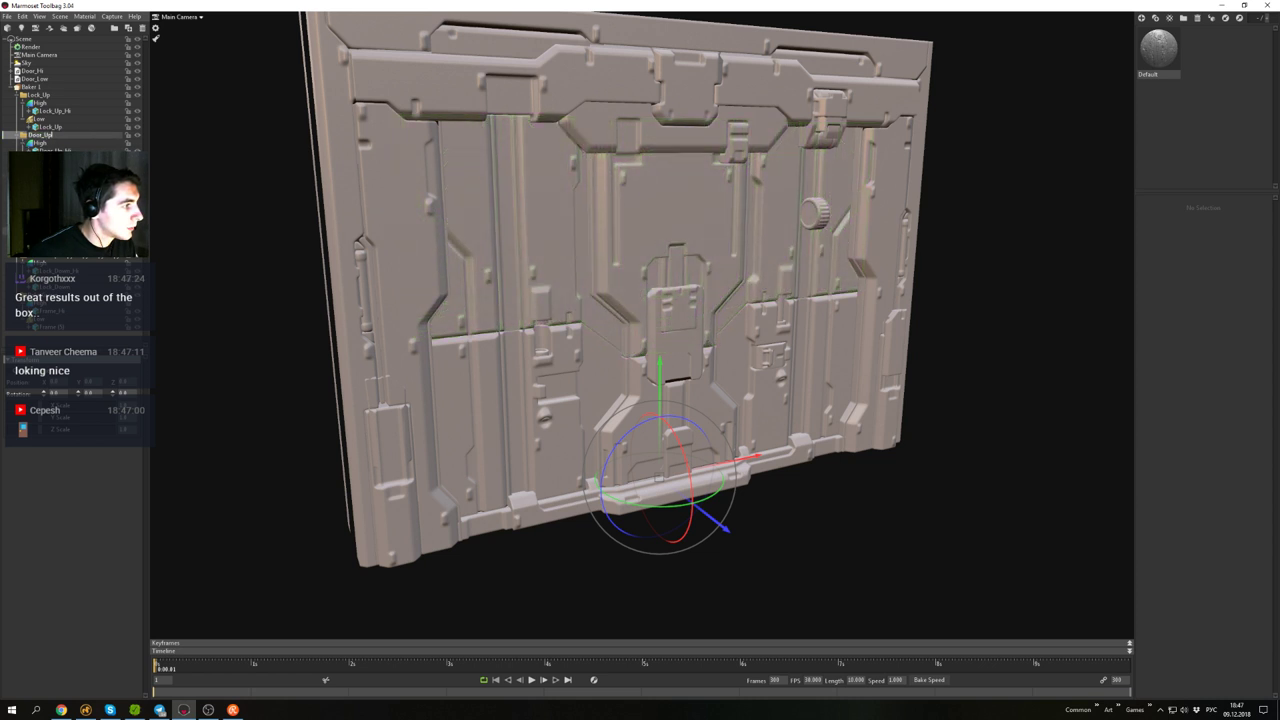
pyautogui.click(52, 146)
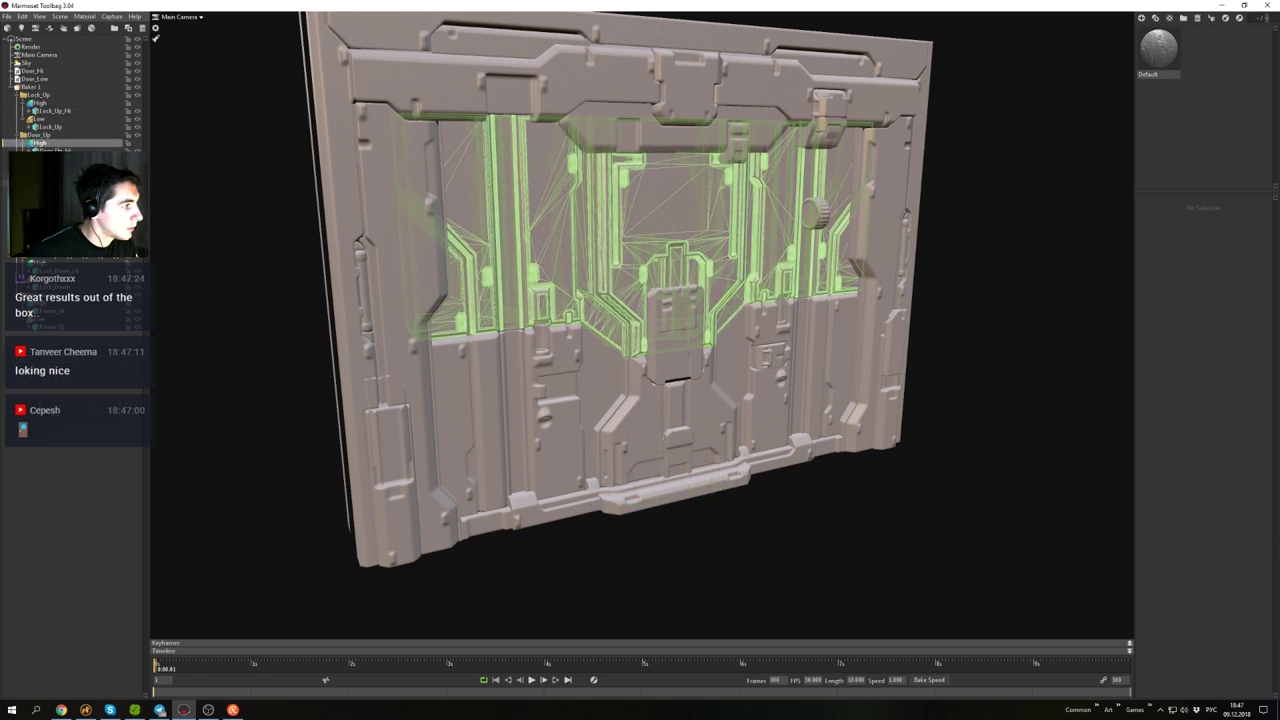
# - Rename the third, fourth and fifth bake groups as Door_Down, Locks and Lock_Down after their meshes
pyautogui.click(52, 215)
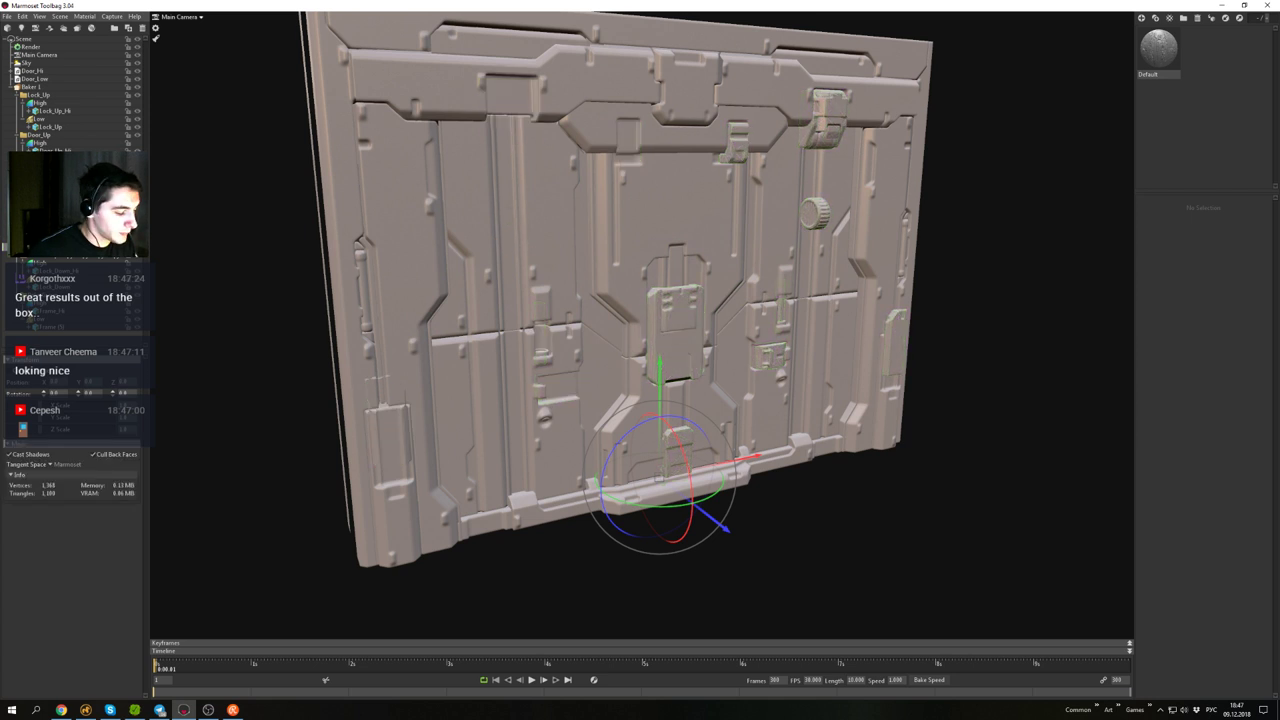
pyautogui.click(52, 215)
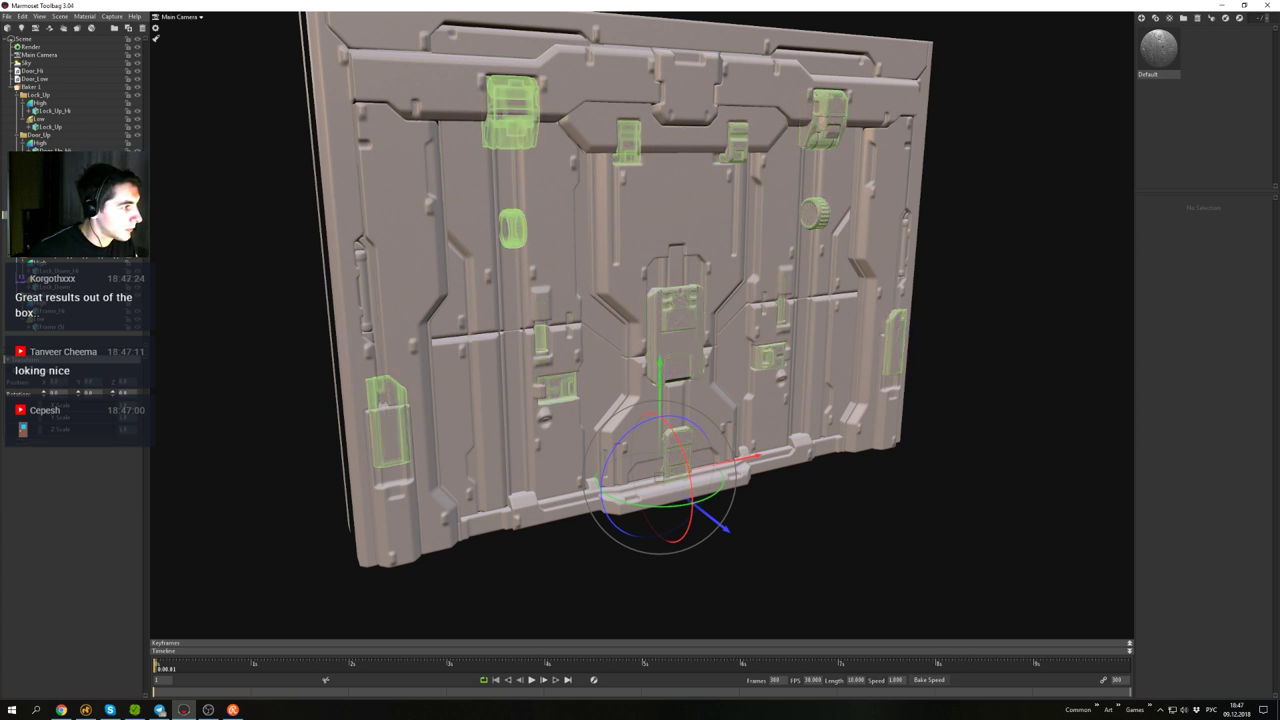
pyautogui.click(52, 247)
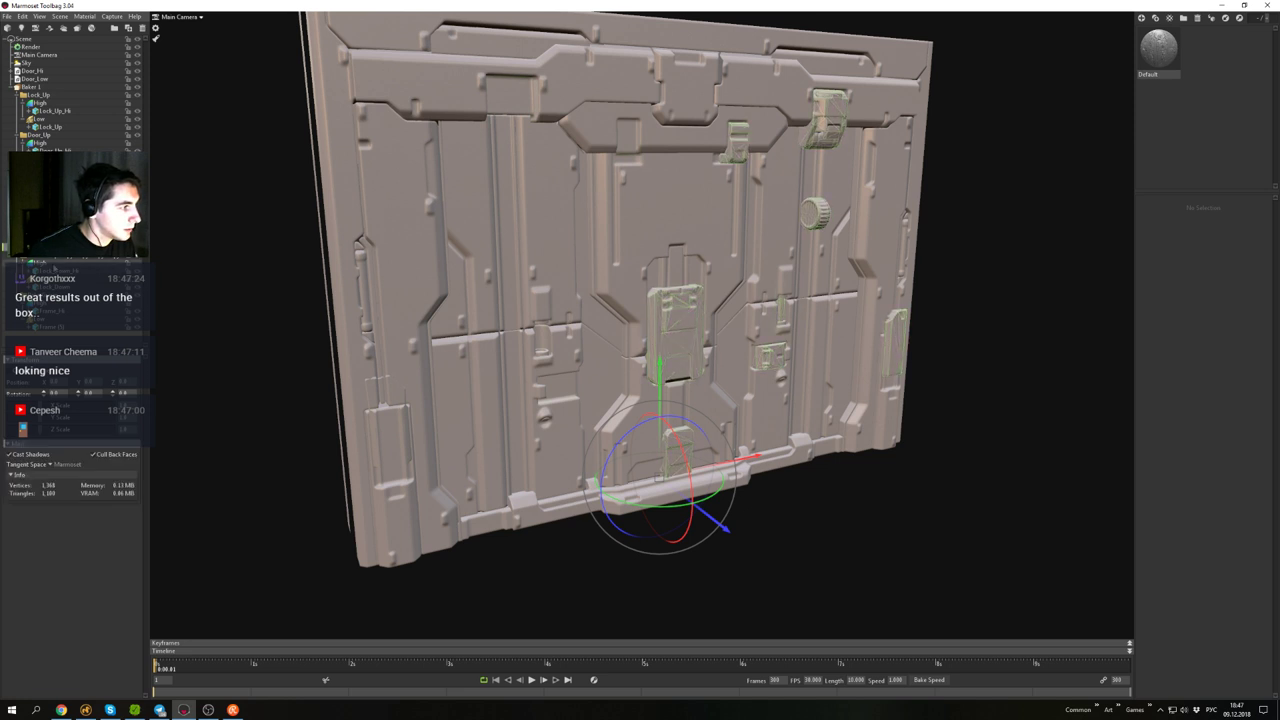
pyautogui.click(48, 261)
pyautogui.click(56, 288)
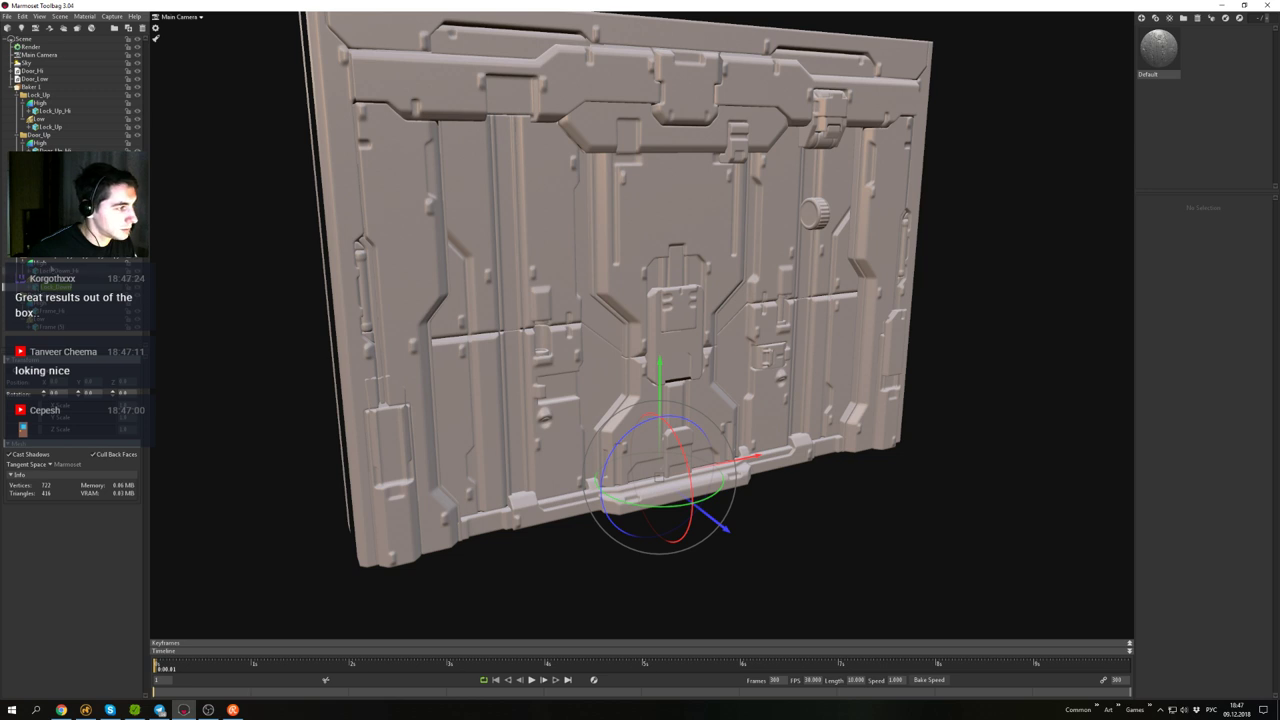
pyautogui.click(53, 256)
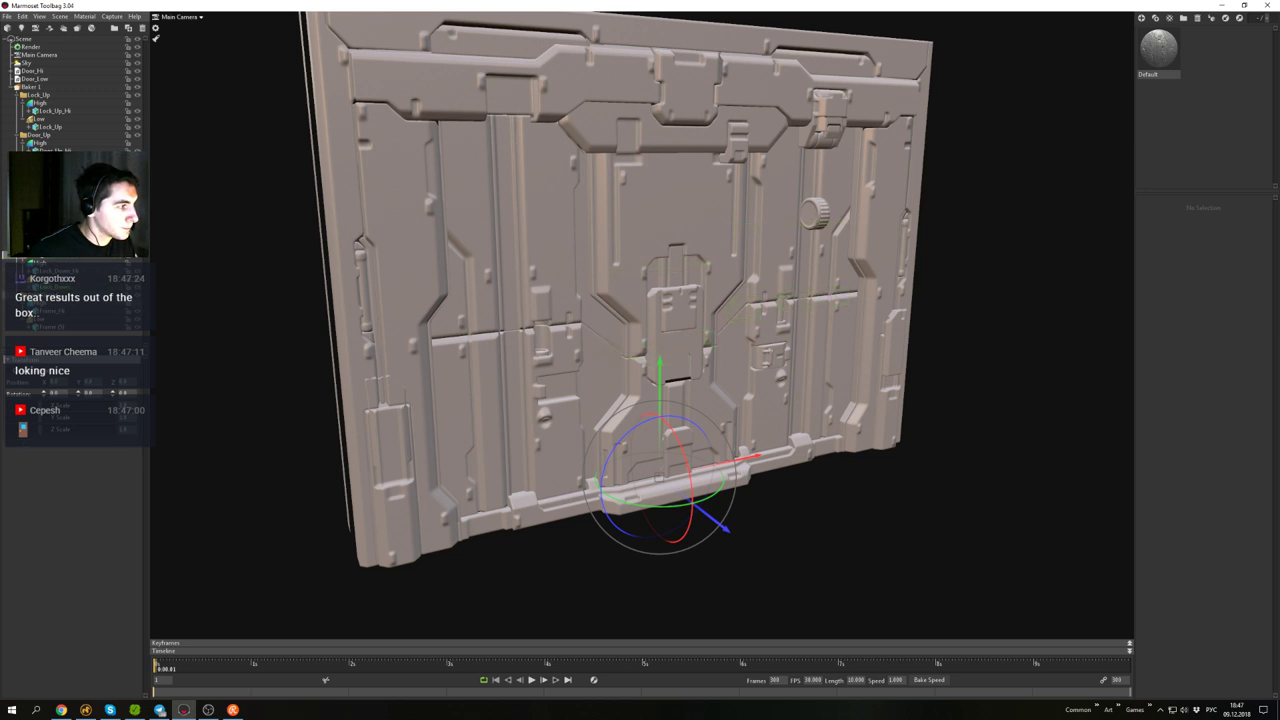
# - Rename the last bake group as Frame after its mesh, and collapse all the bake groups in the scene tree
pyautogui.click(54, 296)
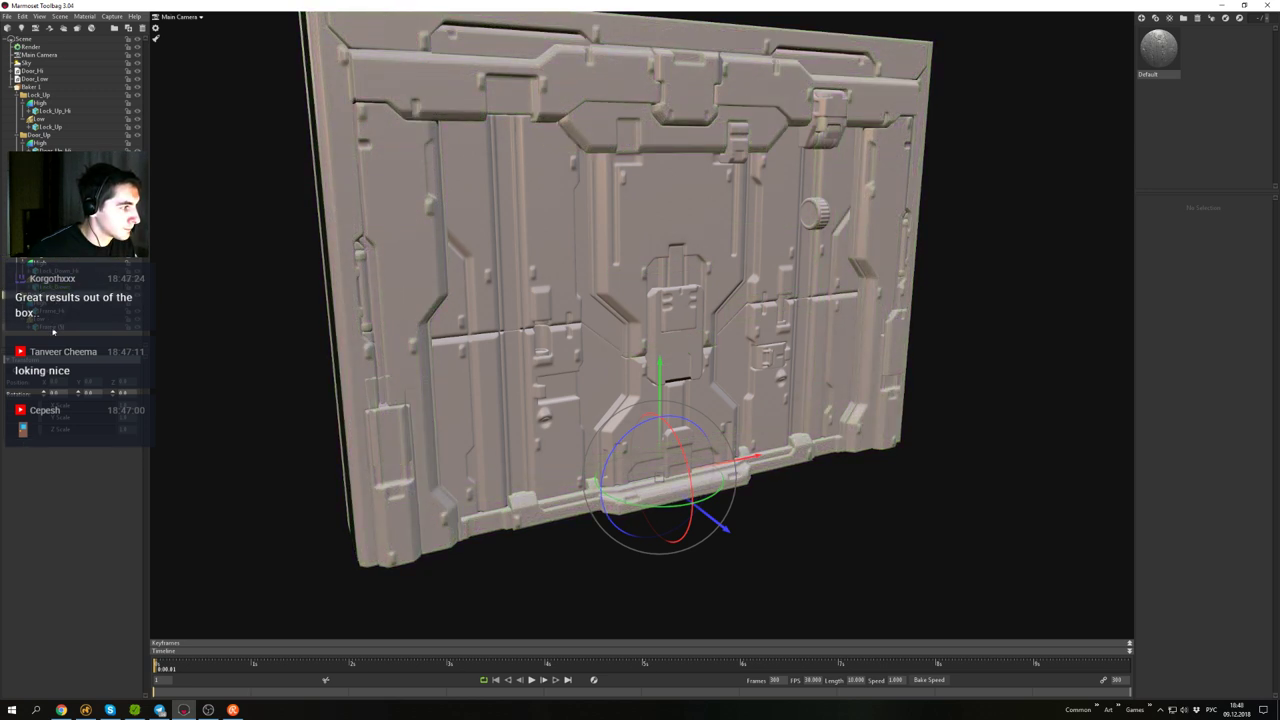
pyautogui.click(45, 326)
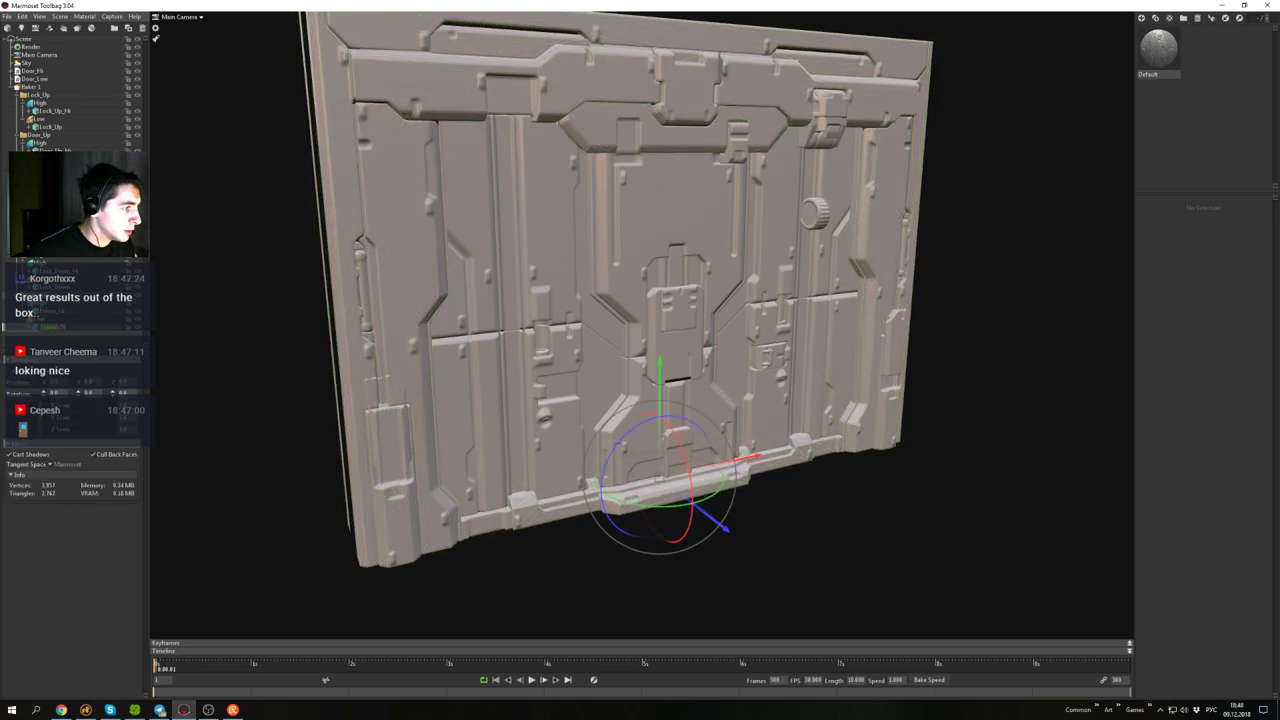
pyautogui.click(60, 328)
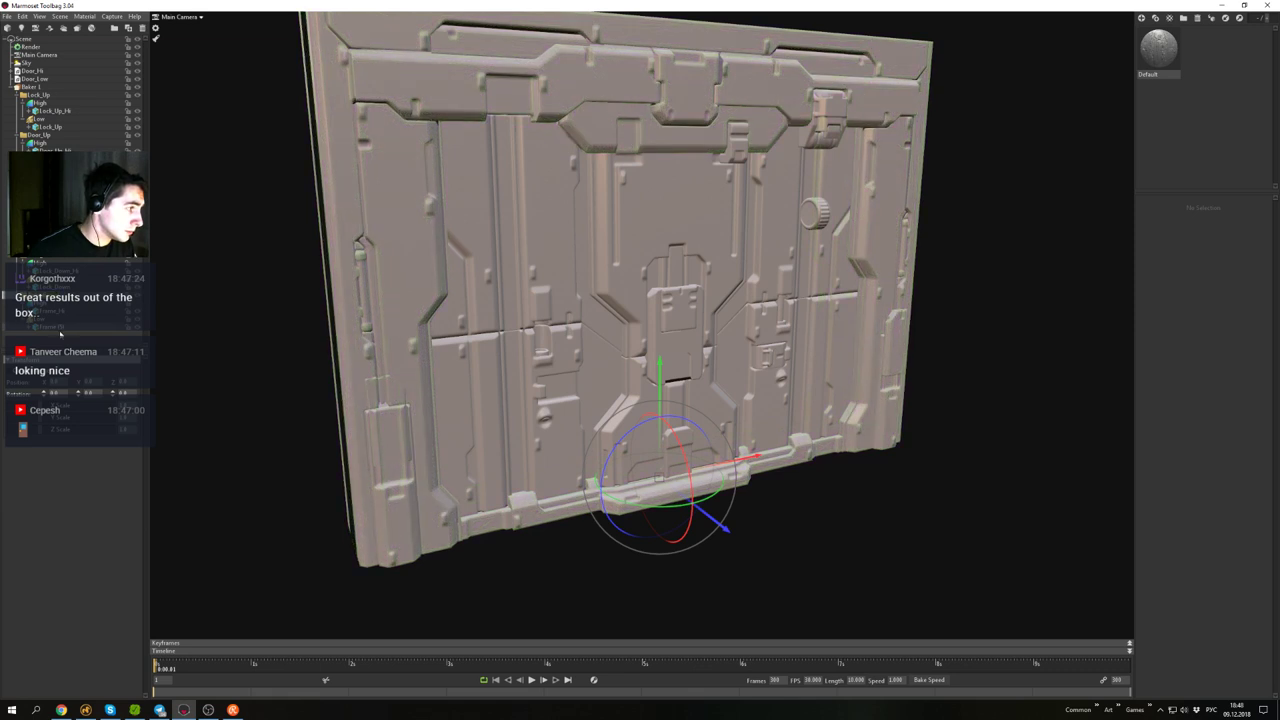
pyautogui.click(59, 340)
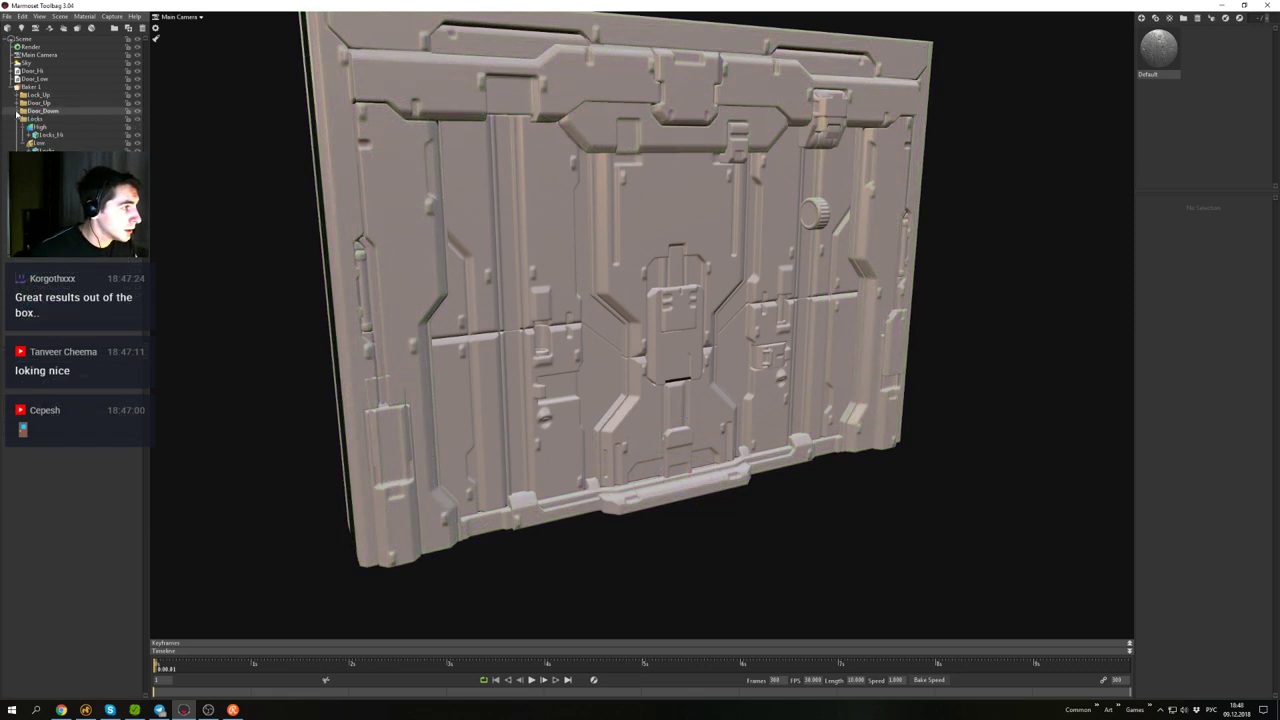
pyautogui.click(20, 119)
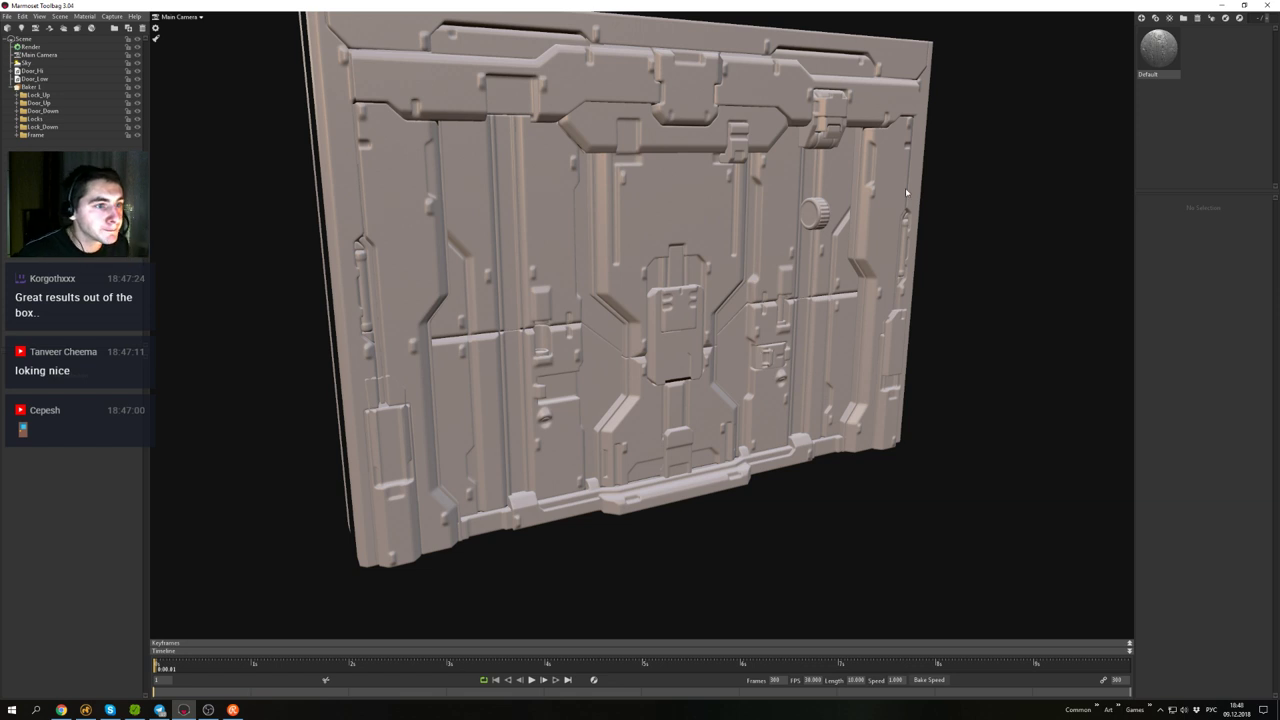
# - Inspect the upper half of the baked door from the side and from the front
pyautogui.moveTo(907, 192); pyautogui.dragTo(636, 210)
pyautogui.scroll(4, 636, 210)
pyautogui.moveTo(636, 210); pyautogui.dragTo(695, 331, button='middle')
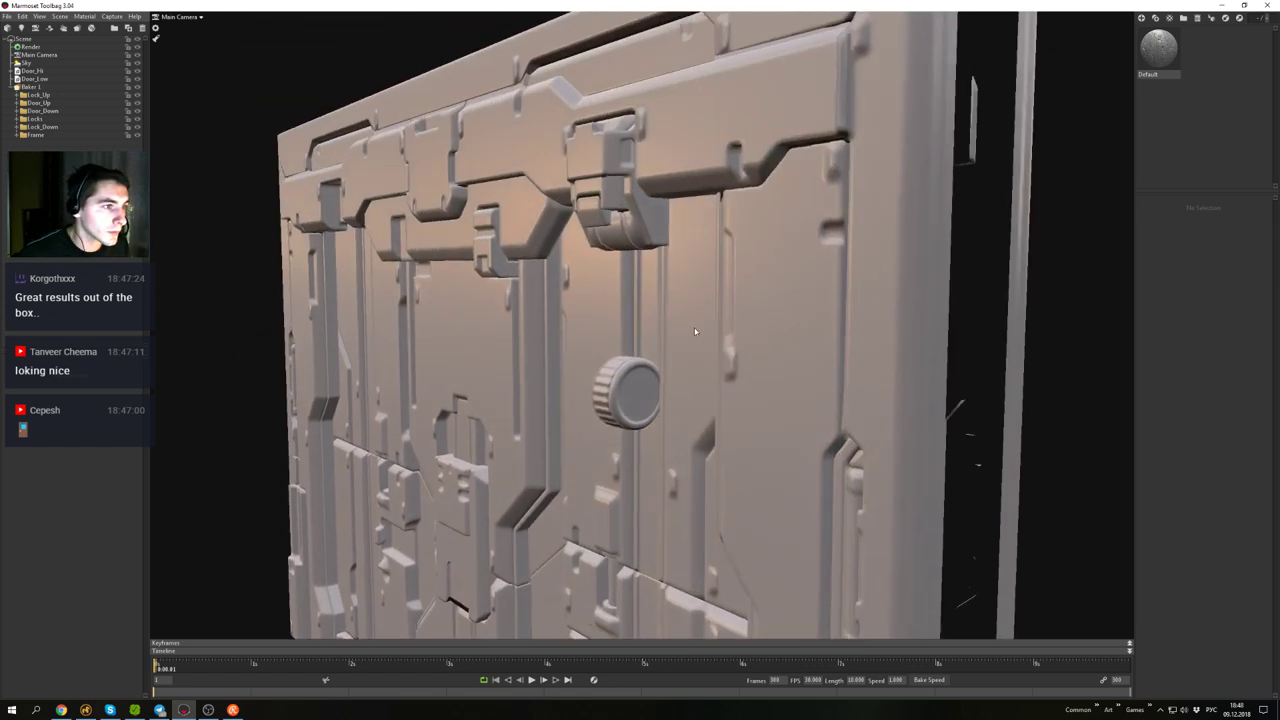
pyautogui.moveTo(695, 331); pyautogui.dragTo(788, 276)
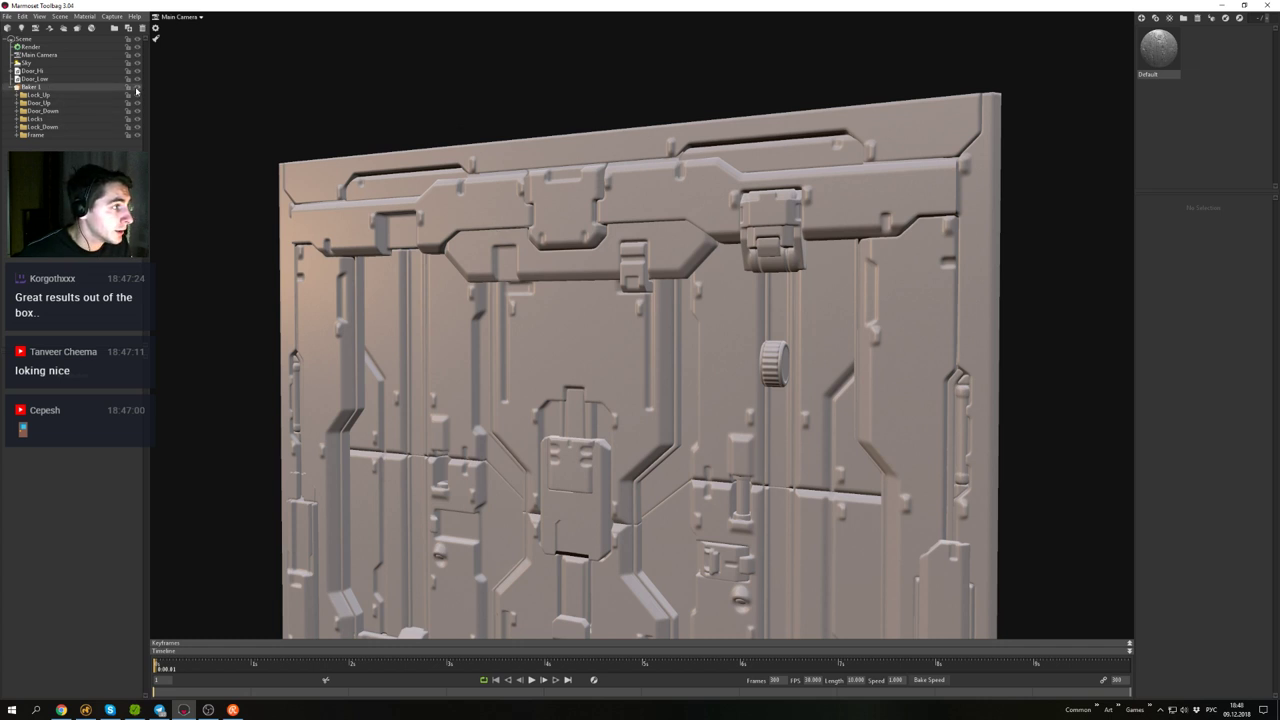
# - Isolate the Lock_Up bake group by hiding Door_Up, Door_Down, Locks, Lock_Down and Frame
pyautogui.click(48, 118)
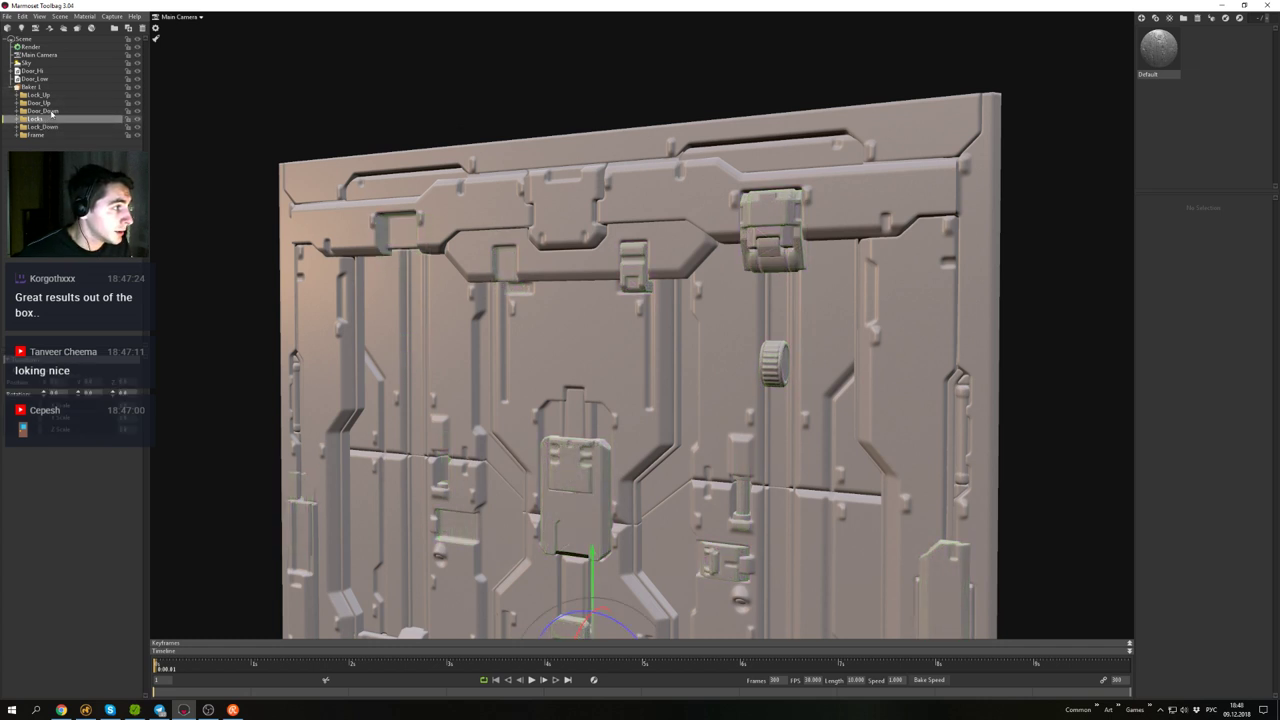
pyautogui.click(50, 105)
pyautogui.click(57, 96)
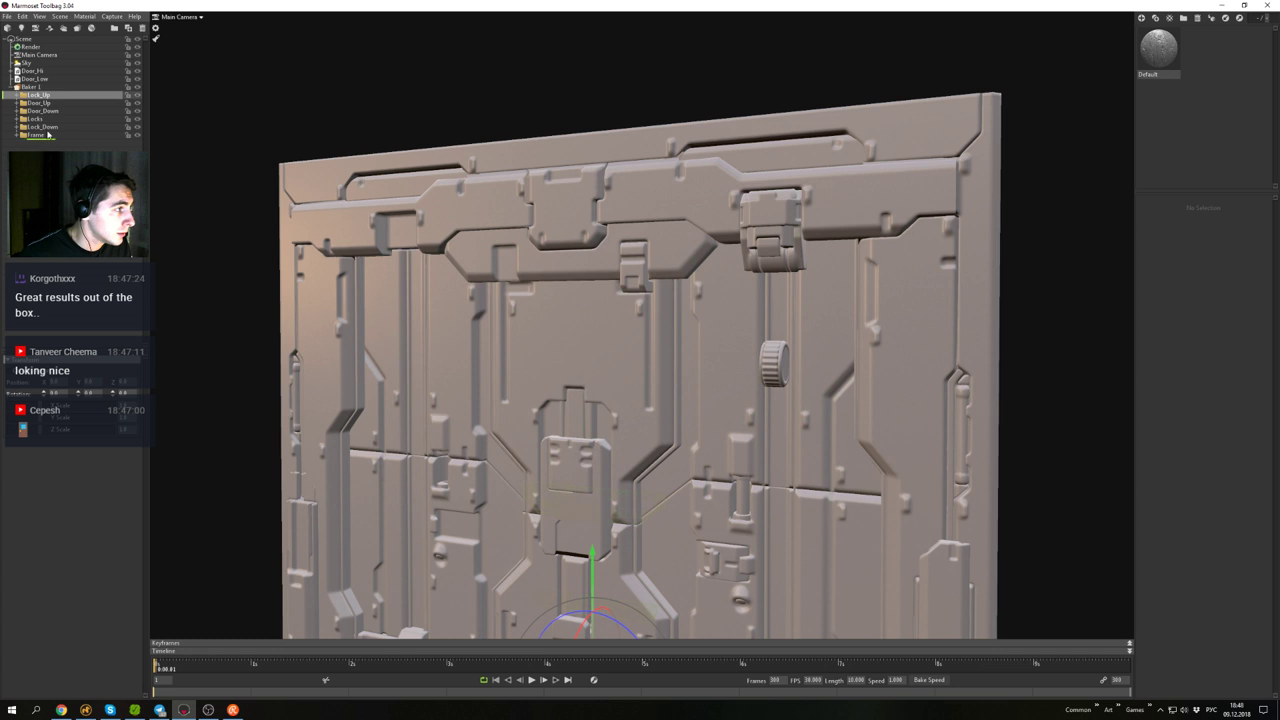
pyautogui.moveTo(47, 131); pyautogui.dragTo(50, 129)
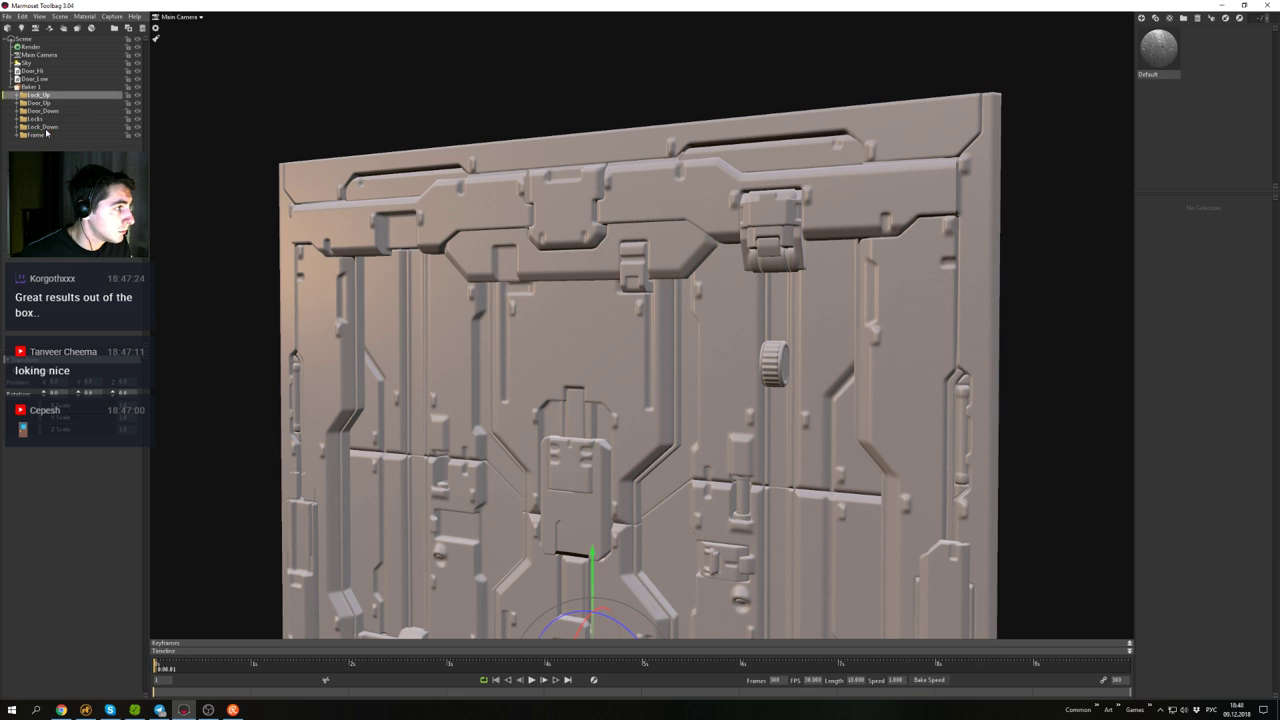
pyautogui.click(138, 103)
pyautogui.click(138, 112)
pyautogui.click(138, 119)
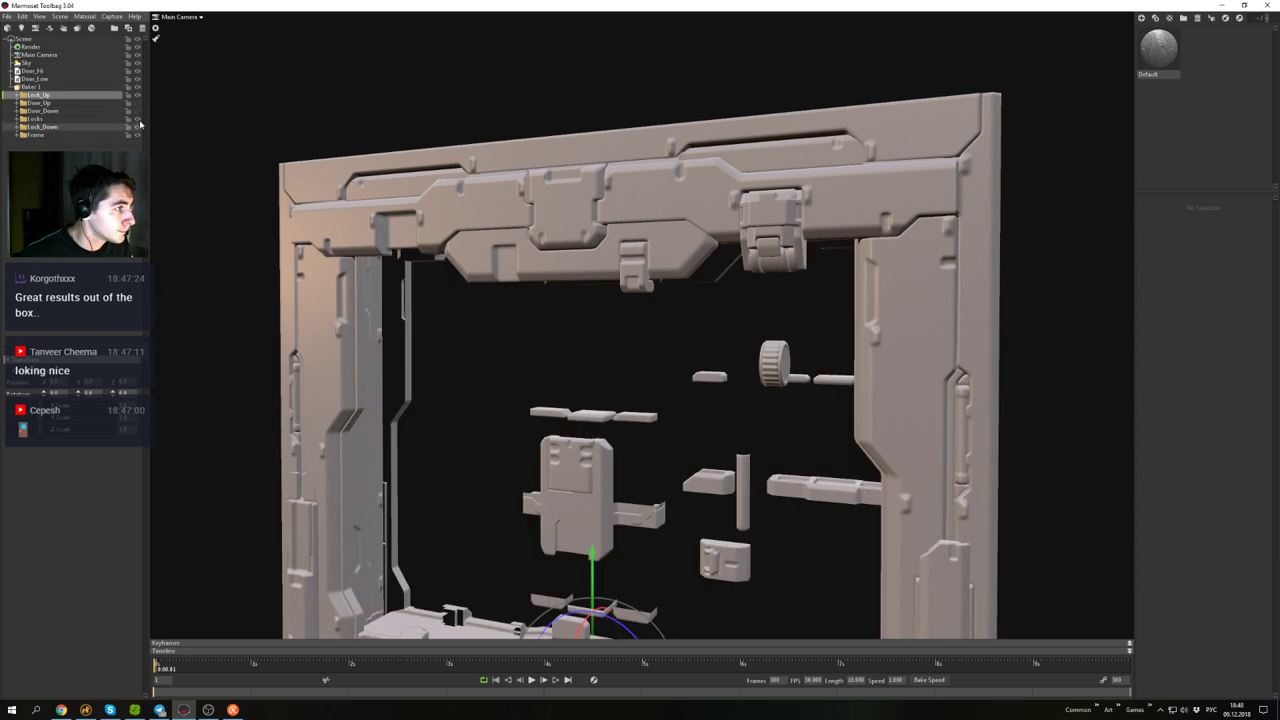
pyautogui.click(139, 128)
pyautogui.click(138, 135)
# - Examine the isolated Lock_Up pieces up close and from below
pyautogui.keyDown('alt'); pyautogui.moveTo(525, 335); pyautogui.dragTo(700, 270); pyautogui.keyUp('alt')
pyautogui.scroll(4, 597, 267)
pyautogui.scroll(2, 600, 237)
pyautogui.keyDown('alt'); pyautogui.moveTo(700, 270); pyautogui.dragTo(621, 327); pyautogui.keyUp('alt')
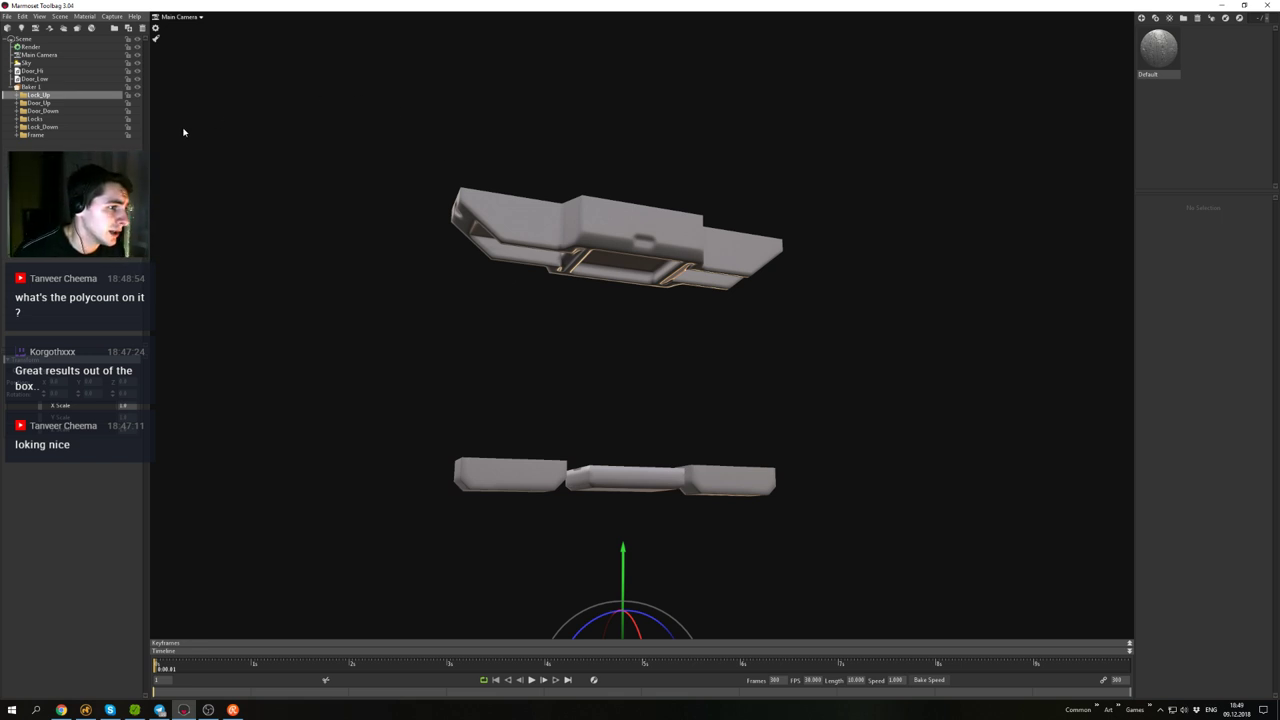
pyautogui.moveTo(699, 368); pyautogui.dragTo(716, 270, button='middle')
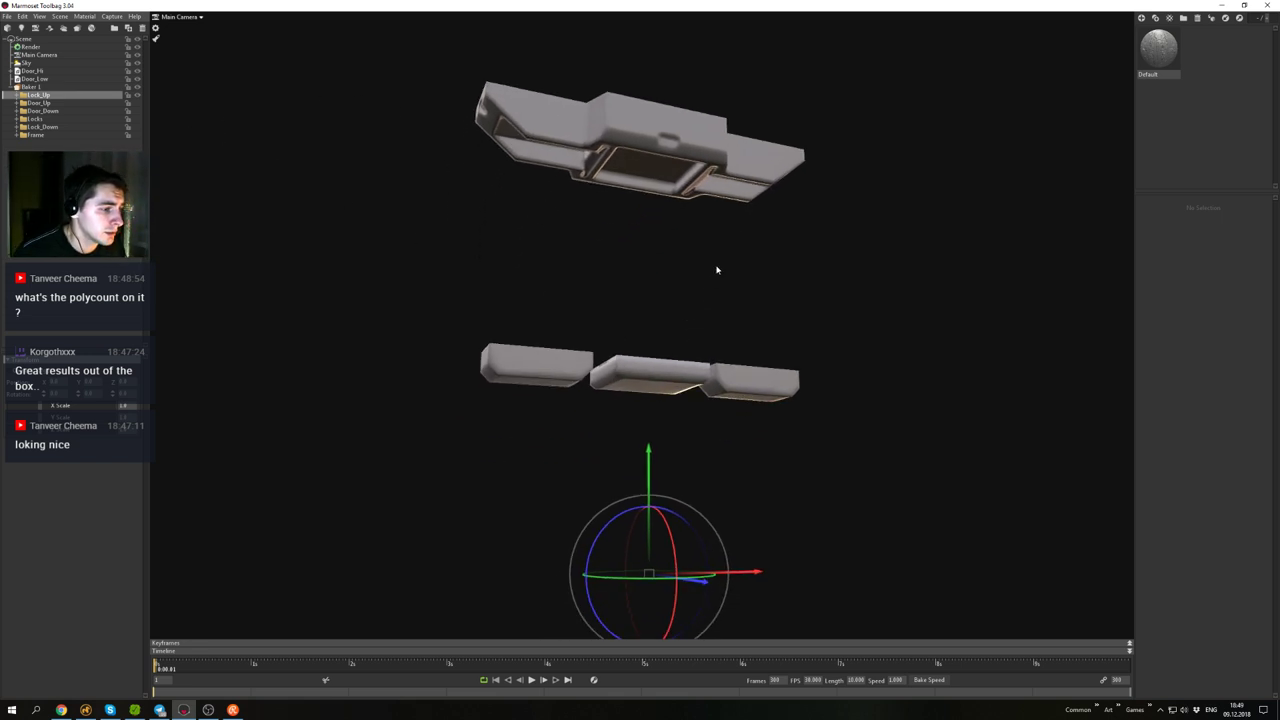
# - Show the Lock_Down bake group and hide Lock_Up so that only the lower lock pieces are displayed
pyautogui.click(137, 103)
pyautogui.click(138, 105)
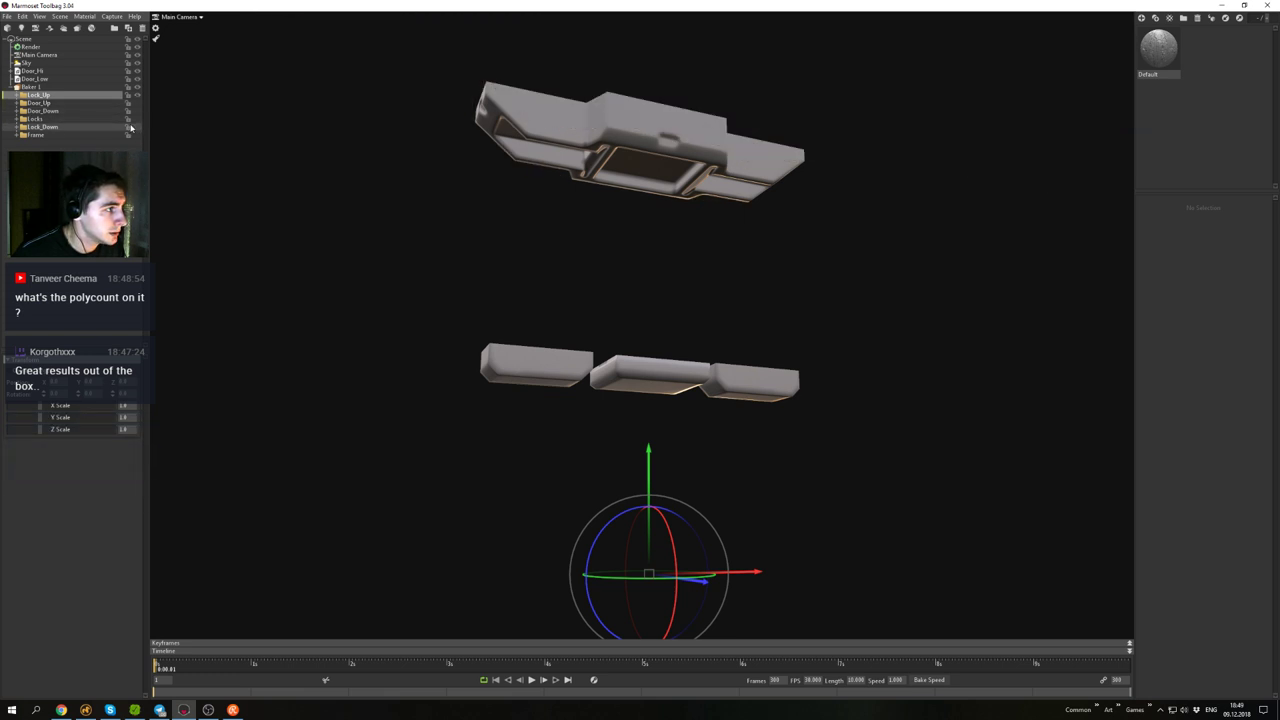
pyautogui.click(131, 128)
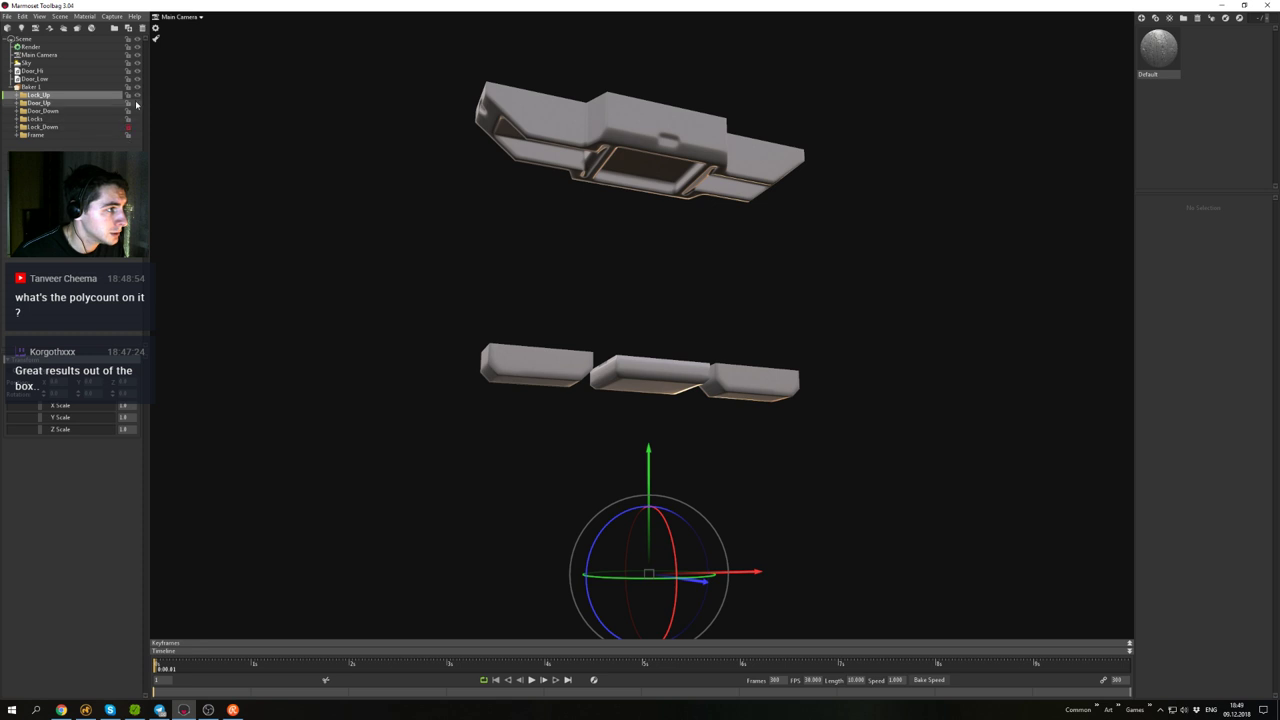
pyautogui.click(128, 129)
pyautogui.click(138, 128)
pyautogui.click(138, 96)
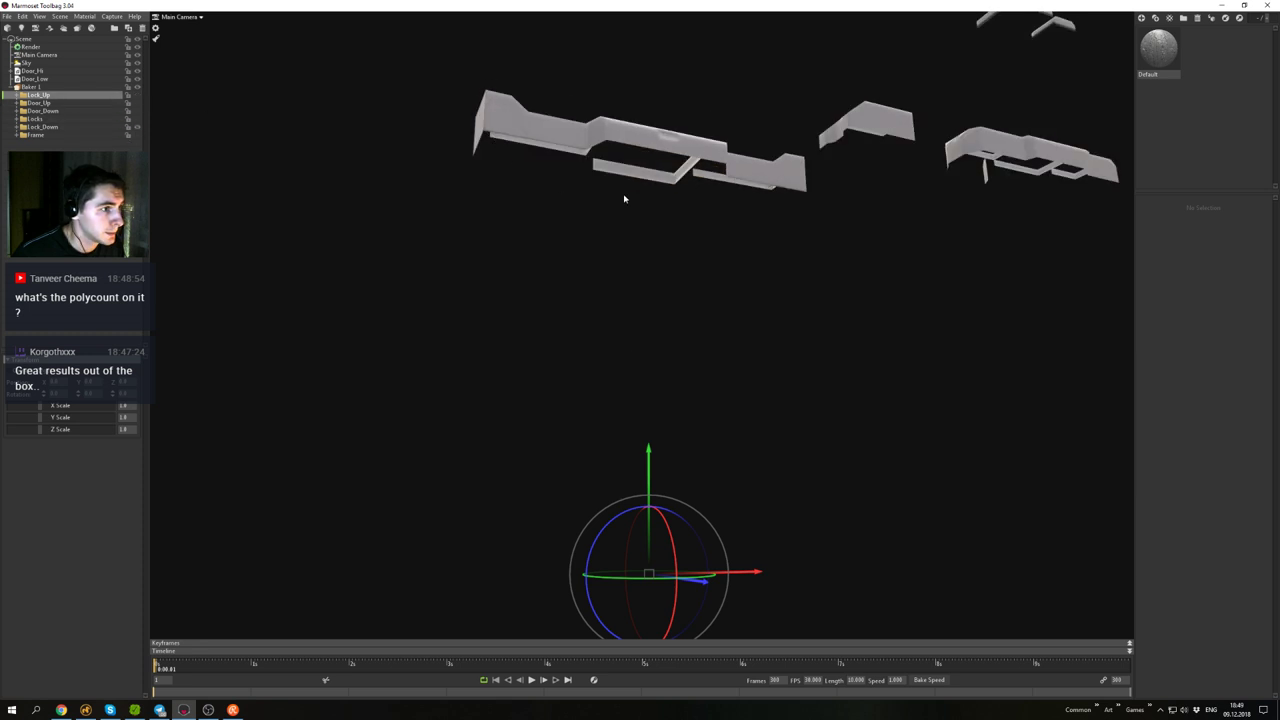
# - Examine the isolated Lock_Down pieces from above and from several sides, keeping Lock_Up hidden
pyautogui.keyDown('alt'); pyautogui.moveTo(626, 197); pyautogui.dragTo(691, 309); pyautogui.keyUp('alt')
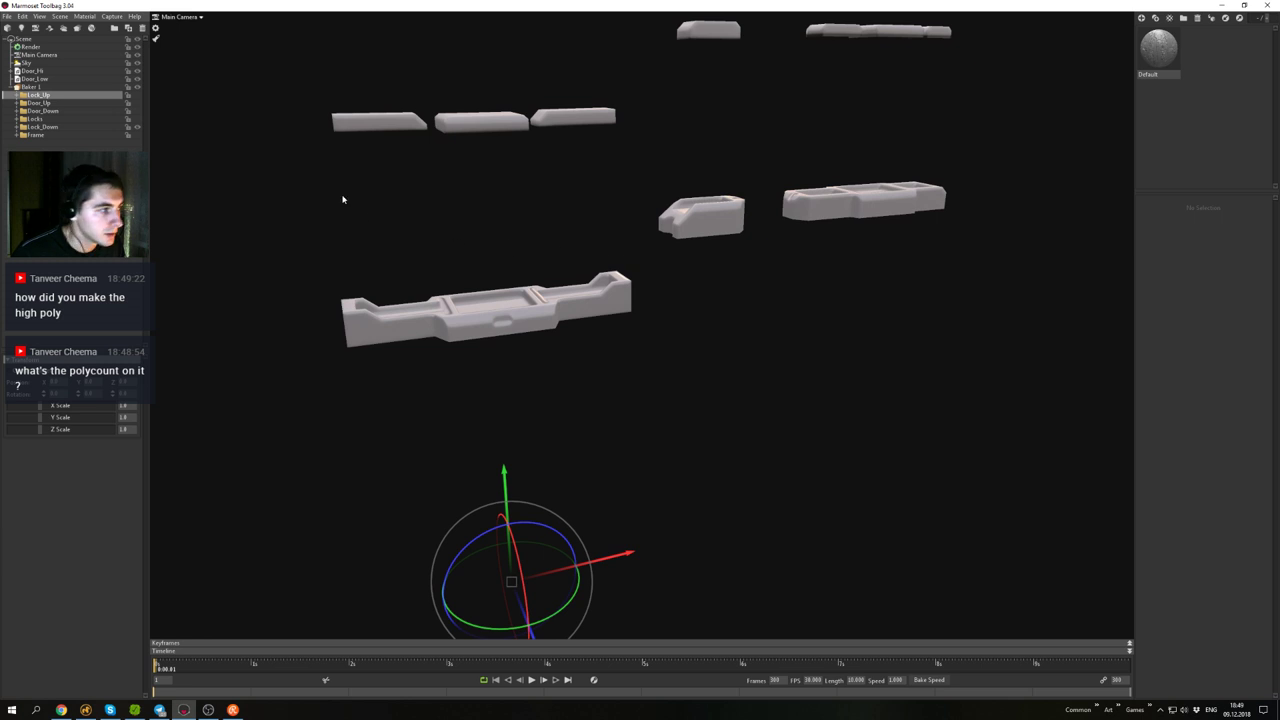
pyautogui.moveTo(499, 216); pyautogui.dragTo(503, 229)
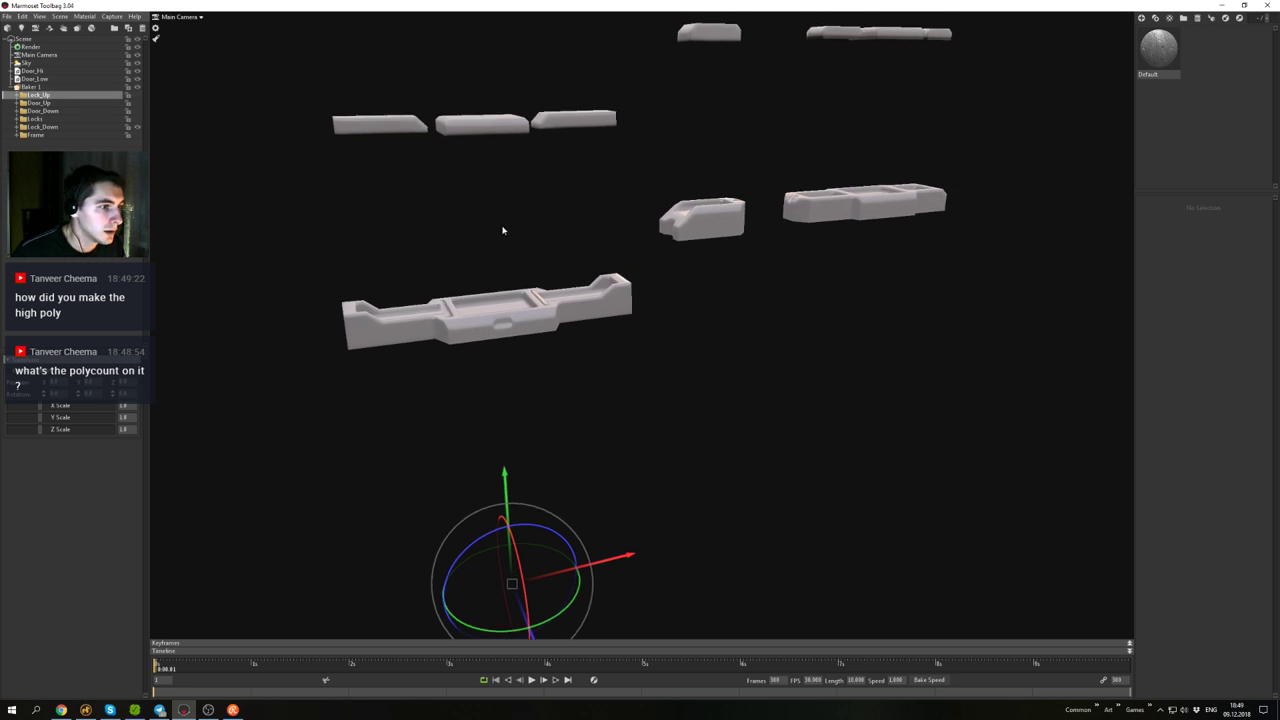
pyautogui.moveTo(503, 229); pyautogui.dragTo(511, 325, button='middle')
pyautogui.moveTo(511, 325); pyautogui.dragTo(420, 249)
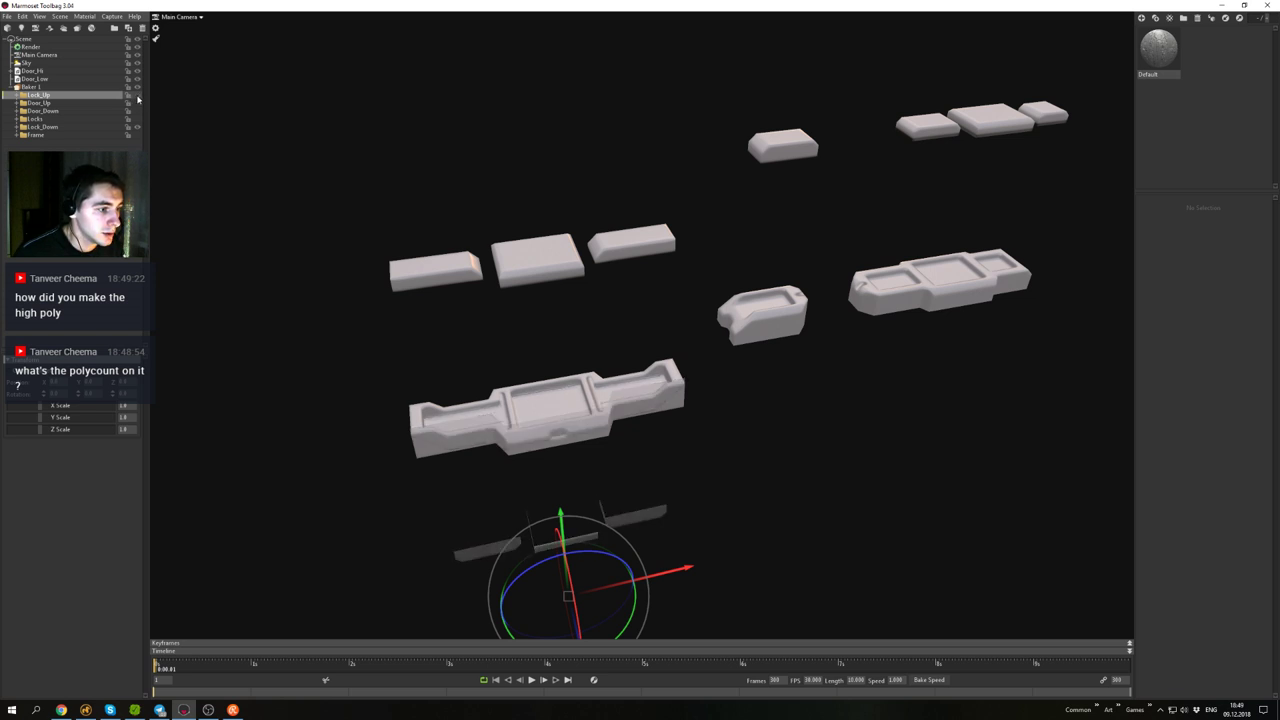
pyautogui.click(138, 96)
pyautogui.keyDown('alt'); pyautogui.moveTo(640, 285); pyautogui.dragTo(540, 272); pyautogui.keyUp('alt')
pyautogui.keyDown('alt'); pyautogui.moveTo(540, 272); pyautogui.dragTo(520, 242, button='middle'); pyautogui.keyUp('alt')
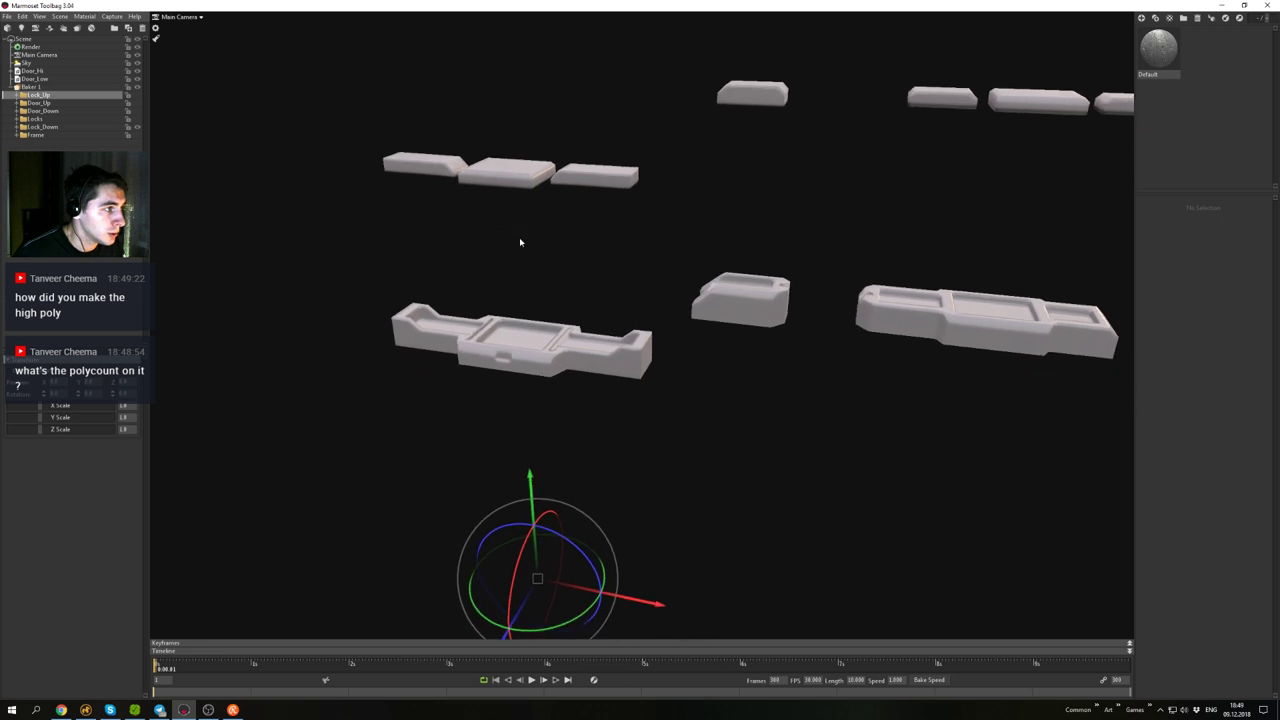
pyautogui.moveTo(520, 241); pyautogui.dragTo(439, 201)
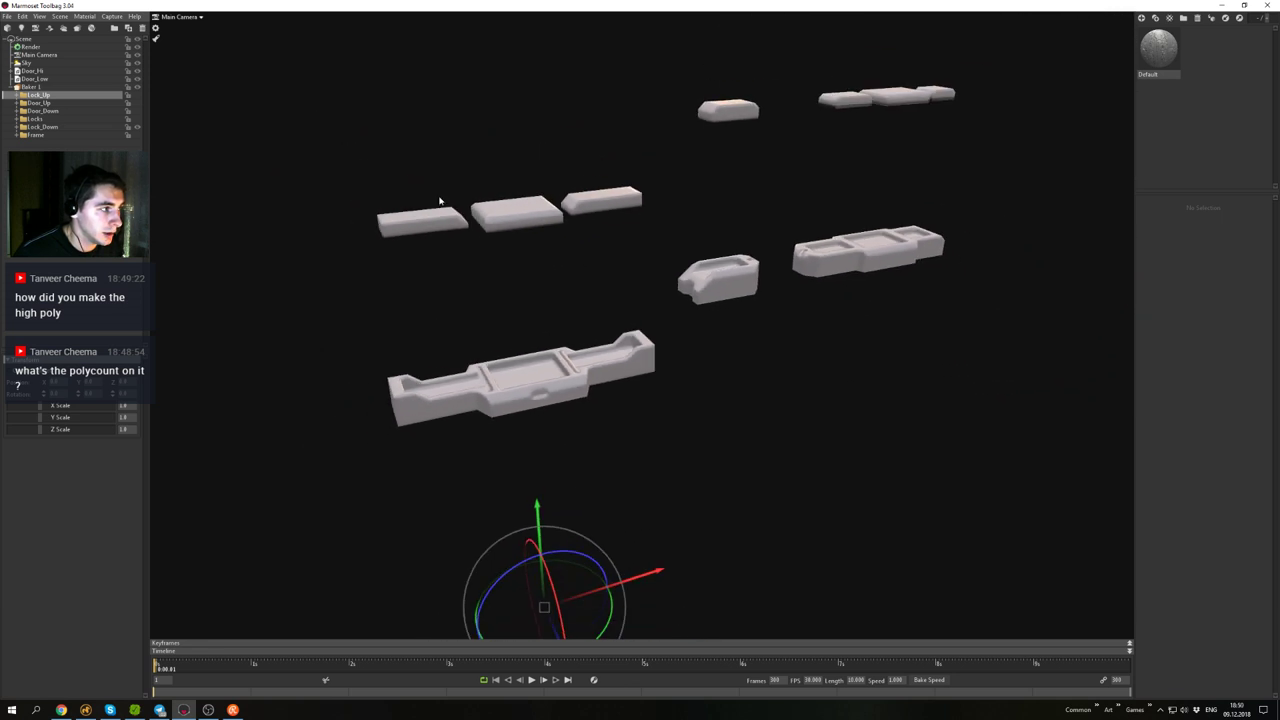
# - Hide the Lock_Down bake group and show Locks so that only the Locks pieces are displayed
pyautogui.click(138, 127)
pyautogui.click(138, 119)
pyautogui.moveTo(680, 245); pyautogui.dragTo(514, 178)
pyautogui.scroll(3, 577, 231)
pyautogui.click(514, 178)
pyautogui.keyDown('alt'); pyautogui.moveTo(620, 200); pyautogui.dragTo(586, 250); pyautogui.keyUp('alt')
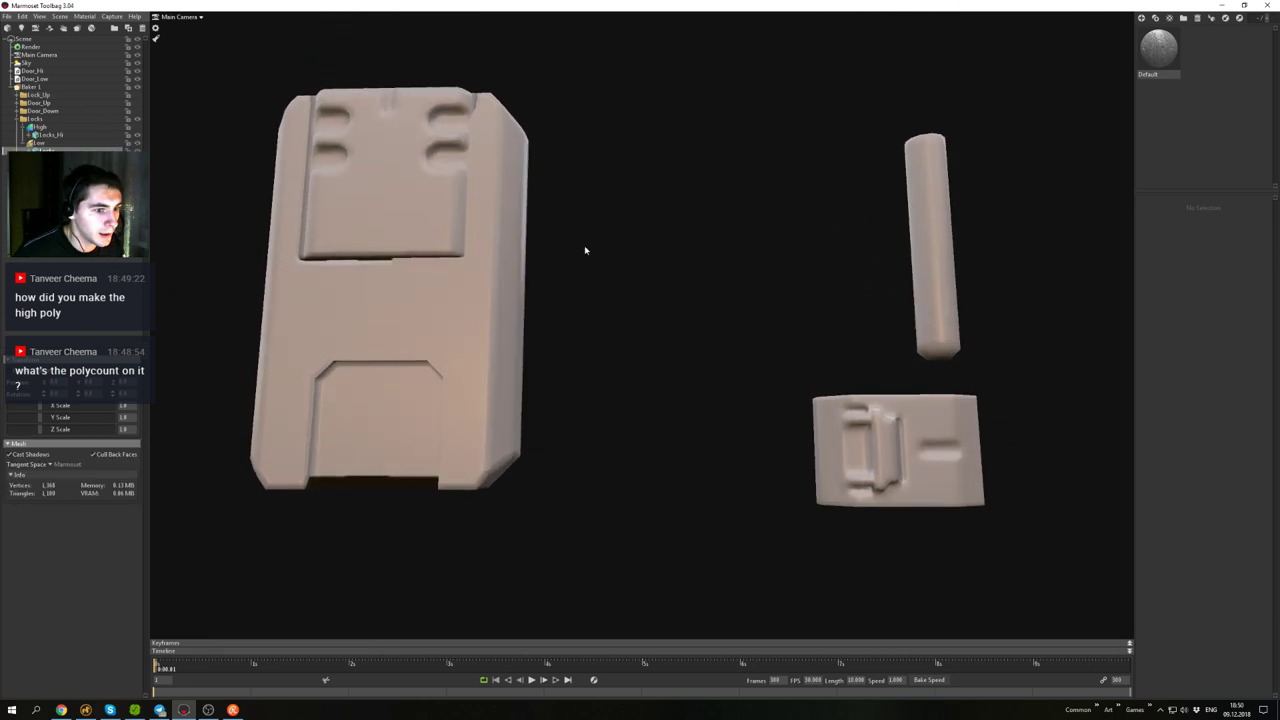
# - Examine the isolated Locks pieces from several sides, ending up close on the top of the hinged lock
pyautogui.keyDown('alt'); pyautogui.moveTo(586, 250); pyautogui.dragTo(506, 223, button='middle'); pyautogui.keyUp('alt')
pyautogui.keyDown('alt'); pyautogui.moveTo(506, 223); pyautogui.dragTo(590, 379); pyautogui.keyUp('alt')
pyautogui.scroll(-3, 590, 376)
pyautogui.moveTo(590, 330); pyautogui.dragTo(682, 300)
pyautogui.click(748, 252)
pyautogui.scroll(4, 748, 250)
pyautogui.moveTo(748, 250); pyautogui.dragTo(689, 303)
pyautogui.doubleClick(677, 360)
pyautogui.click(706, 301)
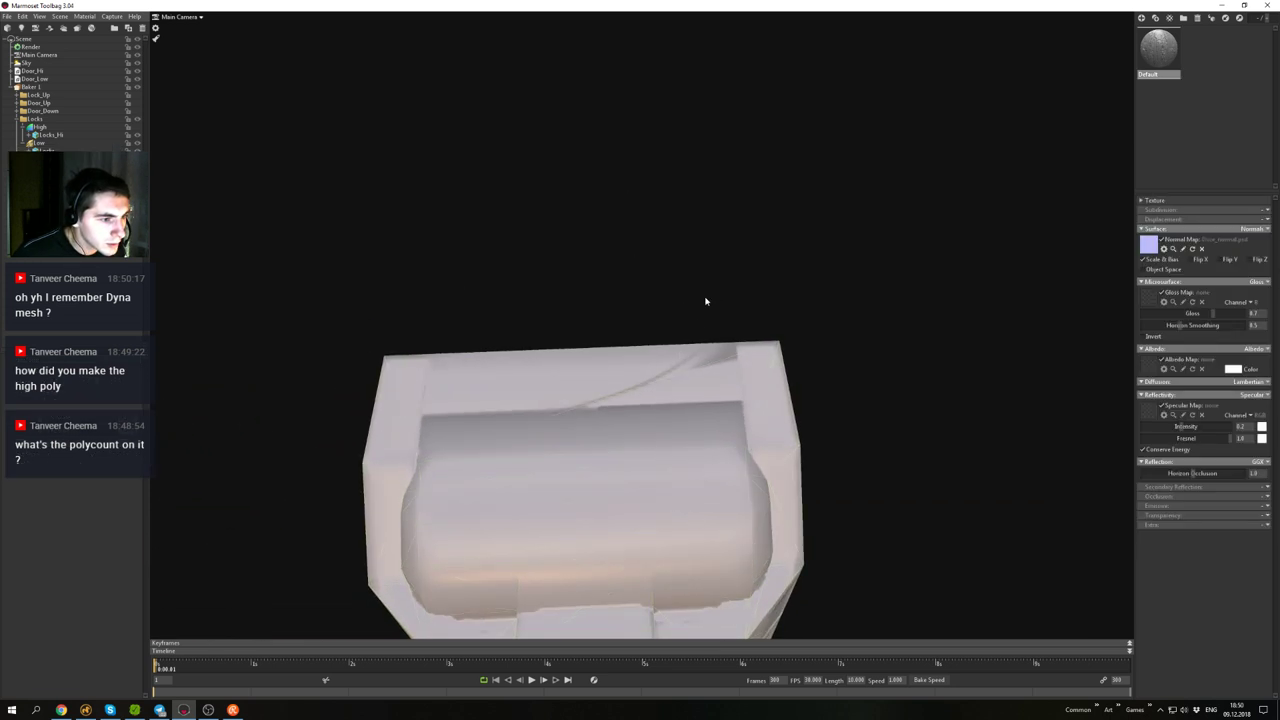
# - Toggle the High and Low parts of the Locks group to compare them on the hinged lock's top edge
pyautogui.click(138, 128)
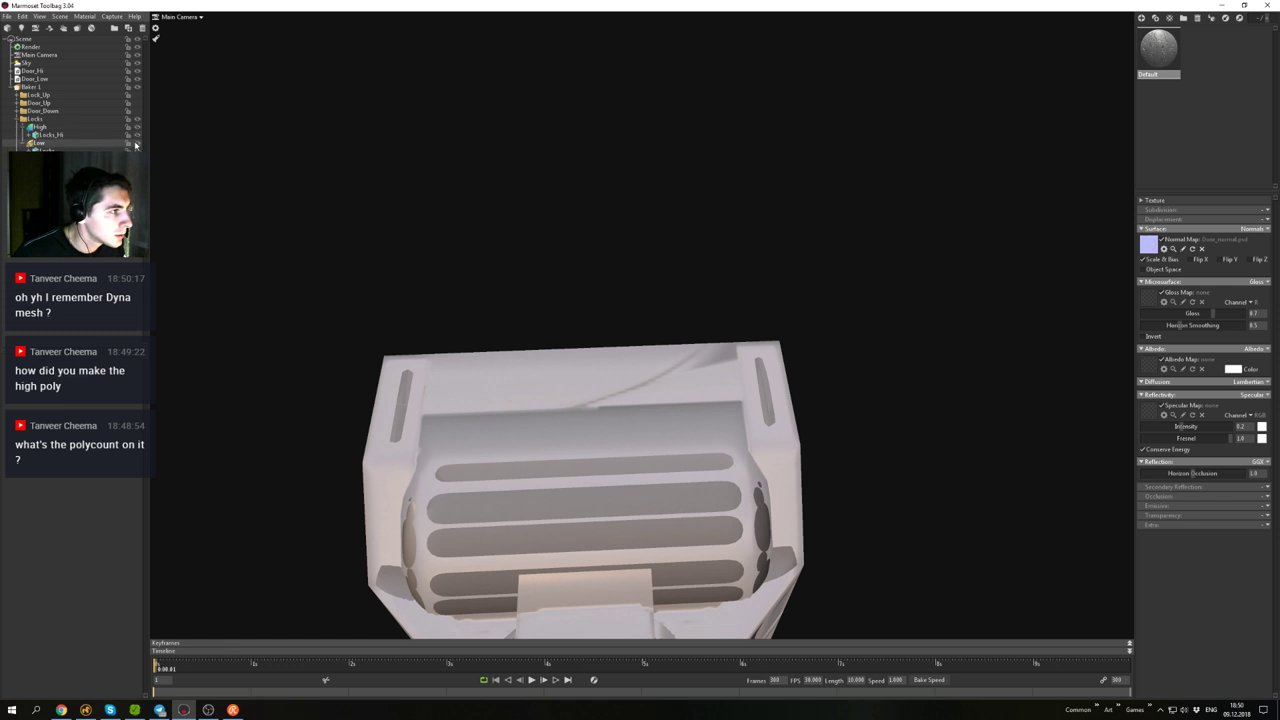
pyautogui.click(137, 145)
pyautogui.click(138, 146)
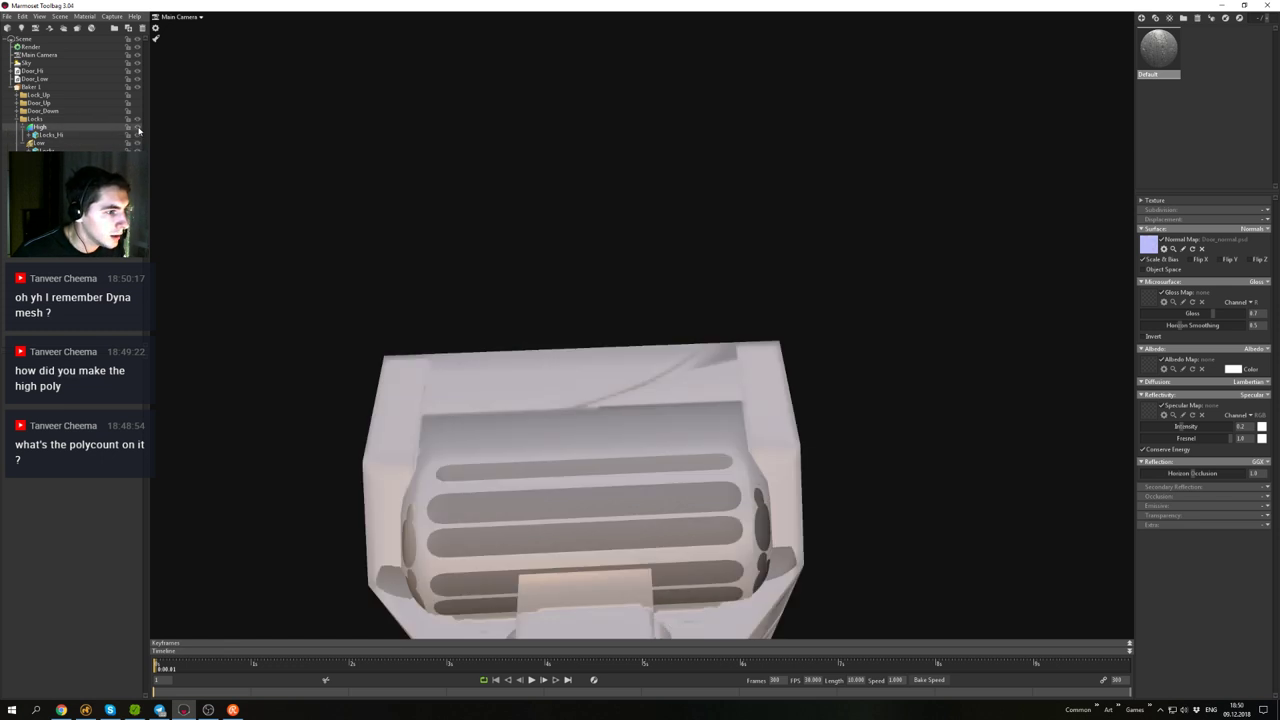
pyautogui.click(139, 130)
pyautogui.moveTo(512, 309); pyautogui.dragTo(510, 286)
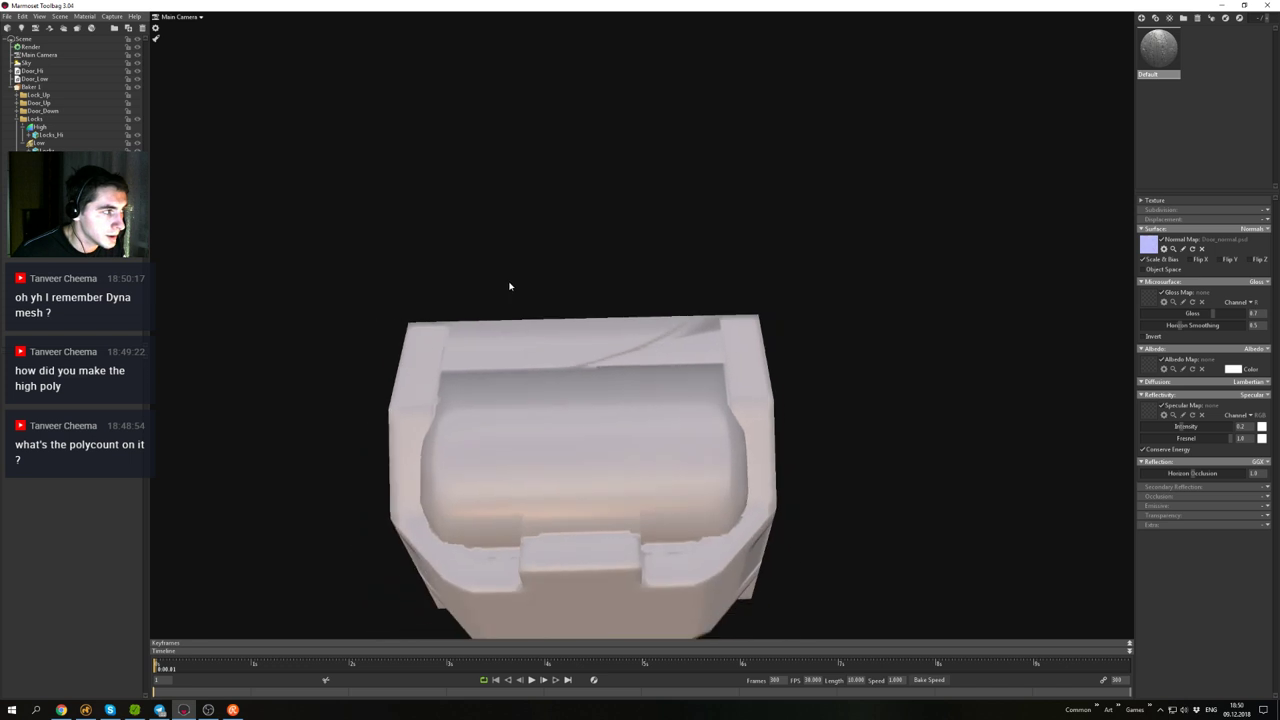
# - Start skew painting on the Locks Low part and paint across the flat strip along the hinged lock's top edge
pyautogui.click(49, 145)
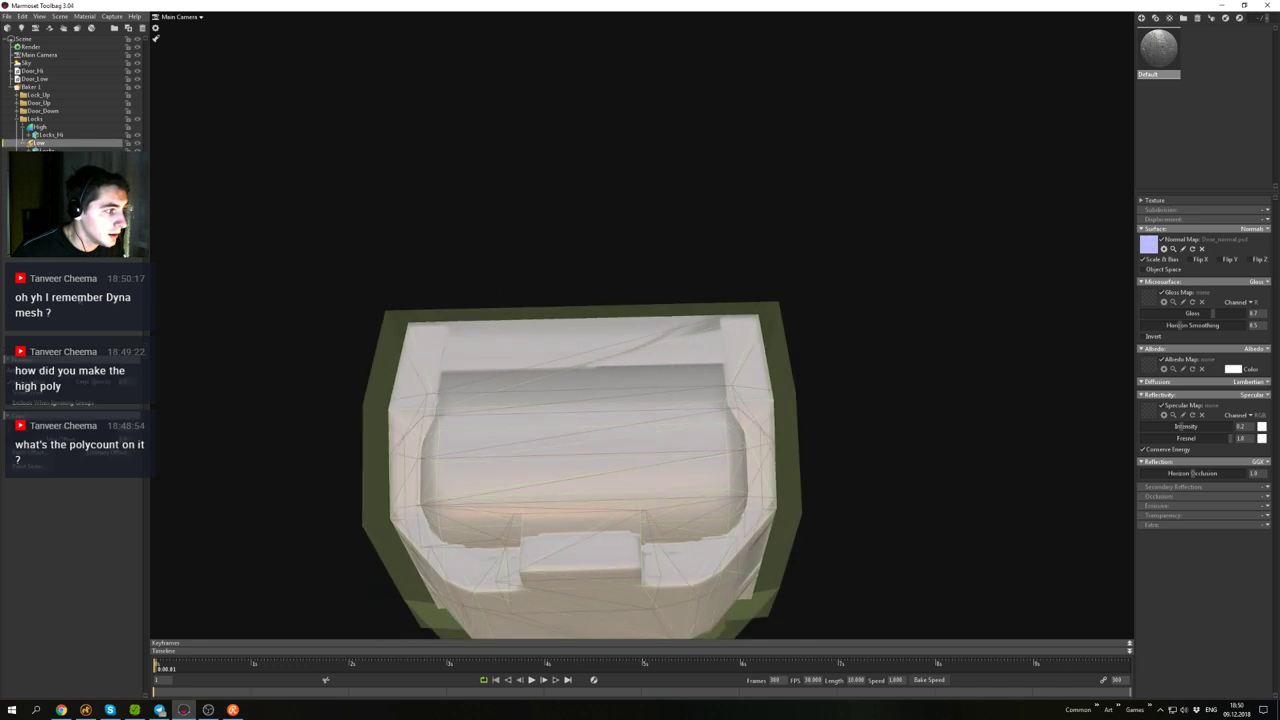
pyautogui.click(31, 467)
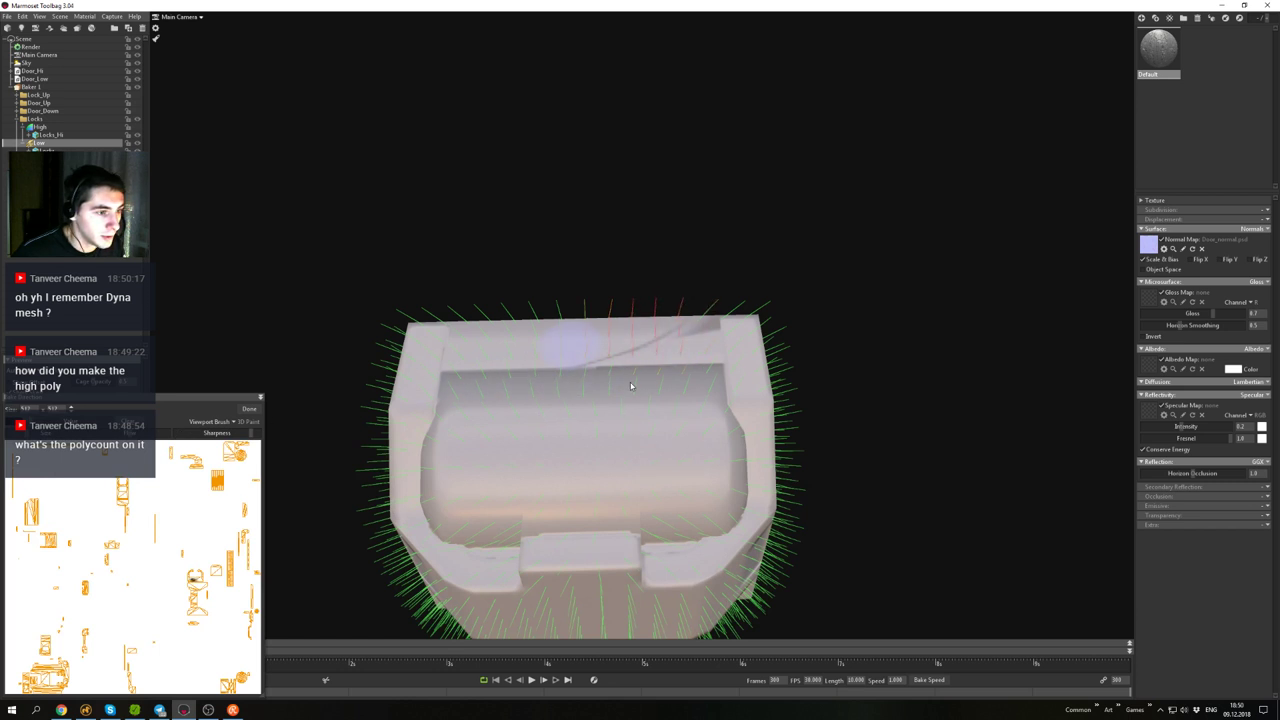
pyautogui.keyDown('alt'); pyautogui.moveTo(672, 397); pyautogui.dragTo(674, 415); pyautogui.keyUp('alt')
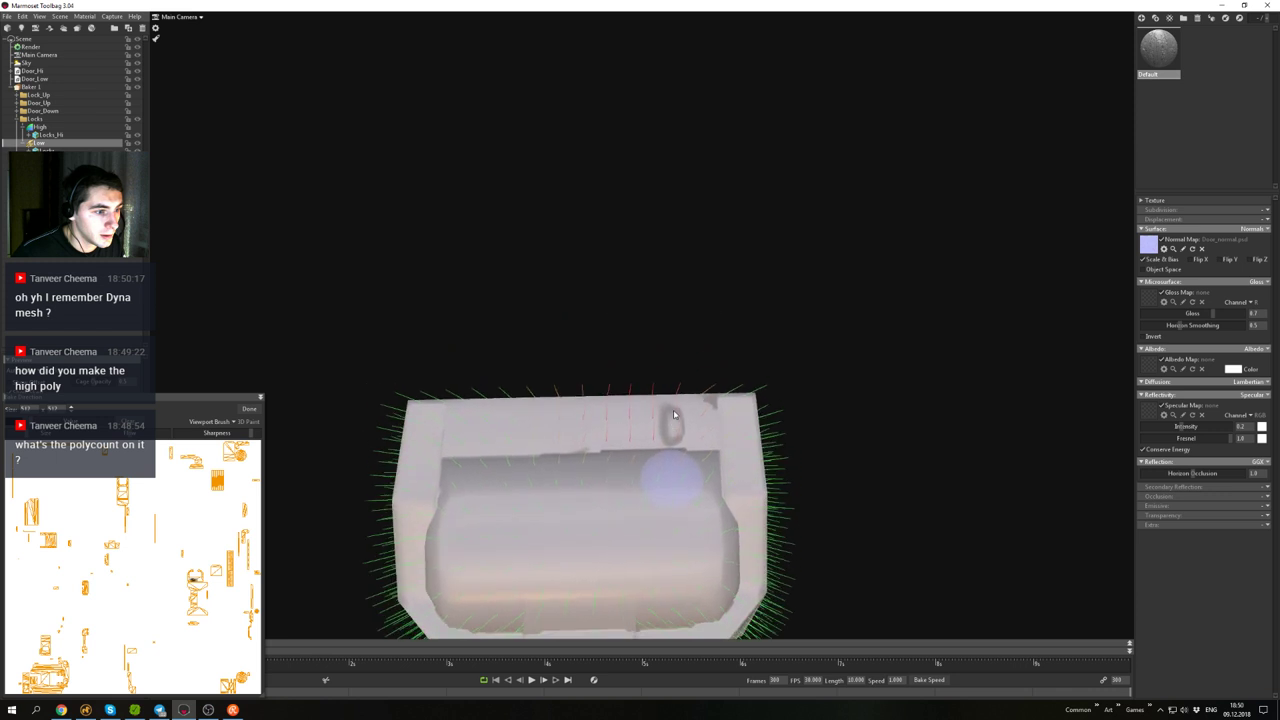
pyautogui.moveTo(456, 439); pyautogui.dragTo(454, 438)
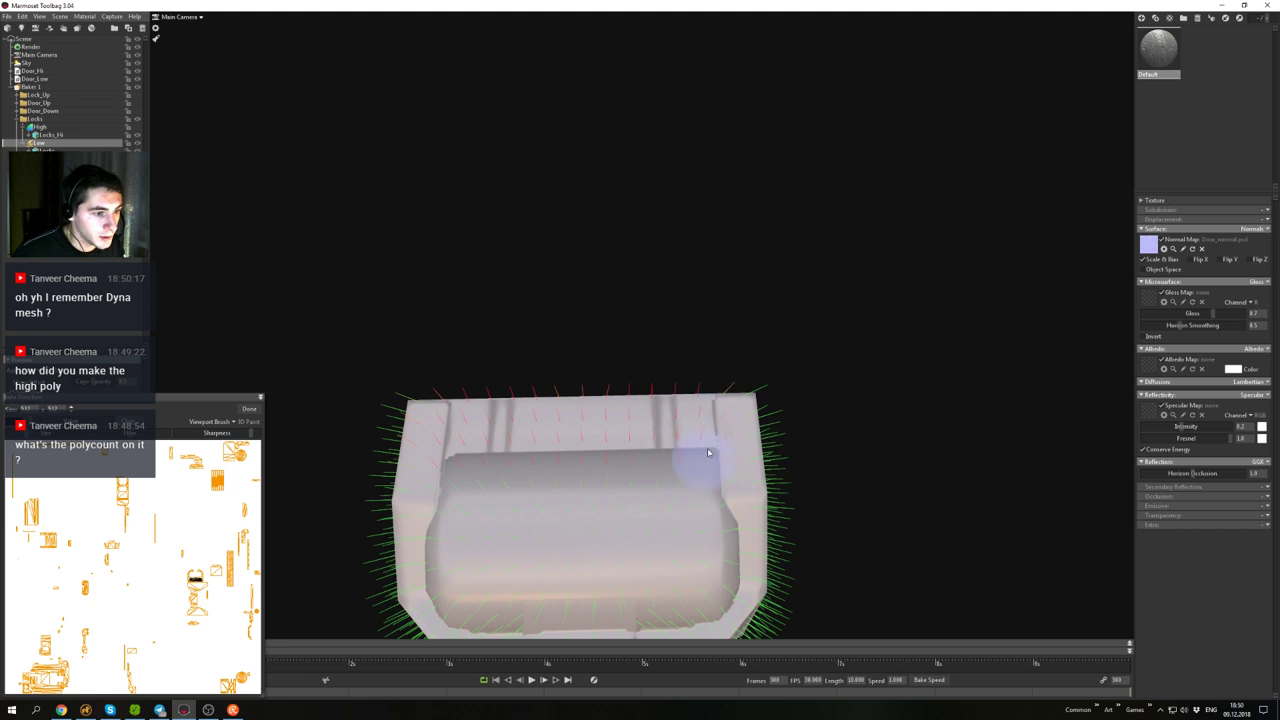
pyautogui.keyDown('alt'); pyautogui.moveTo(700, 410); pyautogui.dragTo(647, 398); pyautogui.keyUp('alt')
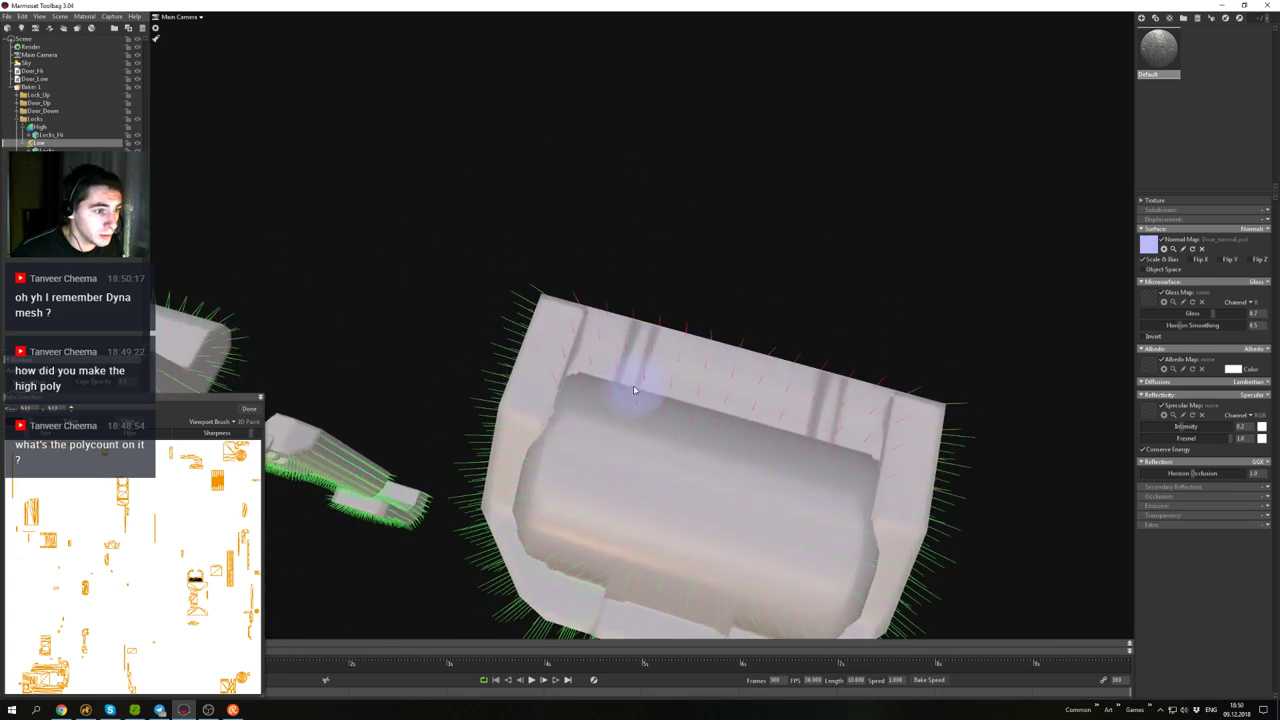
pyautogui.keyDown('alt'); pyautogui.moveTo(801, 449); pyautogui.dragTo(735, 330); pyautogui.keyUp('alt')
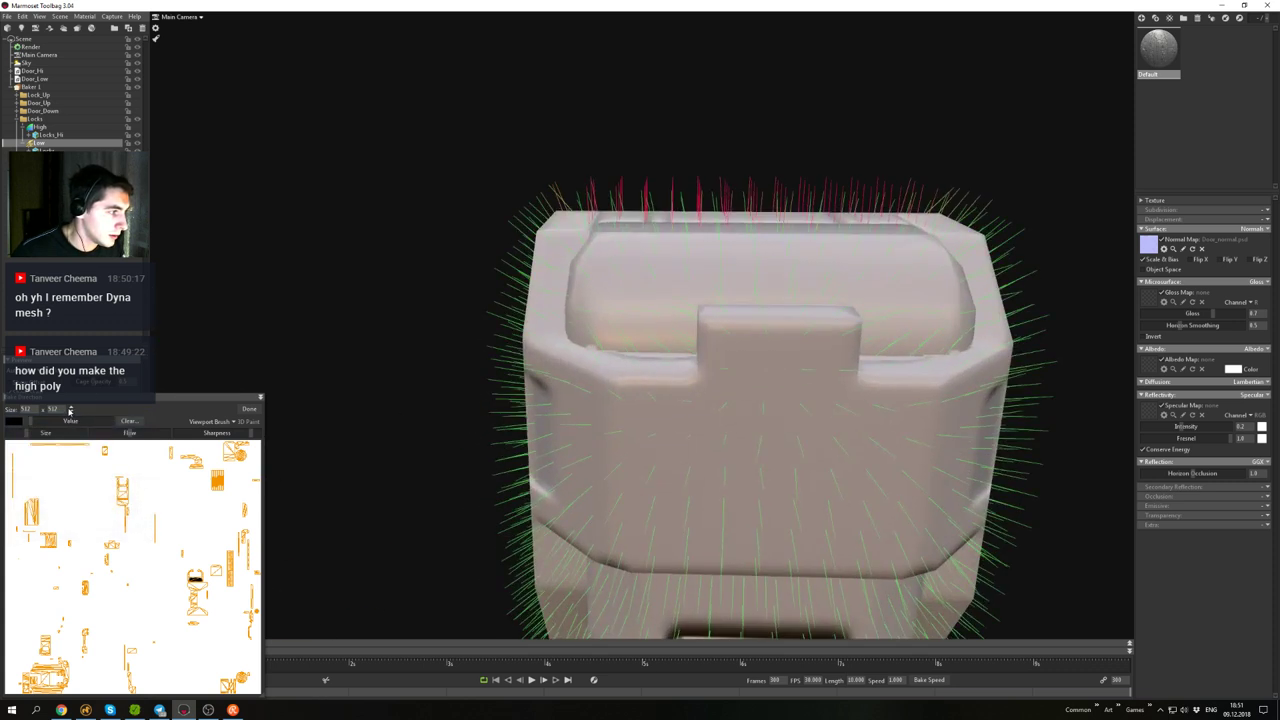
# - Paint the skew along the two grooves on the hinged lock's curved lower front, below the central tab
pyautogui.keyDown('alt'); pyautogui.moveTo(720, 455); pyautogui.dragTo(684, 414); pyautogui.keyUp('alt')
pyautogui.scroll(-5, 706, 397)
pyautogui.moveTo(685, 360); pyautogui.dragTo(678, 540)
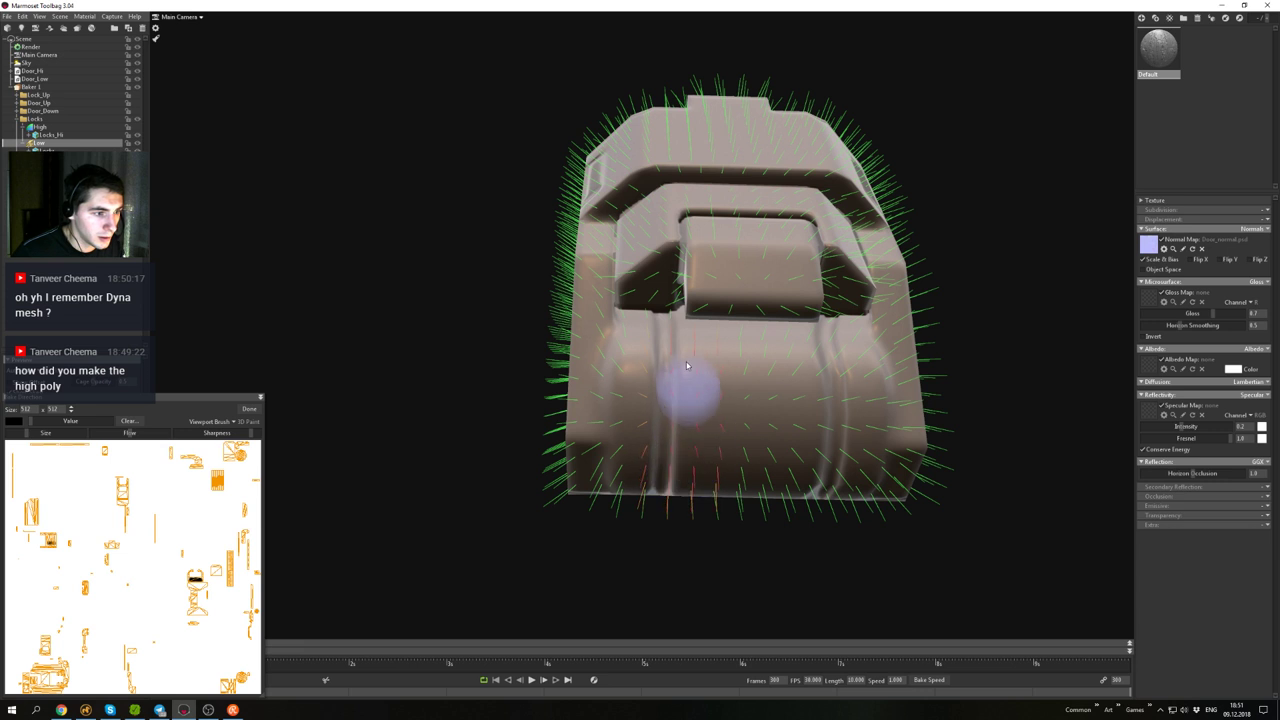
pyautogui.keyDown('alt'); pyautogui.moveTo(735, 434); pyautogui.dragTo(774, 460); pyautogui.keyUp('alt')
pyautogui.keyDown('alt'); pyautogui.moveTo(774, 460); pyautogui.dragTo(698, 439, button='middle'); pyautogui.keyUp('alt')
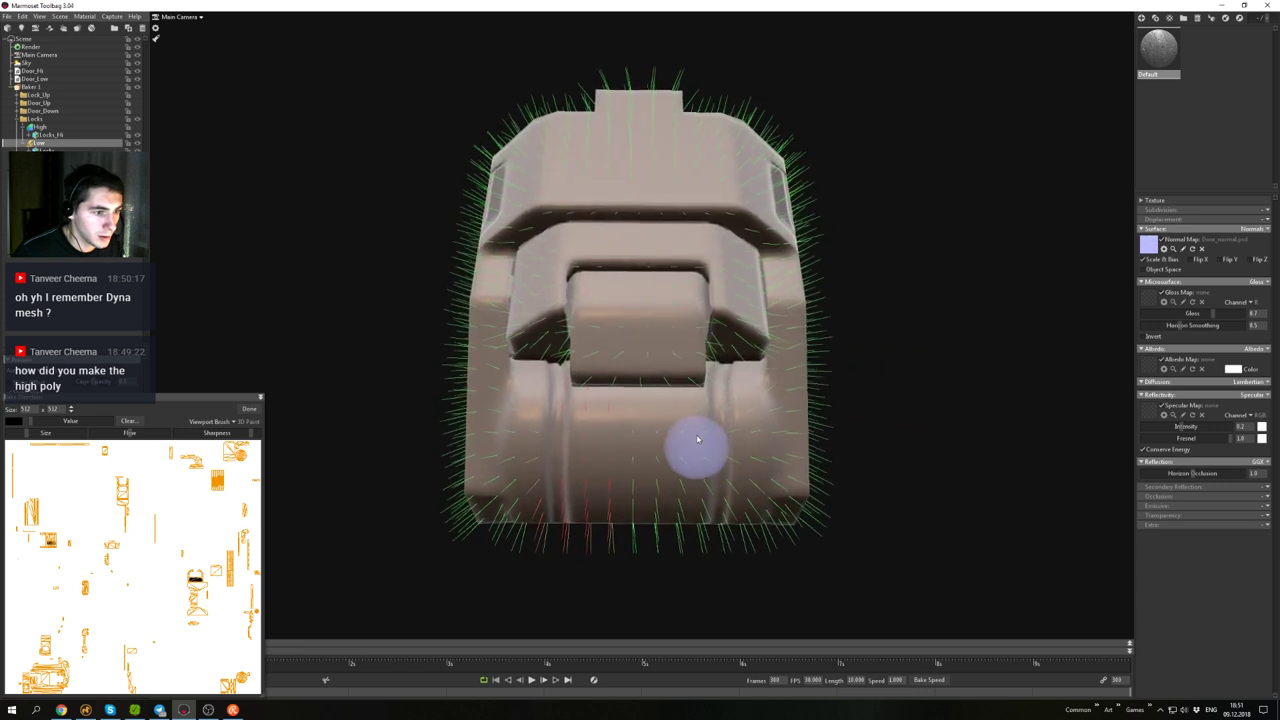
pyautogui.moveTo(726, 437); pyautogui.dragTo(731, 520)
pyautogui.moveTo(734, 471)
pyautogui.keyDown('alt'); pyautogui.mouseDown()
pyautogui.moveTo(654, 494)
pyautogui.moveTo(674, 451)
pyautogui.moveTo(643, 352)
pyautogui.mouseUp(); pyautogui.keyUp('alt')
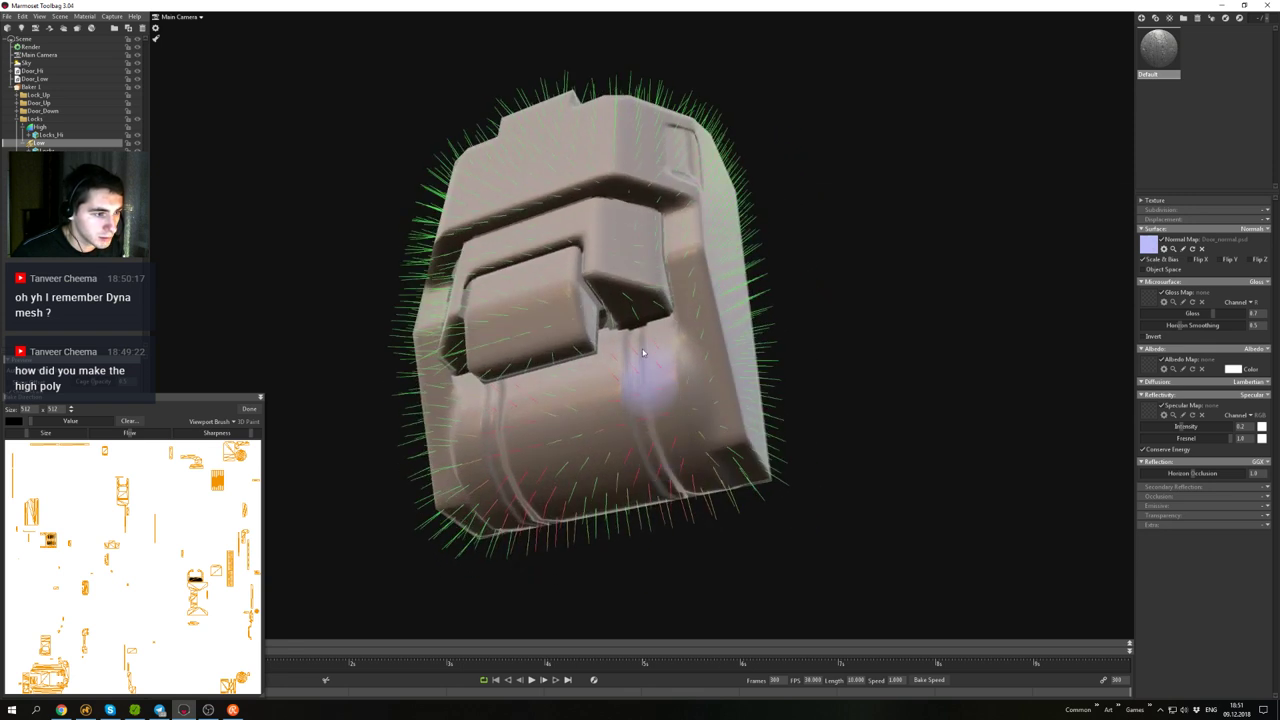
pyautogui.moveTo(686, 443)
pyautogui.mouseDown()
pyautogui.moveTo(714, 500)
pyautogui.moveTo(788, 463)
pyautogui.moveTo(757, 488)
pyautogui.moveTo(676, 490)
pyautogui.mouseUp()
# - Paint the skew along the upper edge of the hinged lock's central tab
pyautogui.keyDown('alt'); pyautogui.moveTo(594, 377); pyautogui.dragTo(614, 437, button='right'); pyautogui.keyUp('alt')
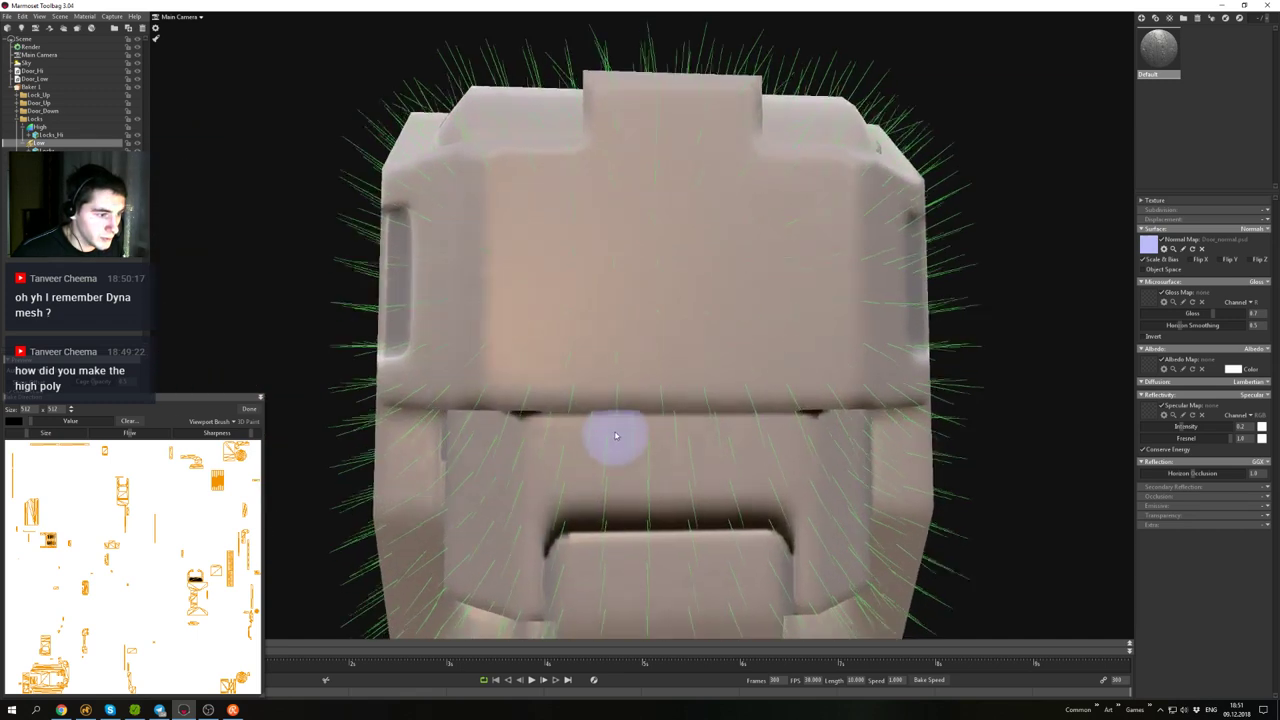
pyautogui.keyDown('alt'); pyautogui.moveTo(614, 437); pyautogui.dragTo(610, 400, button='middle'); pyautogui.keyUp('alt')
pyautogui.keyDown('alt'); pyautogui.moveTo(598, 462); pyautogui.dragTo(621, 412, button='middle'); pyautogui.keyUp('alt')
pyautogui.keyDown('alt'); pyautogui.moveTo(680, 355); pyautogui.dragTo(651, 394, button='middle'); pyautogui.keyUp('alt')
pyautogui.keyDown('alt'); pyautogui.moveTo(651, 394); pyautogui.dragTo(626, 375, button='right'); pyautogui.keyUp('alt')
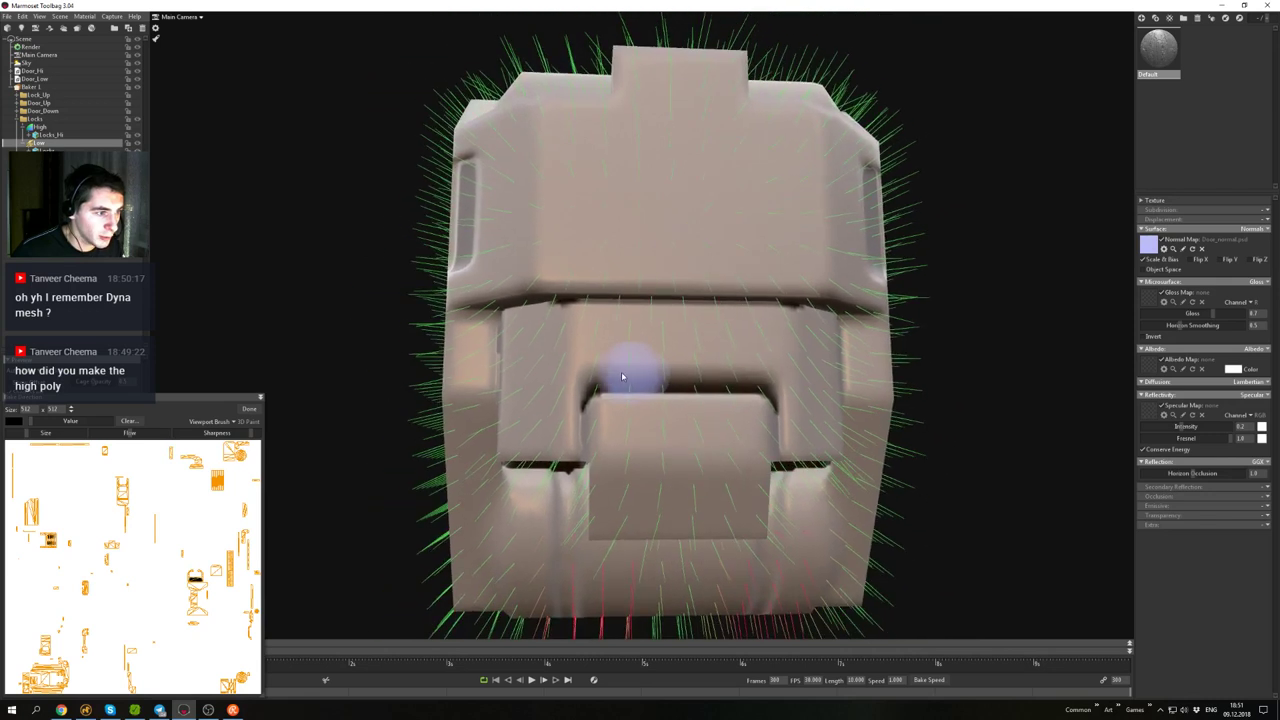
pyautogui.moveTo(600, 393)
pyautogui.mouseDown()
pyautogui.moveTo(673, 389)
pyautogui.moveTo(590, 416)
pyautogui.moveTo(728, 414)
pyautogui.moveTo(790, 377)
pyautogui.moveTo(739, 383)
pyautogui.moveTo(805, 398)
pyautogui.moveTo(617, 400)
pyautogui.moveTo(688, 350)
pyautogui.moveTo(680, 338)
pyautogui.moveTo(607, 391)
pyautogui.moveTo(660, 266)
pyautogui.moveTo(692, 273)
pyautogui.moveTo(702, 378)
pyautogui.mouseUp()
# - Examine the skew lines on the remaining Locks pieces, including the small latch, round knob, central plate and rod
pyautogui.scroll(-5, 676, 335)
pyautogui.scroll(-3, 690, 388)
pyautogui.keyDown('alt'); pyautogui.moveTo(670, 390); pyautogui.dragTo(804, 317, button='middle'); pyautogui.keyUp('alt')
pyautogui.scroll(6, 600, 351)
pyautogui.keyDown('alt'); pyautogui.moveTo(600, 351); pyautogui.dragTo(700, 406); pyautogui.keyUp('alt')
pyautogui.scroll(-4, 692, 380)
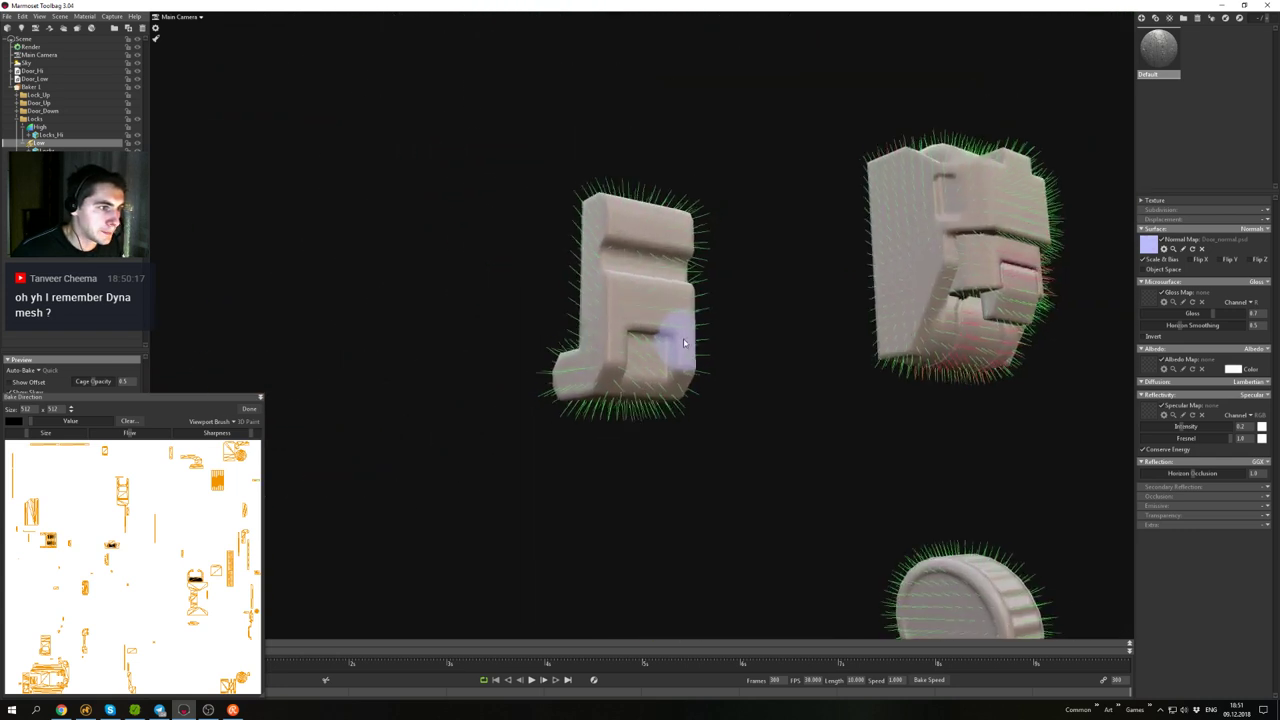
pyautogui.moveTo(684, 342); pyautogui.dragTo(737, 362)
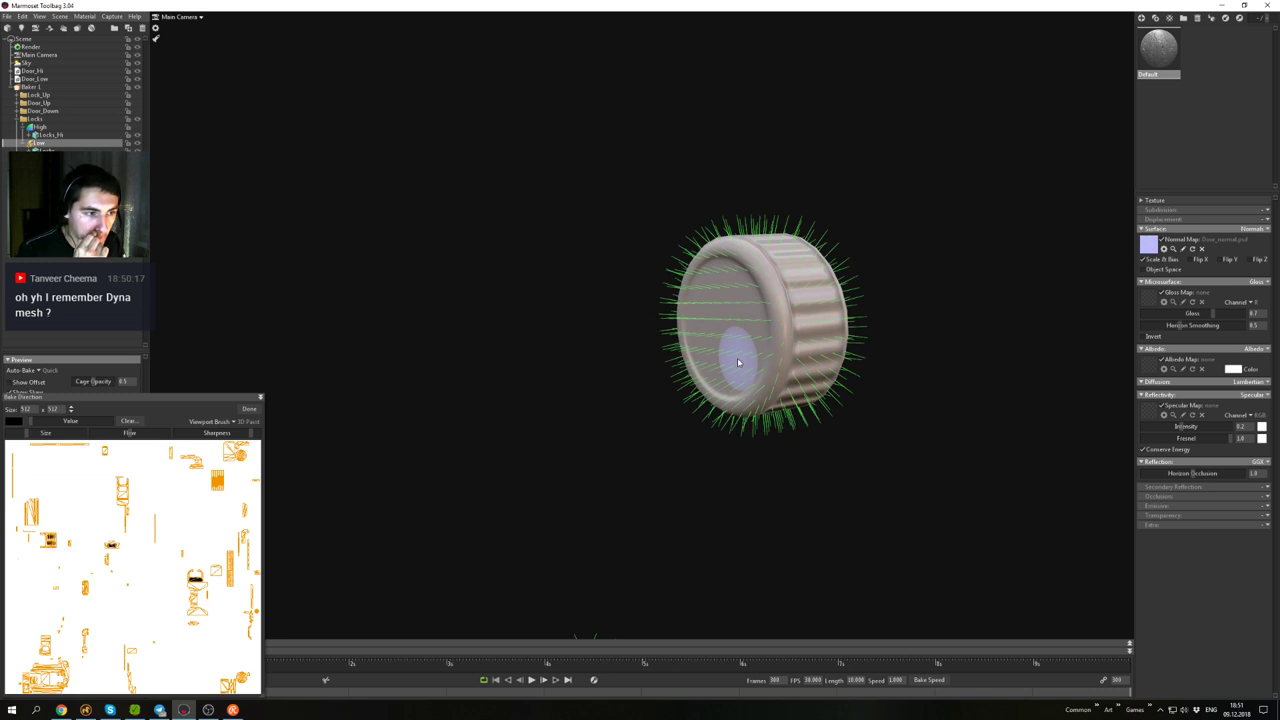
pyautogui.scroll(-5, 648, 390)
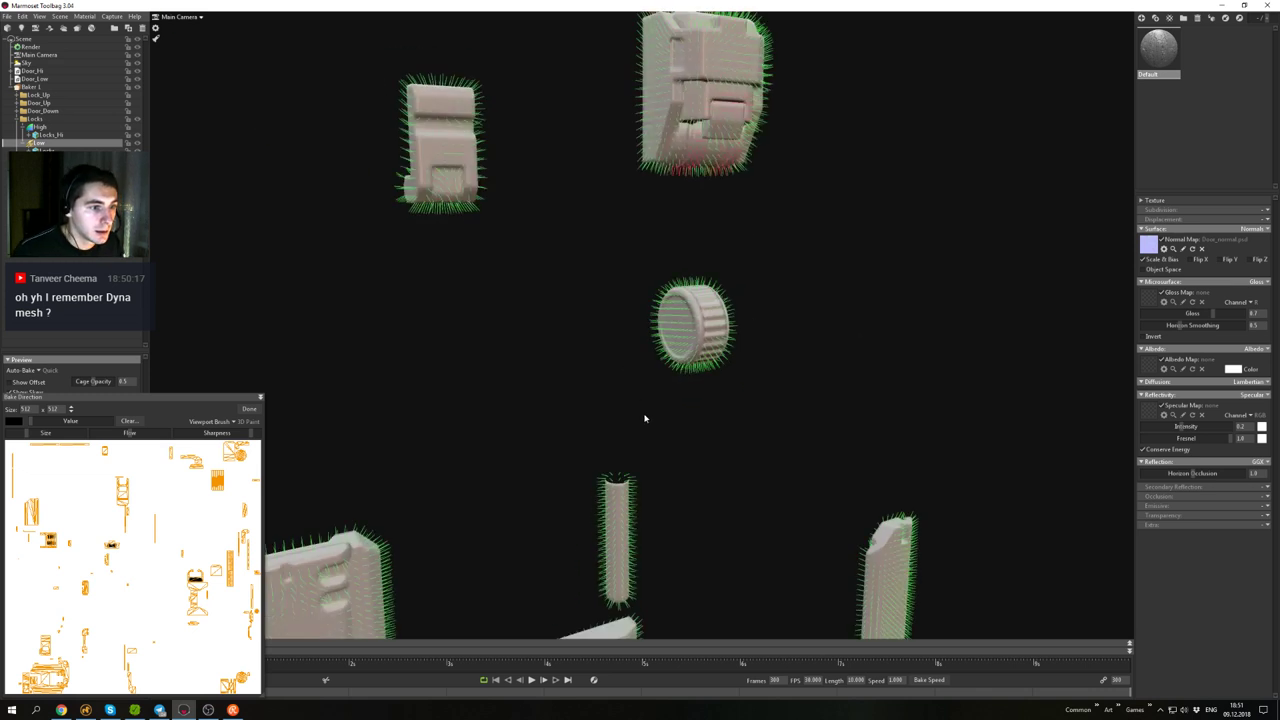
pyautogui.keyDown('alt'); pyautogui.moveTo(648, 515); pyautogui.dragTo(784, 275, button='middle'); pyautogui.keyUp('alt')
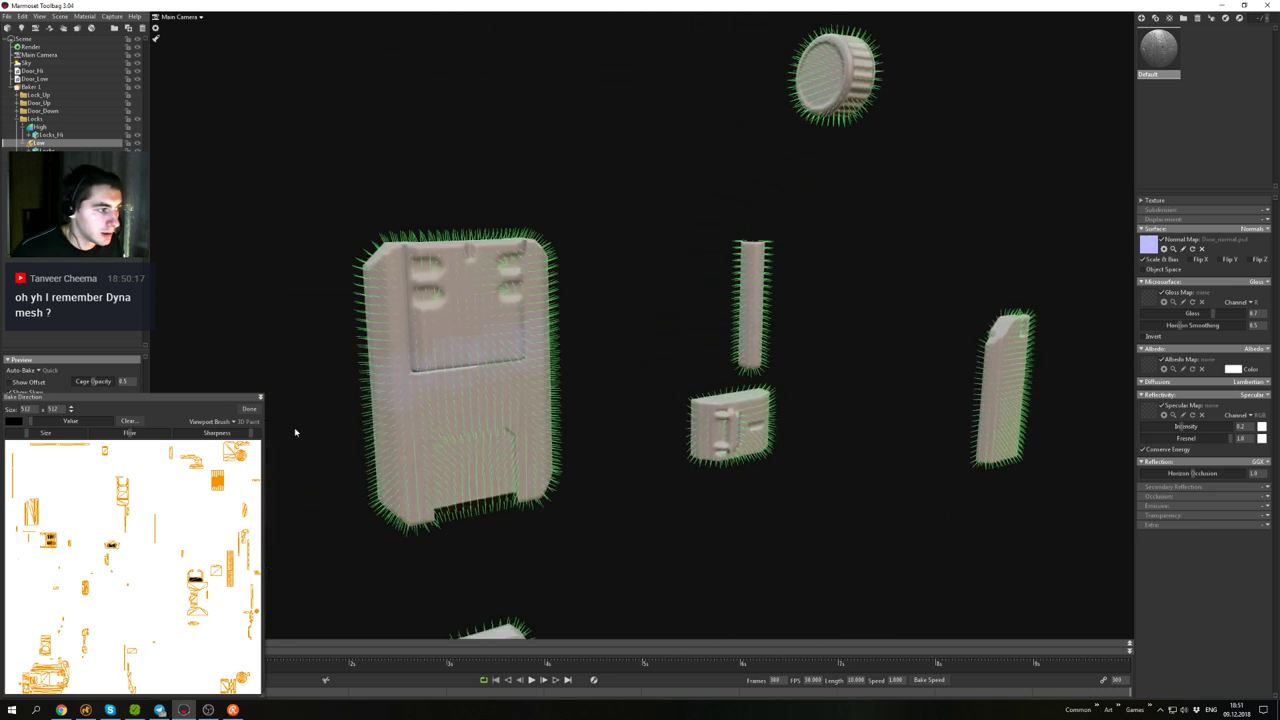
# - Finish the skew painting and turn off Show Skew for the Locks Low part
pyautogui.click(247, 409)
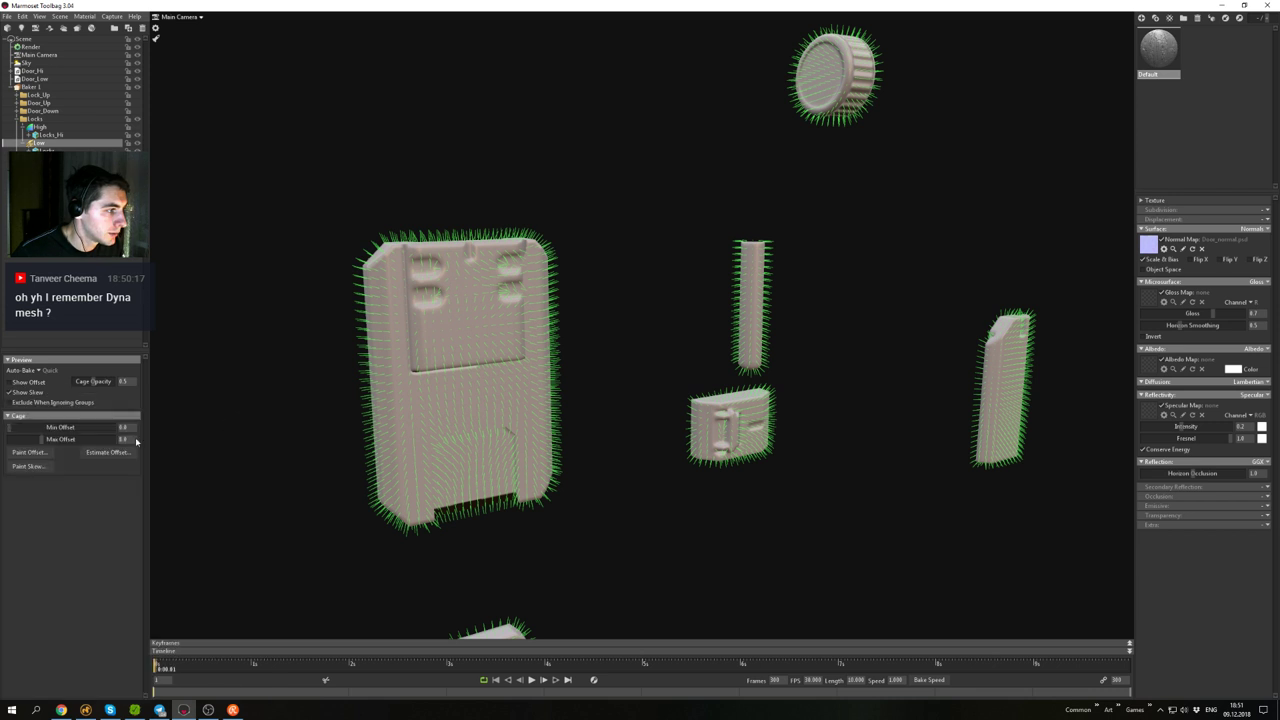
pyautogui.click(9, 394)
pyautogui.moveTo(420, 465); pyautogui.dragTo(441, 395)
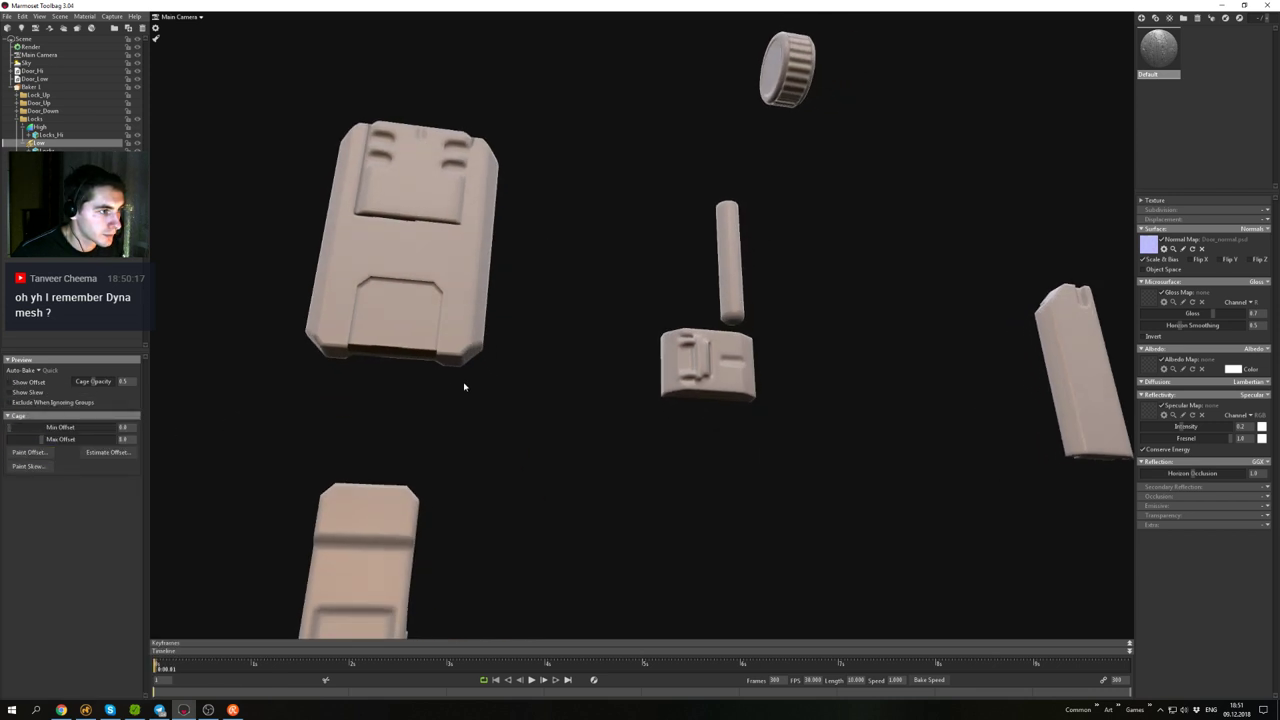
# - Examine the notched top edge of the central lock plate up close and select its low-poly mesh
pyautogui.moveTo(420, 205); pyautogui.dragTo(640, 305, button='middle')
pyautogui.scroll(5, 660, 345)
pyautogui.moveTo(671, 369); pyautogui.dragTo(654, 514)
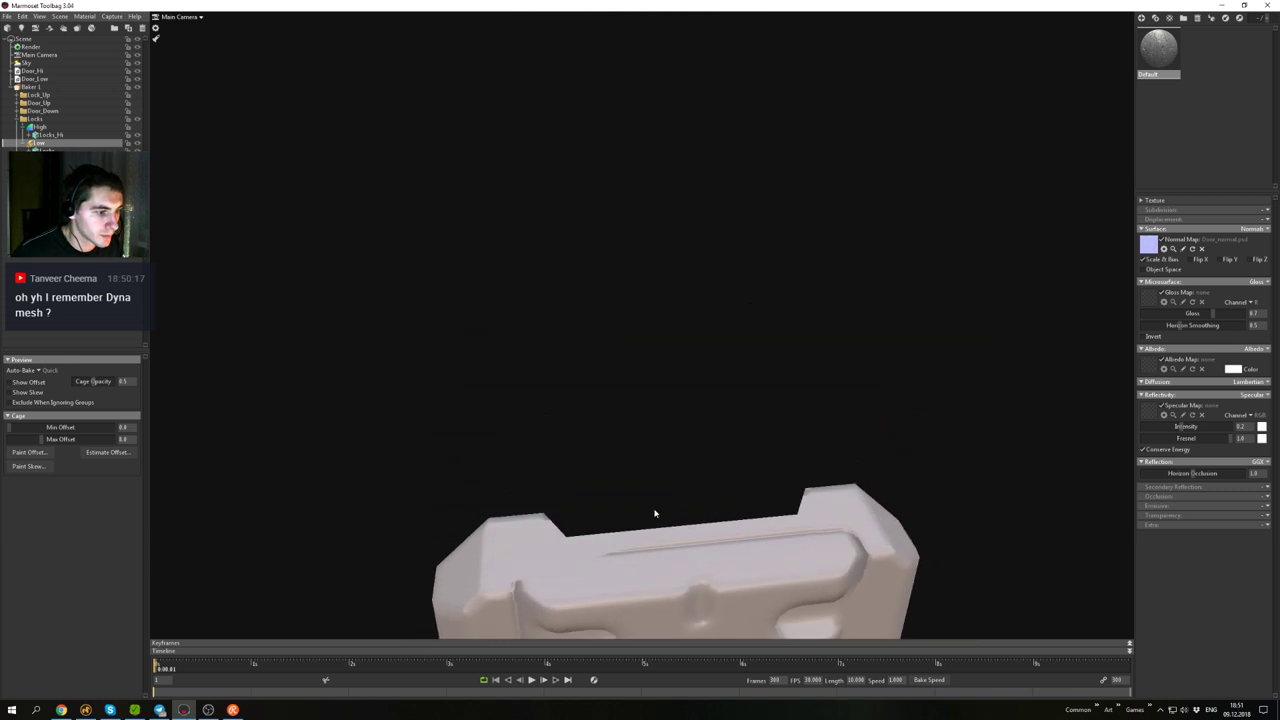
pyautogui.moveTo(654, 514); pyautogui.dragTo(645, 436, button='middle')
pyautogui.moveTo(645, 436); pyautogui.dragTo(498, 392)
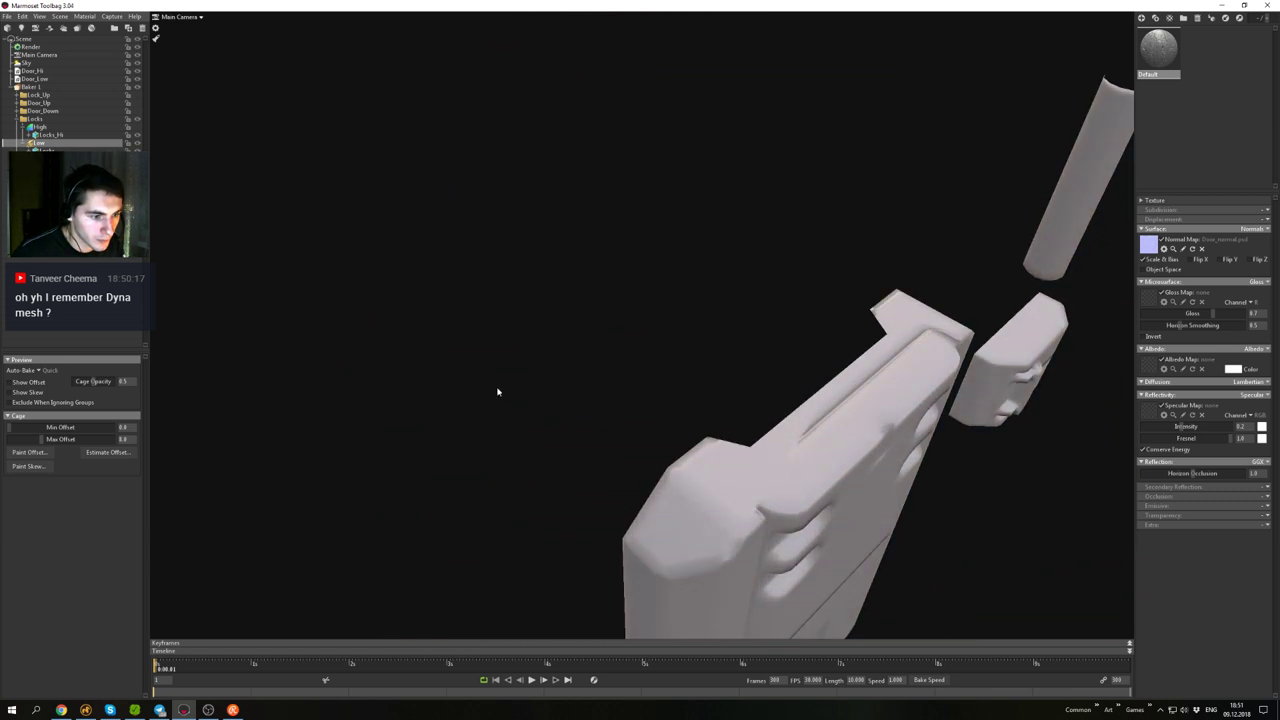
pyautogui.click(761, 453)
pyautogui.moveTo(797, 474); pyautogui.dragTo(757, 435)
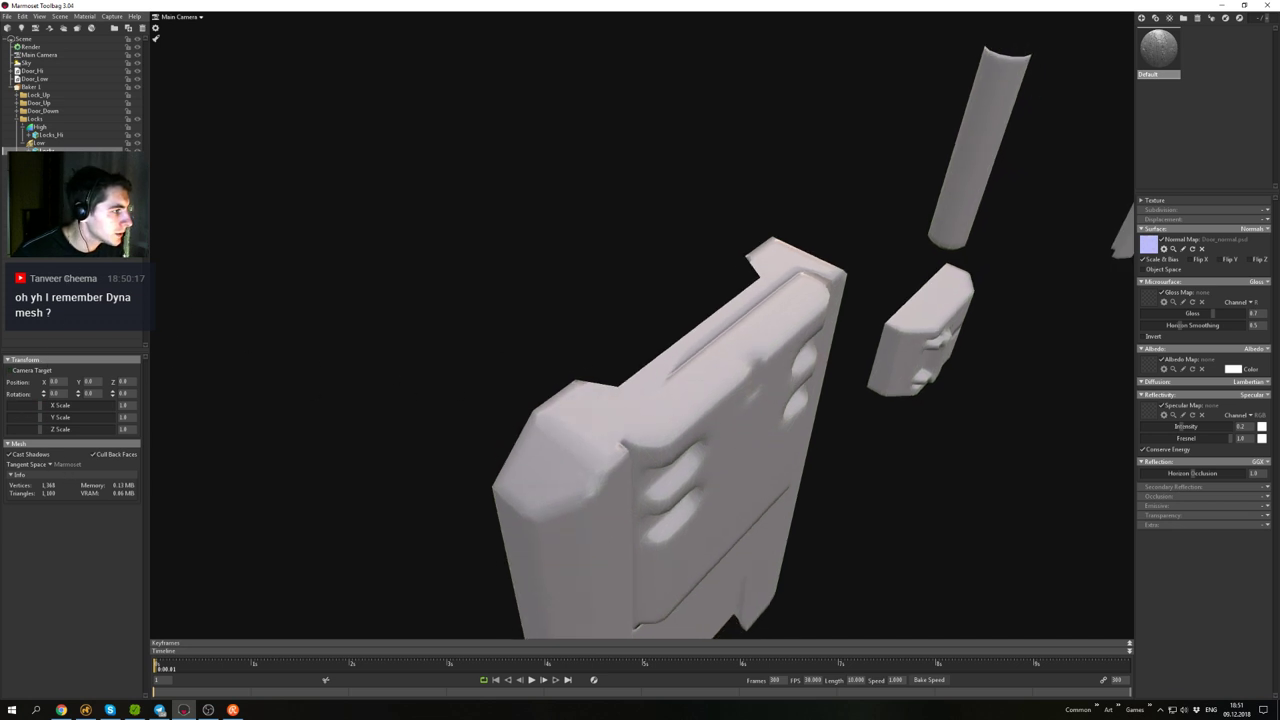
pyautogui.click(560, 453)
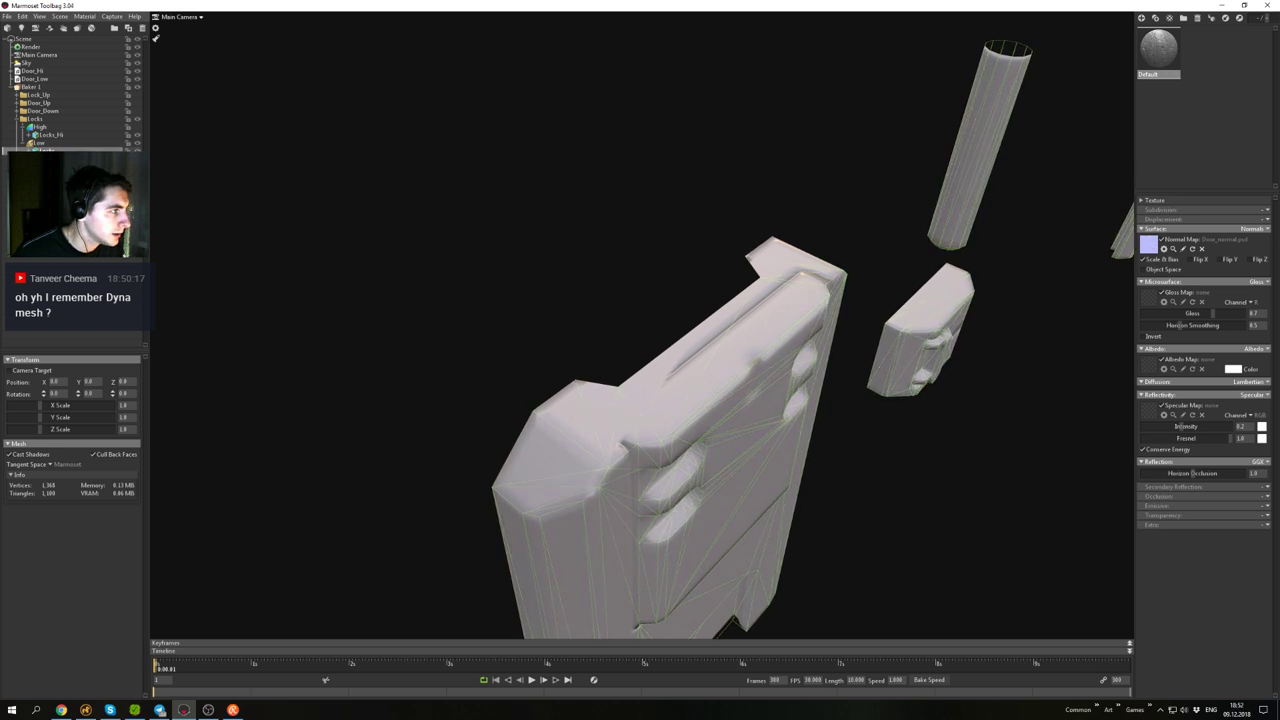
# - Reopen skew painting for the Locks Low part and paint over the top edge of the central lock plate
pyautogui.click(45, 146)
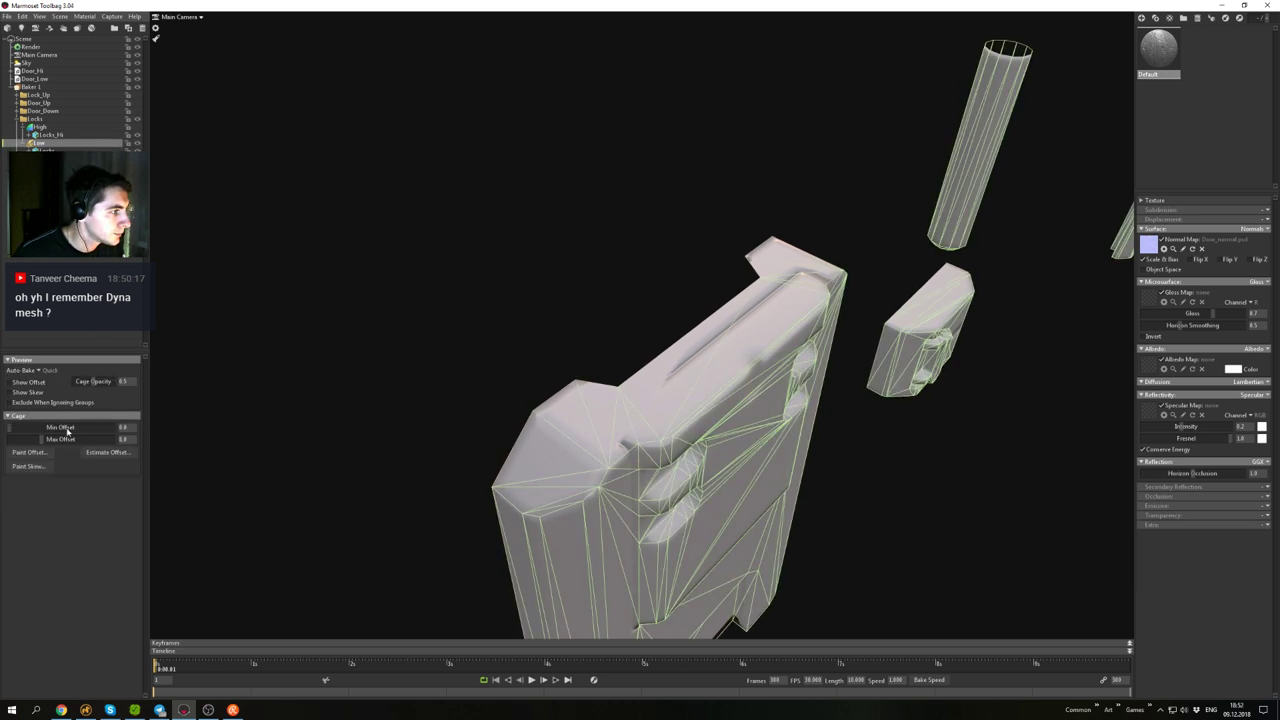
pyautogui.click(30, 453)
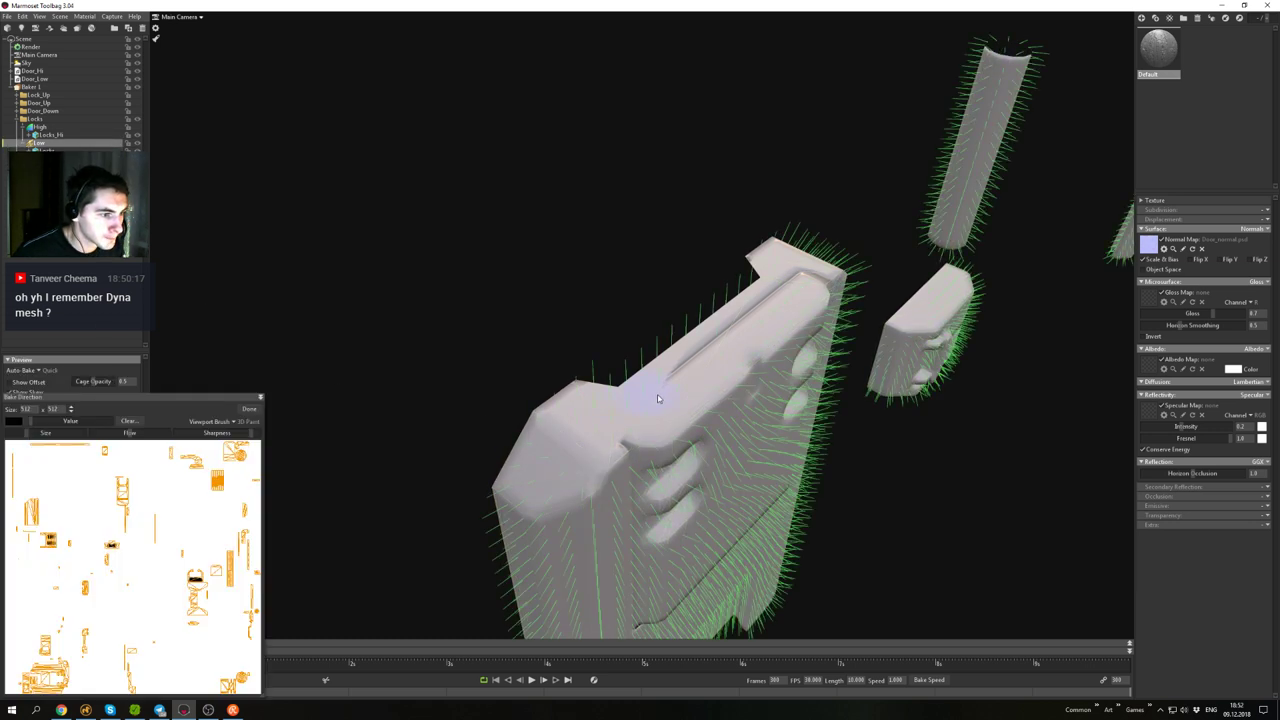
pyautogui.moveTo(645, 390)
pyautogui.mouseDown()
pyautogui.moveTo(674, 379)
pyautogui.moveTo(637, 405)
pyautogui.mouseUp()
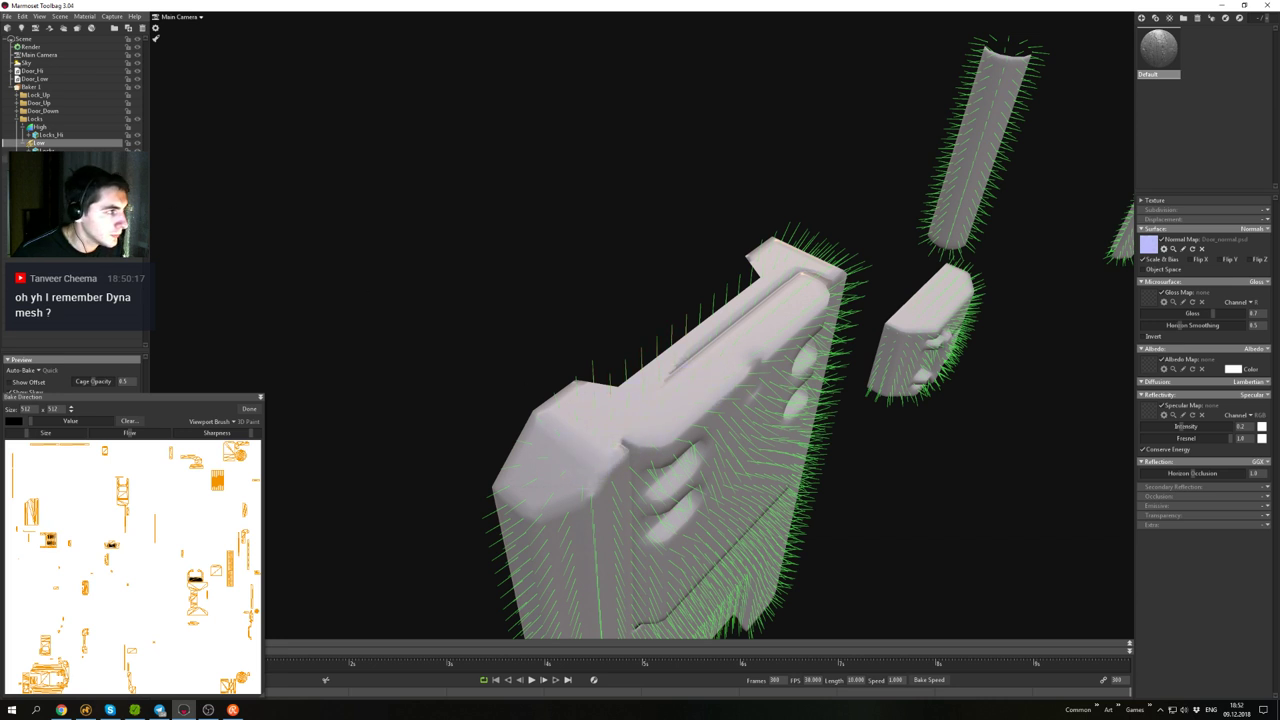
# - Show the High part of Locks, hide the Low part and examine the central plate's top corner and edge
pyautogui.click(140, 127)
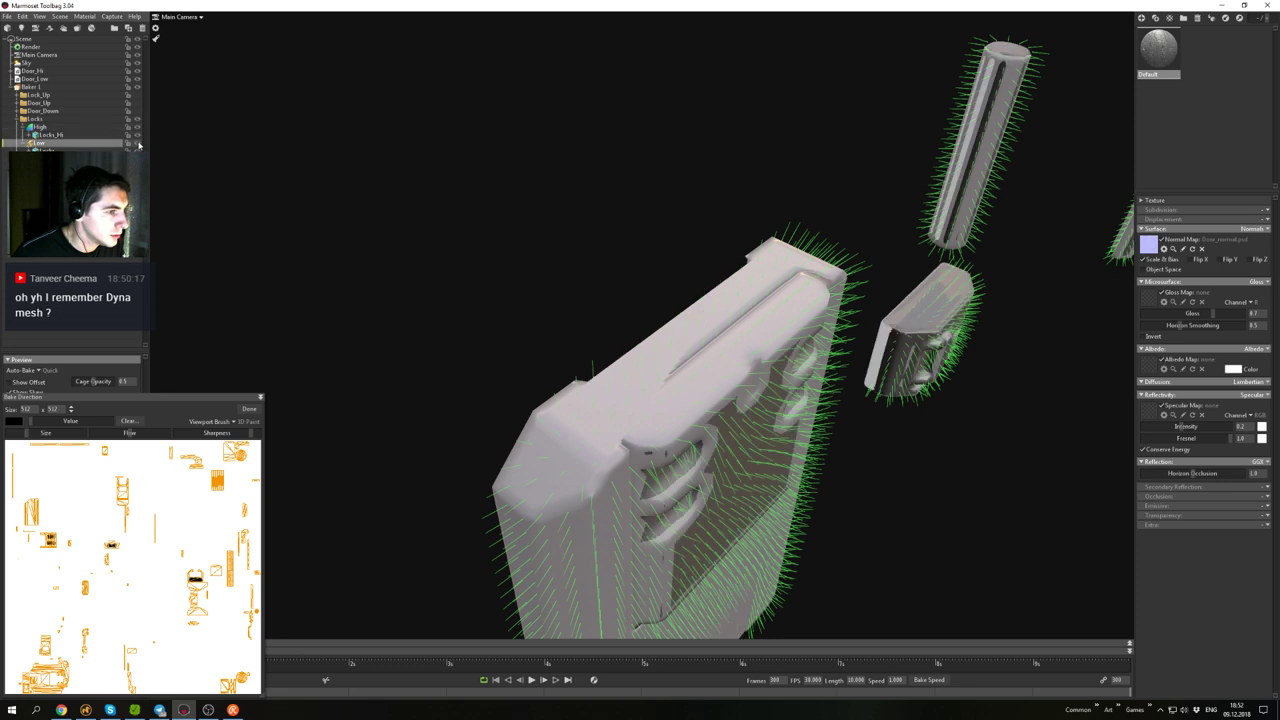
pyautogui.click(139, 144)
pyautogui.keyDown('alt'); pyautogui.moveTo(628, 414); pyautogui.dragTo(543, 391); pyautogui.keyUp('alt')
pyautogui.scroll(3, 420, 315)
pyautogui.keyDown('alt'); pyautogui.moveTo(424, 323); pyautogui.dragTo(568, 334); pyautogui.keyUp('alt')
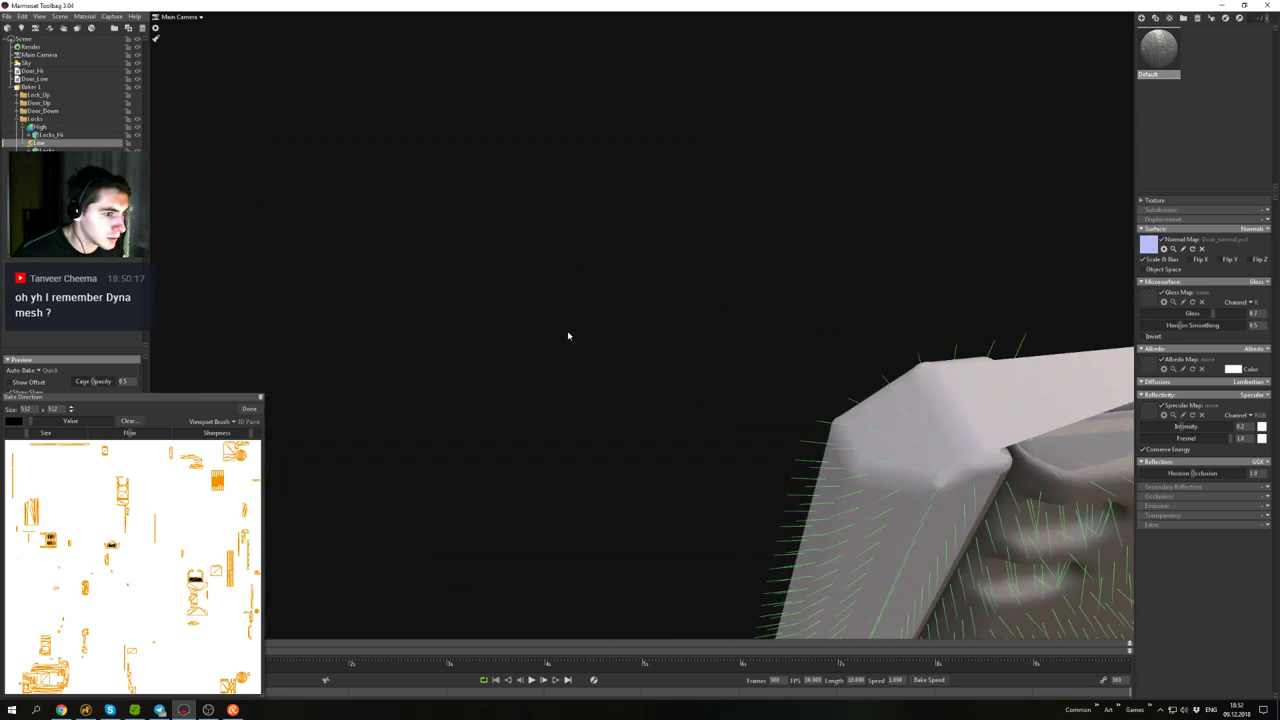
pyautogui.keyDown('alt'); pyautogui.moveTo(568, 334); pyautogui.dragTo(500, 300, button='middle'); pyautogui.keyUp('alt')
pyautogui.scroll(4, 534, 289)
pyautogui.keyDown('alt'); pyautogui.moveTo(542, 307); pyautogui.dragTo(593, 272); pyautogui.keyUp('alt')
pyautogui.scroll(-2, 593, 302)
pyautogui.scroll(-2, 593, 302)
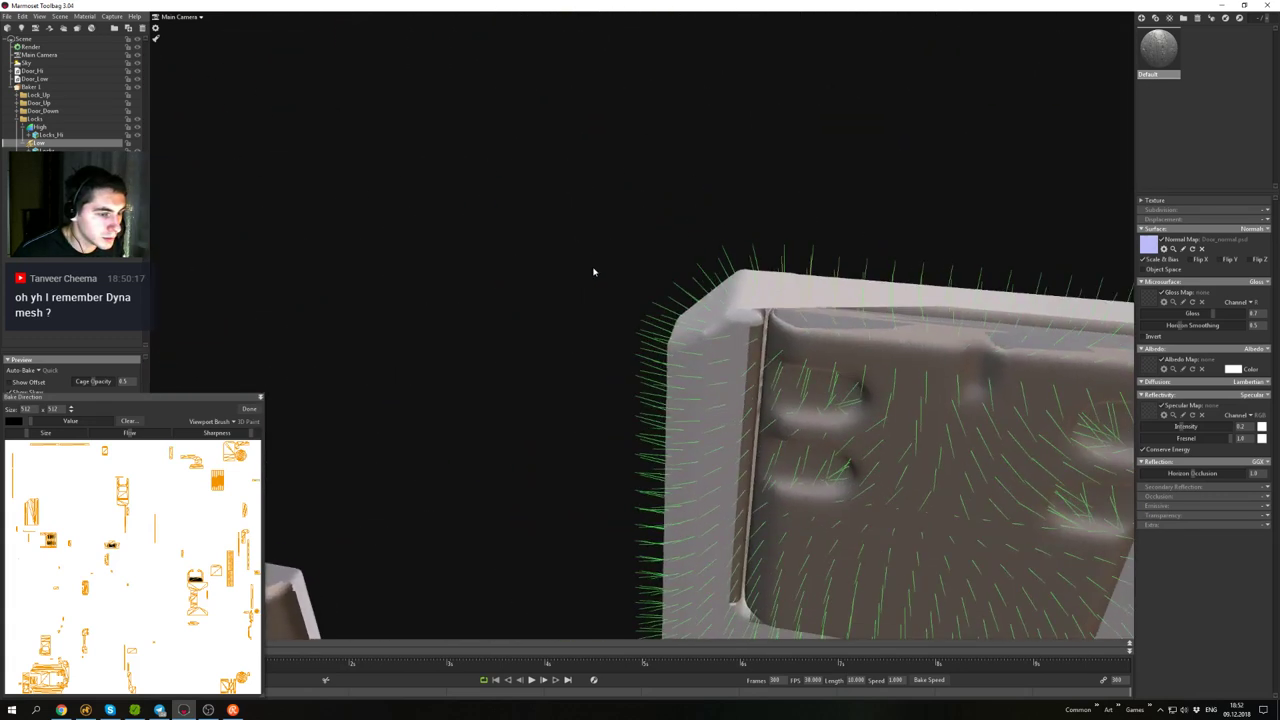
# - Switch to Modo and isolate the Locks_Hi mesh by hiding everything else
pyautogui.click(85, 710)
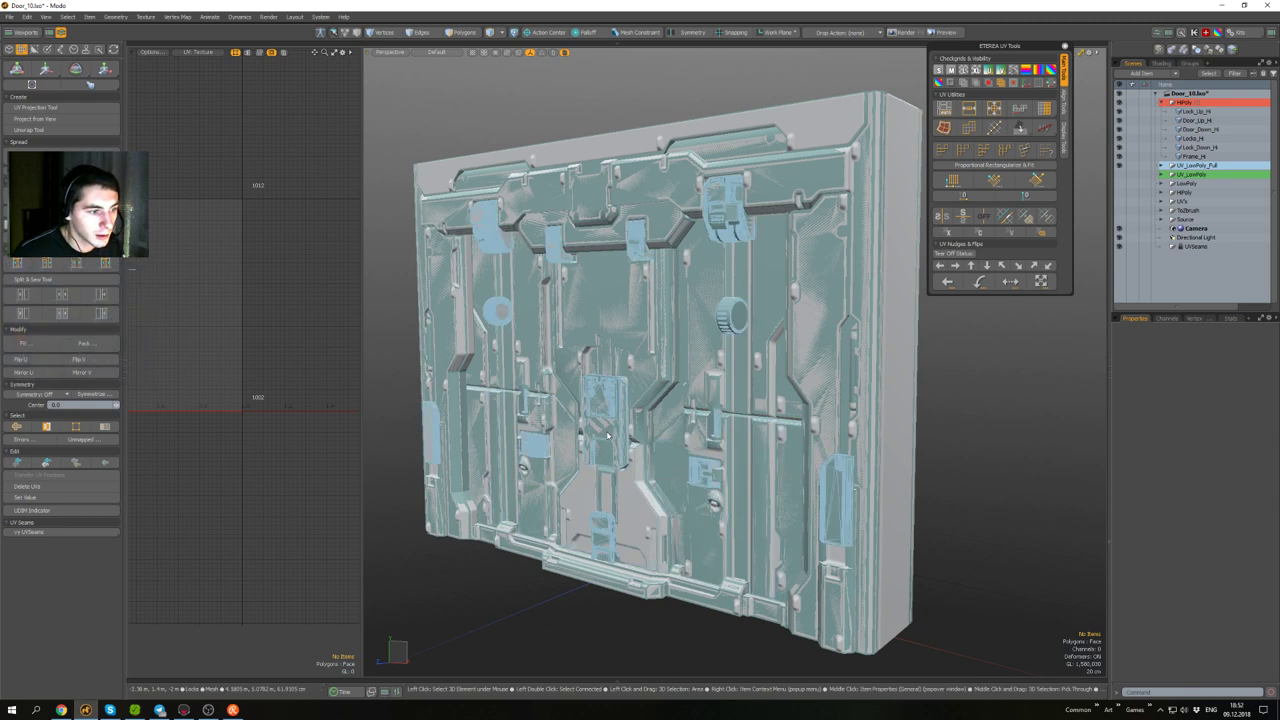
pyautogui.scroll(5, 605, 423)
pyautogui.click(620, 355)
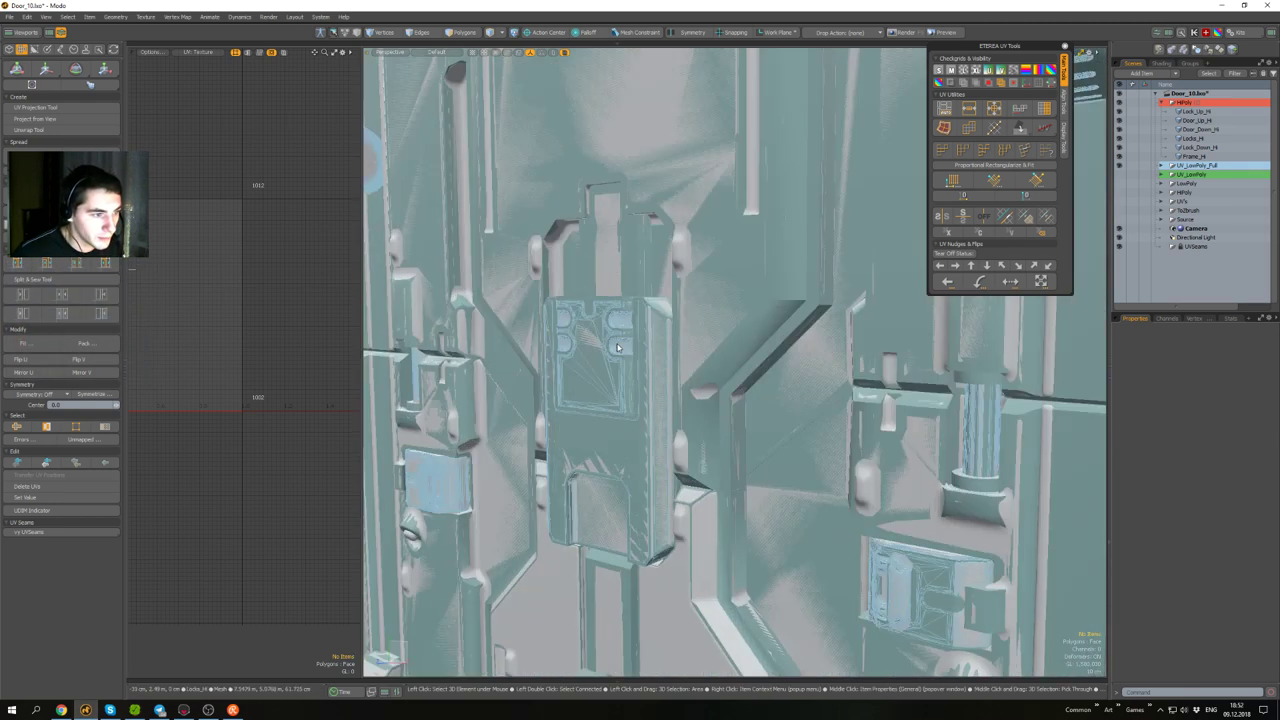
pyautogui.hotkey('shift', 'h')
pyautogui.keyDown('alt'); pyautogui.moveTo(618, 348); pyautogui.dragTo(734, 394); pyautogui.keyUp('alt')
# - Select all connected polygons of the central lock plate in Locks_Hi
pyautogui.click(526, 351)
pyautogui.scroll(5, 526, 351)
pyautogui.click(712, 380)
pyautogui.scroll(-5, 710, 382)
pyautogui.press('3')
pyautogui.doubleClick(666, 391)
pyautogui.scroll(-5, 733, 404)
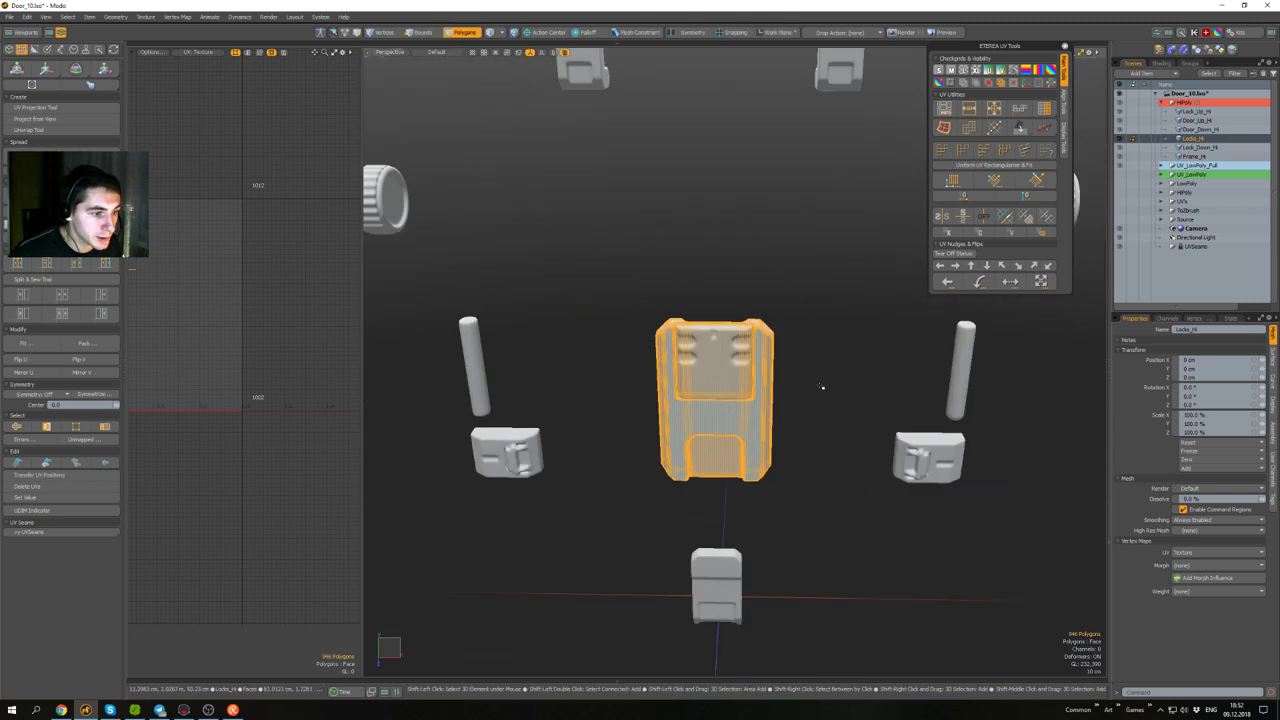
# - Deselect the central lock plate's polygons and examine the shape and edges of the plate in the Locks_Hi mesh
pyautogui.hotkey('shift', 'Up')
pyautogui.click(817, 383)
pyautogui.keyDown('alt'); pyautogui.moveTo(817, 383); pyautogui.dragTo(783, 426); pyautogui.keyUp('alt')
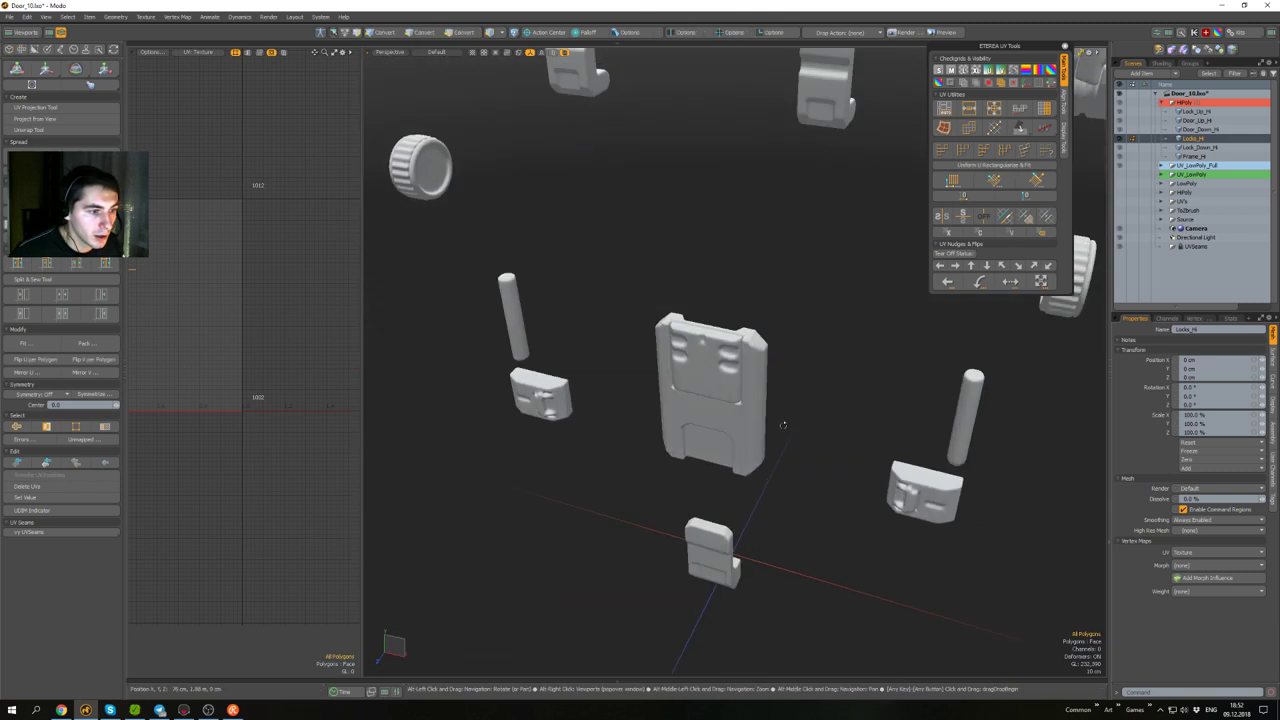
pyautogui.scroll(5, 783, 426)
pyautogui.keyDown('alt'); pyautogui.moveTo(640, 398); pyautogui.dragTo(697, 358); pyautogui.keyUp('alt')
pyautogui.hotkey('ctrl', '1')
pyautogui.click(732, 384)
pyautogui.scroll(-3, 697, 358)
pyautogui.hotkey('ctrl', '1')
pyautogui.click(889, 386)
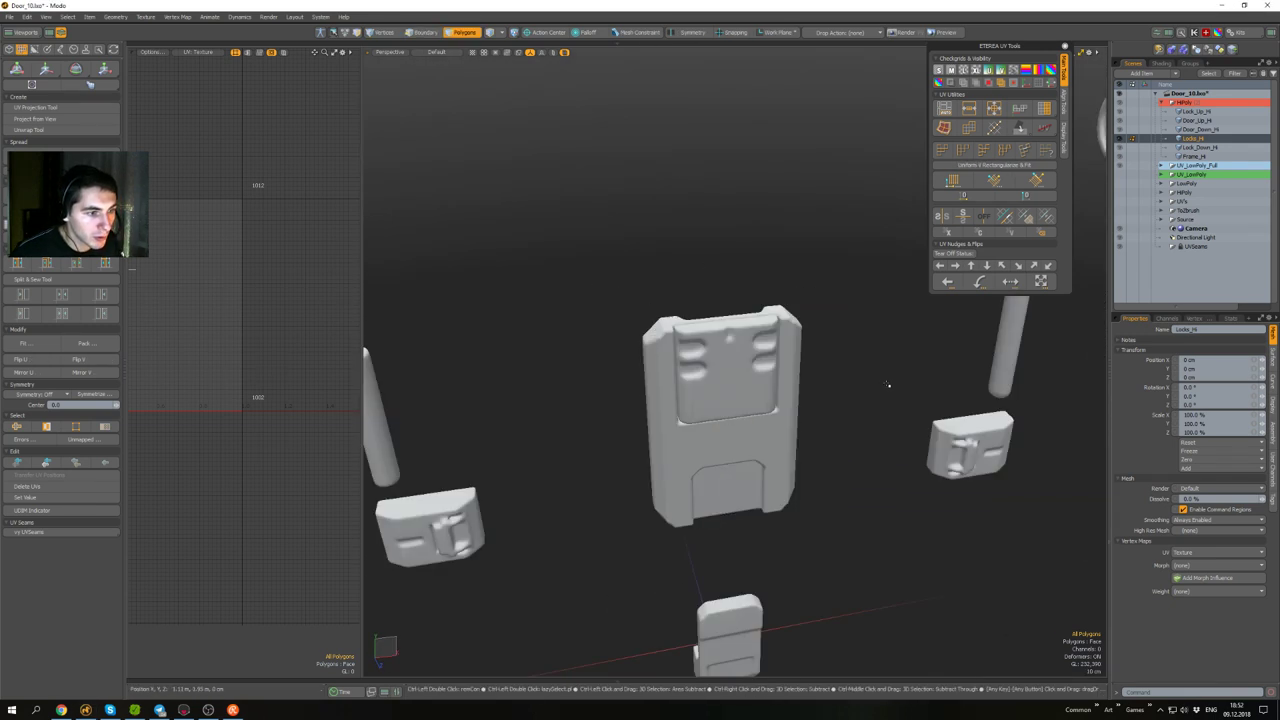
pyautogui.scroll(-5, 872, 381)
pyautogui.keyDown('alt'); pyautogui.moveTo(857, 377); pyautogui.dragTo(756, 380); pyautogui.keyUp('alt')
pyautogui.scroll(-2, 756, 380)
# - Return to item selection with every high-poly mesh visible and select all six HiPoly meshes, from Lock_Up_Hi to Frame_Hi
pyautogui.press('5')
pyautogui.click(792, 357)
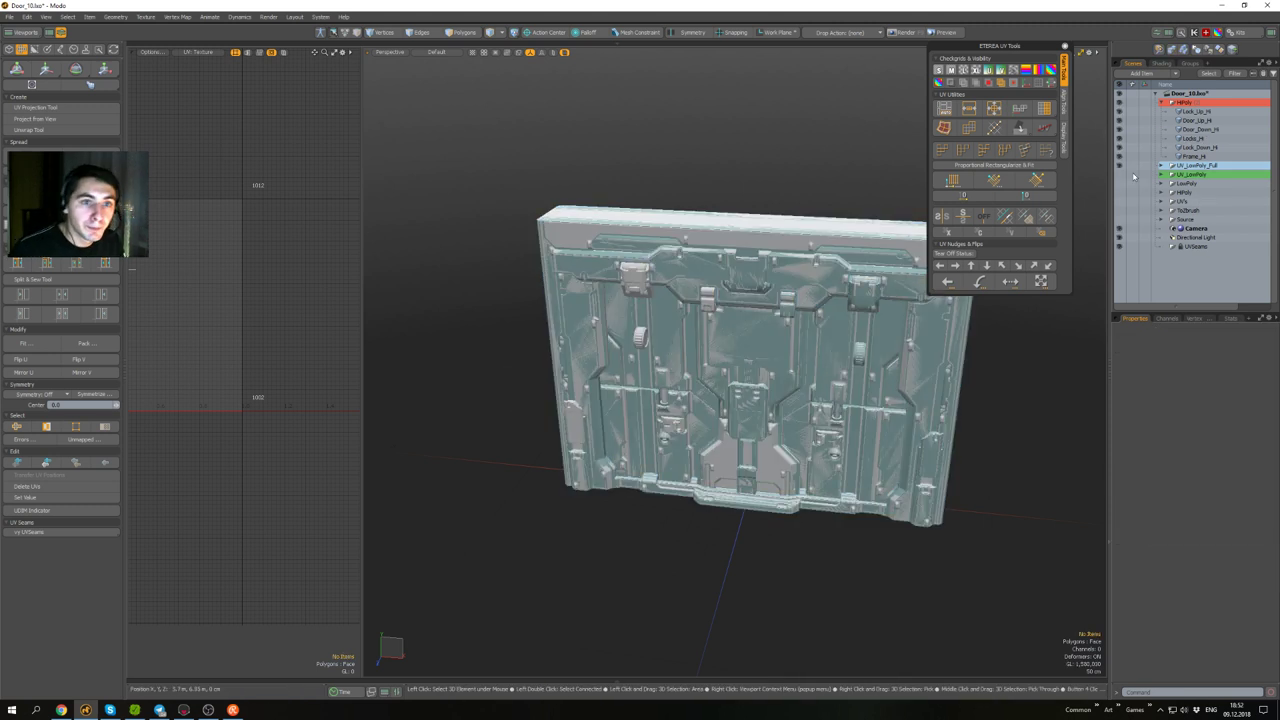
pyautogui.click(1197, 157)
pyautogui.keyDown('shift'); pyautogui.click(1199, 112); pyautogui.keyUp('shift')
pyautogui.keyDown('alt'); pyautogui.moveTo(790, 288); pyautogui.dragTo(698, 314); pyautogui.keyUp('alt')
pyautogui.keyDown('alt'); pyautogui.keyDown('shift'); pyautogui.moveTo(698, 314); pyautogui.dragTo(740, 350); pyautogui.keyUp('shift'); pyautogui.keyUp('alt')
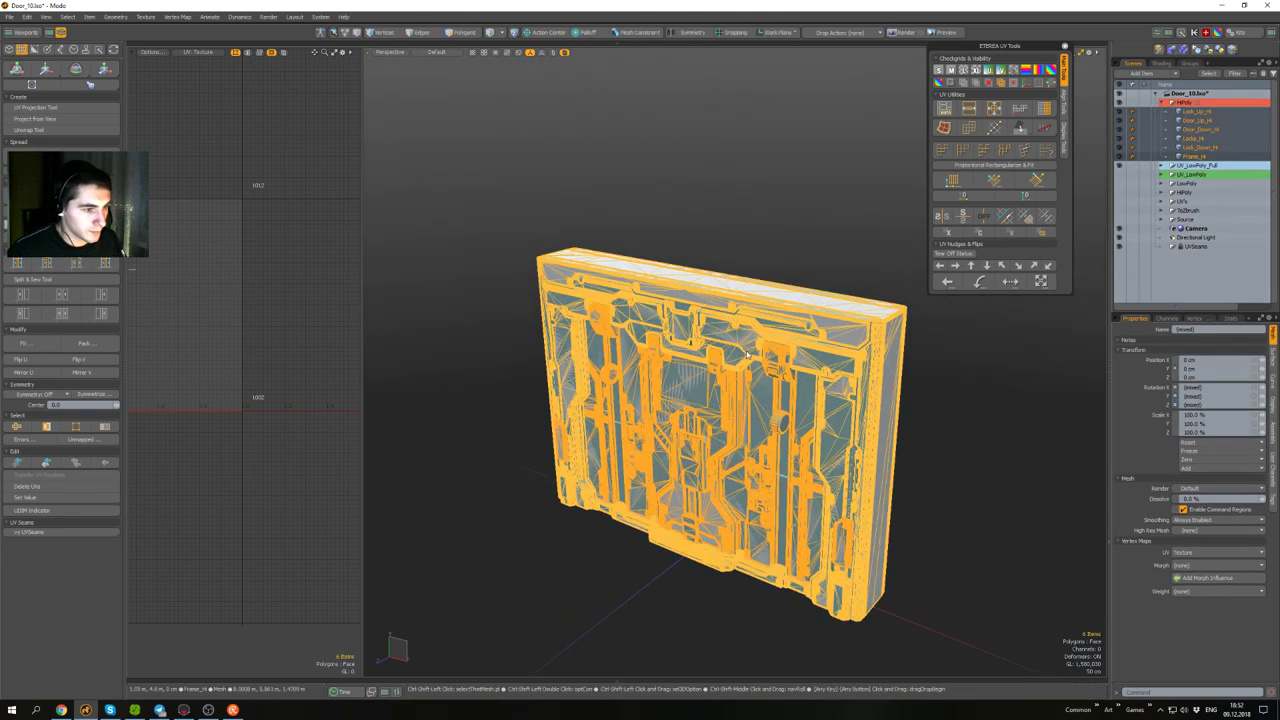
# - Export the selected high-poly meshes as FBX into the Baking folder, overwriting the existing file and declining the event log
pyautogui.hotkey('ctrl', 'e')
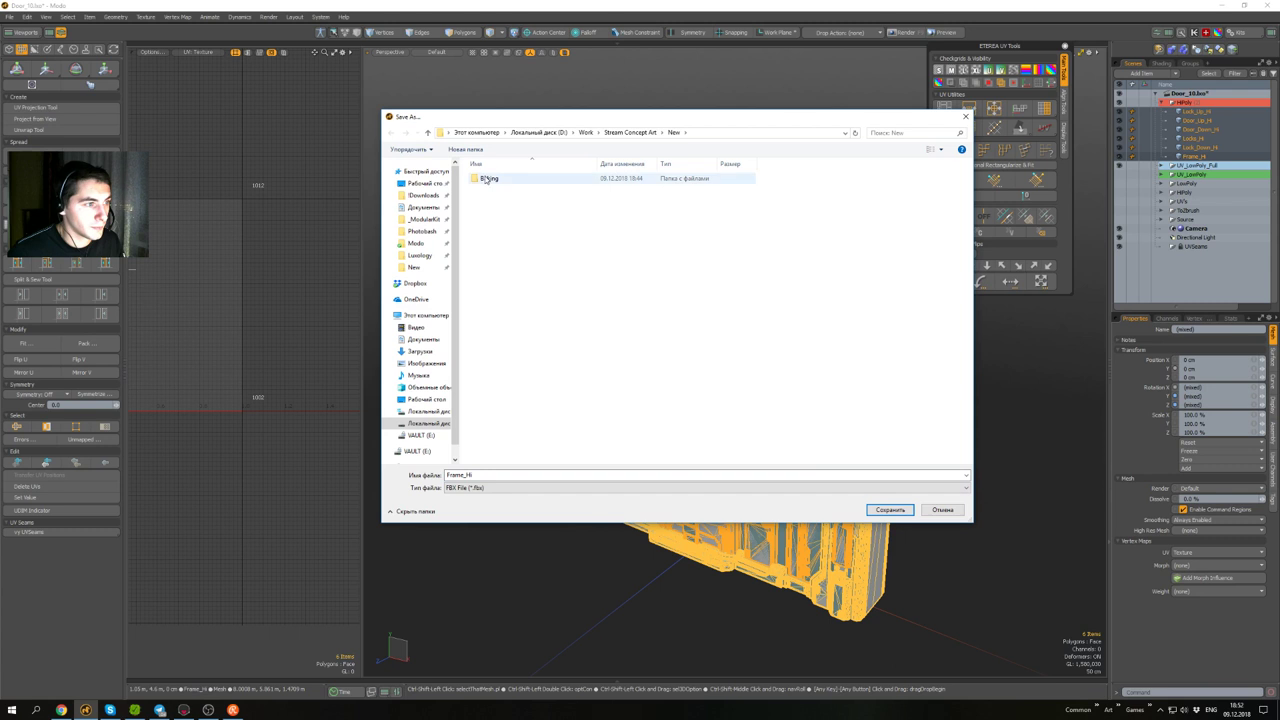
pyautogui.doubleClick(487, 180)
pyautogui.doubleClick(491, 179)
pyautogui.click(672, 360)
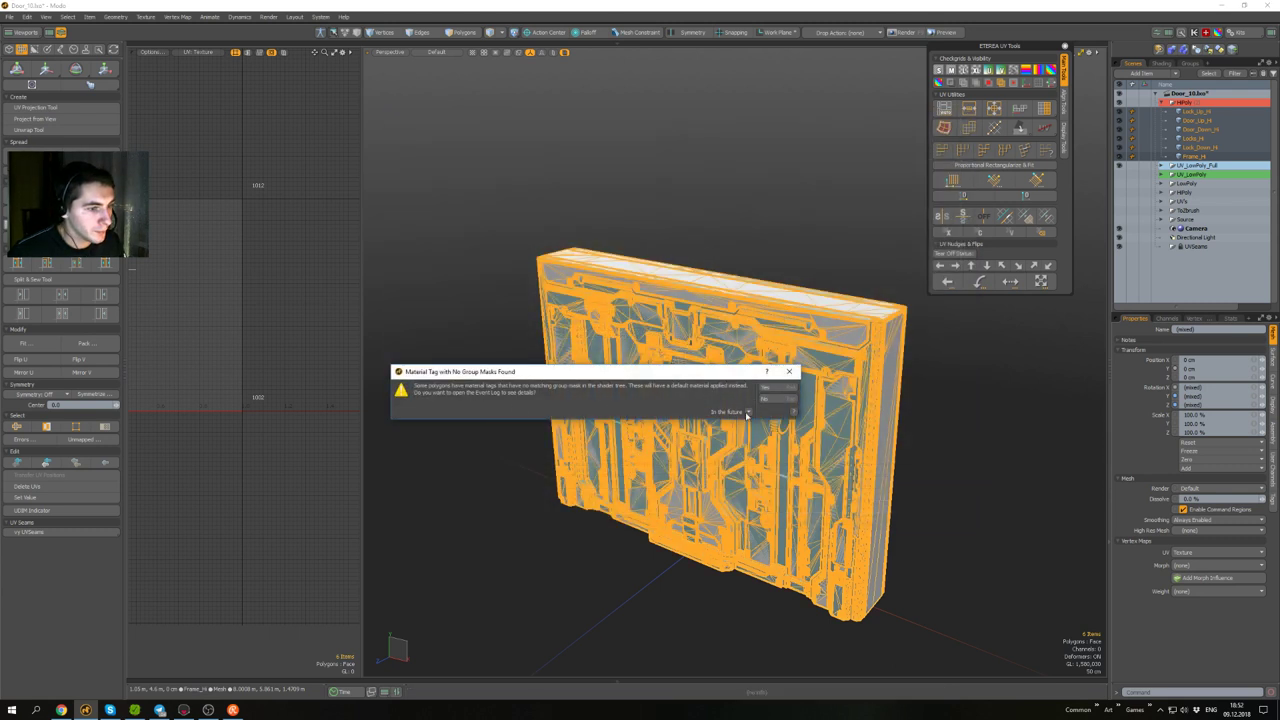
pyautogui.click(785, 401)
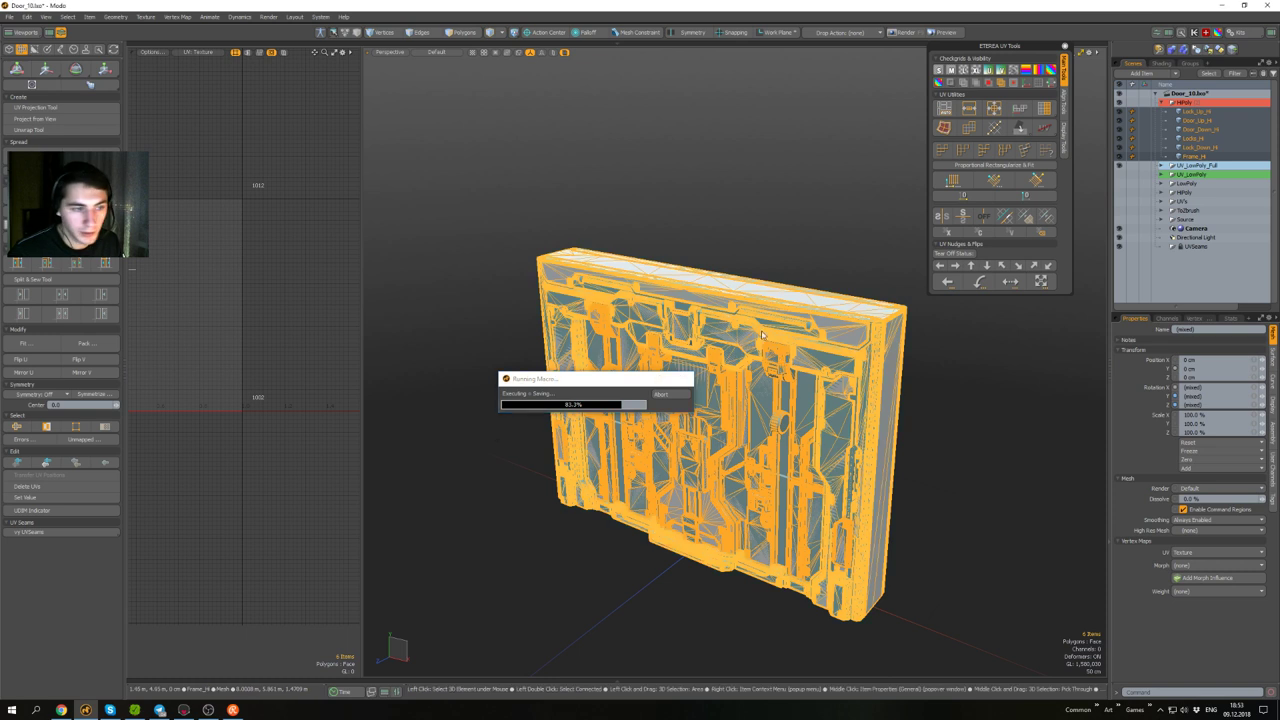
# - Switch to Marmoset Toolbag and remove the Locks_Hi mesh from the Door_Hi group
pyautogui.click(1225, 5)
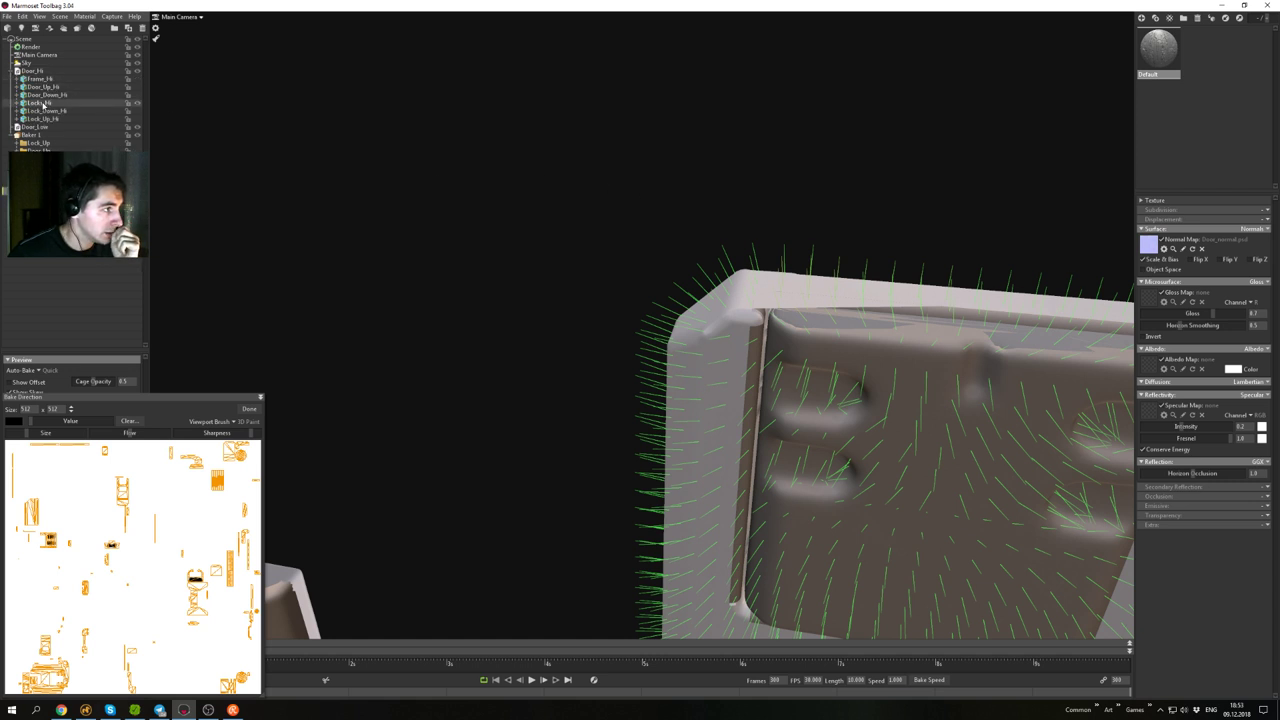
pyautogui.click(36, 104)
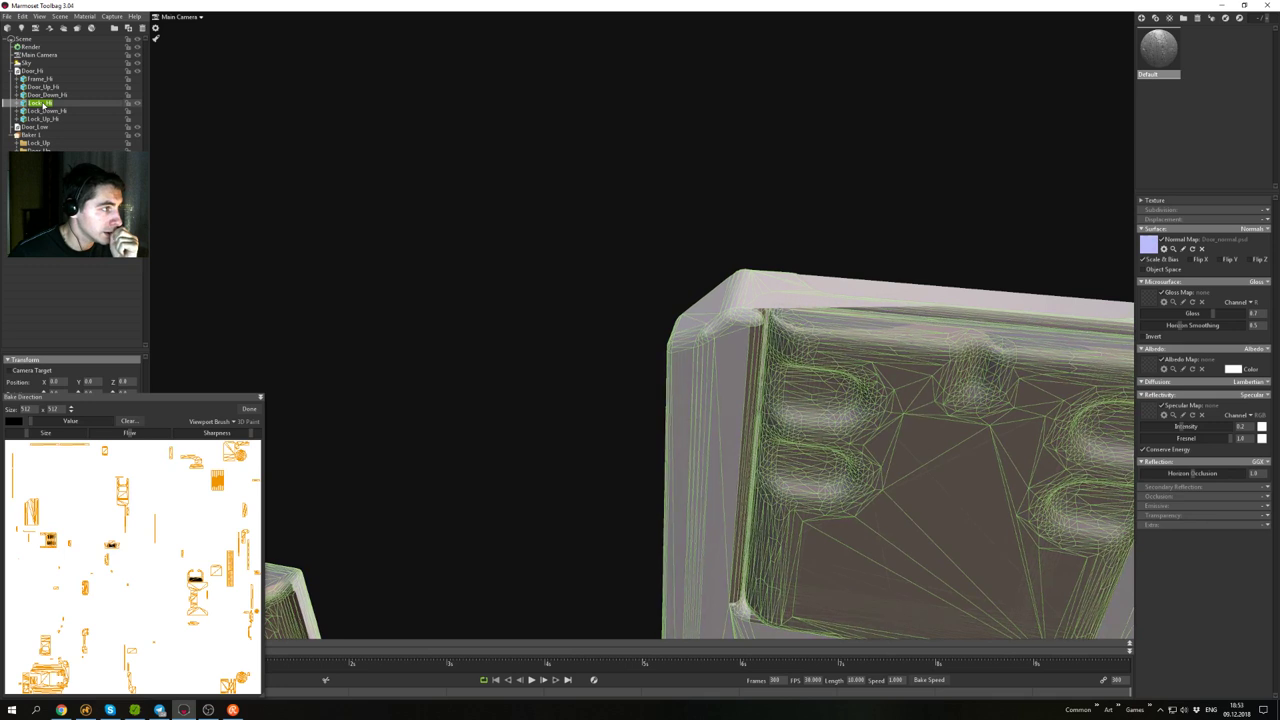
pyautogui.click(68, 113)
pyautogui.click(58, 104)
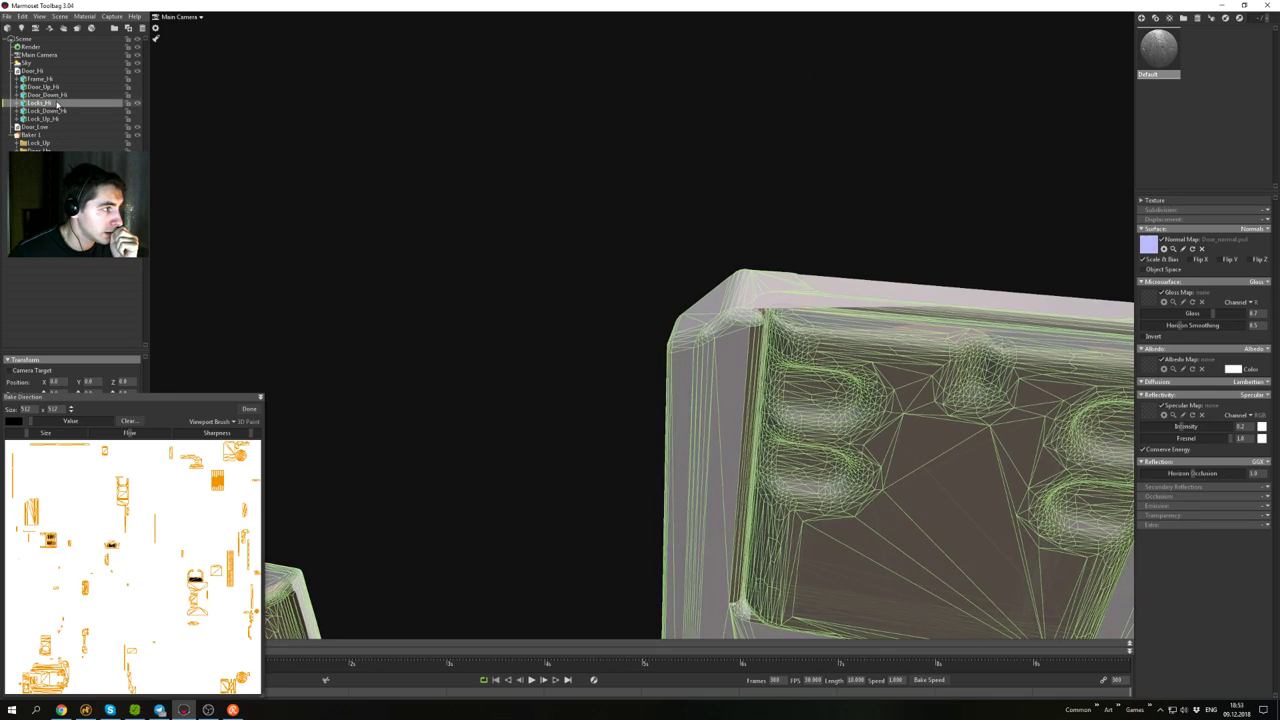
pyautogui.click(58, 104)
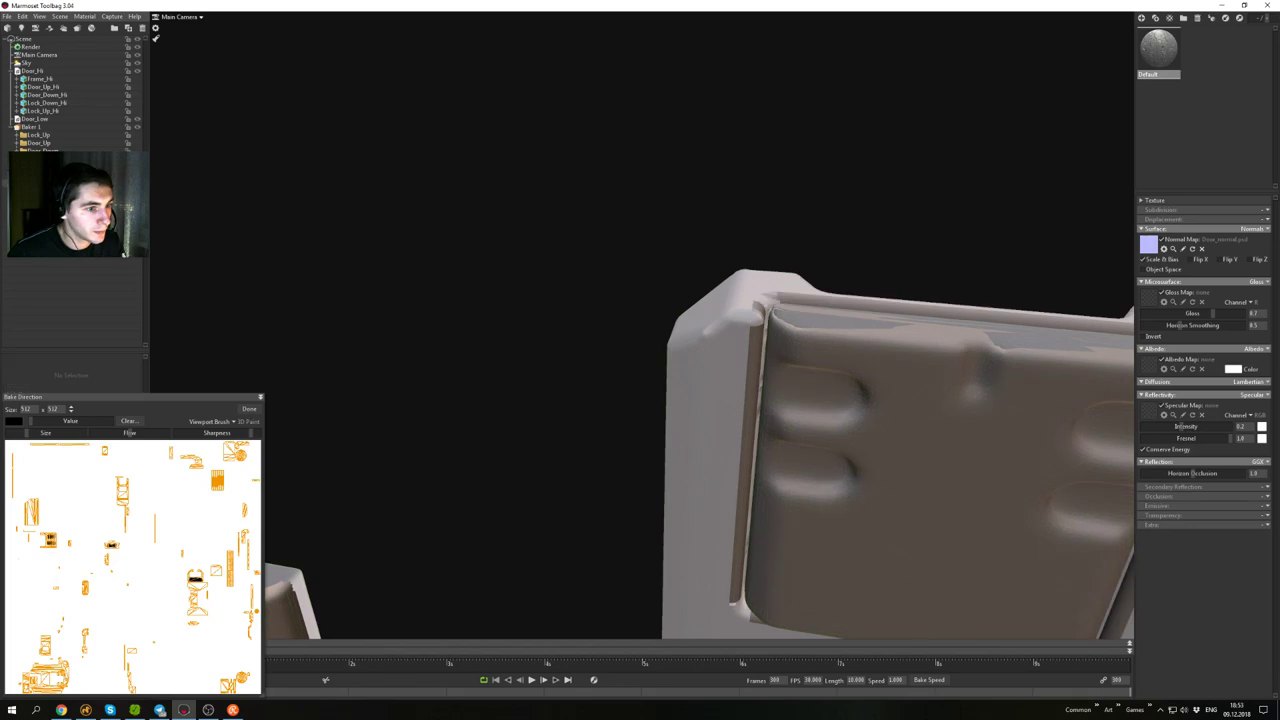
# - Collapse the Door_Hi group, finish painting the bake direction and rebake the normal map of Baker 1
pyautogui.click(35, 72)
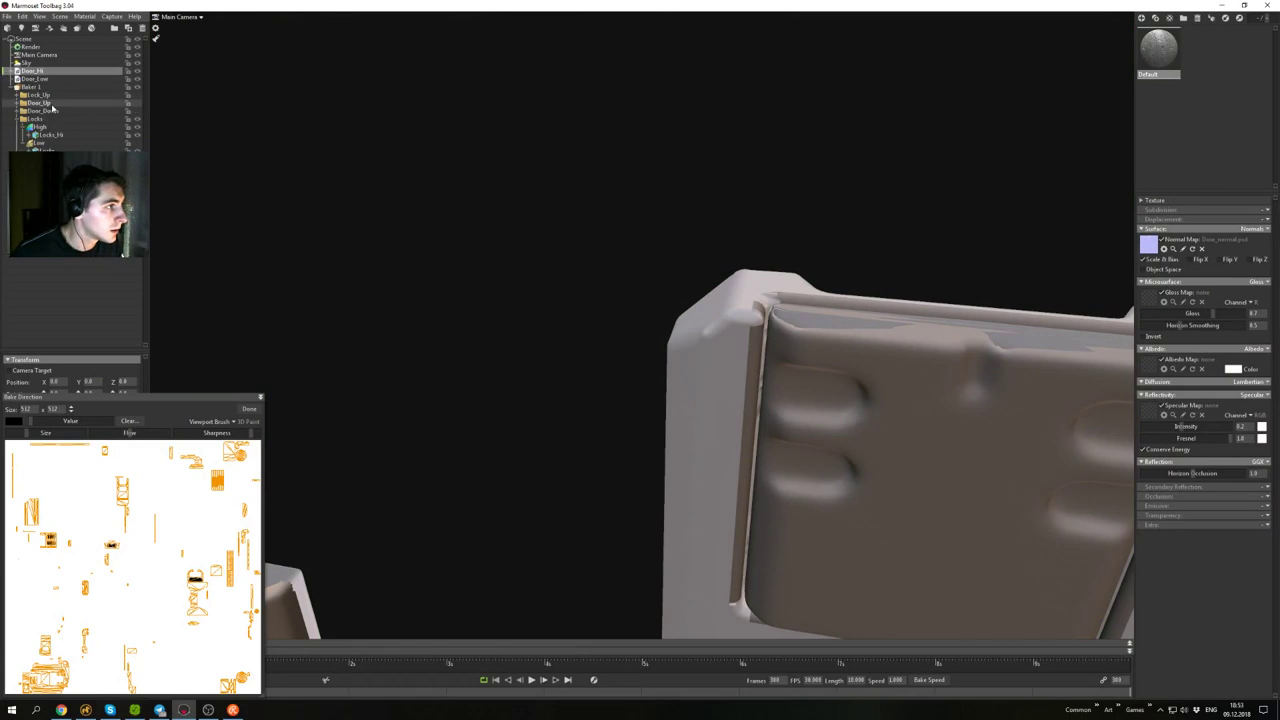
pyautogui.click(40, 89)
pyautogui.click(42, 119)
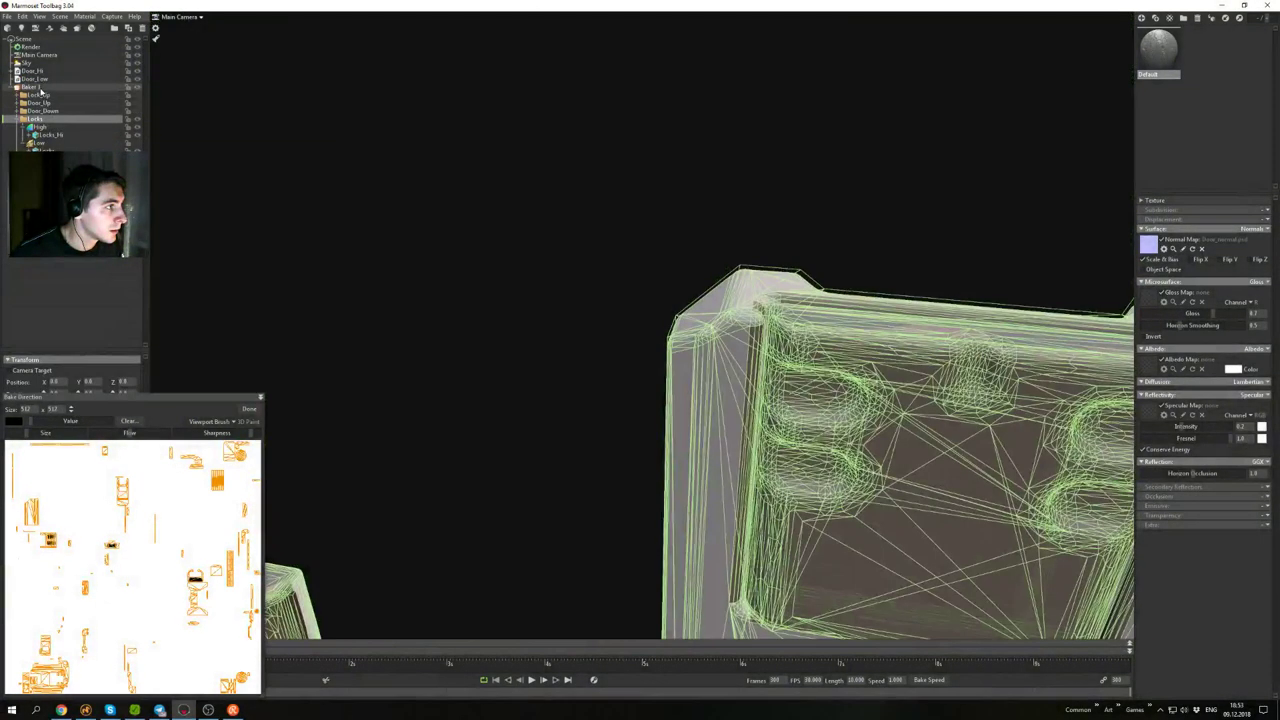
pyautogui.click(40, 88)
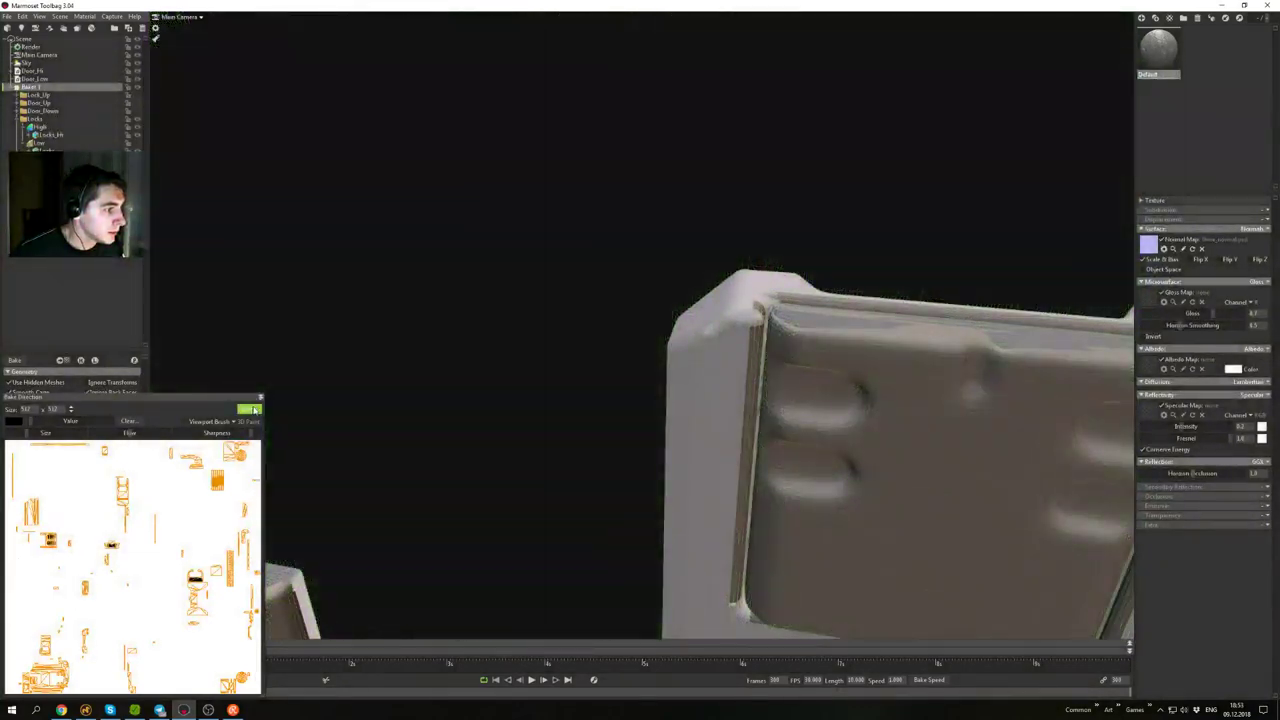
pyautogui.click(249, 409)
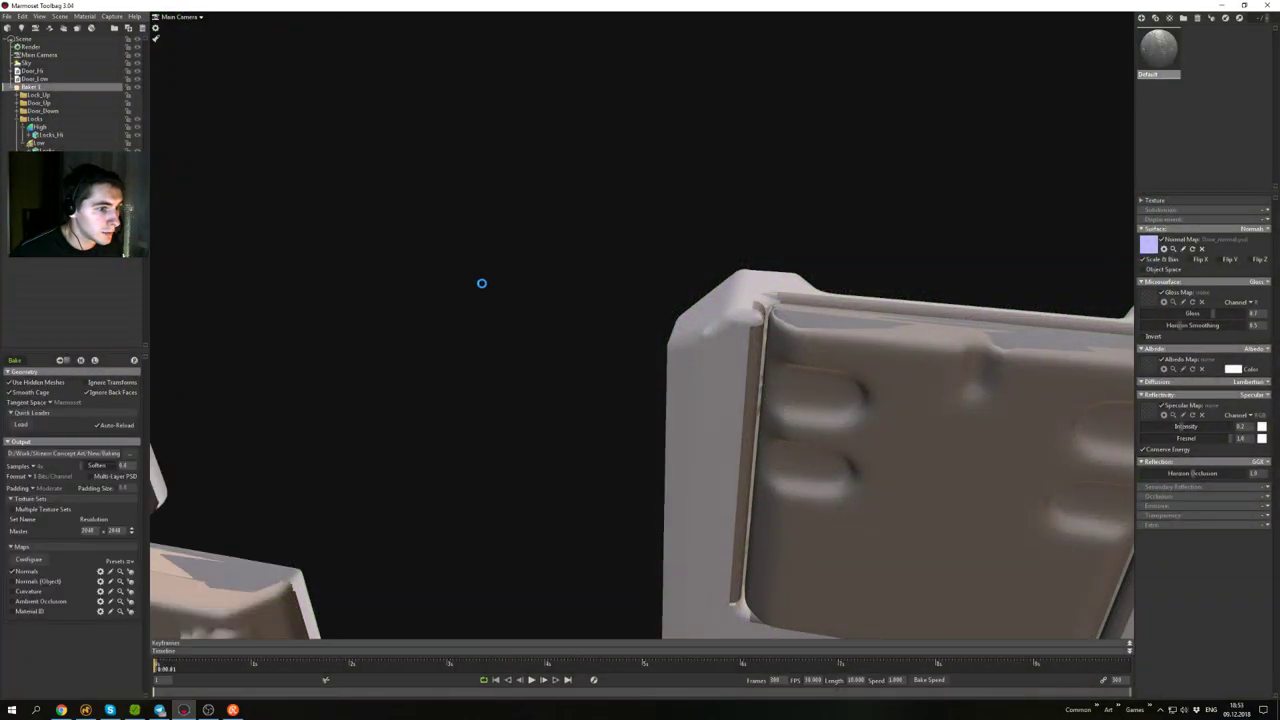
# - Hide the High part of Locks, show its Low part and examine the bake on the central lock plate
pyautogui.click(82, 362)
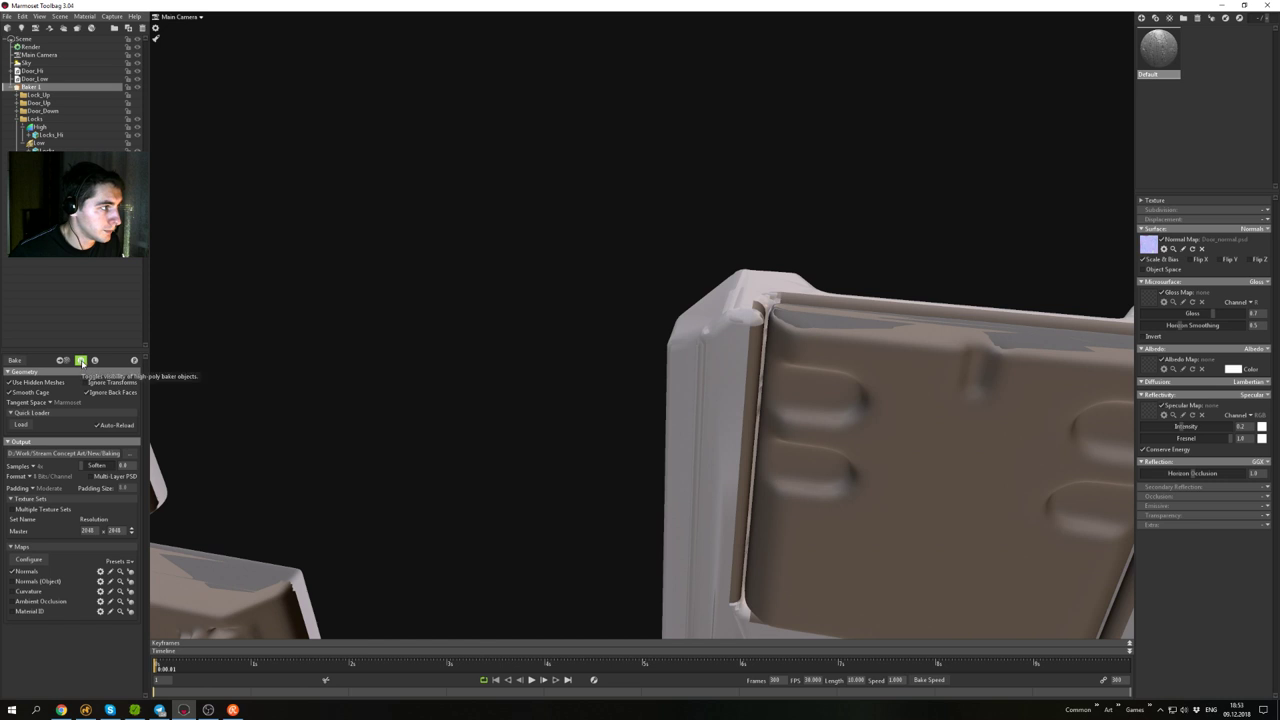
pyautogui.click(138, 128)
pyautogui.click(136, 144)
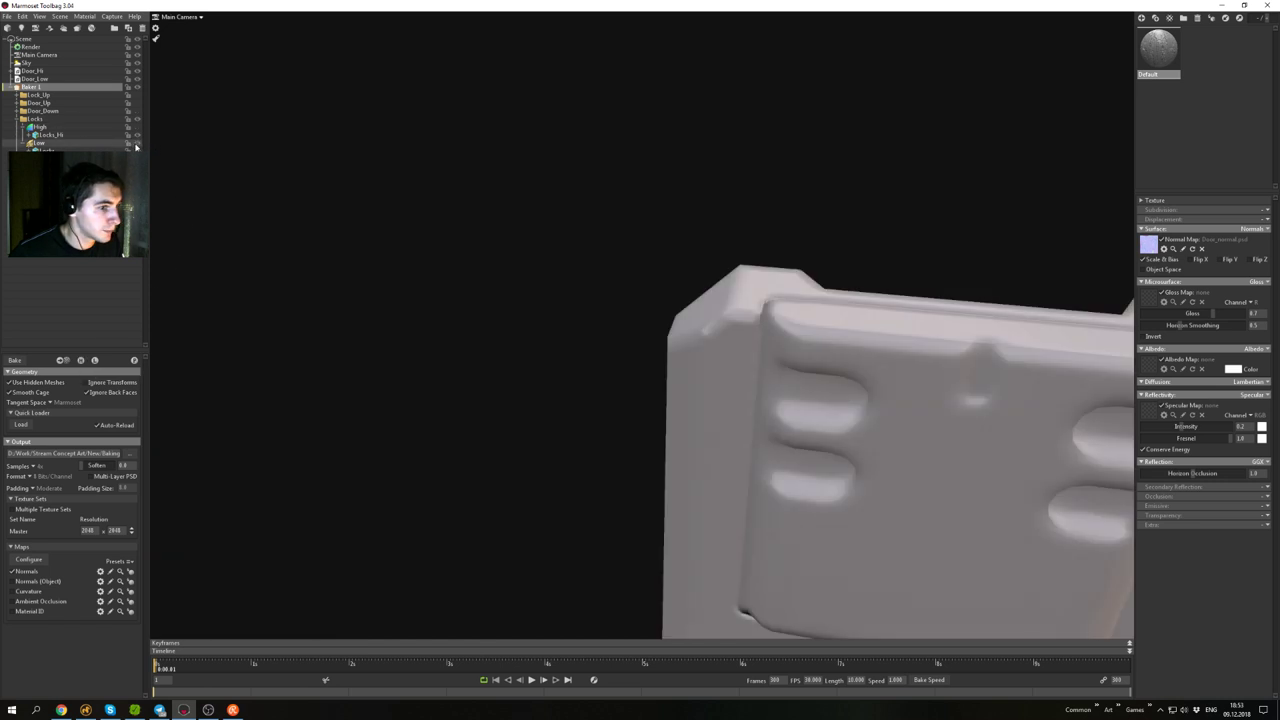
pyautogui.scroll(-4, 653, 353)
pyautogui.keyDown('alt'); pyautogui.moveTo(653, 353); pyautogui.dragTo(620, 237); pyautogui.keyUp('alt')
pyautogui.scroll(-4, 680, 268)
pyautogui.keyDown('alt'); pyautogui.moveTo(680, 268); pyautogui.dragTo(606, 206, button='middle'); pyautogui.keyUp('alt')
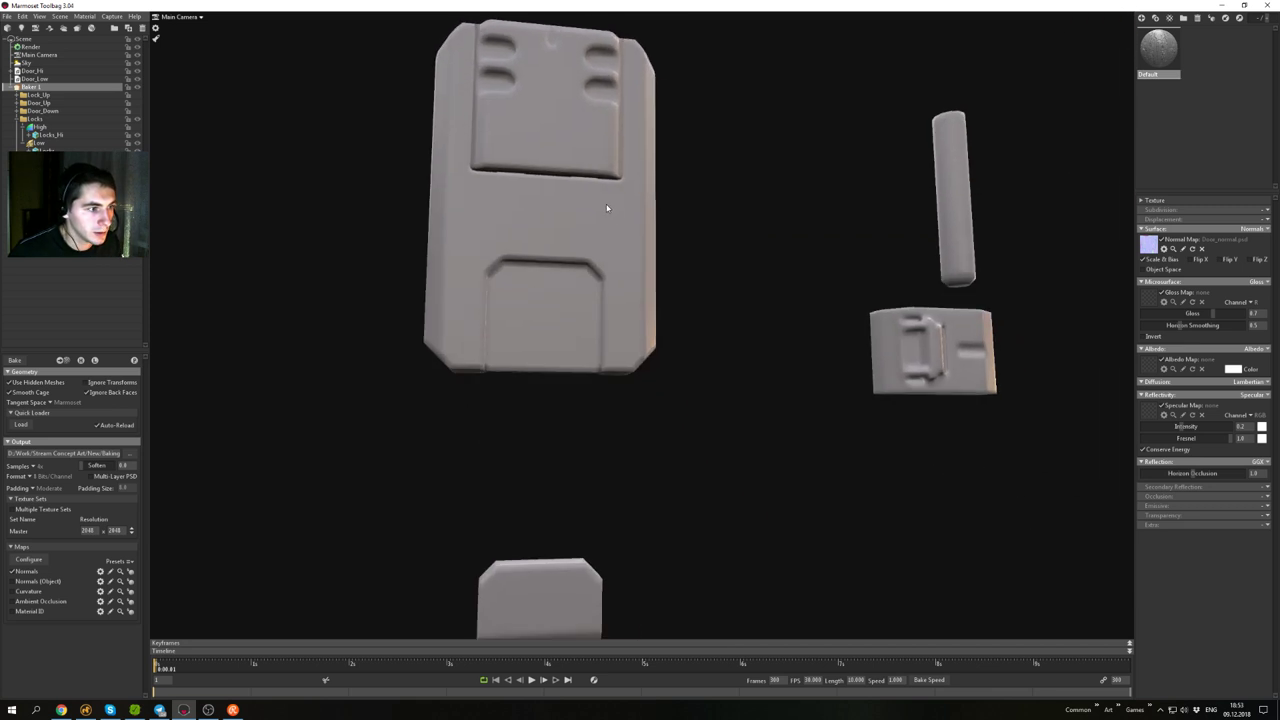
pyautogui.keyDown('alt'); pyautogui.moveTo(606, 206); pyautogui.dragTo(663, 190); pyautogui.keyUp('alt')
pyautogui.keyDown('alt'); pyautogui.moveTo(757, 187); pyautogui.dragTo(637, 249); pyautogui.keyUp('alt')
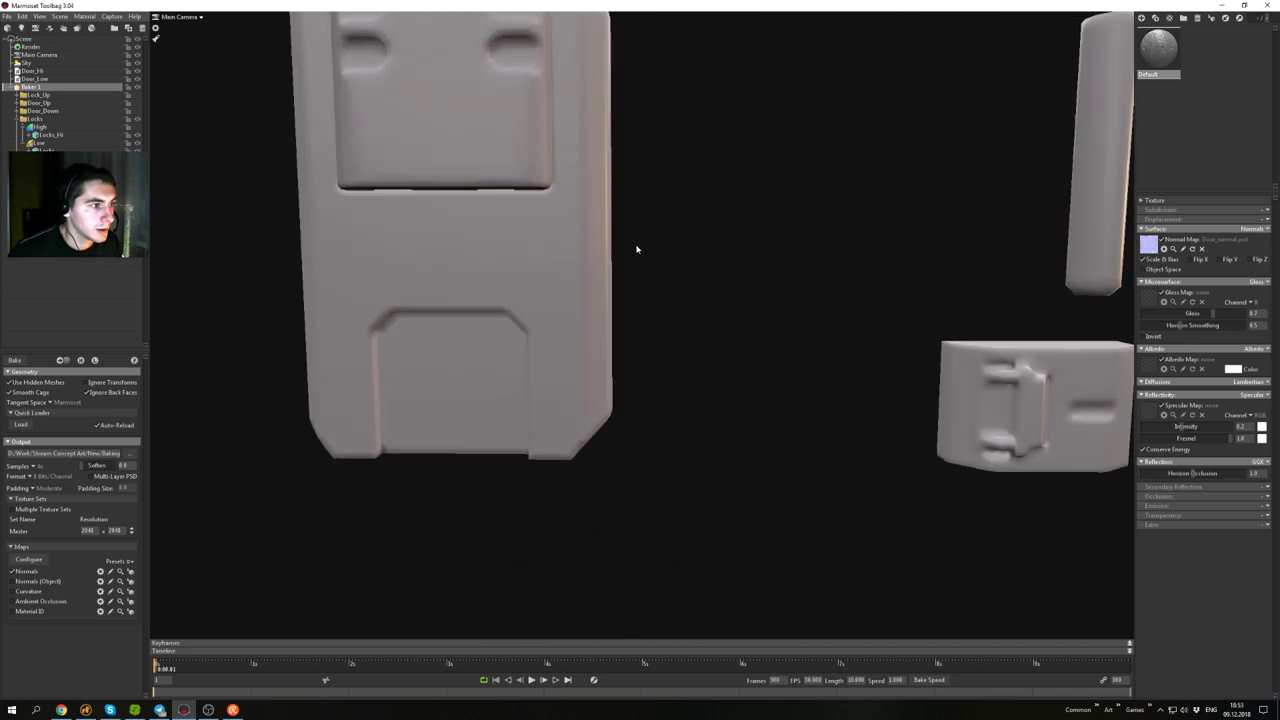
pyautogui.scroll(3, 523, 203)
pyautogui.keyDown('alt'); pyautogui.moveTo(523, 203); pyautogui.dragTo(589, 240, button='middle'); pyautogui.keyUp('alt')
# - Examine the bake on the remaining Locks parts, including the clasps, round knob and pin
pyautogui.scroll(-5, 589, 240)
pyautogui.keyDown('alt'); pyautogui.moveTo(554, 197); pyautogui.dragTo(827, 261); pyautogui.keyUp('alt')
pyautogui.scroll(-5, 600, 363)
pyautogui.keyDown('alt'); pyautogui.moveTo(741, 342); pyautogui.dragTo(543, 183); pyautogui.keyUp('alt')
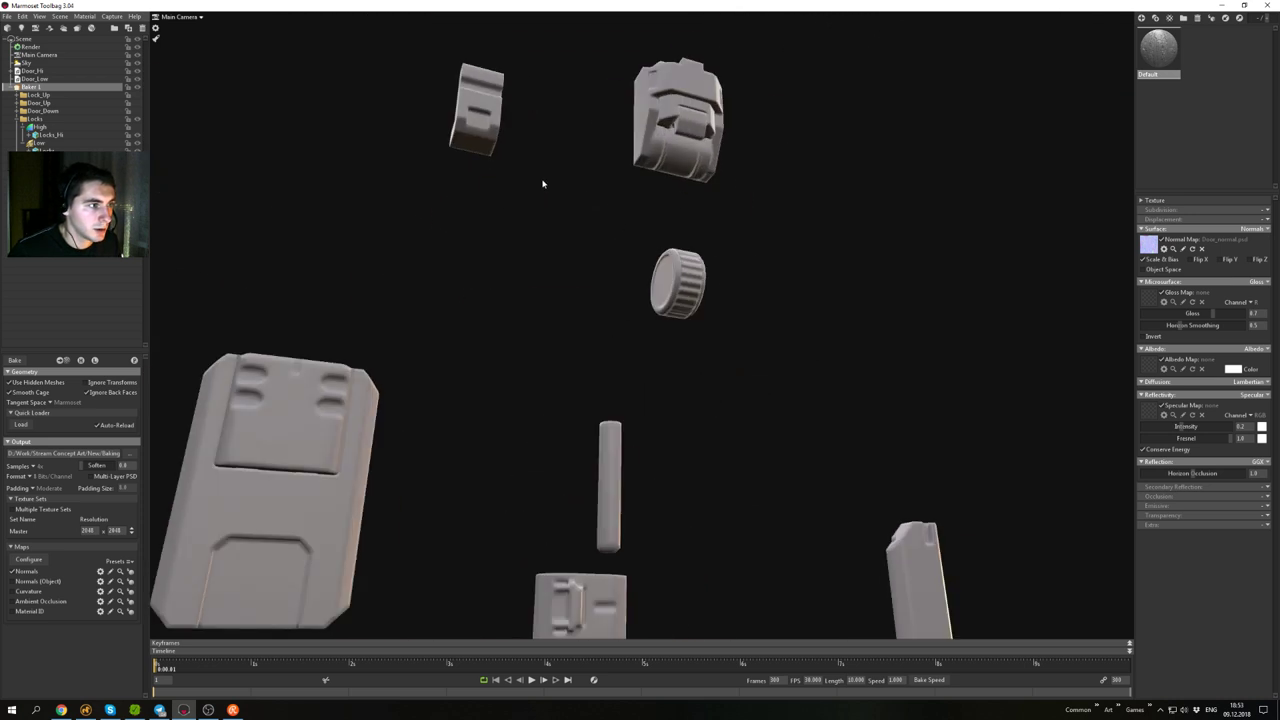
pyautogui.keyDown('alt'); pyautogui.moveTo(543, 183); pyautogui.dragTo(734, 277, button='middle'); pyautogui.keyUp('alt')
pyautogui.scroll(5, 734, 277)
pyautogui.moveTo(711, 280)
pyautogui.keyDown('alt'); pyautogui.mouseDown()
pyautogui.moveTo(563, 268)
pyautogui.moveTo(640, 317)
pyautogui.moveTo(694, 286)
pyautogui.mouseUp(); pyautogui.keyUp('alt')
pyautogui.scroll(-6, 640, 317)
pyautogui.keyDown('alt'); pyautogui.moveTo(694, 286); pyautogui.dragTo(554, 211, button='middle'); pyautogui.keyUp('alt')
pyautogui.keyDown('alt'); pyautogui.moveTo(554, 211); pyautogui.dragTo(533, 250); pyautogui.keyUp('alt')
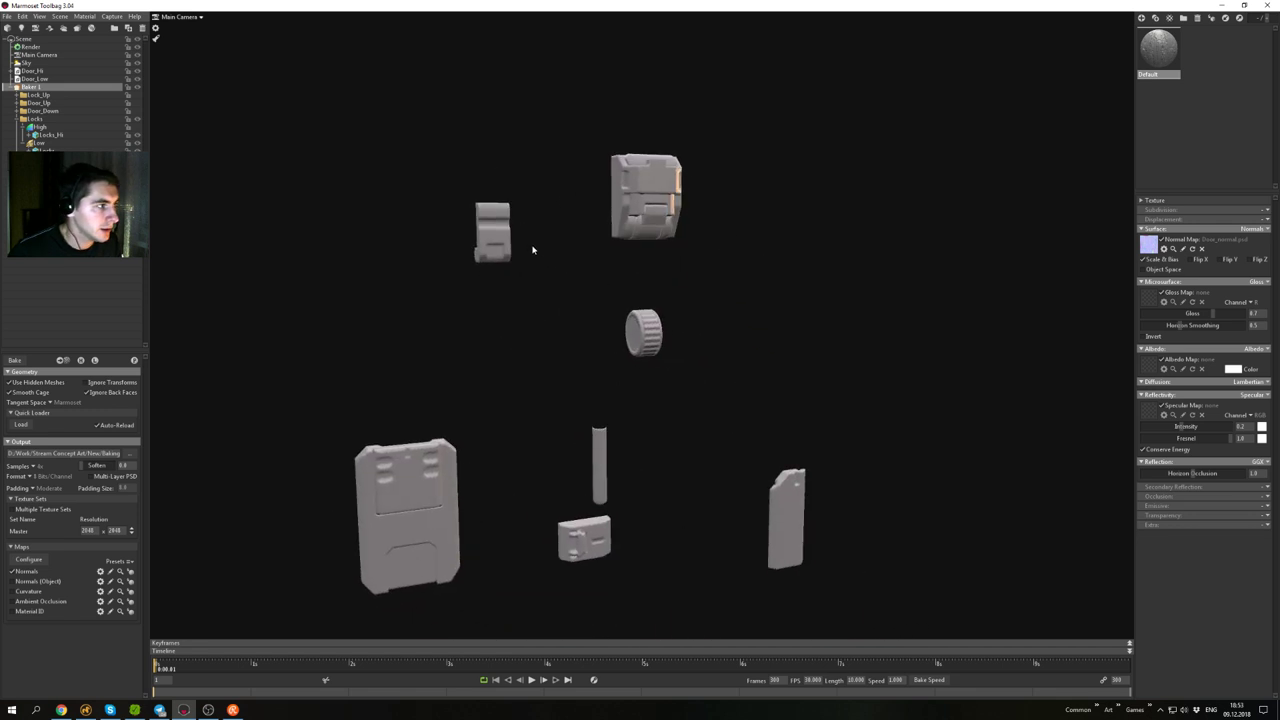
# - Hide the Locks bake group and examine the baked parts of Lock_Down from several angles
pyautogui.click(137, 119)
pyautogui.moveTo(545, 338); pyautogui.dragTo(673, 246, button='middle')
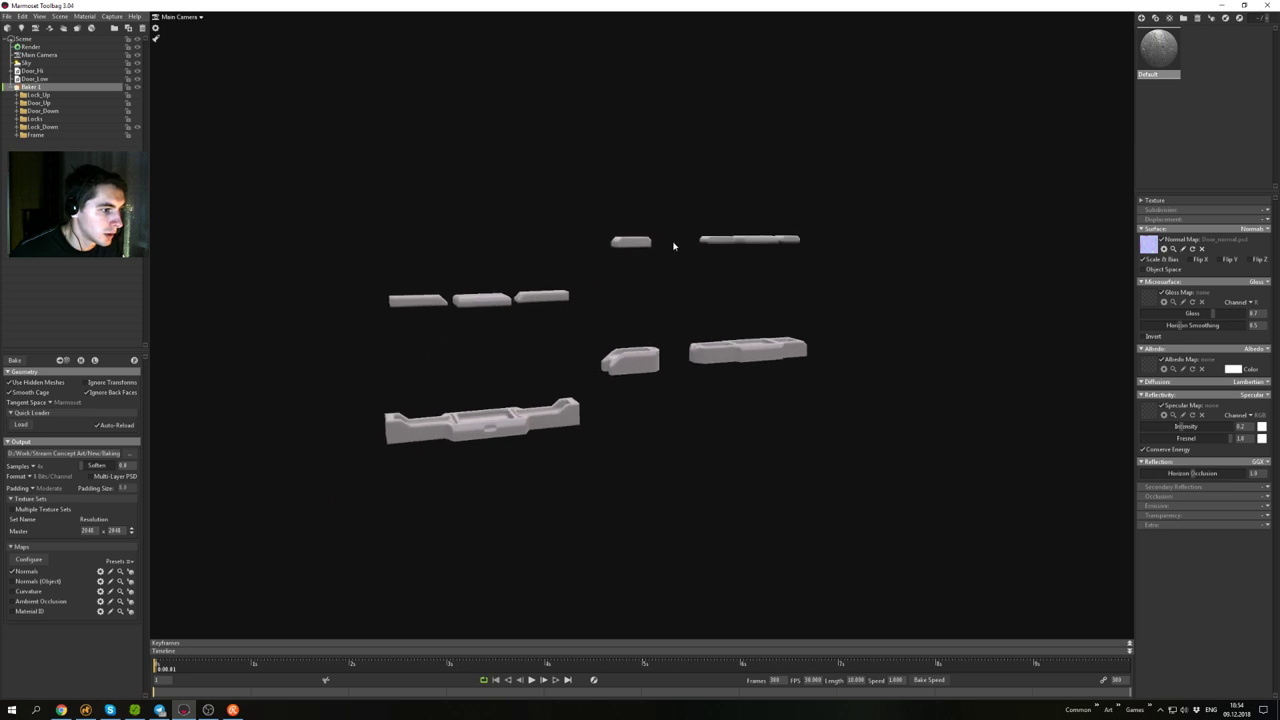
pyautogui.moveTo(617, 267); pyautogui.dragTo(699, 363, button='right')
pyautogui.moveTo(699, 363); pyautogui.dragTo(615, 374)
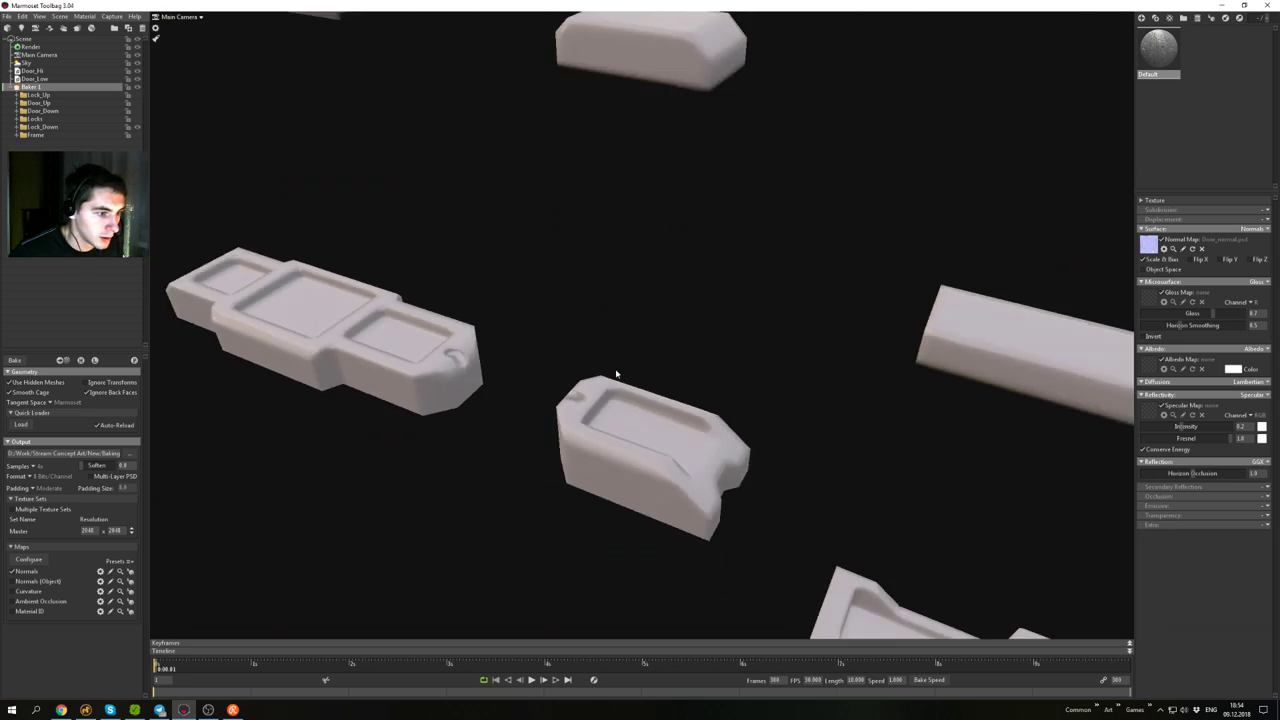
pyautogui.moveTo(615, 374); pyautogui.dragTo(570, 326, button='right')
pyautogui.moveTo(568, 326); pyautogui.dragTo(455, 235)
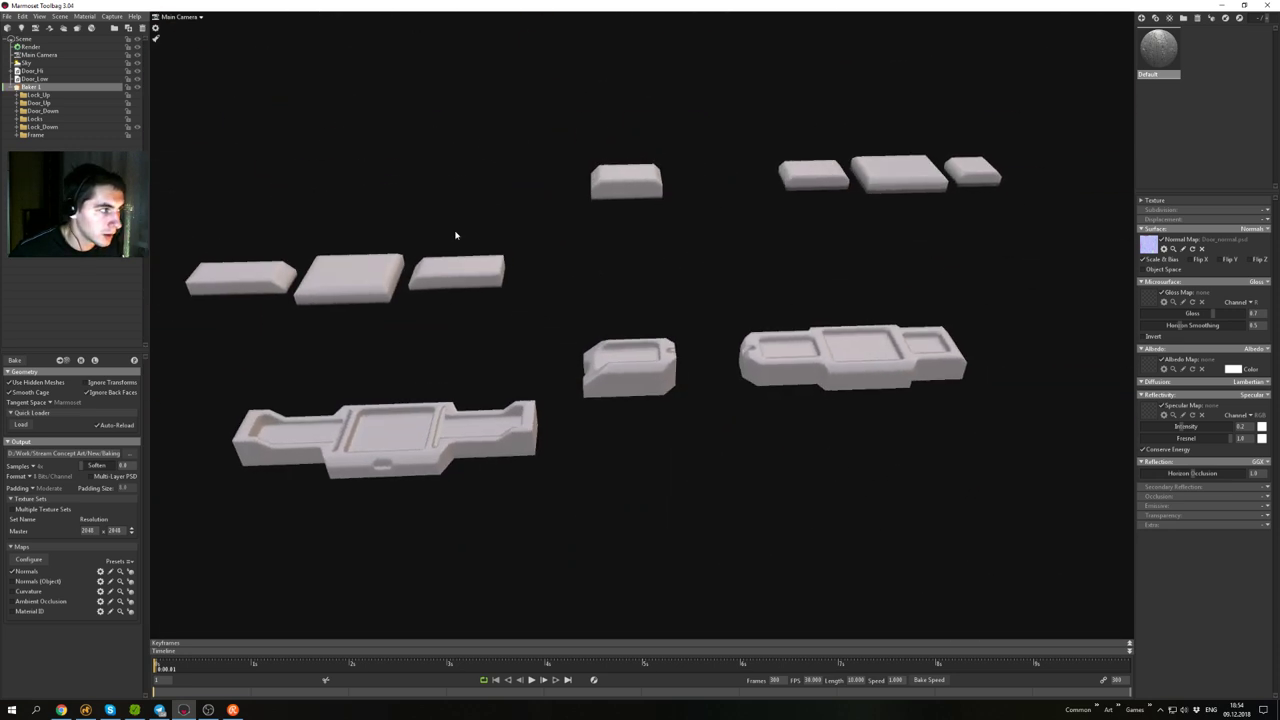
# - Hide the Lock_Down bake group, show the Frame group and select the Frame_Hi mesh in its High part
pyautogui.click(139, 128)
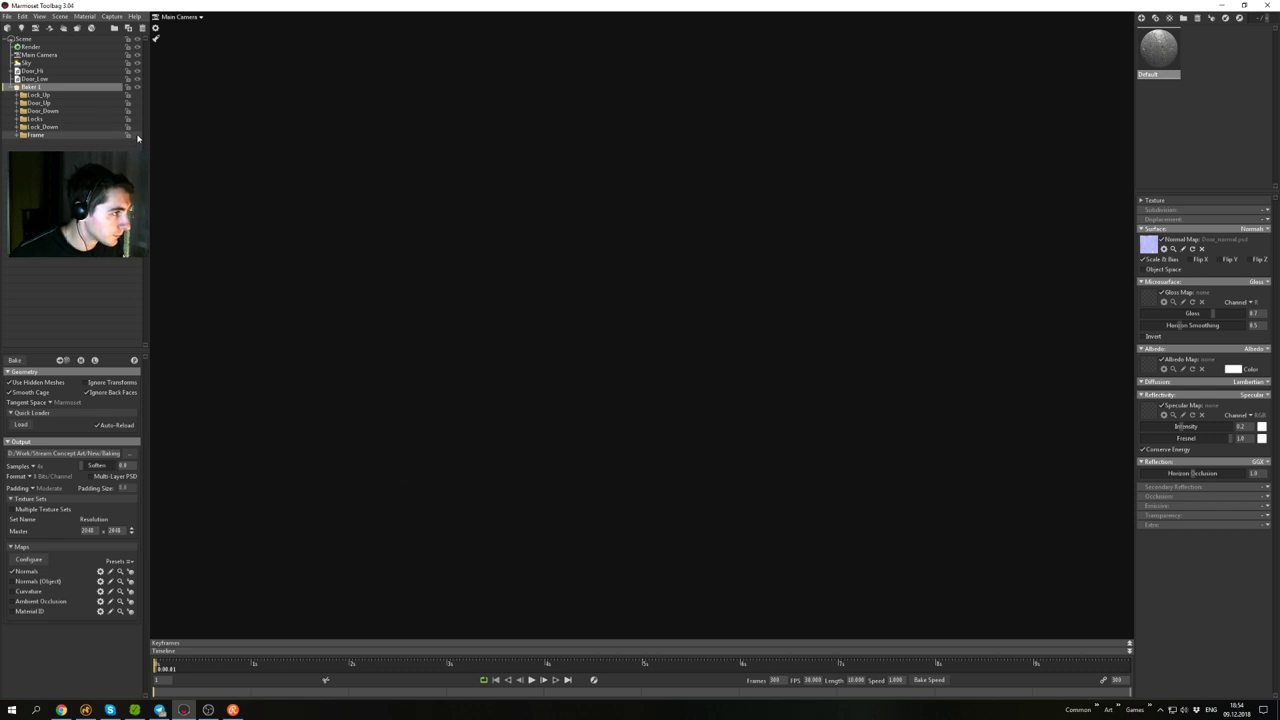
pyautogui.click(138, 136)
pyautogui.moveTo(750, 248); pyautogui.dragTo(601, 183)
pyautogui.scroll(-5, 691, 163)
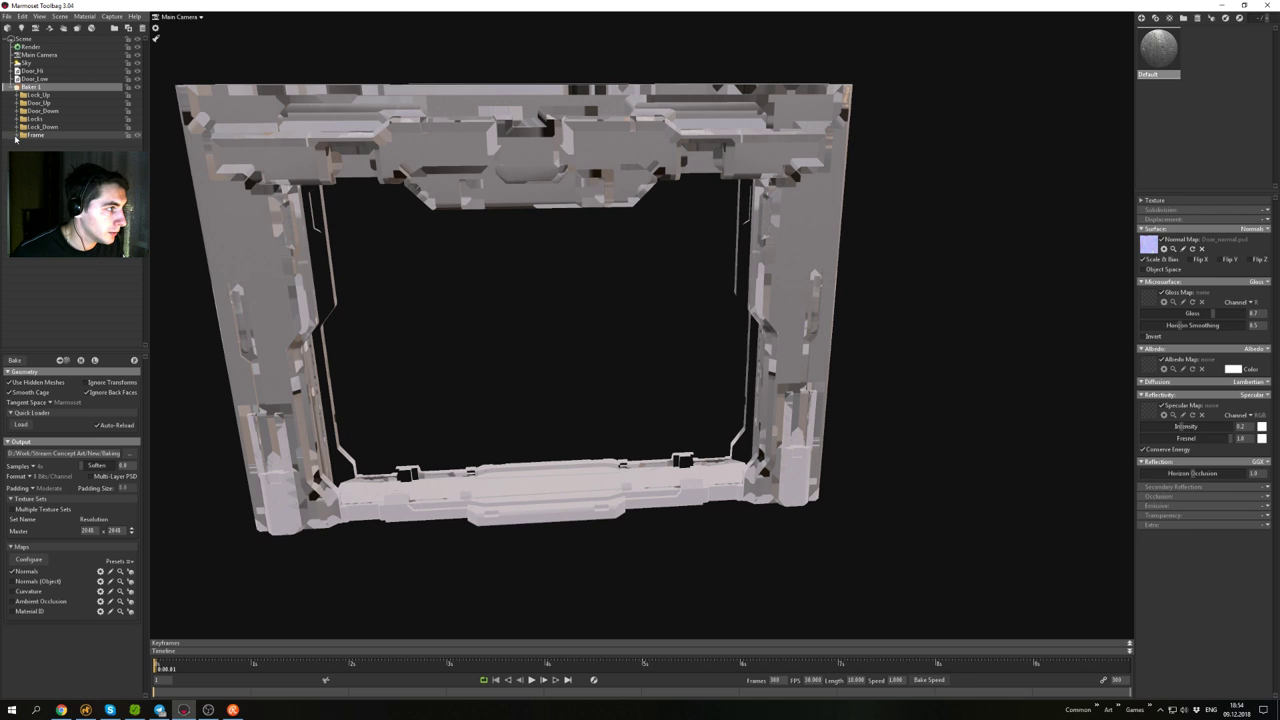
pyautogui.click(62, 151)
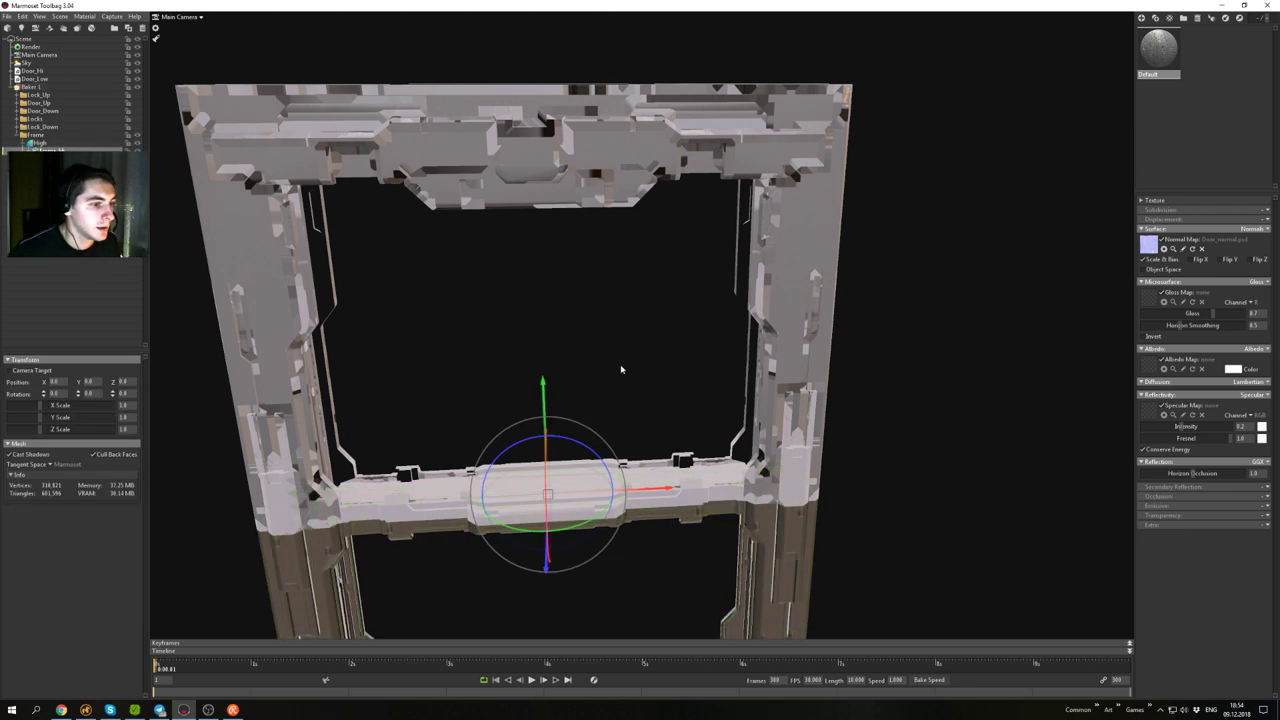
# - Try to flip the Frame_Hi mesh by rotating it freehand about its X axis, and undo the rotation
pyautogui.moveTo(620, 370); pyautogui.dragTo(790, 190)
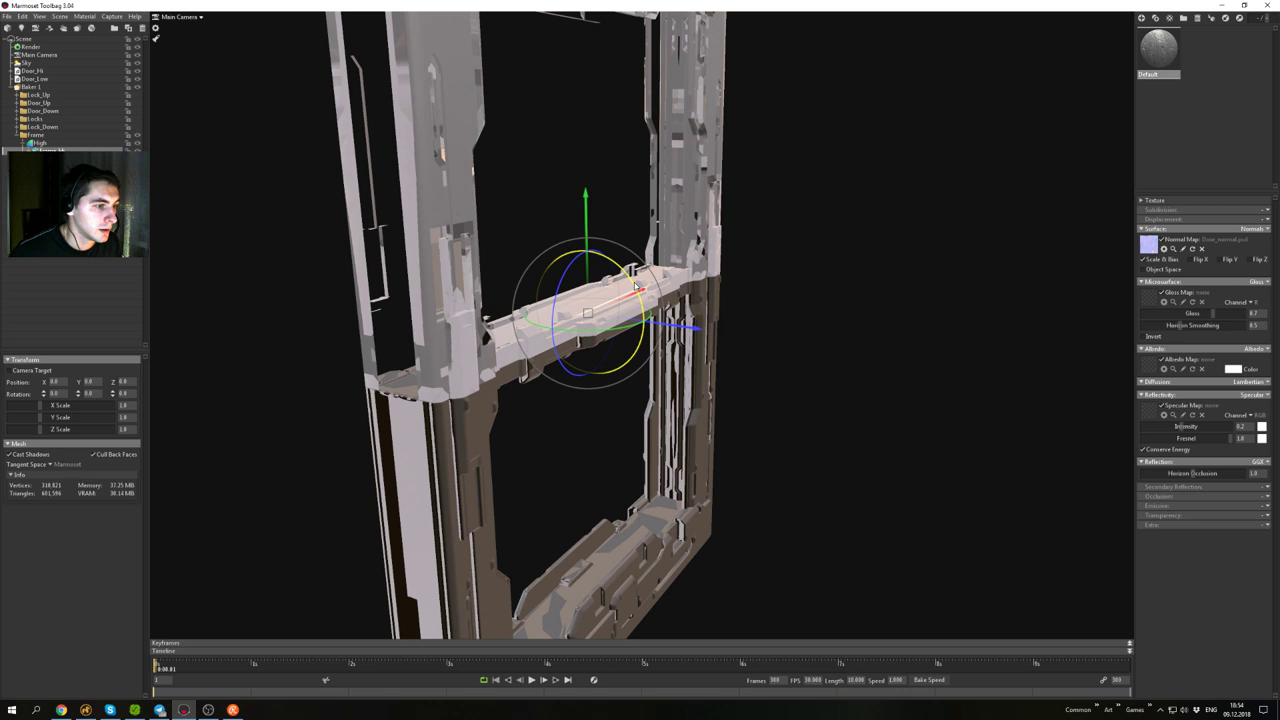
pyautogui.scroll(-7, 635, 286)
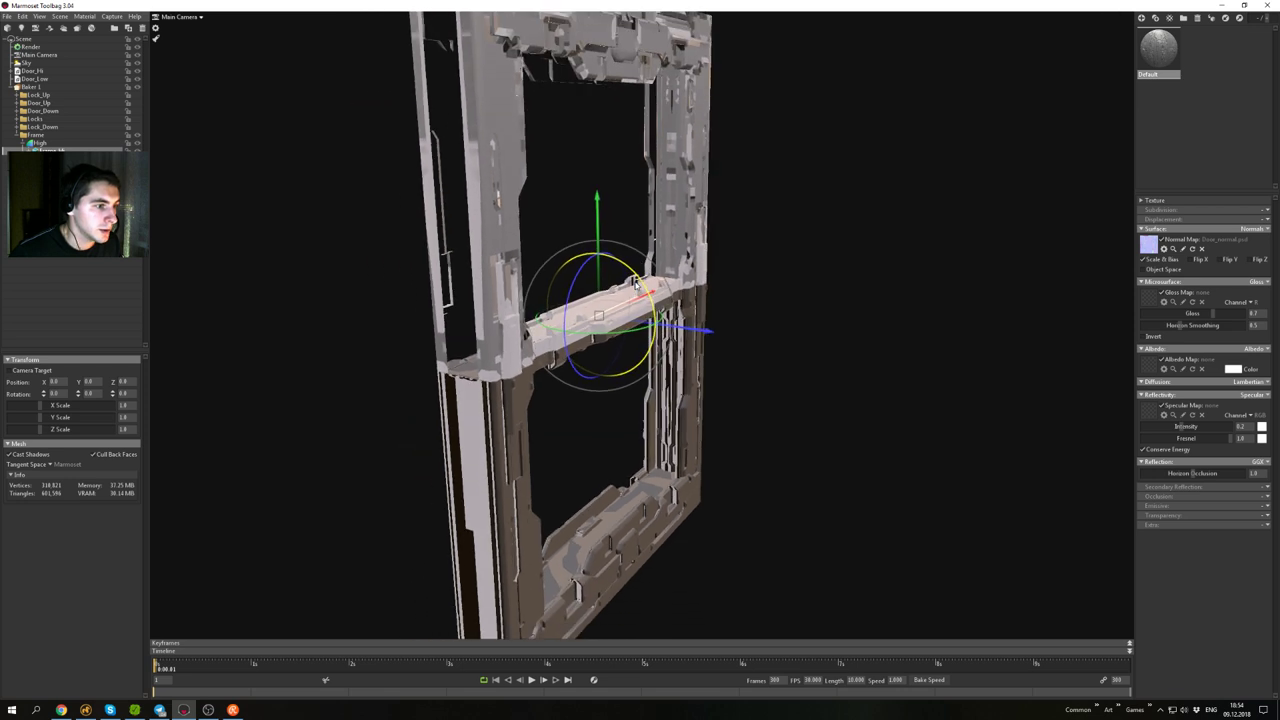
pyautogui.moveTo(764, 246)
pyautogui.mouseDown()
pyautogui.moveTo(698, 318)
pyautogui.moveTo(686, 409)
pyautogui.moveTo(714, 415)
pyautogui.moveTo(749, 268)
pyautogui.moveTo(771, 366)
pyautogui.moveTo(711, 266)
pyautogui.moveTo(658, 275)
pyautogui.moveTo(654, 357)
pyautogui.moveTo(562, 327)
pyautogui.mouseUp()
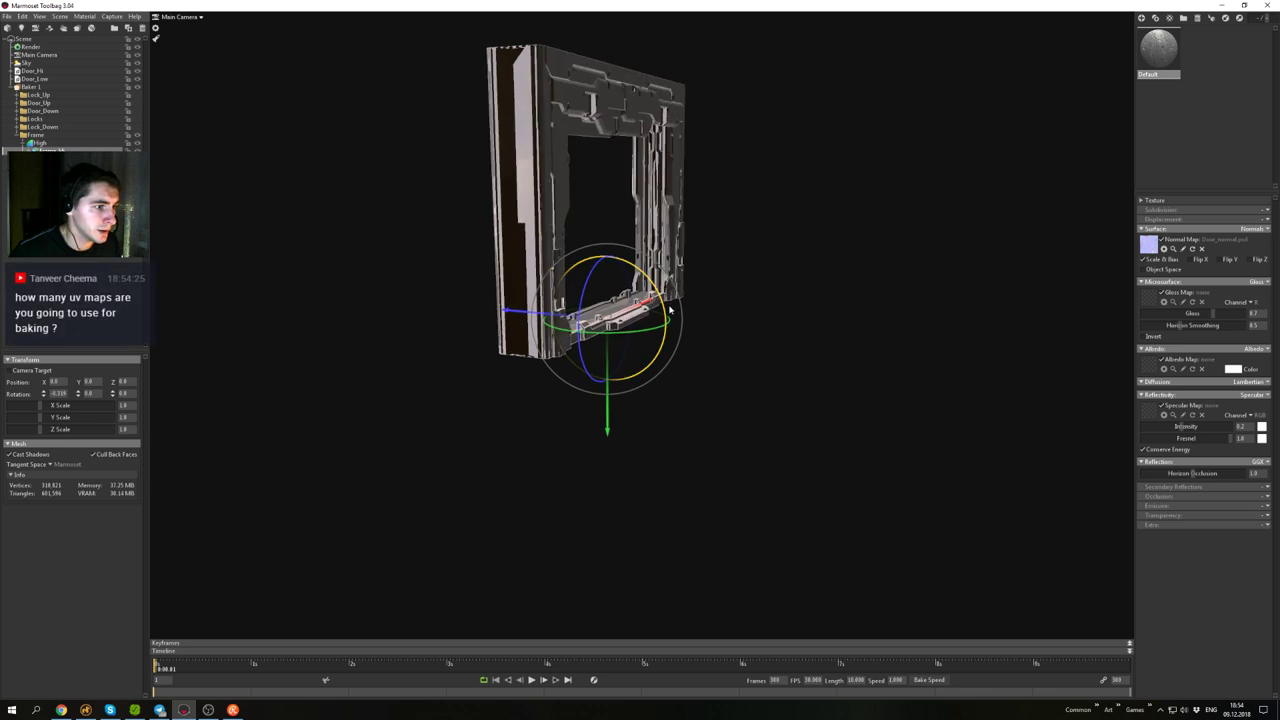
pyautogui.hotkey('ctrl', 'z')
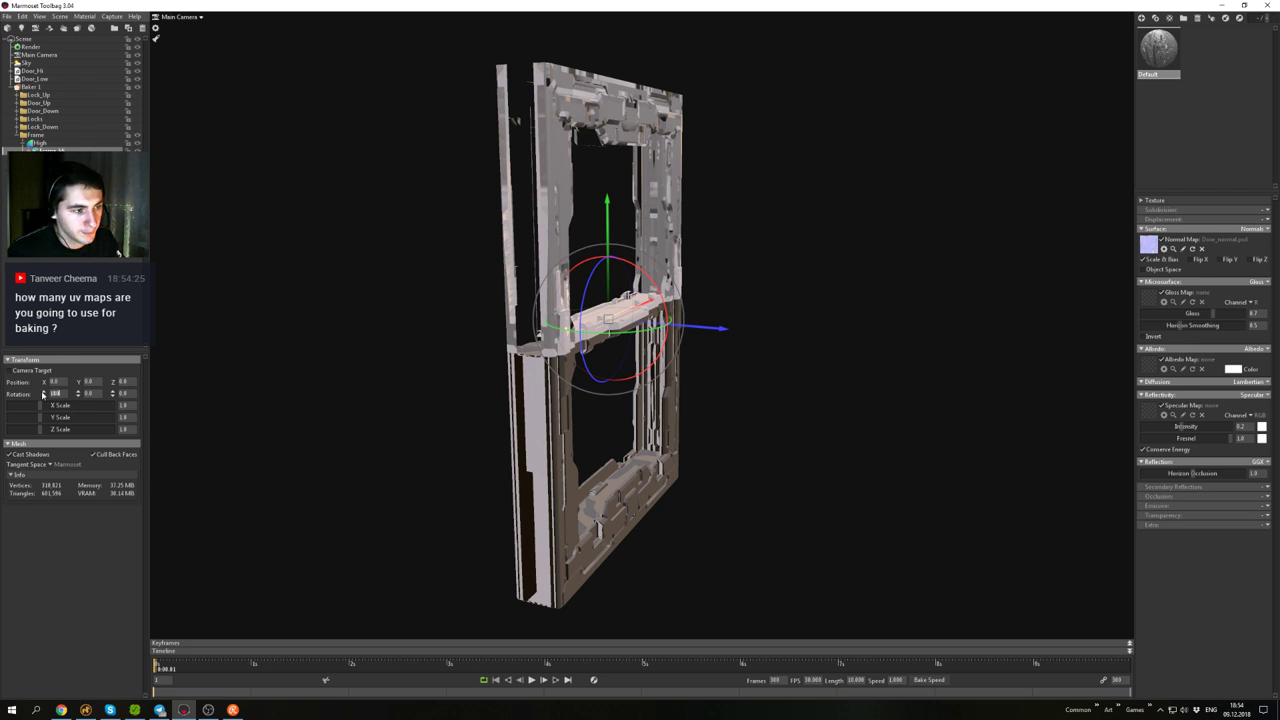
# - Set the X rotation of the Frame_Hi mesh to 180 and check its alignment with the low-poly frame
pyautogui.press('Return')
pyautogui.click(740, 410)
pyautogui.keyDown('alt'); pyautogui.moveTo(644, 268); pyautogui.dragTo(652, 388, button='middle'); pyautogui.keyUp('alt')
pyautogui.keyDown('alt'); pyautogui.moveTo(652, 388); pyautogui.dragTo(501, 344); pyautogui.keyUp('alt')
pyautogui.keyDown('alt'); pyautogui.moveTo(501, 344); pyautogui.dragTo(604, 401, button='right'); pyautogui.keyUp('alt')
pyautogui.keyDown('alt'); pyautogui.moveTo(604, 401); pyautogui.dragTo(610, 360); pyautogui.keyUp('alt')
pyautogui.keyDown('alt'); pyautogui.moveTo(610, 360); pyautogui.dragTo(500, 305, button='right'); pyautogui.keyUp('alt')
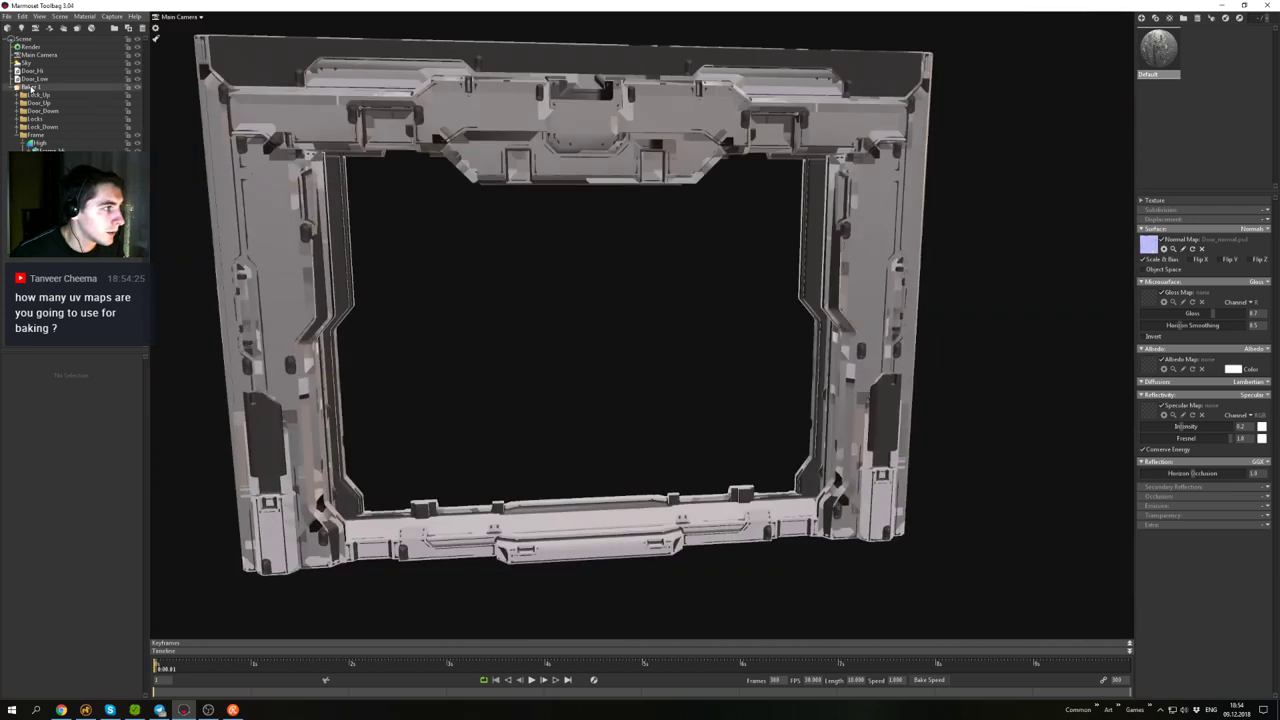
# - Rebake Baker 1, hide the Frame group's High part and check the bake on the low-poly frame
pyautogui.click(30, 88)
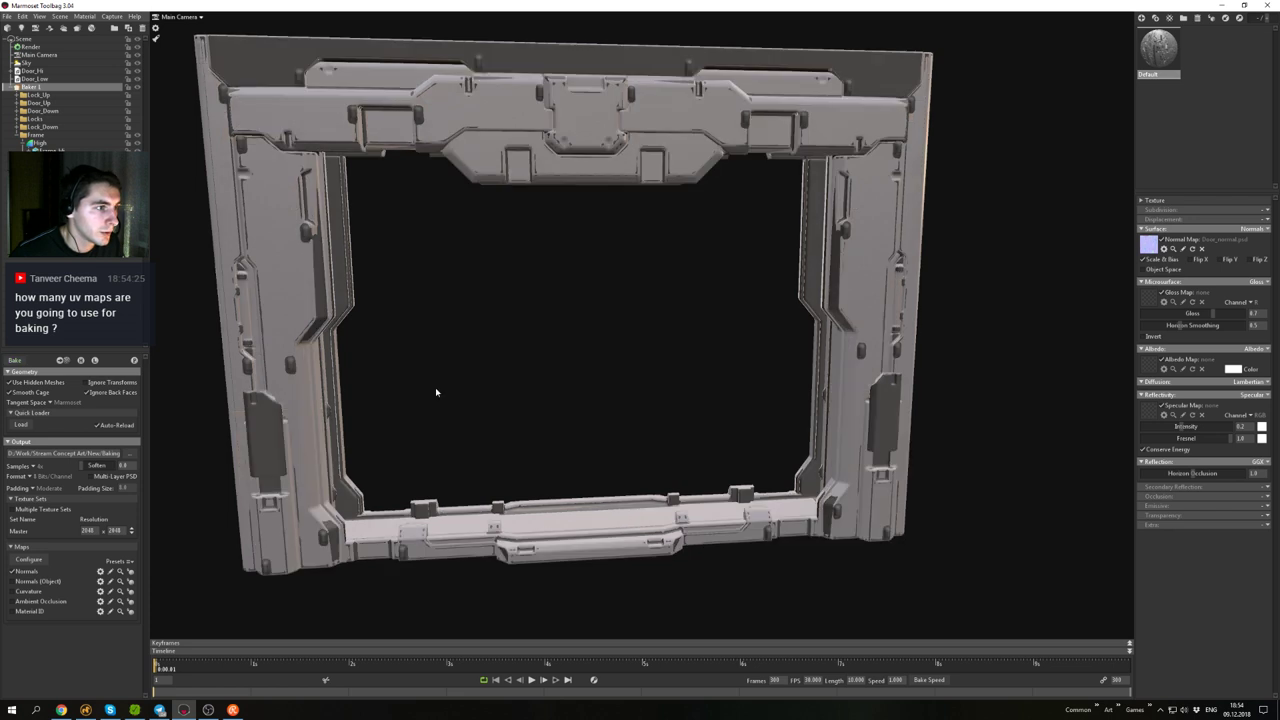
pyautogui.click(69, 144)
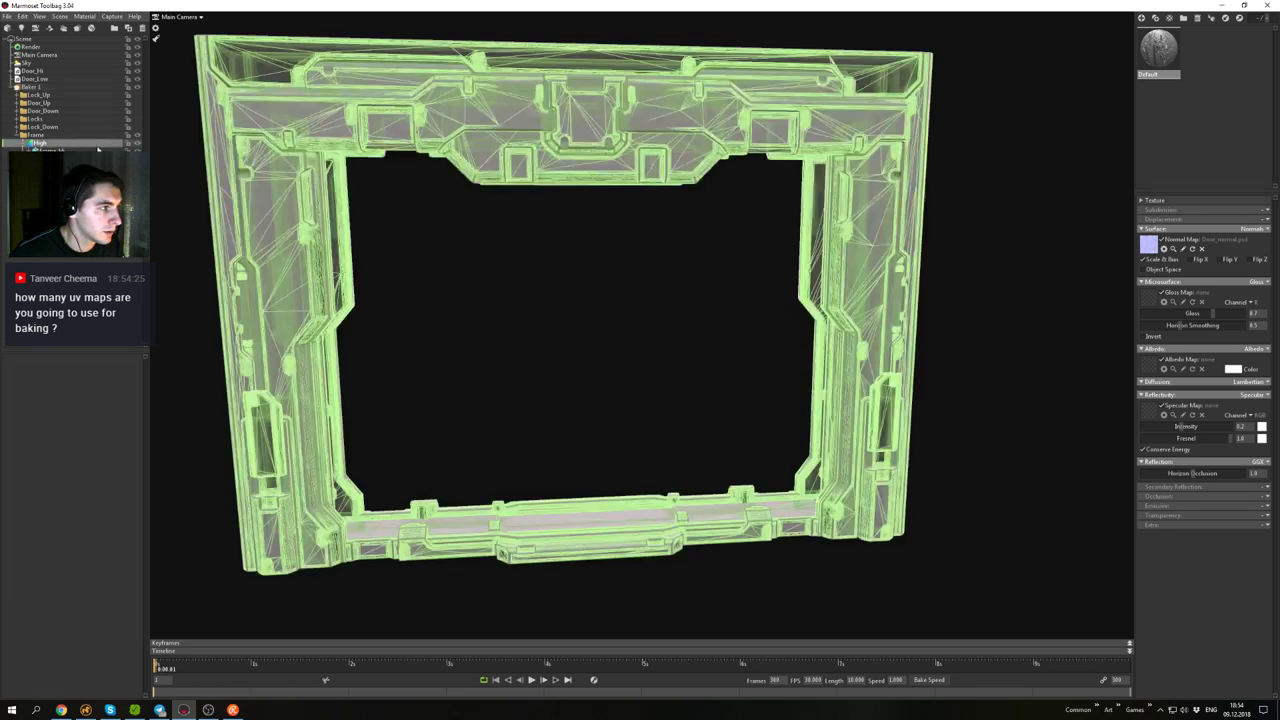
pyautogui.click(137, 143)
pyautogui.keyDown('alt'); pyautogui.moveTo(522, 286); pyautogui.dragTo(588, 240); pyautogui.keyUp('alt')
pyautogui.keyDown('alt'); pyautogui.moveTo(588, 240); pyautogui.dragTo(536, 264, button='middle'); pyautogui.keyUp('alt')
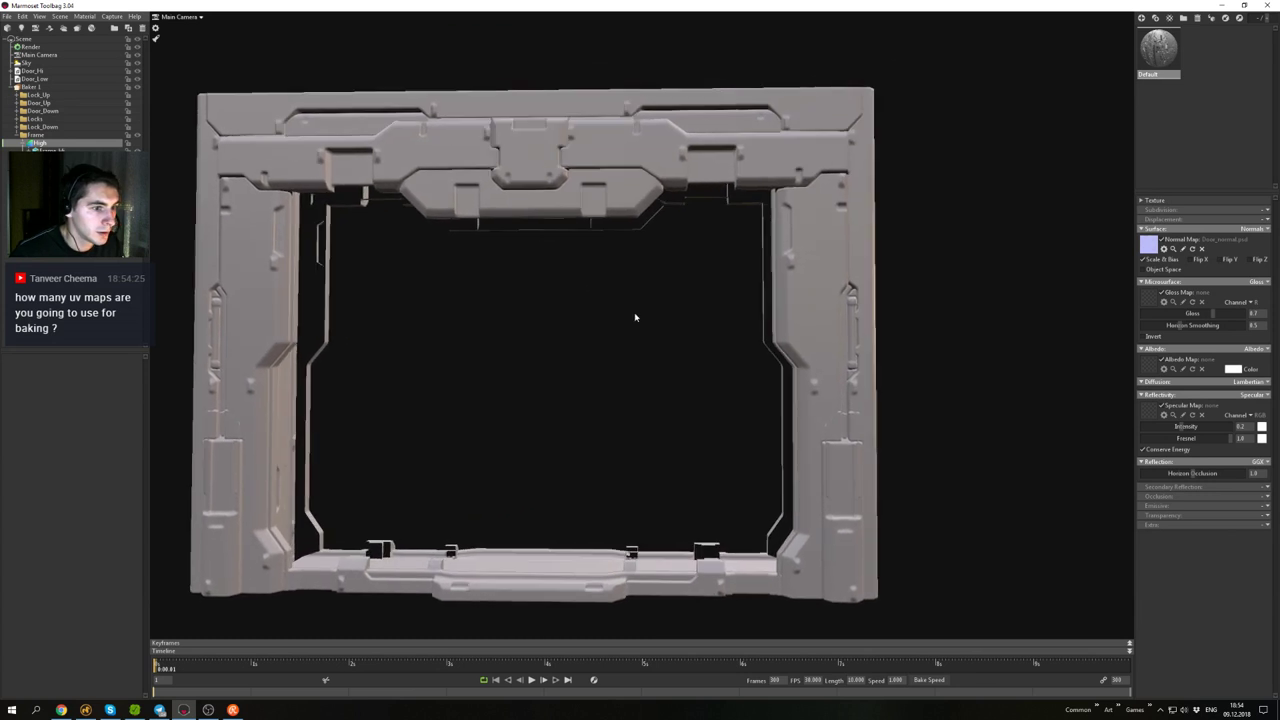
# - Examine the baked normals on the low-poly frame's side post around its lower panel
pyautogui.keyDown('alt'); pyautogui.moveTo(700, 320); pyautogui.dragTo(540, 266, button='middle'); pyautogui.keyUp('alt')
pyautogui.keyDown('alt'); pyautogui.moveTo(540, 266); pyautogui.dragTo(592, 341, button='right'); pyautogui.keyUp('alt')
pyautogui.keyDown('alt'); pyautogui.moveTo(592, 341); pyautogui.dragTo(518, 325); pyautogui.keyUp('alt')
pyautogui.keyDown('alt'); pyautogui.moveTo(594, 366); pyautogui.dragTo(534, 306, button='middle'); pyautogui.keyUp('alt')
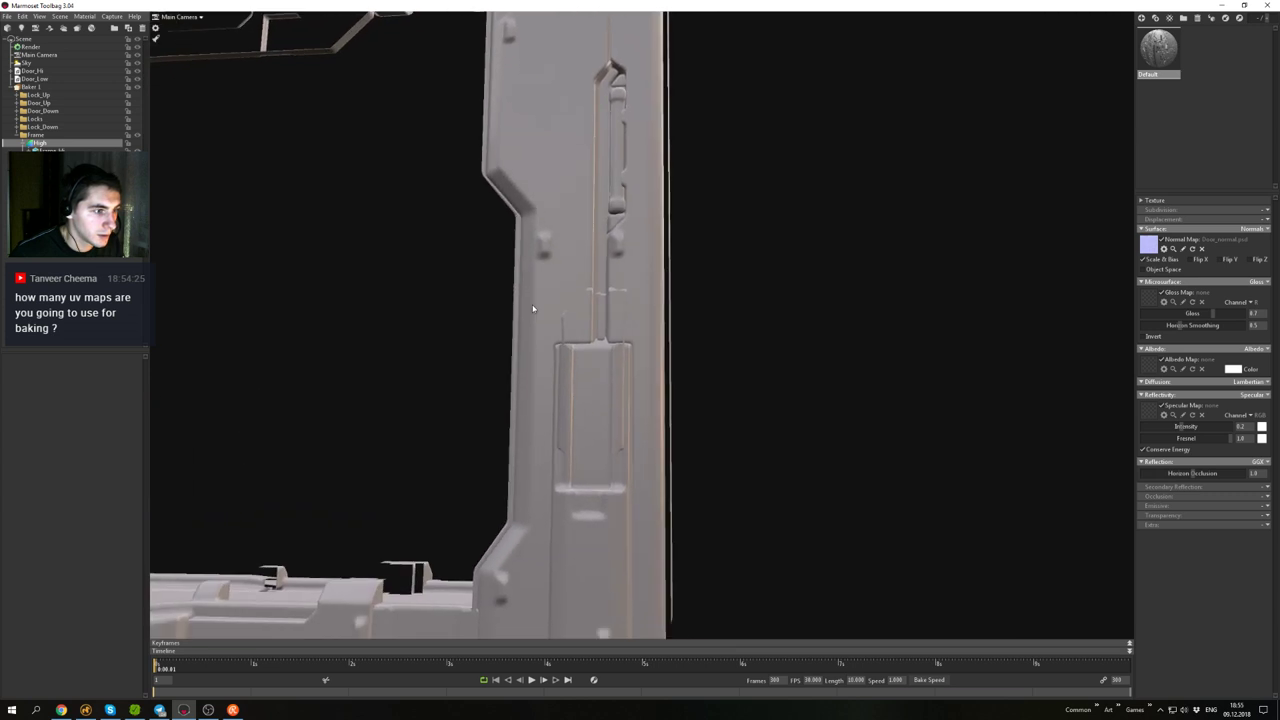
pyautogui.keyDown('alt'); pyautogui.moveTo(534, 306); pyautogui.dragTo(445, 310); pyautogui.keyUp('alt')
# - Compare the baked side post with the wireframe of the Door_Hi model, then select Baker 1
pyautogui.click(388, 290)
pyautogui.scroll(3, 401, 248)
pyautogui.click(31, 73)
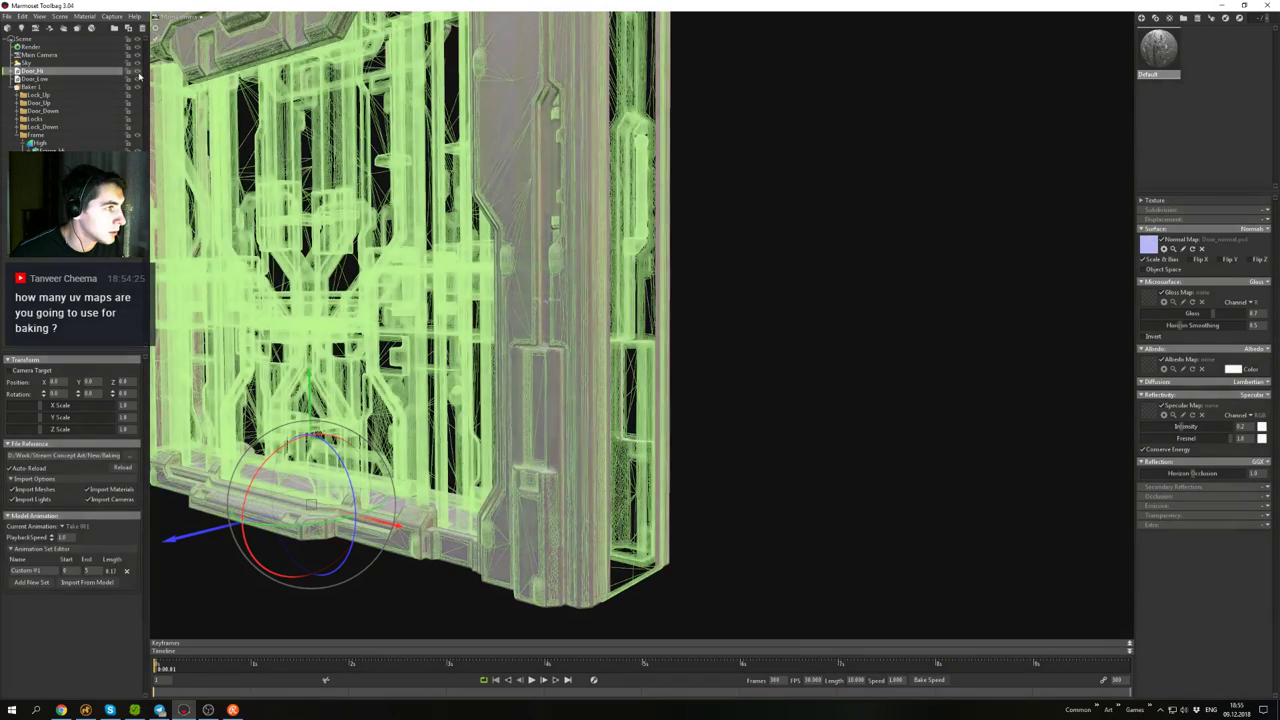
pyautogui.moveTo(504, 297); pyautogui.dragTo(352, 215)
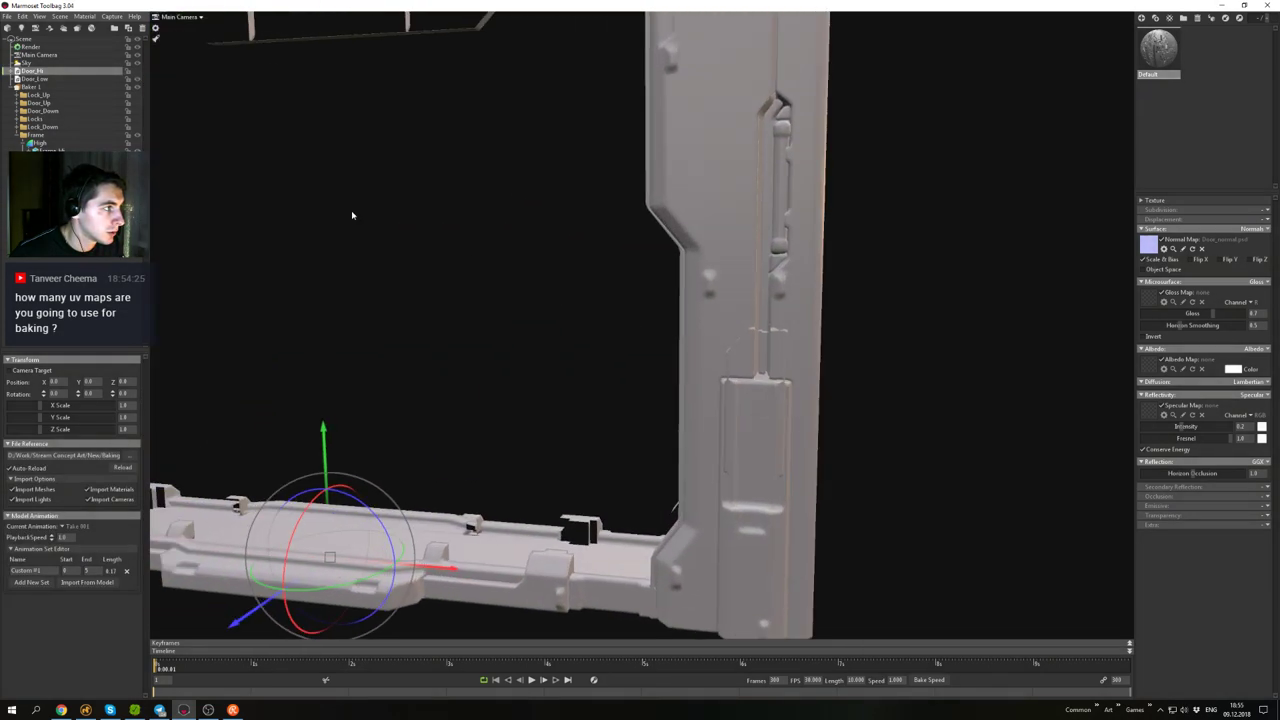
pyautogui.click(42, 88)
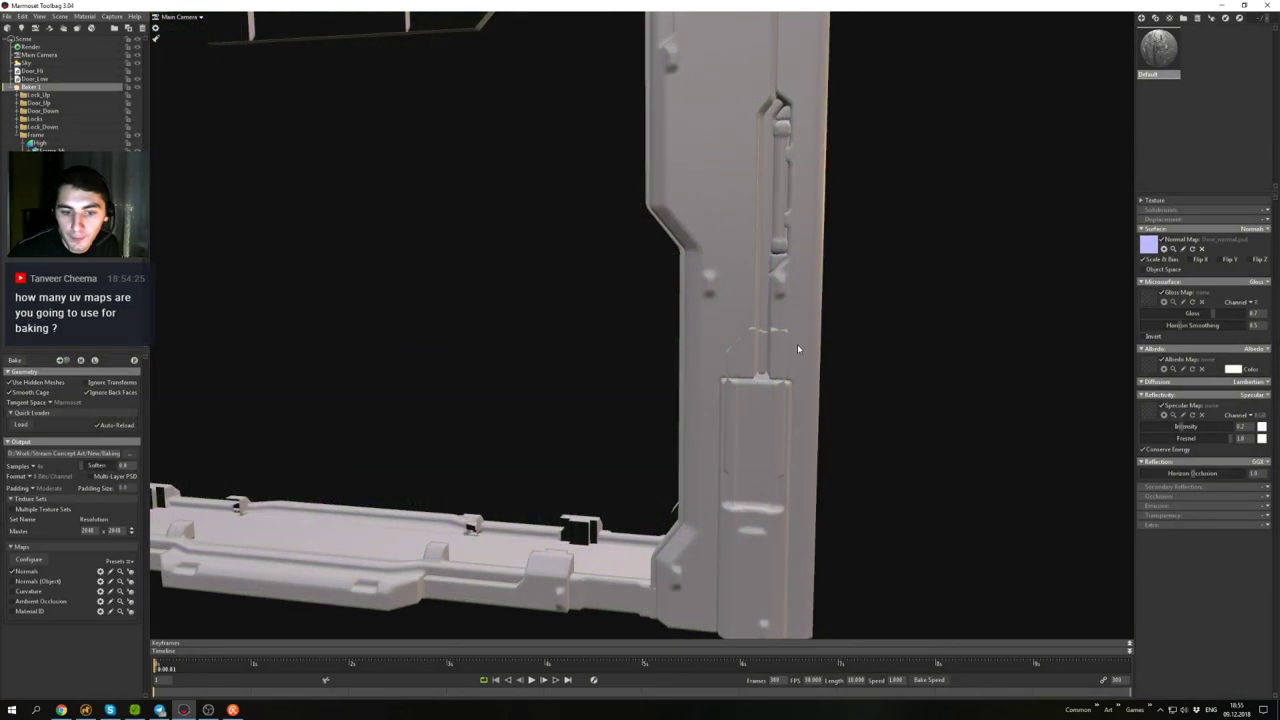
# - Examine the baked artifact lines just above the side post's lower panel from several angles and distances
pyautogui.keyDown('alt'); pyautogui.moveTo(797, 346); pyautogui.dragTo(803, 340); pyautogui.keyUp('alt')
pyautogui.scroll(2, 790, 338)
pyautogui.scroll(1, 790, 338)
pyautogui.keyDown('alt'); pyautogui.moveTo(790, 338); pyautogui.dragTo(751, 298, button='middle'); pyautogui.keyUp('alt')
pyautogui.scroll(-5, 751, 298)
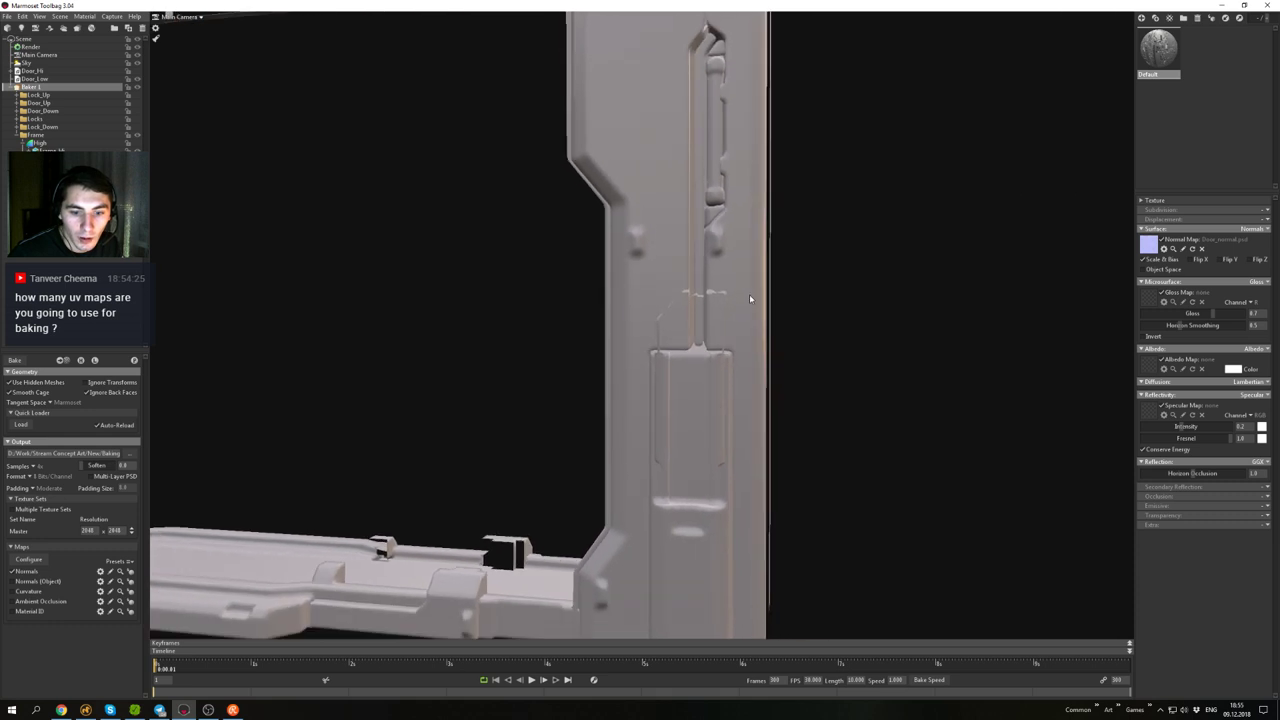
pyautogui.keyDown('alt'); pyautogui.moveTo(717, 251); pyautogui.dragTo(801, 266, button='middle'); pyautogui.keyUp('alt')
pyautogui.keyDown('alt'); pyautogui.moveTo(801, 266); pyautogui.dragTo(788, 283); pyautogui.keyUp('alt')
pyautogui.keyDown('alt'); pyautogui.moveTo(788, 283); pyautogui.dragTo(779, 349, button='middle'); pyautogui.keyUp('alt')
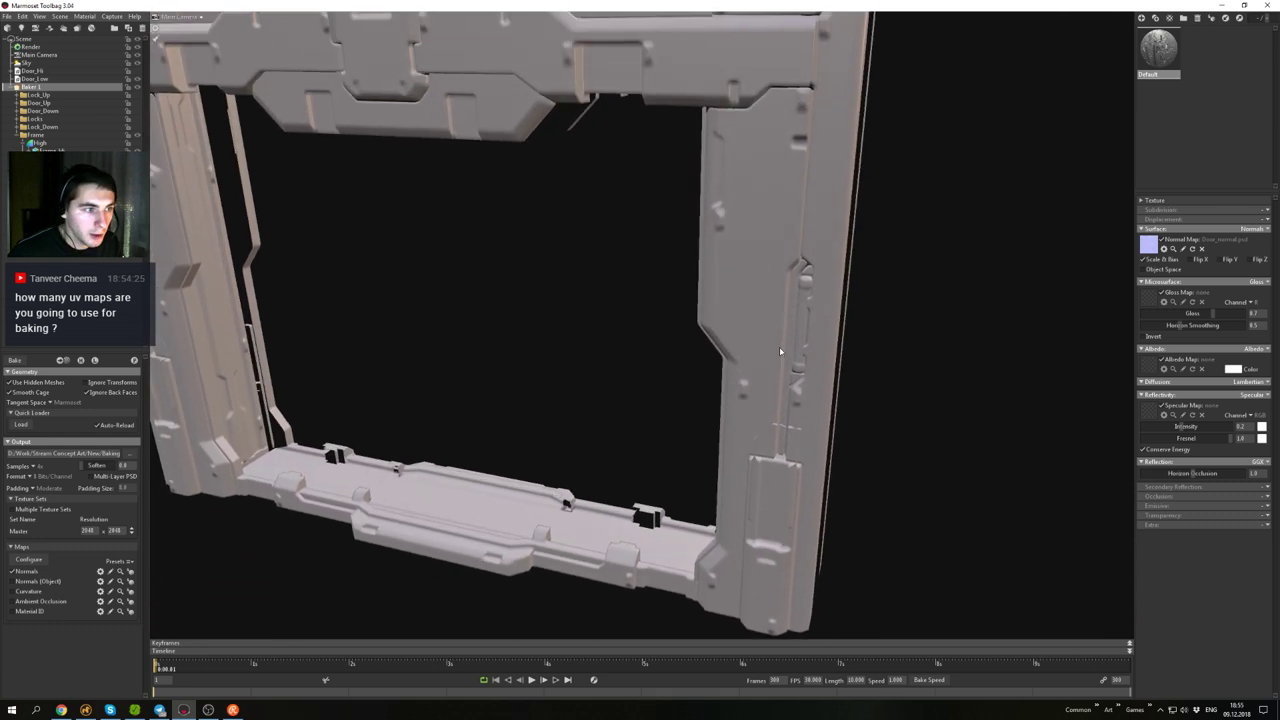
pyautogui.keyDown('alt'); pyautogui.moveTo(779, 349); pyautogui.dragTo(728, 283); pyautogui.keyUp('alt')
pyautogui.keyDown('alt'); pyautogui.moveTo(730, 245); pyautogui.dragTo(741, 310, button='middle'); pyautogui.keyUp('alt')
pyautogui.keyDown('alt'); pyautogui.moveTo(741, 310); pyautogui.dragTo(768, 284); pyautogui.keyUp('alt')
pyautogui.keyDown('alt'); pyautogui.moveTo(768, 284); pyautogui.dragTo(735, 357, button='middle'); pyautogui.keyUp('alt')
pyautogui.keyDown('alt'); pyautogui.moveTo(735, 357); pyautogui.dragTo(657, 306); pyautogui.keyUp('alt')
pyautogui.keyDown('alt'); pyautogui.moveTo(735, 450); pyautogui.dragTo(616, 361, button='middle'); pyautogui.keyUp('alt')
pyautogui.moveTo(616, 361); pyautogui.dragTo(640, 383)
pyautogui.keyDown('alt'); pyautogui.moveTo(640, 384); pyautogui.dragTo(623, 288, button='middle'); pyautogui.keyUp('alt')
pyautogui.keyDown('alt'); pyautogui.moveTo(623, 288); pyautogui.dragTo(714, 334, button='right'); pyautogui.keyUp('alt')
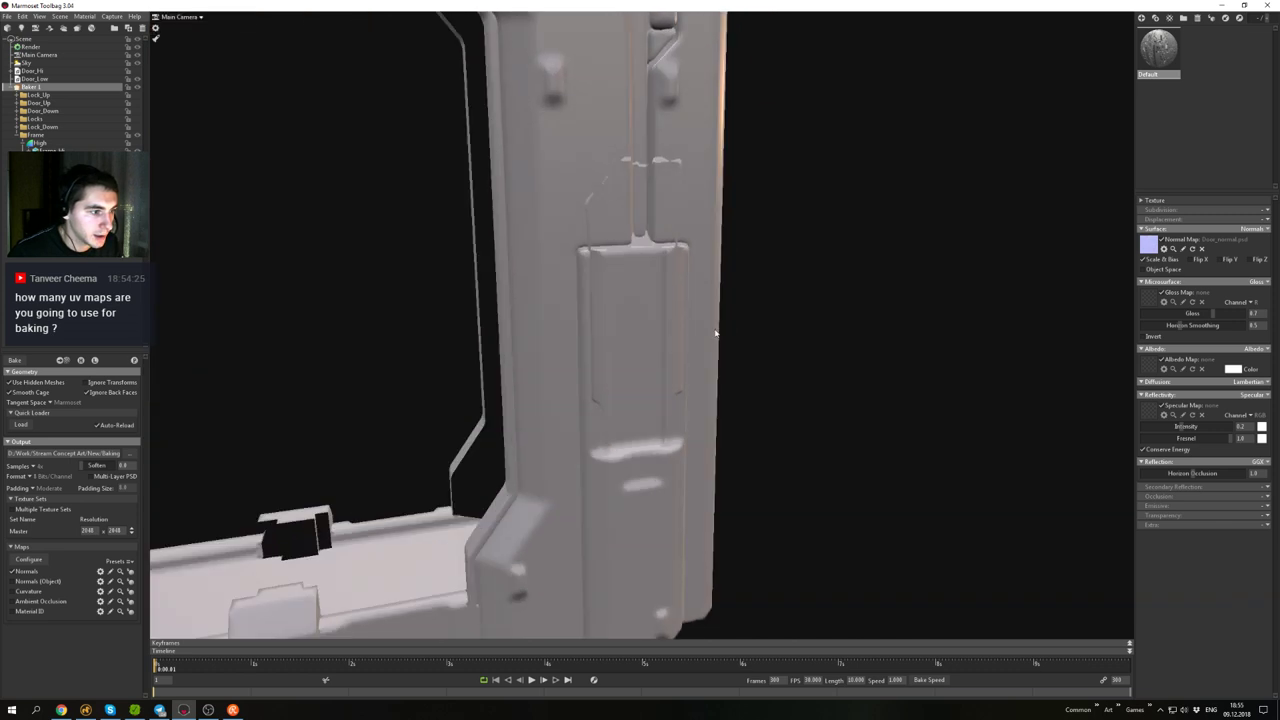
pyautogui.keyDown('alt'); pyautogui.moveTo(714, 334); pyautogui.dragTo(614, 263); pyautogui.keyUp('alt')
pyautogui.keyDown('alt'); pyautogui.moveTo(614, 263); pyautogui.dragTo(606, 290, button='right'); pyautogui.keyUp('alt')
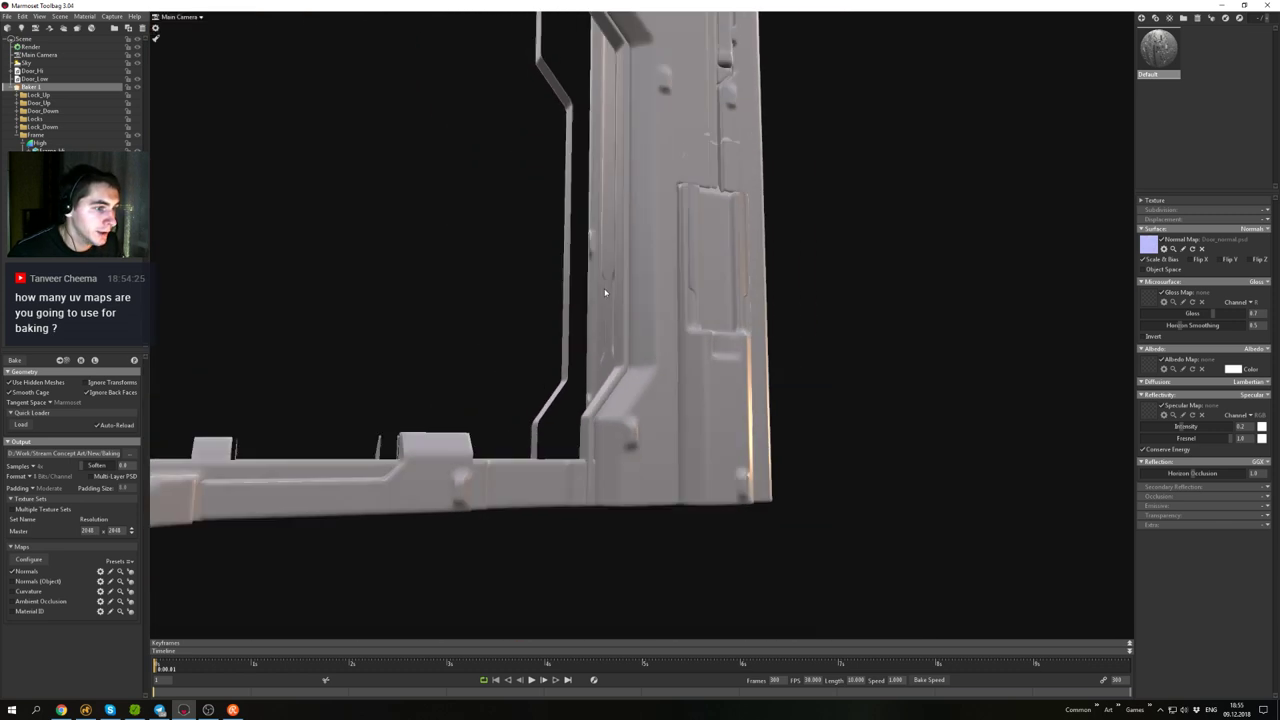
pyautogui.keyDown('alt'); pyautogui.moveTo(606, 290); pyautogui.dragTo(711, 417, button='middle'); pyautogui.keyUp('alt')
pyautogui.keyDown('alt'); pyautogui.moveTo(711, 417); pyautogui.dragTo(629, 380); pyautogui.keyUp('alt')
pyautogui.keyDown('alt'); pyautogui.moveTo(629, 380); pyautogui.dragTo(546, 294, button='right'); pyautogui.keyUp('alt')
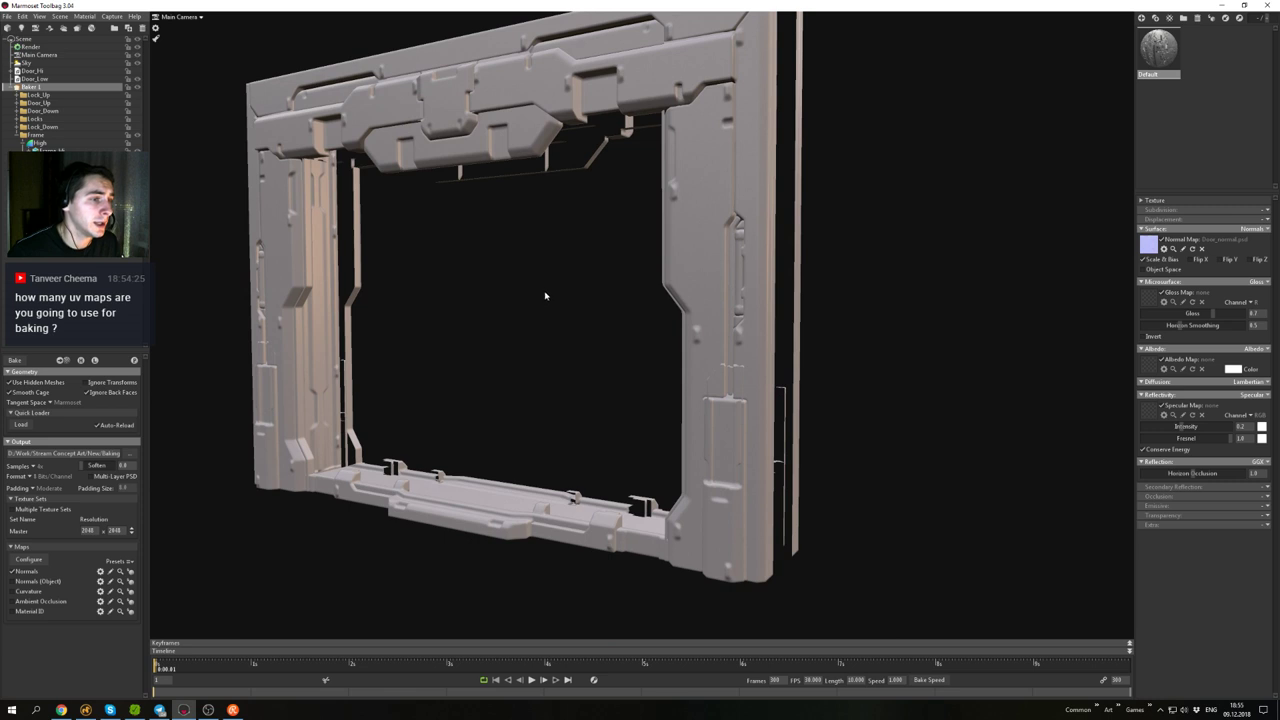
pyautogui.keyDown('alt'); pyautogui.moveTo(546, 294); pyautogui.dragTo(620, 323); pyautogui.keyUp('alt')
pyautogui.keyDown('alt'); pyautogui.moveTo(620, 323); pyautogui.dragTo(775, 376, button='right'); pyautogui.keyUp('alt')
pyautogui.keyDown('alt'); pyautogui.moveTo(775, 376); pyautogui.dragTo(640, 289, button='middle'); pyautogui.keyUp('alt')
pyautogui.keyDown('alt'); pyautogui.moveTo(640, 289); pyautogui.dragTo(651, 354, button='right'); pyautogui.keyUp('alt')
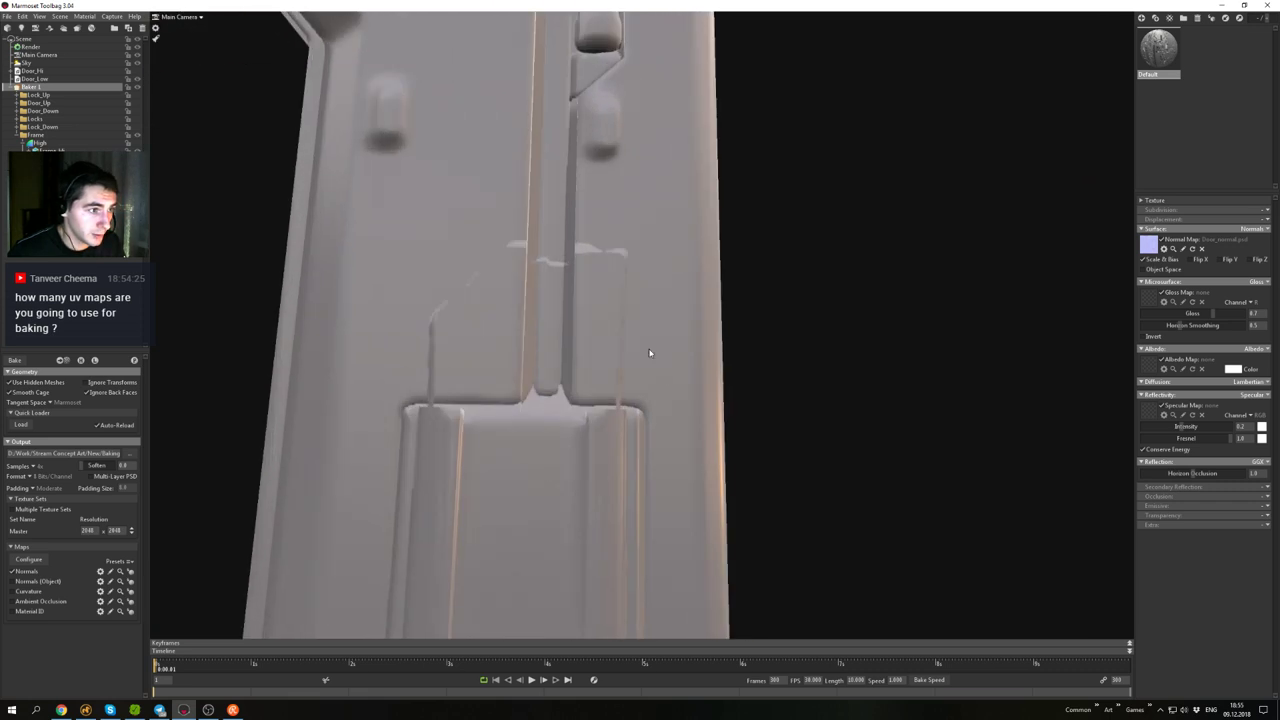
pyautogui.keyDown('alt'); pyautogui.moveTo(651, 354); pyautogui.dragTo(674, 437, button='middle'); pyautogui.keyUp('alt')
pyautogui.keyDown('alt'); pyautogui.moveTo(674, 437); pyautogui.dragTo(677, 316); pyautogui.keyUp('alt')
pyautogui.keyDown('alt'); pyautogui.moveTo(677, 316); pyautogui.dragTo(627, 312, button='right'); pyautogui.keyUp('alt')
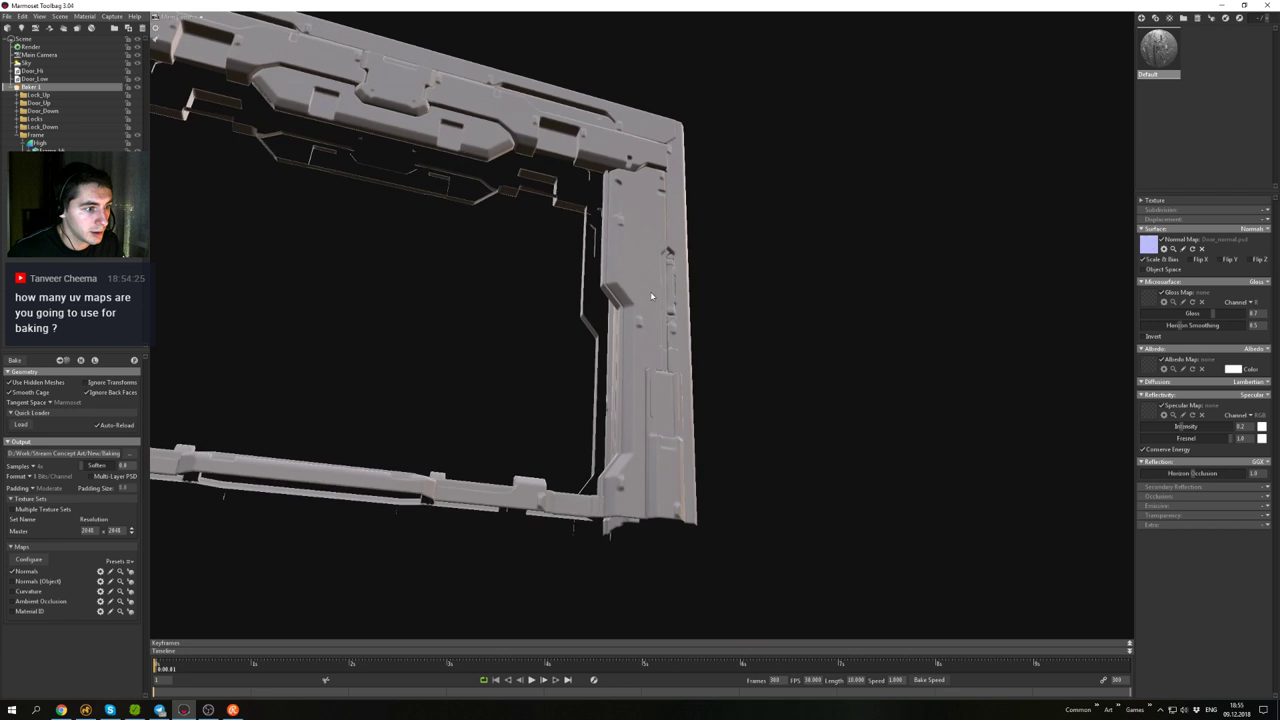
pyautogui.keyDown('alt'); pyautogui.moveTo(627, 312); pyautogui.dragTo(598, 307); pyautogui.keyUp('alt')
pyautogui.keyDown('alt'); pyautogui.moveTo(598, 307); pyautogui.dragTo(616, 398, button='right'); pyautogui.keyUp('alt')
pyautogui.moveTo(615, 398); pyautogui.dragTo(327, 272)
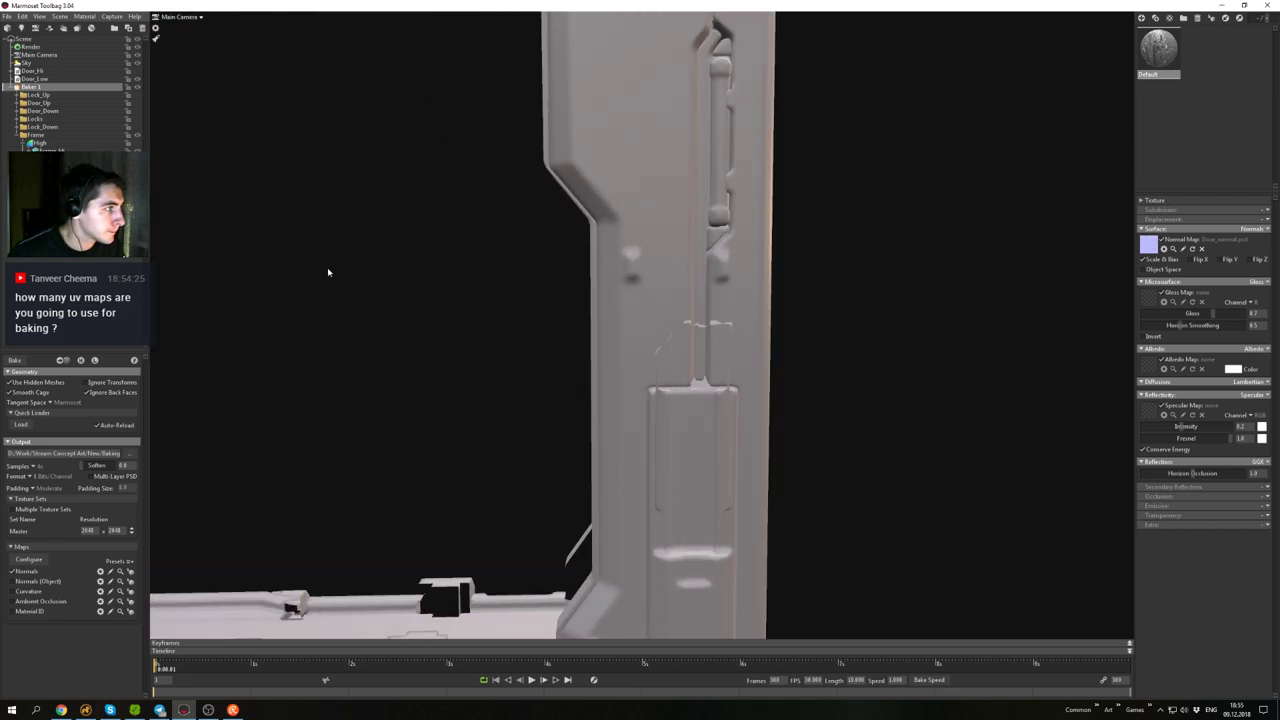
# - Select the Frame group's Low part, open Paint Skew and paint over the groove above the side post's lower panel
pyautogui.click(46, 159)
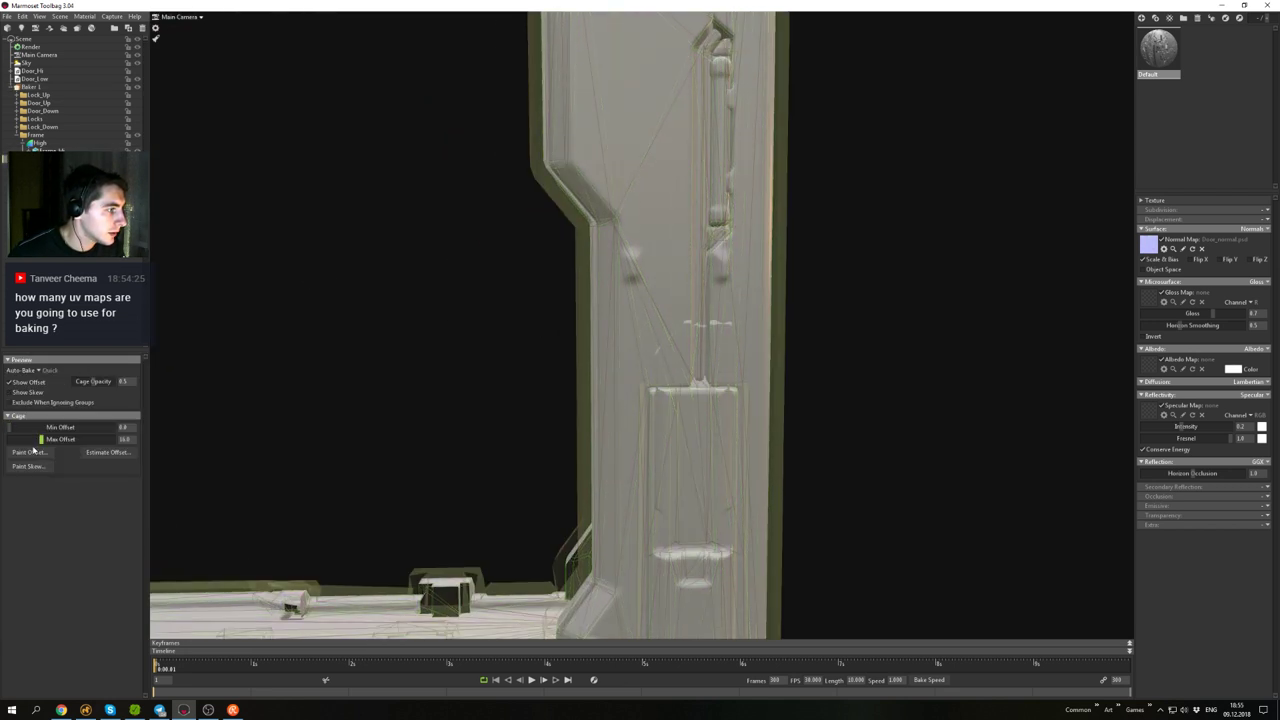
pyautogui.moveTo(492, 301); pyautogui.dragTo(518, 288)
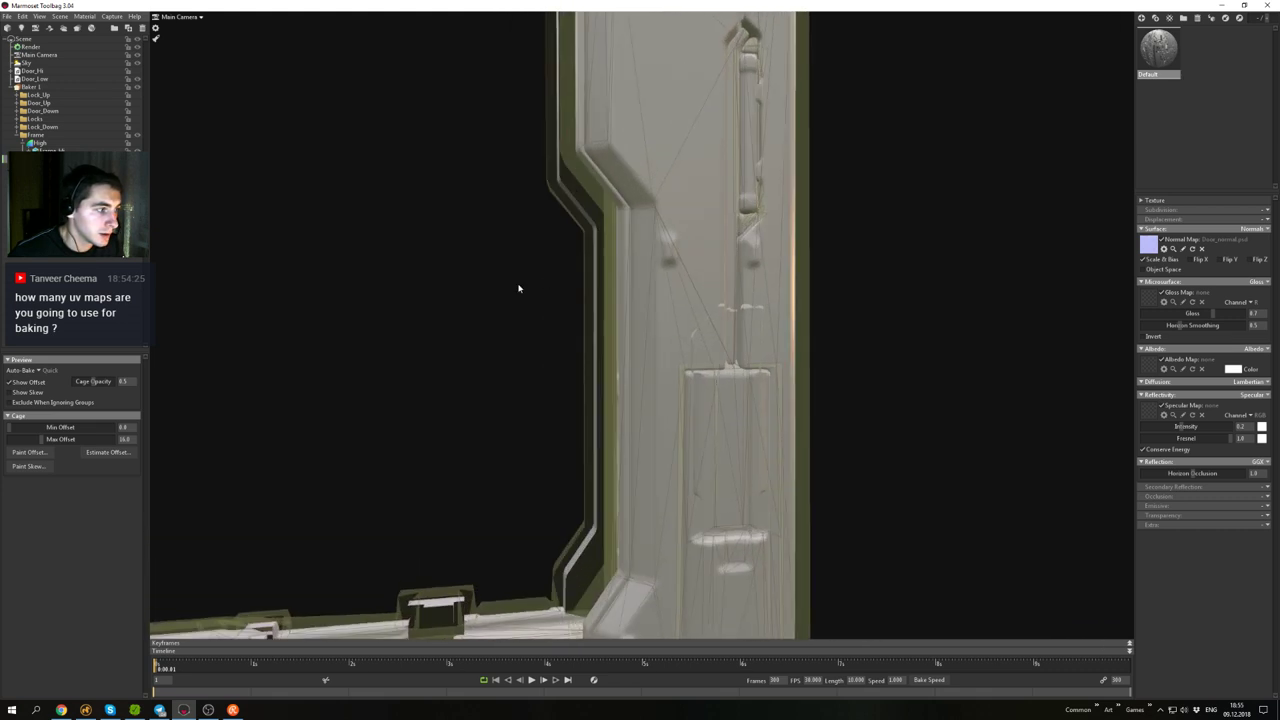
pyautogui.click(29, 467)
pyautogui.keyDown('alt'); pyautogui.moveTo(835, 338); pyautogui.dragTo(686, 316); pyautogui.keyUp('alt')
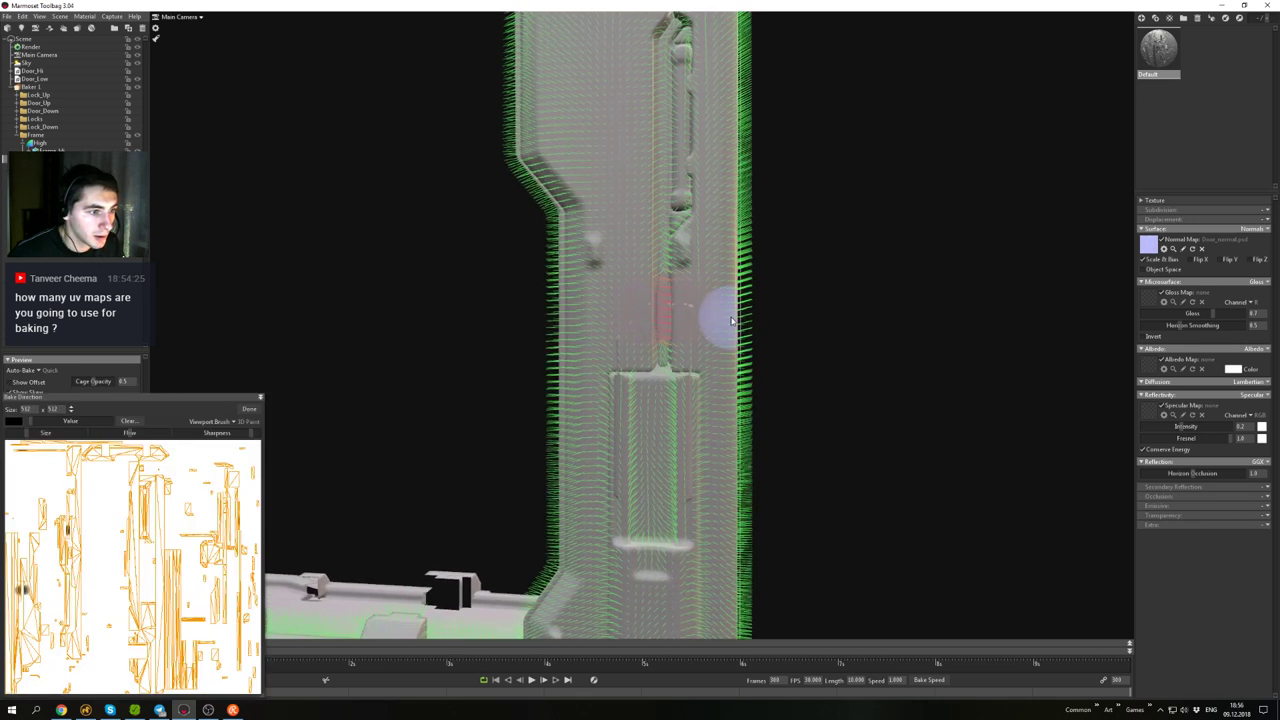
pyautogui.moveTo(713, 292)
pyautogui.keyDown('alt'); pyautogui.mouseDown(button='right')
pyautogui.moveTo(720, 328)
pyautogui.moveTo(755, 346)
pyautogui.mouseUp(button='right'); pyautogui.keyUp('alt')
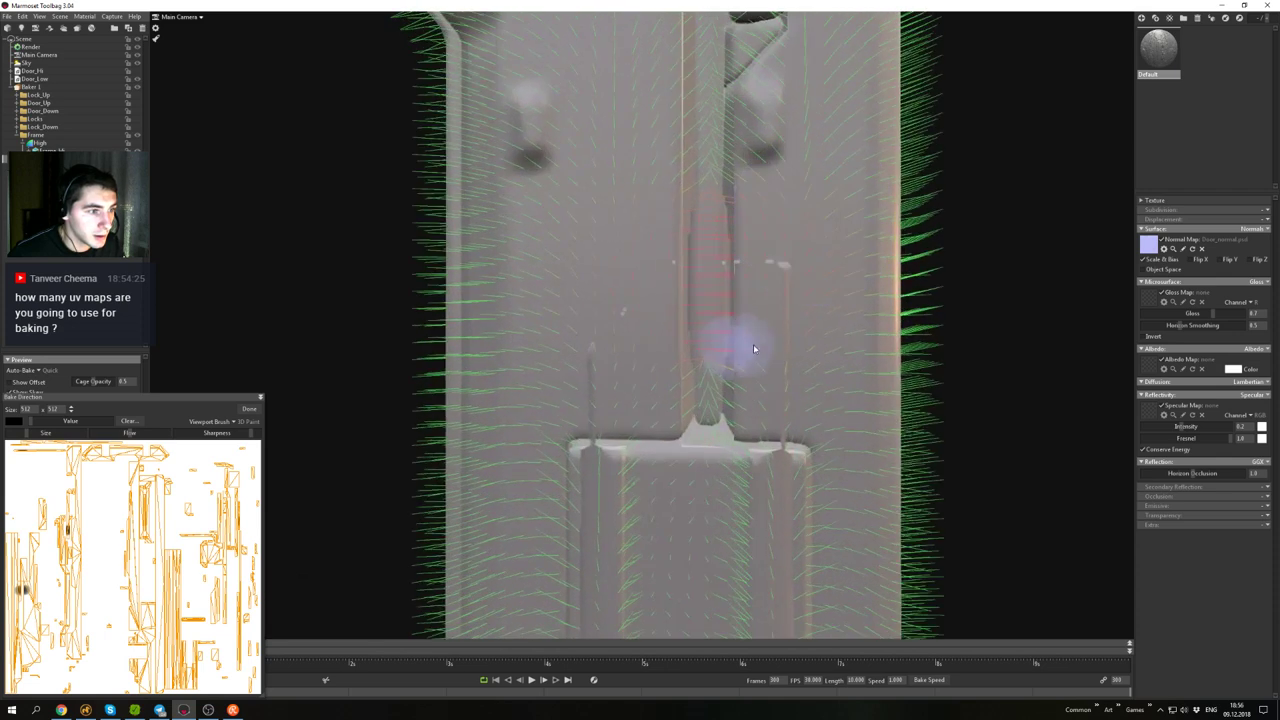
# - Paint skew over the flat surfaces beside the groove and check the bake directions across the whole frame
pyautogui.keyDown('alt'); pyautogui.moveTo(757, 347); pyautogui.dragTo(740, 336); pyautogui.keyUp('alt')
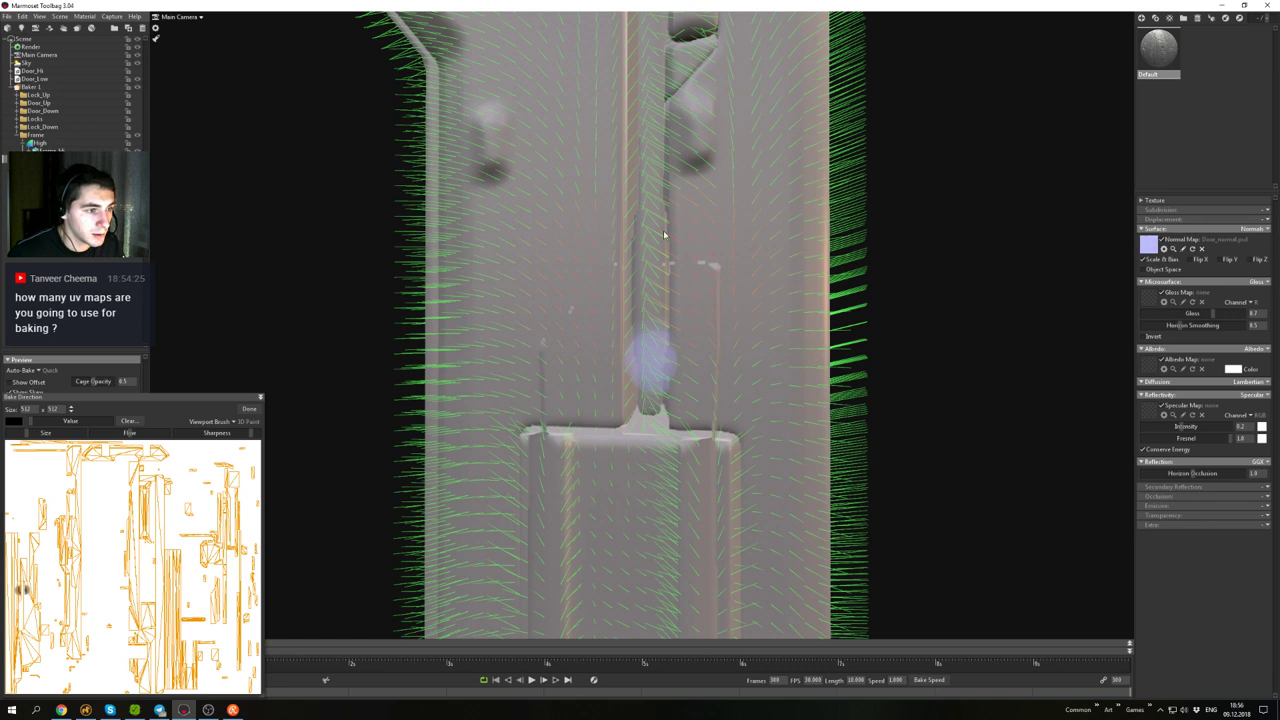
pyautogui.keyDown('alt'); pyautogui.moveTo(671, 260); pyautogui.dragTo(708, 334); pyautogui.keyUp('alt')
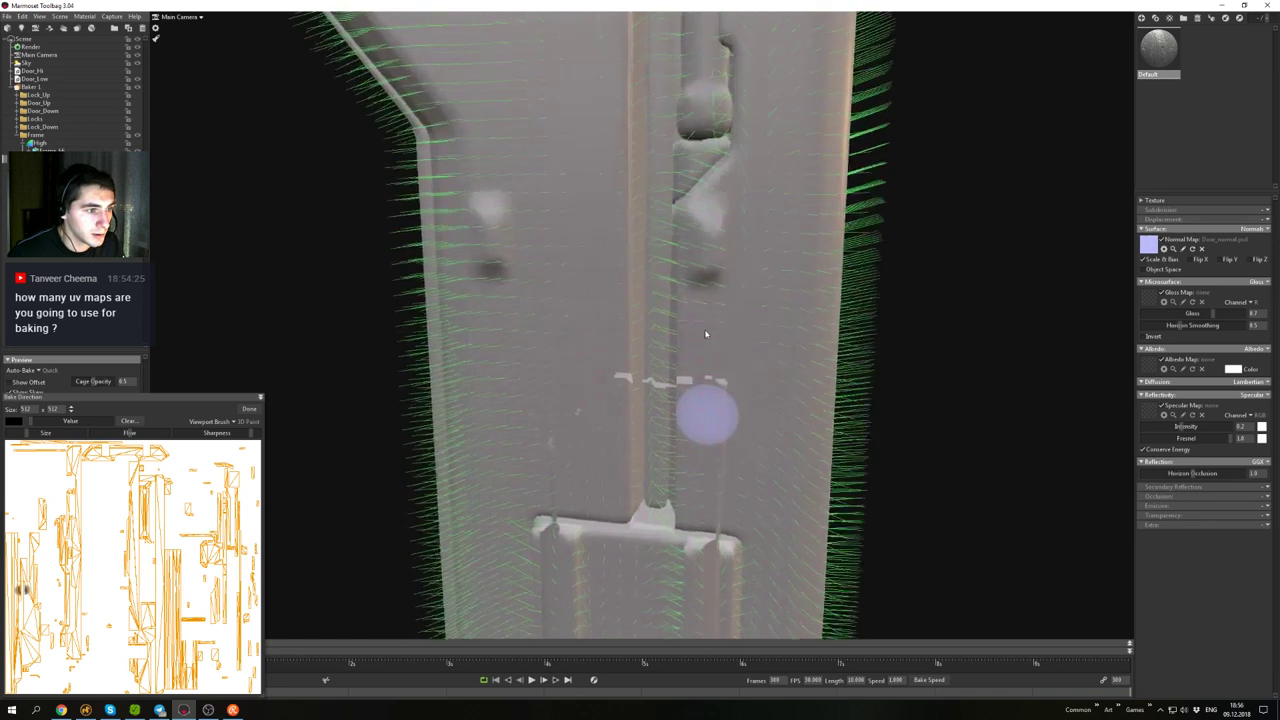
pyautogui.keyDown('alt'); pyautogui.moveTo(708, 334); pyautogui.dragTo(712, 254, button='right'); pyautogui.keyUp('alt')
pyautogui.keyDown('alt'); pyautogui.moveTo(712, 254); pyautogui.dragTo(760, 263); pyautogui.keyUp('alt')
pyautogui.keyDown('alt'); pyautogui.moveTo(760, 263); pyautogui.dragTo(776, 300, button='right'); pyautogui.keyUp('alt')
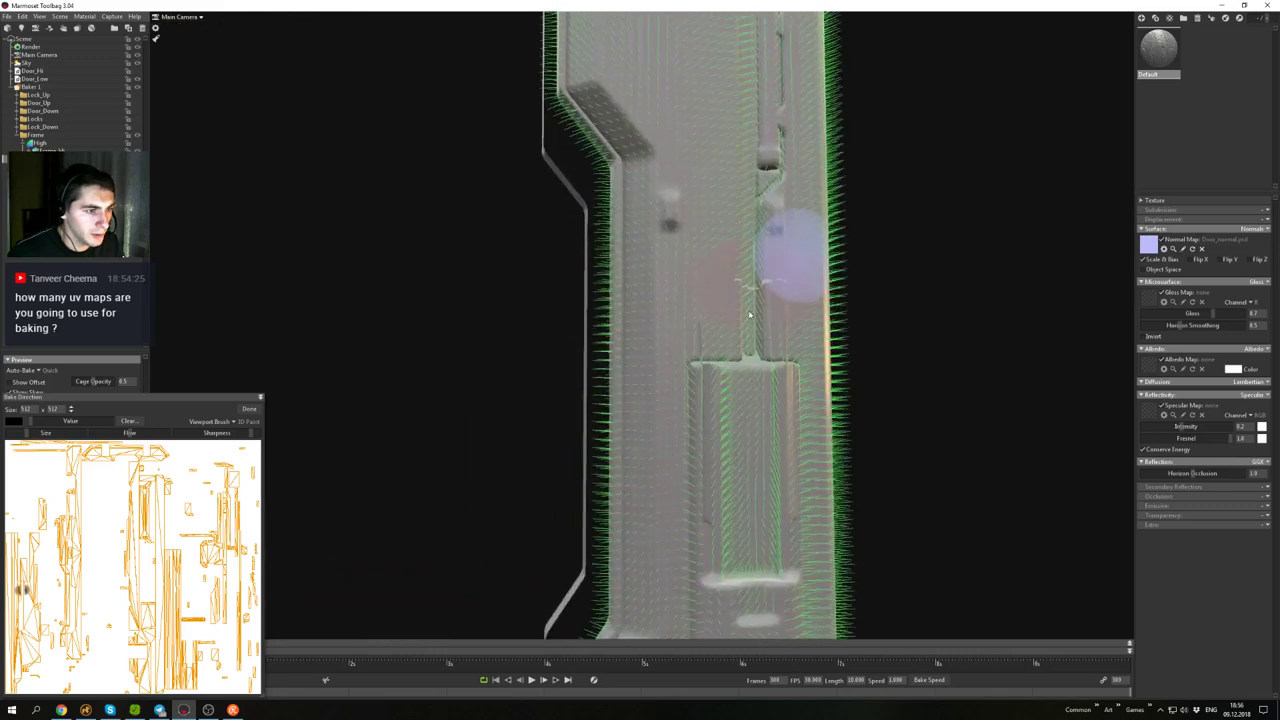
pyautogui.keyDown('alt'); pyautogui.moveTo(776, 300); pyautogui.dragTo(649, 306); pyautogui.keyUp('alt')
pyautogui.keyDown('alt'); pyautogui.moveTo(649, 306); pyautogui.dragTo(649, 370, button='right'); pyautogui.keyUp('alt')
pyautogui.keyDown('alt'); pyautogui.moveTo(649, 370); pyautogui.dragTo(709, 363); pyautogui.keyUp('alt')
pyautogui.keyDown('alt'); pyautogui.moveTo(709, 363); pyautogui.dragTo(740, 360, button='right'); pyautogui.keyUp('alt')
pyautogui.keyDown('alt'); pyautogui.moveTo(740, 360); pyautogui.dragTo(686, 311); pyautogui.keyUp('alt')
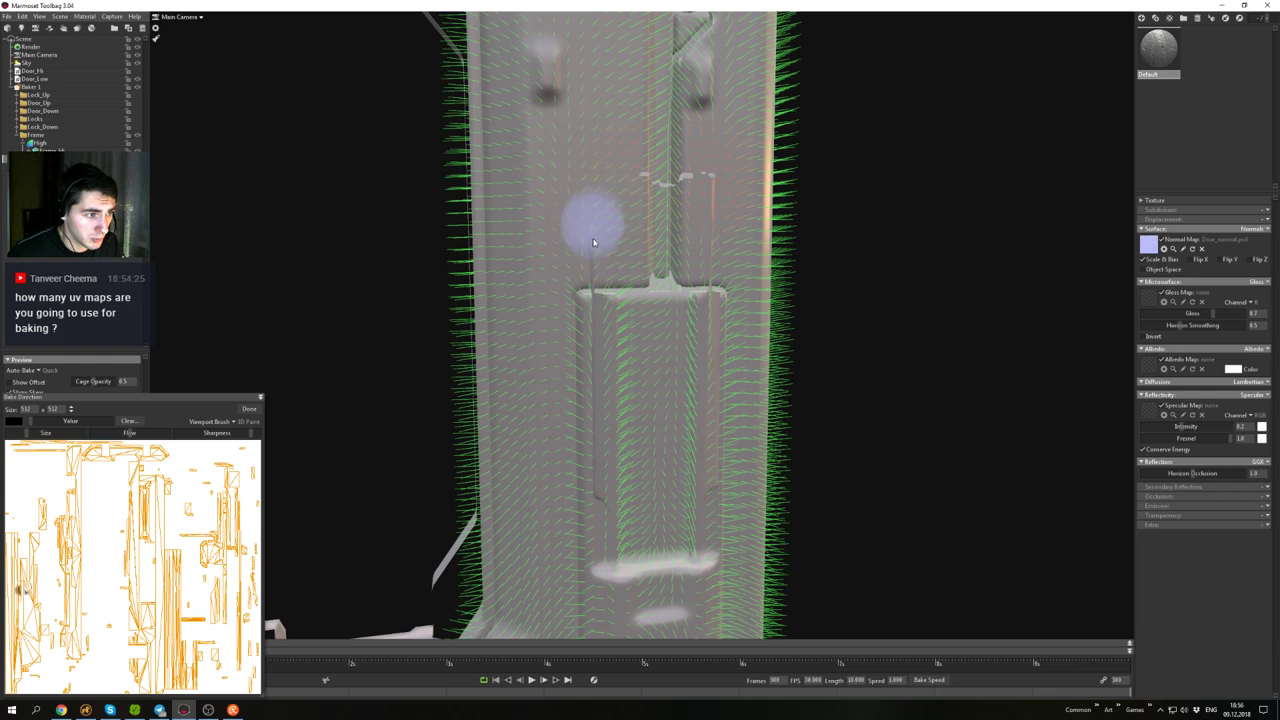
pyautogui.keyDown('alt'); pyautogui.moveTo(662, 213); pyautogui.dragTo(590, 209, button='right'); pyautogui.keyUp('alt')
pyautogui.keyDown('alt'); pyautogui.moveTo(590, 209); pyautogui.dragTo(731, 251, button='middle'); pyautogui.keyUp('alt')
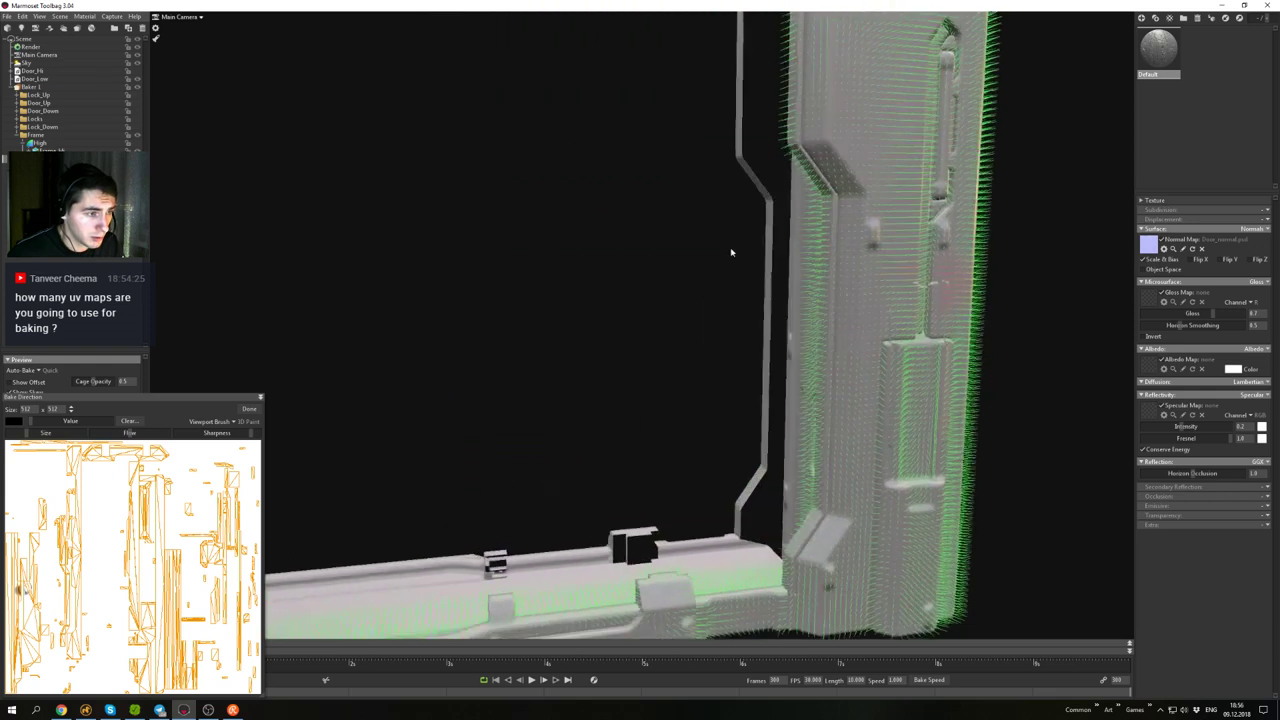
pyautogui.keyDown('alt'); pyautogui.moveTo(731, 251); pyautogui.dragTo(512, 220, button='right'); pyautogui.keyUp('alt')
pyautogui.moveTo(512, 219); pyautogui.dragTo(581, 211)
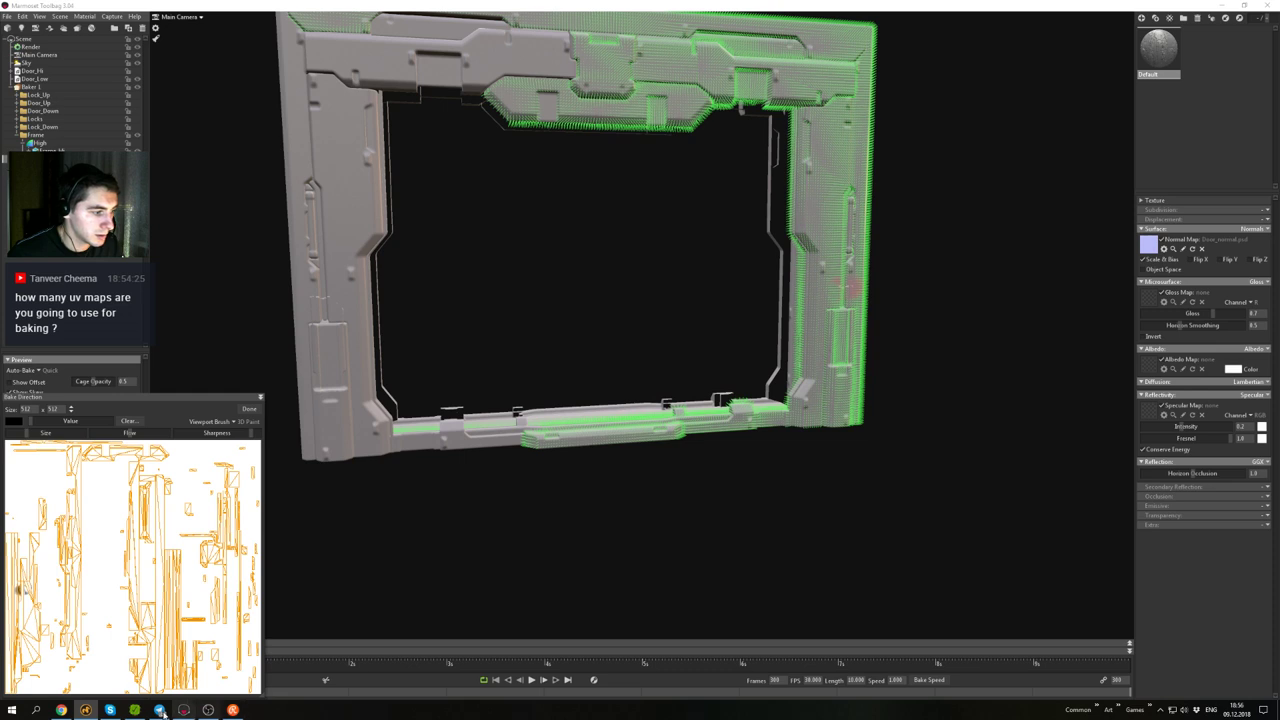
# - Switch to Modo, select the Frame_Hi mesh and isolate it from the rest of the door
pyautogui.click(88, 713)
pyautogui.click(578, 600)
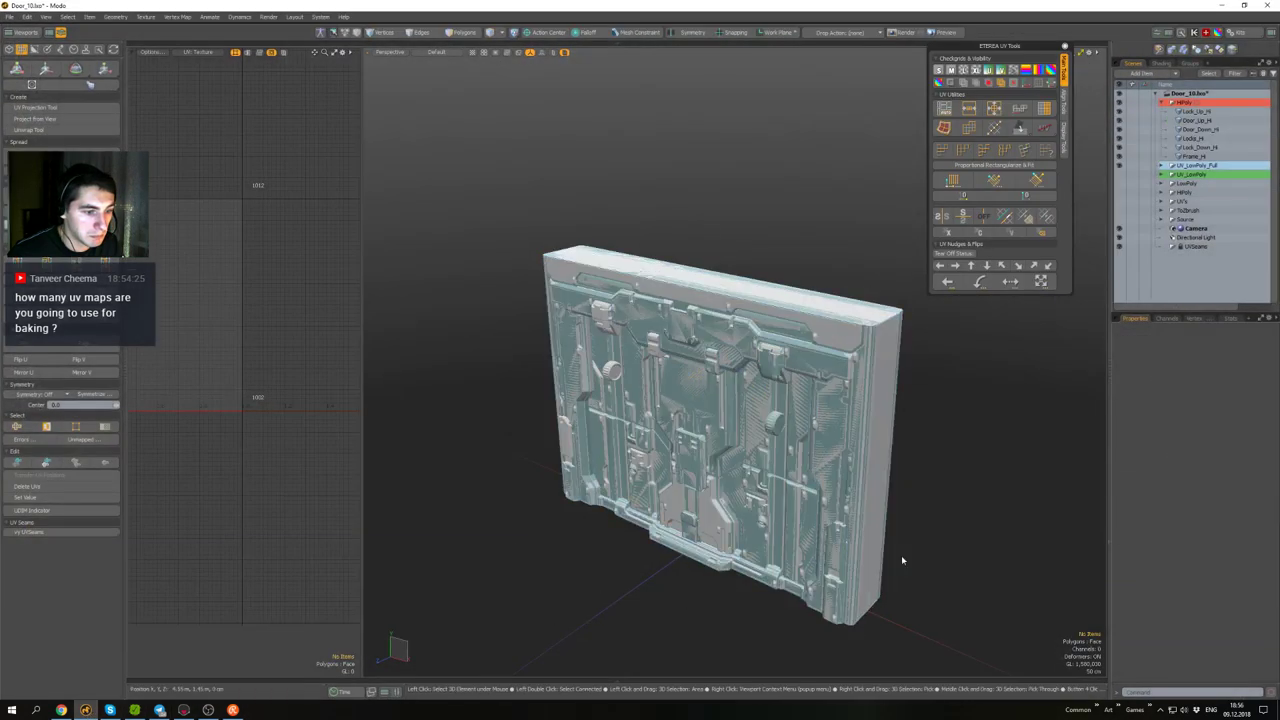
pyautogui.doubleClick(845, 545)
pyautogui.click(853, 547)
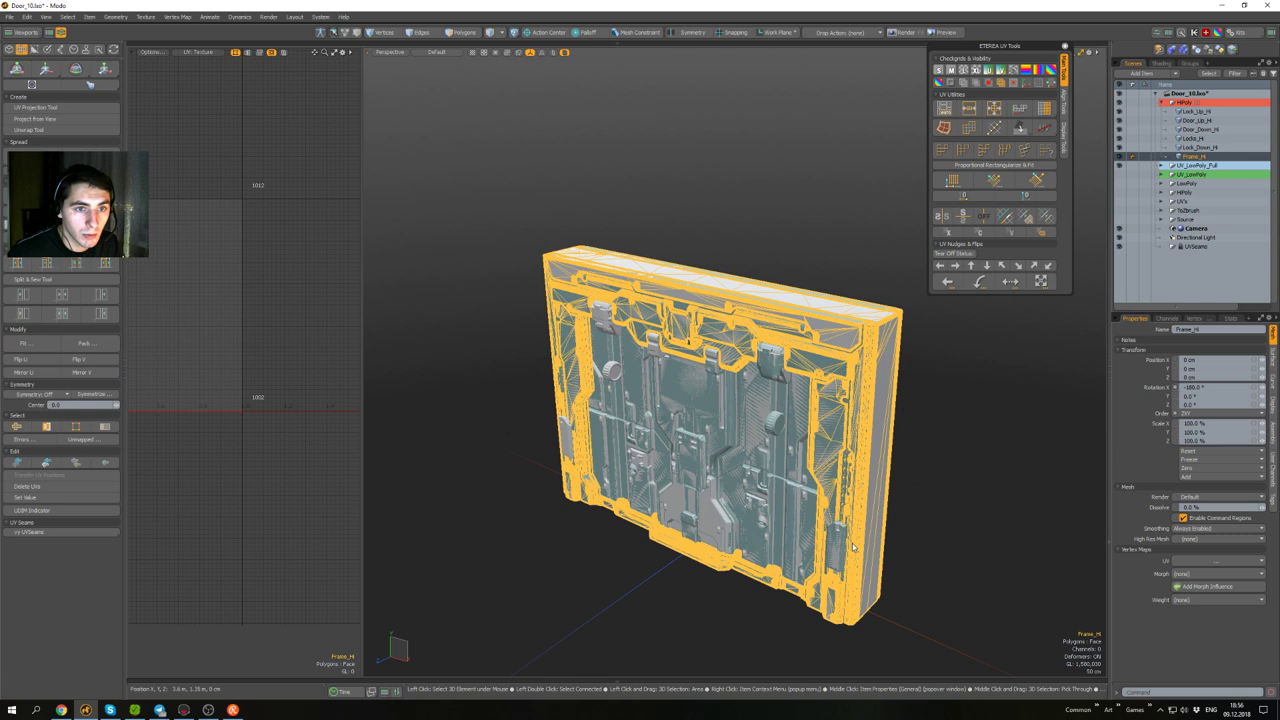
pyautogui.hotkey('shift', 'h')
pyautogui.click(935, 537)
# - Examine the isolated Frame_Hi mesh around its side posts and lower panels, then view the whole frame from the front
pyautogui.scroll(4, 935, 537)
pyautogui.keyDown('alt'); pyautogui.moveTo(935, 537); pyautogui.dragTo(704, 507); pyautogui.keyUp('alt')
pyautogui.click(685, 524)
pyautogui.scroll(5, 688, 490)
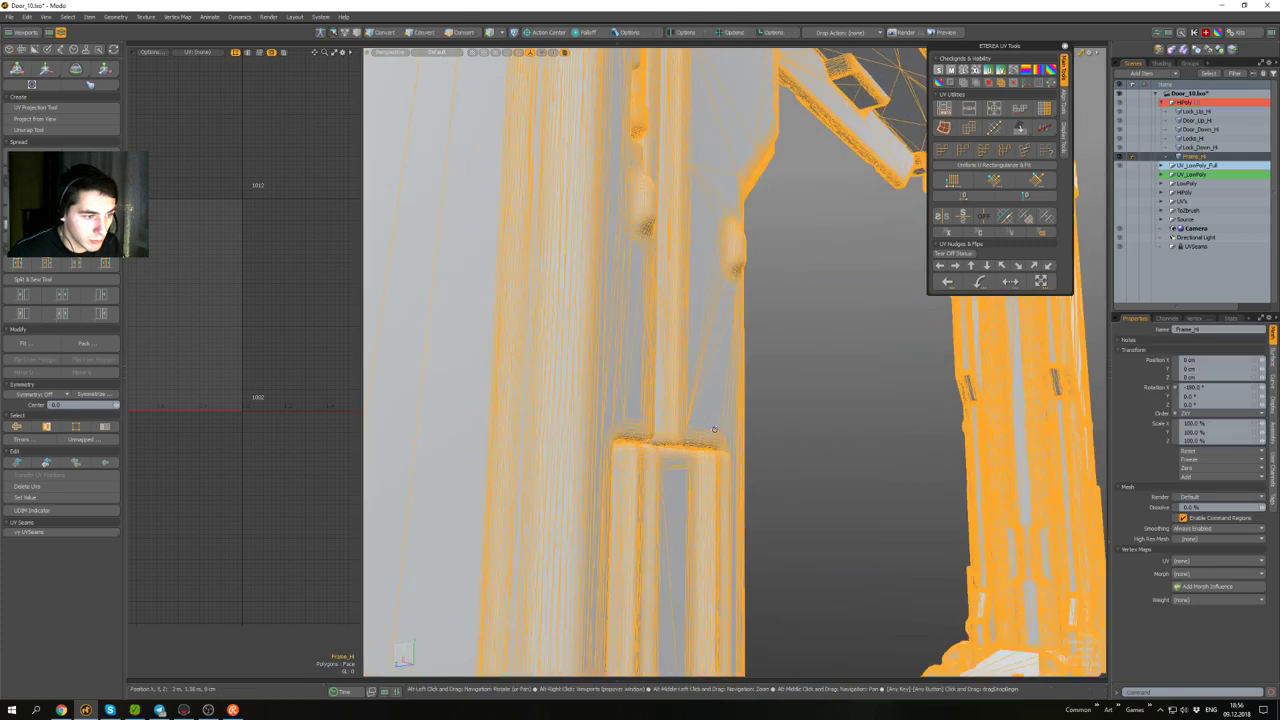
pyautogui.keyDown('alt'); pyautogui.moveTo(714, 430); pyautogui.dragTo(780, 414); pyautogui.keyUp('alt')
pyautogui.scroll(-4, 843, 494)
pyautogui.click(974, 477)
pyautogui.scroll(-4, 900, 430)
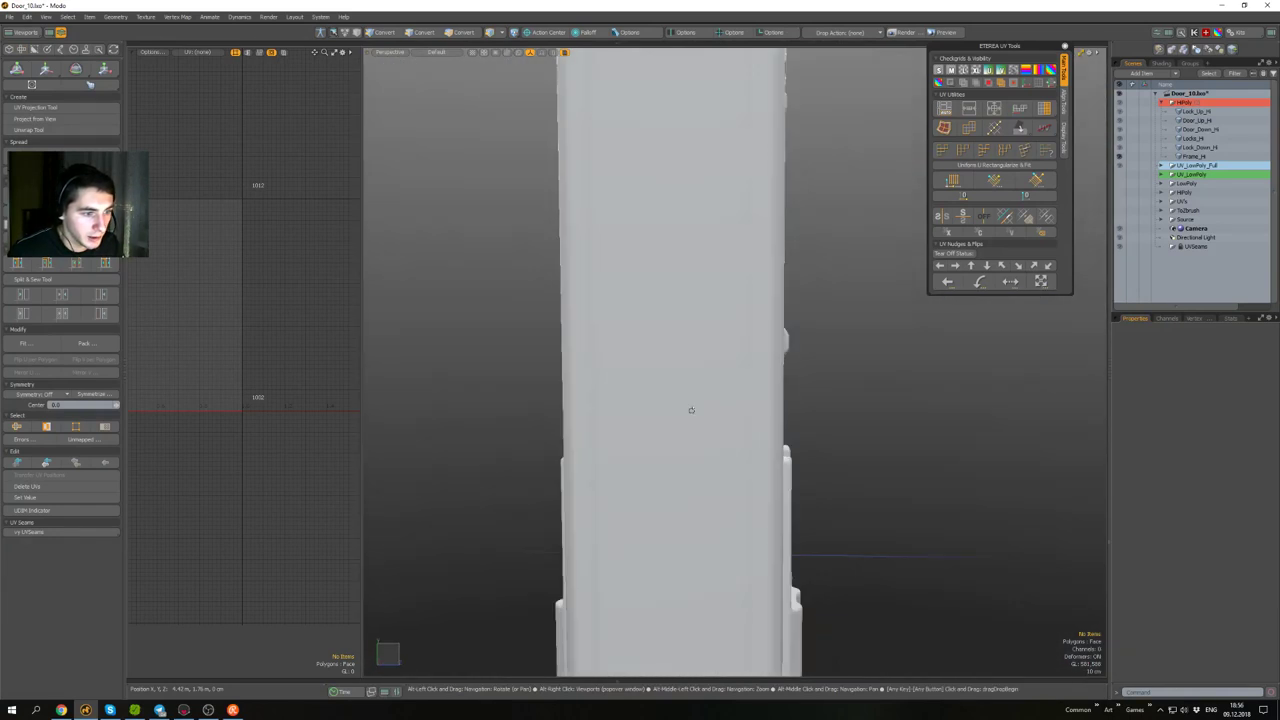
pyautogui.keyDown('alt'); pyautogui.moveTo(691, 410); pyautogui.dragTo(786, 457); pyautogui.keyUp('alt')
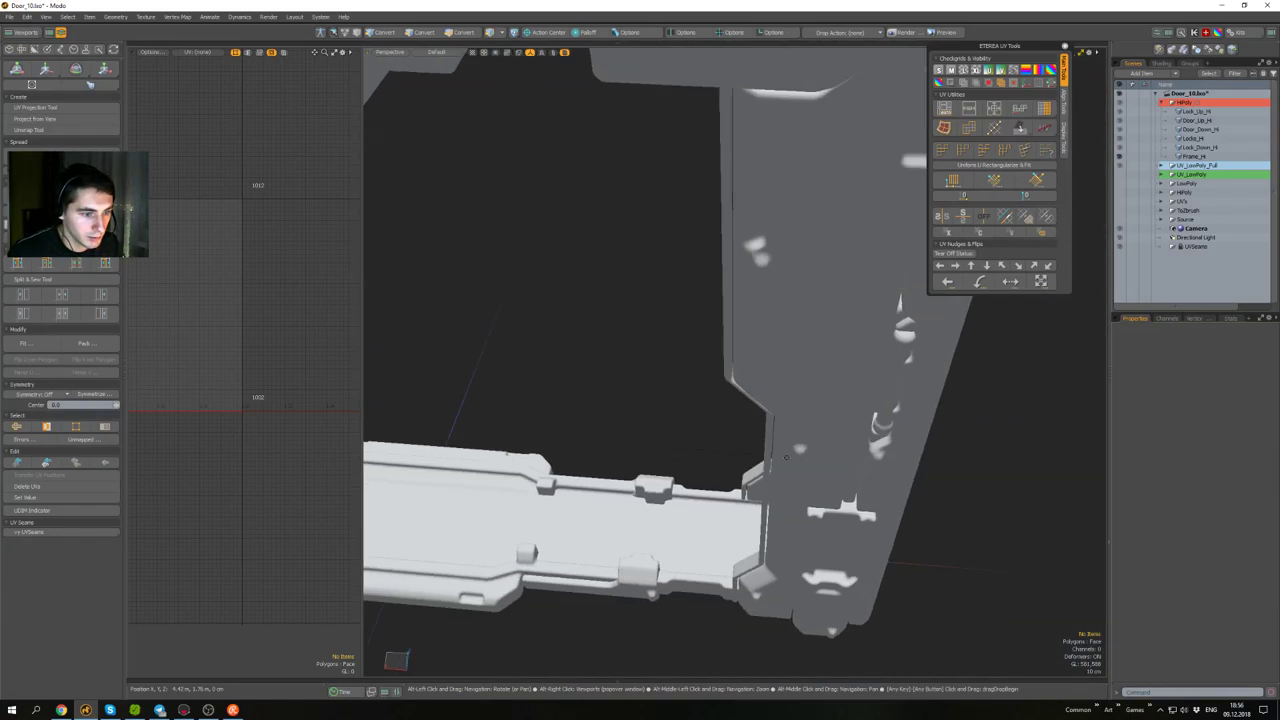
pyautogui.keyDown('alt'); pyautogui.moveTo(757, 386); pyautogui.dragTo(794, 343); pyautogui.keyUp('alt')
pyautogui.keyDown('alt'); pyautogui.moveTo(816, 410); pyautogui.dragTo(461, 443); pyautogui.keyUp('alt')
pyautogui.keyDown('alt'); pyautogui.moveTo(745, 497); pyautogui.dragTo(831, 443); pyautogui.keyUp('alt')
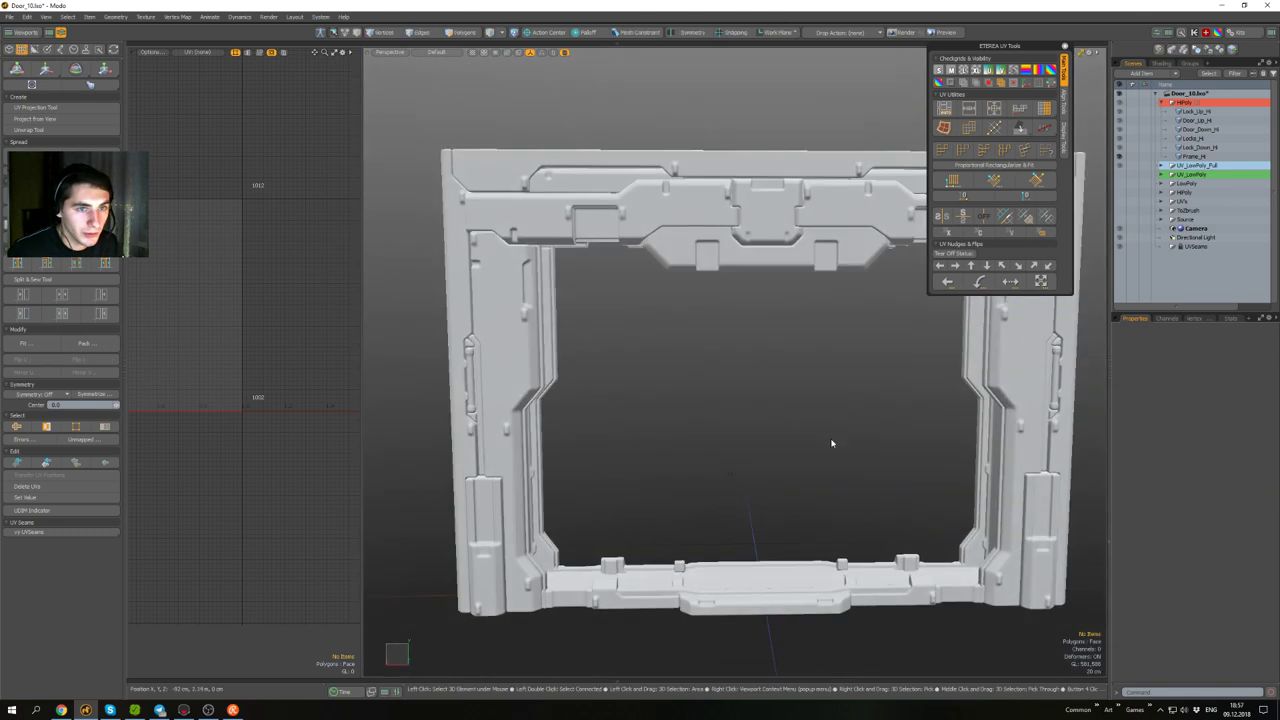
# - Return to Marmoset Toolbag and examine the bake directions around the side post's lower panel
pyautogui.click(184, 710)
pyautogui.keyDown('alt'); pyautogui.moveTo(605, 433); pyautogui.dragTo(657, 337); pyautogui.keyUp('alt')
pyautogui.scroll(4, 680, 322)
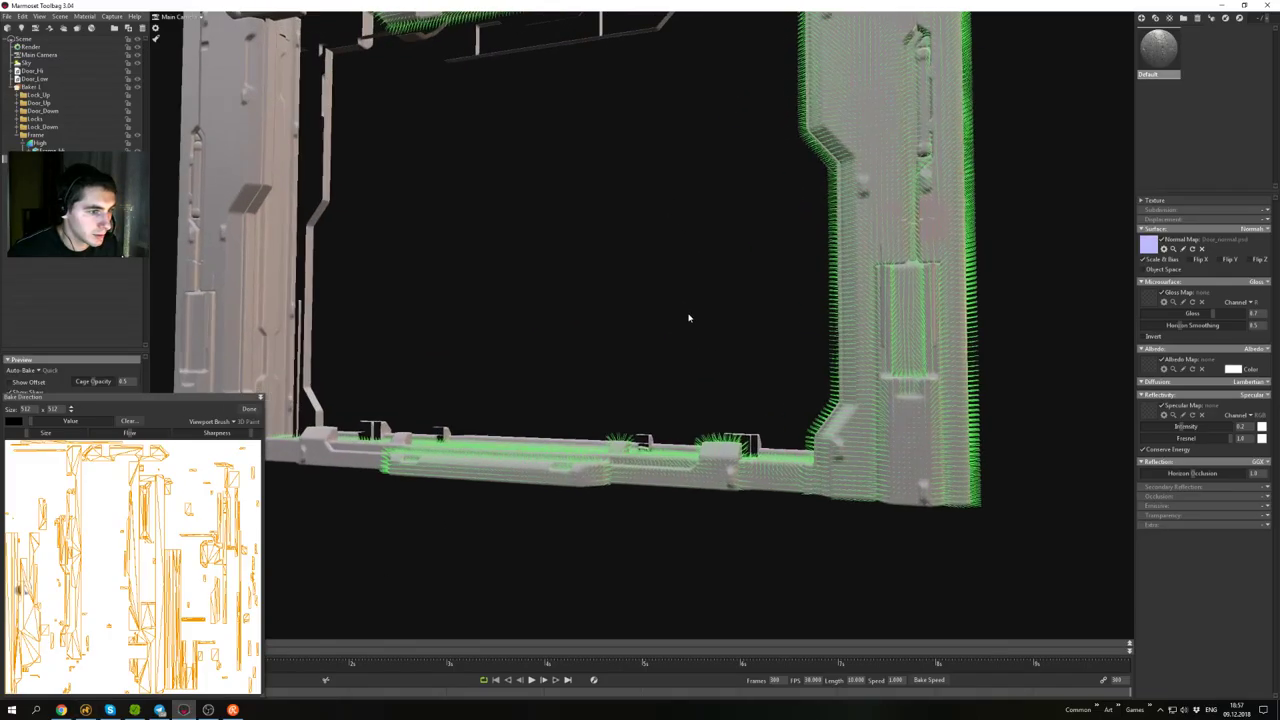
pyautogui.keyDown('alt'); pyautogui.moveTo(689, 317); pyautogui.dragTo(749, 349, button='middle'); pyautogui.keyUp('alt')
pyautogui.keyDown('alt'); pyautogui.moveTo(749, 349); pyautogui.dragTo(197, 212); pyautogui.keyUp('alt')
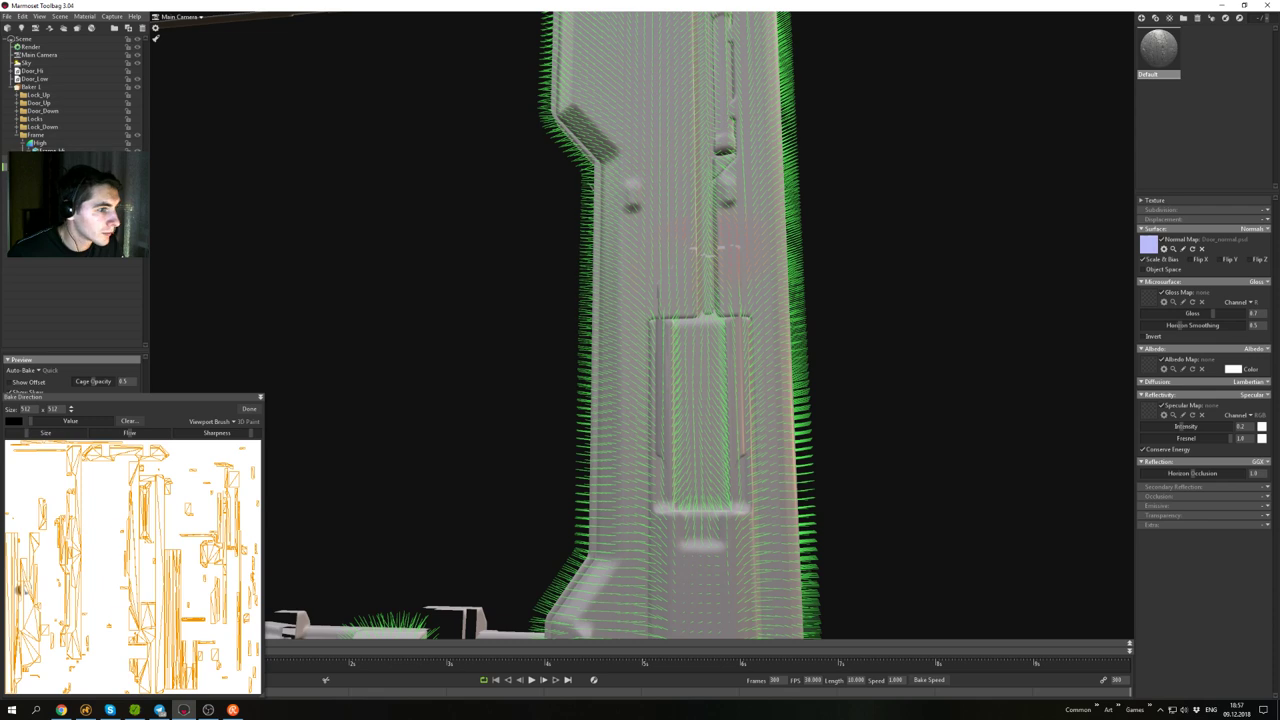
# - Highlight the Frame_Hi mesh and its submesh to compare the high-poly panel with the baked side post
pyautogui.click(56, 159)
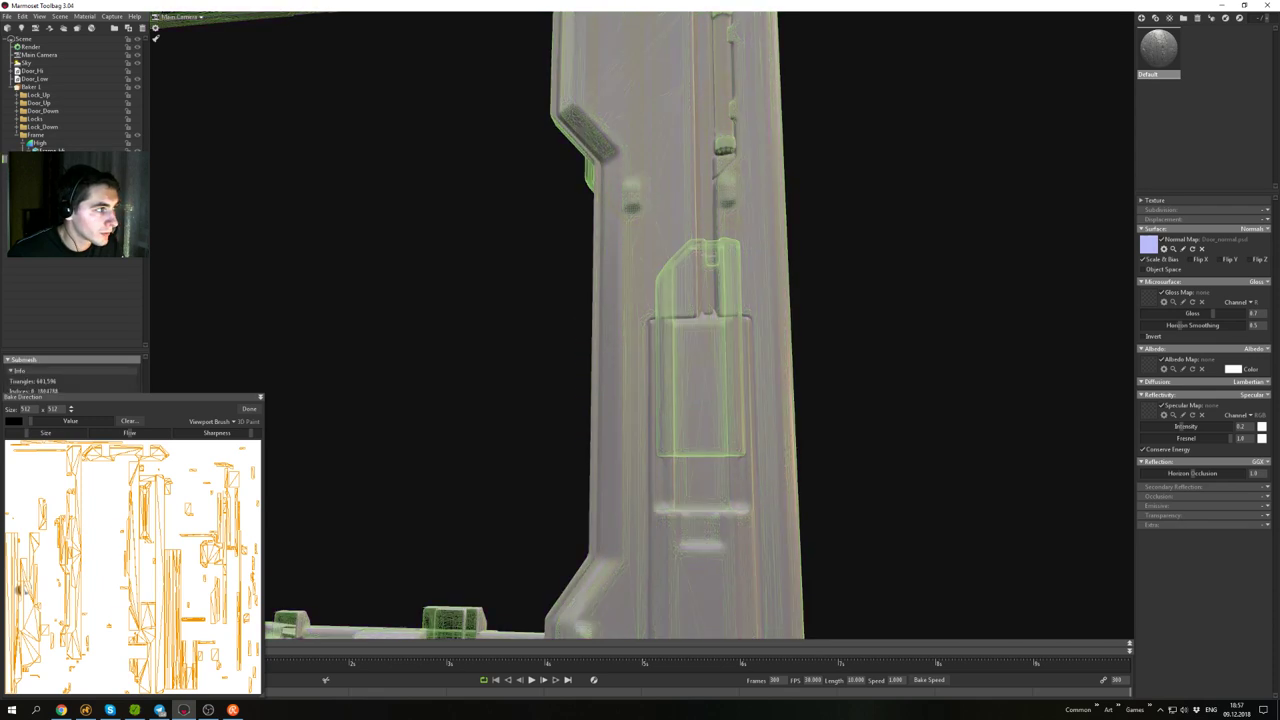
pyautogui.click(52, 151)
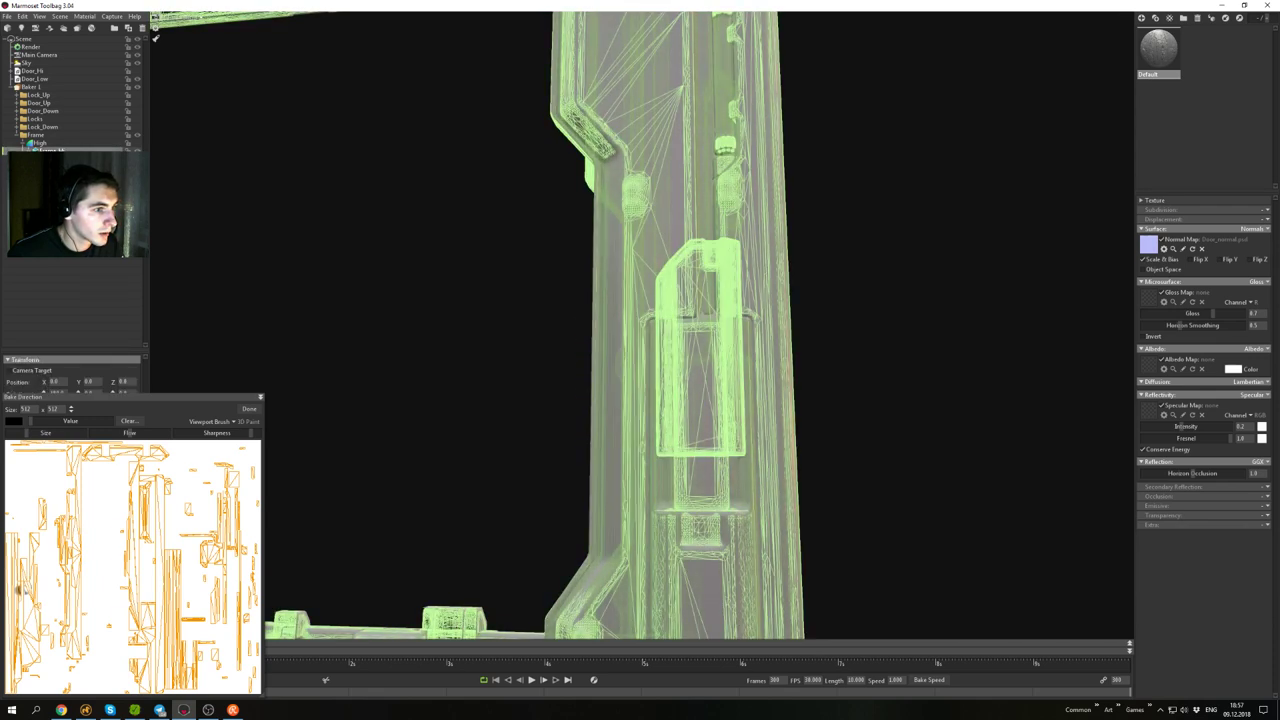
pyautogui.click(56, 159)
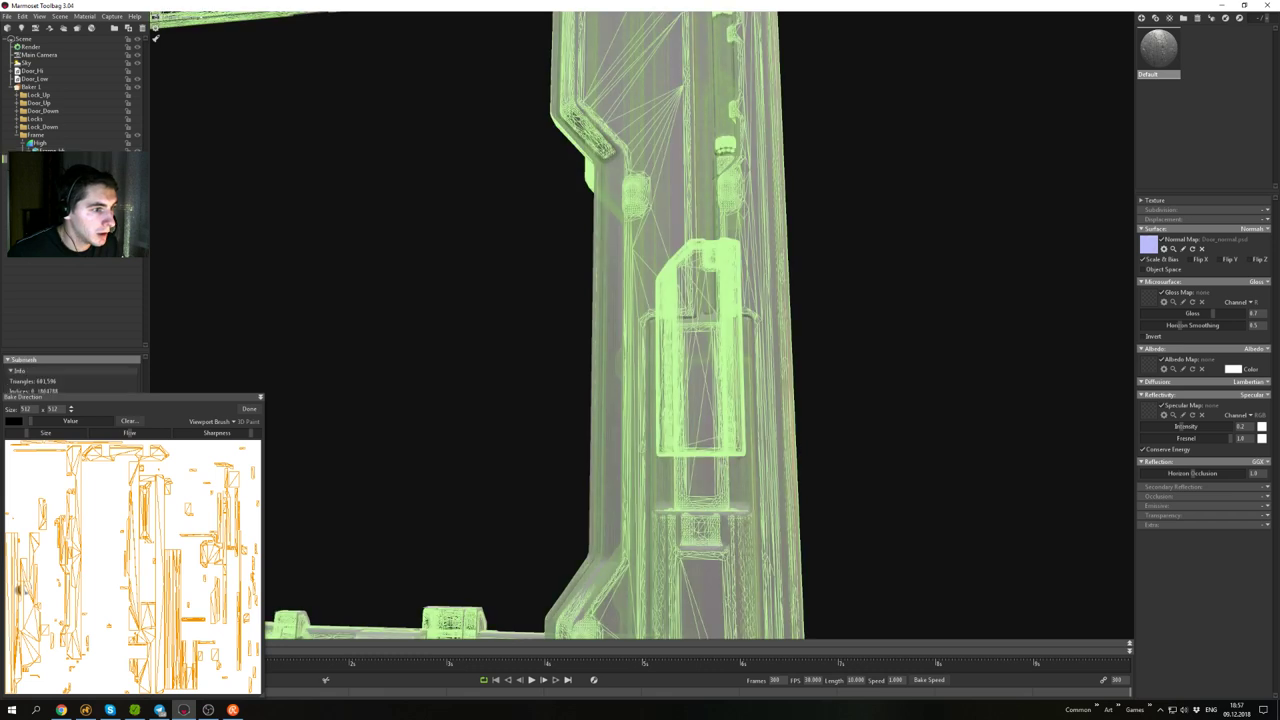
pyautogui.keyDown('alt'); pyautogui.moveTo(480, 268); pyautogui.dragTo(475, 309); pyautogui.keyUp('alt')
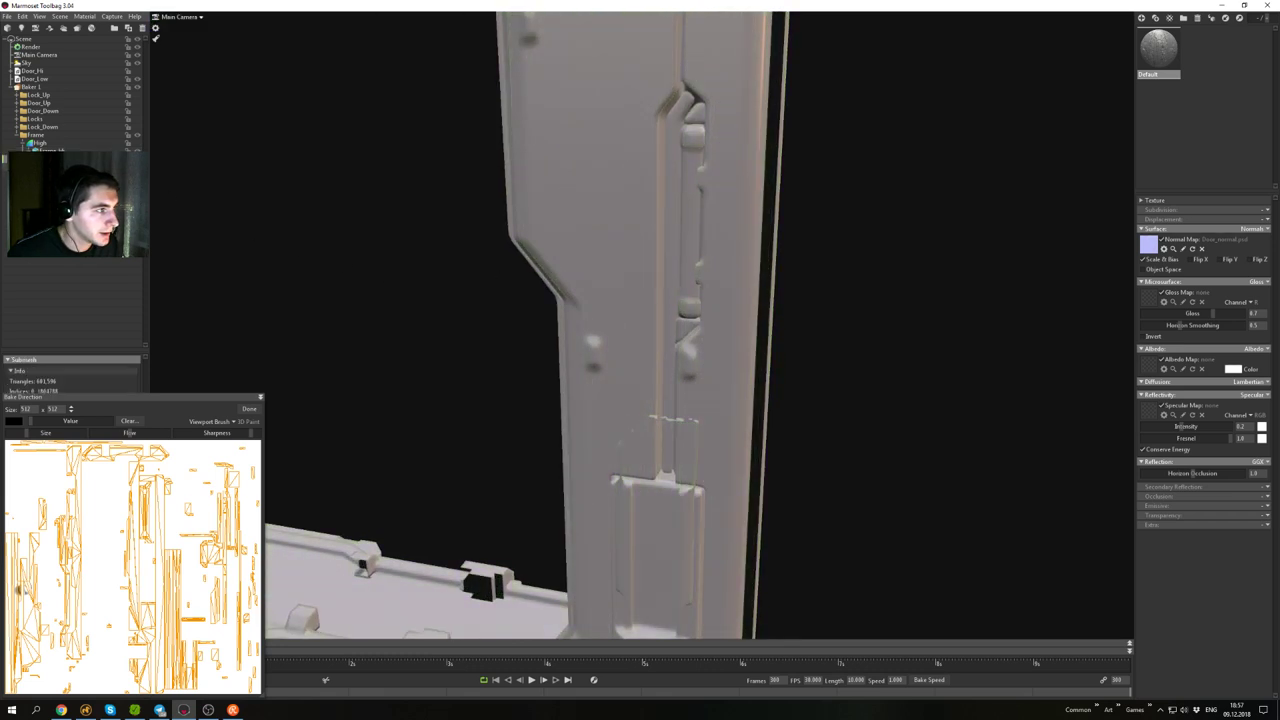
pyautogui.click(52, 151)
pyautogui.click(56, 159)
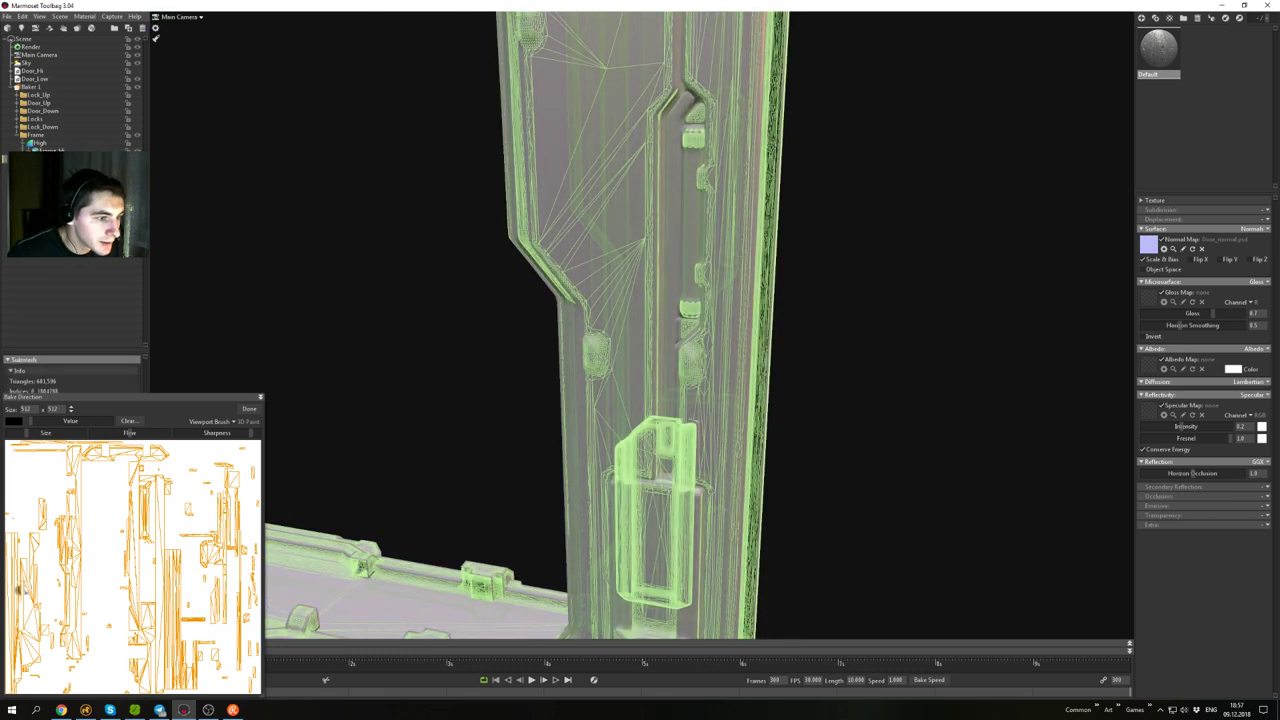
# - Highlight the Frame_Hi mesh again to compare its lower panel with the baked side post
pyautogui.keyDown('alt'); pyautogui.moveTo(425, 266); pyautogui.dragTo(418, 232); pyautogui.keyUp('alt')
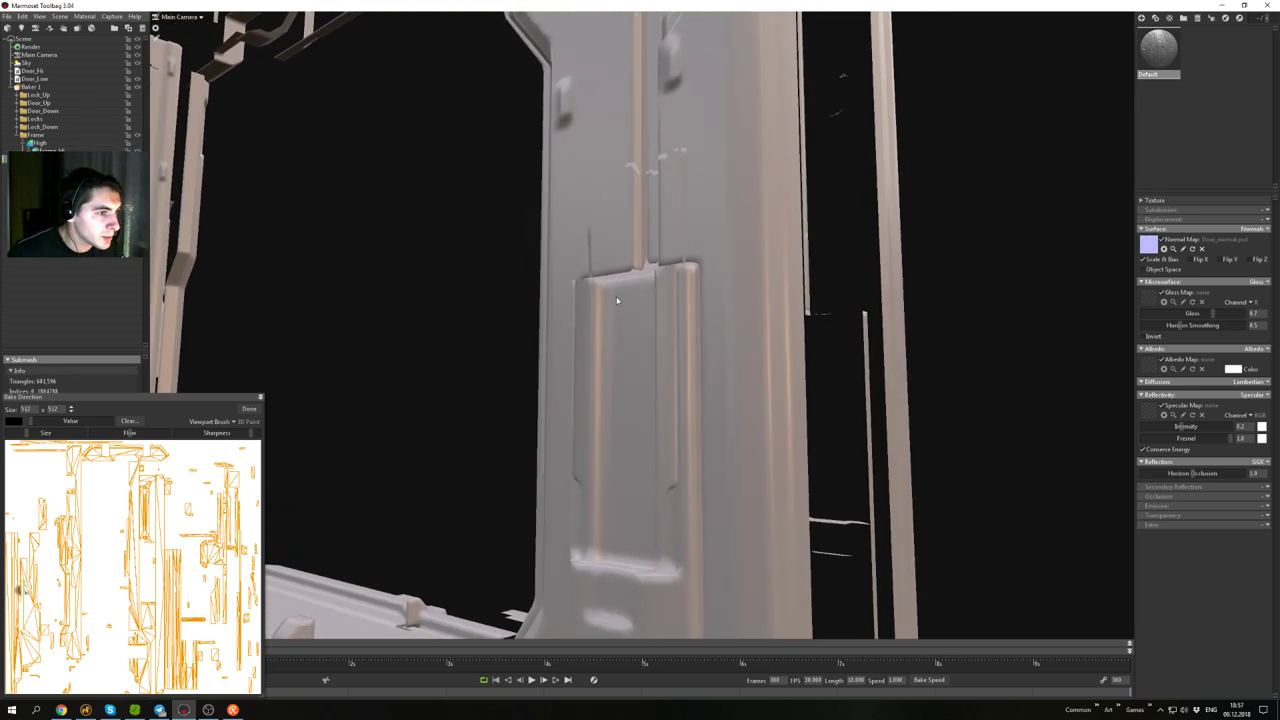
pyautogui.click(52, 151)
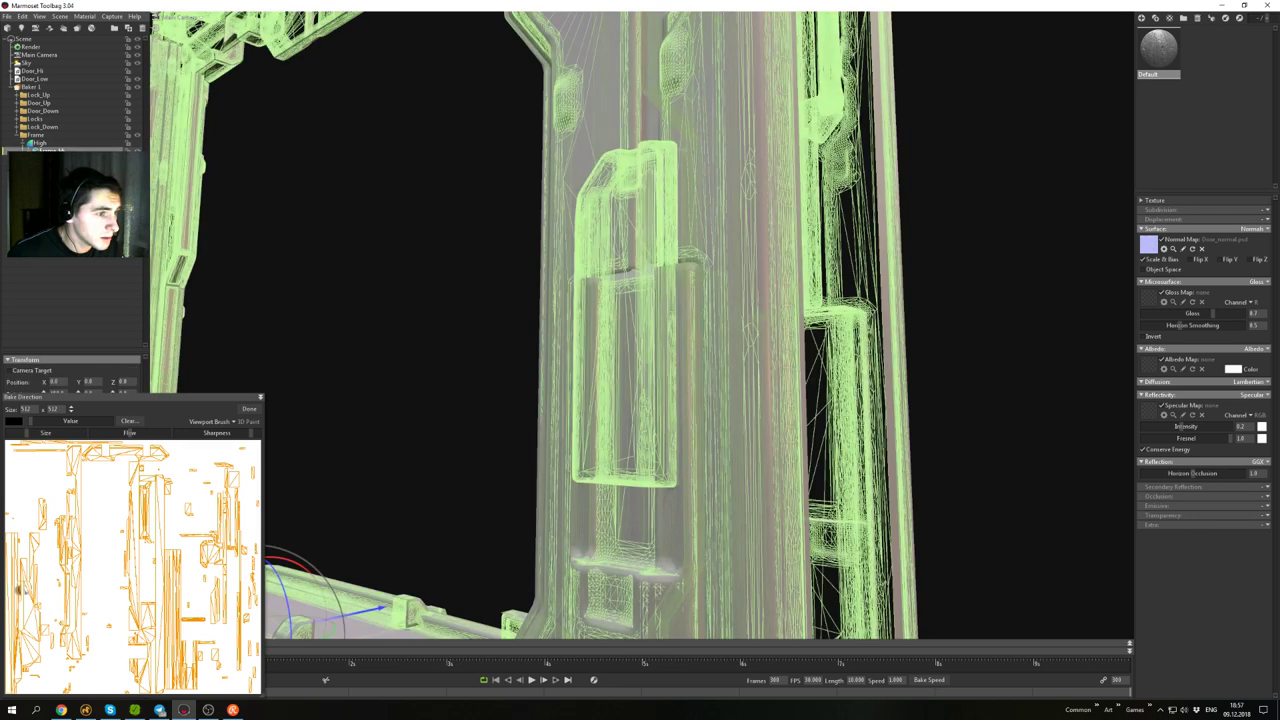
pyautogui.click(52, 151)
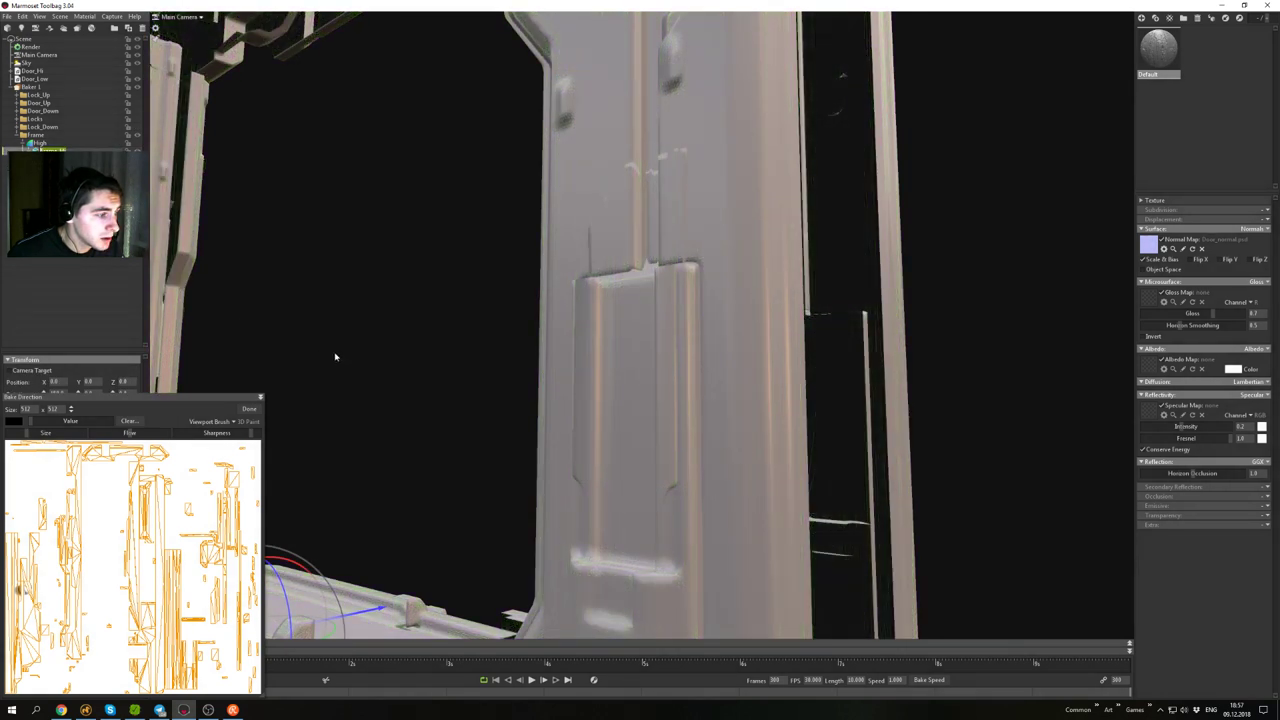
# - Switch to Modo and examine the side post's lower panel on the Frame_Hi mesh
pyautogui.click(85, 712)
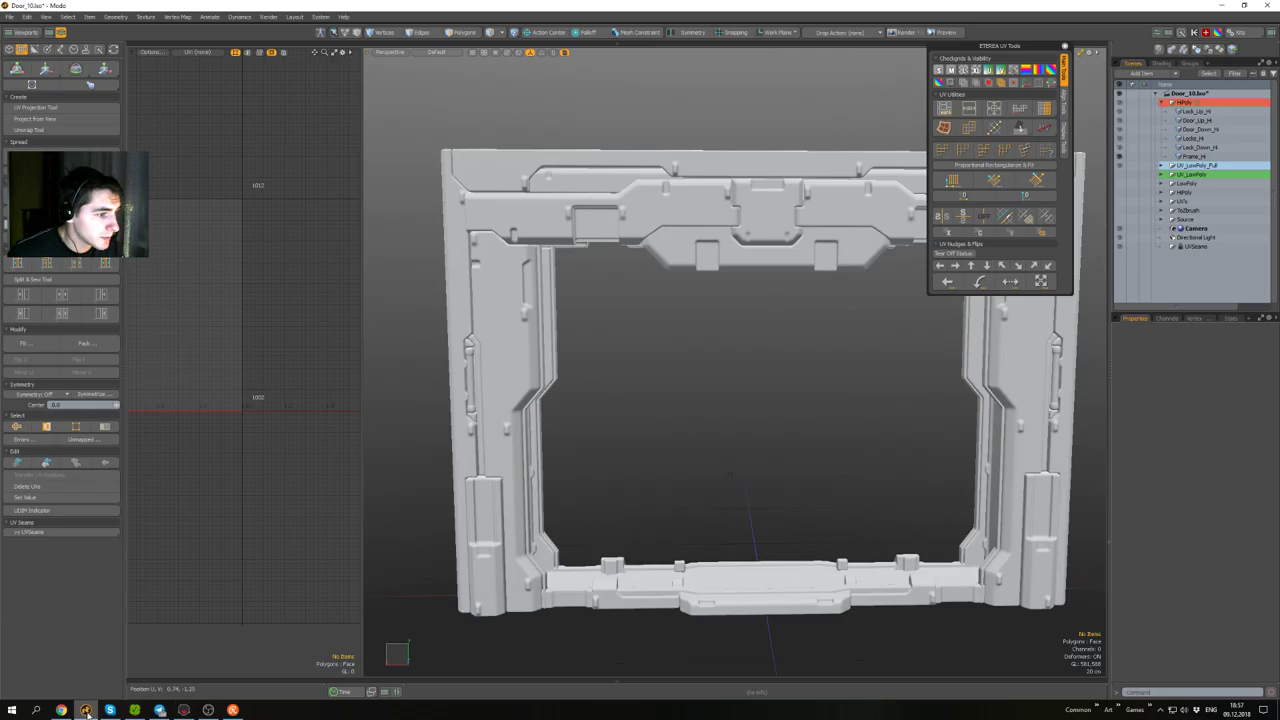
pyautogui.keyDown('alt'); pyautogui.keyDown('shift'); pyautogui.moveTo(910, 457); pyautogui.dragTo(800, 400); pyautogui.keyUp('shift'); pyautogui.keyUp('alt')
pyautogui.scroll(4, 617, 349)
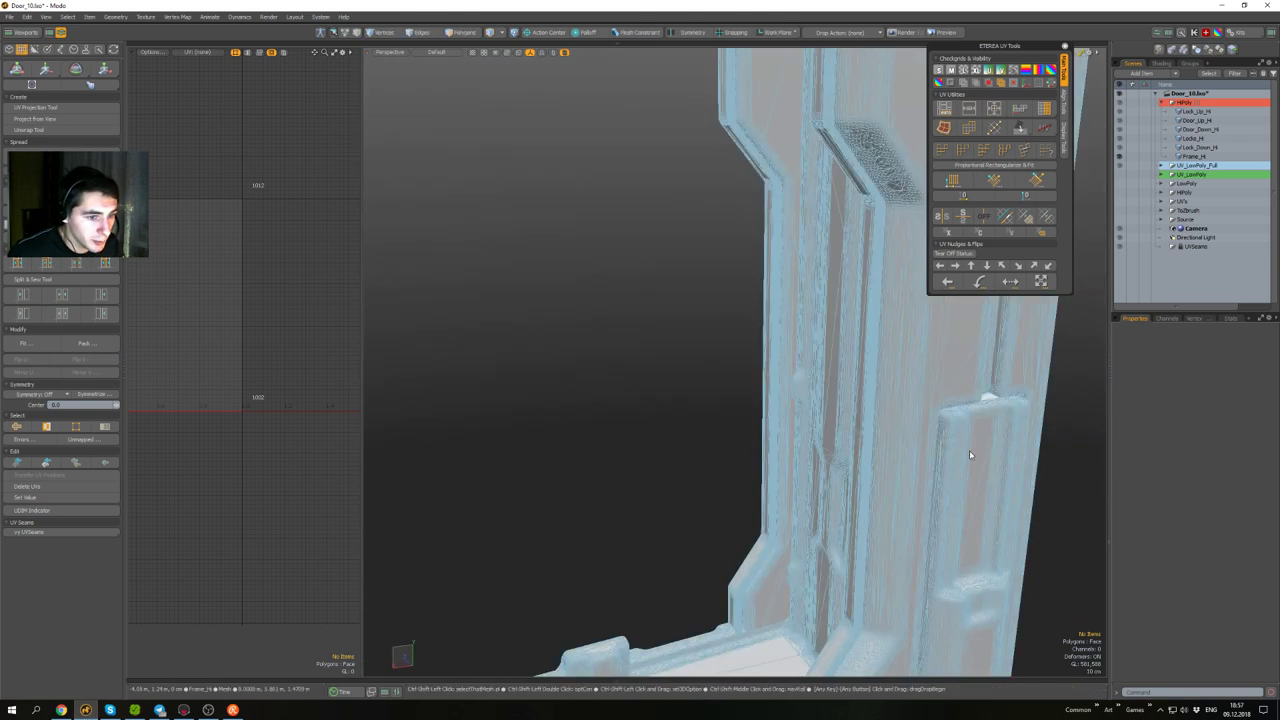
pyautogui.keyDown('alt'); pyautogui.keyDown('shift'); pyautogui.moveTo(970, 452); pyautogui.dragTo(740, 358); pyautogui.keyUp('shift'); pyautogui.keyUp('alt')
pyautogui.moveTo(740, 358)
pyautogui.keyDown('alt'); pyautogui.mouseDown()
pyautogui.moveTo(674, 357)
pyautogui.moveTo(825, 331)
pyautogui.moveTo(871, 380)
pyautogui.moveTo(829, 311)
pyautogui.mouseUp(); pyautogui.keyUp('alt')
# - Select faces on the side post's outer edge, extend the selection to the connected geometry and fit it in view
pyautogui.press('3')
pyautogui.scroll(-3, 822, 340)
pyautogui.click(871, 380)
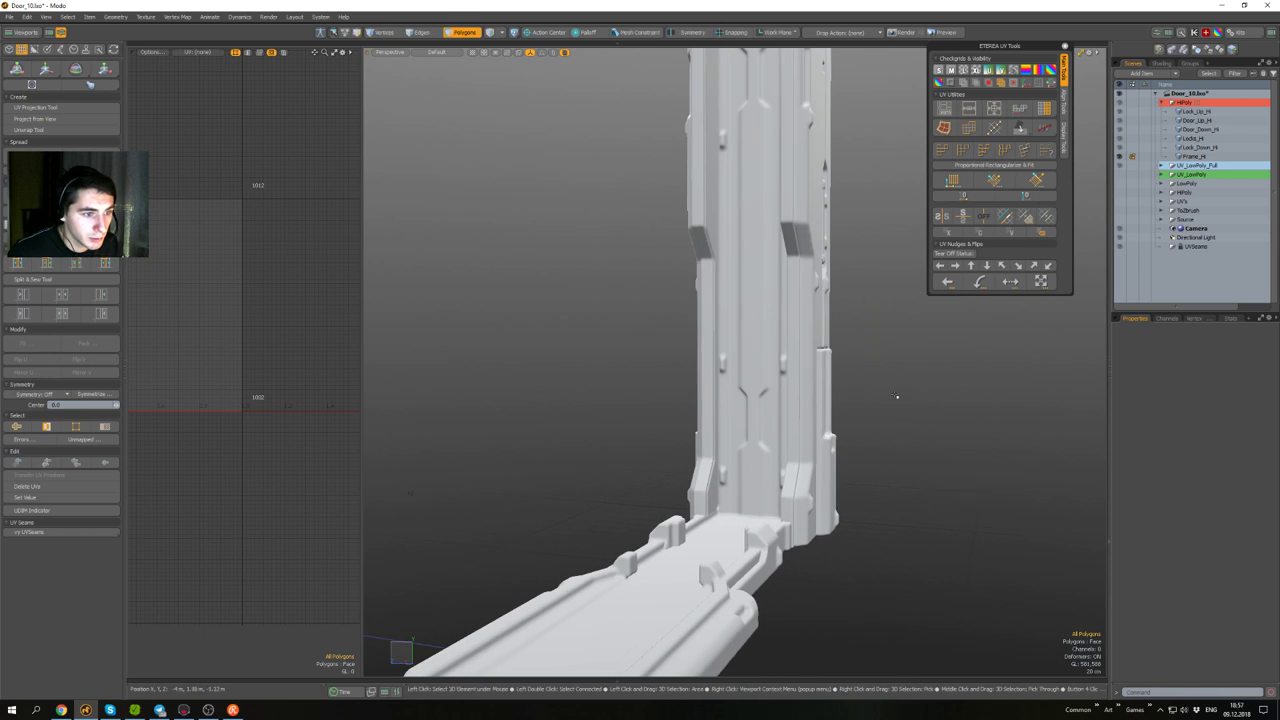
pyautogui.moveTo(897, 398); pyautogui.dragTo(828, 327)
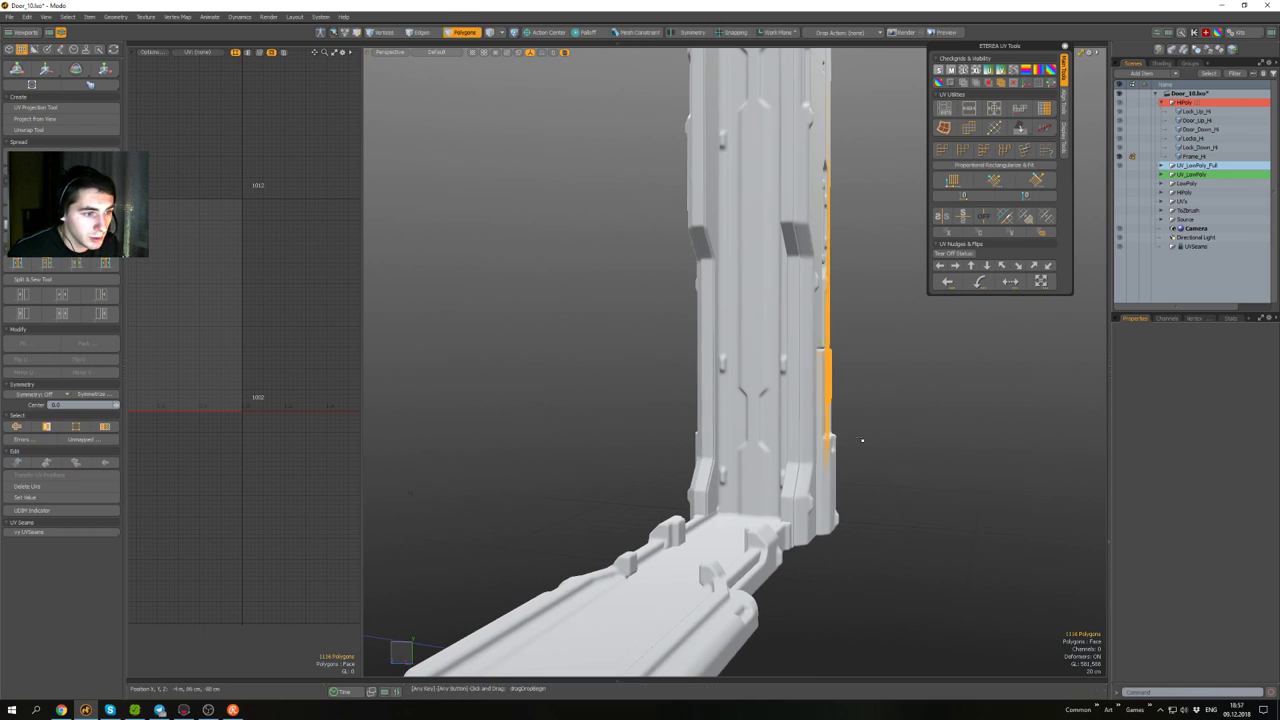
pyautogui.press(']')
pyautogui.hotkey('shift', 'a')
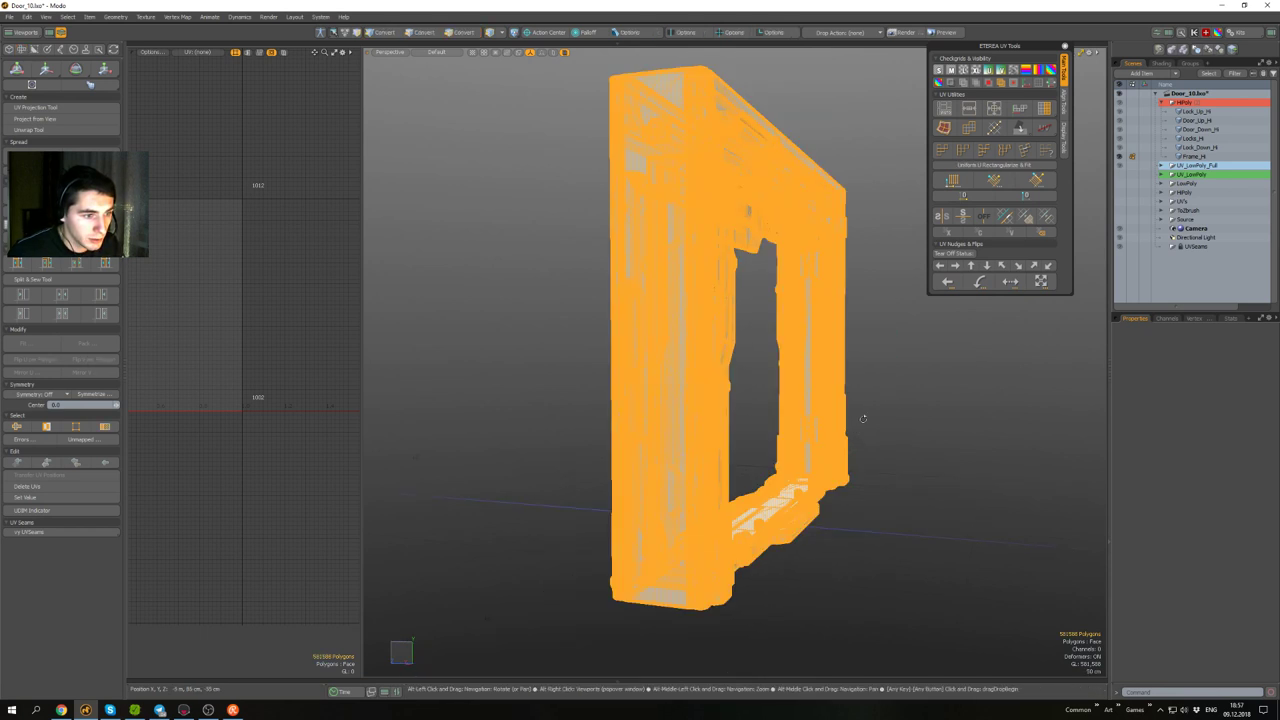
# - Clear the polygon selection, examine the whole frame from the front and return to Marmoset Toolbag
pyautogui.keyDown('alt'); pyautogui.moveTo(864, 420); pyautogui.dragTo(750, 319); pyautogui.keyUp('alt')
pyautogui.scroll(-3, 780, 404)
pyautogui.click(606, 403)
pyautogui.scroll(4, 625, 396)
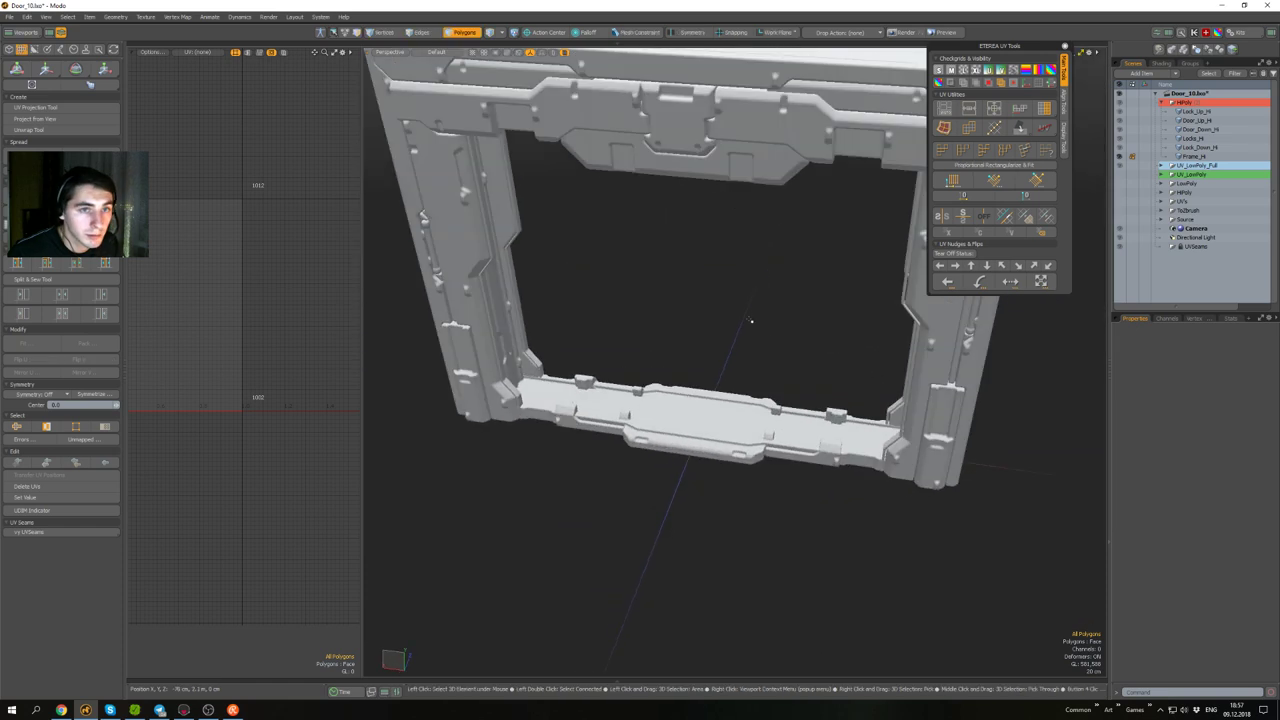
pyautogui.click(1222, 6)
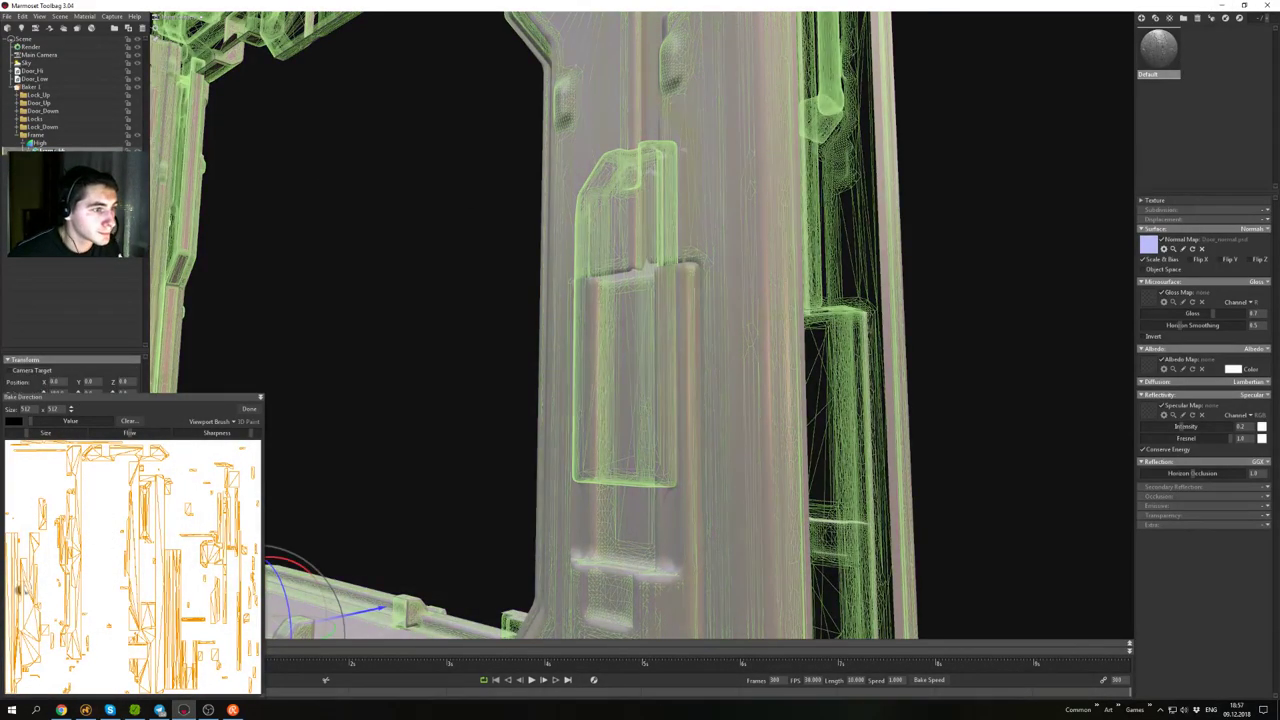
# - Delete Frame_Hi from the Frame group's High slot and from Door_Hi, and select Baker 1 for the rebake
pyautogui.press('Delete')
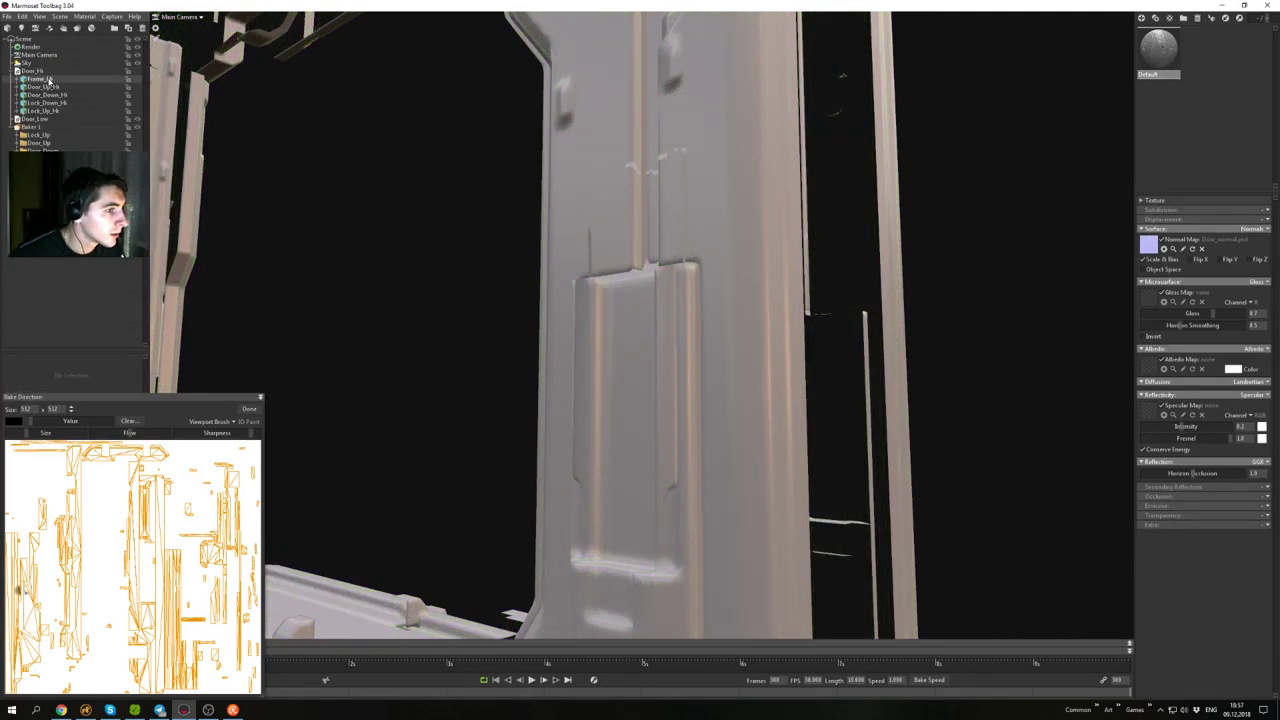
pyautogui.click(45, 79)
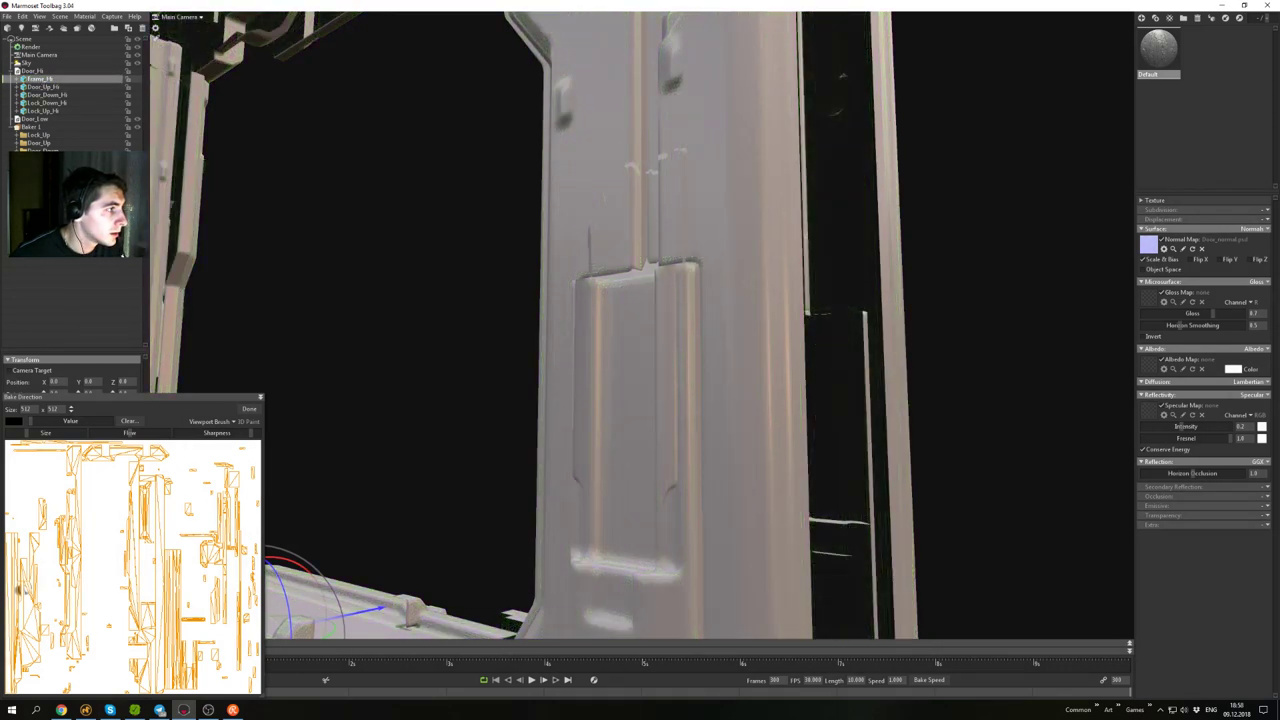
pyautogui.press('Delete')
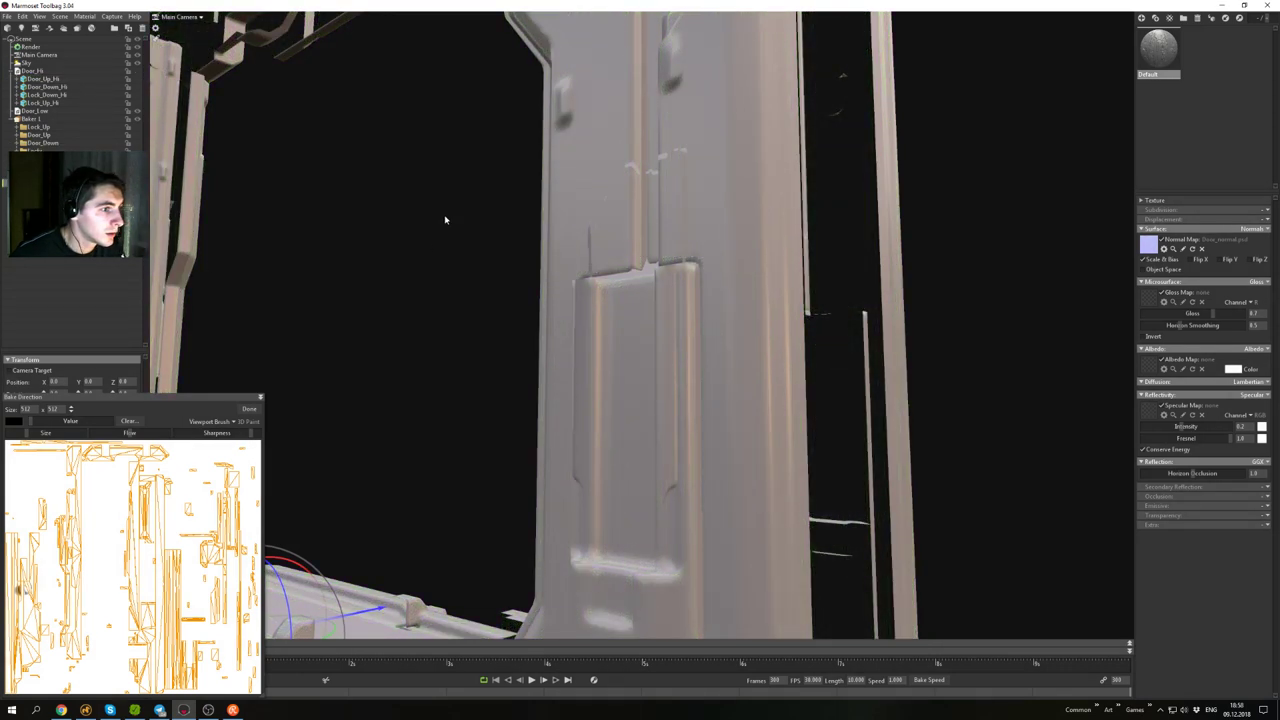
pyautogui.click(34, 119)
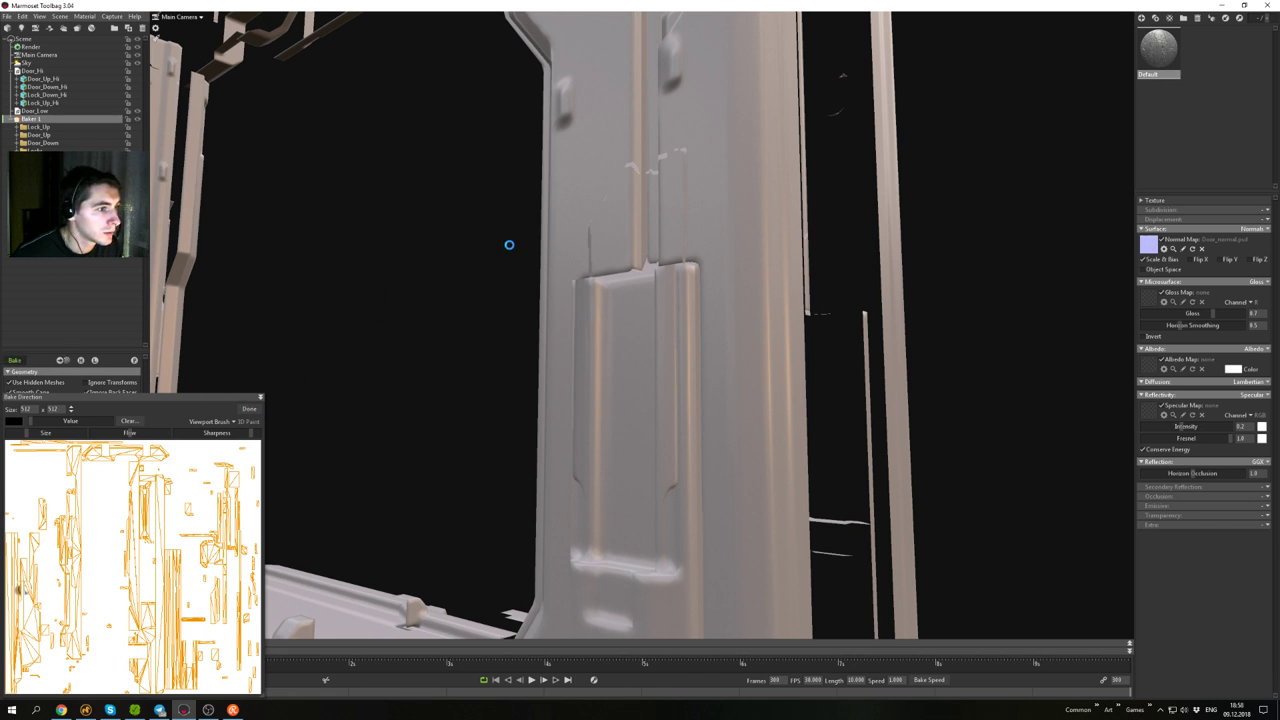
# - Examine the baked normals across the whole frame, including the top centre block, side posts and lower panel's top edge
pyautogui.scroll(-6, 626, 272)
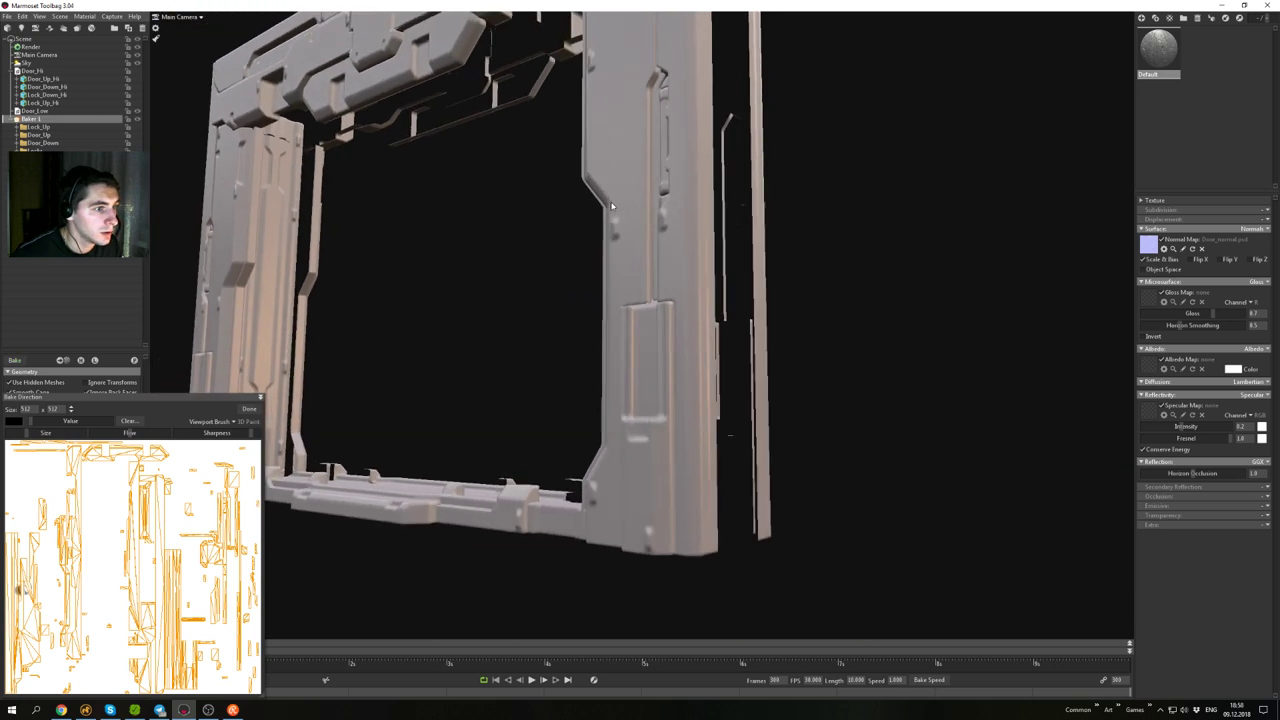
pyautogui.keyDown('alt'); pyautogui.moveTo(626, 272); pyautogui.dragTo(723, 363); pyautogui.keyUp('alt')
pyautogui.scroll(-3, 748, 345)
pyautogui.scroll(-3, 657, 317)
pyautogui.scroll(5, 600, 287)
pyautogui.keyDown('alt'); pyautogui.moveTo(600, 287); pyautogui.dragTo(614, 249); pyautogui.keyUp('alt')
pyautogui.scroll(5, 626, 286)
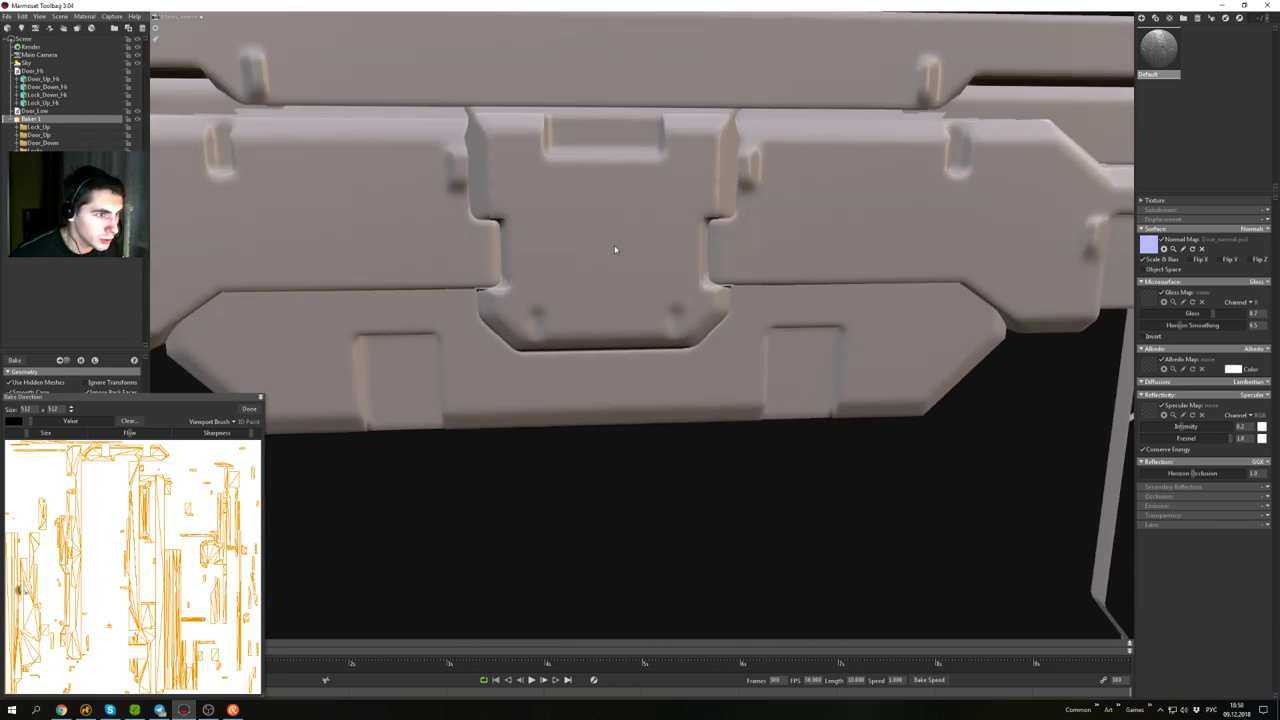
pyautogui.scroll(-8, 563, 217)
pyautogui.keyDown('alt'); pyautogui.moveTo(554, 282); pyautogui.dragTo(552, 219, button='middle'); pyautogui.keyUp('alt')
pyautogui.keyDown('alt'); pyautogui.moveTo(552, 219); pyautogui.dragTo(569, 289); pyautogui.keyUp('alt')
pyautogui.scroll(6, 569, 289)
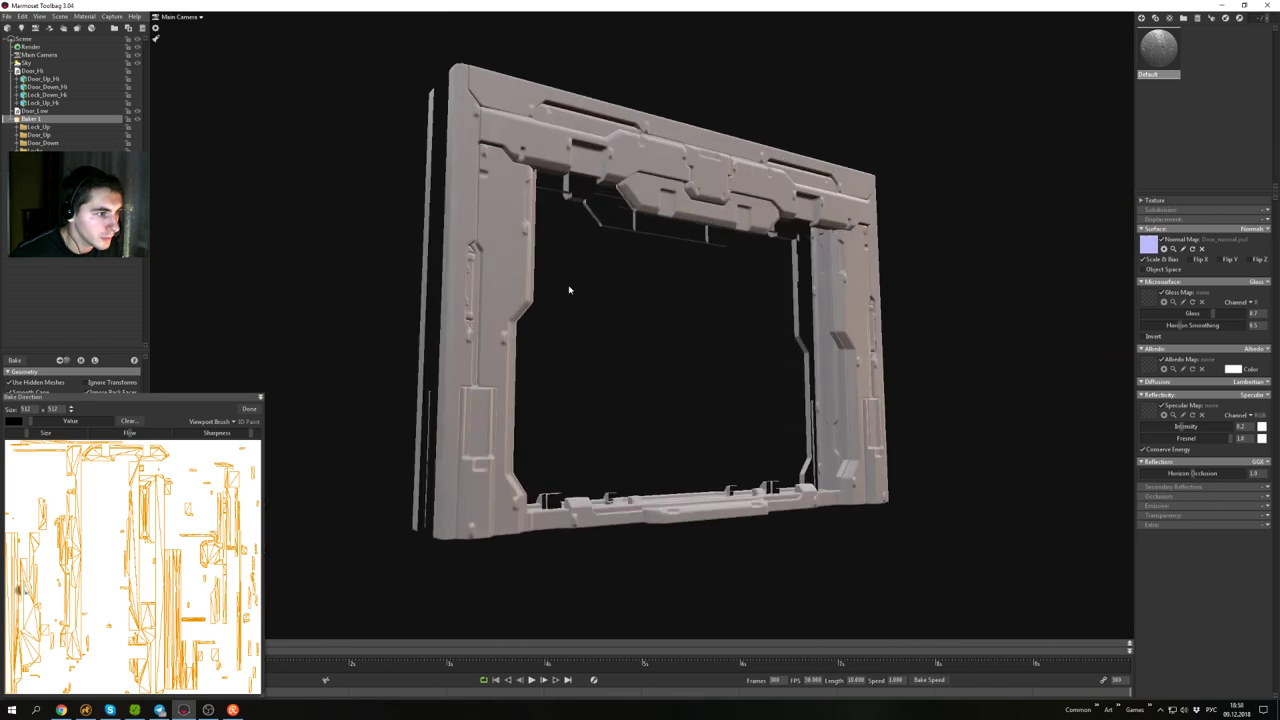
pyautogui.keyDown('alt'); pyautogui.moveTo(569, 289); pyautogui.dragTo(509, 226, button='middle'); pyautogui.keyUp('alt')
pyautogui.keyDown('alt'); pyautogui.moveTo(509, 226); pyautogui.dragTo(624, 357); pyautogui.keyUp('alt')
pyautogui.scroll(4, 591, 316)
pyautogui.scroll(6, 617, 352)
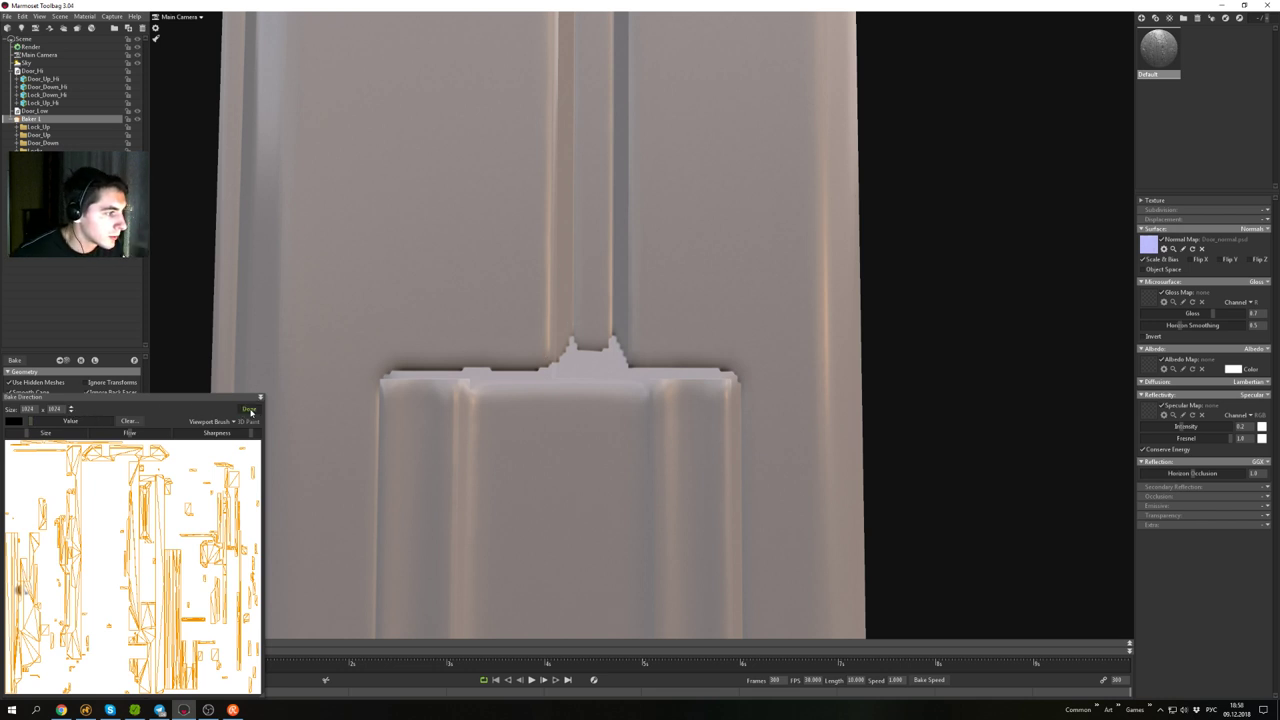
# - Set the Bake Direction map to 1024 x 1024, close it and reopen skew painting for the frame's low-poly group
pyautogui.click(249, 410)
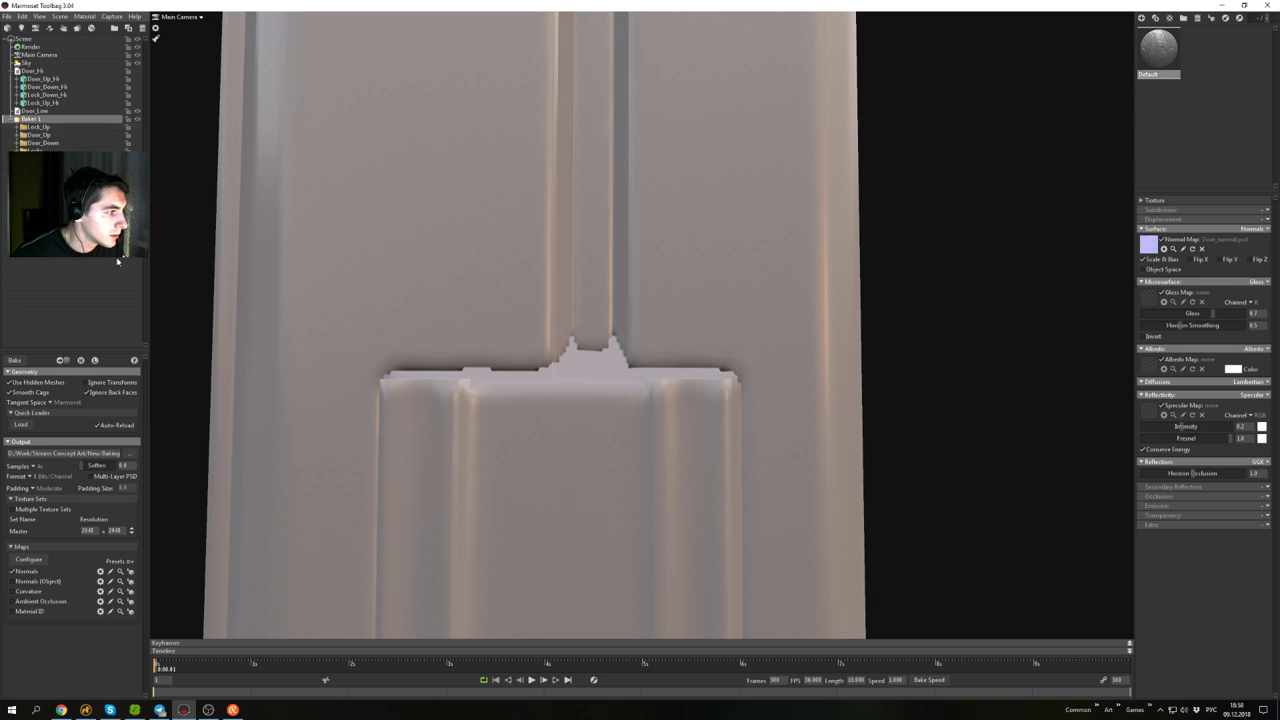
pyautogui.click(42, 191)
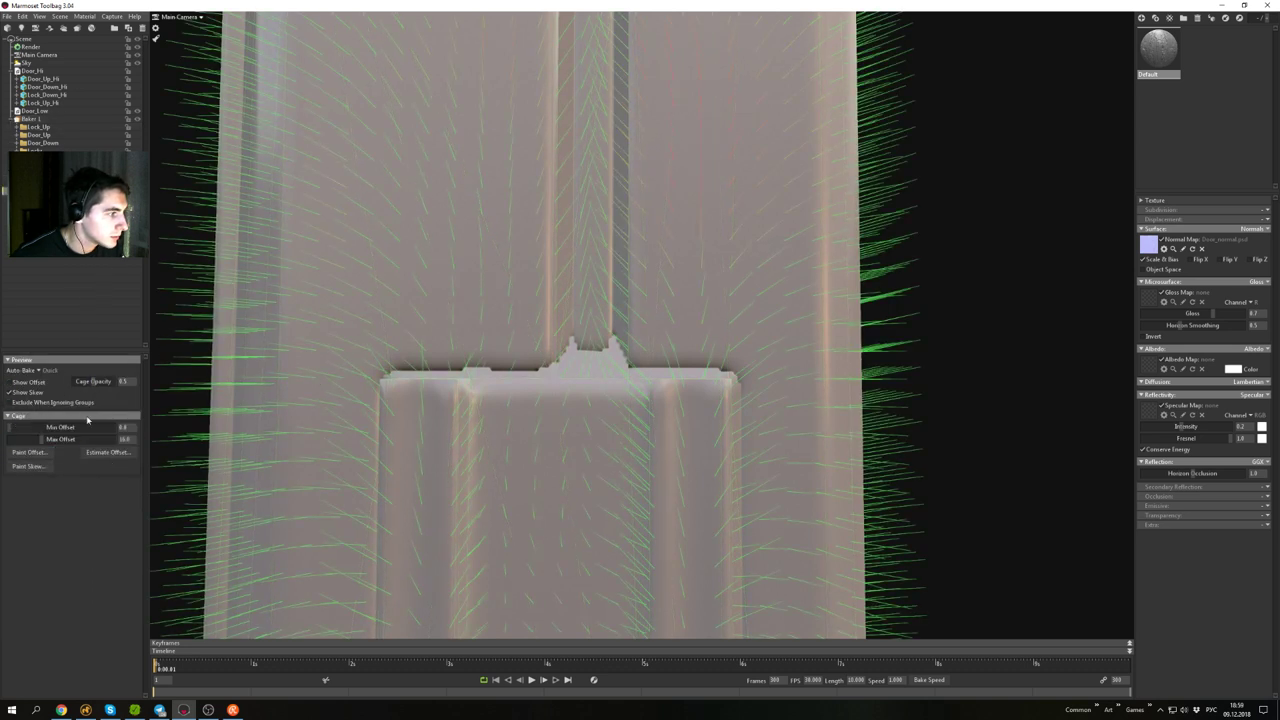
pyautogui.click(30, 467)
pyautogui.scroll(-2, 500, 340)
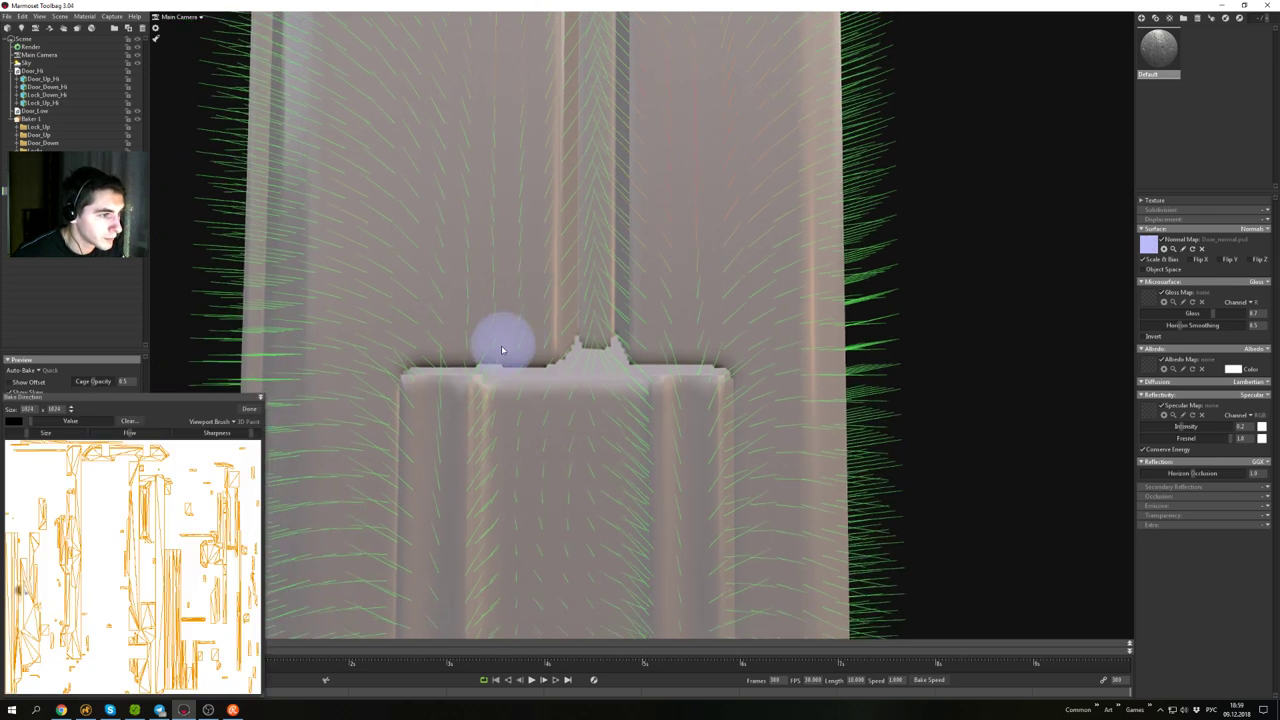
# - Reduce the skew brush size and paint along the top edge of the side post's lower panel and groove end
pyautogui.scroll(-2, 502, 349)
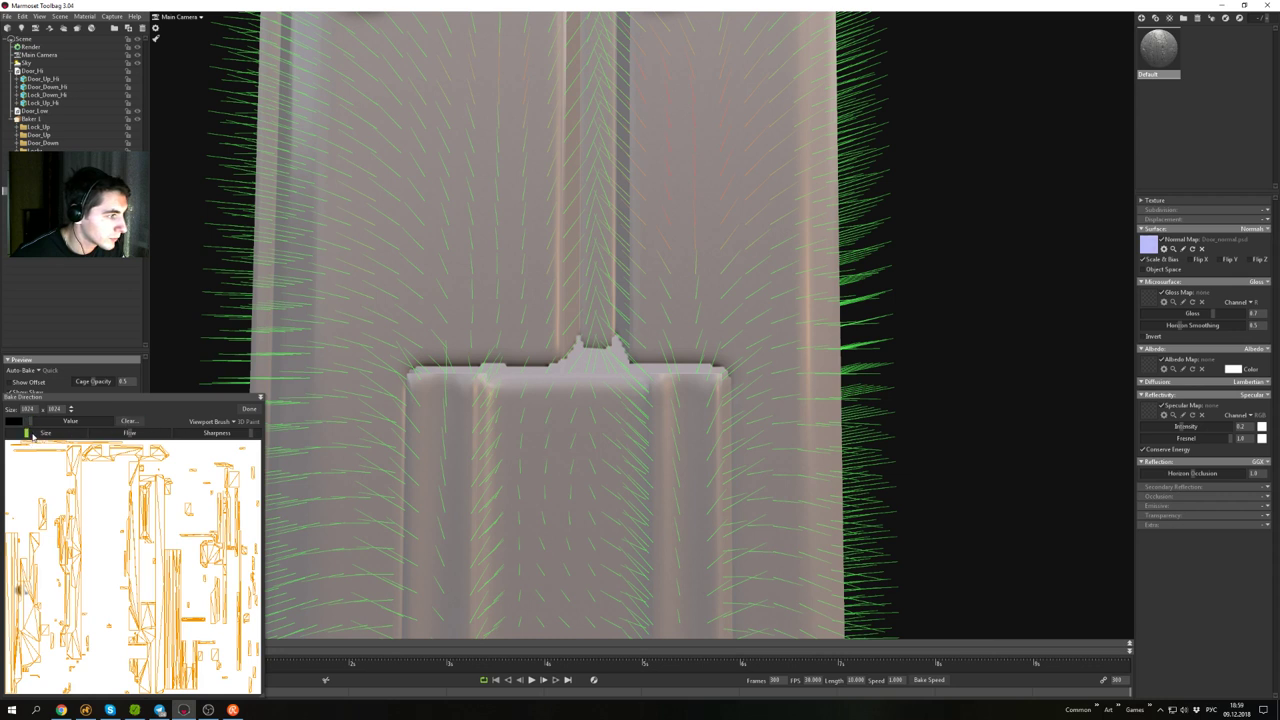
pyautogui.moveTo(447, 345)
pyautogui.mouseDown()
pyautogui.moveTo(436, 338)
pyautogui.moveTo(522, 344)
pyautogui.moveTo(388, 344)
pyautogui.moveTo(540, 344)
pyautogui.moveTo(482, 334)
pyautogui.mouseUp()
pyautogui.moveTo(482, 334)
pyautogui.keyDown('alt'); pyautogui.mouseDown()
pyautogui.moveTo(486, 357)
pyautogui.moveTo(475, 341)
pyautogui.mouseUp(); pyautogui.keyUp('alt')
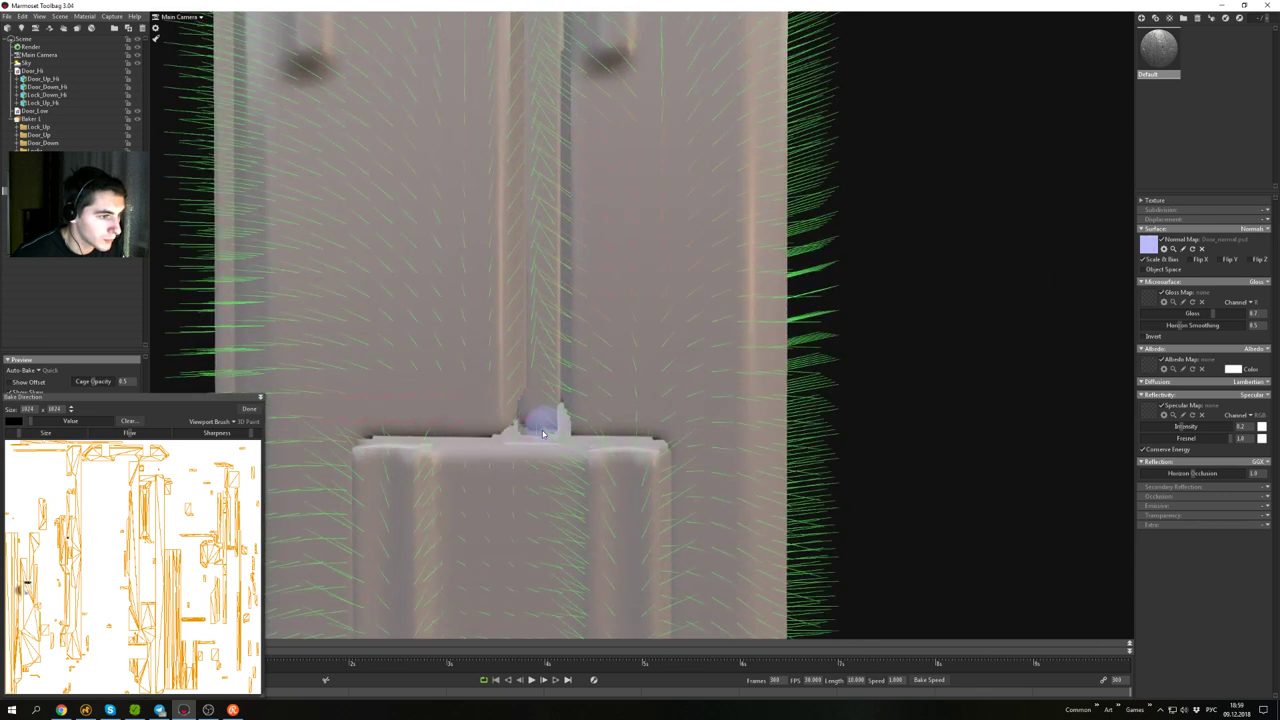
pyautogui.keyDown('alt'); pyautogui.moveTo(528, 398); pyautogui.dragTo(532, 354, button='right'); pyautogui.keyUp('alt')
pyautogui.keyDown('alt'); pyautogui.moveTo(538, 342); pyautogui.dragTo(581, 331); pyautogui.keyUp('alt')
pyautogui.keyDown('alt'); pyautogui.moveTo(720, 293); pyautogui.dragTo(700, 303); pyautogui.keyUp('alt')
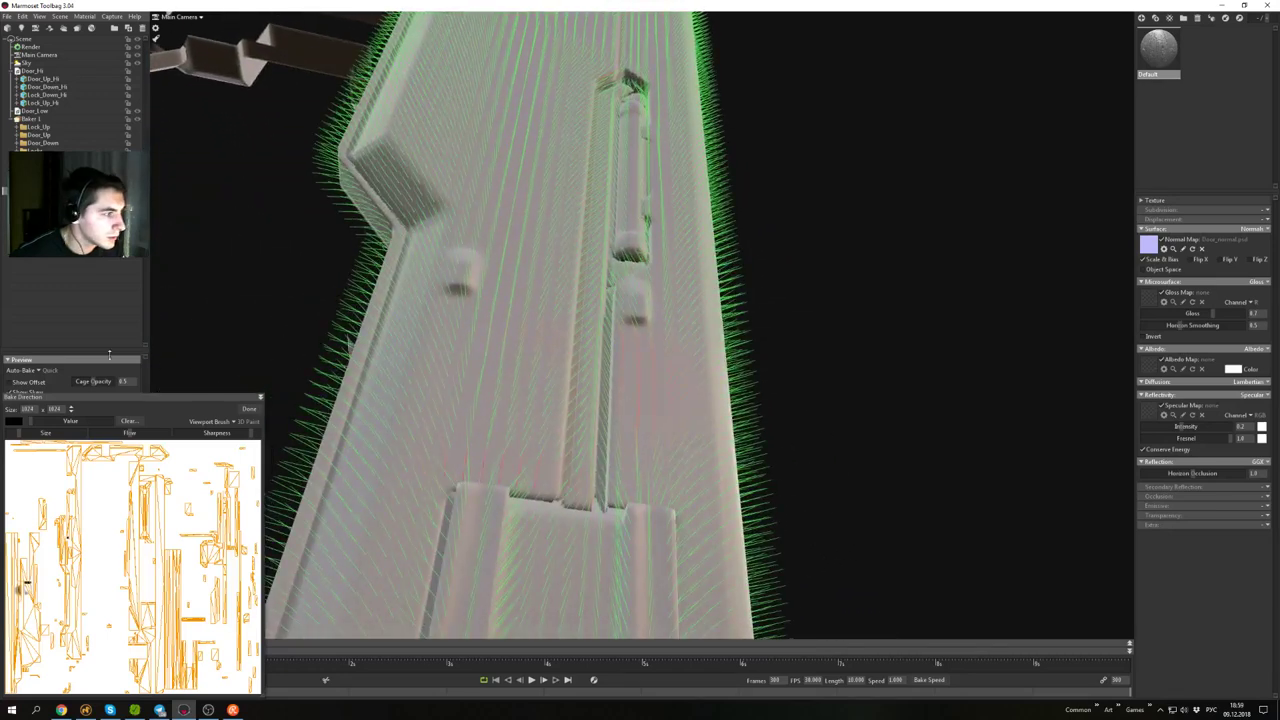
# - Move the Bake Direction map clear of the baker settings and hide the skew direction lines
pyautogui.moveTo(196, 400); pyautogui.dragTo(1037, 50)
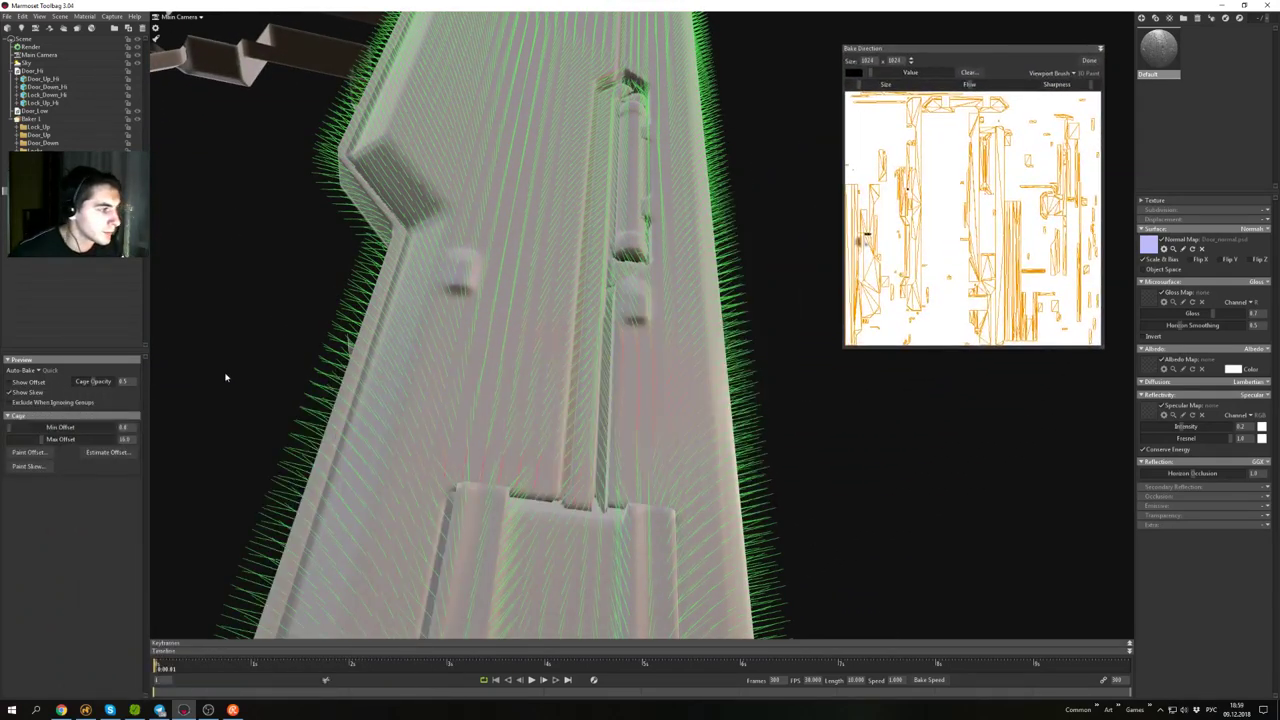
pyautogui.click(9, 393)
pyautogui.keyDown('alt'); pyautogui.moveTo(415, 352); pyautogui.dragTo(436, 380); pyautogui.keyUp('alt')
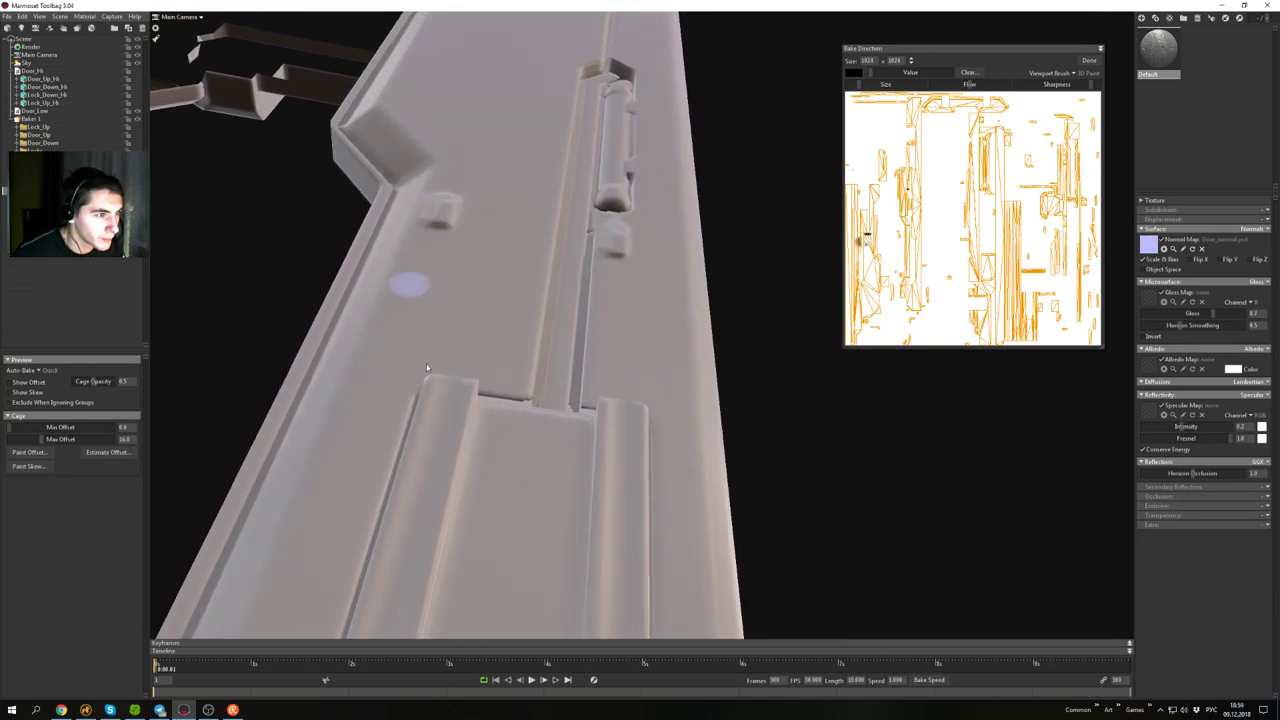
# - Paint the skew map in the vertical groove above the side post's lower panel
pyautogui.keyDown('alt'); pyautogui.moveTo(491, 310); pyautogui.dragTo(500, 395); pyautogui.keyUp('alt')
pyautogui.keyDown('alt'); pyautogui.moveTo(532, 440); pyautogui.dragTo(500, 373); pyautogui.keyUp('alt')
pyautogui.scroll(3, 533, 363)
pyautogui.scroll(-6, 508, 369)
pyautogui.keyDown('alt'); pyautogui.moveTo(508, 330); pyautogui.dragTo(551, 363); pyautogui.keyUp('alt')
pyautogui.keyDown('alt'); pyautogui.moveTo(541, 379); pyautogui.dragTo(552, 305, button='middle'); pyautogui.keyUp('alt')
pyautogui.moveTo(551, 305)
pyautogui.keyDown('alt'); pyautogui.mouseDown()
pyautogui.moveTo(586, 306)
pyautogui.moveTo(563, 371)
pyautogui.moveTo(577, 304)
pyautogui.moveTo(568, 182)
pyautogui.moveTo(559, 387)
pyautogui.moveTo(571, 332)
pyautogui.moveTo(560, 146)
pyautogui.mouseUp(); pyautogui.keyUp('alt')
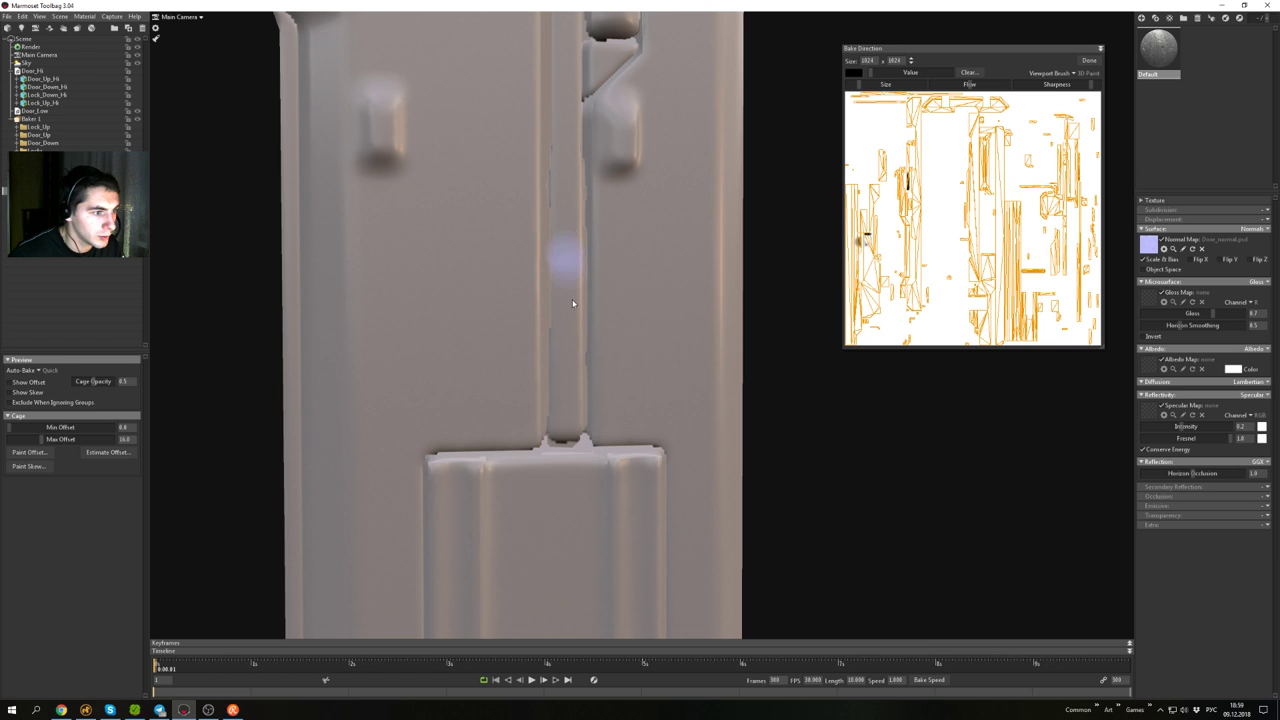
# - Extend the skew painting up the vertical groove, past the small raised blocks on the side post
pyautogui.moveTo(574, 115); pyautogui.dragTo(568, 284, button='middle')
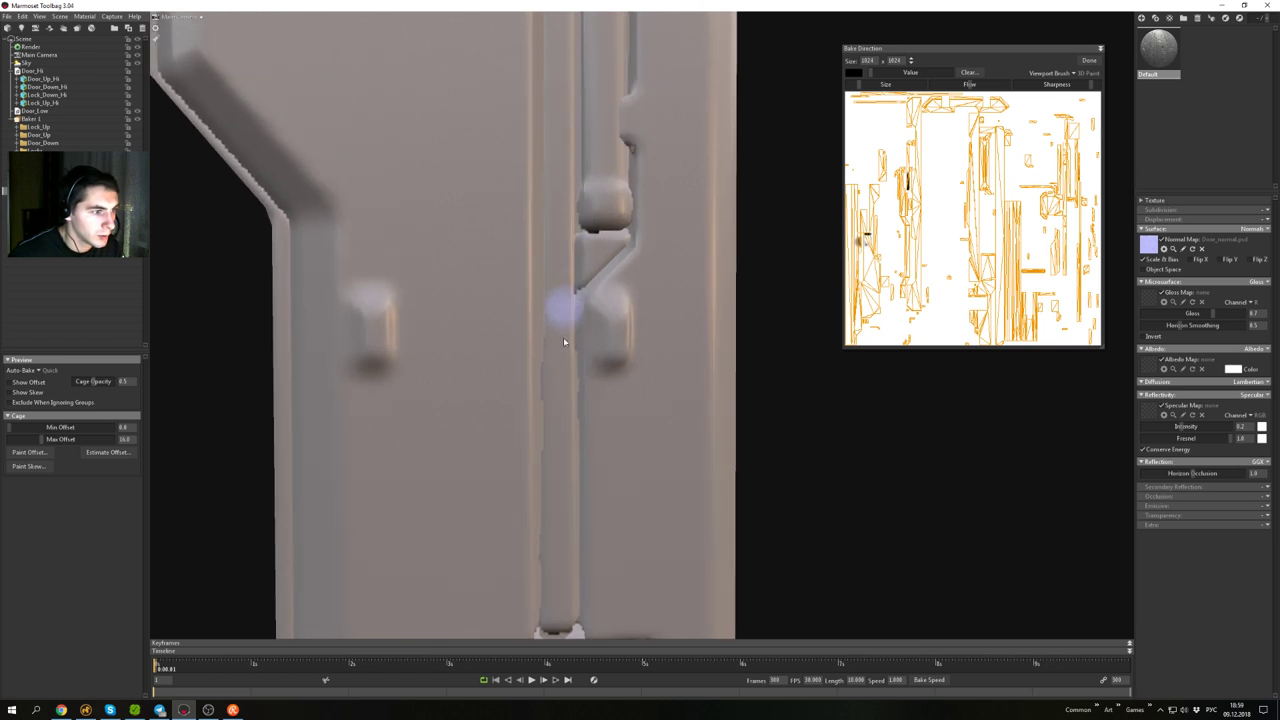
pyautogui.keyDown('alt'); pyautogui.moveTo(556, 453); pyautogui.dragTo(509, 424); pyautogui.keyUp('alt')
pyautogui.moveTo(418, 389); pyautogui.dragTo(554, 294, button='middle')
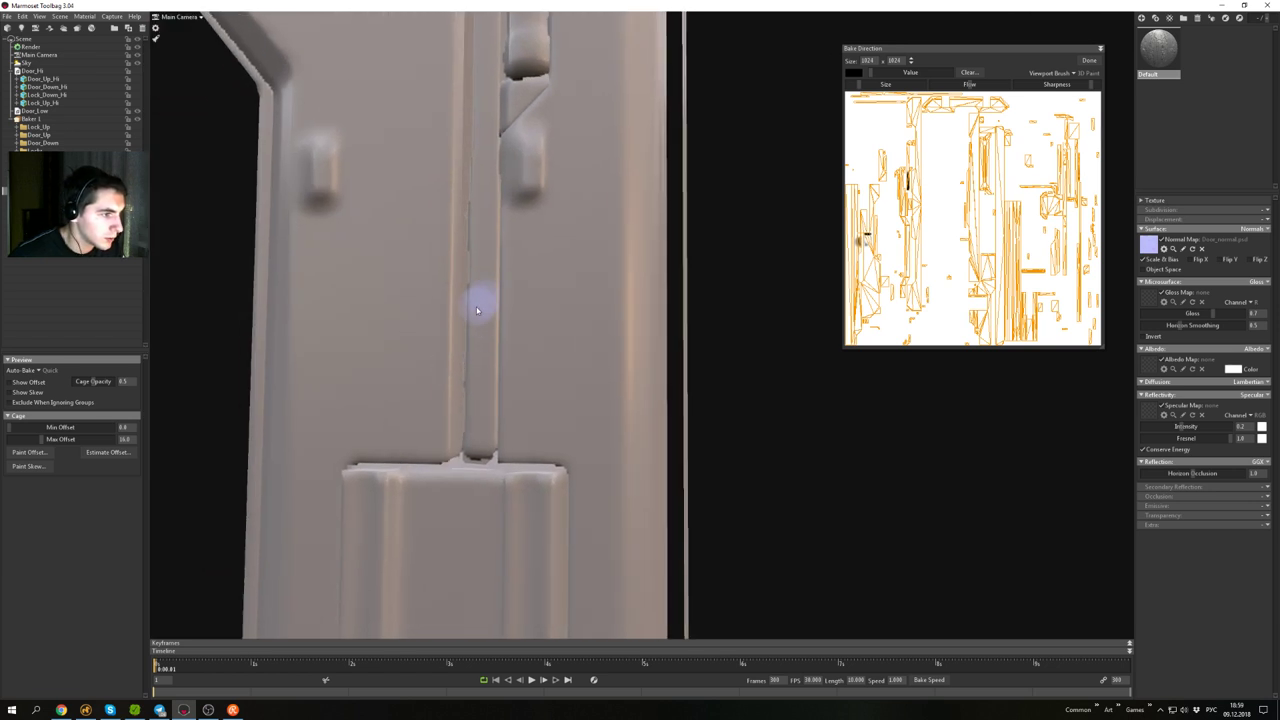
pyautogui.moveTo(478, 203)
pyautogui.mouseDown()
pyautogui.moveTo(476, 432)
pyautogui.moveTo(483, 272)
pyautogui.mouseUp()
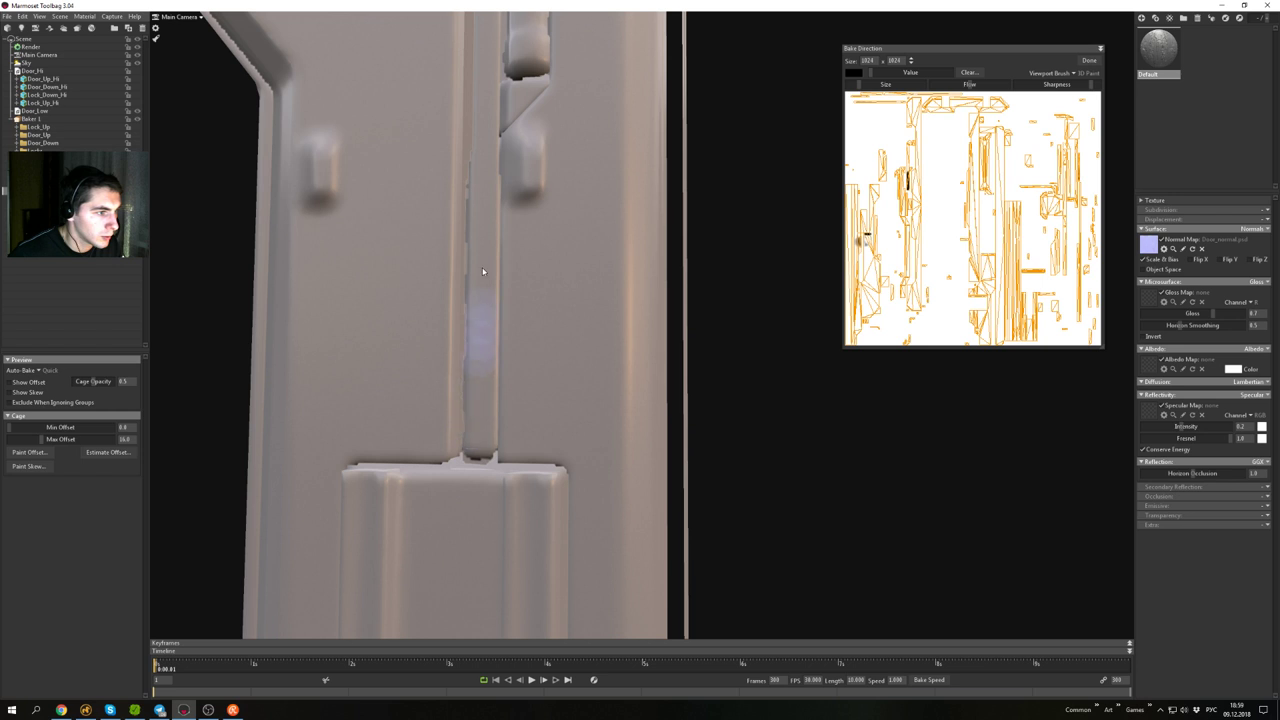
pyautogui.moveTo(470, 227); pyautogui.dragTo(476, 442, button='middle')
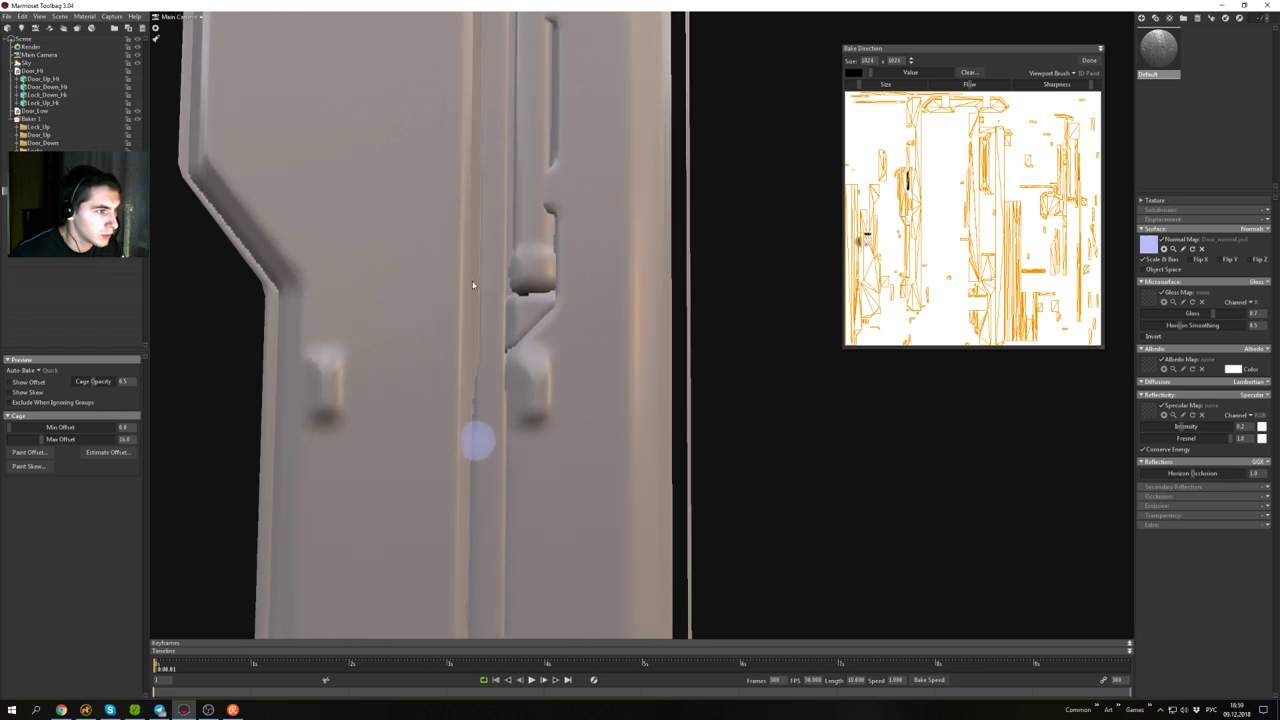
pyautogui.moveTo(477, 357); pyautogui.dragTo(486, 322)
pyautogui.scroll(-4, 488, 440)
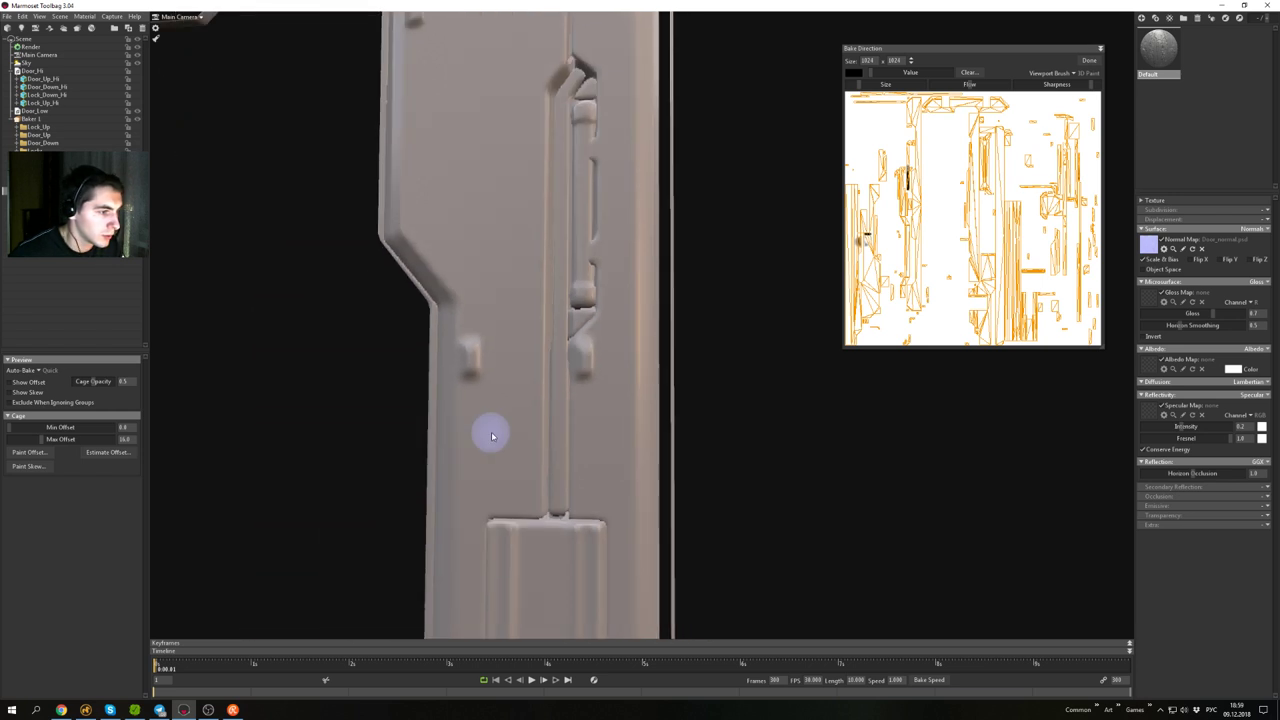
# - Paint the skew map further up the vertical groove, alongside the lower part of the side post's inset bar
pyautogui.moveTo(492, 438); pyautogui.dragTo(488, 294, button='middle')
pyautogui.keyDown('alt'); pyautogui.moveTo(488, 294); pyautogui.dragTo(605, 359); pyautogui.keyUp('alt')
pyautogui.scroll(5, 646, 347)
pyautogui.moveTo(650, 498); pyautogui.dragTo(652, 440, button='middle')
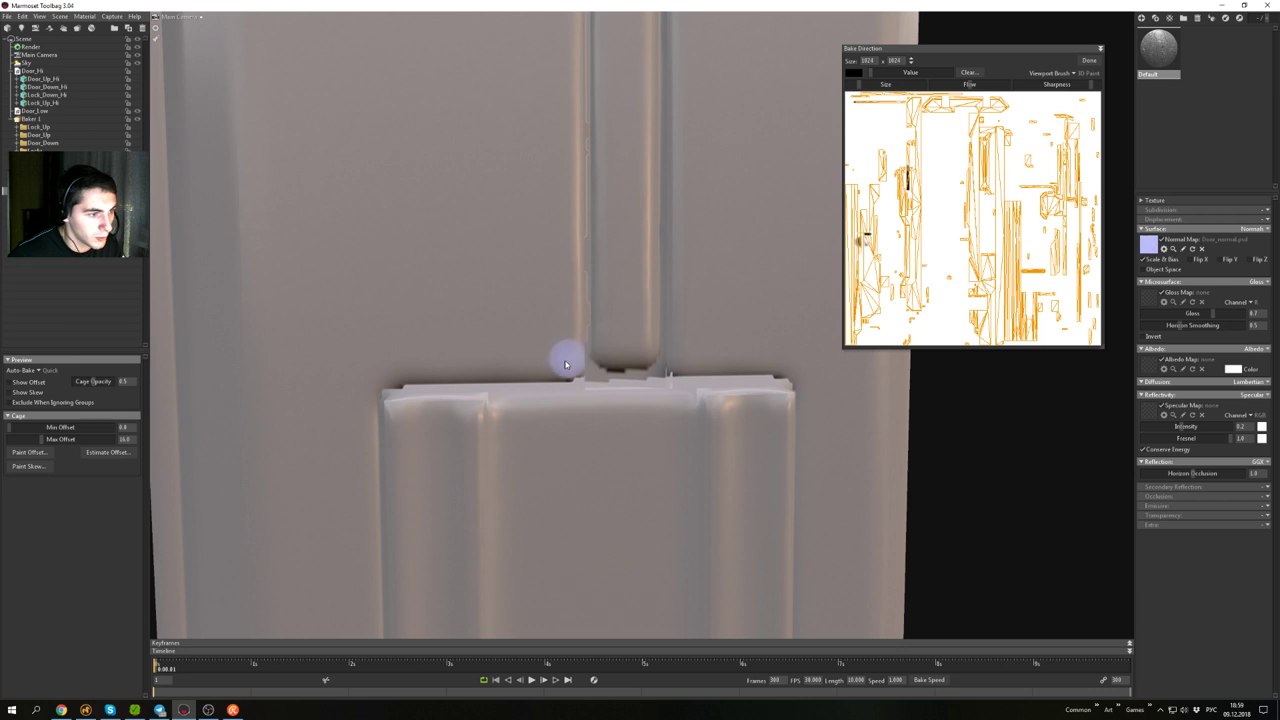
pyautogui.scroll(-6, 680, 338)
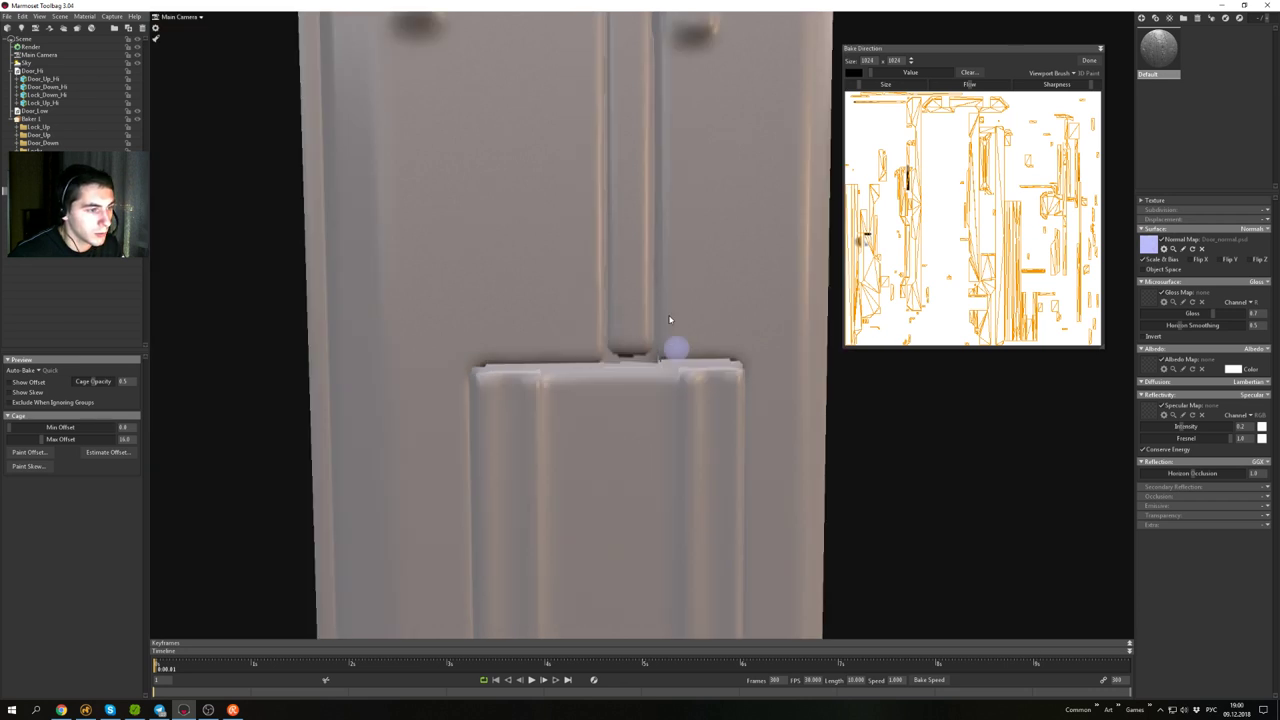
pyautogui.keyDown('alt'); pyautogui.moveTo(660, 278); pyautogui.dragTo(670, 262); pyautogui.keyUp('alt')
pyautogui.scroll(10, 600, 245)
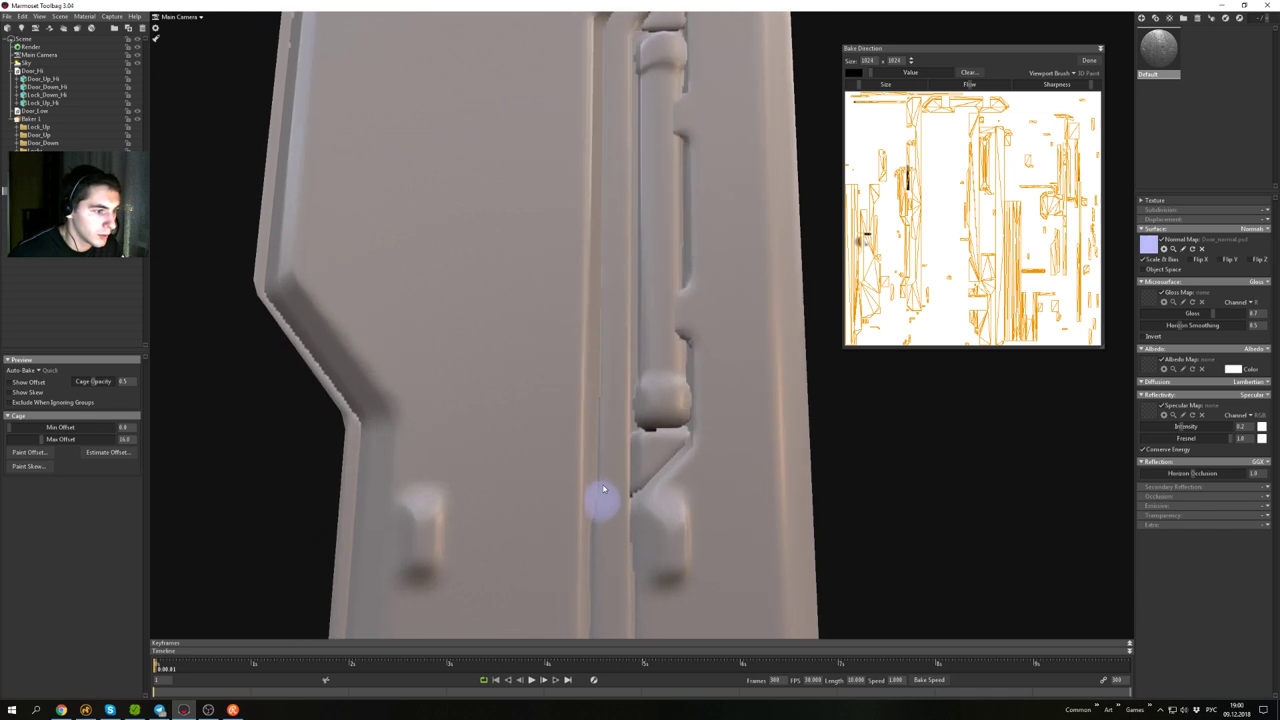
pyautogui.moveTo(605, 500); pyautogui.dragTo(603, 327)
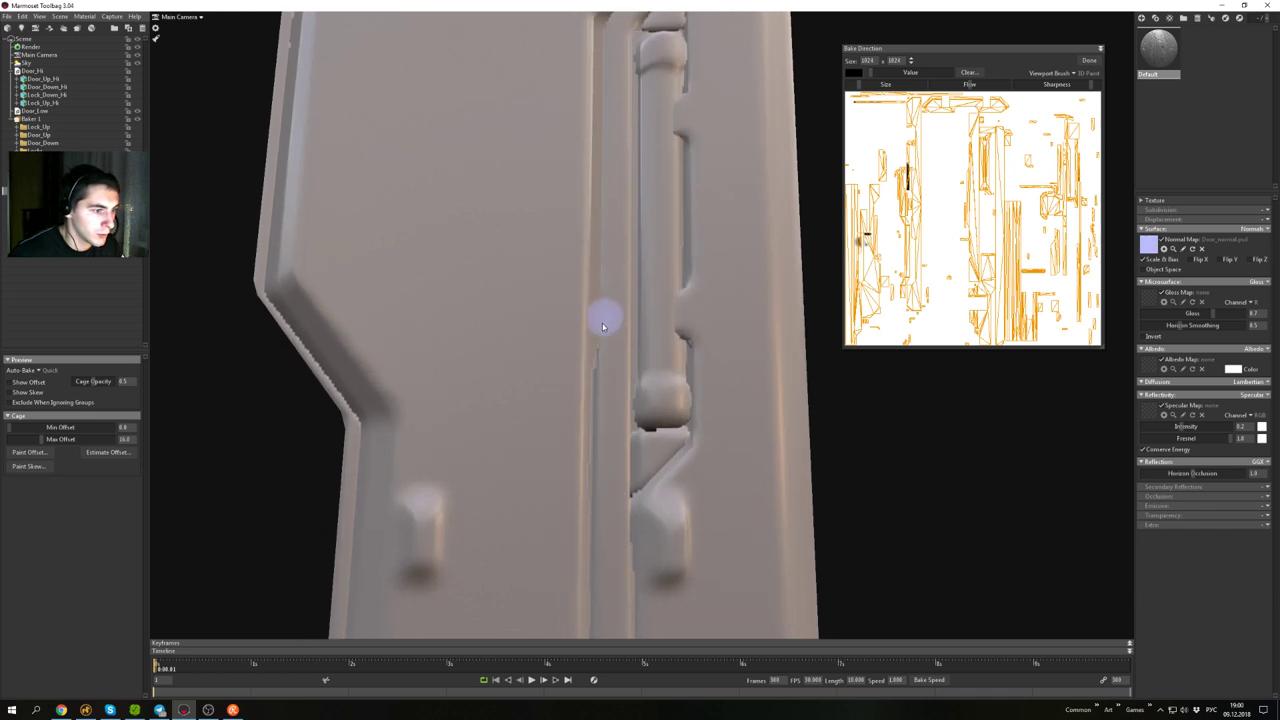
# - Check the lower groove down to the panel edge and extend the skew painting up beside the inset bar
pyautogui.moveTo(607, 571); pyautogui.dragTo(580, 297, button='middle')
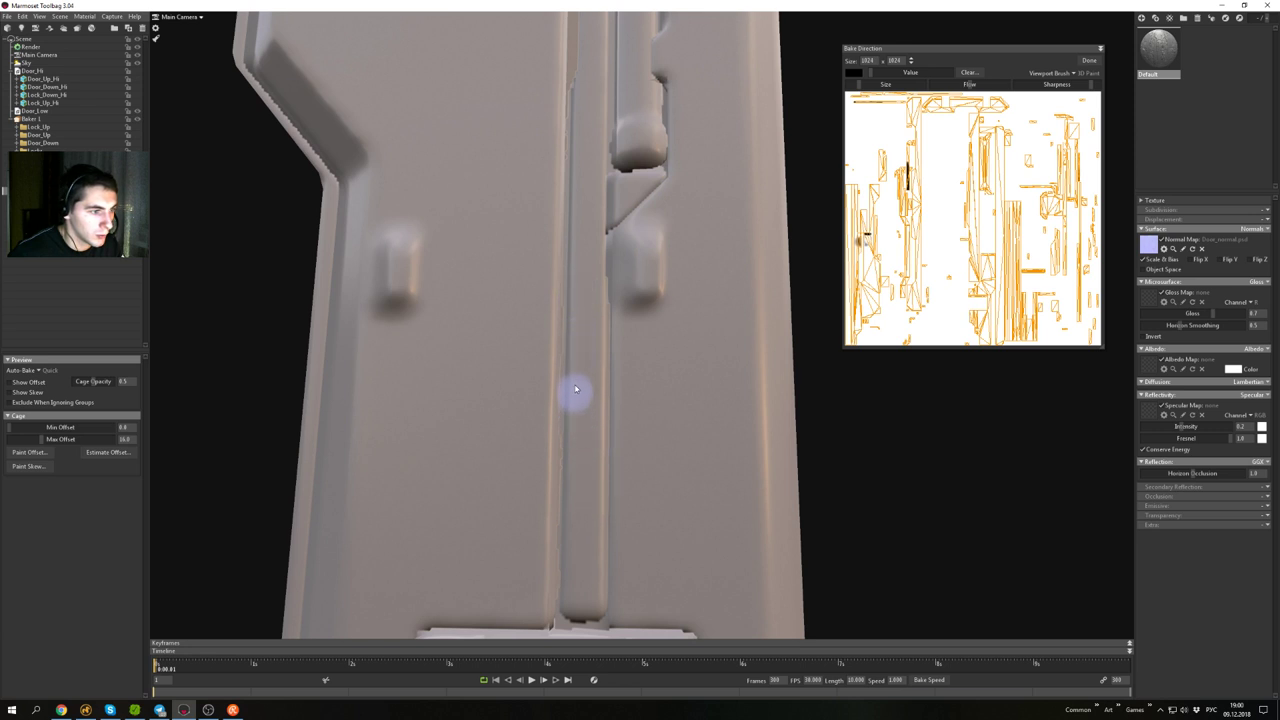
pyautogui.moveTo(585, 479); pyautogui.dragTo(560, 277, button='middle')
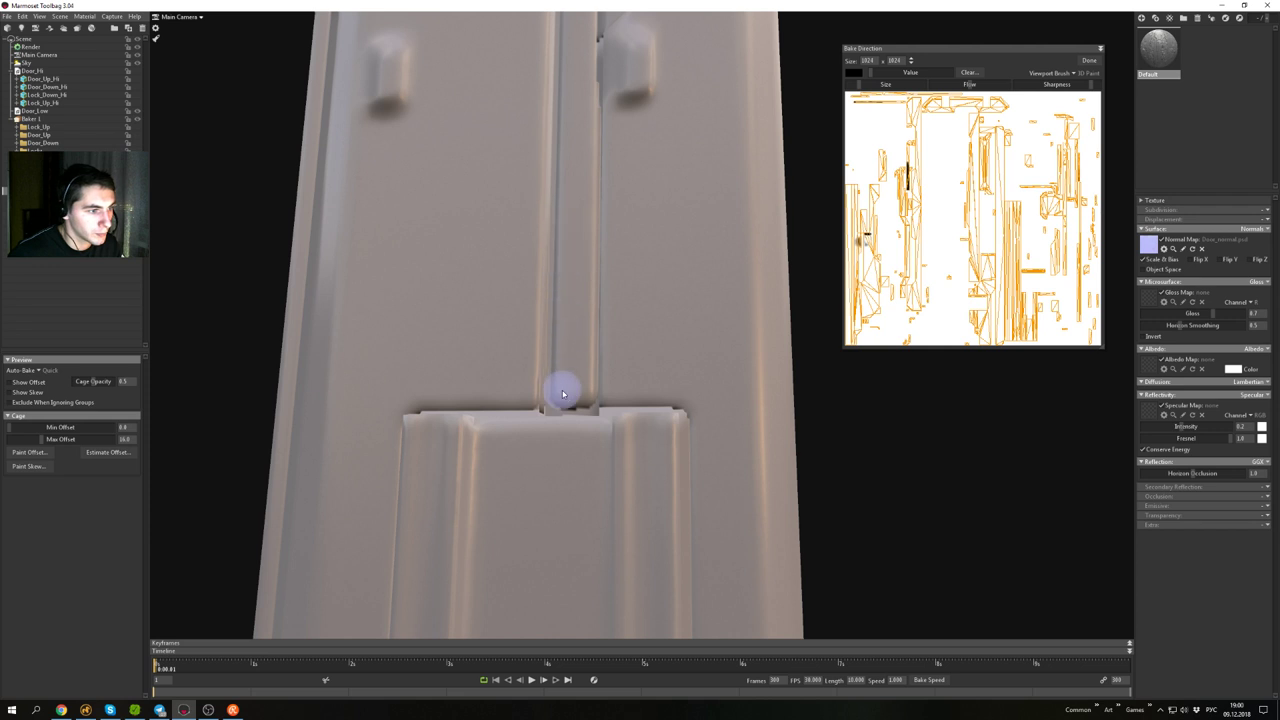
pyautogui.scroll(-4, 567, 295)
pyautogui.moveTo(570, 238); pyautogui.dragTo(582, 396, button='middle')
pyautogui.moveTo(588, 182); pyautogui.dragTo(549, 360, button='middle')
pyautogui.scroll(2, 550, 364)
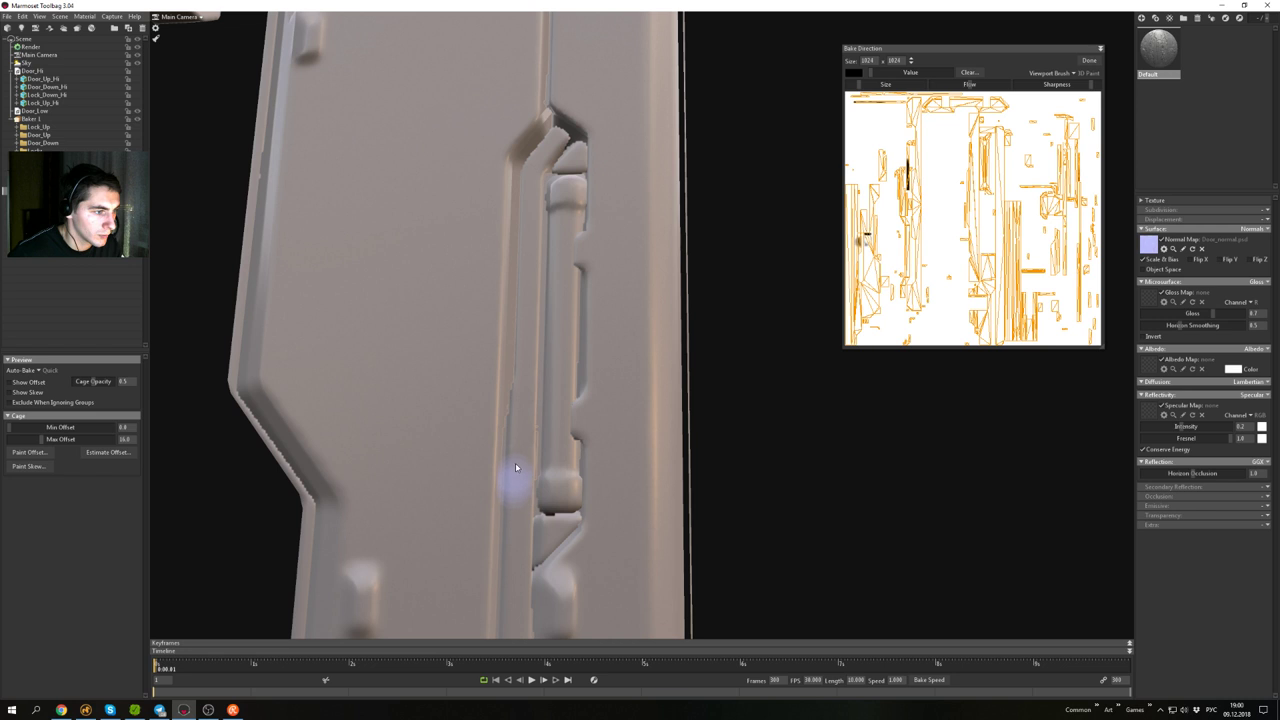
pyautogui.keyDown('alt'); pyautogui.moveTo(529, 323); pyautogui.dragTo(600, 343); pyautogui.keyUp('alt')
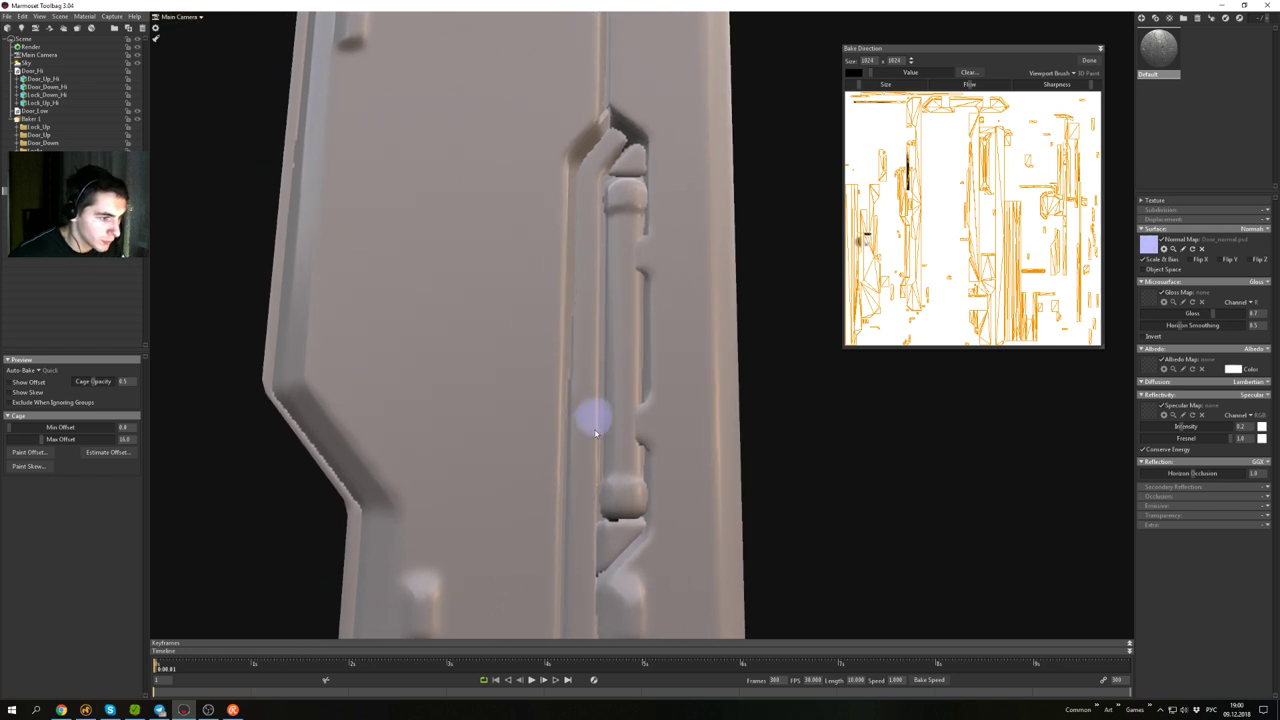
# - Paint skew along the remaining upper part of the groove, up to its diagonal bend above the inset bar
pyautogui.keyDown('alt'); pyautogui.moveTo(577, 454); pyautogui.dragTo(533, 434); pyautogui.keyUp('alt')
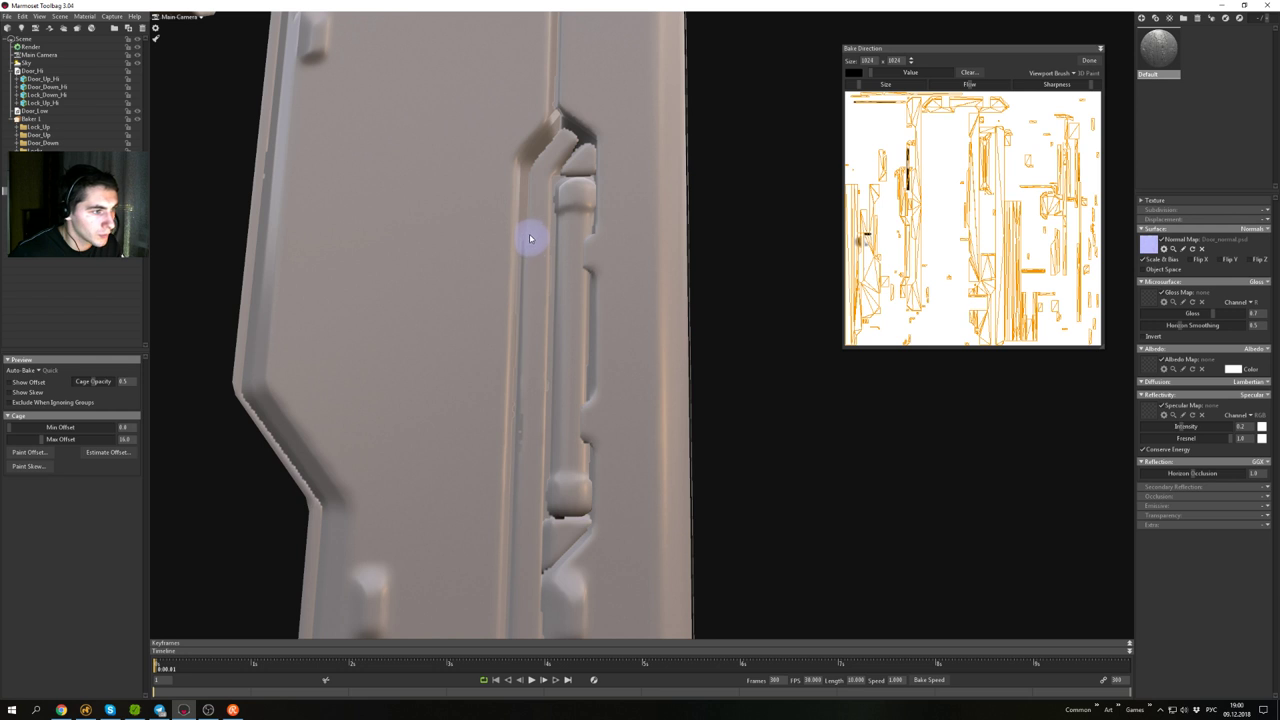
pyautogui.keyDown('alt'); pyautogui.moveTo(531, 226); pyautogui.dragTo(543, 251); pyautogui.keyUp('alt')
pyautogui.scroll(3, 536, 256)
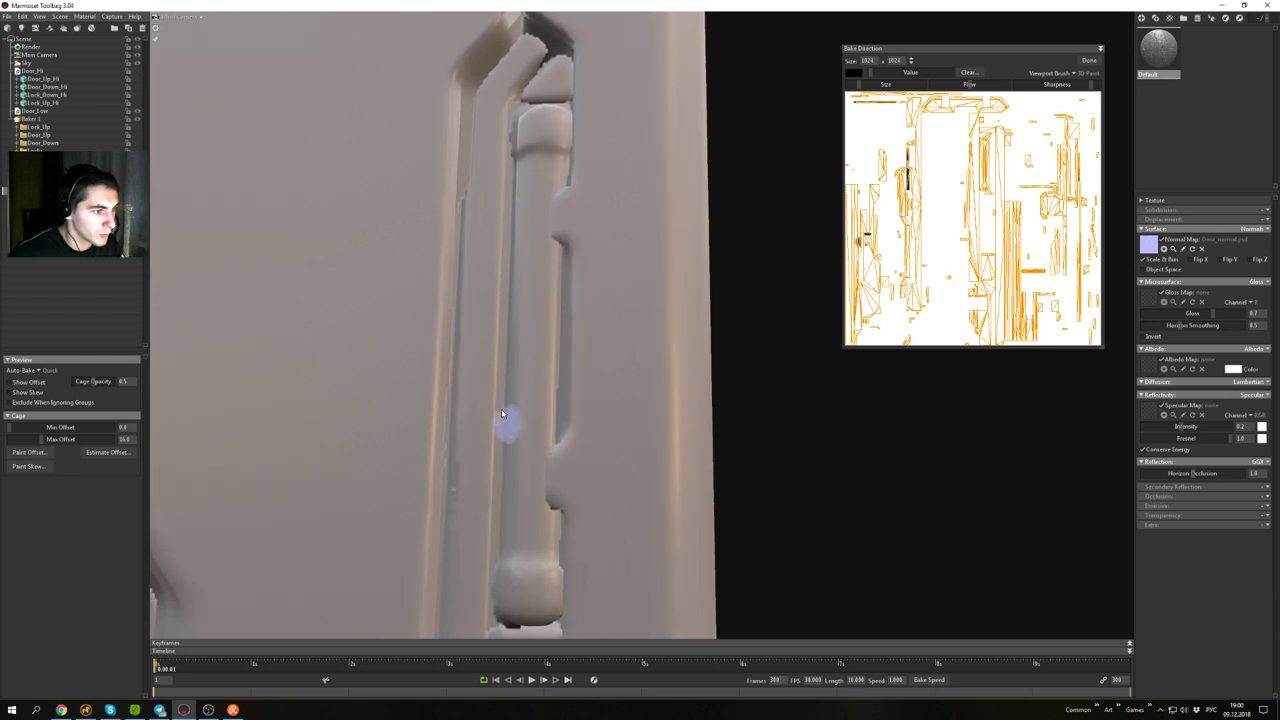
pyautogui.keyDown('alt'); pyautogui.moveTo(525, 300); pyautogui.dragTo(531, 438, button='middle'); pyautogui.keyUp('alt')
pyautogui.keyDown('alt'); pyautogui.moveTo(532, 484); pyautogui.dragTo(545, 421, button='middle'); pyautogui.keyUp('alt')
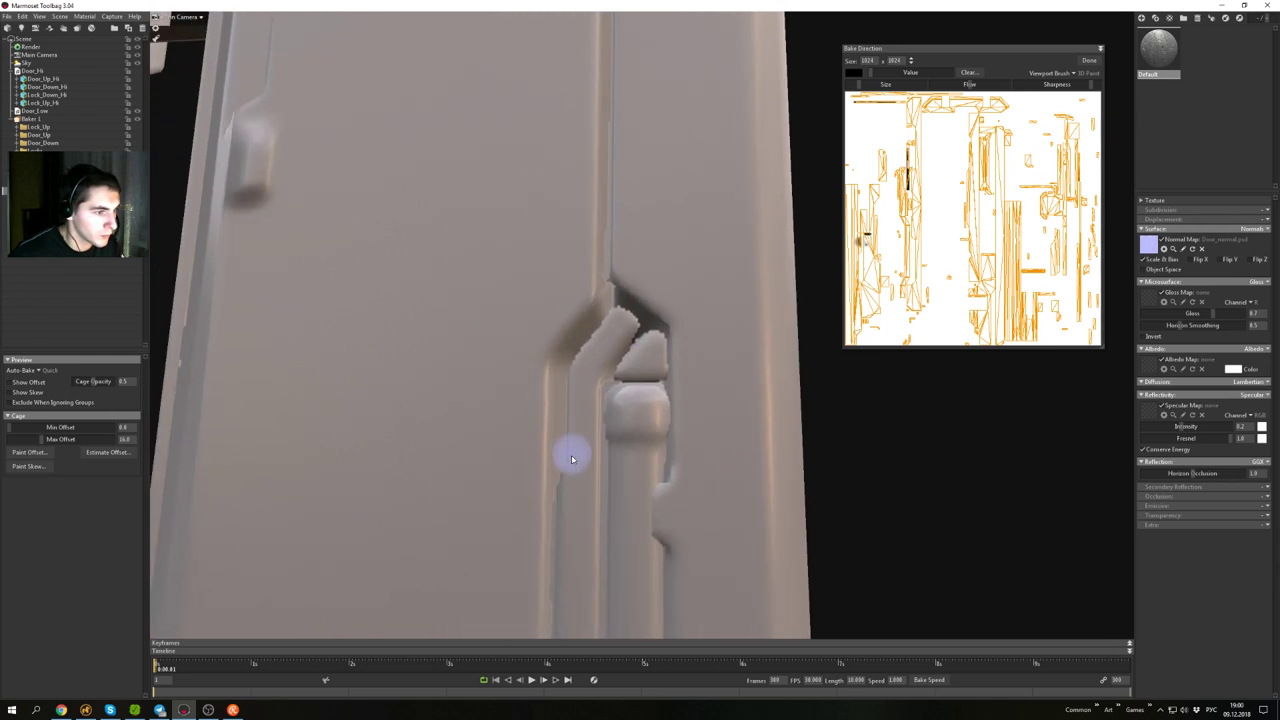
pyautogui.keyDown('alt'); pyautogui.moveTo(572, 457); pyautogui.dragTo(566, 457); pyautogui.keyUp('alt')
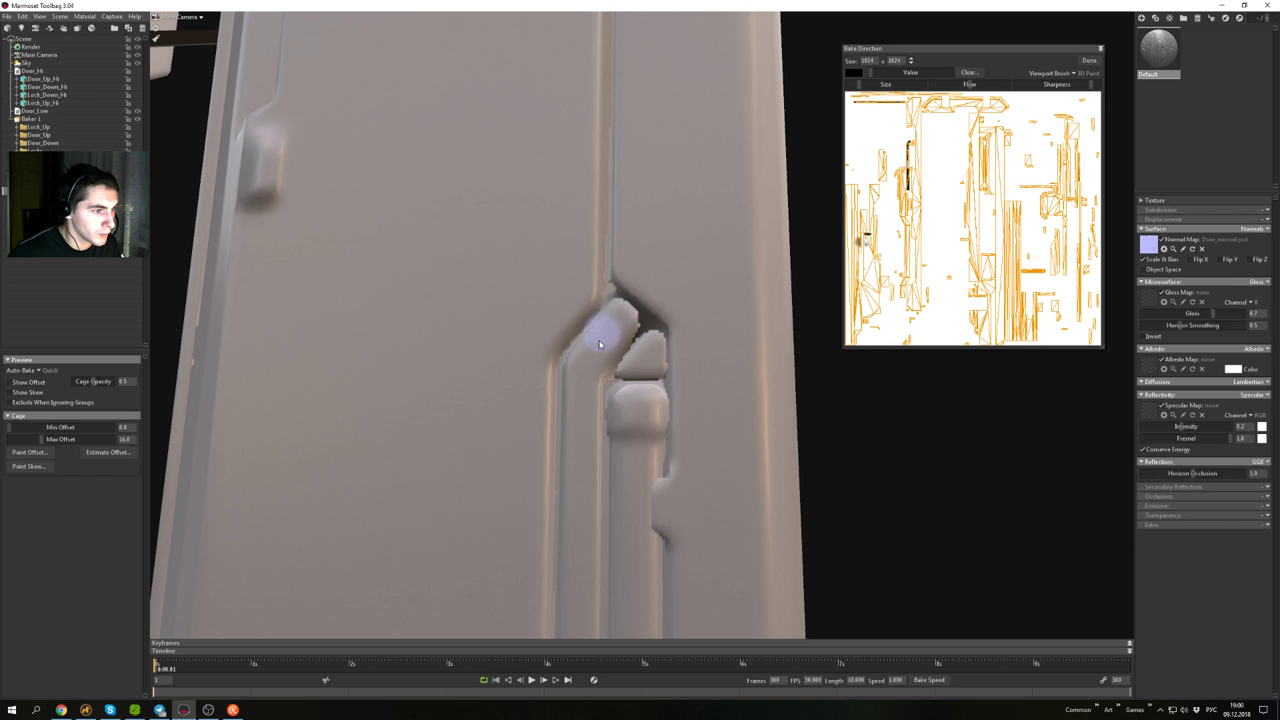
# - Examine the side post's repaired groove, its outer side and the upper frame corner for remaining baking artifacts
pyautogui.scroll(-6, 594, 373)
pyautogui.keyDown('alt'); pyautogui.moveTo(586, 294); pyautogui.dragTo(589, 361); pyautogui.keyUp('alt')
pyautogui.keyDown('alt'); pyautogui.moveTo(589, 361); pyautogui.dragTo(576, 273, button='middle'); pyautogui.keyUp('alt')
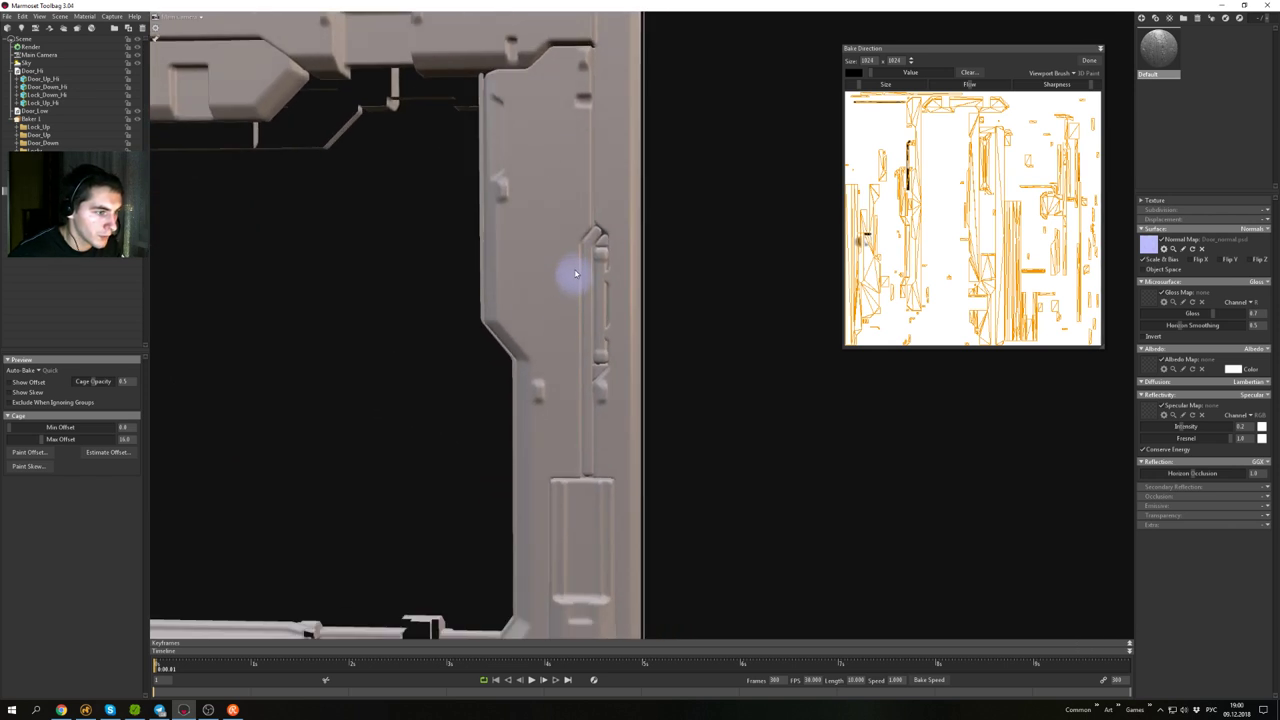
pyautogui.scroll(6, 583, 310)
pyautogui.moveTo(589, 340)
pyautogui.keyDown('alt'); pyautogui.mouseDown()
pyautogui.moveTo(671, 352)
pyautogui.moveTo(435, 322)
pyautogui.moveTo(402, 246)
pyautogui.mouseUp(); pyautogui.keyUp('alt')
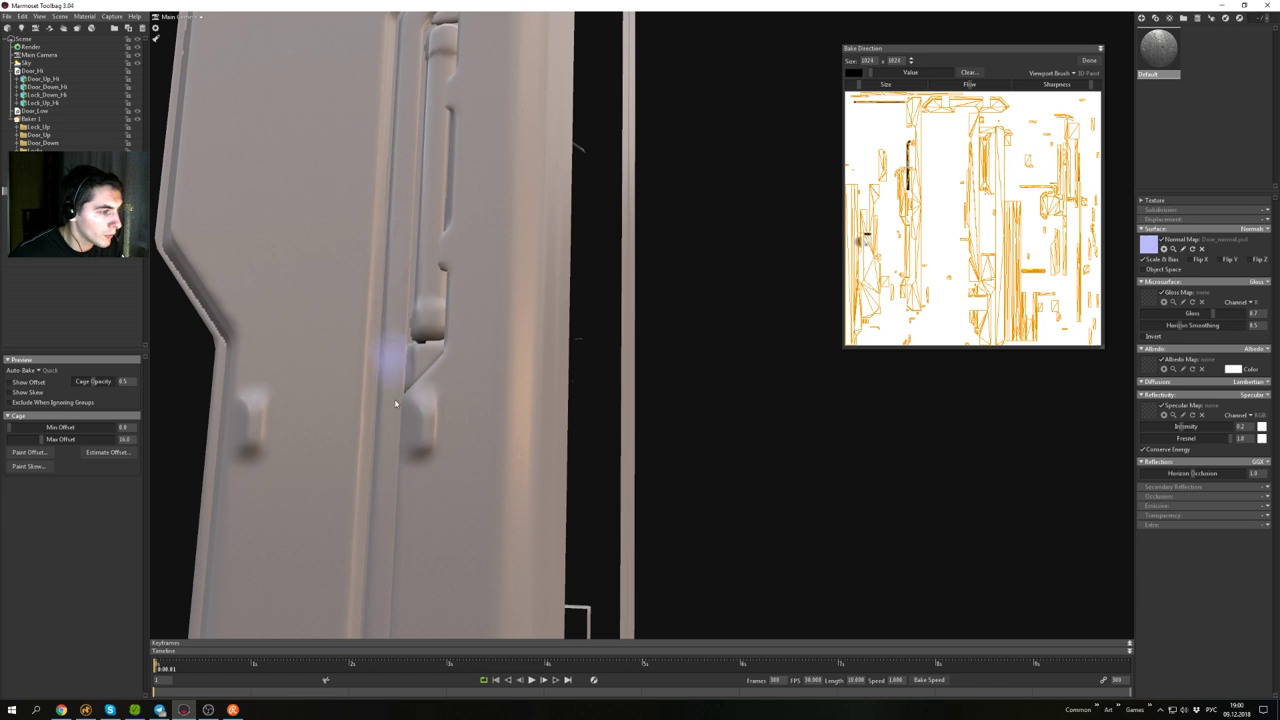
pyautogui.scroll(-4, 410, 395)
pyautogui.moveTo(574, 335)
pyautogui.keyDown('alt'); pyautogui.mouseDown()
pyautogui.moveTo(623, 271)
pyautogui.moveTo(661, 309)
pyautogui.moveTo(668, 360)
pyautogui.moveTo(603, 431)
pyautogui.moveTo(549, 426)
pyautogui.moveTo(530, 408)
pyautogui.mouseUp(); pyautogui.keyUp('alt')
pyautogui.keyDown('alt'); pyautogui.moveTo(519, 232); pyautogui.dragTo(551, 349, button='middle'); pyautogui.keyUp('alt')
pyautogui.keyDown('alt'); pyautogui.moveTo(551, 349); pyautogui.dragTo(559, 249); pyautogui.keyUp('alt')
pyautogui.keyDown('alt'); pyautogui.moveTo(559, 249); pyautogui.dragTo(437, 293, button='middle'); pyautogui.keyUp('alt')
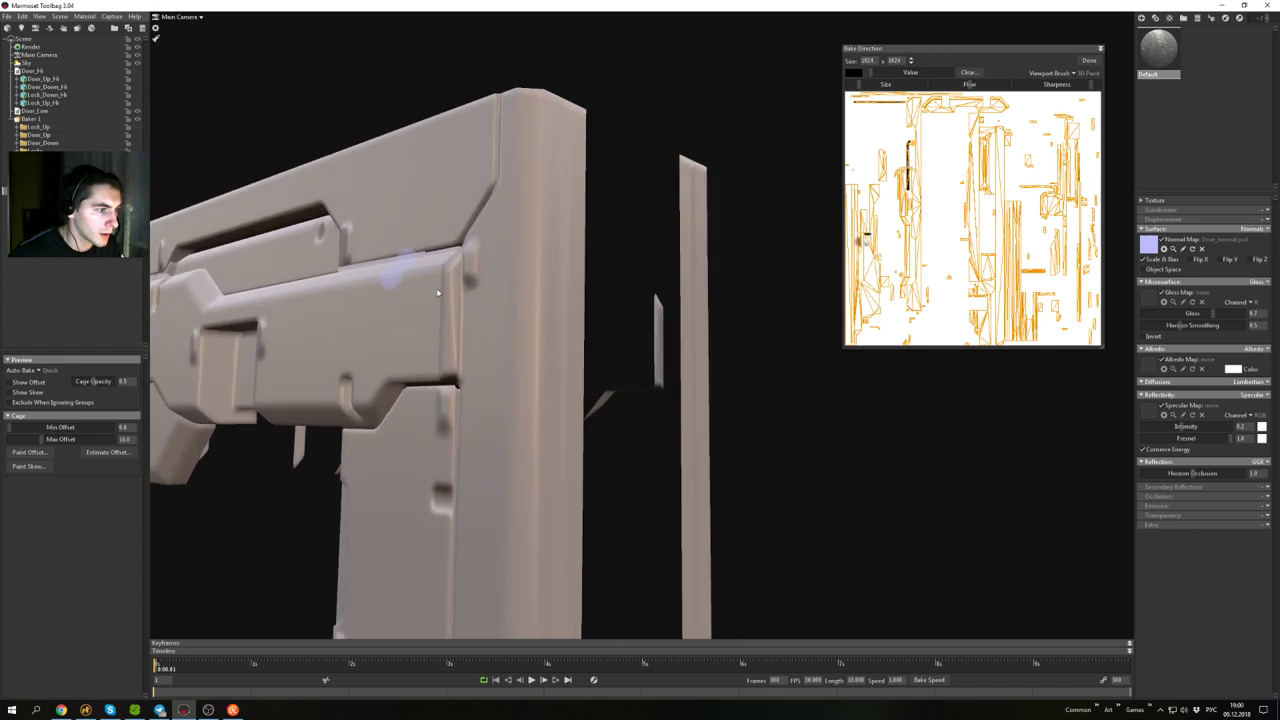
# - Rotate the sky lighting to reveal the shading on the frame's top beam
pyautogui.keyDown('shift'); pyautogui.moveTo(538, 292); pyautogui.dragTo(228, 244); pyautogui.keyUp('shift')
pyautogui.keyDown('alt'); pyautogui.moveTo(428, 248); pyautogui.dragTo(557, 243); pyautogui.keyUp('alt')
pyautogui.moveTo(455, 274)
pyautogui.keyDown('shift'); pyautogui.mouseDown()
pyautogui.moveTo(255, 245)
pyautogui.moveTo(322, 250)
pyautogui.mouseUp(); pyautogui.keyUp('shift')
pyautogui.keyDown('alt'); pyautogui.moveTo(477, 309); pyautogui.dragTo(411, 280, button='right'); pyautogui.keyUp('alt')
# - Try to paint skew on the slanted corner of the top beam's recess, beside the small raised block
pyautogui.moveTo(300, 284)
pyautogui.keyDown('alt'); pyautogui.mouseDown(button='middle')
pyautogui.moveTo(548, 270)
pyautogui.moveTo(543, 316)
pyautogui.mouseUp(button='middle'); pyautogui.keyUp('alt')
pyautogui.keyDown('alt'); pyautogui.moveTo(543, 316); pyautogui.dragTo(586, 292); pyautogui.keyUp('alt')
pyautogui.keyDown('alt'); pyautogui.moveTo(586, 292); pyautogui.dragTo(588, 320, button='right'); pyautogui.keyUp('alt')
pyautogui.moveTo(638, 270)
pyautogui.keyDown('alt'); pyautogui.mouseDown(button='middle')
pyautogui.moveTo(601, 360)
pyautogui.moveTo(605, 347)
pyautogui.mouseUp(button='middle'); pyautogui.keyUp('alt')
pyautogui.keyDown('alt'); pyautogui.moveTo(571, 291); pyautogui.dragTo(586, 329, button='right'); pyautogui.keyUp('alt')
pyautogui.moveTo(566, 246)
pyautogui.keyDown('alt'); pyautogui.mouseDown(button='middle')
pyautogui.moveTo(592, 360)
pyautogui.moveTo(626, 292)
pyautogui.mouseUp(button='middle'); pyautogui.keyUp('alt')
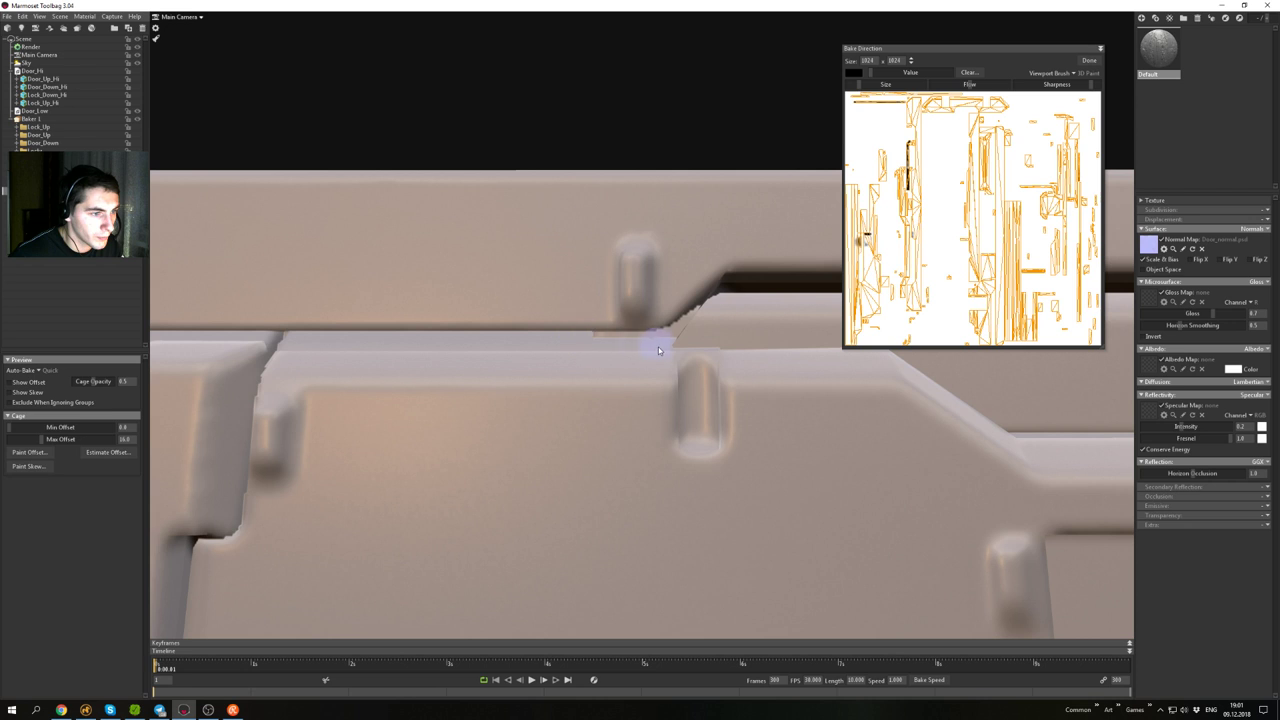
pyautogui.keyDown('alt'); pyautogui.moveTo(704, 326); pyautogui.dragTo(617, 330); pyautogui.keyUp('alt')
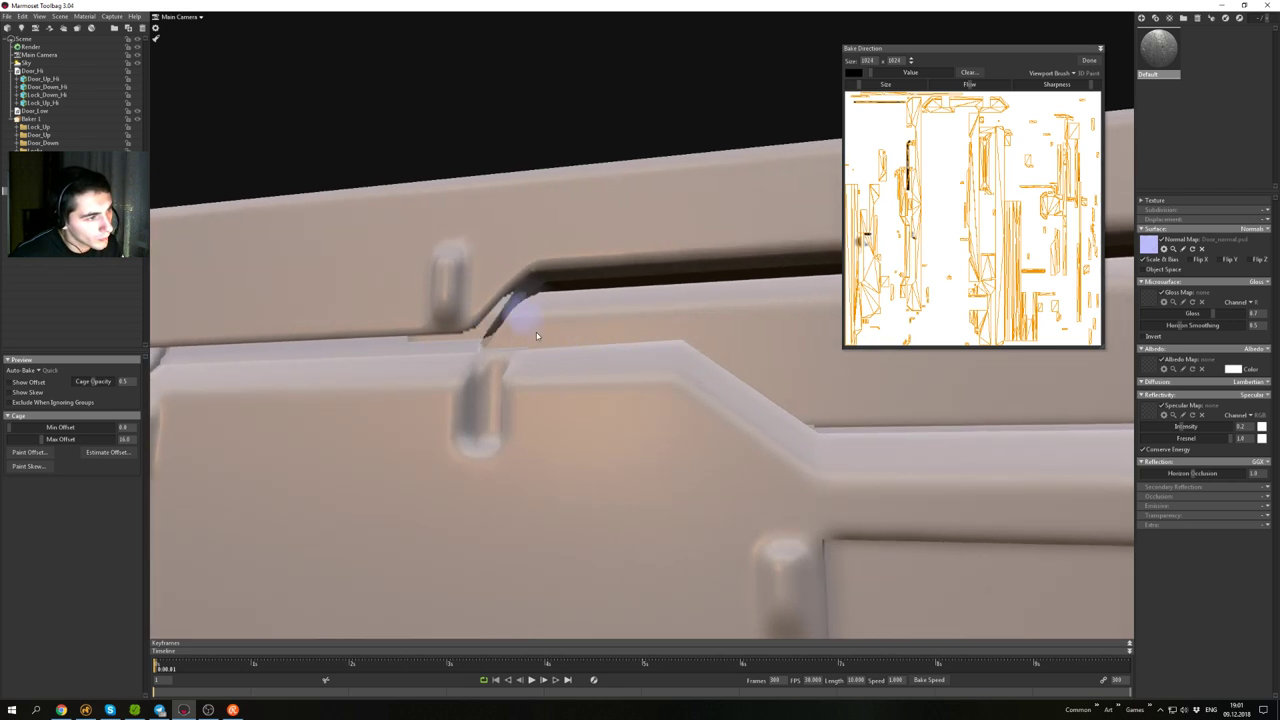
pyautogui.moveTo(485, 325); pyautogui.dragTo(496, 352)
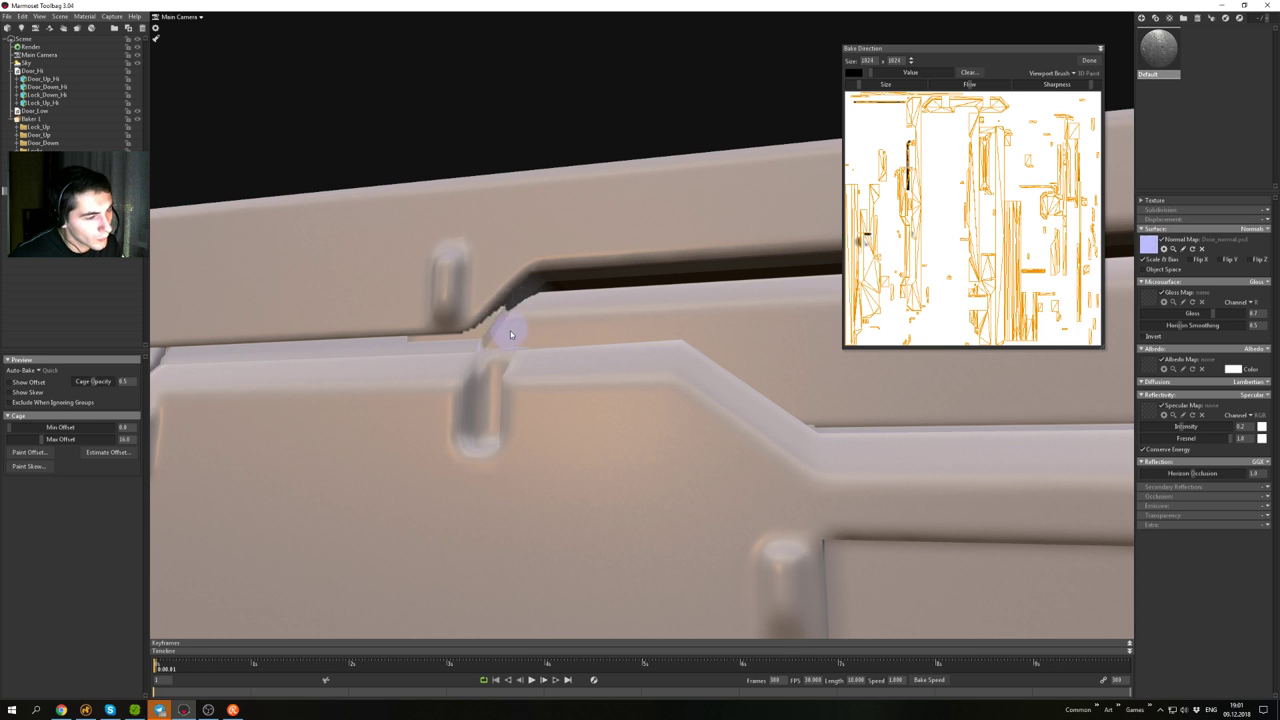
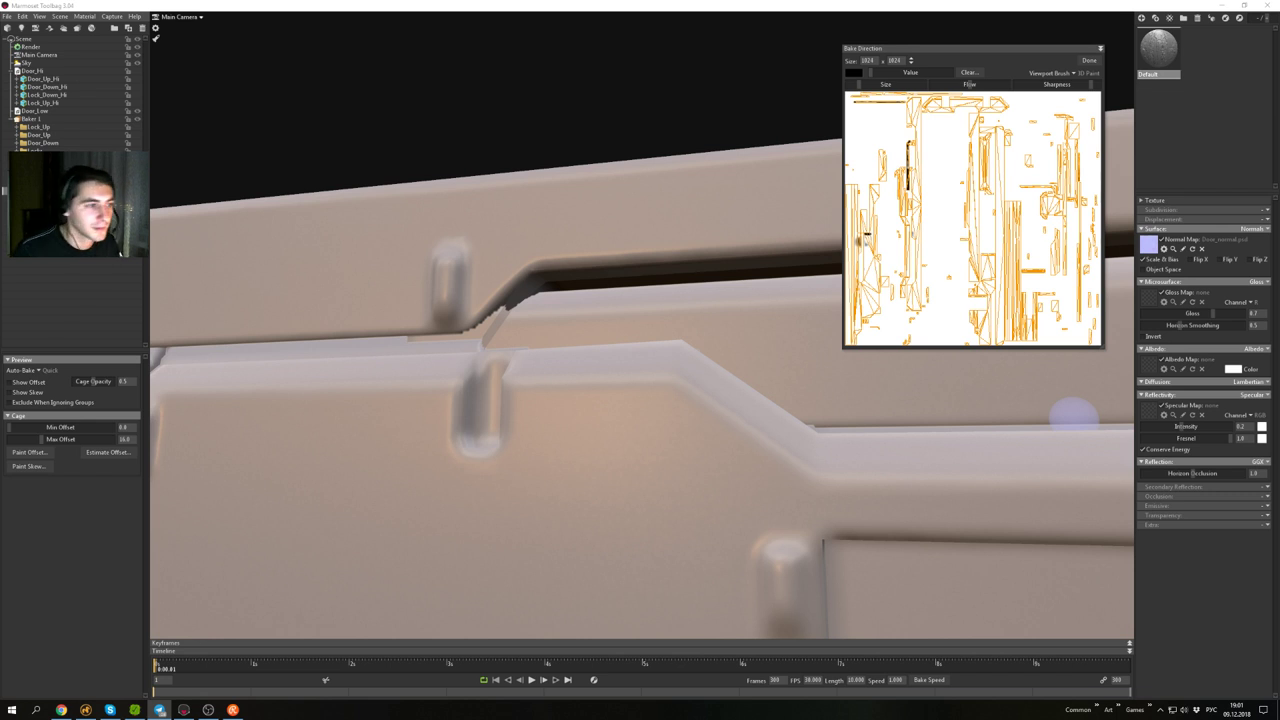
# - Examine the central lock piece and the top beam's slanted recess corner from several angles
pyautogui.keyDown('alt'); pyautogui.moveTo(885, 447); pyautogui.dragTo(623, 434); pyautogui.keyUp('alt')
pyautogui.scroll(-8, 605, 384)
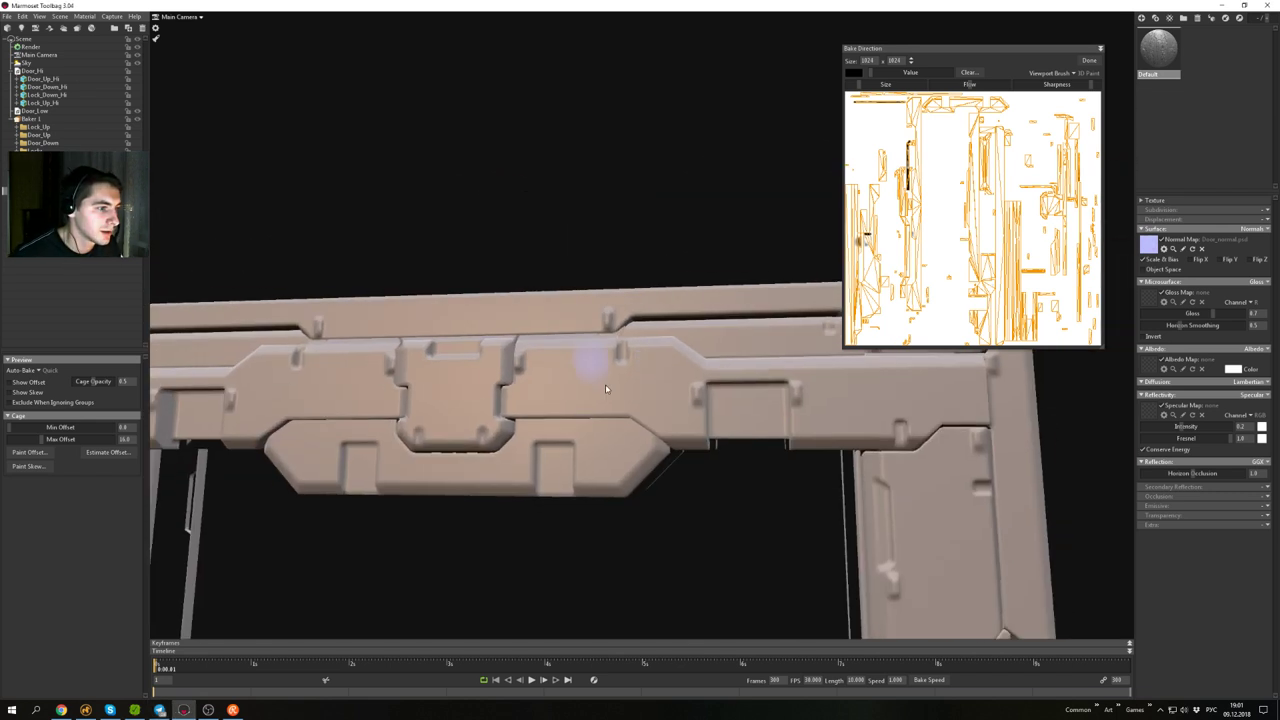
pyautogui.keyDown('alt'); pyautogui.moveTo(627, 354); pyautogui.dragTo(435, 312); pyautogui.keyUp('alt')
pyautogui.scroll(4, 558, 344)
pyautogui.scroll(-4, 619, 331)
pyautogui.scroll(4, 663, 312)
pyautogui.keyDown('alt'); pyautogui.moveTo(666, 380); pyautogui.dragTo(760, 345); pyautogui.keyUp('alt')
pyautogui.scroll(4, 546, 325)
pyautogui.keyDown('alt'); pyautogui.moveTo(546, 338); pyautogui.dragTo(790, 376, button='middle'); pyautogui.keyUp('alt')
pyautogui.keyDown('alt'); pyautogui.moveTo(642, 372); pyautogui.dragTo(614, 360); pyautogui.keyUp('alt')
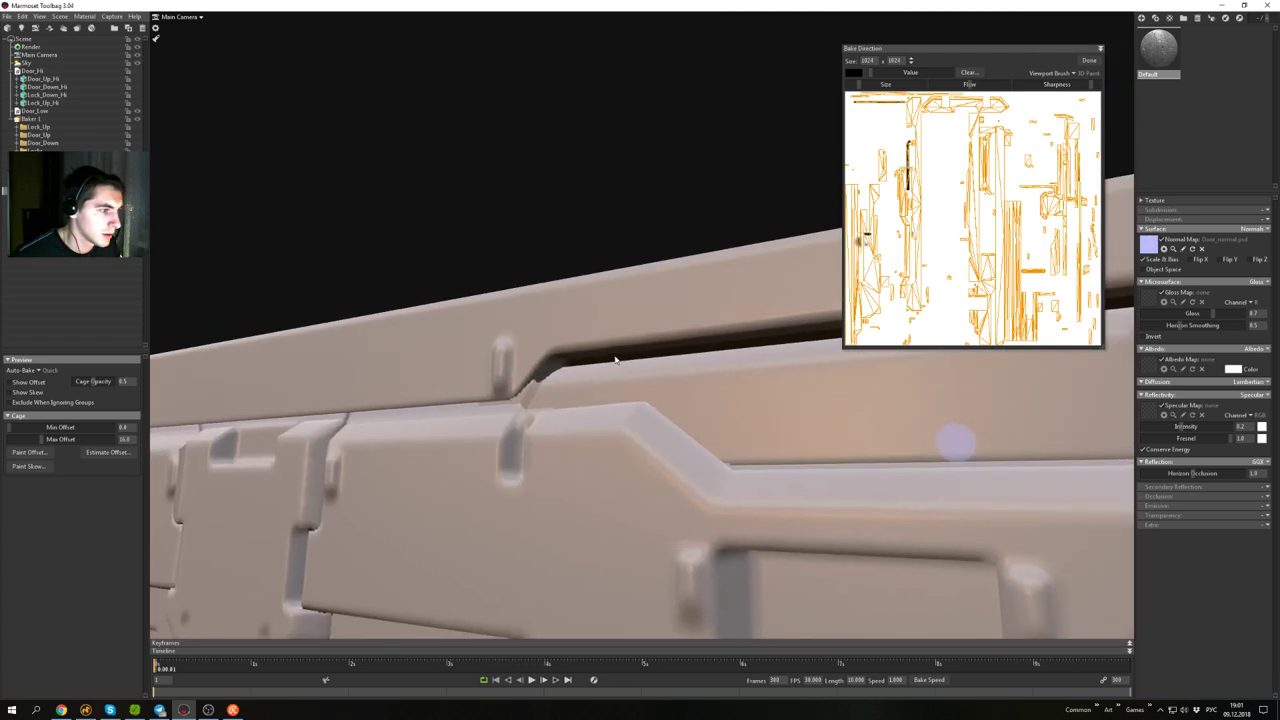
# - Paint skew along the top beam's lower edge, between the central lock and the small raised block
pyautogui.scroll(3, 546, 363)
pyautogui.keyDown('alt'); pyautogui.moveTo(546, 363); pyautogui.dragTo(577, 372, button='middle'); pyautogui.keyUp('alt')
pyautogui.keyDown('alt'); pyautogui.moveTo(577, 372); pyautogui.dragTo(597, 384); pyautogui.keyUp('alt')
pyautogui.scroll(3, 597, 384)
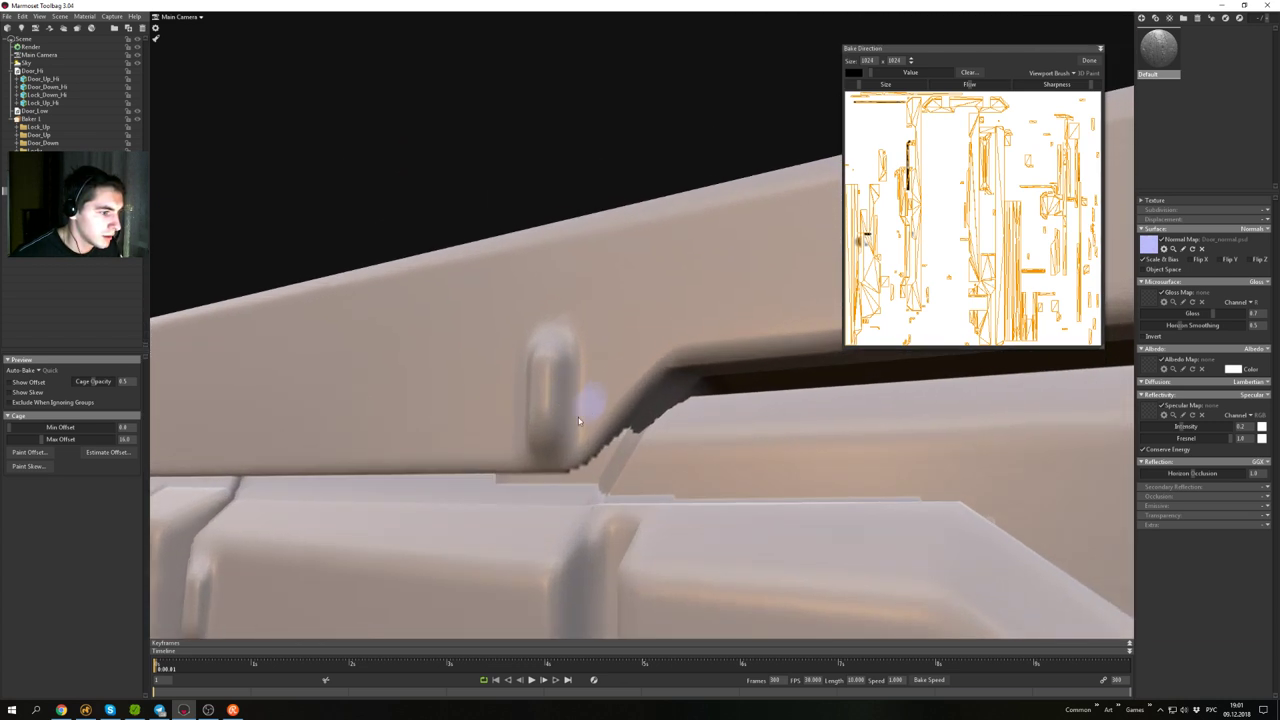
pyautogui.keyDown('alt'); pyautogui.moveTo(374, 464); pyautogui.dragTo(612, 461); pyautogui.keyUp('alt')
pyautogui.moveTo(699, 467); pyautogui.dragTo(538, 473)
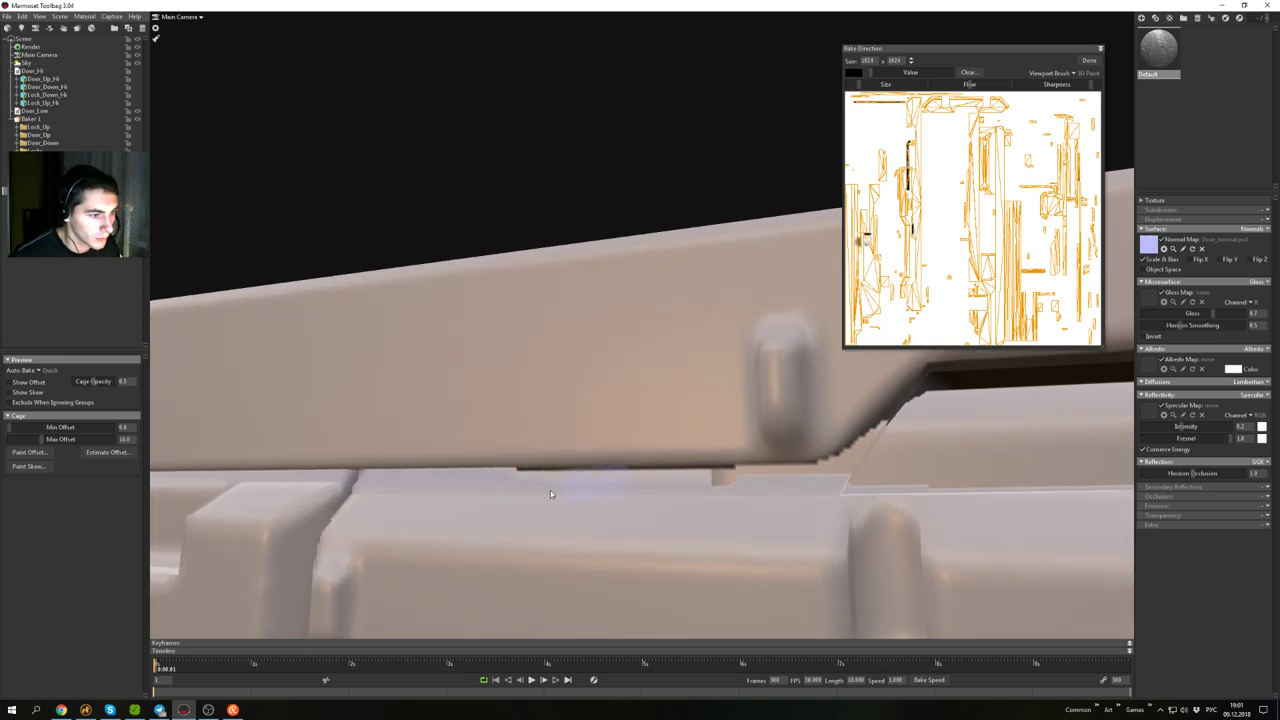
pyautogui.moveTo(666, 493)
pyautogui.keyDown('alt'); pyautogui.mouseDown()
pyautogui.moveTo(588, 489)
pyautogui.moveTo(698, 480)
pyautogui.moveTo(670, 458)
pyautogui.moveTo(470, 462)
pyautogui.moveTo(573, 463)
pyautogui.moveTo(530, 462)
pyautogui.mouseUp(); pyautogui.keyUp('alt')
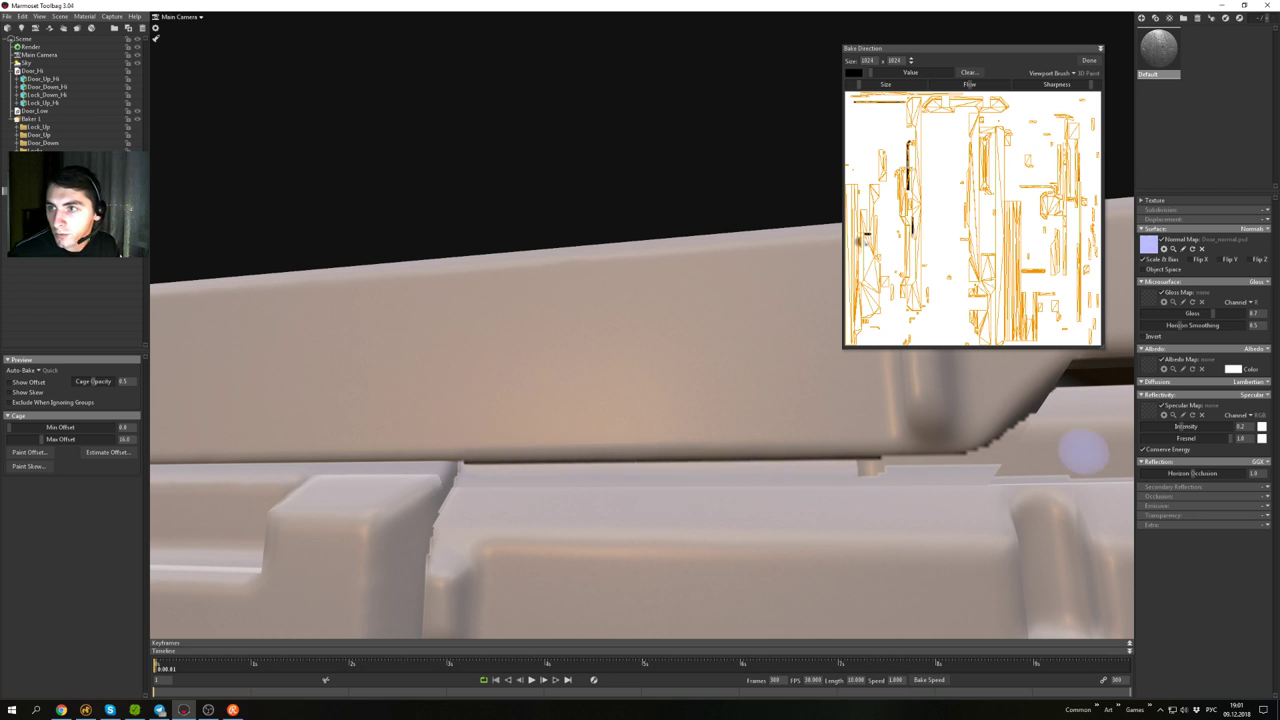
# - Extend the skew painting along the top beam's lower edge, past the raised block to the slanted corner
pyautogui.hotkey('alt', 'Tab')
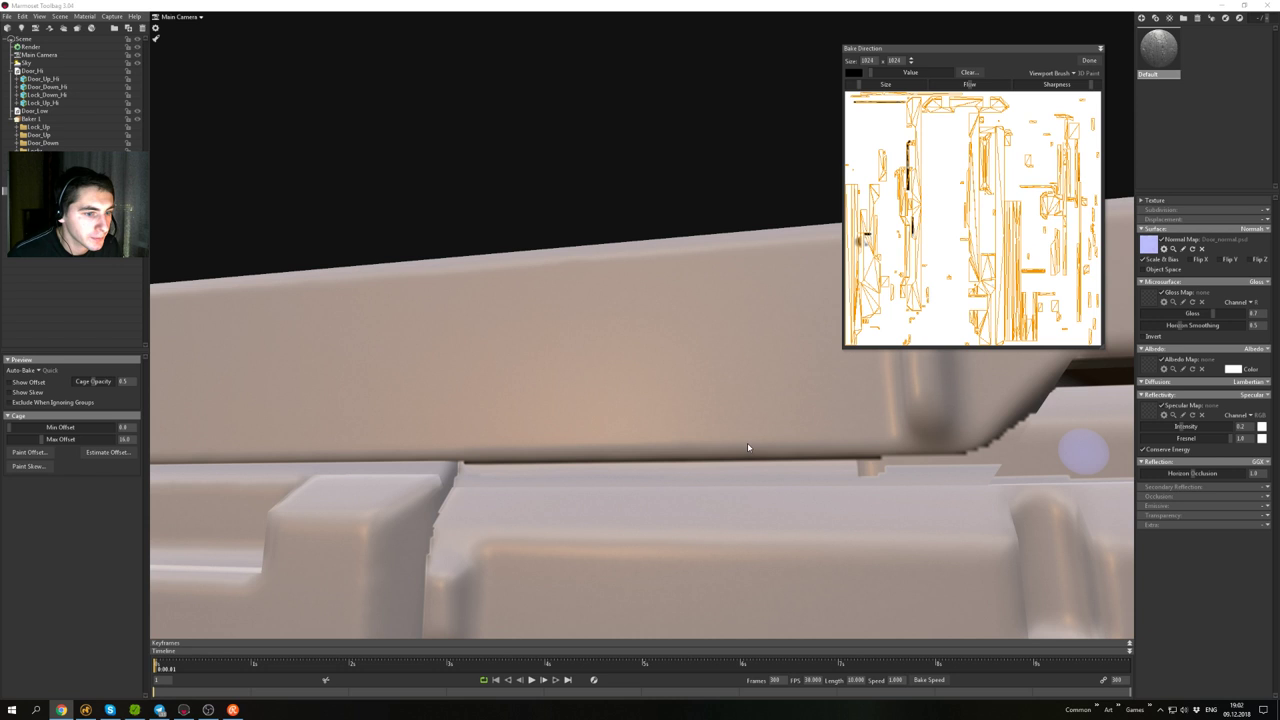
pyautogui.moveTo(748, 455)
pyautogui.keyDown('alt'); pyautogui.mouseDown()
pyautogui.moveTo(683, 443)
pyautogui.moveTo(628, 372)
pyautogui.moveTo(588, 364)
pyautogui.moveTo(580, 383)
pyautogui.mouseUp(); pyautogui.keyUp('alt')
pyautogui.scroll(-3, 620, 370)
pyautogui.scroll(3, 580, 383)
pyautogui.keyDown('alt'); pyautogui.moveTo(580, 383); pyautogui.dragTo(690, 300, button='middle'); pyautogui.keyUp('alt')
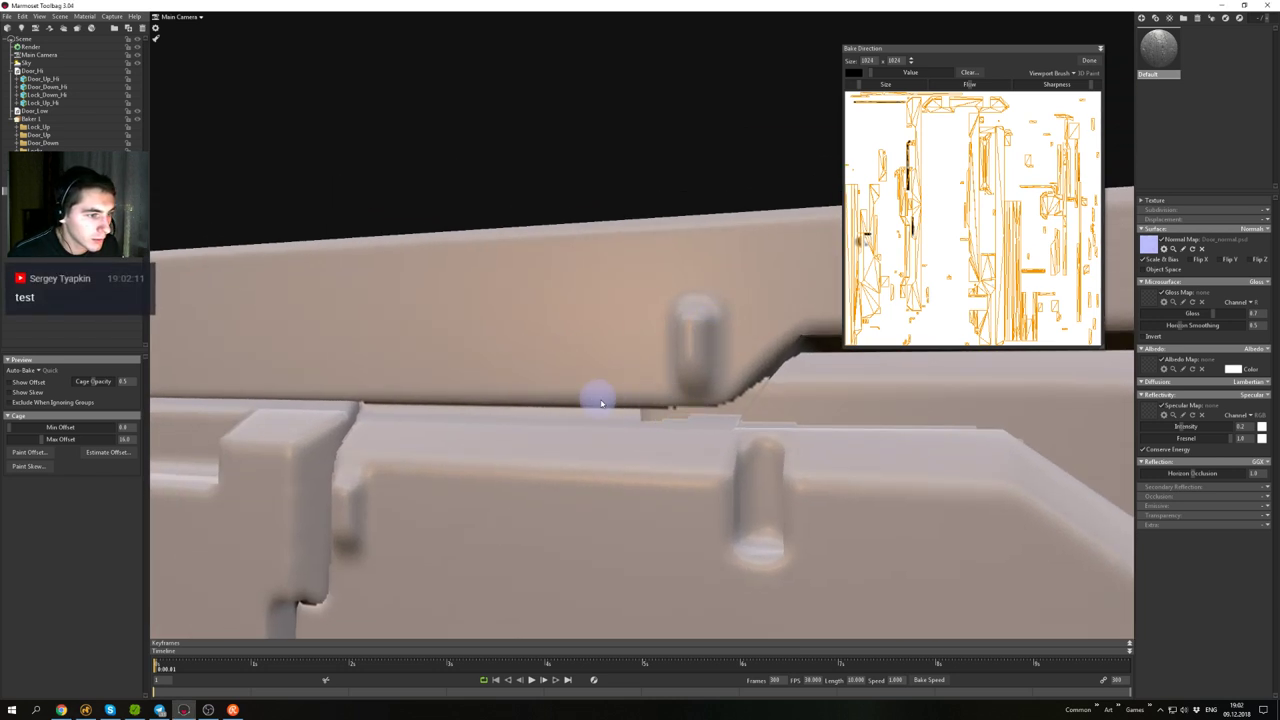
pyautogui.moveTo(645, 410)
pyautogui.mouseDown()
pyautogui.moveTo(686, 416)
pyautogui.moveTo(627, 413)
pyautogui.moveTo(705, 403)
pyautogui.moveTo(622, 406)
pyautogui.moveTo(546, 349)
pyautogui.moveTo(480, 354)
pyautogui.moveTo(610, 348)
pyautogui.moveTo(613, 394)
pyautogui.moveTo(714, 355)
pyautogui.moveTo(689, 414)
pyautogui.mouseUp()
pyautogui.scroll(-4, 676, 390)
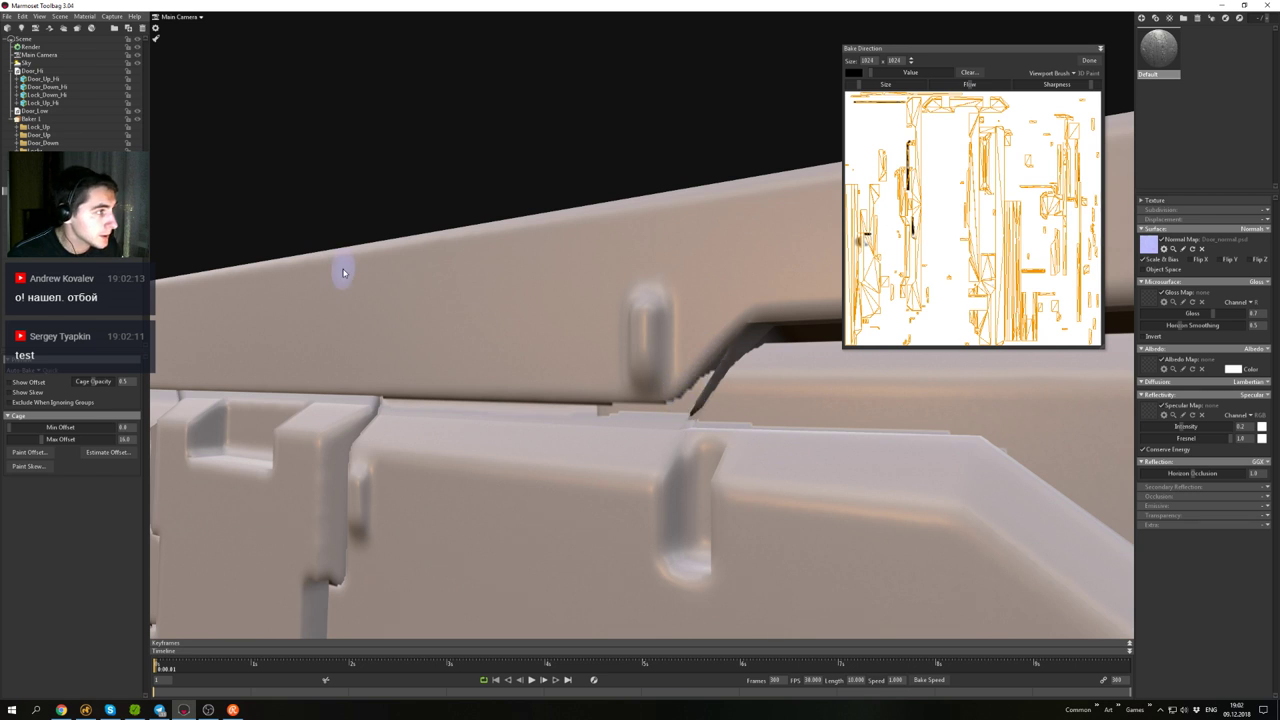
# - Open the bake offset map for painting and paint offset on the top beam's slanted recess corner
pyautogui.click(110, 458)
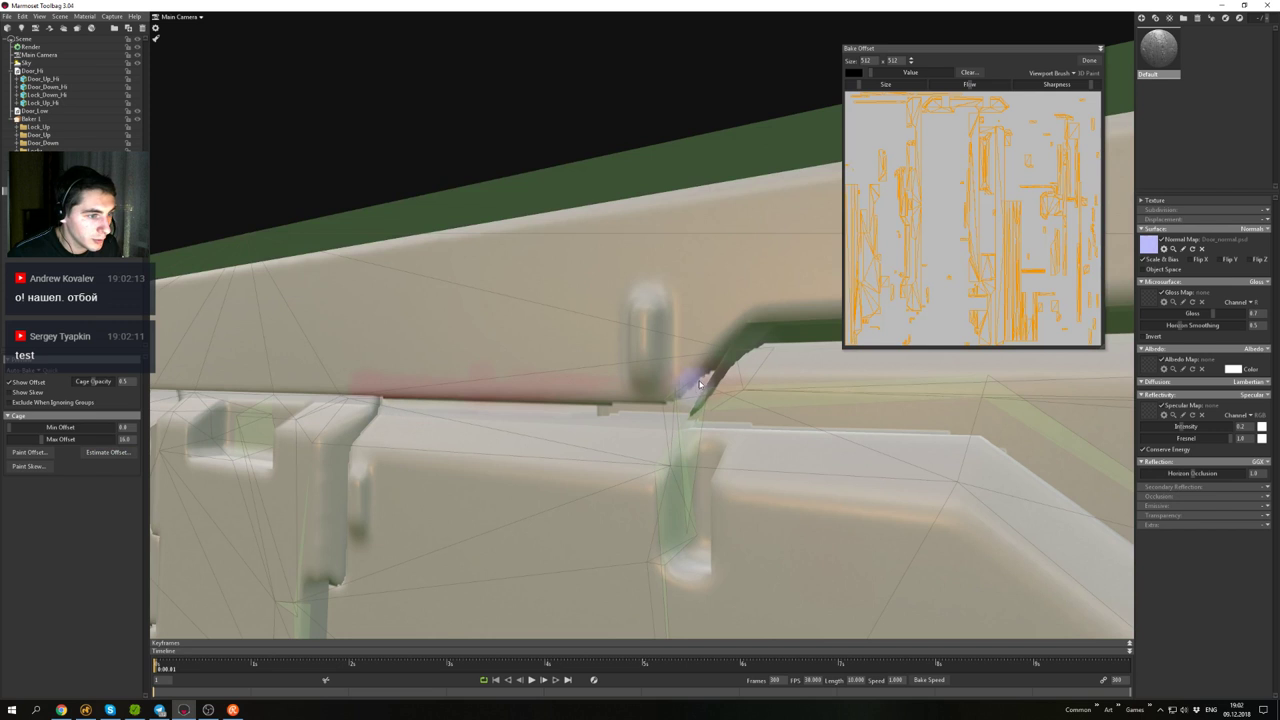
pyautogui.moveTo(709, 370)
pyautogui.mouseDown()
pyautogui.moveTo(696, 391)
pyautogui.moveTo(719, 371)
pyautogui.moveTo(721, 404)
pyautogui.mouseUp()
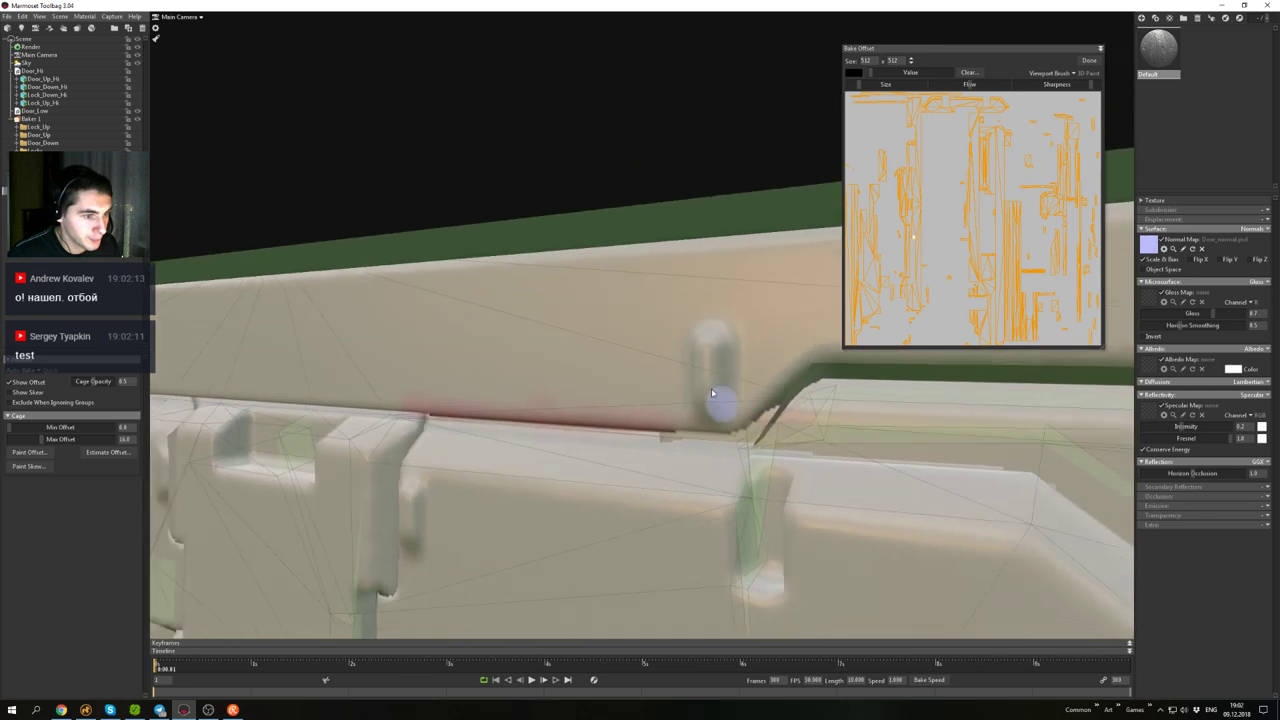
pyautogui.scroll(-5, 680, 368)
pyautogui.scroll(5, 619, 364)
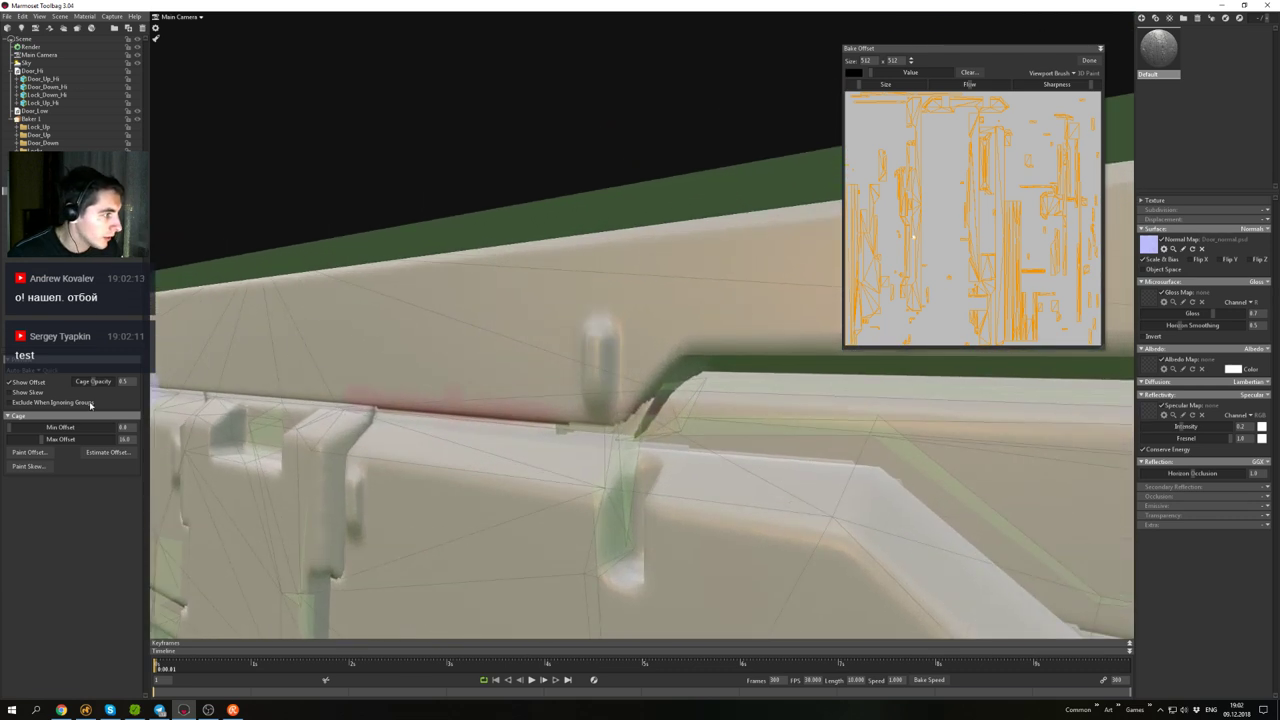
pyautogui.click(32, 452)
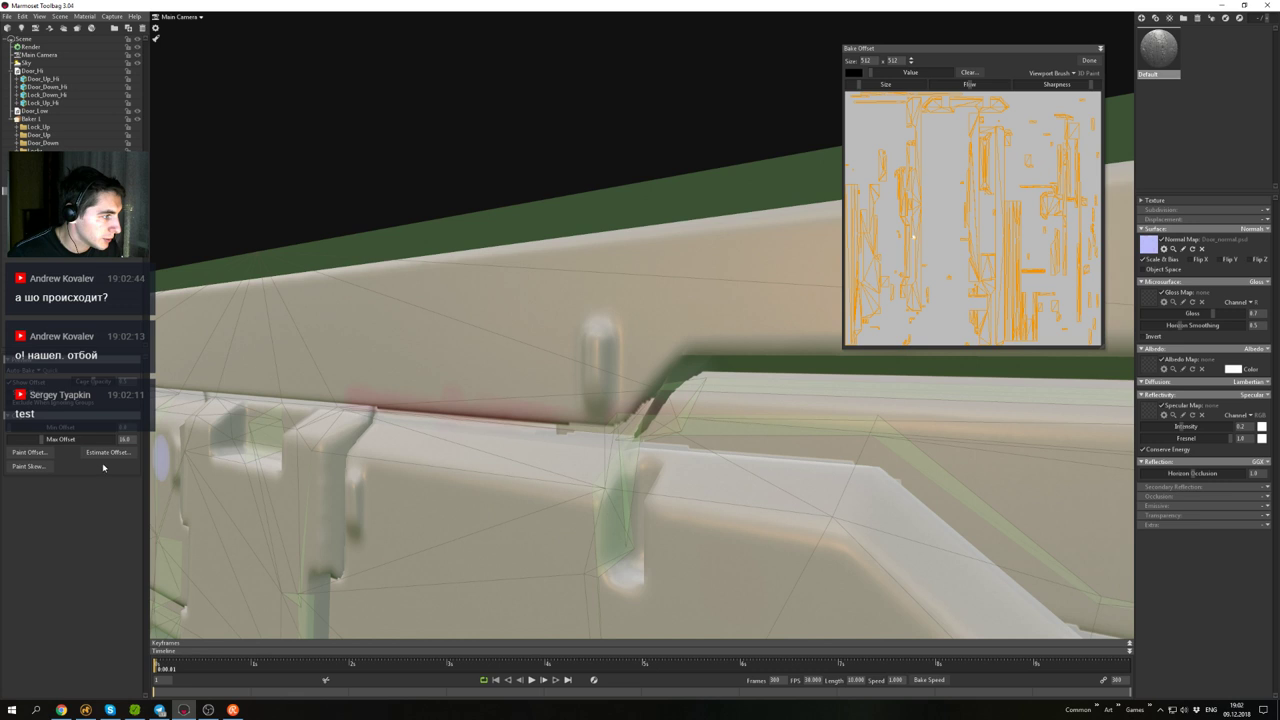
# - Switch back to painting the skew map and brush over the top beam's slanted recess corner
pyautogui.click(29, 470)
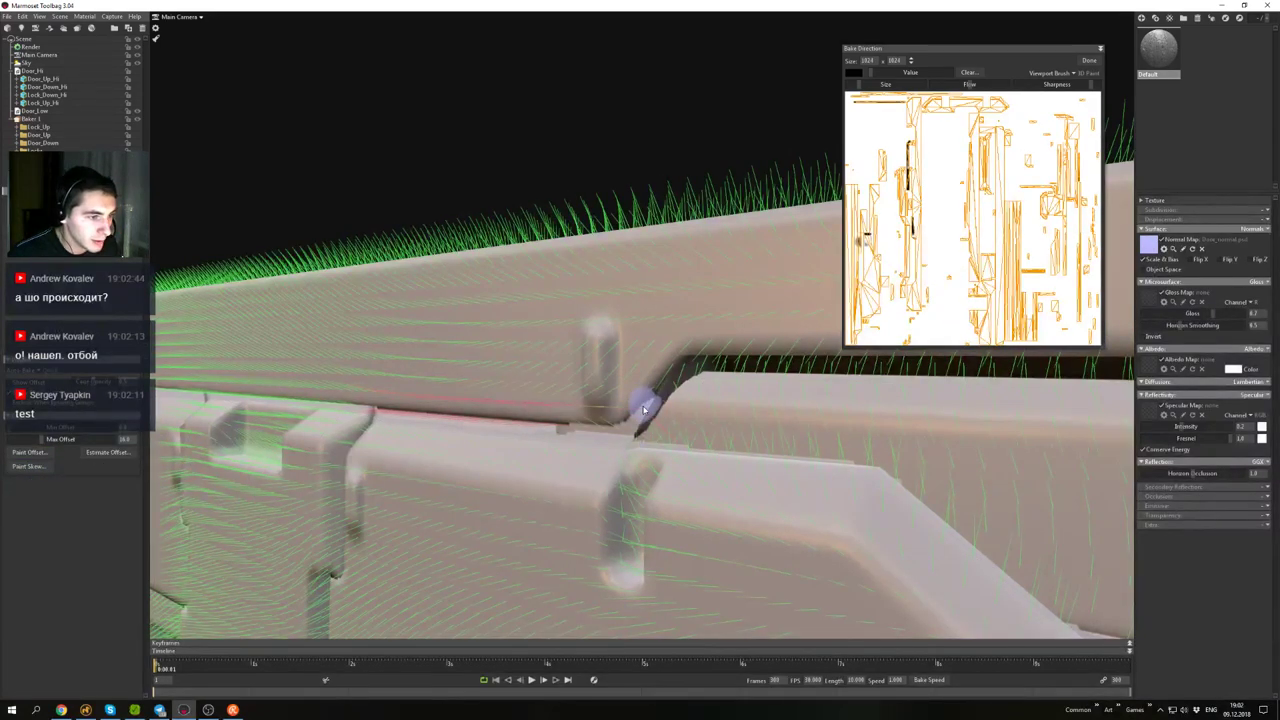
pyautogui.moveTo(653, 401)
pyautogui.mouseDown()
pyautogui.moveTo(628, 425)
pyautogui.moveTo(572, 440)
pyautogui.moveTo(586, 333)
pyautogui.mouseUp()
pyautogui.scroll(-5, 631, 448)
pyautogui.scroll(-3, 568, 387)
# - Paint skew down the central lock's upper side edge, beside the small raised detail on the neighbouring panel
pyautogui.moveTo(568, 387)
pyautogui.keyDown('alt'); pyautogui.mouseDown()
pyautogui.moveTo(603, 380)
pyautogui.moveTo(624, 450)
pyautogui.moveTo(563, 366)
pyautogui.moveTo(581, 362)
pyautogui.mouseUp(); pyautogui.keyUp('alt')
pyautogui.scroll(-5, 624, 450)
pyautogui.scroll(8, 580, 380)
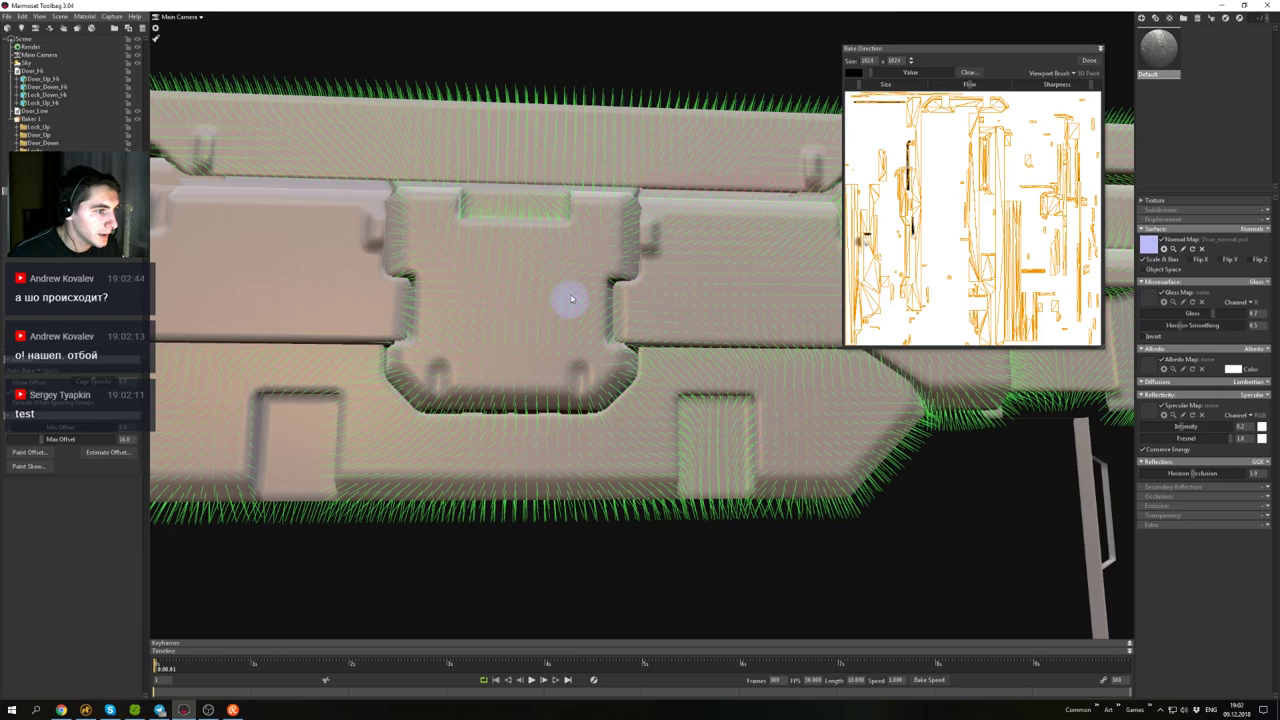
pyautogui.scroll(-3, 571, 298)
pyautogui.scroll(5, 543, 272)
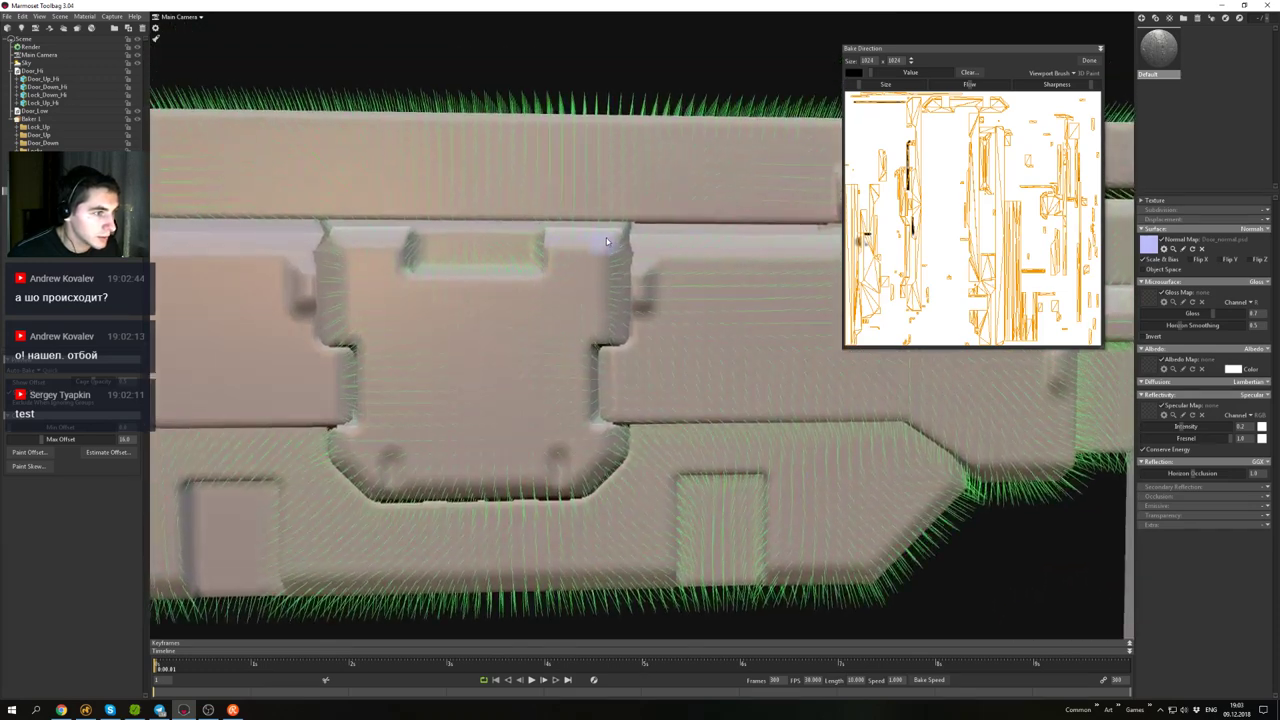
pyautogui.keyDown('alt'); pyautogui.moveTo(632, 226); pyautogui.dragTo(631, 283, button='right'); pyautogui.keyUp('alt')
pyautogui.keyDown('alt'); pyautogui.moveTo(631, 283); pyautogui.dragTo(634, 320, button='middle'); pyautogui.keyUp('alt')
pyautogui.keyDown('alt'); pyautogui.moveTo(634, 320); pyautogui.dragTo(568, 291); pyautogui.keyUp('alt')
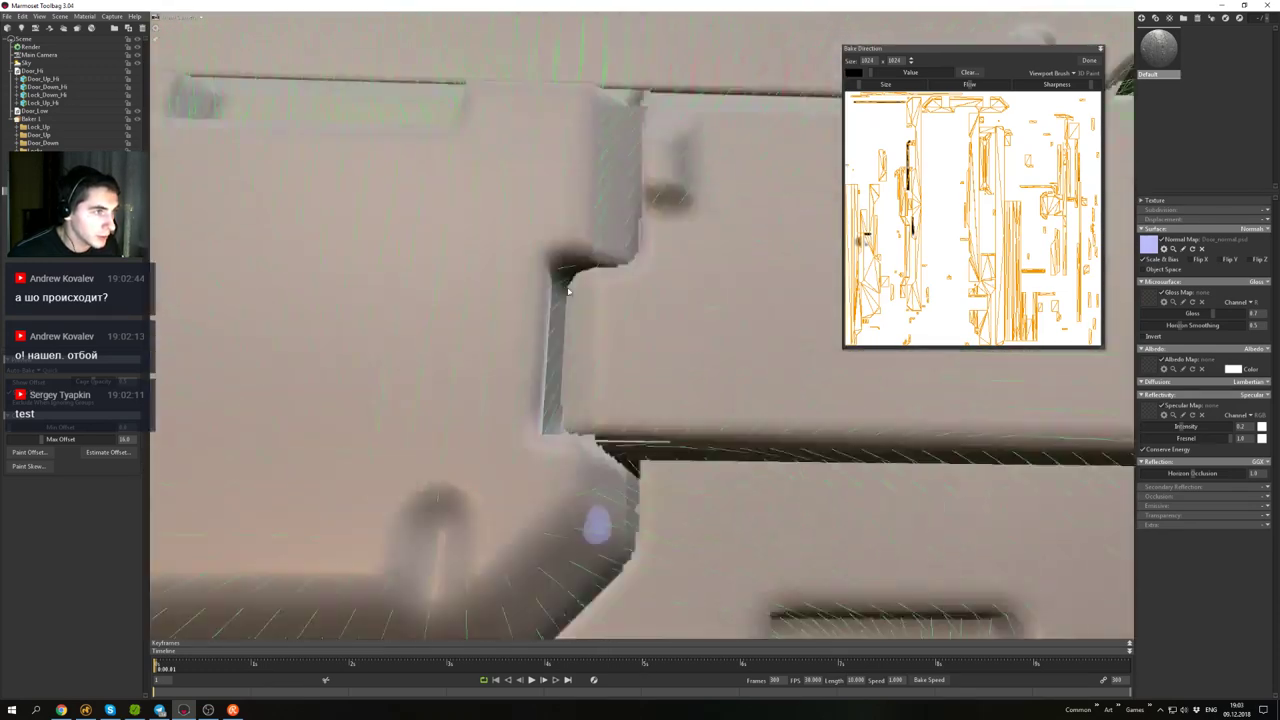
pyautogui.keyDown('alt'); pyautogui.moveTo(574, 206); pyautogui.dragTo(568, 298, button='middle'); pyautogui.keyUp('alt')
pyautogui.keyDown('alt'); pyautogui.moveTo(568, 298); pyautogui.dragTo(626, 473); pyautogui.keyUp('alt')
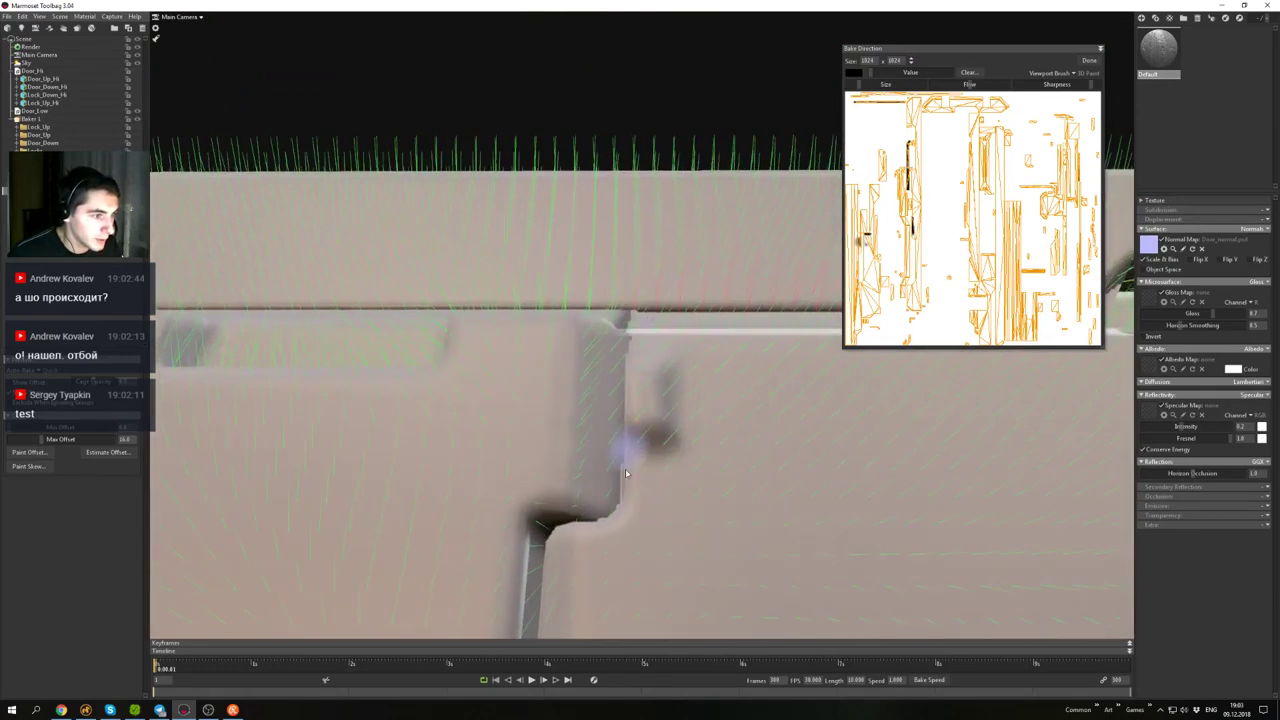
pyautogui.moveTo(623, 374)
pyautogui.mouseDown()
pyautogui.moveTo(627, 485)
pyautogui.moveTo(632, 350)
pyautogui.moveTo(621, 511)
pyautogui.moveTo(617, 350)
pyautogui.moveTo(612, 496)
pyautogui.moveTo(620, 350)
pyautogui.moveTo(642, 430)
pyautogui.moveTo(603, 278)
pyautogui.moveTo(597, 468)
pyautogui.mouseUp()
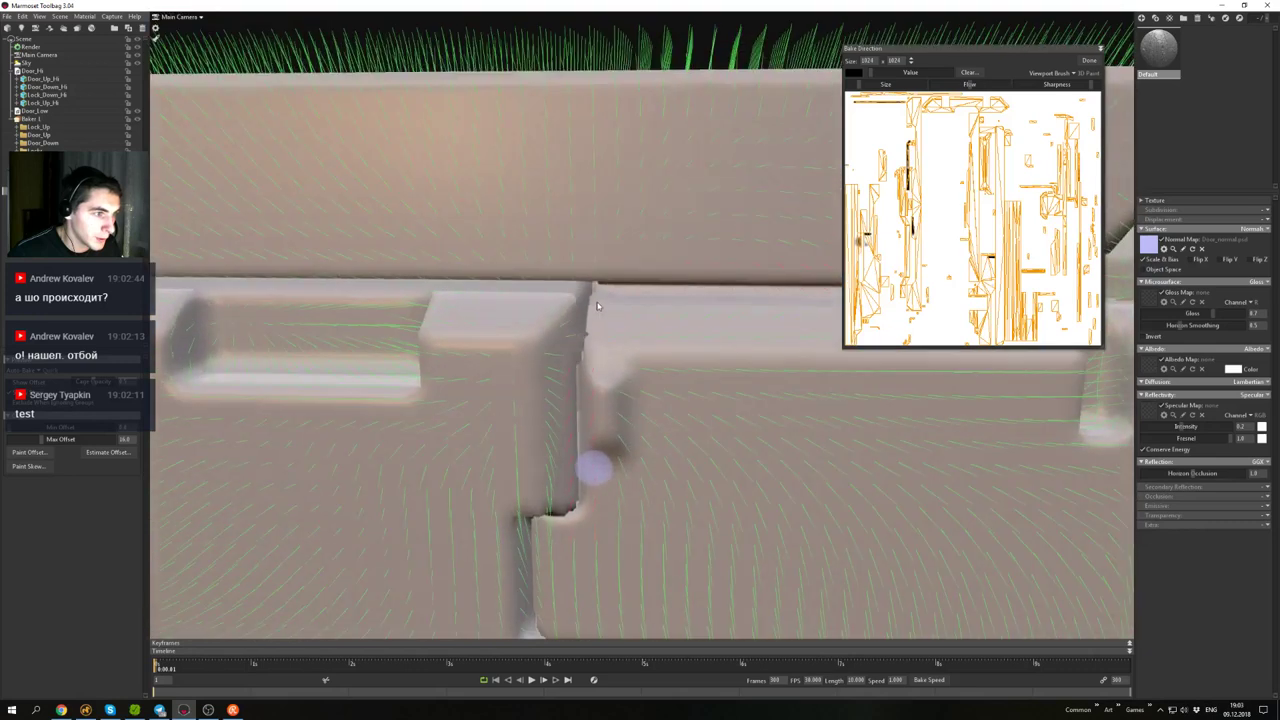
# - Hide the bake cage display with its green direction lines on the door frame
pyautogui.scroll(3, 580, 329)
pyautogui.scroll(-2, 548, 385)
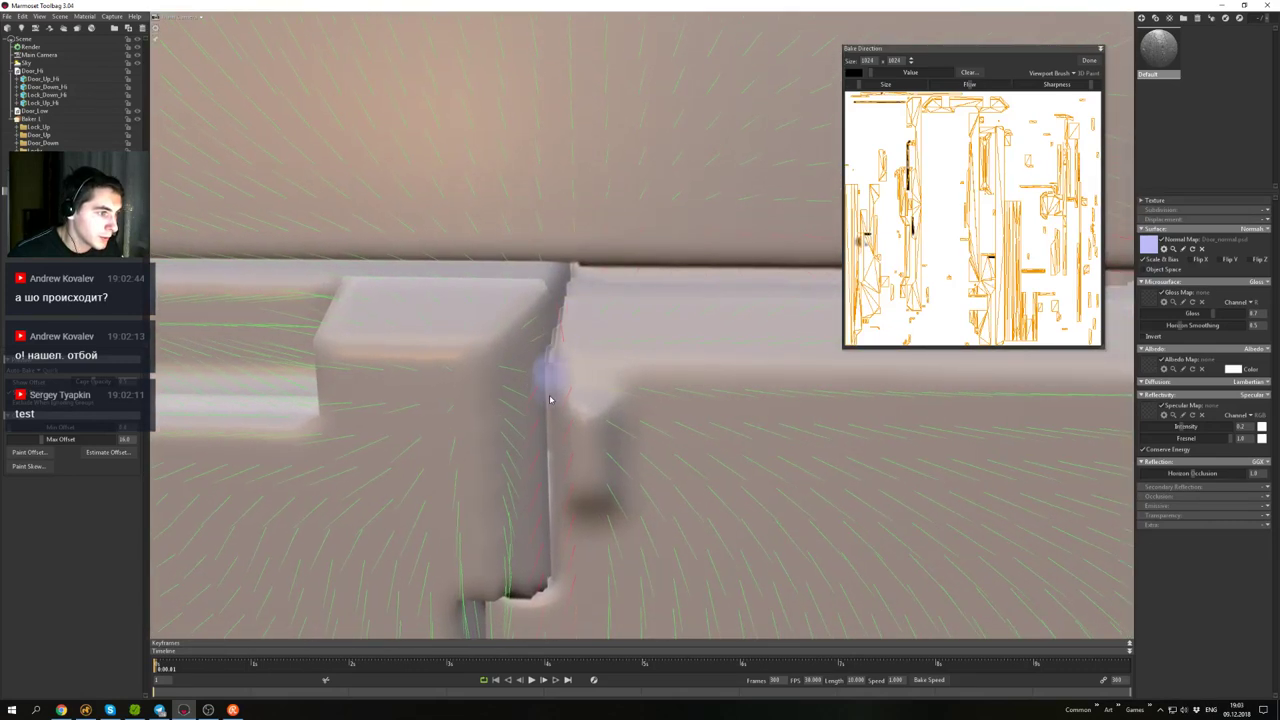
pyautogui.moveTo(591, 411)
pyautogui.keyDown('alt'); pyautogui.mouseDown()
pyautogui.moveTo(599, 460)
pyautogui.moveTo(599, 424)
pyautogui.mouseUp(); pyautogui.keyUp('alt')
pyautogui.scroll(-5, 648, 370)
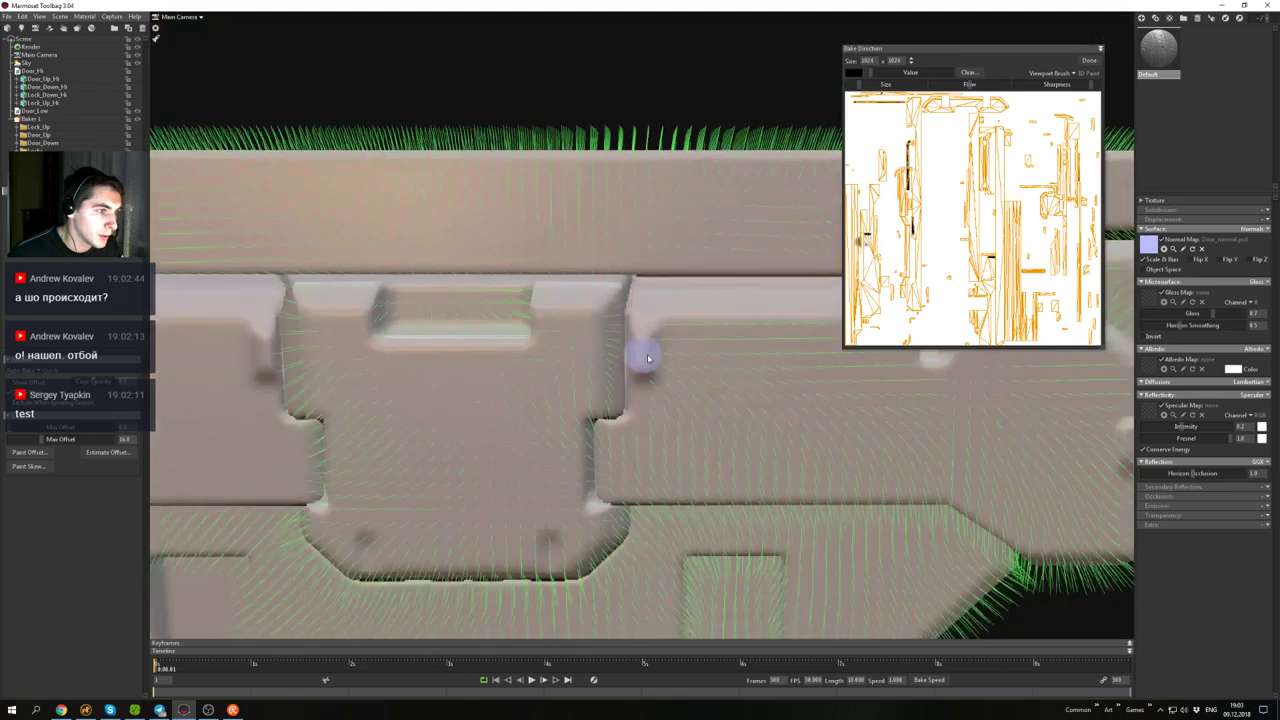
pyautogui.keyDown('alt'); pyautogui.moveTo(650, 357); pyautogui.dragTo(666, 306, button='middle'); pyautogui.keyUp('alt')
pyautogui.scroll(-4, 660, 302)
pyautogui.scroll(4, 690, 274)
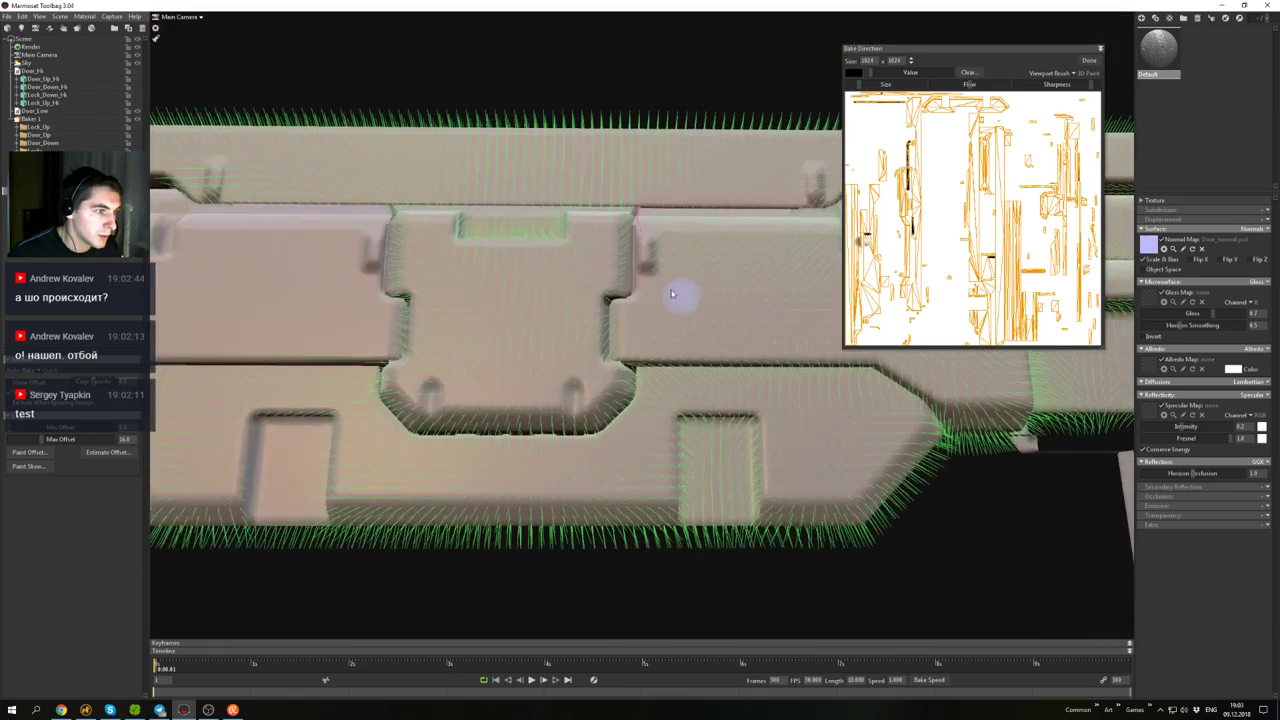
pyautogui.click(9, 382)
# - Examine the normal bake around the central lock's side notch, chamfered corner and the adjoining horizontal groove
pyautogui.scroll(-5, 560, 272)
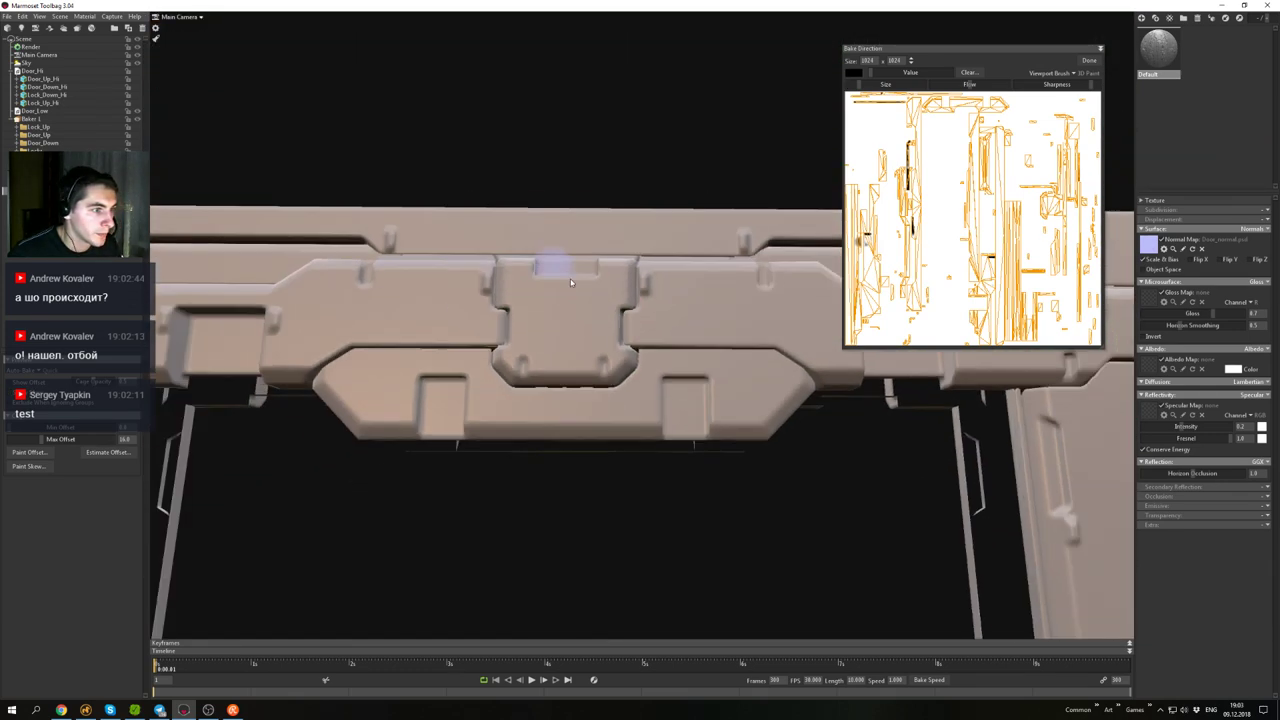
pyautogui.keyDown('alt'); pyautogui.moveTo(571, 275); pyautogui.dragTo(521, 282); pyautogui.keyUp('alt')
pyautogui.scroll(9, 540, 251)
pyautogui.keyDown('alt'); pyautogui.moveTo(520, 283); pyautogui.dragTo(593, 287, button='middle'); pyautogui.keyUp('alt')
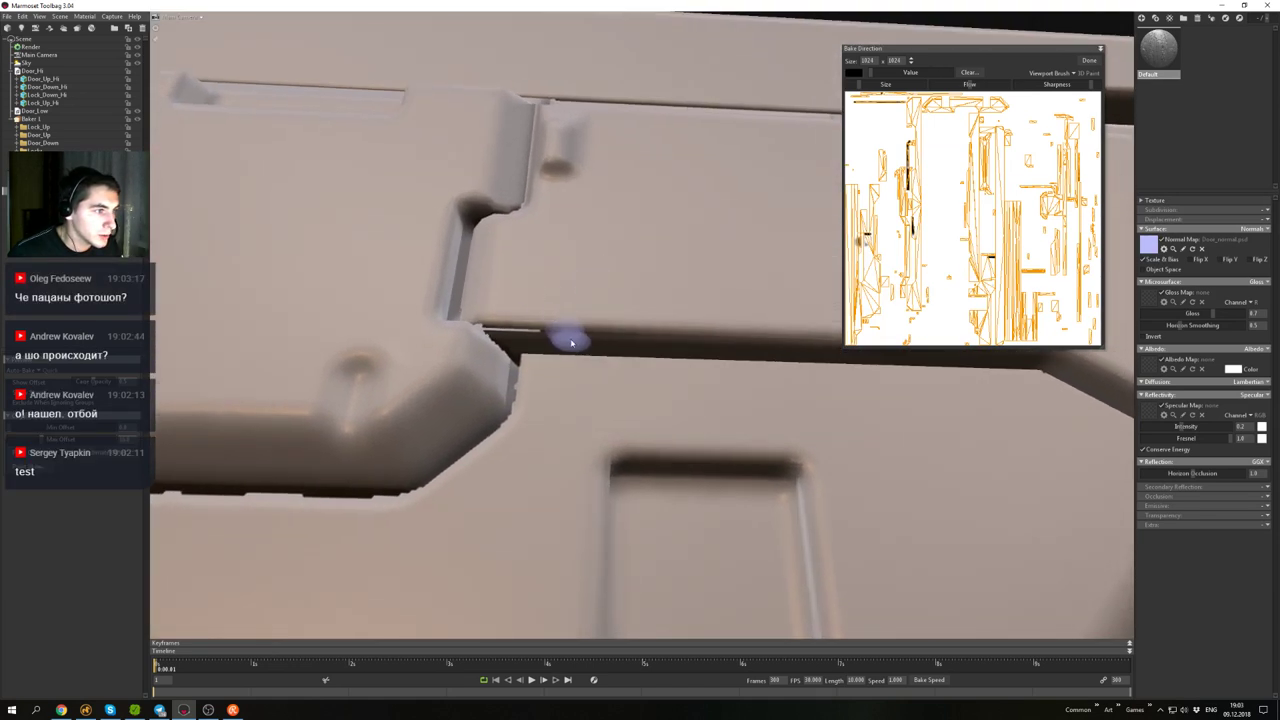
pyautogui.scroll(-7, 631, 305)
pyautogui.moveTo(628, 300)
pyautogui.keyDown('alt'); pyautogui.mouseDown()
pyautogui.moveTo(580, 272)
pyautogui.moveTo(507, 265)
pyautogui.moveTo(552, 364)
pyautogui.moveTo(566, 265)
pyautogui.moveTo(491, 300)
pyautogui.moveTo(451, 366)
pyautogui.moveTo(530, 349)
pyautogui.mouseUp(); pyautogui.keyUp('alt')
pyautogui.scroll(6, 530, 261)
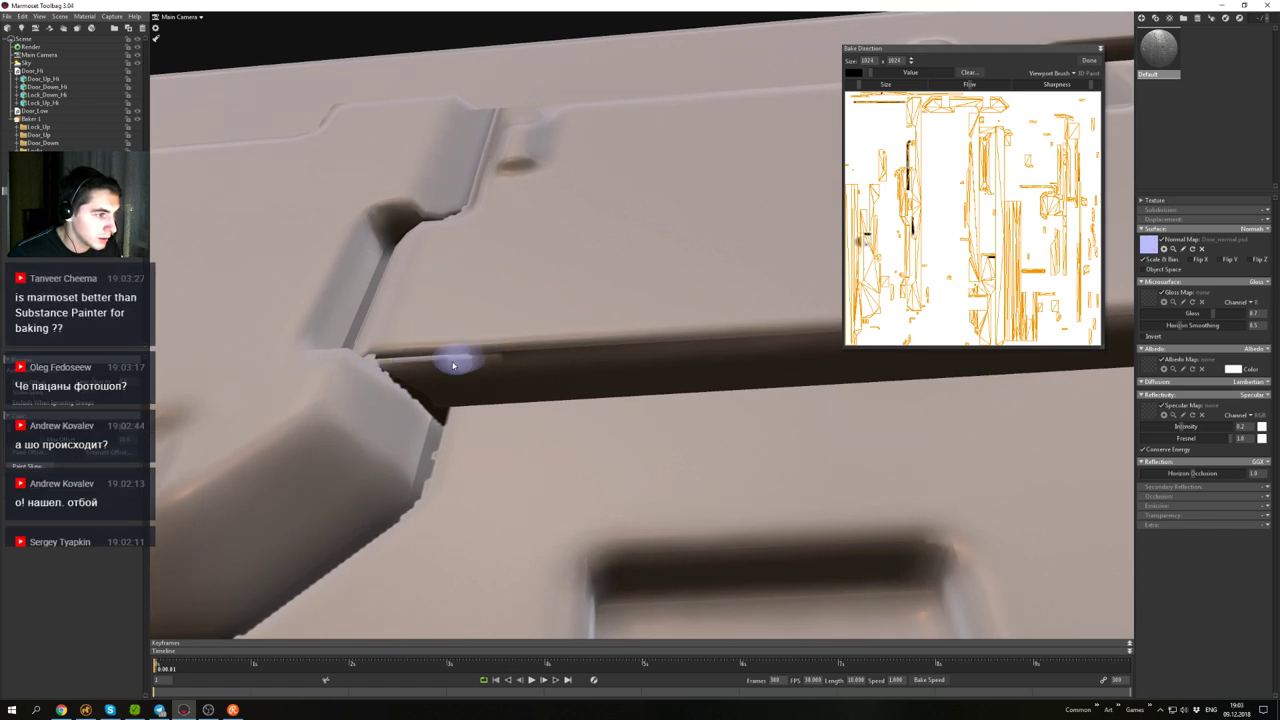
pyautogui.scroll(-5, 514, 374)
pyautogui.keyDown('alt'); pyautogui.moveTo(497, 354); pyautogui.dragTo(532, 390); pyautogui.keyUp('alt')
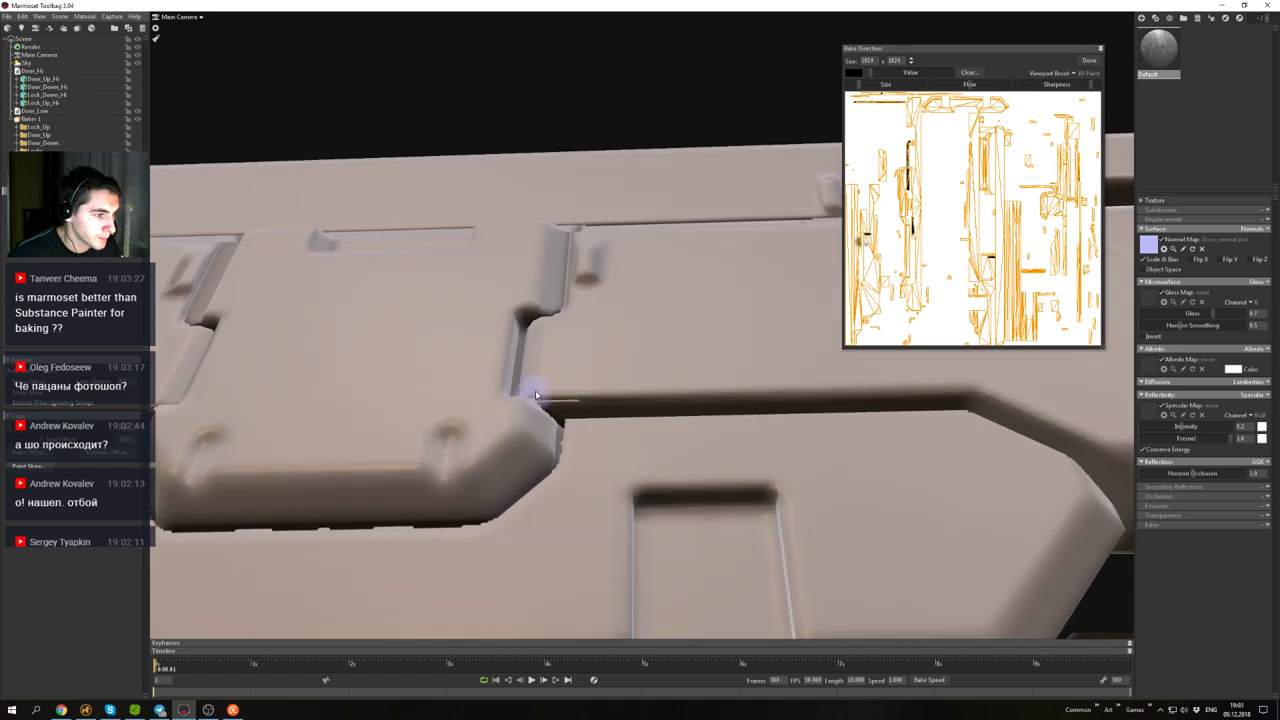
pyautogui.moveTo(572, 415)
pyautogui.keyDown('alt'); pyautogui.mouseDown(button='middle')
pyautogui.moveTo(557, 327)
pyautogui.moveTo(556, 360)
pyautogui.mouseUp(button='middle'); pyautogui.keyUp('alt')
pyautogui.scroll(3, 578, 325)
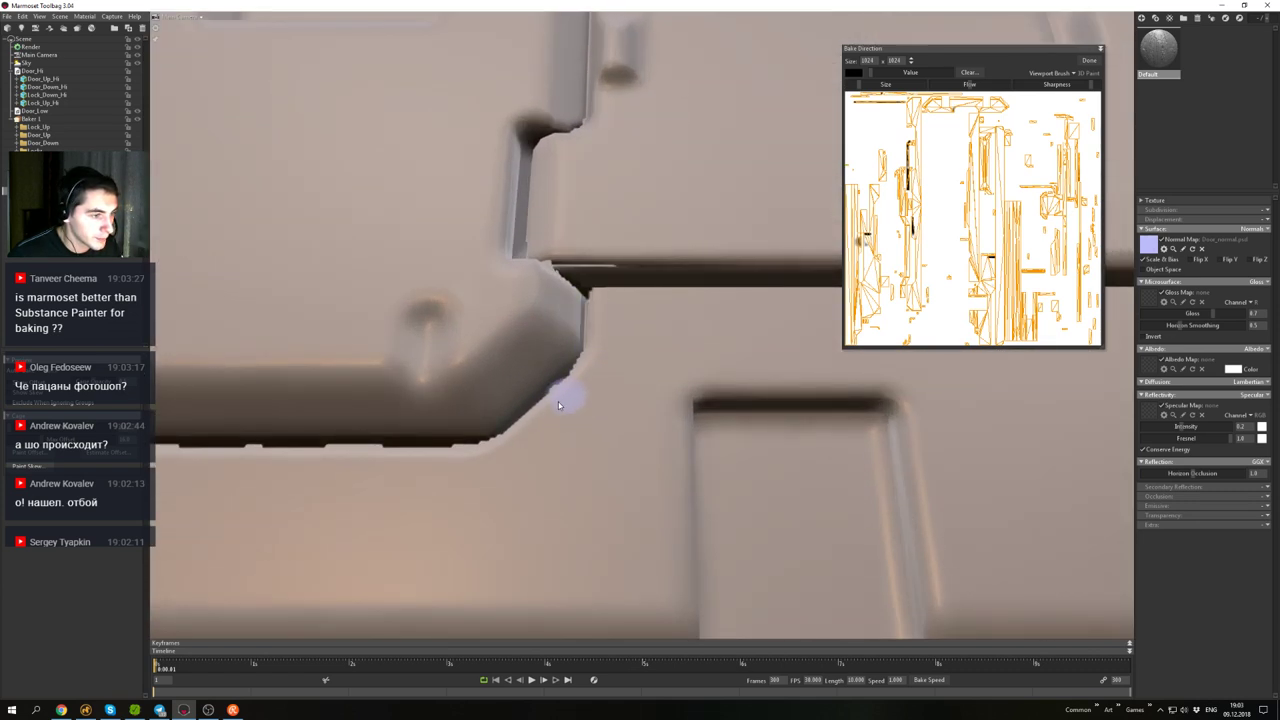
# - Paint skew along the central lock's lower edge to clean up the jagged dark line
pyautogui.keyDown('alt'); pyautogui.moveTo(245, 472); pyautogui.dragTo(657, 392, button='middle'); pyautogui.keyUp('alt')
pyautogui.keyDown('alt'); pyautogui.moveTo(779, 391); pyautogui.dragTo(692, 437, button='middle'); pyautogui.keyUp('alt')
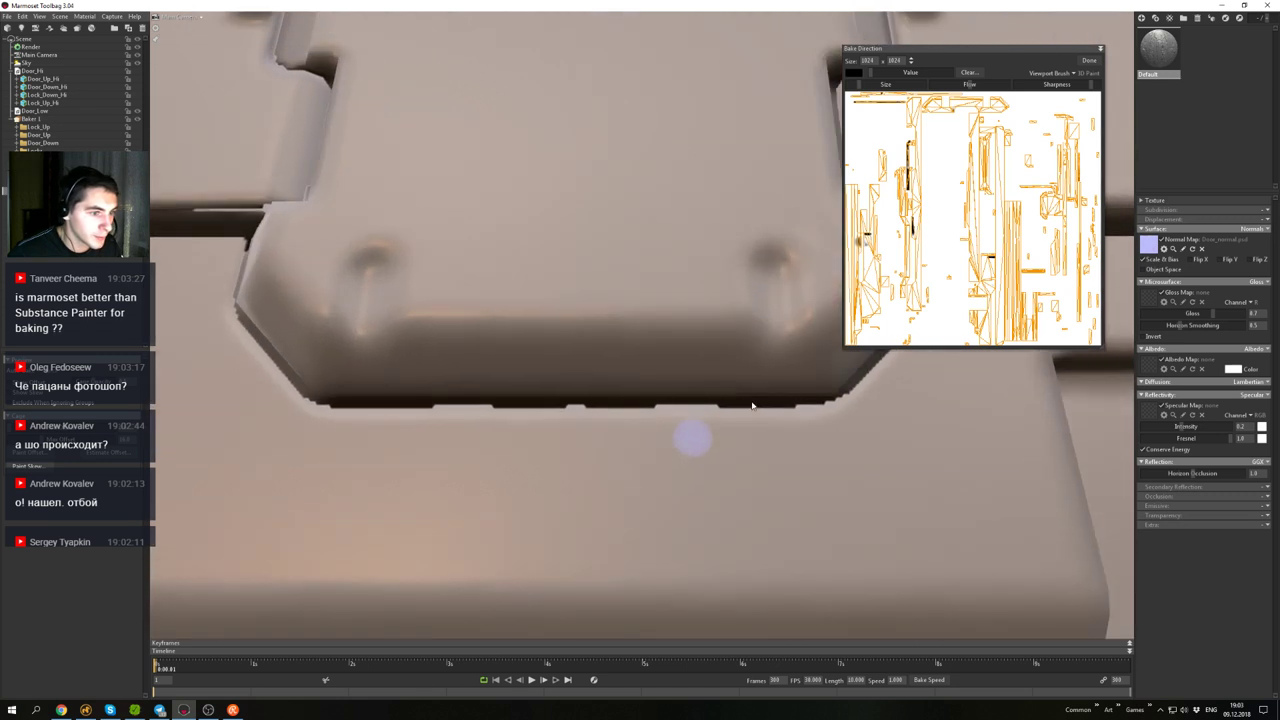
pyautogui.moveTo(802, 424); pyautogui.dragTo(343, 424)
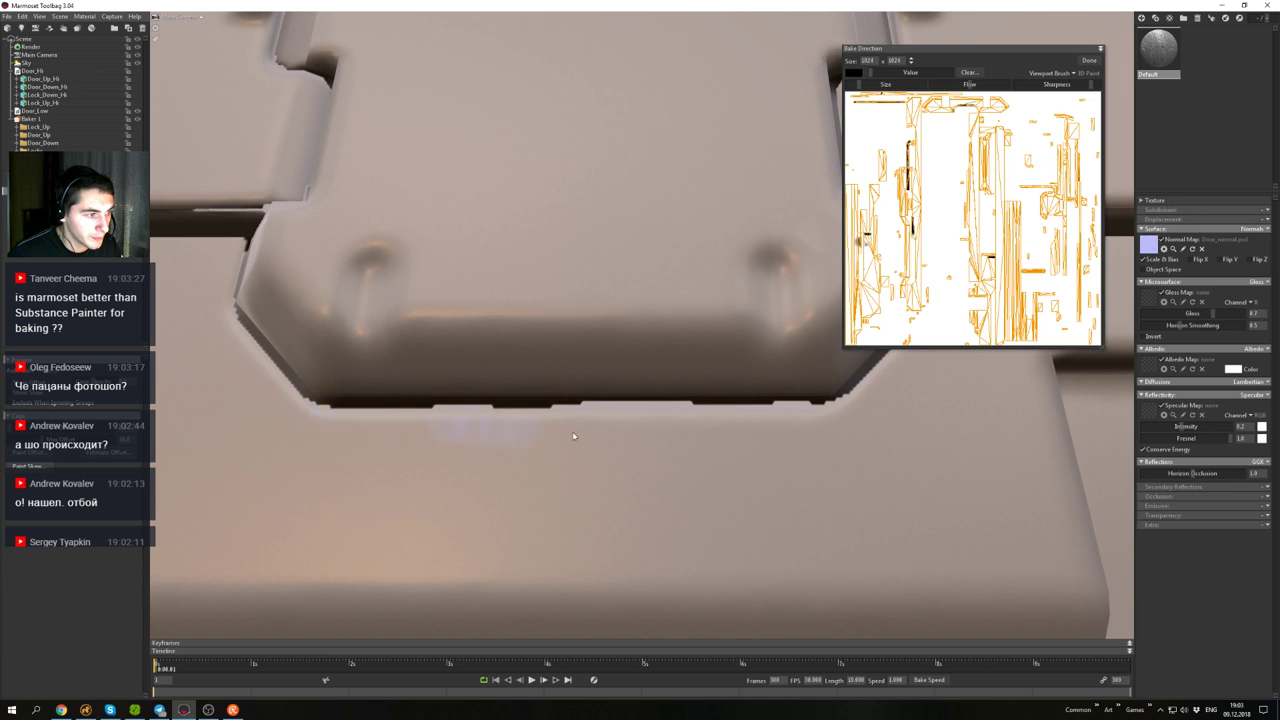
pyautogui.moveTo(442, 438); pyautogui.dragTo(548, 437)
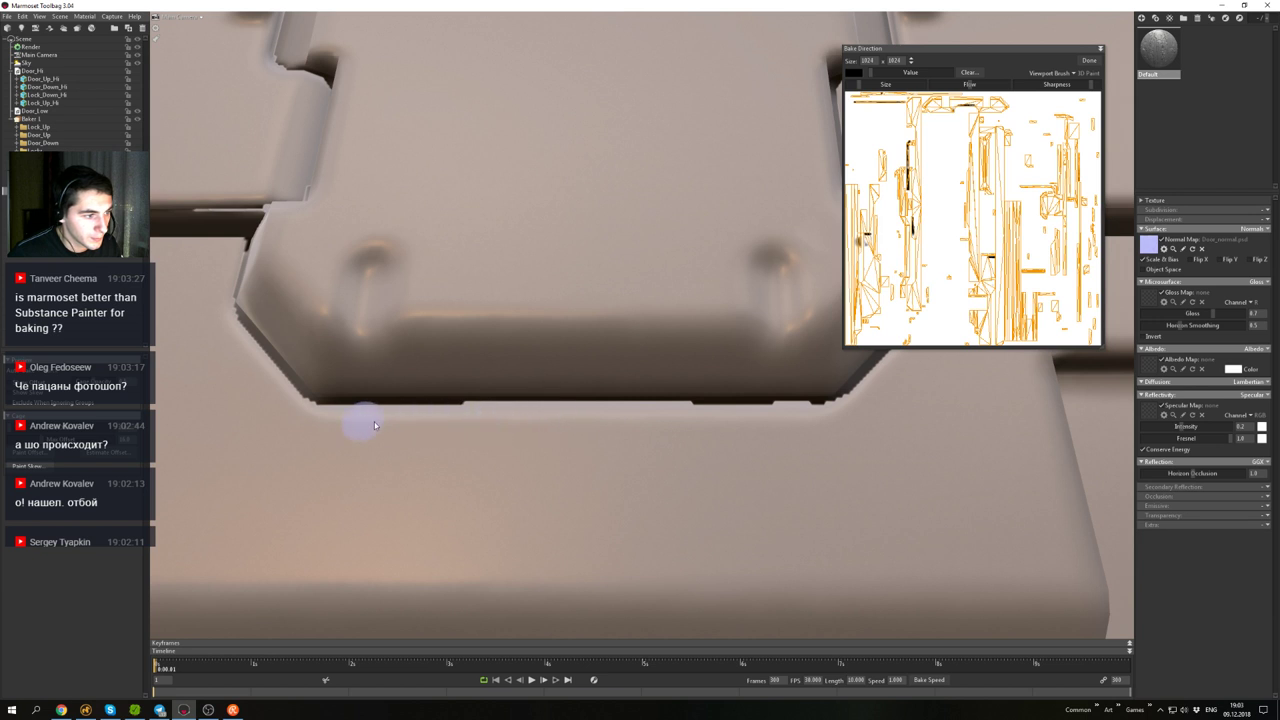
pyautogui.scroll(-4, 503, 434)
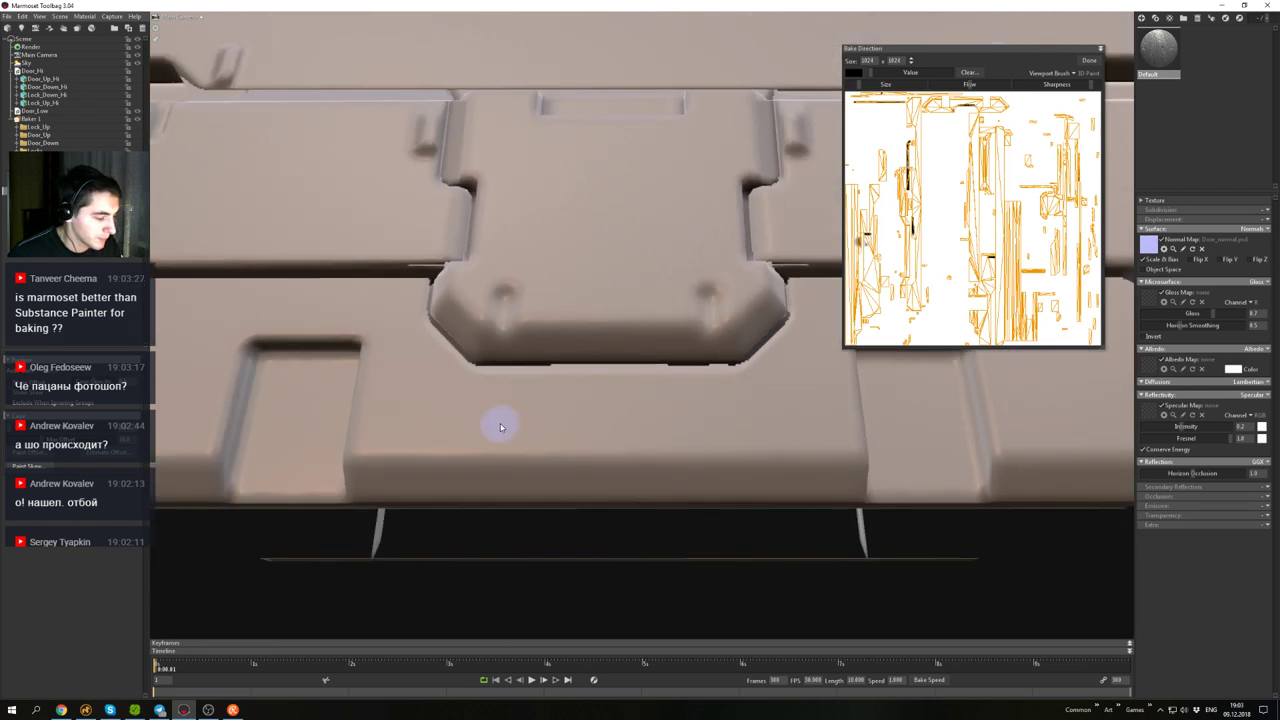
# - Open the scene's file commands
pyautogui.click(9, 16)
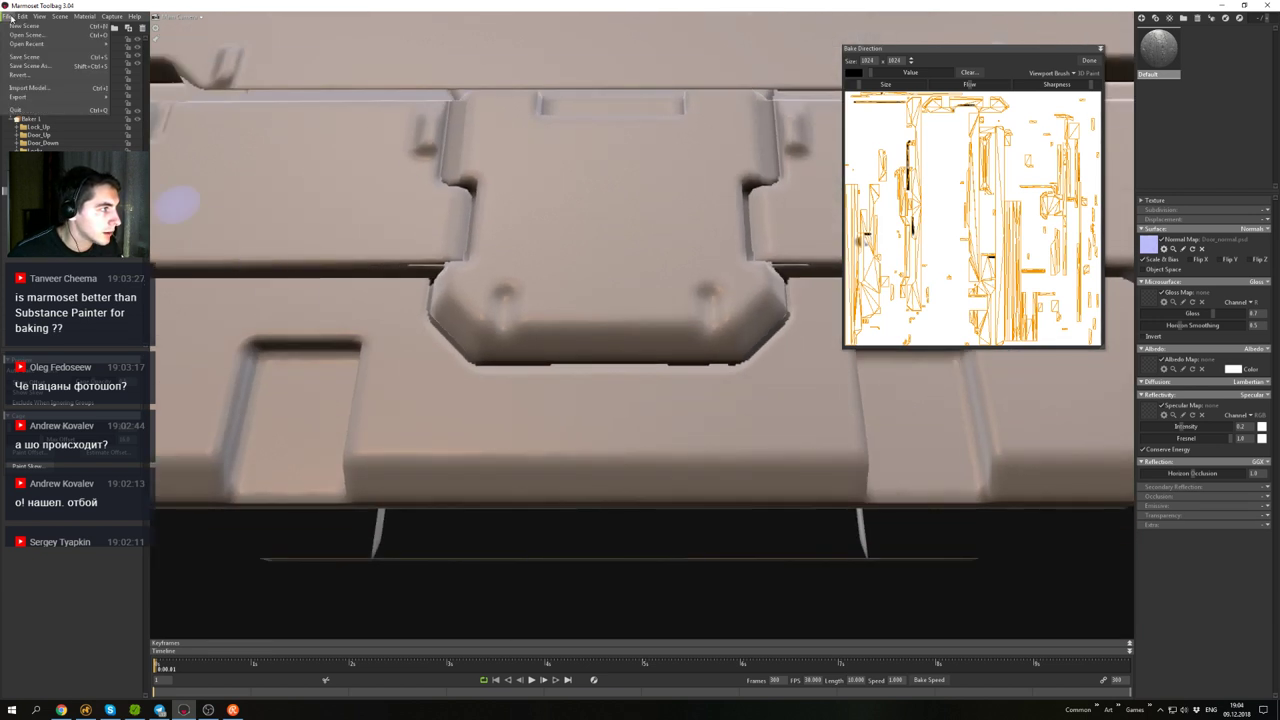
# - Save the scene under the name Baking in the Stream Concept Art project's Baking folder
pyautogui.click(31, 67)
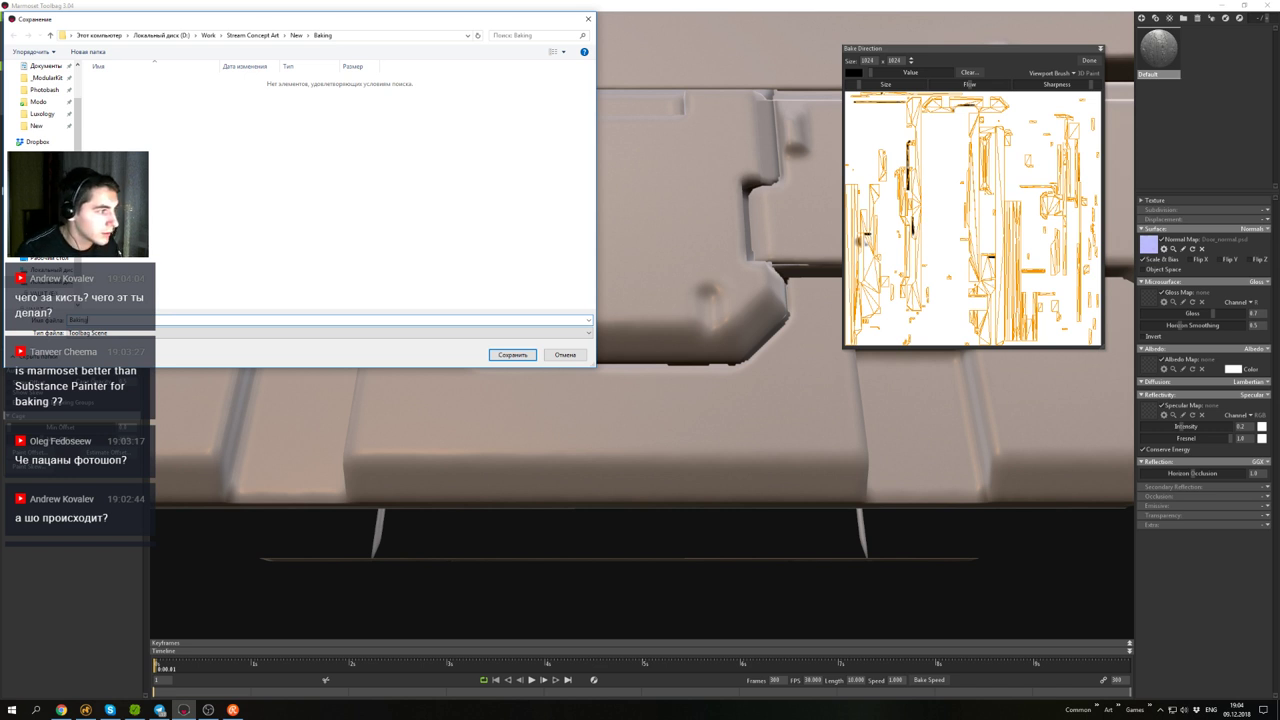
pyautogui.click(512, 356)
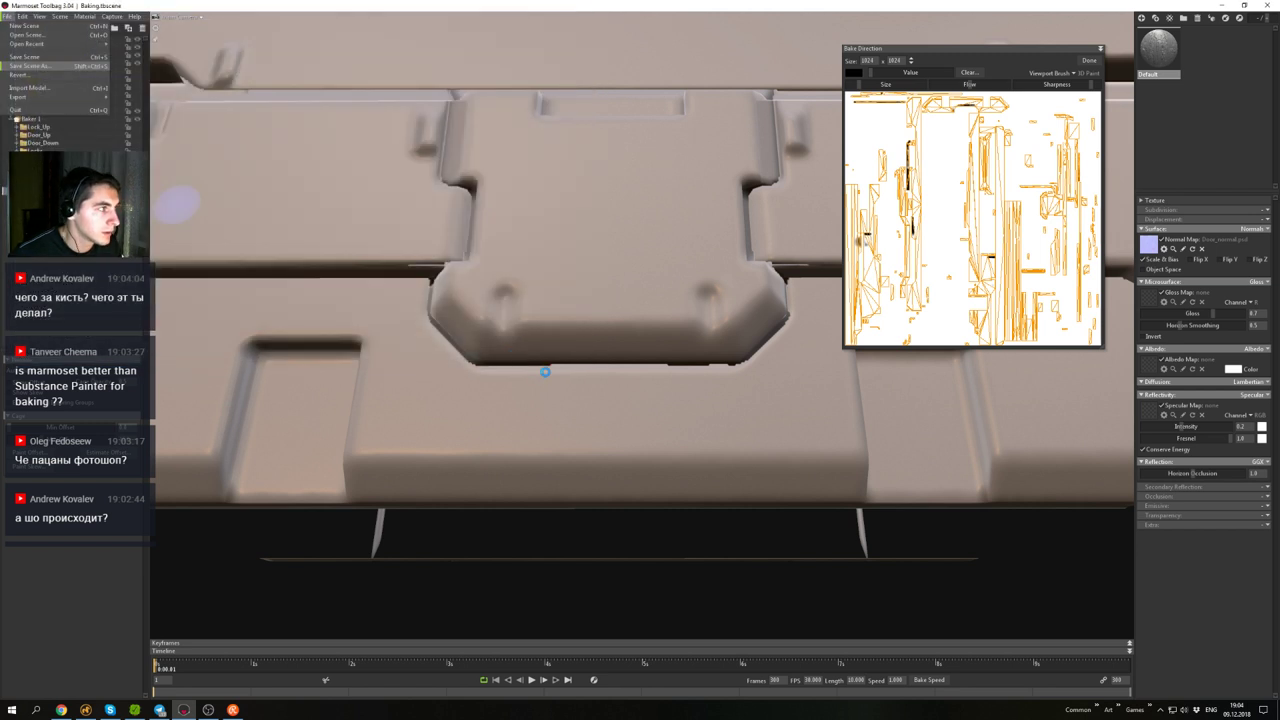
# - Paint skew along the jagged seam beneath the central lock plate, covering both ends of its lower edge
pyautogui.keyDown('alt'); pyautogui.moveTo(698, 411); pyautogui.dragTo(694, 378, button='right'); pyautogui.keyUp('alt')
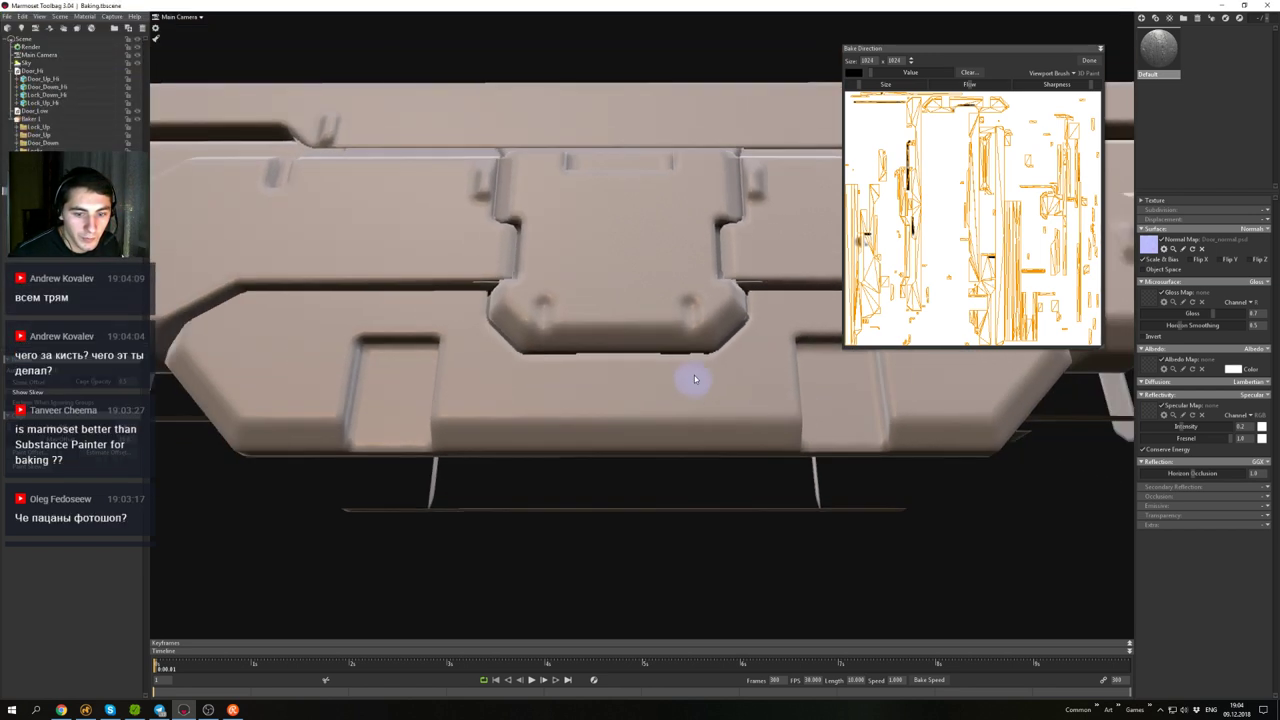
pyautogui.moveTo(694, 378); pyautogui.dragTo(616, 352)
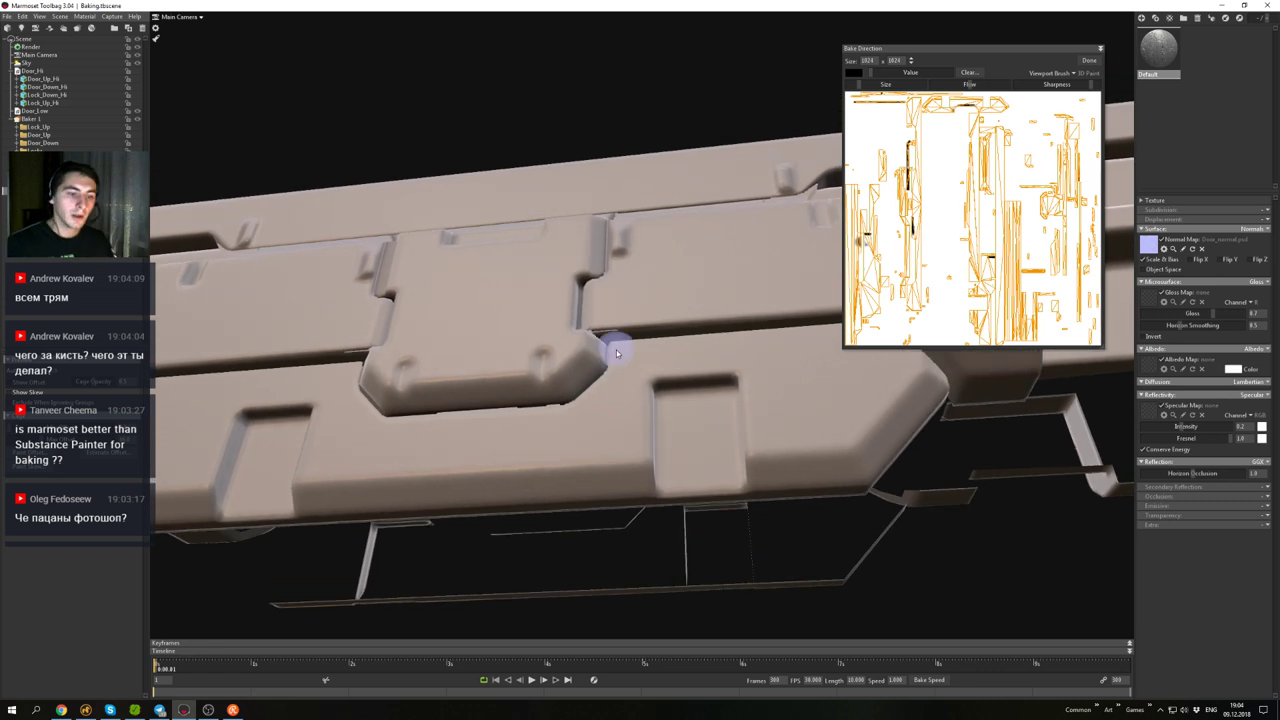
pyautogui.keyDown('alt'); pyautogui.moveTo(511, 386); pyautogui.dragTo(560, 384); pyautogui.keyUp('alt')
pyautogui.keyDown('alt'); pyautogui.moveTo(560, 384); pyautogui.dragTo(466, 383, button='right'); pyautogui.keyUp('alt')
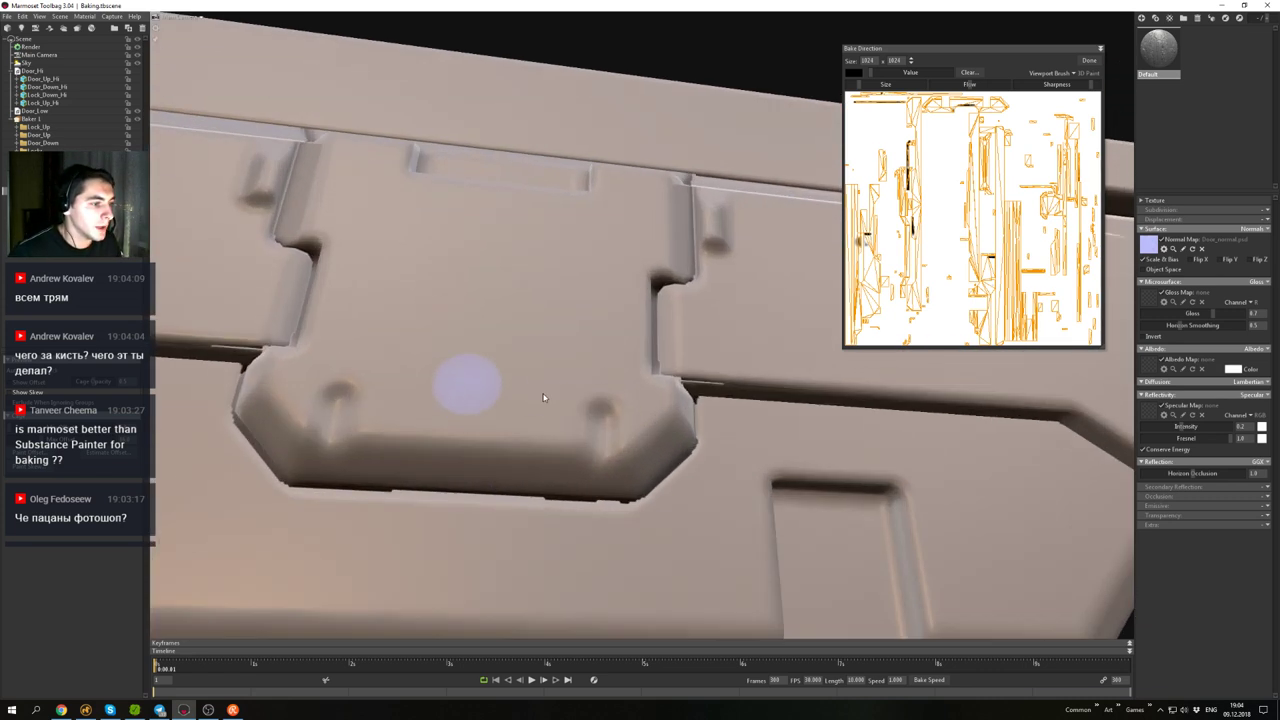
pyautogui.keyDown('alt'); pyautogui.moveTo(466, 383); pyautogui.dragTo(573, 346, button='middle'); pyautogui.keyUp('alt')
pyautogui.keyDown('alt'); pyautogui.moveTo(560, 313); pyautogui.dragTo(530, 340); pyautogui.keyUp('alt')
pyautogui.keyDown('alt'); pyautogui.moveTo(530, 340); pyautogui.dragTo(477, 480, button='right'); pyautogui.keyUp('alt')
pyautogui.keyDown('alt'); pyautogui.moveTo(477, 480); pyautogui.dragTo(559, 377, button='middle'); pyautogui.keyUp('alt')
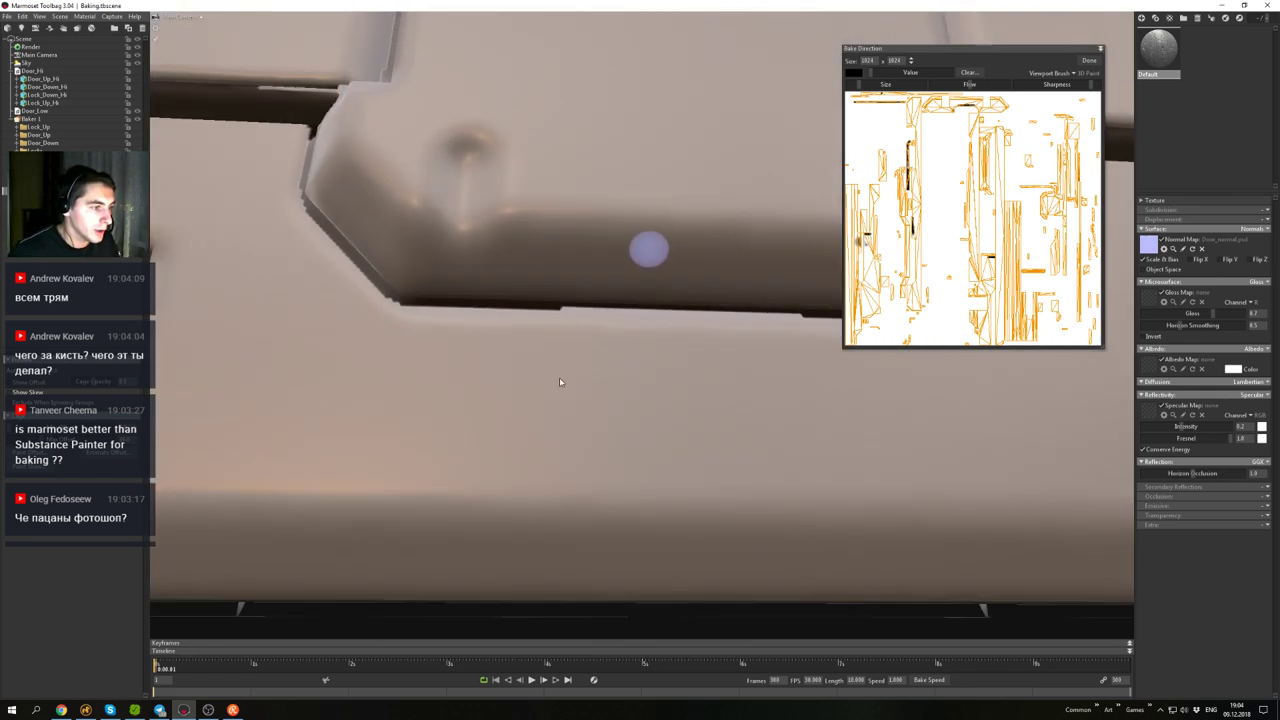
pyautogui.keyDown('alt'); pyautogui.moveTo(521, 314); pyautogui.dragTo(254, 331, button='middle'); pyautogui.keyUp('alt')
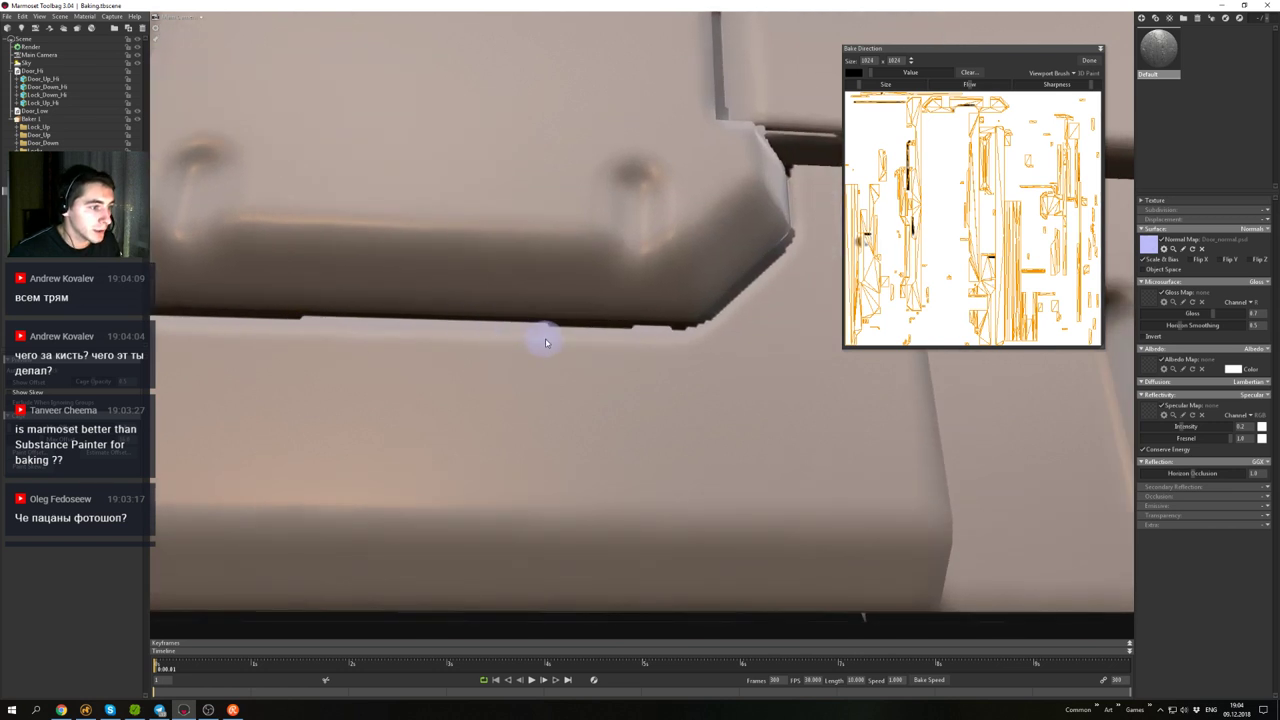
pyautogui.keyDown('alt'); pyautogui.moveTo(536, 341); pyautogui.dragTo(559, 350, button='right'); pyautogui.keyUp('alt')
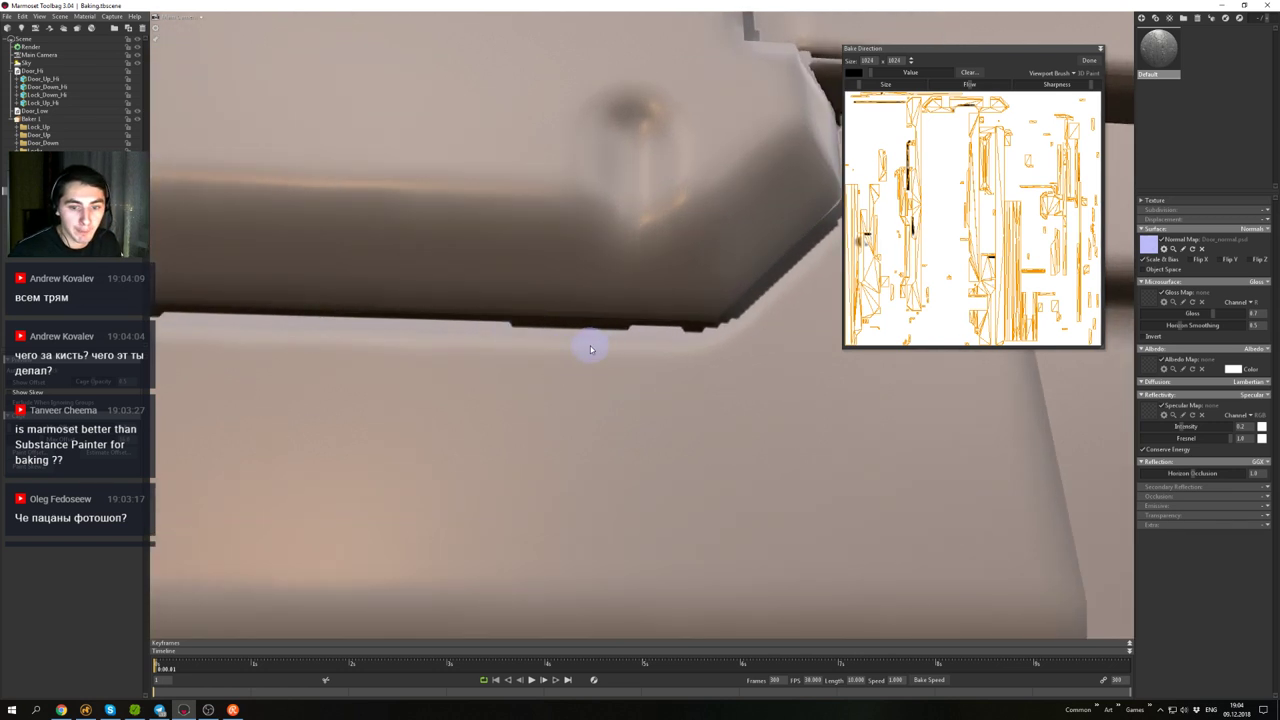
pyautogui.moveTo(515, 345); pyautogui.dragTo(585, 349)
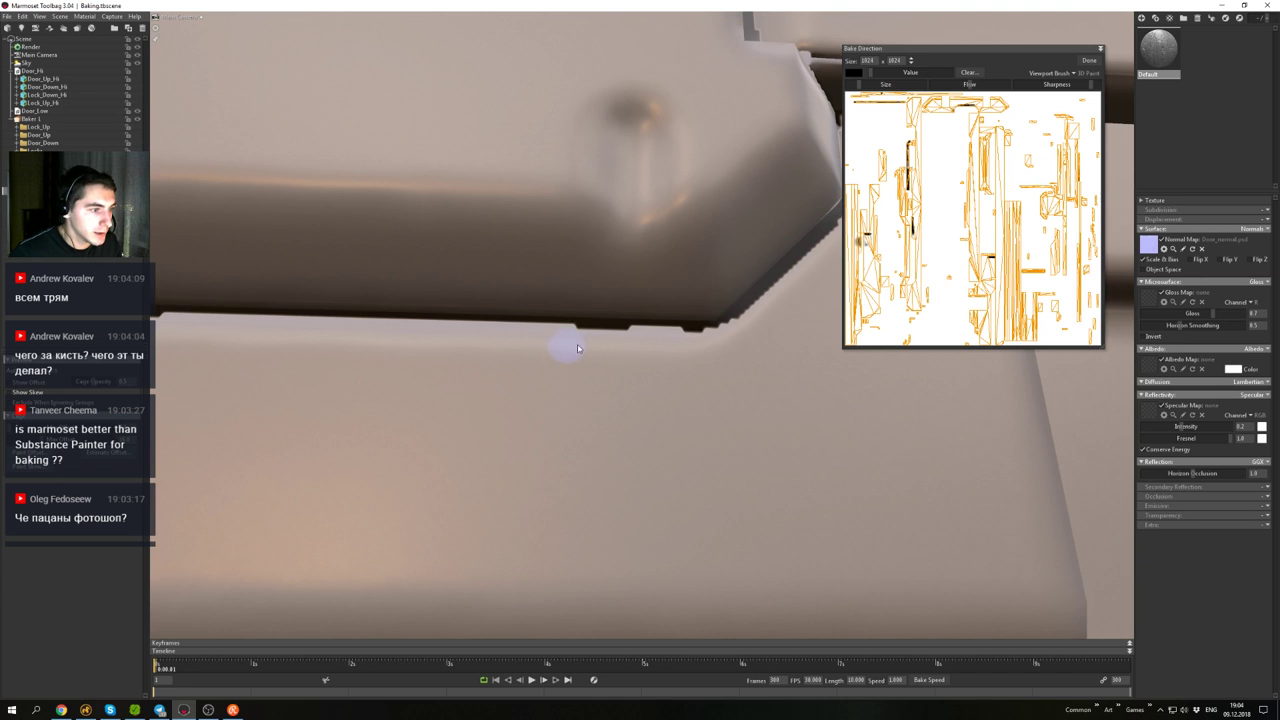
pyautogui.keyDown('alt'); pyautogui.moveTo(490, 367); pyautogui.dragTo(641, 373, button='middle'); pyautogui.keyUp('alt')
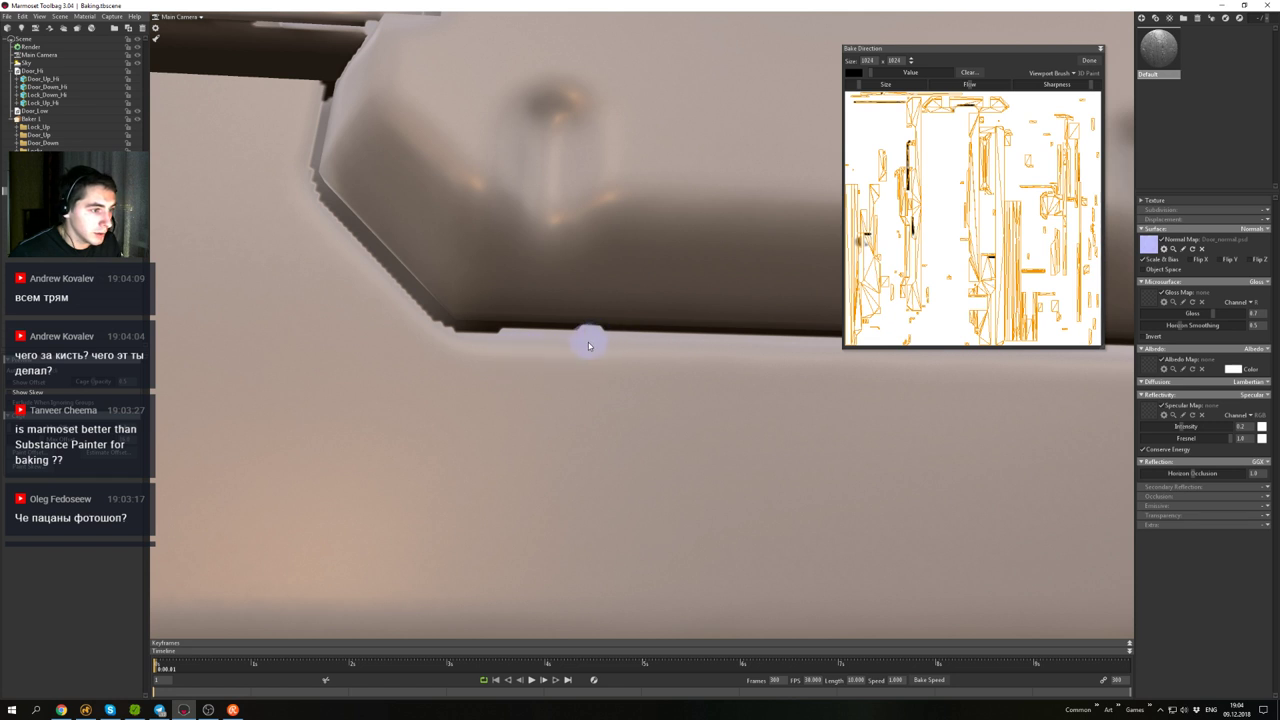
pyautogui.moveTo(588, 345)
pyautogui.mouseDown()
pyautogui.moveTo(616, 350)
pyautogui.moveTo(527, 358)
pyautogui.mouseUp()
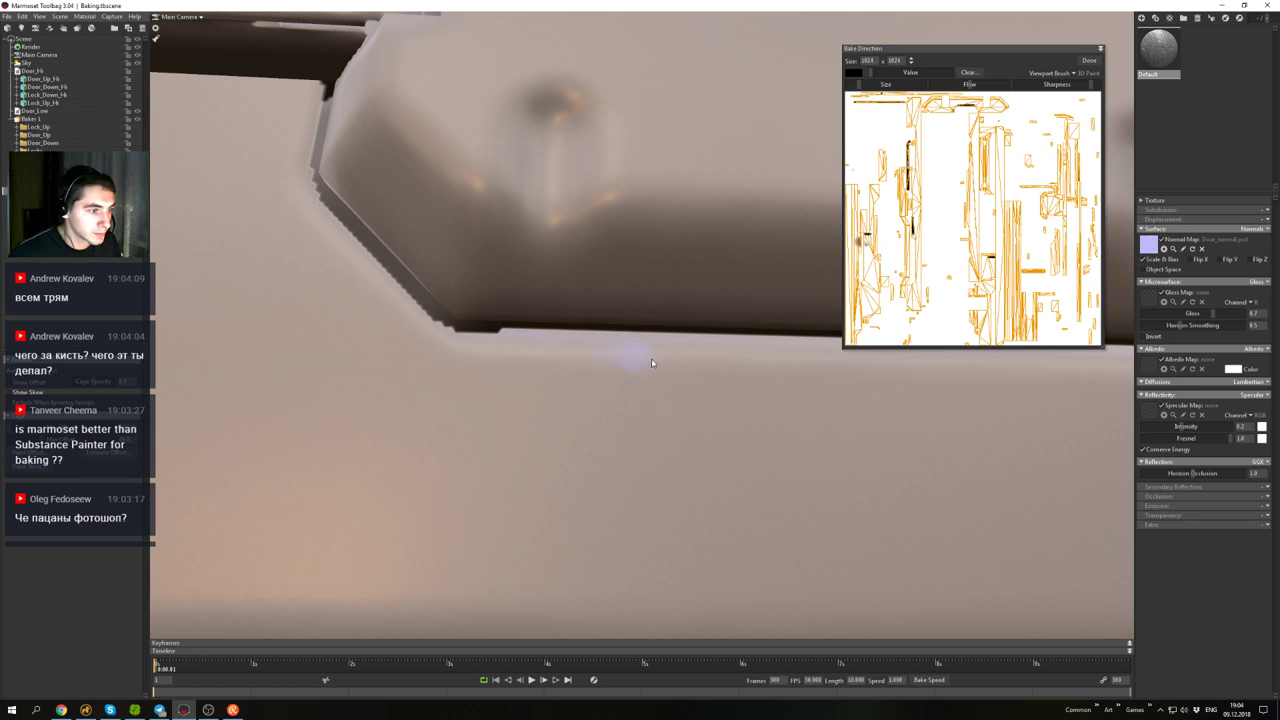
# - Turn on the skew display and examine the bake directions around the lock plate and the lower door panel
pyautogui.click(36, 391)
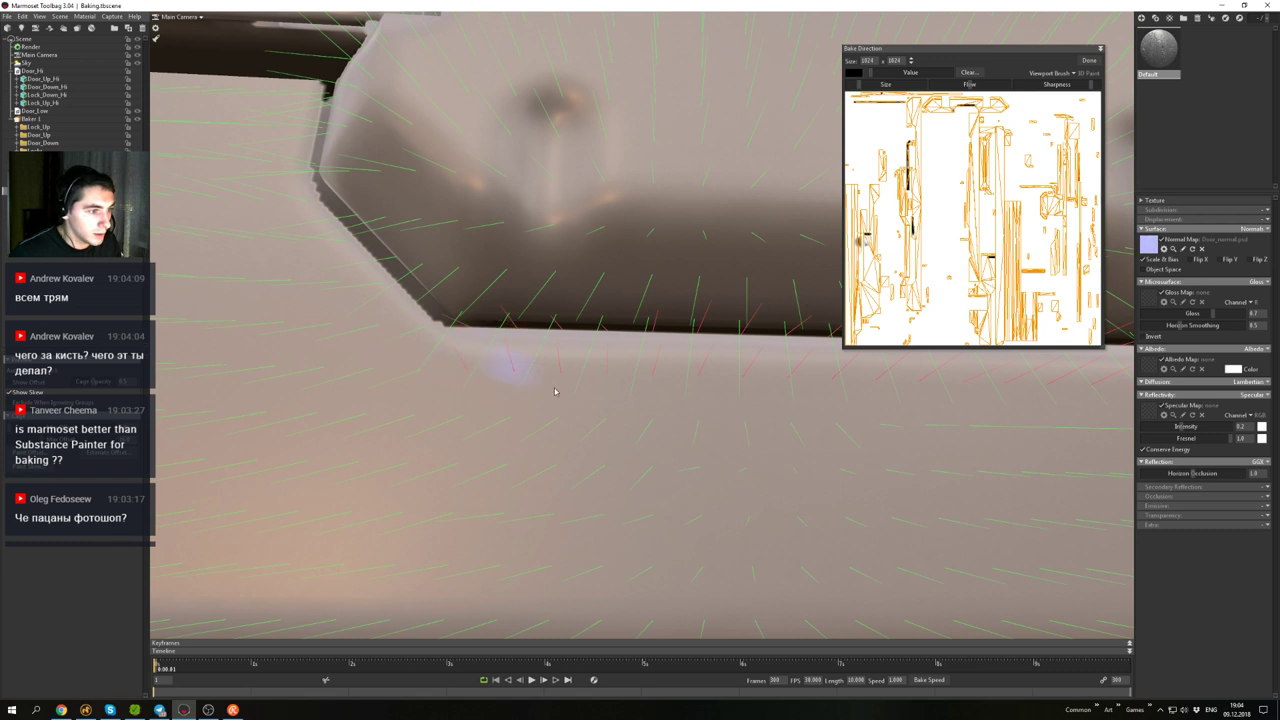
pyautogui.scroll(-6, 579, 353)
pyautogui.scroll(2, 581, 353)
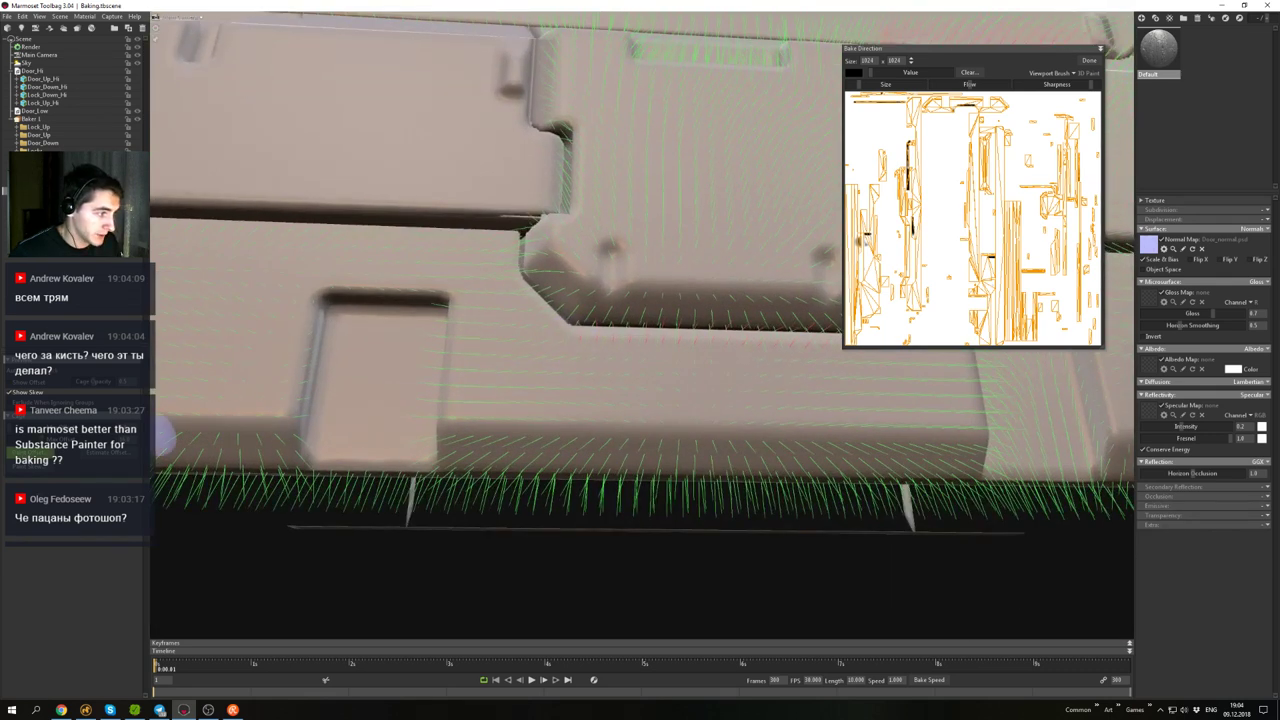
pyautogui.scroll(-3, 672, 390)
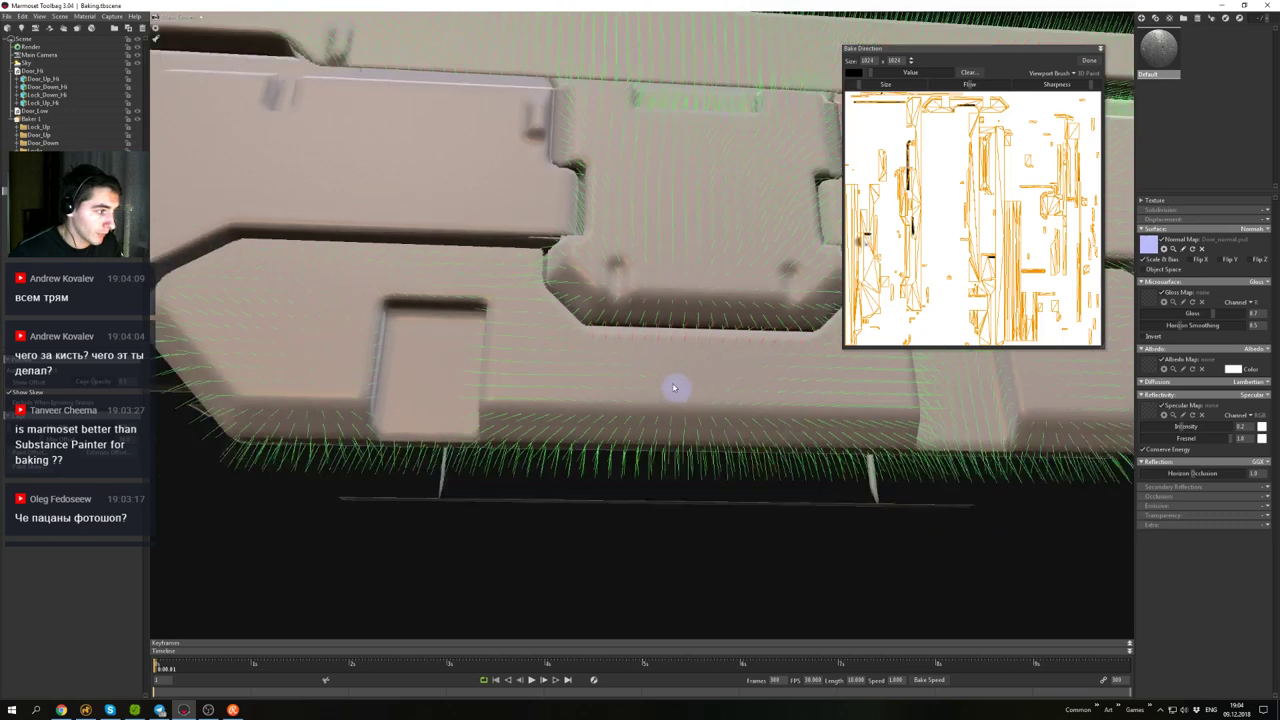
pyautogui.moveTo(677, 388); pyautogui.dragTo(570, 408, button='middle')
pyautogui.moveTo(616, 394)
pyautogui.keyDown('alt'); pyautogui.mouseDown()
pyautogui.moveTo(586, 346)
pyautogui.moveTo(551, 371)
pyautogui.moveTo(538, 361)
pyautogui.moveTo(549, 377)
pyautogui.moveTo(543, 346)
pyautogui.mouseUp(); pyautogui.keyUp('alt')
pyautogui.scroll(3, 575, 363)
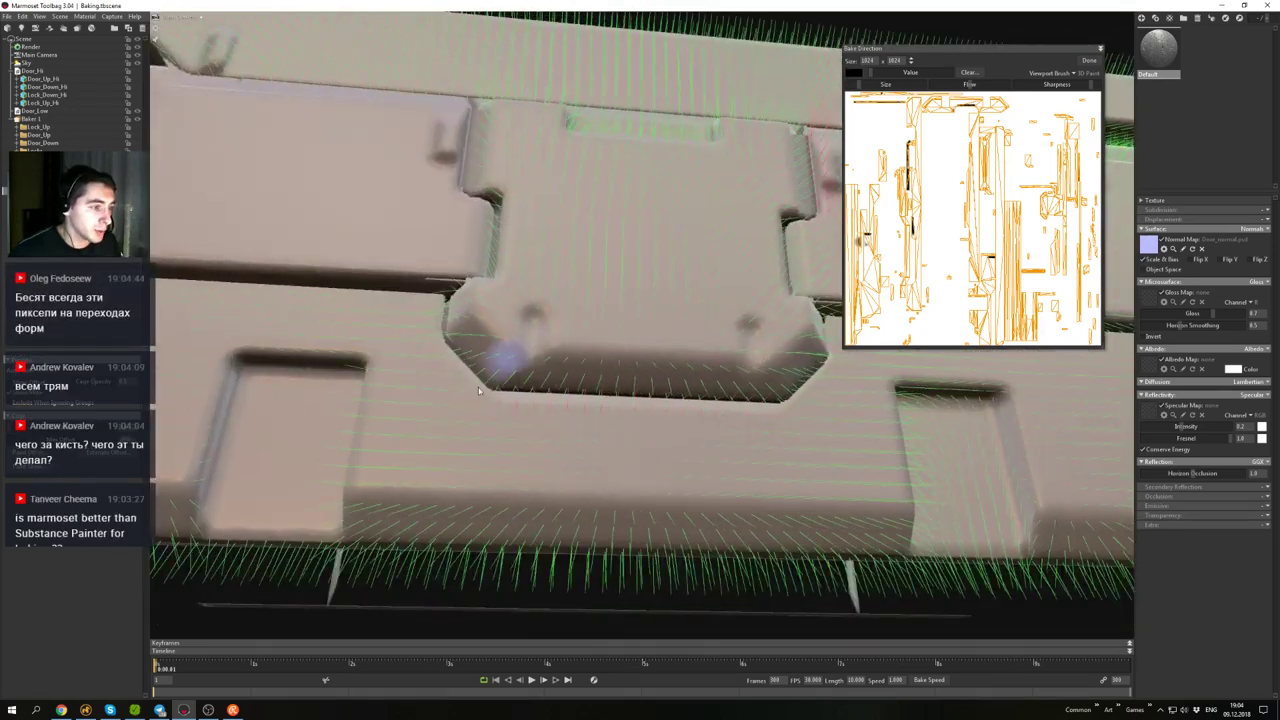
# - Open offset painting and paint the bake offset at the upper corner of the rectangular recess beside the lock plate
pyautogui.keyDown('alt'); pyautogui.moveTo(409, 453); pyautogui.dragTo(592, 368); pyautogui.keyUp('alt')
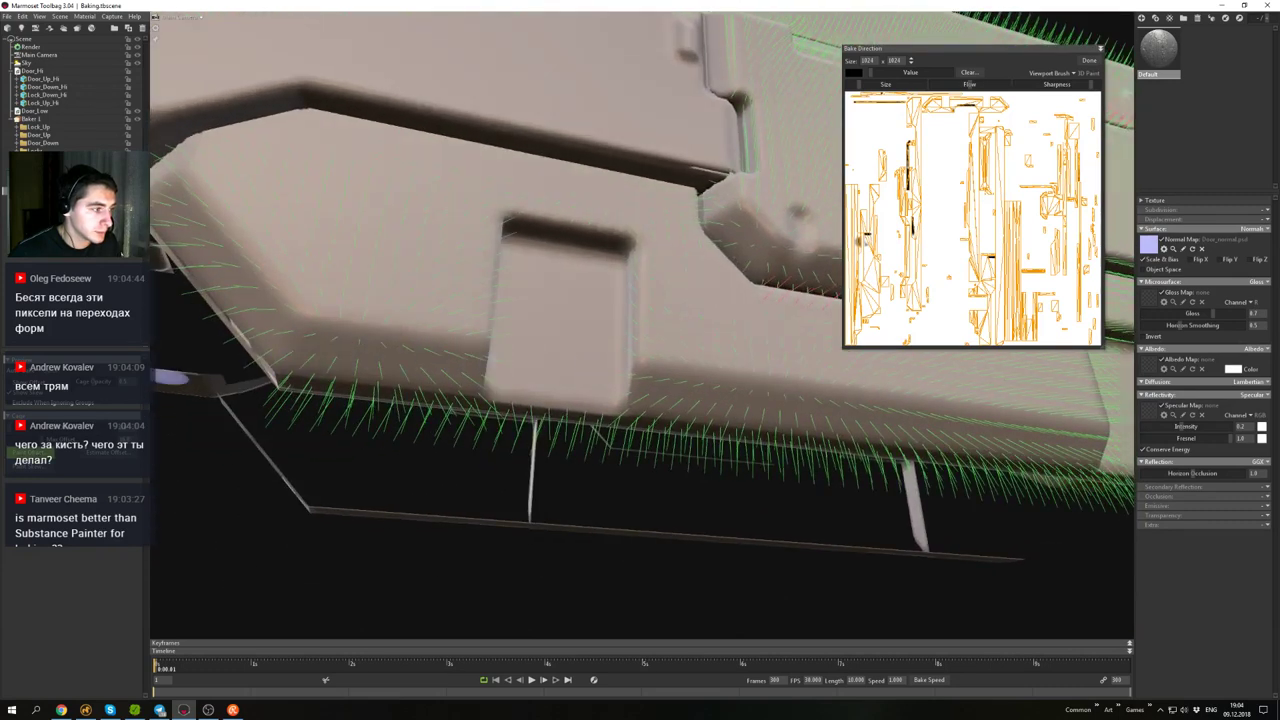
pyautogui.click(33, 453)
pyautogui.moveTo(631, 349)
pyautogui.mouseDown()
pyautogui.moveTo(647, 352)
pyautogui.moveTo(646, 367)
pyautogui.moveTo(614, 352)
pyautogui.moveTo(603, 390)
pyautogui.mouseUp()
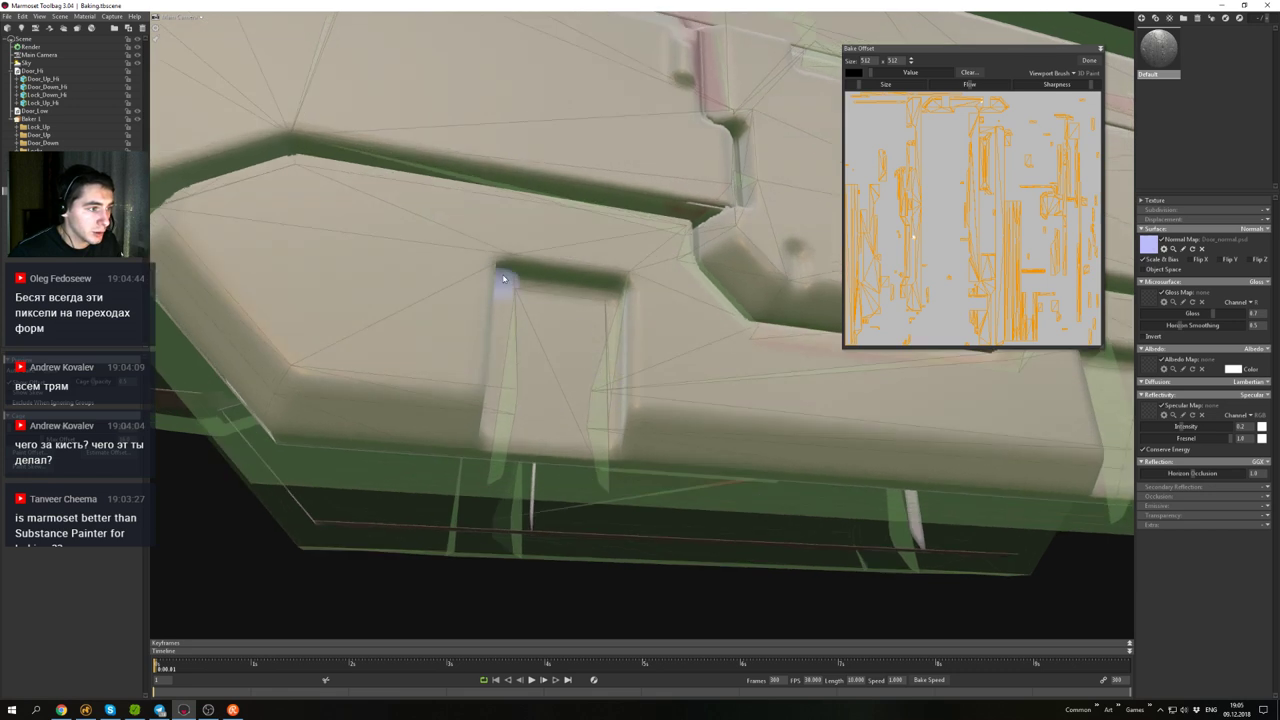
pyautogui.moveTo(506, 280); pyautogui.dragTo(517, 276)
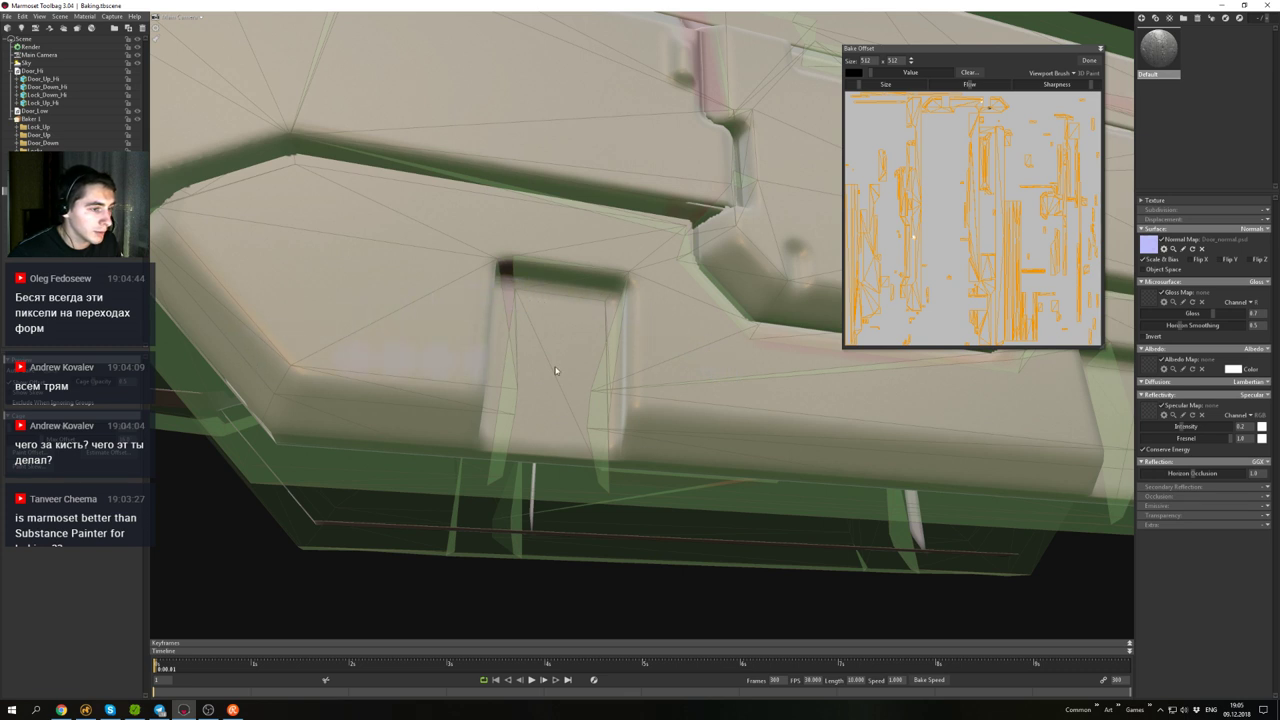
pyautogui.scroll(-3, 609, 334)
pyautogui.moveTo(609, 334)
pyautogui.keyDown('alt'); pyautogui.mouseDown()
pyautogui.moveTo(583, 314)
pyautogui.moveTo(595, 349)
pyautogui.mouseUp(); pyautogui.keyUp('alt')
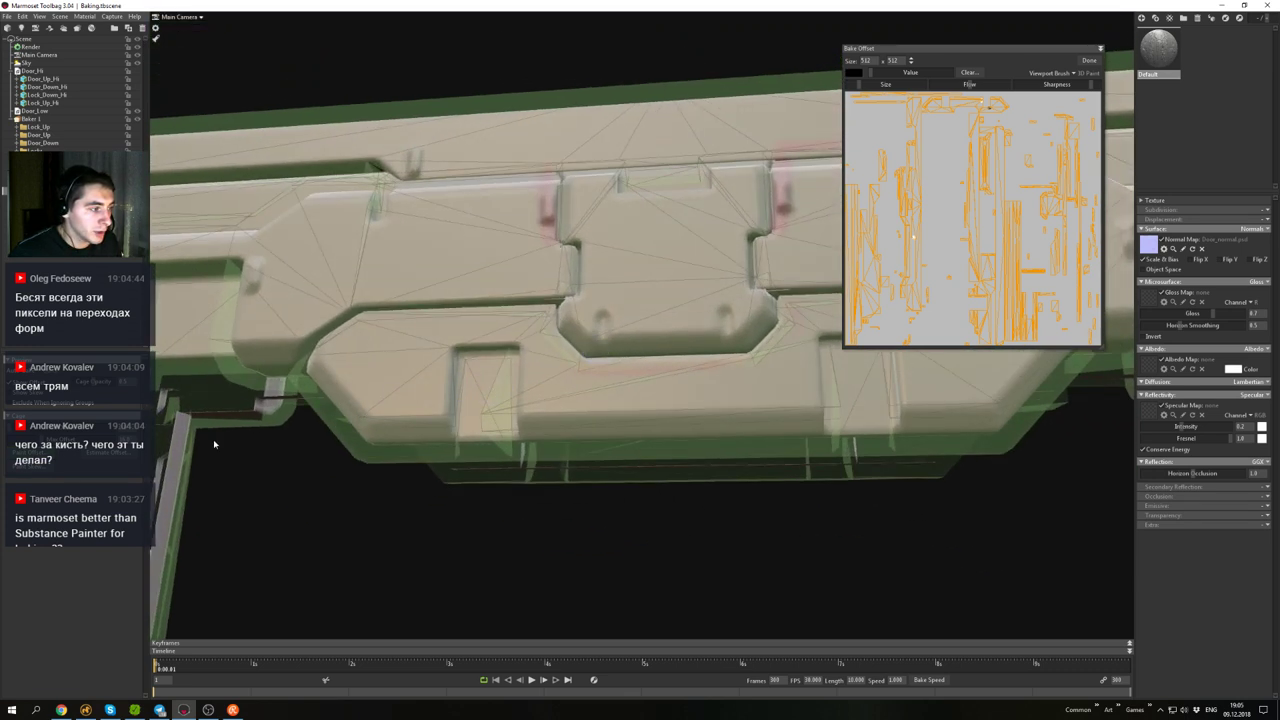
# - Return to skew painting and paint skew along the chamfered lower corner of the lock plate next to the recess
pyautogui.click(33, 469)
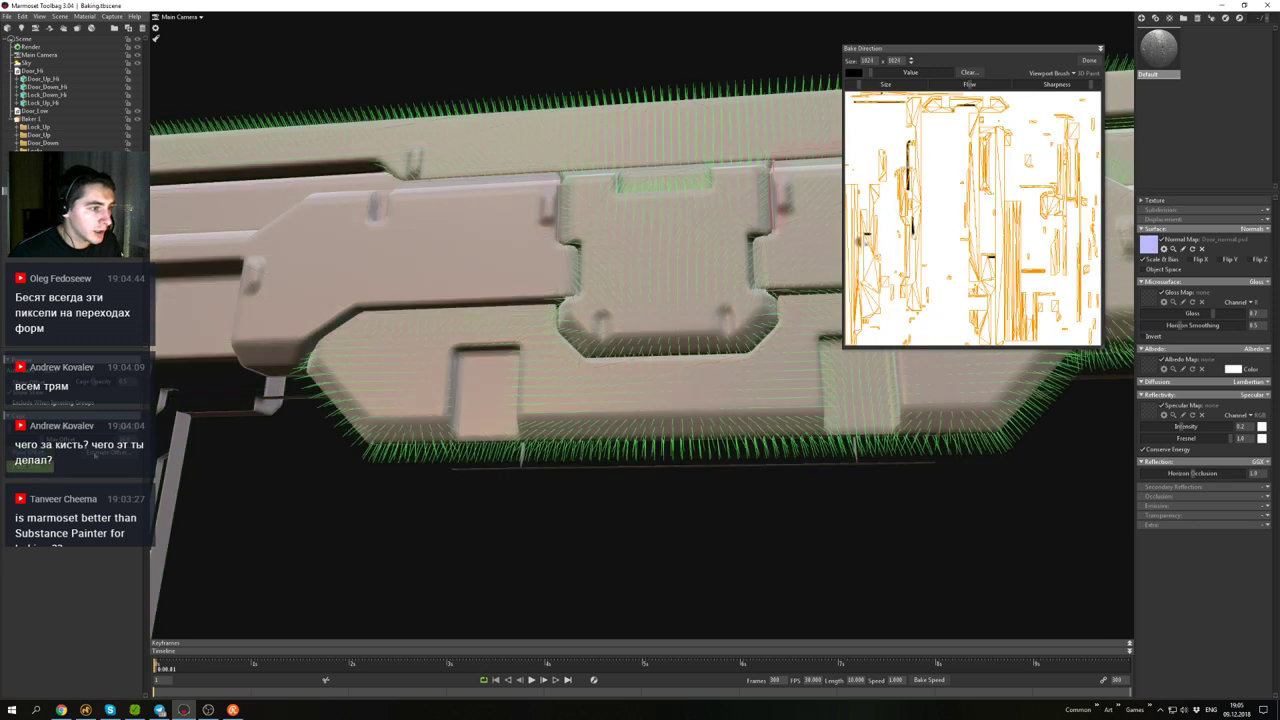
pyautogui.scroll(4, 520, 338)
pyautogui.moveTo(506, 349)
pyautogui.keyDown('alt'); pyautogui.mouseDown()
pyautogui.moveTo(520, 330)
pyautogui.moveTo(500, 354)
pyautogui.mouseUp(); pyautogui.keyUp('alt')
pyautogui.scroll(2, 518, 332)
pyautogui.keyDown('alt'); pyautogui.moveTo(500, 354); pyautogui.dragTo(709, 332, button='middle'); pyautogui.keyUp('alt')
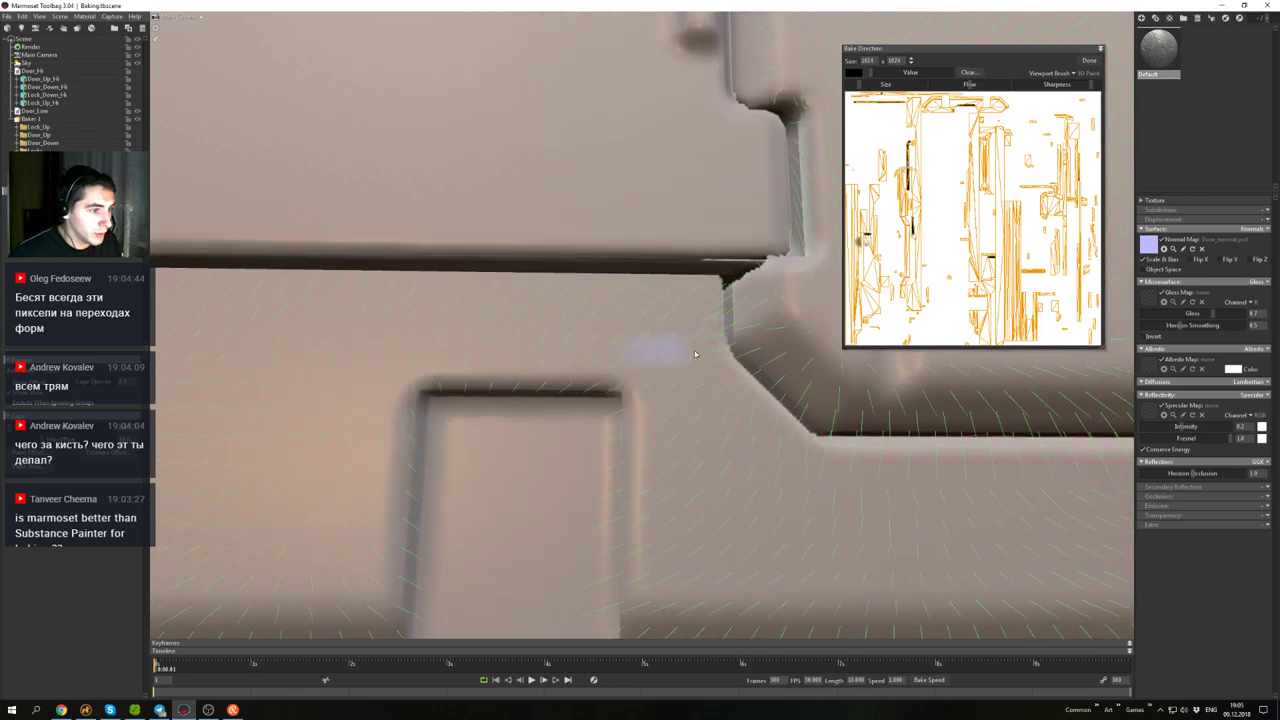
pyautogui.moveTo(690, 353)
pyautogui.keyDown('alt'); pyautogui.mouseDown()
pyautogui.moveTo(686, 343)
pyautogui.moveTo(643, 370)
pyautogui.moveTo(640, 335)
pyautogui.moveTo(622, 354)
pyautogui.moveTo(700, 300)
pyautogui.moveTo(590, 357)
pyautogui.mouseUp(); pyautogui.keyUp('alt')
pyautogui.scroll(-3, 622, 354)
pyautogui.scroll(3, 697, 330)
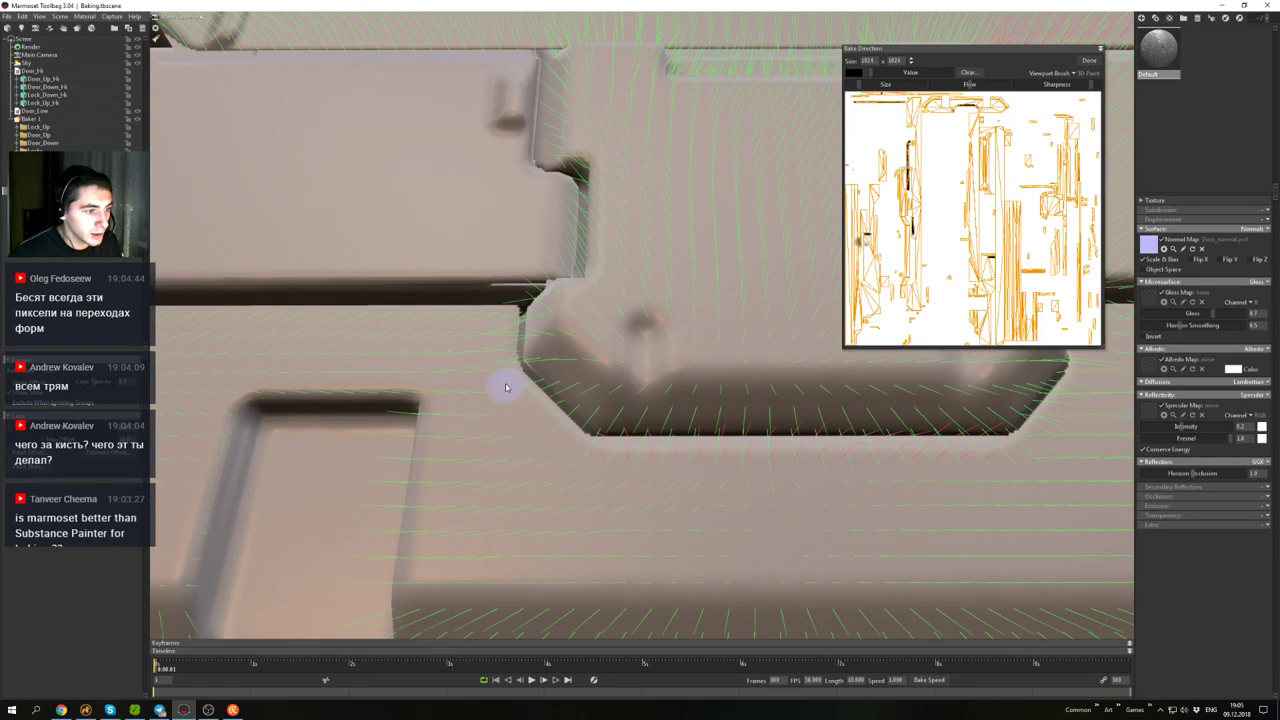
pyautogui.moveTo(553, 438)
pyautogui.mouseDown()
pyautogui.moveTo(526, 388)
pyautogui.moveTo(588, 460)
pyautogui.mouseUp()
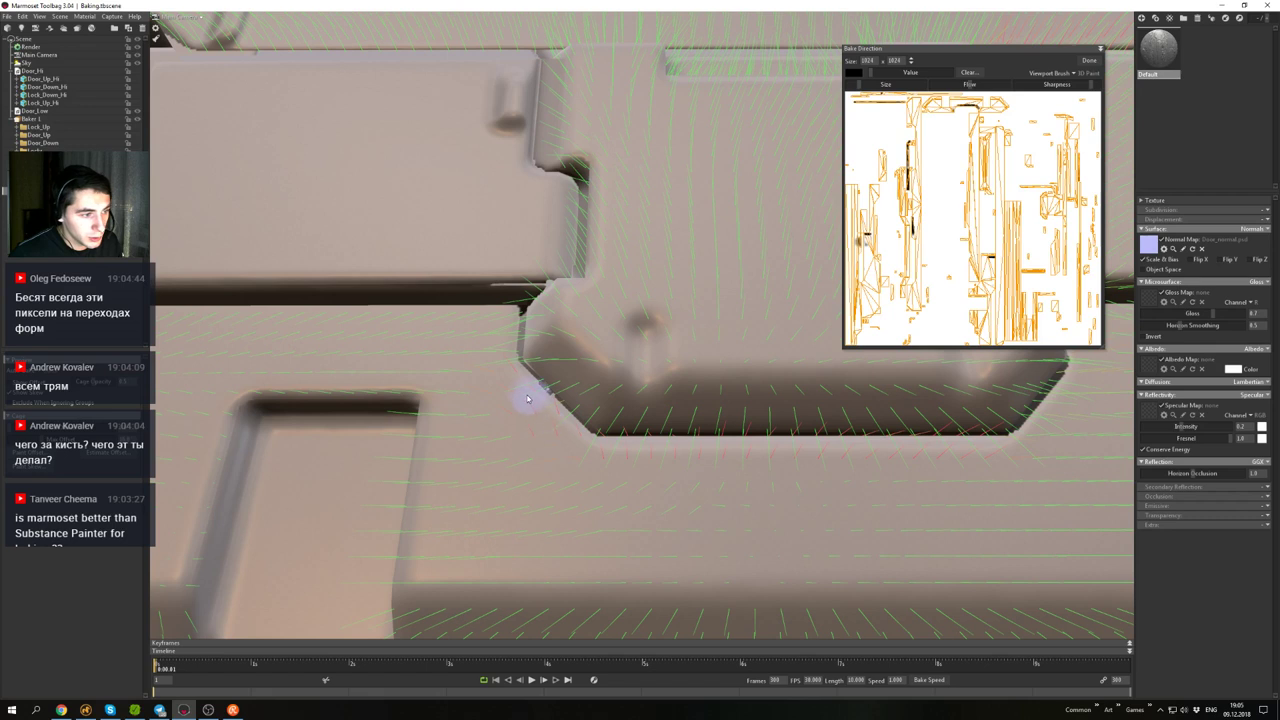
# - Paint skew down the narrow vertical groove beside the inset detail on the door's side frame
pyautogui.scroll(-5, 590, 405)
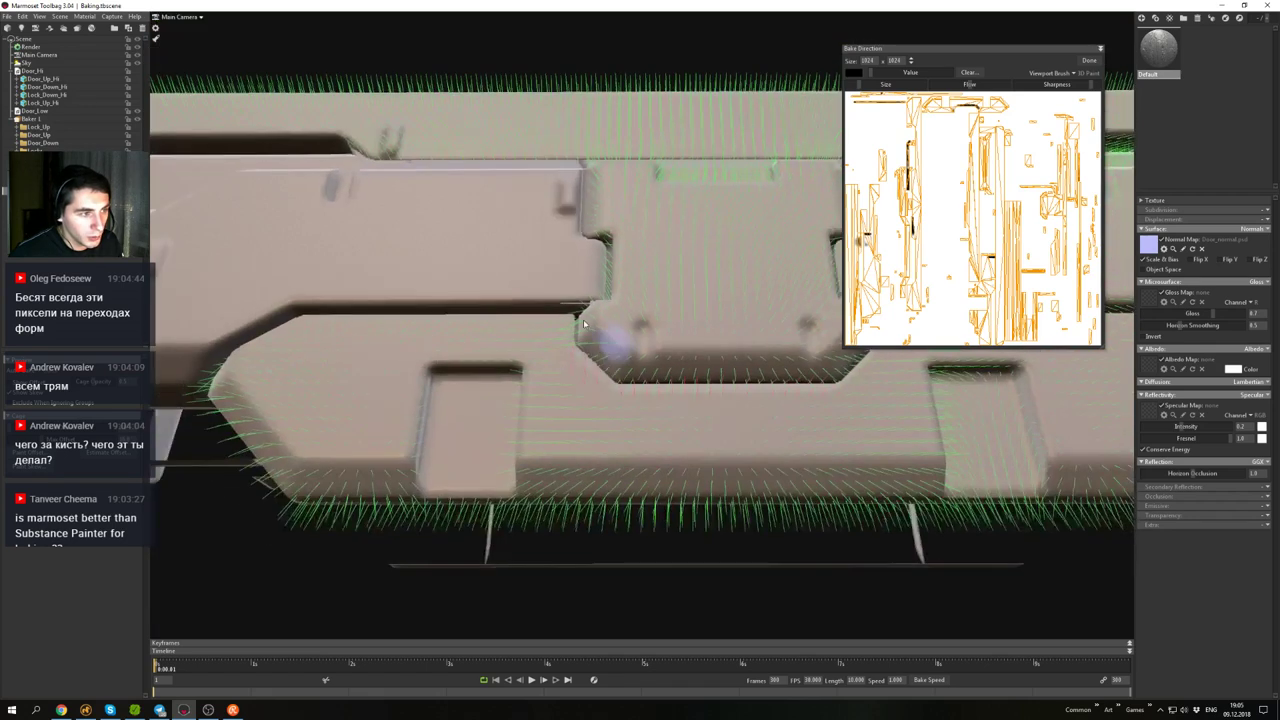
pyautogui.keyDown('alt'); pyautogui.moveTo(614, 340); pyautogui.dragTo(556, 450); pyautogui.keyUp('alt')
pyautogui.scroll(4, 530, 305)
pyautogui.keyDown('alt'); pyautogui.moveTo(500, 270); pyautogui.dragTo(678, 290, button='middle'); pyautogui.keyUp('alt')
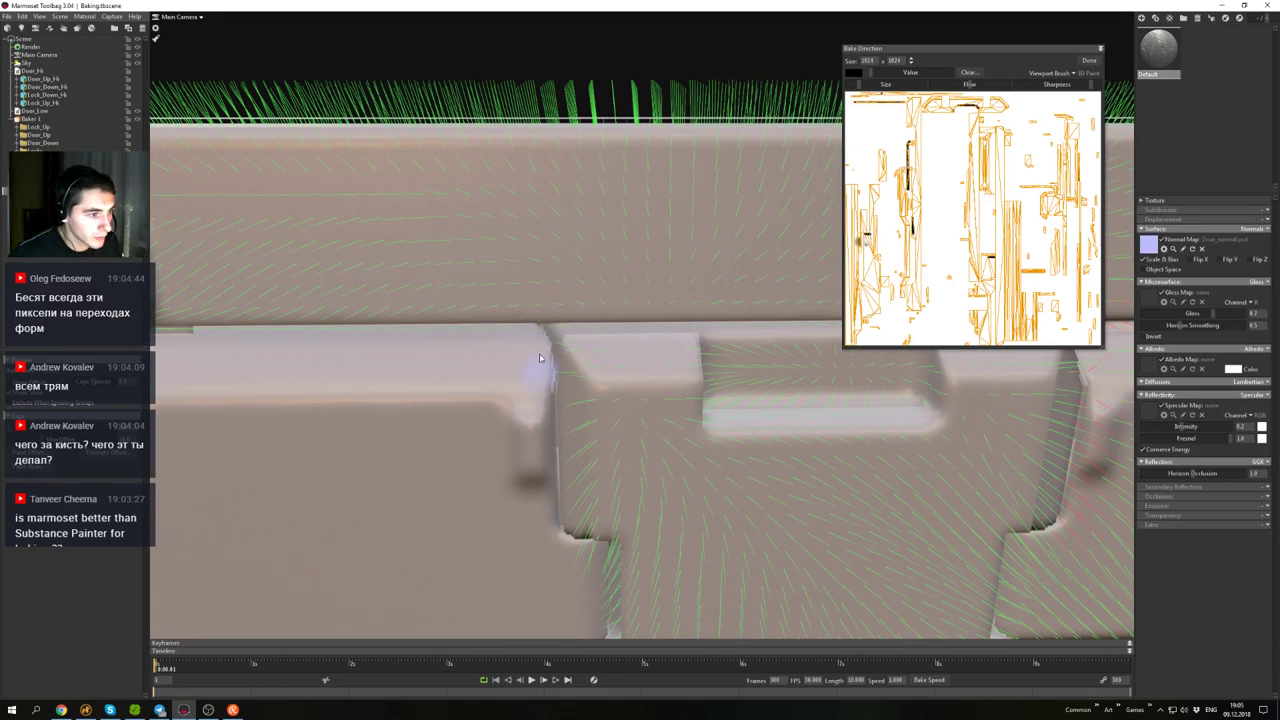
pyautogui.scroll(-6, 508, 385)
pyautogui.keyDown('alt'); pyautogui.moveTo(510, 308); pyautogui.dragTo(563, 288); pyautogui.keyUp('alt')
pyautogui.keyDown('alt'); pyautogui.moveTo(700, 335); pyautogui.dragTo(521, 235, button='middle'); pyautogui.keyUp('alt')
pyautogui.scroll(5, 537, 300)
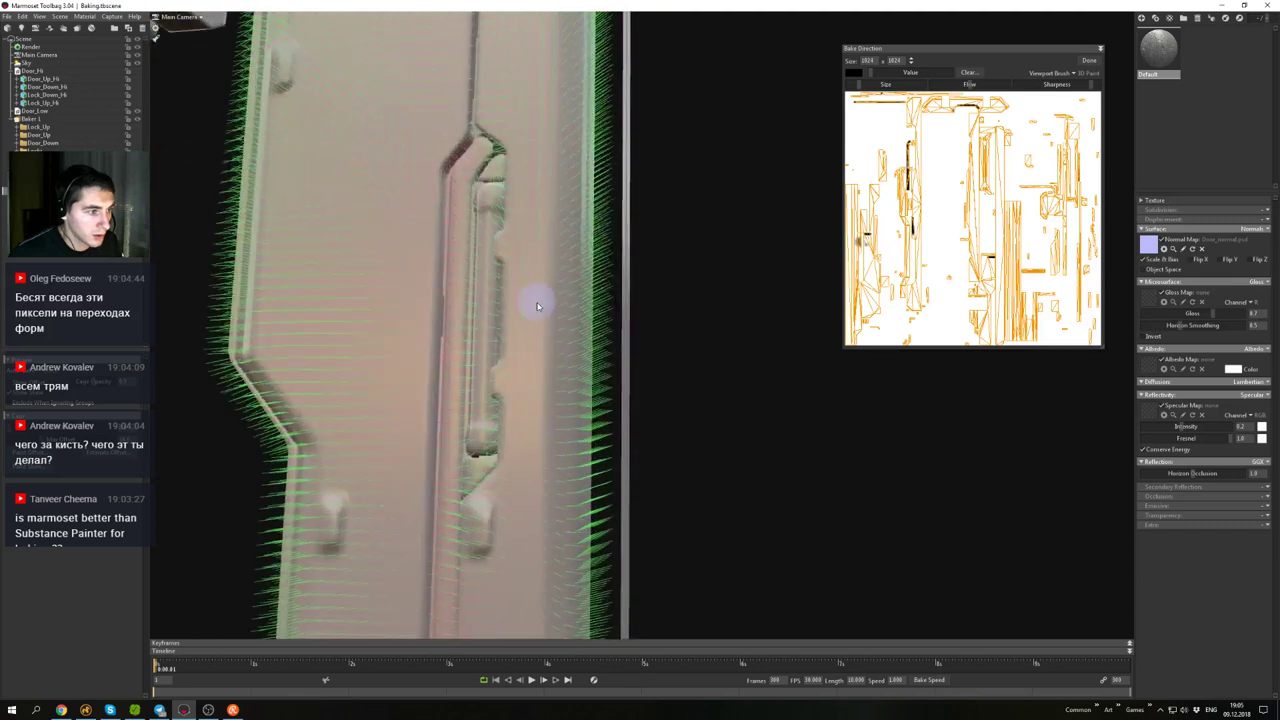
pyautogui.keyDown('alt'); pyautogui.moveTo(543, 306); pyautogui.dragTo(550, 309); pyautogui.keyUp('alt')
pyautogui.scroll(6, 496, 264)
pyautogui.scroll(-3, 406, 294)
pyautogui.keyDown('alt'); pyautogui.moveTo(406, 294); pyautogui.dragTo(628, 302, button='middle'); pyautogui.keyUp('alt')
pyautogui.moveTo(512, 332); pyautogui.dragTo(514, 387)
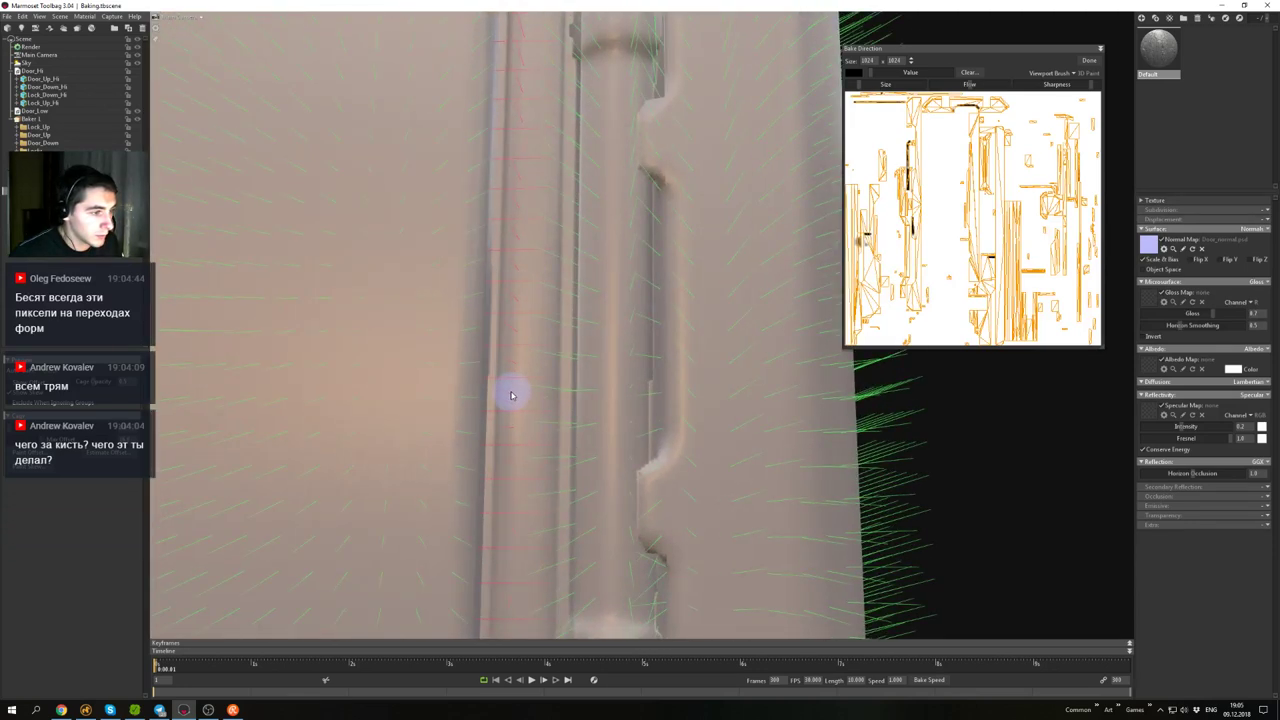
# - Paint skew over the dark notch artifacts near the upper end of the side column's wide face
pyautogui.scroll(-8, 511, 393)
pyautogui.keyDown('alt'); pyautogui.moveTo(497, 254); pyautogui.dragTo(654, 329); pyautogui.keyUp('alt')
pyautogui.keyDown('alt'); pyautogui.moveTo(654, 329); pyautogui.dragTo(673, 285, button='middle'); pyautogui.keyUp('alt')
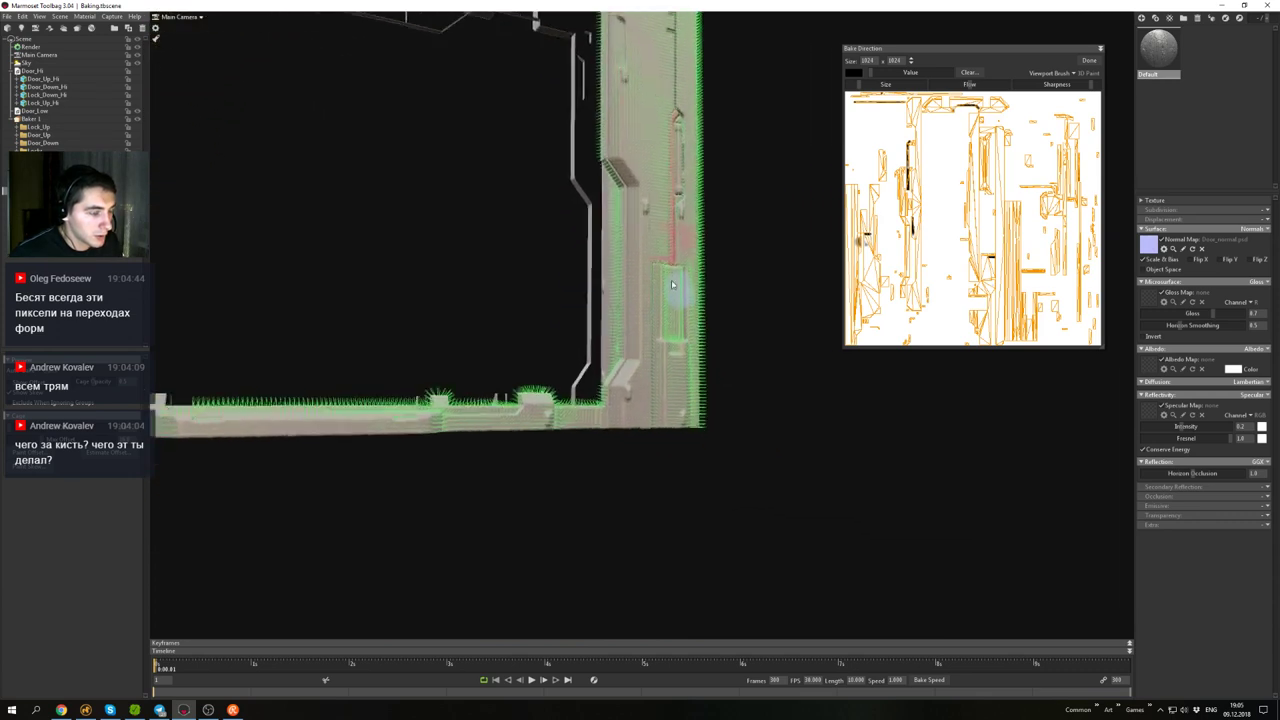
pyautogui.scroll(4, 672, 285)
pyautogui.keyDown('alt'); pyautogui.moveTo(609, 203); pyautogui.dragTo(599, 247); pyautogui.keyUp('alt')
pyautogui.scroll(2, 772, 360)
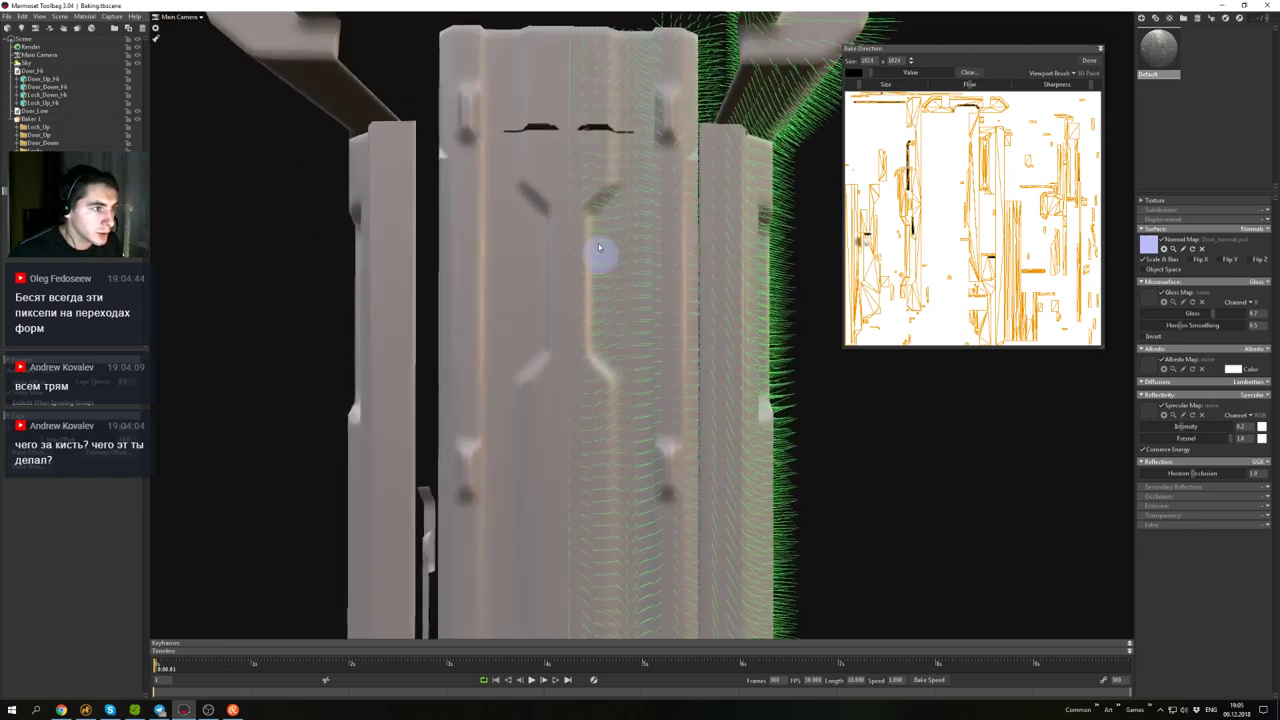
pyautogui.moveTo(588, 107)
pyautogui.mouseDown()
pyautogui.moveTo(588, 158)
pyautogui.moveTo(637, 171)
pyautogui.mouseUp()
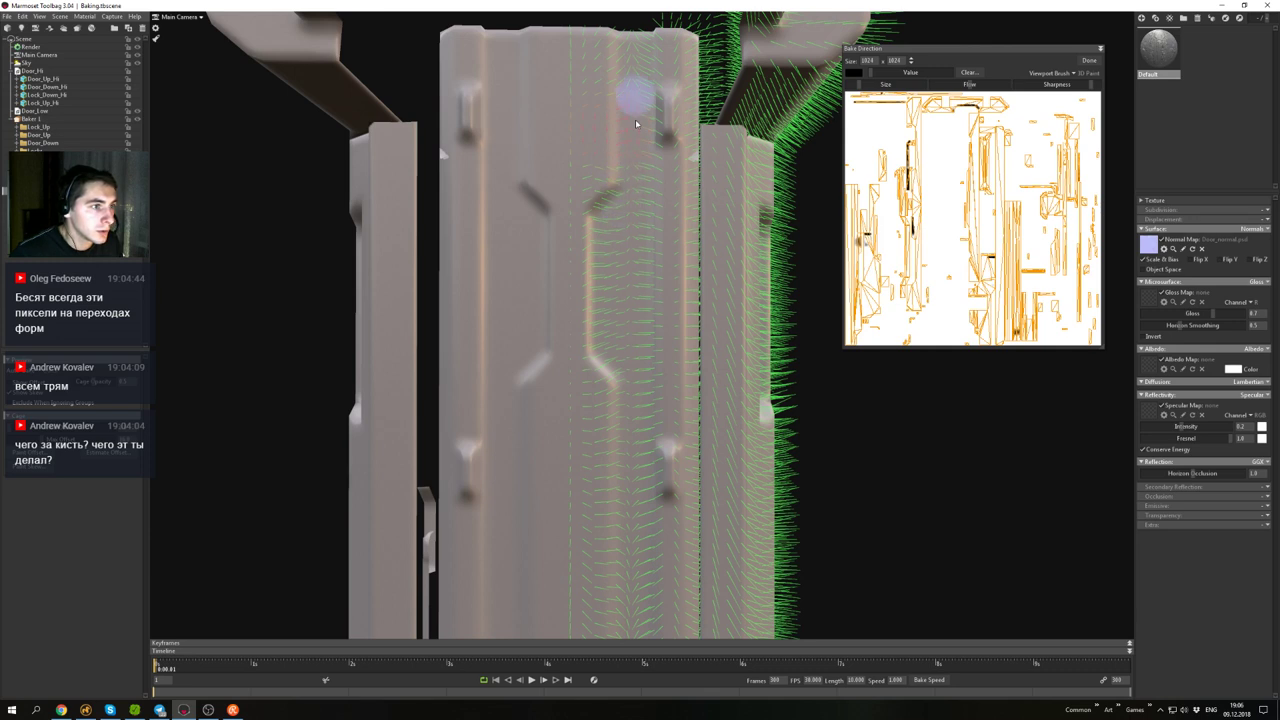
# - Paint skew on the rail face beside the first small block near the raised section of the lower frame
pyautogui.keyDown('alt'); pyautogui.moveTo(649, 220); pyautogui.dragTo(700, 200); pyautogui.keyUp('alt')
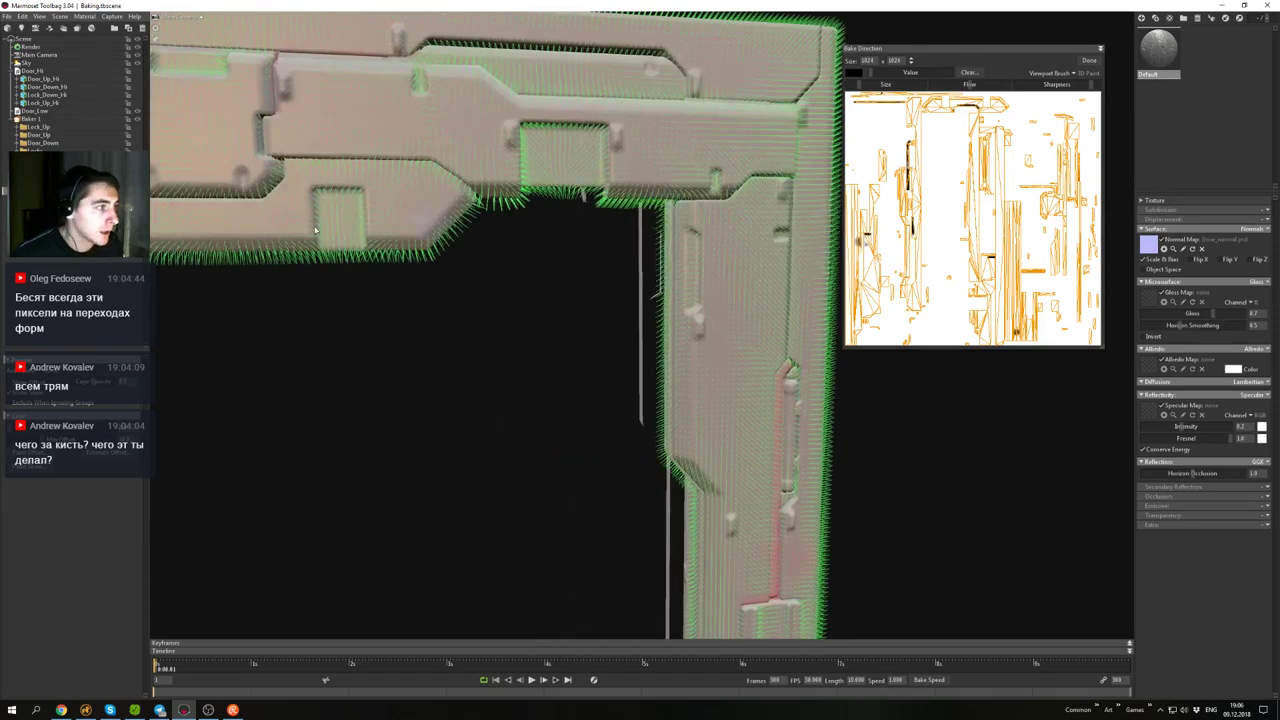
pyautogui.keyDown('alt'); pyautogui.moveTo(454, 272); pyautogui.dragTo(531, 271); pyautogui.keyUp('alt')
pyautogui.keyDown('alt'); pyautogui.moveTo(462, 216); pyautogui.dragTo(505, 217); pyautogui.keyUp('alt')
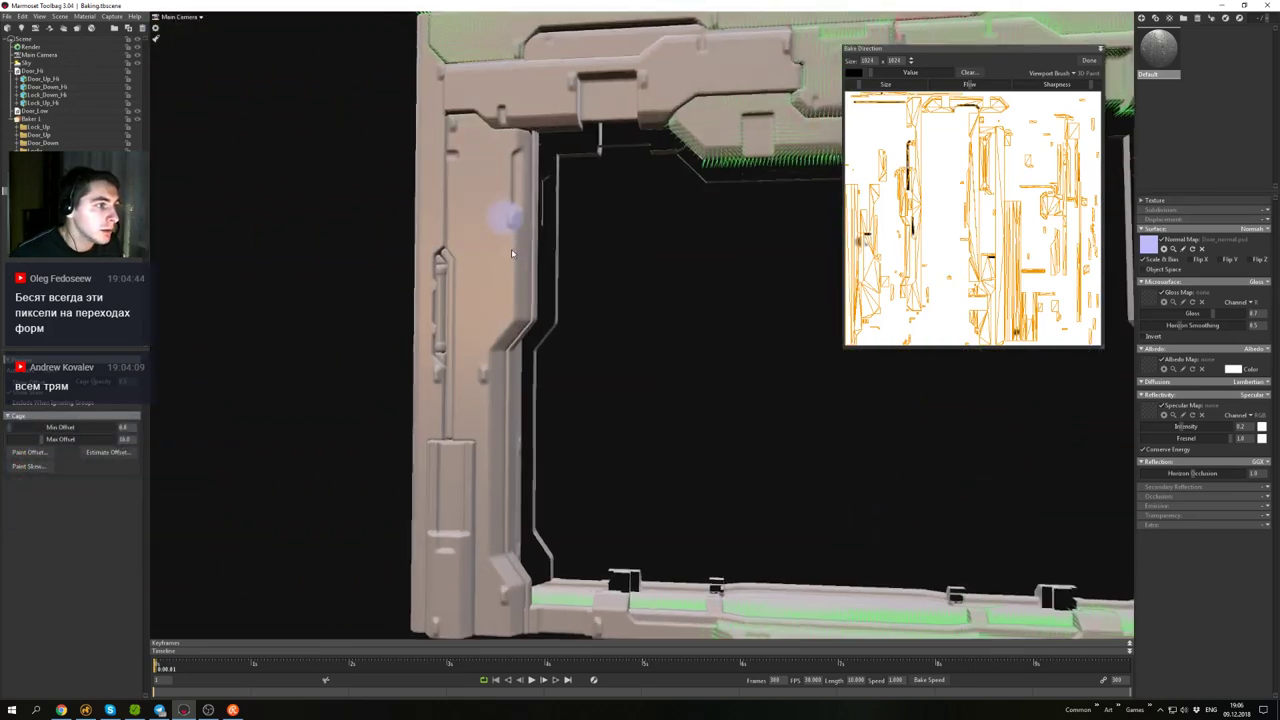
pyautogui.scroll(5, 406, 254)
pyautogui.keyDown('alt'); pyautogui.moveTo(406, 254); pyautogui.dragTo(785, 285); pyautogui.keyUp('alt')
pyautogui.scroll(4, 571, 156)
pyautogui.scroll(-5, 625, 262)
pyautogui.scroll(3, 583, 309)
pyautogui.keyDown('alt'); pyautogui.moveTo(583, 309); pyautogui.dragTo(464, 307); pyautogui.keyUp('alt')
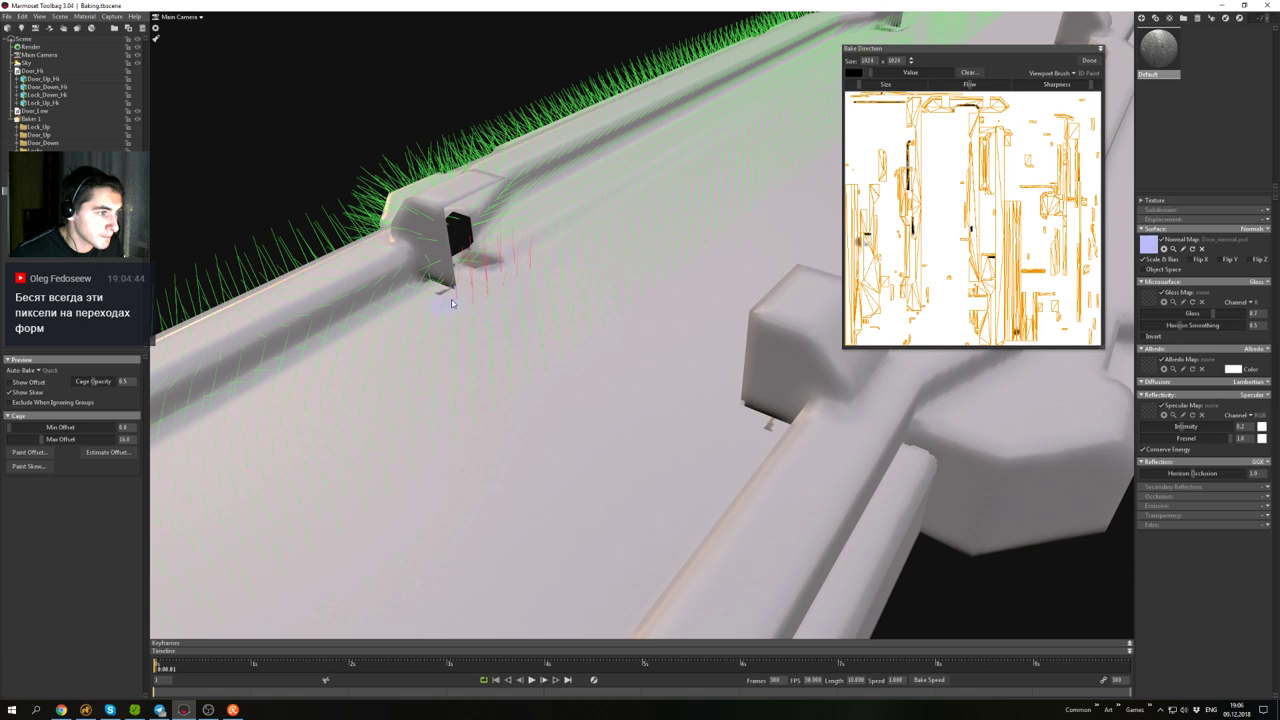
pyautogui.keyDown('alt'); pyautogui.moveTo(476, 326); pyautogui.dragTo(559, 262); pyautogui.keyUp('alt')
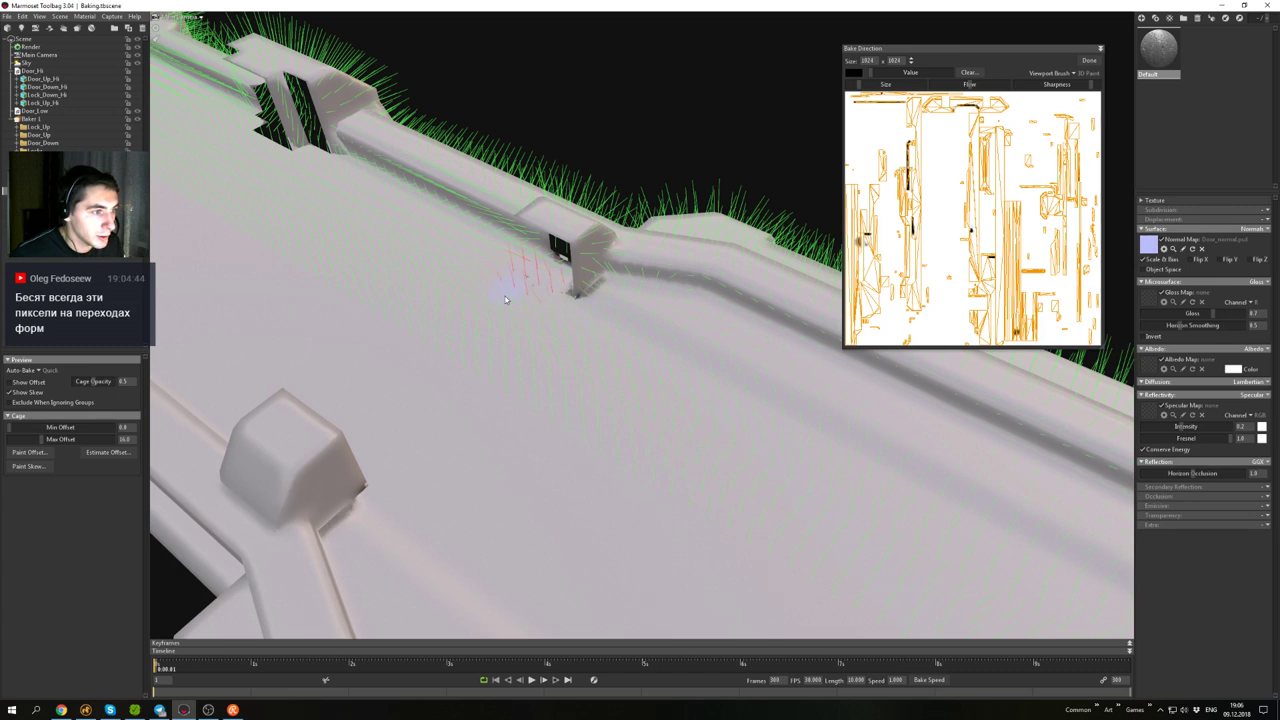
pyautogui.keyDown('alt'); pyautogui.moveTo(532, 291); pyautogui.dragTo(544, 391); pyautogui.keyUp('alt')
pyautogui.scroll(-3, 446, 326)
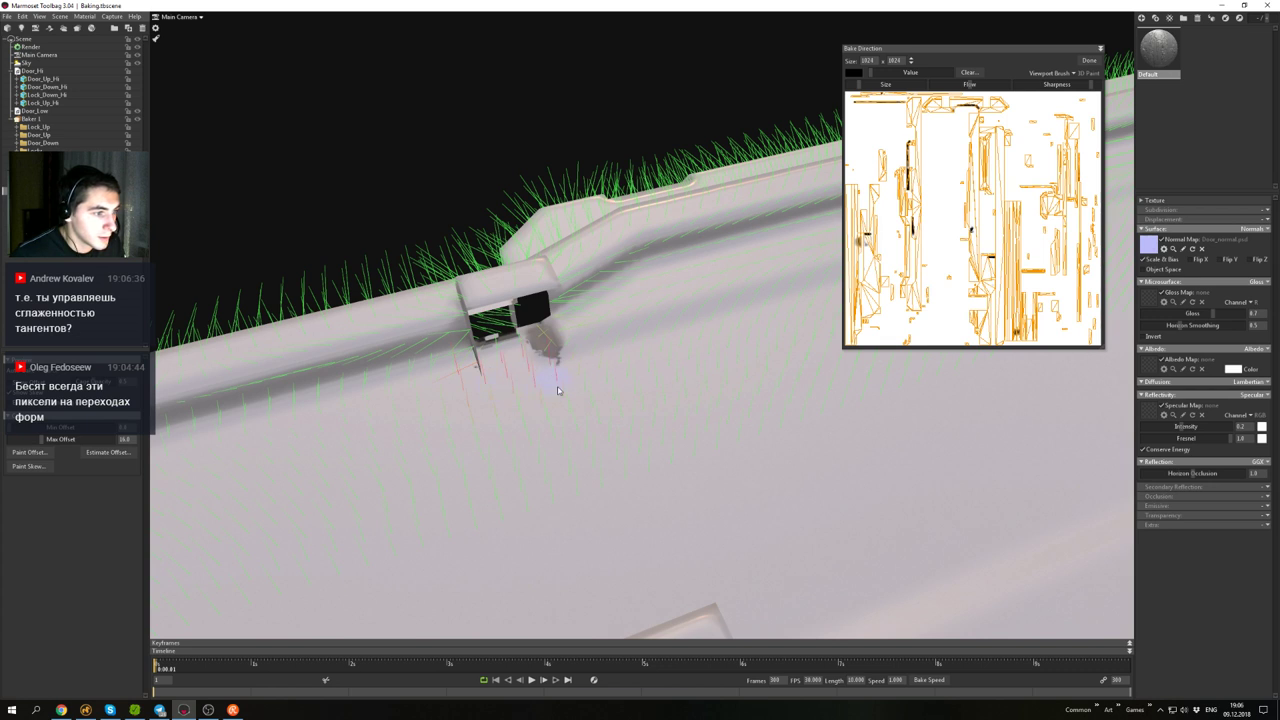
# - Paint skew beside the matching small block at the opposite end of the lower rail's raised section
pyautogui.keyDown('alt'); pyautogui.moveTo(621, 380); pyautogui.dragTo(539, 331); pyautogui.keyUp('alt')
pyautogui.keyDown('alt'); pyautogui.moveTo(540, 331); pyautogui.dragTo(556, 268, button='middle'); pyautogui.keyUp('alt')
pyautogui.keyDown('alt'); pyautogui.moveTo(556, 268); pyautogui.dragTo(744, 289); pyautogui.keyUp('alt')
pyautogui.keyDown('alt'); pyautogui.moveTo(744, 289); pyautogui.dragTo(473, 295, button='middle'); pyautogui.keyUp('alt')
pyautogui.keyDown('alt'); pyautogui.moveTo(473, 295); pyautogui.dragTo(585, 330); pyautogui.keyUp('alt')
pyautogui.keyDown('alt'); pyautogui.moveTo(585, 330); pyautogui.dragTo(740, 312, button='middle'); pyautogui.keyUp('alt')
pyautogui.keyDown('alt'); pyautogui.moveTo(740, 312); pyautogui.dragTo(686, 380); pyautogui.keyUp('alt')
pyautogui.scroll(3, 479, 325)
pyautogui.scroll(-3, 540, 250)
pyautogui.scroll(3, 614, 334)
pyautogui.keyDown('alt'); pyautogui.moveTo(686, 380); pyautogui.dragTo(616, 347, button='middle'); pyautogui.keyUp('alt')
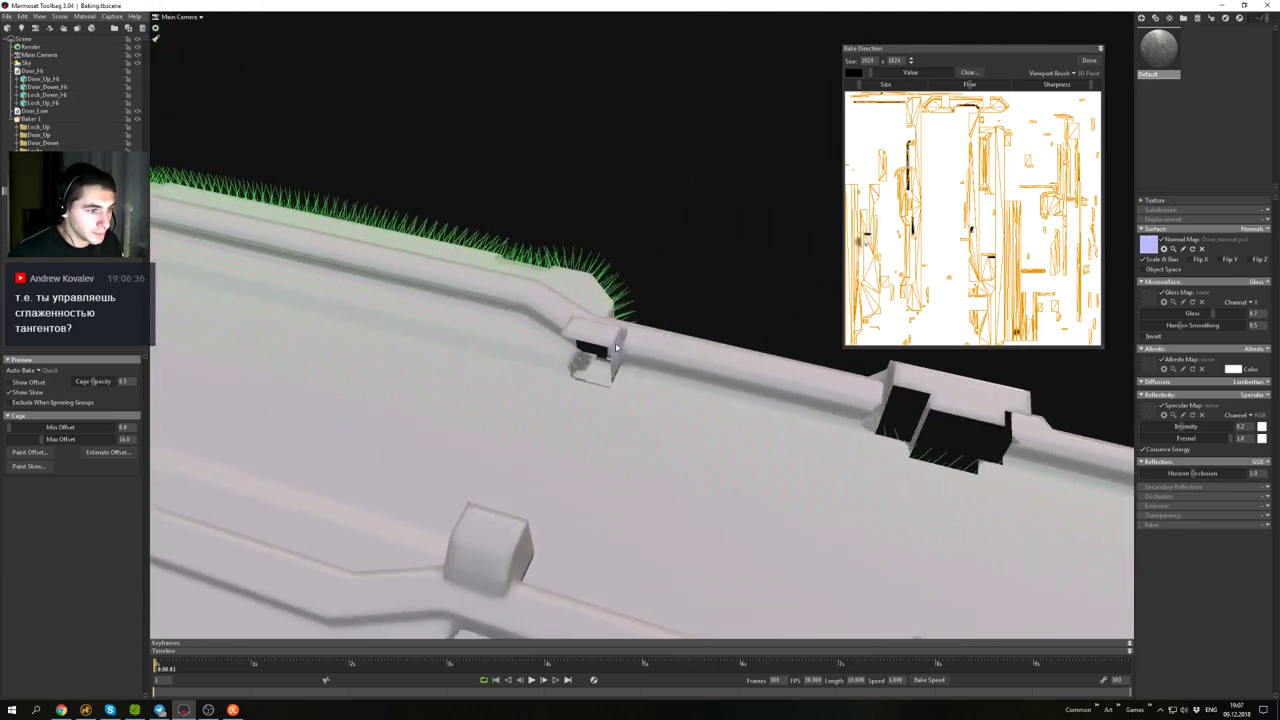
pyautogui.moveTo(617, 347)
pyautogui.keyDown('alt'); pyautogui.mouseDown()
pyautogui.moveTo(624, 389)
pyautogui.moveTo(686, 380)
pyautogui.moveTo(619, 369)
pyautogui.mouseUp(); pyautogui.keyUp('alt')
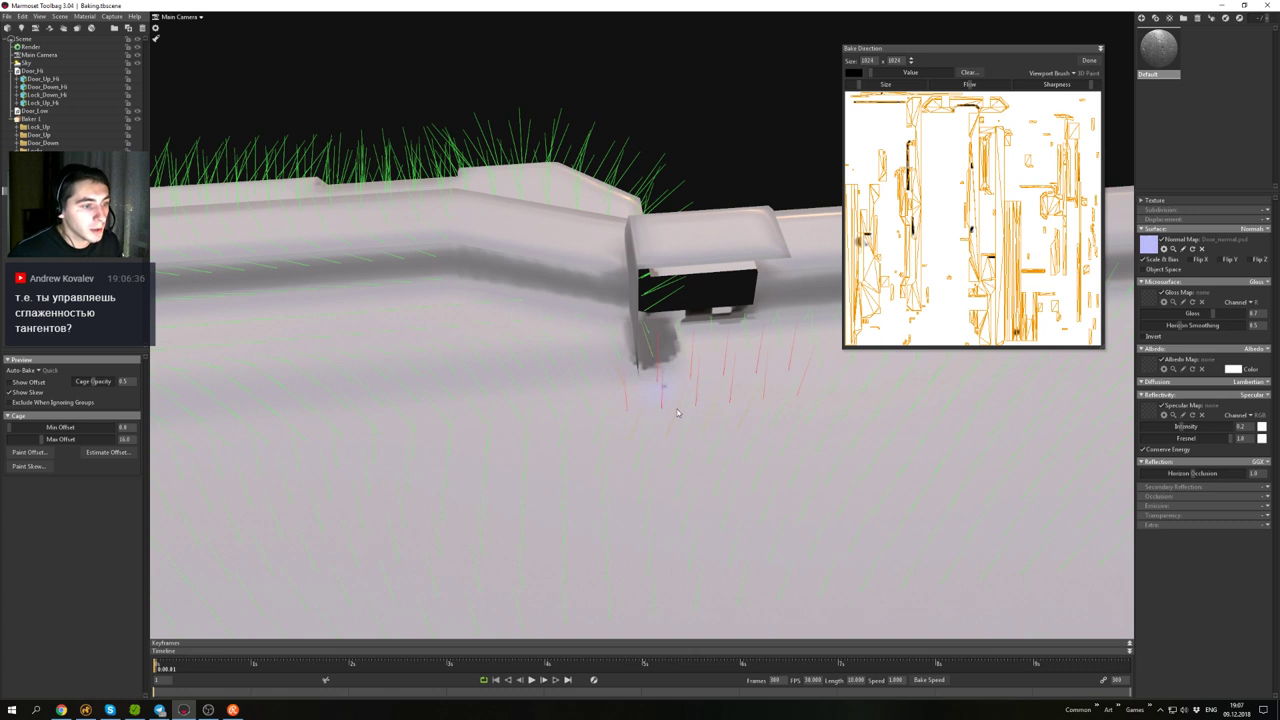
# - Paint skew down the upper end of the narrow vertical groove along the side column's inner edge
pyautogui.scroll(-8, 800, 434)
pyautogui.keyDown('alt'); pyautogui.moveTo(800, 434); pyautogui.dragTo(806, 370); pyautogui.keyUp('alt')
pyautogui.moveTo(806, 370); pyautogui.dragTo(526, 440, button='middle')
pyautogui.keyDown('alt'); pyautogui.moveTo(568, 301); pyautogui.dragTo(592, 358); pyautogui.keyUp('alt')
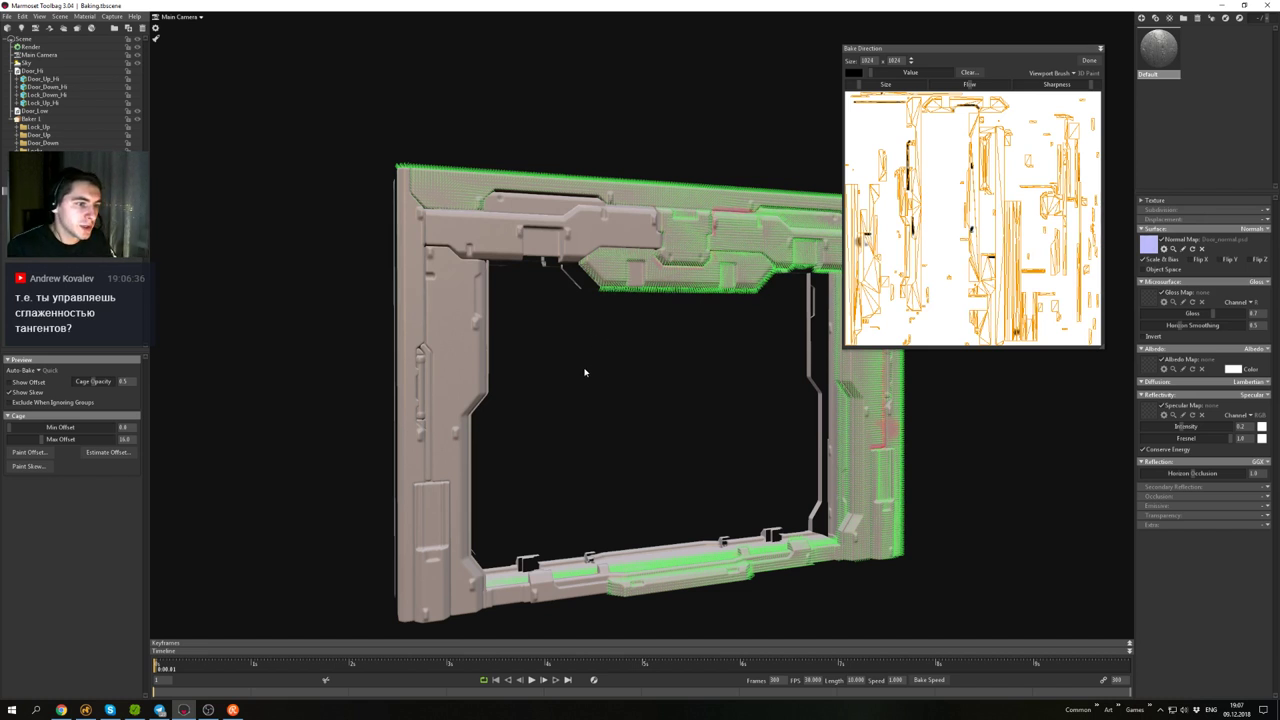
pyautogui.keyDown('alt'); pyautogui.moveTo(705, 281); pyautogui.dragTo(597, 314); pyautogui.keyUp('alt')
pyautogui.keyDown('alt'); pyautogui.moveTo(597, 314); pyautogui.dragTo(671, 346, button='right'); pyautogui.keyUp('alt')
pyautogui.keyDown('alt'); pyautogui.moveTo(671, 346); pyautogui.dragTo(611, 277); pyautogui.keyUp('alt')
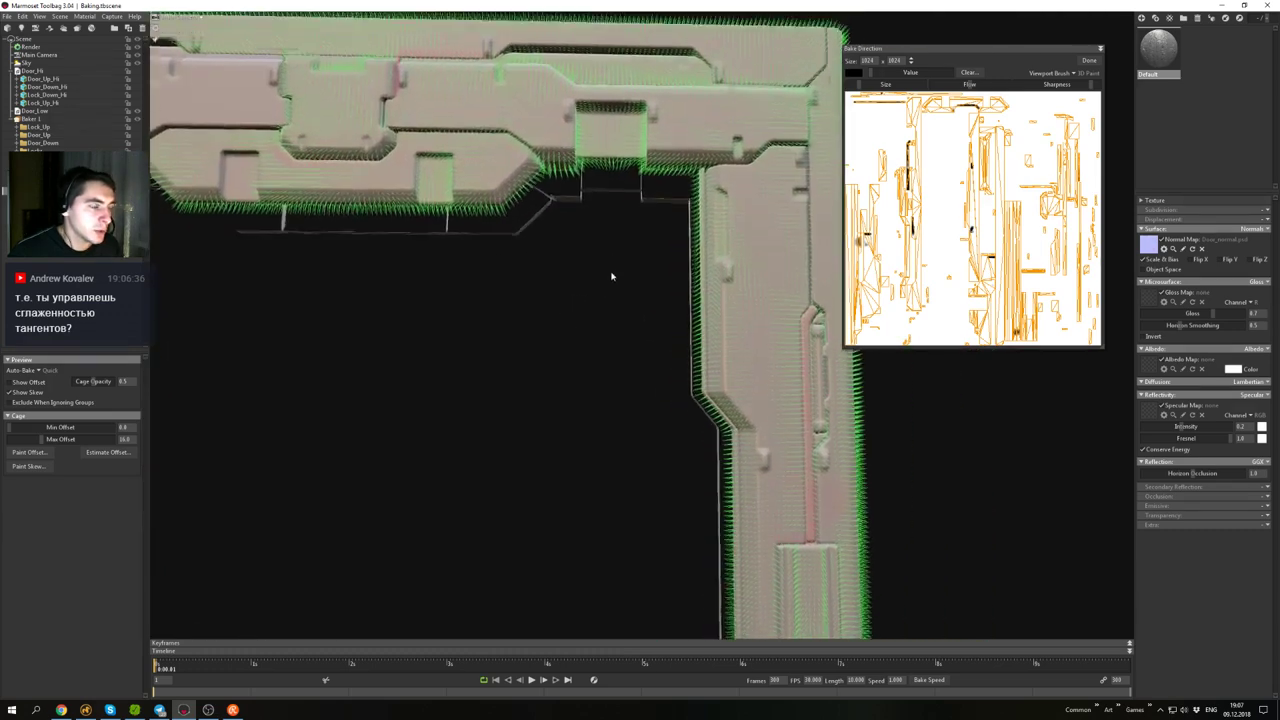
pyautogui.keyDown('alt'); pyautogui.moveTo(611, 277); pyautogui.dragTo(617, 303, button='right'); pyautogui.keyUp('alt')
pyautogui.keyDown('alt'); pyautogui.moveTo(617, 303); pyautogui.dragTo(614, 372); pyautogui.keyUp('alt')
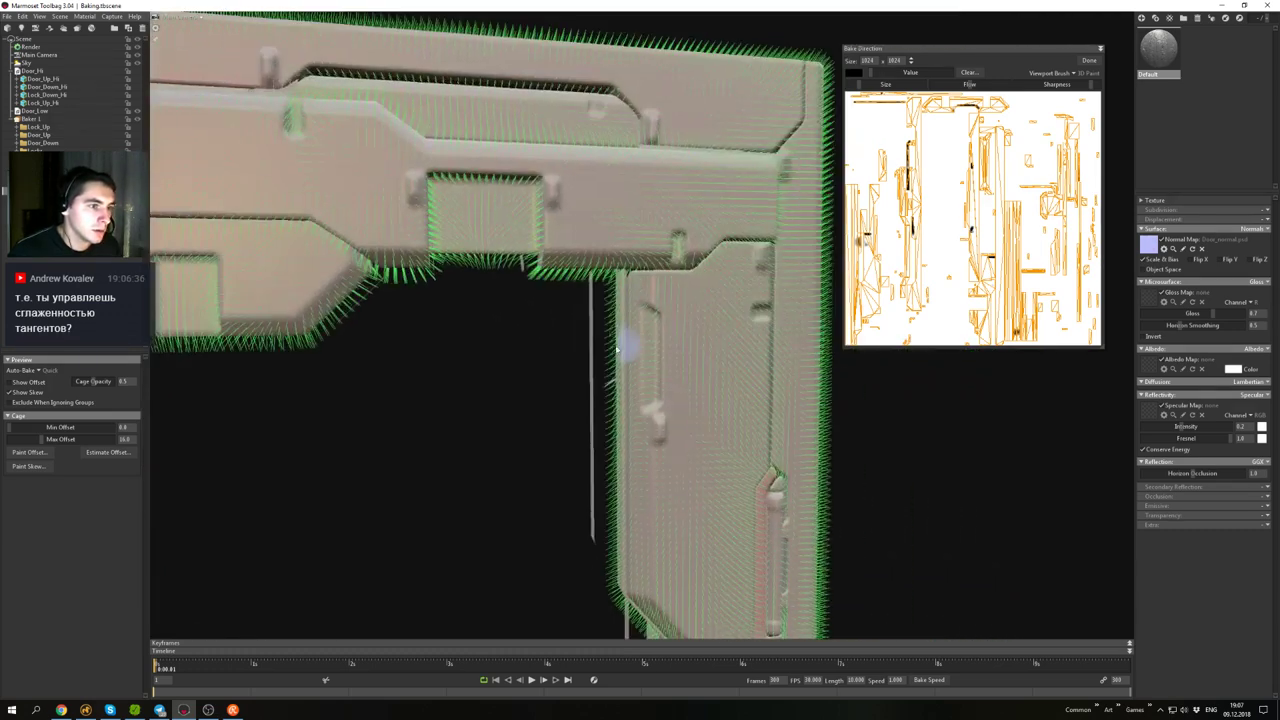
pyautogui.keyDown('alt'); pyautogui.moveTo(614, 372); pyautogui.dragTo(642, 333, button='right'); pyautogui.keyUp('alt')
pyautogui.keyDown('alt'); pyautogui.moveTo(642, 333); pyautogui.dragTo(614, 325); pyautogui.keyUp('alt')
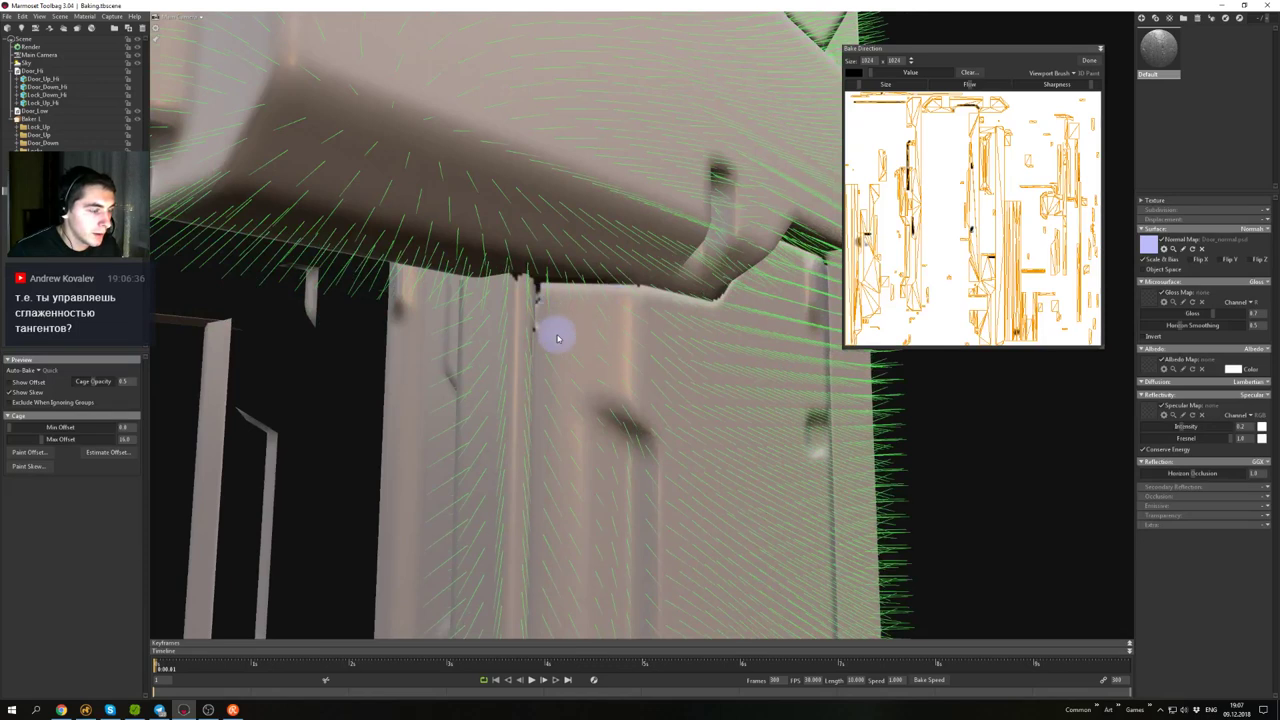
pyautogui.keyDown('alt'); pyautogui.moveTo(572, 376); pyautogui.dragTo(574, 105, button='middle'); pyautogui.keyUp('alt')
pyautogui.keyDown('alt'); pyautogui.moveTo(567, 283); pyautogui.dragTo(569, 345, button='middle'); pyautogui.keyUp('alt')
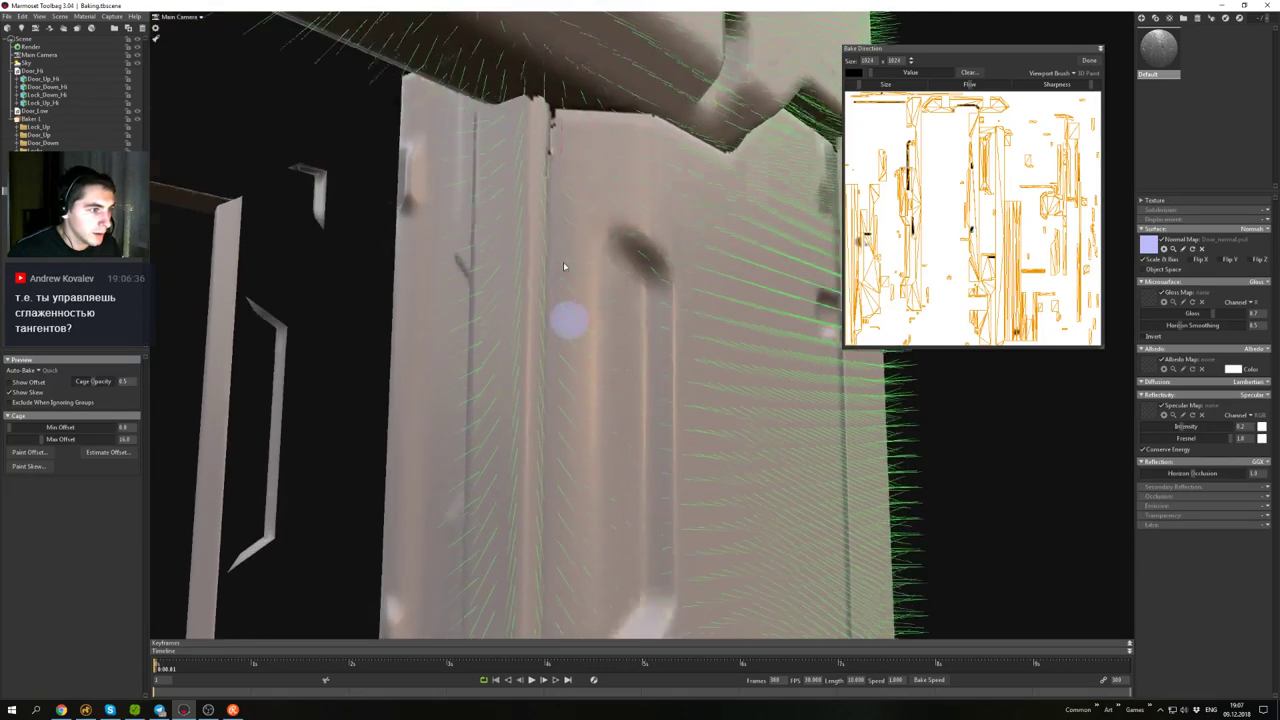
pyautogui.keyDown('alt'); pyautogui.moveTo(563, 225); pyautogui.dragTo(565, 305, button='middle'); pyautogui.keyUp('alt')
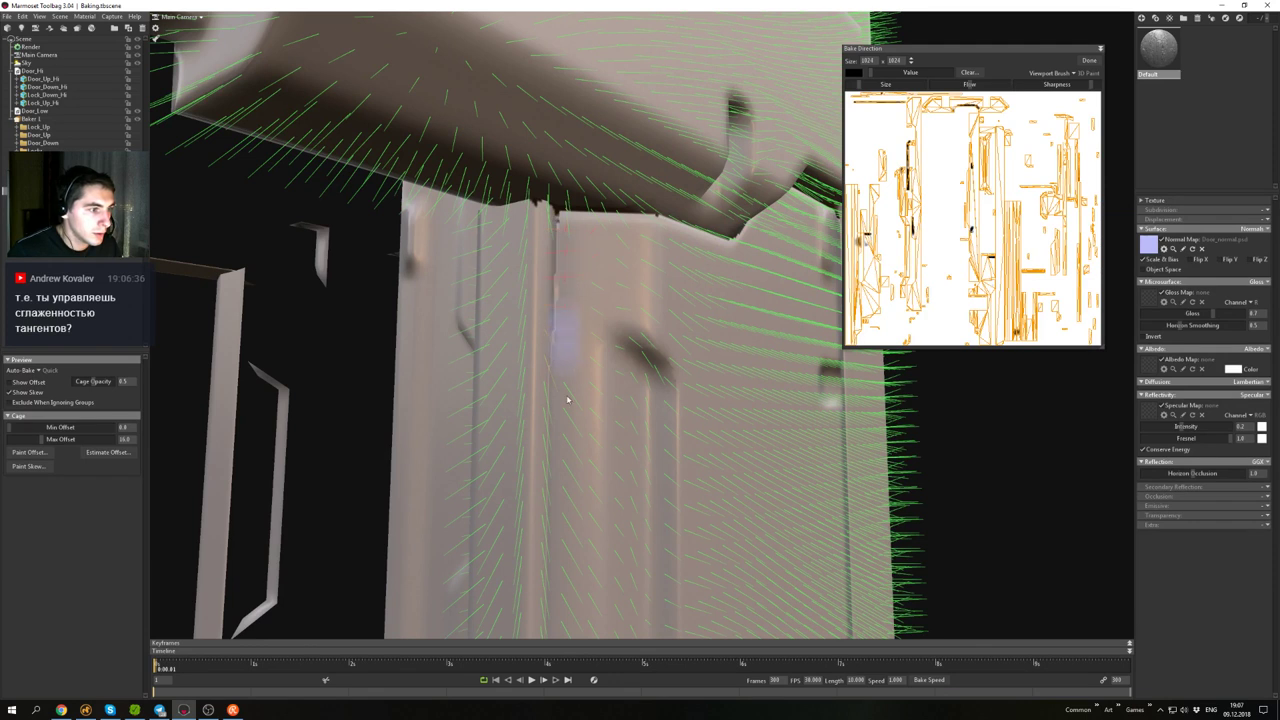
pyautogui.moveTo(567, 399)
pyautogui.mouseDown()
pyautogui.moveTo(559, 284)
pyautogui.moveTo(564, 323)
pyautogui.moveTo(550, 299)
pyautogui.moveTo(580, 369)
pyautogui.mouseUp()
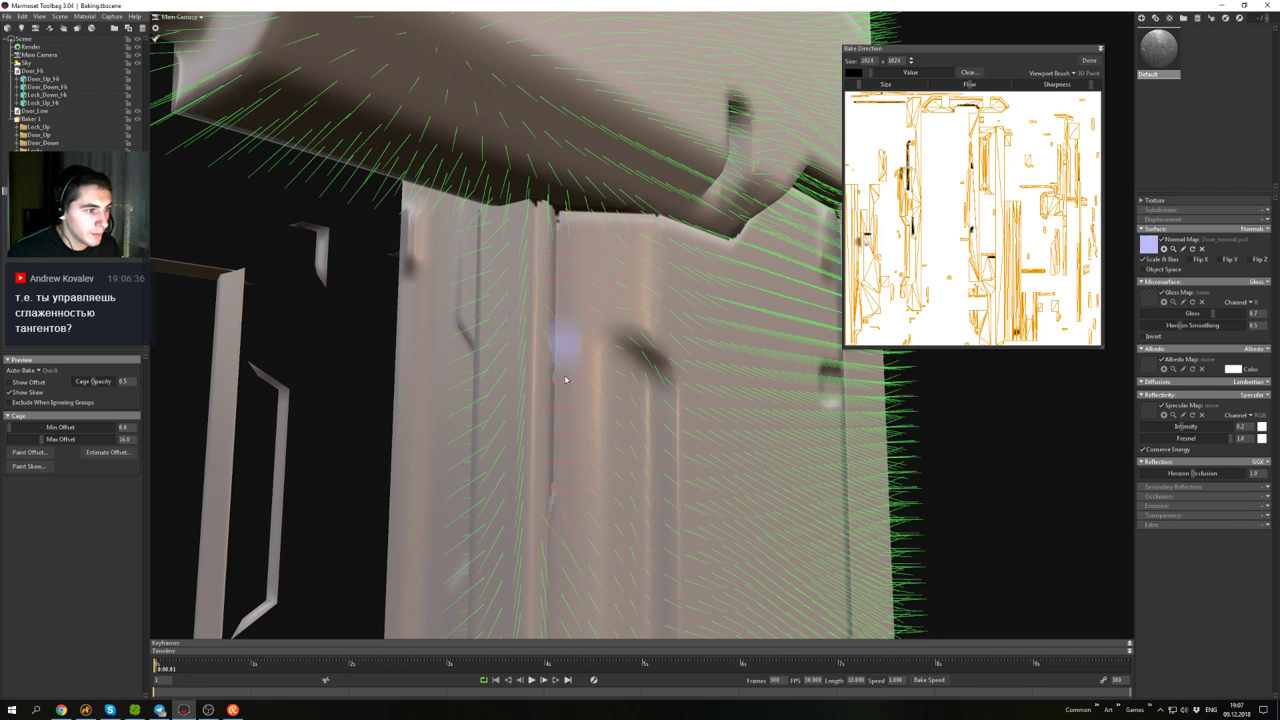
pyautogui.keyDown('alt'); pyautogui.moveTo(558, 415); pyautogui.dragTo(574, 352, button='middle'); pyautogui.keyUp('alt')
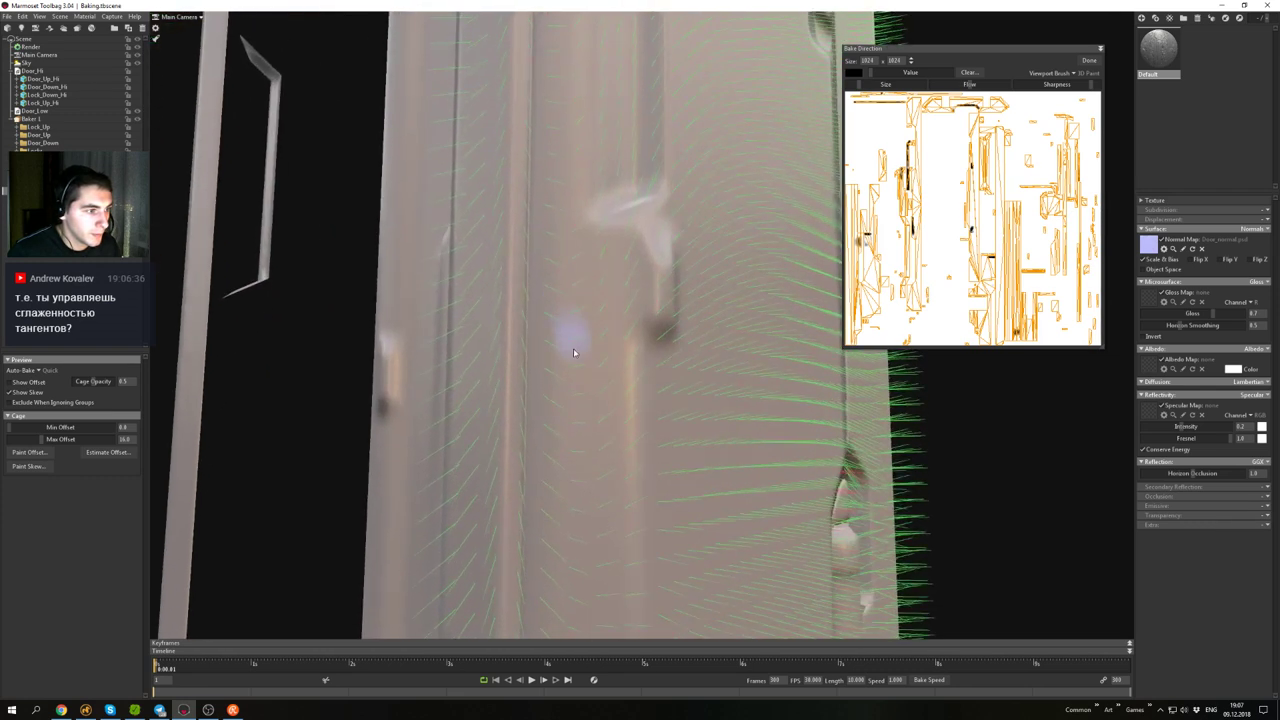
# - Extend the skew painting down the inner-edge groove alongside the column's elongated inset detail
pyautogui.scroll(-4, 572, 340)
pyautogui.keyDown('alt'); pyautogui.moveTo(560, 258); pyautogui.dragTo(506, 183); pyautogui.keyUp('alt')
pyautogui.keyDown('alt'); pyautogui.moveTo(517, 268); pyautogui.dragTo(538, 285); pyautogui.keyUp('alt')
pyautogui.scroll(5, 530, 175)
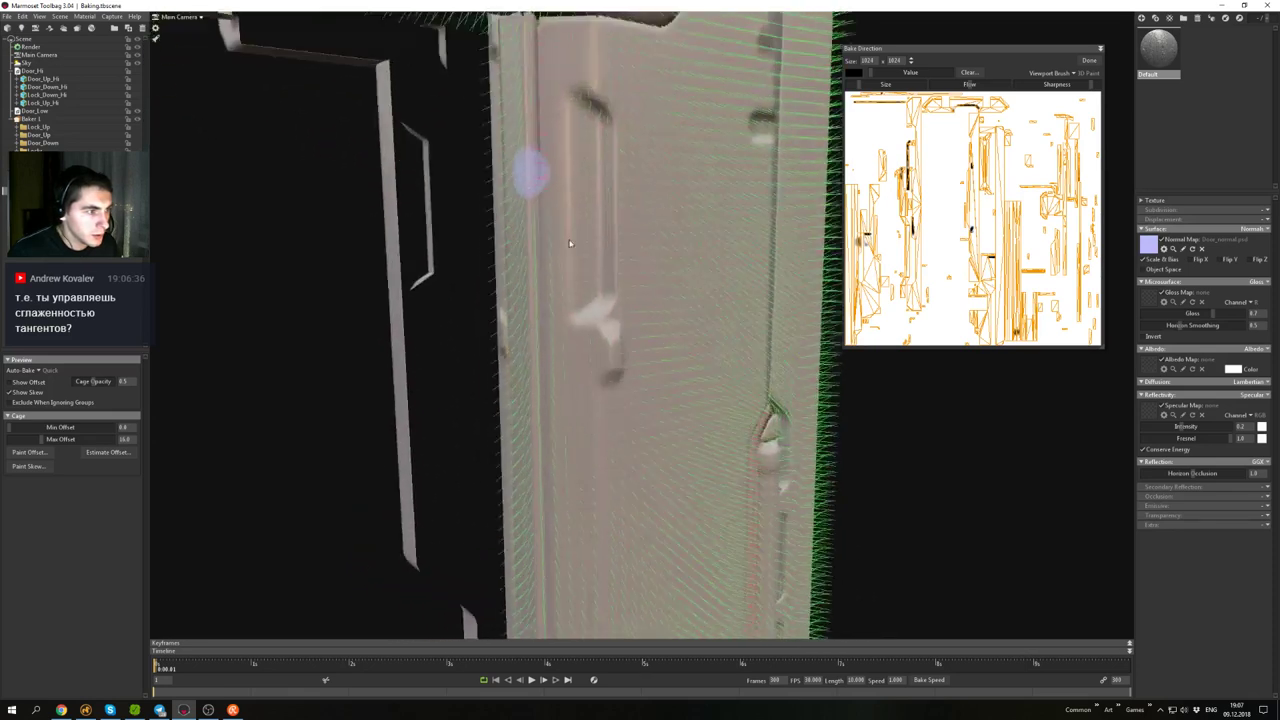
pyautogui.keyDown('alt'); pyautogui.moveTo(541, 252); pyautogui.dragTo(600, 288, button='middle'); pyautogui.keyUp('alt')
pyautogui.keyDown('alt'); pyautogui.moveTo(599, 288); pyautogui.dragTo(633, 272); pyautogui.keyUp('alt')
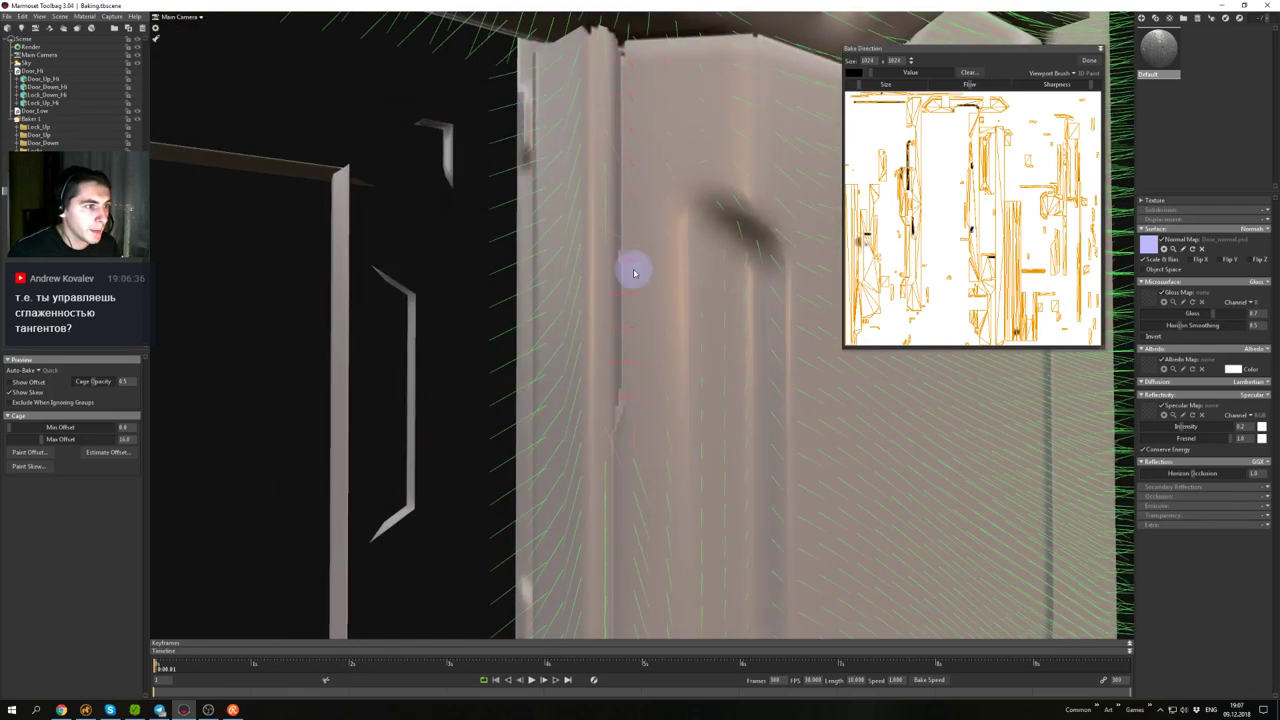
pyautogui.keyDown('alt'); pyautogui.moveTo(657, 329); pyautogui.dragTo(674, 337); pyautogui.keyUp('alt')
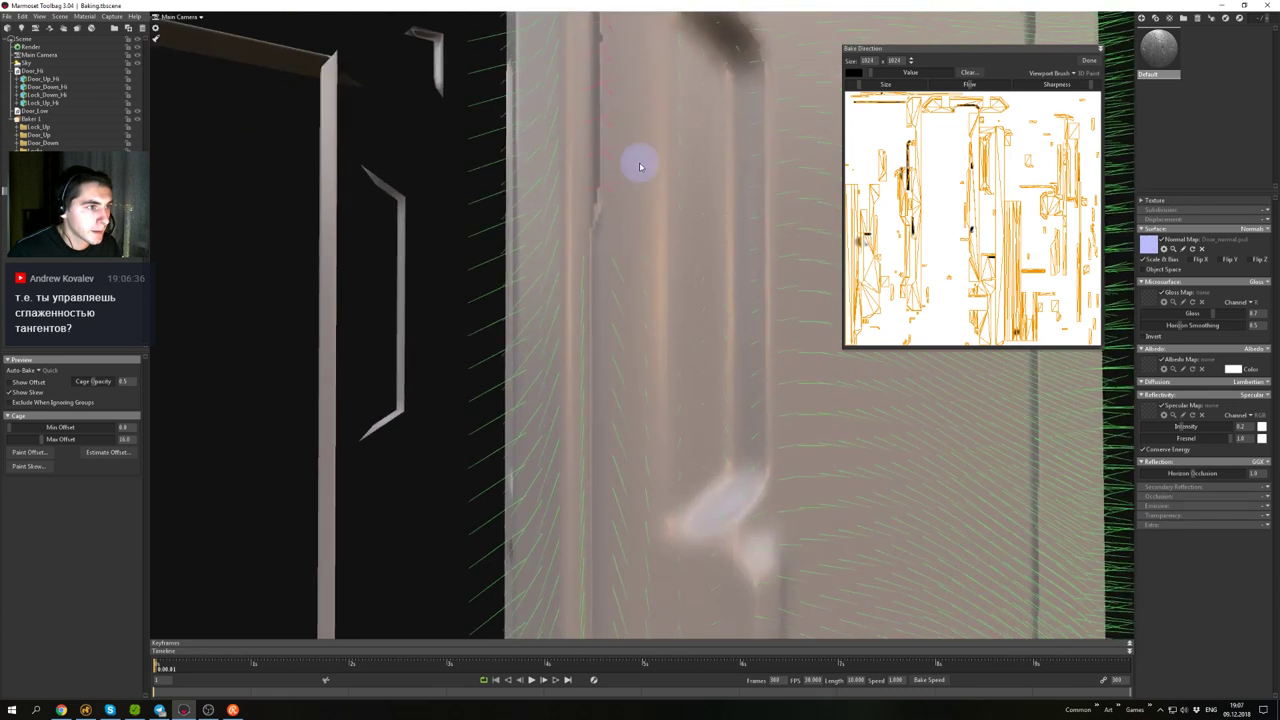
pyautogui.keyDown('alt'); pyautogui.moveTo(640, 166); pyautogui.dragTo(652, 308); pyautogui.keyUp('alt')
pyautogui.moveTo(629, 166); pyautogui.dragTo(629, 300)
pyautogui.moveTo(643, 347)
pyautogui.keyDown('alt'); pyautogui.mouseDown()
pyautogui.moveTo(643, 258)
pyautogui.moveTo(630, 440)
pyautogui.moveTo(633, 337)
pyautogui.mouseUp(); pyautogui.keyUp('alt')
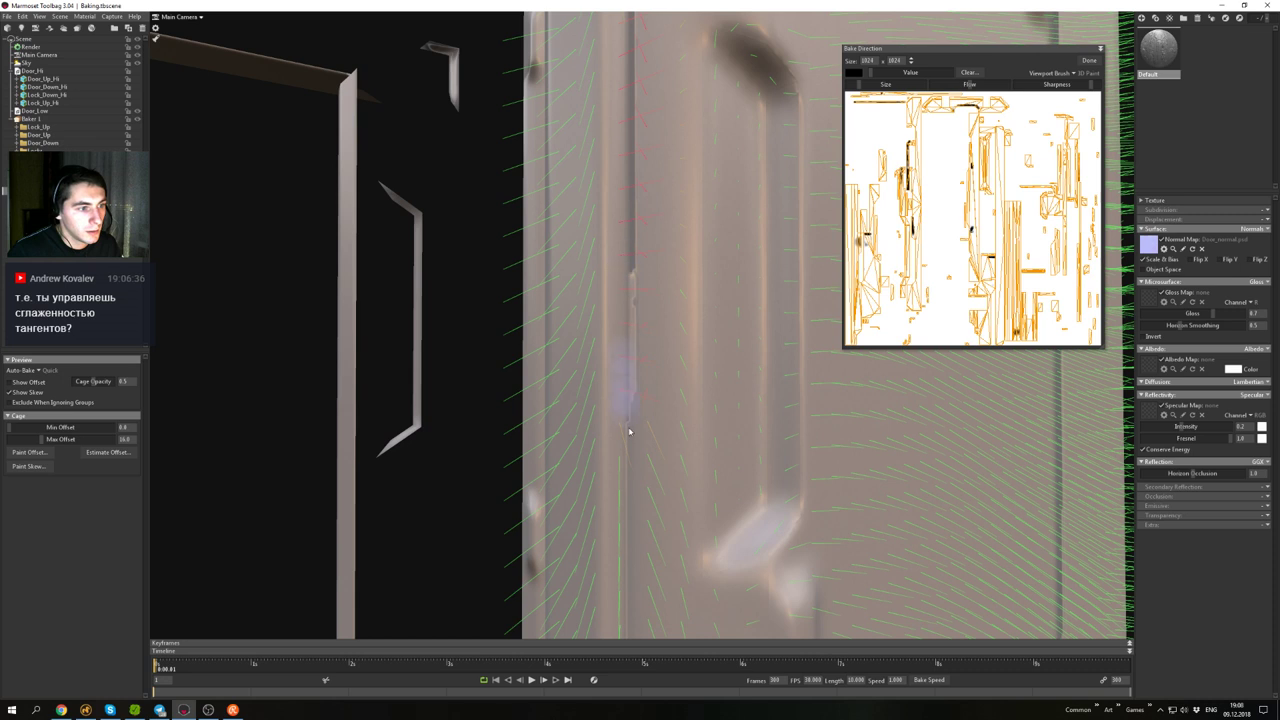
pyautogui.keyDown('alt'); pyautogui.moveTo(636, 388); pyautogui.dragTo(633, 377); pyautogui.keyUp('alt')
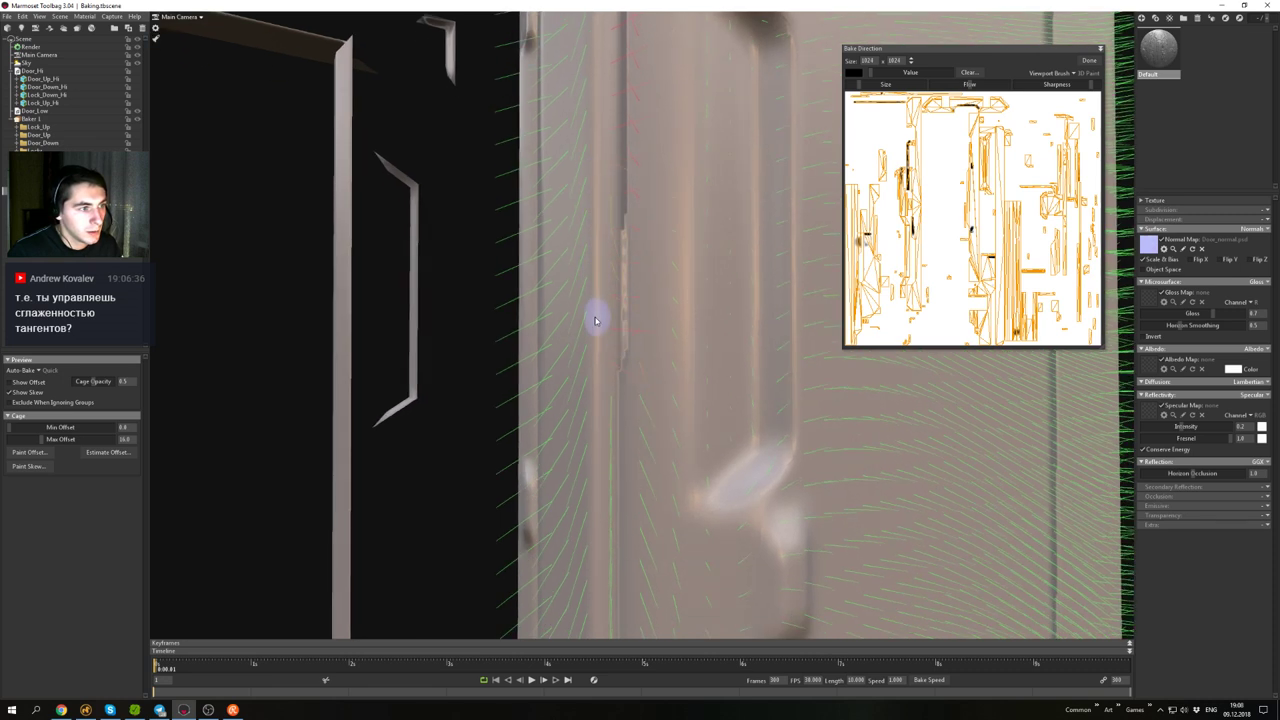
pyautogui.moveTo(622, 248)
pyautogui.mouseDown()
pyautogui.moveTo(634, 380)
pyautogui.moveTo(626, 264)
pyautogui.moveTo(620, 395)
pyautogui.moveTo(635, 380)
pyautogui.moveTo(631, 181)
pyautogui.mouseUp()
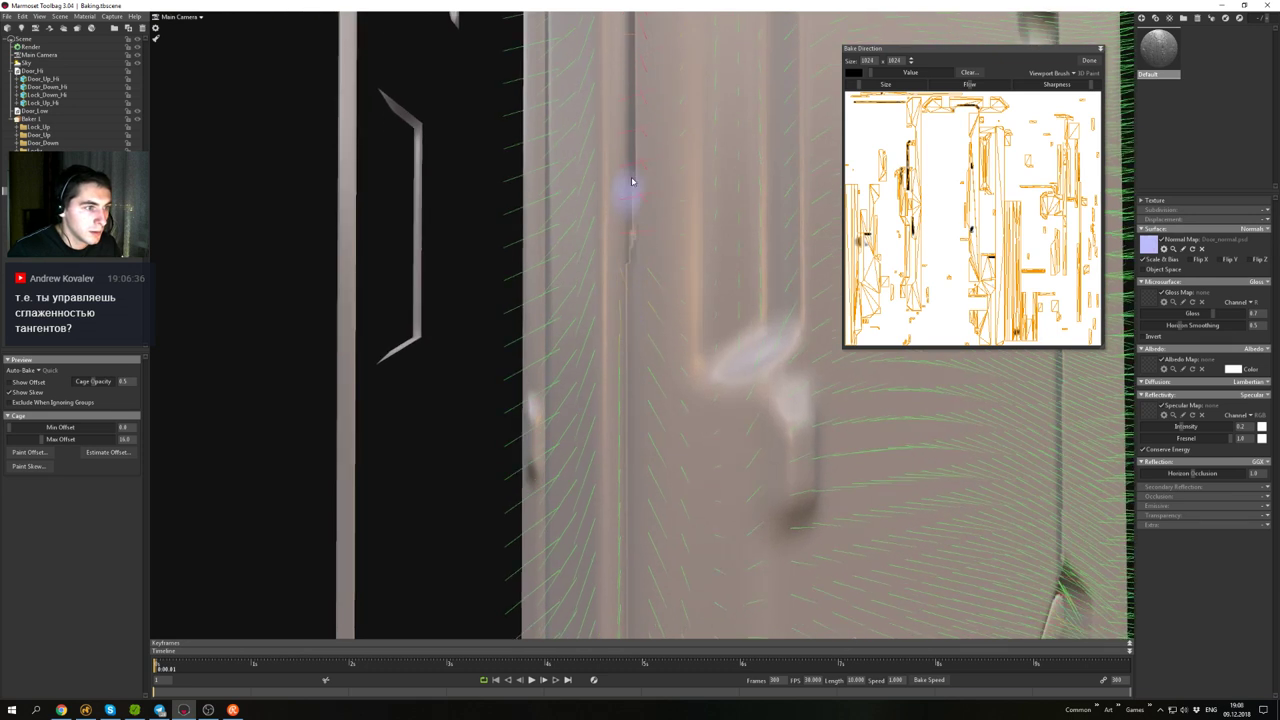
pyautogui.moveTo(629, 284)
pyautogui.mouseDown()
pyautogui.moveTo(624, 378)
pyautogui.moveTo(629, 215)
pyautogui.moveTo(627, 374)
pyautogui.moveTo(637, 243)
pyautogui.moveTo(639, 384)
pyautogui.moveTo(635, 226)
pyautogui.moveTo(649, 316)
pyautogui.moveTo(634, 317)
pyautogui.moveTo(634, 181)
pyautogui.moveTo(640, 372)
pyautogui.moveTo(640, 243)
pyautogui.moveTo(630, 256)
pyautogui.moveTo(638, 289)
pyautogui.moveTo(642, 229)
pyautogui.moveTo(637, 293)
pyautogui.moveTo(651, 336)
pyautogui.mouseUp()
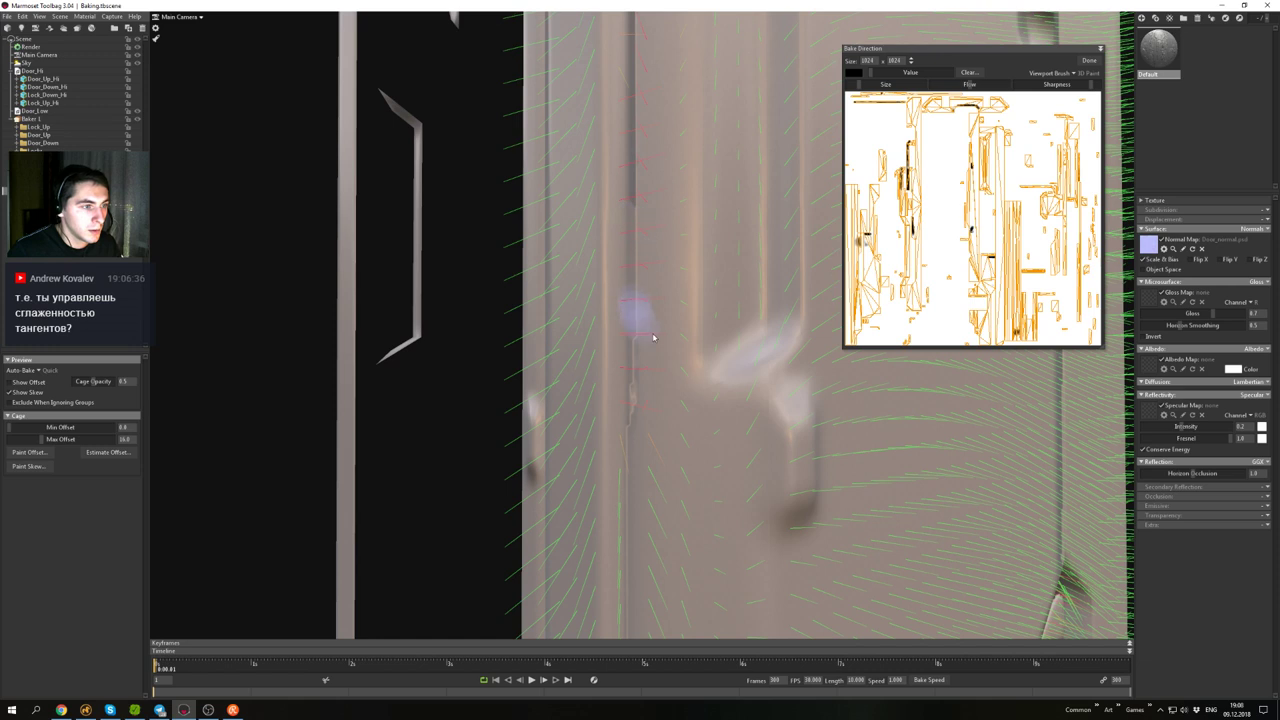
# - Paint skew down the inner-edge groove past the lower end of the inset detail
pyautogui.scroll(-3, 651, 336)
pyautogui.moveTo(625, 272)
pyautogui.keyDown('alt'); pyautogui.mouseDown()
pyautogui.moveTo(597, 165)
pyautogui.moveTo(578, 222)
pyautogui.moveTo(547, 256)
pyautogui.moveTo(563, 249)
pyautogui.moveTo(576, 290)
pyautogui.mouseUp(); pyautogui.keyUp('alt')
pyautogui.scroll(3, 540, 207)
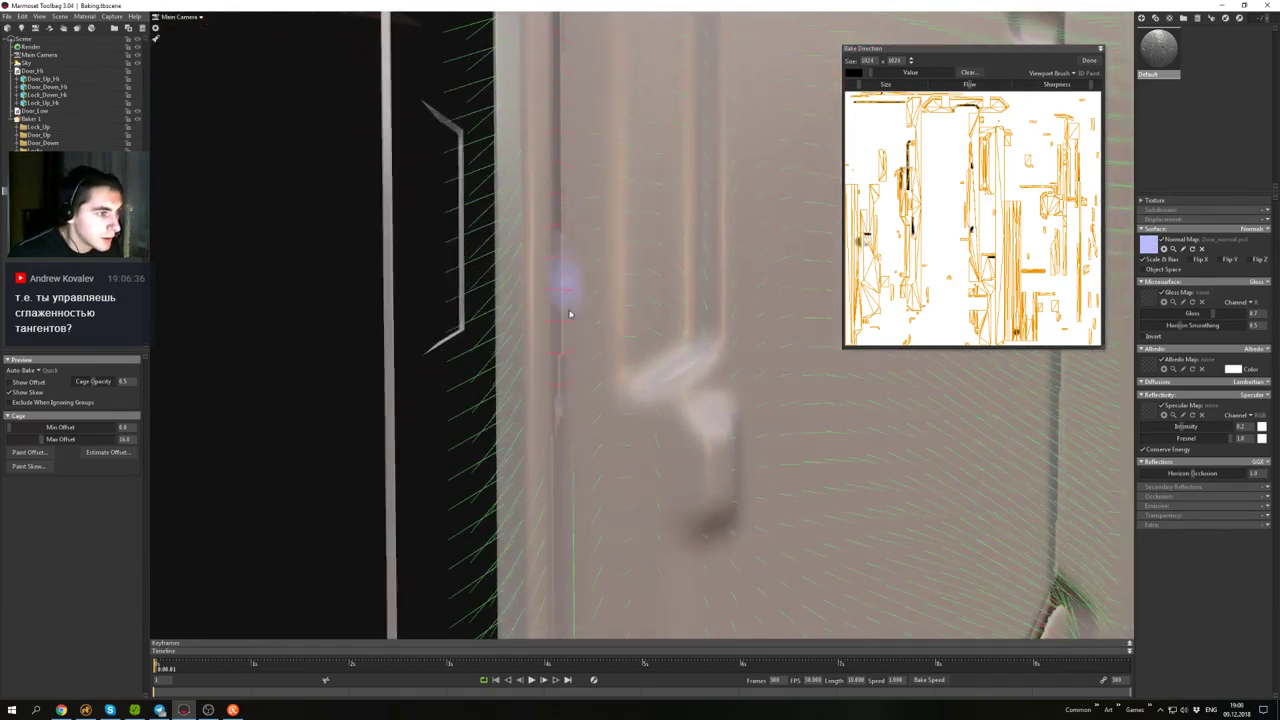
pyautogui.keyDown('alt'); pyautogui.moveTo(579, 376); pyautogui.dragTo(613, 300); pyautogui.keyUp('alt')
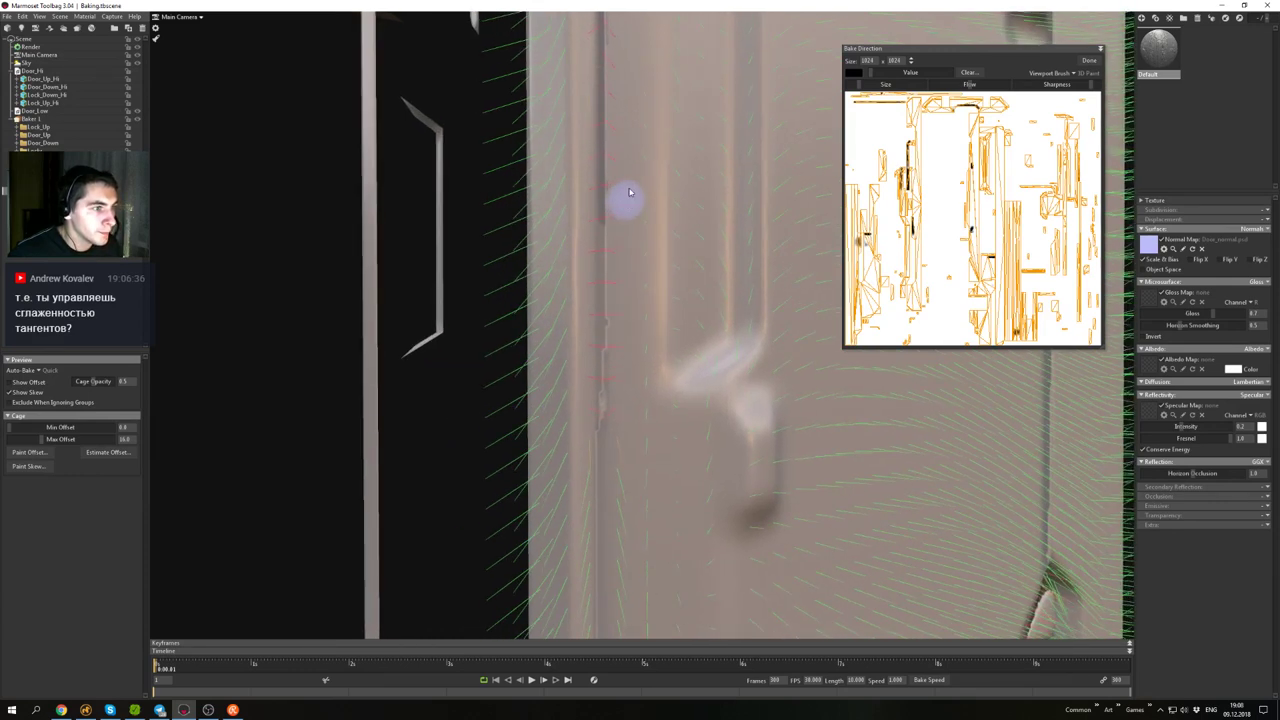
pyautogui.keyDown('alt'); pyautogui.moveTo(640, 235); pyautogui.dragTo(603, 248); pyautogui.keyUp('alt')
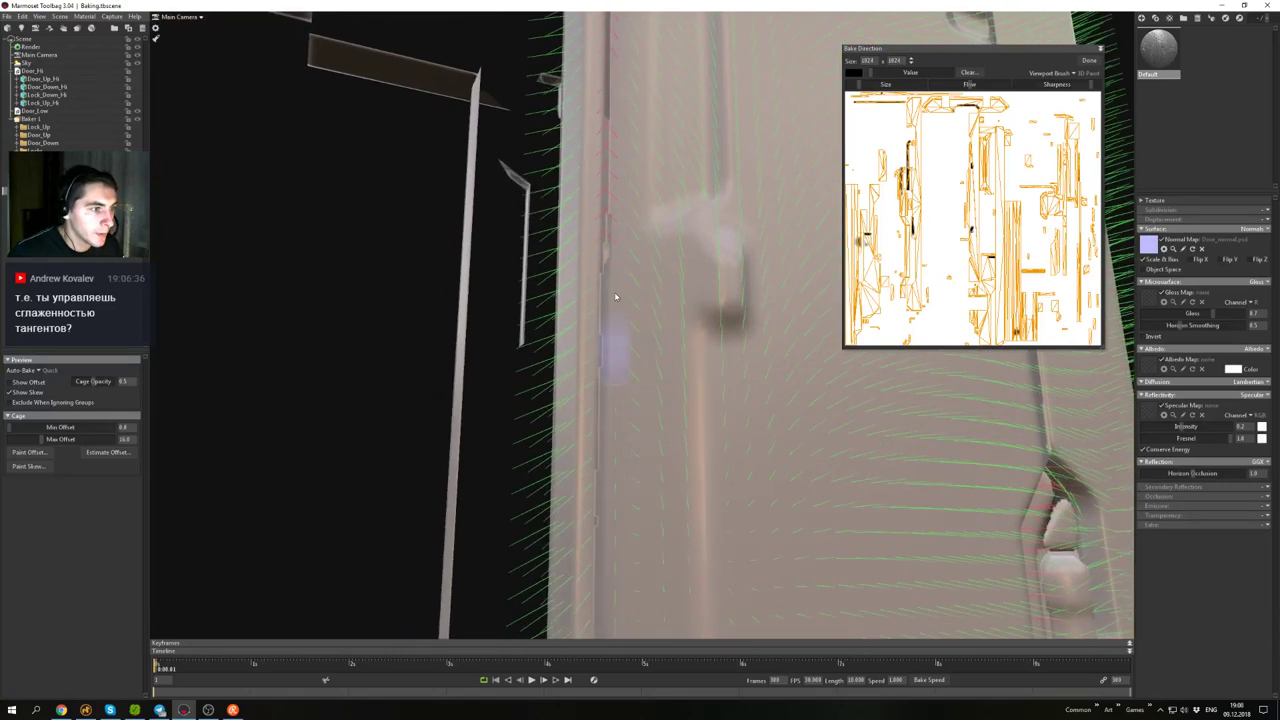
pyautogui.moveTo(608, 376); pyautogui.dragTo(613, 393)
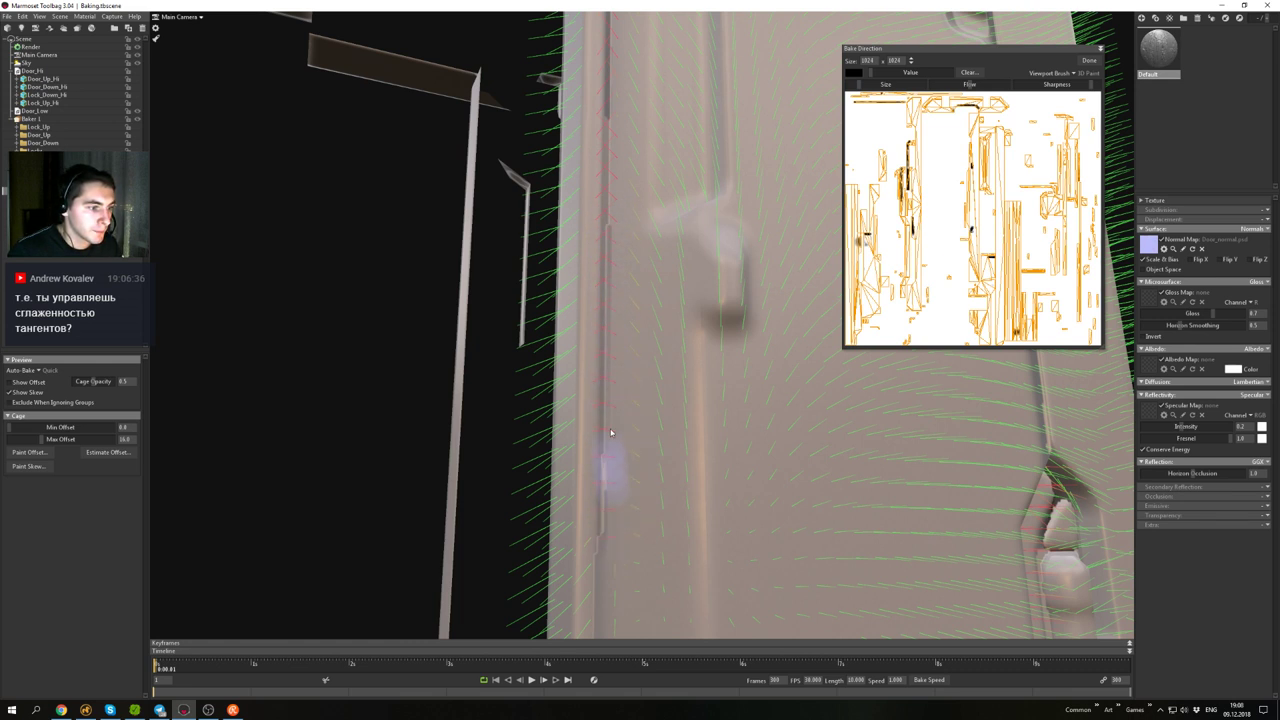
# - Paint skew along the remaining stretch of the inner-edge groove down to the column's diagonal bend
pyautogui.scroll(-3, 608, 370)
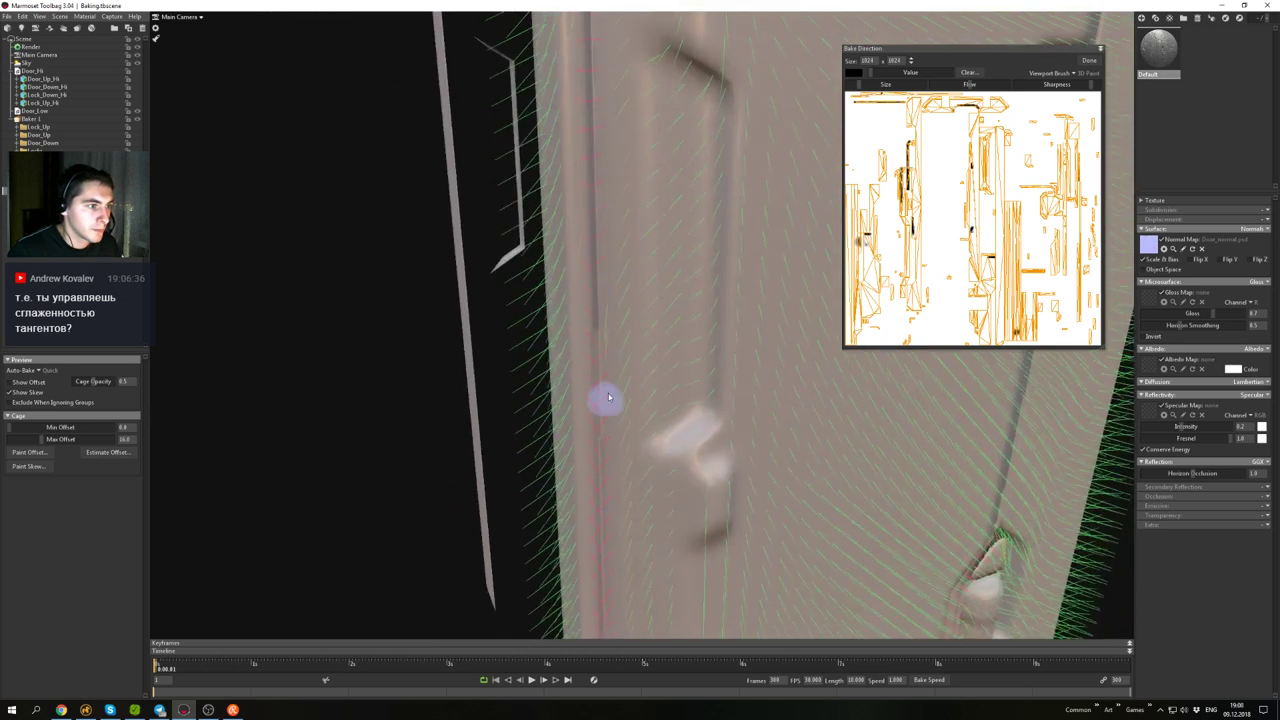
pyautogui.keyDown('alt'); pyautogui.moveTo(606, 400); pyautogui.dragTo(631, 311, button='middle'); pyautogui.keyUp('alt')
pyautogui.keyDown('alt'); pyautogui.moveTo(631, 311); pyautogui.dragTo(628, 280); pyautogui.keyUp('alt')
pyautogui.keyDown('alt'); pyautogui.moveTo(628, 280); pyautogui.dragTo(654, 189, button='middle'); pyautogui.keyUp('alt')
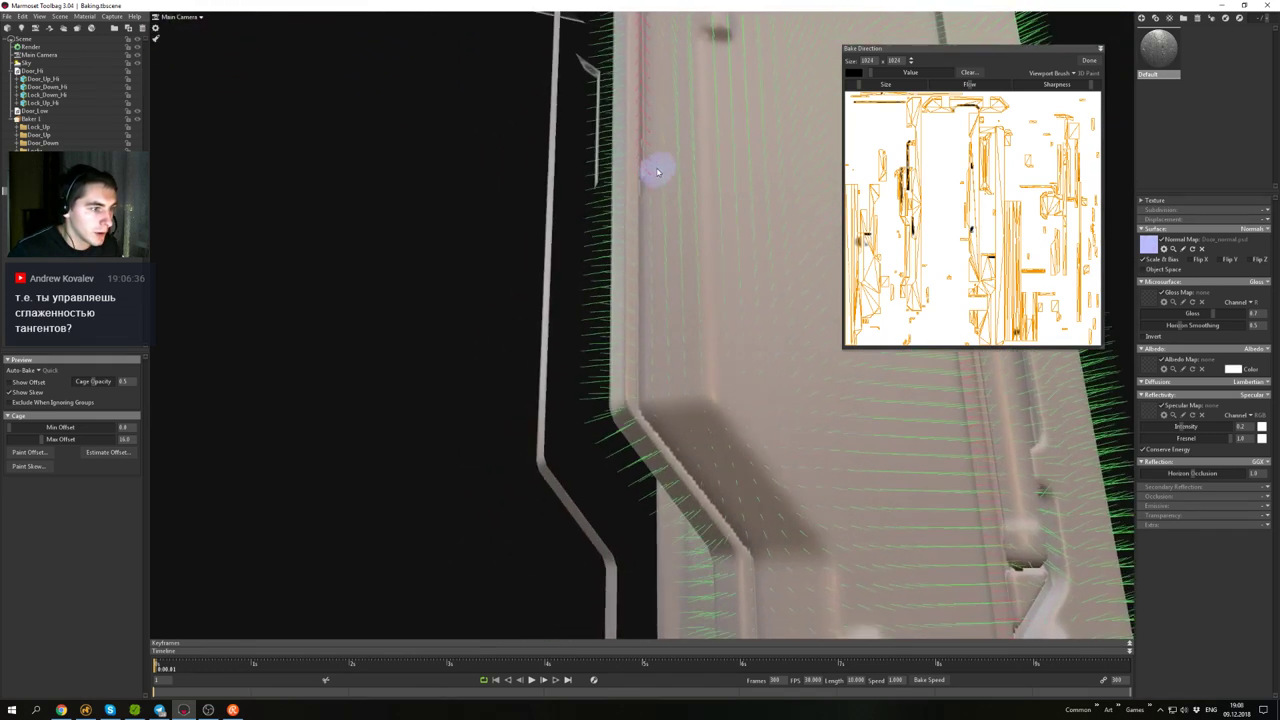
pyautogui.scroll(2, 655, 165)
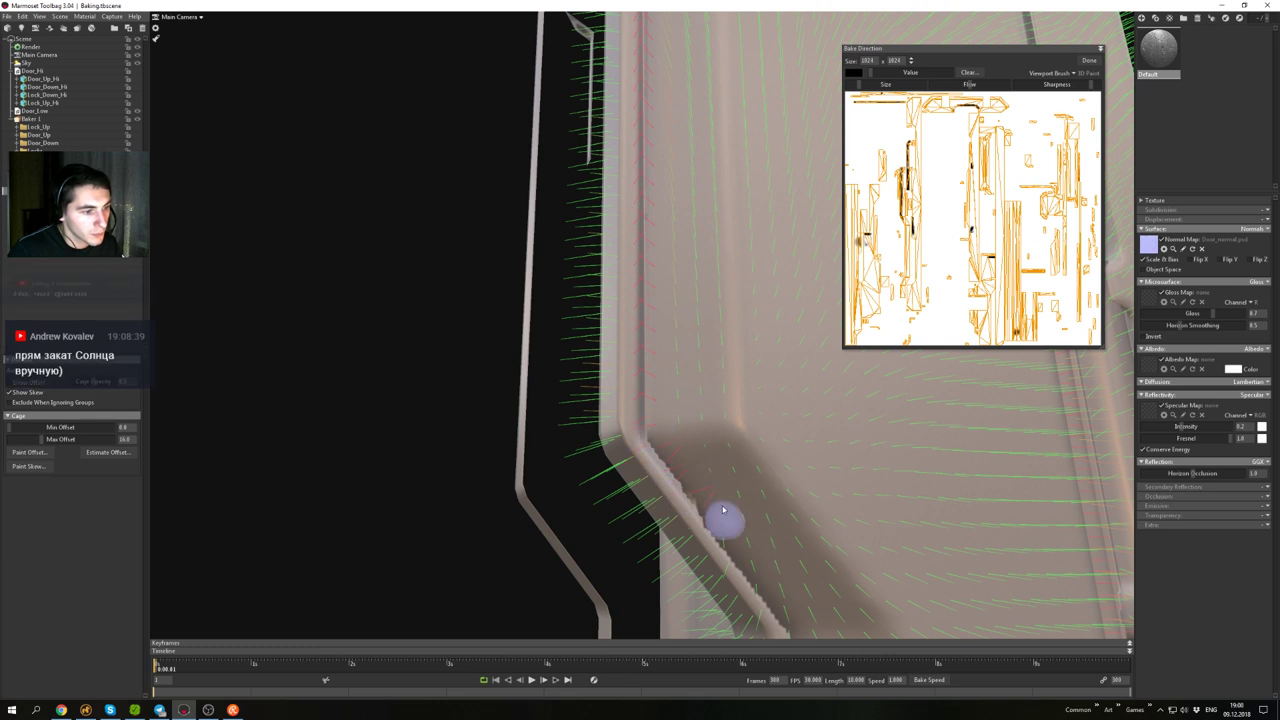
# - Paint skew along the jagged inner edge of the dark diagonal bend on the side column
pyautogui.keyDown('alt'); pyautogui.moveTo(720, 390); pyautogui.dragTo(695, 344, button='middle'); pyautogui.keyUp('alt')
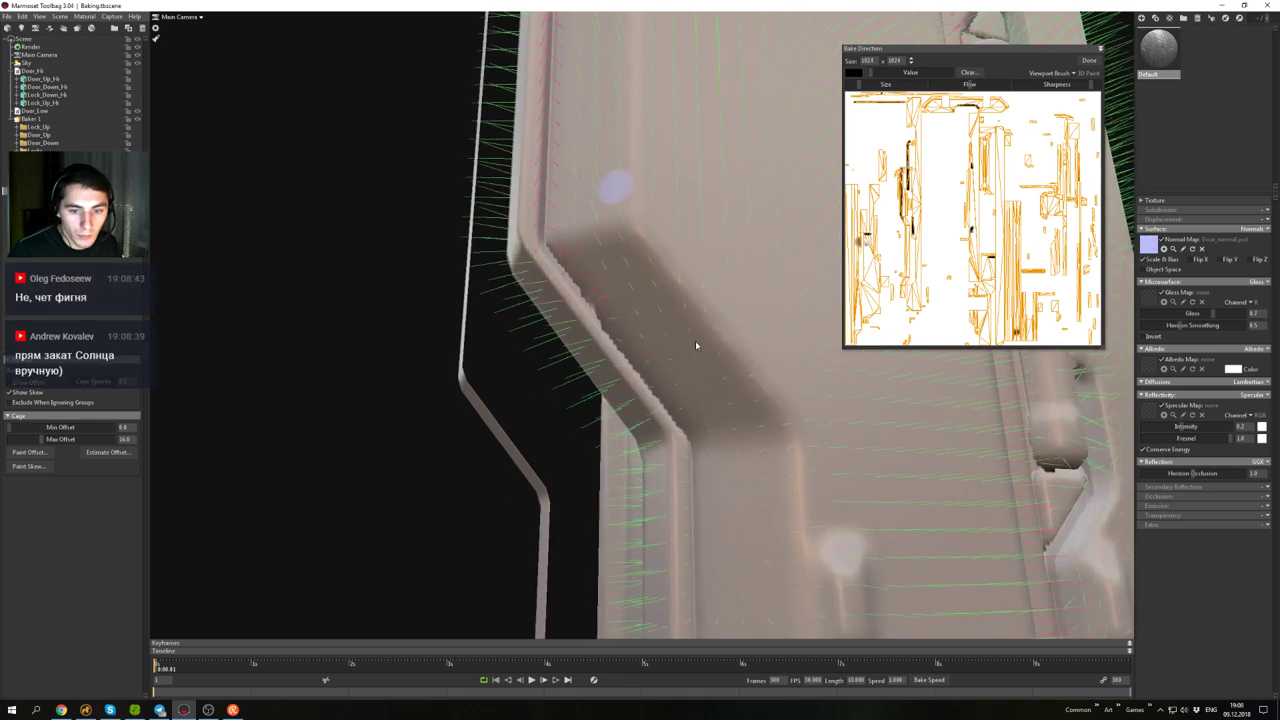
pyautogui.moveTo(695, 344)
pyautogui.keyDown('alt'); pyautogui.mouseDown()
pyautogui.moveTo(674, 288)
pyautogui.moveTo(677, 323)
pyautogui.moveTo(678, 266)
pyautogui.mouseUp(); pyautogui.keyUp('alt')
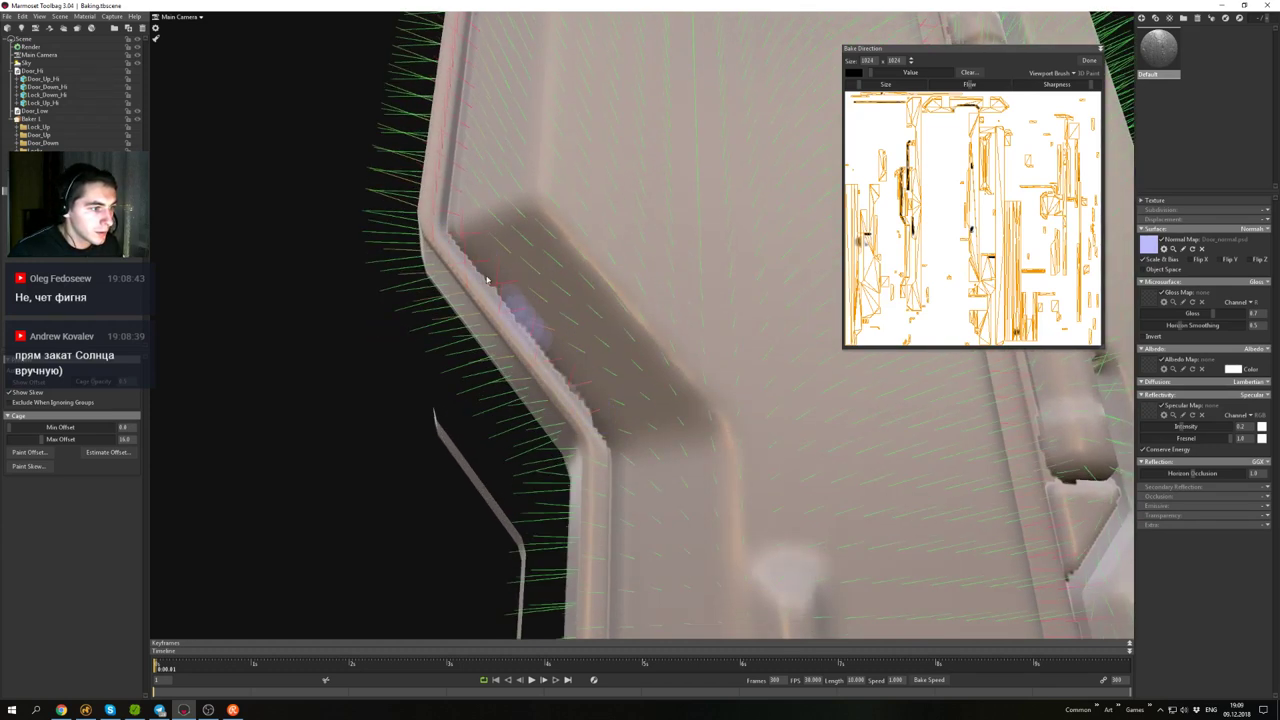
pyautogui.moveTo(582, 384)
pyautogui.mouseDown()
pyautogui.moveTo(613, 431)
pyautogui.moveTo(529, 309)
pyautogui.mouseUp()
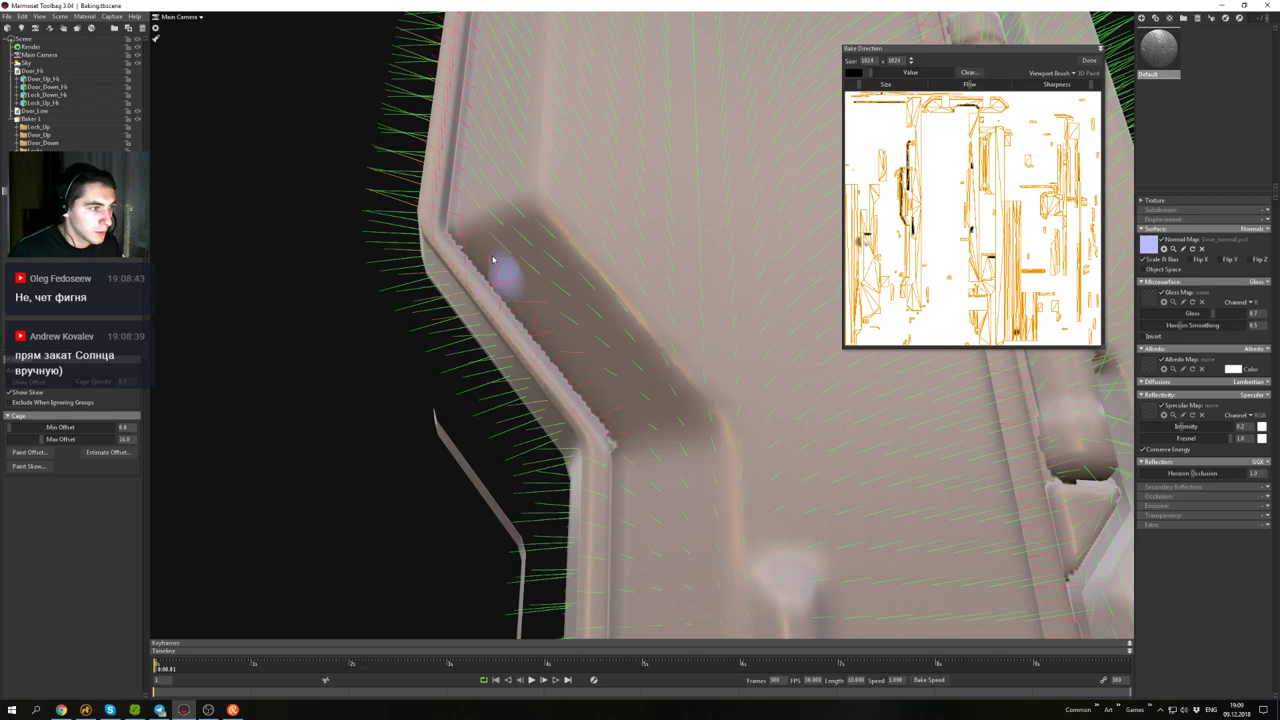
pyautogui.moveTo(601, 408)
pyautogui.keyDown('alt'); pyautogui.mouseDown()
pyautogui.moveTo(605, 369)
pyautogui.moveTo(662, 332)
pyautogui.moveTo(691, 405)
pyautogui.moveTo(687, 284)
pyautogui.moveTo(704, 576)
pyautogui.mouseUp(); pyautogui.keyUp('alt')
# - Paint skew down the side column's inner-edge groove, starting just below the dark diagonal bend
pyautogui.scroll(-5, 726, 507)
pyautogui.moveTo(726, 507)
pyautogui.keyDown('alt'); pyautogui.mouseDown()
pyautogui.moveTo(686, 380)
pyautogui.moveTo(683, 250)
pyautogui.moveTo(679, 411)
pyautogui.moveTo(680, 286)
pyautogui.moveTo(663, 252)
pyautogui.mouseUp(); pyautogui.keyUp('alt')
pyautogui.scroll(-5, 680, 346)
pyautogui.scroll(4, 662, 253)
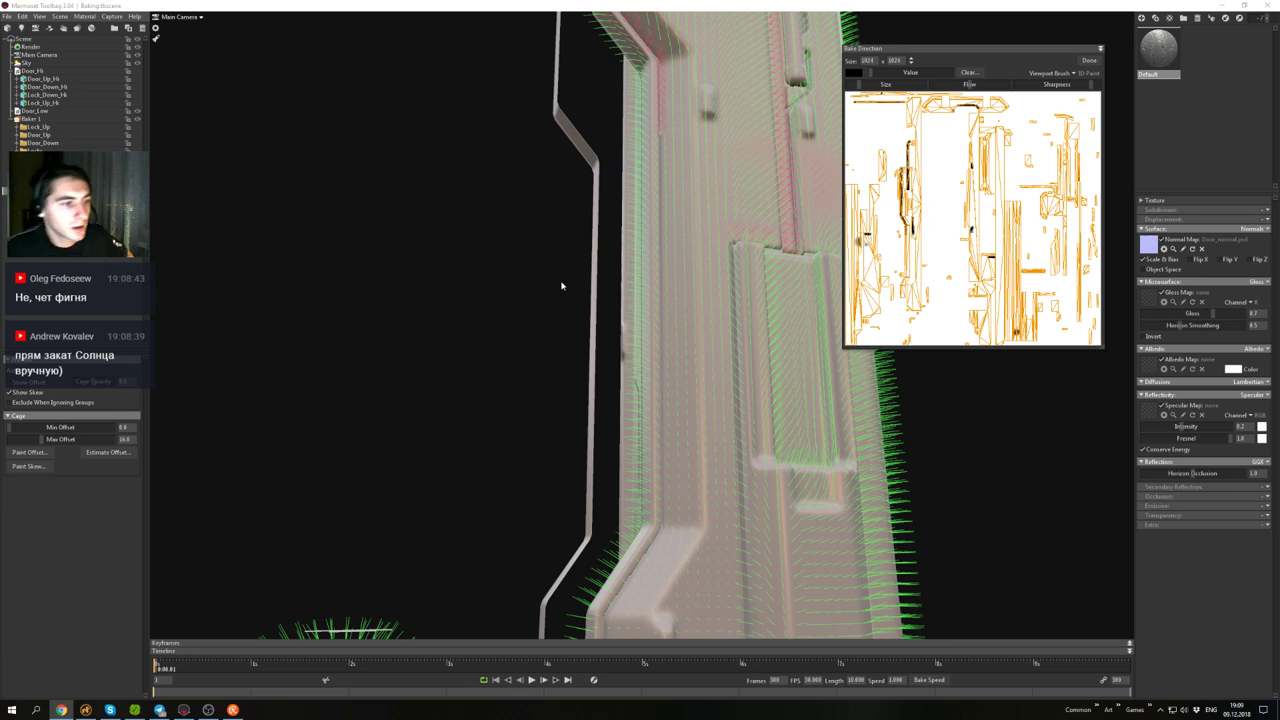
pyautogui.keyDown('alt'); pyautogui.moveTo(671, 161); pyautogui.dragTo(648, 143); pyautogui.keyUp('alt')
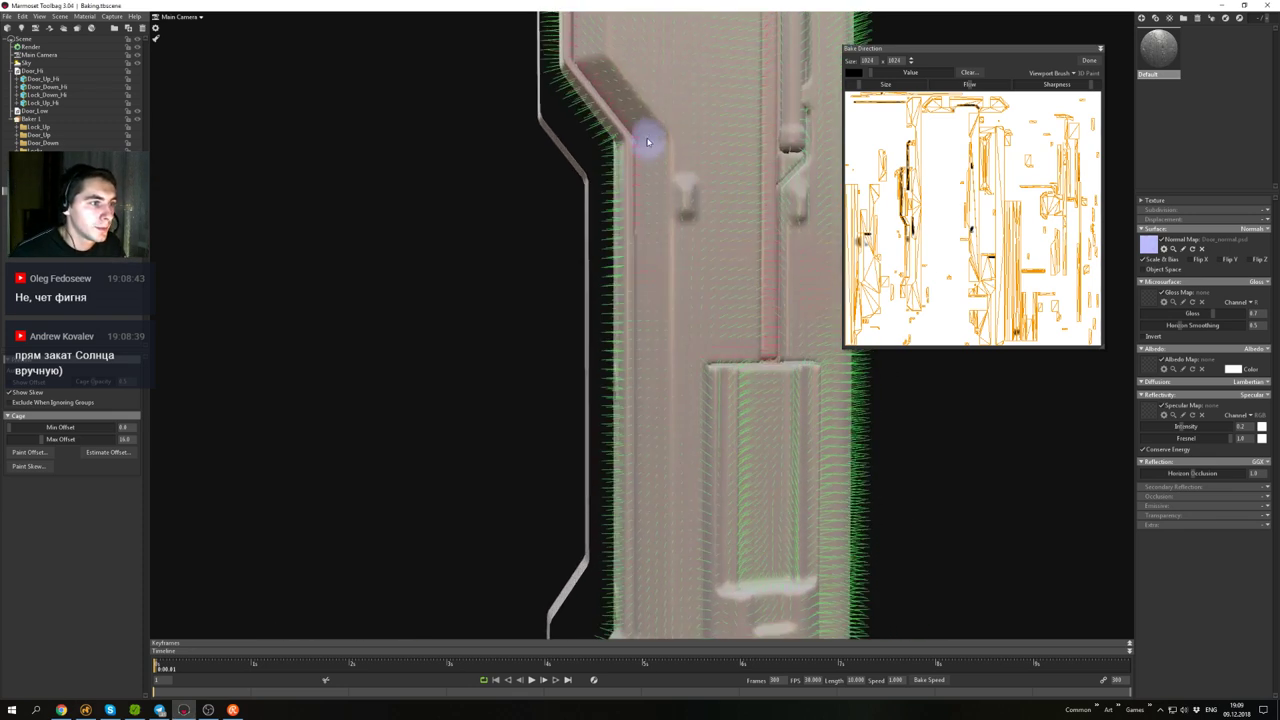
pyautogui.keyDown('alt'); pyautogui.moveTo(648, 143); pyautogui.dragTo(640, 203, button='right'); pyautogui.keyUp('alt')
pyautogui.keyDown('alt'); pyautogui.moveTo(640, 203); pyautogui.dragTo(650, 222); pyautogui.keyUp('alt')
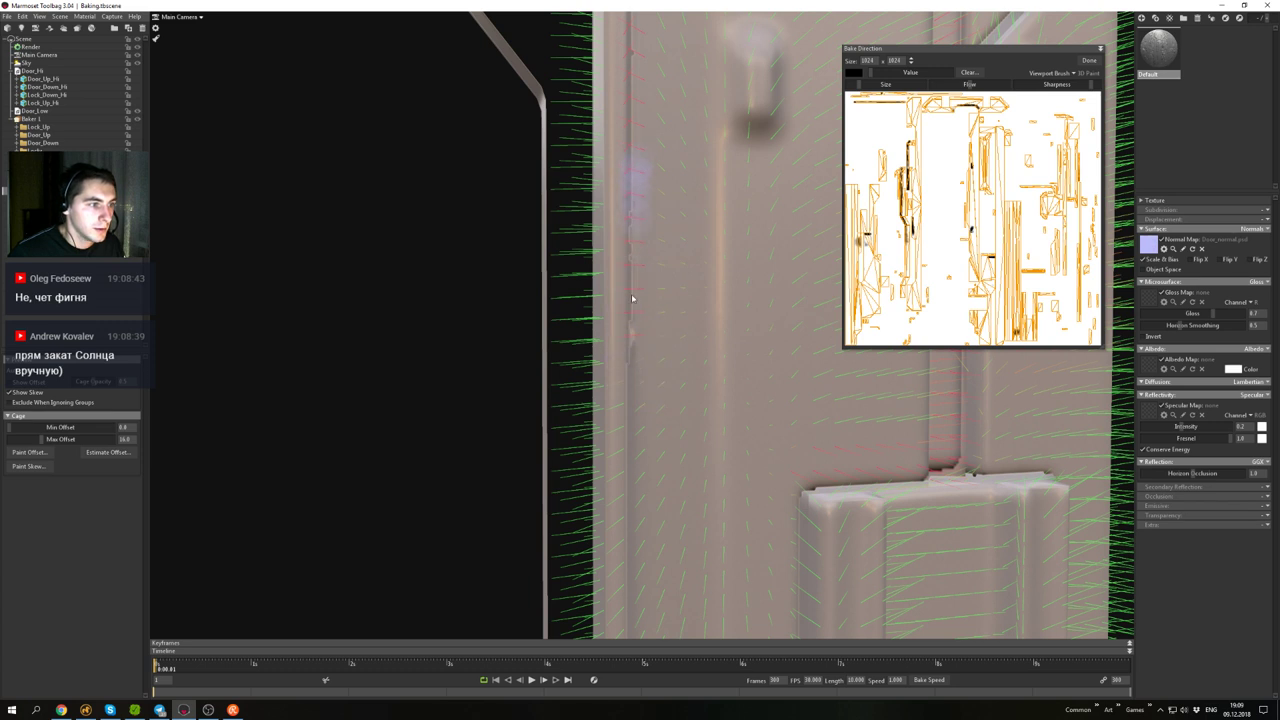
pyautogui.keyDown('alt'); pyautogui.moveTo(671, 231); pyautogui.dragTo(635, 147); pyautogui.keyUp('alt')
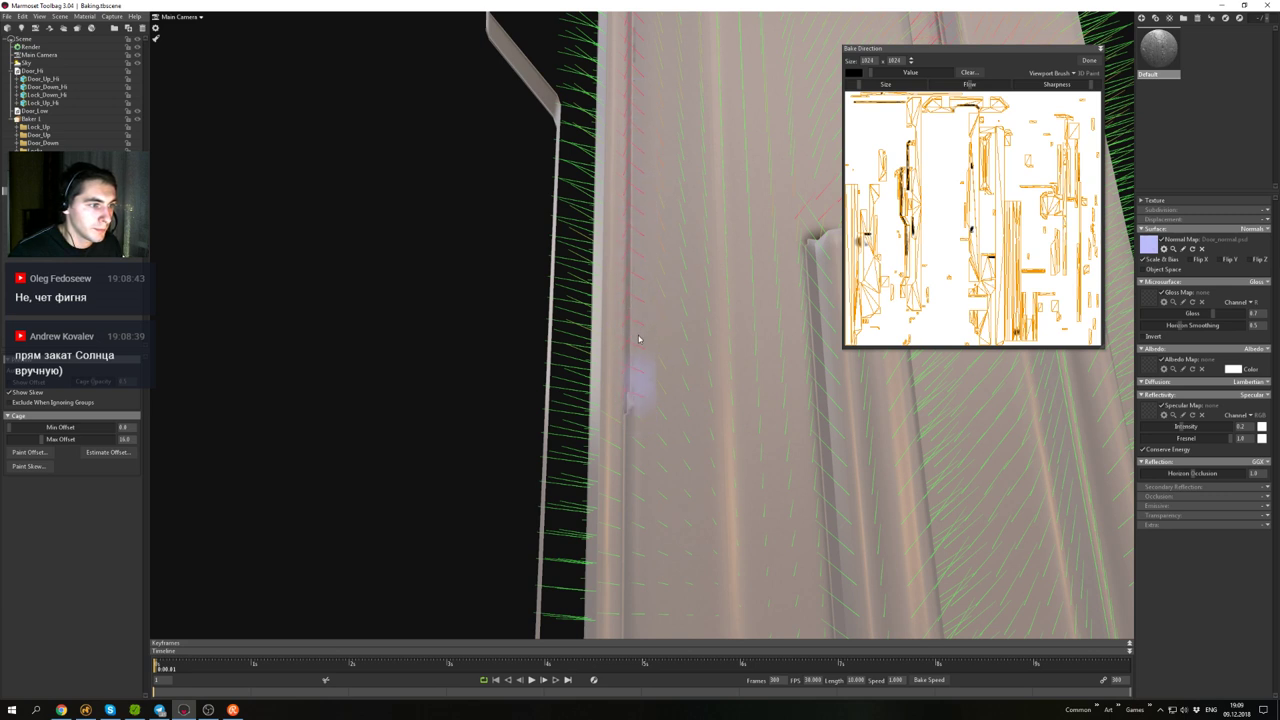
pyautogui.moveTo(676, 222); pyautogui.dragTo(680, 256, button='middle')
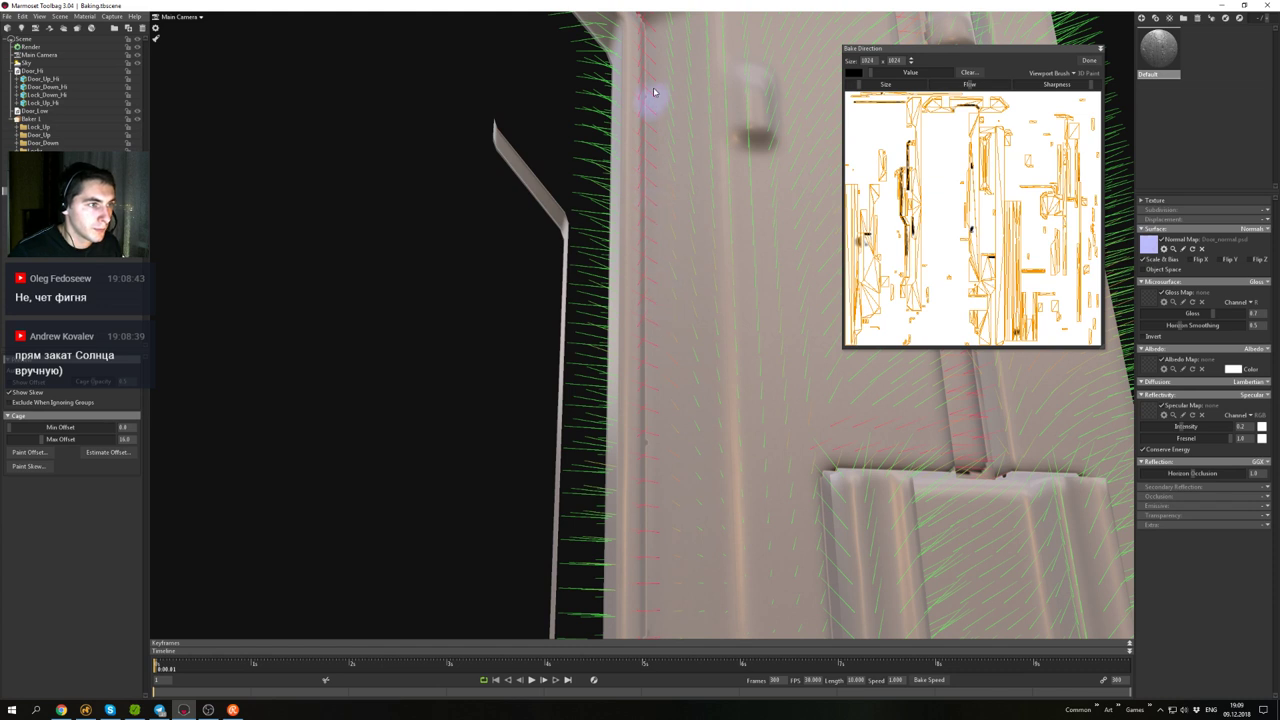
pyautogui.moveTo(648, 329); pyautogui.dragTo(658, 180, button='middle')
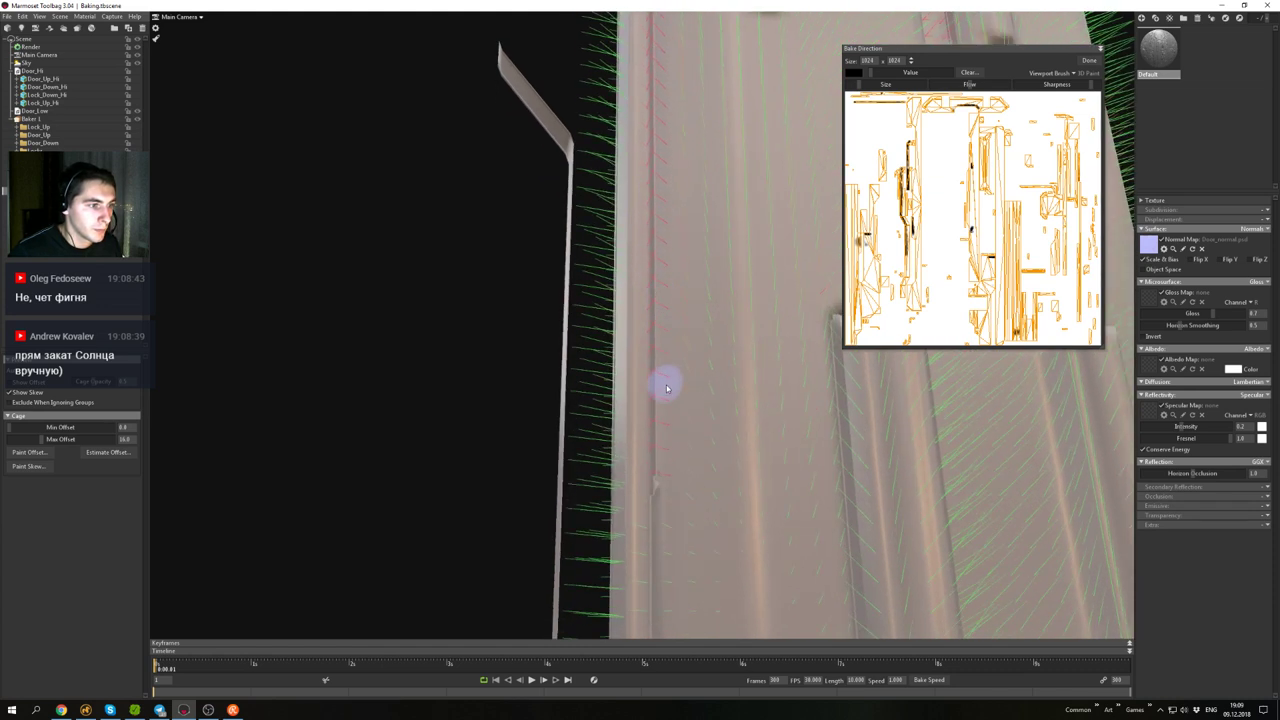
# - Extend the skew painting down the inner-edge groove alongside the column's recessed rectangular panel
pyautogui.moveTo(667, 388); pyautogui.dragTo(709, 118, button='middle')
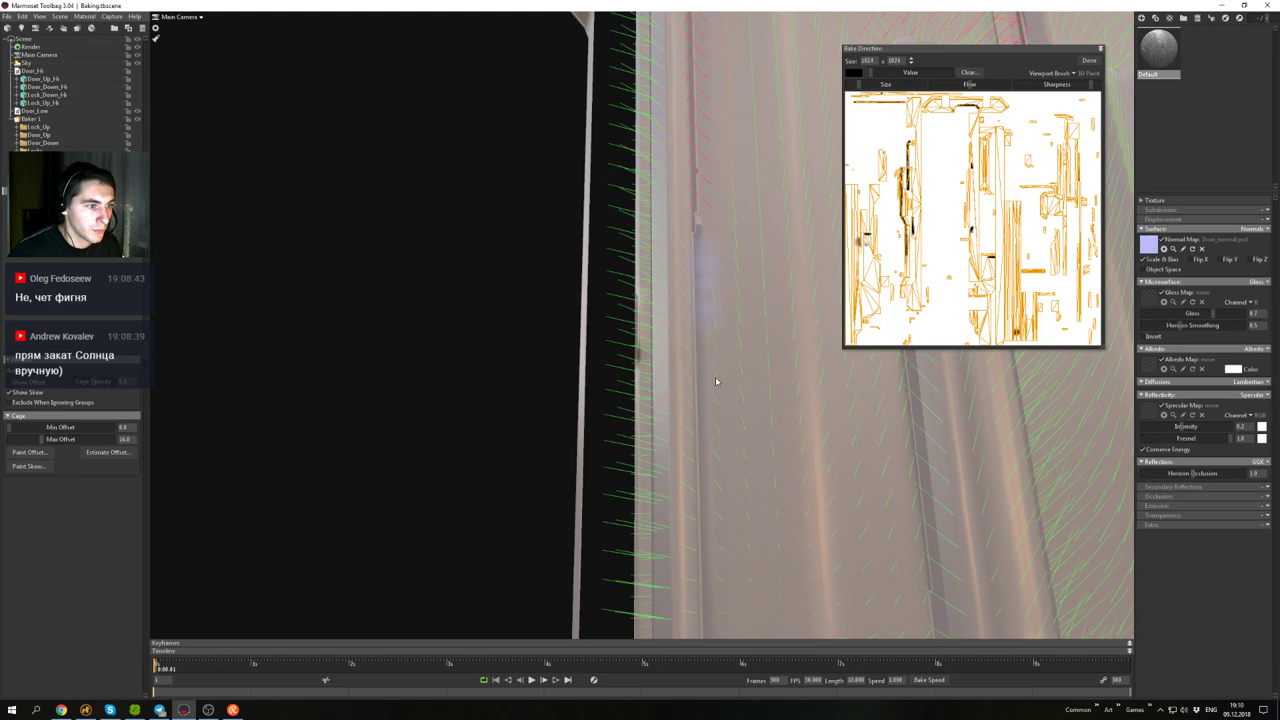
pyautogui.moveTo(706, 474)
pyautogui.mouseDown()
pyautogui.moveTo(709, 214)
pyautogui.moveTo(704, 488)
pyautogui.moveTo(701, 192)
pyautogui.moveTo(707, 535)
pyautogui.moveTo(694, 252)
pyautogui.mouseUp()
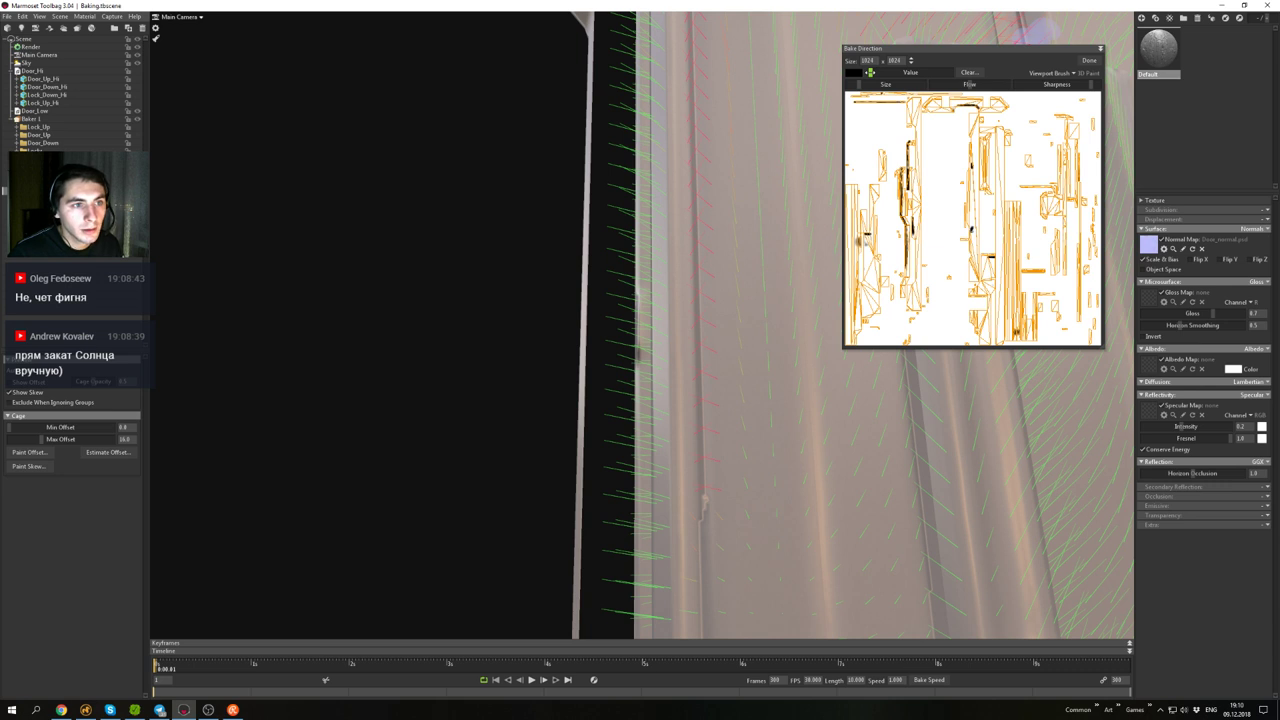
pyautogui.moveTo(748, 270)
pyautogui.keyDown('alt'); pyautogui.mouseDown(button='middle')
pyautogui.moveTo(766, 268)
pyautogui.moveTo(680, 298)
pyautogui.mouseUp(button='middle'); pyautogui.keyUp('alt')
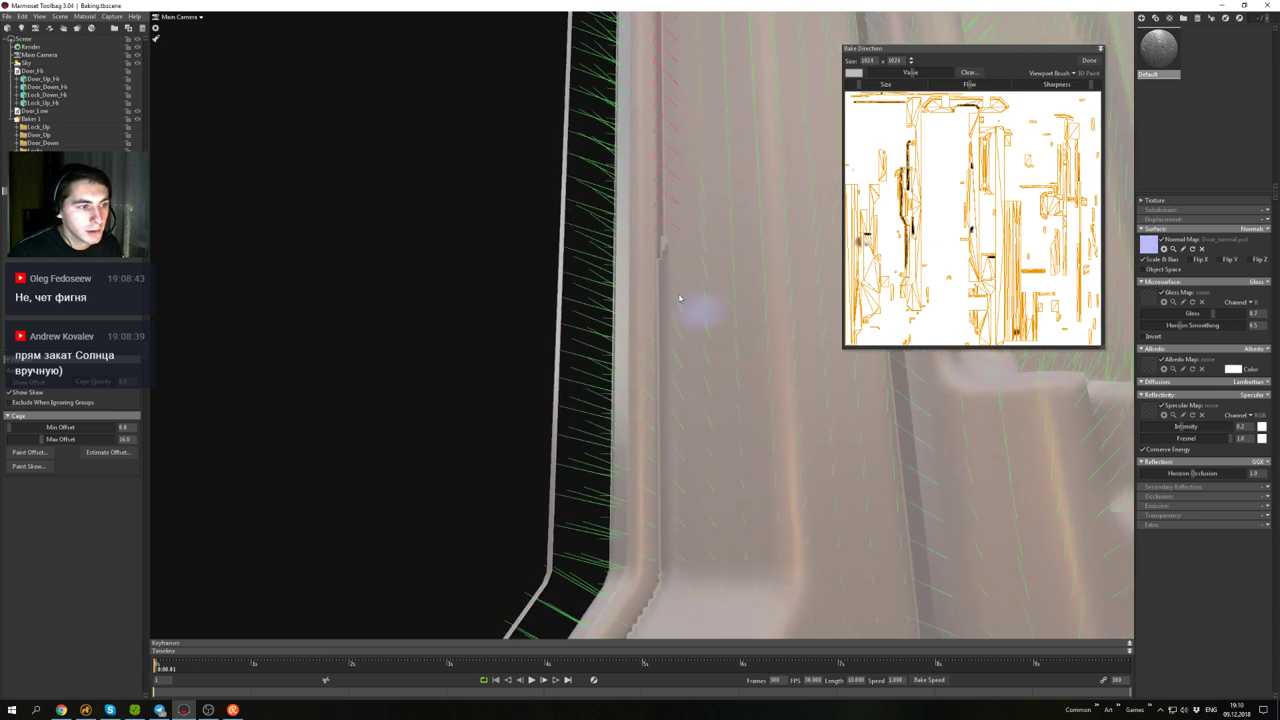
pyautogui.moveTo(682, 332)
pyautogui.mouseDown()
pyautogui.moveTo(674, 352)
pyautogui.moveTo(673, 236)
pyautogui.moveTo(672, 358)
pyautogui.moveTo(676, 336)
pyautogui.mouseUp()
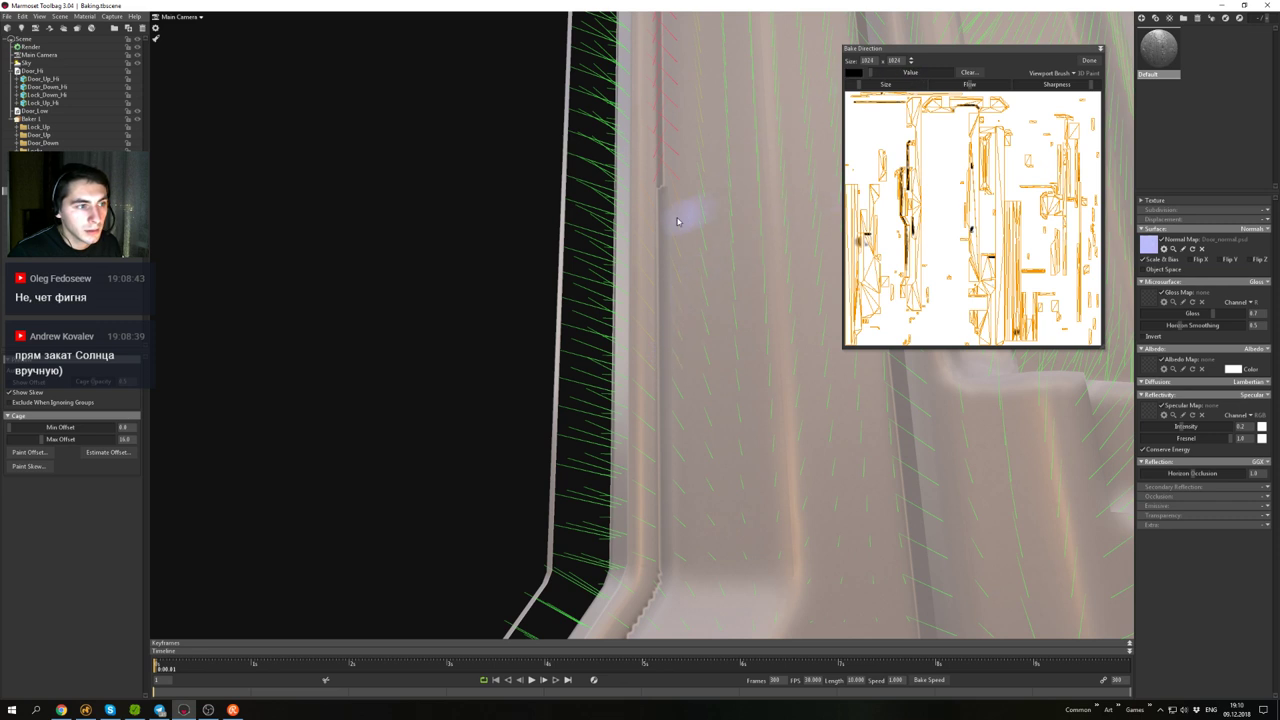
pyautogui.moveTo(673, 242)
pyautogui.mouseDown()
pyautogui.moveTo(687, 345)
pyautogui.moveTo(679, 169)
pyautogui.moveTo(726, 229)
pyautogui.moveTo(725, 360)
pyautogui.moveTo(713, 199)
pyautogui.mouseUp()
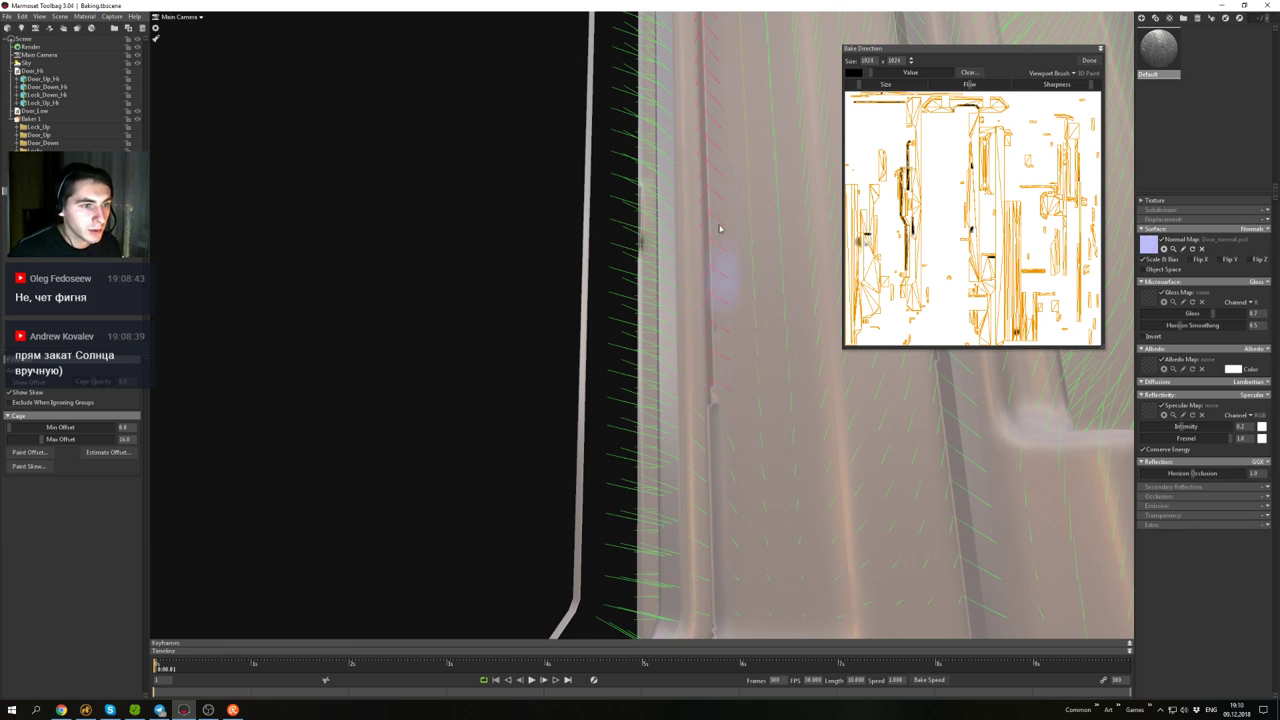
# - Paint skew along the last stretch of the inner-edge groove down to the column's lower diagonal bend
pyautogui.moveTo(742, 354); pyautogui.dragTo(742, 262, button='middle')
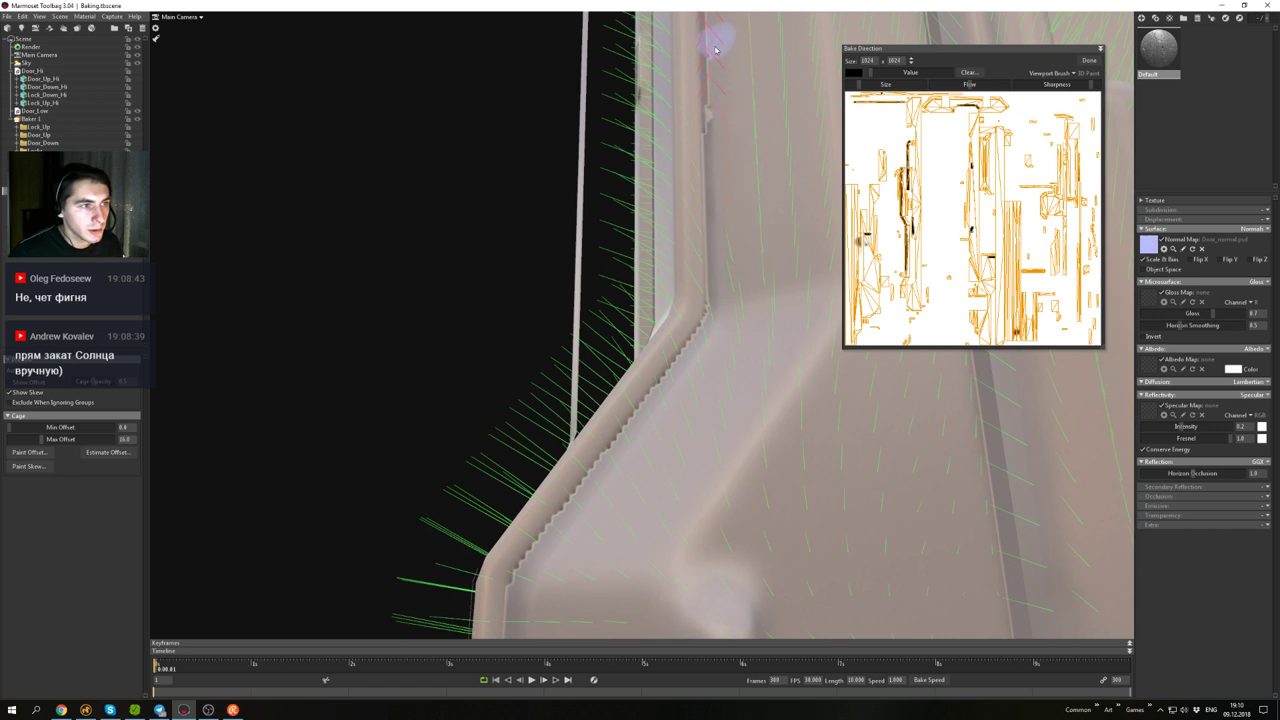
pyautogui.moveTo(727, 247); pyautogui.dragTo(724, 201)
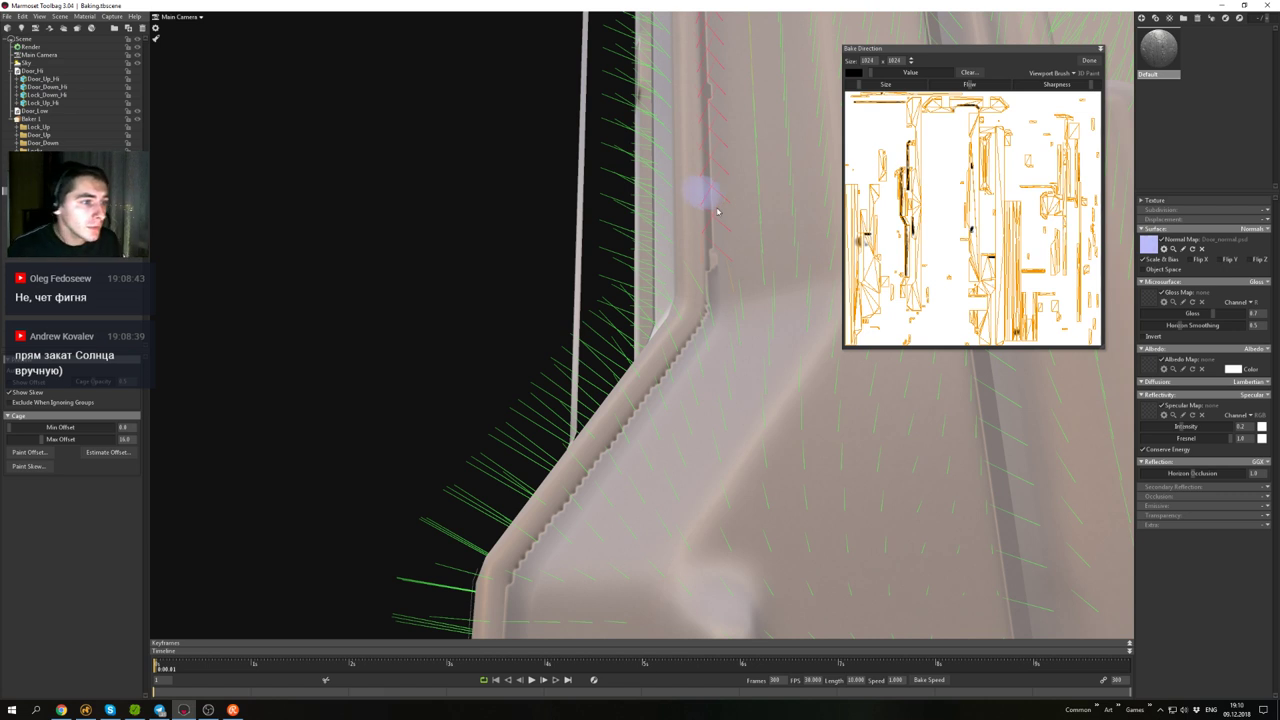
pyautogui.keyDown('alt'); pyautogui.moveTo(732, 164); pyautogui.dragTo(727, 184); pyautogui.keyUp('alt')
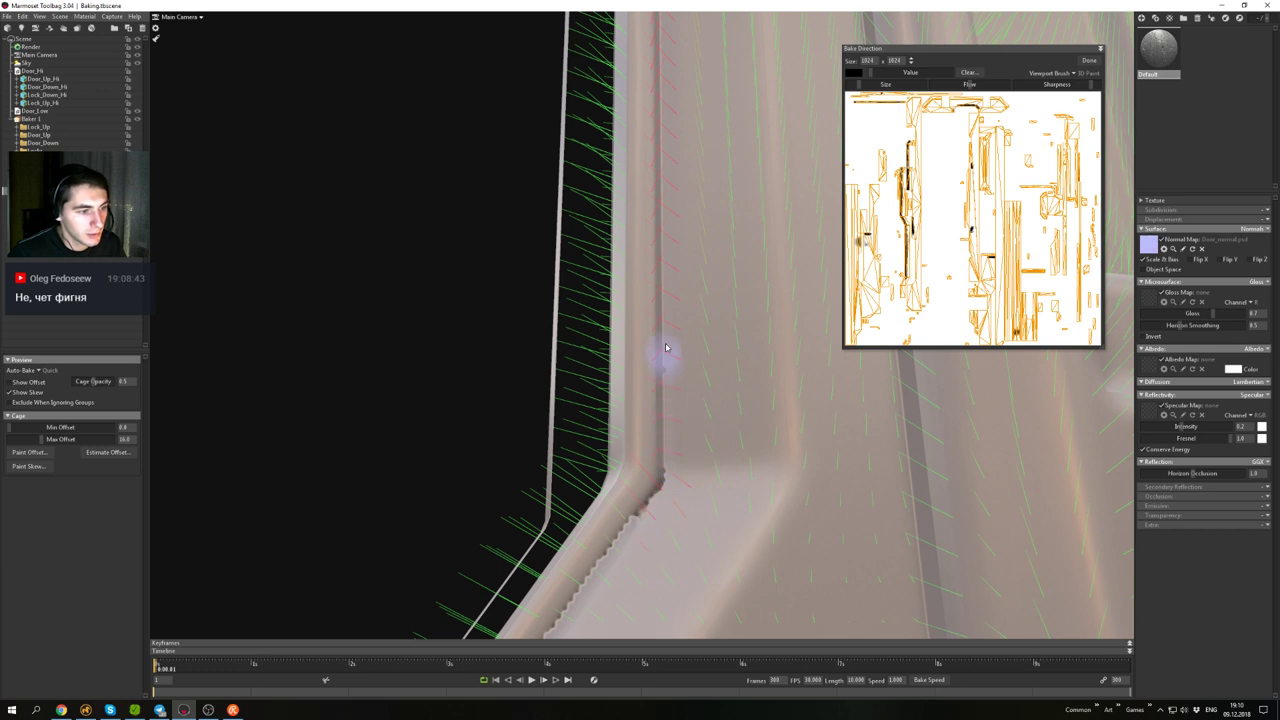
# - Paint skew along the jagged inner edge of the lower diagonal bend on the side column
pyautogui.keyDown('alt'); pyautogui.moveTo(687, 468); pyautogui.dragTo(699, 401, button='right'); pyautogui.keyUp('alt')
pyautogui.keyDown('alt'); pyautogui.moveTo(699, 401); pyautogui.dragTo(708, 415); pyautogui.keyUp('alt')
pyautogui.keyDown('alt'); pyautogui.moveTo(708, 415); pyautogui.dragTo(671, 280, button='middle'); pyautogui.keyUp('alt')
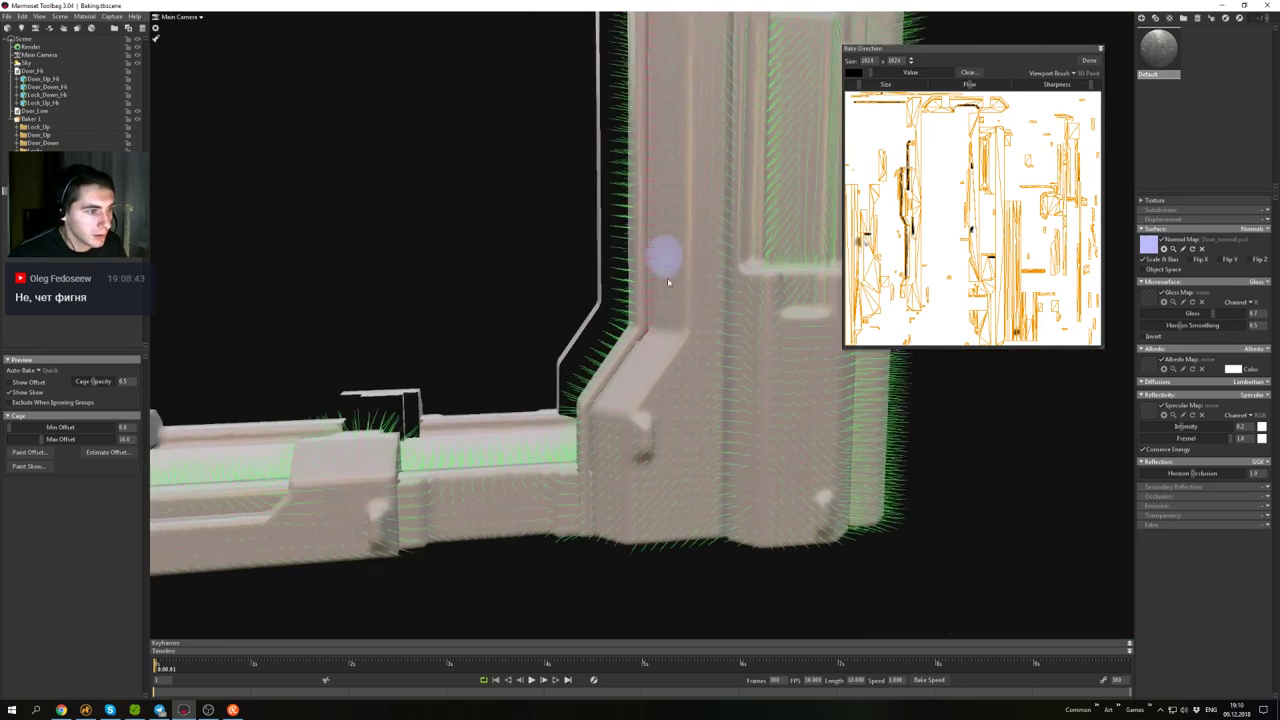
pyautogui.keyDown('alt'); pyautogui.moveTo(671, 280); pyautogui.dragTo(667, 346, button='right'); pyautogui.keyUp('alt')
pyautogui.keyDown('alt'); pyautogui.moveTo(667, 346); pyautogui.dragTo(702, 210, button='middle'); pyautogui.keyUp('alt')
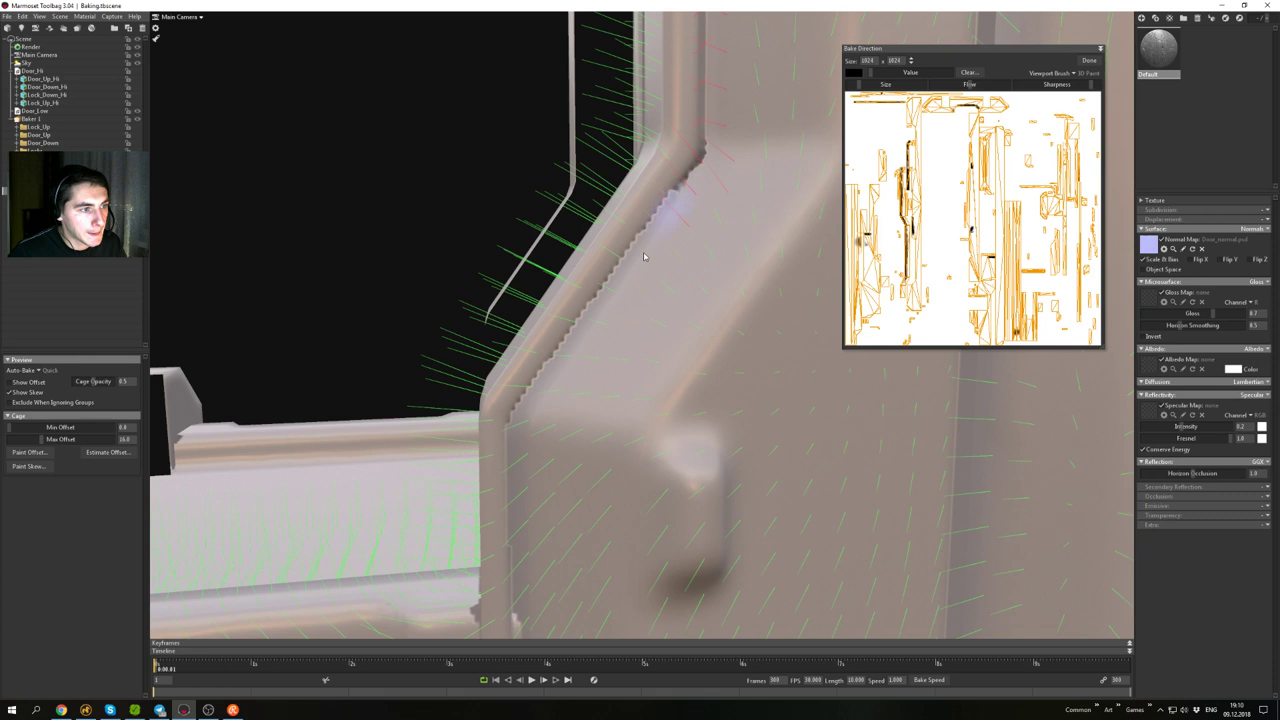
pyautogui.moveTo(681, 215)
pyautogui.mouseDown()
pyautogui.moveTo(590, 345)
pyautogui.moveTo(669, 219)
pyautogui.mouseUp()
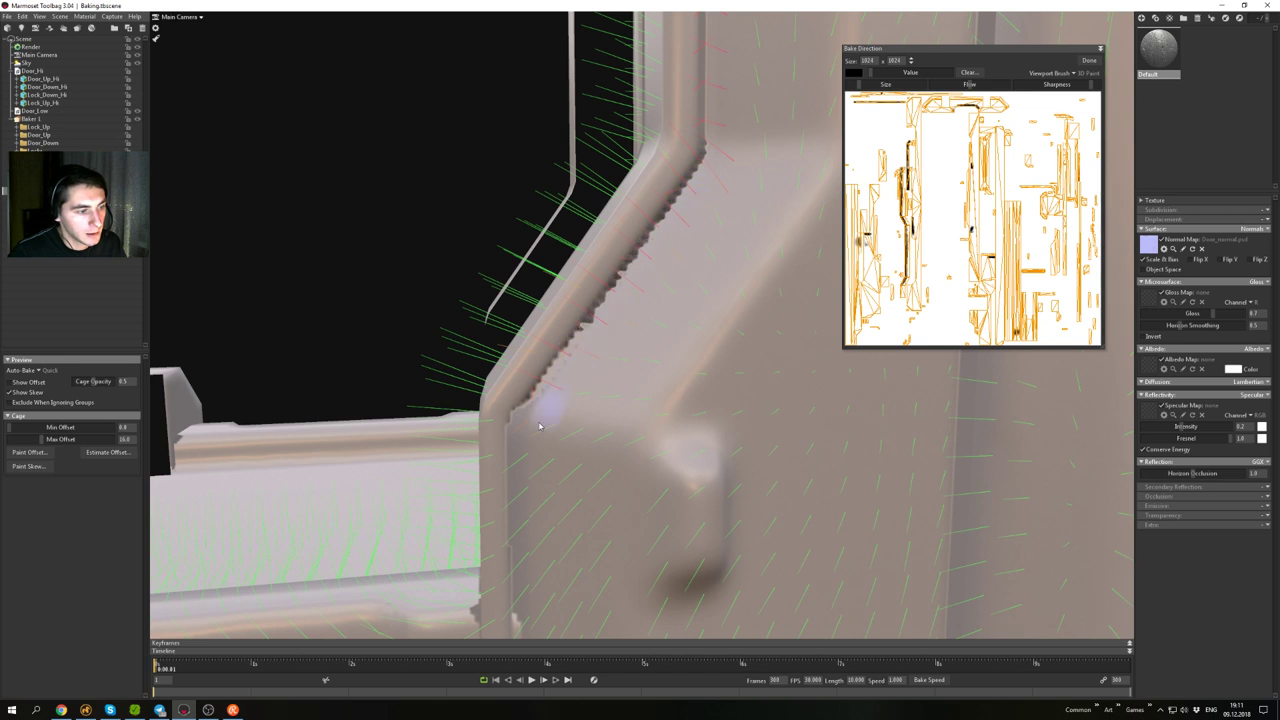
# - Paint skew down the vertical groove below the lower bend, beside the bottom beam, to the column's base
pyautogui.moveTo(513, 452)
pyautogui.mouseDown()
pyautogui.moveTo(526, 416)
pyautogui.moveTo(523, 580)
pyautogui.moveTo(523, 457)
pyautogui.moveTo(523, 561)
pyautogui.mouseUp()
pyautogui.moveTo(583, 478)
pyautogui.keyDown('alt'); pyautogui.mouseDown()
pyautogui.moveTo(617, 419)
pyautogui.moveTo(598, 463)
pyautogui.mouseUp(); pyautogui.keyUp('alt')
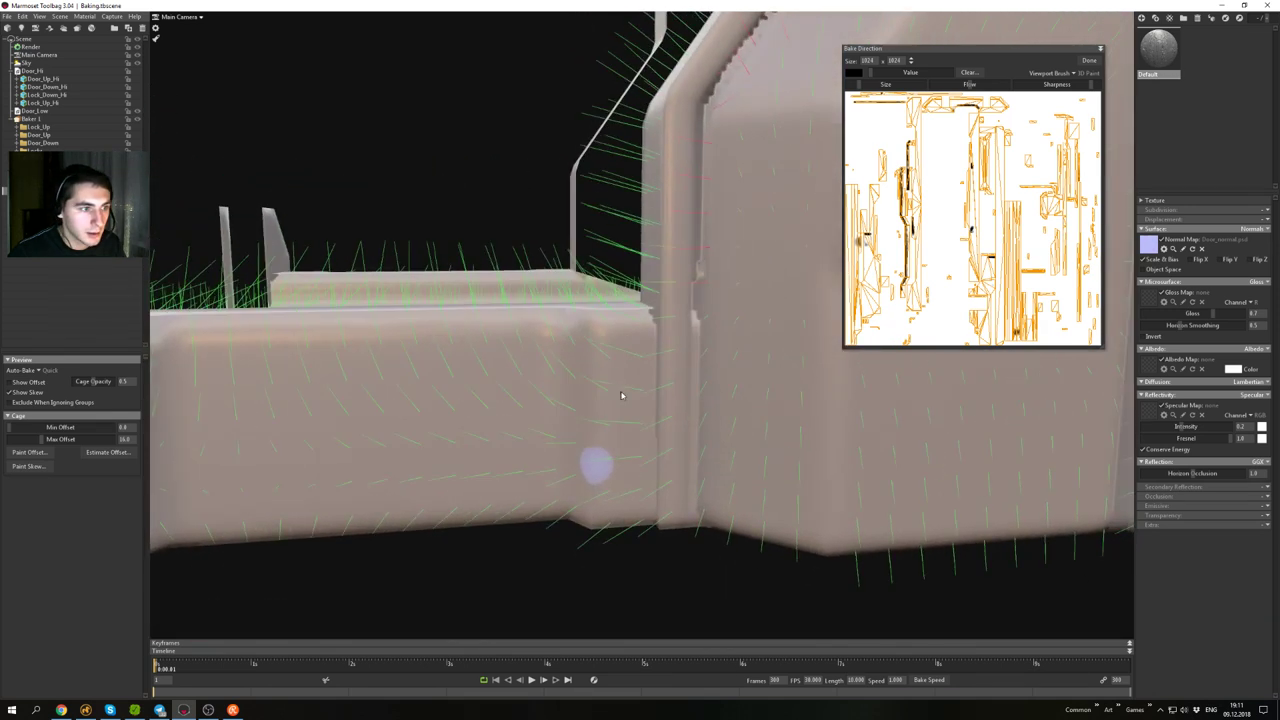
pyautogui.moveTo(714, 256)
pyautogui.mouseDown()
pyautogui.moveTo(686, 503)
pyautogui.moveTo(700, 523)
pyautogui.moveTo(709, 290)
pyautogui.moveTo(686, 503)
pyautogui.moveTo(694, 522)
pyautogui.moveTo(709, 294)
pyautogui.mouseUp()
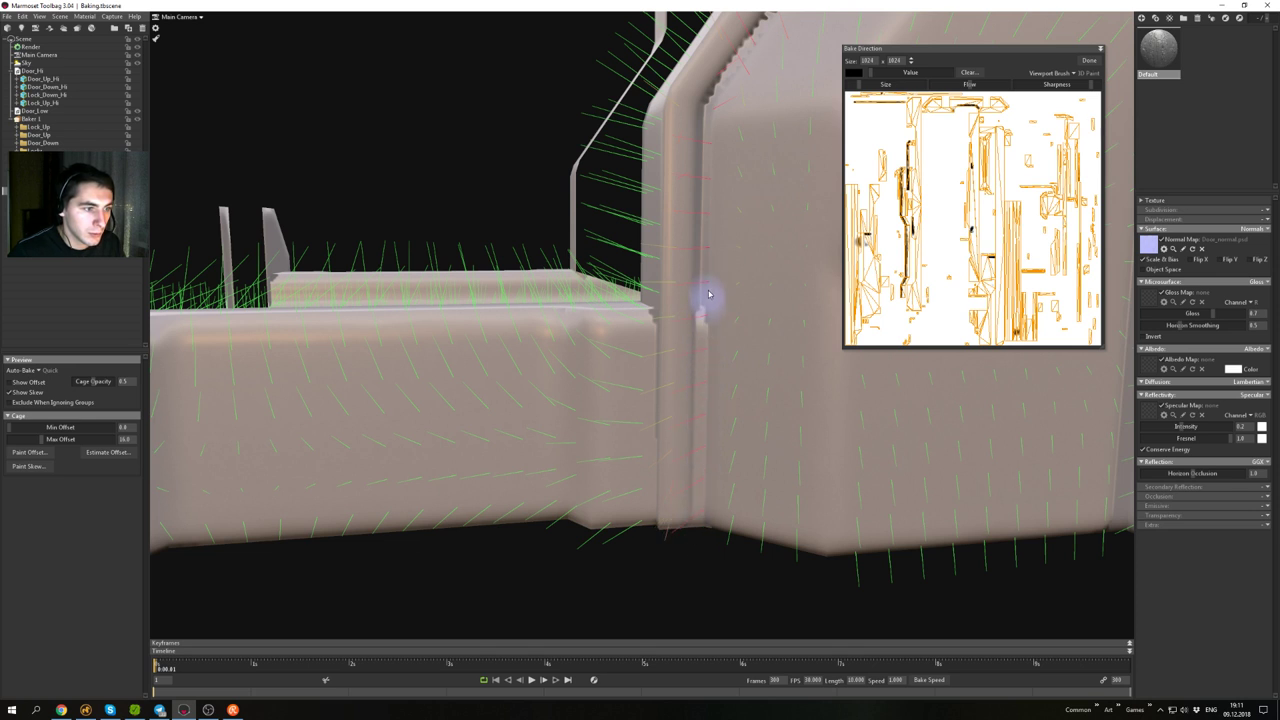
pyautogui.moveTo(709, 392)
pyautogui.mouseDown()
pyautogui.moveTo(698, 520)
pyautogui.moveTo(648, 328)
pyautogui.moveTo(638, 510)
pyautogui.moveTo(622, 490)
pyautogui.moveTo(632, 340)
pyautogui.moveTo(640, 392)
pyautogui.moveTo(614, 518)
pyautogui.mouseUp()
# - Turn off the skew direction display on the door model
pyautogui.keyDown('alt'); pyautogui.moveTo(612, 518); pyautogui.dragTo(596, 390, button='right'); pyautogui.keyUp('alt')
pyautogui.keyDown('alt'); pyautogui.moveTo(596, 390); pyautogui.dragTo(563, 424); pyautogui.keyUp('alt')
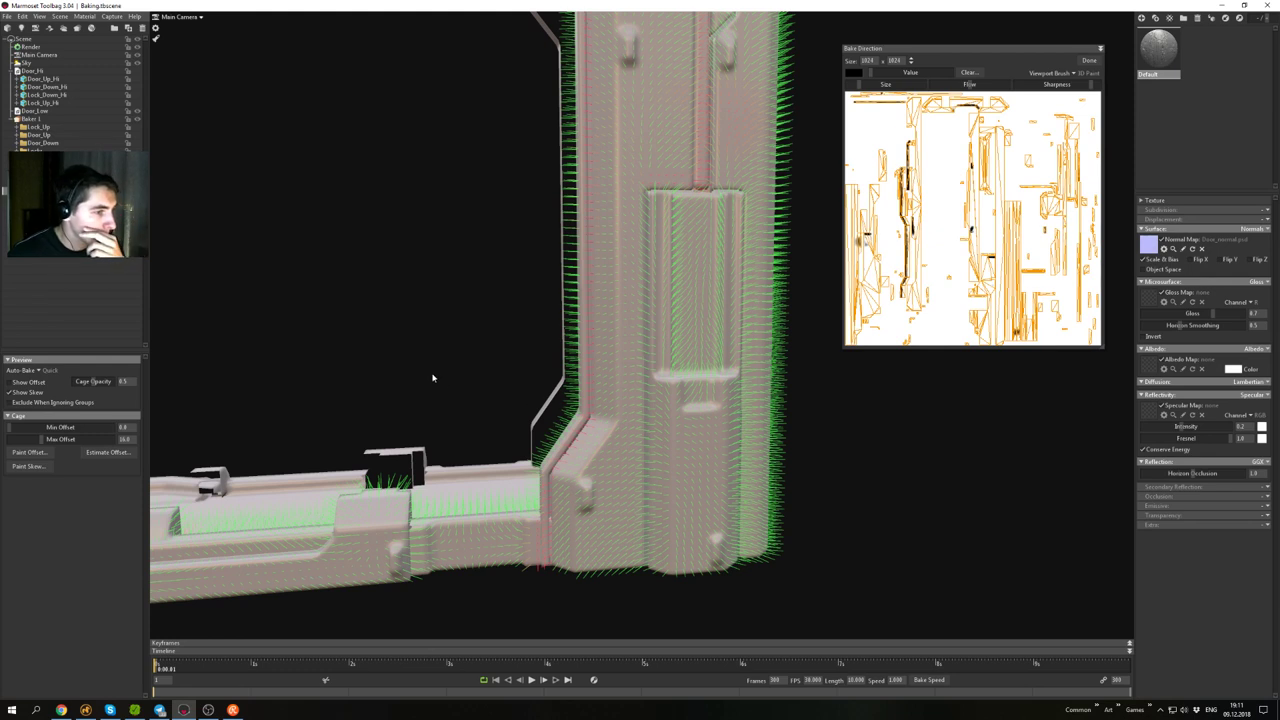
pyautogui.keyDown('alt'); pyautogui.moveTo(680, 224); pyautogui.dragTo(636, 255); pyautogui.keyUp('alt')
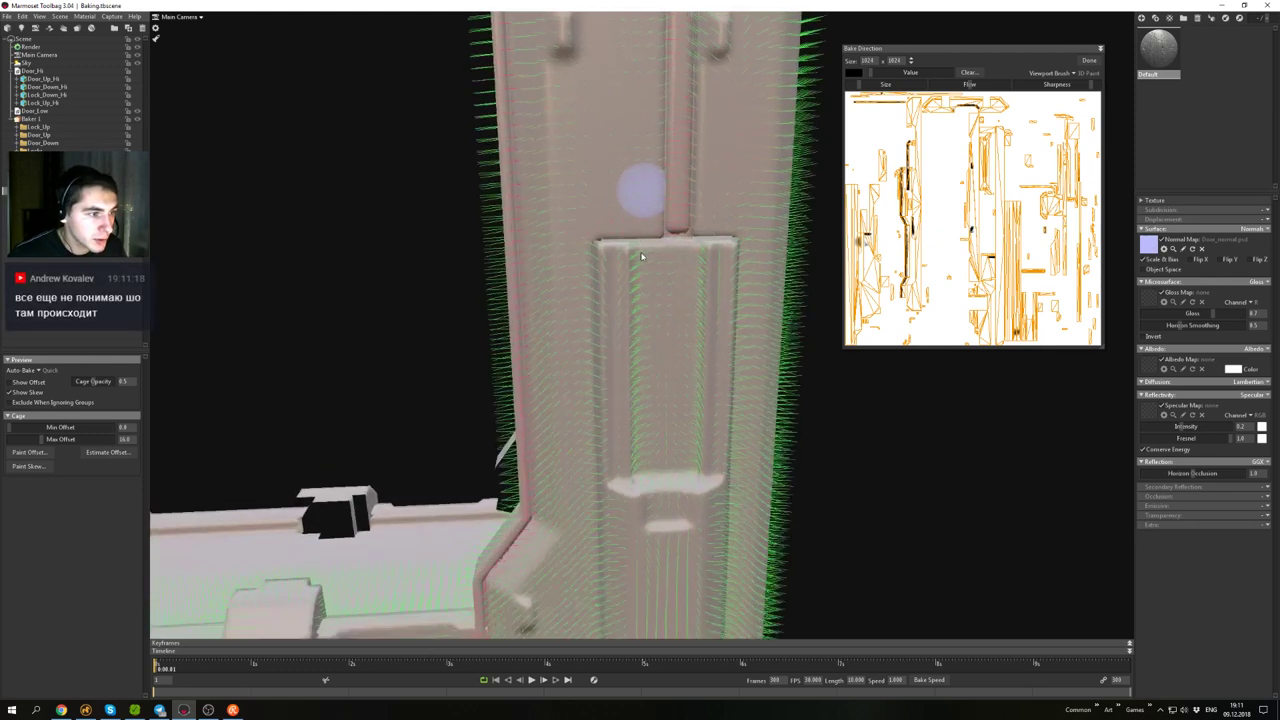
pyautogui.keyDown('alt'); pyautogui.moveTo(636, 255); pyautogui.dragTo(638, 306, button='right'); pyautogui.keyUp('alt')
pyautogui.keyDown('alt'); pyautogui.moveTo(637, 303); pyautogui.dragTo(675, 316); pyautogui.keyUp('alt')
pyautogui.keyDown('alt'); pyautogui.moveTo(675, 316); pyautogui.dragTo(639, 268, button='right'); pyautogui.keyUp('alt')
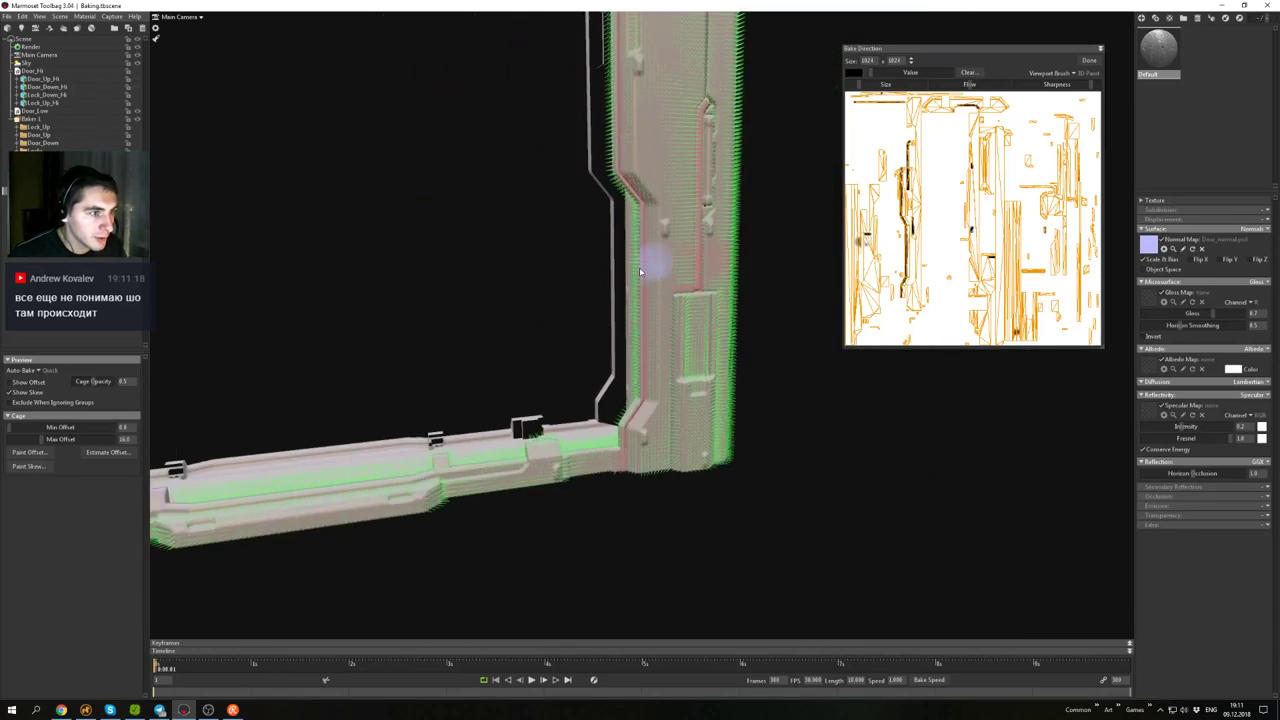
pyautogui.click(33, 386)
pyautogui.click(29, 393)
# - Examine the clean bake on the side column, the upper door corner and the top beam's seams
pyautogui.keyDown('alt'); pyautogui.moveTo(544, 306); pyautogui.dragTo(508, 260, button='right'); pyautogui.keyUp('alt')
pyautogui.keyDown('alt'); pyautogui.moveTo(508, 260); pyautogui.dragTo(508, 272); pyautogui.keyUp('alt')
pyautogui.keyDown('alt'); pyautogui.moveTo(508, 272); pyautogui.dragTo(540, 264, button='right'); pyautogui.keyUp('alt')
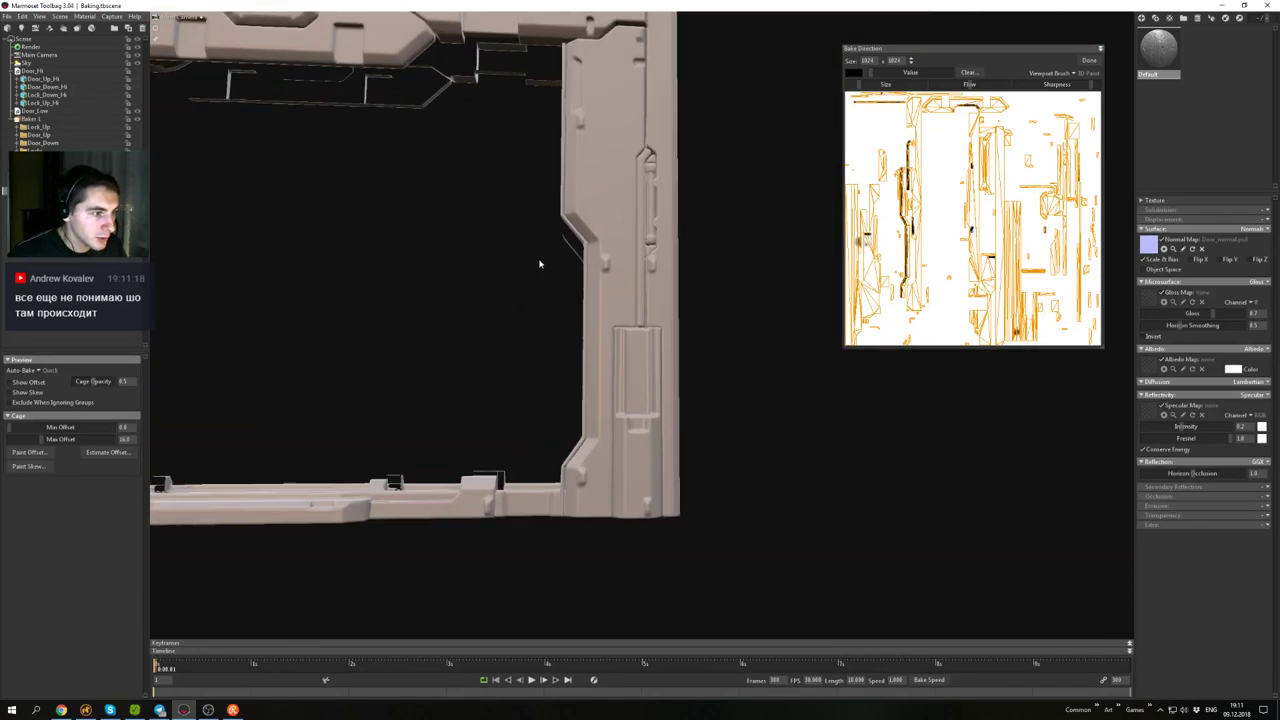
pyautogui.moveTo(539, 264)
pyautogui.keyDown('alt'); pyautogui.mouseDown()
pyautogui.moveTo(594, 300)
pyautogui.moveTo(574, 343)
pyautogui.moveTo(540, 348)
pyautogui.moveTo(554, 334)
pyautogui.moveTo(614, 377)
pyautogui.moveTo(583, 297)
pyautogui.moveTo(567, 336)
pyautogui.moveTo(574, 322)
pyautogui.mouseUp(); pyautogui.keyUp('alt')
pyautogui.keyDown('alt'); pyautogui.moveTo(623, 260); pyautogui.dragTo(655, 225, button='right'); pyautogui.keyUp('alt')
pyautogui.keyDown('alt'); pyautogui.moveTo(655, 225); pyautogui.dragTo(569, 371, button='middle'); pyautogui.keyUp('alt')
pyautogui.keyDown('alt'); pyautogui.moveTo(569, 371); pyautogui.dragTo(597, 349); pyautogui.keyUp('alt')
pyautogui.keyDown('alt'); pyautogui.moveTo(597, 349); pyautogui.dragTo(510, 435, button='middle'); pyautogui.keyUp('alt')
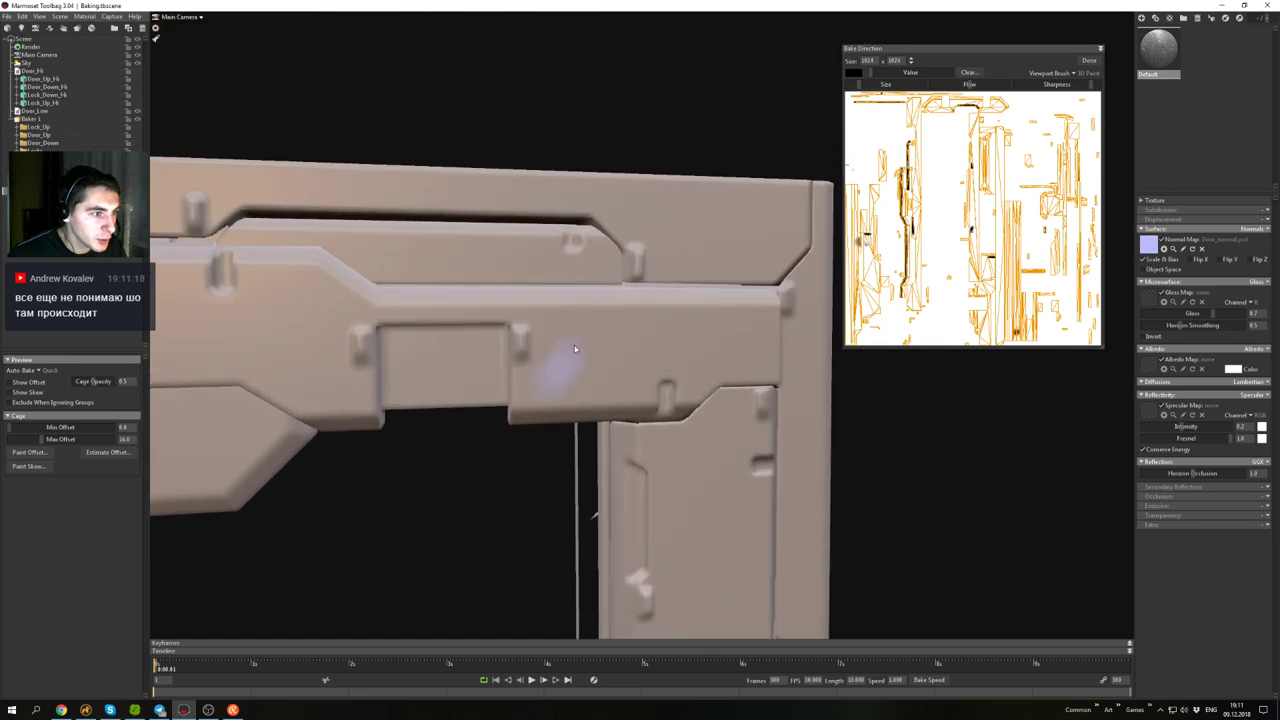
pyautogui.keyDown('alt'); pyautogui.moveTo(575, 349); pyautogui.dragTo(571, 363, button='right'); pyautogui.keyUp('alt')
pyautogui.keyDown('alt'); pyautogui.moveTo(571, 363); pyautogui.dragTo(554, 352); pyautogui.keyUp('alt')
pyautogui.keyDown('alt'); pyautogui.moveTo(556, 306); pyautogui.dragTo(559, 316, button='right'); pyautogui.keyUp('alt')
pyautogui.keyDown('alt'); pyautogui.moveTo(559, 316); pyautogui.dragTo(562, 364, button='middle'); pyautogui.keyUp('alt')
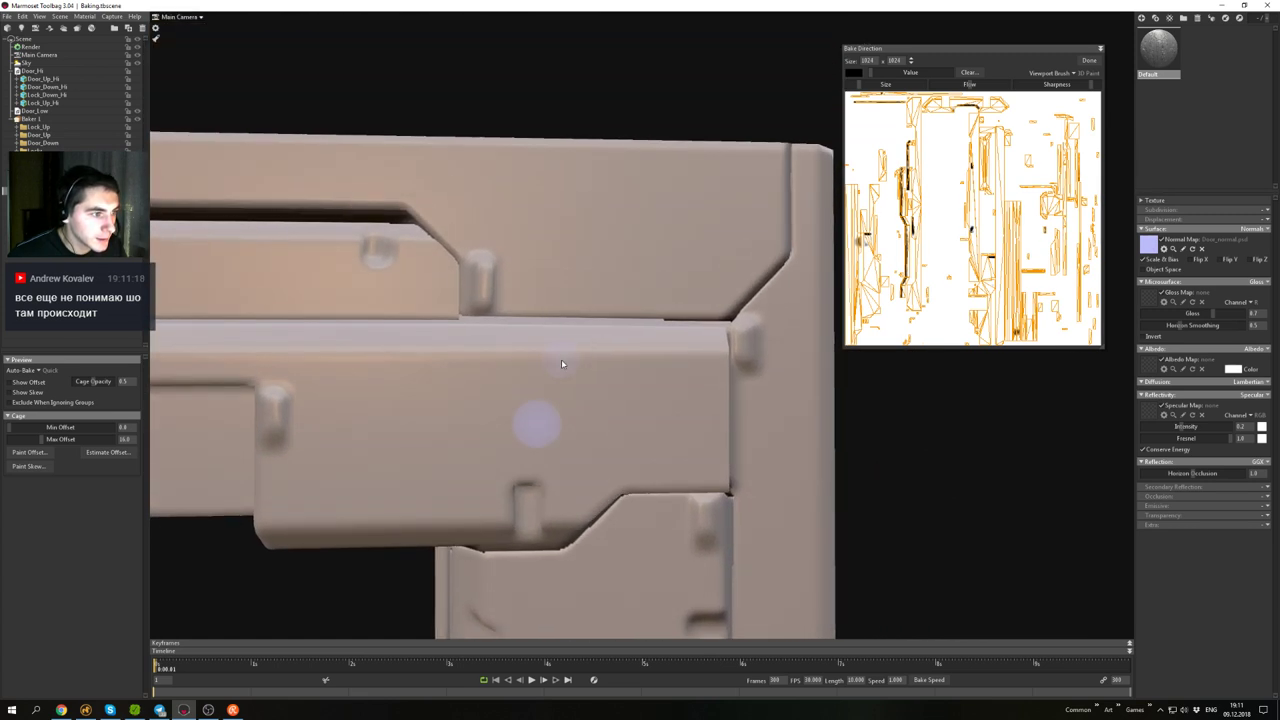
pyautogui.keyDown('alt'); pyautogui.moveTo(562, 364); pyautogui.dragTo(571, 328); pyautogui.keyUp('alt')
pyautogui.keyDown('alt'); pyautogui.moveTo(582, 315); pyautogui.dragTo(529, 278, button='right'); pyautogui.keyUp('alt')
pyautogui.keyDown('alt'); pyautogui.moveTo(529, 278); pyautogui.dragTo(588, 325); pyautogui.keyUp('alt')
pyautogui.keyDown('alt'); pyautogui.moveTo(588, 325); pyautogui.dragTo(591, 404, button='right'); pyautogui.keyUp('alt')
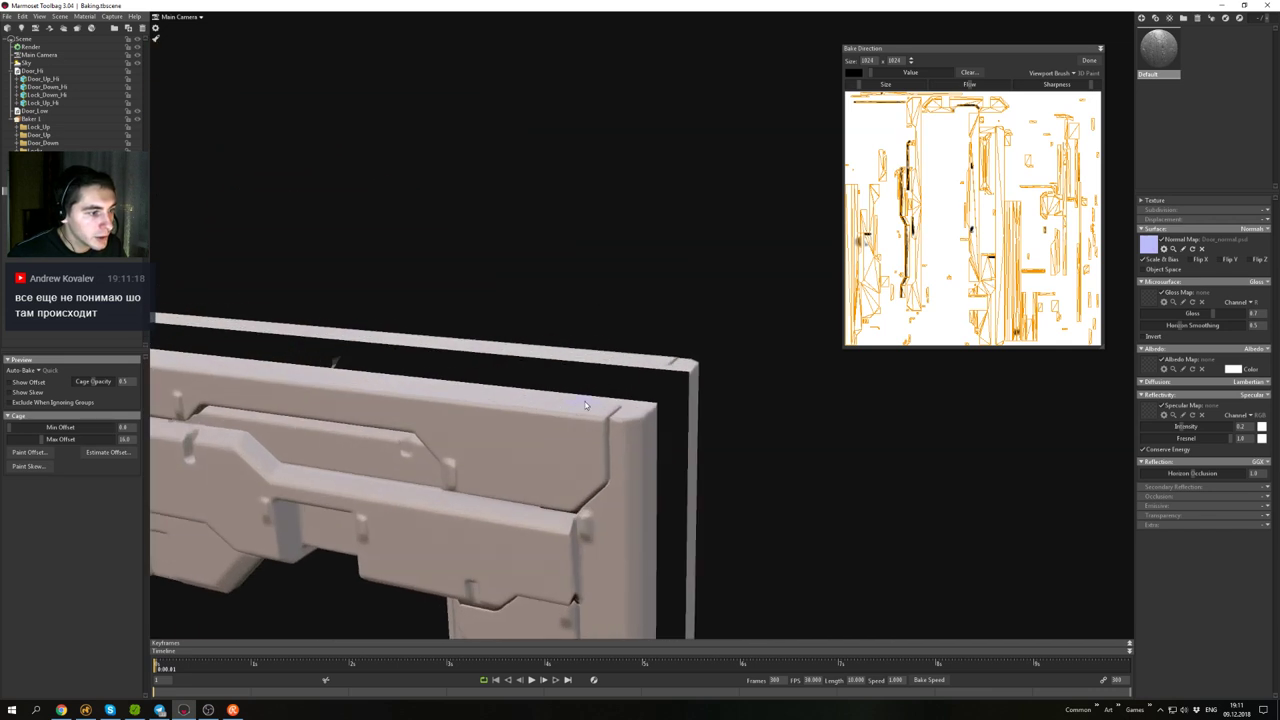
pyautogui.keyDown('alt'); pyautogui.moveTo(591, 404); pyautogui.dragTo(640, 296); pyautogui.keyUp('alt')
pyautogui.keyDown('alt'); pyautogui.moveTo(644, 308); pyautogui.dragTo(629, 250, button='right'); pyautogui.keyUp('alt')
pyautogui.keyDown('alt'); pyautogui.moveTo(629, 250); pyautogui.dragTo(723, 223); pyautogui.keyUp('alt')
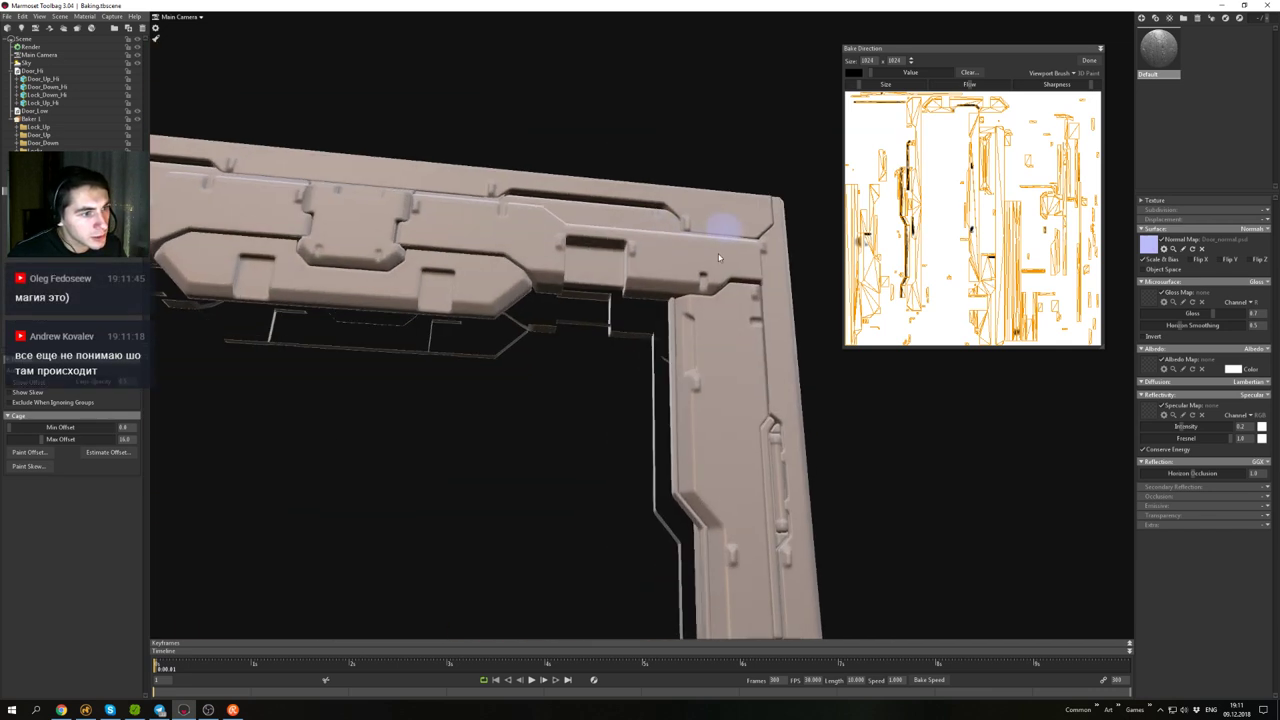
pyautogui.keyDown('alt'); pyautogui.moveTo(723, 223); pyautogui.dragTo(745, 245, button='right'); pyautogui.keyUp('alt')
pyautogui.keyDown('alt'); pyautogui.moveTo(745, 245); pyautogui.dragTo(629, 360, button='middle'); pyautogui.keyUp('alt')
pyautogui.keyDown('alt'); pyautogui.moveTo(629, 360); pyautogui.dragTo(620, 350); pyautogui.keyUp('alt')
pyautogui.keyDown('alt'); pyautogui.moveTo(620, 350); pyautogui.dragTo(621, 331, button='right'); pyautogui.keyUp('alt')
pyautogui.keyDown('alt'); pyautogui.moveTo(621, 331); pyautogui.dragTo(613, 344); pyautogui.keyUp('alt')
pyautogui.keyDown('alt'); pyautogui.moveTo(613, 344); pyautogui.dragTo(610, 326, button='right'); pyautogui.keyUp('alt')
pyautogui.keyDown('alt'); pyautogui.moveTo(610, 326); pyautogui.dragTo(564, 348, button='middle'); pyautogui.keyUp('alt')
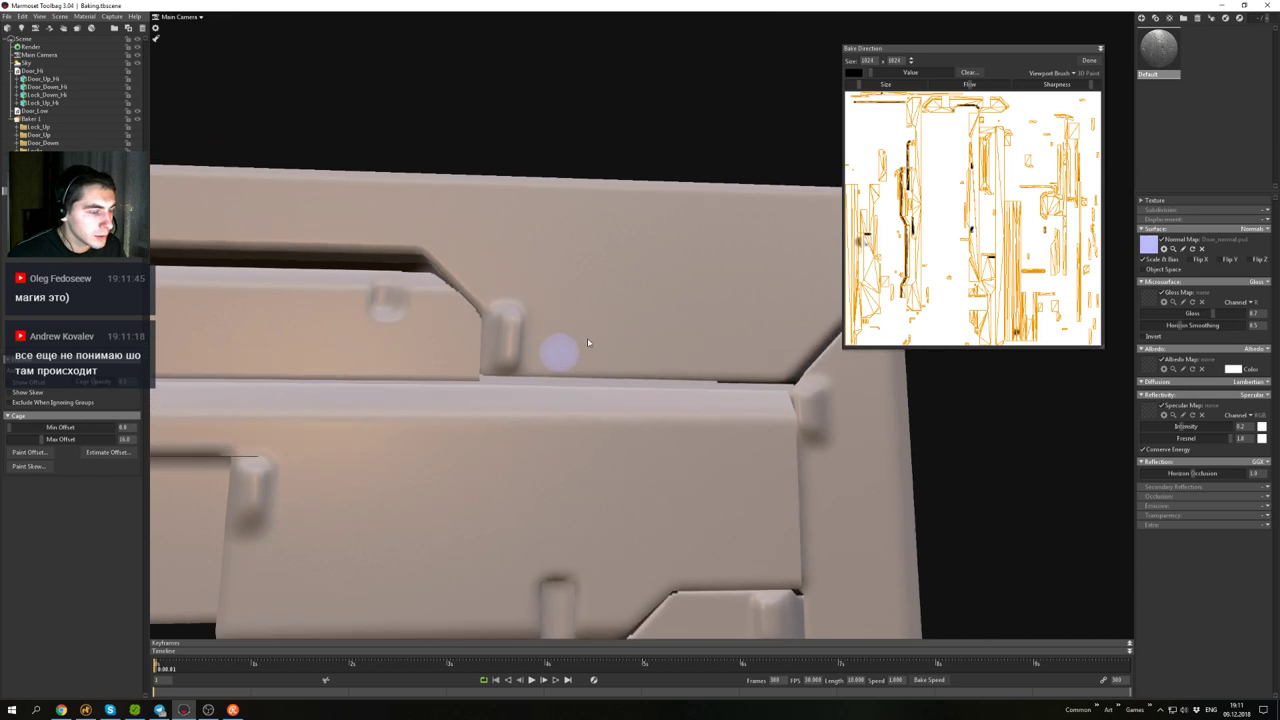
# - Show the skew directions again and paint skew along the top beam's horizontal seam between the raised strip and the corner
pyautogui.click(28, 393)
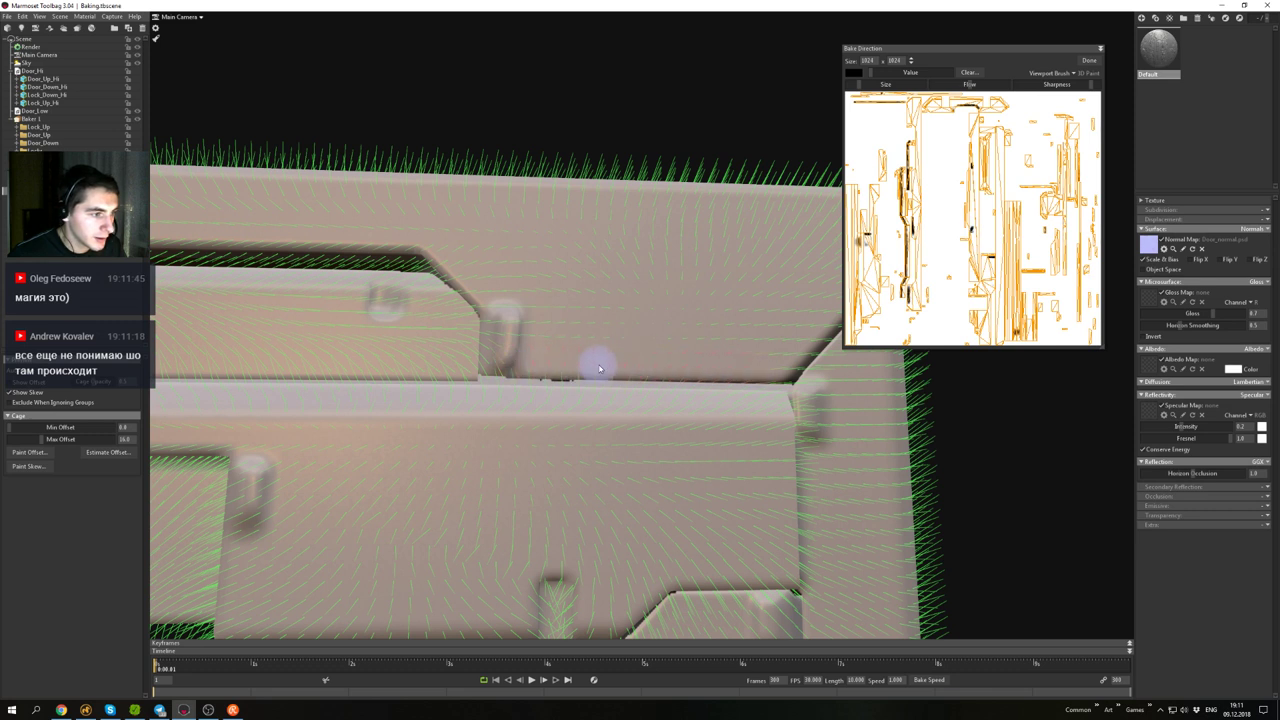
pyautogui.keyDown('alt'); pyautogui.moveTo(612, 353); pyautogui.dragTo(648, 353); pyautogui.keyUp('alt')
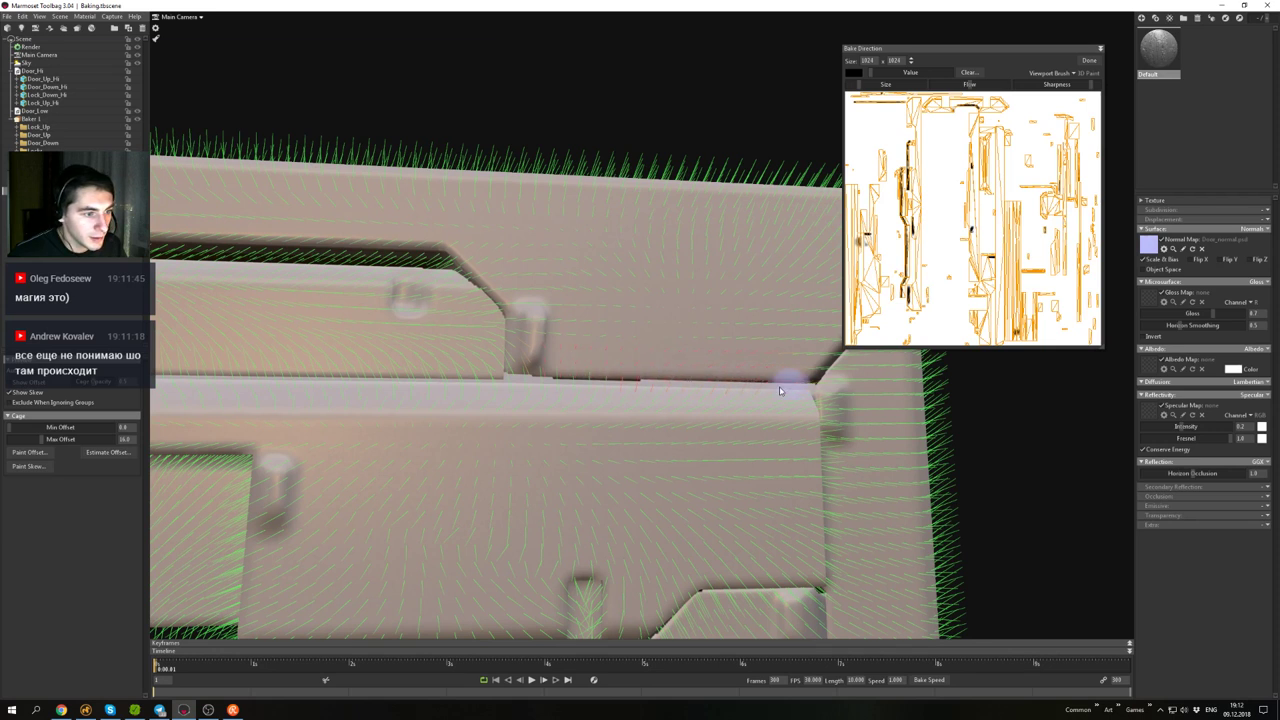
pyautogui.moveTo(684, 383)
pyautogui.keyDown('alt'); pyautogui.mouseDown()
pyautogui.moveTo(640, 384)
pyautogui.moveTo(661, 395)
pyautogui.moveTo(723, 374)
pyautogui.mouseUp(); pyautogui.keyUp('alt')
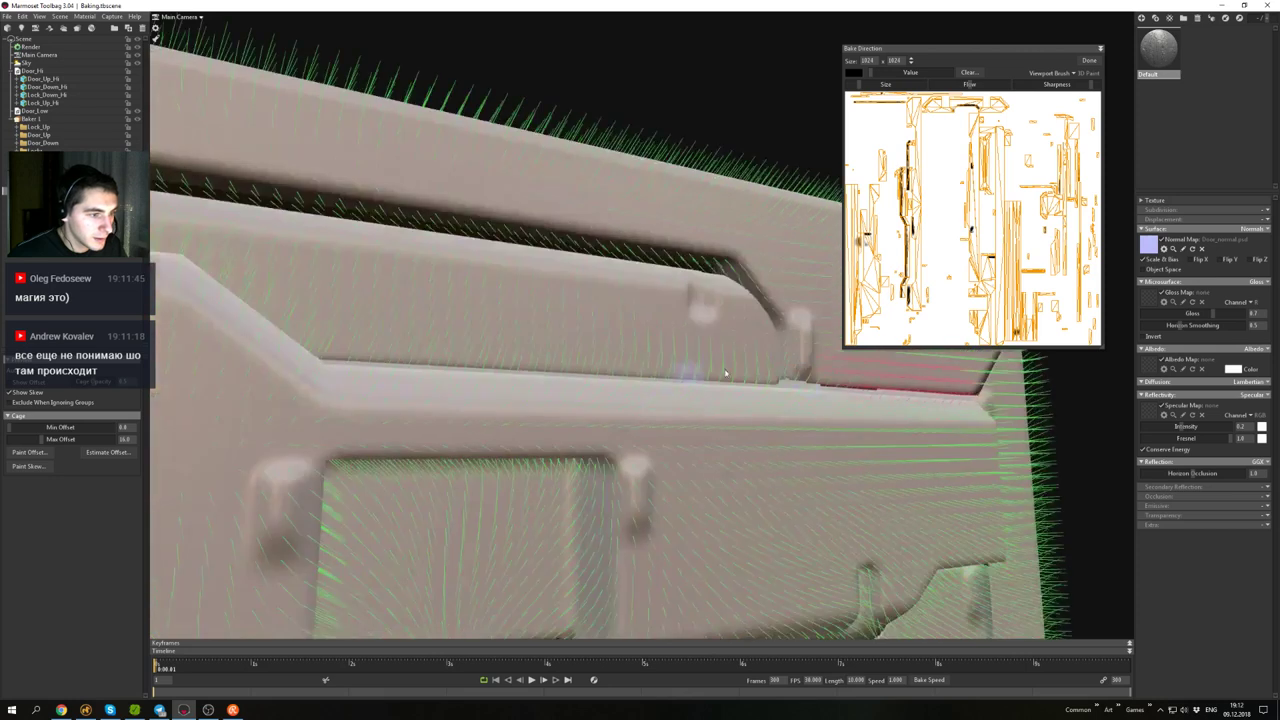
pyautogui.scroll(4, 723, 388)
pyautogui.keyDown('alt'); pyautogui.moveTo(723, 403); pyautogui.dragTo(590, 450, button='middle'); pyautogui.keyUp('alt')
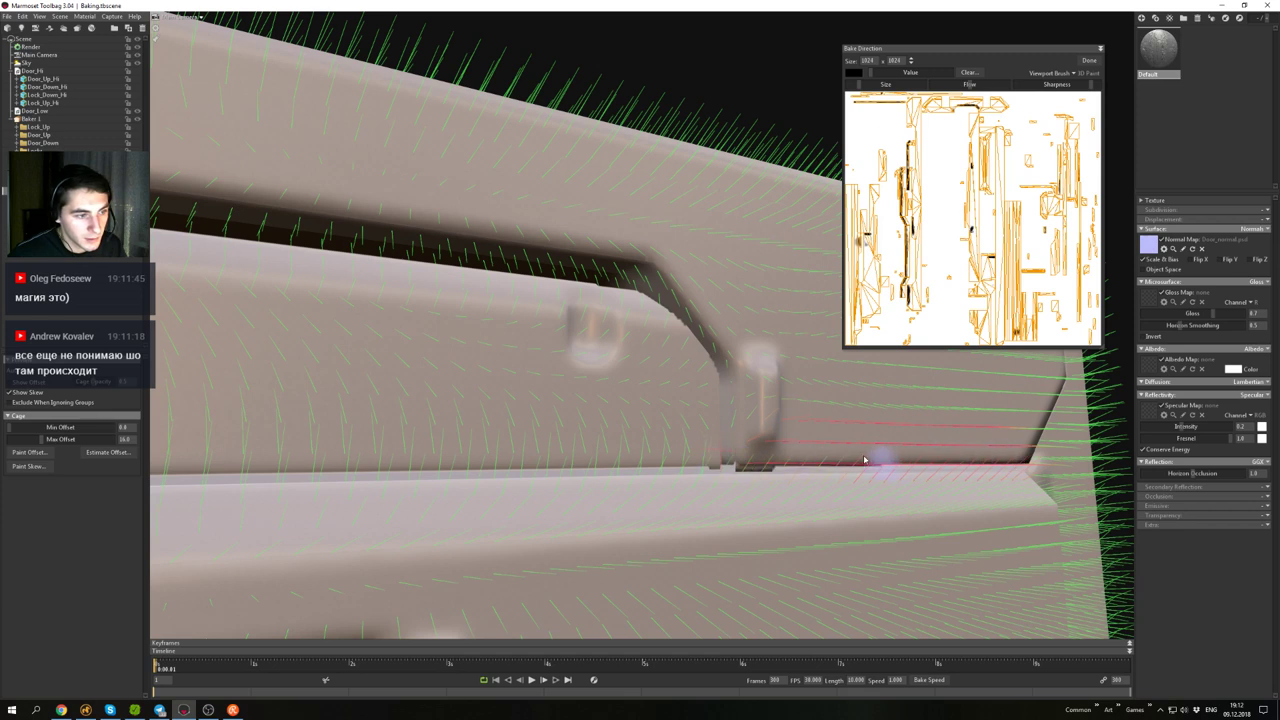
# - Examine the bake and skew directions along the top beam's lower edge and around its central stepped plate
pyautogui.scroll(-6, 845, 452)
pyautogui.keyDown('alt'); pyautogui.moveTo(660, 408); pyautogui.dragTo(690, 250, button='middle'); pyautogui.keyUp('alt')
pyautogui.scroll(5, 672, 372)
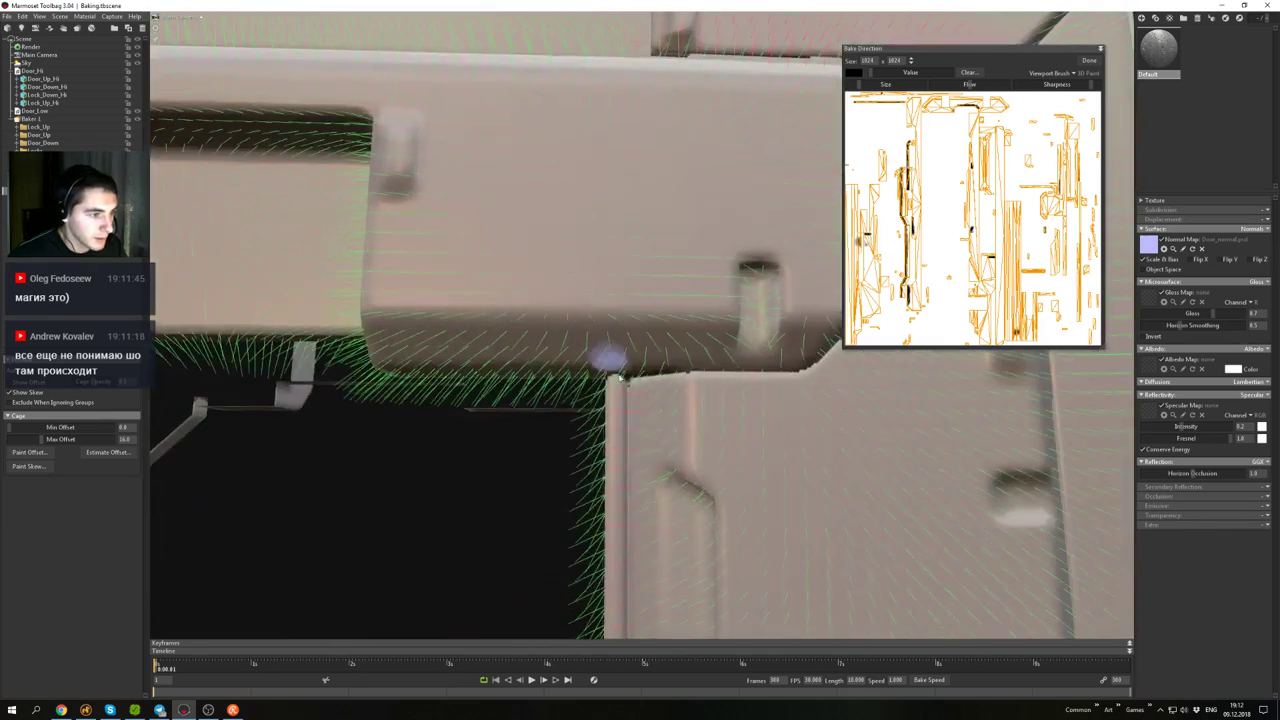
pyautogui.scroll(-5, 640, 405)
pyautogui.keyDown('alt'); pyautogui.moveTo(630, 348); pyautogui.dragTo(760, 364, button='middle'); pyautogui.keyUp('alt')
pyautogui.scroll(5, 577, 366)
pyautogui.keyDown('alt'); pyautogui.moveTo(548, 364); pyautogui.dragTo(620, 369, button='middle'); pyautogui.keyUp('alt')
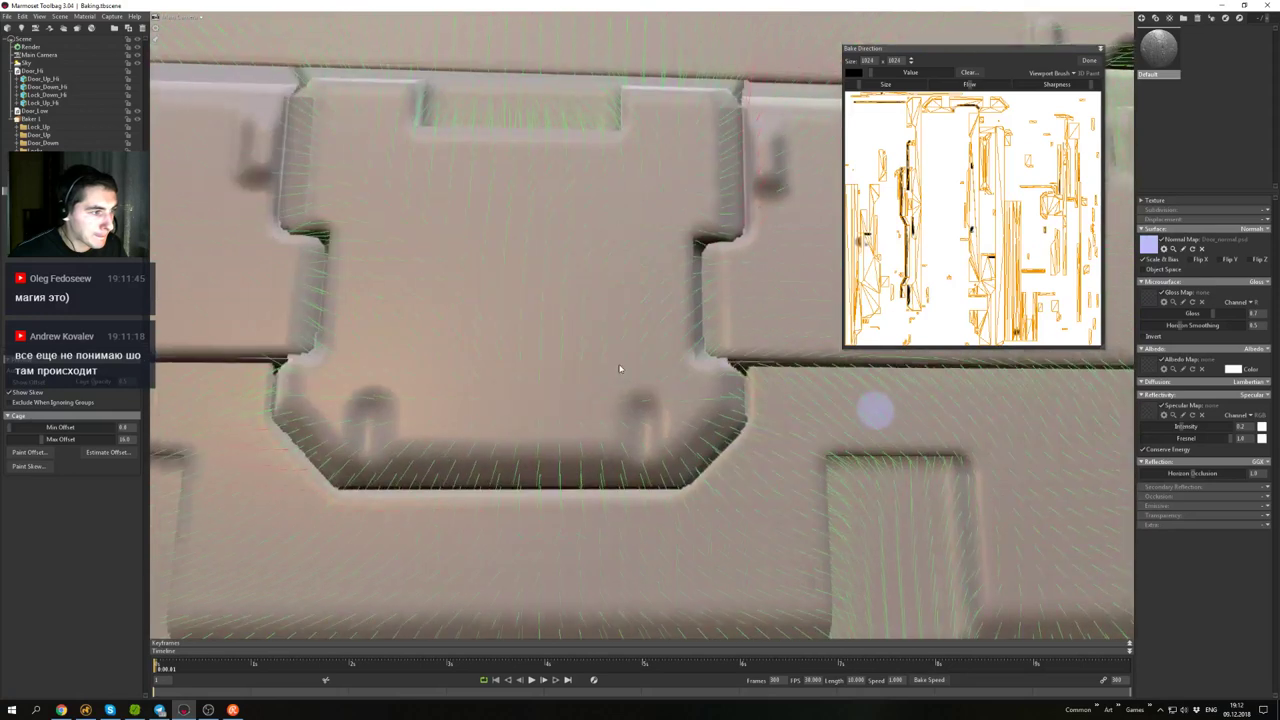
pyautogui.keyDown('alt'); pyautogui.moveTo(637, 369); pyautogui.dragTo(580, 380); pyautogui.keyUp('alt')
pyautogui.scroll(5, 576, 376)
pyautogui.keyDown('alt'); pyautogui.moveTo(572, 423); pyautogui.dragTo(591, 420); pyautogui.keyUp('alt')
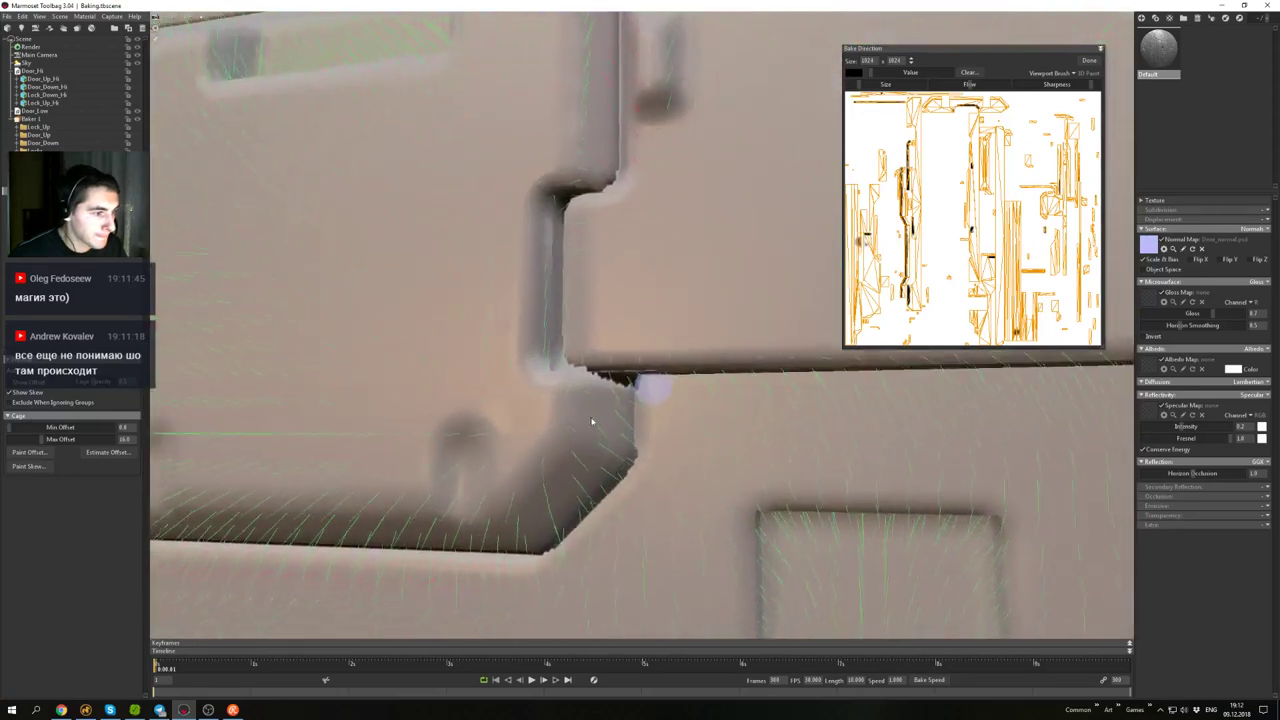
pyautogui.keyDown('alt'); pyautogui.moveTo(591, 421); pyautogui.dragTo(621, 406, button='middle'); pyautogui.keyUp('alt')
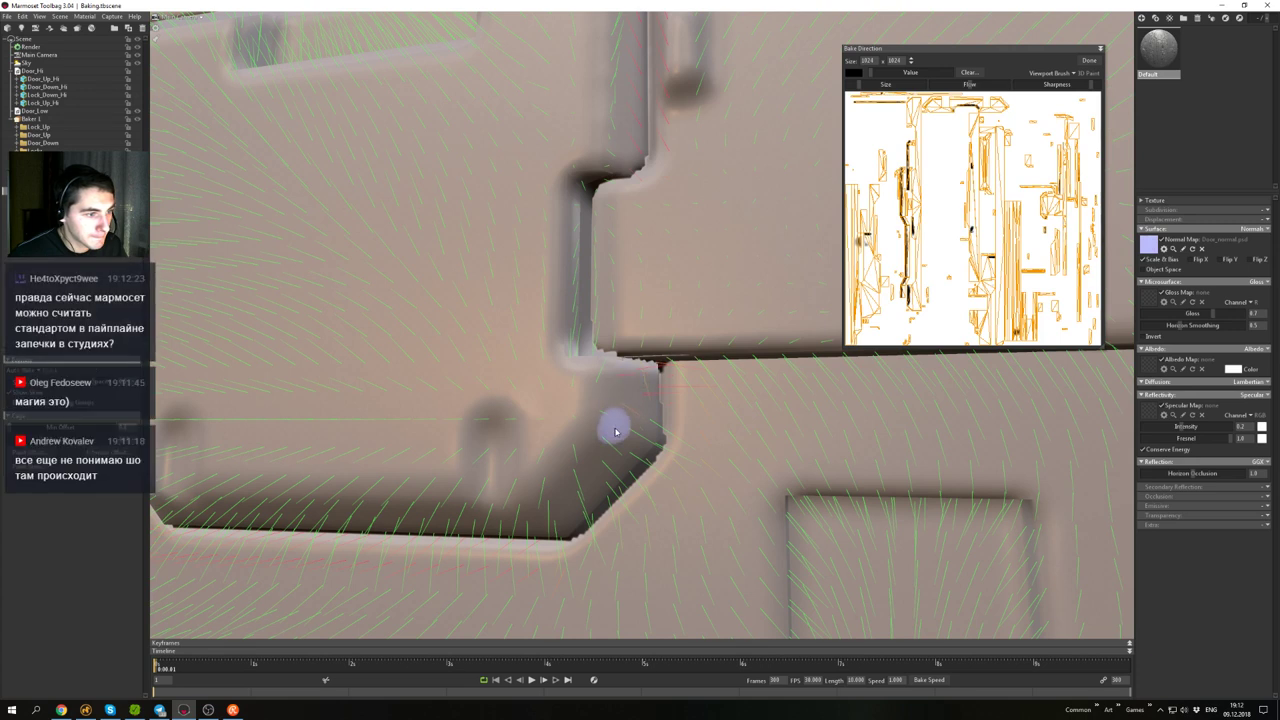
# - Examine the bake and skew directions on the bottom beam and its raised blocks under rotated lighting
pyautogui.scroll(-10, 615, 437)
pyautogui.moveTo(618, 371)
pyautogui.keyDown('alt'); pyautogui.mouseDown(button='middle')
pyautogui.moveTo(629, 327)
pyautogui.moveTo(591, 286)
pyautogui.mouseUp(button='middle'); pyautogui.keyUp('alt')
pyautogui.moveTo(591, 286)
pyautogui.keyDown('alt'); pyautogui.mouseDown()
pyautogui.moveTo(591, 323)
pyautogui.moveTo(609, 317)
pyautogui.moveTo(638, 387)
pyautogui.mouseUp(); pyautogui.keyUp('alt')
pyautogui.keyDown('alt'); pyautogui.moveTo(640, 387); pyautogui.dragTo(612, 363, button='middle'); pyautogui.keyUp('alt')
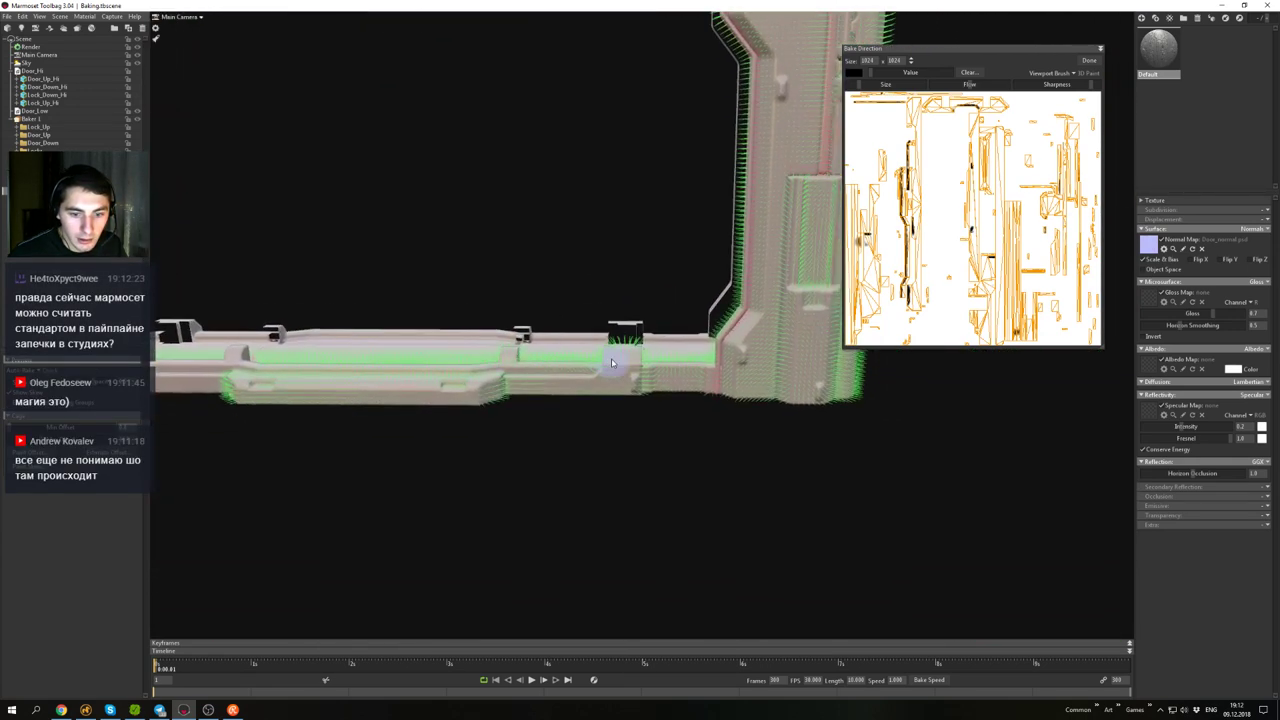
pyautogui.keyDown('alt'); pyautogui.moveTo(617, 367); pyautogui.dragTo(660, 456); pyautogui.keyUp('alt')
pyautogui.scroll(5, 662, 396)
pyautogui.keyDown('alt'); pyautogui.moveTo(659, 447); pyautogui.dragTo(622, 312, button='middle'); pyautogui.keyUp('alt')
pyautogui.keyDown('alt'); pyautogui.moveTo(628, 395); pyautogui.dragTo(626, 331); pyautogui.keyUp('alt')
pyautogui.scroll(4, 626, 331)
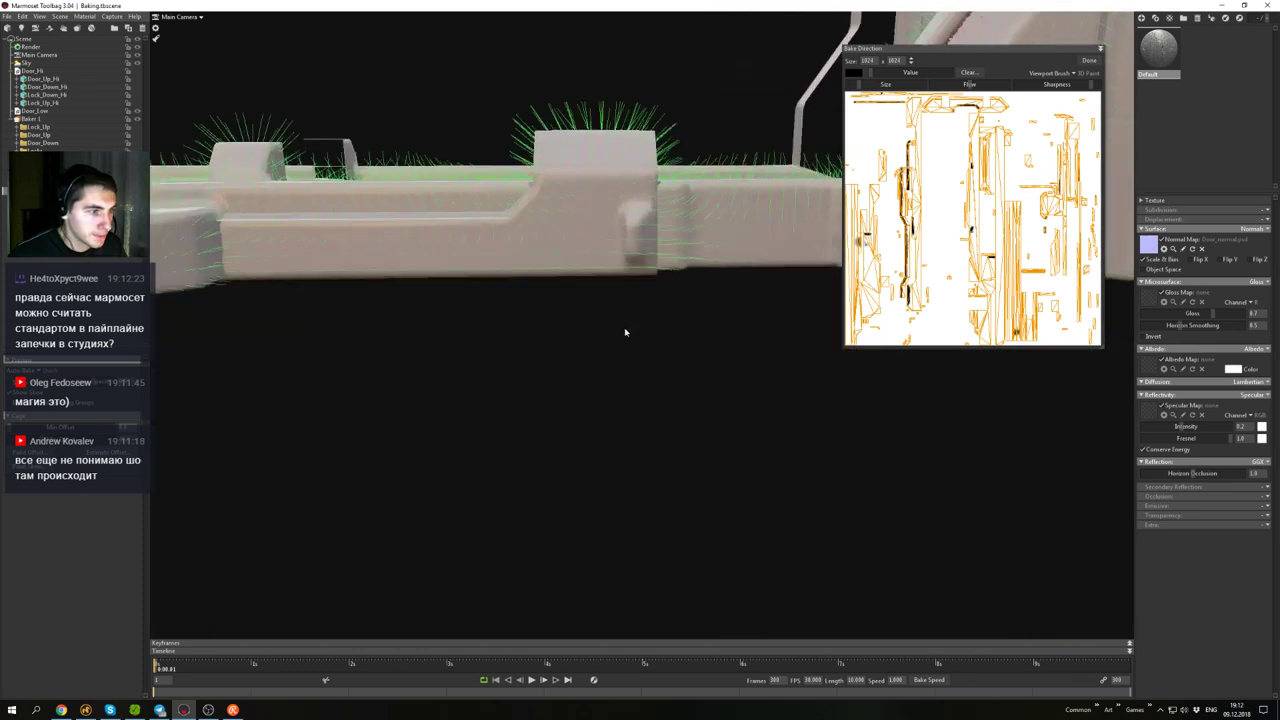
pyautogui.keyDown('alt'); pyautogui.moveTo(638, 225); pyautogui.dragTo(643, 400, button='middle'); pyautogui.keyUp('alt')
pyautogui.keyDown('alt'); pyautogui.moveTo(643, 400); pyautogui.dragTo(547, 460); pyautogui.keyUp('alt')
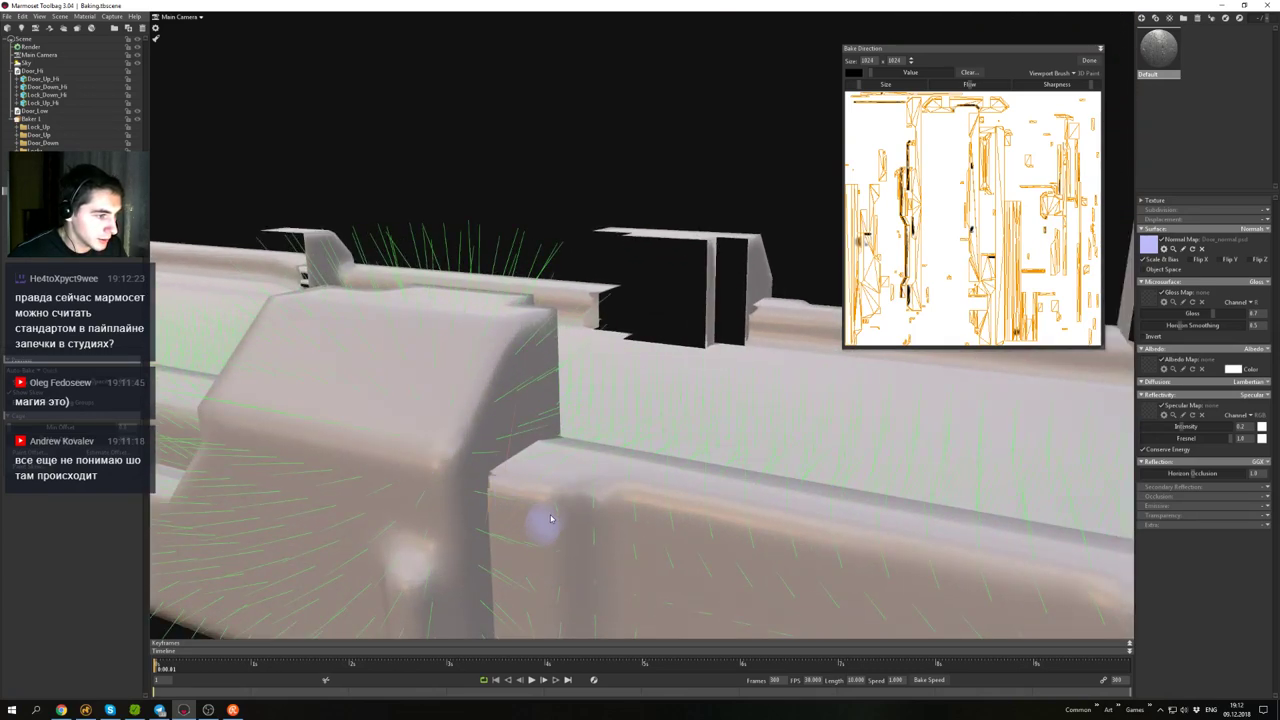
pyautogui.scroll(-5, 550, 518)
pyautogui.keyDown('alt'); pyautogui.moveTo(573, 477); pyautogui.dragTo(643, 484); pyautogui.keyUp('alt')
pyautogui.keyDown('alt'); pyautogui.moveTo(728, 449); pyautogui.dragTo(565, 478, button='middle'); pyautogui.keyUp('alt')
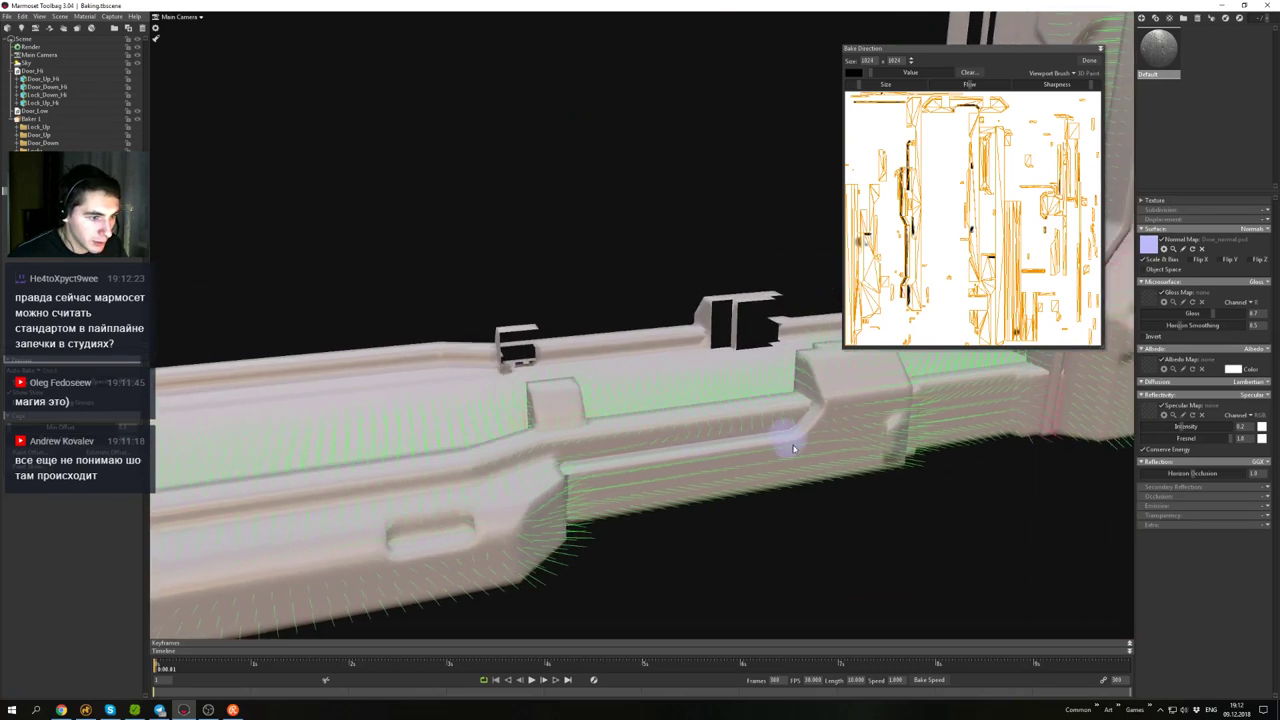
pyautogui.keyDown('shift'); pyautogui.moveTo(798, 450); pyautogui.dragTo(846, 466); pyautogui.keyUp('shift')
pyautogui.keyDown('shift'); pyautogui.moveTo(767, 480); pyautogui.dragTo(862, 461); pyautogui.keyUp('shift')
pyautogui.scroll(-2, 862, 461)
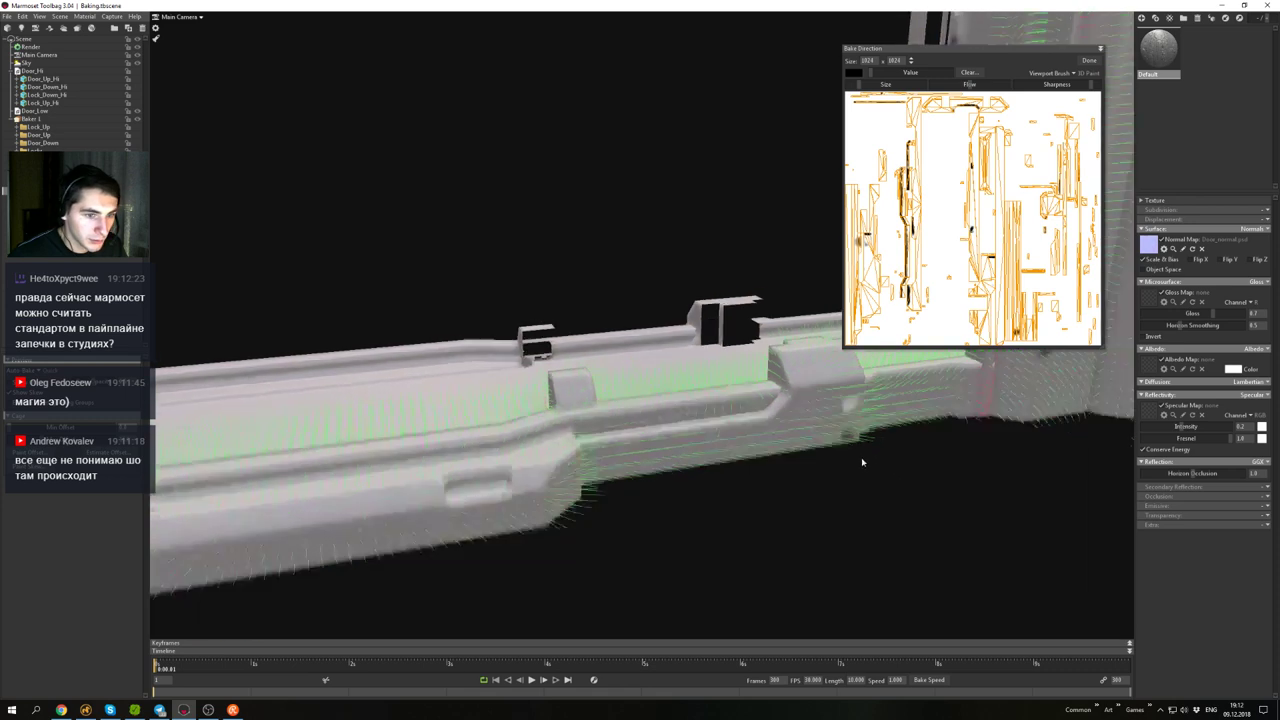
# - Paint skew along the vertical groove beside the recessed slot on the side column's outer half
pyautogui.scroll(-3, 862, 461)
pyautogui.keyDown('alt'); pyautogui.moveTo(830, 455); pyautogui.dragTo(763, 557, button='middle'); pyautogui.keyUp('alt')
pyautogui.scroll(-3, 763, 557)
pyautogui.keyDown('alt'); pyautogui.moveTo(705, 440); pyautogui.dragTo(609, 343); pyautogui.keyUp('alt')
pyautogui.scroll(3, 609, 343)
pyautogui.keyDown('alt'); pyautogui.moveTo(609, 343); pyautogui.dragTo(638, 417, button='middle'); pyautogui.keyUp('alt')
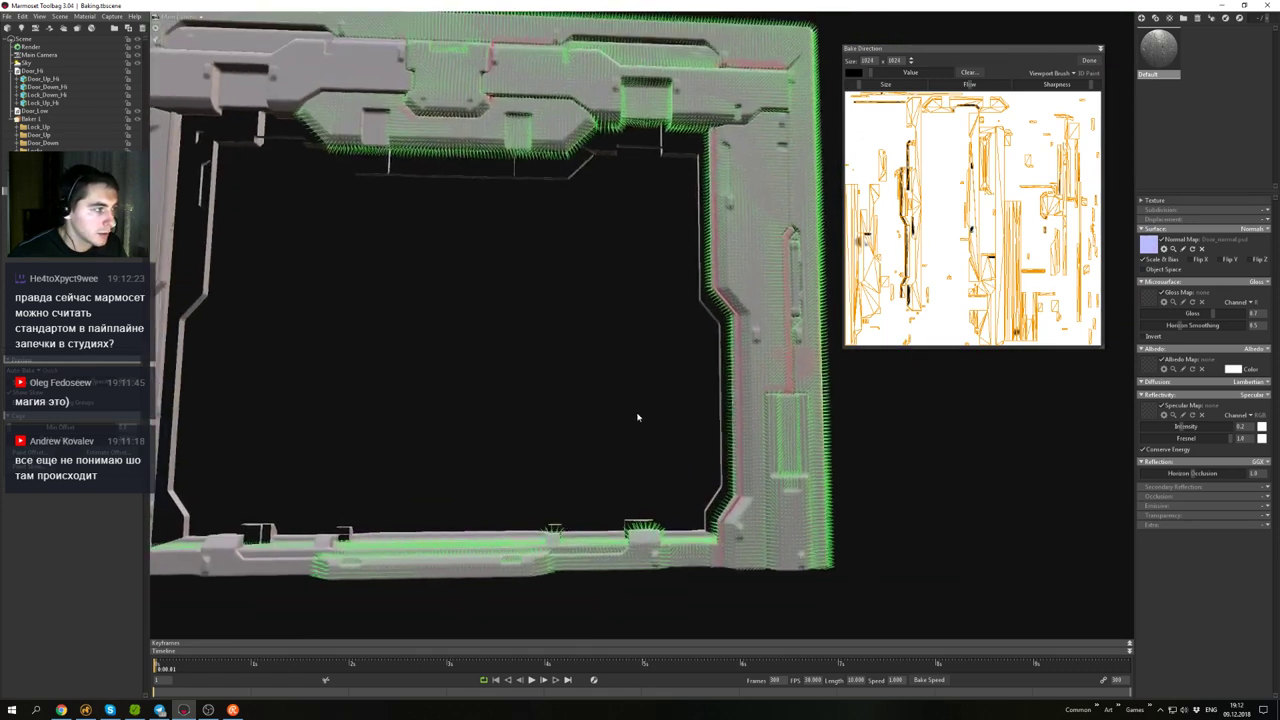
pyautogui.moveTo(637, 417); pyautogui.dragTo(655, 298)
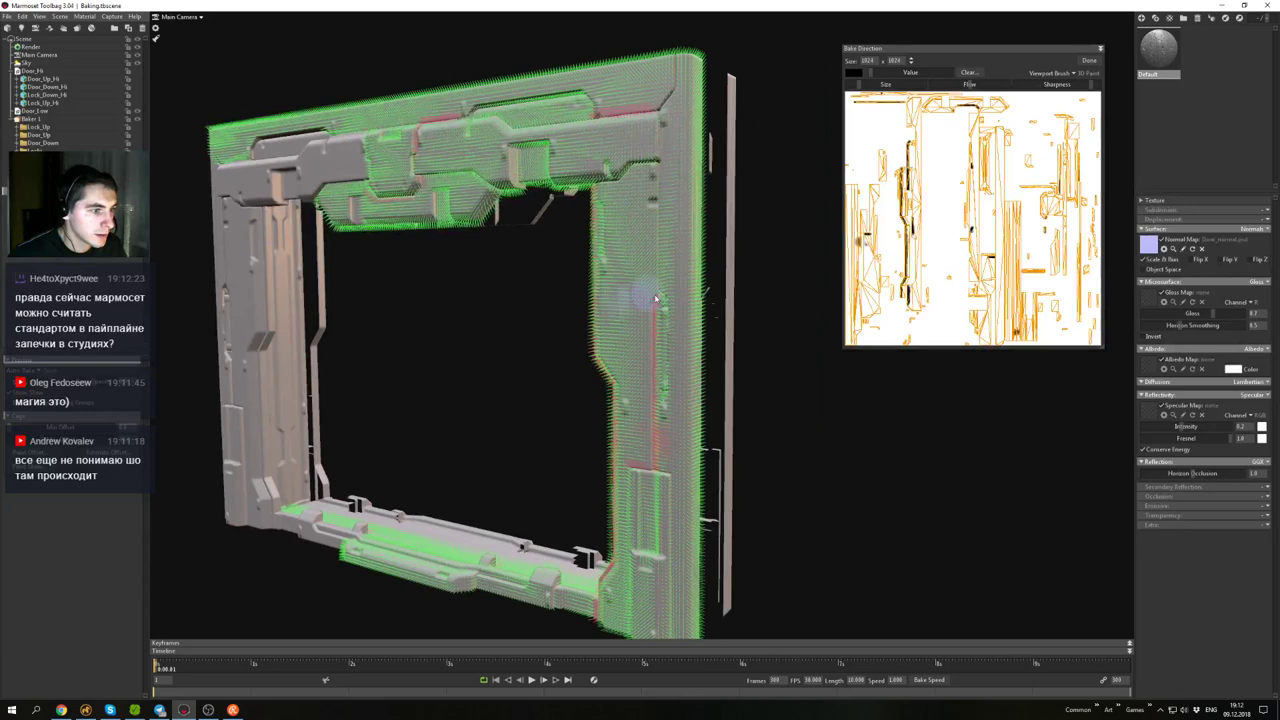
pyautogui.keyDown('alt'); pyautogui.moveTo(656, 298); pyautogui.dragTo(669, 380, button='right'); pyautogui.keyUp('alt')
pyautogui.keyDown('alt'); pyautogui.moveTo(669, 380); pyautogui.dragTo(698, 366); pyautogui.keyUp('alt')
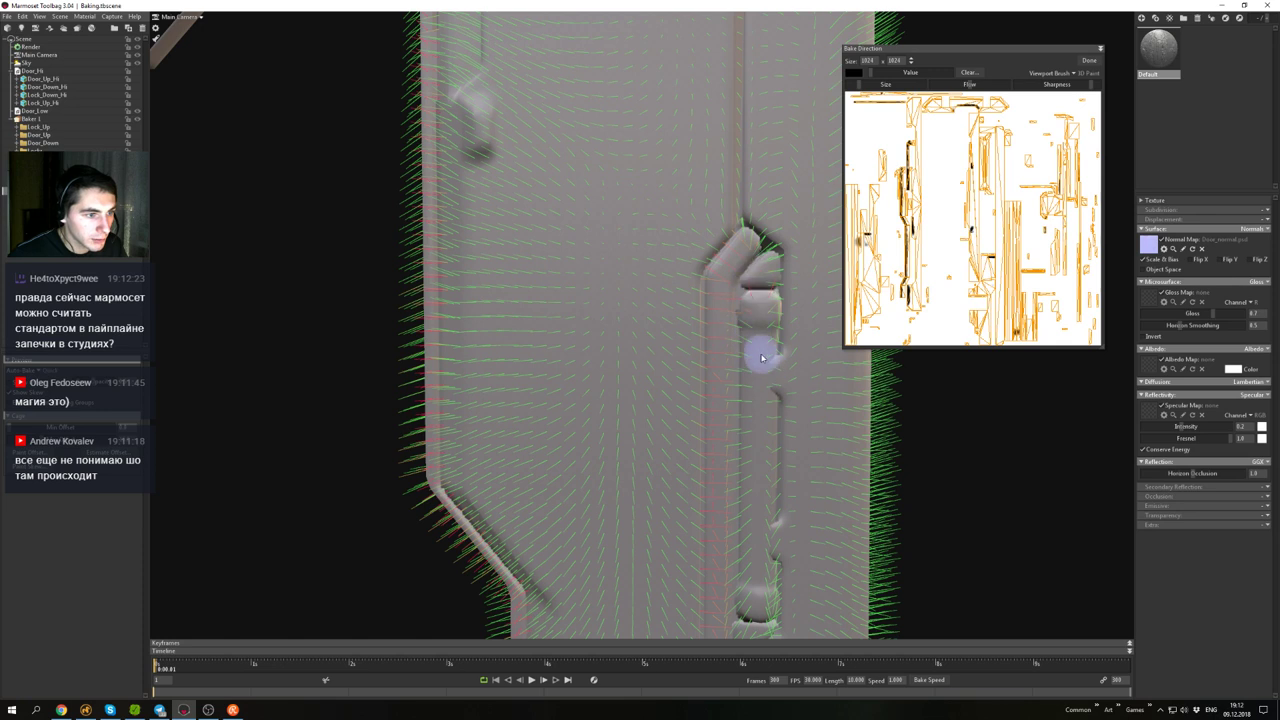
pyautogui.keyDown('alt'); pyautogui.moveTo(762, 357); pyautogui.dragTo(651, 367); pyautogui.keyUp('alt')
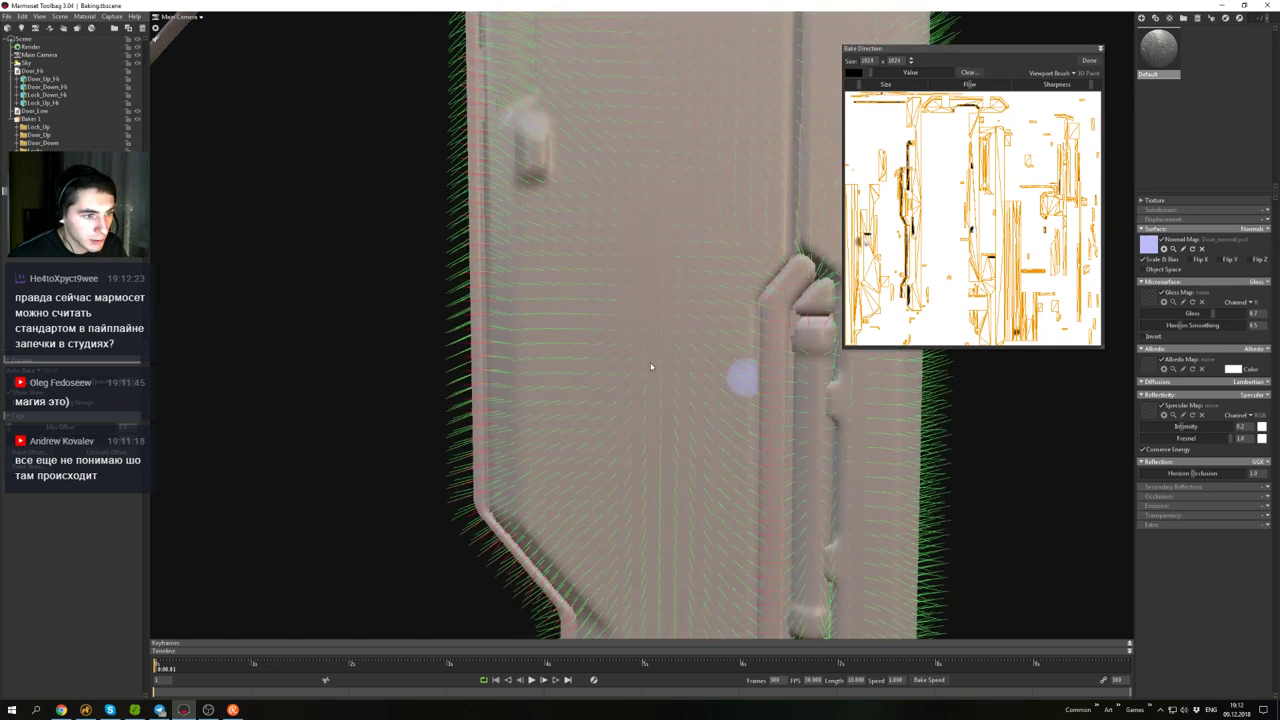
pyautogui.moveTo(804, 365); pyautogui.dragTo(801, 510)
pyautogui.moveTo(796, 430)
pyautogui.mouseDown()
pyautogui.moveTo(795, 410)
pyautogui.moveTo(796, 437)
pyautogui.mouseUp()
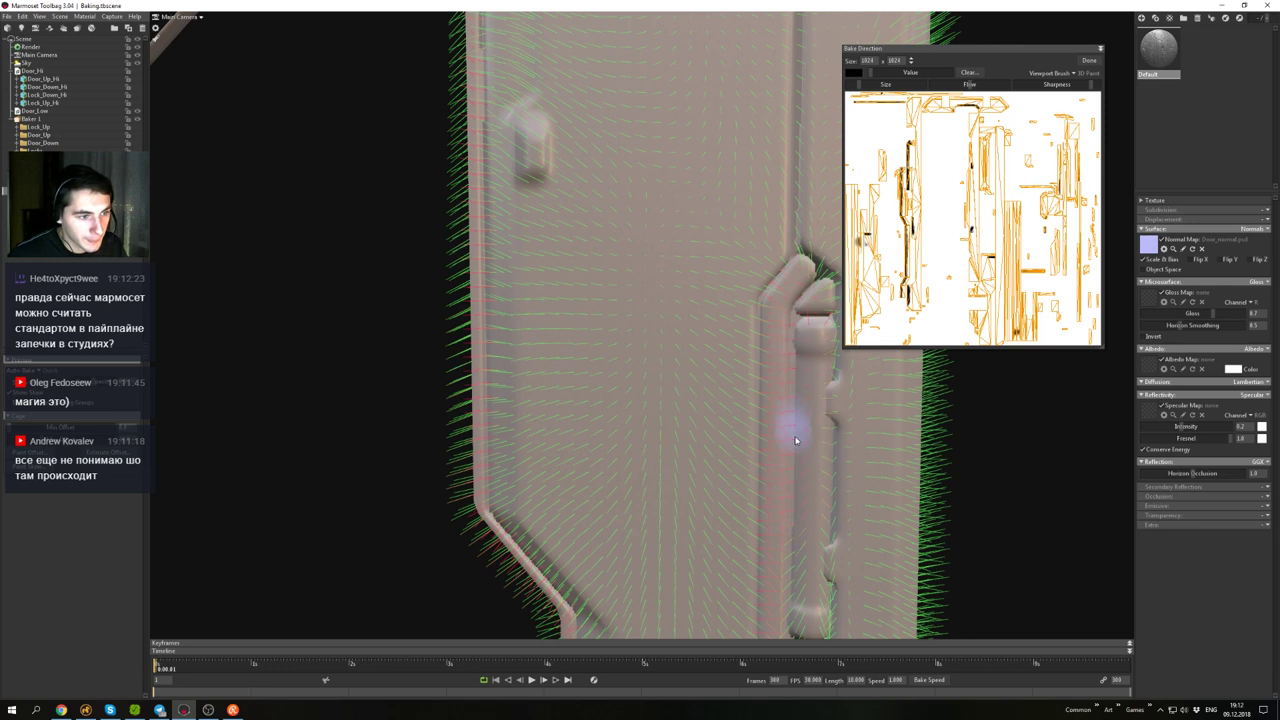
pyautogui.moveTo(788, 446); pyautogui.dragTo(762, 397, button='middle')
pyautogui.moveTo(732, 303)
pyautogui.mouseDown()
pyautogui.moveTo(726, 417)
pyautogui.moveTo(727, 316)
pyautogui.mouseUp()
pyautogui.moveTo(723, 250)
pyautogui.mouseDown()
pyautogui.moveTo(716, 476)
pyautogui.moveTo(729, 477)
pyautogui.mouseUp()
pyautogui.moveTo(729, 477); pyautogui.dragTo(717, 300, button='middle')
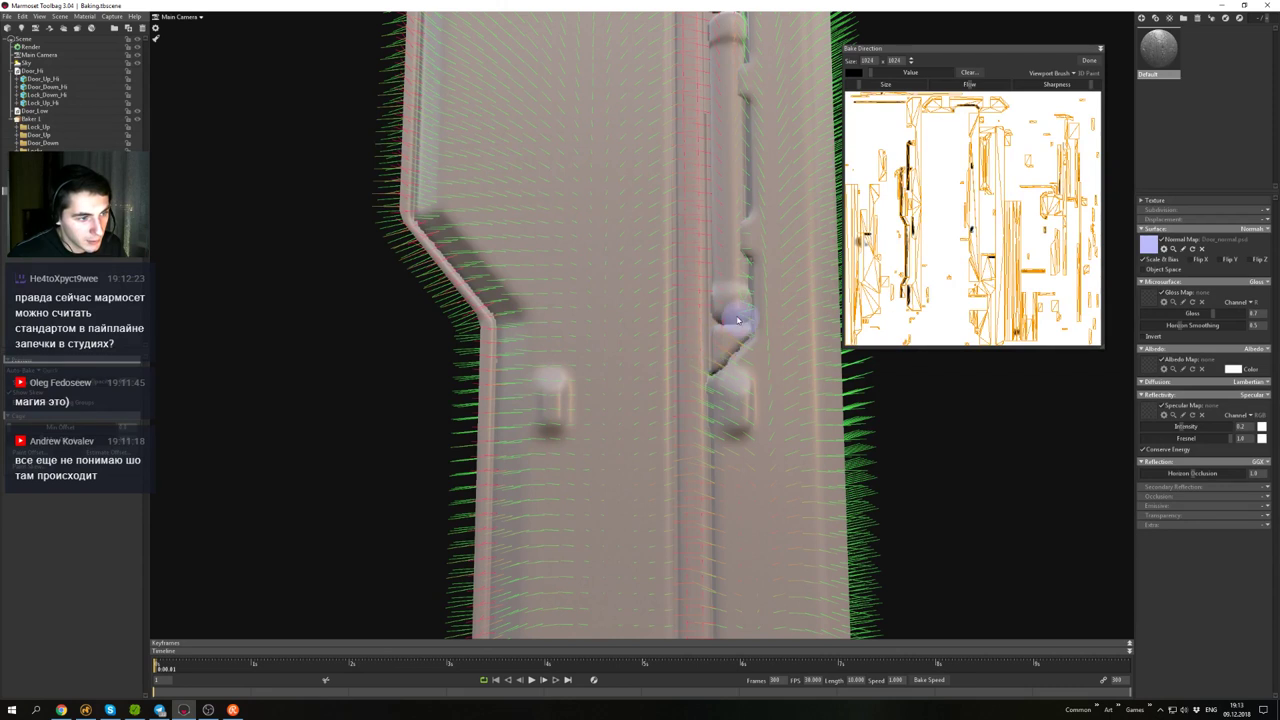
pyautogui.moveTo(720, 355); pyautogui.dragTo(741, 430, button='middle')
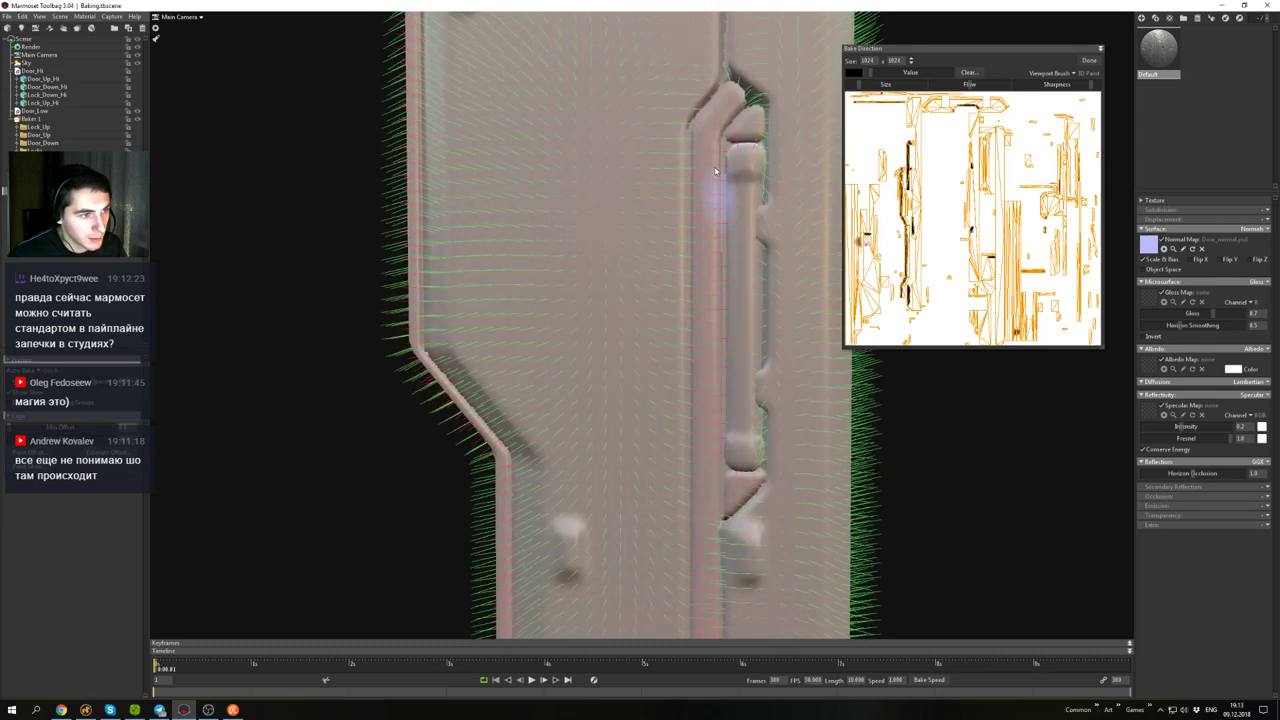
# - Turn off the skew direction display and inspect the underside and angled end of the top beam's lower block
pyautogui.scroll(-5, 714, 287)
pyautogui.keyDown('alt'); pyautogui.moveTo(500, 236); pyautogui.dragTo(452, 256); pyautogui.keyUp('alt')
pyautogui.keyDown('alt'); pyautogui.moveTo(546, 286); pyautogui.dragTo(511, 320); pyautogui.keyUp('alt')
pyautogui.keyDown('alt'); pyautogui.moveTo(511, 320); pyautogui.dragTo(624, 306, button='middle'); pyautogui.keyUp('alt')
pyautogui.moveTo(623, 309); pyautogui.dragTo(520, 236)
pyautogui.keyDown('alt'); pyautogui.moveTo(520, 236); pyautogui.dragTo(594, 312, button='right'); pyautogui.keyUp('alt')
pyautogui.moveTo(594, 313); pyautogui.dragTo(643, 275)
pyautogui.moveTo(584, 336); pyautogui.dragTo(459, 291)
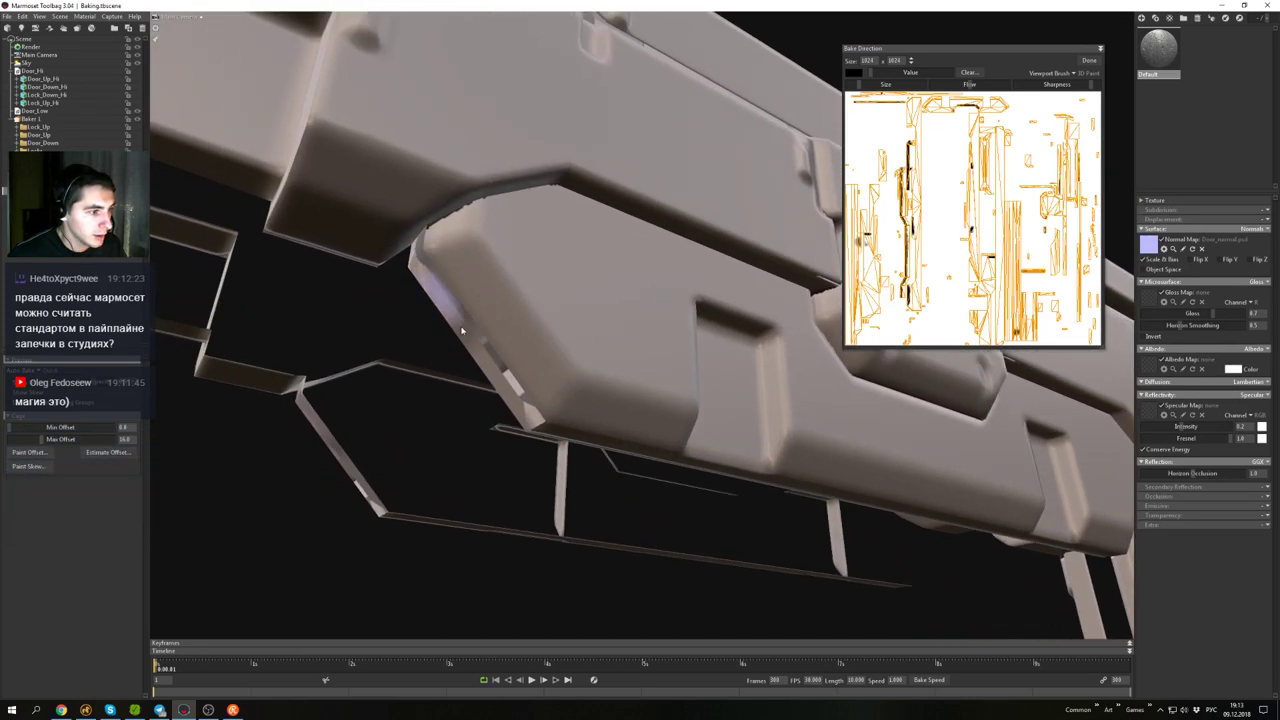
pyautogui.keyDown('alt'); pyautogui.moveTo(530, 408); pyautogui.dragTo(337, 363); pyautogui.keyUp('alt')
pyautogui.keyDown('alt'); pyautogui.moveTo(488, 400); pyautogui.dragTo(366, 394); pyautogui.keyUp('alt')
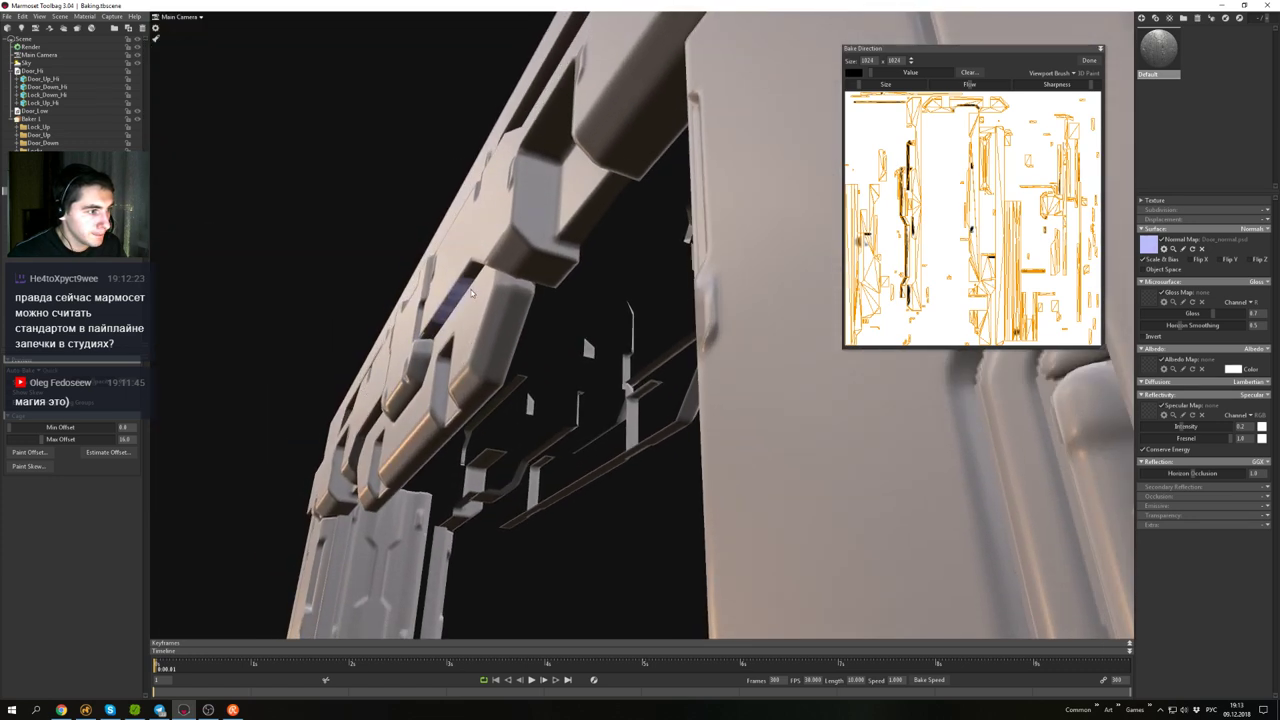
pyautogui.keyDown('alt'); pyautogui.moveTo(455, 300); pyautogui.dragTo(580, 332); pyautogui.keyUp('alt')
pyautogui.moveTo(480, 328)
pyautogui.keyDown('alt'); pyautogui.mouseDown()
pyautogui.moveTo(493, 461)
pyautogui.moveTo(637, 446)
pyautogui.mouseUp(); pyautogui.keyUp('alt')
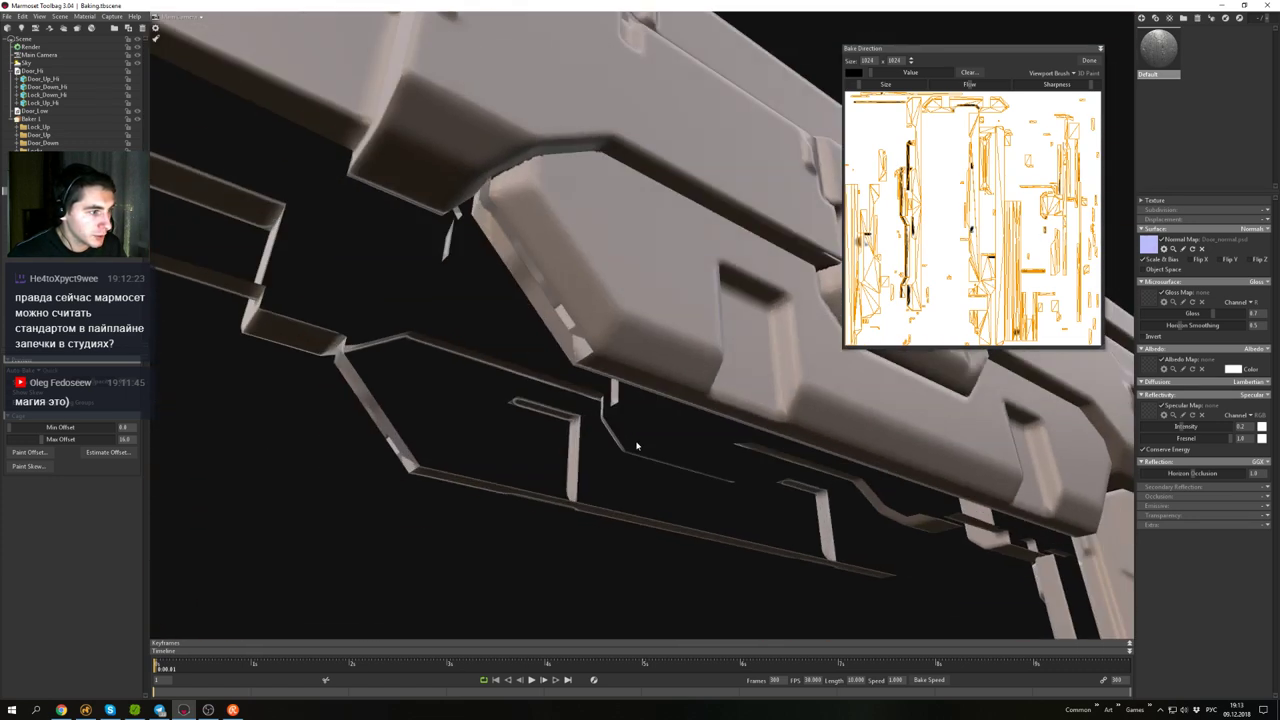
# - Examine the clean bake across the whole door frame and the front of its top beam
pyautogui.scroll(-8, 591, 360)
pyautogui.keyDown('alt'); pyautogui.moveTo(502, 316); pyautogui.dragTo(532, 281); pyautogui.keyUp('alt')
pyautogui.scroll(5, 540, 266)
pyautogui.scroll(-6, 554, 274)
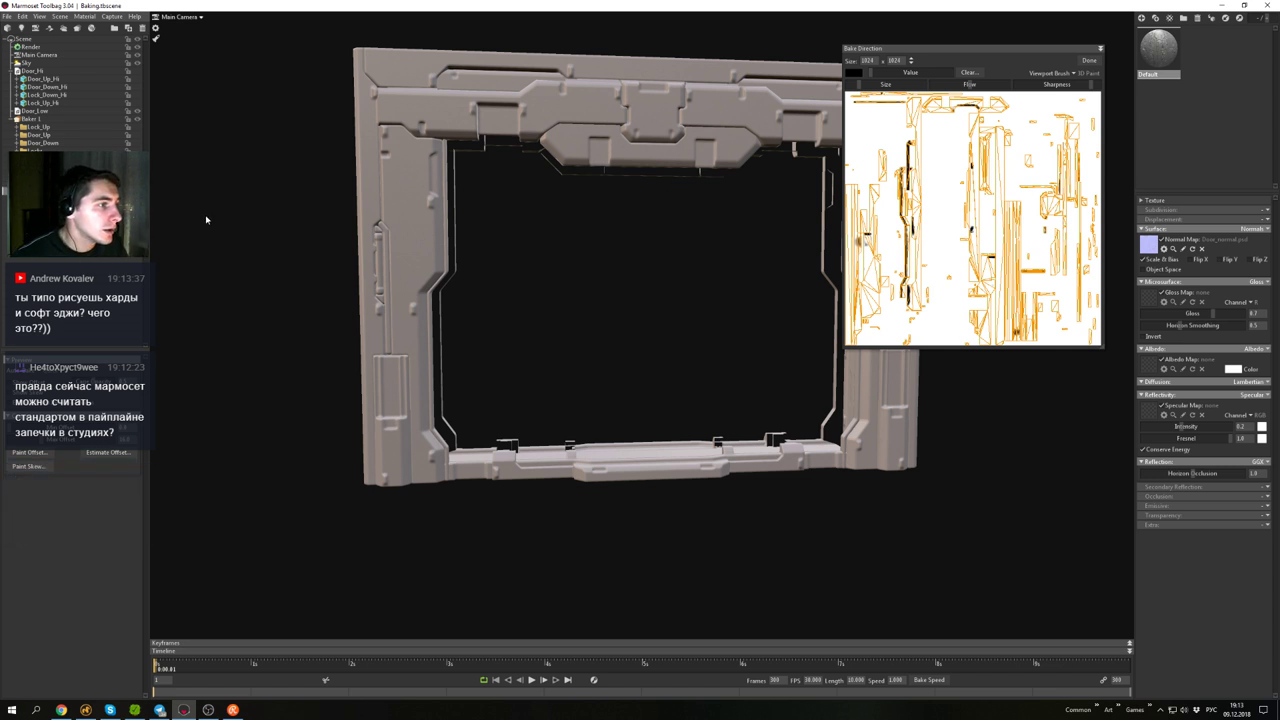
pyautogui.keyDown('alt'); pyautogui.moveTo(487, 257); pyautogui.dragTo(534, 200); pyautogui.keyUp('alt')
pyautogui.keyDown('alt'); pyautogui.moveTo(534, 200); pyautogui.dragTo(534, 289, button='right'); pyautogui.keyUp('alt')
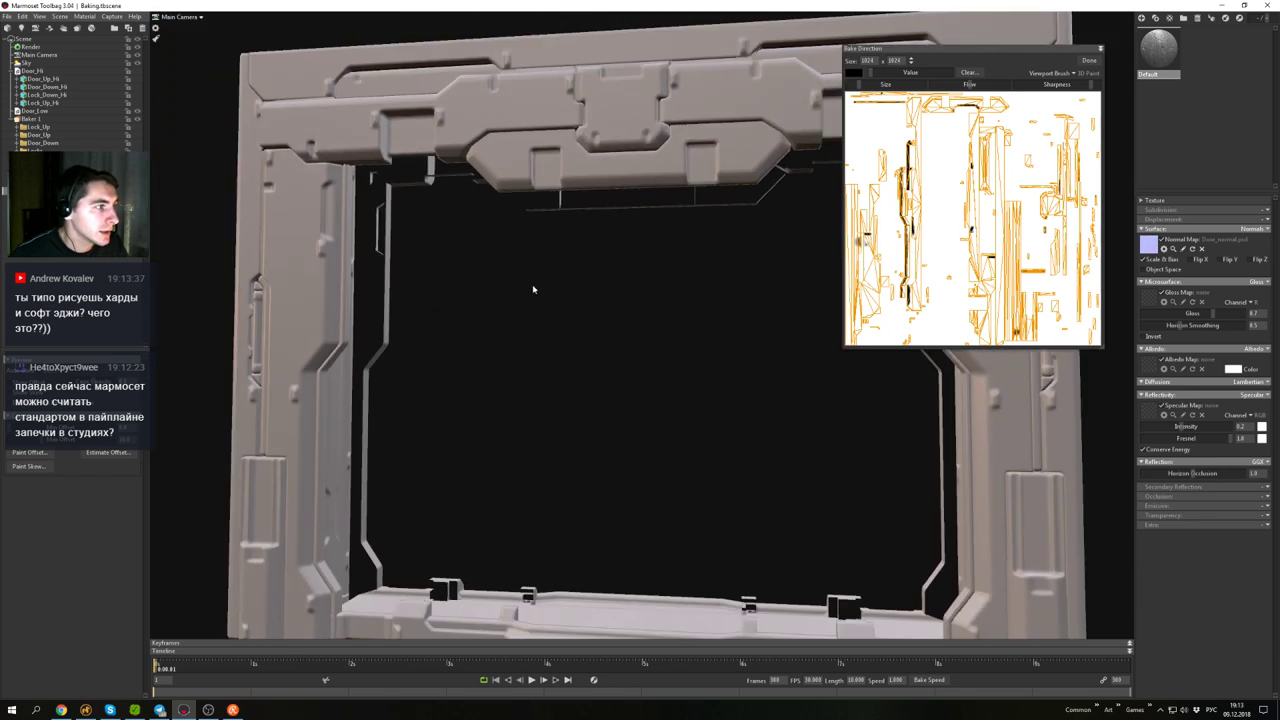
pyautogui.keyDown('alt'); pyautogui.moveTo(534, 289); pyautogui.dragTo(597, 343); pyautogui.keyUp('alt')
pyautogui.keyDown('alt'); pyautogui.moveTo(597, 343); pyautogui.dragTo(551, 349, button='middle'); pyautogui.keyUp('alt')
pyautogui.keyDown('alt'); pyautogui.moveTo(551, 349); pyautogui.dragTo(572, 356); pyautogui.keyUp('alt')
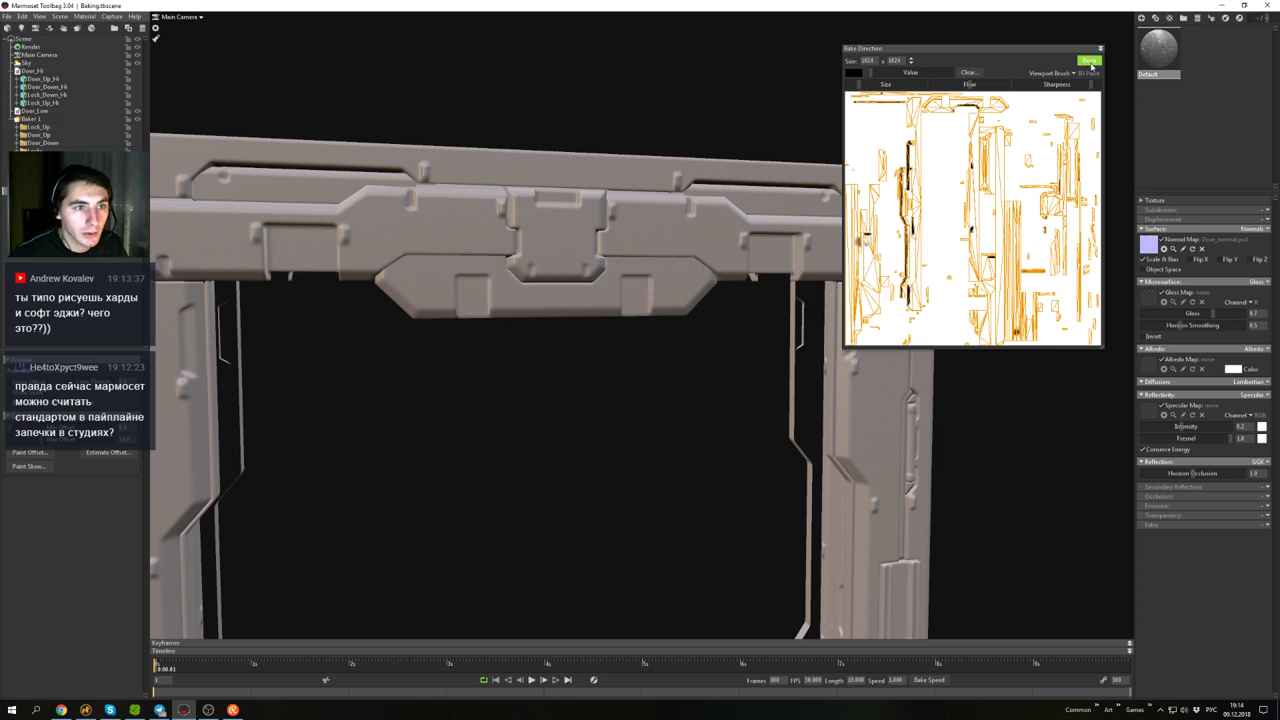
pyautogui.scroll(-3, 606, 259)
pyautogui.keyDown('alt'); pyautogui.moveTo(606, 259); pyautogui.dragTo(623, 171, button='middle'); pyautogui.keyUp('alt')
pyautogui.keyDown('alt'); pyautogui.moveTo(623, 171); pyautogui.dragTo(645, 174); pyautogui.keyUp('alt')
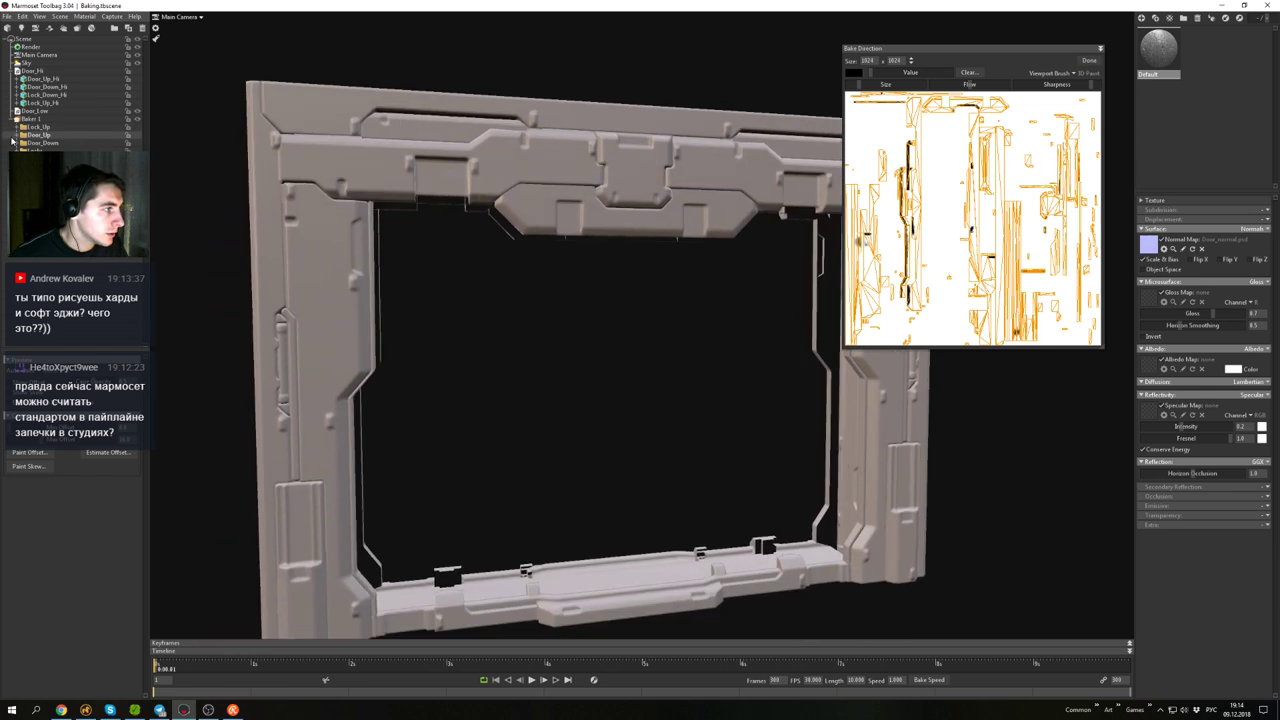
# - Hide the door frame and show only the Door_Up bake group
pyautogui.click(137, 159)
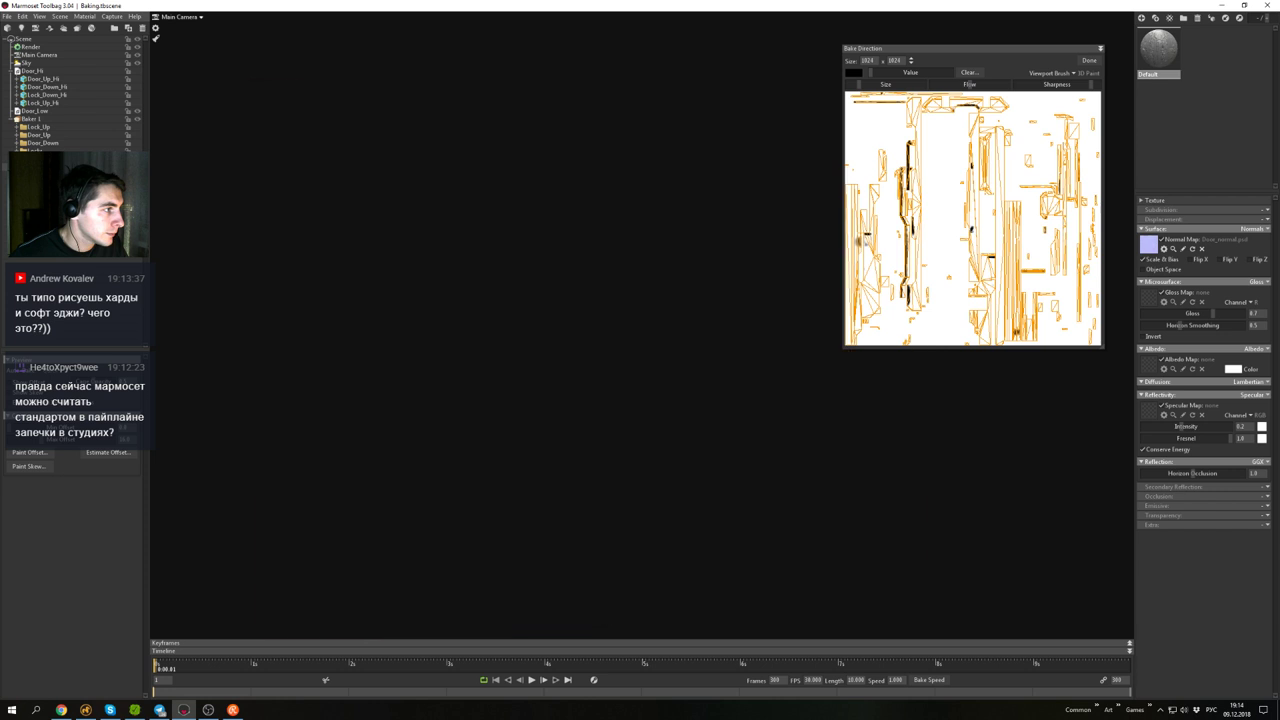
pyautogui.click(137, 127)
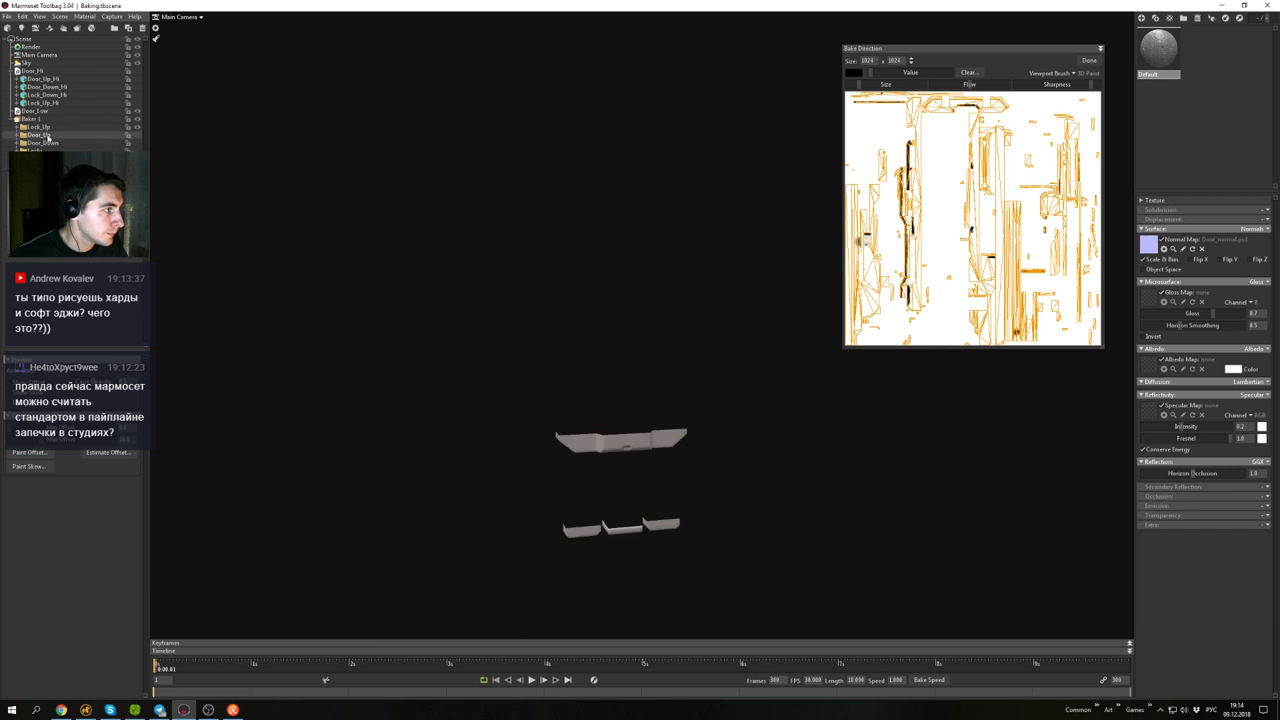
pyautogui.click(137, 128)
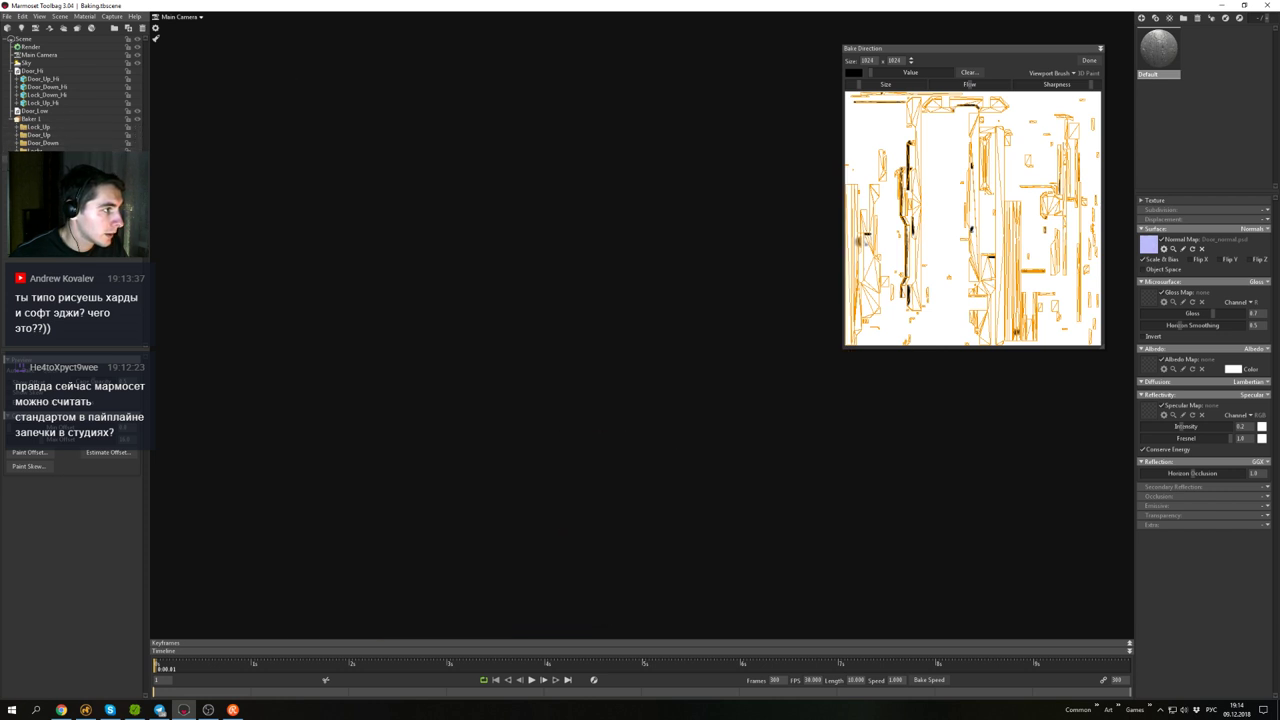
pyautogui.click(138, 136)
# - Examine the upper door panel's bake along its underside openings and across its front face
pyautogui.keyDown('alt'); pyautogui.moveTo(490, 334); pyautogui.dragTo(697, 228); pyautogui.keyUp('alt')
pyautogui.scroll(5, 572, 341)
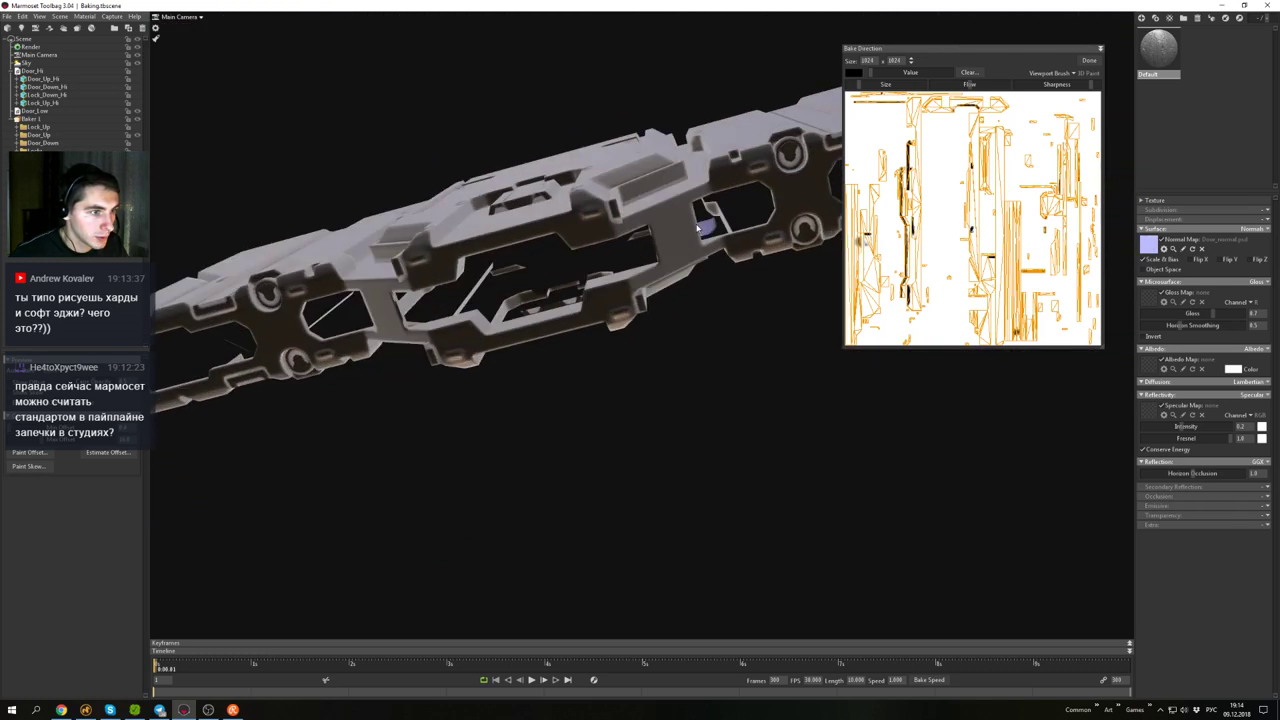
pyautogui.keyDown('alt'); pyautogui.moveTo(697, 228); pyautogui.dragTo(625, 322, button='middle'); pyautogui.keyUp('alt')
pyautogui.scroll(5, 640, 318)
pyautogui.keyDown('shift'); pyautogui.moveTo(726, 297); pyautogui.dragTo(620, 272); pyautogui.keyUp('shift')
pyautogui.keyDown('alt'); pyautogui.moveTo(620, 272); pyautogui.dragTo(649, 287); pyautogui.keyUp('alt')
pyautogui.scroll(-3, 653, 328)
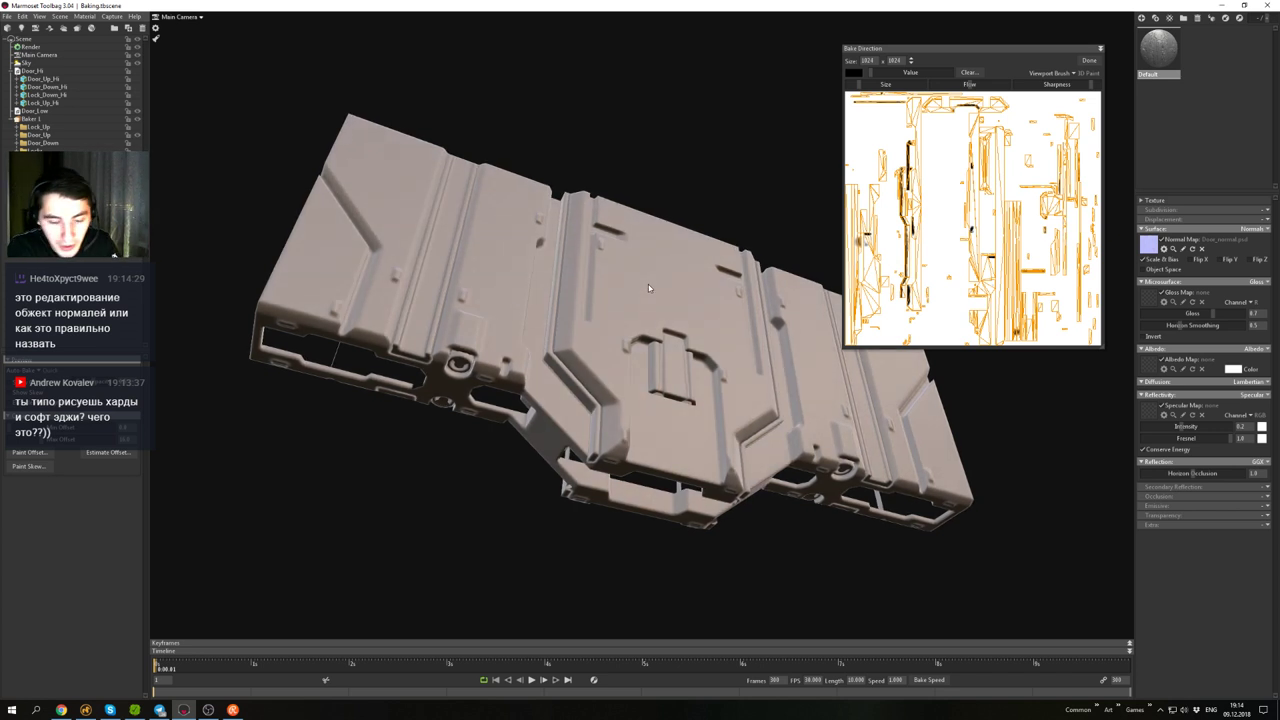
pyautogui.moveTo(623, 282); pyautogui.dragTo(597, 285)
pyautogui.scroll(4, 590, 267)
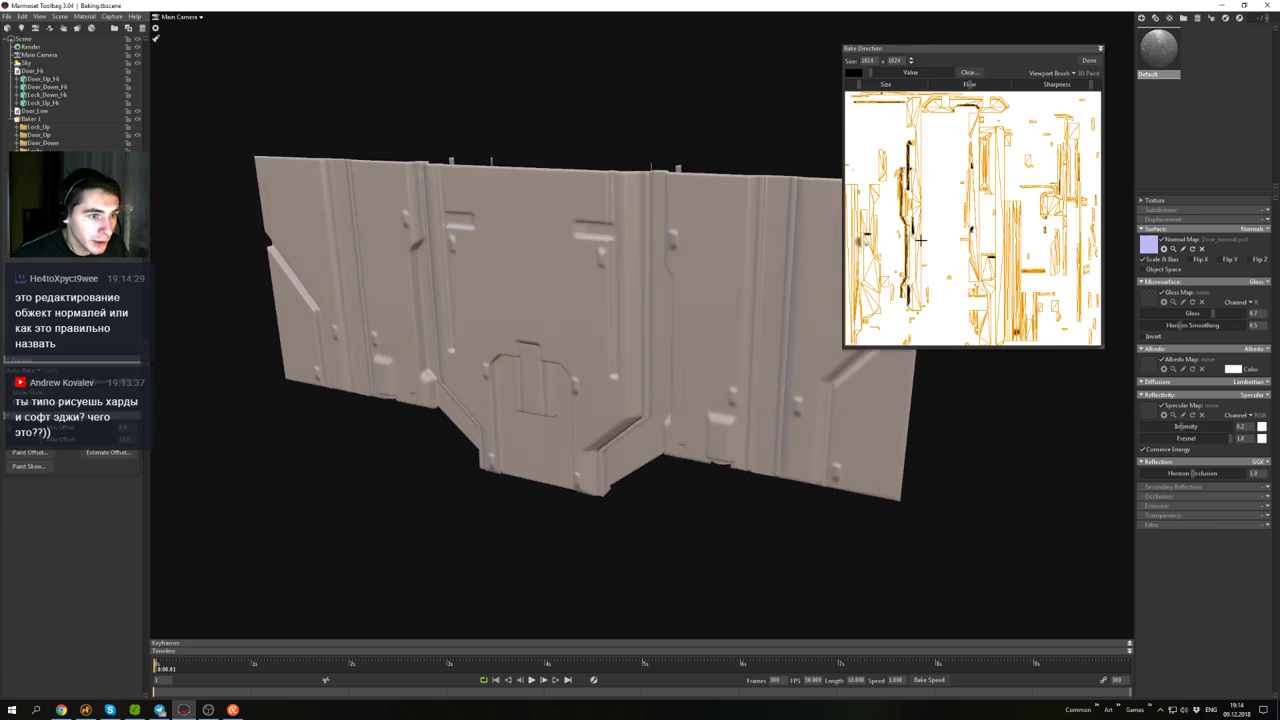
# - Examine the upper door's front up close around the central recess, vertical ribs and angled lower corners
pyautogui.moveTo(640, 365); pyautogui.dragTo(584, 316)
pyautogui.scroll(3, 585, 305)
pyautogui.scroll(-4, 697, 304)
pyautogui.scroll(3, 631, 303)
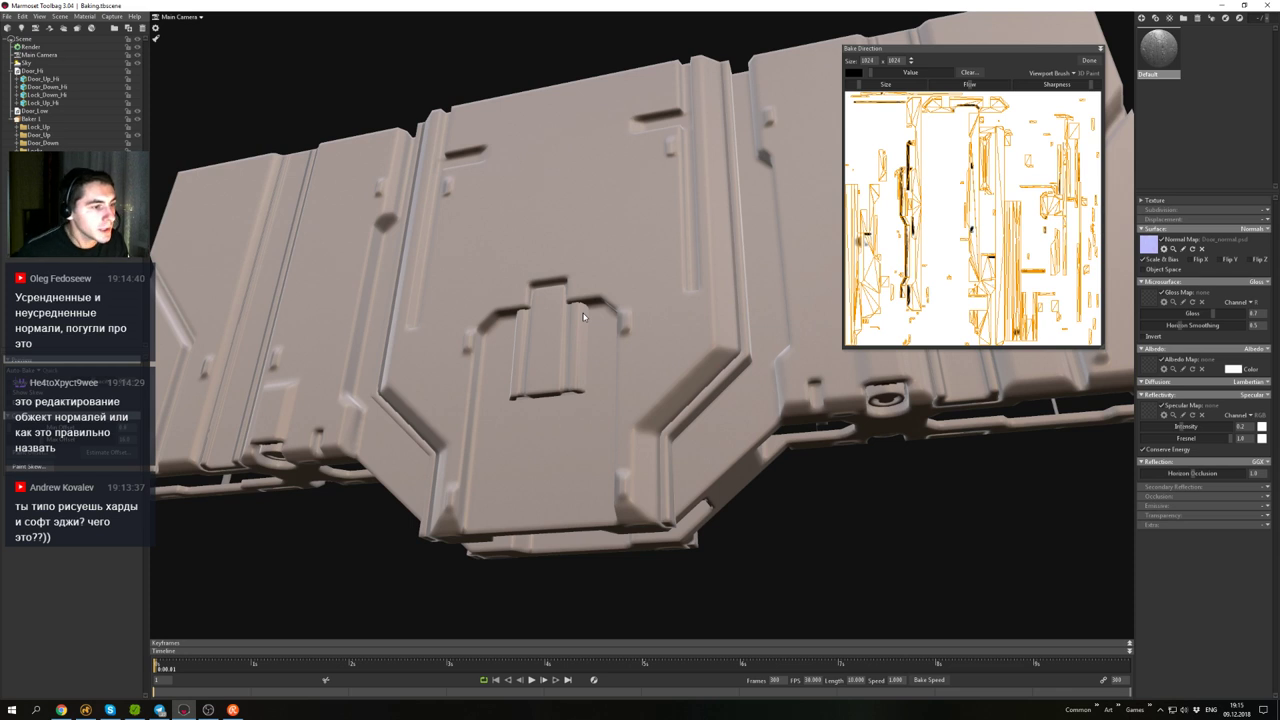
pyautogui.moveTo(604, 338); pyautogui.dragTo(638, 332)
pyautogui.scroll(-3, 638, 320)
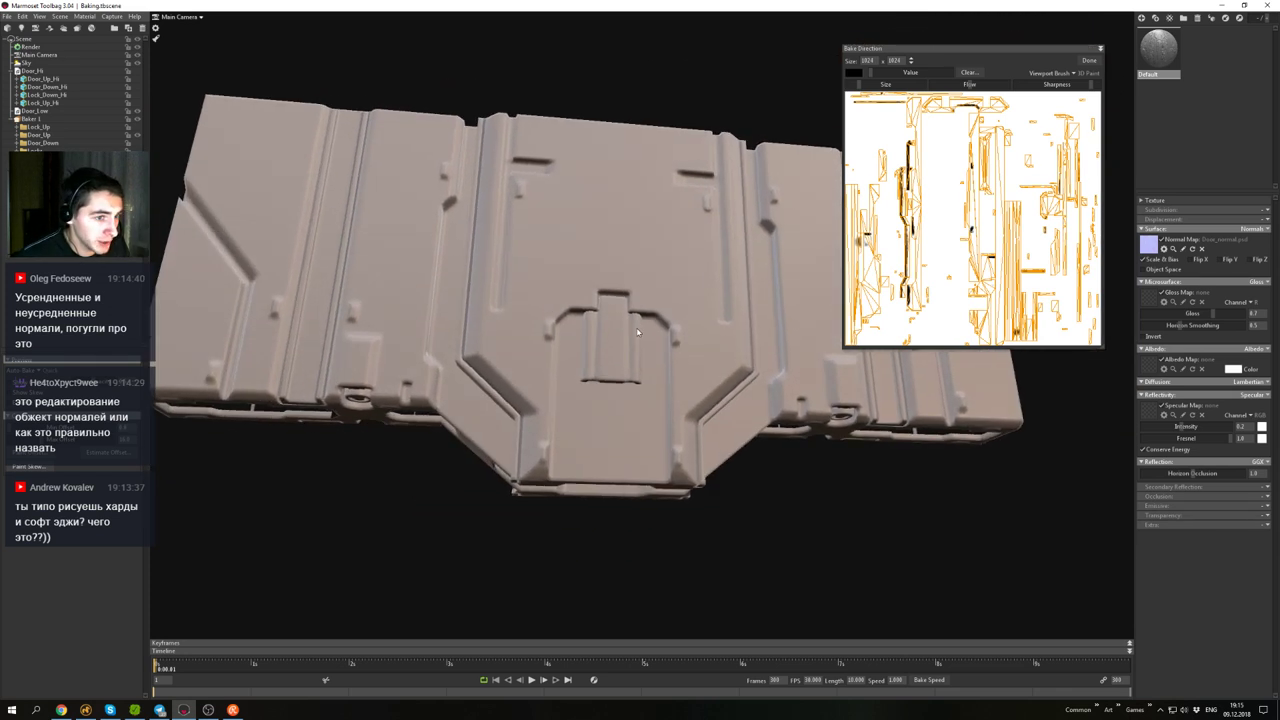
pyautogui.moveTo(566, 300); pyautogui.dragTo(565, 332)
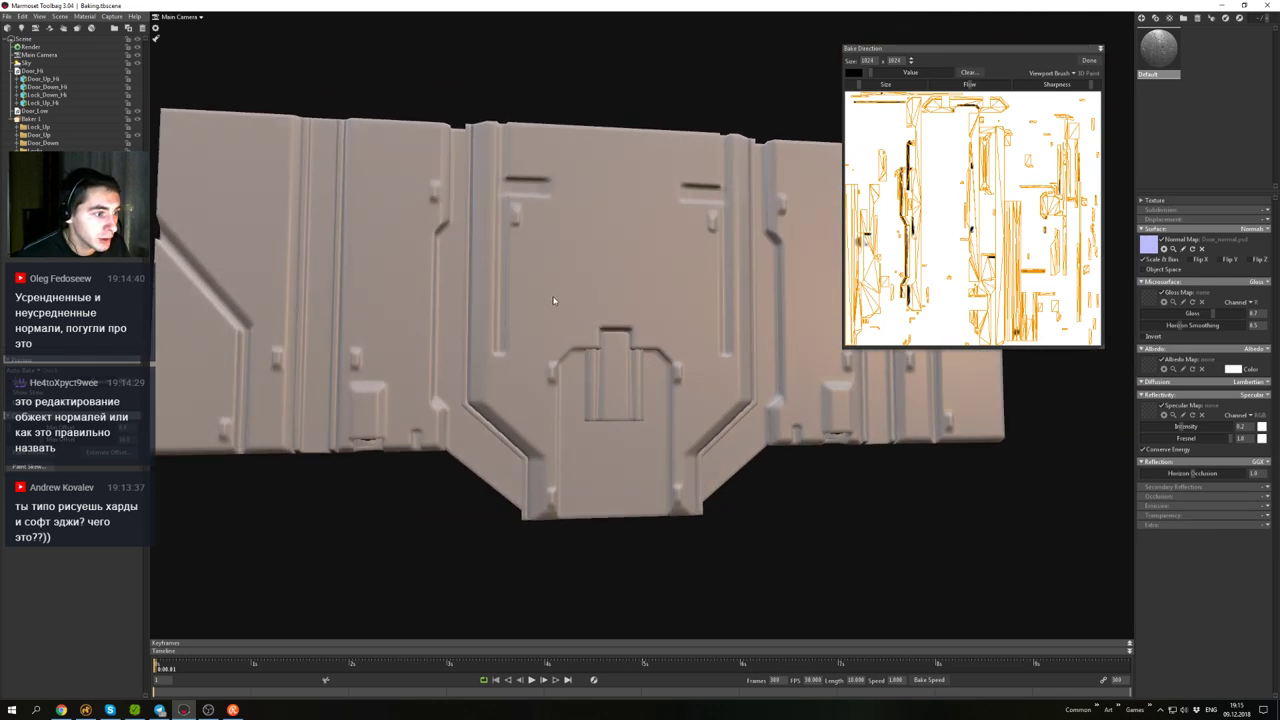
pyautogui.scroll(3, 565, 332)
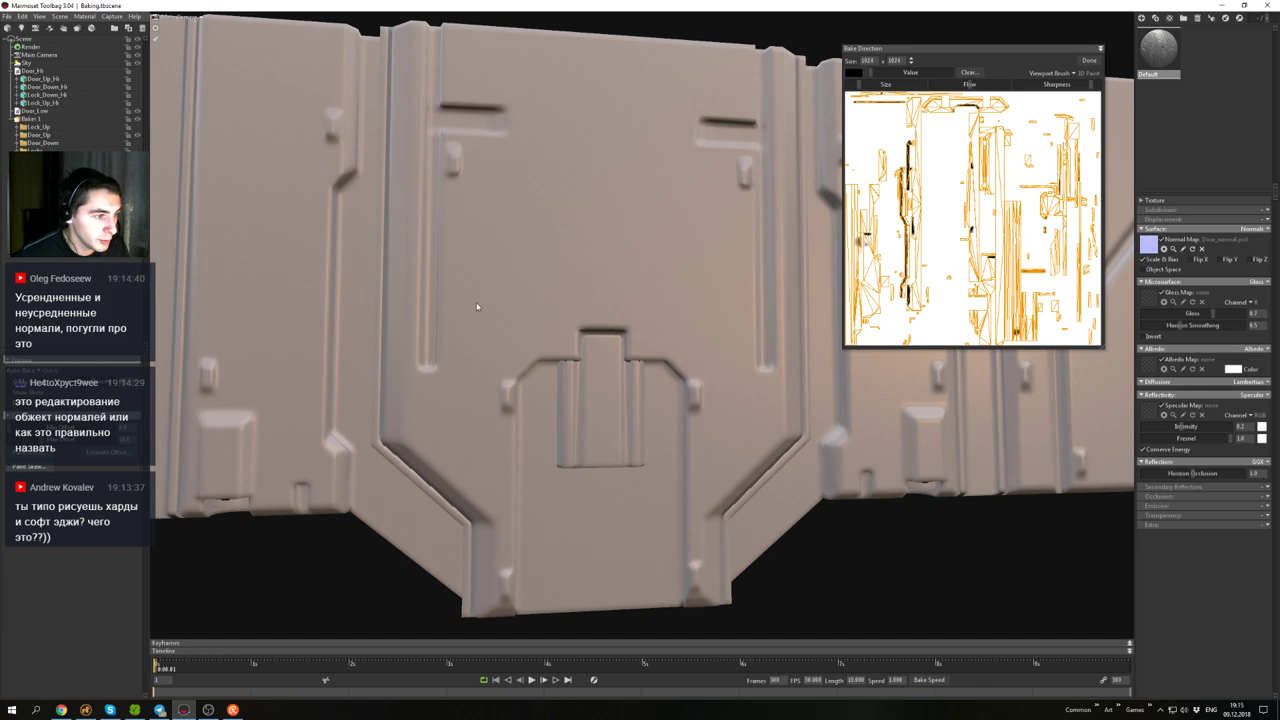
pyautogui.scroll(-3, 572, 426)
pyautogui.moveTo(572, 426); pyautogui.dragTo(654, 326)
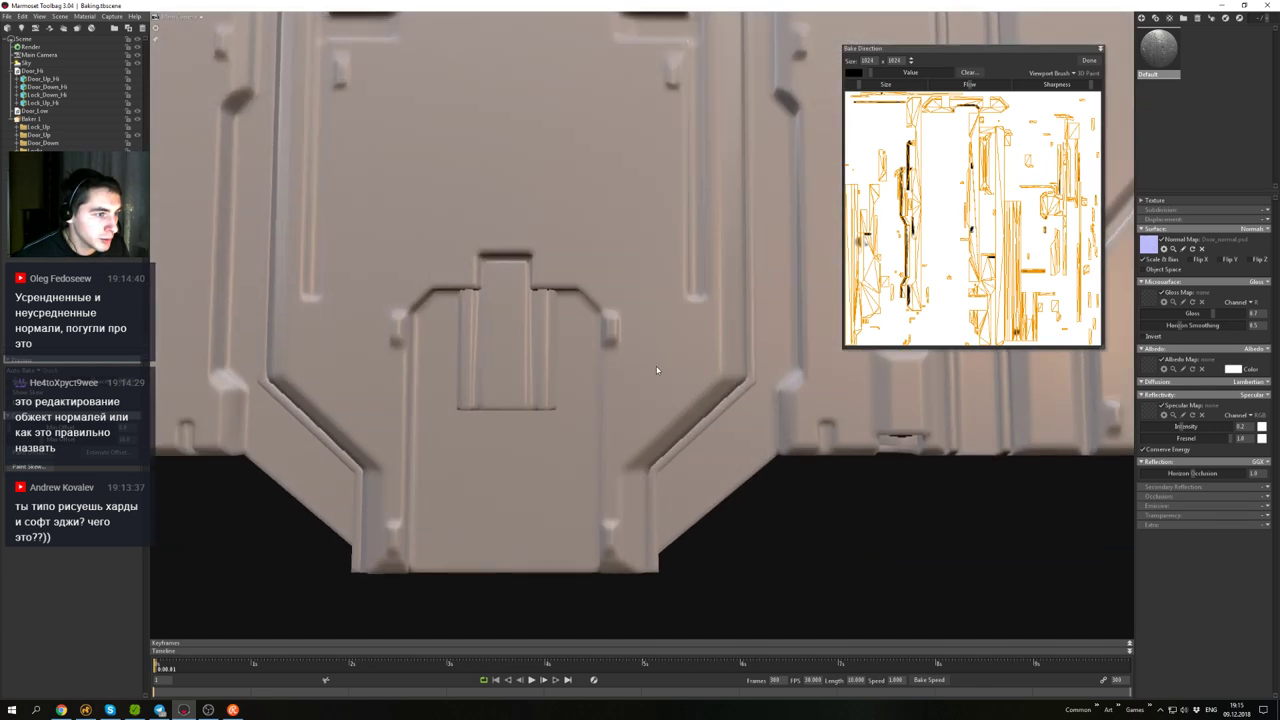
pyautogui.scroll(-4, 657, 369)
pyautogui.keyDown('alt'); pyautogui.moveTo(654, 326); pyautogui.dragTo(620, 357, button='middle'); pyautogui.keyUp('alt')
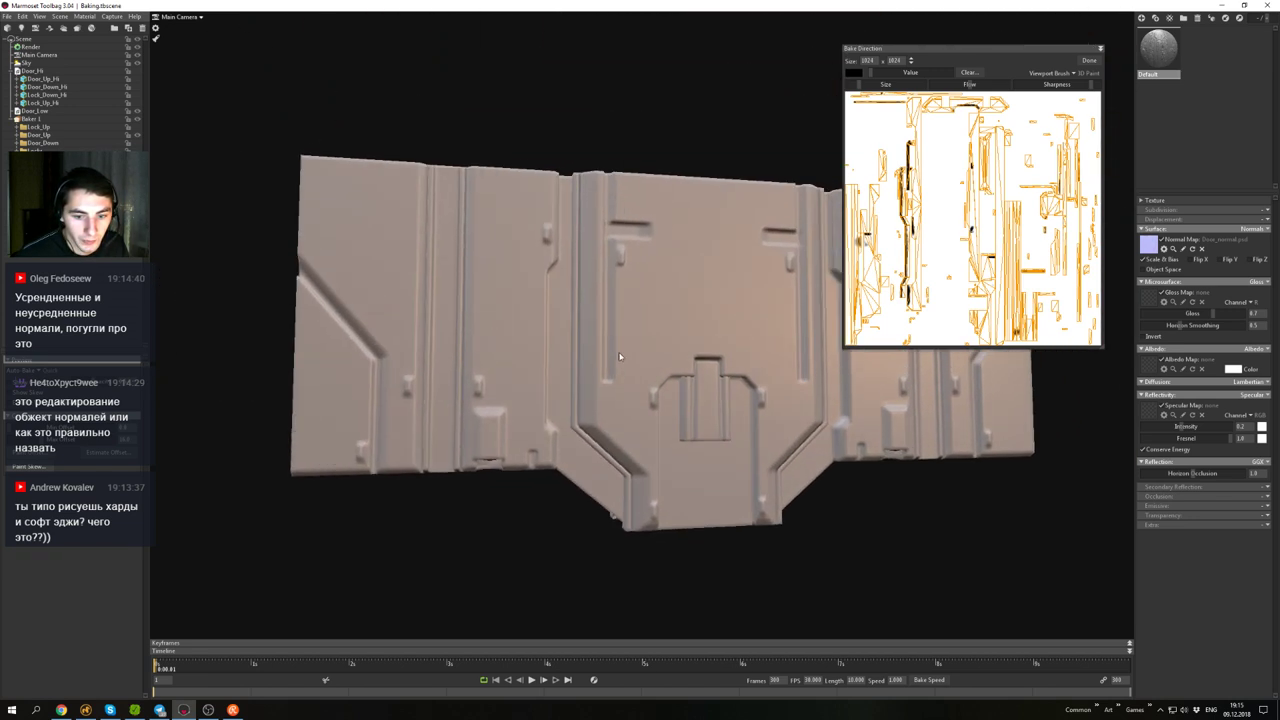
# - Hide the Door_Up bake group, show only Door_Down and examine the lower door panel's front
pyautogui.moveTo(619, 356); pyautogui.dragTo(532, 256)
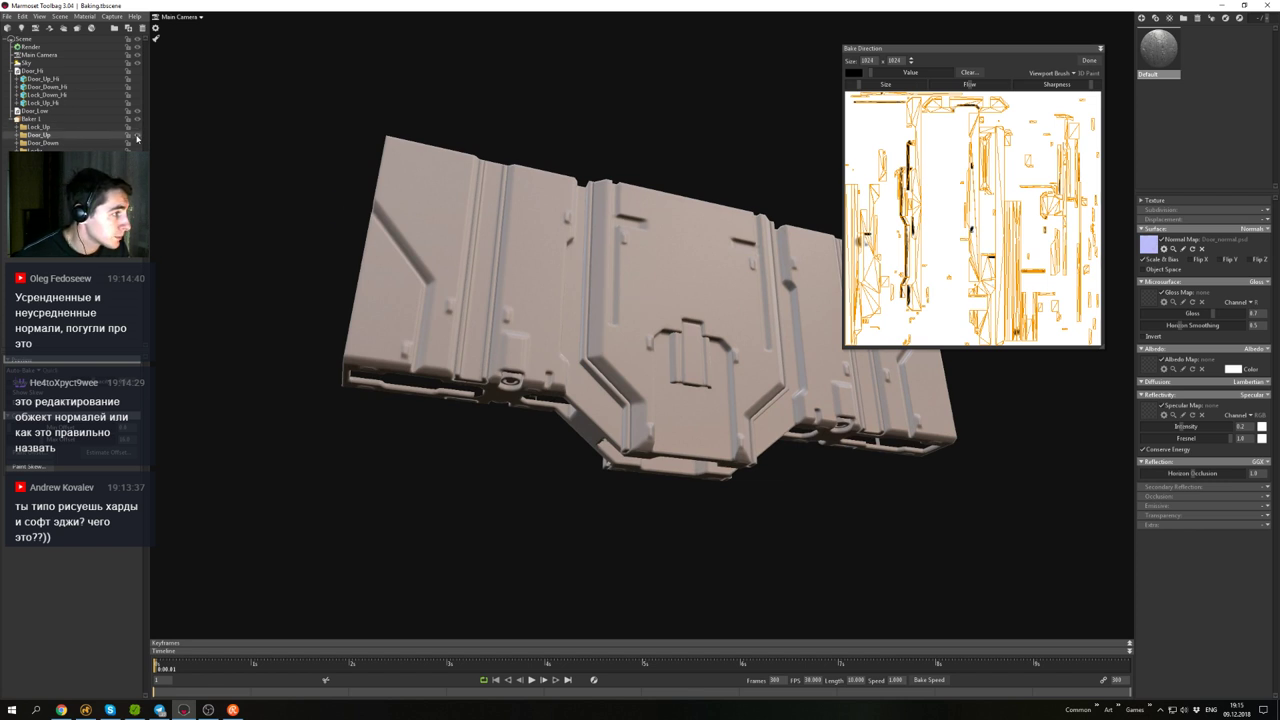
pyautogui.click(137, 138)
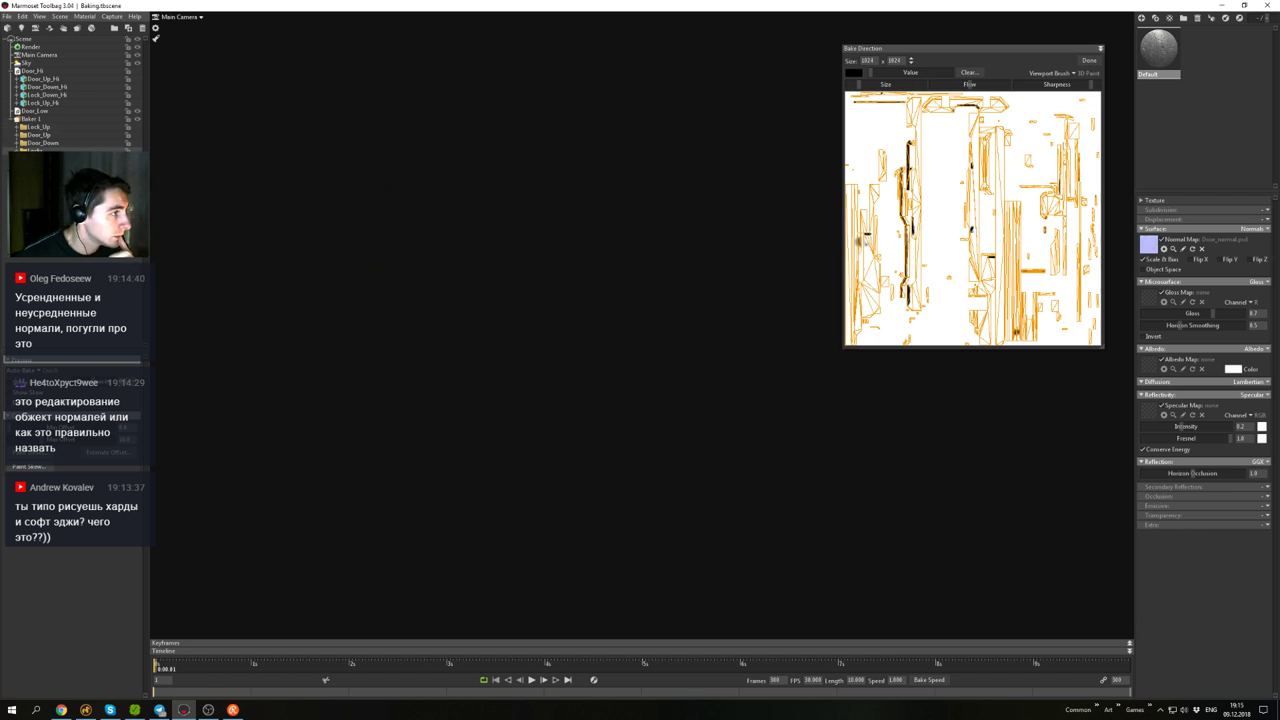
pyautogui.click(138, 145)
pyautogui.moveTo(665, 360); pyautogui.dragTo(617, 283)
pyautogui.scroll(3, 617, 283)
pyautogui.scroll(-2, 620, 285)
pyautogui.moveTo(683, 329); pyautogui.dragTo(662, 288, button='middle')
pyautogui.moveTo(662, 288); pyautogui.dragTo(644, 307)
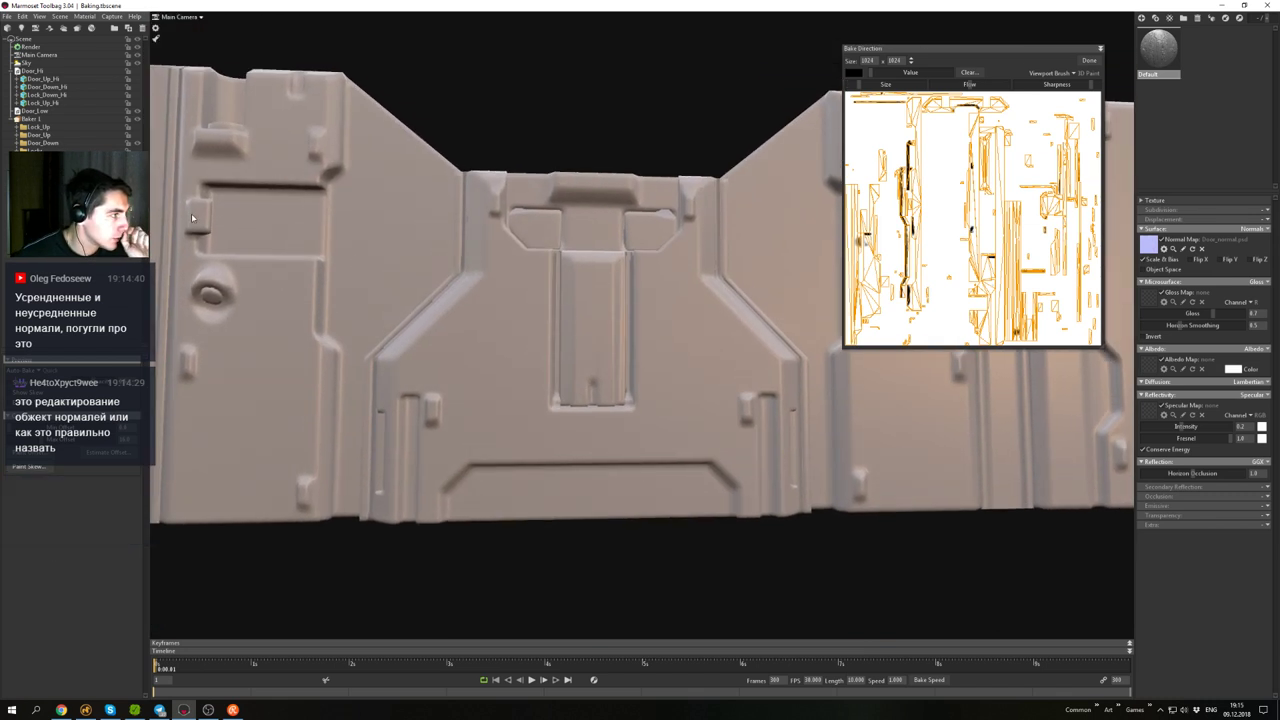
# - Open skew painting for the Door_Down low-poly mesh in a full-screen viewport and paint the two angled pads in its upper central recess black
pyautogui.click(38, 127)
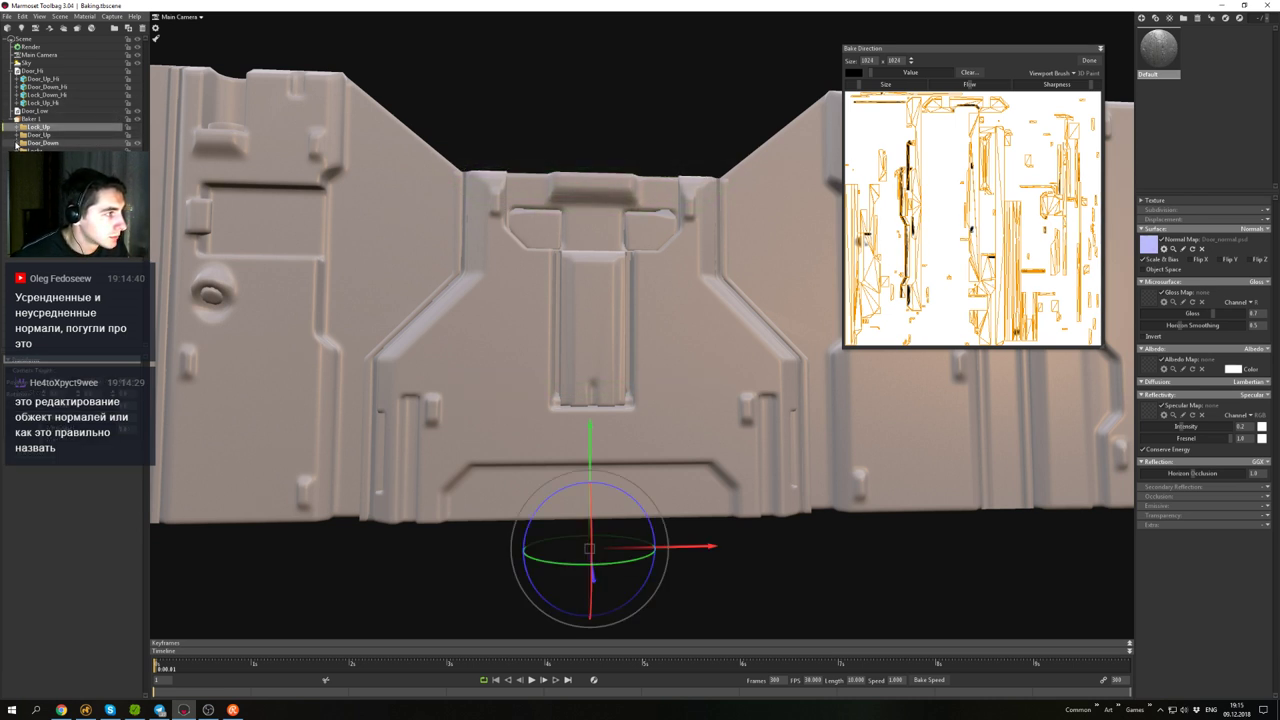
pyautogui.click(40, 167)
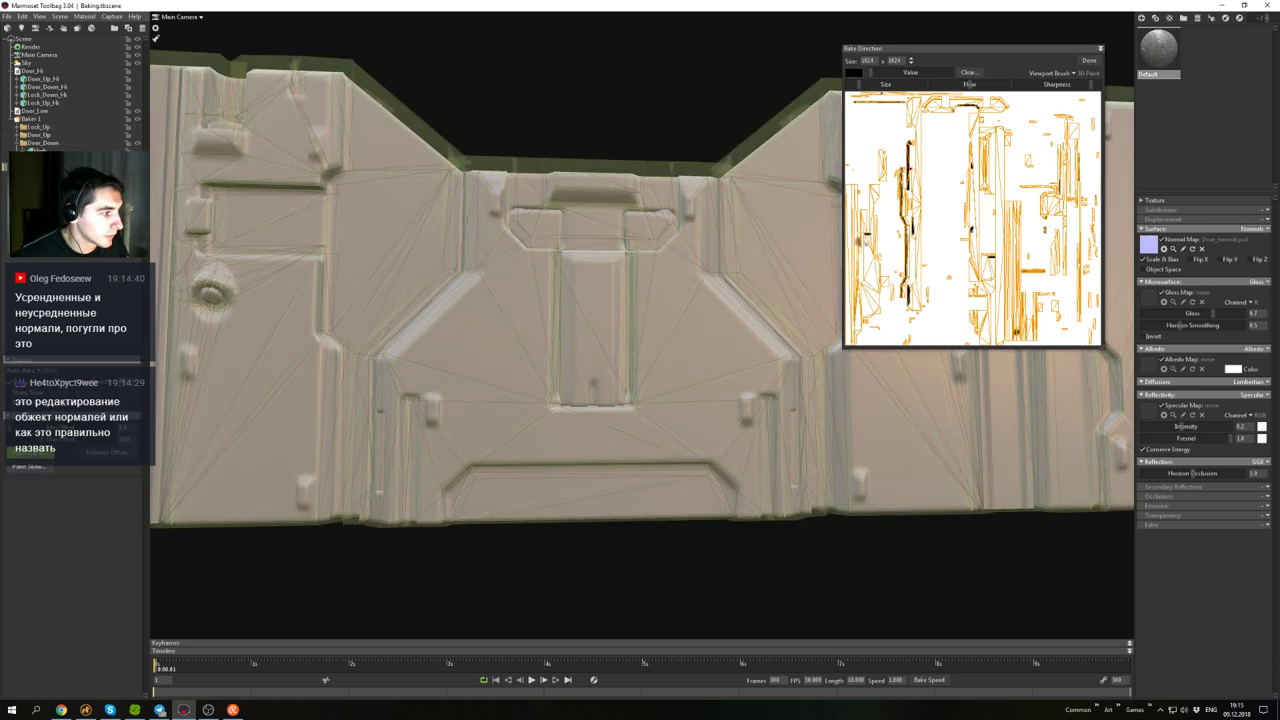
pyautogui.click(43, 470)
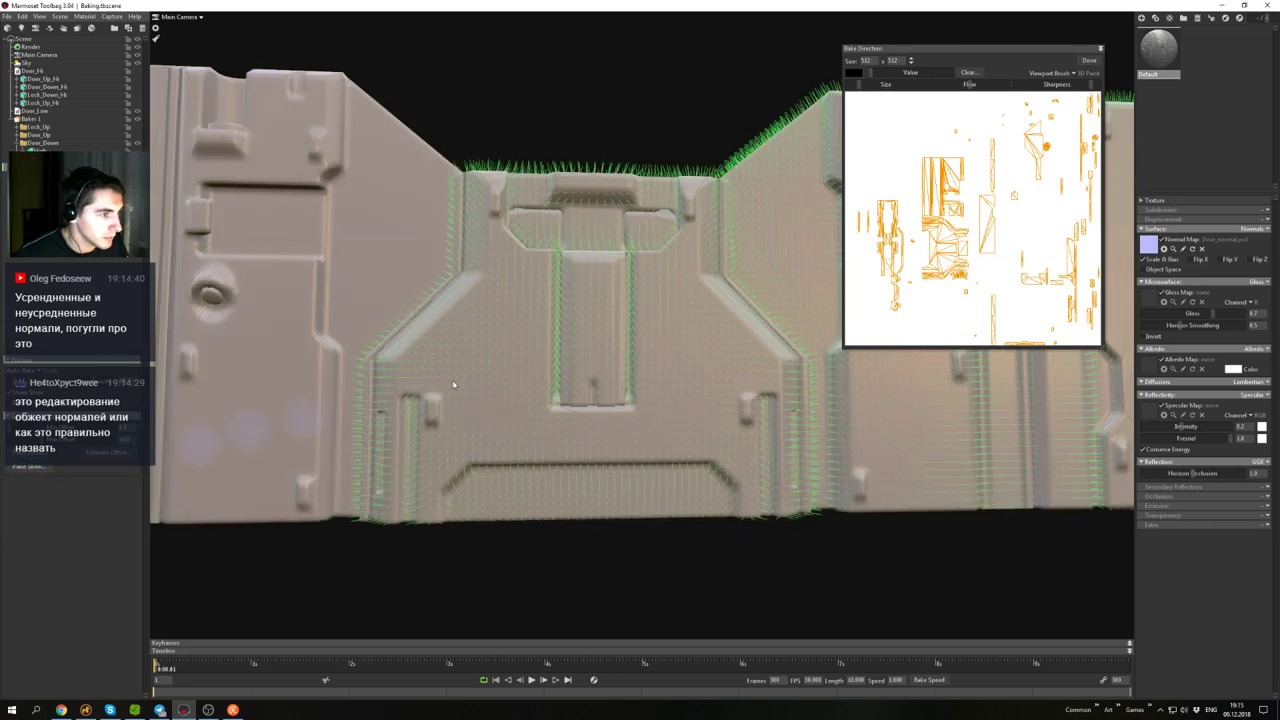
pyautogui.hotkey('ctrl', 'space')
pyautogui.keyDown('alt'); pyautogui.moveTo(666, 188); pyautogui.dragTo(637, 174); pyautogui.keyUp('alt')
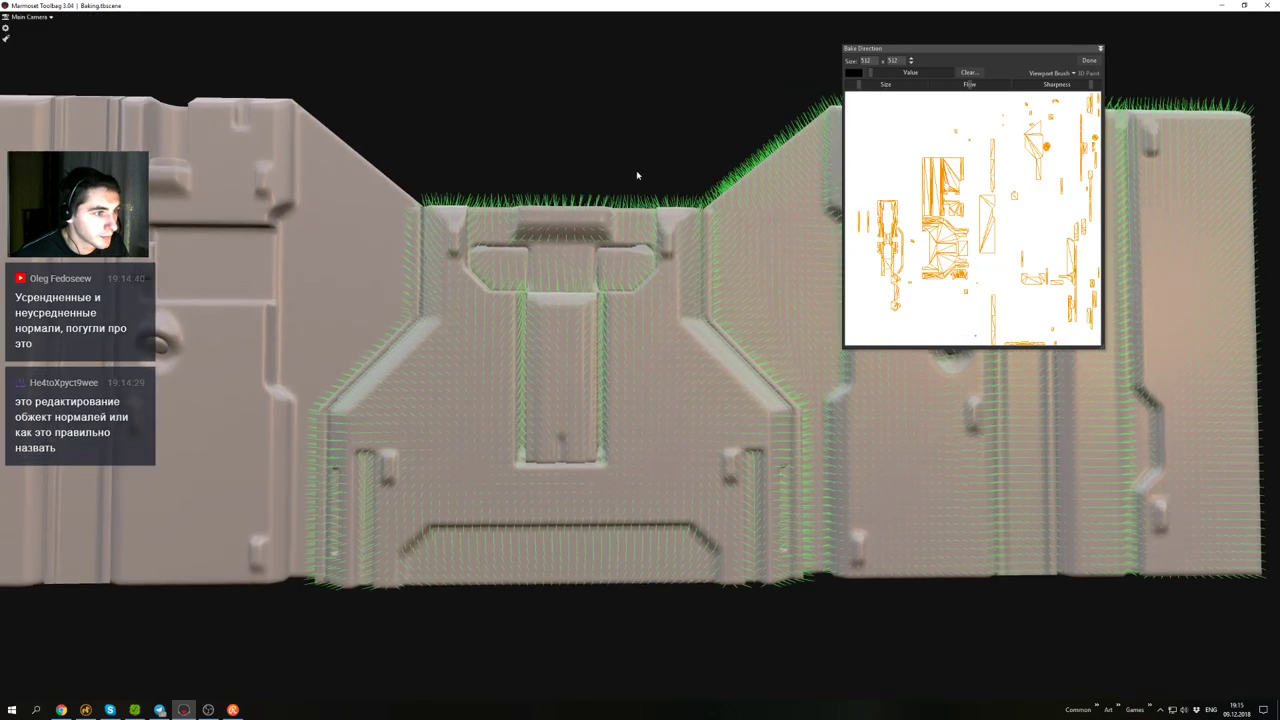
pyautogui.scroll(4, 634, 174)
pyautogui.scroll(-1, 630, 178)
pyautogui.keyDown('alt'); pyautogui.moveTo(630, 175); pyautogui.dragTo(629, 262, button='middle'); pyautogui.keyUp('alt')
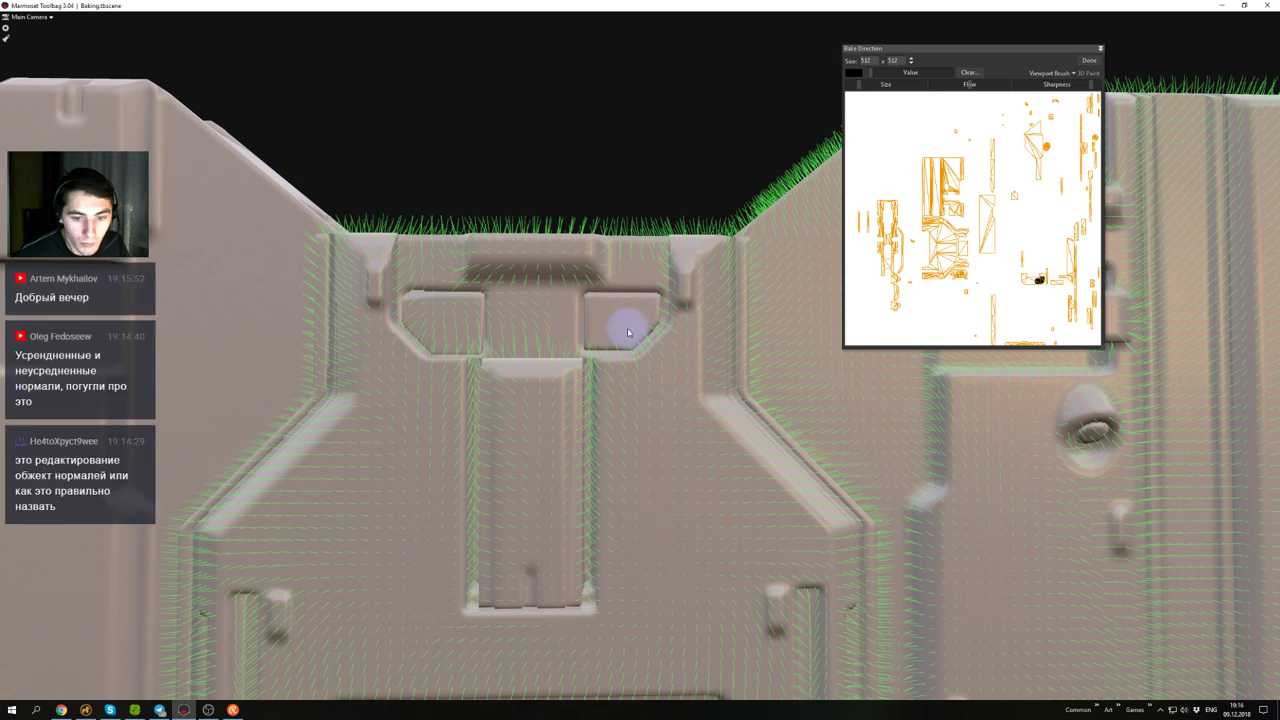
pyautogui.keyDown('alt'); pyautogui.moveTo(600, 322); pyautogui.dragTo(553, 311, button='middle'); pyautogui.keyUp('alt')
pyautogui.keyDown('alt'); pyautogui.moveTo(553, 311); pyautogui.dragTo(526, 315, button='right'); pyautogui.keyUp('alt')
pyautogui.keyDown('alt'); pyautogui.moveTo(526, 315); pyautogui.dragTo(508, 314, button='middle'); pyautogui.keyUp('alt')
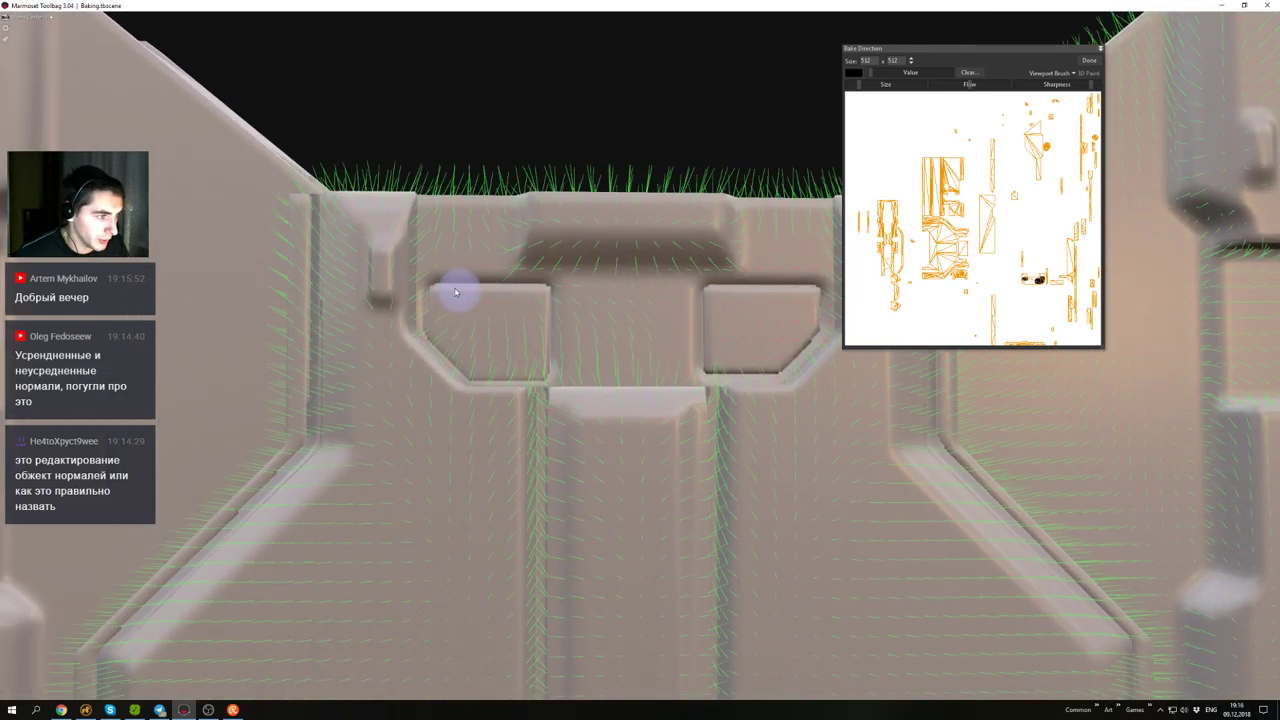
pyautogui.moveTo(481, 297)
pyautogui.mouseDown()
pyautogui.moveTo(543, 312)
pyautogui.moveTo(550, 361)
pyautogui.moveTo(467, 355)
pyautogui.moveTo(447, 329)
pyautogui.moveTo(491, 365)
pyautogui.mouseUp()
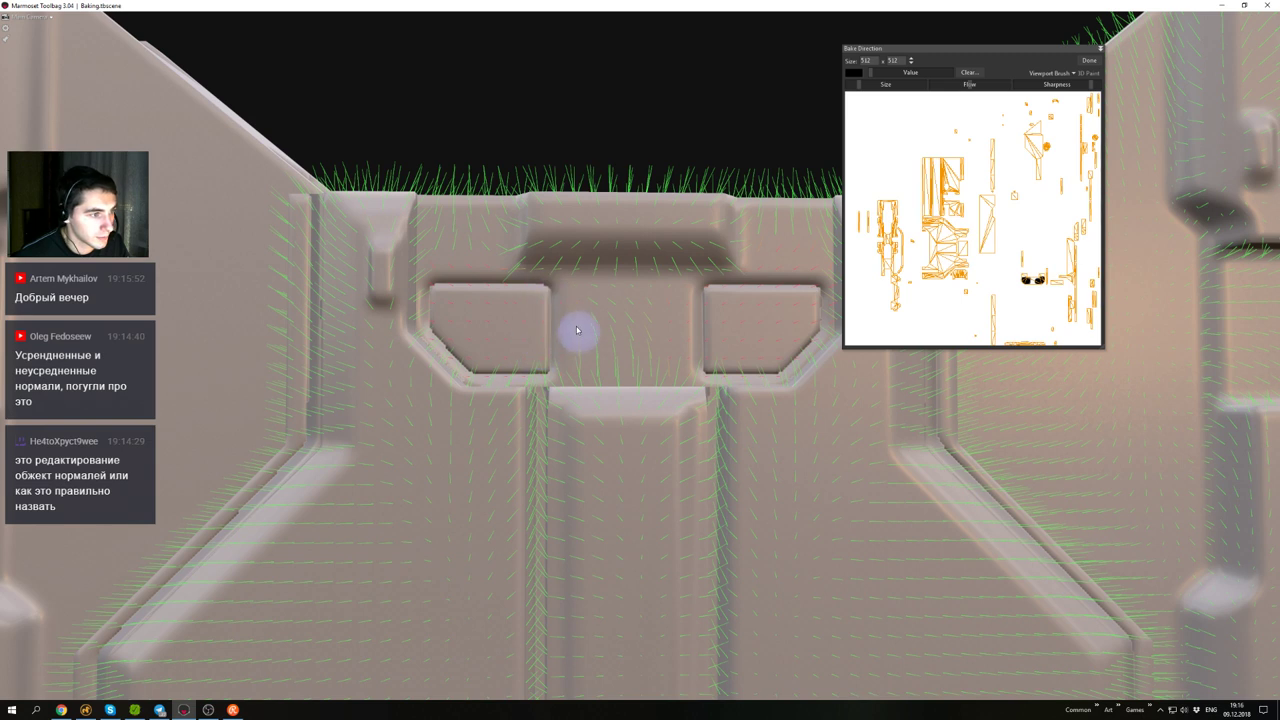
# - Paint bake skew inside the round socket on the lower door's side section
pyautogui.scroll(-5, 630, 350)
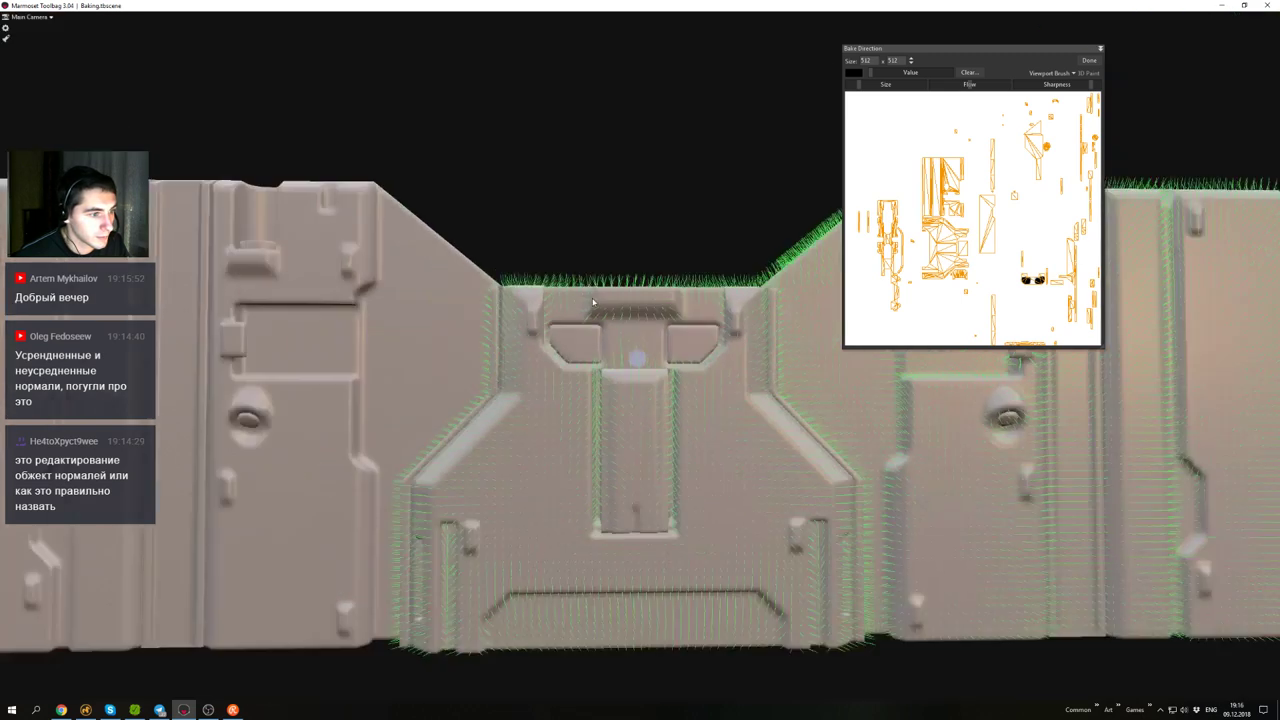
pyautogui.keyDown('alt'); pyautogui.moveTo(637, 355); pyautogui.dragTo(450, 276, button='middle'); pyautogui.keyUp('alt')
pyautogui.scroll(5, 636, 284)
pyautogui.keyDown('alt'); pyautogui.moveTo(686, 329); pyautogui.dragTo(625, 345); pyautogui.keyUp('alt')
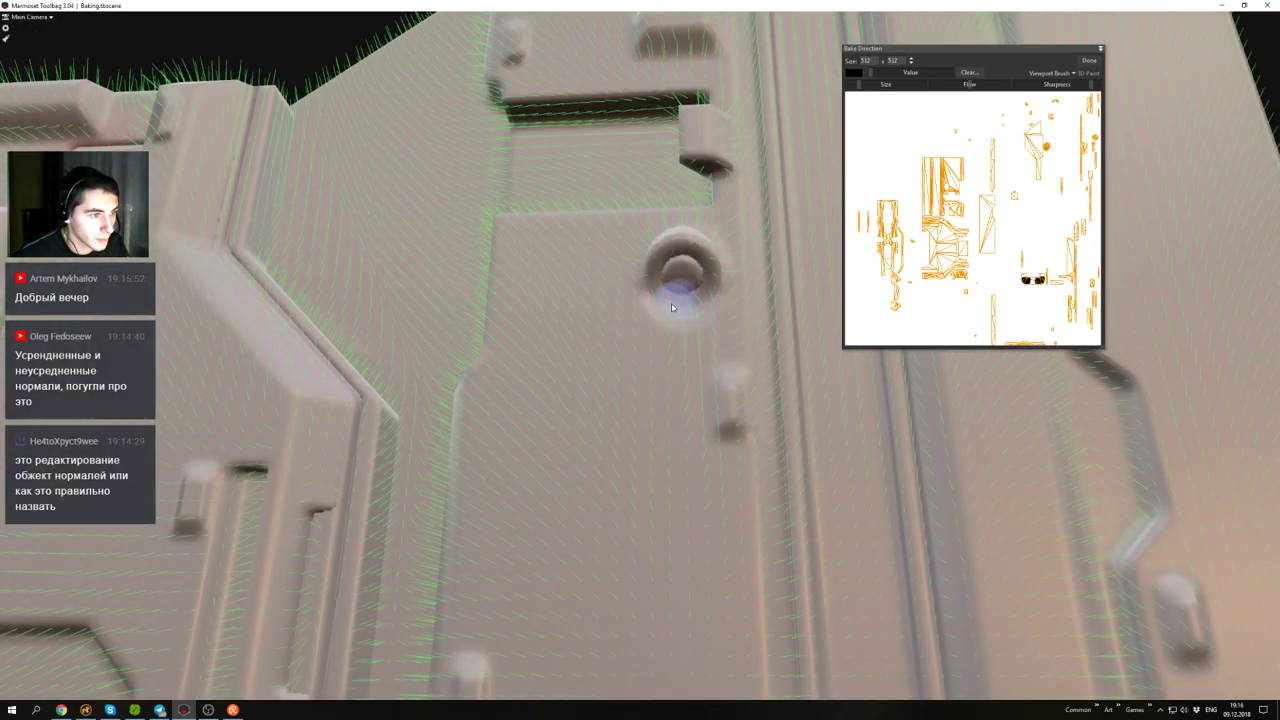
pyautogui.scroll(-3, 642, 320)
pyautogui.keyDown('alt'); pyautogui.moveTo(581, 284); pyautogui.dragTo(610, 315, button='middle'); pyautogui.keyUp('alt')
pyautogui.keyDown('alt'); pyautogui.moveTo(610, 315); pyautogui.dragTo(603, 400); pyautogui.keyUp('alt')
# - Paint bake skew on the circular cap in the half-round notch above the socket and check it up close
pyautogui.keyDown('alt'); pyautogui.moveTo(800, 430); pyautogui.dragTo(645, 390, button='middle'); pyautogui.keyUp('alt')
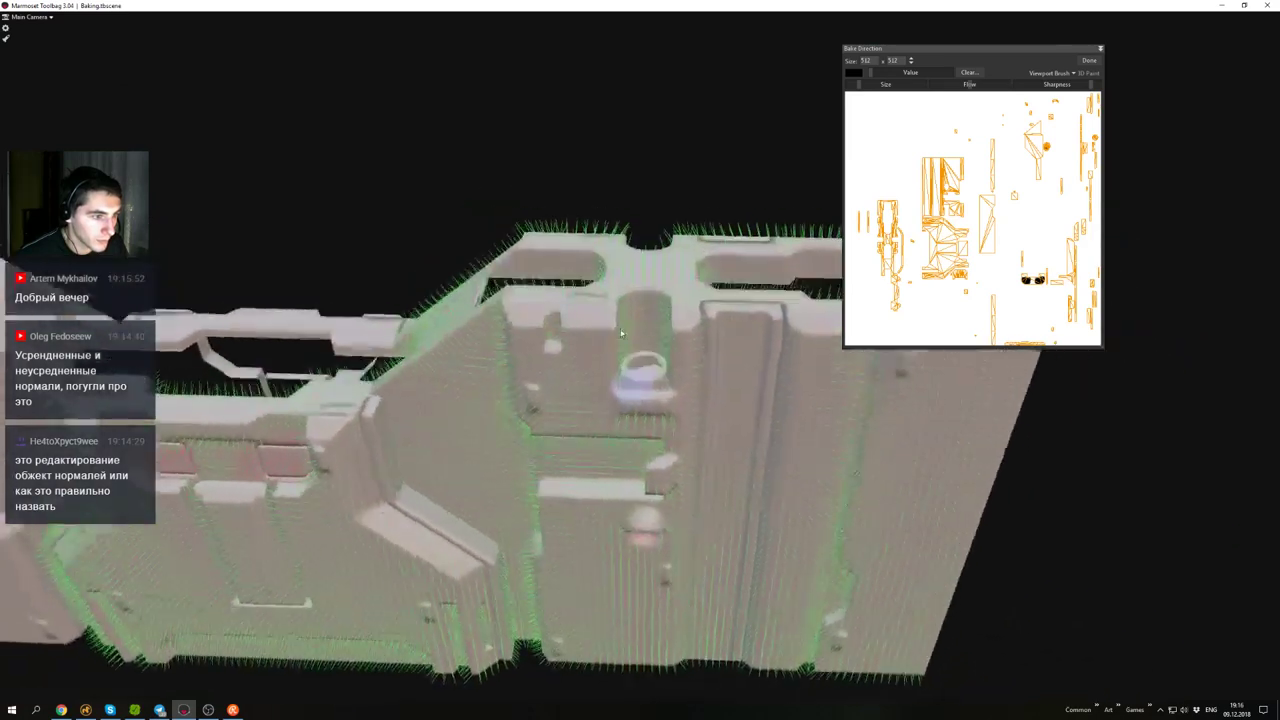
pyautogui.scroll(5, 656, 408)
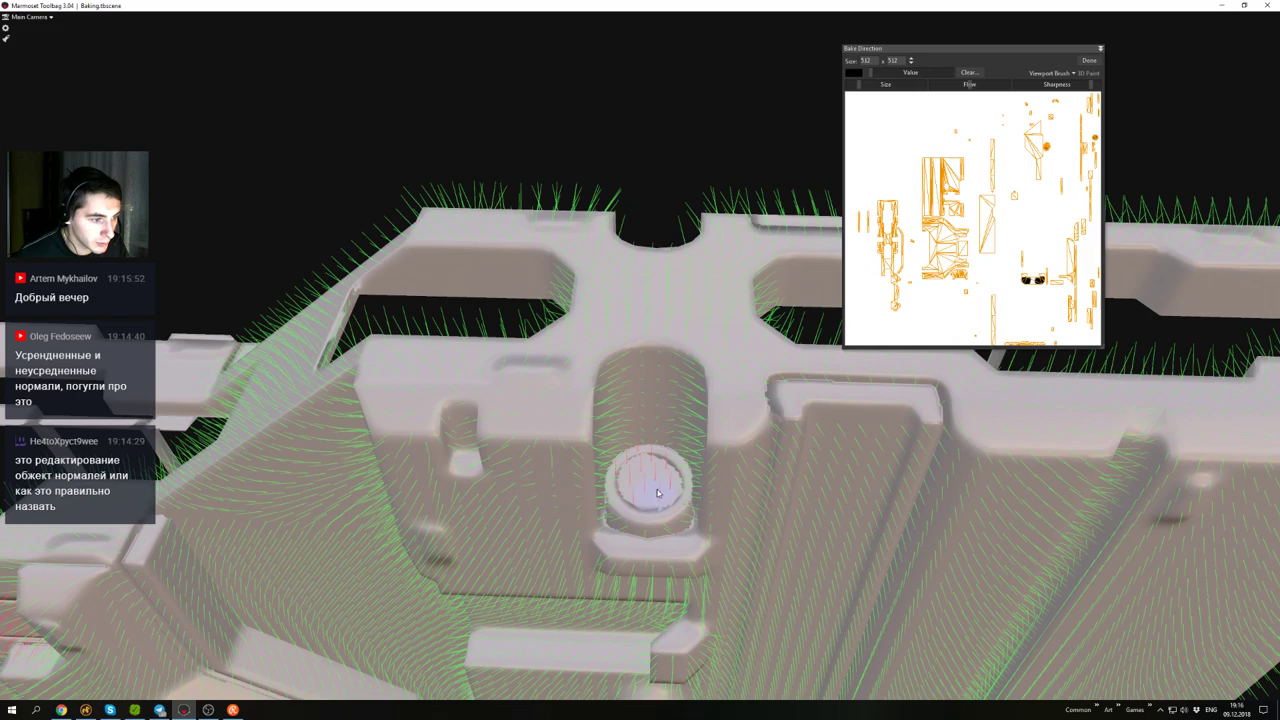
pyautogui.keyDown('alt'); pyautogui.moveTo(657, 491); pyautogui.dragTo(706, 428); pyautogui.keyUp('alt')
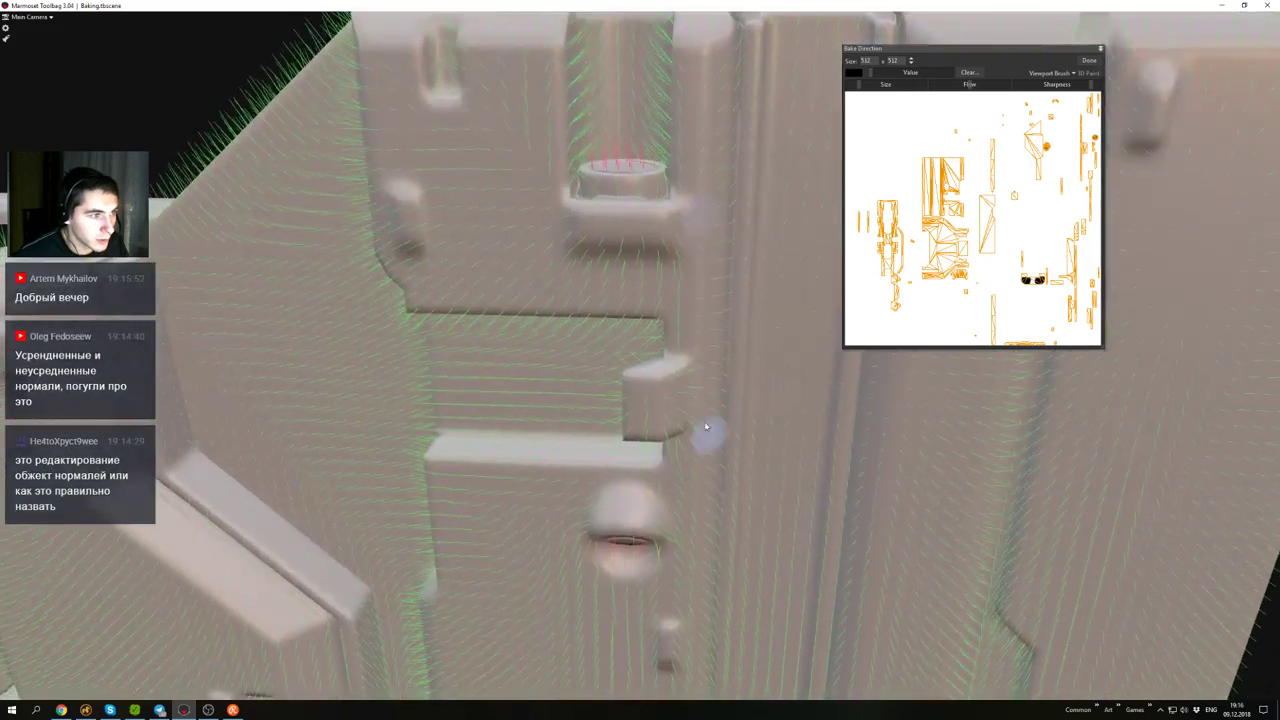
pyautogui.moveTo(658, 283)
pyautogui.keyDown('alt'); pyautogui.mouseDown()
pyautogui.moveTo(660, 440)
pyautogui.moveTo(662, 263)
pyautogui.moveTo(625, 306)
pyautogui.moveTo(640, 318)
pyautogui.moveTo(632, 334)
pyautogui.mouseUp(); pyautogui.keyUp('alt')
pyautogui.scroll(5, 625, 306)
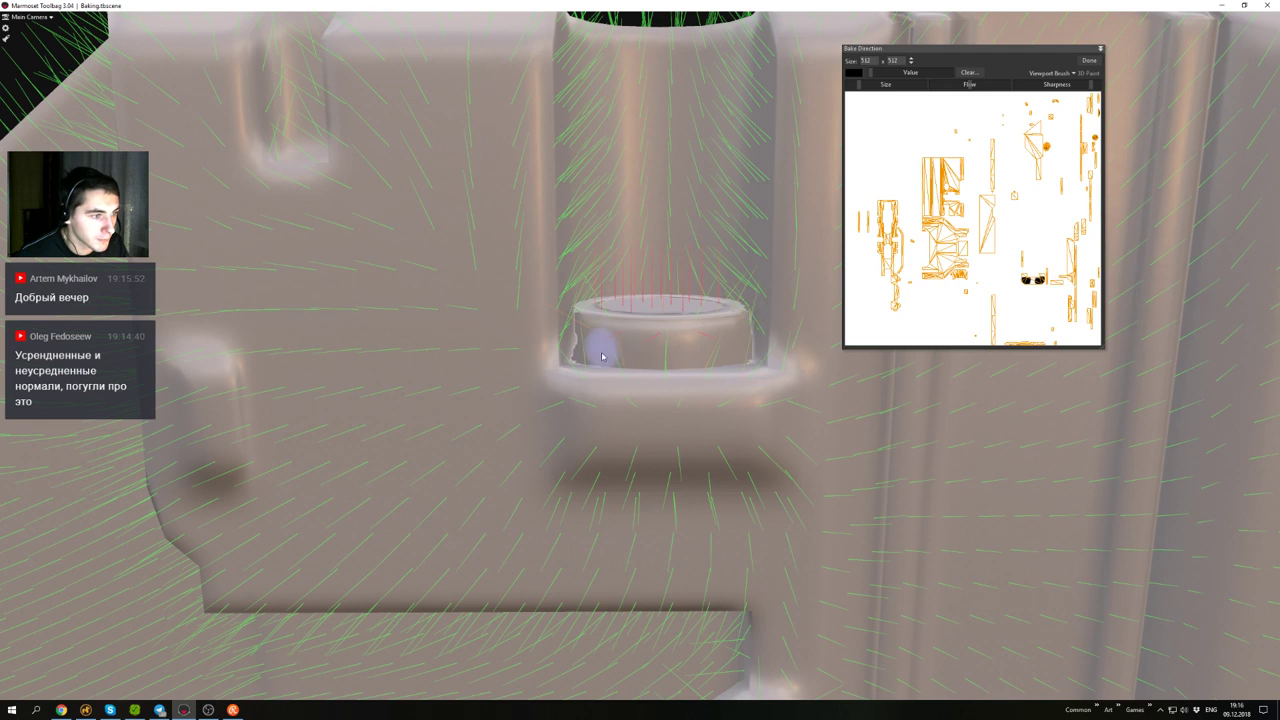
pyautogui.scroll(-5, 694, 380)
pyautogui.scroll(5, 613, 326)
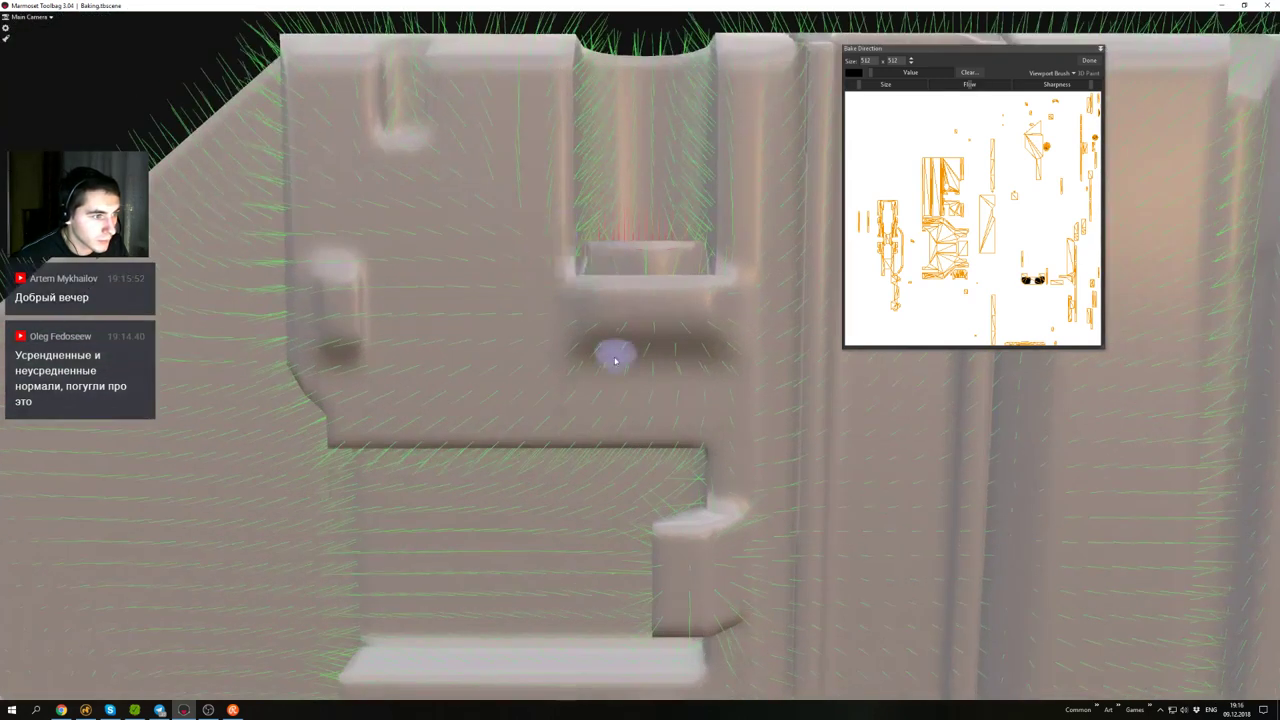
# - Paint bake skew along the lower door's top edge around the upper end of the raised vertical rib
pyautogui.keyDown('alt'); pyautogui.moveTo(614, 360); pyautogui.dragTo(495, 463); pyautogui.keyUp('alt')
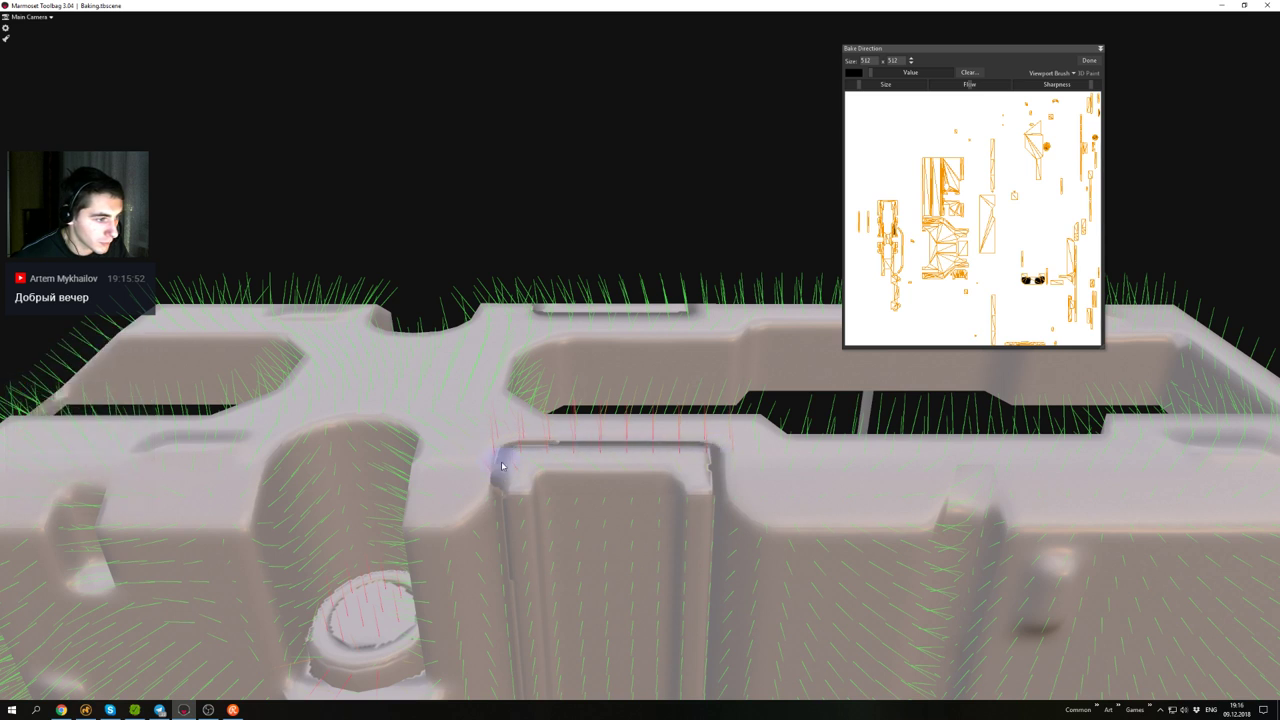
pyautogui.keyDown('alt'); pyautogui.moveTo(505, 461); pyautogui.dragTo(478, 520, button='right'); pyautogui.keyUp('alt')
pyautogui.keyDown('alt'); pyautogui.moveTo(478, 520); pyautogui.dragTo(602, 488, button='middle'); pyautogui.keyUp('alt')
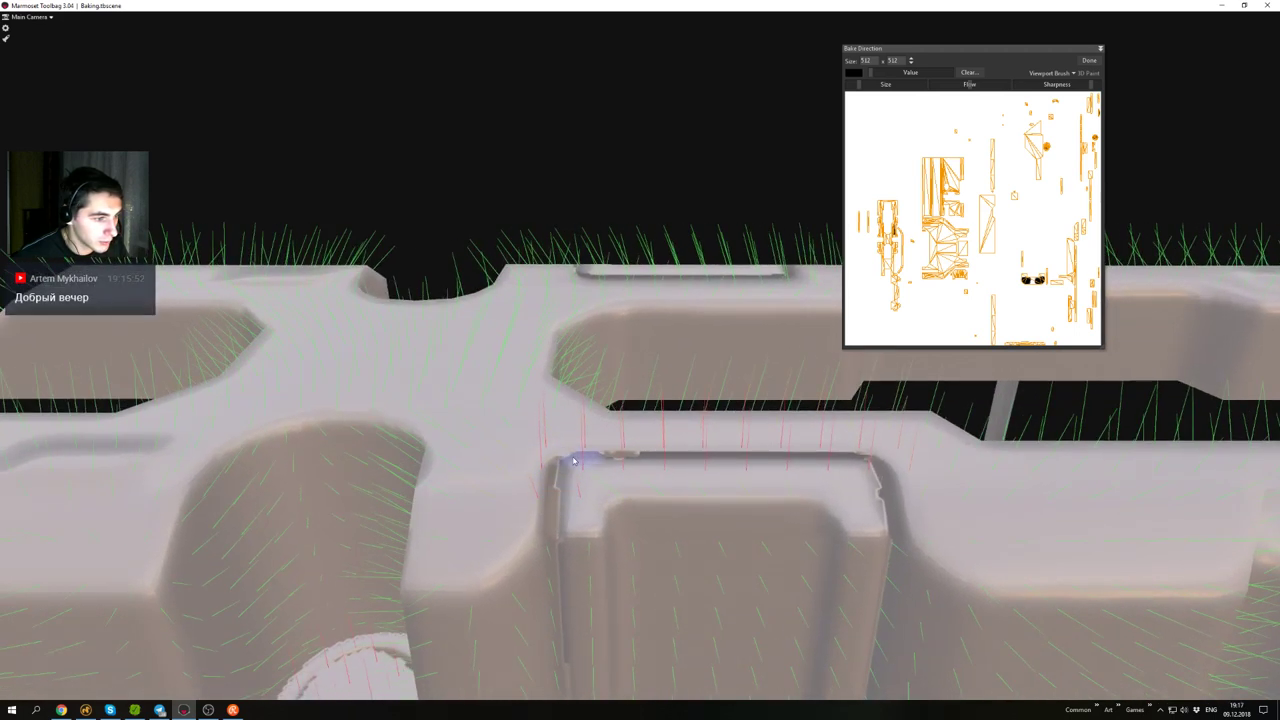
pyautogui.keyDown('alt'); pyautogui.moveTo(650, 456); pyautogui.dragTo(617, 477); pyautogui.keyUp('alt')
pyautogui.keyDown('alt'); pyautogui.moveTo(617, 477); pyautogui.dragTo(614, 417, button='right'); pyautogui.keyUp('alt')
pyautogui.keyDown('alt'); pyautogui.moveTo(660, 409); pyautogui.dragTo(565, 442, button='middle'); pyautogui.keyUp('alt')
pyautogui.keyDown('alt'); pyautogui.moveTo(626, 391); pyautogui.dragTo(618, 419, button='right'); pyautogui.keyUp('alt')
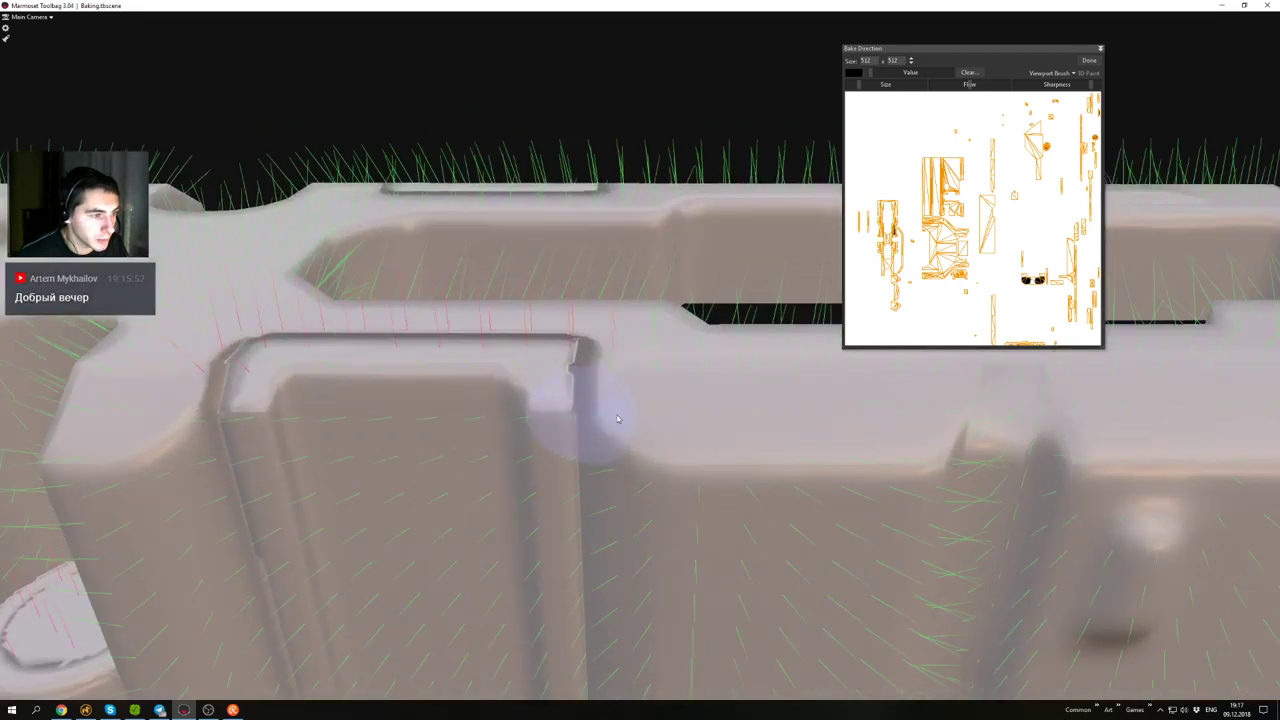
pyautogui.keyDown('alt'); pyautogui.moveTo(703, 422); pyautogui.dragTo(585, 445, button='middle'); pyautogui.keyUp('alt')
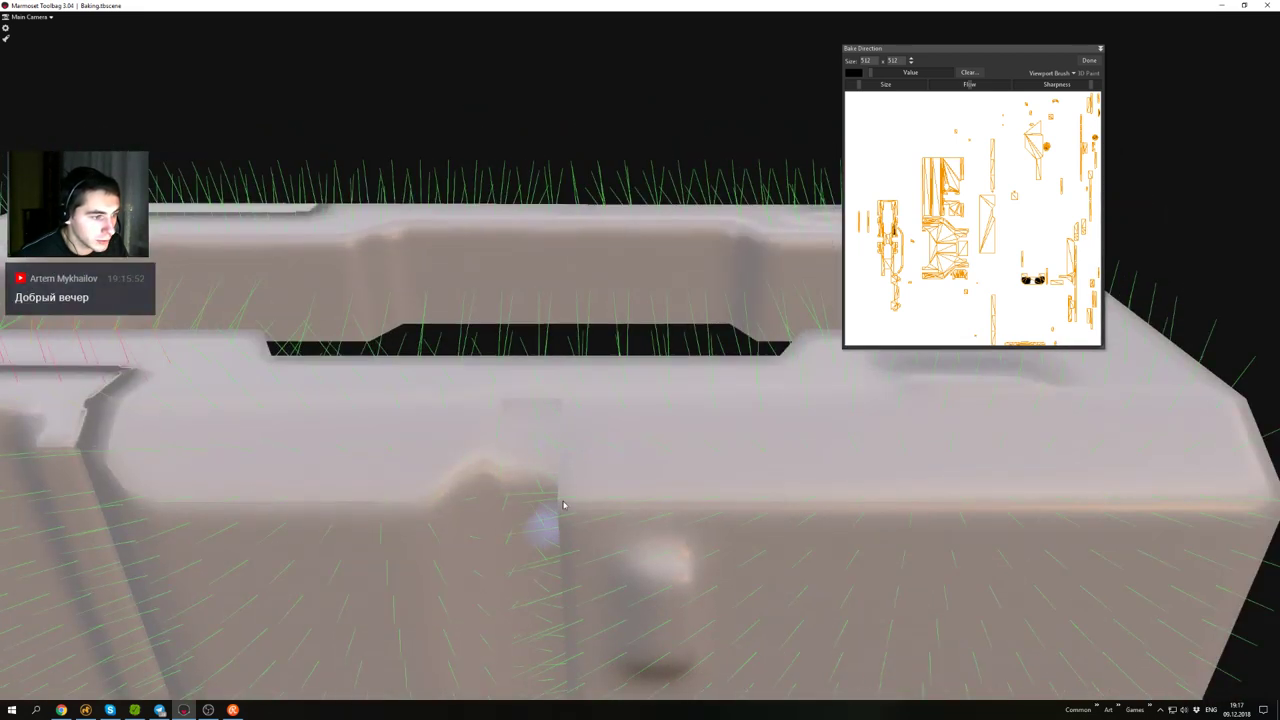
# - Paint bake skew on the narrow front strip beside the central section's upper corner, next to the pad recess
pyautogui.keyDown('alt'); pyautogui.moveTo(563, 505); pyautogui.dragTo(596, 415, button='right'); pyautogui.keyUp('alt')
pyautogui.keyDown('alt'); pyautogui.moveTo(596, 415); pyautogui.dragTo(605, 460); pyautogui.keyUp('alt')
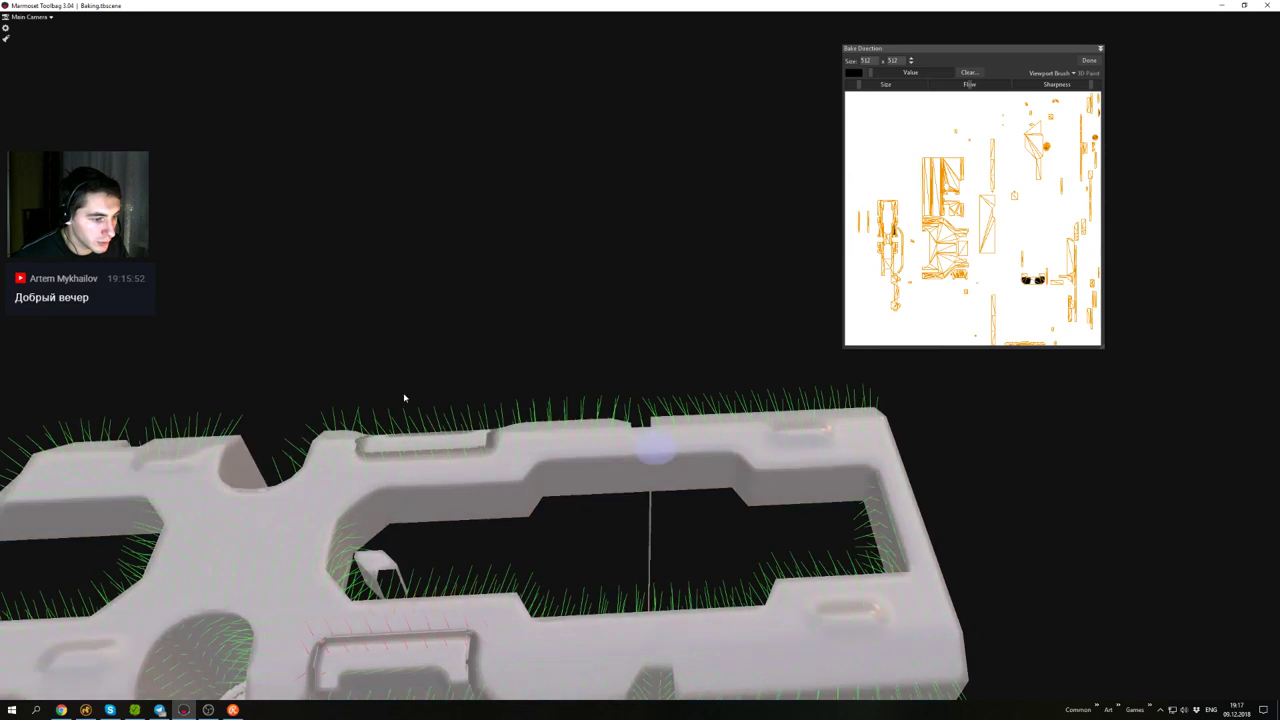
pyautogui.keyDown('alt'); pyautogui.moveTo(400, 420); pyautogui.dragTo(398, 405); pyautogui.keyUp('alt')
pyautogui.keyDown('alt'); pyautogui.moveTo(217, 617); pyautogui.dragTo(637, 374, button='middle'); pyautogui.keyUp('alt')
pyautogui.keyDown('alt'); pyautogui.moveTo(637, 374); pyautogui.dragTo(576, 418); pyautogui.keyUp('alt')
pyautogui.hotkey('alt', 'shift')
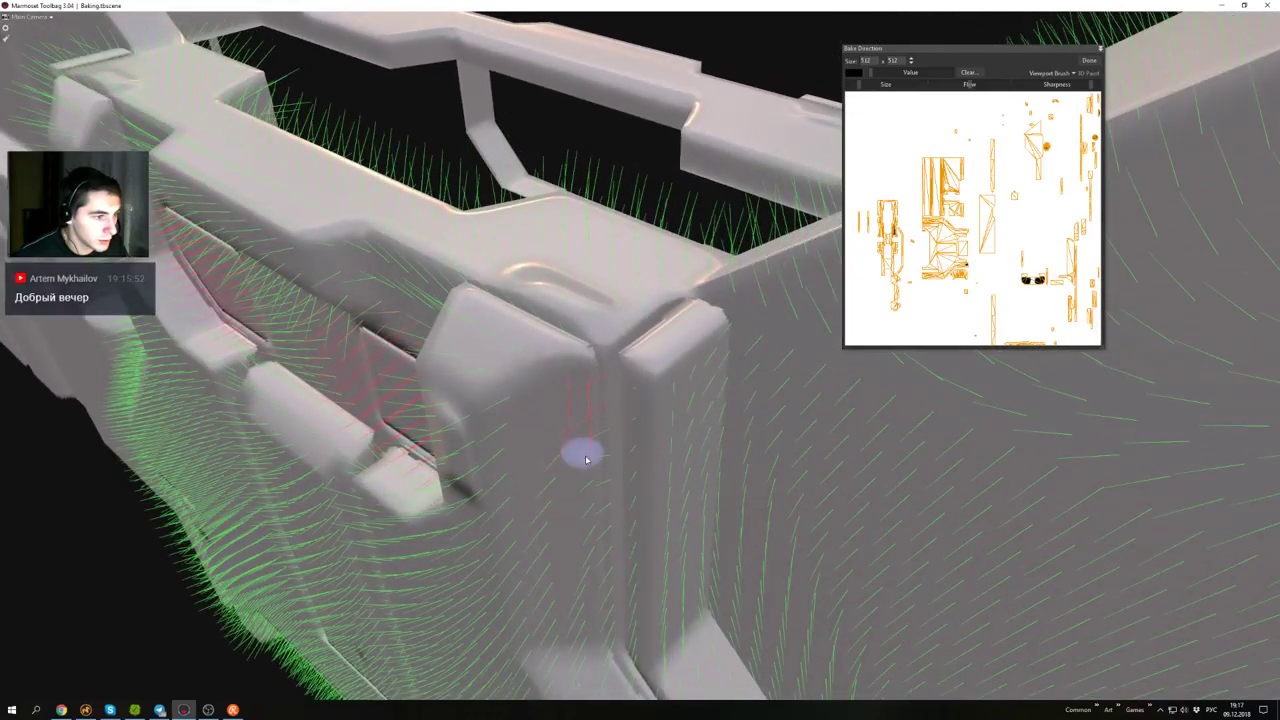
pyautogui.keyDown('alt'); pyautogui.moveTo(587, 465); pyautogui.dragTo(597, 434); pyautogui.keyUp('alt')
pyautogui.moveTo(604, 152)
pyautogui.mouseDown()
pyautogui.moveTo(604, 427)
pyautogui.moveTo(575, 117)
pyautogui.mouseUp()
pyautogui.scroll(-6, 591, 213)
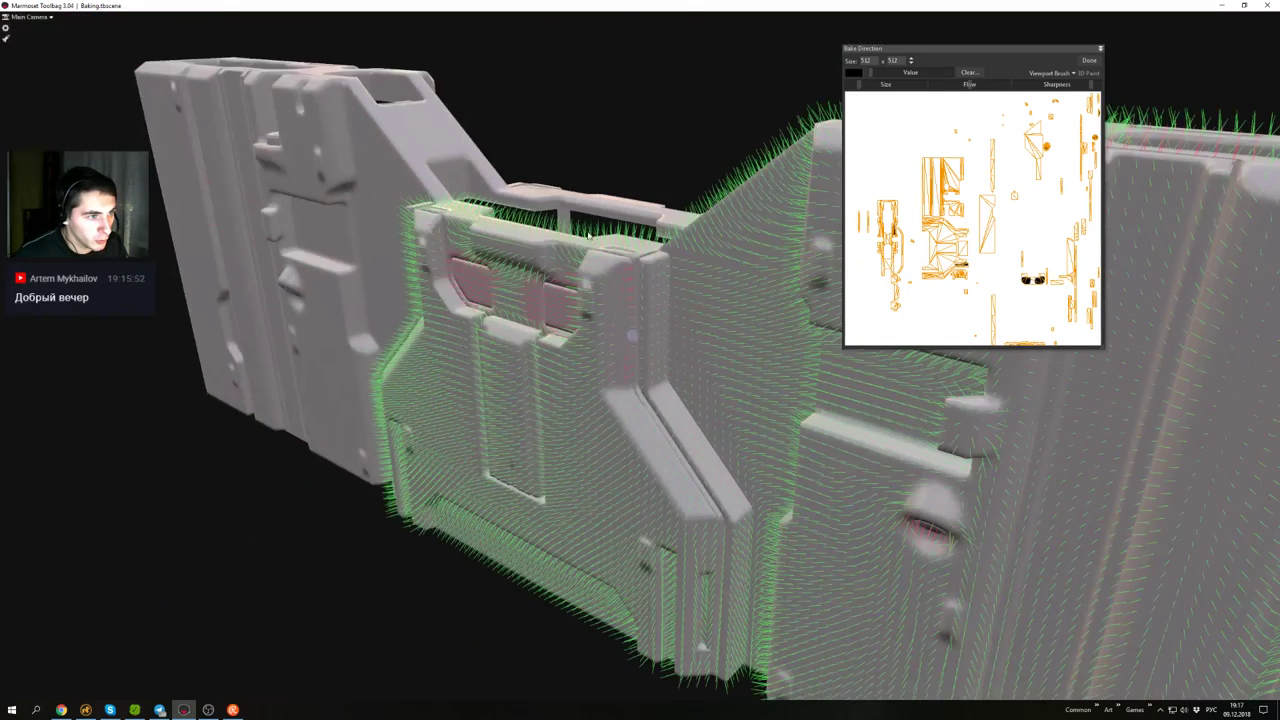
# - Review the painted skew across the lower door panel, finish the skew painting and restore the full interface
pyautogui.keyDown('alt'); pyautogui.moveTo(591, 215); pyautogui.dragTo(543, 366); pyautogui.keyUp('alt')
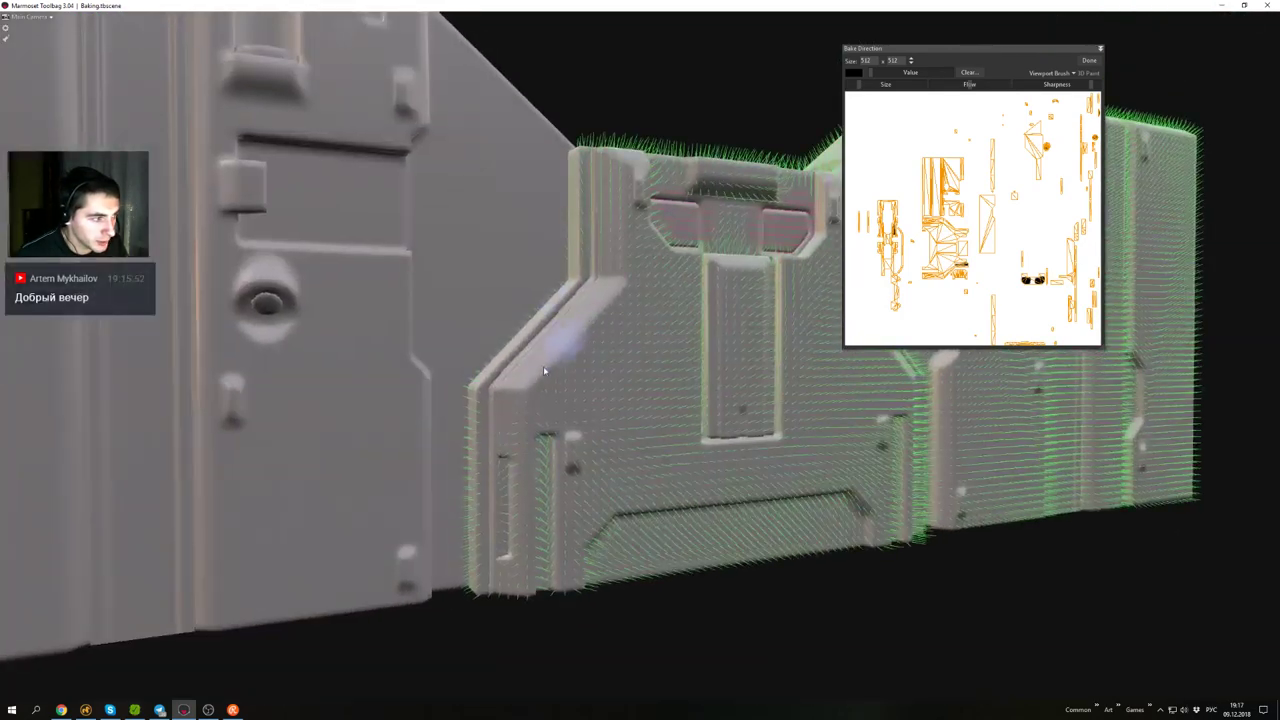
pyautogui.keyDown('alt'); pyautogui.moveTo(543, 366); pyautogui.dragTo(614, 386, button='middle'); pyautogui.keyUp('alt')
pyautogui.scroll(-4, 614, 386)
pyautogui.keyDown('alt'); pyautogui.moveTo(614, 386); pyautogui.dragTo(557, 427); pyautogui.keyUp('alt')
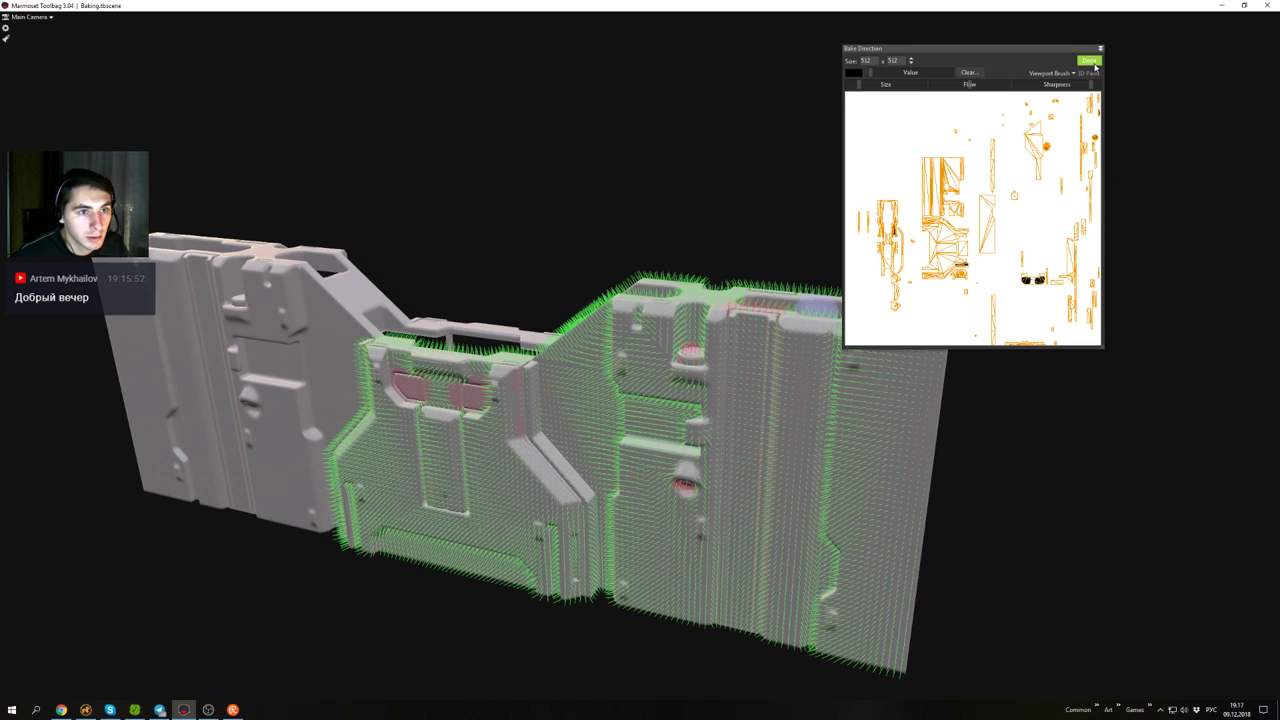
pyautogui.click(1089, 61)
pyautogui.hotkey('ctrl', 'space')
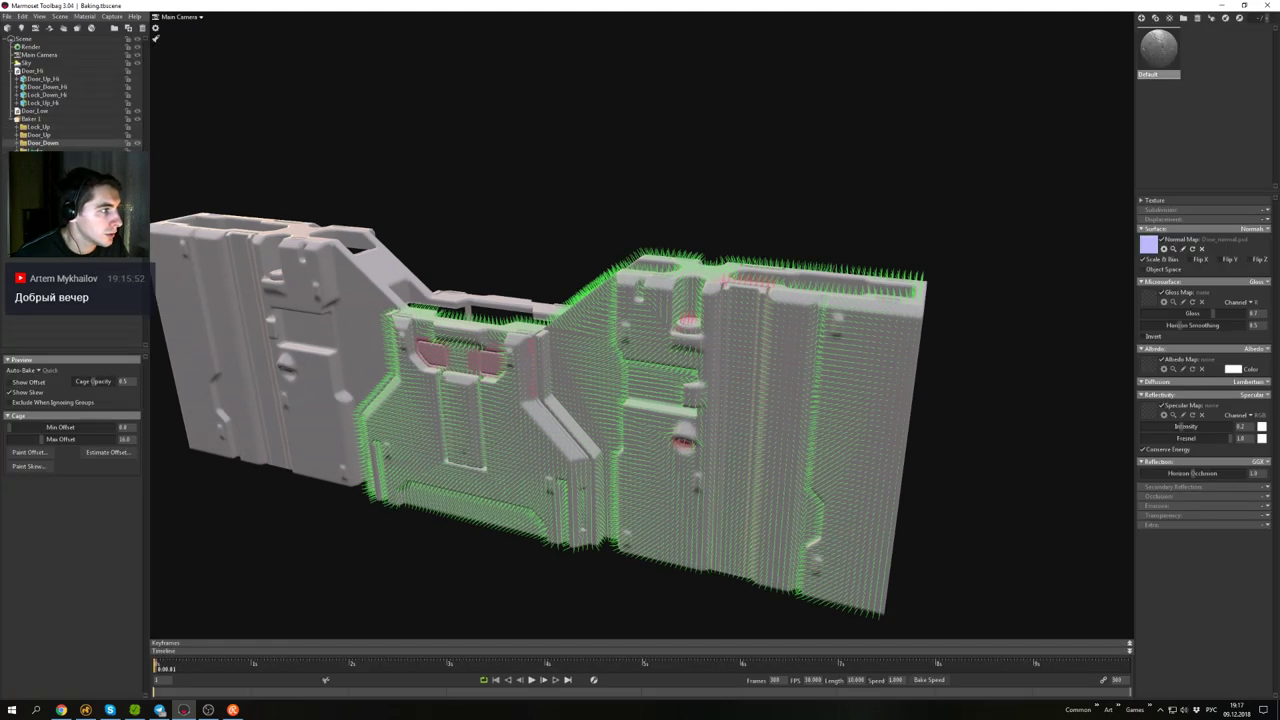
# - Show the Door_Up group and the remaining hidden bake groups so the complete door is displayed
pyautogui.click(138, 134)
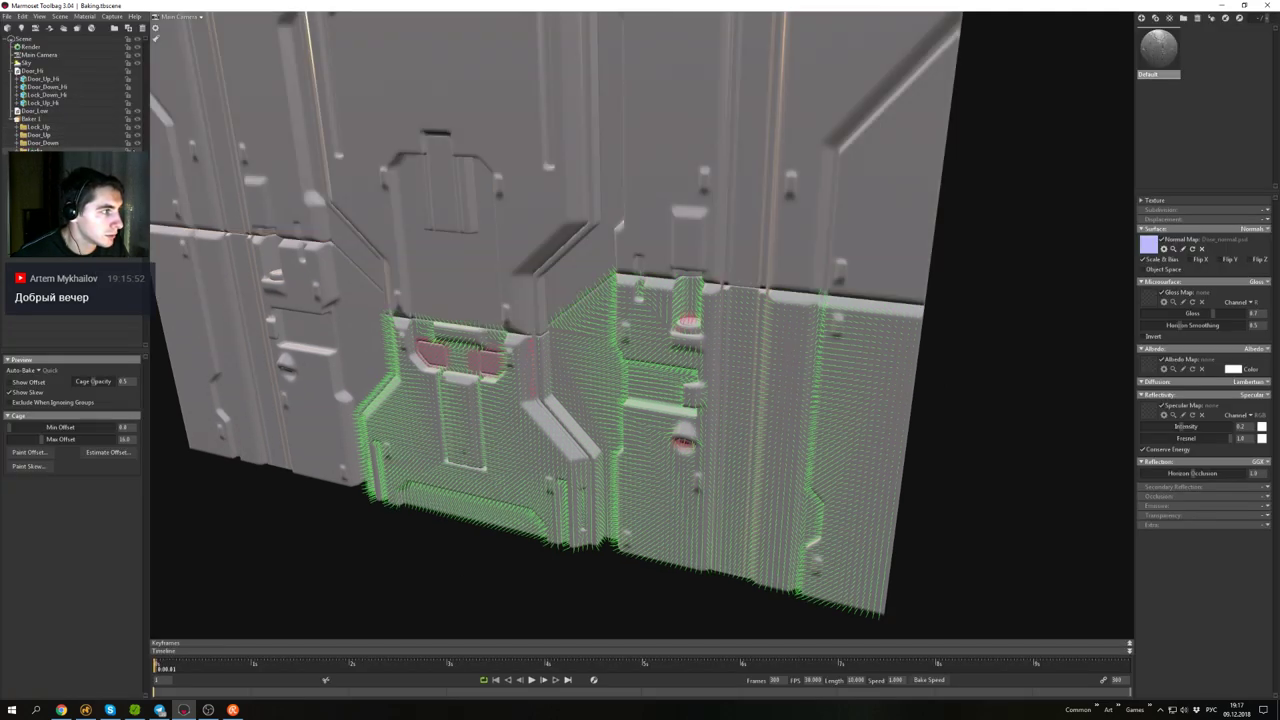
pyautogui.click(138, 151)
pyautogui.click(138, 167)
pyautogui.click(138, 159)
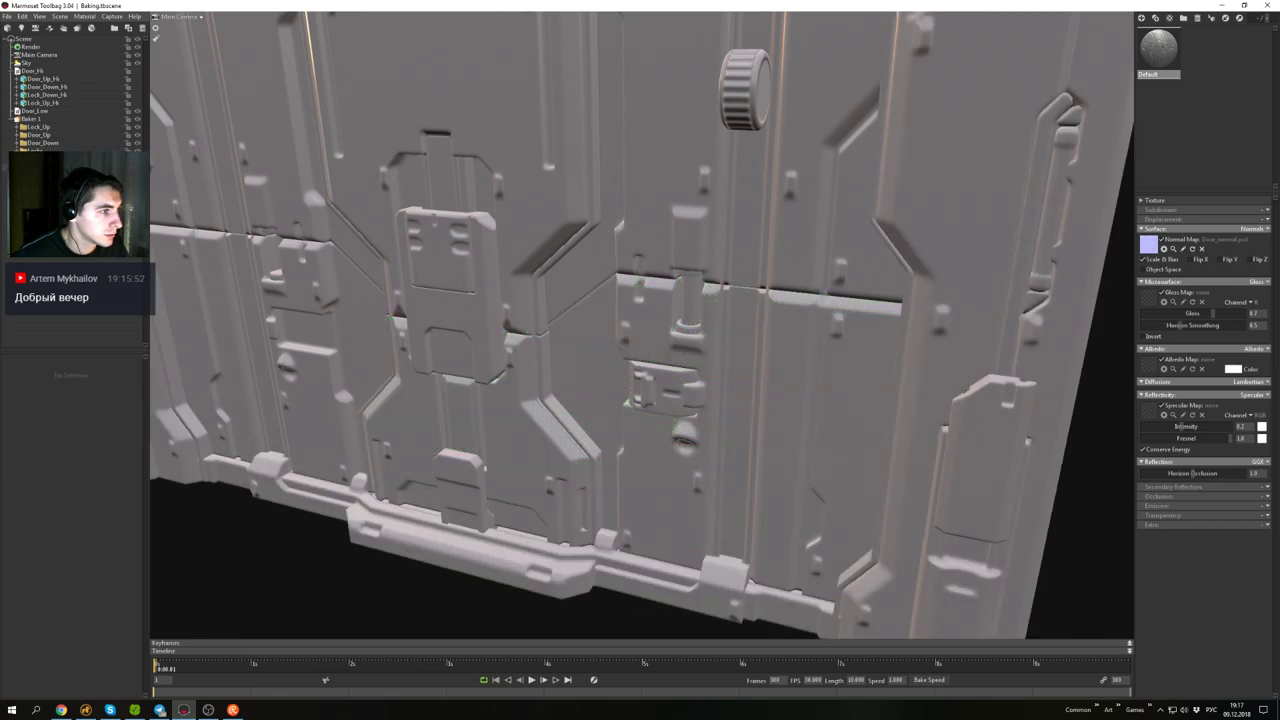
# - Examine the bake along the frame's top beam and up close around its central plate's notched edges
pyautogui.moveTo(600, 278); pyautogui.dragTo(648, 184)
pyautogui.moveTo(648, 184); pyautogui.dragTo(670, 298, button='middle')
pyautogui.moveTo(670, 298); pyautogui.dragTo(665, 211)
pyautogui.scroll(4, 665, 211)
pyautogui.moveTo(665, 211); pyautogui.dragTo(663, 329, button='middle')
pyautogui.moveTo(663, 329); pyautogui.dragTo(620, 314)
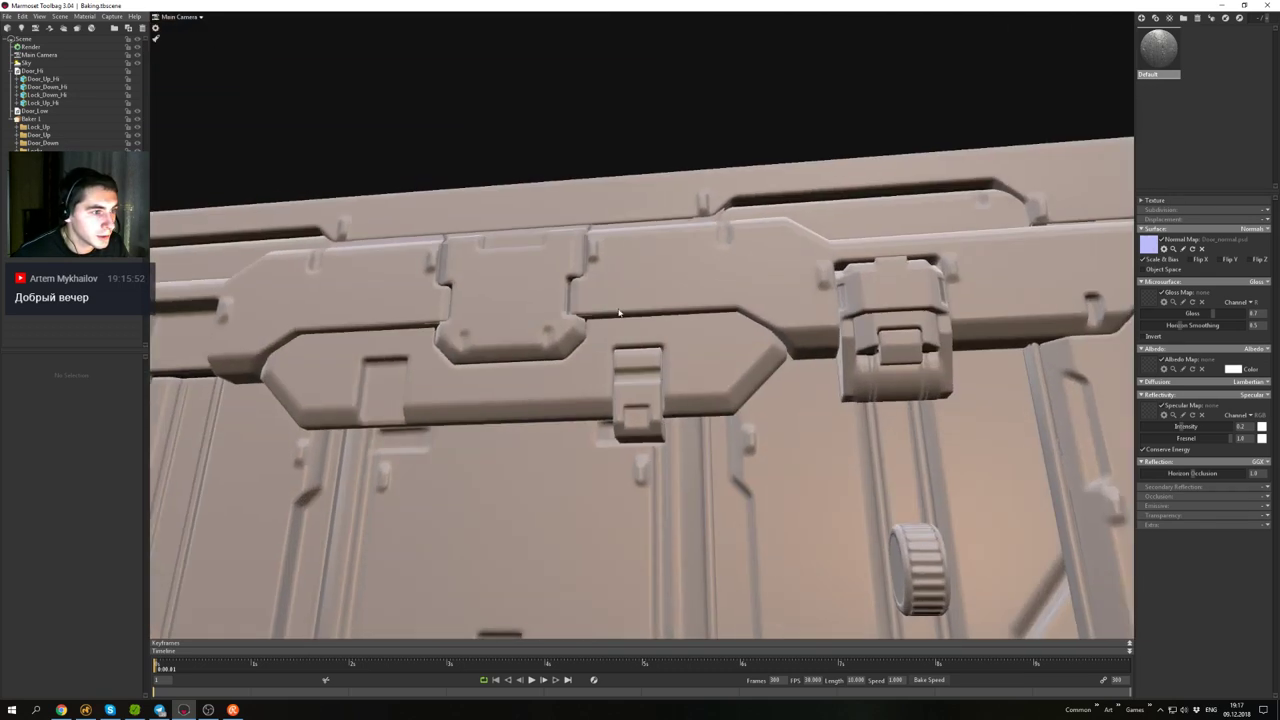
pyautogui.scroll(5, 600, 340)
pyautogui.moveTo(580, 363); pyautogui.dragTo(515, 328)
pyautogui.moveTo(515, 328); pyautogui.dragTo(720, 342, button='middle')
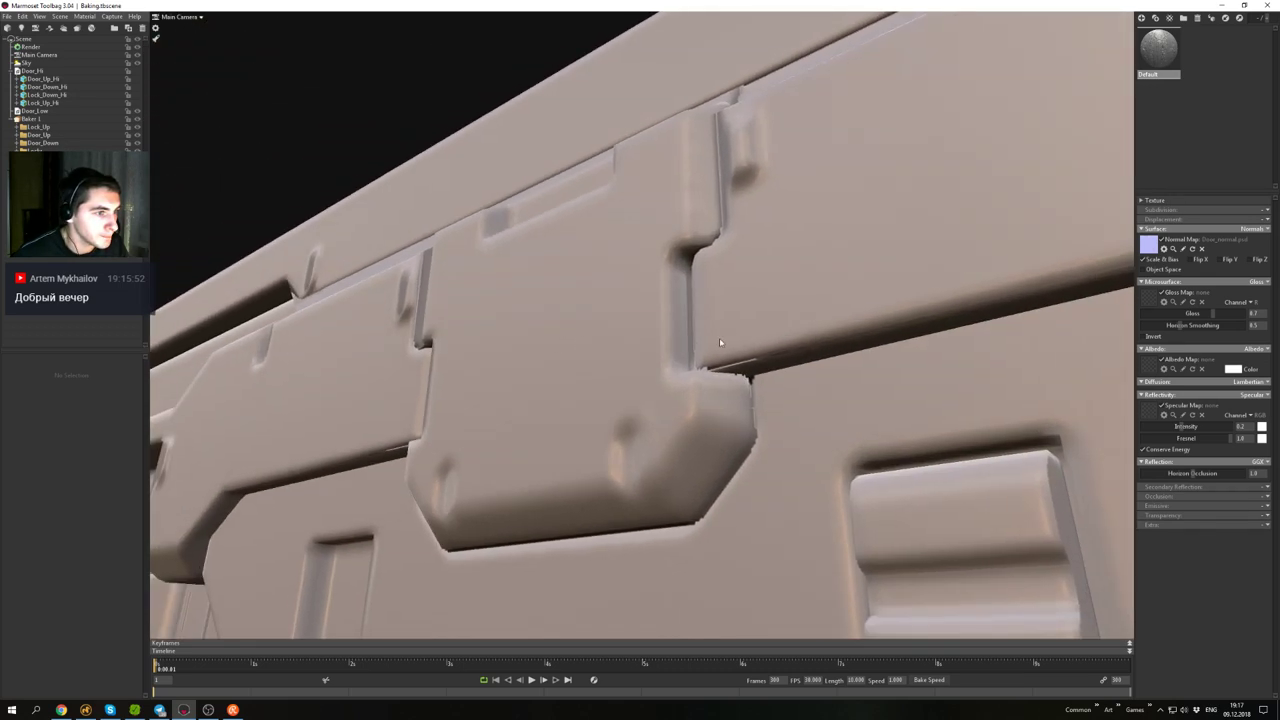
pyautogui.scroll(-6, 698, 378)
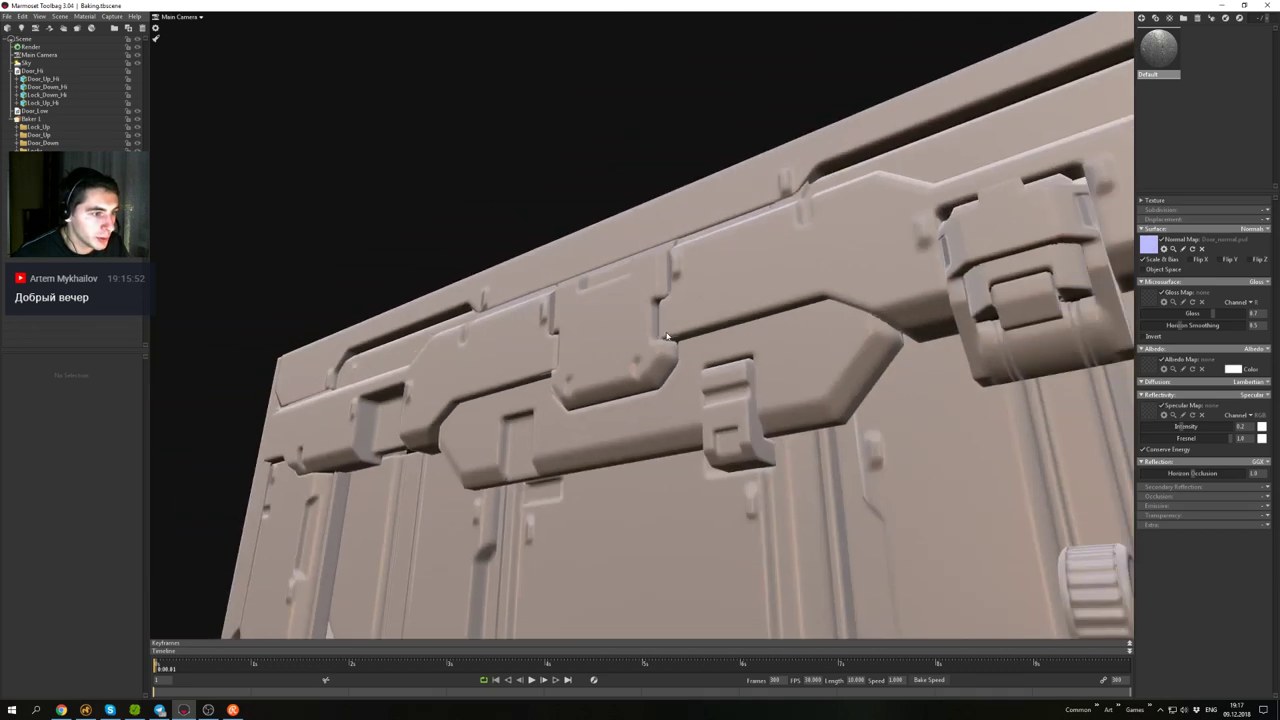
pyautogui.scroll(6, 680, 390)
pyautogui.moveTo(673, 400); pyautogui.dragTo(682, 329)
pyautogui.moveTo(682, 329); pyautogui.dragTo(668, 262, button='right')
pyautogui.moveTo(668, 262)
pyautogui.mouseDown()
pyautogui.moveTo(620, 254)
pyautogui.moveTo(676, 272)
pyautogui.mouseUp()
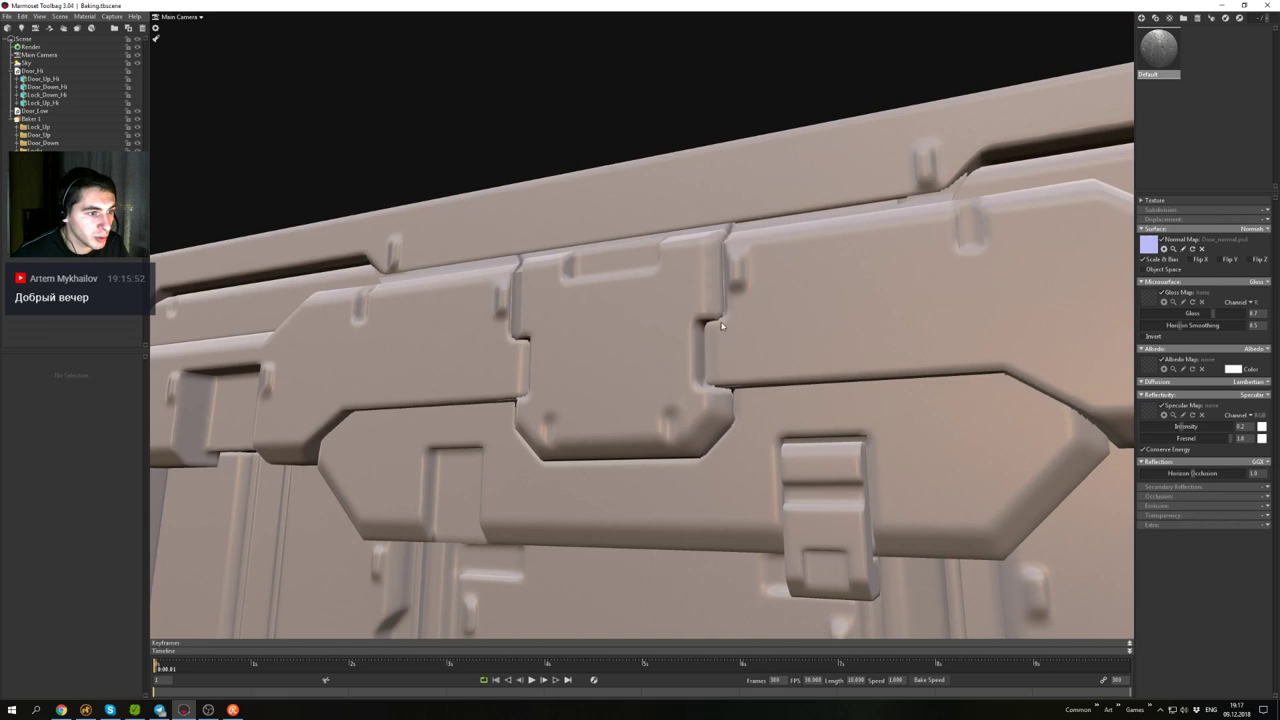
# - Examine the bake across the complete assembled door, from its lower panels to the full front
pyautogui.moveTo(676, 272); pyautogui.dragTo(640, 258, button='right')
pyautogui.moveTo(640, 258); pyautogui.dragTo(655, 241)
pyautogui.moveTo(655, 241); pyautogui.dragTo(612, 224, button='right')
pyautogui.moveTo(612, 224); pyautogui.dragTo(589, 312)
pyautogui.moveTo(589, 311); pyautogui.dragTo(593, 258, button='middle')
pyautogui.scroll(4, 593, 260)
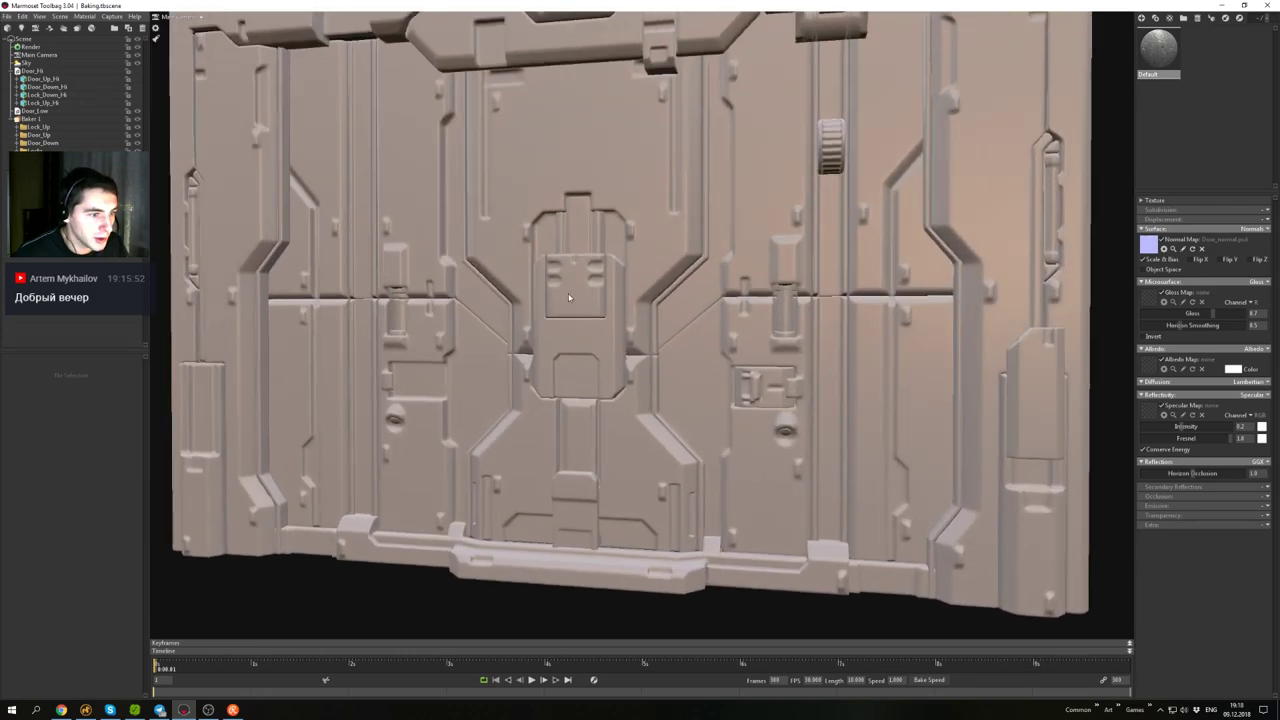
pyautogui.moveTo(566, 296); pyautogui.dragTo(577, 323)
pyautogui.scroll(-3, 577, 323)
pyautogui.moveTo(577, 323); pyautogui.dragTo(614, 393, button='middle')
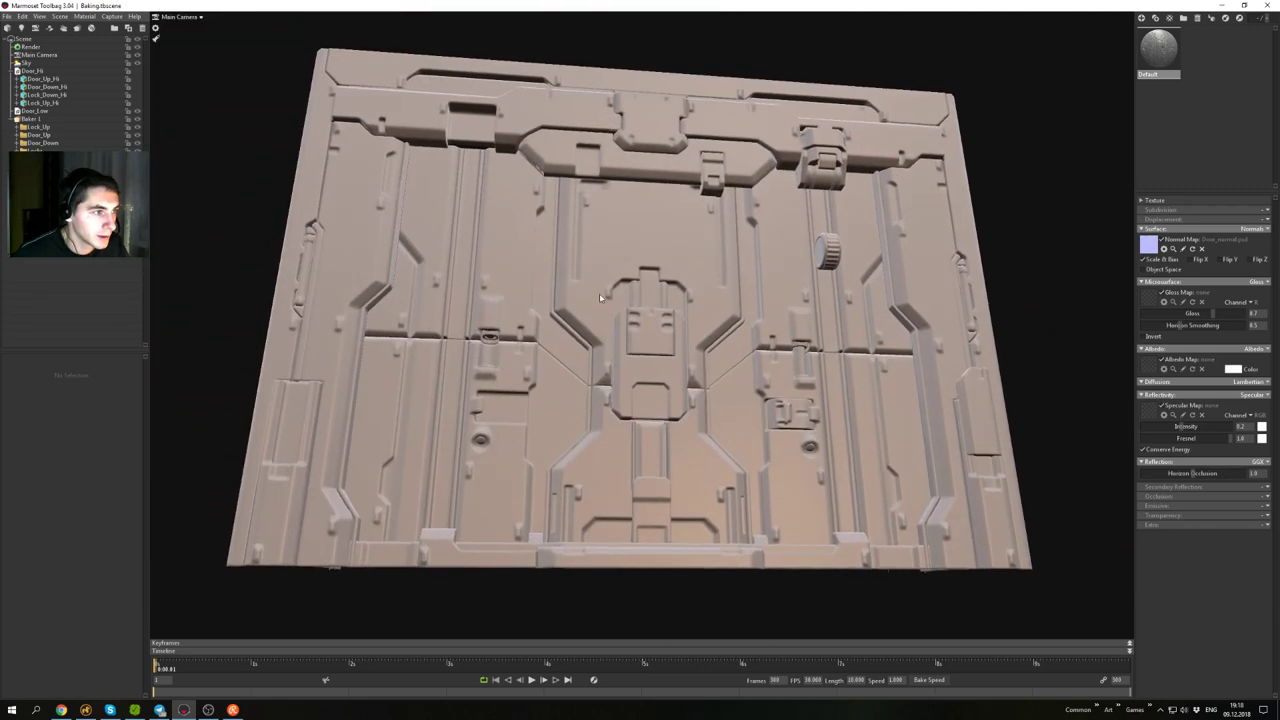
# - Examine the bake up close around the cylinder housing at the seam between the upper and lower door panels
pyautogui.moveTo(599, 293); pyautogui.dragTo(597, 304)
pyautogui.click(33, 118)
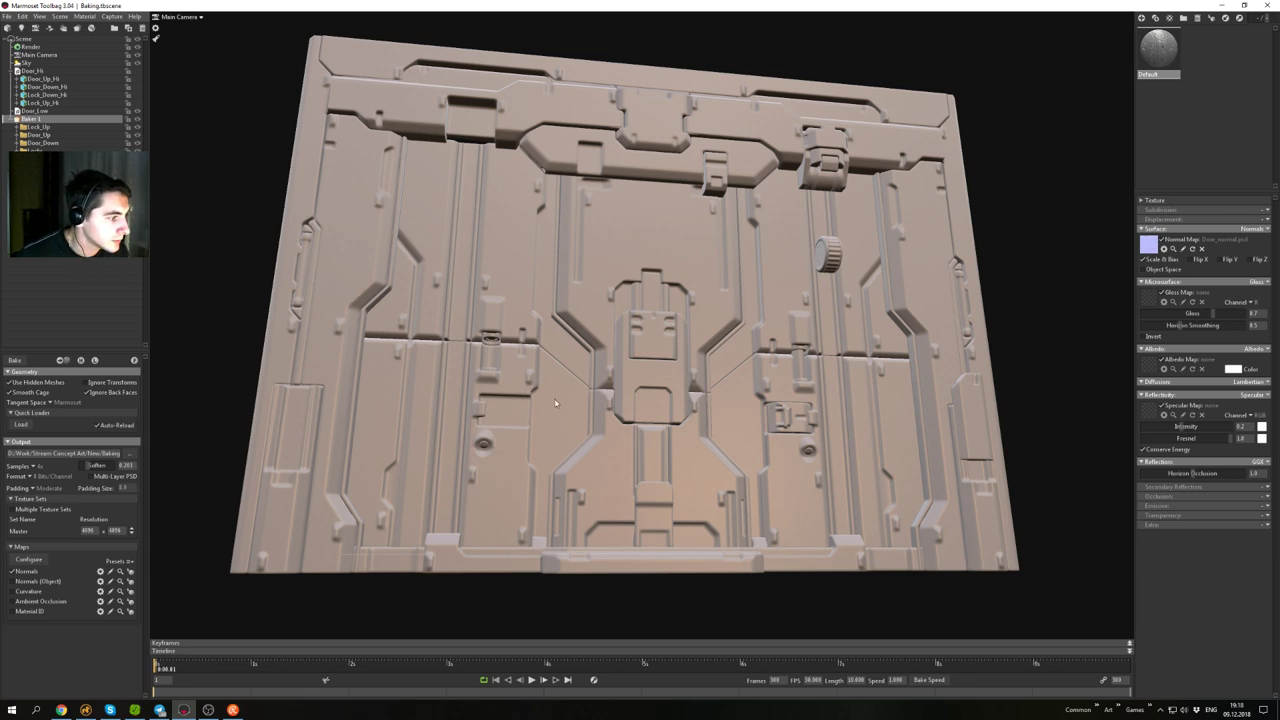
pyautogui.keyDown('alt'); pyautogui.moveTo(660, 395); pyautogui.dragTo(563, 383); pyautogui.keyUp('alt')
pyautogui.keyDown('alt'); pyautogui.moveTo(563, 383); pyautogui.dragTo(696, 350, button='right'); pyautogui.keyUp('alt')
pyautogui.keyDown('alt'); pyautogui.moveTo(696, 350); pyautogui.dragTo(756, 340); pyautogui.keyUp('alt')
pyautogui.keyDown('alt'); pyautogui.moveTo(894, 367); pyautogui.dragTo(908, 420, button='right'); pyautogui.keyUp('alt')
pyautogui.keyDown('alt'); pyautogui.moveTo(908, 420); pyautogui.dragTo(706, 402, button='middle'); pyautogui.keyUp('alt')
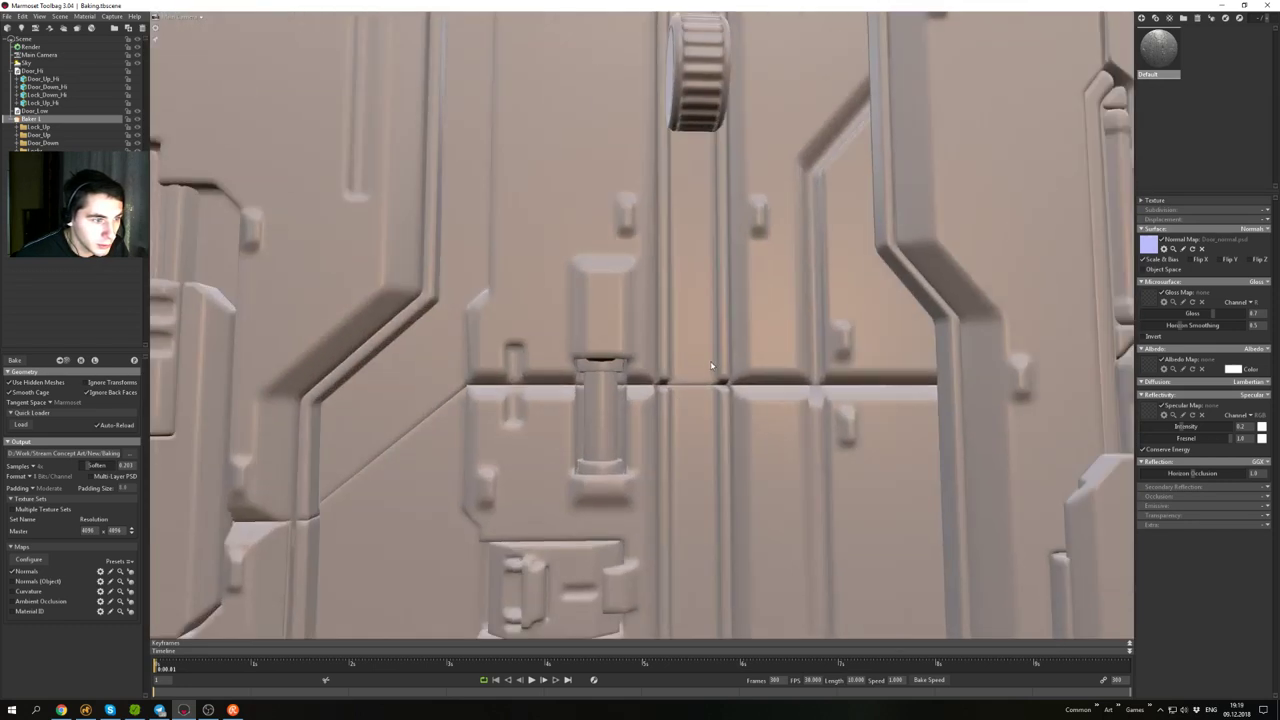
pyautogui.keyDown('alt'); pyautogui.moveTo(706, 402); pyautogui.dragTo(694, 446, button='right'); pyautogui.keyUp('alt')
pyautogui.keyDown('alt'); pyautogui.moveTo(694, 446); pyautogui.dragTo(690, 394); pyautogui.keyUp('alt')
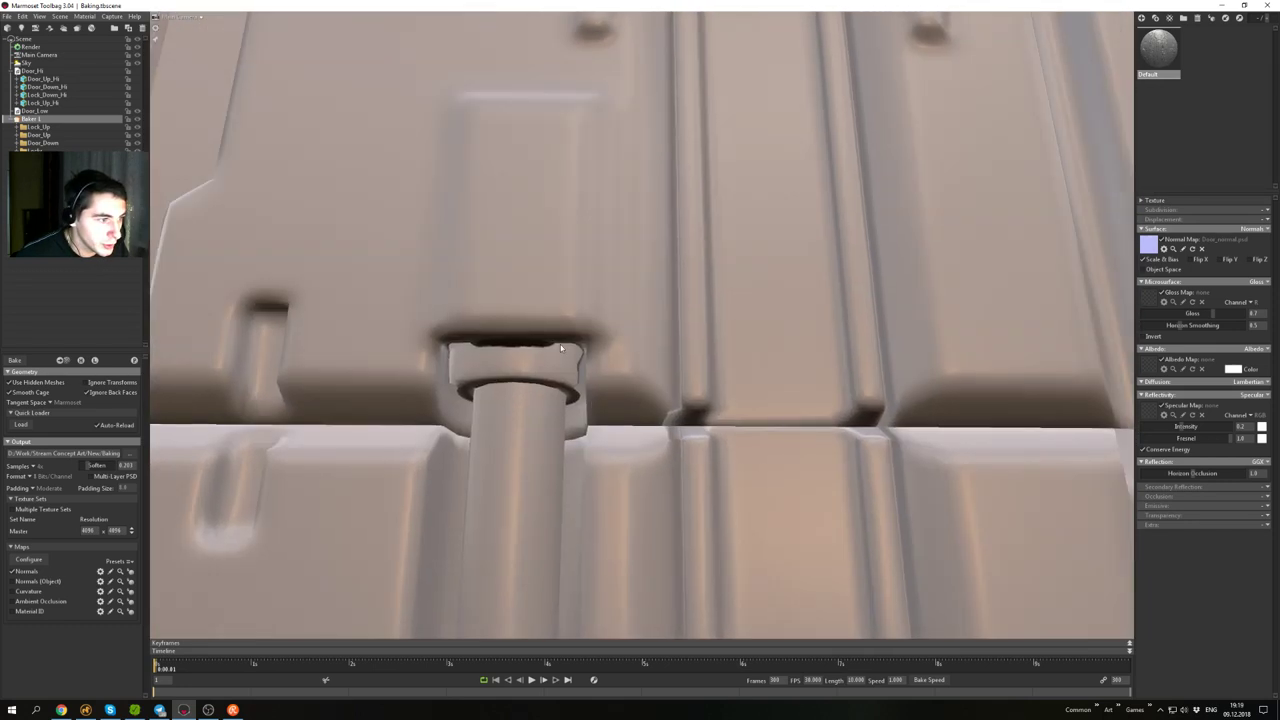
pyautogui.keyDown('alt'); pyautogui.moveTo(561, 348); pyautogui.dragTo(645, 352, button='middle'); pyautogui.keyUp('alt')
pyautogui.keyDown('alt'); pyautogui.moveTo(645, 352); pyautogui.dragTo(631, 397, button='right'); pyautogui.keyUp('alt')
pyautogui.keyDown('alt'); pyautogui.moveTo(631, 397); pyautogui.dragTo(603, 386); pyautogui.keyUp('alt')
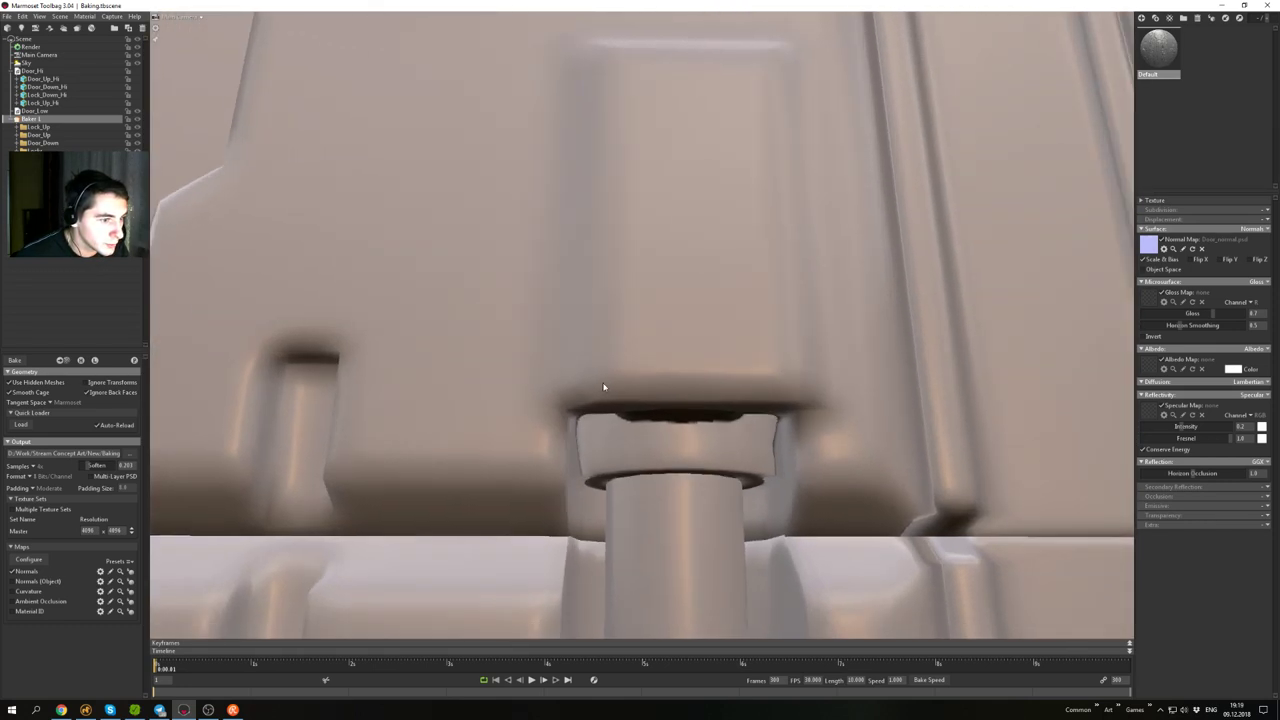
pyautogui.keyDown('alt'); pyautogui.moveTo(603, 386); pyautogui.dragTo(602, 379, button='middle'); pyautogui.keyUp('alt')
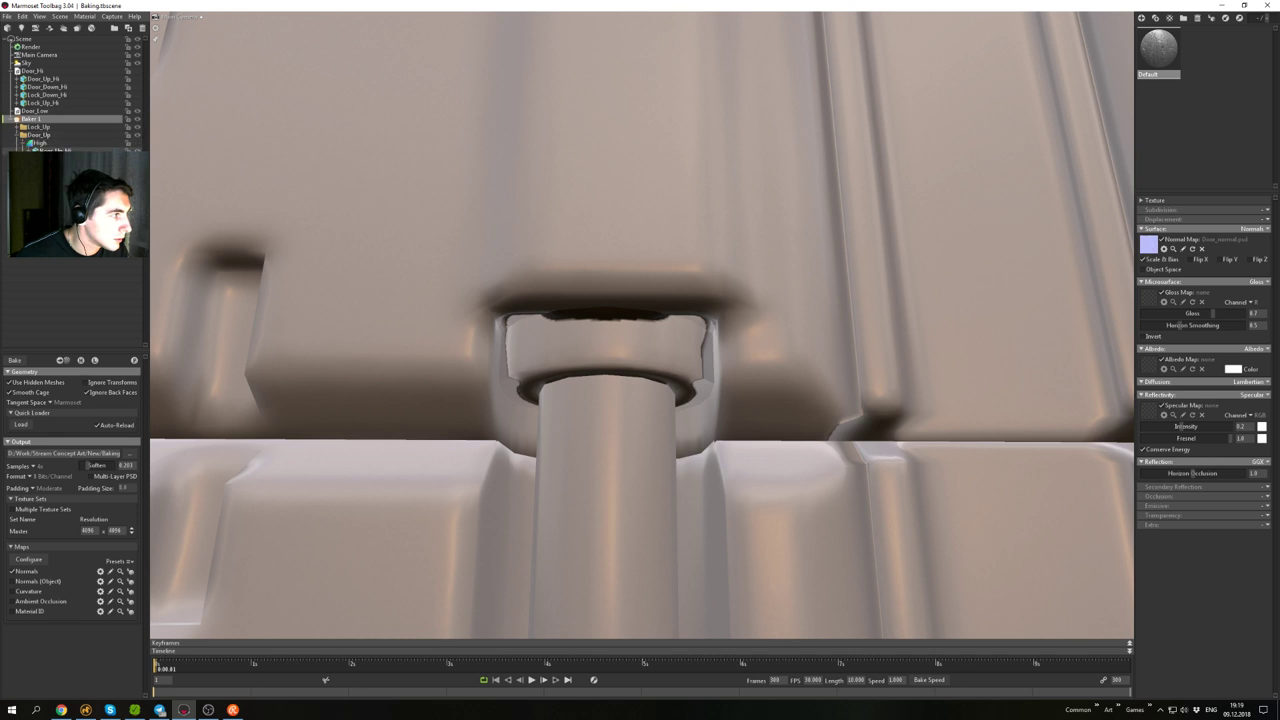
# - Paint bake skew on the Door_Up low mesh along the collar and recess around the cylinder's upper end
pyautogui.click(42, 159)
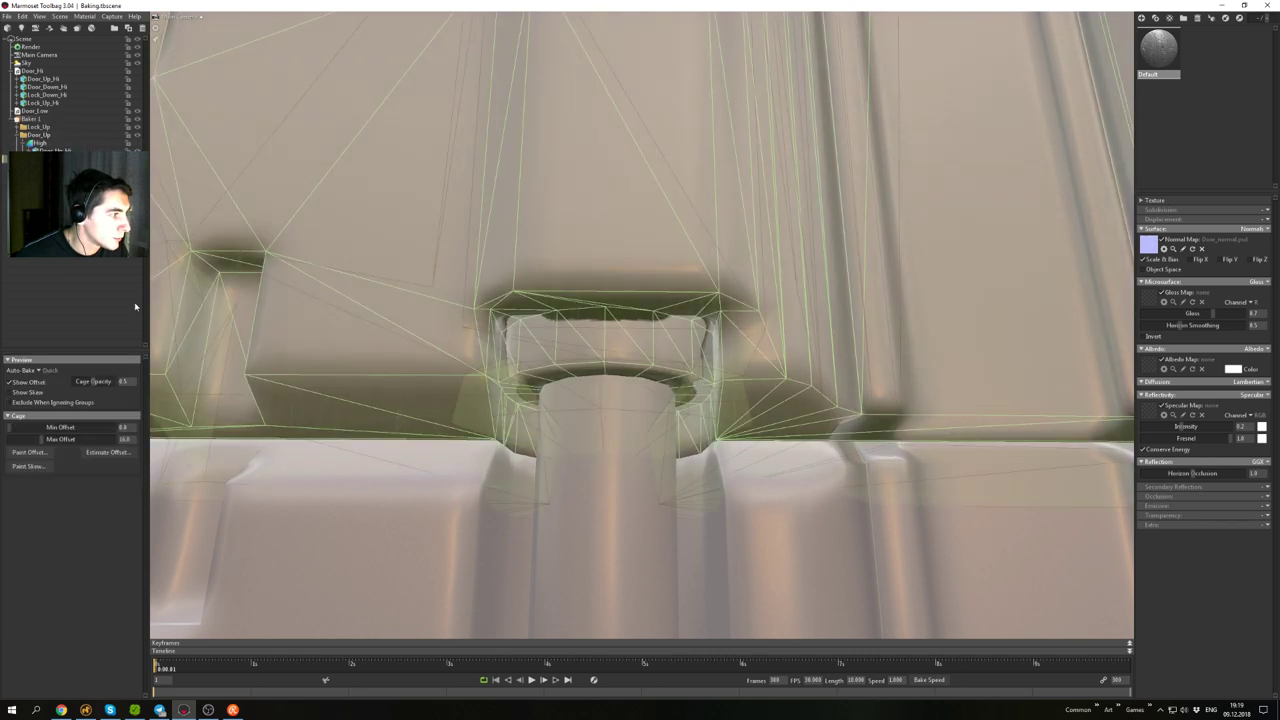
pyautogui.click(28, 466)
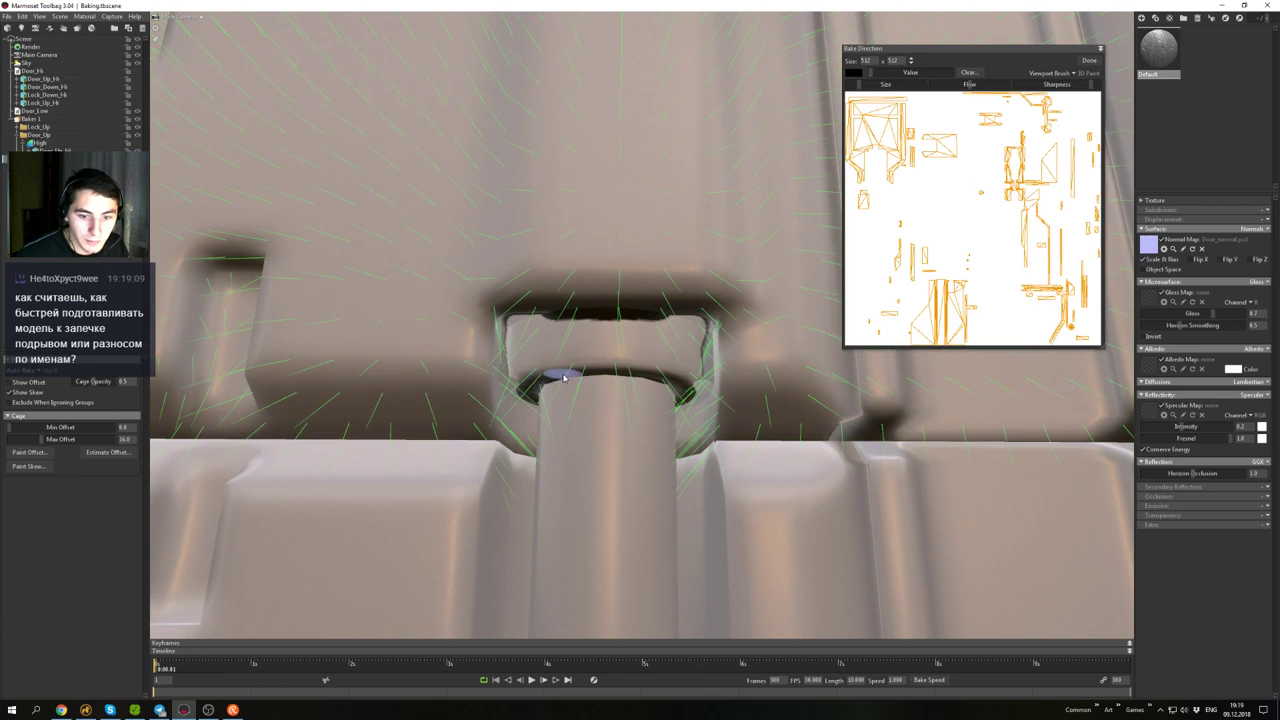
pyautogui.moveTo(552, 354)
pyautogui.mouseDown()
pyautogui.moveTo(658, 334)
pyautogui.moveTo(567, 328)
pyautogui.mouseUp()
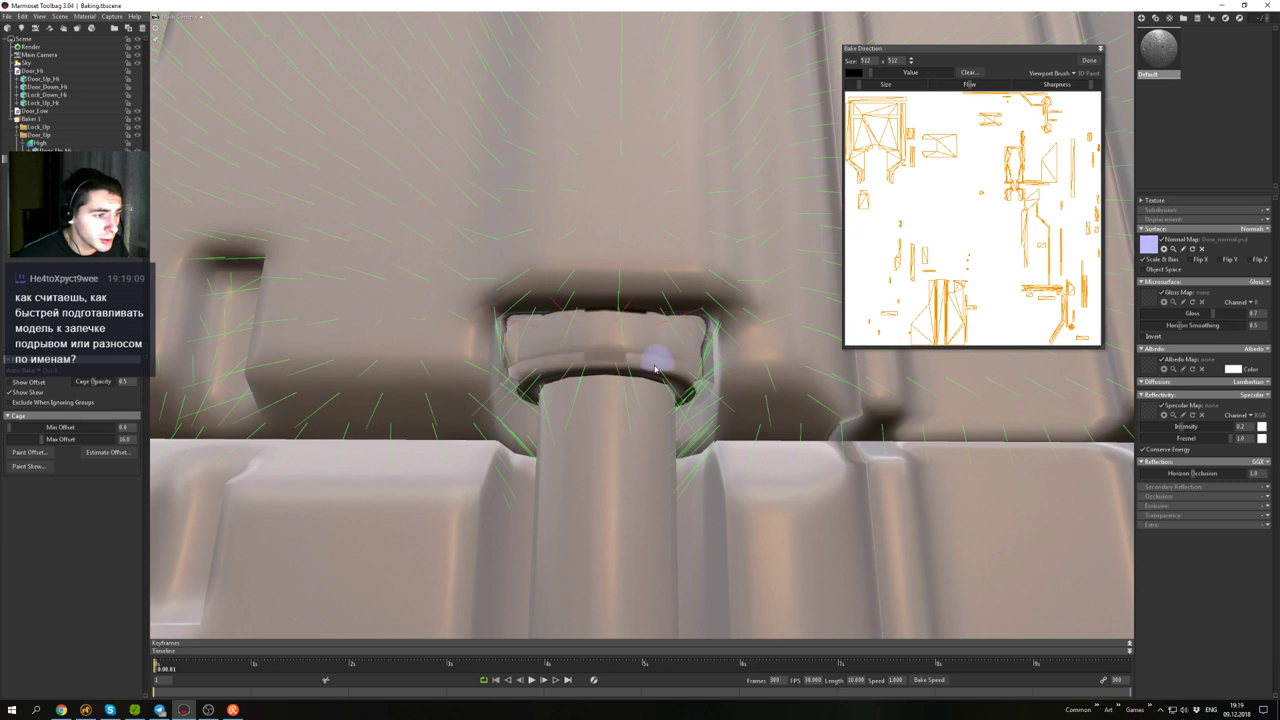
pyautogui.keyDown('shift'); pyautogui.moveTo(658, 360); pyautogui.dragTo(552, 376); pyautogui.keyUp('shift')
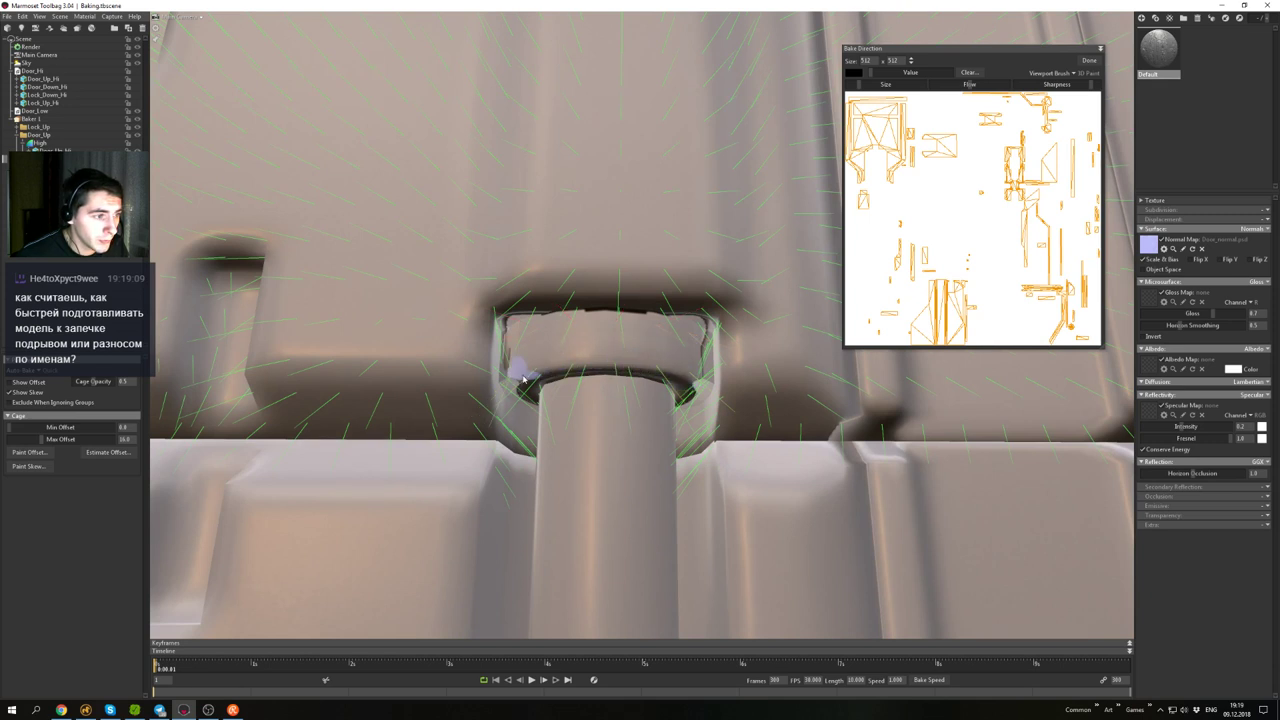
# - Review the painted skew around both cylinder recesses and across the upper door panel from several angles
pyautogui.scroll(-4, 648, 352)
pyautogui.keyDown('alt'); pyautogui.moveTo(646, 376); pyautogui.dragTo(634, 400); pyautogui.keyUp('alt')
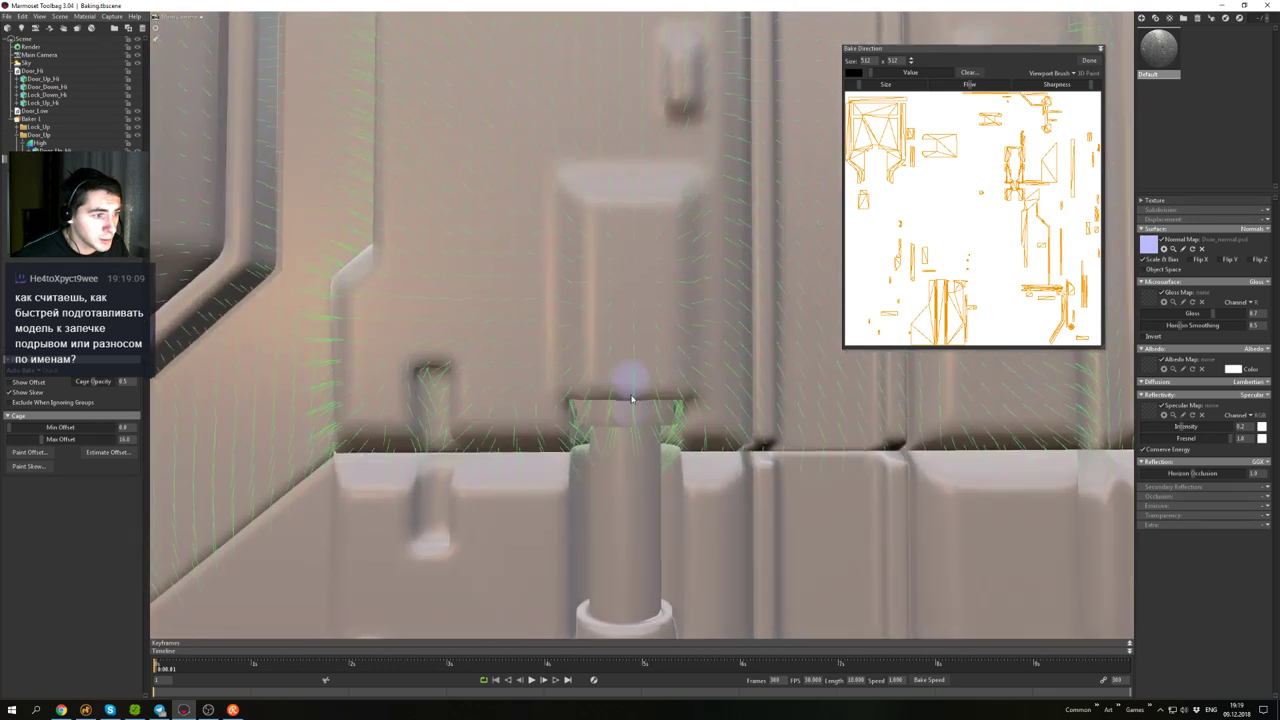
pyautogui.scroll(-7, 633, 375)
pyautogui.scroll(-5, 620, 320)
pyautogui.keyDown('alt'); pyautogui.moveTo(594, 272); pyautogui.dragTo(543, 304); pyautogui.keyUp('alt')
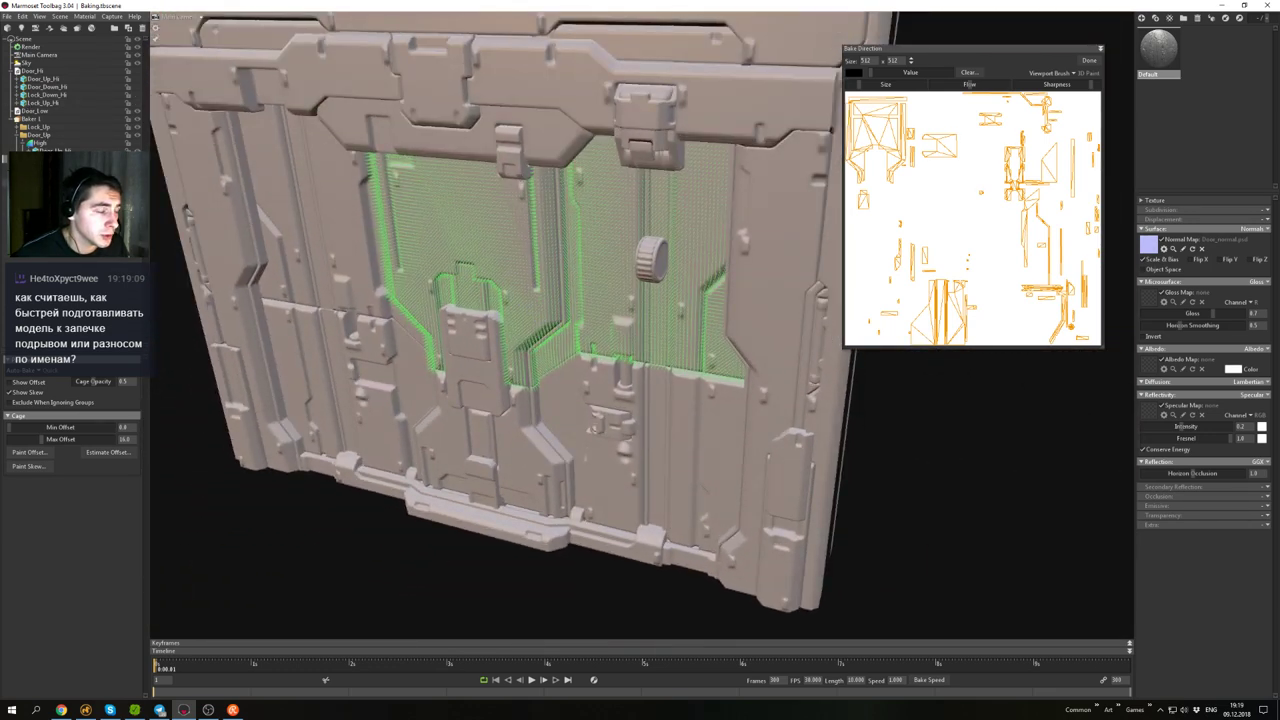
pyautogui.scroll(10, 631, 350)
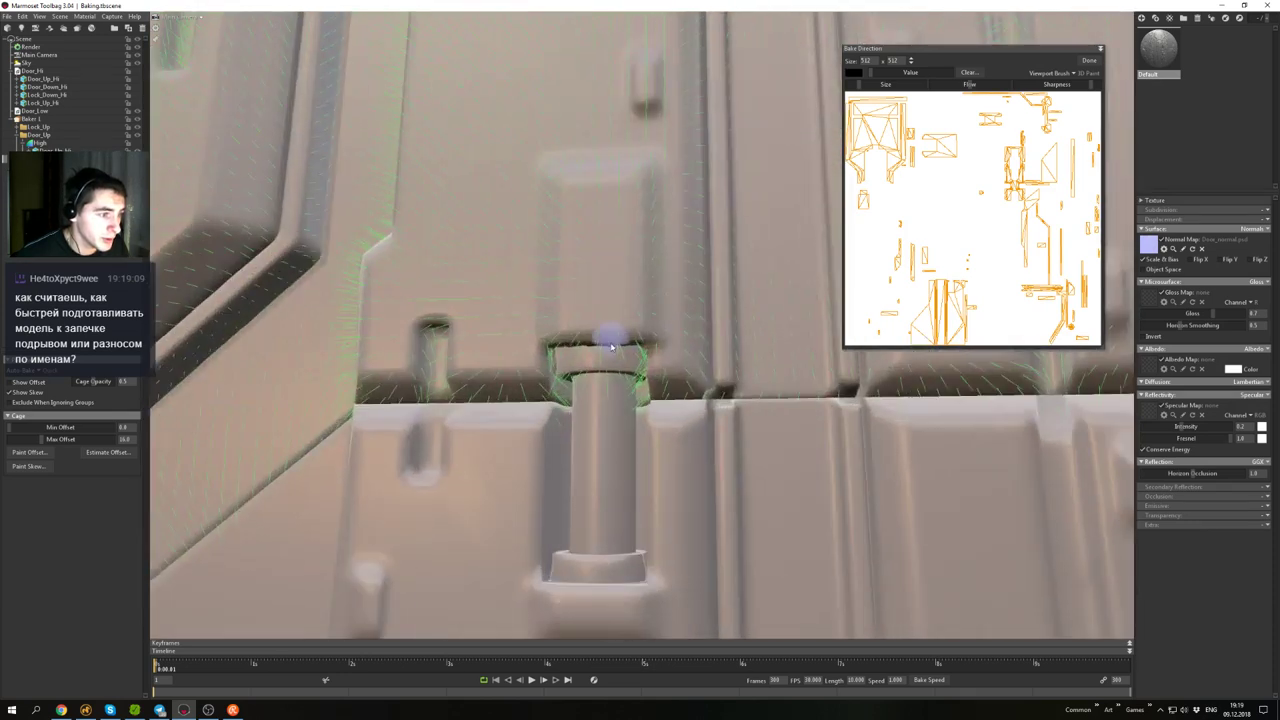
pyautogui.keyDown('alt'); pyautogui.moveTo(622, 310); pyautogui.dragTo(602, 326); pyautogui.keyUp('alt')
pyautogui.scroll(-2, 602, 326)
pyautogui.keyDown('alt'); pyautogui.moveTo(562, 352); pyautogui.dragTo(694, 374, button='middle'); pyautogui.keyUp('alt')
pyautogui.keyDown('alt'); pyautogui.moveTo(694, 373); pyautogui.dragTo(674, 400); pyautogui.keyUp('alt')
pyautogui.scroll(-5, 674, 400)
pyautogui.keyDown('alt'); pyautogui.moveTo(643, 349); pyautogui.dragTo(574, 362); pyautogui.keyUp('alt')
pyautogui.keyDown('alt'); pyautogui.moveTo(576, 273); pyautogui.dragTo(560, 543, button='middle'); pyautogui.keyUp('alt')
pyautogui.keyDown('alt'); pyautogui.moveTo(558, 449); pyautogui.dragTo(696, 398); pyautogui.keyUp('alt')
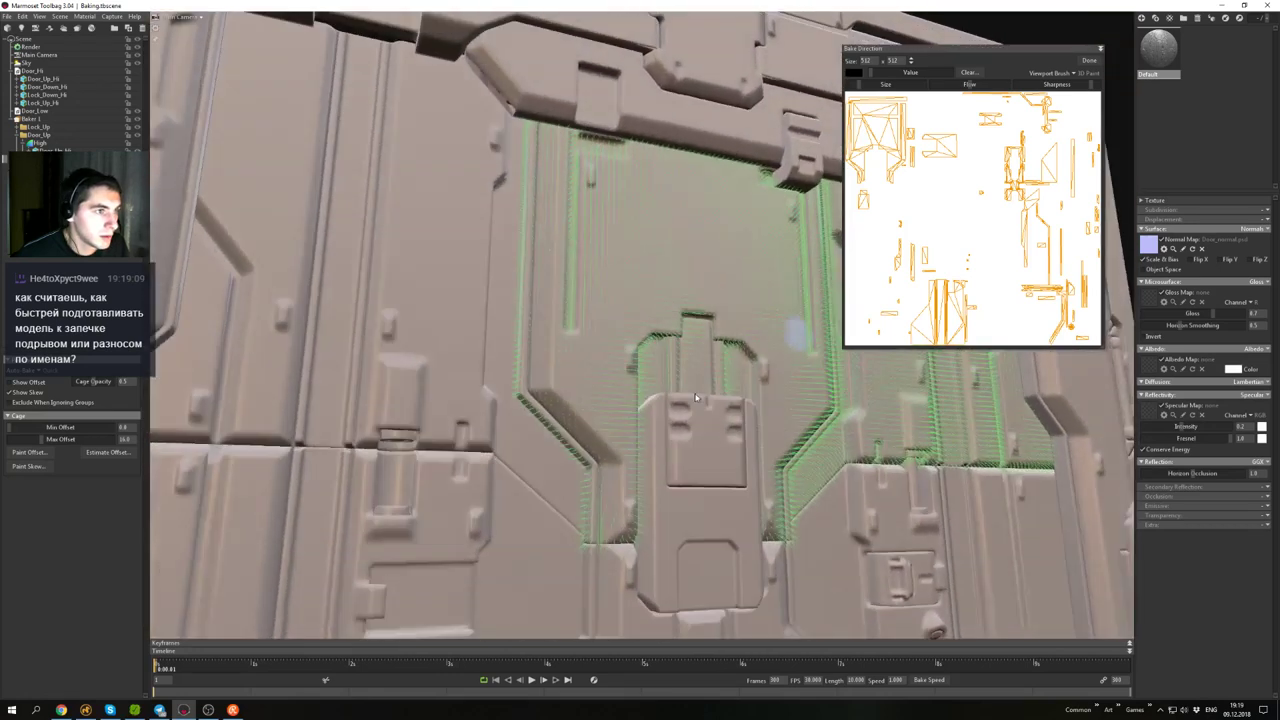
# - Finish the skew painting and select the Door_Up group's High container so the skew lines are hidden
pyautogui.click(1088, 64)
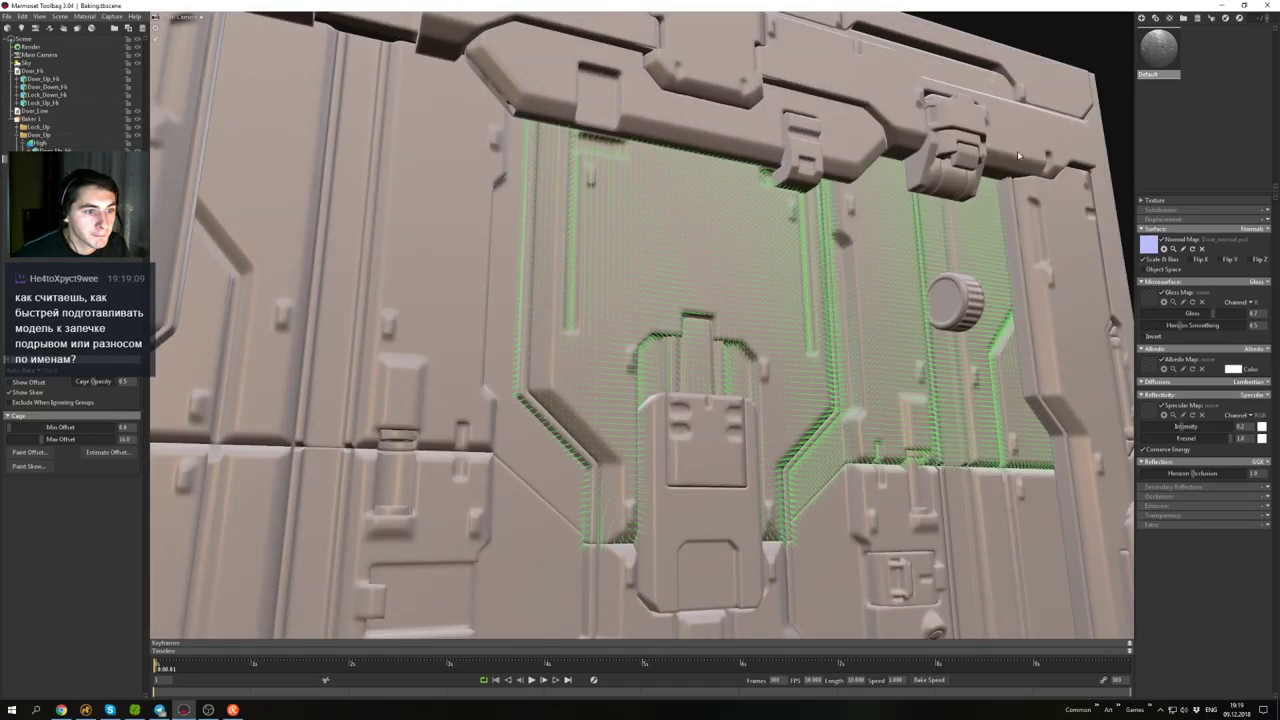
pyautogui.scroll(-4, 882, 155)
pyautogui.keyDown('alt'); pyautogui.moveTo(882, 155); pyautogui.dragTo(720, 218); pyautogui.keyUp('alt')
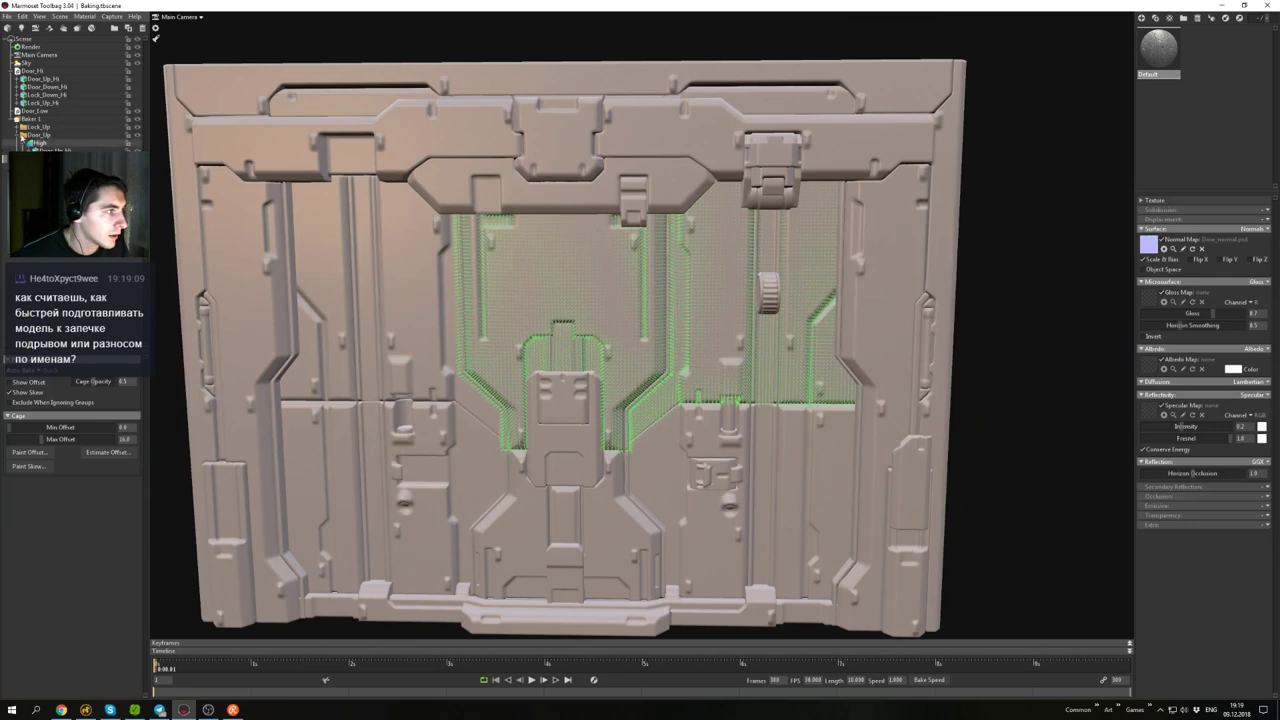
pyautogui.click(44, 145)
pyautogui.keyDown('alt'); pyautogui.moveTo(755, 338); pyautogui.dragTo(724, 344); pyautogui.keyUp('alt')
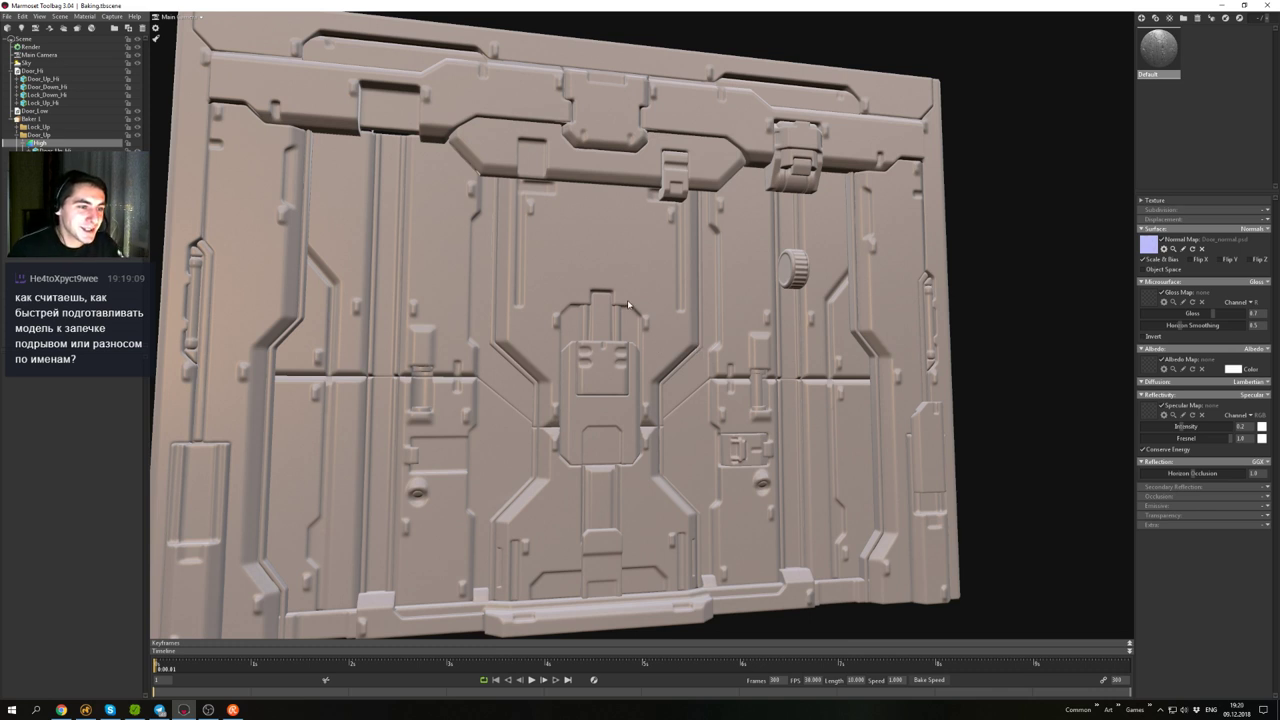
# - Inspect the normal-map bake across the complete door, from the top beam to the lower panels
pyautogui.keyDown('alt'); pyautogui.moveTo(577, 254); pyautogui.dragTo(697, 276); pyautogui.keyUp('alt')
pyautogui.scroll(2, 575, 272)
pyautogui.scroll(3, 684, 301)
pyautogui.scroll(3, 704, 345)
pyautogui.moveTo(704, 345); pyautogui.dragTo(667, 331)
pyautogui.scroll(-4, 728, 350)
pyautogui.moveTo(645, 231); pyautogui.dragTo(659, 253)
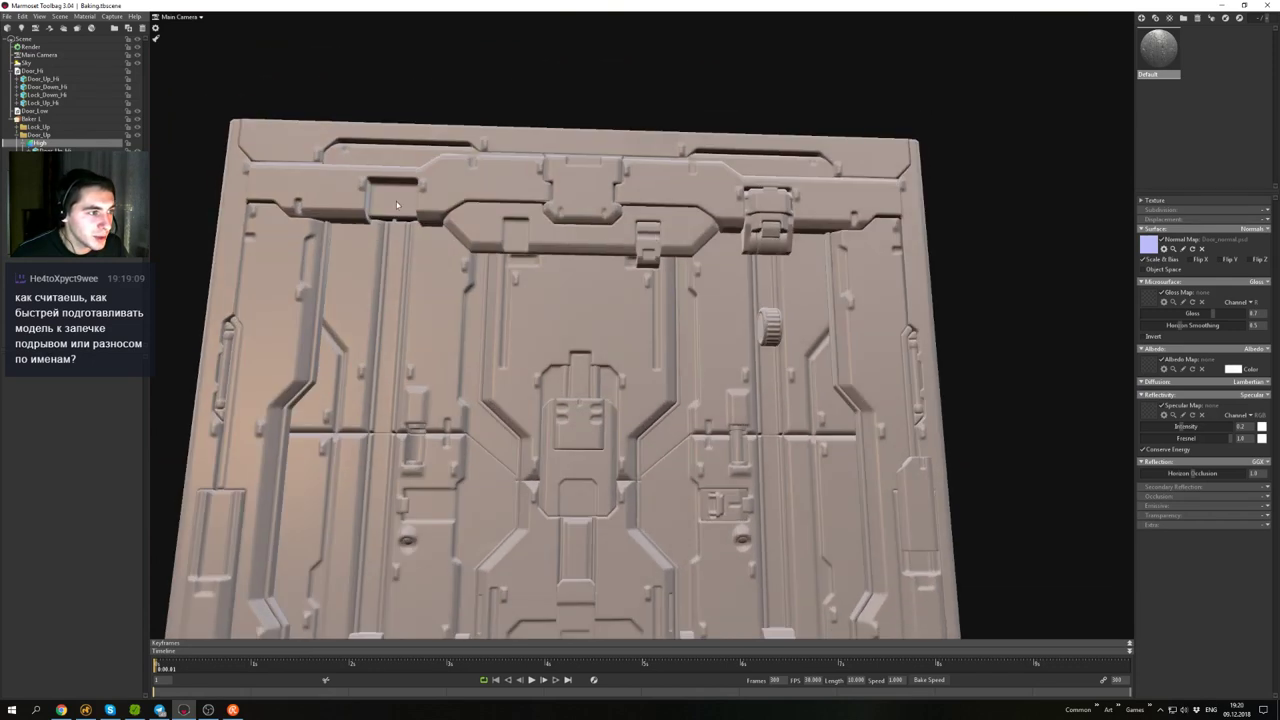
pyautogui.scroll(-3, 670, 340)
pyautogui.moveTo(676, 345); pyautogui.dragTo(682, 278)
pyautogui.scroll(3, 682, 278)
pyautogui.moveTo(580, 258); pyautogui.dragTo(603, 364)
pyautogui.moveTo(603, 364); pyautogui.dragTo(649, 223, button='middle')
pyautogui.moveTo(649, 223); pyautogui.dragTo(287, 180)
# - Enable the Ambient Occlusion map in Baker 1, check its occlusion settings and bake the maps
pyautogui.click(46, 120)
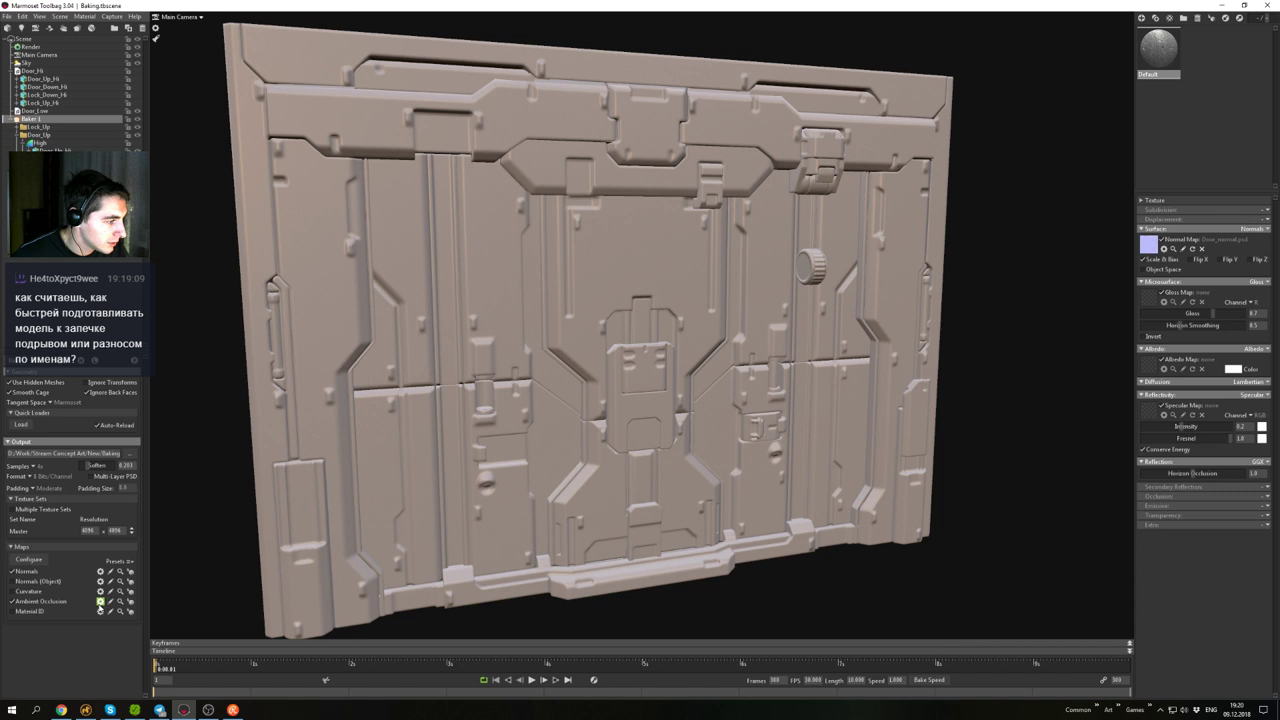
pyautogui.click(100, 602)
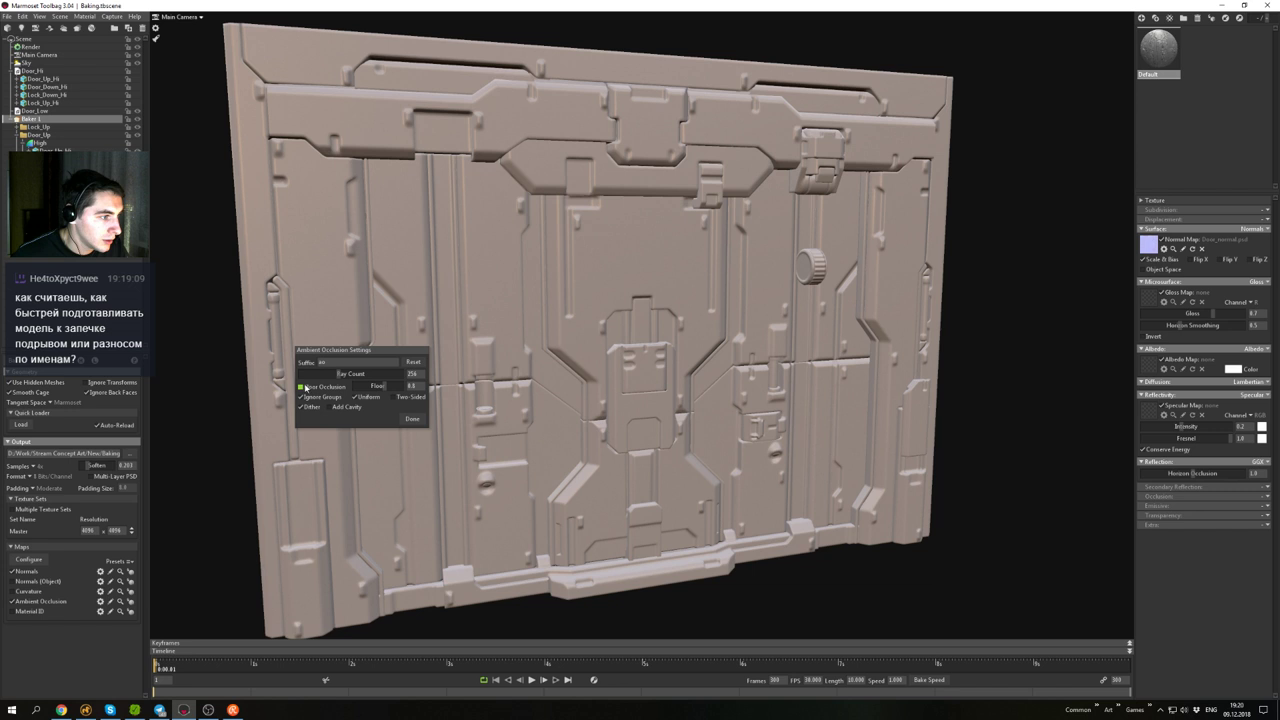
pyautogui.click(413, 420)
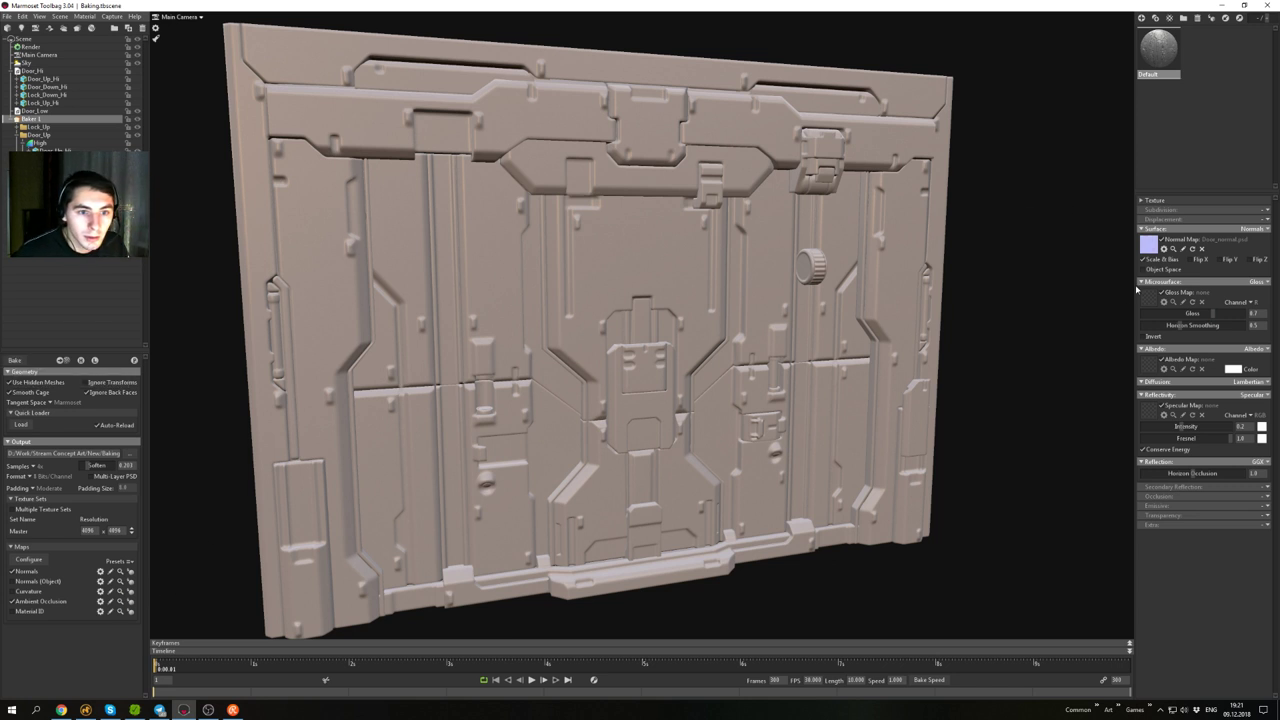
# - Load the baked Door_ao file as the albedo map of the Default material
pyautogui.click(1150, 363)
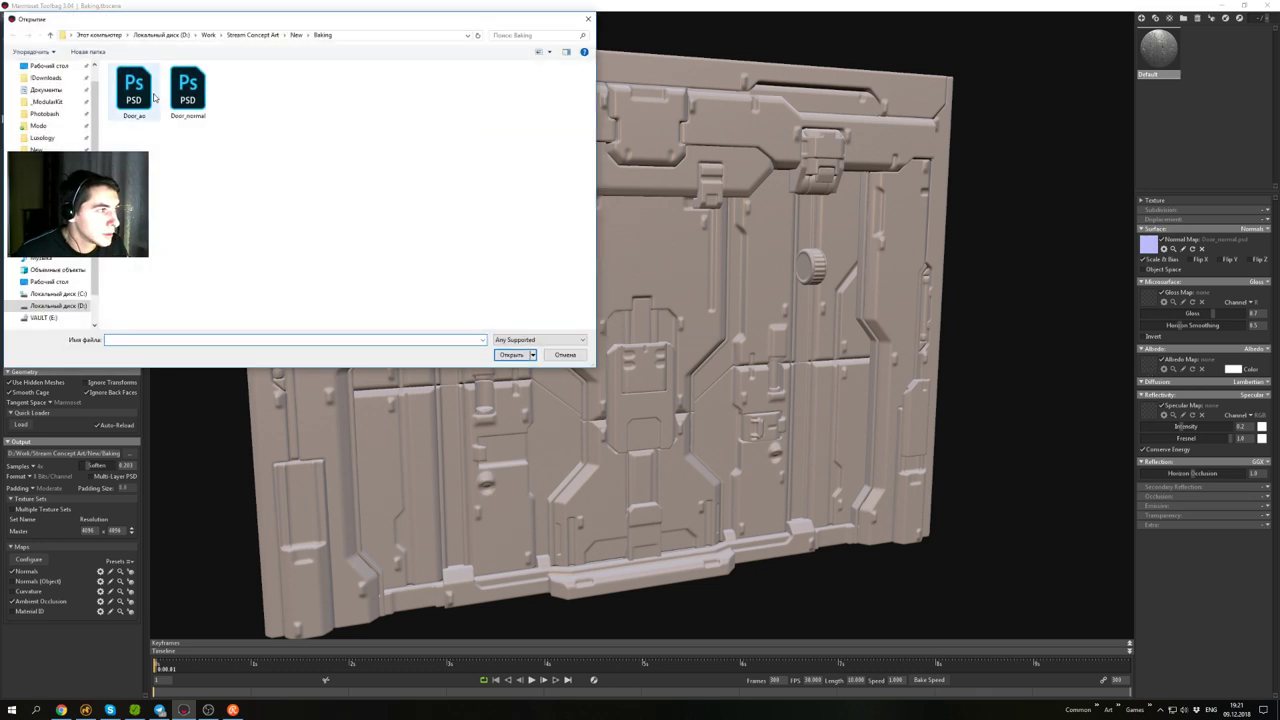
pyautogui.click(139, 100)
pyautogui.doubleClick(139, 100)
# - Examine the ambient occlusion across the door, including the wheel, the central lock and the side recesses
pyautogui.moveTo(540, 270); pyautogui.dragTo(735, 325)
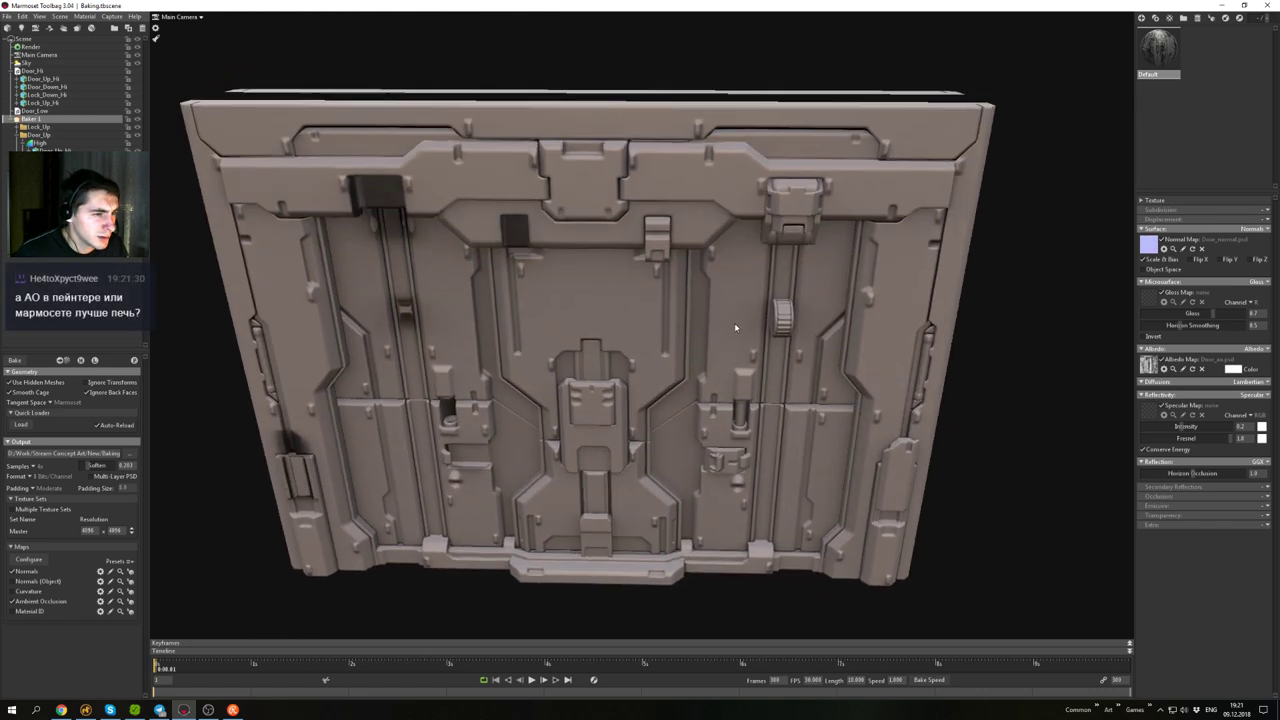
pyautogui.moveTo(735, 325); pyautogui.dragTo(840, 322, button='right')
pyautogui.moveTo(840, 322); pyautogui.dragTo(672, 318, button='middle')
pyautogui.moveTo(672, 318); pyautogui.dragTo(512, 298)
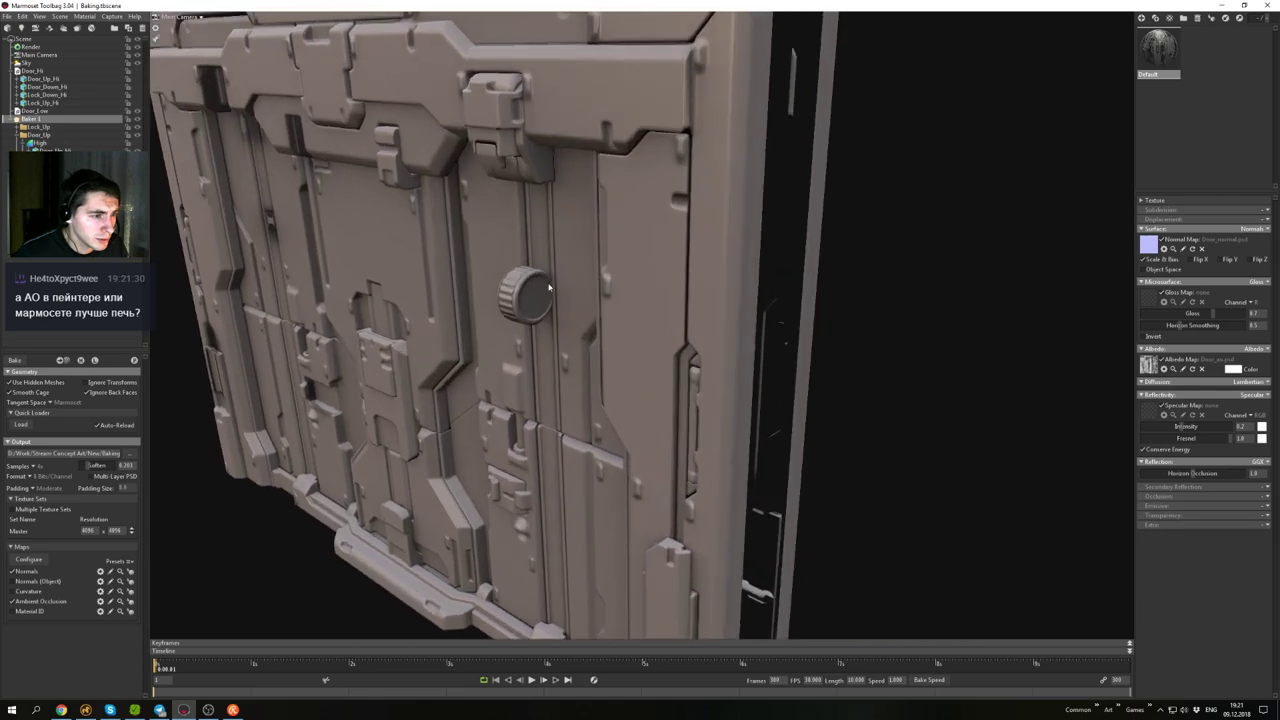
pyautogui.moveTo(512, 298); pyautogui.dragTo(580, 326, button='middle')
pyautogui.moveTo(580, 326); pyautogui.dragTo(630, 335, button='right')
pyautogui.moveTo(630, 335); pyautogui.dragTo(748, 317)
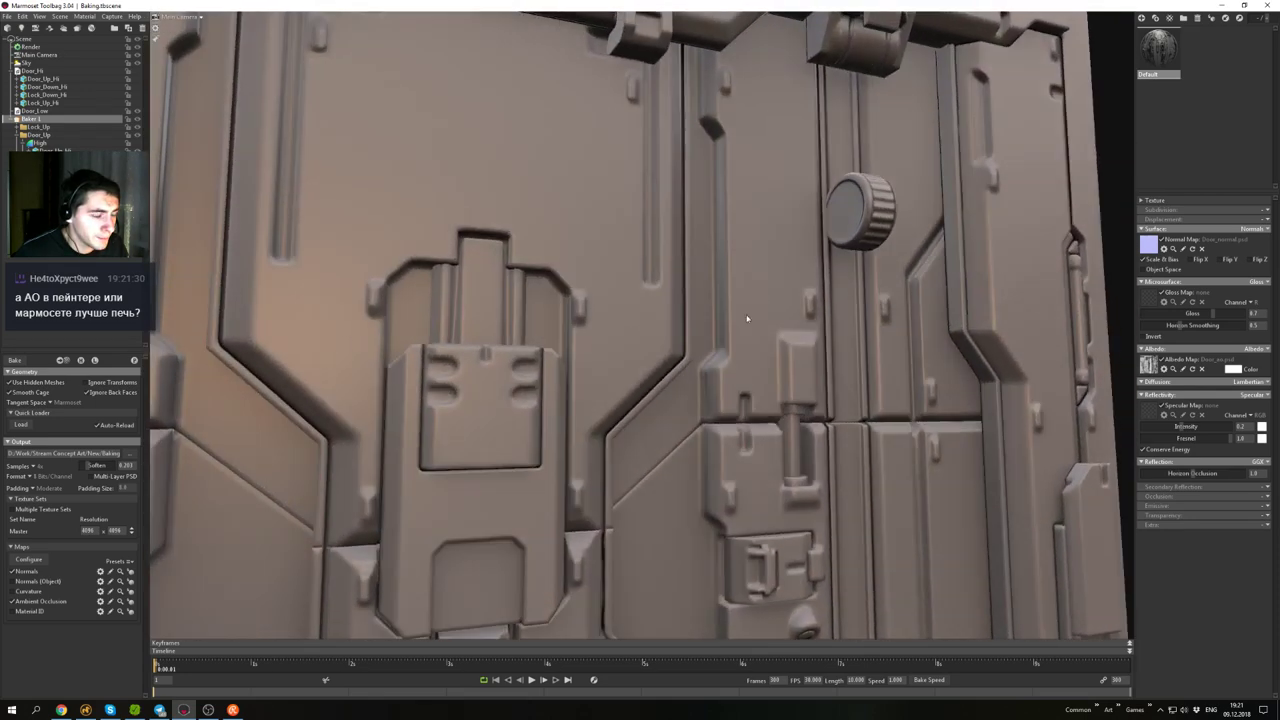
pyautogui.moveTo(748, 317); pyautogui.dragTo(733, 251, button='right')
pyautogui.moveTo(733, 250); pyautogui.dragTo(700, 270)
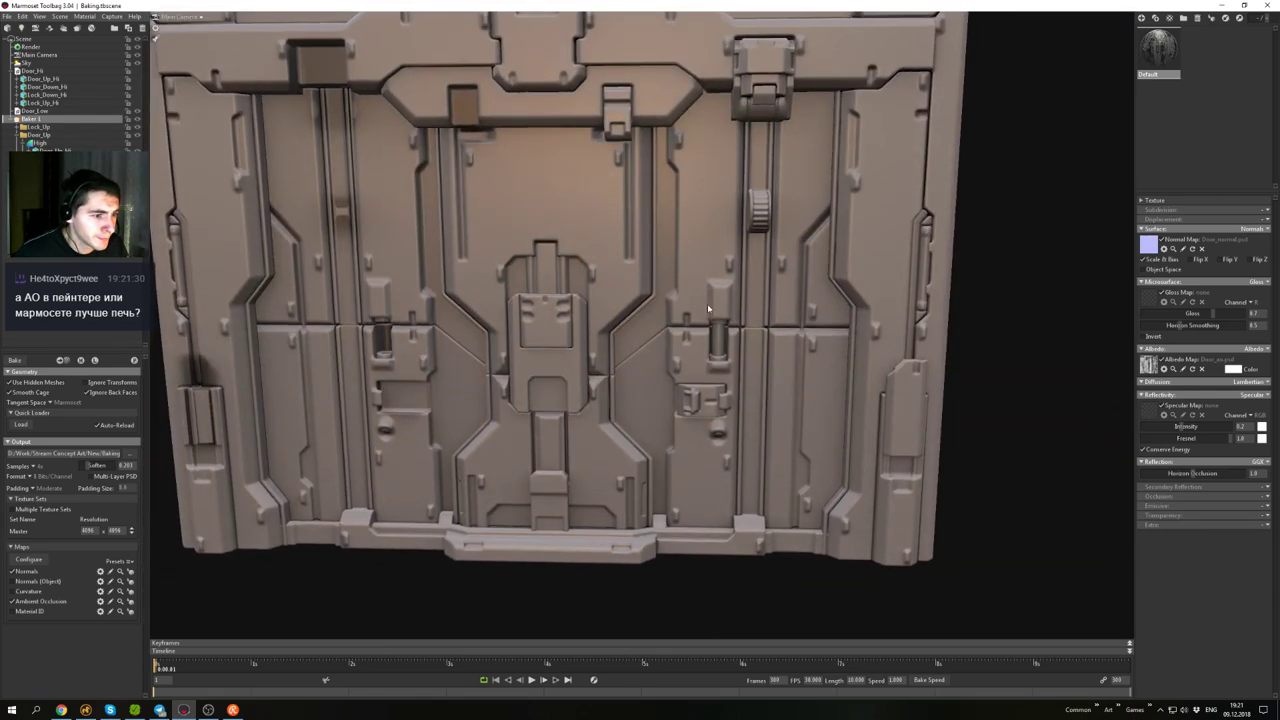
pyautogui.moveTo(707, 308); pyautogui.dragTo(770, 395, button='middle')
pyautogui.moveTo(770, 395); pyautogui.dragTo(735, 288)
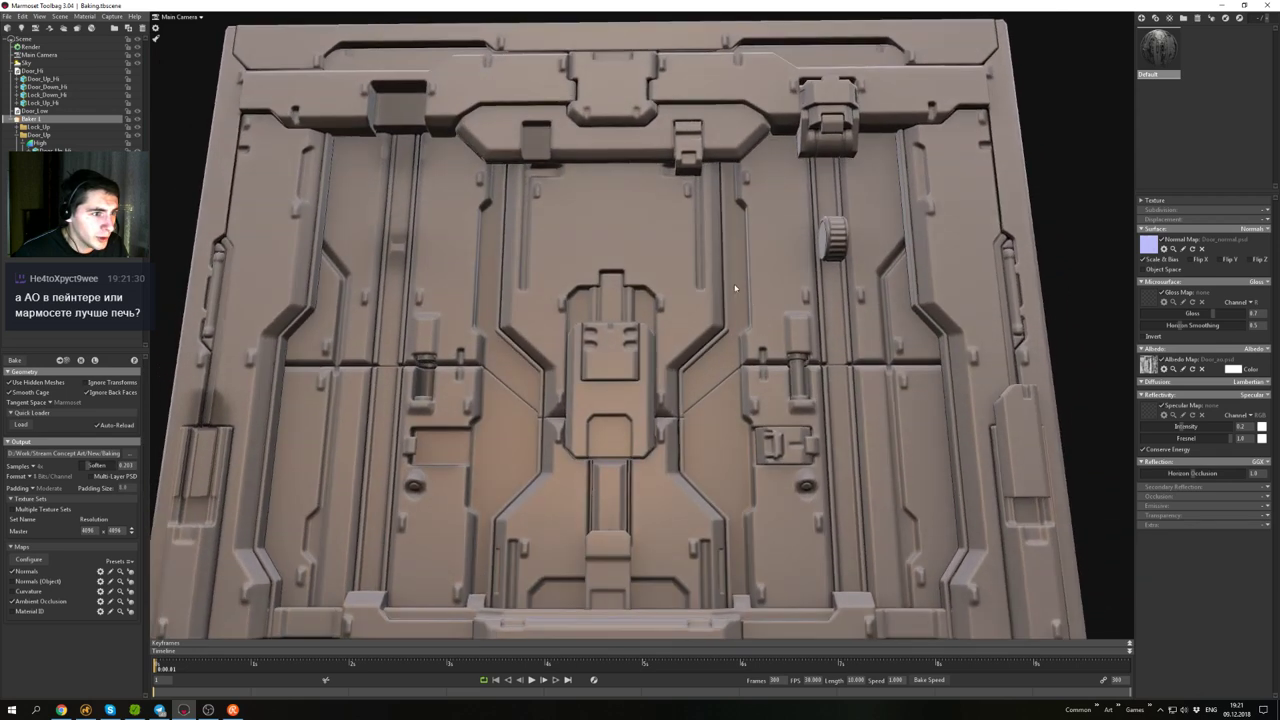
# - Slide the upper door panel downward as a test, reset its Y position to 0 and clear the selection
pyautogui.click(735, 288)
pyautogui.moveTo(669, 331); pyautogui.dragTo(656, 412, button='right')
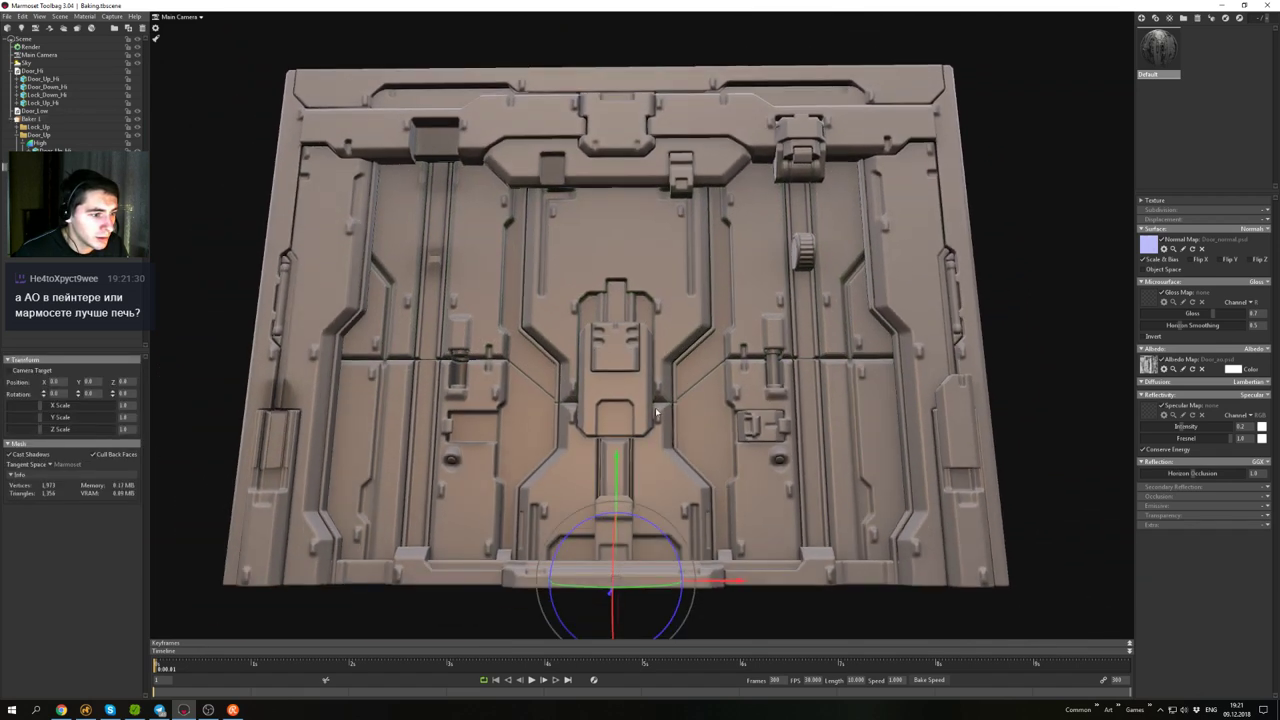
pyautogui.moveTo(617, 472); pyautogui.dragTo(617, 503)
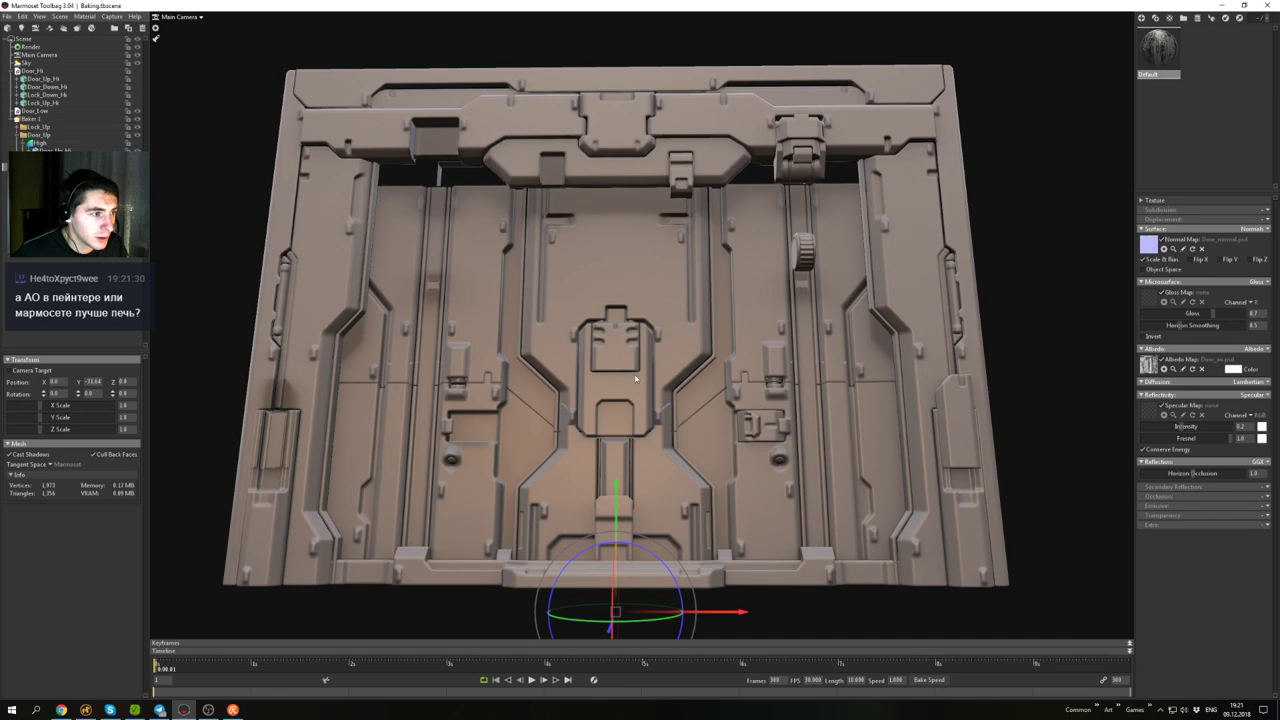
pyautogui.moveTo(635, 378)
pyautogui.mouseDown()
pyautogui.moveTo(645, 430)
pyautogui.moveTo(660, 356)
pyautogui.moveTo(641, 378)
pyautogui.mouseUp()
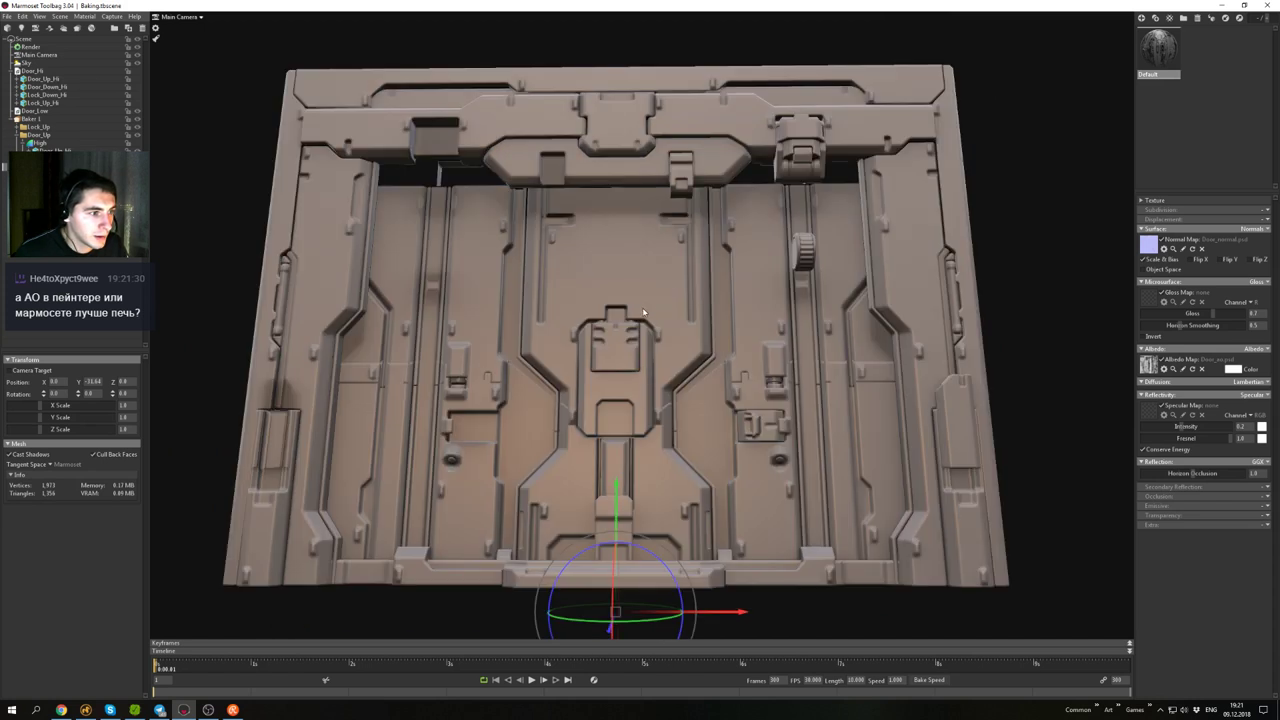
pyautogui.moveTo(101, 382); pyautogui.dragTo(82, 386)
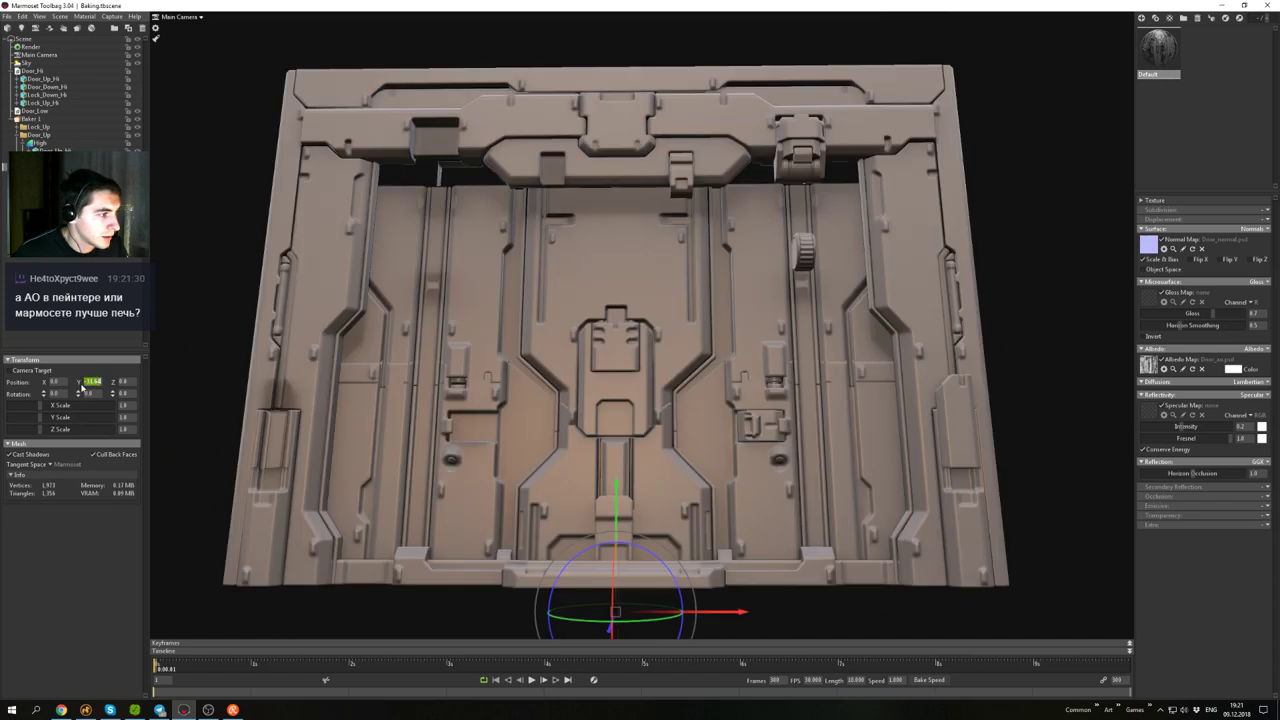
pyautogui.write('0')
pyautogui.press('Return')
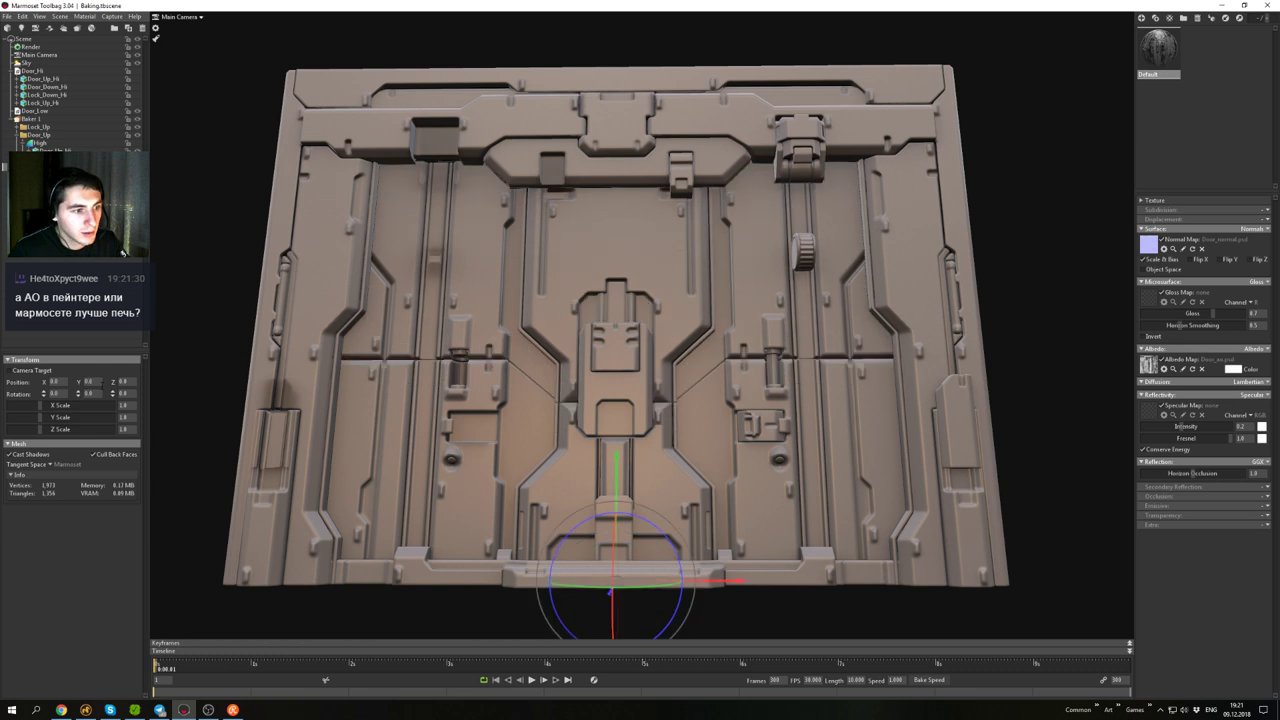
pyautogui.click(1037, 260)
# - Revisit the Ignore Groups option in Baker 1's Ambient Occlusion settings and rebake the maps
pyautogui.moveTo(780, 252); pyautogui.dragTo(715, 286)
pyautogui.scroll(3, 772, 274)
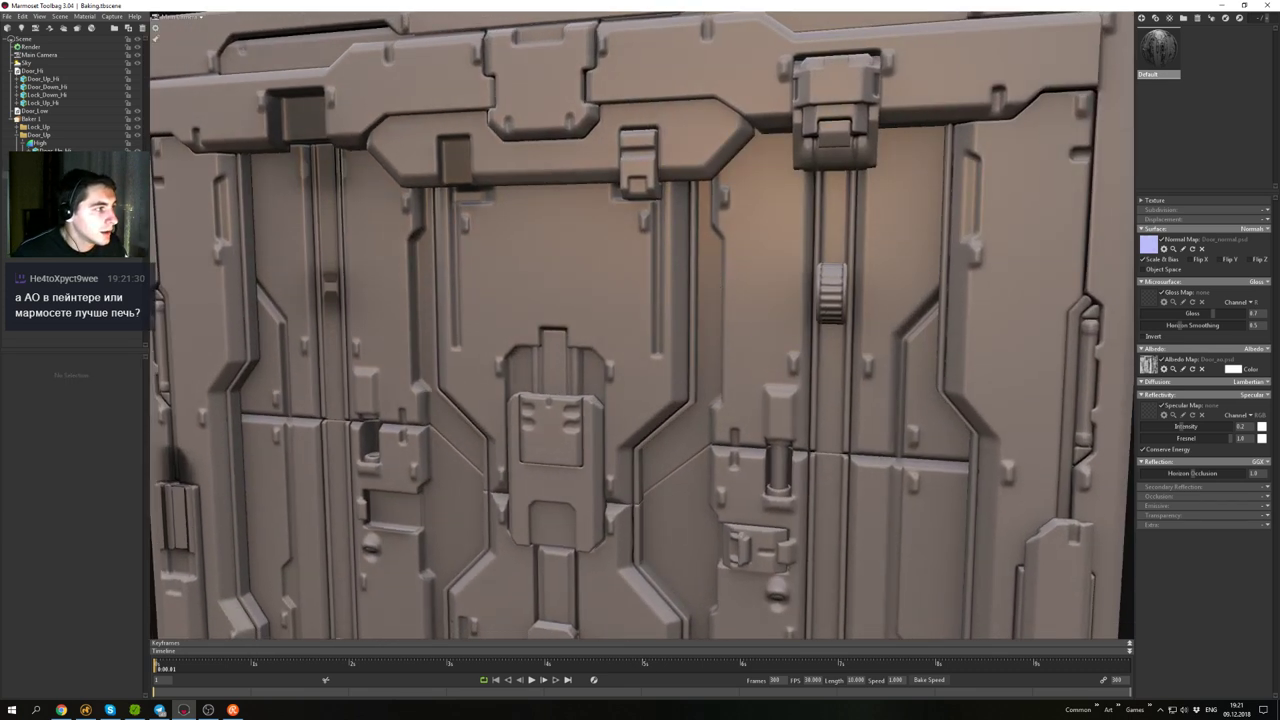
pyautogui.click(36, 120)
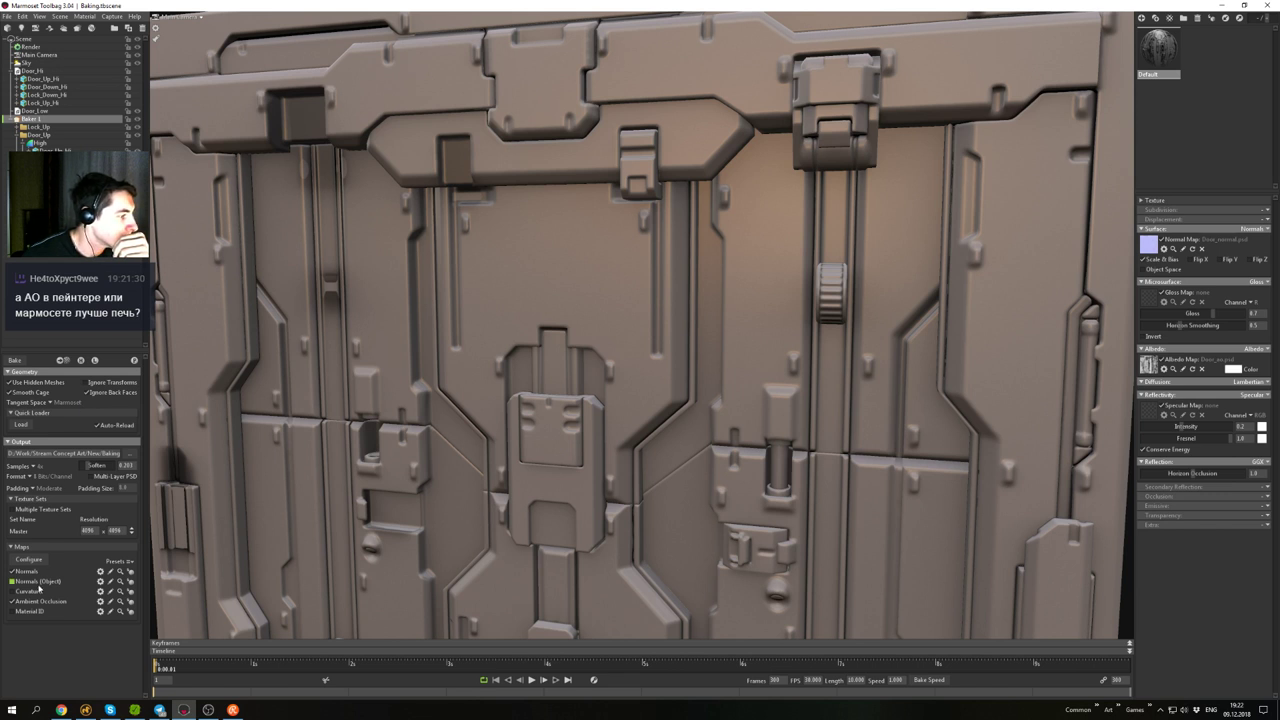
pyautogui.click(100, 601)
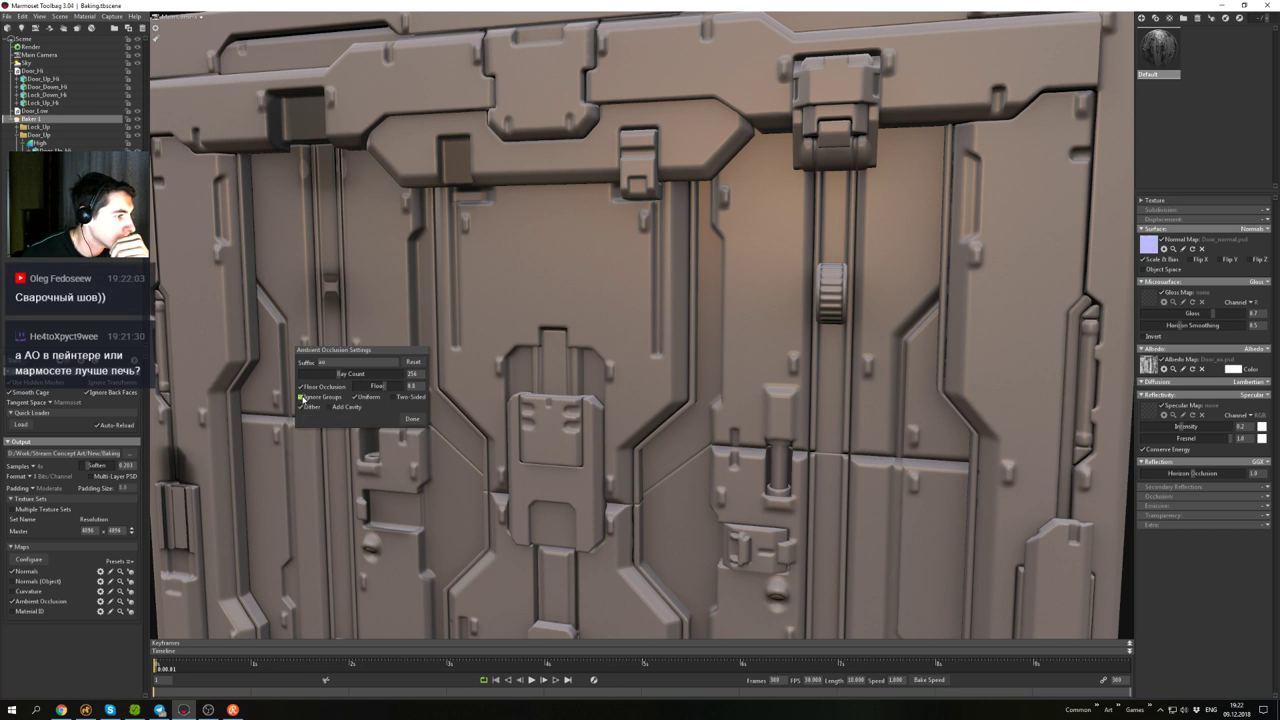
pyautogui.click(412, 421)
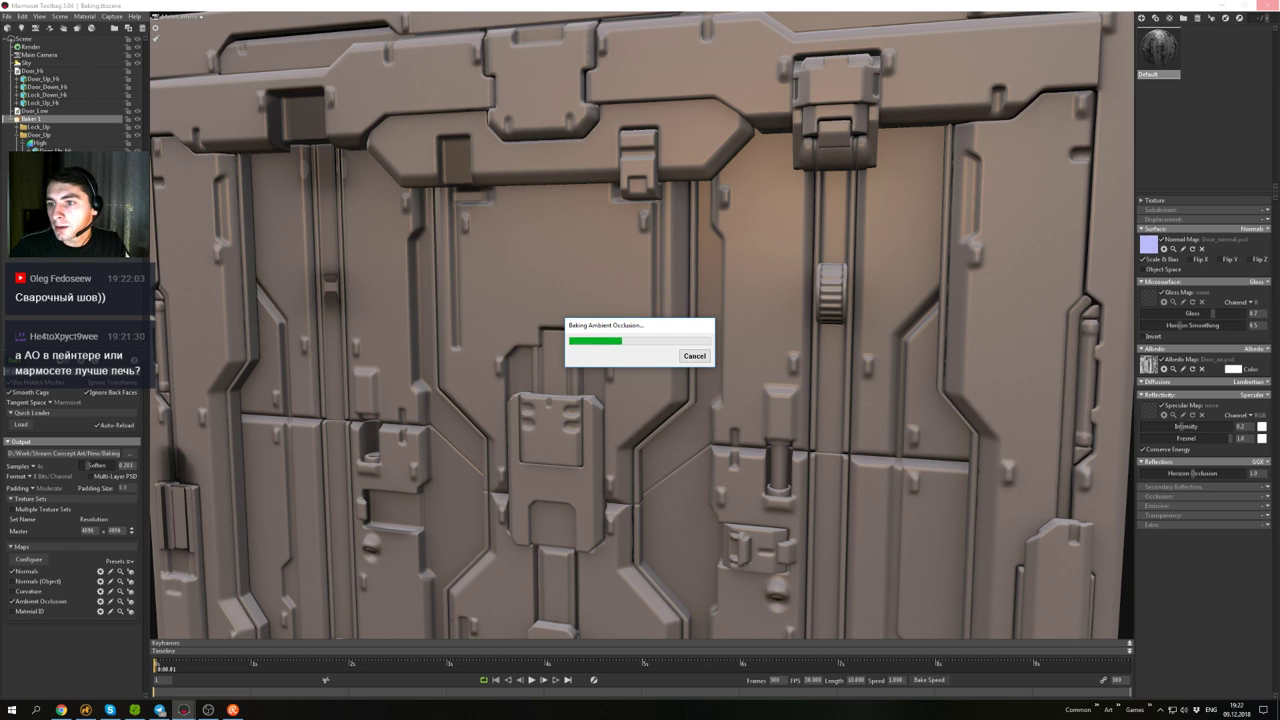
# - Return to the rebaked door and show the high-poly frame mesh in the scene
pyautogui.hotkey('alt', 'Tab')
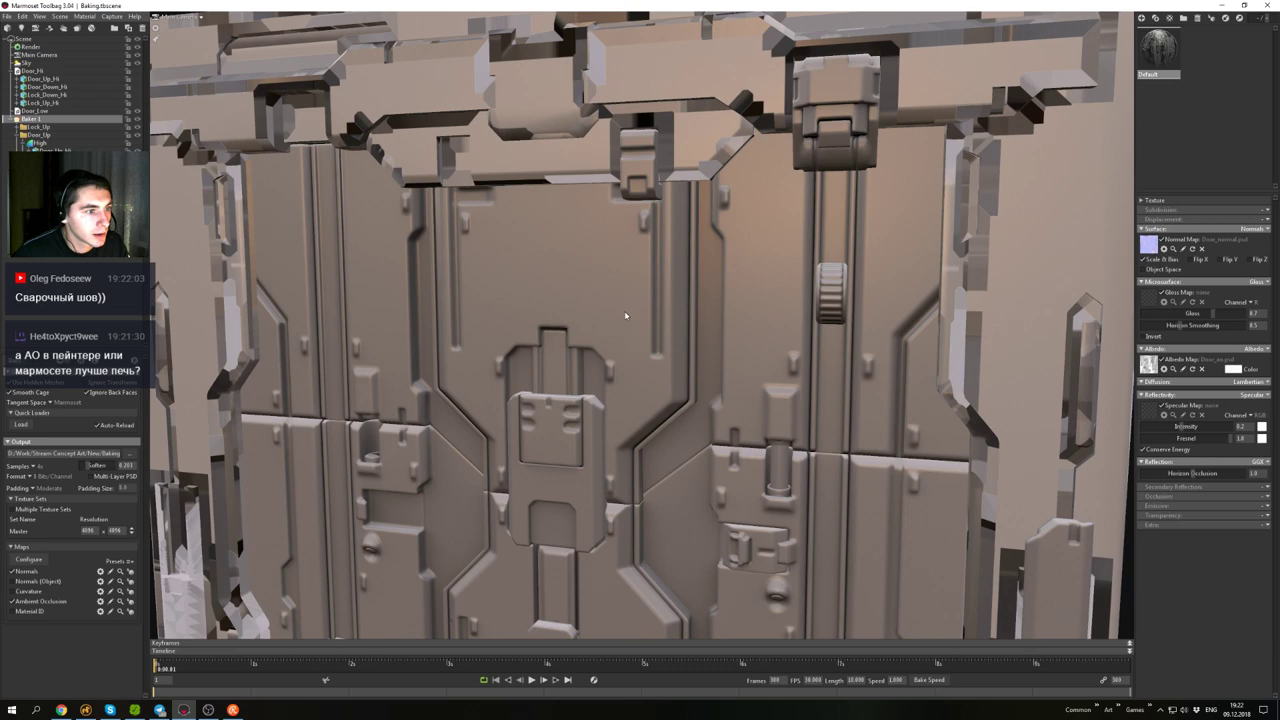
pyautogui.scroll(-4, 622, 316)
pyautogui.moveTo(614, 317); pyautogui.dragTo(666, 346)
pyautogui.moveTo(666, 346); pyautogui.dragTo(674, 276, button='middle')
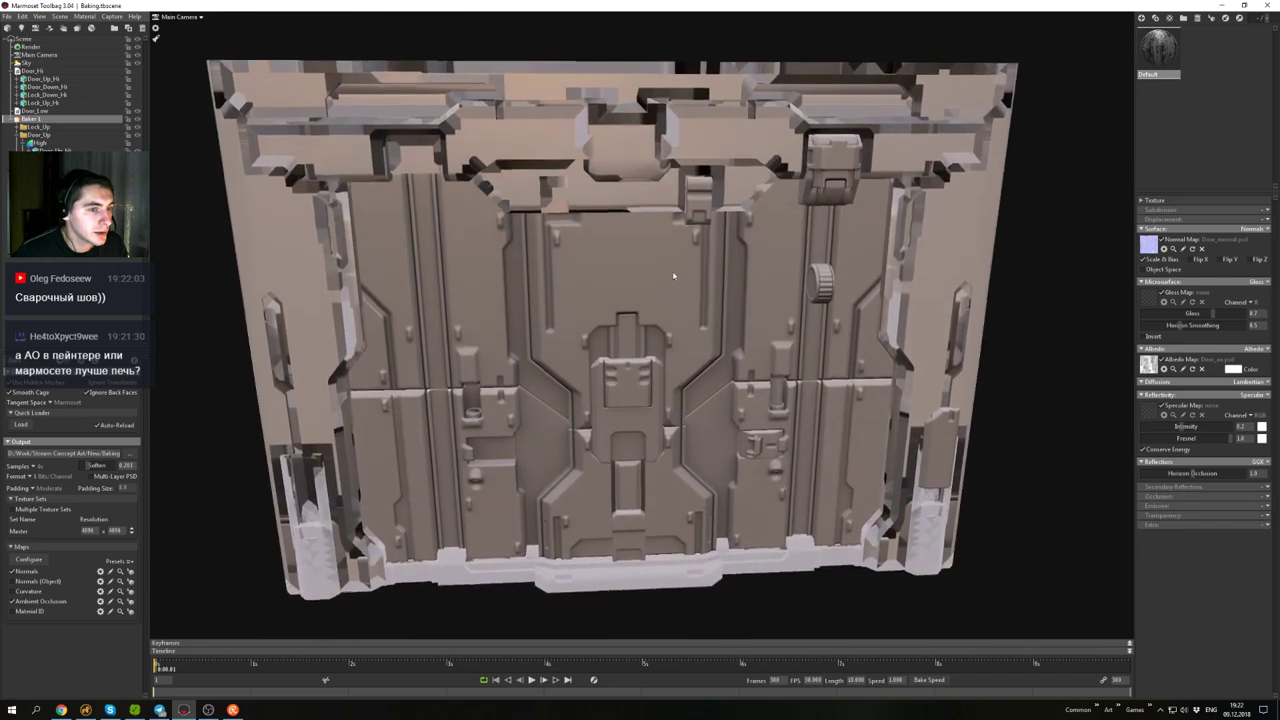
pyautogui.scroll(-1, 563, 315)
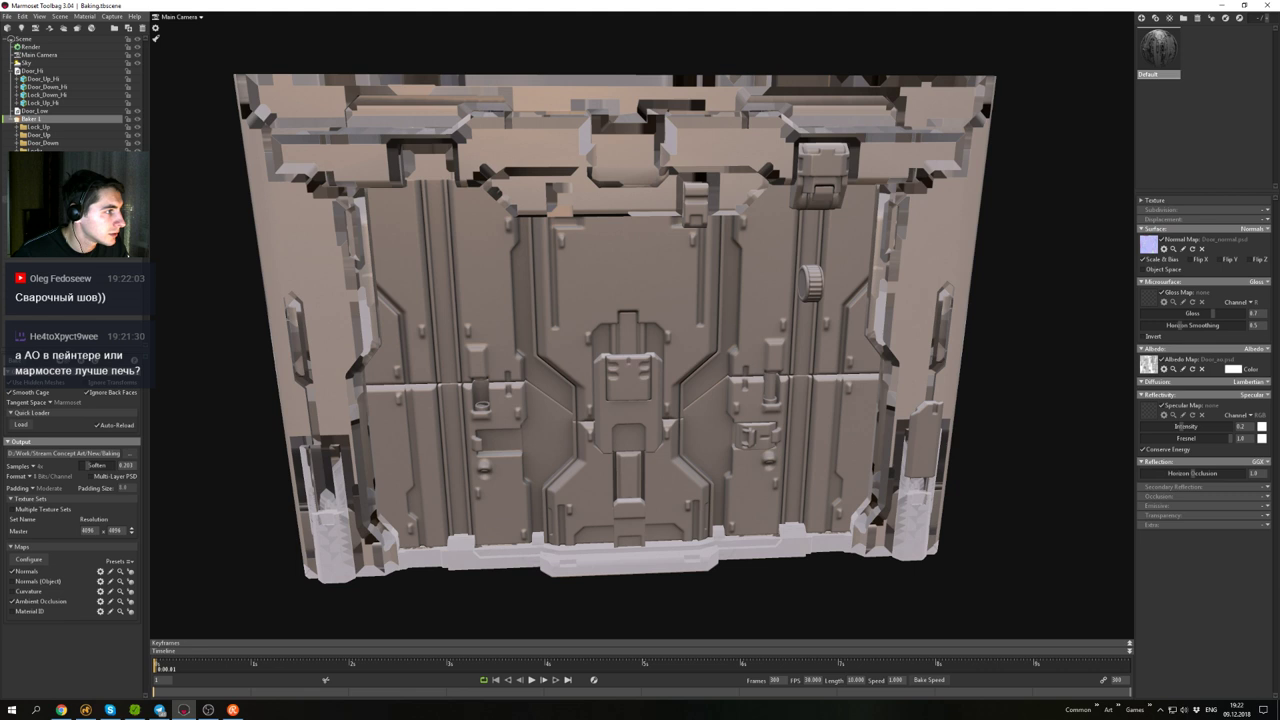
pyautogui.click(137, 159)
pyautogui.scroll(-1, 428, 362)
pyautogui.moveTo(430, 452); pyautogui.dragTo(491, 246, button='middle')
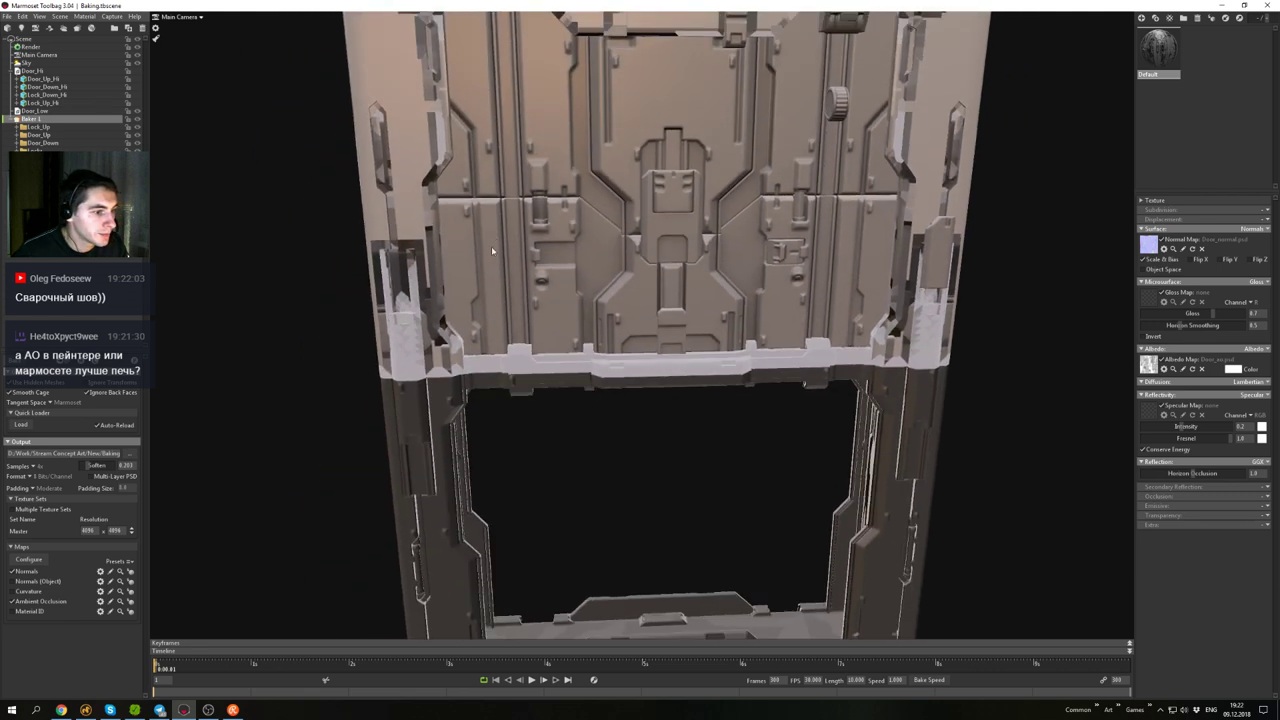
# - Select the upside-down high-poly frame mesh and set its X rotation to 180
pyautogui.moveTo(491, 246); pyautogui.dragTo(542, 443)
pyautogui.click(543, 444)
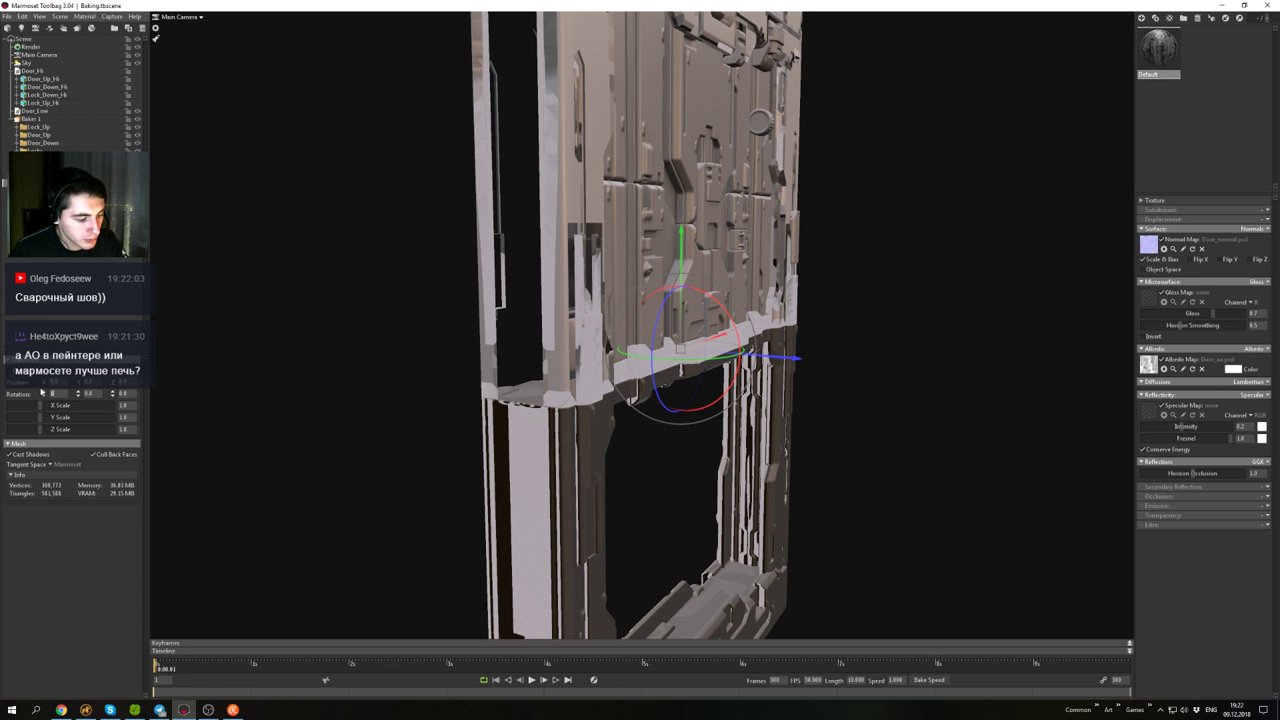
pyautogui.moveTo(42, 393); pyautogui.dragTo(59, 391)
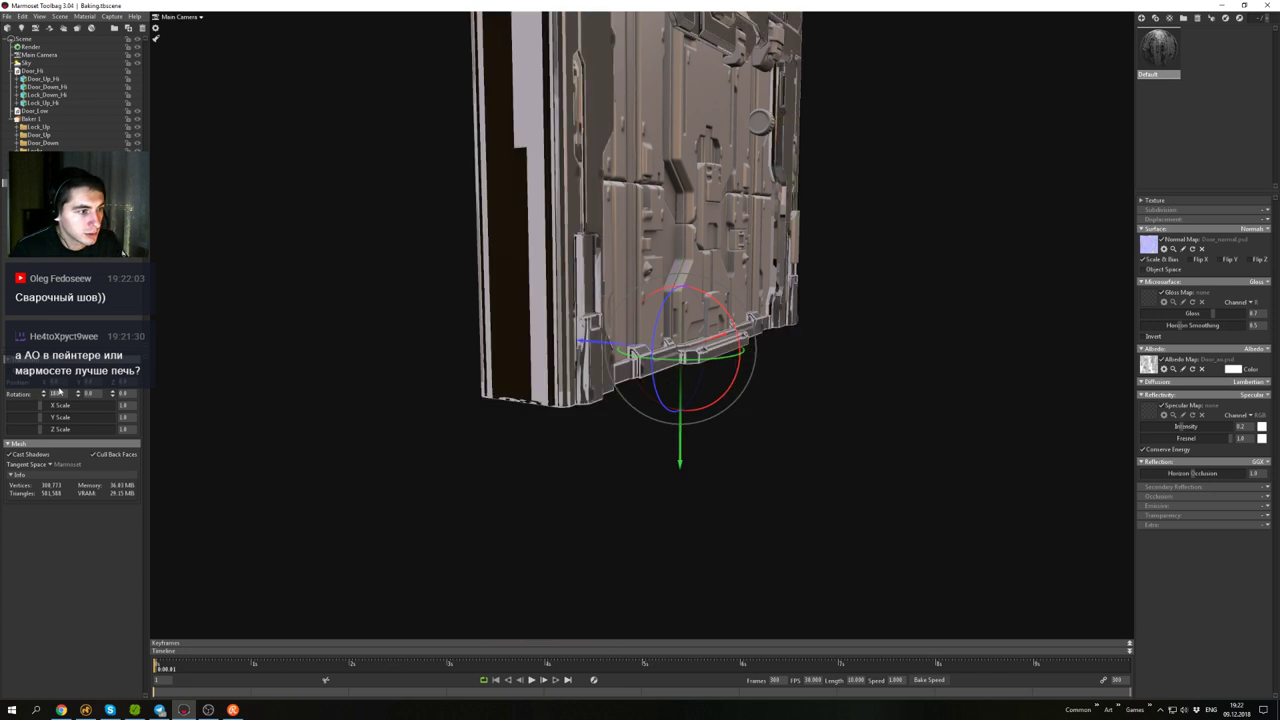
pyautogui.click(379, 328)
pyautogui.moveTo(379, 328); pyautogui.dragTo(231, 277)
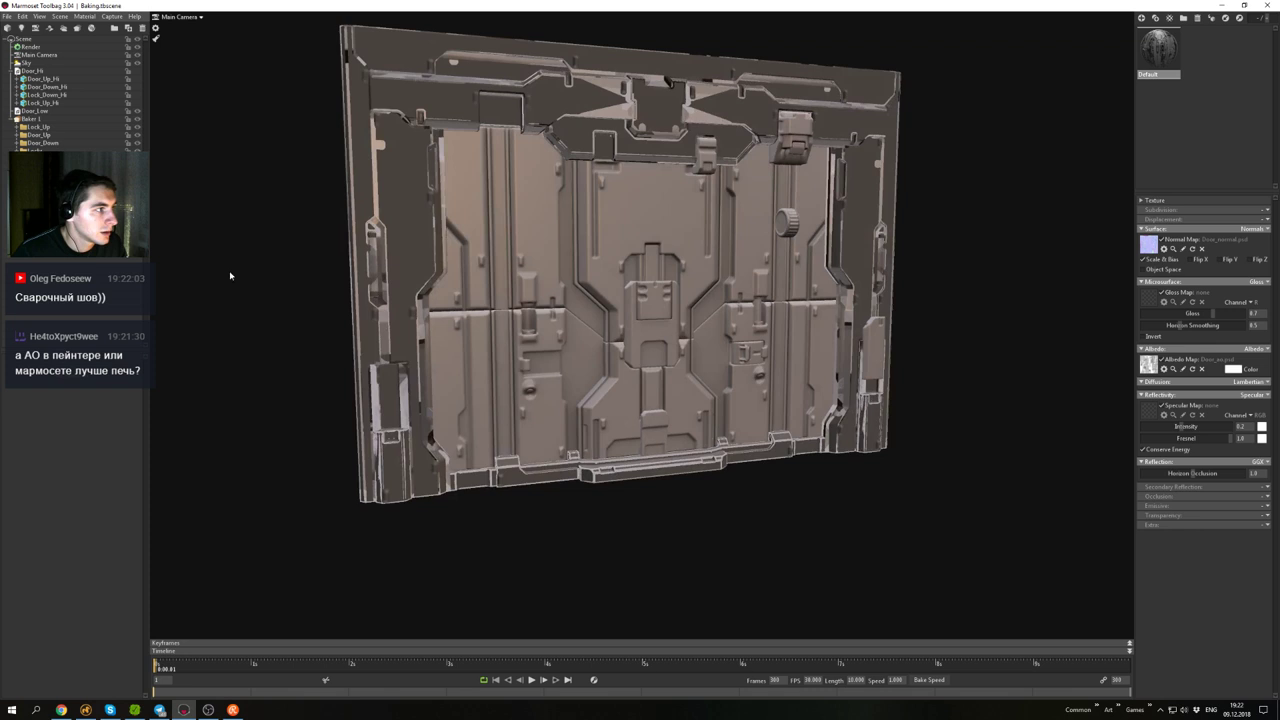
# - Rebake the maps with Baker 1 and toggle between the high-poly and low-poly previews
pyautogui.click(32, 119)
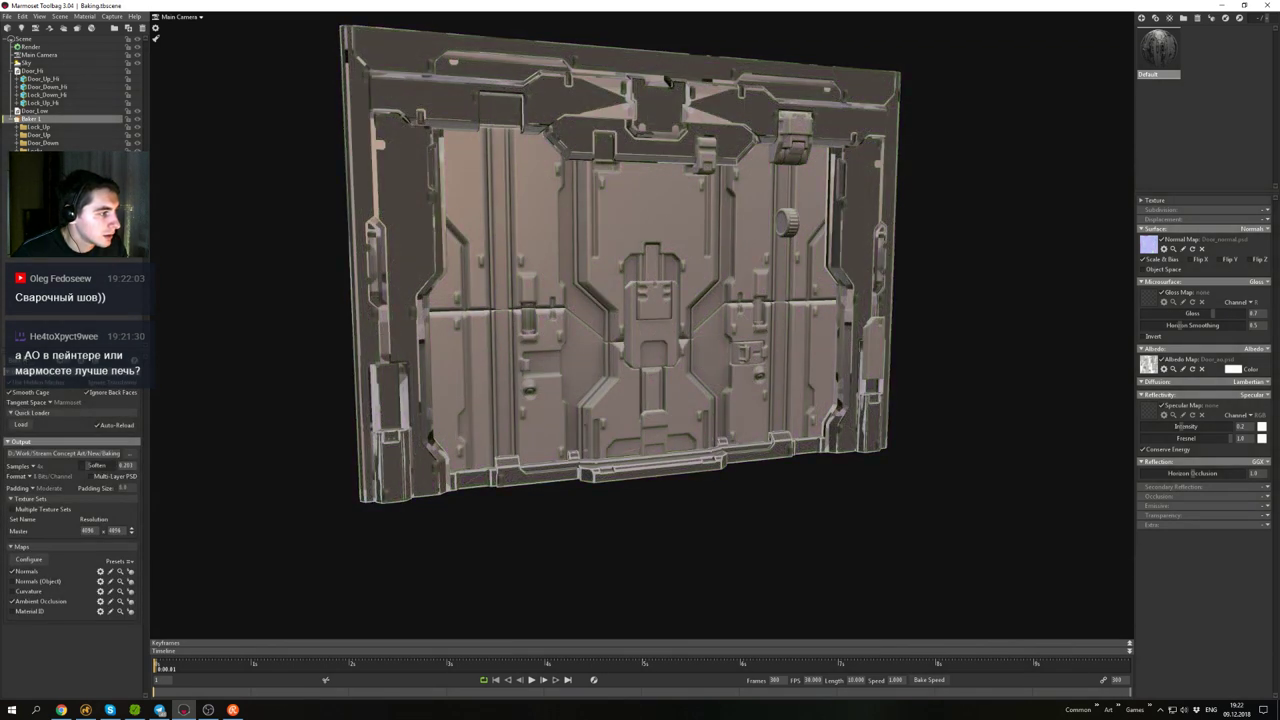
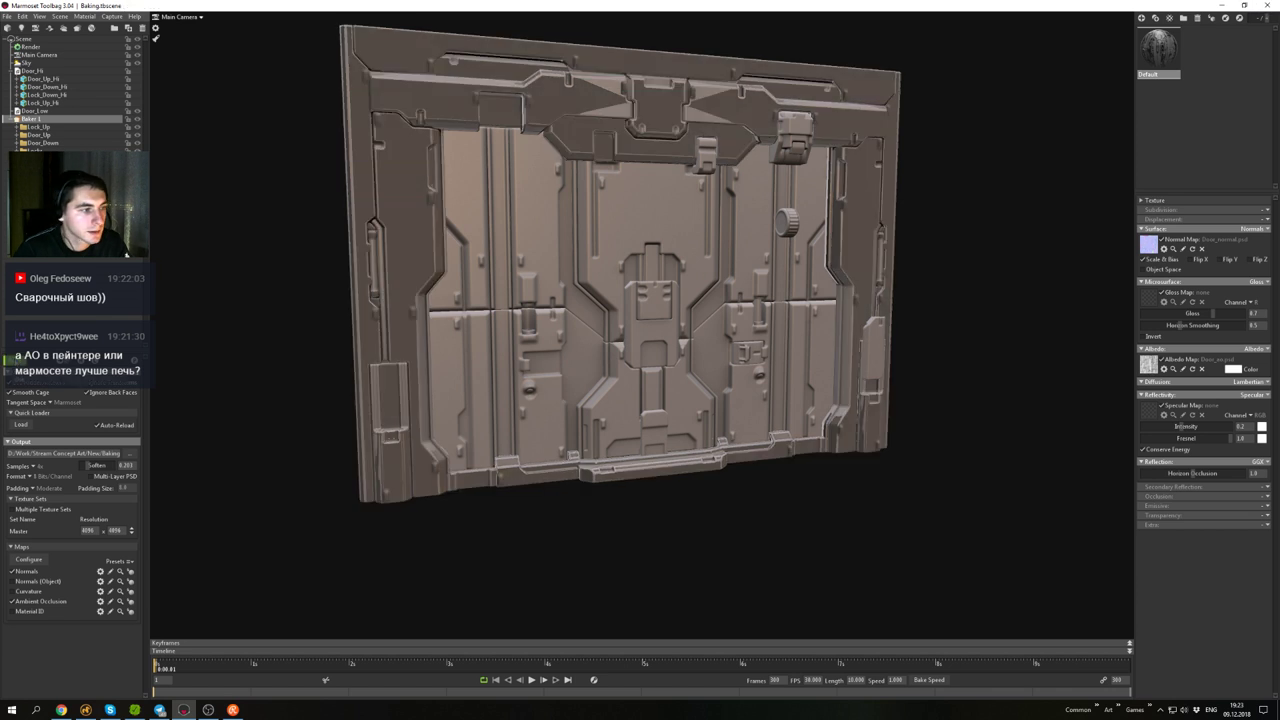
pyautogui.click(80, 362)
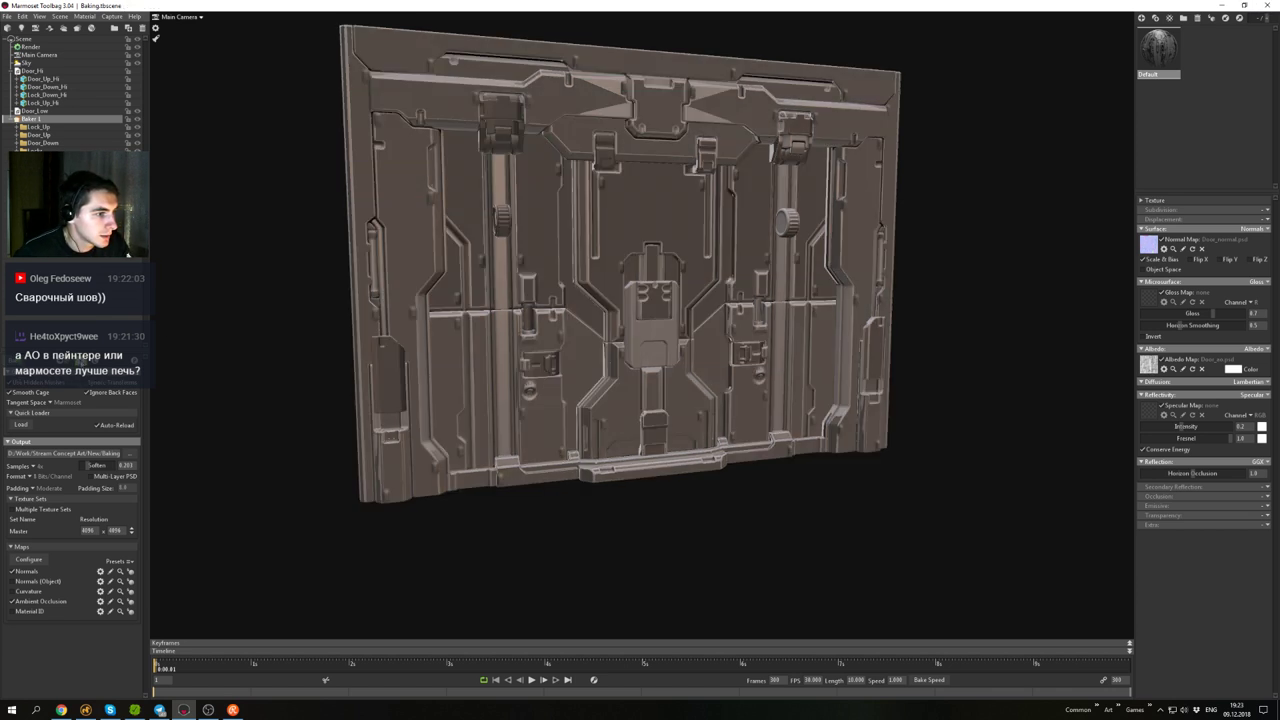
pyautogui.click(80, 362)
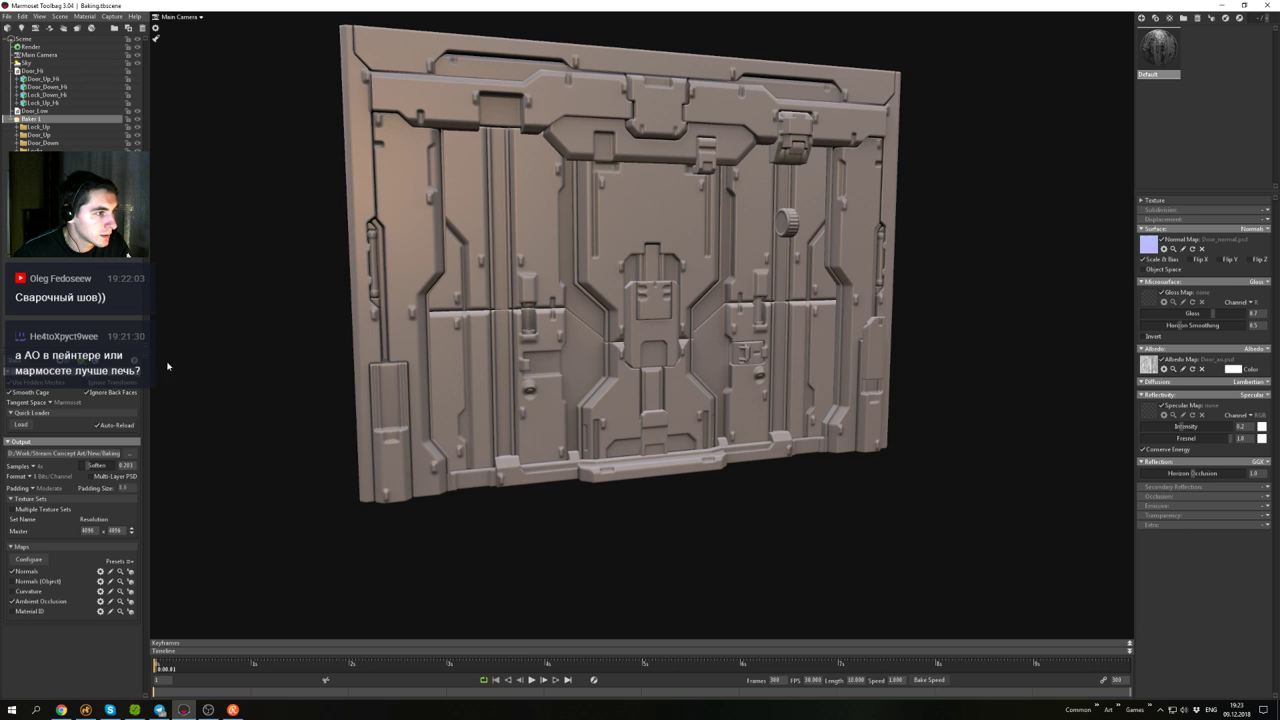
# - Examine the rebaked ambient occlusion across the frame, the door panels and the central lock
pyautogui.moveTo(775, 294); pyautogui.dragTo(428, 256)
pyautogui.scroll(4, 662, 263)
pyautogui.scroll(-3, 642, 259)
pyautogui.click(625, 260)
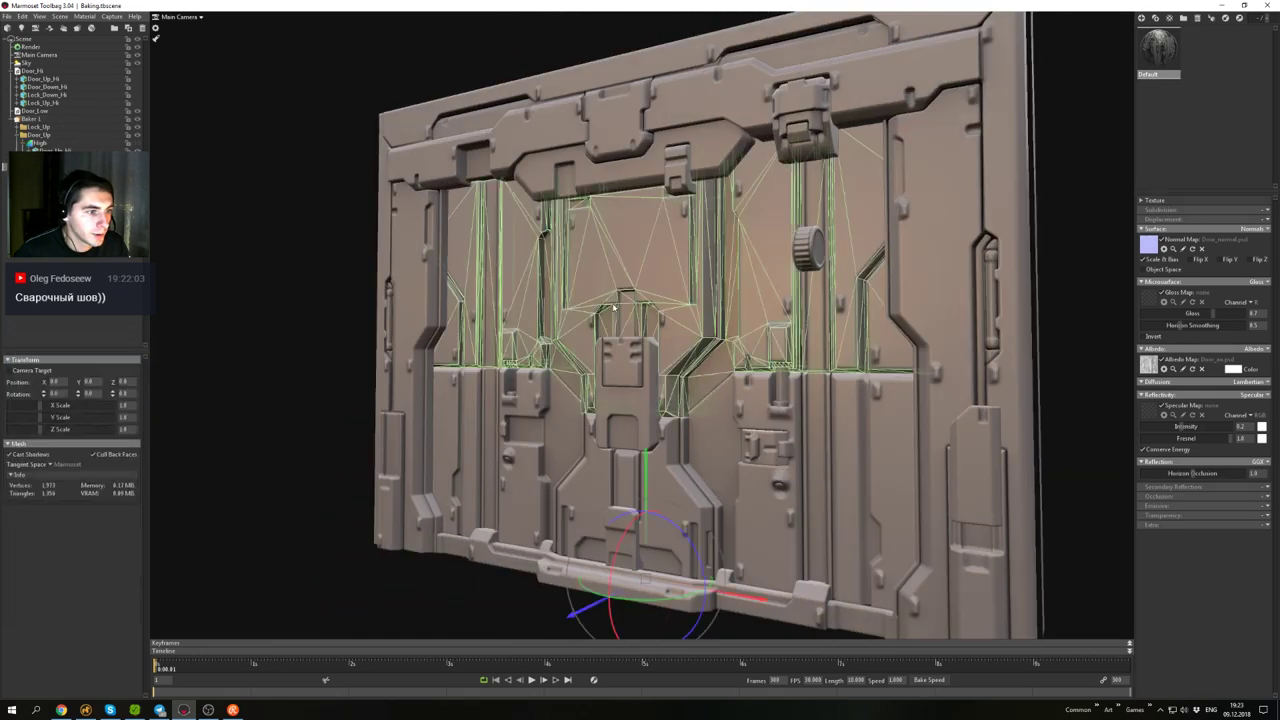
pyautogui.keyDown('alt'); pyautogui.moveTo(625, 260); pyautogui.dragTo(700, 292); pyautogui.keyUp('alt')
pyautogui.click(1038, 323)
pyautogui.scroll(2, 600, 350)
pyautogui.keyDown('alt'); pyautogui.moveTo(600, 352); pyautogui.dragTo(530, 362); pyautogui.keyUp('alt')
pyautogui.scroll(5, 558, 275)
# - Switch to Modo, bring back the complete door and hide the HiPoly group so only UV_LowPoly_Full shows
pyautogui.click(86, 710)
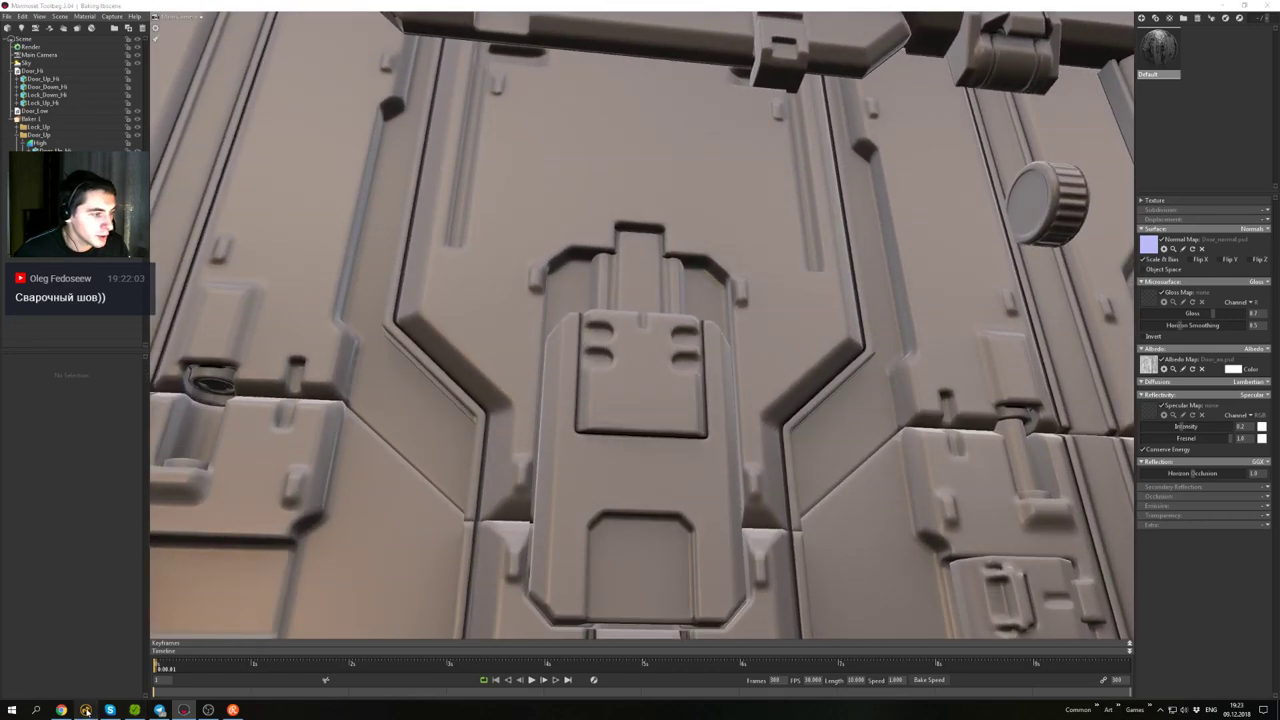
pyautogui.keyDown('alt'); pyautogui.moveTo(655, 385); pyautogui.dragTo(715, 321); pyautogui.keyUp('alt')
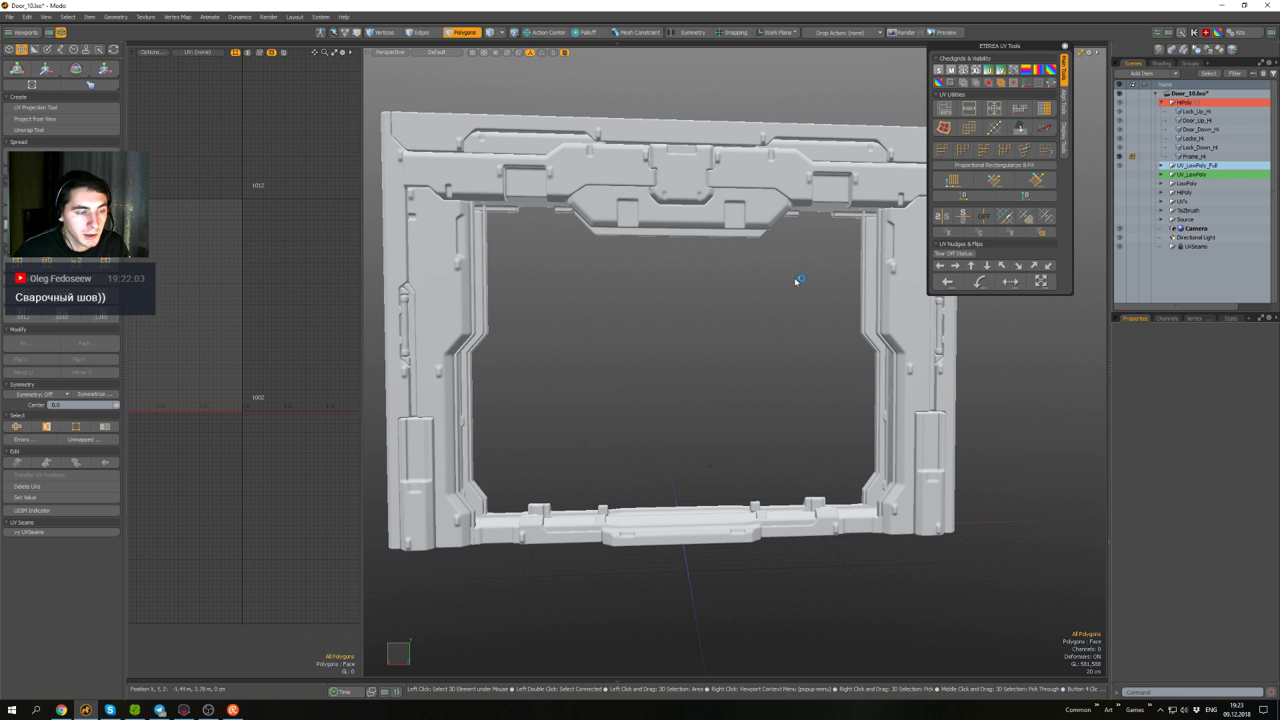
pyautogui.hotkey('ctrl', 'z')
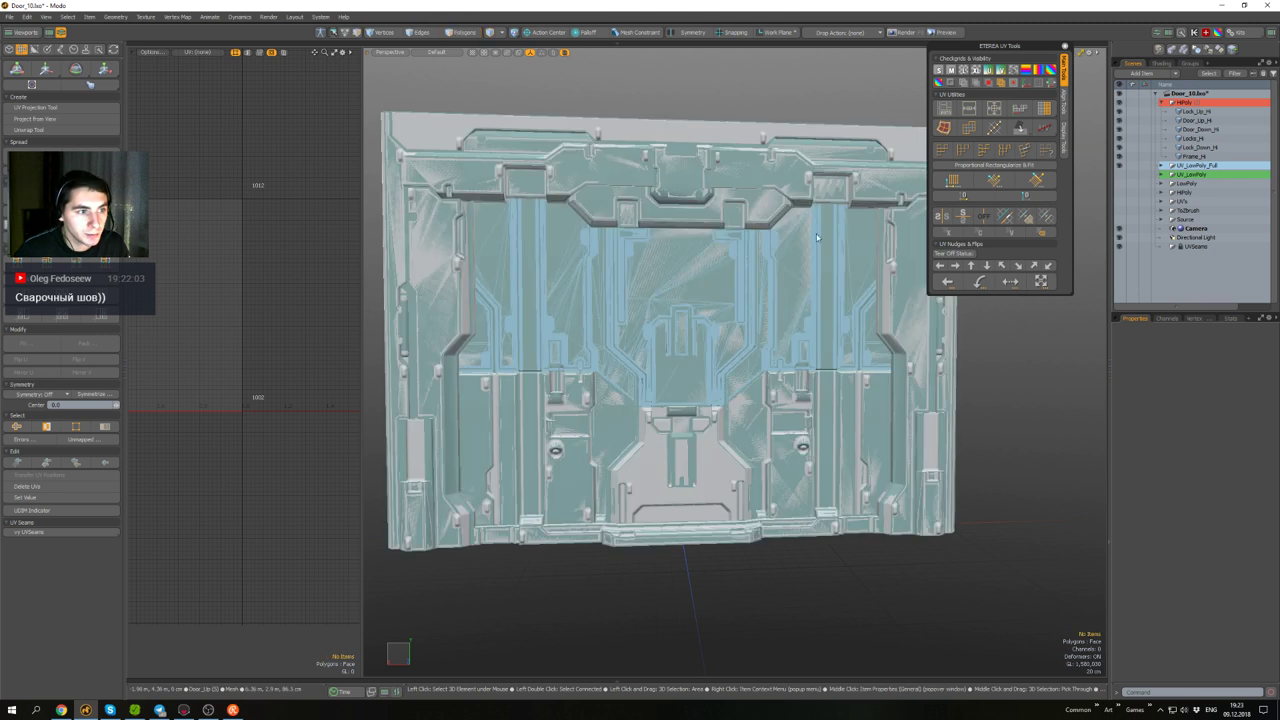
pyautogui.keyDown('alt'); pyautogui.moveTo(795, 279); pyautogui.dragTo(700, 268); pyautogui.keyUp('alt')
pyautogui.click(1119, 165)
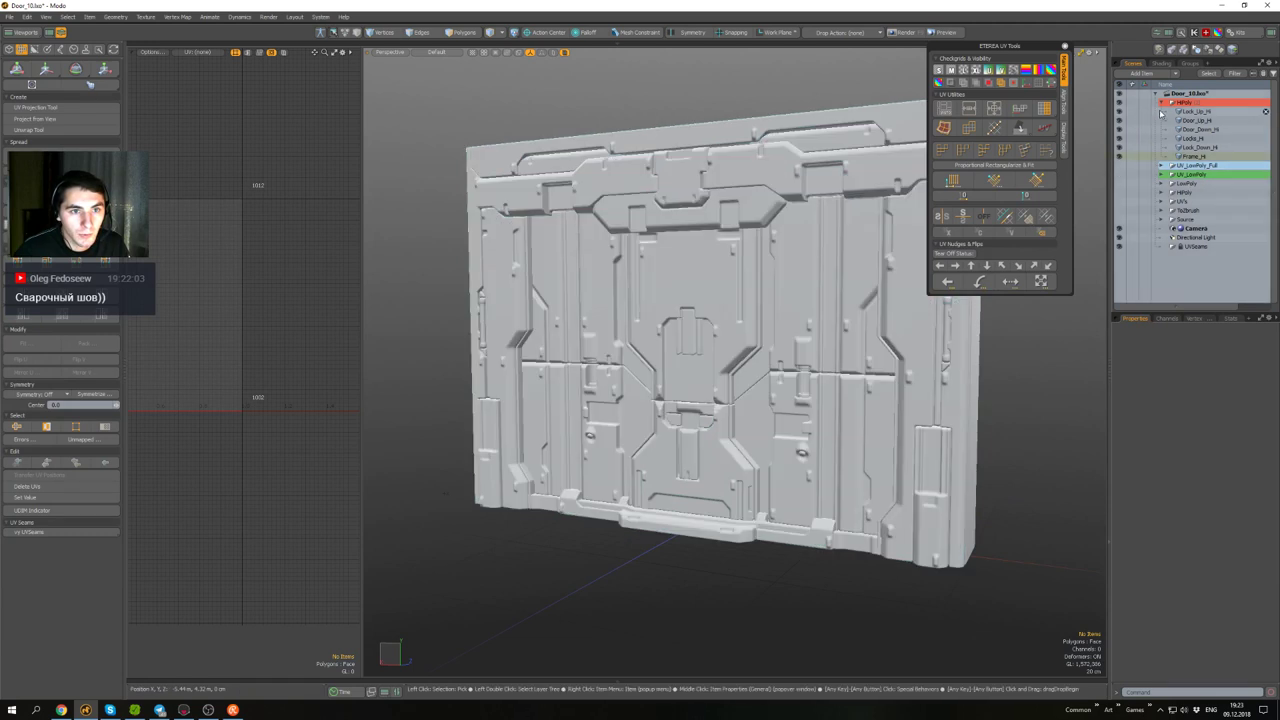
pyautogui.click(1119, 165)
pyautogui.click(1119, 103)
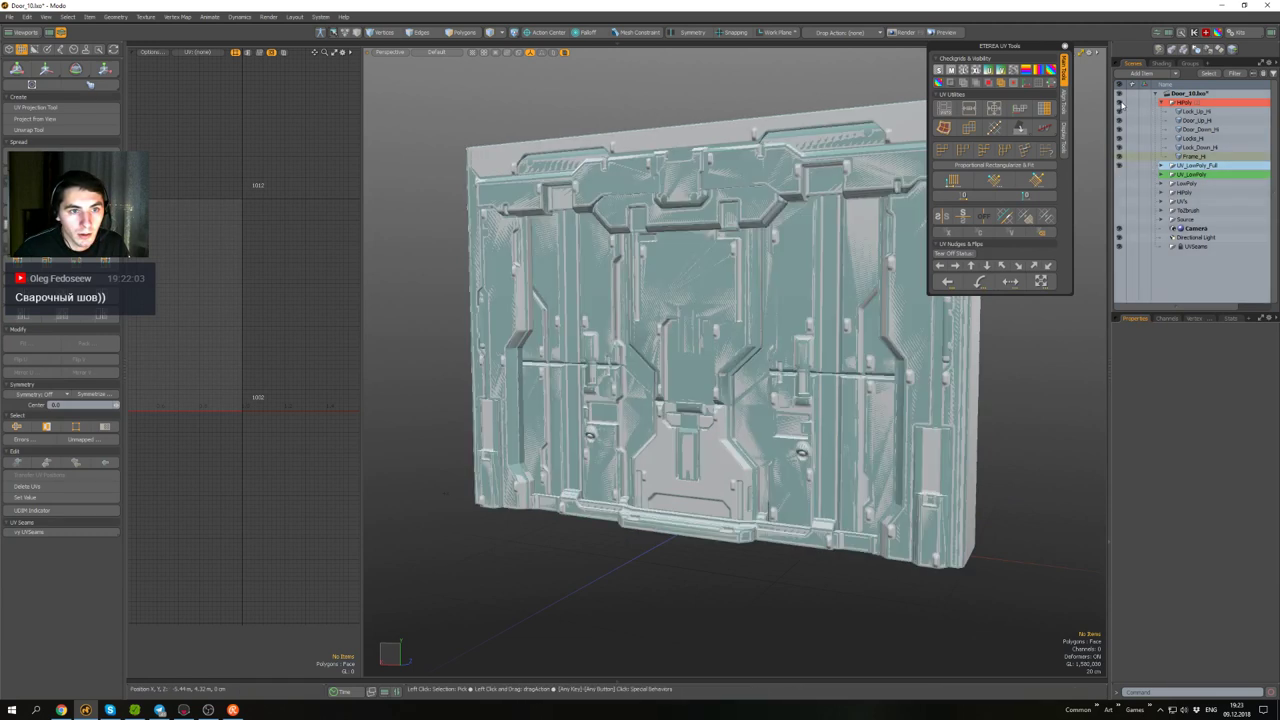
# - Isolate the low-poly frame mesh by hiding the other parts of UV_LowPoly_Full
pyautogui.keyDown('alt'); pyautogui.moveTo(710, 211); pyautogui.dragTo(749, 152); pyautogui.keyUp('alt')
pyautogui.scroll(2, 749, 340)
pyautogui.keyDown('alt'); pyautogui.moveTo(749, 348); pyautogui.dragTo(888, 268); pyautogui.keyUp('alt')
pyautogui.scroll(-4, 786, 271)
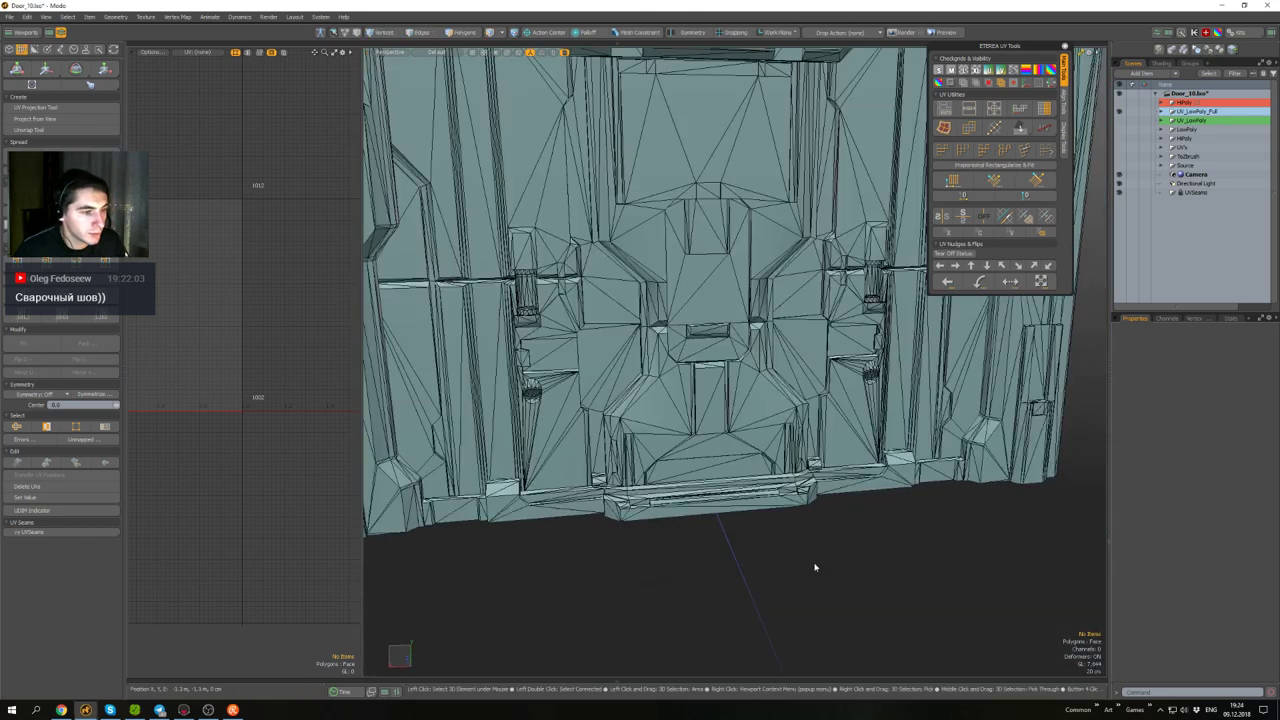
pyautogui.keyDown('alt'); pyautogui.moveTo(745, 395); pyautogui.dragTo(709, 376); pyautogui.keyUp('alt')
pyautogui.scroll(-3, 689, 353)
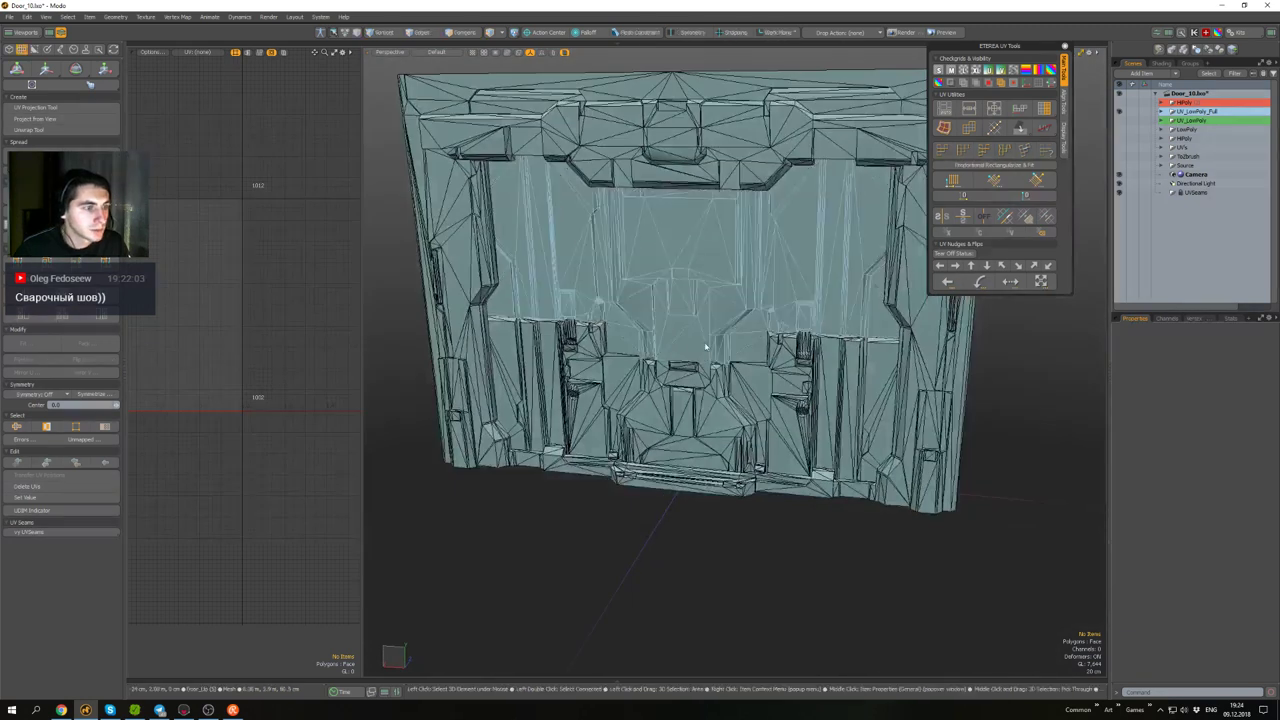
pyautogui.moveTo(758, 288)
pyautogui.keyDown('alt'); pyautogui.keyDown('shift'); pyautogui.mouseDown()
pyautogui.moveTo(735, 372)
pyautogui.moveTo(748, 280)
pyautogui.mouseUp(); pyautogui.keyUp('shift'); pyautogui.keyUp('alt')
pyautogui.scroll(3, 748, 278)
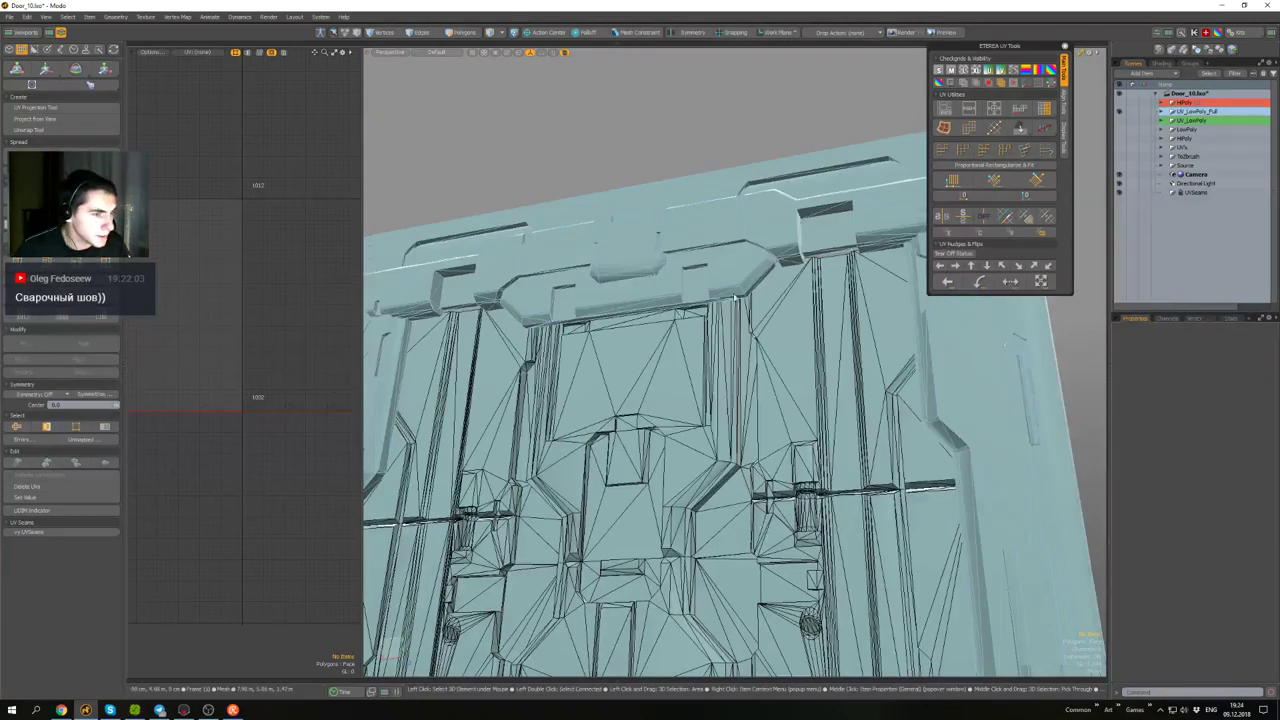
pyautogui.click(749, 283)
pyautogui.hotkey('shift', 'h')
# - Select the slanted bevel polygons at one end of the frame's protruding upper section and inspect their UV island
pyautogui.keyDown('alt'); pyautogui.moveTo(745, 283); pyautogui.dragTo(674, 320); pyautogui.keyUp('alt')
pyautogui.scroll(3, 754, 254)
pyautogui.scroll(-4, 690, 338)
pyautogui.scroll(5, 684, 338)
pyautogui.press('3')
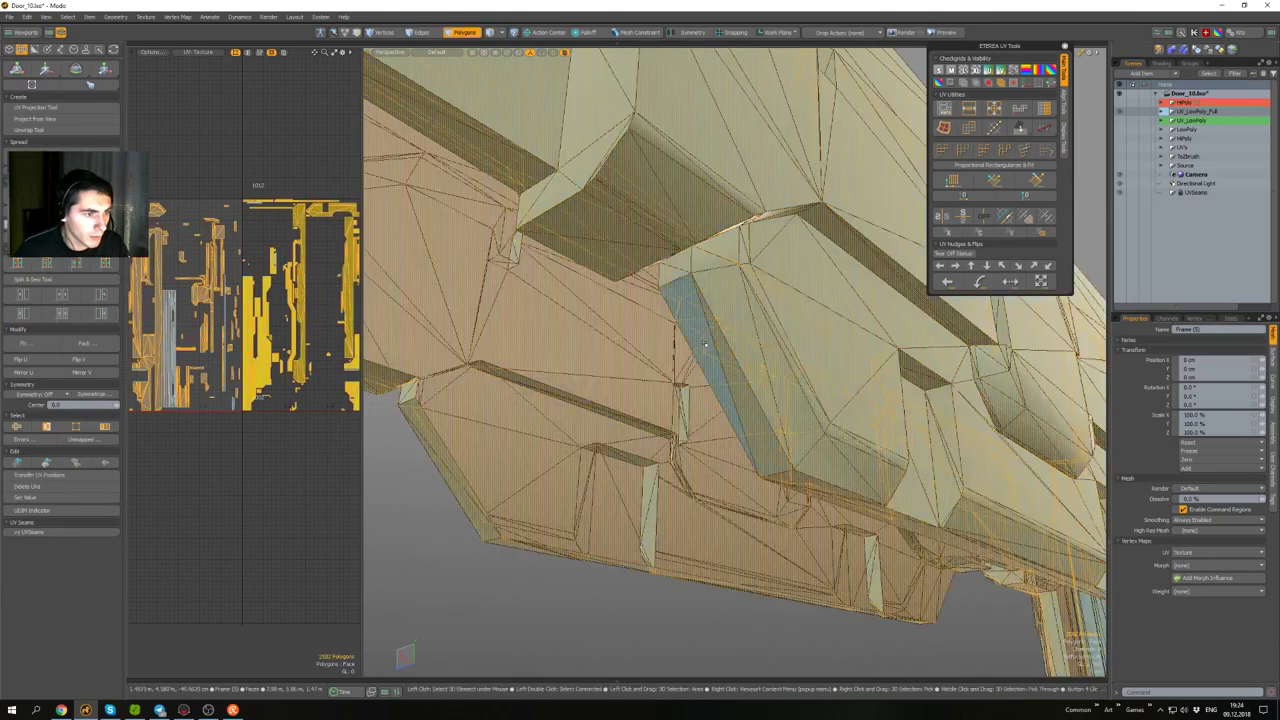
pyautogui.click(716, 348)
pyautogui.keyDown('shift'); pyautogui.click(689, 307); pyautogui.keyUp('shift')
pyautogui.keyDown('shift'); pyautogui.click(672, 273); pyautogui.keyUp('shift')
pyautogui.keyDown('alt'); pyautogui.moveTo(672, 275); pyautogui.dragTo(820, 350); pyautogui.keyUp('alt')
pyautogui.keyDown('shift'); pyautogui.click(688, 356); pyautogui.keyUp('shift')
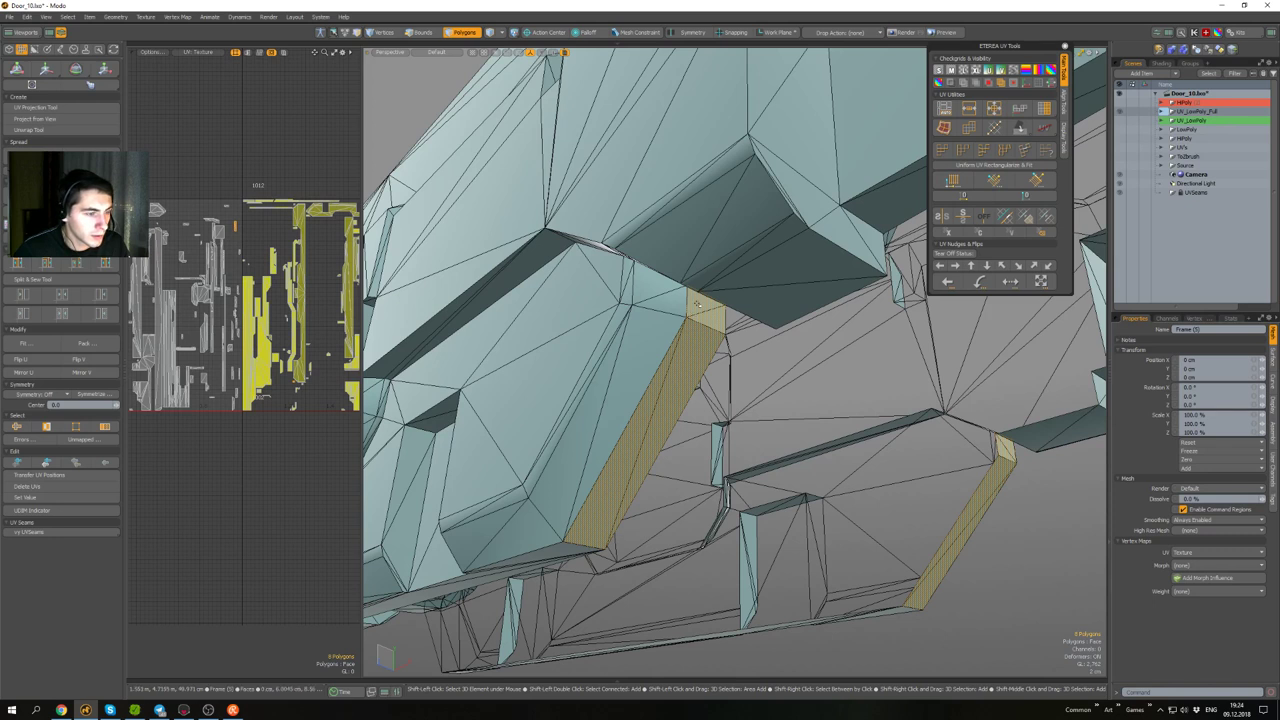
pyautogui.scroll(8, 230, 219)
pyautogui.scroll(-12, 742, 468)
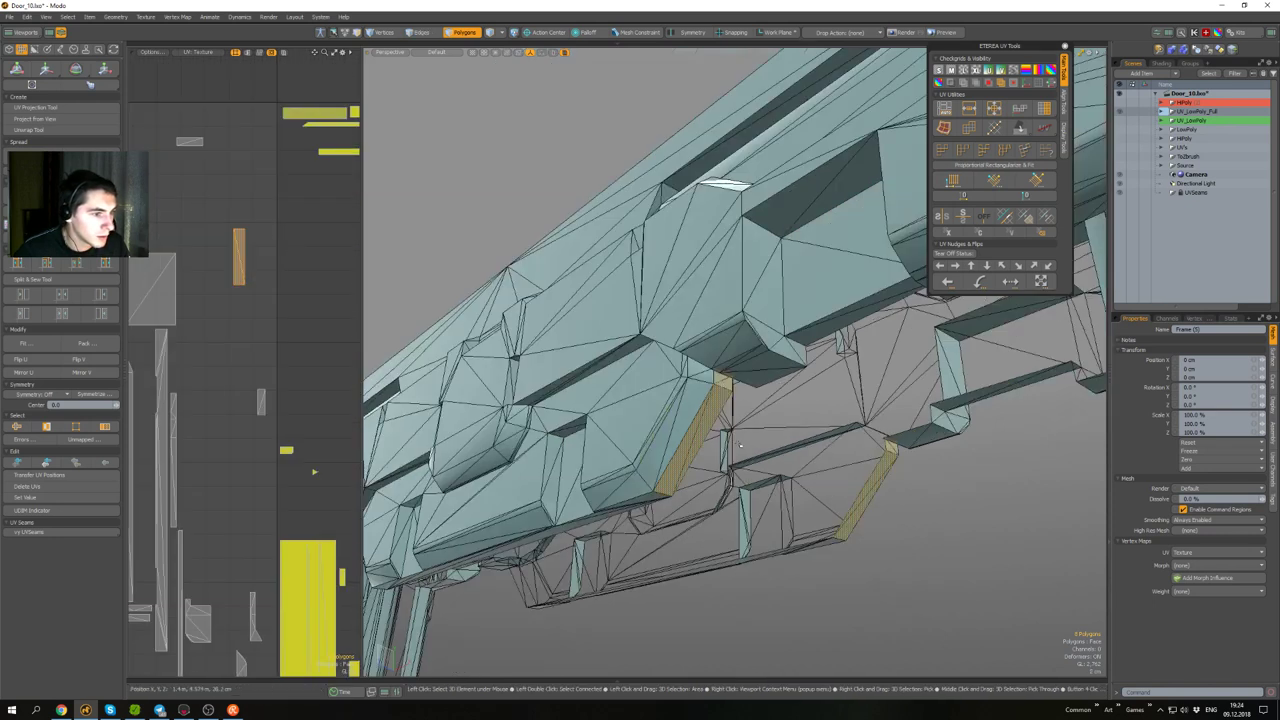
# - Select the matching slanted bevel strip at the other end of the upper section and look for its island in the UV layout
pyautogui.keyDown('alt'); pyautogui.moveTo(742, 468); pyautogui.dragTo(656, 412); pyautogui.keyUp('alt')
pyautogui.scroll(9, 670, 438)
pyautogui.scroll(4, 644, 384)
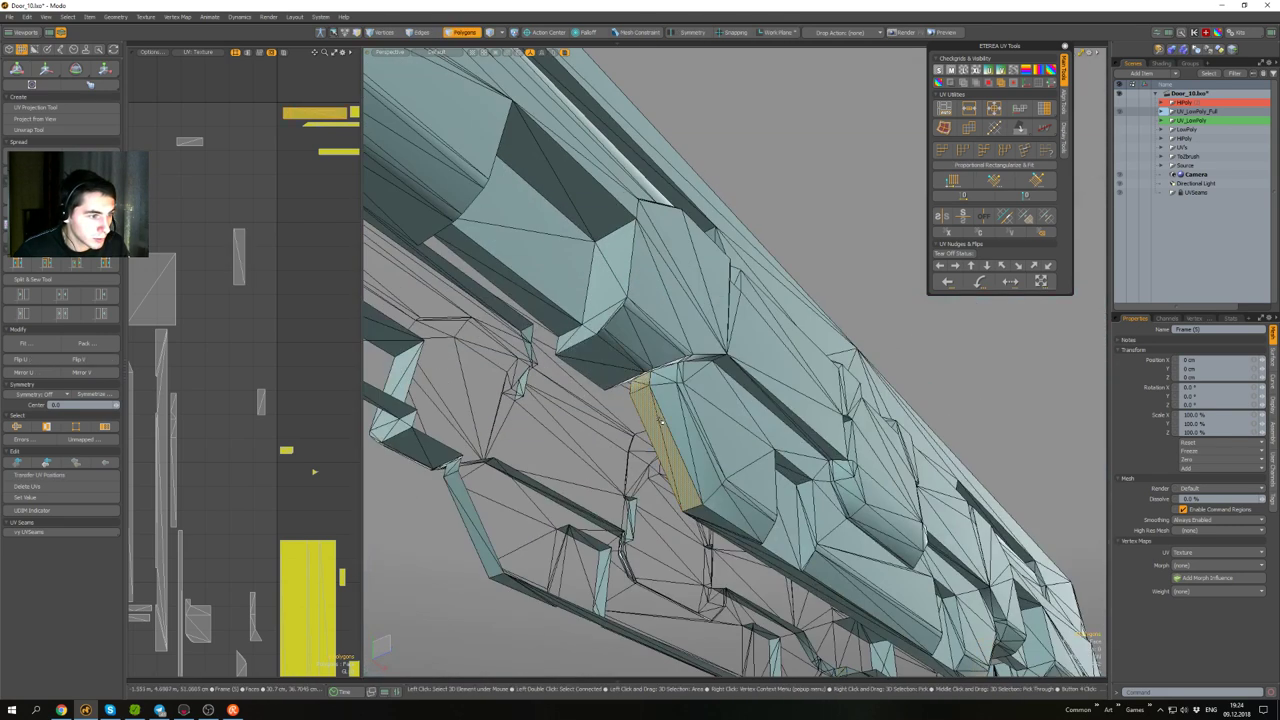
pyautogui.scroll(-12, 297, 376)
pyautogui.keyDown('alt'); pyautogui.moveTo(282, 357); pyautogui.dragTo(430, 346); pyautogui.keyUp('alt')
pyautogui.scroll(4, 250, 343)
pyautogui.scroll(4, 248, 360)
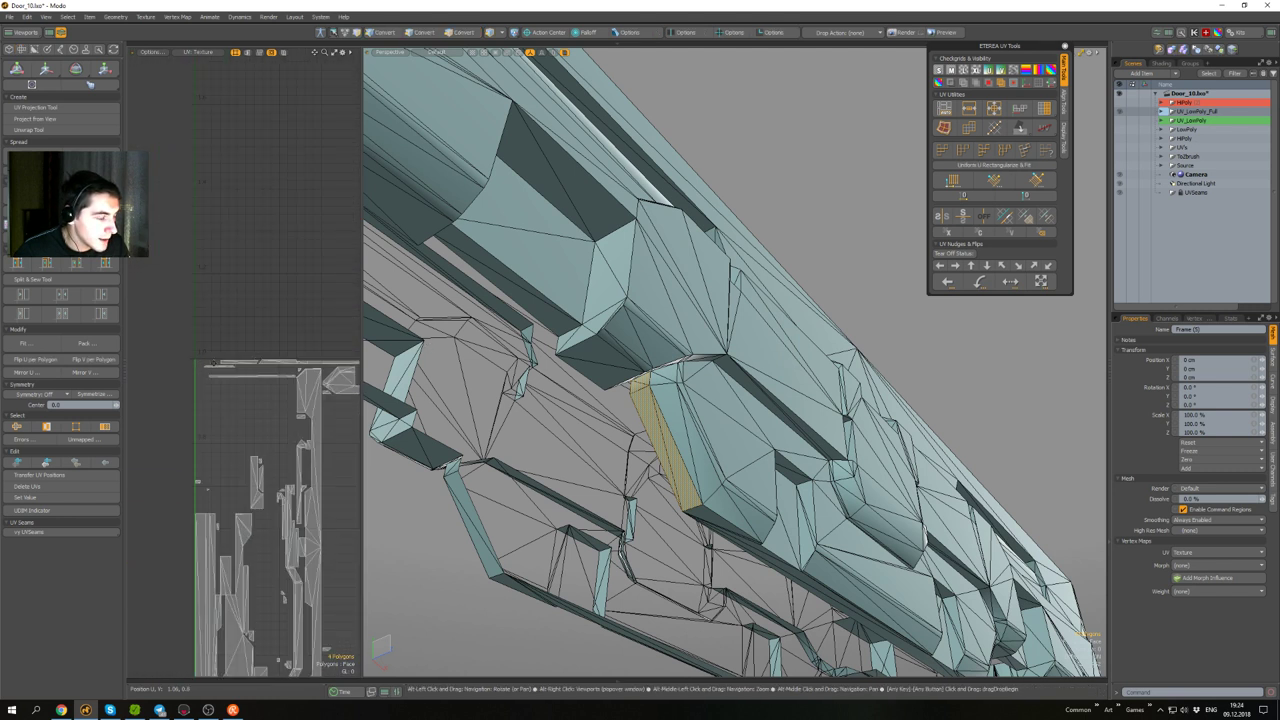
pyautogui.scroll(2, 206, 361)
pyautogui.scroll(-4, 240, 377)
pyautogui.keyDown('alt'); pyautogui.moveTo(318, 400); pyautogui.dragTo(186, 337); pyautogui.keyUp('alt')
pyautogui.scroll(-2, 186, 337)
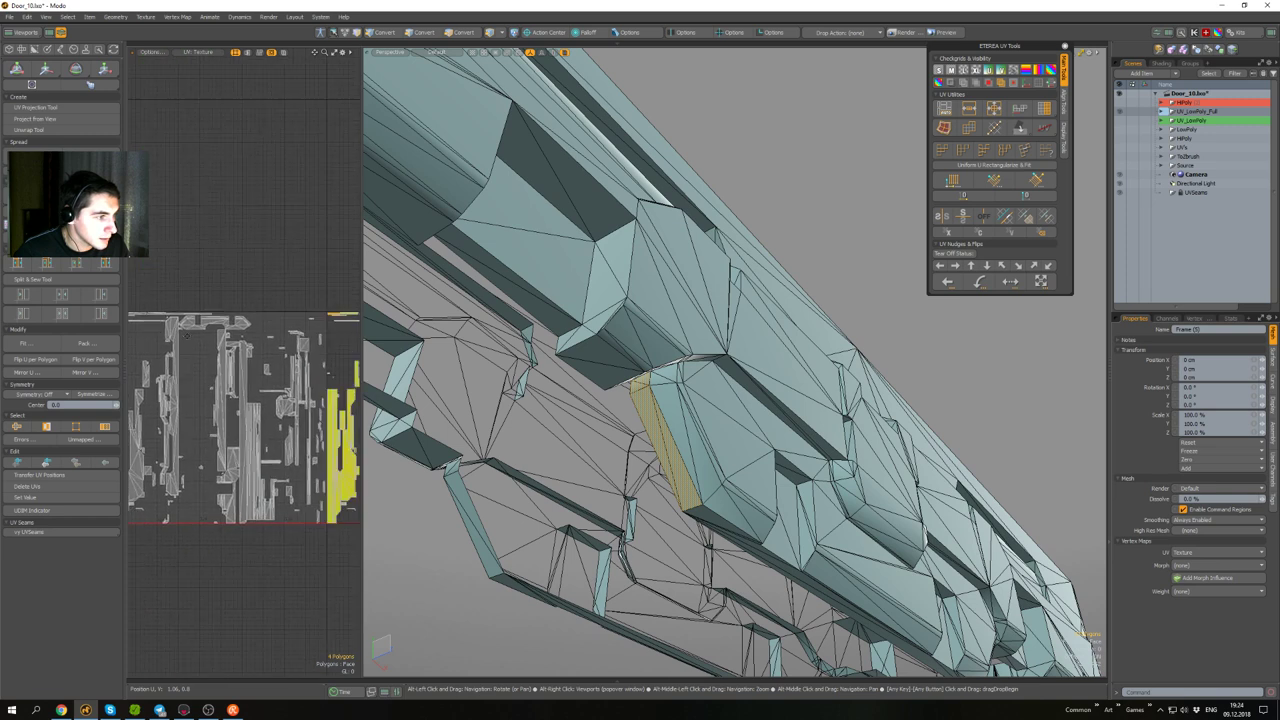
pyautogui.keyDown('alt'); pyautogui.moveTo(316, 348); pyautogui.dragTo(242, 328); pyautogui.keyUp('alt')
# - Add the corresponding strip on the frame's opposite face to the selection and delete both slanted strips
pyautogui.keyDown('alt'); pyautogui.moveTo(696, 436); pyautogui.dragTo(728, 392); pyautogui.keyUp('alt')
pyautogui.scroll(4, 548, 402)
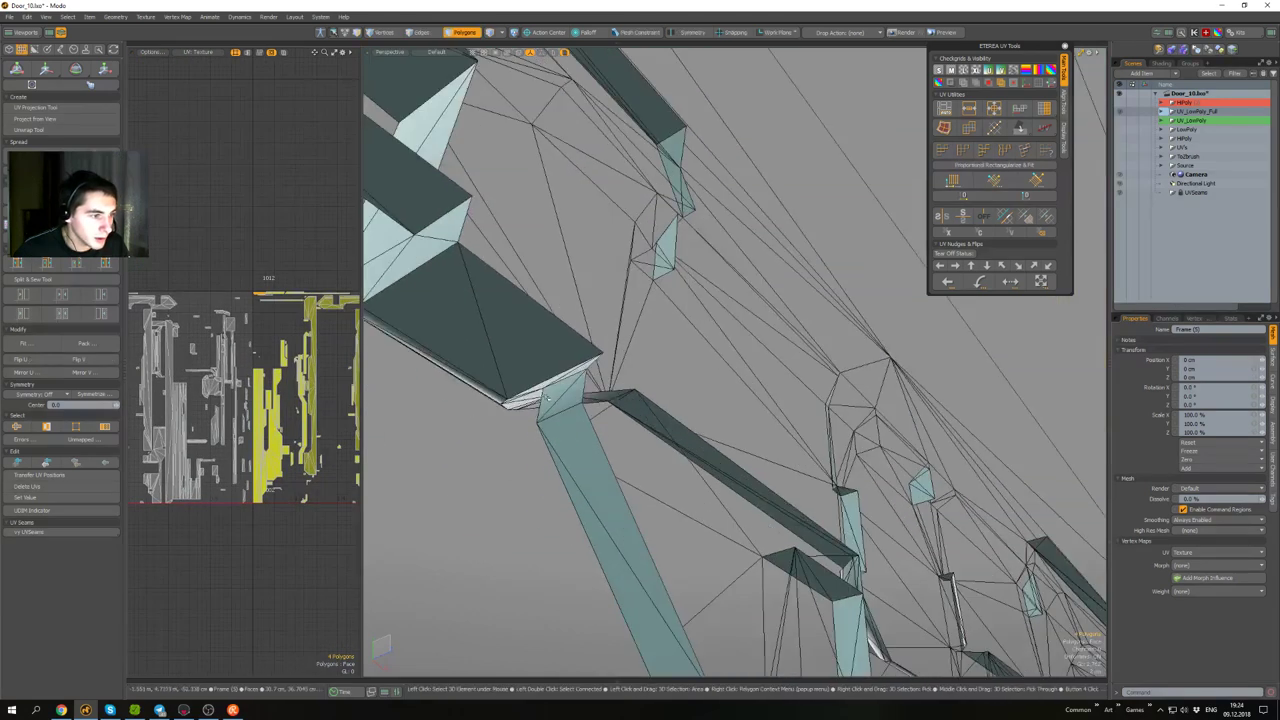
pyautogui.keyDown('shift'); pyautogui.moveTo(565, 392); pyautogui.dragTo(563, 476); pyautogui.keyUp('shift')
pyautogui.scroll(-6, 563, 476)
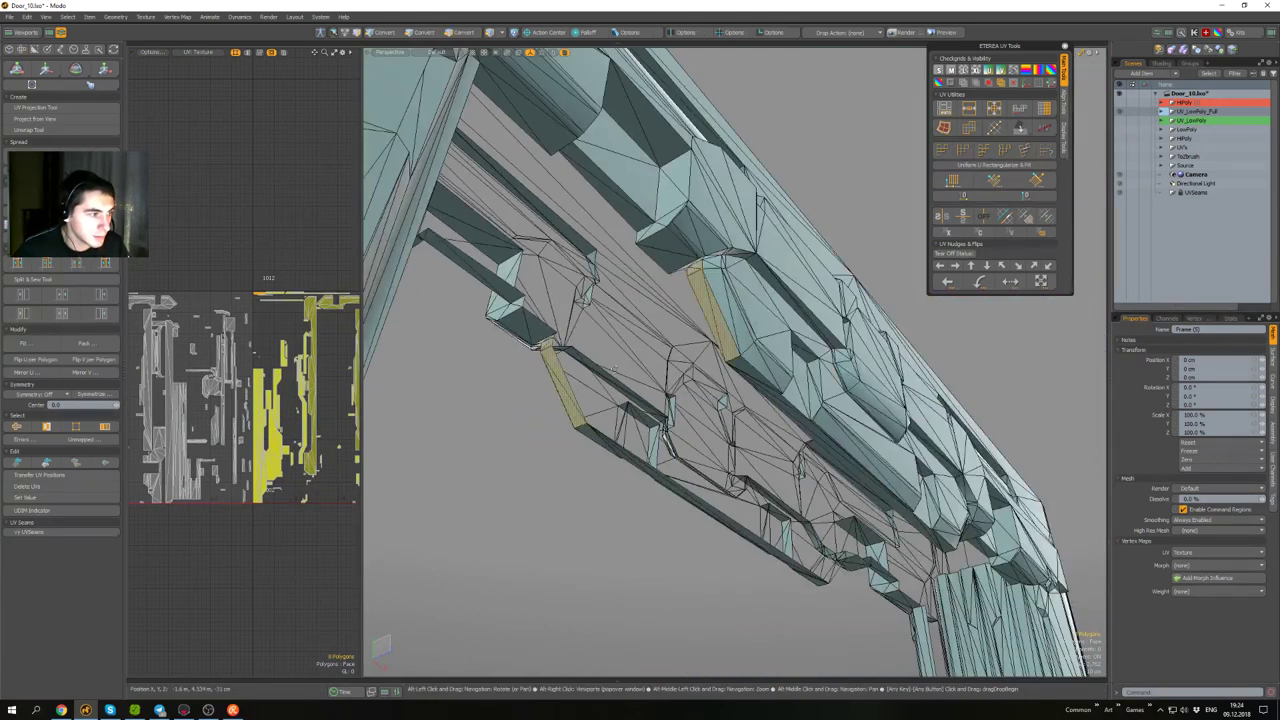
pyautogui.keyDown('alt'); pyautogui.moveTo(264, 390); pyautogui.dragTo(242, 402); pyautogui.keyUp('alt')
pyautogui.keyDown('alt'); pyautogui.moveTo(612, 408); pyautogui.dragTo(750, 501); pyautogui.keyUp('alt')
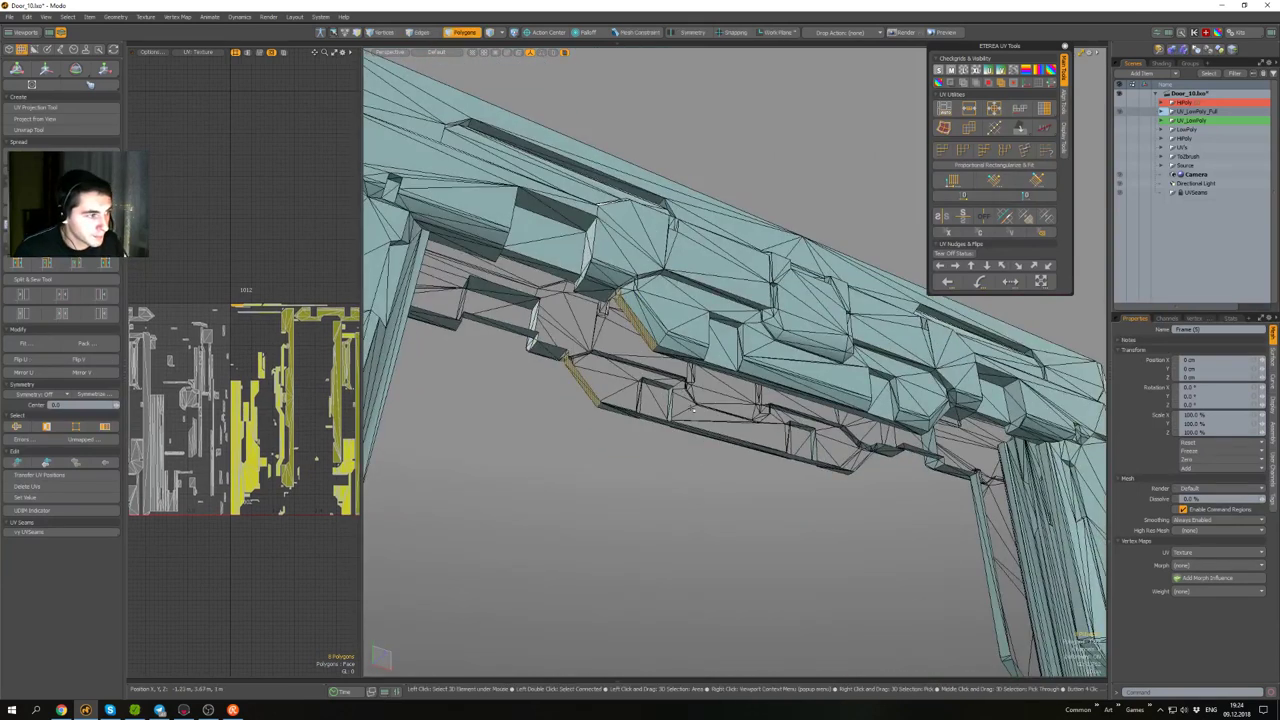
pyautogui.click(817, 501)
# - Select the remaining slanted bevel strips on both faces of the upper section and mirror them across X
pyautogui.keyDown('alt'); pyautogui.moveTo(860, 473); pyautogui.dragTo(646, 336); pyautogui.keyUp('alt')
pyautogui.scroll(5, 710, 298)
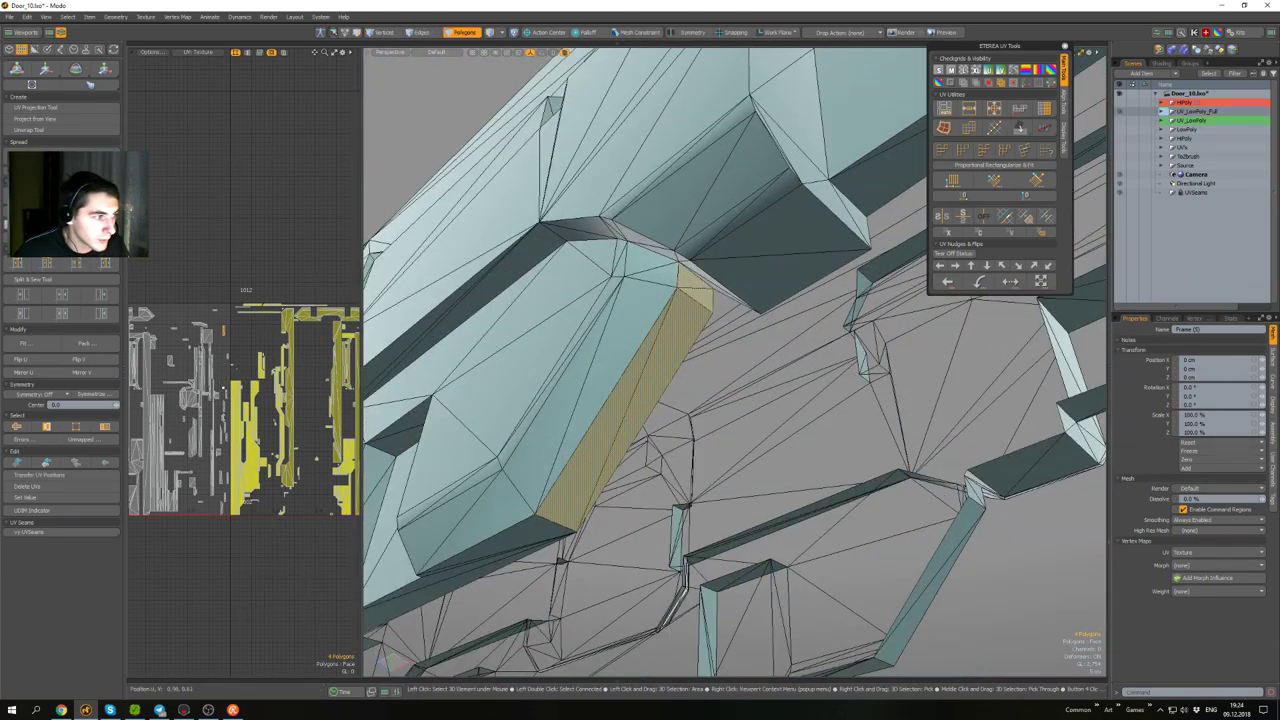
pyautogui.scroll(7, 218, 331)
pyautogui.scroll(-6, 812, 428)
pyautogui.keyDown('alt'); pyautogui.moveTo(824, 428); pyautogui.dragTo(798, 377); pyautogui.keyUp('alt')
pyautogui.scroll(7, 804, 408)
pyautogui.scroll(-5, 755, 501)
pyautogui.scroll(-5, 756, 430)
pyautogui.hotkey('alt', 'q')
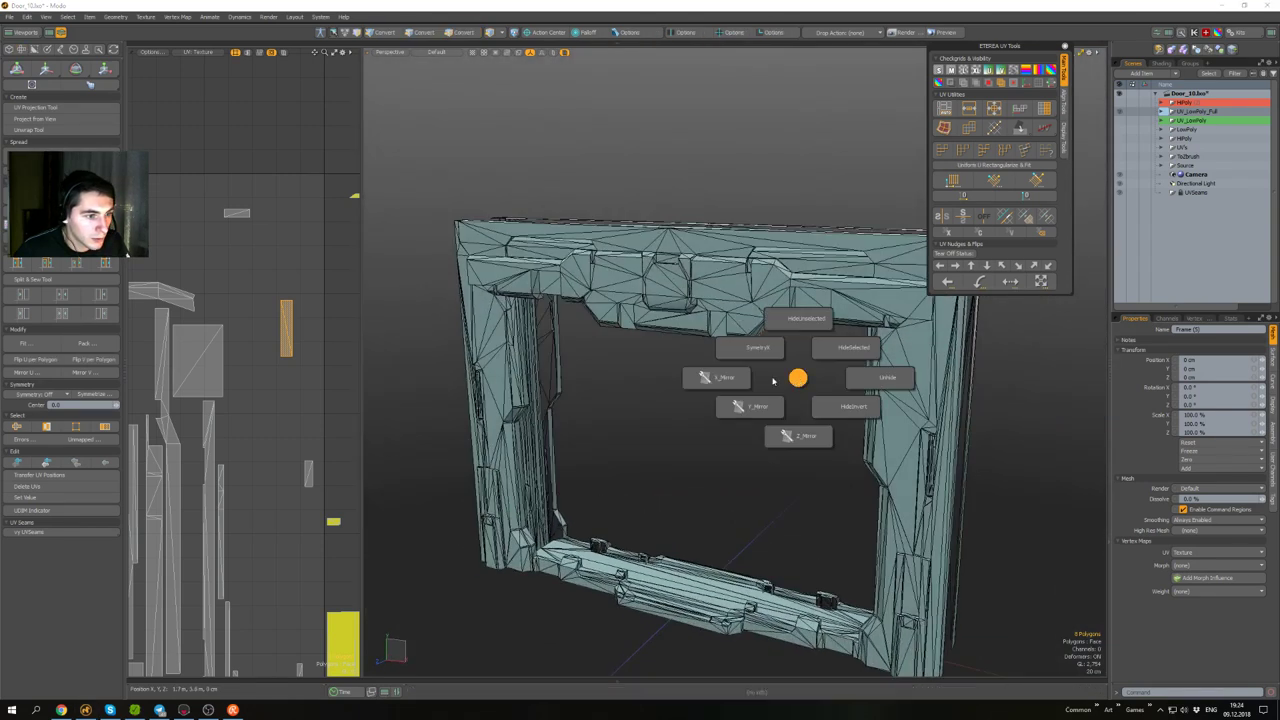
pyautogui.click(708, 382)
# - Check the mirrored bevel strips, clear the selection and unhide the remaining low-poly door meshes
pyautogui.scroll(5, 605, 345)
pyautogui.keyDown('alt'); pyautogui.moveTo(605, 345); pyautogui.dragTo(590, 301); pyautogui.keyUp('alt')
pyautogui.doubleClick(590, 301)
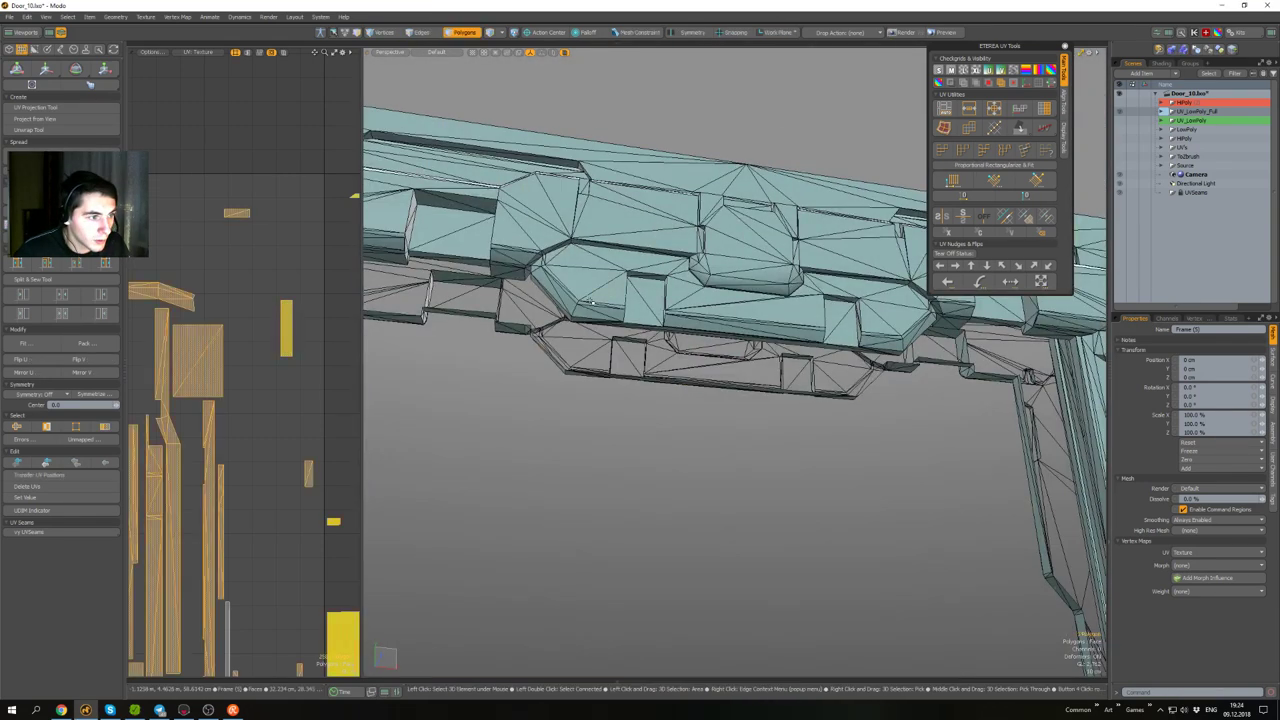
pyautogui.scroll(-5, 592, 303)
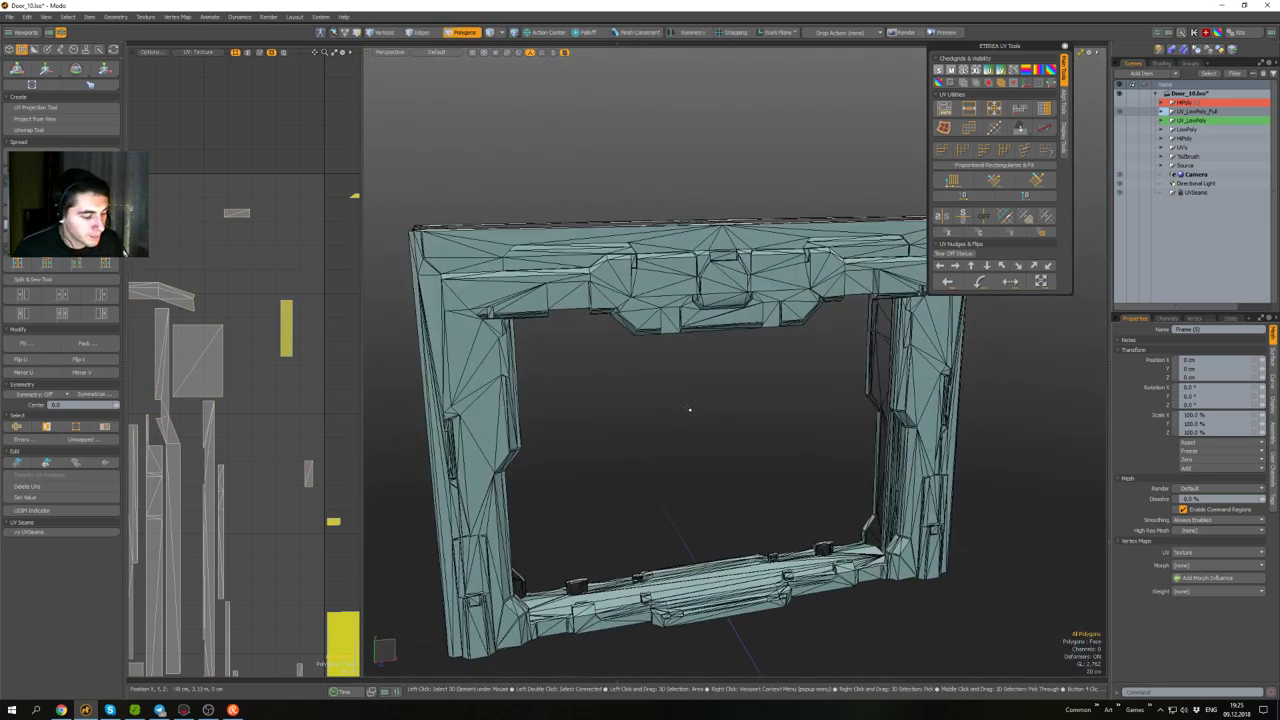
pyautogui.press('5')
pyautogui.click(726, 378)
pyautogui.press('u')
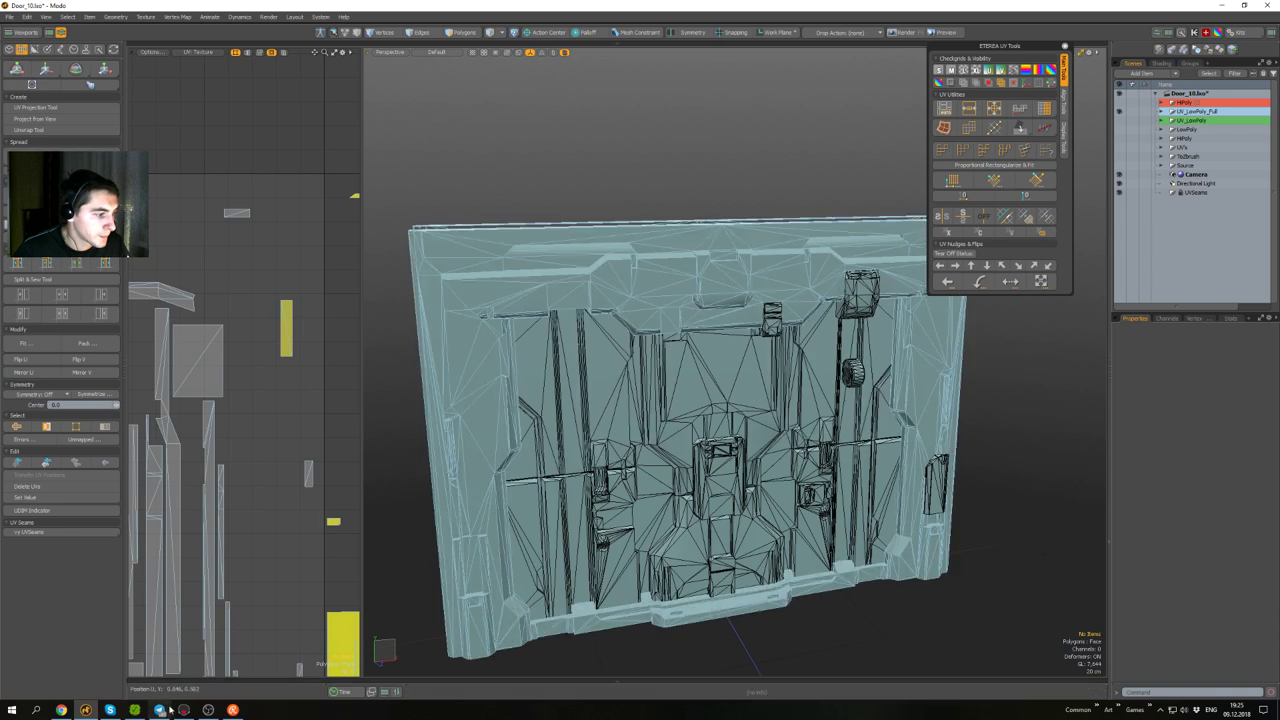
pyautogui.moveTo(190, 715)
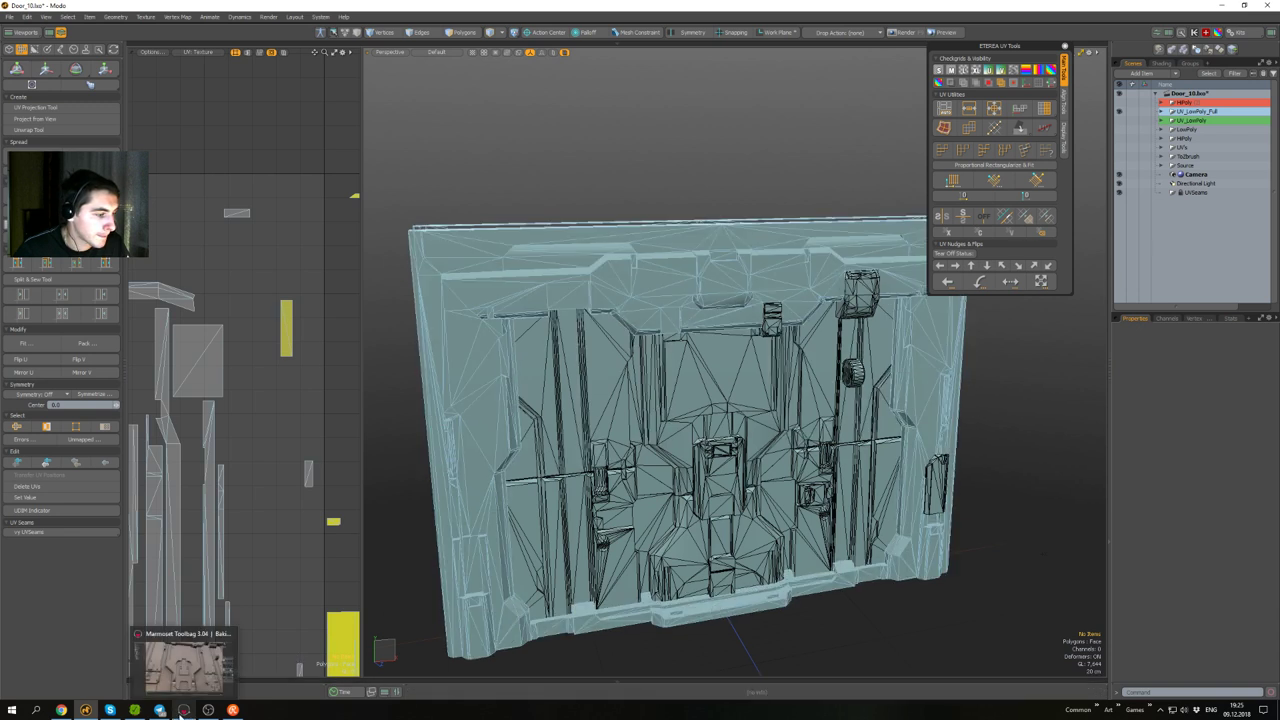
# - Switch to Marmoset Toolbag, enable the curvature map in Baker 1 and raise its strength
pyautogui.click(181, 715)
pyautogui.scroll(-8, 640, 417)
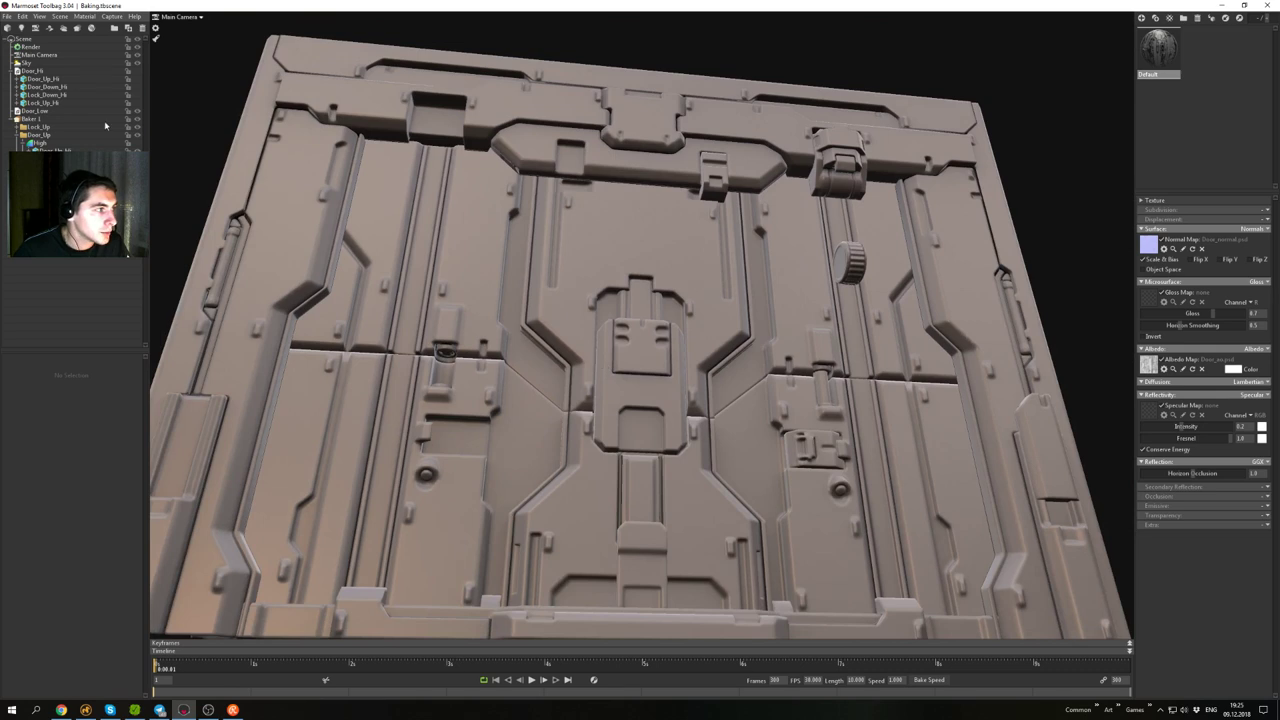
pyautogui.click(104, 120)
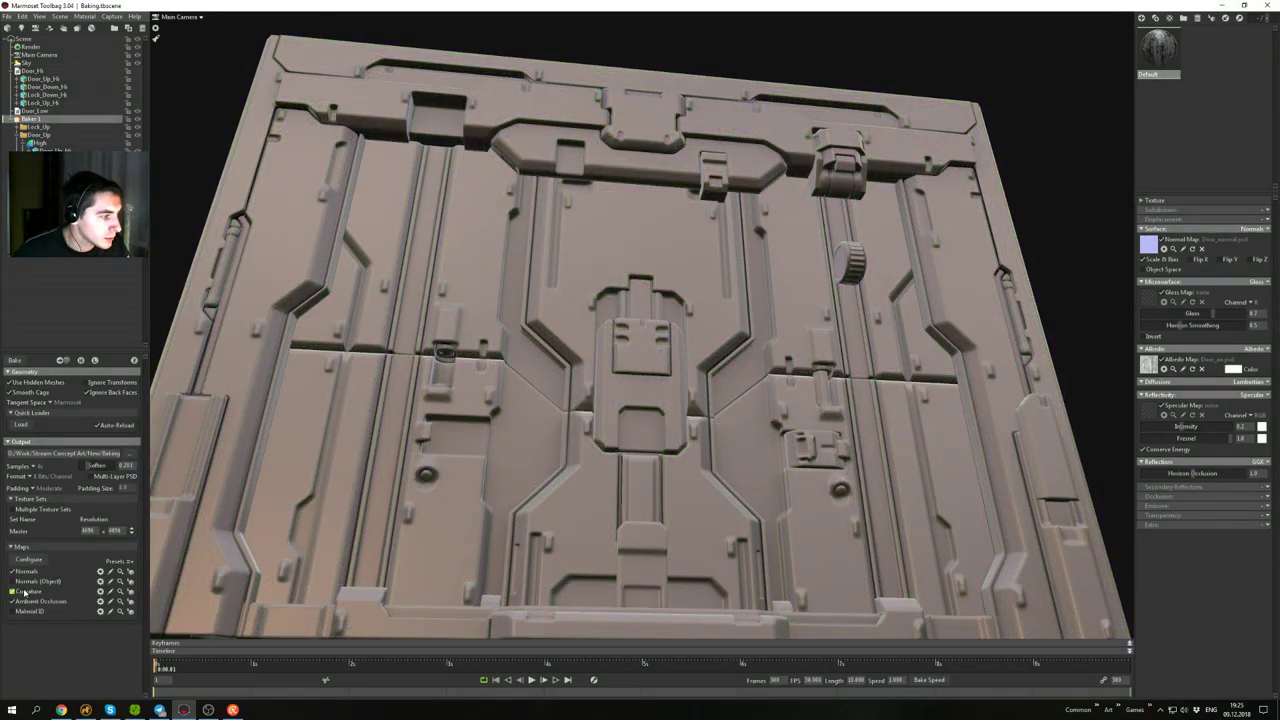
pyautogui.click(100, 592)
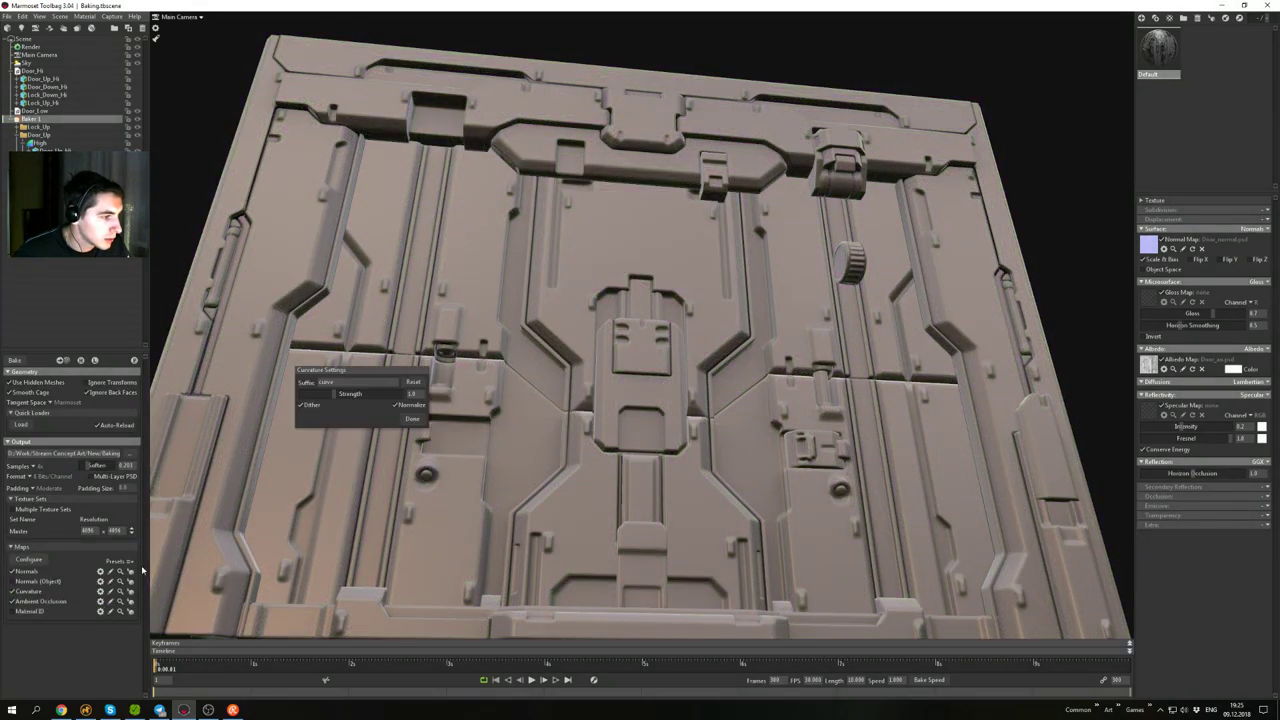
pyautogui.moveTo(343, 397); pyautogui.dragTo(371, 394)
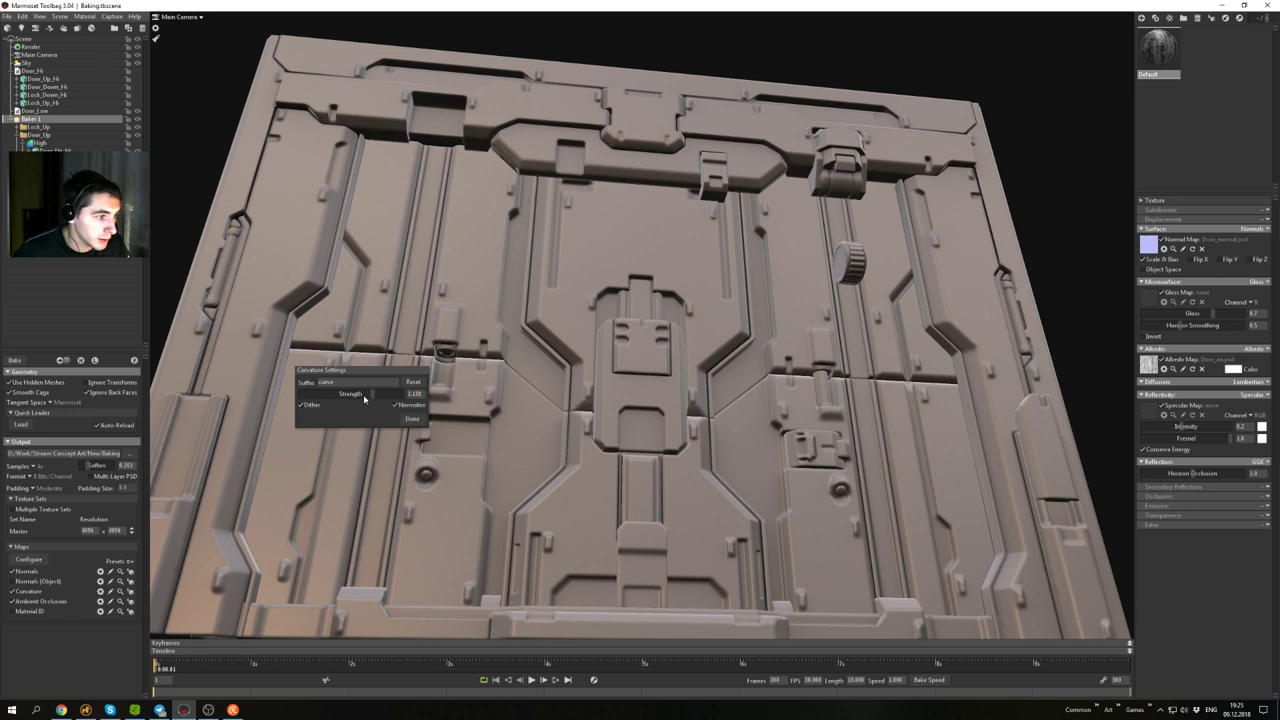
pyautogui.click(413, 419)
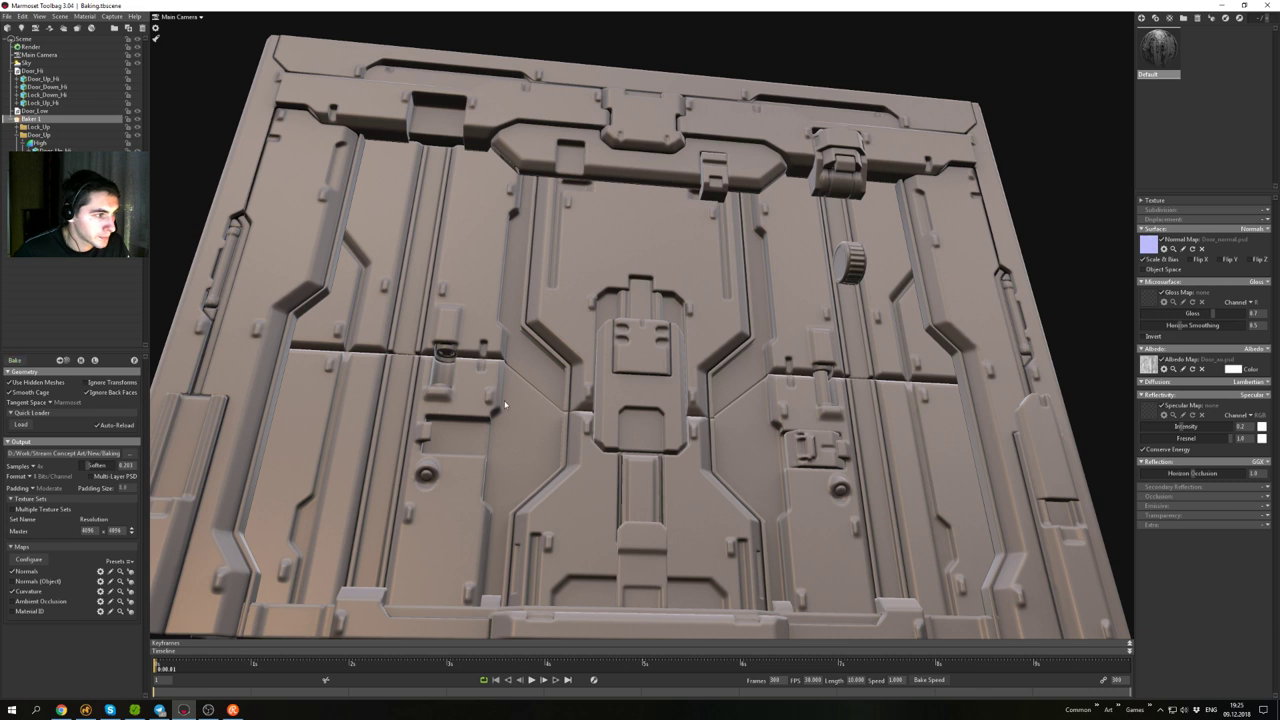
# - Load Door_curve as the material's albedo map and examine the curvature shading on the door
pyautogui.click(1150, 372)
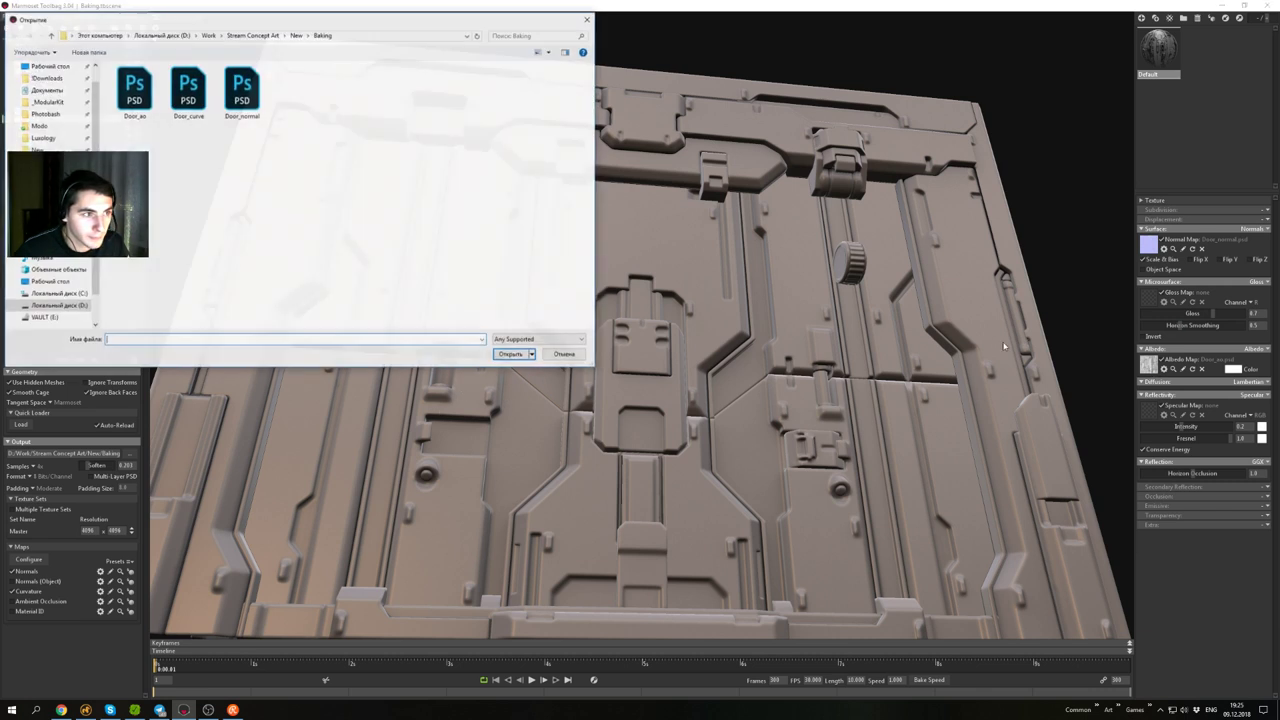
pyautogui.doubleClick(199, 105)
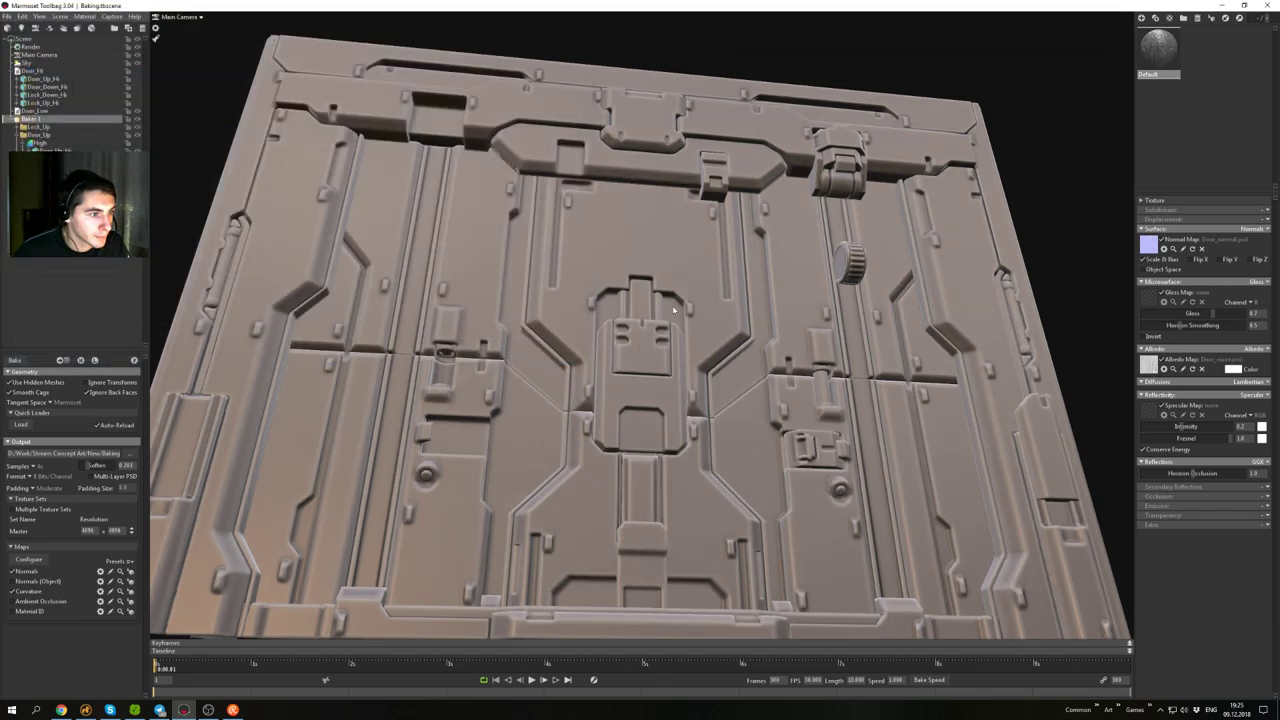
pyautogui.moveTo(630, 250)
pyautogui.mouseDown()
pyautogui.moveTo(650, 348)
pyautogui.moveTo(648, 235)
pyautogui.mouseUp()
pyautogui.scroll(3, 650, 348)
pyautogui.scroll(-3, 648, 235)
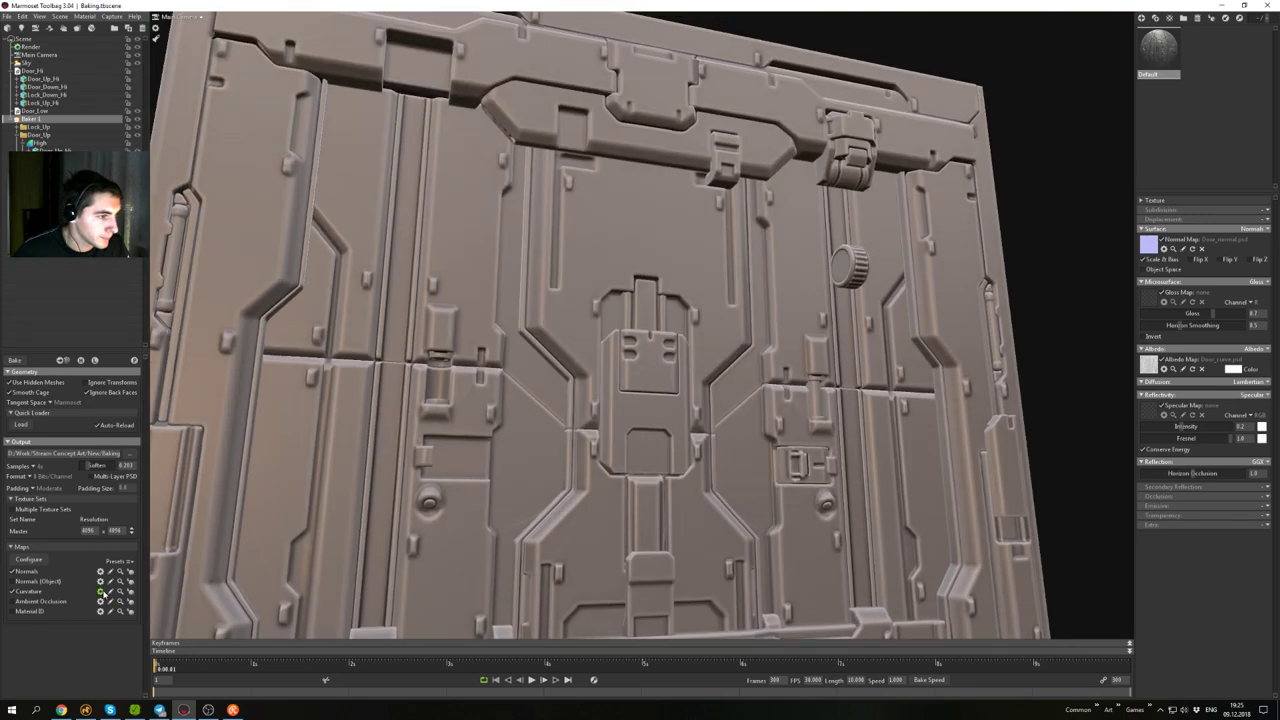
# - Raise the curvature map's strength further, rebake and inspect the result on the door
pyautogui.click(100, 591)
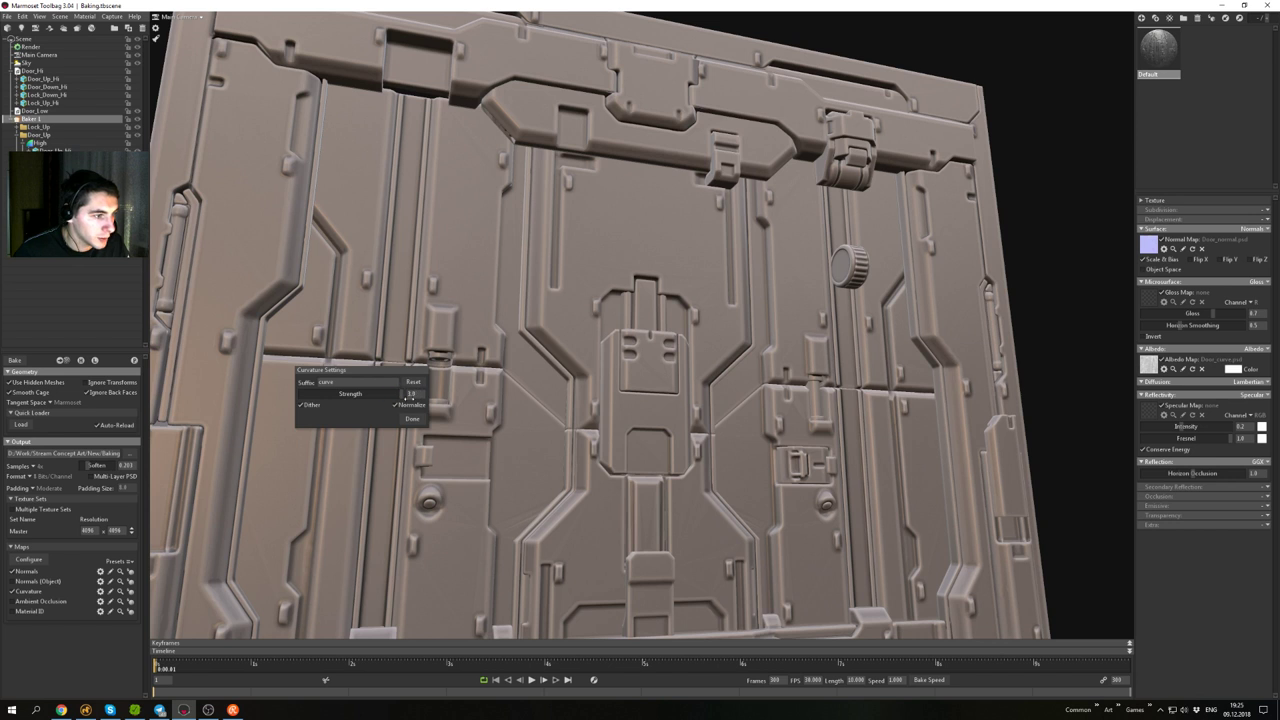
pyautogui.click(411, 421)
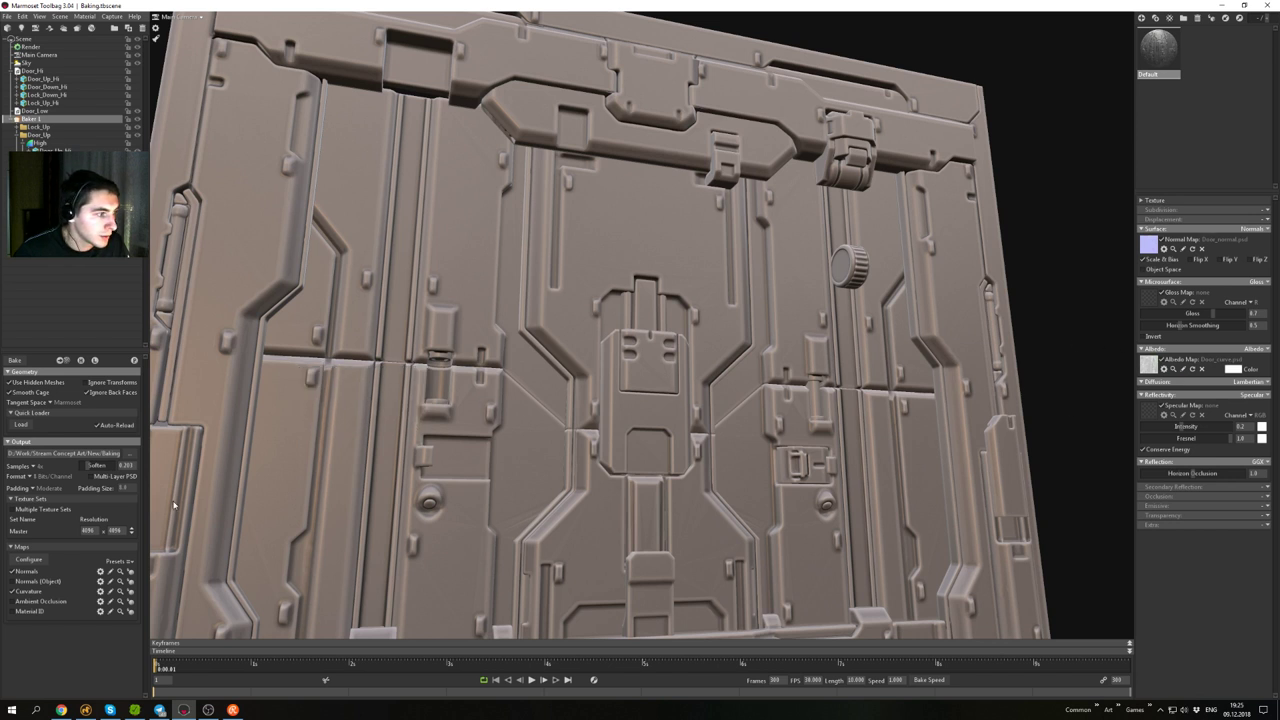
pyautogui.click(19, 364)
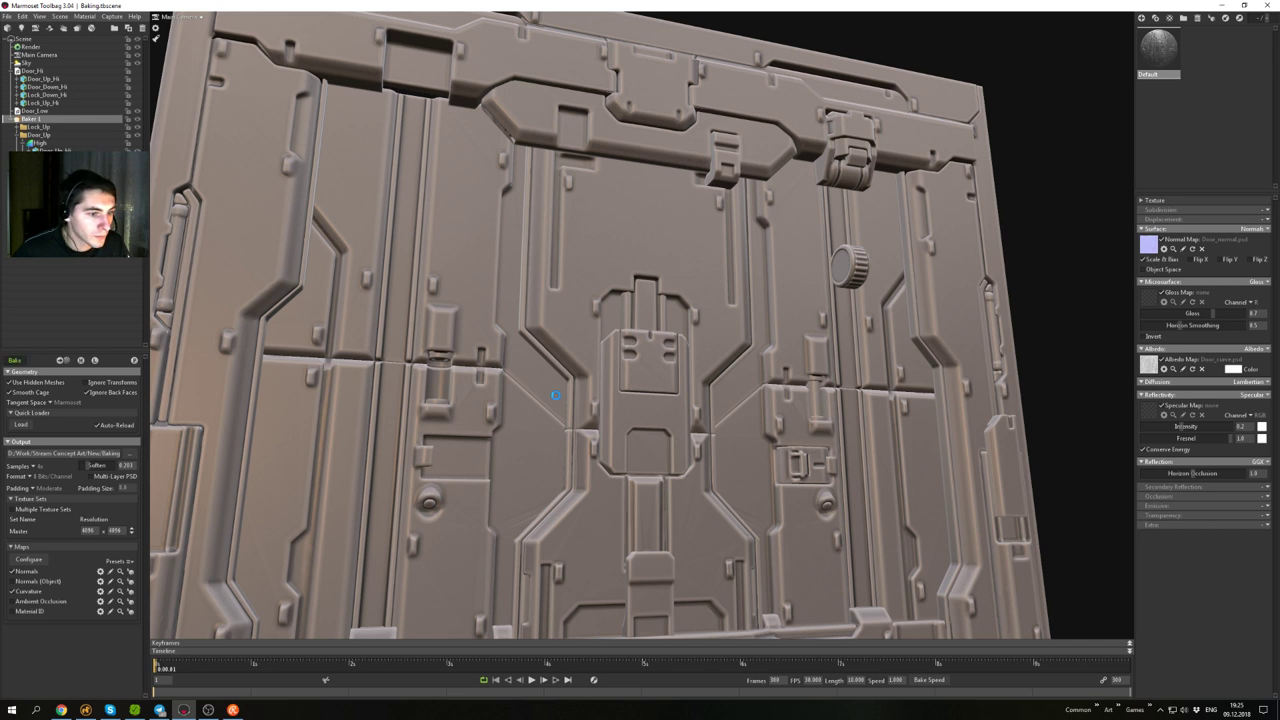
pyautogui.moveTo(663, 302); pyautogui.dragTo(634, 326)
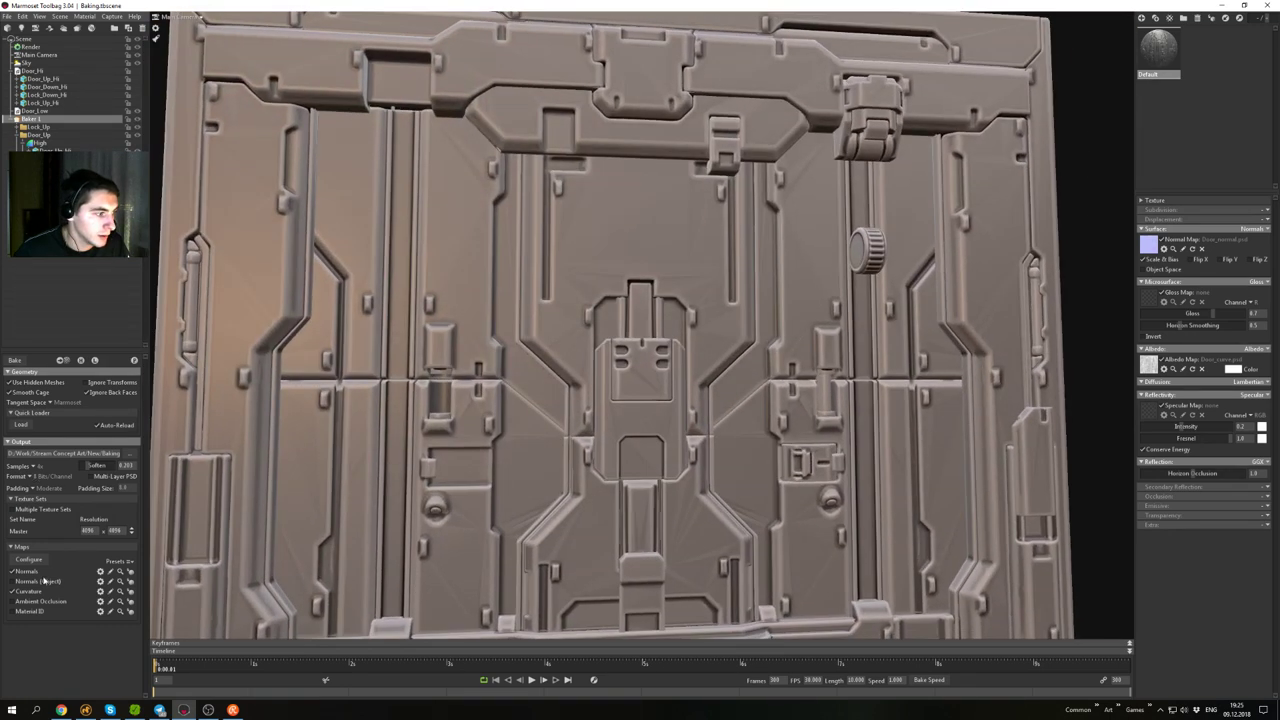
# - Check the Normalize option in the curvature map's settings and view the whole door
pyautogui.click(100, 591)
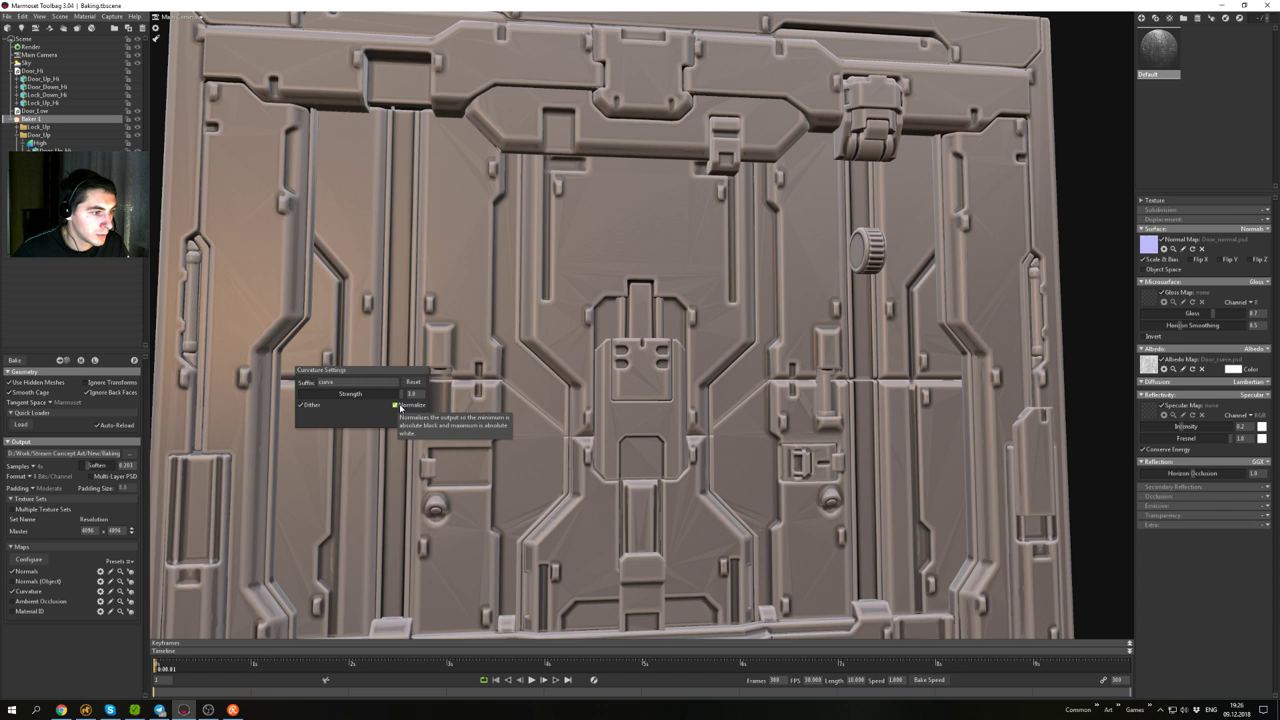
pyautogui.click(395, 405)
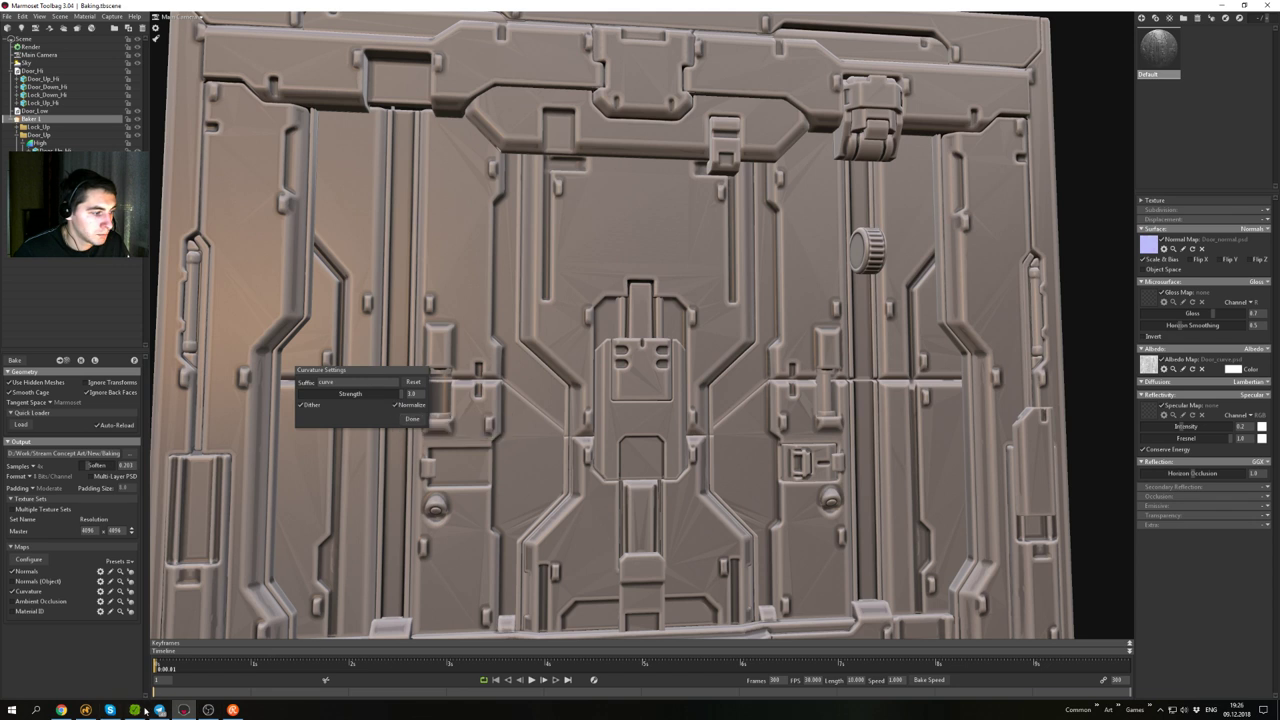
pyautogui.click(411, 423)
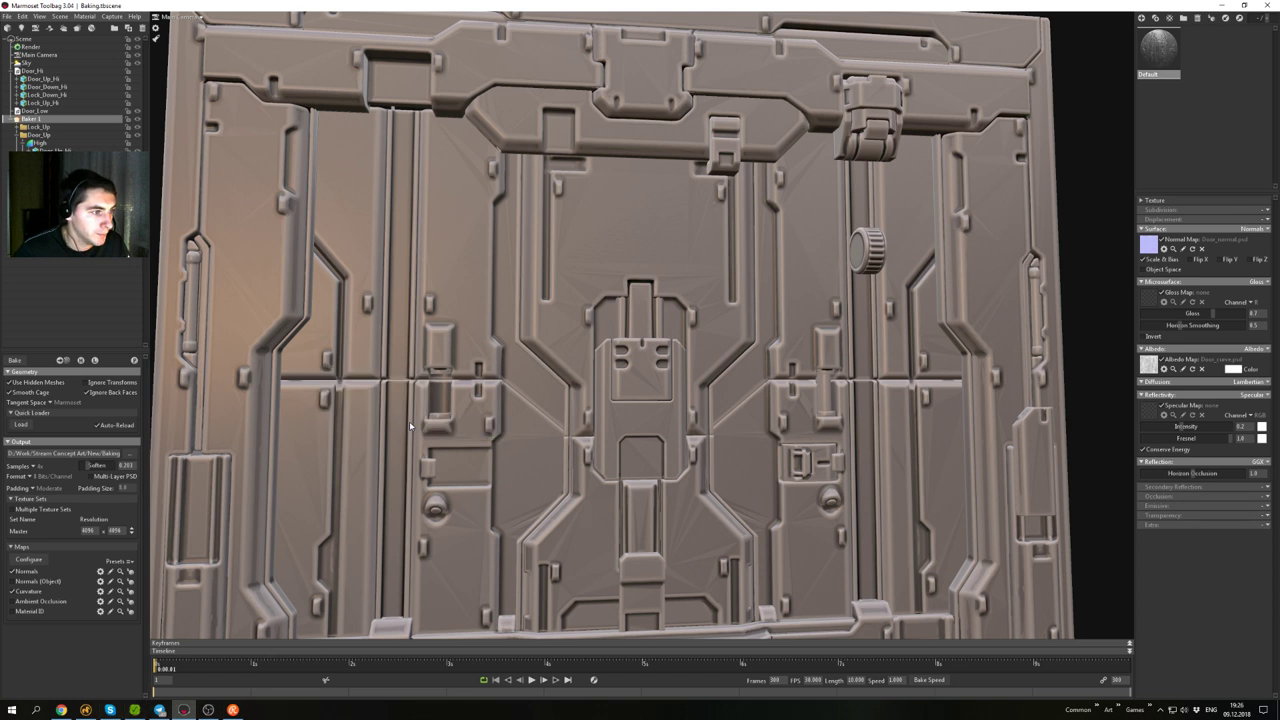
pyautogui.scroll(-4, 797, 377)
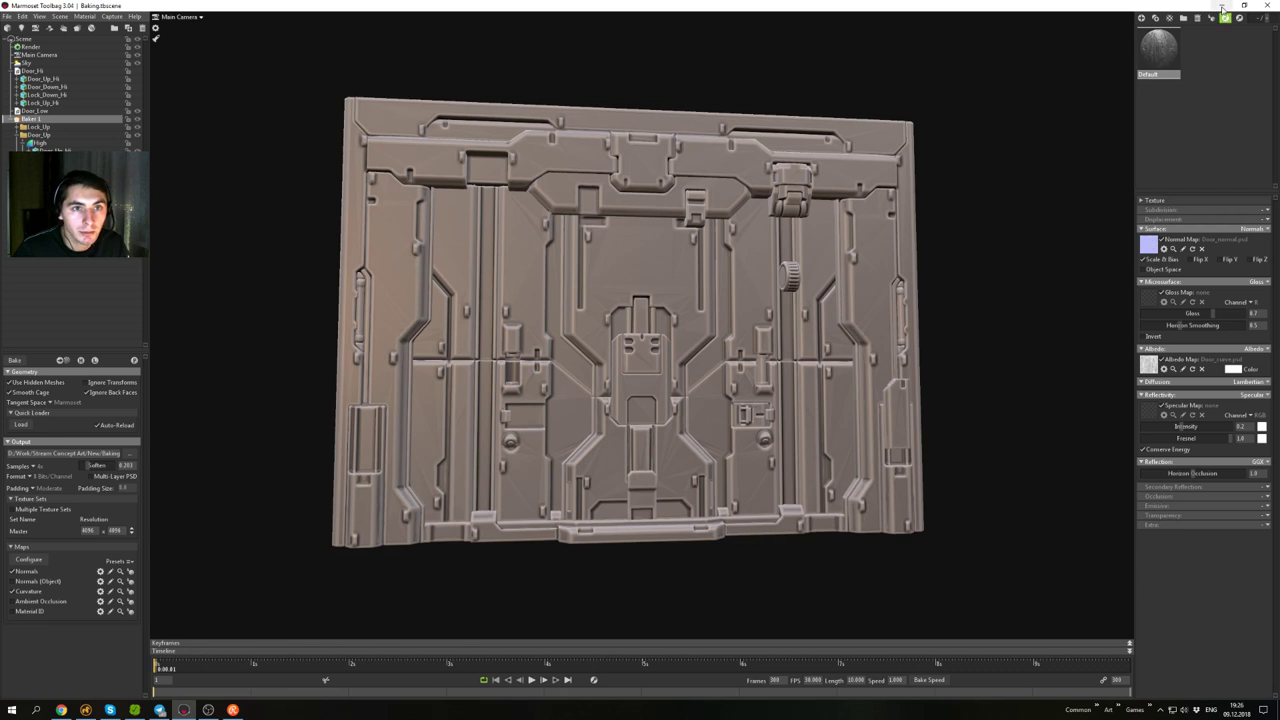
# - Browse to the Baking folder inside New and open Door_curve in Photoshop
pyautogui.click(1222, 8)
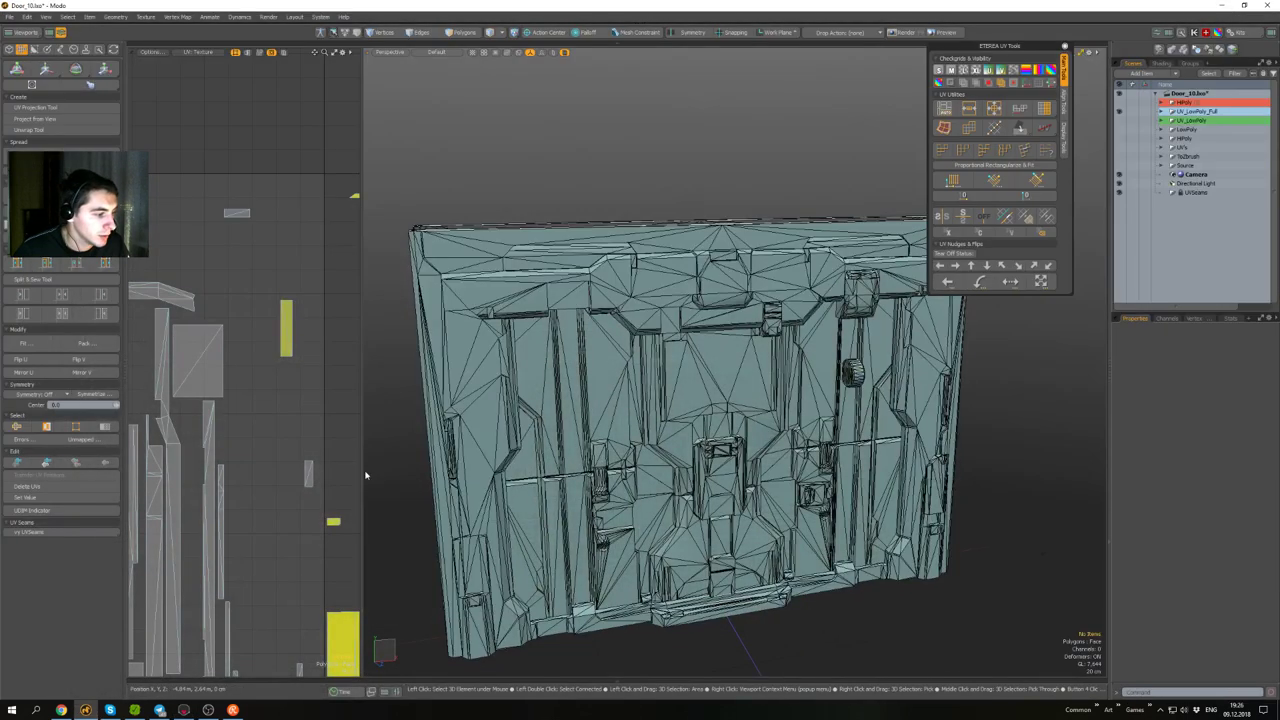
pyautogui.press('super+e')
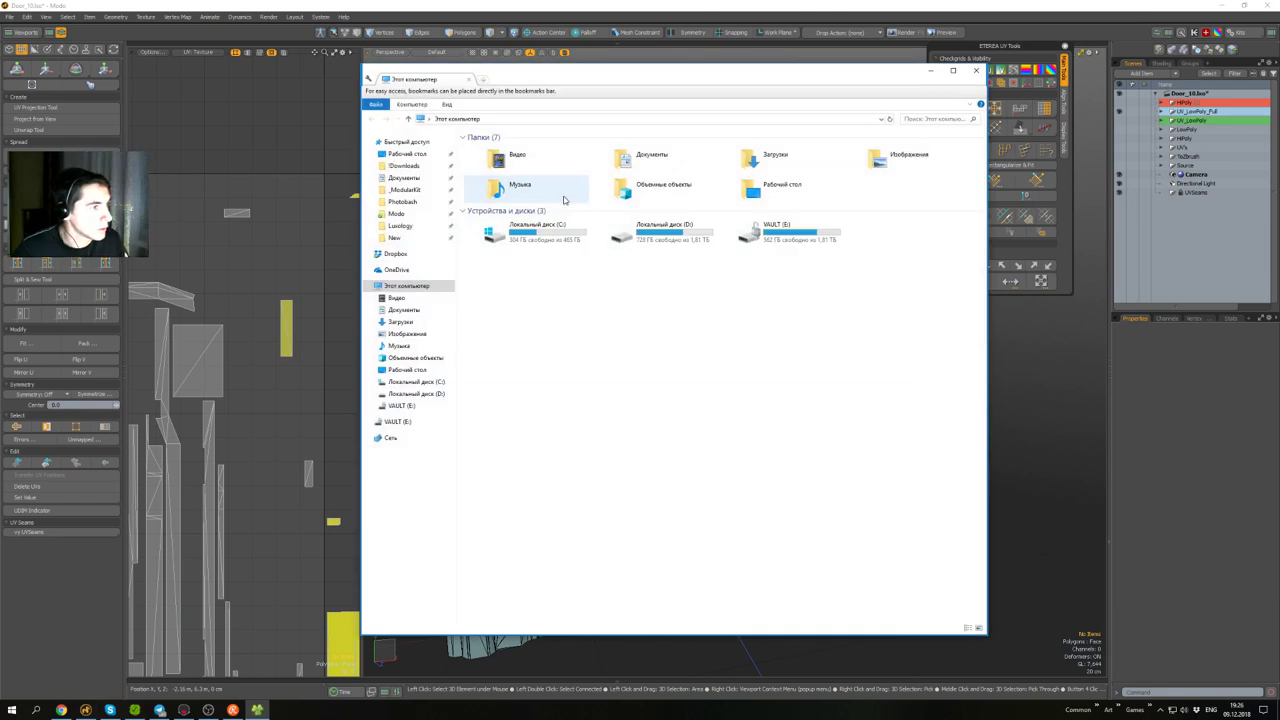
pyautogui.click(420, 190)
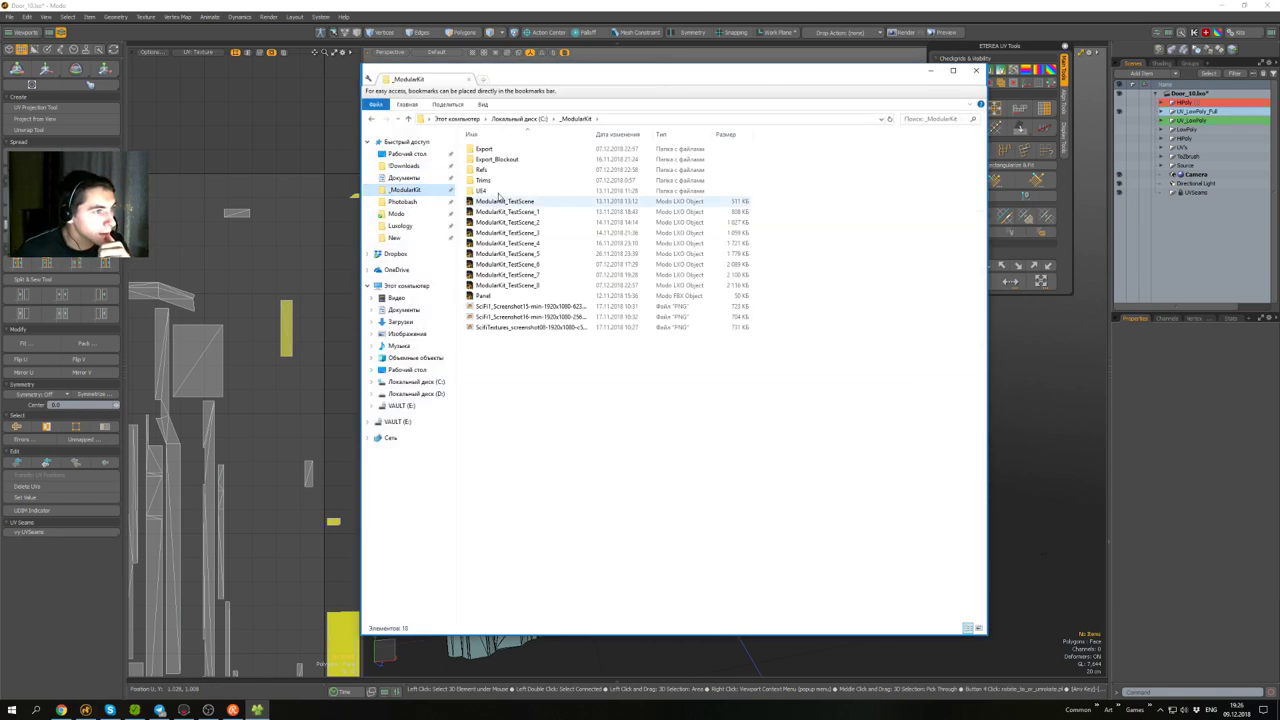
pyautogui.click(397, 240)
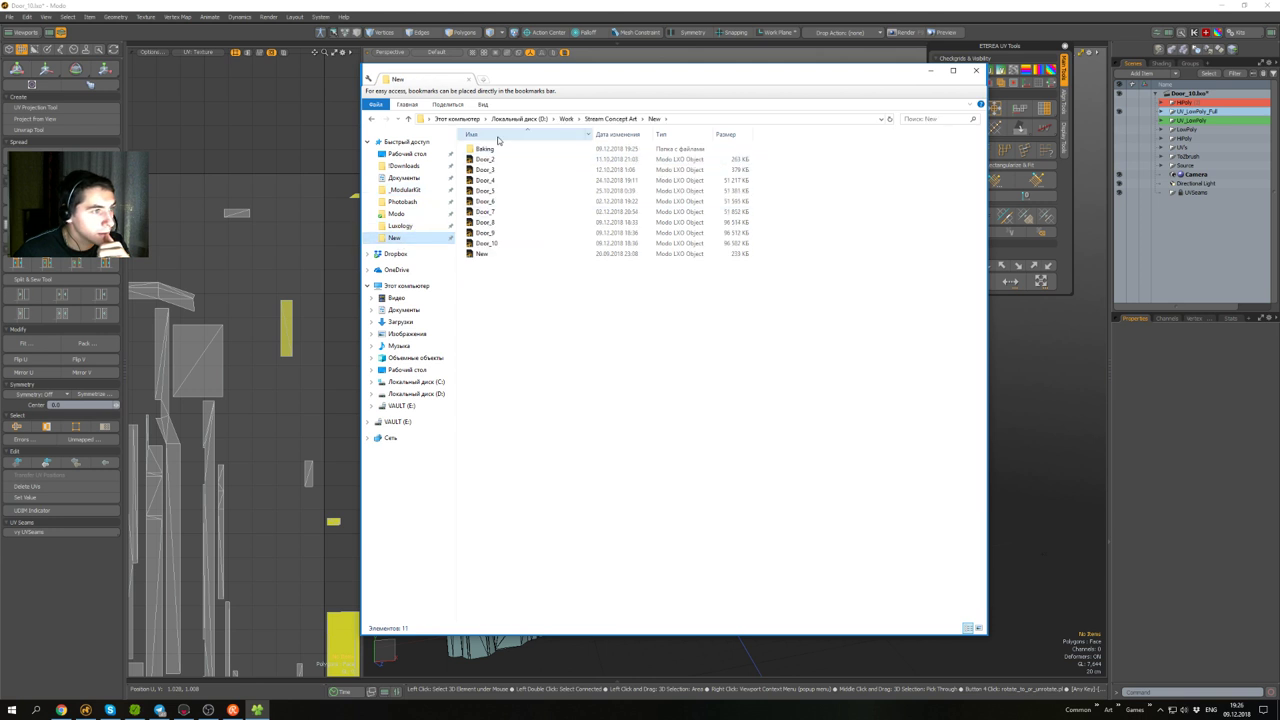
pyautogui.doubleClick(482, 149)
pyautogui.doubleClick(607, 160)
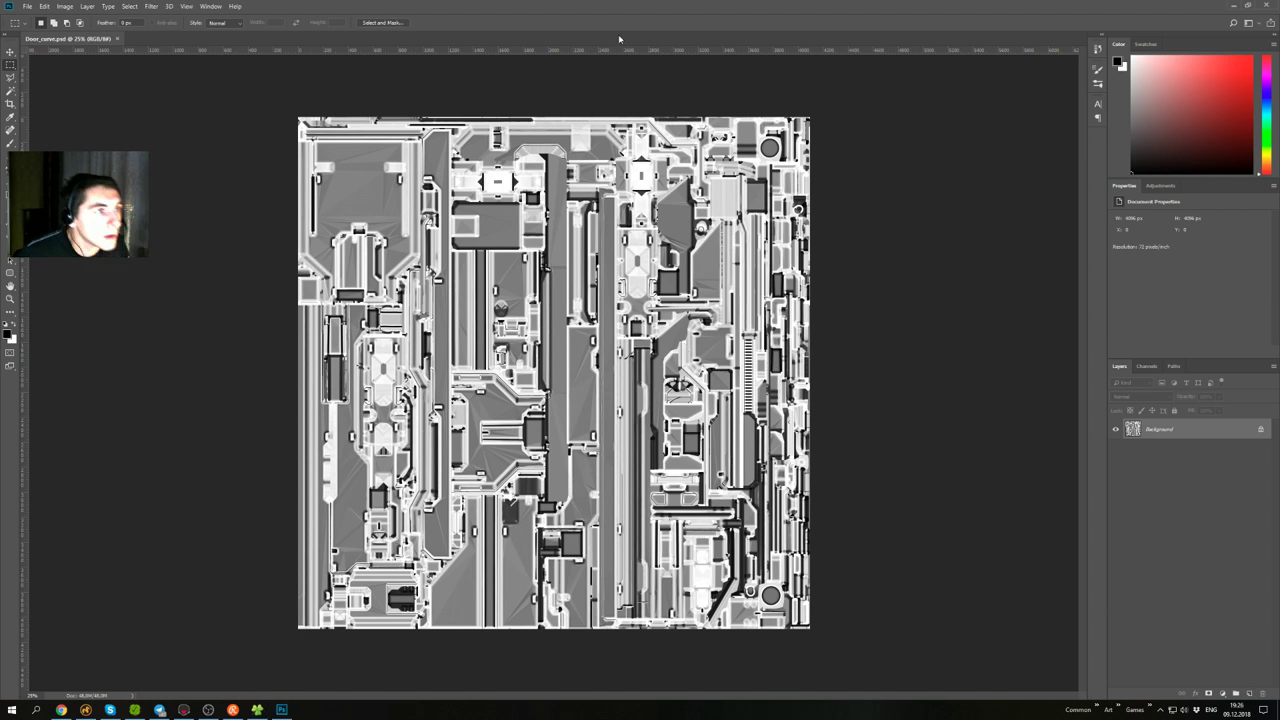
# - Open Door_ao and Door_normal from the Baking folder in Photoshop as well
pyautogui.moveTo(649, 13); pyautogui.dragTo(748, 192)
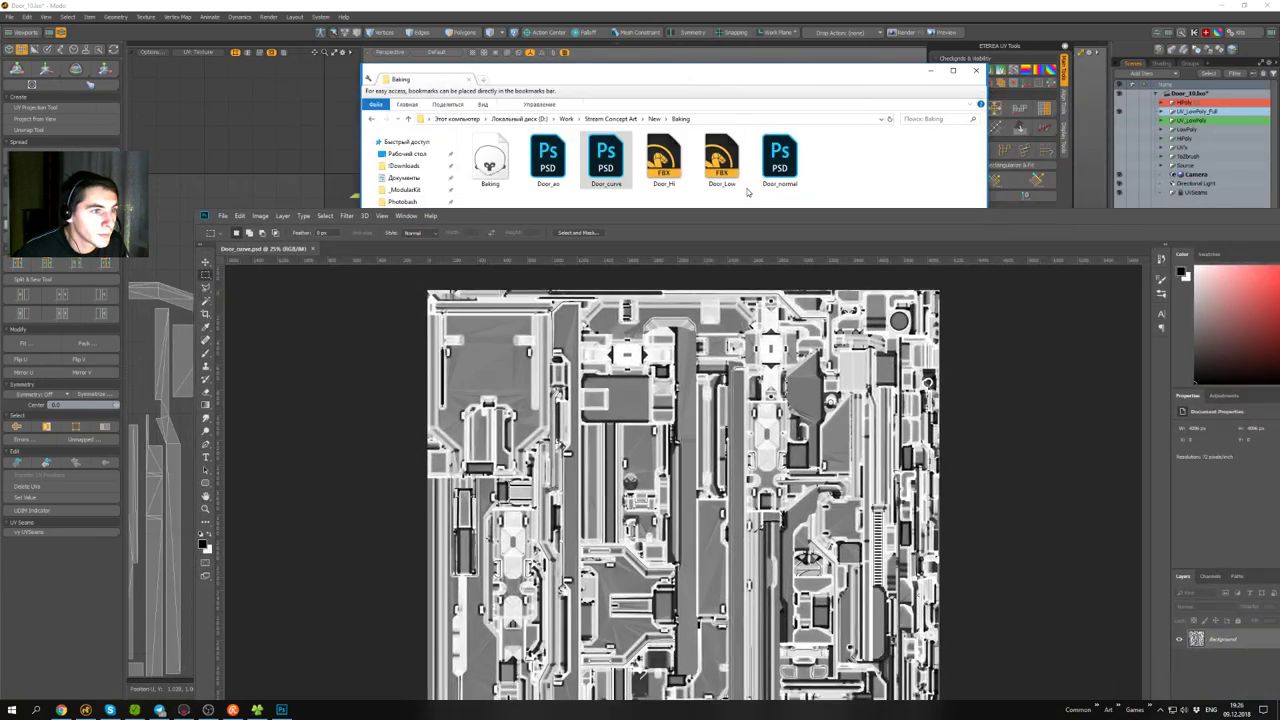
pyautogui.doubleClick(558, 174)
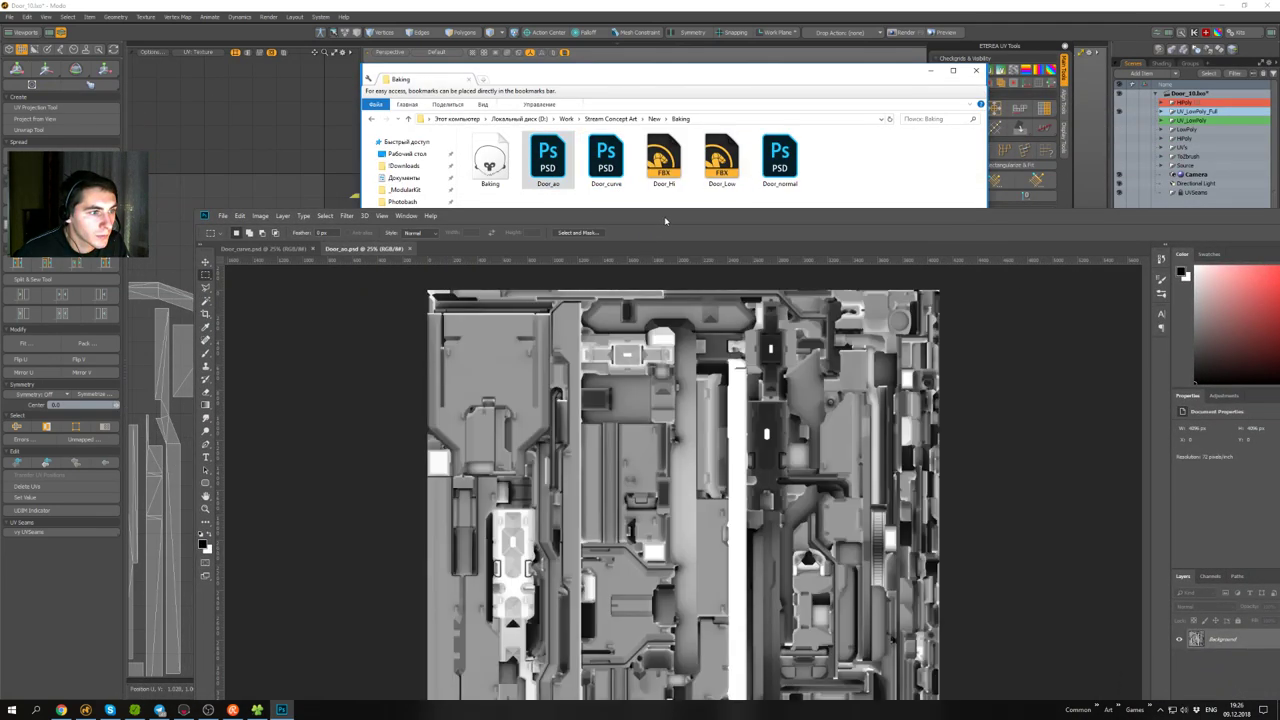
pyautogui.moveTo(664, 216); pyautogui.dragTo(585, 169)
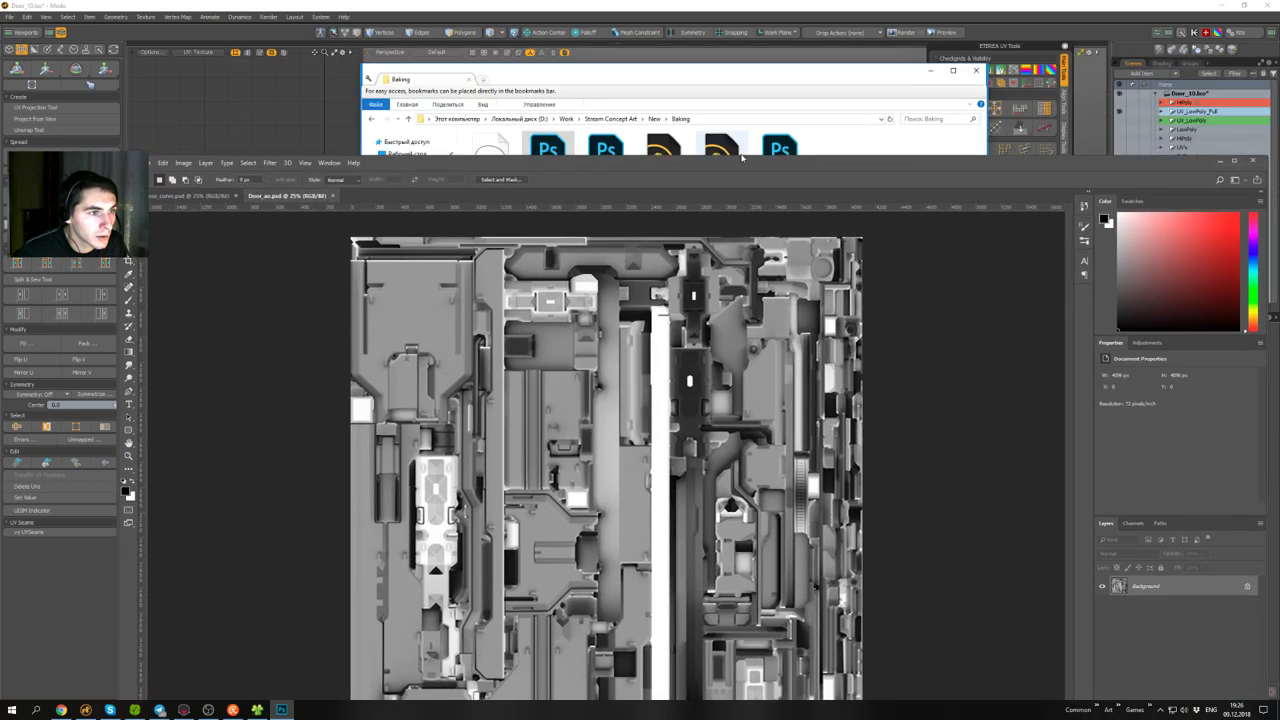
pyautogui.moveTo(797, 166); pyautogui.dragTo(697, 1)
pyautogui.doubleClick(777, 172)
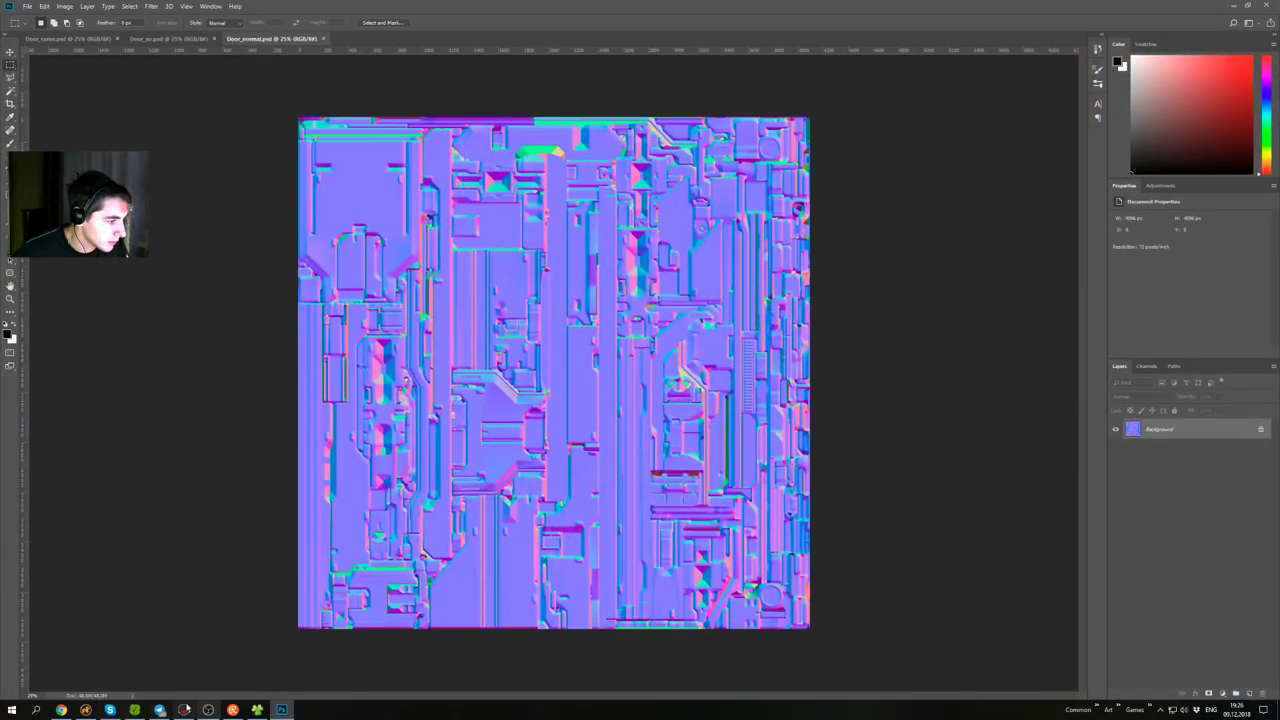
# - Switch to Modo, select the thin bevel polygon beside the upper section's central plate and locate its island in the UV layout
pyautogui.click(85, 710)
pyautogui.scroll(5, 749, 306)
pyautogui.keyDown('alt'); pyautogui.moveTo(749, 306); pyautogui.dragTo(846, 190); pyautogui.keyUp('alt')
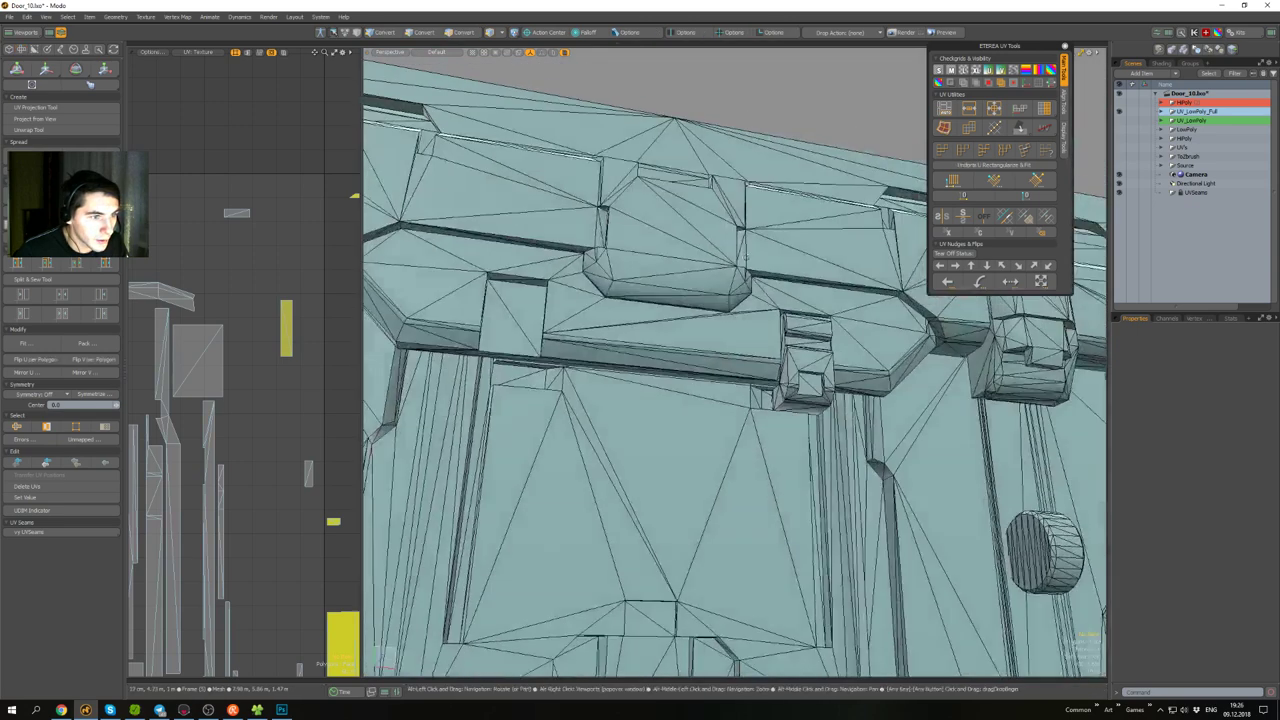
pyautogui.scroll(5, 846, 190)
pyautogui.keyDown('alt'); pyautogui.moveTo(800, 230); pyautogui.dragTo(640, 365); pyautogui.keyUp('alt')
pyautogui.click(734, 406)
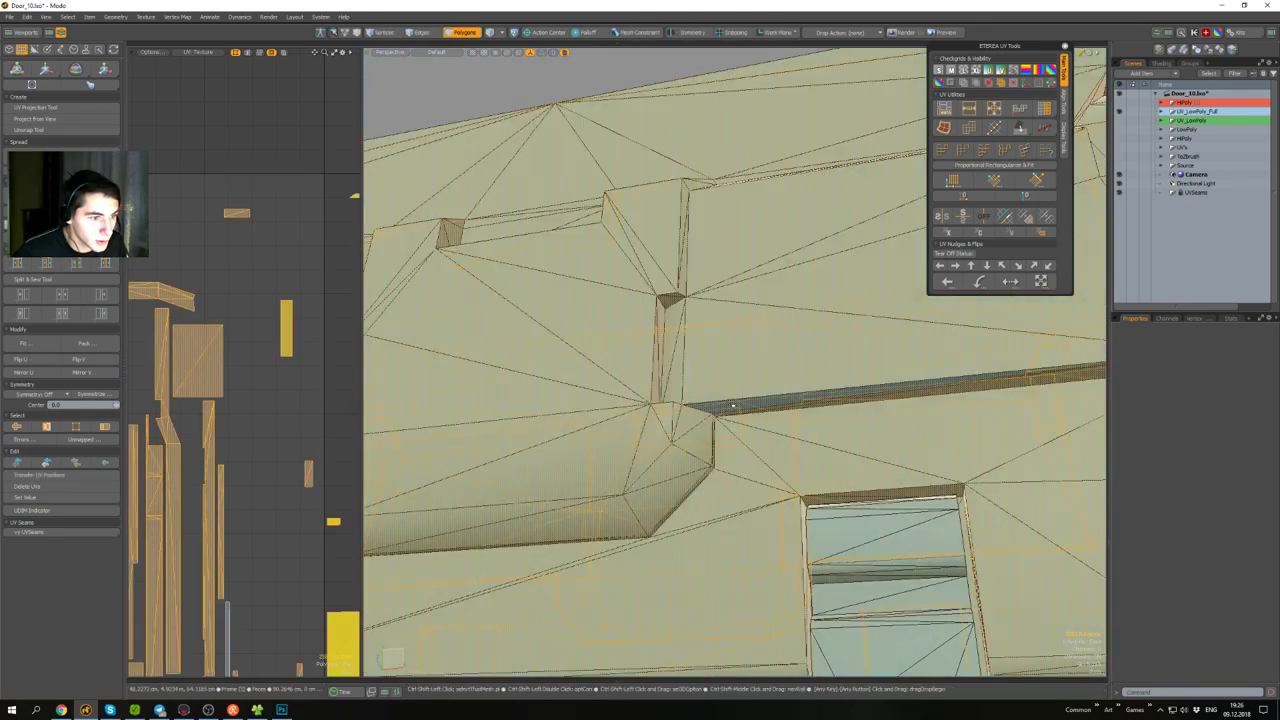
pyautogui.press('3')
pyautogui.click(734, 406)
pyautogui.scroll(-4, 210, 402)
pyautogui.scroll(-3, 211, 403)
pyautogui.keyDown('alt'); pyautogui.moveTo(211, 403); pyautogui.dragTo(278, 361); pyautogui.keyUp('alt')
pyautogui.scroll(4, 228, 411)
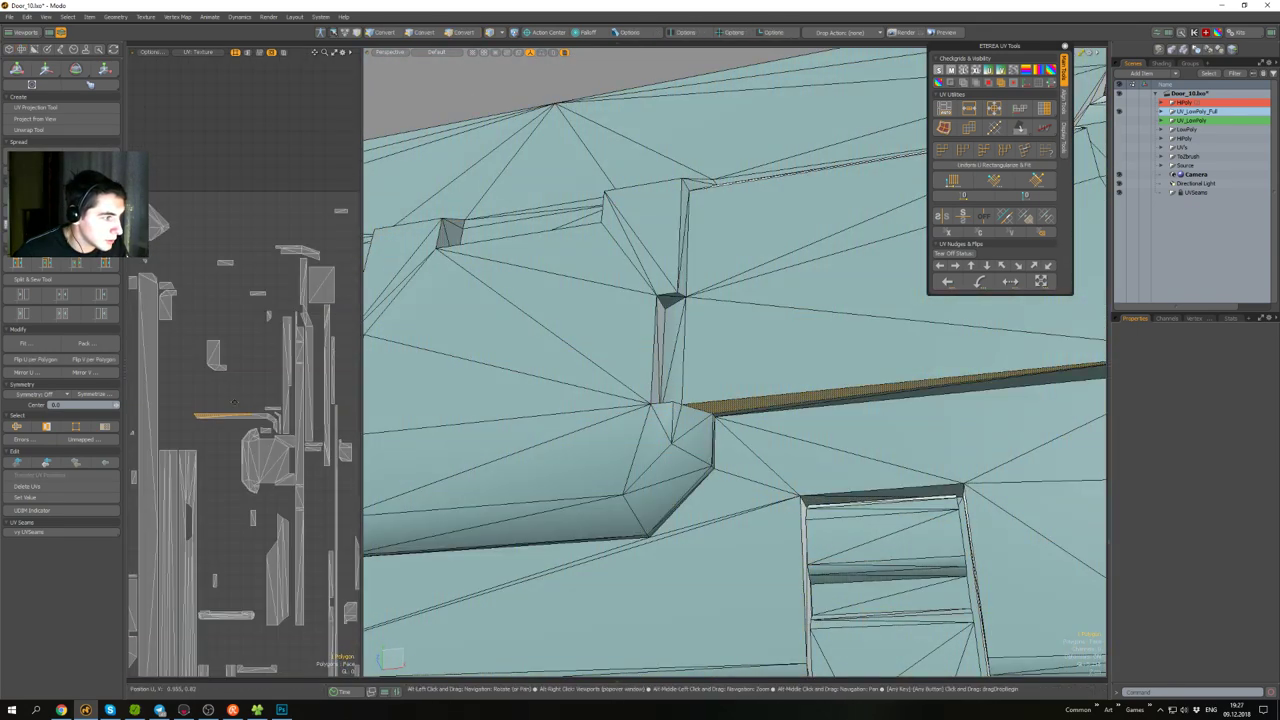
# - Add the large triangular face above the bevel to the selection and compare both islands' positions in the UV layout
pyautogui.keyDown('shift'); pyautogui.click(712, 372); pyautogui.keyUp('shift')
pyautogui.scroll(-4, 245, 409)
pyautogui.keyDown('alt'); pyautogui.moveTo(245, 409); pyautogui.dragTo(281, 387); pyautogui.keyUp('alt')
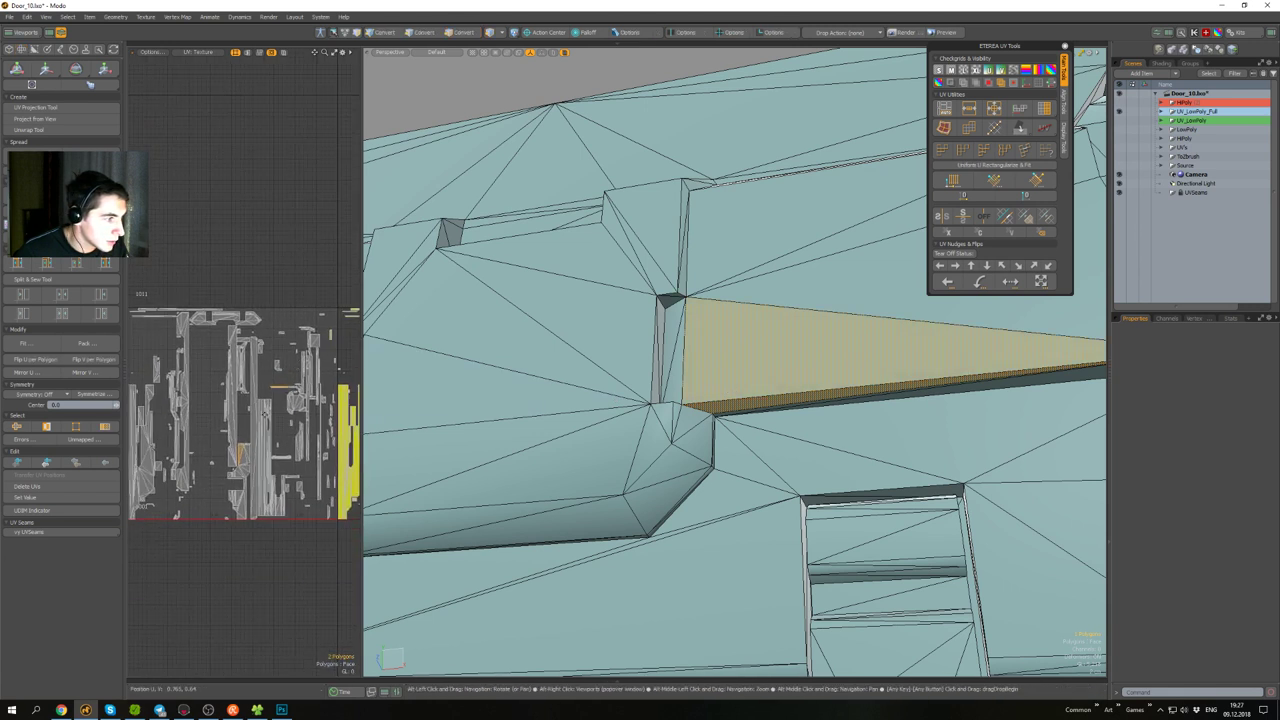
pyautogui.scroll(3, 258, 418)
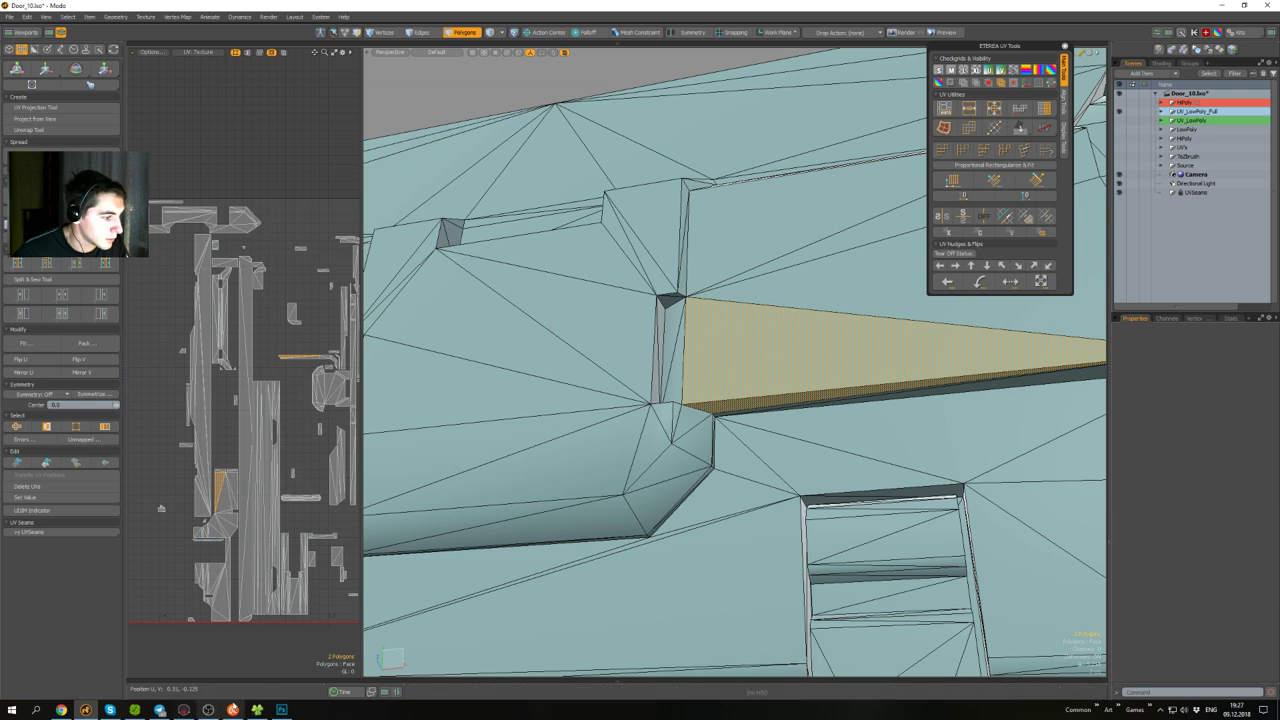
# - Switch to Photoshop and examine the middle and lower parts of Door_normal for the area matching the selected UV islands
pyautogui.click(281, 710)
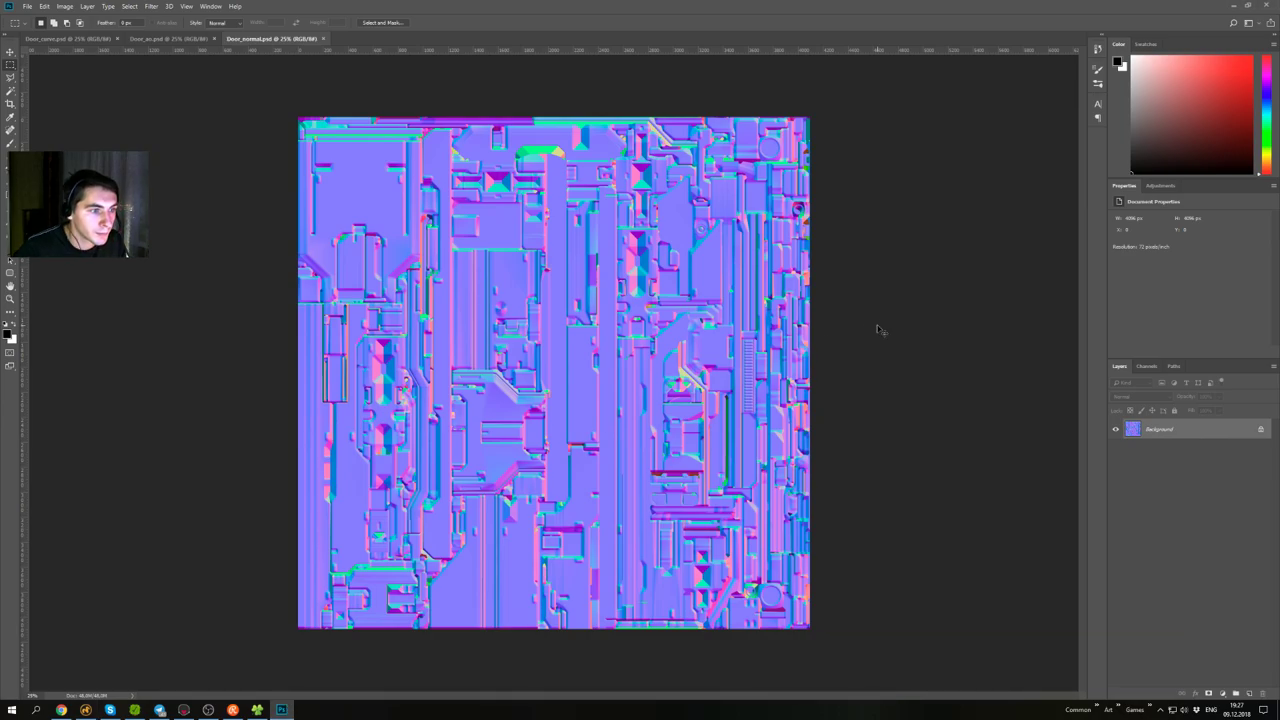
pyautogui.hotkey('ctrl', '+')
pyautogui.hotkey('ctrl', '+')
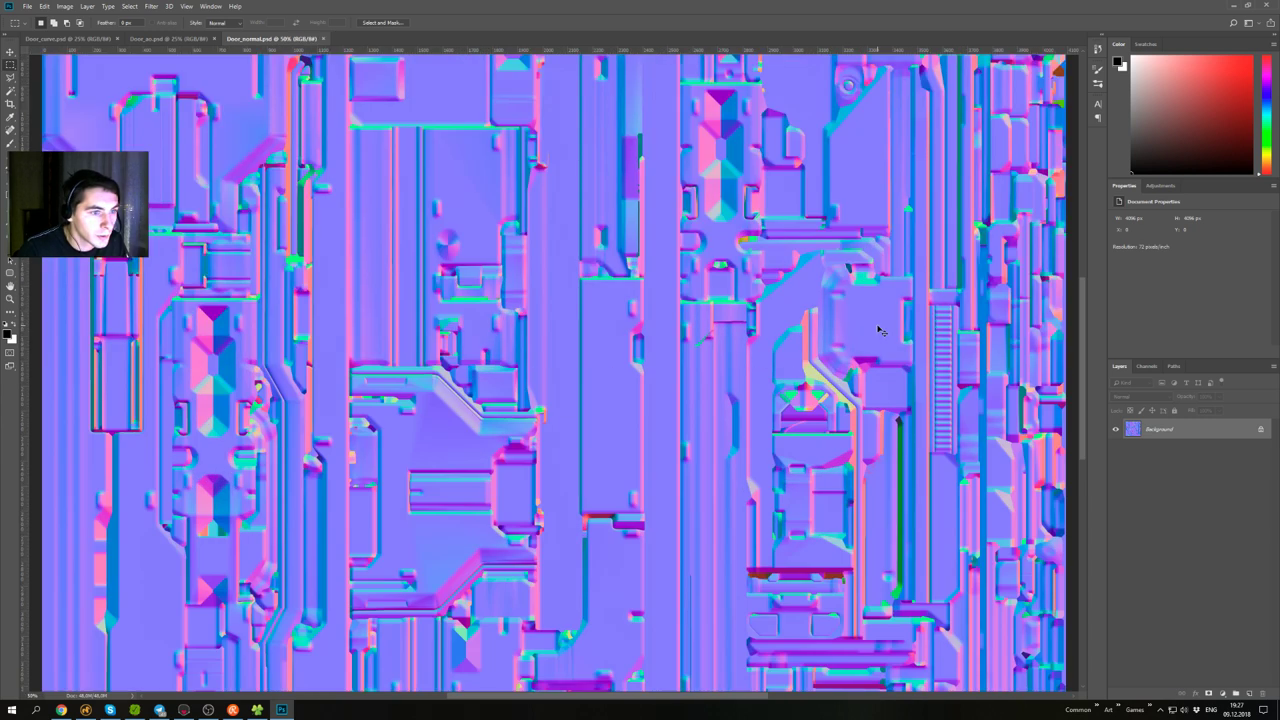
pyautogui.moveTo(769, 240); pyautogui.dragTo(720, 139)
pyautogui.moveTo(692, 243); pyautogui.dragTo(687, 153)
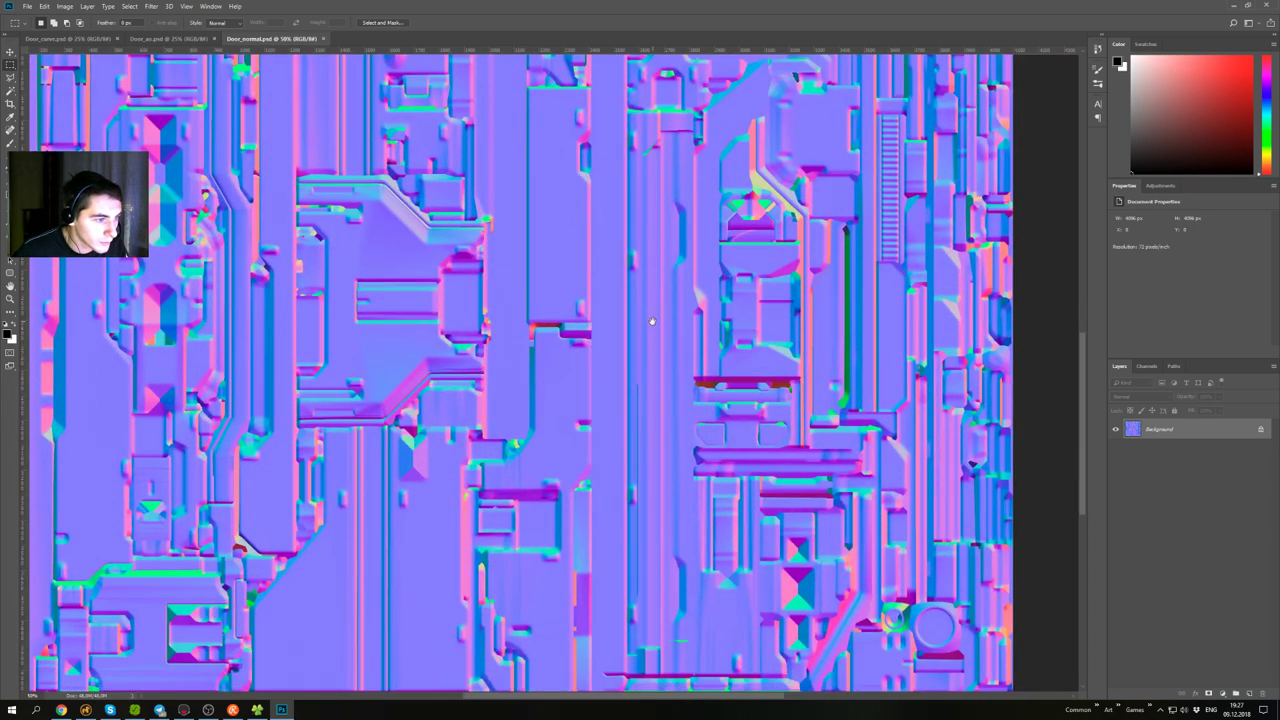
pyautogui.moveTo(652, 321); pyautogui.dragTo(609, 439)
pyautogui.moveTo(680, 276); pyautogui.dragTo(580, 389)
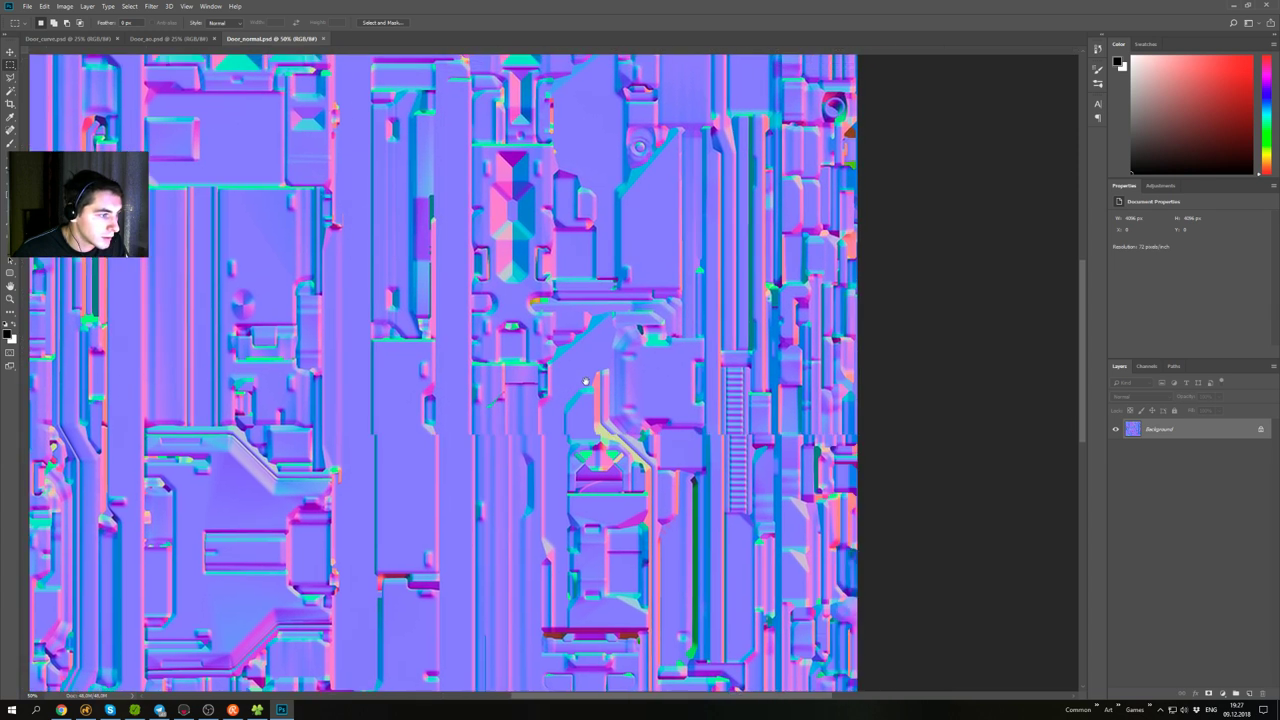
pyautogui.keyDown('alt'); pyautogui.scroll(2, 646, 372); pyautogui.keyUp('alt')
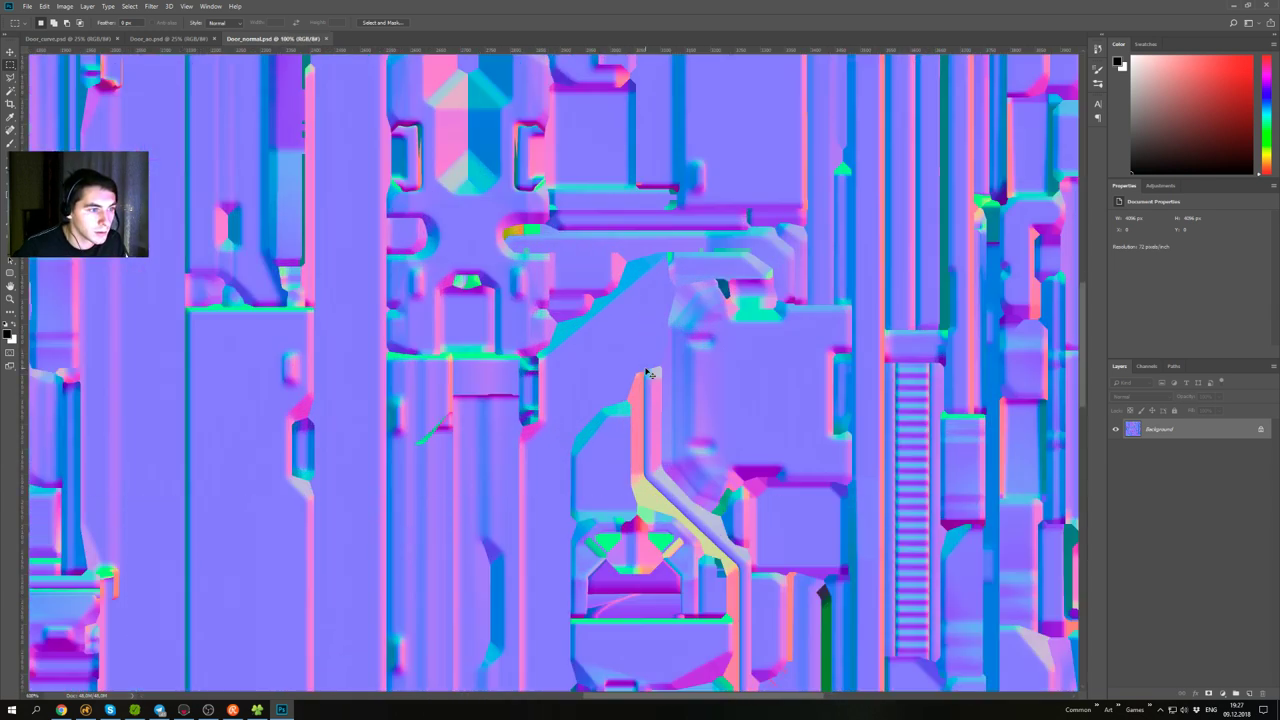
pyautogui.scroll(1, 609, 329)
pyautogui.scroll(2, 611, 323)
pyautogui.scroll(-2, 606, 318)
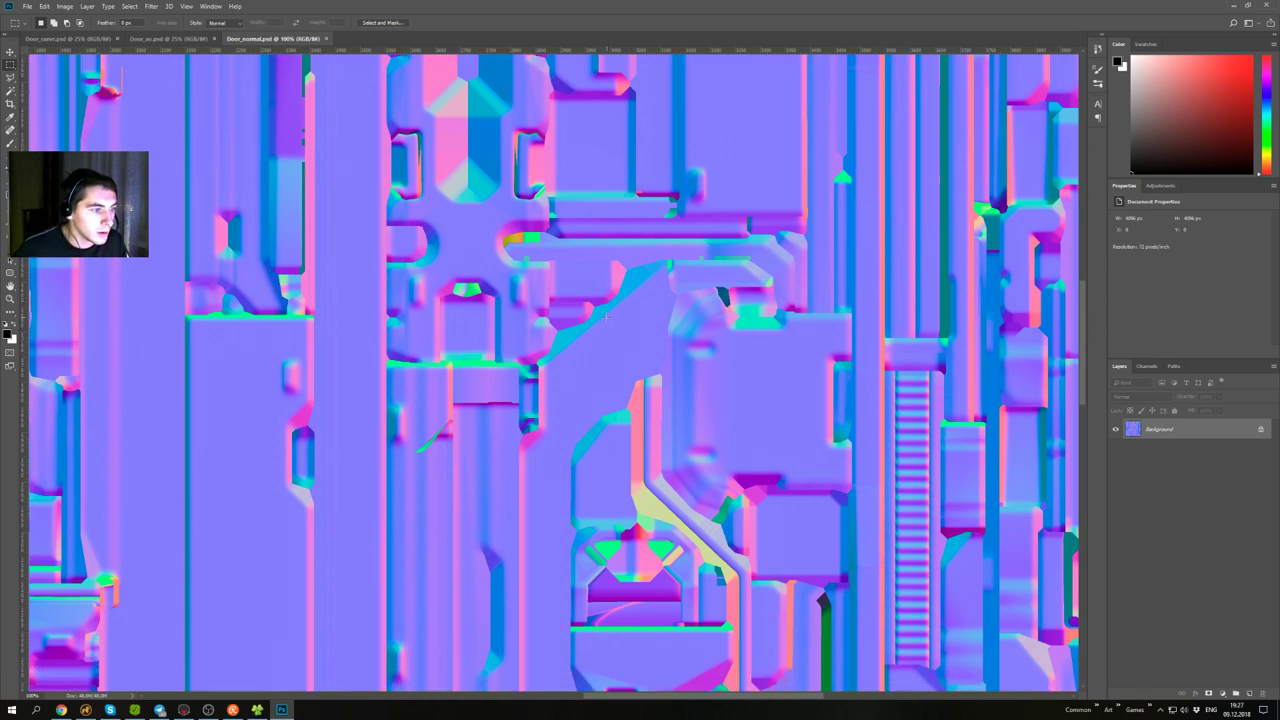
pyautogui.keyDown('alt'); pyautogui.scroll(-1, 610, 323); pyautogui.keyUp('alt')
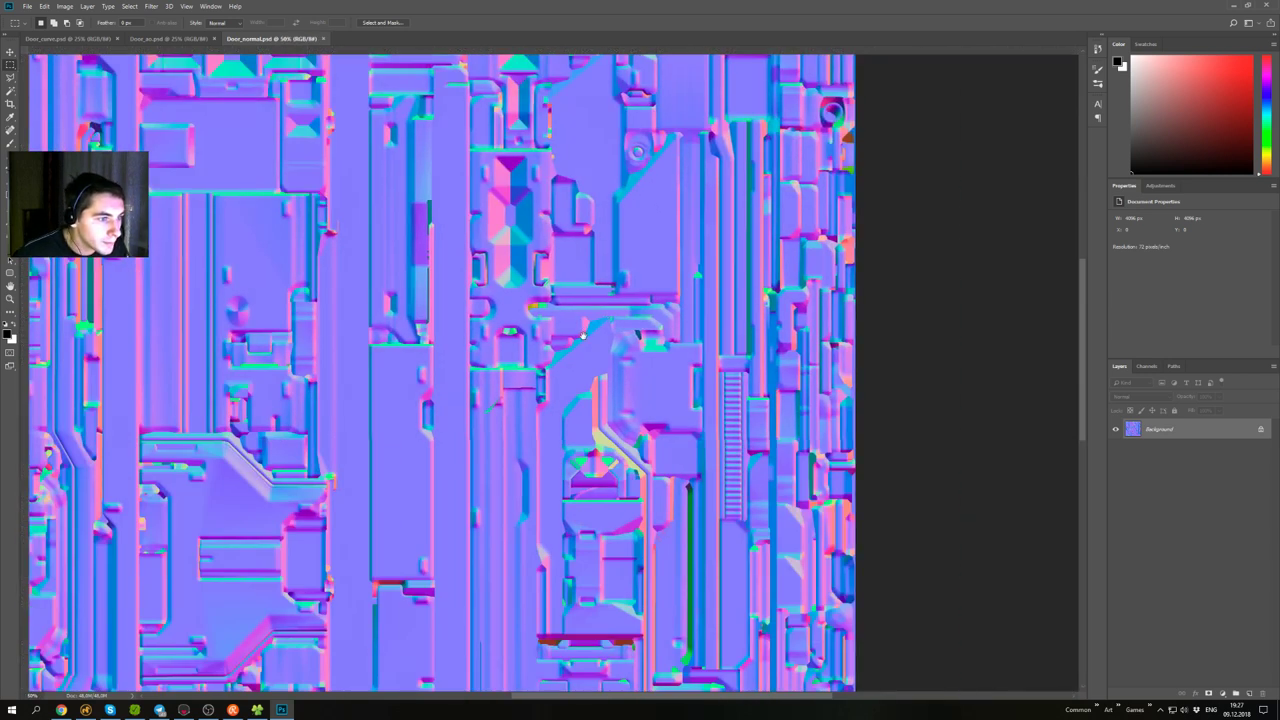
pyautogui.moveTo(588, 328); pyautogui.dragTo(575, 348)
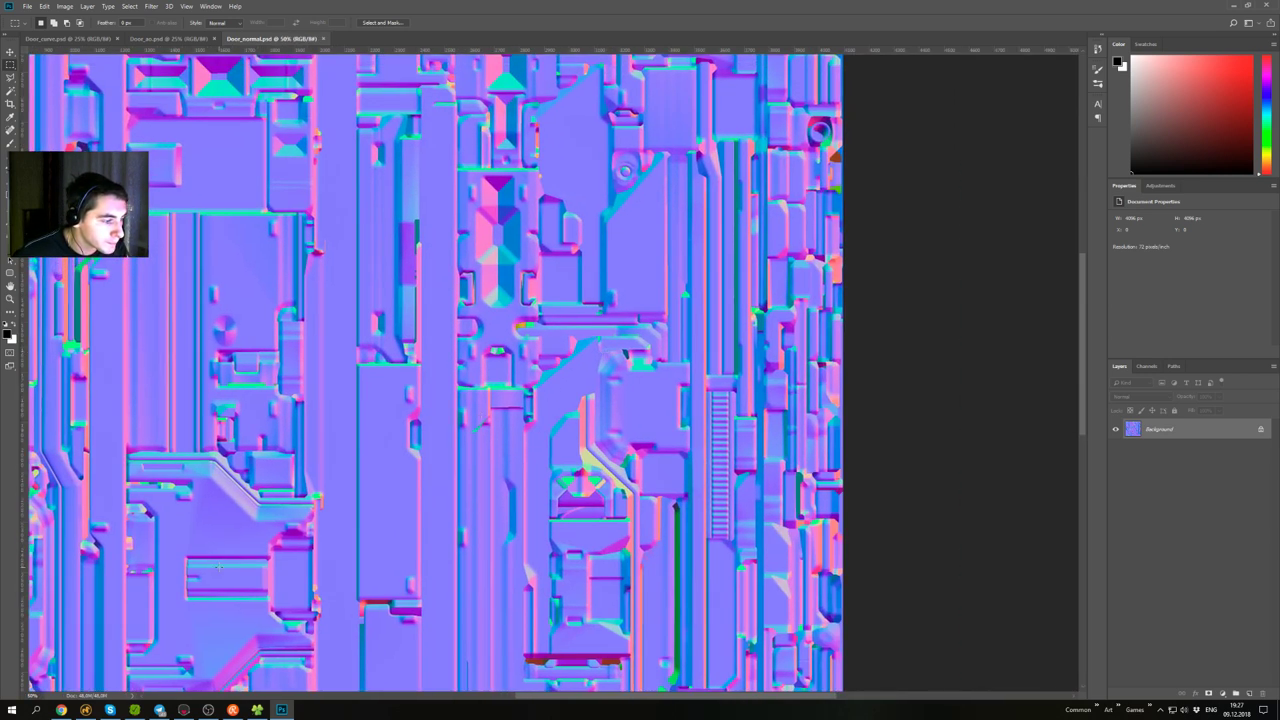
# - In Modo, select only the thin bevel polygons below the large triangular face and locate their island in the UV layout
pyautogui.click(86, 710)
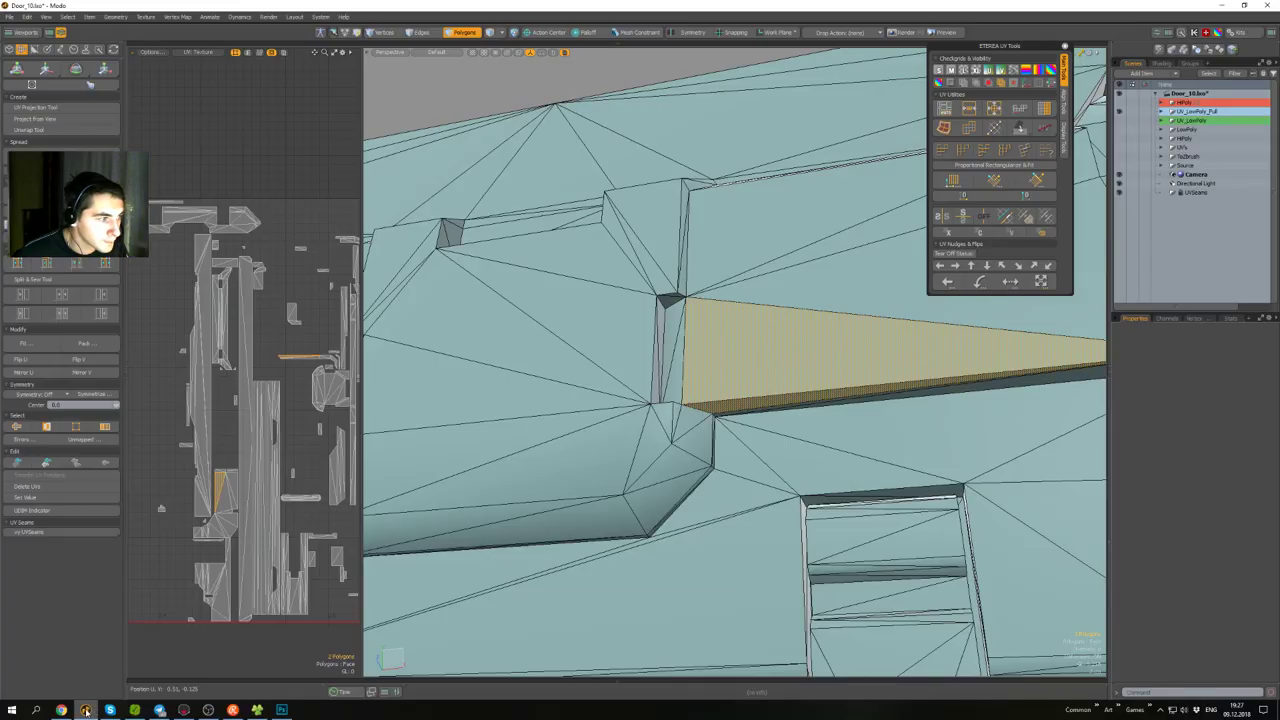
pyautogui.click(778, 408)
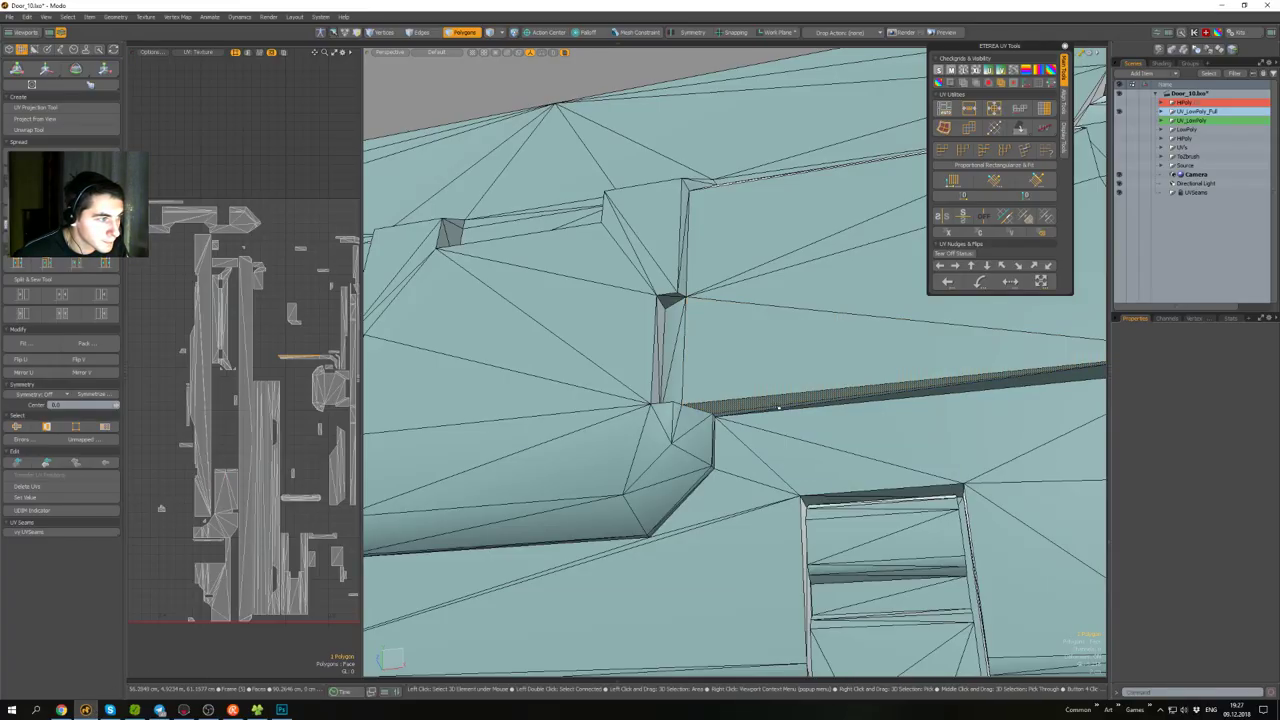
pyautogui.keyDown('shift'); pyautogui.click(778, 408); pyautogui.keyUp('shift')
pyautogui.keyDown('shift'); pyautogui.click(797, 403); pyautogui.keyUp('shift')
pyautogui.keyDown('alt'); pyautogui.moveTo(298, 348); pyautogui.dragTo(327, 352, button='right'); pyautogui.keyUp('alt')
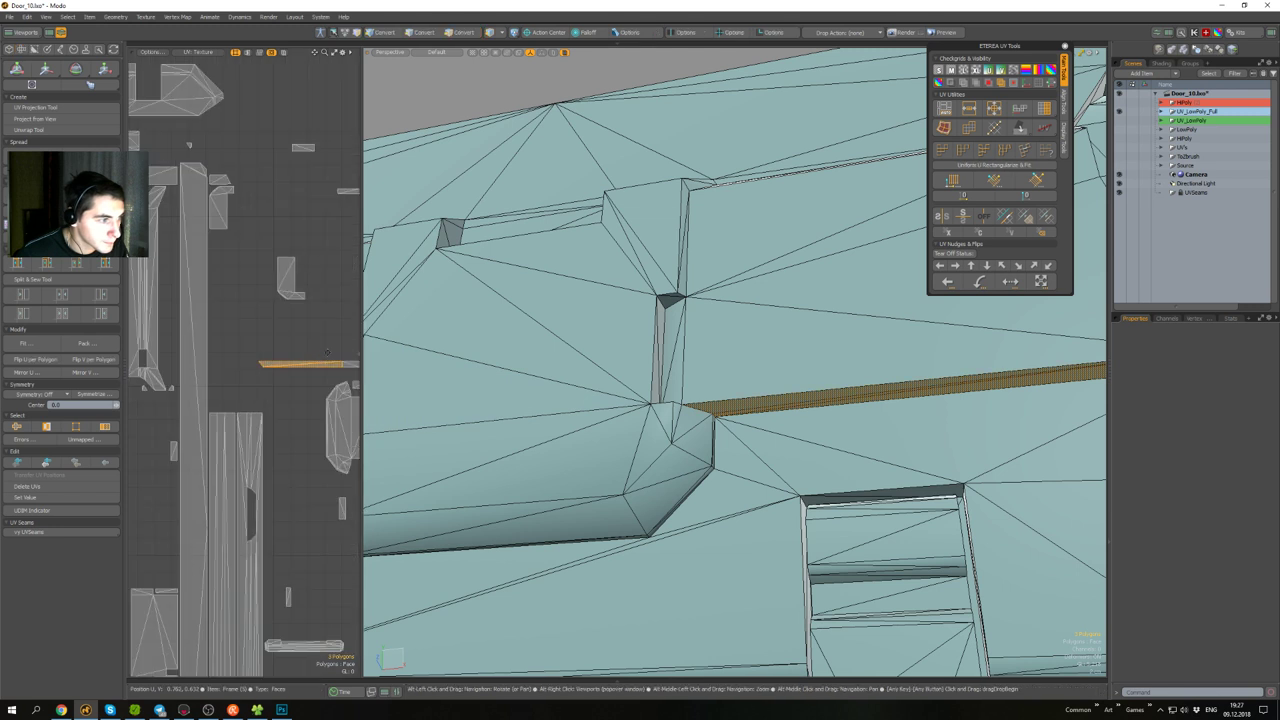
pyautogui.keyDown('alt'); pyautogui.moveTo(327, 352); pyautogui.dragTo(267, 328); pyautogui.keyUp('alt')
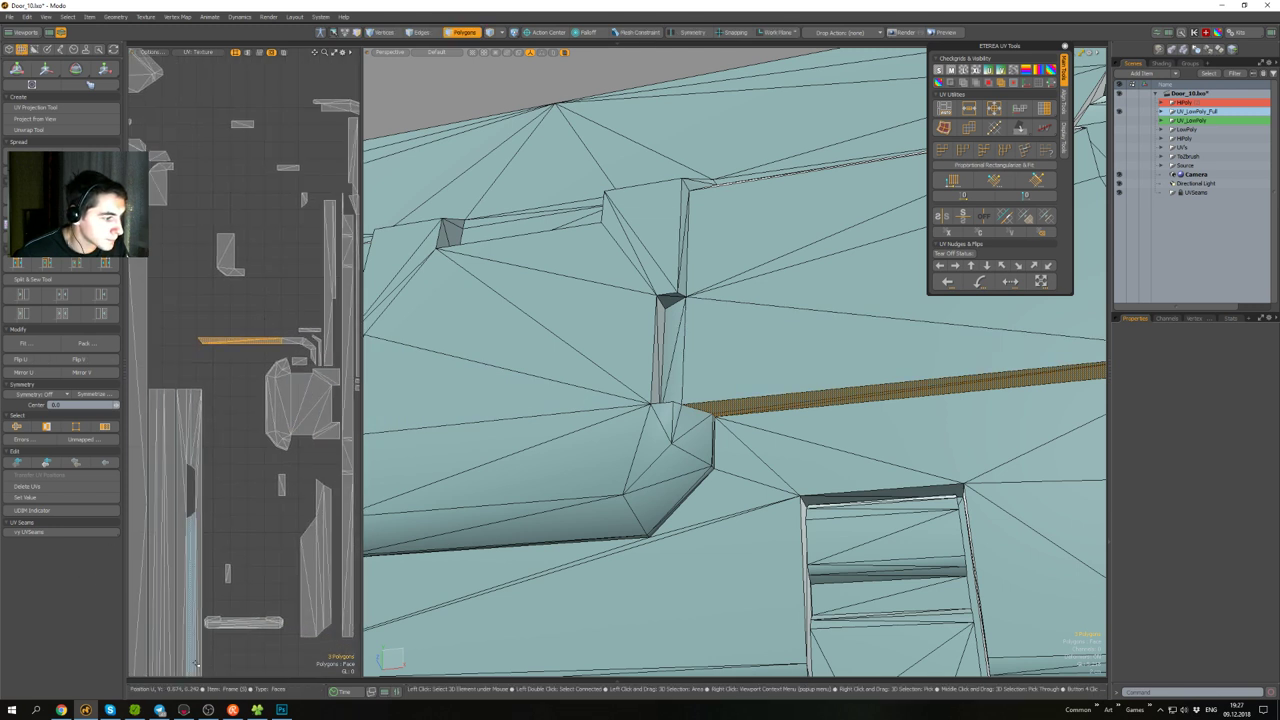
# - In Photoshop, copy a clean strip of about 128 × 21 px from the bevel's horizontal island to a new layer and shift it over the island's faulty end
pyautogui.click(282, 710)
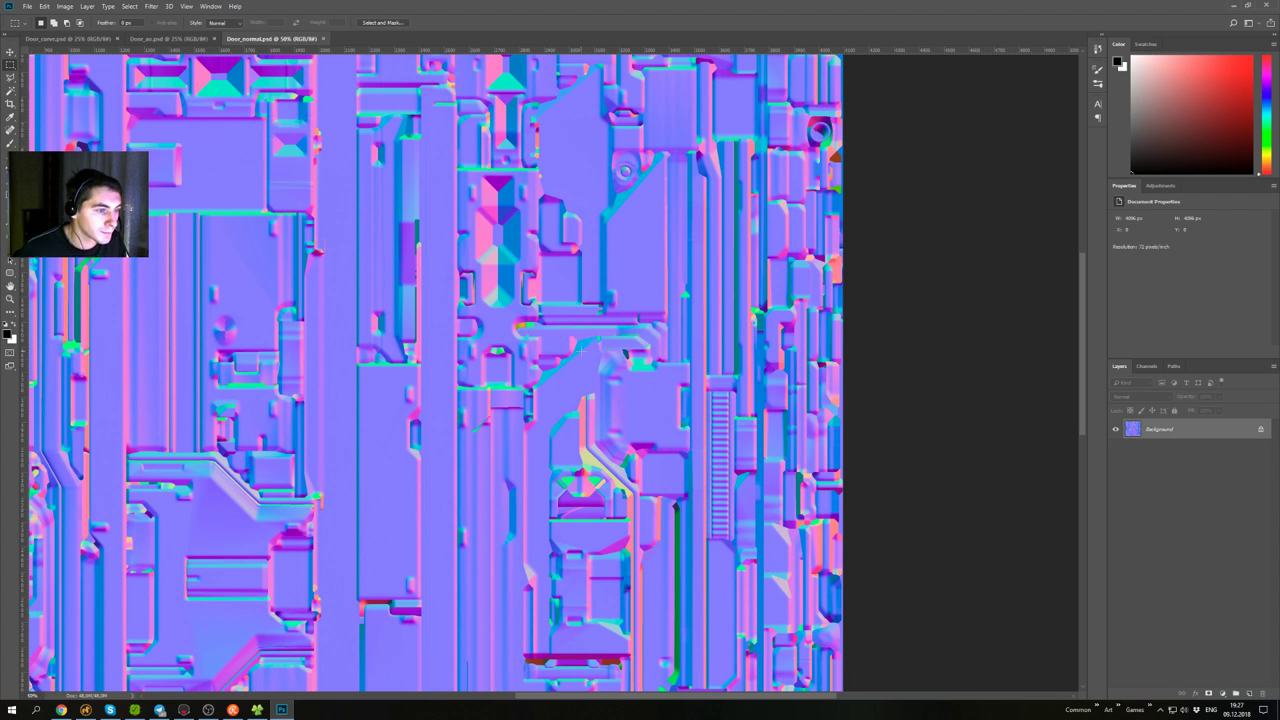
pyautogui.keyDown('alt'); pyautogui.scroll(5, 584, 356); pyautogui.keyUp('alt')
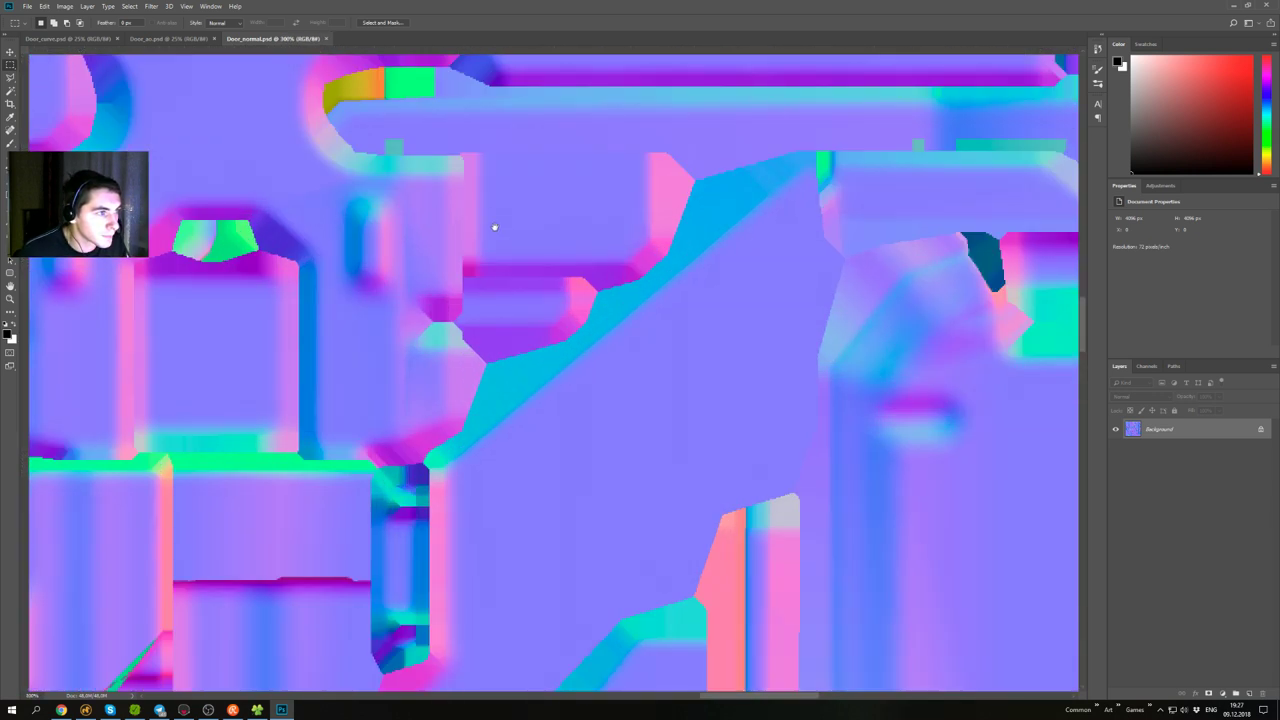
pyautogui.scroll(5, 508, 449)
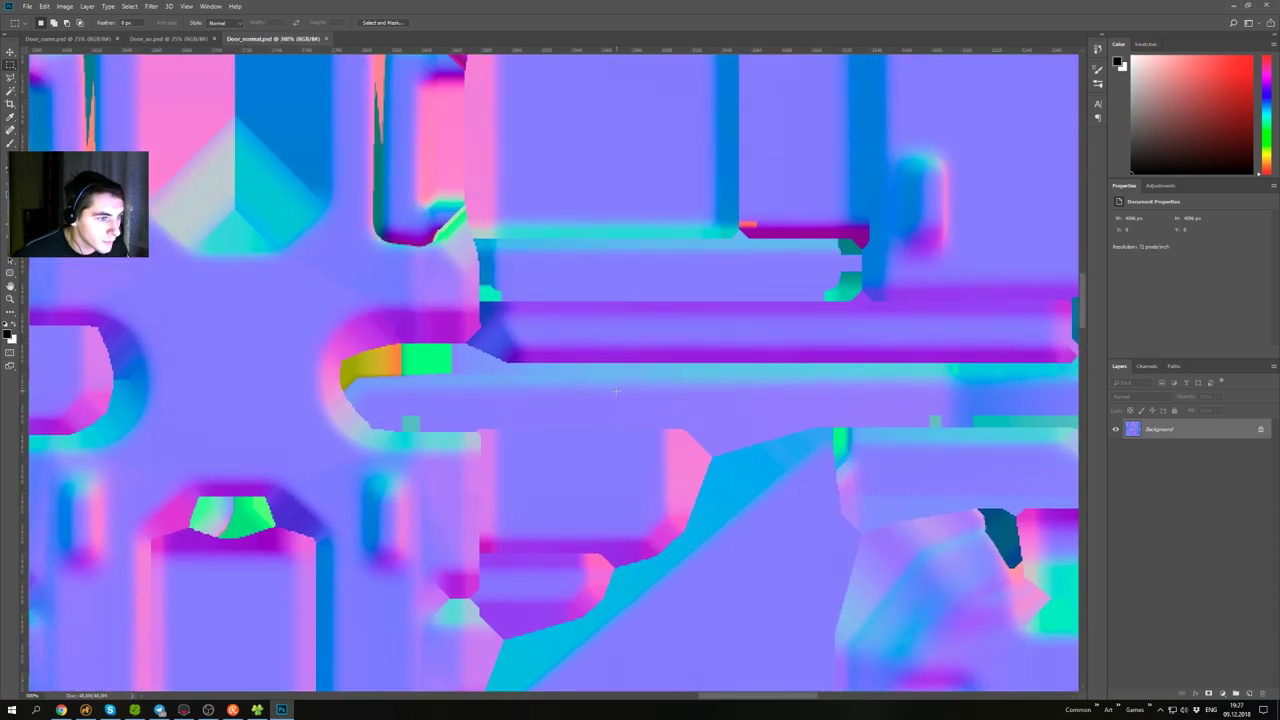
pyautogui.moveTo(556, 376); pyautogui.dragTo(506, 371)
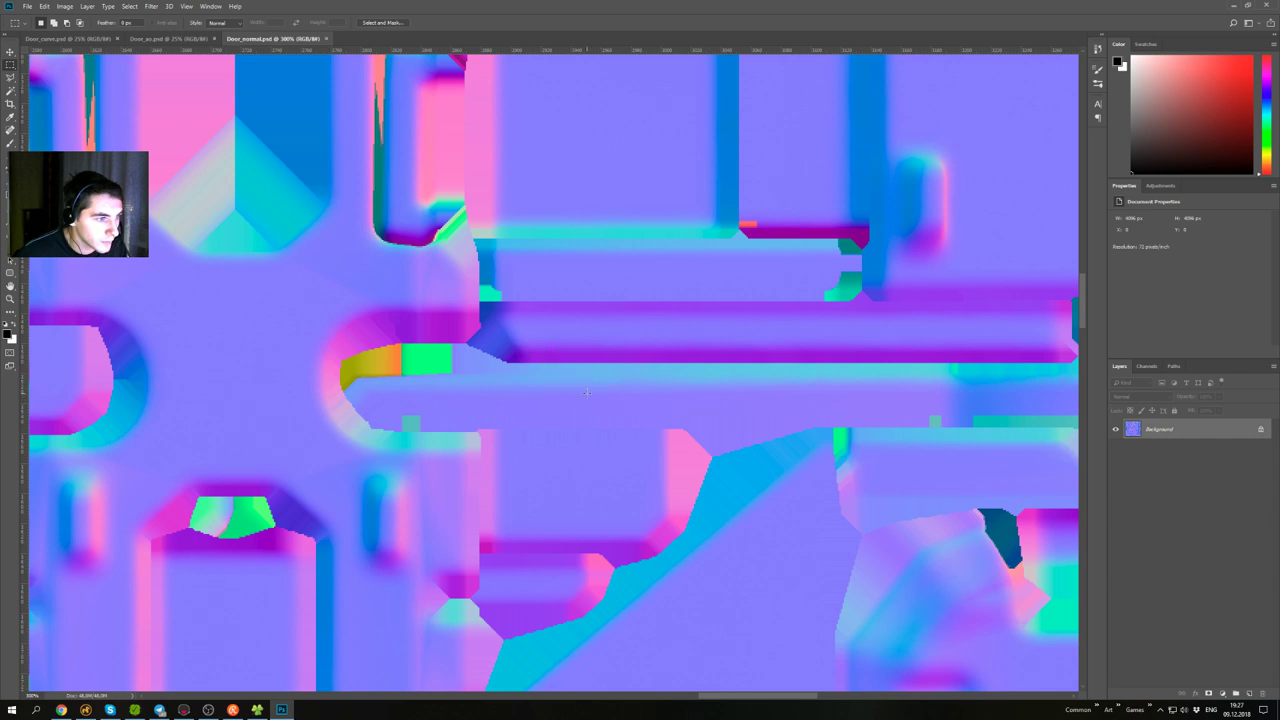
pyautogui.moveTo(587, 392); pyautogui.dragTo(473, 368)
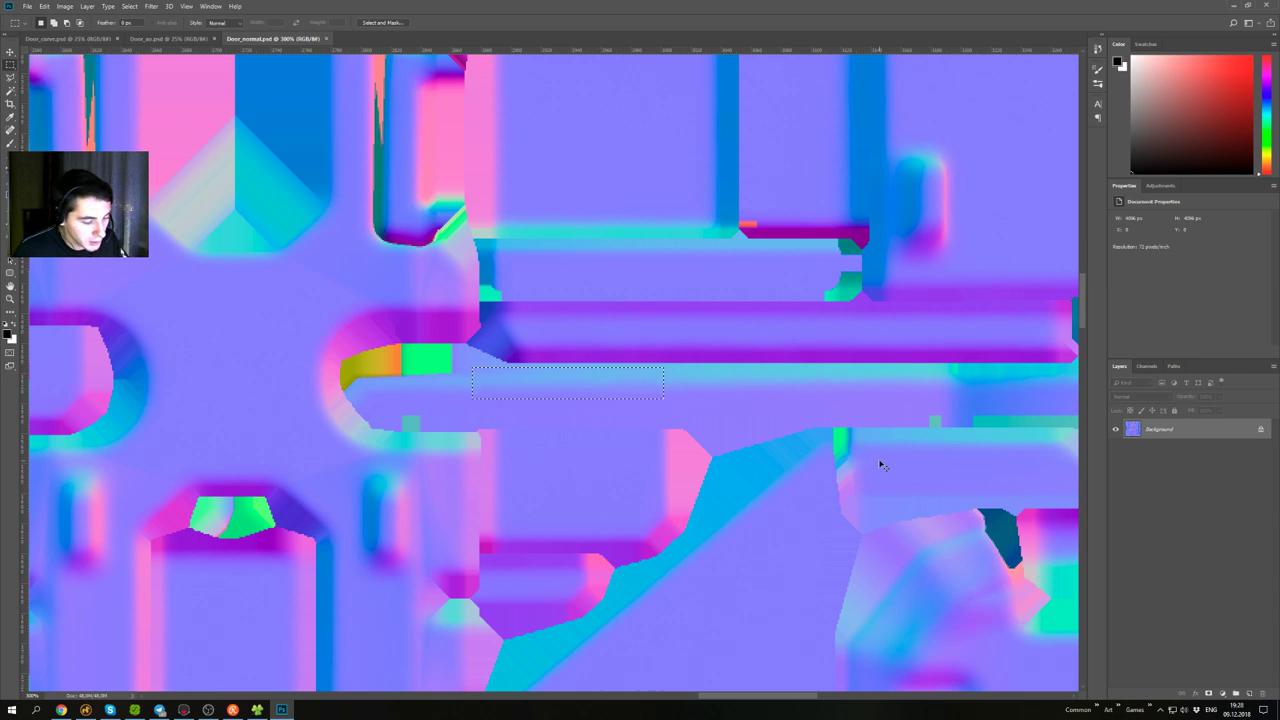
pyautogui.hotkey('ctrl', 'j')
pyautogui.click(11, 54)
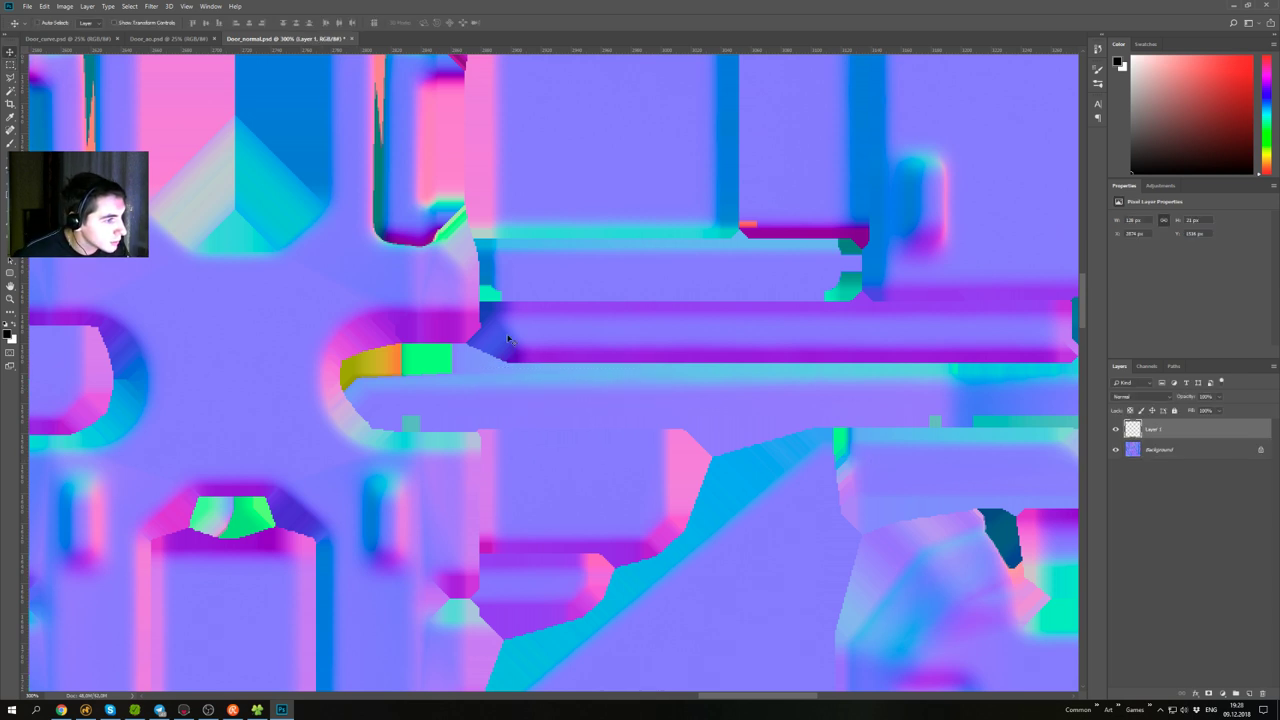
pyautogui.moveTo(523, 386); pyautogui.dragTo(438, 388)
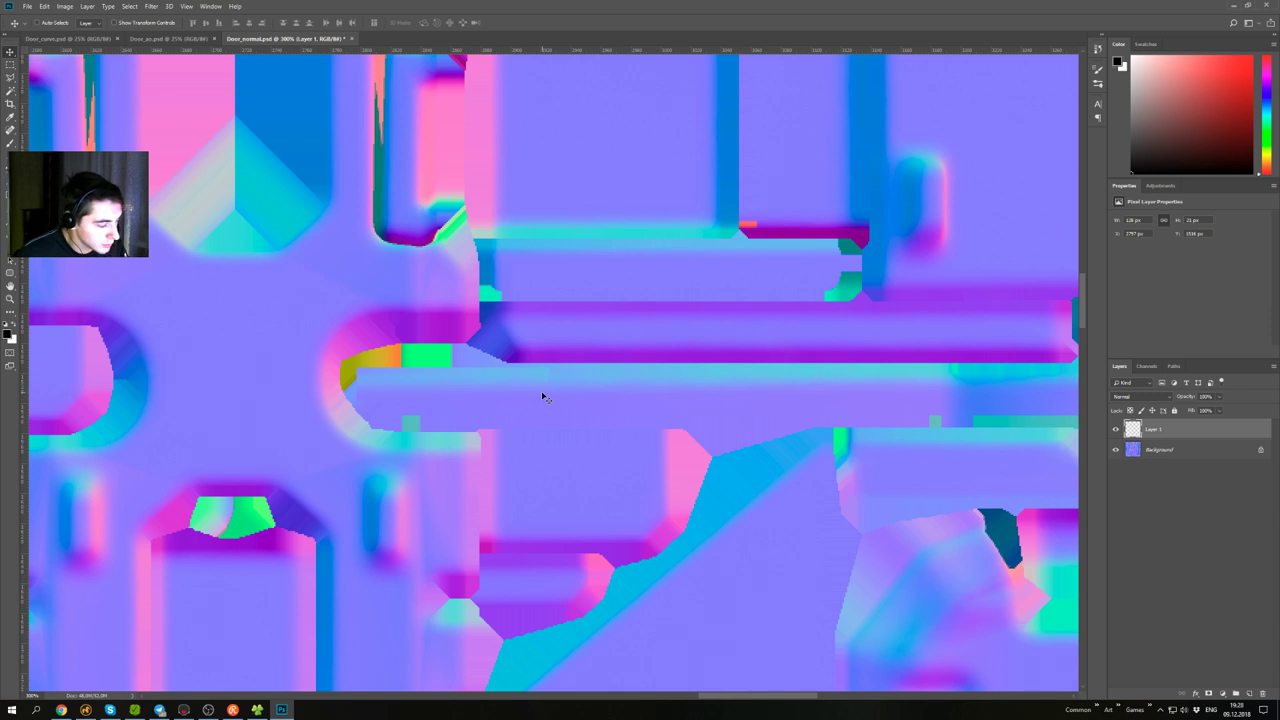
# - Examine the long vertical strips and the lower edge of the normal map for further baking errors
pyautogui.press('e')
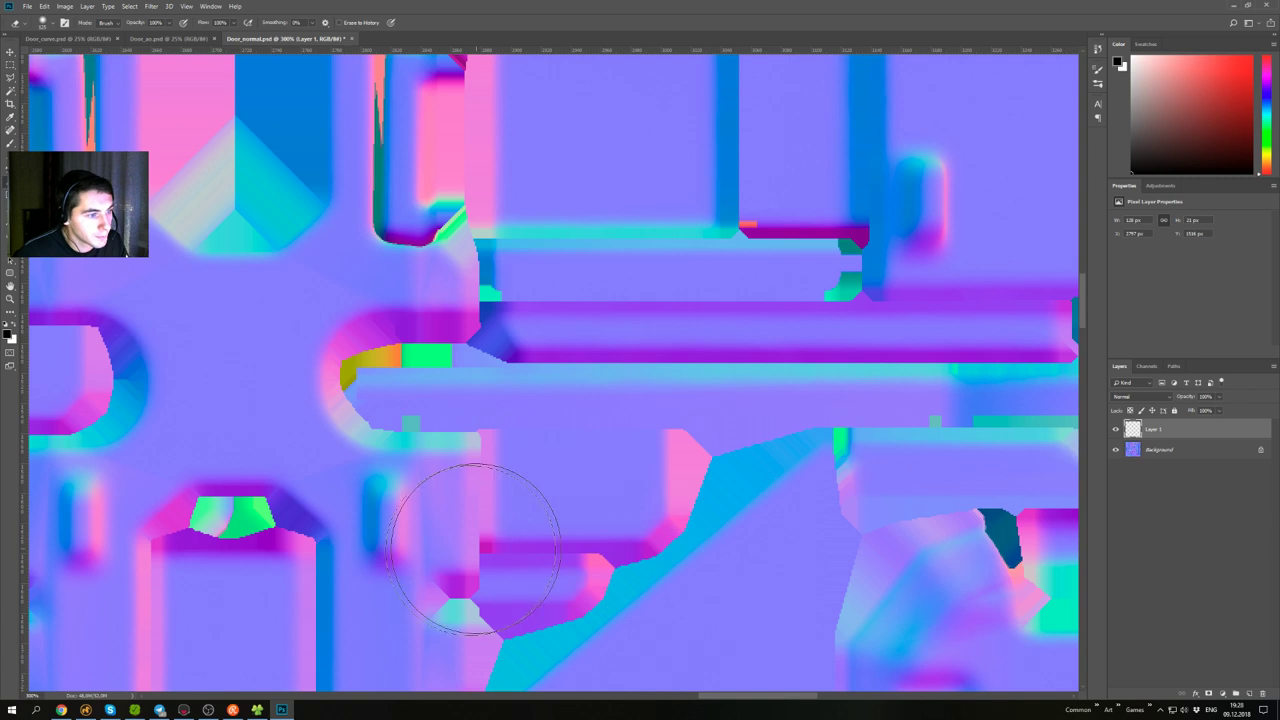
pyautogui.hotkey('ctrl', '-')
pyautogui.hotkey('ctrl', '-')
pyautogui.hotkey('ctrl', '-')
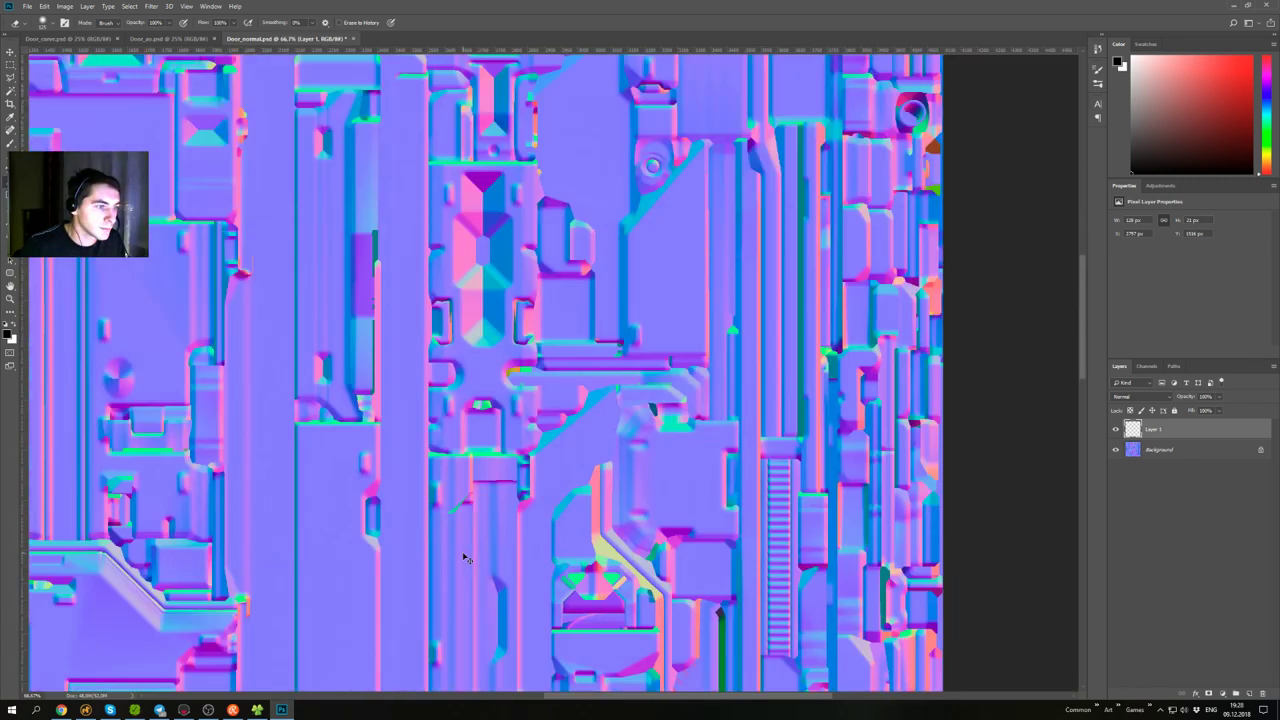
pyautogui.hotkey('ctrl', '-')
pyautogui.hotkey('ctrl', '-')
pyautogui.moveTo(382, 642)
pyautogui.mouseDown()
pyautogui.moveTo(394, 640)
pyautogui.moveTo(391, 375)
pyautogui.mouseUp()
pyautogui.keyDown('alt'); pyautogui.scroll(3, 460, 422); pyautogui.keyUp('alt')
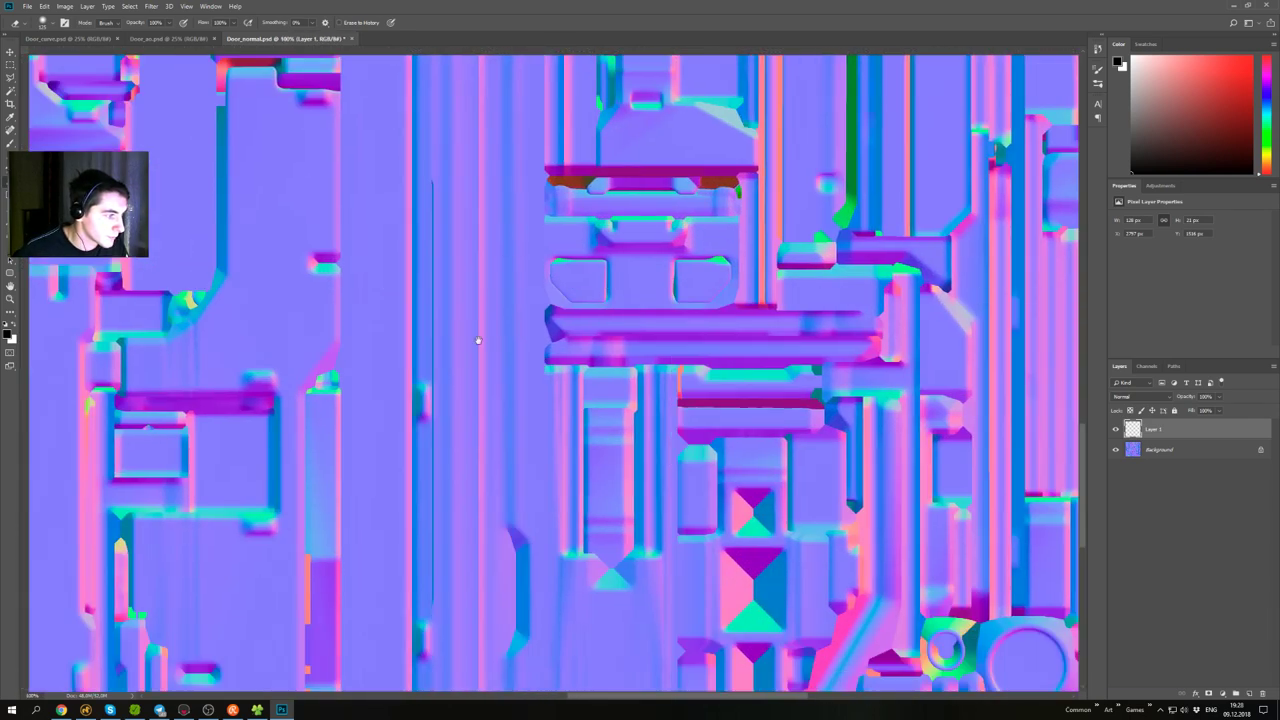
pyautogui.moveTo(478, 340); pyautogui.dragTo(648, 154)
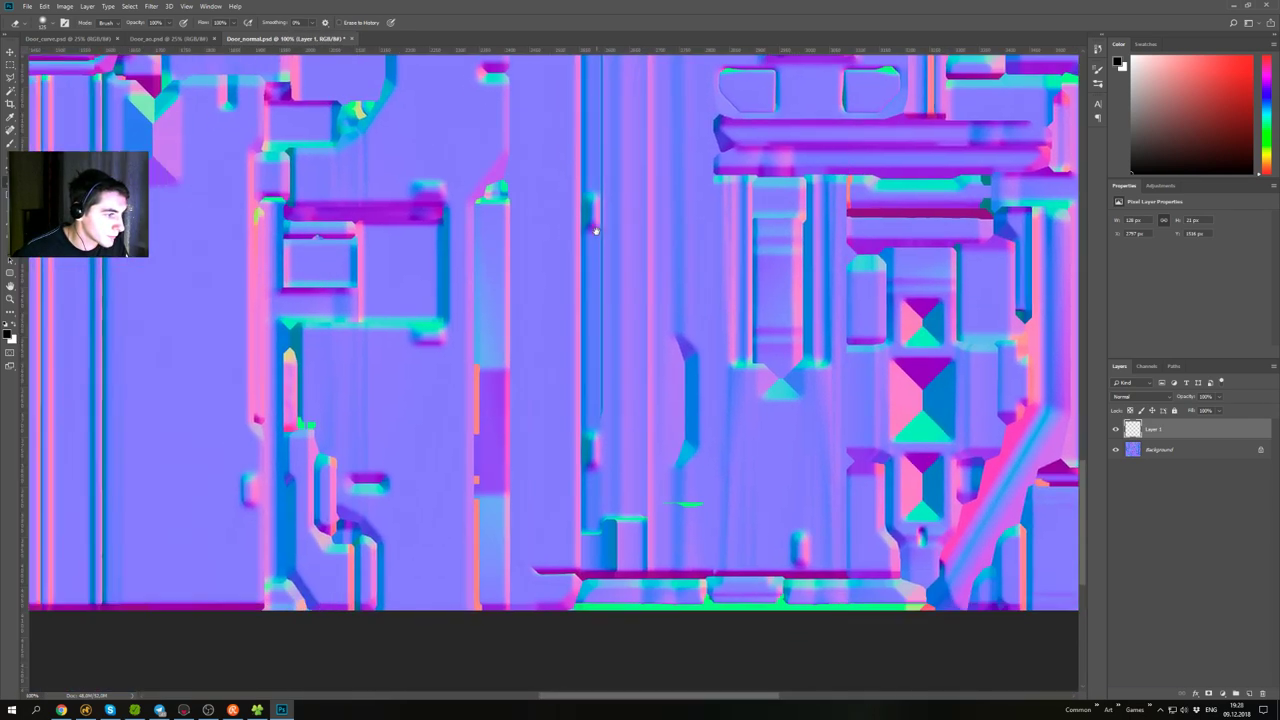
pyautogui.moveTo(570, 269)
pyautogui.mouseDown()
pyautogui.moveTo(600, 357)
pyautogui.moveTo(603, 473)
pyautogui.mouseUp()
pyautogui.keyDown('alt'); pyautogui.scroll(-2, 604, 478); pyautogui.keyUp('alt')
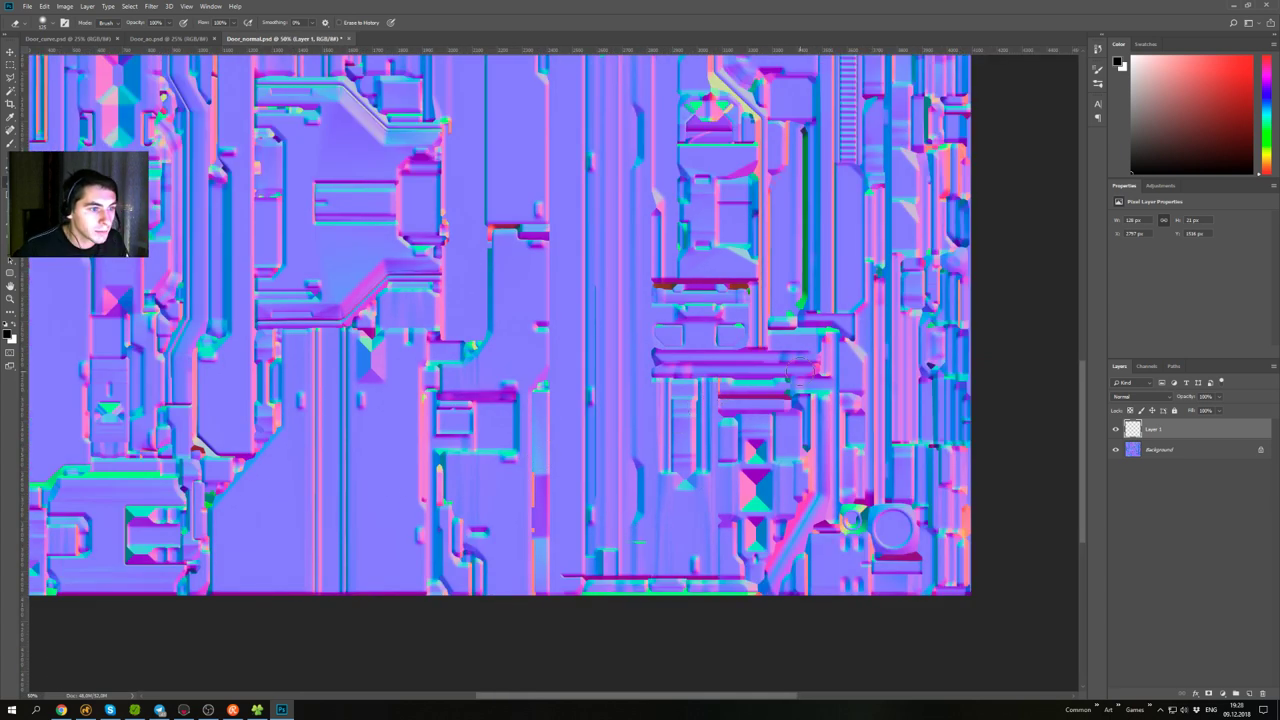
# - Check the horizontal bars, the paired small plates and the surrounding islands in the normal map's lower half for artifacts
pyautogui.hotkey('ctrl', '+')
pyautogui.hotkey('ctrl', '+')
pyautogui.moveTo(837, 337); pyautogui.dragTo(620, 413)
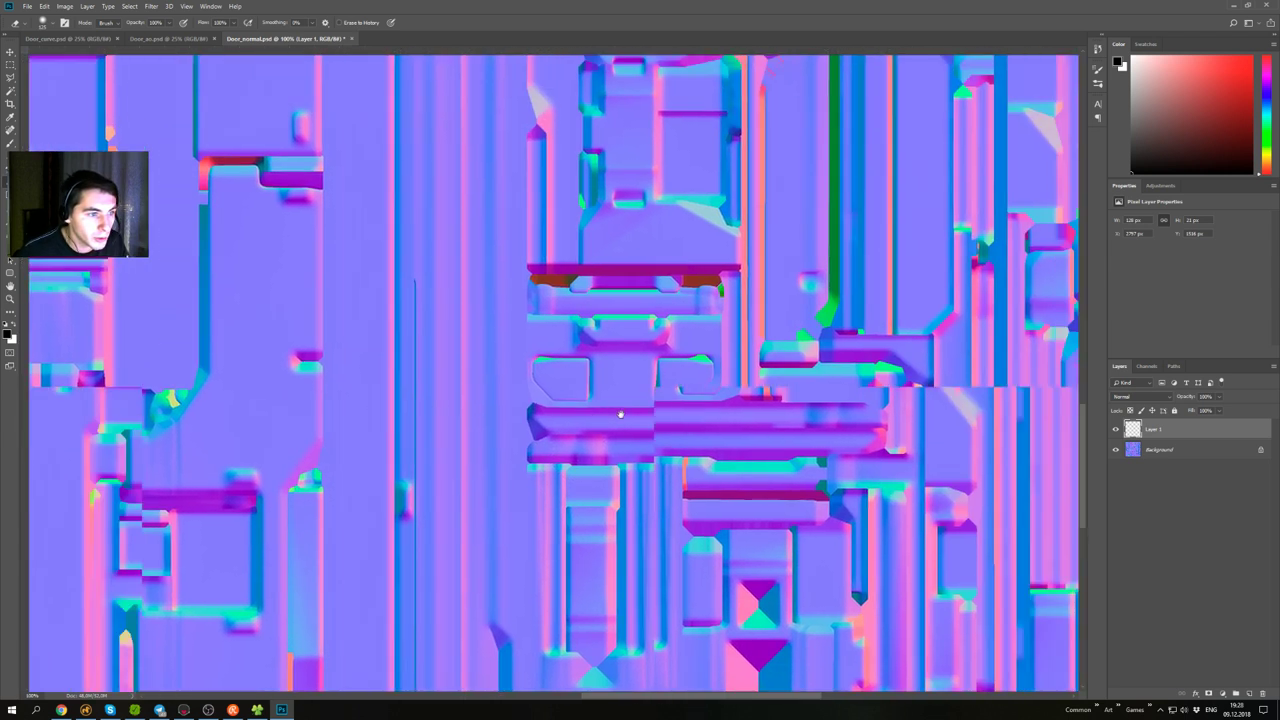
pyautogui.keyDown('alt'); pyautogui.scroll(2, 708, 391); pyautogui.keyUp('alt')
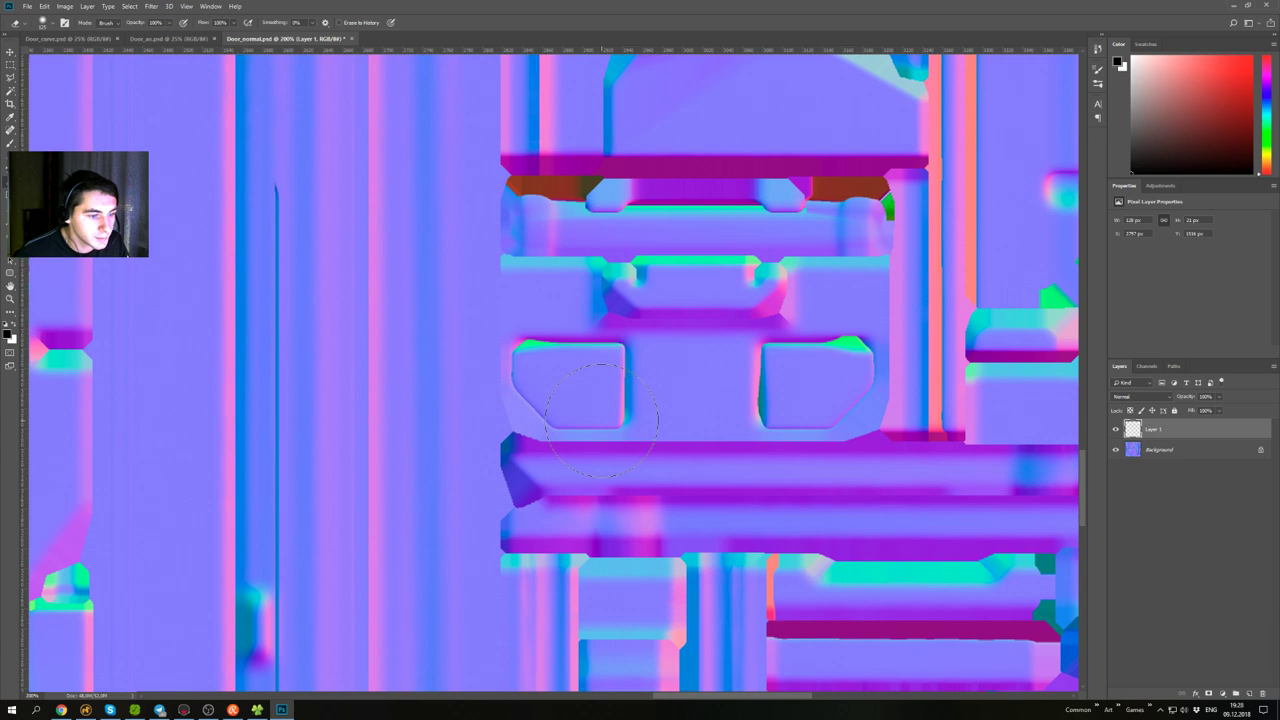
pyautogui.keyDown('alt'); pyautogui.scroll(-2, 601, 420); pyautogui.keyUp('alt')
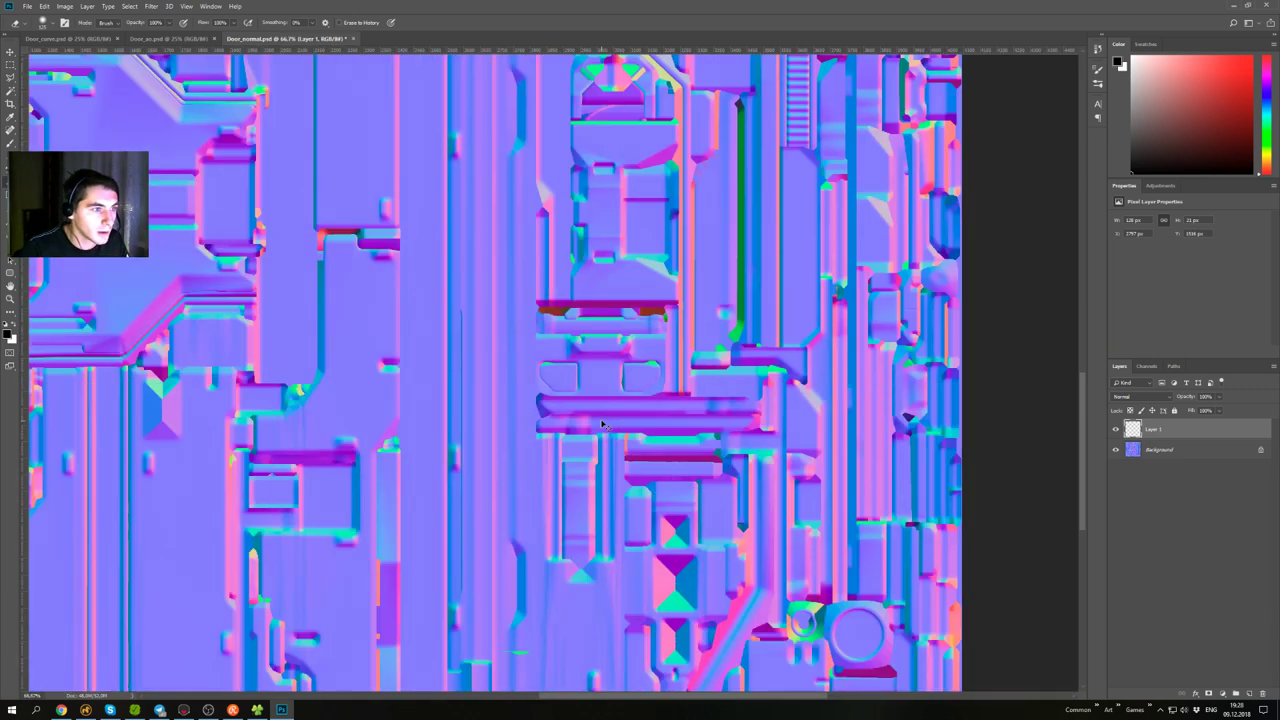
pyautogui.keyDown('alt'); pyautogui.scroll(-1, 602, 424); pyautogui.keyUp('alt')
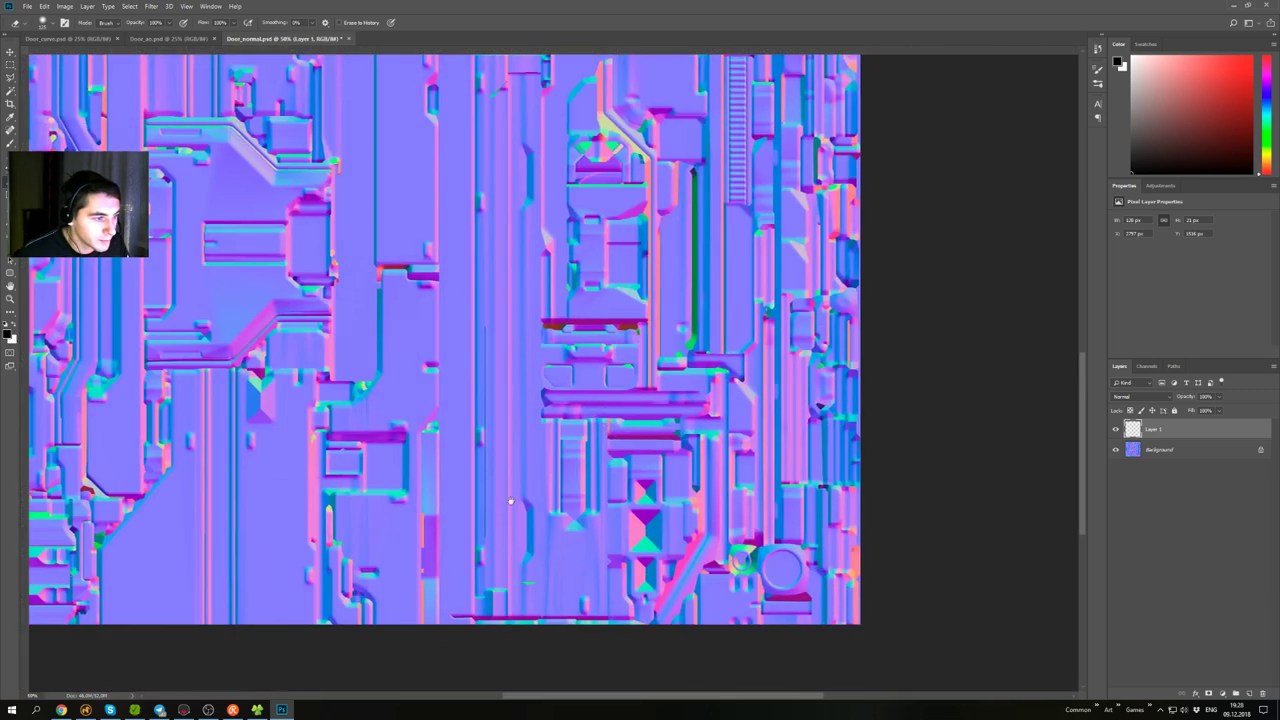
pyautogui.moveTo(511, 503); pyautogui.dragTo(557, 477)
pyautogui.hotkey('ctrl', 'r')
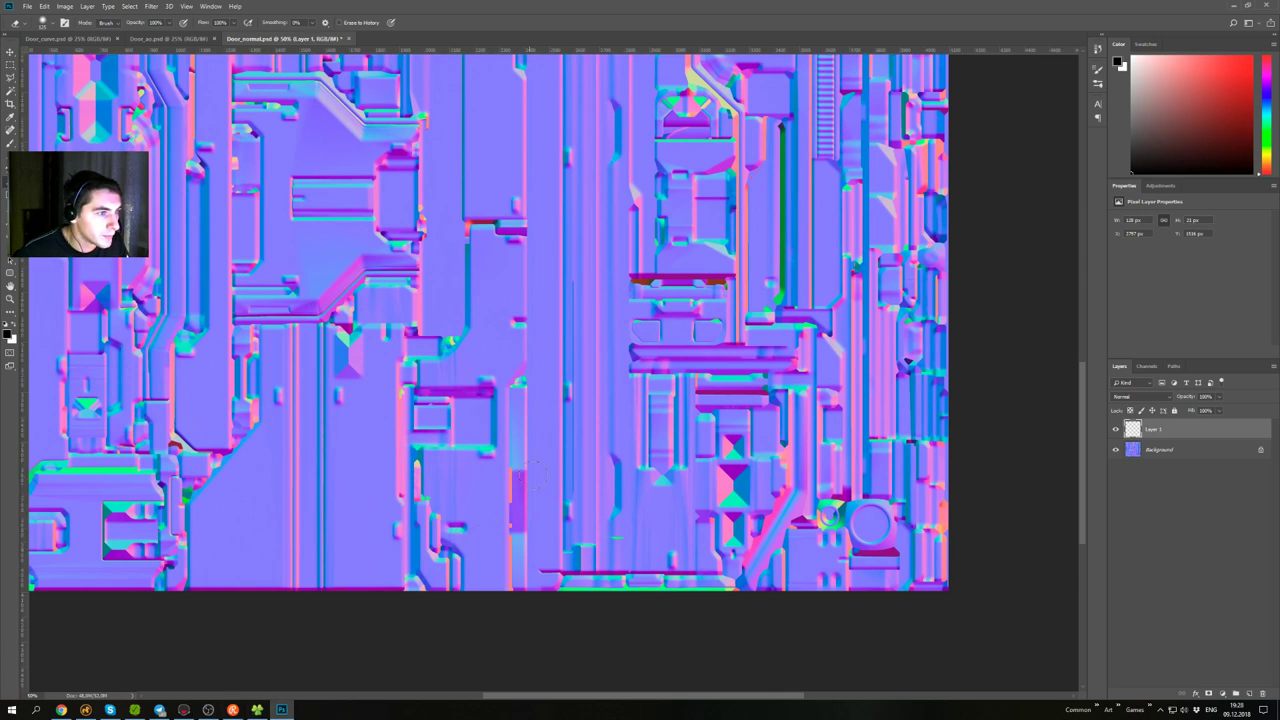
pyautogui.moveTo(525, 389); pyautogui.dragTo(626, 406)
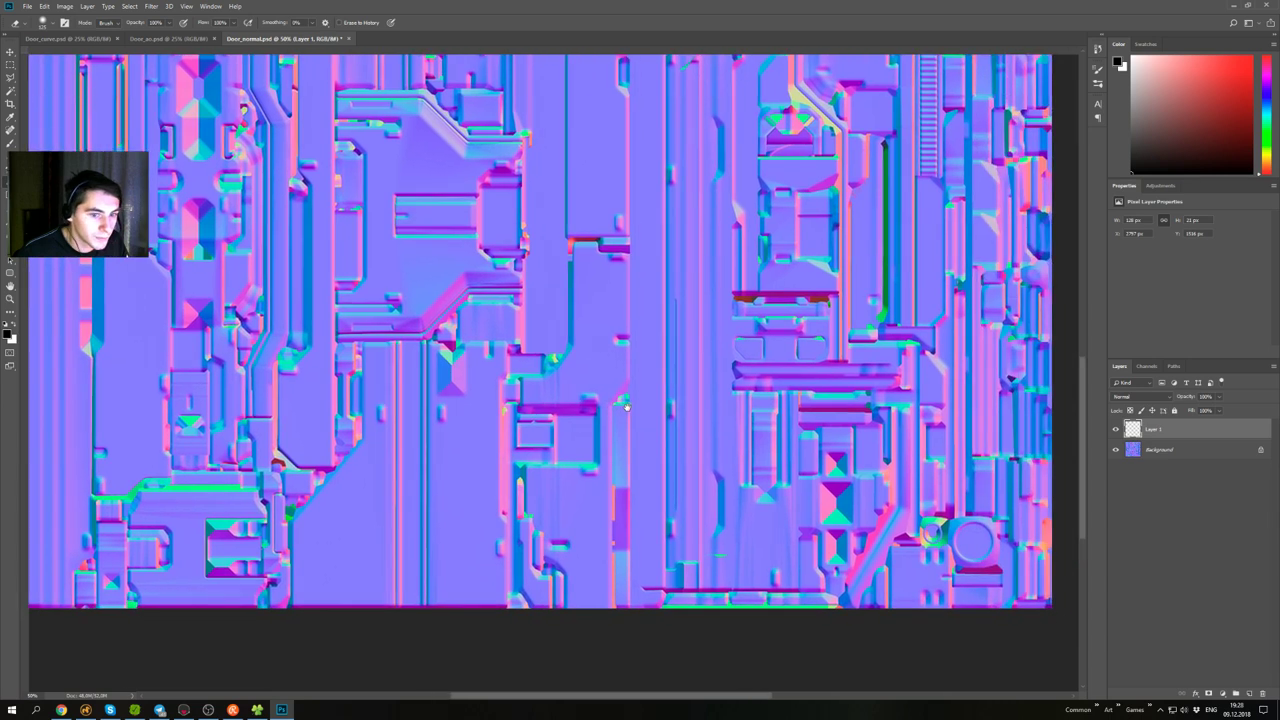
# - Save the corrected normal map as a separate PSD named Door_normal_fix in the Baking folder with Maximize Compatibility enabled
pyautogui.hotkey('ctrl', 'shift', 's')
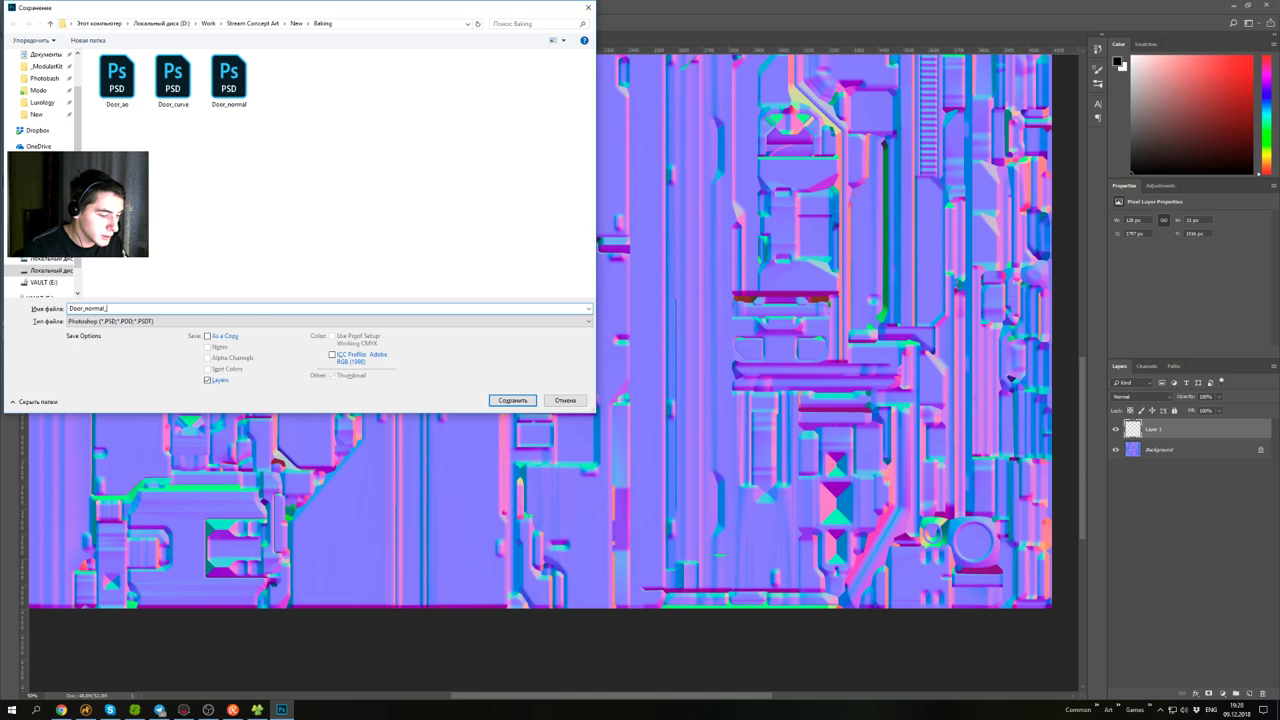
pyautogui.press('Return')
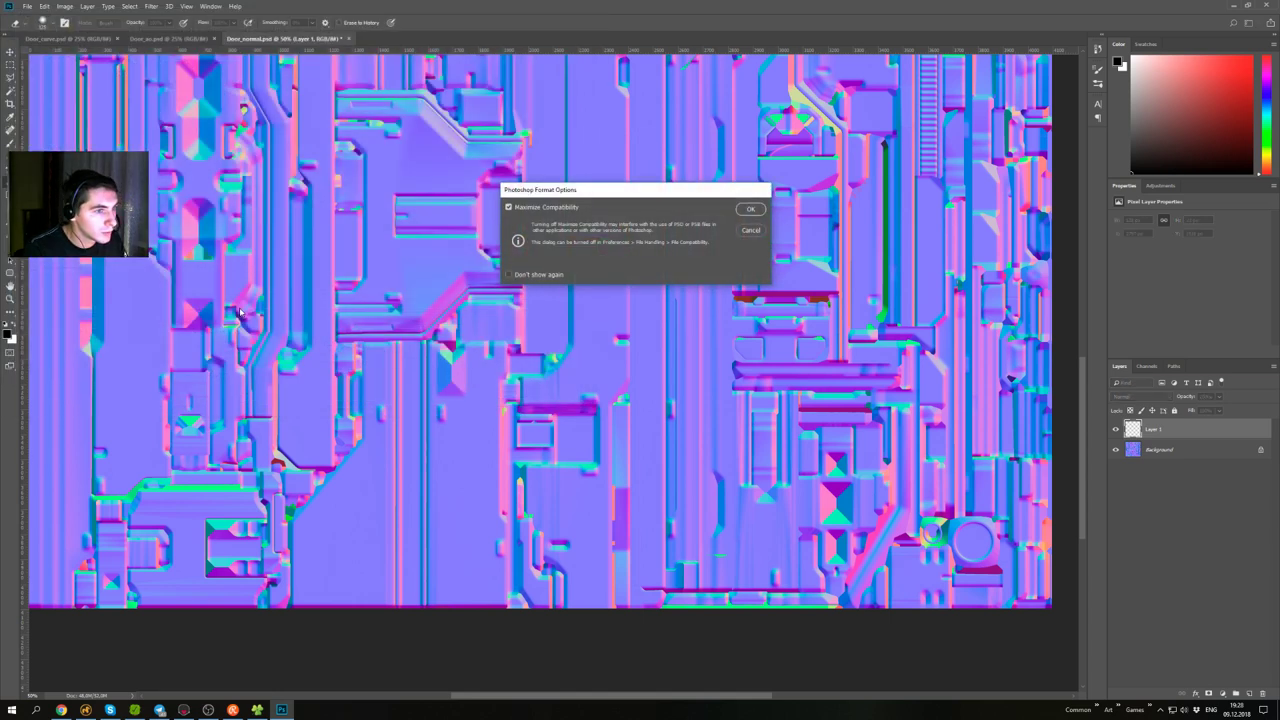
pyautogui.press('Return')
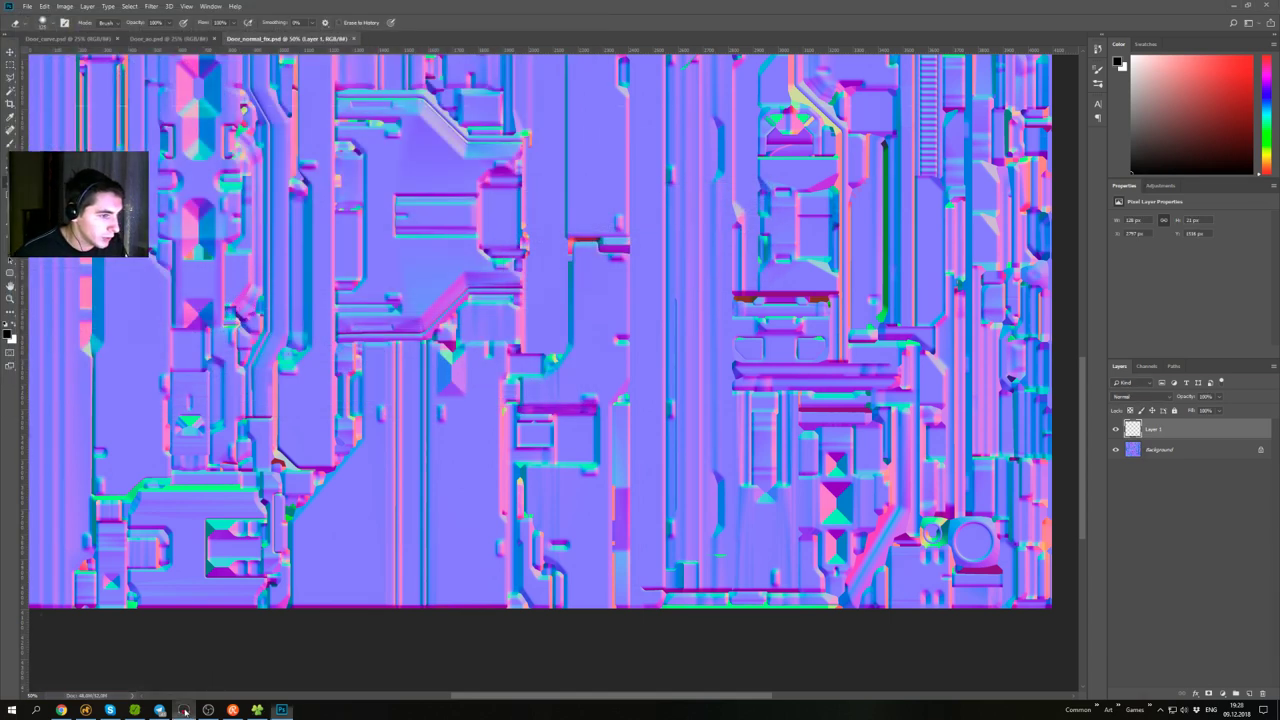
# - Switch to Marmoset Toolbag and examine the door's central panels and lower section with the baked maps applied
pyautogui.click(184, 710)
pyautogui.keyDown('alt'); pyautogui.moveTo(632, 335); pyautogui.dragTo(635, 403, button='right'); pyautogui.keyUp('alt')
pyautogui.keyDown('alt'); pyautogui.moveTo(635, 403); pyautogui.dragTo(593, 327, button='middle'); pyautogui.keyUp('alt')
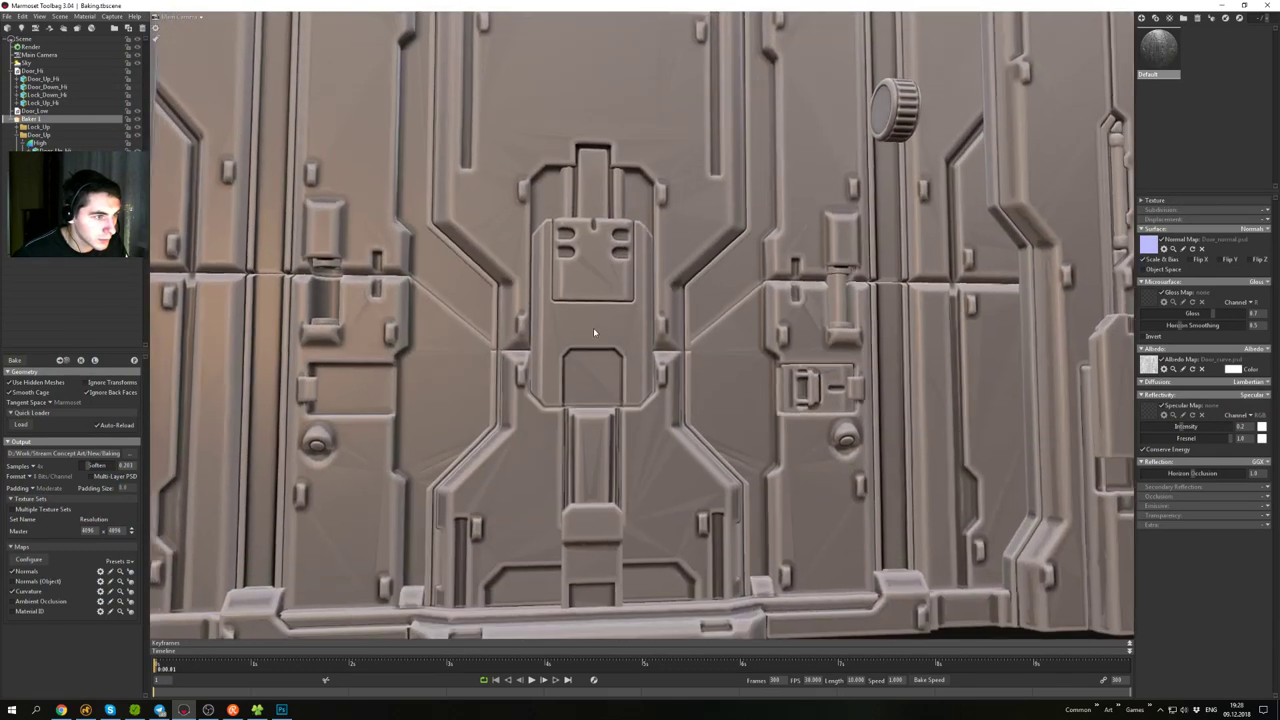
pyautogui.keyDown('alt'); pyautogui.moveTo(593, 327); pyautogui.dragTo(469, 311); pyautogui.keyUp('alt')
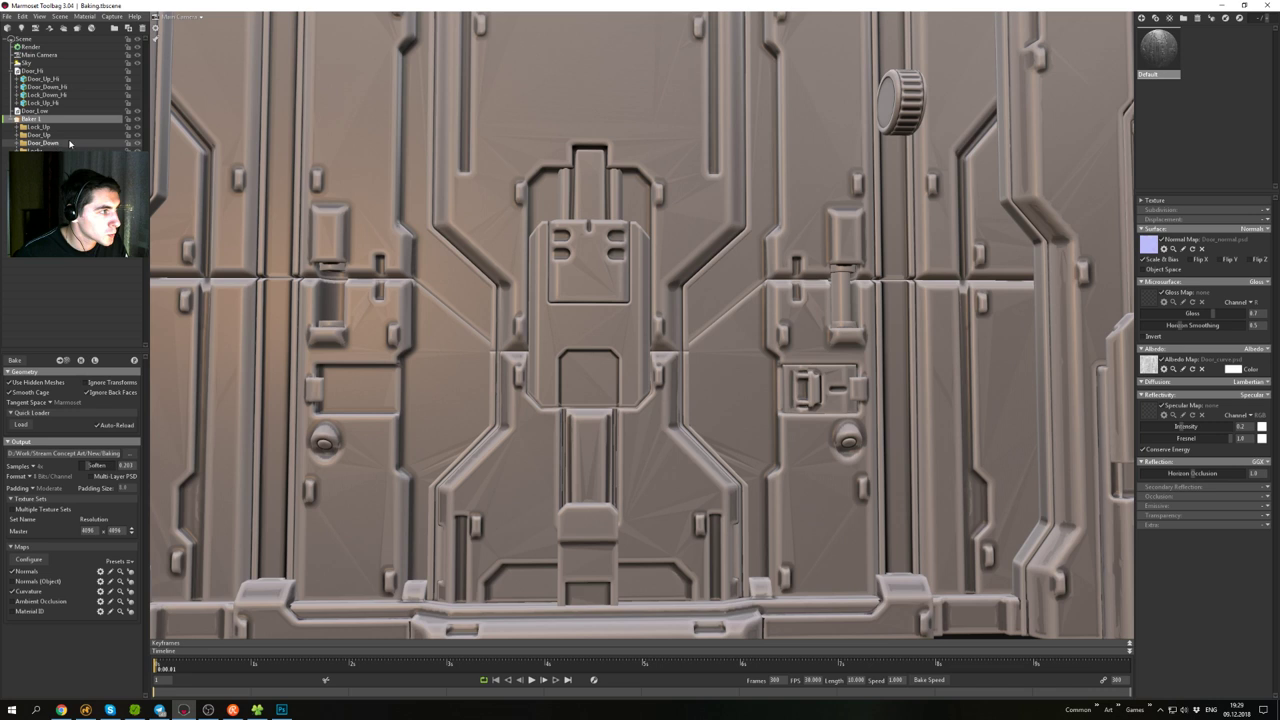
# - Isolate the lower door by hiding the Door_Up, frame and lock groups, and disable the material's albedo map
pyautogui.click(137, 134)
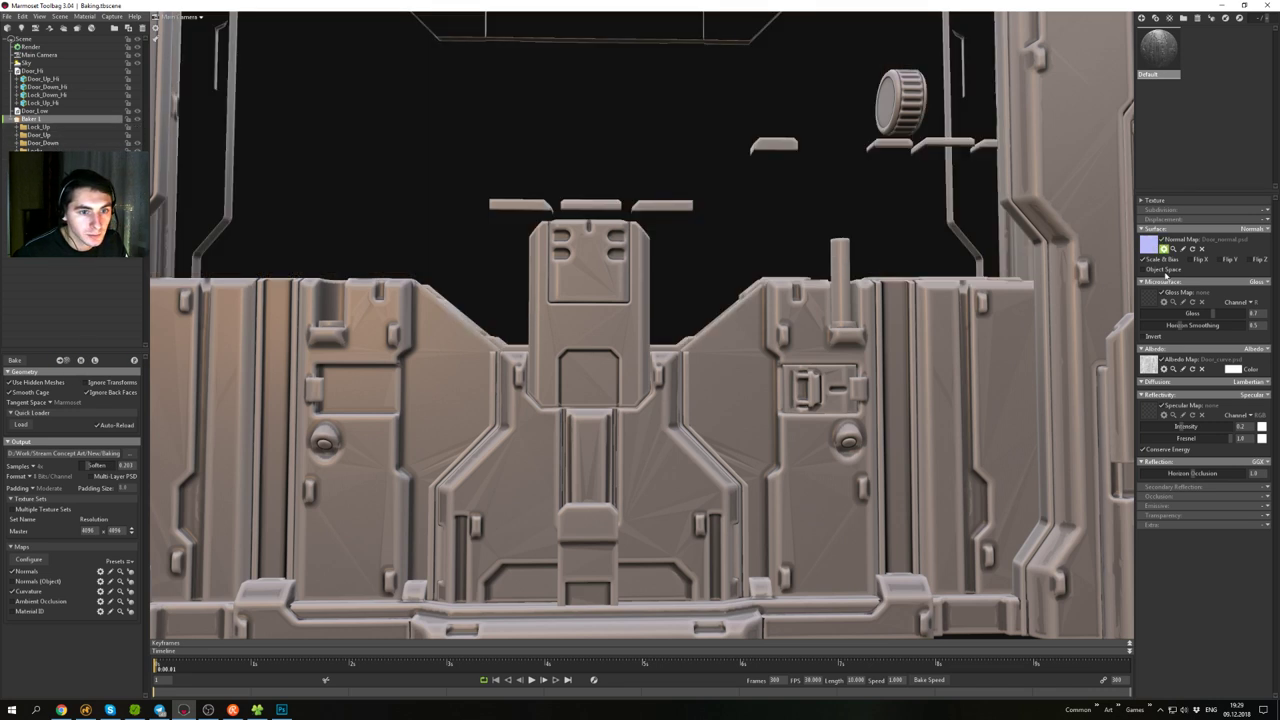
pyautogui.click(1162, 360)
pyautogui.moveTo(827, 318); pyautogui.dragTo(663, 300)
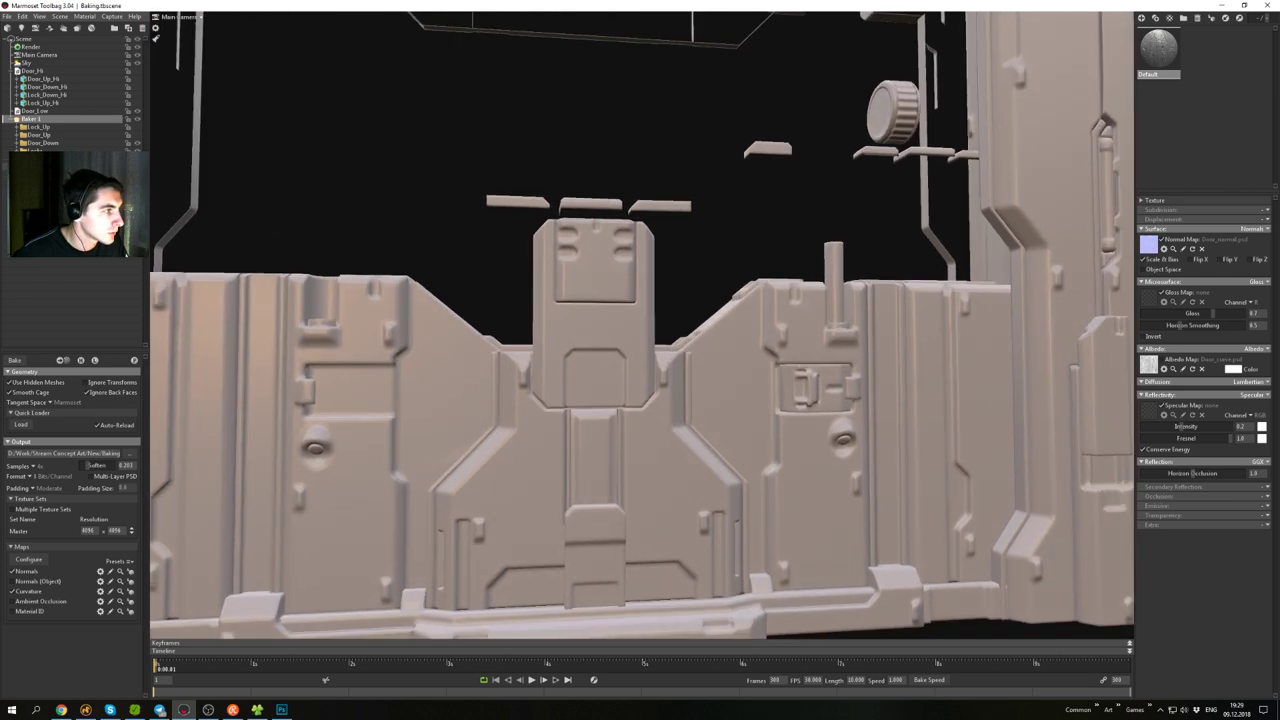
pyautogui.click(137, 159)
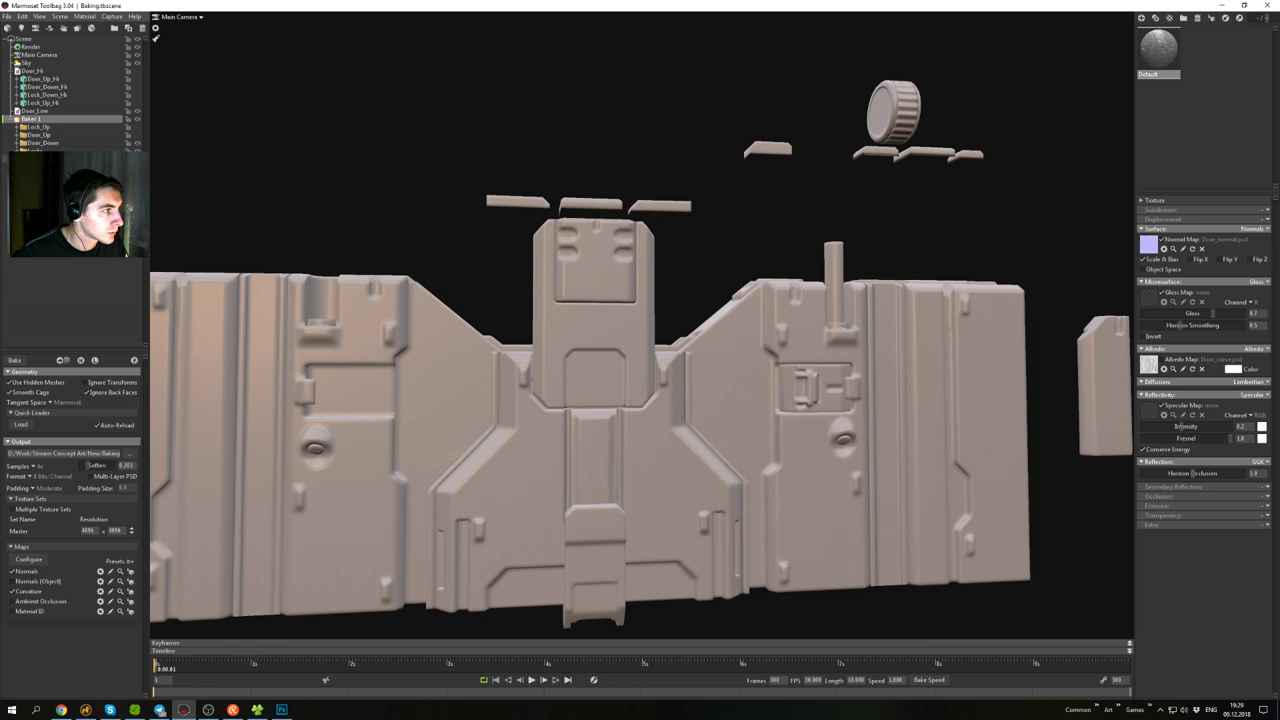
pyautogui.click(137, 159)
pyautogui.click(137, 151)
# - Examine the isolated lower door's central panel and its recessed pockets for shading and projection errors
pyautogui.moveTo(617, 336); pyautogui.dragTo(634, 411, button='right')
pyautogui.moveTo(634, 411); pyautogui.dragTo(643, 363, button='middle')
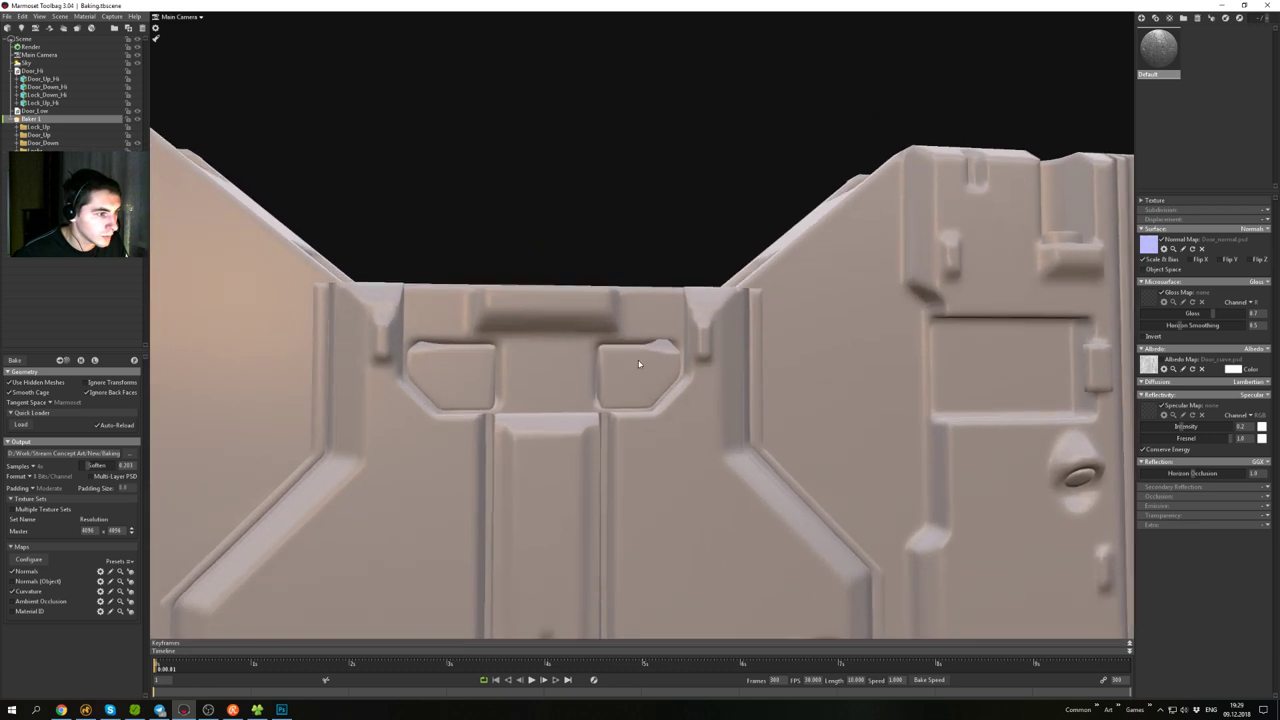
pyautogui.moveTo(643, 363); pyautogui.dragTo(620, 334)
pyautogui.moveTo(620, 334); pyautogui.dragTo(563, 270, button='right')
pyautogui.moveTo(563, 277); pyautogui.dragTo(586, 223)
pyautogui.moveTo(586, 223); pyautogui.dragTo(632, 295, button='right')
pyautogui.moveTo(632, 295); pyautogui.dragTo(601, 310)
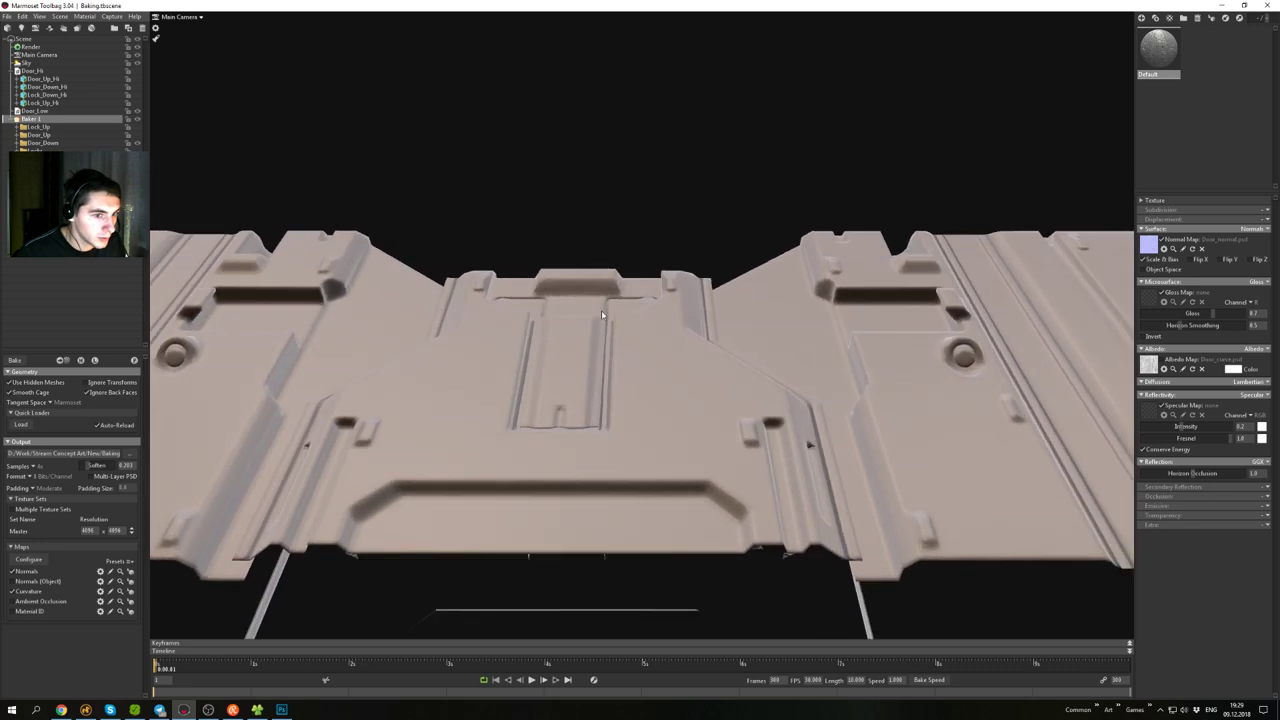
pyautogui.moveTo(601, 310); pyautogui.dragTo(553, 306, button='middle')
pyautogui.moveTo(553, 306); pyautogui.dragTo(645, 376, button='right')
pyautogui.moveTo(645, 376); pyautogui.dragTo(650, 430)
# - Check the lower door's side panels, round knob and top edge for skewed baked details
pyautogui.moveTo(650, 430); pyautogui.dragTo(639, 378, button='right')
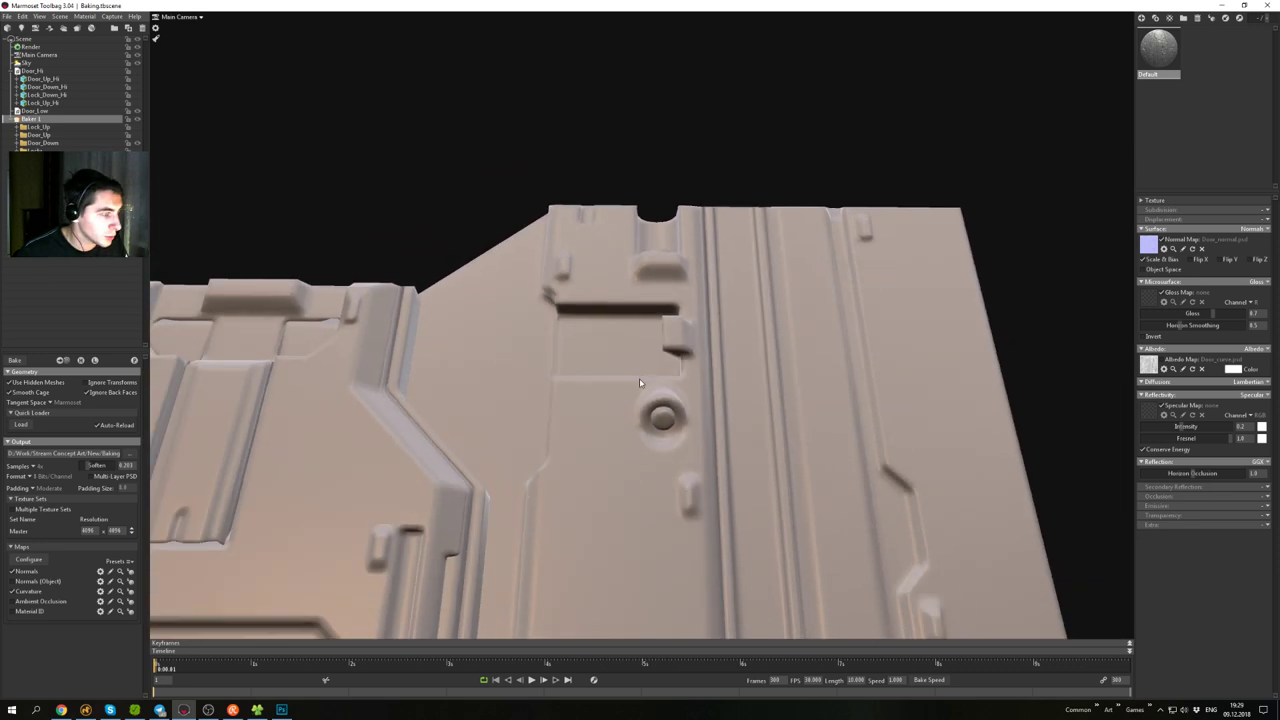
pyautogui.moveTo(639, 378); pyautogui.dragTo(636, 329, button='middle')
pyautogui.moveTo(636, 329); pyautogui.dragTo(634, 396)
pyautogui.moveTo(634, 396); pyautogui.dragTo(714, 403, button='middle')
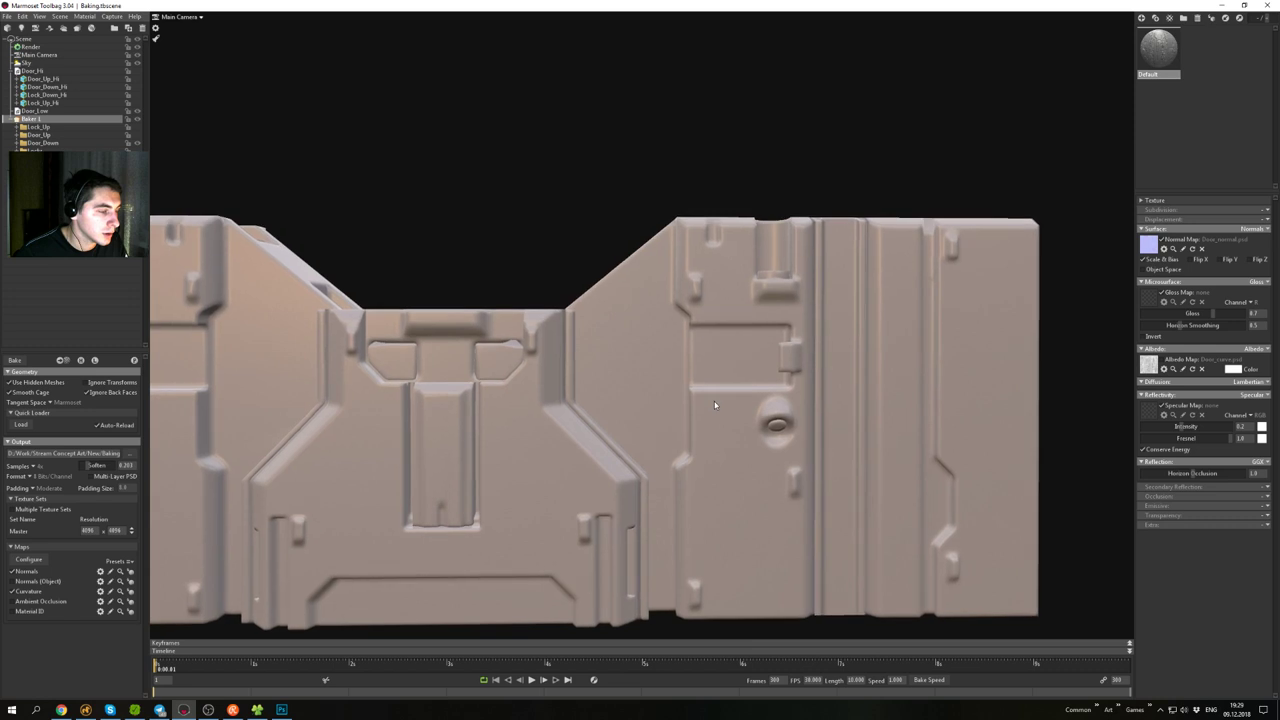
pyautogui.moveTo(714, 403); pyautogui.dragTo(695, 355, button='right')
pyautogui.moveTo(695, 355); pyautogui.dragTo(686, 400)
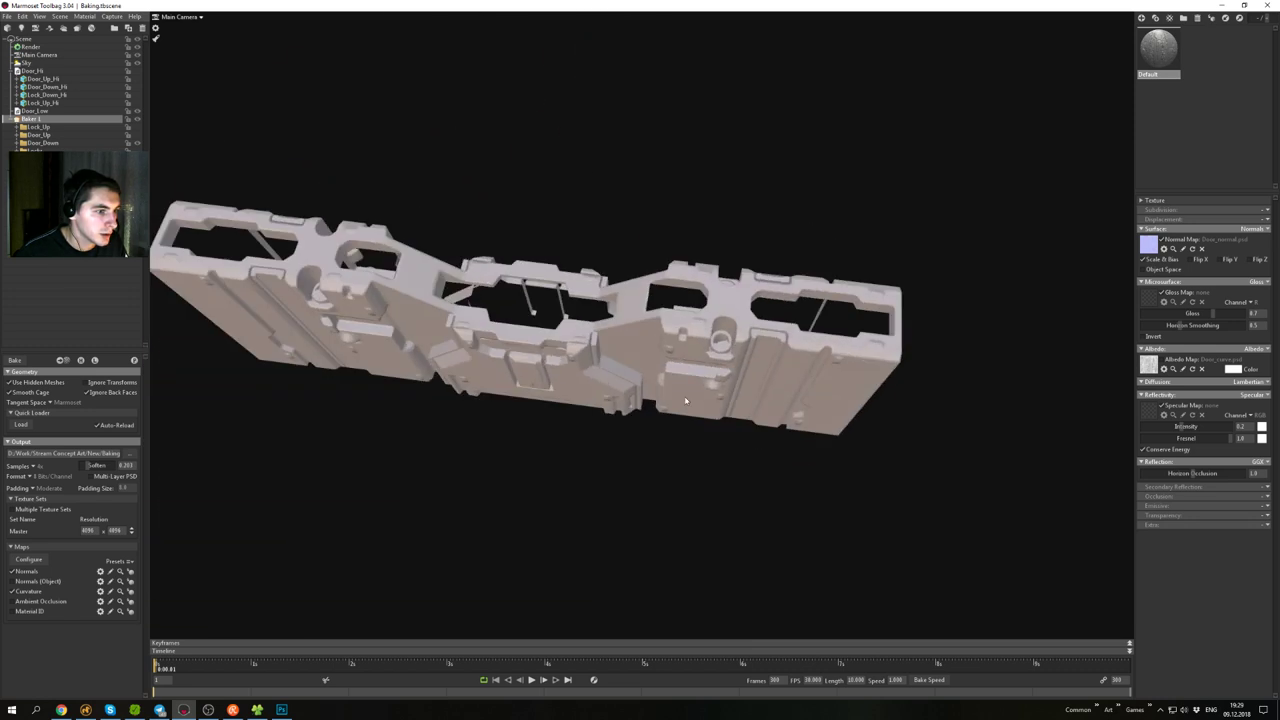
pyautogui.moveTo(686, 400); pyautogui.dragTo(718, 452, button='right')
pyautogui.moveTo(718, 452); pyautogui.dragTo(733, 312)
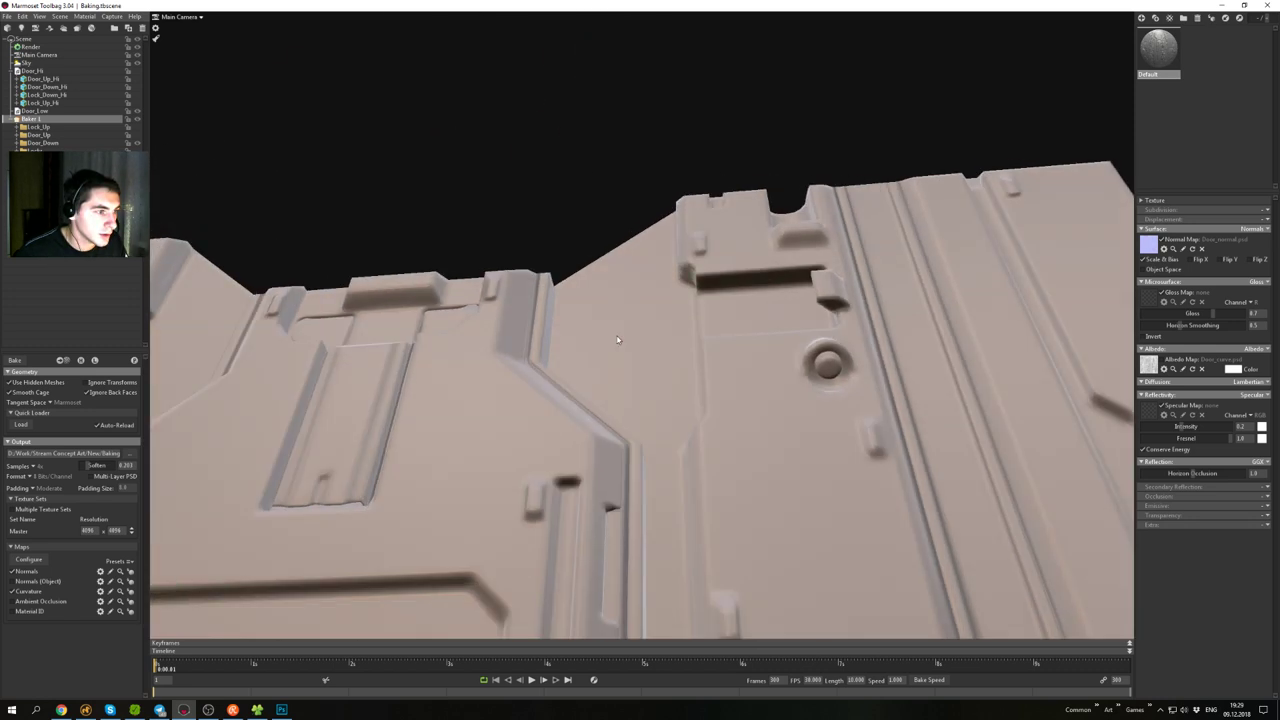
pyautogui.moveTo(618, 340); pyautogui.dragTo(630, 320)
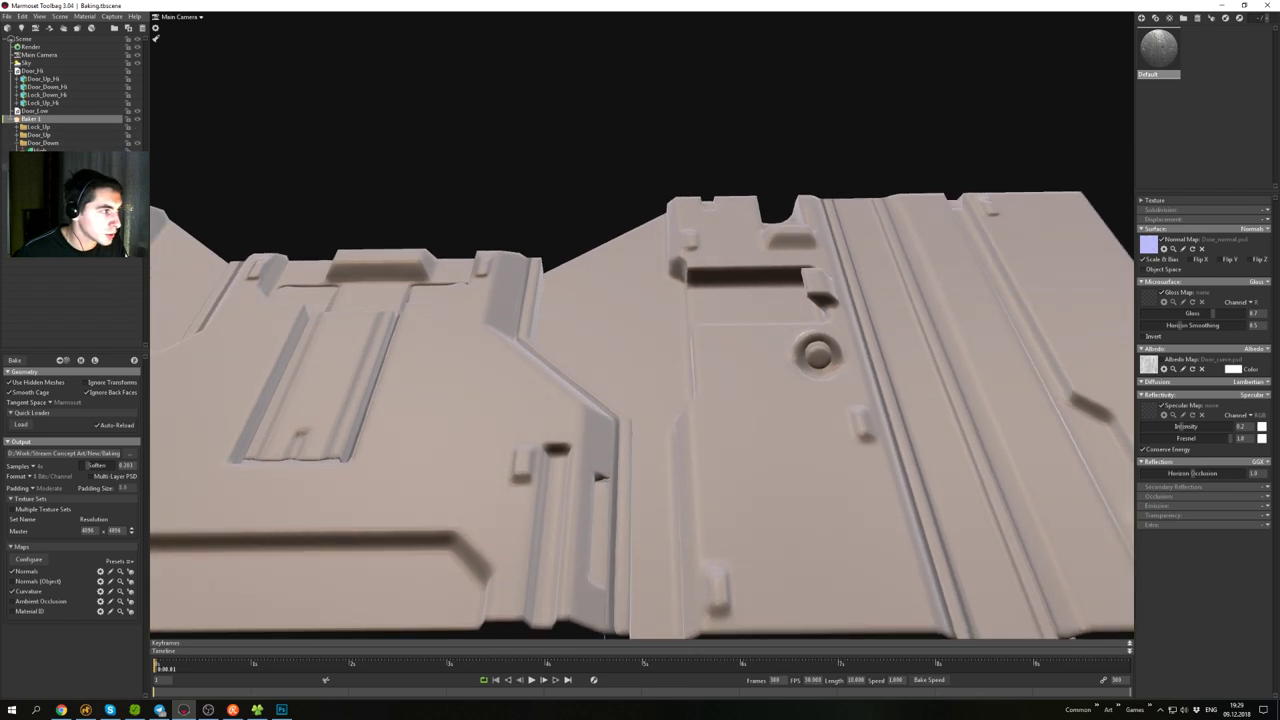
# - Open skew painting for Door_Down's low-poly mesh and straighten the projection on the right recessed pocket of the central panel
pyautogui.click(38, 167)
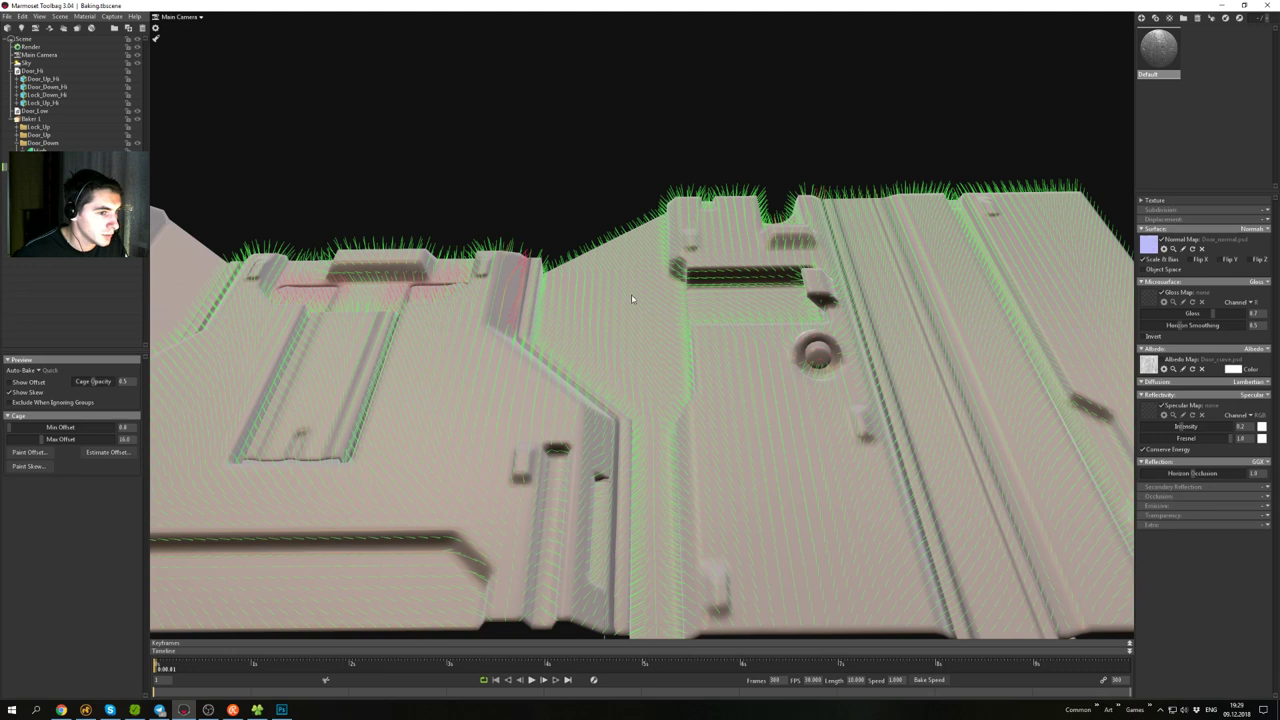
pyautogui.click(28, 466)
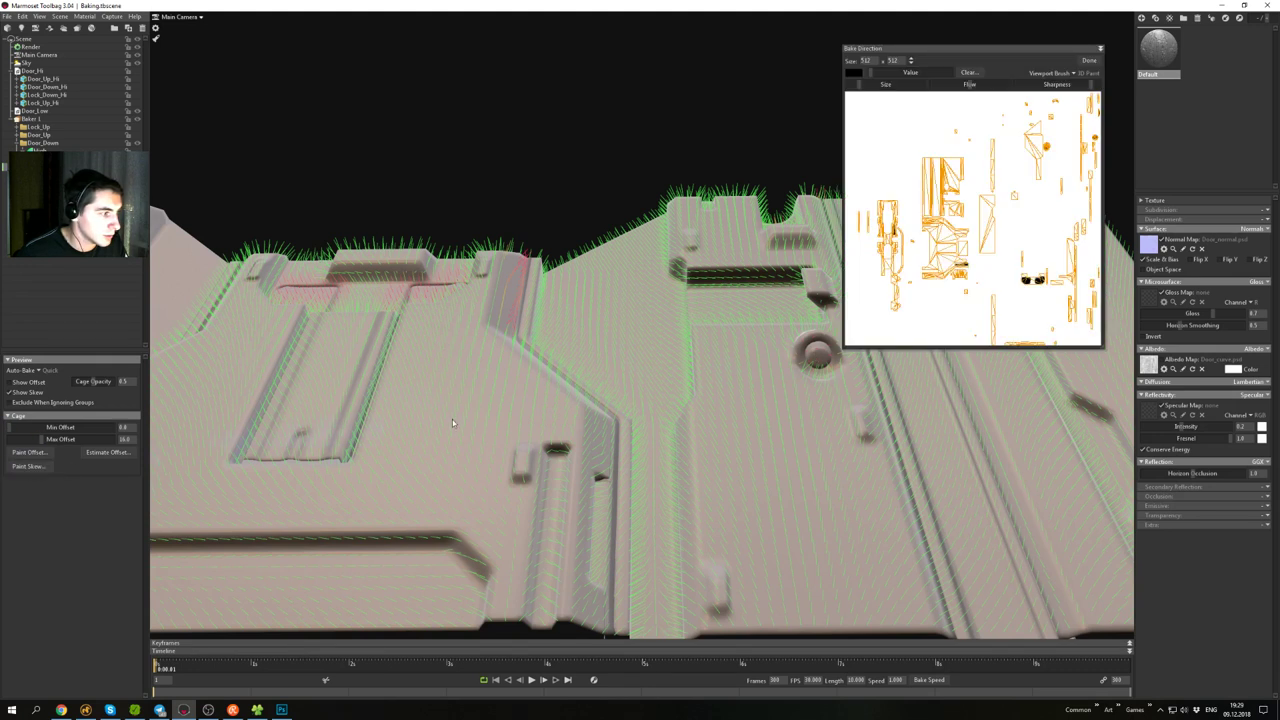
pyautogui.scroll(-1, 817, 361)
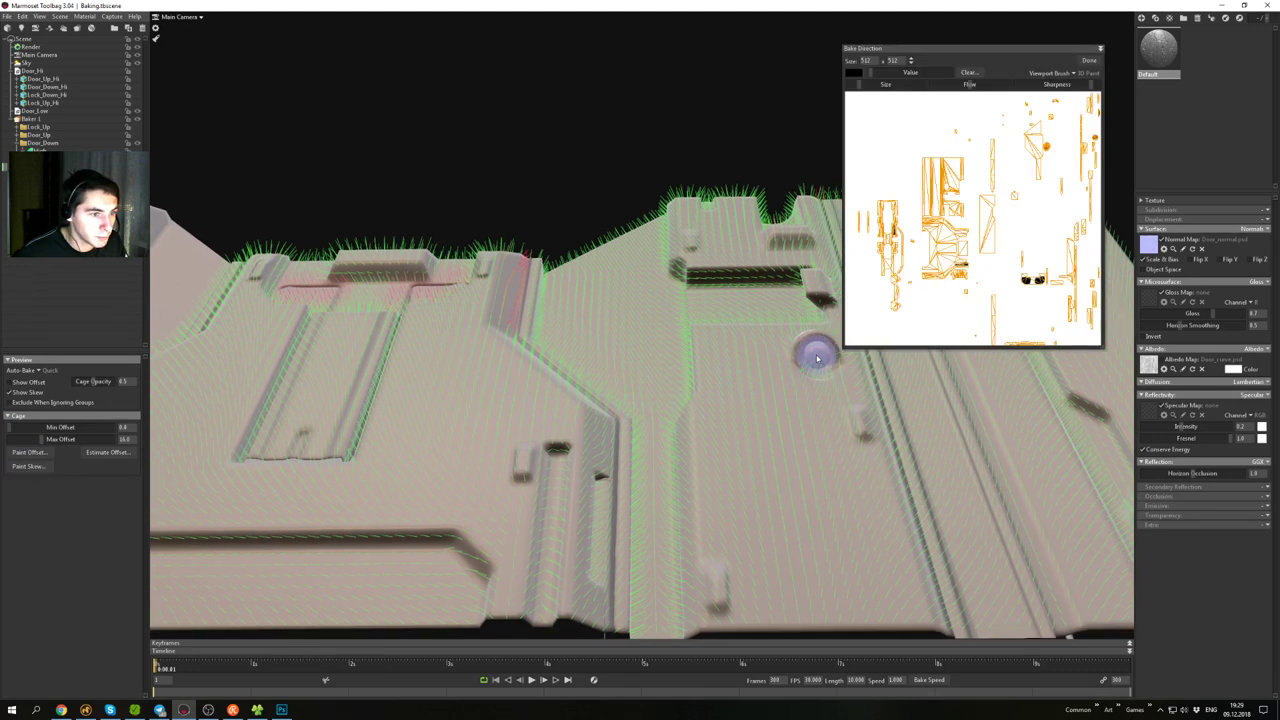
pyautogui.keyDown('alt'); pyautogui.moveTo(600, 341); pyautogui.dragTo(780, 421, button='middle'); pyautogui.keyUp('alt')
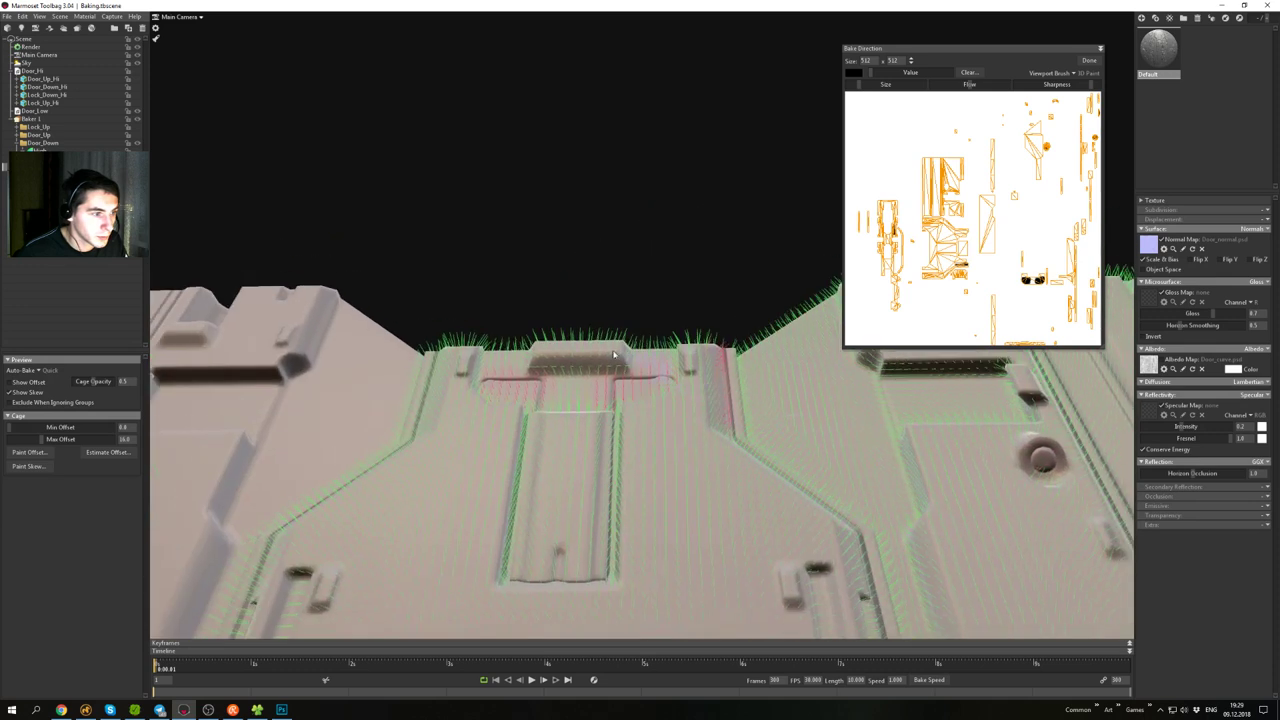
pyautogui.keyDown('alt'); pyautogui.moveTo(780, 421); pyautogui.dragTo(634, 423); pyautogui.keyUp('alt')
pyautogui.scroll(6, 640, 430)
pyautogui.keyDown('alt'); pyautogui.moveTo(680, 508); pyautogui.dragTo(713, 362, button='middle'); pyautogui.keyUp('alt')
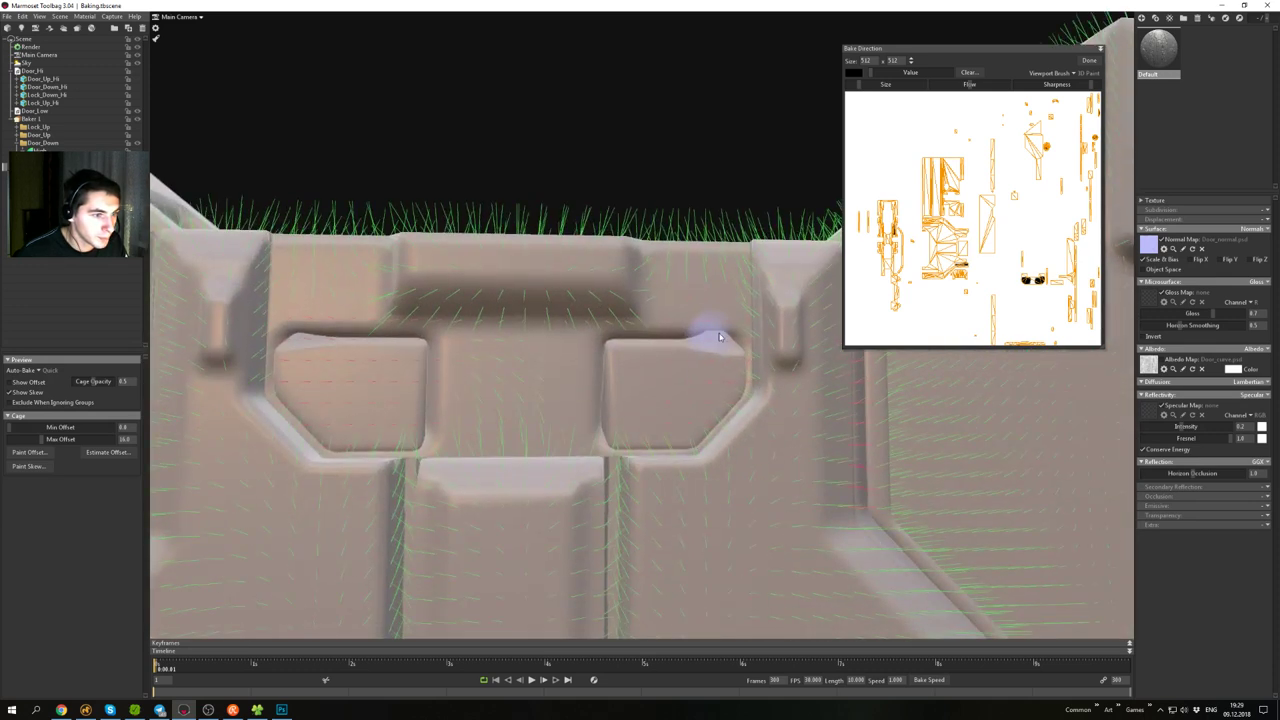
pyautogui.moveTo(719, 337)
pyautogui.mouseDown()
pyautogui.moveTo(692, 383)
pyautogui.moveTo(730, 364)
pyautogui.moveTo(736, 382)
pyautogui.moveTo(657, 432)
pyautogui.moveTo(701, 431)
pyautogui.moveTo(669, 436)
pyautogui.moveTo(690, 430)
pyautogui.mouseUp()
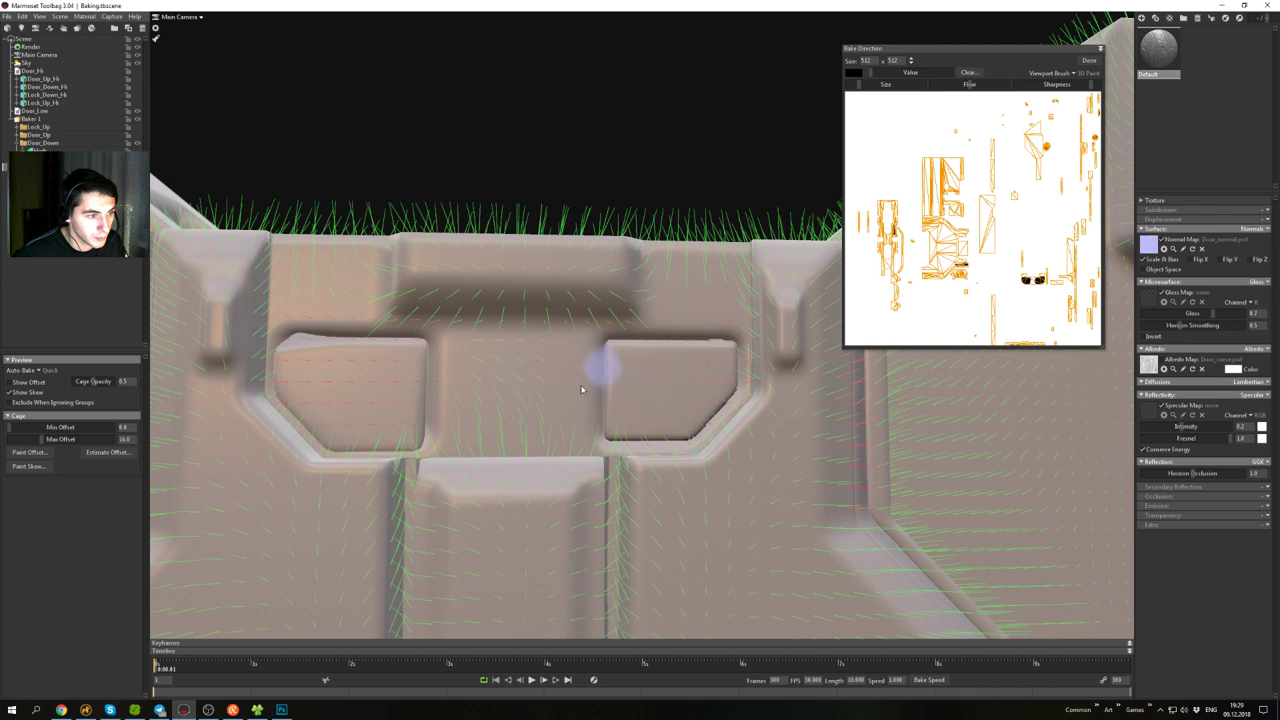
# - Paint the skew over the central panel's left recessed pocket and finish the Door_Down skew painting
pyautogui.moveTo(503, 393); pyautogui.dragTo(743, 371, button='middle')
pyautogui.moveTo(669, 345)
pyautogui.mouseDown()
pyautogui.moveTo(631, 317)
pyautogui.moveTo(540, 321)
pyautogui.moveTo(529, 366)
pyautogui.moveTo(543, 380)
pyautogui.moveTo(589, 406)
pyautogui.moveTo(687, 414)
pyautogui.moveTo(651, 317)
pyautogui.moveTo(549, 323)
pyautogui.moveTo(680, 294)
pyautogui.moveTo(713, 406)
pyautogui.moveTo(600, 345)
pyautogui.moveTo(492, 445)
pyautogui.moveTo(458, 336)
pyautogui.mouseUp()
pyautogui.scroll(-10, 573, 269)
pyautogui.scroll(5, 590, 345)
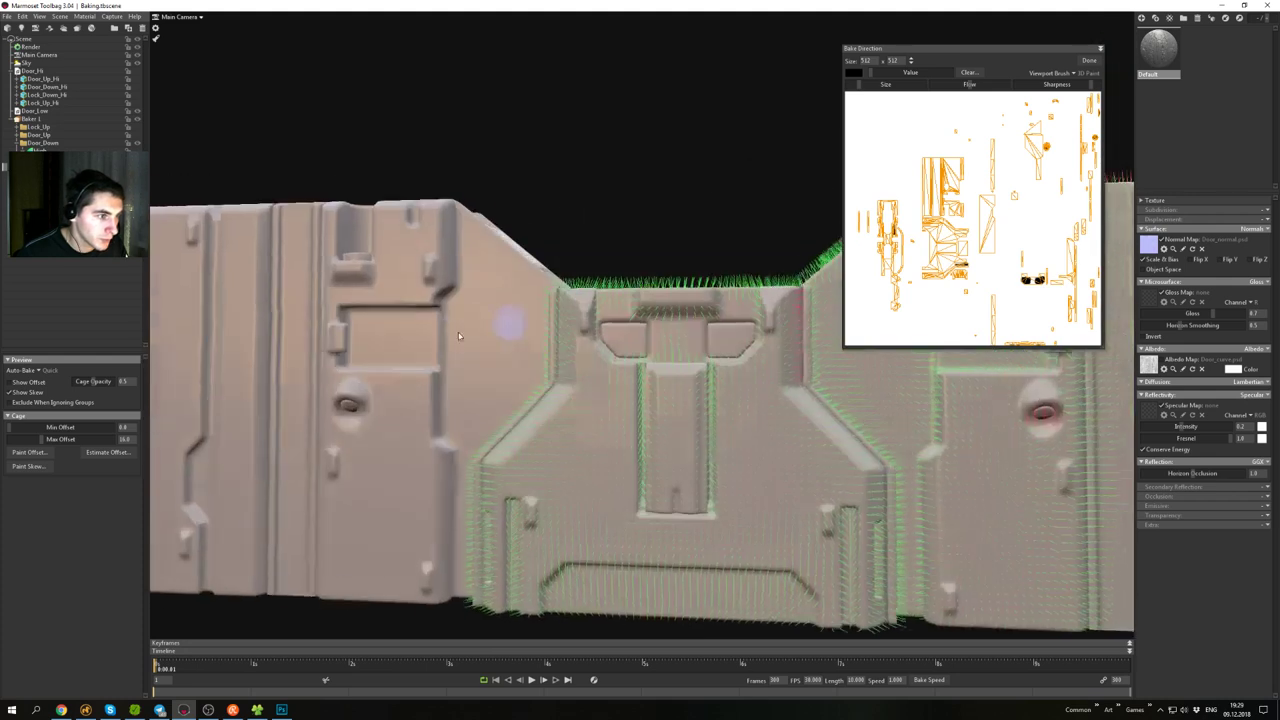
pyautogui.keyDown('alt'); pyautogui.moveTo(820, 350); pyautogui.dragTo(580, 358, button='middle'); pyautogui.keyUp('alt')
pyautogui.moveTo(580, 358)
pyautogui.keyDown('alt'); pyautogui.mouseDown()
pyautogui.moveTo(506, 446)
pyautogui.moveTo(587, 358)
pyautogui.moveTo(590, 388)
pyautogui.mouseUp(); pyautogui.keyUp('alt')
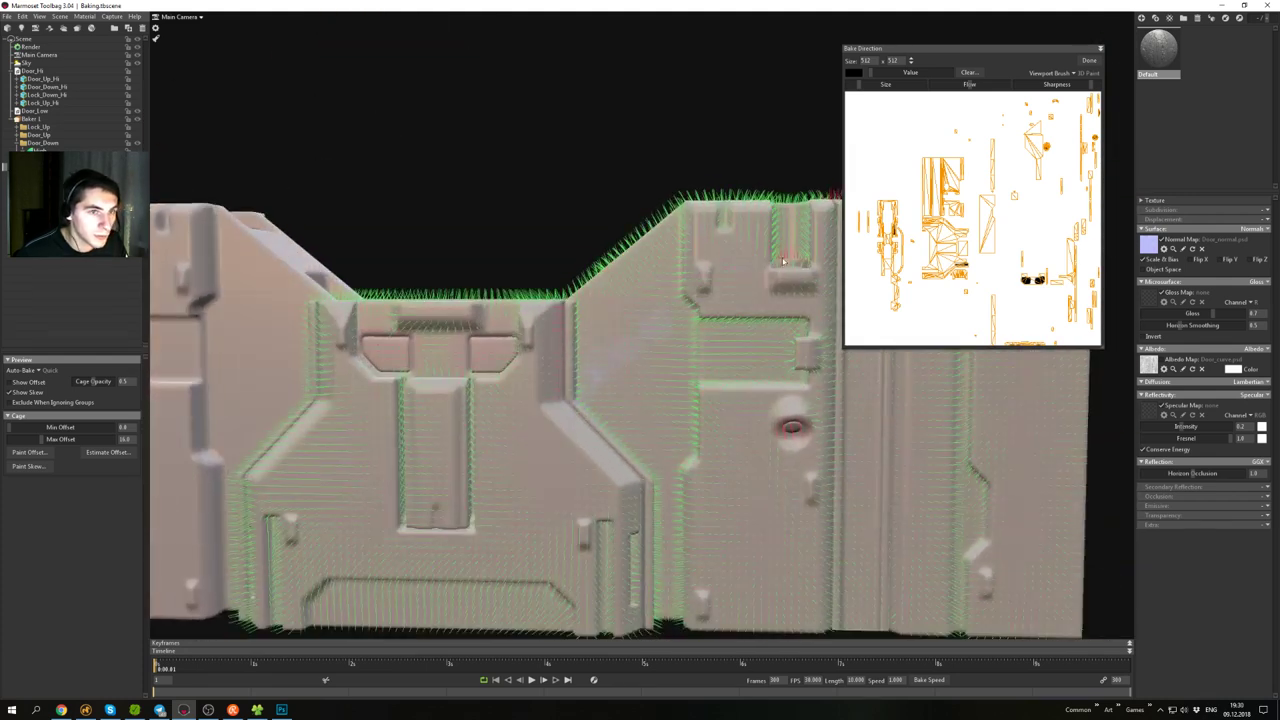
pyautogui.click(1088, 61)
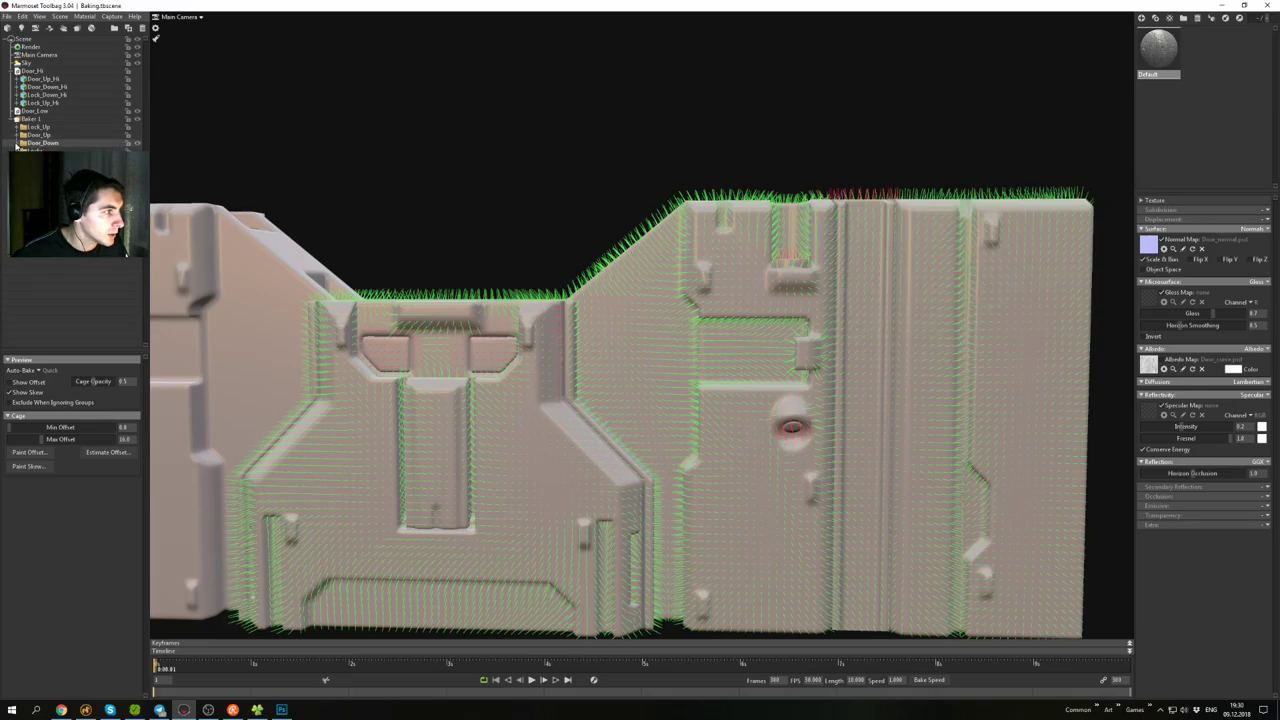
# - Show the Door_Up group and check its lower part with Door_Down temporarily hidden
pyautogui.click(137, 135)
pyautogui.click(137, 143)
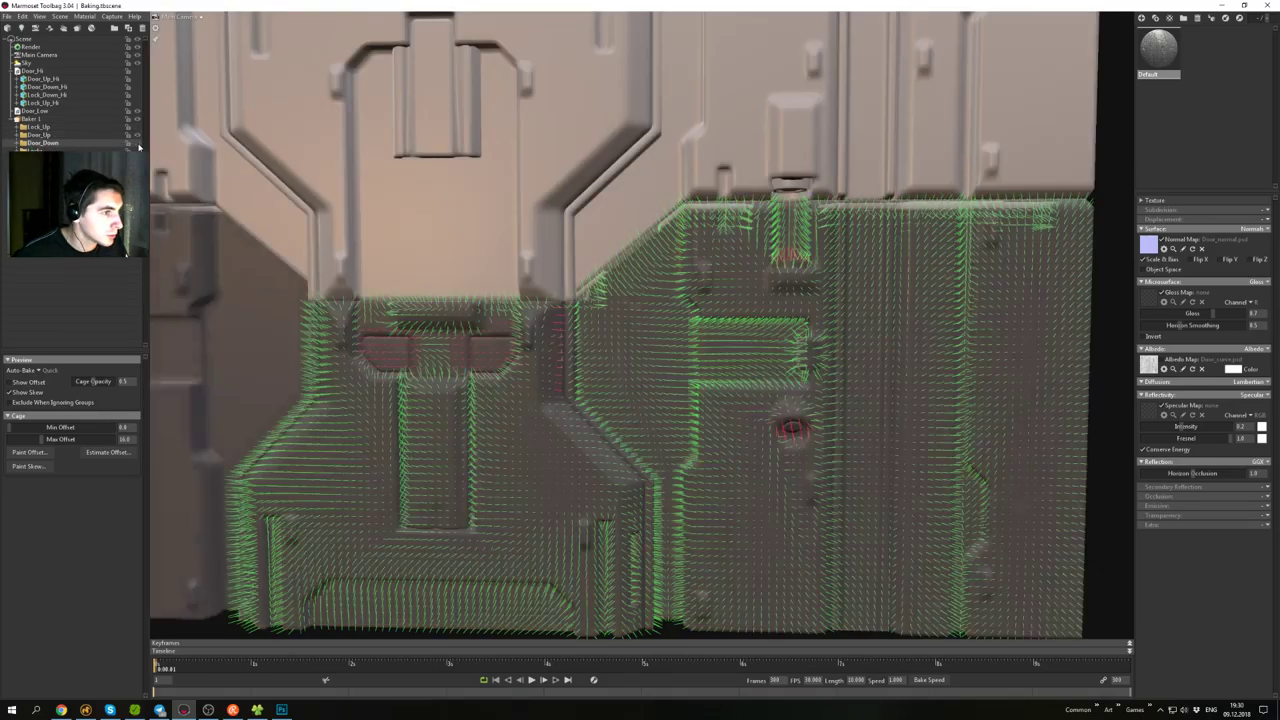
pyautogui.keyDown('alt'); pyautogui.moveTo(610, 216); pyautogui.dragTo(603, 311, button='middle'); pyautogui.keyUp('alt')
pyautogui.keyDown('alt'); pyautogui.moveTo(603, 311); pyautogui.dragTo(681, 345); pyautogui.keyUp('alt')
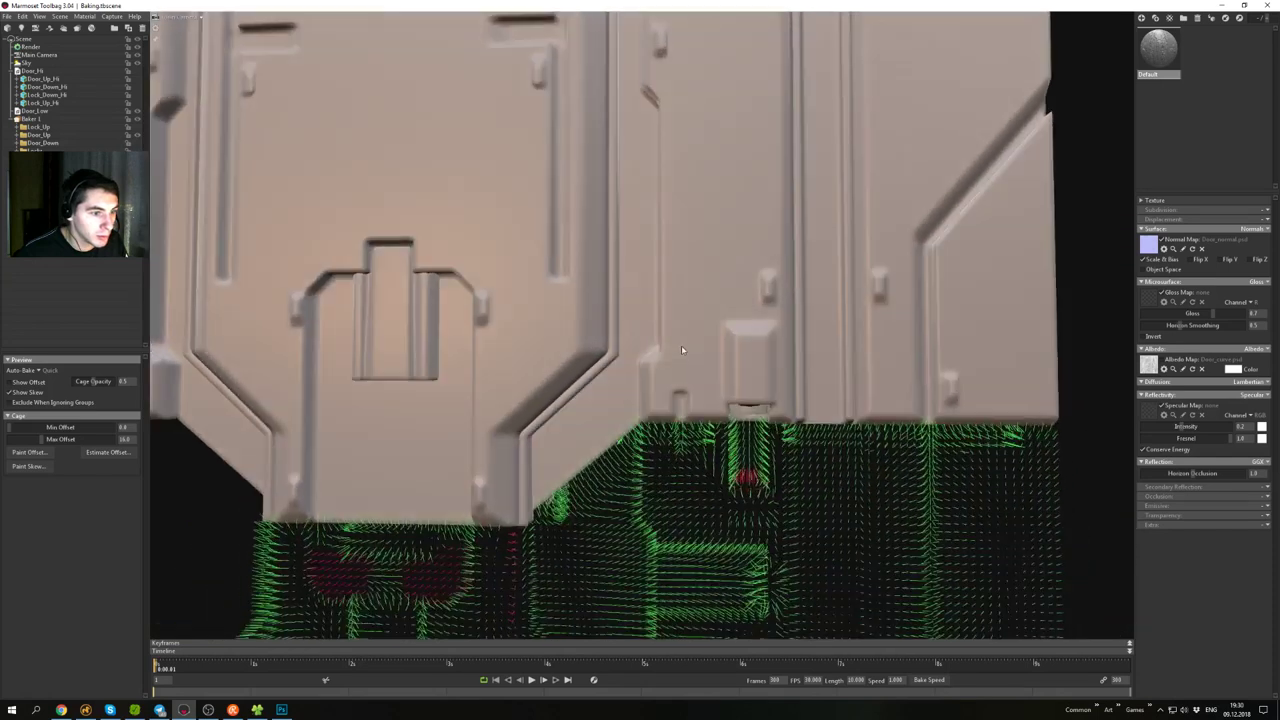
pyautogui.keyDown('alt'); pyautogui.moveTo(681, 345); pyautogui.dragTo(650, 282, button='middle'); pyautogui.keyUp('alt')
pyautogui.click(137, 143)
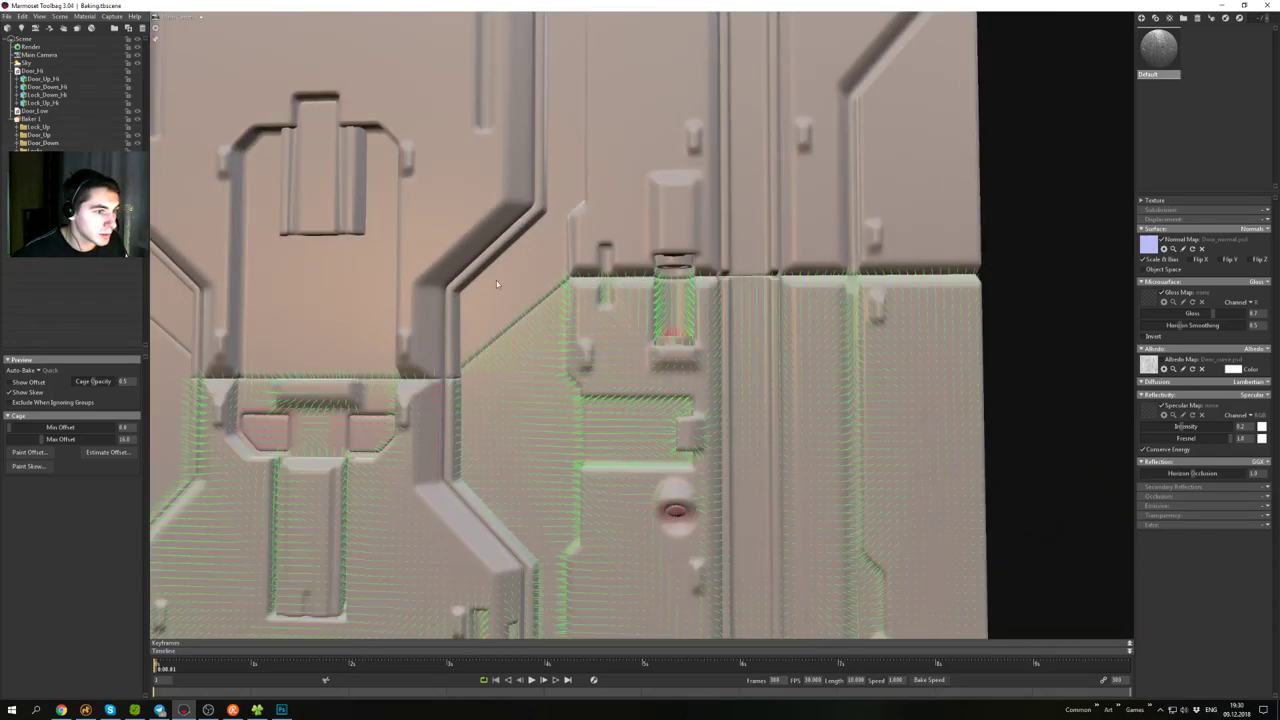
# - Examine the seam between the door halves and the cylinder sockets for distorted baked details
pyautogui.keyDown('alt'); pyautogui.moveTo(496, 281); pyautogui.dragTo(757, 403, button='right'); pyautogui.keyUp('alt')
pyautogui.keyDown('alt'); pyautogui.moveTo(757, 403); pyautogui.dragTo(712, 401, button='middle'); pyautogui.keyUp('alt')
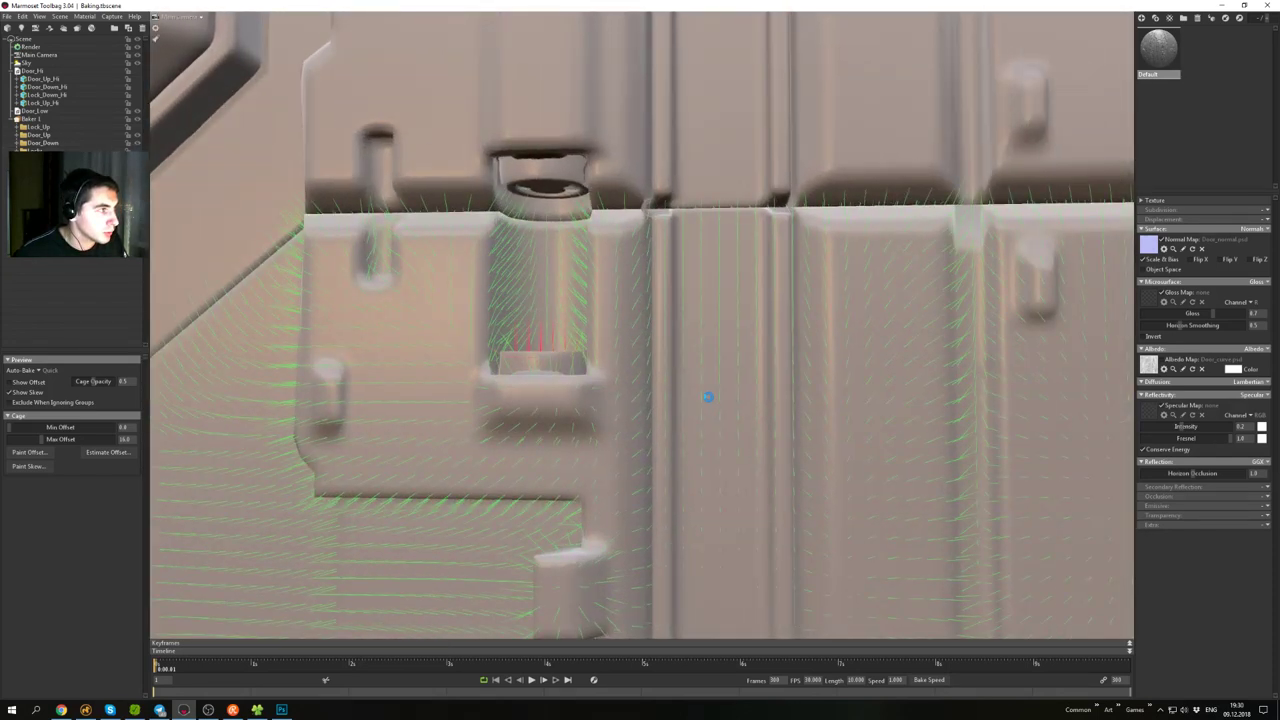
pyautogui.keyDown('alt'); pyautogui.moveTo(540, 363); pyautogui.dragTo(560, 383); pyautogui.keyUp('alt')
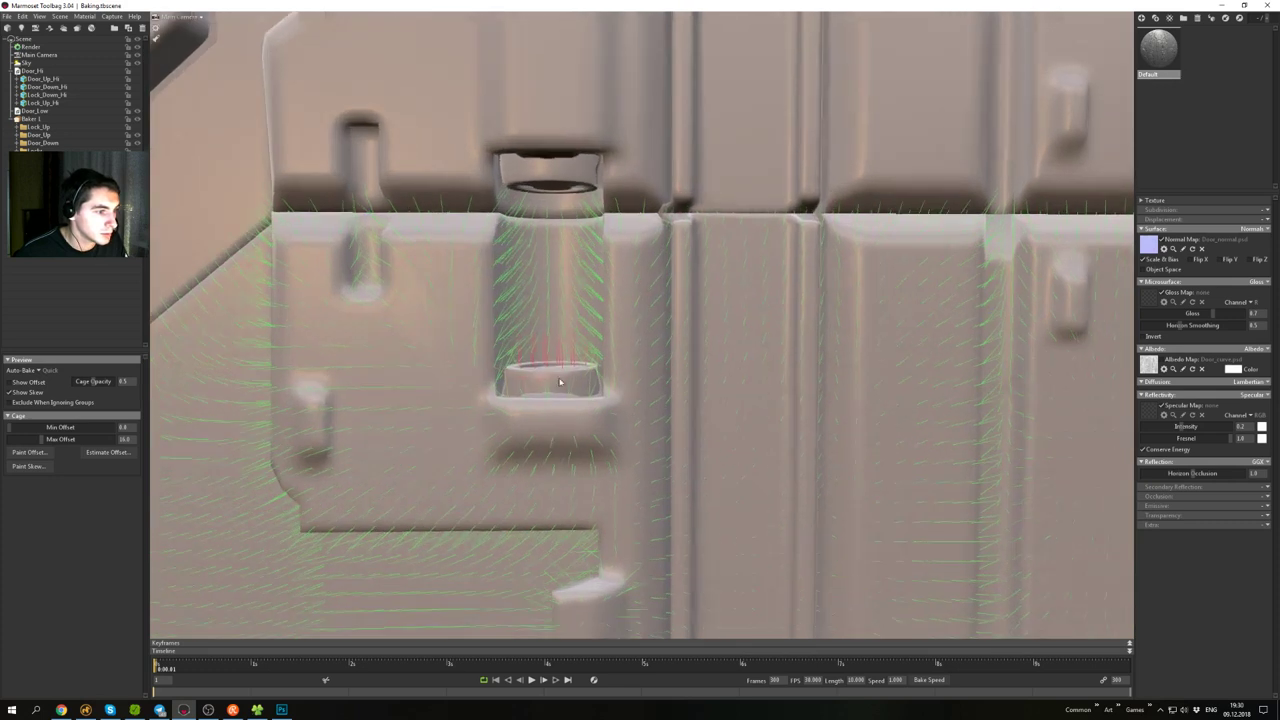
pyautogui.keyDown('alt'); pyautogui.moveTo(560, 383); pyautogui.dragTo(566, 414, button='right'); pyautogui.keyUp('alt')
pyautogui.keyDown('alt'); pyautogui.moveTo(566, 414); pyautogui.dragTo(643, 416, button='middle'); pyautogui.keyUp('alt')
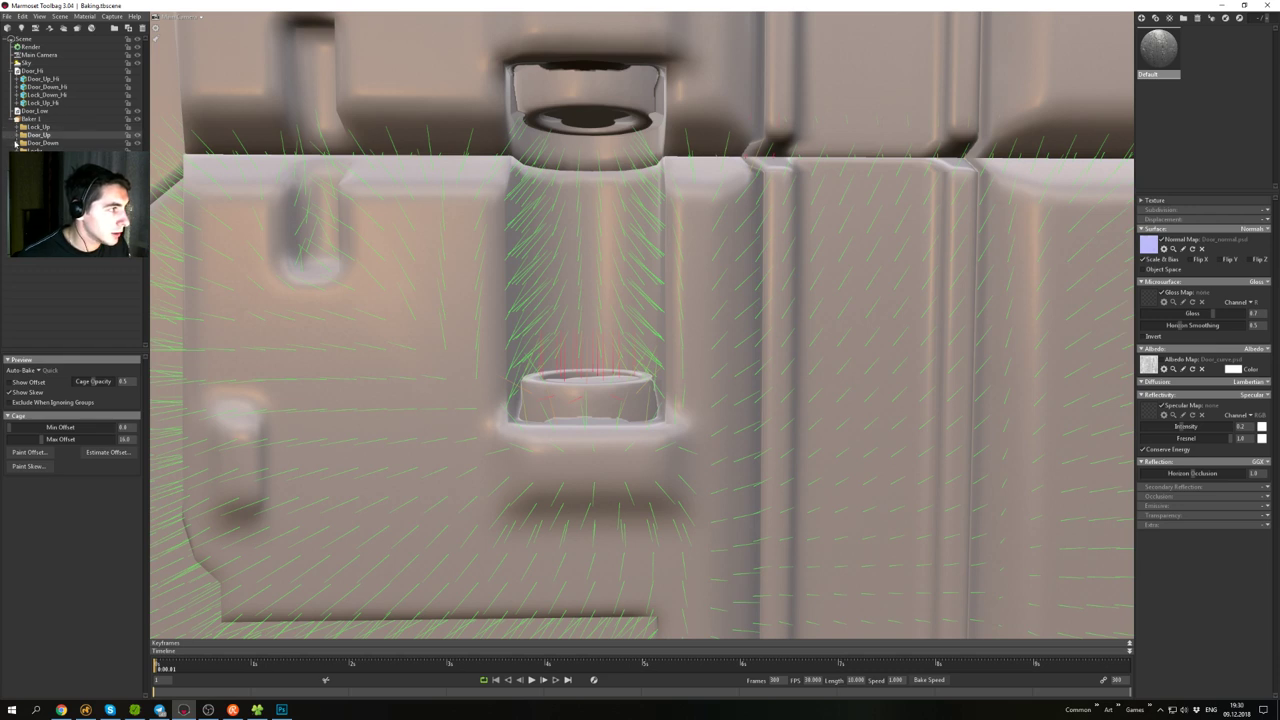
pyautogui.keyDown('alt'); pyautogui.moveTo(556, 343); pyautogui.dragTo(571, 321); pyautogui.keyUp('alt')
pyautogui.keyDown('alt'); pyautogui.moveTo(571, 321); pyautogui.dragTo(609, 237, button='right'); pyautogui.keyUp('alt')
pyautogui.keyDown('alt'); pyautogui.moveTo(609, 237); pyautogui.dragTo(638, 280); pyautogui.keyUp('alt')
pyautogui.keyDown('alt'); pyautogui.moveTo(638, 280); pyautogui.dragTo(645, 331, button='right'); pyautogui.keyUp('alt')
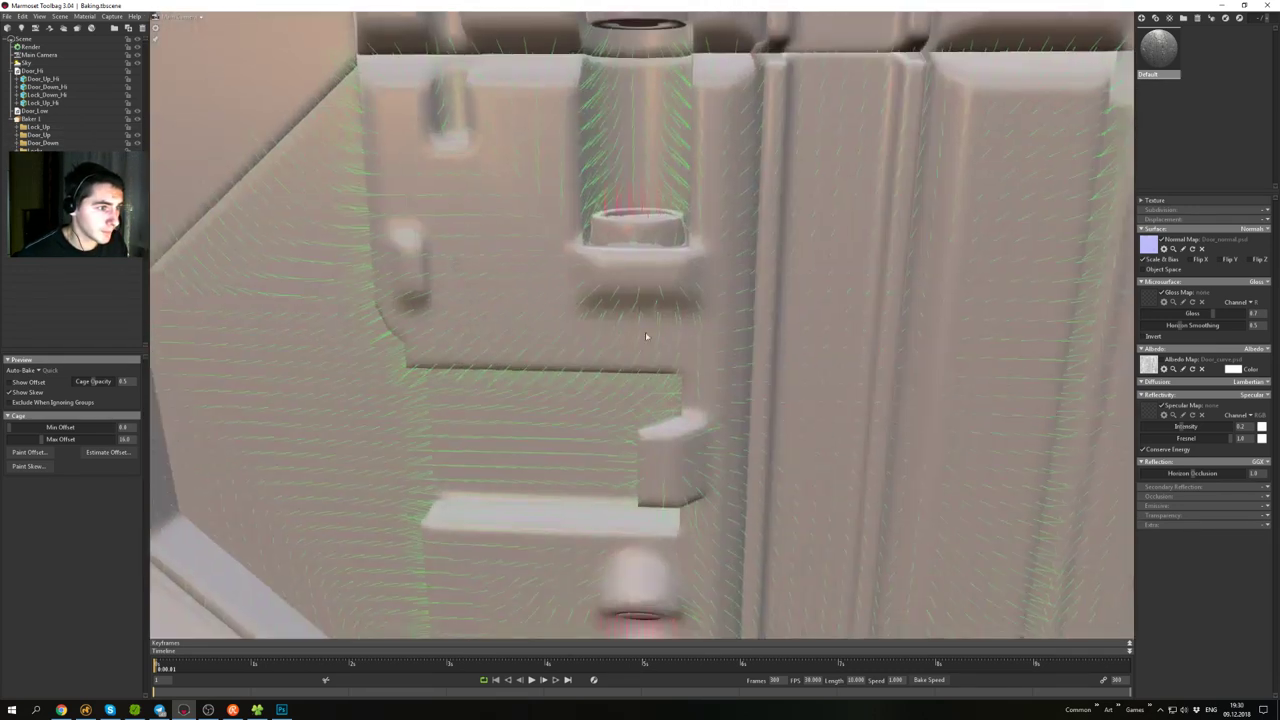
# - Inspect the round opening and ring of the lower cylinder socket from steeper angles
pyautogui.keyDown('alt'); pyautogui.moveTo(645, 331); pyautogui.dragTo(618, 160); pyautogui.keyUp('alt')
pyautogui.keyDown('alt'); pyautogui.moveTo(618, 160); pyautogui.dragTo(640, 286, button='middle'); pyautogui.keyUp('alt')
pyautogui.keyDown('alt'); pyautogui.moveTo(640, 286); pyautogui.dragTo(638, 261, button='right'); pyautogui.keyUp('alt')
pyautogui.moveTo(638, 261)
pyautogui.keyDown('alt'); pyautogui.mouseDown()
pyautogui.moveTo(631, 189)
pyautogui.moveTo(652, 277)
pyautogui.mouseUp(); pyautogui.keyUp('alt')
pyautogui.keyDown('alt'); pyautogui.moveTo(652, 277); pyautogui.dragTo(662, 368, button='right'); pyautogui.keyUp('alt')
pyautogui.keyDown('alt'); pyautogui.moveTo(662, 368); pyautogui.dragTo(653, 300, button='middle'); pyautogui.keyUp('alt')
pyautogui.keyDown('alt'); pyautogui.moveTo(653, 300); pyautogui.dragTo(658, 366, button='right'); pyautogui.keyUp('alt')
pyautogui.keyDown('alt'); pyautogui.moveTo(658, 366); pyautogui.dragTo(656, 393); pyautogui.keyUp('alt')
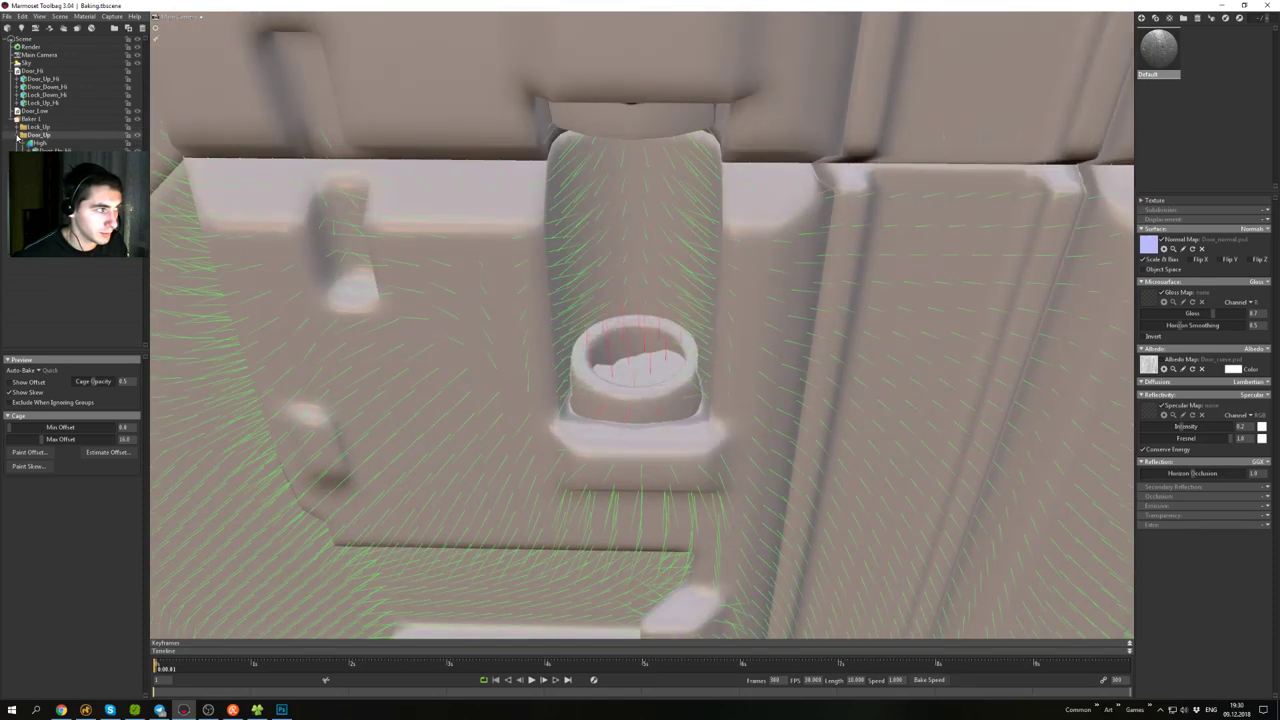
# - Select Door_Up's low-poly mesh and open its skew painting with the upper cylinder socket in close view
pyautogui.click(55, 151)
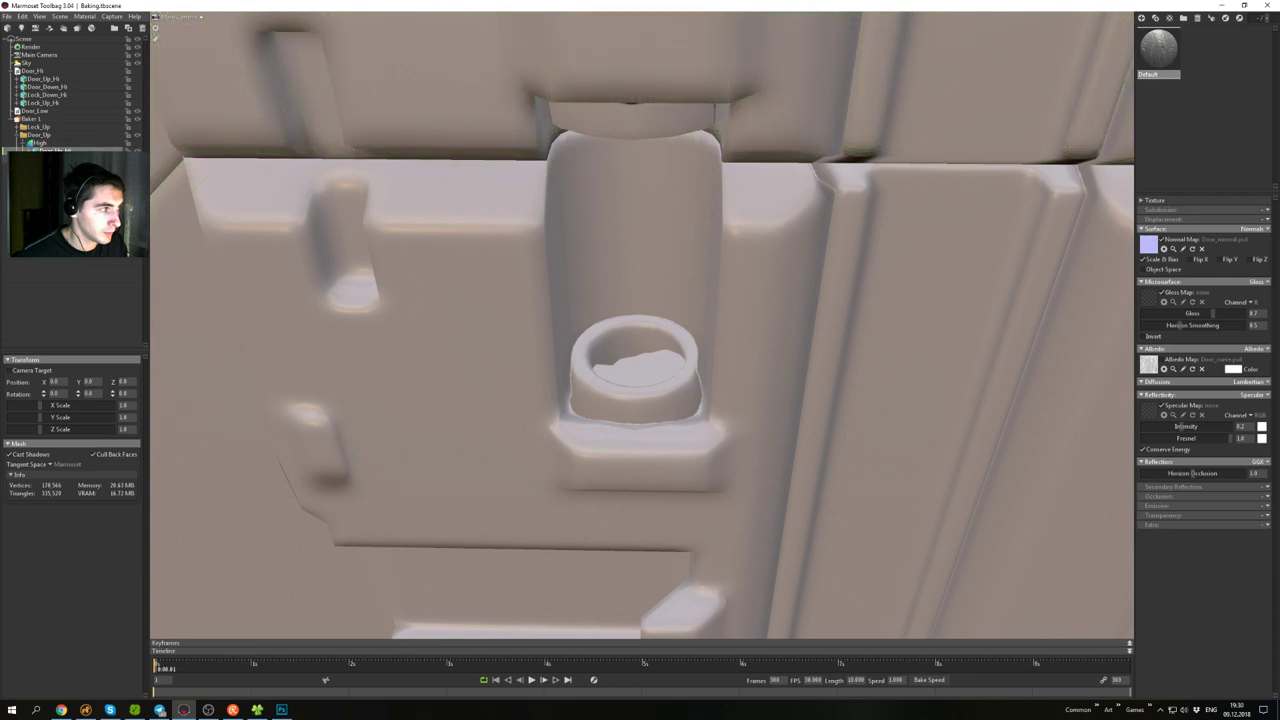
pyautogui.click(41, 159)
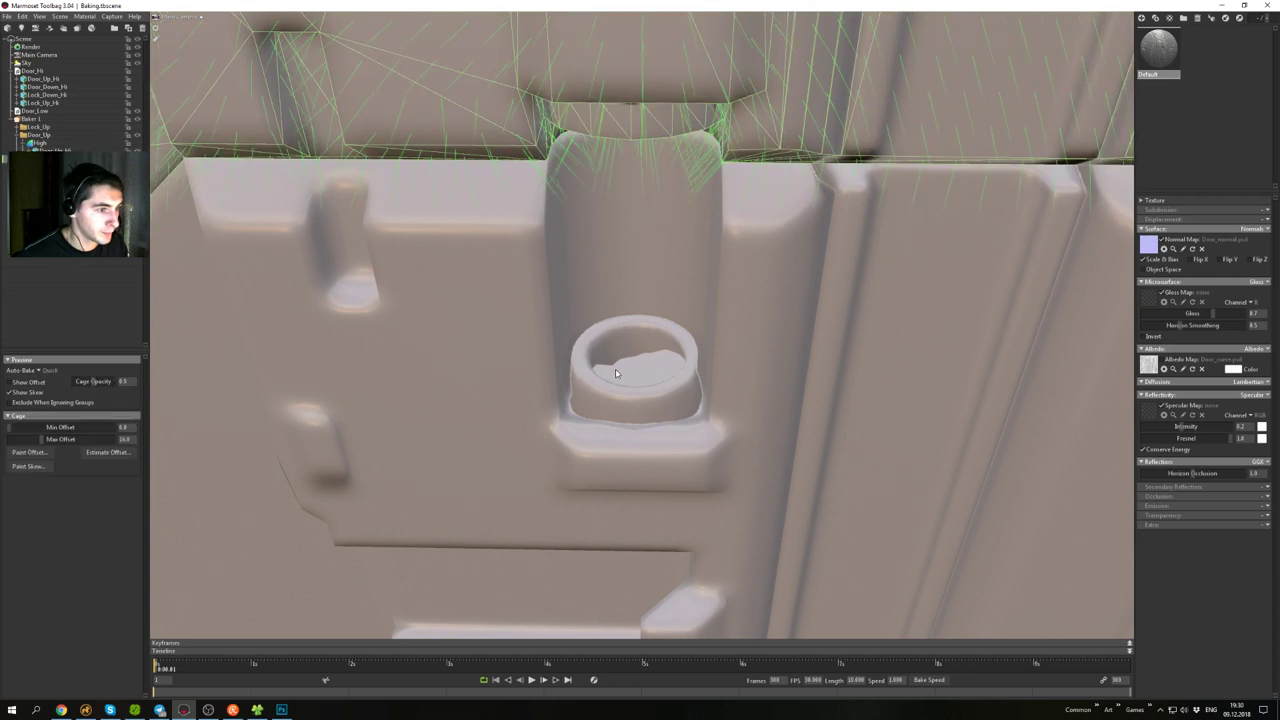
pyautogui.moveTo(634, 315); pyautogui.dragTo(634, 246)
pyautogui.moveTo(634, 246)
pyautogui.mouseDown(button='middle')
pyautogui.moveTo(628, 308)
pyautogui.moveTo(620, 266)
pyautogui.mouseUp(button='middle')
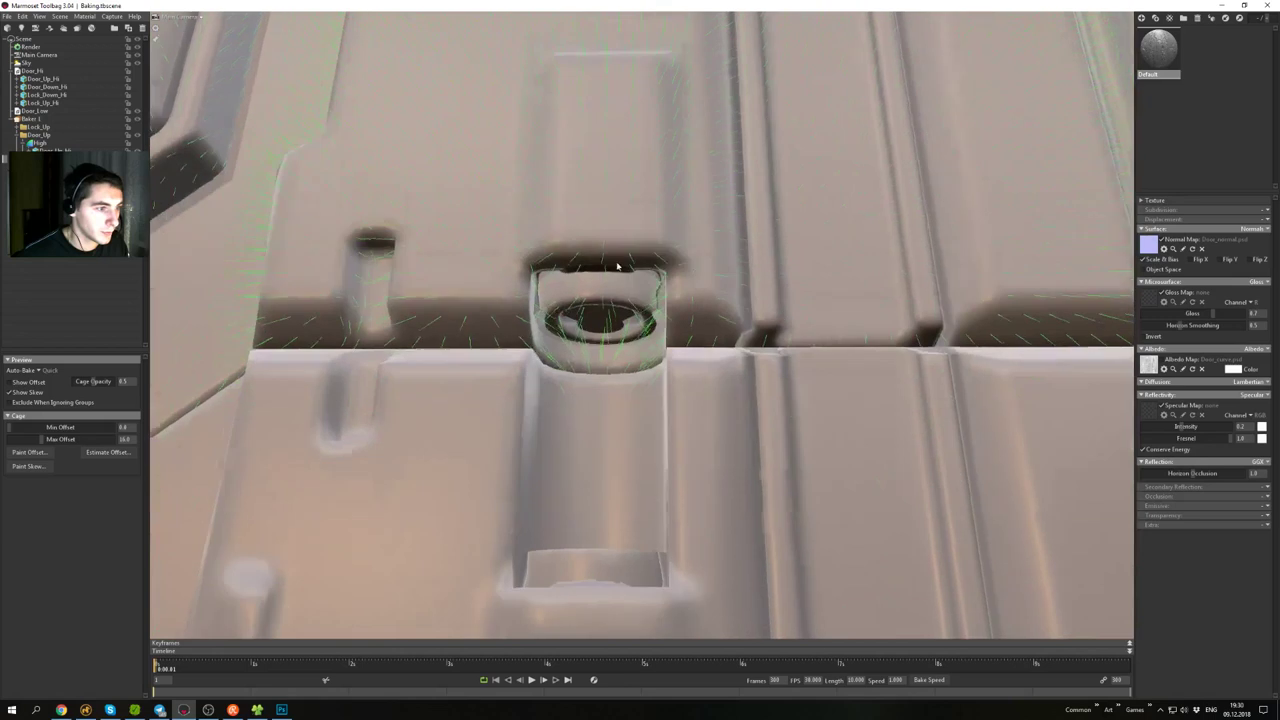
pyautogui.scroll(3, 618, 266)
pyautogui.moveTo(606, 268); pyautogui.dragTo(606, 302)
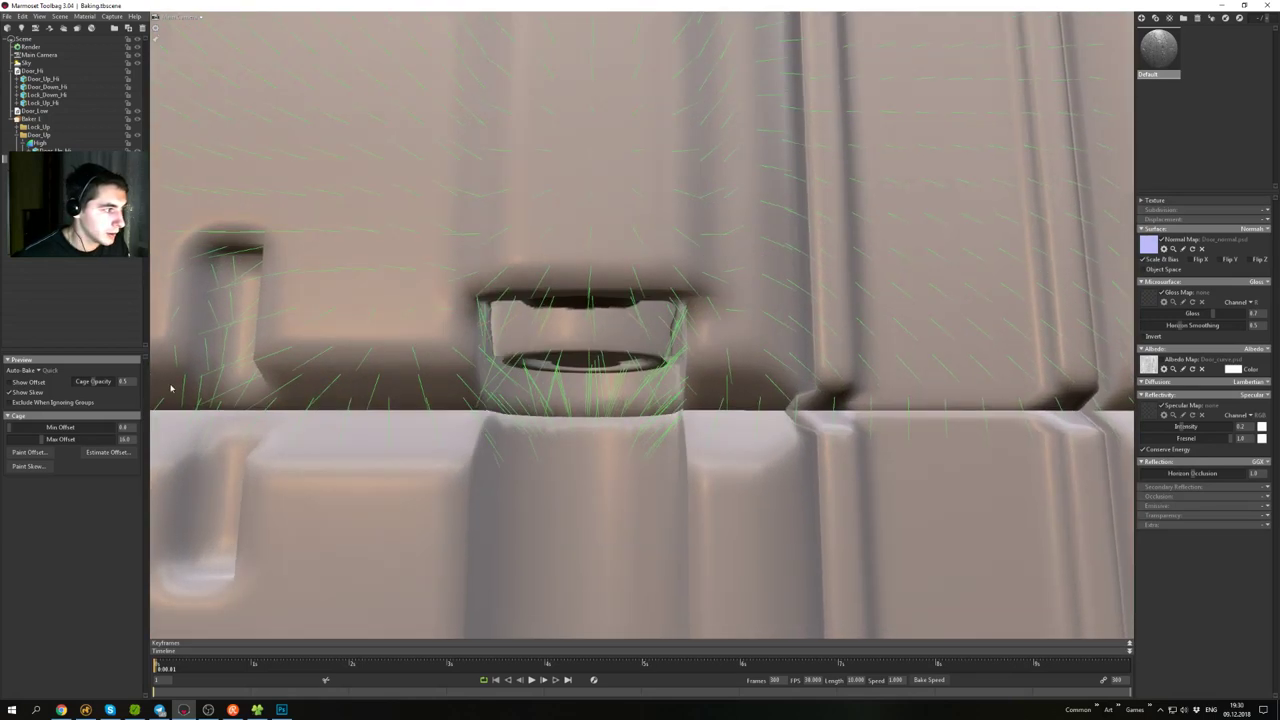
pyautogui.click(36, 468)
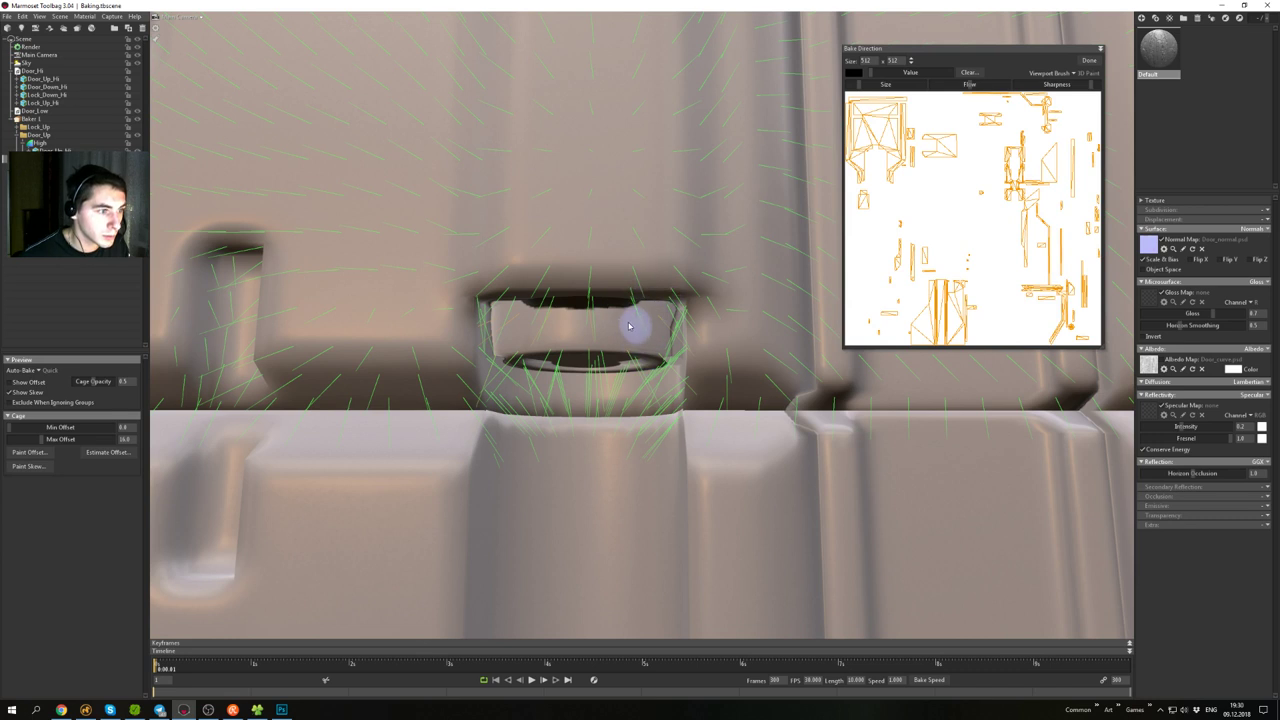
# - Paint the skew over the upper cylinder socket's inner surfaces and check the socket from several angles
pyautogui.moveTo(629, 326)
pyautogui.mouseDown()
pyautogui.moveTo(504, 330)
pyautogui.moveTo(657, 322)
pyautogui.moveTo(660, 369)
pyautogui.mouseUp()
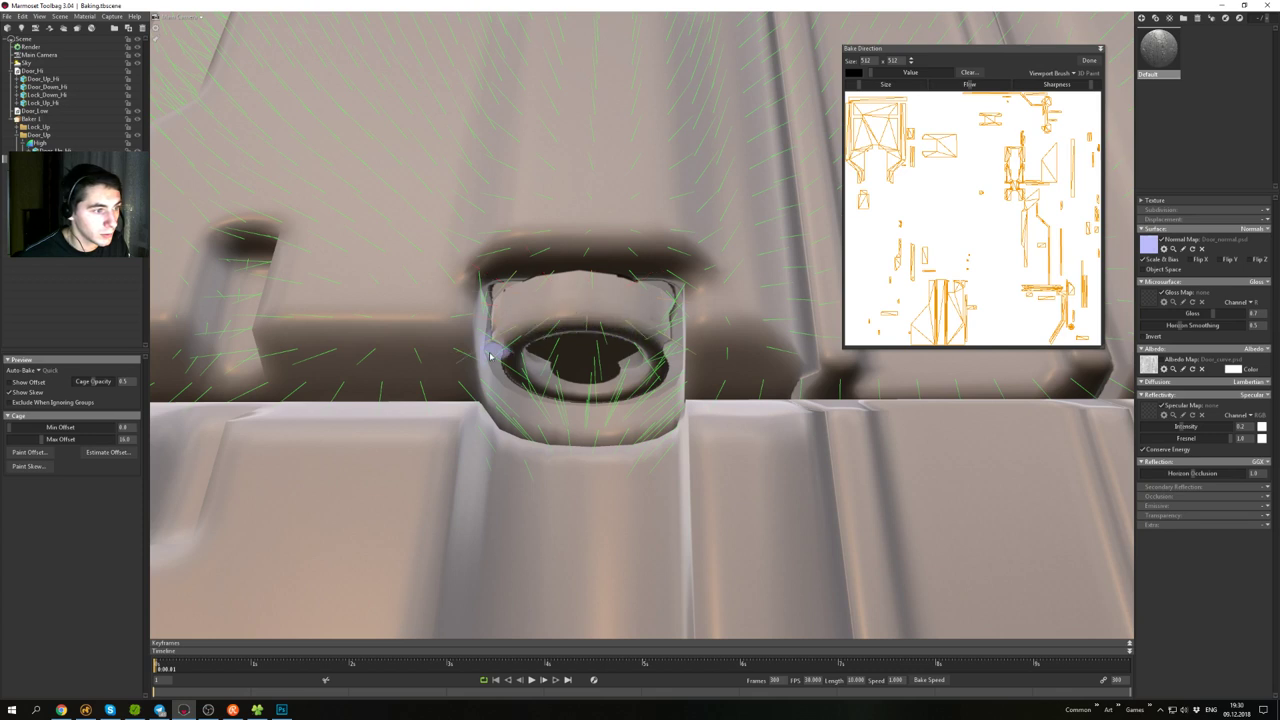
pyautogui.scroll(-3, 510, 360)
pyautogui.keyDown('alt'); pyautogui.moveTo(563, 366); pyautogui.dragTo(566, 411); pyautogui.keyUp('alt')
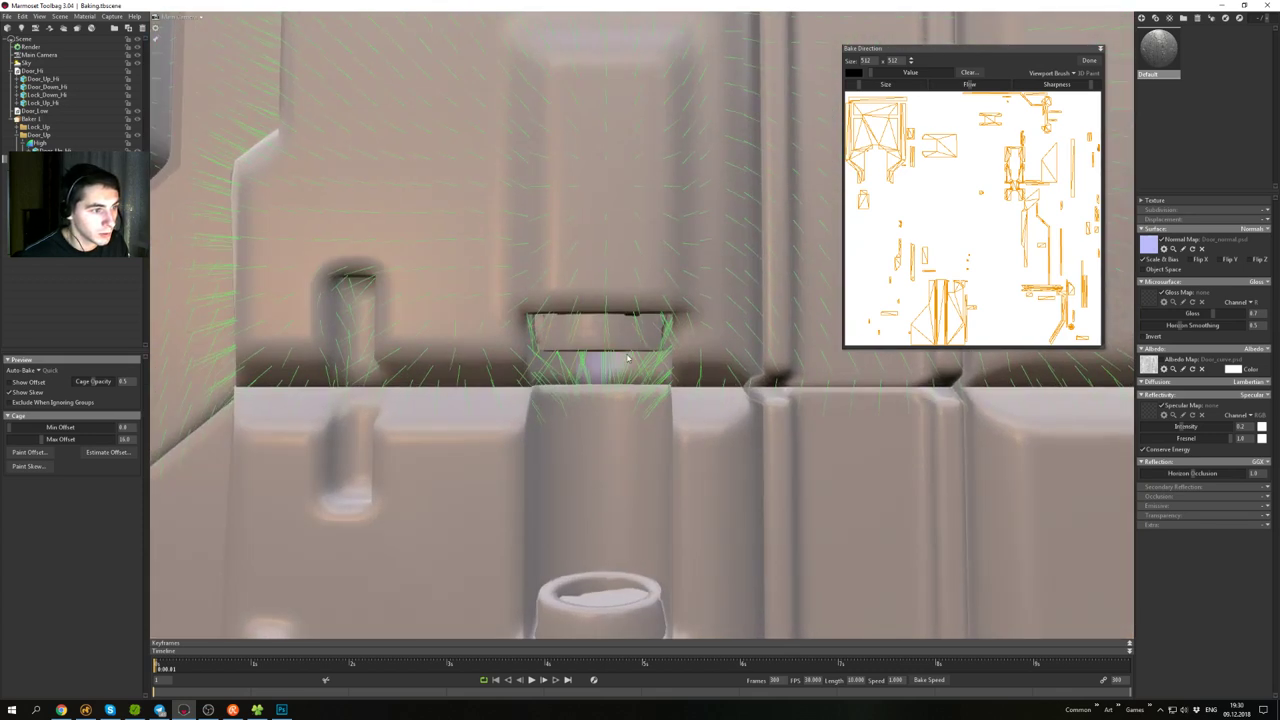
pyautogui.moveTo(592, 363)
pyautogui.keyDown('alt'); pyautogui.mouseDown()
pyautogui.moveTo(606, 332)
pyautogui.moveTo(620, 345)
pyautogui.moveTo(603, 406)
pyautogui.mouseUp(); pyautogui.keyUp('alt')
pyautogui.scroll(-3, 606, 366)
pyautogui.keyDown('alt'); pyautogui.moveTo(603, 406); pyautogui.dragTo(595, 337, button='middle'); pyautogui.keyUp('alt')
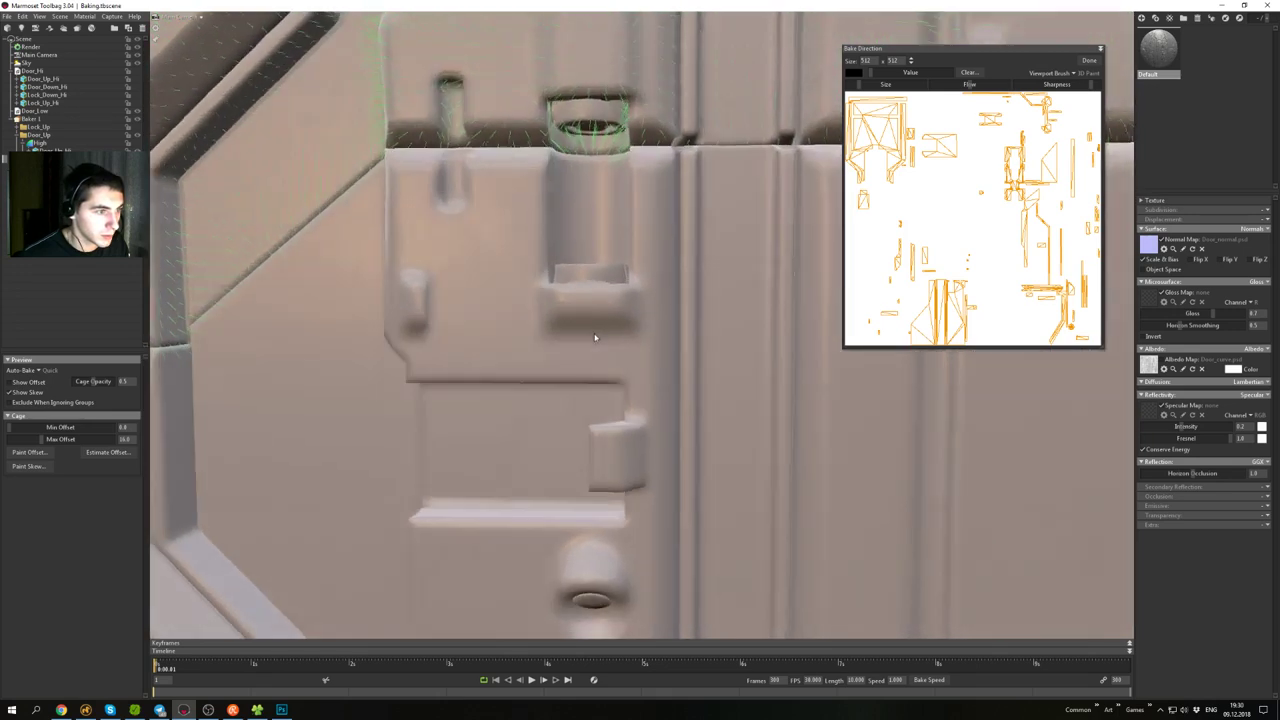
# - Examine the painted upper cylinder socket and its inner ring from several angles for remaining bake distortion
pyautogui.keyDown('alt'); pyautogui.moveTo(595, 337); pyautogui.dragTo(628, 308); pyautogui.keyUp('alt')
pyautogui.keyDown('alt'); pyautogui.moveTo(622, 252); pyautogui.dragTo(608, 283, button='middle'); pyautogui.keyUp('alt')
pyautogui.keyDown('alt'); pyautogui.moveTo(608, 283); pyautogui.dragTo(556, 206); pyautogui.keyUp('alt')
pyautogui.scroll(3, 556, 206)
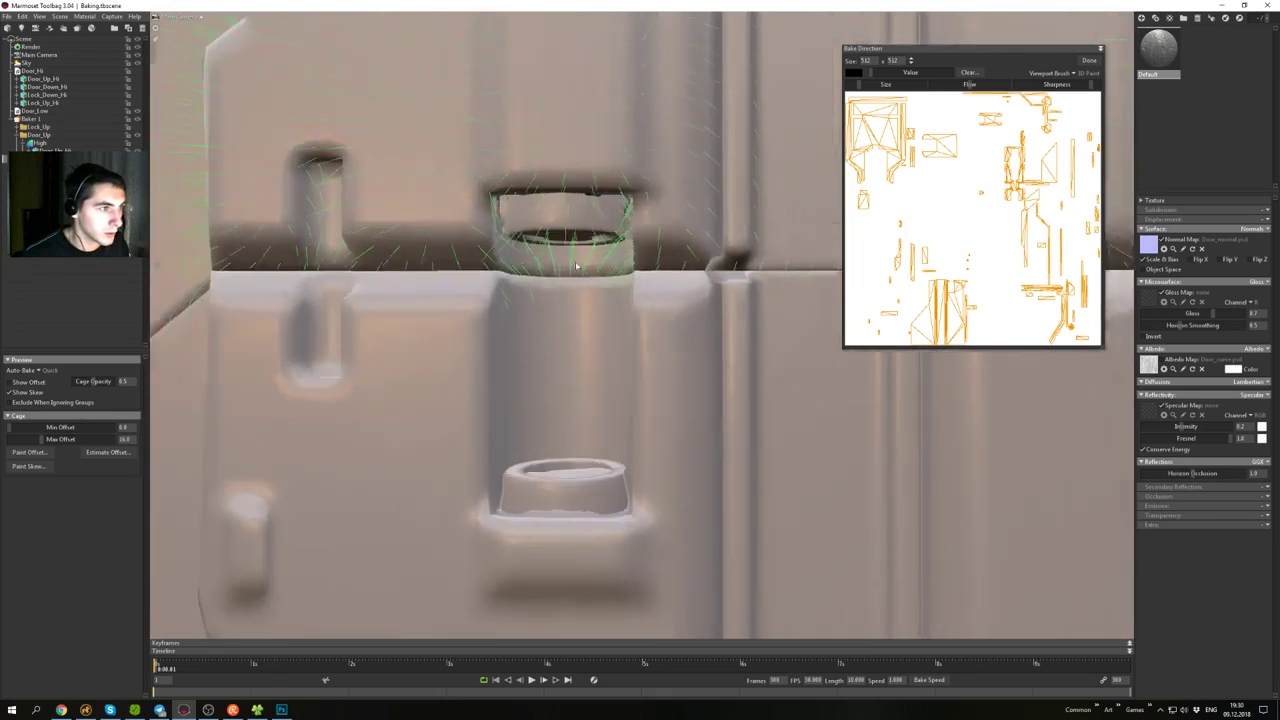
pyautogui.keyDown('alt'); pyautogui.moveTo(556, 212); pyautogui.dragTo(573, 253, button='middle'); pyautogui.keyUp('alt')
pyautogui.scroll(3, 575, 254)
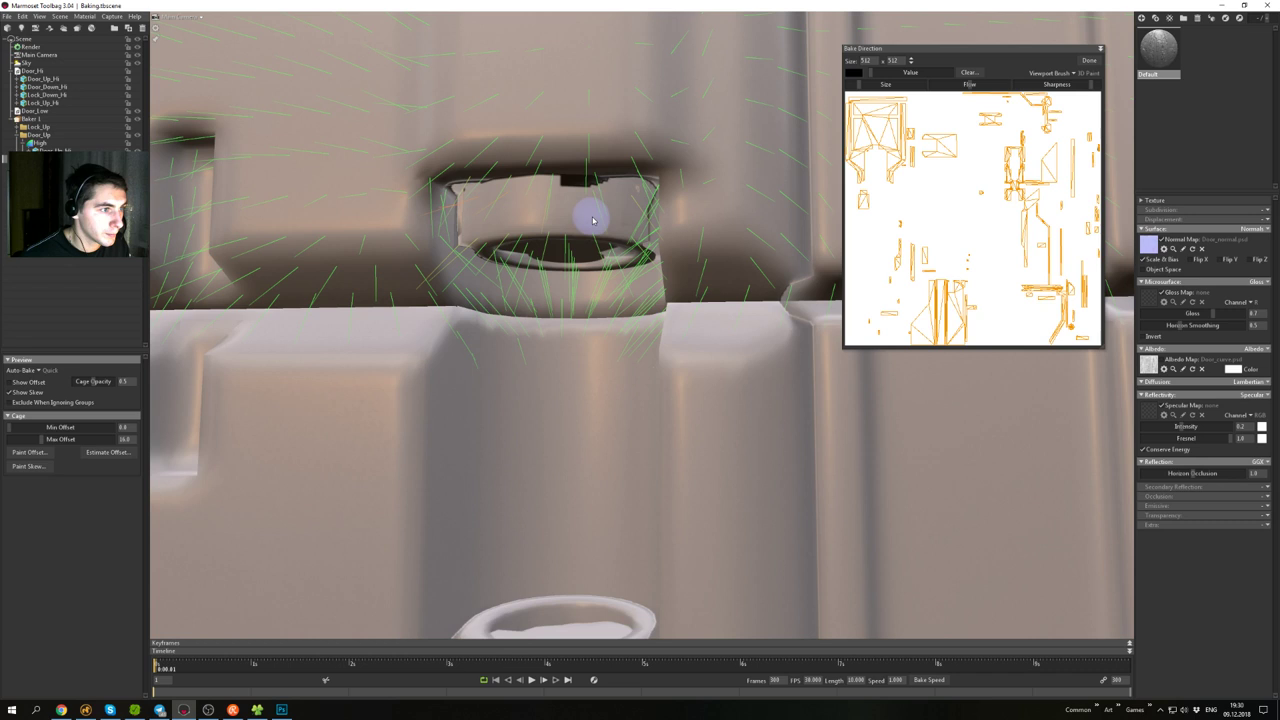
pyautogui.moveTo(573, 287)
pyautogui.keyDown('alt'); pyautogui.mouseDown()
pyautogui.moveTo(581, 243)
pyautogui.moveTo(610, 286)
pyautogui.mouseUp(); pyautogui.keyUp('alt')
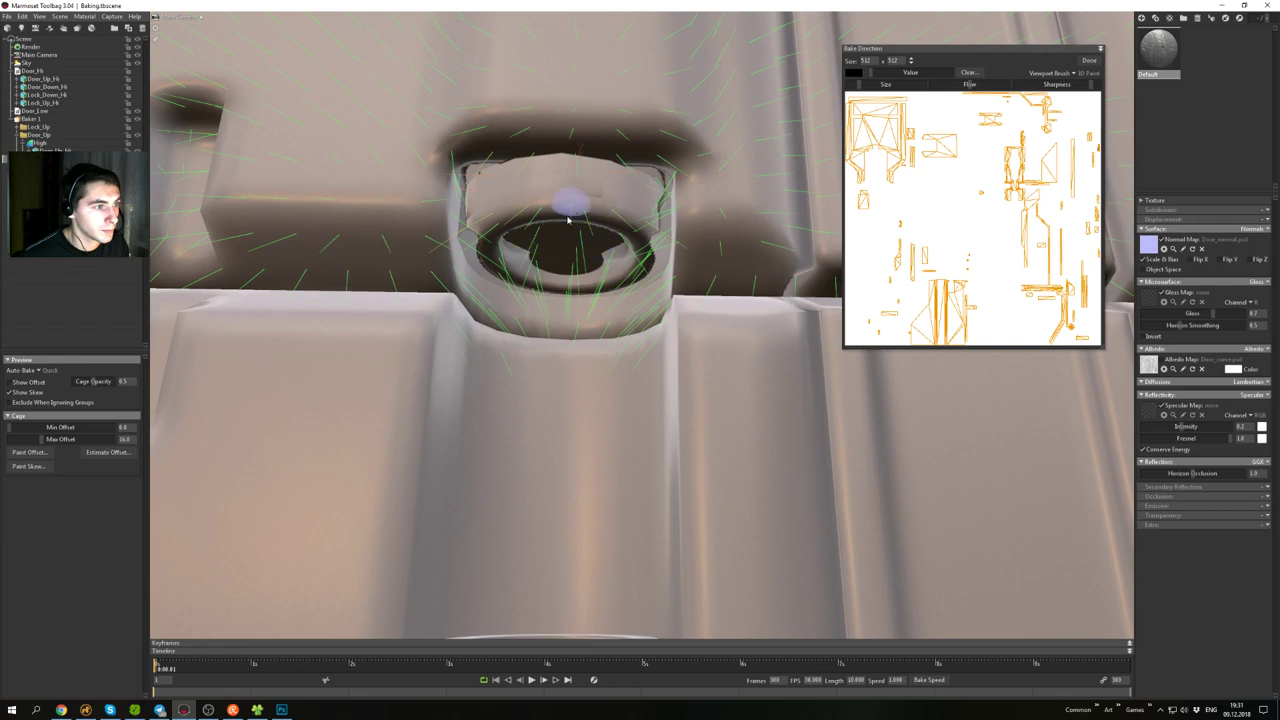
pyautogui.scroll(-3, 548, 240)
pyautogui.keyDown('alt'); pyautogui.moveTo(546, 229); pyautogui.dragTo(548, 240); pyautogui.keyUp('alt')
pyautogui.keyDown('alt'); pyautogui.moveTo(563, 304); pyautogui.dragTo(562, 316); pyautogui.keyUp('alt')
pyautogui.scroll(-5, 563, 268)
pyautogui.moveTo(563, 250)
pyautogui.keyDown('alt'); pyautogui.mouseDown()
pyautogui.moveTo(554, 182)
pyautogui.moveTo(552, 240)
pyautogui.mouseUp(); pyautogui.keyUp('alt')
# - Open skew painting for Door_Down's low-poly mesh and paint the skew over the raised ring at the cylinder channel's lower end
pyautogui.keyDown('alt'); pyautogui.moveTo(573, 306); pyautogui.dragTo(566, 223, button='middle'); pyautogui.keyUp('alt')
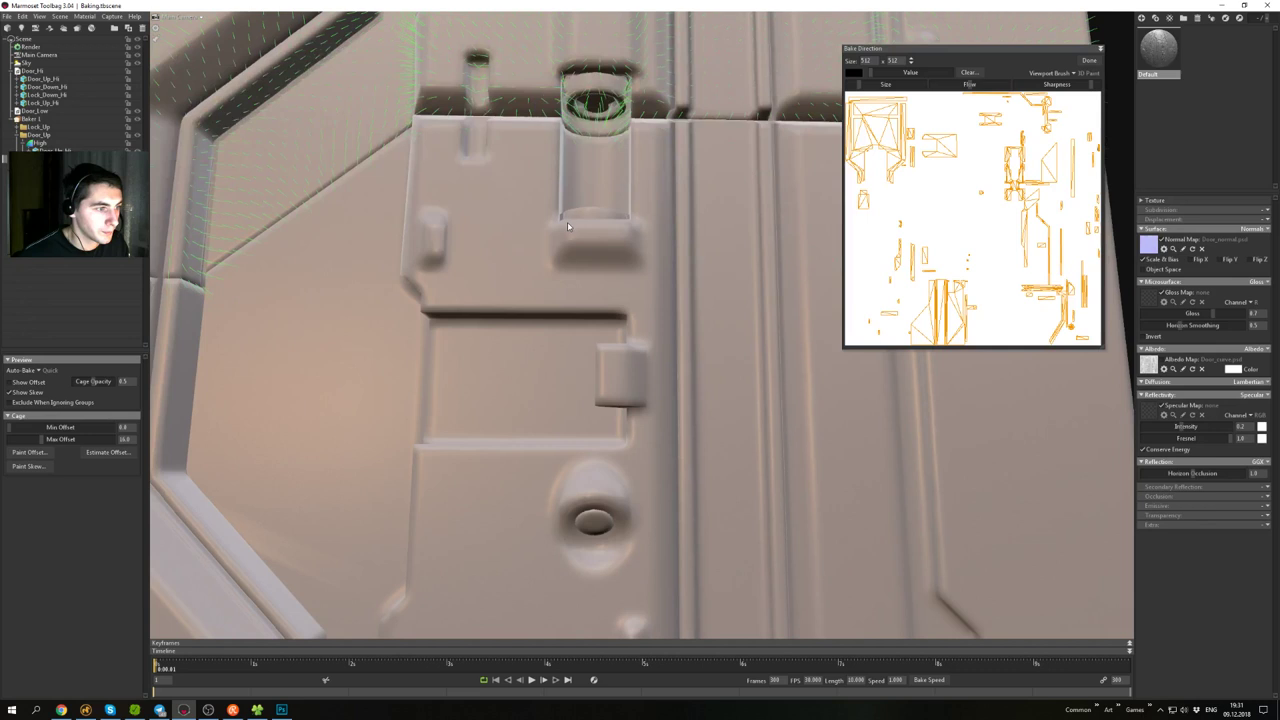
pyautogui.keyDown('alt'); pyautogui.moveTo(566, 223); pyautogui.dragTo(566, 266); pyautogui.keyUp('alt')
pyautogui.scroll(4, 566, 266)
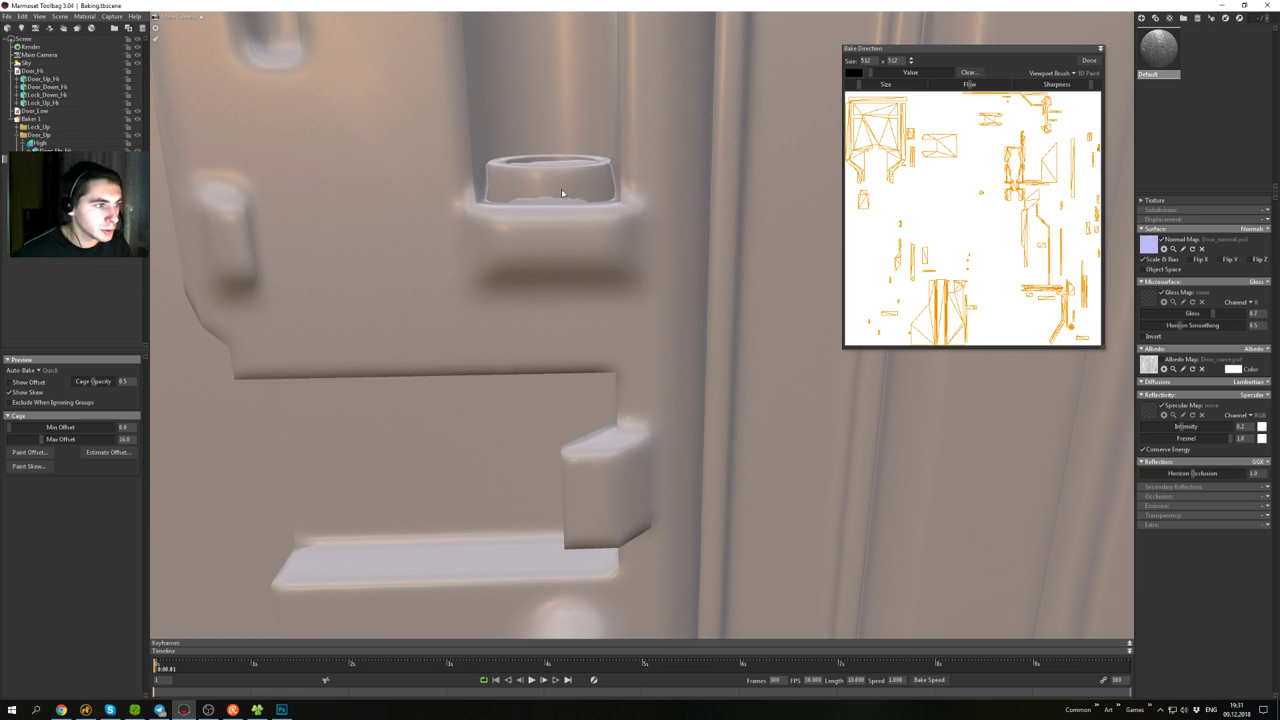
pyautogui.keyDown('alt'); pyautogui.moveTo(562, 192); pyautogui.dragTo(559, 182); pyautogui.keyUp('alt')
pyautogui.keyDown('alt'); pyautogui.moveTo(559, 182); pyautogui.dragTo(584, 246, button='middle'); pyautogui.keyUp('alt')
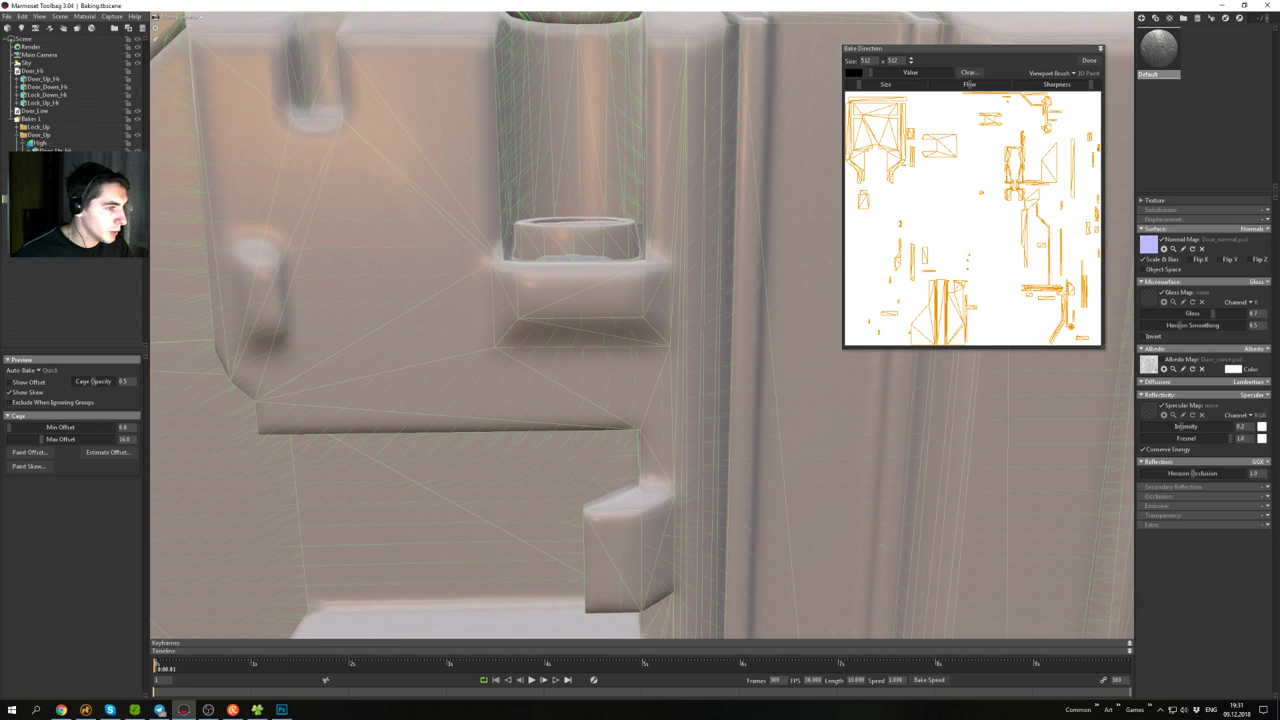
pyautogui.keyDown('alt'); pyautogui.moveTo(602, 248); pyautogui.dragTo(597, 266); pyautogui.keyUp('alt')
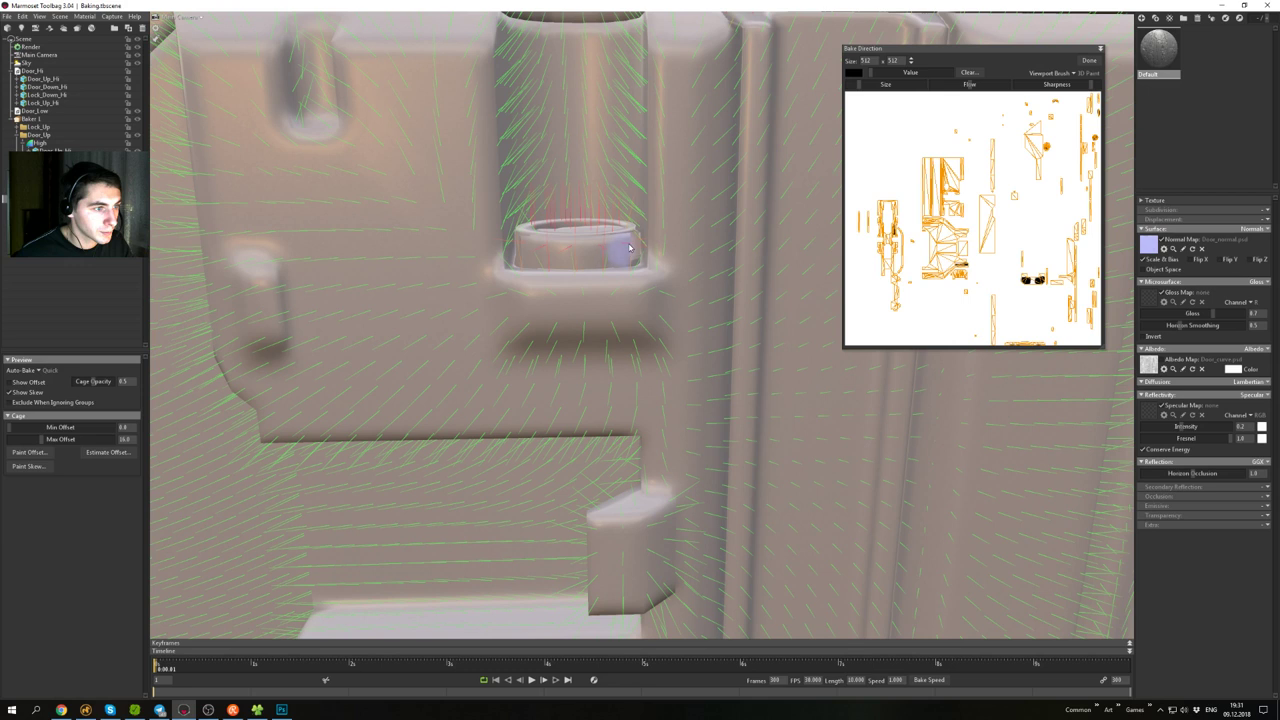
pyautogui.keyDown('alt'); pyautogui.moveTo(613, 234); pyautogui.dragTo(591, 271); pyautogui.keyUp('alt')
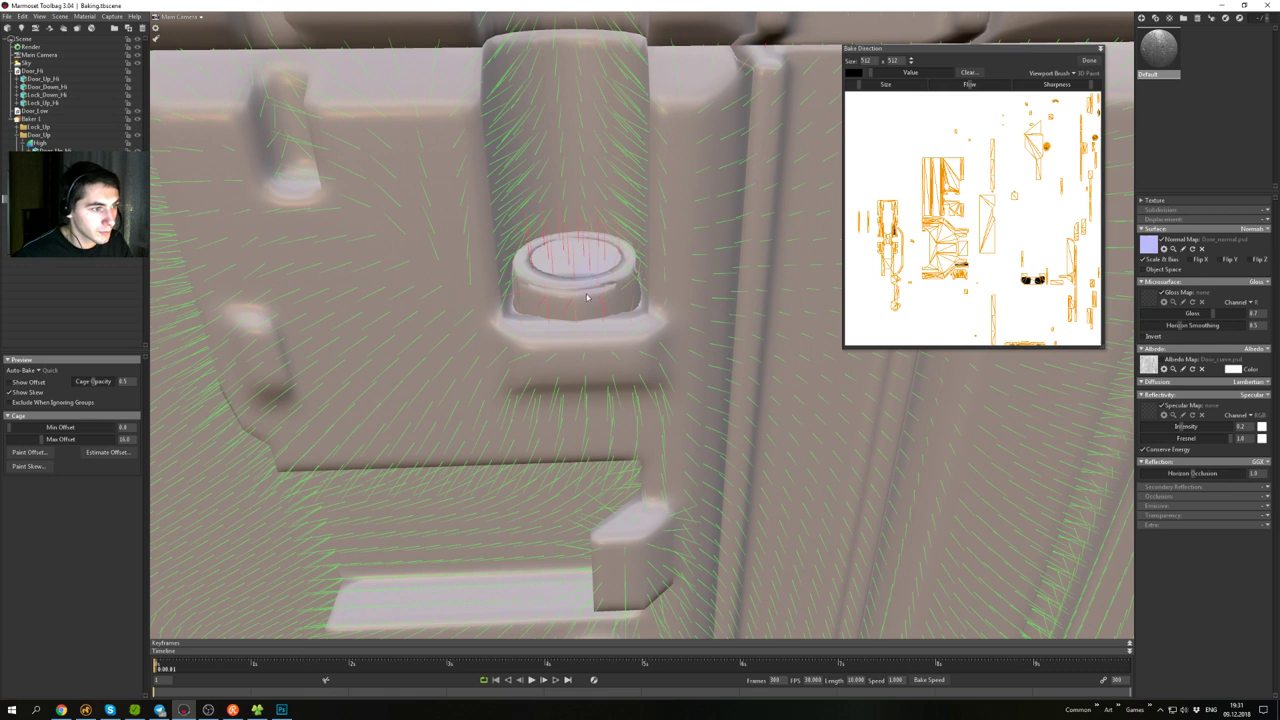
pyautogui.moveTo(587, 297); pyautogui.dragTo(593, 249)
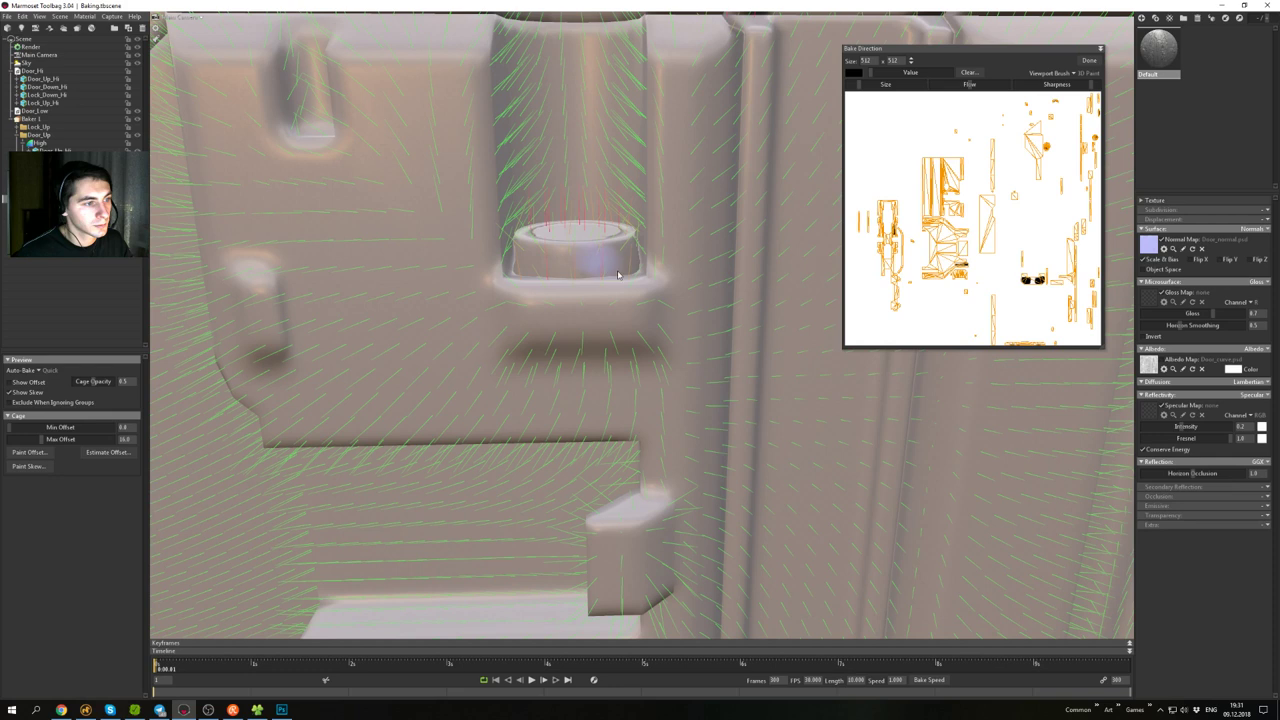
# - Examine the whole lower door half from farther away for areas that still need skew correction
pyautogui.scroll(-3, 618, 275)
pyautogui.moveTo(618, 275)
pyautogui.keyDown('alt'); pyautogui.mouseDown()
pyautogui.moveTo(617, 293)
pyautogui.moveTo(615, 238)
pyautogui.moveTo(614, 286)
pyautogui.mouseUp(); pyautogui.keyUp('alt')
pyautogui.scroll(-8, 615, 242)
pyautogui.scroll(-4, 600, 240)
pyautogui.keyDown('alt'); pyautogui.moveTo(574, 163); pyautogui.dragTo(605, 233, button='middle'); pyautogui.keyUp('alt')
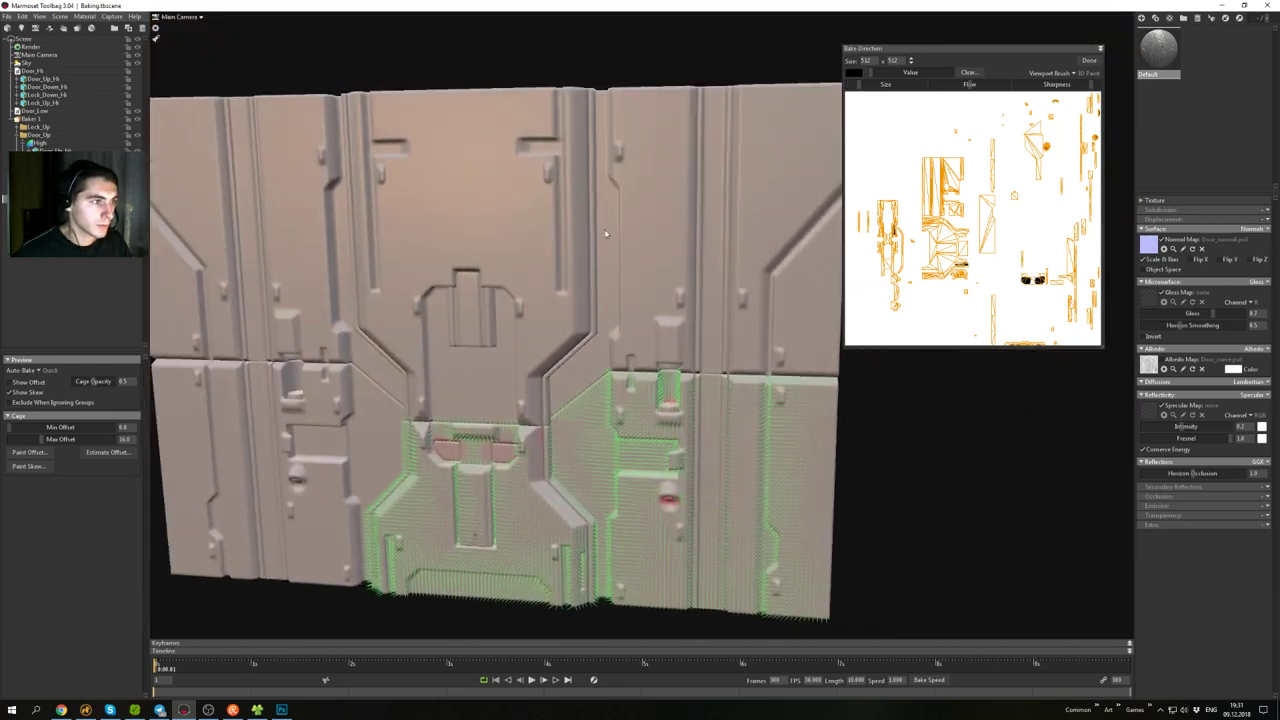
pyautogui.keyDown('alt'); pyautogui.moveTo(605, 233); pyautogui.dragTo(640, 257); pyautogui.keyUp('alt')
pyautogui.keyDown('alt'); pyautogui.moveTo(640, 257); pyautogui.dragTo(655, 150, button='middle'); pyautogui.keyUp('alt')
pyautogui.keyDown('alt'); pyautogui.moveTo(655, 150); pyautogui.dragTo(573, 212); pyautogui.keyUp('alt')
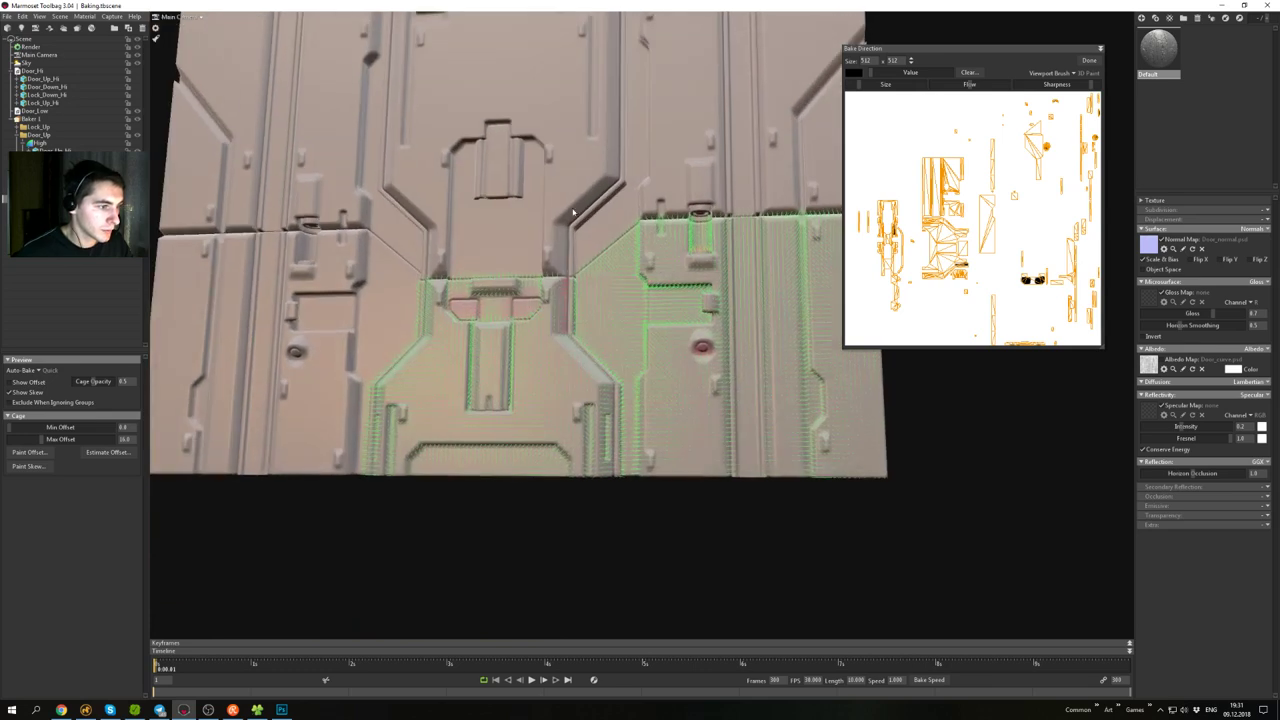
# - Paint the skew over the small pin in the lower door's central slot and finish painting Door_Down's skew
pyautogui.keyDown('alt'); pyautogui.moveTo(573, 212); pyautogui.dragTo(638, 110, button='middle'); pyautogui.keyUp('alt')
pyautogui.scroll(8, 523, 306)
pyautogui.keyDown('alt'); pyautogui.moveTo(523, 306); pyautogui.dragTo(655, 365, button='middle'); pyautogui.keyUp('alt')
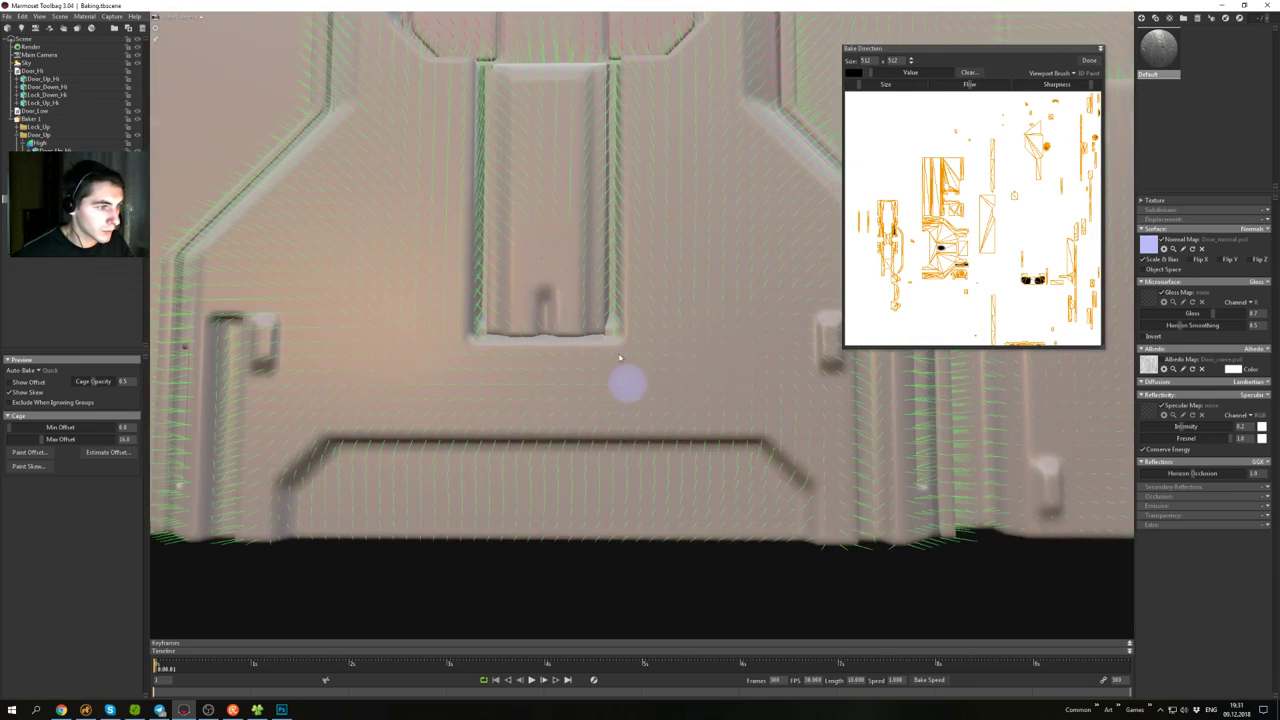
pyautogui.scroll(-7, 620, 357)
pyautogui.keyDown('alt'); pyautogui.moveTo(620, 345); pyautogui.dragTo(605, 318); pyautogui.keyUp('alt')
pyautogui.scroll(-3, 605, 318)
pyautogui.keyDown('alt'); pyautogui.moveTo(596, 235); pyautogui.dragTo(582, 293, button='middle'); pyautogui.keyUp('alt')
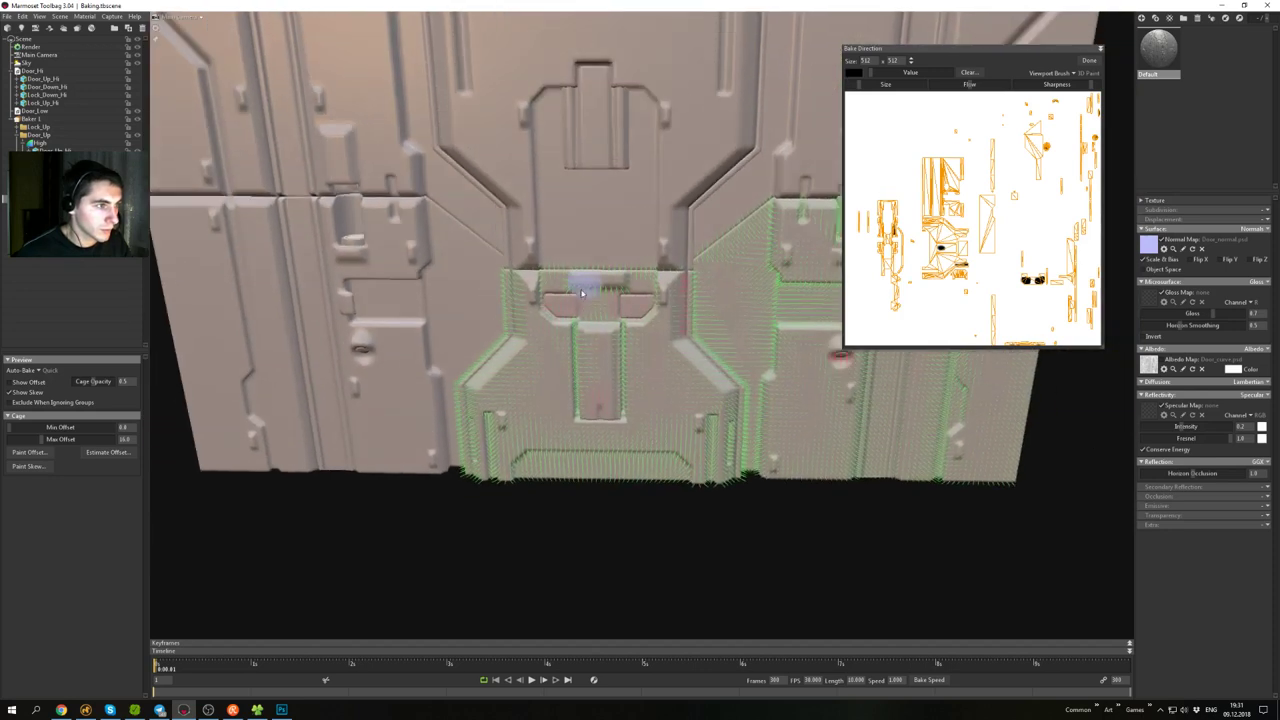
pyautogui.scroll(-5, 582, 293)
pyautogui.keyDown('alt'); pyautogui.moveTo(586, 222); pyautogui.dragTo(624, 256); pyautogui.keyUp('alt')
pyautogui.click(1089, 60)
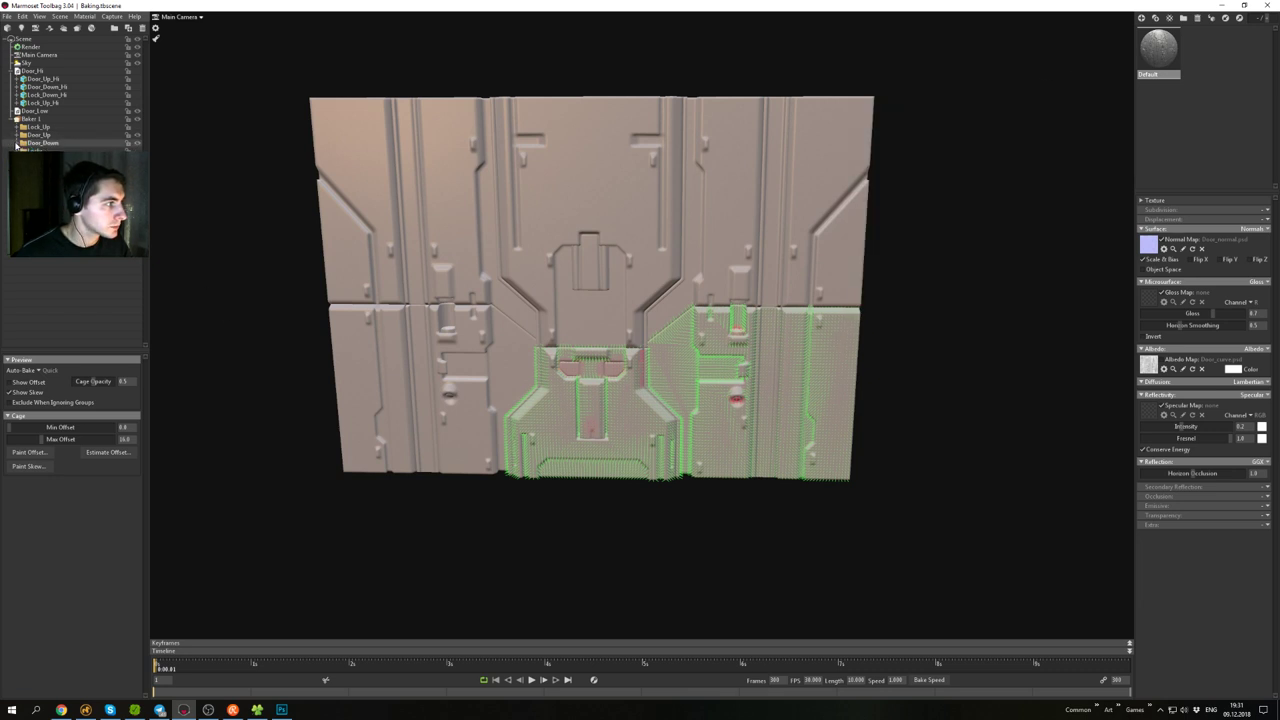
# - Show the hidden door frame and examine its side column, long vertical groove and recessed detail
pyautogui.click(137, 159)
pyautogui.keyDown('alt'); pyautogui.moveTo(586, 234); pyautogui.dragTo(742, 236); pyautogui.keyUp('alt')
pyautogui.keyDown('alt'); pyautogui.moveTo(798, 235); pyautogui.dragTo(868, 275, button='right'); pyautogui.keyUp('alt')
pyautogui.keyDown('alt'); pyautogui.moveTo(868, 275); pyautogui.dragTo(759, 303, button='middle'); pyautogui.keyUp('alt')
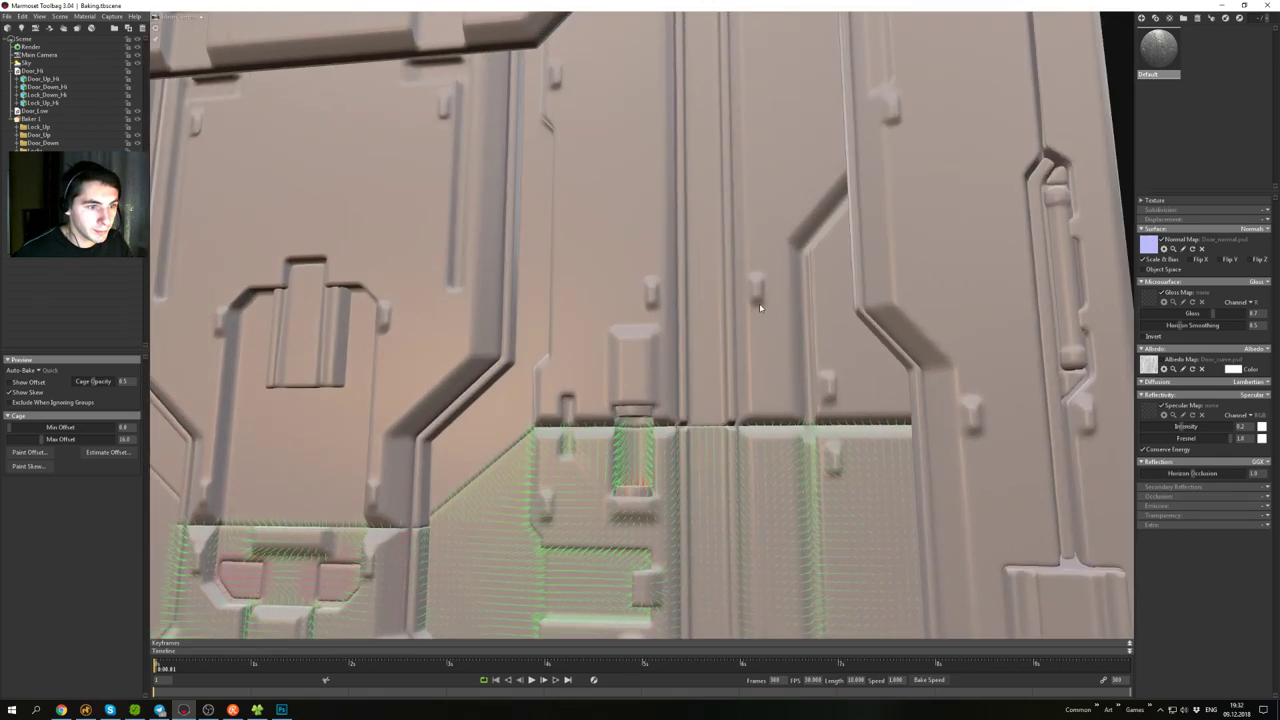
pyautogui.keyDown('alt'); pyautogui.moveTo(759, 303); pyautogui.dragTo(815, 290); pyautogui.keyUp('alt')
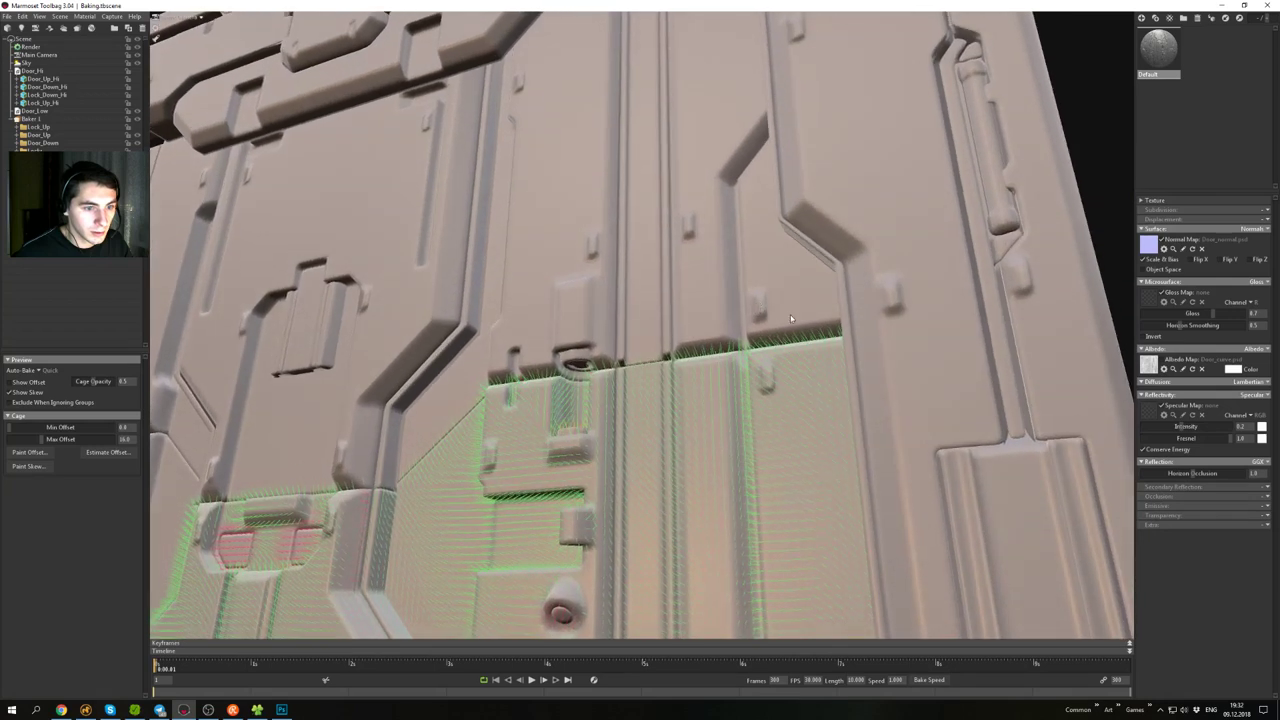
pyautogui.keyDown('alt'); pyautogui.moveTo(815, 290); pyautogui.dragTo(711, 283, button='middle'); pyautogui.keyUp('alt')
pyautogui.keyDown('alt'); pyautogui.moveTo(711, 283); pyautogui.dragTo(730, 333); pyautogui.keyUp('alt')
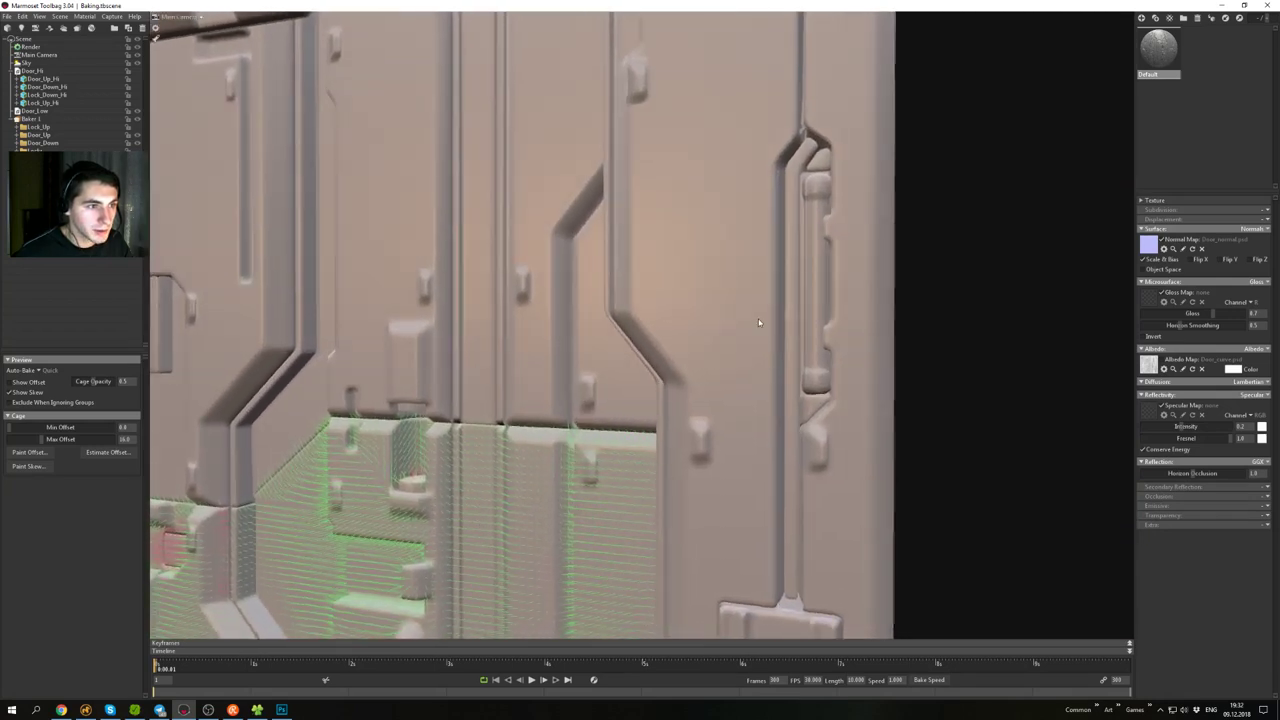
pyautogui.keyDown('alt'); pyautogui.moveTo(757, 320); pyautogui.dragTo(634, 240, button='middle'); pyautogui.keyUp('alt')
pyautogui.keyDown('alt'); pyautogui.moveTo(634, 240); pyautogui.dragTo(675, 269); pyautogui.keyUp('alt')
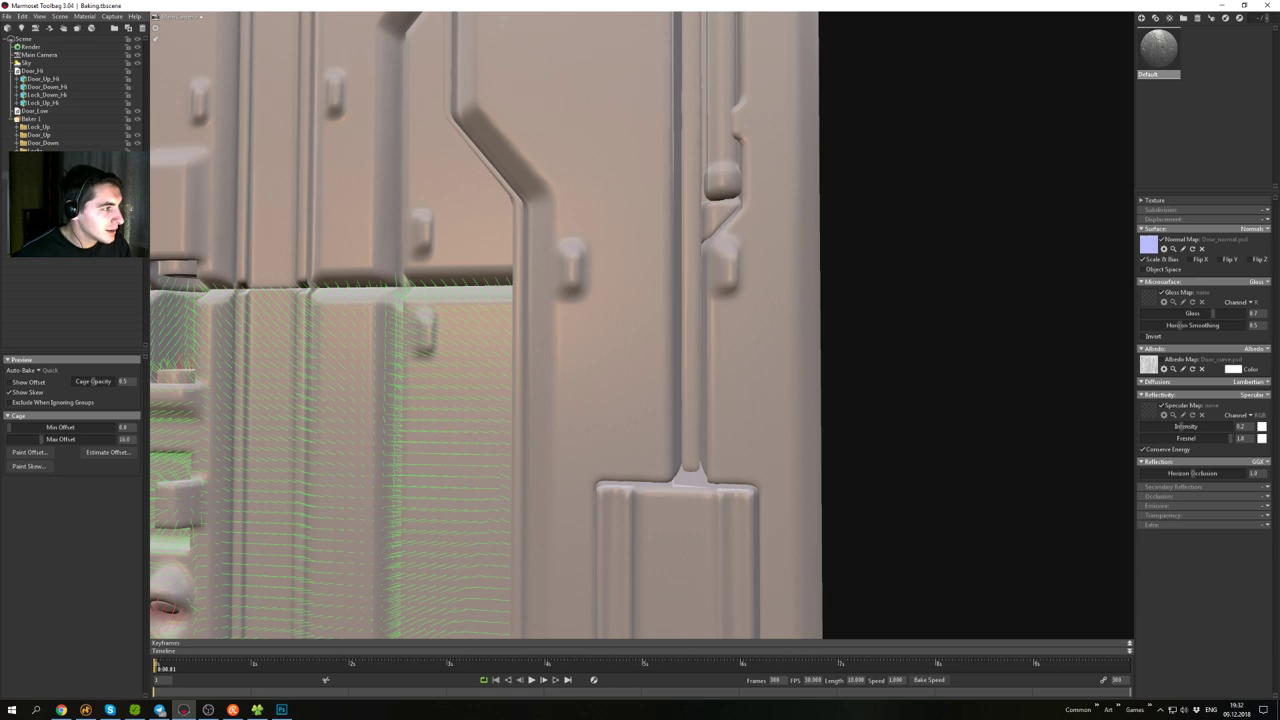
# - Open skew painting for the frame's low-poly mesh and paint the skew along the side column's vertical groove
pyautogui.click(737, 423)
pyautogui.click(737, 423)
pyautogui.moveTo(737, 423); pyautogui.dragTo(419, 388)
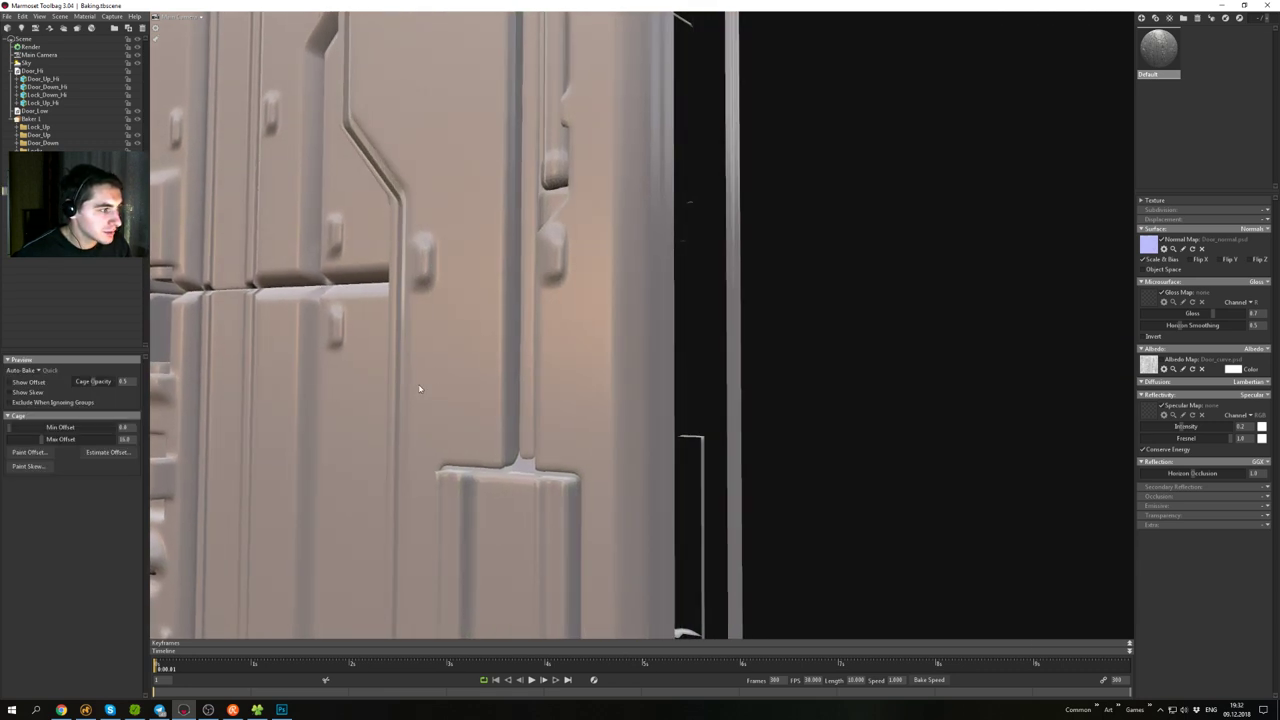
pyautogui.click(26, 468)
pyautogui.keyDown('alt'); pyautogui.moveTo(508, 426); pyautogui.dragTo(548, 428); pyautogui.keyUp('alt')
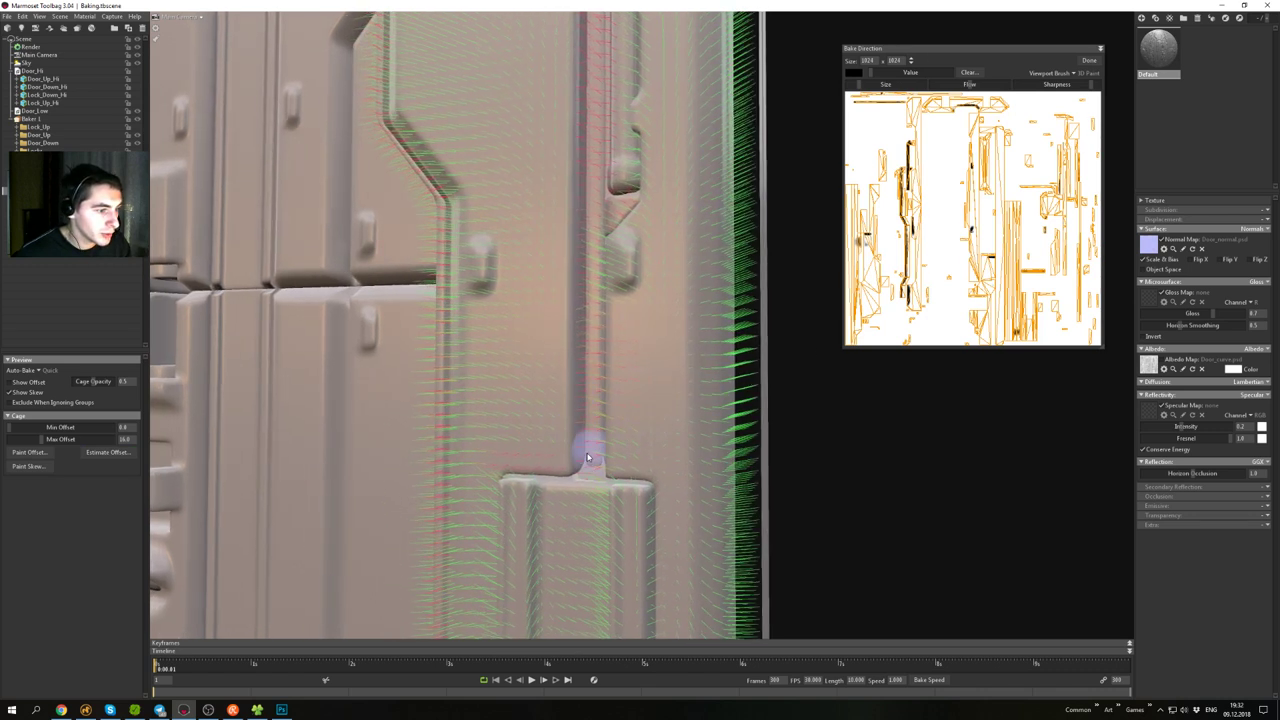
pyautogui.moveTo(590, 440); pyautogui.dragTo(586, 302)
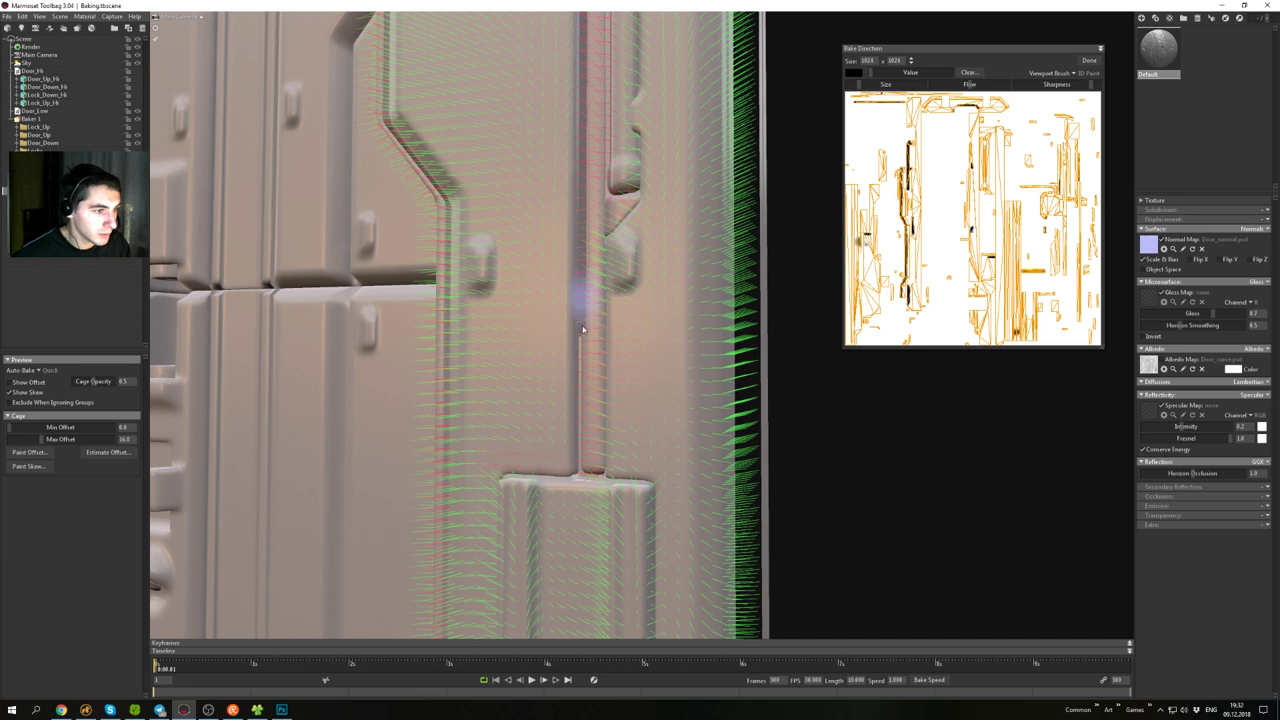
pyautogui.moveTo(587, 167); pyautogui.dragTo(584, 131)
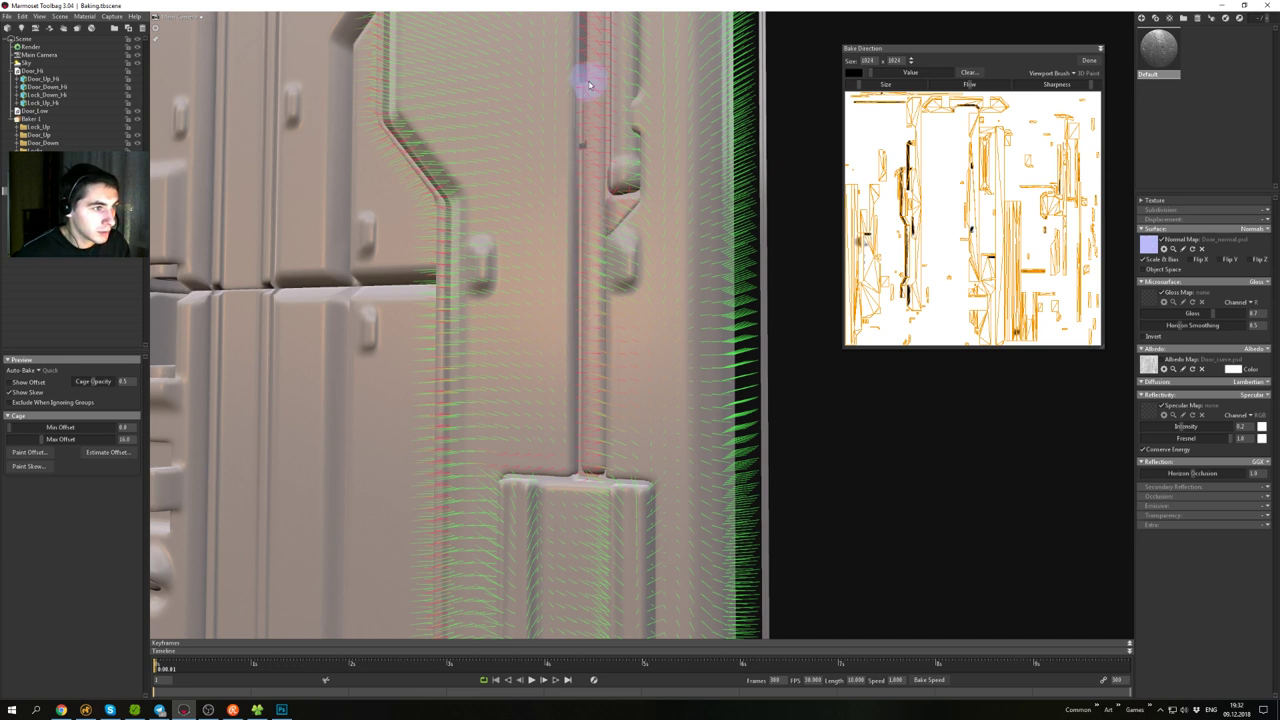
pyautogui.moveTo(593, 109); pyautogui.dragTo(601, 388, button='middle')
pyautogui.moveTo(587, 436)
pyautogui.mouseDown()
pyautogui.moveTo(589, 165)
pyautogui.moveTo(620, 153)
pyautogui.mouseUp()
# - Paint the skew along the groove's upper stretch and the diagonal edge below the side column's recessed detail
pyautogui.keyDown('alt'); pyautogui.moveTo(595, 206); pyautogui.dragTo(726, 240); pyautogui.keyUp('alt')
pyautogui.moveTo(722, 243); pyautogui.dragTo(648, 252, button='middle')
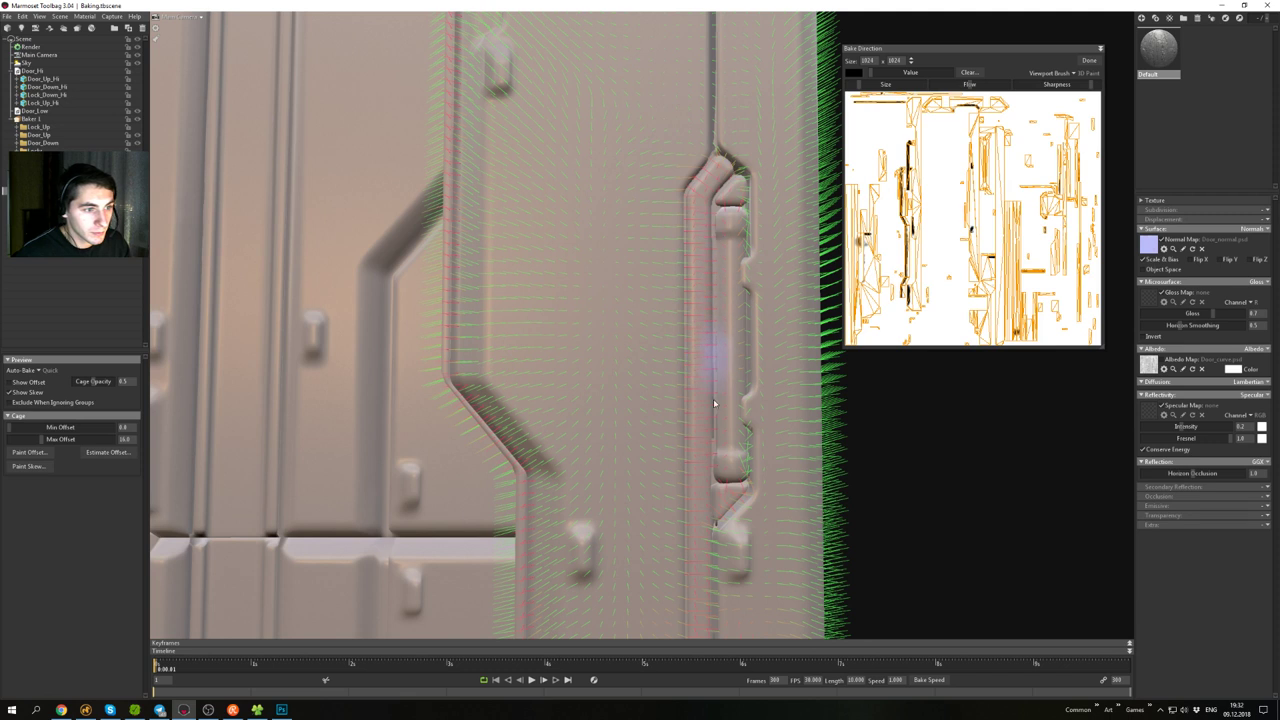
pyautogui.moveTo(713, 417); pyautogui.dragTo(673, 328, button='middle')
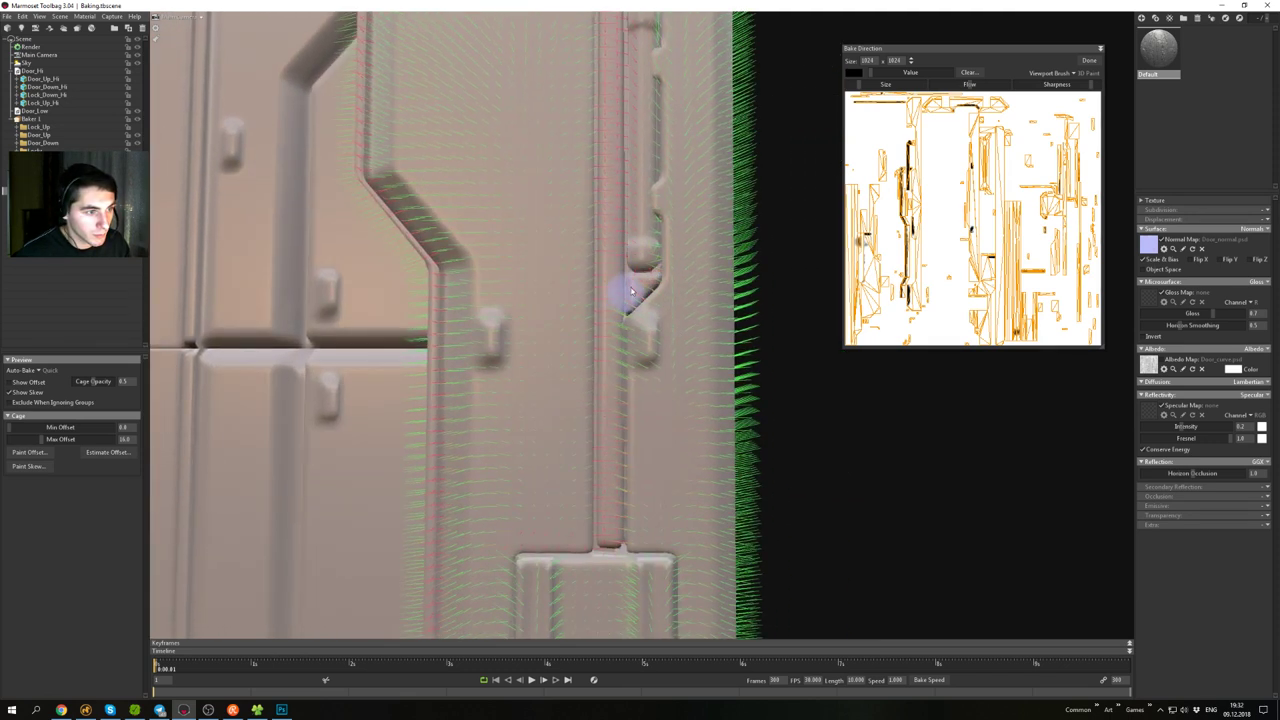
pyautogui.scroll(-5, 692, 300)
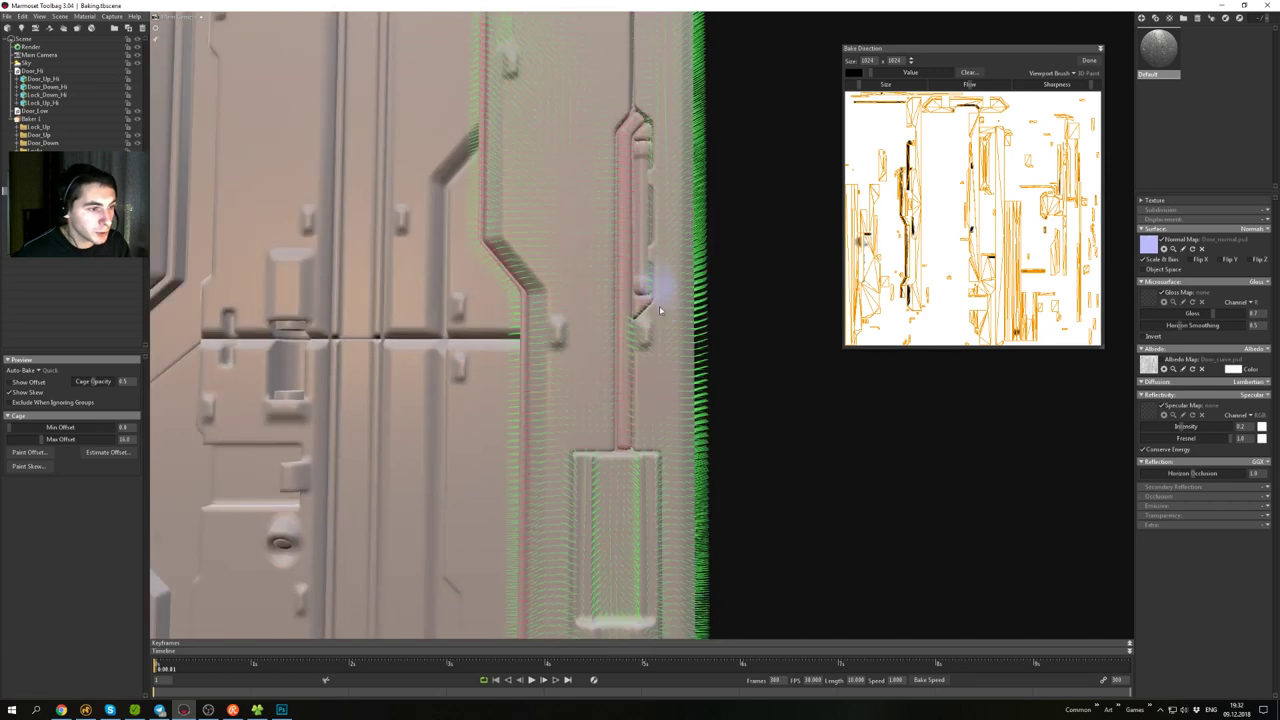
# - Paint the skew along the horizontal seam near the frame's upper corner
pyautogui.moveTo(657, 290); pyautogui.dragTo(634, 219, button='middle')
pyautogui.keyDown('alt'); pyautogui.moveTo(634, 219); pyautogui.dragTo(640, 142); pyautogui.keyUp('alt')
pyautogui.moveTo(617, 210)
pyautogui.mouseDown(button='middle')
pyautogui.moveTo(600, 460)
pyautogui.moveTo(603, 338)
pyautogui.mouseUp(button='middle')
pyautogui.keyDown('alt'); pyautogui.moveTo(603, 338); pyautogui.dragTo(595, 268); pyautogui.keyUp('alt')
pyautogui.moveTo(595, 268)
pyautogui.mouseDown(button='middle')
pyautogui.moveTo(594, 311)
pyautogui.moveTo(637, 454)
pyautogui.mouseUp(button='middle')
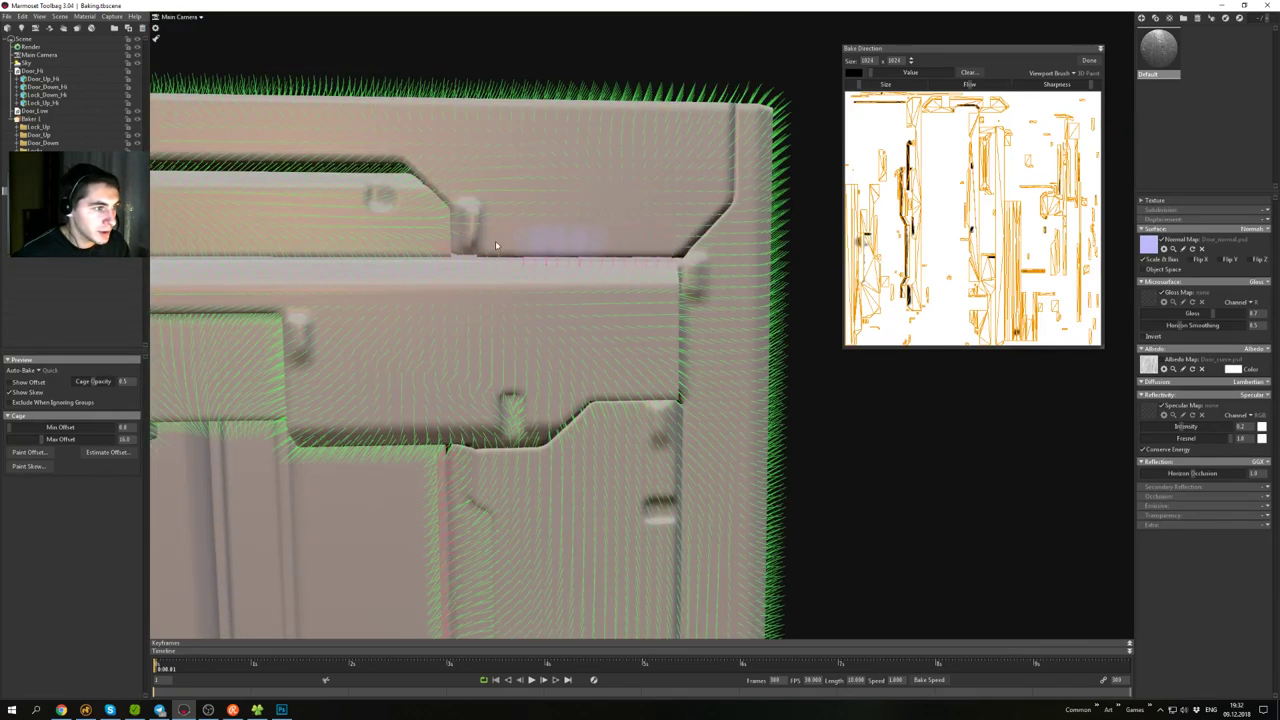
pyautogui.scroll(5, 443, 248)
pyautogui.moveTo(443, 251); pyautogui.dragTo(626, 328, button='middle')
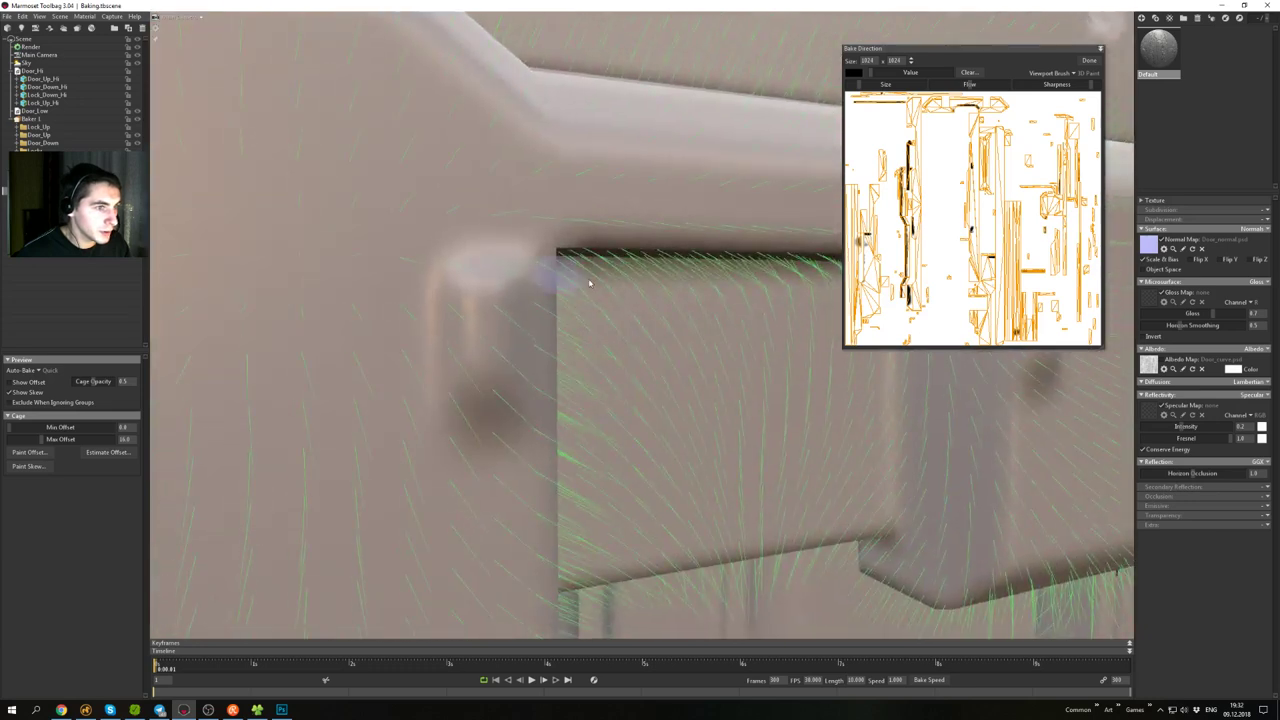
# - Paint the skew along the vertical gap beside the notched centre block of the frame's upper beam
pyautogui.keyDown('alt'); pyautogui.moveTo(589, 283); pyautogui.dragTo(440, 296); pyautogui.keyUp('alt')
pyautogui.scroll(-5, 537, 309)
pyautogui.moveTo(440, 296); pyautogui.dragTo(697, 324, button='middle')
pyautogui.moveTo(451, 321); pyautogui.dragTo(731, 287, button='middle')
pyautogui.keyDown('alt'); pyautogui.moveTo(505, 335); pyautogui.dragTo(532, 327); pyautogui.keyUp('alt')
pyautogui.scroll(2, 528, 314)
pyautogui.scroll(3, 528, 314)
pyautogui.moveTo(528, 314); pyautogui.dragTo(651, 351, button='middle')
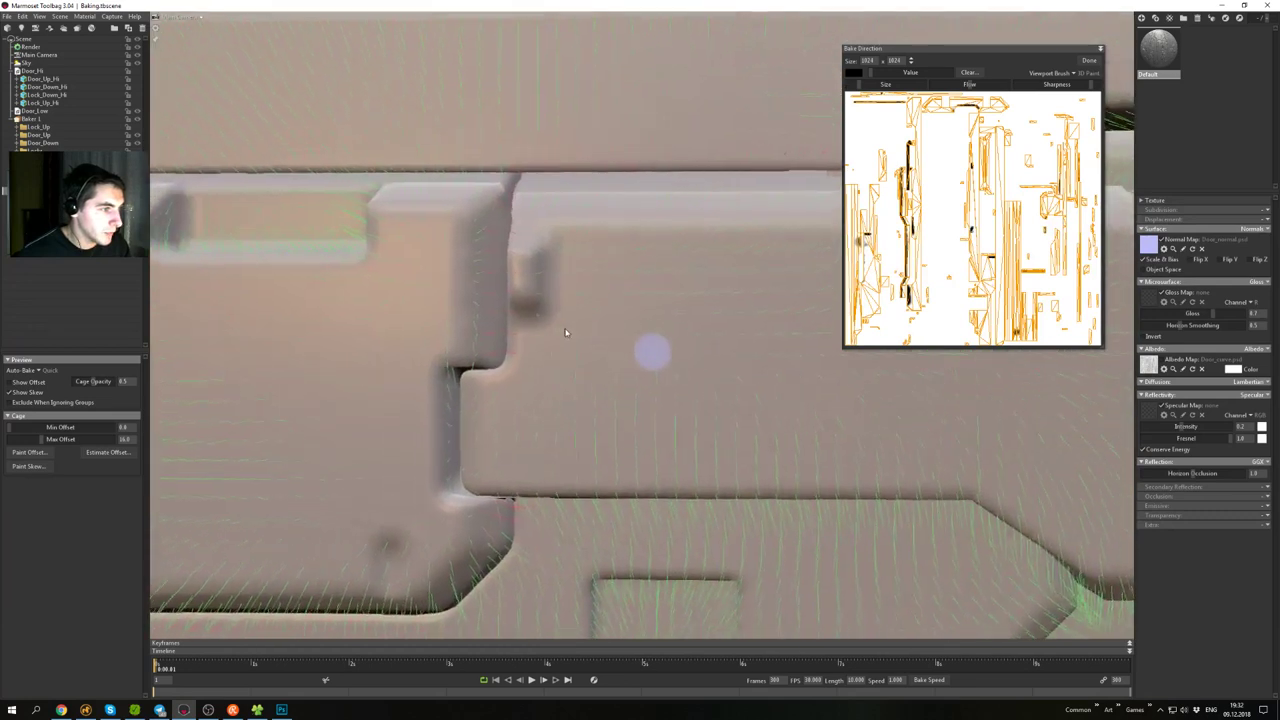
pyautogui.moveTo(563, 329); pyautogui.dragTo(655, 354, button='middle')
pyautogui.moveTo(621, 395); pyautogui.dragTo(614, 244)
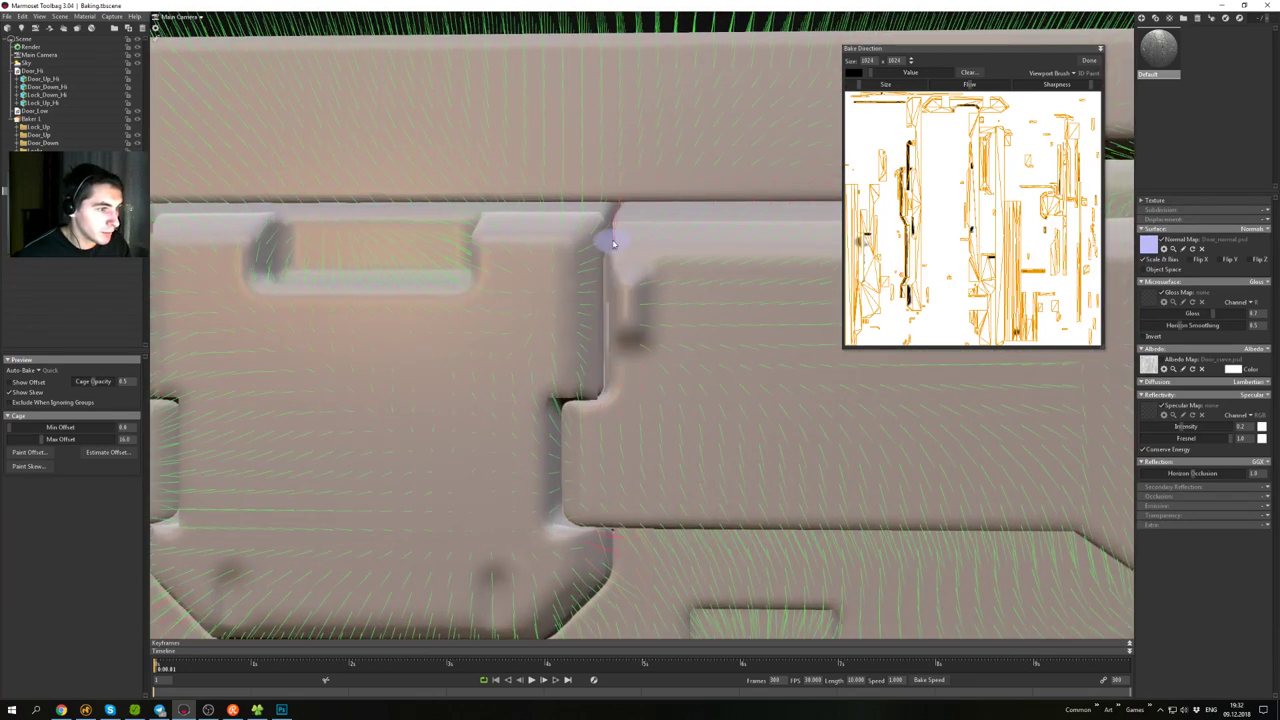
pyautogui.moveTo(617, 397); pyautogui.dragTo(628, 236)
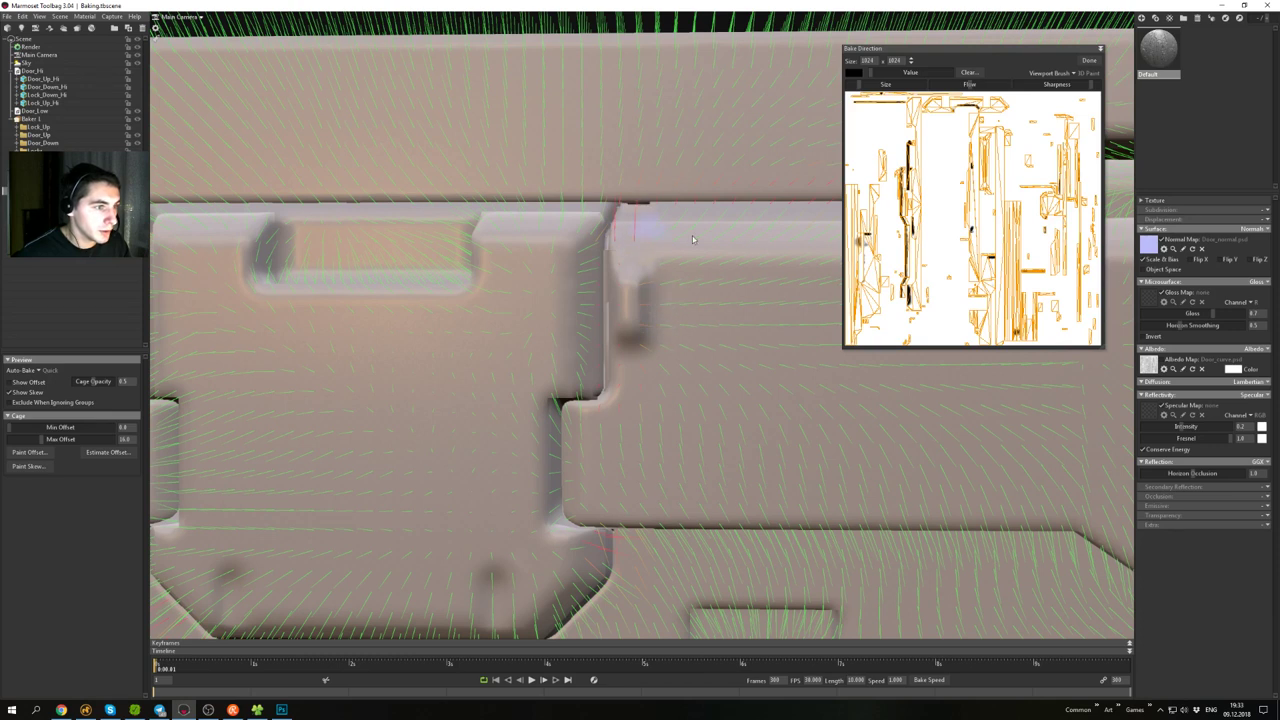
# - Paint the skew along the upper beam's horizontal seam, from the notched centre block towards the diagonal step
pyautogui.moveTo(693, 239); pyautogui.dragTo(611, 272, button='middle')
pyautogui.scroll(-4, 611, 272)
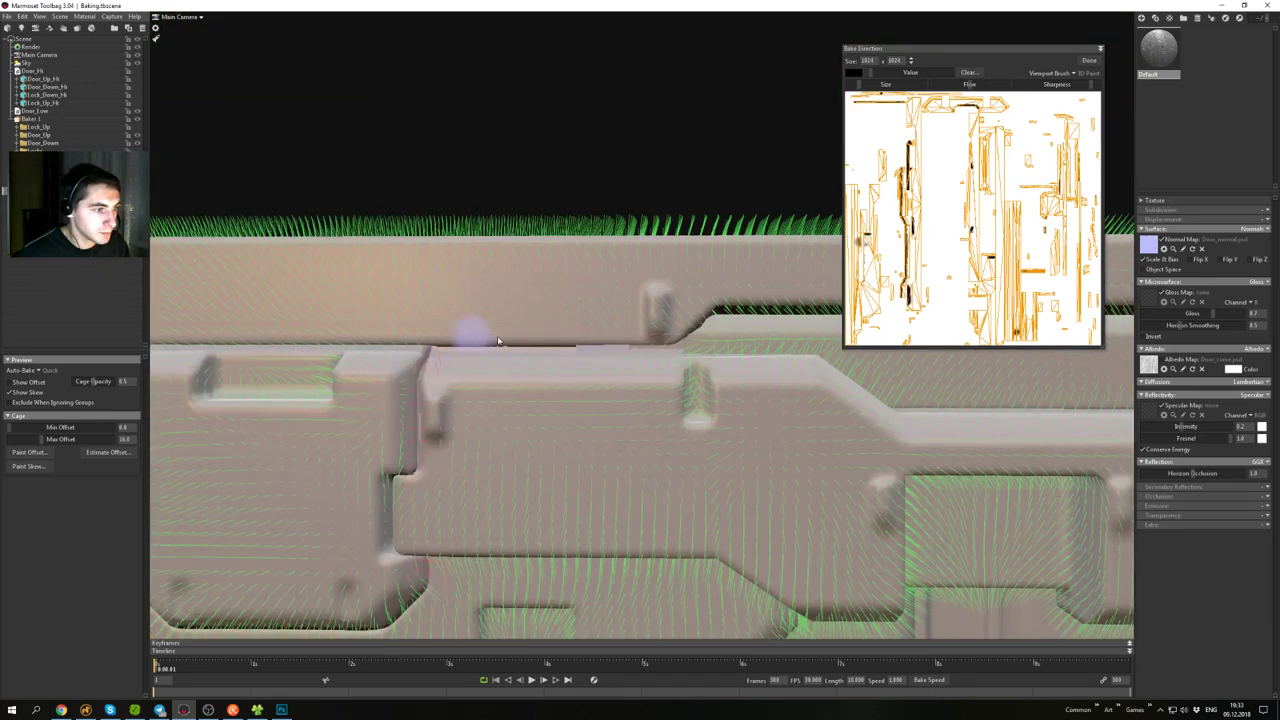
pyautogui.moveTo(498, 340); pyautogui.dragTo(712, 350)
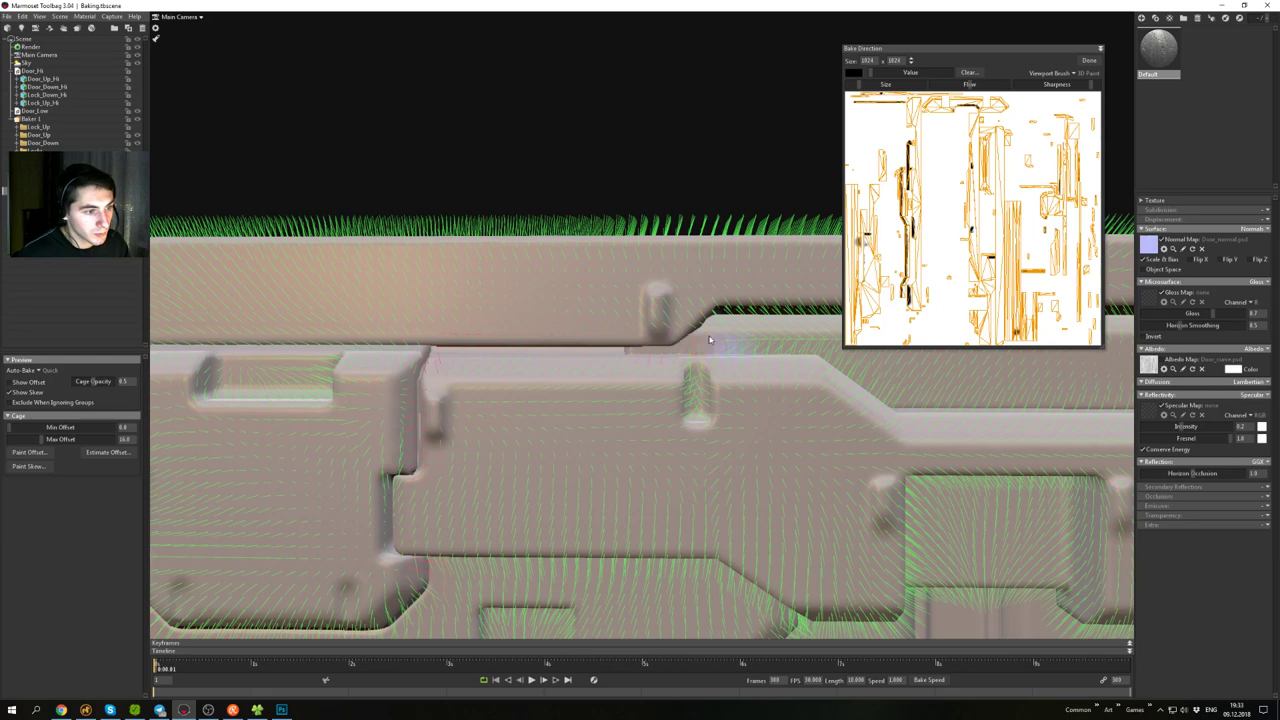
pyautogui.scroll(5, 707, 362)
pyautogui.scroll(-3, 649, 373)
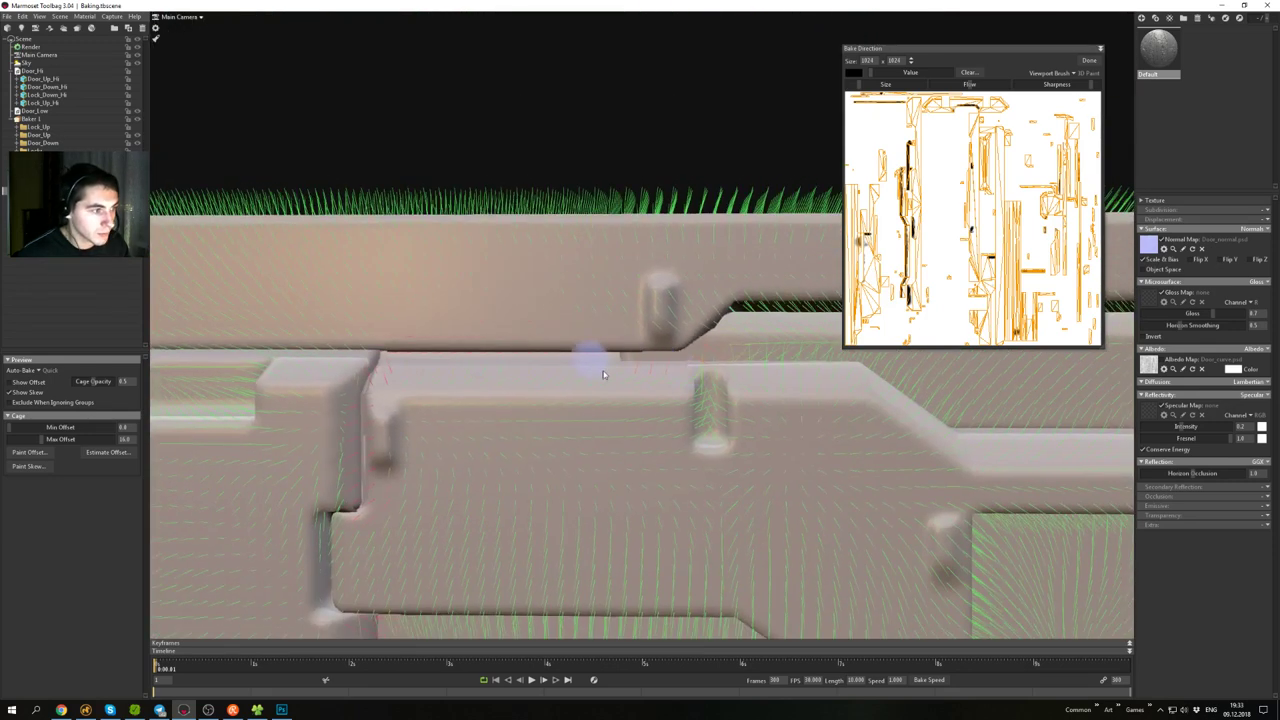
pyautogui.scroll(-4, 603, 374)
# - Paint the skew on the short seam stretch beneath the raised pin beside the upper beam's diagonal step
pyautogui.keyDown('alt'); pyautogui.moveTo(583, 325); pyautogui.dragTo(543, 312); pyautogui.keyUp('alt')
pyautogui.scroll(3, 459, 250)
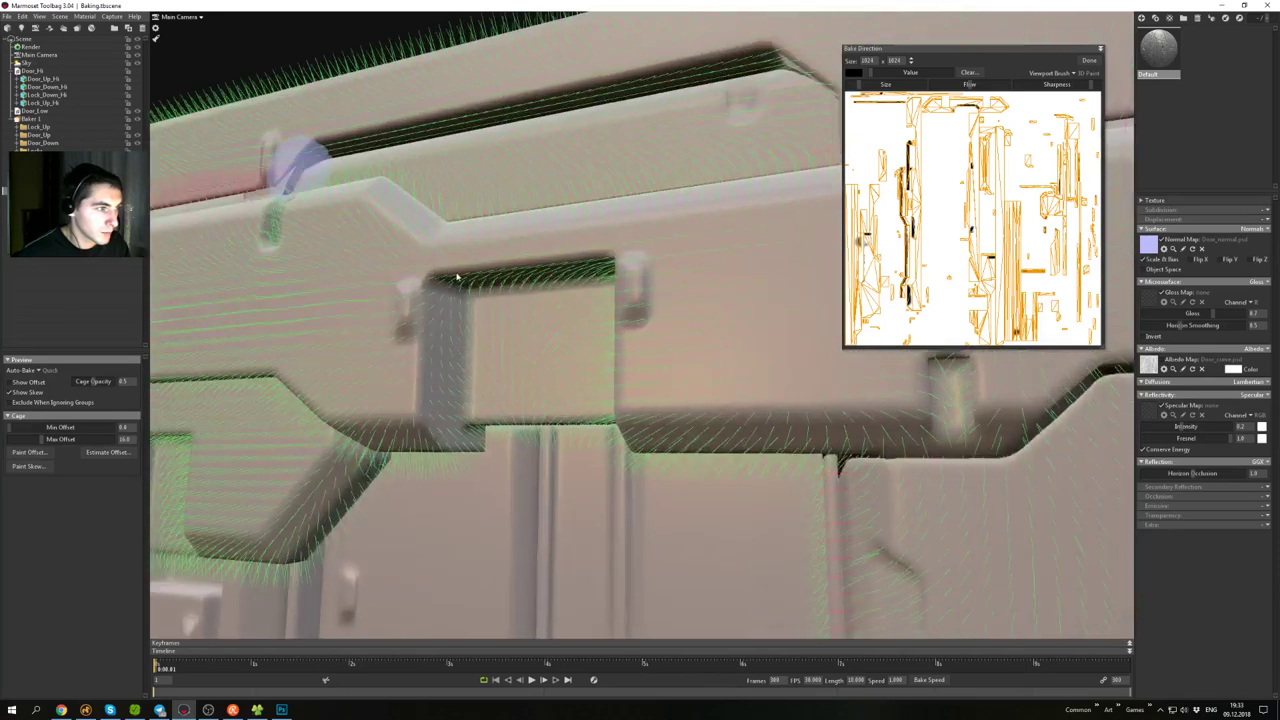
pyautogui.keyDown('alt'); pyautogui.moveTo(457, 277); pyautogui.dragTo(720, 475, button='middle'); pyautogui.keyUp('alt')
pyautogui.scroll(3, 540, 312)
pyautogui.keyDown('alt'); pyautogui.moveTo(571, 360); pyautogui.dragTo(550, 352); pyautogui.keyUp('alt')
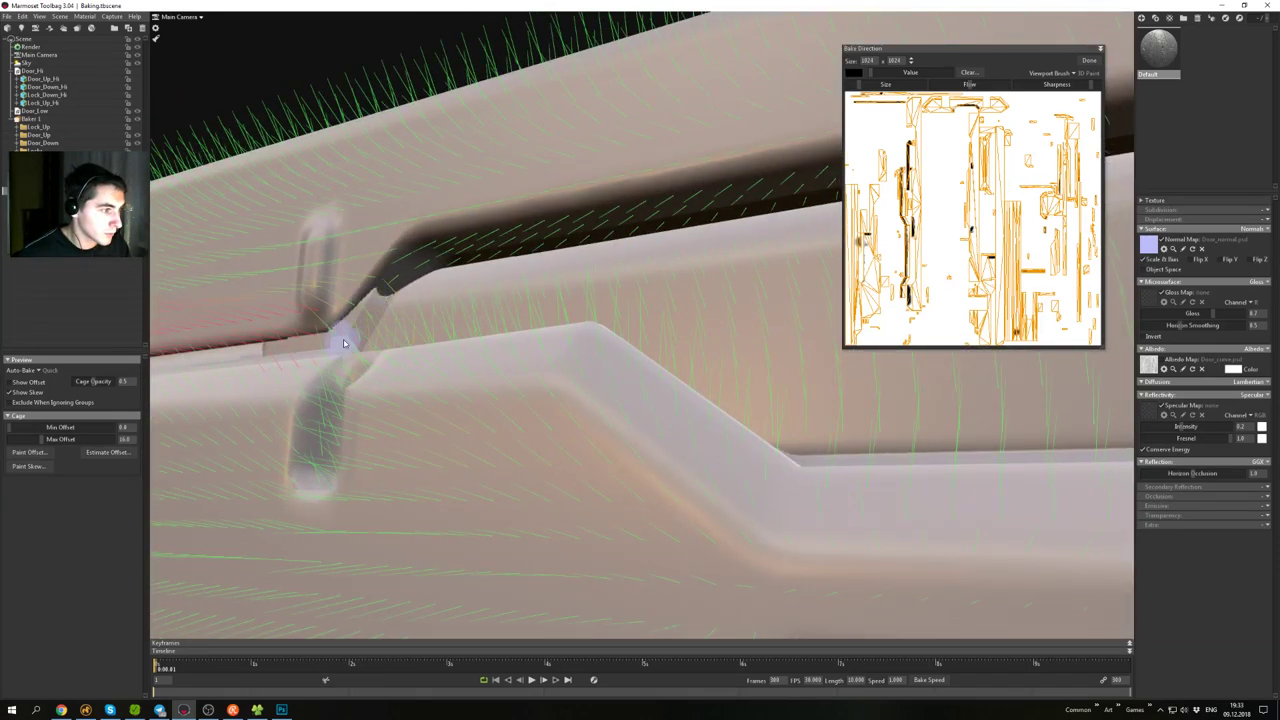
pyautogui.keyDown('alt'); pyautogui.moveTo(412, 323); pyautogui.dragTo(737, 349); pyautogui.keyUp('alt')
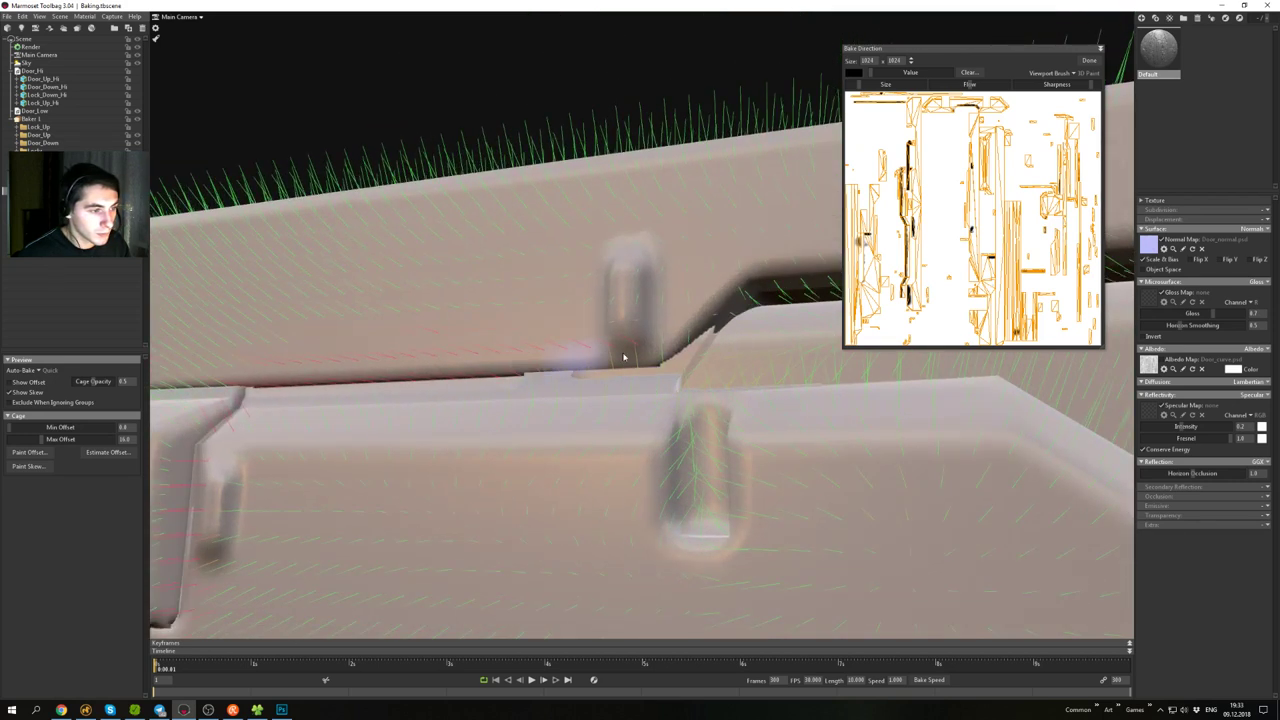
pyautogui.moveTo(624, 357)
pyautogui.mouseDown()
pyautogui.moveTo(524, 362)
pyautogui.moveTo(621, 377)
pyautogui.mouseUp()
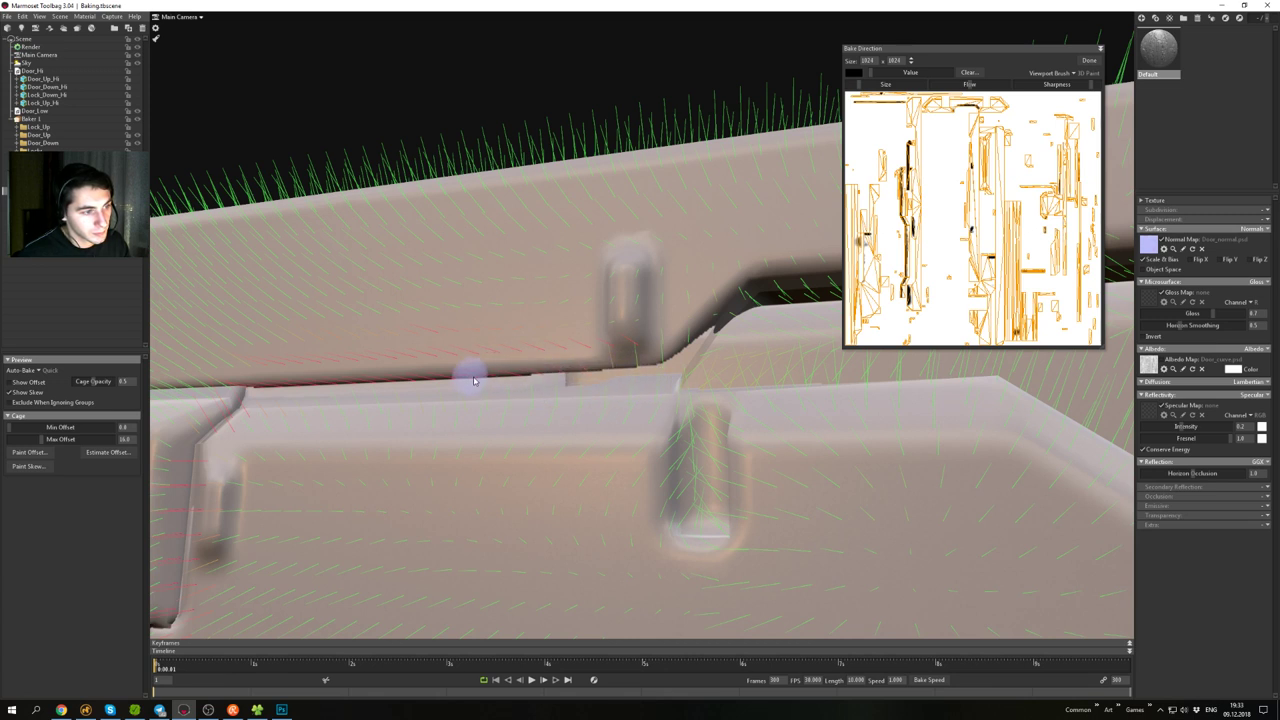
pyautogui.scroll(-5, 564, 428)
pyautogui.moveTo(557, 376)
pyautogui.keyDown('alt'); pyautogui.mouseDown()
pyautogui.moveTo(571, 391)
pyautogui.moveTo(628, 373)
pyautogui.mouseUp(); pyautogui.keyUp('alt')
pyautogui.scroll(5, 628, 373)
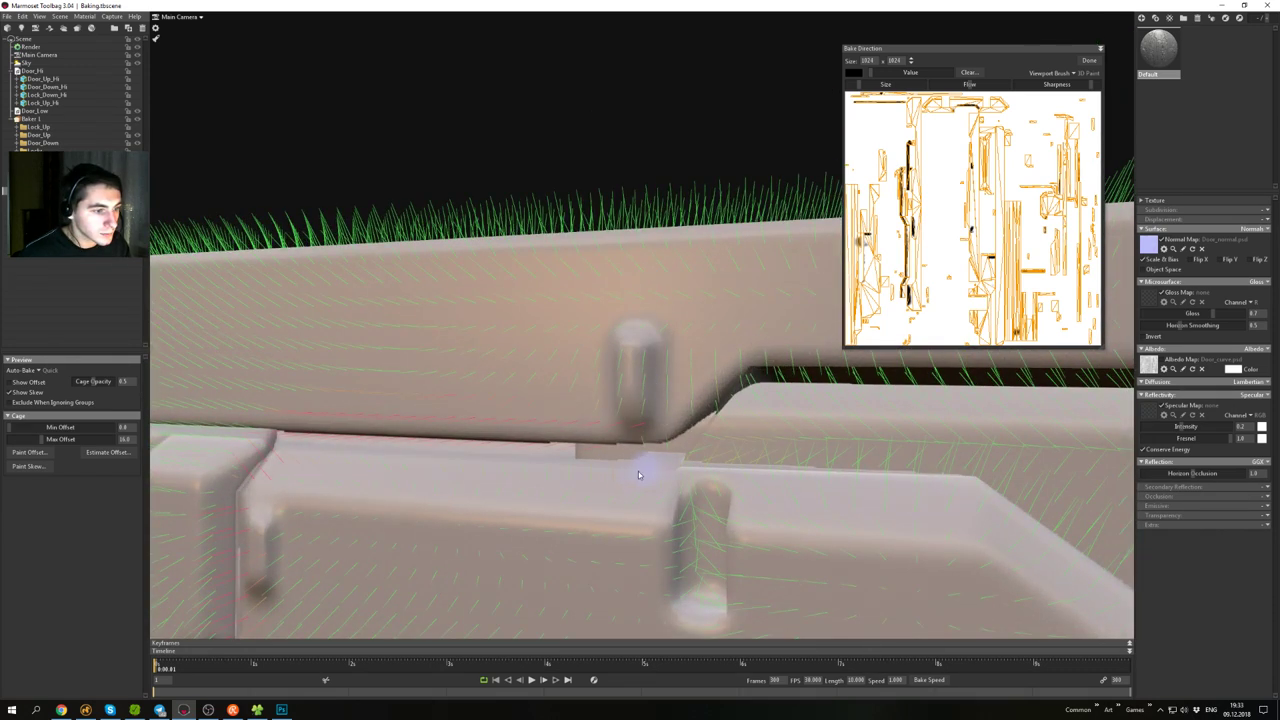
# - Examine the frame and door panels from the upper beam down to the bottom threshold for remaining projection errors
pyautogui.scroll(-5, 660, 468)
pyautogui.moveTo(606, 430)
pyautogui.keyDown('alt'); pyautogui.mouseDown()
pyautogui.moveTo(560, 414)
pyautogui.moveTo(562, 366)
pyautogui.moveTo(662, 398)
pyautogui.mouseUp(); pyautogui.keyUp('alt')
pyautogui.scroll(-5, 562, 364)
pyautogui.scroll(-5, 660, 390)
pyautogui.keyDown('alt'); pyautogui.moveTo(648, 395); pyautogui.dragTo(591, 286, button='middle'); pyautogui.keyUp('alt')
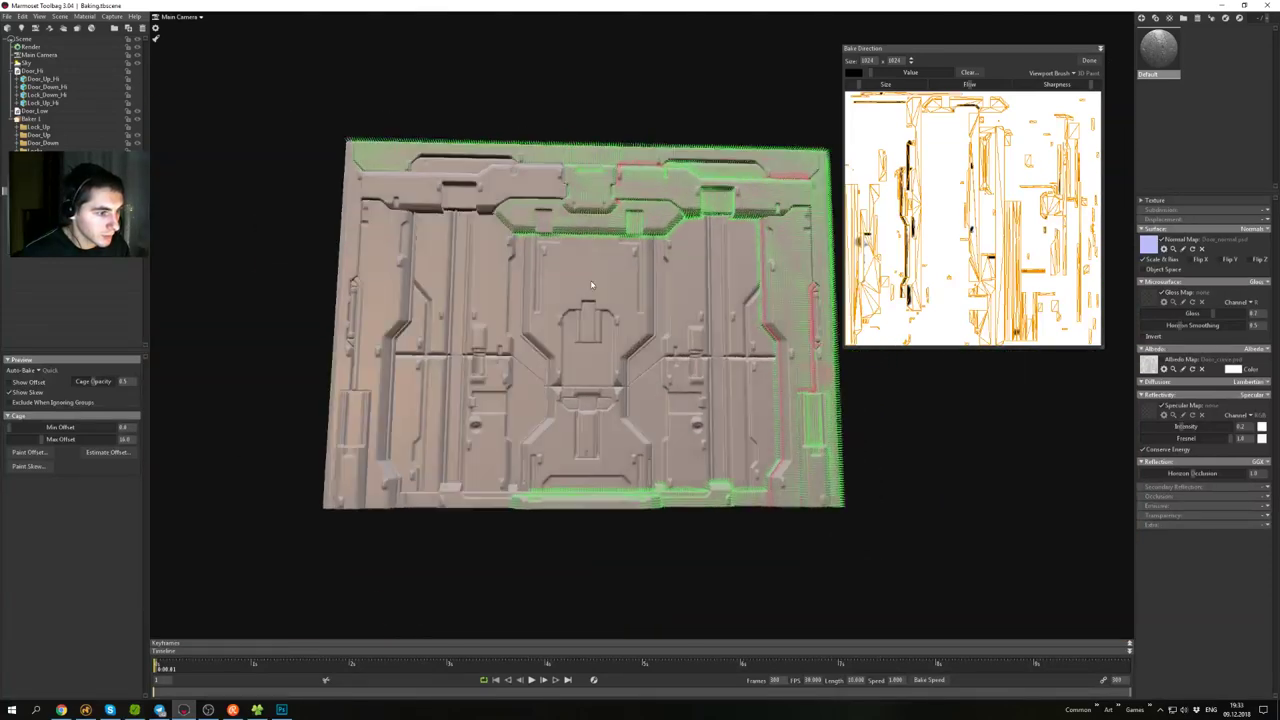
pyautogui.keyDown('alt'); pyautogui.moveTo(591, 286); pyautogui.dragTo(545, 235); pyautogui.keyUp('alt')
pyautogui.scroll(6, 680, 358)
pyautogui.keyDown('alt'); pyautogui.moveTo(680, 358); pyautogui.dragTo(727, 417); pyautogui.keyUp('alt')
pyautogui.scroll(-4, 717, 383)
pyautogui.scroll(6, 660, 366)
pyautogui.scroll(-6, 660, 370)
pyautogui.scroll(5, 659, 396)
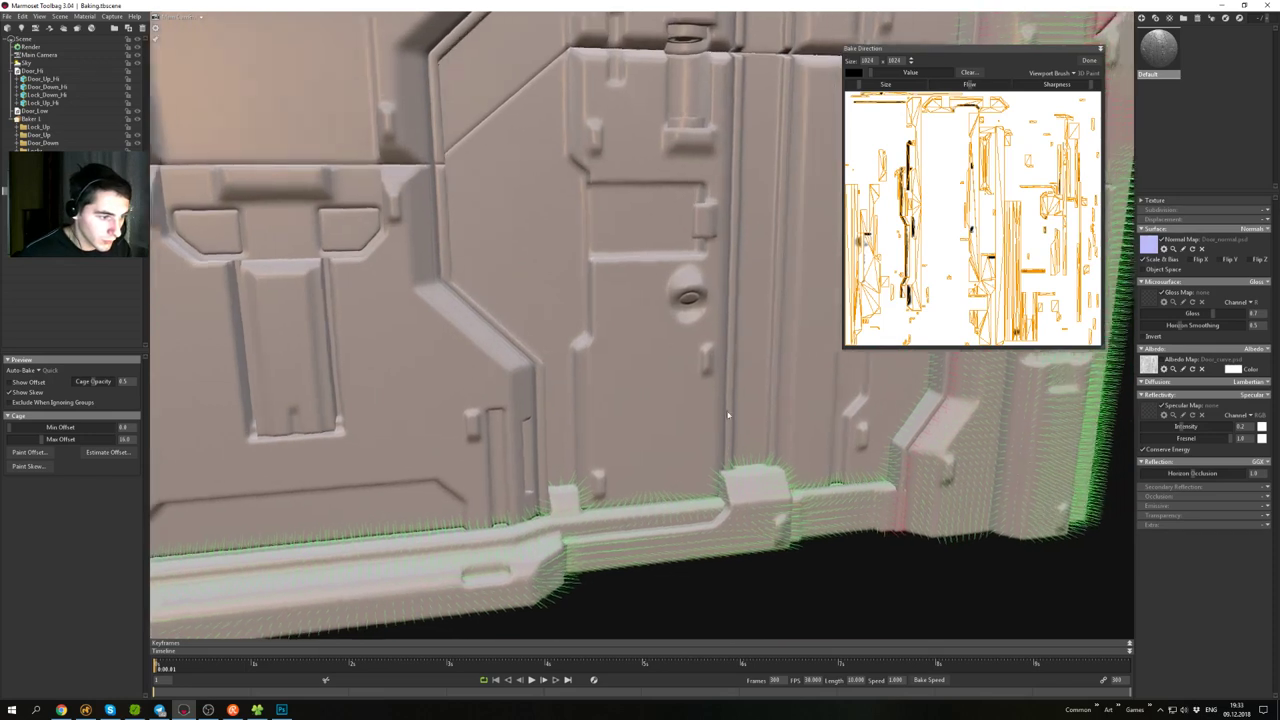
pyautogui.scroll(-3, 727, 417)
pyautogui.keyDown('alt'); pyautogui.moveTo(722, 412); pyautogui.dragTo(598, 547, button='middle'); pyautogui.keyUp('alt')
pyautogui.scroll(-3, 684, 419)
pyautogui.keyDown('alt'); pyautogui.moveTo(684, 419); pyautogui.dragTo(563, 349); pyautogui.keyUp('alt')
pyautogui.keyDown('alt'); pyautogui.moveTo(563, 349); pyautogui.dragTo(682, 437, button='middle'); pyautogui.keyUp('alt')
pyautogui.scroll(-4, 665, 395)
pyautogui.keyDown('alt'); pyautogui.moveTo(663, 391); pyautogui.dragTo(663, 351); pyautogui.keyUp('alt')
pyautogui.scroll(4, 747, 352)
pyautogui.scroll(-3, 747, 352)
pyautogui.scroll(-3, 649, 388)
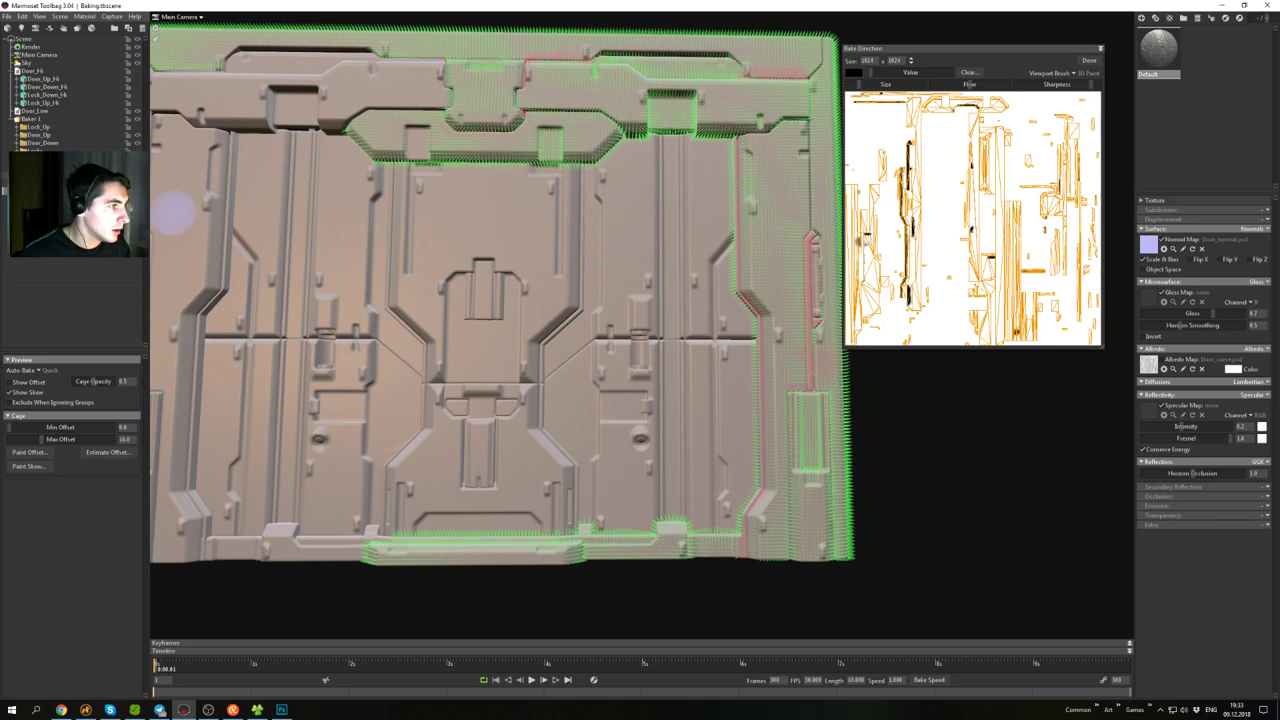
# - Show the lock parts and hide the frame to expose the upper lock's top side
pyautogui.click(137, 151)
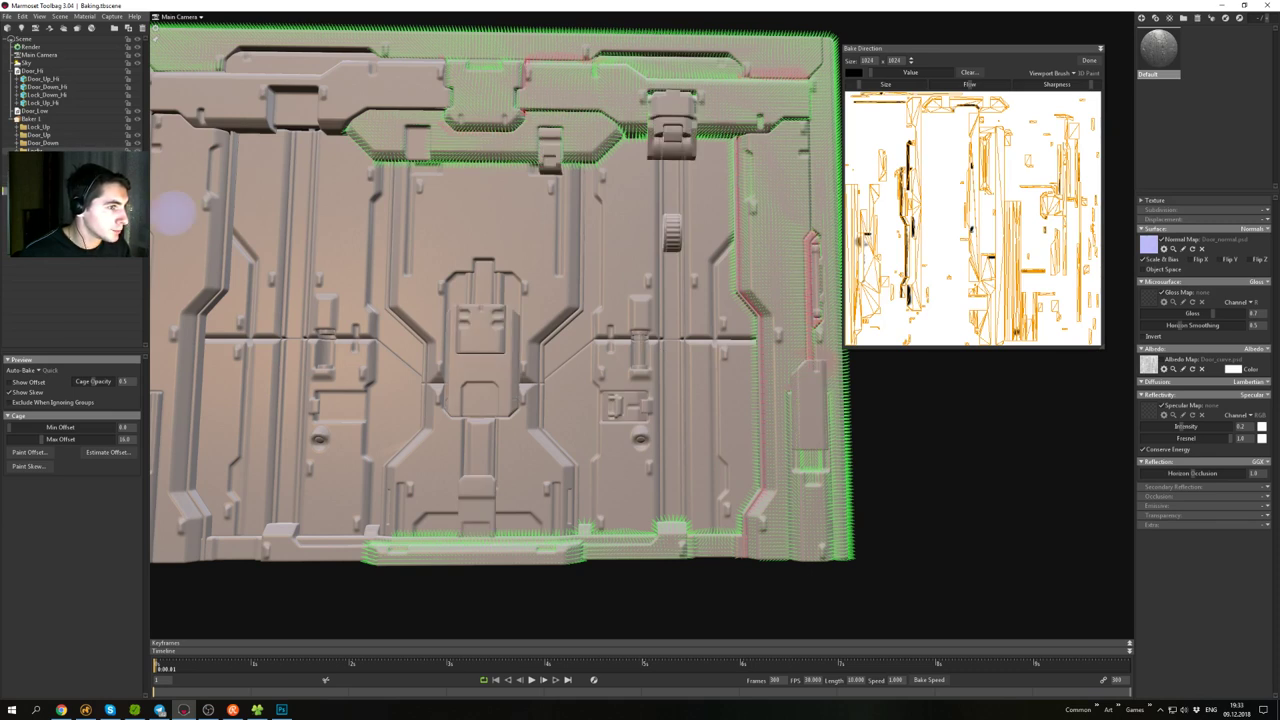
pyautogui.keyDown('alt'); pyautogui.moveTo(532, 252); pyautogui.dragTo(619, 267); pyautogui.keyUp('alt')
pyautogui.scroll(3, 560, 321)
pyautogui.scroll(3, 534, 305)
pyautogui.keyDown('alt'); pyautogui.moveTo(534, 305); pyautogui.dragTo(701, 400); pyautogui.keyUp('alt')
pyautogui.scroll(-3, 566, 369)
pyautogui.keyDown('alt'); pyautogui.moveTo(701, 400); pyautogui.dragTo(556, 312, button='middle'); pyautogui.keyUp('alt')
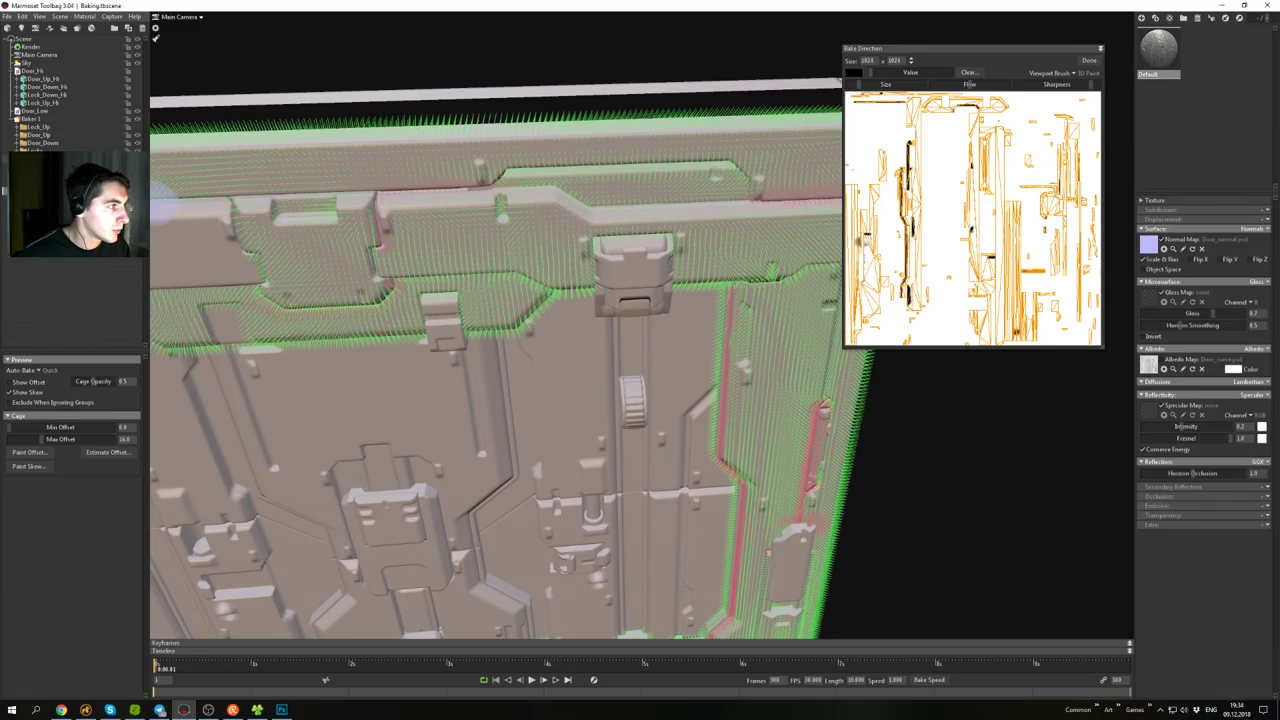
pyautogui.click(138, 190)
pyautogui.keyDown('alt'); pyautogui.moveTo(540, 275); pyautogui.dragTo(629, 337); pyautogui.keyUp('alt')
pyautogui.scroll(5, 614, 335)
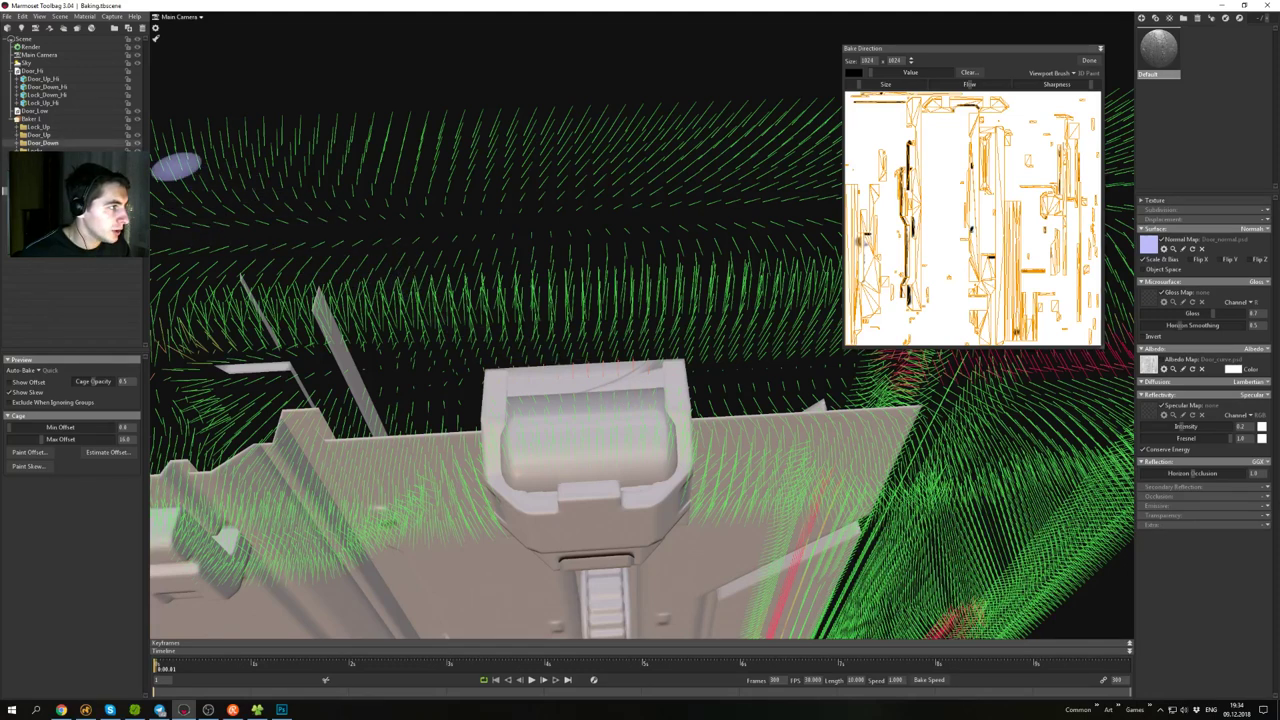
# - Open skew painting for the lock parts' low-poly mesh and paint the skew across the upper lock's flat top face
pyautogui.click(60, 175)
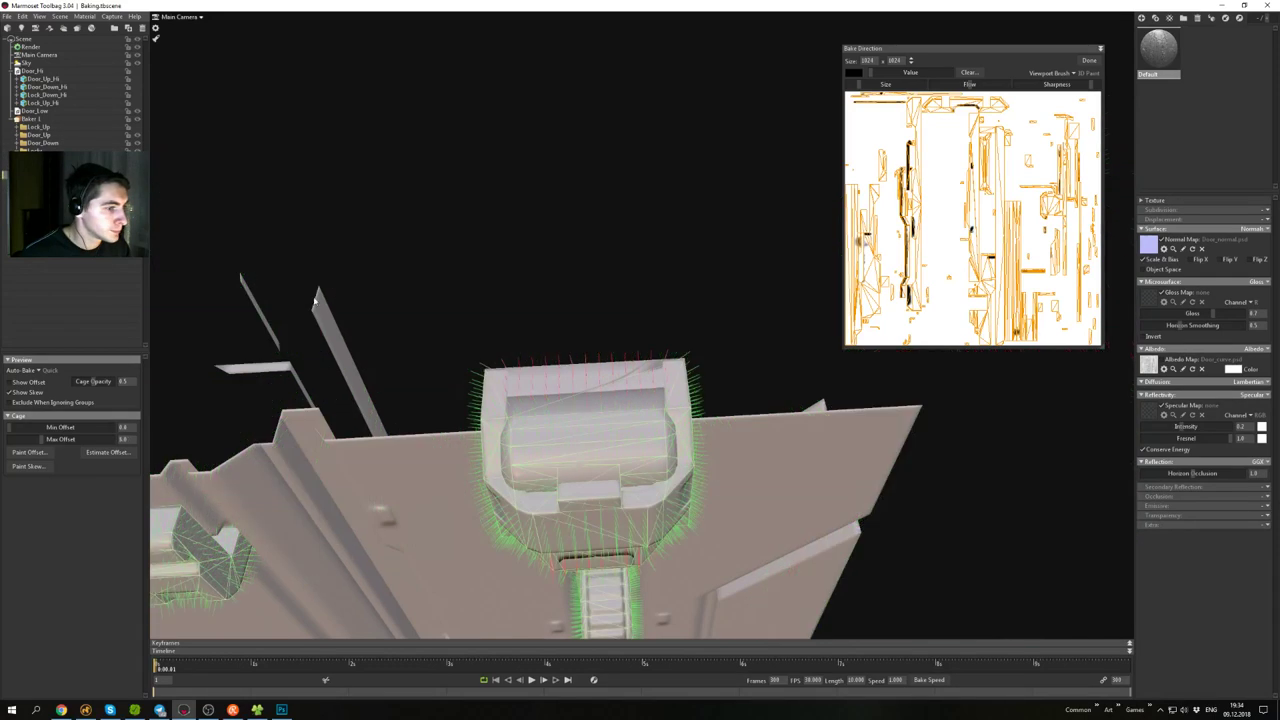
pyautogui.click(28, 469)
pyautogui.keyDown('alt'); pyautogui.moveTo(721, 382); pyautogui.dragTo(667, 382); pyautogui.keyUp('alt')
pyautogui.keyDown('alt'); pyautogui.moveTo(613, 264); pyautogui.dragTo(665, 341); pyautogui.keyUp('alt')
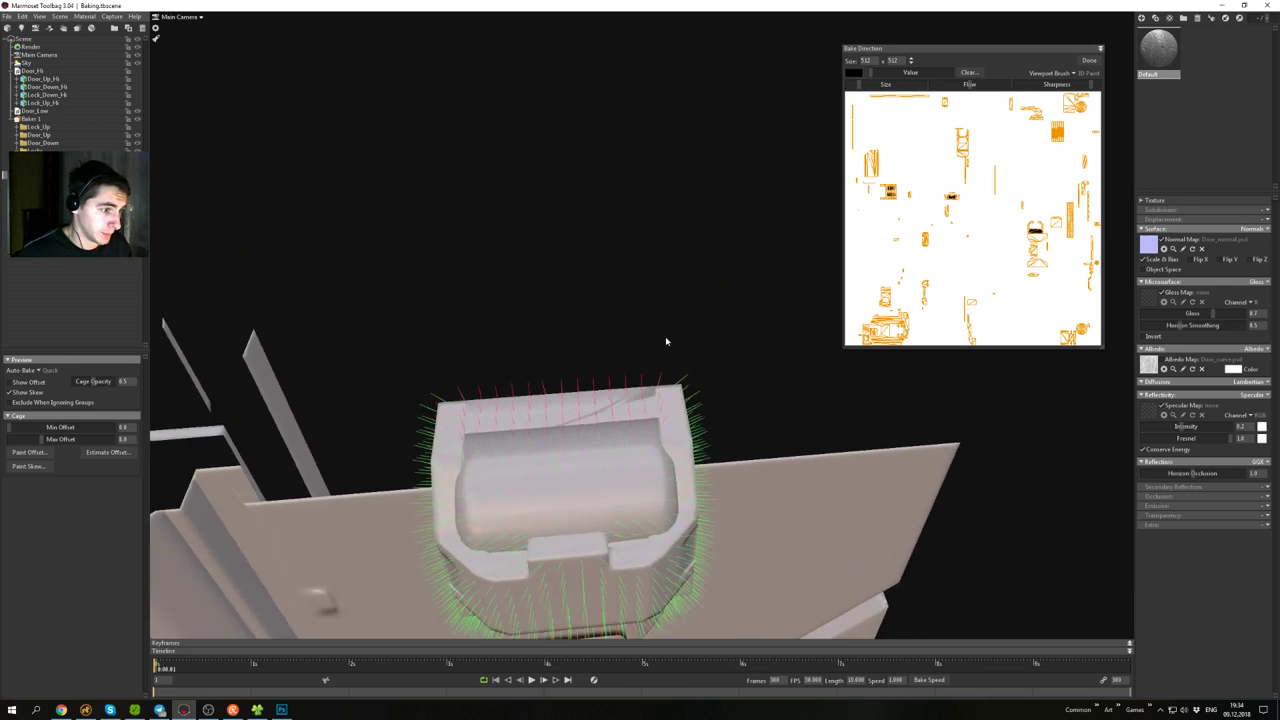
pyautogui.moveTo(572, 418)
pyautogui.mouseDown()
pyautogui.moveTo(500, 413)
pyautogui.moveTo(540, 418)
pyautogui.moveTo(496, 436)
pyautogui.moveTo(604, 430)
pyautogui.mouseUp()
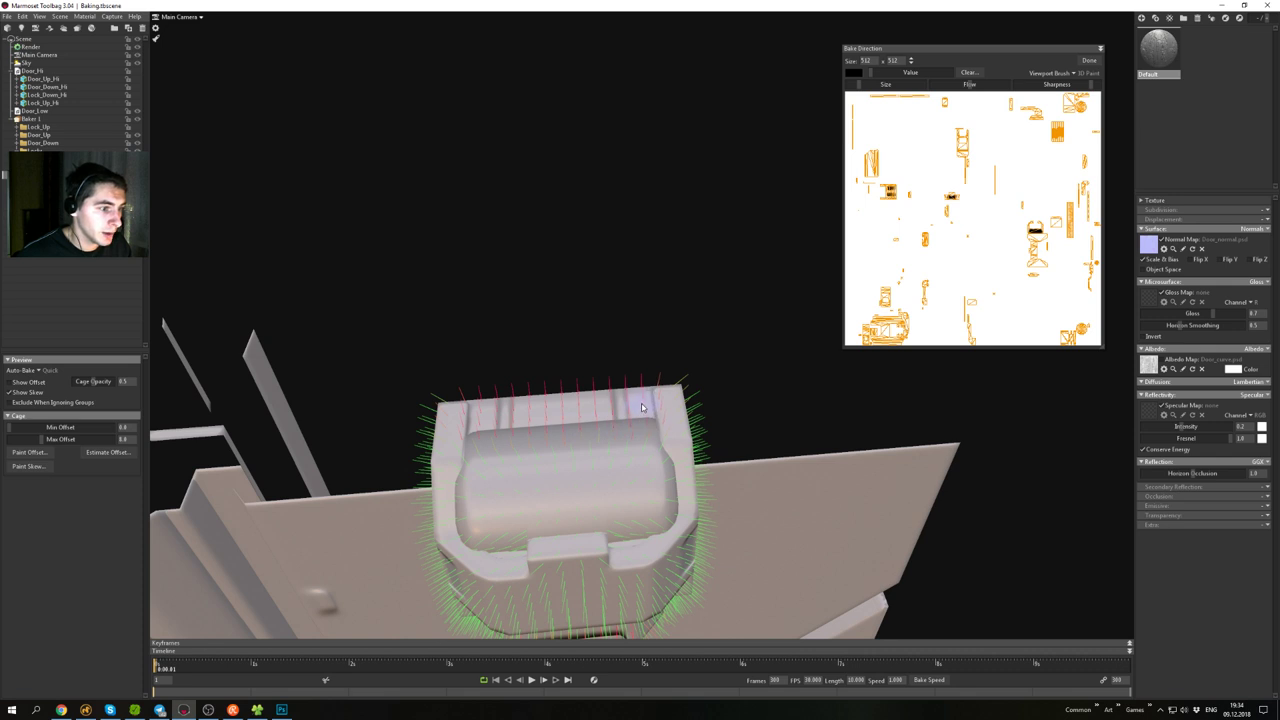
pyautogui.scroll(-5, 519, 439)
# - Examine the upper lock's curved grooved face, the ribbed roller and the remaining lock parts for projection errors
pyautogui.keyDown('alt'); pyautogui.moveTo(519, 439); pyautogui.dragTo(610, 215); pyautogui.keyUp('alt')
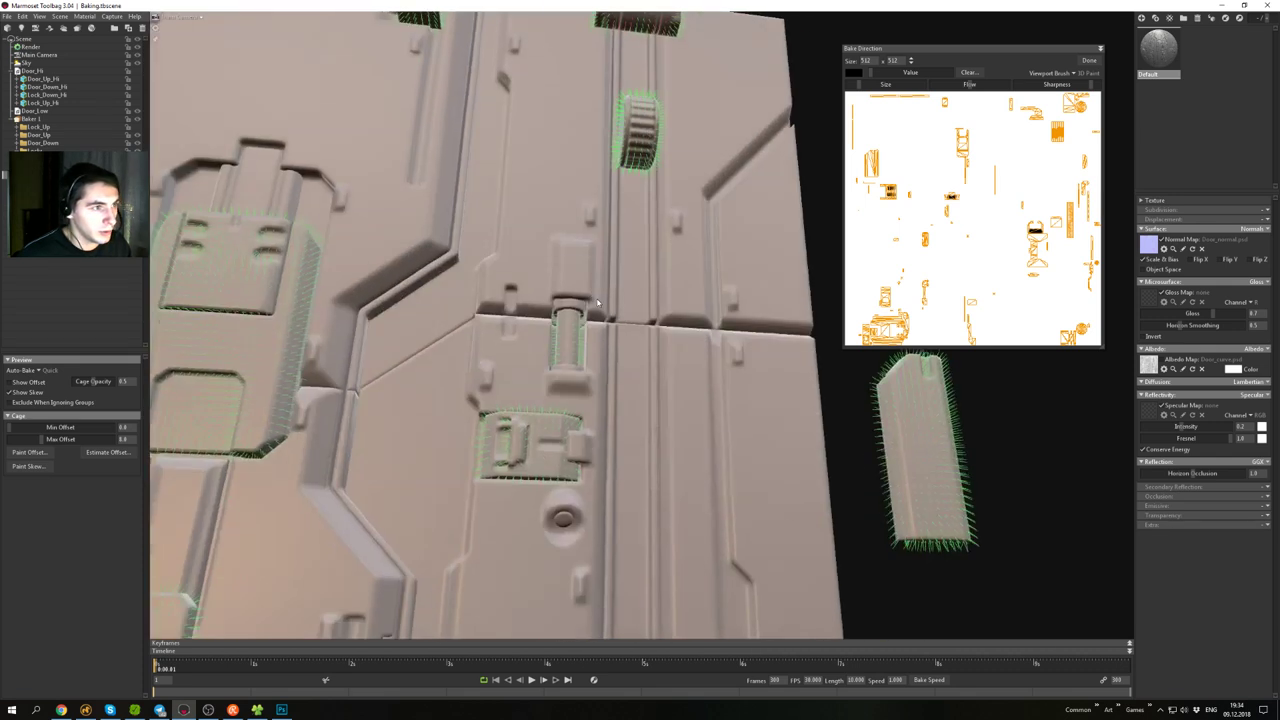
pyautogui.keyDown('alt'); pyautogui.moveTo(610, 215); pyautogui.dragTo(605, 386, button='middle'); pyautogui.keyUp('alt')
pyautogui.keyDown('alt'); pyautogui.moveTo(605, 386); pyautogui.dragTo(614, 320); pyautogui.keyUp('alt')
pyautogui.scroll(5, 674, 289)
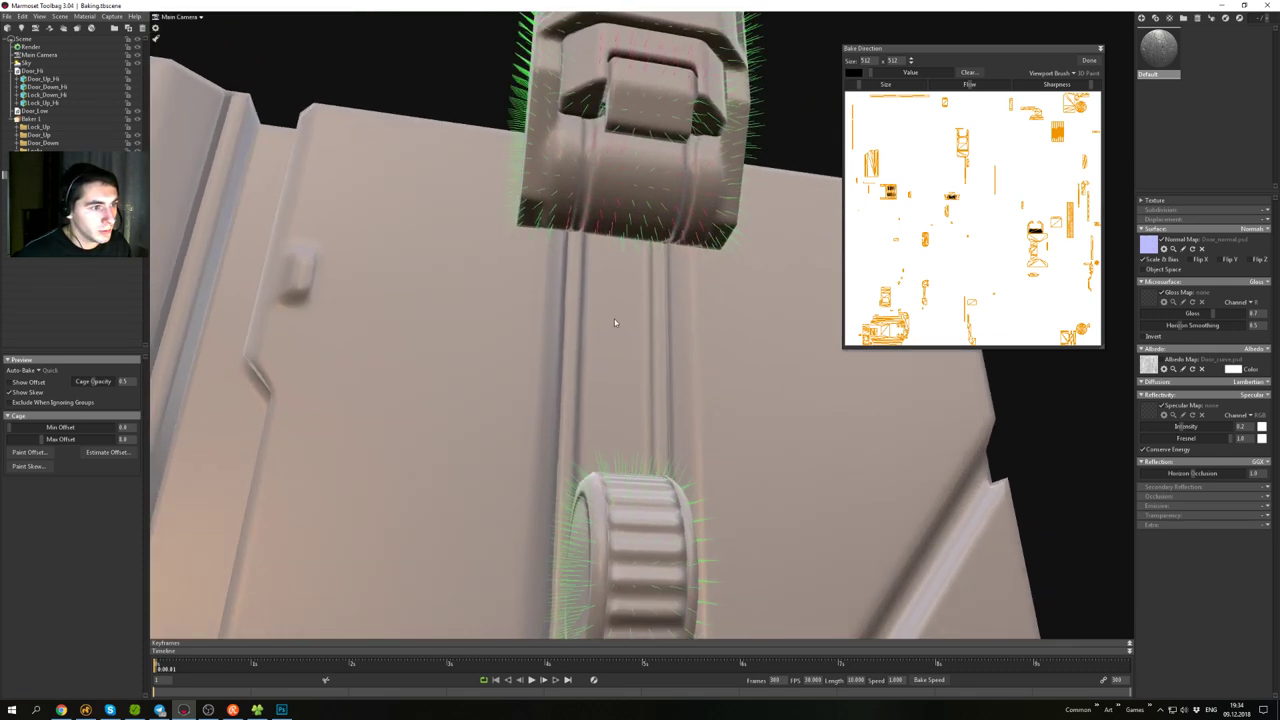
pyautogui.keyDown('alt'); pyautogui.moveTo(614, 320); pyautogui.dragTo(606, 380, button='middle'); pyautogui.keyUp('alt')
pyautogui.scroll(3, 606, 380)
pyautogui.keyDown('alt'); pyautogui.moveTo(606, 380); pyautogui.dragTo(551, 342); pyautogui.keyUp('alt')
pyautogui.scroll(3, 551, 342)
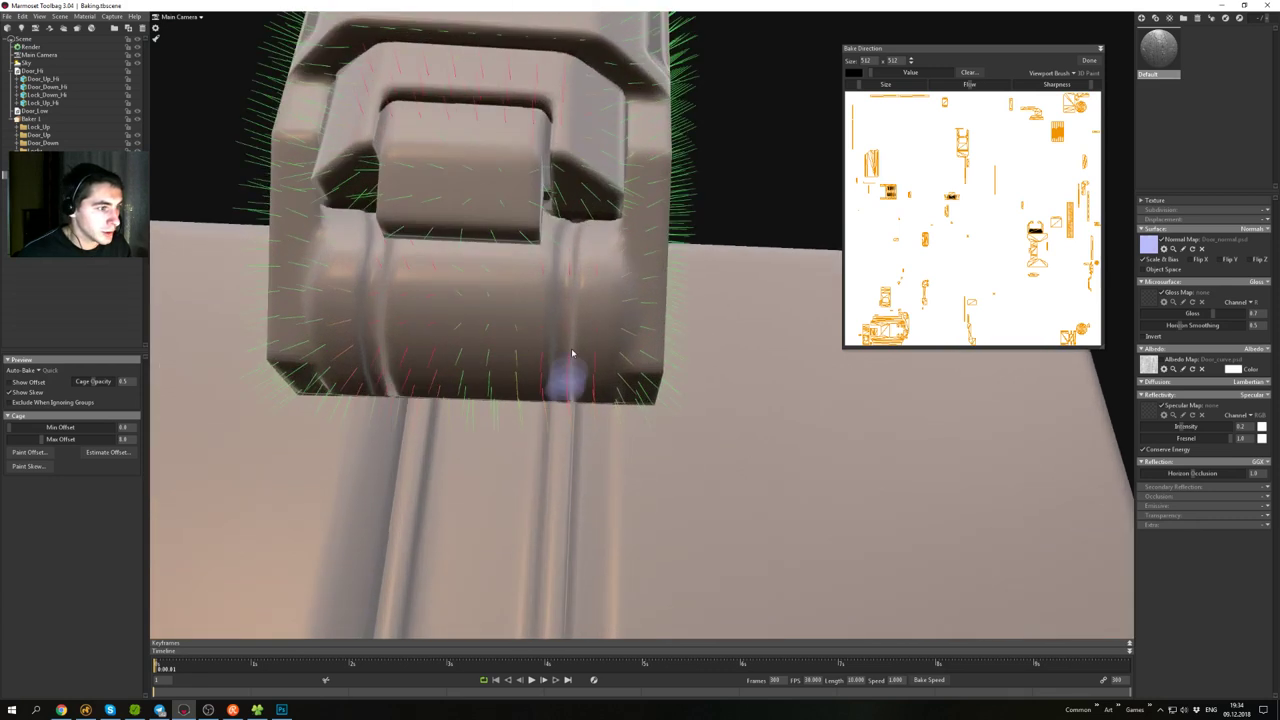
pyautogui.keyDown('alt'); pyautogui.moveTo(485, 364); pyautogui.dragTo(552, 358, button='middle'); pyautogui.keyUp('alt')
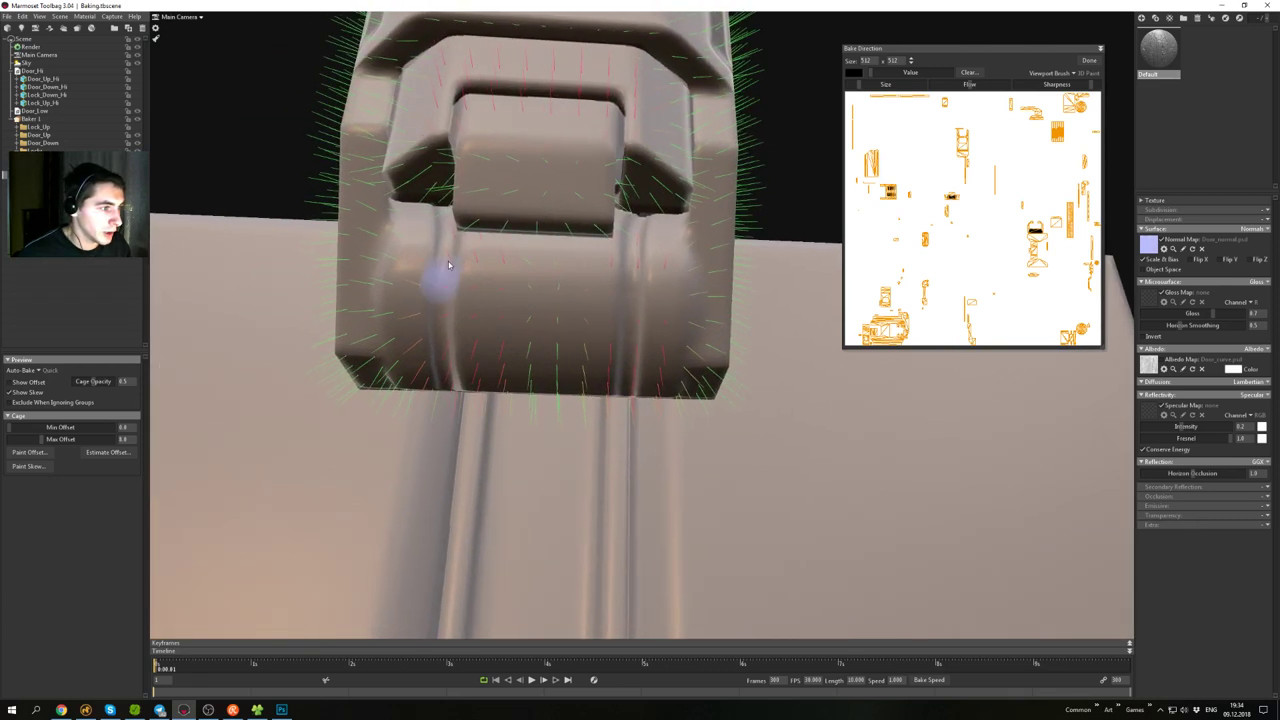
pyautogui.scroll(-6, 614, 331)
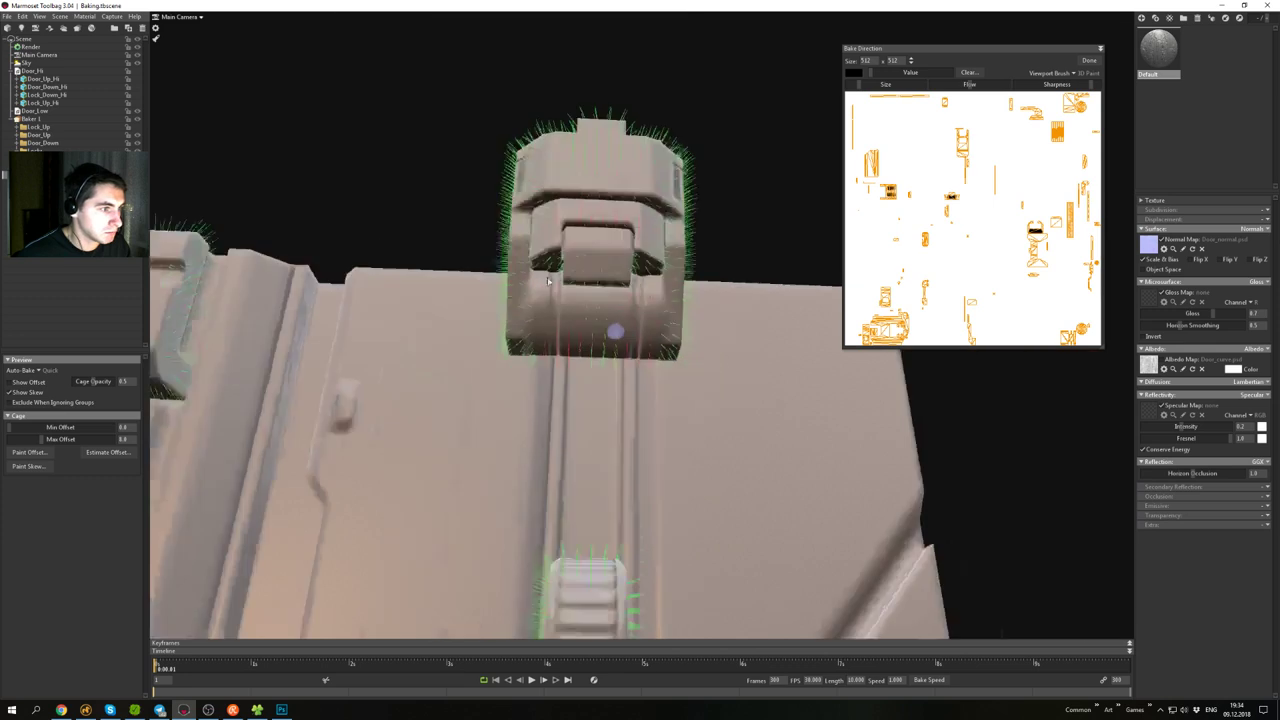
pyautogui.moveTo(614, 331)
pyautogui.keyDown('alt'); pyautogui.mouseDown()
pyautogui.moveTo(566, 346)
pyautogui.moveTo(581, 328)
pyautogui.mouseUp(); pyautogui.keyUp('alt')
pyautogui.scroll(-5, 581, 328)
pyautogui.keyDown('alt'); pyautogui.moveTo(645, 414); pyautogui.dragTo(600, 335, button='middle'); pyautogui.keyUp('alt')
pyautogui.keyDown('alt'); pyautogui.moveTo(600, 335); pyautogui.dragTo(441, 484); pyautogui.keyUp('alt')
pyautogui.scroll(5, 487, 359)
pyautogui.scroll(-4, 441, 484)
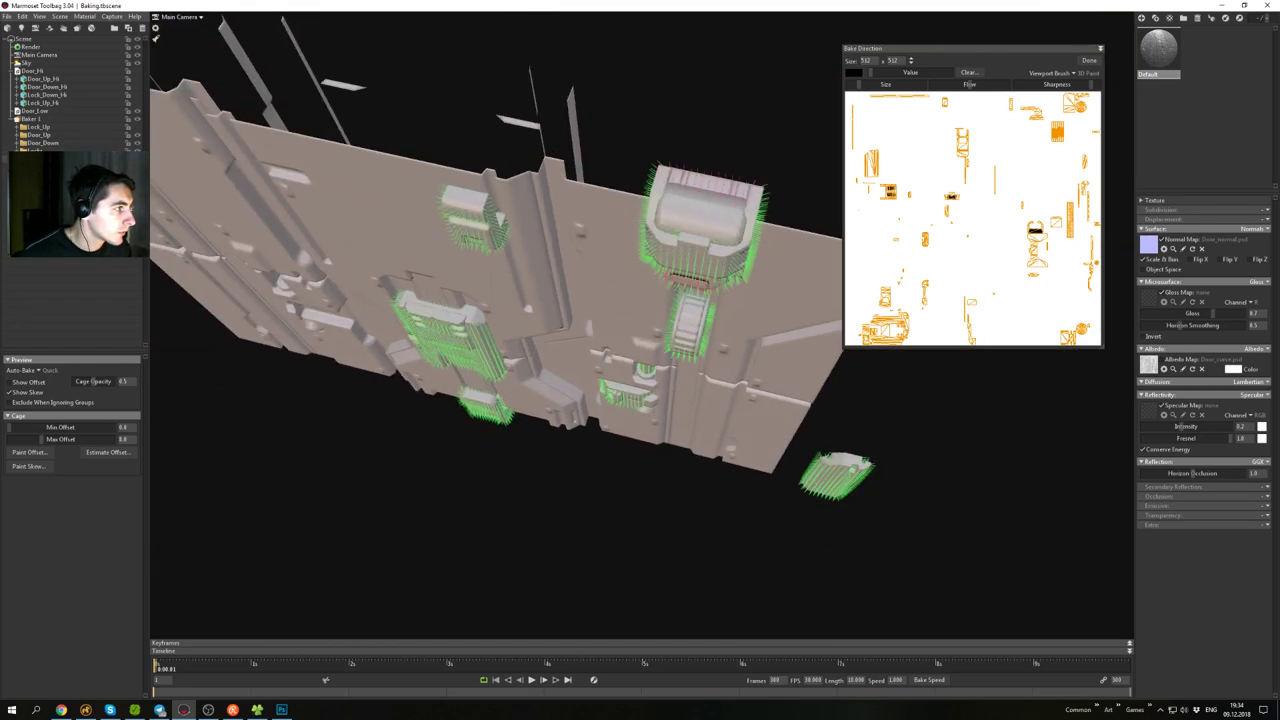
# - Show the frame again and finish skew painting for the lock parts
pyautogui.click(137, 135)
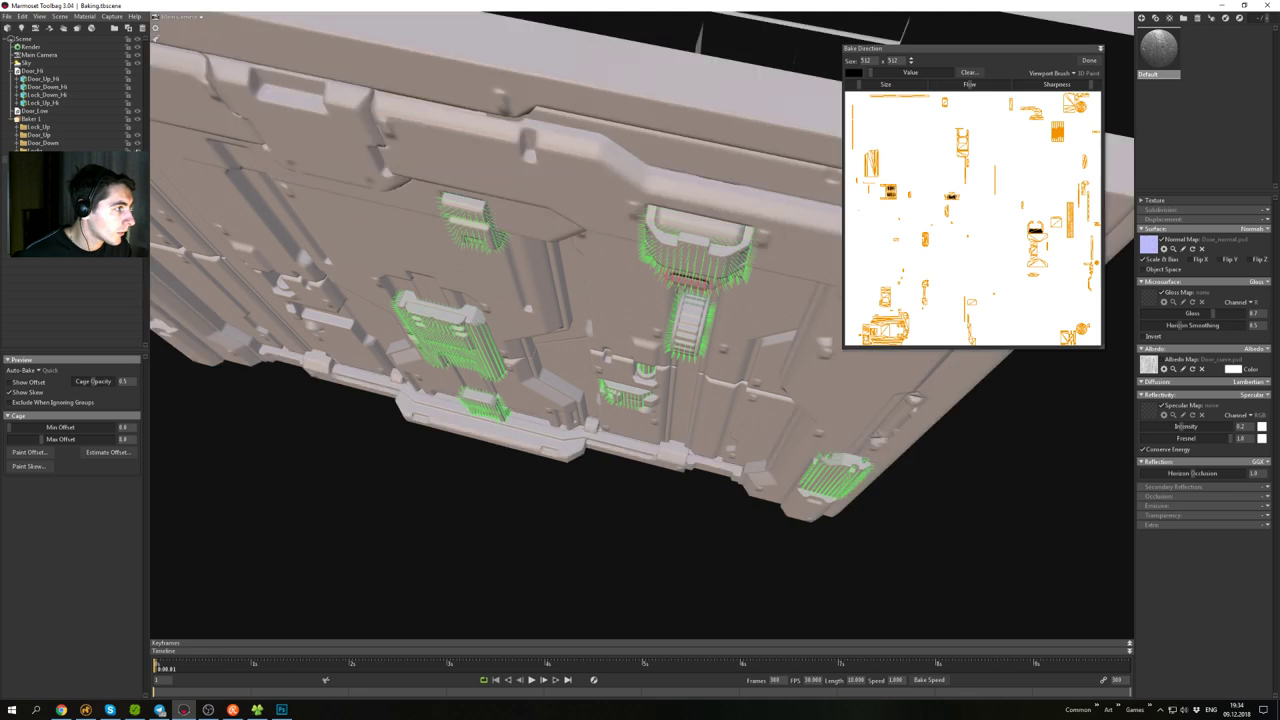
pyautogui.keyDown('alt'); pyautogui.moveTo(545, 395); pyautogui.dragTo(556, 262); pyautogui.keyUp('alt')
pyautogui.scroll(-4, 547, 258)
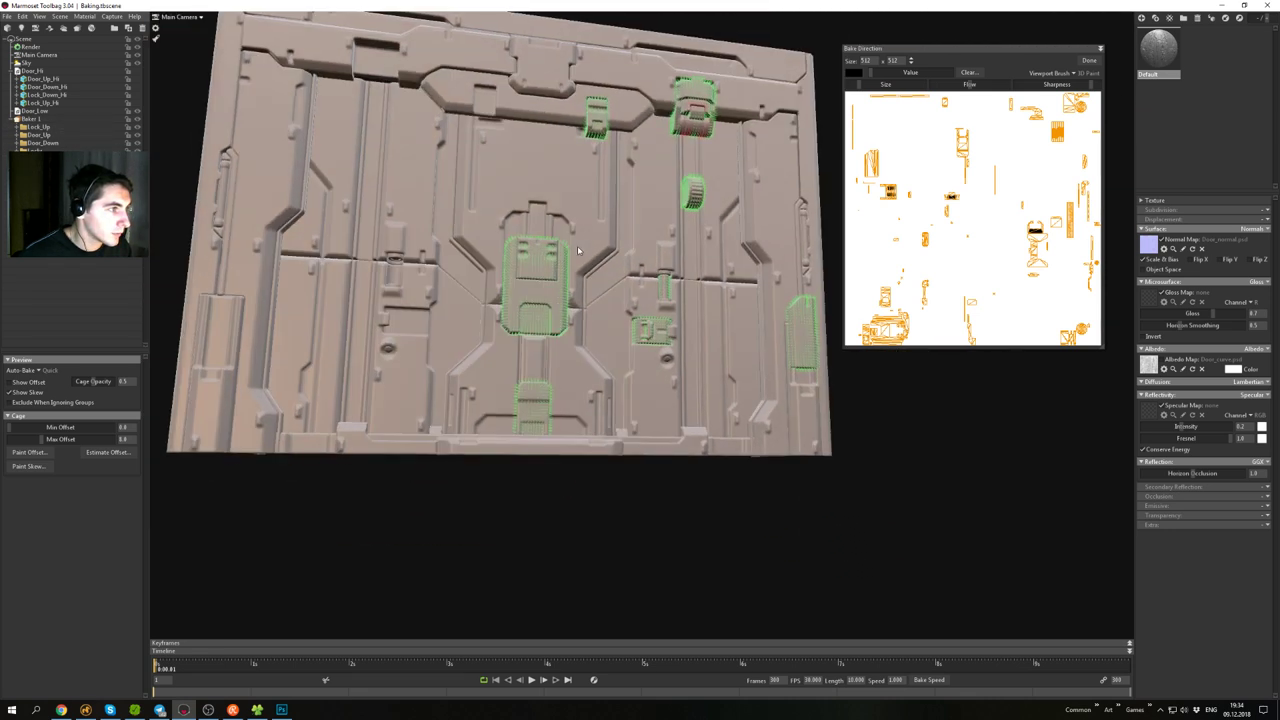
pyautogui.click(1088, 61)
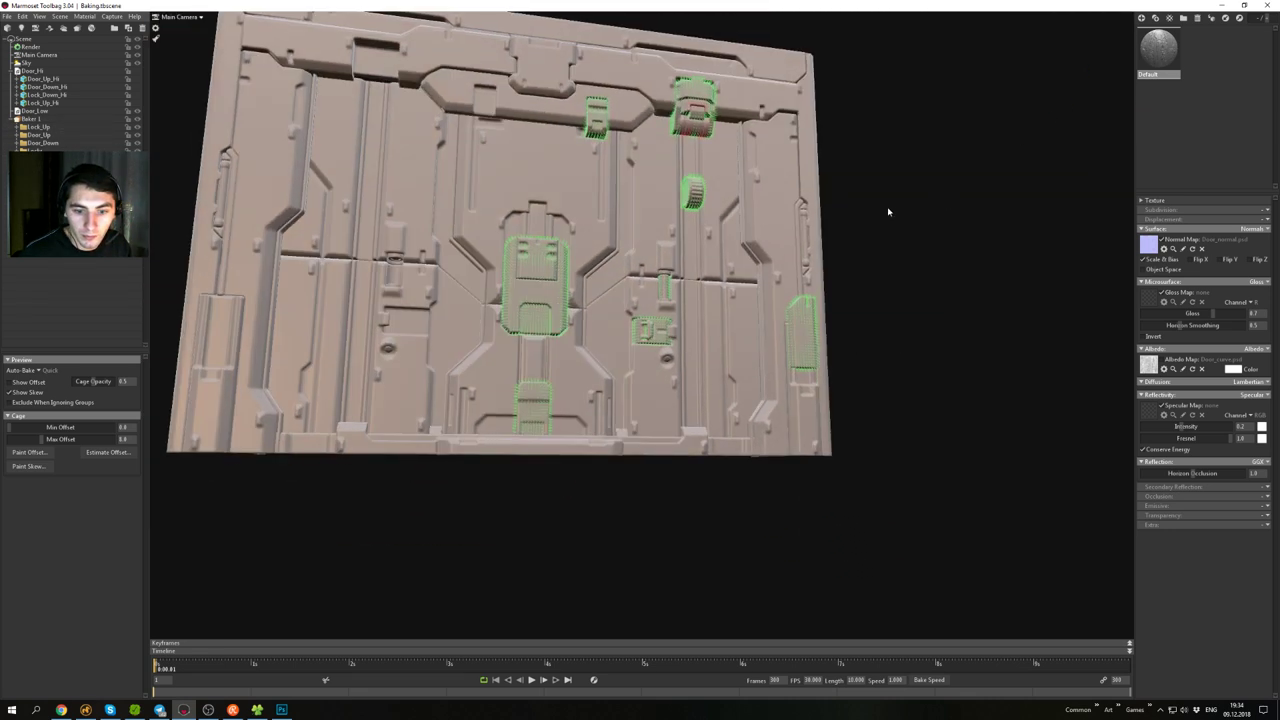
# - Enable the Ambient Occlusion map in the baker's outputs and bake it together with the Normals and Curvature maps
pyautogui.moveTo(888, 212); pyautogui.dragTo(891, 302)
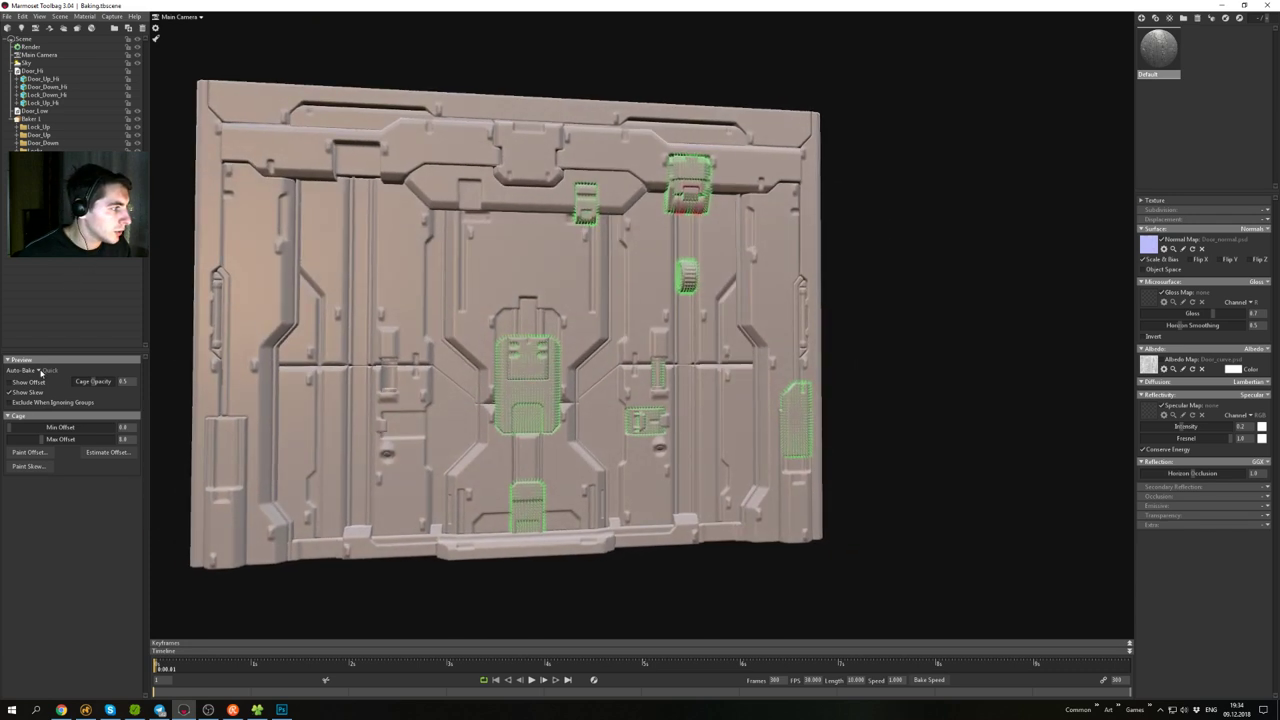
pyautogui.click(33, 119)
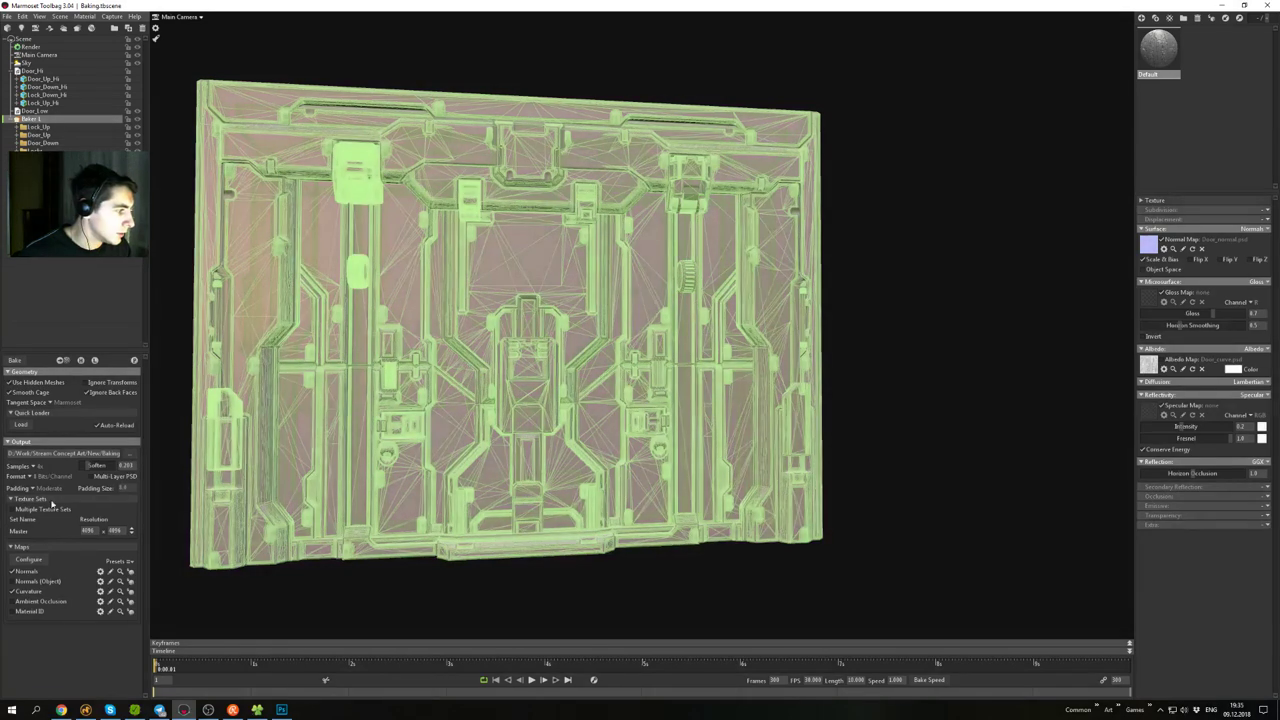
pyautogui.click(12, 602)
pyautogui.click(32, 565)
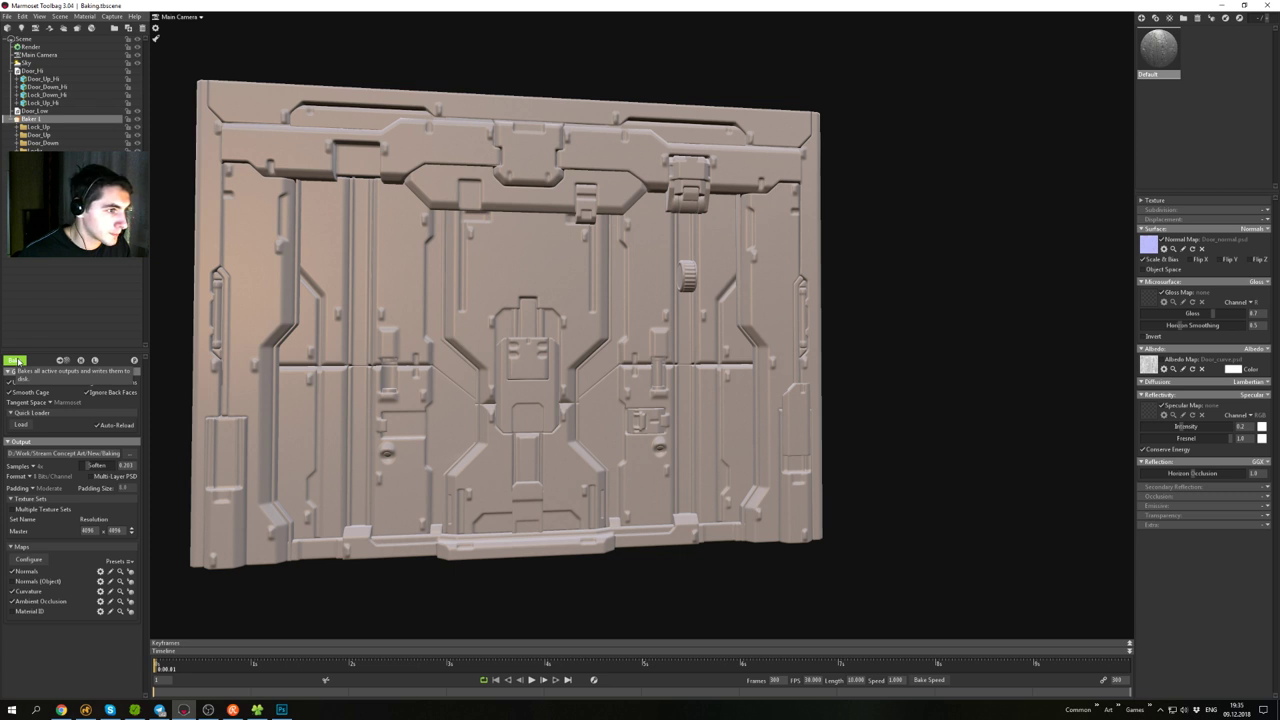
pyautogui.click(17, 361)
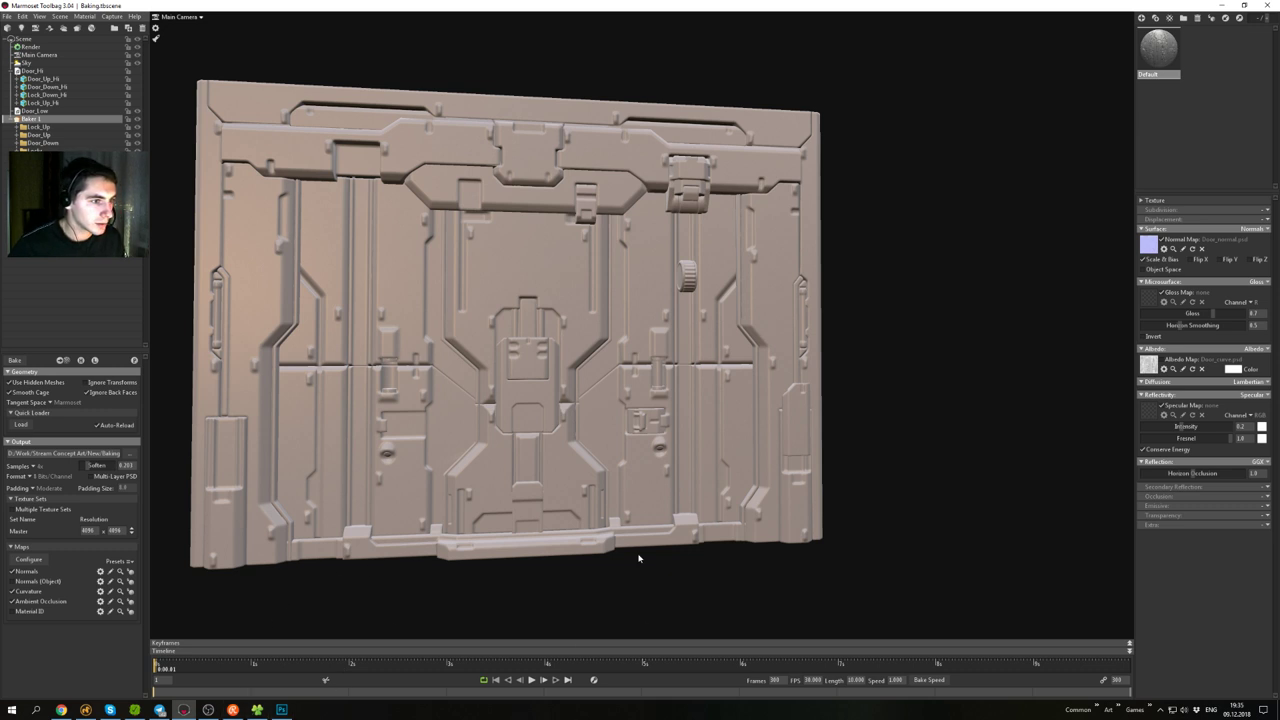
pyautogui.moveTo(639, 558); pyautogui.dragTo(946, 409)
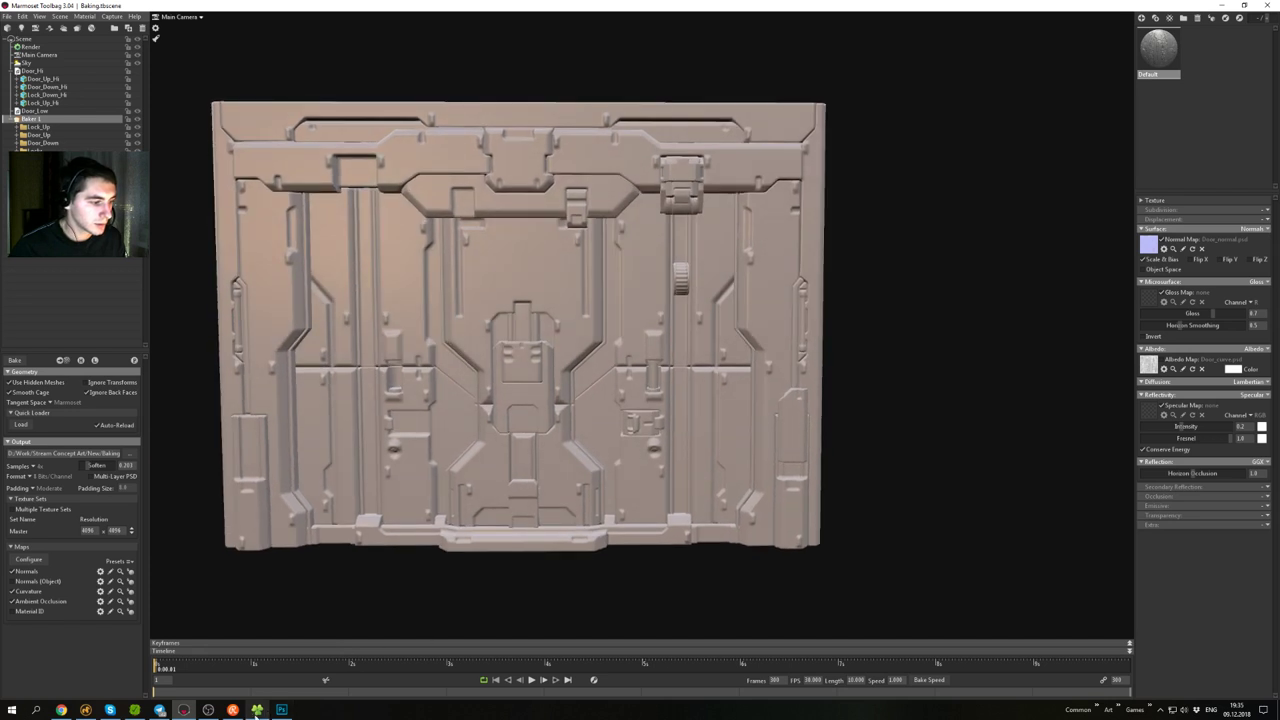
# - Open the freshly baked Door_normal file from the Baking folder in Photoshop
pyautogui.click(259, 711)
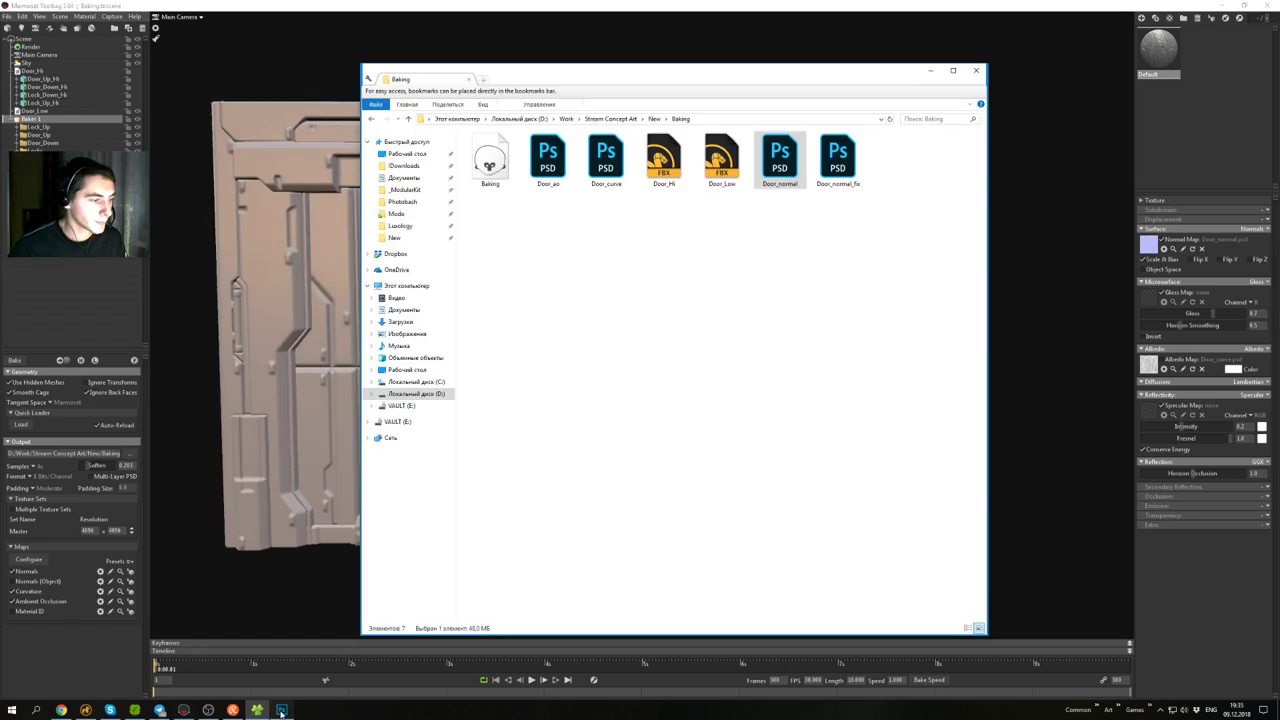
pyautogui.click(282, 710)
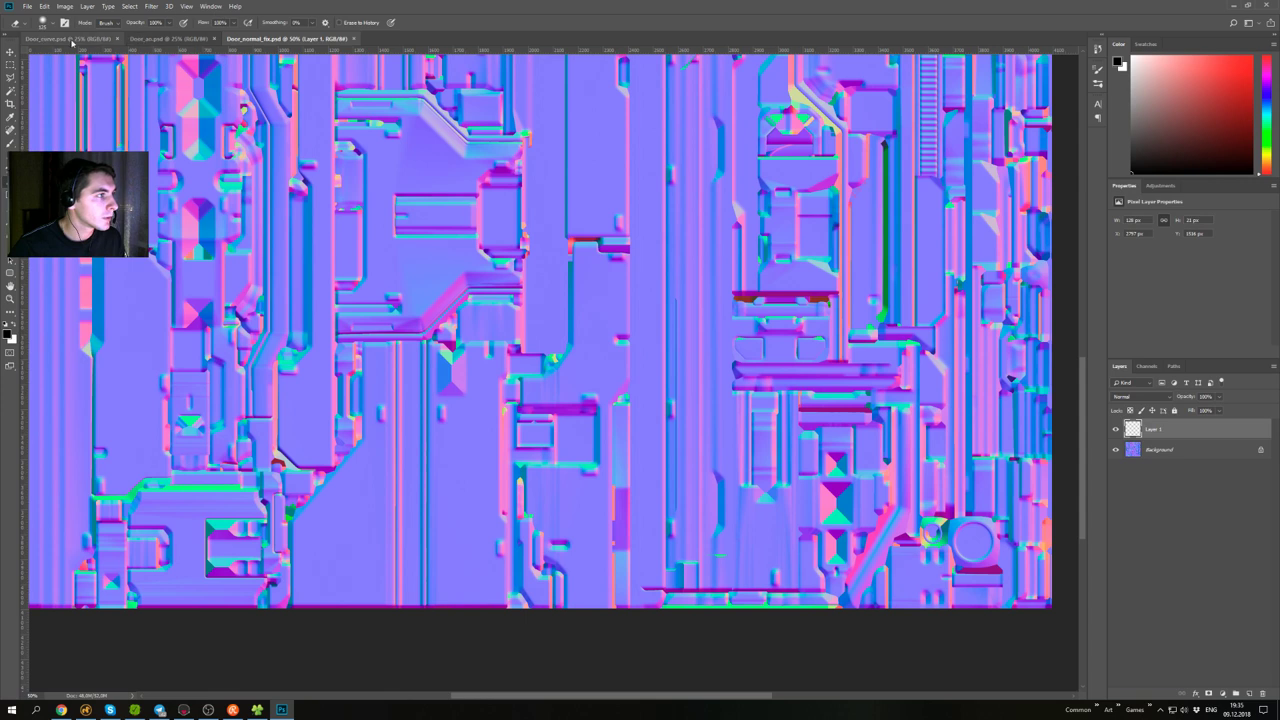
pyautogui.moveTo(442, 8); pyautogui.dragTo(527, 377)
pyautogui.doubleClick(780, 168)
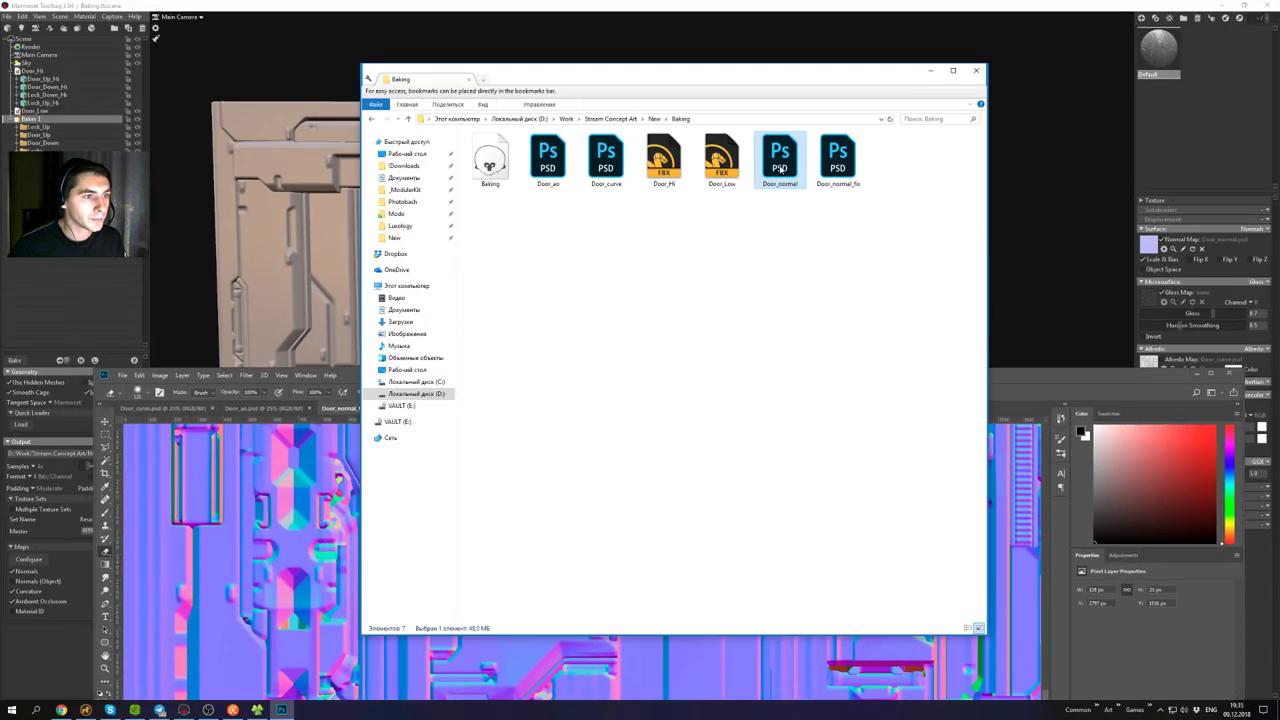
pyautogui.doubleClick(709, 377)
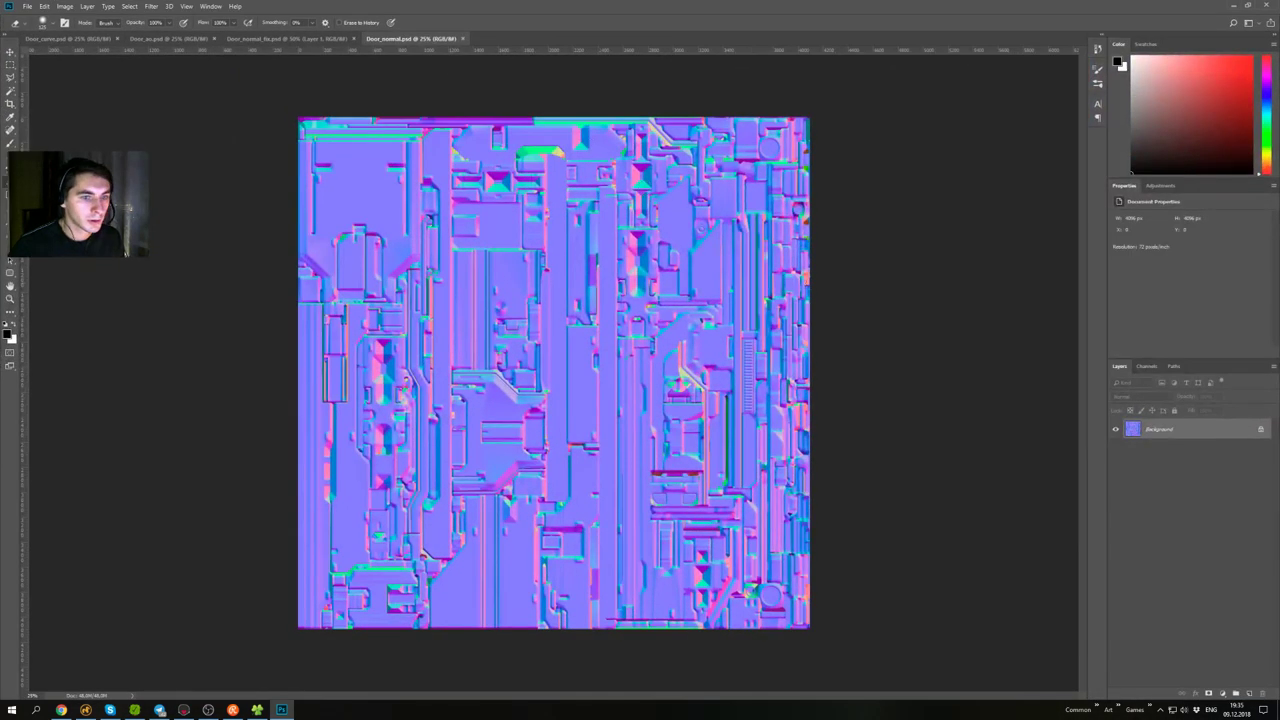
# - Copy the Door_normal image into Door_normal_fix as a new layer directly above the Background, and minimize the source document
pyautogui.moveTo(404, 41); pyautogui.dragTo(306, 83)
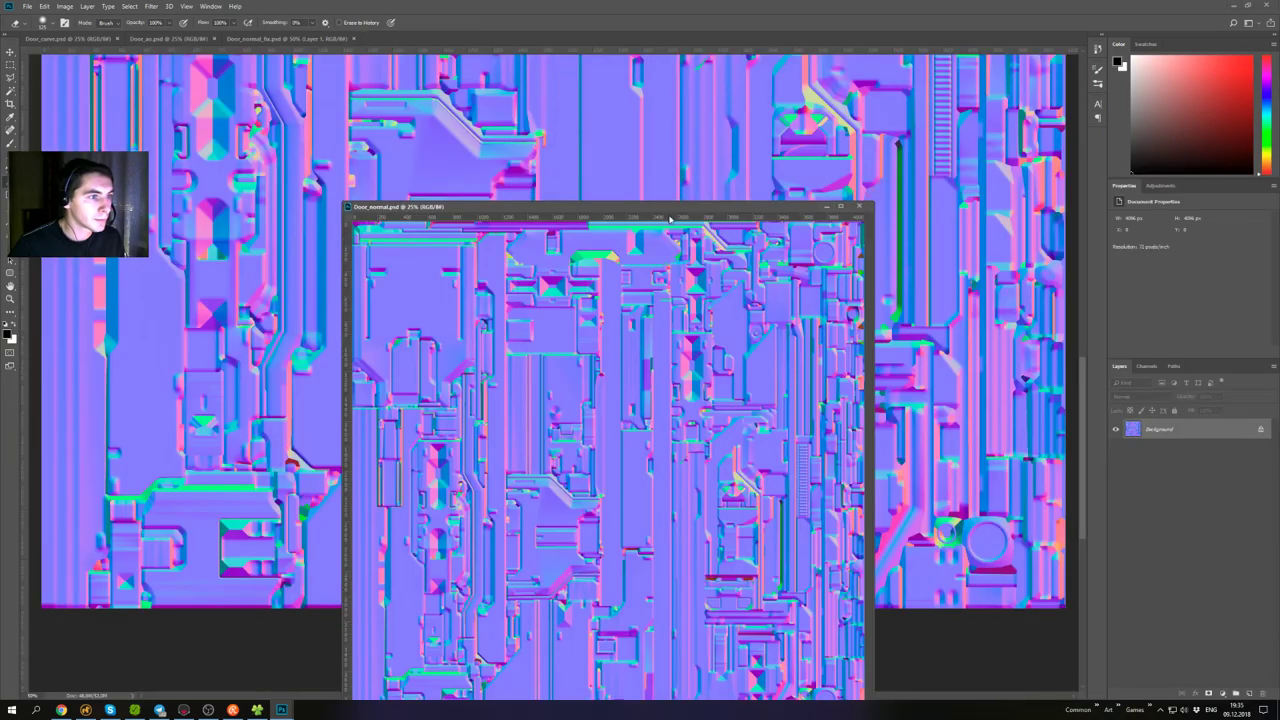
pyautogui.moveTo(679, 208); pyautogui.dragTo(619, 216)
pyautogui.click(898, 309)
pyautogui.click(1169, 450)
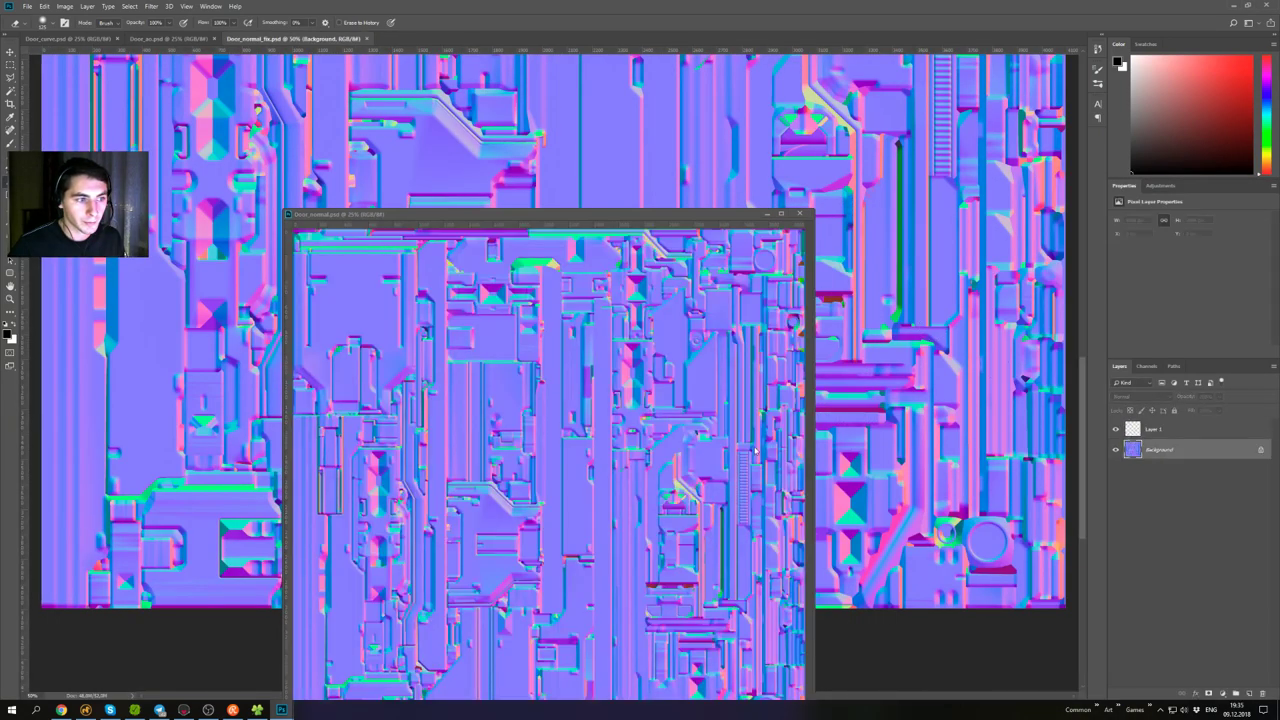
pyautogui.click(755, 450)
pyautogui.moveTo(1143, 436); pyautogui.dragTo(980, 362)
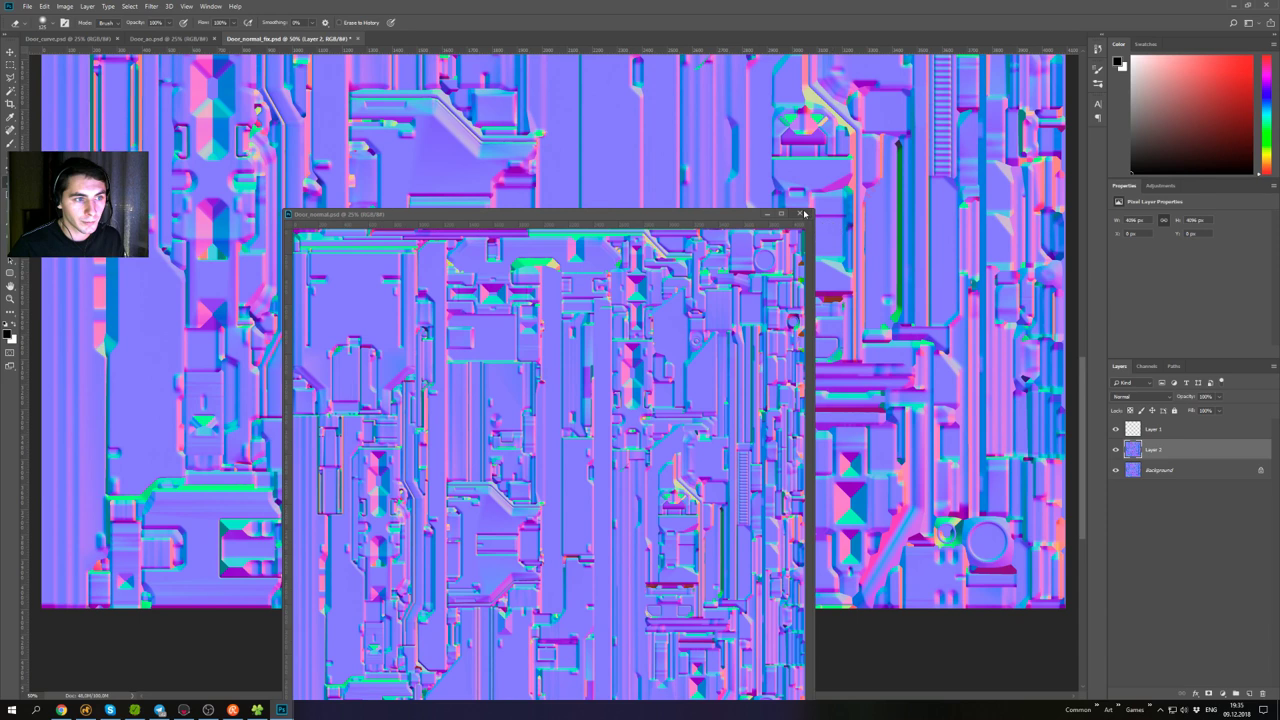
pyautogui.click(766, 214)
# - Compare the new bake with the old one by toggling Layer 2's visibility, and examine the lower part of the map
pyautogui.click(1117, 450)
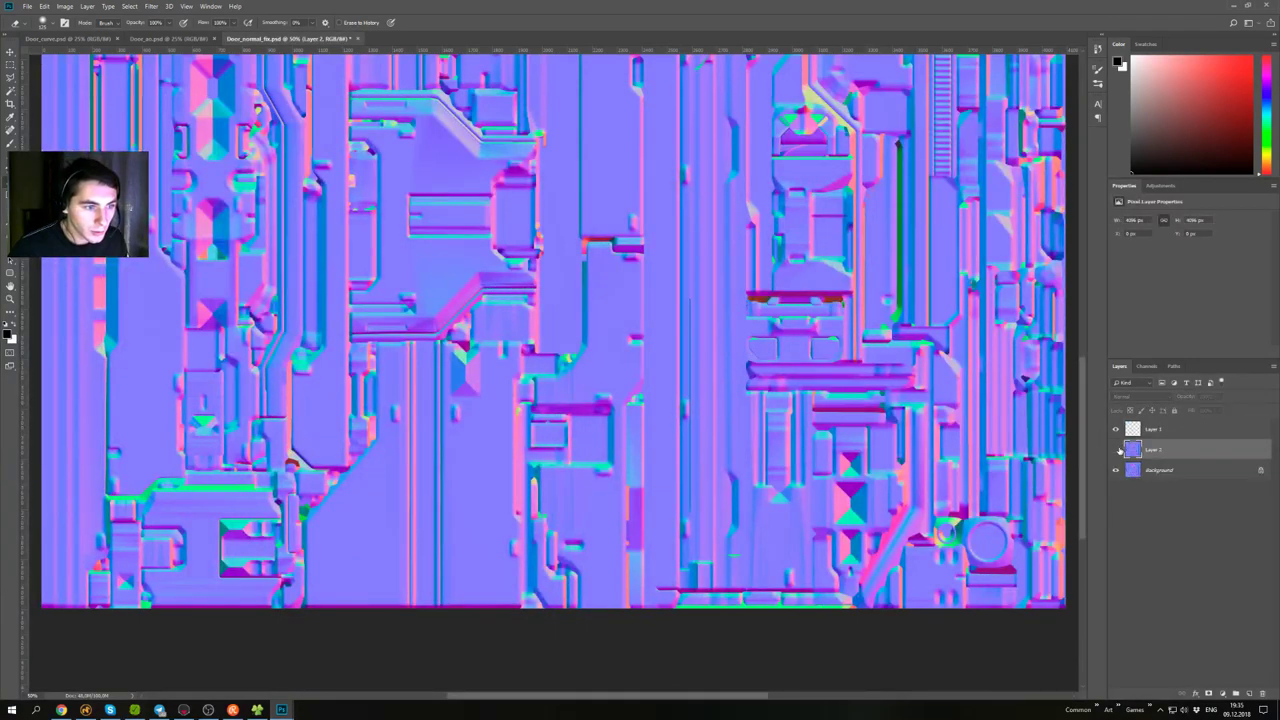
pyautogui.click(1118, 450)
pyautogui.click(1118, 450)
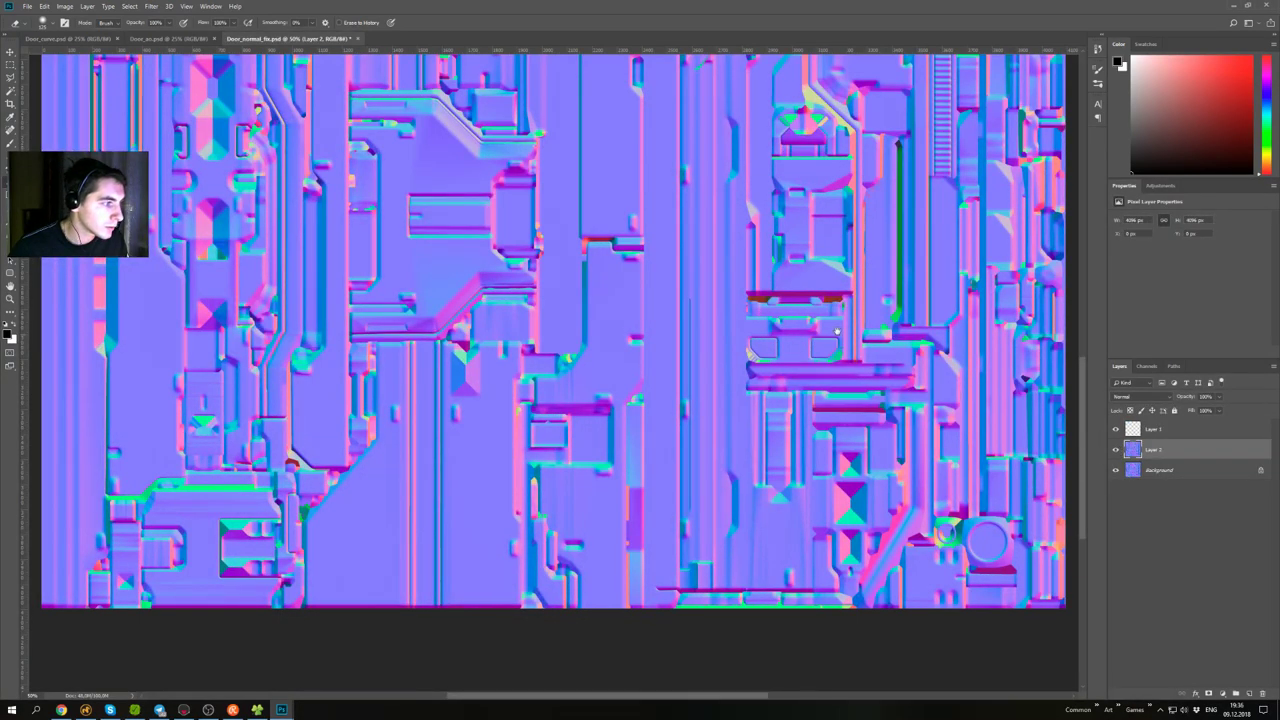
pyautogui.moveTo(781, 280); pyautogui.dragTo(785, 447)
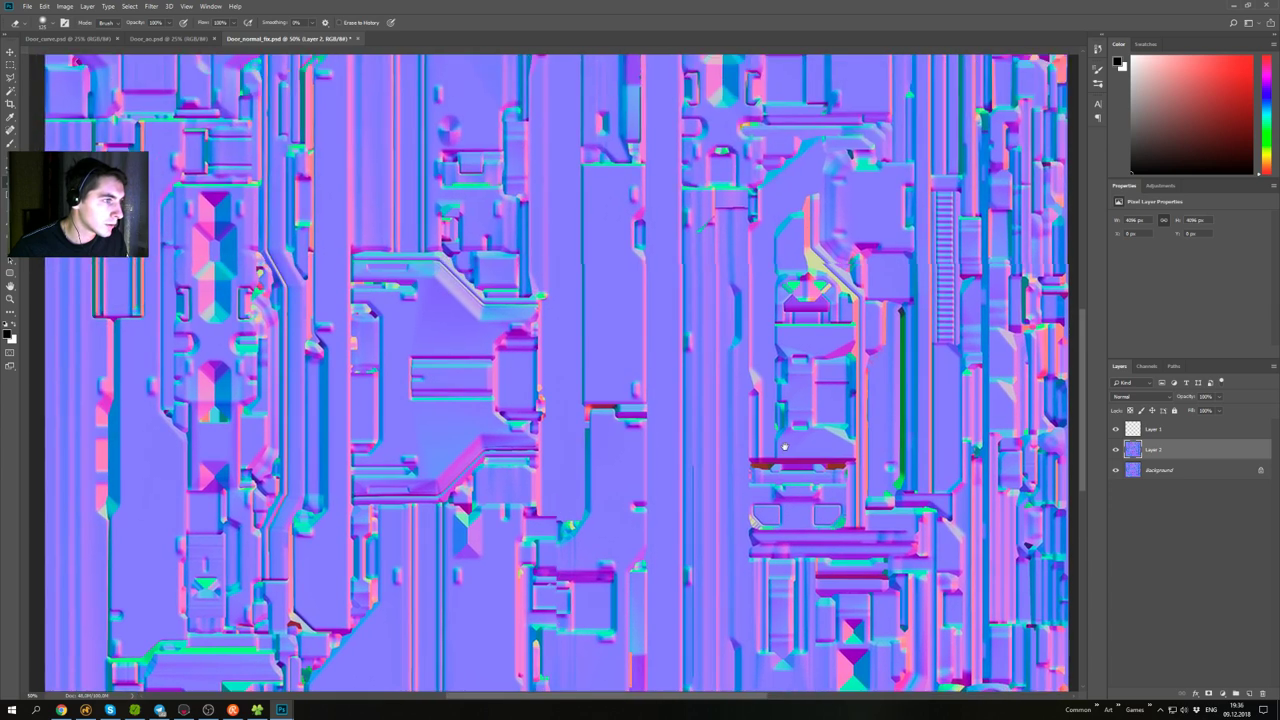
pyautogui.moveTo(676, 488); pyautogui.dragTo(638, 290)
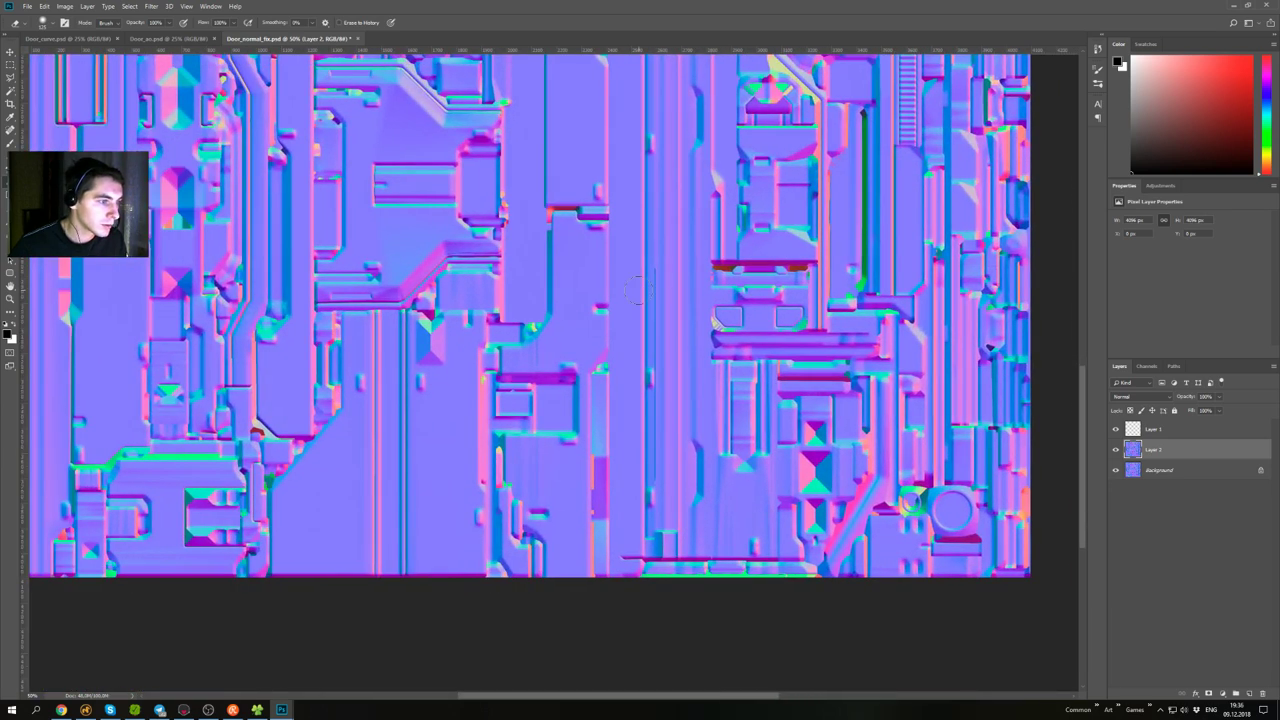
pyautogui.hotkey('ctrl', '+')
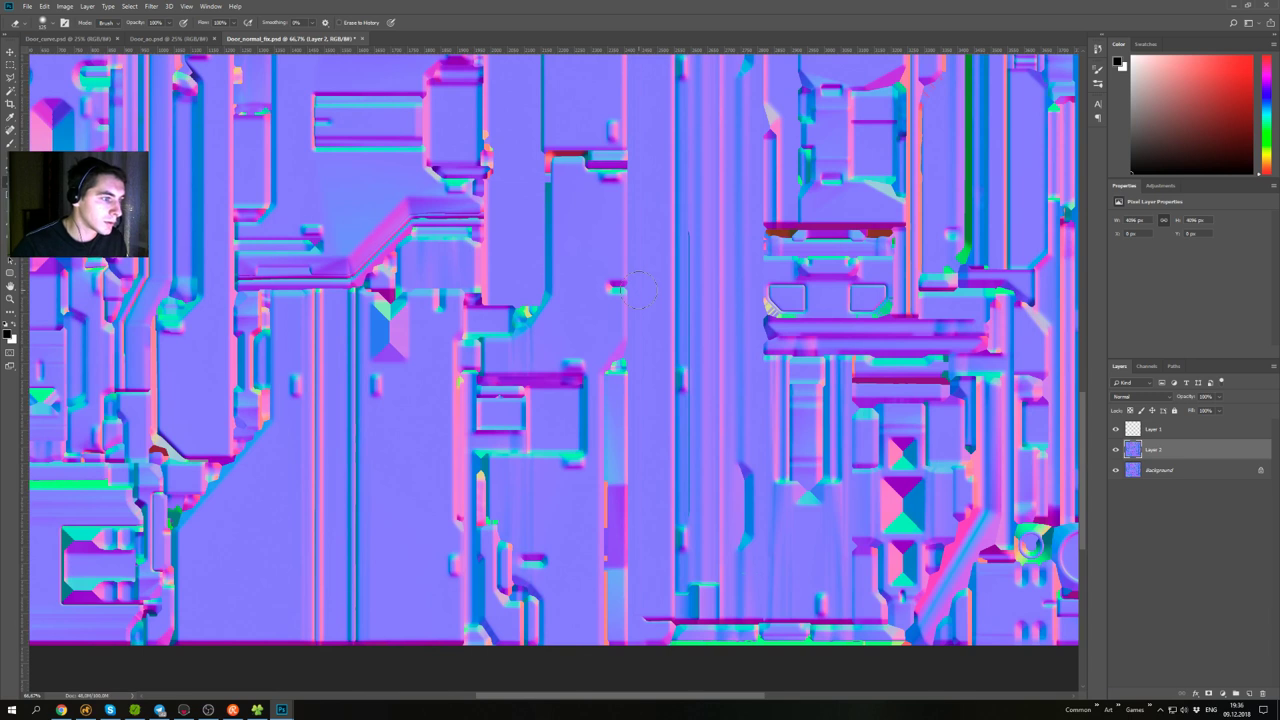
# - Switch to Modo to examine the UV island of the selected polygons, and return to Photoshop
pyautogui.click(86, 709)
pyautogui.moveTo(590, 285)
pyautogui.keyDown('alt'); pyautogui.mouseDown()
pyautogui.moveTo(714, 326)
pyautogui.moveTo(632, 327)
pyautogui.mouseUp(); pyautogui.keyUp('alt')
pyautogui.press('a')
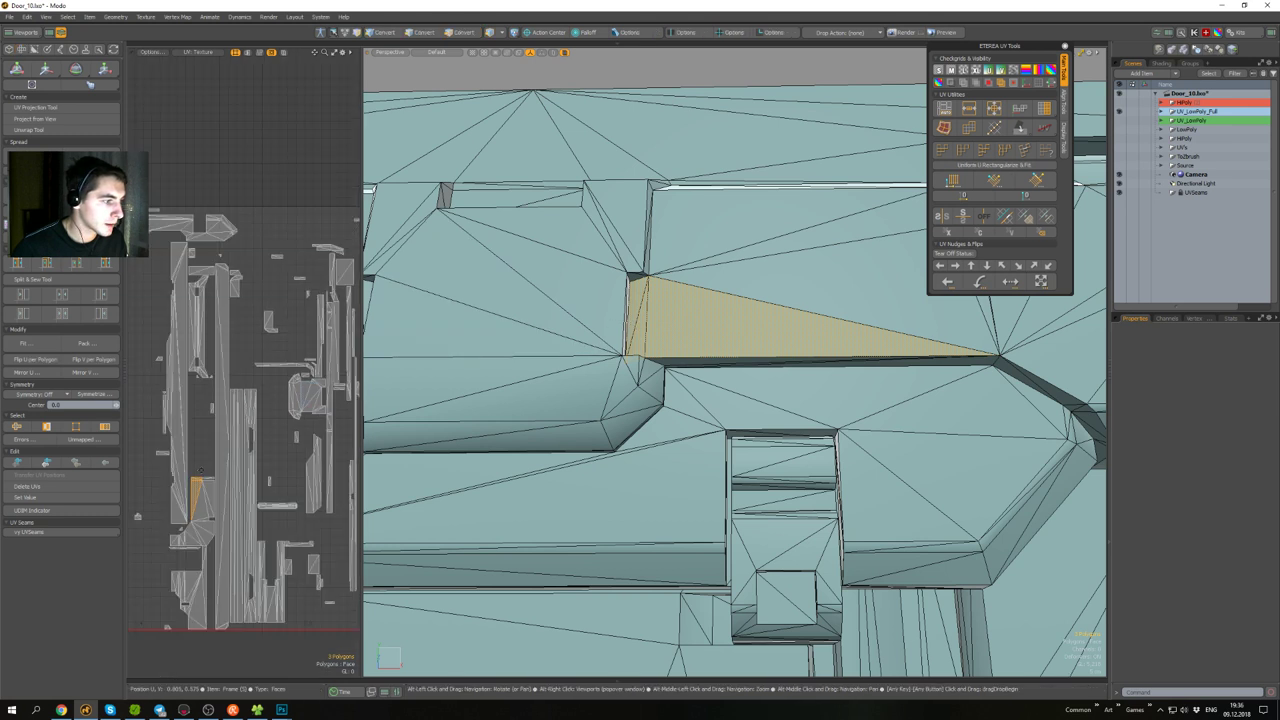
pyautogui.keyDown('alt'); pyautogui.moveTo(194, 514); pyautogui.dragTo(244, 430); pyautogui.keyUp('alt')
pyautogui.scroll(2, 244, 430)
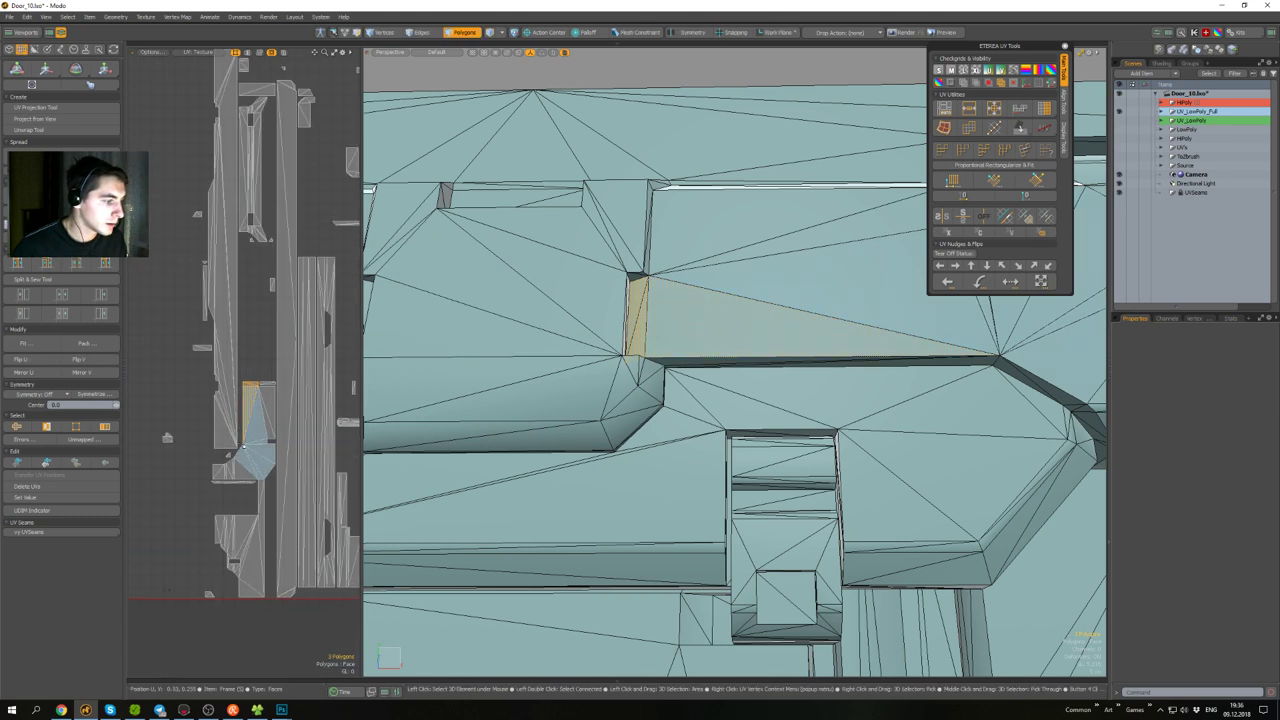
pyautogui.click(282, 709)
pyautogui.click(330, 668)
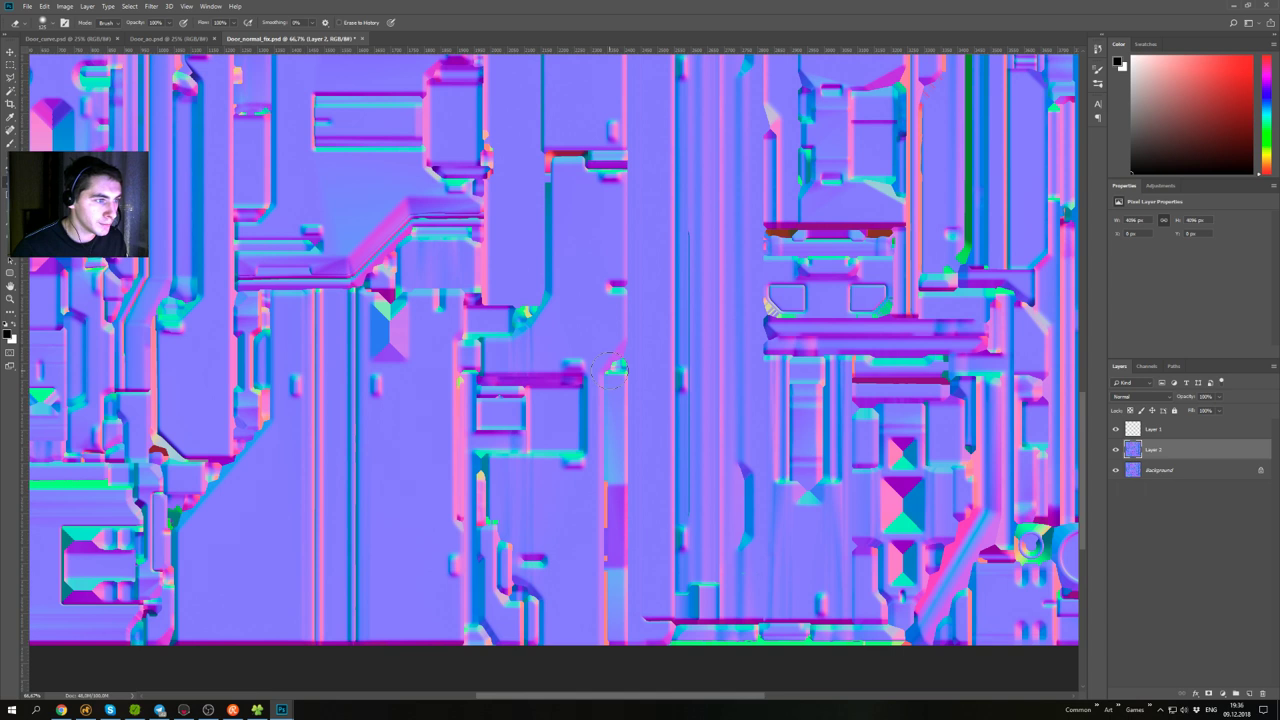
# - Marquee-select an area about 83 by 160 px around the vertical blue edge below the red corner, with Layer 2 active
pyautogui.moveTo(567, 216); pyautogui.dragTo(559, 349)
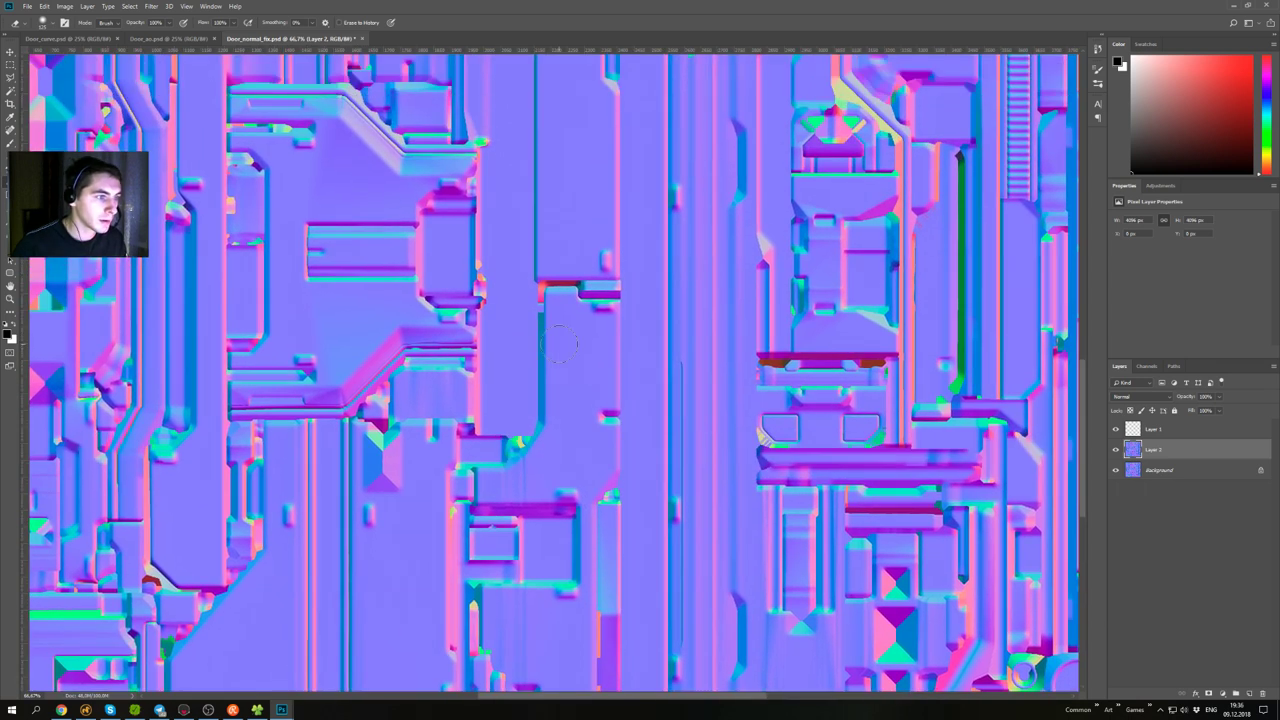
pyautogui.hotkey('ctrl', '+')
pyautogui.keyDown('alt'); pyautogui.scroll(1, 563, 349); pyautogui.keyUp('alt')
pyautogui.moveTo(566, 259); pyautogui.dragTo(588, 315)
pyautogui.hotkey('ctrl', '-')
pyautogui.keyDown('alt'); pyautogui.scroll(-3, 588, 317); pyautogui.keyUp('alt')
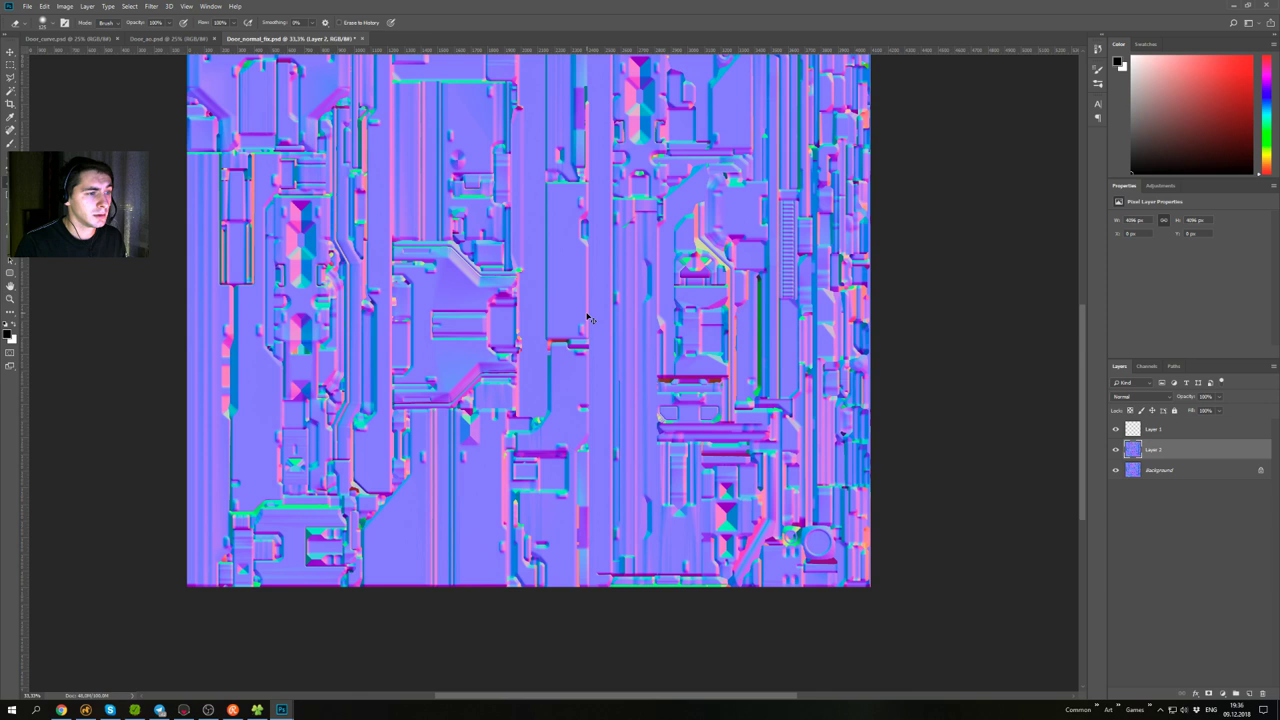
pyautogui.keyDown('alt'); pyautogui.scroll(3, 588, 317); pyautogui.keyUp('alt')
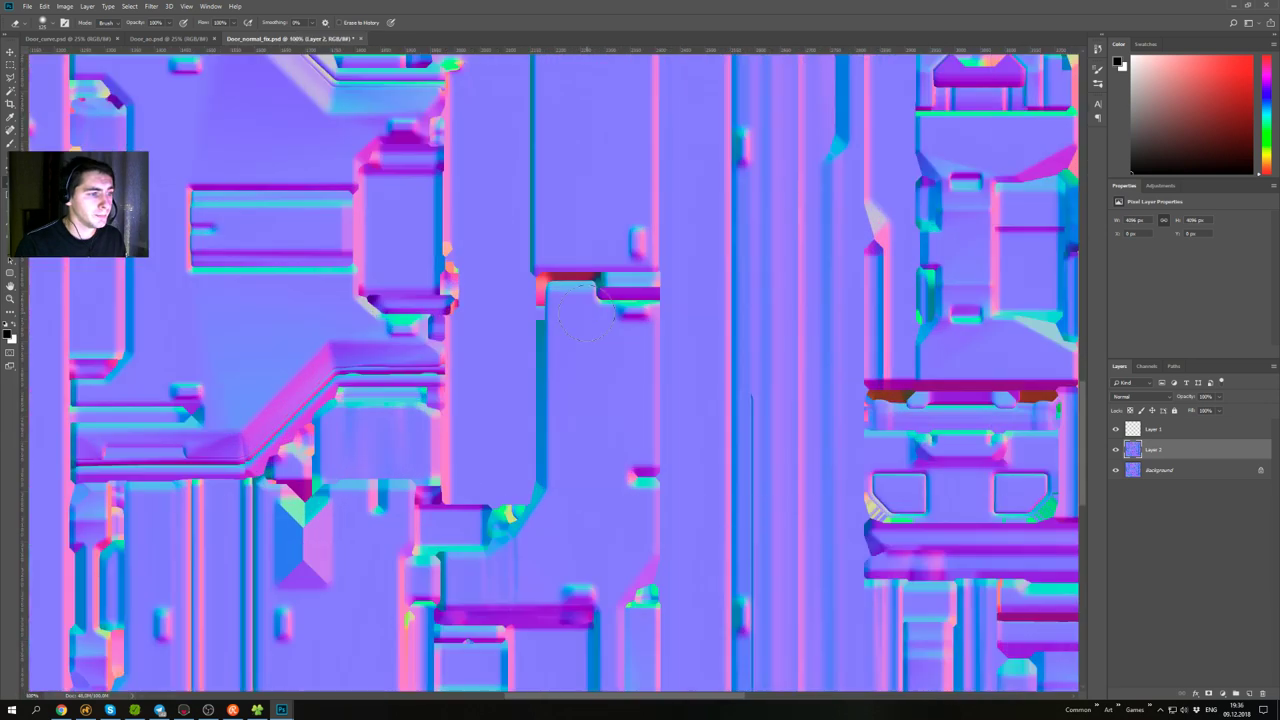
pyautogui.click(10, 64)
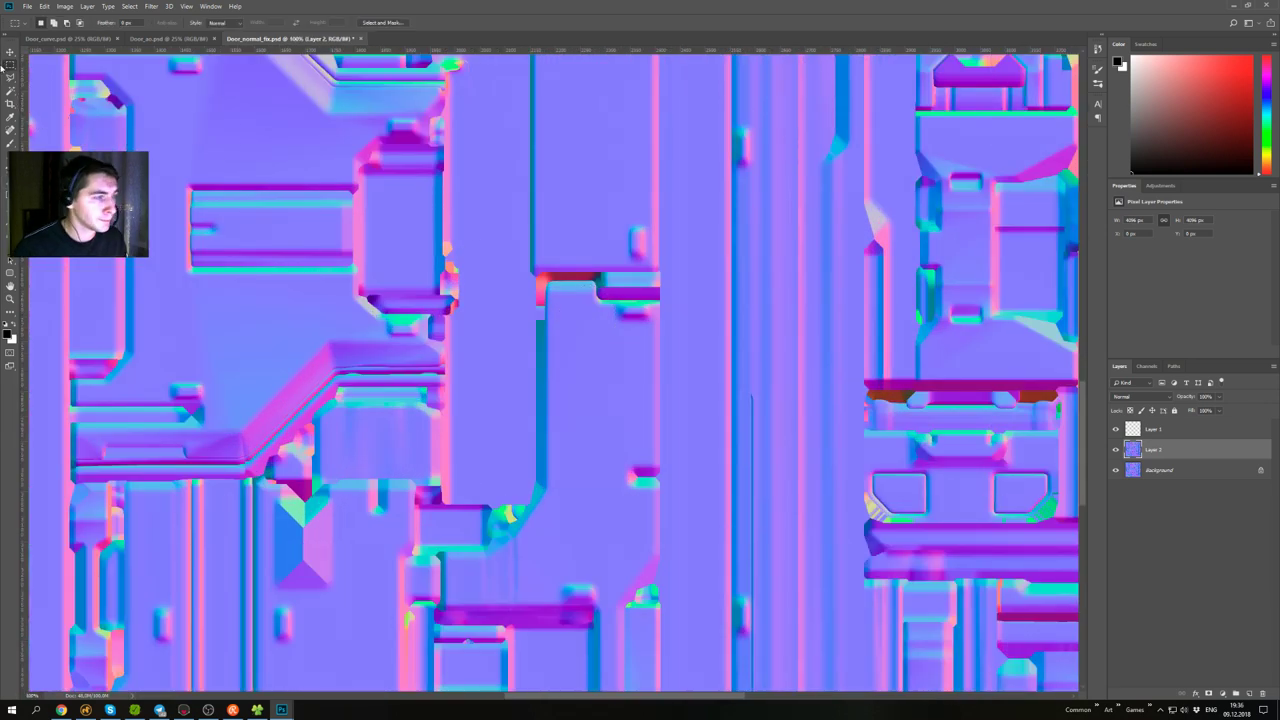
pyautogui.click(1171, 472)
pyautogui.moveTo(559, 411); pyautogui.dragTo(518, 330)
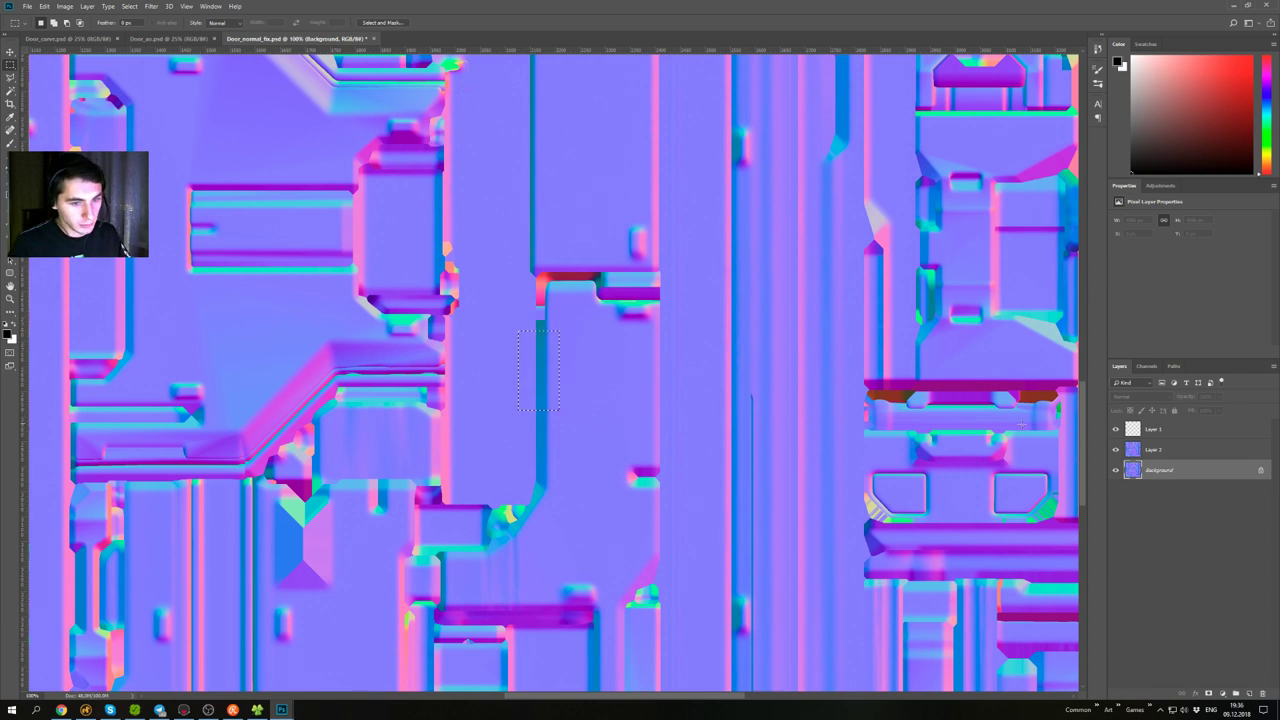
pyautogui.click(1146, 452)
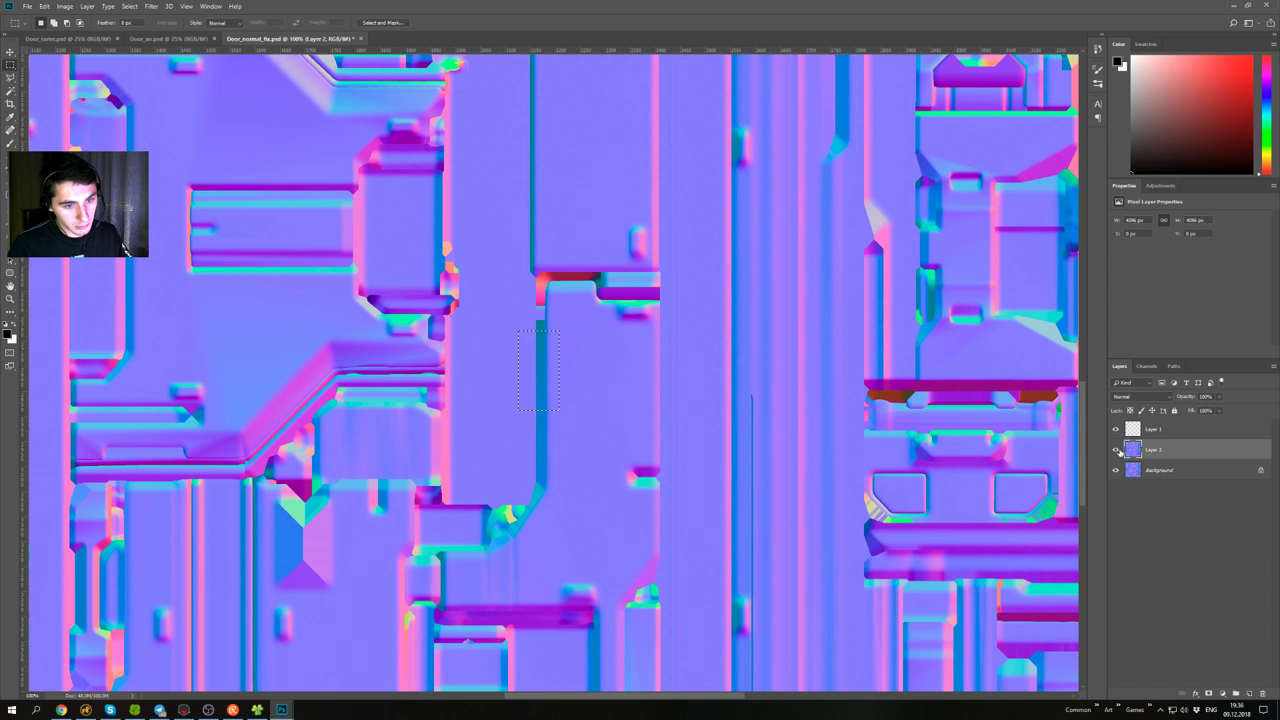
pyautogui.click(1115, 452)
pyautogui.click(1115, 452)
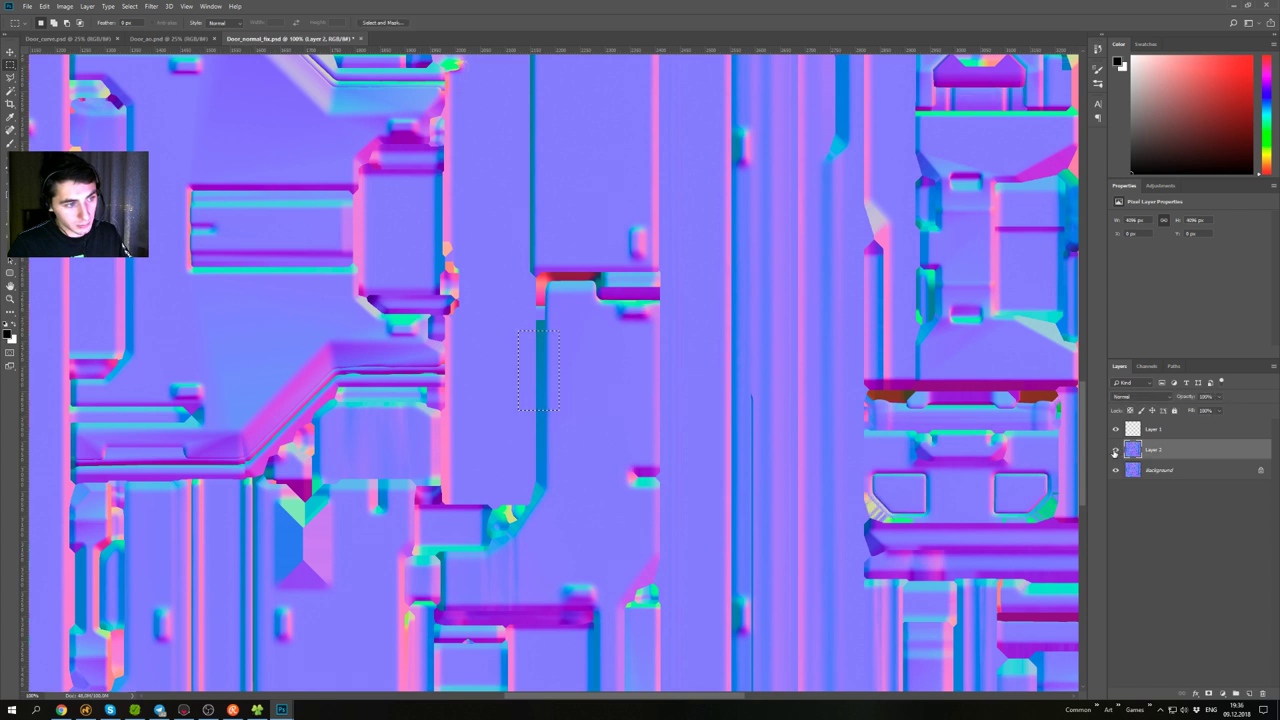
# - Duplicate the selected edge strip to a new layer and stretch it upward over the broken pink gap below the red corner
pyautogui.hotkey('ctrl', 'j')
pyautogui.rightClick(553, 338)
pyautogui.click(604, 425)
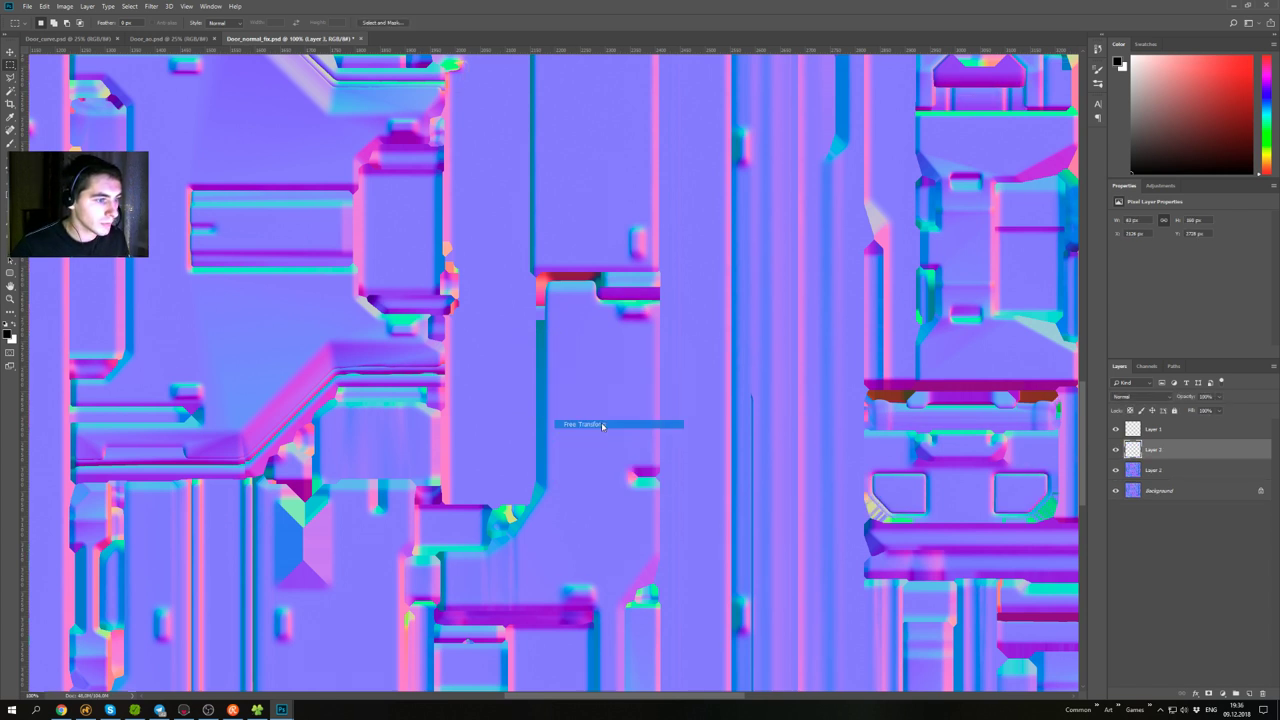
pyautogui.moveTo(539, 329); pyautogui.dragTo(538, 284)
pyautogui.press('Return')
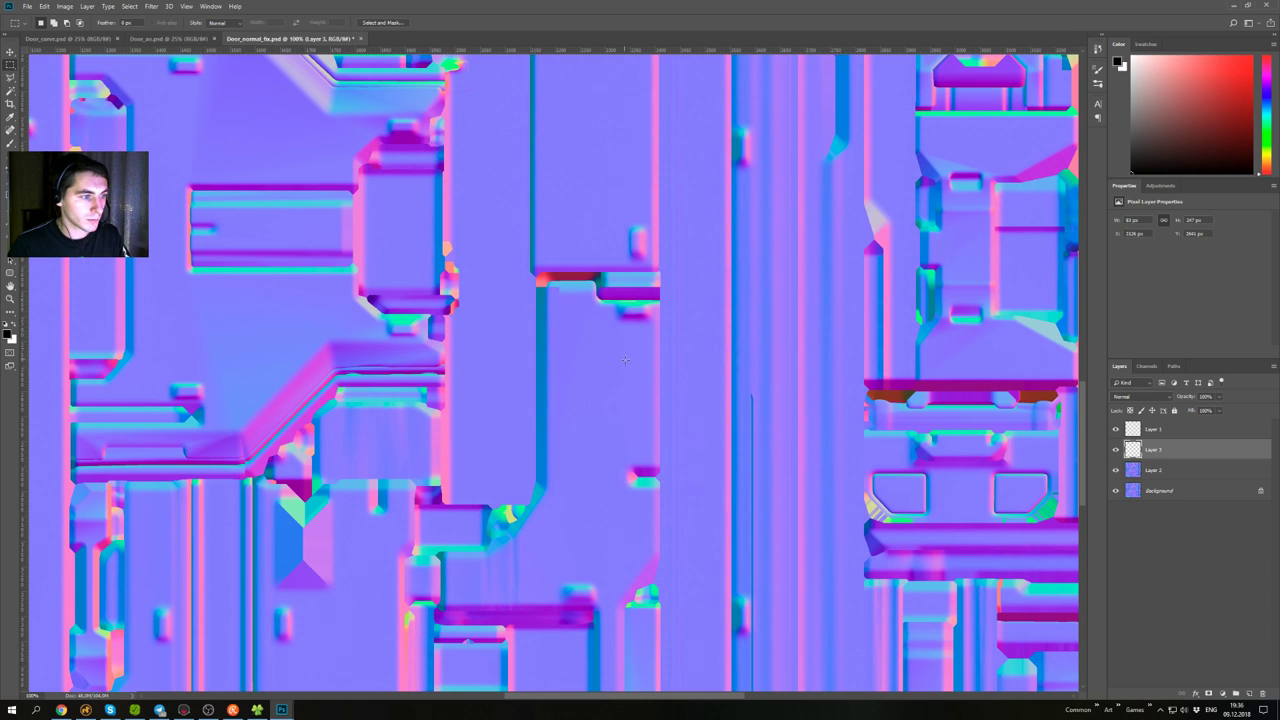
# - Examine the rest of the normal map for other baking errors, from the patched edge up to the whole texture
pyautogui.moveTo(479, 386); pyautogui.dragTo(614, 388)
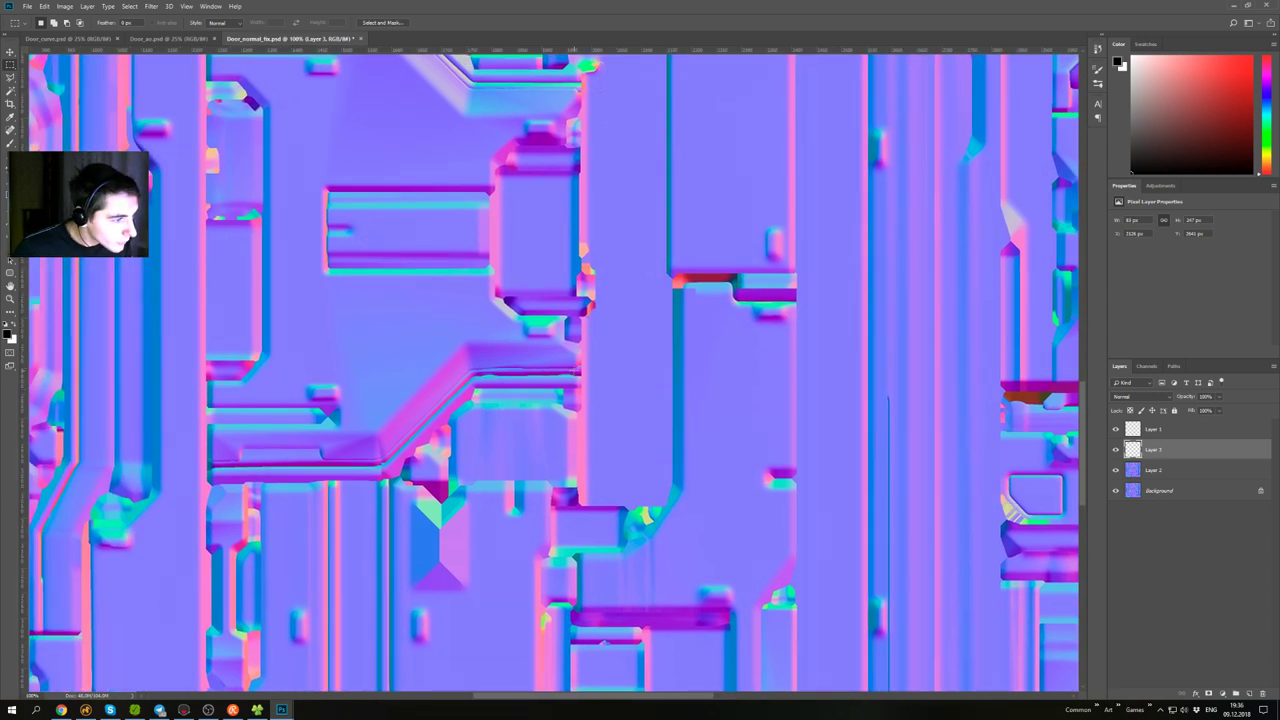
pyautogui.moveTo(547, 430); pyautogui.dragTo(589, 506)
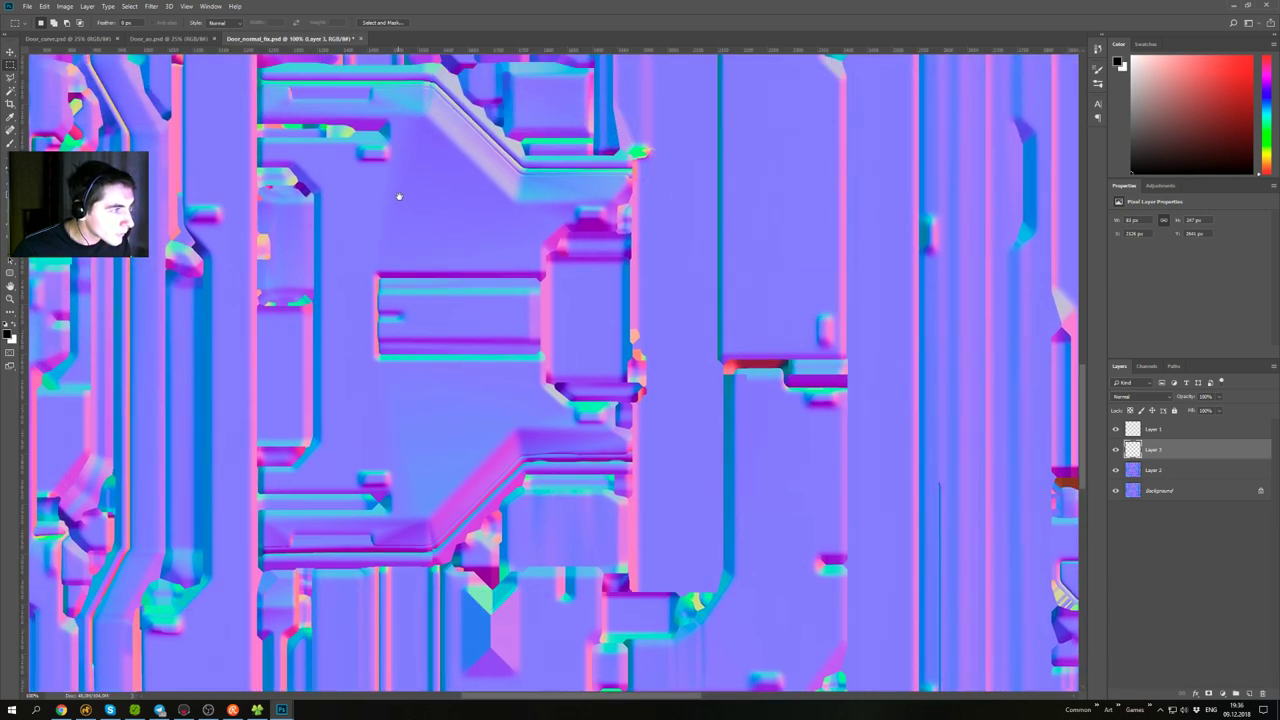
pyautogui.moveTo(400, 199); pyautogui.dragTo(695, 418)
pyautogui.moveTo(486, 300); pyautogui.dragTo(697, 350)
pyautogui.hotkey('ctrl', '-')
pyautogui.keyDown('alt'); pyautogui.scroll(-2, 678, 453); pyautogui.keyUp('alt')
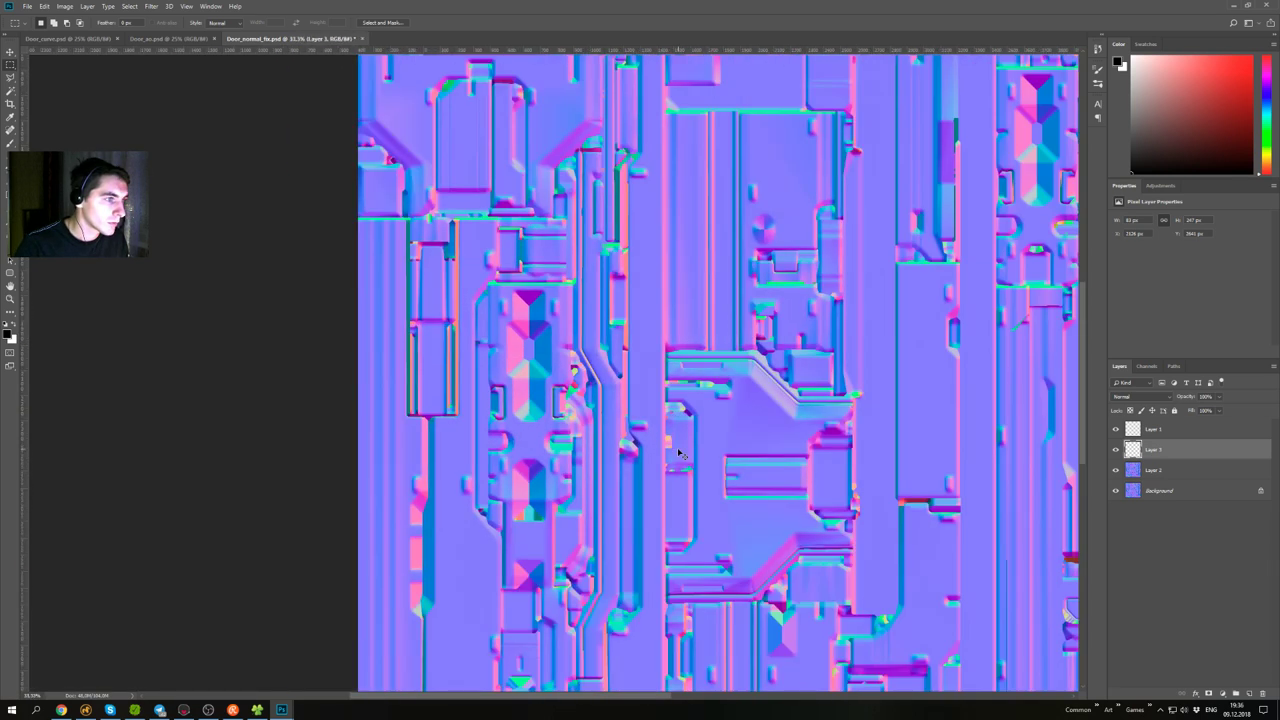
pyautogui.moveTo(540, 309); pyautogui.dragTo(488, 456)
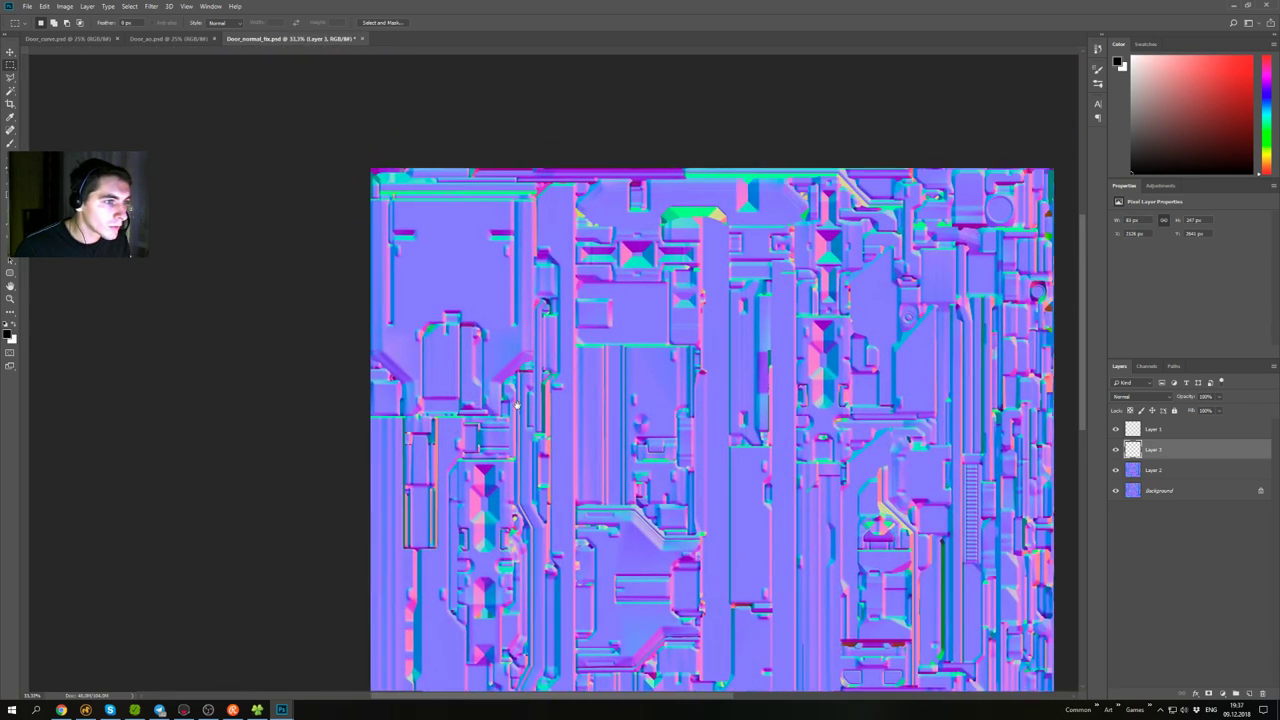
pyautogui.moveTo(799, 475); pyautogui.dragTo(757, 371)
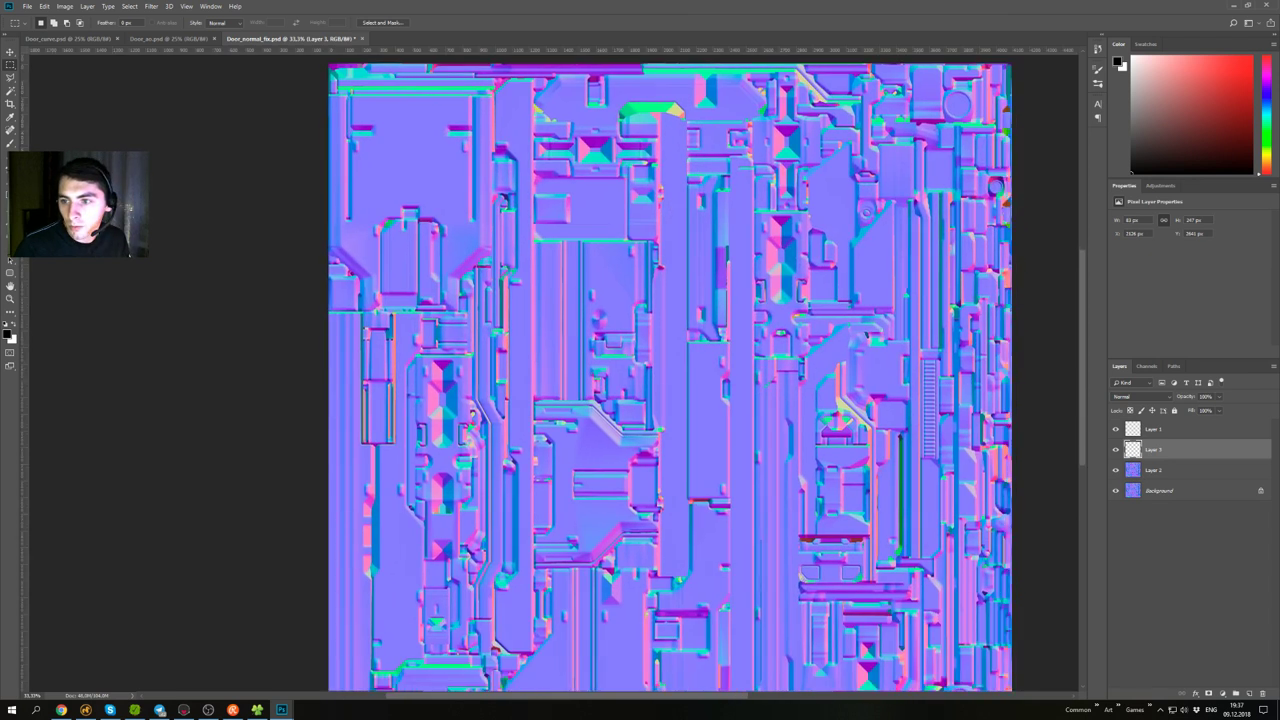
pyautogui.hotkey('alt', 'Tab')
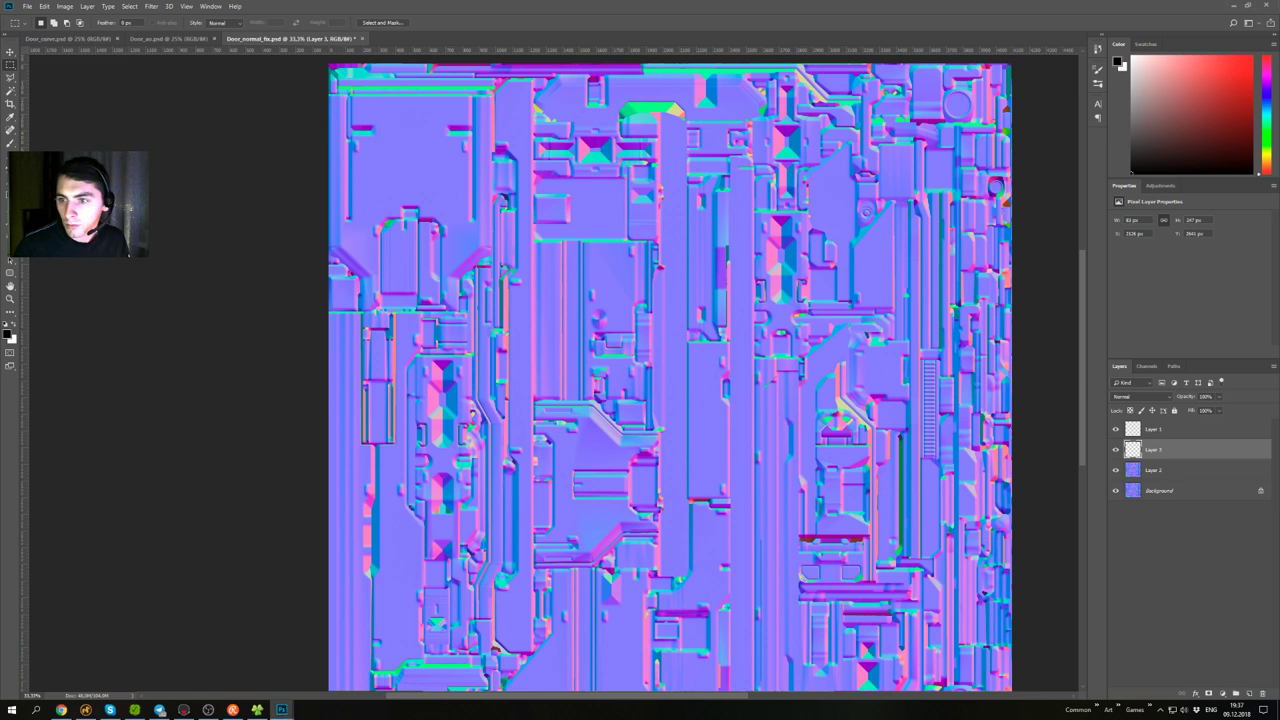
# - Examine the long vertical strips in the middle of the normal map at 100% zoom for baking errors
pyautogui.click(862, 397)
pyautogui.moveTo(740, 448); pyautogui.dragTo(698, 338)
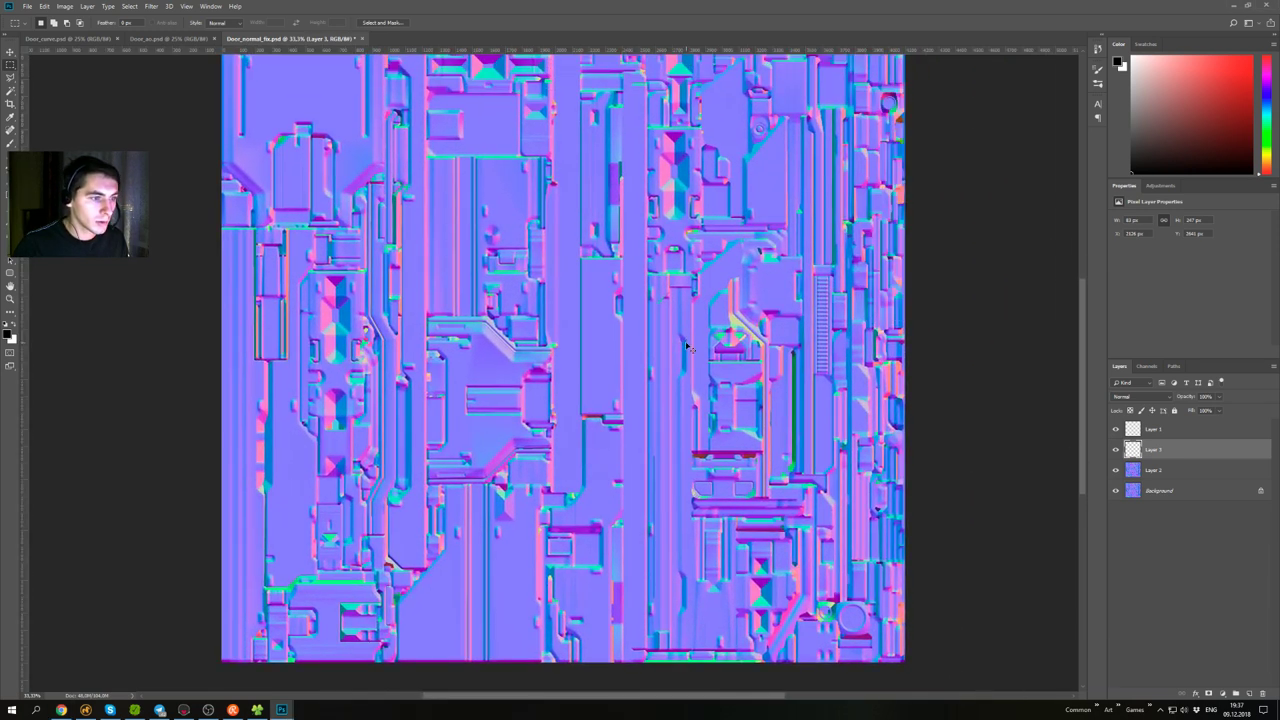
pyautogui.hotkey('ctrl', '+')
pyautogui.hotkey('ctrl', '+')
pyautogui.hotkey('ctrl', '+')
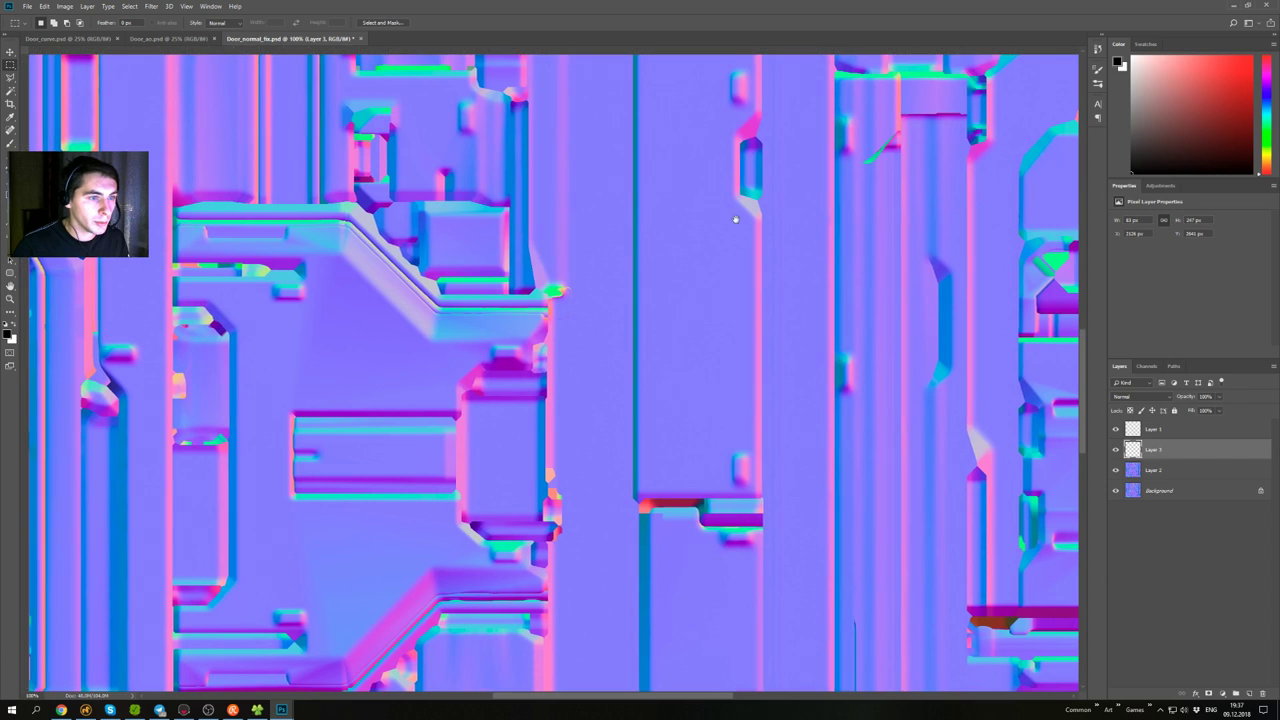
pyautogui.moveTo(736, 219); pyautogui.dragTo(611, 311)
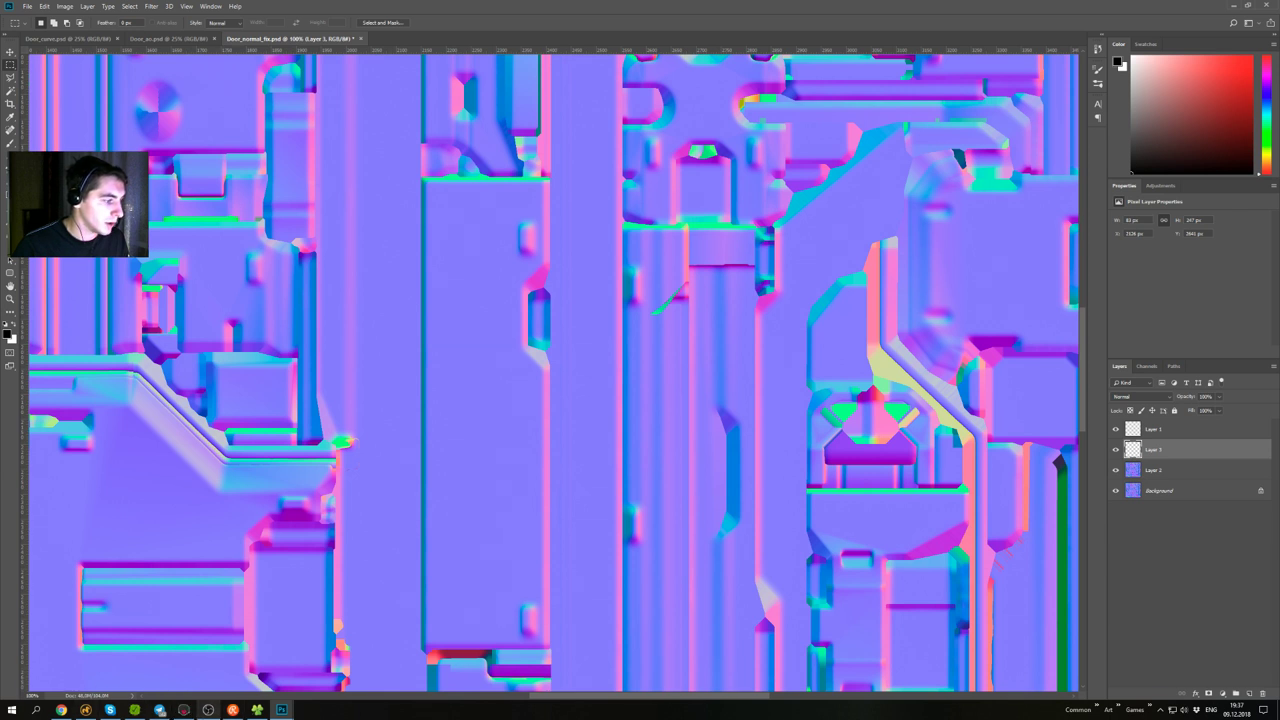
# - Bring up the floating Door_normal.psd document and close it, returning to Door_normal_fix.psd
pyautogui.moveTo(282, 710)
pyautogui.click(338, 670)
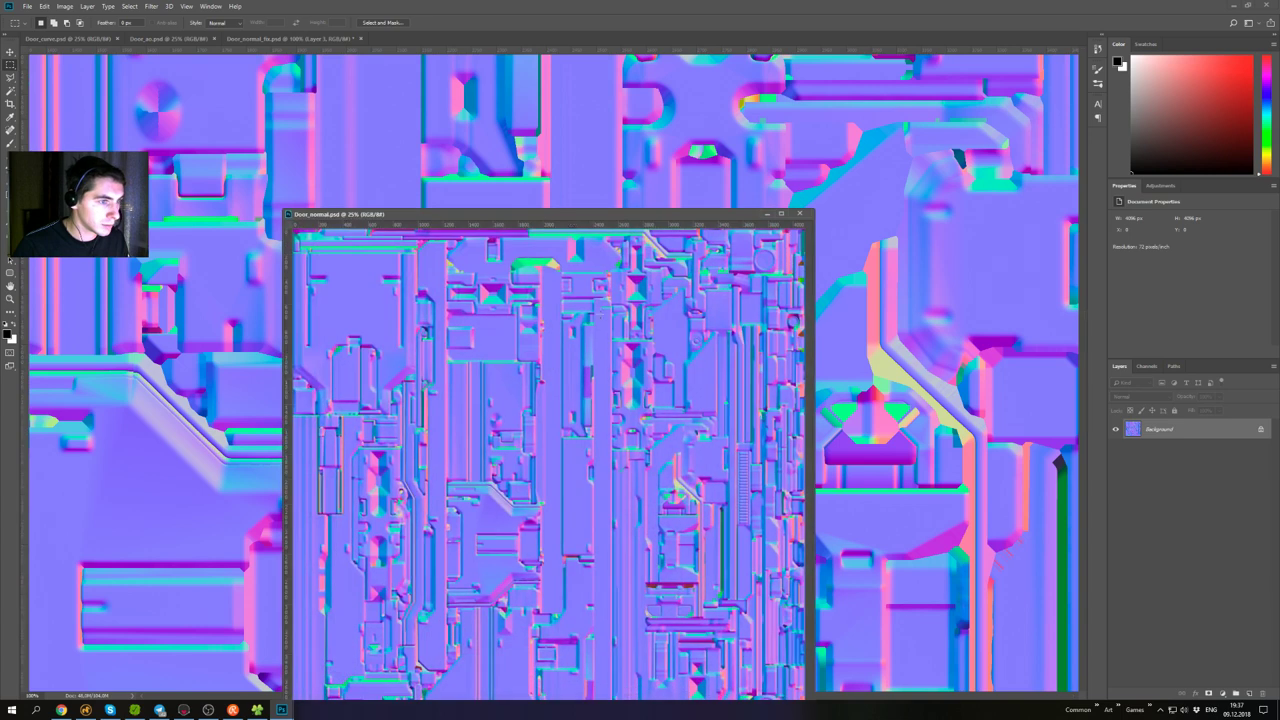
pyautogui.click(800, 213)
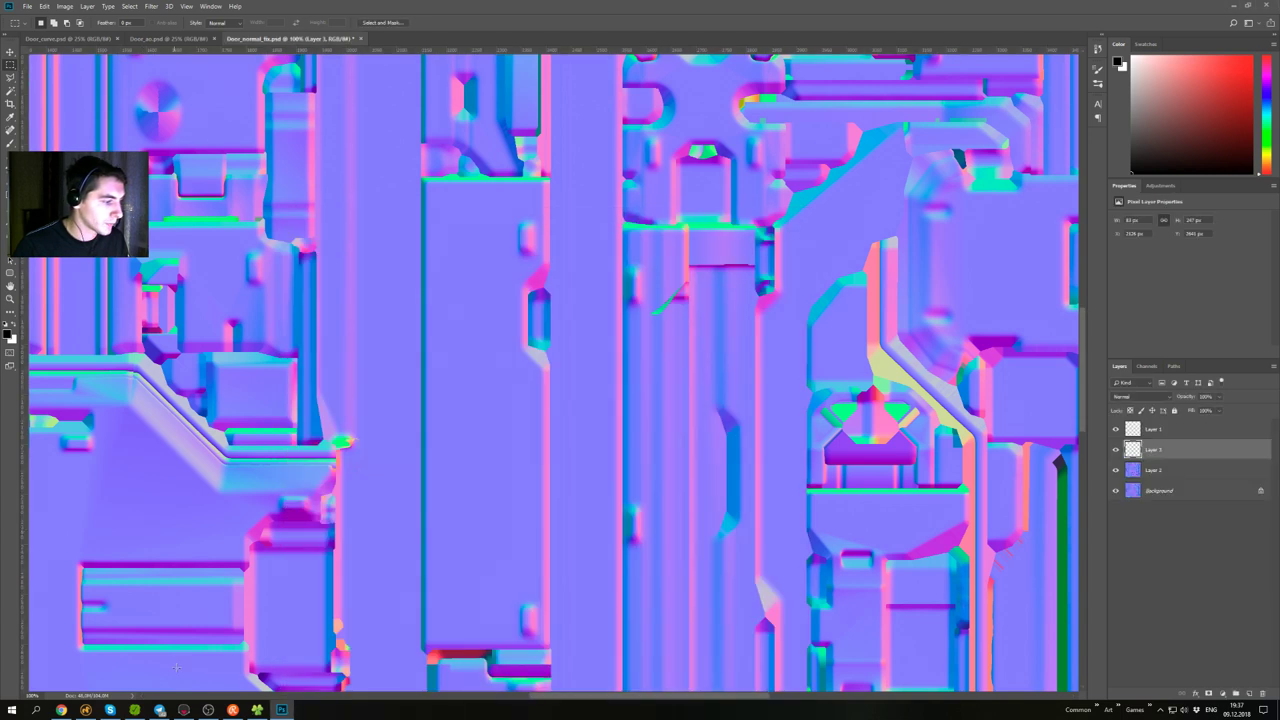
# - Switch to Marmoset Toolbag and hide the Lock_Up, Door_Up and Door_Down bake groups and the group below them
pyautogui.click(184, 711)
pyautogui.moveTo(505, 285); pyautogui.dragTo(508, 289)
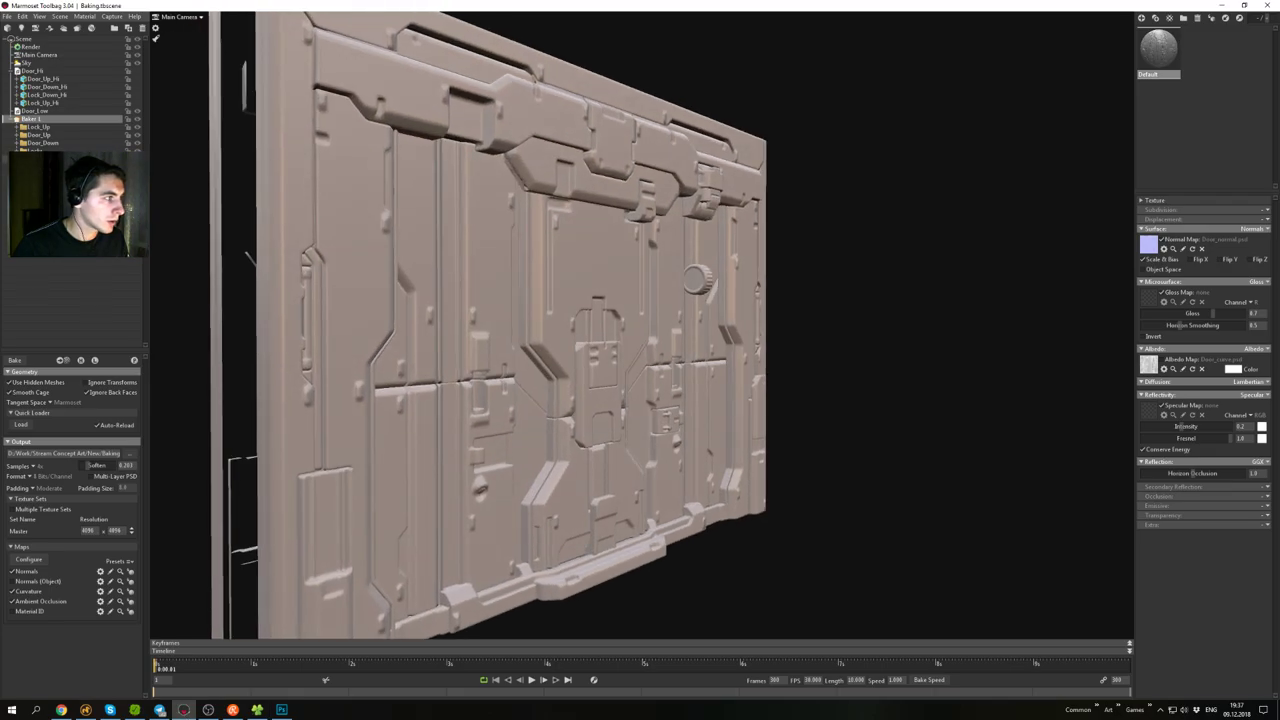
pyautogui.click(137, 151)
pyautogui.click(137, 143)
pyautogui.click(137, 135)
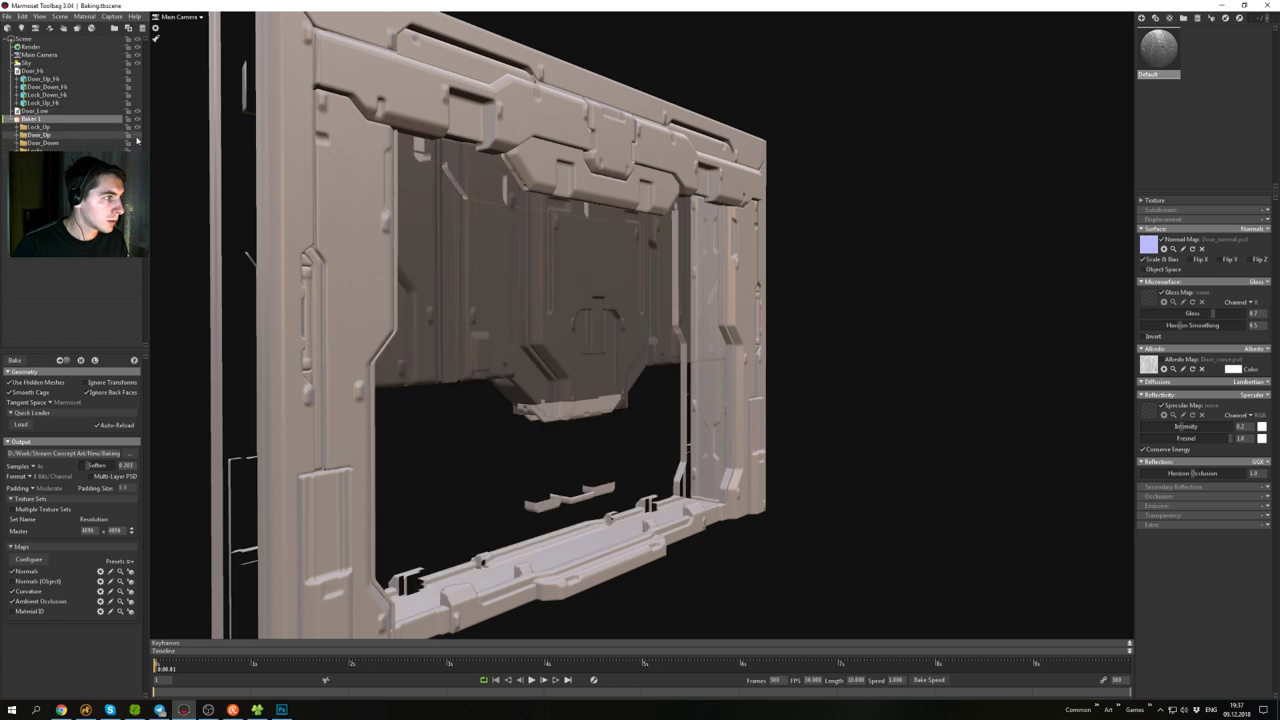
pyautogui.click(137, 127)
# - Examine the inner side of the door frame from its upper end down to the threshold for shading errors
pyautogui.scroll(5, 782, 343)
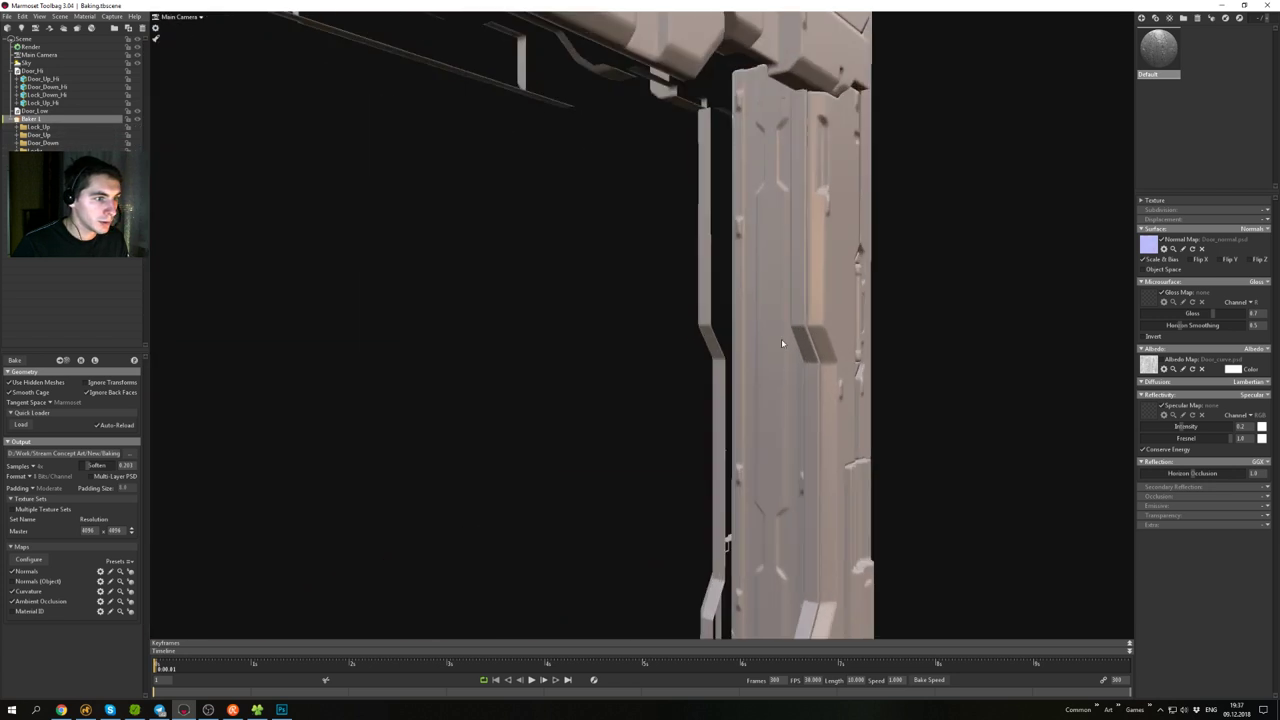
pyautogui.scroll(2, 782, 343)
pyautogui.moveTo(815, 280); pyautogui.dragTo(712, 376, button='middle')
pyautogui.moveTo(712, 376); pyautogui.dragTo(781, 304)
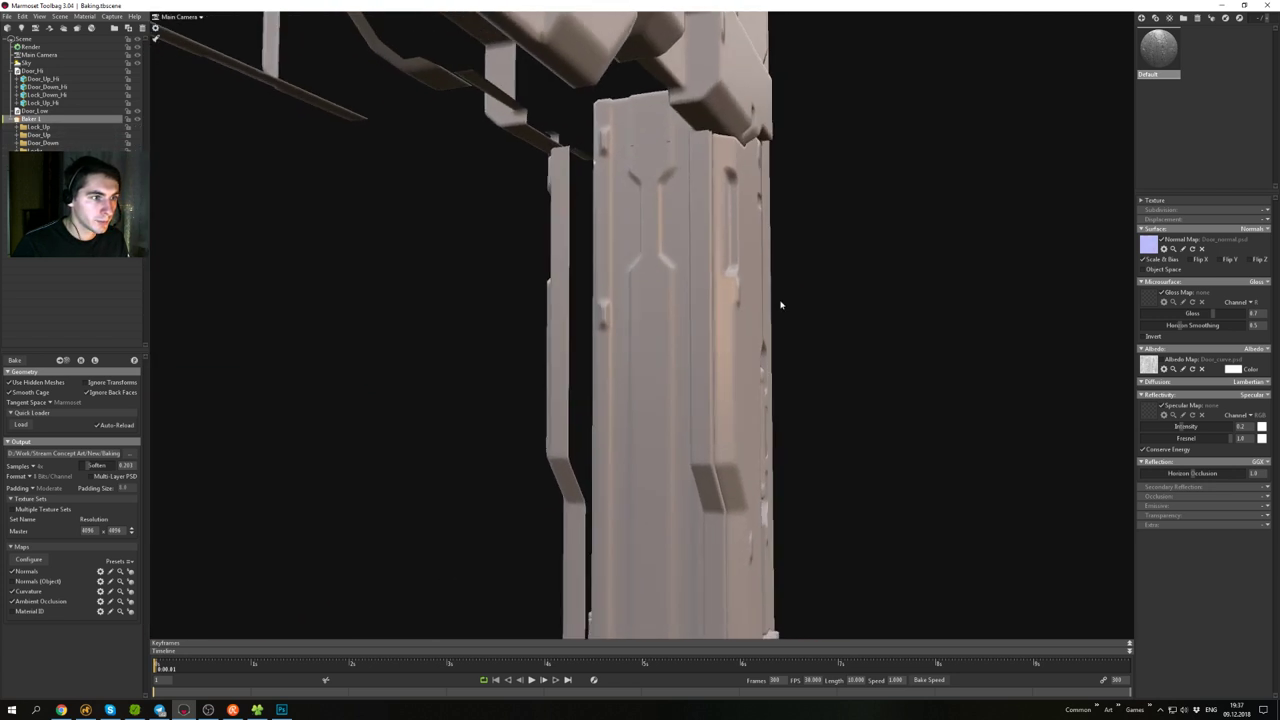
pyautogui.scroll(3, 692, 226)
pyautogui.moveTo(620, 226); pyautogui.dragTo(754, 270)
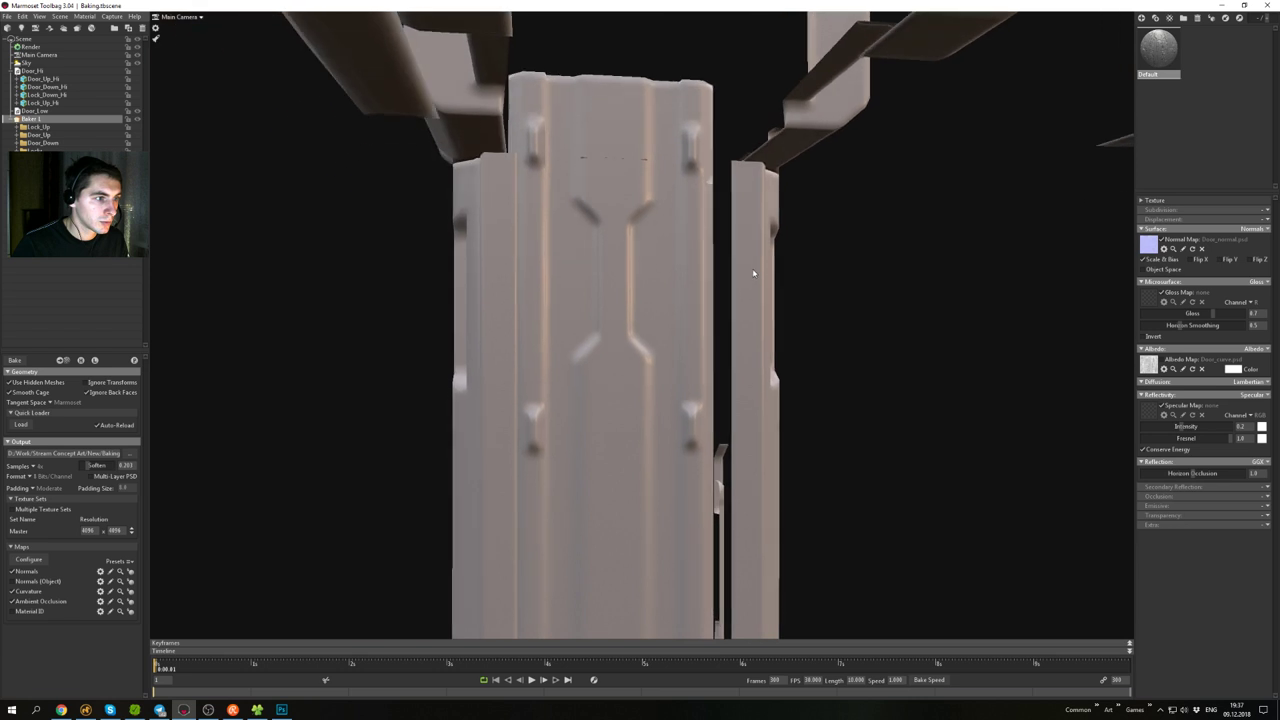
pyautogui.moveTo(754, 270); pyautogui.dragTo(734, 5, button='middle')
pyautogui.moveTo(735, 235); pyautogui.dragTo(704, 205, button='middle')
pyautogui.moveTo(716, 432); pyautogui.dragTo(737, 154, button='middle')
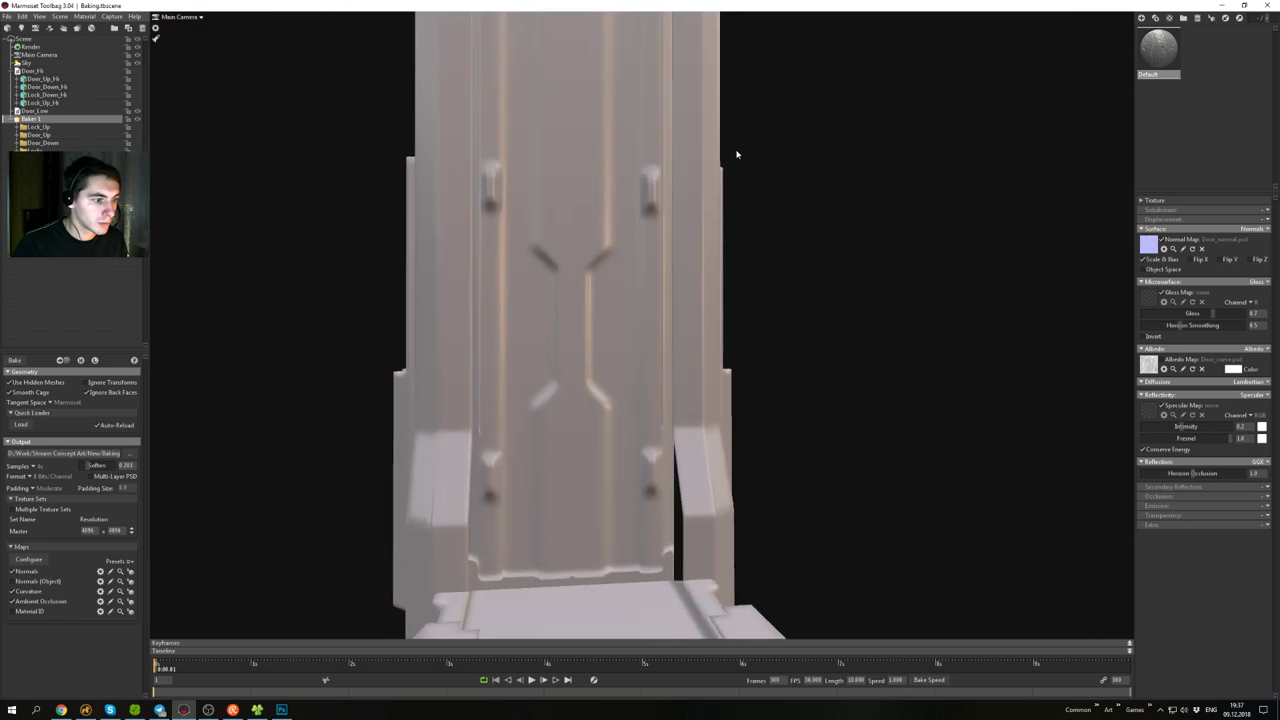
pyautogui.moveTo(737, 154); pyautogui.dragTo(746, 123)
pyautogui.moveTo(726, 250); pyautogui.dragTo(712, 122, button='middle')
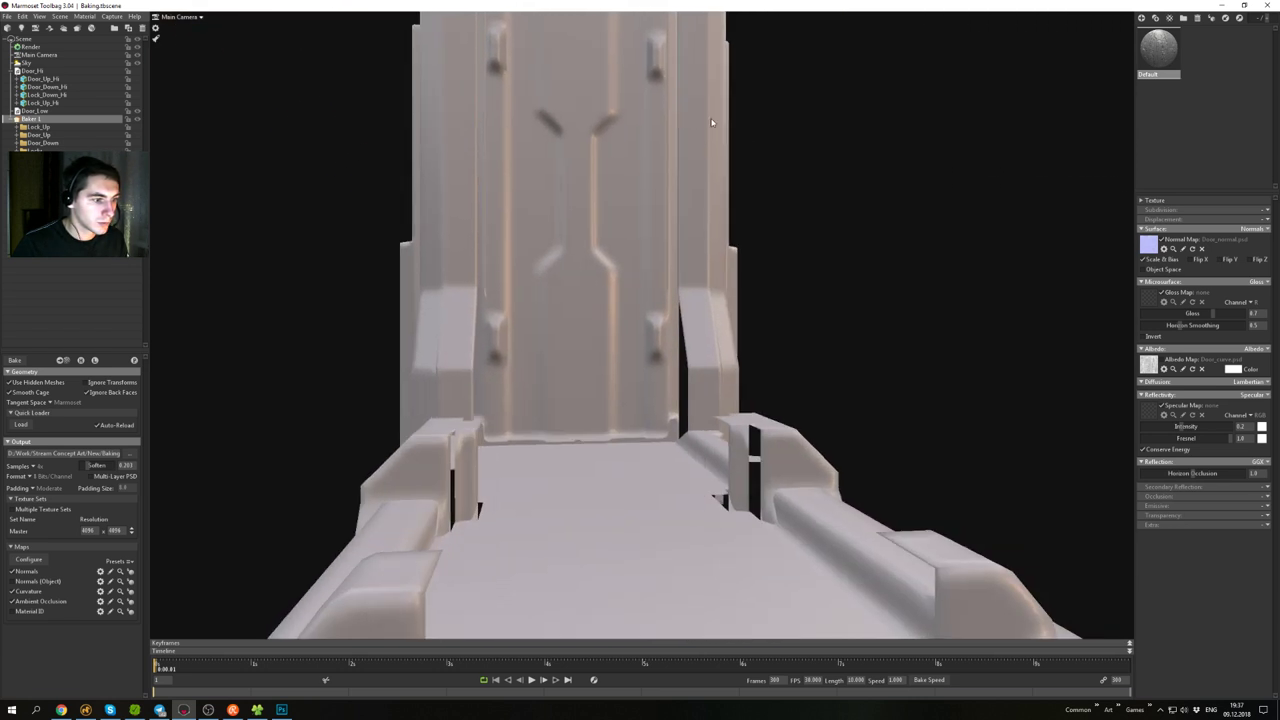
pyautogui.moveTo(712, 122)
pyautogui.mouseDown()
pyautogui.moveTo(700, 191)
pyautogui.moveTo(700, 121)
pyautogui.mouseUp()
pyautogui.moveTo(700, 121); pyautogui.dragTo(744, 356, button='middle')
pyautogui.moveTo(744, 356); pyautogui.dragTo(576, 298)
# - Return to Photoshop and compare the normal map with Layer 2 hidden and shown
pyautogui.click(281, 709)
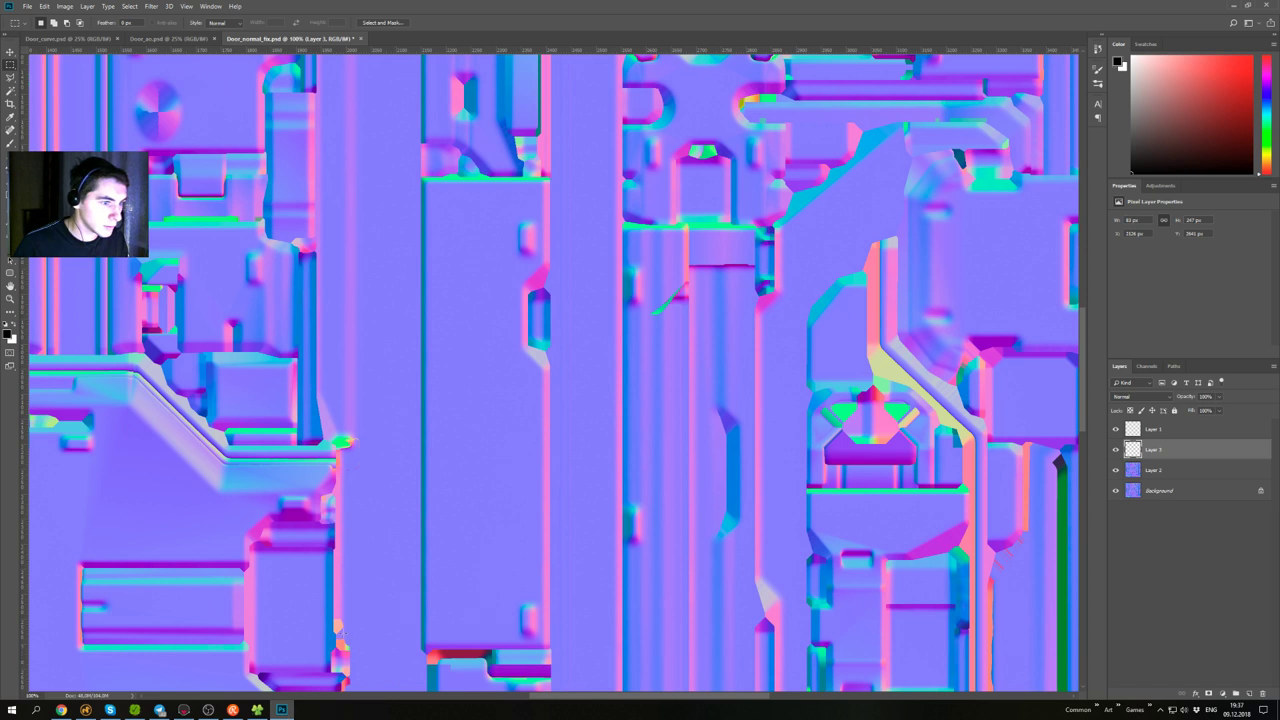
pyautogui.click(1114, 471)
pyautogui.click(1113, 471)
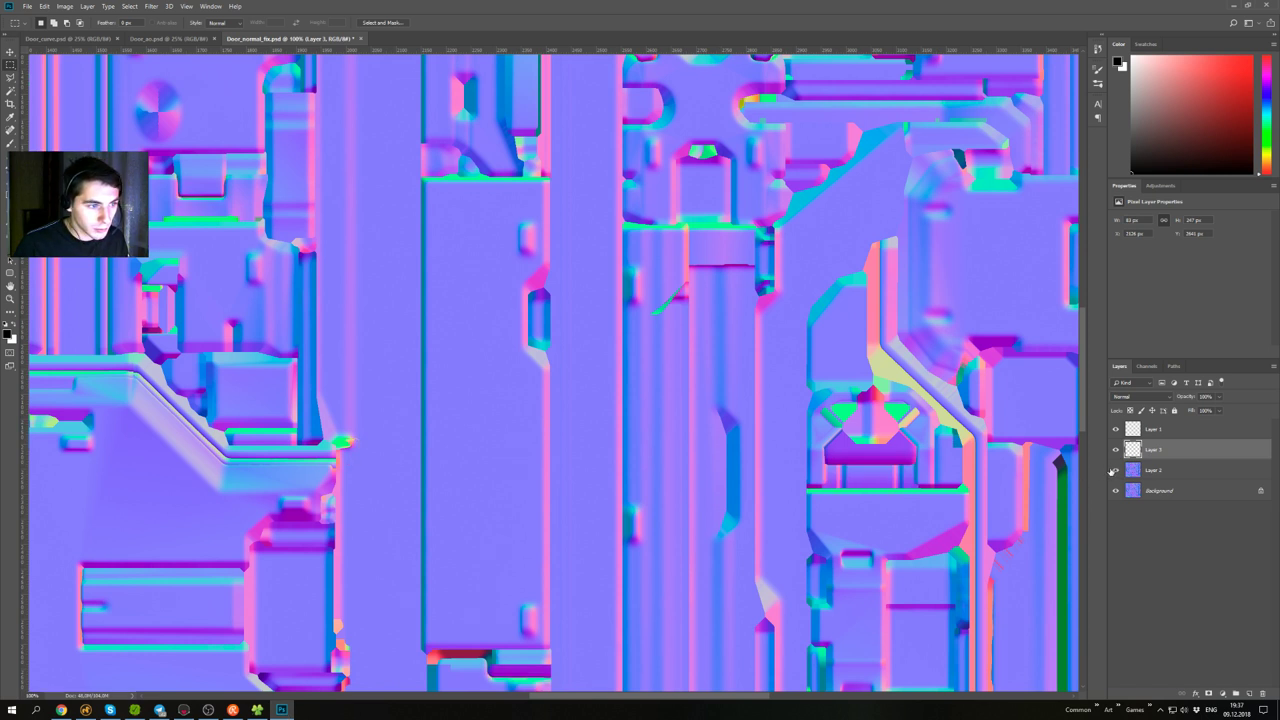
pyautogui.scroll(-4, 717, 370)
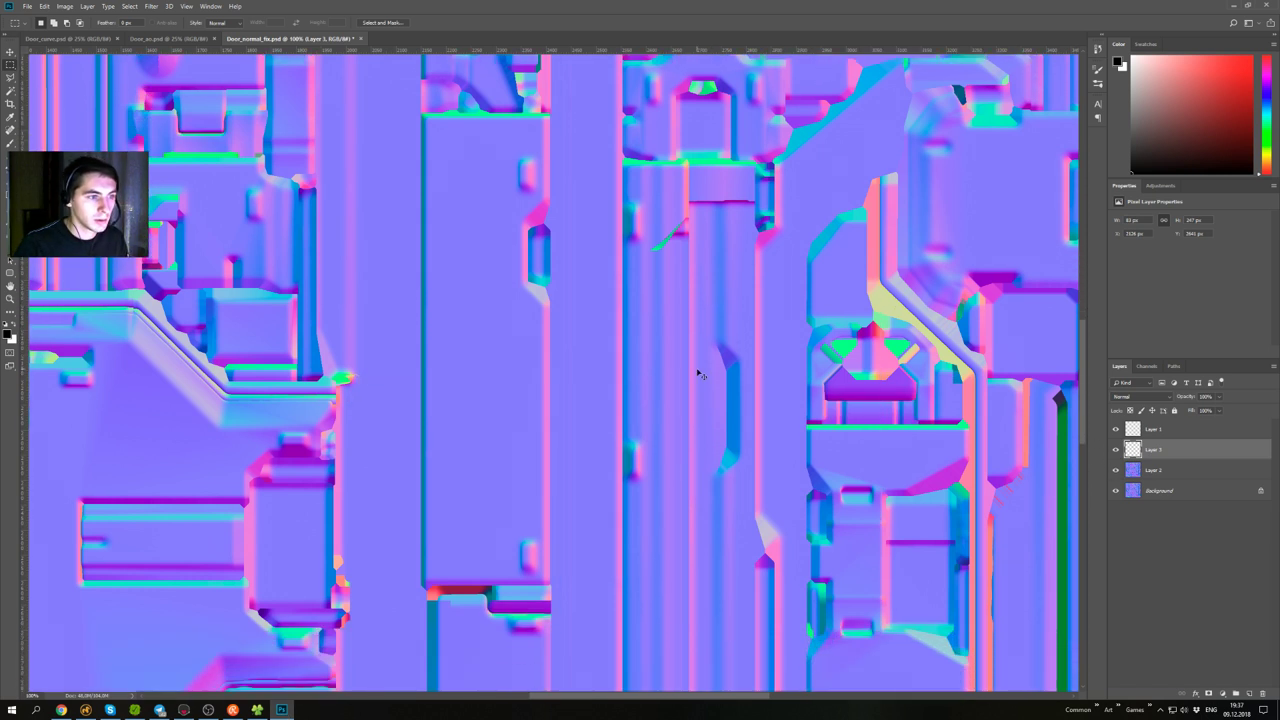
pyautogui.hotkey('ctrl', '-')
pyautogui.hotkey('ctrl', '-')
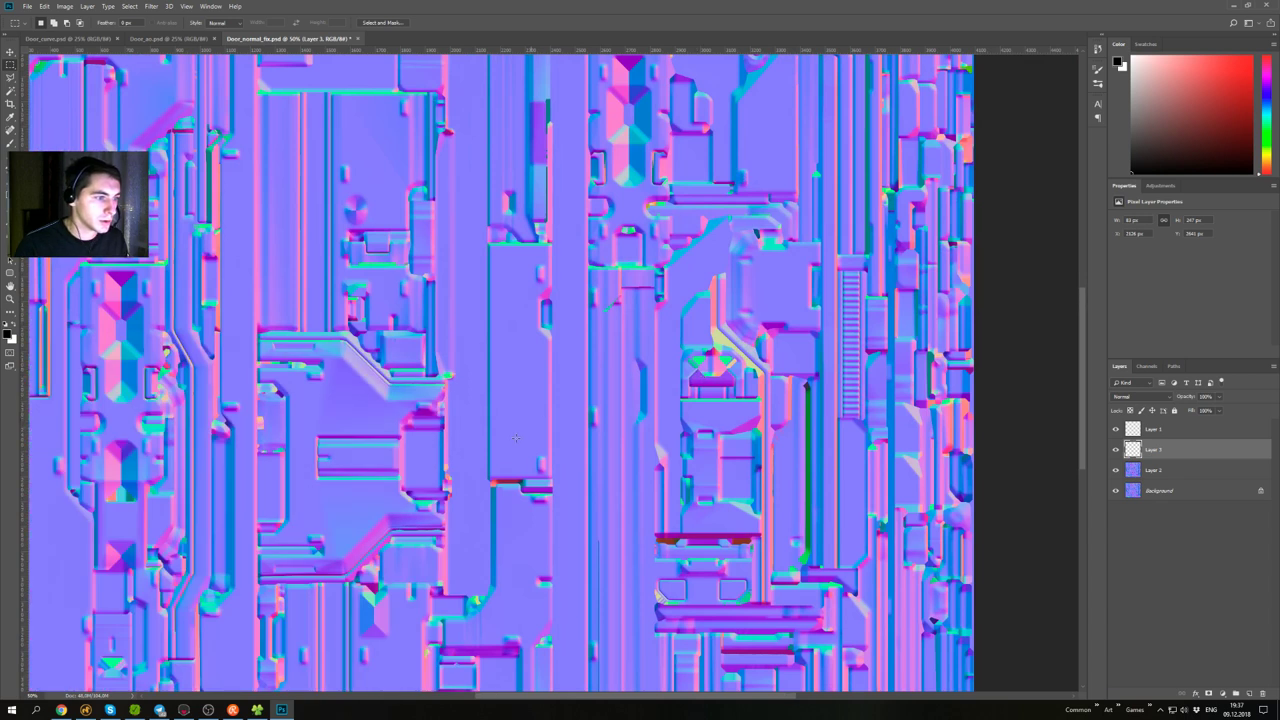
# - Switch to Modo and select the long vertical UV strip island to locate its polygons on the door model
pyautogui.click(86, 710)
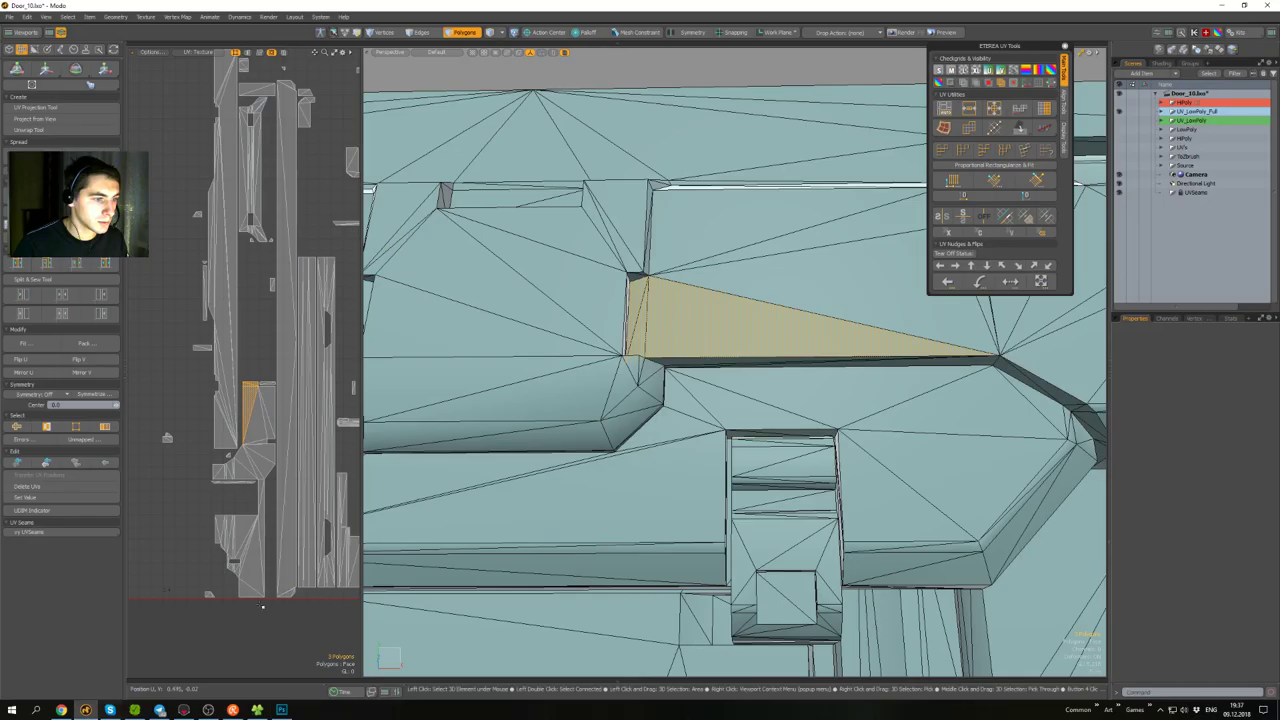
pyautogui.scroll(-10, 608, 440)
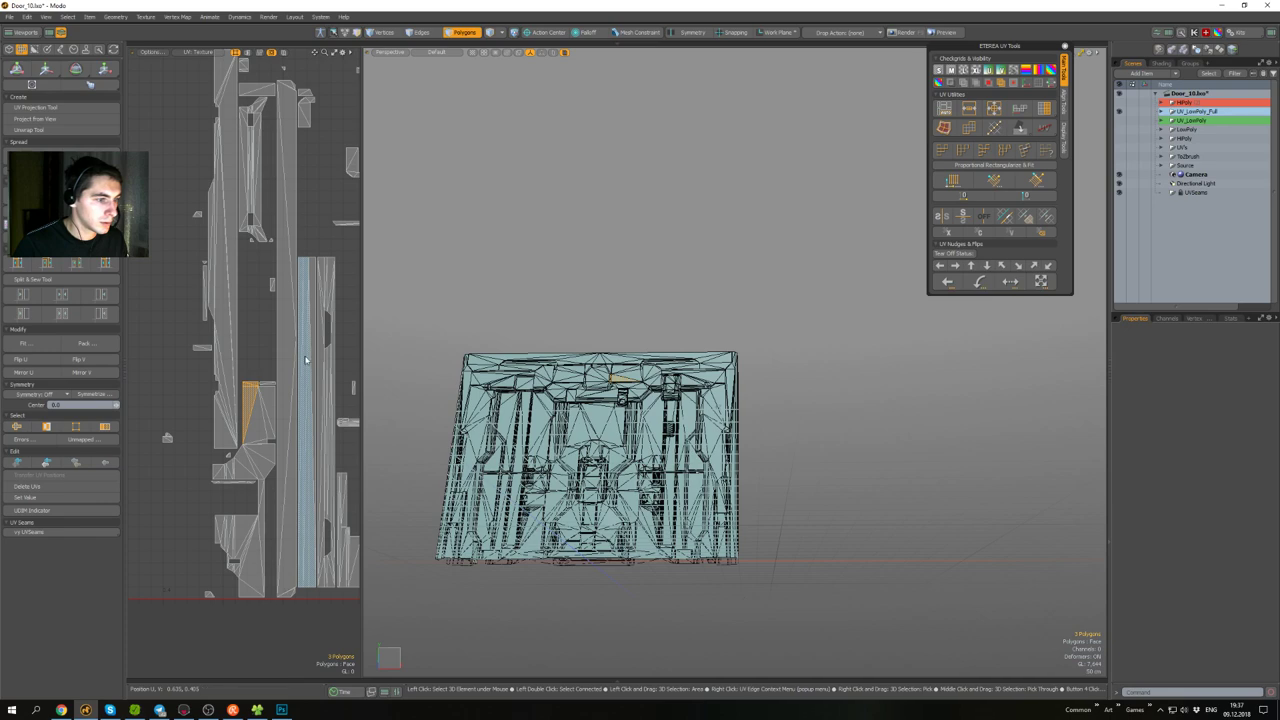
pyautogui.doubleClick(307, 358)
pyautogui.scroll(6, 718, 434)
pyautogui.keyDown('alt'); pyautogui.moveTo(718, 434); pyautogui.dragTo(838, 506); pyautogui.keyUp('alt')
# - Switch to Marmoset Toolbag and examine the broken marks on the frame's inner side panel
pyautogui.click(184, 710)
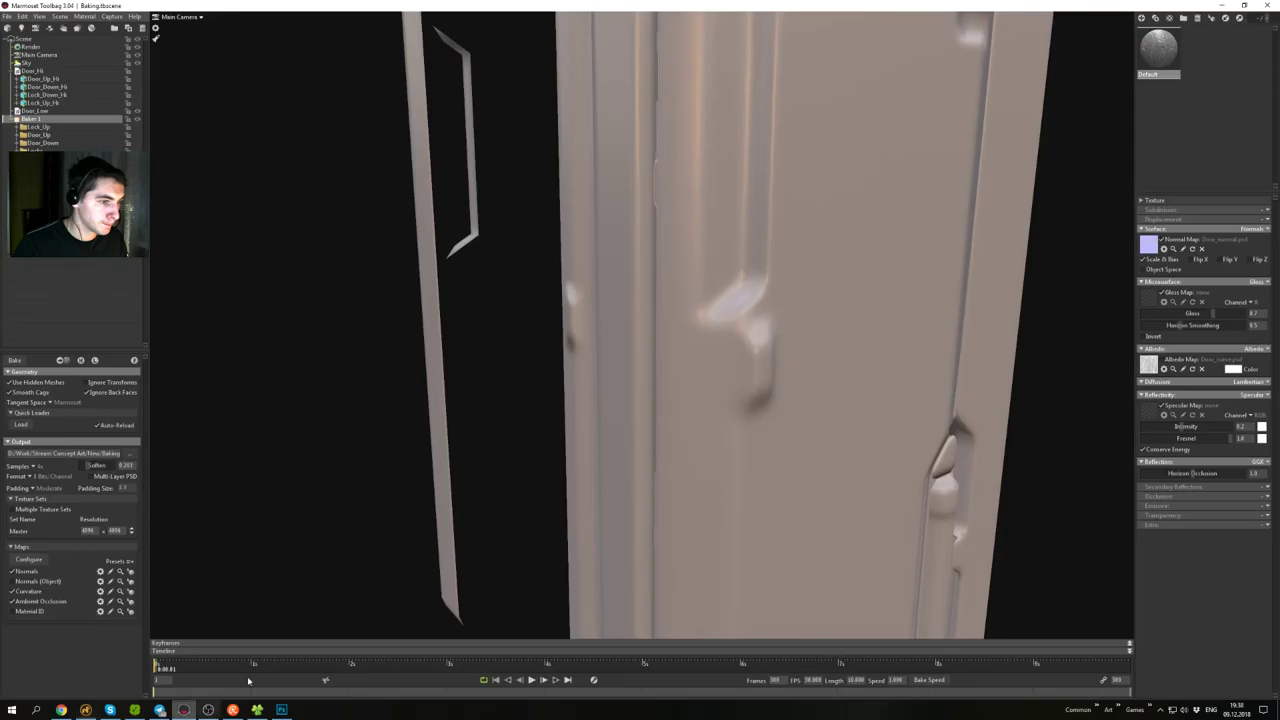
pyautogui.keyDown('alt'); pyautogui.moveTo(846, 360); pyautogui.dragTo(752, 290); pyautogui.keyUp('alt')
pyautogui.scroll(-4, 813, 279)
pyautogui.scroll(-2, 813, 279)
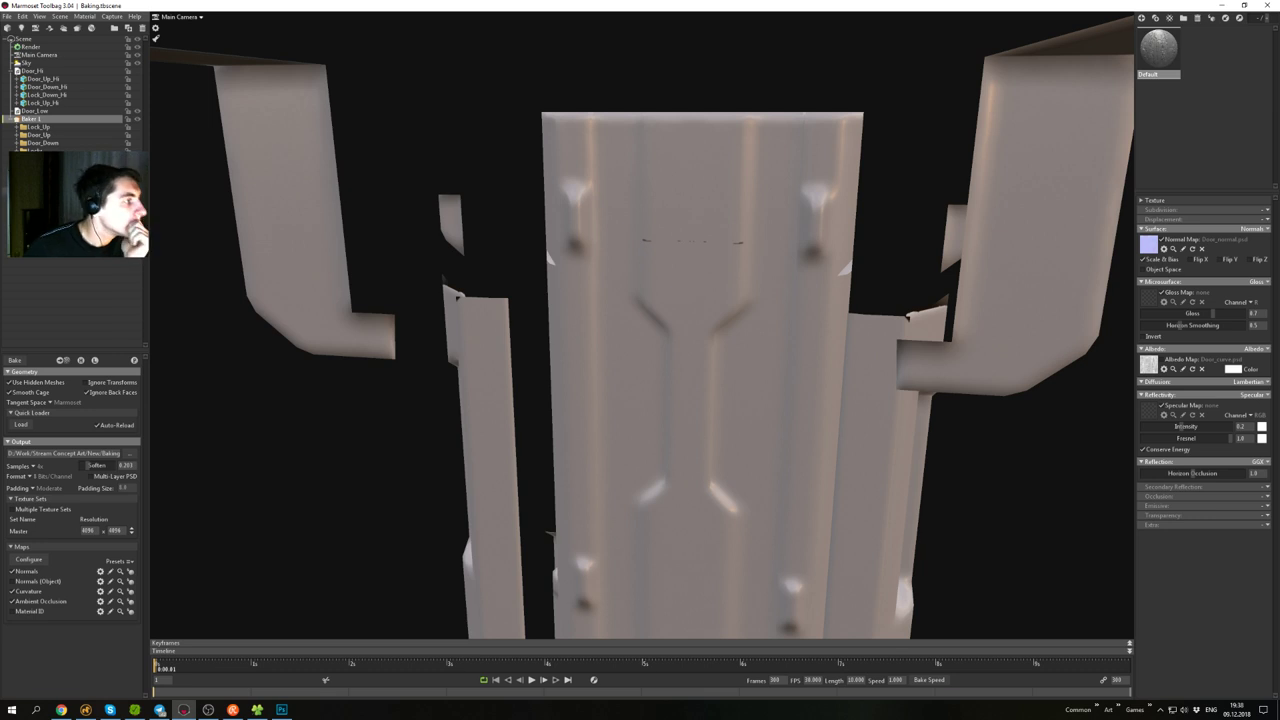
# - Open Paint Skew for the frame's mesh and brush the bake direction near the upper part of the inner side panel
pyautogui.click(45, 190)
pyautogui.click(29, 467)
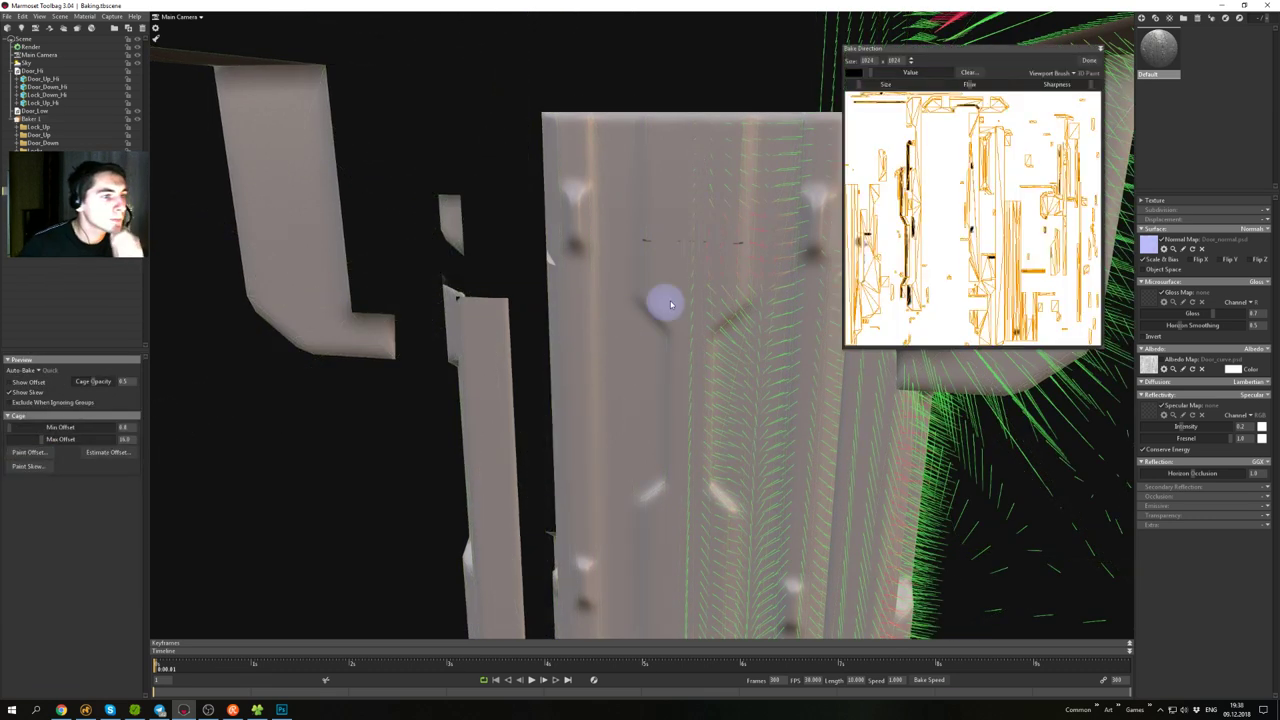
pyautogui.moveTo(724, 262)
pyautogui.keyDown('alt'); pyautogui.mouseDown()
pyautogui.moveTo(635, 268)
pyautogui.moveTo(629, 311)
pyautogui.moveTo(645, 312)
pyautogui.mouseUp(); pyautogui.keyUp('alt')
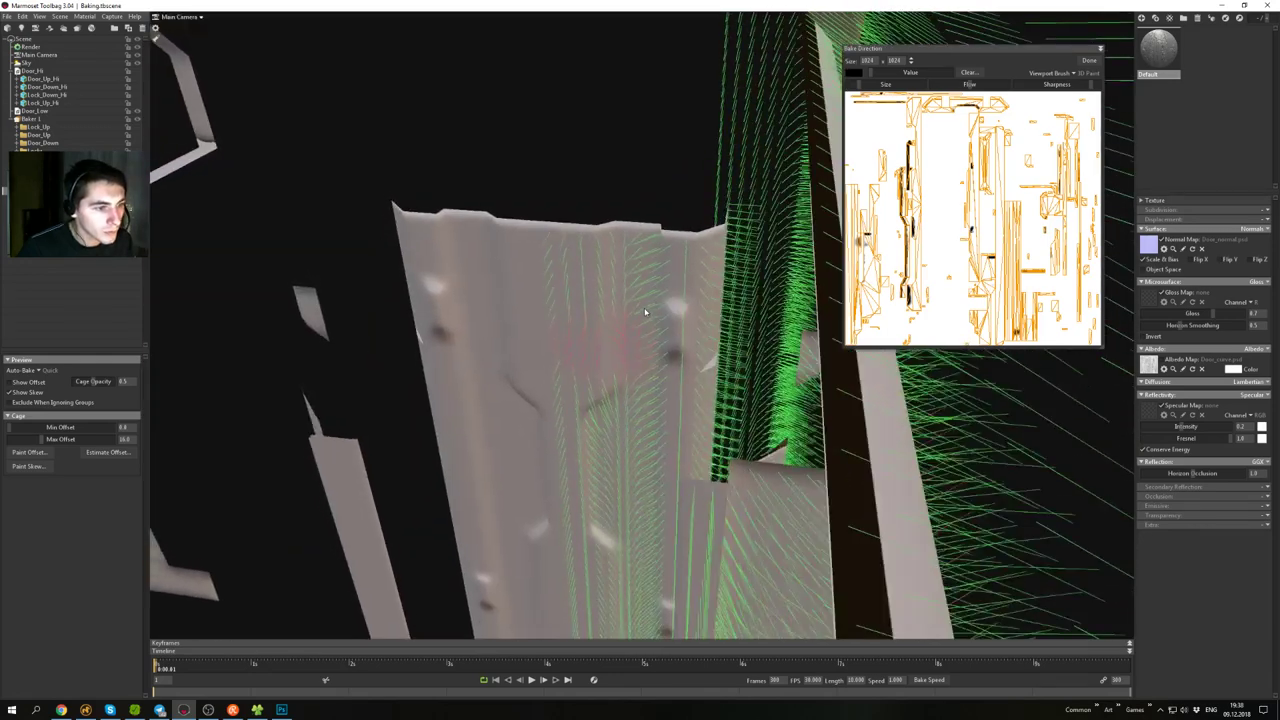
pyautogui.moveTo(706, 354); pyautogui.dragTo(705, 384)
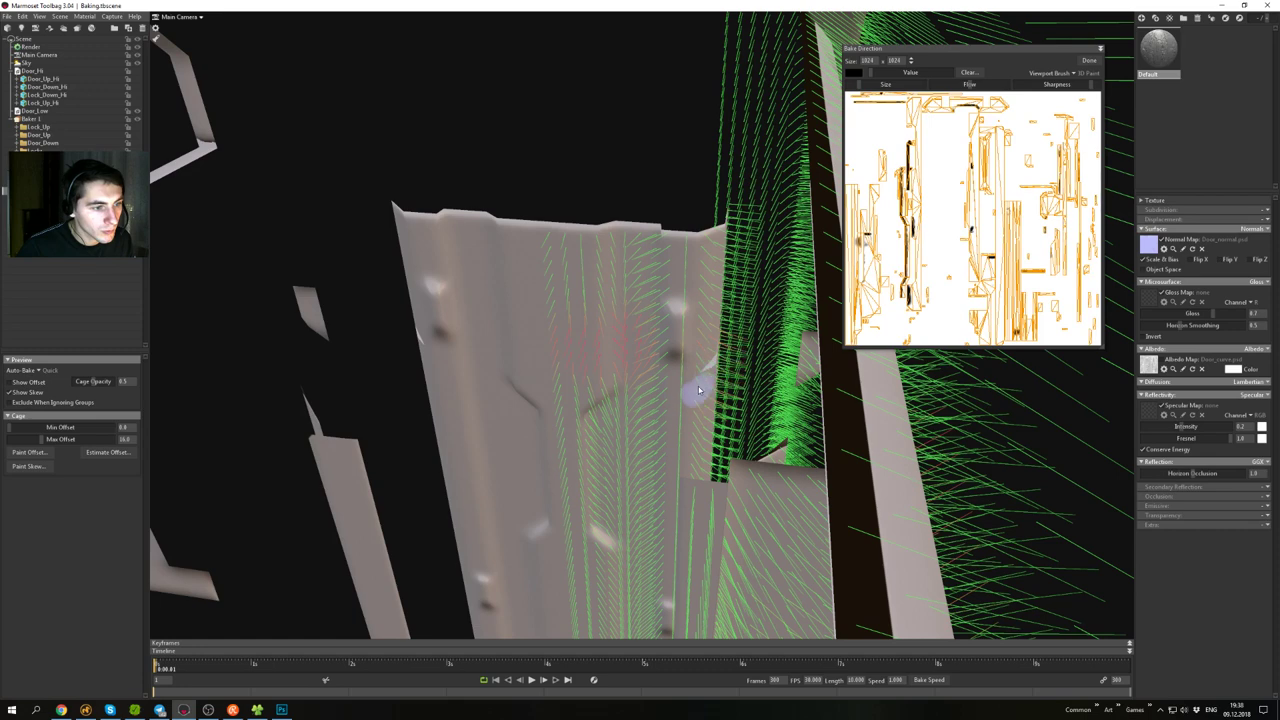
pyautogui.moveTo(687, 392)
pyautogui.keyDown('alt'); pyautogui.mouseDown()
pyautogui.moveTo(663, 417)
pyautogui.moveTo(683, 380)
pyautogui.moveTo(679, 322)
pyautogui.moveTo(717, 278)
pyautogui.moveTo(737, 329)
pyautogui.moveTo(694, 389)
pyautogui.moveTo(690, 420)
pyautogui.mouseUp(); pyautogui.keyUp('alt')
# - In Photoshop, duplicate an area of Layer 2 about 80 px square above the green diagonal artifact to a new layer and move it down over the artifact
pyautogui.click(282, 709)
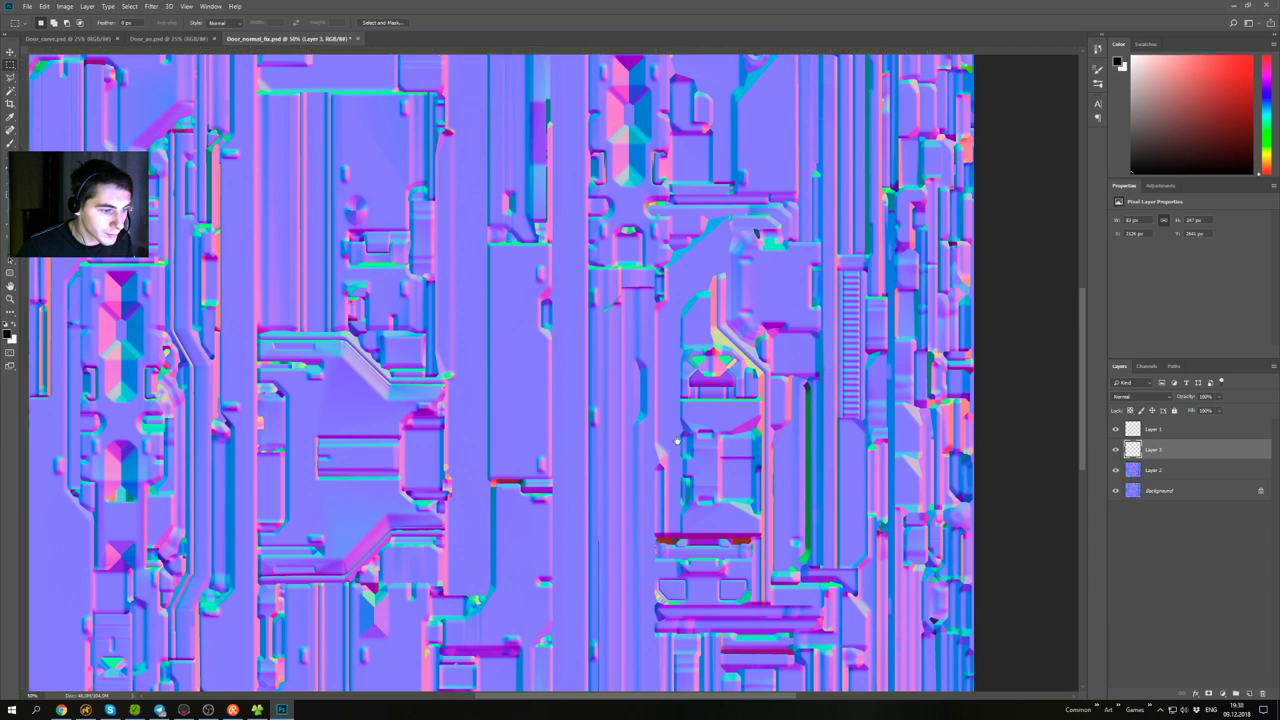
pyautogui.moveTo(678, 498); pyautogui.dragTo(671, 328)
pyautogui.scroll(3, 670, 328)
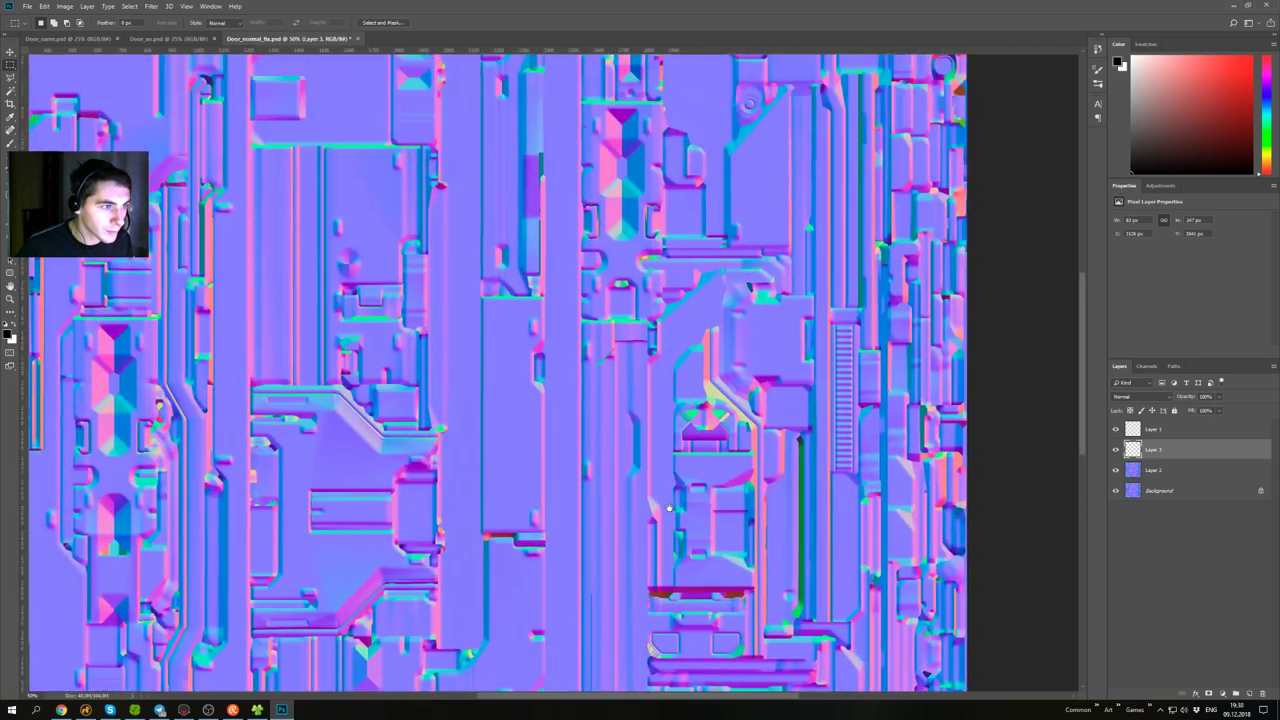
pyautogui.hotkey('ctrl', '+')
pyautogui.hotkey('ctrl', '+')
pyautogui.hotkey('ctrl', '+')
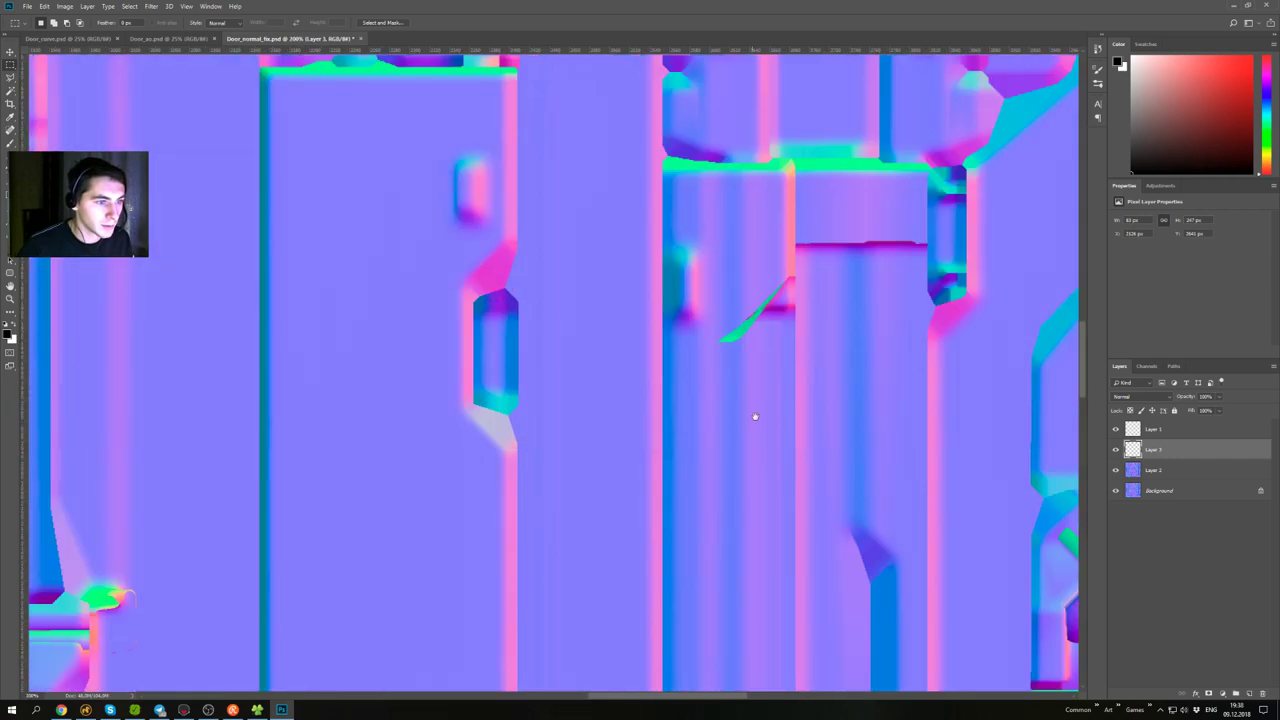
pyautogui.moveTo(737, 345); pyautogui.dragTo(661, 430)
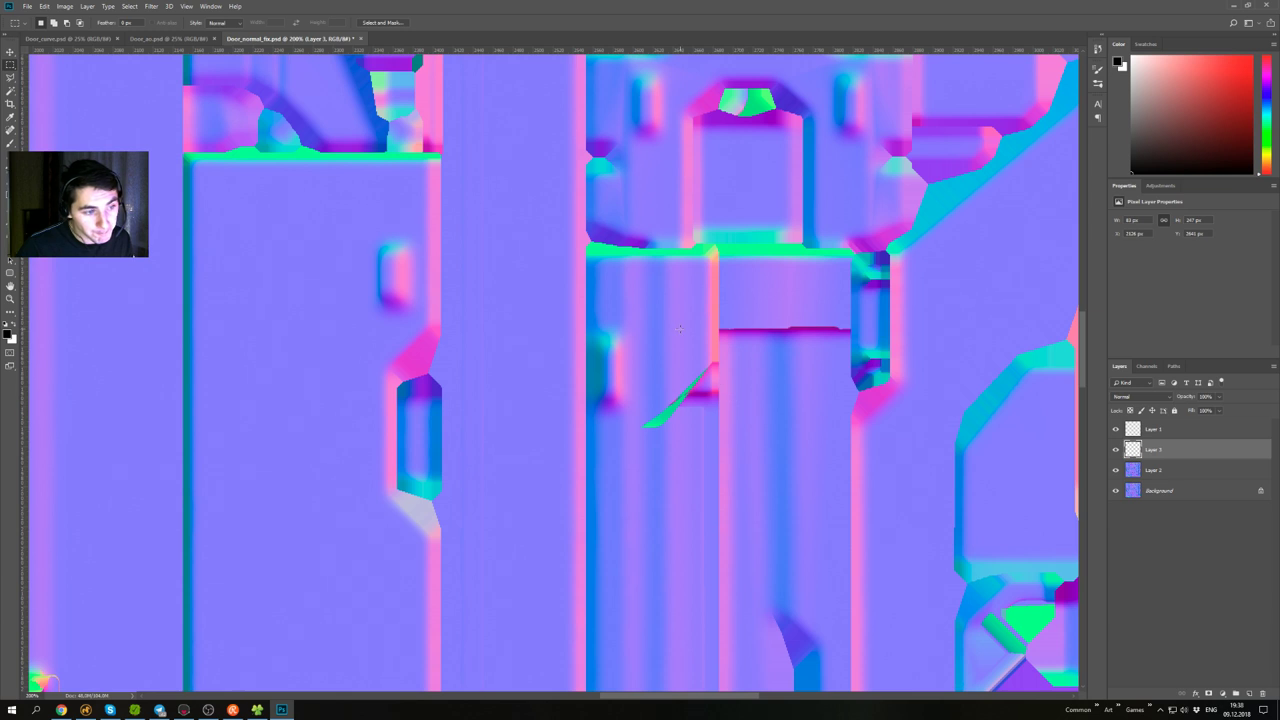
pyautogui.moveTo(639, 273); pyautogui.dragTo(719, 352)
pyautogui.click(1155, 470)
pyautogui.hotkey('ctrl', 'j')
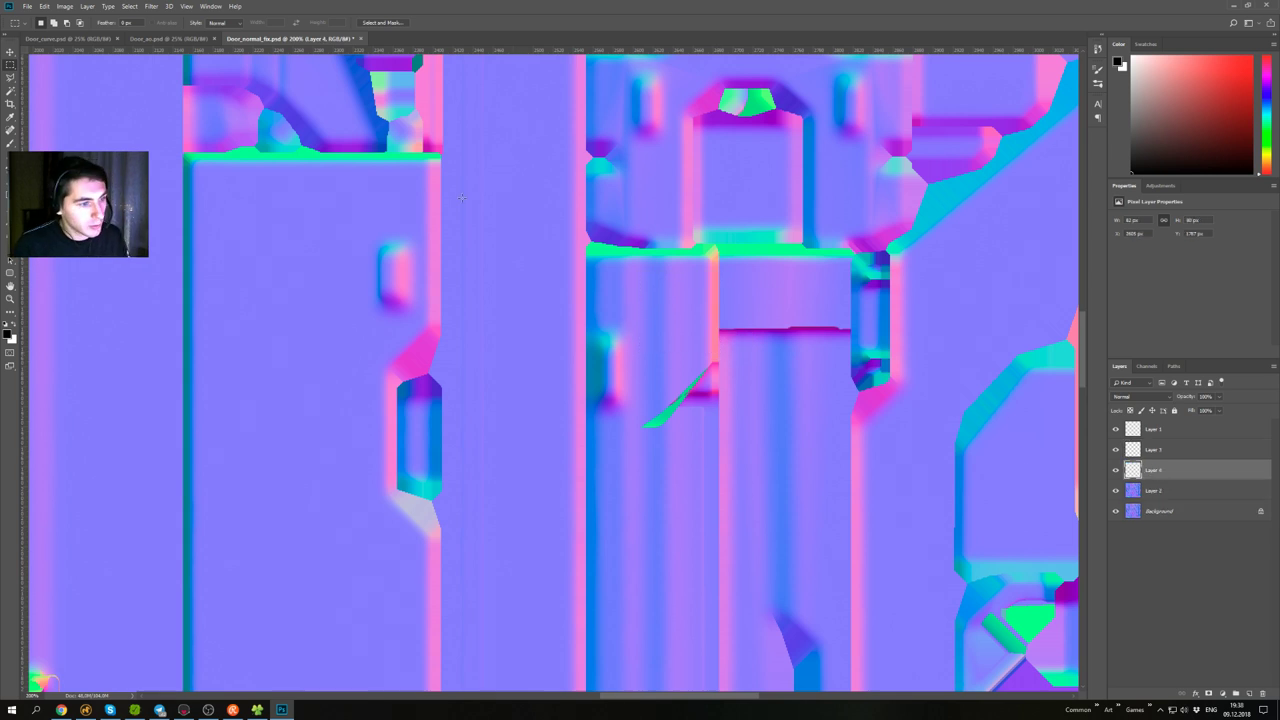
pyautogui.press('v')
pyautogui.moveTo(659, 342); pyautogui.dragTo(659, 374)
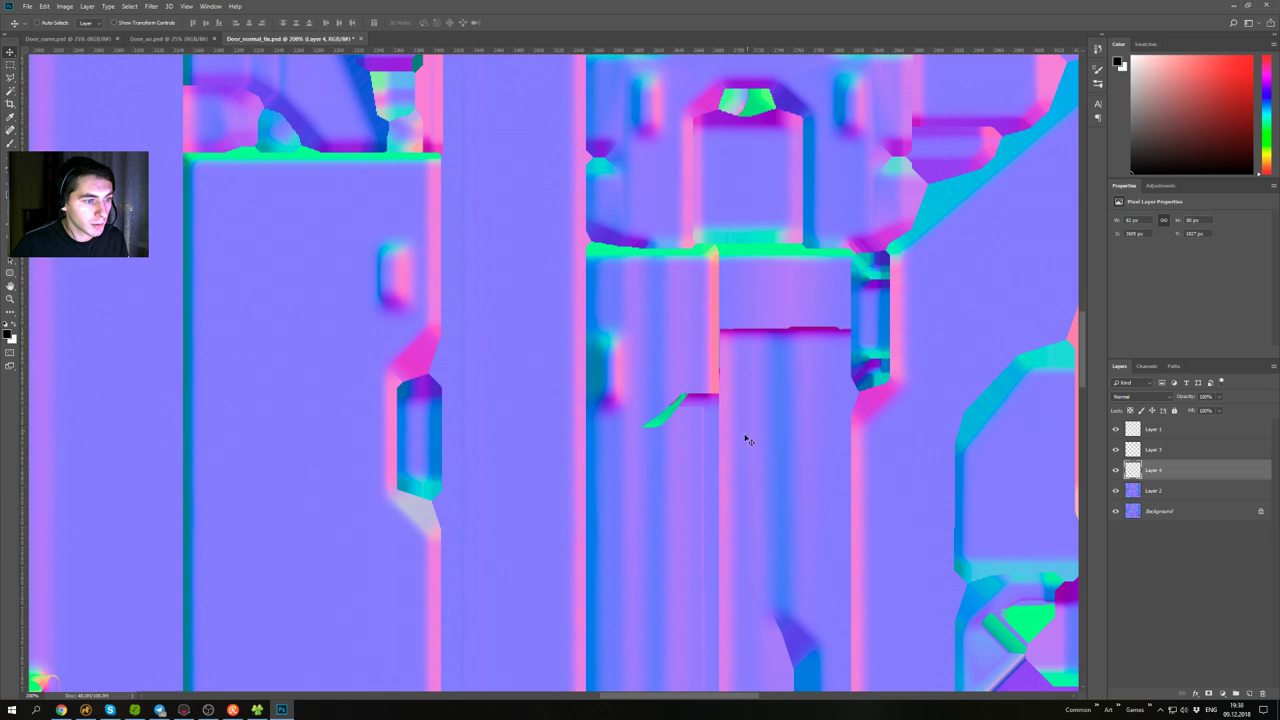
# - Duplicate an area of Layer 2 about 106 by 92 px below the green artifact to a new layer and move it up over the artifact
pyautogui.click(10, 66)
pyautogui.moveTo(613, 456); pyautogui.dragTo(718, 547)
pyautogui.click(1145, 490)
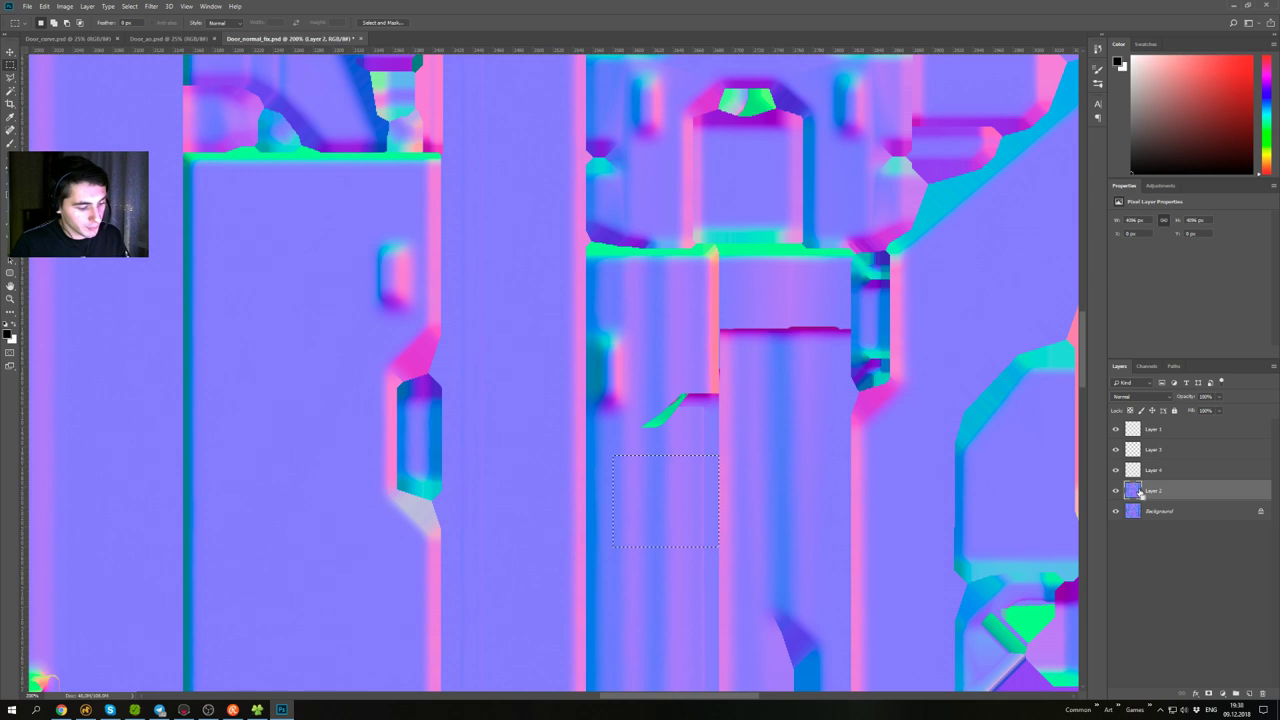
pyautogui.hotkey('ctrl', 'j')
pyautogui.click(12, 54)
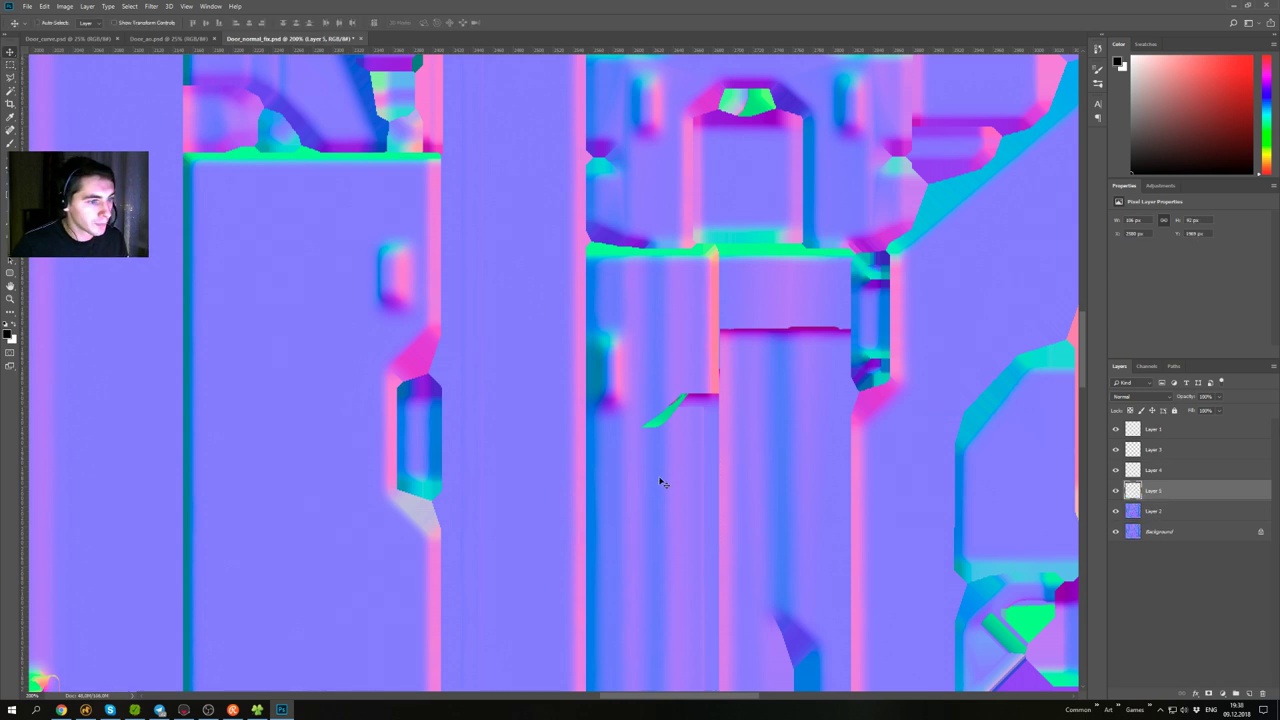
pyautogui.moveTo(666, 534); pyautogui.dragTo(668, 489)
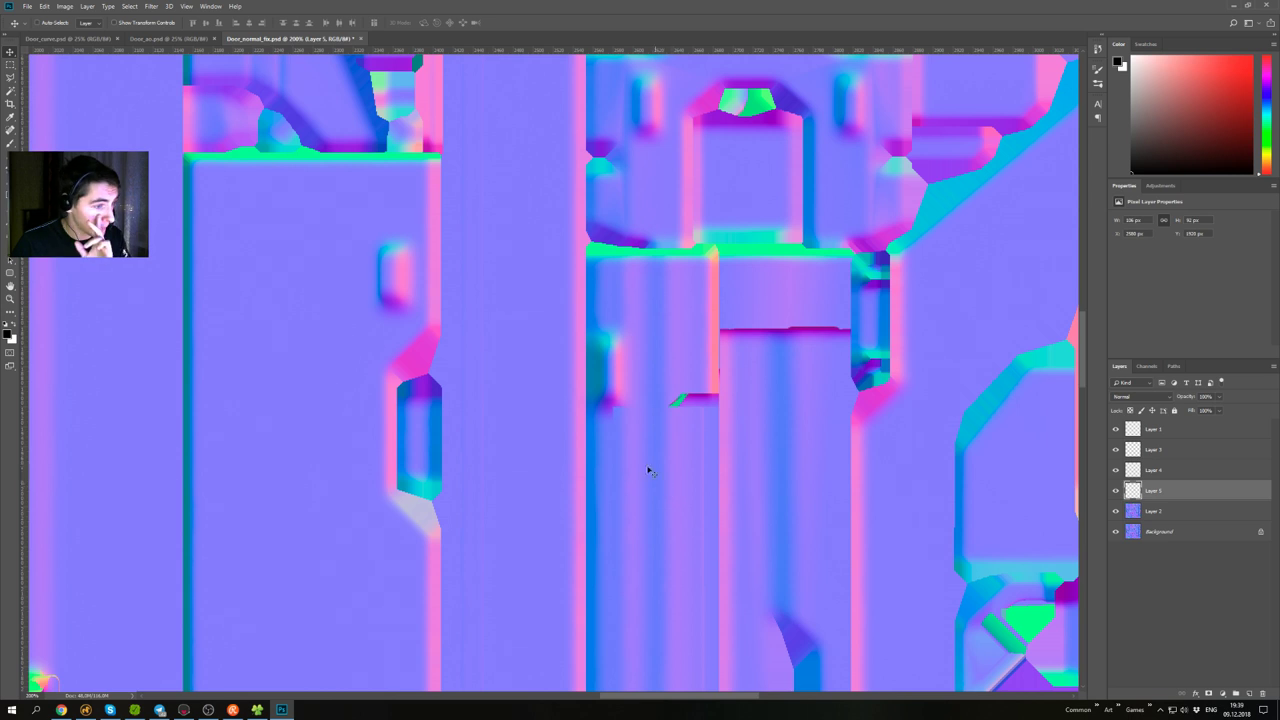
# - Smudge away the green artifact beside the magenta strip with a smaller brush, working on Layer 5 and Layer 4
pyautogui.press('e')
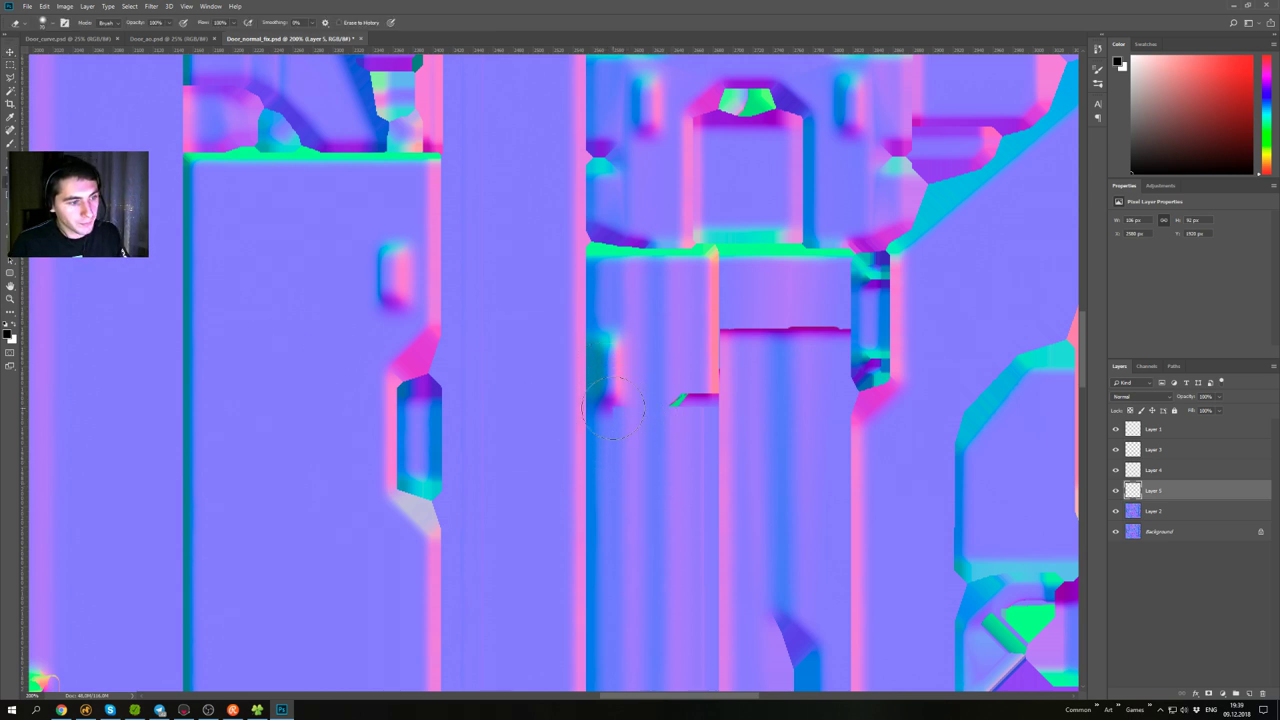
pyautogui.press('[')
pyautogui.press('[')
pyautogui.press('[')
pyautogui.press('[')
pyautogui.press('[')
pyautogui.press('[')
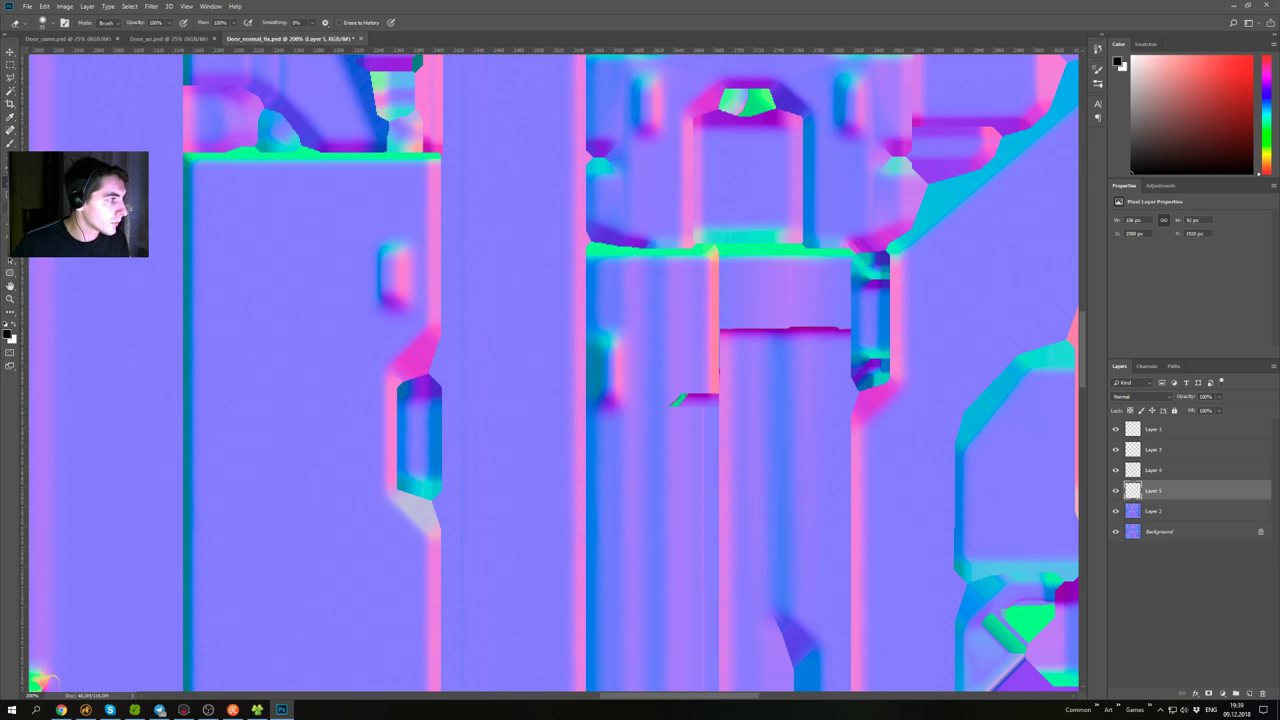
pyautogui.click(10, 208)
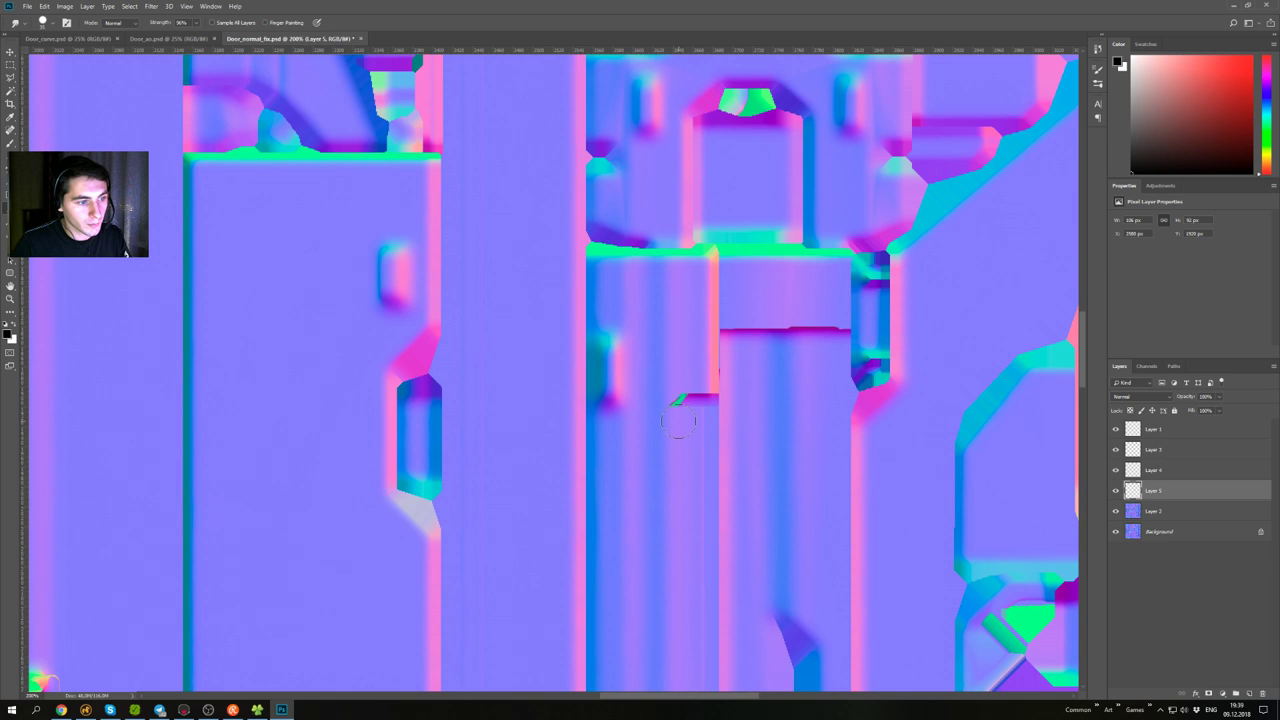
pyautogui.moveTo(680, 411); pyautogui.dragTo(682, 377)
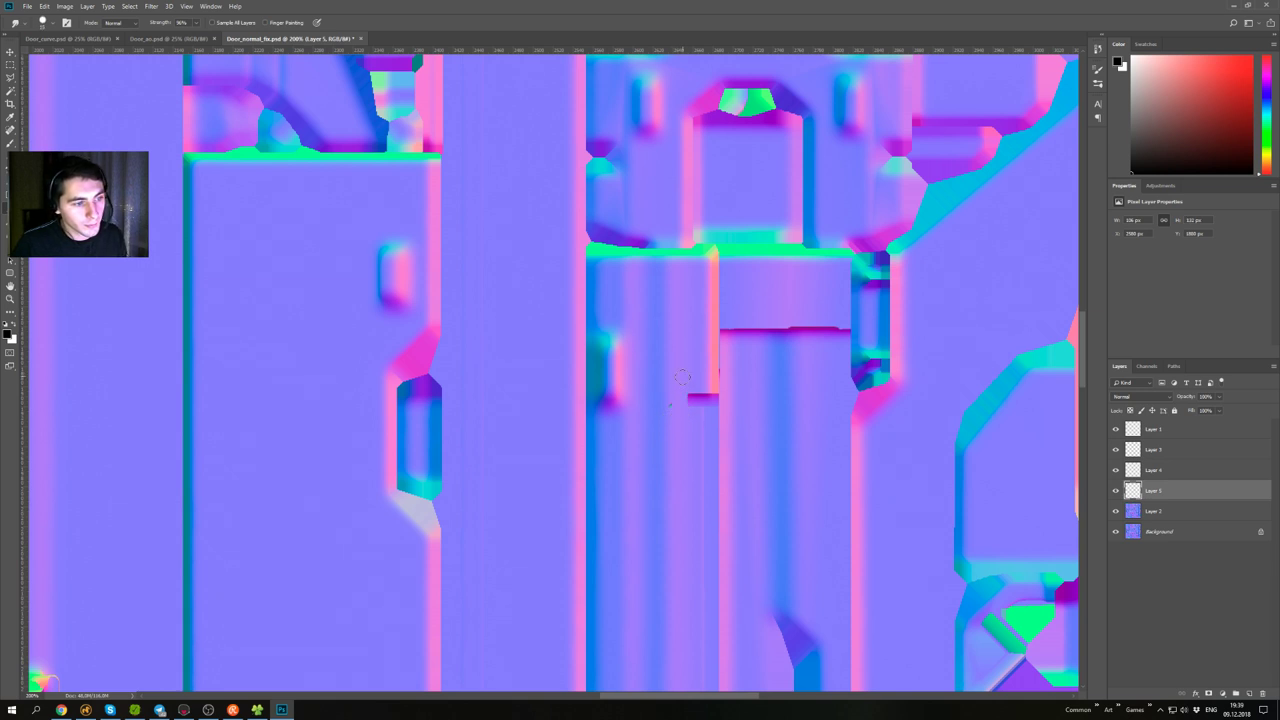
pyautogui.hotkey('ctrl', 'z')
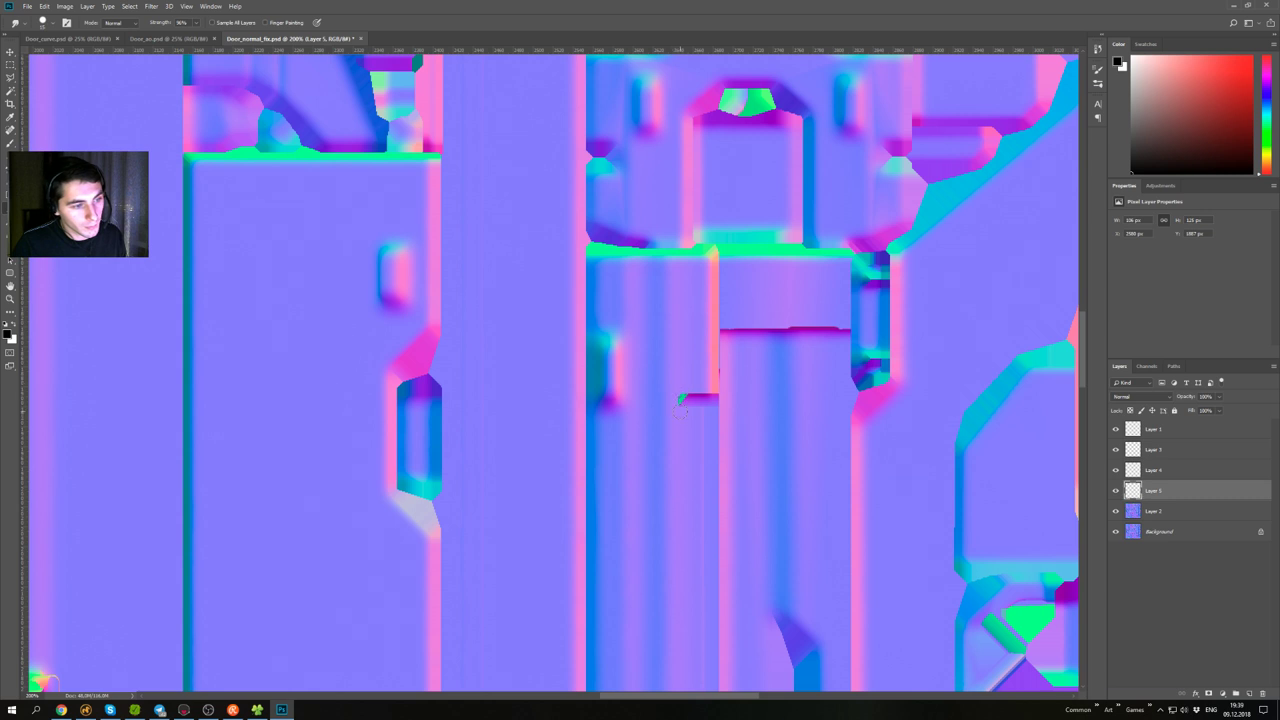
pyautogui.click(1128, 470)
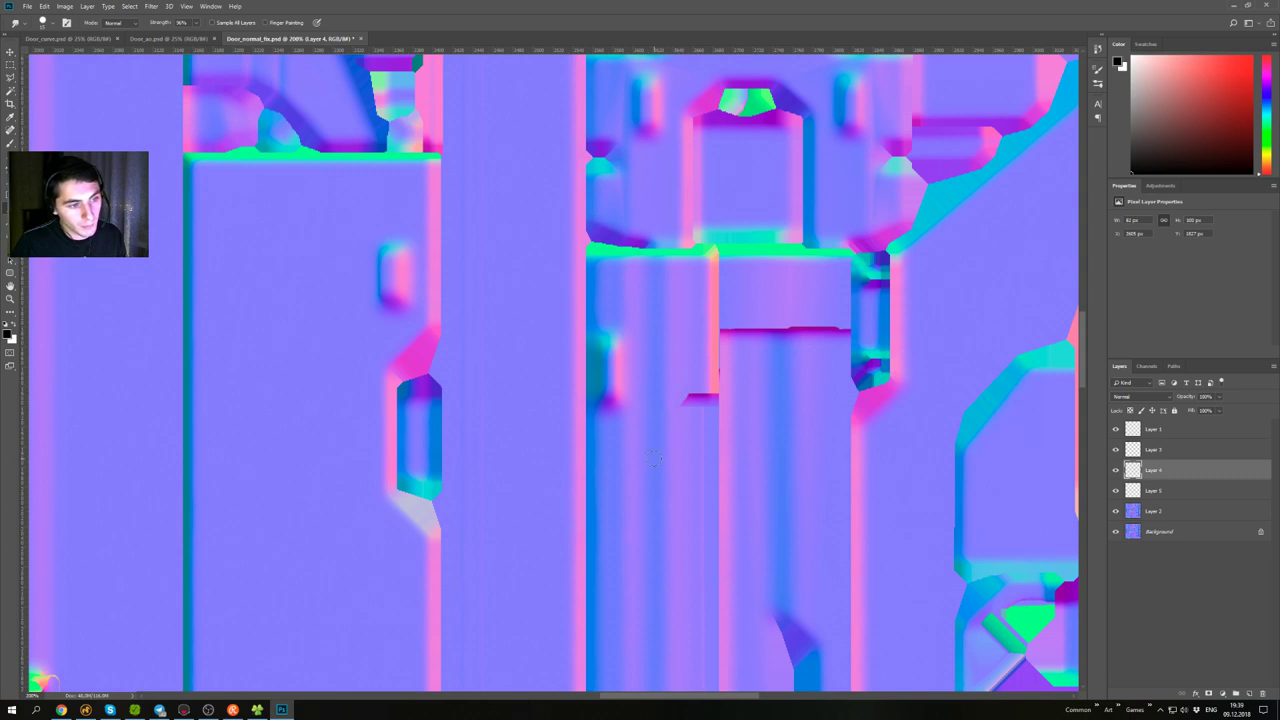
# - Smudge out the small green dash on Layer 2 below the blue bevel near the map's lower edge, with Sample All Layers enabled
pyautogui.keyDown('alt'); pyautogui.scroll(-3, 708, 505); pyautogui.keyUp('alt')
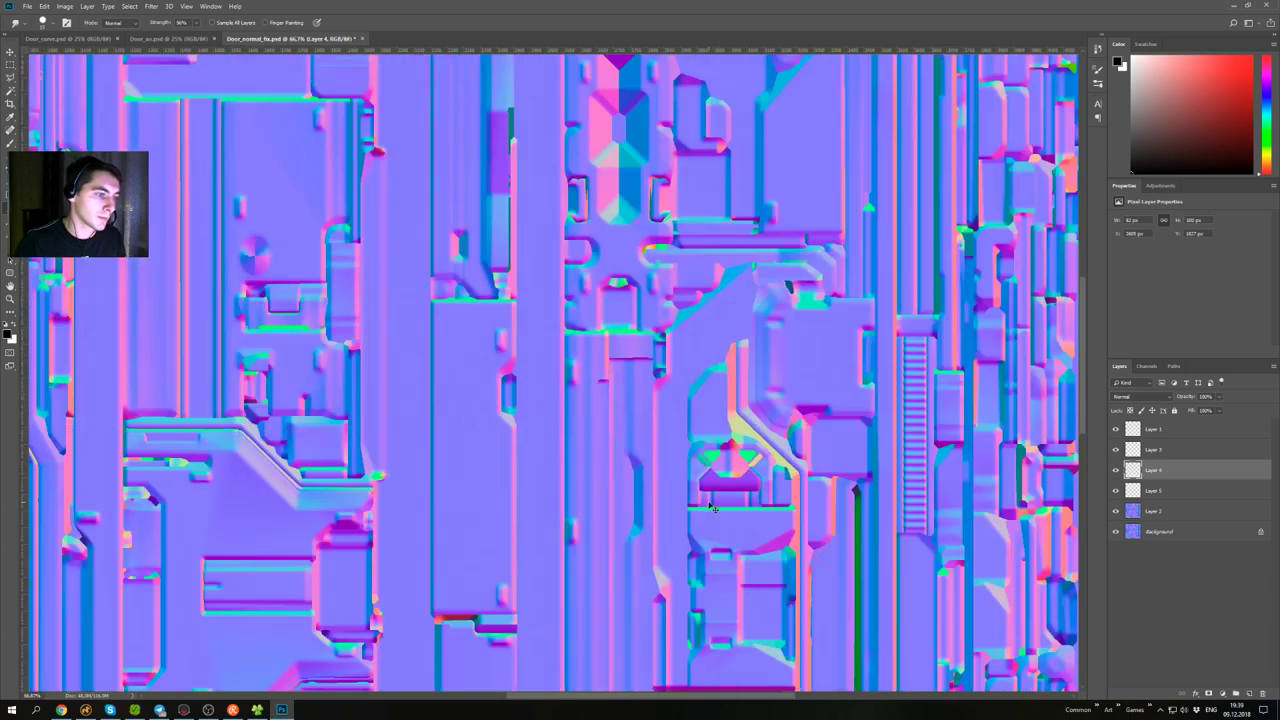
pyautogui.moveTo(606, 460); pyautogui.dragTo(620, 358)
pyautogui.moveTo(626, 423); pyautogui.dragTo(599, 196)
pyautogui.moveTo(596, 398); pyautogui.dragTo(602, 321)
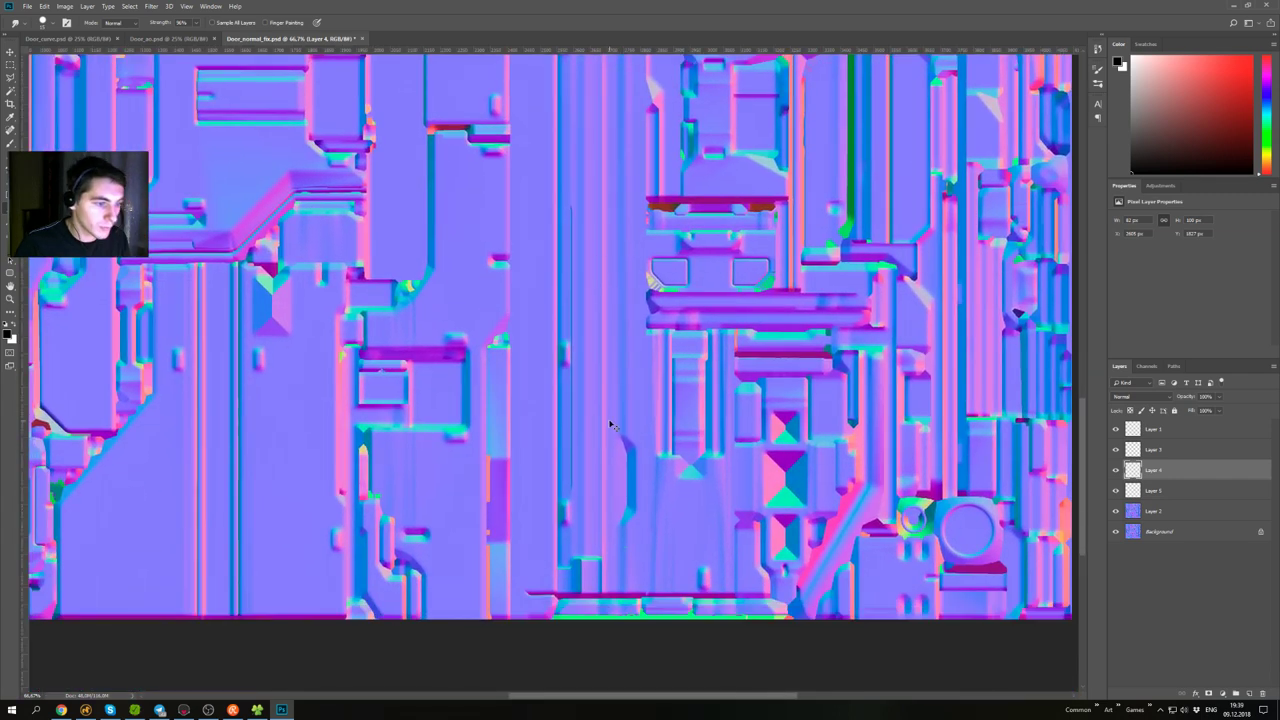
pyautogui.hotkey('ctrl', '+')
pyautogui.hotkey('ctrl', '+')
pyautogui.moveTo(655, 491); pyautogui.dragTo(418, 194)
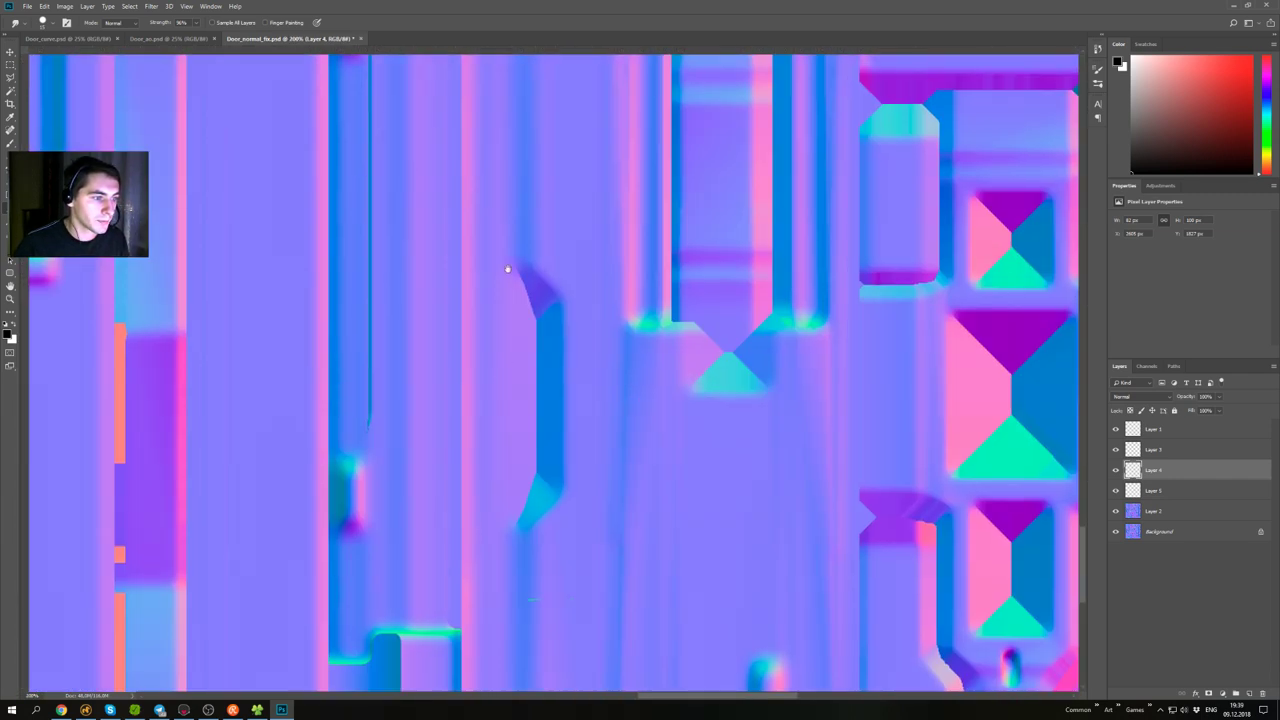
pyautogui.scroll(-8, 507, 269)
pyautogui.click(10, 65)
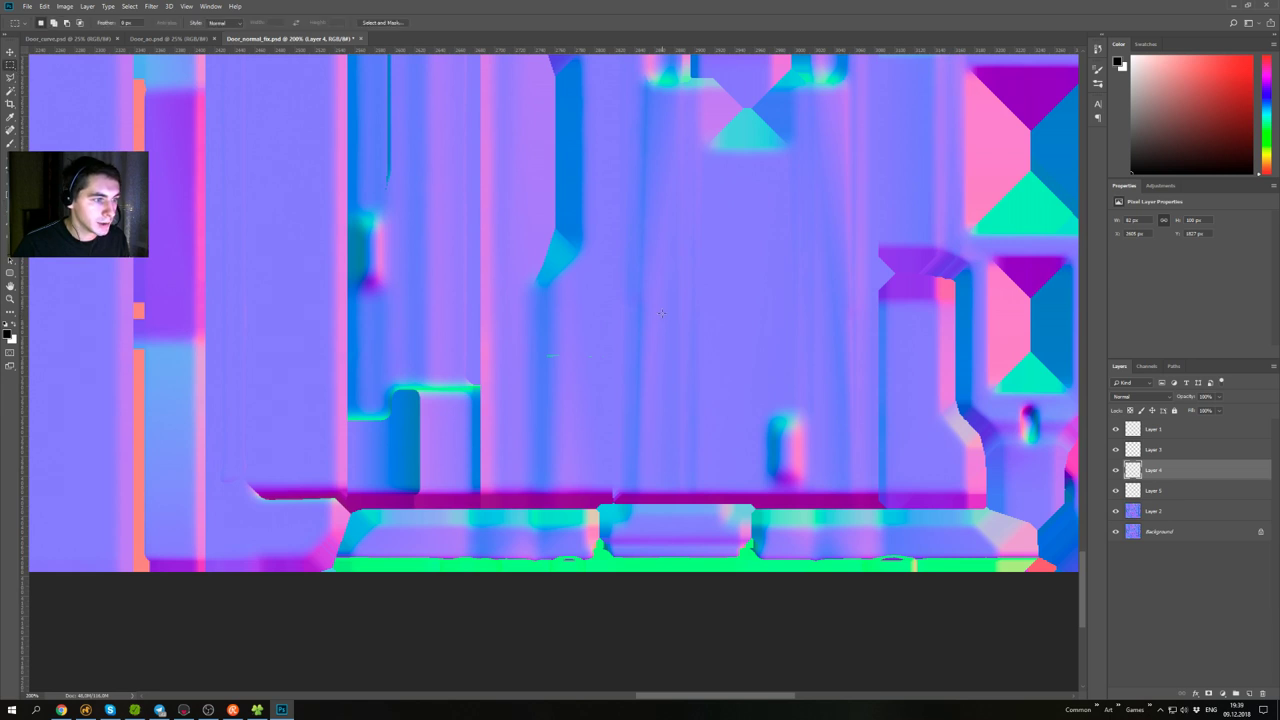
pyautogui.moveTo(623, 348); pyautogui.dragTo(536, 313)
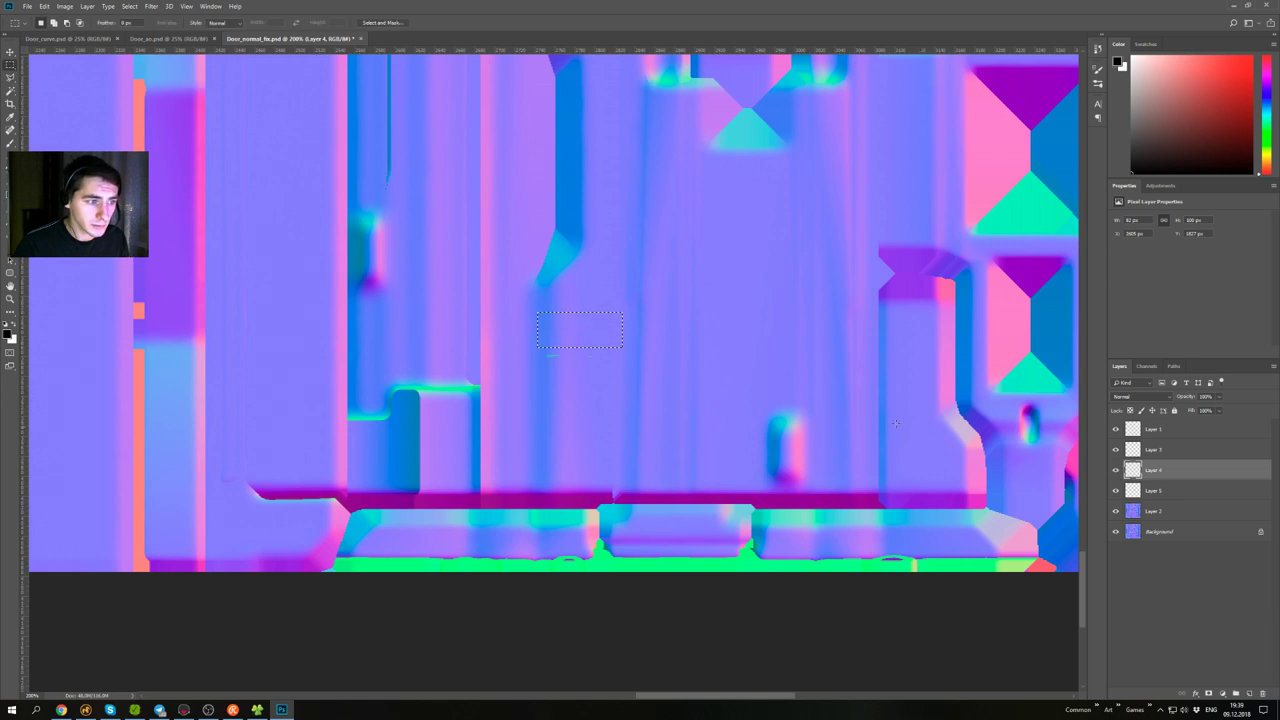
pyautogui.click(1133, 515)
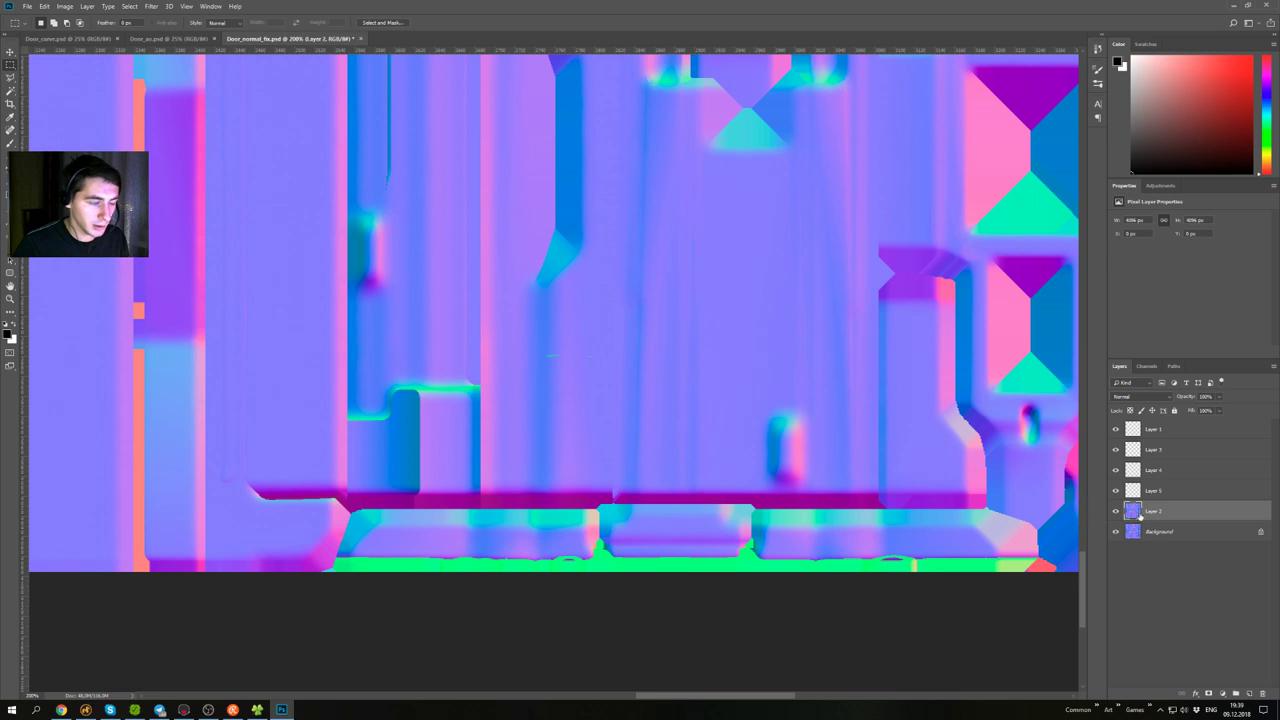
pyautogui.press('r')
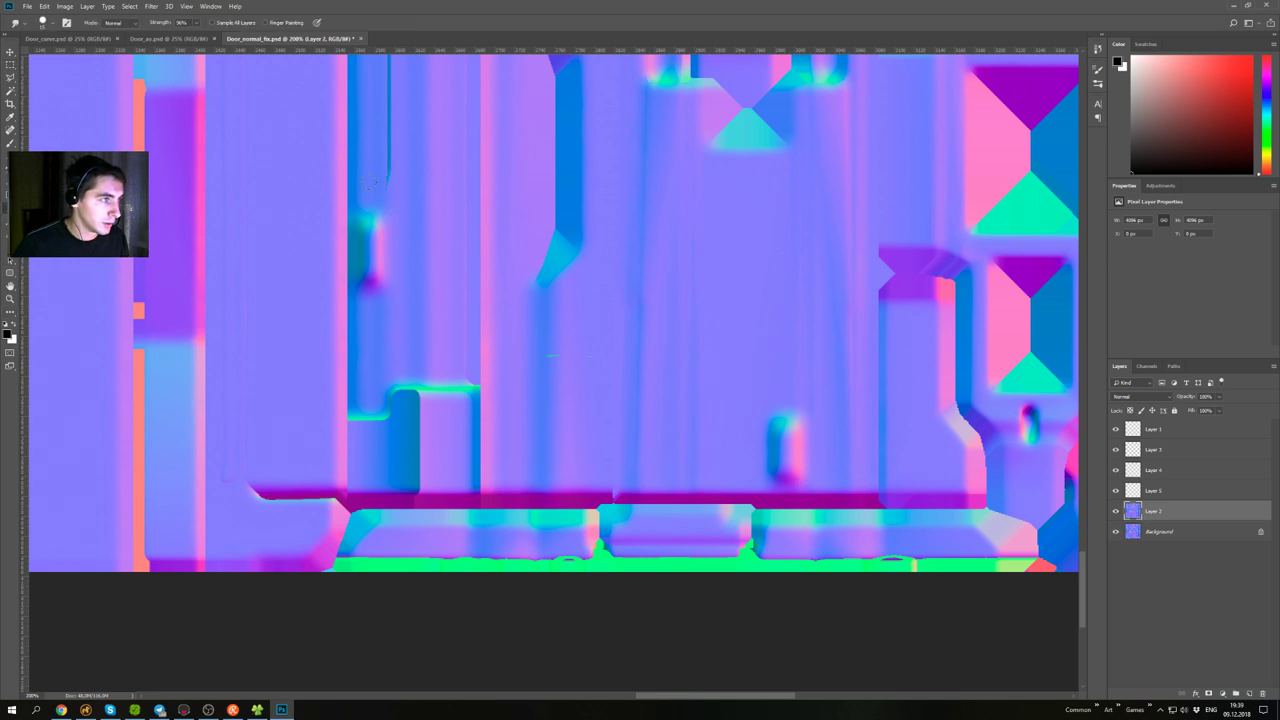
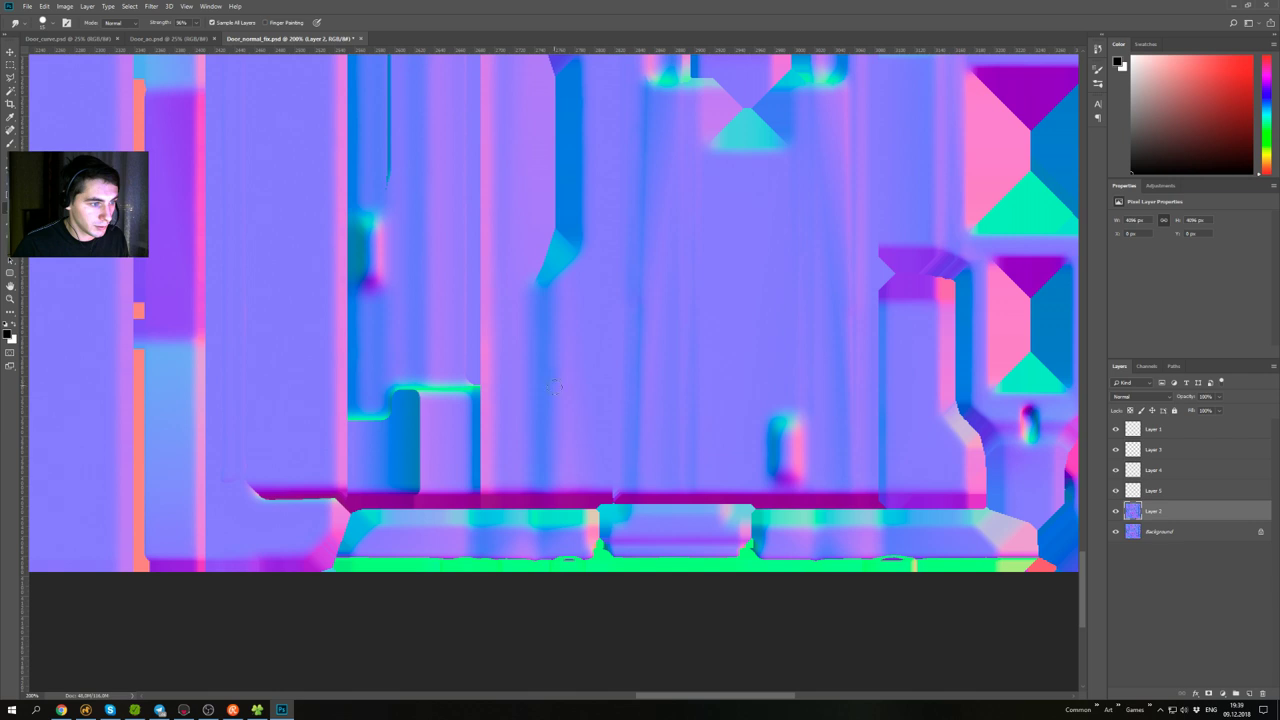
pyautogui.scroll(-1, 591, 451)
pyautogui.scroll(1, 563, 423)
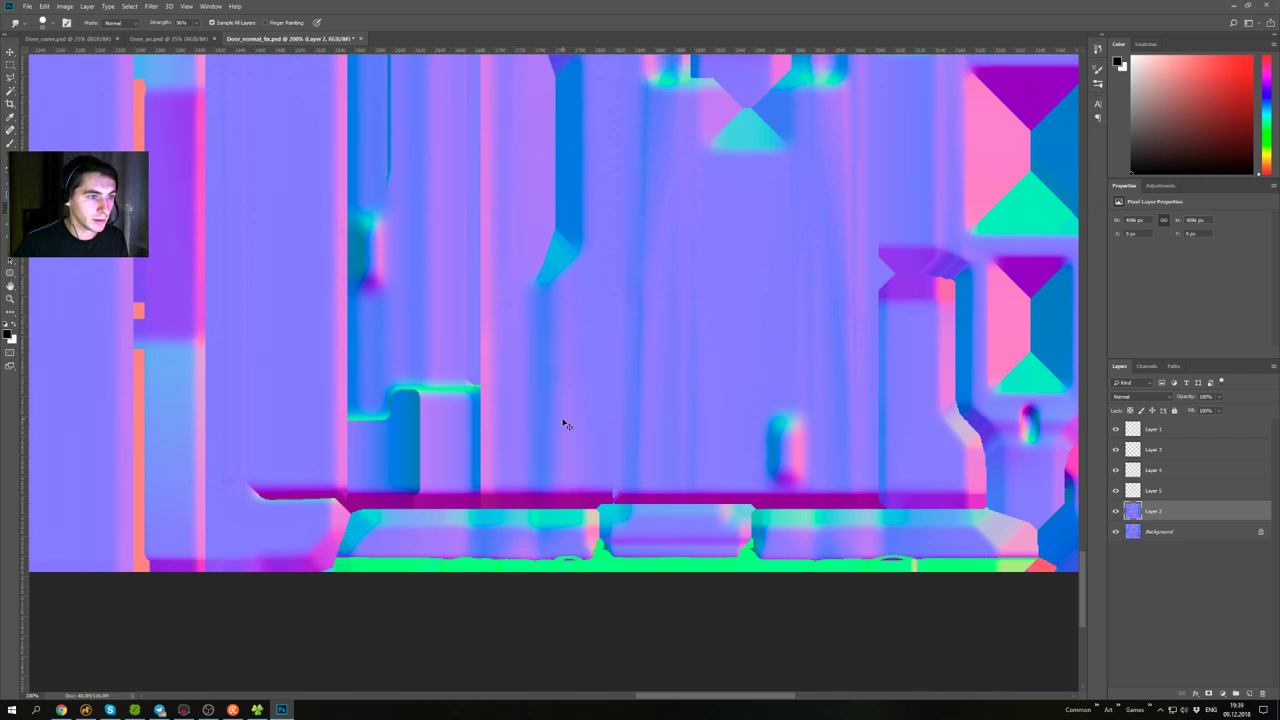
# - Examine the whole normal map for remaining baking errors
pyautogui.hotkey('ctrl', '-')
pyautogui.hotkey('ctrl', '-')
pyautogui.hotkey('ctrl', '-')
pyautogui.hotkey('ctrl', '-')
pyautogui.hotkey('ctrl', '-')
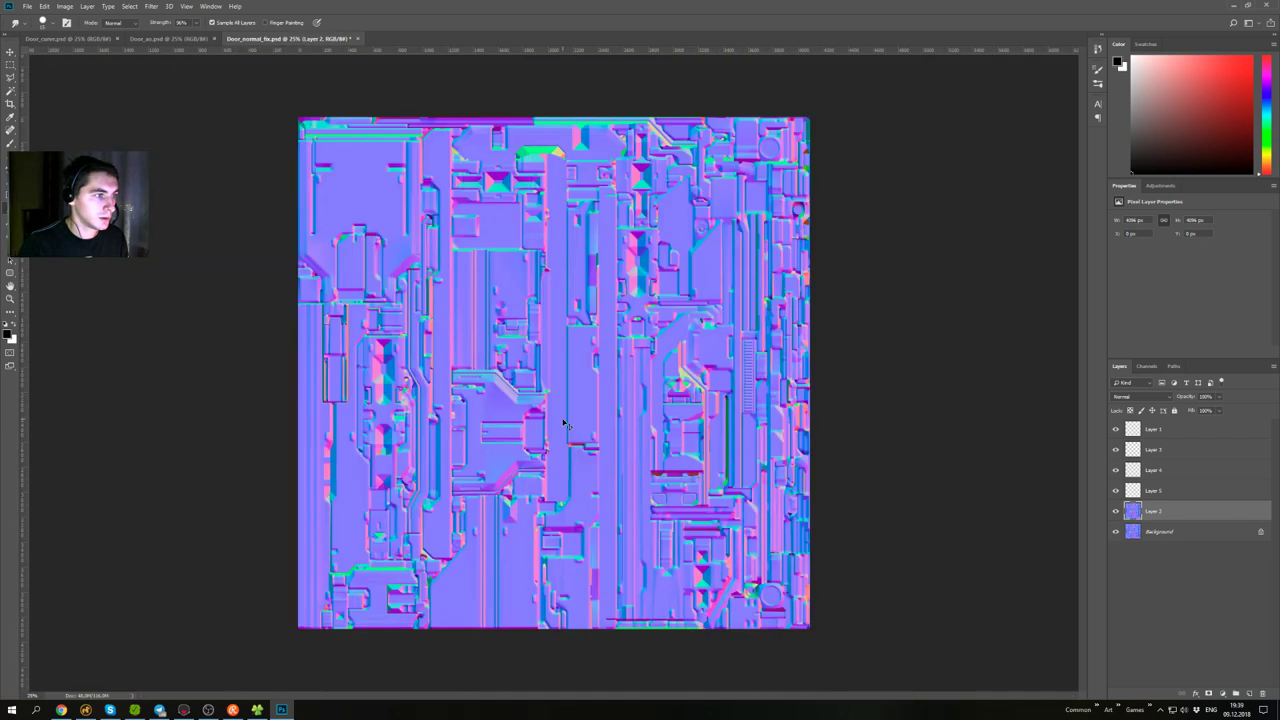
pyautogui.hotkey('ctrl', '+')
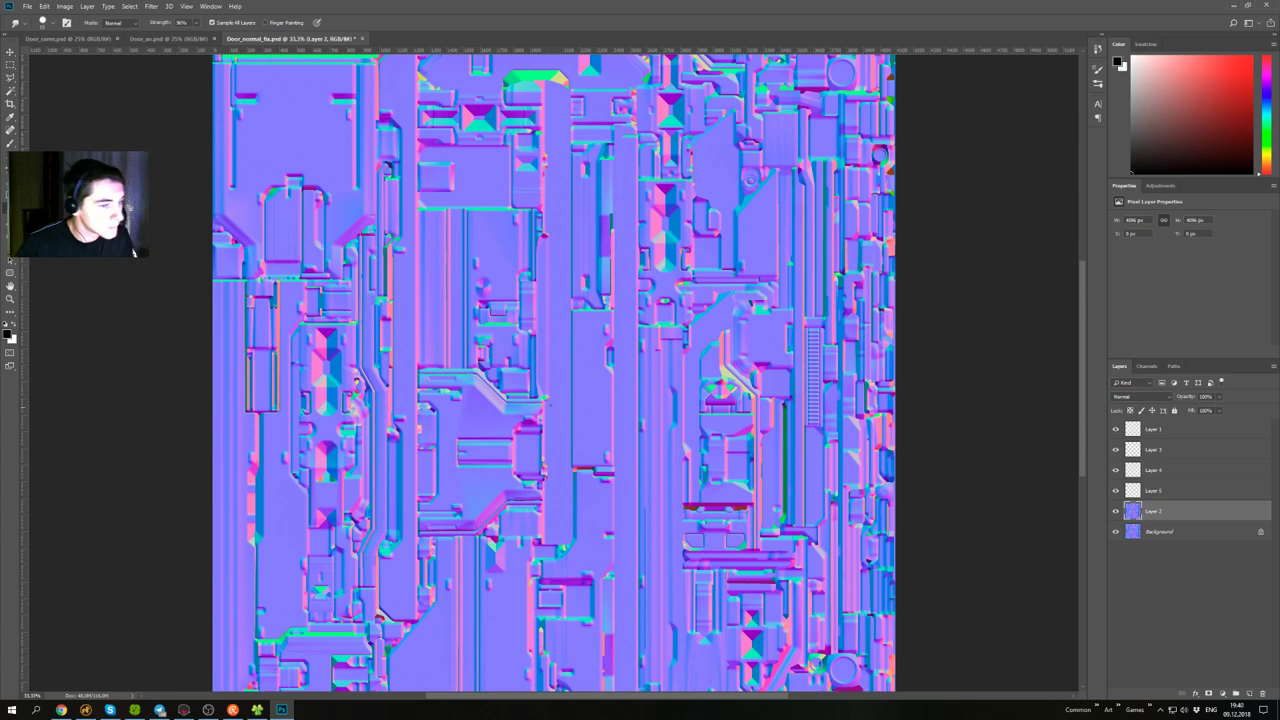
pyautogui.moveTo(662, 450); pyautogui.dragTo(604, 346)
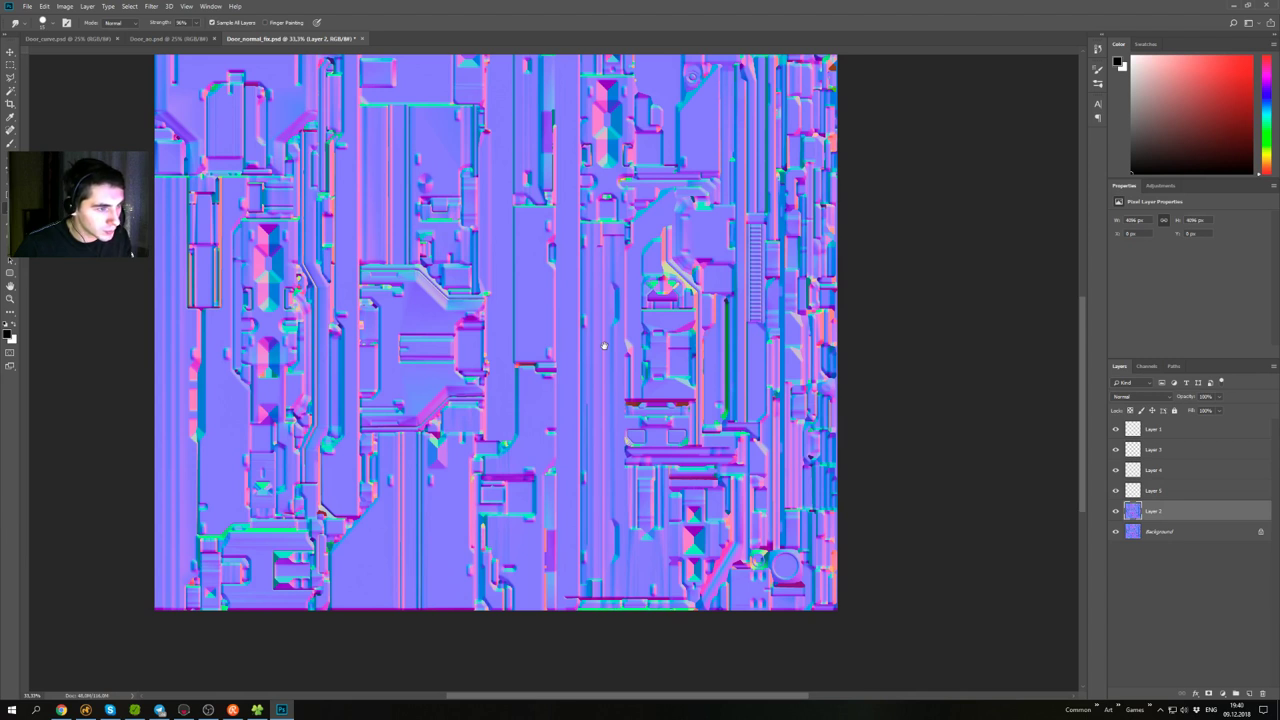
pyautogui.moveTo(604, 346); pyautogui.dragTo(590, 383)
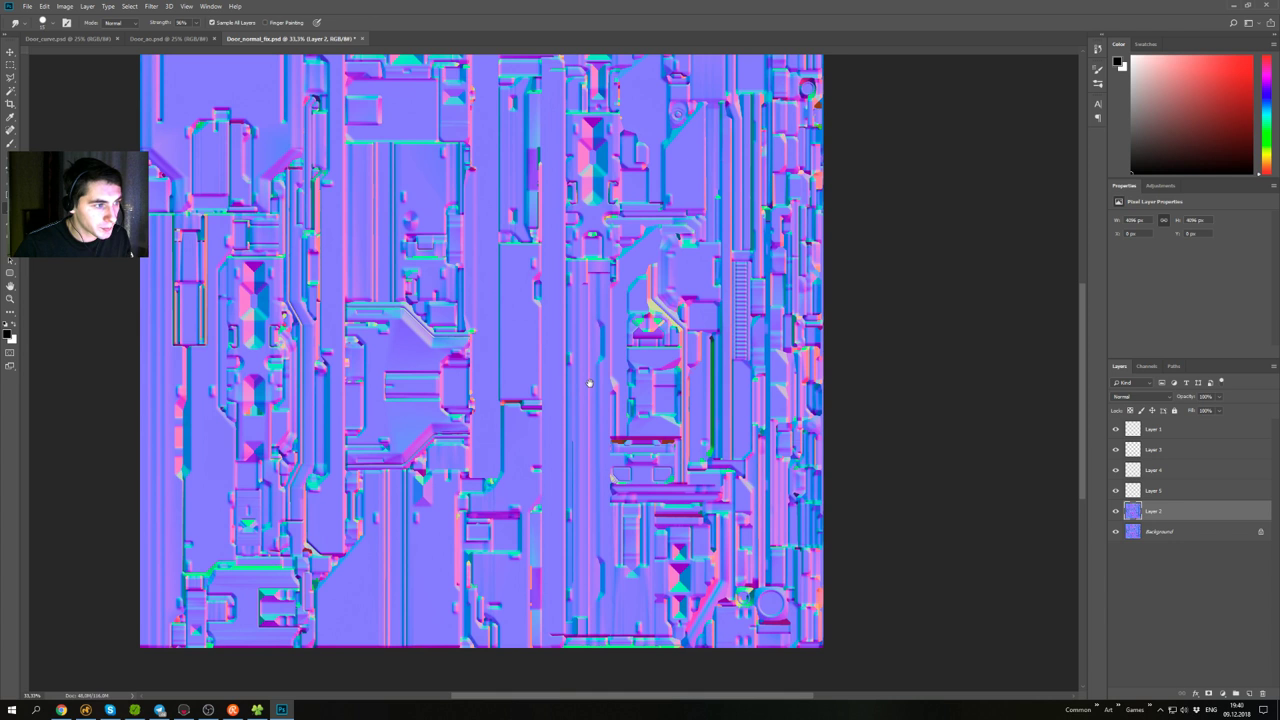
pyautogui.moveTo(592, 411); pyautogui.dragTo(595, 381)
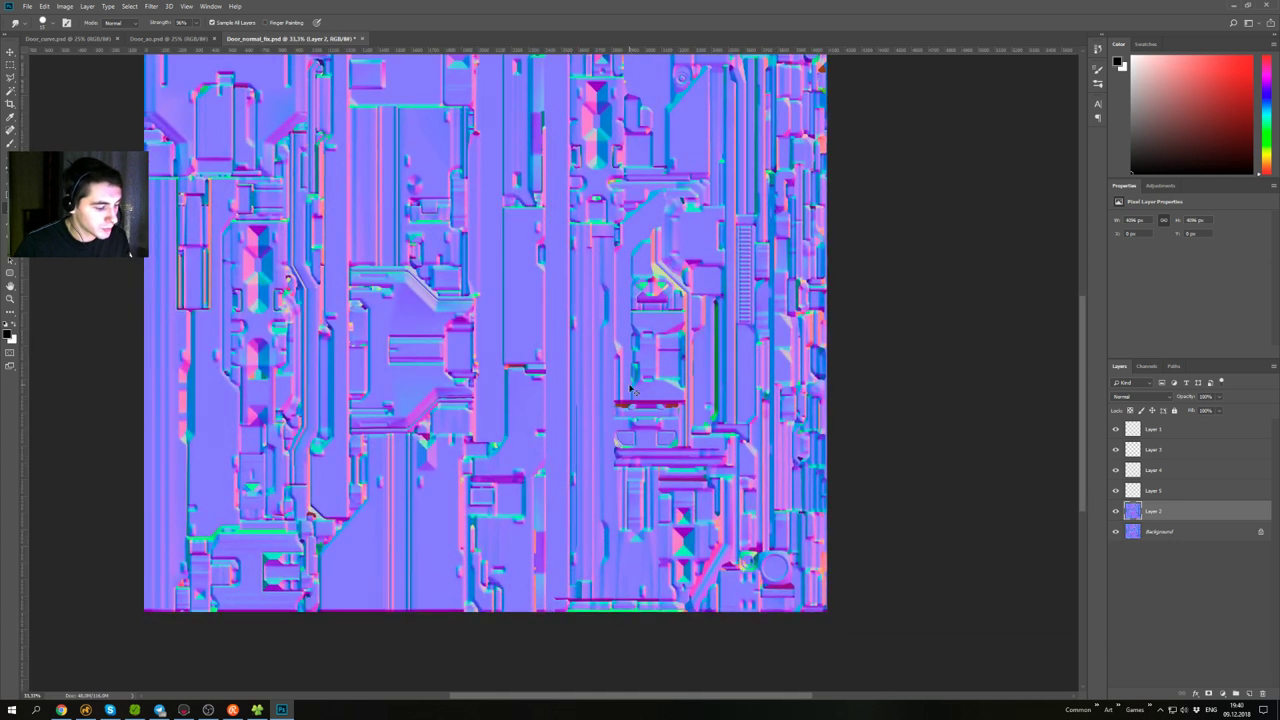
# - Save the repaired normal map document and export it to the Baking folder as a PNG named Door_N with the large file size option
pyautogui.hotkey('ctrl', 's')
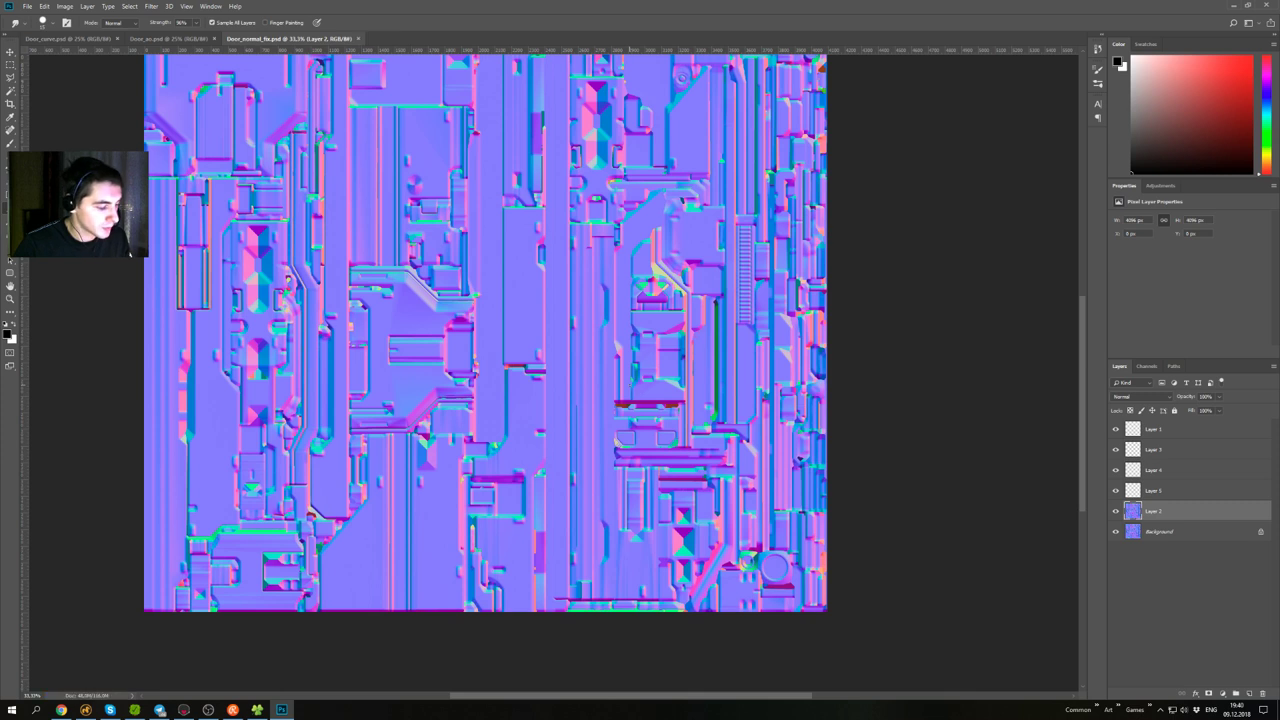
pyautogui.hotkey('ctrl', 'shift', 's')
pyautogui.click(335, 321)
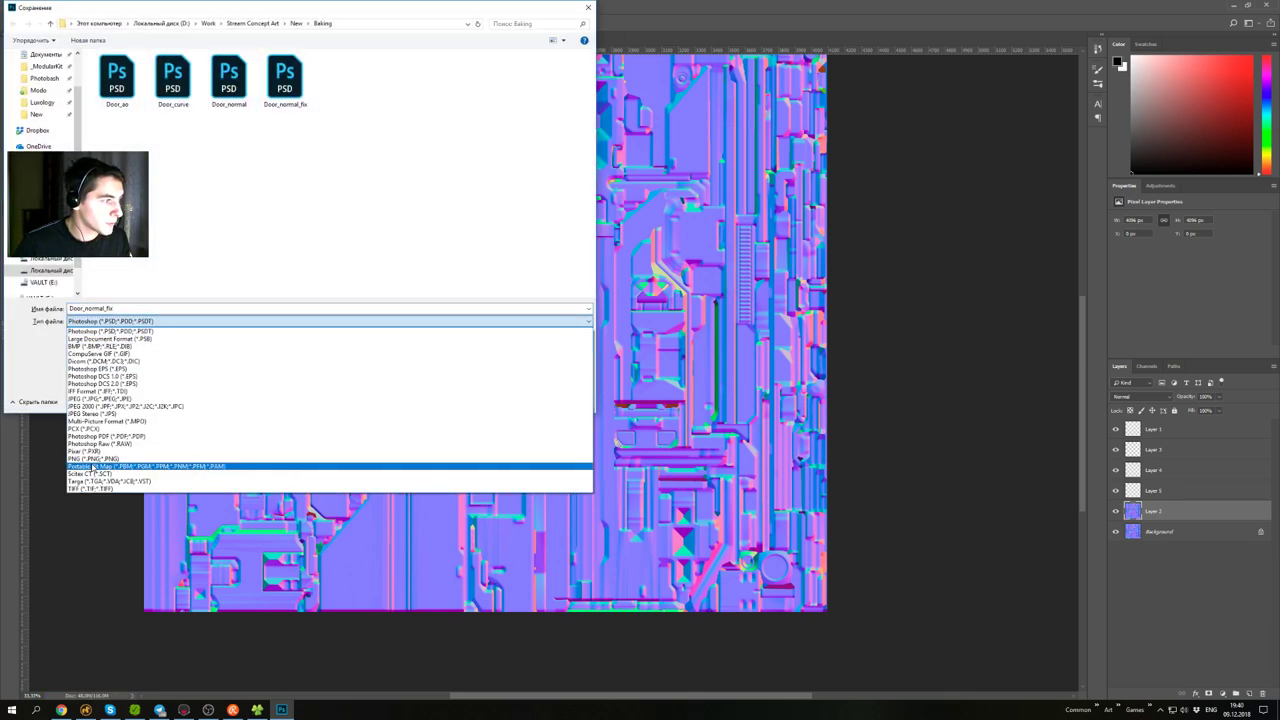
pyautogui.click(94, 460)
pyautogui.moveTo(142, 309); pyautogui.dragTo(88, 310)
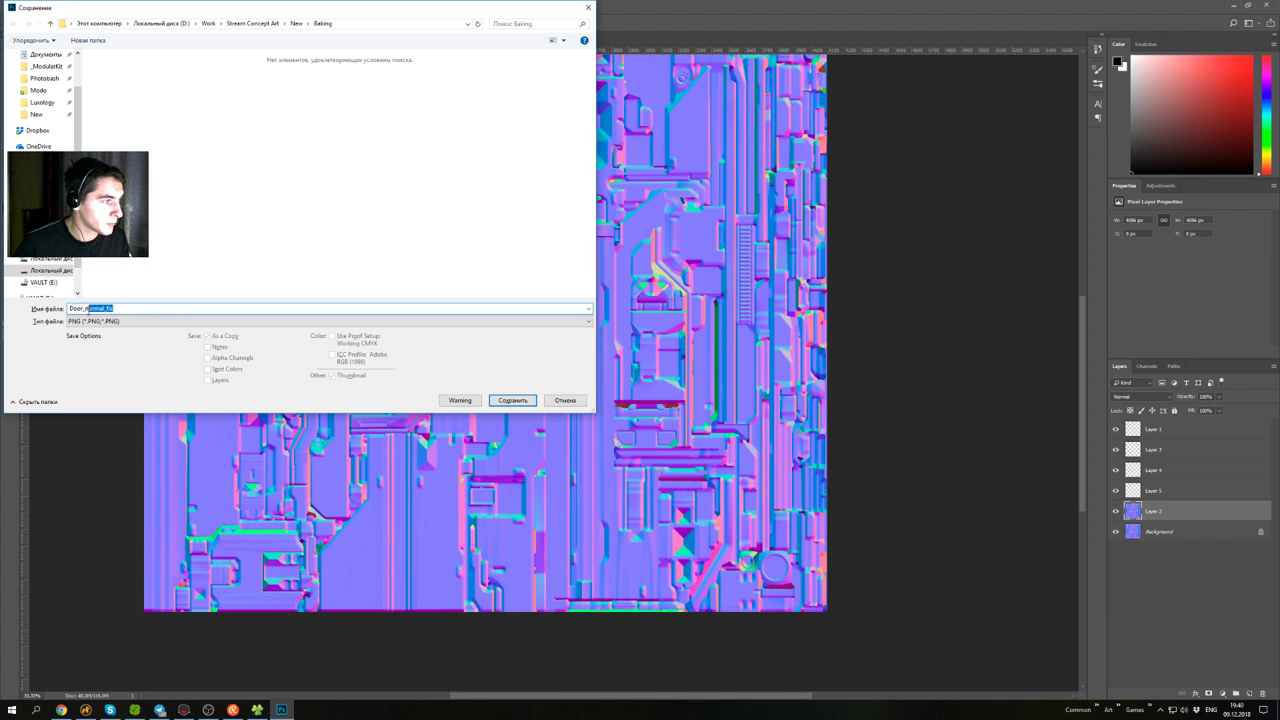
pyautogui.write('N')
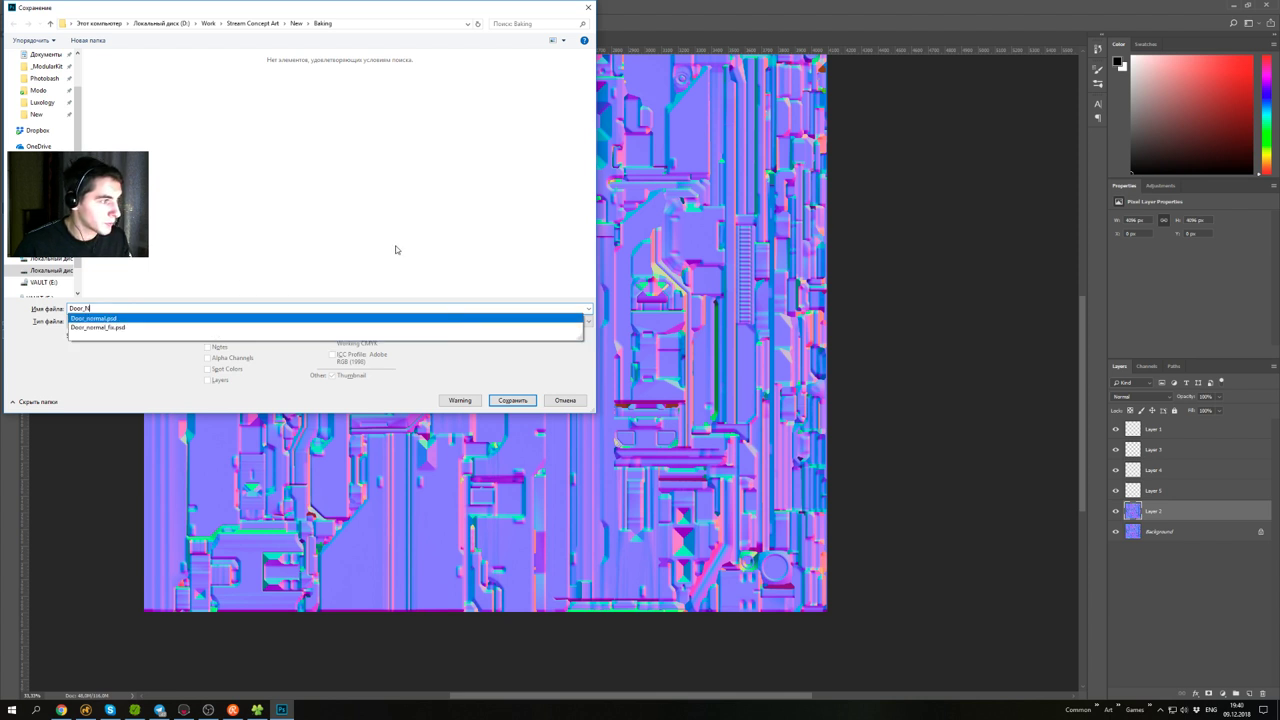
pyautogui.click(395, 247)
pyautogui.click(516, 401)
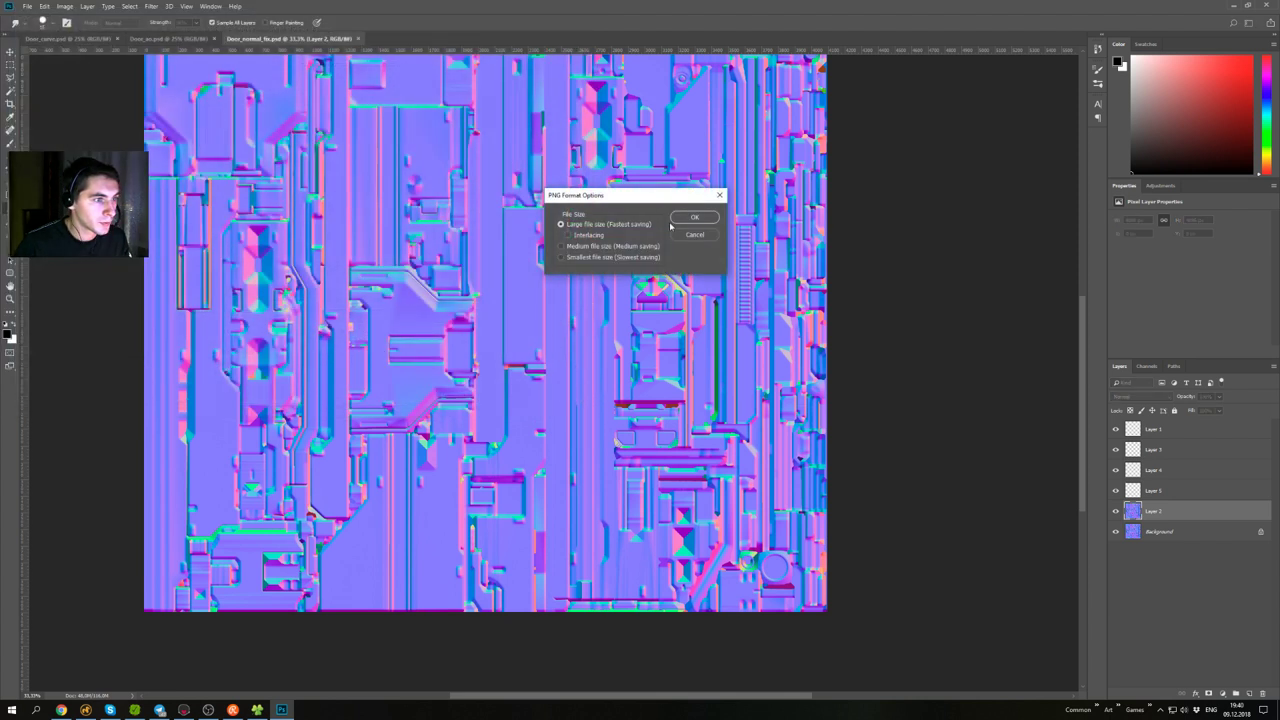
pyautogui.click(694, 218)
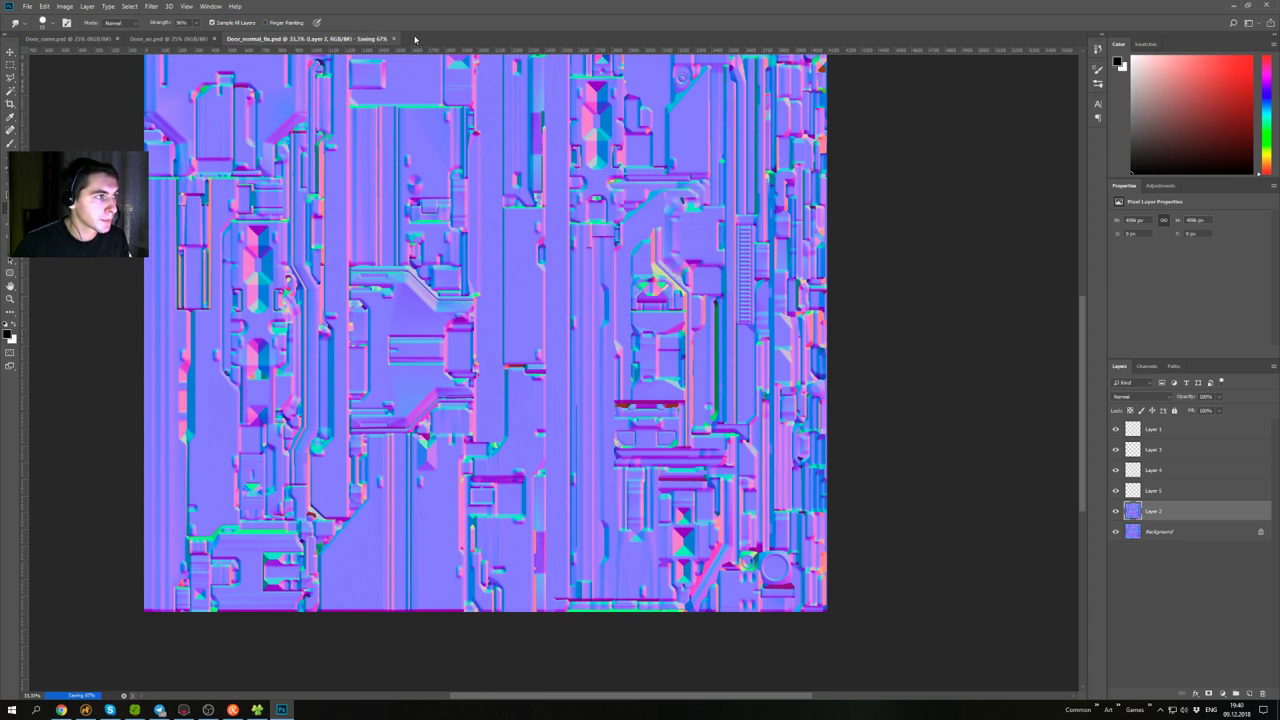
# - Close the ambient occlusion map and reopen Door_ao from the Baking folder
pyautogui.click(215, 39)
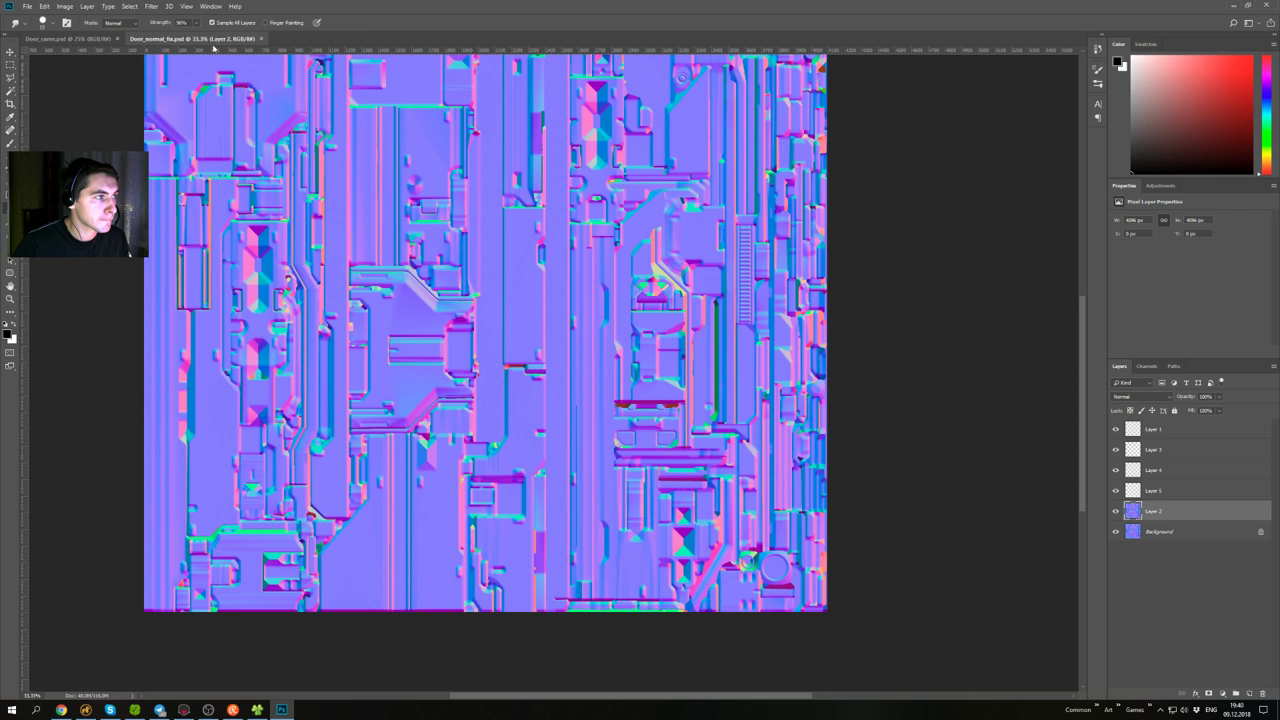
pyautogui.click(258, 710)
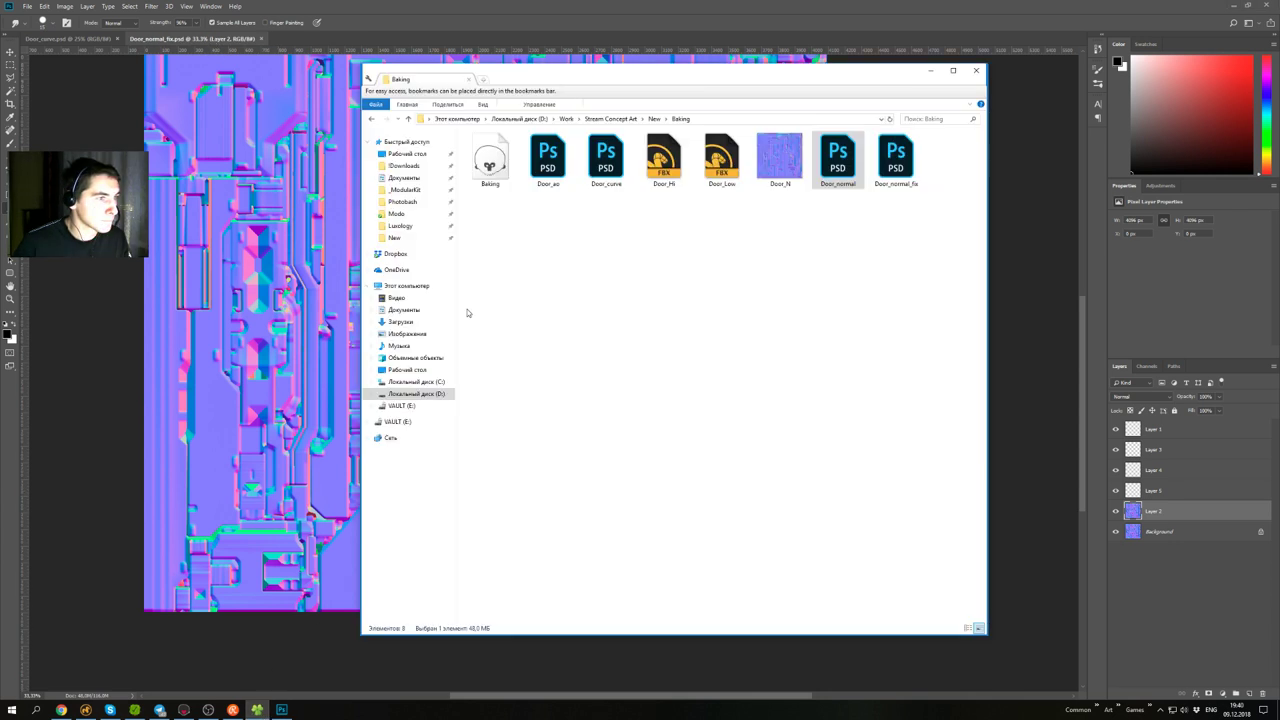
pyautogui.doubleClick(530, 160)
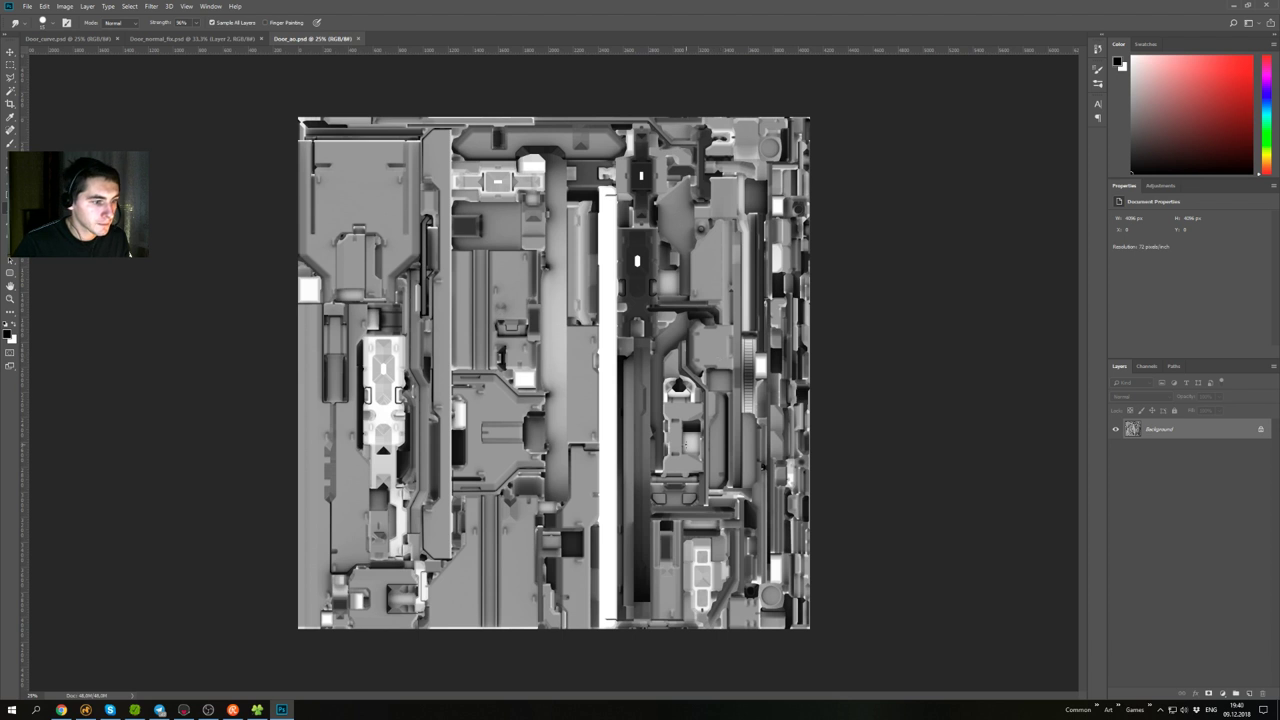
# - Examine the ambient occlusion map for baking errors
pyautogui.hotkey('ctrl', '+')
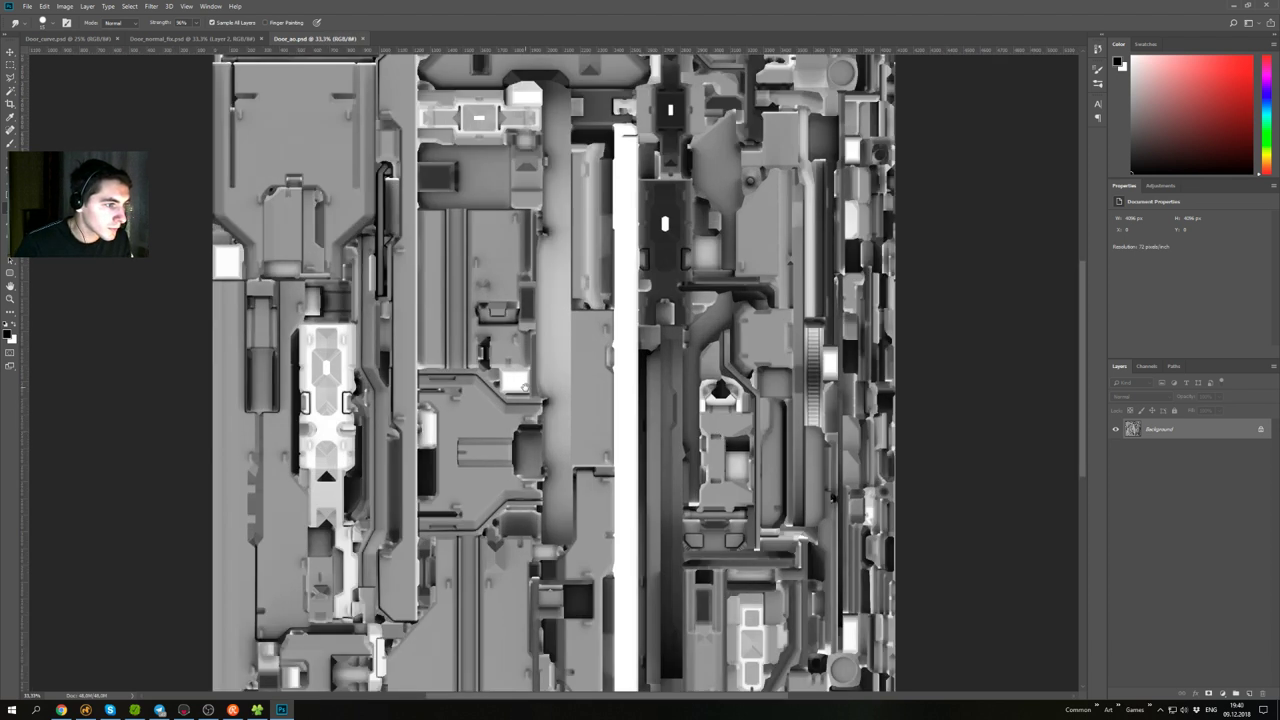
pyautogui.moveTo(525, 387); pyautogui.dragTo(479, 403)
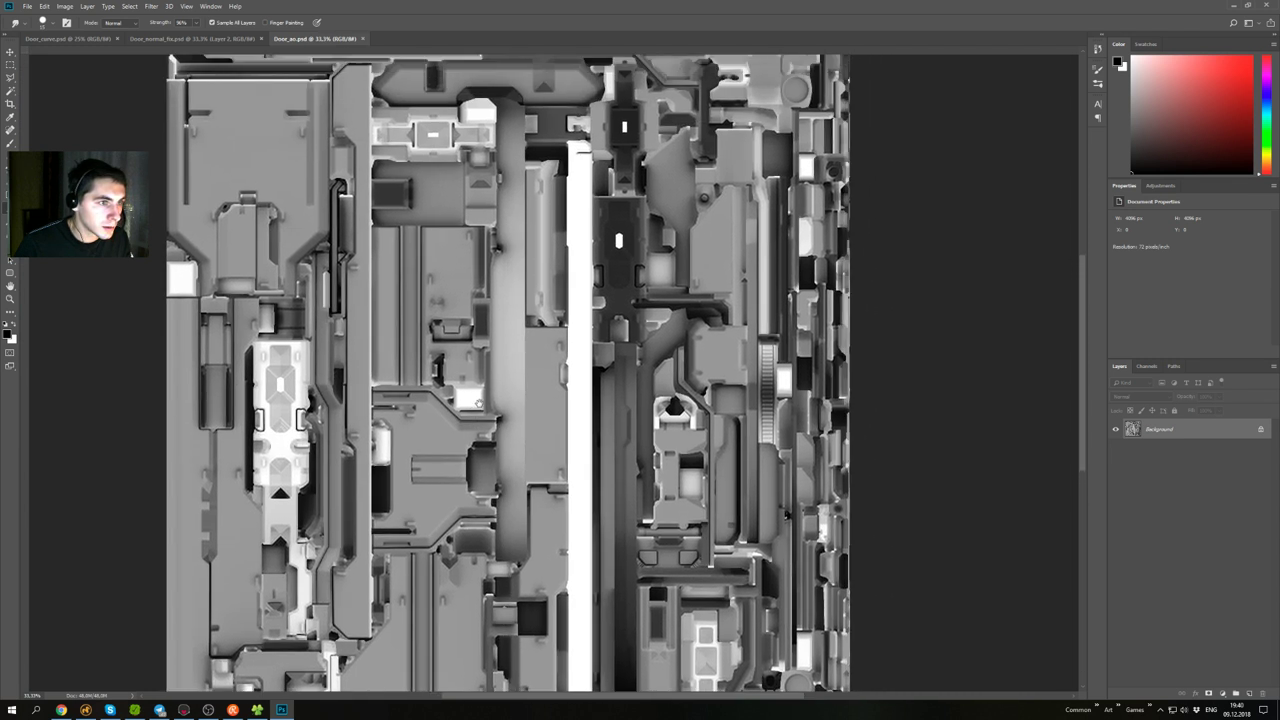
pyautogui.hotkey('ctrl', 'r')
pyautogui.moveTo(713, 318)
pyautogui.mouseDown()
pyautogui.moveTo(668, 208)
pyautogui.moveTo(609, 213)
pyautogui.moveTo(631, 371)
pyautogui.moveTo(646, 195)
pyautogui.mouseUp()
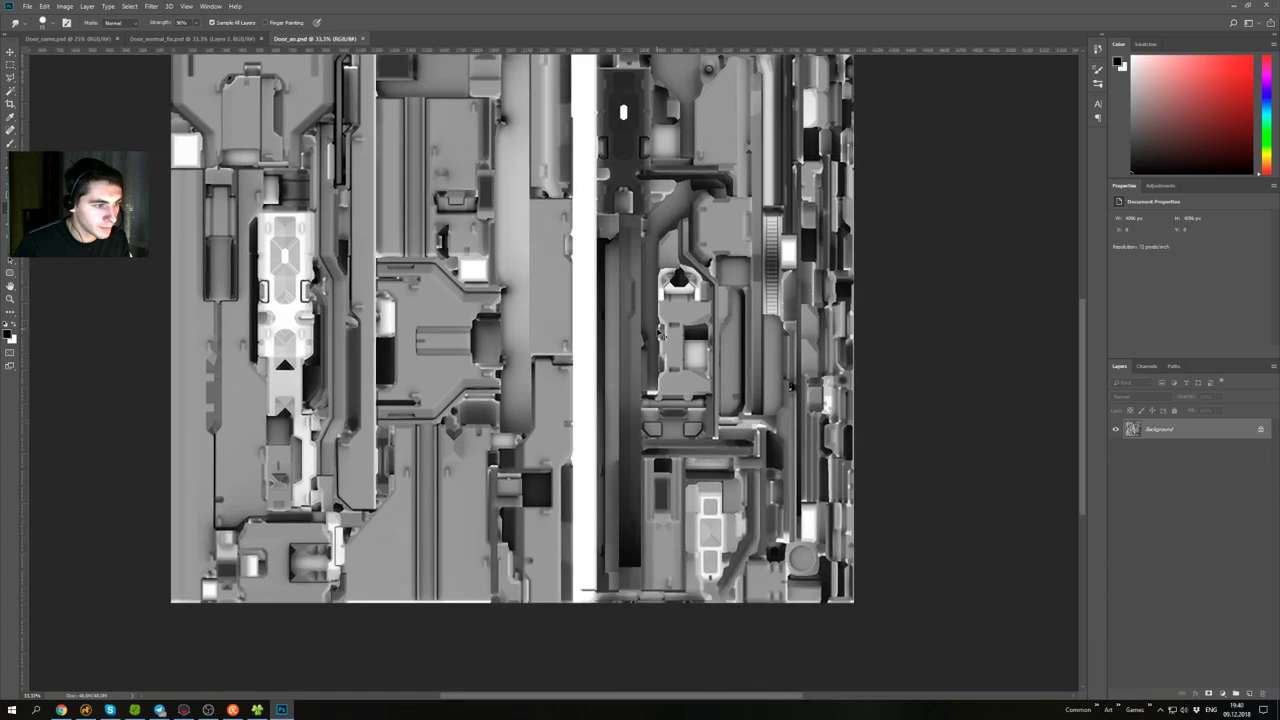
pyautogui.moveTo(676, 262)
pyautogui.mouseDown()
pyautogui.moveTo(662, 329)
pyautogui.moveTo(674, 434)
pyautogui.moveTo(657, 276)
pyautogui.mouseUp()
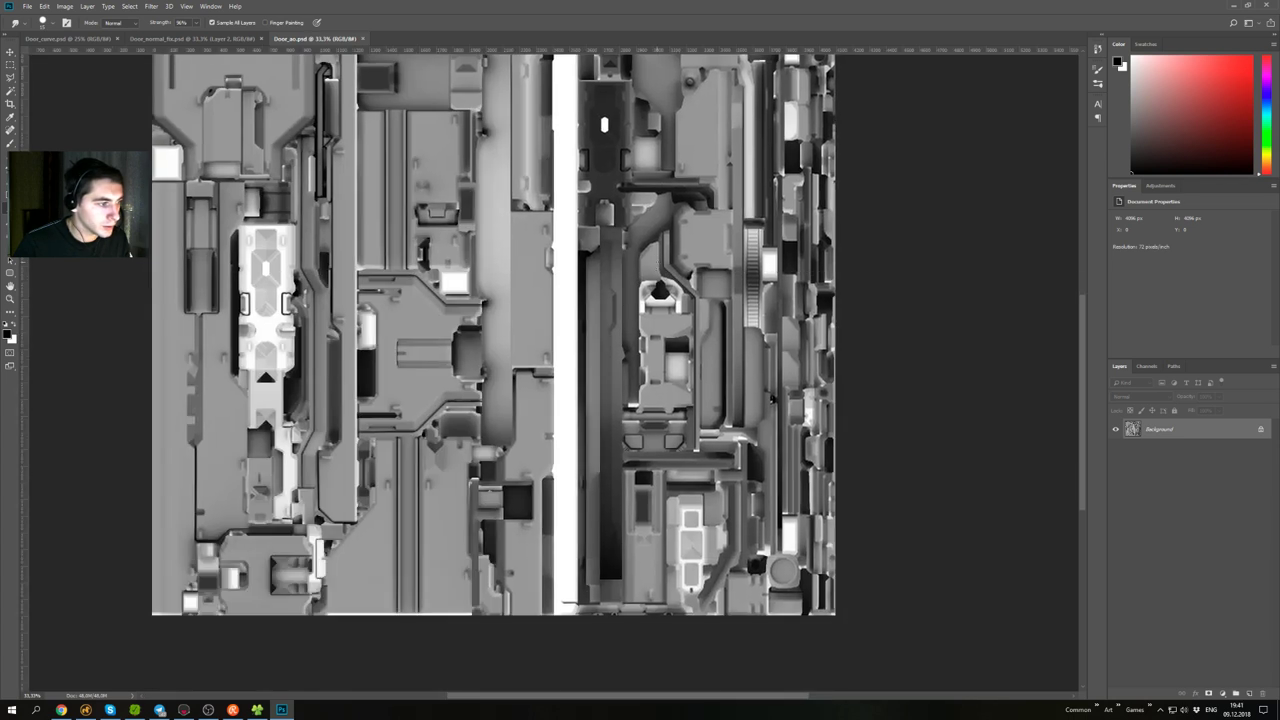
# - Export the ambient occlusion map to the Baking folder as a PNG named Door_AO
pyautogui.hotkey('ctrl', 'shift', 's')
pyautogui.click(325, 321)
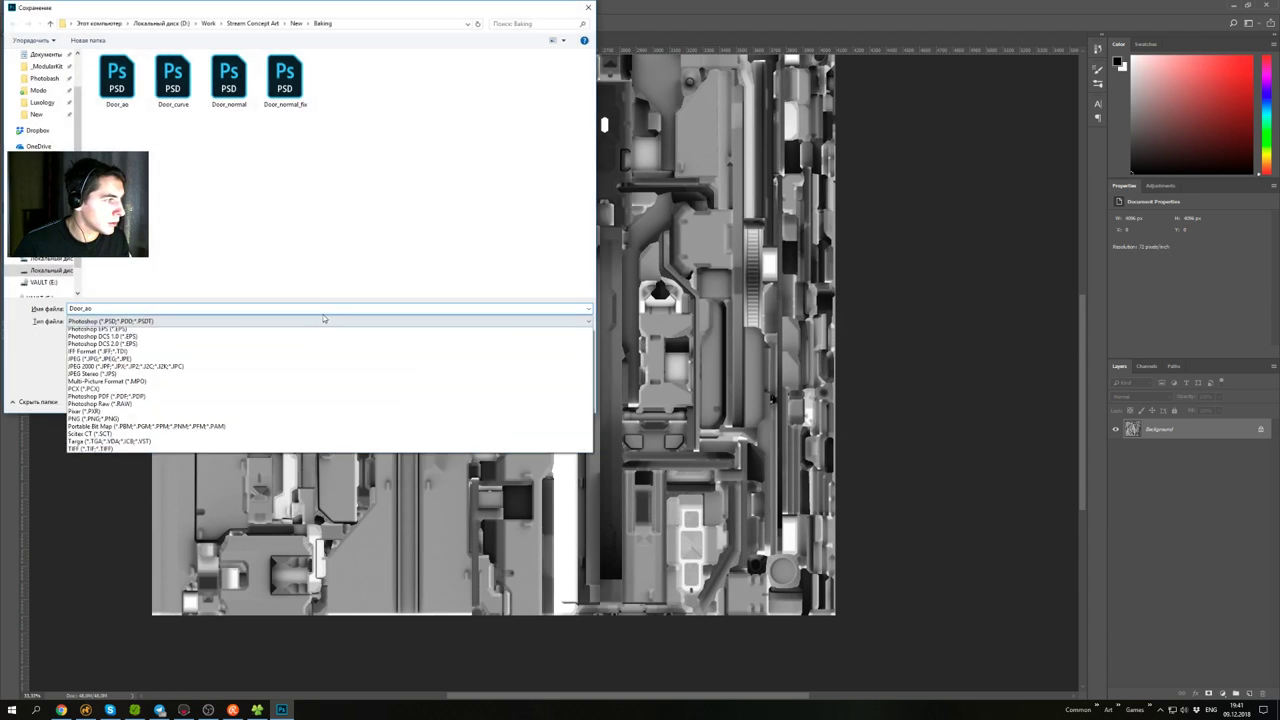
pyautogui.click(290, 458)
pyautogui.click(116, 78)
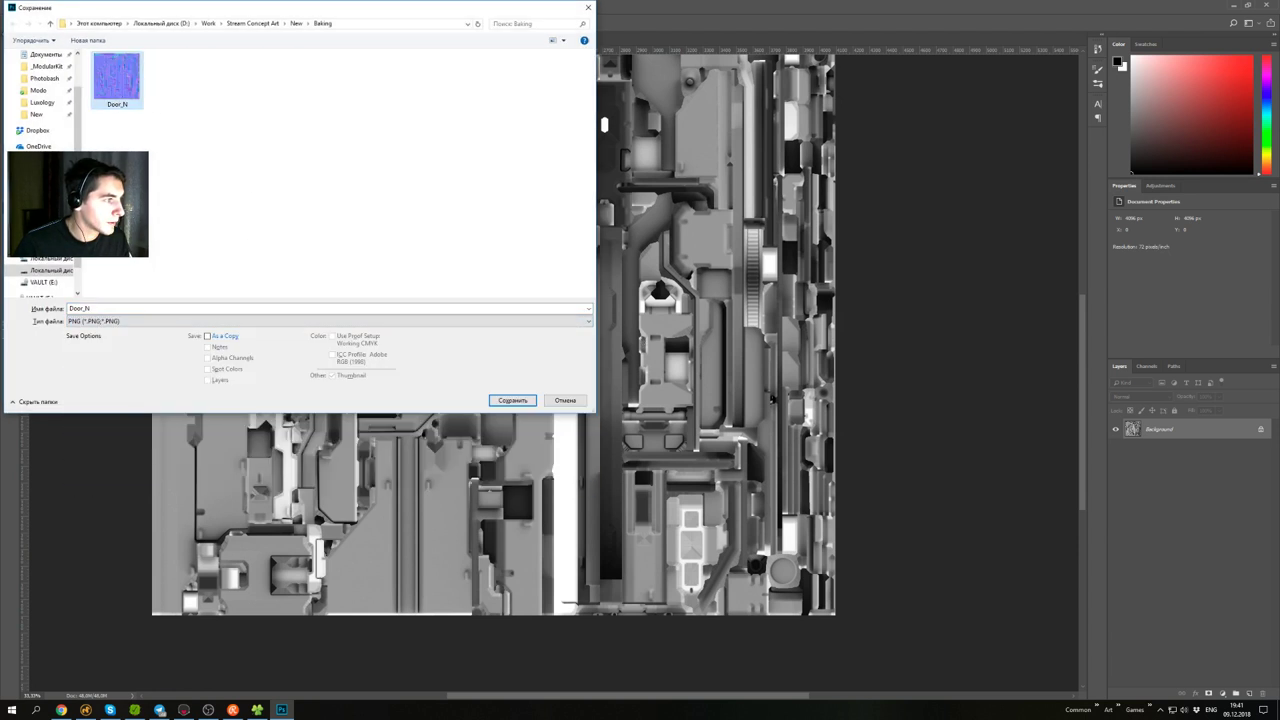
pyautogui.click(124, 311)
pyautogui.press('BackSpace')
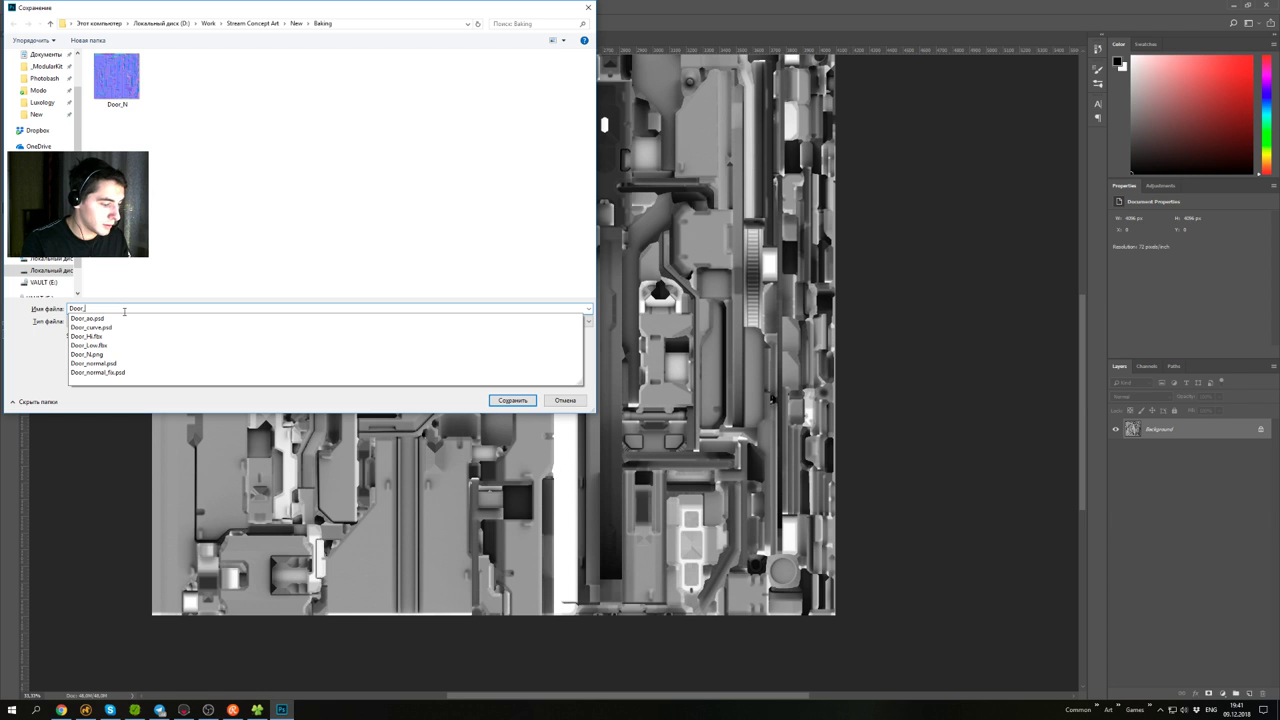
pyautogui.write('AO')
pyautogui.press('Return')
pyautogui.press('Return')
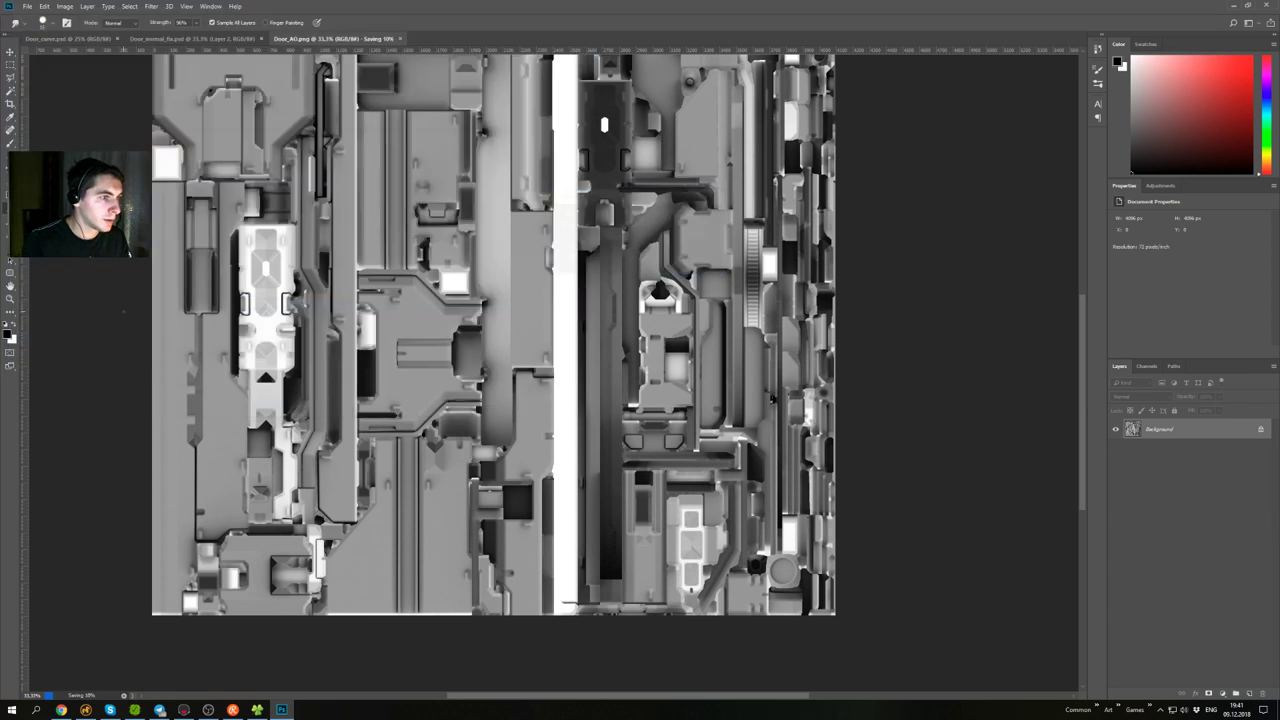
# - Close the open curvature map and reopen Door_curve from the Baking folder
pyautogui.click(118, 39)
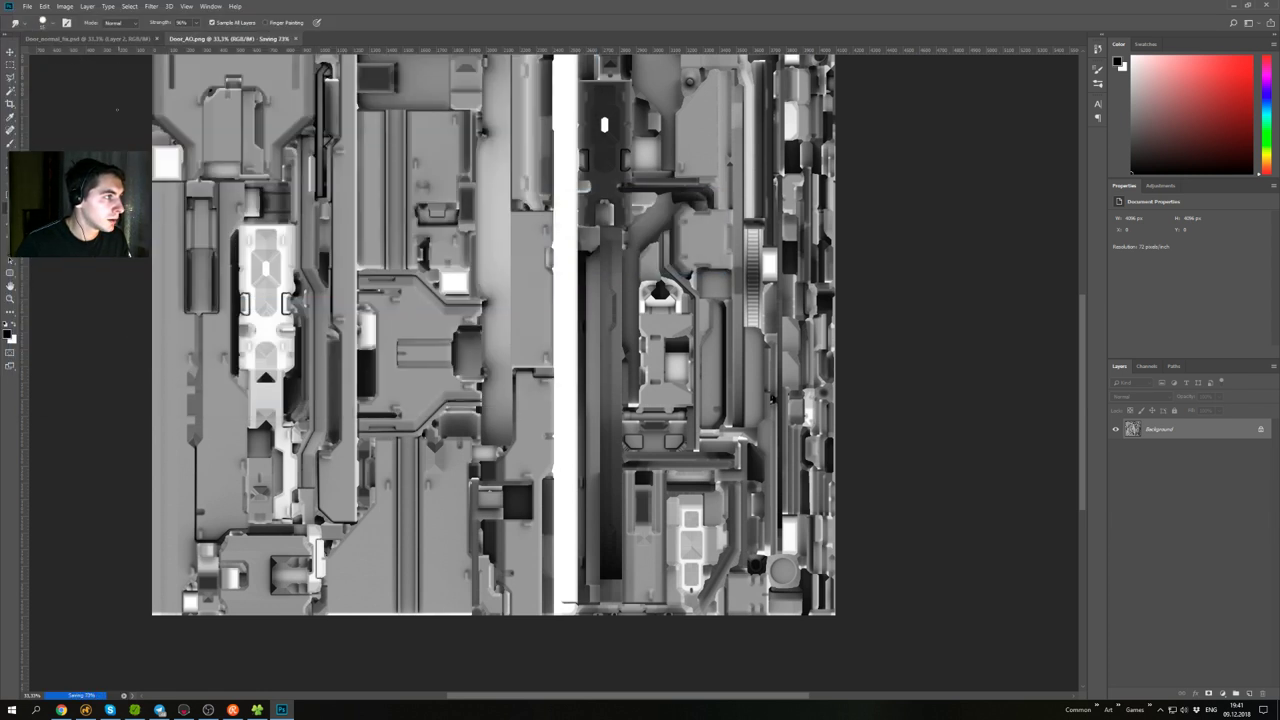
pyautogui.click(258, 710)
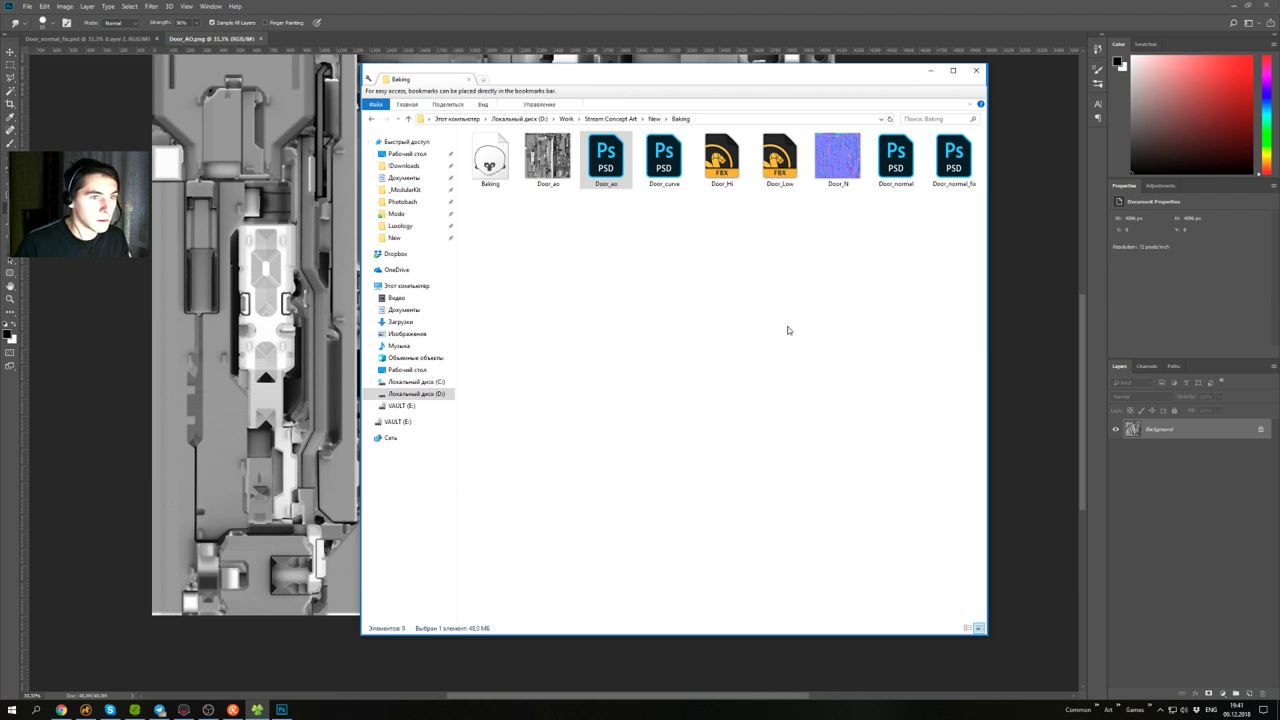
pyautogui.click(804, 264)
pyautogui.doubleClick(663, 167)
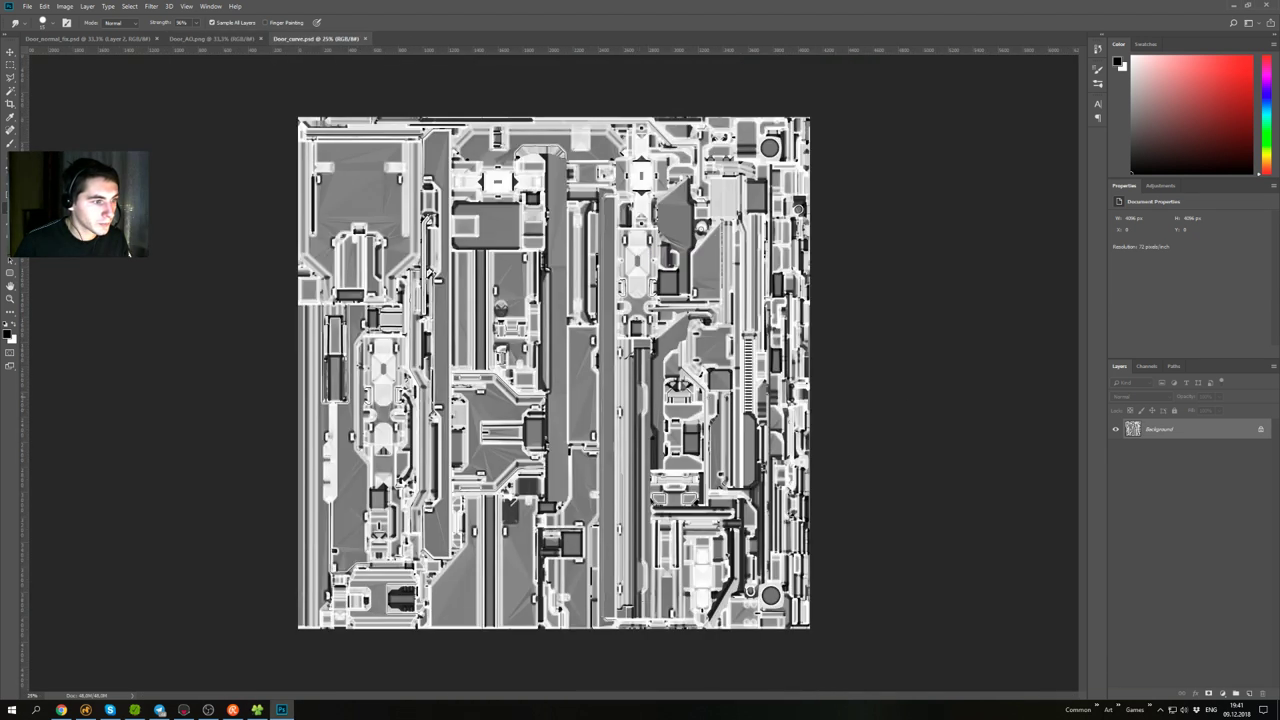
# - Export the curvature map to the Baking folder as a PNG named Door_C with the large file size option
pyautogui.hotkey('ctrl', 'shift', 's')
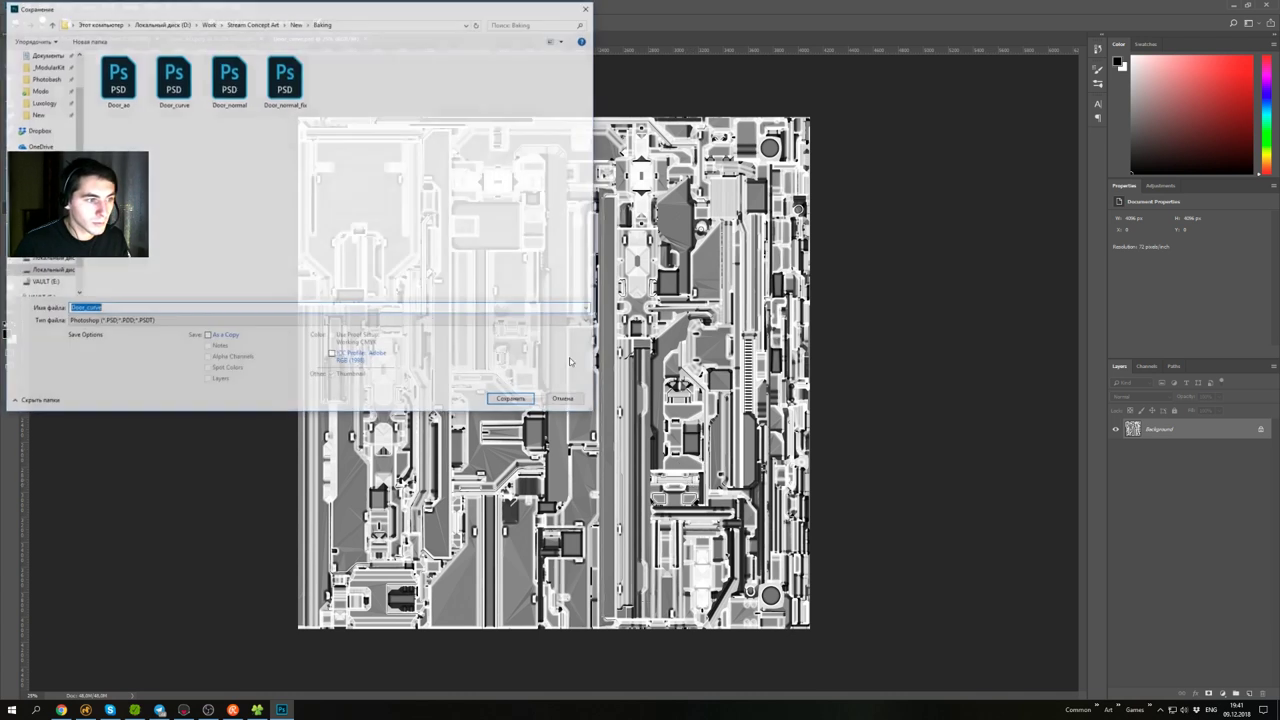
pyautogui.click(461, 322)
pyautogui.click(131, 460)
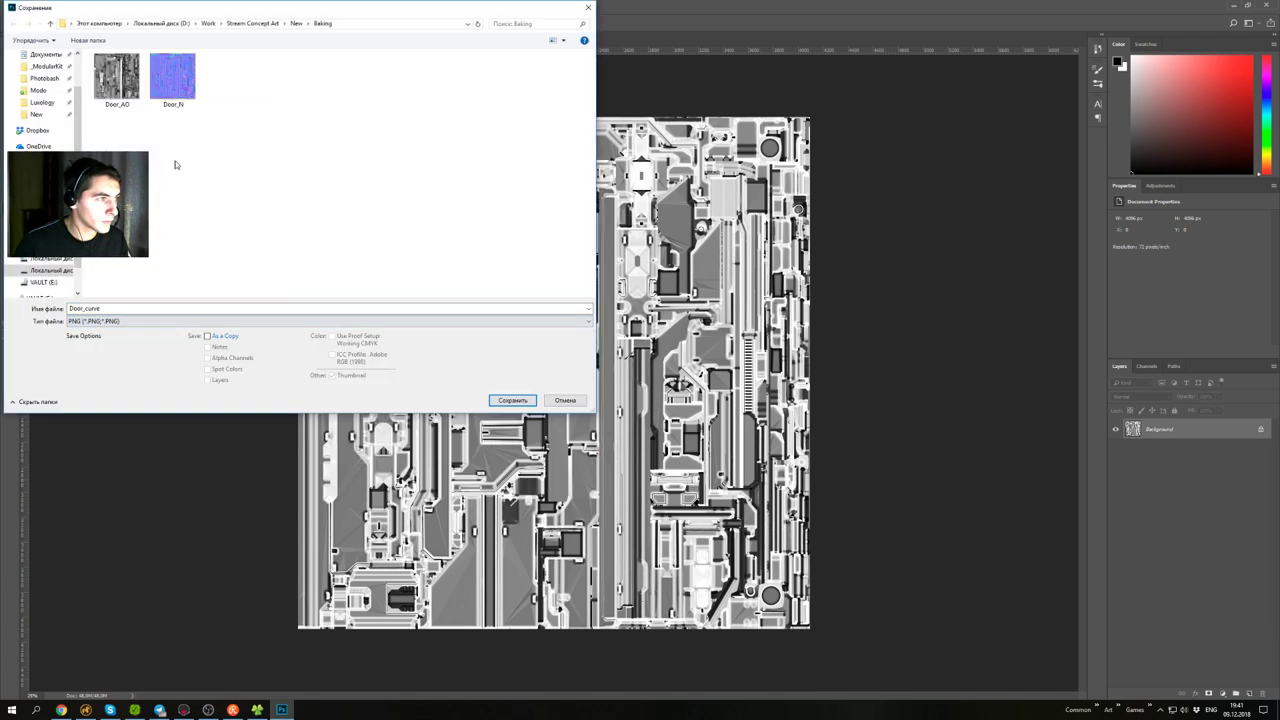
pyautogui.click(175, 92)
pyautogui.click(166, 311)
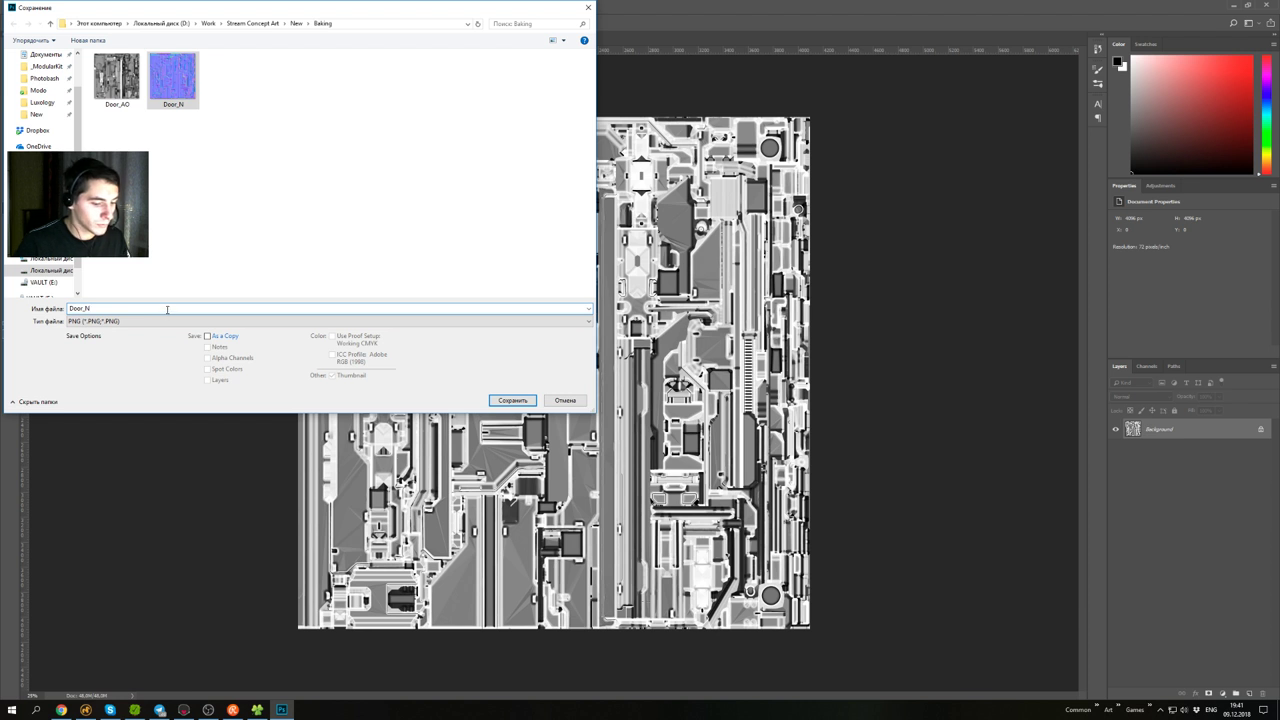
pyautogui.press('BackSpace')
pyautogui.write('C')
pyautogui.press('Return')
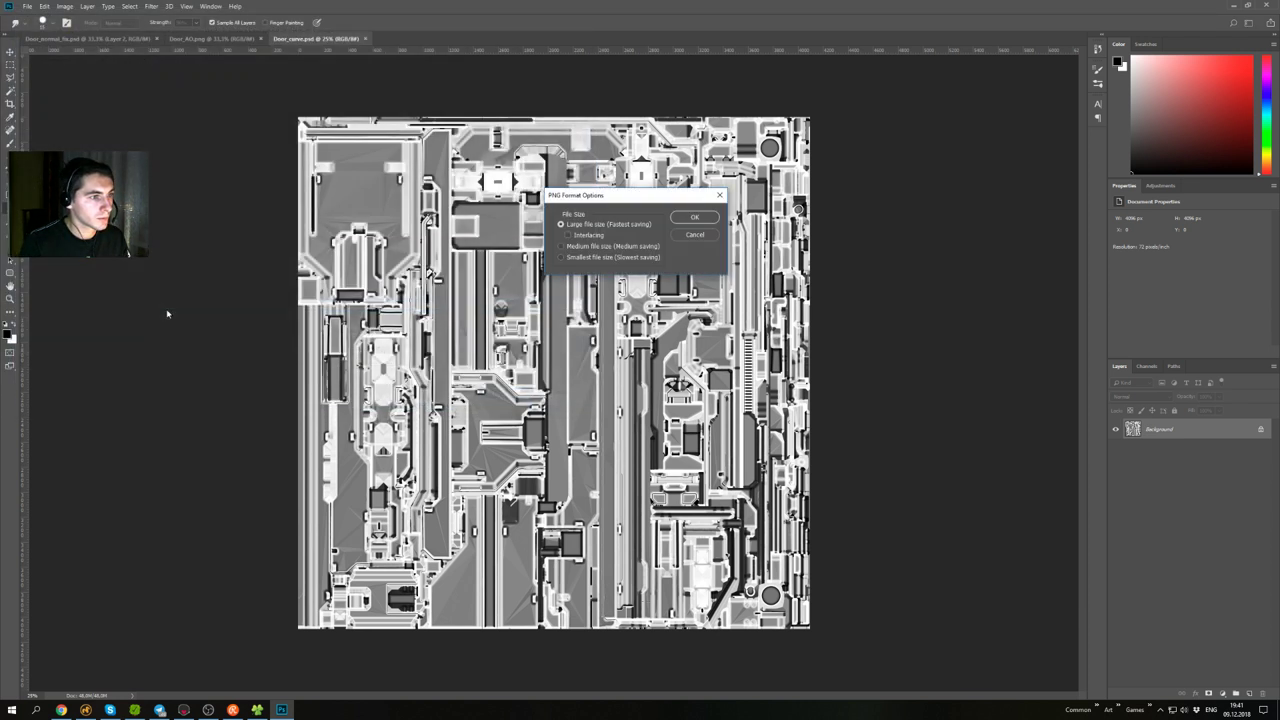
pyautogui.press('Return')
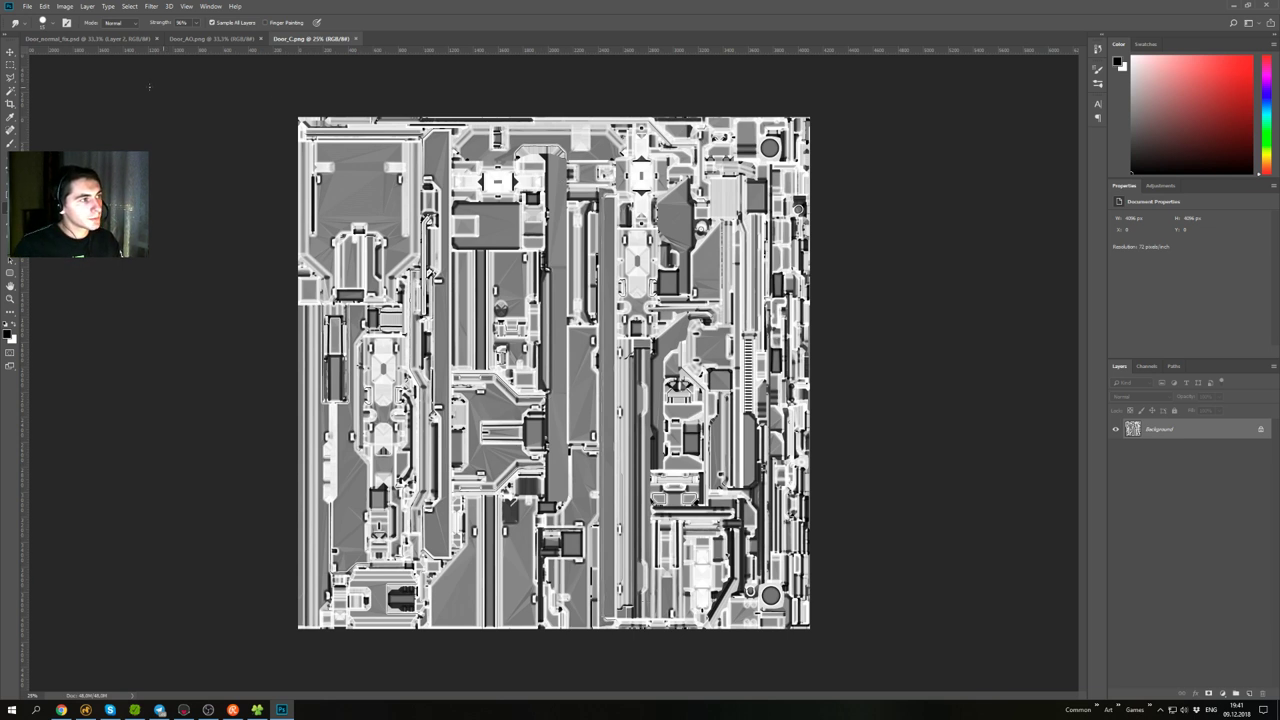
# - Switch to Marmoset Toolbag, finish the bake direction painting and save the Baking scene
pyautogui.click(210, 38)
pyautogui.click(129, 39)
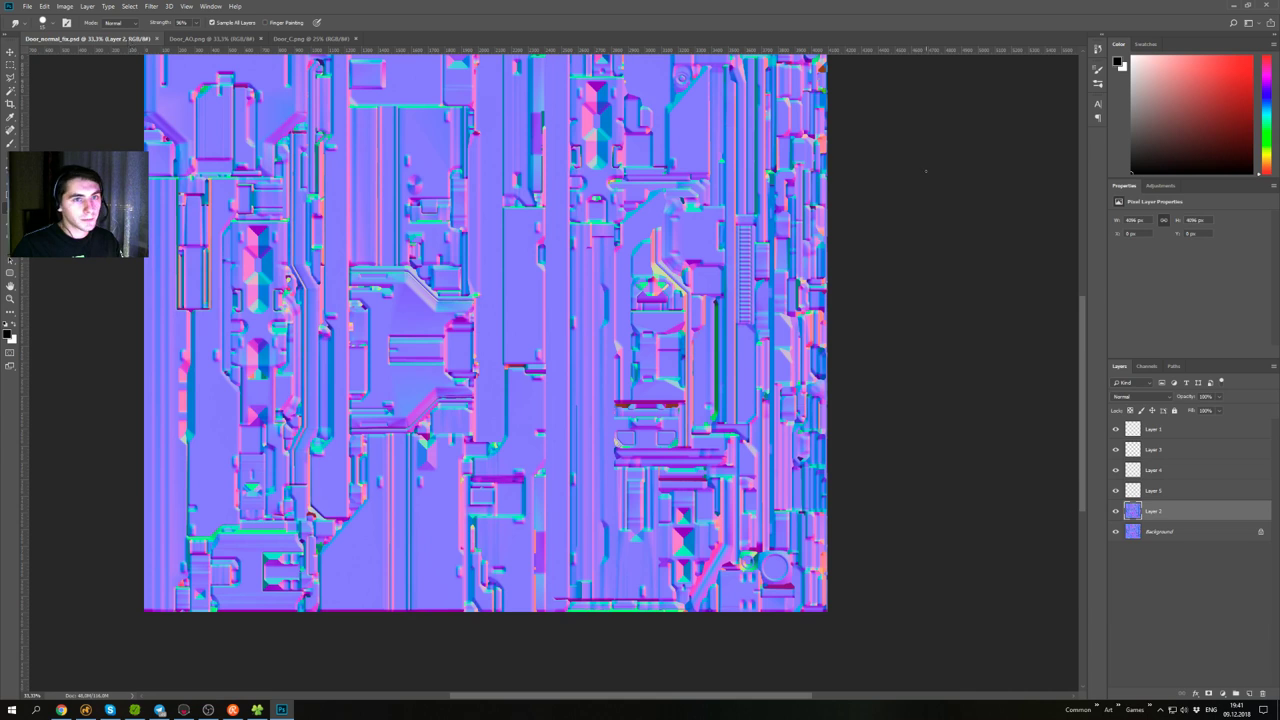
pyautogui.click(1234, 7)
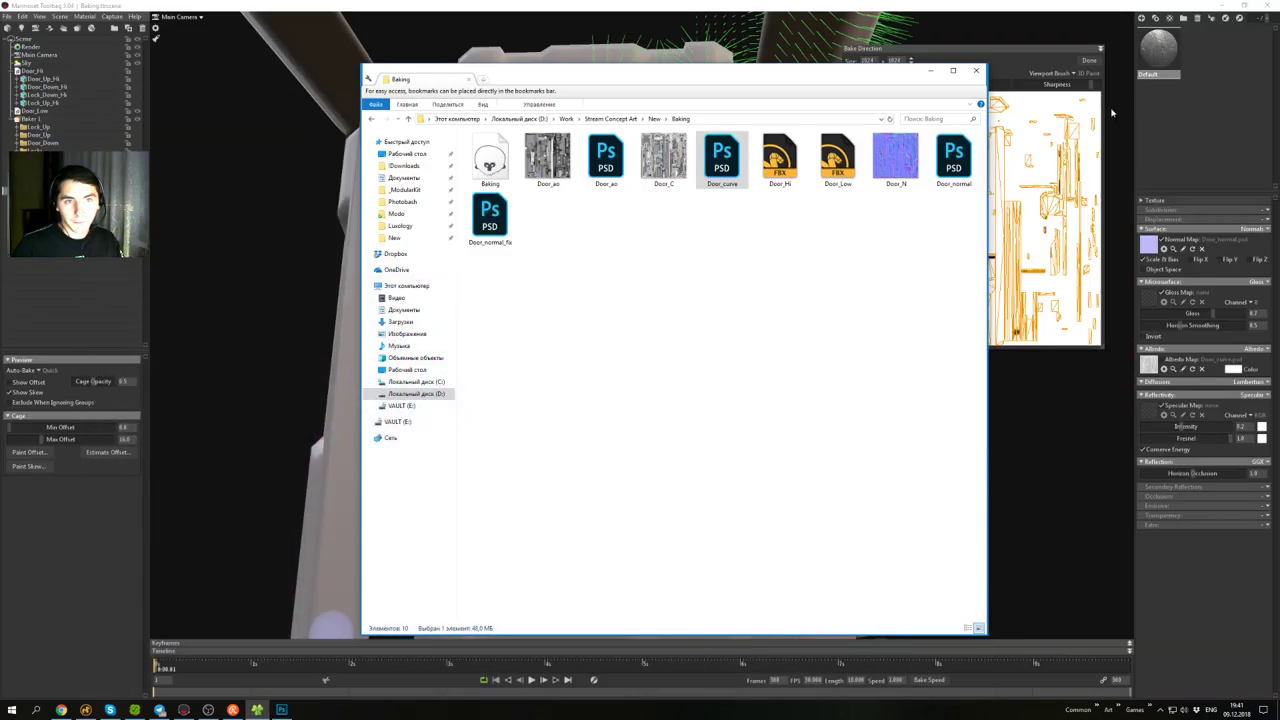
pyautogui.click(932, 73)
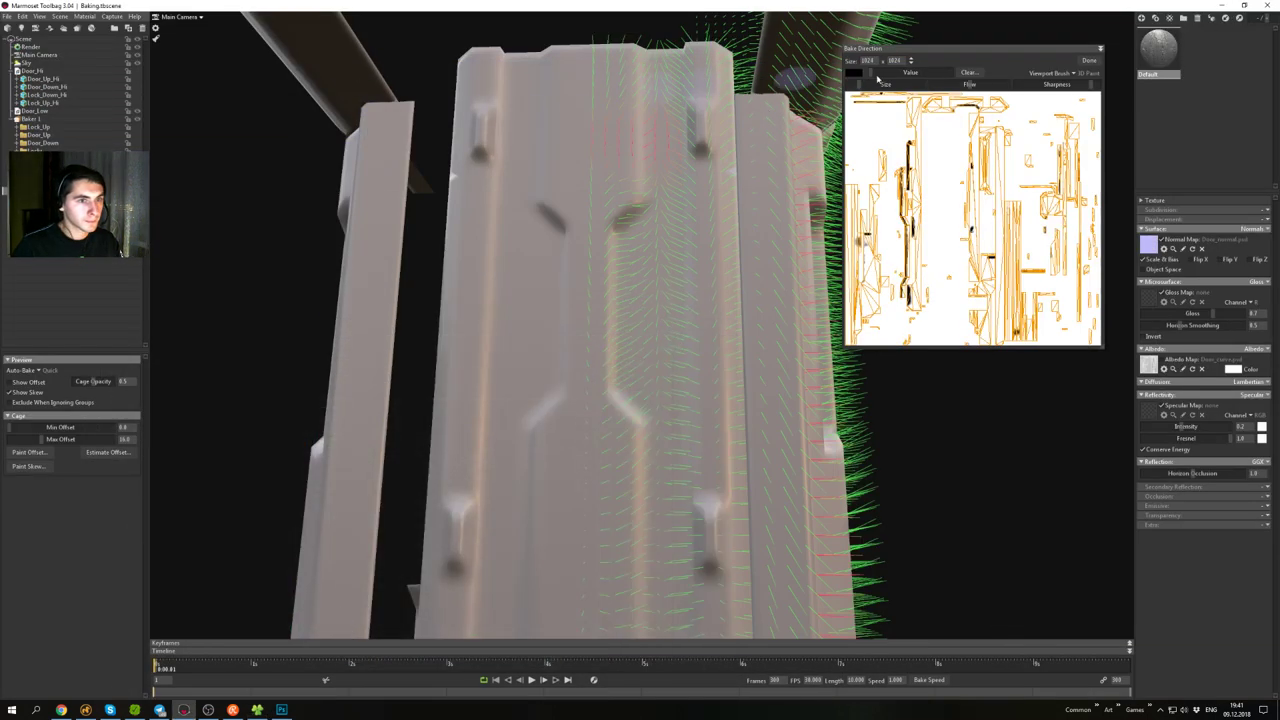
pyautogui.click(1088, 60)
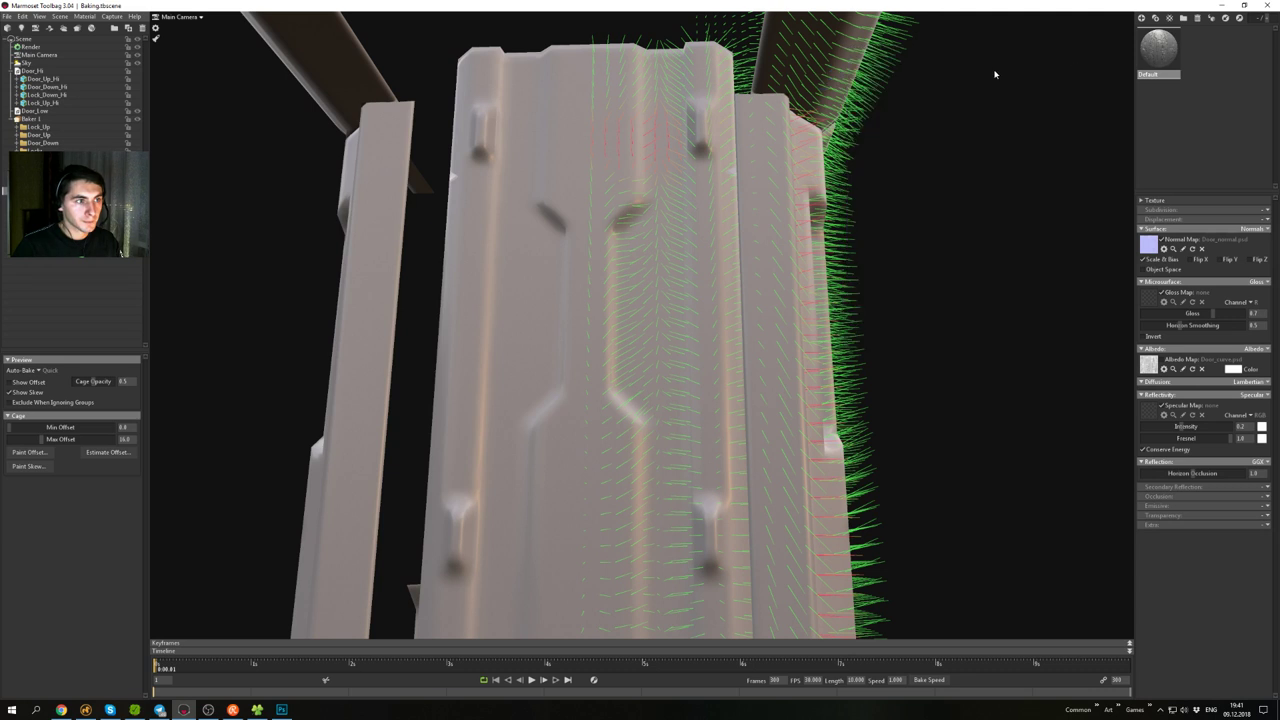
pyautogui.click(8, 16)
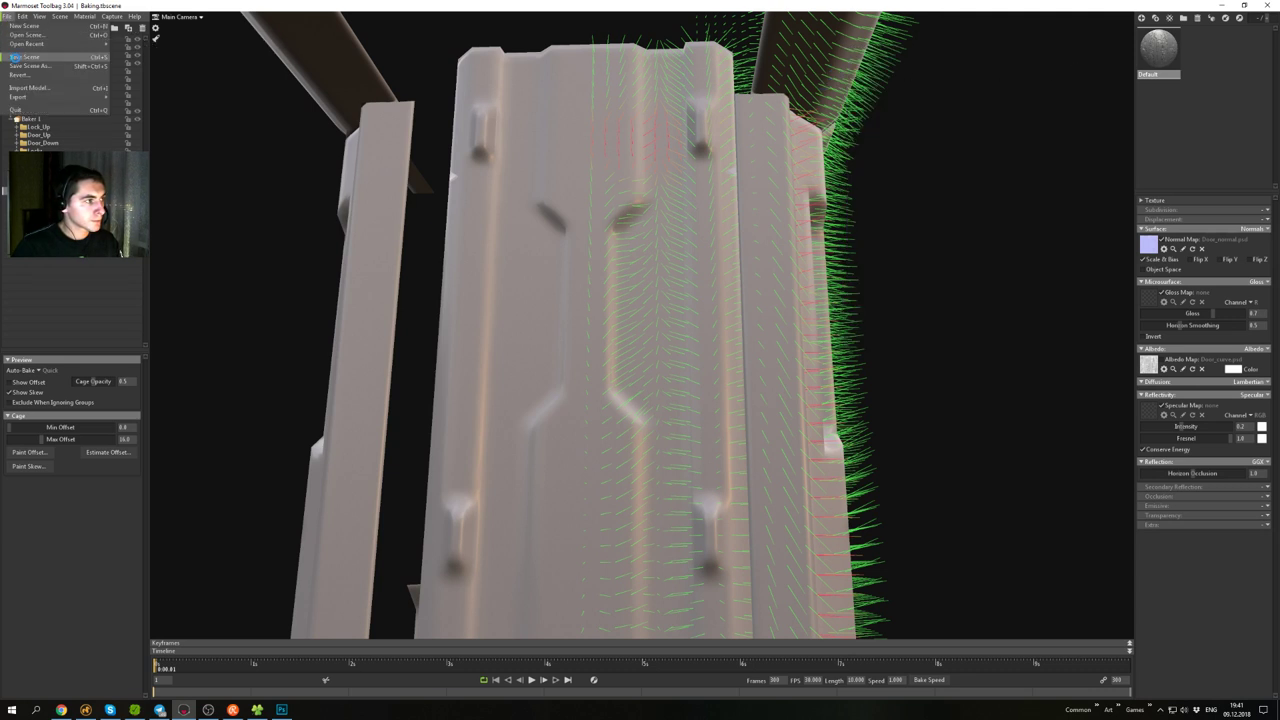
pyautogui.click(15, 57)
# - Switch to Modo, save the door scene and save a new version of it as Door_11 in the New folder
pyautogui.click(1222, 5)
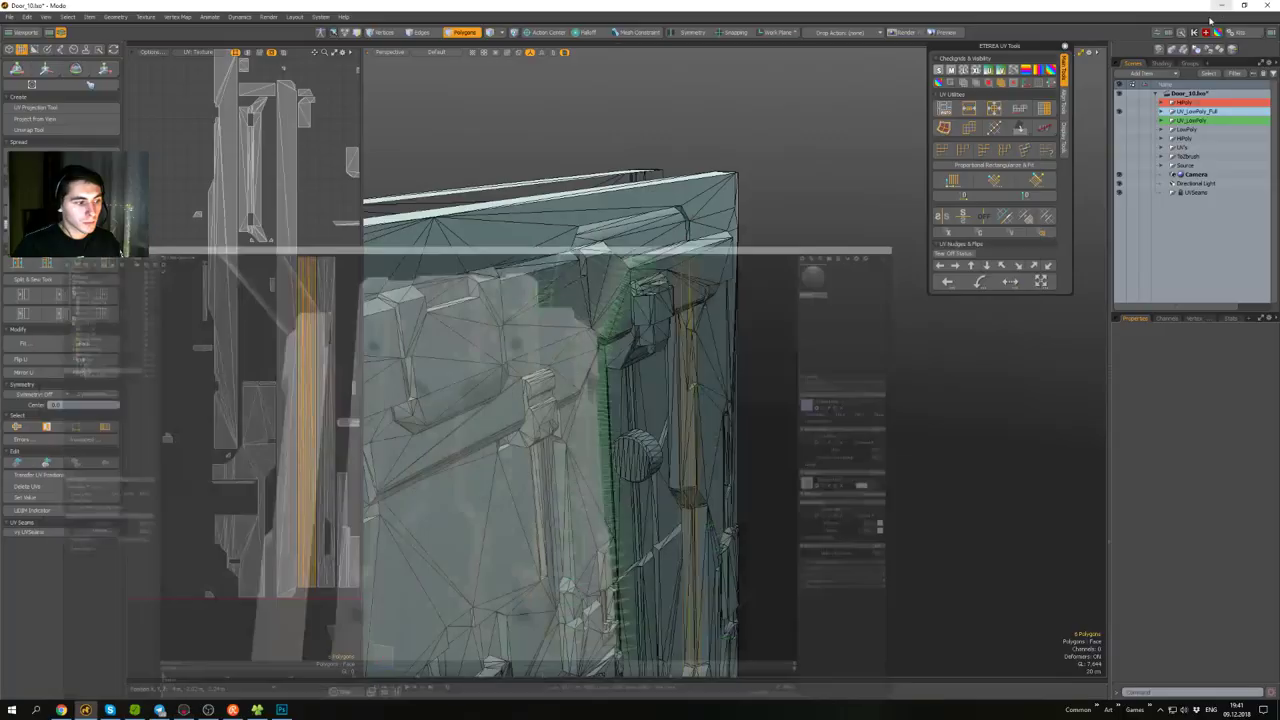
pyautogui.click(851, 354)
pyautogui.scroll(-5, 851, 354)
pyautogui.keyDown('alt'); pyautogui.moveTo(851, 354); pyautogui.dragTo(750, 141); pyautogui.keyUp('alt')
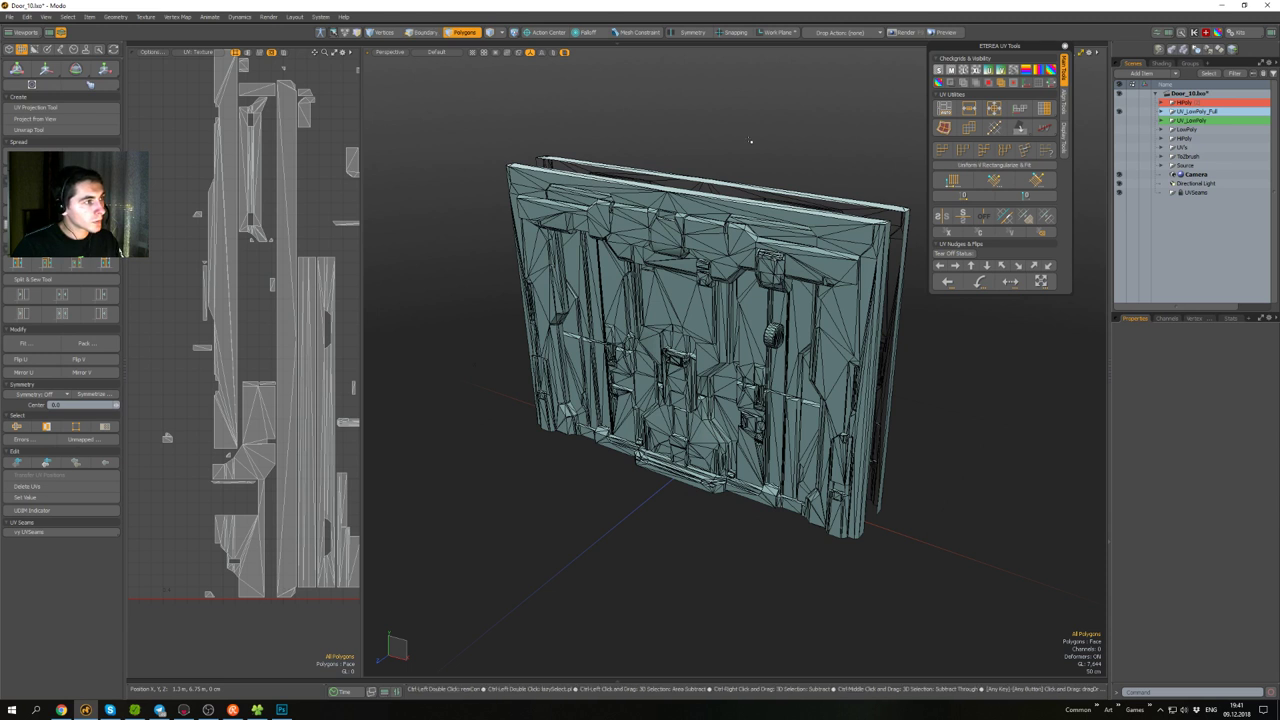
pyautogui.hotkey('ctrl', 's')
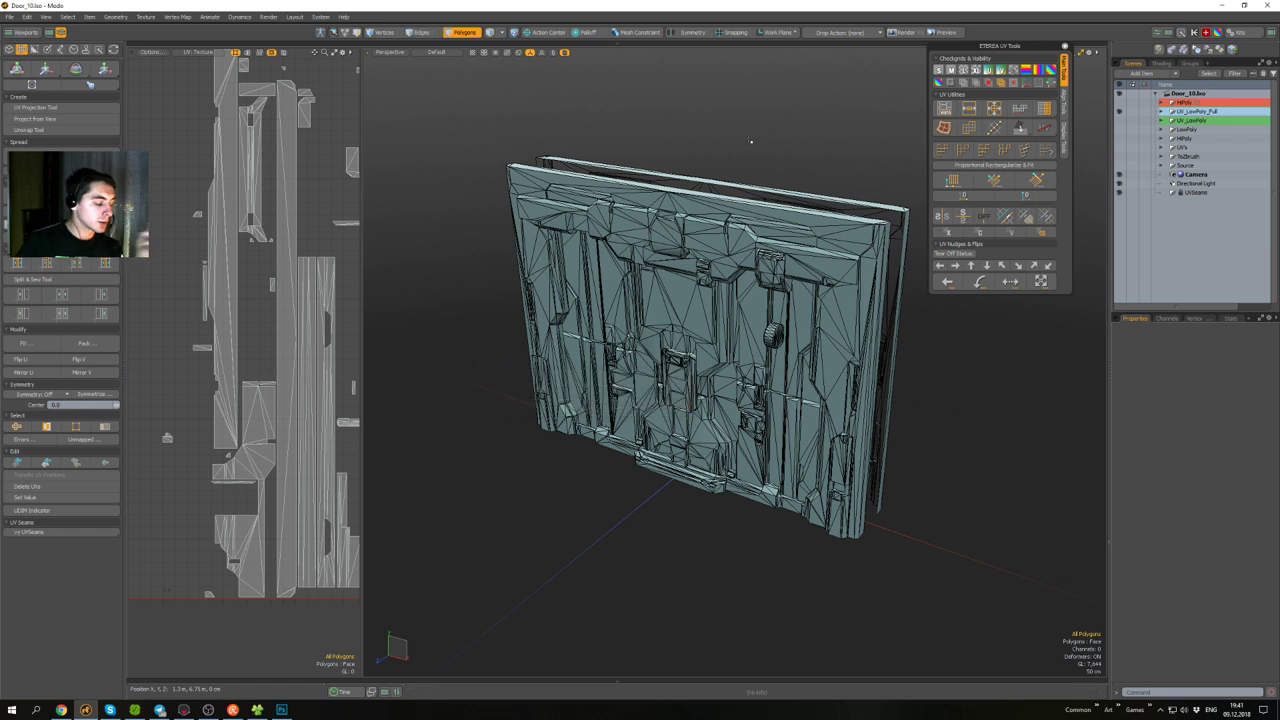
pyautogui.hotkey('ctrl', 'shift', 's')
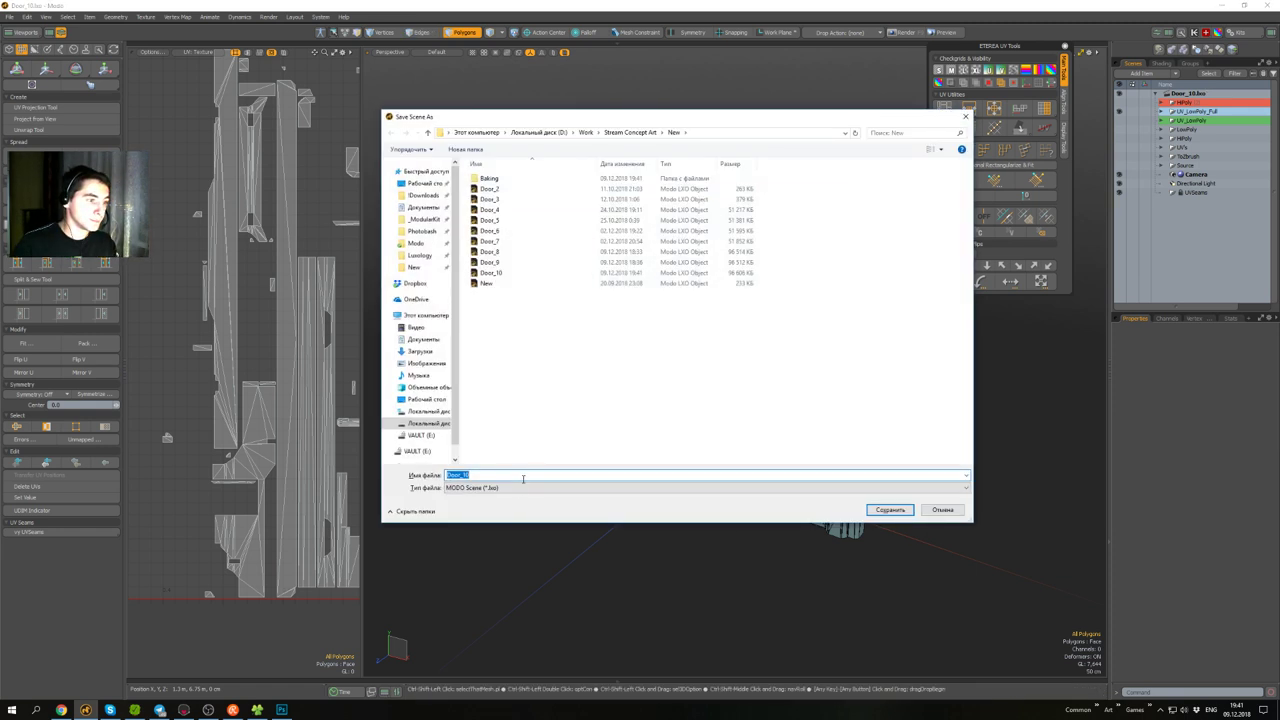
pyautogui.click(522, 478)
pyautogui.press('BackSpace')
pyautogui.write('1')
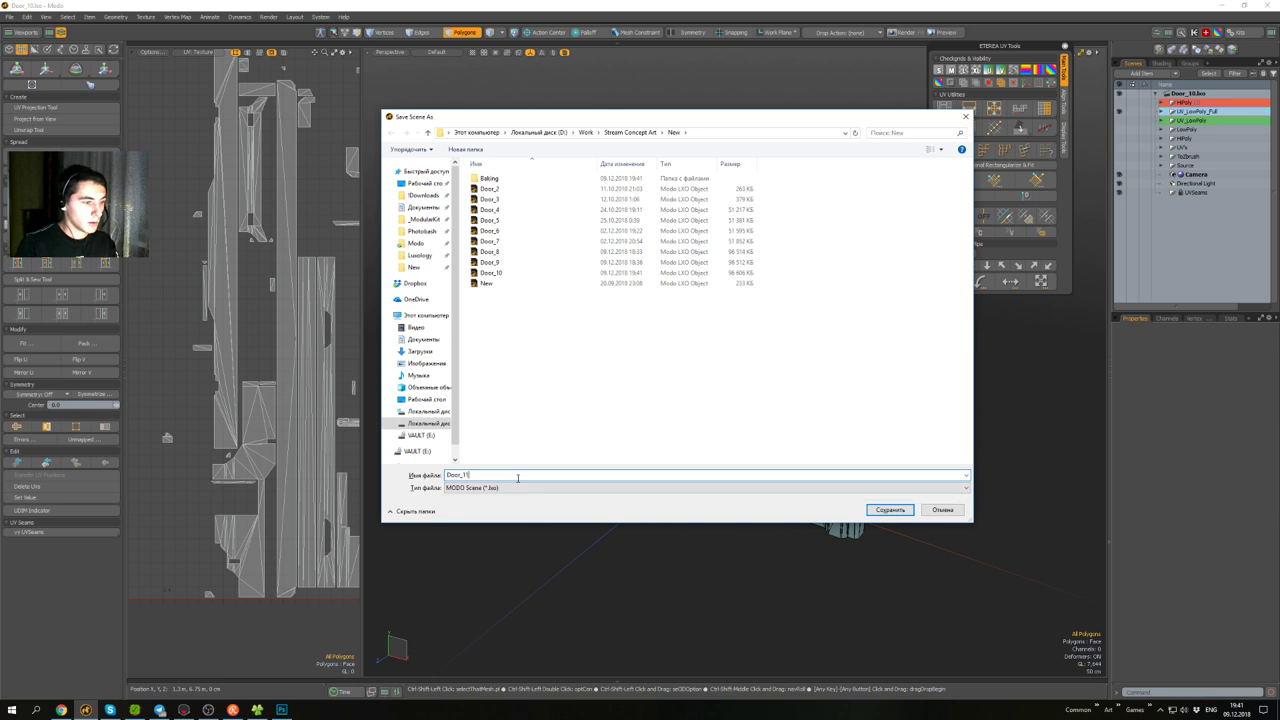
pyautogui.press('Return')
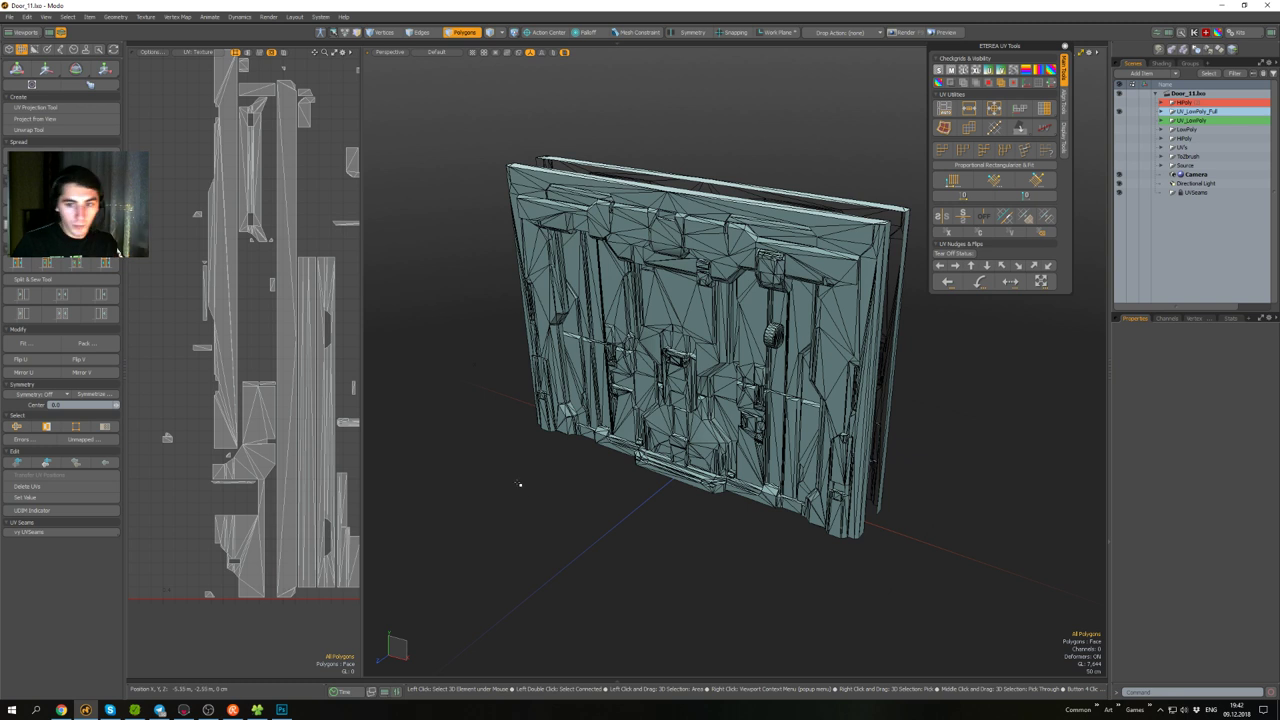
# - Inspect the low-poly door's upper and lower panel meshes one after the other in item selection mode
pyautogui.keyDown('alt'); pyautogui.moveTo(626, 546); pyautogui.dragTo(705, 560); pyautogui.keyUp('alt')
pyautogui.press('5')
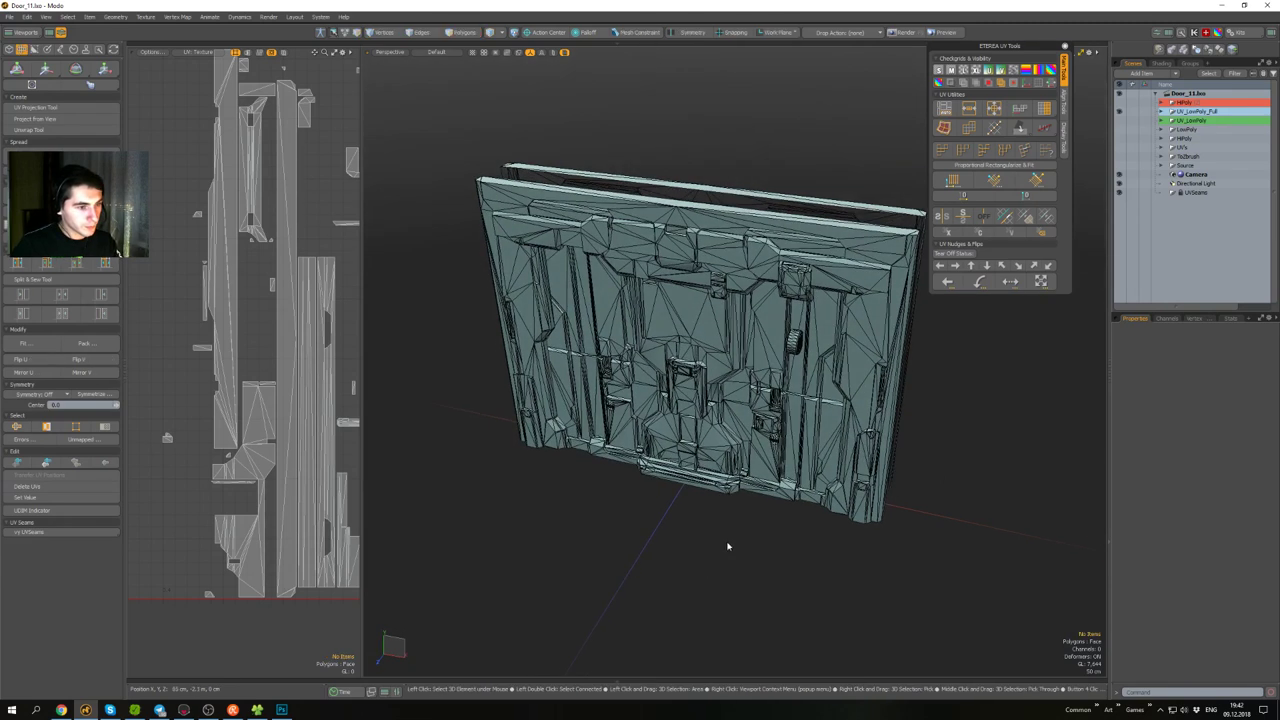
pyautogui.click(735, 425)
pyautogui.click(738, 333)
pyautogui.keyDown('alt'); pyautogui.moveTo(738, 333); pyautogui.dragTo(728, 385); pyautogui.keyUp('alt')
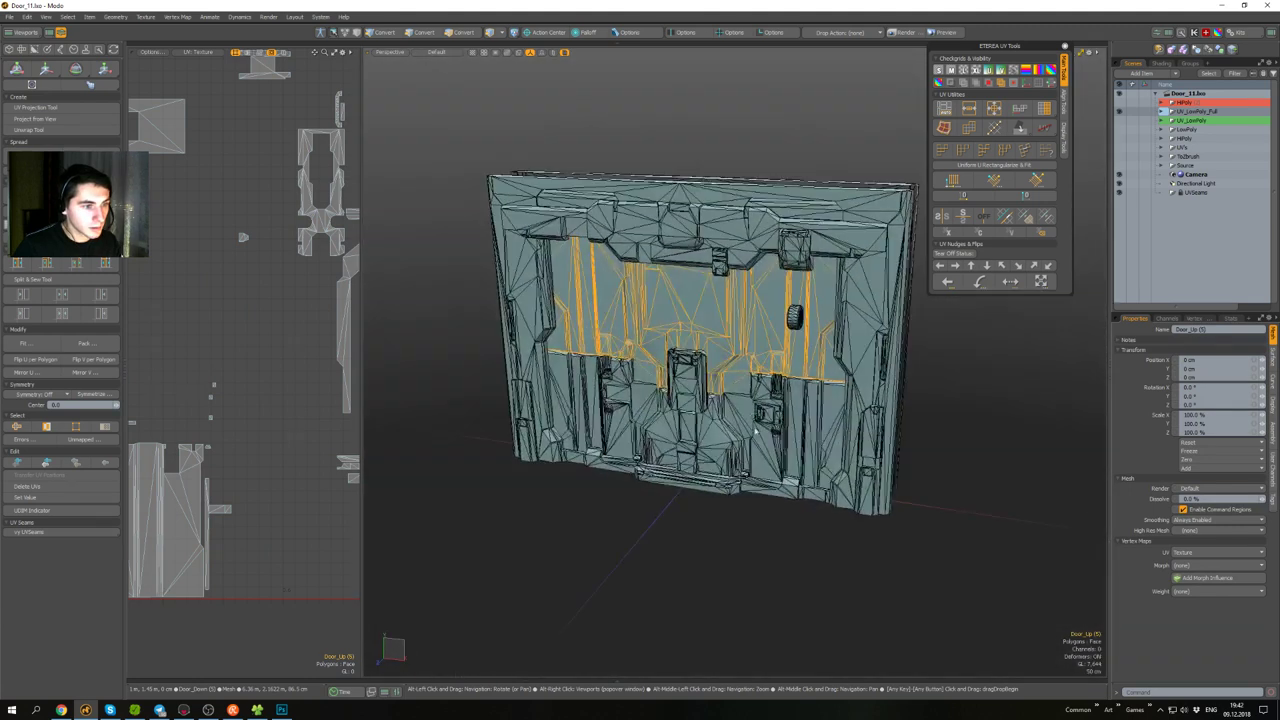
pyautogui.click(725, 420)
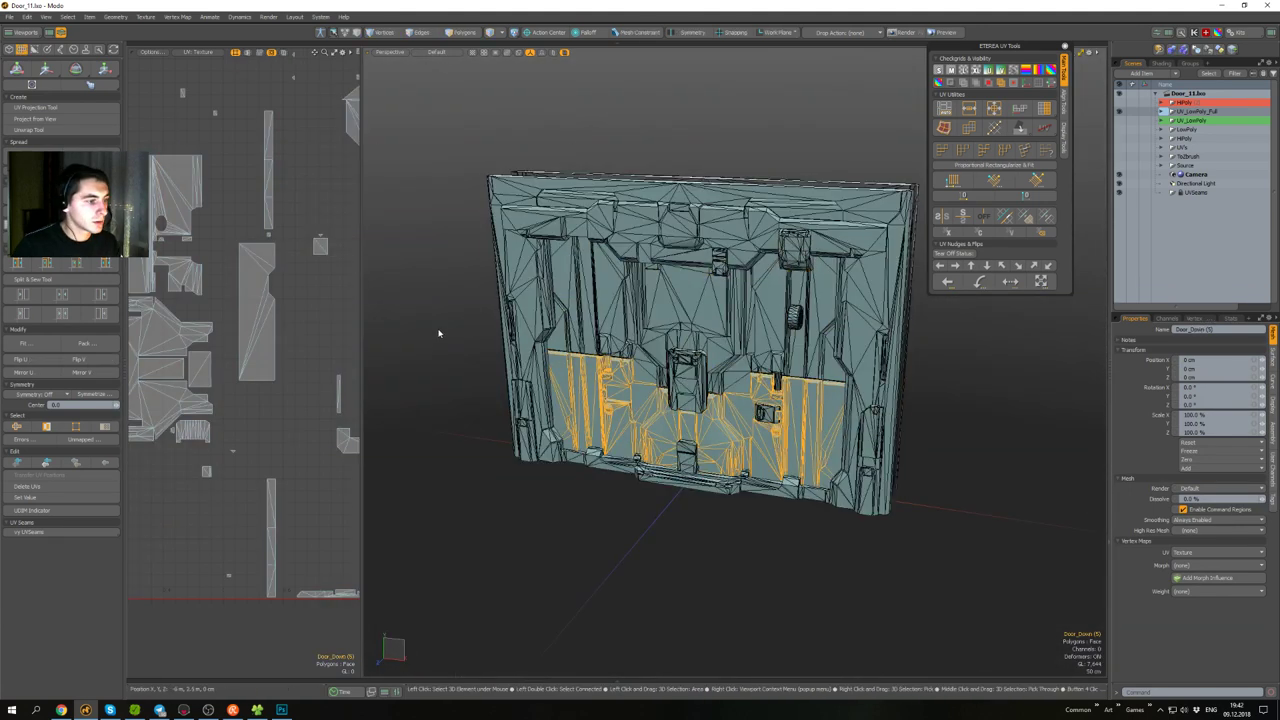
# - Clear the mesh selection and enlarge the 3D view by hiding the modelling tools, the UV view and the ETEREA UV Tools palette
pyautogui.hotkey('ctrl', '1')
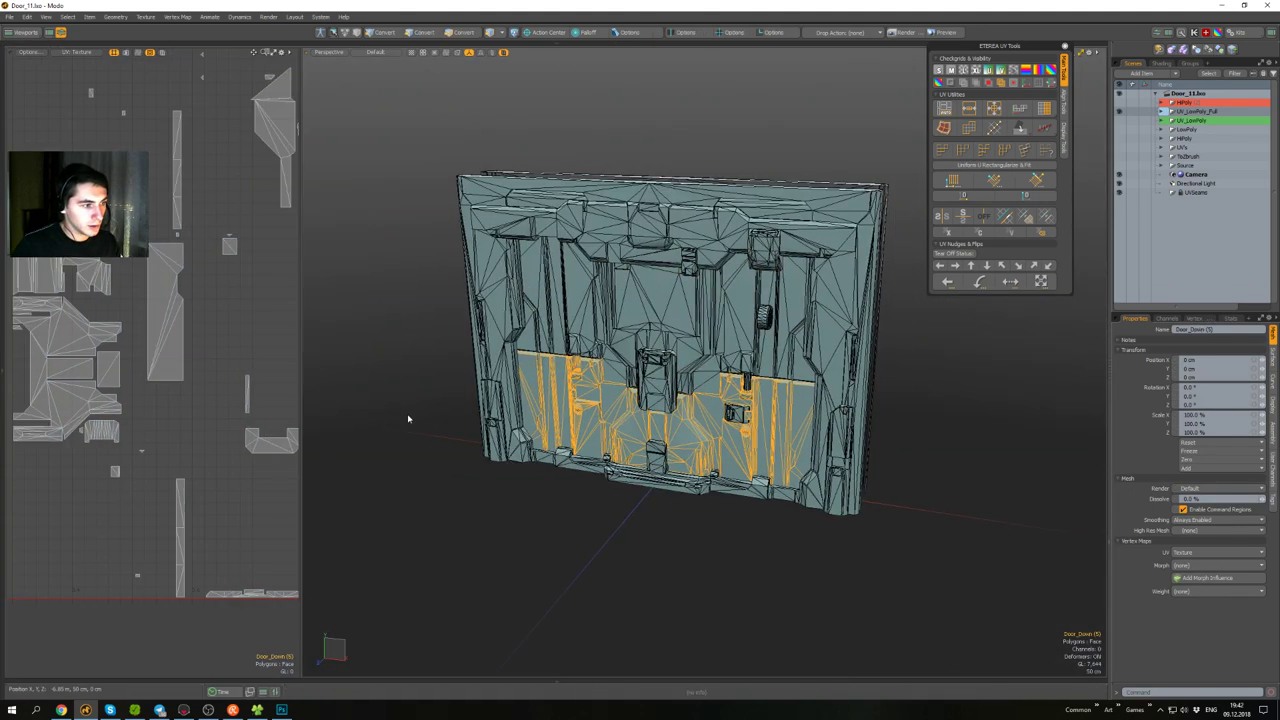
pyautogui.hotkey('ctrl', '2')
pyautogui.click(778, 408)
pyautogui.keyDown('alt'); pyautogui.moveTo(778, 408); pyautogui.dragTo(923, 357); pyautogui.keyUp('alt')
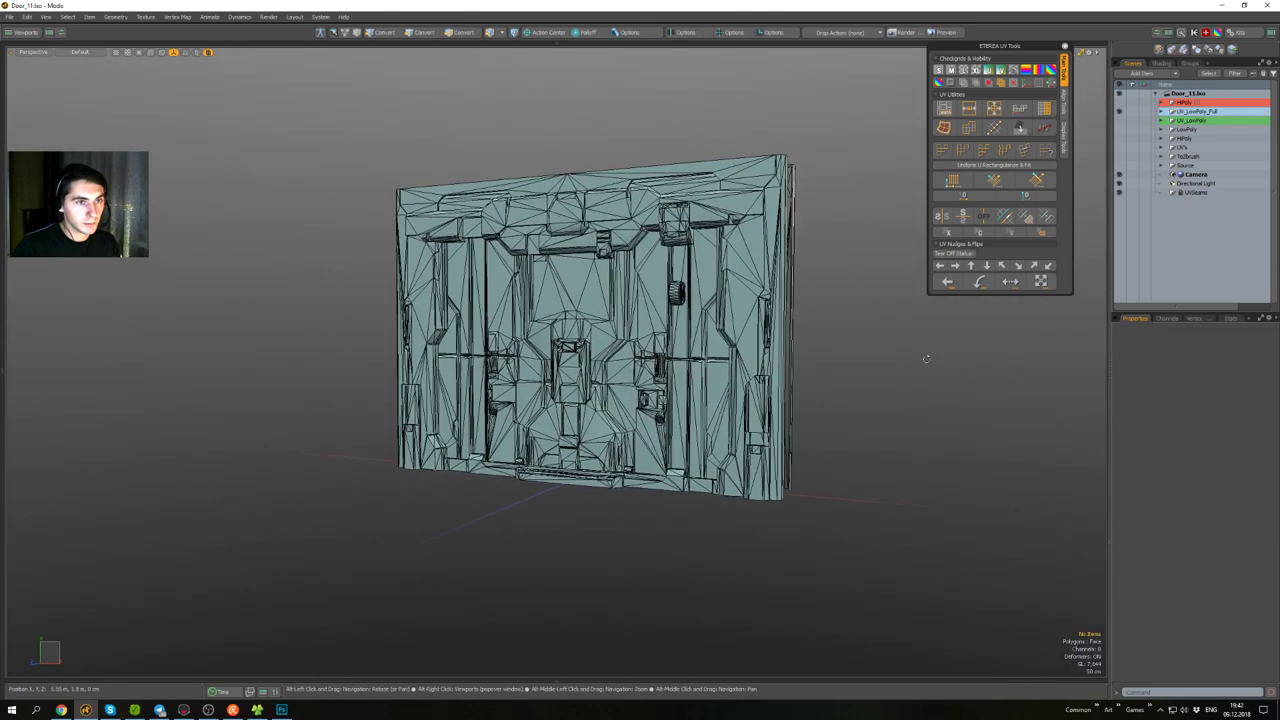
pyautogui.click(1065, 46)
pyautogui.keyDown('alt'); pyautogui.moveTo(982, 209); pyautogui.dragTo(986, 220); pyautogui.keyUp('alt')
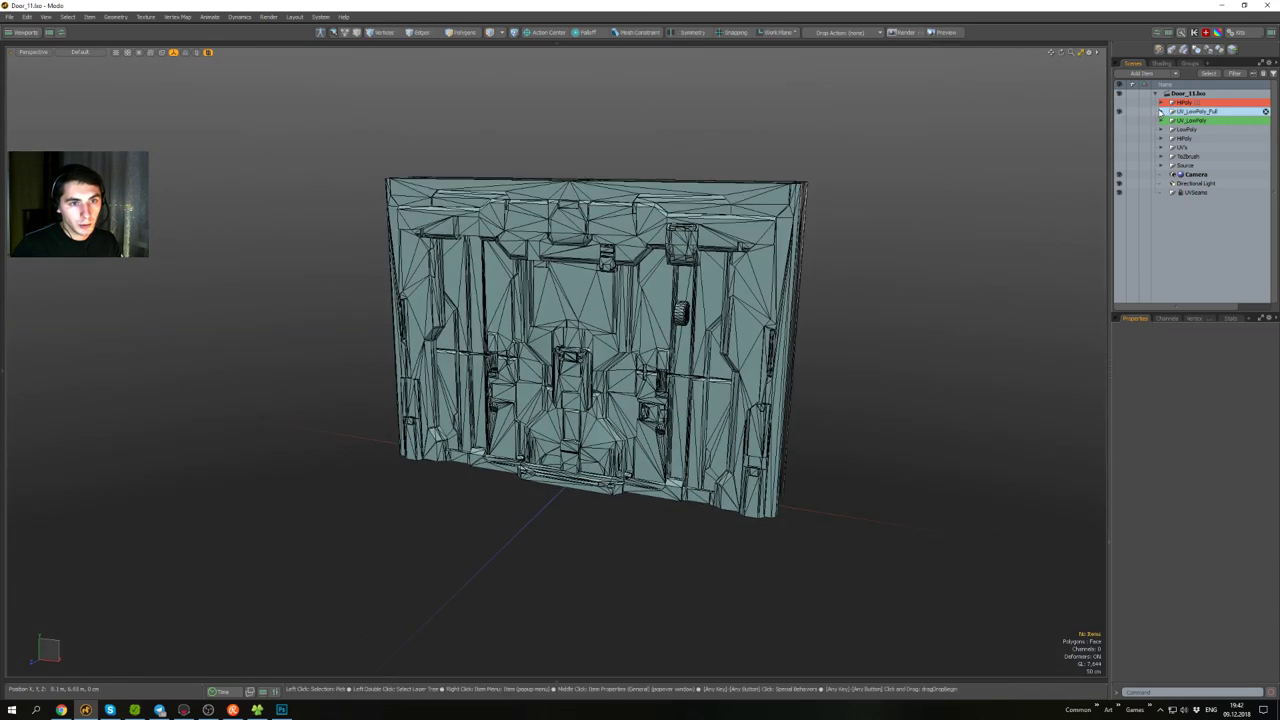
# - Expand the UV_LowPoly_Full group in the scene hierarchy to list its door meshes
pyautogui.click(1161, 112)
pyautogui.click(1162, 112)
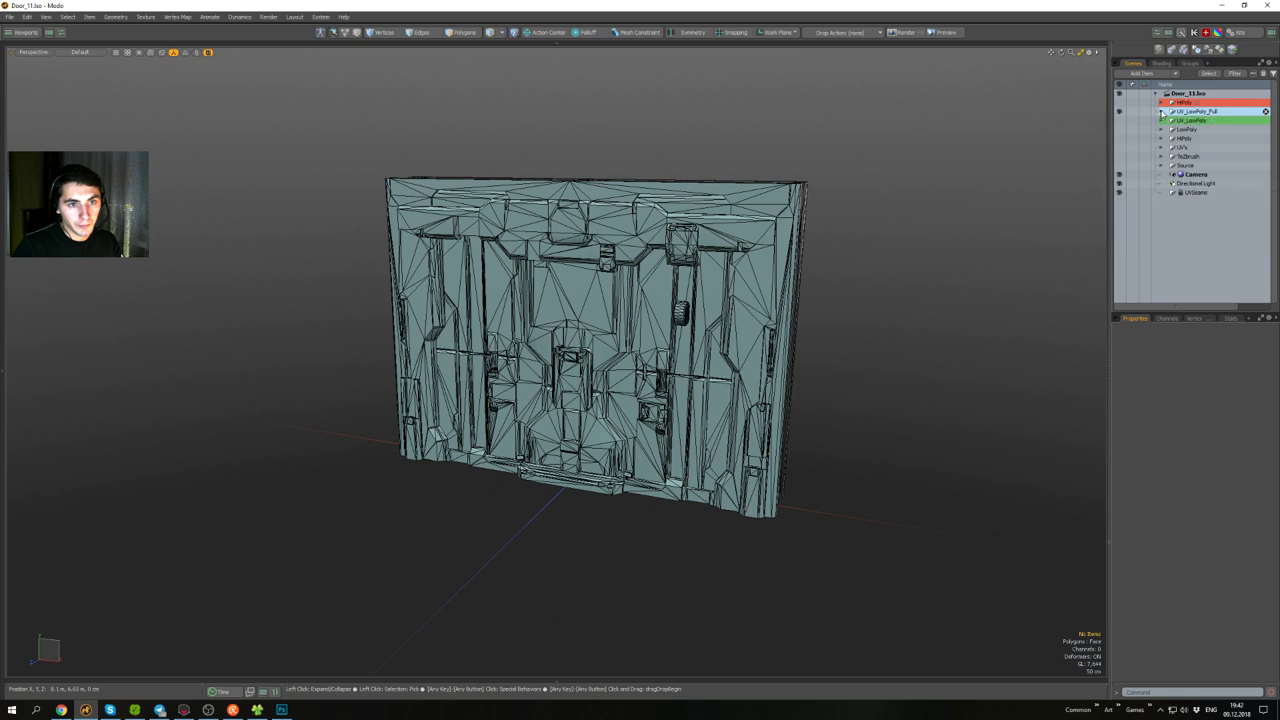
pyautogui.click(1162, 113)
pyautogui.scroll(4, 690, 315)
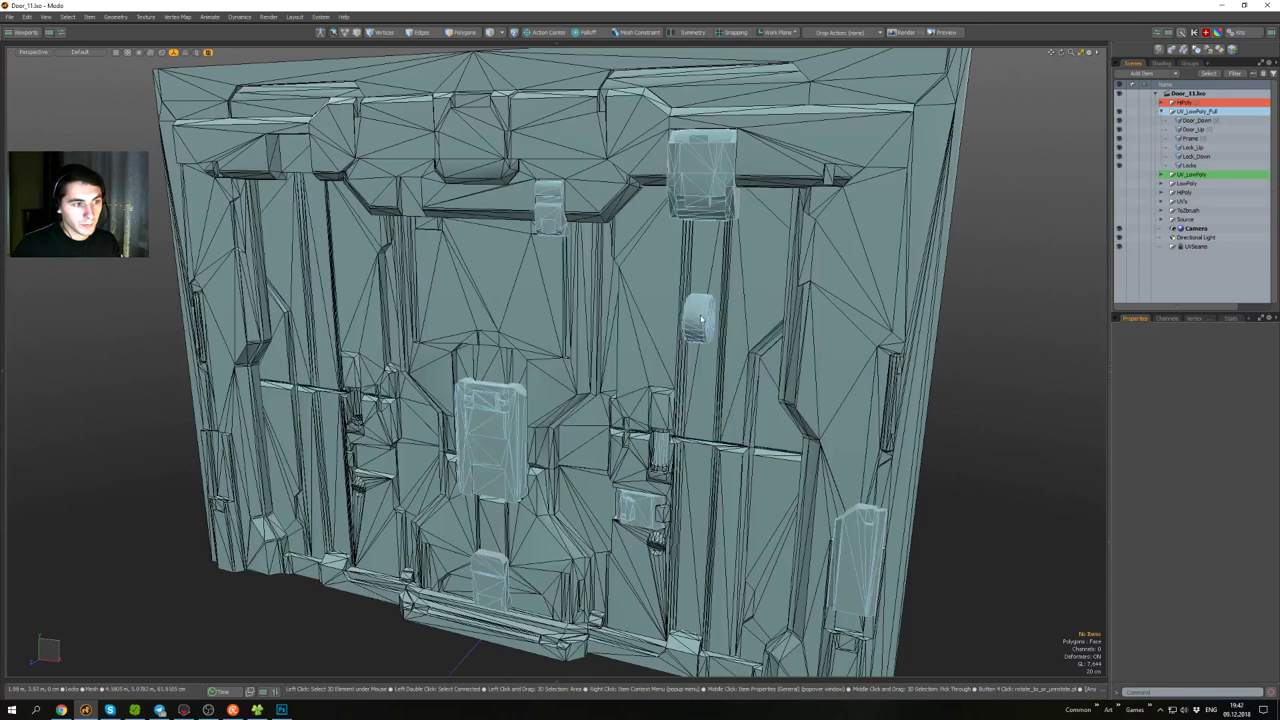
# - Isolate the Locks mesh and examine its round cylinder and lowest L-shaped lock as connected polygon selections
pyautogui.click(706, 322)
pyautogui.hotkey('shift', 'h')
pyautogui.keyDown('alt'); pyautogui.keyDown('shift'); pyautogui.moveTo(696, 345); pyautogui.dragTo(705, 279); pyautogui.keyUp('shift'); pyautogui.keyUp('alt')
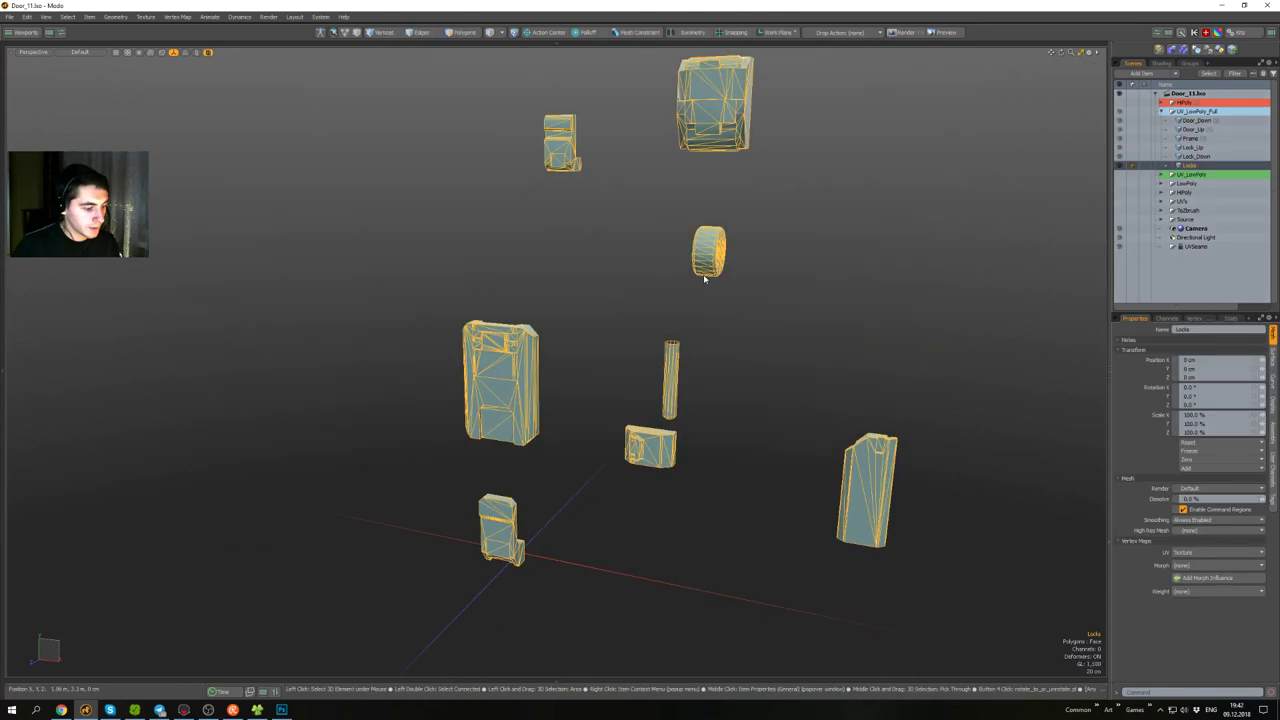
pyautogui.press('3')
pyautogui.doubleClick(708, 257)
pyautogui.keyDown('shift'); pyautogui.doubleClick(499, 539); pyautogui.keyUp('shift')
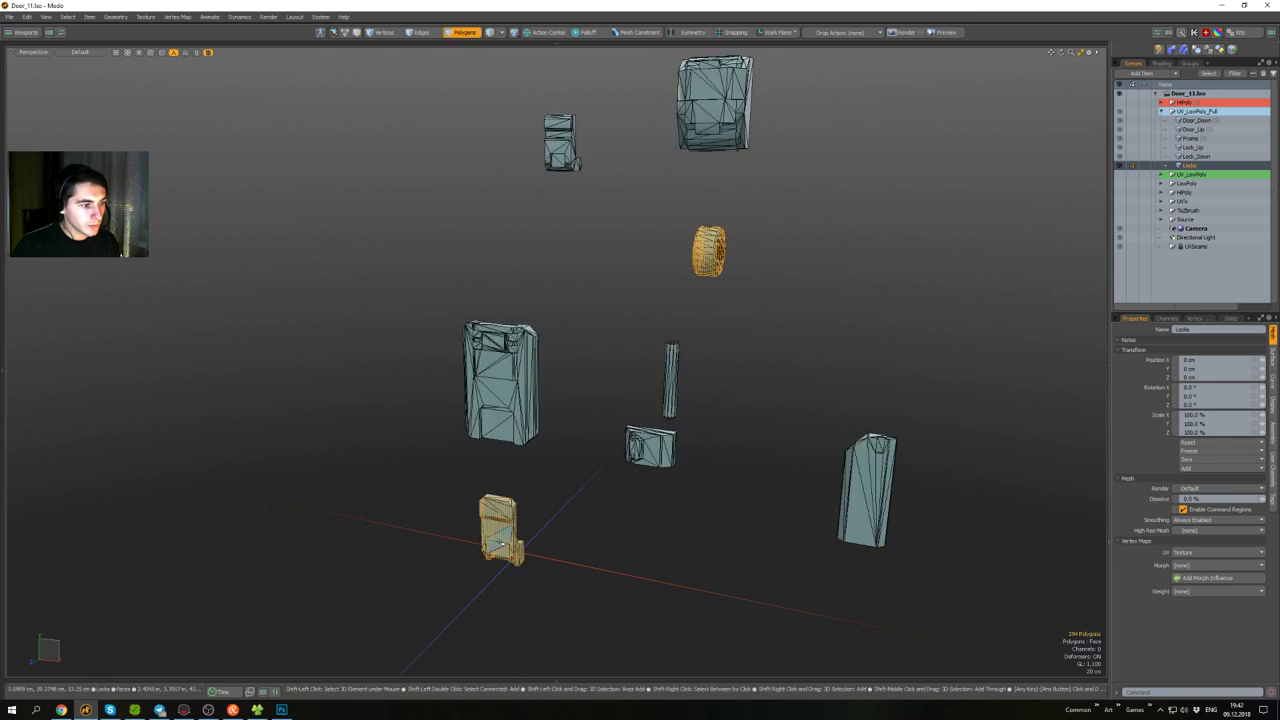
pyautogui.press('w')
pyautogui.keyDown('alt'); pyautogui.moveTo(585, 395); pyautogui.dragTo(518, 390); pyautogui.keyUp('alt')
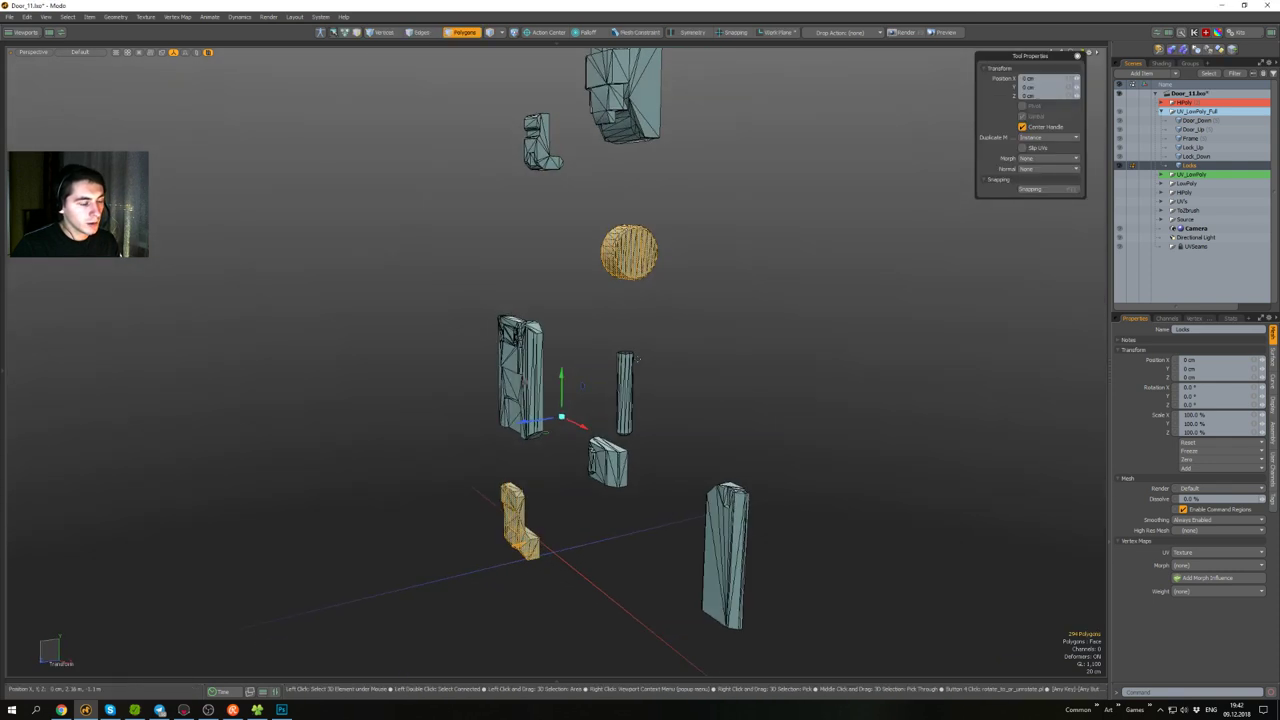
# - Drop the move tool, clear the polygon selection and unhide the rest of the door in item mode
pyautogui.press('q')
pyautogui.click(717, 329)
pyautogui.keyDown('alt'); pyautogui.moveTo(735, 330); pyautogui.dragTo(815, 300); pyautogui.keyUp('alt')
pyautogui.press('5')
pyautogui.press('u')
# - Inspect the separate door, lock and frame meshes by selecting them one after another, finishing with nothing selected
pyautogui.scroll(-5, 768, 348)
pyautogui.click(740, 333)
pyautogui.click(756, 384)
pyautogui.click(750, 320)
pyautogui.click(798, 336)
pyautogui.click(800, 360)
pyautogui.scroll(4, 800, 360)
pyautogui.keyDown('alt'); pyautogui.moveTo(640, 190); pyautogui.dragTo(784, 272); pyautogui.keyUp('alt')
pyautogui.scroll(-3, 715, 340)
pyautogui.click(693, 250)
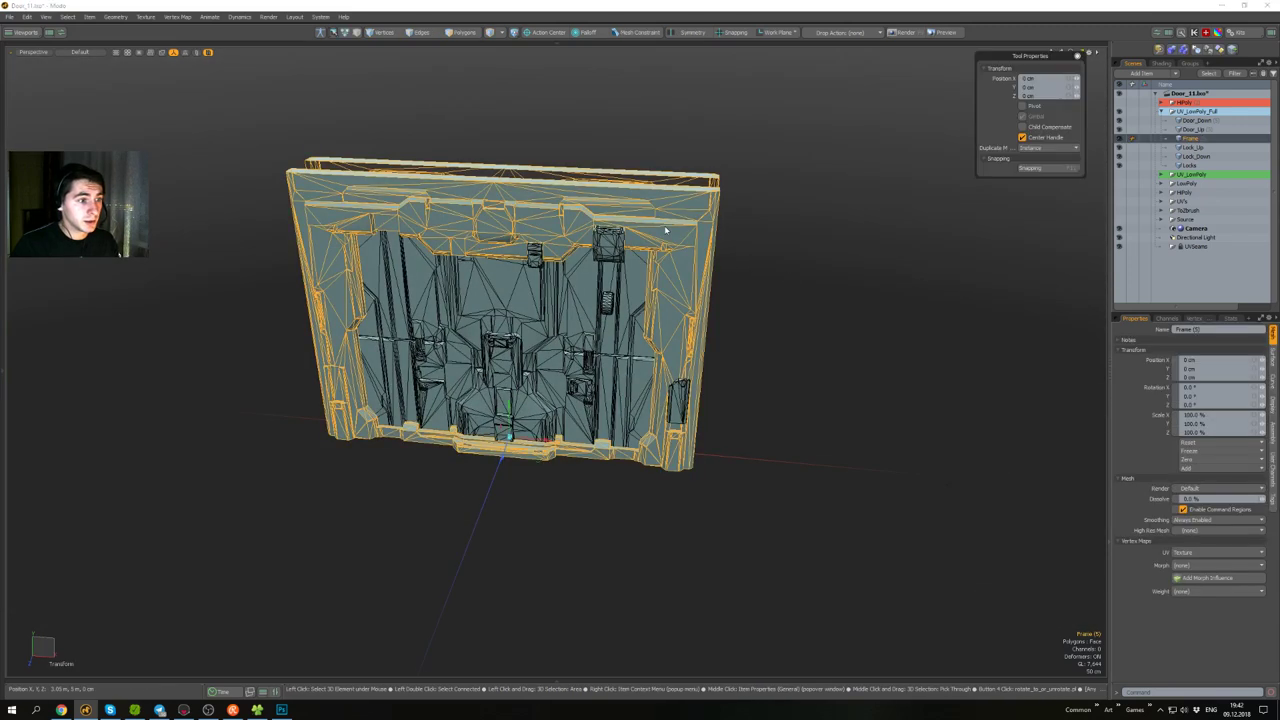
pyautogui.click(878, 319)
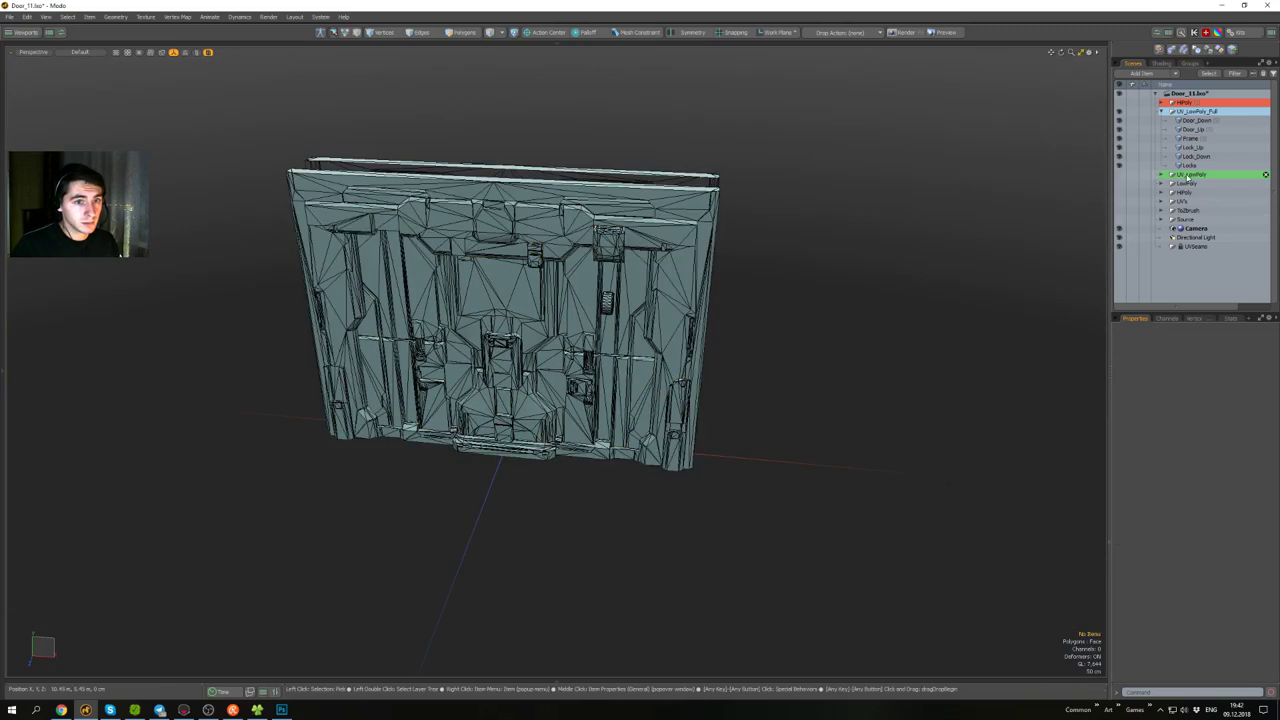
# - Duplicate all six meshes in the UV_LowPoly_Full group and move the copies about 8.65 m along X beside the original door
pyautogui.click(1190, 166)
pyautogui.keyDown('shift'); pyautogui.click(1196, 121); pyautogui.keyUp('shift')
pyautogui.scroll(-3, 690, 262)
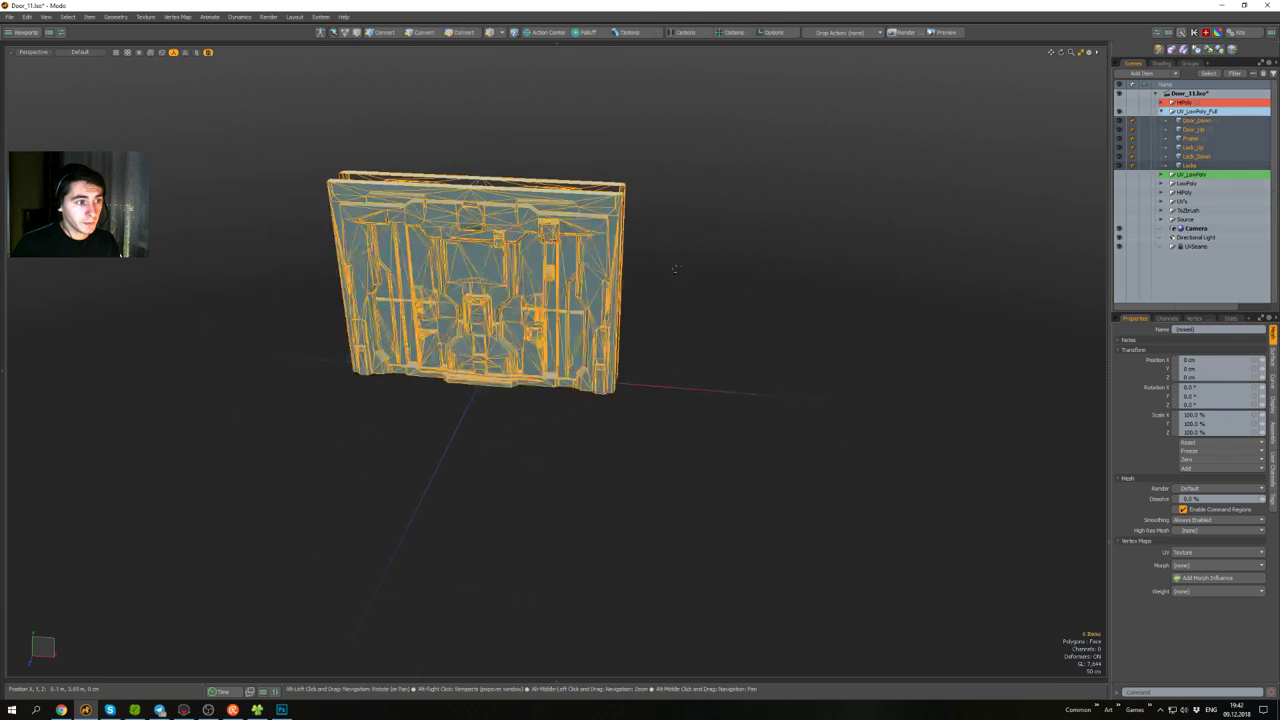
pyautogui.moveTo(674, 266)
pyautogui.keyDown('alt'); pyautogui.mouseDown()
pyautogui.moveTo(655, 215)
pyautogui.moveTo(667, 283)
pyautogui.mouseUp(); pyautogui.keyUp('alt')
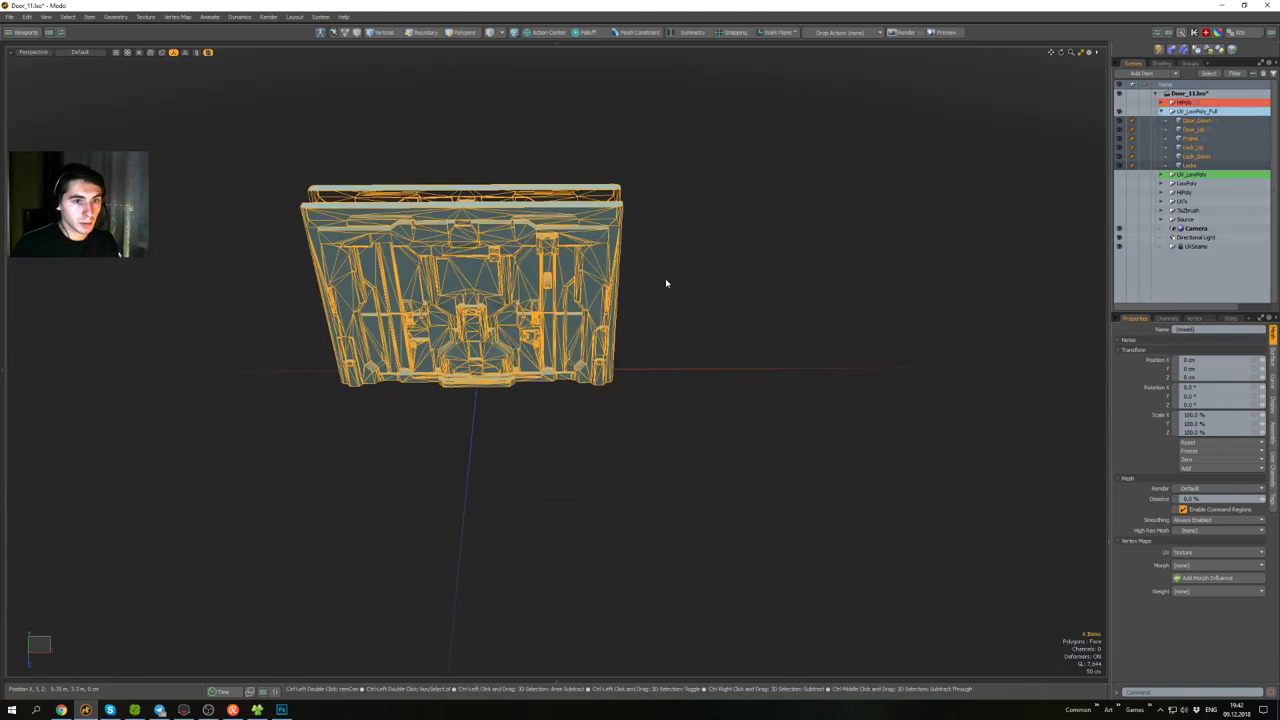
pyautogui.hotkey('ctrl', 'd')
pyautogui.press('w')
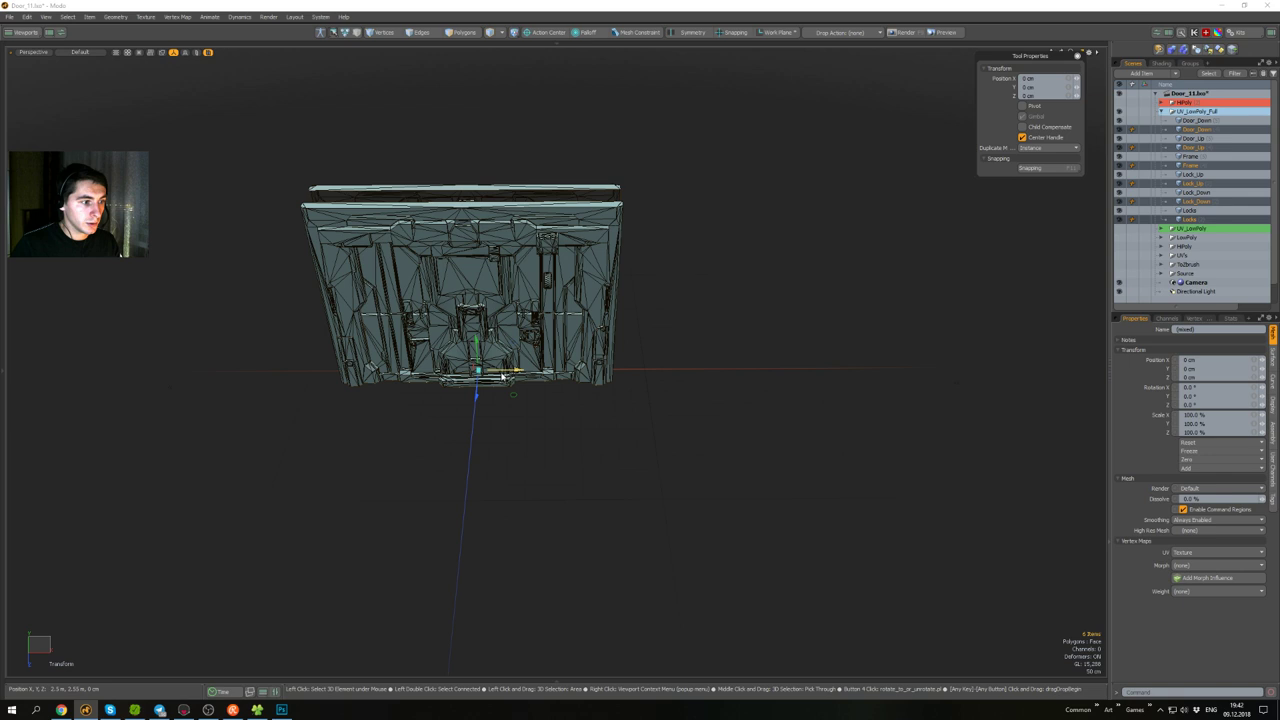
pyautogui.moveTo(503, 376); pyautogui.dragTo(645, 470)
pyautogui.press('q')
pyautogui.click(788, 441)
# - Move the copied door panels beyond the copied frame, with the upper one raised to about X 16.4 m, Y 1.03 m
pyautogui.keyDown('alt'); pyautogui.moveTo(645, 470); pyautogui.dragTo(901, 345); pyautogui.keyUp('alt')
pyautogui.click(595, 318)
pyautogui.keyDown('shift'); pyautogui.click(588, 376); pyautogui.keyUp('shift')
pyautogui.press('w')
pyautogui.press('q')
pyautogui.press('w')
pyautogui.press('q')
pyautogui.press('Escape')
pyautogui.click(879, 294)
pyautogui.press('w')
pyautogui.press('q')
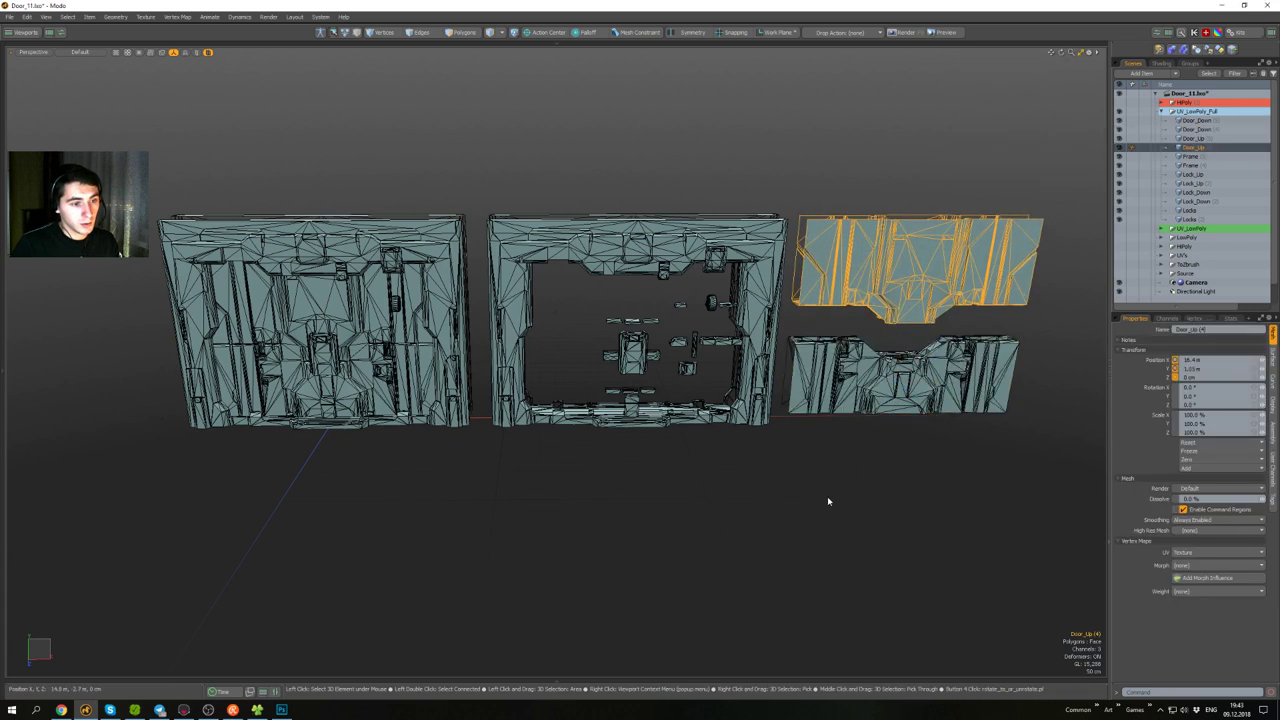
pyautogui.click(827, 496)
# - Move the copied Lock_Down mesh above the open frame to about X 5.4 m, and the copied Locks mesh to about X 10.35 m
pyautogui.click(714, 343)
pyautogui.press('w')
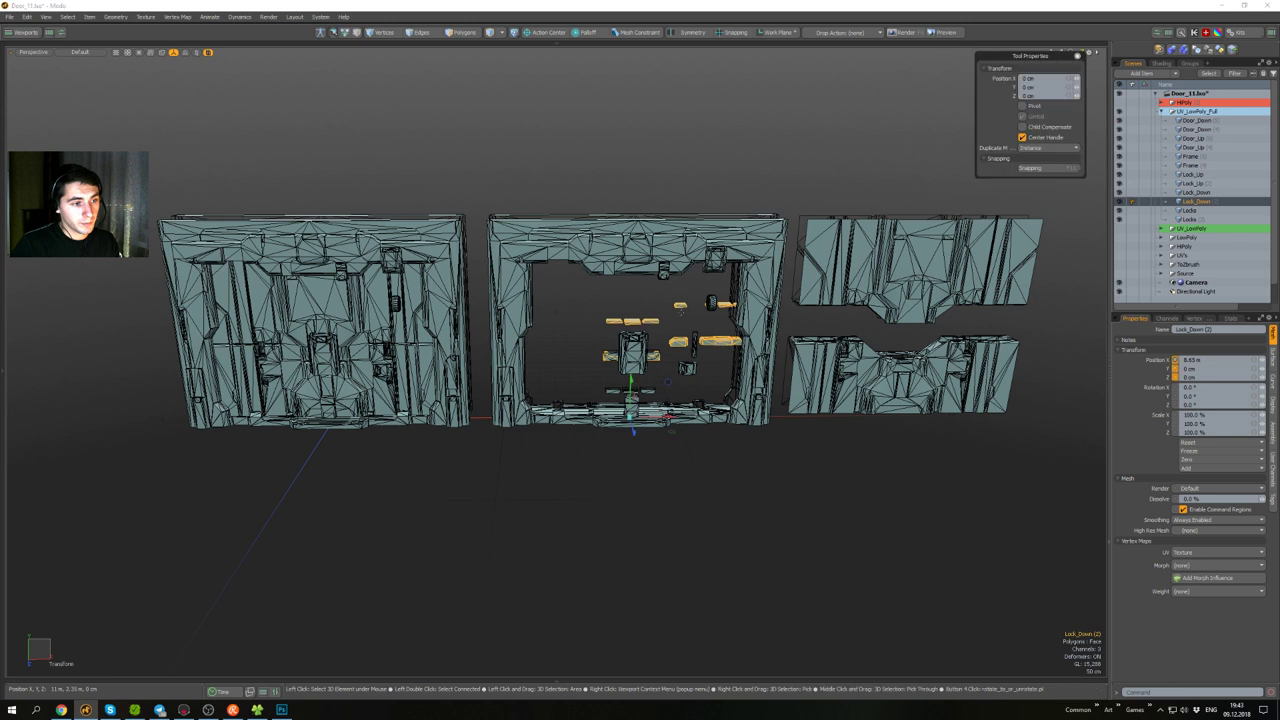
pyautogui.moveTo(670, 384); pyautogui.dragTo(555, 220)
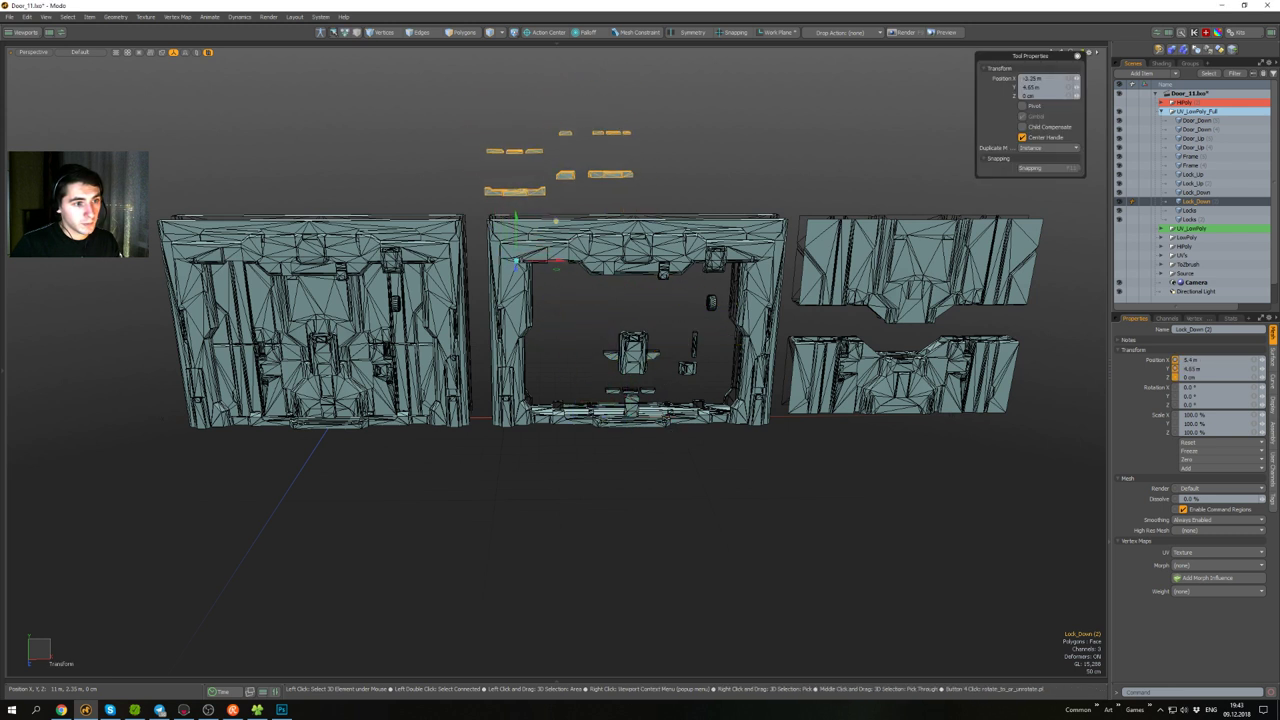
pyautogui.click(650, 347)
pyautogui.moveTo(667, 383); pyautogui.dragTo(741, 159)
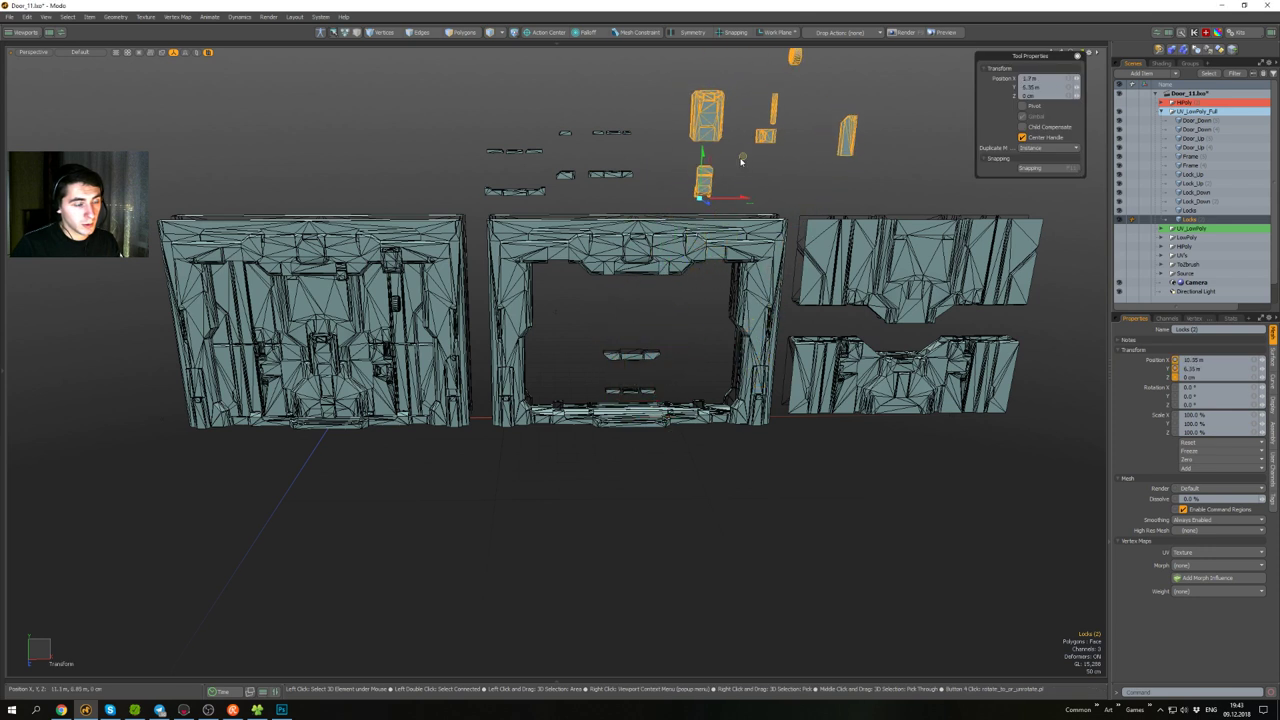
# - Move the copied Lock_Up mesh out of the frame to above the copied Lock_Down pieces and clear the selection
pyautogui.keyDown('alt'); pyautogui.keyDown('shift'); pyautogui.moveTo(620, 335); pyautogui.dragTo(581, 189); pyautogui.keyUp('shift'); pyautogui.keyUp('alt')
pyautogui.press('q')
pyautogui.click(628, 447)
pyautogui.press('w')
pyautogui.press('q')
pyautogui.click(849, 189)
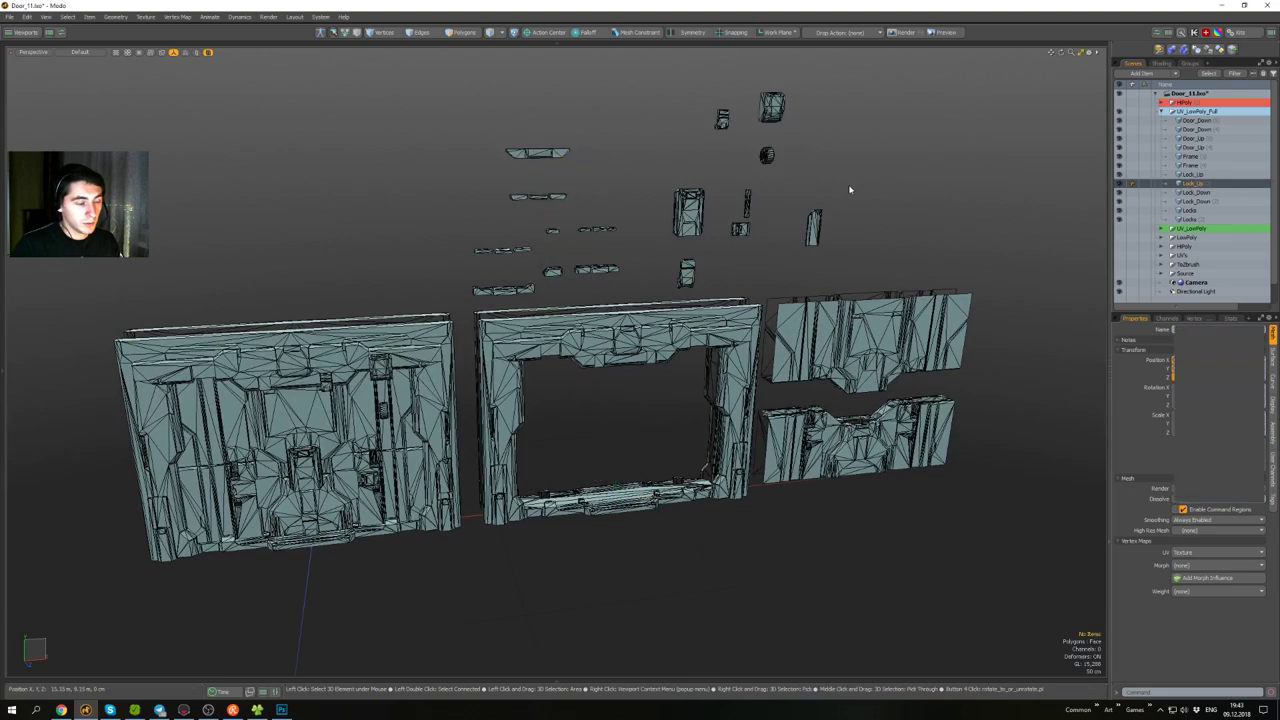
# - Select all original and copied door meshes and start exporting them as an FBX file
pyautogui.keyDown('alt'); pyautogui.moveTo(849, 189); pyautogui.dragTo(826, 254); pyautogui.keyUp('alt')
pyautogui.scroll(2, 728, 280)
pyautogui.scroll(-4, 734, 277)
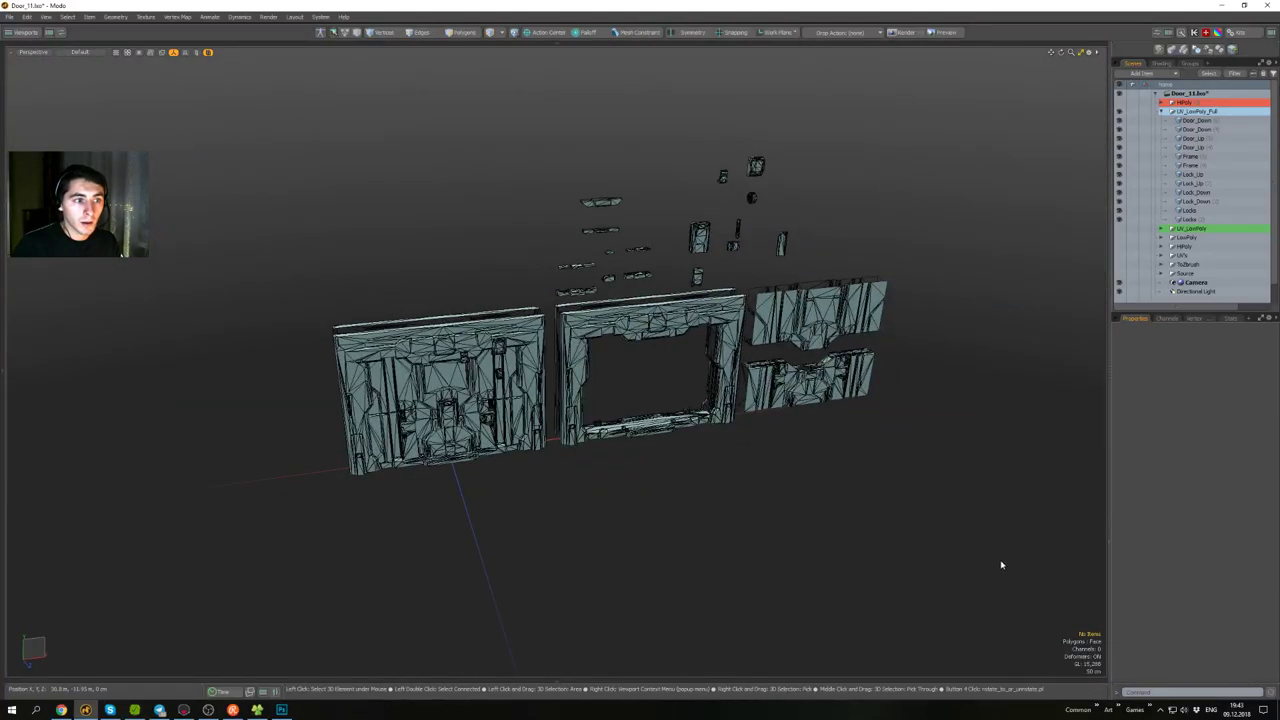
pyautogui.moveTo(1001, 565); pyautogui.dragTo(90, 68)
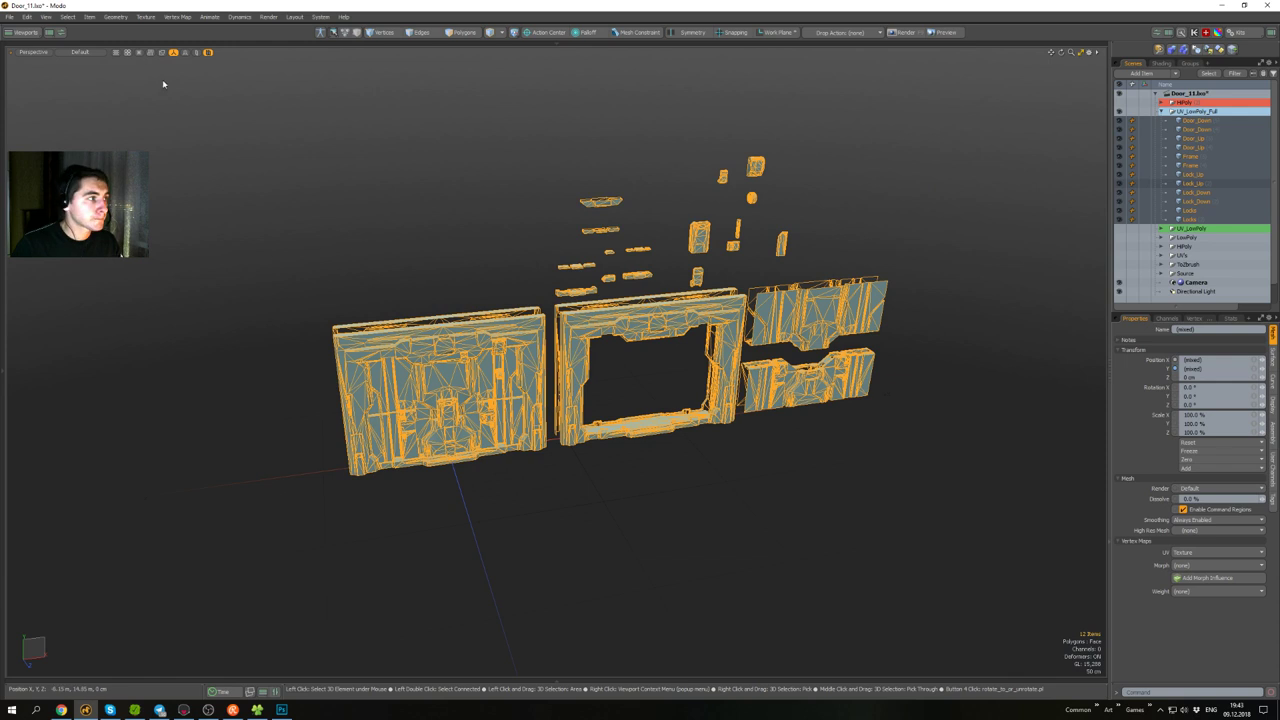
pyautogui.hotkey('ctrl', 'shift', 'e')
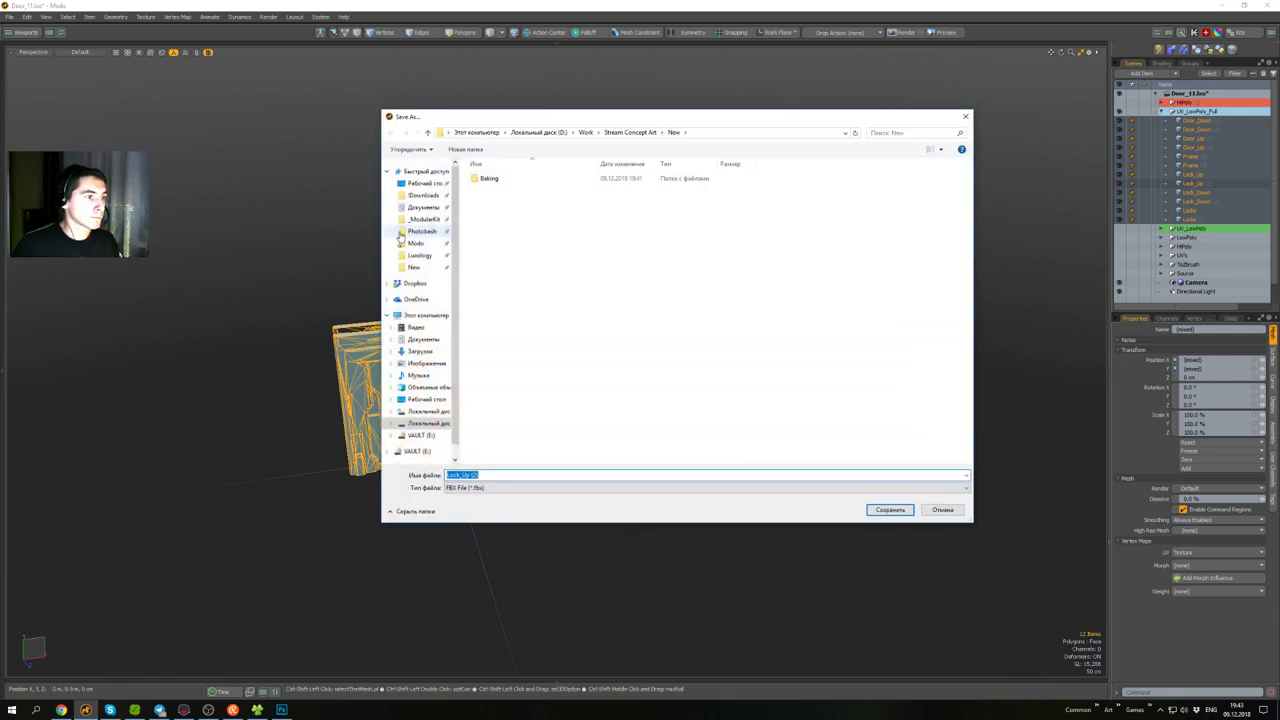
pyautogui.doubleClick(502, 180)
pyautogui.click(504, 475)
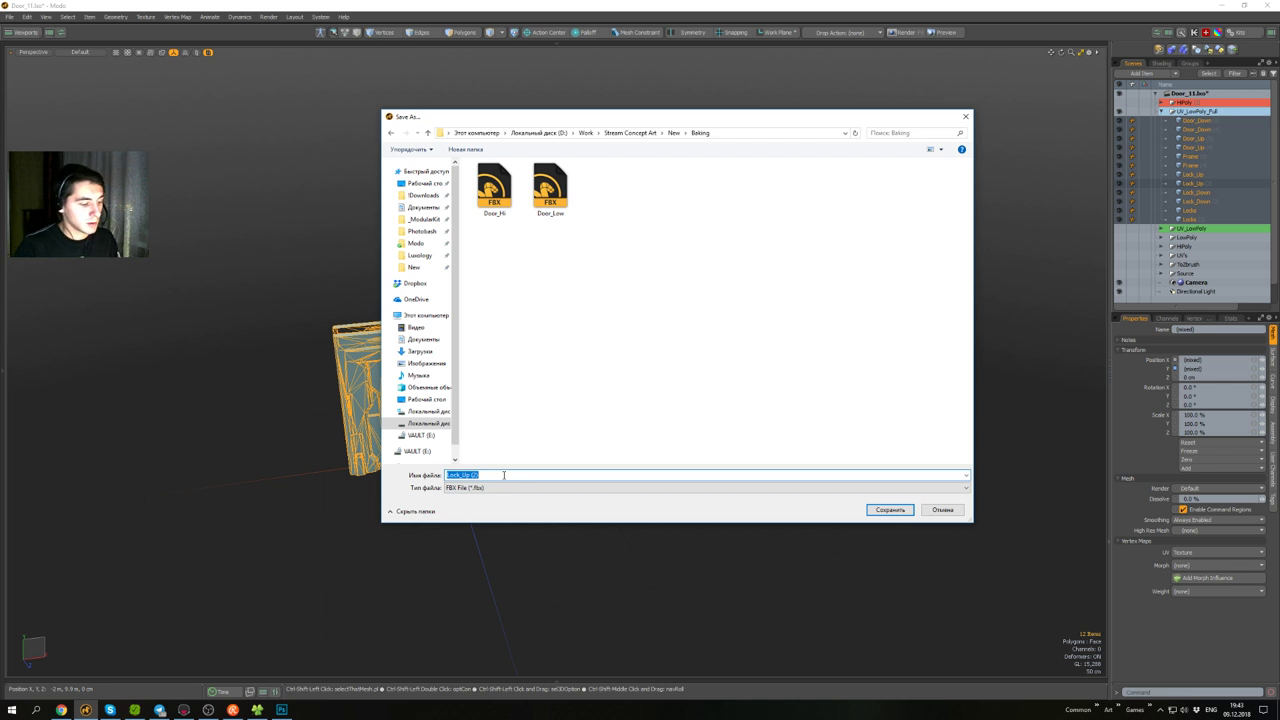
pyautogui.click(672, 132)
# - Create a folder named Painter inside the New folder and open it as the export location
pyautogui.rightClick(583, 282)
pyautogui.moveTo(628, 414)
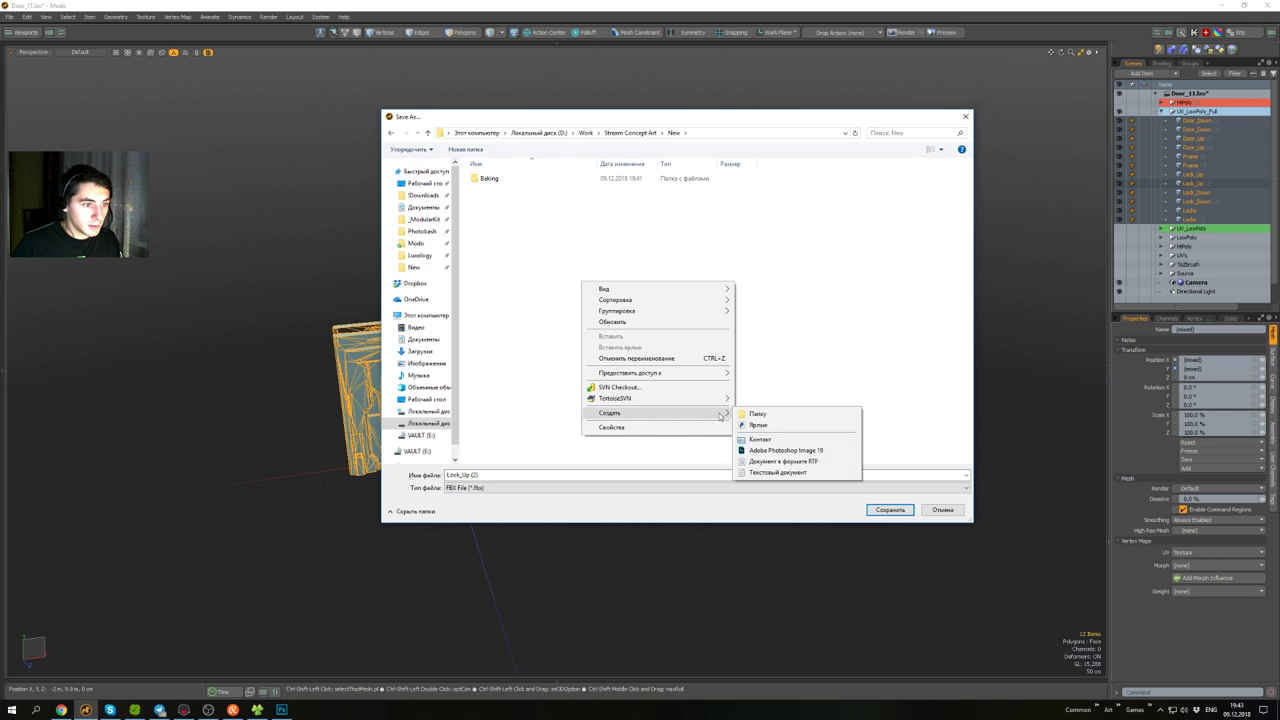
pyautogui.click(755, 417)
pyautogui.write('Painter')
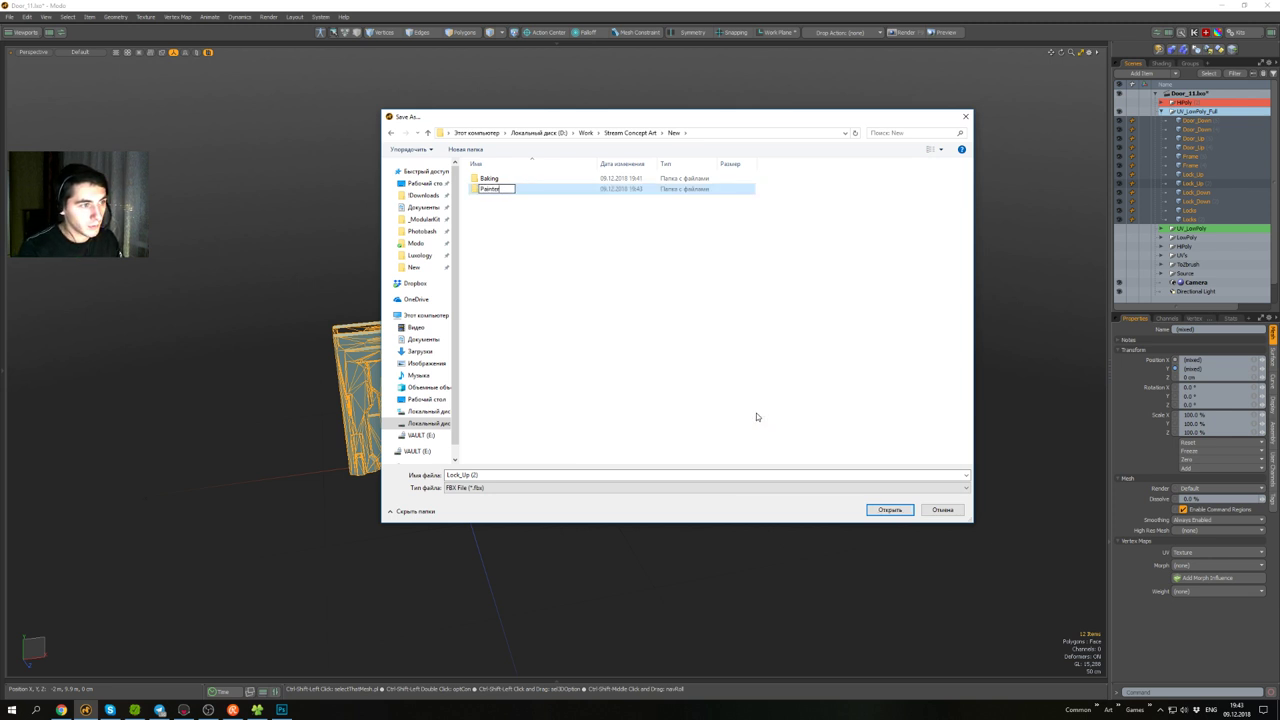
pyautogui.press('Return')
pyautogui.press('Return')
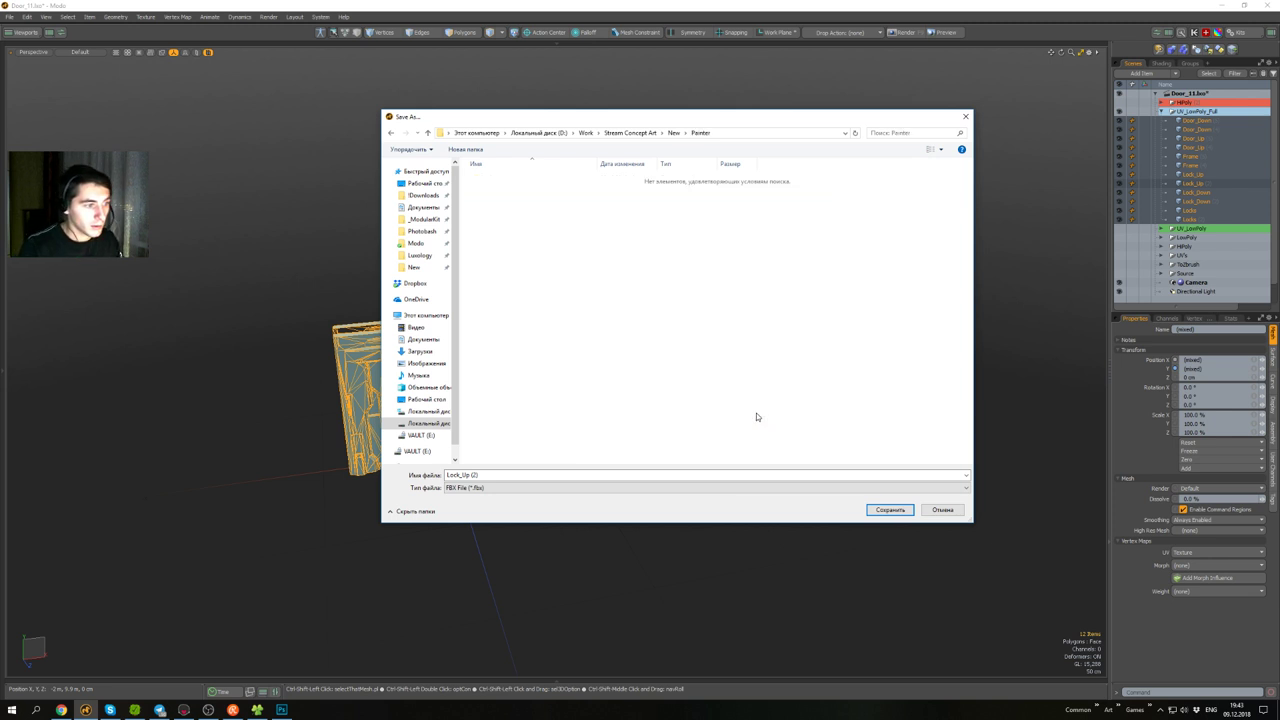
# - Export the meshes as Door_Painter in FBX format, decline opening the Event Log and clear the selection
pyautogui.click(508, 475)
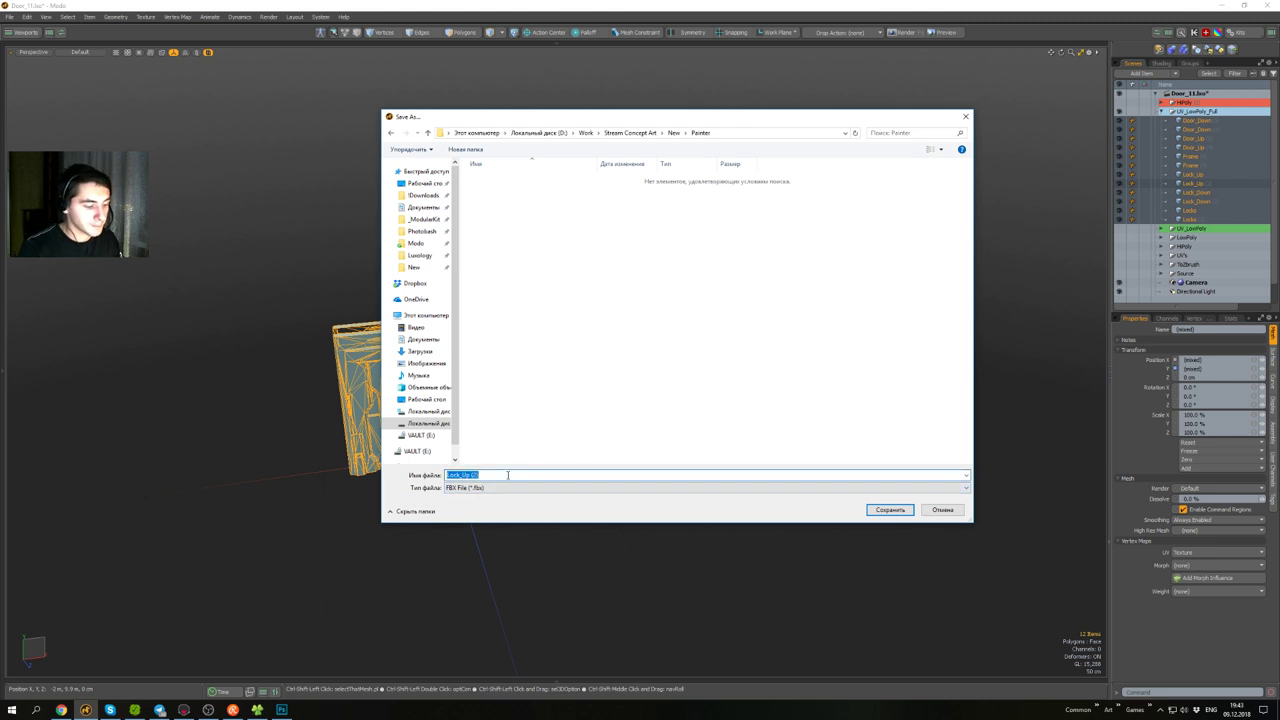
pyautogui.write('Door_Painter')
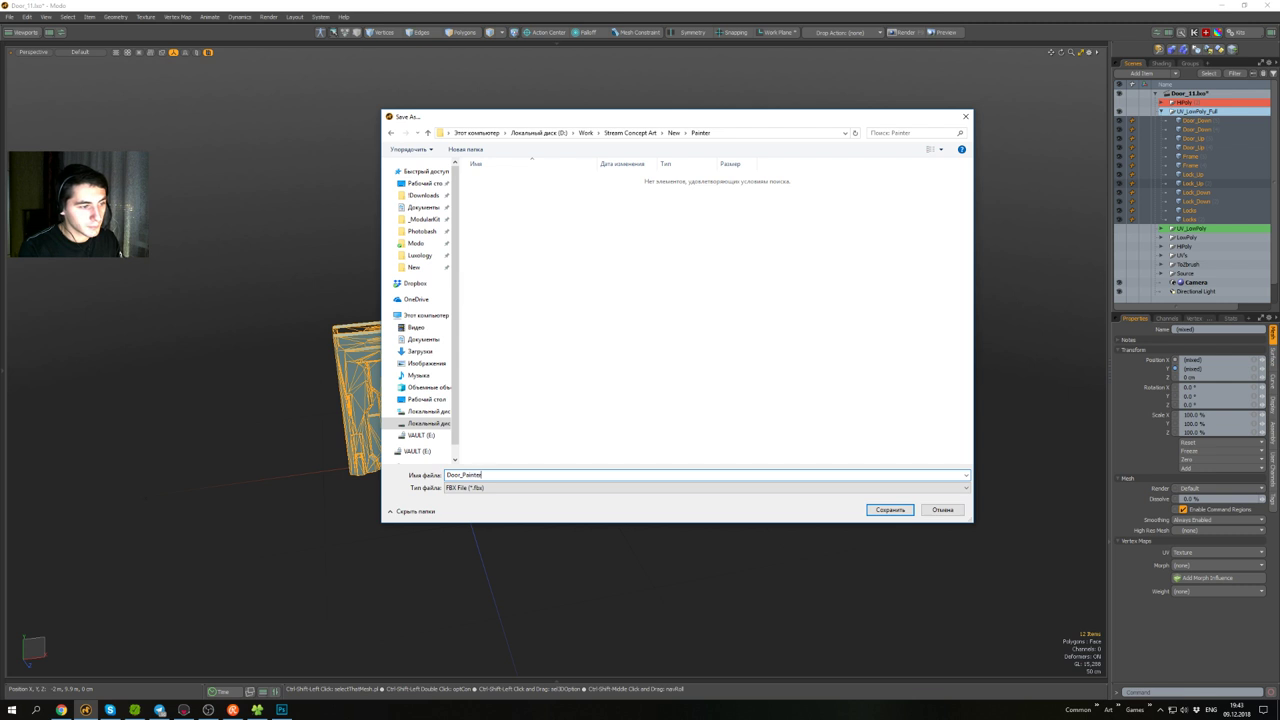
pyautogui.press('Return')
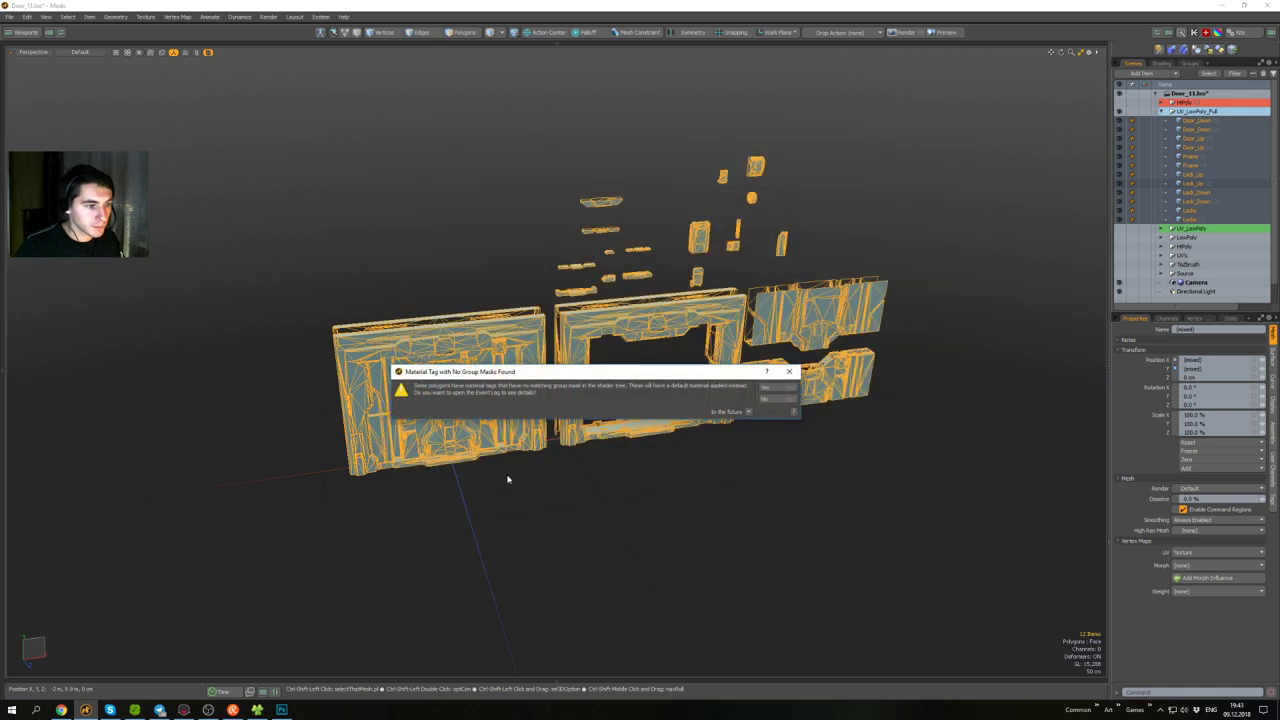
pyautogui.click(765, 400)
pyautogui.click(718, 475)
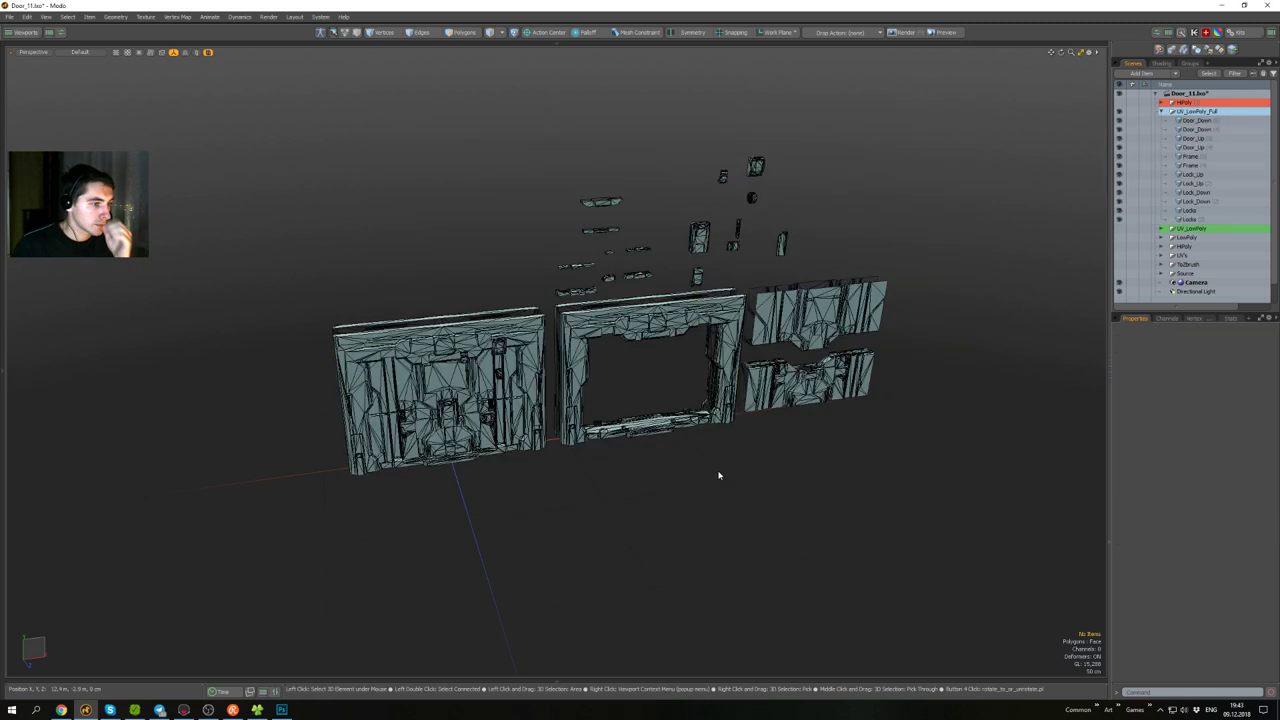
# - Switch to Substance Painter, declining its new version download, and widen the materials shelf
pyautogui.click(1221, 7)
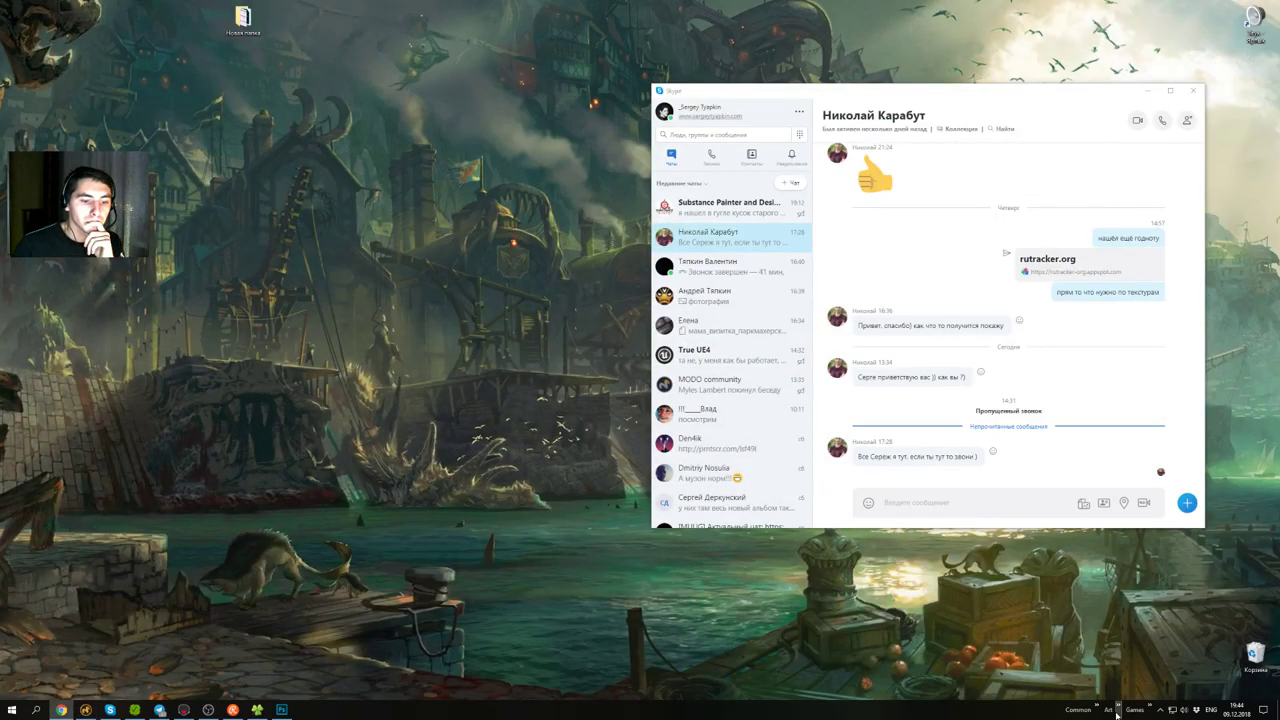
pyautogui.click(1116, 712)
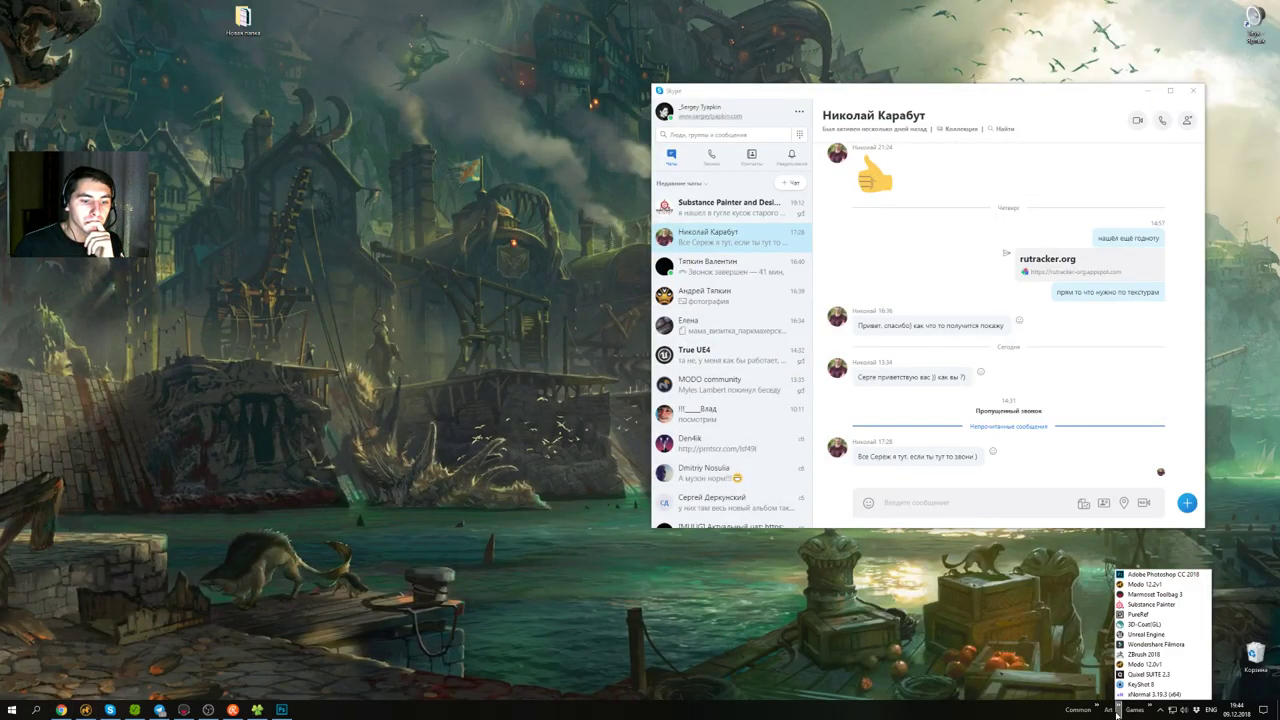
pyautogui.click(1148, 605)
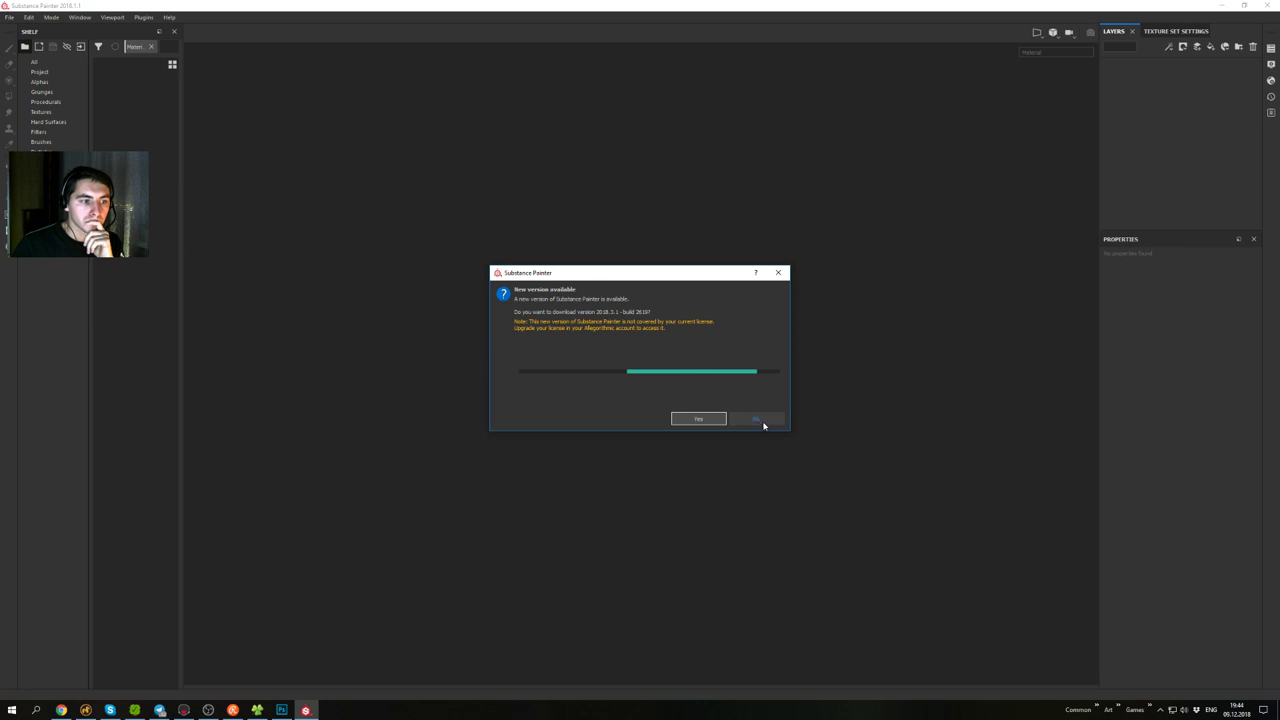
pyautogui.click(757, 419)
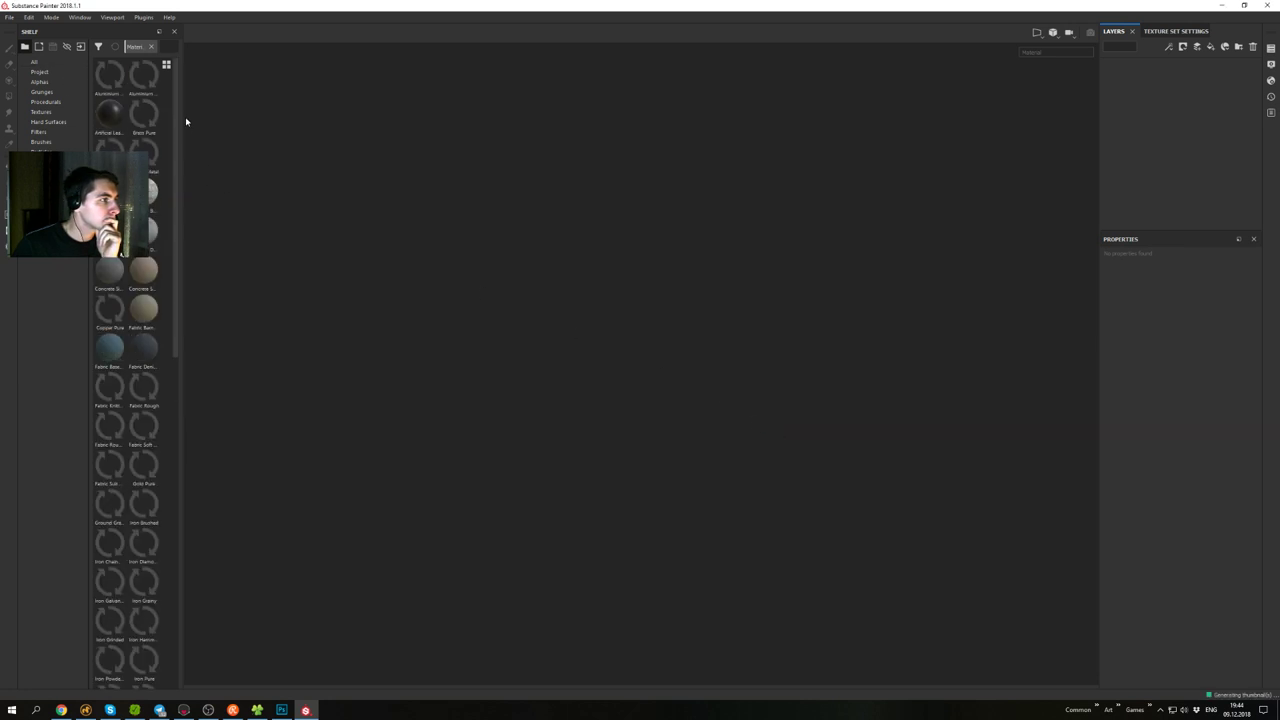
pyautogui.moveTo(183, 117); pyautogui.dragTo(215, 120)
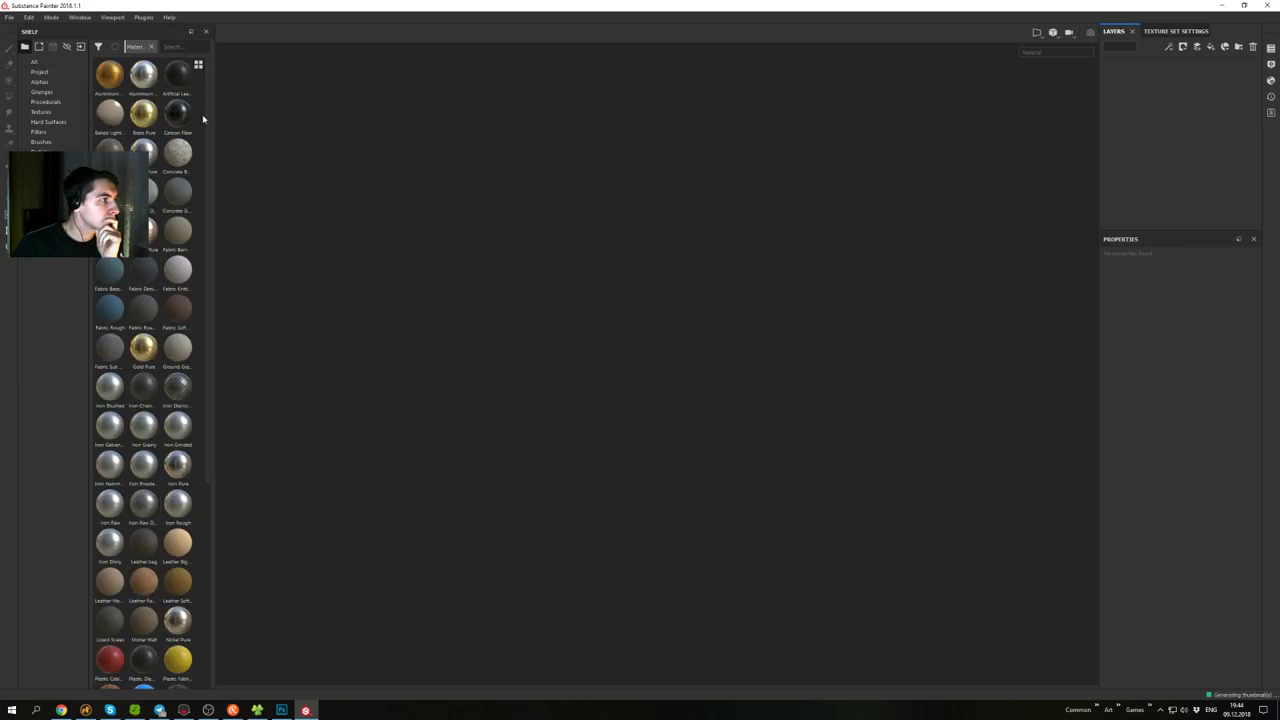
# - Start a new project with a 4096 document resolution and the OpenGL normal map format
pyautogui.click(8, 17)
pyautogui.click(25, 31)
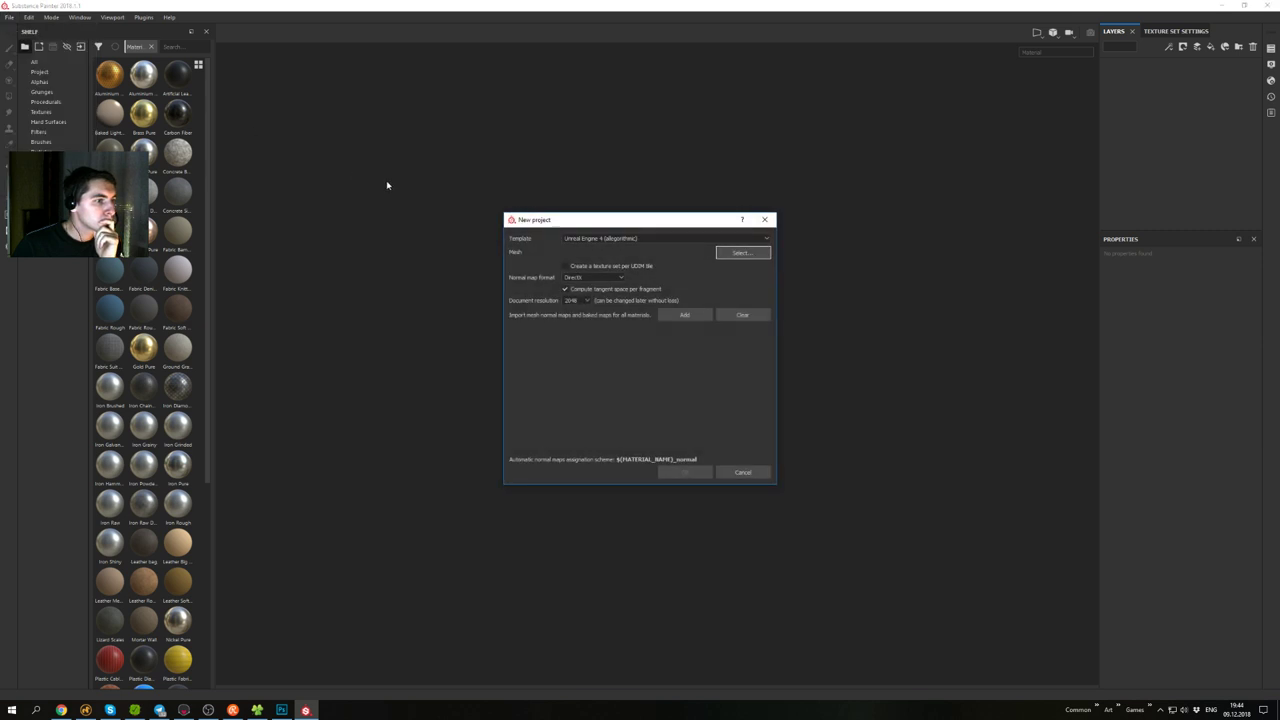
pyautogui.click(588, 302)
pyautogui.click(582, 347)
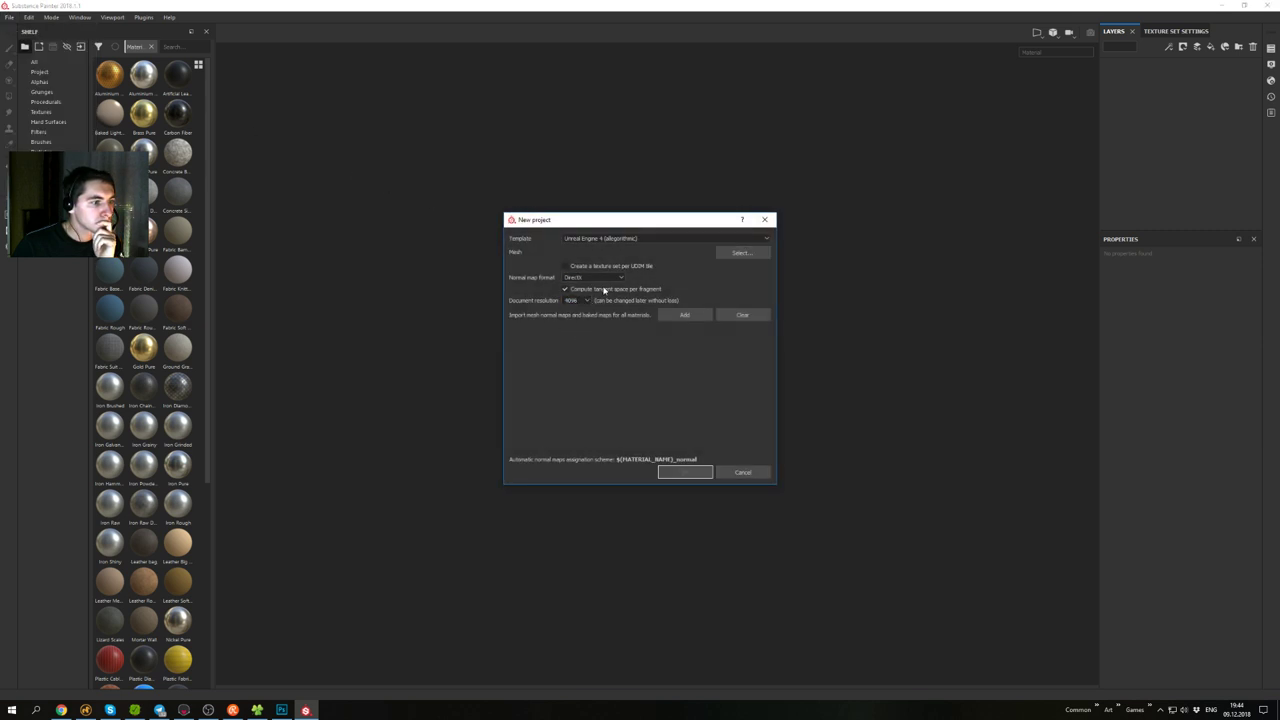
pyautogui.click(612, 280)
pyautogui.click(590, 293)
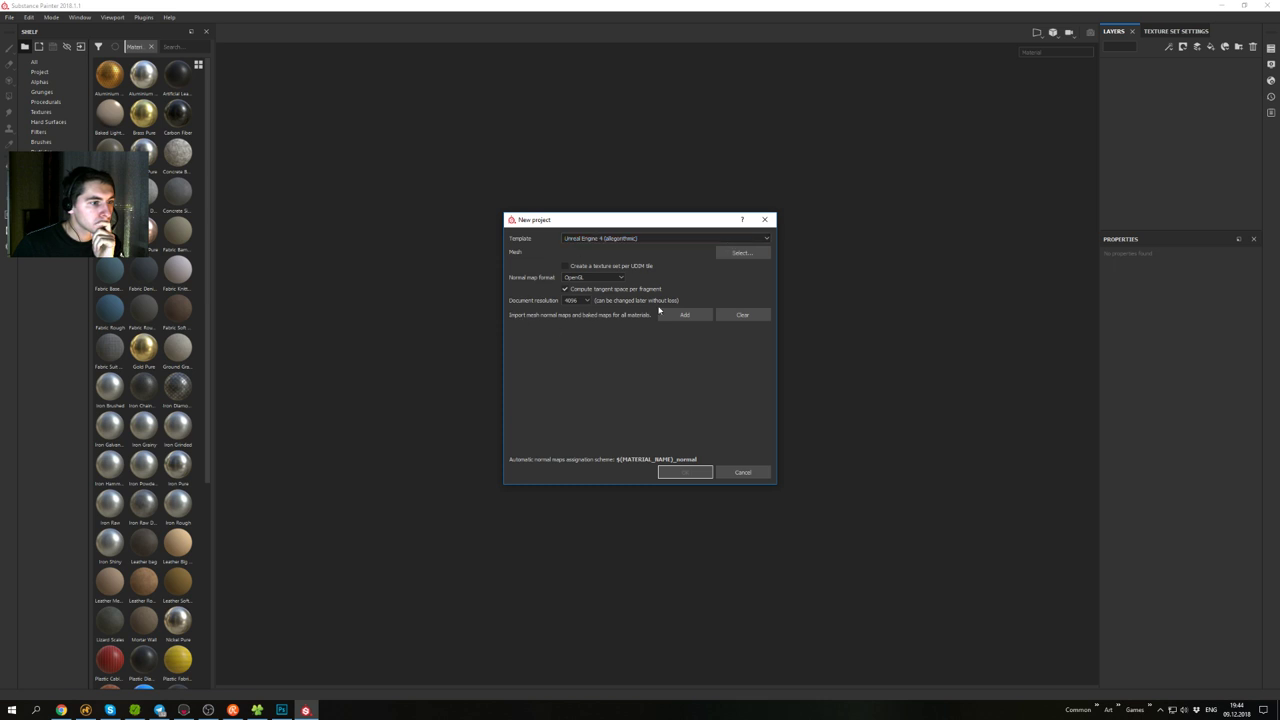
# - Choose the Door_Painter FBX from the Painter folder as the new project's mesh
pyautogui.click(736, 253)
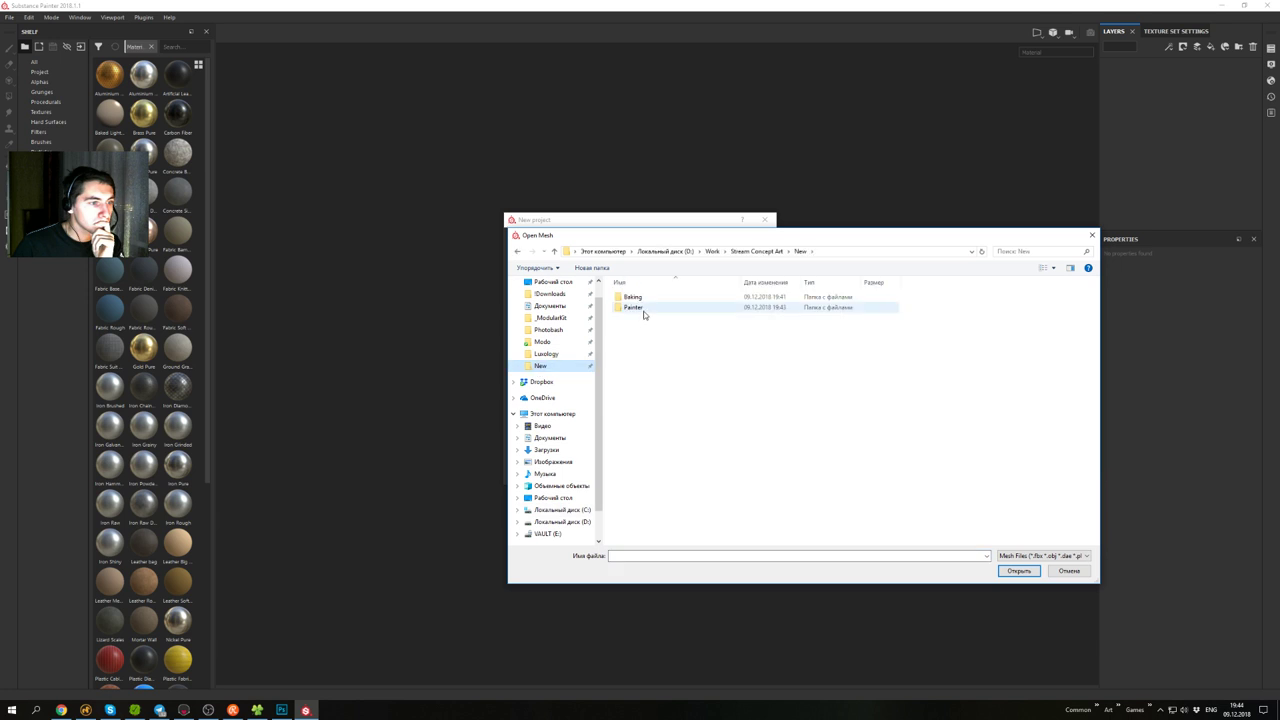
pyautogui.doubleClick(640, 307)
pyautogui.click(642, 298)
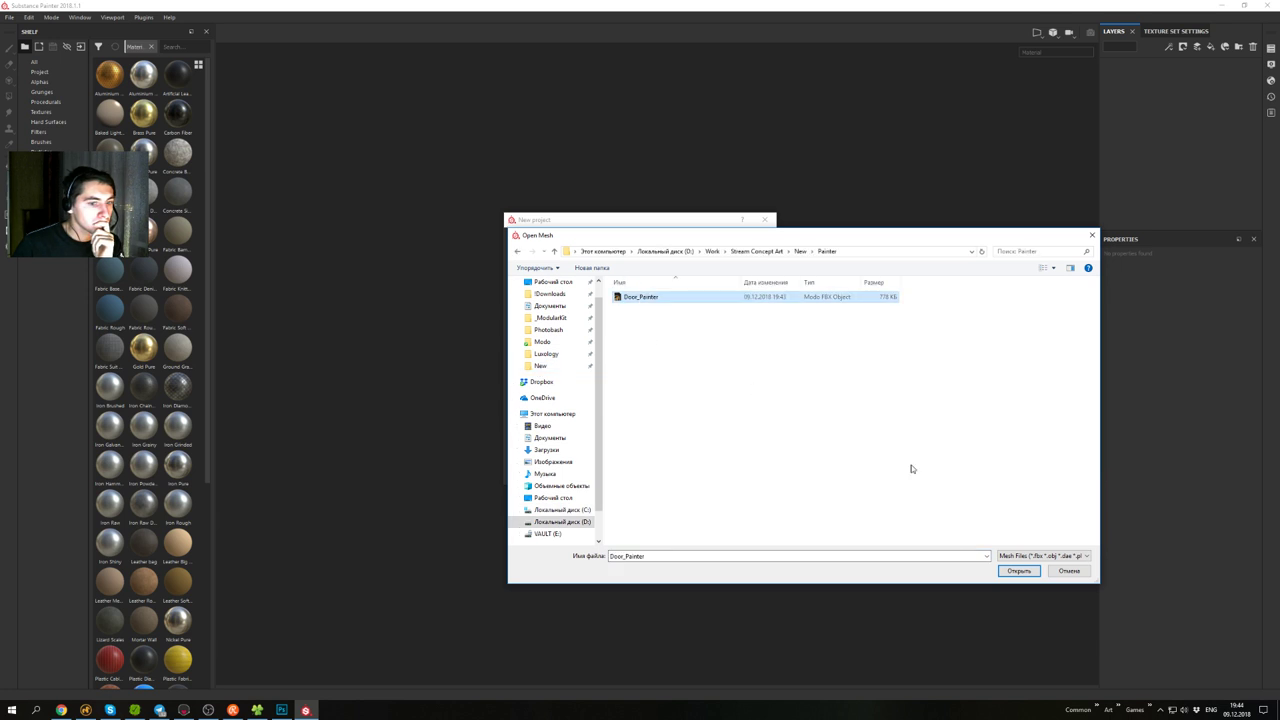
pyautogui.click(1019, 571)
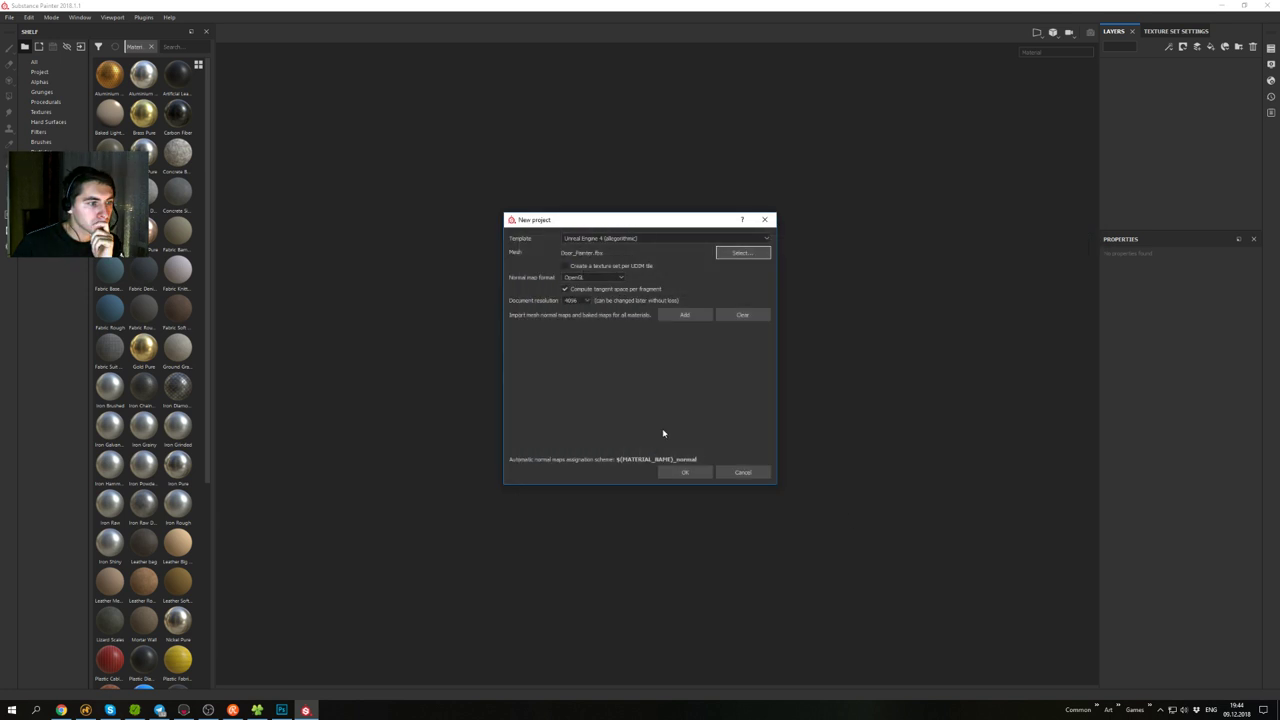
# - Add the baked maps Door_AO, Door_C and Door_N from the Baking folder and create the new project
pyautogui.click(682, 314)
pyautogui.click(799, 252)
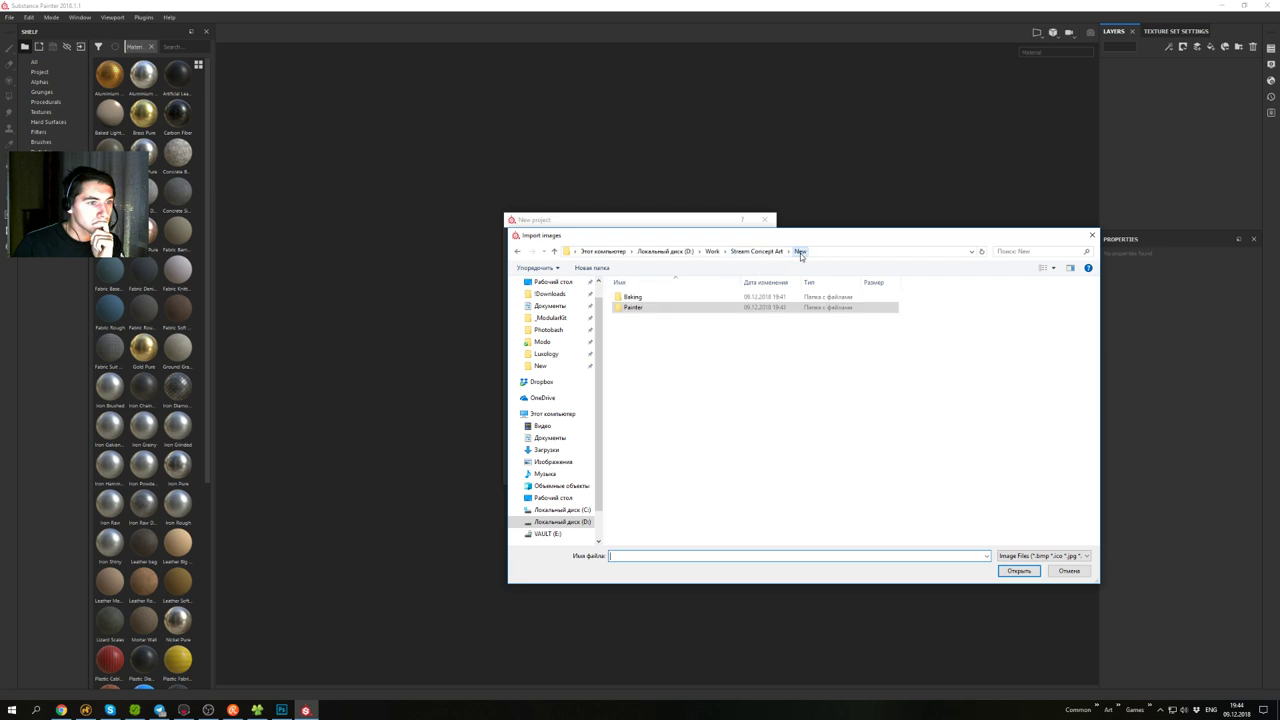
pyautogui.doubleClick(657, 295)
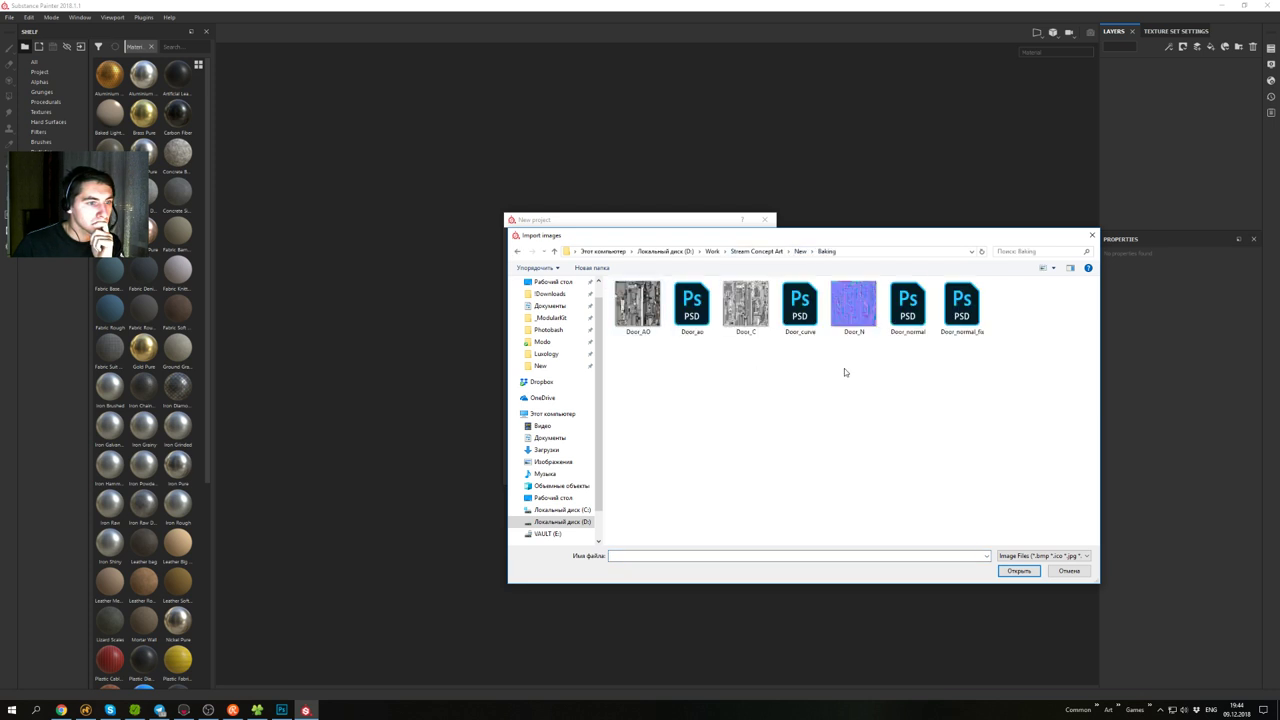
pyautogui.click(853, 308)
pyautogui.keyDown('ctrl'); pyautogui.click(745, 305); pyautogui.keyUp('ctrl')
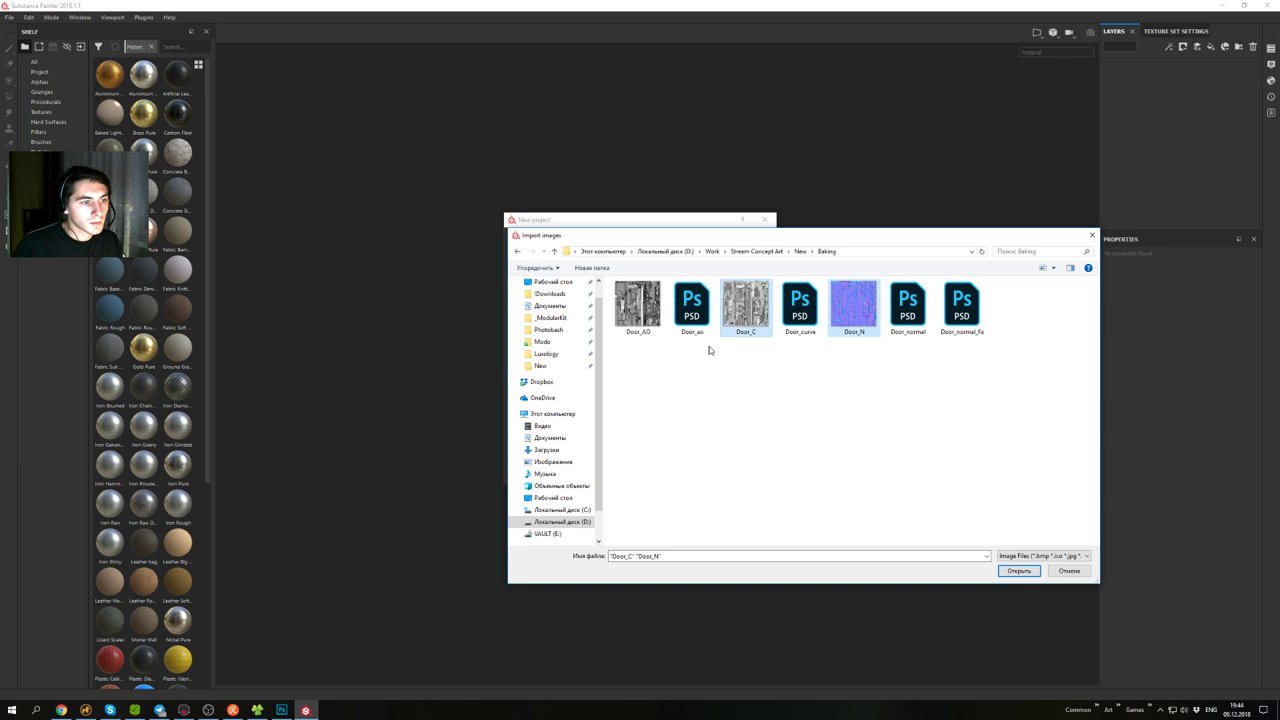
pyautogui.keyDown('ctrl'); pyautogui.click(641, 312); pyautogui.keyUp('ctrl')
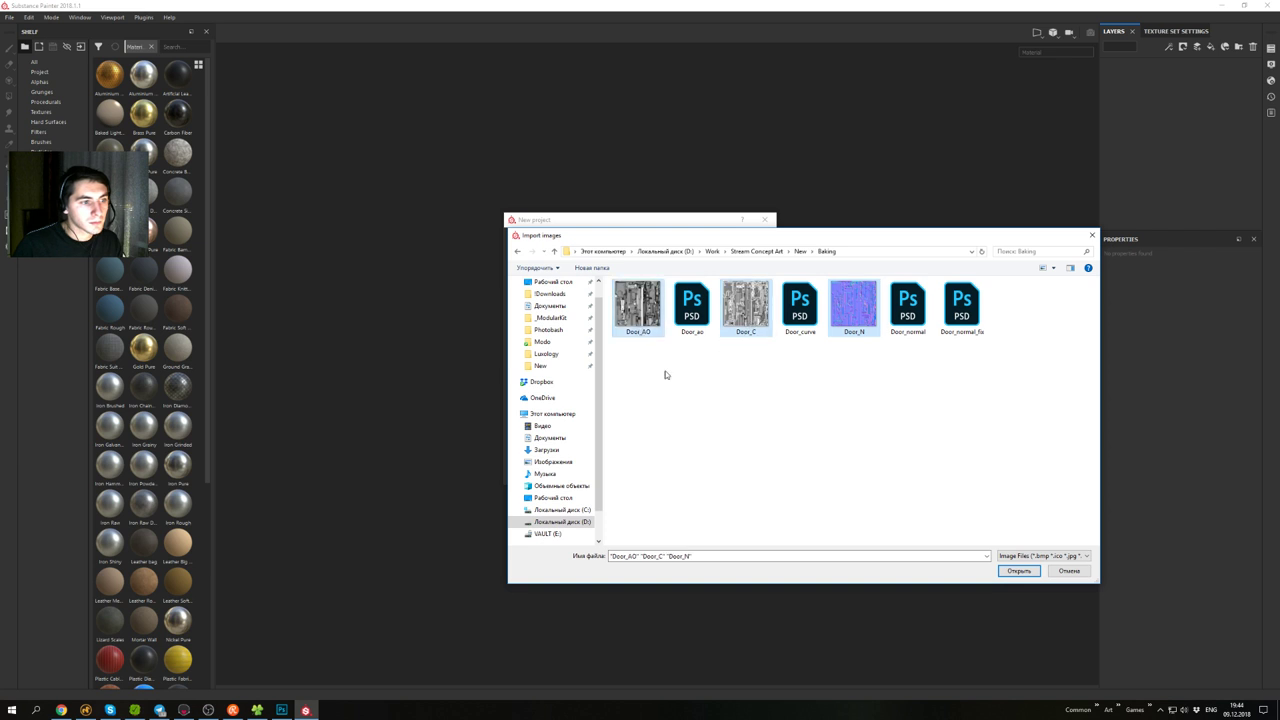
pyautogui.click(1018, 570)
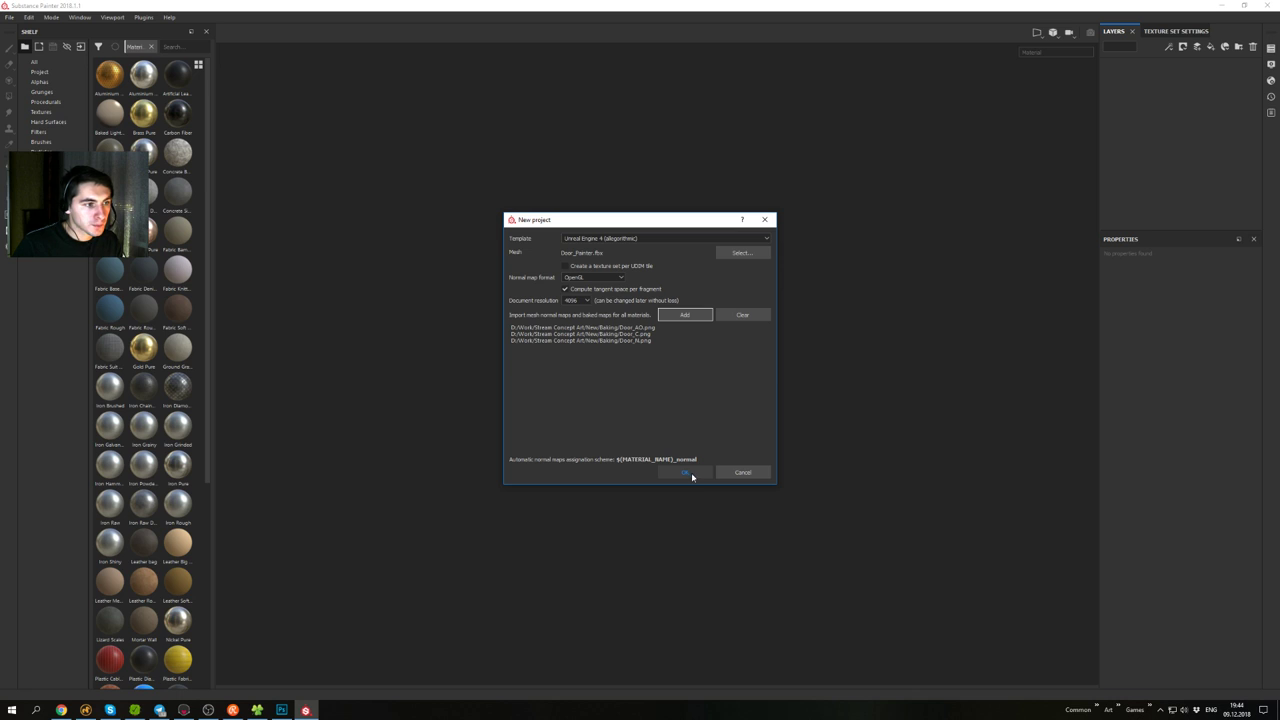
pyautogui.click(691, 476)
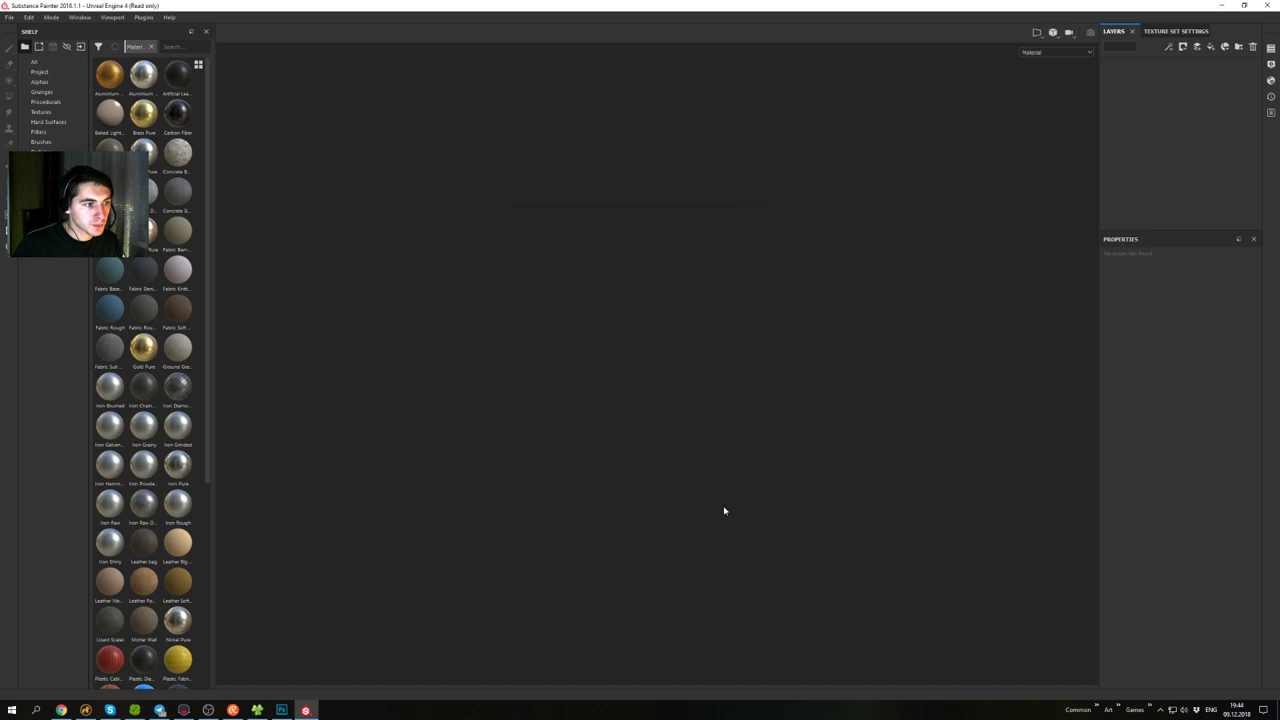
# - Assign Door_N as the normal mesh map in the texture set settings
pyautogui.keyDown('alt'); pyautogui.moveTo(762, 505); pyautogui.dragTo(800, 514); pyautogui.keyUp('alt')
pyautogui.moveTo(800, 514)
pyautogui.keyDown('alt'); pyautogui.mouseDown(button='middle')
pyautogui.moveTo(837, 458)
pyautogui.moveTo(880, 436)
pyautogui.mouseUp(button='middle'); pyautogui.keyUp('alt')
pyautogui.scroll(2, 880, 436)
pyautogui.keyDown('alt'); pyautogui.moveTo(738, 491); pyautogui.dragTo(774, 443); pyautogui.keyUp('alt')
pyautogui.keyDown('alt'); pyautogui.moveTo(774, 443); pyautogui.dragTo(930, 540, button='middle'); pyautogui.keyUp('alt')
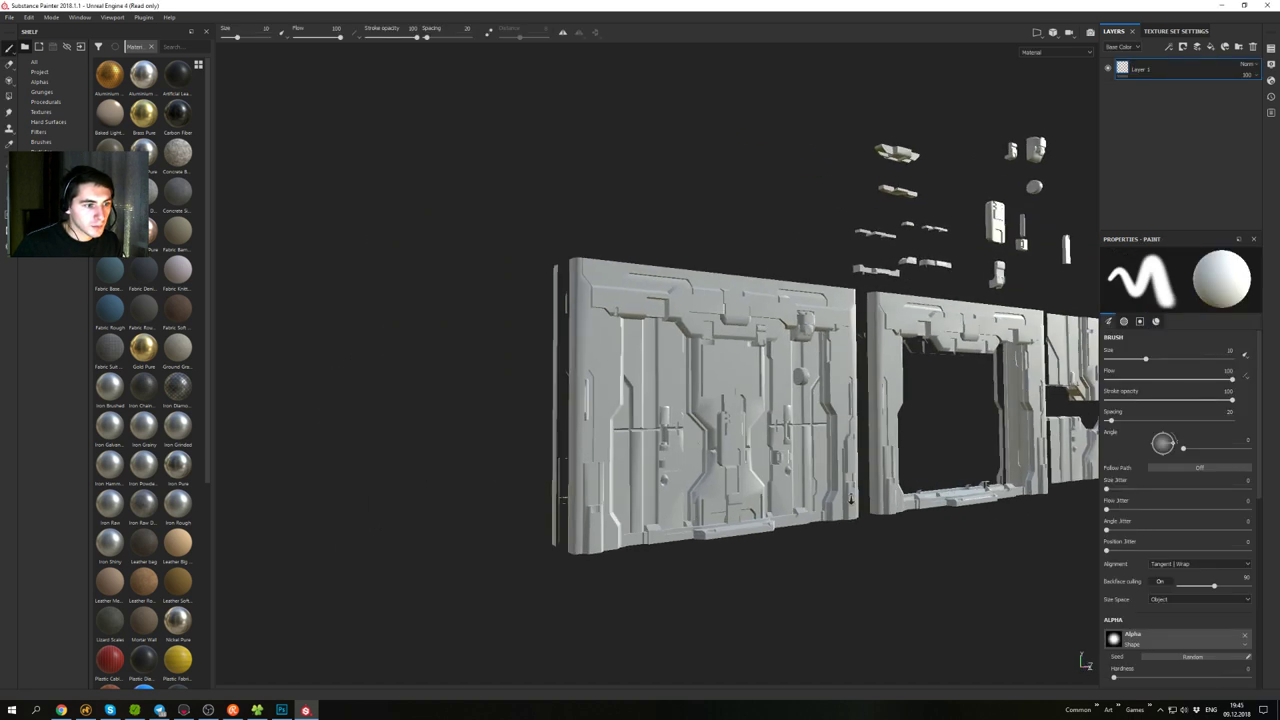
pyautogui.keyDown('alt'); pyautogui.moveTo(930, 540); pyautogui.dragTo(858, 524); pyautogui.keyUp('alt')
pyautogui.click(1194, 32)
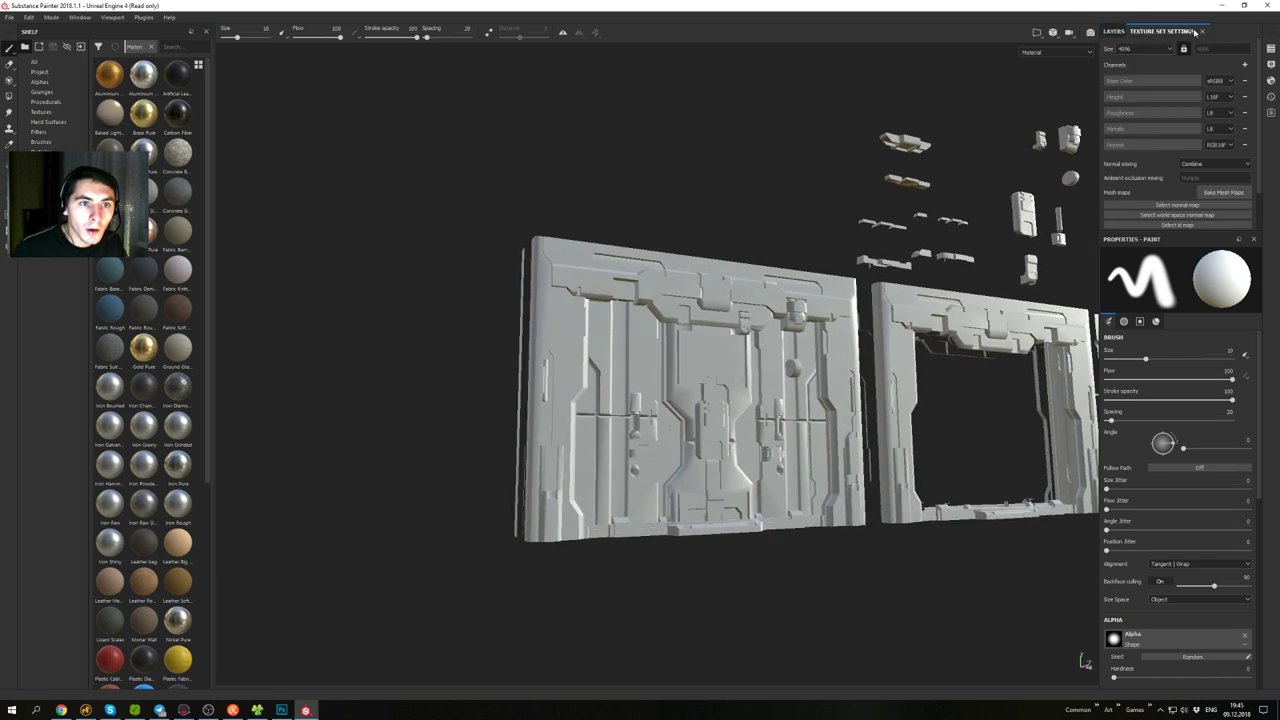
pyautogui.scroll(-1, 1163, 193)
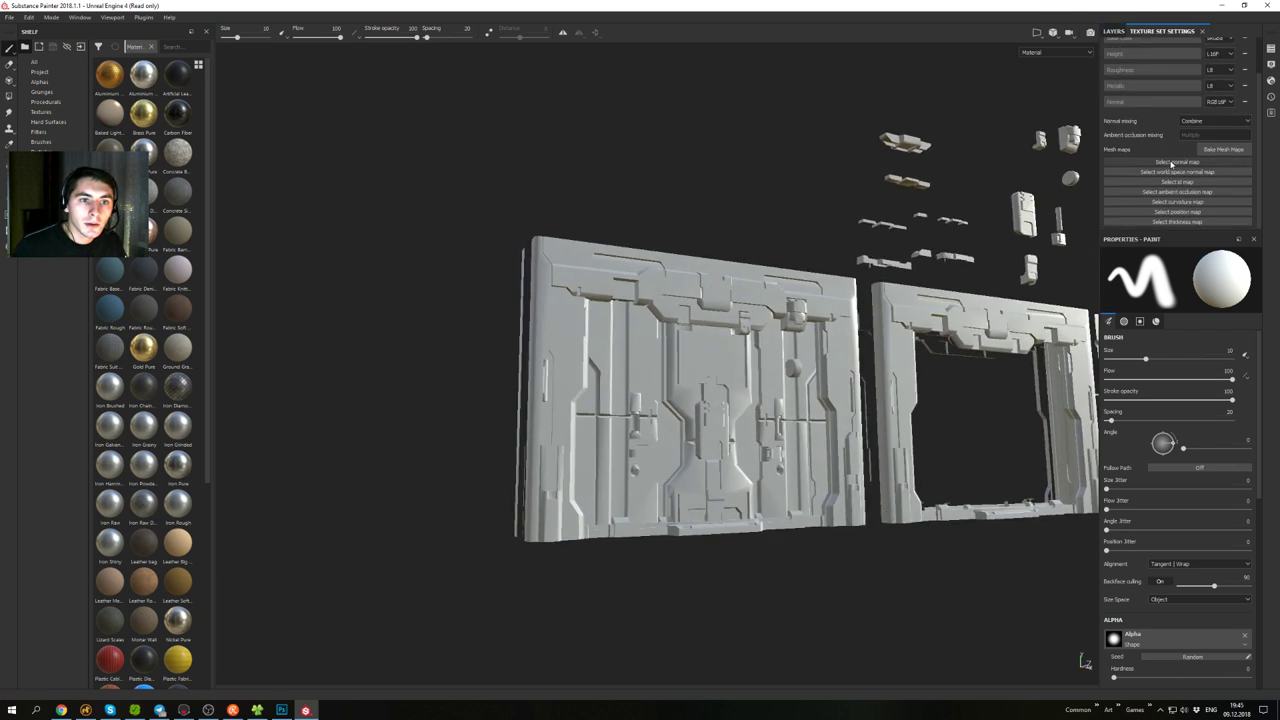
pyautogui.click(1171, 163)
pyautogui.click(1204, 202)
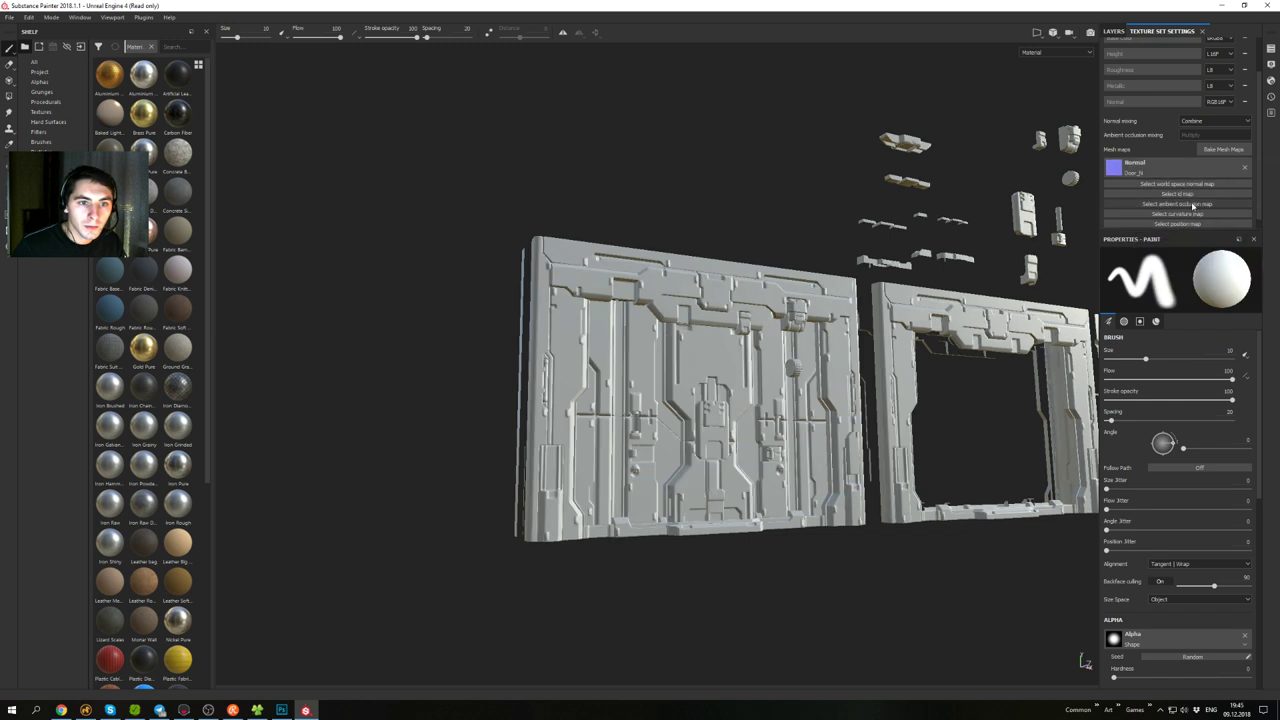
# - Assign Door_AO as the ambient occlusion map and Door_C as the curvature map
pyautogui.click(1185, 194)
pyautogui.click(1150, 236)
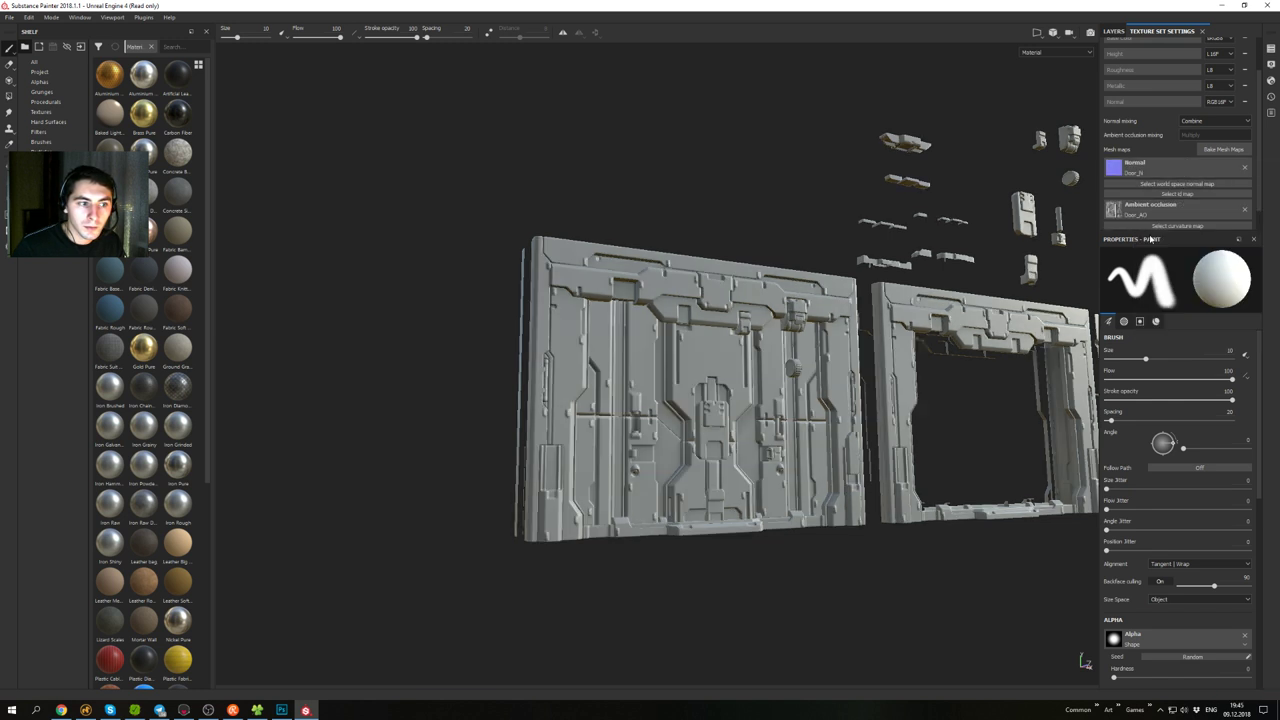
pyautogui.scroll(-1, 1173, 205)
pyautogui.click(1175, 203)
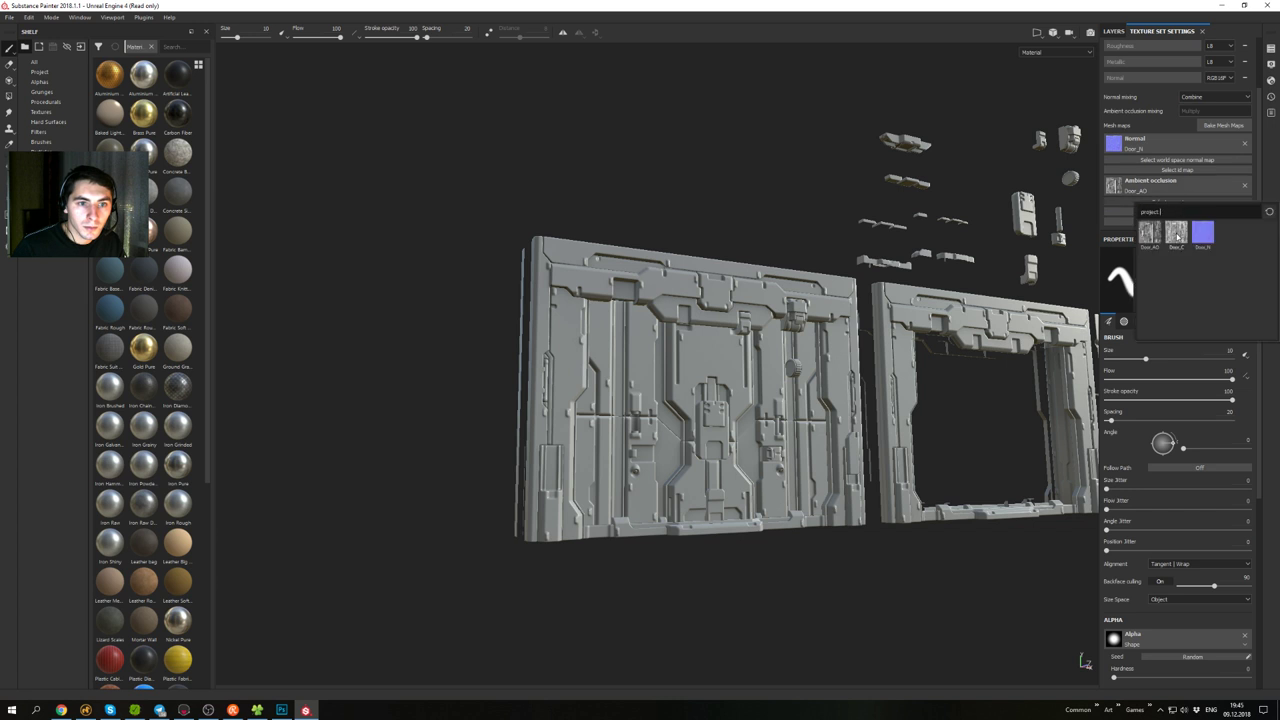
pyautogui.click(1177, 234)
pyautogui.scroll(-1, 1165, 200)
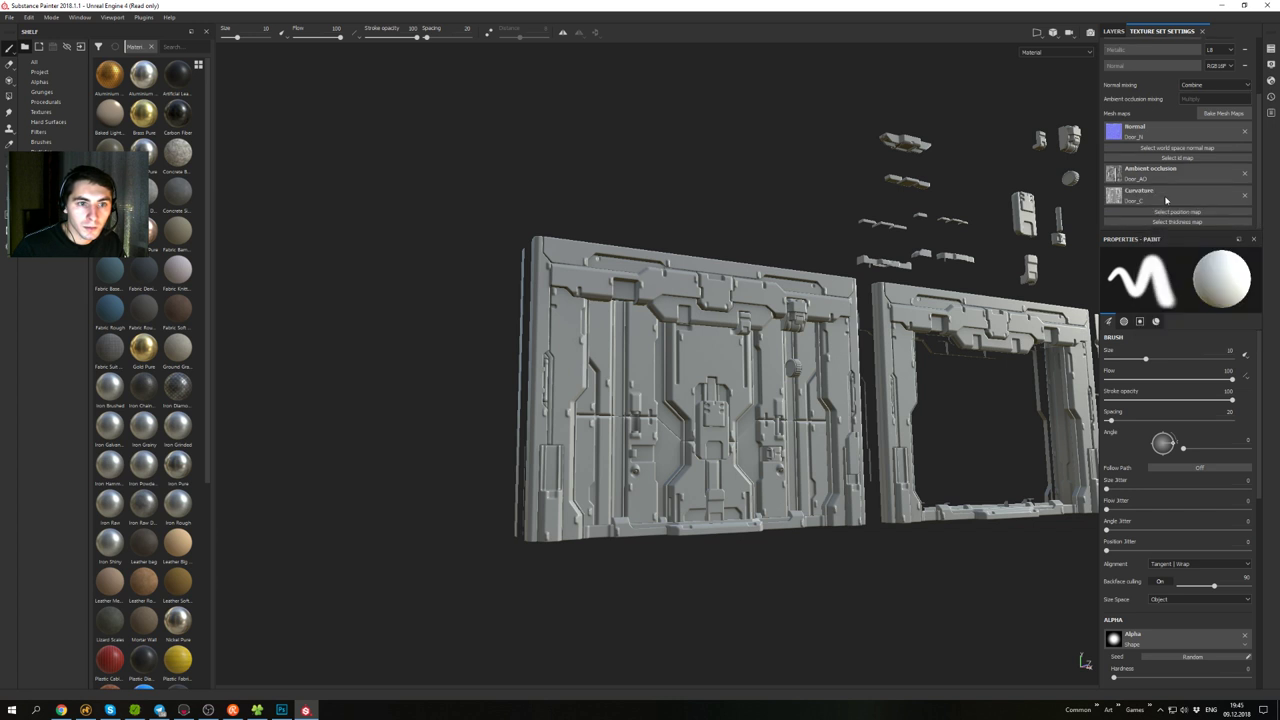
# - Examine the assigned maps on the assembled door, the empty frame and the separated panels from several angles
pyautogui.keyDown('alt'); pyautogui.moveTo(905, 240); pyautogui.dragTo(820, 293); pyautogui.keyUp('alt')
pyautogui.keyDown('alt'); pyautogui.moveTo(820, 293); pyautogui.dragTo(915, 510, button='right'); pyautogui.keyUp('alt')
pyautogui.keyDown('alt'); pyautogui.moveTo(915, 510); pyautogui.dragTo(637, 451, button='middle'); pyautogui.keyUp('alt')
pyautogui.keyDown('alt'); pyautogui.moveTo(637, 451); pyautogui.dragTo(880, 340); pyautogui.keyUp('alt')
pyautogui.keyDown('alt'); pyautogui.moveTo(880, 340); pyautogui.dragTo(965, 335, button='middle'); pyautogui.keyUp('alt')
pyautogui.keyDown('alt'); pyautogui.moveTo(965, 335); pyautogui.dragTo(823, 371); pyautogui.keyUp('alt')
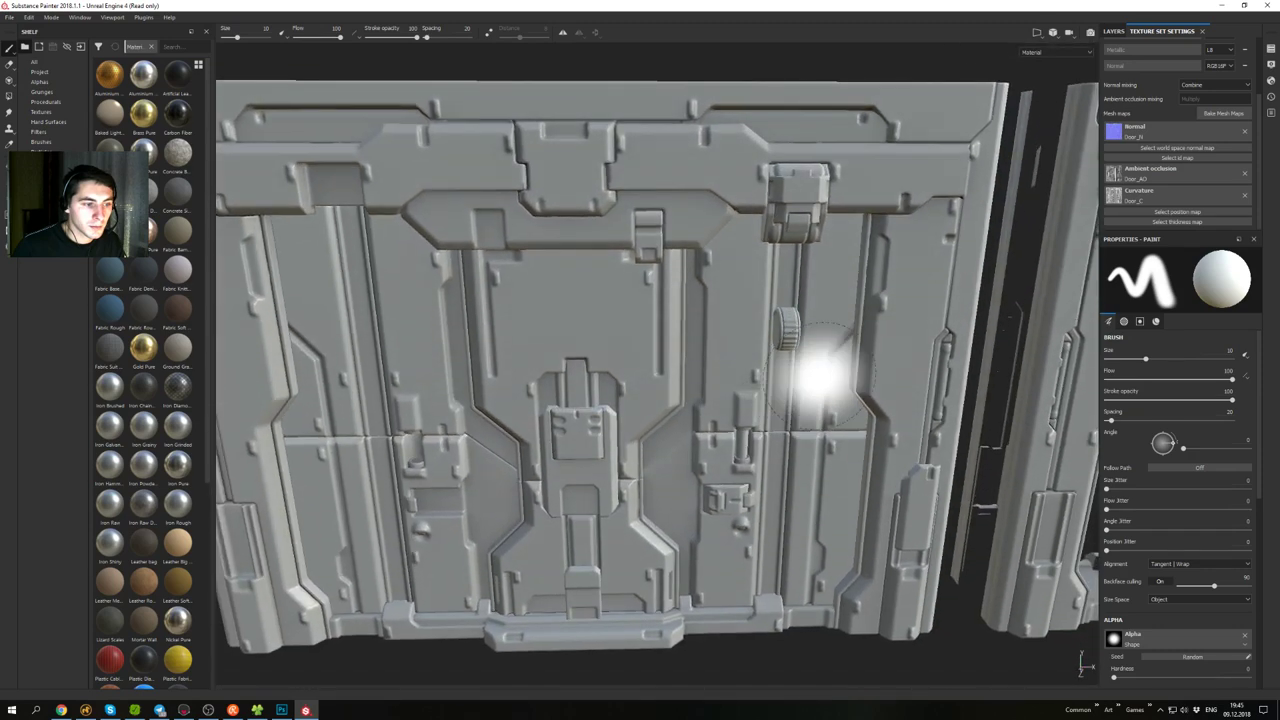
pyautogui.keyDown('alt'); pyautogui.moveTo(823, 371); pyautogui.dragTo(620, 352, button='middle'); pyautogui.keyUp('alt')
pyautogui.keyDown('alt'); pyautogui.moveTo(620, 352); pyautogui.dragTo(846, 238); pyautogui.keyUp('alt')
pyautogui.keyDown('alt'); pyautogui.moveTo(846, 238); pyautogui.dragTo(666, 320, button='right'); pyautogui.keyUp('alt')
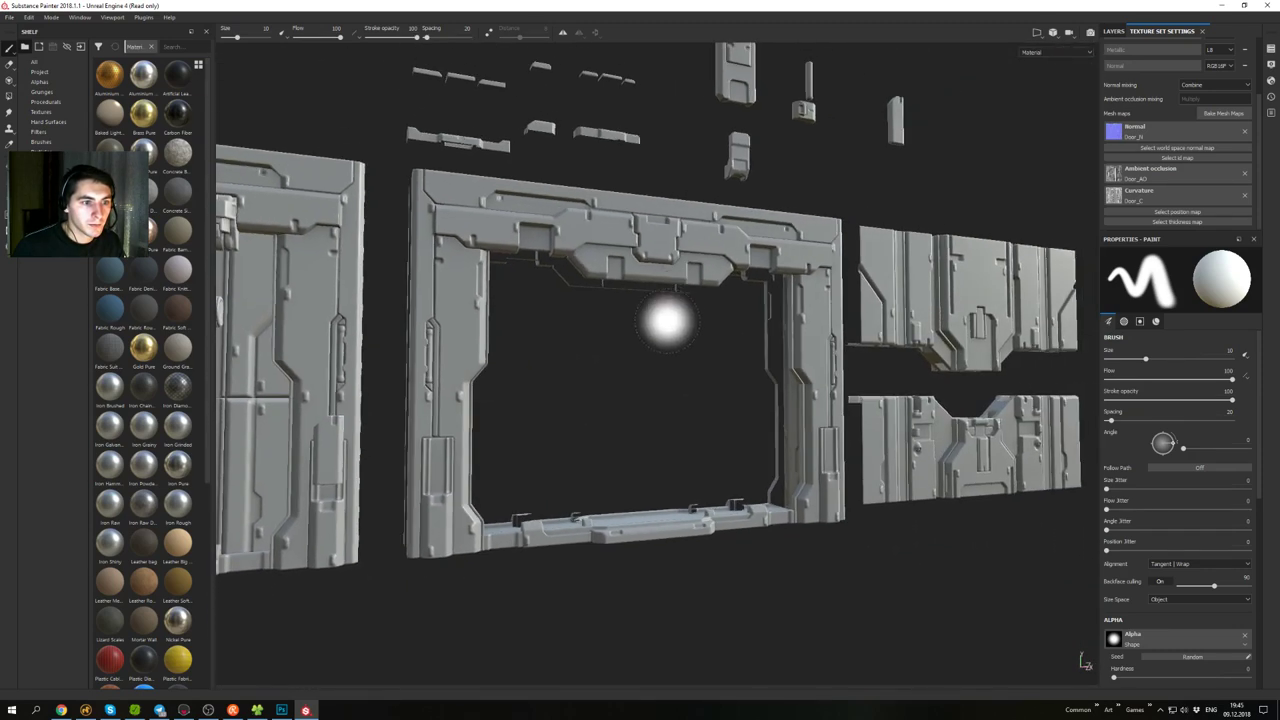
pyautogui.keyDown('alt'); pyautogui.moveTo(666, 320); pyautogui.dragTo(765, 335); pyautogui.keyUp('alt')
pyautogui.keyDown('alt'); pyautogui.moveTo(765, 335); pyautogui.dragTo(940, 363, button='middle'); pyautogui.keyUp('alt')
pyautogui.keyDown('alt'); pyautogui.moveTo(940, 363); pyautogui.dragTo(788, 344); pyautogui.keyUp('alt')
pyautogui.keyDown('alt'); pyautogui.moveTo(788, 344); pyautogui.dragTo(742, 362, button='right'); pyautogui.keyUp('alt')
pyautogui.keyDown('alt'); pyautogui.moveTo(742, 362); pyautogui.dragTo(800, 384, button='middle'); pyautogui.keyUp('alt')
# - Enlarge the texture set settings area and add an Emissive channel to the texture set
pyautogui.moveTo(1193, 233); pyautogui.dragTo(1185, 410)
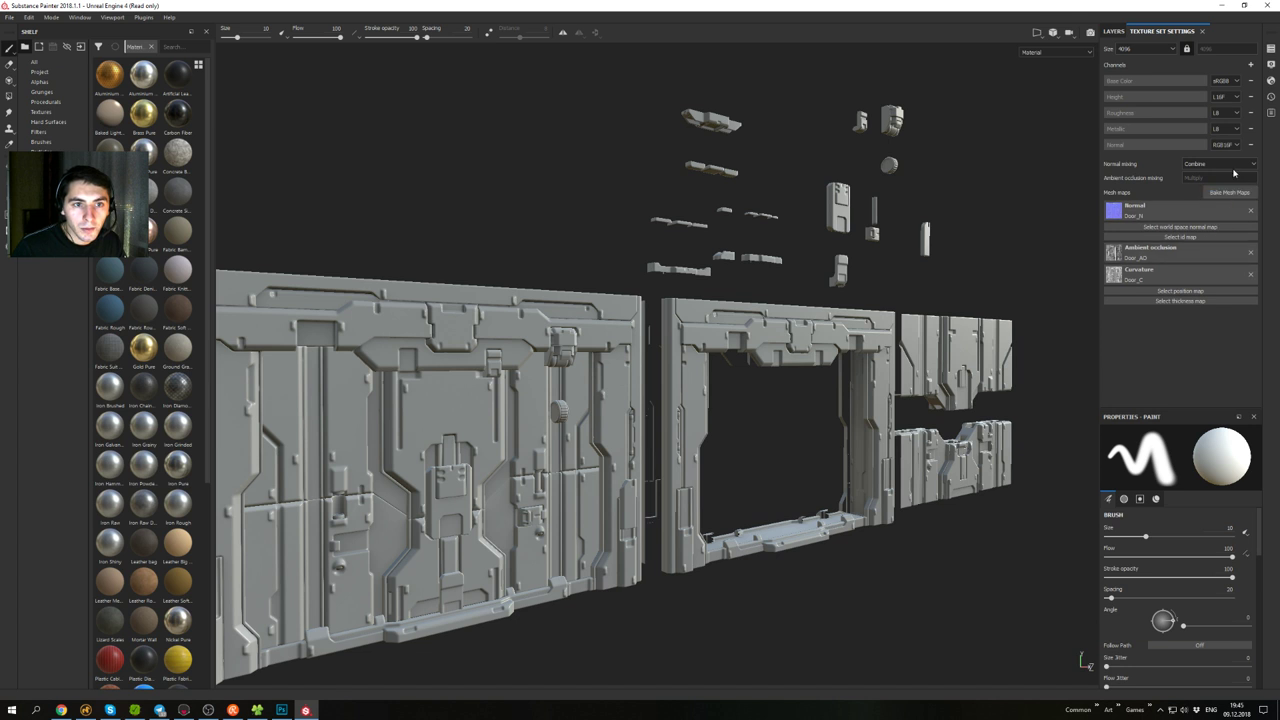
pyautogui.click(1250, 65)
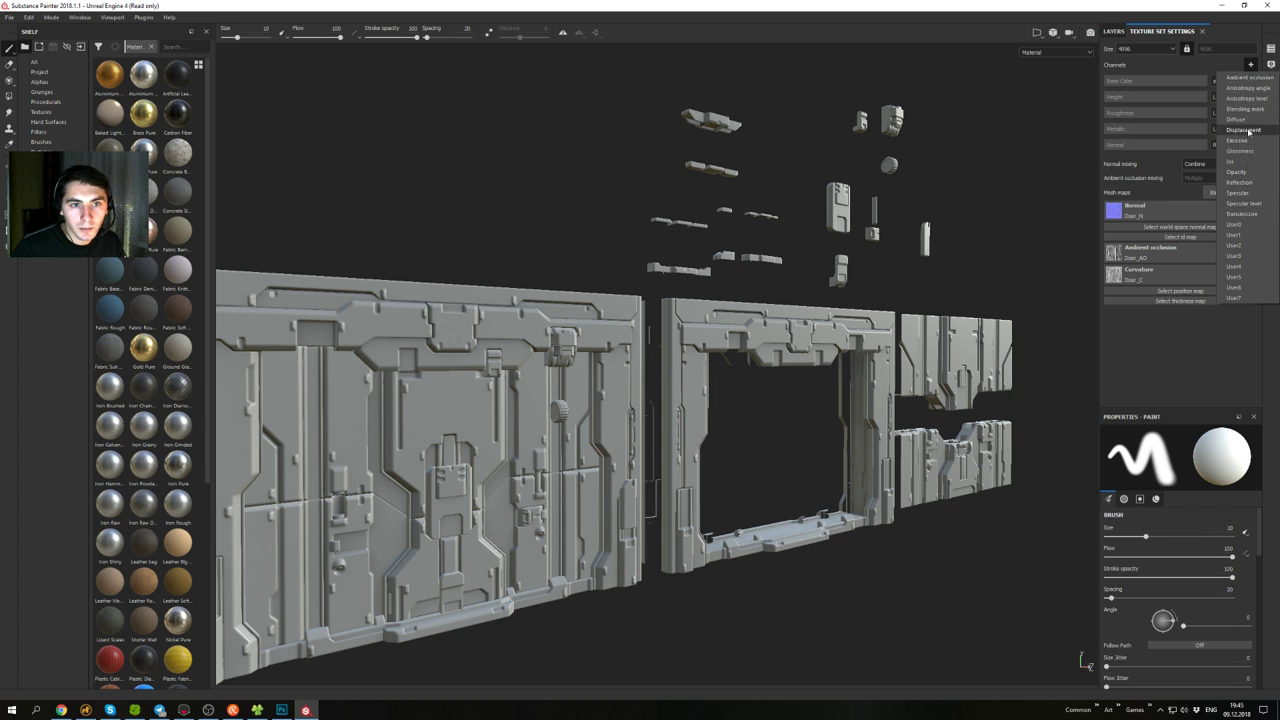
pyautogui.click(1242, 140)
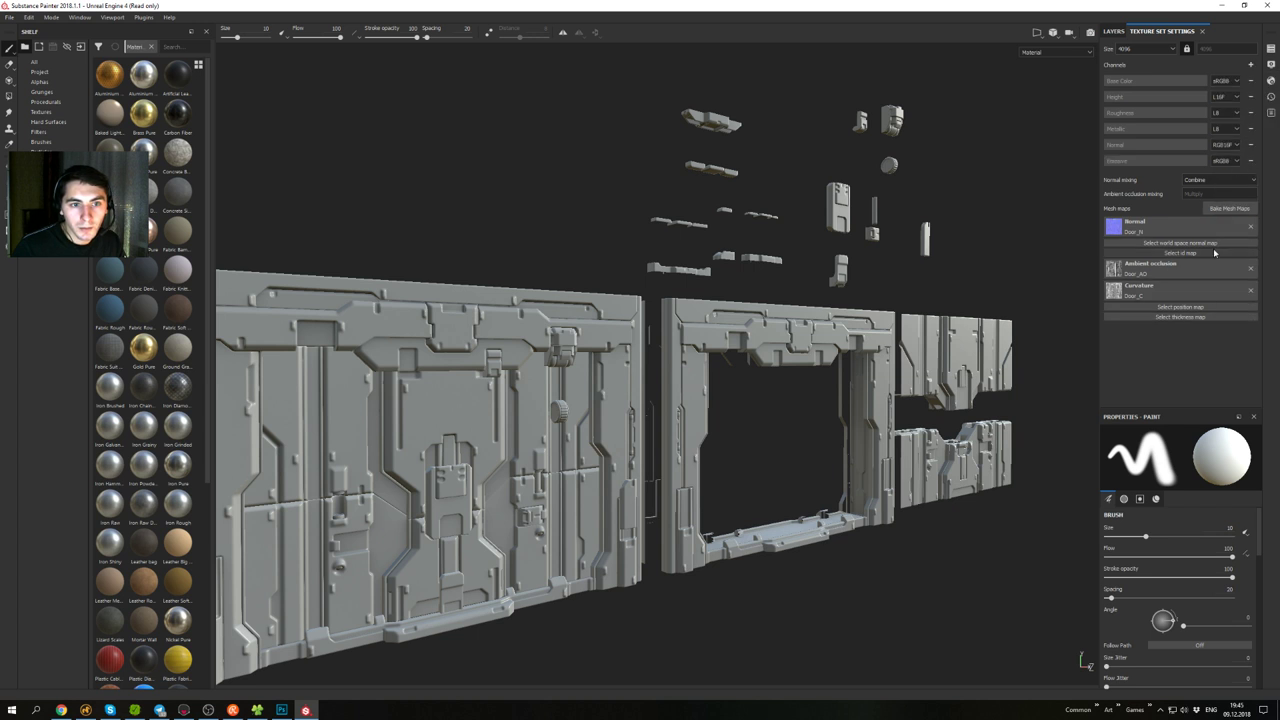
# - Bake only the world space normal, position and thickness mesh maps at an output size of 4096
pyautogui.click(1221, 209)
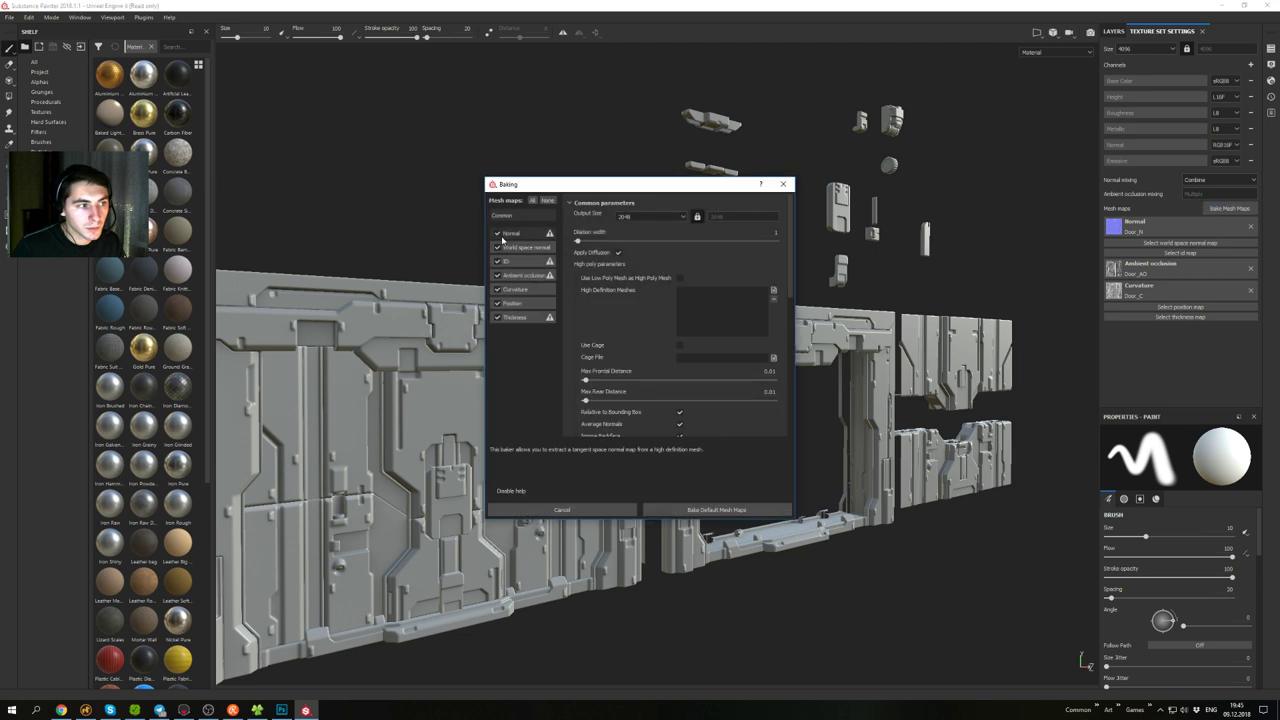
pyautogui.click(498, 233)
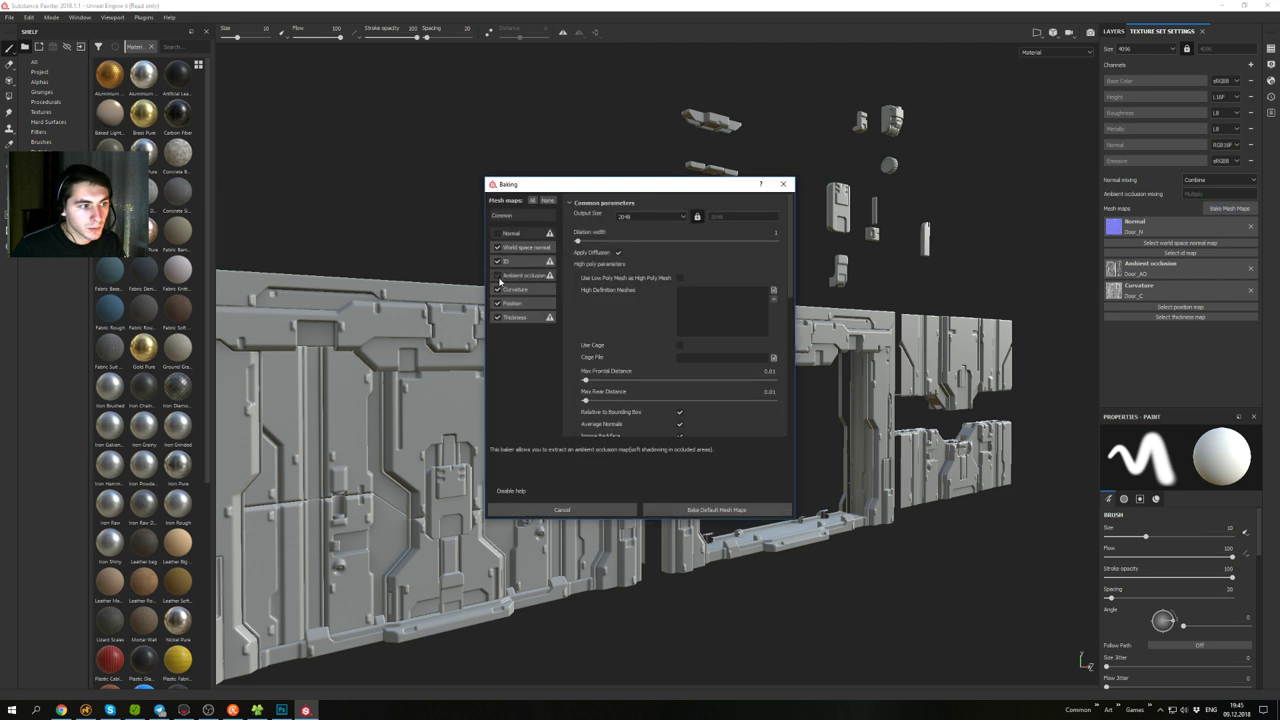
pyautogui.click(499, 290)
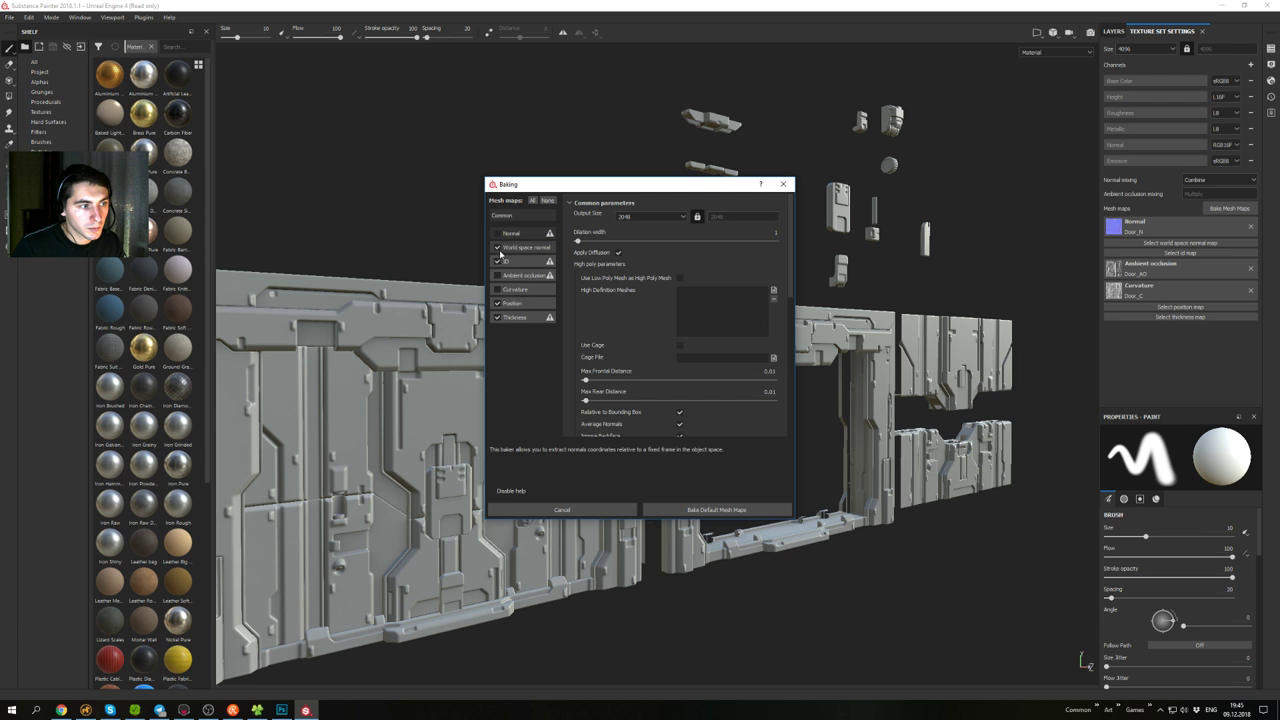
pyautogui.click(499, 262)
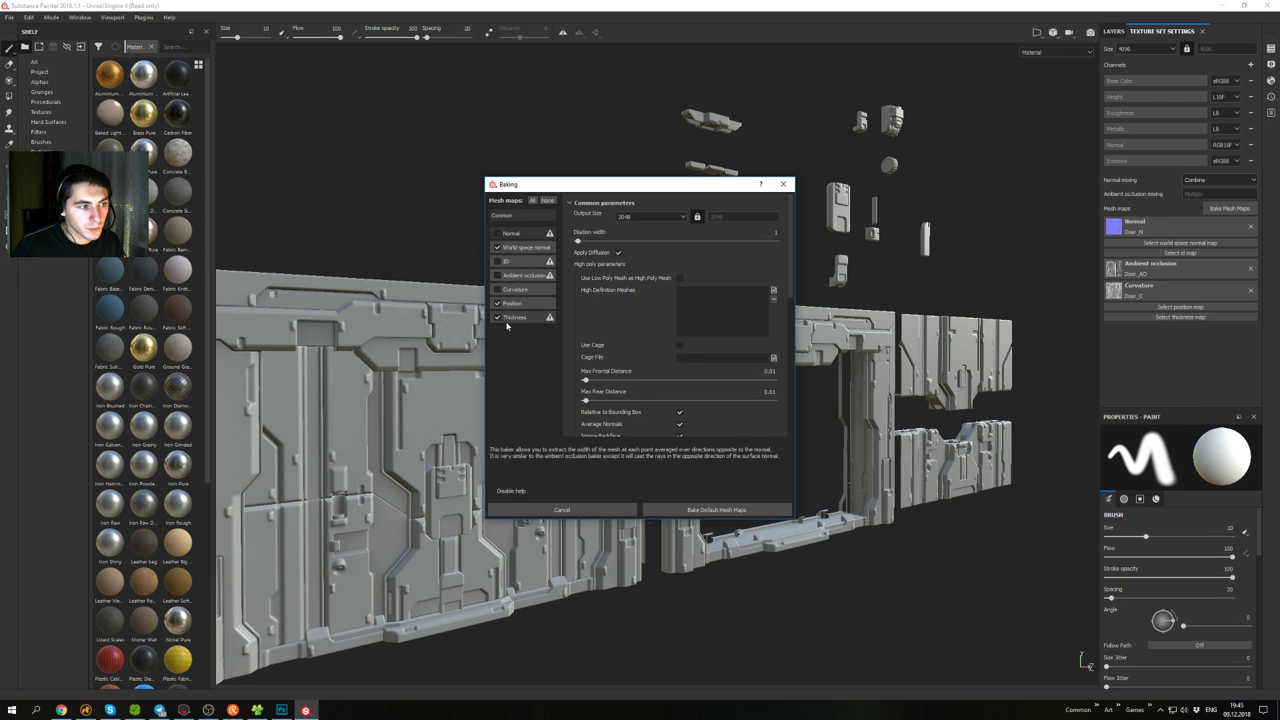
pyautogui.click(645, 216)
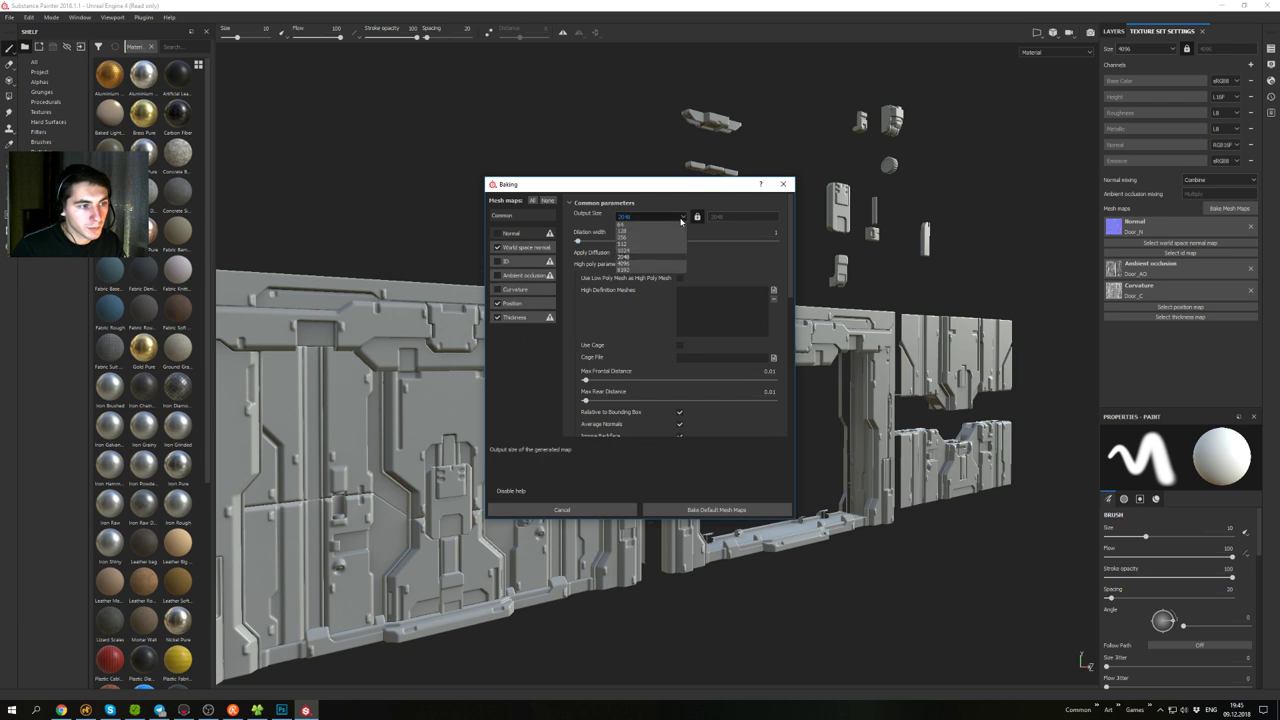
pyautogui.click(647, 269)
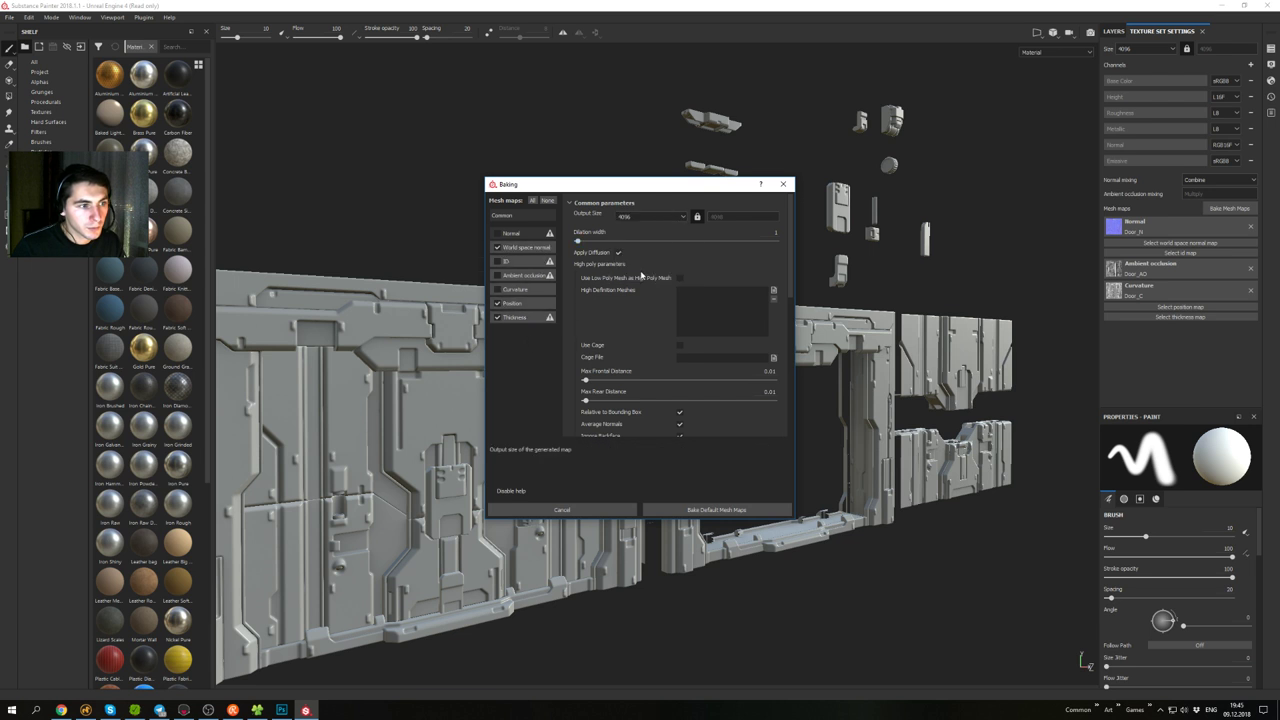
pyautogui.click(716, 510)
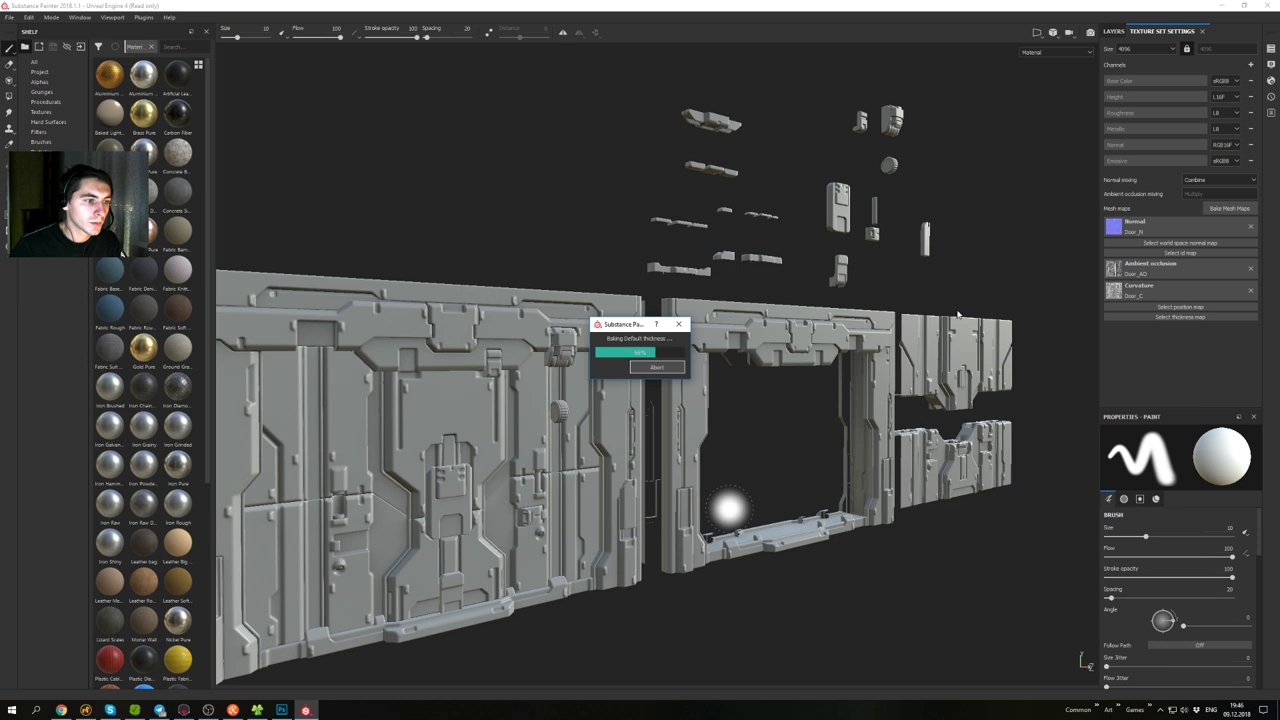
pyautogui.press('Return')
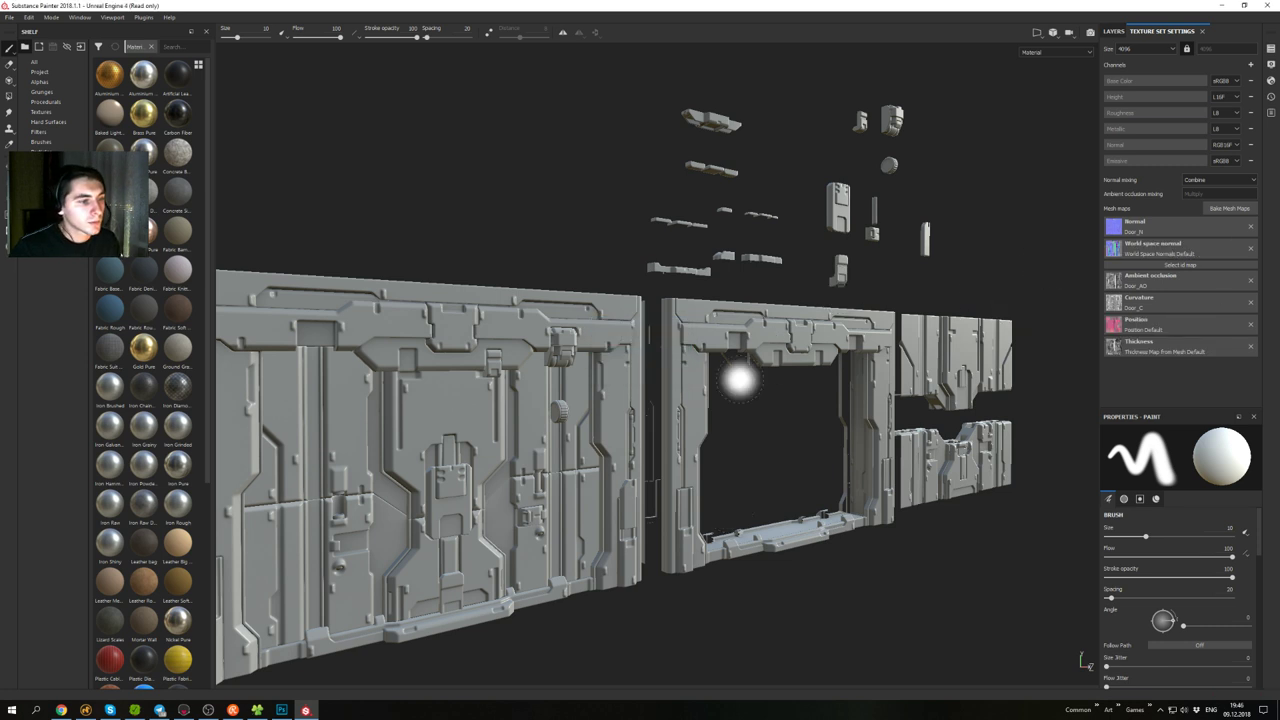
# - Inspect the shading and surface detail of the assembled door from several angles, rotating the environment lighting
pyautogui.moveTo(810, 428)
pyautogui.keyDown('alt'); pyautogui.mouseDown()
pyautogui.moveTo(768, 423)
pyautogui.moveTo(744, 397)
pyautogui.moveTo(746, 426)
pyautogui.mouseUp(); pyautogui.keyUp('alt')
pyautogui.keyDown('alt'); pyautogui.moveTo(746, 426); pyautogui.dragTo(720, 471, button='right'); pyautogui.keyUp('alt')
pyautogui.keyDown('alt'); pyautogui.moveTo(720, 471); pyautogui.dragTo(904, 410, button='middle'); pyautogui.keyUp('alt')
pyautogui.keyDown('shift'); pyautogui.moveTo(904, 410); pyautogui.dragTo(880, 381, button='right'); pyautogui.keyUp('shift')
pyautogui.keyDown('alt'); pyautogui.moveTo(805, 427); pyautogui.dragTo(916, 380, button='middle'); pyautogui.keyUp('alt')
pyautogui.keyDown('alt'); pyautogui.moveTo(916, 380); pyautogui.dragTo(851, 391); pyautogui.keyUp('alt')
pyautogui.keyDown('alt'); pyautogui.moveTo(612, 332); pyautogui.dragTo(786, 327, button='middle'); pyautogui.keyUp('alt')
pyautogui.keyDown('alt'); pyautogui.moveTo(786, 327); pyautogui.dragTo(764, 305); pyautogui.keyUp('alt')
pyautogui.keyDown('alt'); pyautogui.moveTo(764, 305); pyautogui.dragTo(749, 409, button='right'); pyautogui.keyUp('alt')
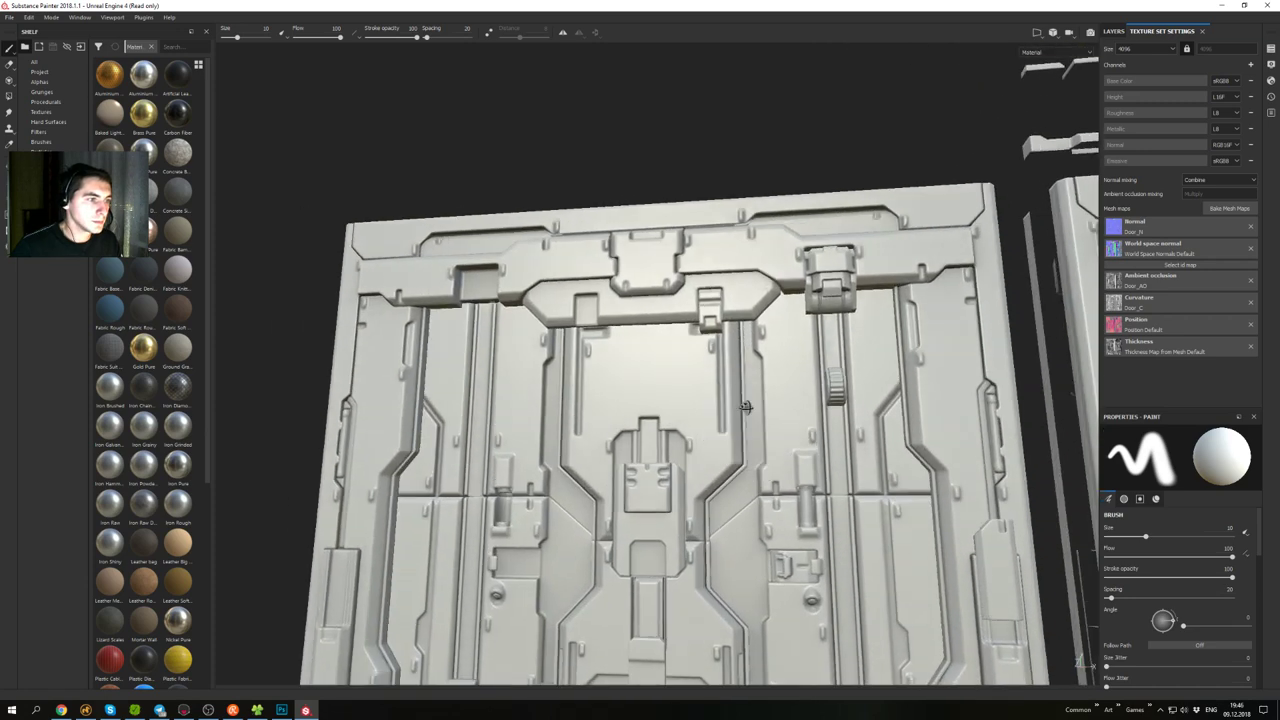
pyautogui.keyDown('alt'); pyautogui.moveTo(749, 409); pyautogui.dragTo(738, 375); pyautogui.keyUp('alt')
pyautogui.keyDown('alt'); pyautogui.moveTo(738, 375); pyautogui.dragTo(786, 314, button='middle'); pyautogui.keyUp('alt')
pyautogui.moveTo(786, 314)
pyautogui.keyDown('alt'); pyautogui.mouseDown()
pyautogui.moveTo(714, 248)
pyautogui.moveTo(736, 345)
pyautogui.moveTo(775, 357)
pyautogui.moveTo(693, 276)
pyautogui.moveTo(752, 356)
pyautogui.mouseUp(); pyautogui.keyUp('alt')
pyautogui.keyDown('alt'); pyautogui.moveTo(648, 318); pyautogui.dragTo(680, 340, button='middle'); pyautogui.keyUp('alt')
pyautogui.moveTo(680, 340)
pyautogui.keyDown('alt'); pyautogui.mouseDown()
pyautogui.moveTo(738, 304)
pyautogui.moveTo(643, 297)
pyautogui.moveTo(703, 343)
pyautogui.moveTo(672, 335)
pyautogui.moveTo(714, 277)
pyautogui.mouseUp(); pyautogui.keyUp('alt')
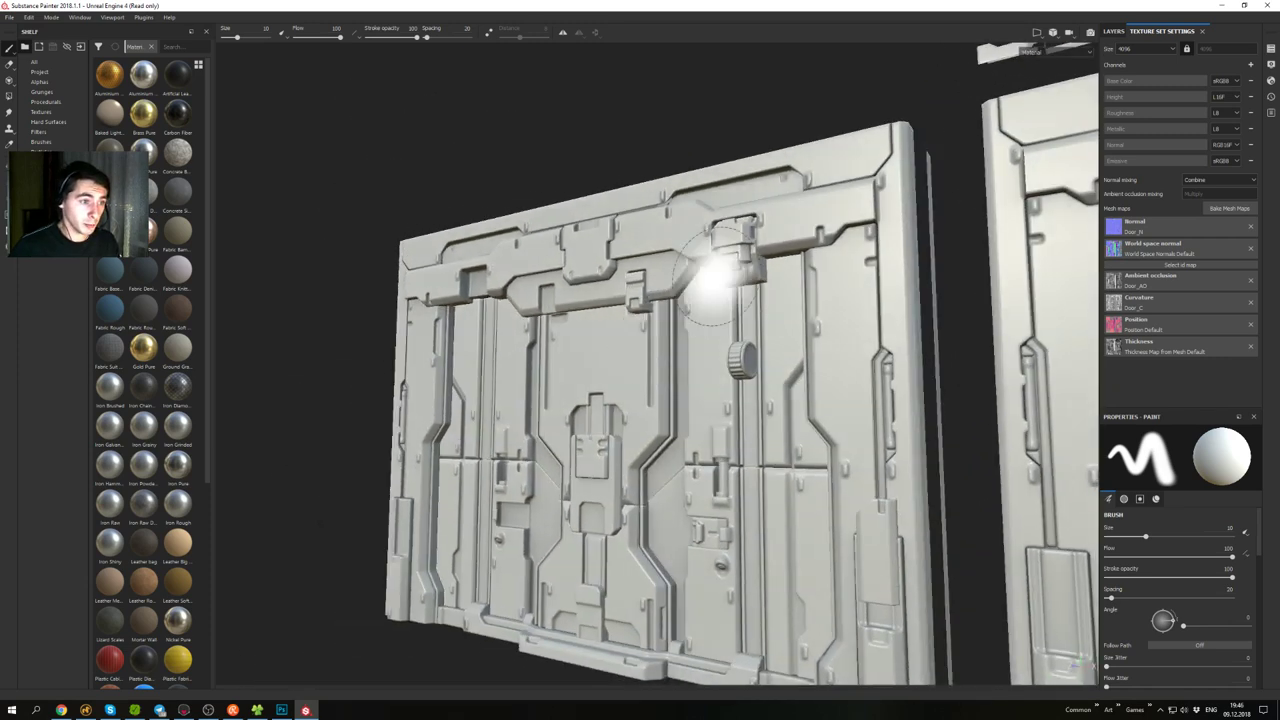
pyautogui.keyDown('alt'); pyautogui.moveTo(714, 277); pyautogui.dragTo(722, 335, button='right'); pyautogui.keyUp('alt')
pyautogui.moveTo(722, 335)
pyautogui.keyDown('alt'); pyautogui.mouseDown()
pyautogui.moveTo(818, 337)
pyautogui.moveTo(794, 349)
pyautogui.mouseUp(); pyautogui.keyUp('alt')
pyautogui.keyDown('alt'); pyautogui.moveTo(794, 349); pyautogui.dragTo(697, 271, button='right'); pyautogui.keyUp('alt')
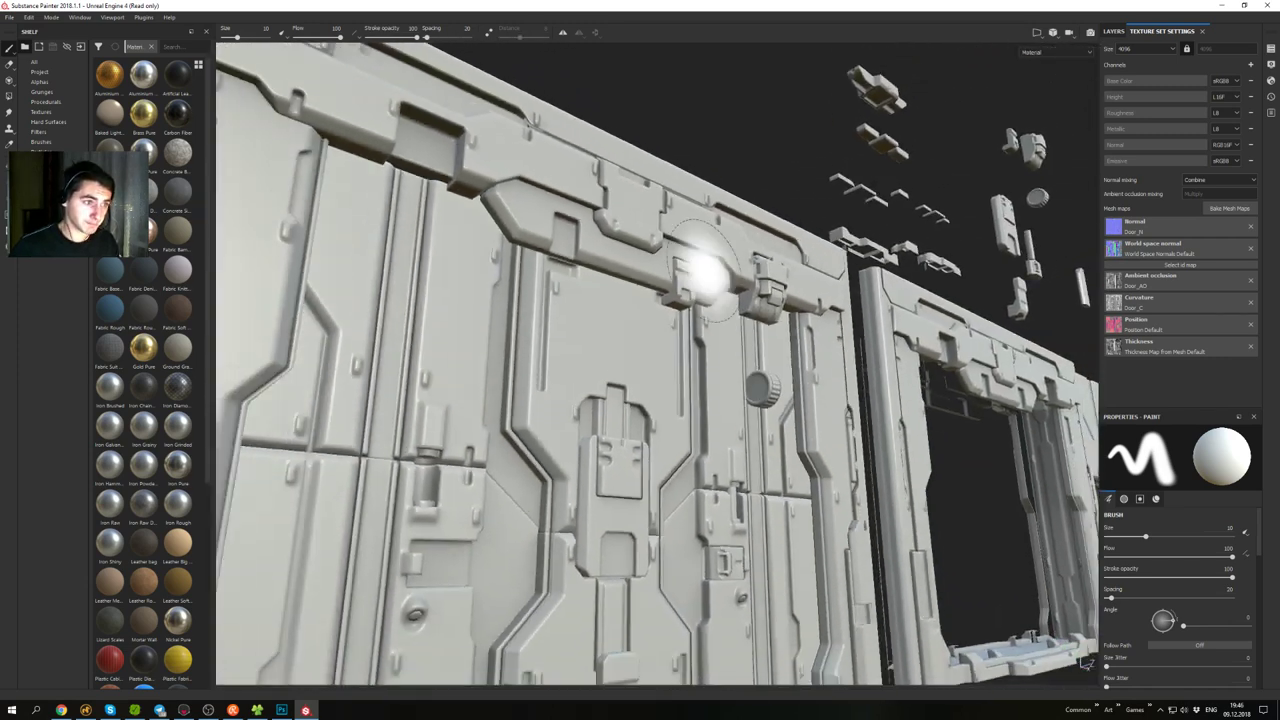
pyautogui.moveTo(697, 271)
pyautogui.keyDown('alt'); pyautogui.mouseDown()
pyautogui.moveTo(652, 350)
pyautogui.moveTo(720, 312)
pyautogui.moveTo(827, 286)
pyautogui.moveTo(688, 322)
pyautogui.moveTo(540, 323)
pyautogui.moveTo(590, 288)
pyautogui.moveTo(718, 370)
pyautogui.mouseUp(); pyautogui.keyUp('alt')
pyautogui.keyDown('alt'); pyautogui.moveTo(718, 370); pyautogui.dragTo(845, 392, button='middle'); pyautogui.keyUp('alt')
pyautogui.scroll(-2, 803, 374)
pyautogui.moveTo(803, 374)
pyautogui.keyDown('alt'); pyautogui.mouseDown()
pyautogui.moveTo(790, 305)
pyautogui.moveTo(775, 382)
pyautogui.mouseUp(); pyautogui.keyUp('alt')
pyautogui.keyDown('alt'); pyautogui.moveTo(775, 382); pyautogui.dragTo(745, 328, button='middle'); pyautogui.keyUp('alt')
pyautogui.scroll(2, 745, 328)
pyautogui.keyDown('alt'); pyautogui.moveTo(742, 320); pyautogui.dragTo(762, 367); pyautogui.keyUp('alt')
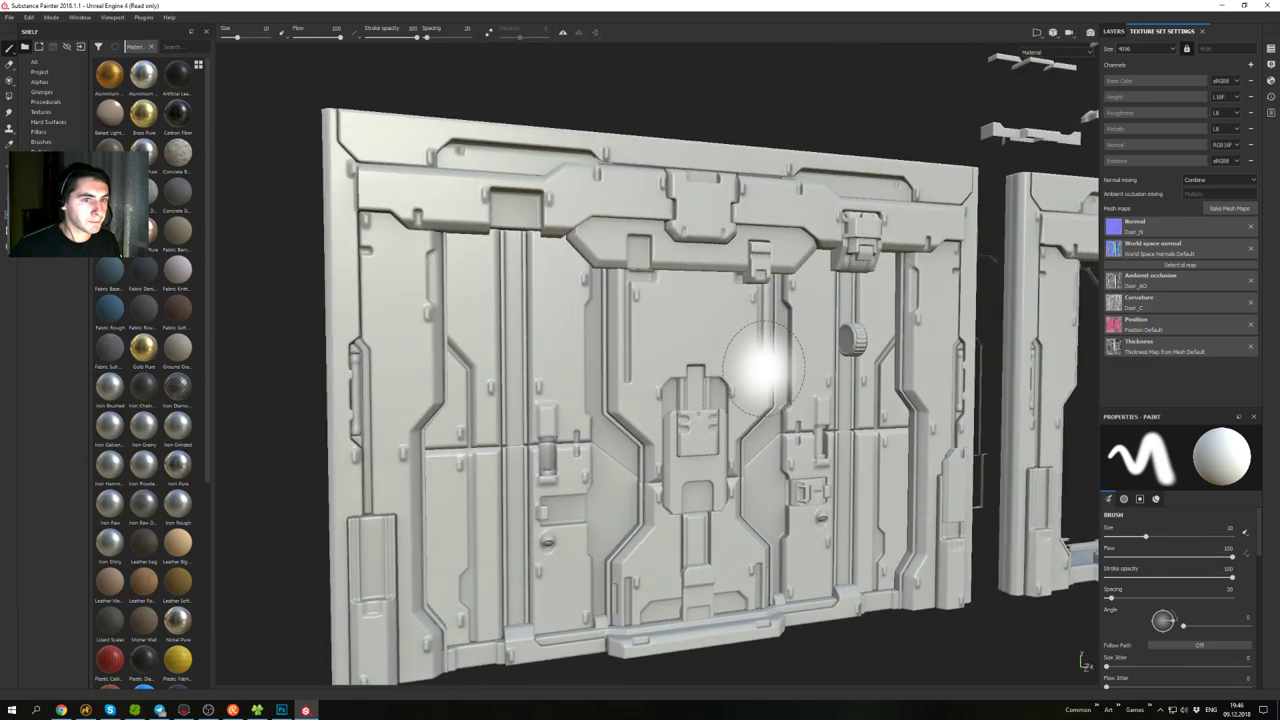
# - Delete Layer 1 from the layer stack and widen the shelf to four material columns
pyautogui.click(1114, 32)
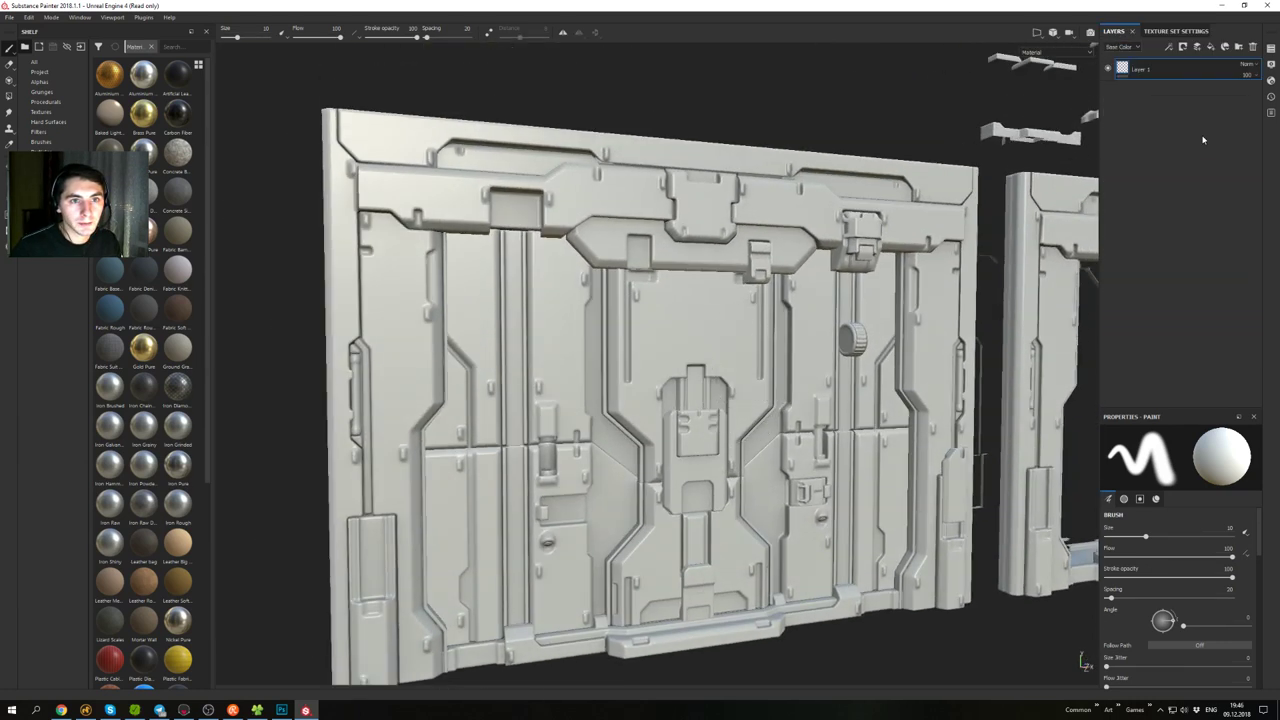
pyautogui.click(1253, 48)
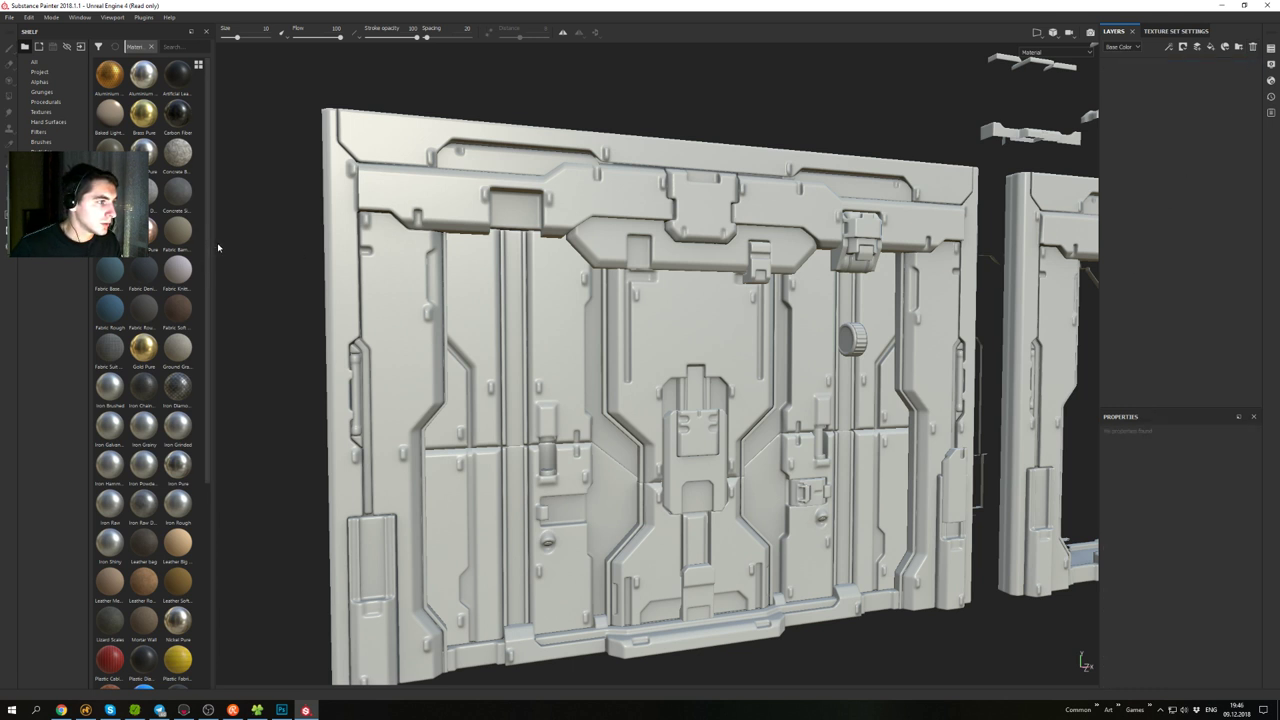
pyautogui.moveTo(214, 244); pyautogui.dragTo(267, 244)
# - Browse the shelf's materials and smart materials and add the Steel Stained smart material to the empty layer stack
pyautogui.scroll(-2, 220, 390)
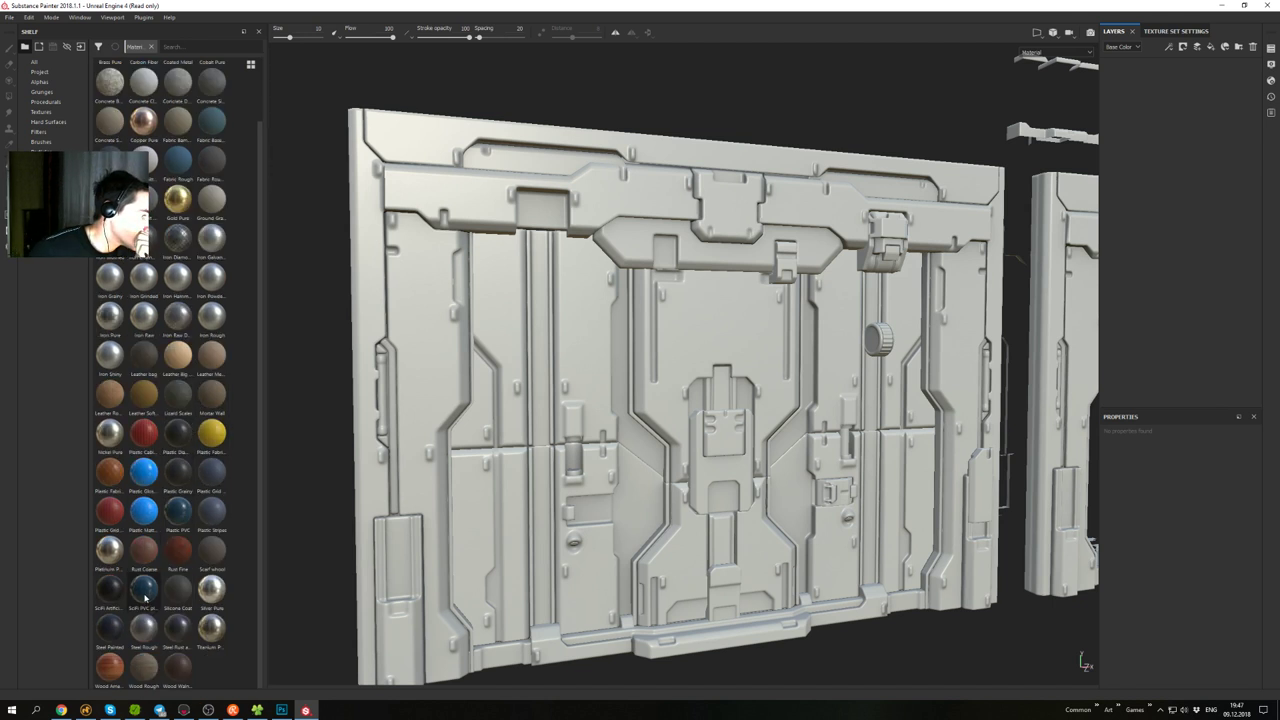
pyautogui.moveTo(145, 597)
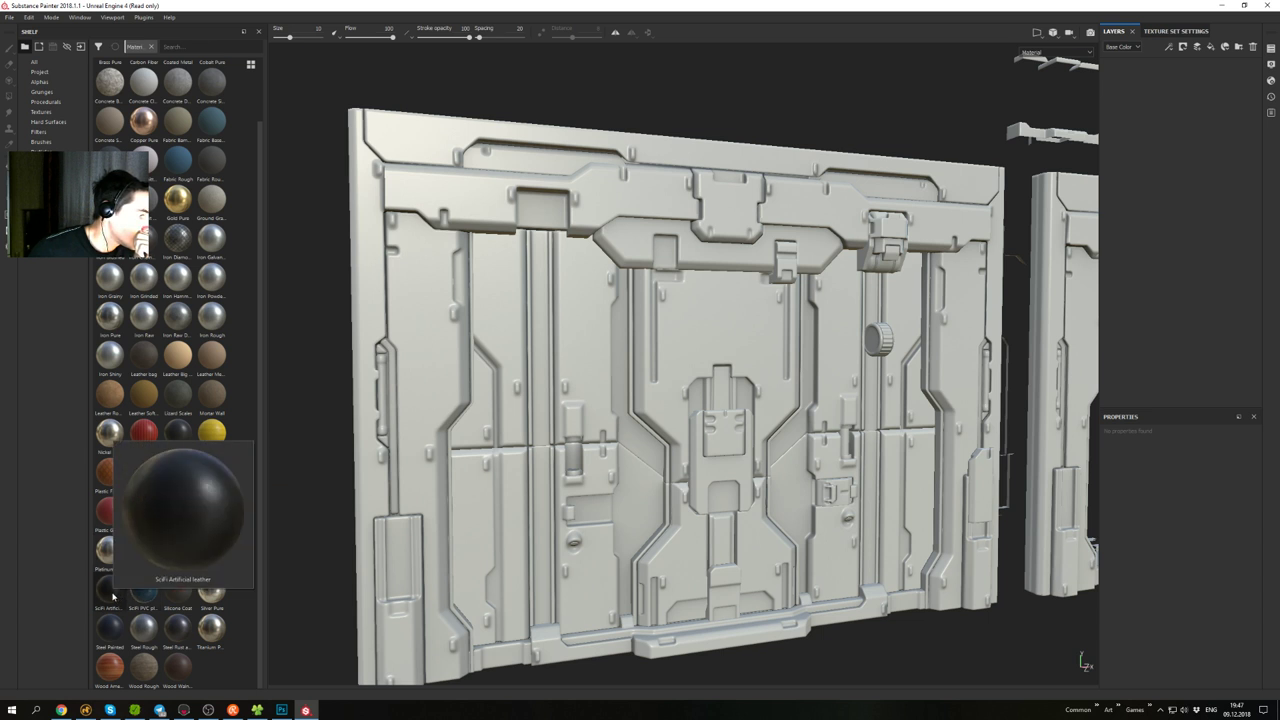
pyautogui.scroll(2, 138, 445)
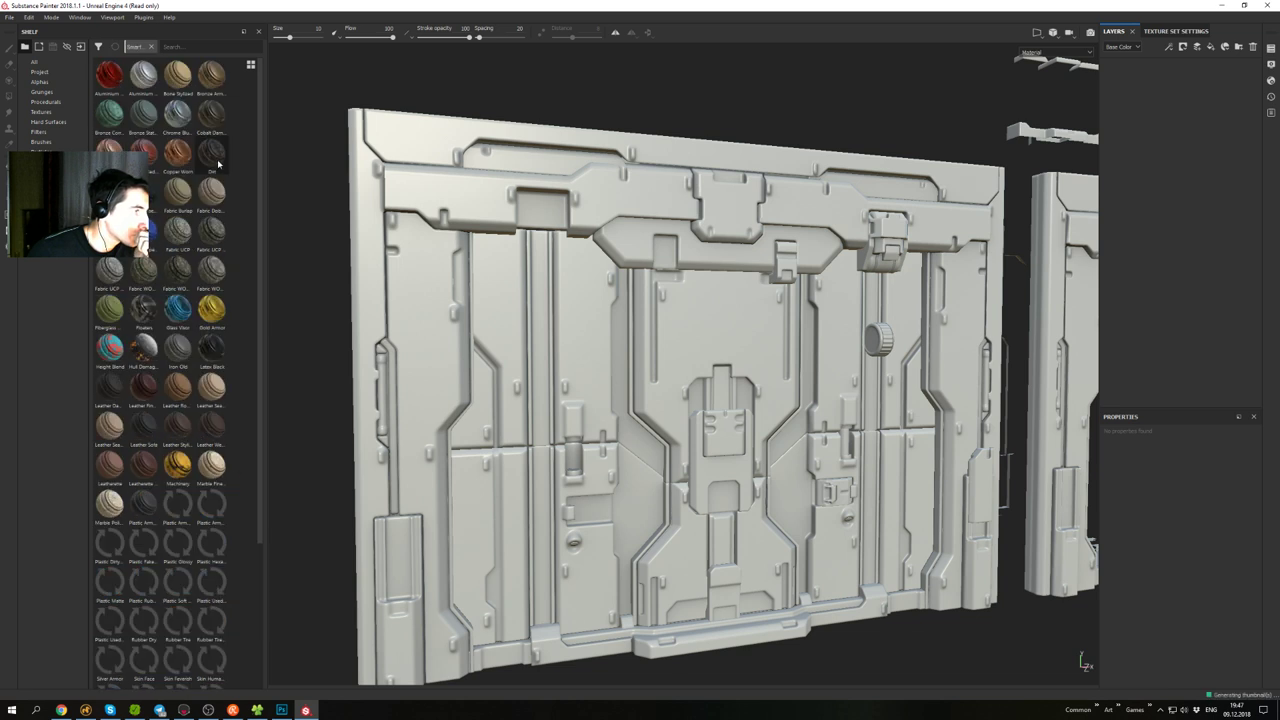
pyautogui.scroll(-3, 229, 223)
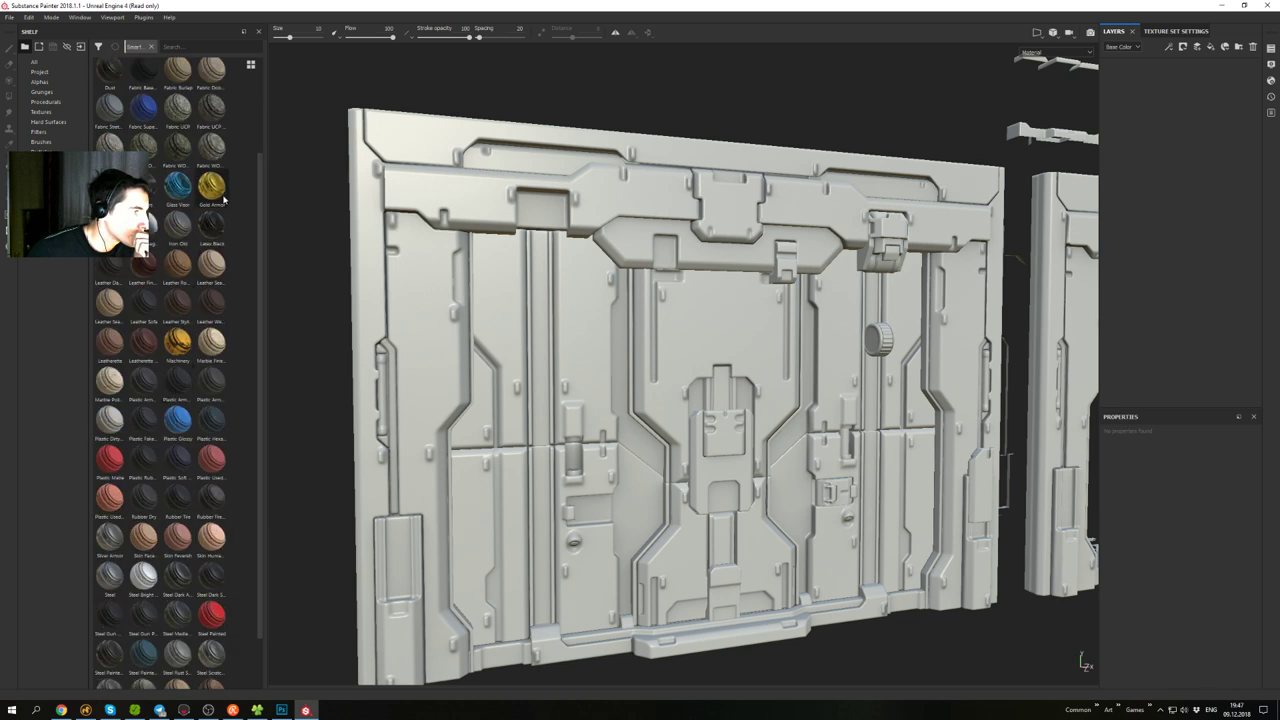
pyautogui.scroll(-2, 224, 200)
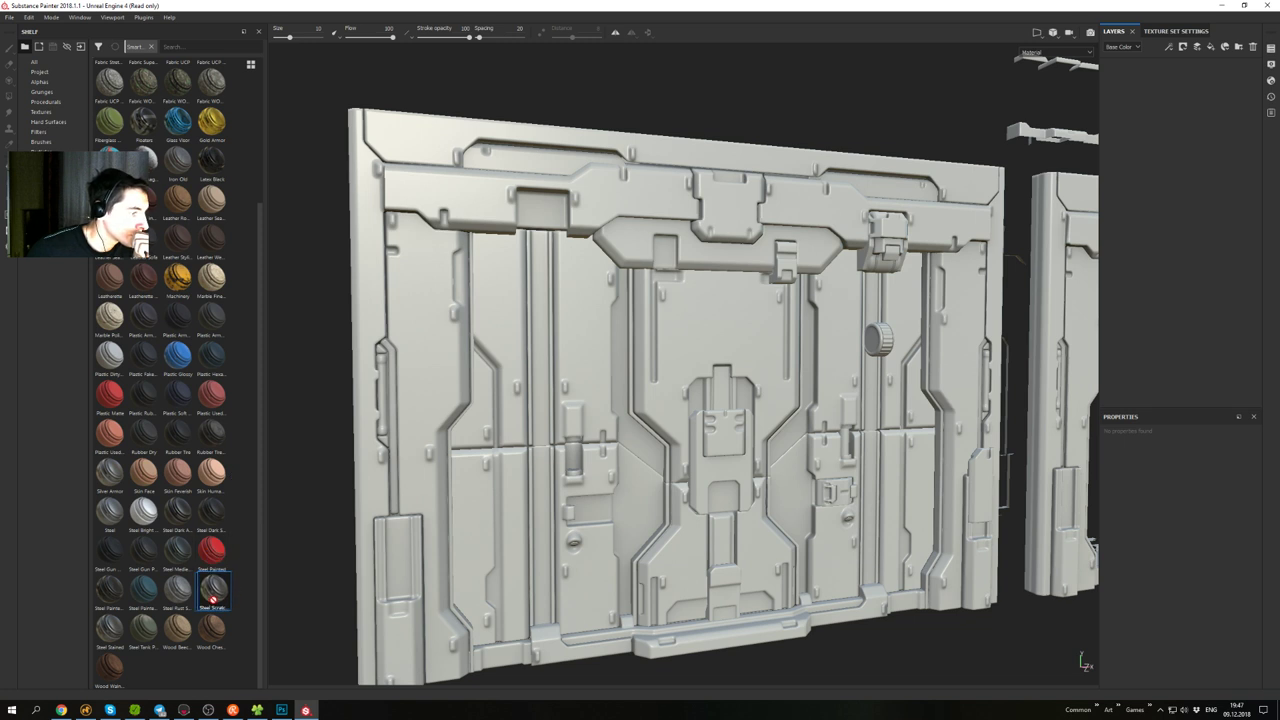
pyautogui.moveTo(101, 646); pyautogui.dragTo(1130, 222)
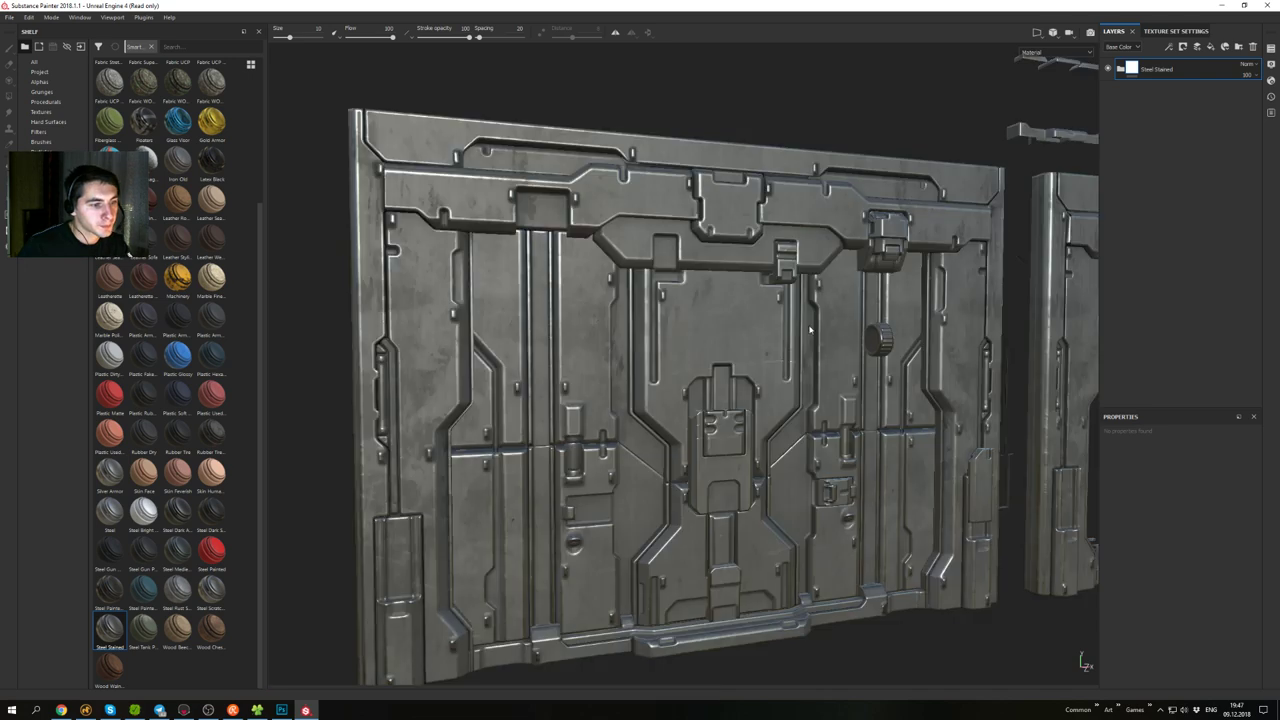
# - Inspect the Steel Stained surface on the door, frame and separate parts from several angles, rotating the environment lighting
pyautogui.keyDown('alt'); pyautogui.moveTo(774, 254); pyautogui.dragTo(845, 287); pyautogui.keyUp('alt')
pyautogui.keyDown('alt'); pyautogui.moveTo(845, 287); pyautogui.dragTo(869, 241, button='middle'); pyautogui.keyUp('alt')
pyautogui.keyDown('alt'); pyautogui.moveTo(869, 241); pyautogui.dragTo(858, 390, button='right'); pyautogui.keyUp('alt')
pyautogui.keyDown('alt'); pyautogui.moveTo(858, 390); pyautogui.dragTo(849, 278); pyautogui.keyUp('alt')
pyautogui.moveTo(849, 278)
pyautogui.keyDown('shift'); pyautogui.mouseDown(button='right')
pyautogui.moveTo(868, 260)
pyautogui.moveTo(862, 287)
pyautogui.mouseUp(button='right'); pyautogui.keyUp('shift')
pyautogui.keyDown('alt'); pyautogui.moveTo(862, 287); pyautogui.dragTo(736, 279); pyautogui.keyUp('alt')
pyautogui.keyDown('alt'); pyautogui.moveTo(880, 283); pyautogui.dragTo(748, 280, button='middle'); pyautogui.keyUp('alt')
pyautogui.scroll(-3, 748, 280)
pyautogui.moveTo(748, 280)
pyautogui.keyDown('alt'); pyautogui.mouseDown()
pyautogui.moveTo(793, 302)
pyautogui.moveTo(773, 318)
pyautogui.moveTo(679, 238)
pyautogui.moveTo(737, 282)
pyautogui.mouseUp(); pyautogui.keyUp('alt')
pyautogui.keyDown('alt'); pyautogui.moveTo(900, 290); pyautogui.dragTo(745, 268, button='middle'); pyautogui.keyUp('alt')
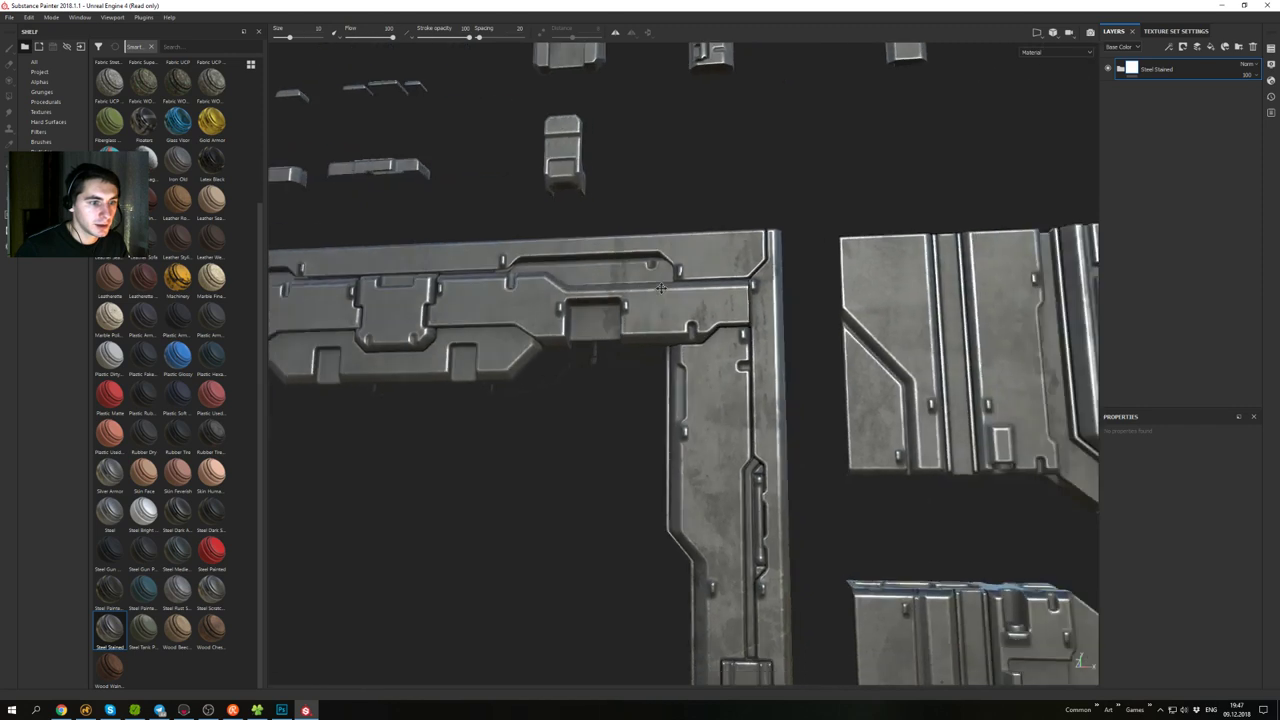
pyautogui.keyDown('alt'); pyautogui.moveTo(745, 268); pyautogui.dragTo(641, 278); pyautogui.keyUp('alt')
pyautogui.keyDown('alt'); pyautogui.moveTo(641, 278); pyautogui.dragTo(760, 277, button='right'); pyautogui.keyUp('alt')
pyautogui.keyDown('alt'); pyautogui.moveTo(760, 277); pyautogui.dragTo(523, 240, button='middle'); pyautogui.keyUp('alt')
pyautogui.keyDown('alt'); pyautogui.moveTo(900, 370); pyautogui.dragTo(785, 311); pyautogui.keyUp('alt')
pyautogui.moveTo(784, 311)
pyautogui.keyDown('shift'); pyautogui.mouseDown(button='right')
pyautogui.moveTo(880, 314)
pyautogui.moveTo(800, 312)
pyautogui.mouseUp(button='right'); pyautogui.keyUp('shift')
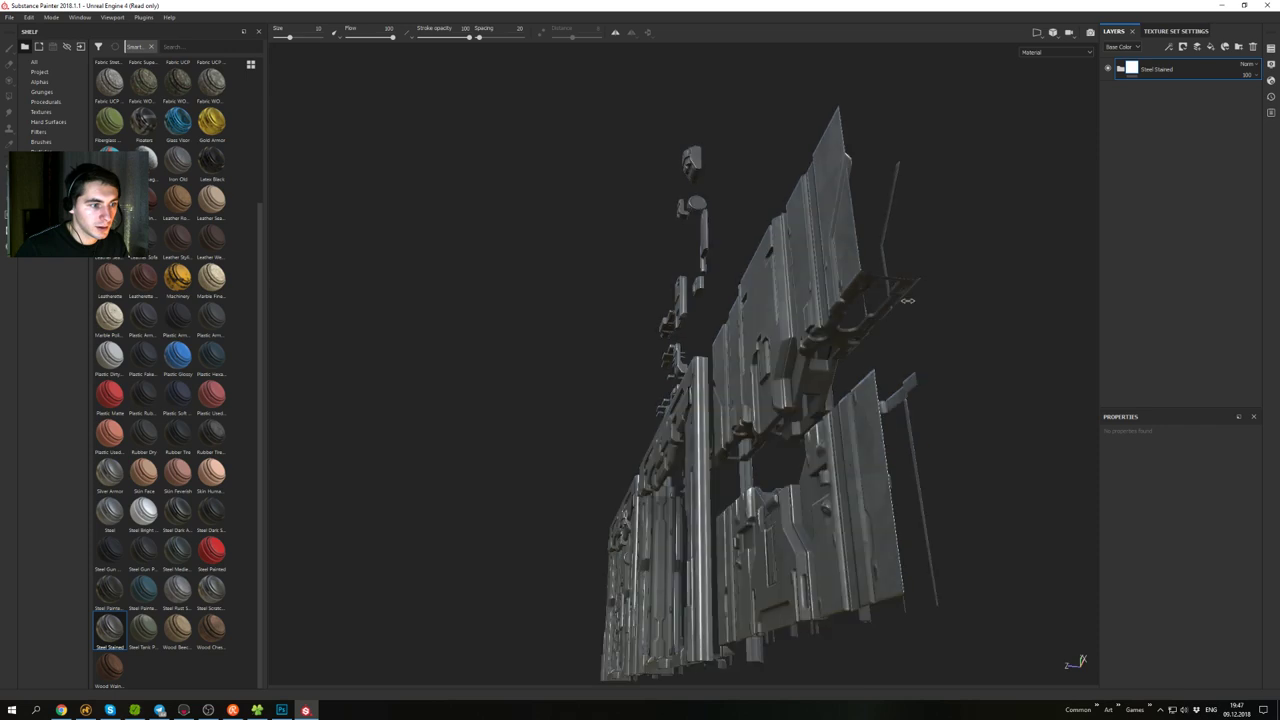
pyautogui.keyDown('alt'); pyautogui.moveTo(800, 312); pyautogui.dragTo(965, 332); pyautogui.keyUp('alt')
pyautogui.keyDown('alt'); pyautogui.moveTo(700, 375); pyautogui.dragTo(900, 330, button='middle'); pyautogui.keyUp('alt')
pyautogui.keyDown('alt'); pyautogui.moveTo(700, 345); pyautogui.dragTo(850, 300); pyautogui.keyUp('alt')
pyautogui.keyDown('alt'); pyautogui.moveTo(850, 300); pyautogui.dragTo(748, 280, button='right'); pyautogui.keyUp('alt')
pyautogui.keyDown('alt'); pyautogui.moveTo(748, 280); pyautogui.dragTo(916, 261); pyautogui.keyUp('alt')
pyautogui.keyDown('shift'); pyautogui.moveTo(917, 261); pyautogui.dragTo(838, 394, button='right'); pyautogui.keyUp('shift')
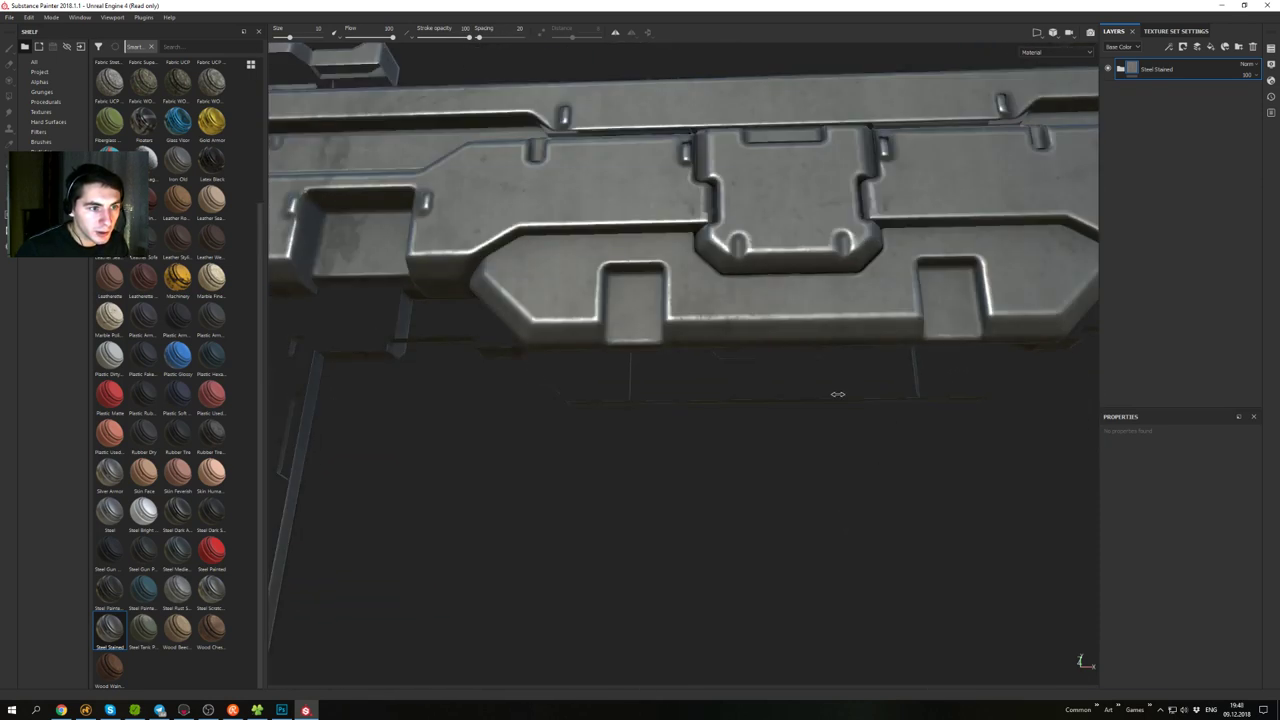
pyautogui.keyDown('alt'); pyautogui.moveTo(838, 394); pyautogui.dragTo(763, 233); pyautogui.keyUp('alt')
pyautogui.keyDown('alt'); pyautogui.moveTo(763, 233); pyautogui.dragTo(540, 280, button='right'); pyautogui.keyUp('alt')
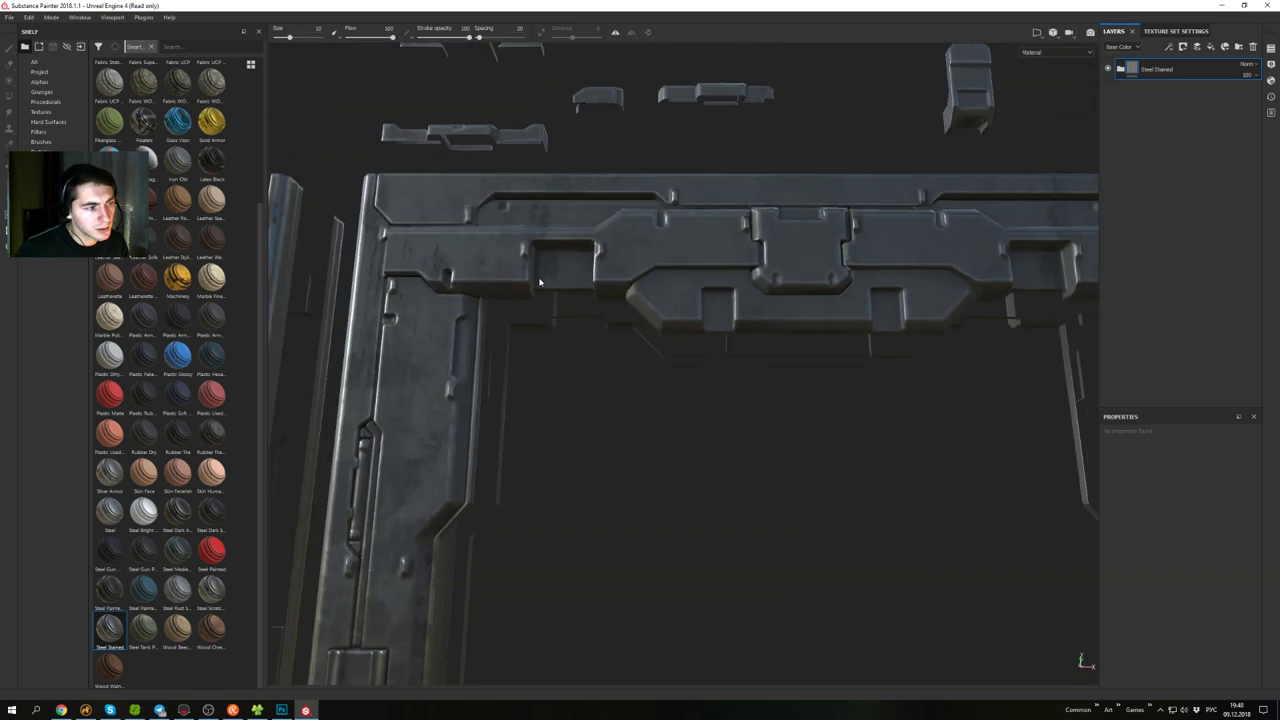
pyautogui.keyDown('alt'); pyautogui.moveTo(540, 280); pyautogui.dragTo(748, 275, button='middle'); pyautogui.keyUp('alt')
pyautogui.keyDown('alt'); pyautogui.moveTo(748, 275); pyautogui.dragTo(723, 267, button='right'); pyautogui.keyUp('alt')
pyautogui.keyDown('alt'); pyautogui.moveTo(723, 267); pyautogui.dragTo(843, 156, button='middle'); pyautogui.keyUp('alt')
pyautogui.keyDown('alt'); pyautogui.moveTo(843, 156); pyautogui.dragTo(783, 297); pyautogui.keyUp('alt')
pyautogui.keyDown('shift'); pyautogui.moveTo(783, 297); pyautogui.dragTo(709, 263, button='right'); pyautogui.keyUp('shift')
pyautogui.keyDown('alt'); pyautogui.moveTo(708, 262); pyautogui.dragTo(735, 290); pyautogui.keyUp('alt')
pyautogui.keyDown('alt'); pyautogui.moveTo(735, 290); pyautogui.dragTo(655, 250, button='middle'); pyautogui.keyUp('alt')
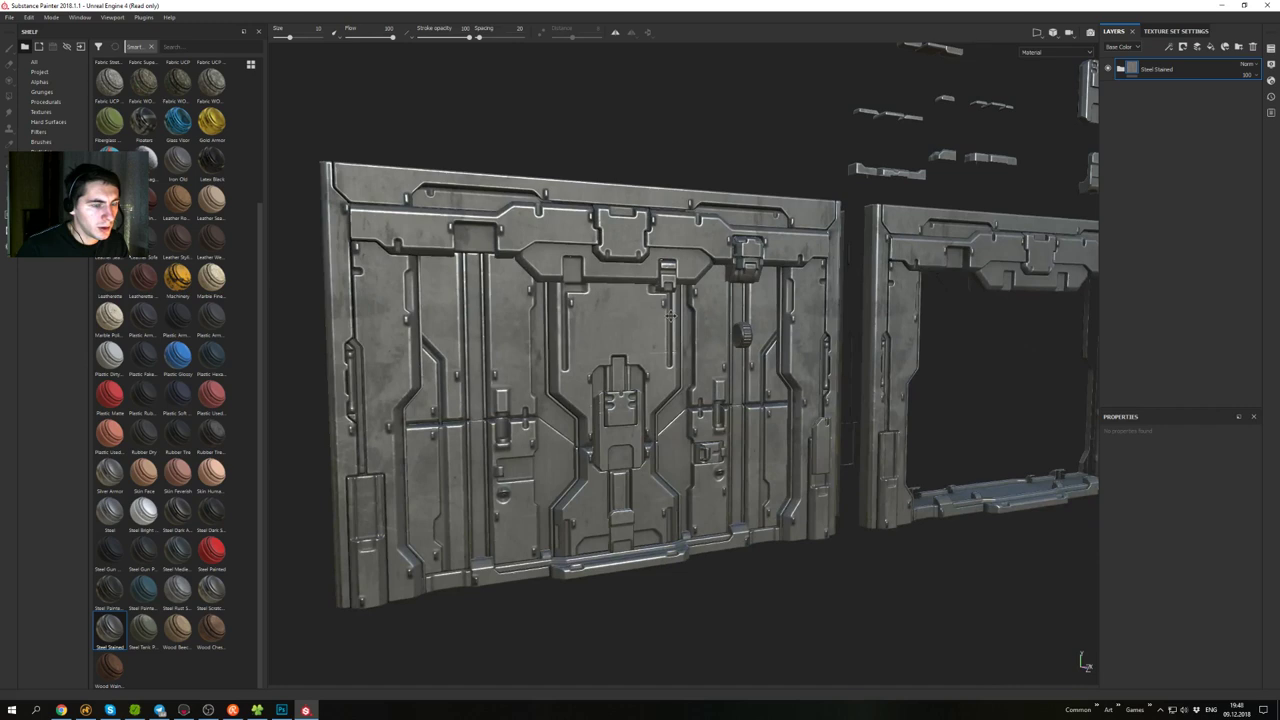
pyautogui.keyDown('alt'); pyautogui.moveTo(655, 250); pyautogui.dragTo(336, 237); pyautogui.keyUp('alt')
# - Try the Steel Painted Stained smart material above the Steel Stained layer on the door and delete it from the stack
pyautogui.click(47, 192)
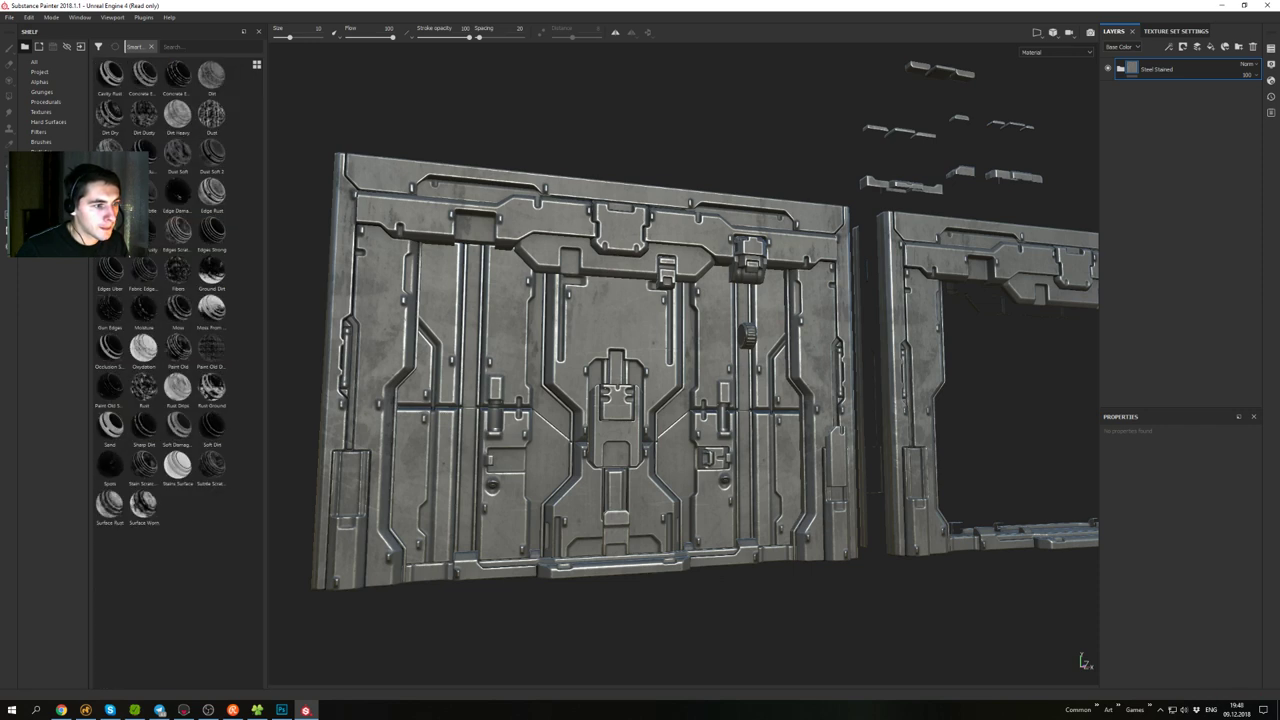
pyautogui.keyDown('alt'); pyautogui.moveTo(690, 288); pyautogui.dragTo(685, 218); pyautogui.keyUp('alt')
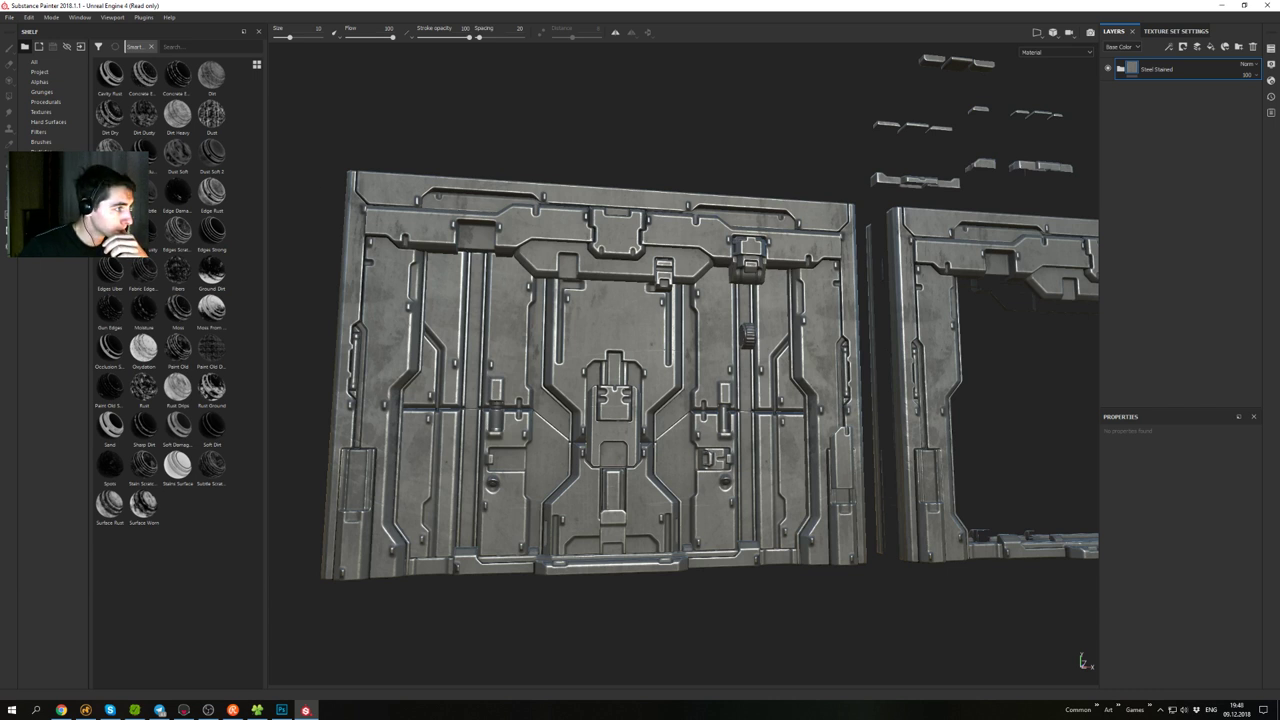
pyautogui.click(48, 182)
pyautogui.scroll(-5, 195, 453)
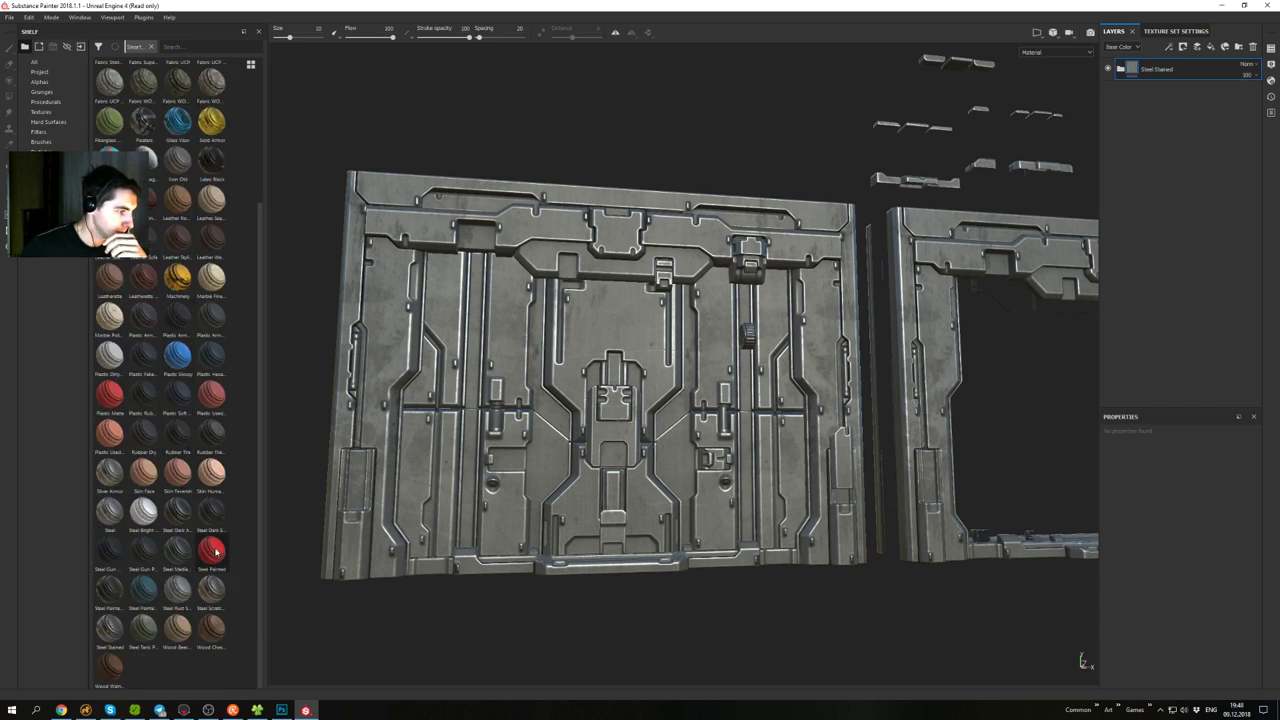
pyautogui.moveTo(134, 603)
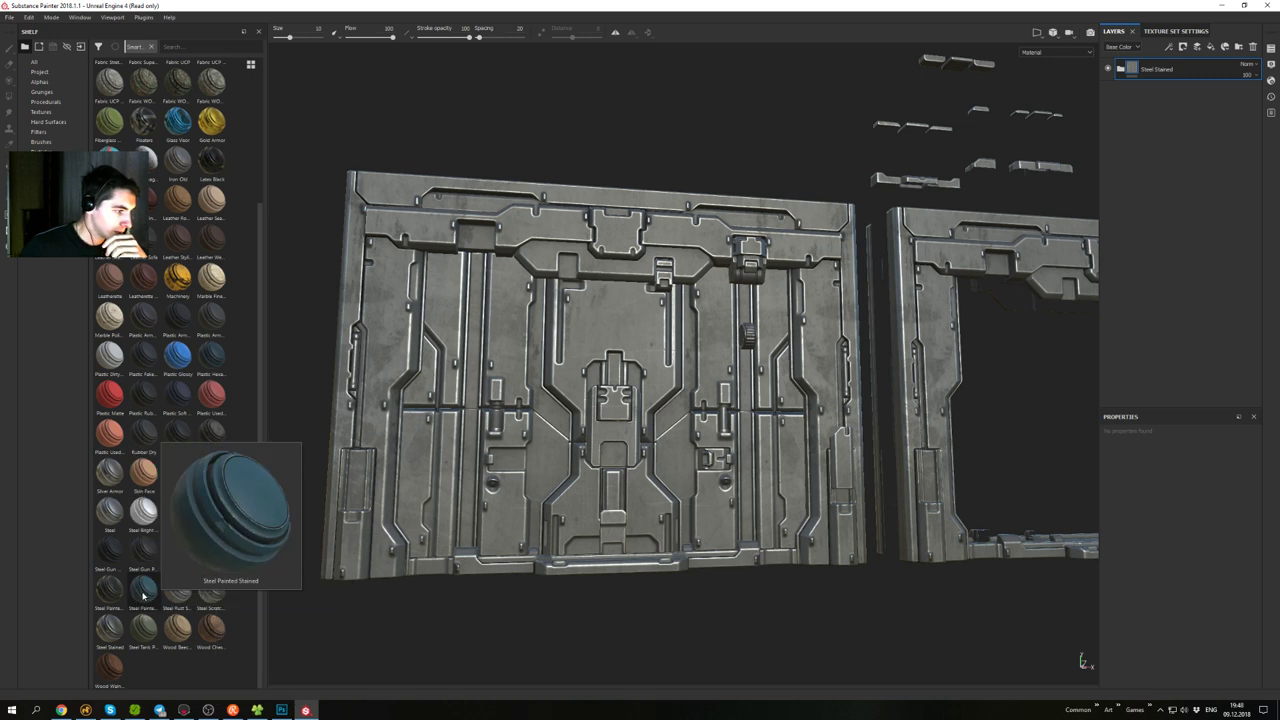
pyautogui.moveTo(143, 596)
pyautogui.mouseDown()
pyautogui.moveTo(880, 195)
pyautogui.moveTo(1147, 72)
pyautogui.mouseUp()
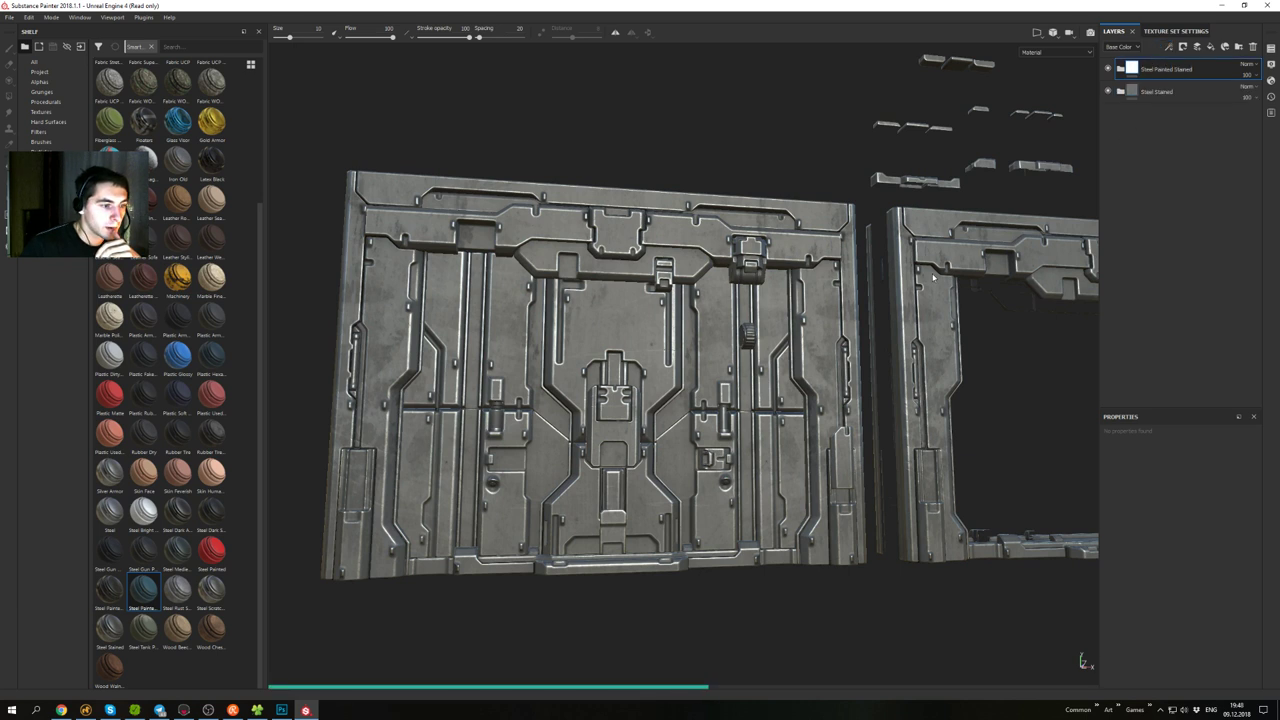
pyautogui.scroll(5, 716, 391)
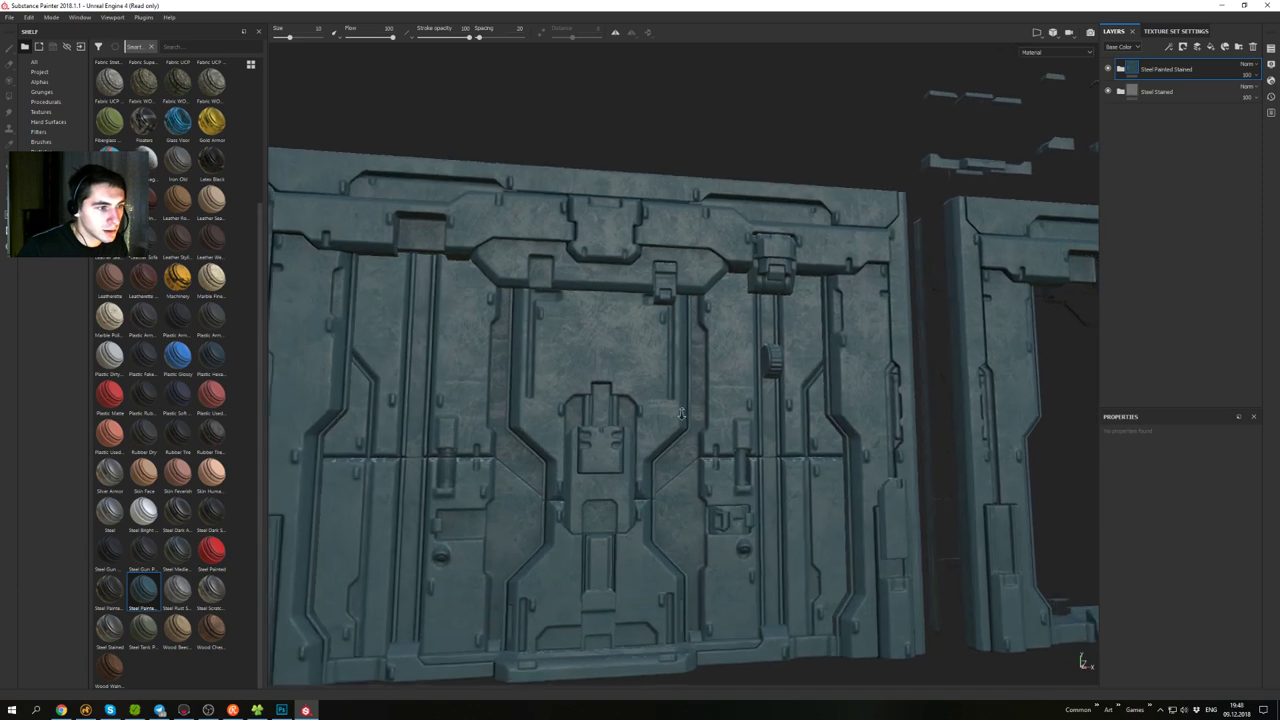
pyautogui.keyDown('alt'); pyautogui.moveTo(716, 391); pyautogui.dragTo(640, 448); pyautogui.keyUp('alt')
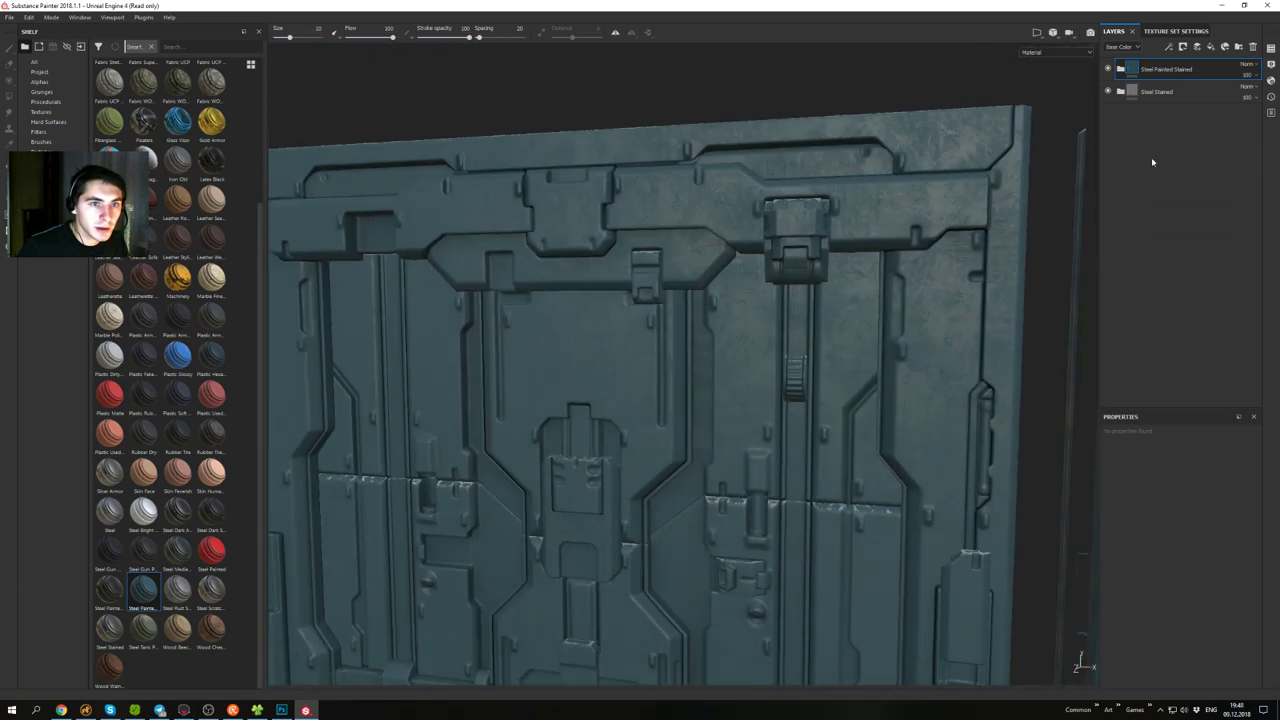
pyautogui.click(1251, 47)
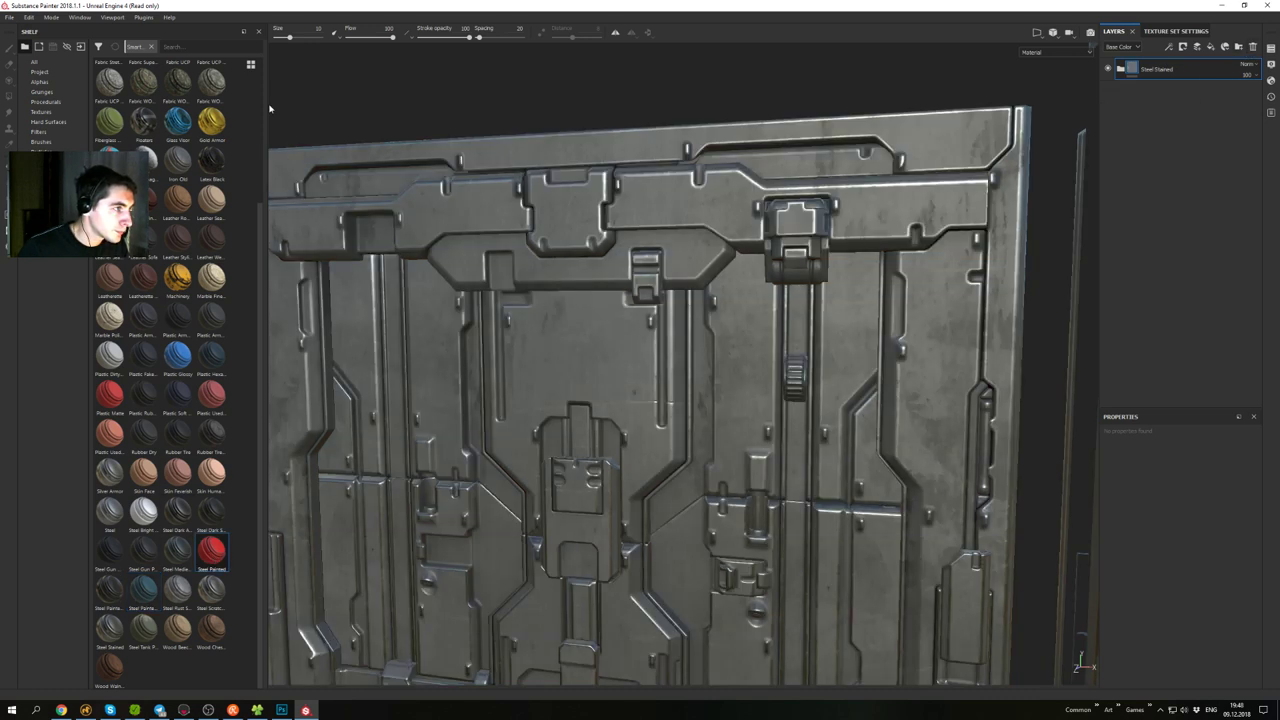
# - Enlarge the shelf thumbnails, try the Cobalt Damaged smart material above the Steel Stained layer, and delete it
pyautogui.click(264, 100)
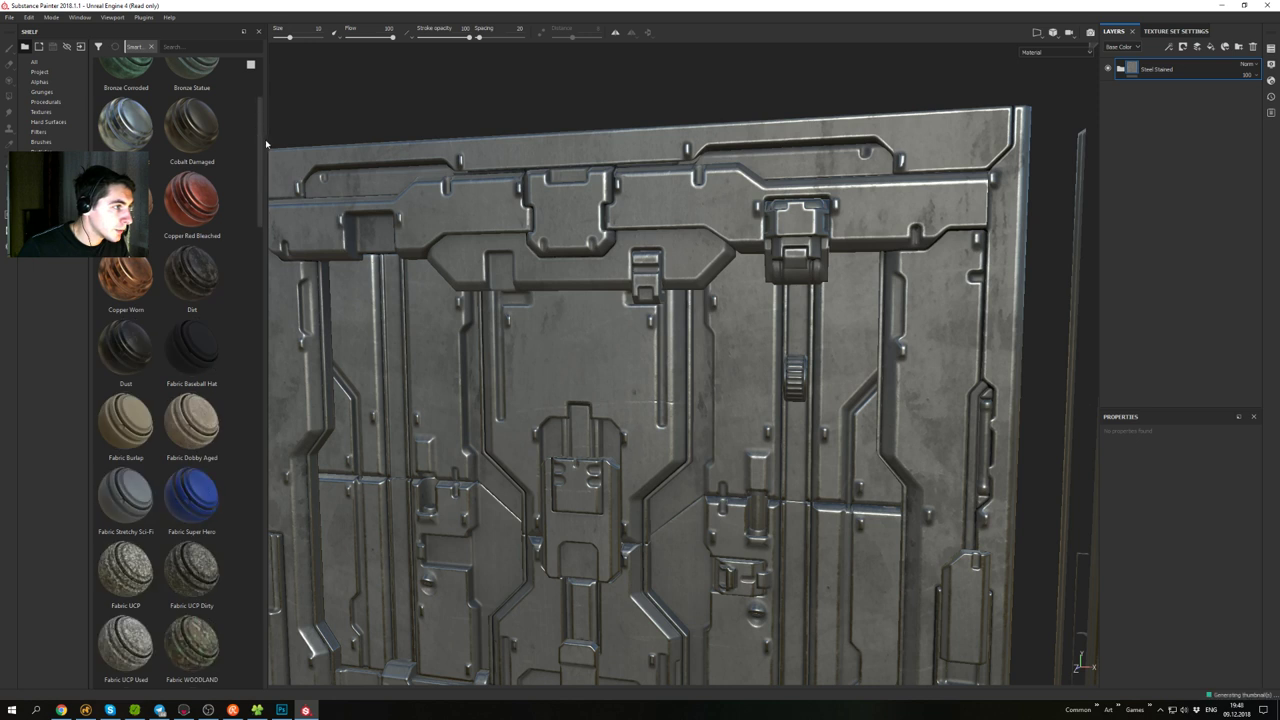
pyautogui.moveTo(261, 140); pyautogui.dragTo(265, 95)
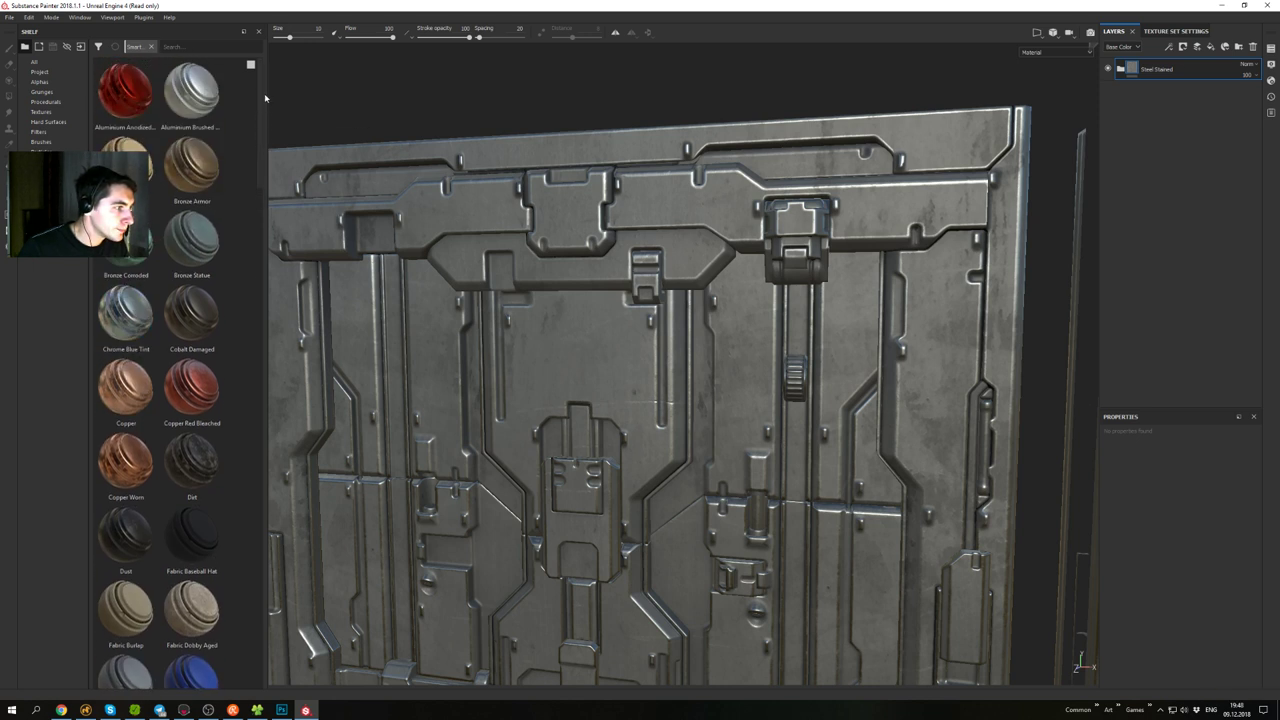
pyautogui.moveTo(192, 315); pyautogui.dragTo(1120, 72)
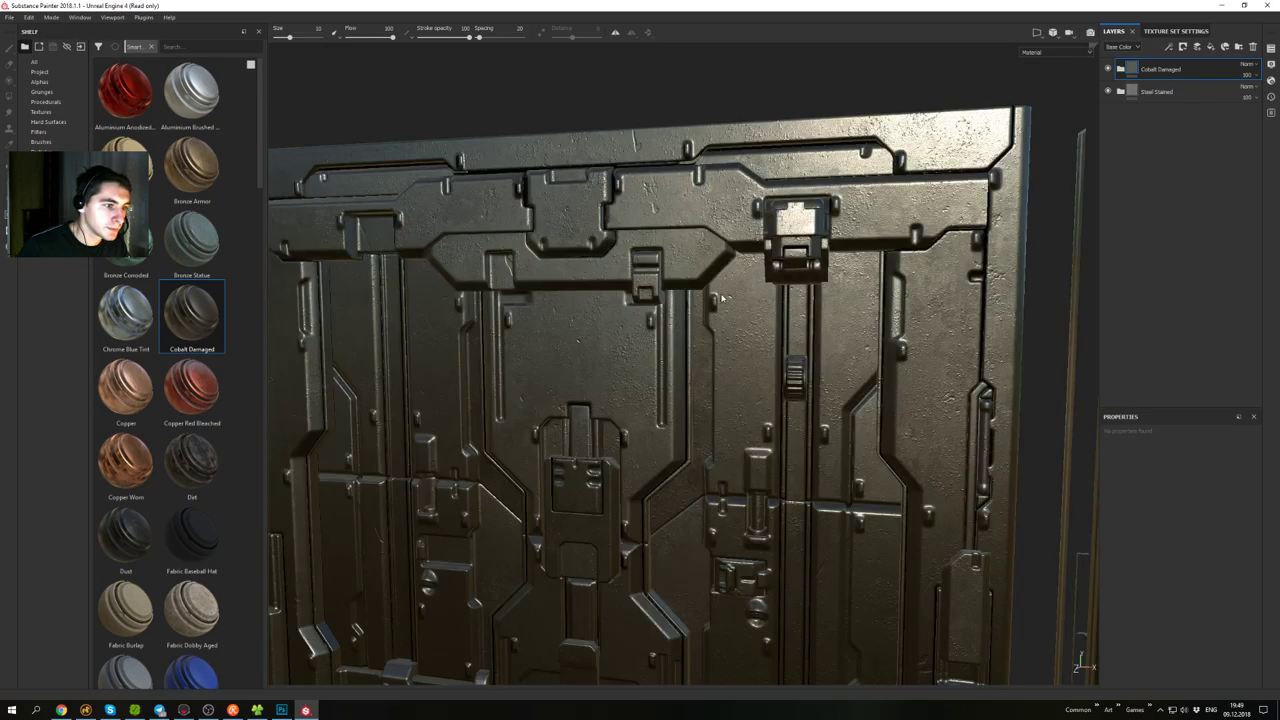
pyautogui.keyDown('alt'); pyautogui.moveTo(722, 298); pyautogui.dragTo(790, 165); pyautogui.keyUp('alt')
pyautogui.keyDown('shift'); pyautogui.moveTo(790, 165); pyautogui.dragTo(1069, 122, button='right'); pyautogui.keyUp('shift')
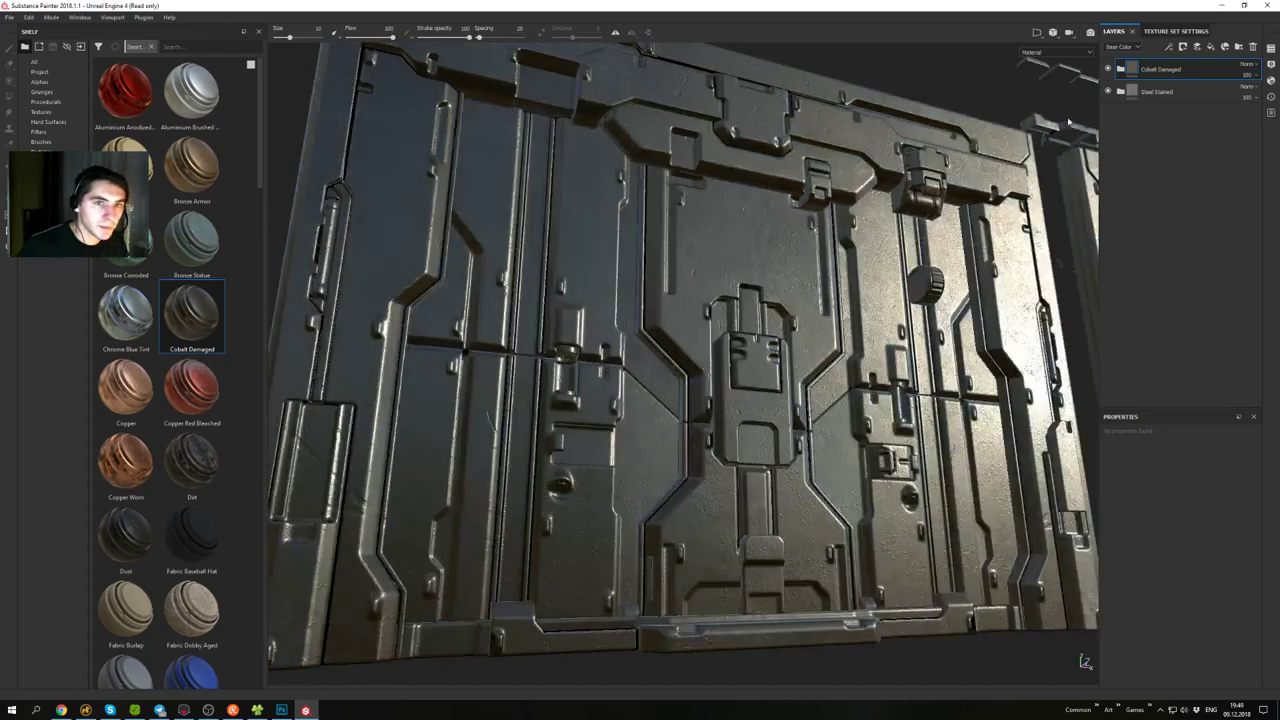
pyautogui.click(1251, 49)
# - Add the Machinery smart material above the Steel Stained layer
pyautogui.moveTo(767, 211)
pyautogui.keyDown('alt'); pyautogui.mouseDown()
pyautogui.moveTo(752, 155)
pyautogui.moveTo(780, 250)
pyautogui.moveTo(759, 185)
pyautogui.moveTo(752, 225)
pyautogui.moveTo(768, 218)
pyautogui.mouseUp(); pyautogui.keyUp('alt')
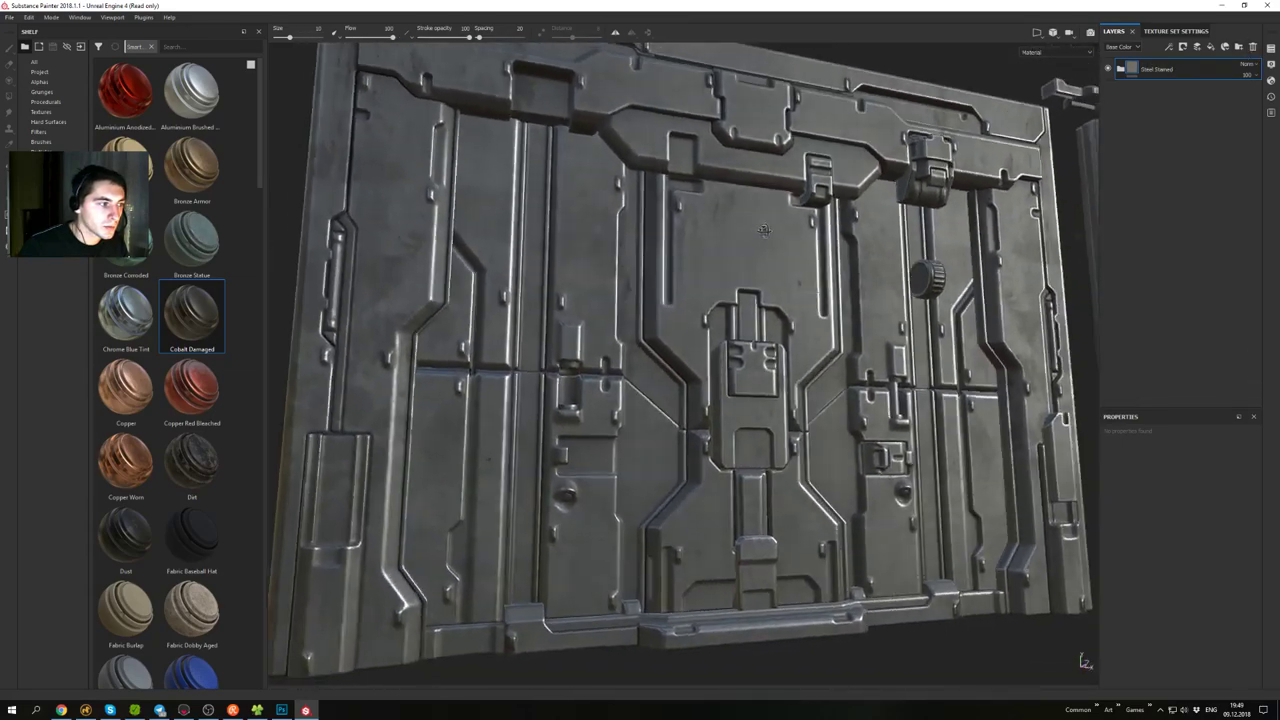
pyautogui.scroll(-5, 186, 495)
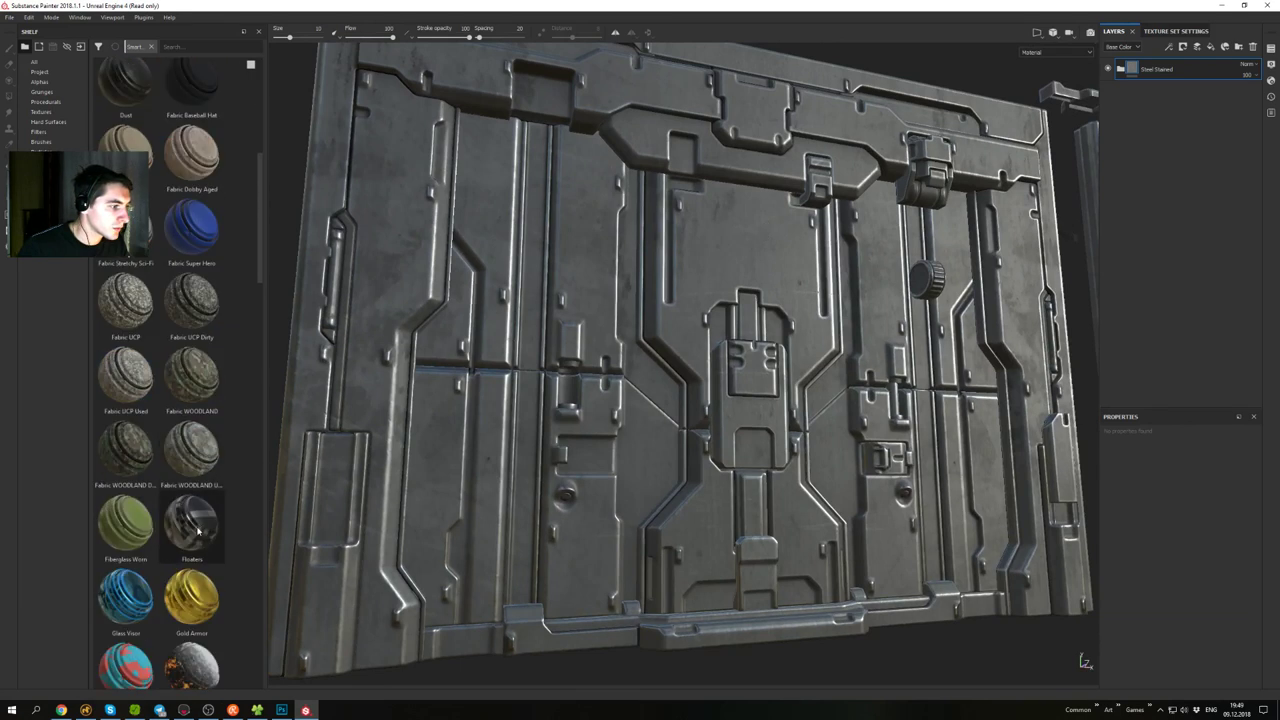
pyautogui.scroll(-5, 198, 530)
pyautogui.scroll(-2, 201, 392)
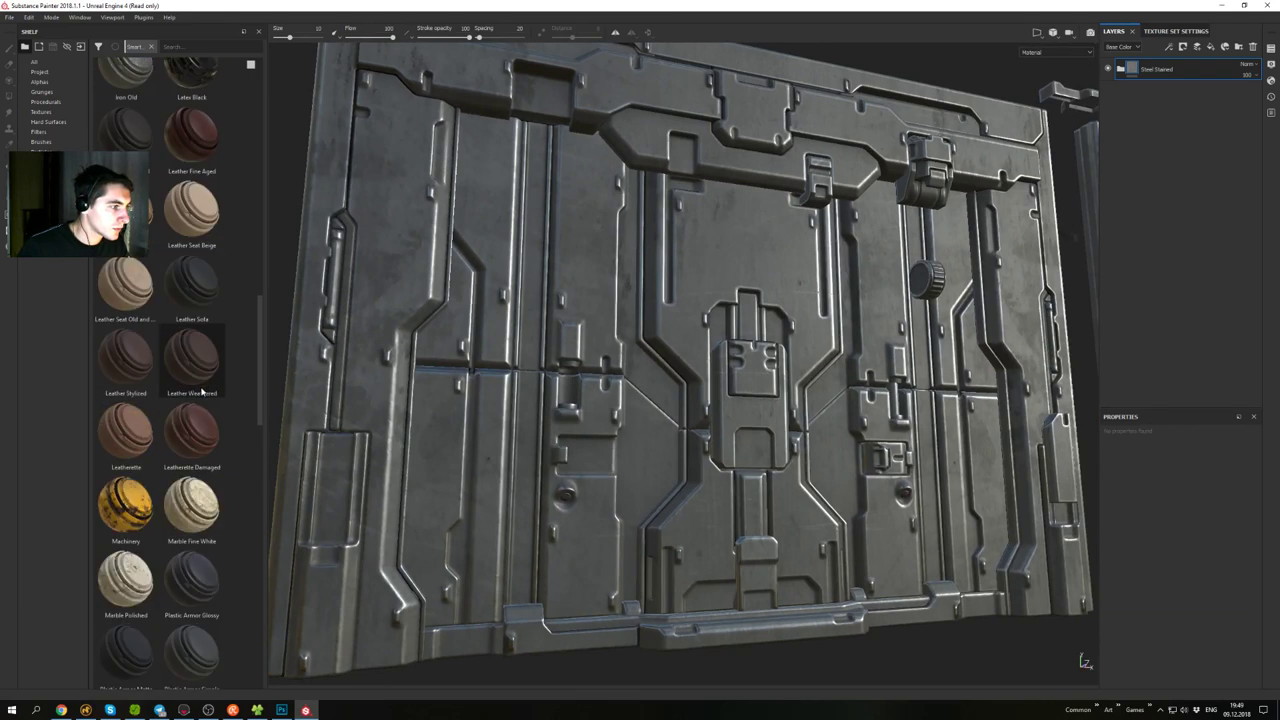
pyautogui.moveTo(126, 505); pyautogui.dragTo(1142, 82)
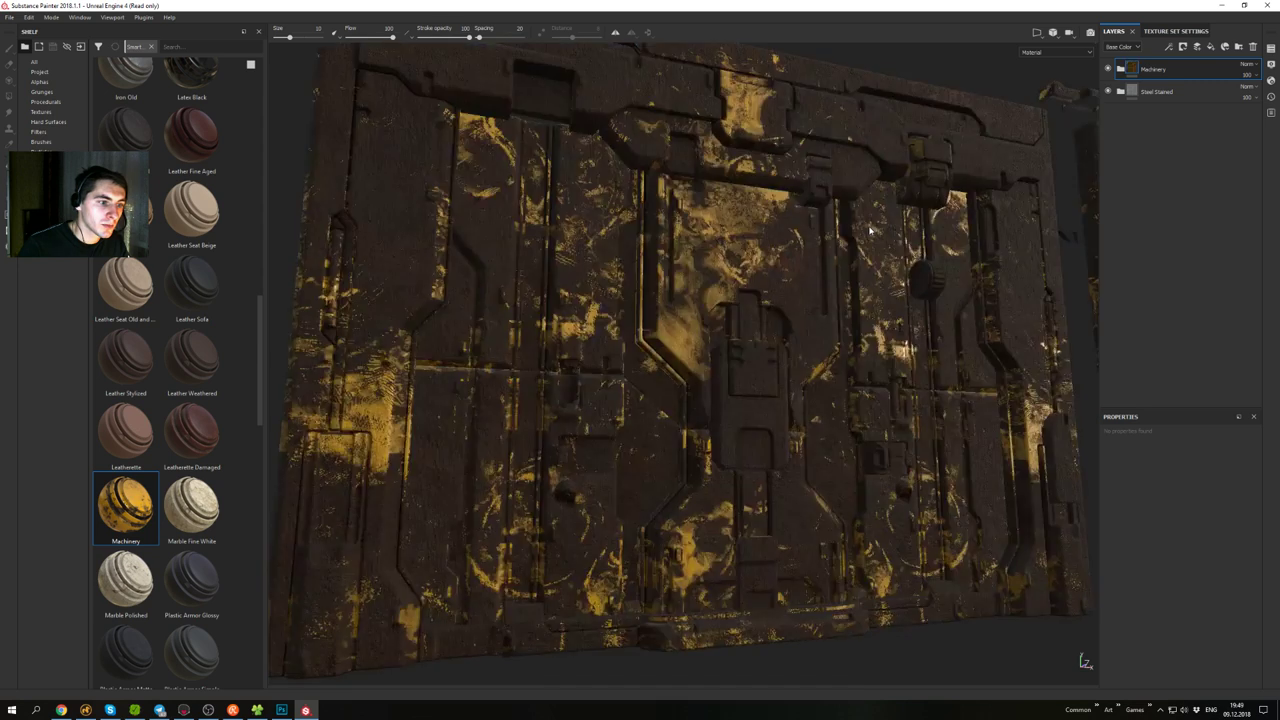
# - Expand the Machinery folder and hide its Rust layer
pyautogui.keyDown('alt'); pyautogui.moveTo(870, 231); pyautogui.dragTo(784, 237); pyautogui.keyUp('alt')
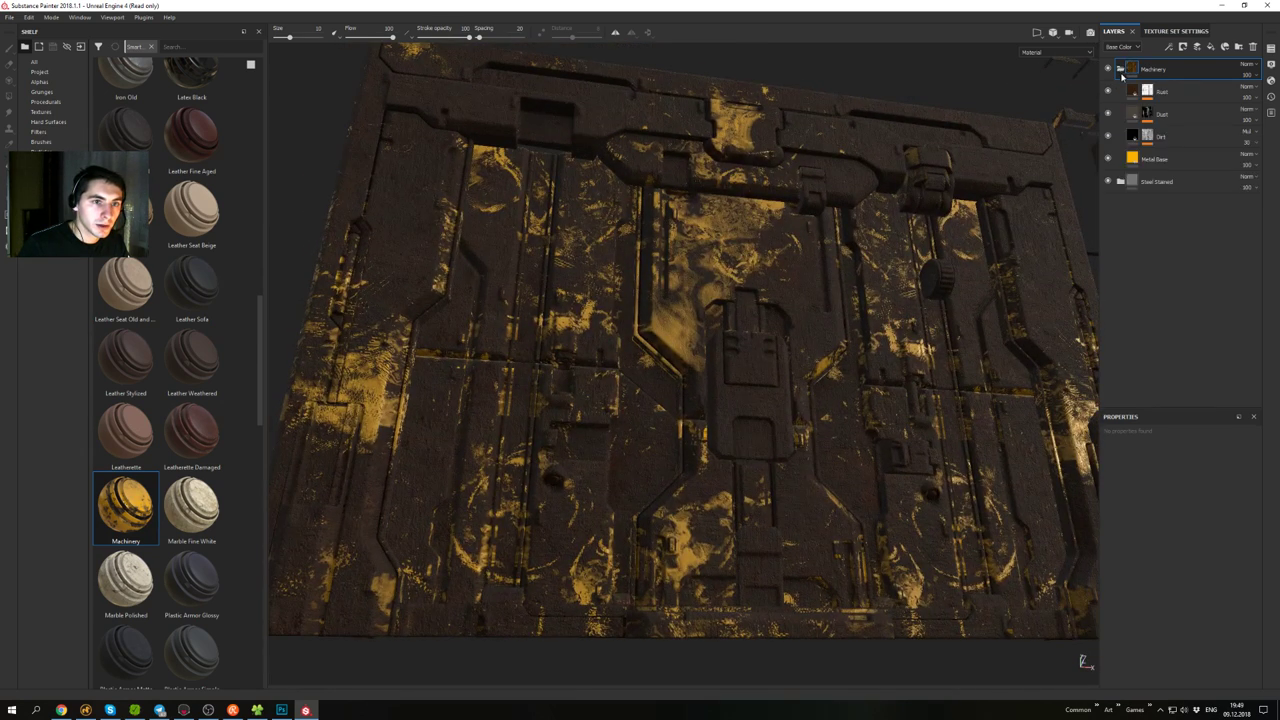
pyautogui.click(1107, 91)
pyautogui.keyDown('alt'); pyautogui.moveTo(828, 209); pyautogui.dragTo(850, 305); pyautogui.keyUp('alt')
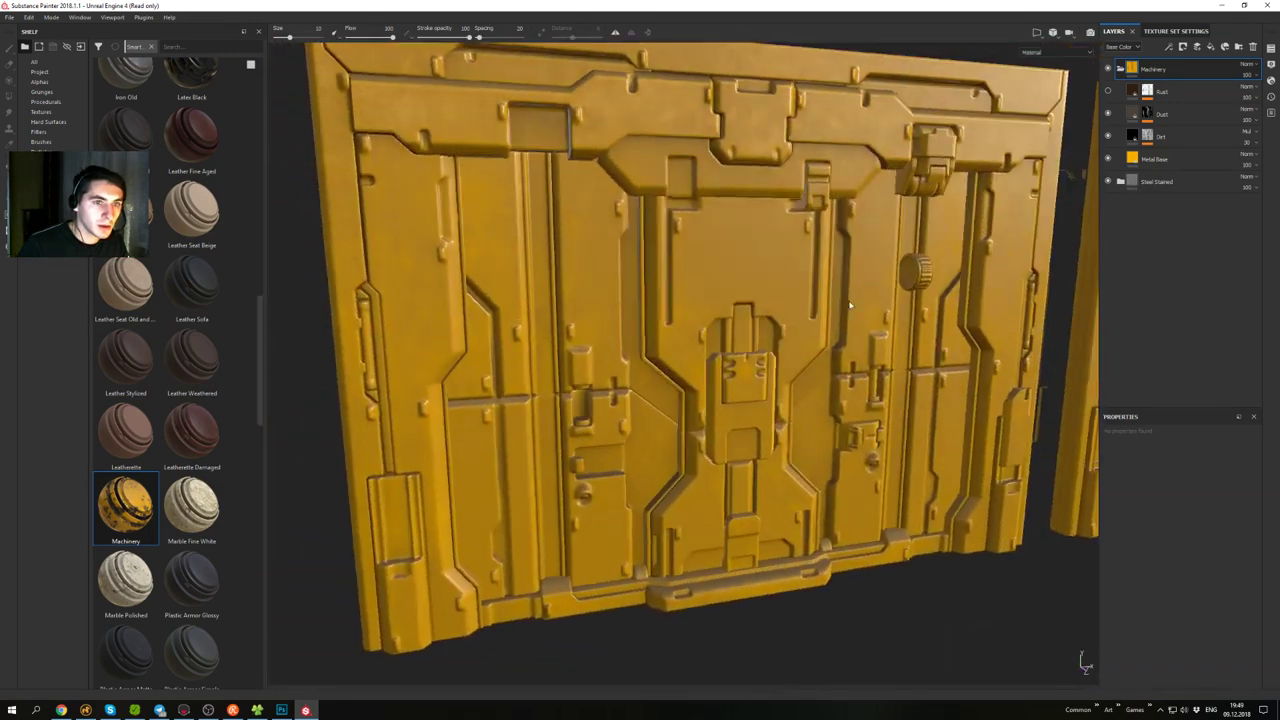
# - Change the Metal Base layer's base color to a darker, less saturated ochre with a slightly adjusted hue
pyautogui.click(1133, 160)
pyautogui.click(1182, 660)
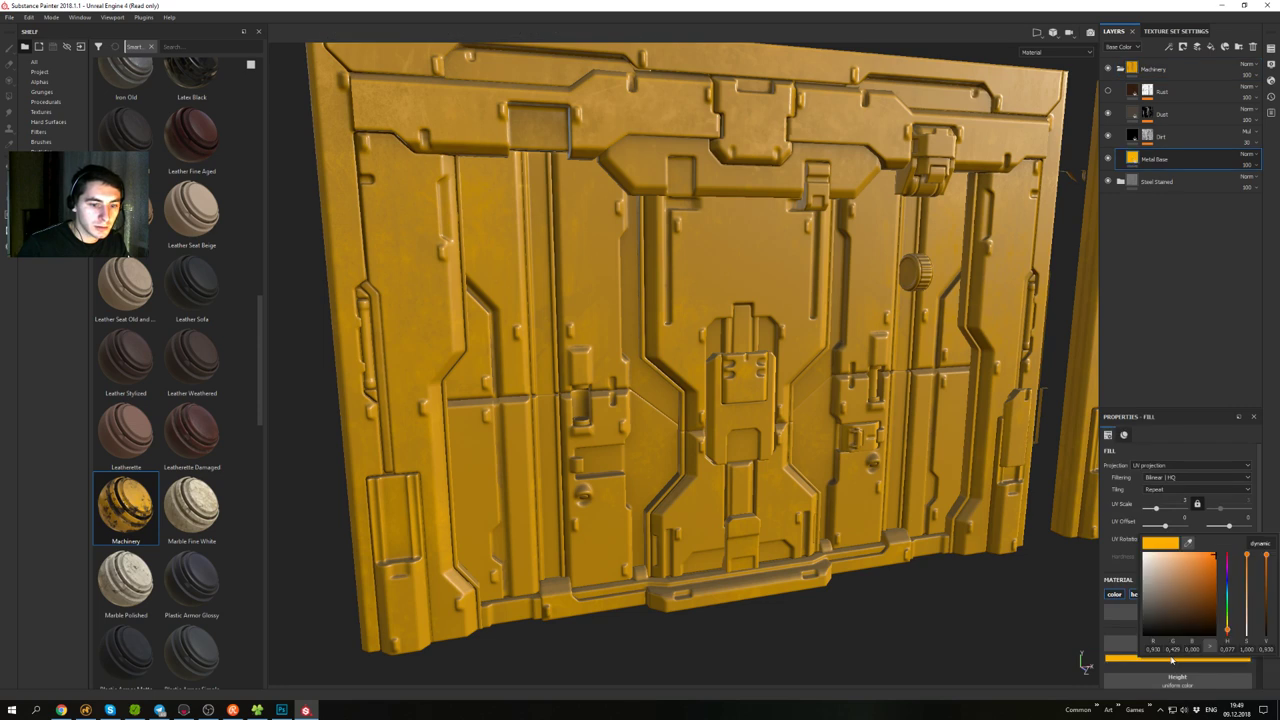
pyautogui.moveTo(1170, 547)
pyautogui.mouseDown()
pyautogui.moveTo(1157, 589)
pyautogui.moveTo(1187, 576)
pyautogui.mouseUp()
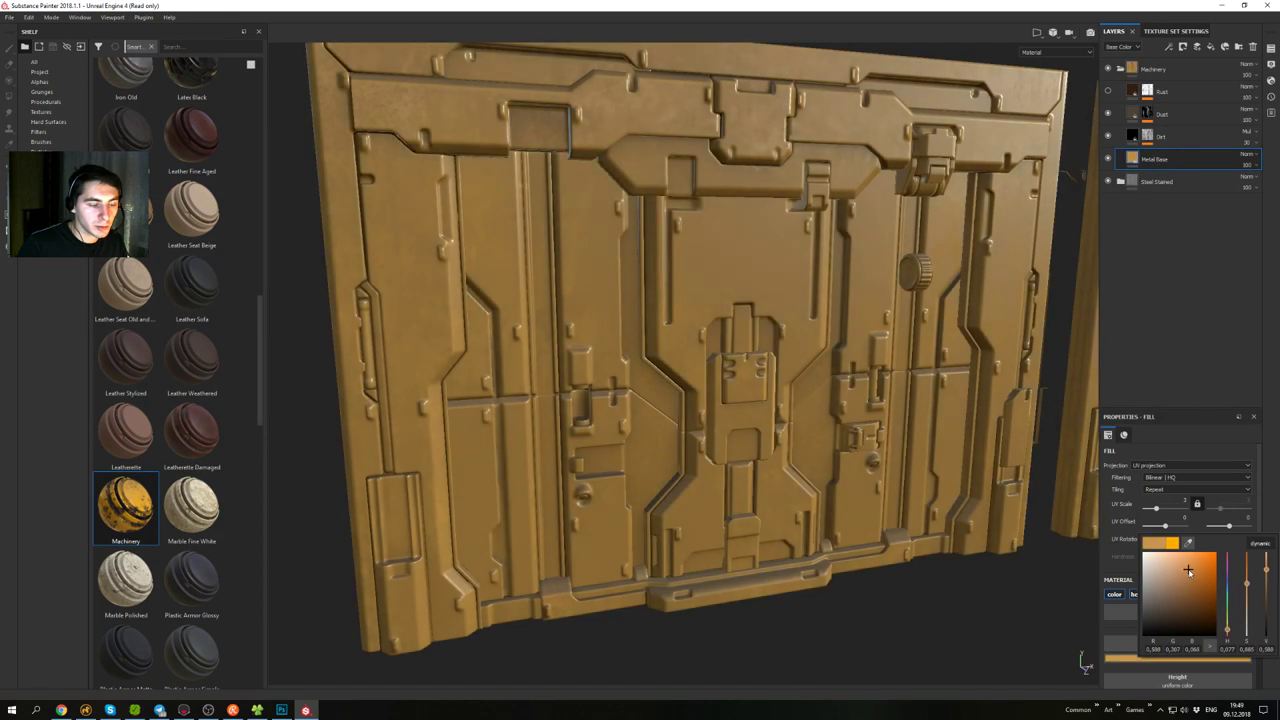
pyautogui.keyDown('alt'); pyautogui.moveTo(1050, 575); pyautogui.dragTo(1152, 589); pyautogui.keyUp('alt')
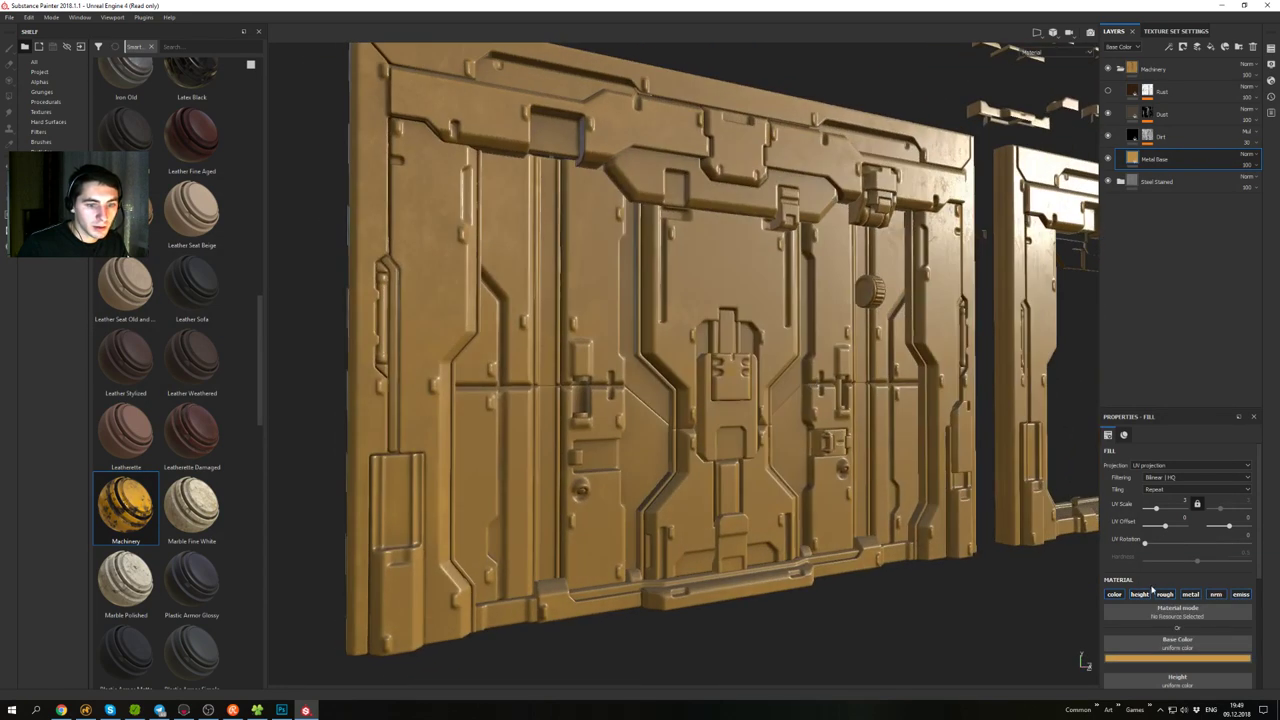
pyautogui.click(1178, 658)
pyautogui.moveTo(1230, 629); pyautogui.dragTo(1230, 631)
pyautogui.keyDown('alt'); pyautogui.moveTo(890, 420); pyautogui.dragTo(1006, 254); pyautogui.keyUp('alt')
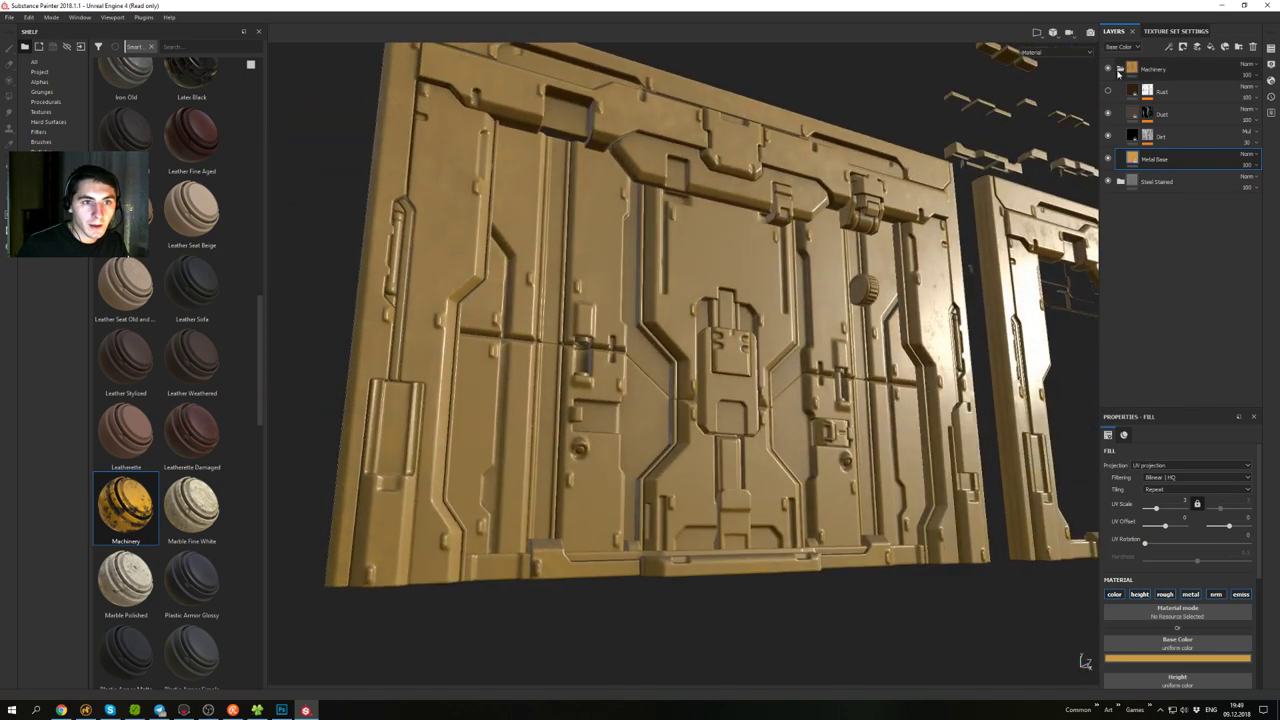
# - Compare the door with the Machinery folder hidden and shown, and leave the folder visible and expanded
pyautogui.click(1121, 69)
pyautogui.click(1107, 69)
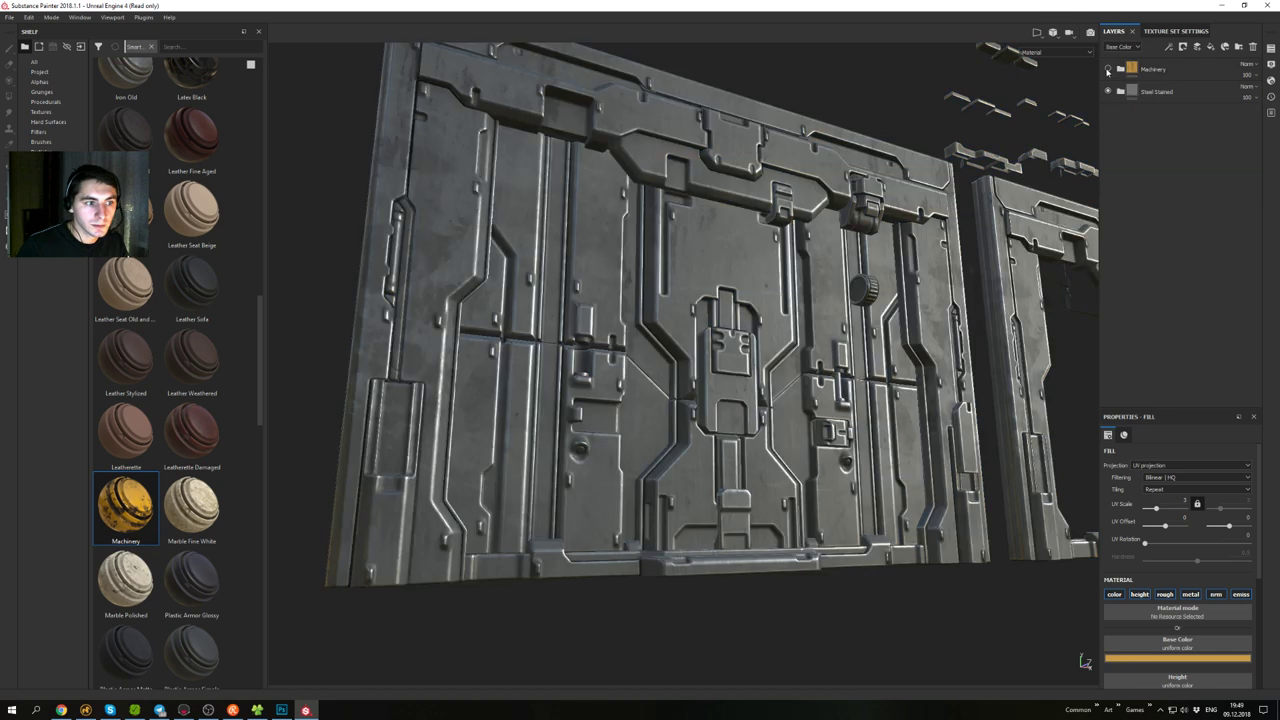
pyautogui.click(1107, 69)
pyautogui.click(1121, 69)
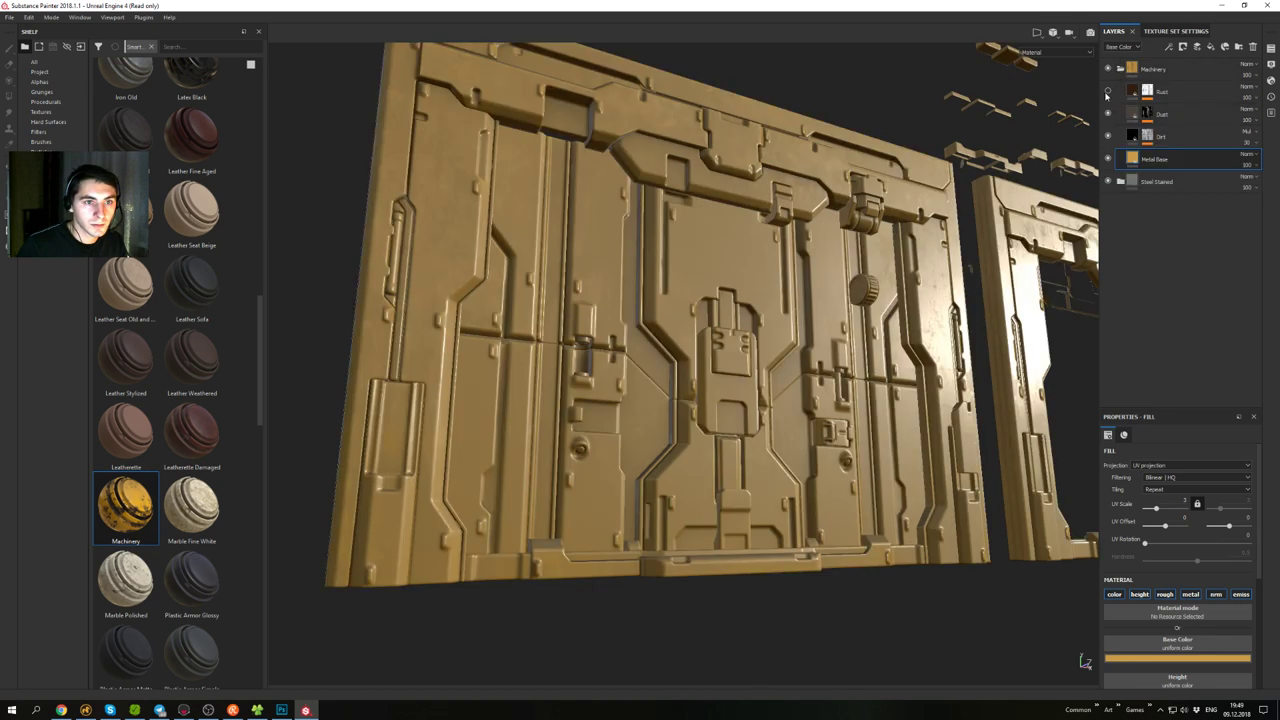
# - Show the Machinery folder's Rust layer, select its mask and enlarge the properties area
pyautogui.click(1108, 91)
pyautogui.click(1149, 92)
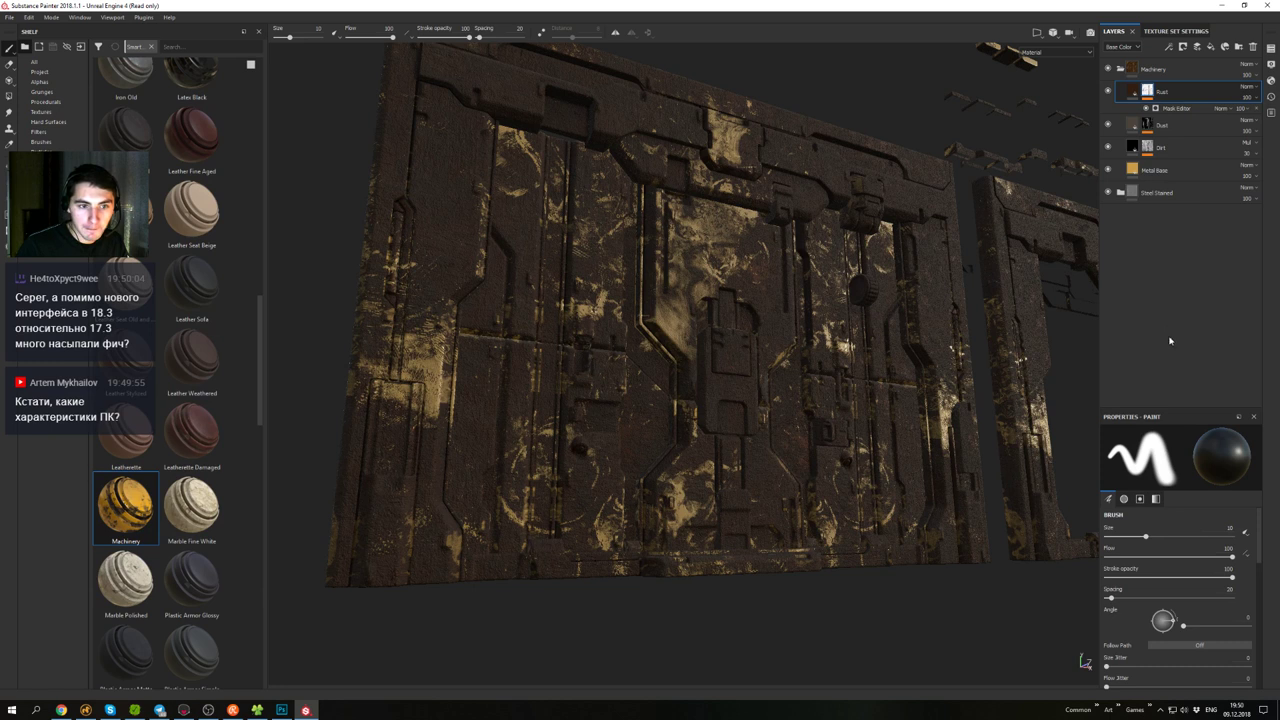
pyautogui.moveTo(1170, 407); pyautogui.dragTo(1186, 267)
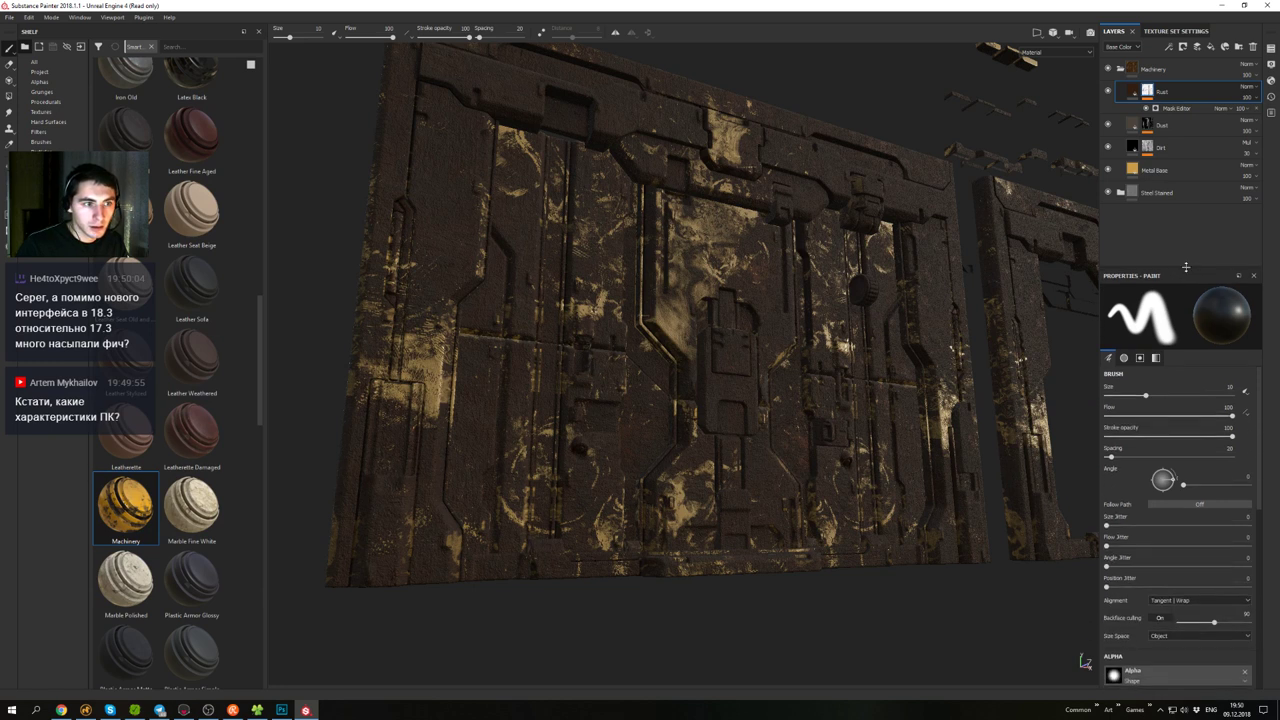
# - Examine the Rust layer's coverage on the door from several angles and compare it hidden and shown
pyautogui.keyDown('alt'); pyautogui.moveTo(915, 215); pyautogui.dragTo(794, 226); pyautogui.keyUp('alt')
pyautogui.keyDown('alt'); pyautogui.moveTo(794, 226); pyautogui.dragTo(906, 349, button='middle'); pyautogui.keyUp('alt')
pyautogui.moveTo(906, 349)
pyautogui.keyDown('alt'); pyautogui.mouseDown()
pyautogui.moveTo(909, 203)
pyautogui.moveTo(906, 335)
pyautogui.moveTo(842, 163)
pyautogui.moveTo(846, 257)
pyautogui.mouseUp(); pyautogui.keyUp('alt')
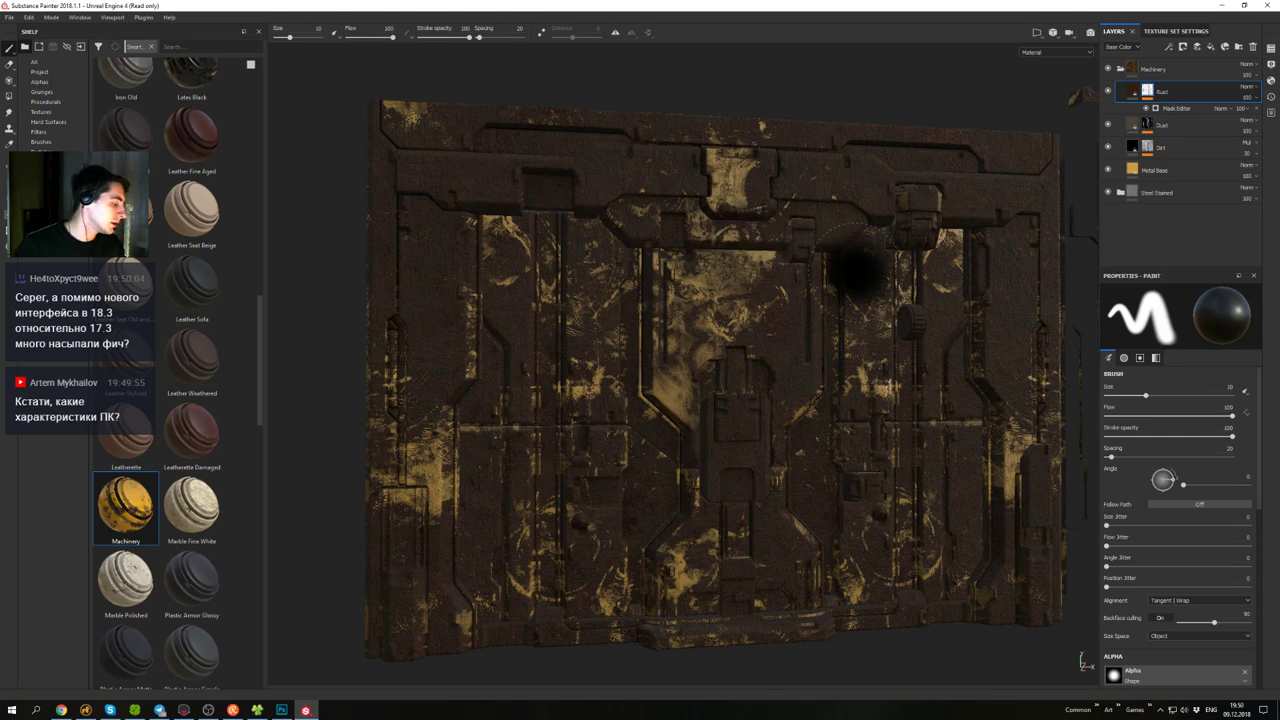
pyautogui.moveTo(788, 341)
pyautogui.keyDown('alt'); pyautogui.mouseDown()
pyautogui.moveTo(873, 278)
pyautogui.moveTo(866, 357)
pyautogui.moveTo(843, 357)
pyautogui.moveTo(806, 143)
pyautogui.mouseUp(); pyautogui.keyUp('alt')
pyautogui.keyDown('alt'); pyautogui.moveTo(806, 143); pyautogui.dragTo(822, 357, button='right'); pyautogui.keyUp('alt')
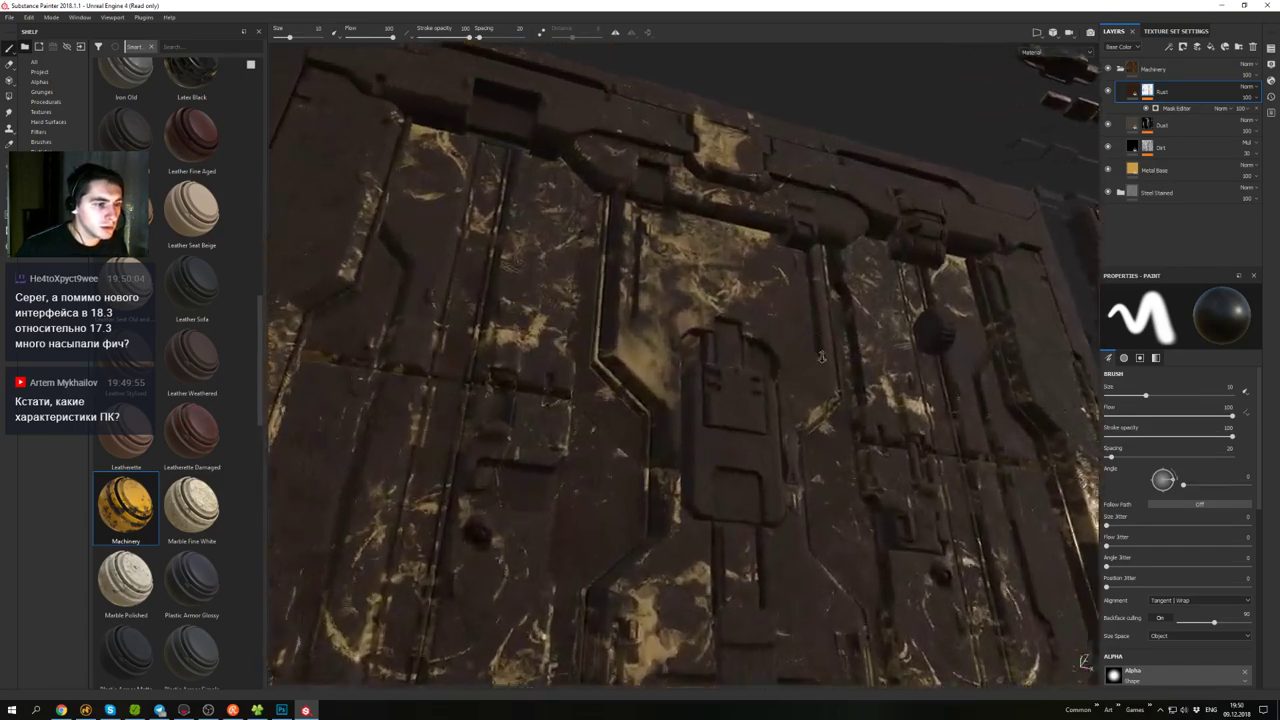
pyautogui.keyDown('alt'); pyautogui.moveTo(821, 356); pyautogui.dragTo(736, 298); pyautogui.keyUp('alt')
pyautogui.keyDown('alt'); pyautogui.moveTo(798, 287); pyautogui.dragTo(749, 229); pyautogui.keyUp('alt')
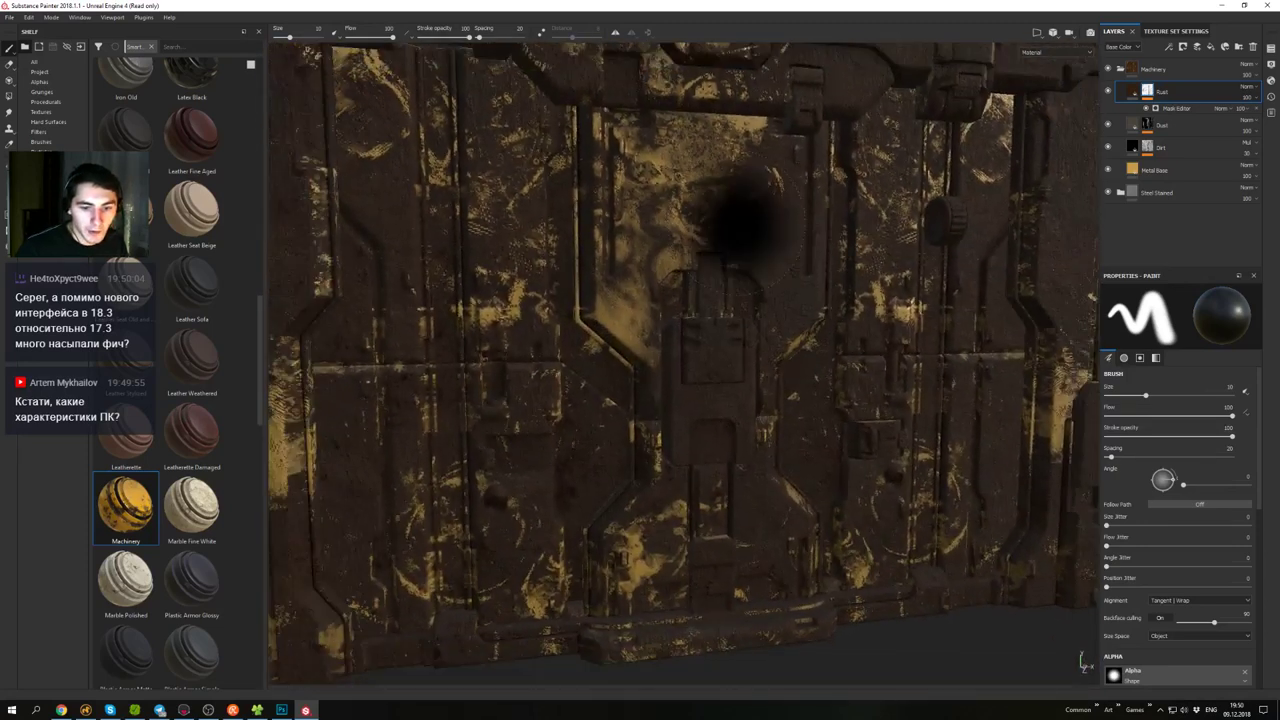
pyautogui.keyDown('alt'); pyautogui.moveTo(749, 229); pyautogui.dragTo(726, 303, button='right'); pyautogui.keyUp('alt')
pyautogui.keyDown('alt'); pyautogui.moveTo(726, 303); pyautogui.dragTo(676, 223); pyautogui.keyUp('alt')
pyautogui.keyDown('alt'); pyautogui.moveTo(735, 251); pyautogui.dragTo(717, 306, button='middle'); pyautogui.keyUp('alt')
pyautogui.keyDown('alt'); pyautogui.moveTo(717, 306); pyautogui.dragTo(728, 245); pyautogui.keyUp('alt')
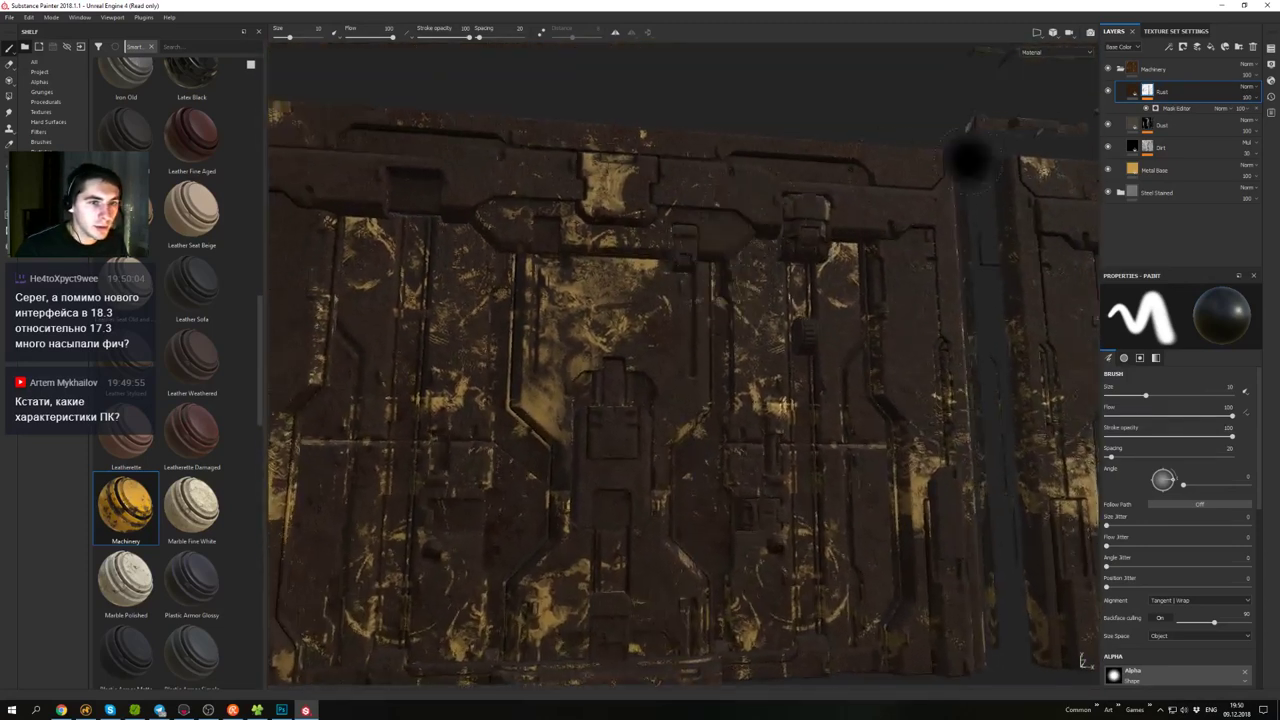
pyautogui.click(1108, 93)
pyautogui.click(1108, 93)
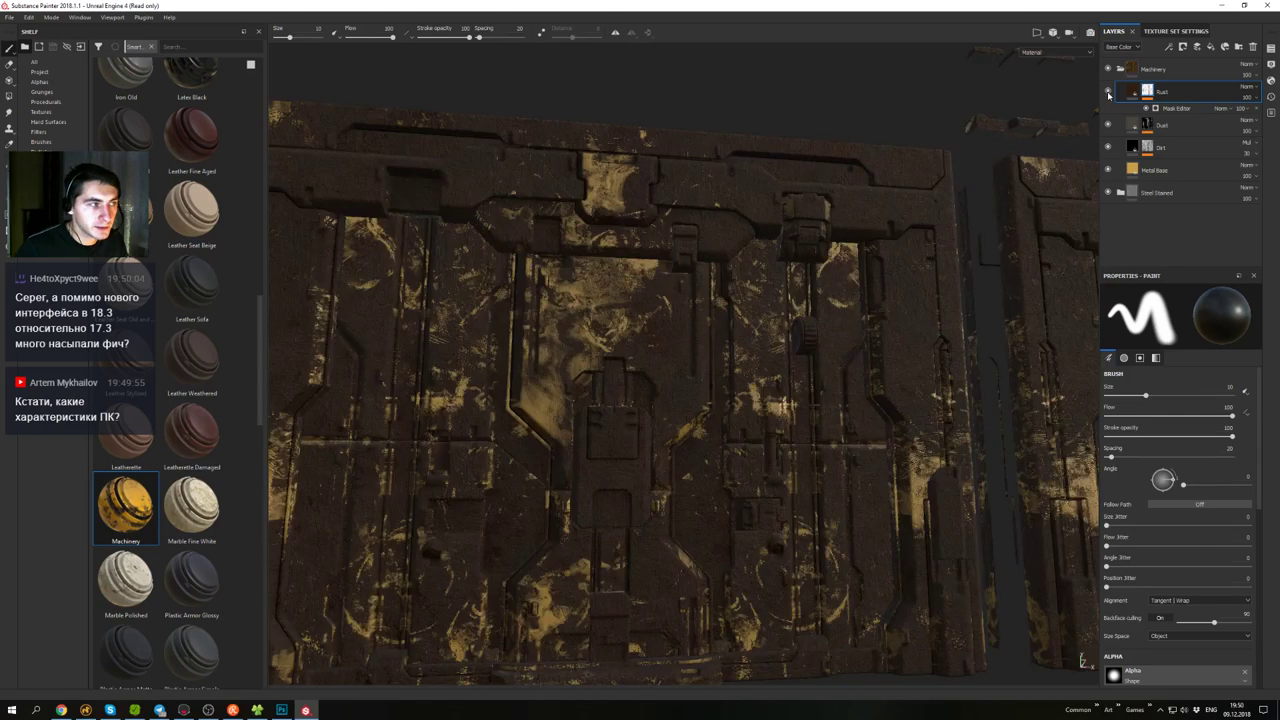
# - Try reducing the rust coverage by lowering the Rust mask's Mask Editor Global Balance to 0.14
pyautogui.click(1176, 108)
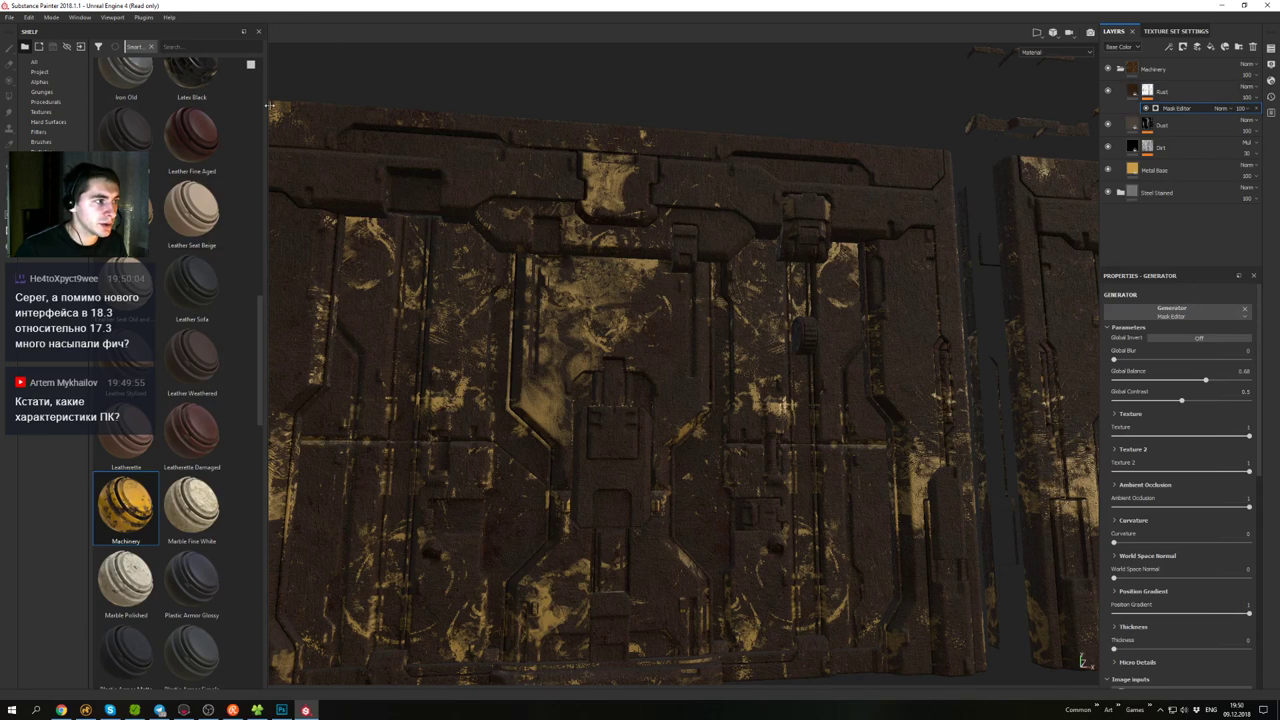
pyautogui.moveTo(714, 329)
pyautogui.keyDown('alt'); pyautogui.mouseDown()
pyautogui.moveTo(689, 331)
pyautogui.moveTo(714, 209)
pyautogui.moveTo(760, 252)
pyautogui.moveTo(712, 320)
pyautogui.mouseUp(); pyautogui.keyUp('alt')
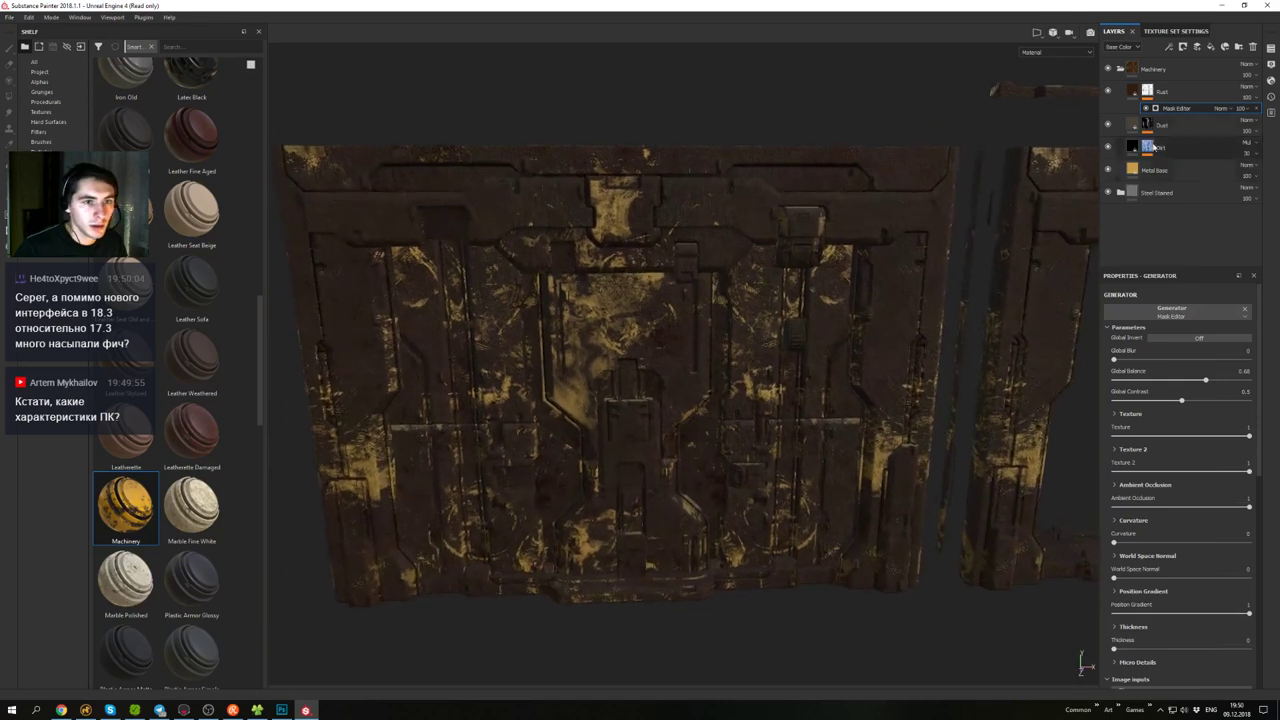
pyautogui.click(1148, 91)
pyautogui.click(1179, 109)
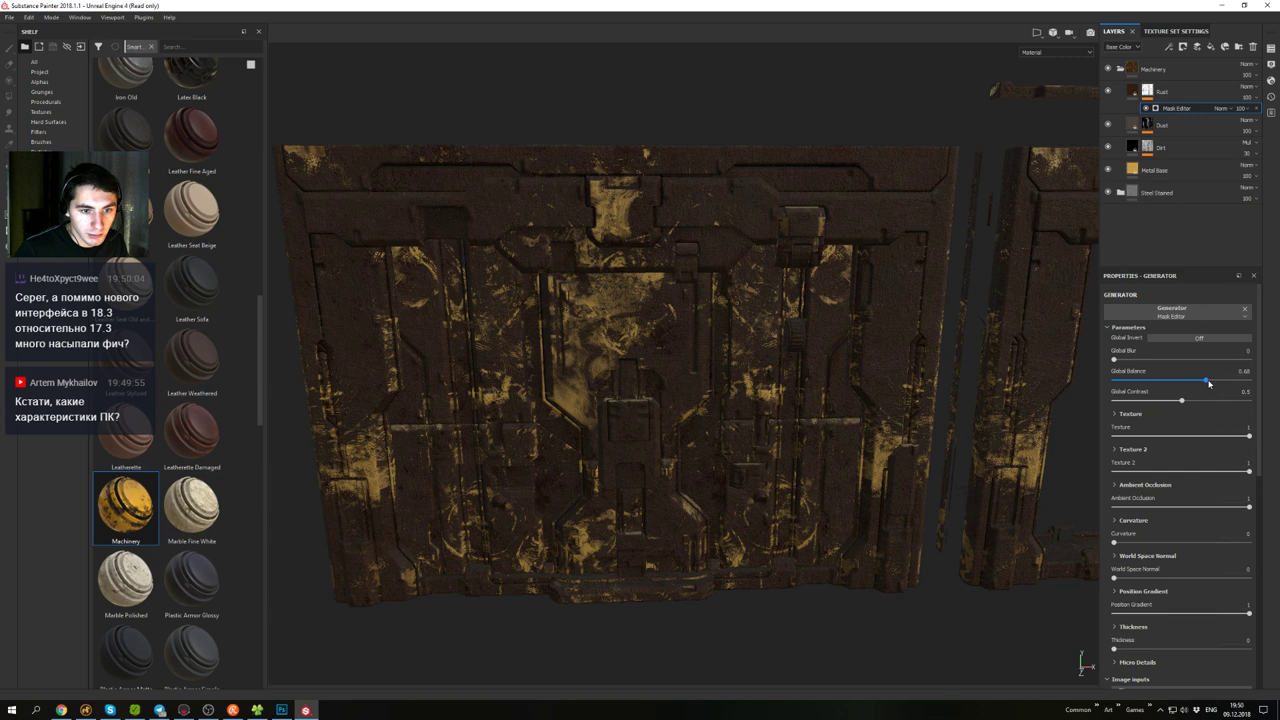
pyautogui.click(1145, 381)
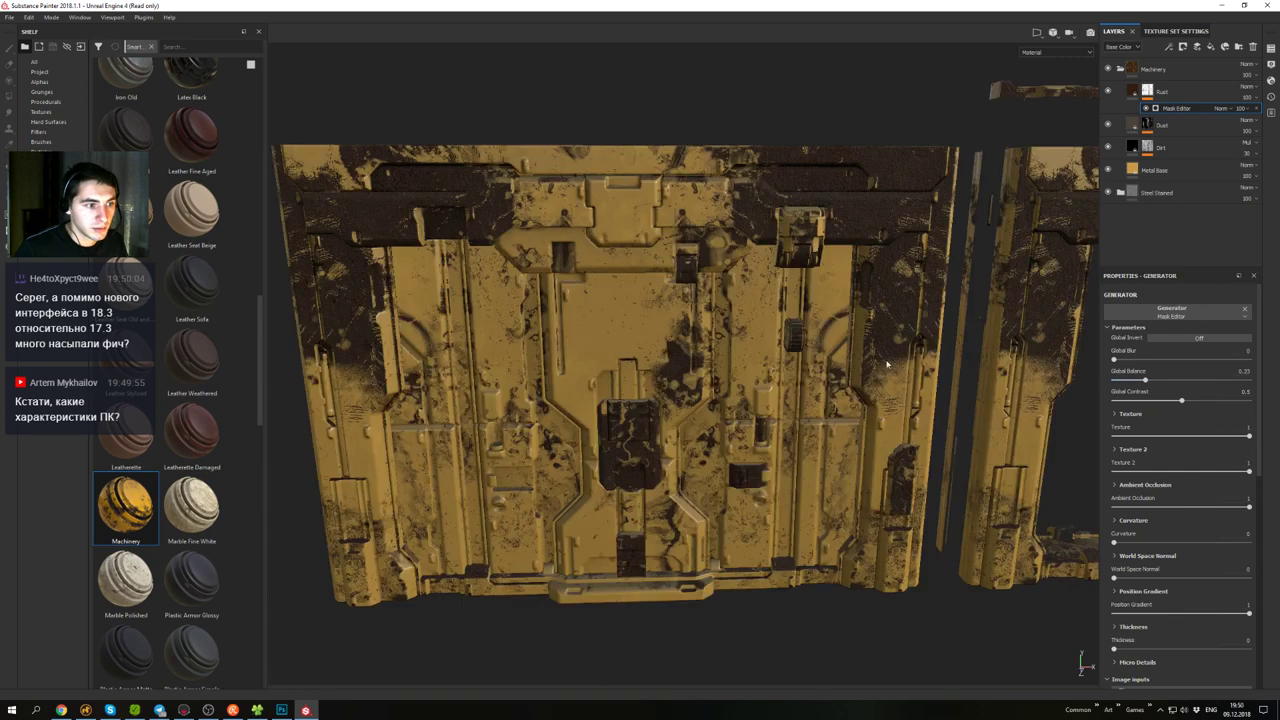
pyautogui.keyDown('alt'); pyautogui.moveTo(887, 364); pyautogui.dragTo(914, 322); pyautogui.keyUp('alt')
pyautogui.moveTo(1145, 380)
pyautogui.mouseDown()
pyautogui.moveTo(1119, 381)
pyautogui.moveTo(1134, 382)
pyautogui.mouseUp()
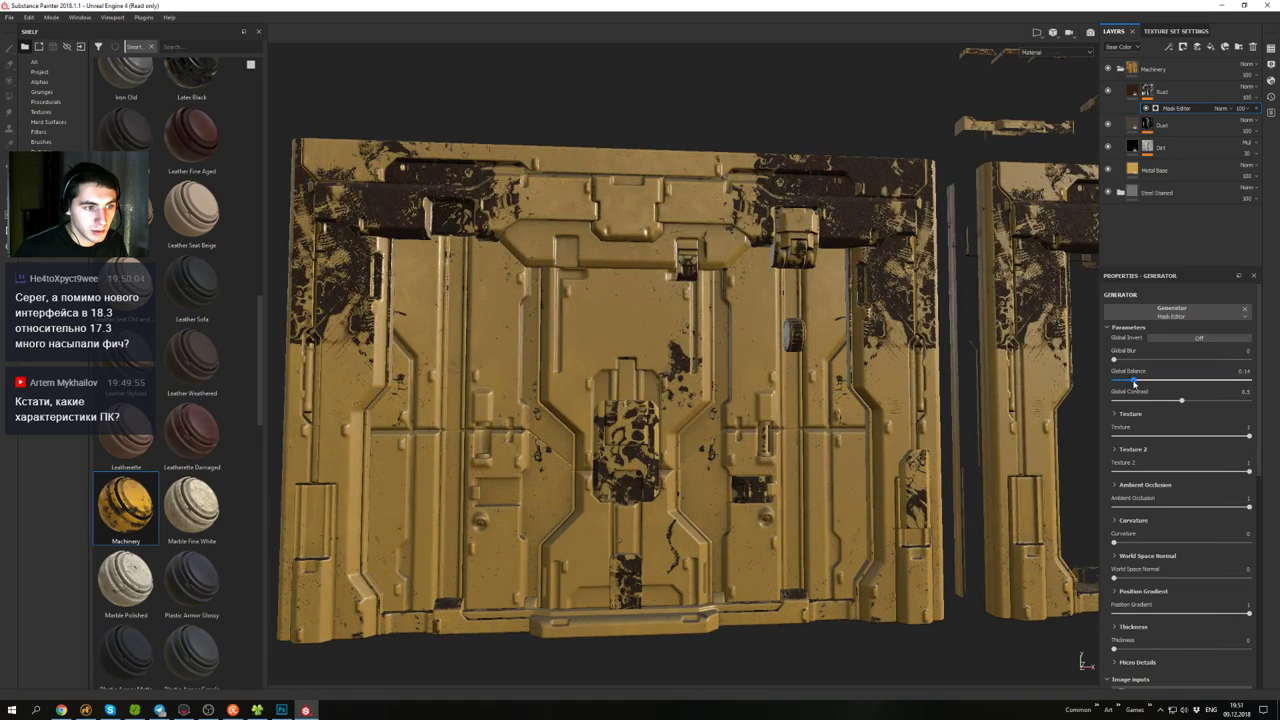
# - Delete the Rust layer from the Machinery folder
pyautogui.keyDown('alt'); pyautogui.moveTo(900, 300); pyautogui.dragTo(905, 322); pyautogui.keyUp('alt')
pyautogui.keyDown('alt'); pyautogui.moveTo(905, 322); pyautogui.dragTo(655, 323, button='middle'); pyautogui.keyUp('alt')
pyautogui.moveTo(655, 323)
pyautogui.keyDown('alt'); pyautogui.mouseDown()
pyautogui.moveTo(790, 285)
pyautogui.moveTo(737, 270)
pyautogui.mouseUp(); pyautogui.keyUp('alt')
pyautogui.click(1147, 91)
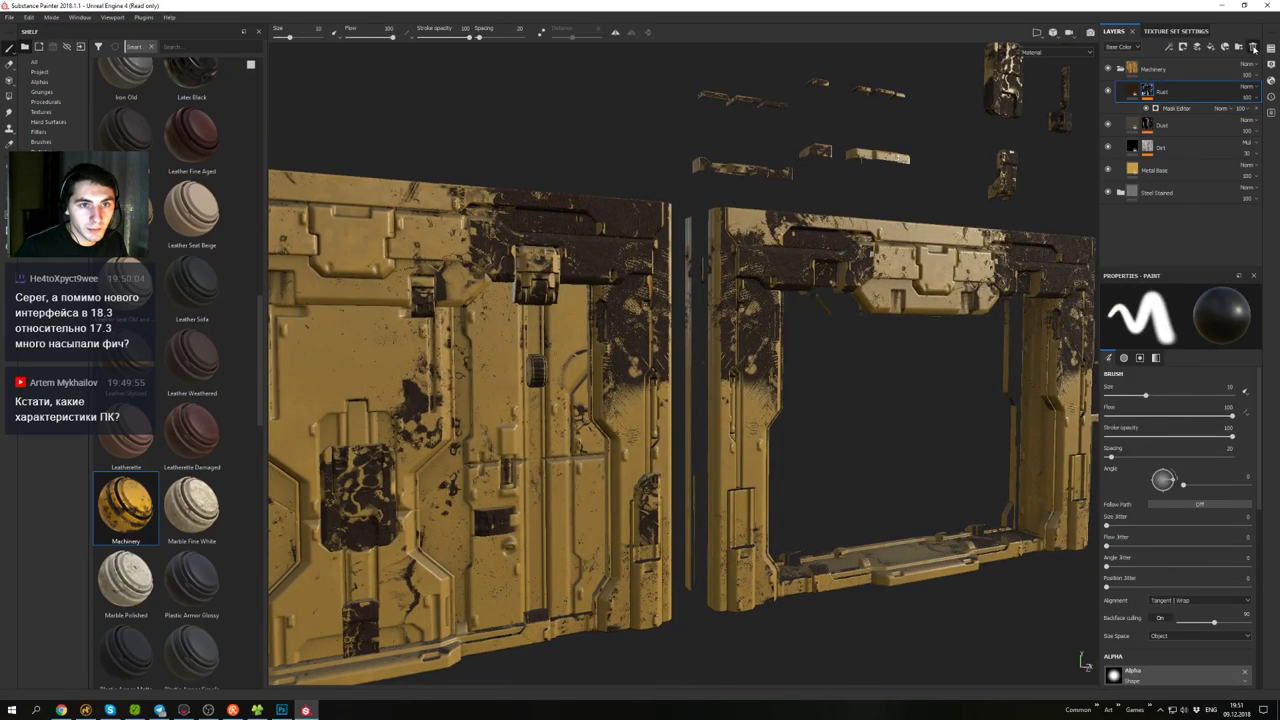
pyautogui.click(1252, 47)
pyautogui.keyDown('alt'); pyautogui.moveTo(889, 214); pyautogui.dragTo(1101, 122); pyautogui.keyUp('alt')
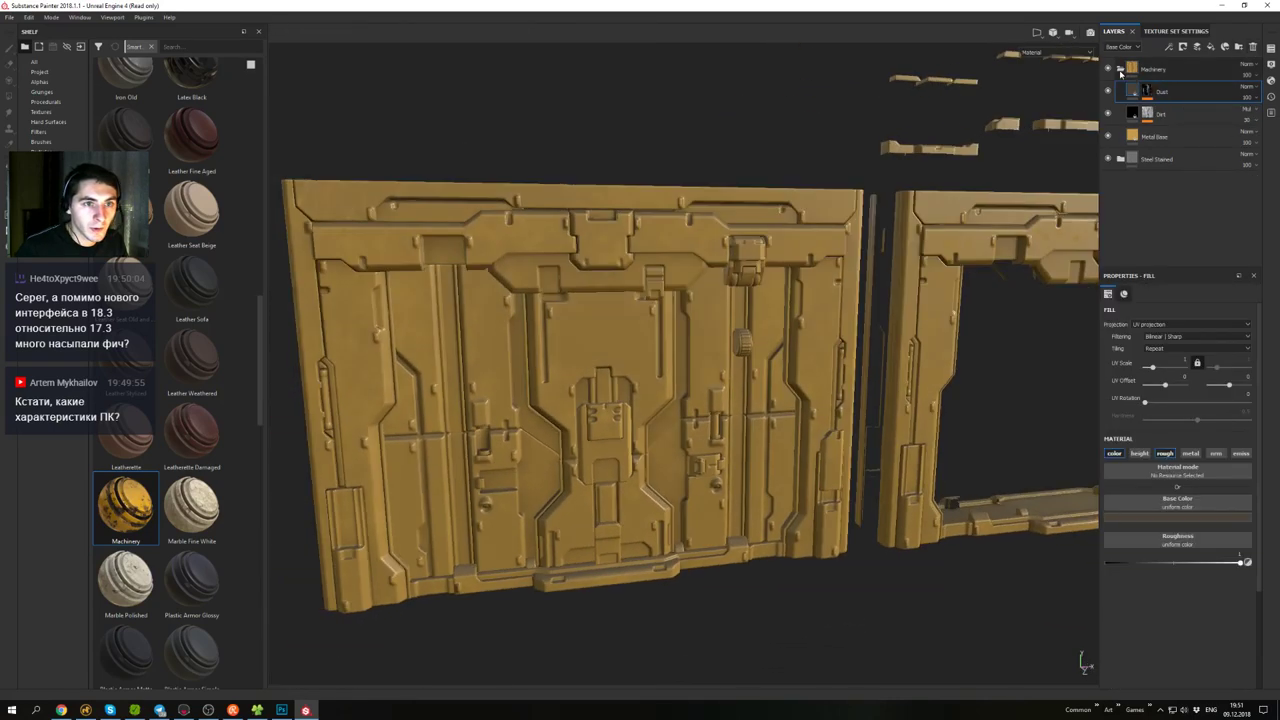
# - Collapse and hide the Machinery folder and inspect the door with only the Steel Stained material
pyautogui.click(1120, 69)
pyautogui.click(1107, 70)
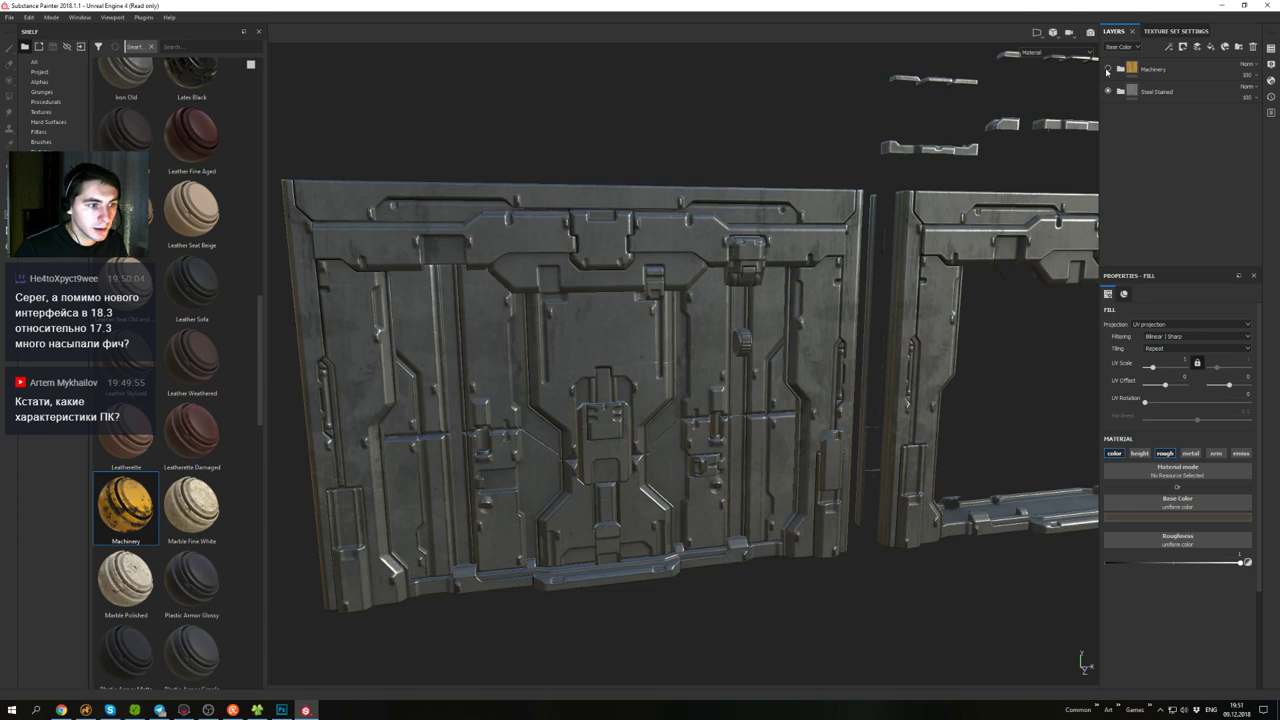
pyautogui.keyDown('alt'); pyautogui.moveTo(840, 240); pyautogui.dragTo(910, 195, button='middle'); pyautogui.keyUp('alt')
pyautogui.keyDown('alt'); pyautogui.moveTo(910, 195); pyautogui.dragTo(850, 230); pyautogui.keyUp('alt')
pyautogui.keyDown('alt'); pyautogui.moveTo(850, 230); pyautogui.dragTo(800, 270, button='right'); pyautogui.keyUp('alt')
pyautogui.keyDown('alt'); pyautogui.moveTo(740, 270); pyautogui.dragTo(815, 260); pyautogui.keyUp('alt')
pyautogui.keyDown('alt'); pyautogui.moveTo(815, 260); pyautogui.dragTo(831, 244, button='right'); pyautogui.keyUp('alt')
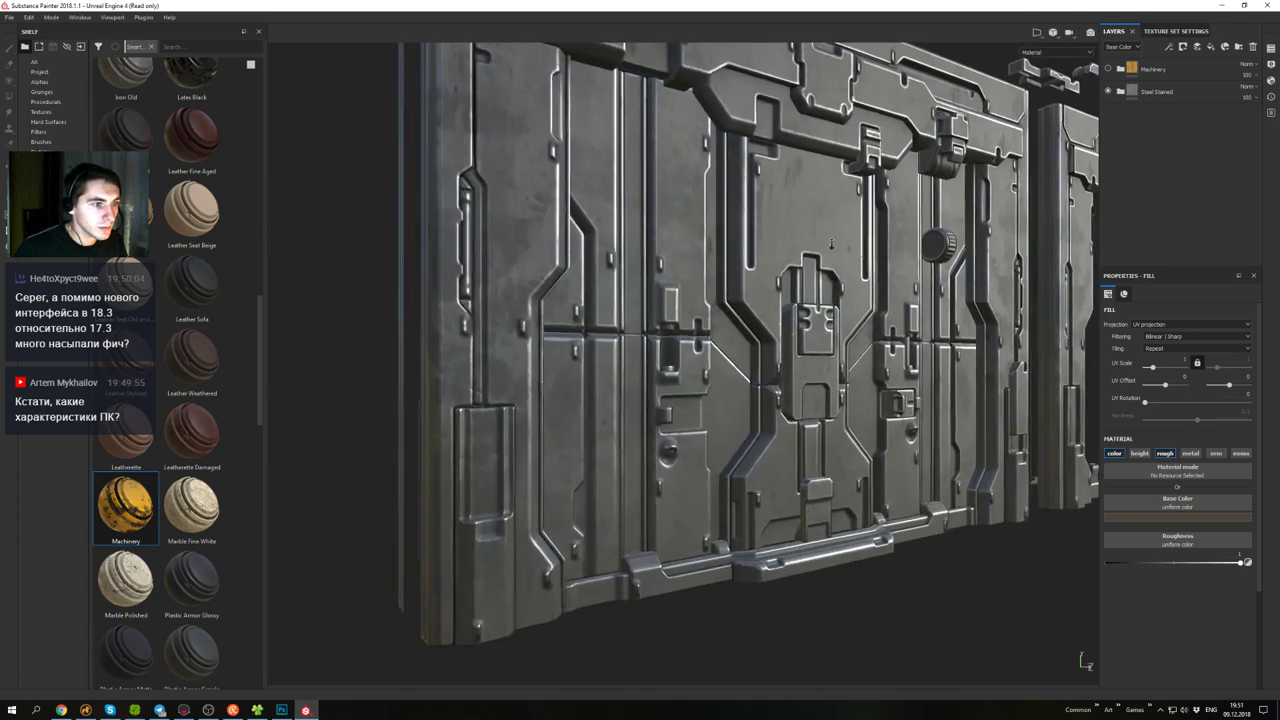
pyautogui.keyDown('alt'); pyautogui.moveTo(831, 244); pyautogui.dragTo(831, 313, button='middle'); pyautogui.keyUp('alt')
pyautogui.keyDown('alt'); pyautogui.moveTo(831, 313); pyautogui.dragTo(795, 285); pyautogui.keyUp('alt')
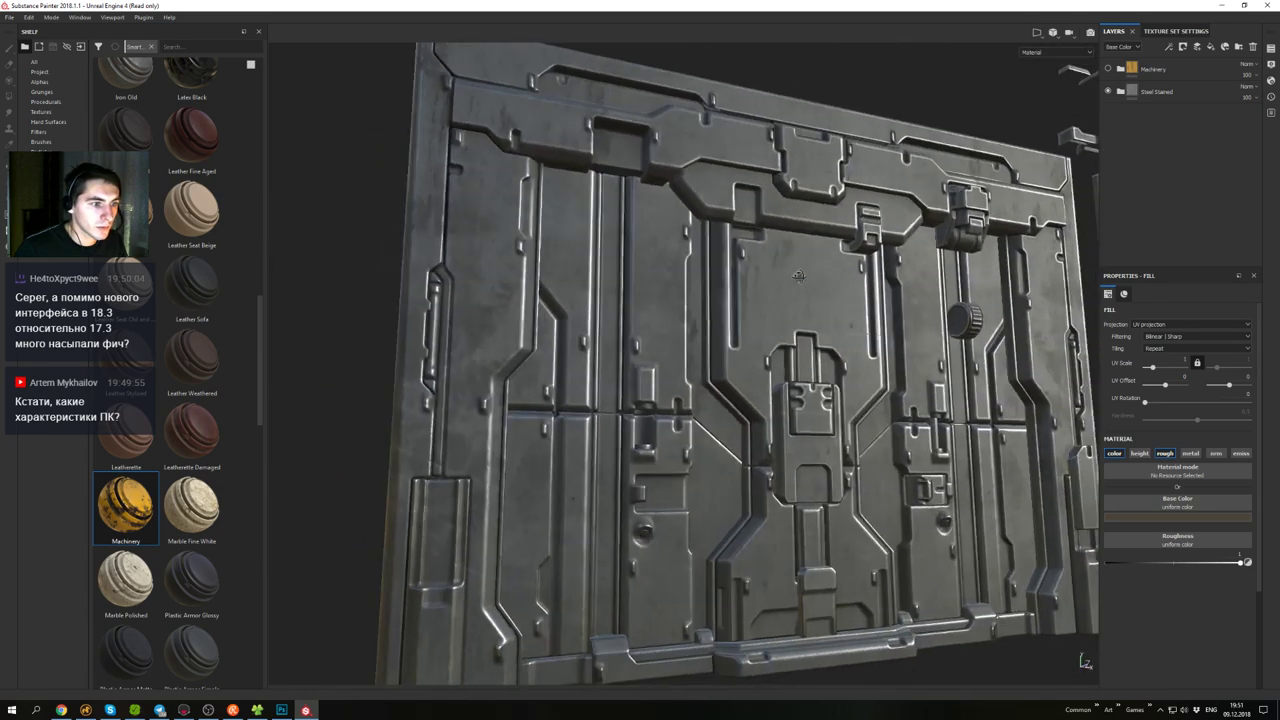
# - Expand the Steel Stained folder and set the Steel Base layer's Roughness Value to 0.27
pyautogui.click(1120, 91)
pyautogui.click(1109, 170)
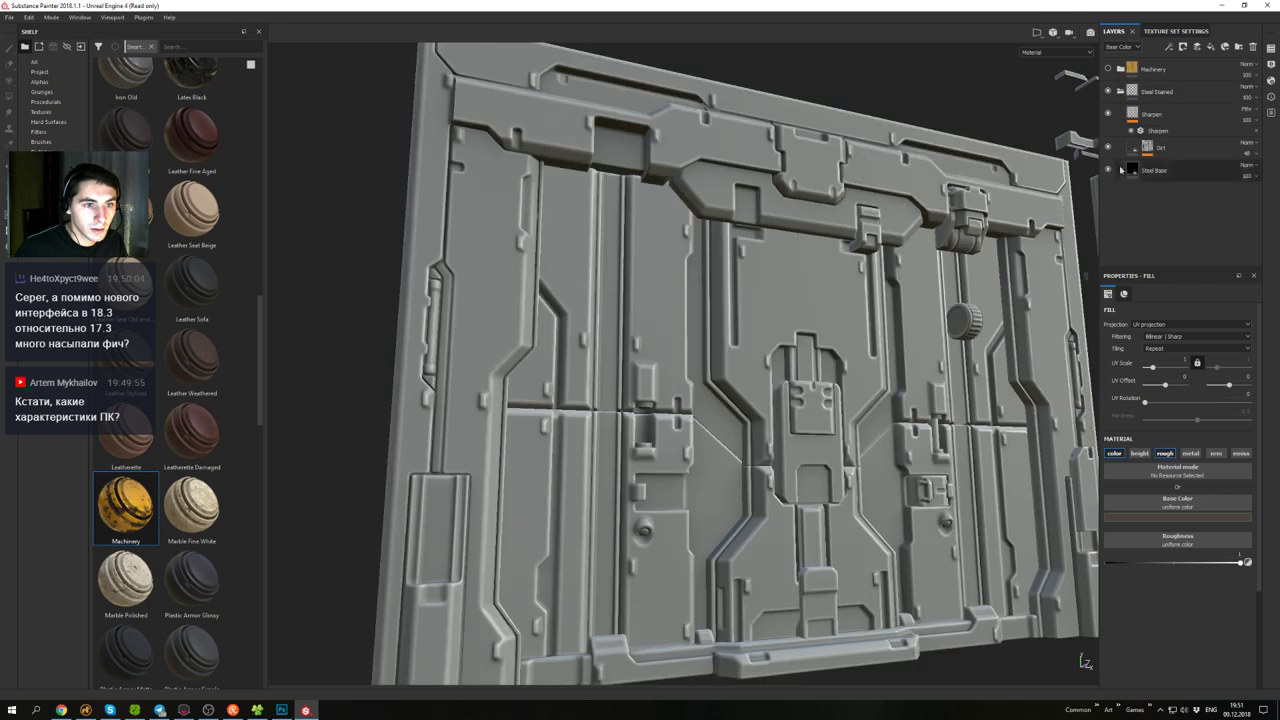
pyautogui.click(1133, 170)
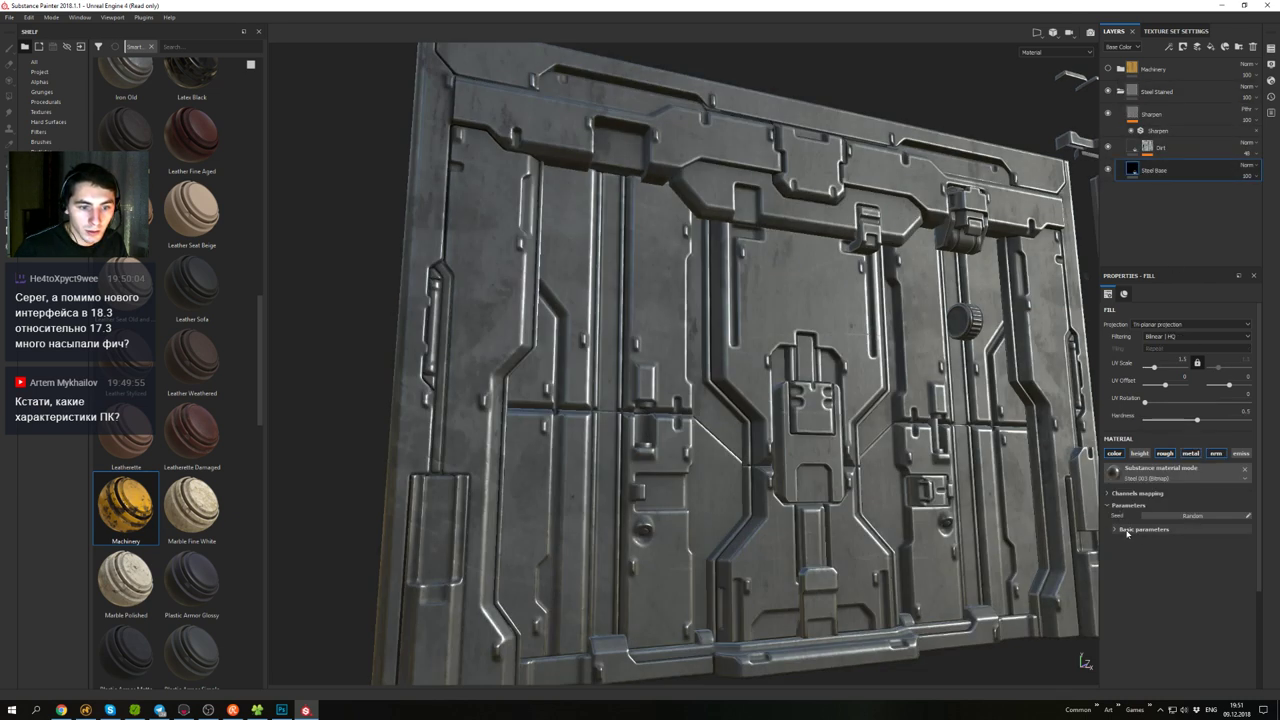
pyautogui.click(1130, 530)
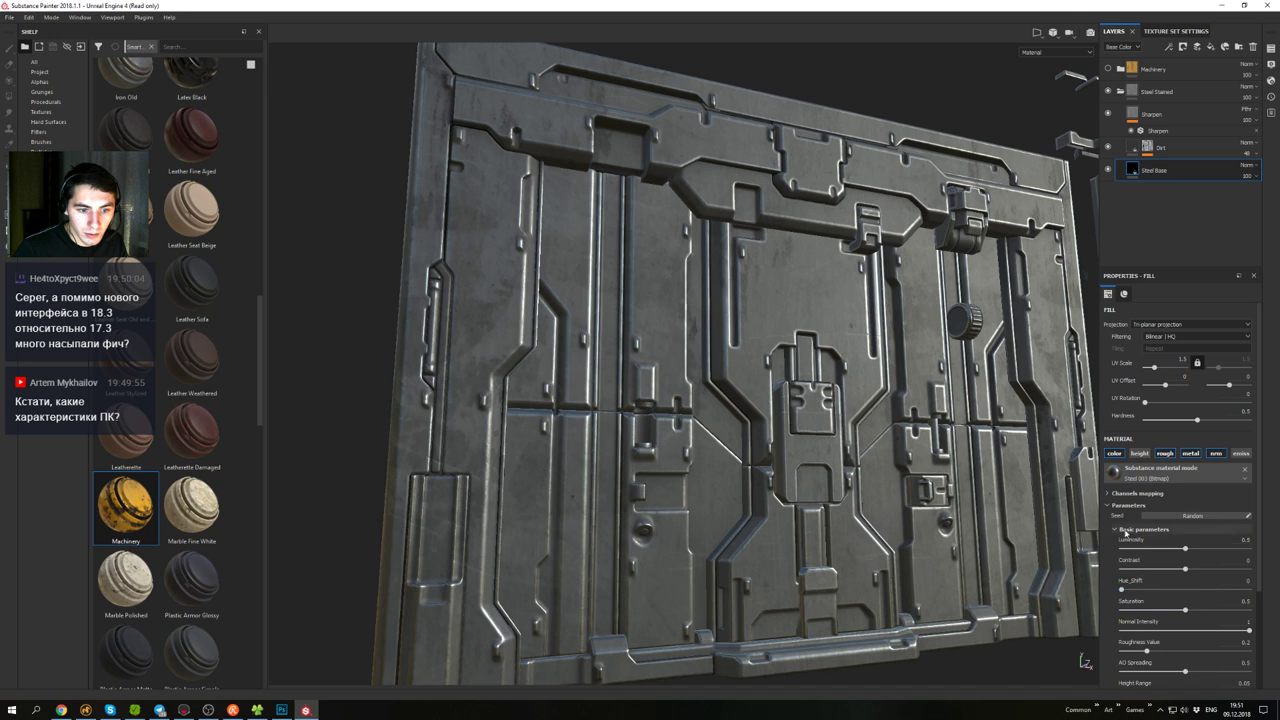
pyautogui.scroll(-1, 1159, 576)
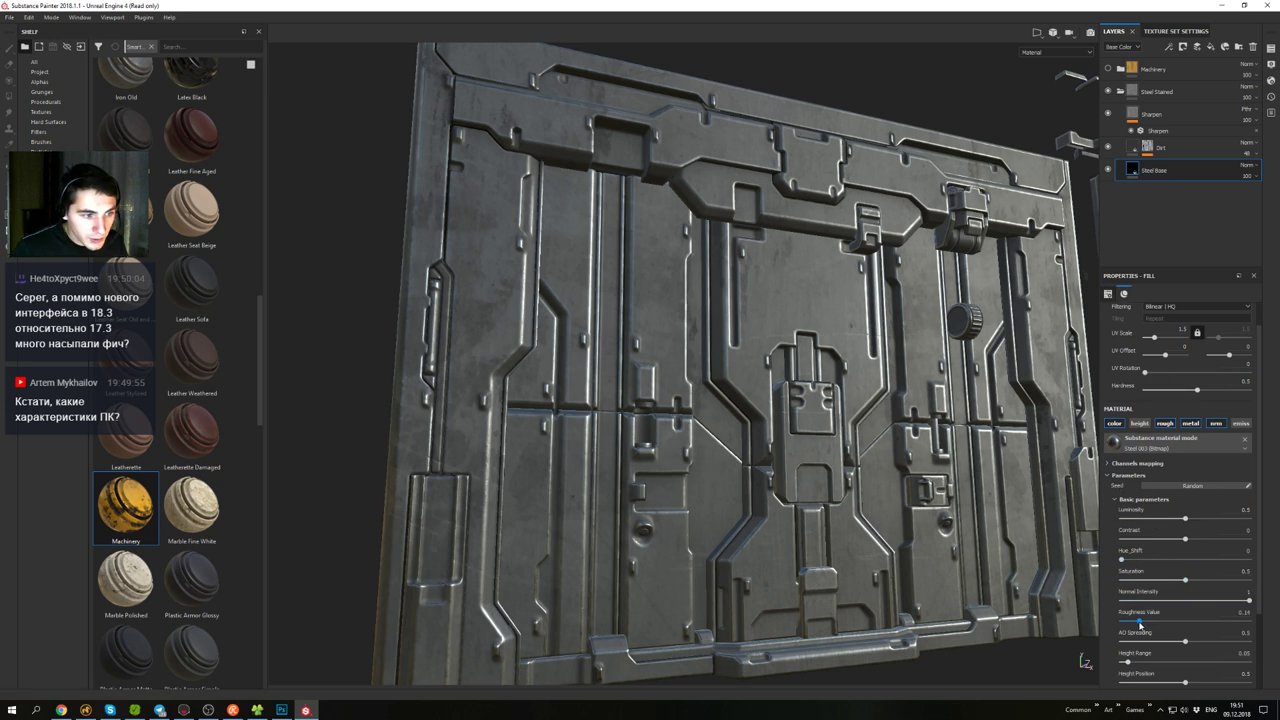
pyautogui.moveTo(1141, 625); pyautogui.dragTo(1167, 625)
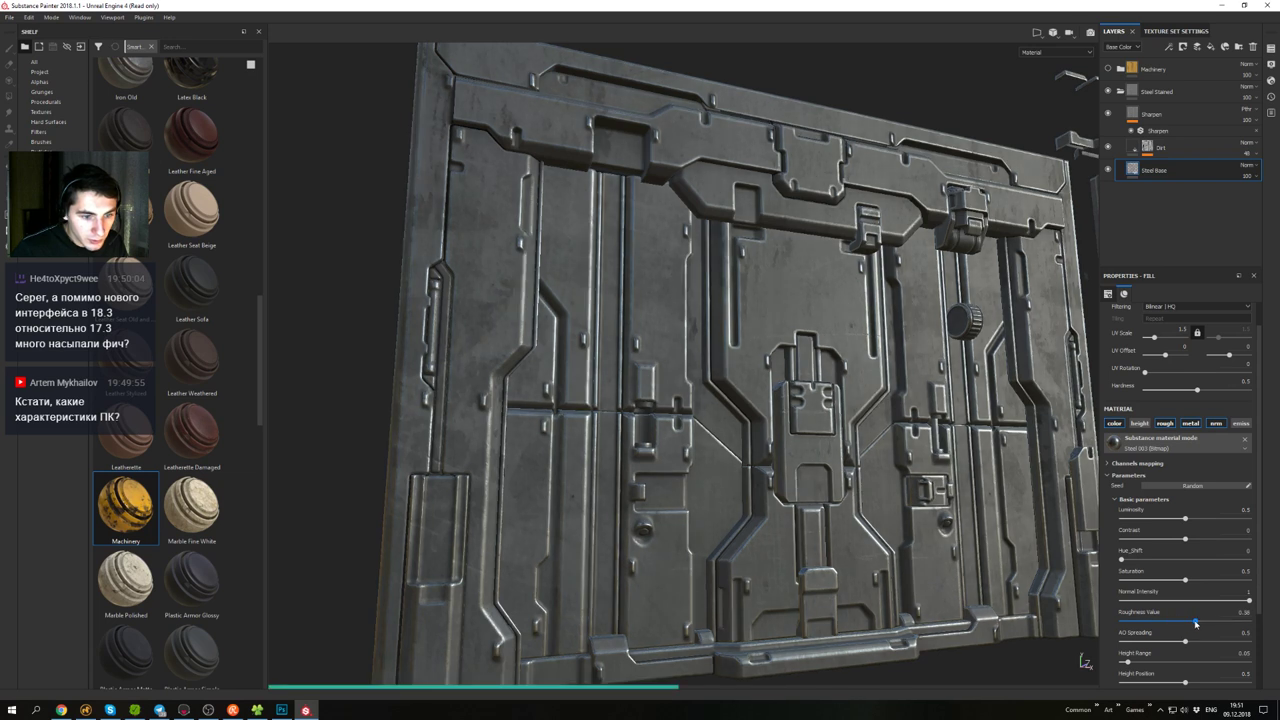
pyautogui.moveTo(1157, 622)
pyautogui.mouseDown()
pyautogui.moveTo(1130, 626)
pyautogui.moveTo(1157, 622)
pyautogui.mouseUp()
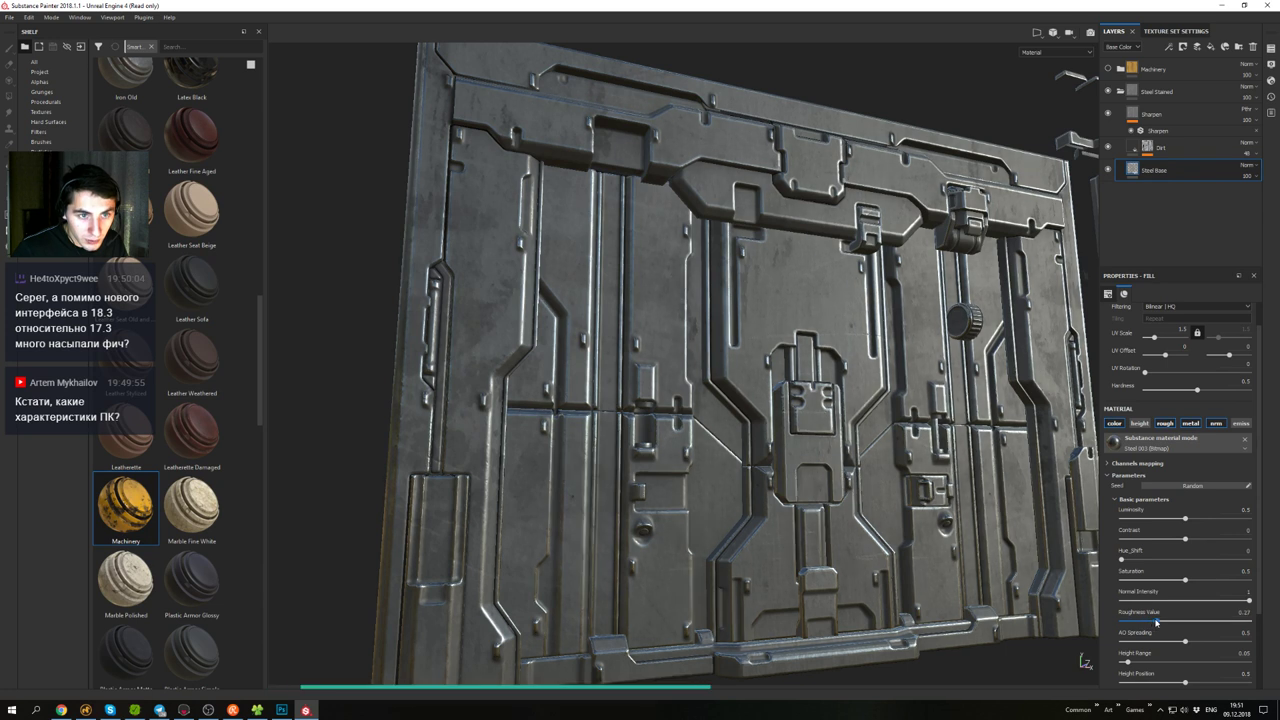
# - Compare the steel door with the Steel Stained folder's Dirt layer hidden and shown
pyautogui.click(1109, 149)
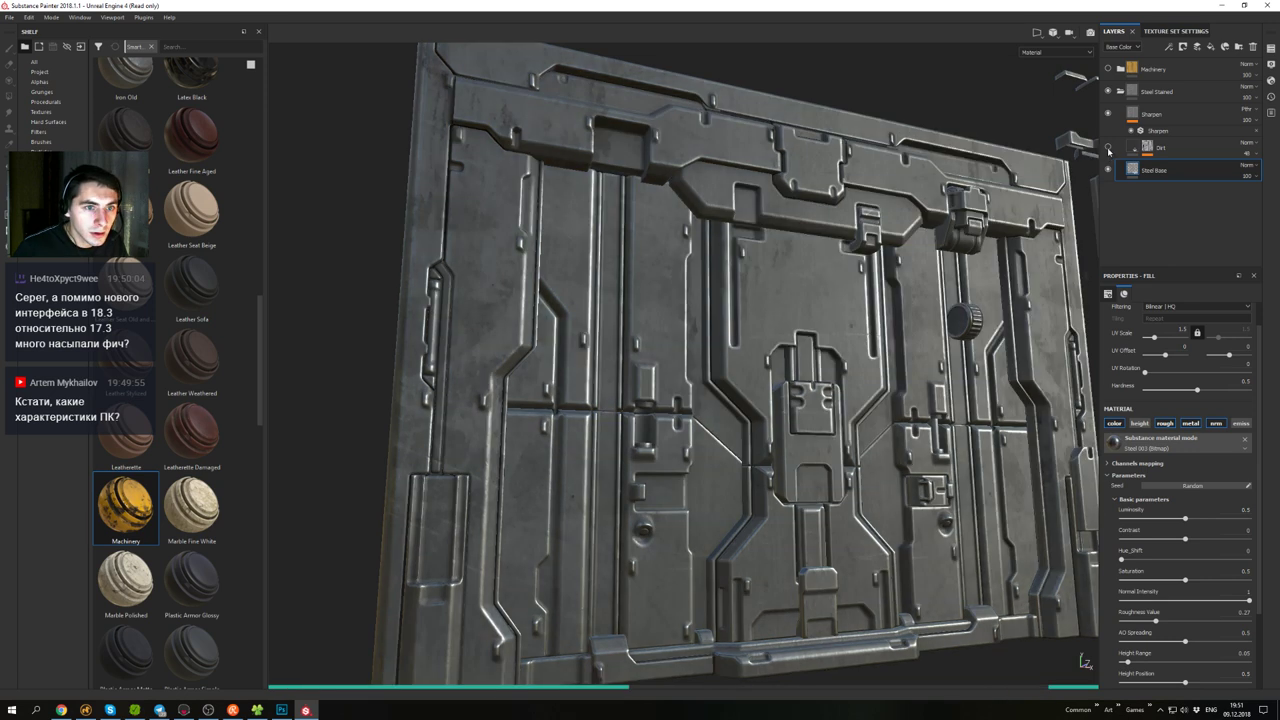
pyautogui.click(1109, 149)
pyautogui.click(1109, 149)
pyautogui.click(1109, 149)
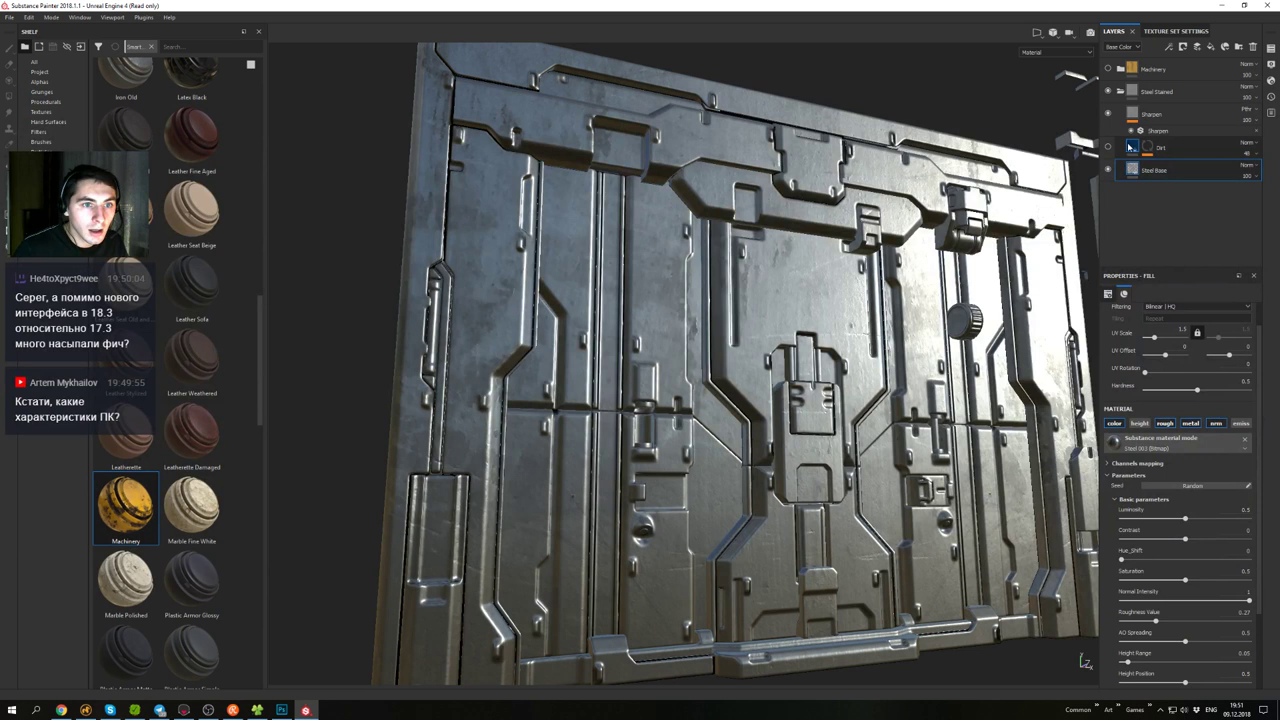
pyautogui.click(1108, 147)
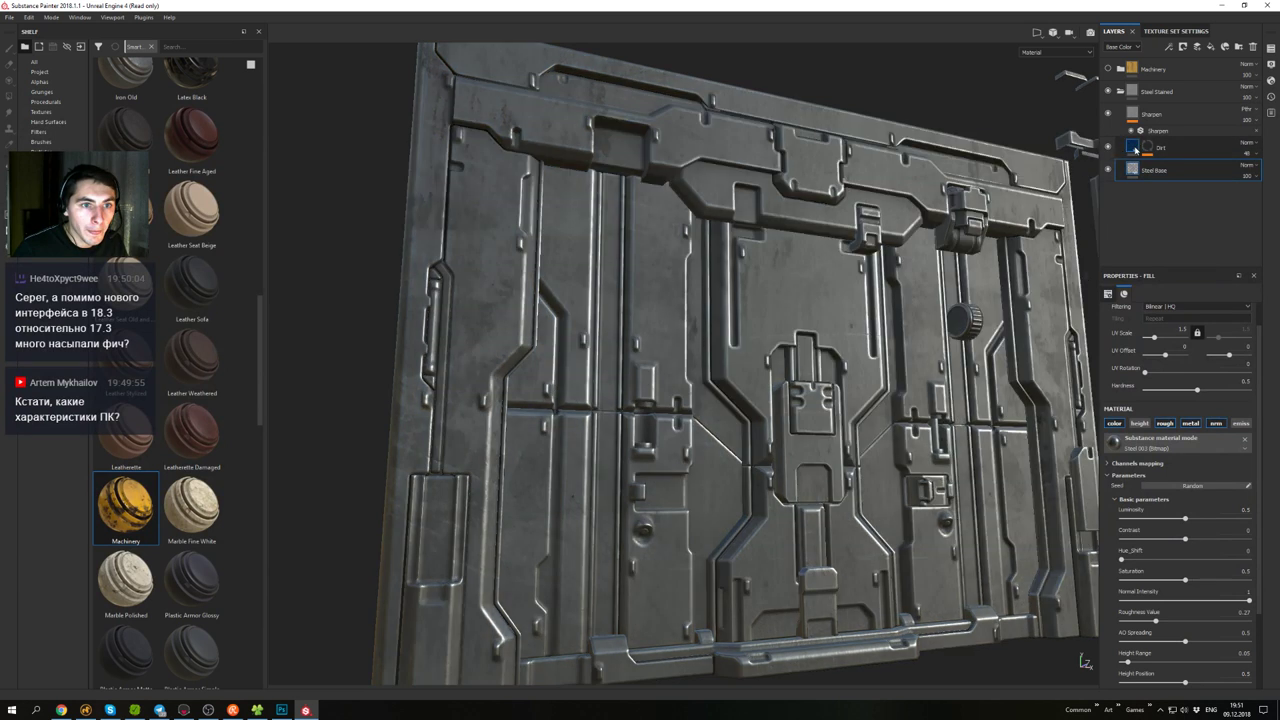
# - Display the layer stack's Roughness channel and adjust the Dirt layer's opacity in it
pyautogui.click(1135, 146)
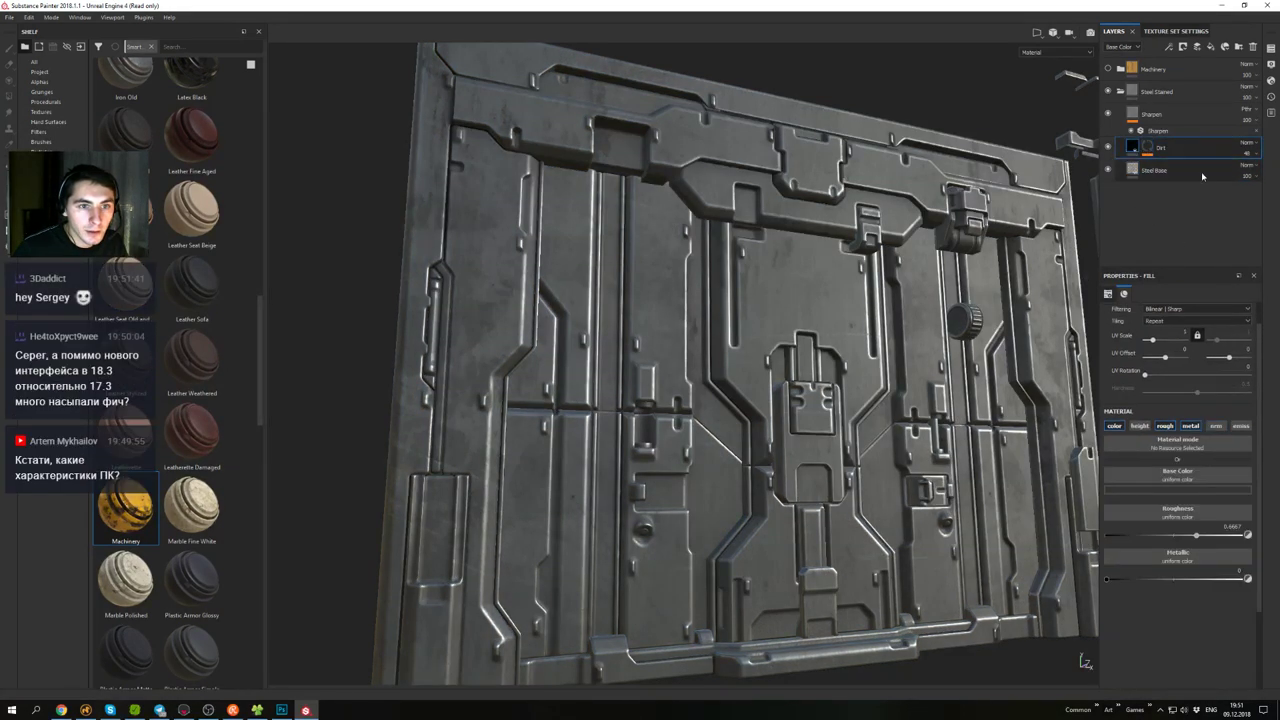
pyautogui.click(1126, 49)
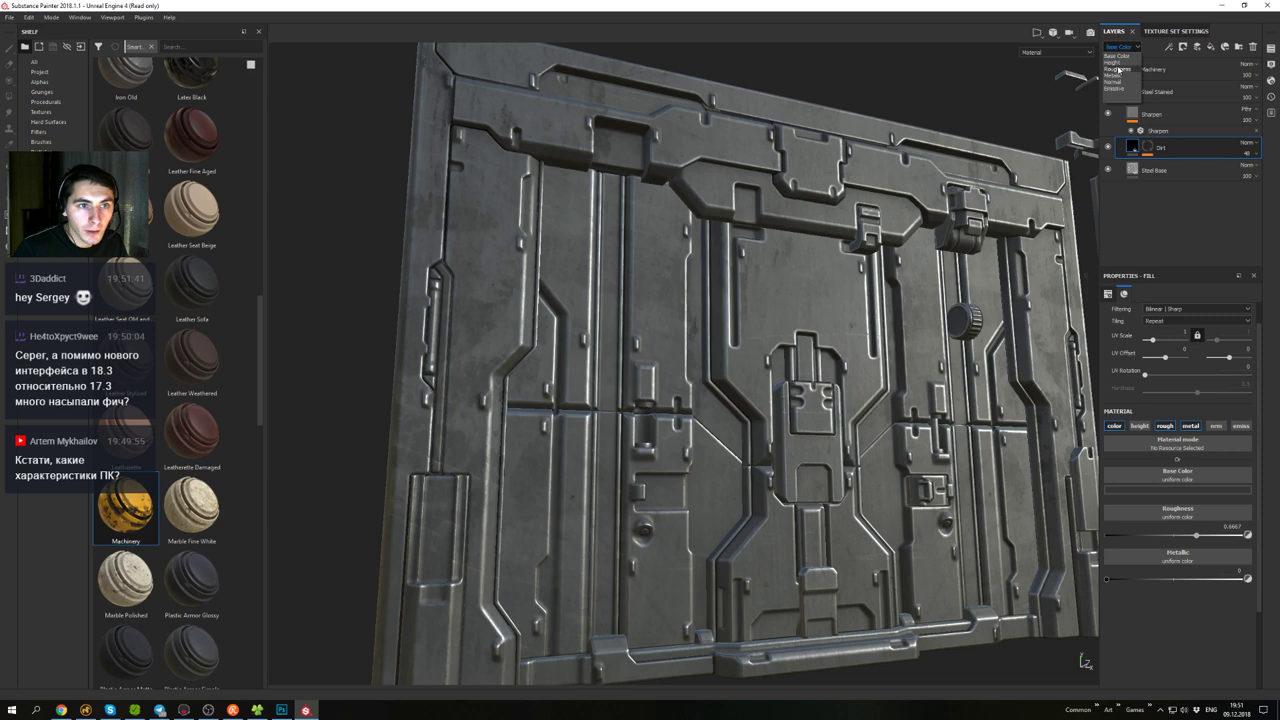
pyautogui.click(1119, 70)
pyautogui.click(1249, 155)
pyautogui.moveTo(1257, 173); pyautogui.dragTo(1257, 173)
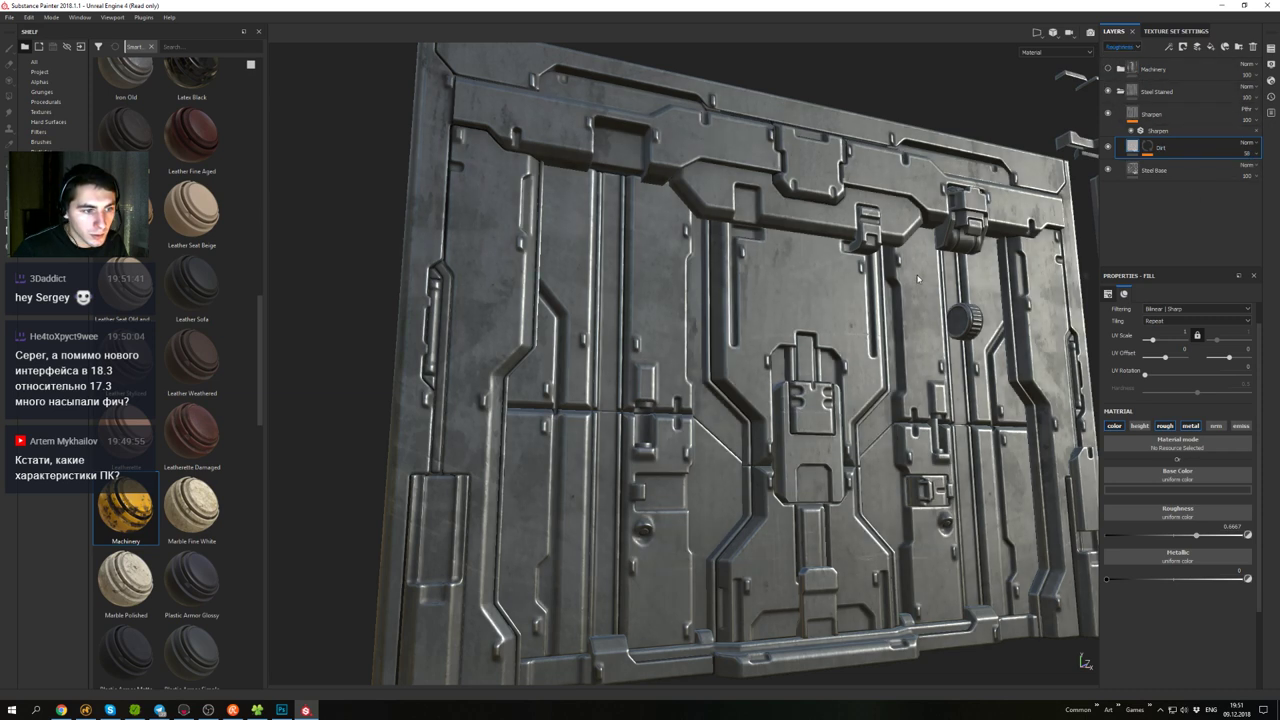
# - Examine the steel surface from several angles, comparing it with the Dirt and Steel Base layers hidden and shown
pyautogui.keyDown('alt'); pyautogui.moveTo(830, 410); pyautogui.dragTo(890, 405); pyautogui.keyUp('alt')
pyautogui.keyDown('alt'); pyautogui.moveTo(890, 405); pyautogui.dragTo(850, 385, button='right'); pyautogui.keyUp('alt')
pyautogui.keyDown('alt'); pyautogui.moveTo(850, 385); pyautogui.dragTo(750, 325); pyautogui.keyUp('alt')
pyautogui.keyDown('alt'); pyautogui.moveTo(750, 325); pyautogui.dragTo(653, 270, button='middle'); pyautogui.keyUp('alt')
pyautogui.keyDown('alt'); pyautogui.moveTo(653, 270); pyautogui.dragTo(728, 251); pyautogui.keyUp('alt')
pyautogui.keyDown('alt'); pyautogui.moveTo(728, 251); pyautogui.dragTo(930, 345, button='middle'); pyautogui.keyUp('alt')
pyautogui.keyDown('alt'); pyautogui.moveTo(930, 345); pyautogui.dragTo(960, 270); pyautogui.keyUp('alt')
pyautogui.click(1108, 147)
pyautogui.click(1108, 148)
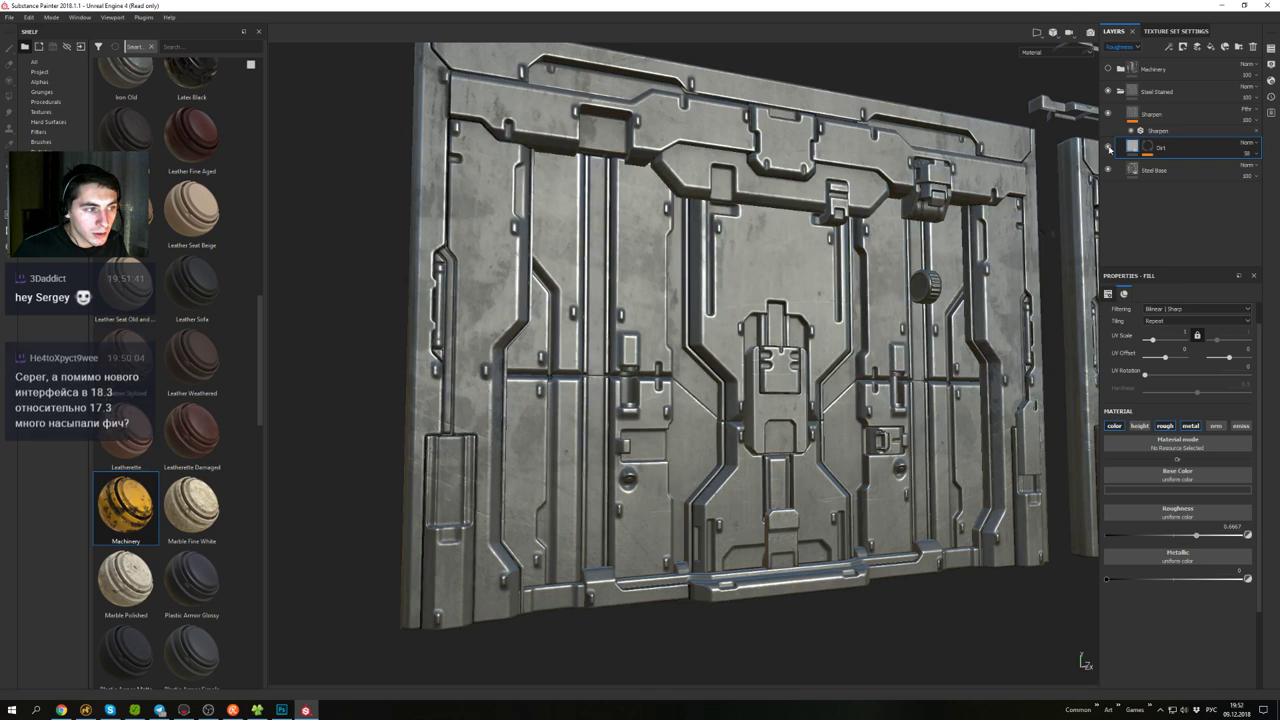
pyautogui.keyDown('alt'); pyautogui.moveTo(960, 200); pyautogui.dragTo(925, 290); pyautogui.keyUp('alt')
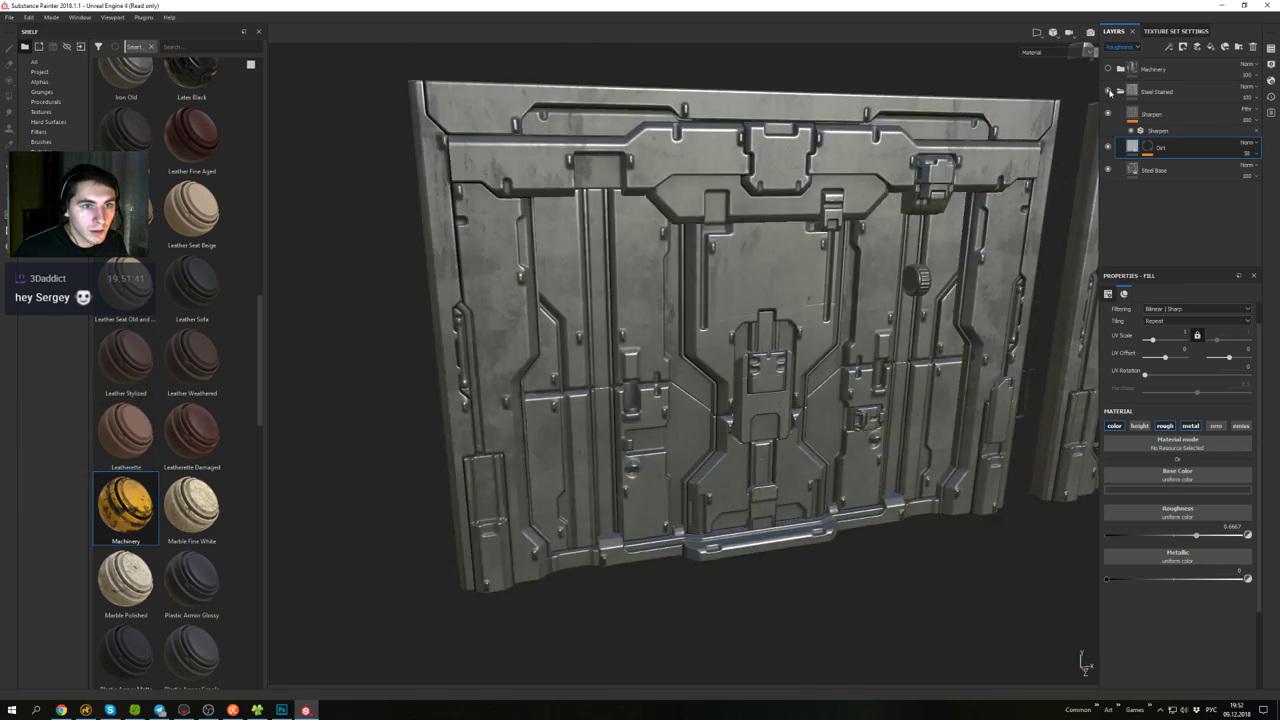
pyautogui.click(1108, 91)
pyautogui.click(1107, 171)
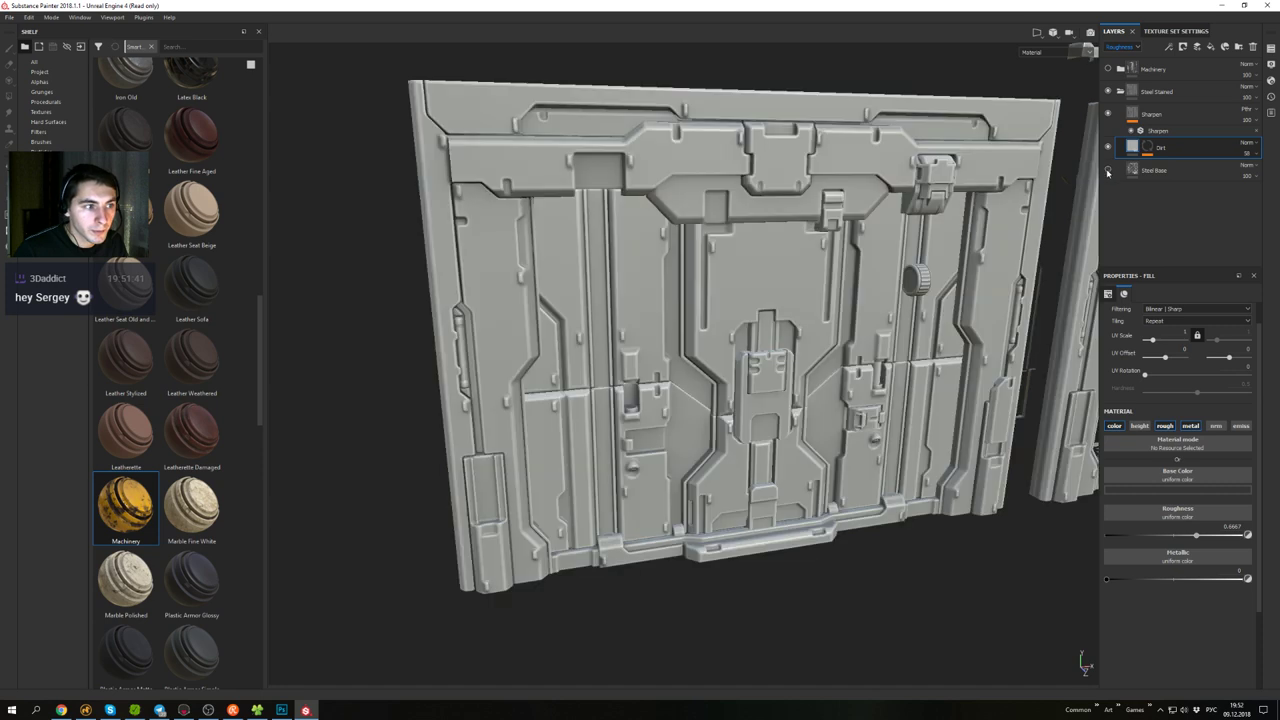
# - Select the Steel Base layer and raise its UV Scale to about 6
pyautogui.click(1131, 174)
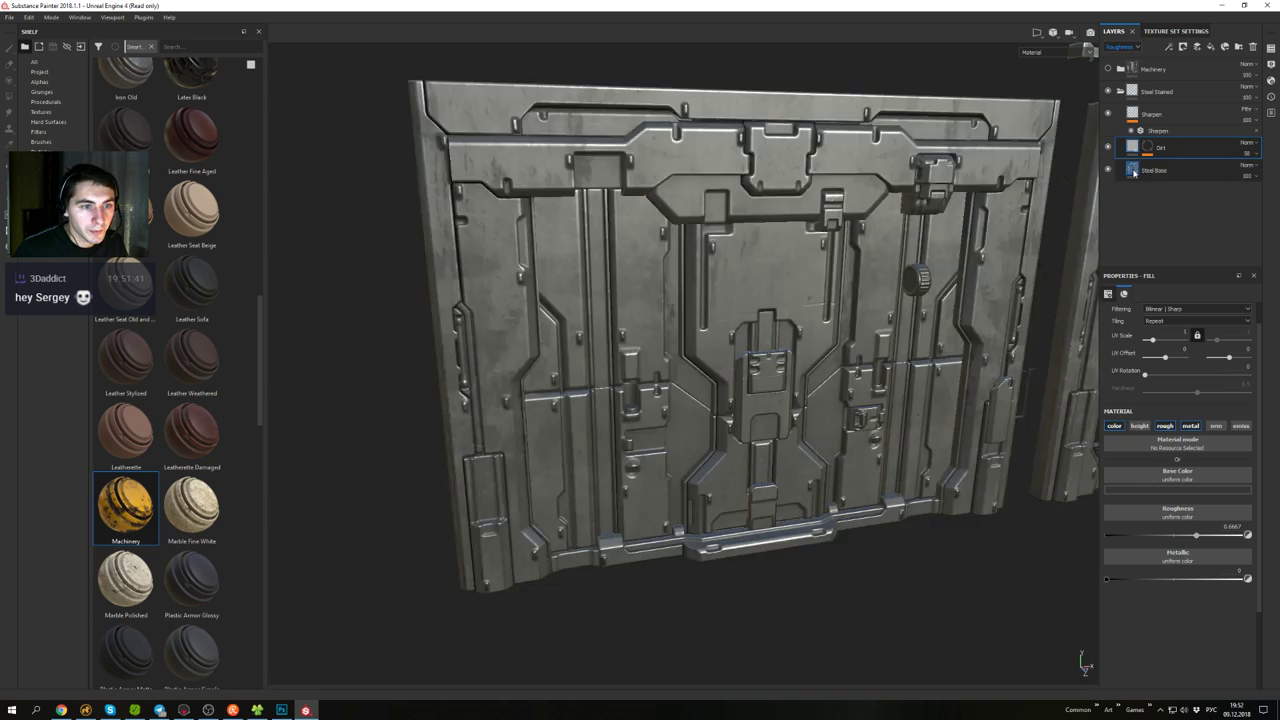
pyautogui.moveTo(915, 435)
pyautogui.keyDown('alt'); pyautogui.mouseDown()
pyautogui.moveTo(868, 384)
pyautogui.moveTo(904, 376)
pyautogui.mouseUp(); pyautogui.keyUp('alt')
pyautogui.scroll(2, 904, 376)
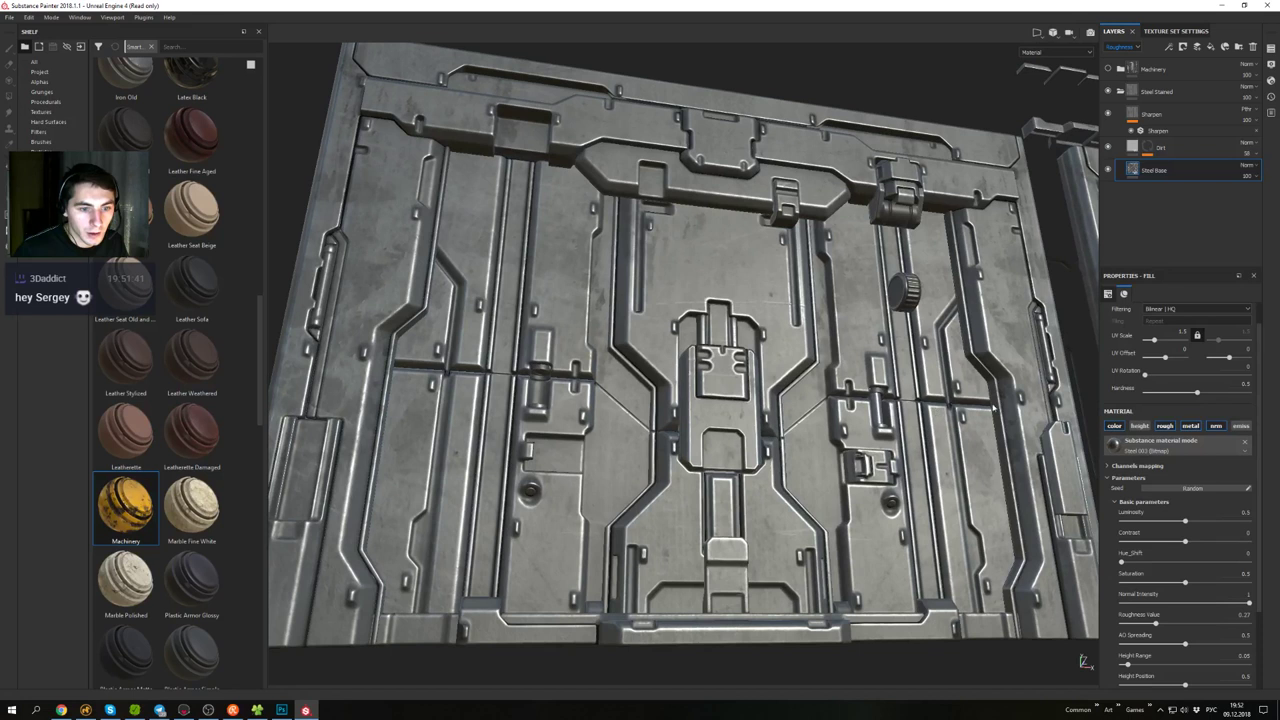
pyautogui.moveTo(1156, 341); pyautogui.dragTo(1160, 343)
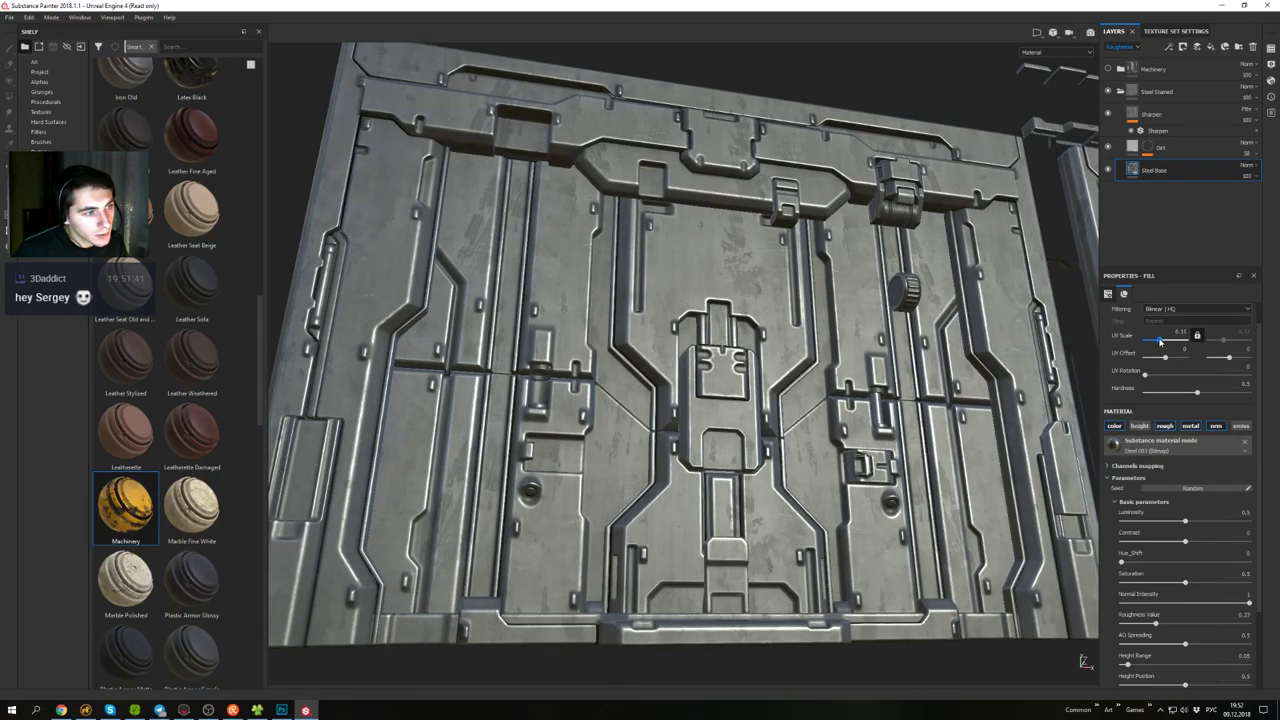
# - Fine-tune the Steel Base layer's UV Scale to about 6.11 and collapse the Steel Stained folder
pyautogui.moveTo(1159, 342); pyautogui.dragTo(1161, 343)
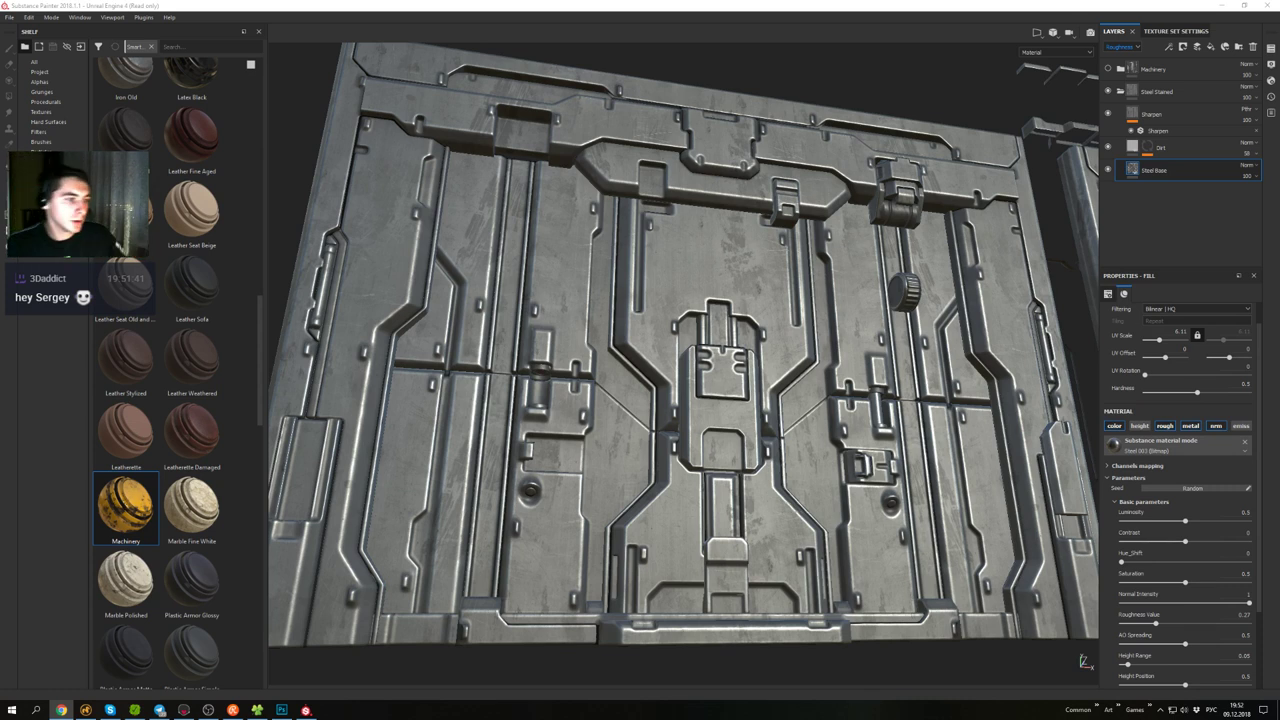
pyautogui.moveTo(741, 353)
pyautogui.keyDown('alt'); pyautogui.mouseDown()
pyautogui.moveTo(745, 445)
pyautogui.moveTo(825, 365)
pyautogui.moveTo(854, 284)
pyautogui.moveTo(832, 378)
pyautogui.moveTo(780, 350)
pyautogui.moveTo(800, 325)
pyautogui.moveTo(850, 310)
pyautogui.moveTo(890, 275)
pyautogui.moveTo(898, 315)
pyautogui.mouseUp(); pyautogui.keyUp('alt')
pyautogui.click(1120, 93)
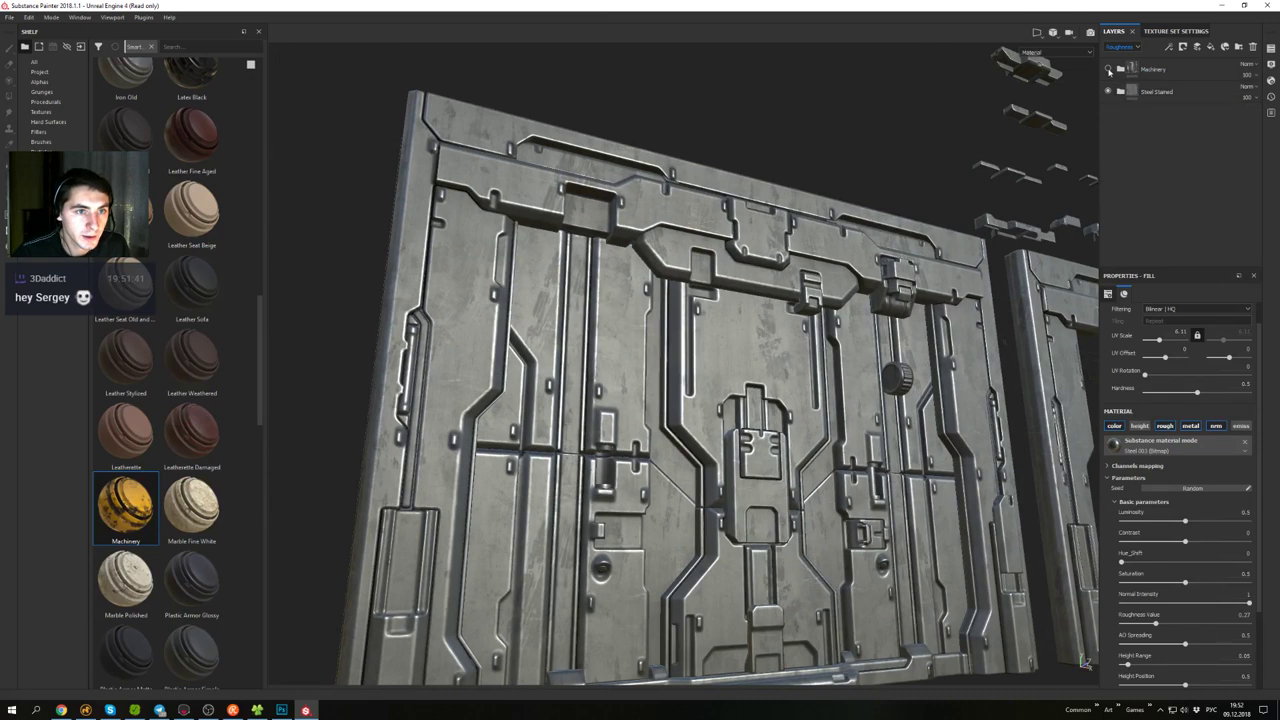
# - Compare the door with the Machinery folder shown and hidden, and examine the steel surface on the frame and separate door panels
pyautogui.click(1108, 70)
pyautogui.keyDown('alt'); pyautogui.moveTo(808, 262); pyautogui.dragTo(882, 183); pyautogui.keyUp('alt')
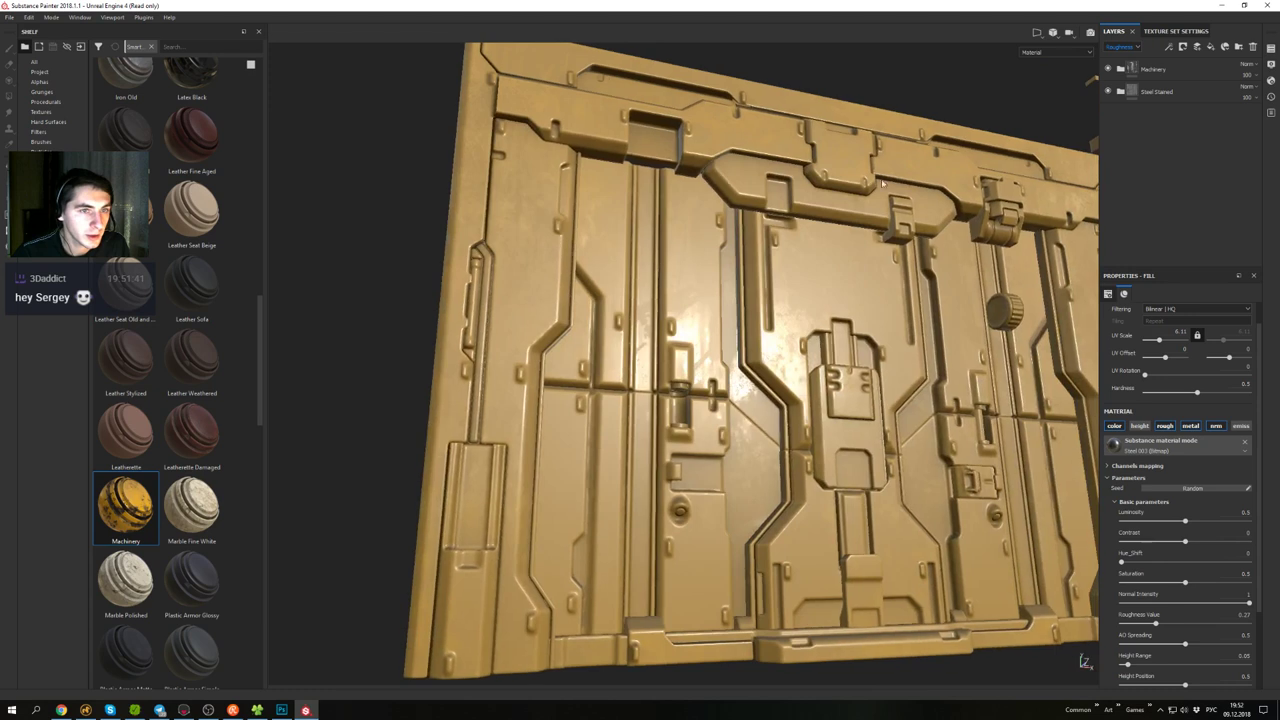
pyautogui.click(1108, 69)
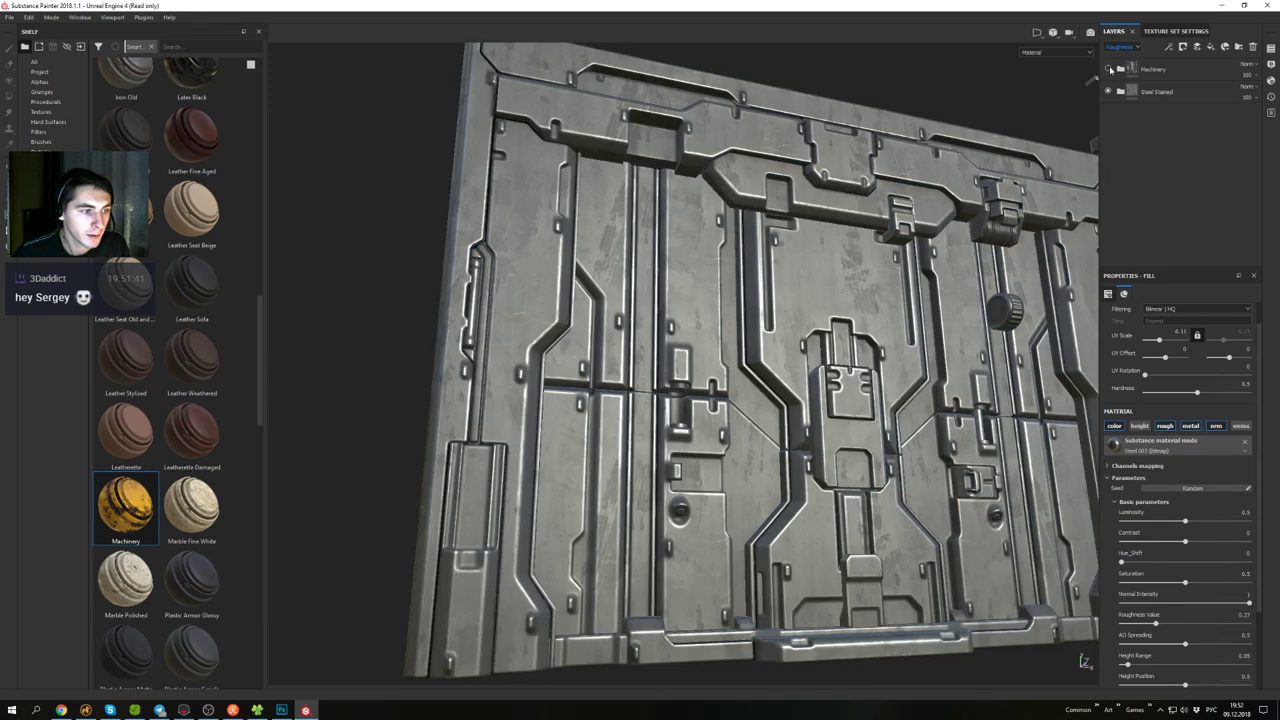
pyautogui.keyDown('alt'); pyautogui.moveTo(900, 285); pyautogui.dragTo(885, 305); pyautogui.keyUp('alt')
pyautogui.keyDown('alt'); pyautogui.moveTo(885, 305); pyautogui.dragTo(610, 315, button='middle'); pyautogui.keyUp('alt')
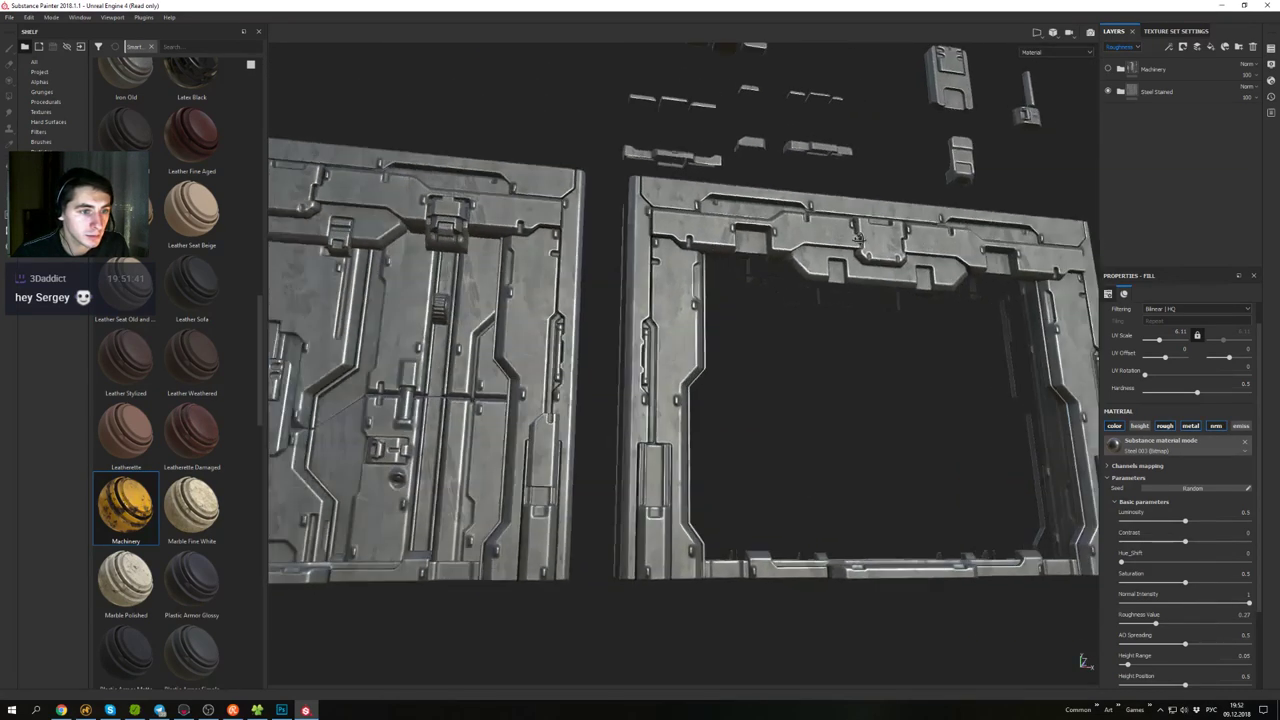
pyautogui.keyDown('alt'); pyautogui.moveTo(800, 315); pyautogui.dragTo(920, 305); pyautogui.keyUp('alt')
pyautogui.keyDown('alt'); pyautogui.moveTo(1030, 293); pyautogui.dragTo(859, 248, button='middle'); pyautogui.keyUp('alt')
pyautogui.keyDown('alt'); pyautogui.moveTo(859, 248); pyautogui.dragTo(836, 304); pyautogui.keyUp('alt')
pyautogui.keyDown('alt'); pyautogui.moveTo(836, 304); pyautogui.dragTo(881, 236, button='middle'); pyautogui.keyUp('alt')
pyautogui.moveTo(881, 236)
pyautogui.keyDown('alt'); pyautogui.mouseDown()
pyautogui.moveTo(892, 203)
pyautogui.moveTo(886, 227)
pyautogui.mouseUp(); pyautogui.keyUp('alt')
pyautogui.keyDown('alt'); pyautogui.moveTo(886, 227); pyautogui.dragTo(768, 257, button='middle'); pyautogui.keyUp('alt')
pyautogui.keyDown('alt'); pyautogui.moveTo(768, 257); pyautogui.dragTo(760, 206); pyautogui.keyUp('alt')
pyautogui.keyDown('alt'); pyautogui.moveTo(760, 206); pyautogui.dragTo(738, 226, button='middle'); pyautogui.keyUp('alt')
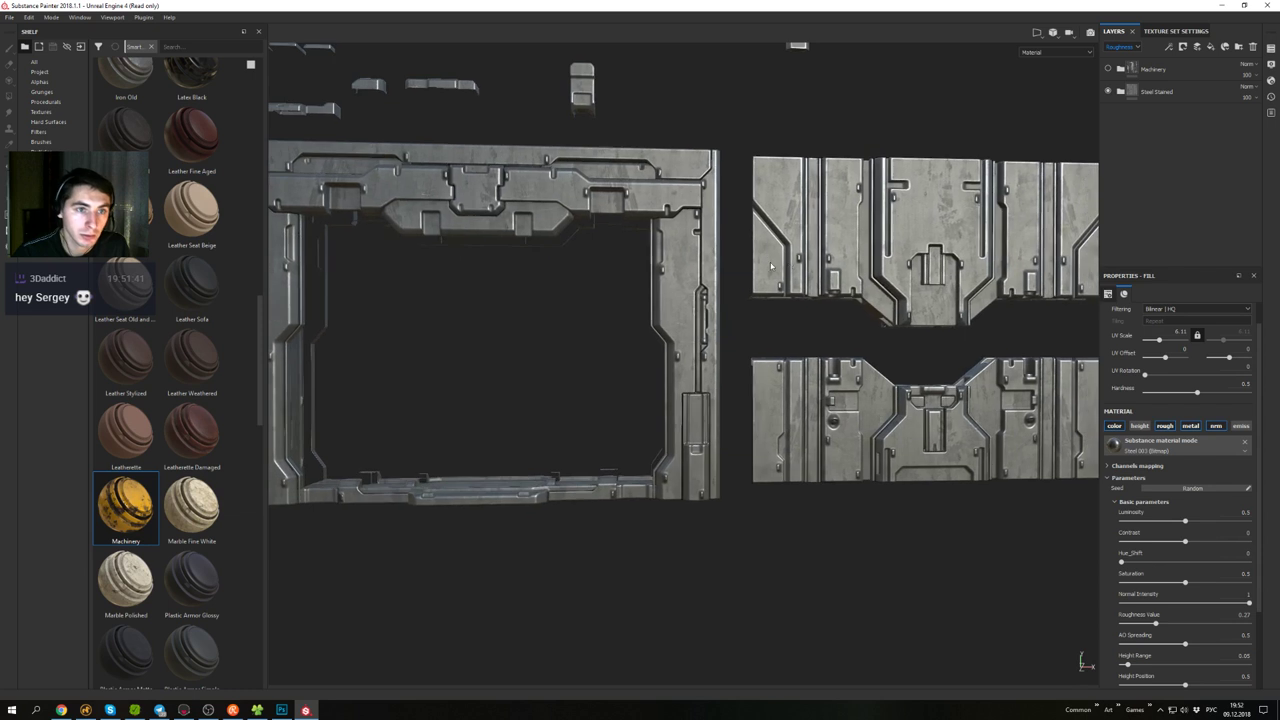
# - Show the Machinery folder and add a white mask to it
pyautogui.click(1108, 69)
pyautogui.click(1157, 99)
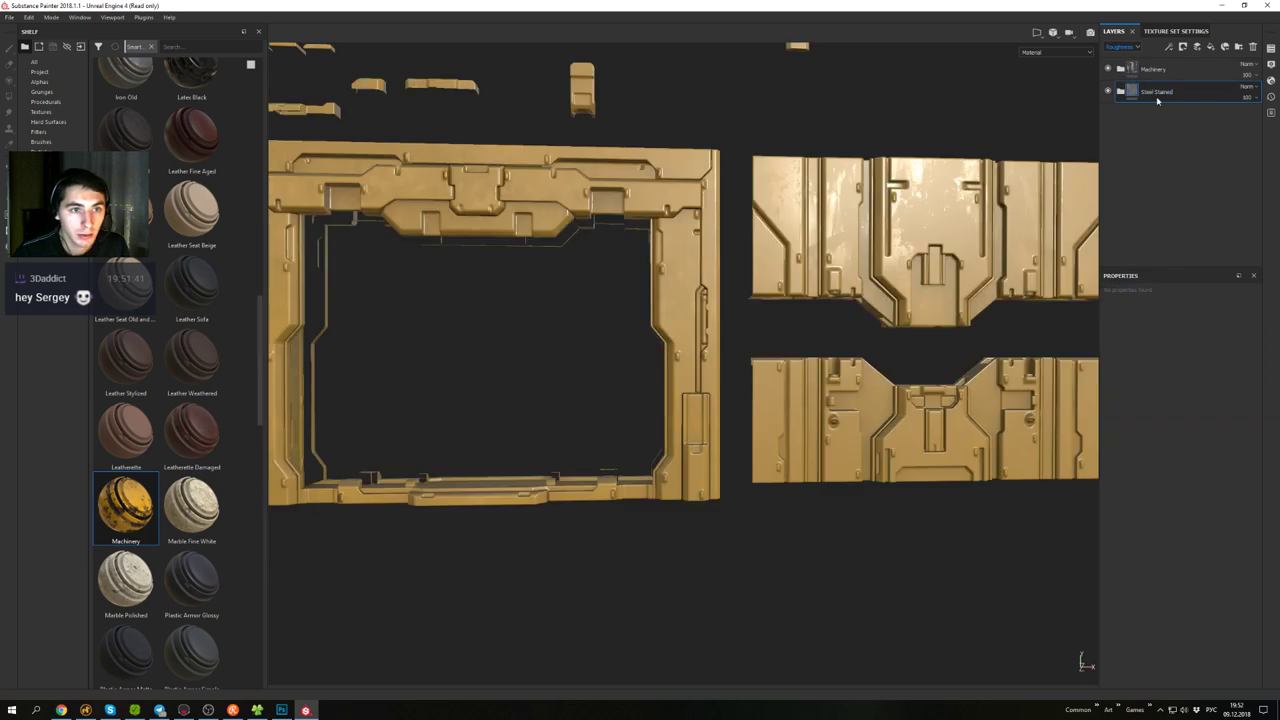
pyautogui.moveTo(1113, 98); pyautogui.dragTo(1159, 99)
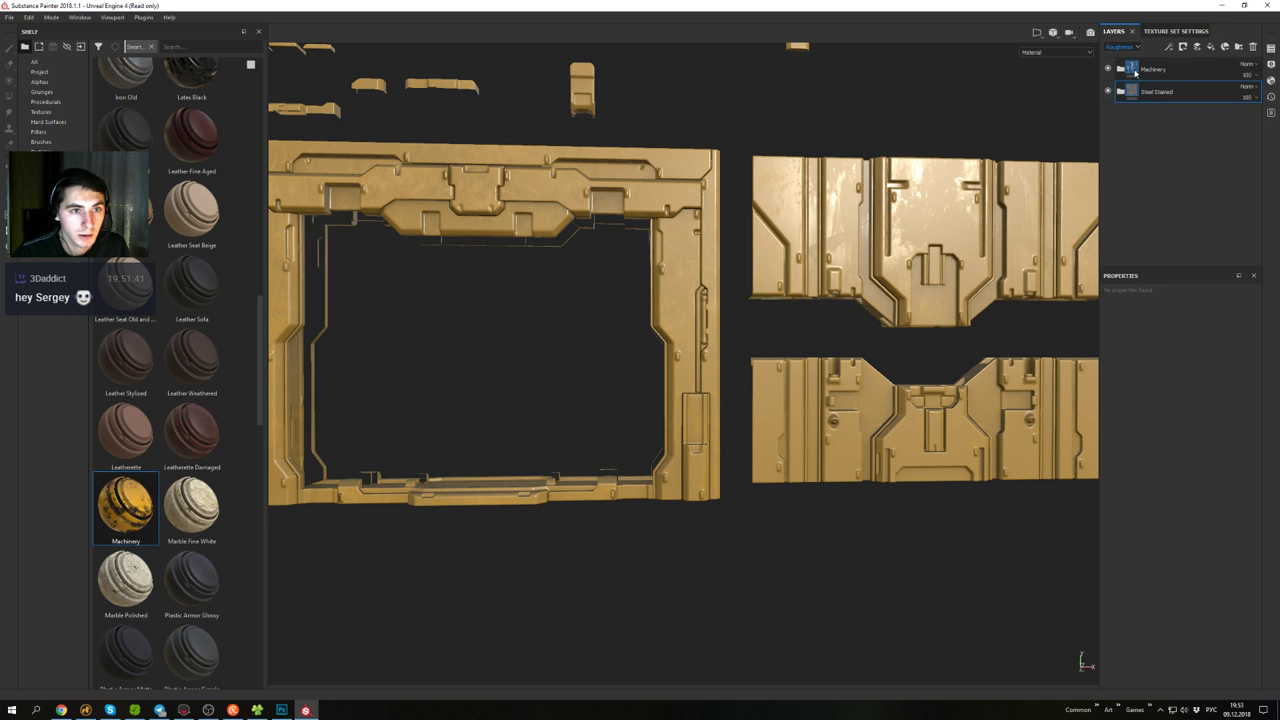
pyautogui.click(1135, 72)
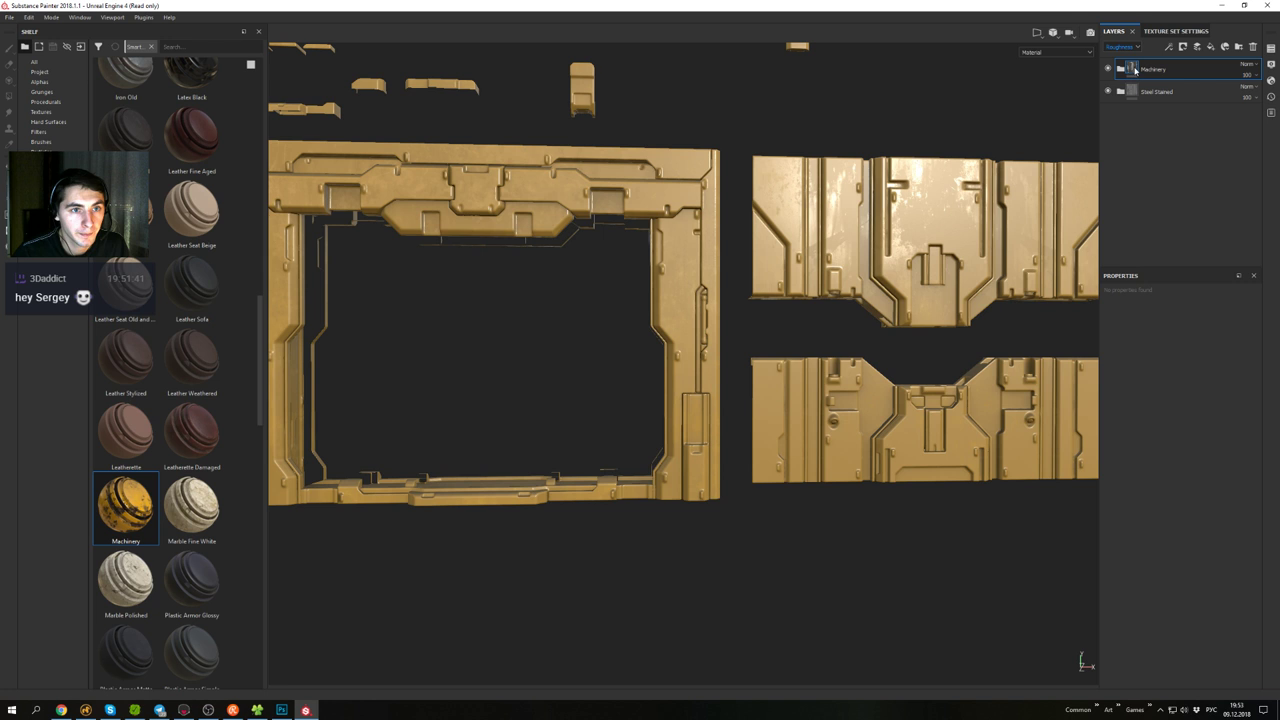
pyautogui.moveTo(1135, 70)
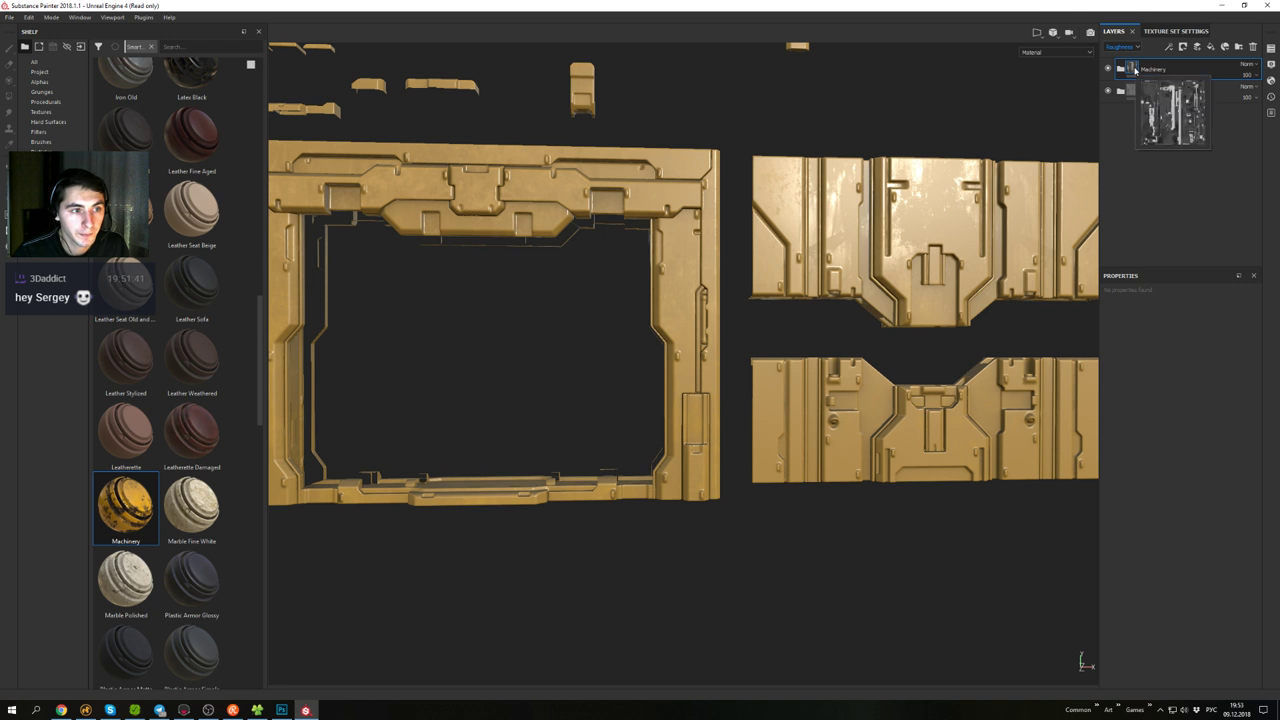
pyautogui.rightClick(1142, 71)
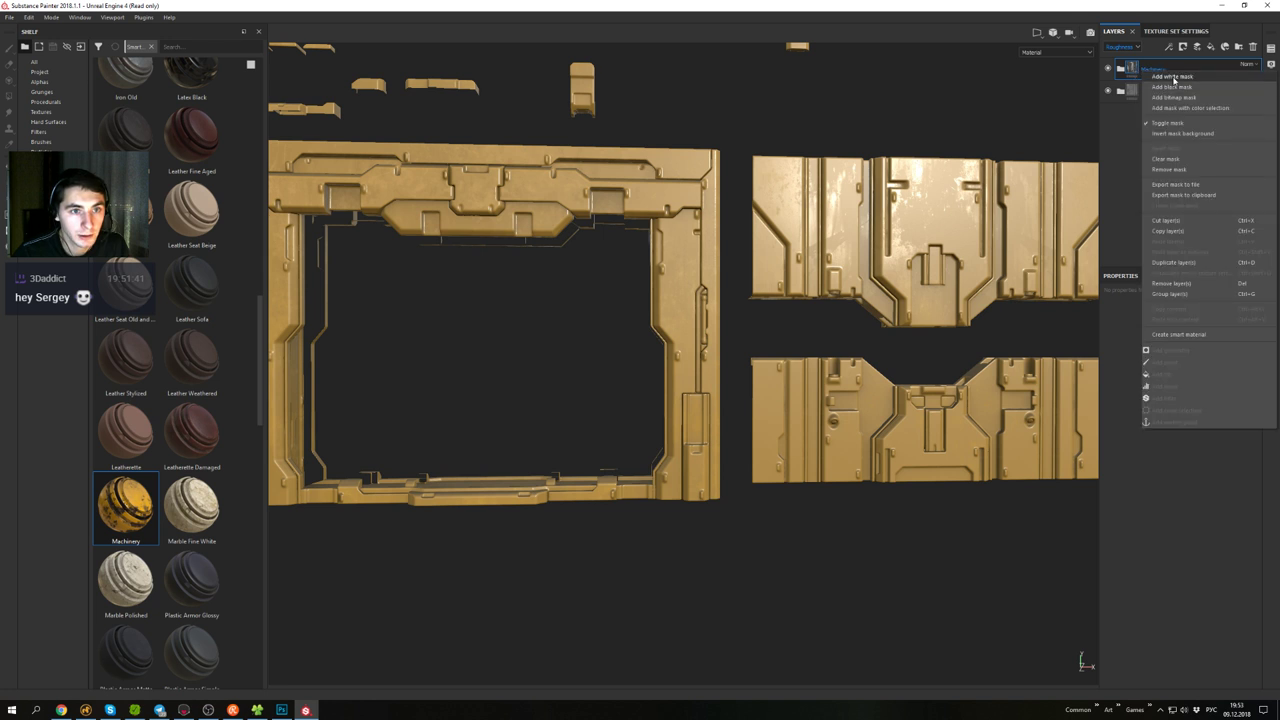
pyautogui.click(1158, 84)
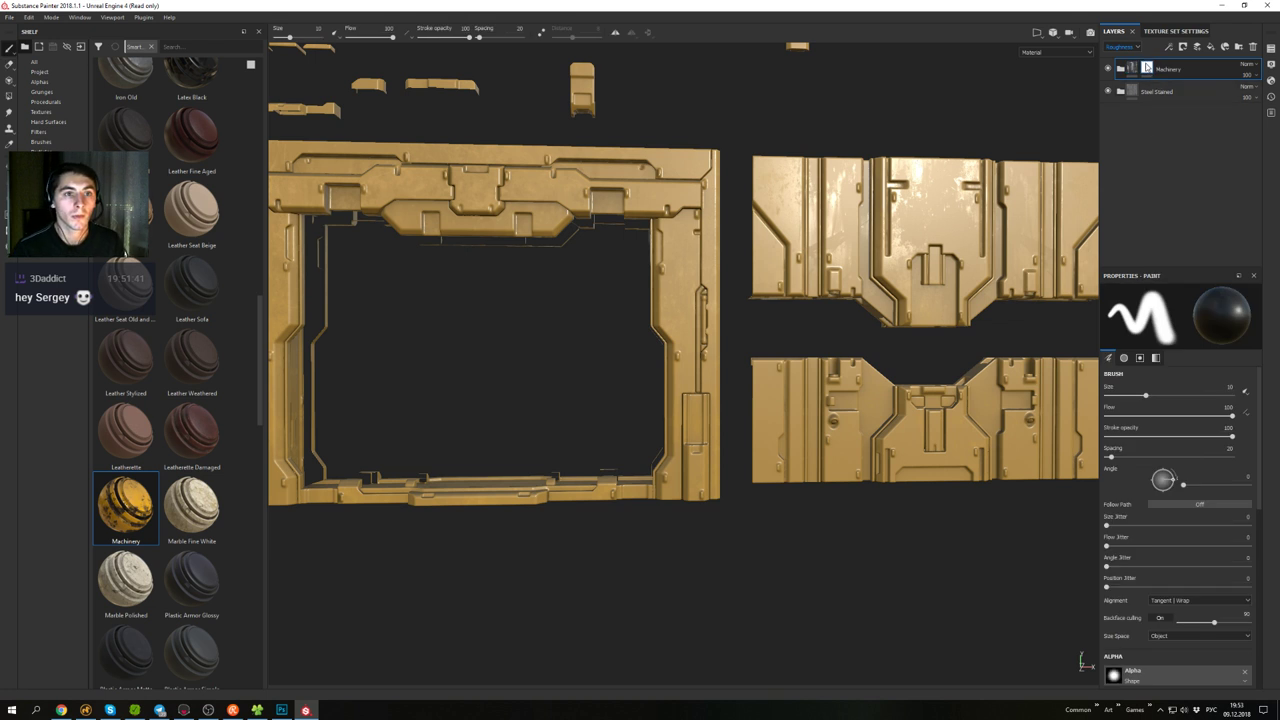
pyautogui.rightClick(1147, 65)
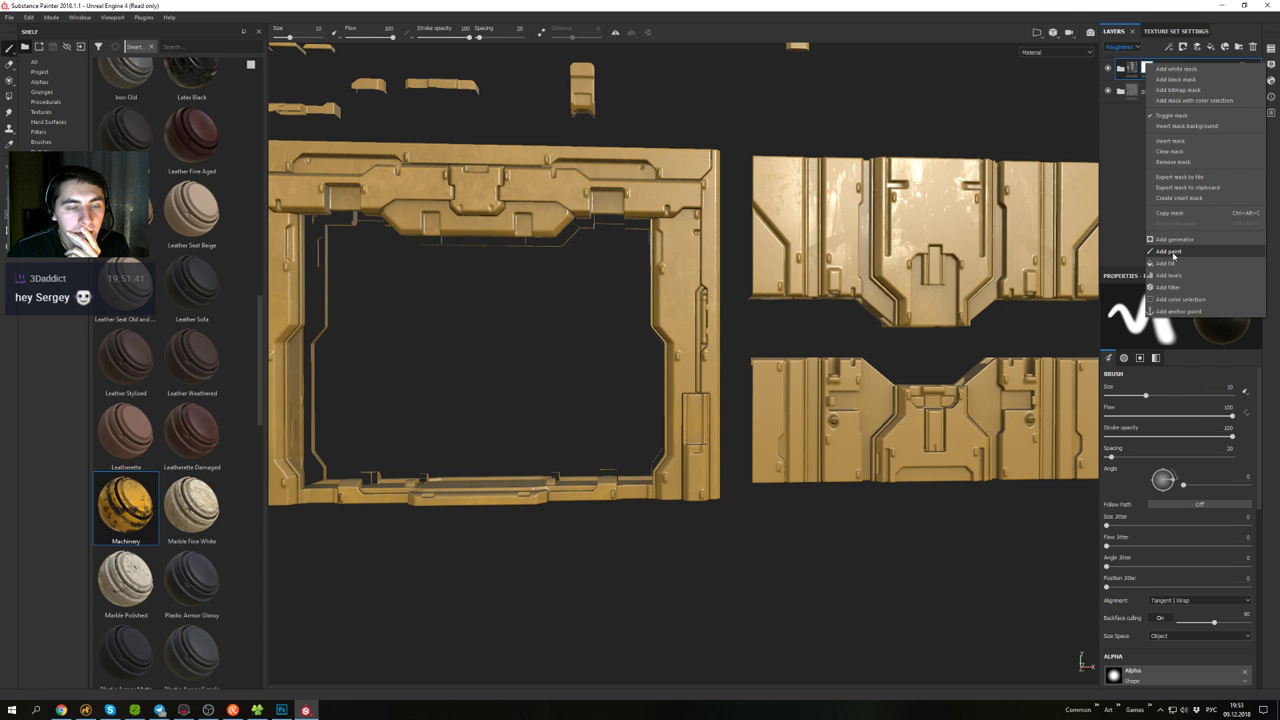
pyautogui.click(1170, 251)
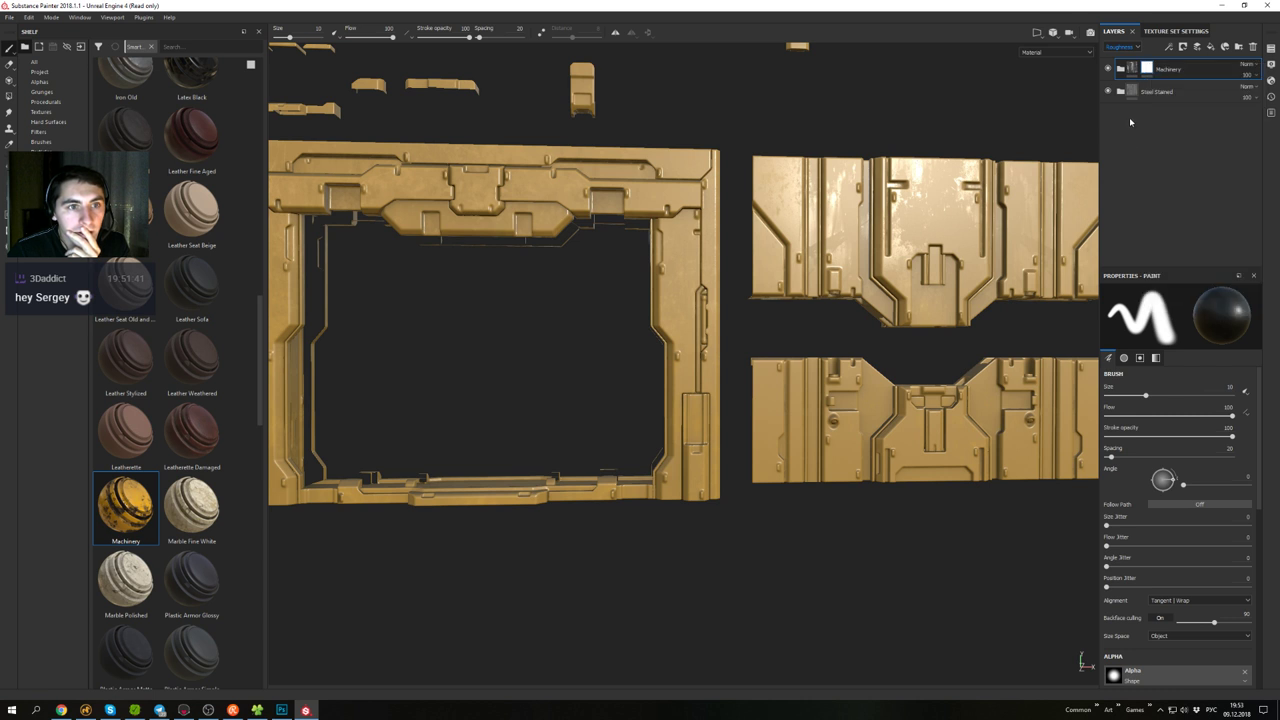
# - Expand the Machinery folder, compare its Dust and Dirt layers shown and hidden, and leave only Dust hidden
pyautogui.click(1129, 95)
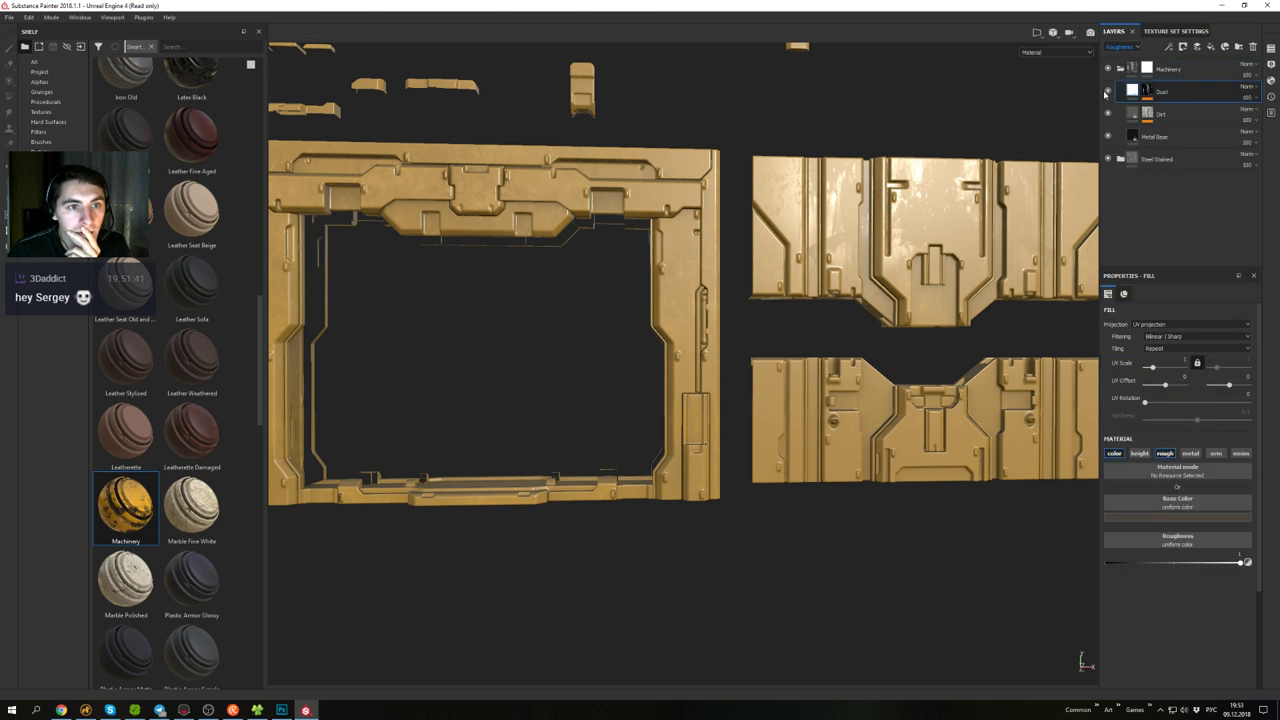
pyautogui.click(1108, 113)
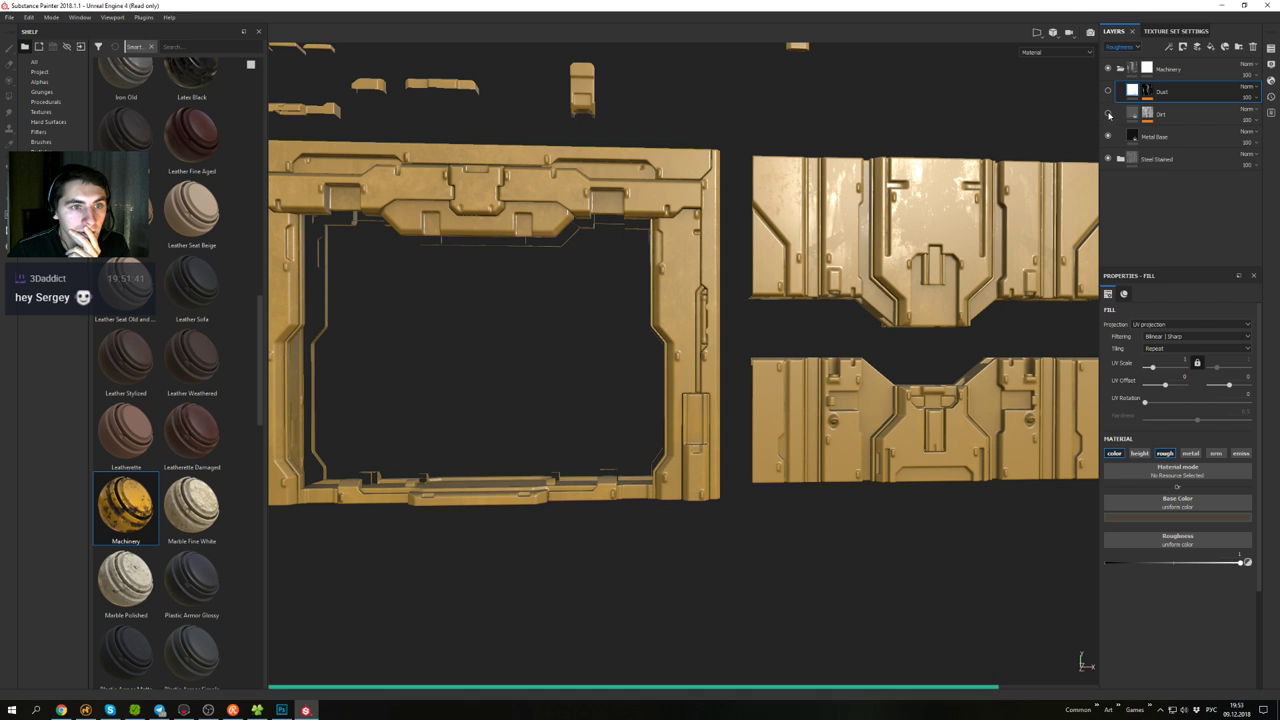
pyautogui.click(1108, 91)
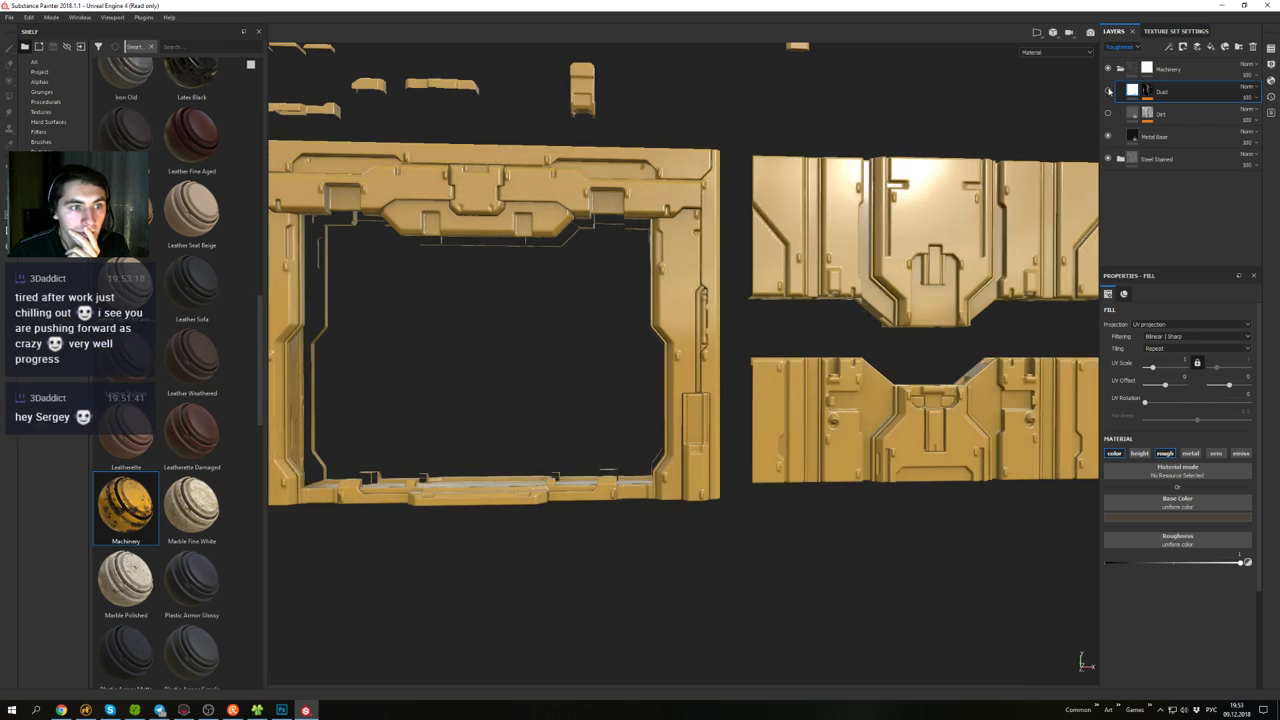
pyautogui.click(1108, 91)
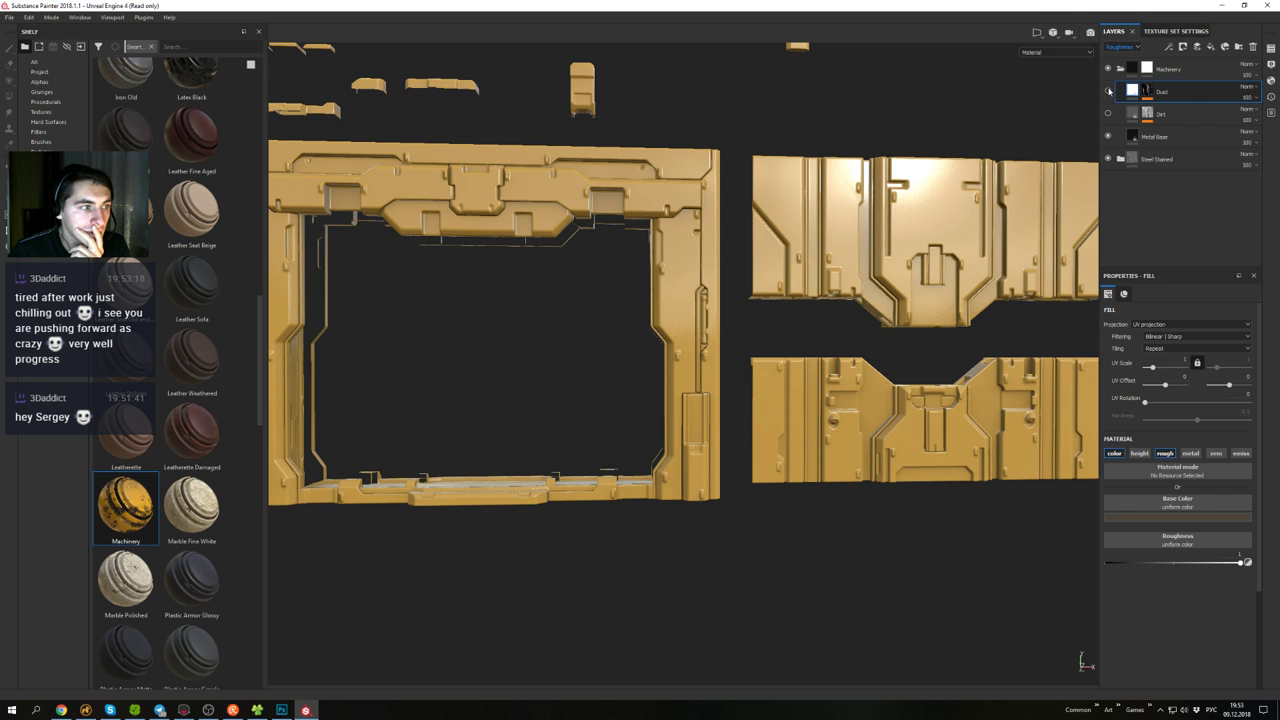
pyautogui.click(1108, 91)
pyautogui.click(1108, 91)
pyautogui.click(1108, 91)
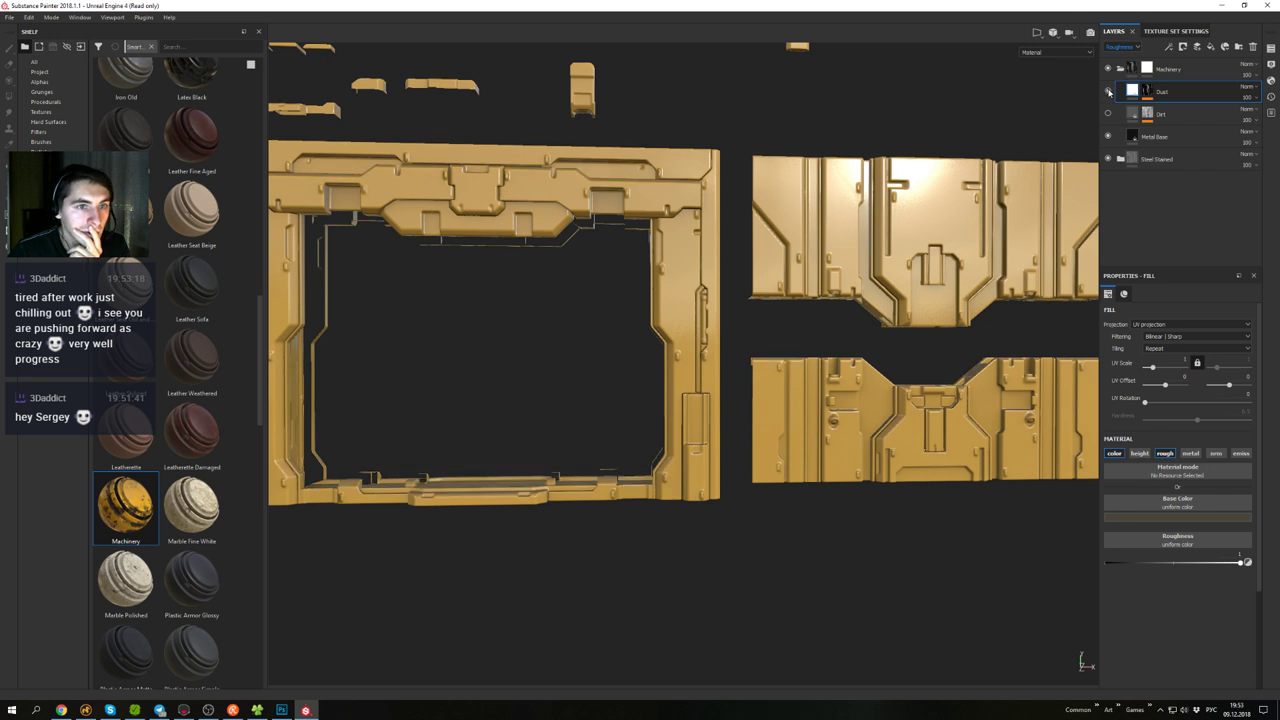
pyautogui.click(1108, 115)
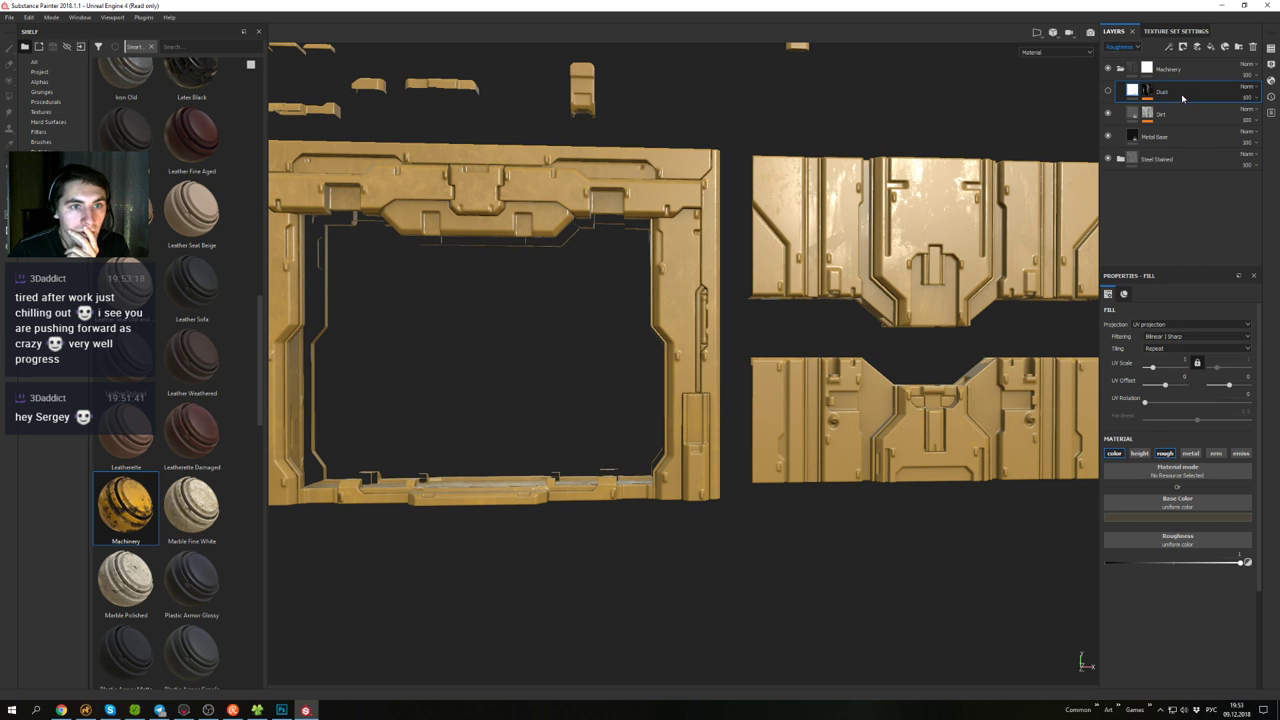
# - Move the Dust layer out above the Machinery folder and group it in a new folder named Dust
pyautogui.moveTo(1182, 97); pyautogui.dragTo(1168, 70)
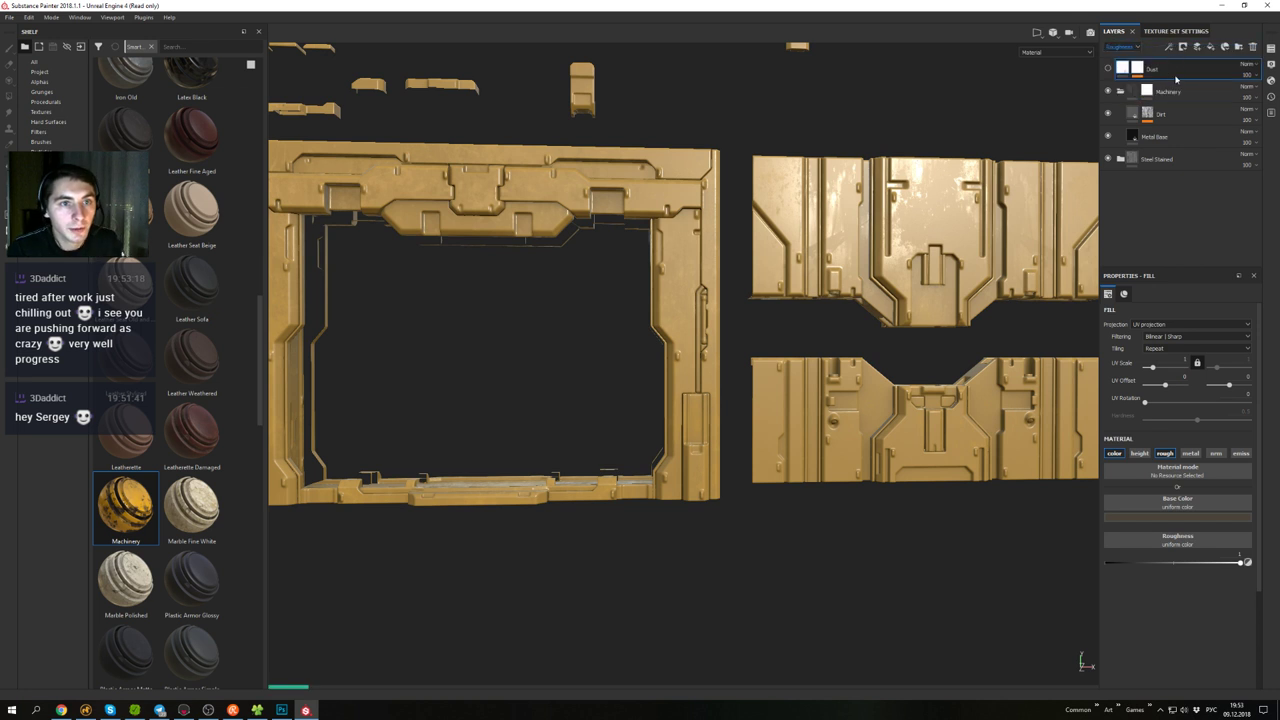
pyautogui.hotkey('ctrl', 'g')
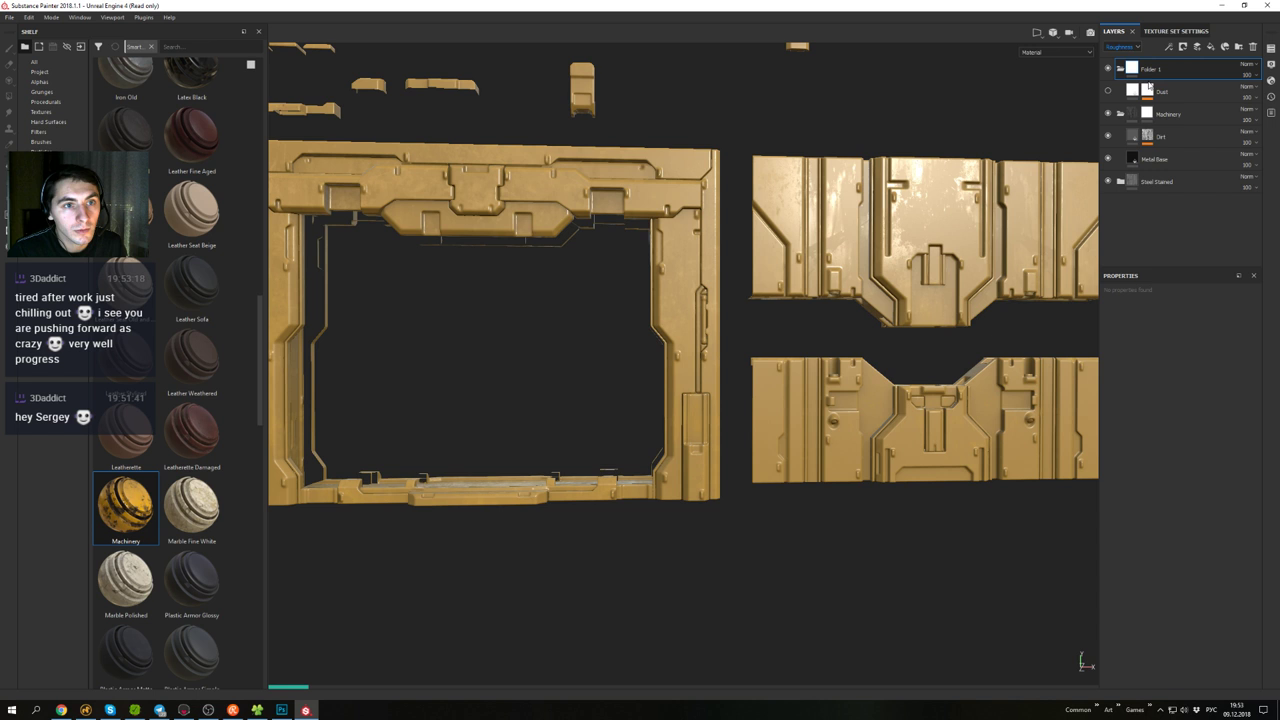
pyautogui.doubleClick(1151, 70)
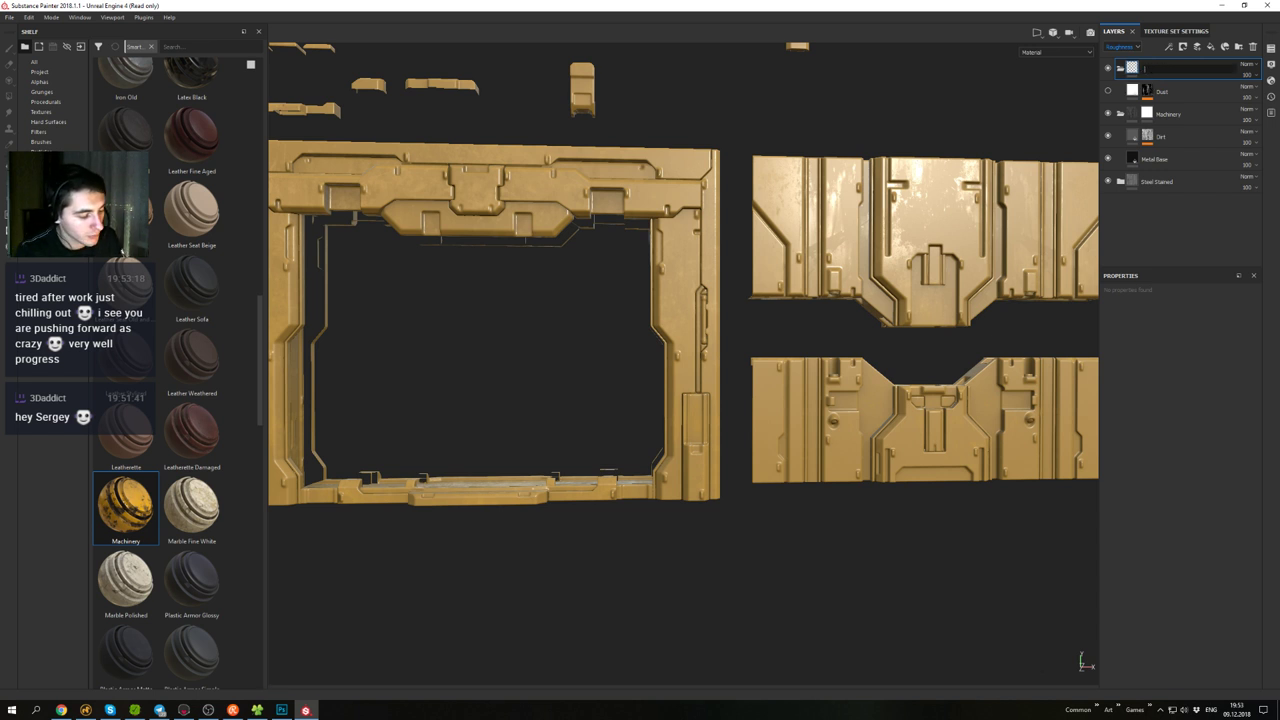
pyautogui.write('Dust')
pyautogui.press('Return')
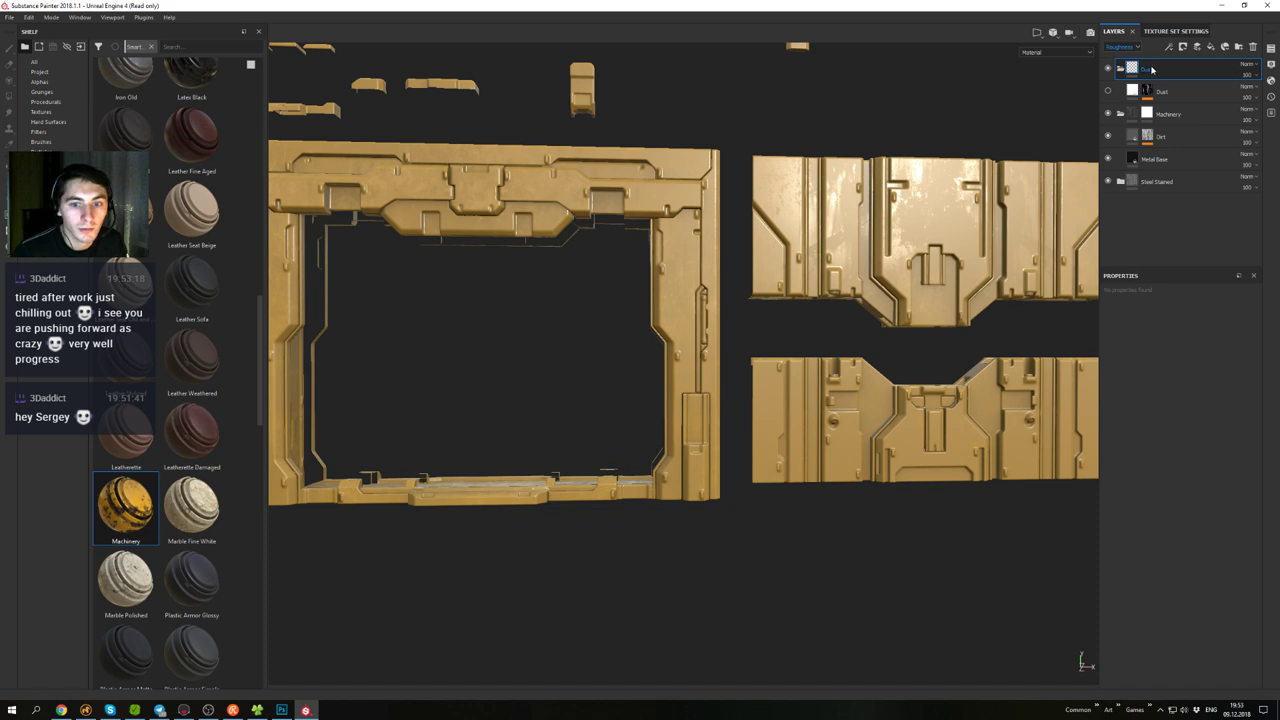
# - Collapse the Dust and Machinery folders in the layer stack
pyautogui.keyDown('alt'); pyautogui.moveTo(800, 200); pyautogui.dragTo(826, 203); pyautogui.keyUp('alt')
pyautogui.keyDown('alt'); pyautogui.moveTo(700, 200); pyautogui.dragTo(840, 205, button='middle'); pyautogui.keyUp('alt')
pyautogui.keyDown('alt'); pyautogui.moveTo(800, 205); pyautogui.dragTo(845, 205, button='right'); pyautogui.keyUp('alt')
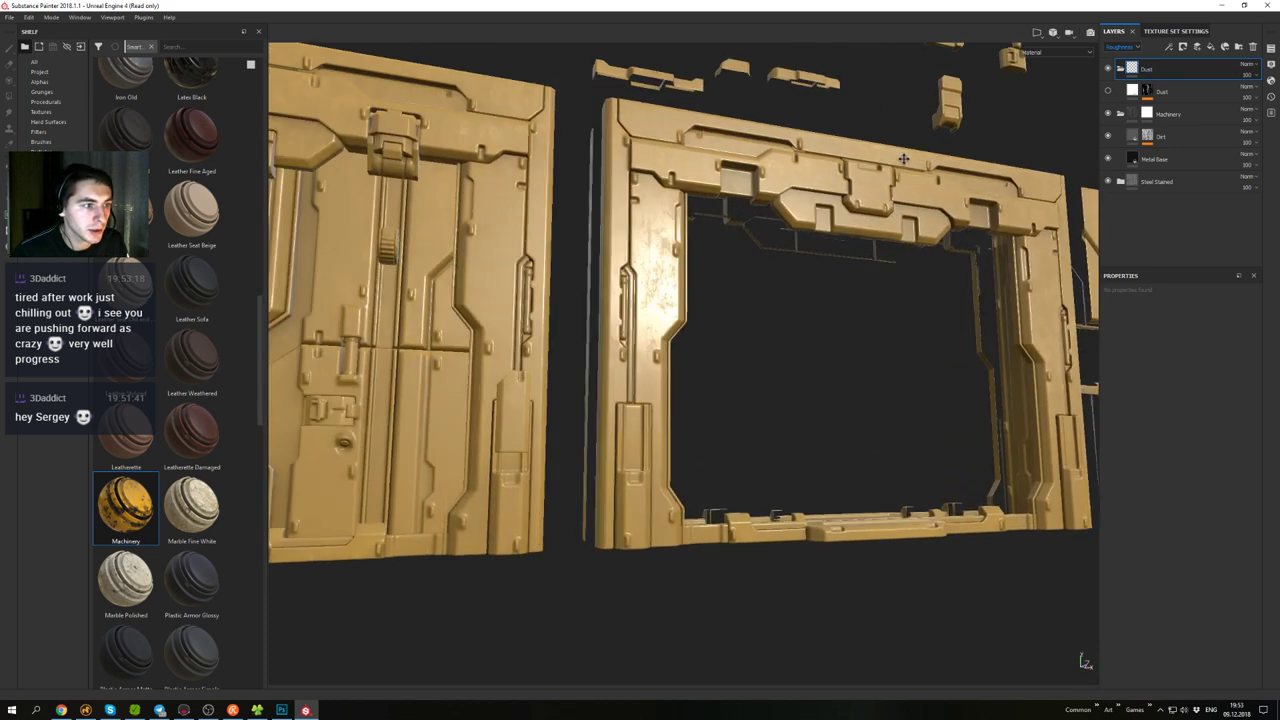
pyautogui.keyDown('alt'); pyautogui.moveTo(838, 203); pyautogui.dragTo(754, 251); pyautogui.keyUp('alt')
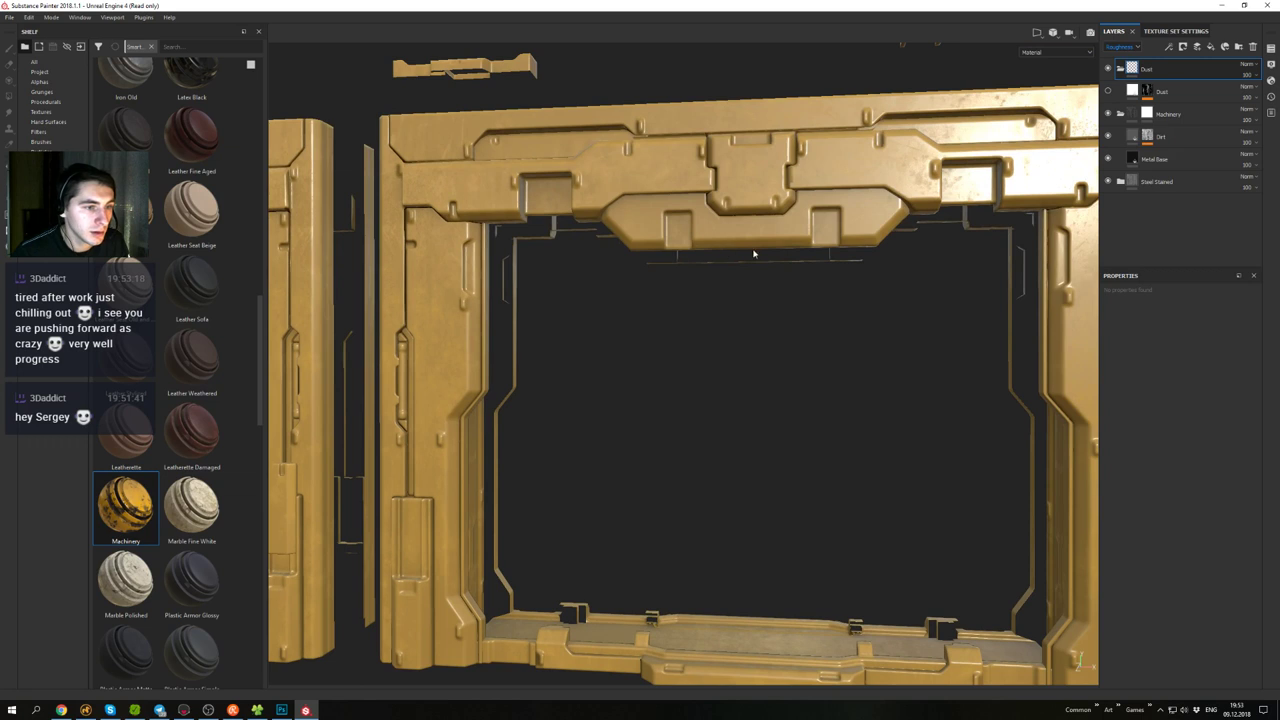
pyautogui.keyDown('alt'); pyautogui.moveTo(772, 268); pyautogui.dragTo(792, 307, button='right'); pyautogui.keyUp('alt')
pyautogui.keyDown('alt'); pyautogui.moveTo(792, 307); pyautogui.dragTo(894, 251); pyautogui.keyUp('alt')
pyautogui.keyDown('alt'); pyautogui.moveTo(894, 251); pyautogui.dragTo(925, 262, button='right'); pyautogui.keyUp('alt')
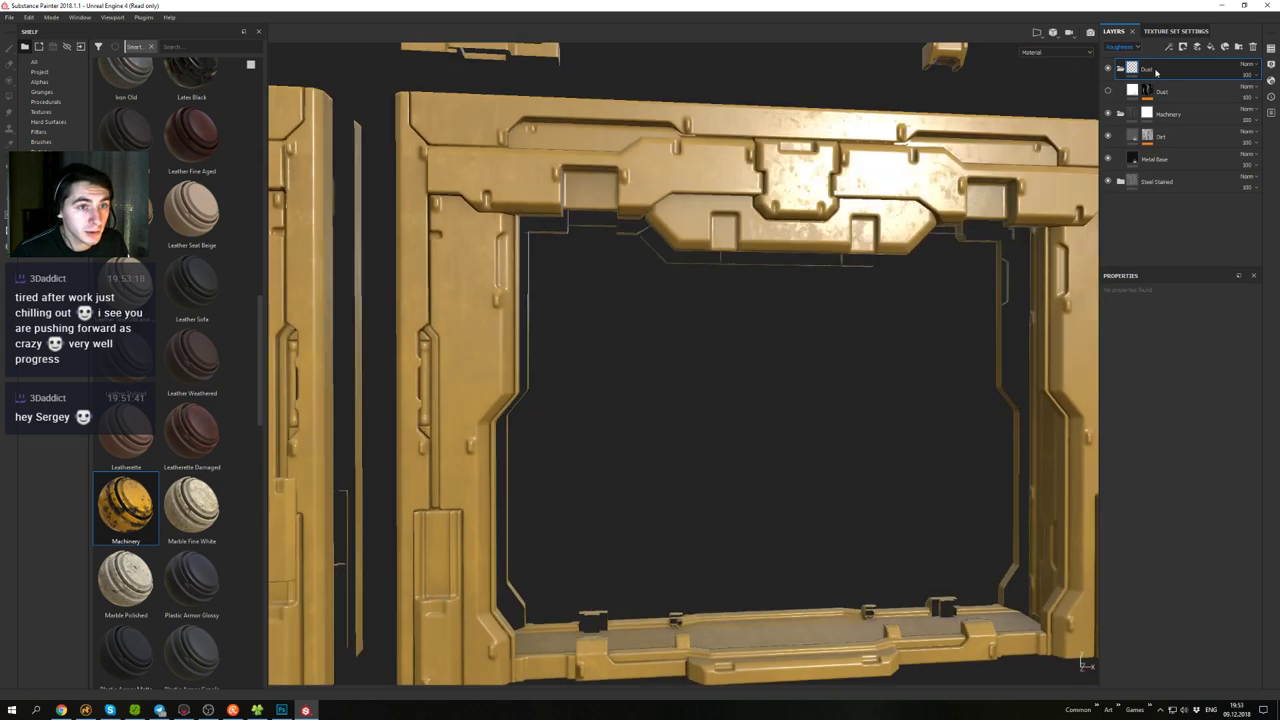
pyautogui.click(1122, 70)
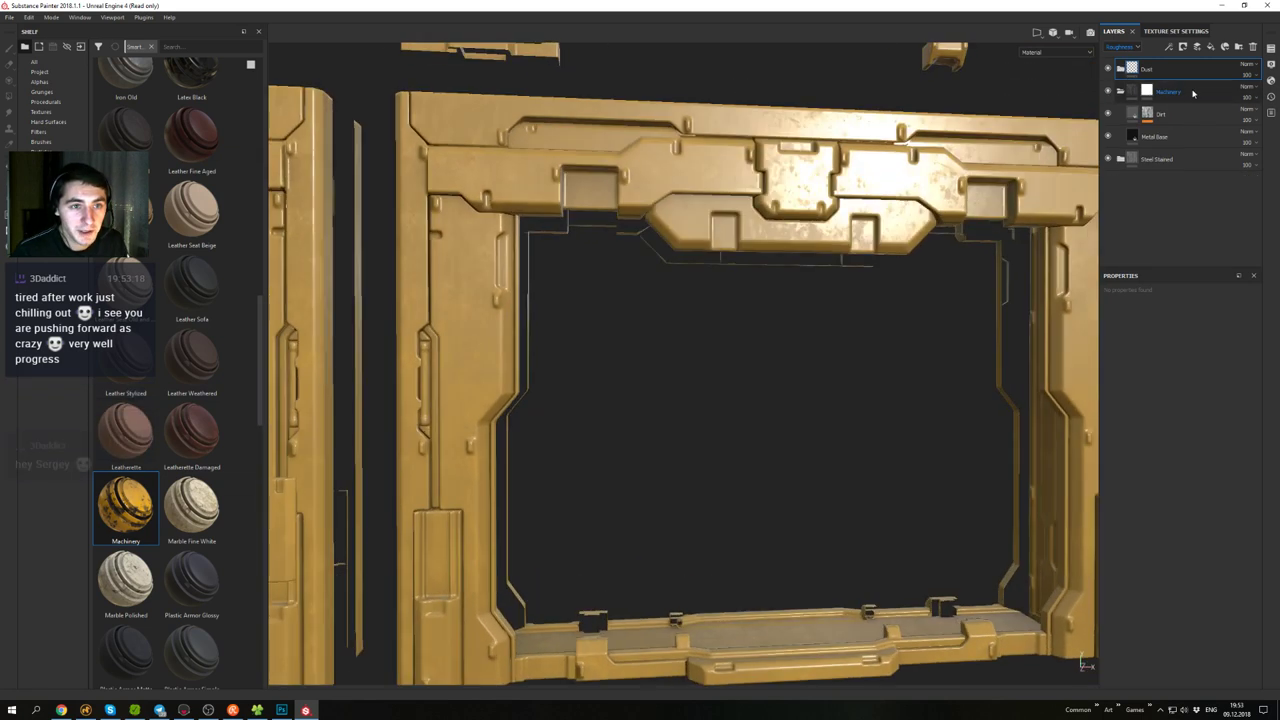
pyautogui.click(1121, 92)
# - Examine the yellow Machinery finish on the door and its open frame from several angles
pyautogui.keyDown('alt'); pyautogui.moveTo(894, 136); pyautogui.dragTo(697, 179, button='right'); pyautogui.keyUp('alt')
pyautogui.keyDown('alt'); pyautogui.moveTo(697, 179); pyautogui.dragTo(990, 186, button='middle'); pyautogui.keyUp('alt')
pyautogui.keyDown('alt'); pyautogui.moveTo(990, 186); pyautogui.dragTo(820, 205); pyautogui.keyUp('alt')
pyautogui.moveTo(960, 240)
pyautogui.keyDown('alt'); pyautogui.mouseDown(button='middle')
pyautogui.moveTo(764, 186)
pyautogui.moveTo(781, 131)
pyautogui.mouseUp(button='middle'); pyautogui.keyUp('alt')
pyautogui.keyDown('alt'); pyautogui.moveTo(781, 131); pyautogui.dragTo(740, 138); pyautogui.keyUp('alt')
pyautogui.keyDown('alt'); pyautogui.moveTo(1014, 133); pyautogui.dragTo(968, 171, button='middle'); pyautogui.keyUp('alt')
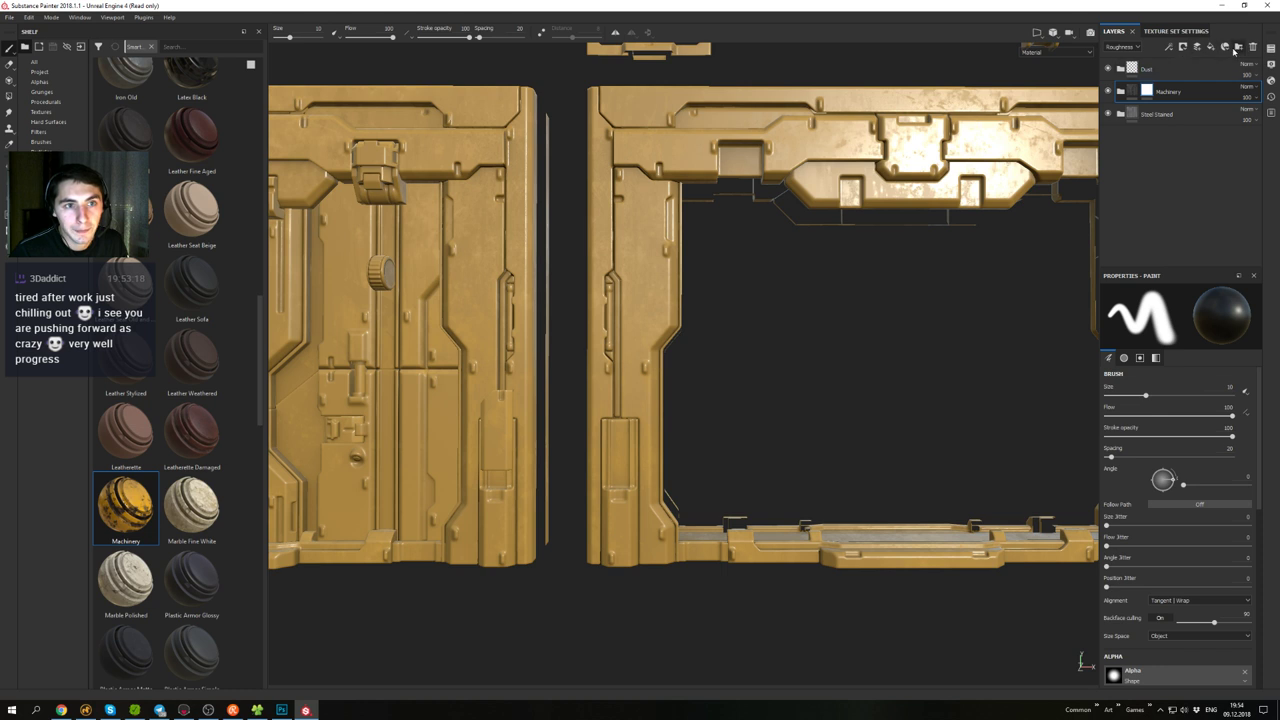
pyautogui.keyDown('alt'); pyautogui.moveTo(1005, 140); pyautogui.dragTo(783, 166, button='middle'); pyautogui.keyUp('alt')
pyautogui.keyDown('alt'); pyautogui.moveTo(783, 166); pyautogui.dragTo(760, 204); pyautogui.keyUp('alt')
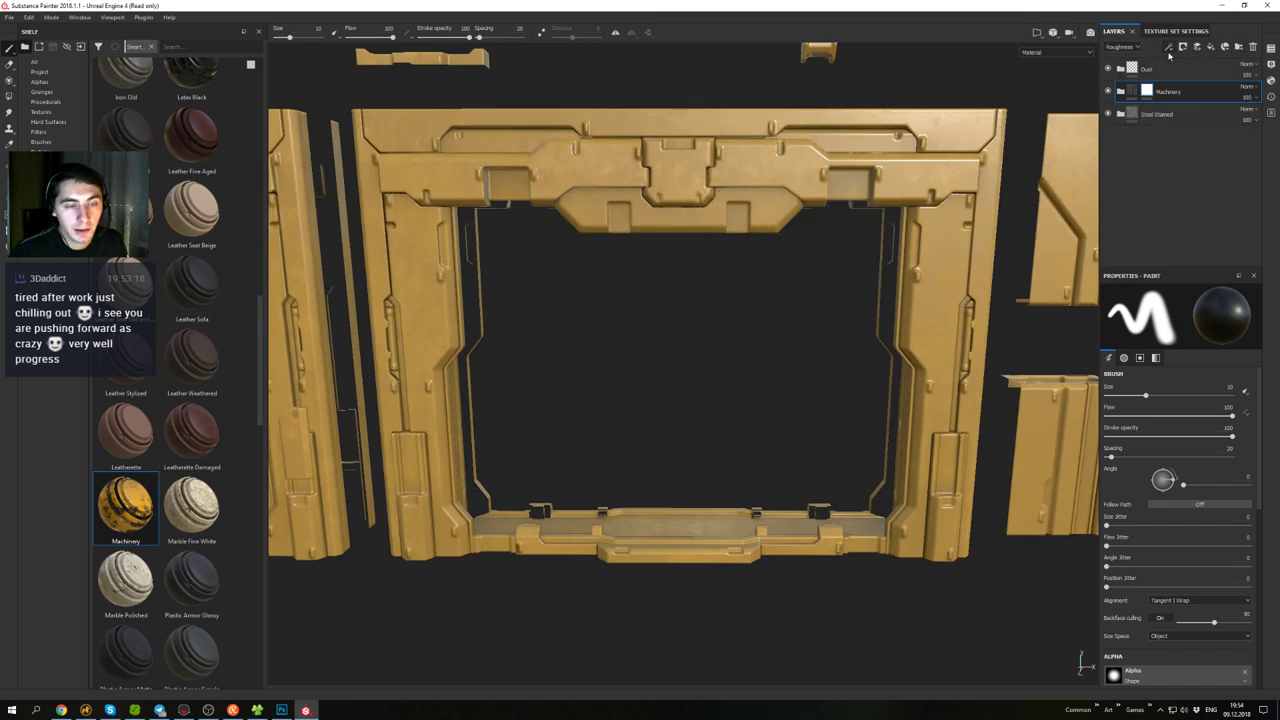
# - Add a fill layer above Machinery with only the height channel enabled and set its height to about -0.076
pyautogui.click(1211, 48)
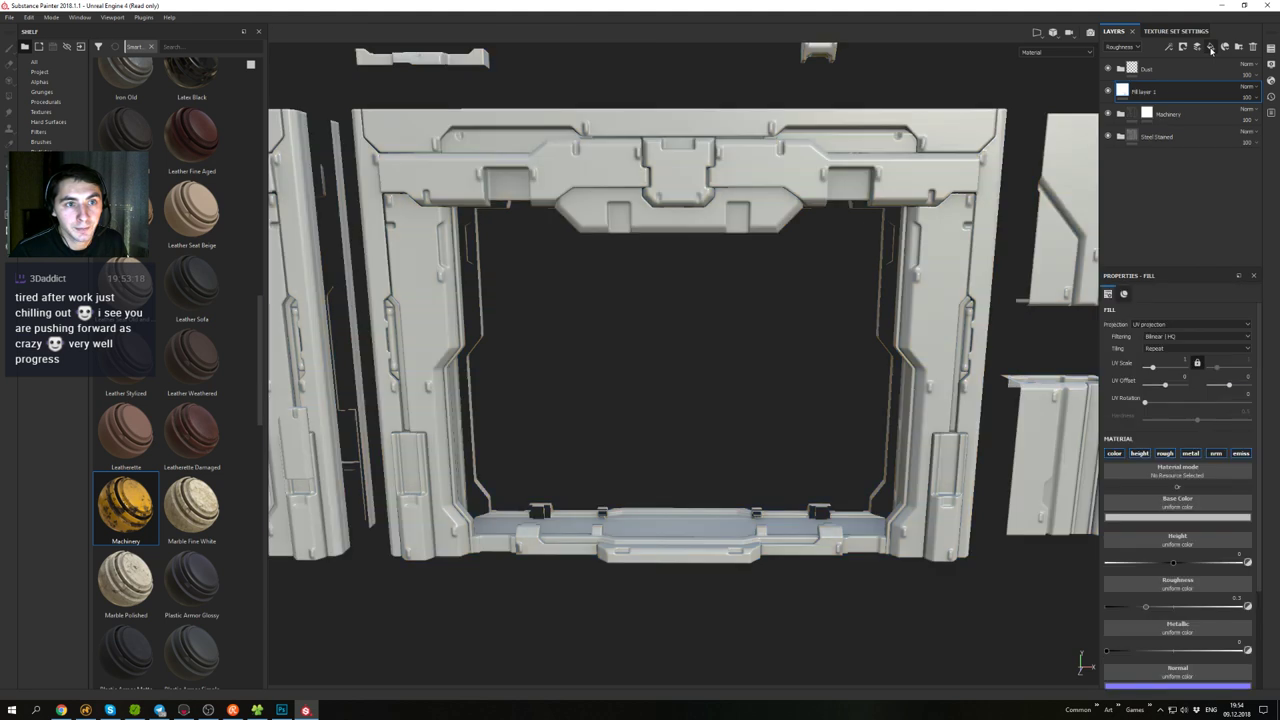
pyautogui.click(1115, 456)
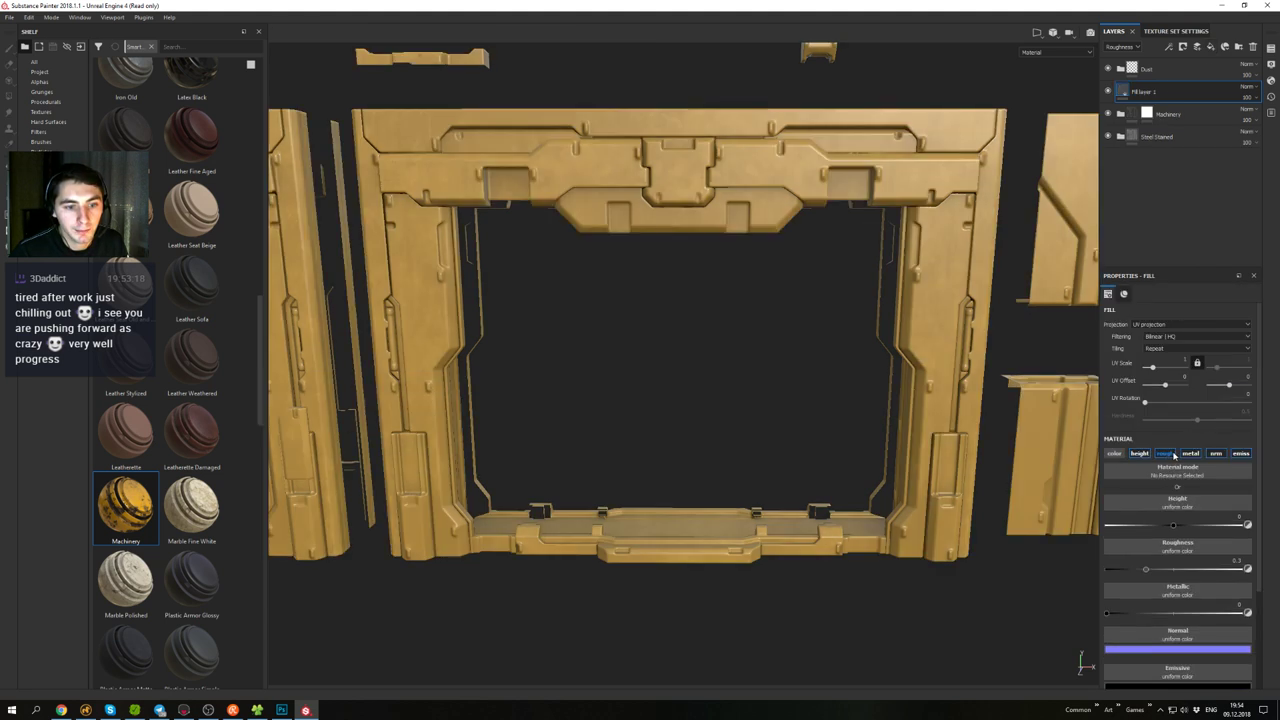
pyautogui.click(1168, 456)
pyautogui.click(1192, 456)
pyautogui.click(1216, 456)
pyautogui.click(1240, 455)
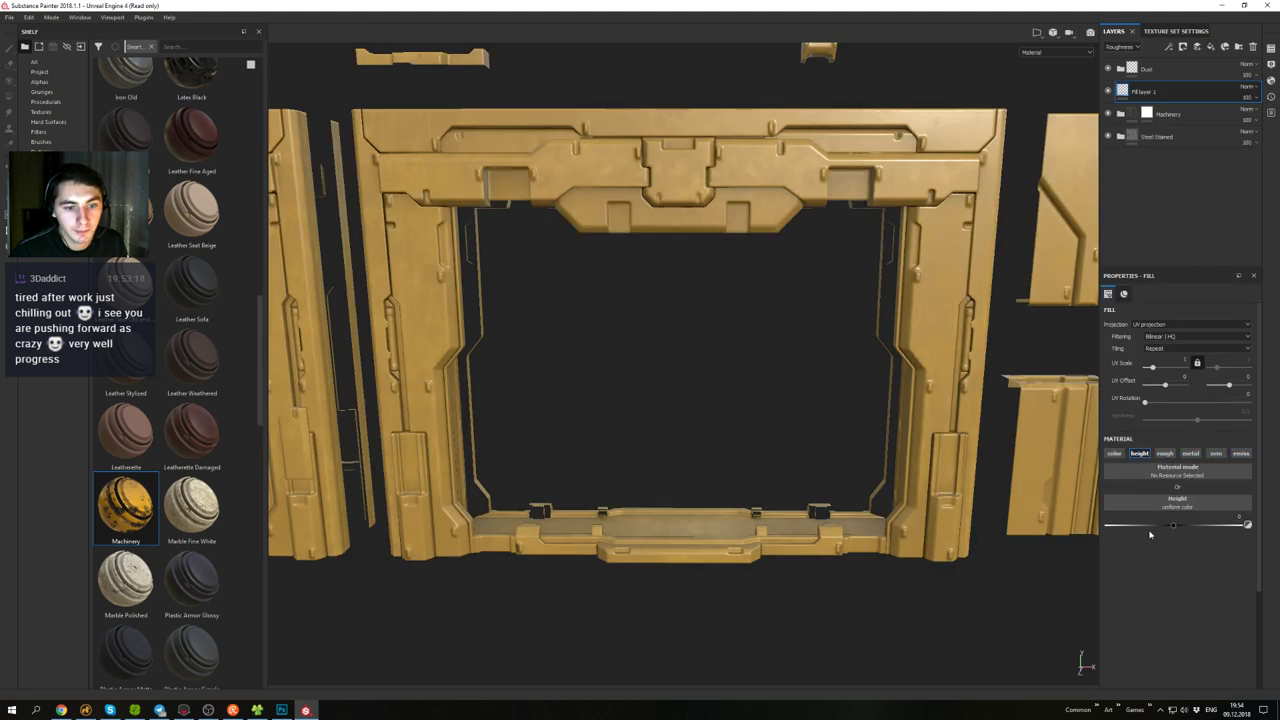
pyautogui.moveTo(1173, 525); pyautogui.dragTo(1170, 528)
# - Group the height fill layer into a new folder named Additional_Normal and collapse the folder
pyautogui.keyDown('alt'); pyautogui.moveTo(893, 271); pyautogui.dragTo(1080, 165); pyautogui.keyUp('alt')
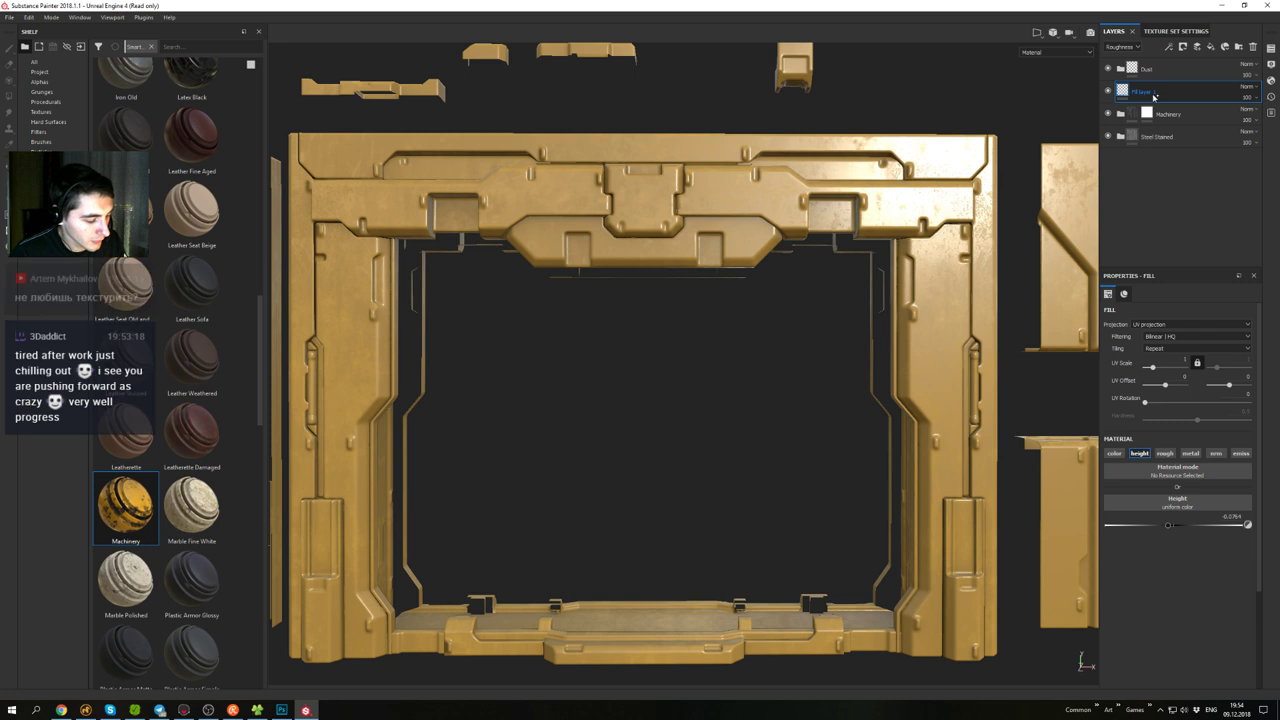
pyautogui.hotkey('ctrl', 'g')
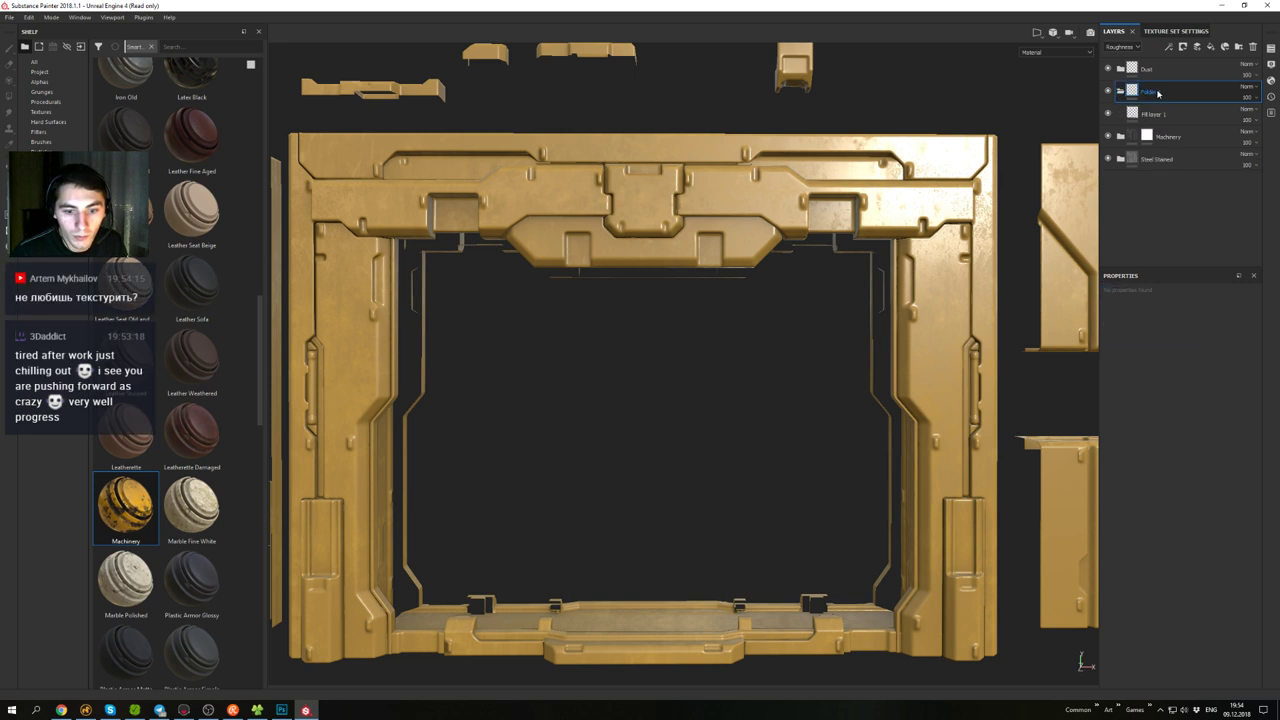
pyautogui.doubleClick(1150, 92)
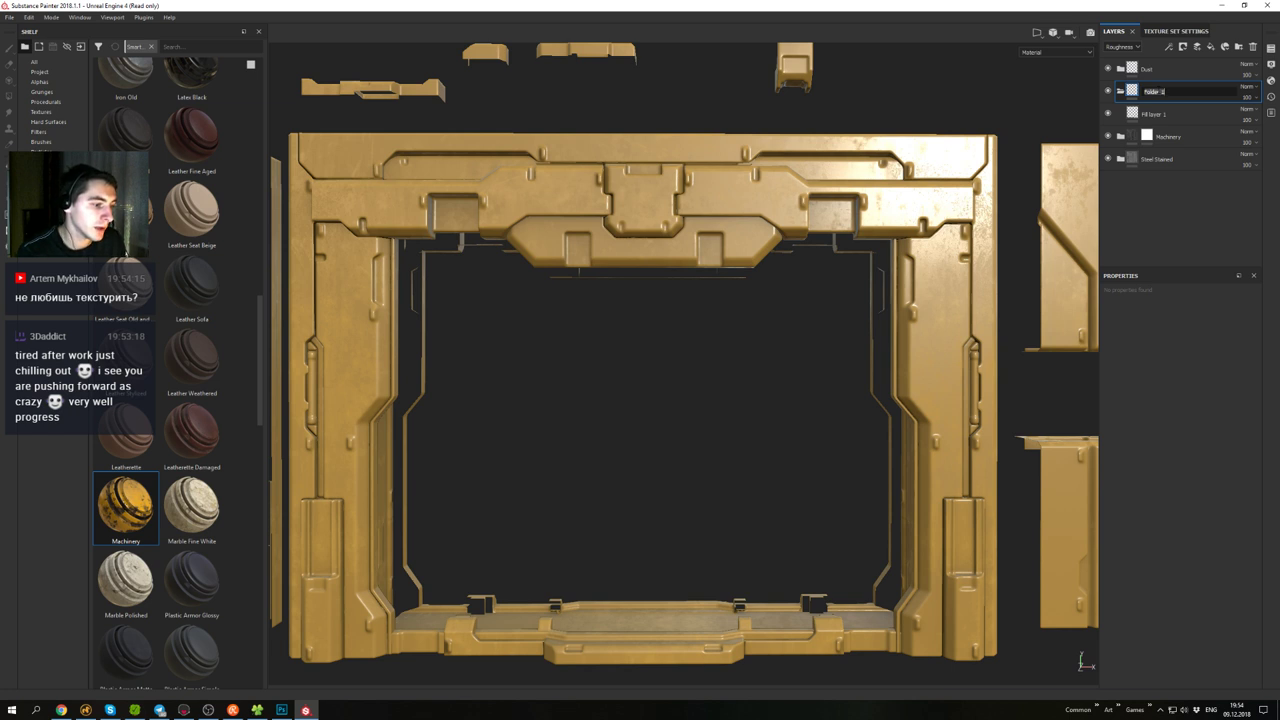
pyautogui.write('E')
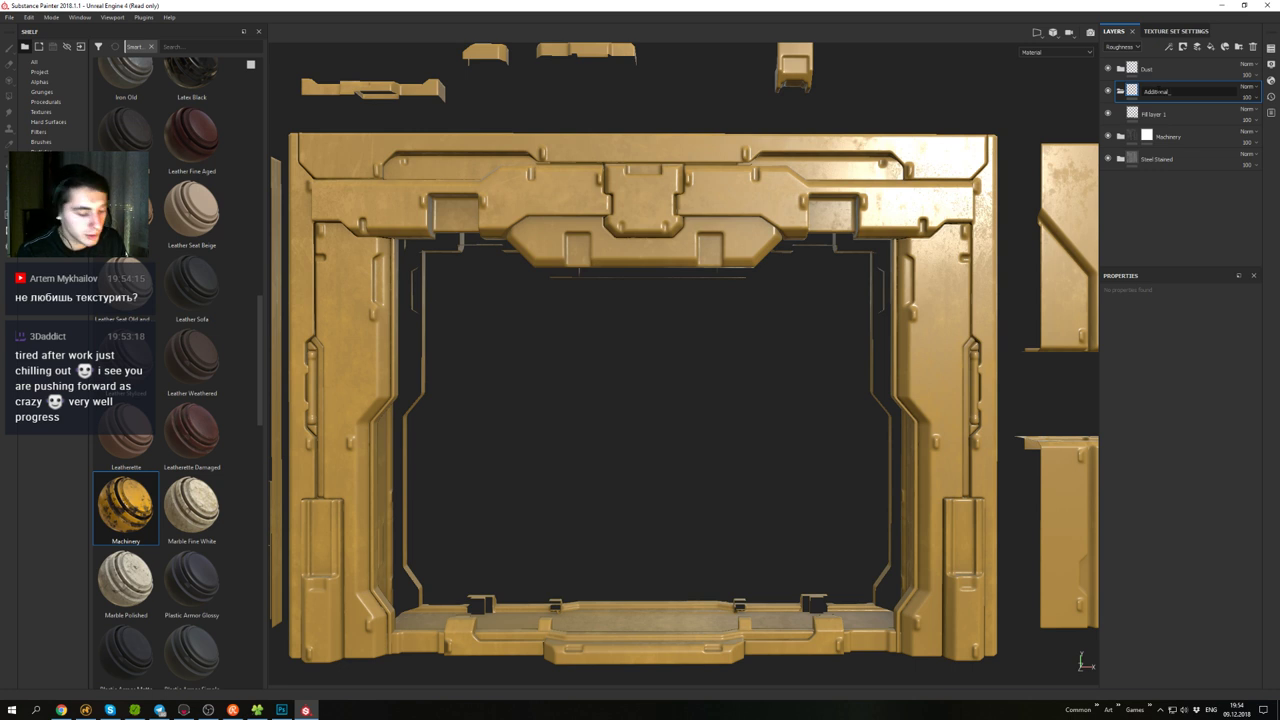
pyautogui.press('Return')
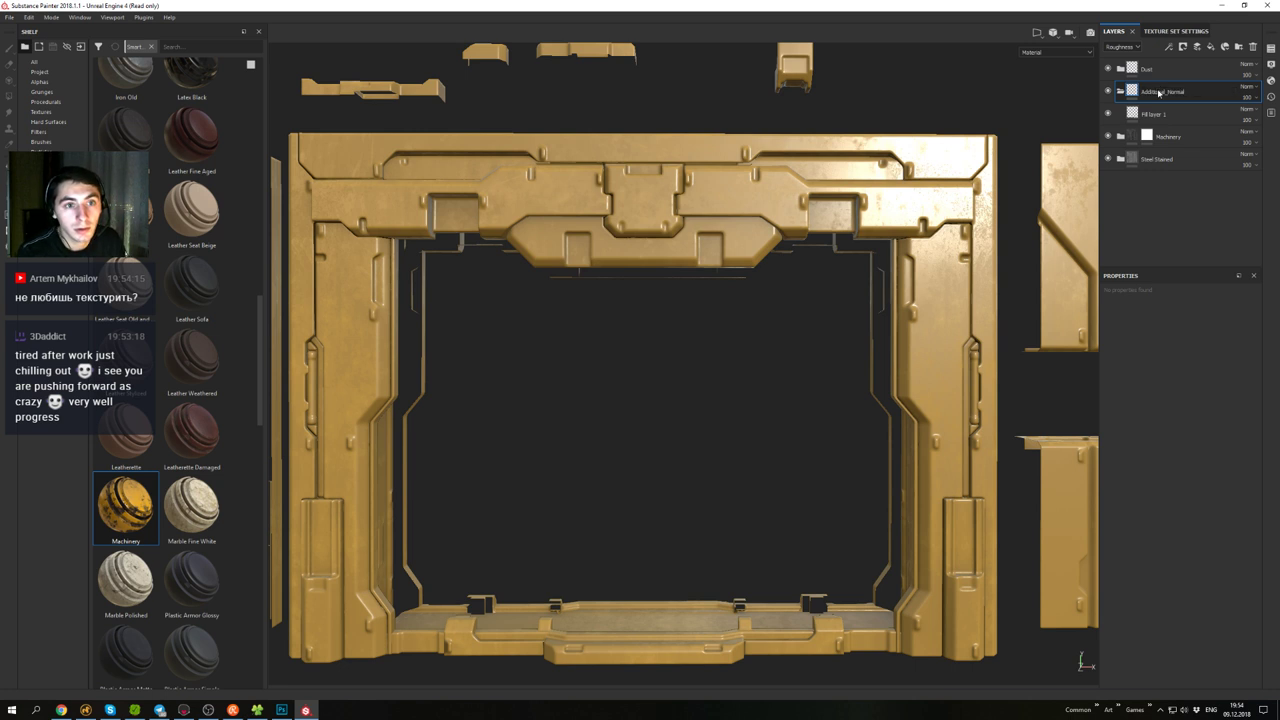
pyautogui.click(1166, 118)
pyautogui.click(1120, 92)
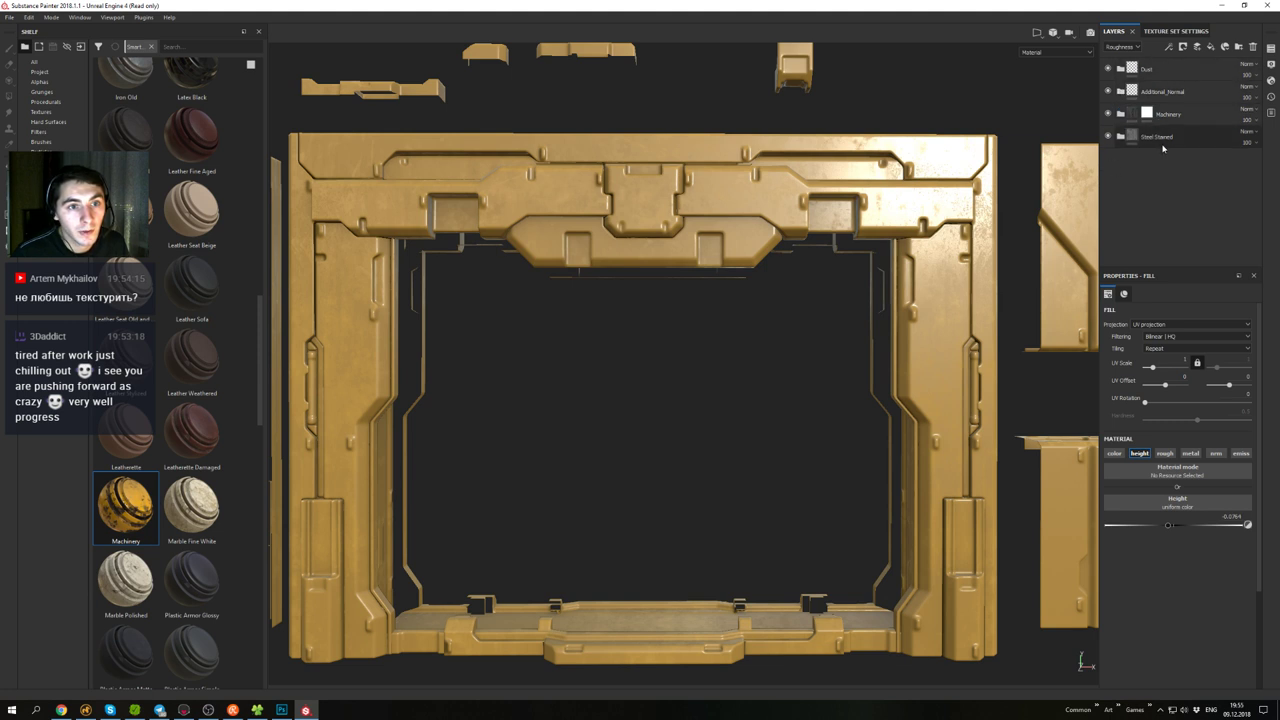
# - Examine the door, its open frame and the detached small parts above them from several angles
pyautogui.keyDown('alt'); pyautogui.moveTo(780, 209); pyautogui.dragTo(855, 224); pyautogui.keyUp('alt')
pyautogui.click(1182, 94)
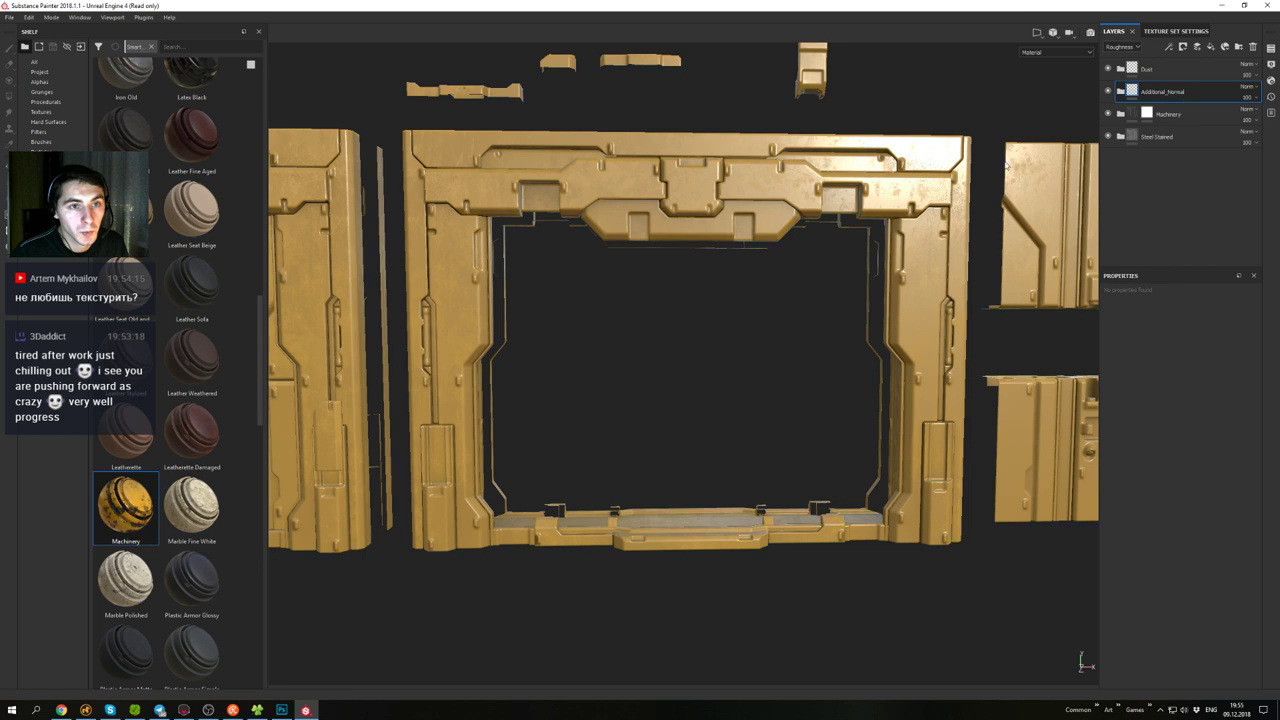
pyautogui.keyDown('alt'); pyautogui.moveTo(1045, 185); pyautogui.dragTo(845, 185, button='middle'); pyautogui.keyUp('alt')
pyautogui.keyDown('alt'); pyautogui.moveTo(845, 185); pyautogui.dragTo(920, 188); pyautogui.keyUp('alt')
pyautogui.scroll(-2, 824, 316)
pyautogui.keyDown('alt'); pyautogui.moveTo(600, 314); pyautogui.dragTo(934, 319, button='middle'); pyautogui.keyUp('alt')
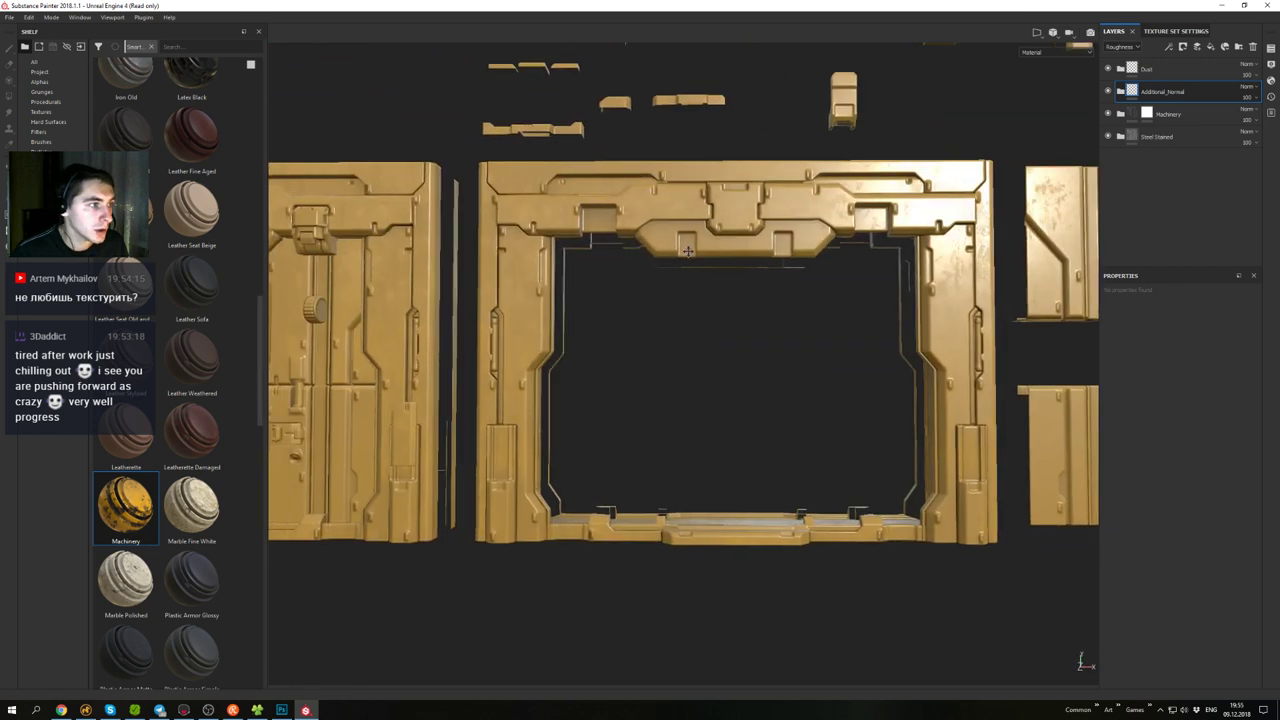
pyautogui.keyDown('alt'); pyautogui.moveTo(600, 270); pyautogui.dragTo(1020, 213, button='middle'); pyautogui.keyUp('alt')
pyautogui.keyDown('alt'); pyautogui.moveTo(798, 212); pyautogui.dragTo(911, 169, button='middle'); pyautogui.keyUp('alt')
pyautogui.keyDown('alt'); pyautogui.moveTo(911, 169); pyautogui.dragTo(880, 165); pyautogui.keyUp('alt')
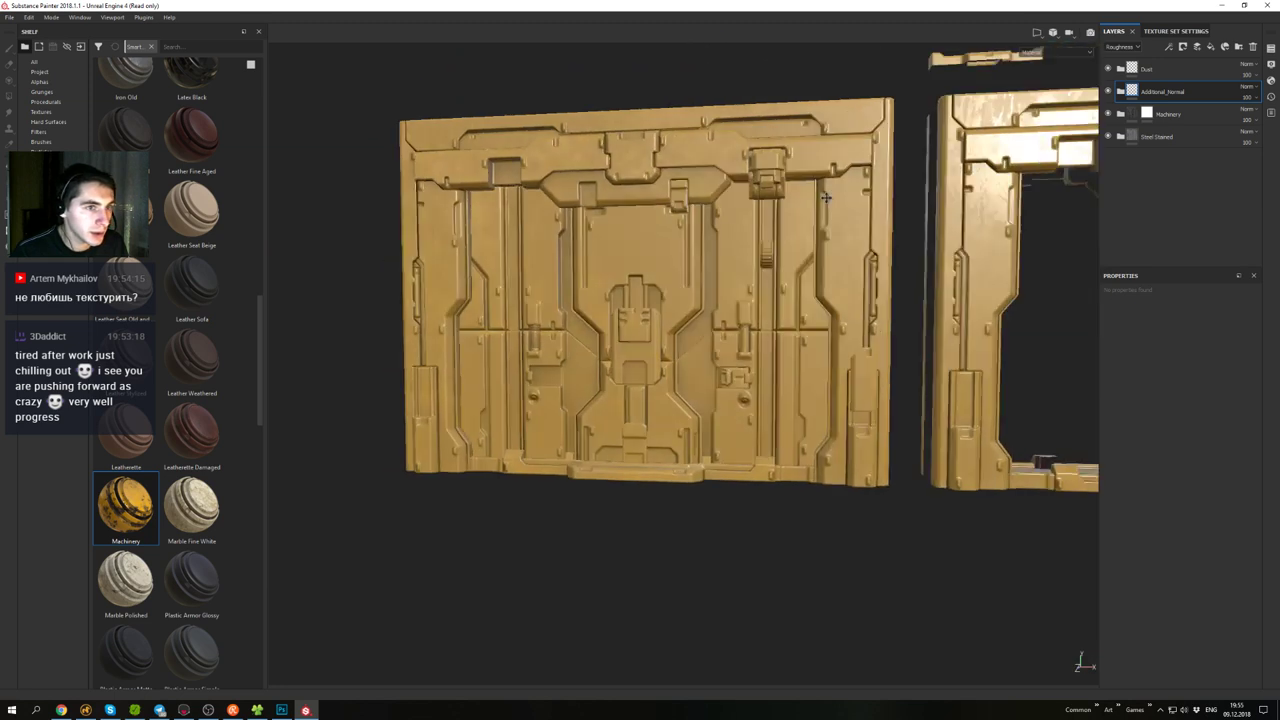
pyautogui.keyDown('alt'); pyautogui.moveTo(960, 100); pyautogui.dragTo(703, 220, button='middle'); pyautogui.keyUp('alt')
pyautogui.keyDown('alt'); pyautogui.moveTo(703, 220); pyautogui.dragTo(766, 223); pyautogui.keyUp('alt')
pyautogui.keyDown('alt'); pyautogui.moveTo(775, 180); pyautogui.dragTo(671, 214, button='middle'); pyautogui.keyUp('alt')
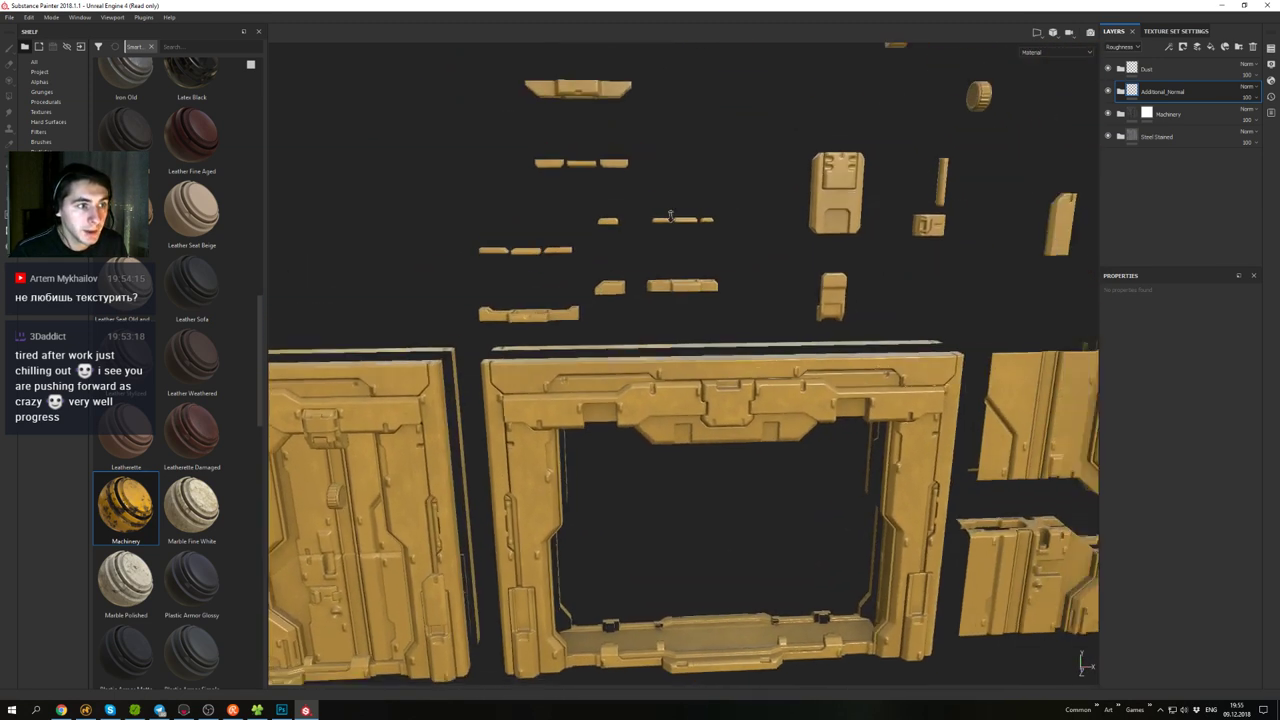
pyautogui.keyDown('alt'); pyautogui.moveTo(671, 214); pyautogui.dragTo(748, 160); pyautogui.keyUp('alt')
pyautogui.keyDown('alt'); pyautogui.moveTo(770, 175); pyautogui.dragTo(724, 216, button='middle'); pyautogui.keyUp('alt')
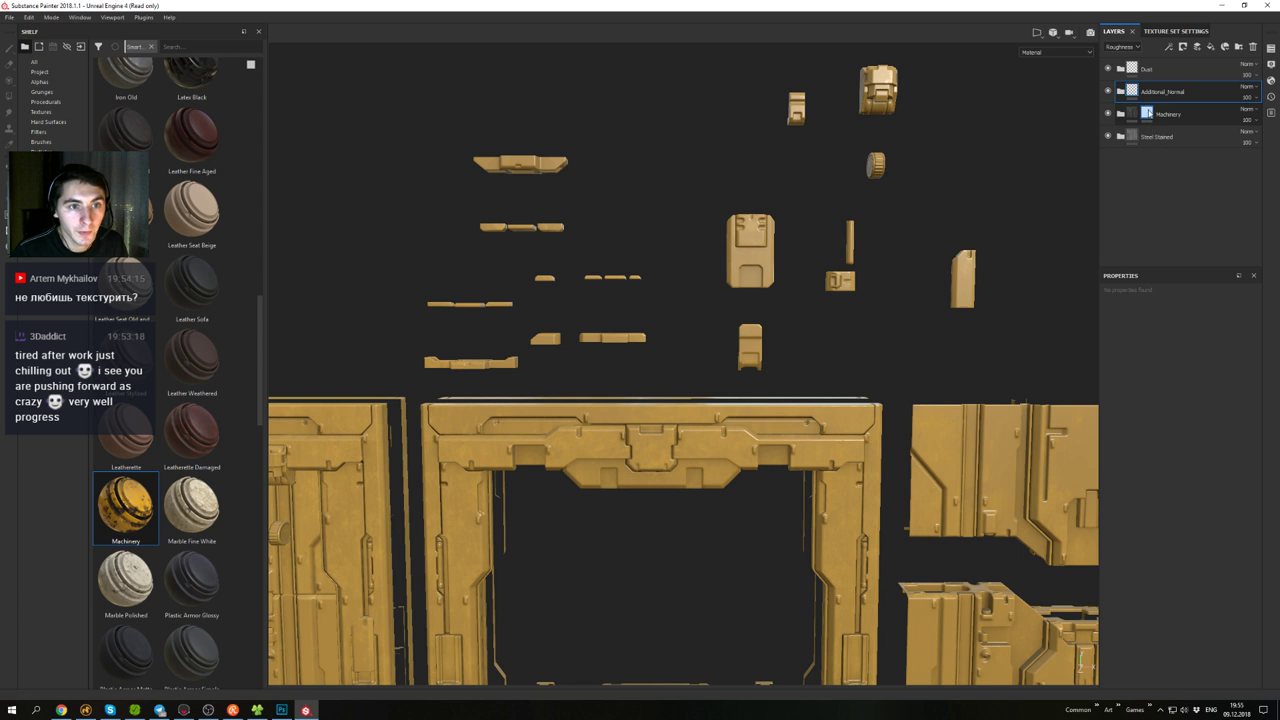
# - Try a black mask on the Machinery folder and switch it back to a white mask
pyautogui.rightClick(1149, 115)
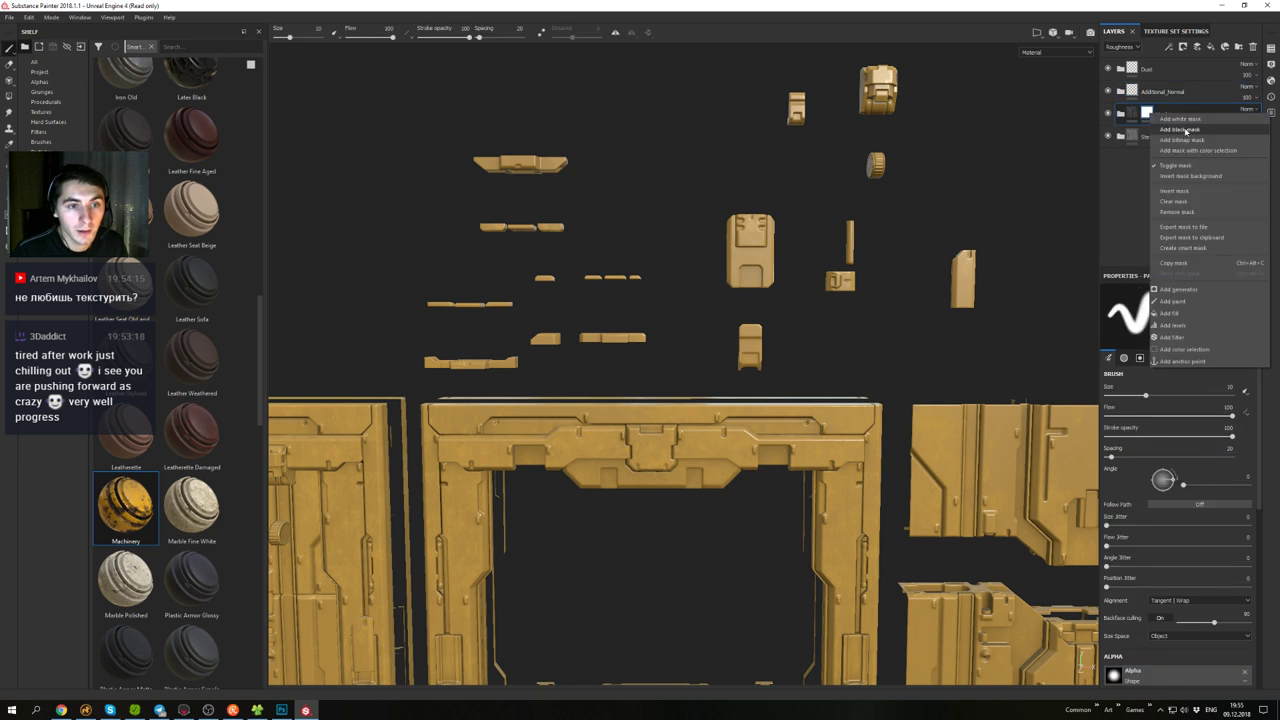
pyautogui.click(1183, 129)
pyautogui.rightClick(1147, 115)
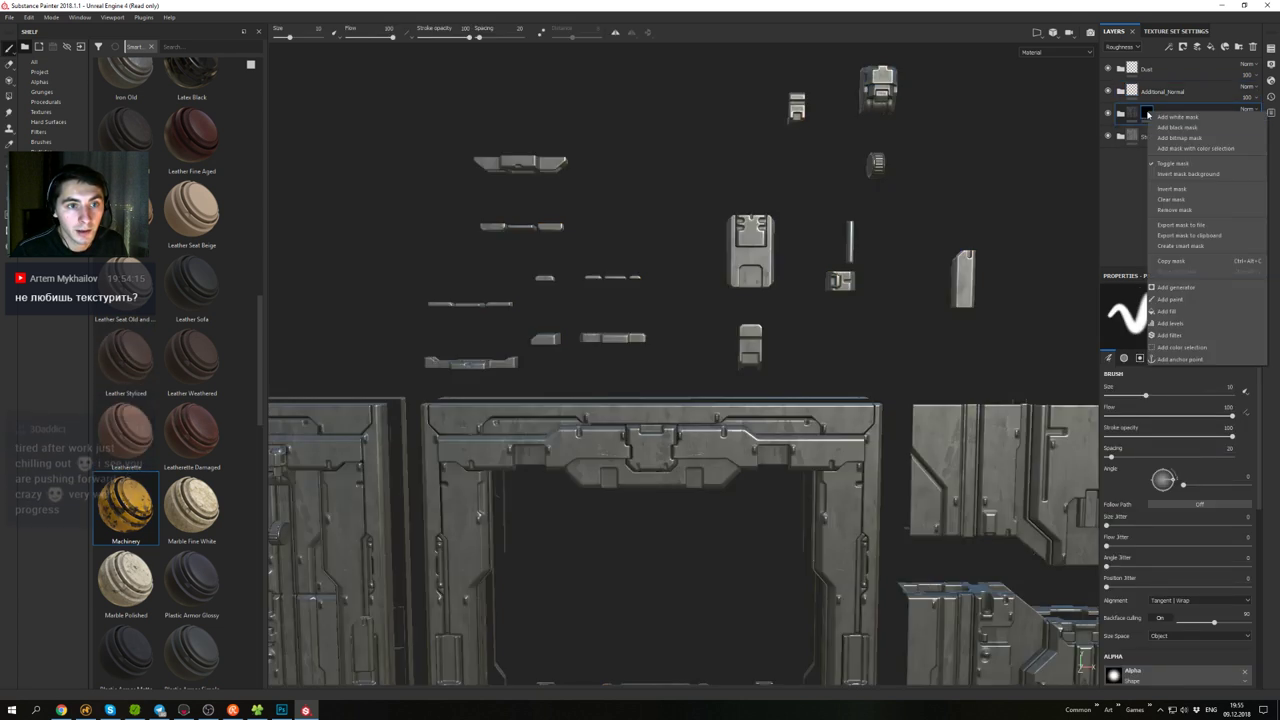
pyautogui.click(1177, 118)
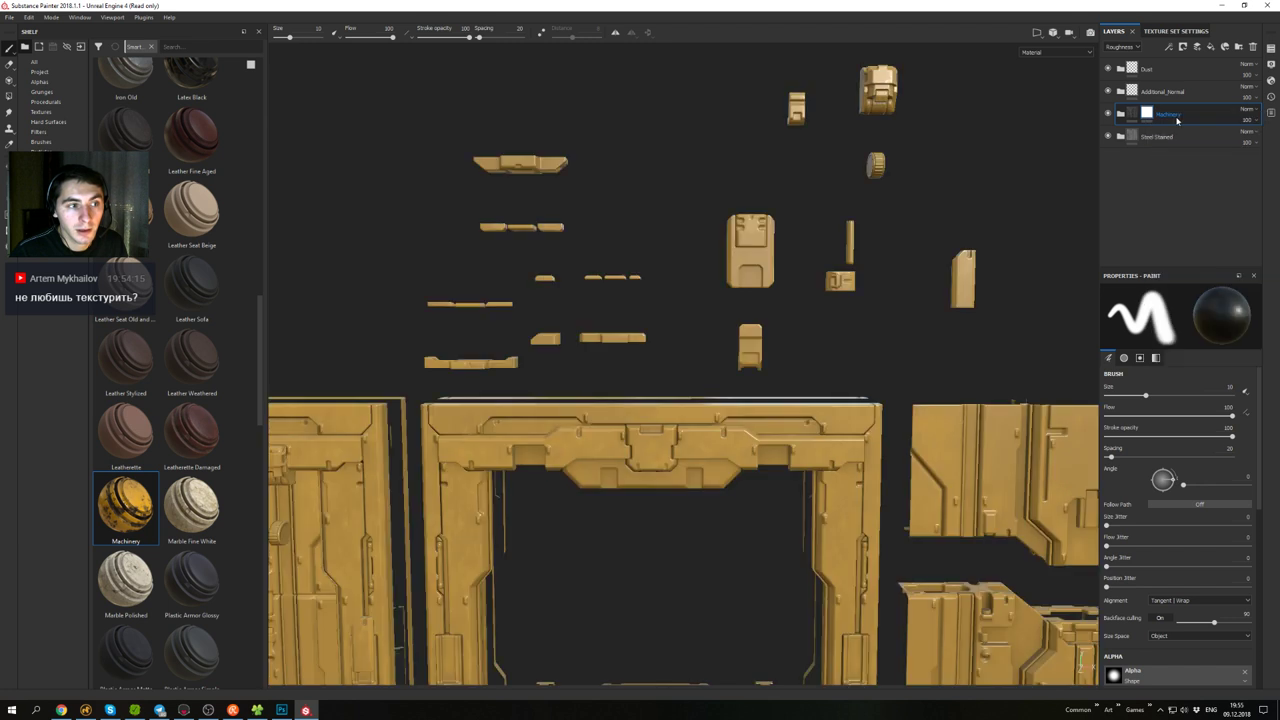
# - Add a paint effect to the Machinery folder's mask and reduce the brush size to about 6.35
pyautogui.rightClick(1147, 115)
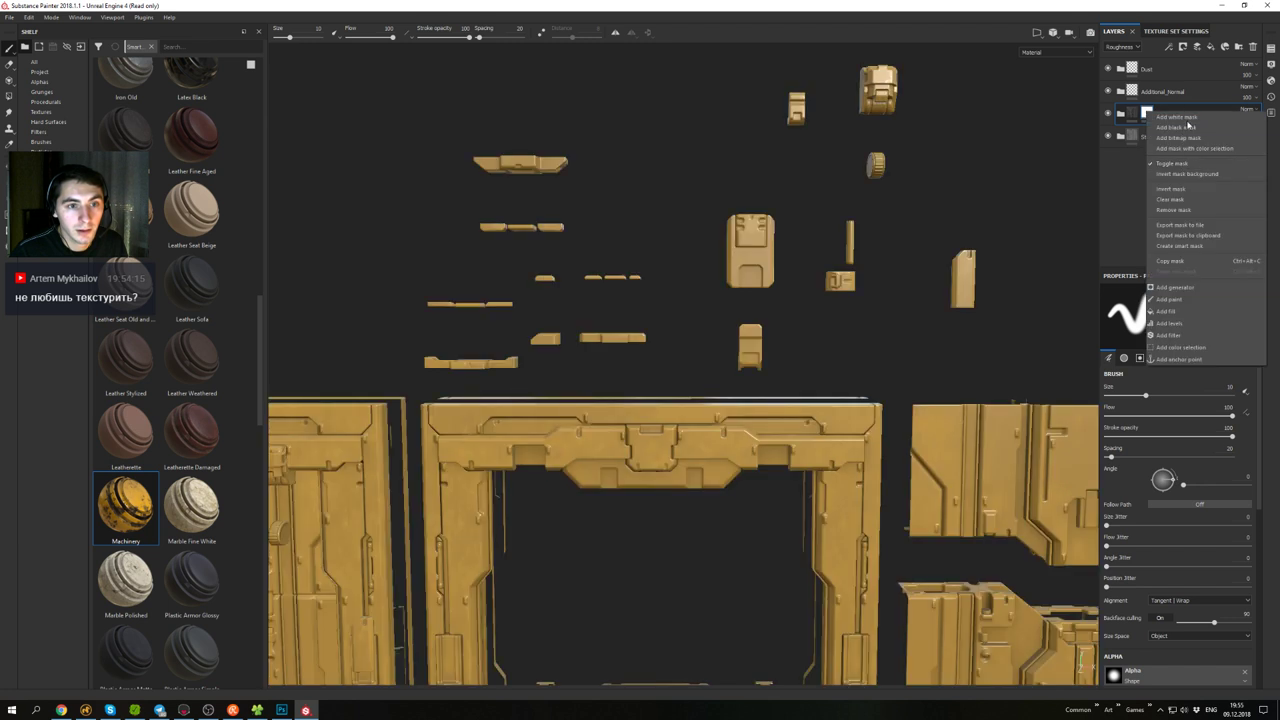
pyautogui.click(1174, 301)
pyautogui.moveTo(878, 248)
pyautogui.keyDown('alt'); pyautogui.mouseDown(button='right')
pyautogui.moveTo(858, 187)
pyautogui.moveTo(854, 222)
pyautogui.mouseUp(button='right'); pyautogui.keyUp('alt')
pyautogui.keyDown('alt'); pyautogui.moveTo(768, 288); pyautogui.dragTo(814, 257, button='middle'); pyautogui.keyUp('alt')
pyautogui.keyDown('alt'); pyautogui.moveTo(545, 262); pyautogui.dragTo(655, 225, button='middle'); pyautogui.keyUp('alt')
pyautogui.keyDown('alt'); pyautogui.moveTo(655, 225); pyautogui.dragTo(595, 267, button='right'); pyautogui.keyUp('alt')
pyautogui.keyDown('alt'); pyautogui.moveTo(595, 267); pyautogui.dragTo(666, 274, button='middle'); pyautogui.keyUp('alt')
pyautogui.keyDown('alt'); pyautogui.moveTo(666, 274); pyautogui.dragTo(576, 297, button='right'); pyautogui.keyUp('alt')
pyautogui.keyDown('alt'); pyautogui.moveTo(576, 297); pyautogui.dragTo(626, 274, button='middle'); pyautogui.keyUp('alt')
pyautogui.keyDown('alt'); pyautogui.moveTo(654, 177); pyautogui.dragTo(582, 251, button='middle'); pyautogui.keyUp('alt')
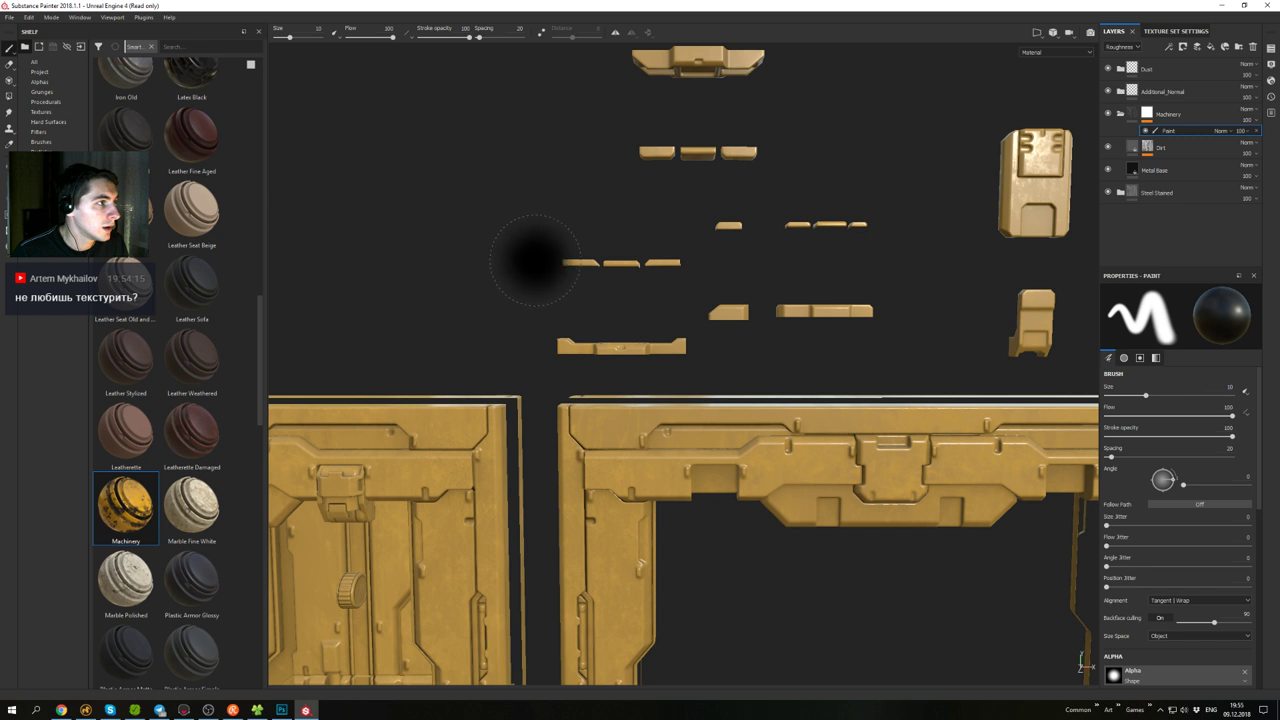
pyautogui.keyDown('alt'); pyautogui.moveTo(647, 277); pyautogui.dragTo(694, 269); pyautogui.keyUp('alt')
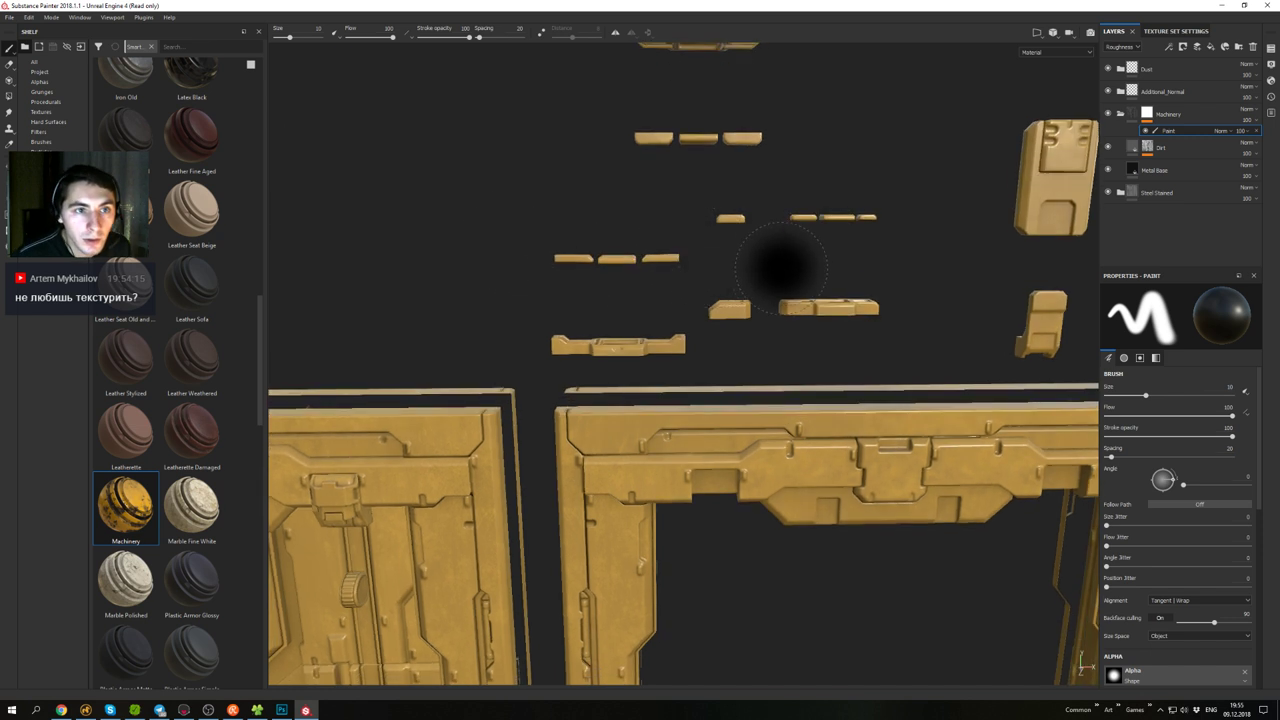
pyautogui.keyDown('ctrl'); pyautogui.moveTo(771, 287); pyautogui.dragTo(762, 287, button='right'); pyautogui.keyUp('ctrl')
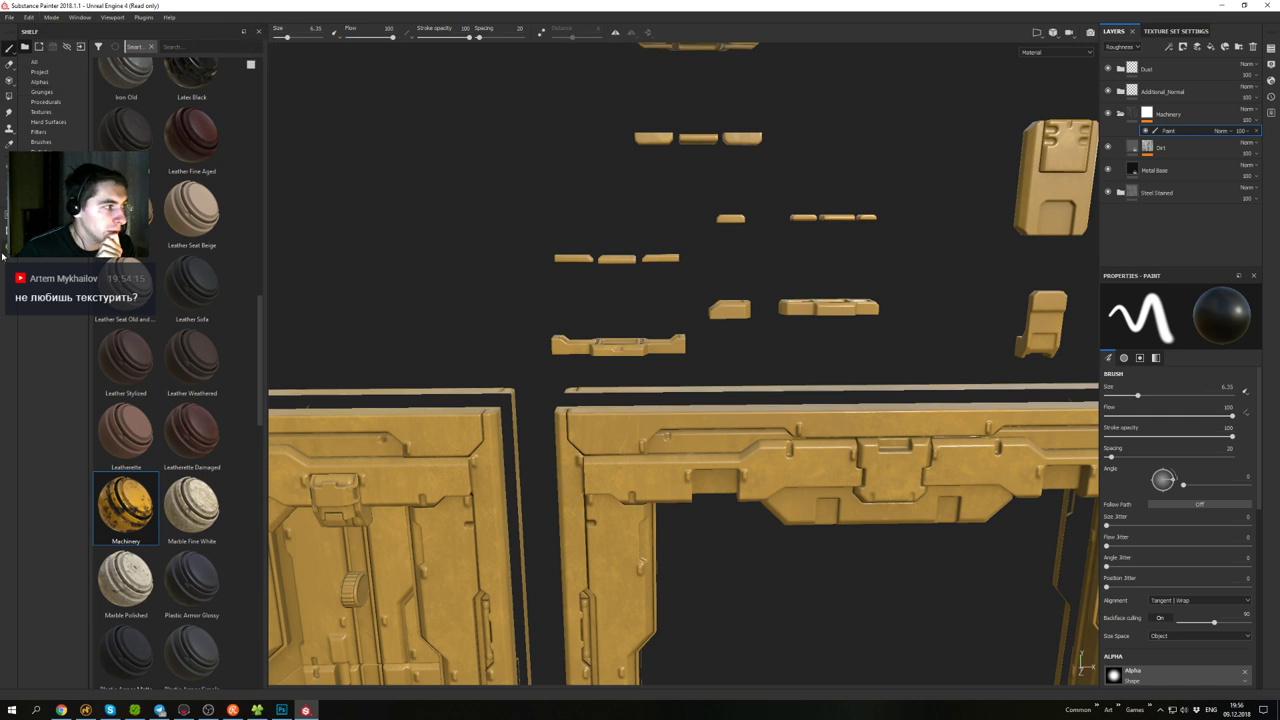
# - Paint black with the Paint tool on the Machinery mask over two of the three small bars nearest the lower bracket piece
pyautogui.click(8, 83)
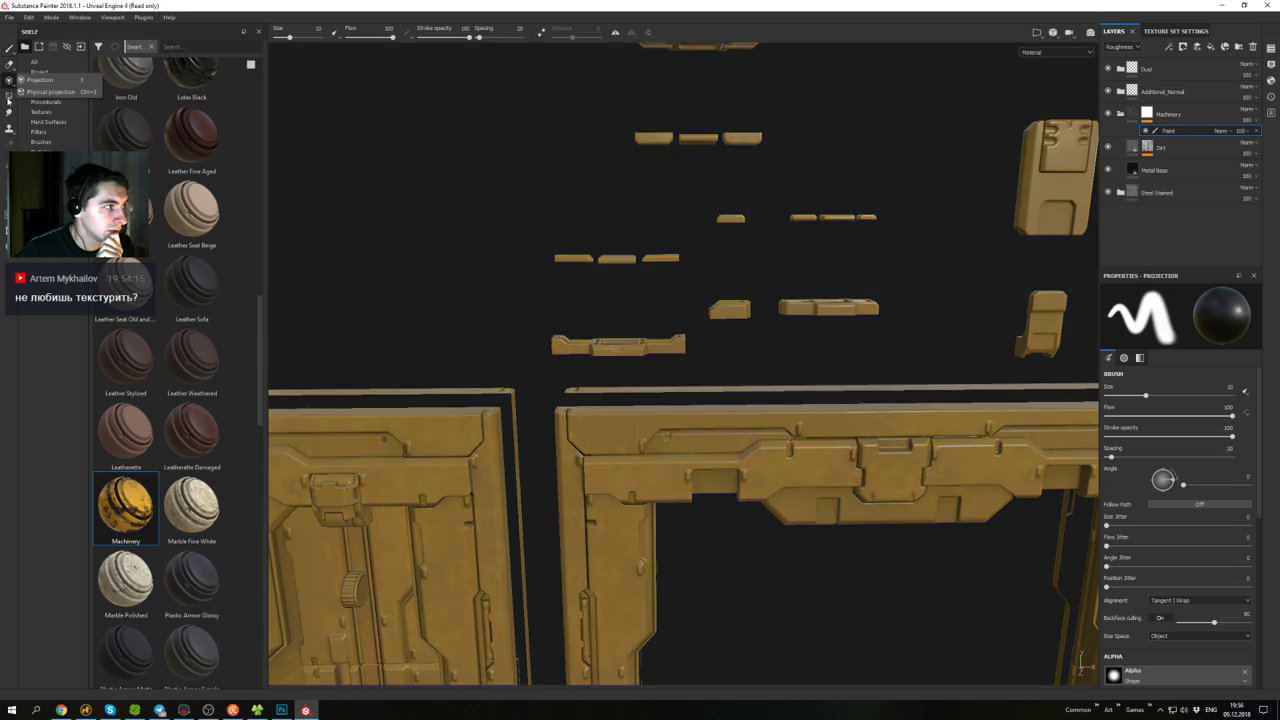
pyautogui.click(10, 49)
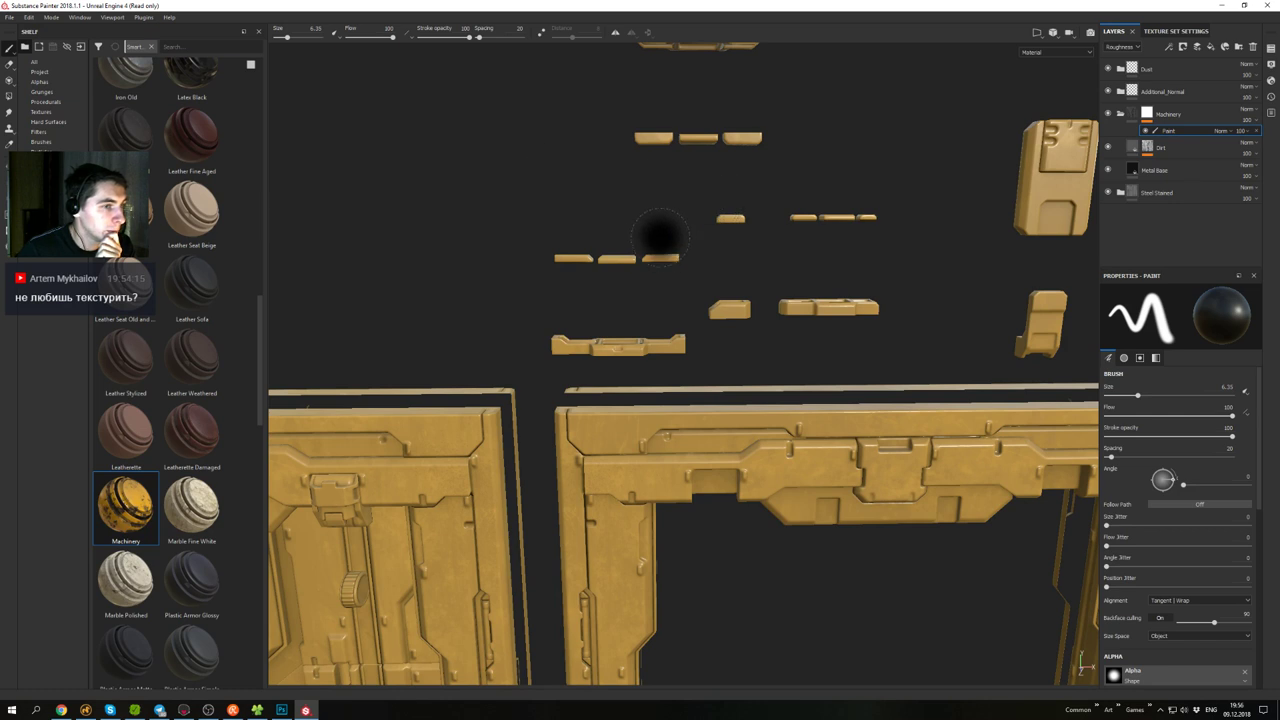
pyautogui.moveTo(674, 262)
pyautogui.mouseDown()
pyautogui.moveTo(612, 258)
pyautogui.moveTo(659, 258)
pyautogui.moveTo(694, 286)
pyautogui.mouseUp()
pyautogui.keyDown('alt'); pyautogui.moveTo(640, 172); pyautogui.dragTo(940, 230); pyautogui.keyUp('alt')
pyautogui.moveTo(820, 300)
pyautogui.keyDown('alt'); pyautogui.mouseDown()
pyautogui.moveTo(985, 255)
pyautogui.moveTo(657, 246)
pyautogui.moveTo(674, 277)
pyautogui.moveTo(857, 294)
pyautogui.moveTo(766, 349)
pyautogui.moveTo(750, 400)
pyautogui.moveTo(815, 375)
pyautogui.moveTo(805, 257)
pyautogui.mouseUp(); pyautogui.keyUp('alt')
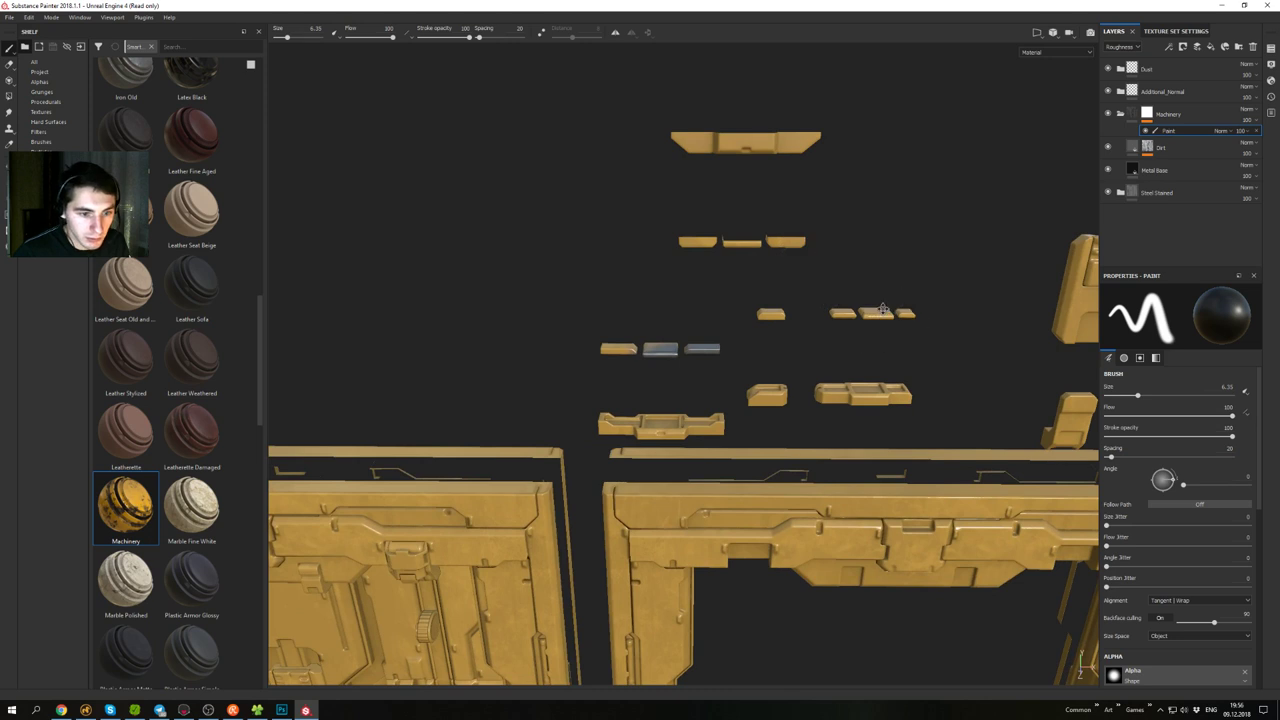
# - Paint black on the Machinery mask over the row of three bars directly beneath the topmost detached part
pyautogui.keyDown('alt'); pyautogui.moveTo(884, 316); pyautogui.dragTo(815, 261); pyautogui.keyUp('alt')
pyautogui.keyDown('alt'); pyautogui.moveTo(819, 222); pyautogui.dragTo(823, 330, button='right'); pyautogui.keyUp('alt')
pyautogui.keyDown('alt'); pyautogui.moveTo(823, 330); pyautogui.dragTo(850, 237); pyautogui.keyUp('alt')
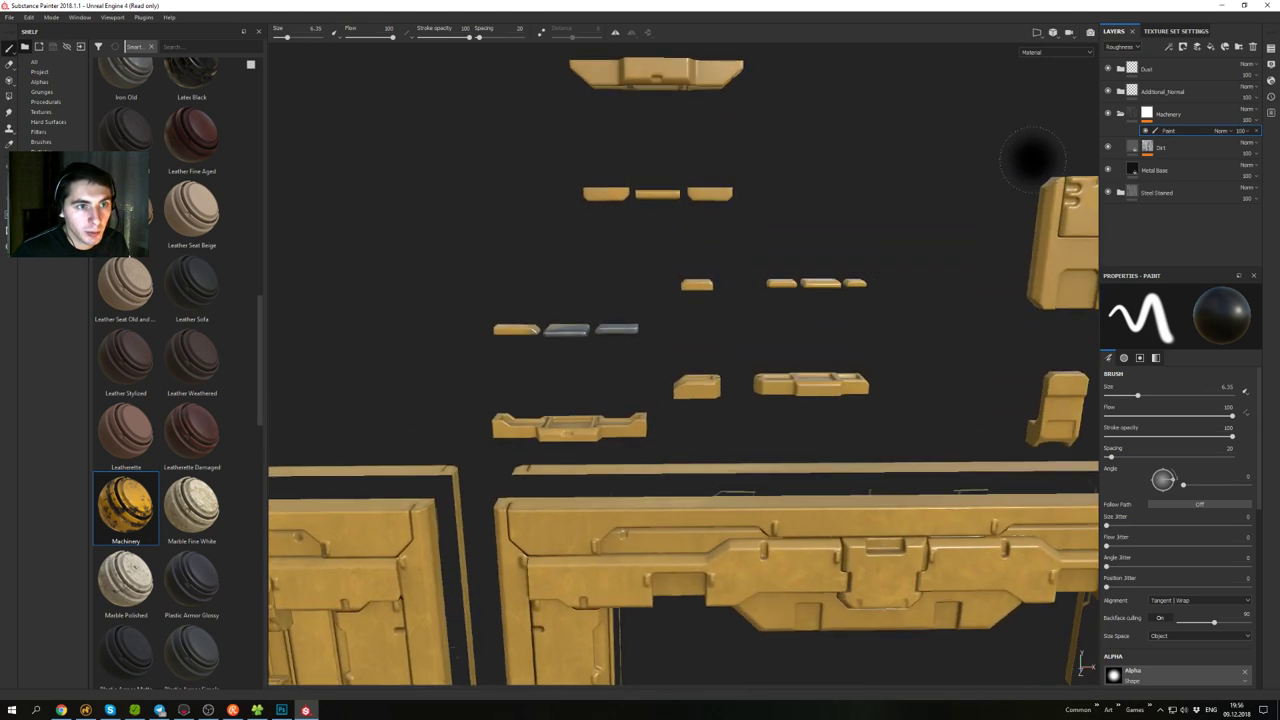
pyautogui.click(1053, 34)
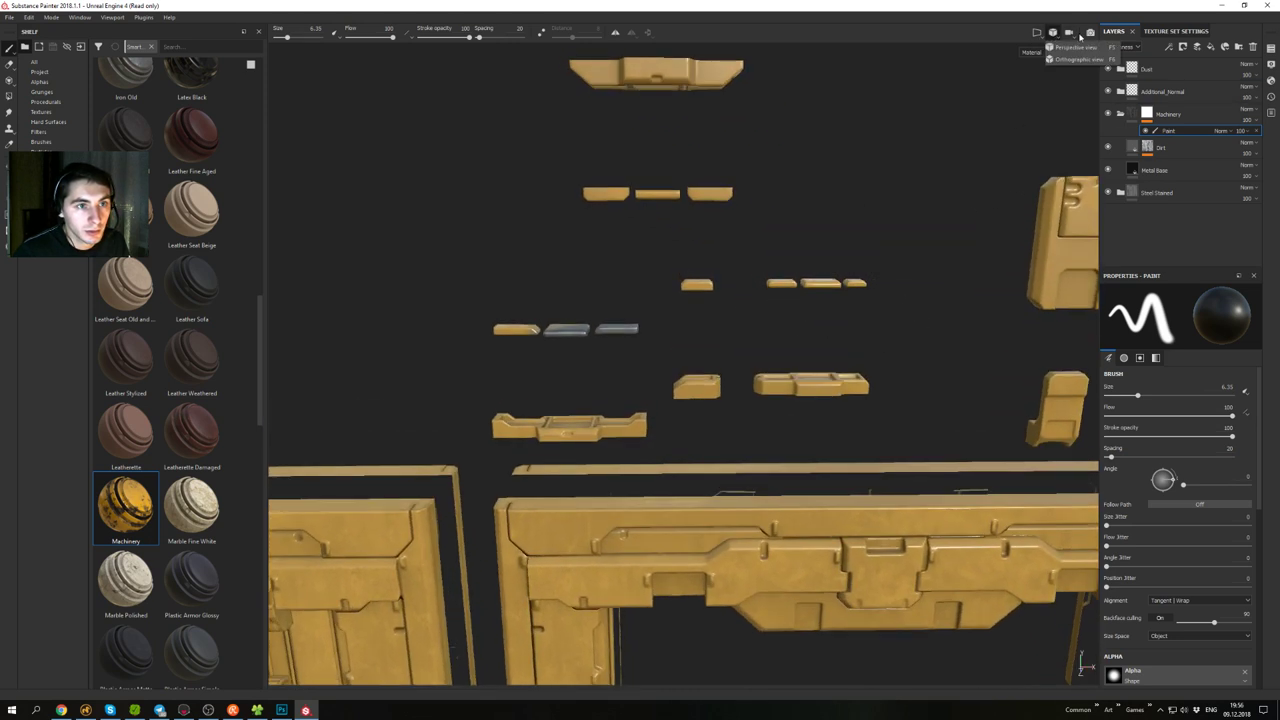
pyautogui.click(1069, 33)
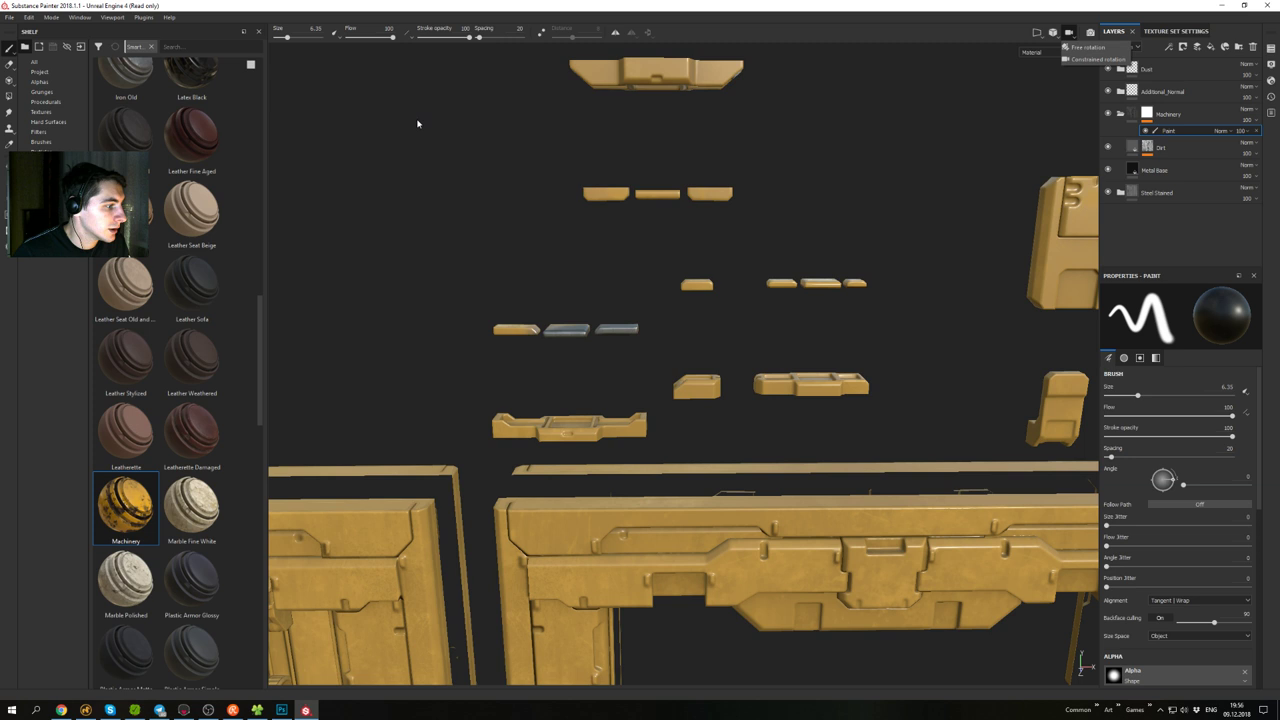
pyautogui.moveTo(637, 241)
pyautogui.keyDown('alt'); pyautogui.mouseDown()
pyautogui.moveTo(655, 208)
pyautogui.moveTo(704, 194)
pyautogui.moveTo(606, 196)
pyautogui.moveTo(757, 155)
pyautogui.mouseUp(); pyautogui.keyUp('alt')
pyautogui.moveTo(767, 201)
pyautogui.keyDown('alt'); pyautogui.mouseDown()
pyautogui.moveTo(697, 240)
pyautogui.moveTo(662, 299)
pyautogui.mouseUp(); pyautogui.keyUp('alt')
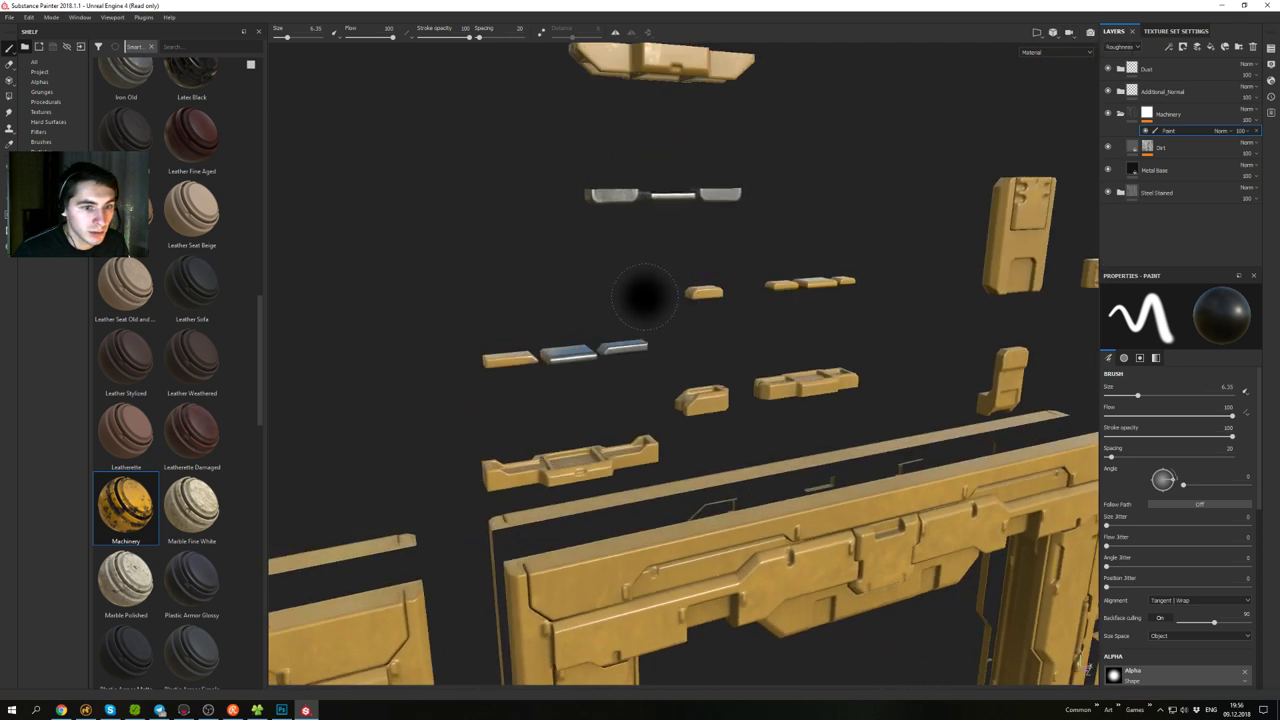
# - Review the paint brush's alpha, stencil, grayscale, jitter and size options, along with the texture set settings
pyautogui.click(1125, 359)
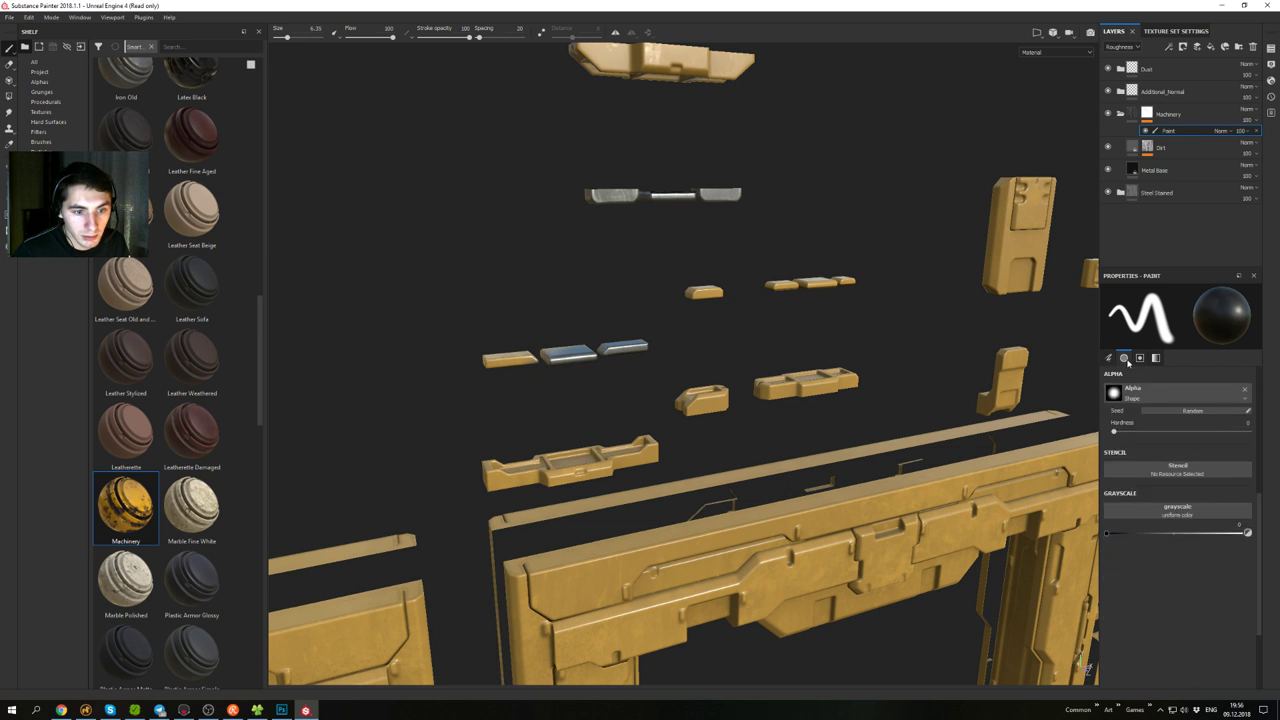
pyautogui.click(1112, 360)
pyautogui.click(1142, 361)
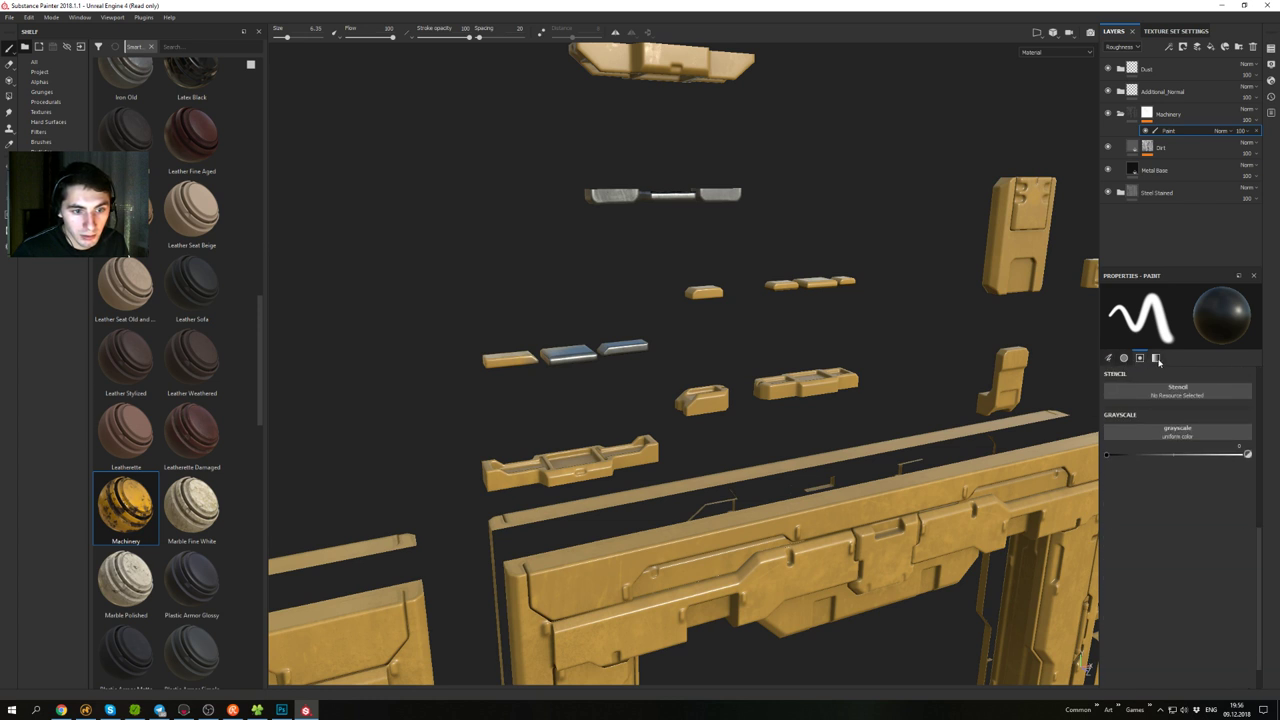
pyautogui.click(1159, 362)
pyautogui.click(1125, 361)
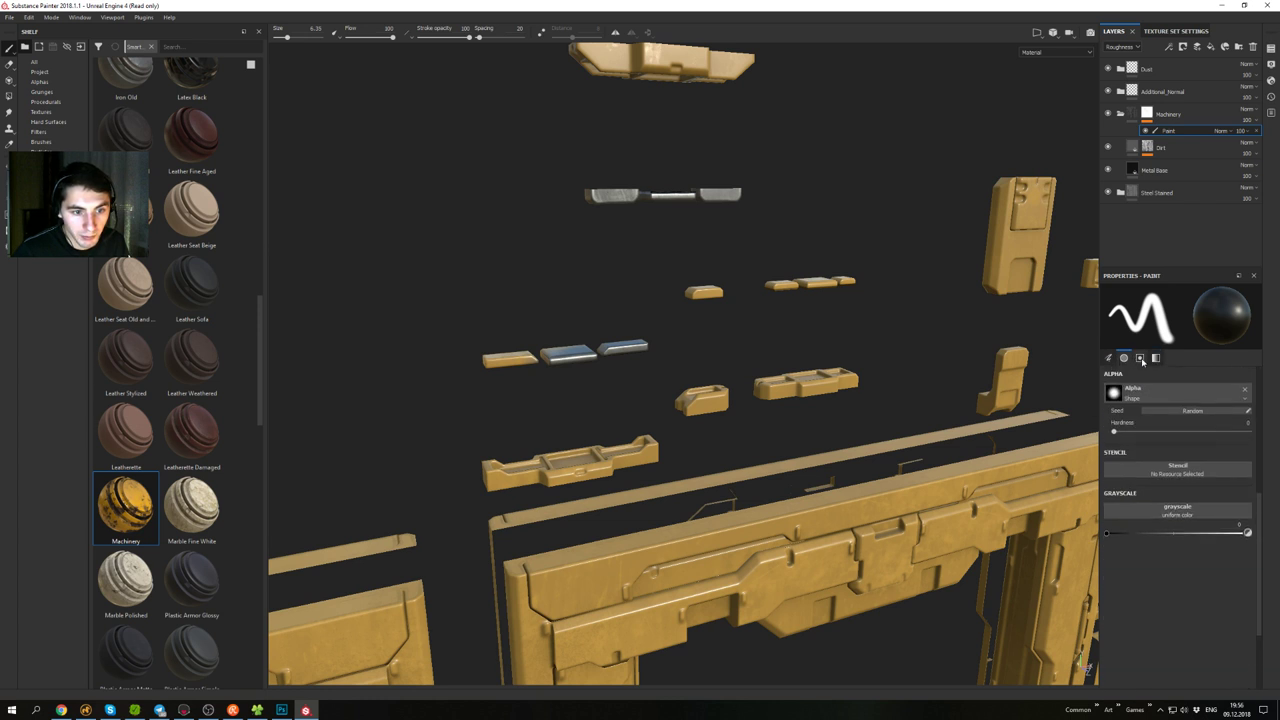
pyautogui.click(1141, 361)
pyautogui.click(1111, 360)
pyautogui.scroll(-5, 1176, 463)
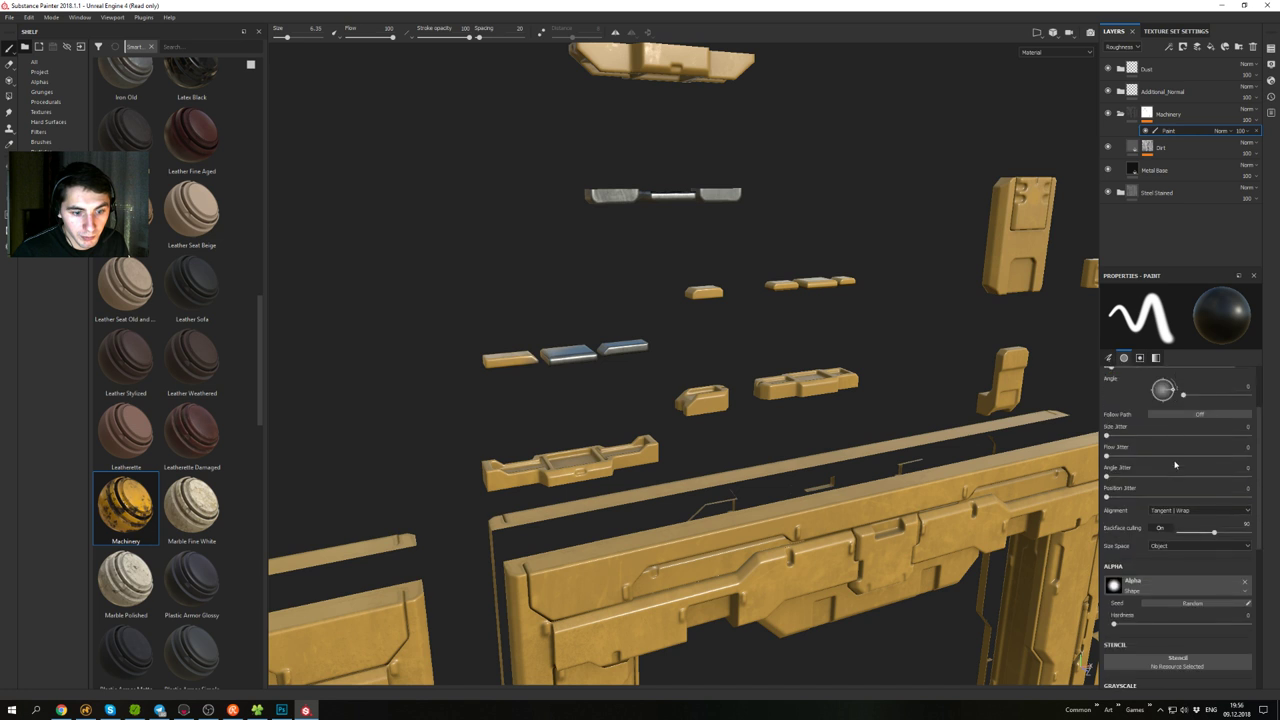
pyautogui.scroll(3, 1175, 463)
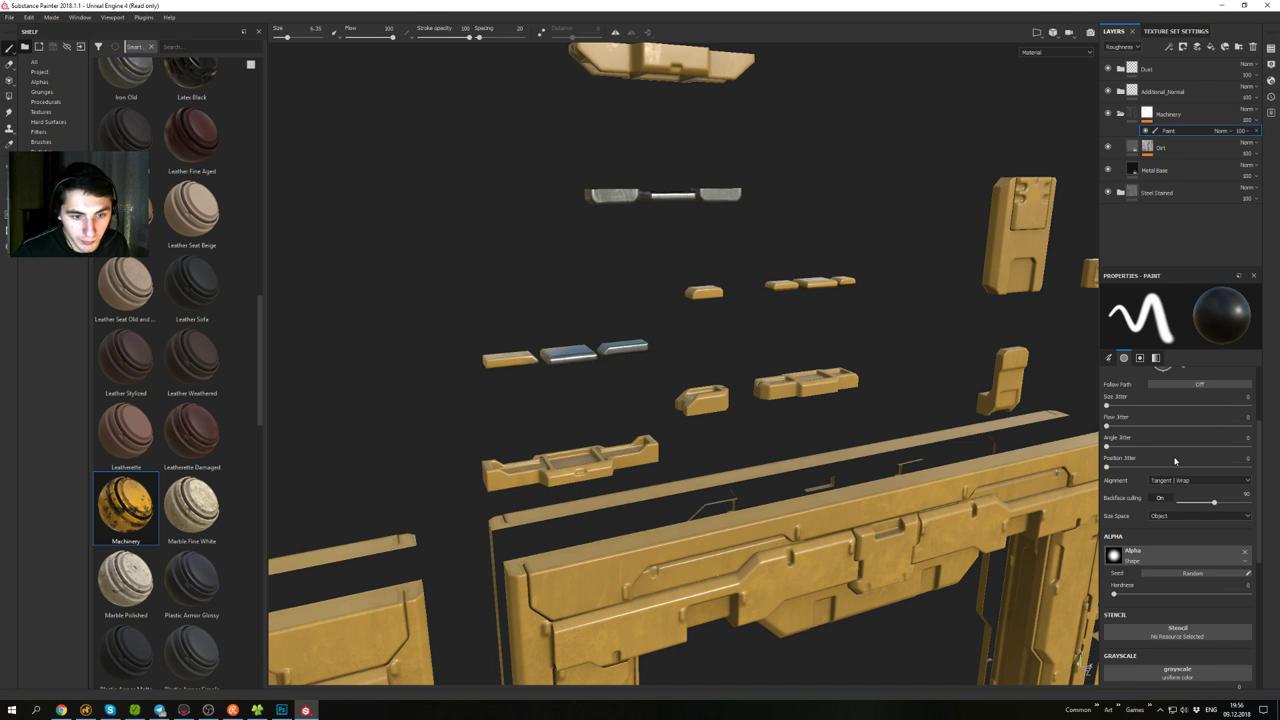
pyautogui.scroll(4, 1175, 461)
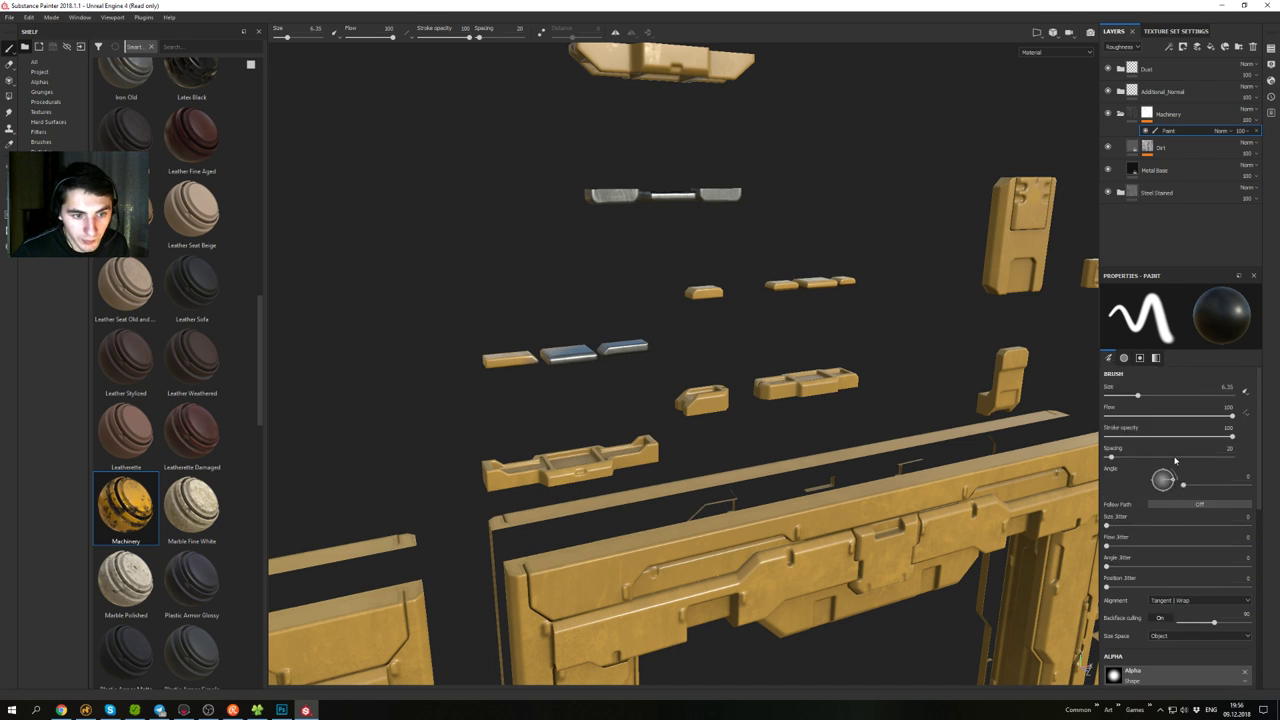
pyautogui.click(1245, 393)
pyautogui.click(1246, 395)
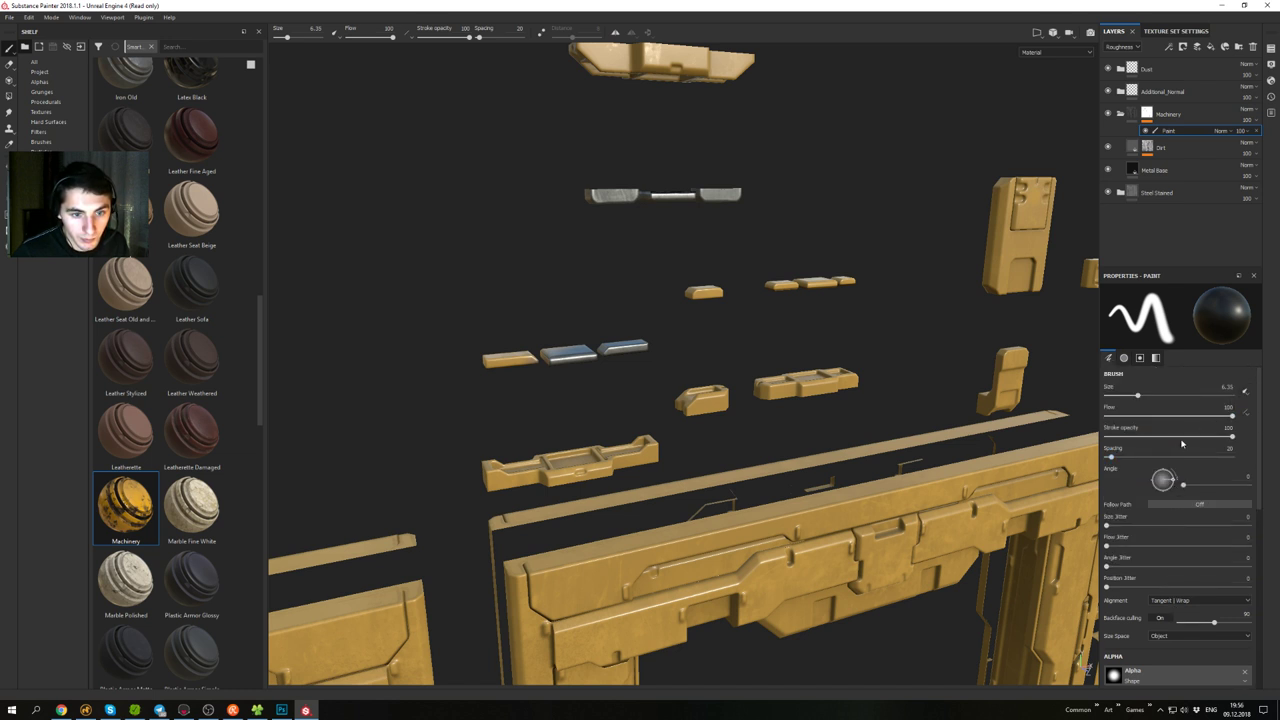
pyautogui.scroll(-7, 1181, 443)
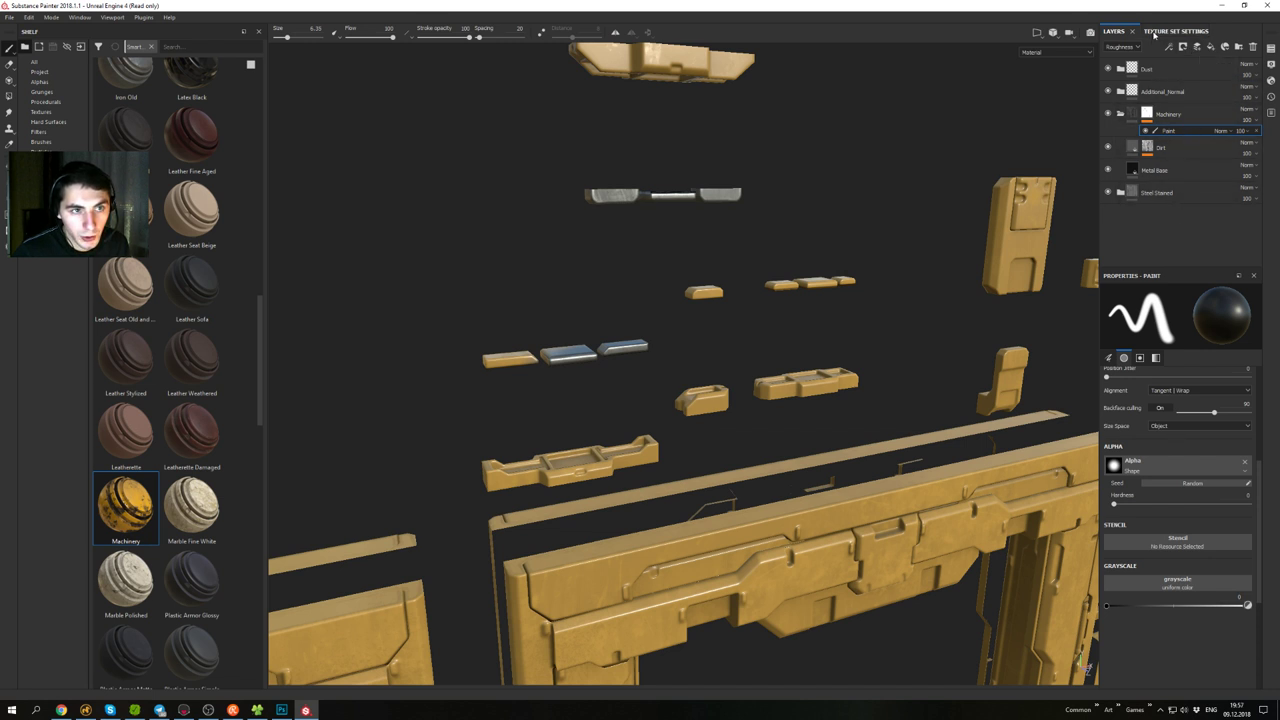
pyautogui.click(1155, 33)
pyautogui.click(1111, 30)
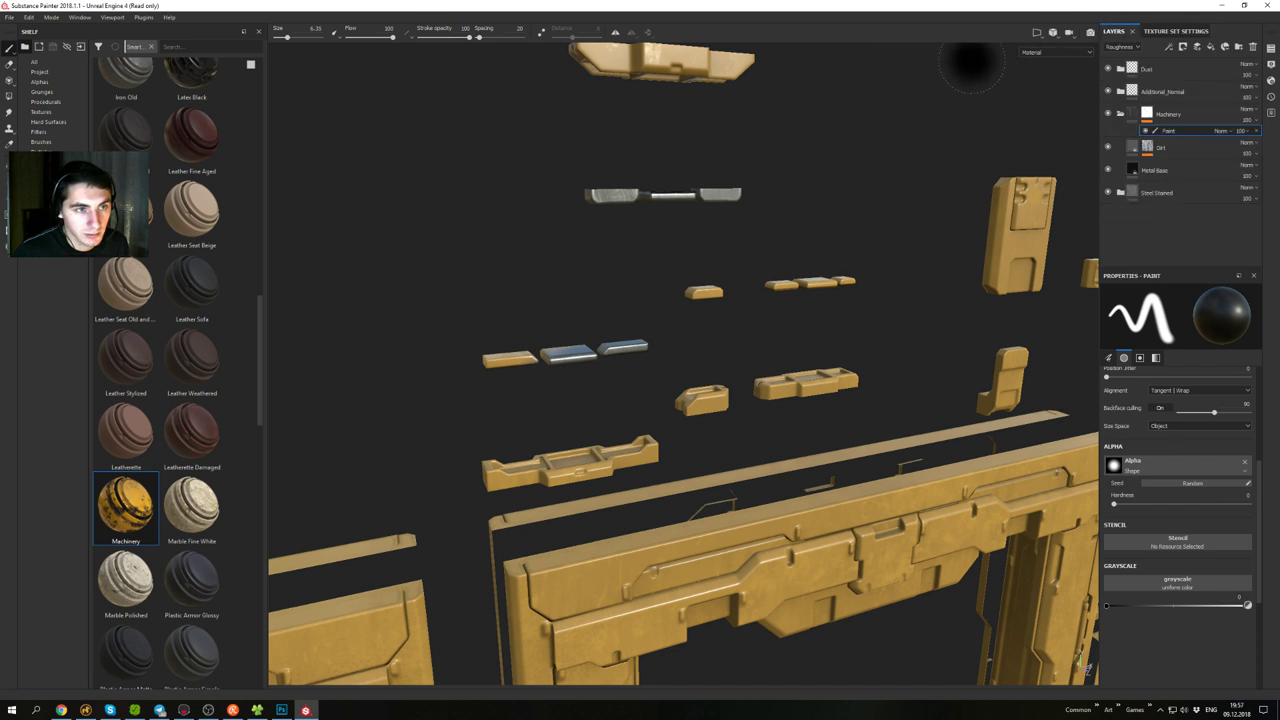
pyautogui.keyDown('alt'); pyautogui.moveTo(835, 132); pyautogui.dragTo(730, 154, button='right'); pyautogui.keyUp('alt')
pyautogui.keyDown('alt'); pyautogui.moveTo(730, 152); pyautogui.dragTo(645, 70); pyautogui.keyUp('alt')
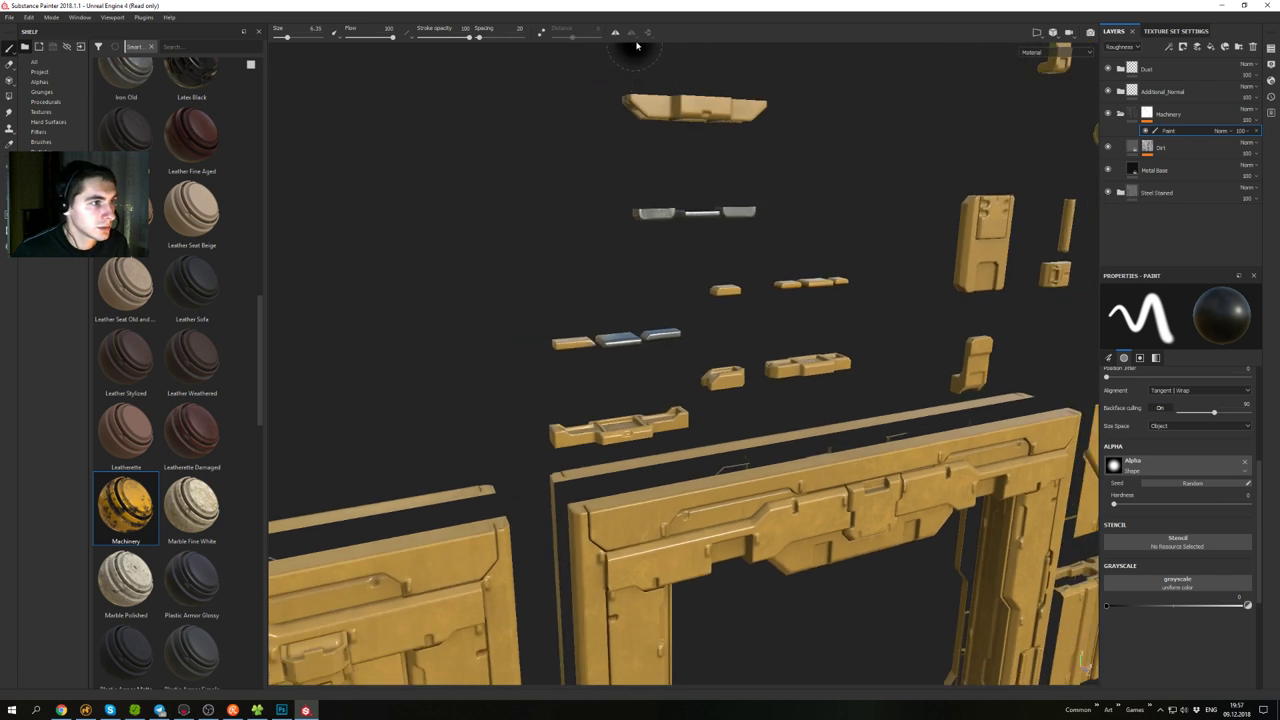
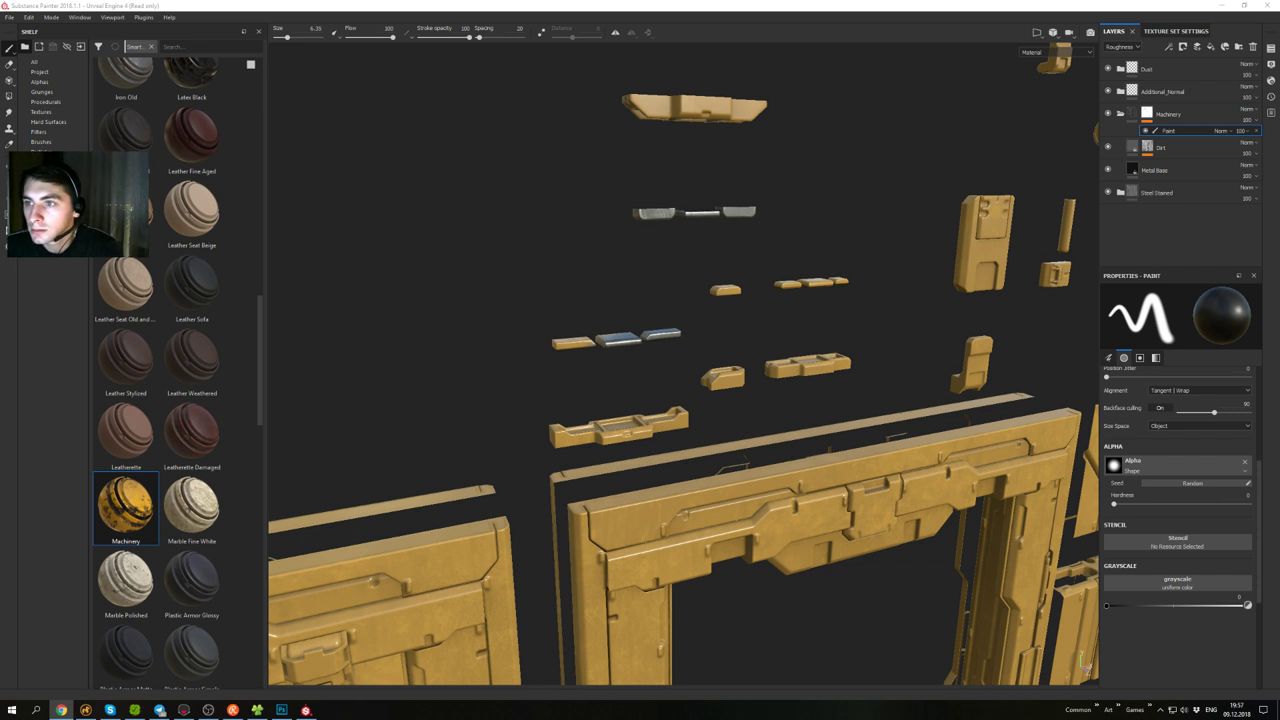
# - Read the Polygon Fill documentation page in the web browser and return to the texturing project
pyautogui.moveTo(1279, 106); pyautogui.dragTo(690, 69)
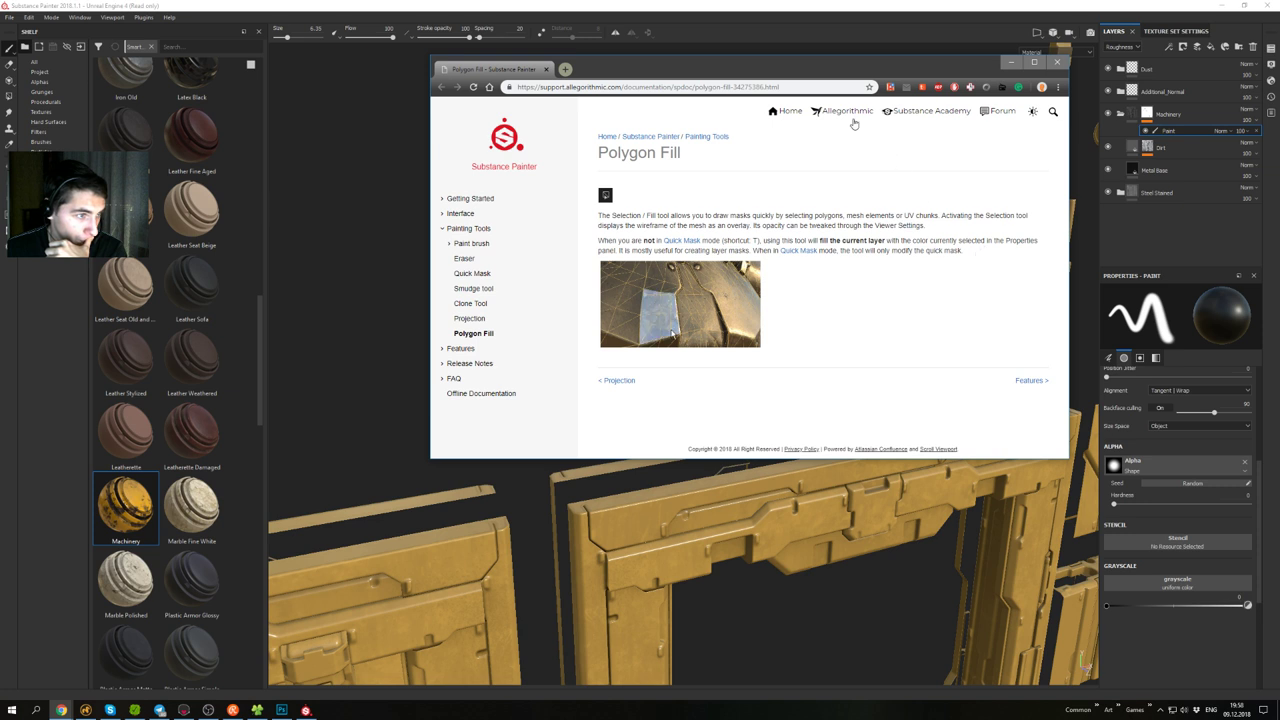
pyautogui.moveTo(834, 75); pyautogui.dragTo(1279, 125)
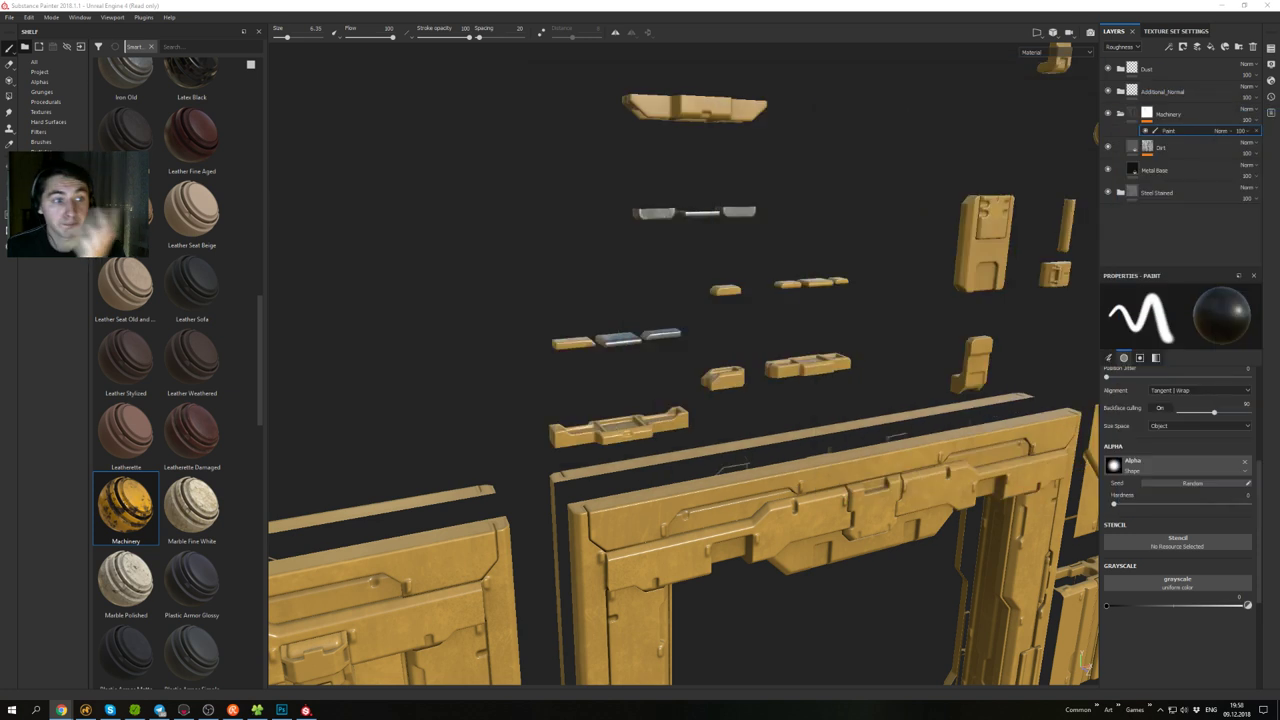
# - Paint black on the Machinery mask over the row of three small bars above the wide block piece
pyautogui.click(814, 268)
pyautogui.keyDown('alt'); pyautogui.moveTo(838, 248); pyautogui.dragTo(791, 211); pyautogui.keyUp('alt')
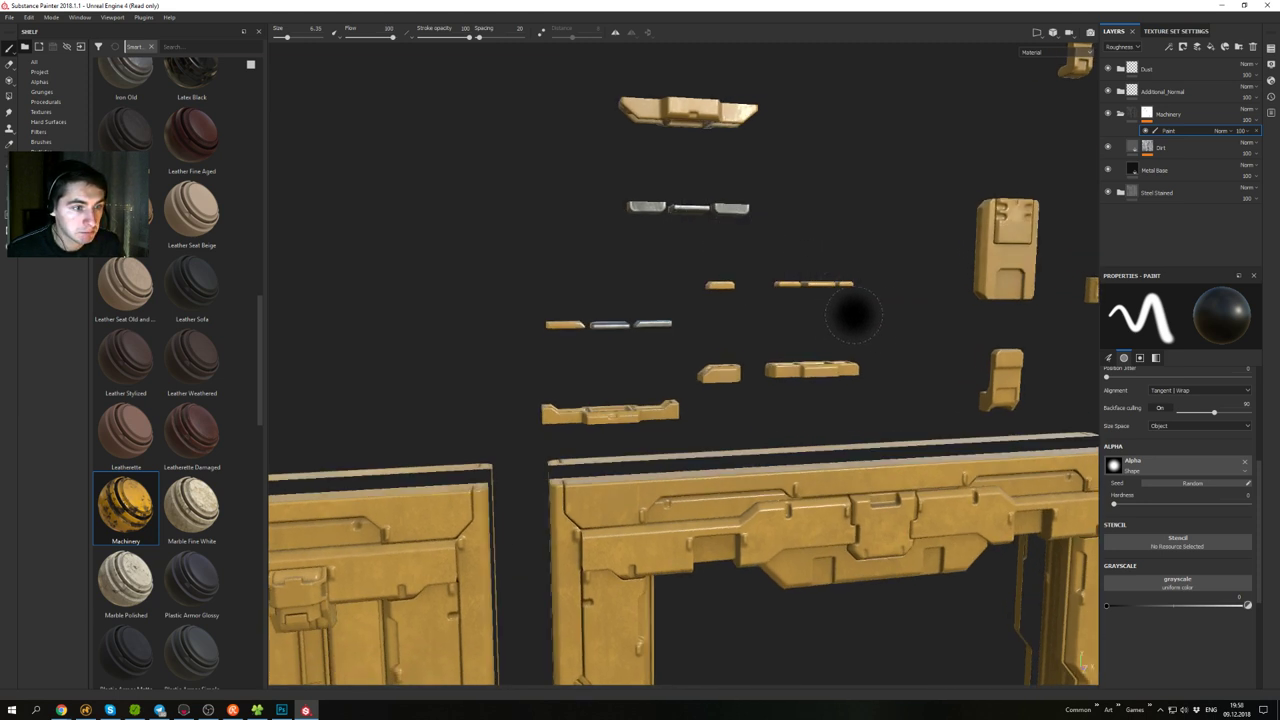
pyautogui.keyDown('alt'); pyautogui.moveTo(854, 314); pyautogui.dragTo(826, 303); pyautogui.keyUp('alt')
pyautogui.moveTo(832, 302)
pyautogui.keyDown('alt'); pyautogui.mouseDown()
pyautogui.moveTo(849, 296)
pyautogui.moveTo(844, 334)
pyautogui.mouseUp(); pyautogui.keyUp('alt')
pyautogui.moveTo(838, 281); pyautogui.dragTo(803, 284)
pyautogui.keyDown('alt'); pyautogui.moveTo(771, 304); pyautogui.dragTo(769, 299, button='middle'); pyautogui.keyUp('alt')
pyautogui.moveTo(768, 298)
pyautogui.keyDown('alt'); pyautogui.mouseDown()
pyautogui.moveTo(763, 340)
pyautogui.moveTo(800, 294)
pyautogui.moveTo(791, 217)
pyautogui.moveTo(757, 245)
pyautogui.moveTo(743, 206)
pyautogui.mouseUp(); pyautogui.keyUp('alt')
pyautogui.keyDown('alt'); pyautogui.moveTo(743, 206); pyautogui.dragTo(790, 280, button='middle'); pyautogui.keyUp('alt')
pyautogui.scroll(2, 767, 283)
pyautogui.moveTo(781, 266)
pyautogui.mouseDown()
pyautogui.moveTo(655, 254)
pyautogui.moveTo(809, 266)
pyautogui.moveTo(1037, 374)
pyautogui.mouseUp()
# - Paint black on the Machinery mask over the topmost detached part
pyautogui.moveTo(700, 295)
pyautogui.keyDown('alt'); pyautogui.mouseDown()
pyautogui.moveTo(837, 280)
pyautogui.moveTo(905, 238)
pyautogui.mouseUp(); pyautogui.keyUp('alt')
pyautogui.moveTo(916, 228); pyautogui.dragTo(755, 245)
pyautogui.moveTo(731, 367)
pyautogui.keyDown('alt'); pyautogui.mouseDown()
pyautogui.moveTo(737, 405)
pyautogui.moveTo(831, 417)
pyautogui.moveTo(728, 206)
pyautogui.mouseUp(); pyautogui.keyUp('alt')
pyautogui.moveTo(780, 279)
pyautogui.mouseDown()
pyautogui.moveTo(798, 279)
pyautogui.moveTo(715, 284)
pyautogui.mouseUp()
pyautogui.moveTo(715, 284)
pyautogui.keyDown('alt'); pyautogui.mouseDown()
pyautogui.moveTo(830, 330)
pyautogui.moveTo(930, 270)
pyautogui.mouseUp(); pyautogui.keyUp('alt')
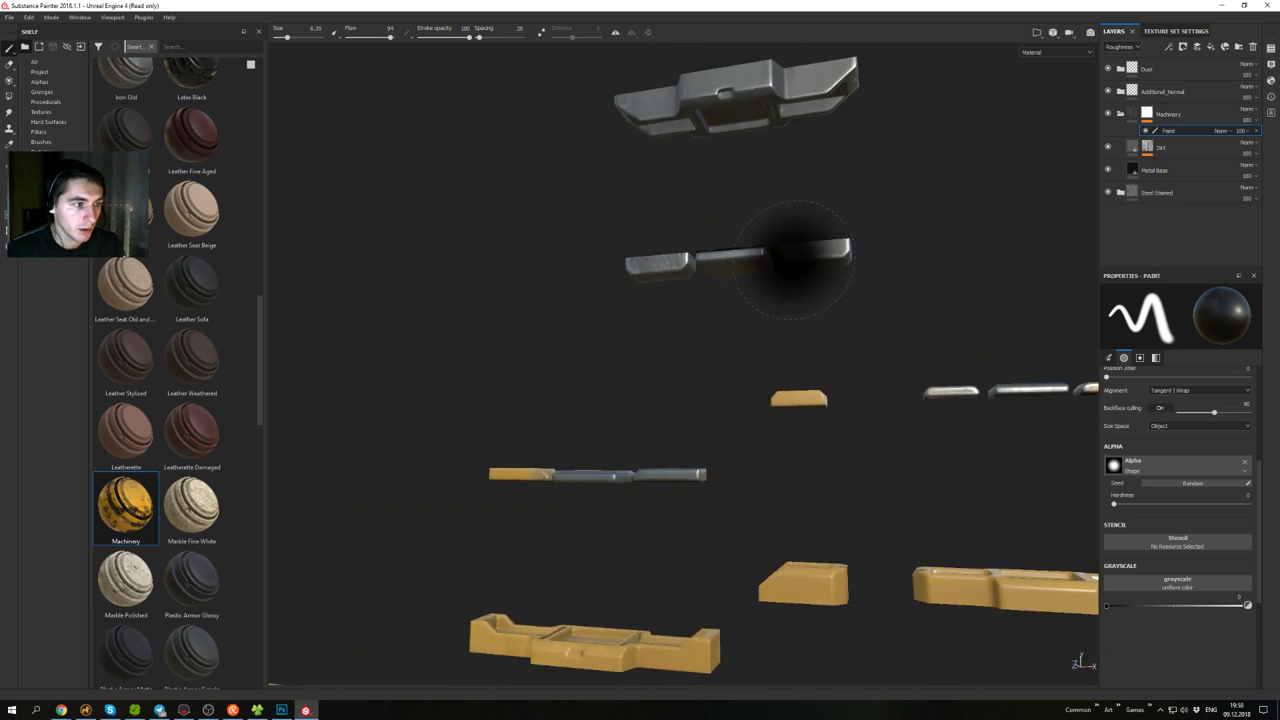
# - Paint black over the single small bar and the remaining yellow bar in the row above the lower bracket piece
pyautogui.keyDown('alt'); pyautogui.moveTo(806, 430); pyautogui.dragTo(790, 284, button='middle'); pyautogui.keyUp('alt')
pyautogui.keyDown('alt'); pyautogui.moveTo(790, 284); pyautogui.dragTo(855, 297); pyautogui.keyUp('alt')
pyautogui.moveTo(850, 290)
pyautogui.mouseDown()
pyautogui.moveTo(803, 236)
pyautogui.moveTo(745, 245)
pyautogui.moveTo(816, 250)
pyautogui.mouseUp()
pyautogui.moveTo(760, 280); pyautogui.dragTo(553, 289)
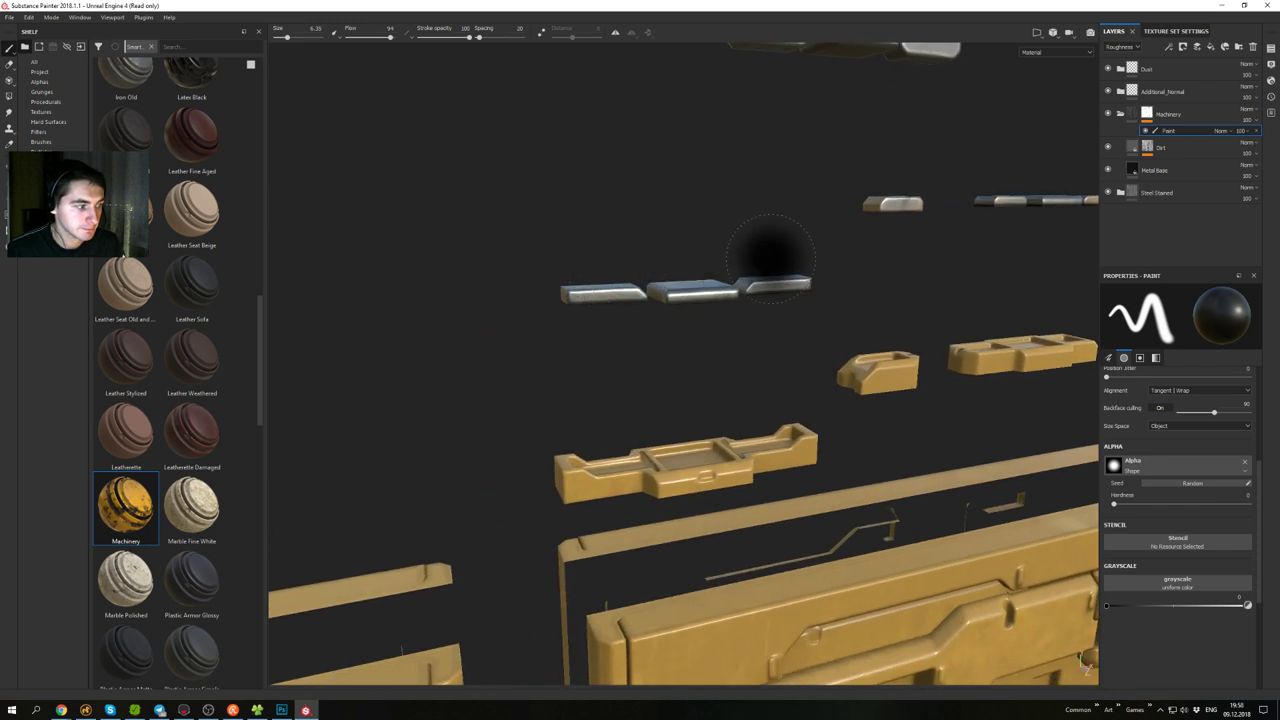
pyautogui.keyDown('alt'); pyautogui.moveTo(800, 358); pyautogui.dragTo(723, 297, button='middle'); pyautogui.keyUp('alt')
pyautogui.rightClick(727, 297)
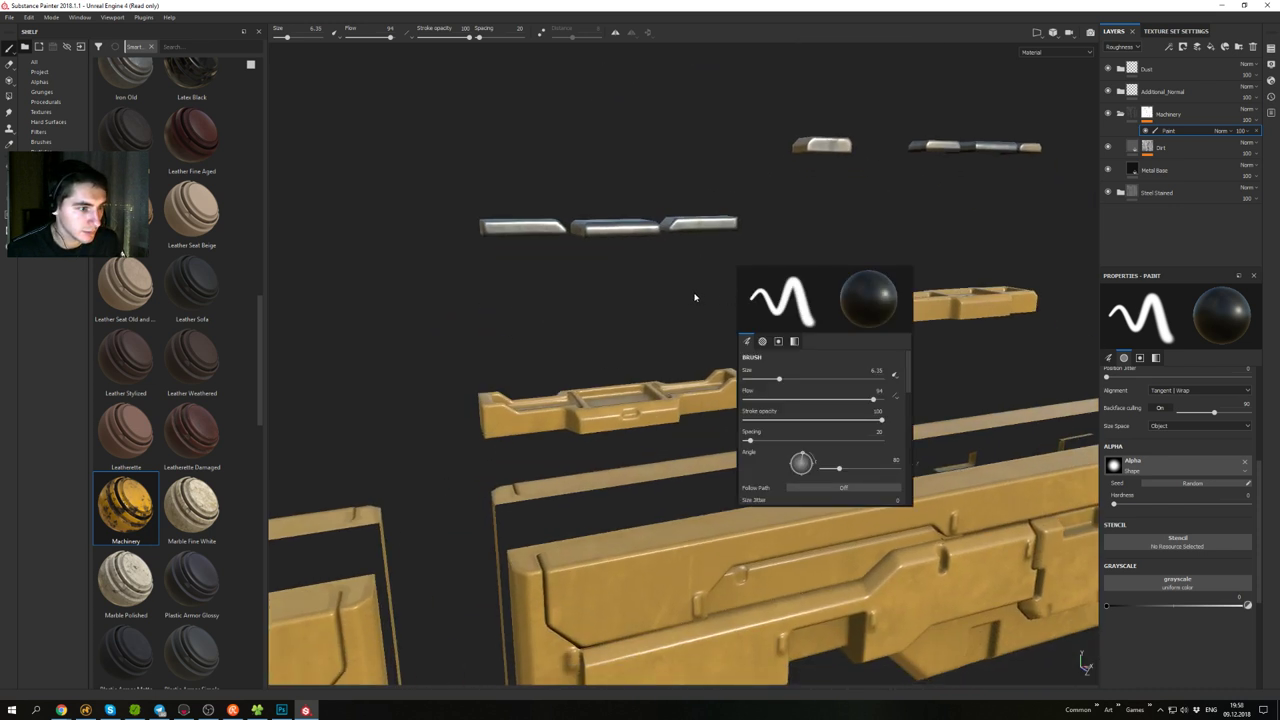
pyautogui.click(702, 300)
pyautogui.keyDown('alt'); pyautogui.moveTo(709, 303); pyautogui.dragTo(655, 275); pyautogui.keyUp('alt')
# - Paint black on the Machinery mask over the small bevelled block and the wide block piece beside it
pyautogui.rightClick(810, 285)
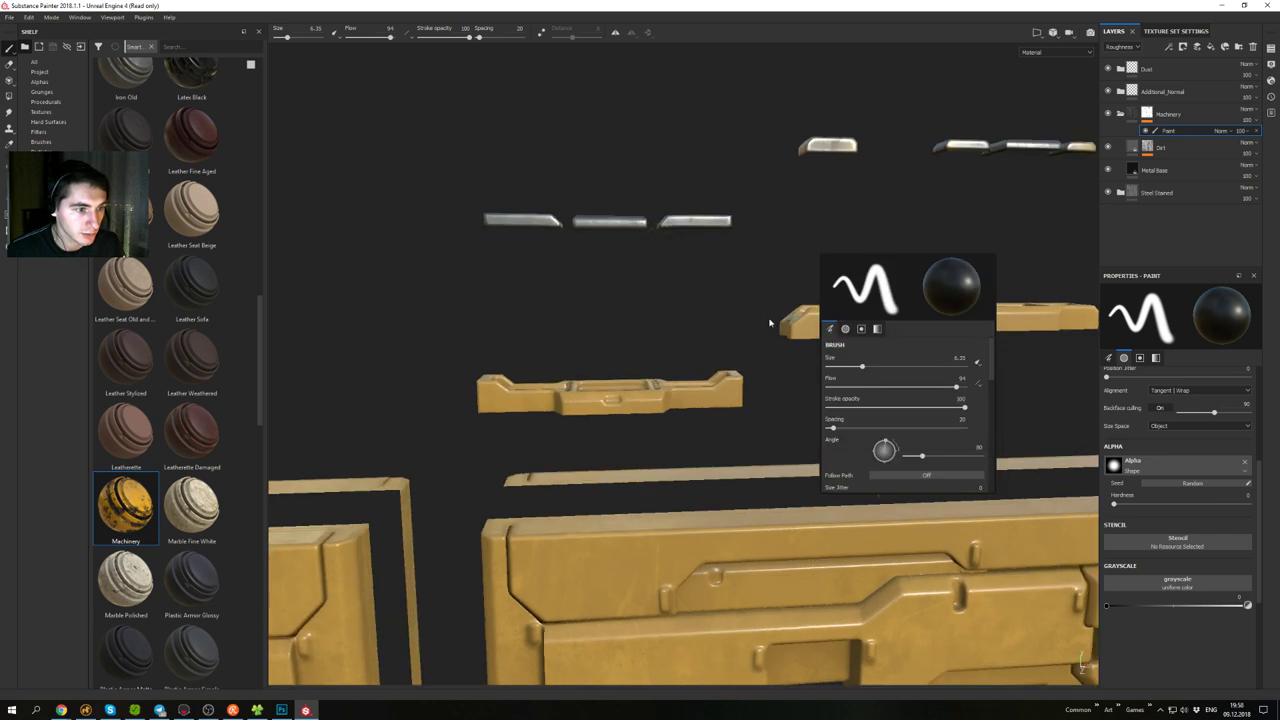
pyautogui.click(770, 323)
pyautogui.moveTo(795, 334)
pyautogui.mouseDown()
pyautogui.moveTo(830, 330)
pyautogui.moveTo(728, 337)
pyautogui.mouseUp()
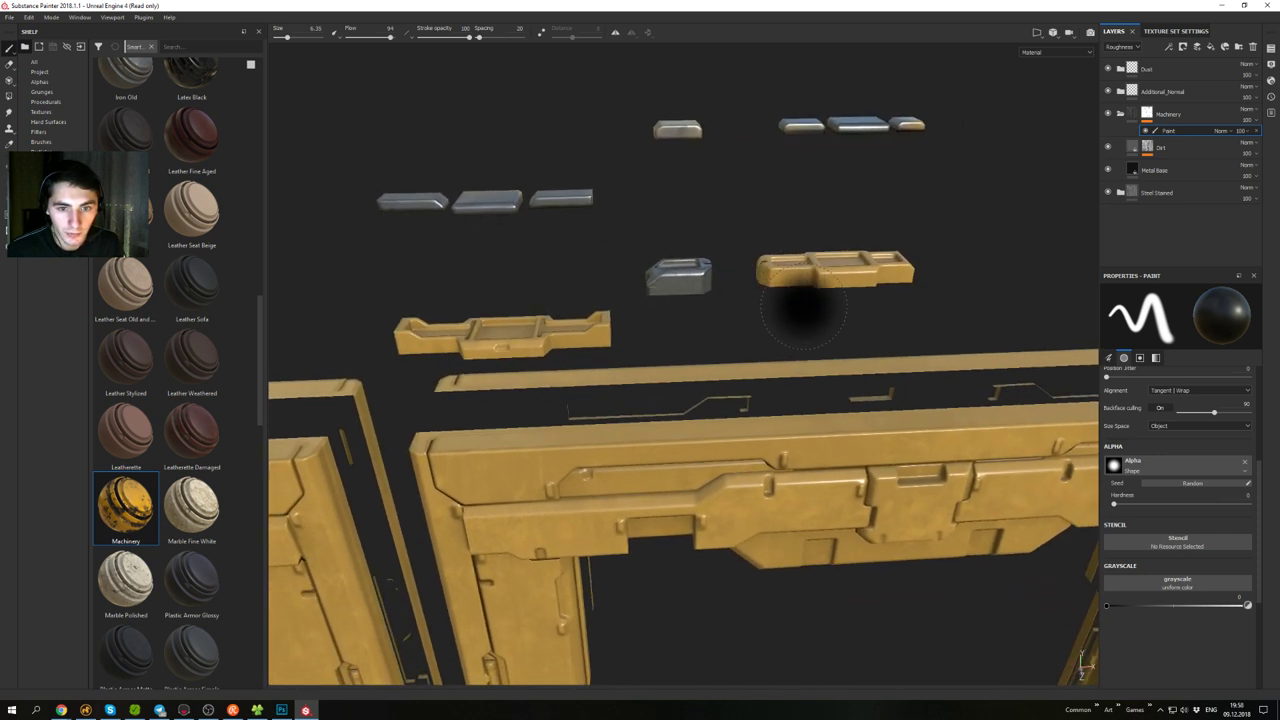
pyautogui.keyDown('alt'); pyautogui.moveTo(803, 312); pyautogui.dragTo(792, 275); pyautogui.keyUp('alt')
pyautogui.moveTo(875, 288); pyautogui.dragTo(828, 260)
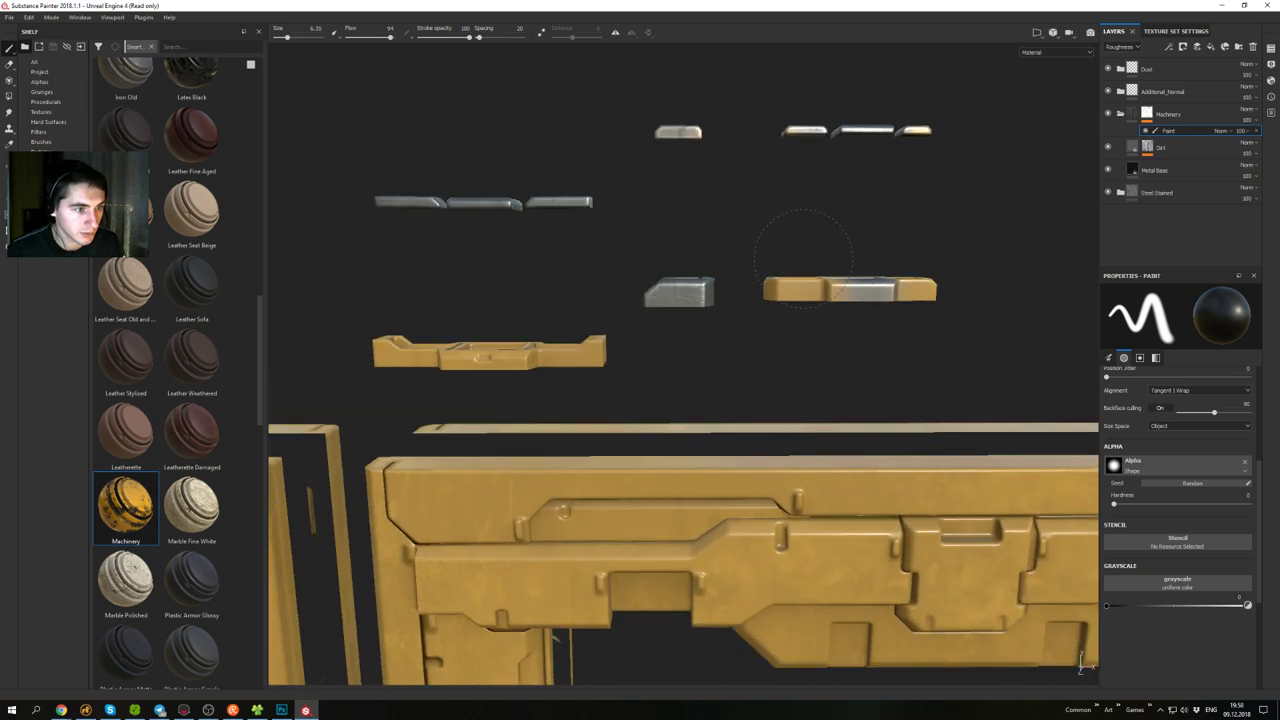
pyautogui.moveTo(905, 267)
pyautogui.mouseDown()
pyautogui.moveTo(815, 284)
pyautogui.moveTo(840, 283)
pyautogui.moveTo(697, 234)
pyautogui.mouseUp()
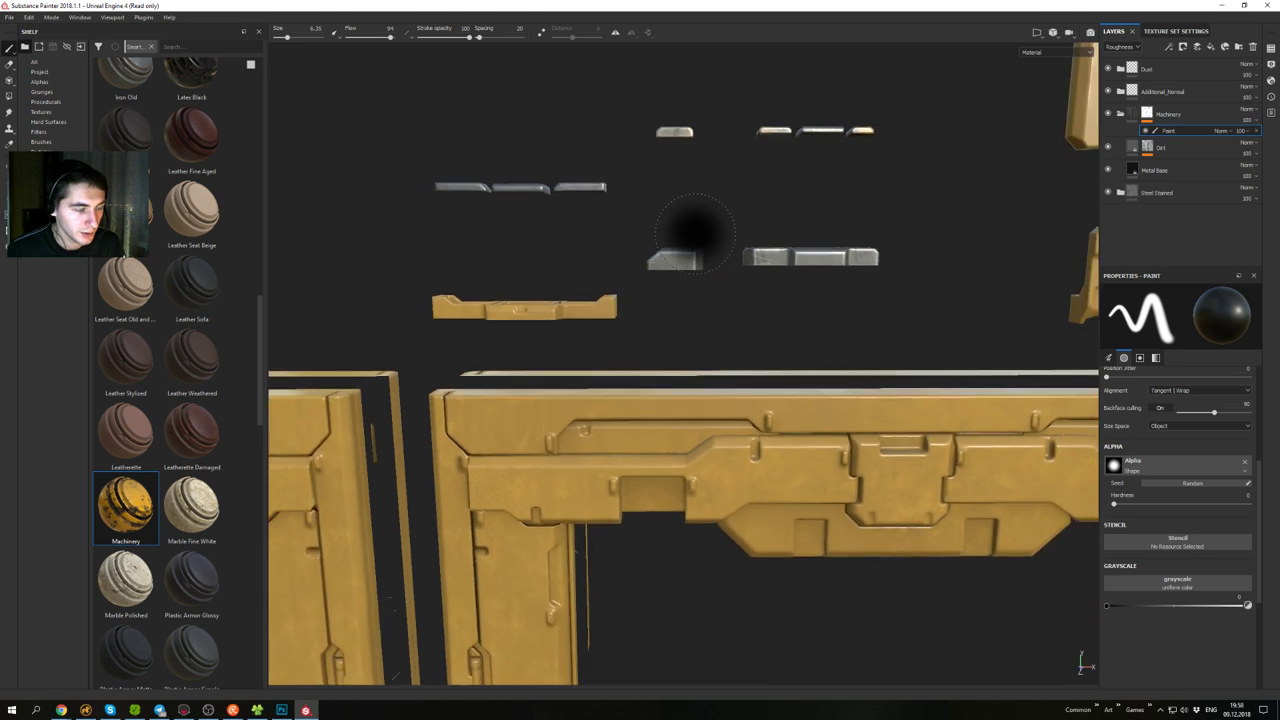
# - Paint black over the middle of the lower bracket piece and inspect the detached parts from behind
pyautogui.keyDown('alt'); pyautogui.moveTo(697, 234); pyautogui.dragTo(868, 300, button='middle'); pyautogui.keyUp('alt')
pyautogui.moveTo(760, 383)
pyautogui.mouseDown()
pyautogui.moveTo(731, 348)
pyautogui.moveTo(749, 300)
pyautogui.moveTo(743, 237)
pyautogui.moveTo(862, 263)
pyautogui.moveTo(714, 285)
pyautogui.mouseUp()
pyautogui.keyDown('alt'); pyautogui.moveTo(714, 285); pyautogui.dragTo(789, 226, button='right'); pyautogui.keyUp('alt')
pyautogui.moveTo(777, 358)
pyautogui.keyDown('alt'); pyautogui.mouseDown(button='middle')
pyautogui.moveTo(751, 223)
pyautogui.moveTo(957, 260)
pyautogui.moveTo(764, 415)
pyautogui.mouseUp(button='middle'); pyautogui.keyUp('alt')
pyautogui.keyDown('alt'); pyautogui.moveTo(781, 208); pyautogui.dragTo(743, 351, button='middle'); pyautogui.keyUp('alt')
pyautogui.keyDown('alt'); pyautogui.moveTo(743, 351); pyautogui.dragTo(1132, 364); pyautogui.keyUp('alt')
pyautogui.keyDown('alt'); pyautogui.moveTo(825, 317); pyautogui.dragTo(1037, 312); pyautogui.keyUp('alt')
pyautogui.keyDown('shift'); pyautogui.moveTo(917, 278); pyautogui.dragTo(839, 258, button='right'); pyautogui.keyUp('shift')
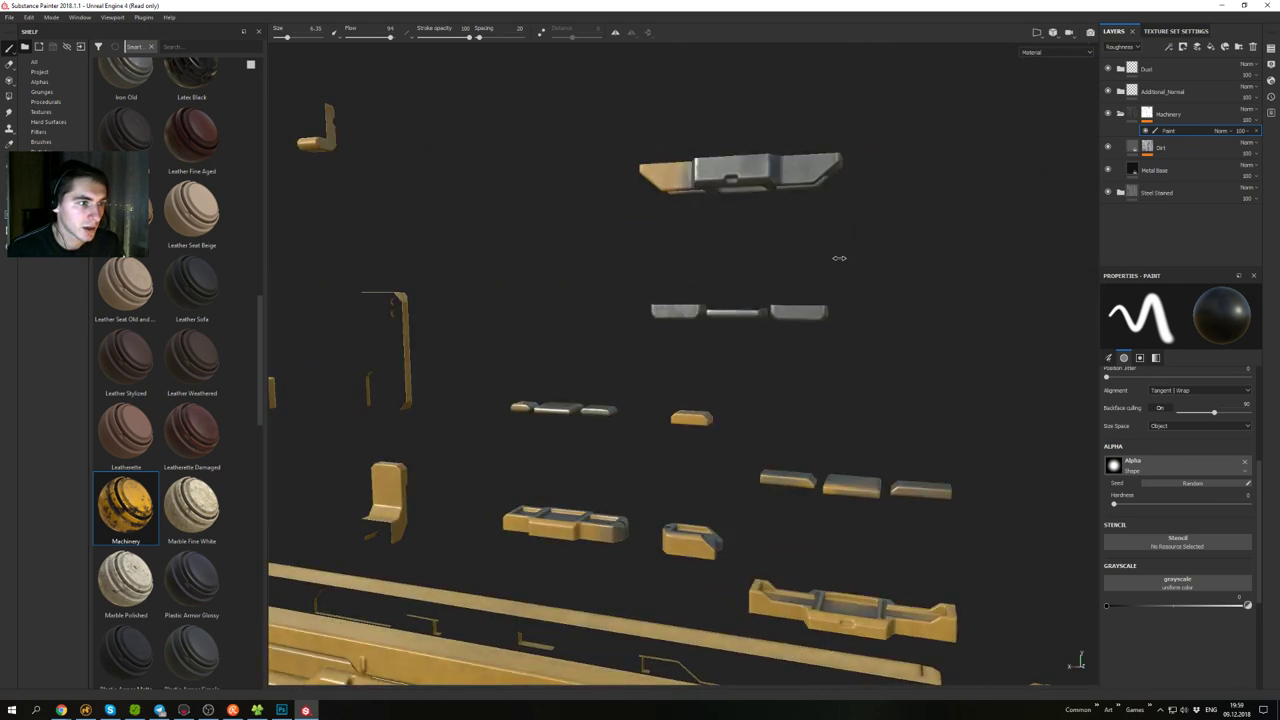
# - Inspect the painted parts under different lighting and touch up the small three-bar row and single bar with black
pyautogui.keyDown('alt'); pyautogui.moveTo(834, 263); pyautogui.dragTo(774, 276); pyautogui.keyUp('alt')
pyautogui.keyDown('alt'); pyautogui.moveTo(775, 276); pyautogui.dragTo(768, 240, button='right'); pyautogui.keyUp('alt')
pyautogui.keyDown('alt'); pyautogui.moveTo(768, 240); pyautogui.dragTo(720, 265); pyautogui.keyUp('alt')
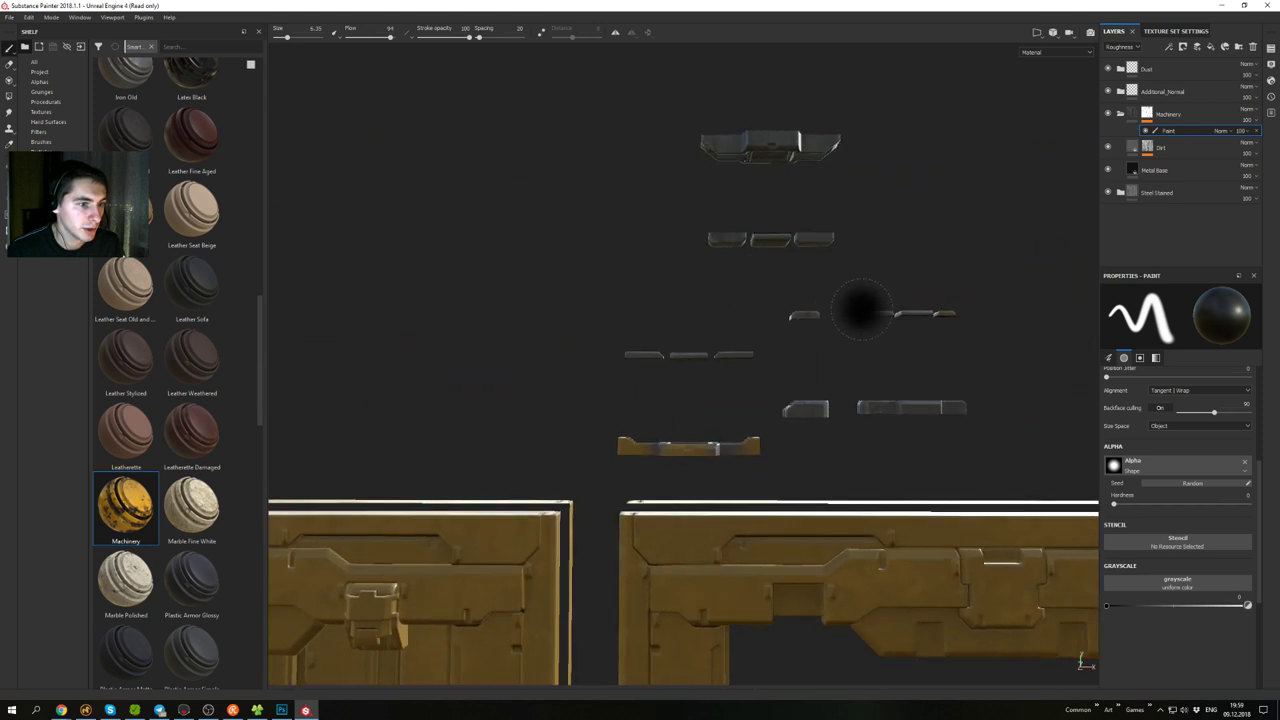
pyautogui.moveTo(863, 309)
pyautogui.keyDown('alt'); pyautogui.mouseDown()
pyautogui.moveTo(752, 321)
pyautogui.moveTo(768, 305)
pyautogui.mouseUp(); pyautogui.keyUp('alt')
pyautogui.keyDown('shift'); pyautogui.moveTo(772, 290); pyautogui.dragTo(834, 234, button='right'); pyautogui.keyUp('shift')
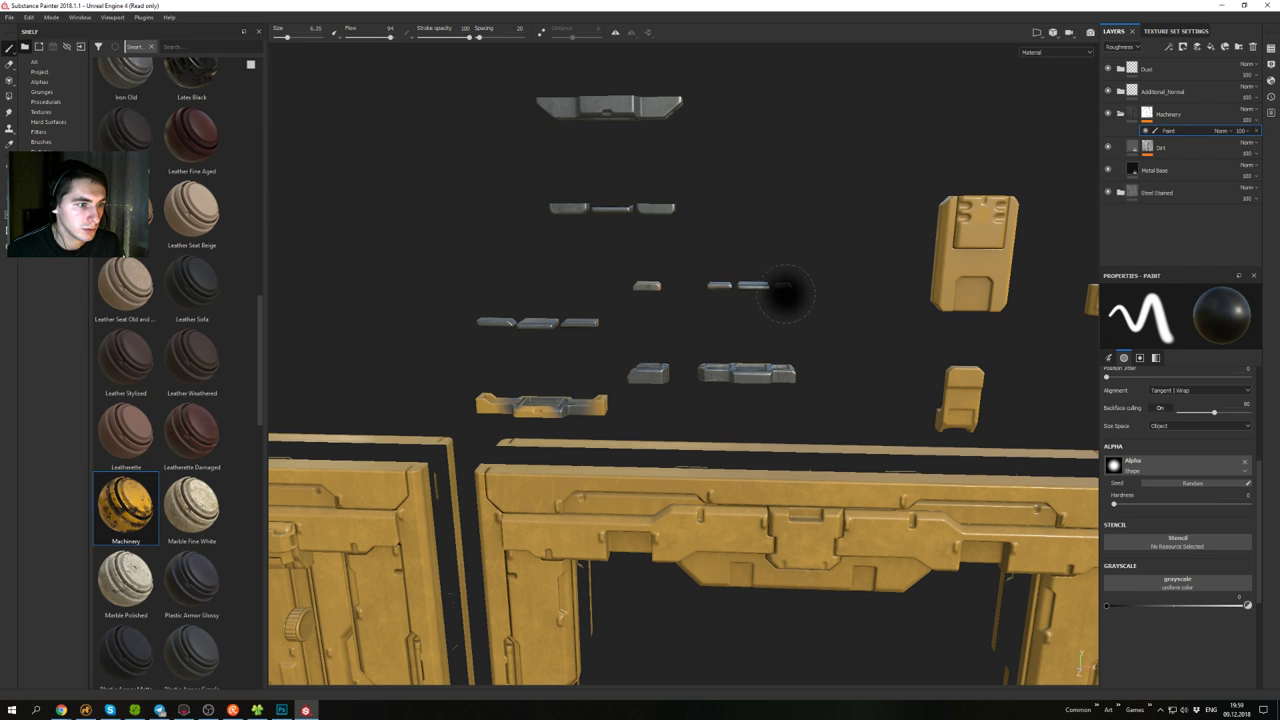
pyautogui.moveTo(785, 287); pyautogui.dragTo(758, 286)
pyautogui.moveTo(634, 278); pyautogui.dragTo(625, 292)
pyautogui.keyDown('alt'); pyautogui.moveTo(652, 368); pyautogui.dragTo(694, 340, button='middle'); pyautogui.keyUp('alt')
# - Switch to the Polygon Fill tool and set its fill mode to whole meshes
pyautogui.press('4')
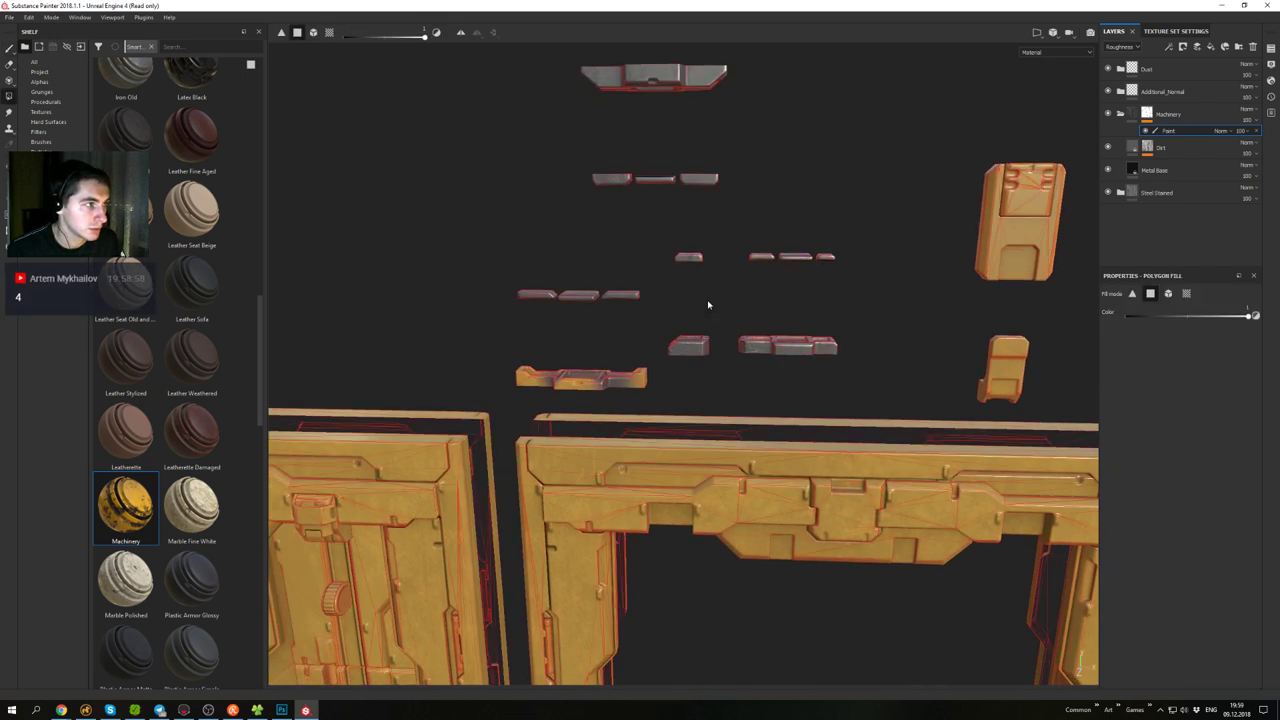
pyautogui.press('1')
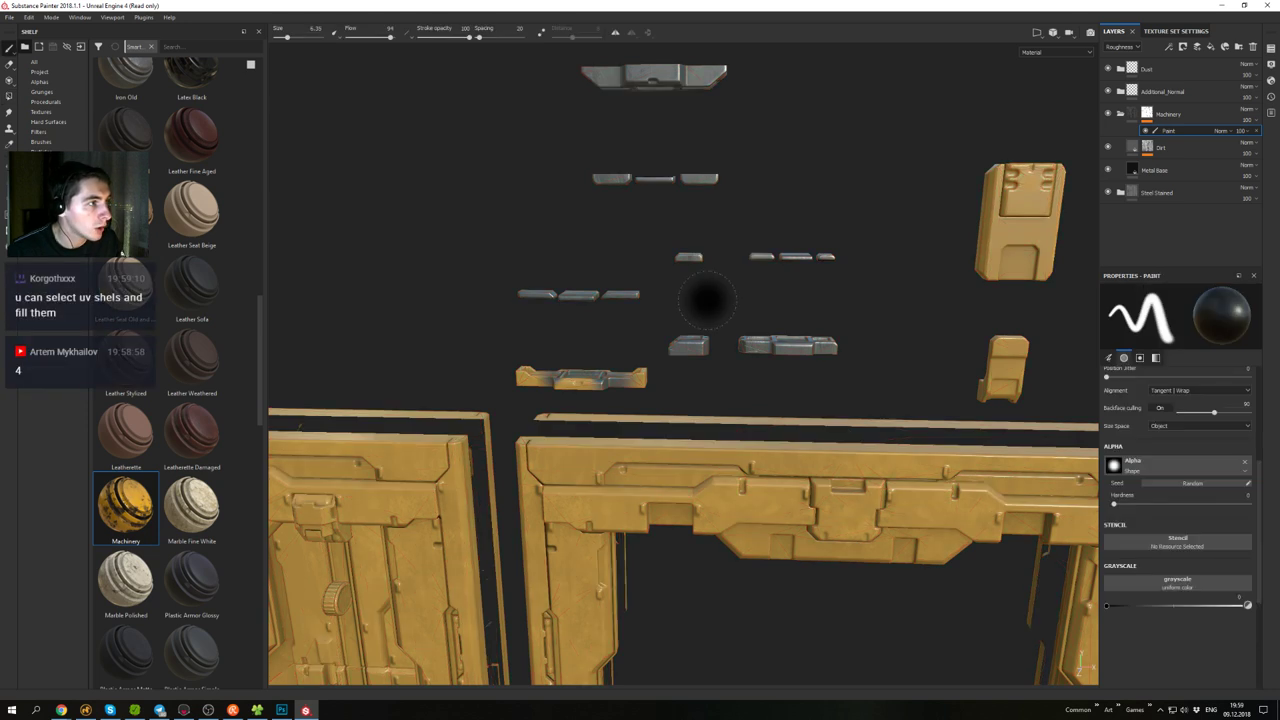
pyautogui.press('3')
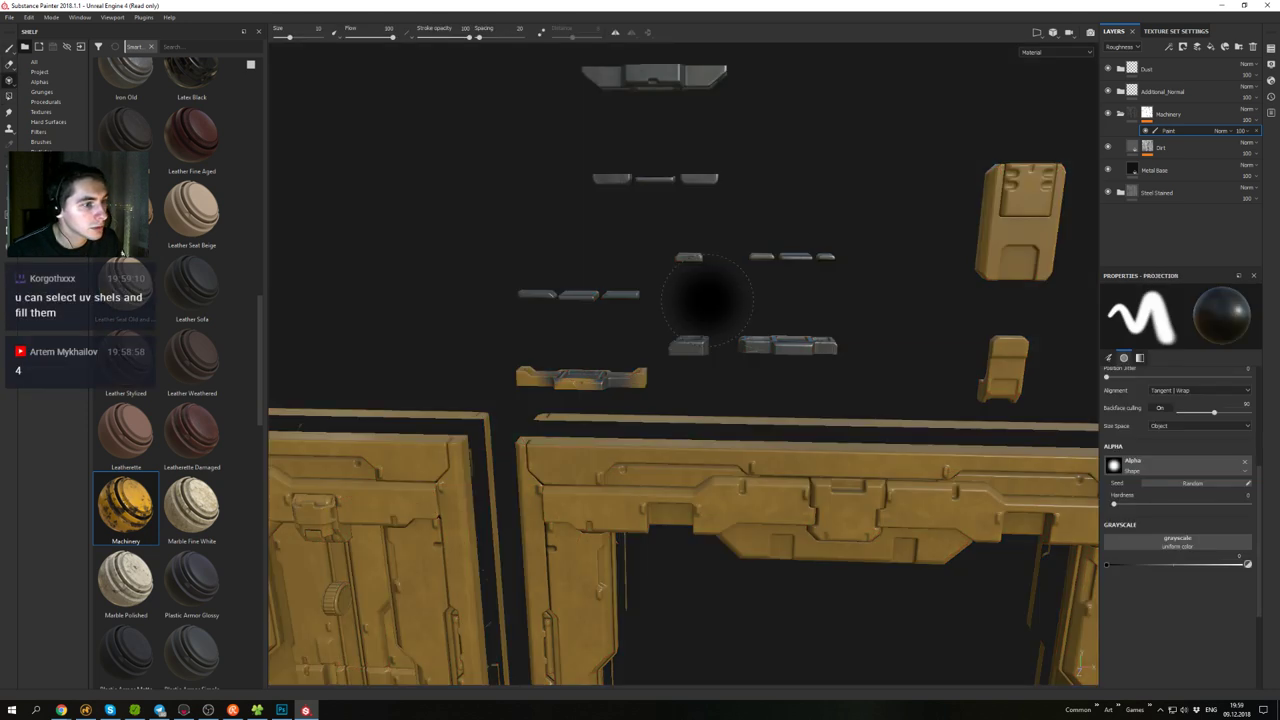
pyautogui.press('2')
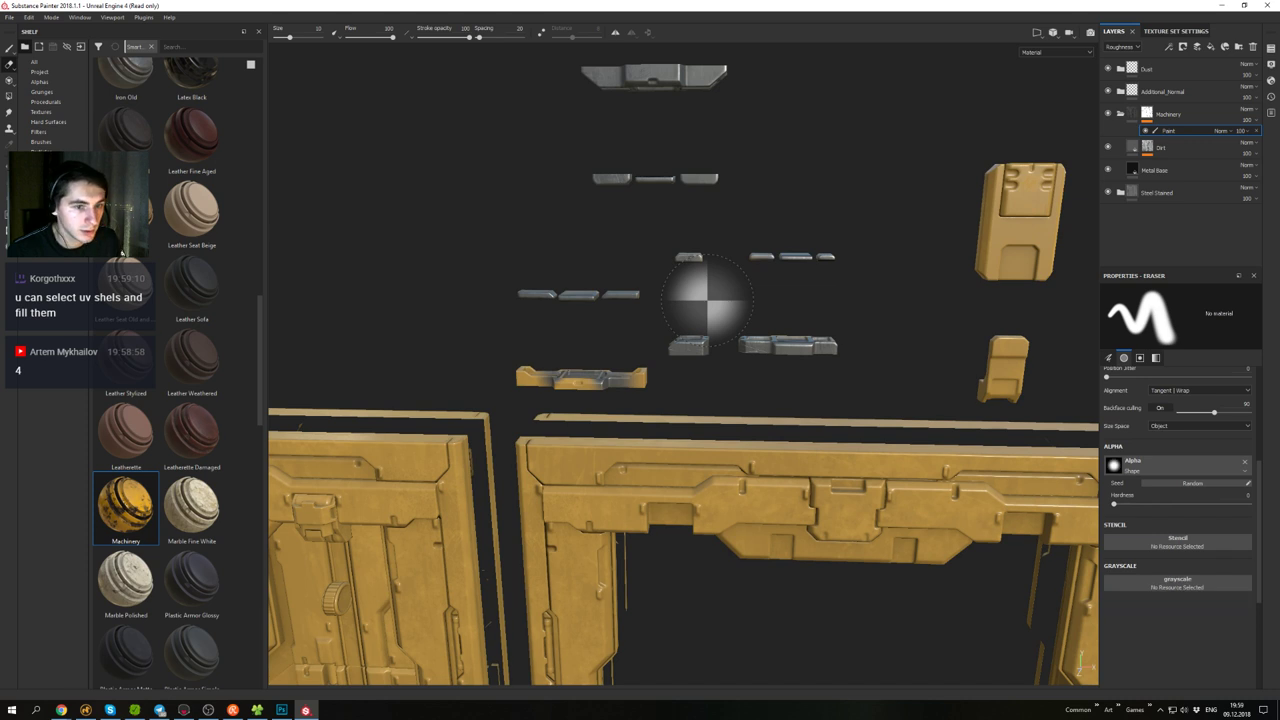
pyautogui.press('4')
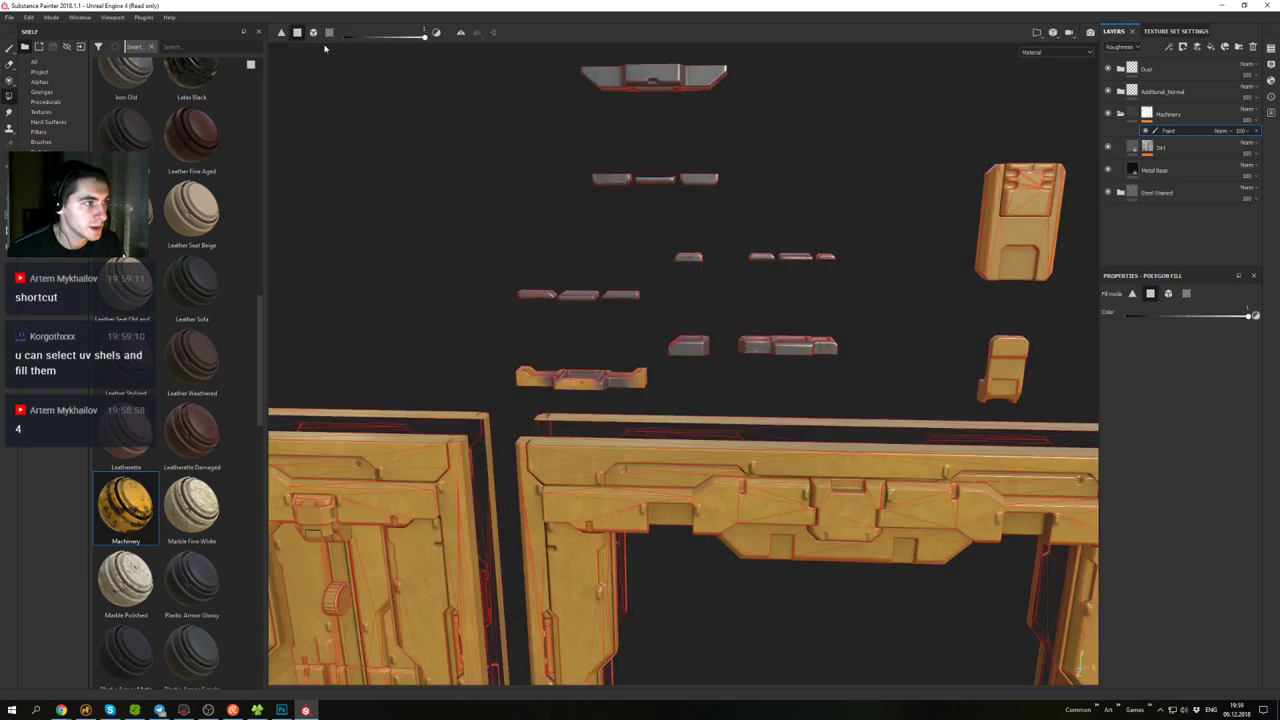
pyautogui.click(314, 37)
# - Fill the group of small bars, blocks and brackets above the door frame on the Machinery mask with colour 0
pyautogui.keyDown('alt'); pyautogui.moveTo(694, 232); pyautogui.dragTo(766, 318); pyautogui.keyUp('alt')
pyautogui.moveTo(836, 398); pyautogui.dragTo(470, 87)
pyautogui.keyDown('alt'); pyautogui.moveTo(738, 287); pyautogui.dragTo(759, 324); pyautogui.keyUp('alt')
pyautogui.moveTo(812, 400); pyautogui.dragTo(458, 106)
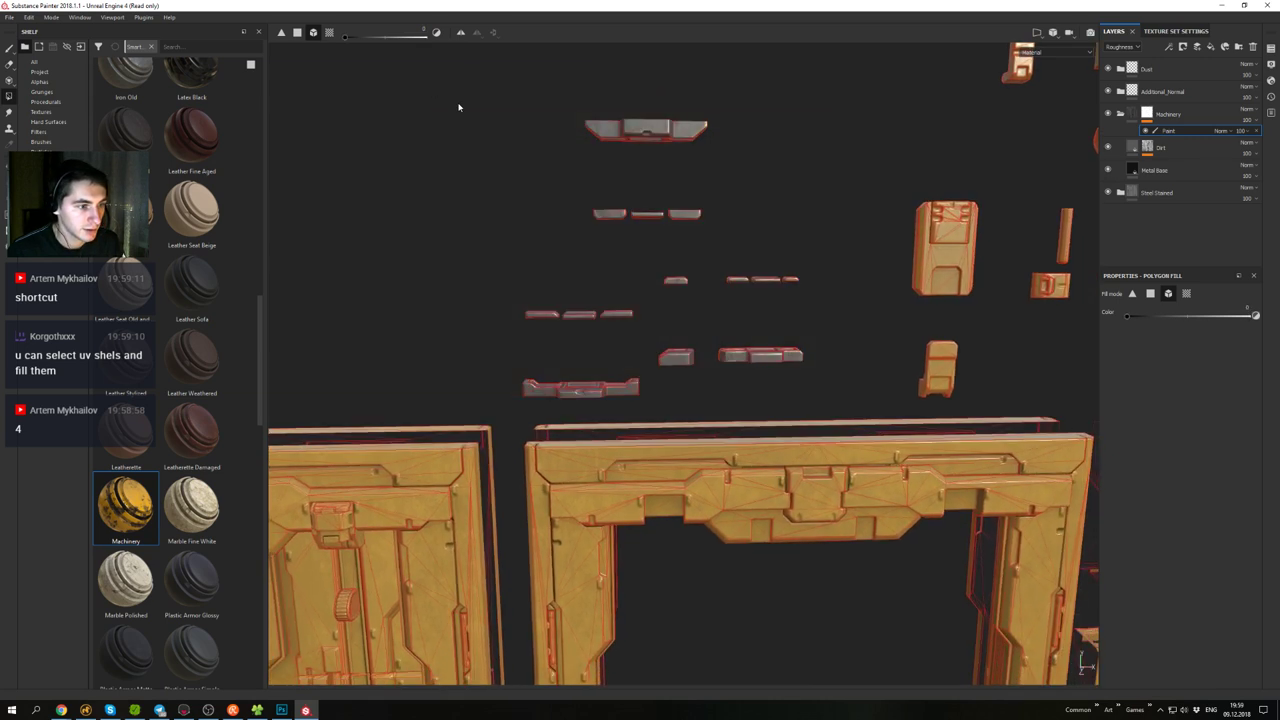
# - Mesh-fill the thin vertical rod and the ribbed wheel with colour 0 on the Machinery mask
pyautogui.keyDown('alt'); pyautogui.moveTo(708, 182); pyautogui.dragTo(717, 151); pyautogui.keyUp('alt')
pyautogui.keyDown('alt'); pyautogui.moveTo(810, 228); pyautogui.dragTo(524, 208, button='middle'); pyautogui.keyUp('alt')
pyautogui.keyDown('alt'); pyautogui.moveTo(642, 239); pyautogui.dragTo(666, 311, button='right'); pyautogui.keyUp('alt')
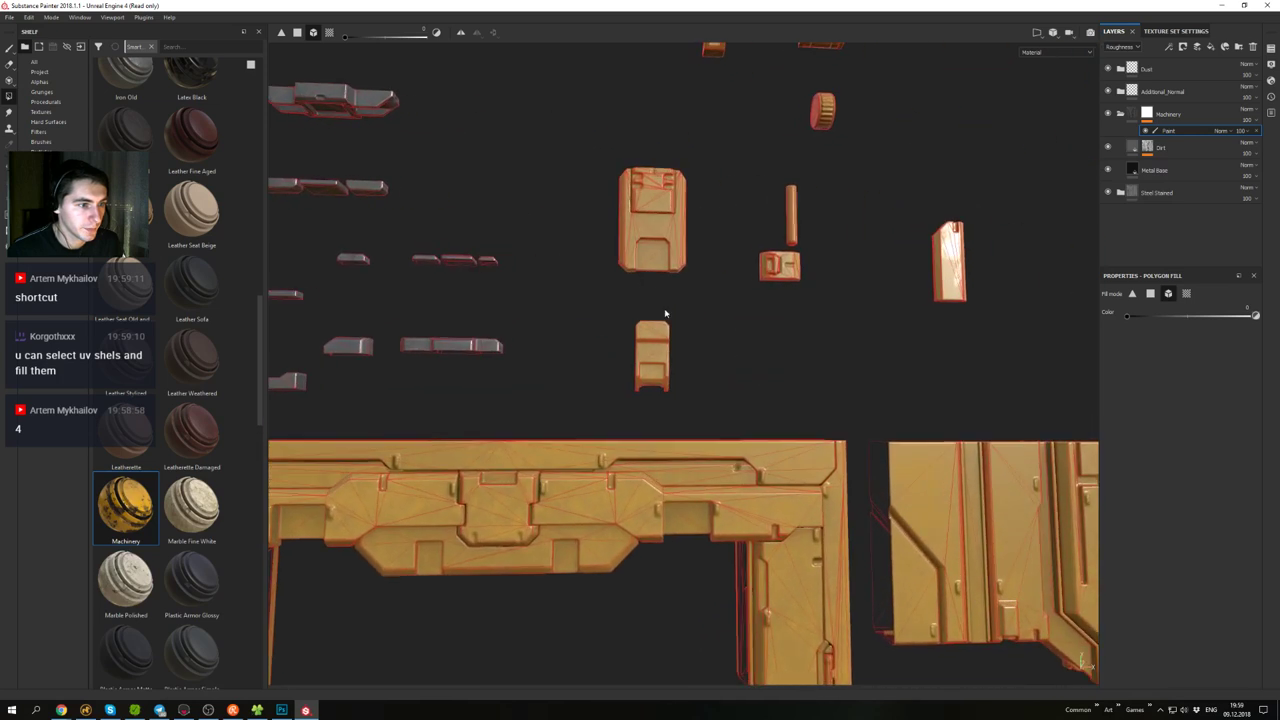
pyautogui.keyDown('alt'); pyautogui.moveTo(712, 237); pyautogui.dragTo(666, 327, button='middle'); pyautogui.keyUp('alt')
pyautogui.keyDown('alt'); pyautogui.moveTo(818, 228); pyautogui.dragTo(789, 306, button='middle'); pyautogui.keyUp('alt')
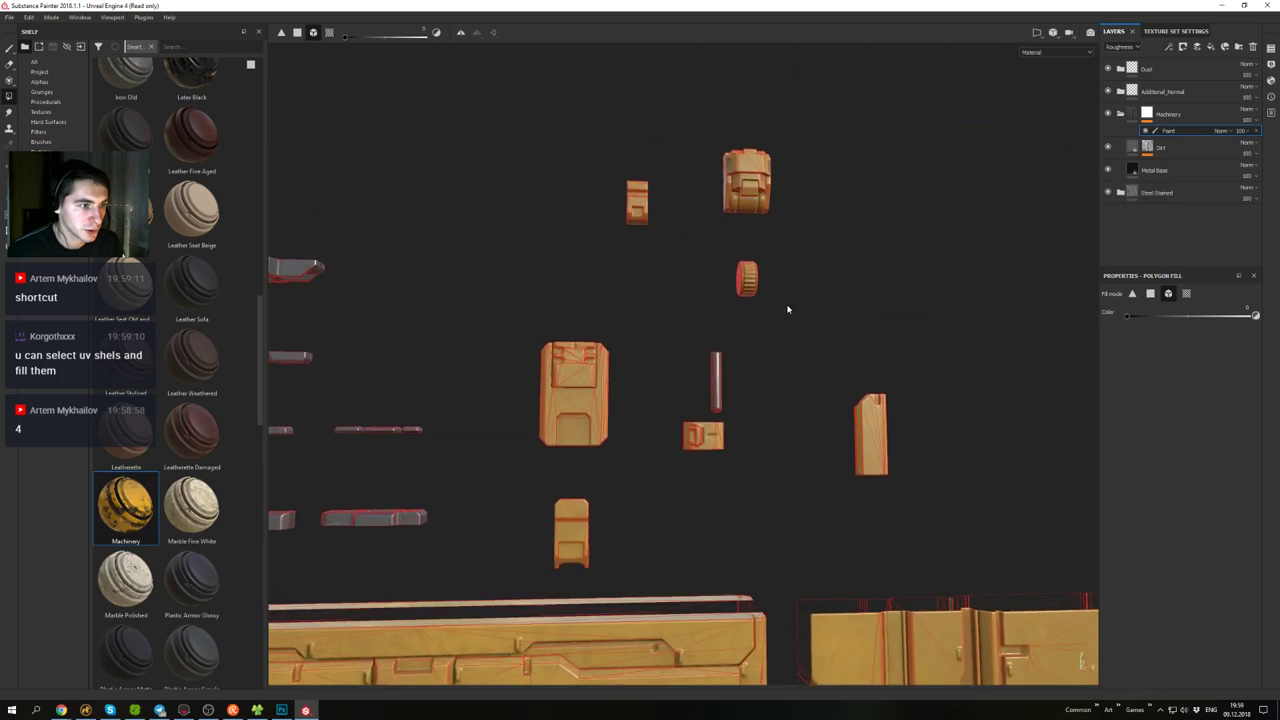
pyautogui.keyDown('alt'); pyautogui.moveTo(755, 290); pyautogui.dragTo(757, 306, button='right'); pyautogui.keyUp('alt')
pyautogui.moveTo(816, 350); pyautogui.dragTo(680, 237)
pyautogui.keyDown('alt'); pyautogui.moveTo(668, 224); pyautogui.dragTo(678, 306, button='middle'); pyautogui.keyUp('alt')
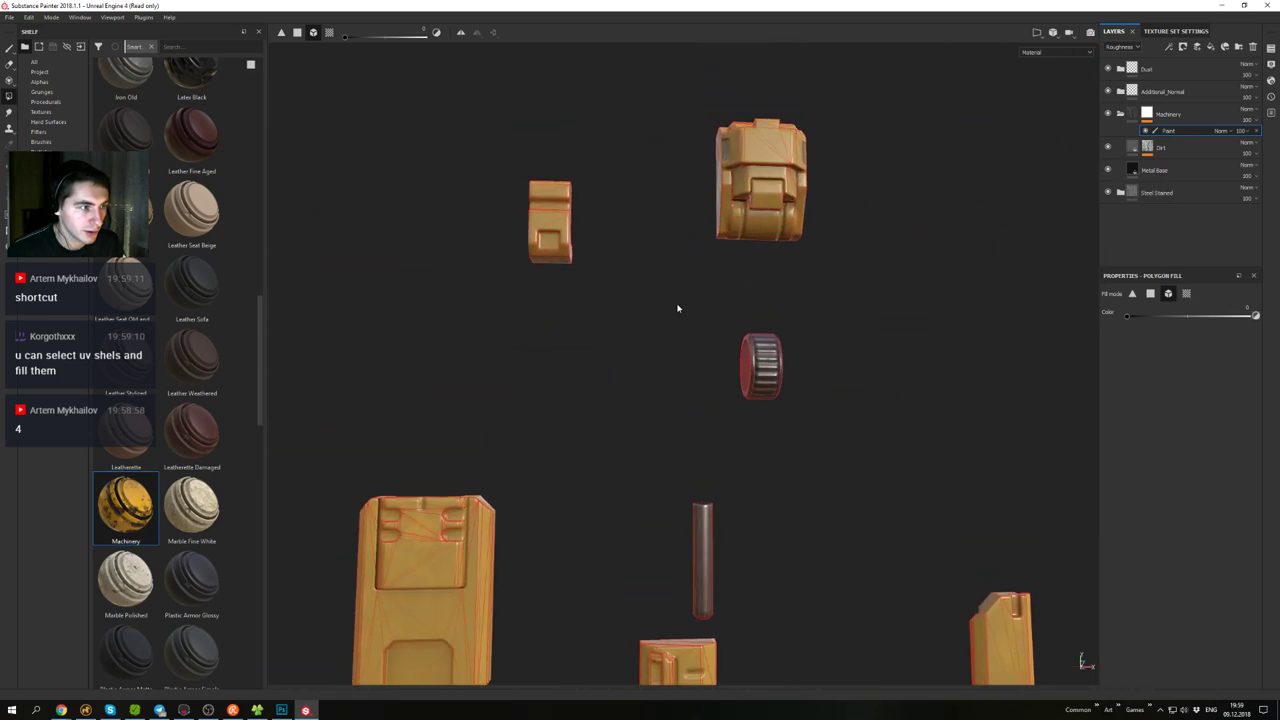
# - Mesh-fill the small latch block beneath the thin rod with colour 0 on the Machinery mask
pyautogui.keyDown('alt'); pyautogui.moveTo(678, 306); pyautogui.dragTo(653, 269); pyautogui.keyUp('alt')
pyautogui.keyDown('alt'); pyautogui.moveTo(653, 269); pyautogui.dragTo(680, 320, button='right'); pyautogui.keyUp('alt')
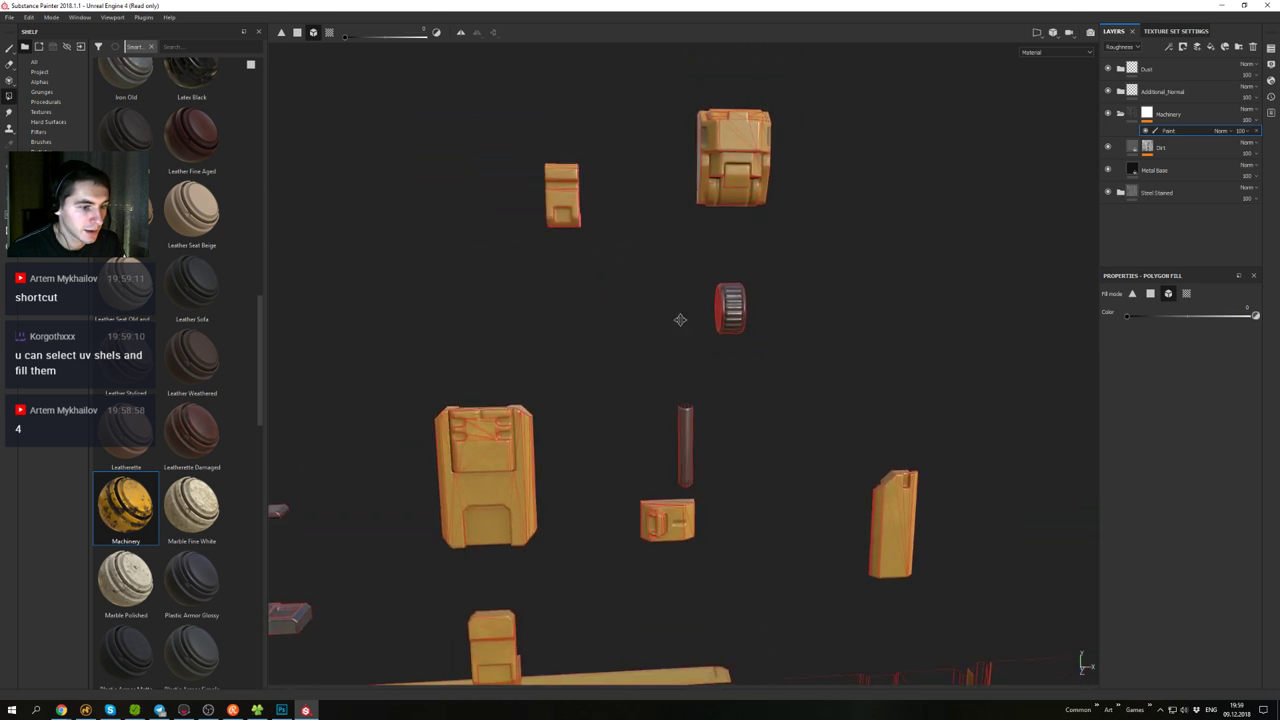
pyautogui.keyDown('alt'); pyautogui.moveTo(680, 320); pyautogui.dragTo(612, 125, button='middle'); pyautogui.keyUp('alt')
pyautogui.keyDown('alt'); pyautogui.moveTo(714, 220); pyautogui.dragTo(634, 294); pyautogui.keyUp('alt')
pyautogui.keyDown('alt'); pyautogui.moveTo(634, 294); pyautogui.dragTo(638, 381, button='right'); pyautogui.keyUp('alt')
pyautogui.keyDown('alt'); pyautogui.moveTo(638, 381); pyautogui.dragTo(628, 316, button='middle'); pyautogui.keyUp('alt')
pyautogui.keyDown('alt'); pyautogui.moveTo(628, 316); pyautogui.dragTo(735, 308); pyautogui.keyUp('alt')
pyautogui.keyDown('alt'); pyautogui.moveTo(735, 308); pyautogui.dragTo(797, 346, button='right'); pyautogui.keyUp('alt')
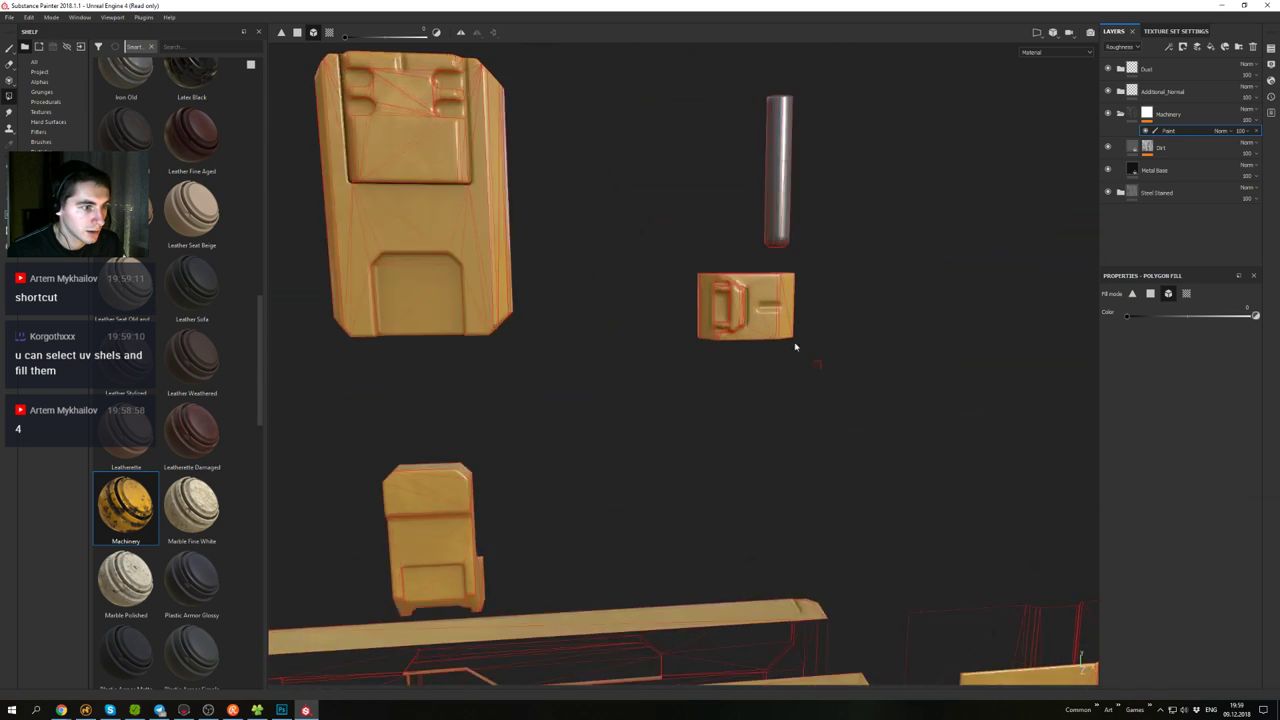
pyautogui.click(740, 311)
pyautogui.keyDown('alt'); pyautogui.moveTo(726, 306); pyautogui.dragTo(677, 411, button='right'); pyautogui.keyUp('alt')
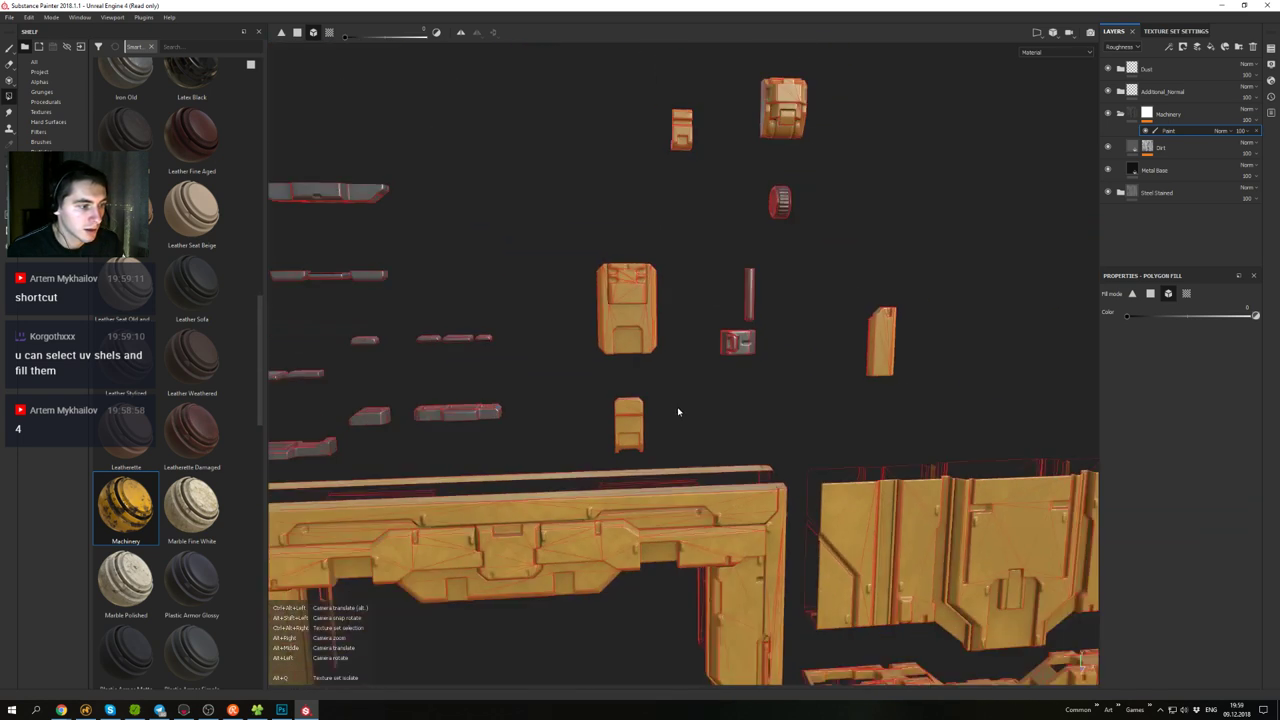
# - Change the fill mode to individual polygons and fill the narrow vertical strips of the upper door panel with colour 0
pyautogui.keyDown('alt'); pyautogui.moveTo(677, 411); pyautogui.dragTo(868, 228, button='middle'); pyautogui.keyUp('alt')
pyautogui.keyDown('alt'); pyautogui.moveTo(868, 228); pyautogui.dragTo(809, 244); pyautogui.keyUp('alt')
pyautogui.keyDown('alt'); pyautogui.moveTo(809, 244); pyautogui.dragTo(491, 251, button='middle'); pyautogui.keyUp('alt')
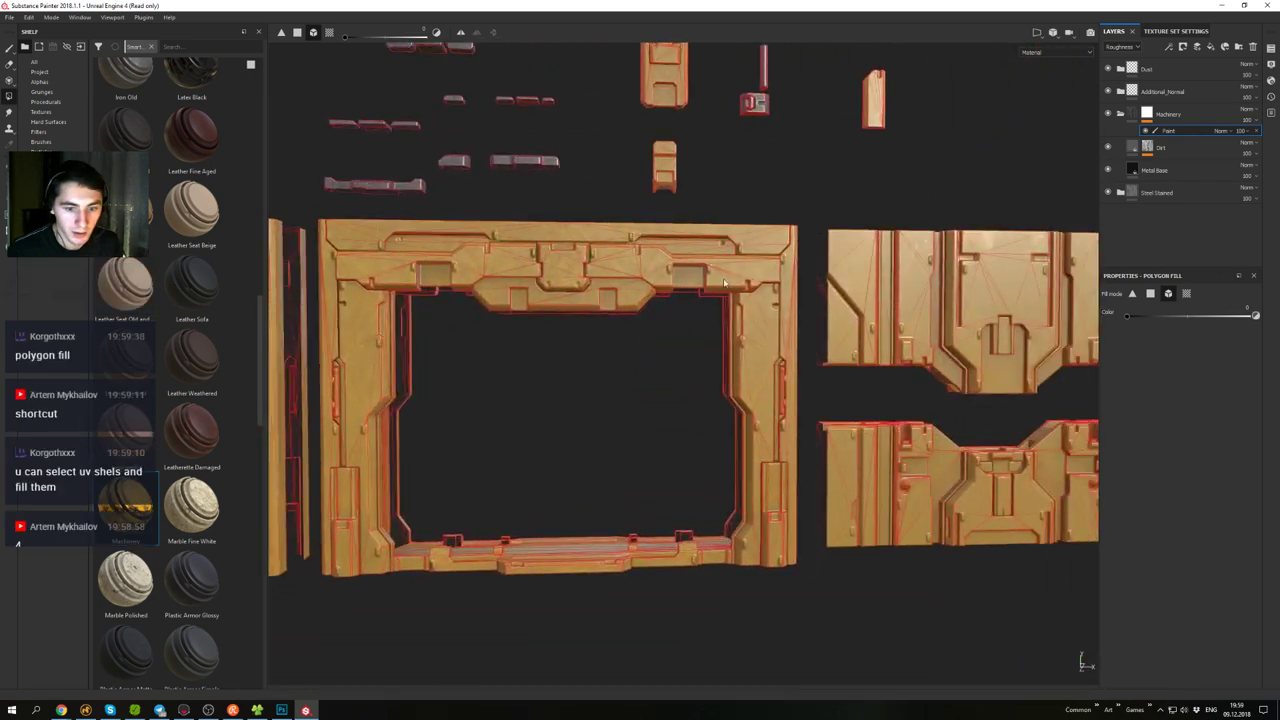
pyautogui.keyDown('alt'); pyautogui.moveTo(668, 290); pyautogui.dragTo(500, 262, button='middle'); pyautogui.keyUp('alt')
pyautogui.keyDown('alt'); pyautogui.moveTo(775, 258); pyautogui.dragTo(671, 252, button='middle'); pyautogui.keyUp('alt')
pyautogui.keyDown('alt'); pyautogui.moveTo(671, 252); pyautogui.dragTo(632, 230, button='right'); pyautogui.keyUp('alt')
pyautogui.keyDown('alt'); pyautogui.moveTo(632, 230); pyautogui.dragTo(686, 271, button='middle'); pyautogui.keyUp('alt')
pyautogui.keyDown('alt'); pyautogui.moveTo(686, 271); pyautogui.dragTo(684, 304); pyautogui.keyUp('alt')
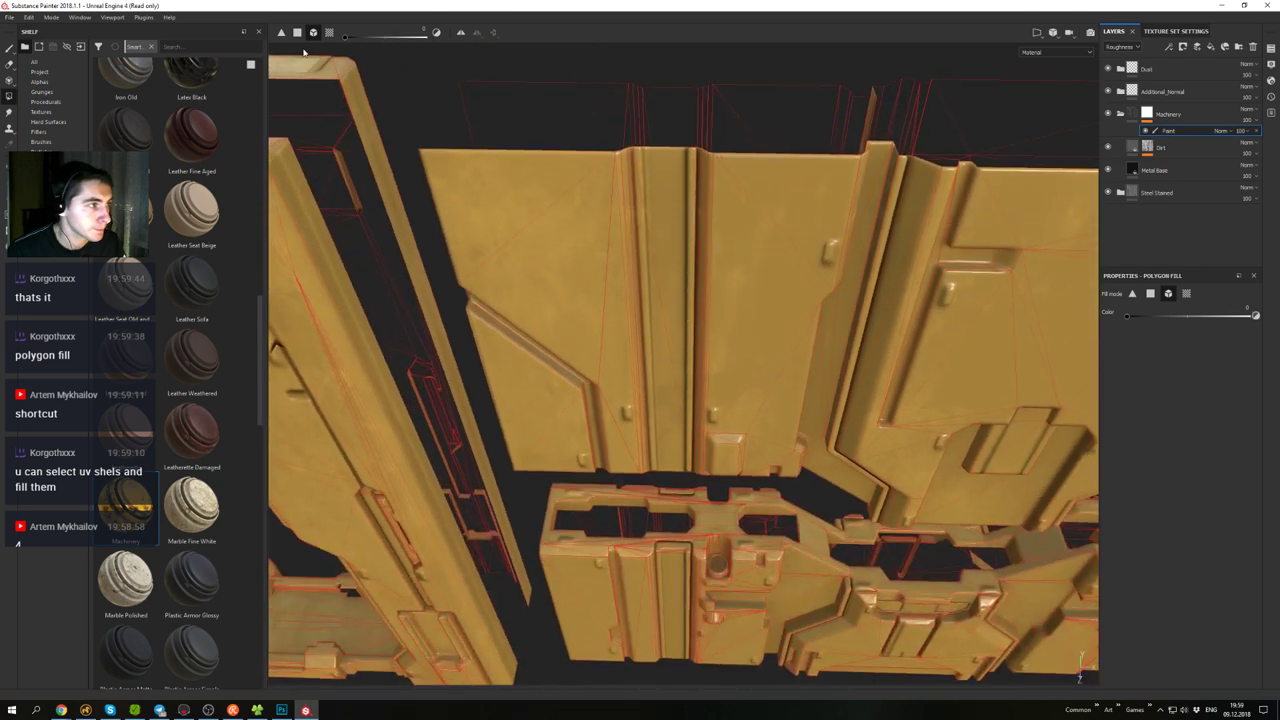
pyautogui.click(298, 33)
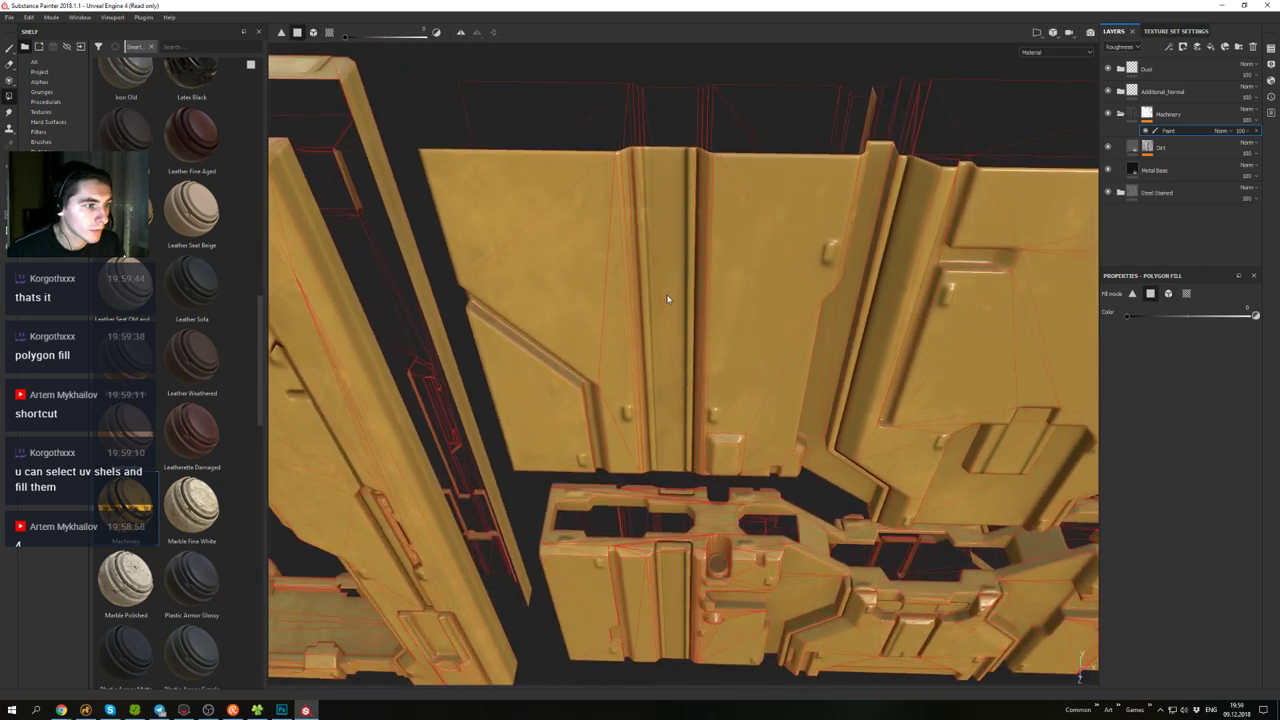
pyautogui.keyDown('alt'); pyautogui.moveTo(668, 283); pyautogui.dragTo(692, 272); pyautogui.keyUp('alt')
pyautogui.keyDown('alt'); pyautogui.moveTo(697, 294); pyautogui.dragTo(838, 302, button='right'); pyautogui.keyUp('alt')
pyautogui.keyDown('alt'); pyautogui.moveTo(838, 302); pyautogui.dragTo(541, 287, button='middle'); pyautogui.keyUp('alt')
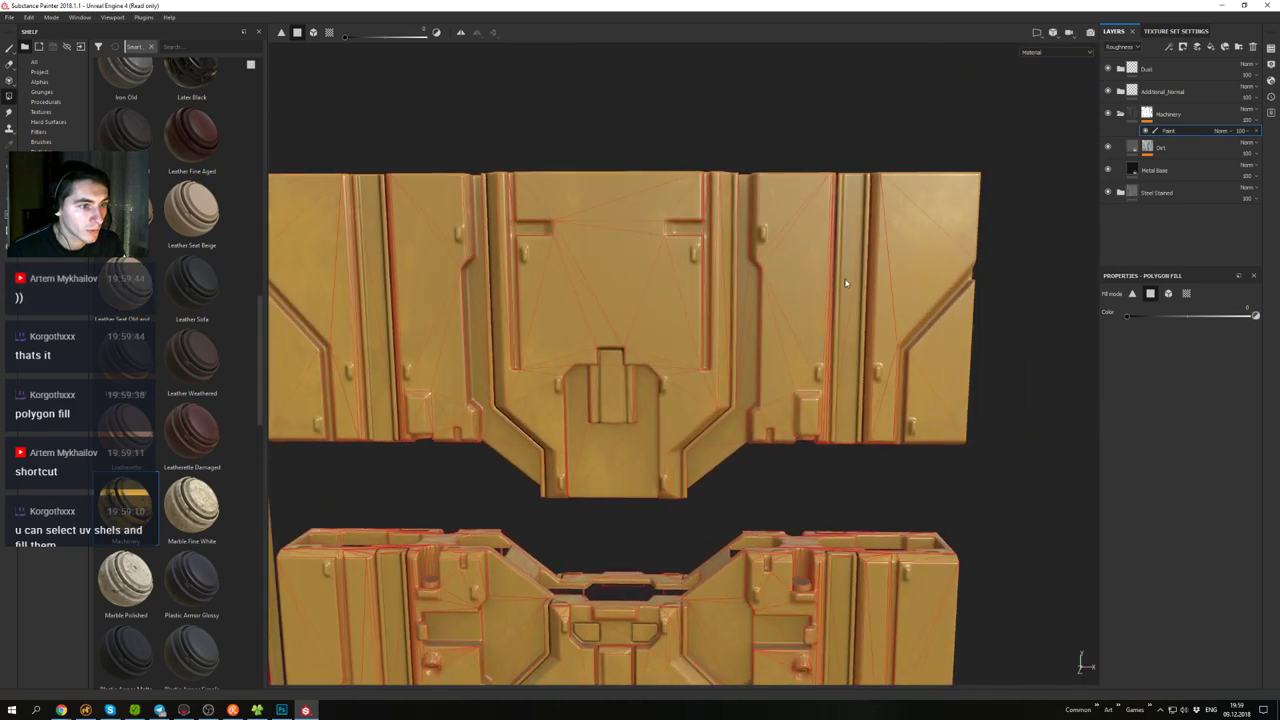
pyautogui.click(850, 280)
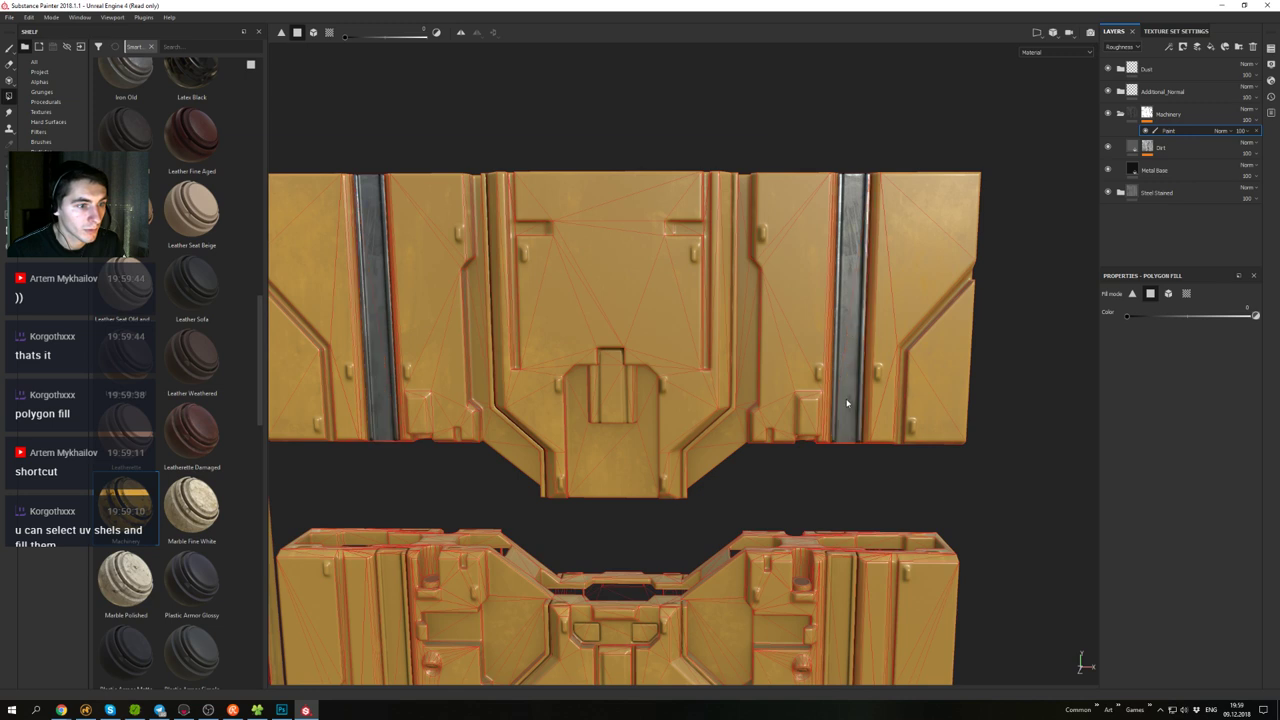
# - Fill both triangles of the recessed vertical strip on the lower door panel with colour 0
pyautogui.keyDown('alt'); pyautogui.moveTo(852, 342); pyautogui.dragTo(802, 438); pyautogui.keyUp('alt')
pyautogui.keyDown('alt'); pyautogui.moveTo(802, 438); pyautogui.dragTo(714, 289, button='middle'); pyautogui.keyUp('alt')
pyautogui.keyDown('alt'); pyautogui.moveTo(714, 289); pyautogui.dragTo(648, 424, button='right'); pyautogui.keyUp('alt')
pyautogui.keyDown('alt'); pyautogui.moveTo(671, 331); pyautogui.dragTo(689, 306, button='right'); pyautogui.keyUp('alt')
pyautogui.keyDown('alt'); pyautogui.moveTo(689, 306); pyautogui.dragTo(703, 351); pyautogui.keyUp('alt')
pyautogui.click(702, 351)
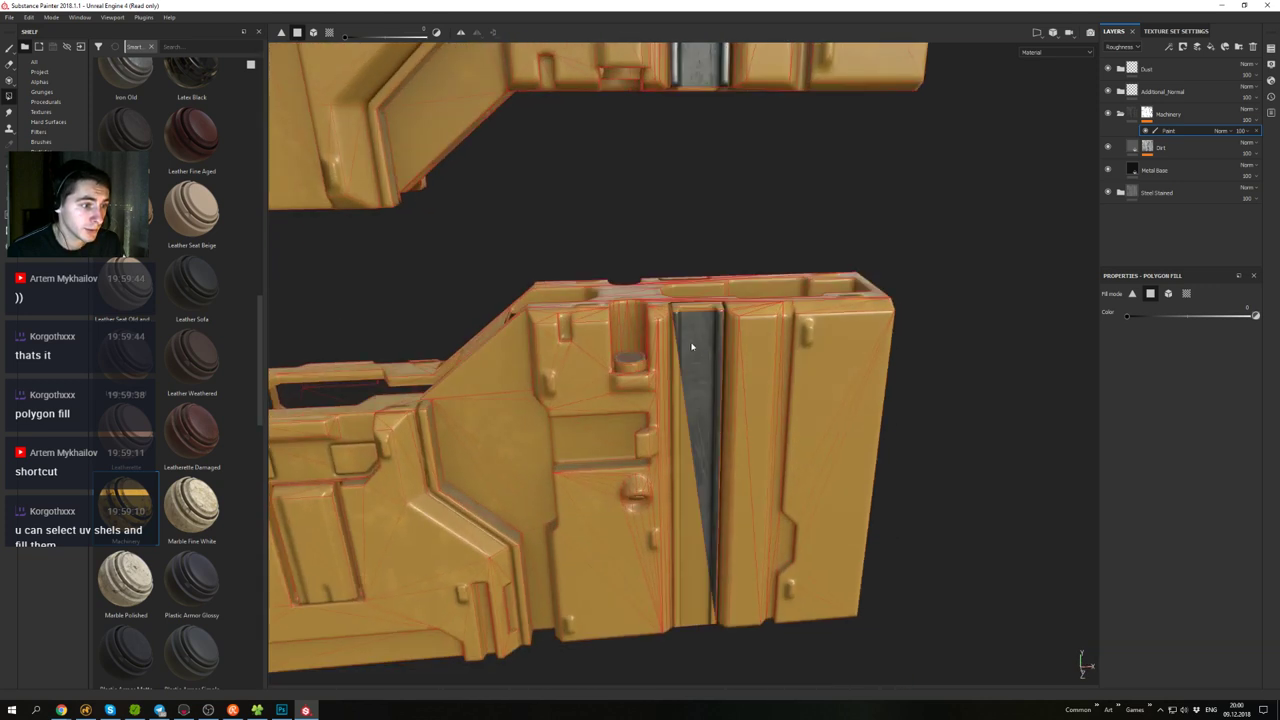
pyautogui.click(682, 427)
# - Set up the Basic Hard brush at size 0.27 to paint colour 0 on the Machinery mask
pyautogui.keyDown('alt'); pyautogui.moveTo(682, 427); pyautogui.dragTo(702, 398); pyautogui.keyUp('alt')
pyautogui.keyDown('alt'); pyautogui.moveTo(702, 398); pyautogui.dragTo(675, 331, button='right'); pyautogui.keyUp('alt')
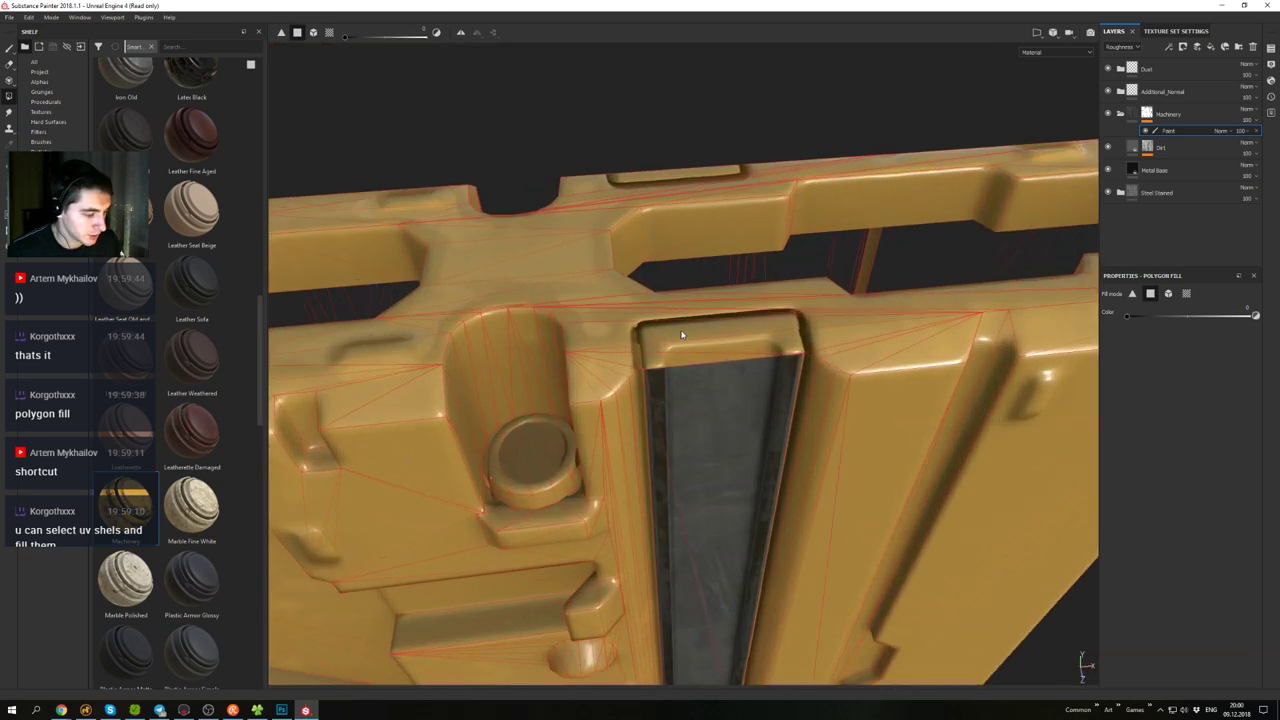
pyautogui.press('1')
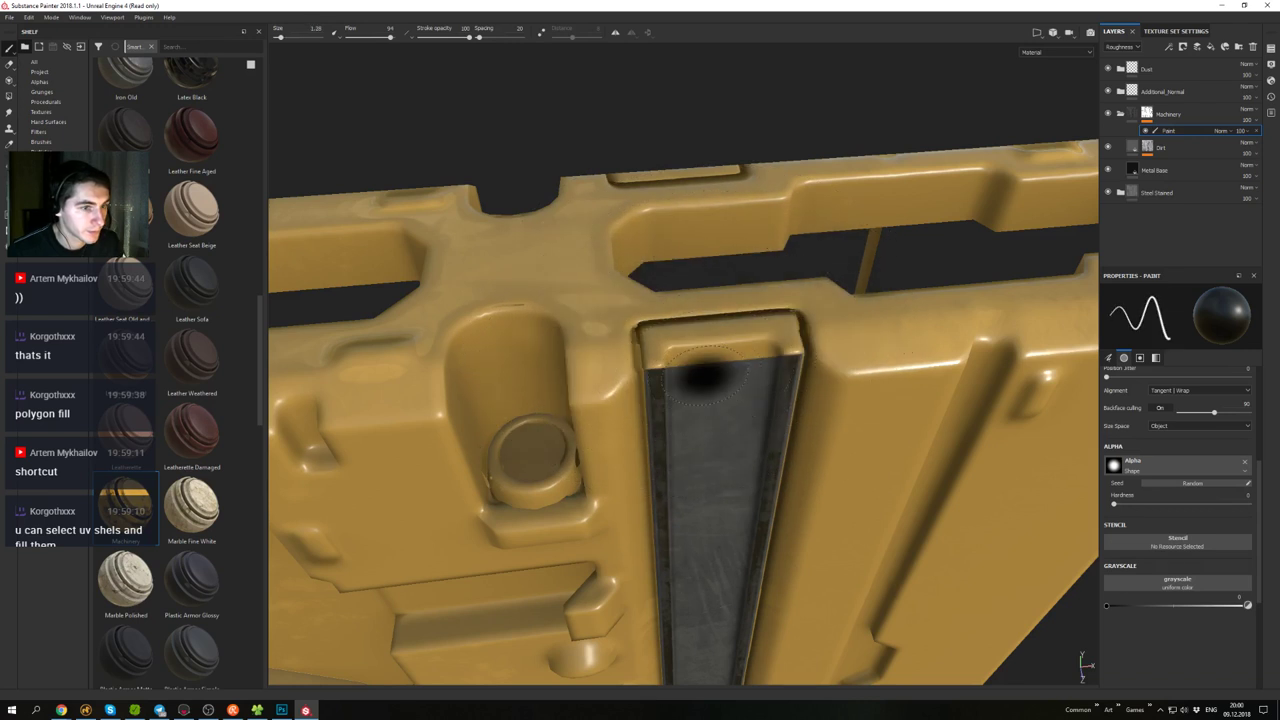
pyautogui.click(40, 141)
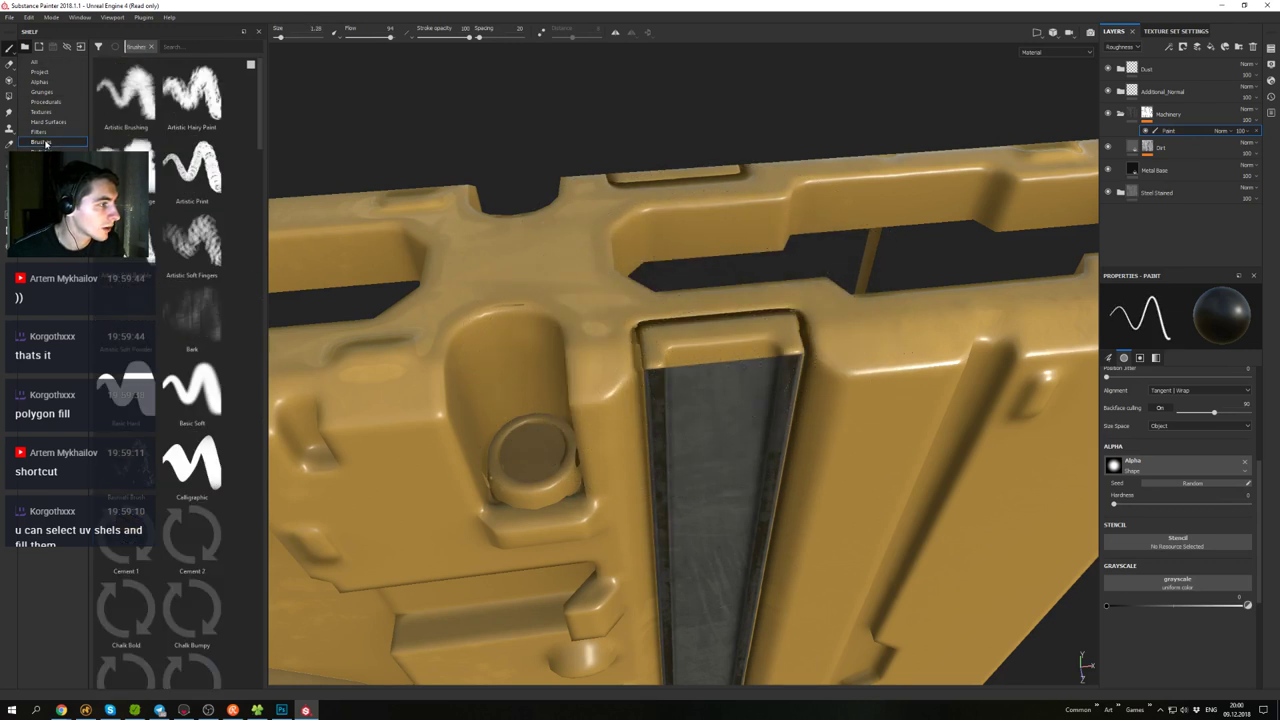
pyautogui.click(125, 390)
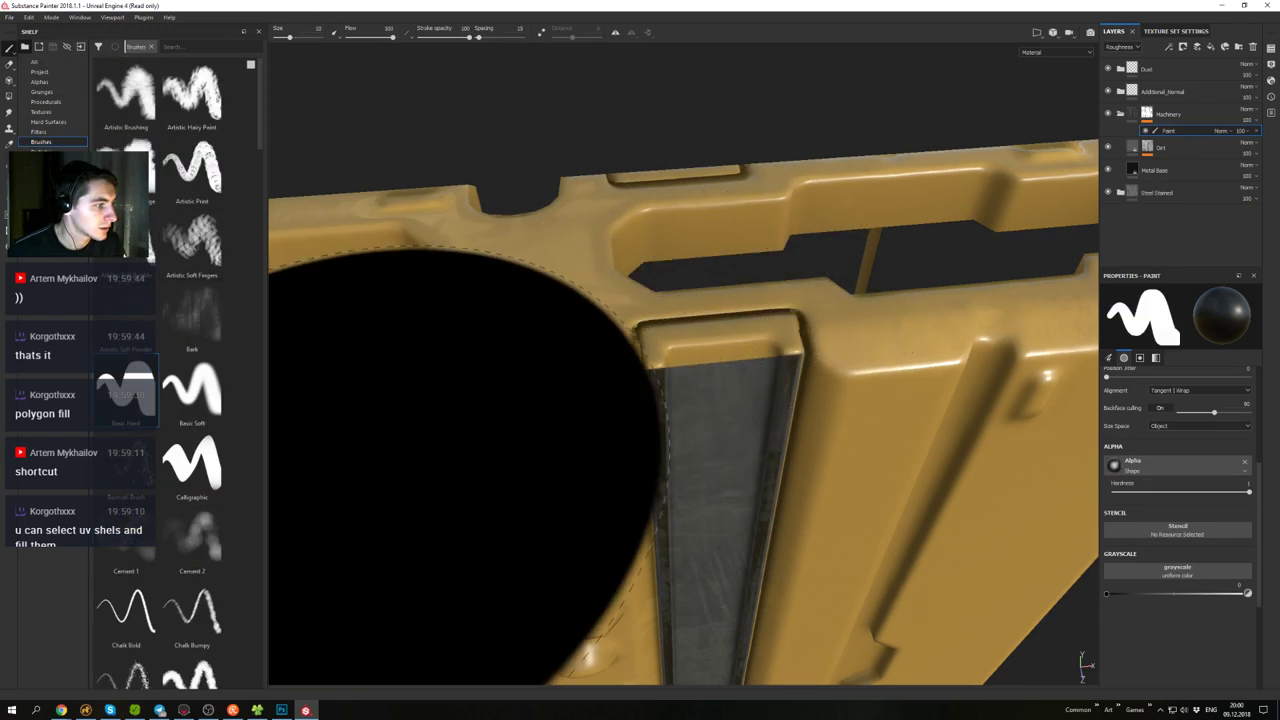
pyautogui.keyDown('ctrl'); pyautogui.moveTo(666, 326); pyautogui.dragTo(530, 326, button='right'); pyautogui.keyUp('ctrl')
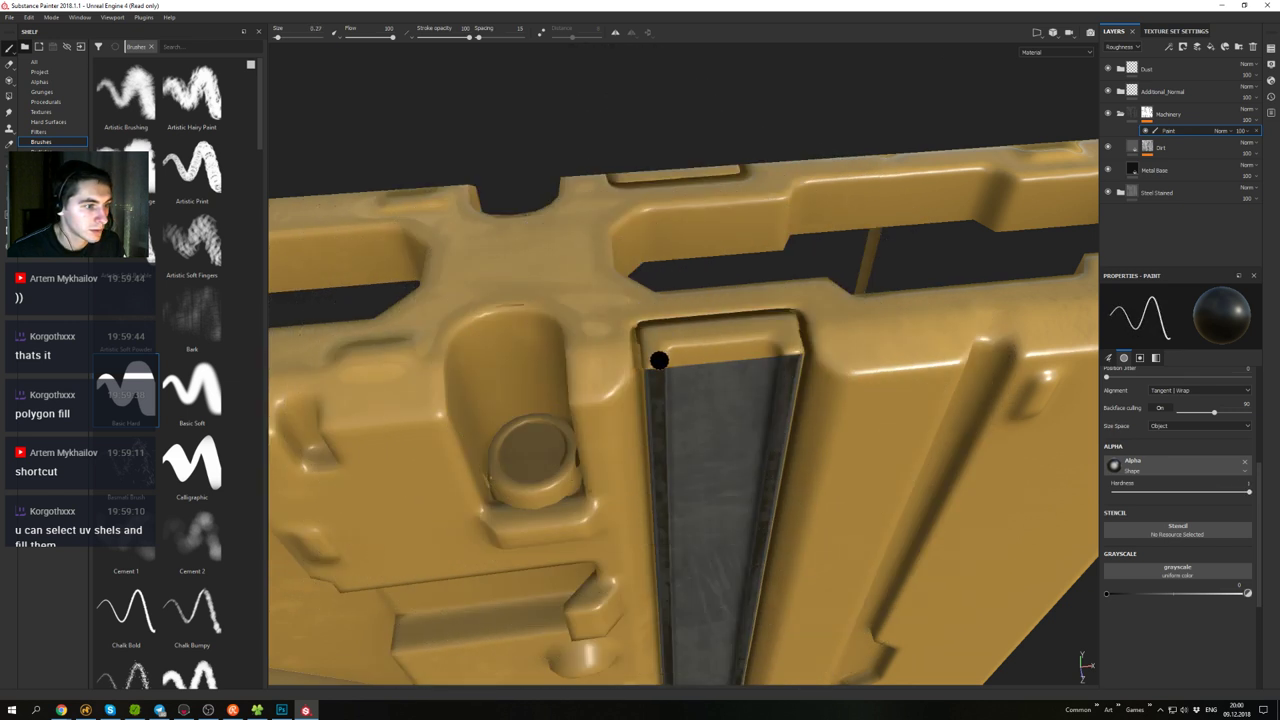
# - Paint colour 0 over the end cap above the lower panel's recessed steel strip, covering its rim and inner face
pyautogui.moveTo(655, 345); pyautogui.dragTo(654, 360)
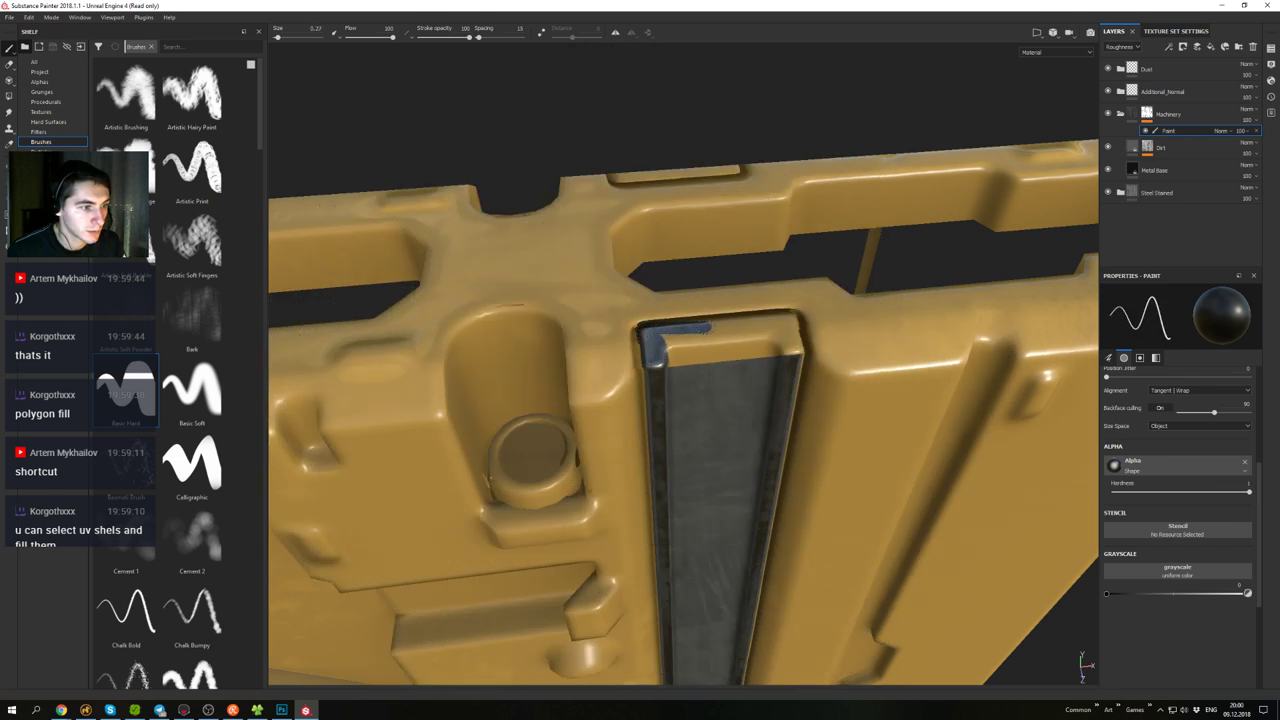
pyautogui.keyDown('alt'); pyautogui.moveTo(707, 322); pyautogui.dragTo(676, 377); pyautogui.keyUp('alt')
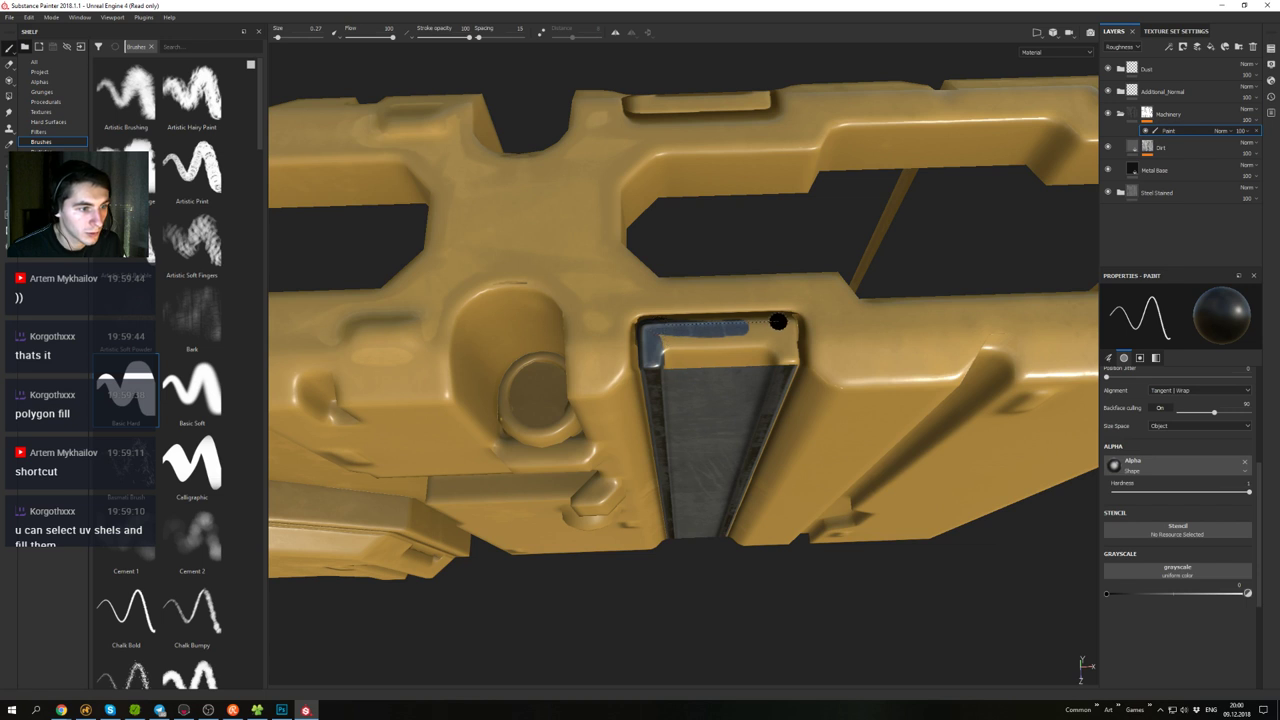
pyautogui.keyDown('shift'); pyautogui.click(788, 318); pyautogui.keyUp('shift')
pyautogui.keyDown('shift'); pyautogui.click(790, 362); pyautogui.keyUp('shift')
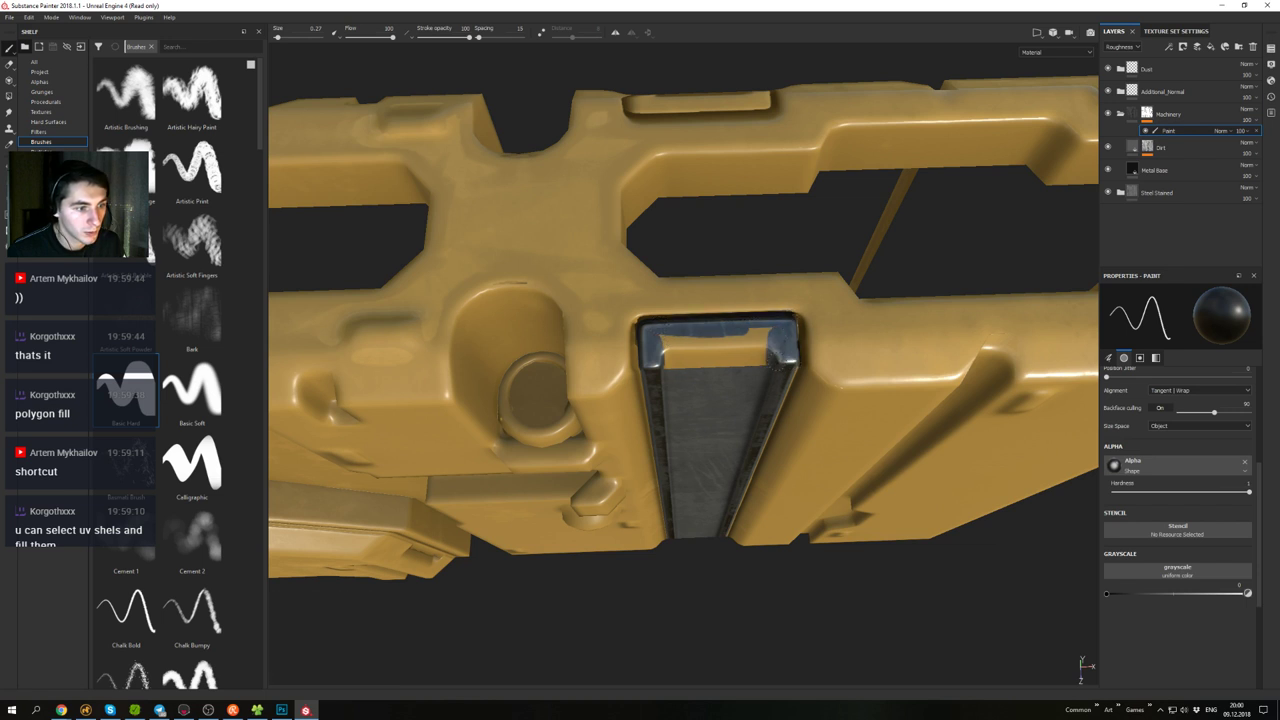
pyautogui.moveTo(778, 354)
pyautogui.mouseDown()
pyautogui.moveTo(780, 338)
pyautogui.moveTo(625, 322)
pyautogui.moveTo(571, 343)
pyautogui.moveTo(640, 385)
pyautogui.moveTo(652, 314)
pyautogui.moveTo(640, 345)
pyautogui.moveTo(680, 300)
pyautogui.mouseUp()
pyautogui.keyDown('alt'); pyautogui.moveTo(690, 420); pyautogui.dragTo(630, 289, button='right'); pyautogui.keyUp('alt')
pyautogui.keyDown('alt'); pyautogui.moveTo(680, 462); pyautogui.dragTo(663, 289, button='middle'); pyautogui.keyUp('alt')
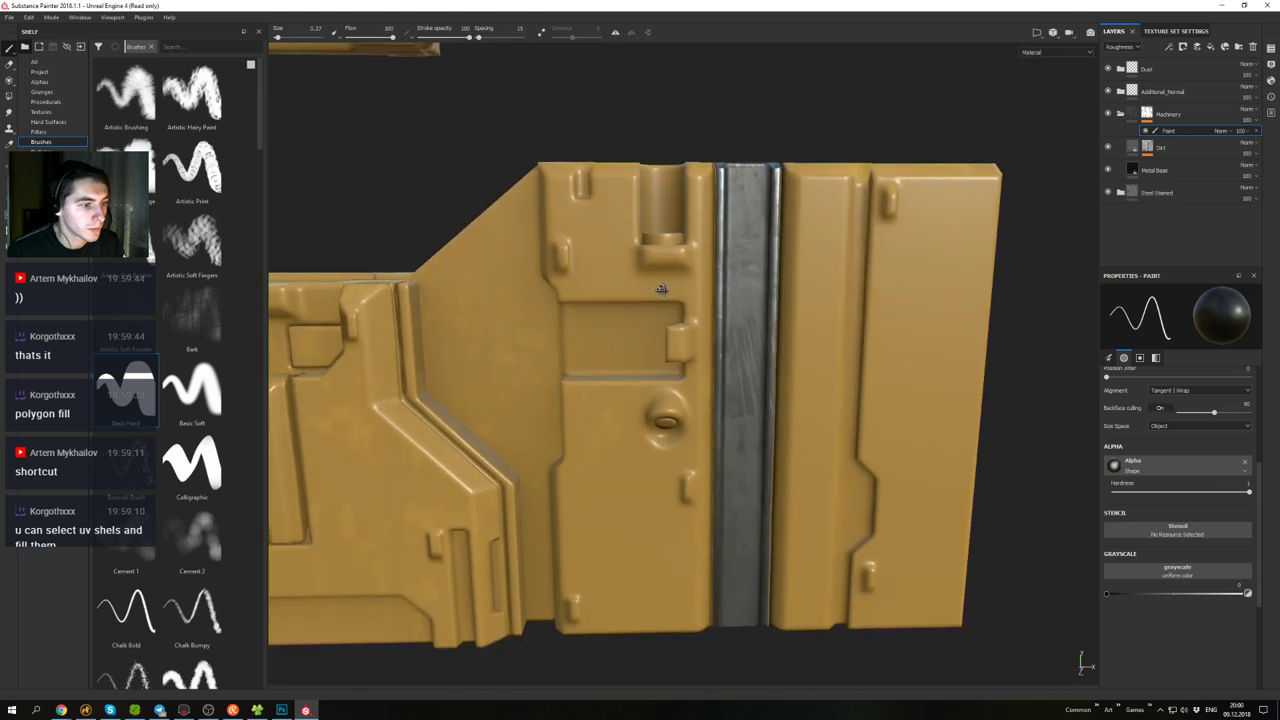
# - Enlarge the brush to size 0.64 and paint out the small round hole on the lower door panel with colour 0
pyautogui.keyDown('alt'); pyautogui.moveTo(663, 289); pyautogui.dragTo(672, 403); pyautogui.keyUp('alt')
pyautogui.keyDown('alt'); pyautogui.moveTo(672, 403); pyautogui.dragTo(663, 435, button='right'); pyautogui.keyUp('alt')
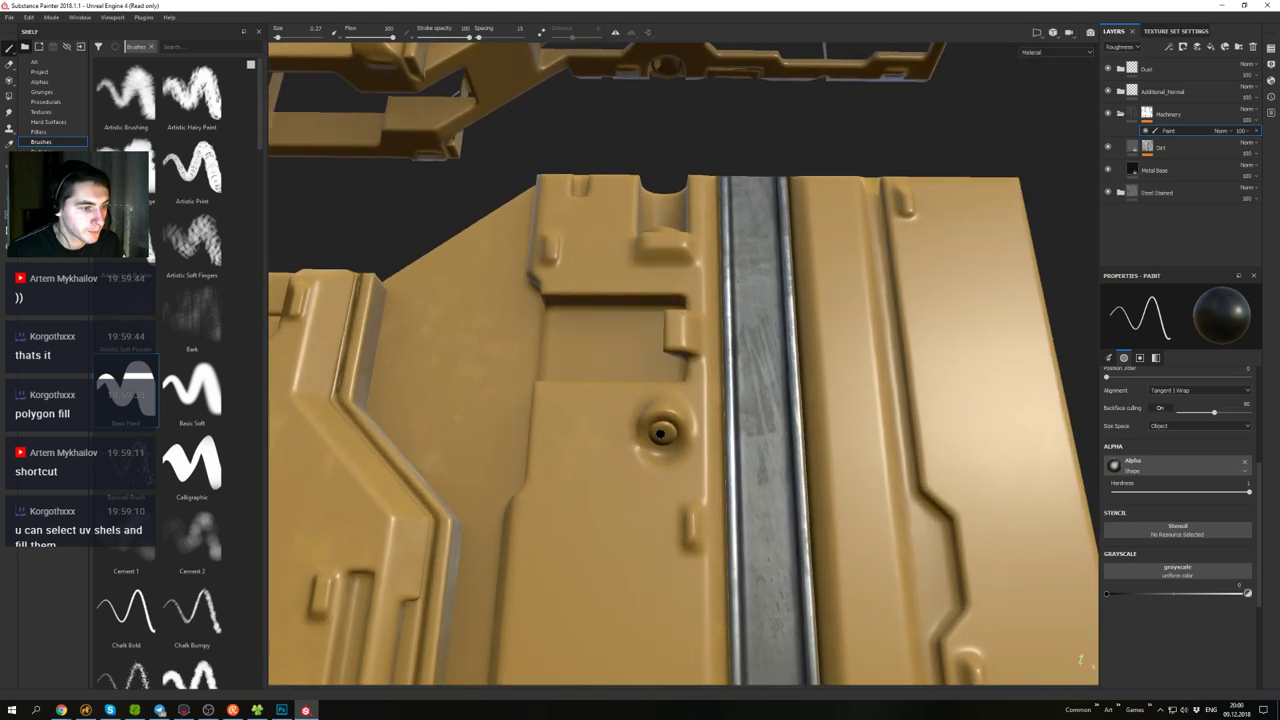
pyautogui.keyDown('alt'); pyautogui.moveTo(661, 433); pyautogui.dragTo(673, 453); pyautogui.keyUp('alt')
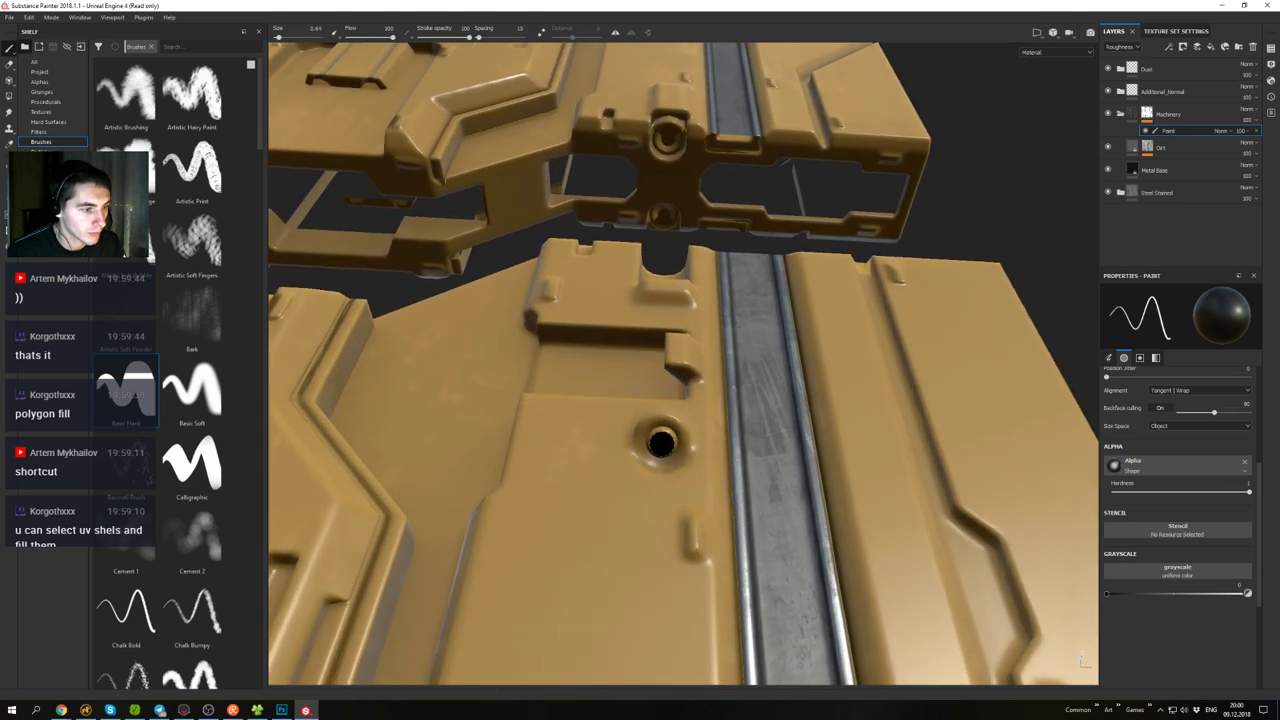
pyautogui.keyDown('alt'); pyautogui.moveTo(658, 449); pyautogui.dragTo(640, 400, button='right'); pyautogui.keyUp('alt')
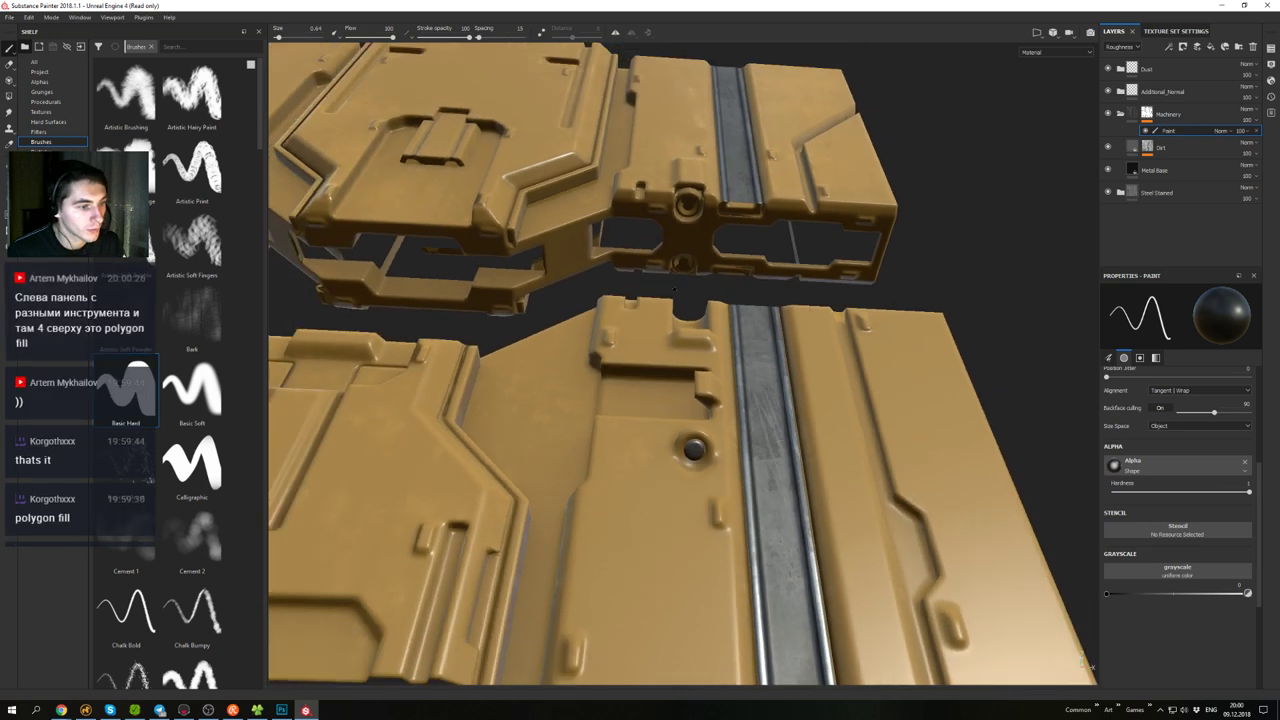
pyautogui.keyDown('alt'); pyautogui.moveTo(690, 440); pyautogui.dragTo(700, 334); pyautogui.keyUp('alt')
pyautogui.keyDown('alt'); pyautogui.moveTo(788, 284); pyautogui.dragTo(754, 360, button='middle'); pyautogui.keyUp('alt')
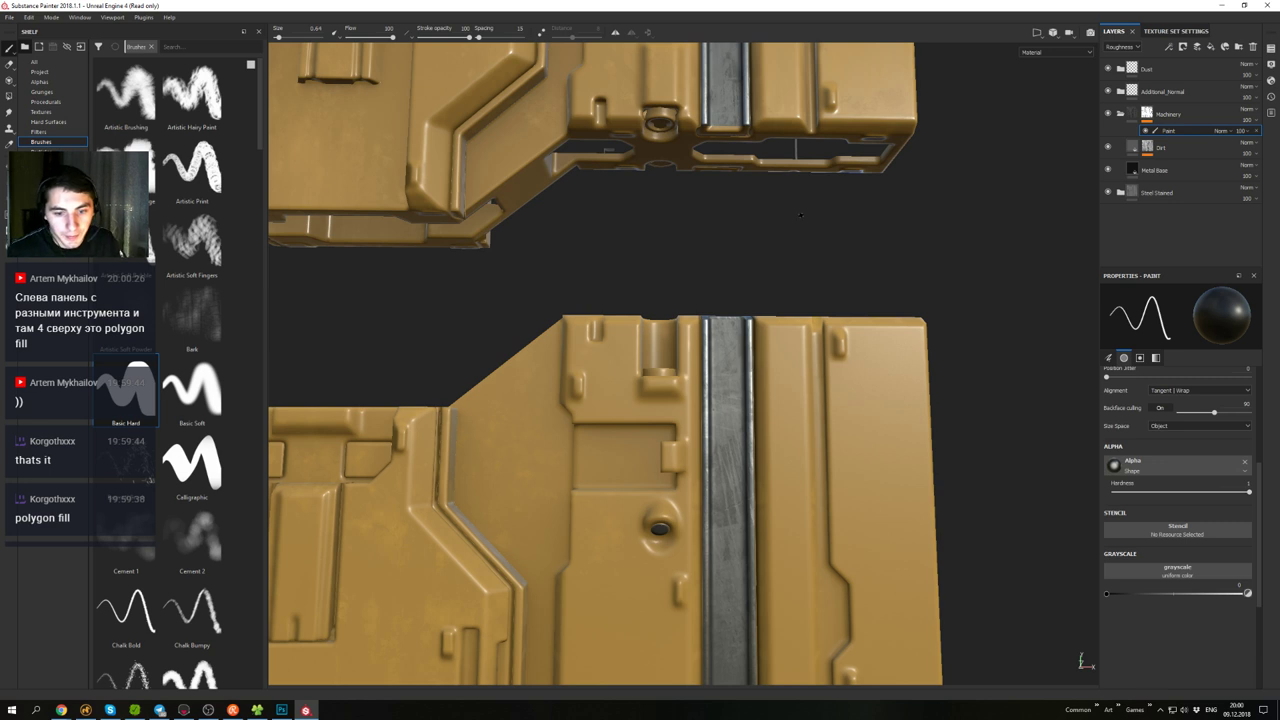
# - Paint colour 0 on the round peg in the upper panel's lower edge and reduce the brush size to 0.26
pyautogui.keyDown('alt'); pyautogui.moveTo(801, 215); pyautogui.dragTo(797, 178); pyautogui.keyUp('alt')
pyautogui.keyDown('alt'); pyautogui.moveTo(797, 178); pyautogui.dragTo(774, 308, button='middle'); pyautogui.keyUp('alt')
pyautogui.keyDown('alt'); pyautogui.moveTo(774, 308); pyautogui.dragTo(795, 250); pyautogui.keyUp('alt')
pyautogui.keyDown('alt'); pyautogui.moveTo(795, 250); pyautogui.dragTo(840, 275, button='right'); pyautogui.keyUp('alt')
pyautogui.keyDown('alt'); pyautogui.moveTo(840, 275); pyautogui.dragTo(825, 375, button='middle'); pyautogui.keyUp('alt')
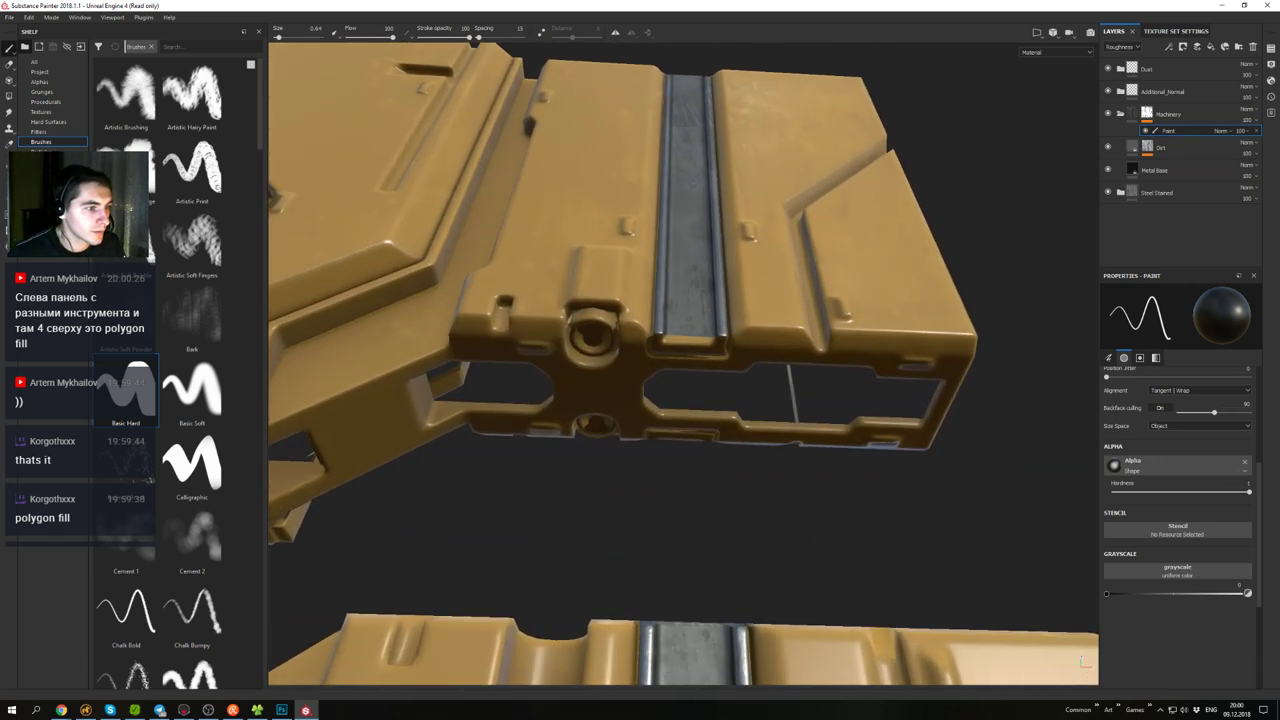
pyautogui.keyDown('alt'); pyautogui.moveTo(630, 332); pyautogui.dragTo(672, 328); pyautogui.keyUp('alt')
pyautogui.keyDown('alt'); pyautogui.moveTo(660, 295); pyautogui.dragTo(715, 318, button='right'); pyautogui.keyUp('alt')
pyautogui.moveTo(717, 354)
pyautogui.mouseDown()
pyautogui.moveTo(728, 290)
pyautogui.moveTo(714, 290)
pyautogui.mouseUp()
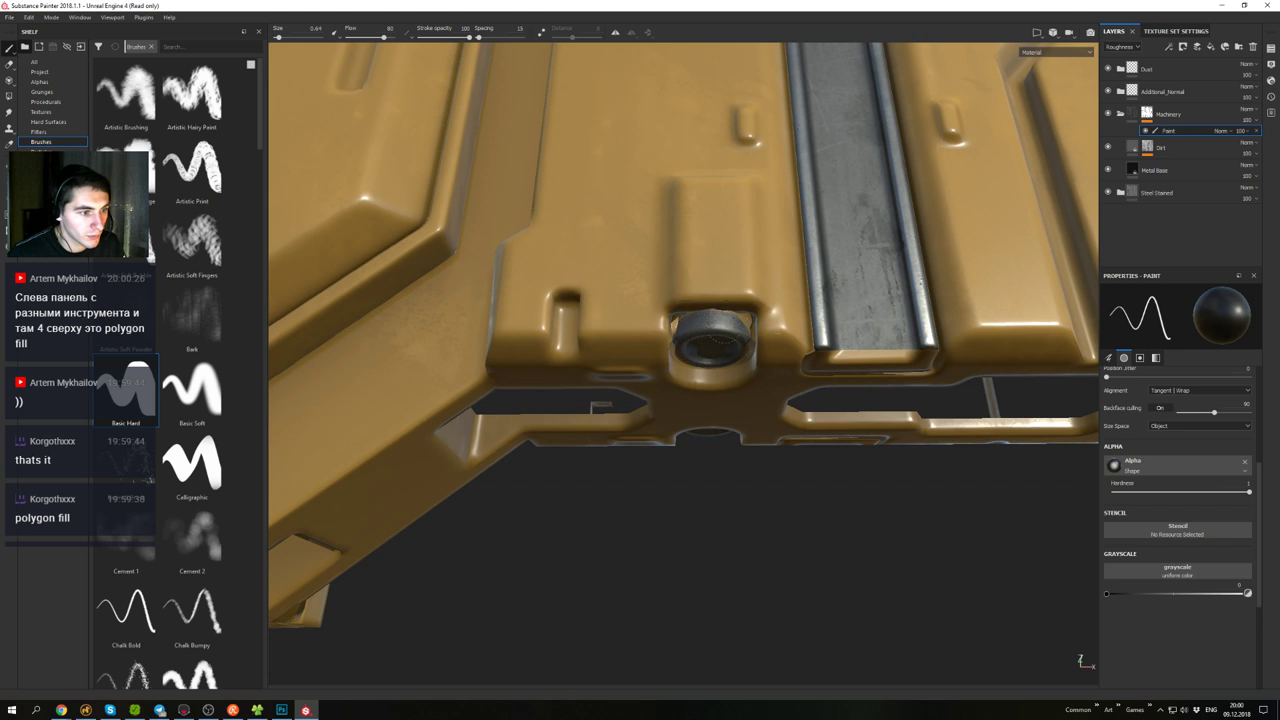
pyautogui.keyDown('alt'); pyautogui.moveTo(720, 339); pyautogui.dragTo(726, 410); pyautogui.keyUp('alt')
pyautogui.keyDown('alt'); pyautogui.moveTo(726, 410); pyautogui.dragTo(727, 335, button='right'); pyautogui.keyUp('alt')
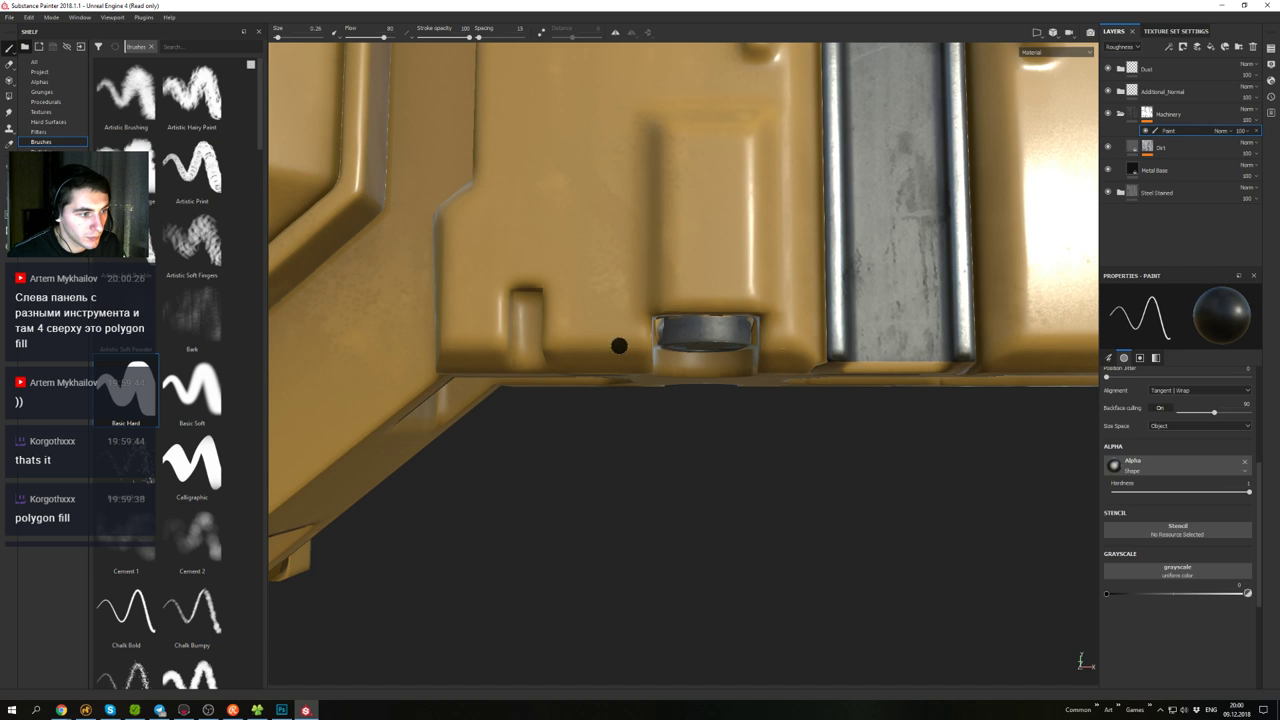
# - Change the fill mode to UV chunks and fill the round peg in the lower panel's cylindrical recess with colour 0
pyautogui.keyDown('alt'); pyautogui.moveTo(647, 353); pyautogui.dragTo(711, 271); pyautogui.keyUp('alt')
pyautogui.keyDown('alt'); pyautogui.moveTo(711, 271); pyautogui.dragTo(729, 289, button='right'); pyautogui.keyUp('alt')
pyautogui.moveTo(729, 289)
pyautogui.keyDown('alt'); pyautogui.mouseDown()
pyautogui.moveTo(706, 217)
pyautogui.moveTo(712, 308)
pyautogui.moveTo(746, 260)
pyautogui.moveTo(757, 345)
pyautogui.mouseUp(); pyautogui.keyUp('alt')
pyautogui.keyDown('alt'); pyautogui.moveTo(757, 345); pyautogui.dragTo(717, 410, button='right'); pyautogui.keyUp('alt')
pyautogui.moveTo(717, 410)
pyautogui.keyDown('alt'); pyautogui.mouseDown()
pyautogui.moveTo(729, 426)
pyautogui.moveTo(700, 329)
pyautogui.moveTo(741, 421)
pyautogui.moveTo(801, 366)
pyautogui.moveTo(823, 286)
pyautogui.moveTo(737, 283)
pyautogui.moveTo(737, 181)
pyautogui.moveTo(826, 366)
pyautogui.moveTo(785, 430)
pyautogui.mouseUp(); pyautogui.keyUp('alt')
pyautogui.keyDown('alt'); pyautogui.moveTo(785, 430); pyautogui.dragTo(775, 260, button='middle'); pyautogui.keyUp('alt')
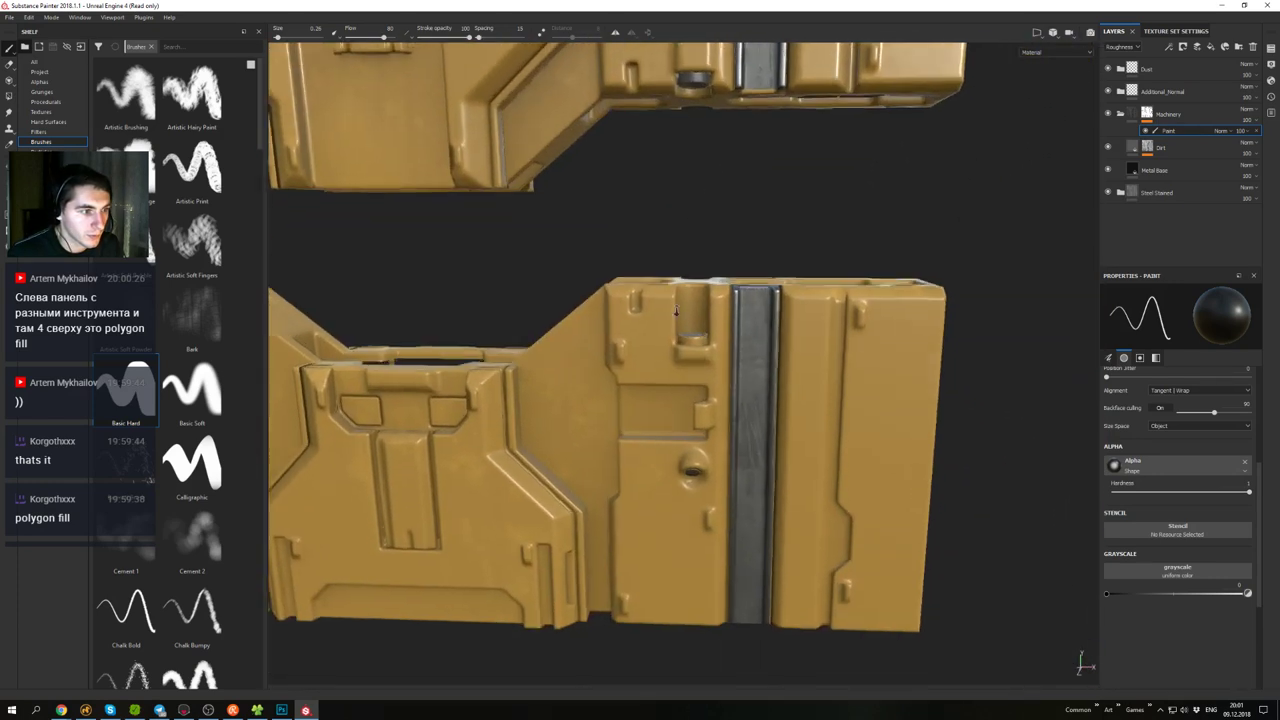
pyautogui.keyDown('alt'); pyautogui.moveTo(775, 260); pyautogui.dragTo(737, 482, button='right'); pyautogui.keyUp('alt')
pyautogui.keyDown('alt'); pyautogui.moveTo(737, 482); pyautogui.dragTo(727, 399, button='middle'); pyautogui.keyUp('alt')
pyautogui.keyDown('alt'); pyautogui.moveTo(727, 399); pyautogui.dragTo(701, 403, button='right'); pyautogui.keyUp('alt')
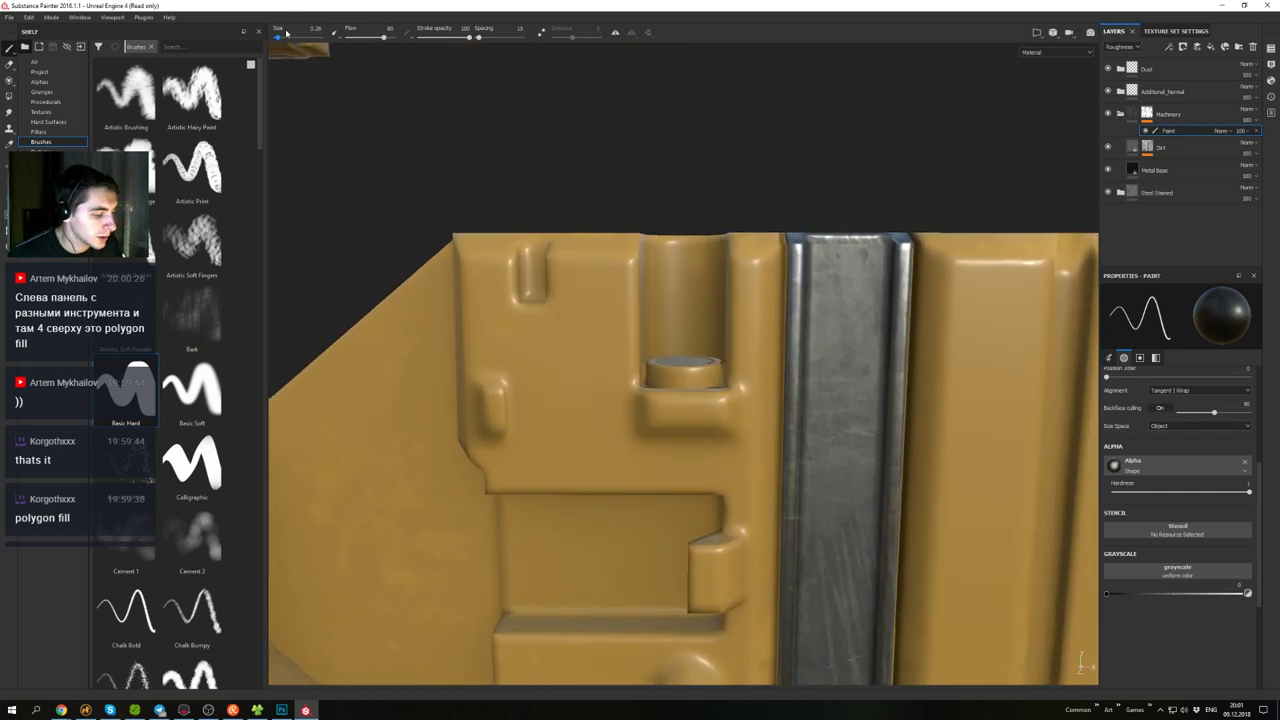
pyautogui.press('4')
pyautogui.click(333, 36)
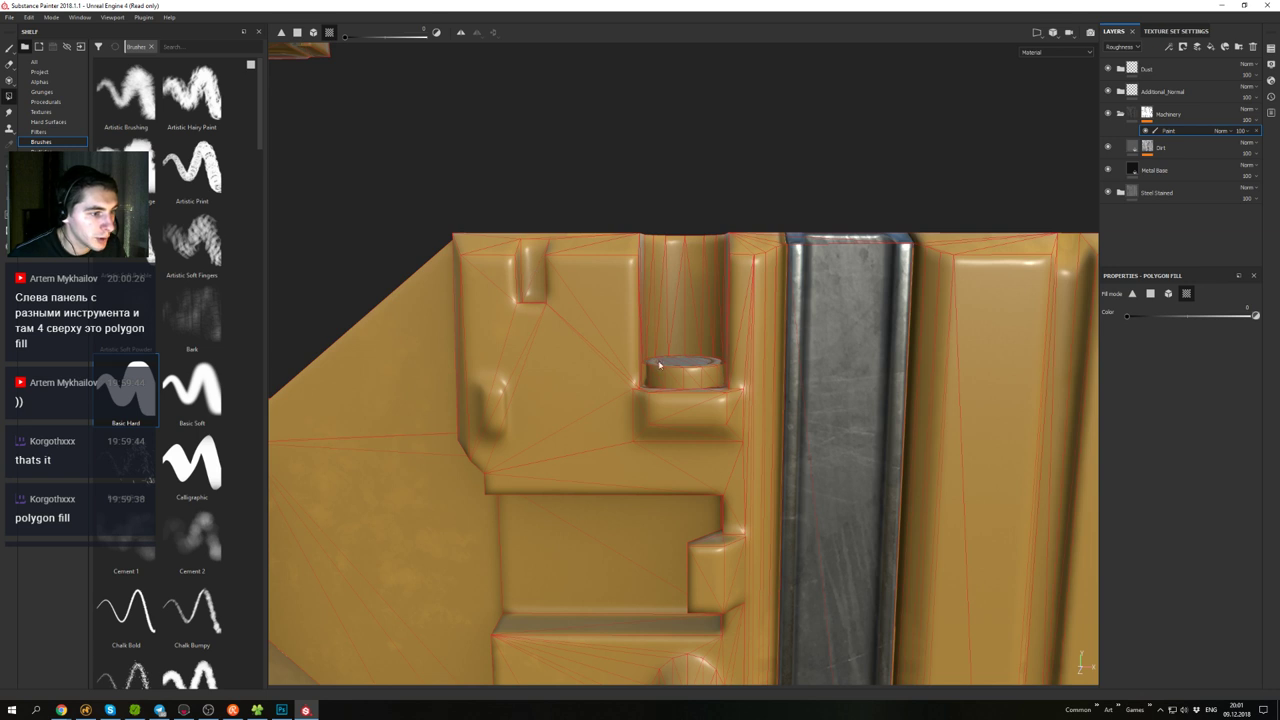
pyautogui.click(672, 374)
pyautogui.keyDown('alt'); pyautogui.moveTo(672, 374); pyautogui.dragTo(677, 91); pyautogui.keyUp('alt')
pyautogui.click(685, 383)
pyautogui.keyDown('alt'); pyautogui.moveTo(677, 91); pyautogui.dragTo(648, 275, button='middle'); pyautogui.keyUp('alt')
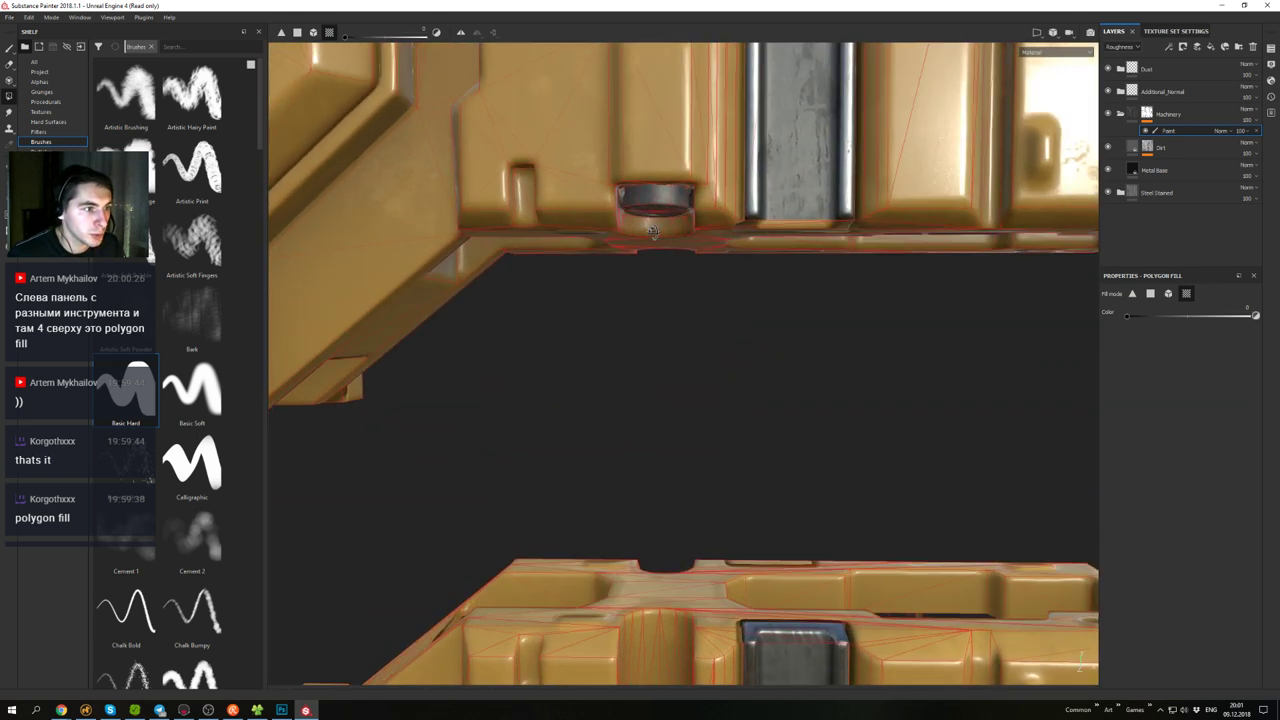
pyautogui.keyDown('alt'); pyautogui.moveTo(652, 231); pyautogui.dragTo(688, 311); pyautogui.keyUp('alt')
pyautogui.keyDown('alt'); pyautogui.moveTo(688, 311); pyautogui.dragTo(792, 328, button='middle'); pyautogui.keyUp('alt')
pyautogui.keyDown('alt'); pyautogui.moveTo(792, 328); pyautogui.dragTo(626, 246, button='right'); pyautogui.keyUp('alt')
pyautogui.keyDown('alt'); pyautogui.moveTo(626, 246); pyautogui.dragTo(752, 265, button='middle'); pyautogui.keyUp('alt')
pyautogui.keyDown('alt'); pyautogui.moveTo(752, 265); pyautogui.dragTo(749, 194); pyautogui.keyUp('alt')
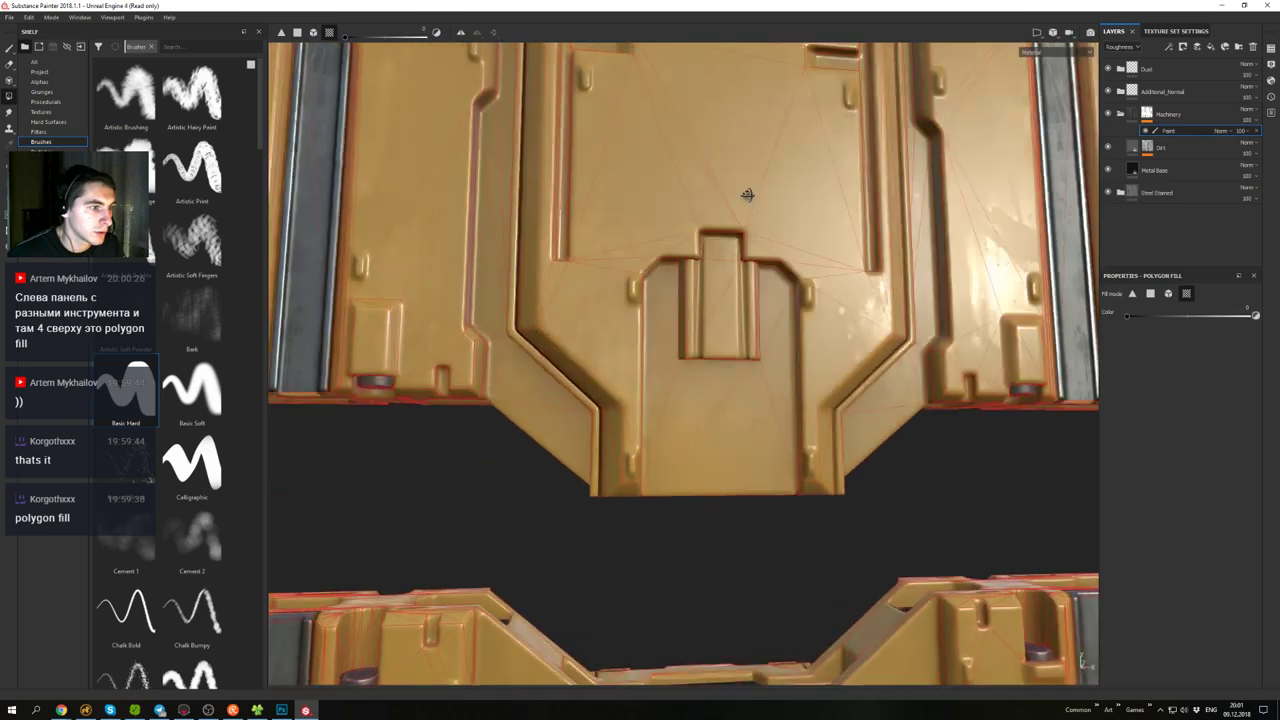
# - Mask the yellow paint off the stepped metal latch on the upper centre panel with UV chunk fill
pyautogui.keyDown('alt'); pyautogui.moveTo(749, 194); pyautogui.dragTo(717, 326, button='right'); pyautogui.keyUp('alt')
pyautogui.click(717, 326)
pyautogui.keyDown('alt'); pyautogui.moveTo(717, 326); pyautogui.dragTo(768, 312); pyautogui.keyUp('alt')
pyautogui.click(669, 340)
pyautogui.keyDown('alt'); pyautogui.moveTo(669, 340); pyautogui.dragTo(570, 365); pyautogui.keyUp('alt')
pyautogui.click(763, 391)
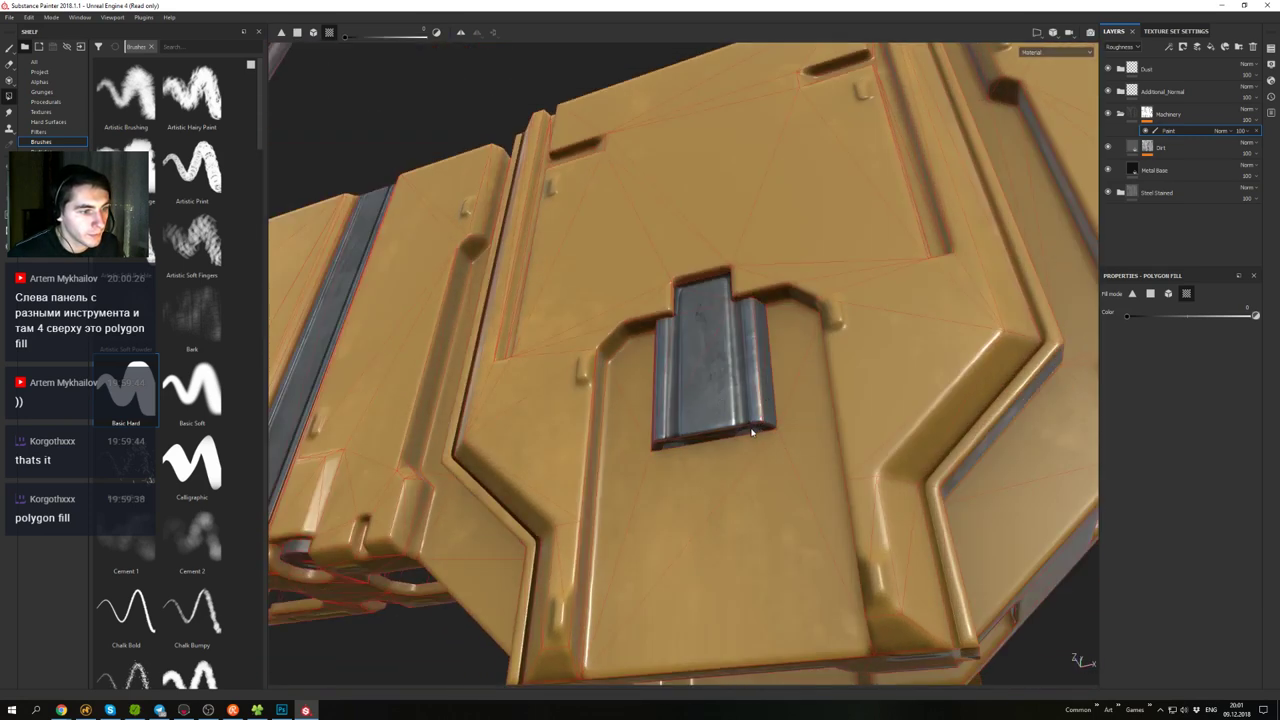
# - Fill the angled trim strip along the right edge of the upper centre panel to expose the bare metal
pyautogui.keyDown('alt'); pyautogui.moveTo(752, 432); pyautogui.dragTo(697, 284); pyautogui.keyUp('alt')
pyautogui.keyDown('alt'); pyautogui.moveTo(697, 284); pyautogui.dragTo(634, 291, button='right'); pyautogui.keyUp('alt')
pyautogui.keyDown('alt'); pyautogui.moveTo(634, 291); pyautogui.dragTo(738, 322, button='middle'); pyautogui.keyUp('alt')
pyautogui.keyDown('alt'); pyautogui.moveTo(738, 322); pyautogui.dragTo(671, 223, button='right'); pyautogui.keyUp('alt')
pyautogui.keyDown('alt'); pyautogui.moveTo(671, 223); pyautogui.dragTo(706, 277); pyautogui.keyUp('alt')
pyautogui.keyDown('alt'); pyautogui.moveTo(706, 277); pyautogui.dragTo(752, 300, button='right'); pyautogui.keyUp('alt')
pyautogui.keyDown('alt'); pyautogui.moveTo(752, 300); pyautogui.dragTo(718, 268); pyautogui.keyUp('alt')
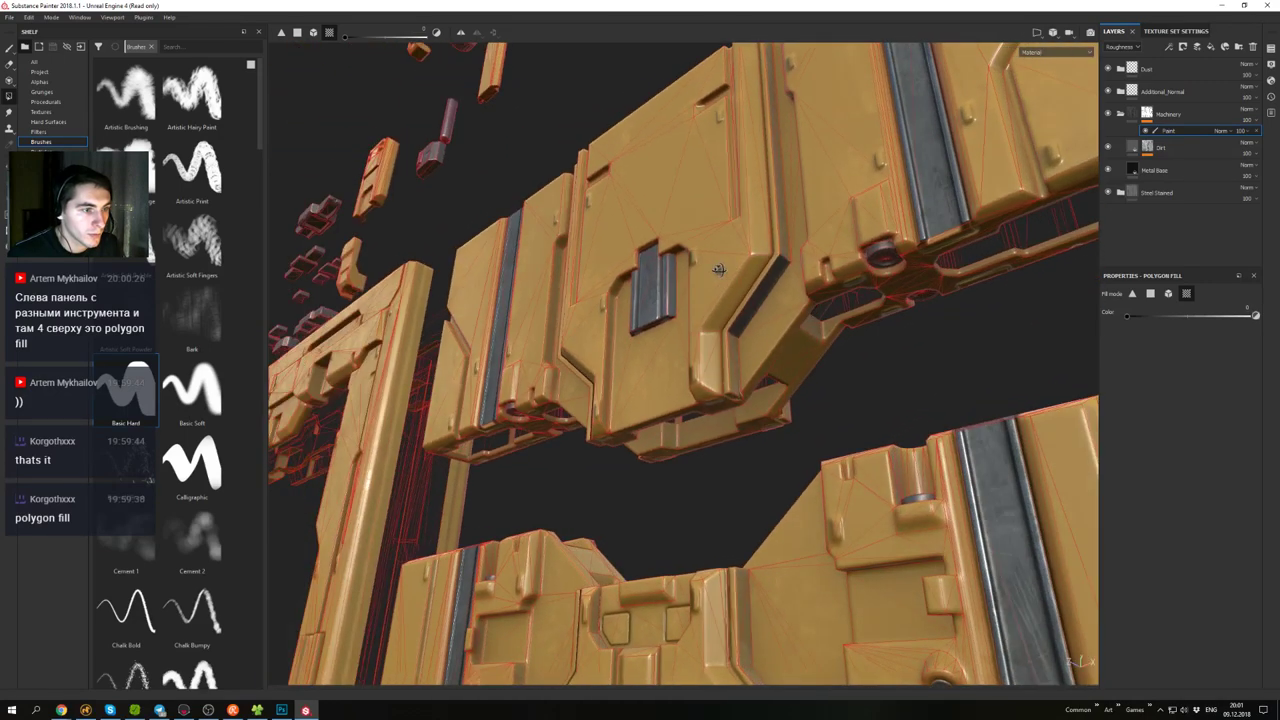
pyautogui.click(785, 244)
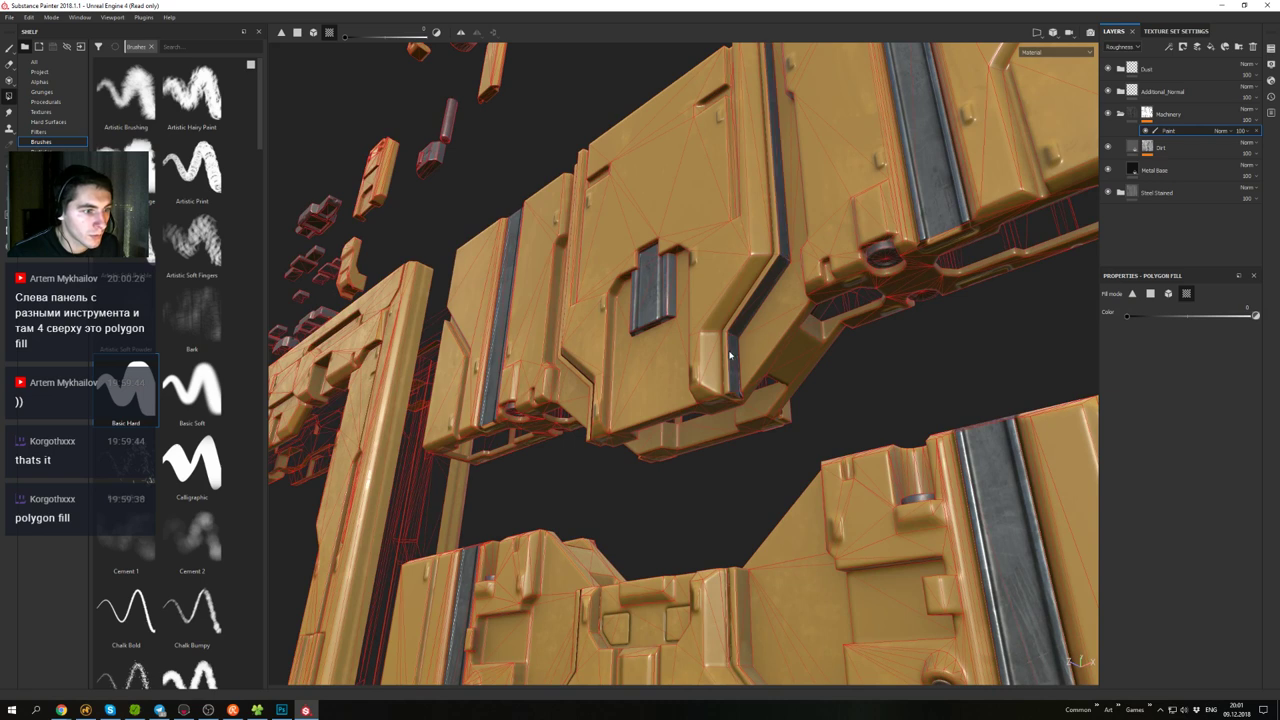
pyautogui.click(727, 347)
pyautogui.keyDown('alt'); pyautogui.moveTo(757, 295); pyautogui.dragTo(737, 354); pyautogui.keyUp('alt')
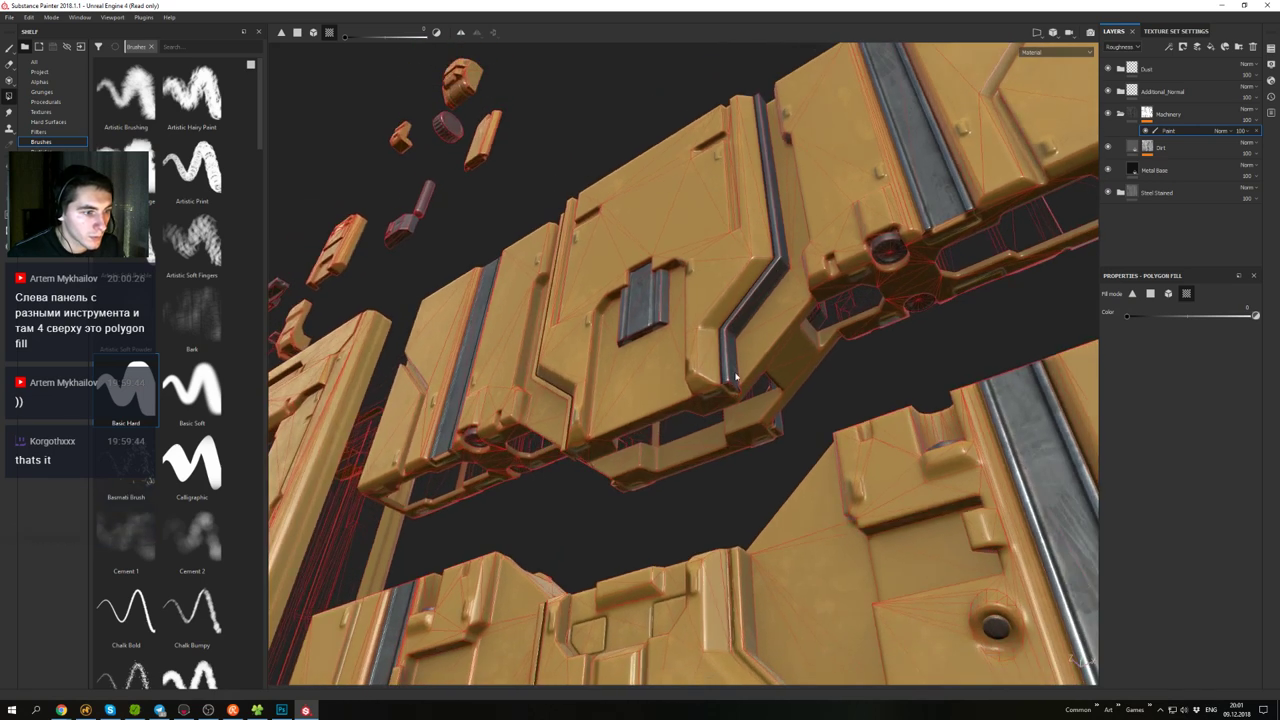
# - Fill the lower end cap of the right trim strip with quad-mode polygon fill, exposing only that cap's metal
pyautogui.scroll(-2, 732, 390)
pyautogui.scroll(4, 731, 399)
pyautogui.scroll(4, 731, 399)
pyautogui.click(725, 377)
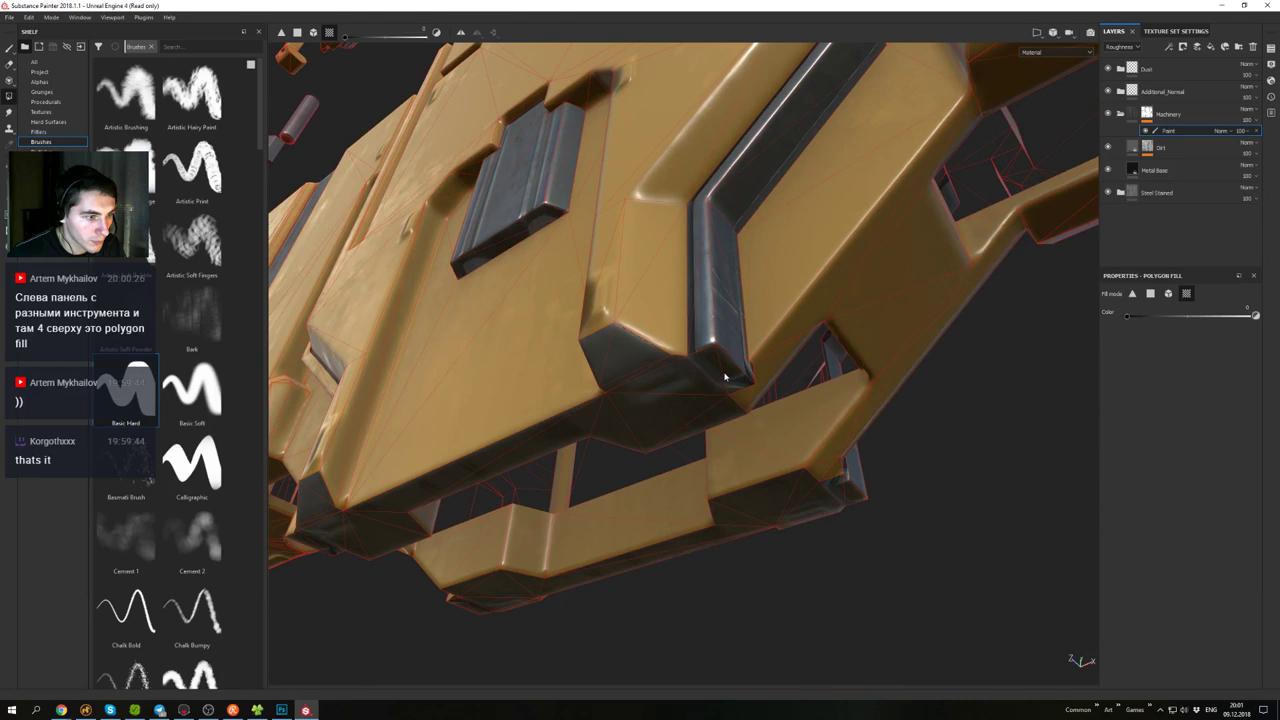
pyautogui.hotkey('ctrl', 'z')
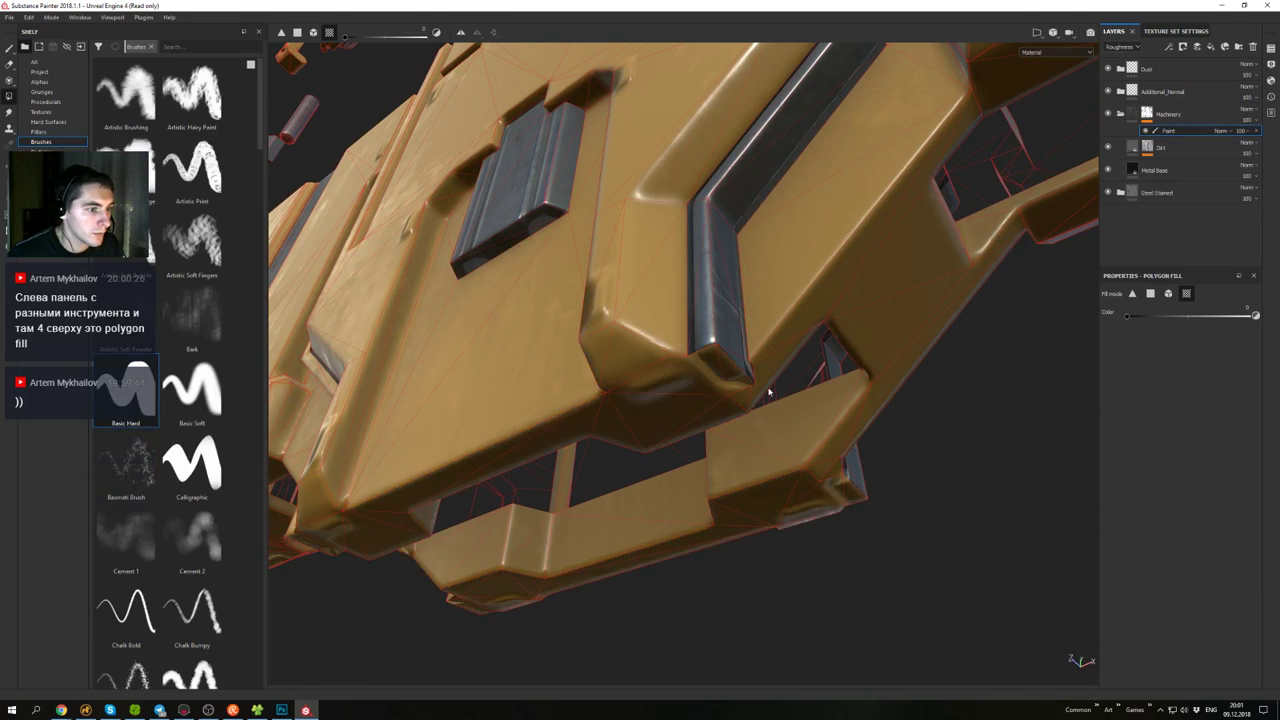
pyautogui.click(298, 34)
pyautogui.click(727, 367)
pyautogui.click(716, 370)
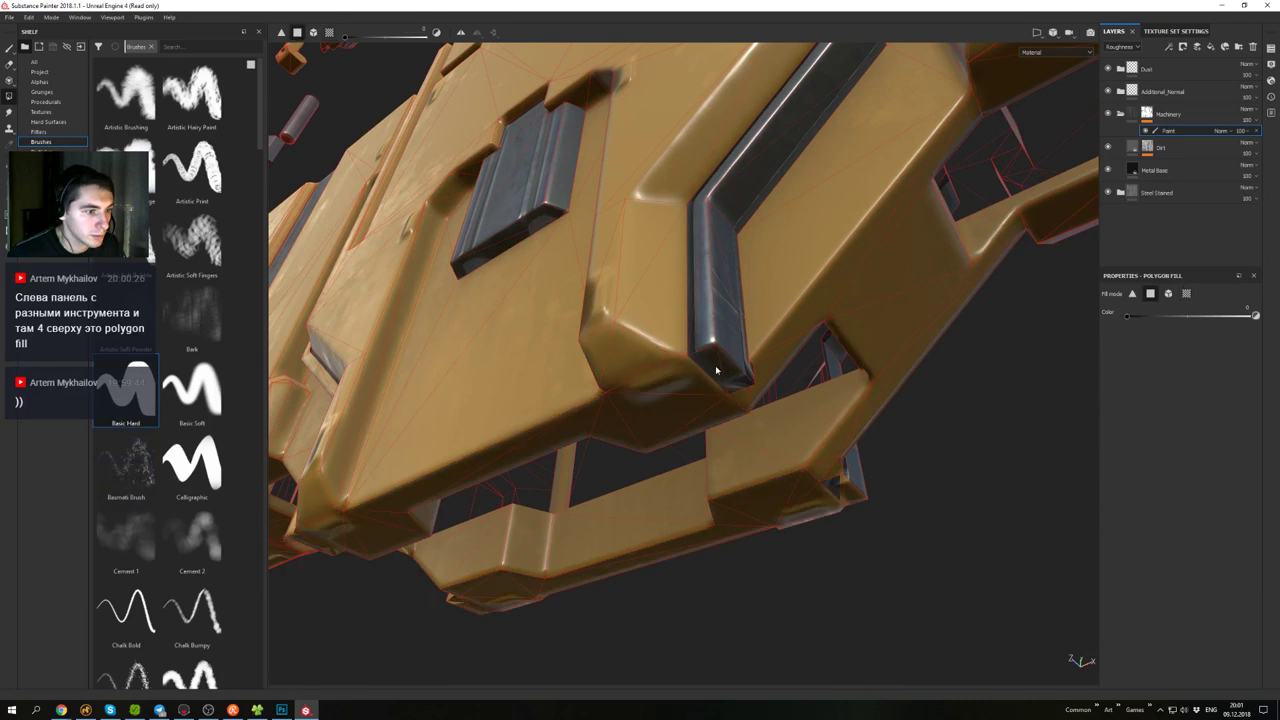
# - Fill the quads around the bend of the matching trim strip on the upper centre panel's left side
pyautogui.keyDown('alt'); pyautogui.moveTo(768, 382); pyautogui.dragTo(726, 137); pyautogui.keyUp('alt')
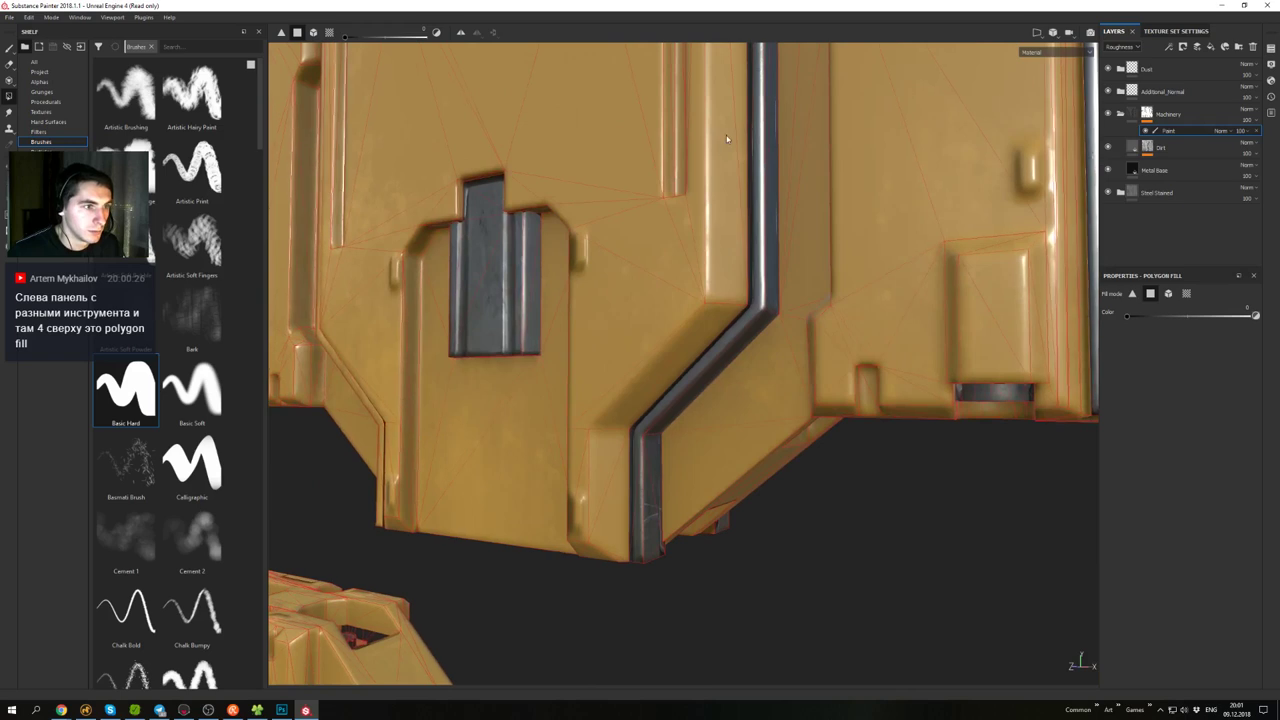
pyautogui.keyDown('alt'); pyautogui.moveTo(726, 137); pyautogui.dragTo(748, 271, button='middle'); pyautogui.keyUp('alt')
pyautogui.keyDown('alt'); pyautogui.moveTo(748, 271); pyautogui.dragTo(670, 155); pyautogui.keyUp('alt')
pyautogui.keyDown('alt'); pyautogui.moveTo(670, 155); pyautogui.dragTo(858, 134, button='middle'); pyautogui.keyUp('alt')
pyautogui.keyDown('alt'); pyautogui.moveTo(857, 134); pyautogui.dragTo(711, 285); pyautogui.keyUp('alt')
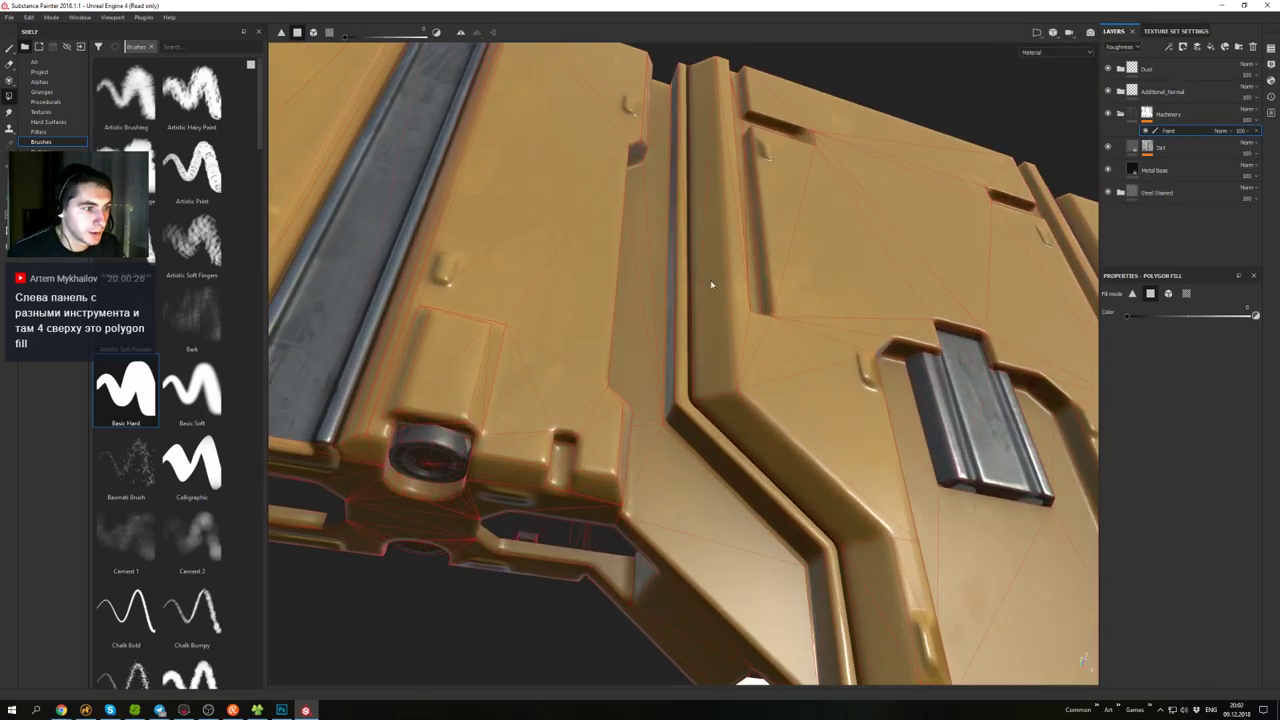
pyautogui.click(687, 412)
pyautogui.click(683, 388)
pyautogui.click(679, 418)
pyautogui.click(674, 406)
pyautogui.keyDown('alt'); pyautogui.moveTo(748, 425); pyautogui.dragTo(674, 194, button='middle'); pyautogui.keyUp('alt')
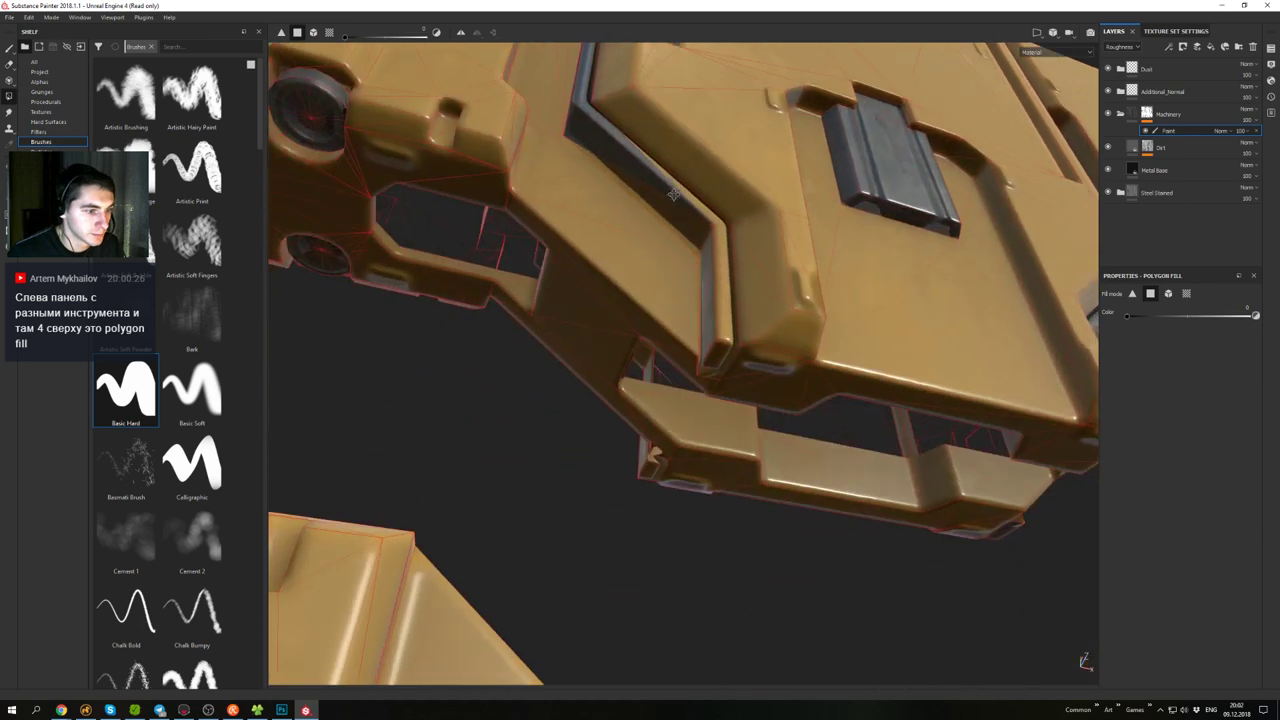
# - Fill the remaining diagonal and lower quads of the left trim strip, undoing the last two fills at its lower end
pyautogui.click(702, 223)
pyautogui.keyDown('alt'); pyautogui.moveTo(707, 240); pyautogui.dragTo(683, 381); pyautogui.keyUp('alt')
pyautogui.click(718, 257)
pyautogui.click(708, 220)
pyautogui.click(723, 352)
pyautogui.click(718, 368)
pyautogui.hotkey('ctrl', 'z')
pyautogui.hotkey('ctrl', 'z')
# - Try to expose metal on the raised centre bar of the lower panel with UV chunk fill
pyautogui.keyDown('alt'); pyautogui.moveTo(752, 346); pyautogui.dragTo(592, 290); pyautogui.keyUp('alt')
pyautogui.keyDown('alt'); pyautogui.moveTo(592, 290); pyautogui.dragTo(596, 97, button='right'); pyautogui.keyUp('alt')
pyautogui.keyDown('alt'); pyautogui.moveTo(595, 96); pyautogui.dragTo(583, 163); pyautogui.keyUp('alt')
pyautogui.keyDown('alt'); pyautogui.moveTo(583, 163); pyautogui.dragTo(533, 114, button='middle'); pyautogui.keyUp('alt')
pyautogui.keyDown('alt'); pyautogui.moveTo(533, 114); pyautogui.dragTo(589, 278, button='right'); pyautogui.keyUp('alt')
pyautogui.keyDown('alt'); pyautogui.moveTo(589, 278); pyautogui.dragTo(701, 390, button='middle'); pyautogui.keyUp('alt')
pyautogui.keyDown('alt'); pyautogui.moveTo(701, 390); pyautogui.dragTo(568, 268); pyautogui.keyUp('alt')
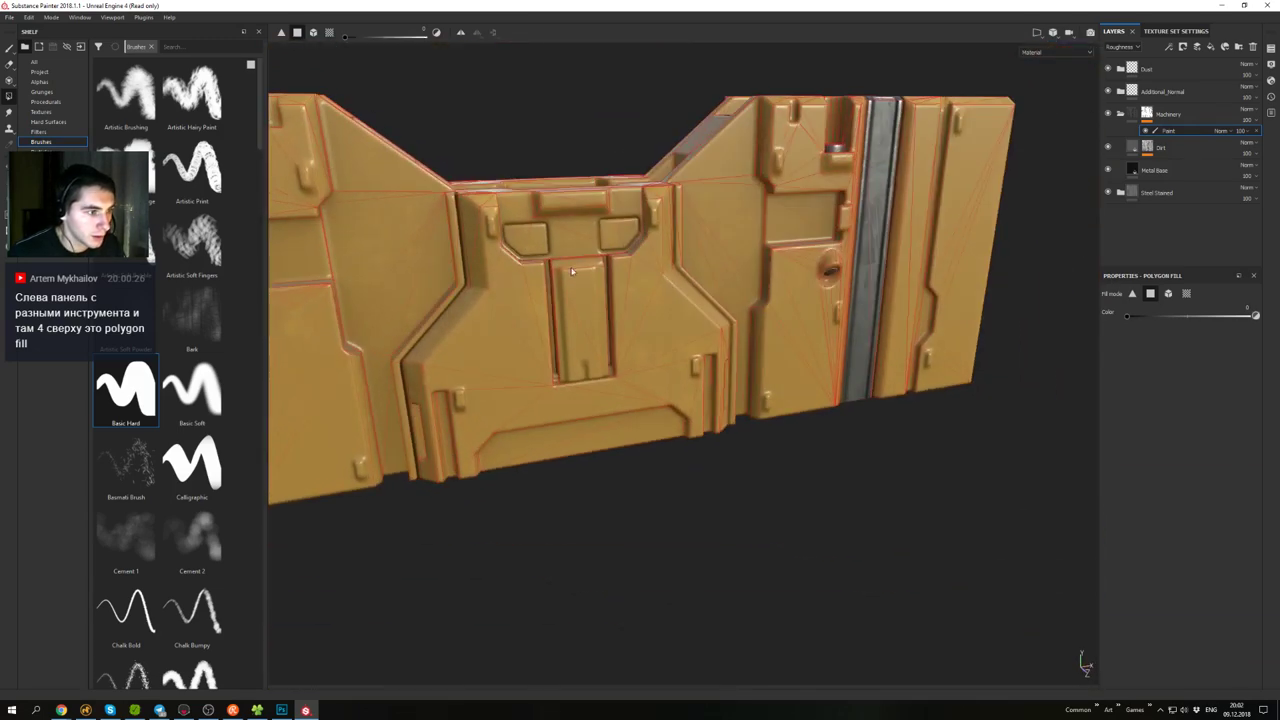
pyautogui.keyDown('alt'); pyautogui.moveTo(568, 268); pyautogui.dragTo(591, 298, button='right'); pyautogui.keyUp('alt')
pyautogui.keyDown('alt'); pyautogui.moveTo(591, 298); pyautogui.dragTo(630, 334); pyautogui.keyUp('alt')
pyautogui.keyDown('alt'); pyautogui.moveTo(630, 334); pyautogui.dragTo(640, 346, button='right'); pyautogui.keyUp('alt')
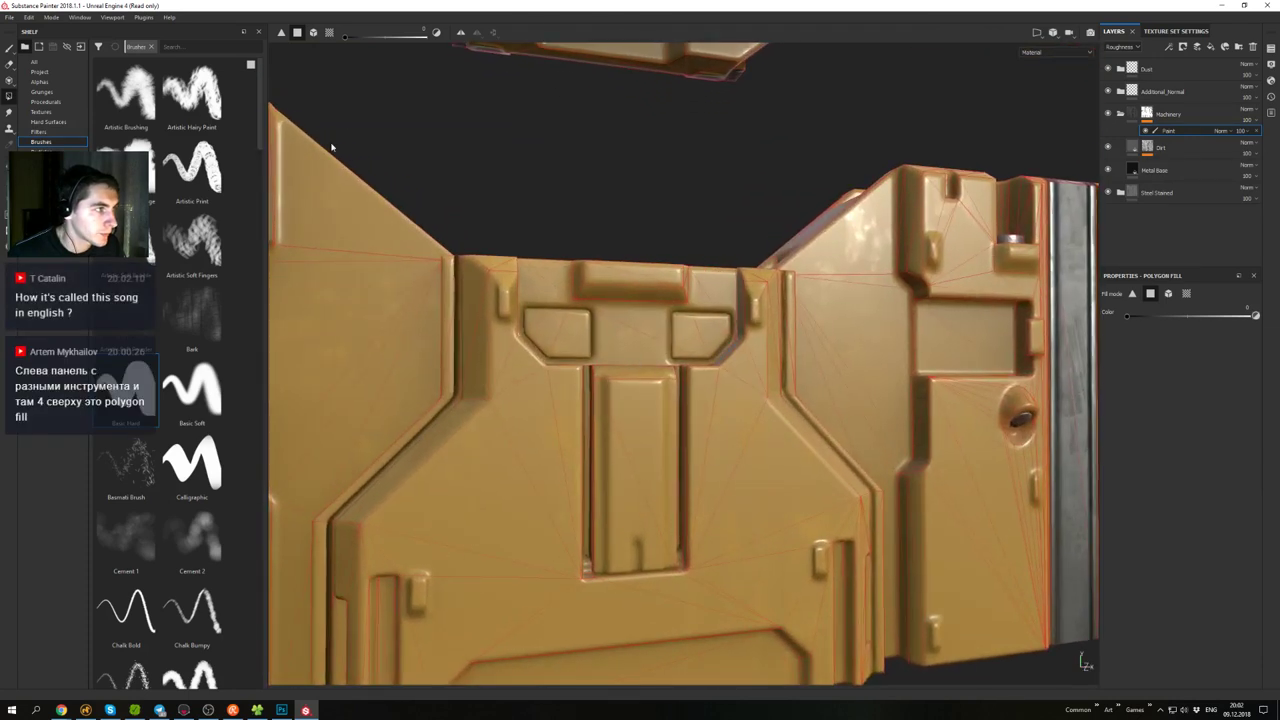
pyautogui.click(330, 35)
pyautogui.keyDown('alt'); pyautogui.moveTo(622, 222); pyautogui.dragTo(677, 286); pyautogui.keyUp('alt')
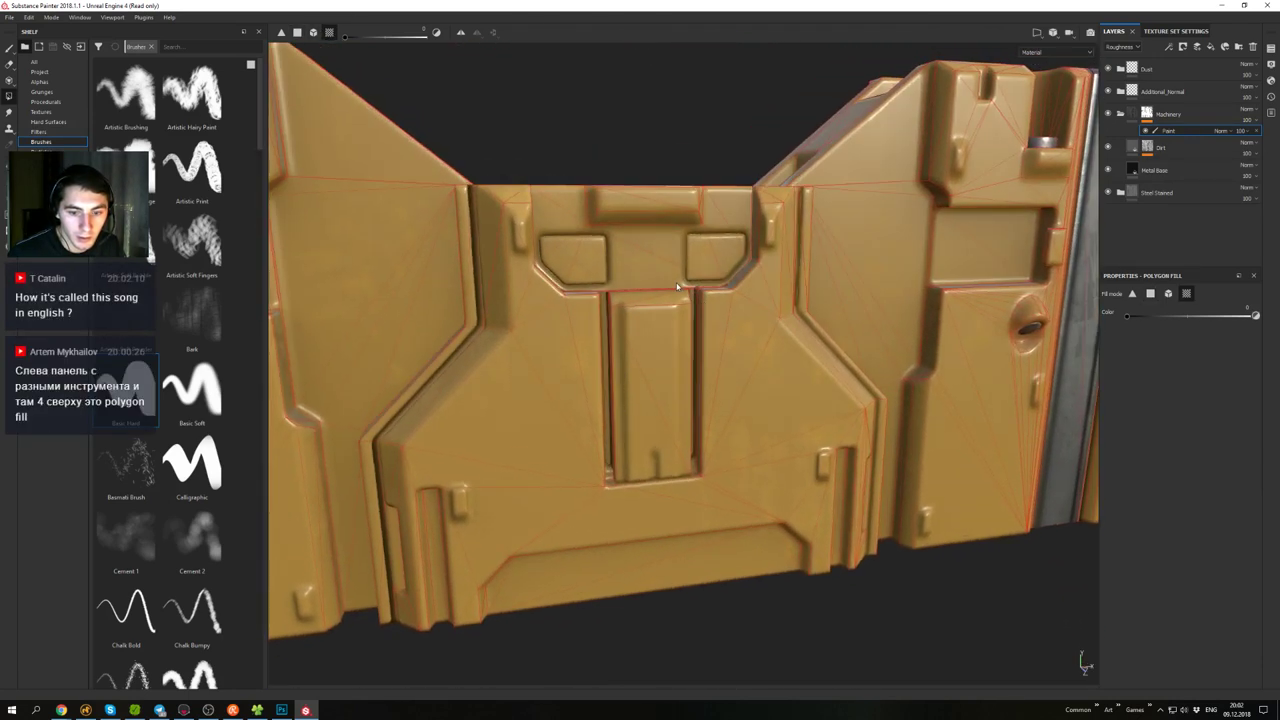
pyautogui.click(649, 340)
pyautogui.hotkey('ctrl', 'z')
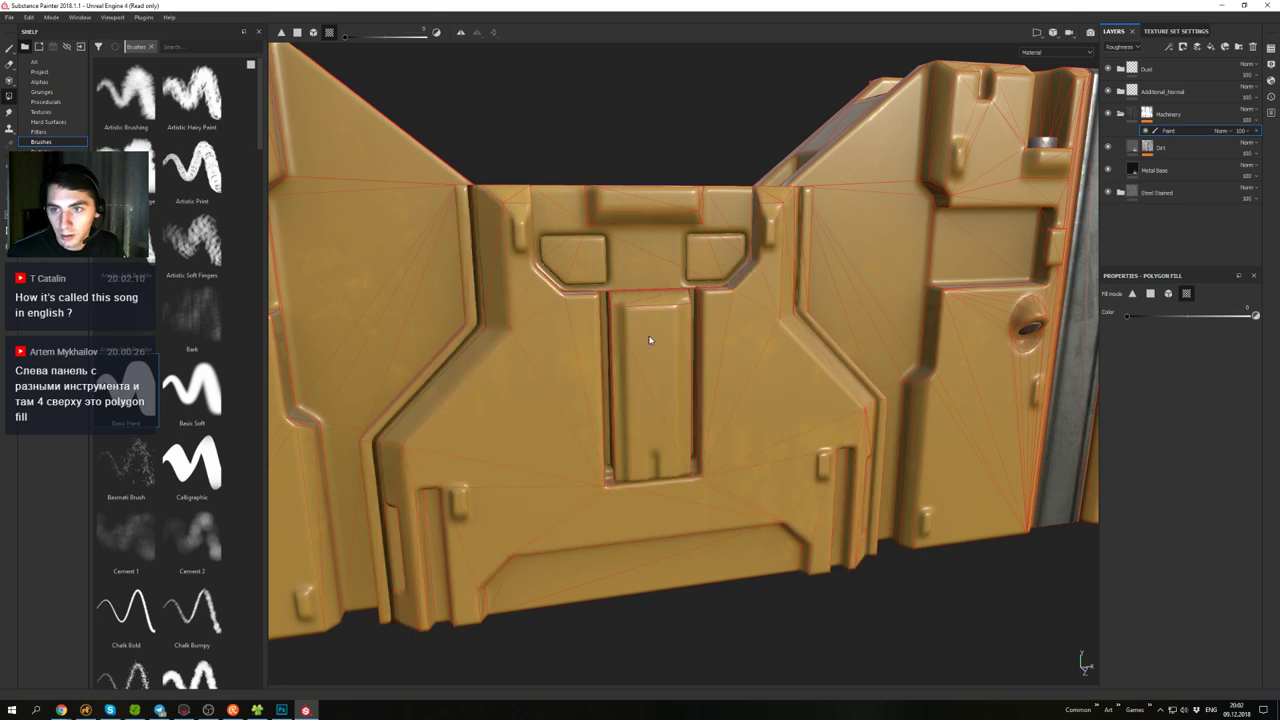
pyautogui.hotkey('alt', 'Tab')
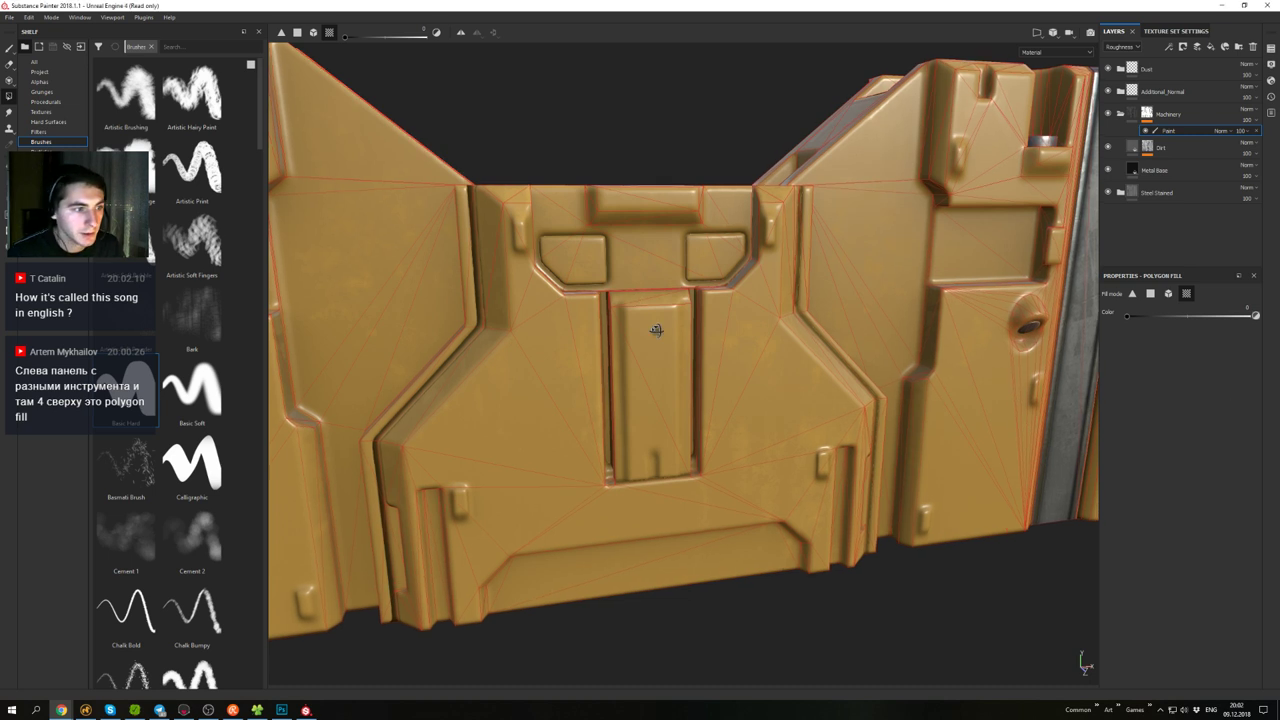
pyautogui.moveTo(657, 329)
pyautogui.keyDown('alt'); pyautogui.mouseDown()
pyautogui.moveTo(766, 363)
pyautogui.moveTo(830, 305)
pyautogui.moveTo(826, 348)
pyautogui.moveTo(775, 390)
pyautogui.moveTo(740, 372)
pyautogui.moveTo(782, 316)
pyautogui.moveTo(768, 321)
pyautogui.mouseUp(); pyautogui.keyUp('alt')
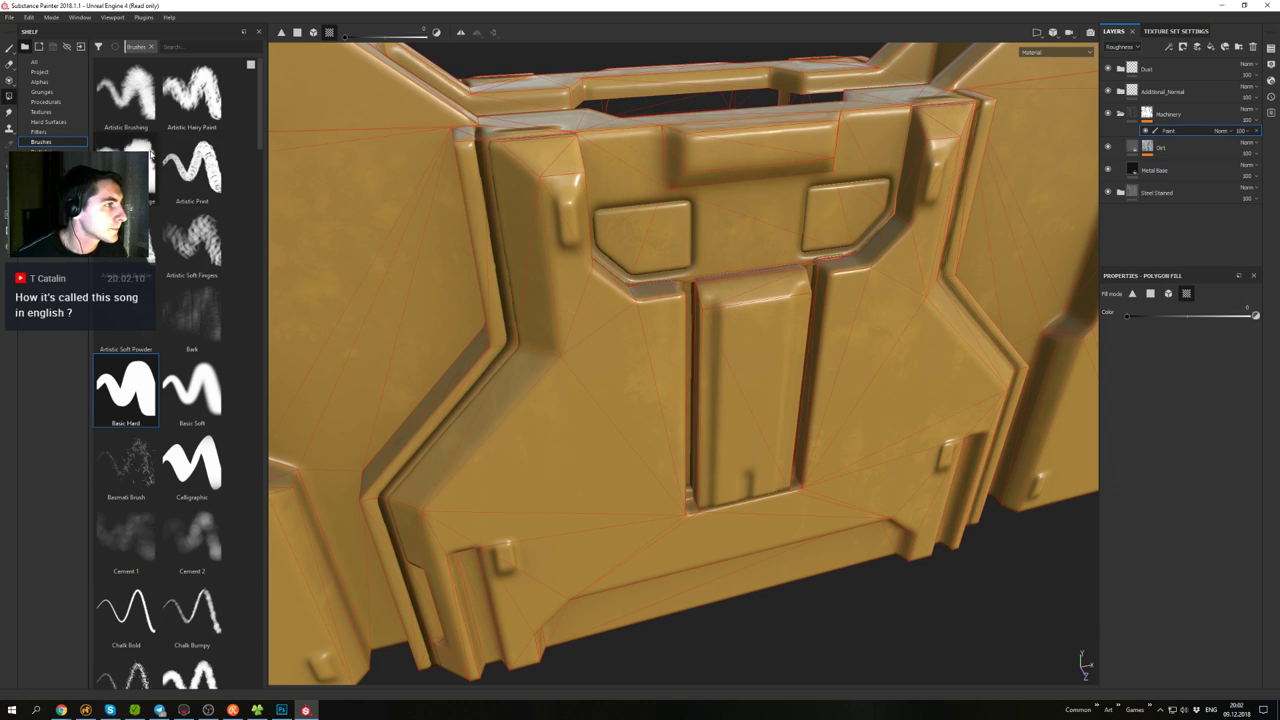
pyautogui.click(722, 332)
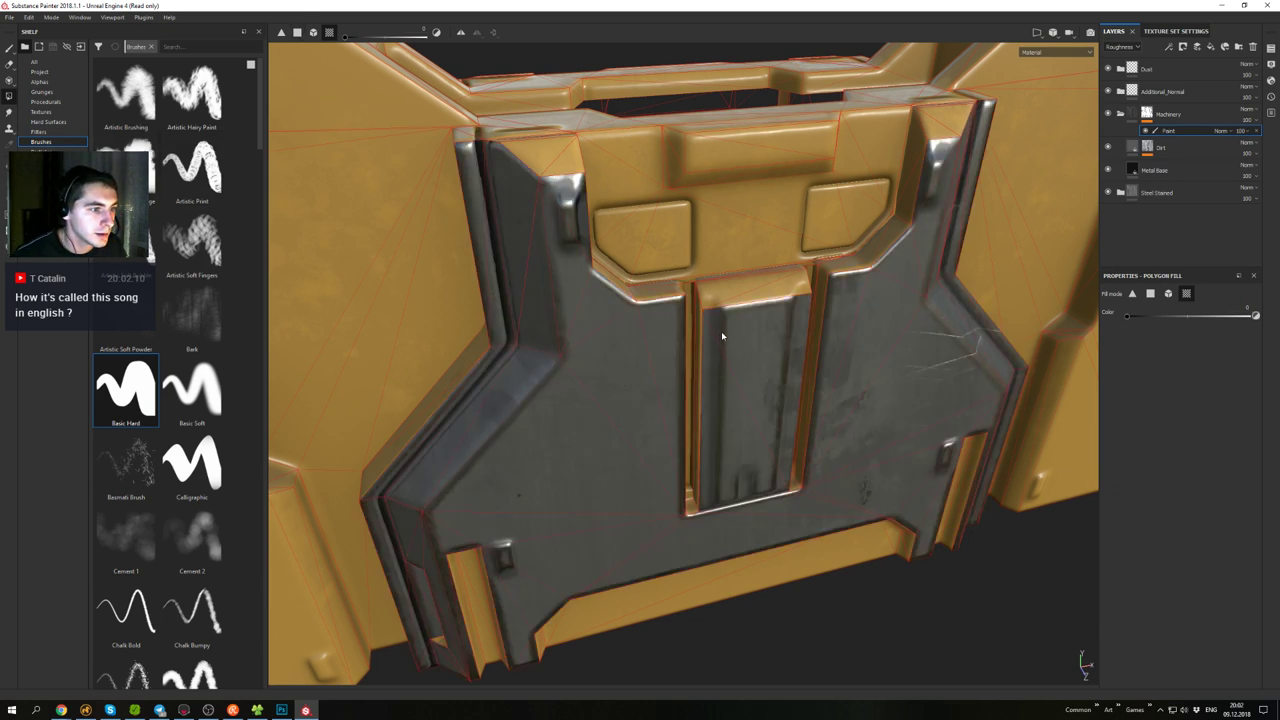
pyautogui.hotkey('ctrl', 'z')
# - Fill the front and upper faces of the lower panel's raised centre bar in quad mode to expose metal
pyautogui.click(296, 36)
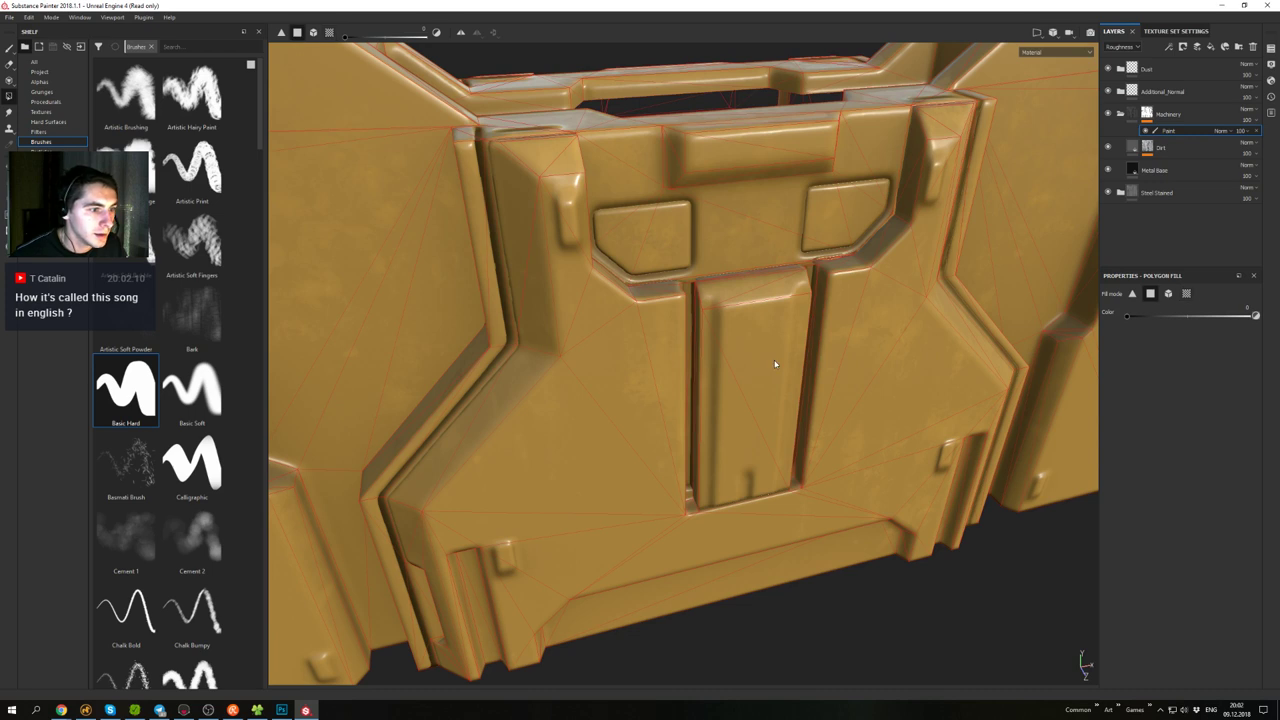
pyautogui.click(774, 363)
pyautogui.click(724, 406)
pyautogui.click(777, 289)
pyautogui.click(737, 289)
pyautogui.keyDown('alt'); pyautogui.moveTo(737, 289); pyautogui.dragTo(754, 351, button='right'); pyautogui.keyUp('alt')
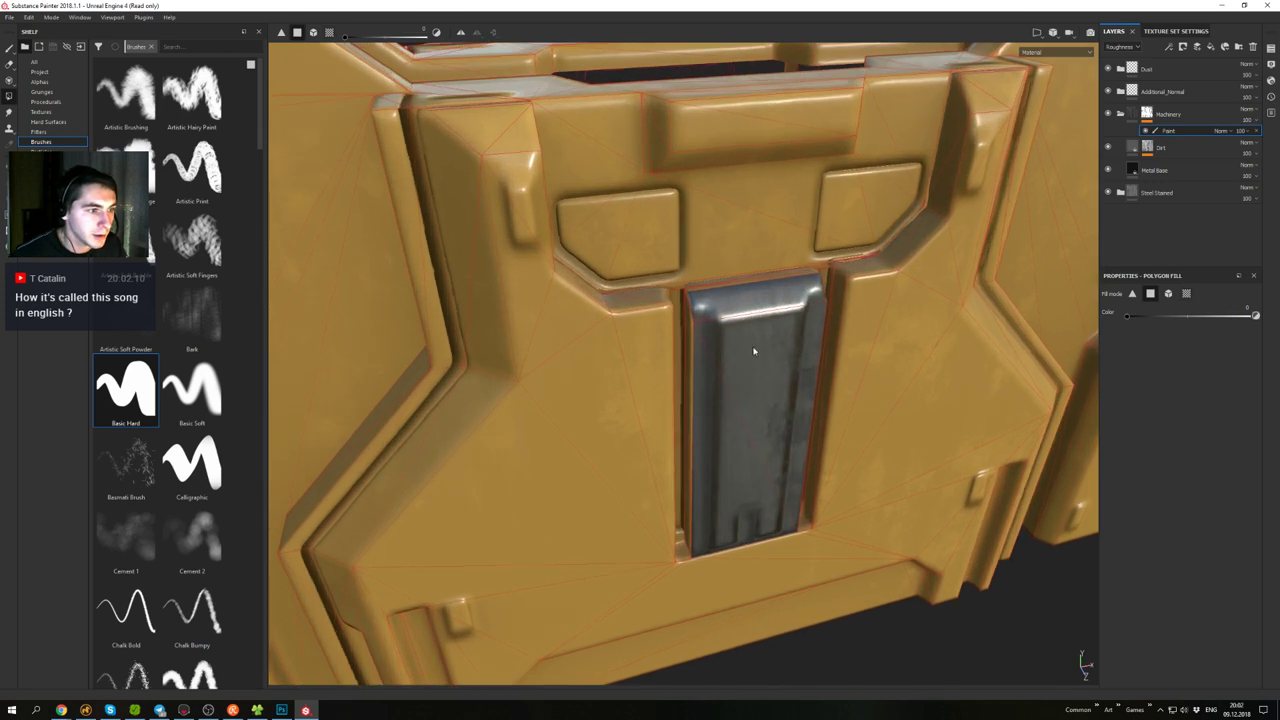
# - Fill the yellow side faces of the lower panel's raised centre bar in quad mode
pyautogui.keyDown('alt'); pyautogui.moveTo(754, 351); pyautogui.dragTo(737, 268); pyautogui.keyUp('alt')
pyautogui.keyDown('alt'); pyautogui.moveTo(737, 268); pyautogui.dragTo(752, 361, button='right'); pyautogui.keyUp('alt')
pyautogui.keyDown('alt'); pyautogui.moveTo(752, 361); pyautogui.dragTo(734, 346); pyautogui.keyUp('alt')
pyautogui.moveTo(734, 346)
pyautogui.keyDown('alt'); pyautogui.mouseDown(button='right')
pyautogui.moveTo(706, 386)
pyautogui.moveTo(716, 398)
pyautogui.mouseUp(button='right'); pyautogui.keyUp('alt')
pyautogui.moveTo(716, 398)
pyautogui.keyDown('alt'); pyautogui.mouseDown()
pyautogui.moveTo(711, 320)
pyautogui.moveTo(693, 282)
pyautogui.moveTo(686, 340)
pyautogui.moveTo(751, 306)
pyautogui.moveTo(686, 224)
pyautogui.moveTo(737, 303)
pyautogui.moveTo(727, 344)
pyautogui.moveTo(735, 276)
pyautogui.mouseUp(); pyautogui.keyUp('alt')
pyautogui.click(731, 315)
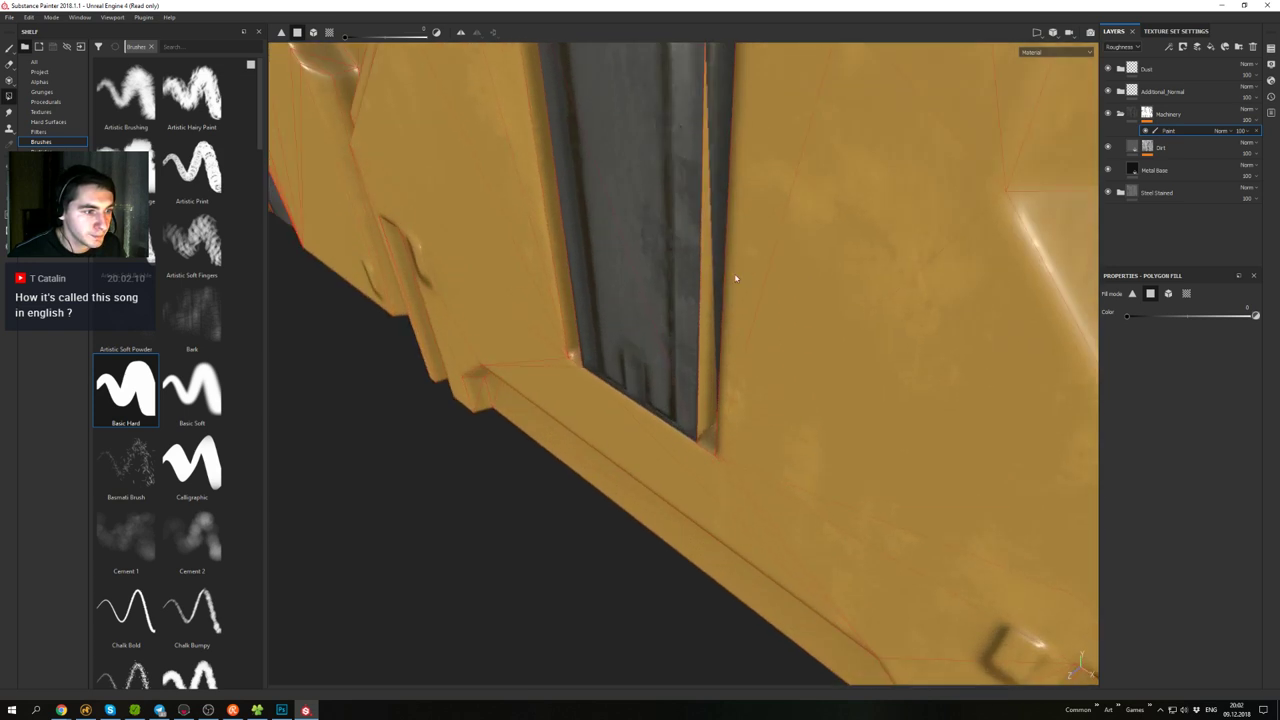
pyautogui.click(708, 352)
# - Paint a straight Basic Hard brush stroke along the centre bar's upper edge to cover the leftover yellow
pyautogui.keyDown('alt'); pyautogui.moveTo(708, 352); pyautogui.dragTo(638, 307); pyautogui.keyUp('alt')
pyautogui.moveTo(440, 288)
pyautogui.keyDown('alt'); pyautogui.mouseDown()
pyautogui.moveTo(531, 271)
pyautogui.moveTo(611, 323)
pyautogui.mouseUp(); pyautogui.keyUp('alt')
pyautogui.press('1')
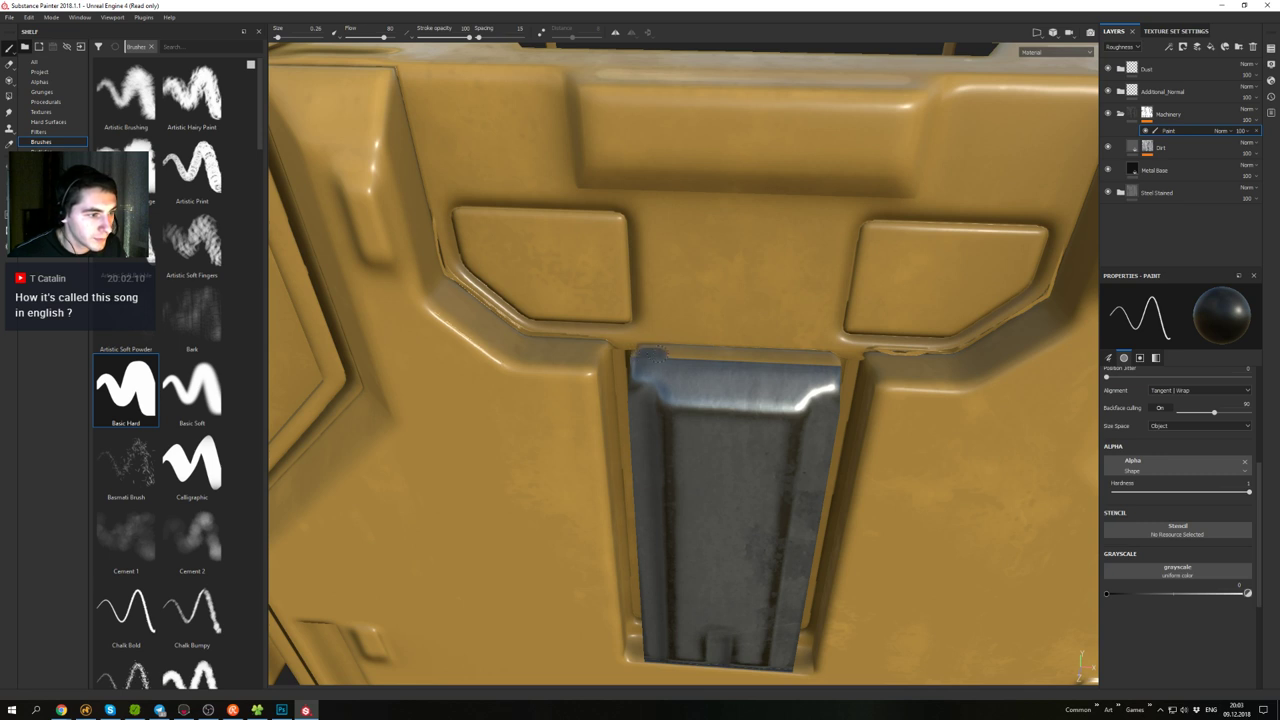
pyautogui.keyDown('shift'); pyautogui.click(830, 362); pyautogui.keyUp('shift')
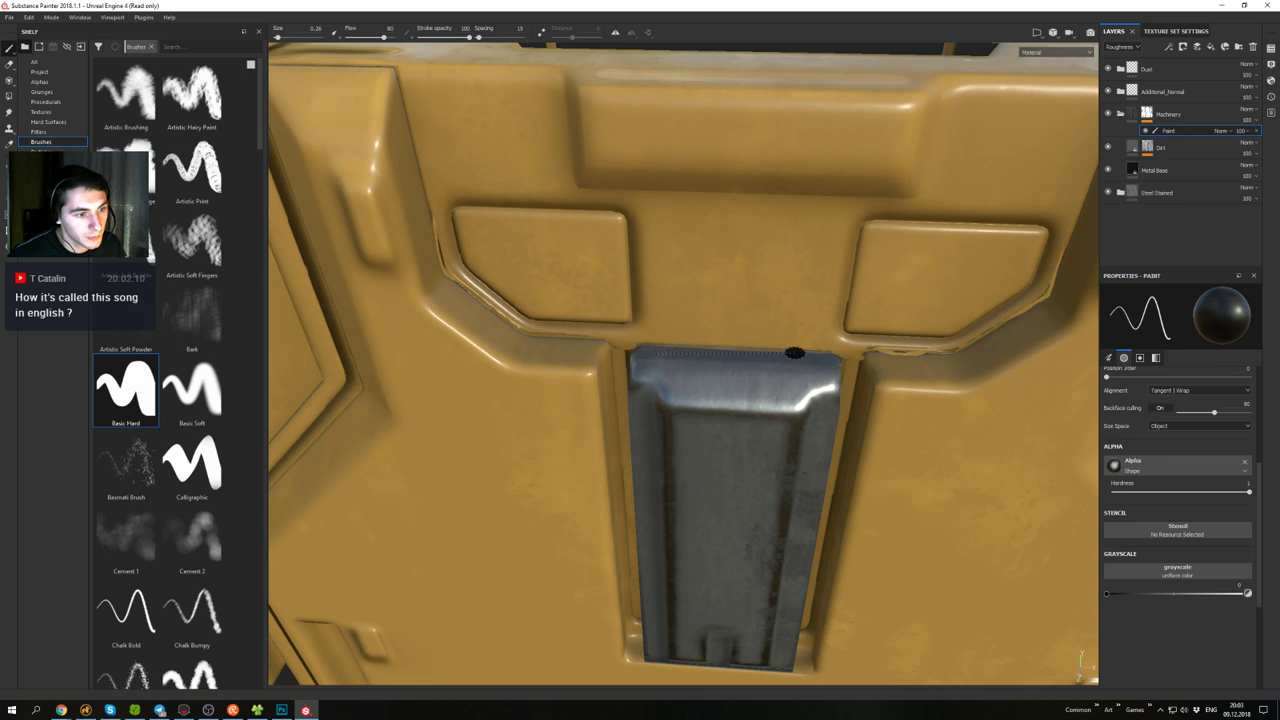
# - Paint the right chamfered plate above the centre bar as metal, outlining it with straight strokes and filling its interior
pyautogui.scroll(-2, 811, 422)
pyautogui.moveTo(811, 422)
pyautogui.keyDown('alt'); pyautogui.mouseDown()
pyautogui.moveTo(757, 246)
pyautogui.moveTo(837, 397)
pyautogui.mouseUp(); pyautogui.keyUp('alt')
pyautogui.keyDown('alt'); pyautogui.moveTo(837, 397); pyautogui.dragTo(708, 358, button='middle'); pyautogui.keyUp('alt')
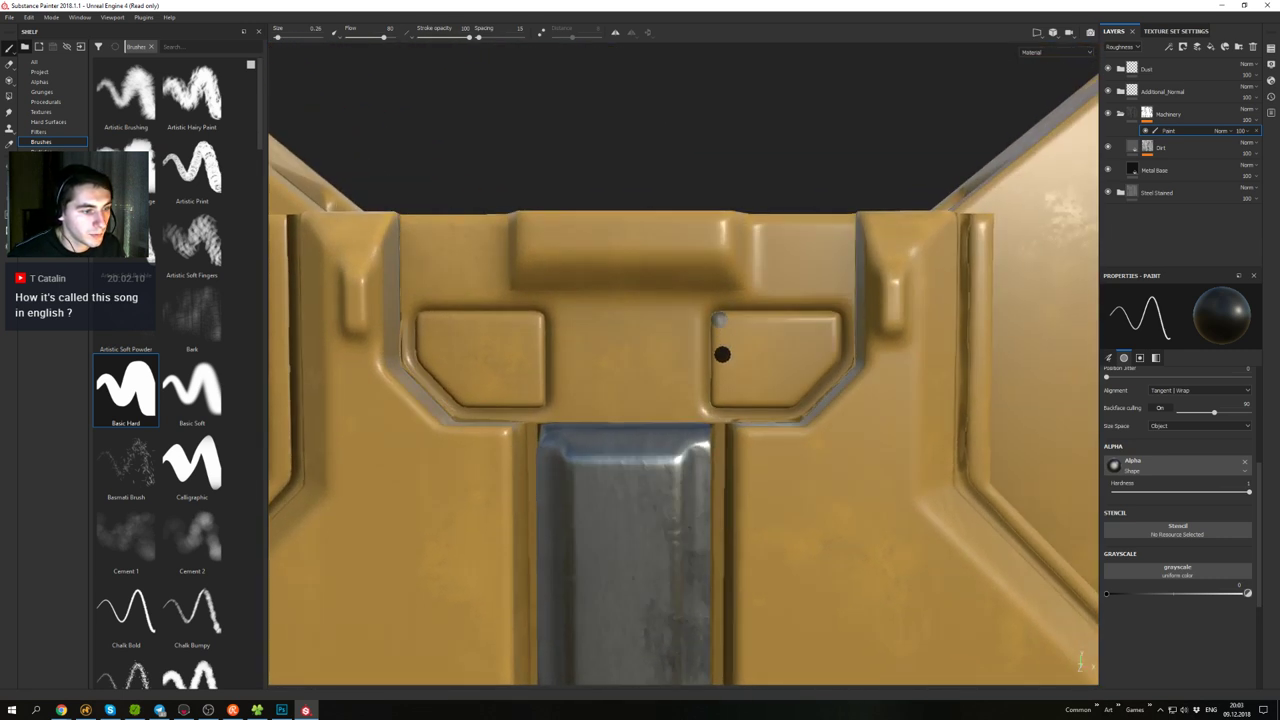
pyautogui.keyDown('shift'); pyautogui.click(717, 401); pyautogui.keyUp('shift')
pyautogui.keyDown('shift'); pyautogui.click(795, 401); pyautogui.keyUp('shift')
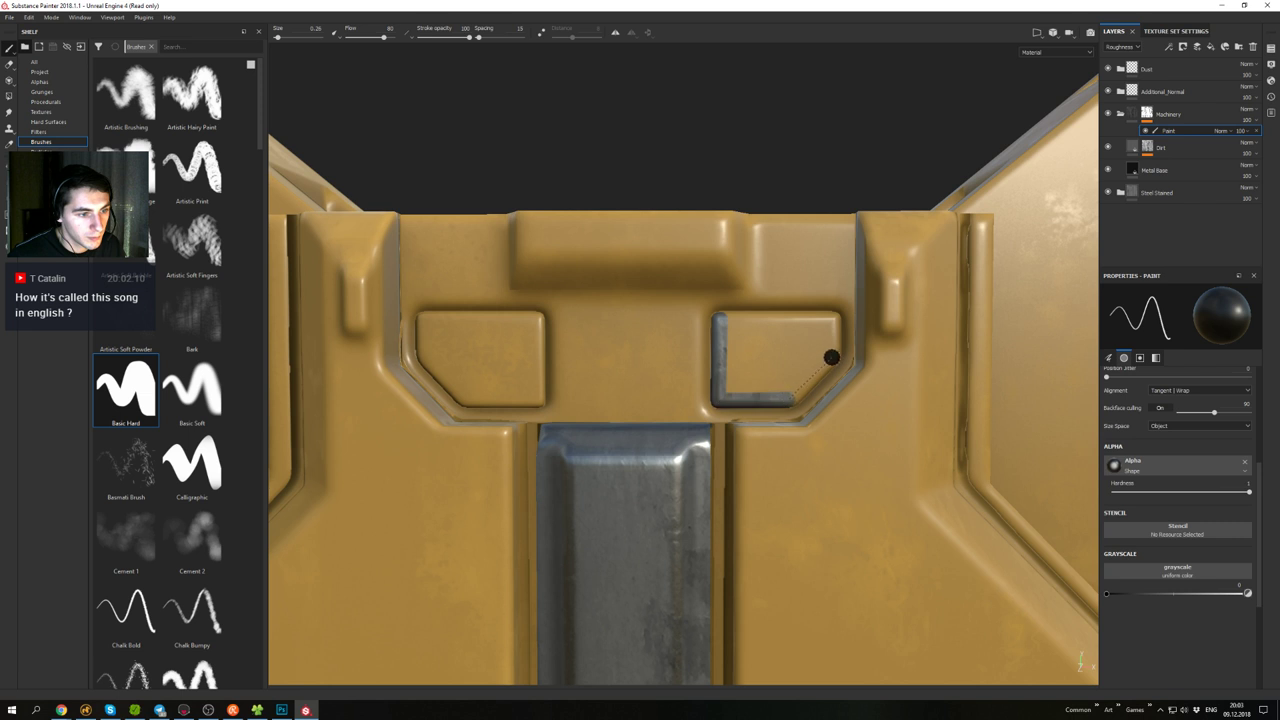
pyautogui.keyDown('shift'); pyautogui.click(831, 357); pyautogui.keyUp('shift')
pyautogui.keyDown('shift'); pyautogui.click(727, 319); pyautogui.keyUp('shift')
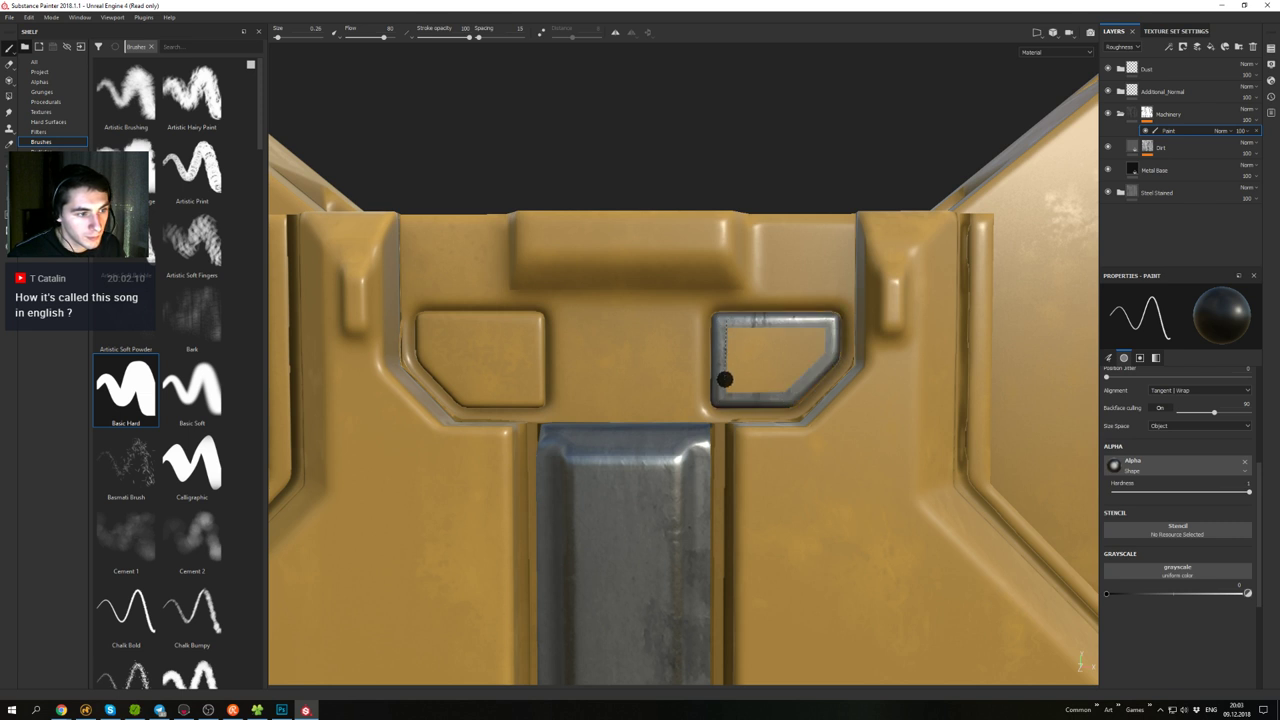
pyautogui.keyDown('shift'); pyautogui.click(728, 388); pyautogui.keyUp('shift')
pyautogui.keyDown('shift'); pyautogui.click(791, 376); pyautogui.keyUp('shift')
pyautogui.moveTo(767, 366); pyautogui.dragTo(744, 351)
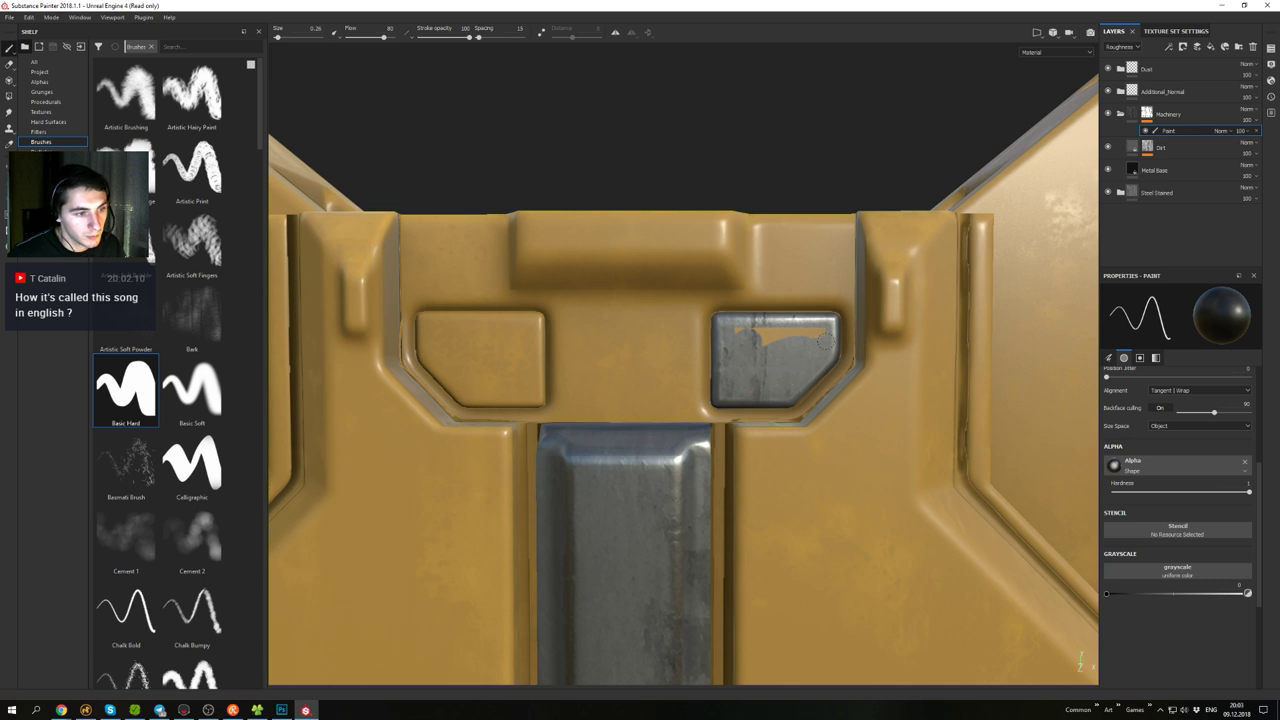
# - Paint the left chamfered plate as metal, tracing its edges with straight strokes and covering the interior
pyautogui.keyDown('alt'); pyautogui.moveTo(622, 357); pyautogui.dragTo(747, 357, button='middle'); pyautogui.keyUp('alt')
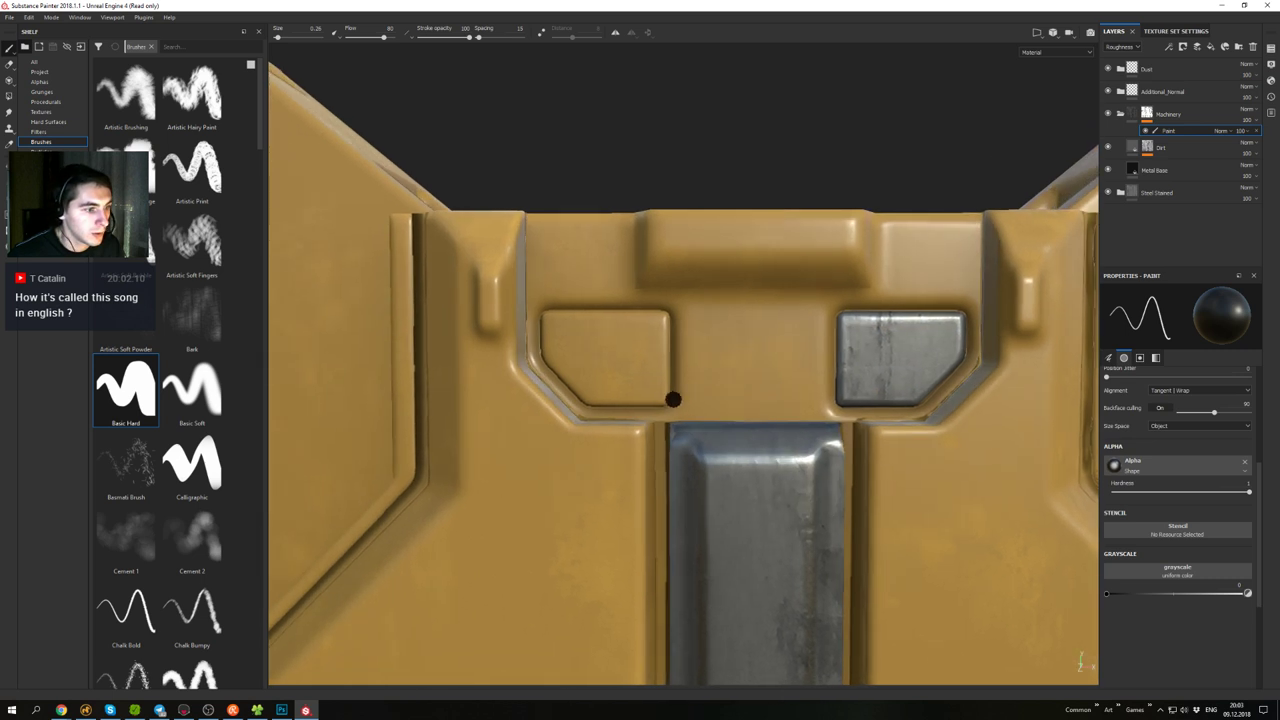
pyautogui.keyDown('shift'); pyautogui.click(660, 317); pyautogui.keyUp('shift')
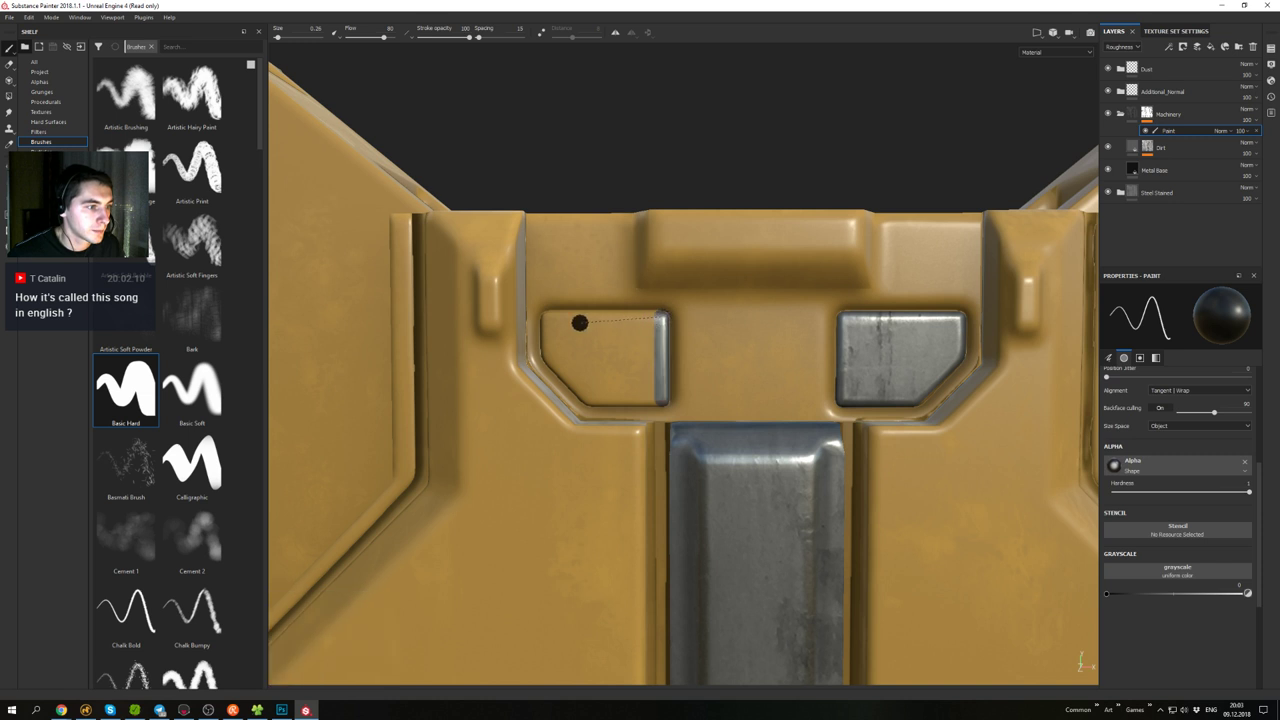
pyautogui.keyDown('shift'); pyautogui.click(549, 318); pyautogui.keyUp('shift')
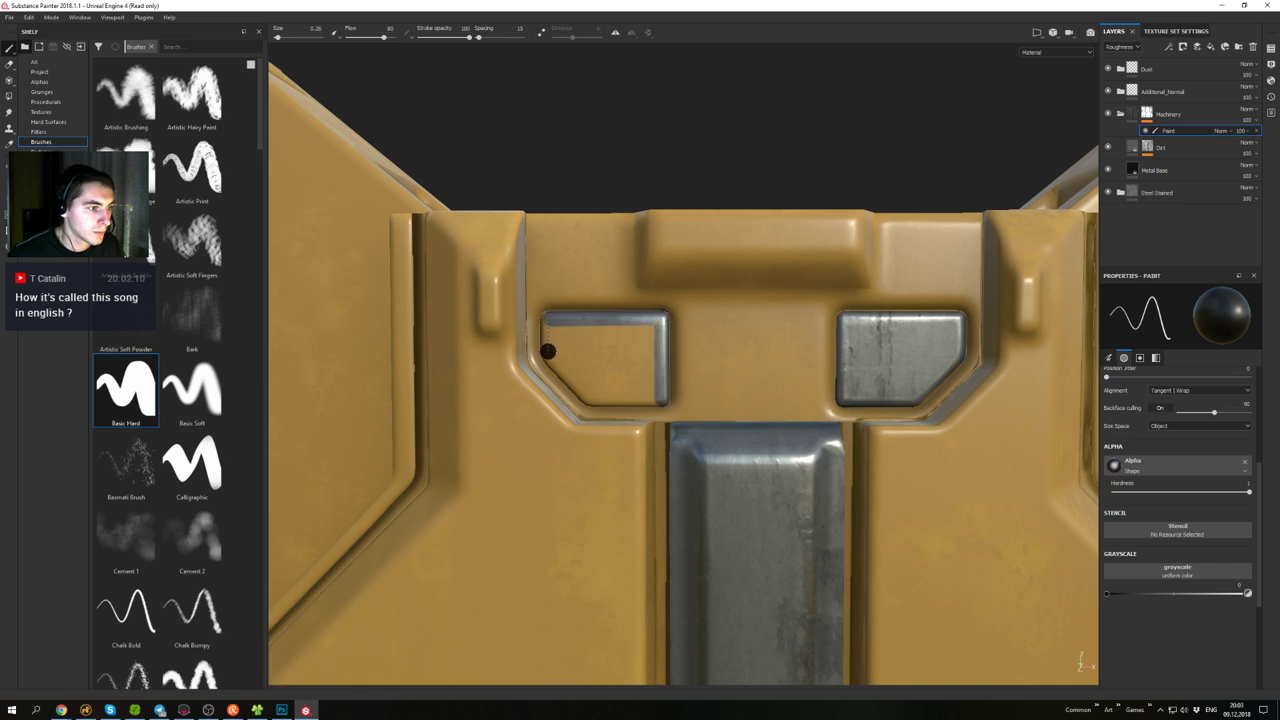
pyautogui.keyDown('shift'); pyautogui.click(546, 352); pyautogui.keyUp('shift')
pyautogui.keyDown('shift'); pyautogui.click(590, 399); pyautogui.keyUp('shift')
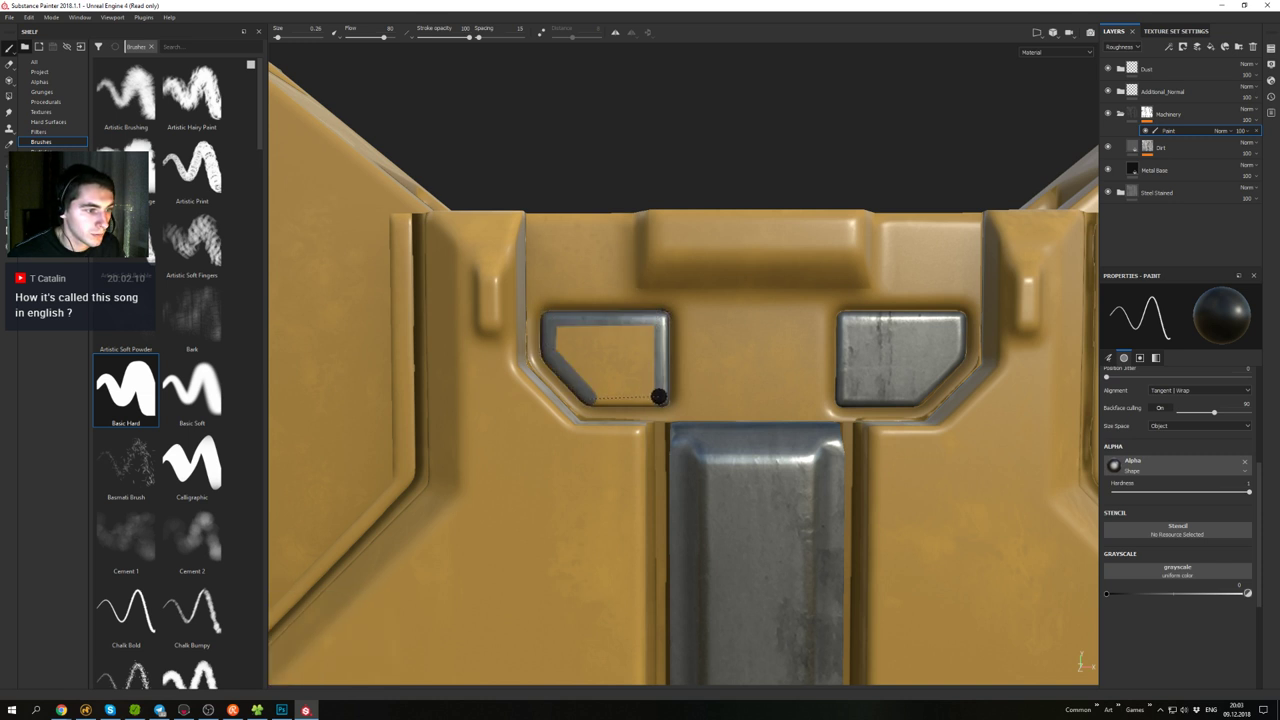
pyautogui.keyDown('shift'); pyautogui.click(658, 396); pyautogui.keyUp('shift')
pyautogui.moveTo(622, 336); pyautogui.dragTo(560, 330)
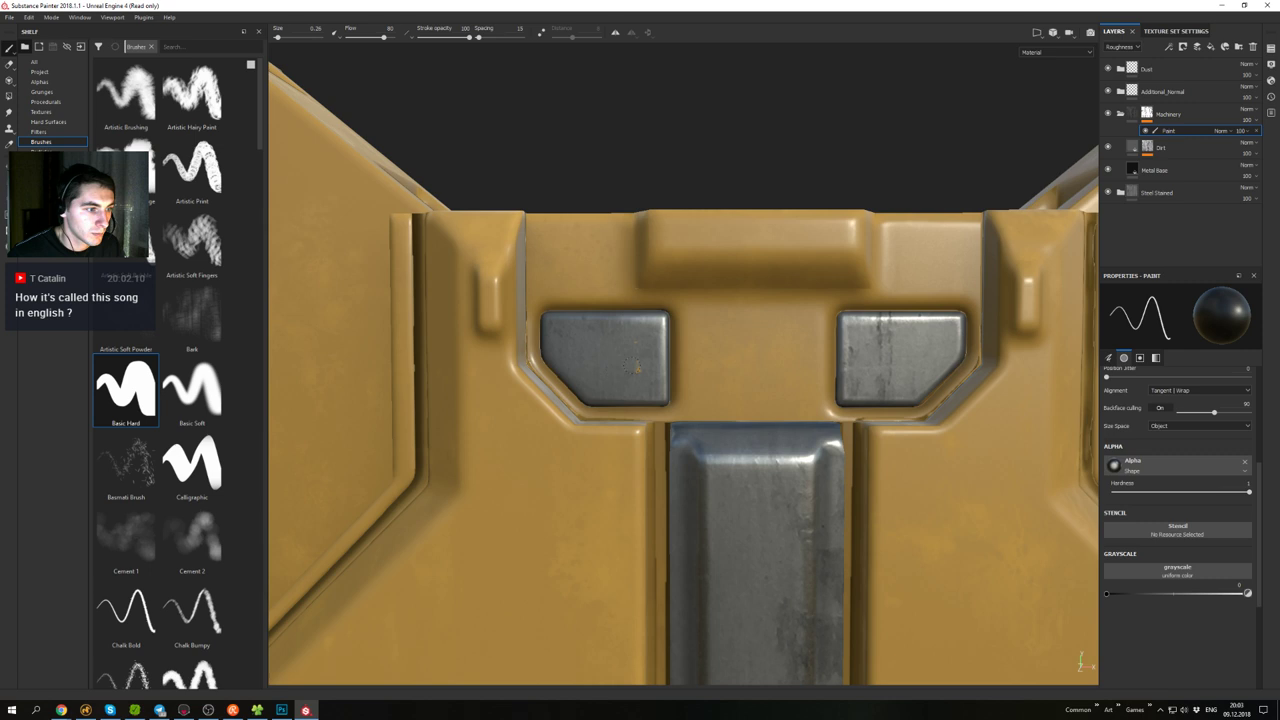
# - Fill the upper side face of the trim at the lower panel's right edge as metal with quad polygon fill
pyautogui.keyDown('alt'); pyautogui.moveTo(637, 352); pyautogui.dragTo(762, 372, button='right'); pyautogui.keyUp('alt')
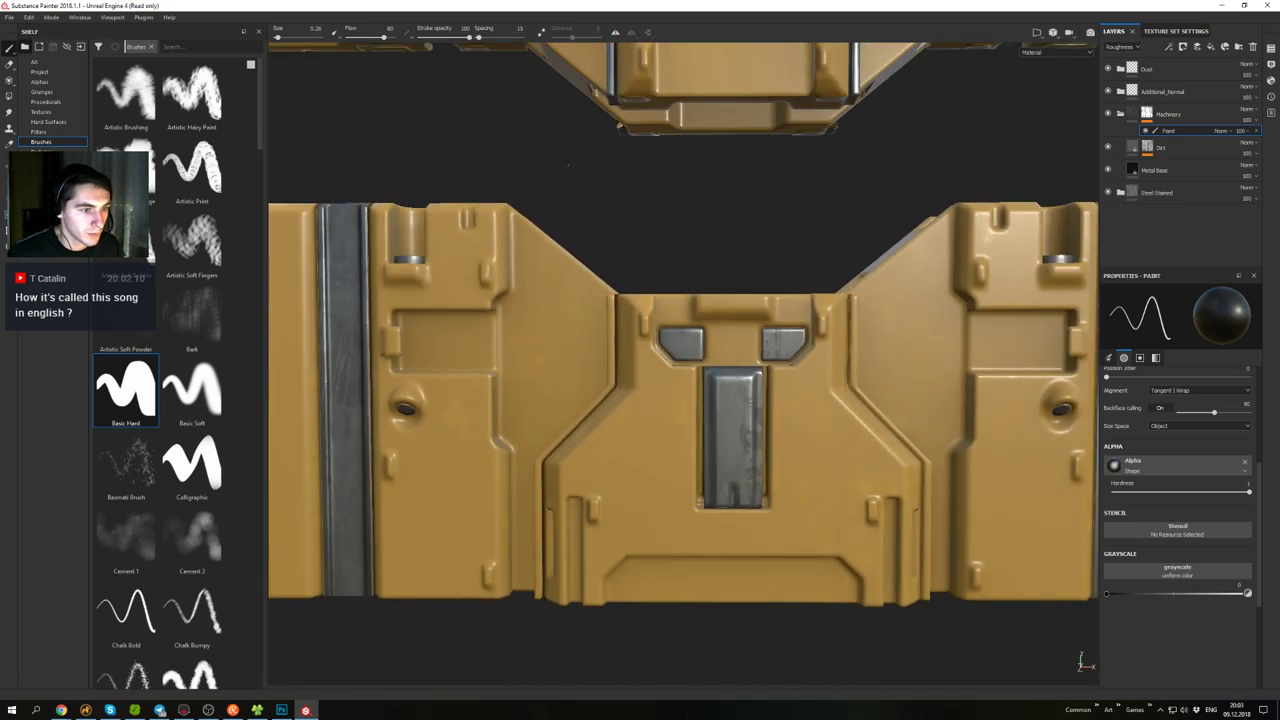
pyautogui.keyDown('alt'); pyautogui.moveTo(762, 372); pyautogui.dragTo(636, 297, button='middle'); pyautogui.keyUp('alt')
pyautogui.keyDown('alt'); pyautogui.moveTo(636, 297); pyautogui.dragTo(692, 270); pyautogui.keyUp('alt')
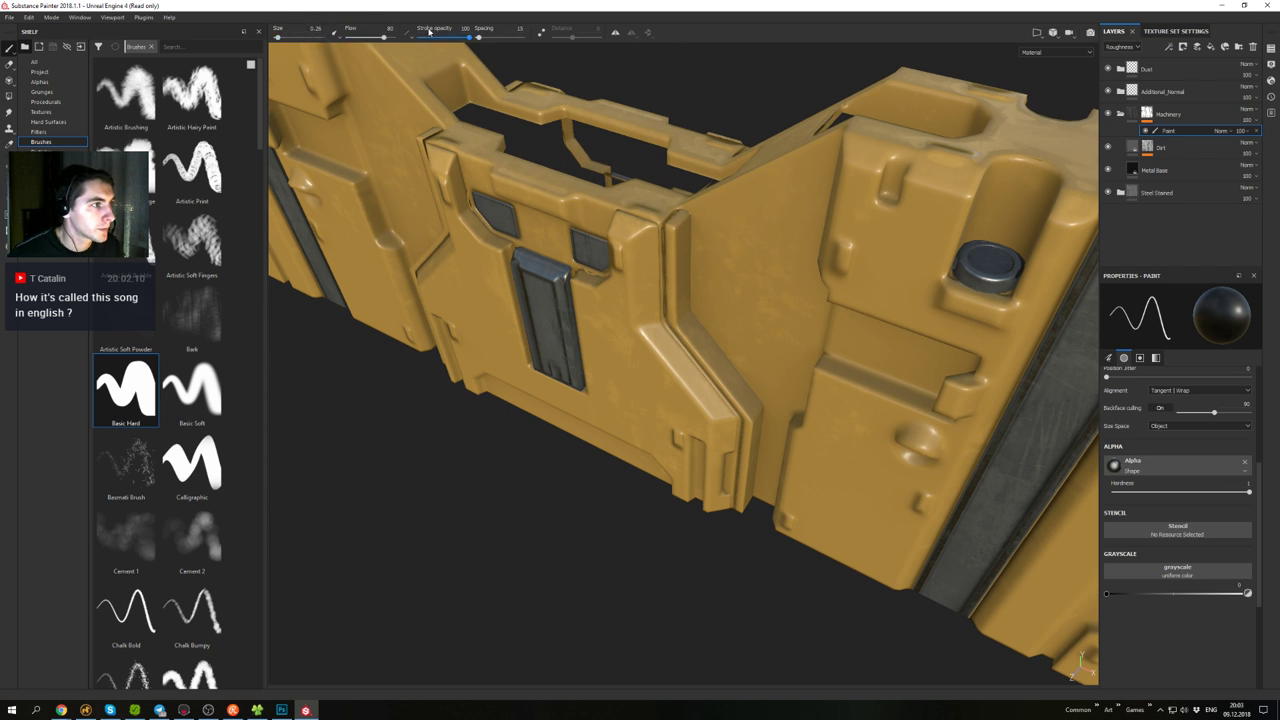
pyautogui.press('4')
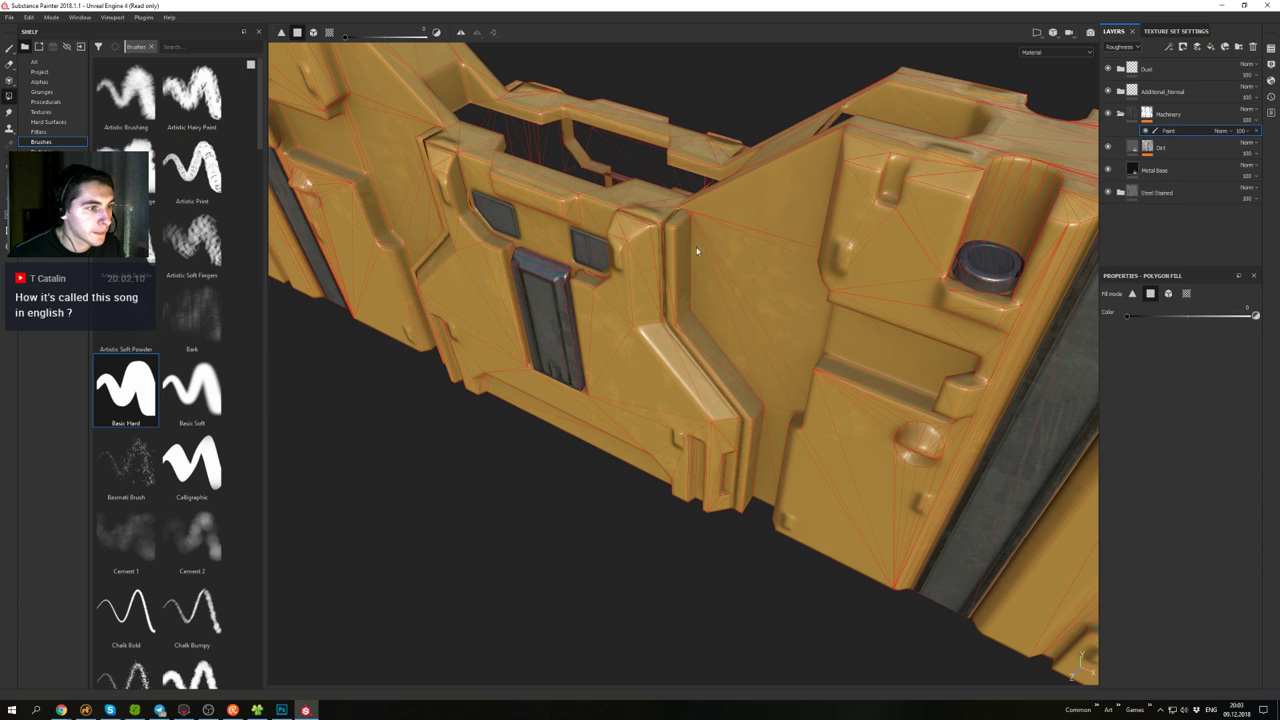
pyautogui.click(680, 254)
pyautogui.click(681, 302)
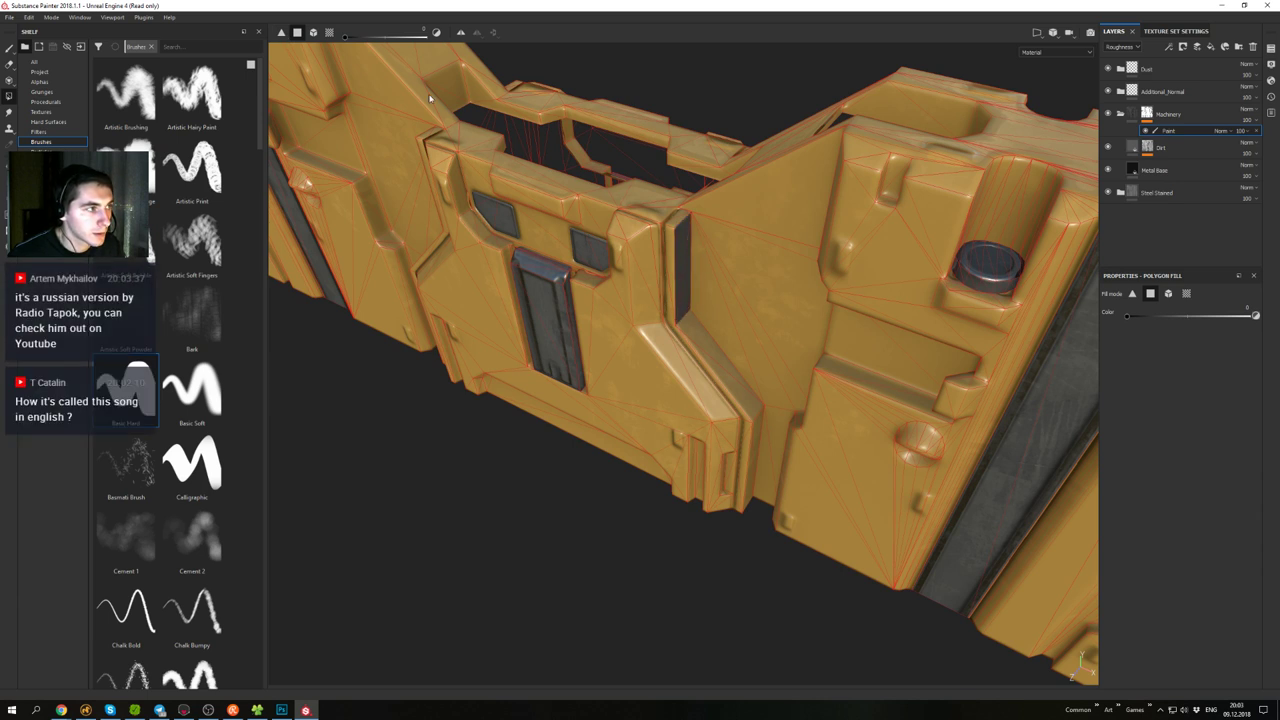
# - Fill the remaining yellow faces of the right trim's upper vertical section as metal in quad mode
pyautogui.click(329, 34)
pyautogui.keyDown('alt'); pyautogui.moveTo(786, 283); pyautogui.dragTo(797, 246); pyautogui.keyUp('alt')
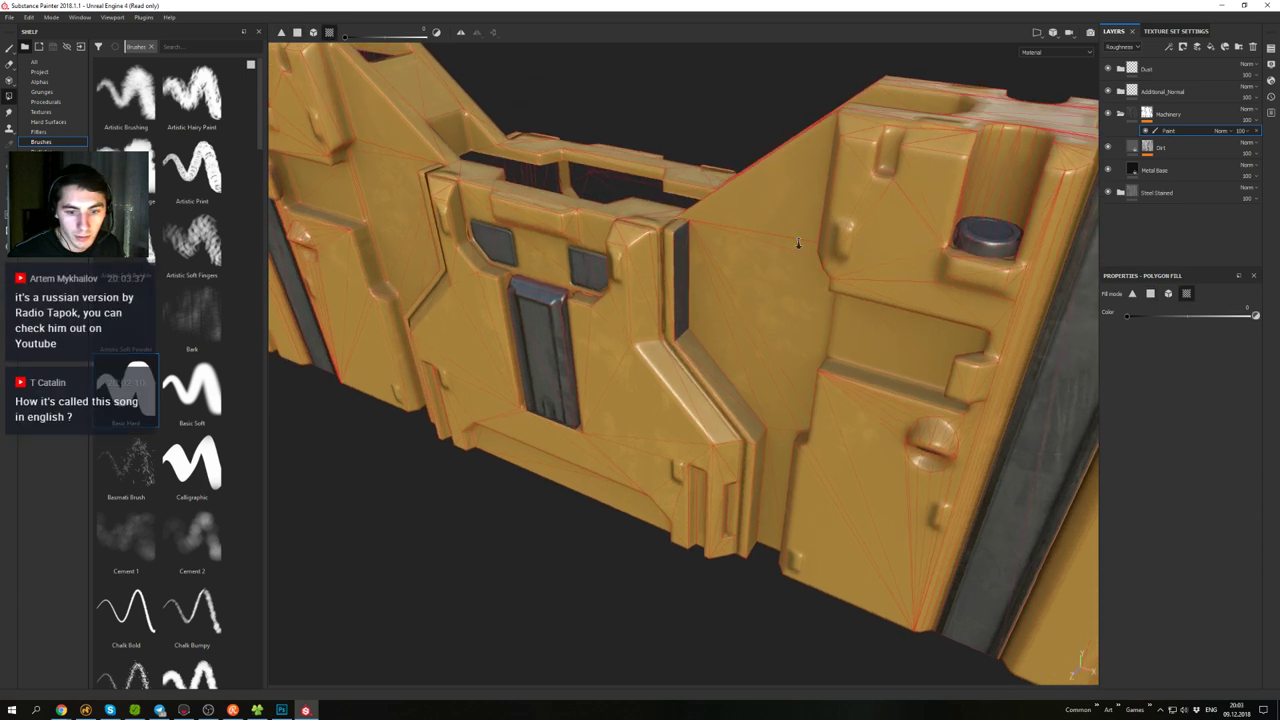
pyautogui.keyDown('alt'); pyautogui.moveTo(797, 246); pyautogui.dragTo(831, 391, button='right'); pyautogui.keyUp('alt')
pyautogui.keyDown('alt'); pyautogui.moveTo(831, 391); pyautogui.dragTo(735, 316, button='middle'); pyautogui.keyUp('alt')
pyautogui.keyDown('alt'); pyautogui.moveTo(735, 316); pyautogui.dragTo(782, 319); pyautogui.keyUp('alt')
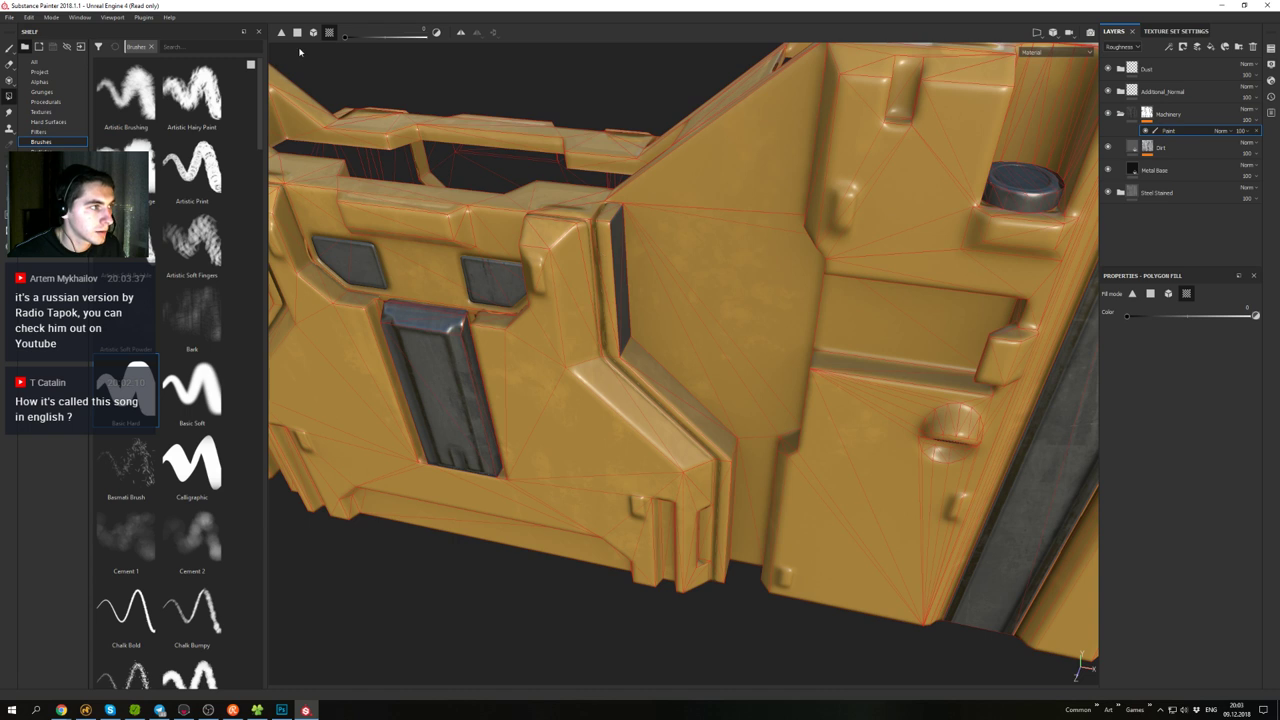
pyautogui.click(297, 33)
pyautogui.click(609, 290)
pyautogui.click(615, 329)
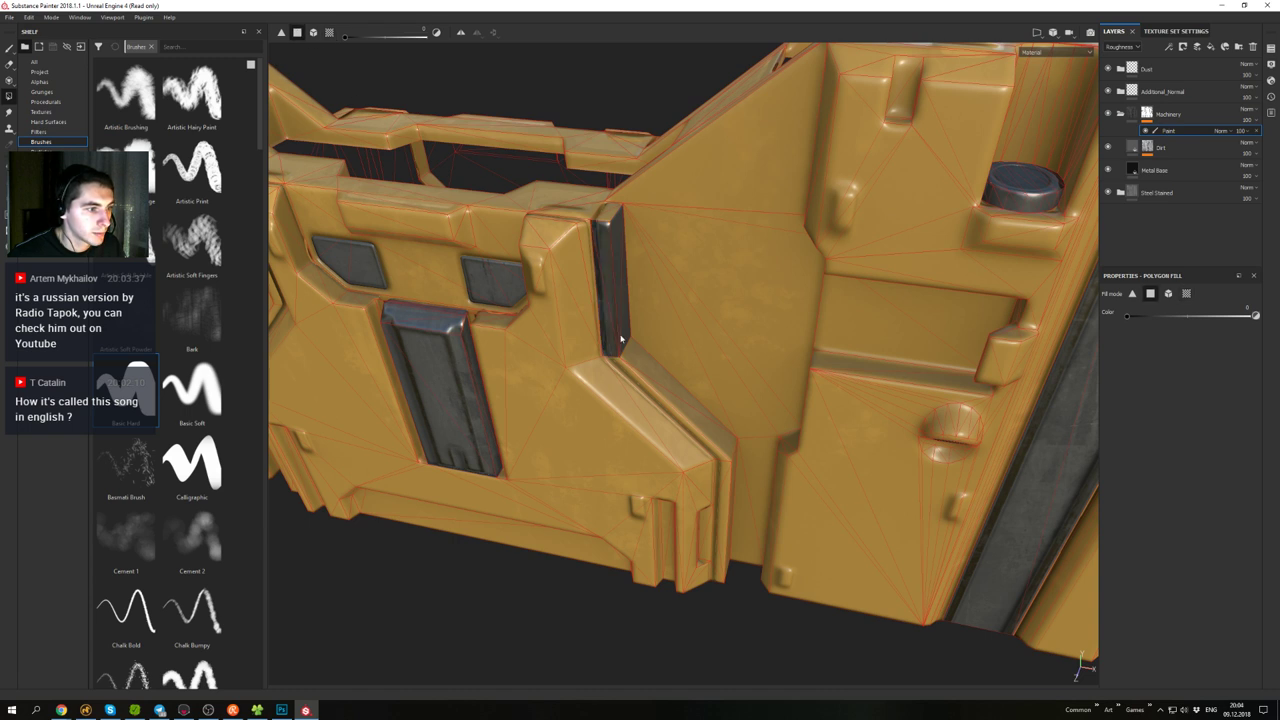
# - Fill the faces of the right trim's diagonal section and lower vertical section as metal
pyautogui.keyDown('alt'); pyautogui.moveTo(620, 338); pyautogui.dragTo(631, 370); pyautogui.keyUp('alt')
pyautogui.click(678, 434)
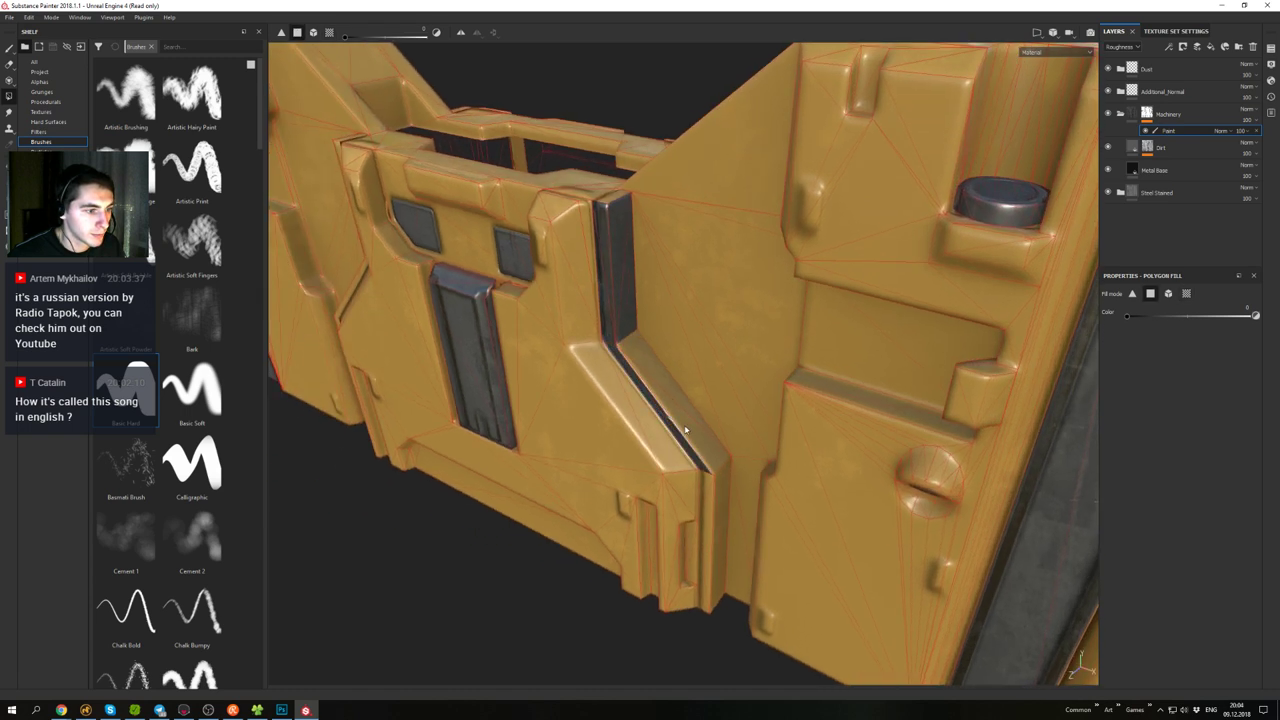
pyautogui.click(687, 428)
pyautogui.click(677, 391)
pyautogui.keyDown('alt'); pyautogui.moveTo(701, 394); pyautogui.dragTo(647, 378); pyautogui.keyUp('alt')
pyautogui.click(640, 355)
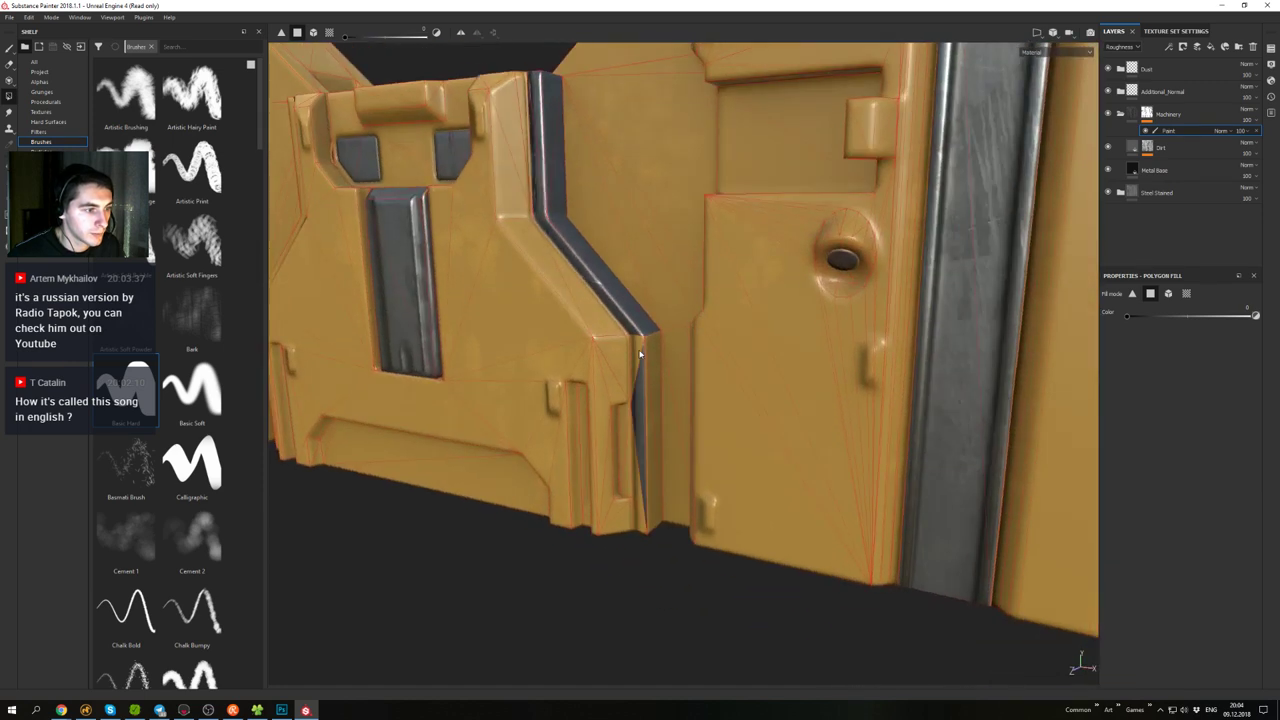
pyautogui.click(652, 364)
# - Fill the recessed slot beside the right trim's lower vertical section as metal
pyautogui.keyDown('alt'); pyautogui.moveTo(650, 402); pyautogui.dragTo(648, 277); pyautogui.keyUp('alt')
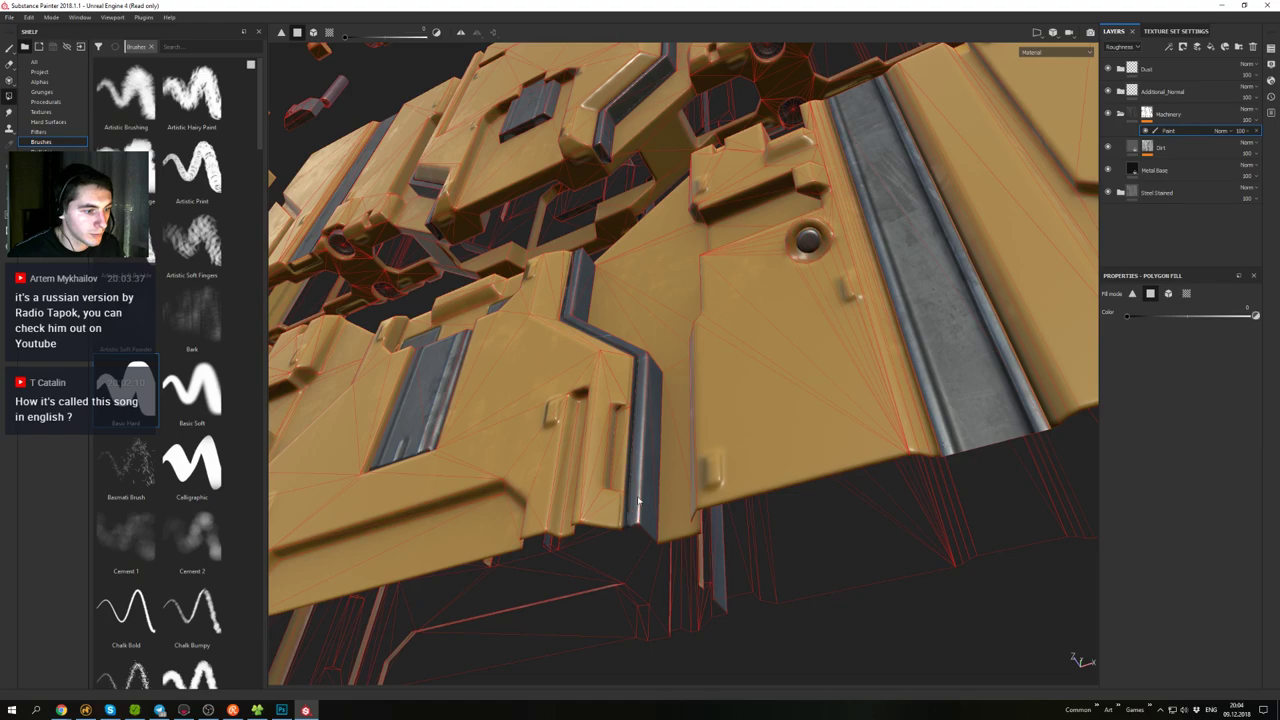
pyautogui.keyDown('alt'); pyautogui.moveTo(639, 501); pyautogui.dragTo(610, 566); pyautogui.keyUp('alt')
pyautogui.keyDown('alt'); pyautogui.moveTo(617, 282); pyautogui.dragTo(623, 267, button='middle'); pyautogui.keyUp('alt')
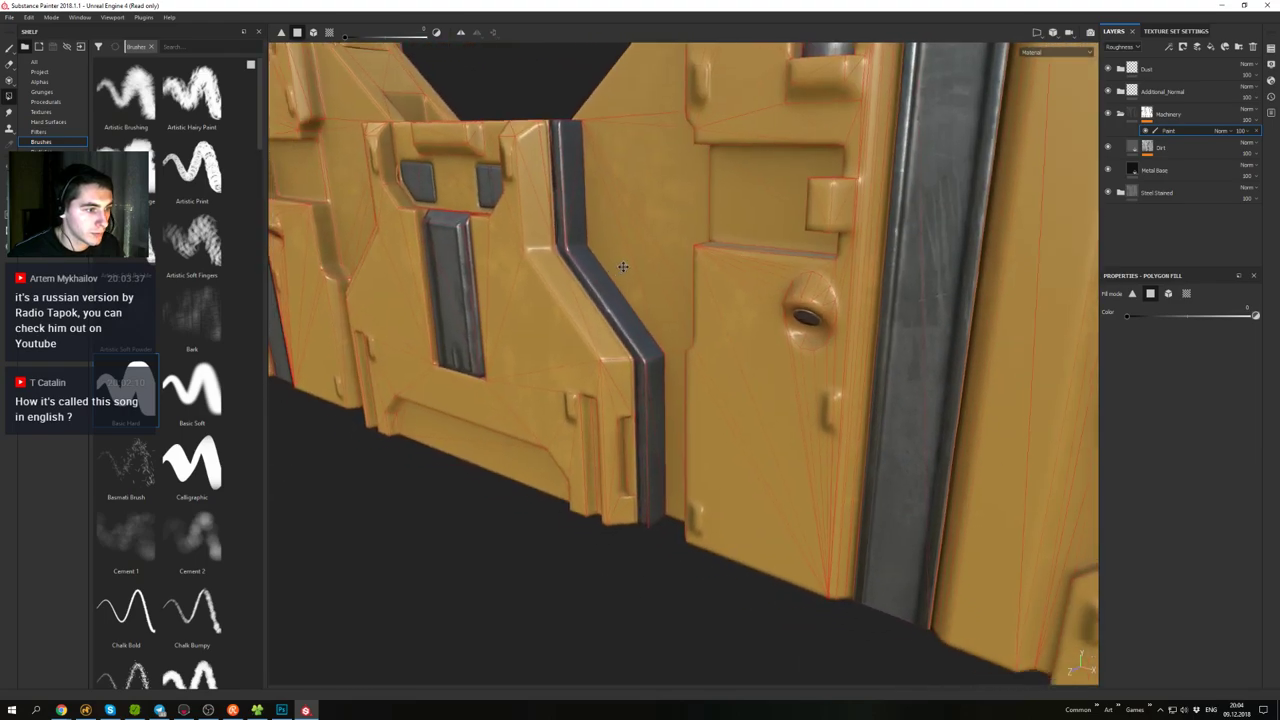
pyautogui.keyDown('alt'); pyautogui.moveTo(623, 267); pyautogui.dragTo(668, 446); pyautogui.keyUp('alt')
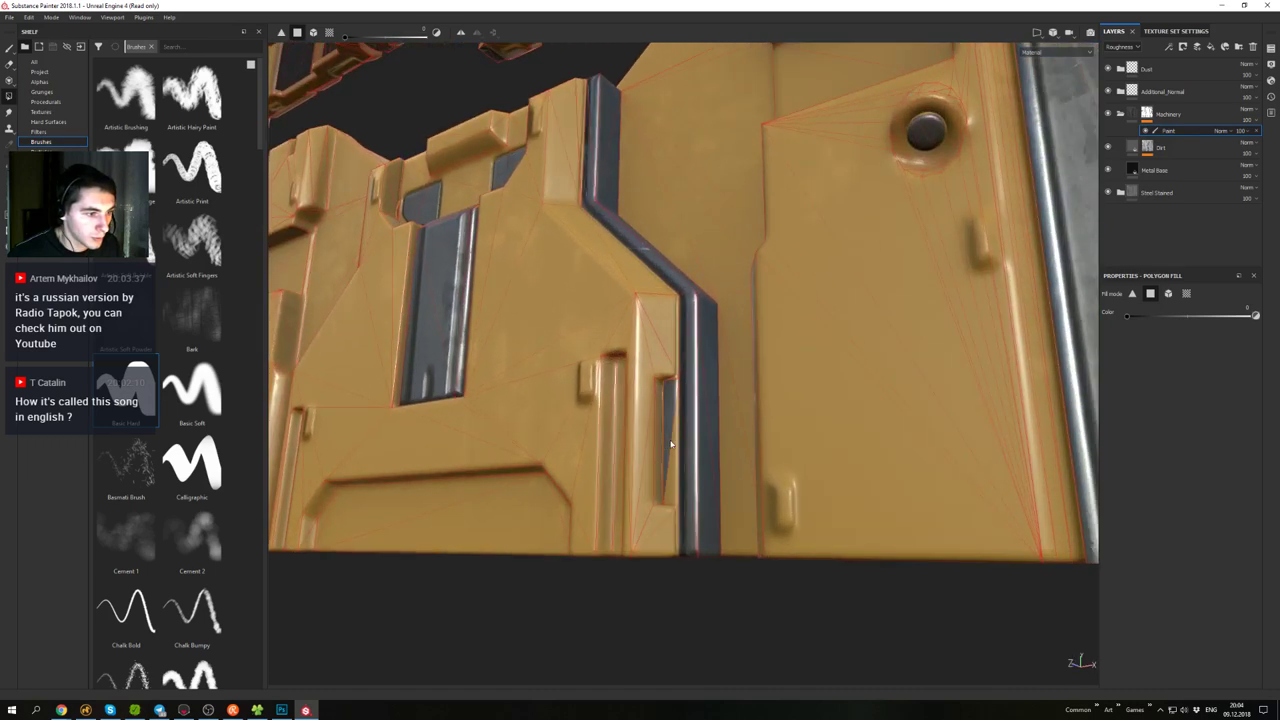
pyautogui.scroll(-2, 631, 214)
# - Fill the left trim's lower vertical section and the recessed slot beside it as metal
pyautogui.keyDown('alt'); pyautogui.moveTo(610, 220); pyautogui.dragTo(559, 441); pyautogui.keyUp('alt')
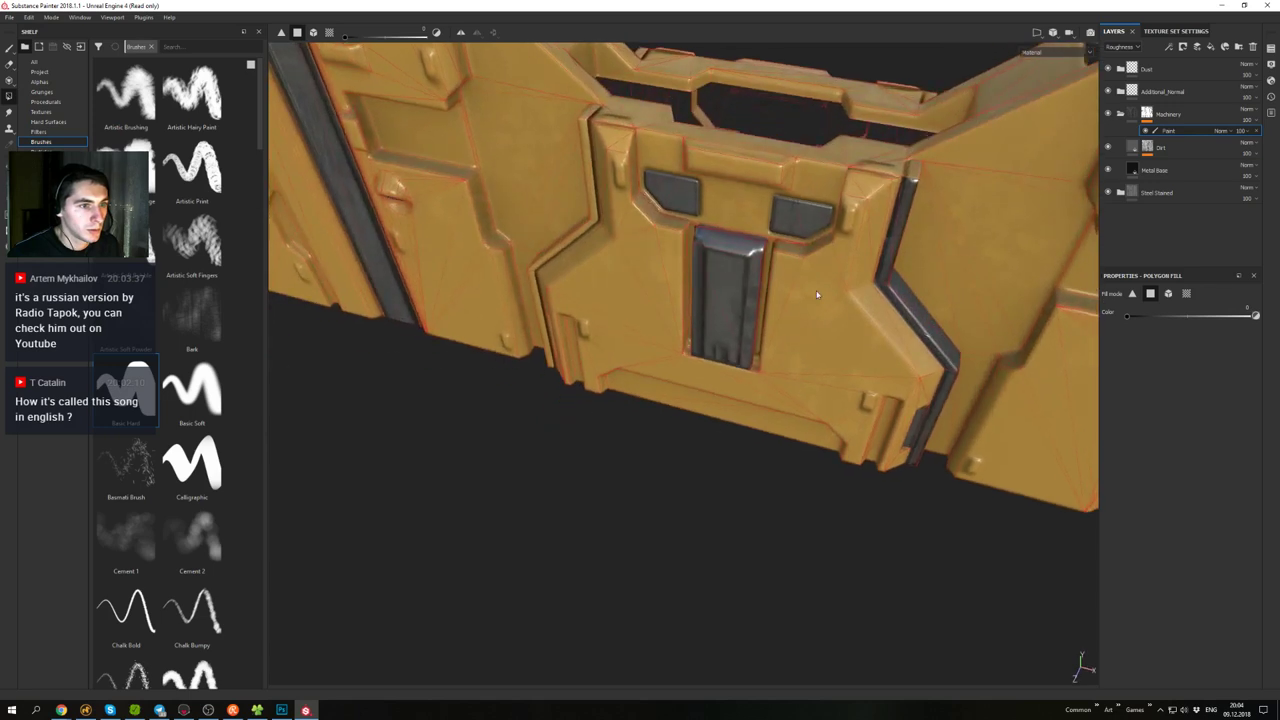
pyautogui.keyDown('alt'); pyautogui.moveTo(817, 292); pyautogui.dragTo(766, 286); pyautogui.keyUp('alt')
pyautogui.keyDown('alt'); pyautogui.moveTo(766, 286); pyautogui.dragTo(700, 410, button='right'); pyautogui.keyUp('alt')
pyautogui.keyDown('alt'); pyautogui.moveTo(600, 400); pyautogui.dragTo(657, 314); pyautogui.keyUp('alt')
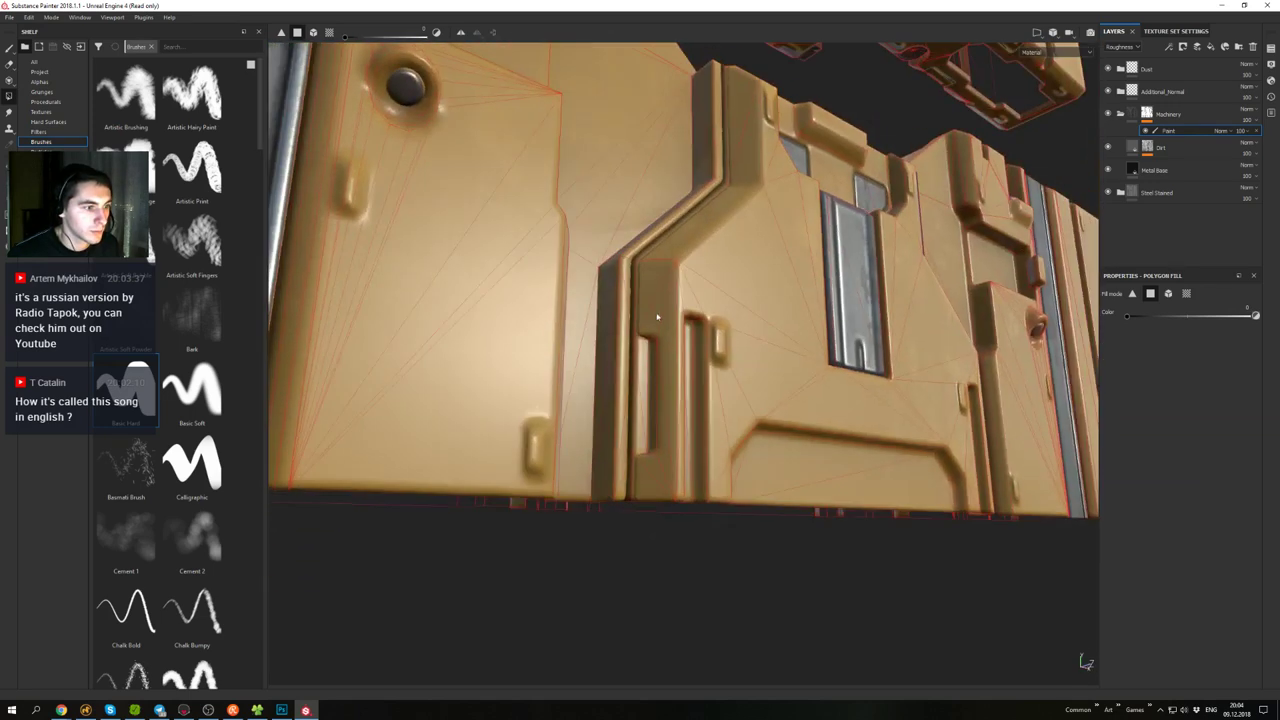
pyautogui.keyDown('alt'); pyautogui.moveTo(657, 314); pyautogui.dragTo(622, 476, button='right'); pyautogui.keyUp('alt')
pyautogui.moveTo(634, 439); pyautogui.dragTo(576, 358)
pyautogui.keyDown('alt'); pyautogui.moveTo(628, 308); pyautogui.dragTo(617, 576); pyautogui.keyUp('alt')
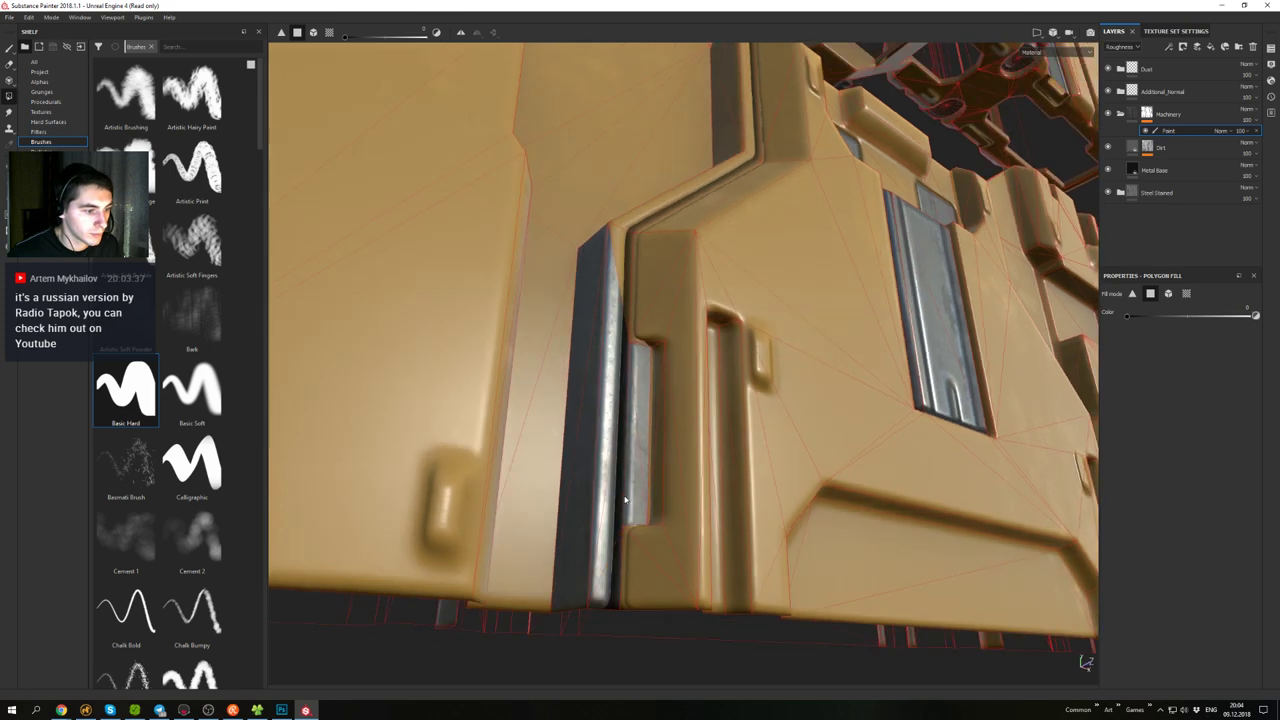
pyautogui.keyDown('alt'); pyautogui.moveTo(625, 498); pyautogui.dragTo(646, 394); pyautogui.keyUp('alt')
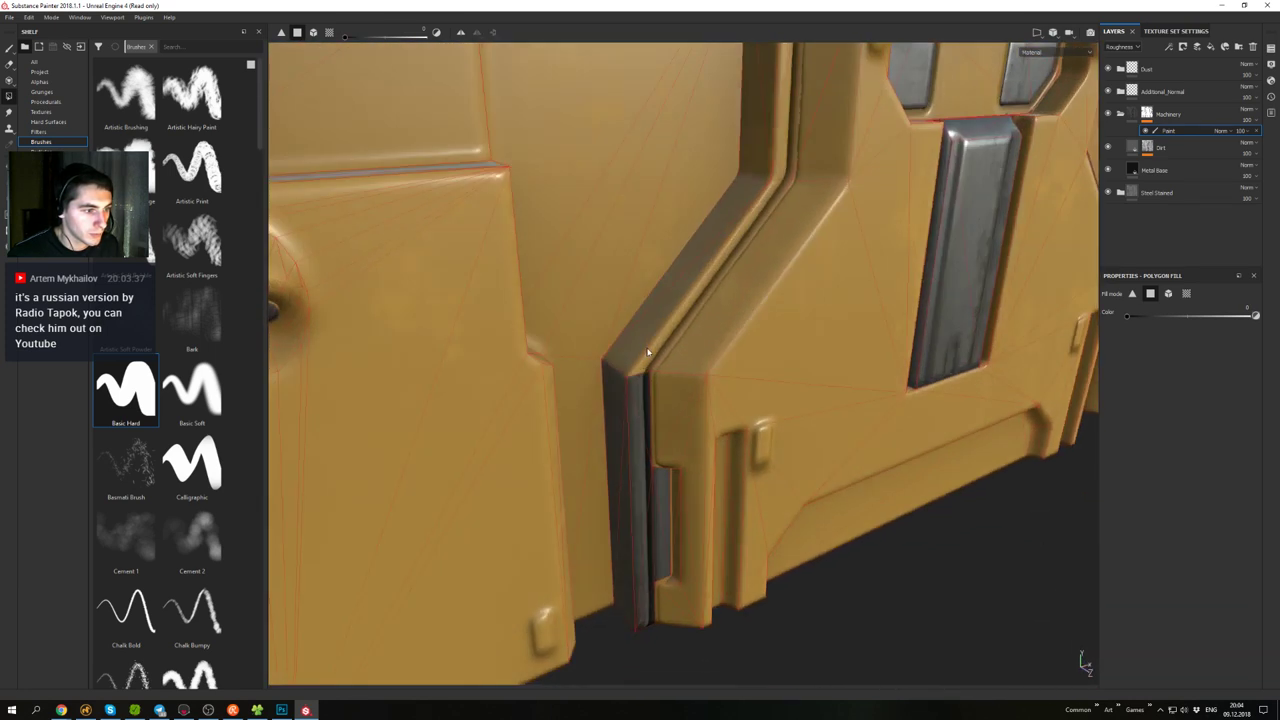
# - Fill the left trim's diagonal and upper vertical sections as metal
pyautogui.click(652, 317)
pyautogui.keyDown('alt'); pyautogui.moveTo(652, 317); pyautogui.dragTo(739, 194, button='right'); pyautogui.keyUp('alt')
pyautogui.keyDown('alt'); pyautogui.moveTo(739, 194); pyautogui.dragTo(707, 411, button='middle'); pyautogui.keyUp('alt')
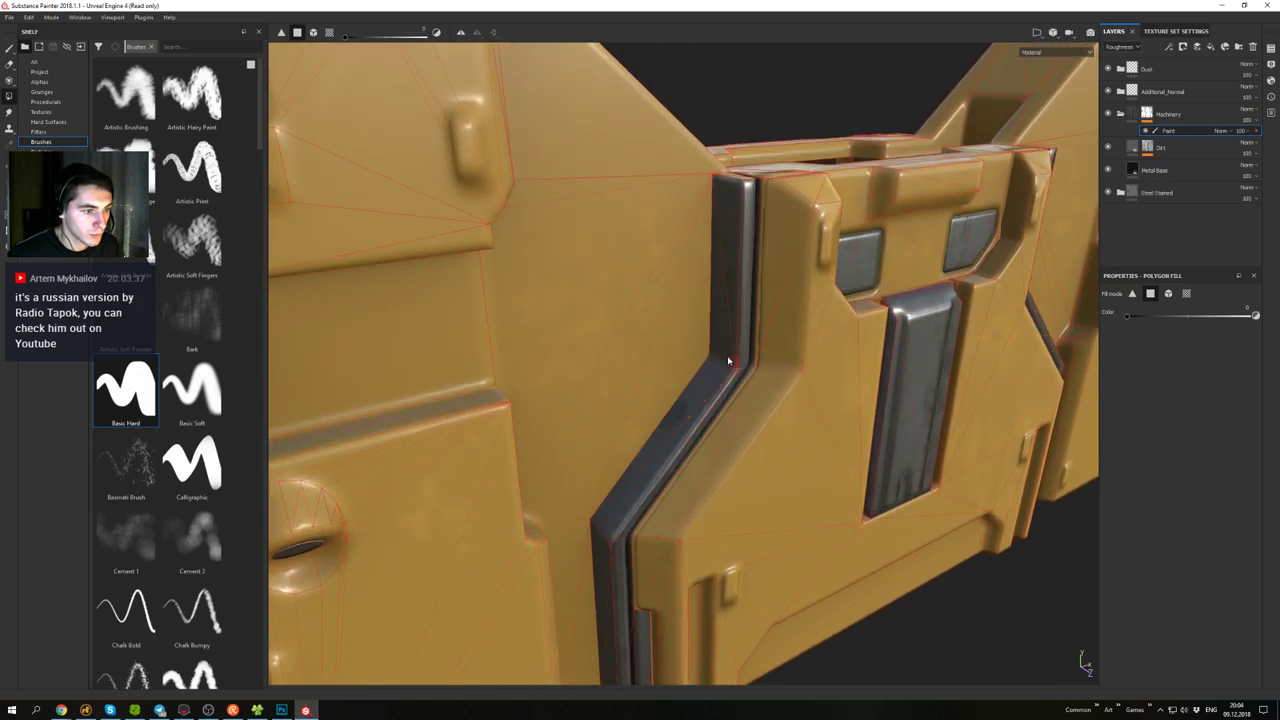
pyautogui.keyDown('alt'); pyautogui.moveTo(790, 321); pyautogui.dragTo(800, 255); pyautogui.keyUp('alt')
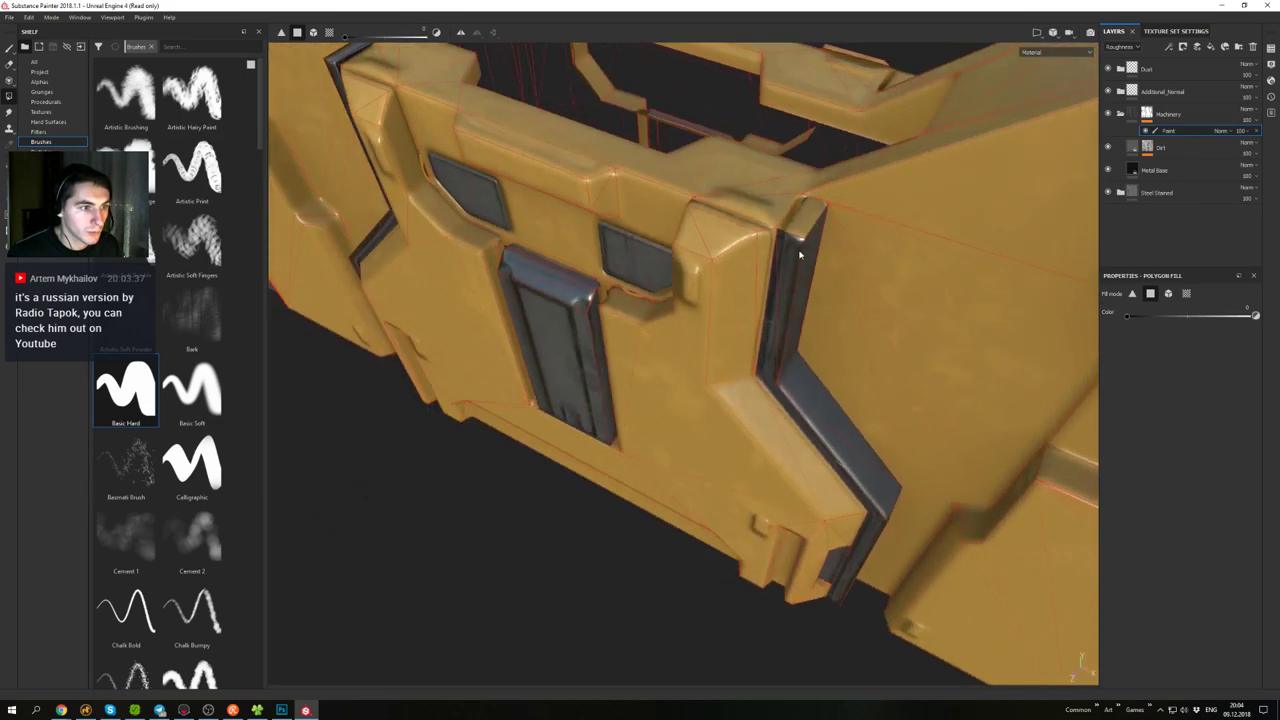
# - Mask the cap at the upper end of the wall's grey vertical strip so it becomes metal
pyautogui.scroll(-5, 797, 216)
pyautogui.moveTo(757, 337)
pyautogui.keyDown('alt'); pyautogui.mouseDown()
pyautogui.moveTo(767, 288)
pyautogui.moveTo(780, 284)
pyautogui.moveTo(656, 239)
pyautogui.moveTo(717, 294)
pyautogui.moveTo(570, 268)
pyautogui.moveTo(580, 250)
pyautogui.moveTo(646, 260)
pyautogui.moveTo(411, 265)
pyautogui.moveTo(363, 194)
pyautogui.moveTo(592, 256)
pyautogui.moveTo(526, 249)
pyautogui.mouseUp(); pyautogui.keyUp('alt')
pyautogui.keyDown('alt'); pyautogui.moveTo(526, 249); pyautogui.dragTo(634, 240, button='middle'); pyautogui.keyUp('alt')
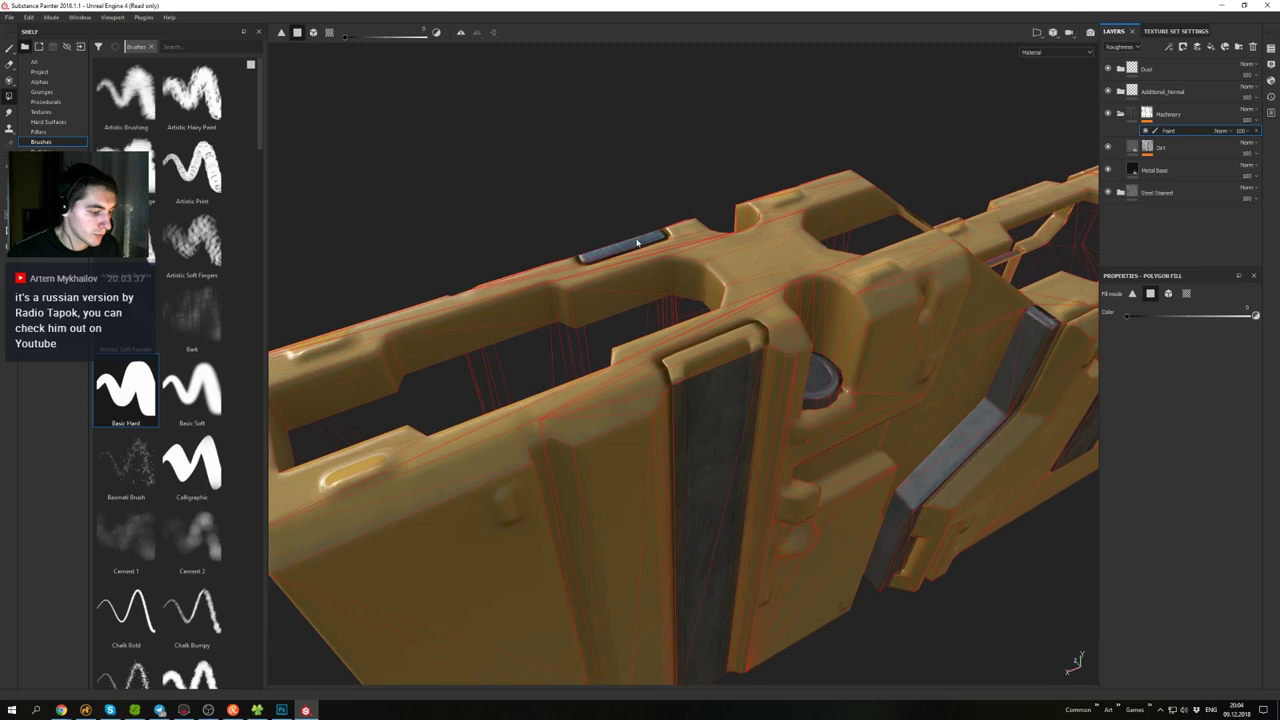
pyautogui.keyDown('alt'); pyautogui.moveTo(634, 240); pyautogui.dragTo(602, 243); pyautogui.keyUp('alt')
pyautogui.press('1')
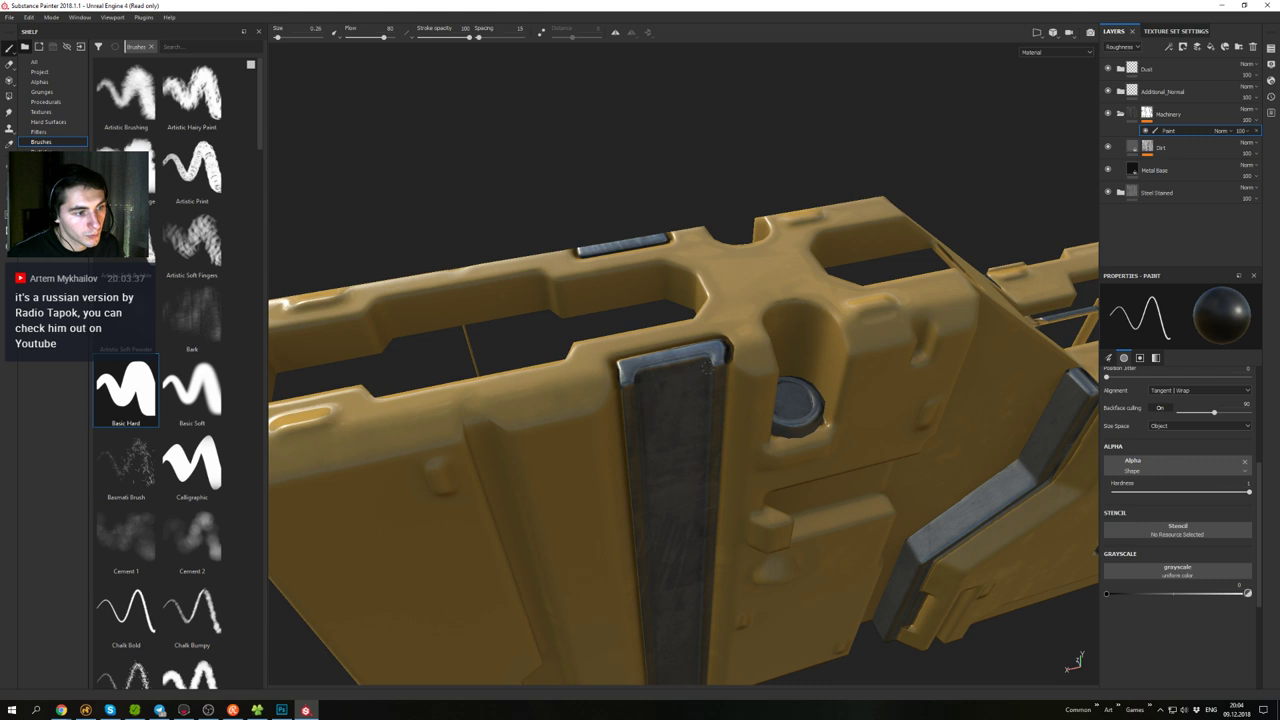
pyautogui.scroll(-3, 591, 217)
pyautogui.keyDown('alt'); pyautogui.moveTo(591, 217); pyautogui.dragTo(638, 246); pyautogui.keyUp('alt')
pyautogui.scroll(3, 628, 400)
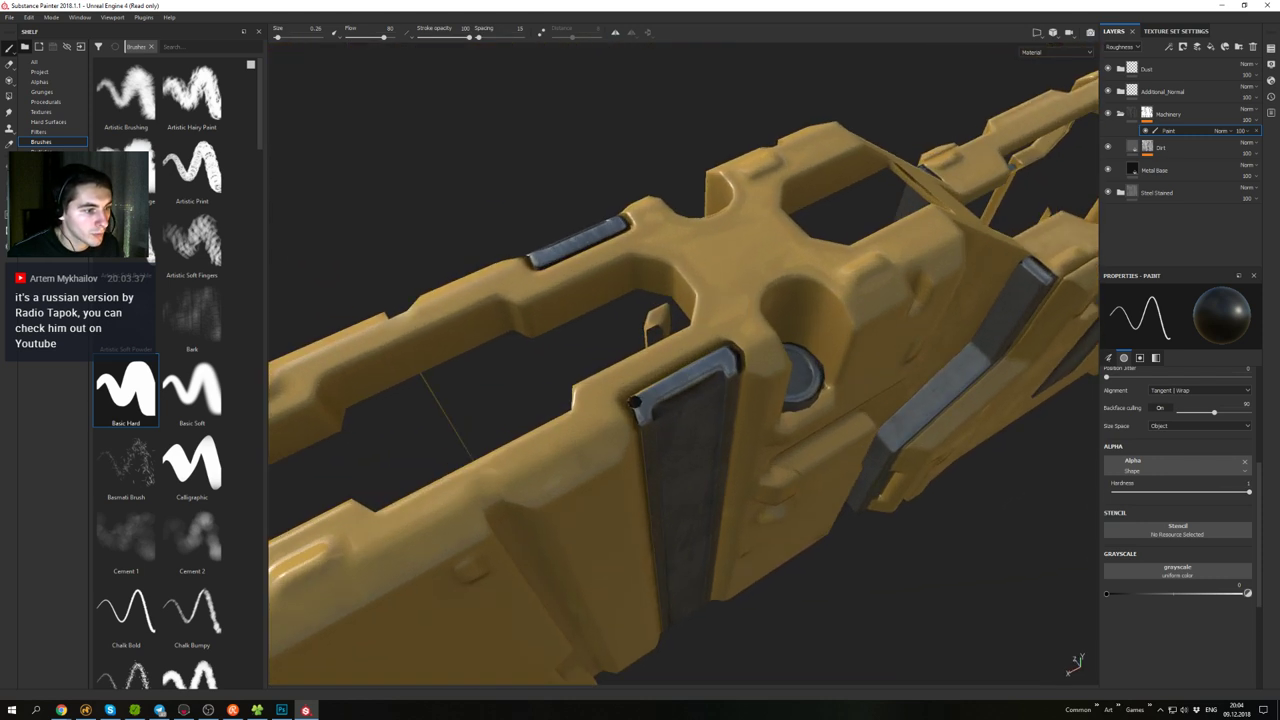
# - Examine the wall panels and the door frame from several angles for parts still covered in yellow paint
pyautogui.keyDown('alt'); pyautogui.moveTo(752, 402); pyautogui.dragTo(640, 330, button='right'); pyautogui.keyUp('alt')
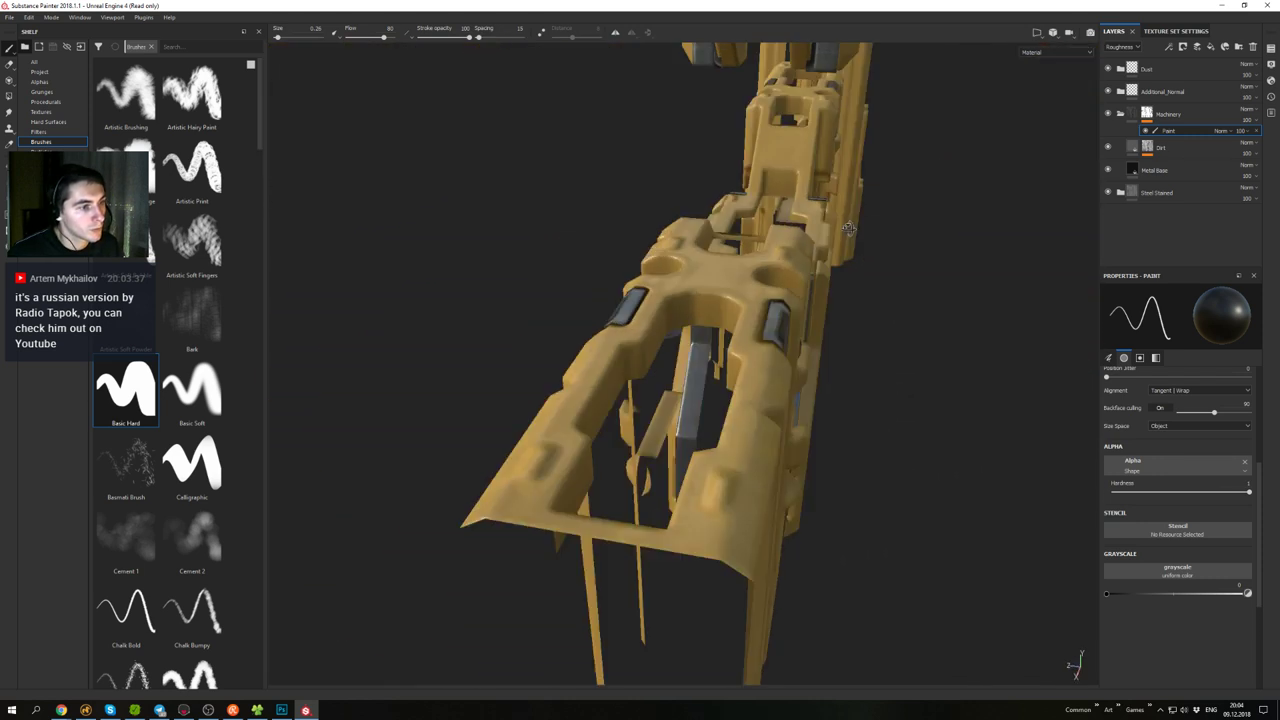
pyautogui.keyDown('alt'); pyautogui.moveTo(560, 230); pyautogui.dragTo(740, 70); pyautogui.keyUp('alt')
pyautogui.keyDown('alt'); pyautogui.moveTo(414, 426); pyautogui.dragTo(783, 289, button='middle'); pyautogui.keyUp('alt')
pyautogui.keyDown('alt'); pyautogui.moveTo(782, 289); pyautogui.dragTo(921, 269); pyautogui.keyUp('alt')
pyautogui.keyDown('alt'); pyautogui.moveTo(788, 301); pyautogui.dragTo(627, 305); pyautogui.keyUp('alt')
pyautogui.keyDown('alt'); pyautogui.moveTo(627, 305); pyautogui.dragTo(590, 270, button='right'); pyautogui.keyUp('alt')
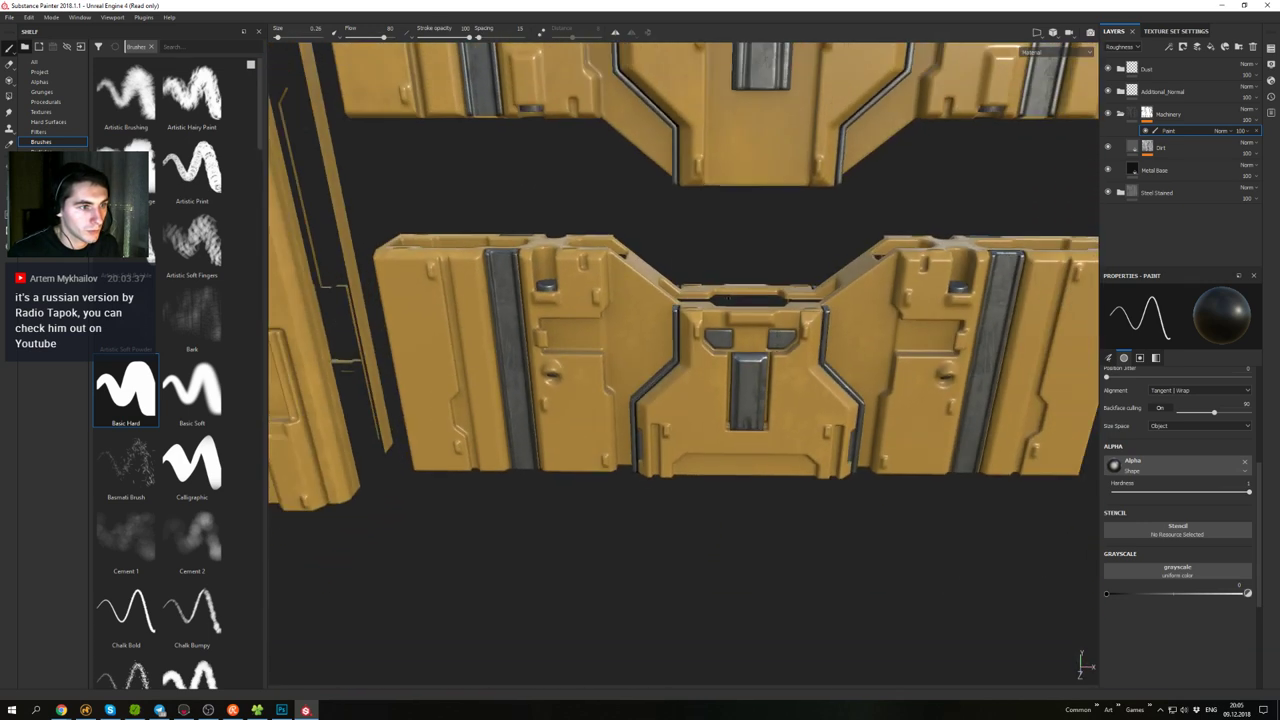
pyautogui.keyDown('alt'); pyautogui.moveTo(610, 235); pyautogui.dragTo(620, 440, button='middle'); pyautogui.keyUp('alt')
pyautogui.keyDown('alt'); pyautogui.moveTo(650, 430); pyautogui.dragTo(658, 236); pyautogui.keyUp('alt')
pyautogui.keyDown('alt'); pyautogui.moveTo(658, 291); pyautogui.dragTo(650, 266); pyautogui.keyUp('alt')
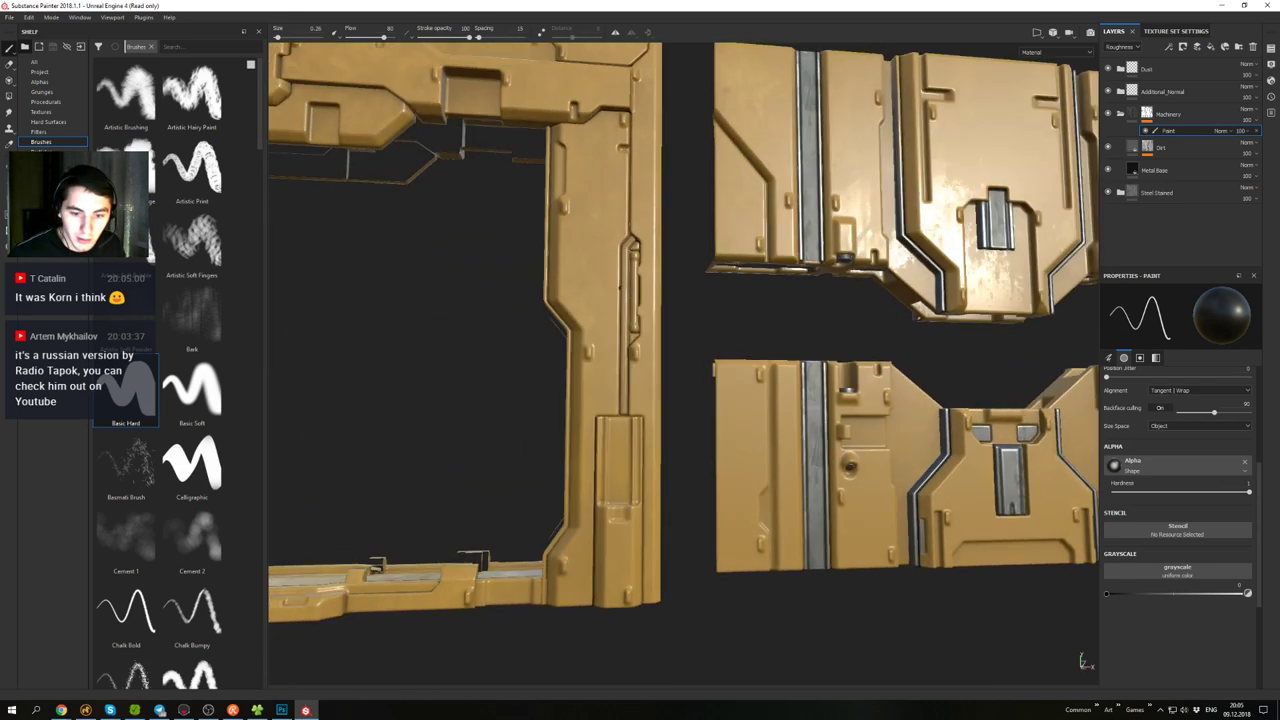
# - Paint the door frame pillar's long vertical groove and its bent upper end as metal with a 0.61 Basic Hard brush
pyautogui.keyDown('alt'); pyautogui.moveTo(614, 374); pyautogui.dragTo(668, 398); pyautogui.keyUp('alt')
pyautogui.keyDown('alt'); pyautogui.moveTo(668, 398); pyautogui.dragTo(742, 330, button='middle'); pyautogui.keyUp('alt')
pyautogui.keyDown('alt'); pyautogui.moveTo(742, 330); pyautogui.dragTo(706, 370, button='right'); pyautogui.keyUp('alt')
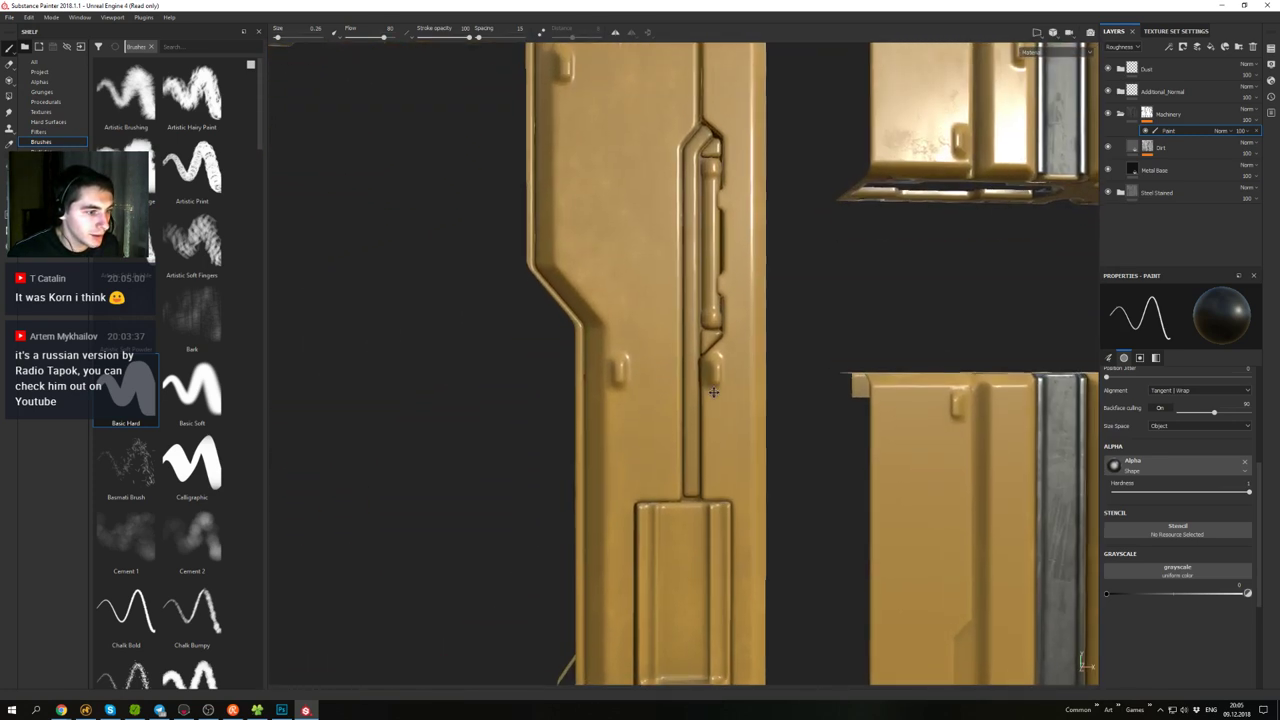
pyautogui.keyDown('alt'); pyautogui.moveTo(706, 370); pyautogui.dragTo(714, 411); pyautogui.keyUp('alt')
pyautogui.keyDown('alt'); pyautogui.moveTo(714, 411); pyautogui.dragTo(707, 452, button='right'); pyautogui.keyUp('alt')
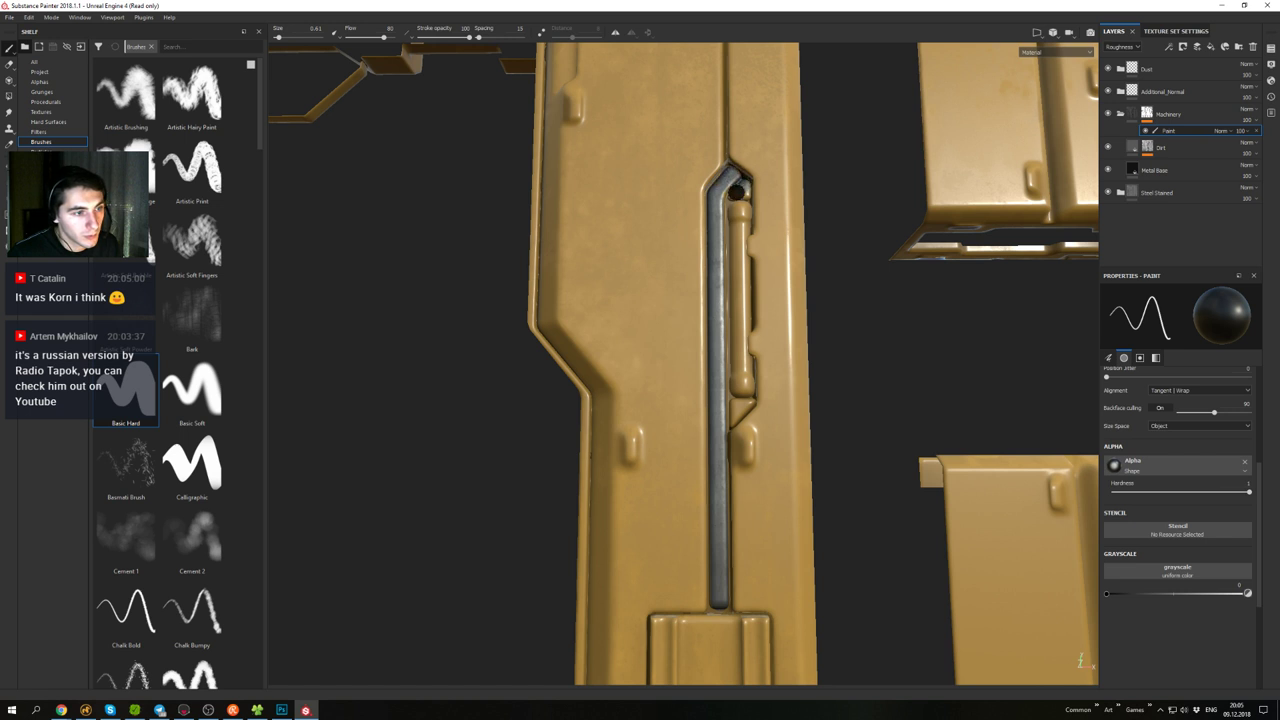
# - Fill the cylinder beside the pillar's groove as metal in UV chunk mode and inspect its surroundings in the Normal mesh map
pyautogui.moveTo(545, 140)
pyautogui.keyDown('alt'); pyautogui.mouseDown()
pyautogui.moveTo(515, 205)
pyautogui.moveTo(480, 209)
pyautogui.mouseUp(); pyautogui.keyUp('alt')
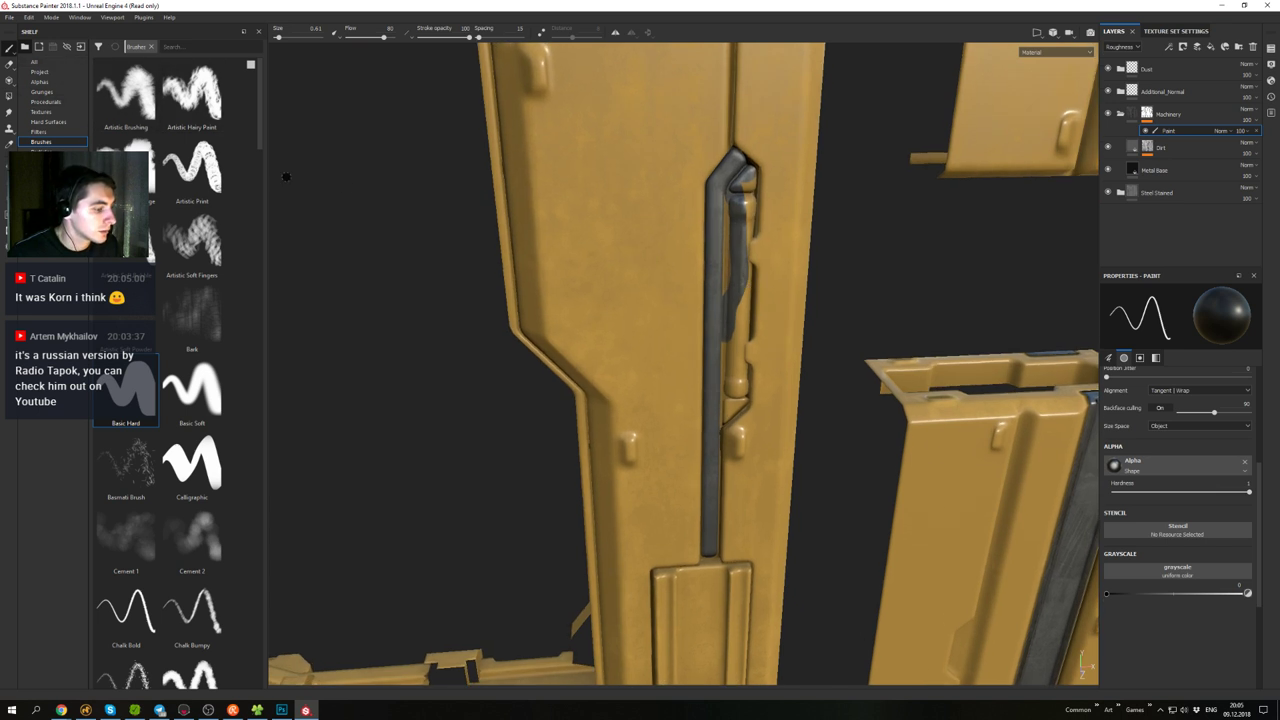
pyautogui.press('6')
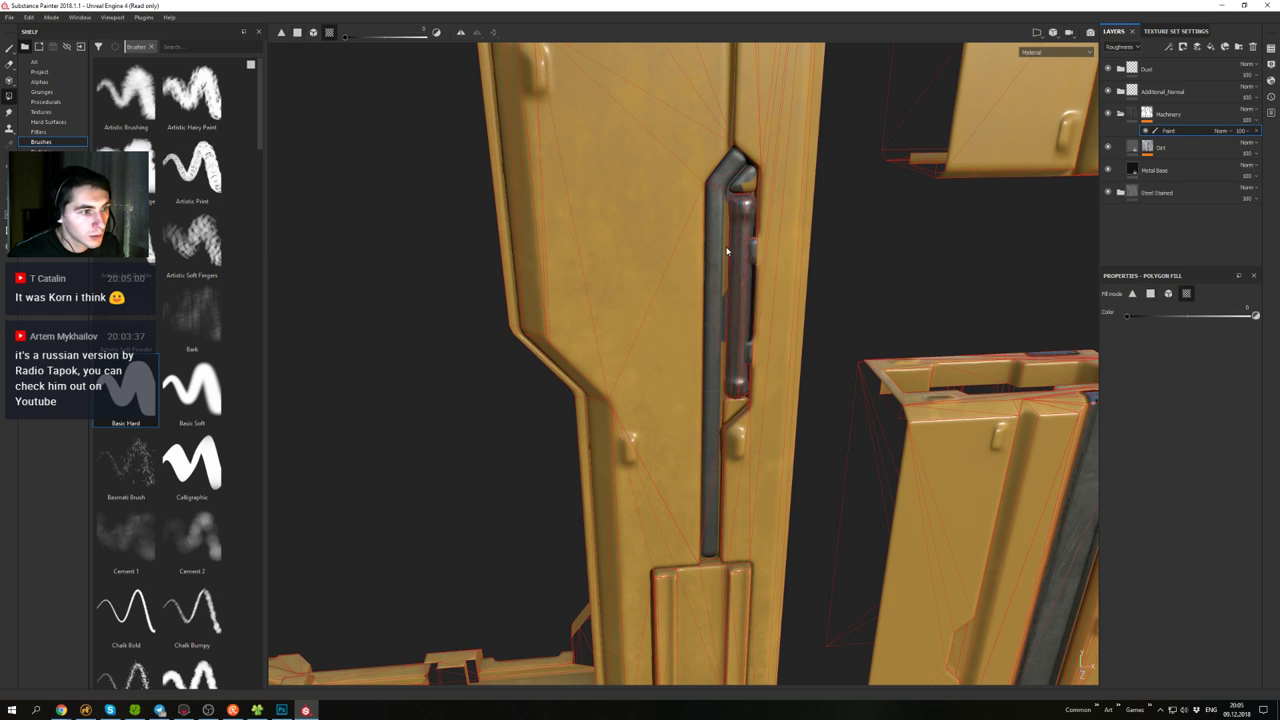
pyautogui.keyDown('alt'); pyautogui.moveTo(742, 235); pyautogui.dragTo(763, 260); pyautogui.keyUp('alt')
pyautogui.keyDown('alt'); pyautogui.moveTo(763, 260); pyautogui.dragTo(780, 400, button='right'); pyautogui.keyUp('alt')
pyautogui.keyDown('alt'); pyautogui.moveTo(780, 400); pyautogui.dragTo(797, 309); pyautogui.keyUp('alt')
pyautogui.press('b')
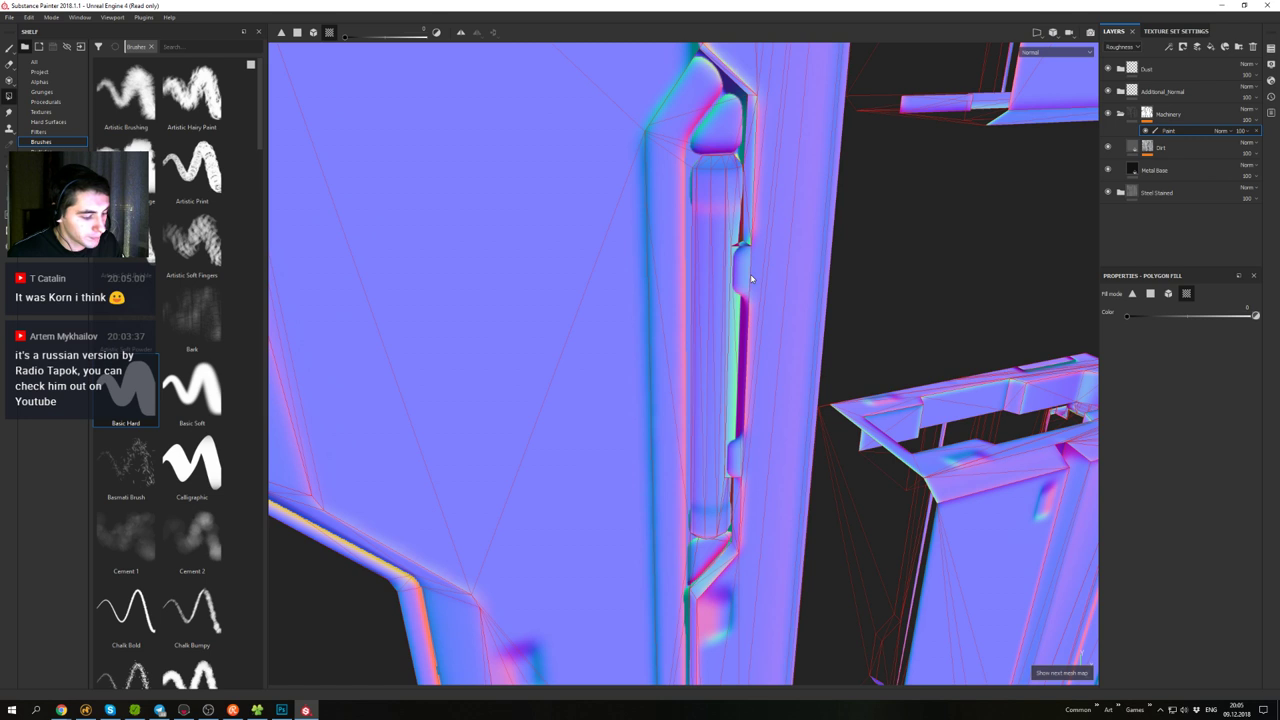
pyautogui.press('m')
# - Restore yellow paint on the two small tabs beside the cylinder using a white 0.17 Basic Hard brush
pyautogui.press('1')
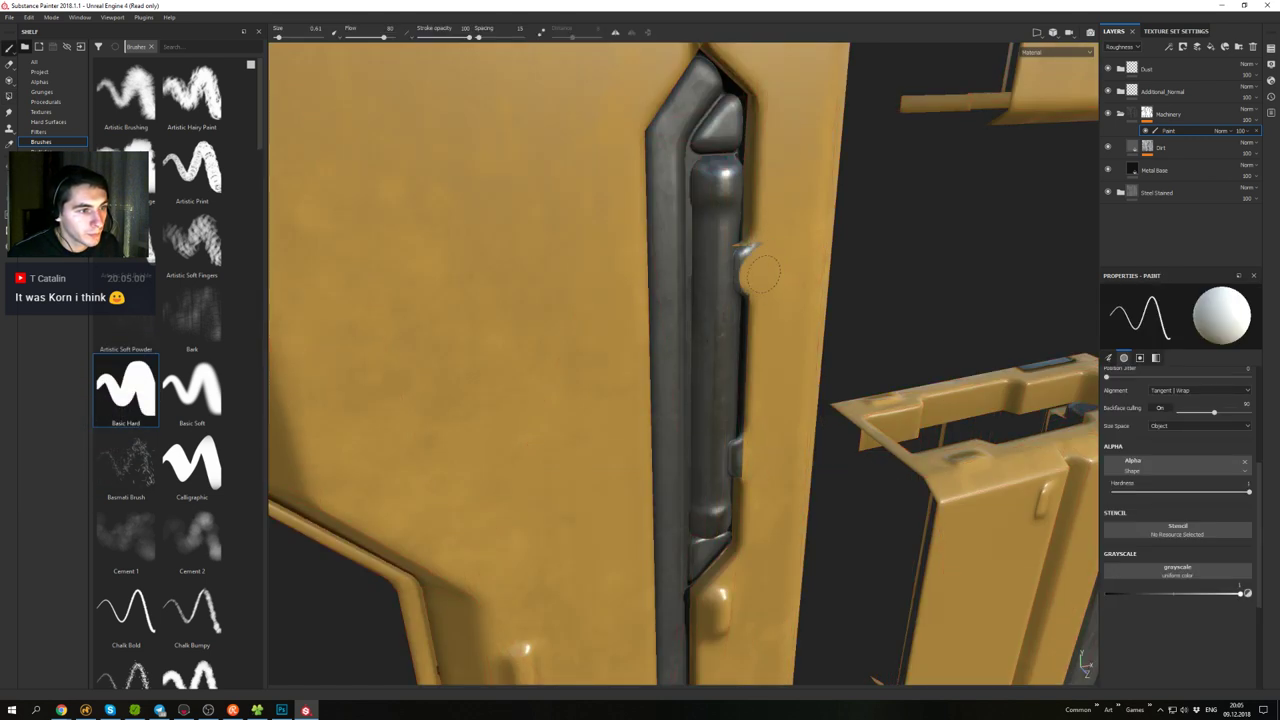
pyautogui.moveTo(766, 284)
pyautogui.keyDown('alt'); pyautogui.mouseDown()
pyautogui.moveTo(763, 206)
pyautogui.moveTo(766, 309)
pyautogui.moveTo(746, 242)
pyautogui.moveTo(714, 280)
pyautogui.moveTo(706, 258)
pyautogui.moveTo(712, 280)
pyautogui.moveTo(737, 191)
pyautogui.moveTo(715, 248)
pyautogui.moveTo(728, 227)
pyautogui.mouseUp(); pyautogui.keyUp('alt')
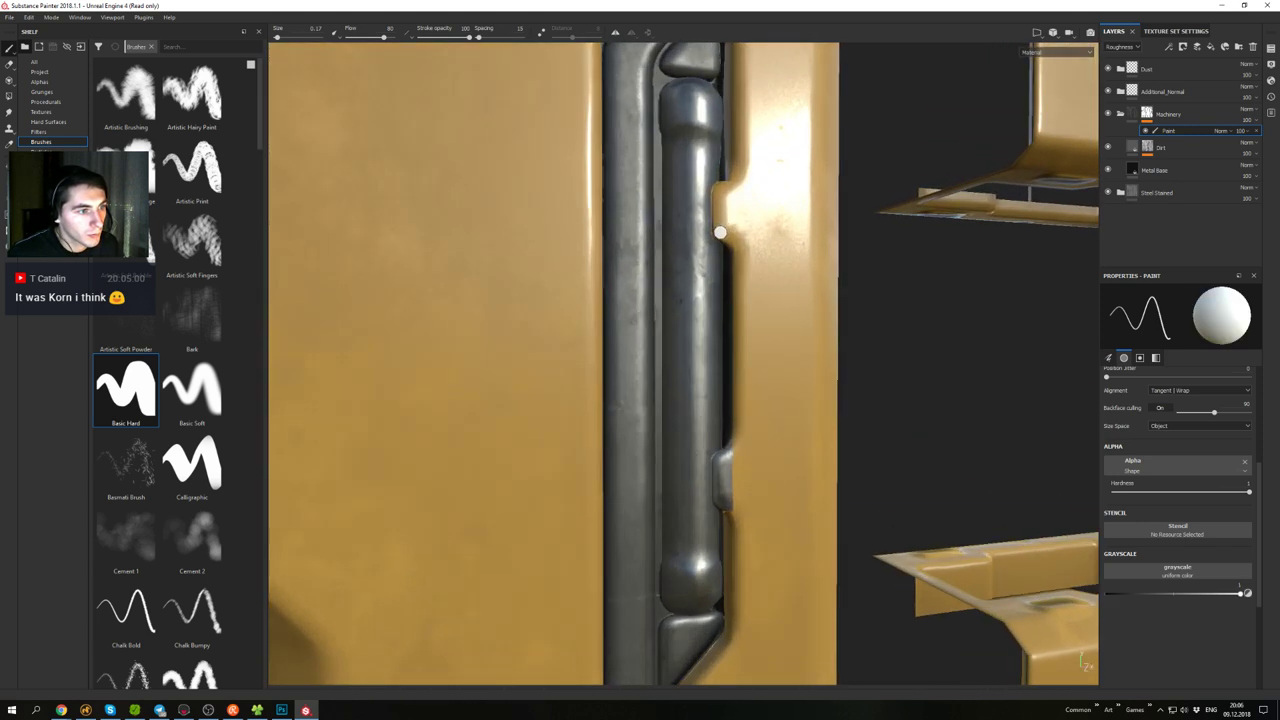
pyautogui.keyDown('alt'); pyautogui.moveTo(743, 350); pyautogui.dragTo(731, 214, button='middle'); pyautogui.keyUp('alt')
pyautogui.moveTo(731, 214)
pyautogui.keyDown('alt'); pyautogui.mouseDown()
pyautogui.moveTo(734, 277)
pyautogui.moveTo(712, 200)
pyautogui.mouseUp(); pyautogui.keyUp('alt')
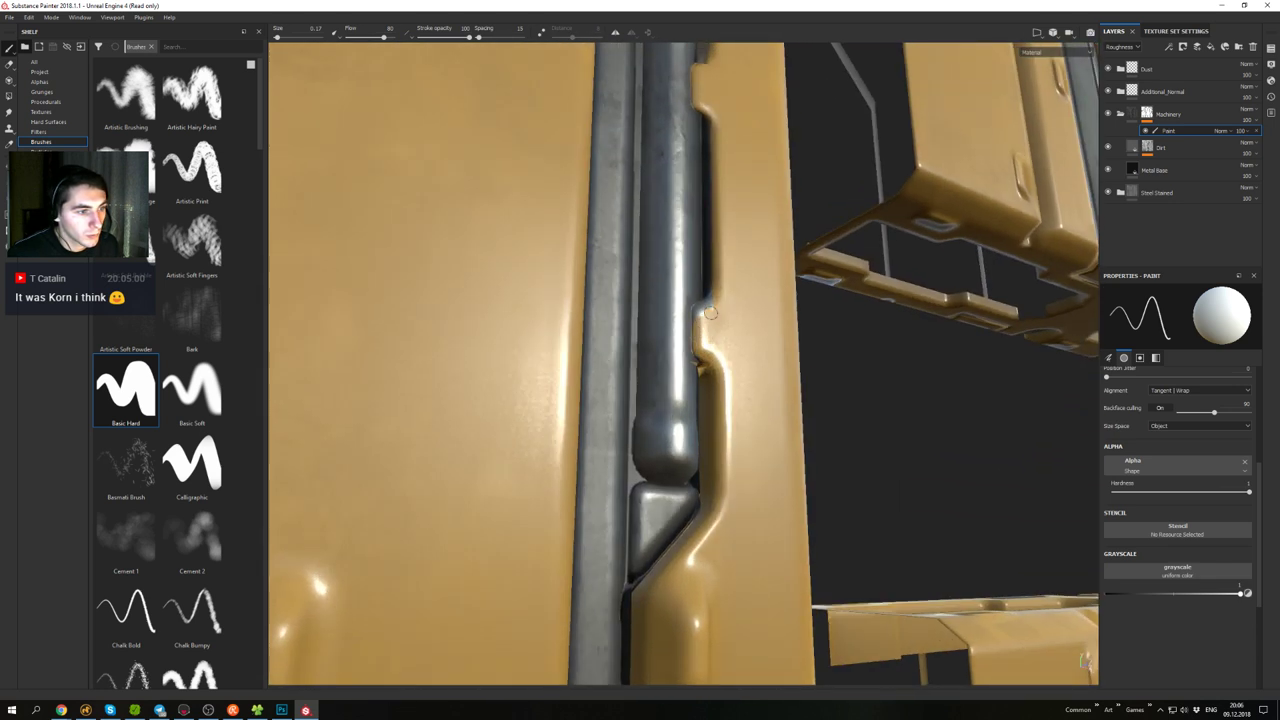
pyautogui.keyDown('alt'); pyautogui.moveTo(710, 313); pyautogui.dragTo(704, 311); pyautogui.keyUp('alt')
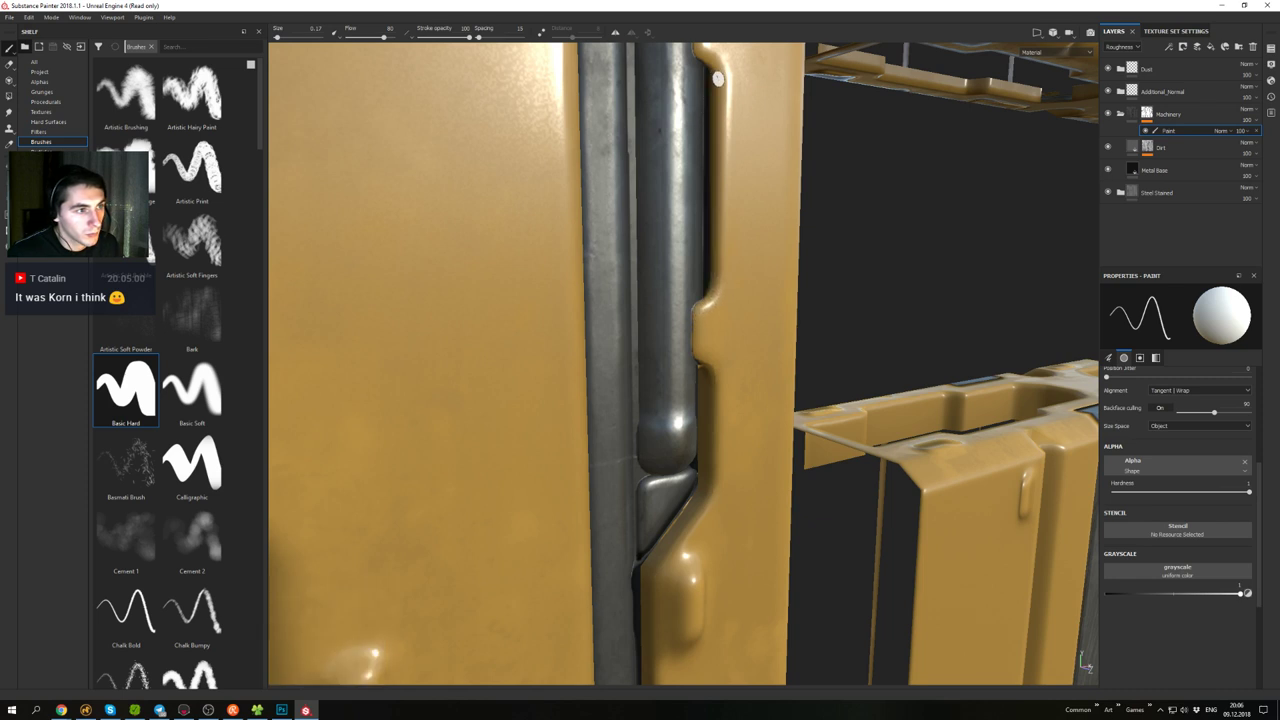
# - Fill the flat floor plate of the door frame's threshold as bare metal with value 0 in mesh fill mode
pyautogui.keyDown('alt'); pyautogui.moveTo(755, 343); pyautogui.dragTo(668, 308, button='right'); pyautogui.keyUp('alt')
pyautogui.keyDown('alt'); pyautogui.moveTo(668, 308); pyautogui.dragTo(822, 205); pyautogui.keyUp('alt')
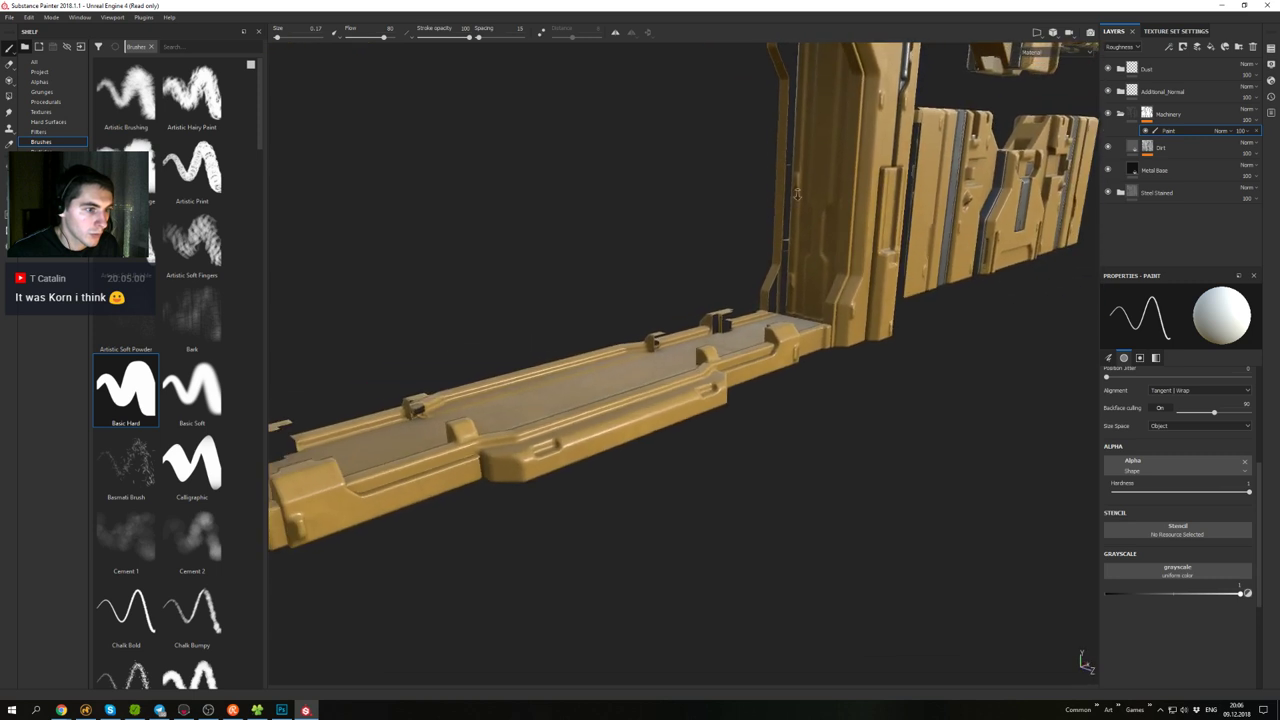
pyautogui.keyDown('alt'); pyautogui.moveTo(822, 205); pyautogui.dragTo(800, 370, button='middle'); pyautogui.keyUp('alt')
pyautogui.keyDown('alt'); pyautogui.moveTo(800, 370); pyautogui.dragTo(745, 345); pyautogui.keyUp('alt')
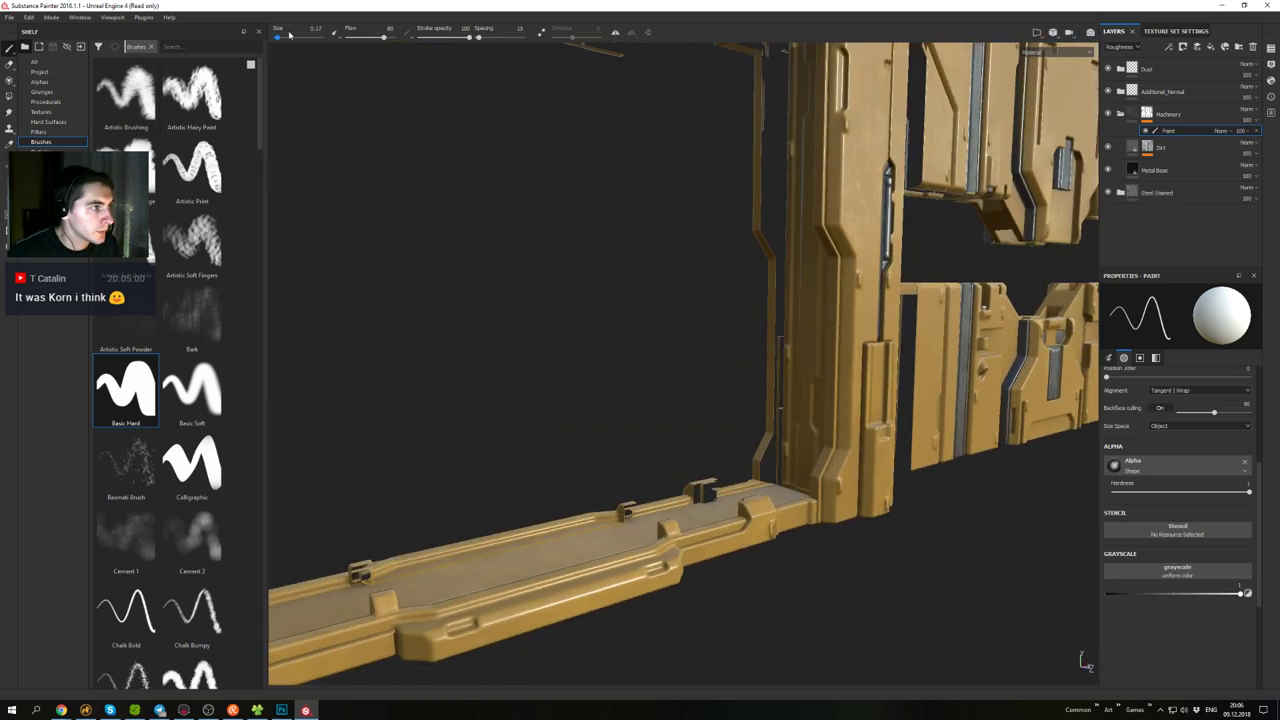
pyautogui.press('4')
pyautogui.moveTo(645, 335)
pyautogui.keyDown('alt'); pyautogui.mouseDown()
pyautogui.moveTo(717, 411)
pyautogui.moveTo(755, 525)
pyautogui.mouseUp(); pyautogui.keyUp('alt')
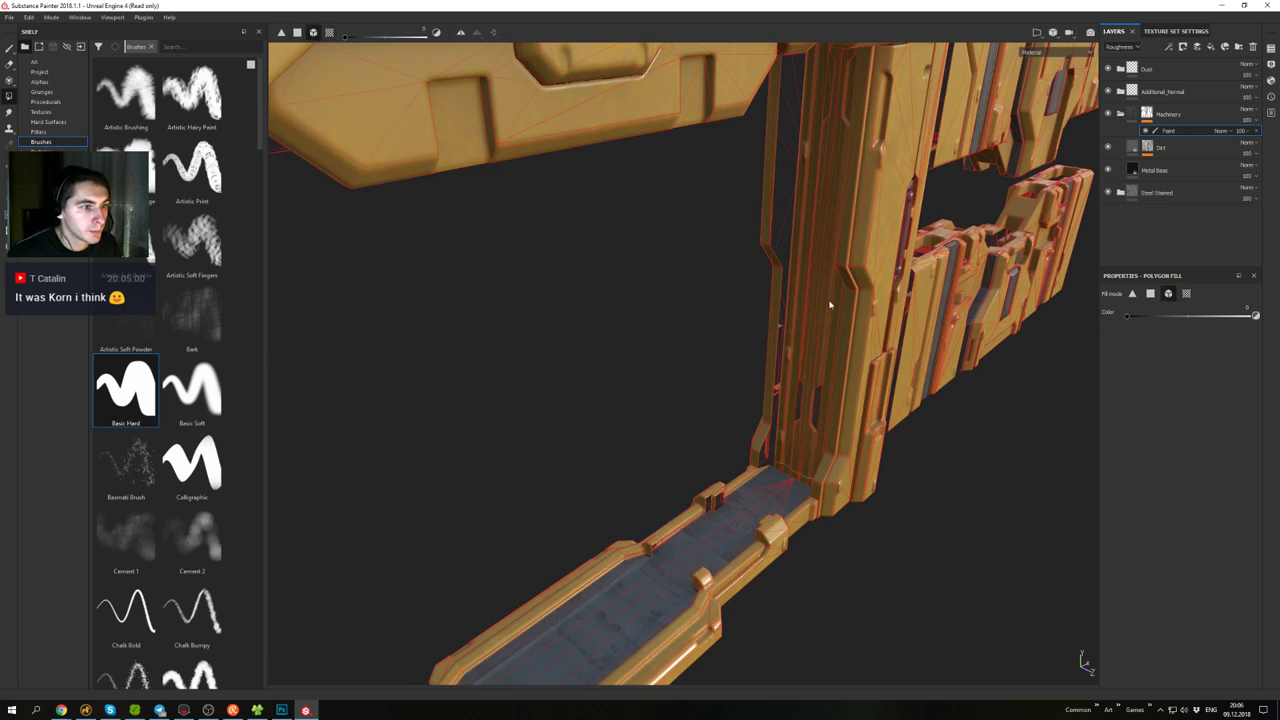
# - Examine the door frame and the wall panels' trims, tracks and grooves for parts still covered in yellow paint
pyautogui.keyDown('alt'); pyautogui.moveTo(808, 296); pyautogui.dragTo(650, 302); pyautogui.keyUp('alt')
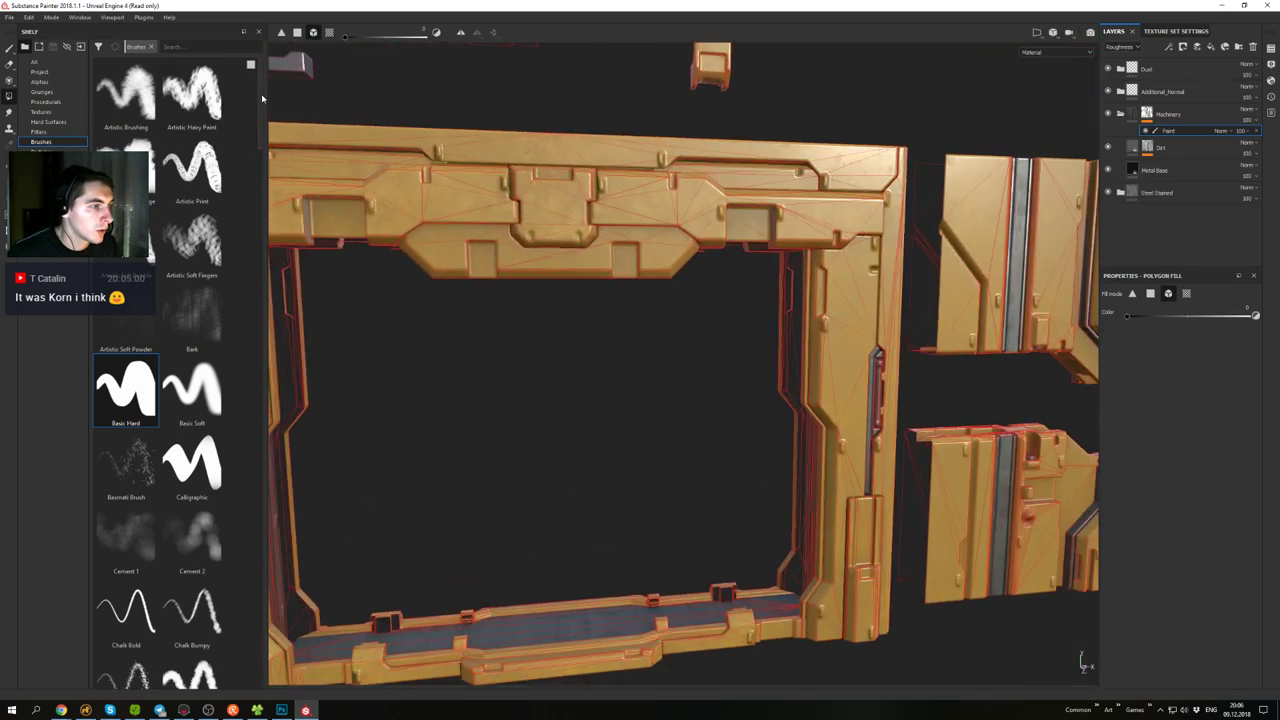
pyautogui.scroll(-2, 468, 325)
pyautogui.keyDown('alt'); pyautogui.moveTo(468, 325); pyautogui.dragTo(1065, 322, button='middle'); pyautogui.keyUp('alt')
pyautogui.keyDown('alt'); pyautogui.moveTo(780, 300); pyautogui.dragTo(850, 190); pyautogui.keyUp('alt')
pyautogui.keyDown('alt'); pyautogui.moveTo(737, 370); pyautogui.dragTo(660, 286, button='middle'); pyautogui.keyUp('alt')
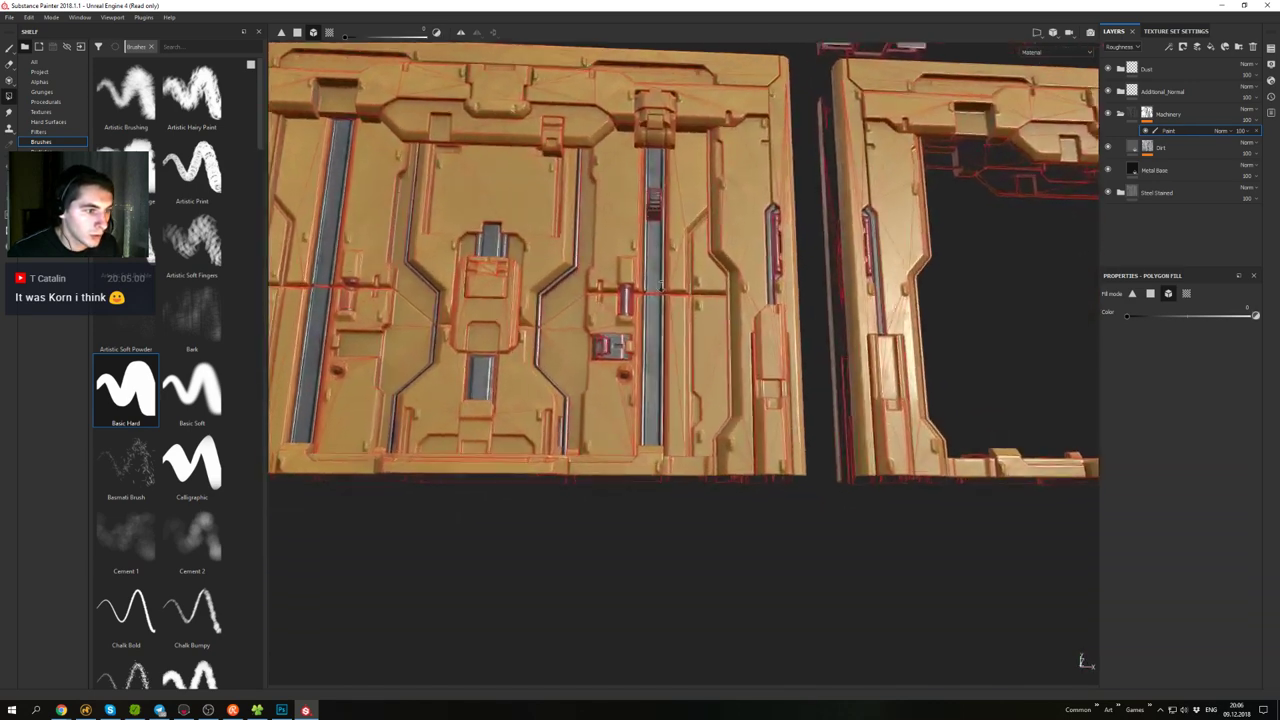
pyautogui.keyDown('alt'); pyautogui.moveTo(660, 286); pyautogui.dragTo(751, 543, button='right'); pyautogui.keyUp('alt')
pyautogui.keyDown('alt'); pyautogui.moveTo(751, 543); pyautogui.dragTo(740, 482); pyautogui.keyUp('alt')
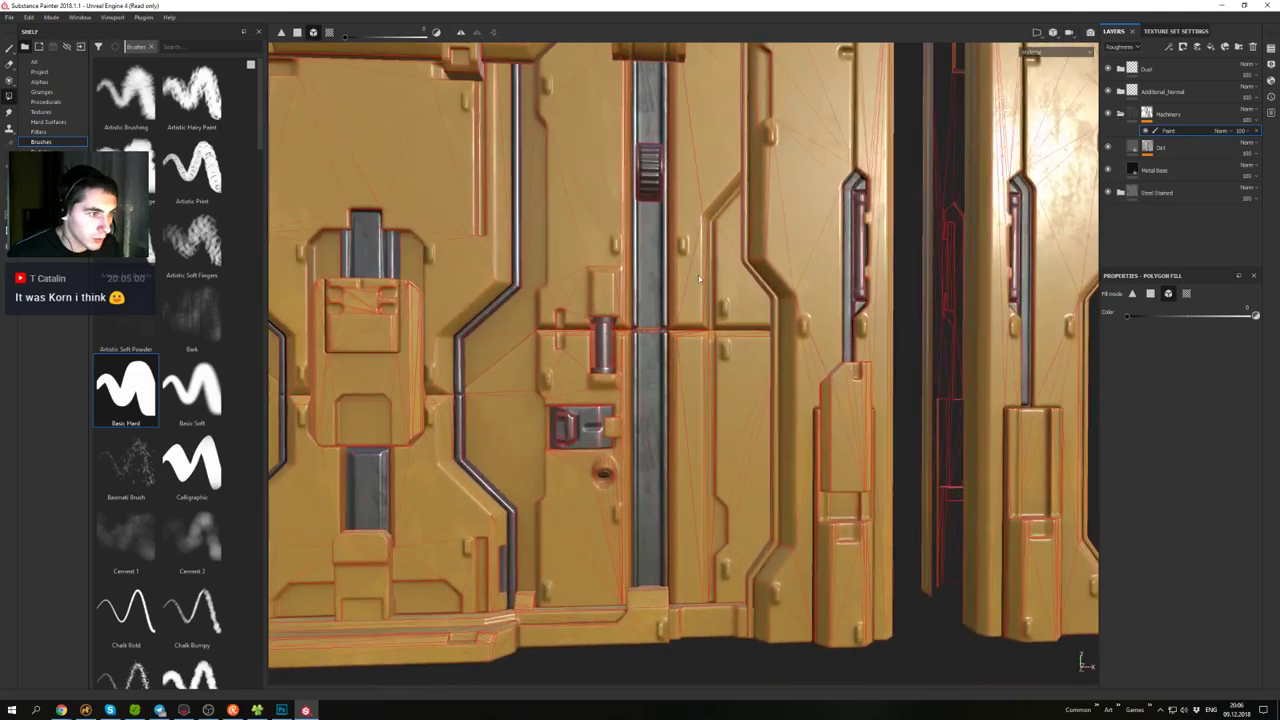
pyautogui.keyDown('alt'); pyautogui.moveTo(699, 279); pyautogui.dragTo(1005, 300, button='middle'); pyautogui.keyUp('alt')
pyautogui.keyDown('alt'); pyautogui.moveTo(880, 300); pyautogui.dragTo(743, 200, button='right'); pyautogui.keyUp('alt')
pyautogui.keyDown('alt'); pyautogui.moveTo(743, 200); pyautogui.dragTo(685, 358); pyautogui.keyUp('alt')
pyautogui.keyDown('alt'); pyautogui.moveTo(558, 300); pyautogui.dragTo(620, 314, button='right'); pyautogui.keyUp('alt')
pyautogui.keyDown('alt'); pyautogui.moveTo(620, 314); pyautogui.dragTo(622, 275); pyautogui.keyUp('alt')
pyautogui.keyDown('alt'); pyautogui.moveTo(622, 275); pyautogui.dragTo(643, 277, button='right'); pyautogui.keyUp('alt')
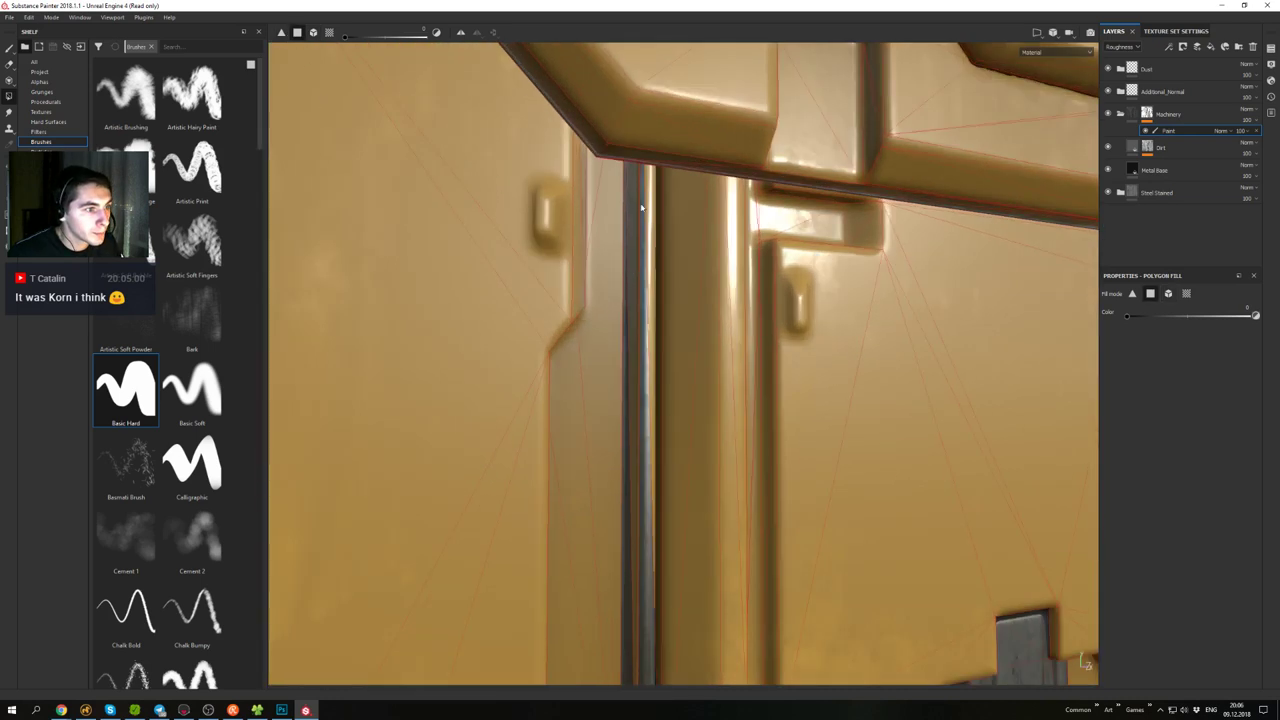
# - Fill the separate clamp block above the ribbed wheel as bare metal with value 0 in mesh fill mode
pyautogui.keyDown('alt'); pyautogui.moveTo(770, 348); pyautogui.dragTo(618, 140, button='right'); pyautogui.keyUp('alt')
pyautogui.keyDown('alt'); pyautogui.moveTo(722, 256); pyautogui.dragTo(490, 270, button='middle'); pyautogui.keyUp('alt')
pyautogui.keyDown('alt'); pyautogui.moveTo(490, 270); pyautogui.dragTo(518, 216); pyautogui.keyUp('alt')
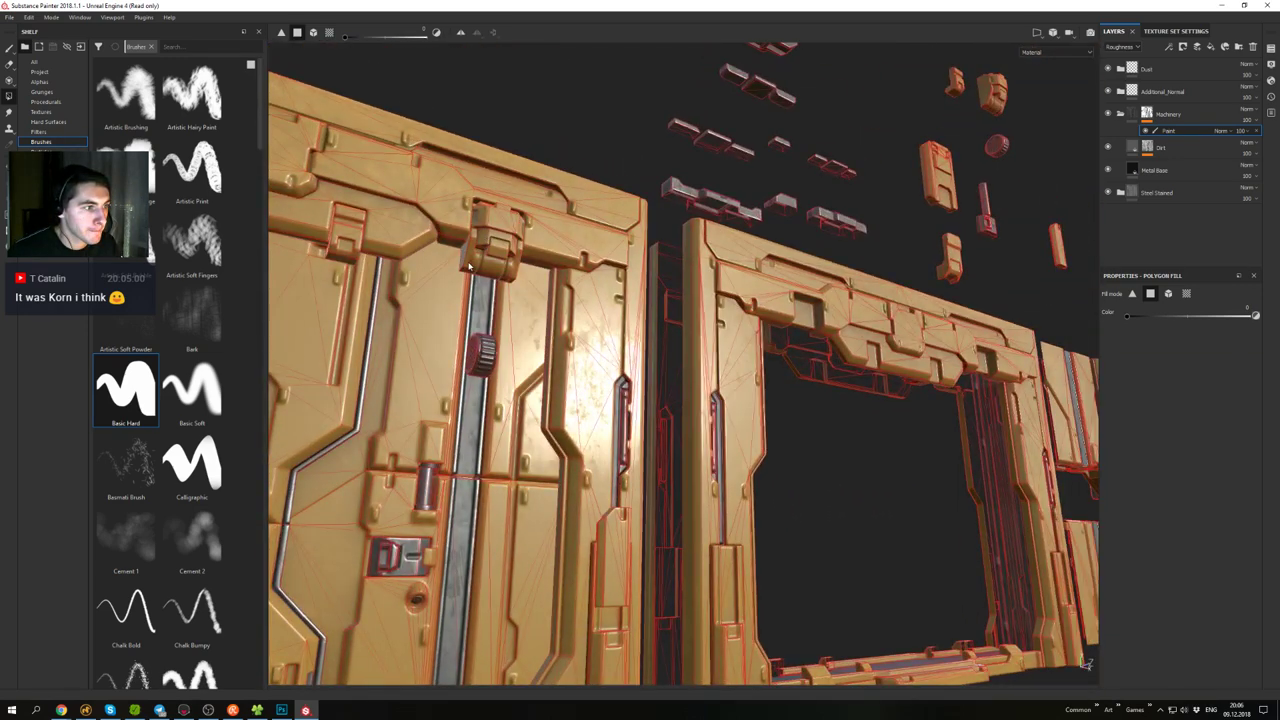
pyautogui.moveTo(469, 266)
pyautogui.keyDown('alt'); pyautogui.mouseDown(button='right')
pyautogui.moveTo(620, 340)
pyautogui.moveTo(480, 255)
pyautogui.mouseUp(button='right'); pyautogui.keyUp('alt')
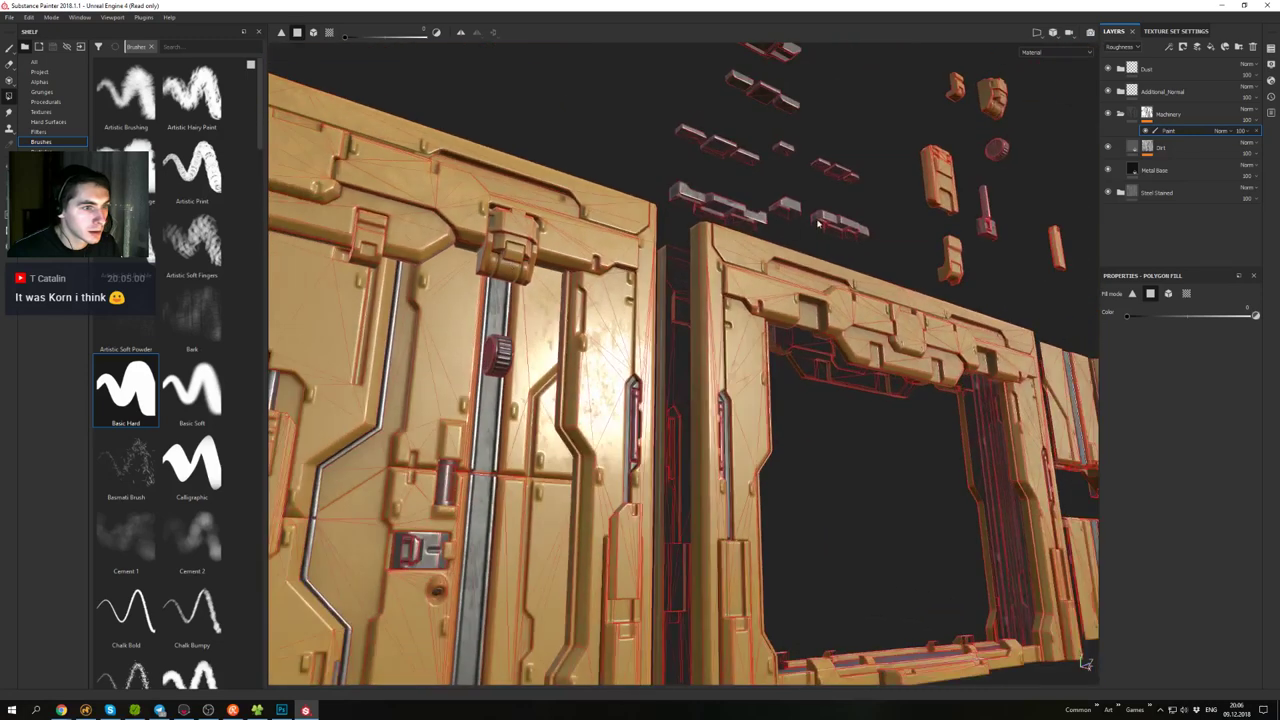
pyautogui.keyDown('alt'); pyautogui.moveTo(818, 224); pyautogui.dragTo(395, 368, button='middle'); pyautogui.keyUp('alt')
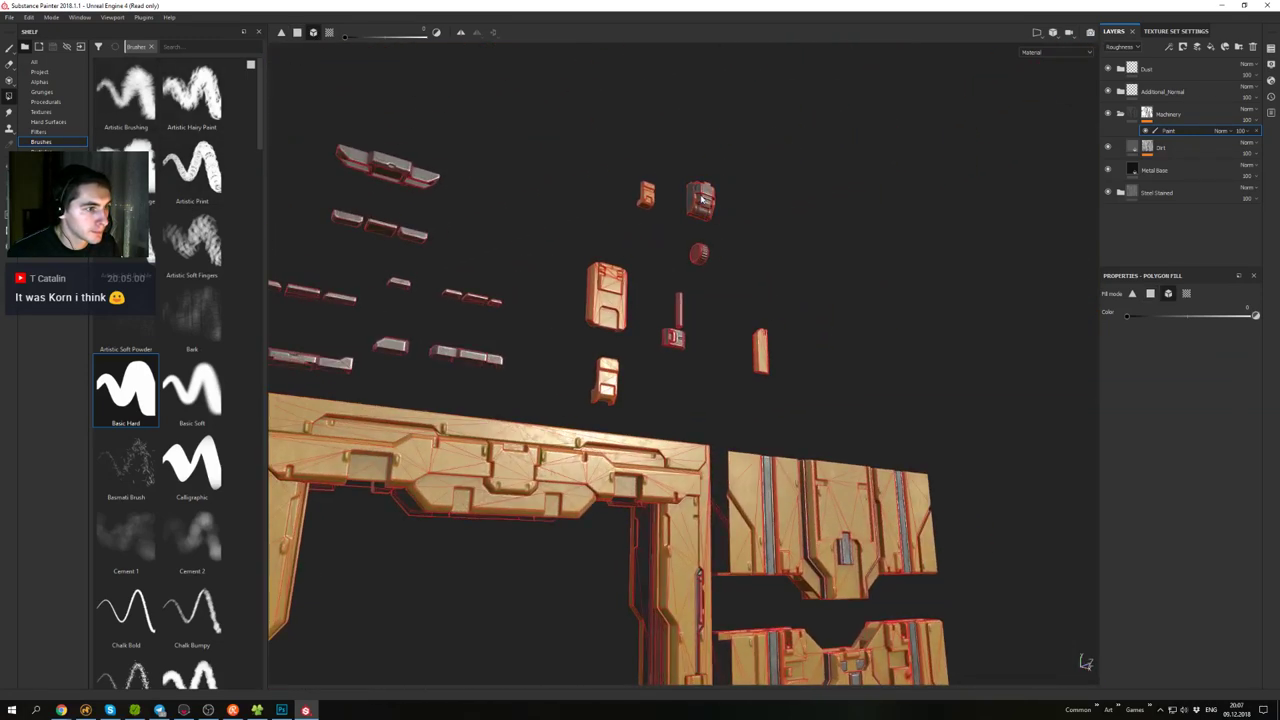
pyautogui.keyDown('alt'); pyautogui.moveTo(512, 302); pyautogui.dragTo(590, 345); pyautogui.keyUp('alt')
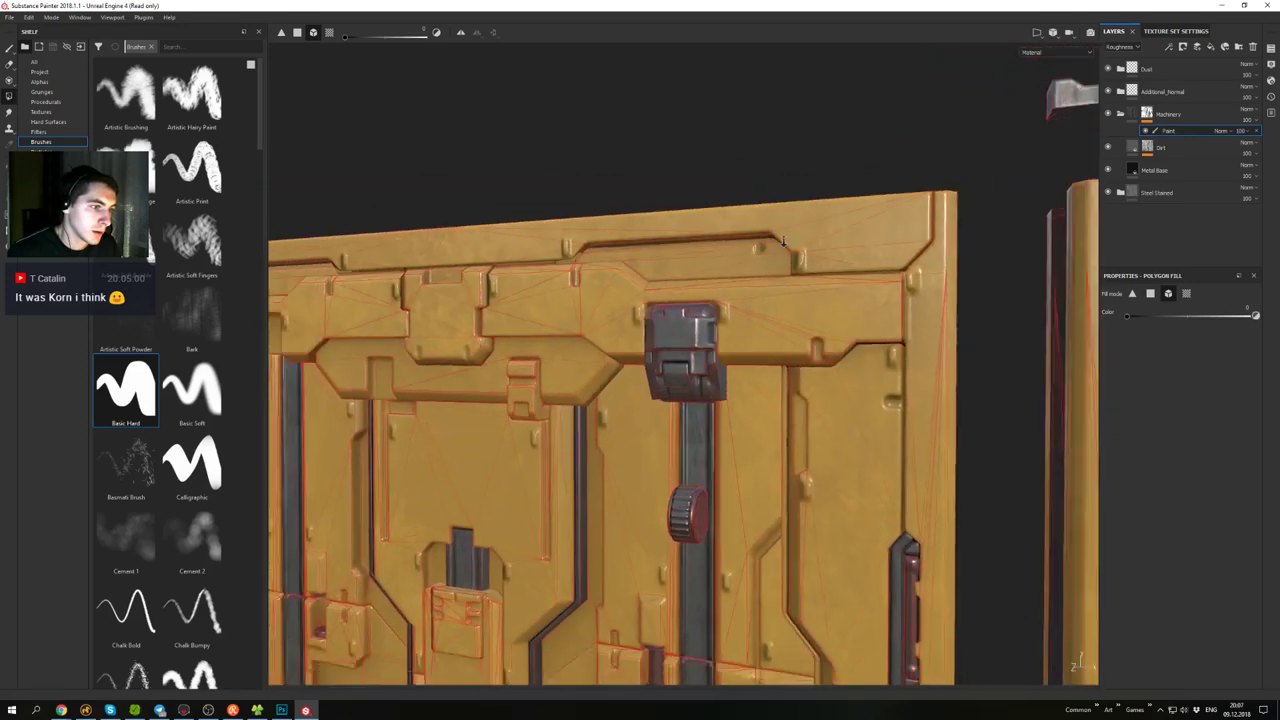
# - Restore yellow on one polygon of the clamp block's side wall with value 1 in polygon fill mode
pyautogui.keyDown('alt'); pyautogui.moveTo(900, 250); pyautogui.dragTo(457, 405, button='middle'); pyautogui.keyUp('alt')
pyautogui.keyDown('alt'); pyautogui.moveTo(457, 405); pyautogui.dragTo(581, 381, button='right'); pyautogui.keyUp('alt')
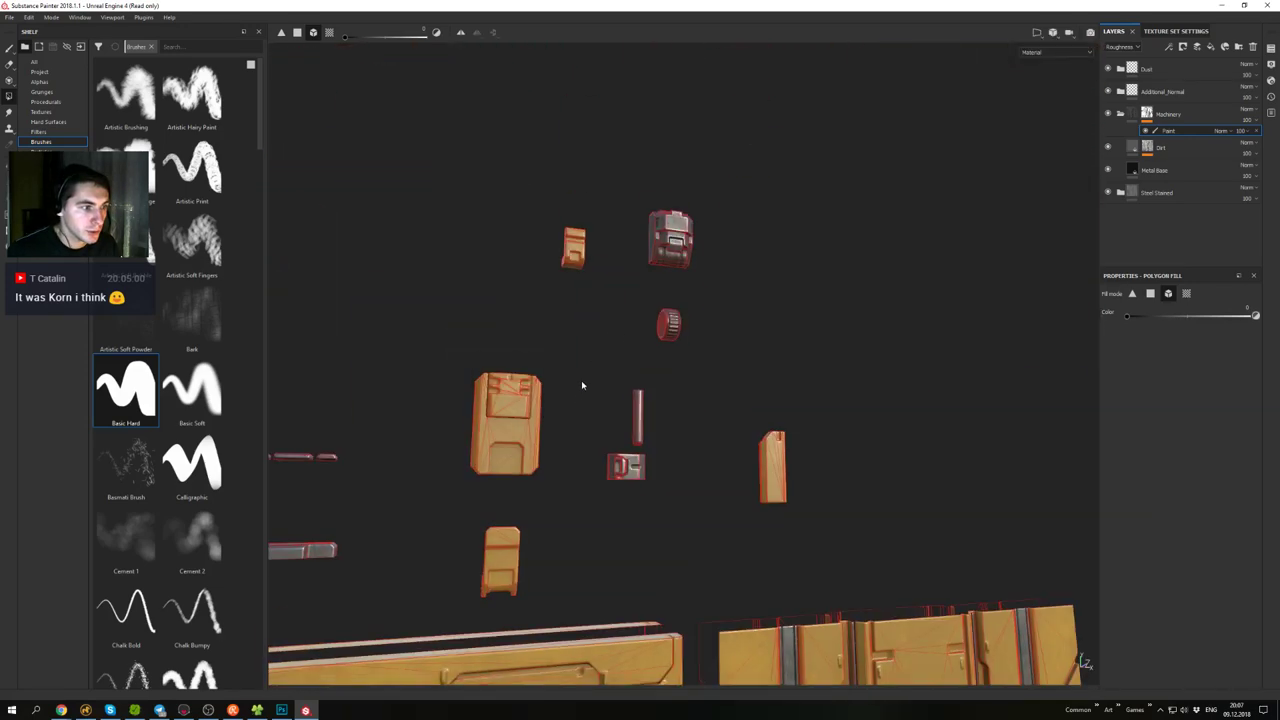
pyautogui.keyDown('alt'); pyautogui.moveTo(581, 381); pyautogui.dragTo(628, 386); pyautogui.keyUp('alt')
pyautogui.keyDown('alt'); pyautogui.moveTo(628, 386); pyautogui.dragTo(731, 523, button='right'); pyautogui.keyUp('alt')
pyautogui.keyDown('alt'); pyautogui.moveTo(690, 240); pyautogui.dragTo(695, 350, button='right'); pyautogui.keyUp('alt')
pyautogui.keyDown('alt'); pyautogui.moveTo(695, 350); pyautogui.dragTo(737, 426); pyautogui.keyUp('alt')
pyautogui.keyDown('alt'); pyautogui.moveTo(650, 255); pyautogui.dragTo(697, 317); pyautogui.keyUp('alt')
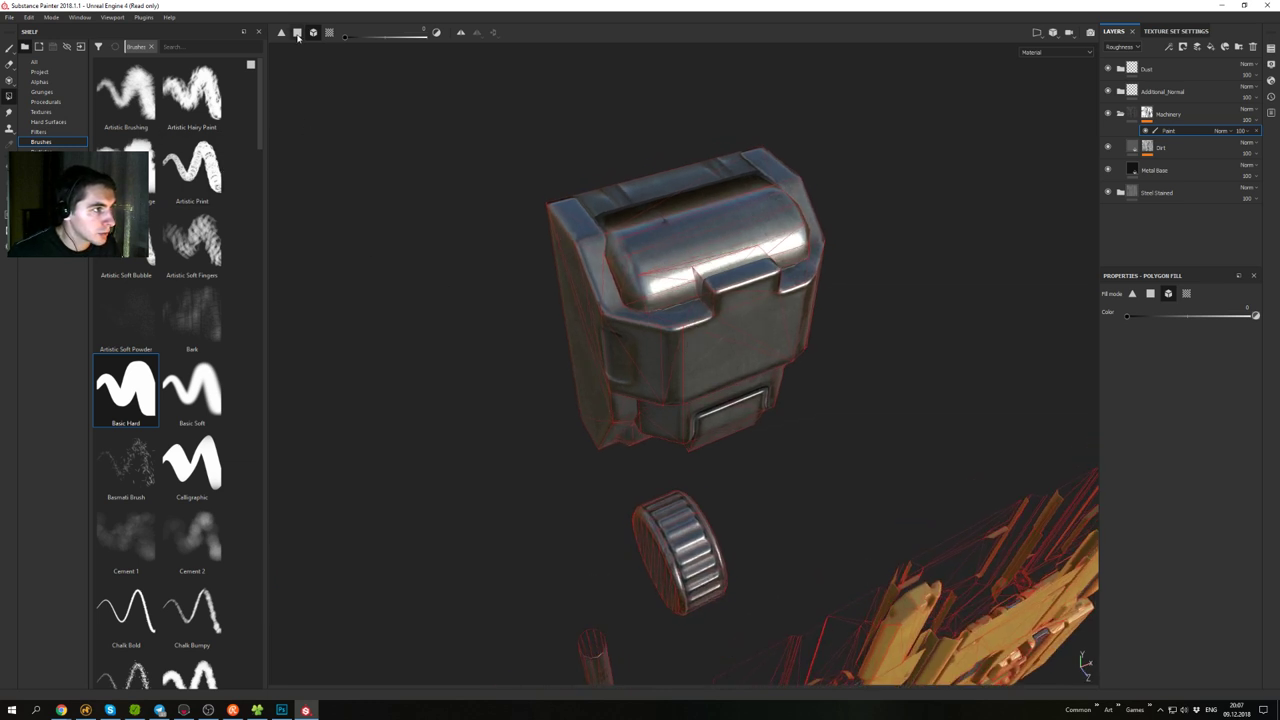
pyautogui.keyDown('alt'); pyautogui.moveTo(562, 262); pyautogui.dragTo(538, 219); pyautogui.keyUp('alt')
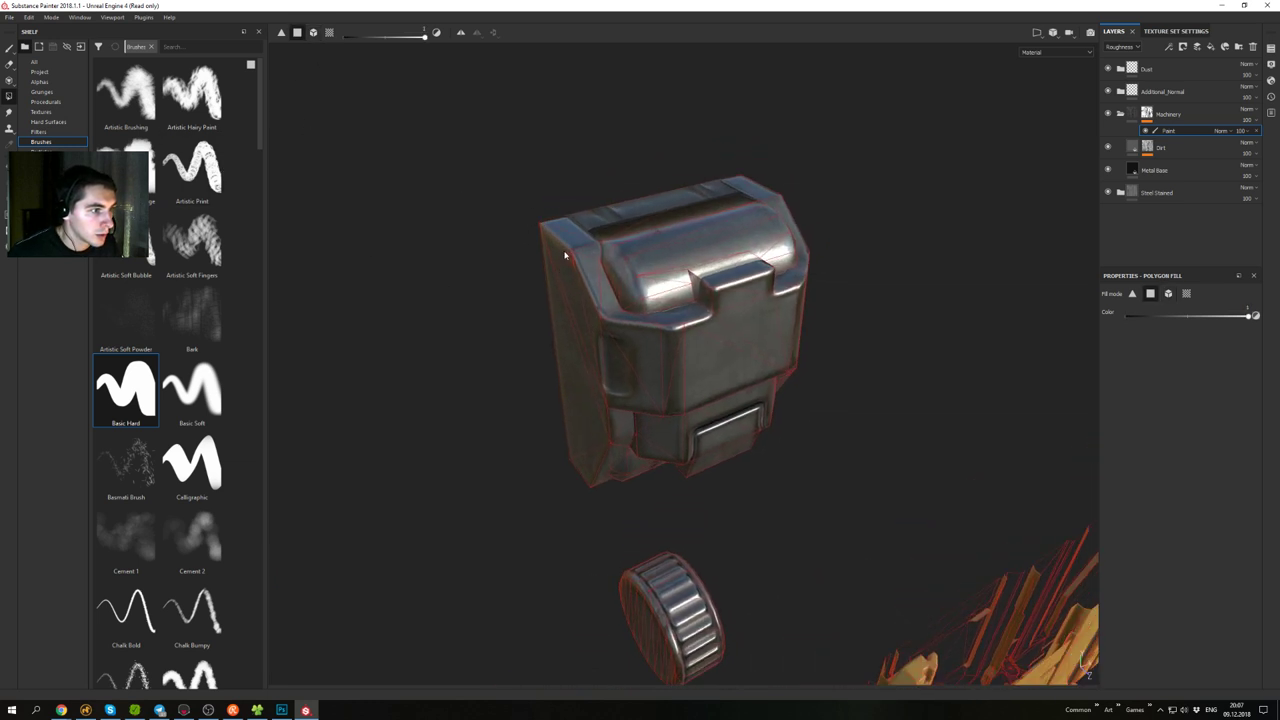
pyautogui.click(563, 254)
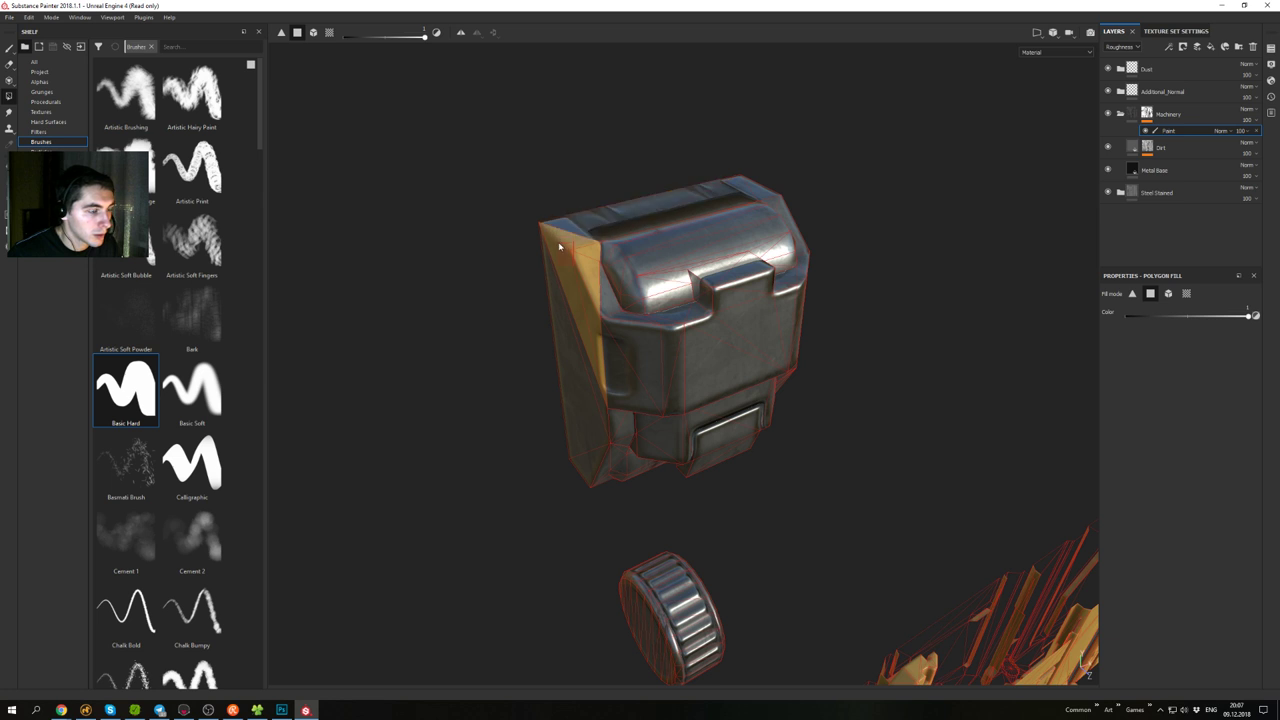
pyautogui.keyDown('alt'); pyautogui.moveTo(559, 246); pyautogui.dragTo(594, 373); pyautogui.keyUp('alt')
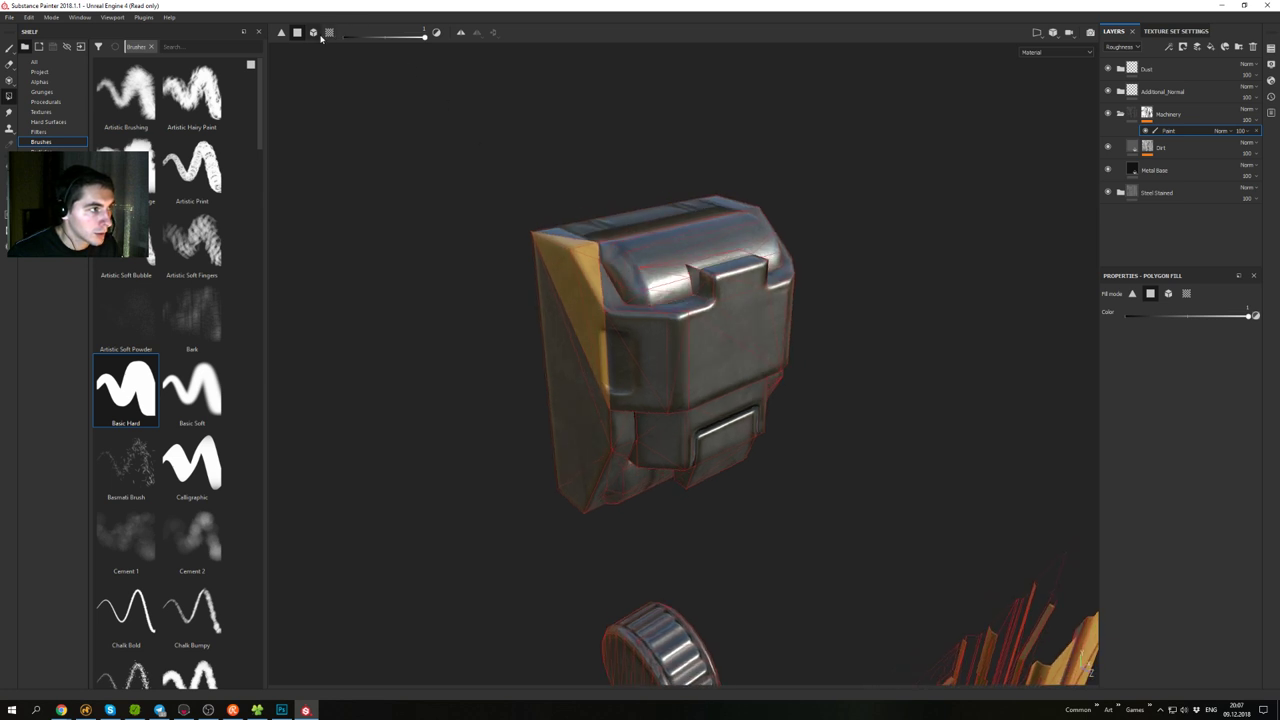
# - Restore yellow on the clamp block's side walls and front cover with value 1 in UV chunk fill mode
pyautogui.click(606, 396)
pyautogui.keyDown('alt'); pyautogui.moveTo(741, 331); pyautogui.dragTo(417, 298); pyautogui.keyUp('alt')
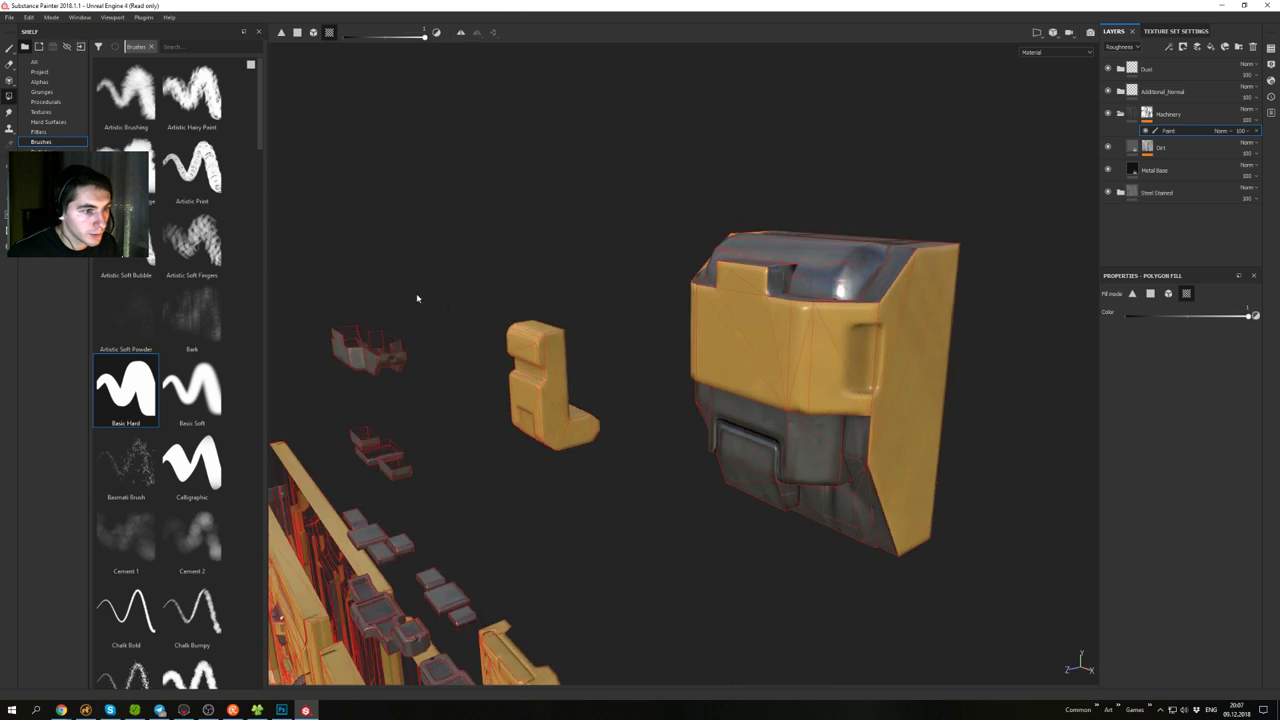
pyautogui.keyDown('alt'); pyautogui.moveTo(799, 291); pyautogui.dragTo(921, 167); pyautogui.keyUp('alt')
pyautogui.click(803, 320)
pyautogui.keyDown('alt'); pyautogui.moveTo(725, 322); pyautogui.dragTo(709, 167); pyautogui.keyUp('alt')
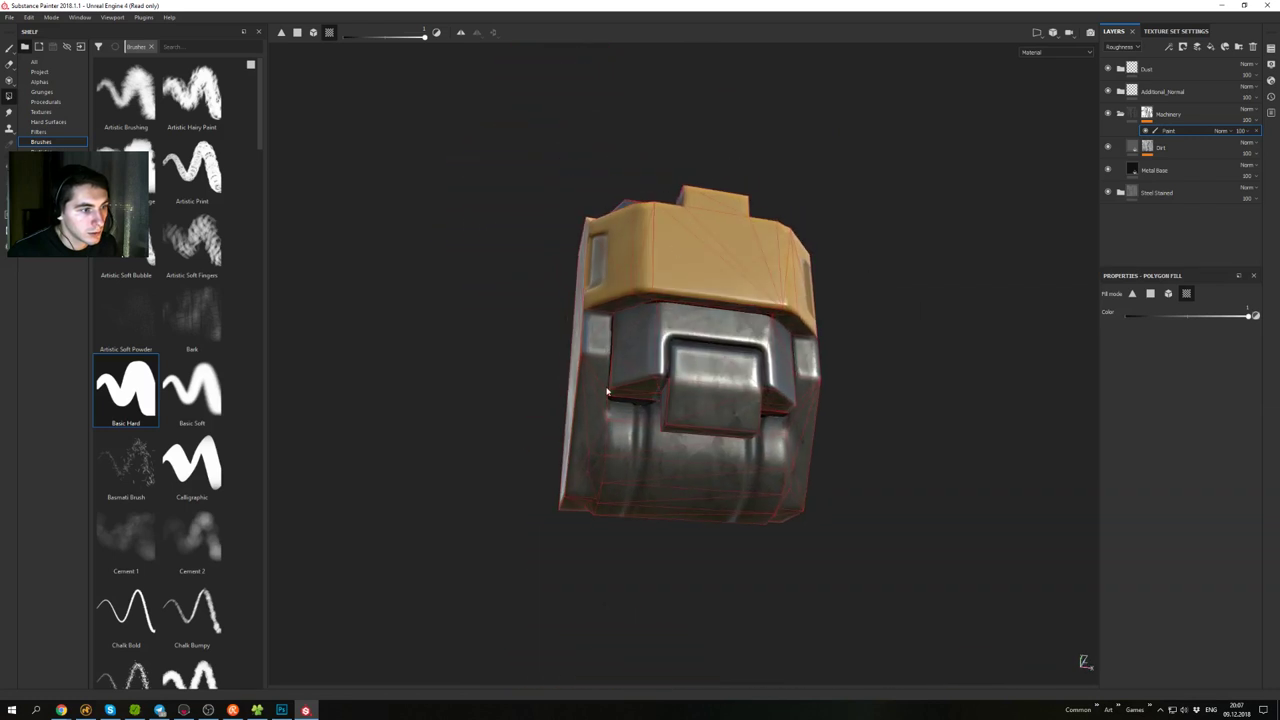
# - Restore yellow on the clamp block's outer shell, roller and front tab in UV chunk fill mode, leaving the lower latch metal
pyautogui.keyDown('alt'); pyautogui.moveTo(607, 392); pyautogui.dragTo(692, 630); pyautogui.keyUp('alt')
pyautogui.click(611, 358)
pyautogui.click(677, 274)
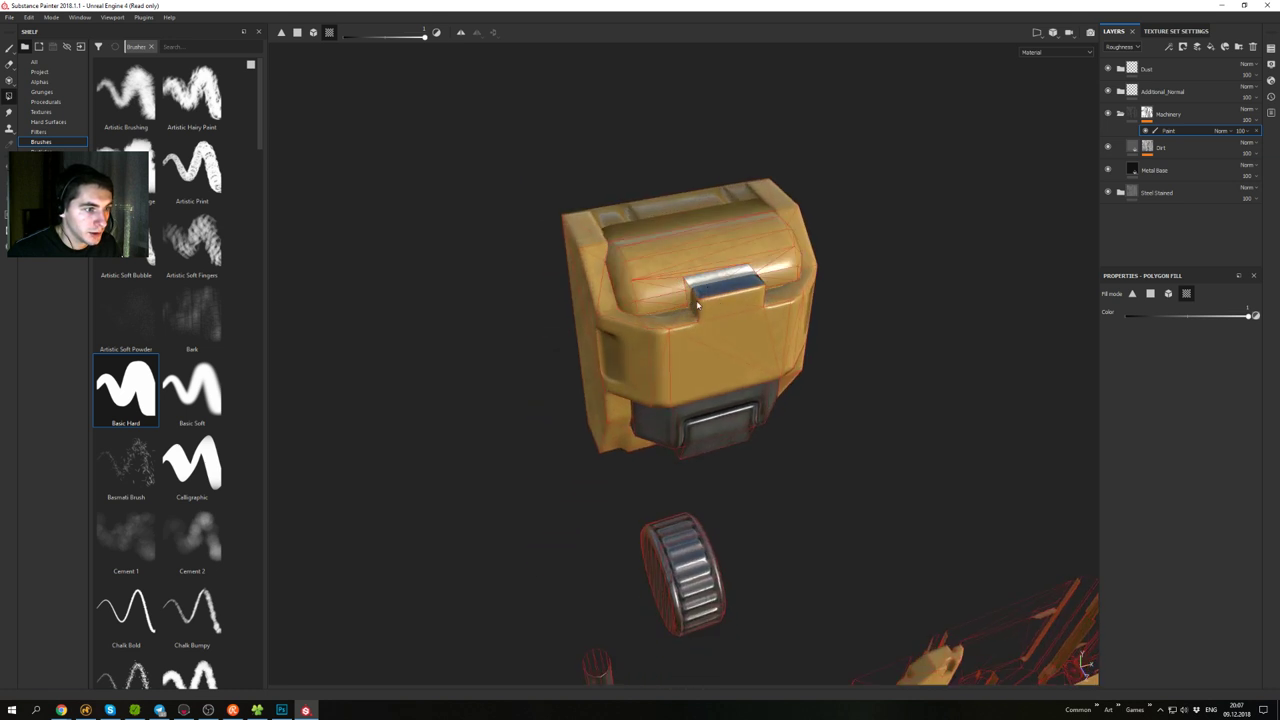
pyautogui.keyDown('alt'); pyautogui.moveTo(697, 305); pyautogui.dragTo(782, 328); pyautogui.keyUp('alt')
pyautogui.keyDown('alt'); pyautogui.moveTo(694, 262); pyautogui.dragTo(765, 120); pyautogui.keyUp('alt')
# - Paint the curved center strip beneath the clamp block's latch as metal with a black 0.71 Basic Hard brush and straight strokes
pyautogui.press('1')
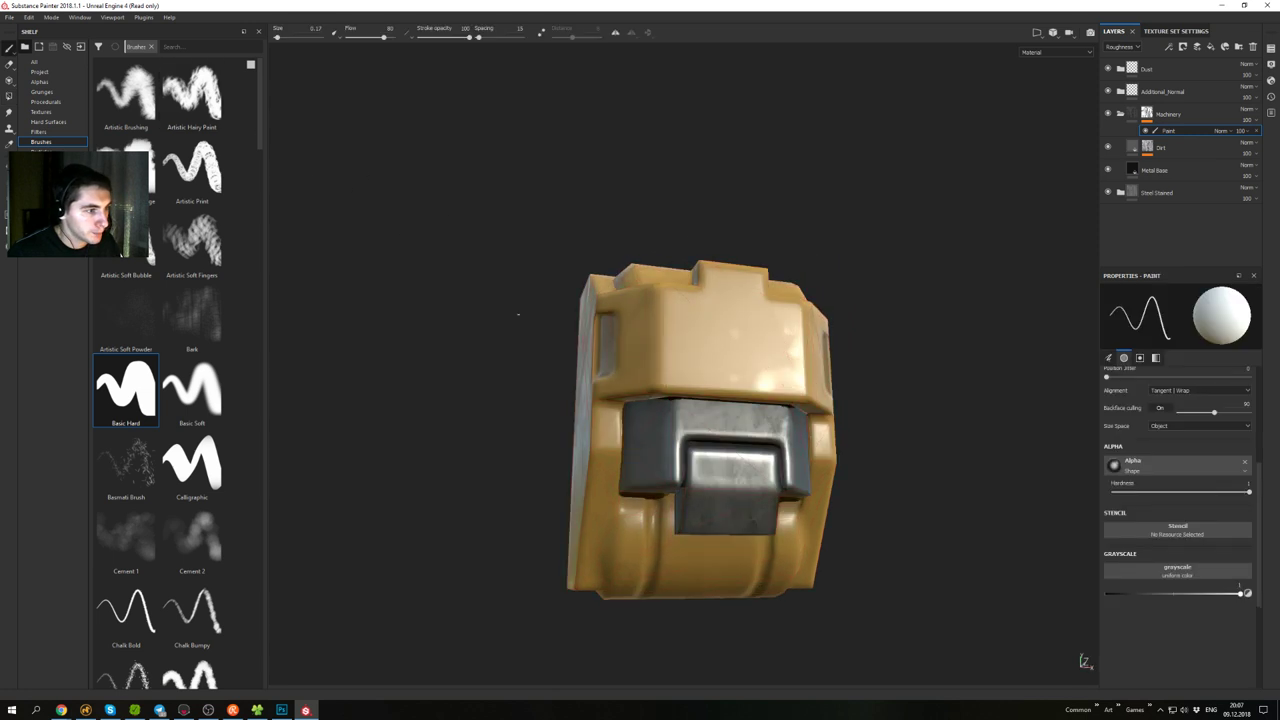
pyautogui.keyDown('alt'); pyautogui.moveTo(612, 262); pyautogui.dragTo(640, 420); pyautogui.keyUp('alt')
pyautogui.keyDown('alt'); pyautogui.moveTo(646, 190); pyautogui.dragTo(631, 321); pyautogui.keyUp('alt')
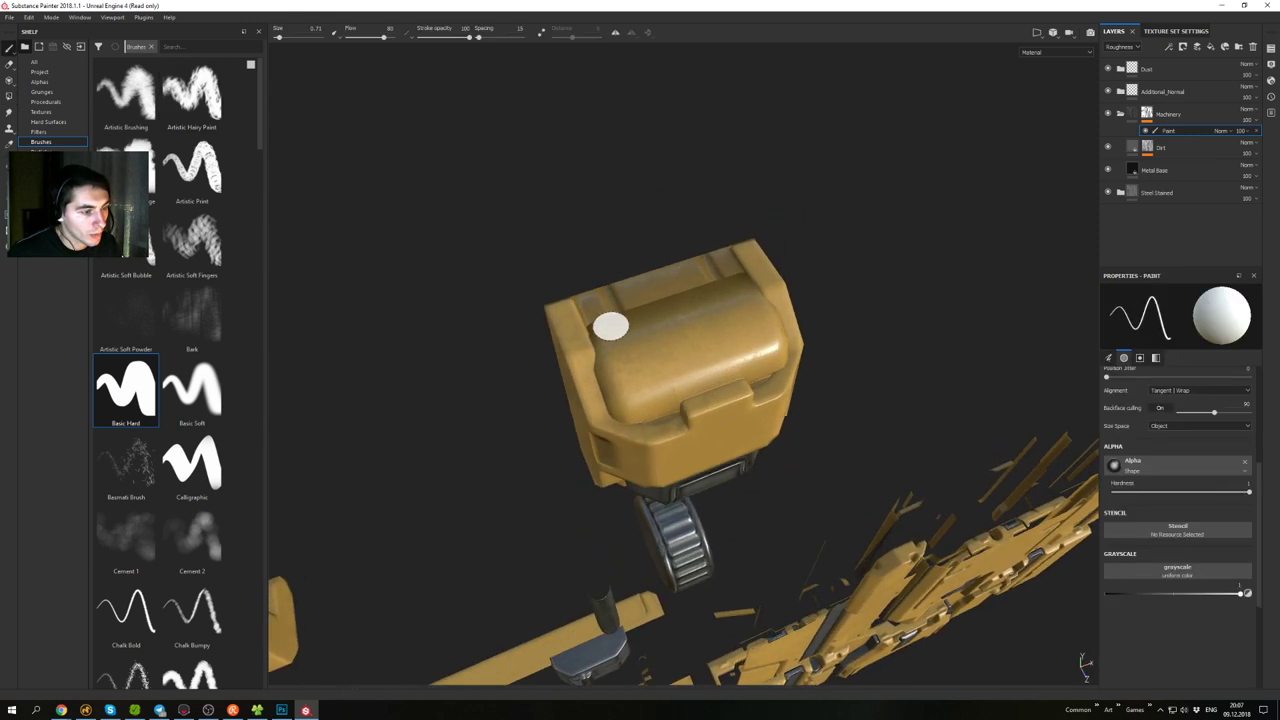
pyautogui.keyDown('alt'); pyautogui.moveTo(635, 530); pyautogui.dragTo(546, 332); pyautogui.keyUp('alt')
pyautogui.keyDown('alt'); pyautogui.moveTo(628, 390); pyautogui.dragTo(636, 300); pyautogui.keyUp('alt')
pyautogui.keyDown('alt'); pyautogui.moveTo(614, 391); pyautogui.dragTo(623, 302, button='middle'); pyautogui.keyUp('alt')
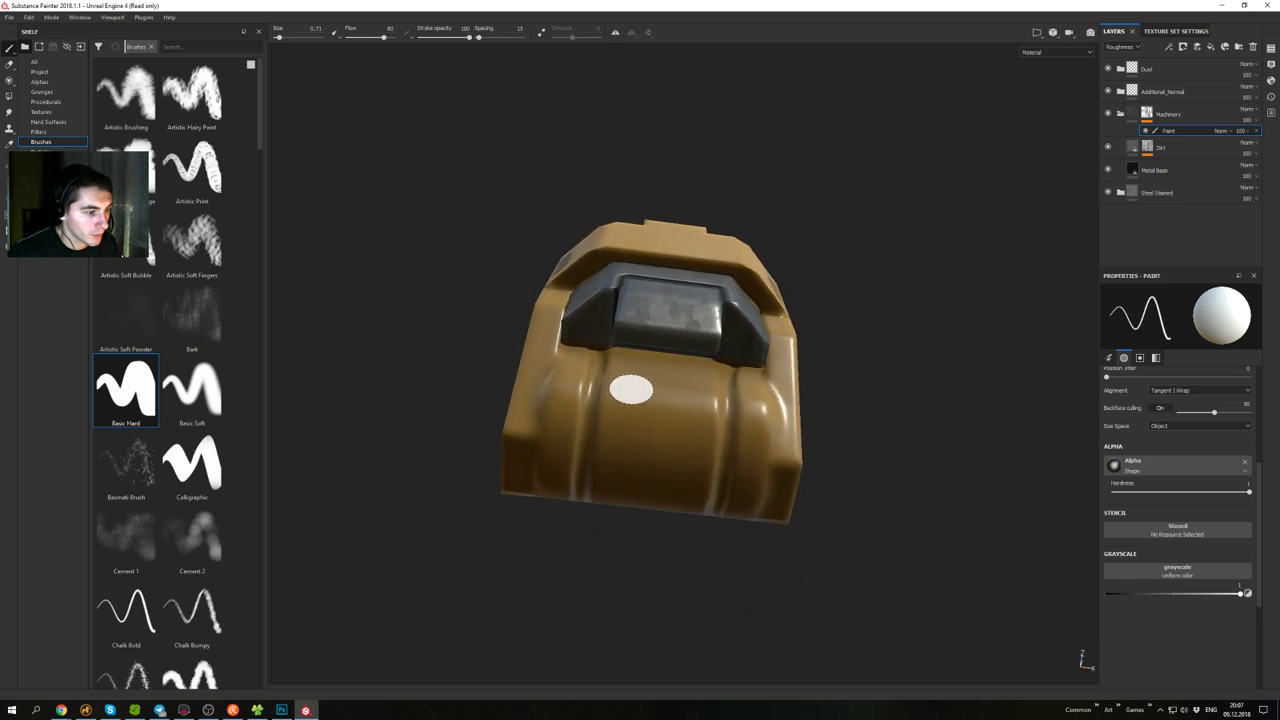
pyautogui.press('x')
pyautogui.moveTo(628, 350); pyautogui.dragTo(619, 447)
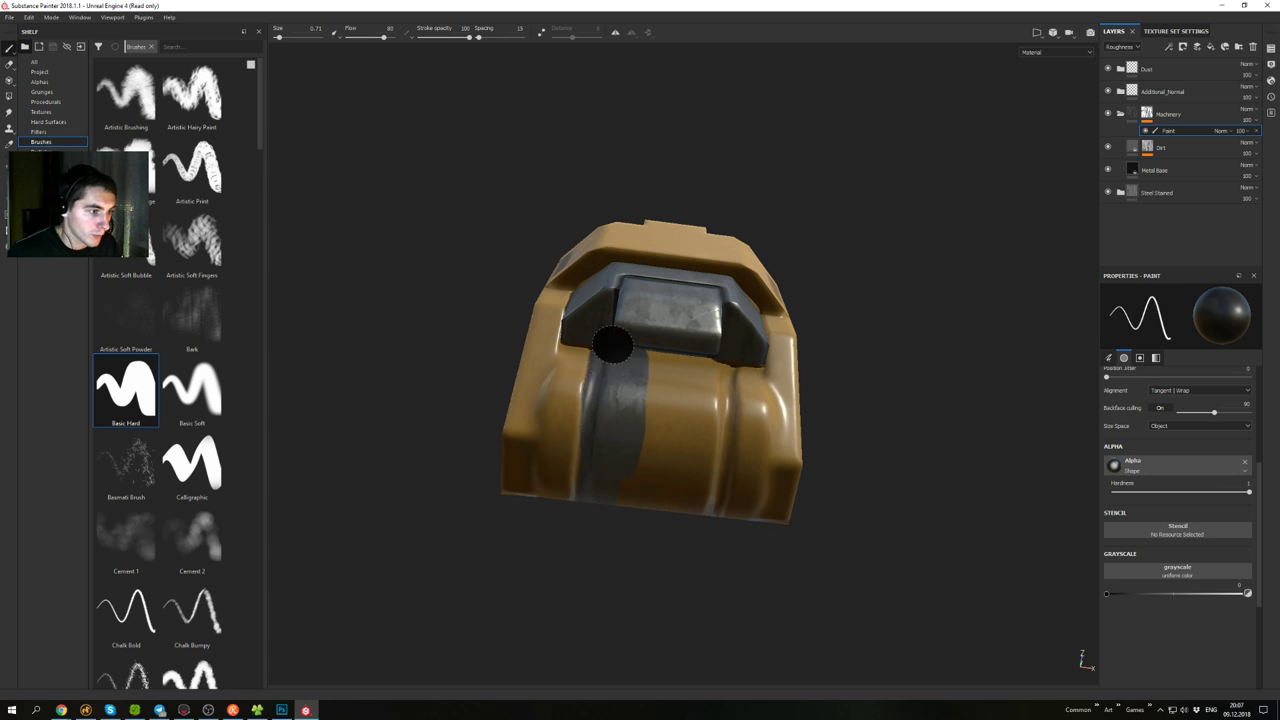
pyautogui.keyDown('shift'); pyautogui.click(596, 507); pyautogui.keyUp('shift')
pyautogui.moveTo(659, 486); pyautogui.dragTo(662, 370)
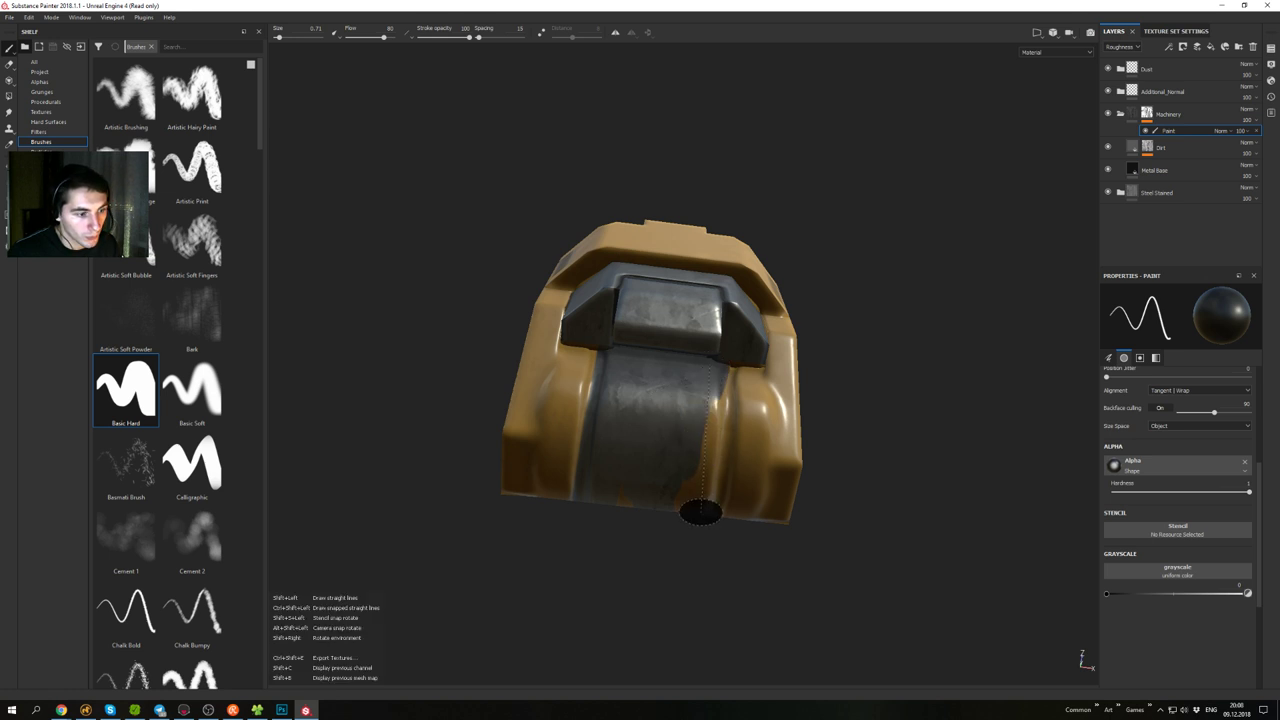
pyautogui.keyDown('shift'); pyautogui.click(693, 505); pyautogui.keyUp('shift')
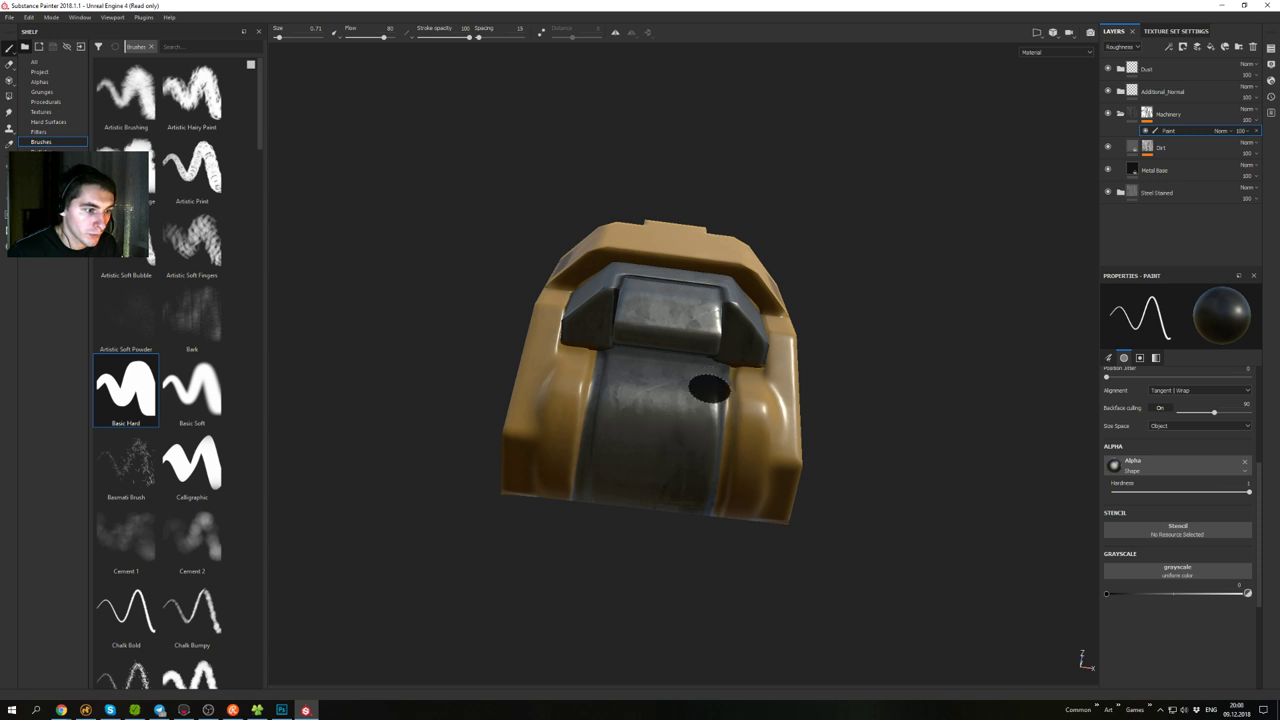
# - Paint one end of the clamp block's large roller as metal with a black Basic Hard brush, reducing the size to 0.63
pyautogui.keyDown('alt'); pyautogui.moveTo(657, 516); pyautogui.dragTo(606, 289, button='right'); pyautogui.keyUp('alt')
pyautogui.keyDown('alt'); pyautogui.moveTo(606, 289); pyautogui.dragTo(716, 388); pyautogui.keyUp('alt')
pyautogui.keyDown('alt'); pyautogui.moveTo(716, 388); pyautogui.dragTo(716, 399, button='right'); pyautogui.keyUp('alt')
pyautogui.keyDown('alt'); pyautogui.moveTo(716, 399); pyautogui.dragTo(600, 310); pyautogui.keyUp('alt')
pyautogui.keyDown('alt'); pyautogui.moveTo(600, 310); pyautogui.dragTo(711, 329, button='right'); pyautogui.keyUp('alt')
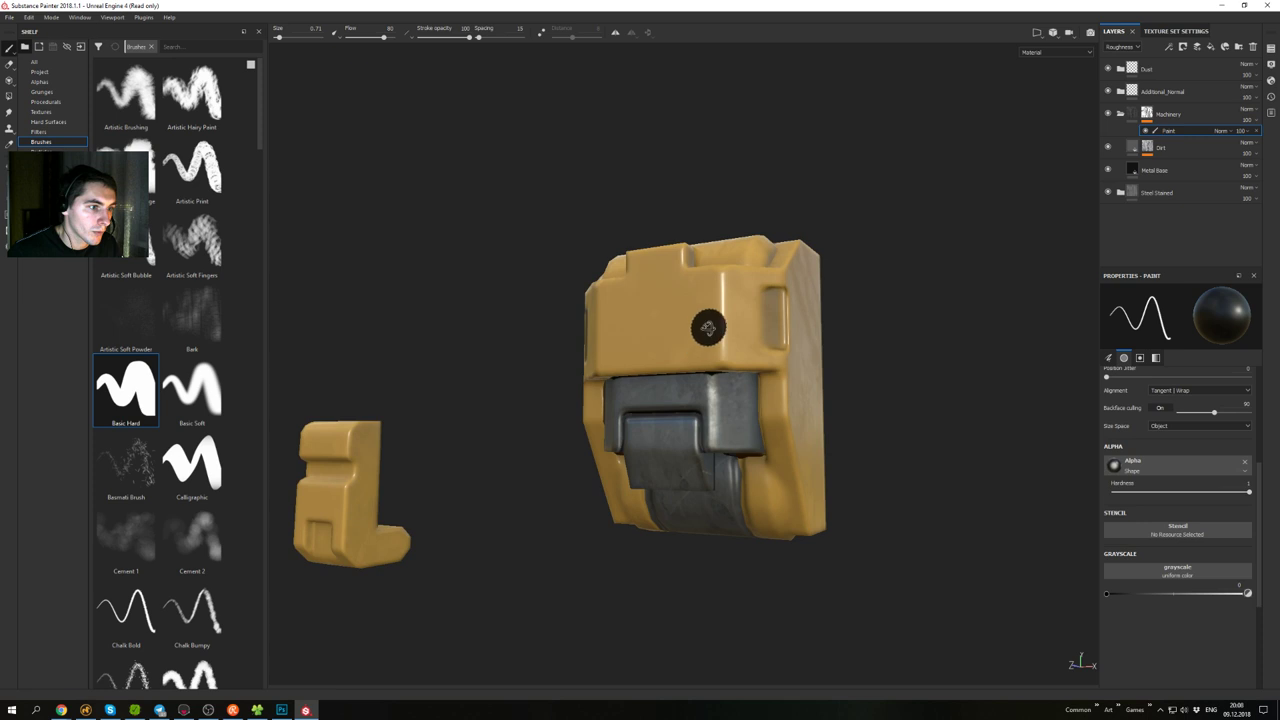
pyautogui.moveTo(711, 329)
pyautogui.keyDown('alt'); pyautogui.mouseDown()
pyautogui.moveTo(523, 423)
pyautogui.moveTo(703, 454)
pyautogui.moveTo(831, 411)
pyautogui.moveTo(850, 350)
pyautogui.mouseUp(); pyautogui.keyUp('alt')
pyautogui.keyDown('alt'); pyautogui.moveTo(585, 324); pyautogui.dragTo(670, 309); pyautogui.keyUp('alt')
pyautogui.keyDown('alt'); pyautogui.moveTo(671, 309); pyautogui.dragTo(700, 330, button='right'); pyautogui.keyUp('alt')
pyautogui.keyDown('alt'); pyautogui.moveTo(700, 330); pyautogui.dragTo(765, 384, button='middle'); pyautogui.keyUp('alt')
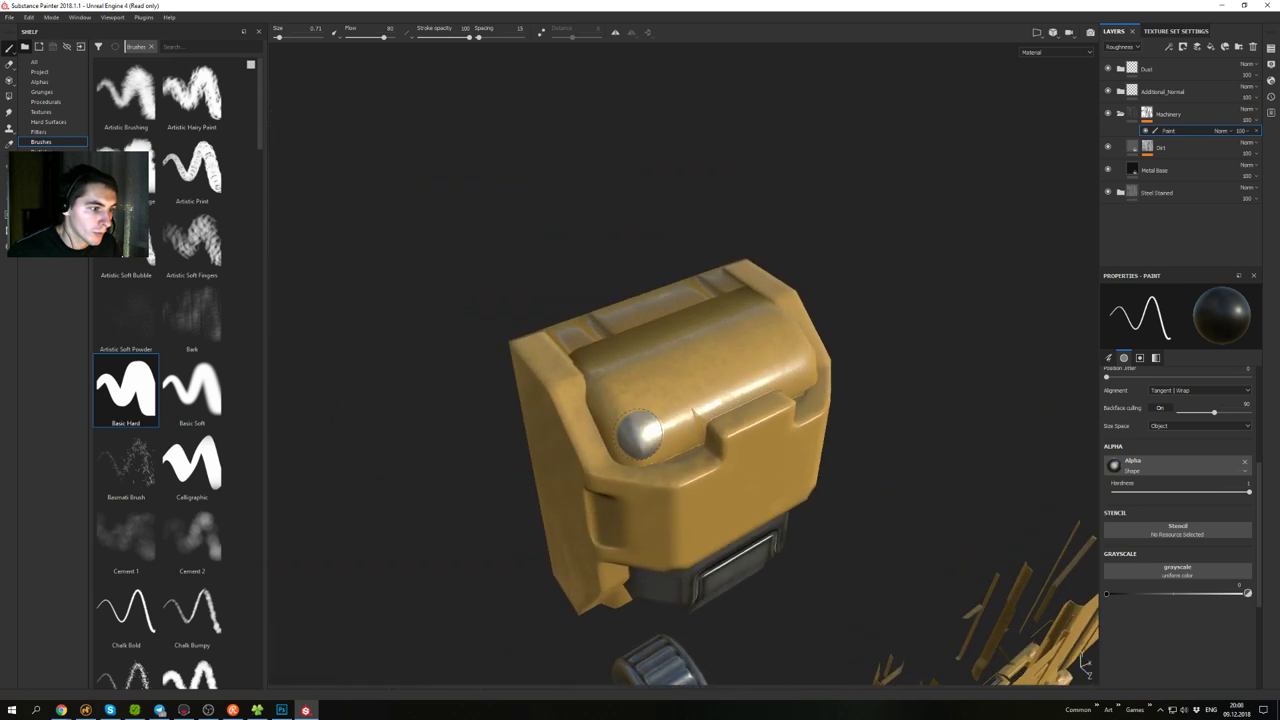
pyautogui.keyDown('alt'); pyautogui.moveTo(637, 383); pyautogui.dragTo(633, 430); pyautogui.keyUp('alt')
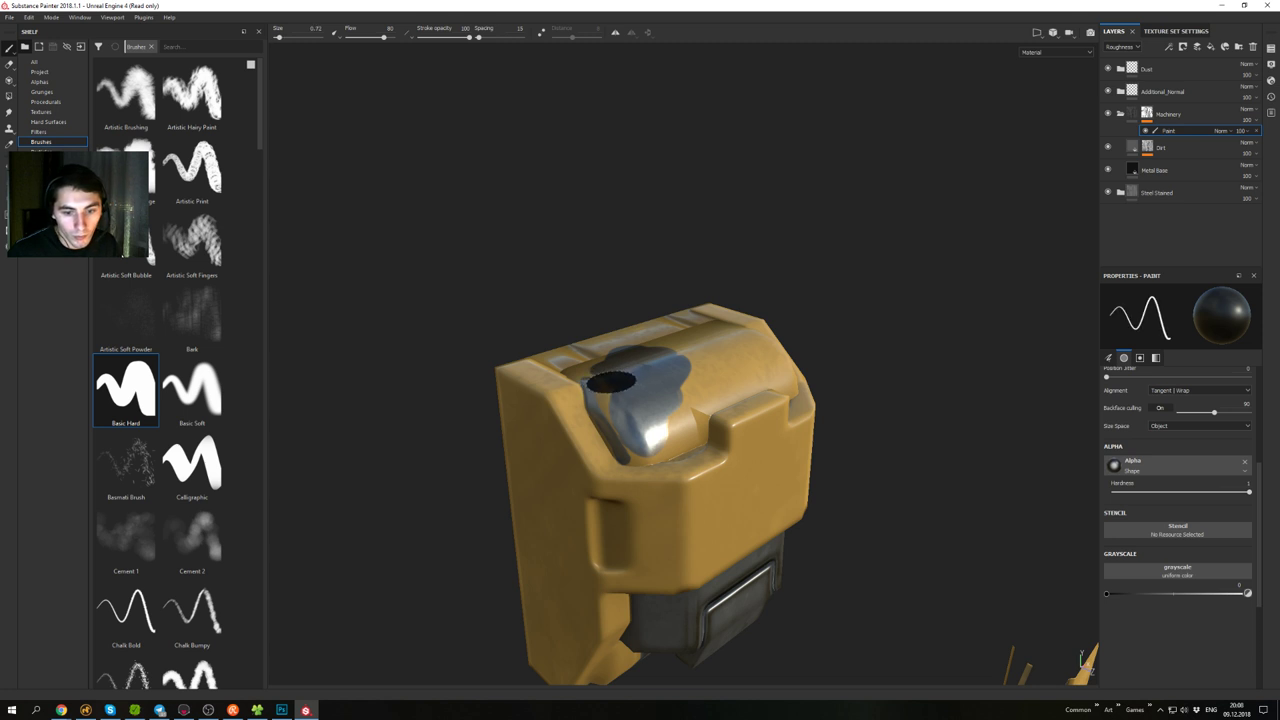
pyautogui.keyDown('alt'); pyautogui.moveTo(606, 381); pyautogui.dragTo(612, 390); pyautogui.keyUp('alt')
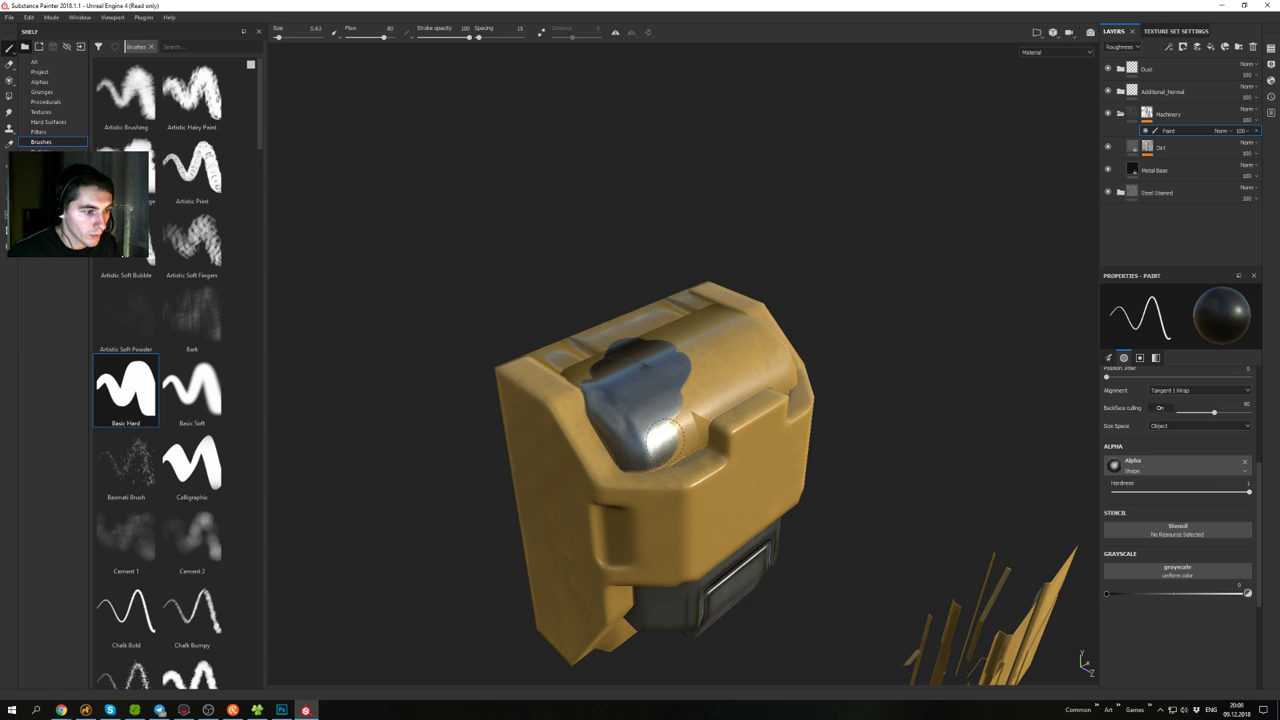
pyautogui.keyDown('alt'); pyautogui.moveTo(668, 440); pyautogui.dragTo(638, 431); pyautogui.keyUp('alt')
# - Paint the roller's edge around the front tab and along the far rim as metal with a 0.23 brush
pyautogui.keyDown('ctrl'); pyautogui.moveTo(665, 447); pyautogui.dragTo(648, 447, button='right'); pyautogui.keyUp('ctrl')
pyautogui.keyDown('alt'); pyautogui.moveTo(664, 448); pyautogui.dragTo(677, 475); pyautogui.keyUp('alt')
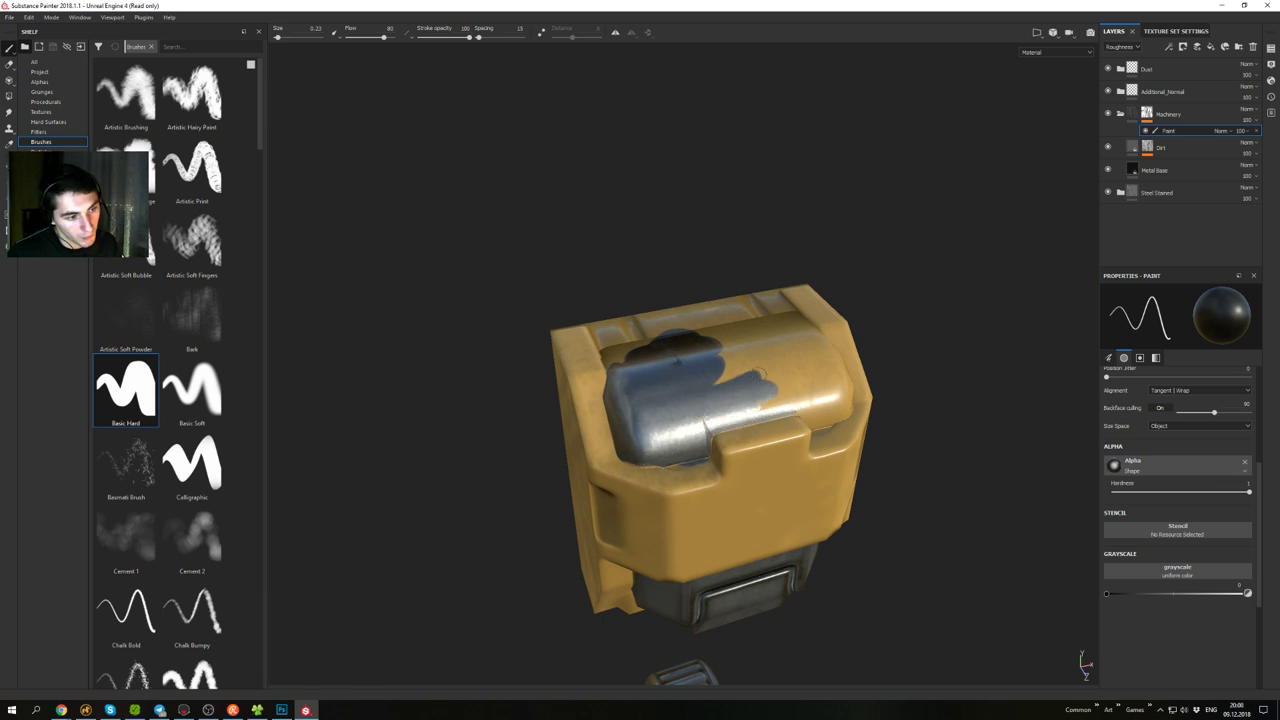
pyautogui.keyDown('alt'); pyautogui.moveTo(777, 376); pyautogui.dragTo(606, 364); pyautogui.keyUp('alt')
pyautogui.keyDown('alt'); pyautogui.moveTo(760, 418); pyautogui.dragTo(754, 411); pyautogui.keyUp('alt')
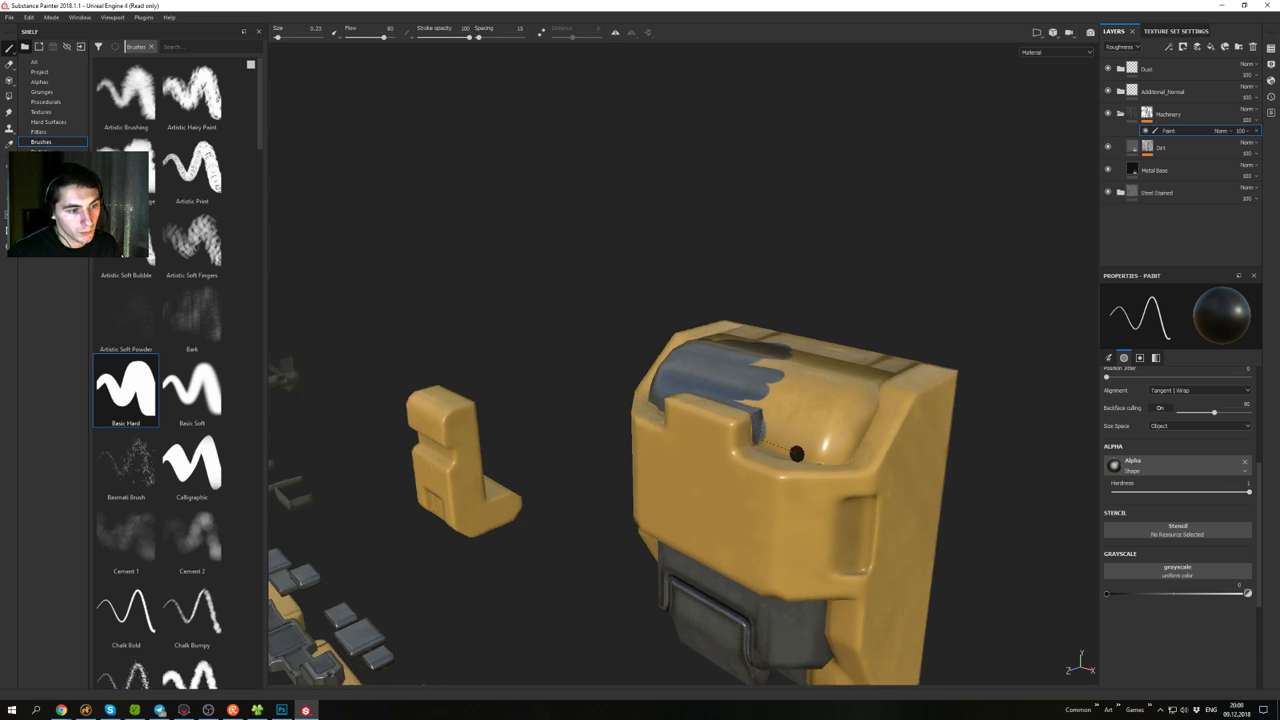
pyautogui.keyDown('shift'); pyautogui.click(801, 451); pyautogui.keyUp('shift')
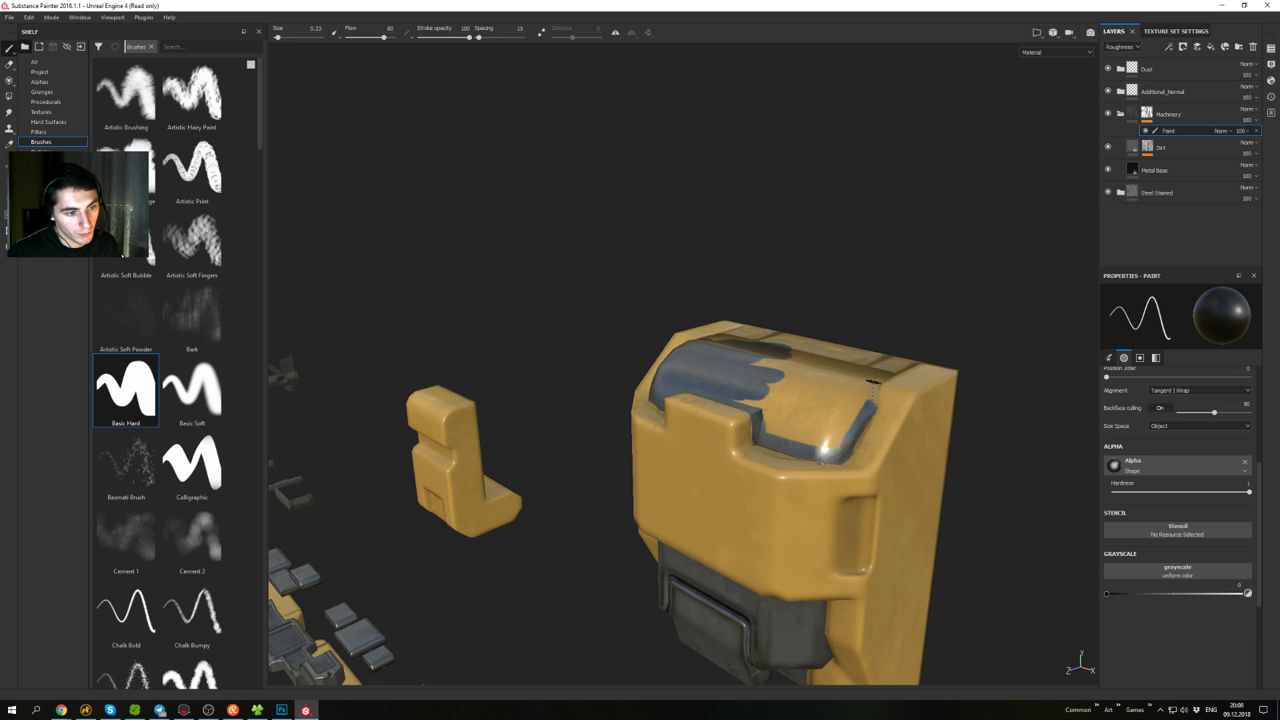
# - Paint the rest of the clamp block's large roller and the ledge behind it as metal with a black Basic Hard brush
pyautogui.keyDown('alt'); pyautogui.moveTo(888, 361); pyautogui.dragTo(840, 443); pyautogui.keyUp('alt')
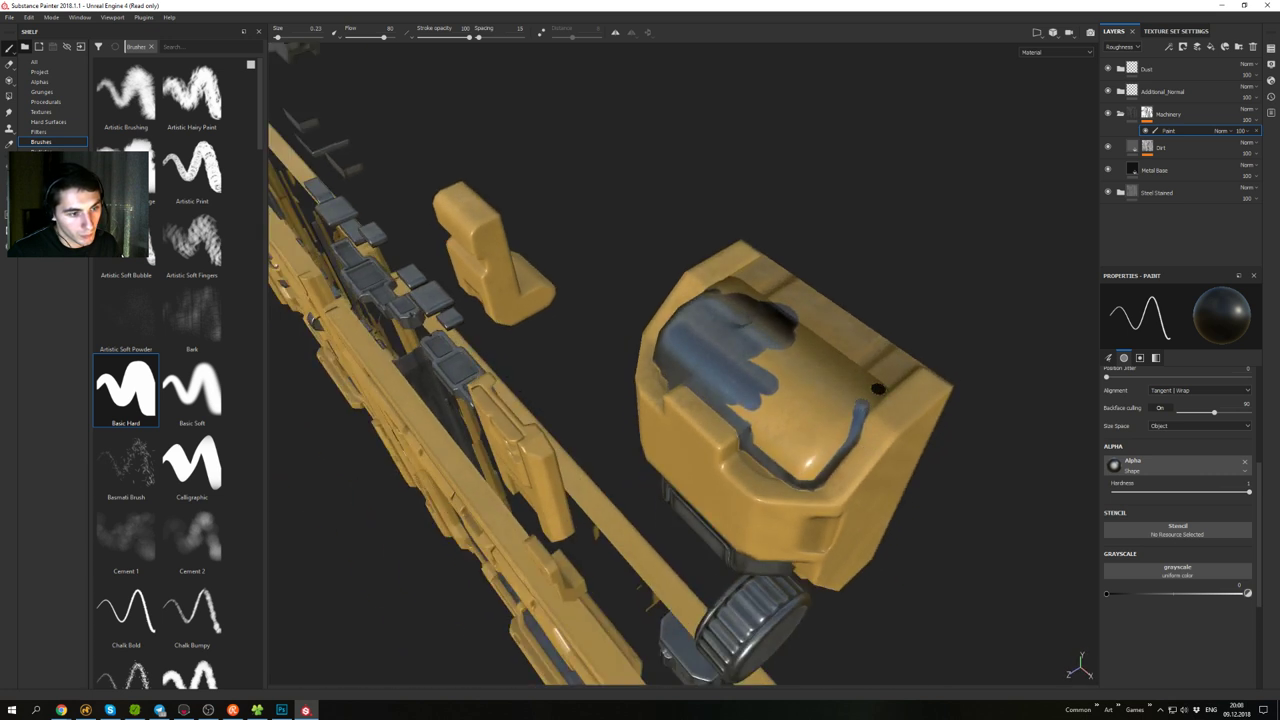
pyautogui.keyDown('shift'); pyautogui.click(911, 365); pyautogui.keyUp('shift')
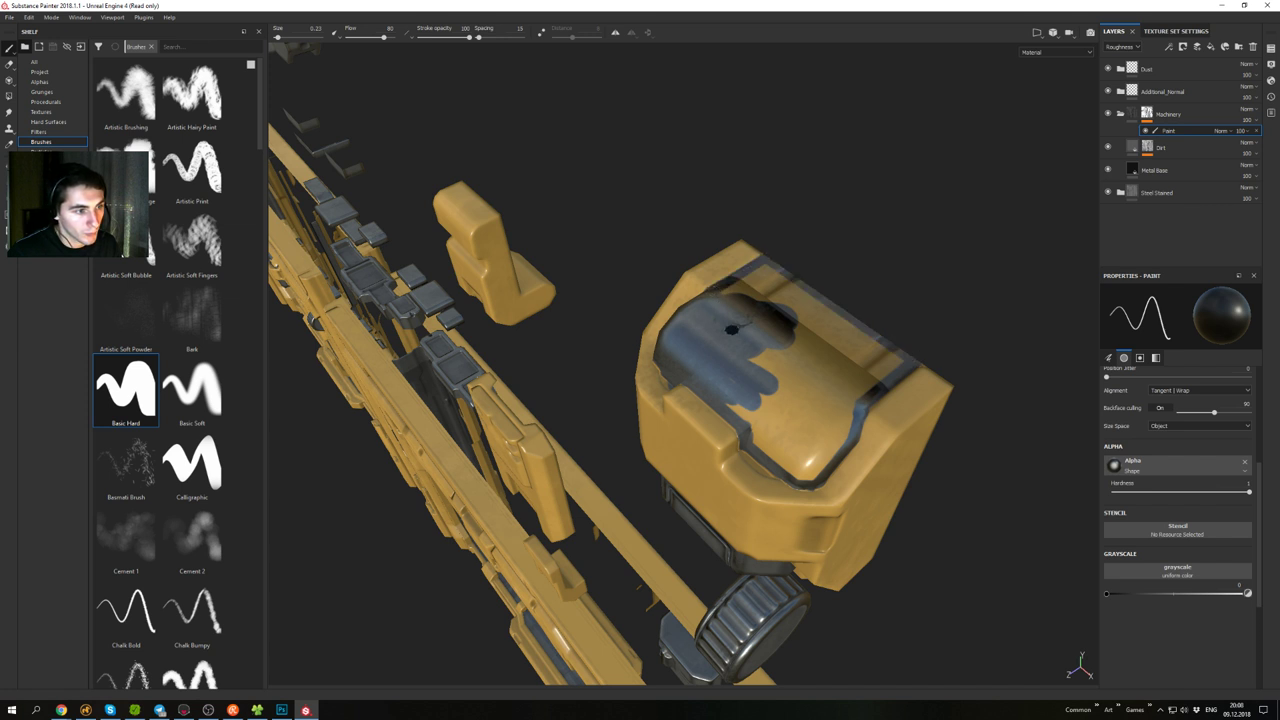
pyautogui.keyDown('alt'); pyautogui.moveTo(732, 329); pyautogui.dragTo(749, 321); pyautogui.keyUp('alt')
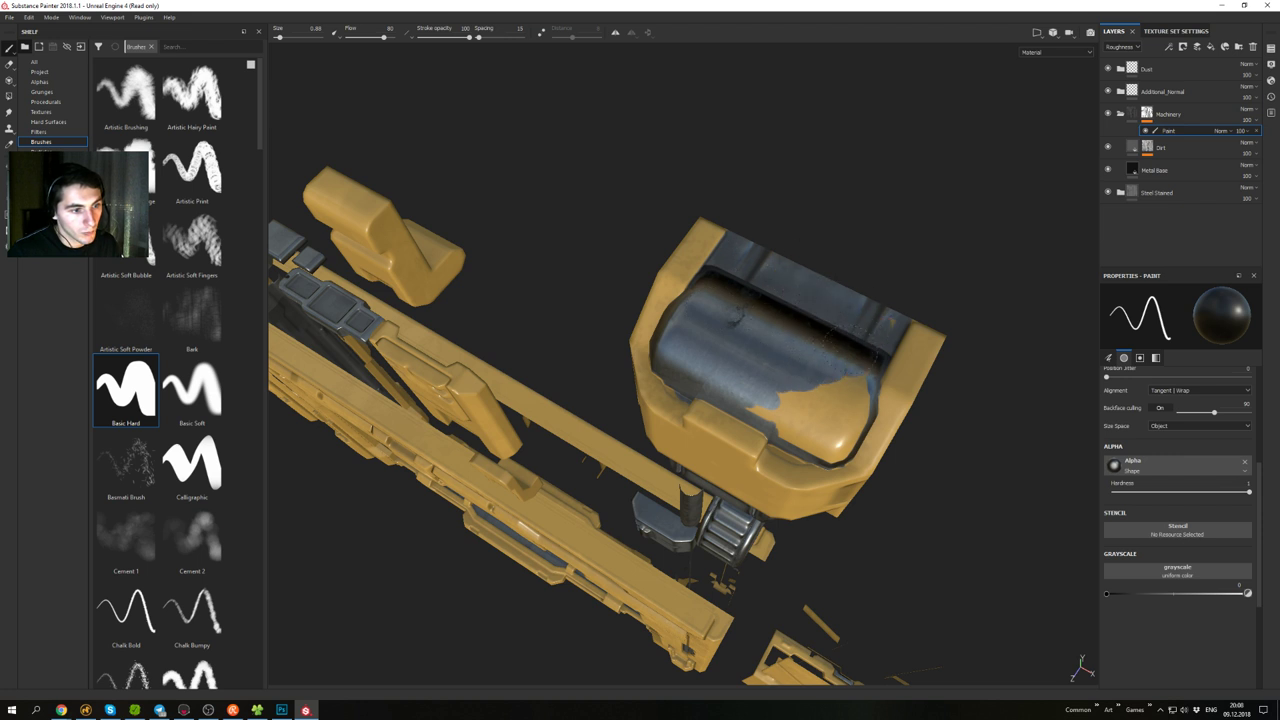
pyautogui.keyDown('alt'); pyautogui.moveTo(812, 392); pyautogui.dragTo(788, 272); pyautogui.keyUp('alt')
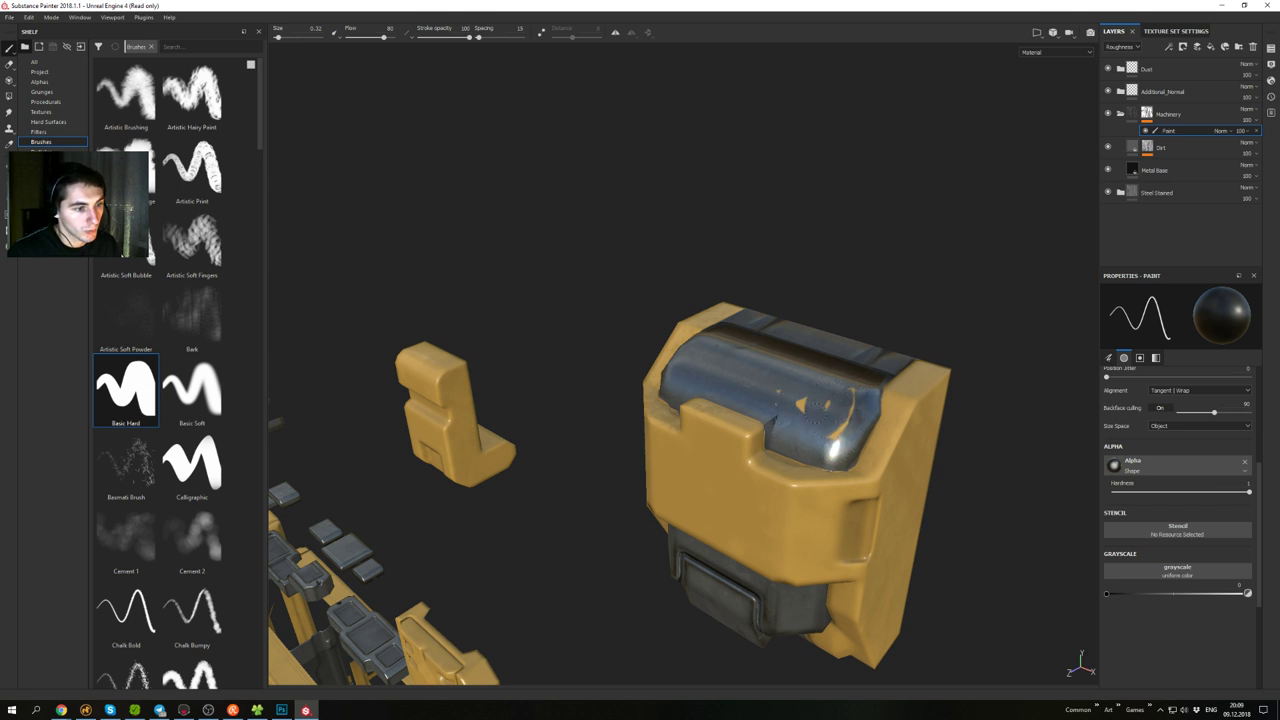
pyautogui.keyDown('alt'); pyautogui.moveTo(806, 424); pyautogui.dragTo(683, 217, button='right'); pyautogui.keyUp('alt')
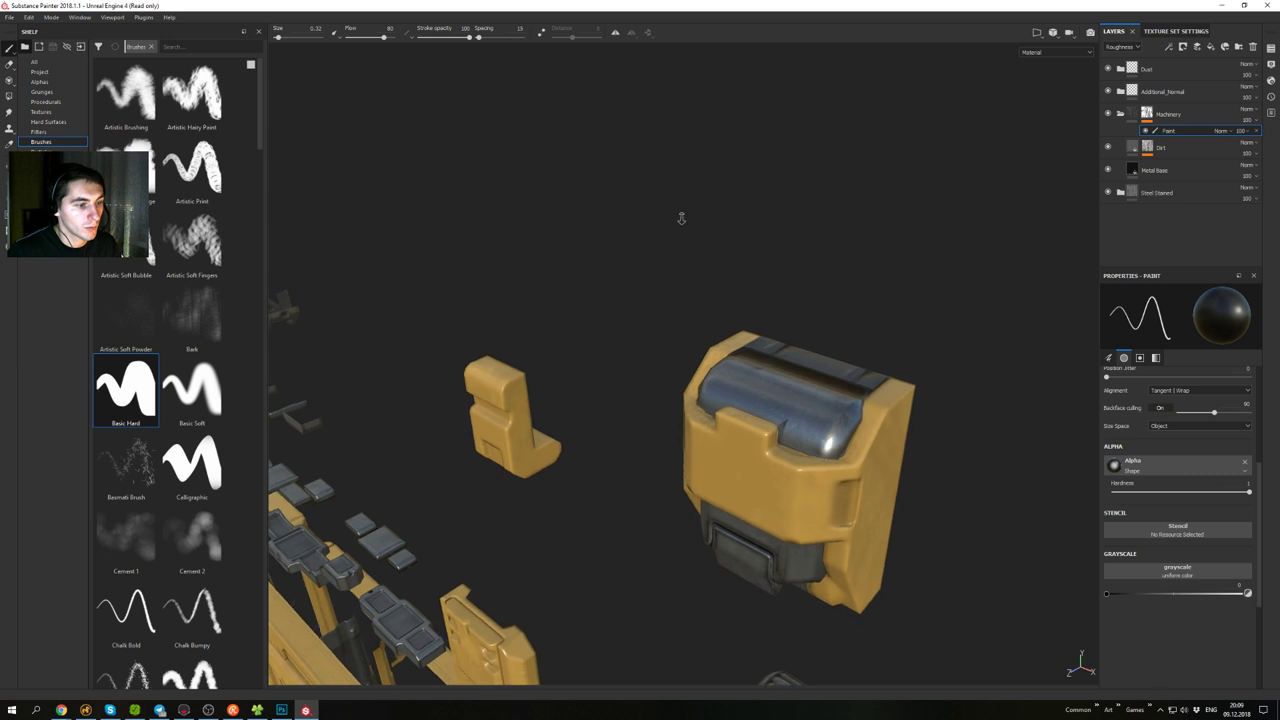
# - Examine the detached clamp parts and the assembled door for surfaces that are still entirely yellow
pyautogui.keyDown('alt'); pyautogui.keyDown('shift'); pyautogui.moveTo(683, 217); pyautogui.dragTo(745, 160); pyautogui.keyUp('shift'); pyautogui.keyUp('alt')
pyautogui.keyDown('alt'); pyautogui.moveTo(800, 510); pyautogui.dragTo(746, 416, button='right'); pyautogui.keyUp('alt')
pyautogui.keyDown('alt'); pyautogui.moveTo(746, 416); pyautogui.dragTo(746, 352, button='middle'); pyautogui.keyUp('alt')
pyautogui.moveTo(746, 352)
pyautogui.keyDown('alt'); pyautogui.mouseDown()
pyautogui.moveTo(769, 306)
pyautogui.moveTo(764, 368)
pyautogui.mouseUp(); pyautogui.keyUp('alt')
pyautogui.keyDown('alt'); pyautogui.moveTo(764, 368); pyautogui.dragTo(706, 398, button='right'); pyautogui.keyUp('alt')
pyautogui.keyDown('alt'); pyautogui.moveTo(706, 398); pyautogui.dragTo(674, 213, button='middle'); pyautogui.keyUp('alt')
pyautogui.keyDown('alt'); pyautogui.moveTo(674, 213); pyautogui.dragTo(595, 330); pyautogui.keyUp('alt')
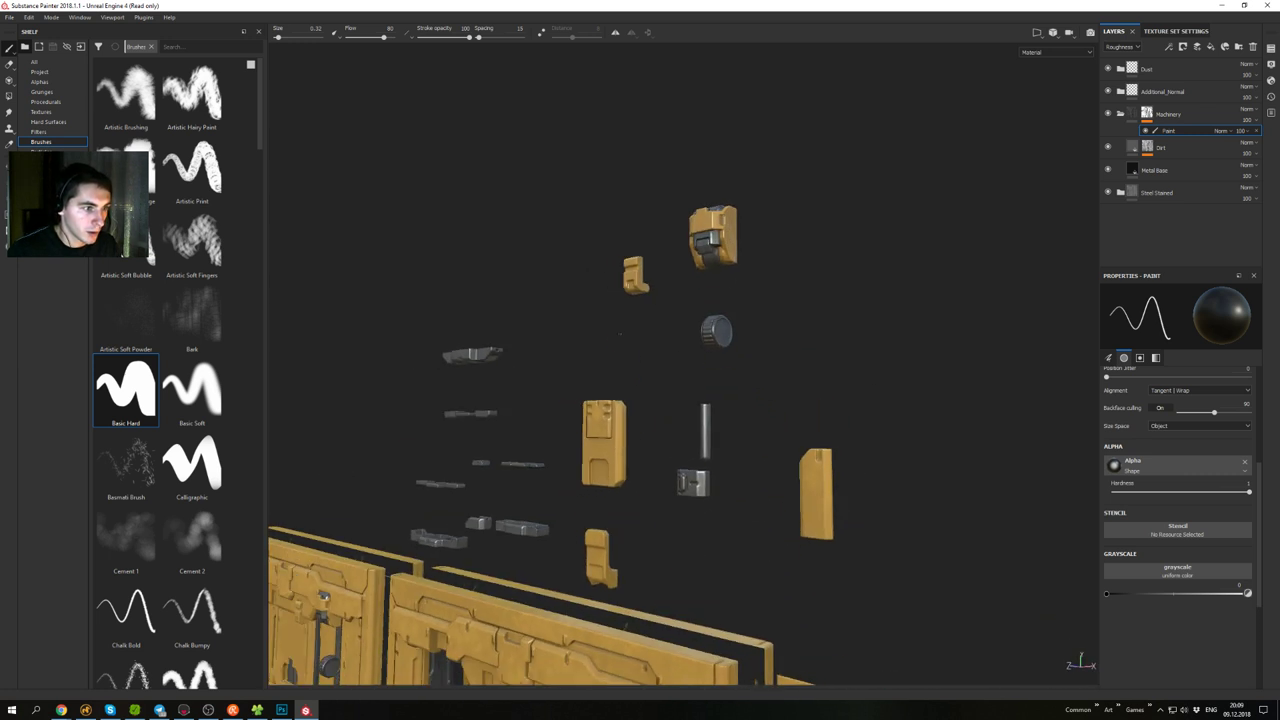
pyautogui.keyDown('alt'); pyautogui.moveTo(595, 400); pyautogui.dragTo(640, 420, button='right'); pyautogui.keyUp('alt')
pyautogui.keyDown('alt'); pyautogui.moveTo(640, 420); pyautogui.dragTo(785, 245, button='middle'); pyautogui.keyUp('alt')
pyautogui.keyDown('alt'); pyautogui.moveTo(730, 310); pyautogui.dragTo(849, 326); pyautogui.keyUp('alt')
pyautogui.moveTo(662, 345)
pyautogui.keyDown('alt'); pyautogui.mouseDown()
pyautogui.moveTo(803, 308)
pyautogui.moveTo(811, 361)
pyautogui.moveTo(706, 430)
pyautogui.moveTo(731, 371)
pyautogui.moveTo(610, 392)
pyautogui.moveTo(632, 269)
pyautogui.moveTo(650, 330)
pyautogui.mouseUp(); pyautogui.keyUp('alt')
pyautogui.keyDown('alt'); pyautogui.moveTo(650, 330); pyautogui.dragTo(900, 222, button='middle'); pyautogui.keyUp('alt')
pyautogui.keyDown('alt'); pyautogui.moveTo(630, 245); pyautogui.dragTo(722, 284); pyautogui.keyUp('alt')
pyautogui.keyDown('alt'); pyautogui.moveTo(590, 270); pyautogui.dragTo(690, 265, button='right'); pyautogui.keyUp('alt')
pyautogui.keyDown('alt'); pyautogui.moveTo(675, 245); pyautogui.dragTo(601, 277, button='middle'); pyautogui.keyUp('alt')
pyautogui.keyDown('alt'); pyautogui.moveTo(601, 277); pyautogui.dragTo(555, 262); pyautogui.keyUp('alt')
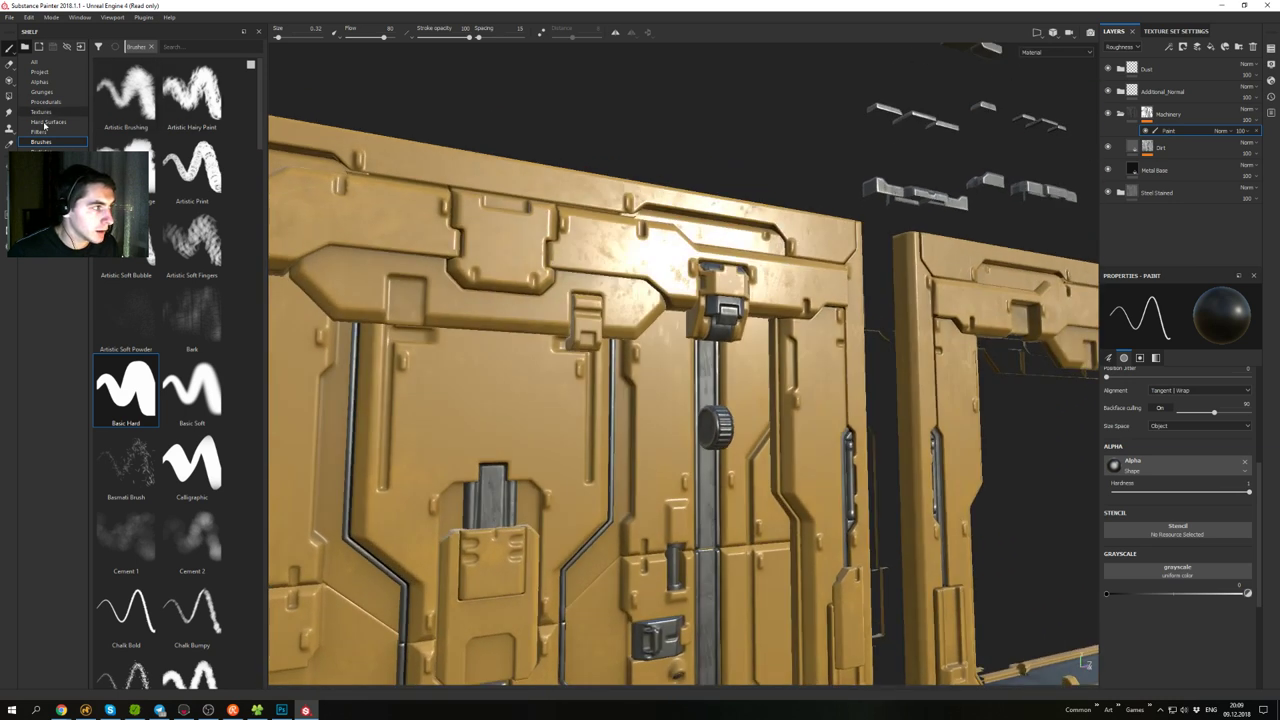
# - Fill the small clamp under the door's upper beam as metal with black polygon fill in mesh mode
pyautogui.press('4')
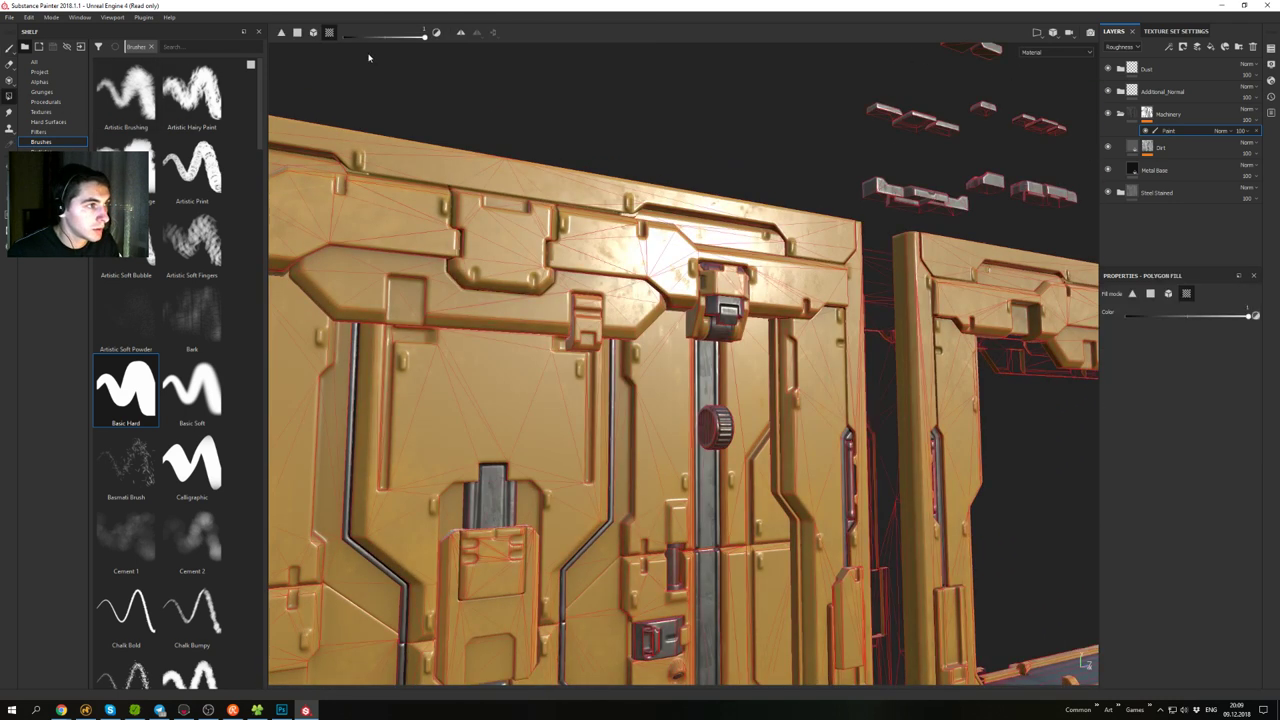
pyautogui.click(586, 322)
pyautogui.hotkey('ctrl', 'z')
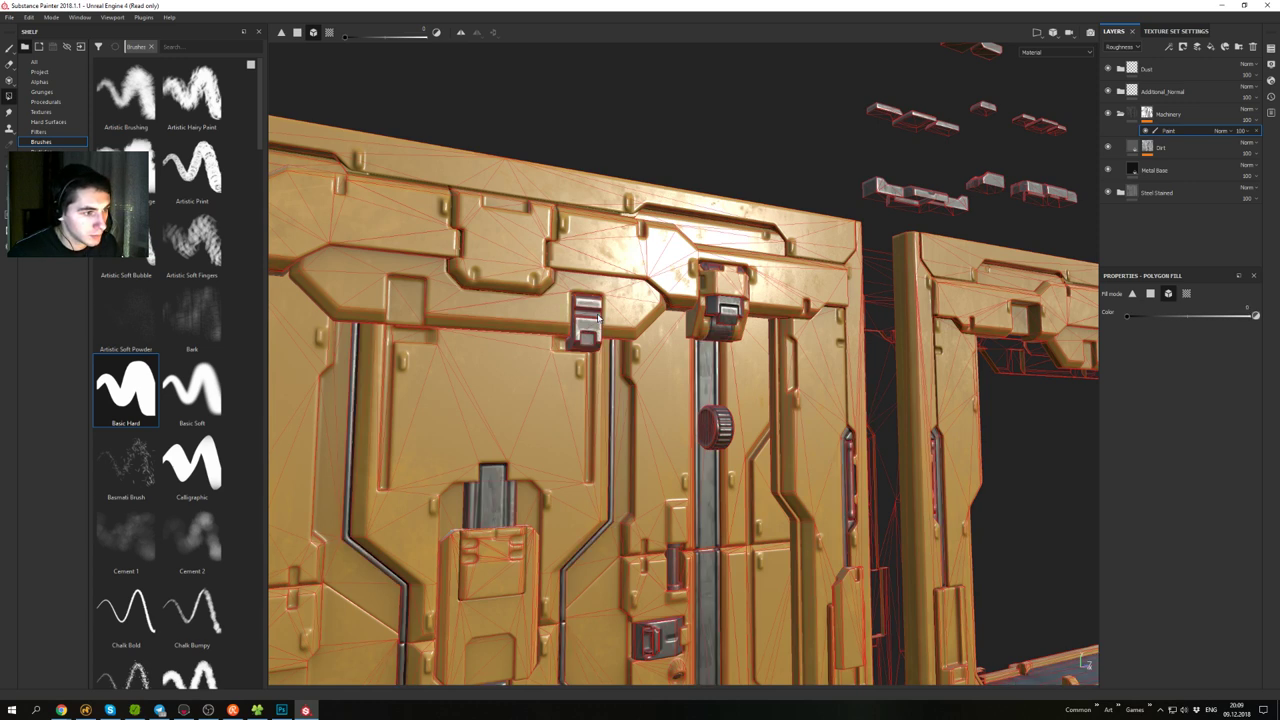
# - Fill the large plate at the center of the door as metal in mesh fill mode
pyautogui.keyDown('alt'); pyautogui.moveTo(655, 291); pyautogui.dragTo(617, 337); pyautogui.keyUp('alt')
pyautogui.keyDown('alt'); pyautogui.moveTo(617, 337); pyautogui.dragTo(640, 162, button='middle'); pyautogui.keyUp('alt')
pyautogui.keyDown('alt'); pyautogui.moveTo(620, 240); pyautogui.dragTo(716, 288); pyautogui.keyUp('alt')
pyautogui.keyDown('alt'); pyautogui.moveTo(716, 288); pyautogui.dragTo(846, 250, button='middle'); pyautogui.keyUp('alt')
pyautogui.keyDown('alt'); pyautogui.moveTo(780, 250); pyautogui.dragTo(720, 262, button='right'); pyautogui.keyUp('alt')
pyautogui.keyDown('alt'); pyautogui.moveTo(710, 256); pyautogui.dragTo(590, 240); pyautogui.keyUp('alt')
pyautogui.click(686, 288)
pyautogui.keyDown('alt'); pyautogui.moveTo(590, 240); pyautogui.dragTo(560, 240, button='right'); pyautogui.keyUp('alt')
pyautogui.keyDown('alt'); pyautogui.moveTo(560, 240); pyautogui.dragTo(680, 251); pyautogui.keyUp('alt')
pyautogui.keyDown('alt'); pyautogui.moveTo(680, 251); pyautogui.dragTo(752, 252, button='right'); pyautogui.keyUp('alt')
pyautogui.keyDown('alt'); pyautogui.moveTo(752, 252); pyautogui.dragTo(701, 266); pyautogui.keyUp('alt')
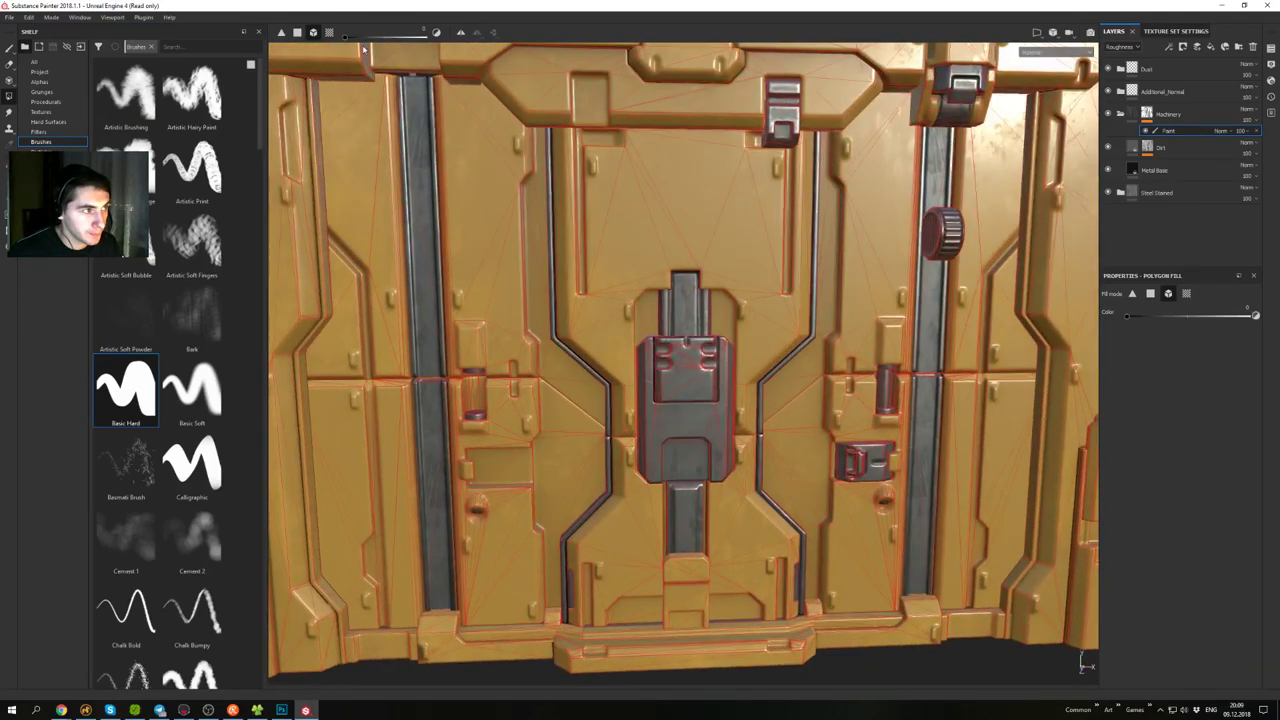
# - Try a metal fill on the recess behind the central plate in UV chunk fill mode and check the separated door panels
pyautogui.keyDown('alt'); pyautogui.moveTo(654, 321); pyautogui.dragTo(751, 252); pyautogui.keyUp('alt')
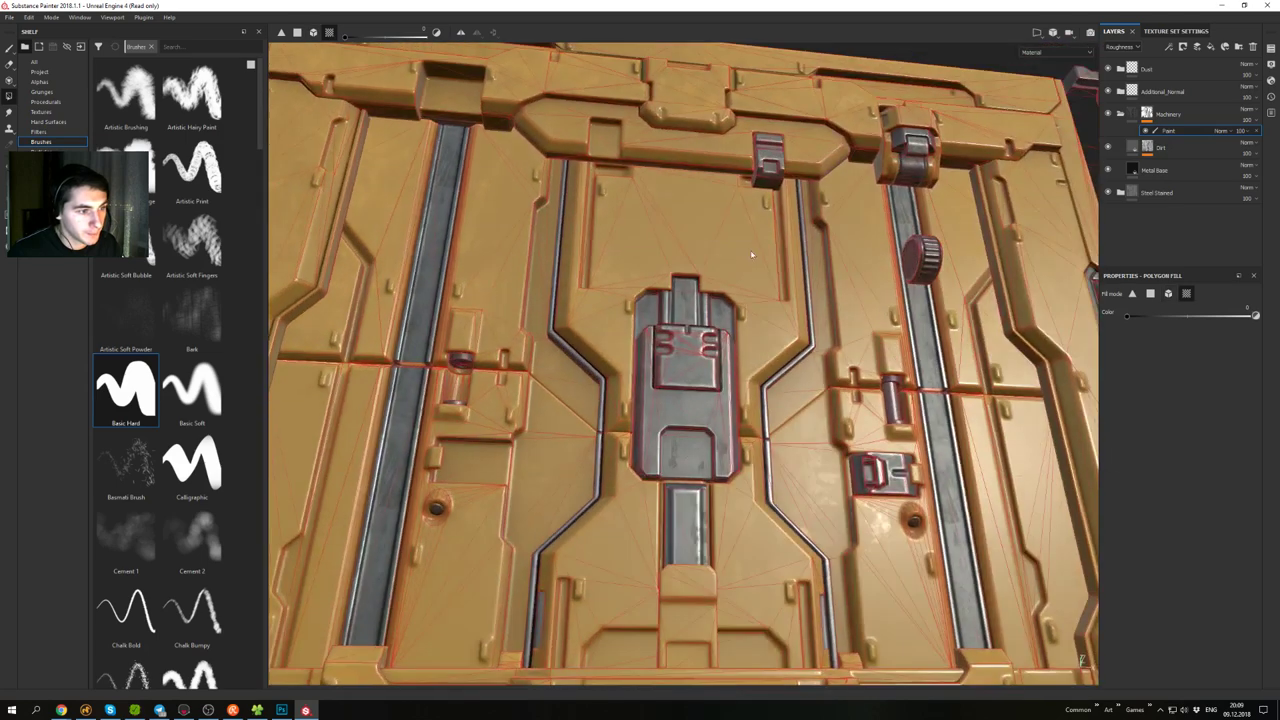
pyautogui.keyDown('alt'); pyautogui.moveTo(751, 252); pyautogui.dragTo(690, 258, button='right'); pyautogui.keyUp('alt')
pyautogui.keyDown('alt'); pyautogui.moveTo(1000, 268); pyautogui.dragTo(423, 264, button='middle'); pyautogui.keyUp('alt')
pyautogui.keyDown('alt'); pyautogui.moveTo(950, 290); pyautogui.dragTo(685, 262, button='middle'); pyautogui.keyUp('alt')
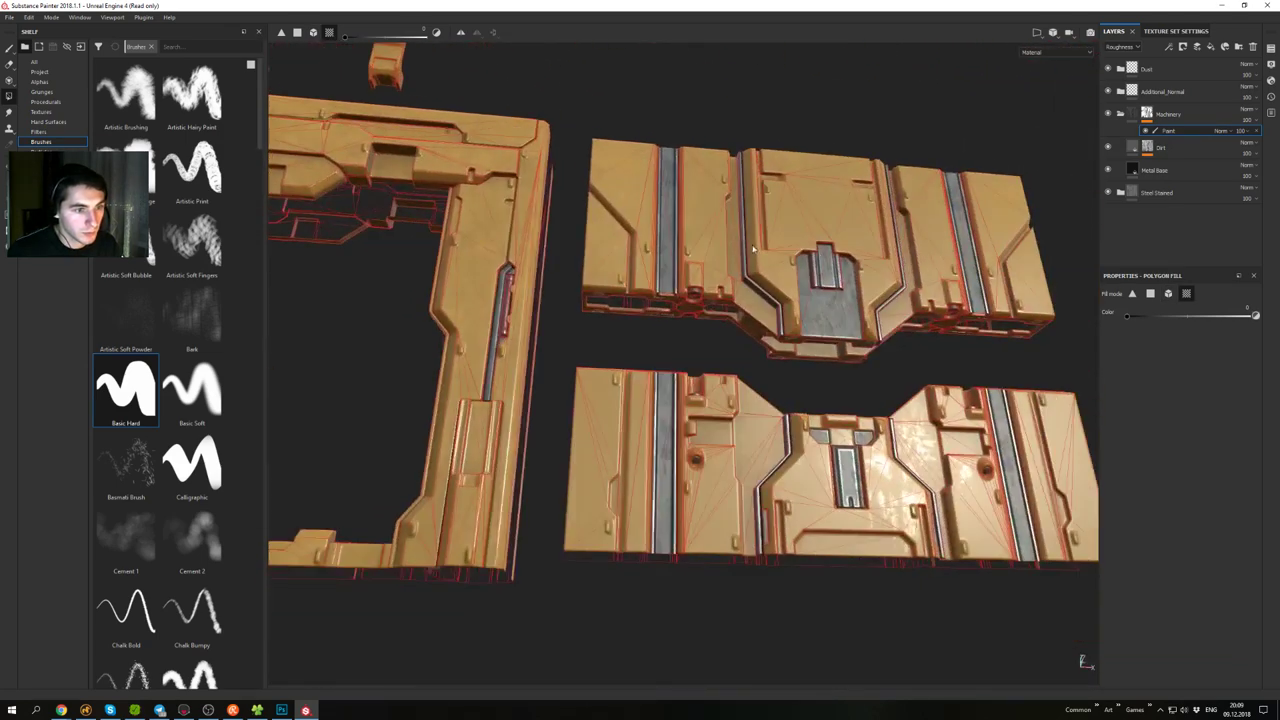
pyautogui.keyDown('alt'); pyautogui.moveTo(865, 262); pyautogui.dragTo(834, 311); pyautogui.keyUp('alt')
pyautogui.keyDown('alt'); pyautogui.moveTo(926, 315); pyautogui.dragTo(563, 297, button='middle'); pyautogui.keyUp('alt')
pyautogui.keyDown('alt'); pyautogui.moveTo(563, 297); pyautogui.dragTo(590, 302); pyautogui.keyUp('alt')
pyautogui.keyDown('alt'); pyautogui.moveTo(590, 302); pyautogui.dragTo(812, 270, button='middle'); pyautogui.keyUp('alt')
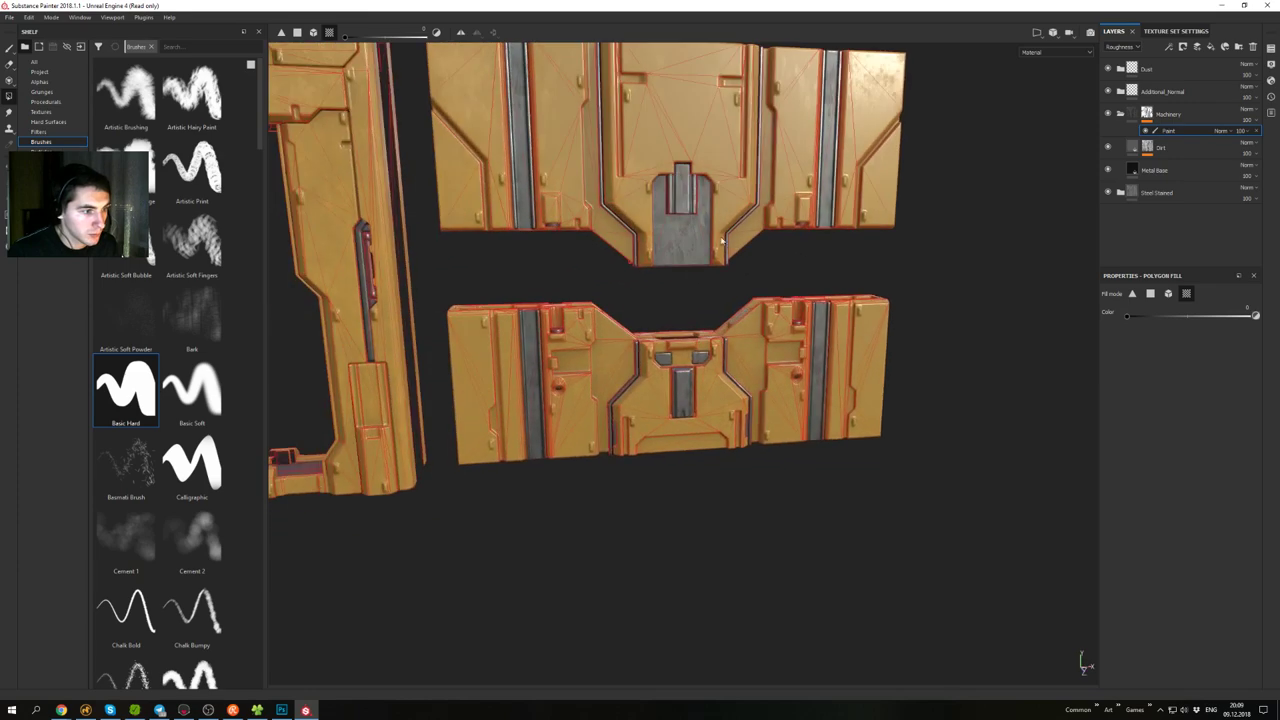
# - Restore yellow on the recess behind the central plate using white UV chunk fill, leaving its narrow raised strip metal
pyautogui.keyDown('alt'); pyautogui.moveTo(812, 270); pyautogui.dragTo(660, 302); pyautogui.keyUp('alt')
pyautogui.keyDown('alt'); pyautogui.moveTo(660, 302); pyautogui.dragTo(785, 303, button='right'); pyautogui.keyUp('alt')
pyautogui.keyDown('alt'); pyautogui.moveTo(785, 303); pyautogui.dragTo(675, 389); pyautogui.keyUp('alt')
pyautogui.keyDown('alt'); pyautogui.moveTo(675, 389); pyautogui.dragTo(706, 349, button='middle'); pyautogui.keyUp('alt')
pyautogui.keyDown('alt'); pyautogui.moveTo(706, 349); pyautogui.dragTo(765, 352, button='right'); pyautogui.keyUp('alt')
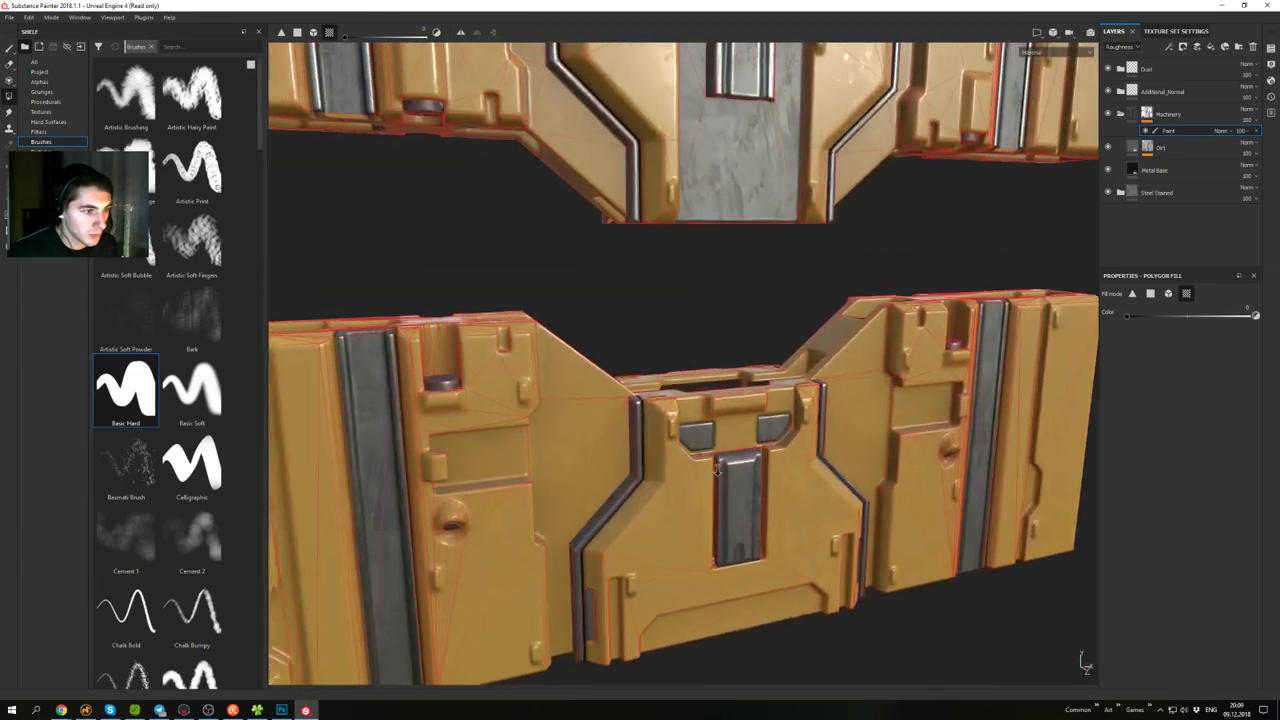
pyautogui.keyDown('alt'); pyautogui.moveTo(765, 352); pyautogui.dragTo(723, 338); pyautogui.keyUp('alt')
pyautogui.press('x')
pyautogui.click(715, 269)
pyautogui.keyDown('alt'); pyautogui.moveTo(715, 270); pyautogui.dragTo(635, 282, button='right'); pyautogui.keyUp('alt')
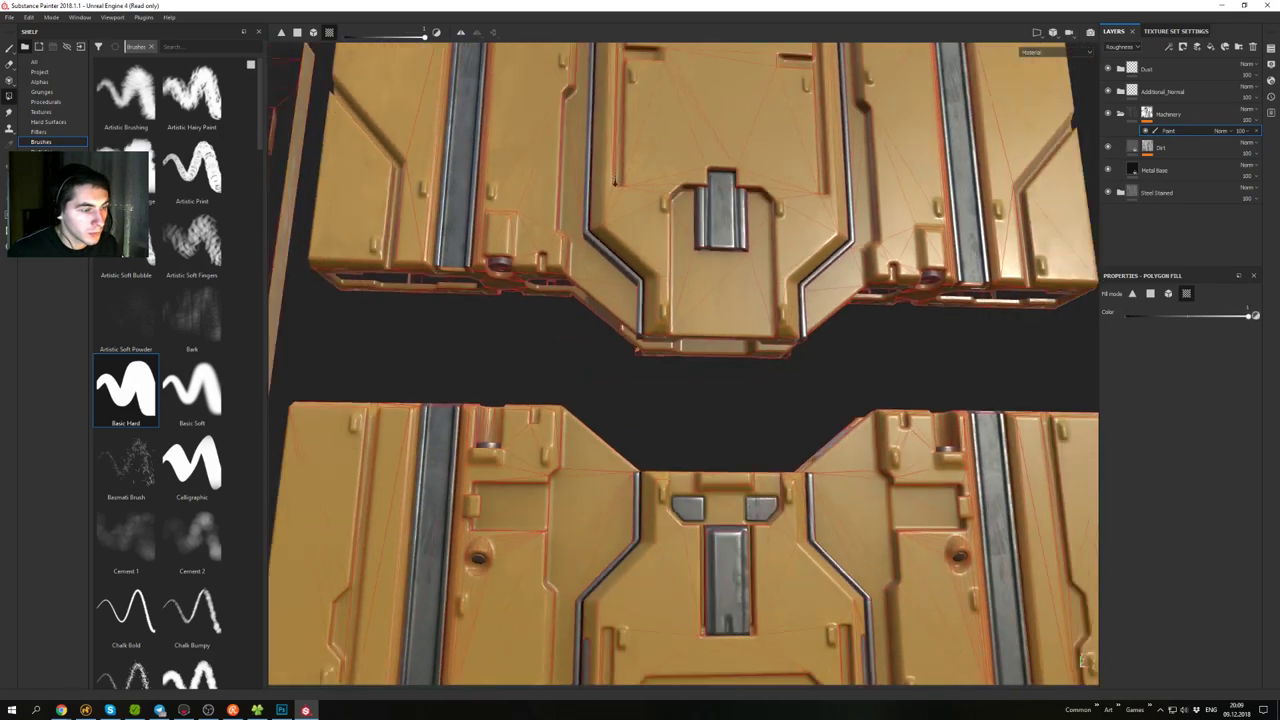
# - Fill the inward-facing side wall of the door frame's post as metal using black UV chunk fill
pyautogui.keyDown('alt'); pyautogui.moveTo(635, 282); pyautogui.dragTo(509, 346); pyautogui.keyUp('alt')
pyautogui.keyDown('alt'); pyautogui.moveTo(509, 346); pyautogui.dragTo(812, 334, button='middle'); pyautogui.keyUp('alt')
pyautogui.keyDown('alt'); pyautogui.moveTo(812, 334); pyautogui.dragTo(903, 366, button='right'); pyautogui.keyUp('alt')
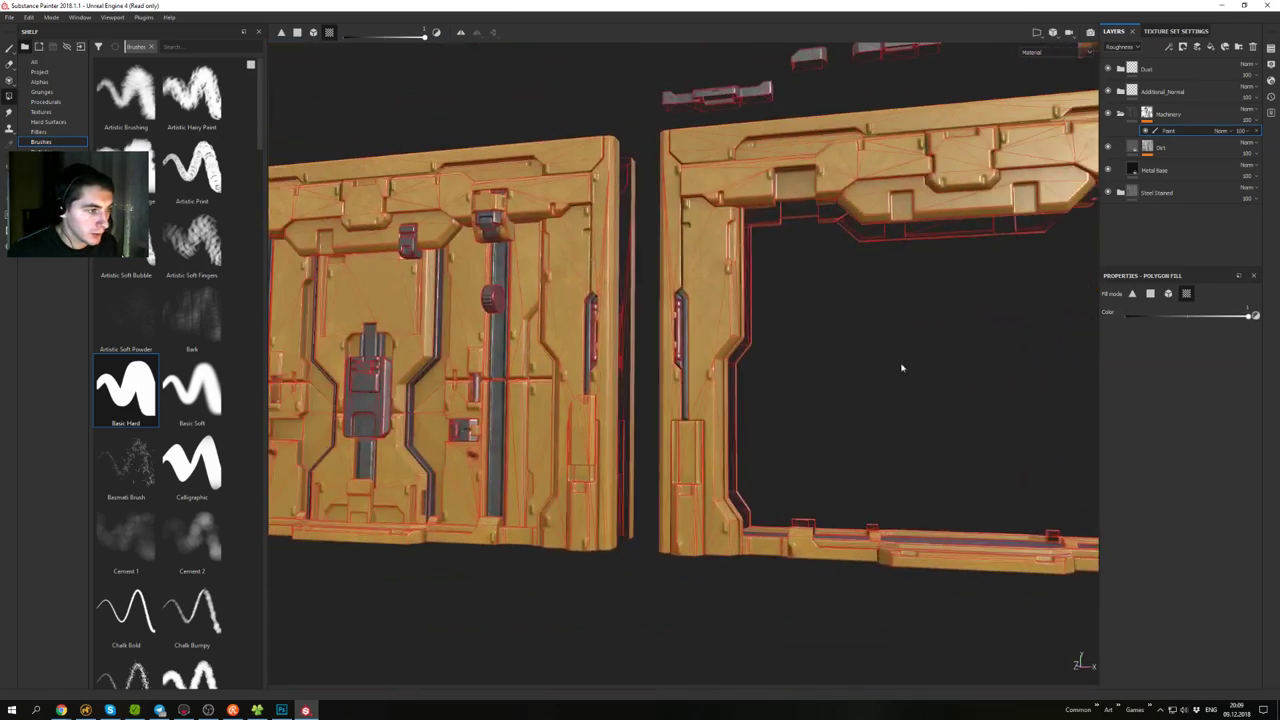
pyautogui.keyDown('alt'); pyautogui.moveTo(903, 366); pyautogui.dragTo(868, 406); pyautogui.keyUp('alt')
pyautogui.keyDown('alt'); pyautogui.moveTo(868, 406); pyautogui.dragTo(640, 380, button='middle'); pyautogui.keyUp('alt')
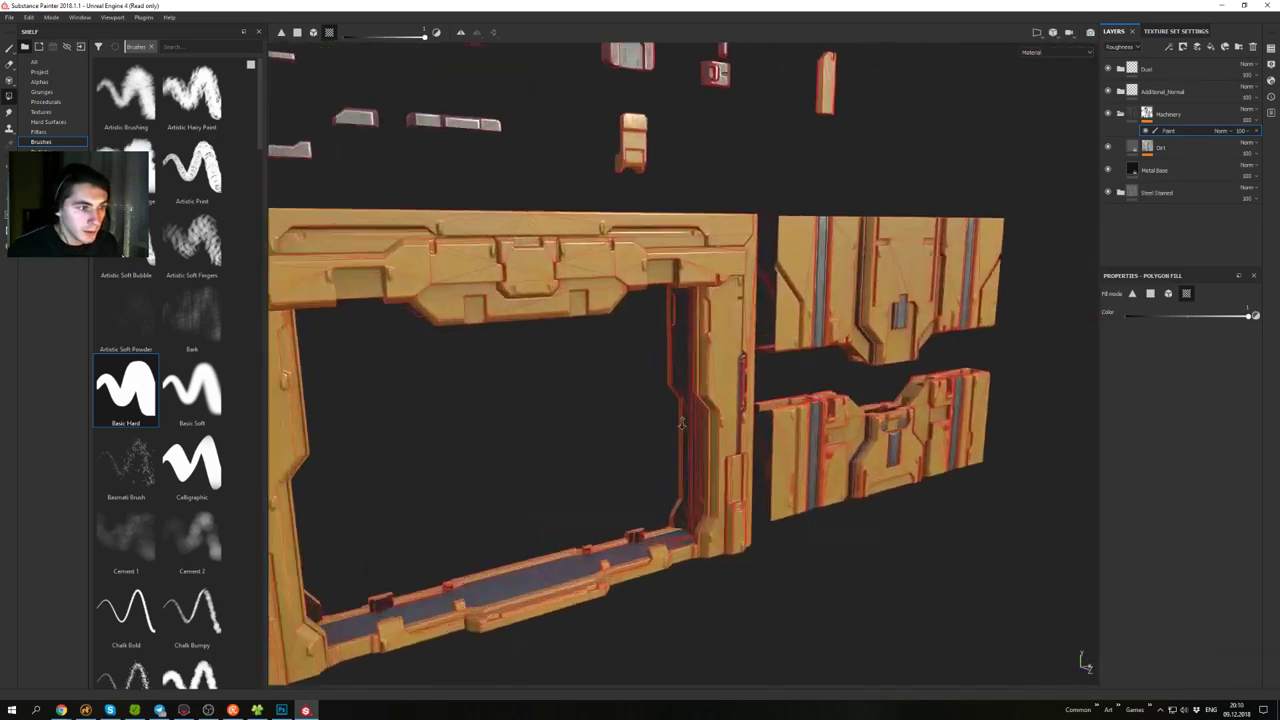
pyautogui.keyDown('alt'); pyautogui.moveTo(640, 380); pyautogui.dragTo(714, 474, button='right'); pyautogui.keyUp('alt')
pyautogui.keyDown('alt'); pyautogui.moveTo(714, 474); pyautogui.dragTo(622, 328); pyautogui.keyUp('alt')
pyautogui.keyDown('alt'); pyautogui.moveTo(622, 328); pyautogui.dragTo(765, 440, button='right'); pyautogui.keyUp('alt')
pyautogui.keyDown('alt'); pyautogui.moveTo(765, 440); pyautogui.dragTo(771, 337, button='middle'); pyautogui.keyUp('alt')
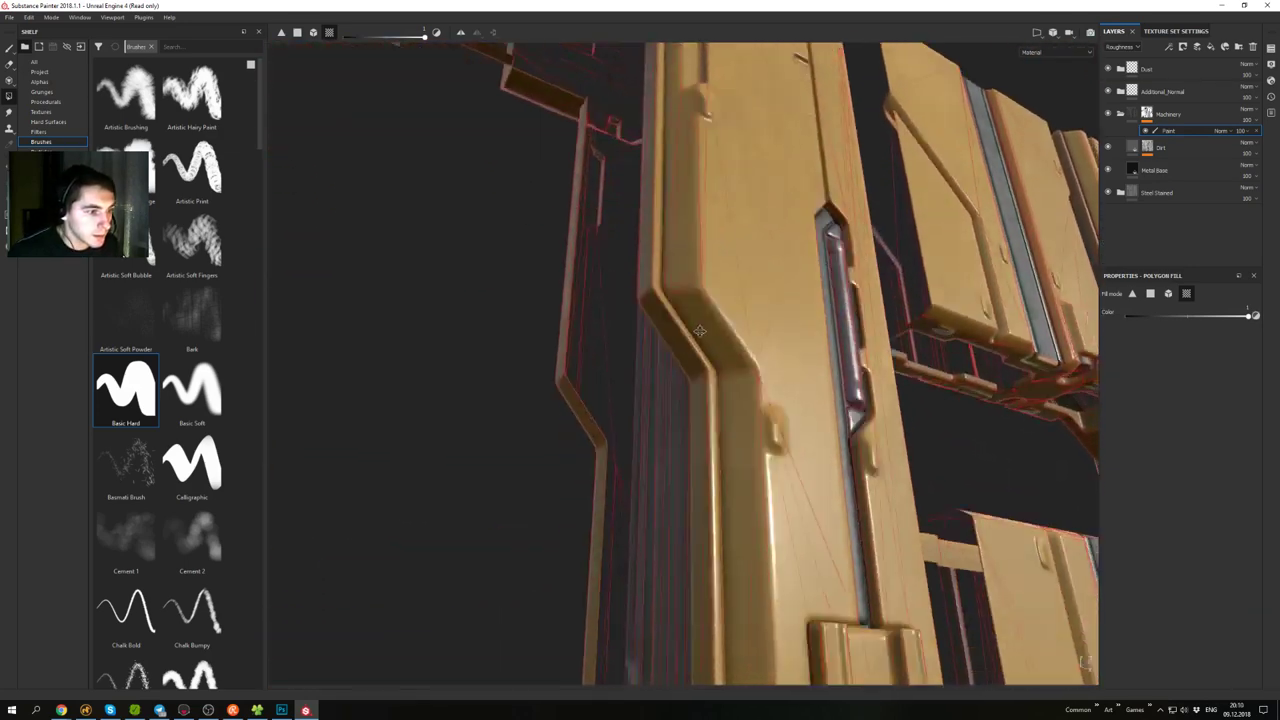
pyautogui.keyDown('alt'); pyautogui.moveTo(771, 337); pyautogui.dragTo(659, 298); pyautogui.keyUp('alt')
pyautogui.keyDown('alt'); pyautogui.moveTo(659, 298); pyautogui.dragTo(708, 400, button='middle'); pyautogui.keyUp('alt')
pyautogui.keyDown('alt'); pyautogui.moveTo(708, 400); pyautogui.dragTo(688, 372, button='right'); pyautogui.keyUp('alt')
pyautogui.keyDown('alt'); pyautogui.moveTo(655, 232); pyautogui.dragTo(642, 218); pyautogui.keyUp('alt')
pyautogui.keyDown('alt'); pyautogui.moveTo(643, 325); pyautogui.dragTo(641, 380); pyautogui.keyUp('alt')
pyautogui.keyDown('alt'); pyautogui.moveTo(676, 327); pyautogui.dragTo(697, 327); pyautogui.keyUp('alt')
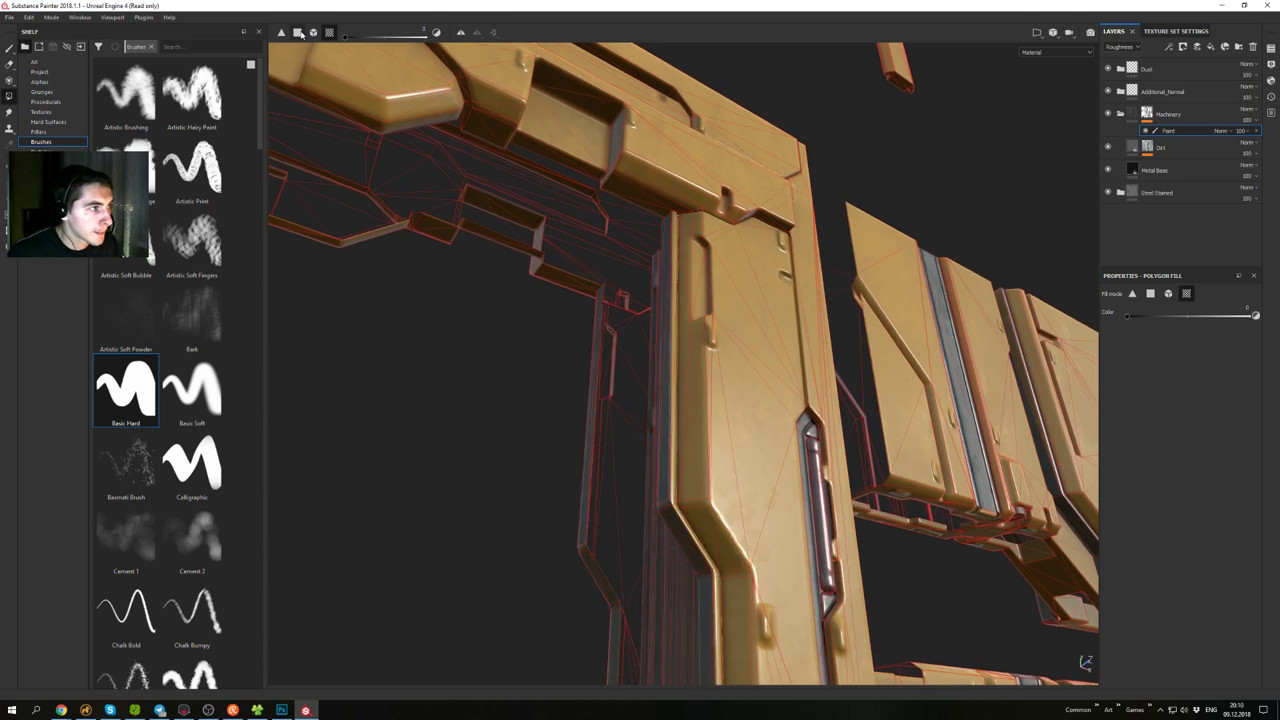
# - Fill the narrow front rim along the upper bends of the frame post's inner edge as metal in quad fill mode
pyautogui.keyDown('alt'); pyautogui.moveTo(683, 517); pyautogui.dragTo(671, 503); pyautogui.keyUp('alt')
pyautogui.keyDown('alt'); pyautogui.moveTo(671, 503); pyautogui.dragTo(686, 525, button='right'); pyautogui.keyUp('alt')
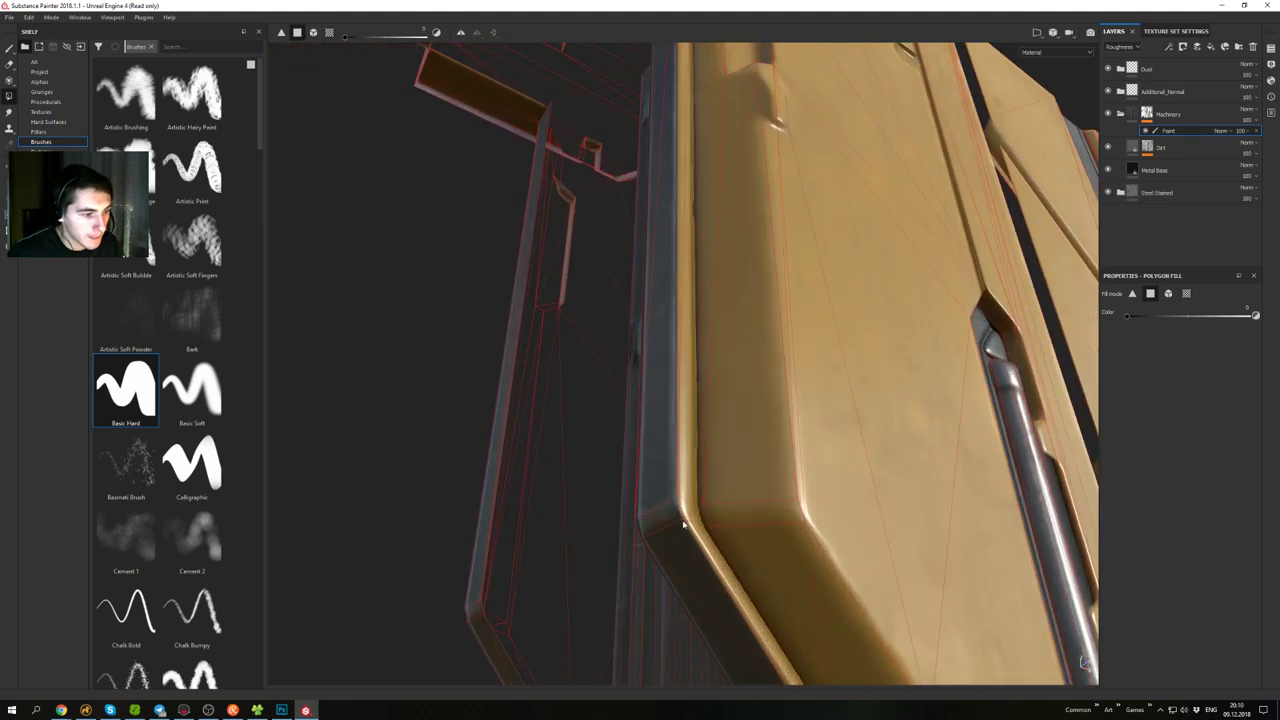
pyautogui.moveTo(687, 524)
pyautogui.mouseDown()
pyautogui.moveTo(671, 492)
pyautogui.moveTo(690, 455)
pyautogui.mouseUp()
pyautogui.keyDown('alt'); pyautogui.moveTo(690, 455); pyautogui.dragTo(643, 323, button='middle'); pyautogui.keyUp('alt')
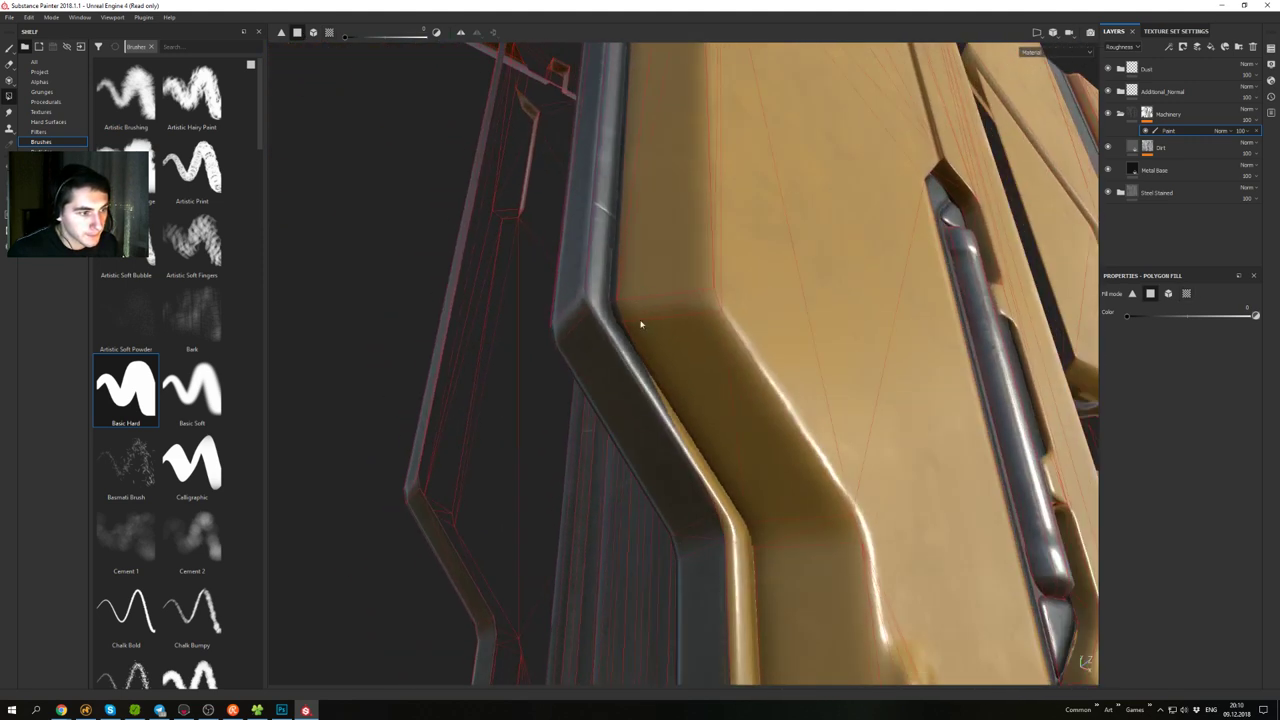
pyautogui.moveTo(643, 323)
pyautogui.keyDown('alt'); pyautogui.mouseDown(button='right')
pyautogui.moveTo(646, 340)
pyautogui.moveTo(640, 317)
pyautogui.mouseUp(button='right'); pyautogui.keyUp('alt')
pyautogui.keyDown('alt'); pyautogui.moveTo(640, 318); pyautogui.dragTo(637, 352); pyautogui.keyUp('alt')
pyautogui.keyDown('alt'); pyautogui.moveTo(638, 352); pyautogui.dragTo(620, 300, button='right'); pyautogui.keyUp('alt')
pyautogui.keyDown('alt'); pyautogui.moveTo(620, 300); pyautogui.dragTo(654, 354); pyautogui.keyUp('alt')
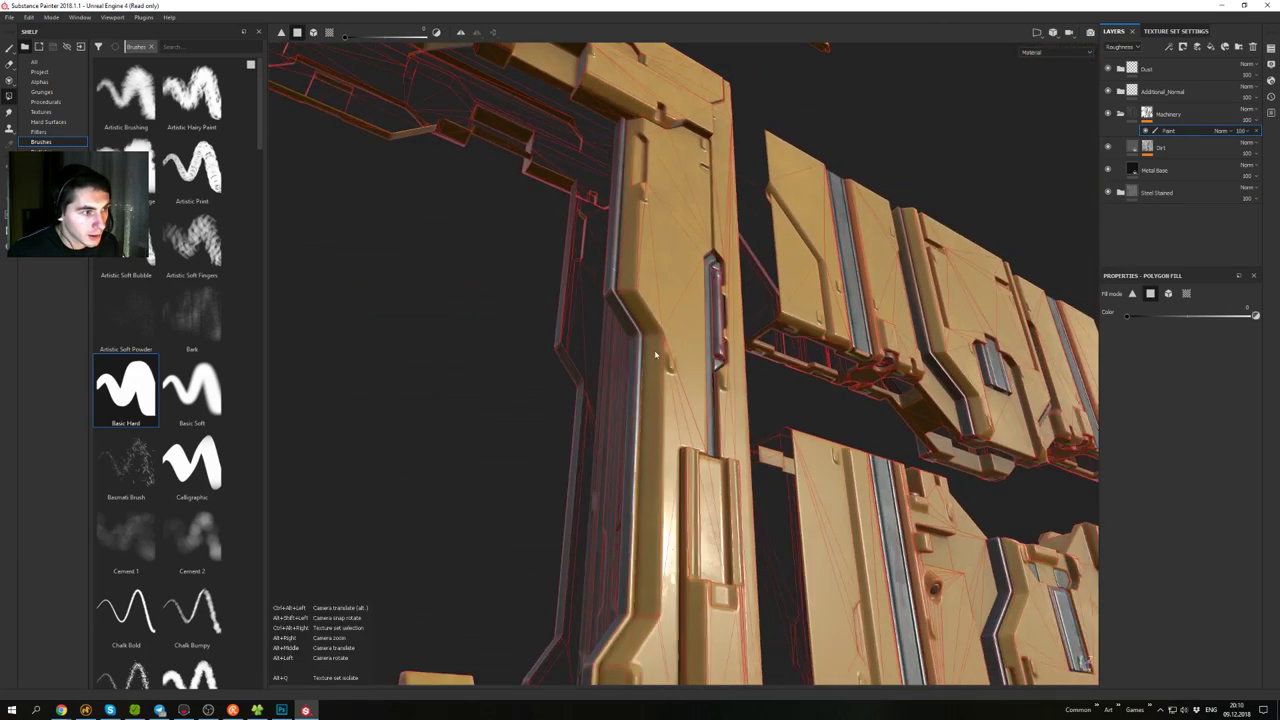
# - Continue the metal fill along the lower part of the frame post's inner rim down to its base
pyautogui.keyDown('alt'); pyautogui.moveTo(654, 354); pyautogui.dragTo(623, 269, button='middle'); pyautogui.keyUp('alt')
pyautogui.moveTo(623, 269)
pyautogui.keyDown('alt'); pyautogui.mouseDown()
pyautogui.moveTo(607, 393)
pyautogui.moveTo(600, 376)
pyautogui.mouseUp(); pyautogui.keyUp('alt')
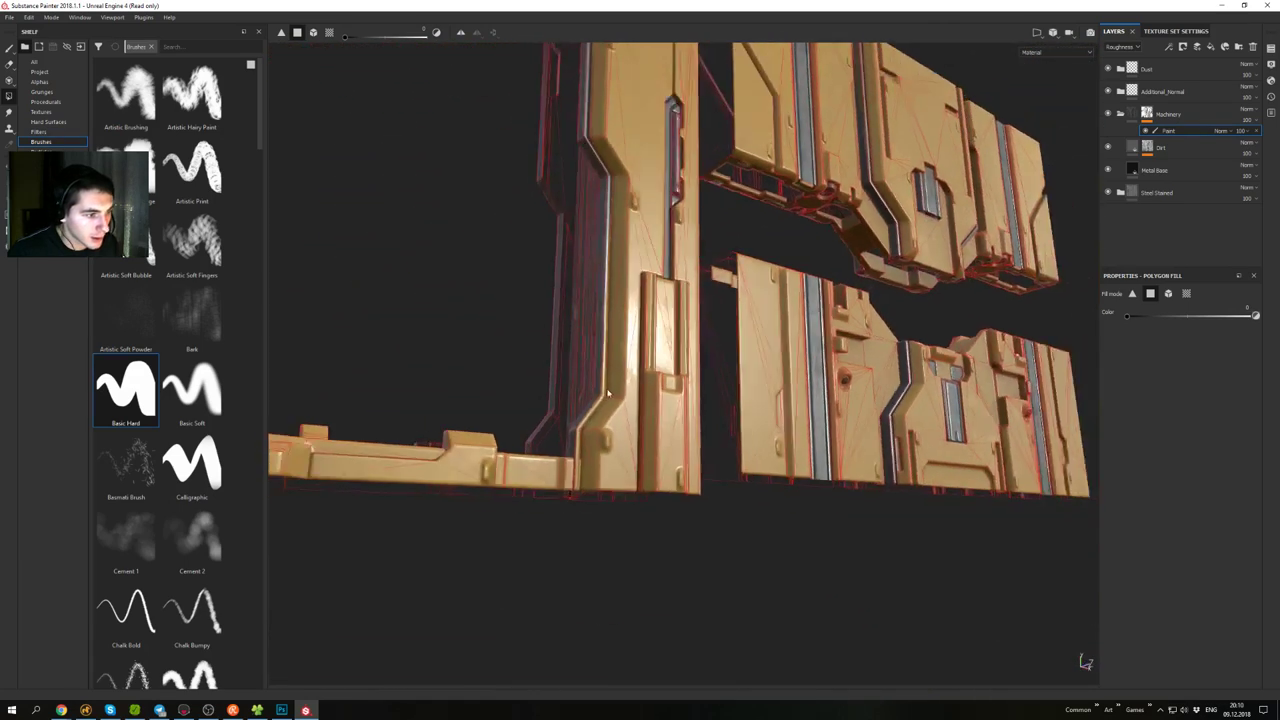
pyautogui.keyDown('alt'); pyautogui.moveTo(600, 376); pyautogui.dragTo(537, 524, button='right'); pyautogui.keyUp('alt')
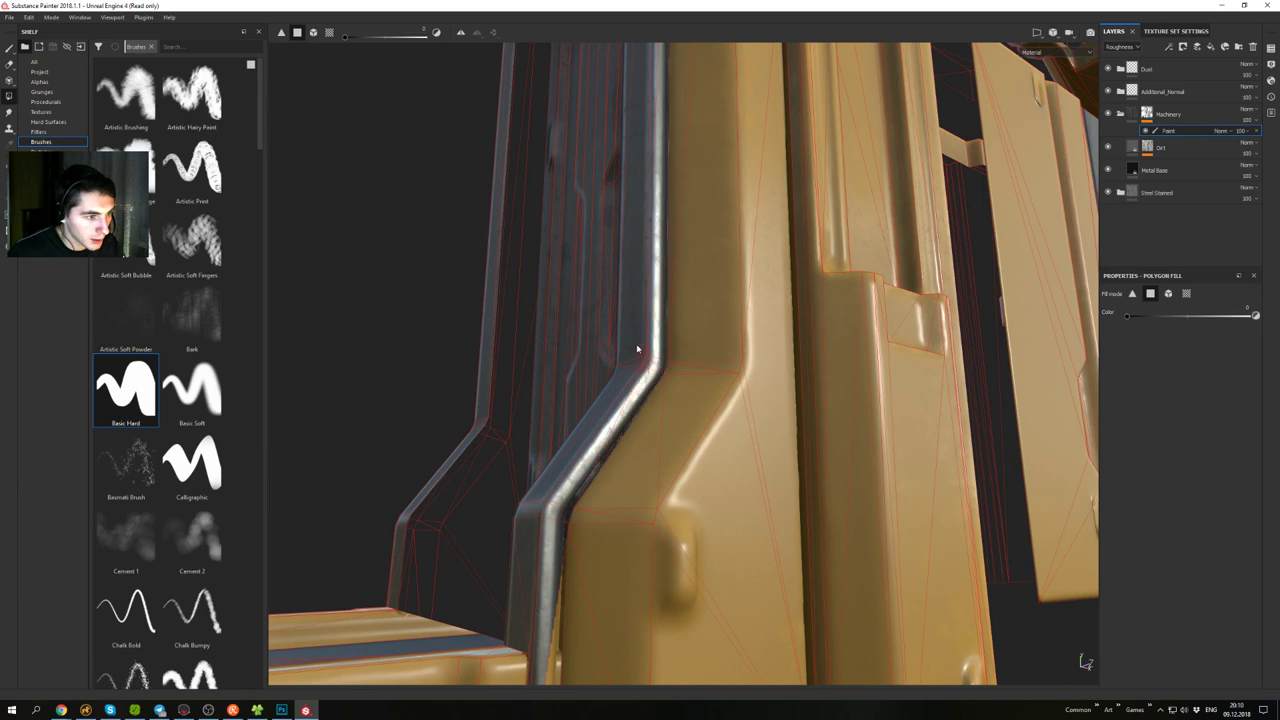
pyautogui.keyDown('alt'); pyautogui.moveTo(546, 565); pyautogui.dragTo(557, 346, button='middle'); pyautogui.keyUp('alt')
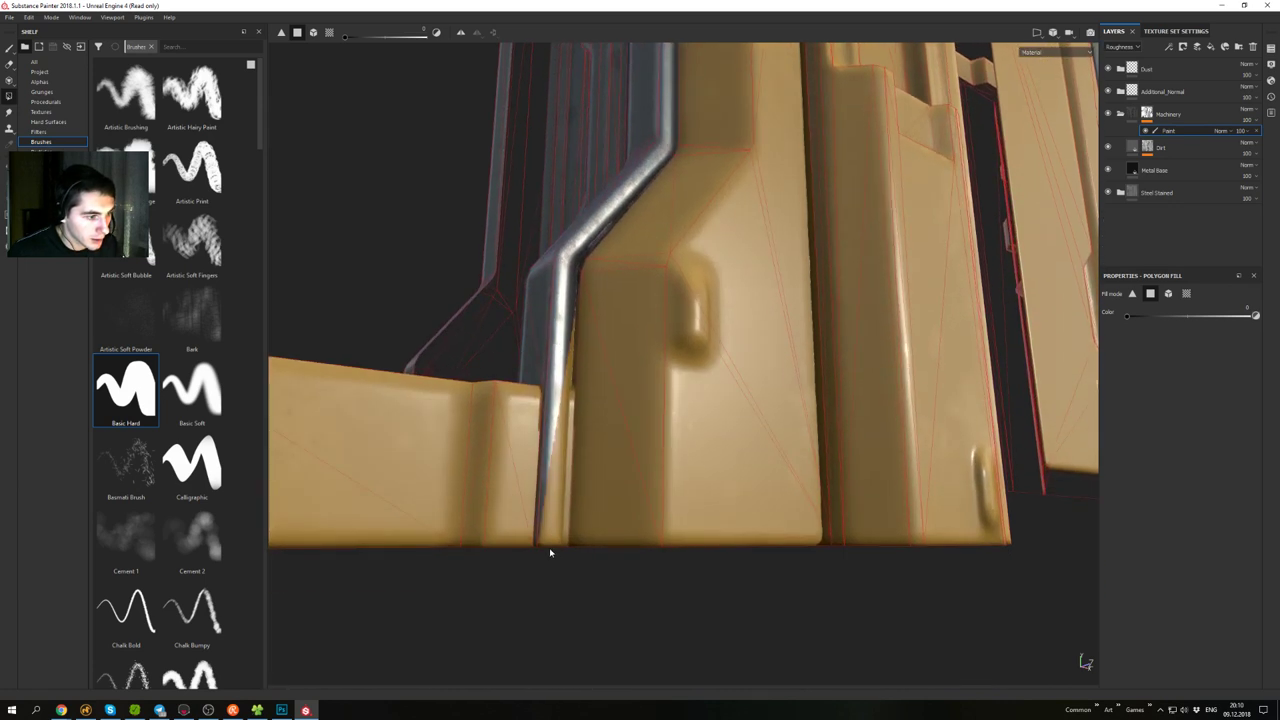
pyautogui.keyDown('alt'); pyautogui.moveTo(549, 552); pyautogui.dragTo(555, 568); pyautogui.keyUp('alt')
pyautogui.keyDown('alt'); pyautogui.moveTo(549, 533); pyautogui.dragTo(622, 280, button='right'); pyautogui.keyUp('alt')
pyautogui.keyDown('alt'); pyautogui.moveTo(622, 280); pyautogui.dragTo(712, 370, button='middle'); pyautogui.keyUp('alt')
pyautogui.keyDown('alt'); pyautogui.moveTo(712, 370); pyautogui.dragTo(668, 376); pyautogui.keyUp('alt')
pyautogui.keyDown('alt'); pyautogui.moveTo(668, 376); pyautogui.dragTo(740, 353, button='right'); pyautogui.keyUp('alt')
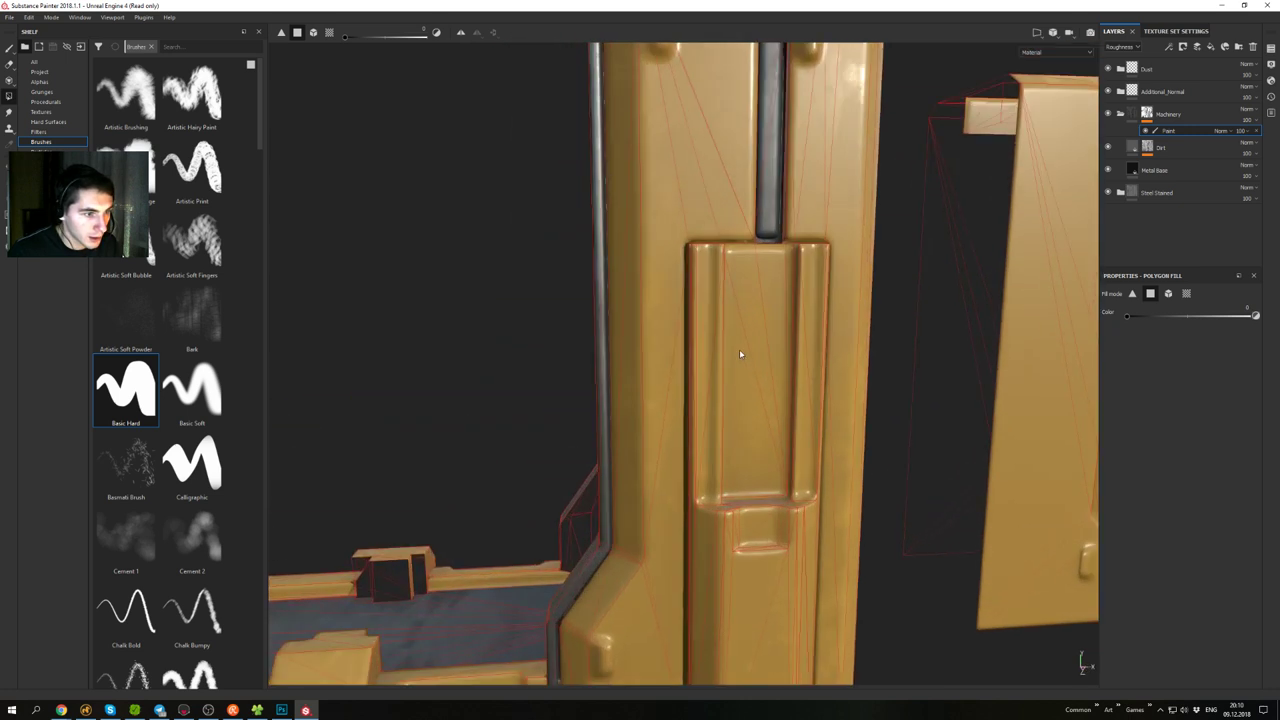
# - Fill the recessed face and side rails of the frame post's lower cover plate as metal in quad fill mode
pyautogui.moveTo(740, 353)
pyautogui.keyDown('alt'); pyautogui.mouseDown()
pyautogui.moveTo(665, 410)
pyautogui.moveTo(741, 366)
pyautogui.moveTo(706, 406)
pyautogui.moveTo(640, 378)
pyautogui.moveTo(743, 351)
pyautogui.moveTo(811, 382)
pyautogui.mouseUp(); pyautogui.keyUp('alt')
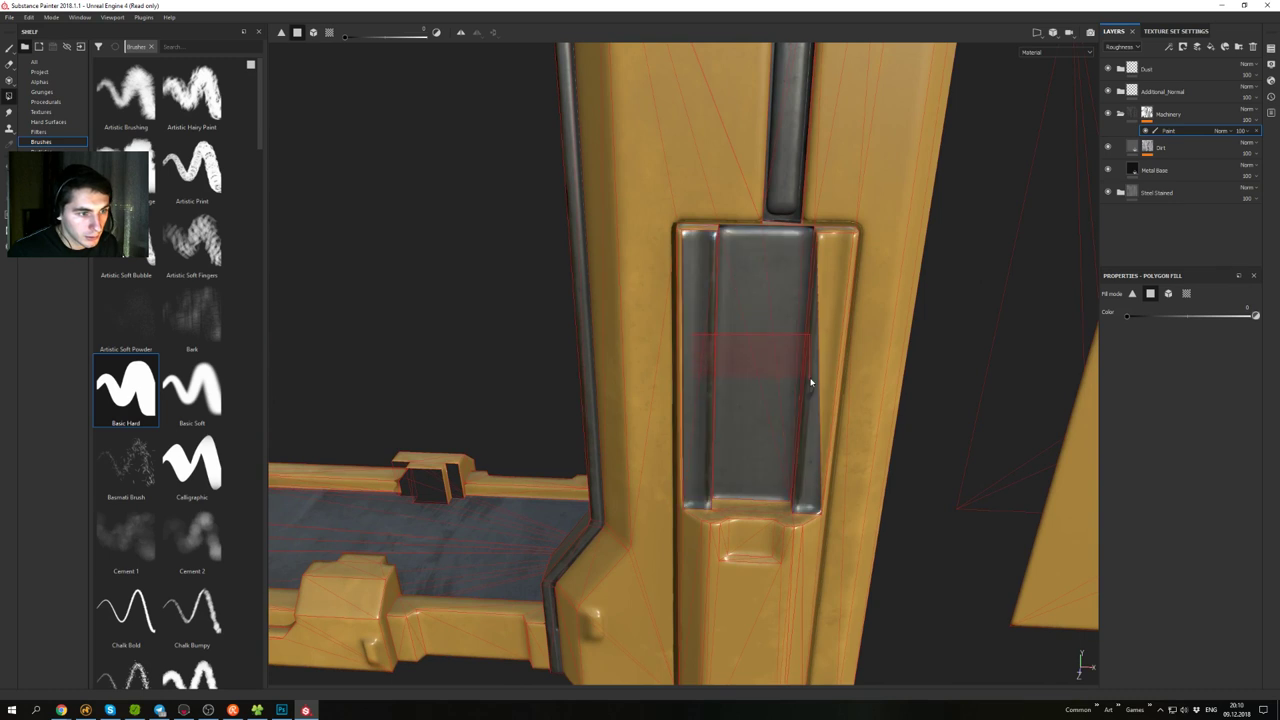
pyautogui.keyDown('alt'); pyautogui.moveTo(755, 336); pyautogui.dragTo(803, 306); pyautogui.keyUp('alt')
pyautogui.scroll(-8, 720, 366)
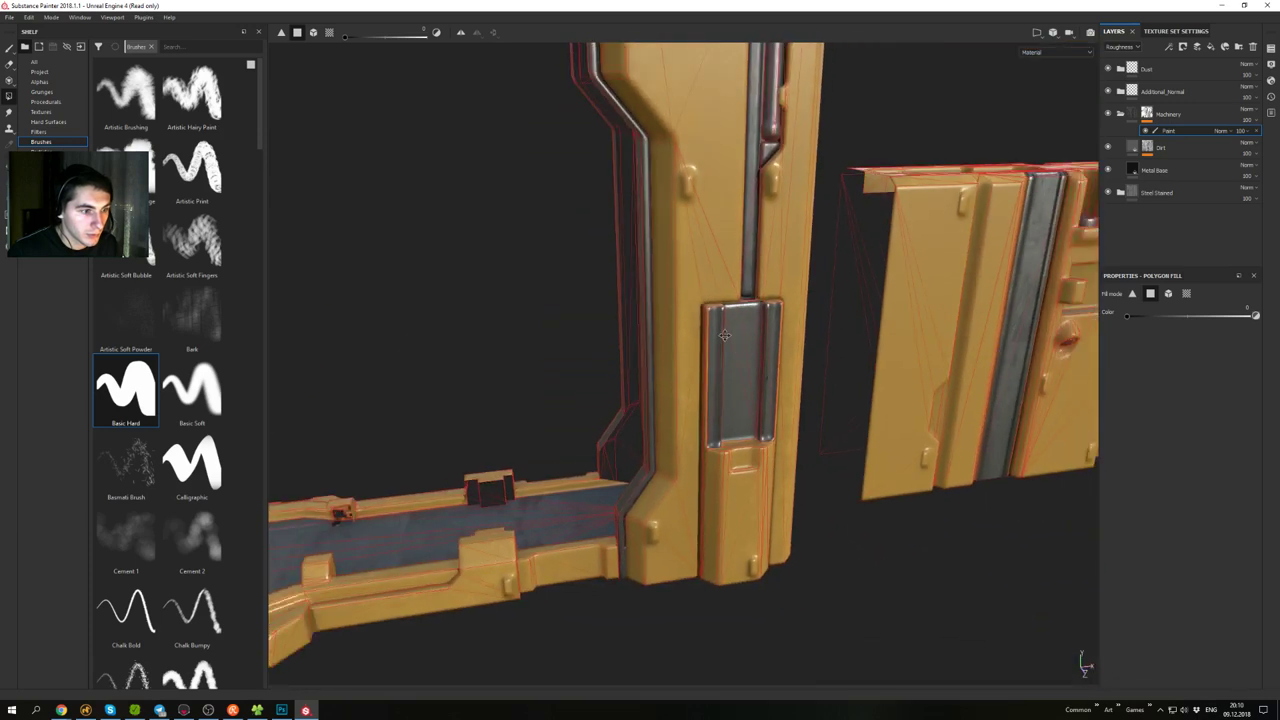
# - Fill the upper end faces and bevels of the lower cover plate's rails as metal
pyautogui.keyDown('alt'); pyautogui.moveTo(730, 372); pyautogui.dragTo(625, 379, button='middle'); pyautogui.keyUp('alt')
pyautogui.scroll(8, 600, 331)
pyautogui.keyDown('alt'); pyautogui.moveTo(600, 332); pyautogui.dragTo(620, 411); pyautogui.keyUp('alt')
pyautogui.keyDown('alt'); pyautogui.moveTo(613, 355); pyautogui.dragTo(578, 347); pyautogui.keyUp('alt')
pyautogui.keyDown('alt'); pyautogui.moveTo(670, 255); pyautogui.dragTo(654, 336); pyautogui.keyUp('alt')
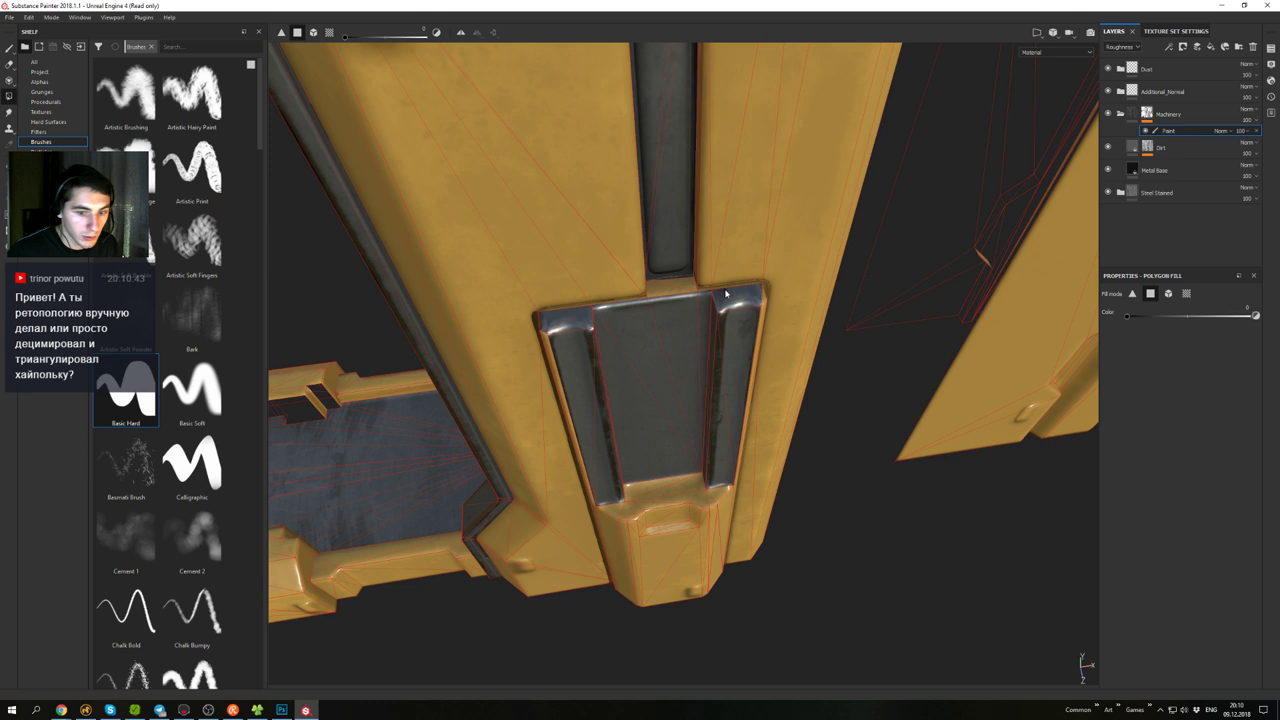
pyautogui.keyDown('alt'); pyautogui.moveTo(727, 293); pyautogui.dragTo(731, 307); pyautogui.keyUp('alt')
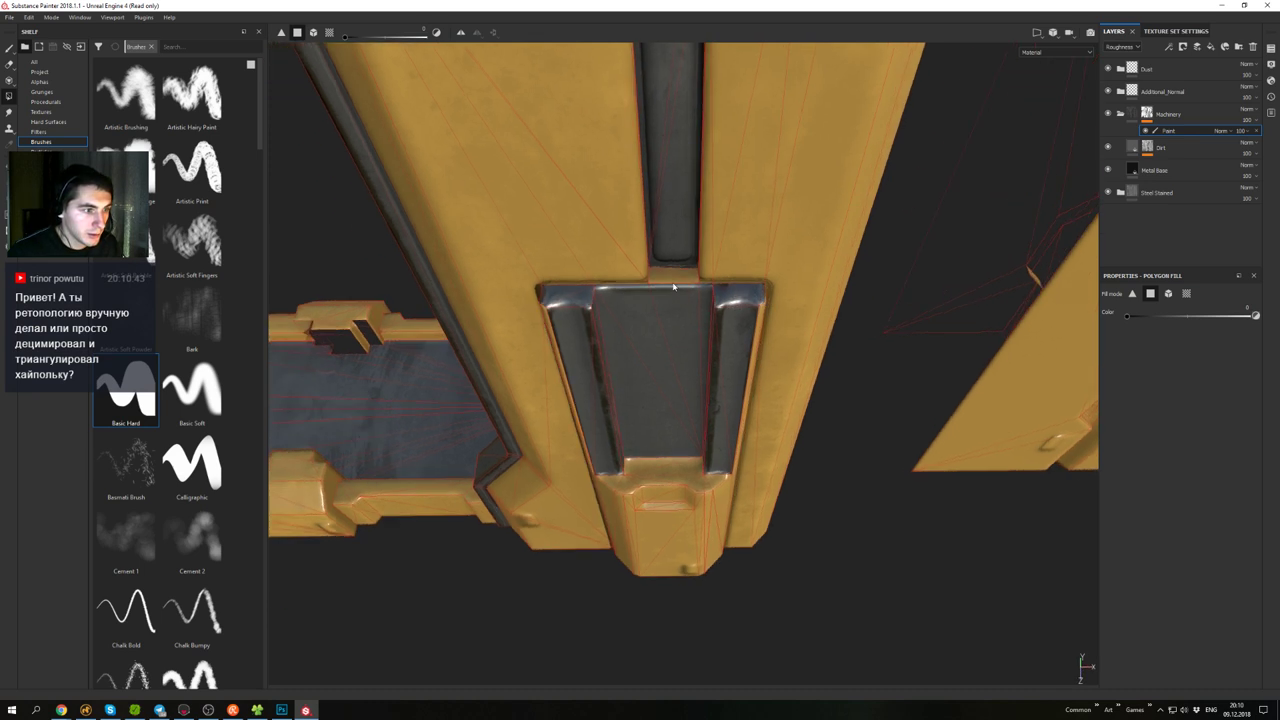
# - Fill the back face of one large rectangular recess in the door frame's header as metal in quad fill mode
pyautogui.scroll(-5, 697, 331)
pyautogui.keyDown('alt'); pyautogui.moveTo(735, 205); pyautogui.dragTo(755, 277); pyautogui.keyUp('alt')
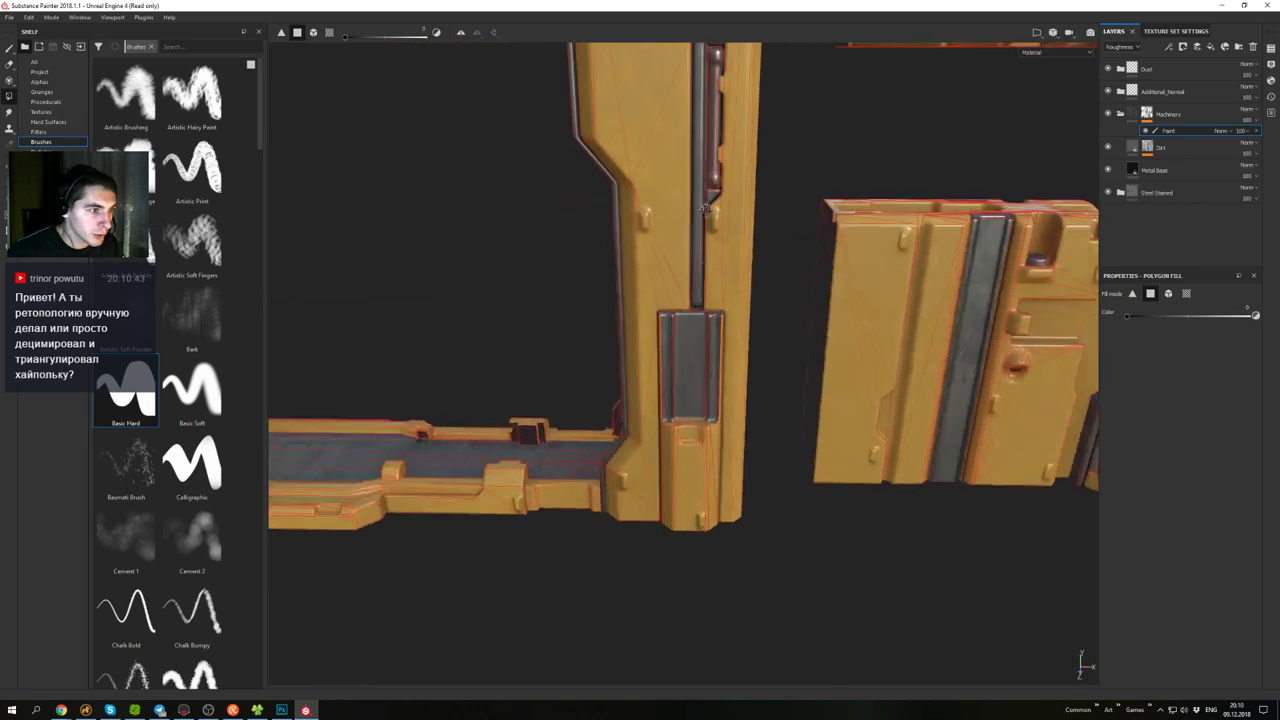
pyautogui.keyDown('alt'); pyautogui.moveTo(755, 277); pyautogui.dragTo(863, 397, button='middle'); pyautogui.keyUp('alt')
pyautogui.keyDown('alt'); pyautogui.moveTo(863, 397); pyautogui.dragTo(669, 291); pyautogui.keyUp('alt')
pyautogui.scroll(-3, 669, 291)
pyautogui.keyDown('alt'); pyautogui.moveTo(669, 291); pyautogui.dragTo(757, 286, button='middle'); pyautogui.keyUp('alt')
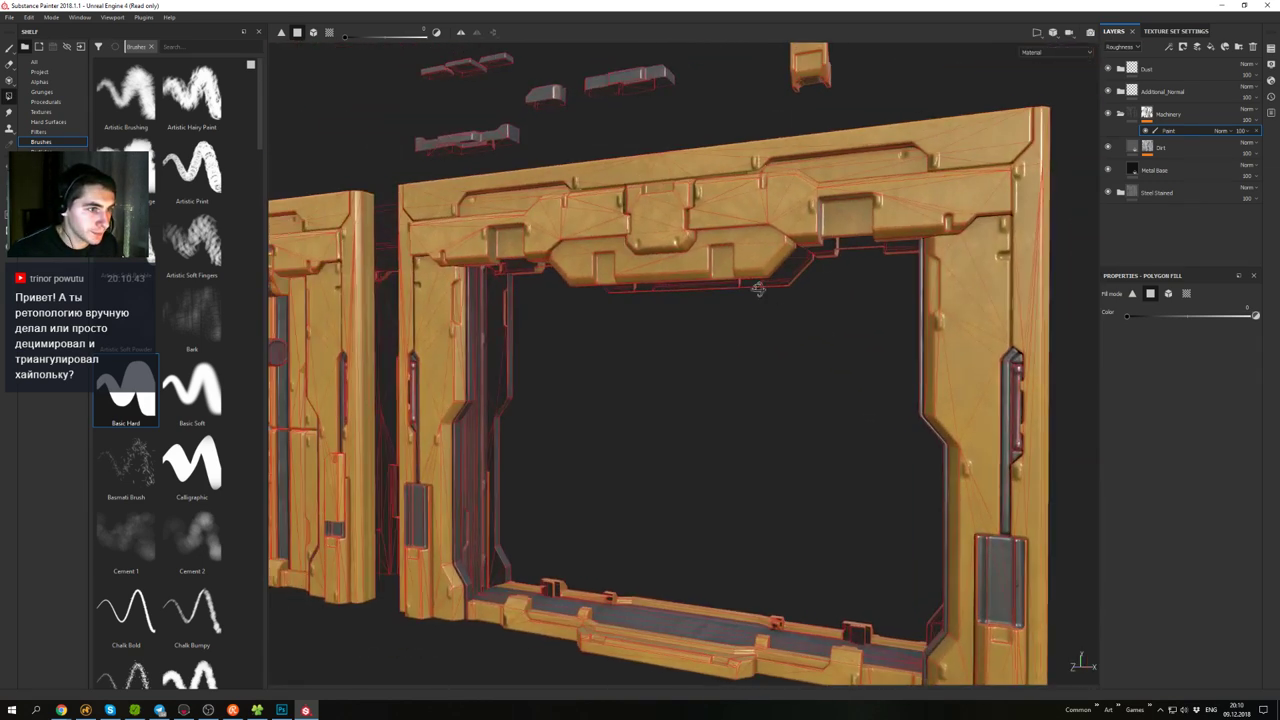
pyautogui.keyDown('alt'); pyautogui.moveTo(757, 286); pyautogui.dragTo(871, 214); pyautogui.keyUp('alt')
pyautogui.scroll(3, 871, 214)
pyautogui.scroll(5, 871, 218)
pyautogui.keyDown('alt'); pyautogui.moveTo(871, 218); pyautogui.dragTo(840, 311, button='middle'); pyautogui.keyUp('alt')
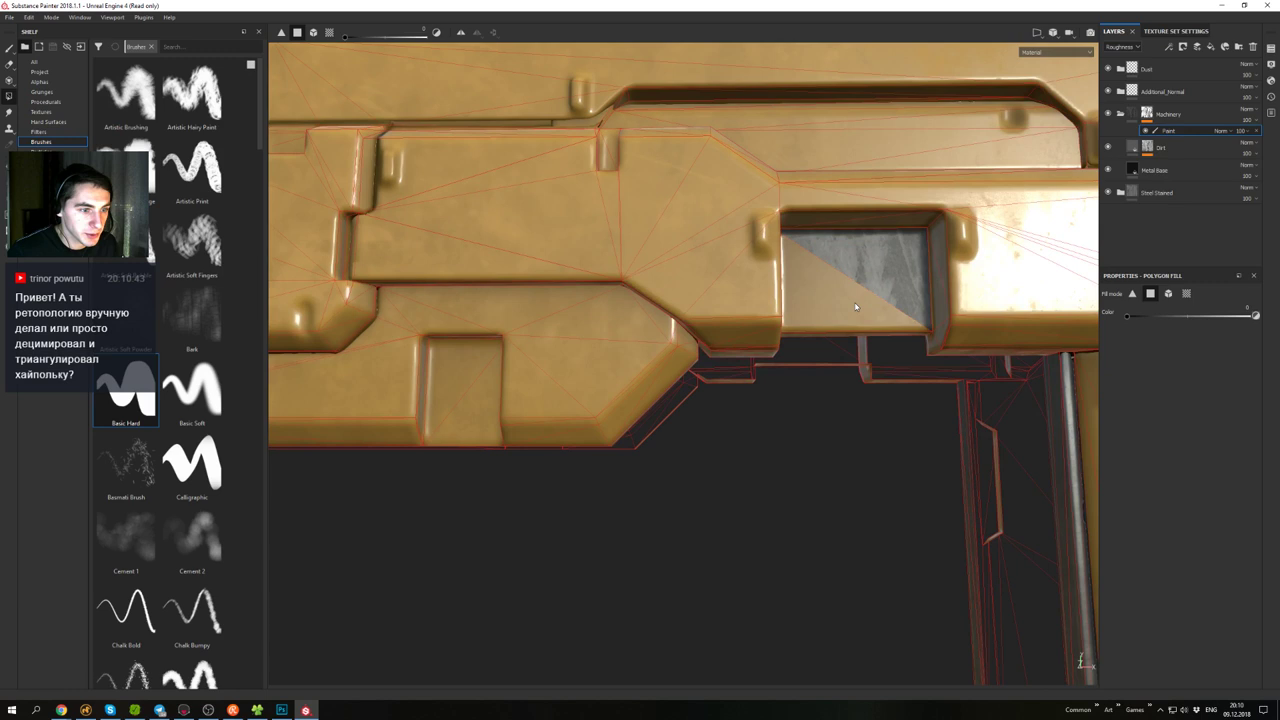
pyautogui.keyDown('alt'); pyautogui.moveTo(855, 306); pyautogui.dragTo(811, 316); pyautogui.keyUp('alt')
# - Fill the header's two small center recesses and the opposite large rectangular recess as metal
pyautogui.scroll(-3, 842, 225)
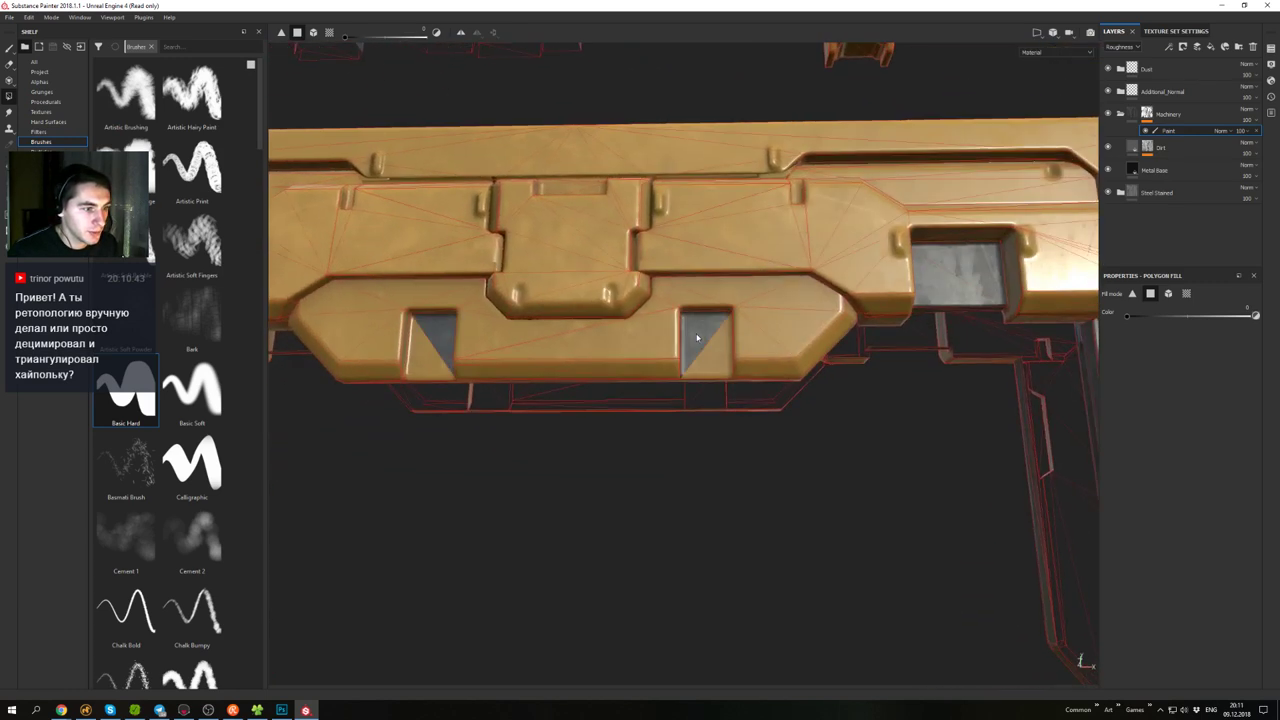
pyautogui.keyDown('alt'); pyautogui.moveTo(711, 363); pyautogui.dragTo(650, 235); pyautogui.keyUp('alt')
pyautogui.scroll(-3, 625, 222)
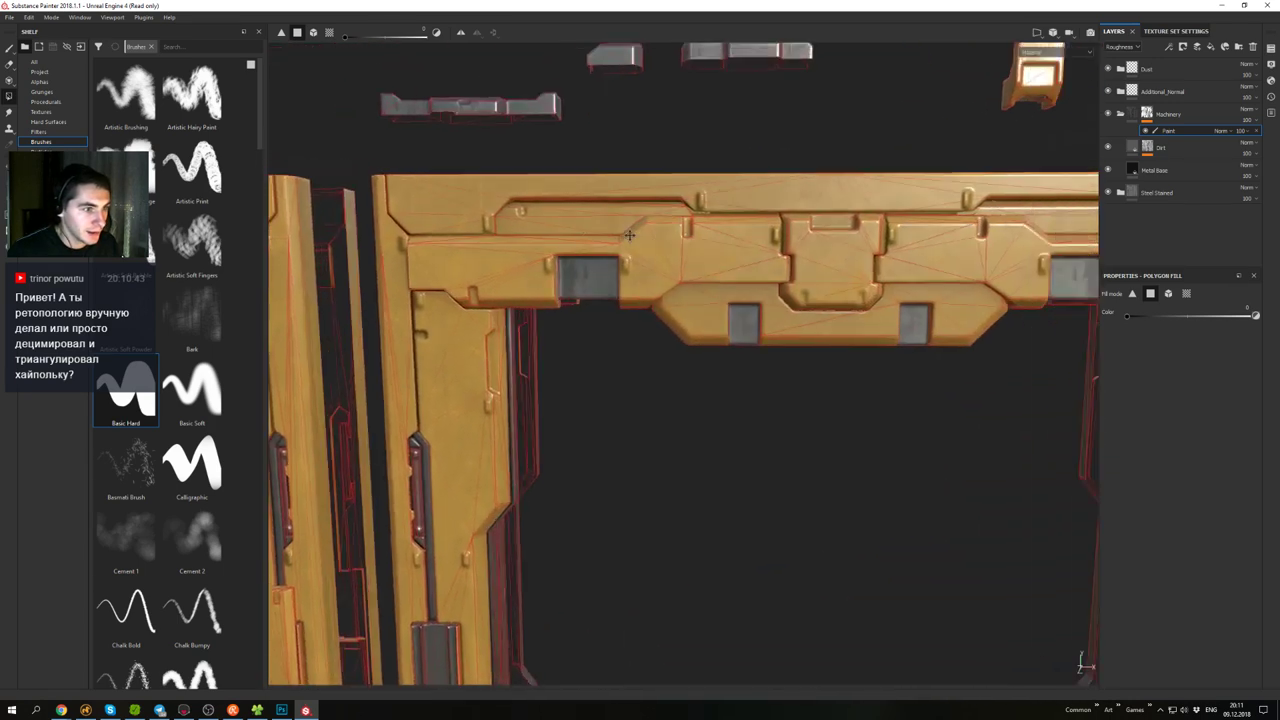
# - Fill the two long, angled recesses along the upper part of the door frame's header as metal in UV chunk fill mode
pyautogui.keyDown('alt'); pyautogui.moveTo(880, 290); pyautogui.dragTo(700, 355, button='middle'); pyautogui.keyUp('alt')
pyautogui.keyDown('alt'); pyautogui.moveTo(700, 355); pyautogui.dragTo(850, 383, button='right'); pyautogui.keyUp('alt')
pyautogui.keyDown('alt'); pyautogui.moveTo(783, 273); pyautogui.dragTo(563, 286, button='middle'); pyautogui.keyUp('alt')
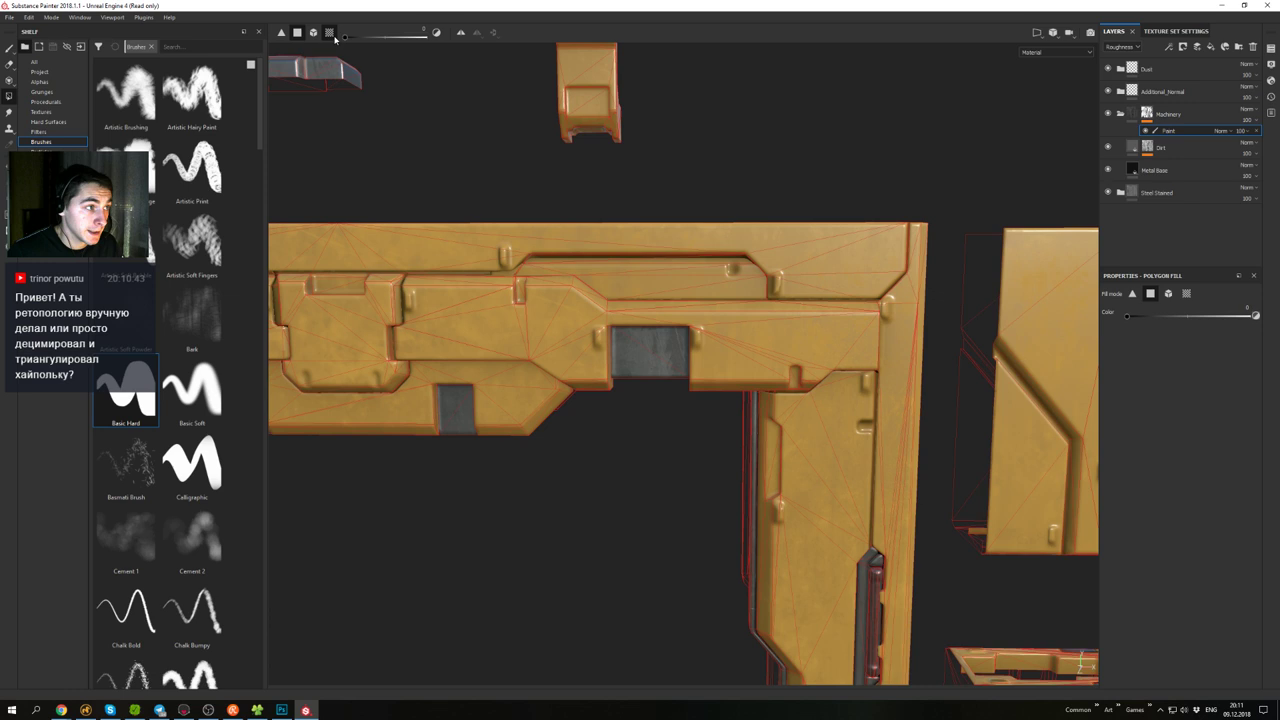
pyautogui.keyDown('alt'); pyautogui.moveTo(679, 244); pyautogui.dragTo(760, 350, button='right'); pyautogui.keyUp('alt')
pyautogui.keyDown('alt'); pyautogui.moveTo(740, 355); pyautogui.dragTo(683, 349); pyautogui.keyUp('alt')
pyautogui.keyDown('alt'); pyautogui.moveTo(682, 349); pyautogui.dragTo(850, 354, button='middle'); pyautogui.keyUp('alt')
pyautogui.keyDown('alt'); pyautogui.moveTo(850, 354); pyautogui.dragTo(643, 311); pyautogui.keyUp('alt')
pyautogui.keyDown('alt'); pyautogui.moveTo(643, 311); pyautogui.dragTo(558, 292, button='right'); pyautogui.keyUp('alt')
pyautogui.keyDown('alt'); pyautogui.moveTo(558, 292); pyautogui.dragTo(499, 234); pyautogui.keyUp('alt')
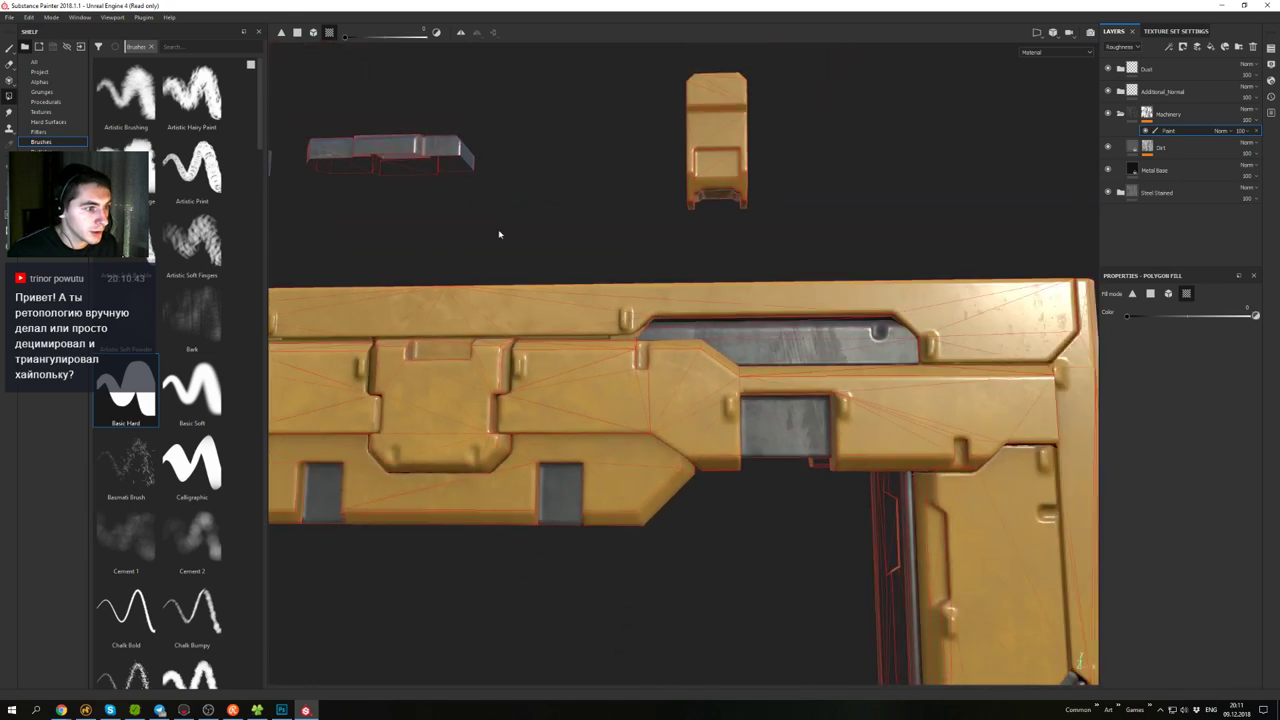
pyautogui.keyDown('alt'); pyautogui.moveTo(555, 315); pyautogui.dragTo(665, 356); pyautogui.keyUp('alt')
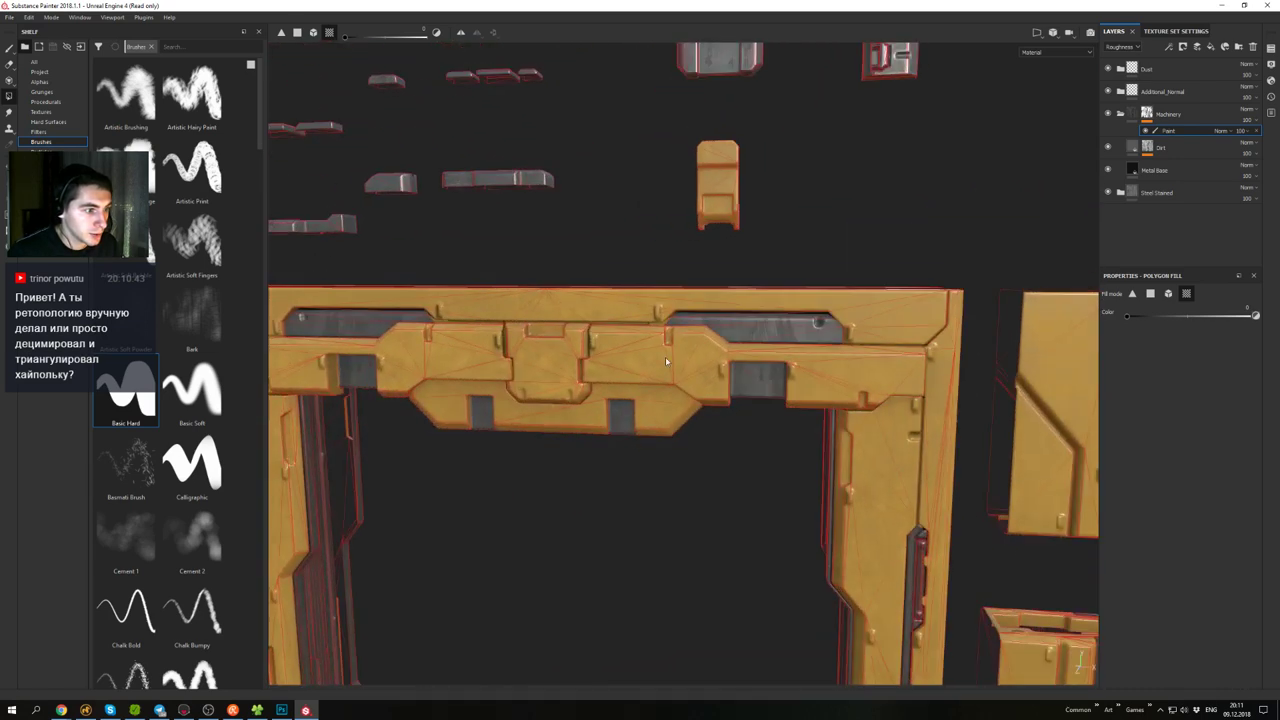
# - Examine the frame's header, posts and recesses from several angles for further parts to expose as metal
pyautogui.keyDown('alt'); pyautogui.moveTo(665, 356); pyautogui.dragTo(565, 216, button='right'); pyautogui.keyUp('alt')
pyautogui.keyDown('alt'); pyautogui.moveTo(565, 216); pyautogui.dragTo(590, 245); pyautogui.keyUp('alt')
pyautogui.keyDown('alt'); pyautogui.moveTo(590, 245); pyautogui.dragTo(668, 385, button='right'); pyautogui.keyUp('alt')
pyautogui.keyDown('alt'); pyautogui.moveTo(668, 385); pyautogui.dragTo(630, 330); pyautogui.keyUp('alt')
pyautogui.keyDown('alt'); pyautogui.moveTo(630, 330); pyautogui.dragTo(619, 237, button='right'); pyautogui.keyUp('alt')
pyautogui.keyDown('alt'); pyautogui.moveTo(620, 236); pyautogui.dragTo(699, 393); pyautogui.keyUp('alt')
pyautogui.keyDown('alt'); pyautogui.moveTo(699, 393); pyautogui.dragTo(606, 303, button='right'); pyautogui.keyUp('alt')
pyautogui.keyDown('alt'); pyautogui.moveTo(606, 303); pyautogui.dragTo(664, 262, button='middle'); pyautogui.keyUp('alt')
pyautogui.keyDown('alt'); pyautogui.moveTo(664, 262); pyautogui.dragTo(651, 352); pyautogui.keyUp('alt')
# - Fill the end blocks of the frame's bottom sill, next to the posts, as metal, including their beveled edges
pyautogui.keyDown('alt'); pyautogui.moveTo(651, 352); pyautogui.dragTo(886, 349, button='middle'); pyautogui.keyUp('alt')
pyautogui.keyDown('alt'); pyautogui.moveTo(886, 349); pyautogui.dragTo(740, 395); pyautogui.keyUp('alt')
pyautogui.keyDown('alt'); pyautogui.moveTo(740, 395); pyautogui.dragTo(560, 310, button='middle'); pyautogui.keyUp('alt')
pyautogui.keyDown('alt'); pyautogui.moveTo(560, 310); pyautogui.dragTo(640, 380, button='right'); pyautogui.keyUp('alt')
pyautogui.keyDown('alt'); pyautogui.moveTo(640, 380); pyautogui.dragTo(600, 470); pyautogui.keyUp('alt')
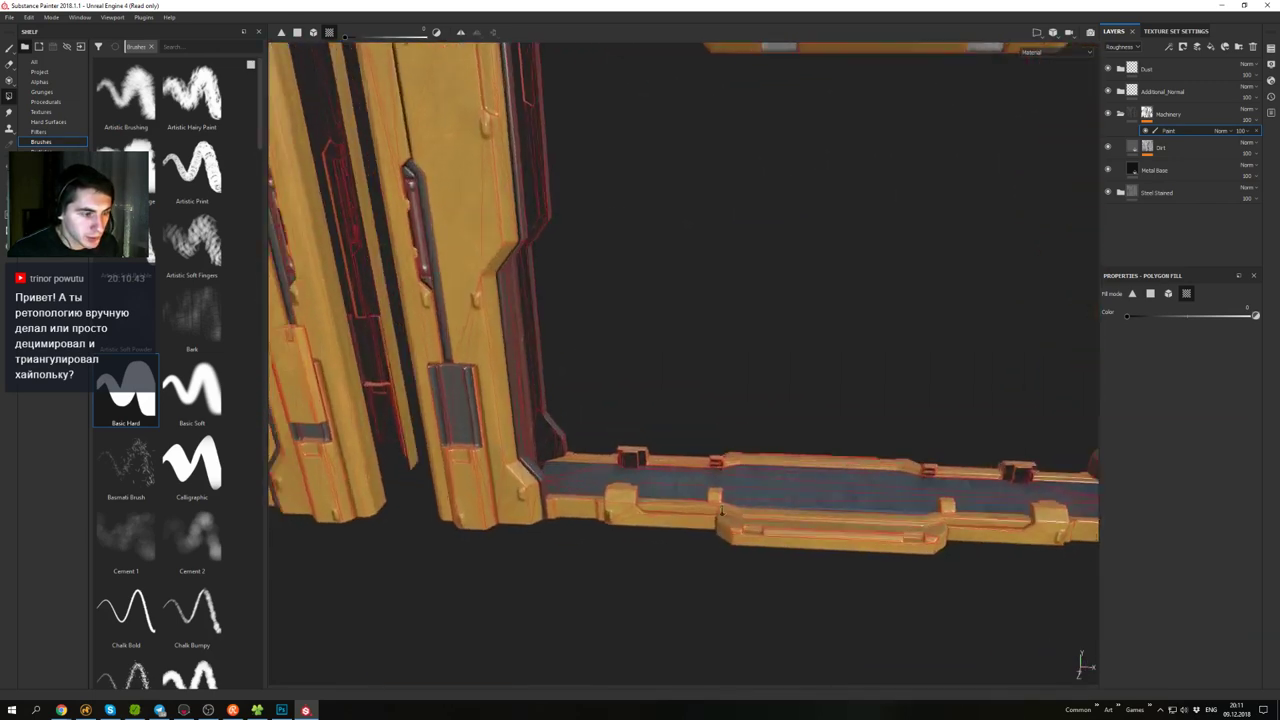
pyautogui.keyDown('alt'); pyautogui.moveTo(600, 470); pyautogui.dragTo(456, 415, button='middle'); pyautogui.keyUp('alt')
pyautogui.keyDown('alt'); pyautogui.moveTo(456, 413); pyautogui.dragTo(622, 443); pyautogui.keyUp('alt')
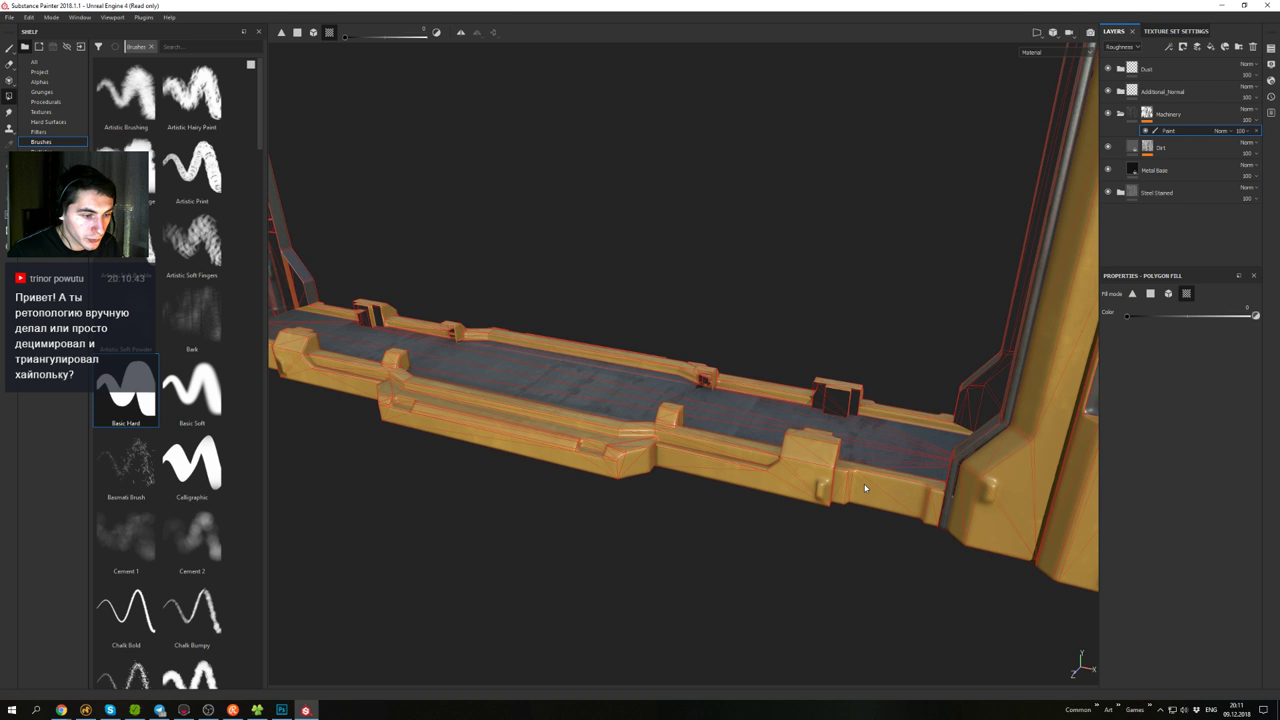
pyautogui.keyDown('alt'); pyautogui.moveTo(865, 488); pyautogui.dragTo(869, 472); pyautogui.keyUp('alt')
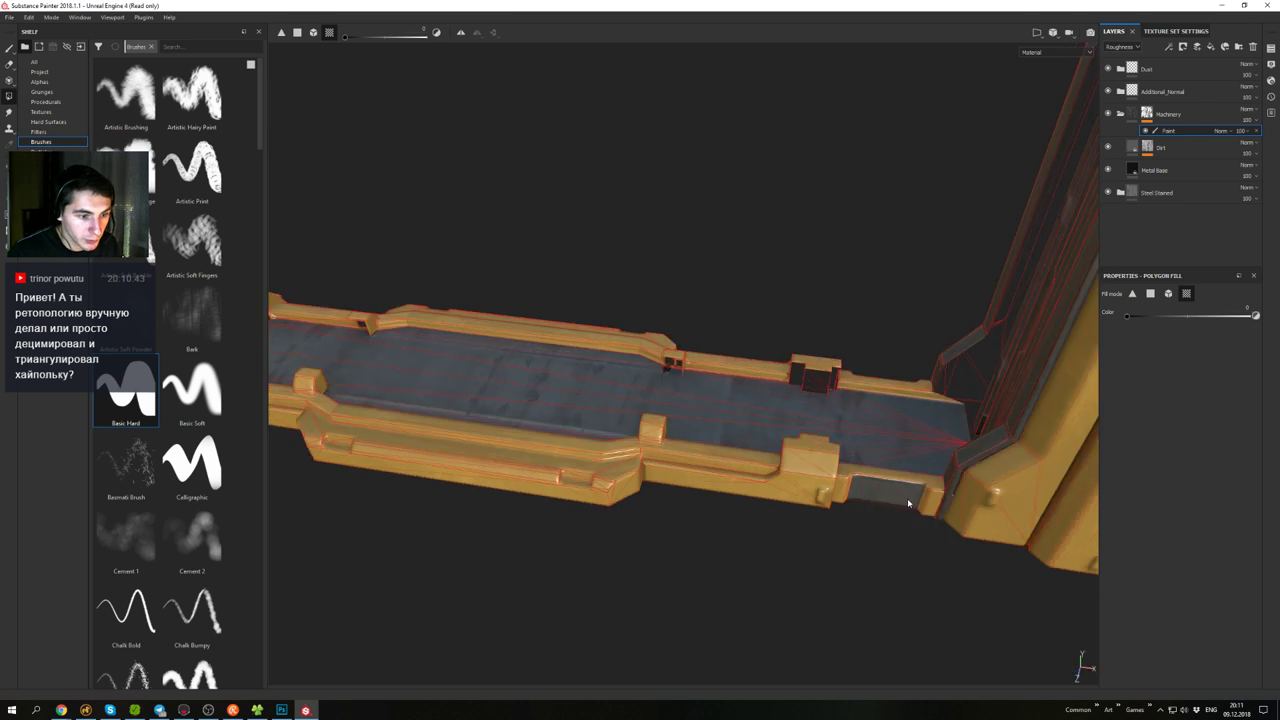
pyautogui.moveTo(690, 443)
pyautogui.keyDown('alt'); pyautogui.mouseDown()
pyautogui.moveTo(720, 411)
pyautogui.moveTo(797, 451)
pyautogui.moveTo(690, 443)
pyautogui.mouseUp(); pyautogui.keyUp('alt')
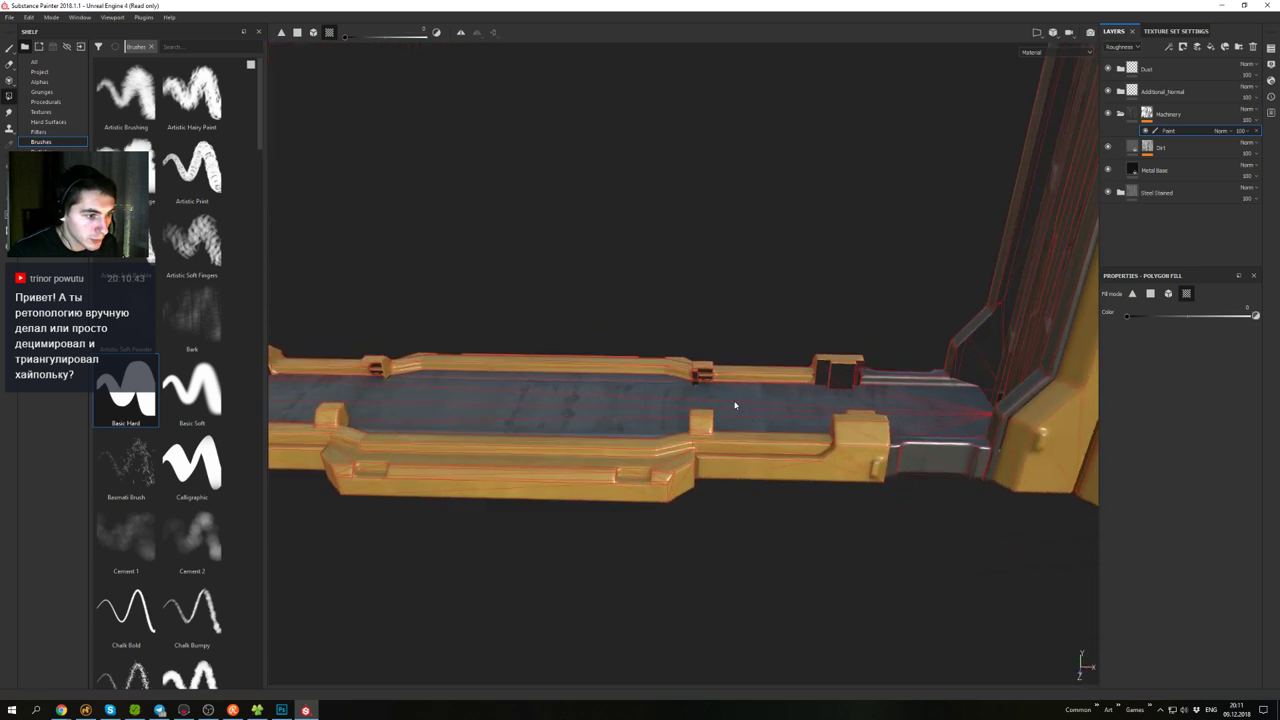
# - Examine the frame's sill, posts and header to check how the metal parts balance with the yellow paint
pyautogui.keyDown('alt'); pyautogui.moveTo(735, 405); pyautogui.dragTo(709, 387); pyautogui.keyUp('alt')
pyautogui.keyDown('alt'); pyautogui.moveTo(701, 336); pyautogui.dragTo(664, 387); pyautogui.keyUp('alt')
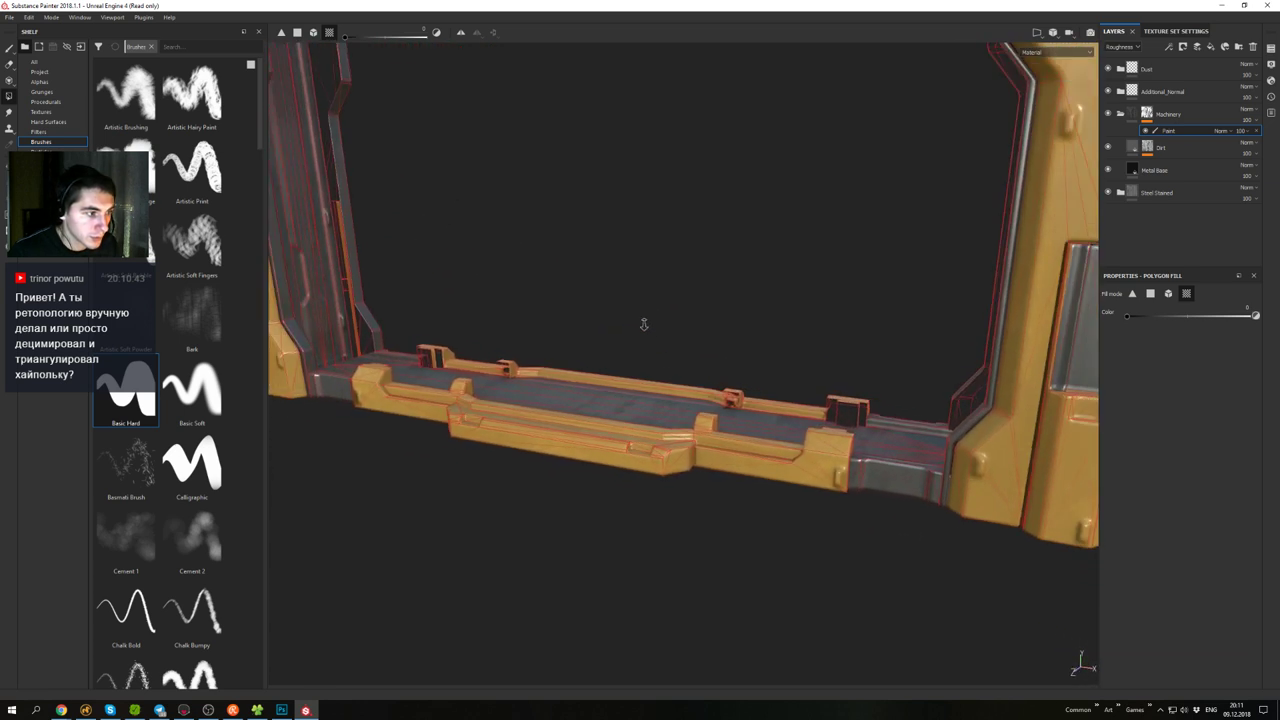
pyautogui.keyDown('alt'); pyautogui.moveTo(644, 324); pyautogui.dragTo(637, 328, button='right'); pyautogui.keyUp('alt')
pyautogui.keyDown('alt'); pyautogui.moveTo(637, 328); pyautogui.dragTo(680, 292); pyautogui.keyUp('alt')
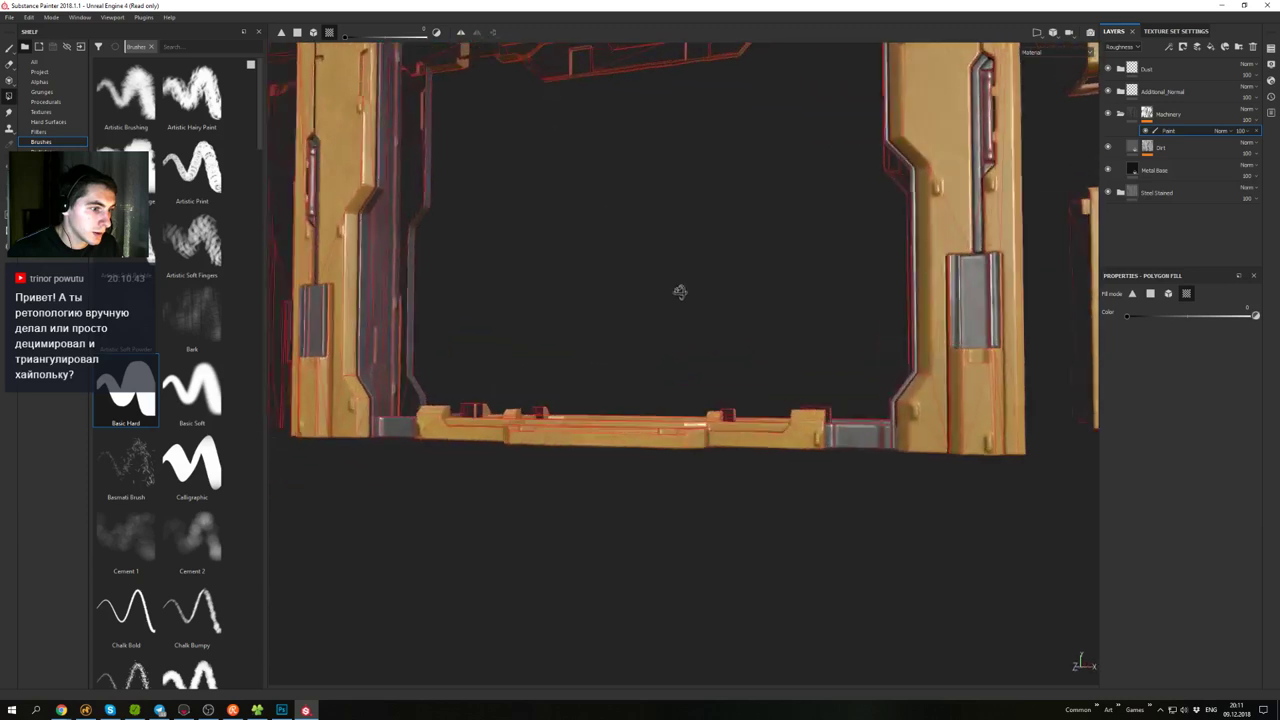
pyautogui.keyDown('alt'); pyautogui.moveTo(680, 292); pyautogui.dragTo(894, 440, button='middle'); pyautogui.keyUp('alt')
pyautogui.keyDown('alt'); pyautogui.moveTo(894, 440); pyautogui.dragTo(763, 383, button='right'); pyautogui.keyUp('alt')
pyautogui.keyDown('alt'); pyautogui.moveTo(763, 383); pyautogui.dragTo(829, 437); pyautogui.keyUp('alt')
pyautogui.keyDown('alt'); pyautogui.moveTo(829, 437); pyautogui.dragTo(774, 413, button='middle'); pyautogui.keyUp('alt')
pyautogui.keyDown('alt'); pyautogui.moveTo(774, 413); pyautogui.dragTo(776, 528, button='right'); pyautogui.keyUp('alt')
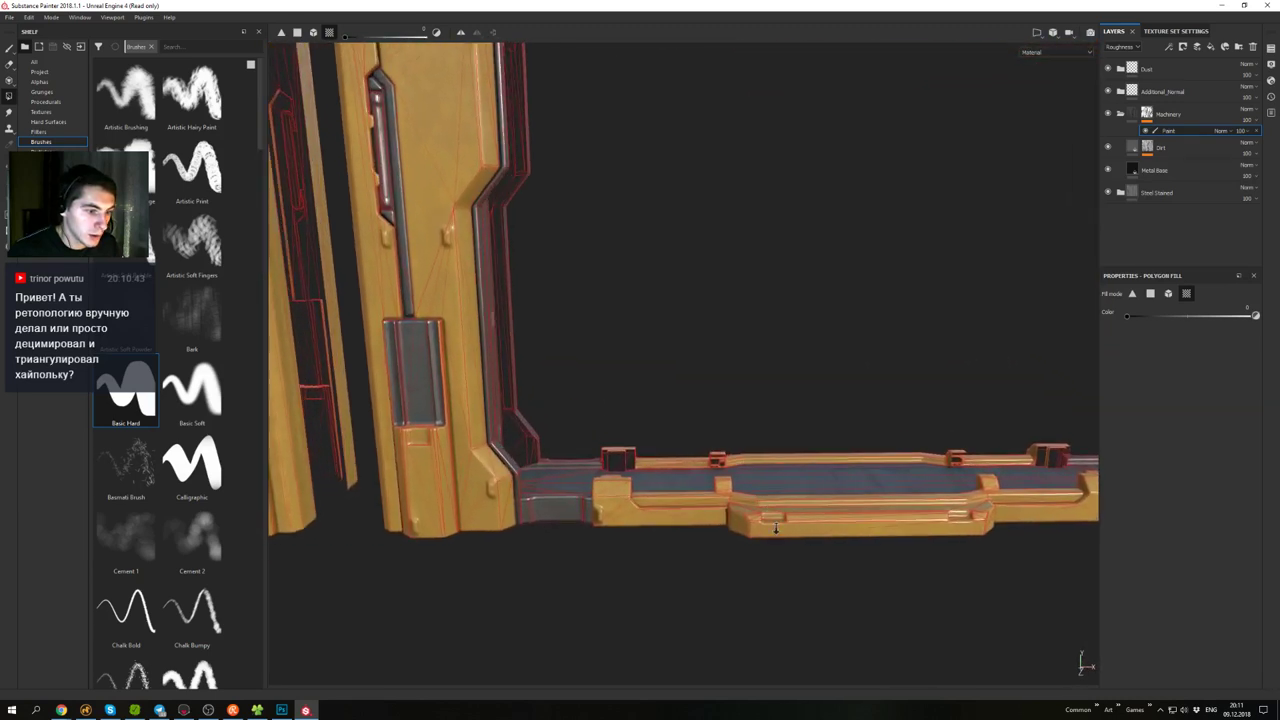
pyautogui.keyDown('alt'); pyautogui.moveTo(776, 528); pyautogui.dragTo(735, 545); pyautogui.keyUp('alt')
pyautogui.keyDown('alt'); pyautogui.moveTo(735, 545); pyautogui.dragTo(680, 523, button='right'); pyautogui.keyUp('alt')
pyautogui.keyDown('alt'); pyautogui.moveTo(680, 523); pyautogui.dragTo(728, 405); pyautogui.keyUp('alt')
pyautogui.keyDown('alt'); pyautogui.moveTo(728, 405); pyautogui.dragTo(596, 398, button='middle'); pyautogui.keyUp('alt')
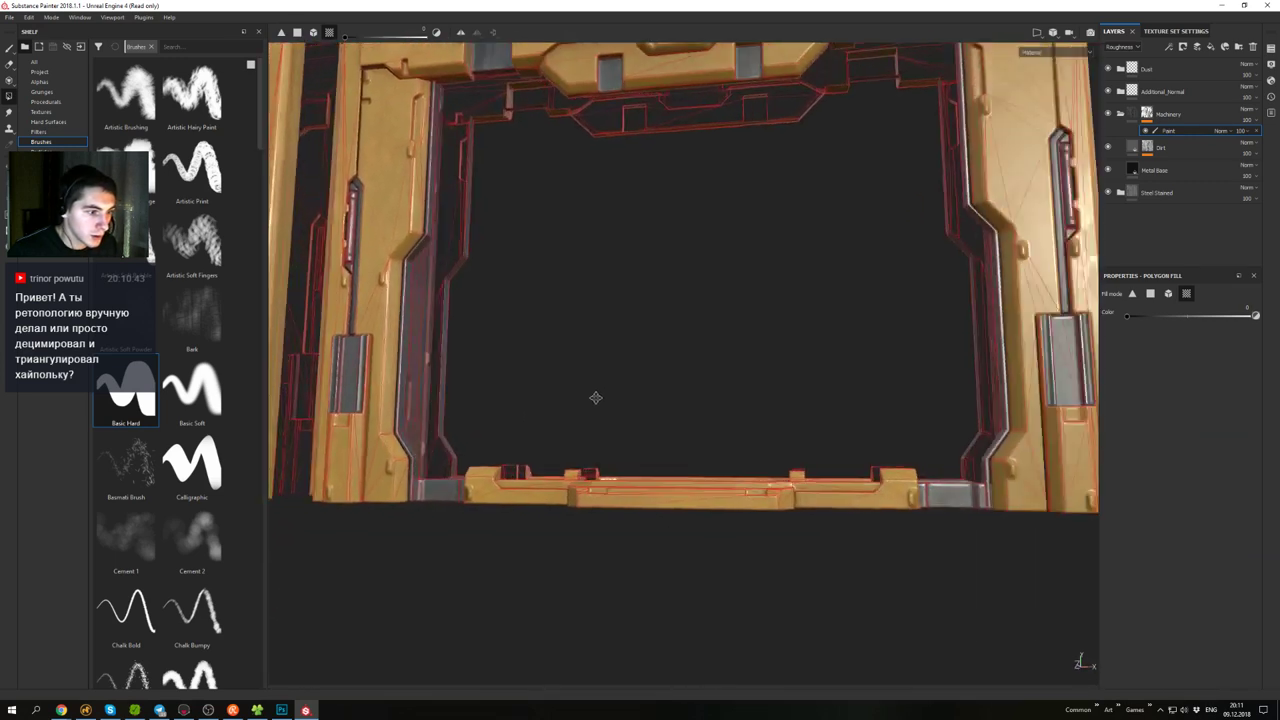
pyautogui.keyDown('alt'); pyautogui.moveTo(596, 398); pyautogui.dragTo(677, 314, button='right'); pyautogui.keyUp('alt')
pyautogui.keyDown('alt'); pyautogui.moveTo(677, 314); pyautogui.dragTo(720, 383, button='middle'); pyautogui.keyUp('alt')
pyautogui.keyDown('alt'); pyautogui.moveTo(720, 383); pyautogui.dragTo(715, 446); pyautogui.keyUp('alt')
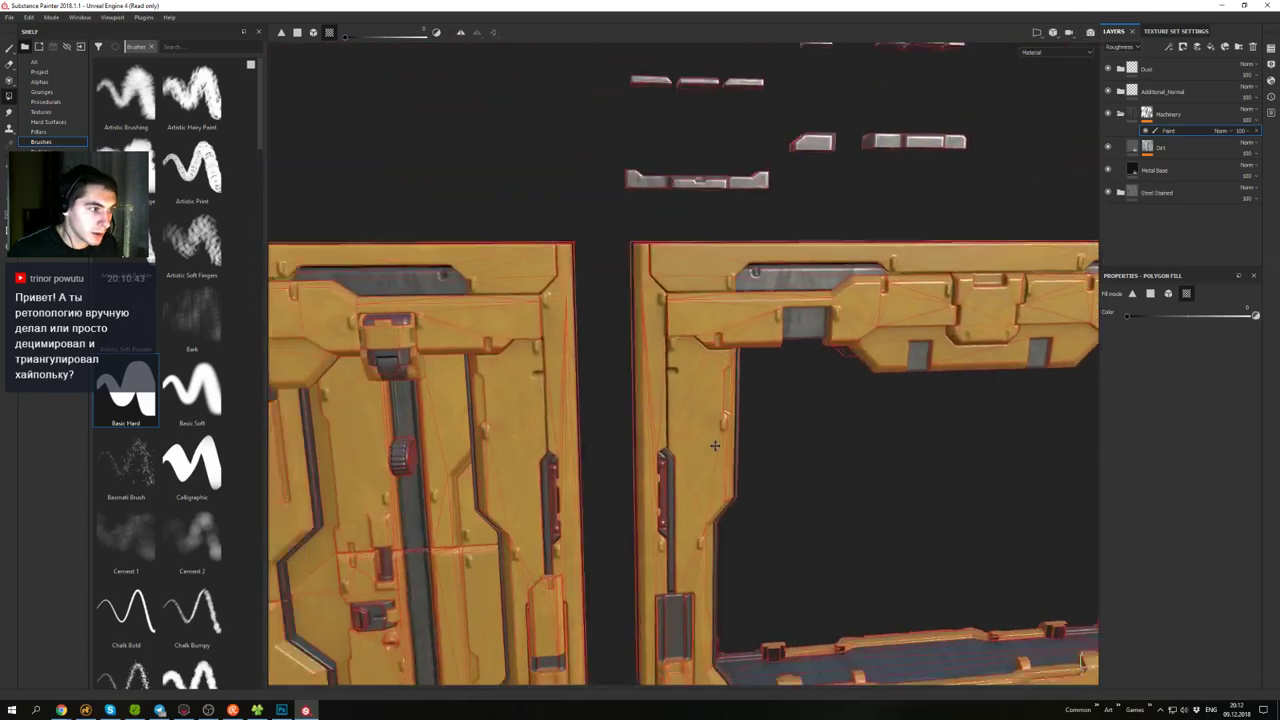
# - Inspect the front of the fully assembled door and frame from several angles
pyautogui.keyDown('alt'); pyautogui.moveTo(715, 446); pyautogui.dragTo(600, 470, button='right'); pyautogui.keyUp('alt')
pyautogui.keyDown('alt'); pyautogui.moveTo(600, 470); pyautogui.dragTo(863, 354, button='middle'); pyautogui.keyUp('alt')
pyautogui.keyDown('alt'); pyautogui.moveTo(863, 354); pyautogui.dragTo(884, 306); pyautogui.keyUp('alt')
pyautogui.keyDown('alt'); pyautogui.moveTo(796, 291); pyautogui.dragTo(718, 276); pyautogui.keyUp('alt')
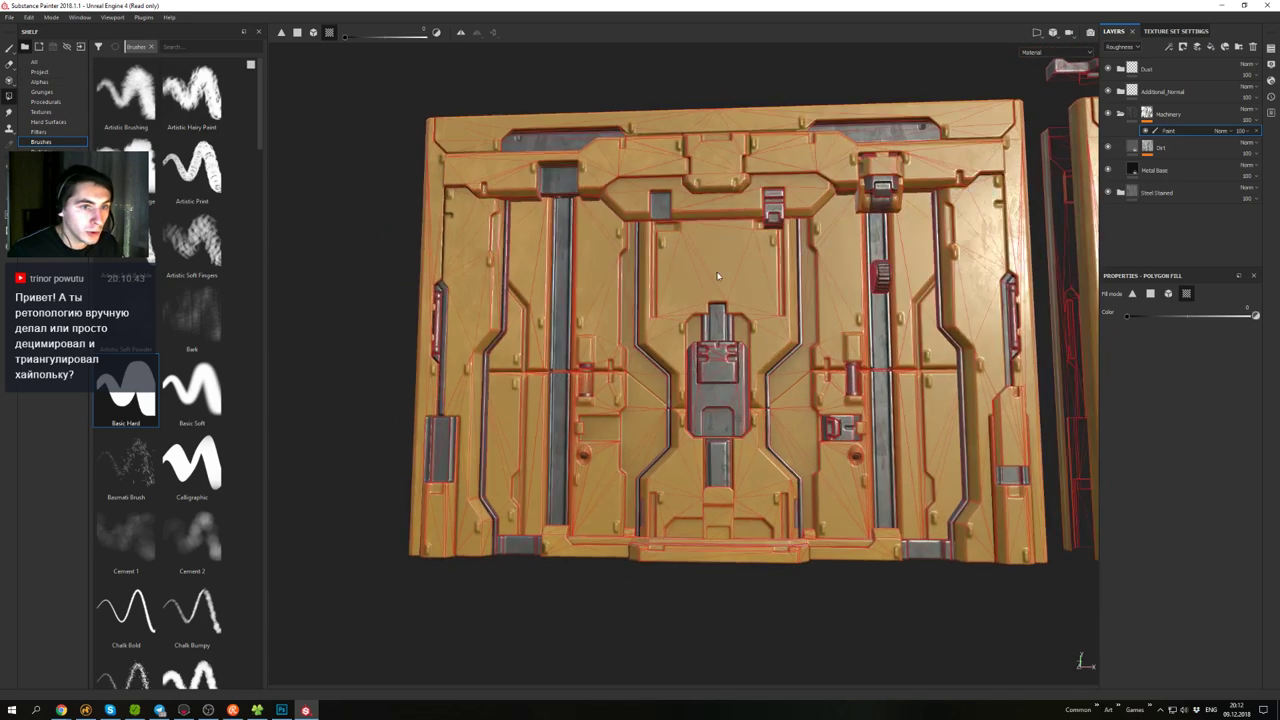
pyautogui.keyDown('alt'); pyautogui.moveTo(1090, 140); pyautogui.dragTo(917, 242); pyautogui.keyUp('alt')
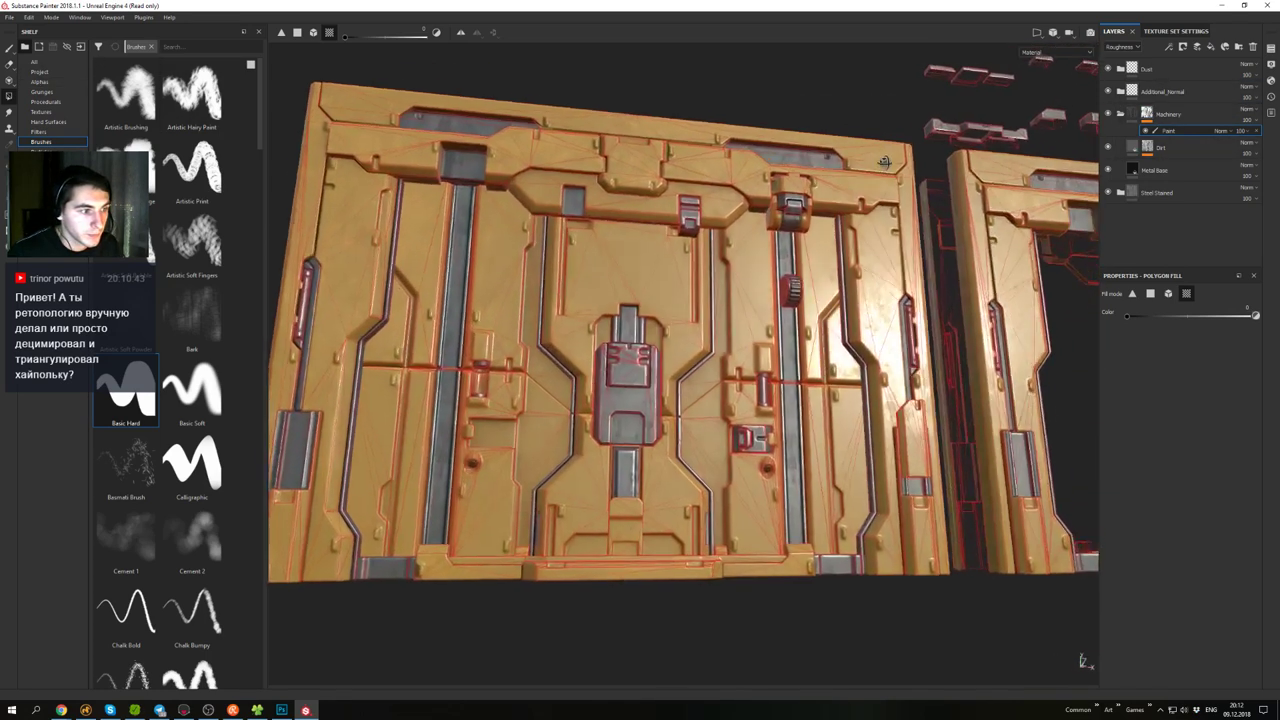
pyautogui.keyDown('alt'); pyautogui.moveTo(884, 162); pyautogui.dragTo(848, 228); pyautogui.keyUp('alt')
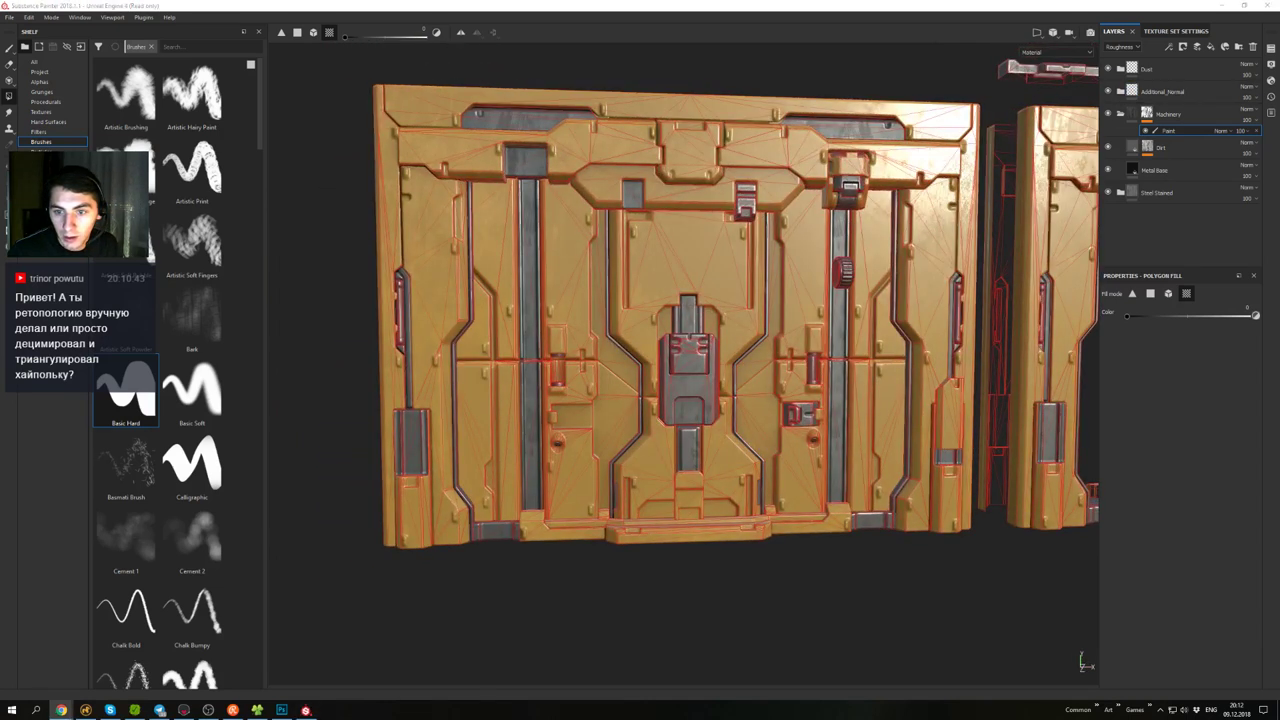
pyautogui.keyDown('alt'); pyautogui.moveTo(930, 215); pyautogui.dragTo(739, 203); pyautogui.keyUp('alt')
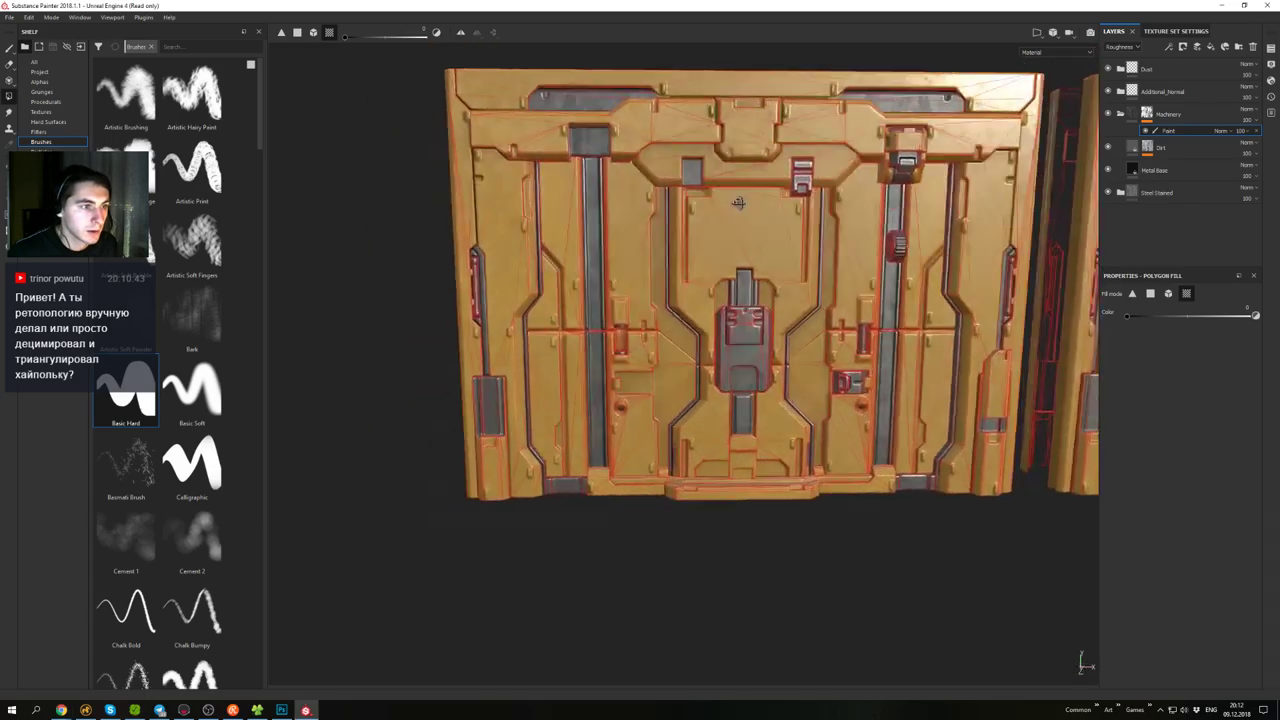
# - Fill one L-shaped groove on the upper half's central door panel as metal in quad fill mode
pyautogui.keyDown('alt'); pyautogui.moveTo(739, 203); pyautogui.dragTo(804, 246, button='right'); pyautogui.keyUp('alt')
pyautogui.keyDown('alt'); pyautogui.moveTo(804, 246); pyautogui.dragTo(848, 271); pyautogui.keyUp('alt')
pyautogui.keyDown('alt'); pyautogui.moveTo(690, 262); pyautogui.dragTo(717, 291, button='right'); pyautogui.keyUp('alt')
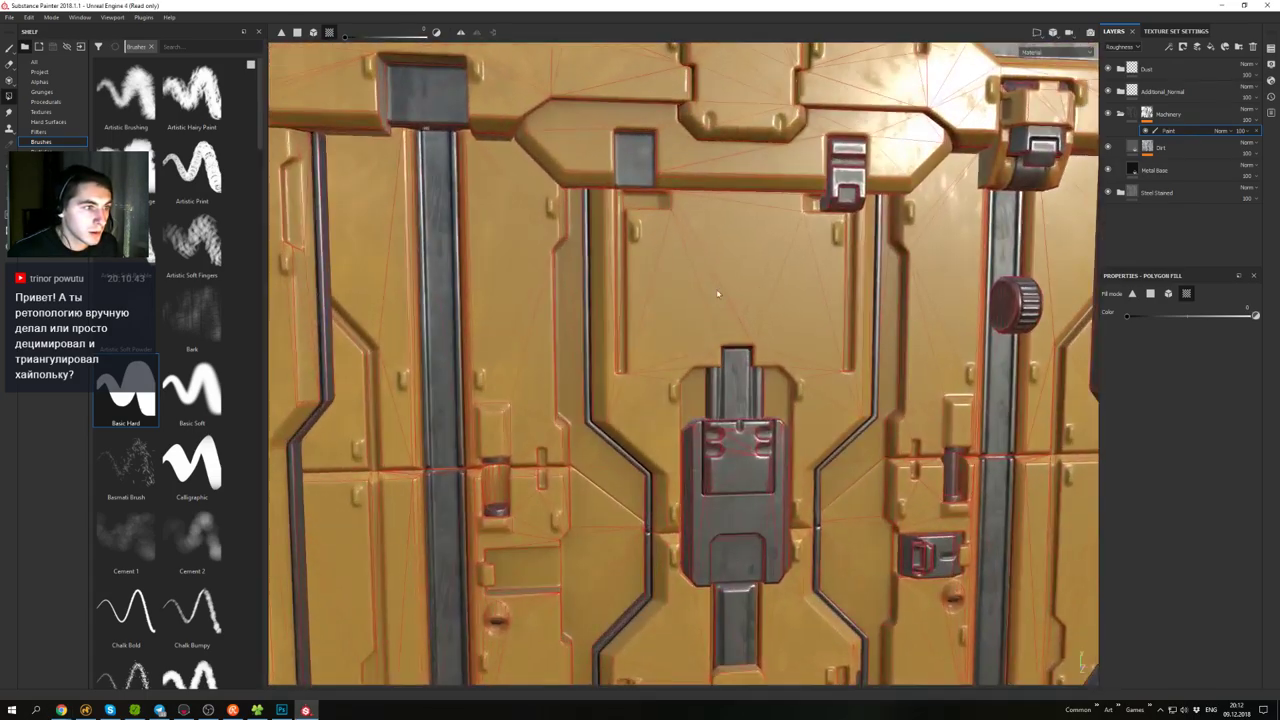
pyautogui.keyDown('alt'); pyautogui.moveTo(717, 291); pyautogui.dragTo(577, 263); pyautogui.keyUp('alt')
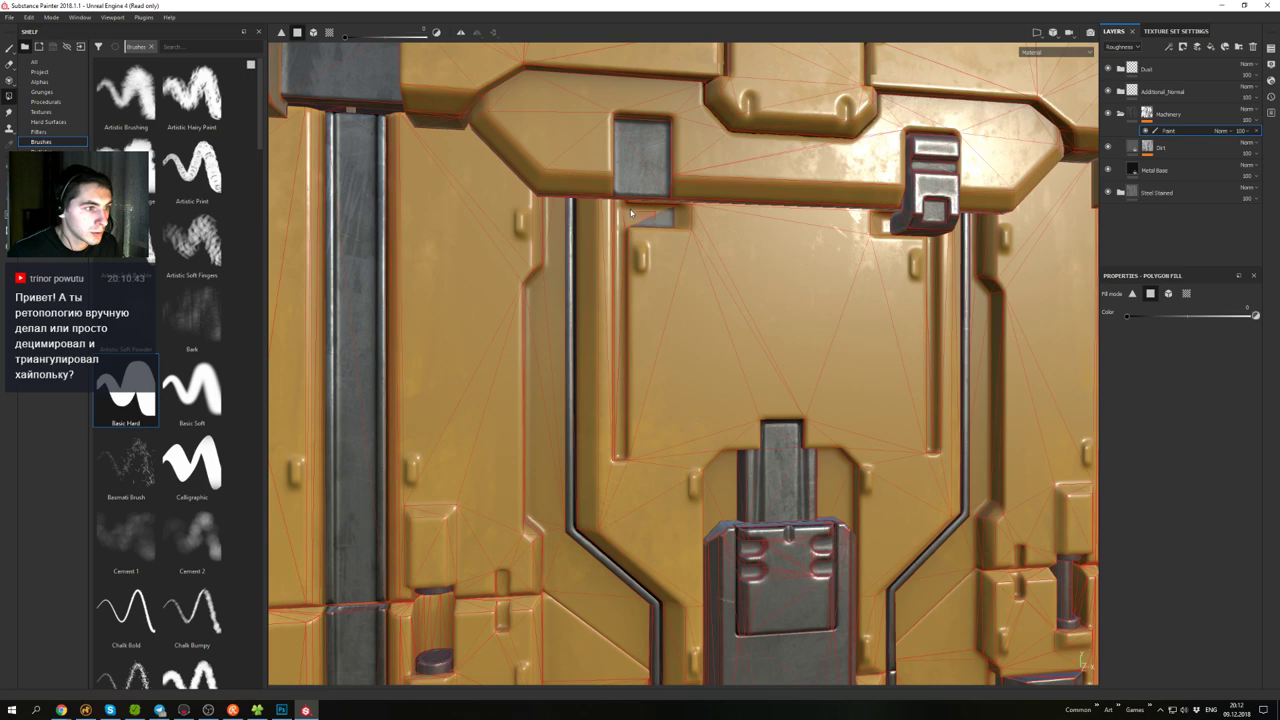
pyautogui.click(620, 324)
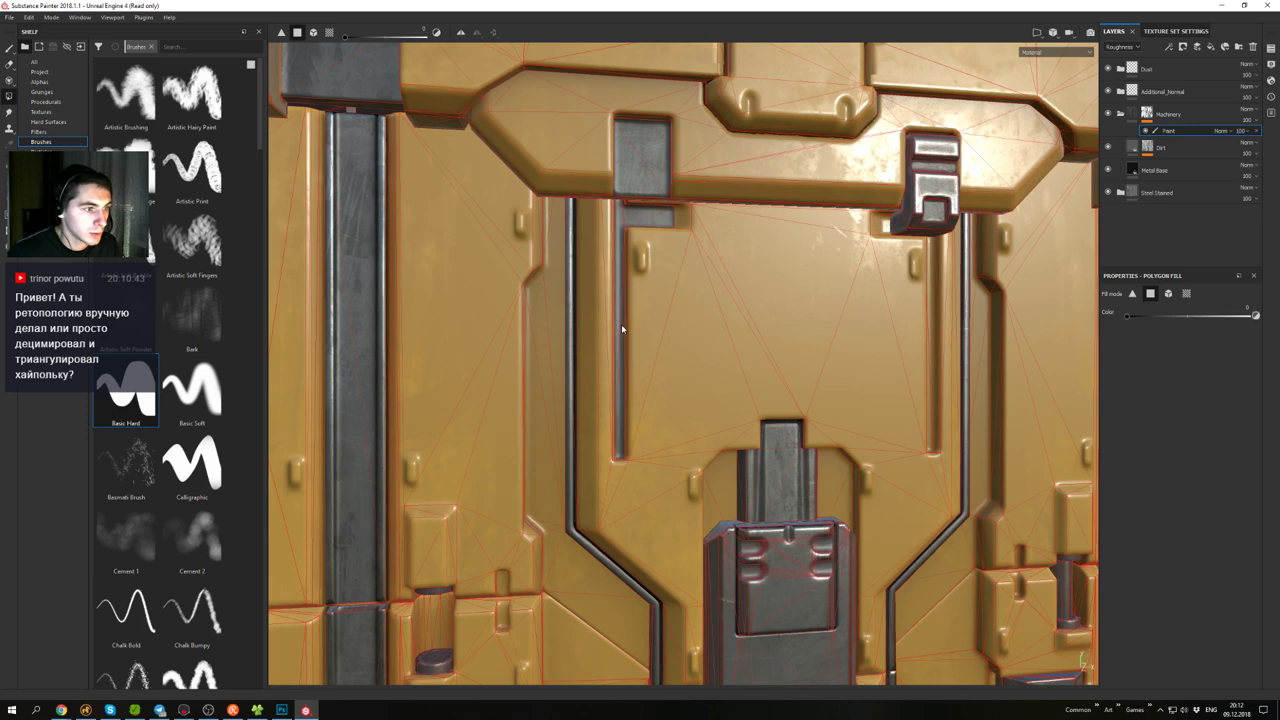
# - Examine the central door panel, its grooves and the surrounding clamp and roller parts from different angles
pyautogui.keyDown('alt'); pyautogui.moveTo(621, 324); pyautogui.dragTo(709, 291); pyautogui.keyUp('alt')
pyautogui.keyDown('alt'); pyautogui.moveTo(709, 291); pyautogui.dragTo(635, 133, button='right'); pyautogui.keyUp('alt')
pyautogui.keyDown('alt'); pyautogui.moveTo(634, 132); pyautogui.dragTo(688, 226); pyautogui.keyUp('alt')
pyautogui.keyDown('alt'); pyautogui.moveTo(688, 226); pyautogui.dragTo(1090, 590, button='right'); pyautogui.keyUp('alt')
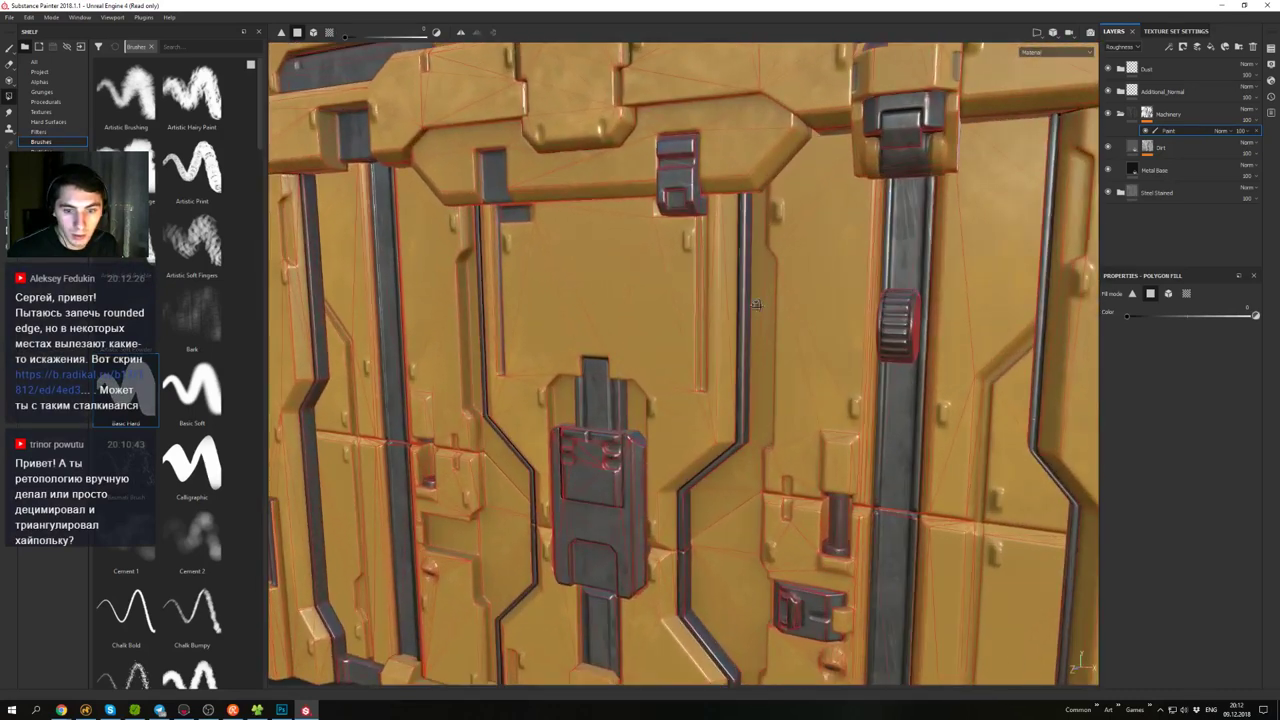
pyautogui.keyDown('alt'); pyautogui.moveTo(1090, 590); pyautogui.dragTo(1215, 532); pyautogui.keyUp('alt')
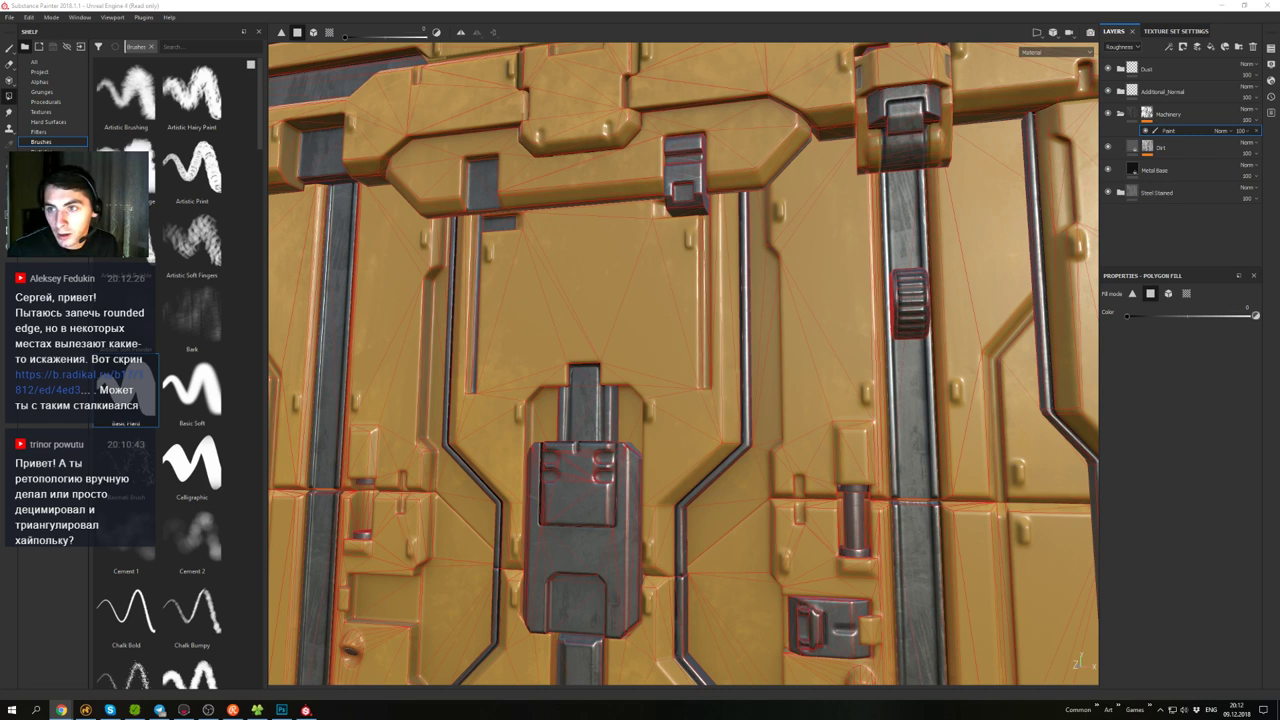
pyautogui.keyDown('alt'); pyautogui.moveTo(788, 190); pyautogui.dragTo(743, 163); pyautogui.keyUp('alt')
pyautogui.keyDown('alt'); pyautogui.moveTo(743, 163); pyautogui.dragTo(803, 294, button='right'); pyautogui.keyUp('alt')
pyautogui.keyDown('alt'); pyautogui.moveTo(803, 294); pyautogui.dragTo(890, 270); pyautogui.keyUp('alt')
pyautogui.keyDown('alt'); pyautogui.moveTo(1000, 270); pyautogui.dragTo(945, 250, button='middle'); pyautogui.keyUp('alt')
pyautogui.keyDown('alt'); pyautogui.moveTo(945, 250); pyautogui.dragTo(808, 48, button='right'); pyautogui.keyUp('alt')
# - Fill the opposite L-shaped groove on the separate upper door half's central panel as metal
pyautogui.keyDown('alt'); pyautogui.moveTo(1010, 195); pyautogui.dragTo(829, 233, button='middle'); pyautogui.keyUp('alt')
pyautogui.keyDown('alt'); pyautogui.moveTo(829, 233); pyautogui.dragTo(826, 272); pyautogui.keyUp('alt')
pyautogui.keyDown('alt'); pyautogui.moveTo(826, 272); pyautogui.dragTo(700, 190, button='middle'); pyautogui.keyUp('alt')
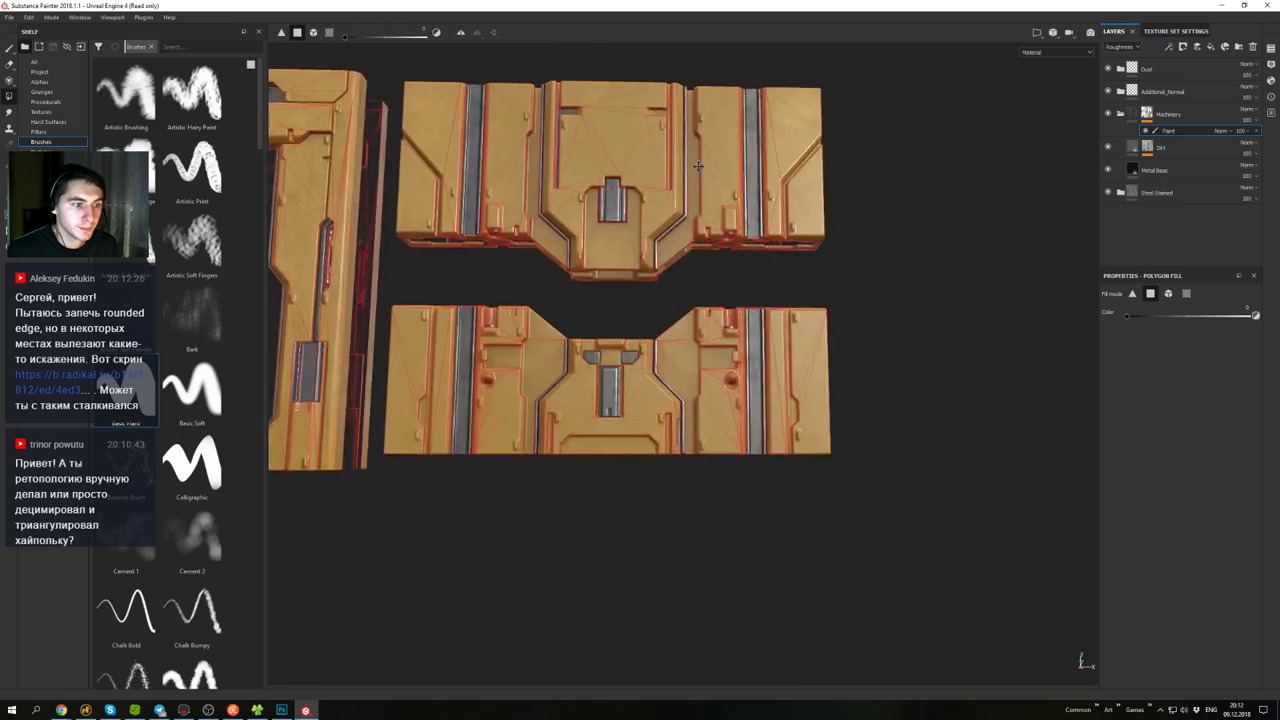
pyautogui.keyDown('alt'); pyautogui.moveTo(700, 190); pyautogui.dragTo(620, 118, button='right'); pyautogui.keyUp('alt')
pyautogui.keyDown('alt'); pyautogui.moveTo(668, 224); pyautogui.dragTo(822, 285, button='middle'); pyautogui.keyUp('alt')
pyautogui.keyDown('alt'); pyautogui.moveTo(822, 285); pyautogui.dragTo(938, 384, button='right'); pyautogui.keyUp('alt')
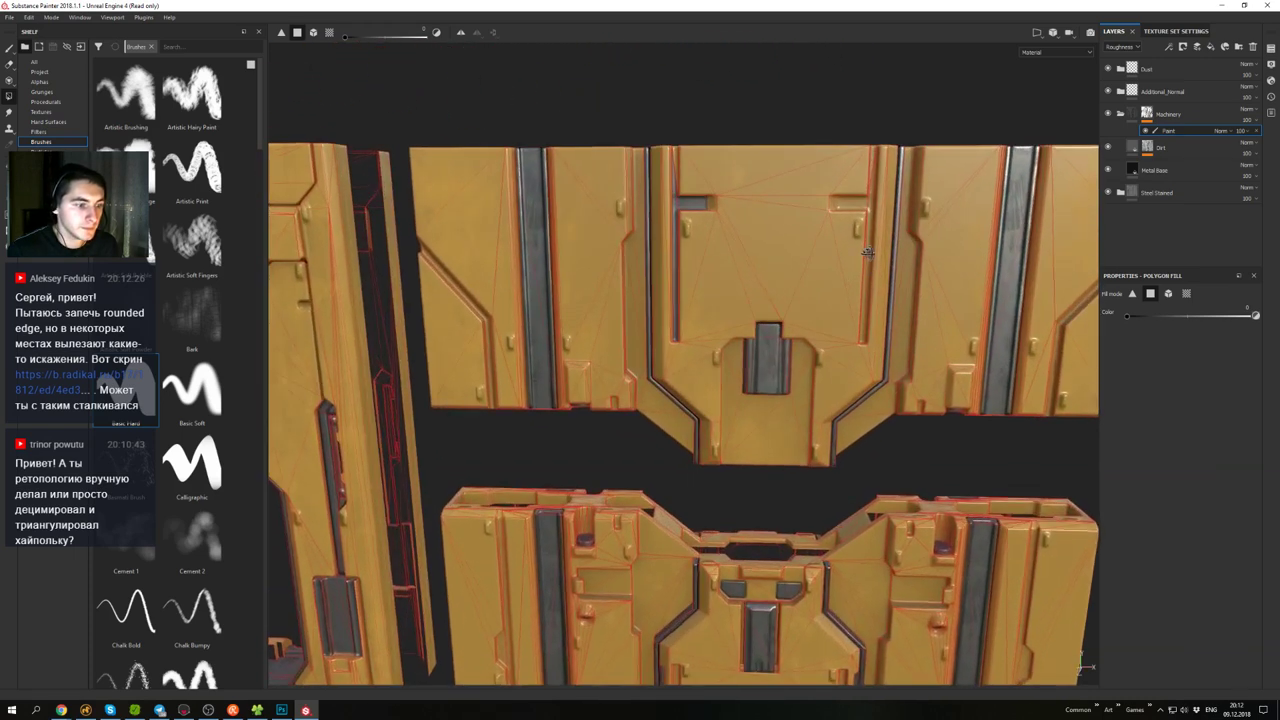
pyautogui.keyDown('alt'); pyautogui.moveTo(938, 384); pyautogui.dragTo(862, 372); pyautogui.keyUp('alt')
pyautogui.keyDown('alt'); pyautogui.moveTo(800, 185); pyautogui.dragTo(868, 263, button='right'); pyautogui.keyUp('alt')
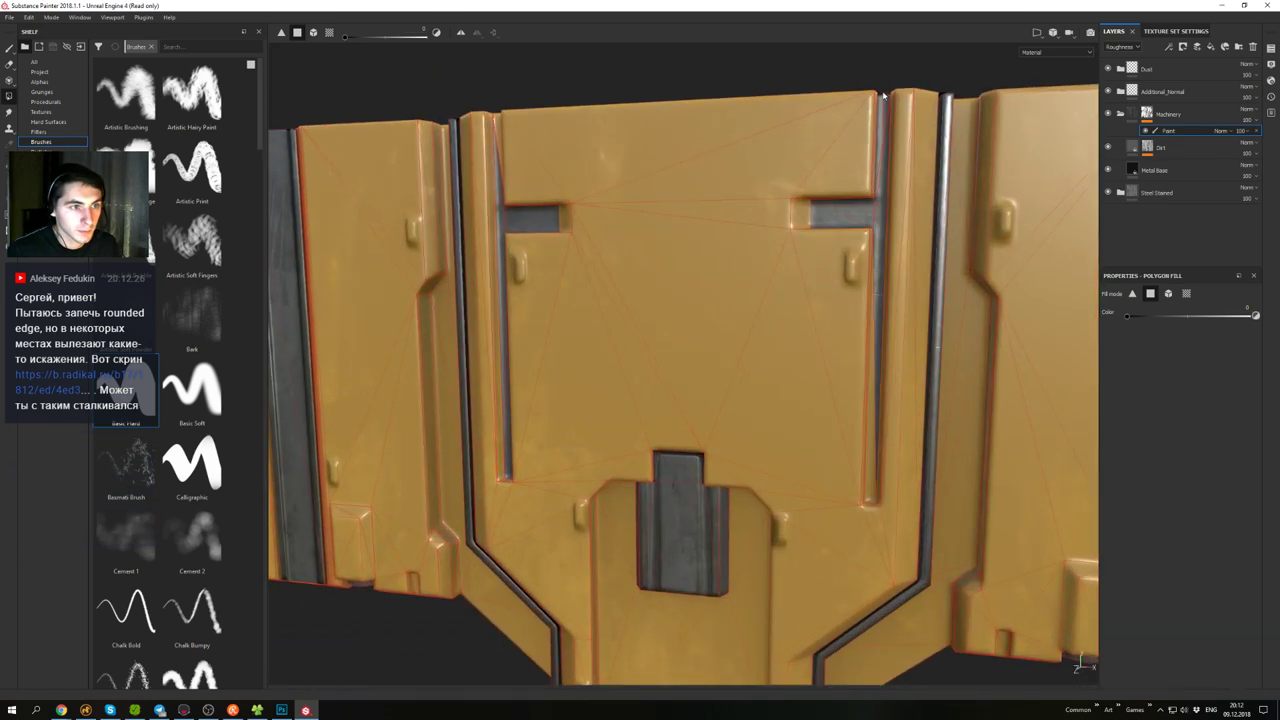
pyautogui.keyDown('alt'); pyautogui.moveTo(876, 415); pyautogui.dragTo(876, 381, button='middle'); pyautogui.keyUp('alt')
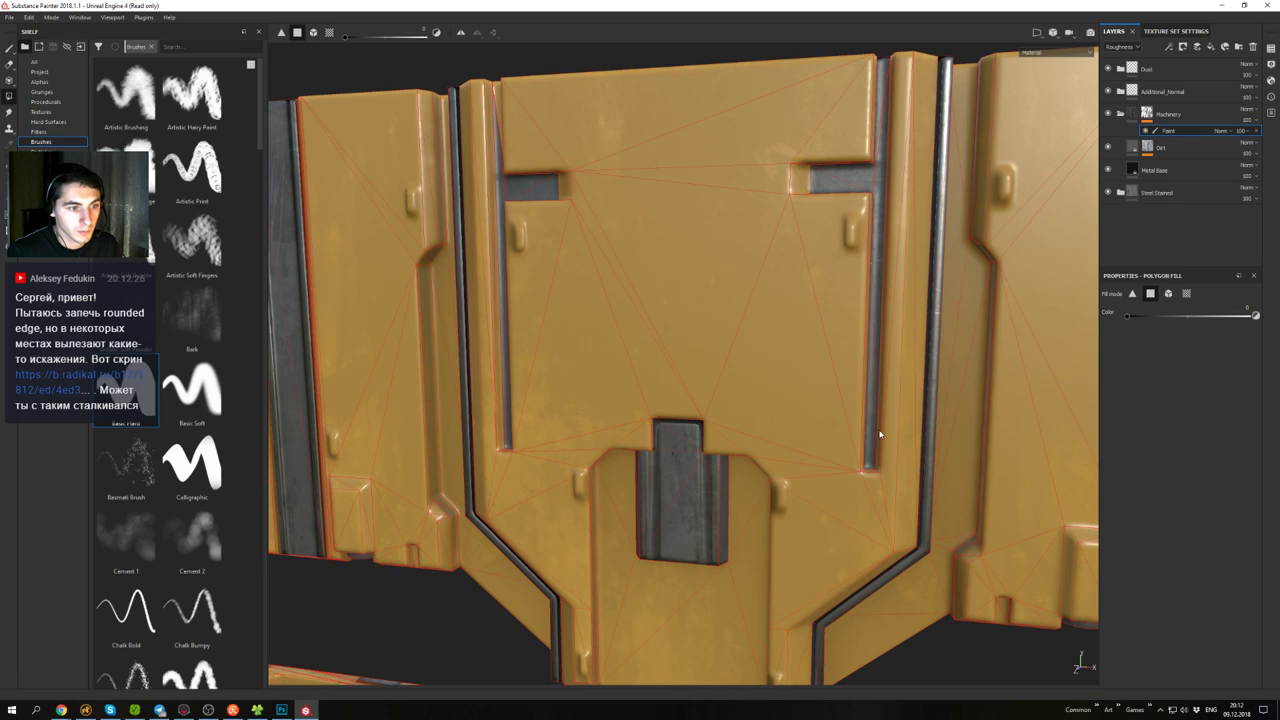
# - Fill the narrow vertical grooves near the bottom of the lower door half's central panel as metal
pyautogui.keyDown('alt'); pyautogui.moveTo(880, 434); pyautogui.dragTo(846, 380, button='right'); pyautogui.keyUp('alt')
pyautogui.keyDown('alt'); pyautogui.moveTo(846, 500); pyautogui.dragTo(797, 215, button='middle'); pyautogui.keyUp('alt')
pyautogui.keyDown('alt'); pyautogui.moveTo(797, 230); pyautogui.dragTo(832, 218); pyautogui.keyUp('alt')
pyautogui.moveTo(625, 385)
pyautogui.keyDown('alt'); pyautogui.mouseDown(button='right')
pyautogui.moveTo(669, 439)
pyautogui.moveTo(642, 398)
pyautogui.mouseUp(button='right'); pyautogui.keyUp('alt')
pyautogui.keyDown('alt'); pyautogui.moveTo(905, 388); pyautogui.dragTo(860, 393); pyautogui.keyUp('alt')
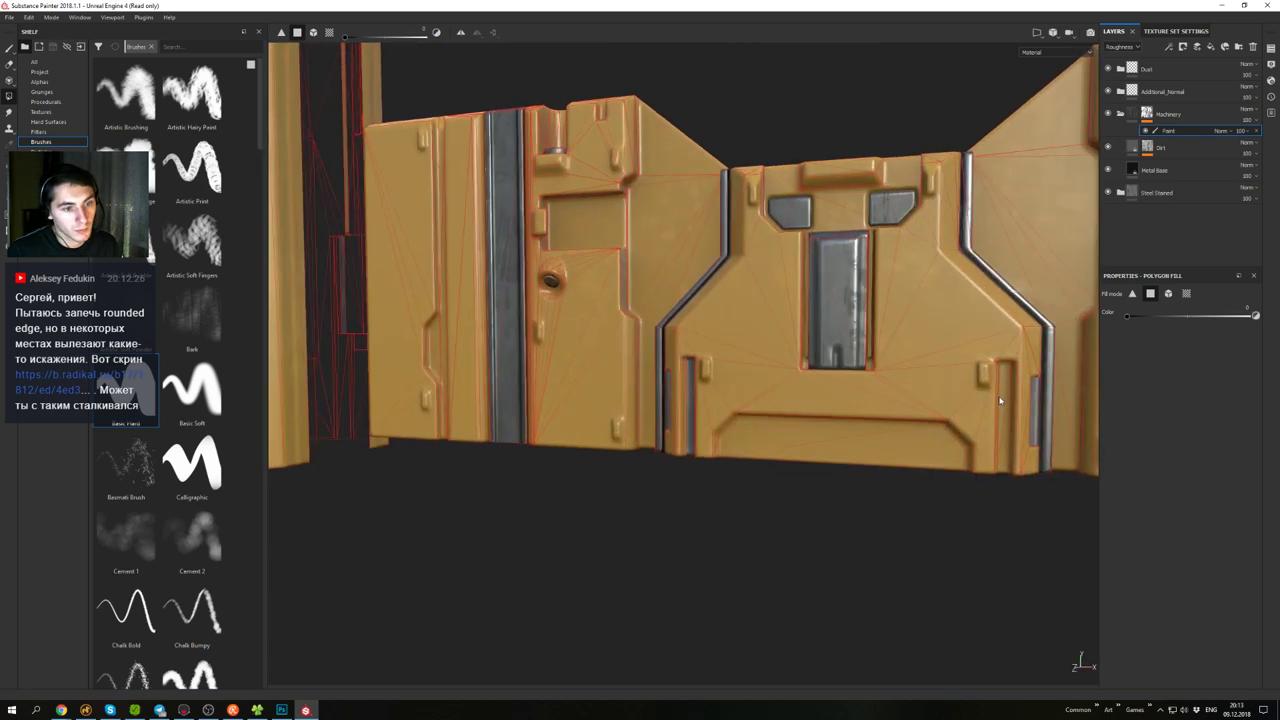
# - Compare the metal grooves on the assembled door with those on the separate door halves
pyautogui.keyDown('alt'); pyautogui.moveTo(790, 248); pyautogui.dragTo(664, 300); pyautogui.keyUp('alt')
pyautogui.keyDown('alt'); pyautogui.moveTo(664, 250); pyautogui.dragTo(562, 90, button='right'); pyautogui.keyUp('alt')
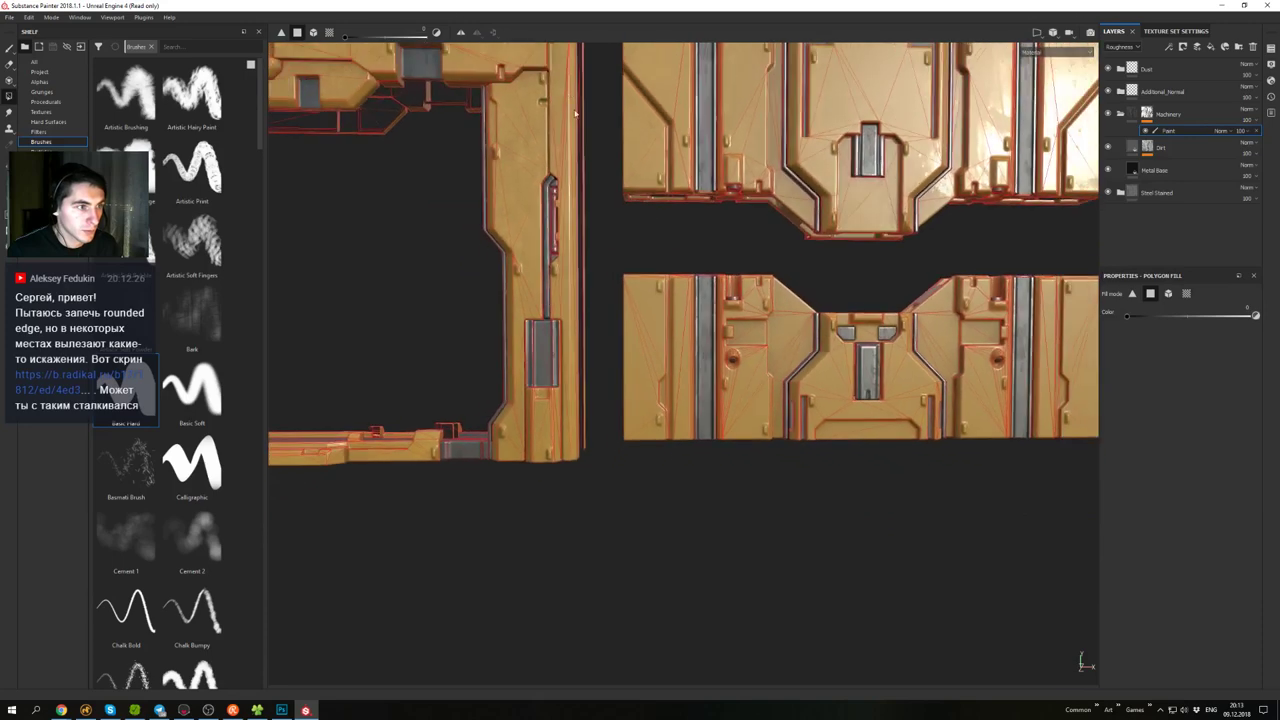
pyautogui.keyDown('alt'); pyautogui.moveTo(562, 95); pyautogui.dragTo(840, 155, button='middle'); pyautogui.keyUp('alt')
pyautogui.keyDown('alt'); pyautogui.moveTo(840, 155); pyautogui.dragTo(726, 249); pyautogui.keyUp('alt')
pyautogui.keyDown('alt'); pyautogui.moveTo(726, 249); pyautogui.dragTo(962, 264, button='middle'); pyautogui.keyUp('alt')
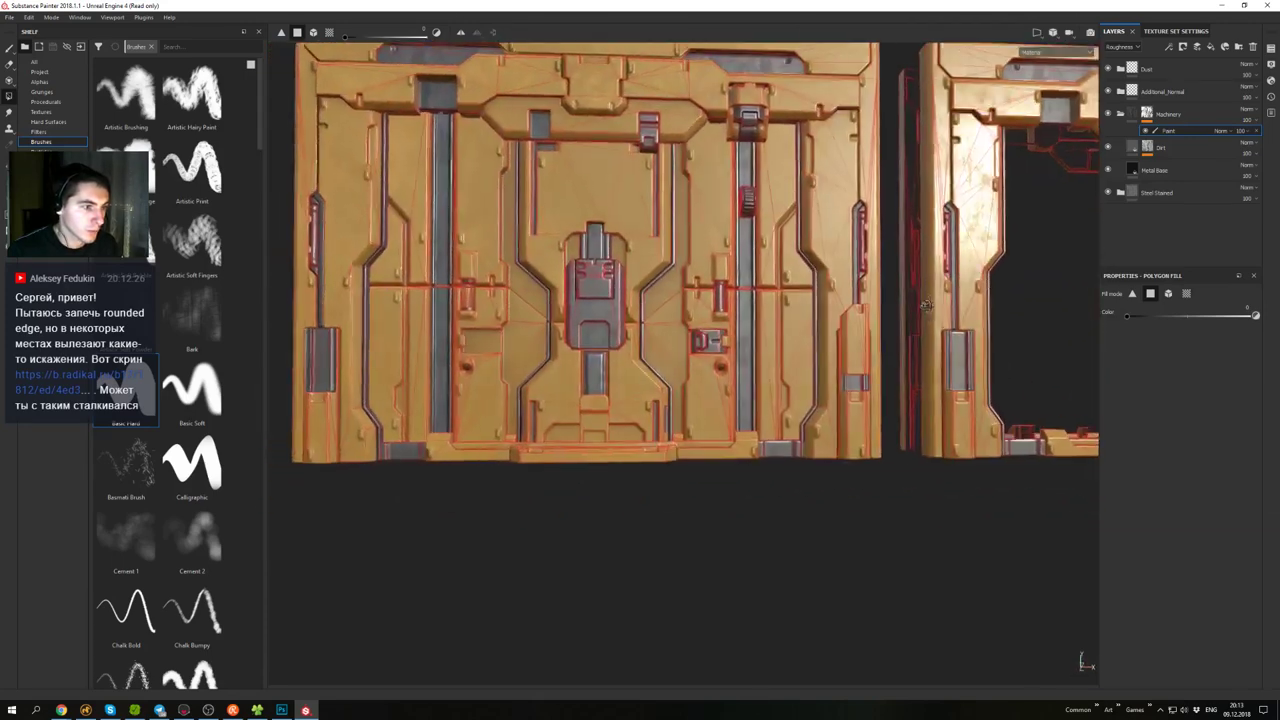
pyautogui.keyDown('alt'); pyautogui.moveTo(962, 264); pyautogui.dragTo(842, 250); pyautogui.keyUp('alt')
pyautogui.keyDown('alt'); pyautogui.moveTo(750, 280); pyautogui.dragTo(735, 289); pyautogui.keyUp('alt')
pyautogui.keyDown('alt'); pyautogui.moveTo(735, 289); pyautogui.dragTo(680, 205, button='right'); pyautogui.keyUp('alt')
pyautogui.keyDown('alt'); pyautogui.moveTo(960, 250); pyautogui.dragTo(477, 231, button='middle'); pyautogui.keyUp('alt')
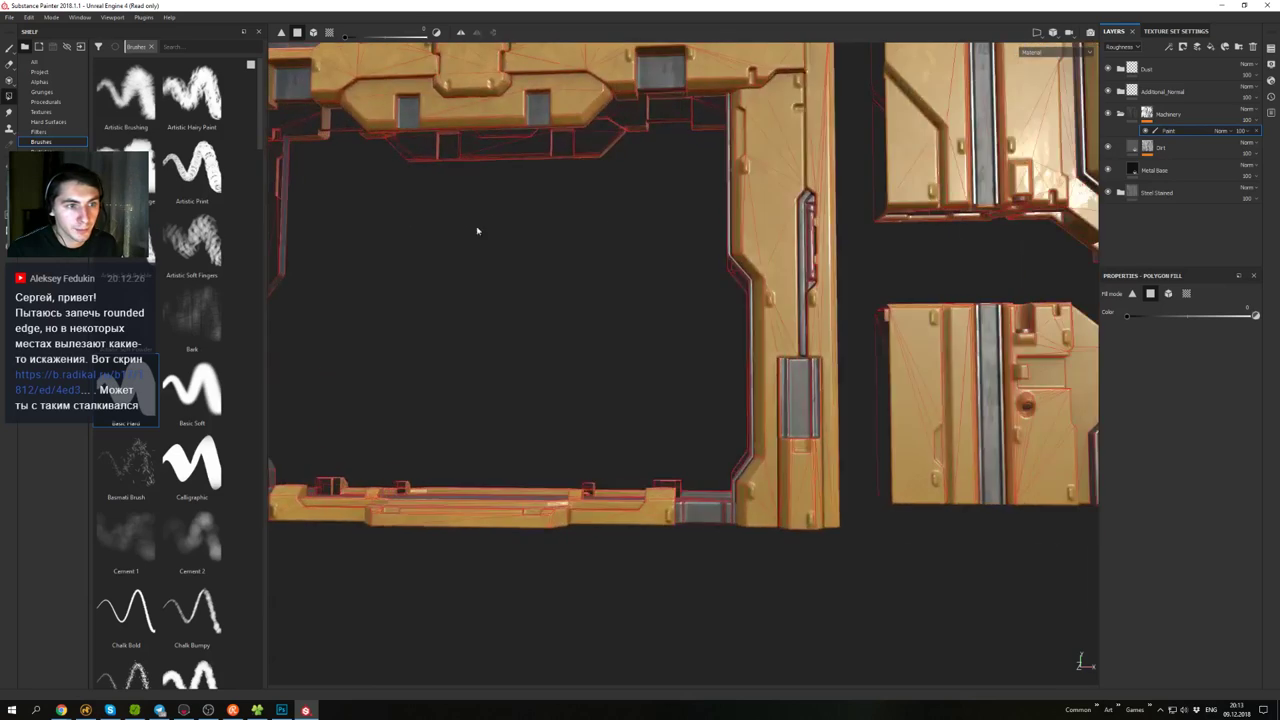
pyautogui.keyDown('alt'); pyautogui.moveTo(940, 284); pyautogui.dragTo(663, 251, button='middle'); pyautogui.keyUp('alt')
pyautogui.keyDown('alt'); pyautogui.moveTo(663, 251); pyautogui.dragTo(640, 225, button='right'); pyautogui.keyUp('alt')
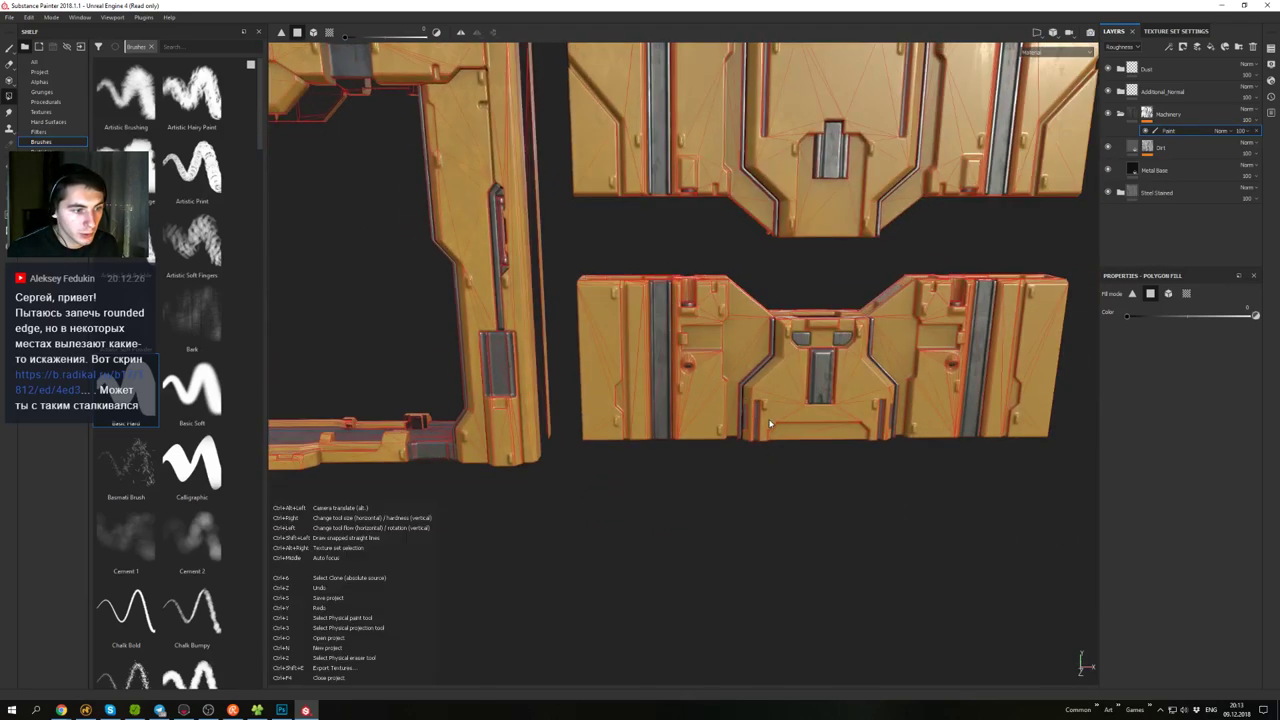
# - Swap the fill color to 1 and refill the grooves on the lower and upper door halves with yellow paint
pyautogui.scroll(5, 745, 415)
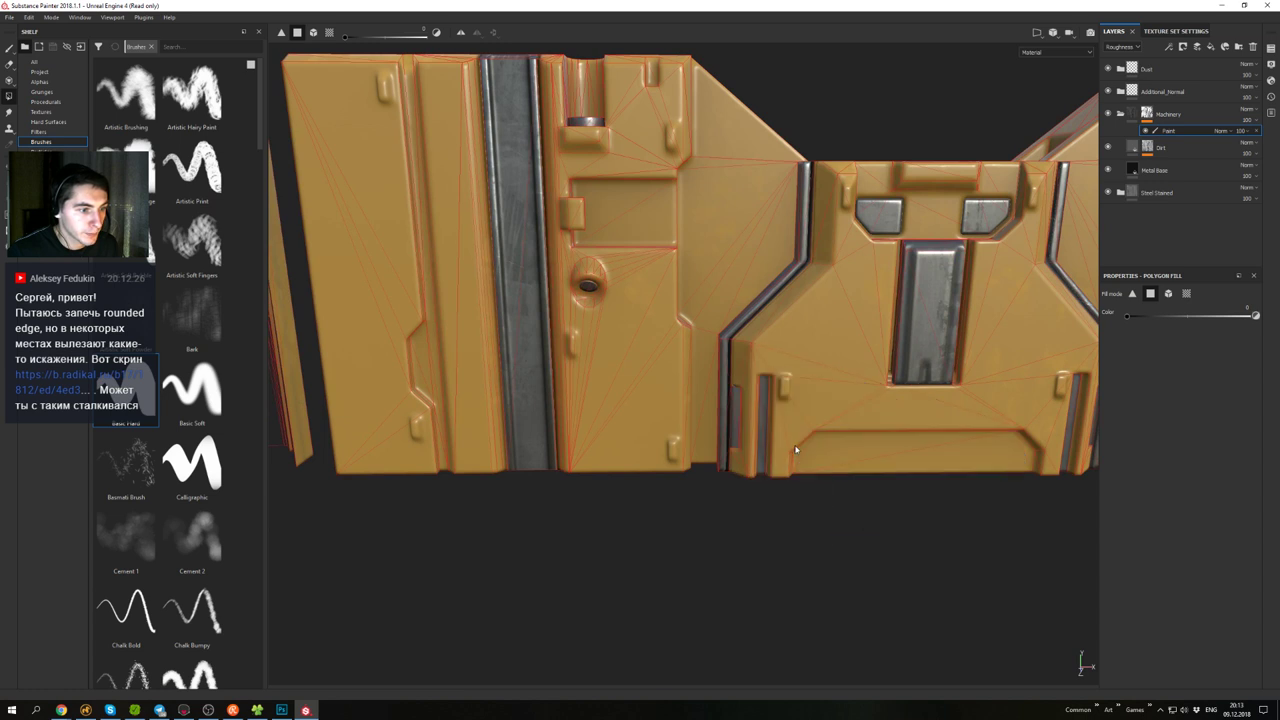
pyautogui.keyDown('alt'); pyautogui.moveTo(978, 450); pyautogui.dragTo(749, 427, button='middle'); pyautogui.keyUp('alt')
pyautogui.keyDown('alt'); pyautogui.moveTo(918, 507); pyautogui.dragTo(812, 373); pyautogui.keyUp('alt')
pyautogui.press('x')
pyautogui.scroll(-2, 826, 368)
pyautogui.keyDown('alt'); pyautogui.moveTo(770, 146); pyautogui.dragTo(770, 322, button='middle'); pyautogui.keyUp('alt')
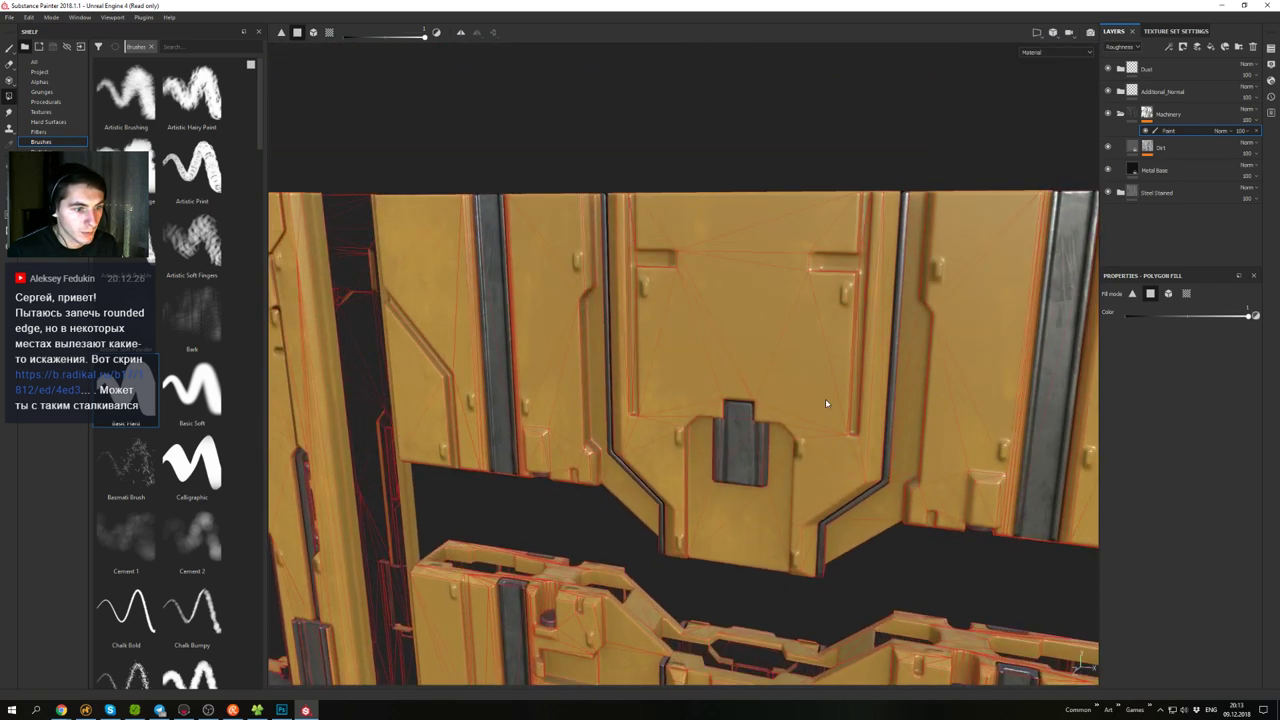
# - Review the assembled door and frame to check the overall distribution of yellow paint and bare metal
pyautogui.keyDown('alt'); pyautogui.moveTo(825, 399); pyautogui.dragTo(722, 329); pyautogui.keyUp('alt')
pyautogui.scroll(-2, 722, 329)
pyautogui.keyDown('alt'); pyautogui.moveTo(722, 329); pyautogui.dragTo(988, 260, button='middle'); pyautogui.keyUp('alt')
pyautogui.scroll(-1, 988, 260)
pyautogui.keyDown('alt'); pyautogui.moveTo(570, 325); pyautogui.dragTo(1050, 285, button='middle'); pyautogui.keyUp('alt')
pyautogui.scroll(-2, 1050, 285)
pyautogui.keyDown('alt'); pyautogui.moveTo(620, 340); pyautogui.dragTo(830, 300, button='middle'); pyautogui.keyUp('alt')
pyautogui.keyDown('alt'); pyautogui.moveTo(810, 300); pyautogui.dragTo(818, 226); pyautogui.keyUp('alt')
# - Save the project in the Painter folder under Work, Stream Concept Art, New
pyautogui.keyDown('alt'); pyautogui.moveTo(818, 226); pyautogui.dragTo(808, 300, button='middle'); pyautogui.keyUp('alt')
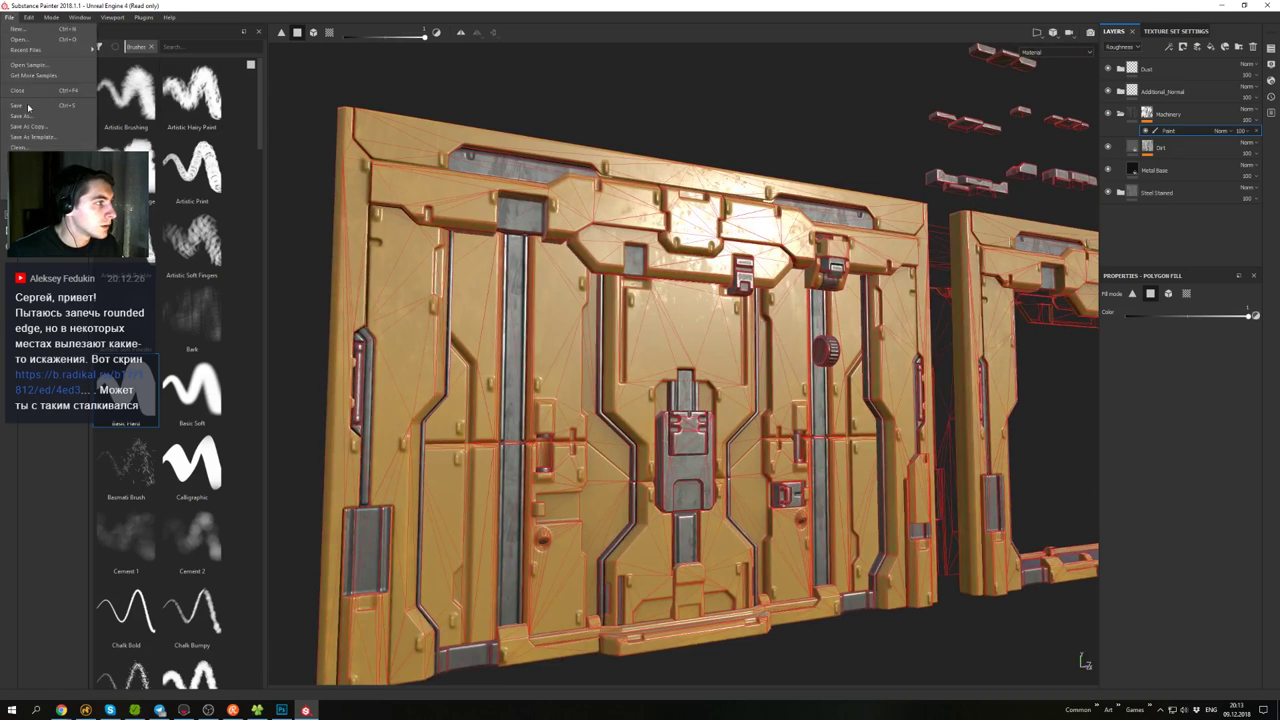
pyautogui.hotkey('ctrl', 's')
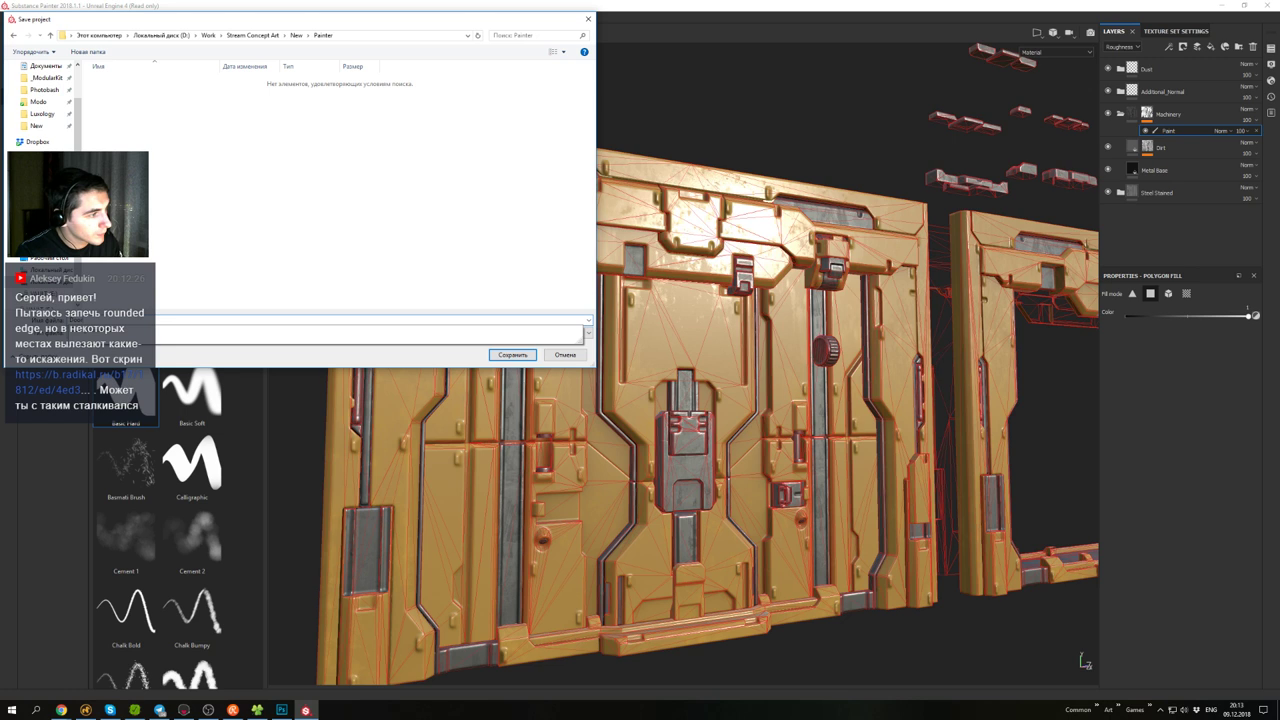
pyautogui.press('Return')
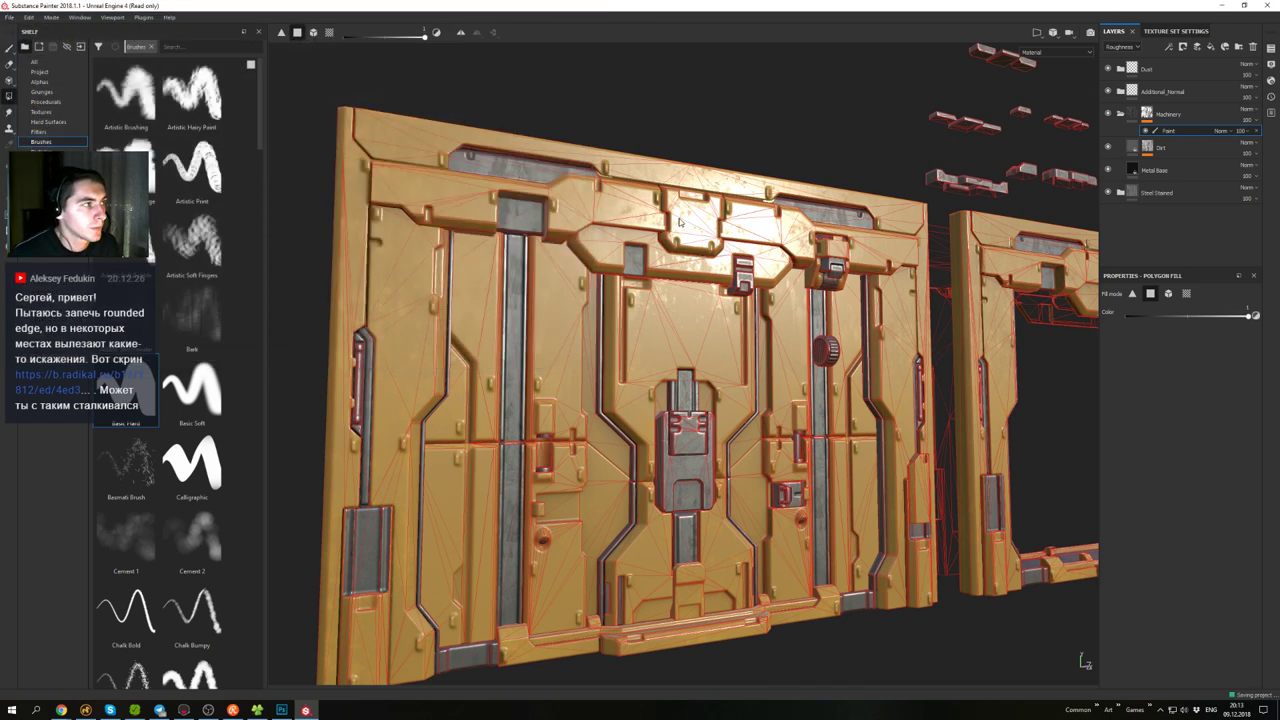
# - Add a black mask with a paint effect to the height fill layer at height 0.12 above the Machinery layer
pyautogui.keyDown('alt'); pyautogui.moveTo(681, 222); pyautogui.dragTo(830, 160); pyautogui.keyUp('alt')
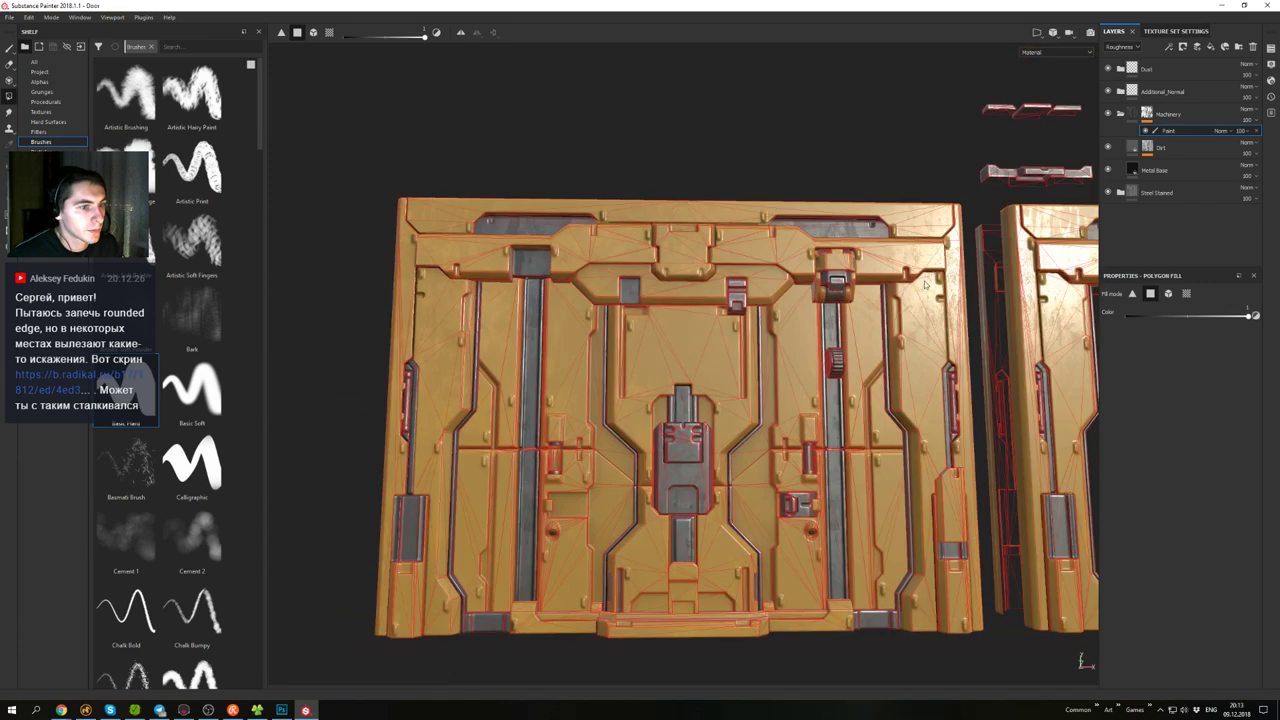
pyautogui.keyDown('alt'); pyautogui.moveTo(1060, 255); pyautogui.dragTo(515, 236, button='middle'); pyautogui.keyUp('alt')
pyautogui.keyDown('alt'); pyautogui.moveTo(515, 236); pyautogui.dragTo(620, 250); pyautogui.keyUp('alt')
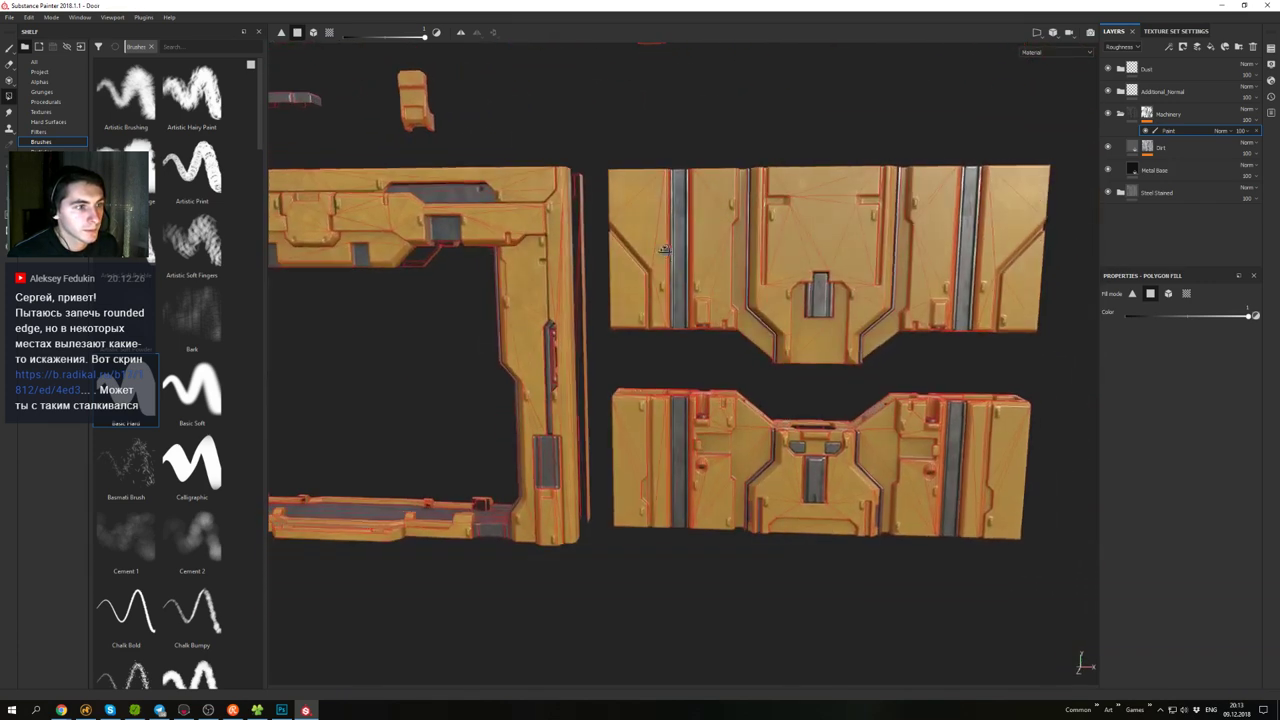
pyautogui.keyDown('alt'); pyautogui.moveTo(620, 250); pyautogui.dragTo(930, 230, button='right'); pyautogui.keyUp('alt')
pyautogui.keyDown('alt'); pyautogui.moveTo(930, 230); pyautogui.dragTo(691, 212, button='middle'); pyautogui.keyUp('alt')
pyautogui.keyDown('alt'); pyautogui.moveTo(691, 212); pyautogui.dragTo(771, 237, button='right'); pyautogui.keyUp('alt')
pyautogui.keyDown('alt'); pyautogui.moveTo(771, 237); pyautogui.dragTo(786, 253); pyautogui.keyUp('alt')
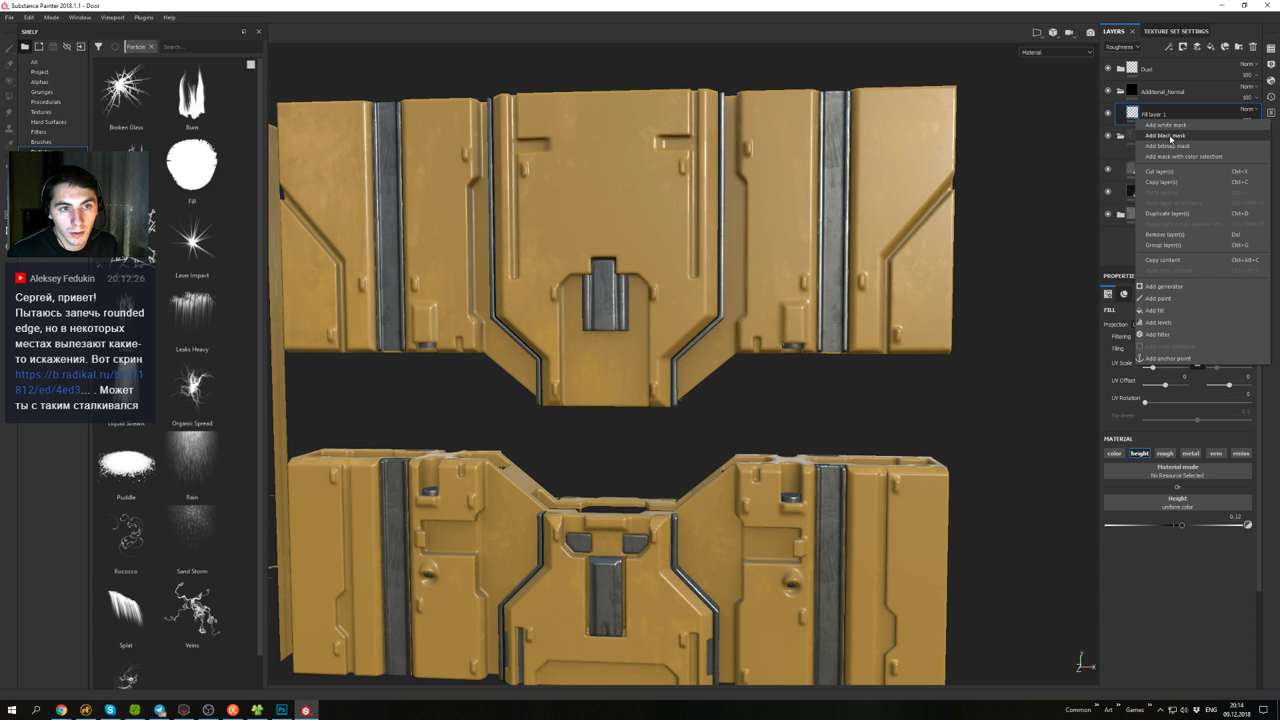
pyautogui.click(1170, 139)
pyautogui.rightClick(1150, 112)
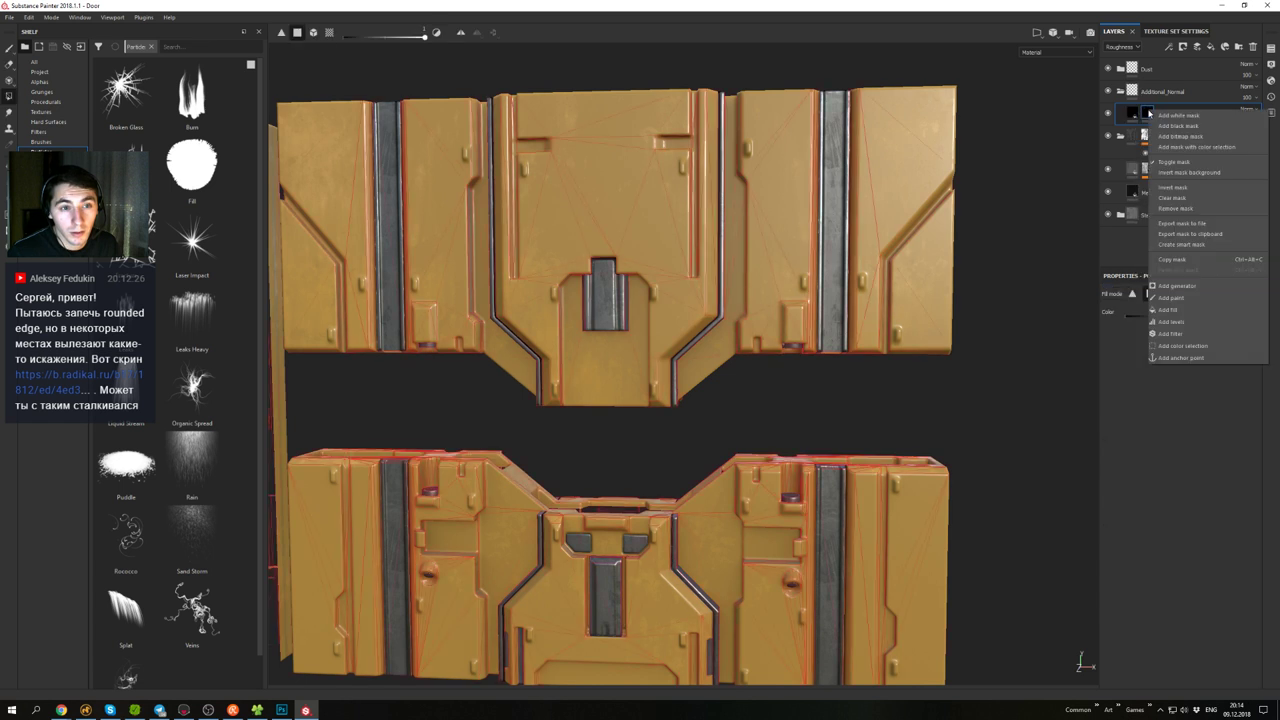
pyautogui.click(1170, 297)
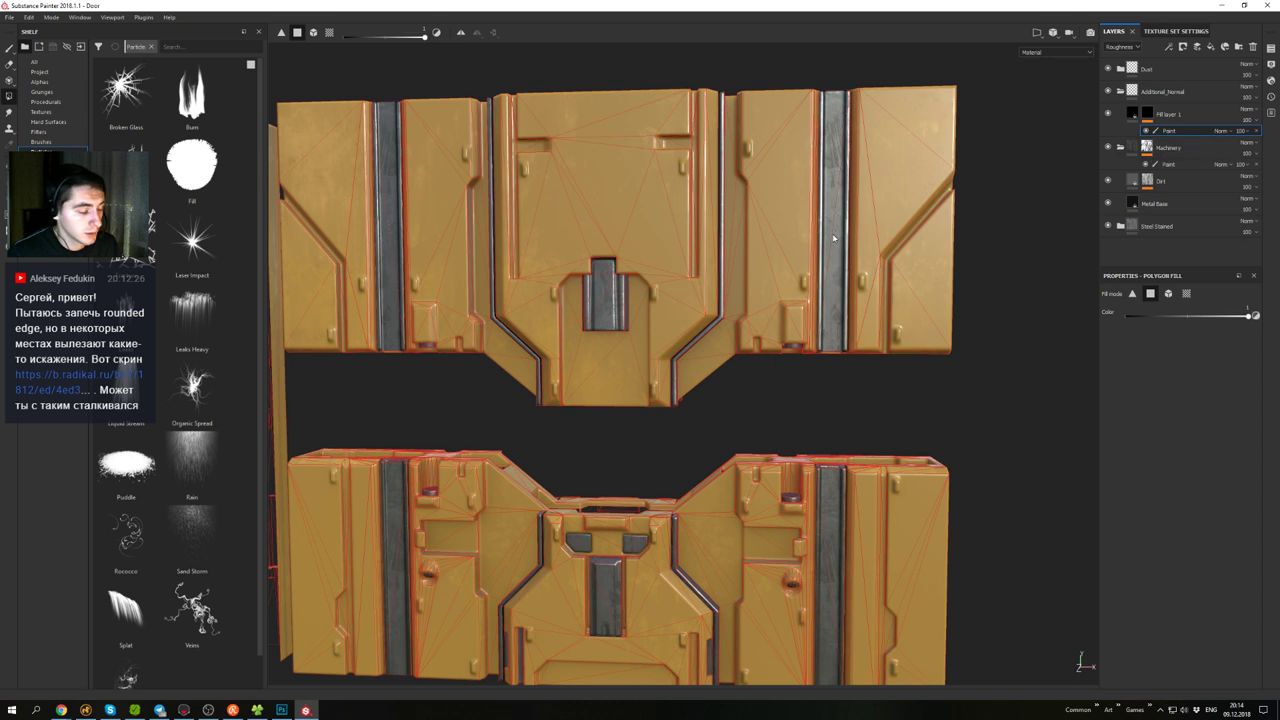
# - Switch to the Paint brush and load the Shape Capsule alpha as its tip
pyautogui.press('1')
pyautogui.press('x')
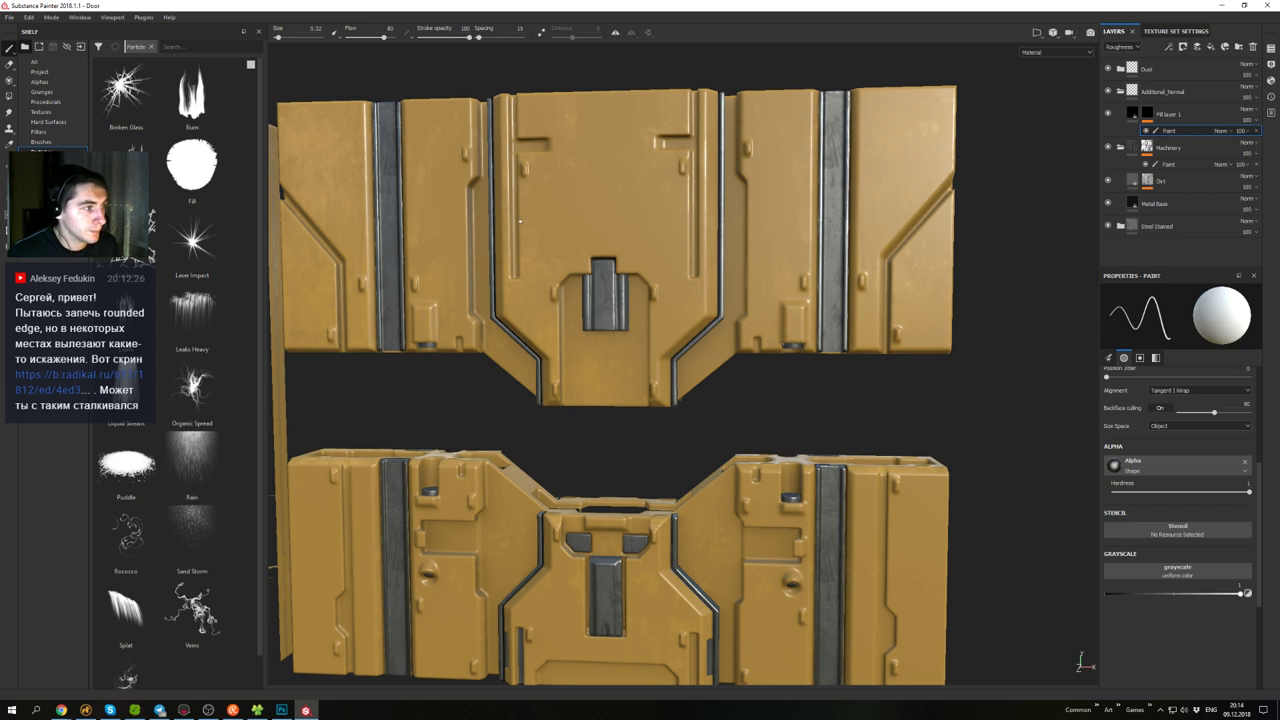
pyautogui.click(40, 81)
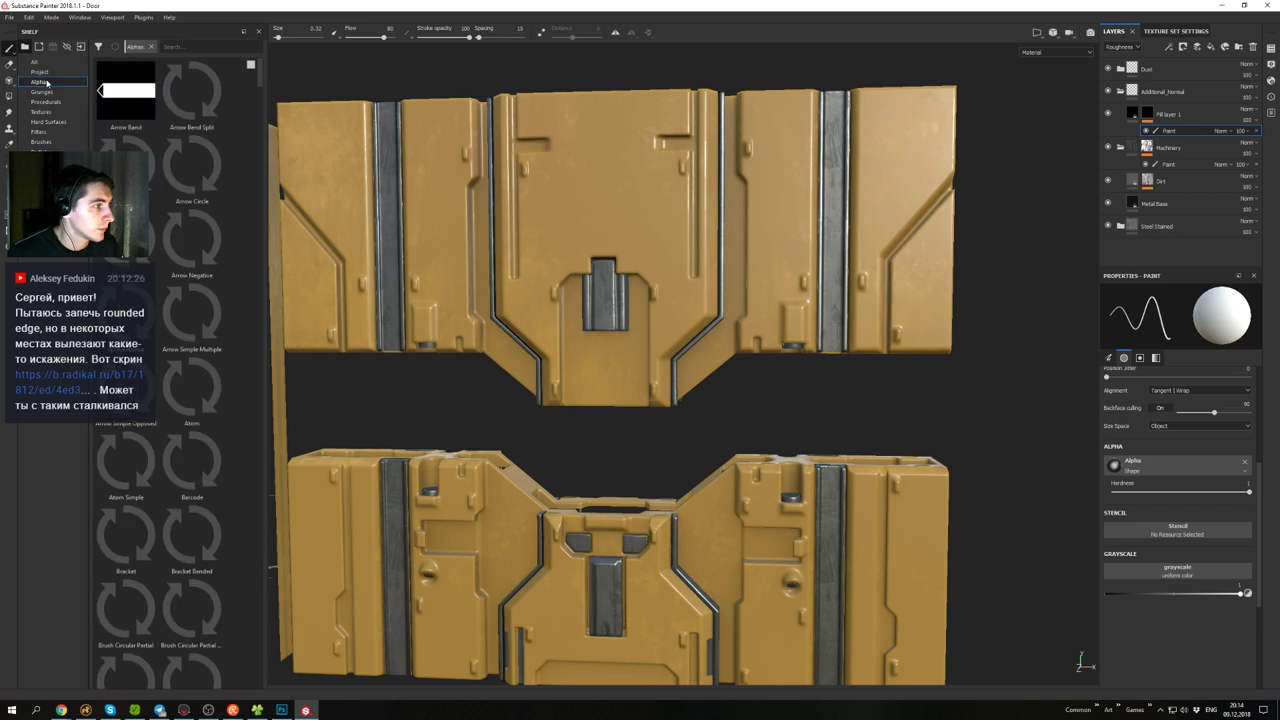
pyautogui.scroll(-10, 199, 229)
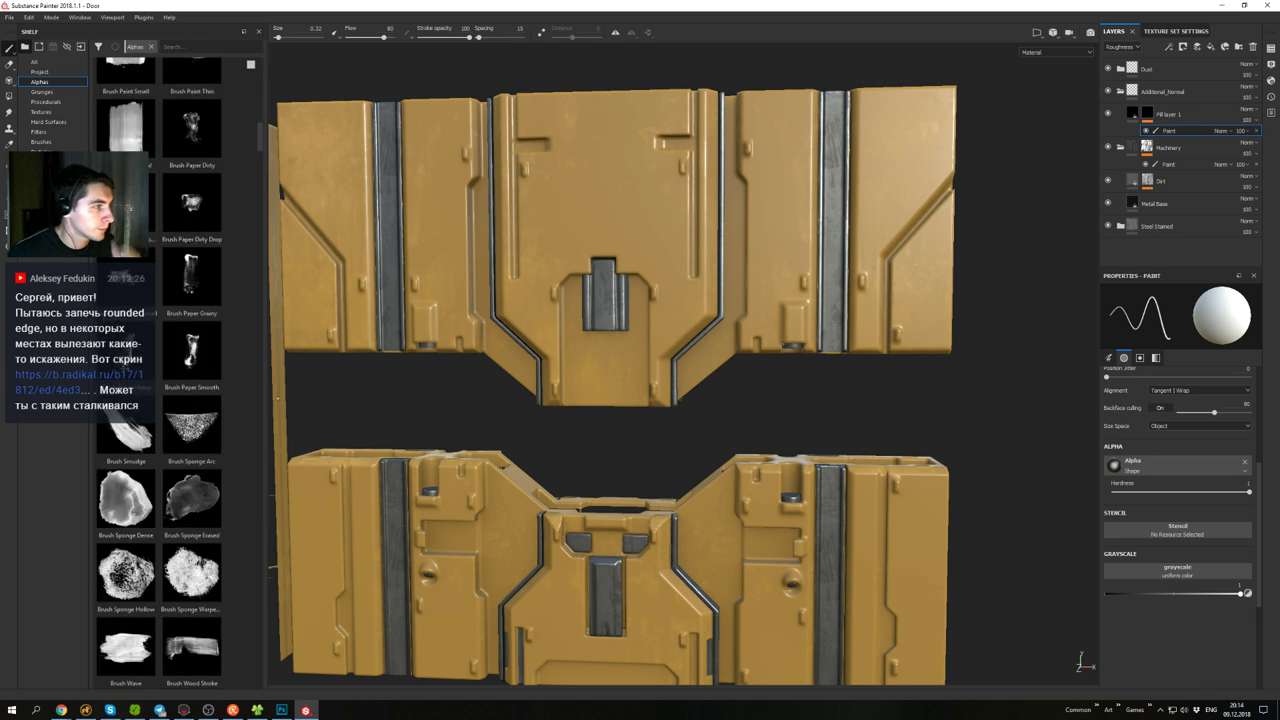
pyautogui.click(250, 65)
pyautogui.click(263, 87)
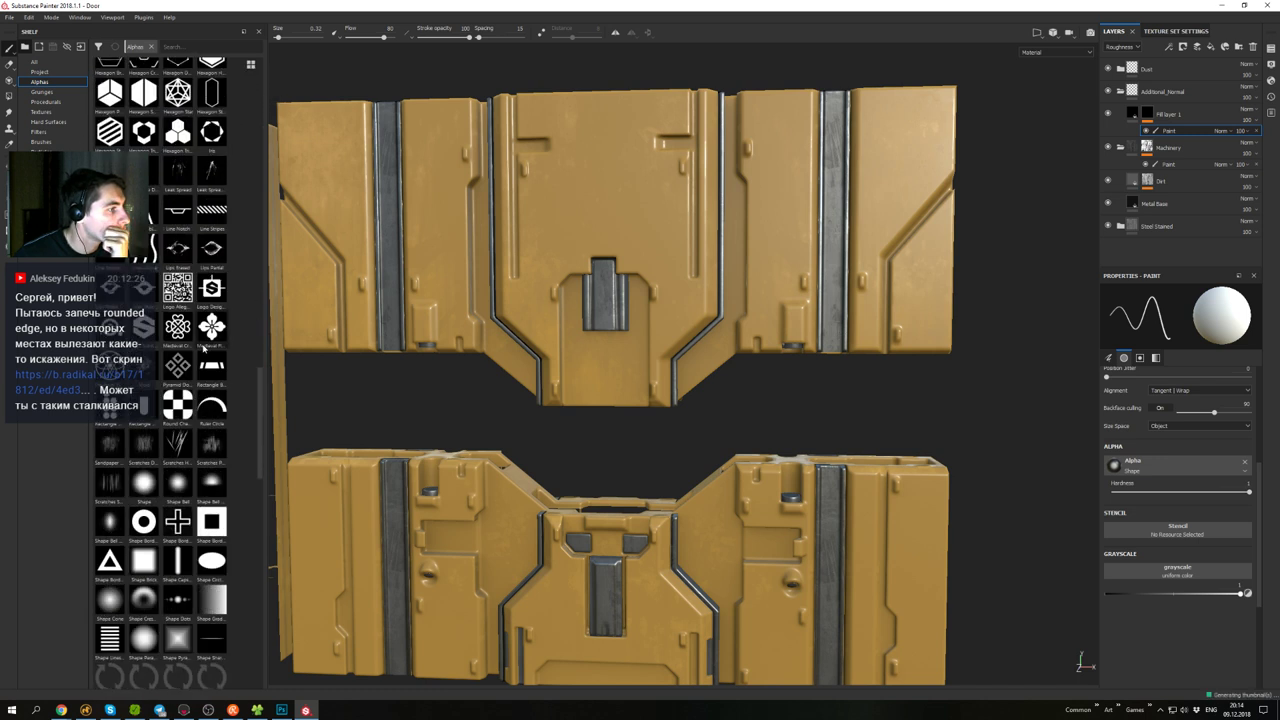
pyautogui.scroll(-4, 201, 433)
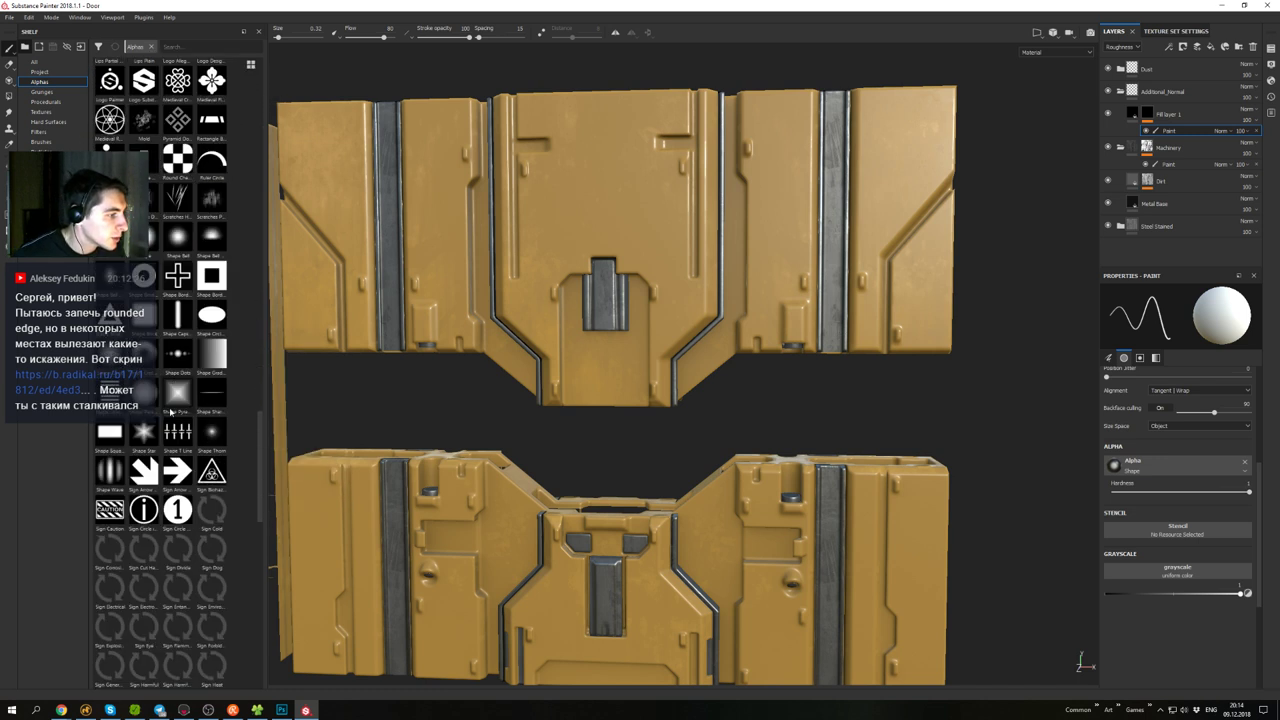
pyautogui.click(179, 317)
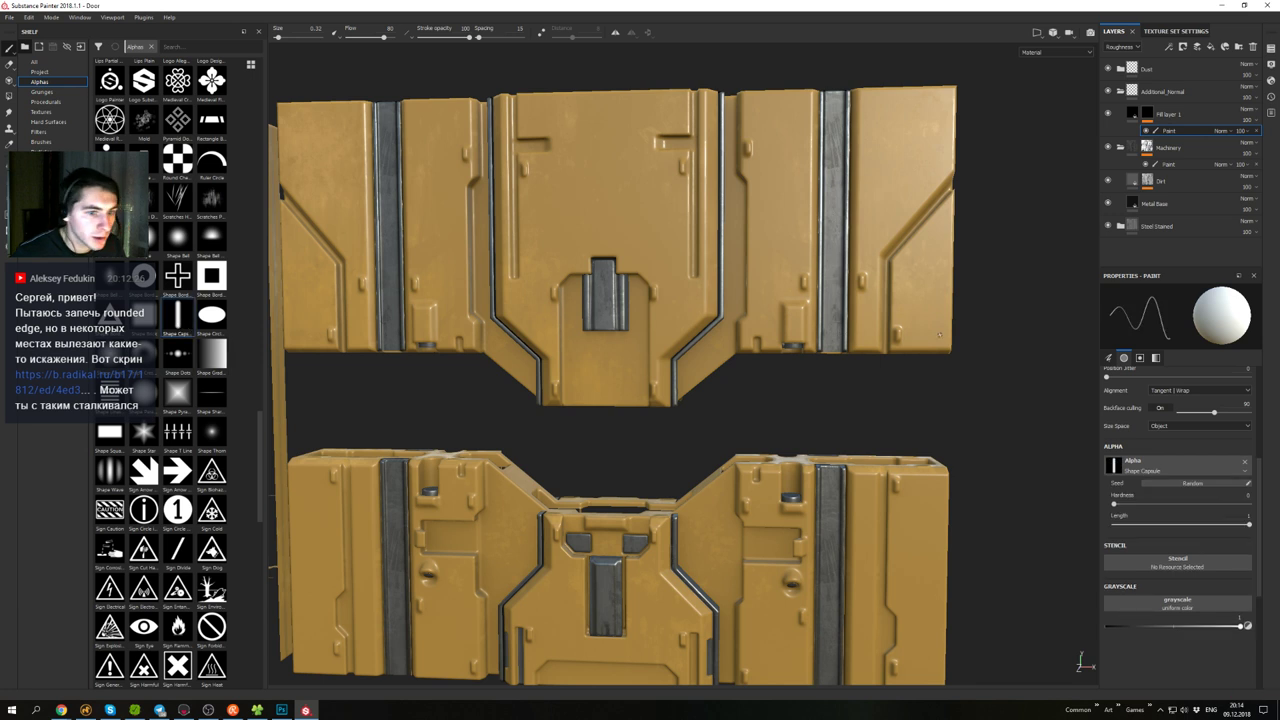
# - Set the capsule brush to angle 270, size 1.36 and alpha hardness 0.04 for the channel on the upper door half
pyautogui.keyDown('alt'); pyautogui.moveTo(964, 331); pyautogui.dragTo(1010, 350, button='right'); pyautogui.keyUp('alt')
pyautogui.keyDown('alt'); pyautogui.moveTo(1010, 350); pyautogui.dragTo(955, 428, button='middle'); pyautogui.keyUp('alt')
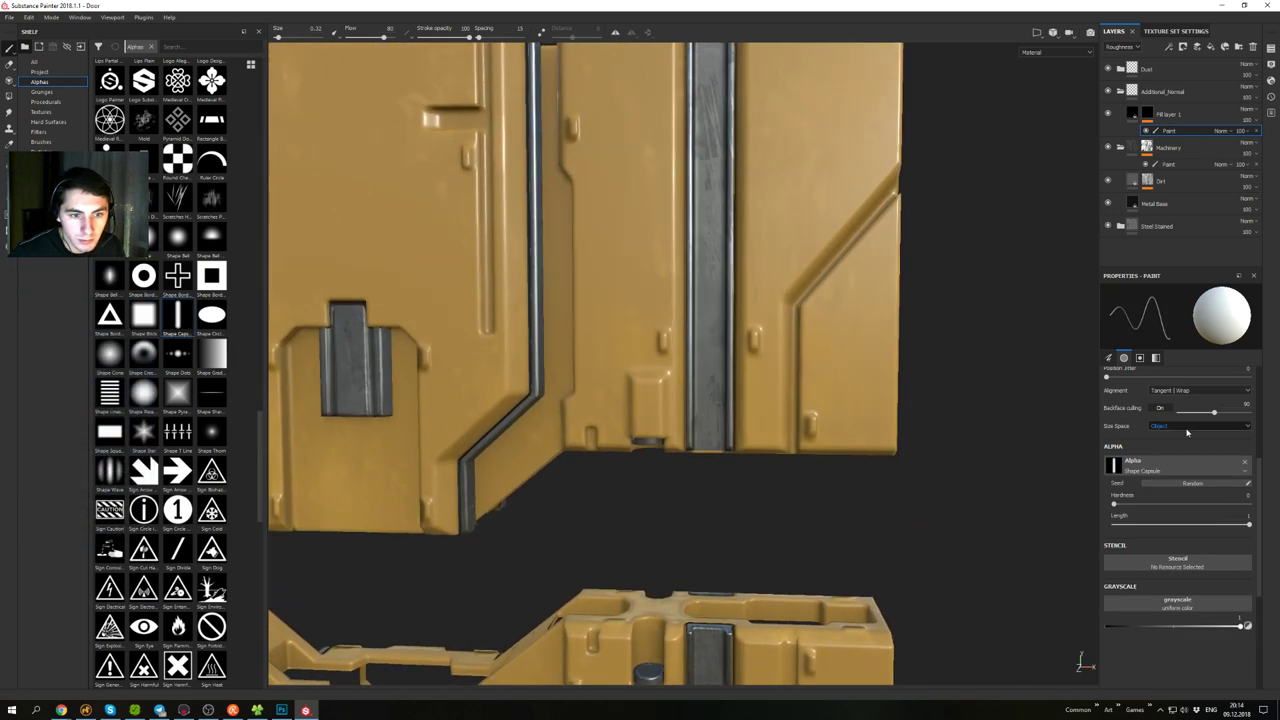
pyautogui.scroll(4, 1187, 432)
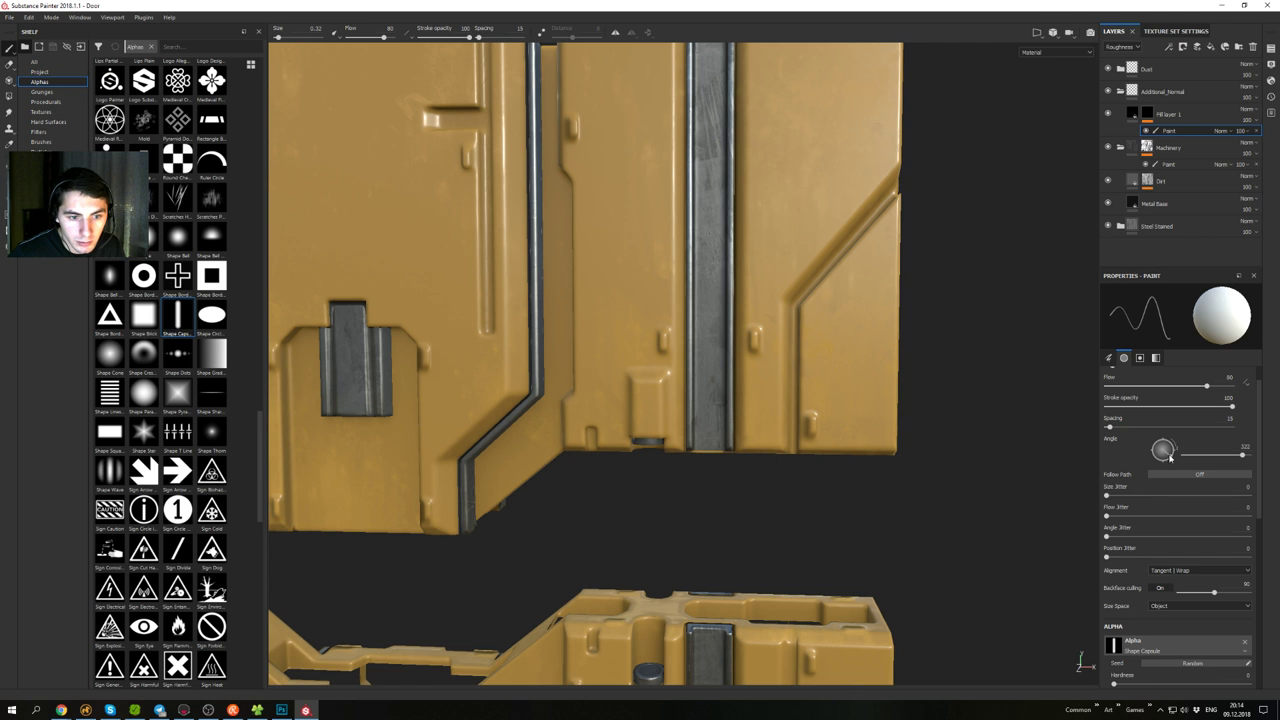
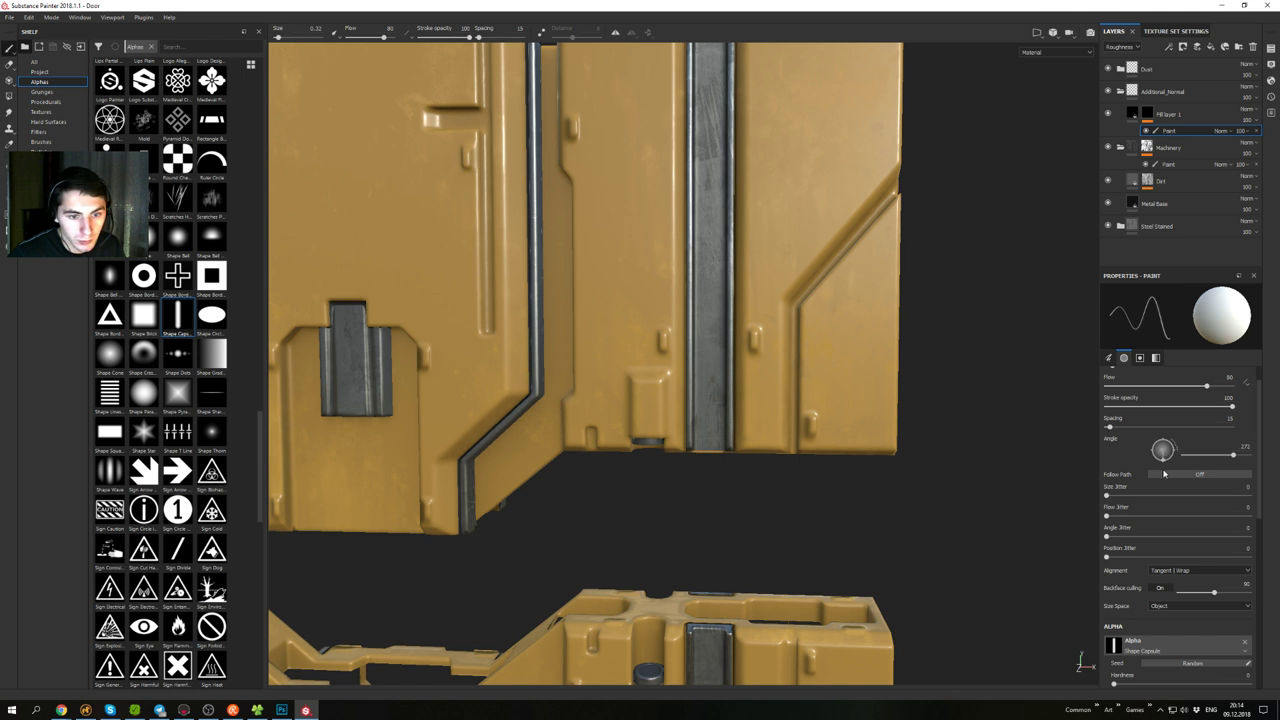
pyautogui.keyDown('ctrl'); pyautogui.moveTo(714, 387); pyautogui.dragTo(730, 388, button='right'); pyautogui.keyUp('ctrl')
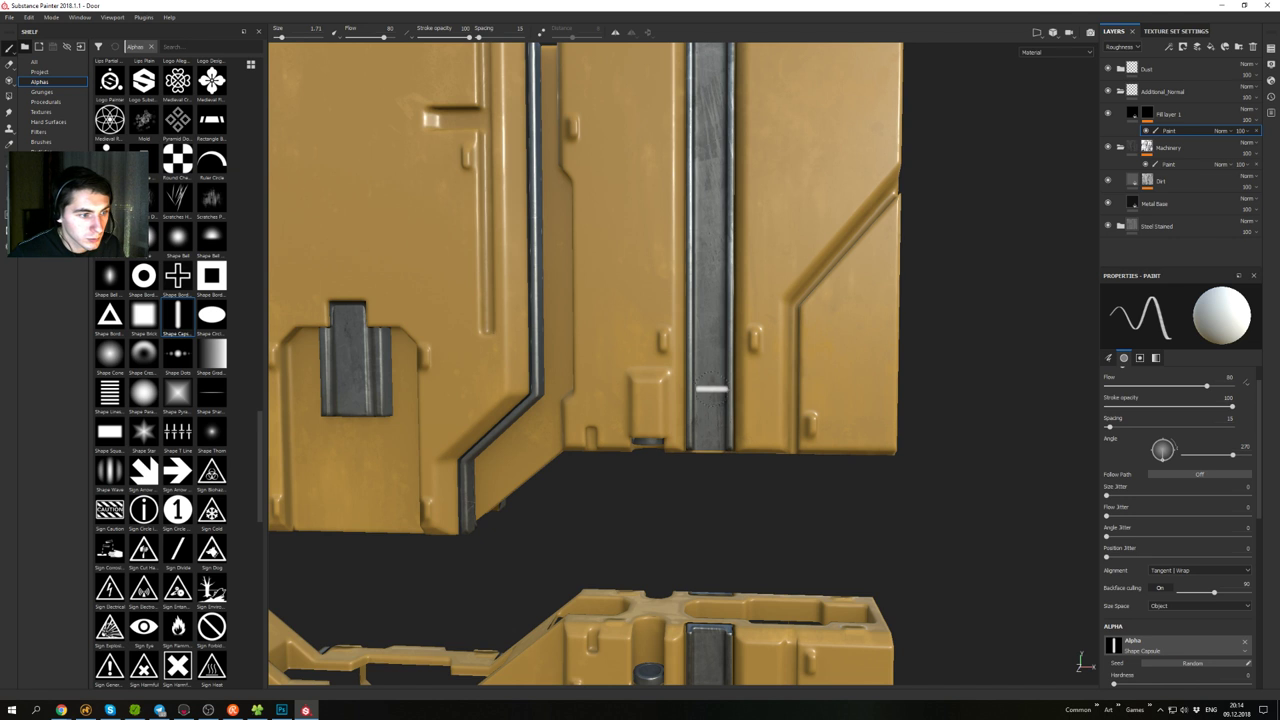
pyautogui.keyDown('alt'); pyautogui.moveTo(747, 364); pyautogui.dragTo(753, 434, button='middle'); pyautogui.keyUp('alt')
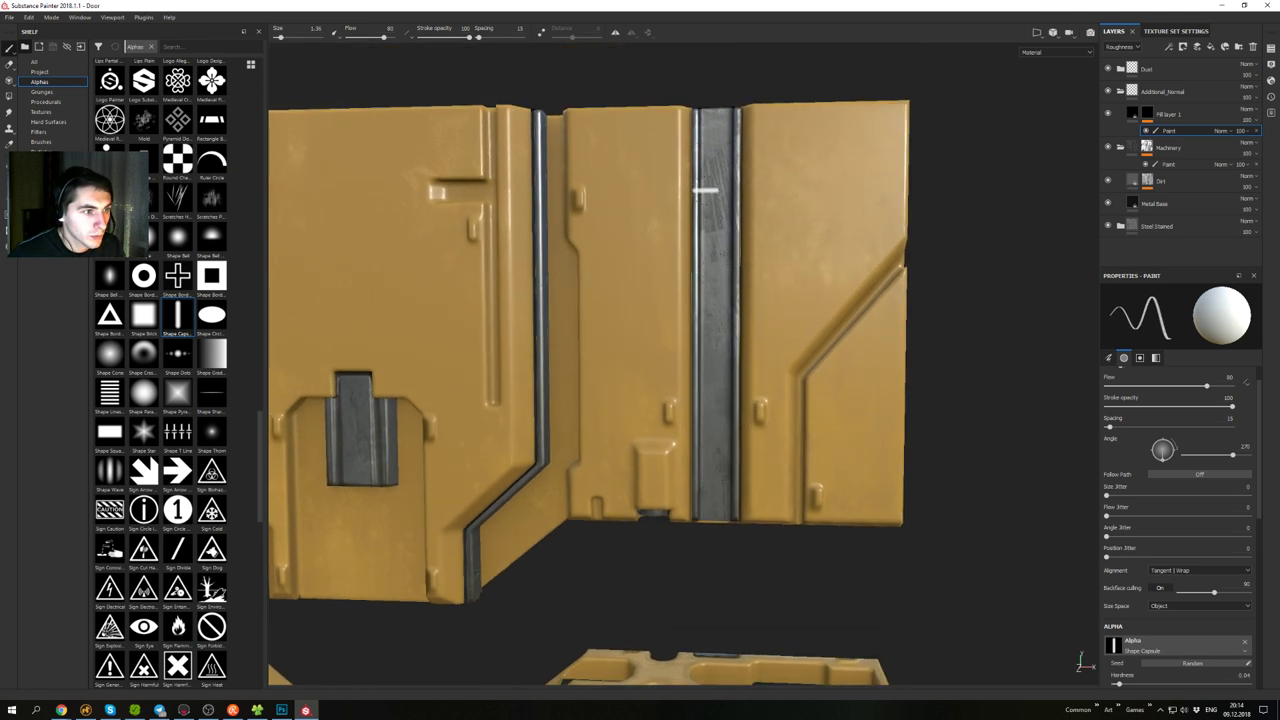
# - Try a straight ribbed stroke along the full length of the upper door half's right-hand metal channel
pyautogui.keyDown('alt'); pyautogui.keyDown('shift'); pyautogui.moveTo(728, 178); pyautogui.dragTo(757, 204); pyautogui.keyUp('shift'); pyautogui.keyUp('alt')
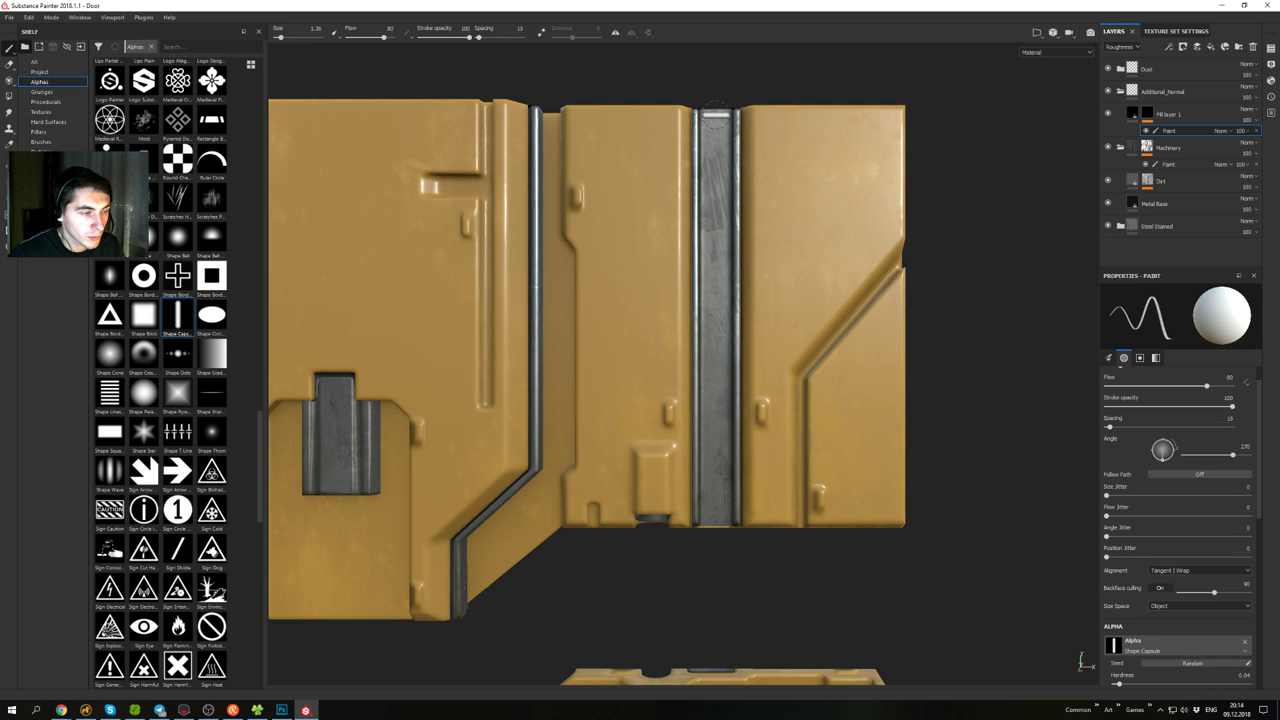
pyautogui.keyDown('shift'); pyautogui.click(715, 519); pyautogui.keyUp('shift')
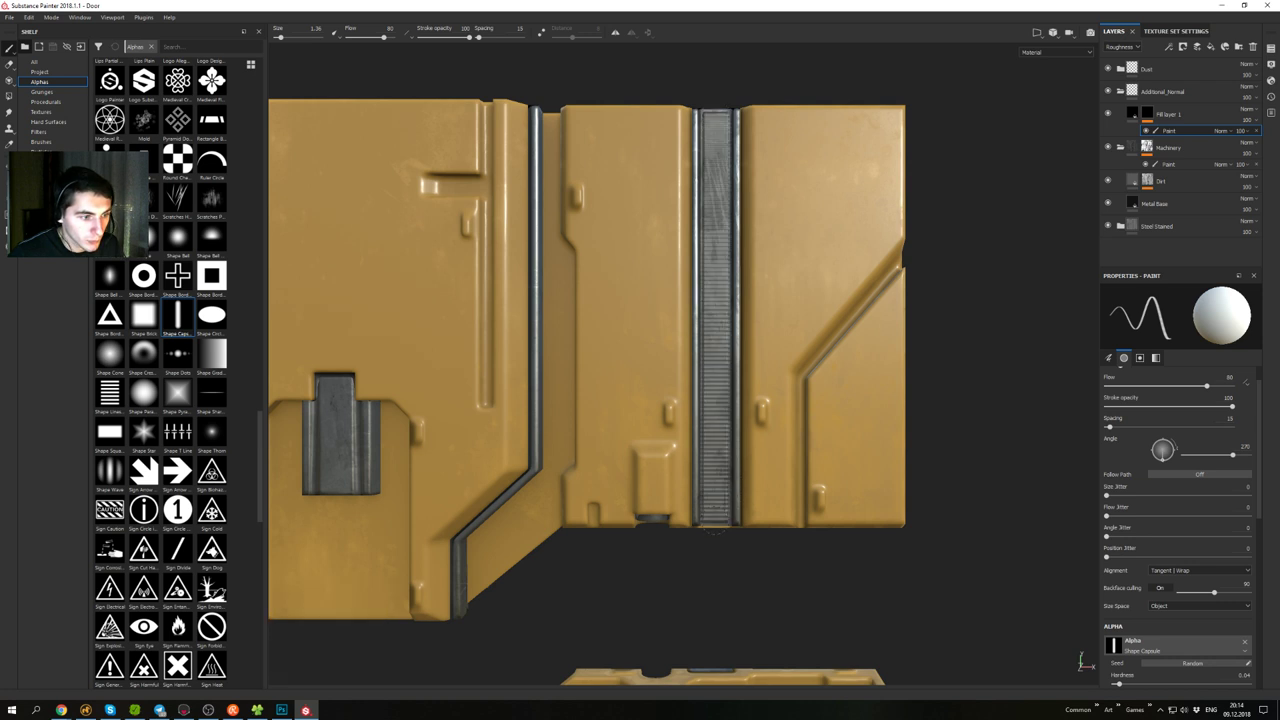
pyautogui.moveTo(774, 467)
pyautogui.keyDown('alt'); pyautogui.mouseDown()
pyautogui.moveTo(723, 354)
pyautogui.moveTo(834, 391)
pyautogui.mouseUp(); pyautogui.keyUp('alt')
pyautogui.keyDown('alt'); pyautogui.moveTo(834, 391); pyautogui.dragTo(690, 189, button='right'); pyautogui.keyUp('alt')
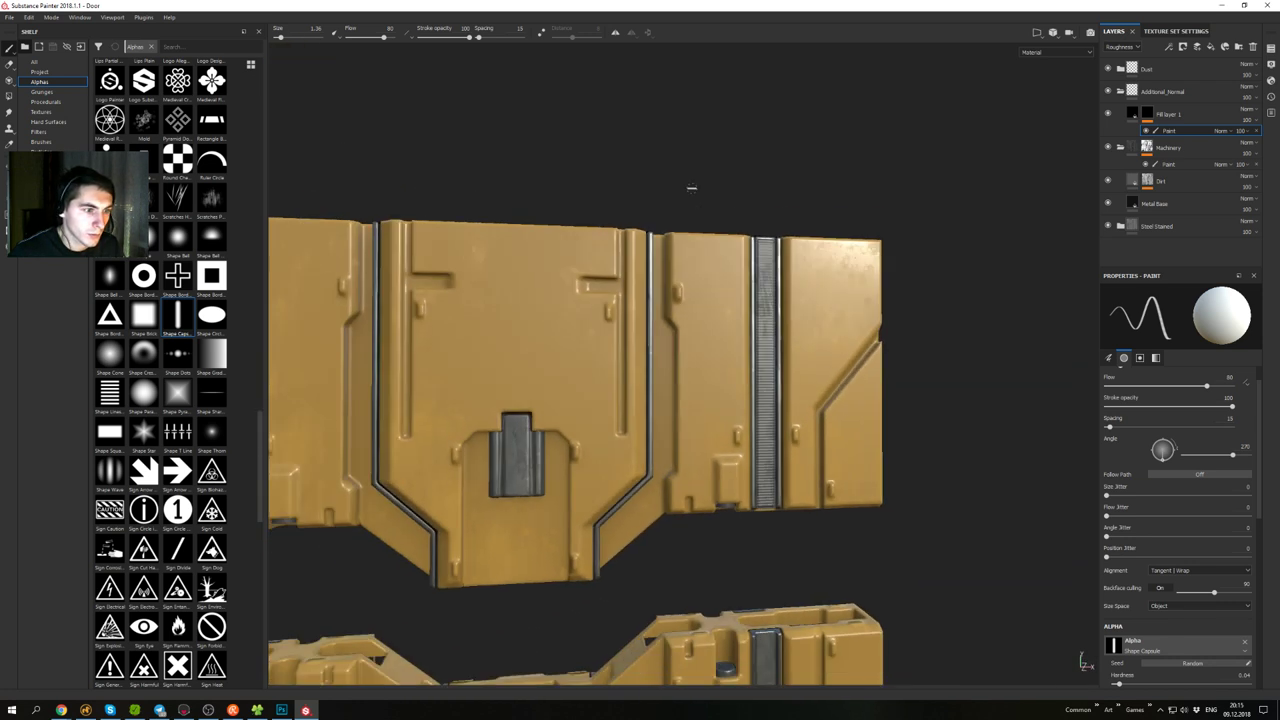
# - Examine the ribbed channel on the separate upper half and compare it with the surrounding frame and assembled door
pyautogui.keyDown('alt'); pyautogui.moveTo(690, 189); pyautogui.dragTo(826, 255); pyautogui.keyUp('alt')
pyautogui.keyDown('alt'); pyautogui.moveTo(825, 255); pyautogui.dragTo(834, 168, button='middle'); pyautogui.keyUp('alt')
pyautogui.moveTo(834, 168)
pyautogui.keyDown('alt'); pyautogui.mouseDown()
pyautogui.moveTo(836, 140)
pyautogui.moveTo(831, 177)
pyautogui.moveTo(863, 280)
pyautogui.moveTo(800, 277)
pyautogui.mouseUp(); pyautogui.keyUp('alt')
pyautogui.keyDown('alt'); pyautogui.moveTo(605, 239); pyautogui.dragTo(970, 292, button='middle'); pyautogui.keyUp('alt')
pyautogui.keyDown('alt'); pyautogui.moveTo(640, 330); pyautogui.dragTo(1050, 240, button='middle'); pyautogui.keyUp('alt')
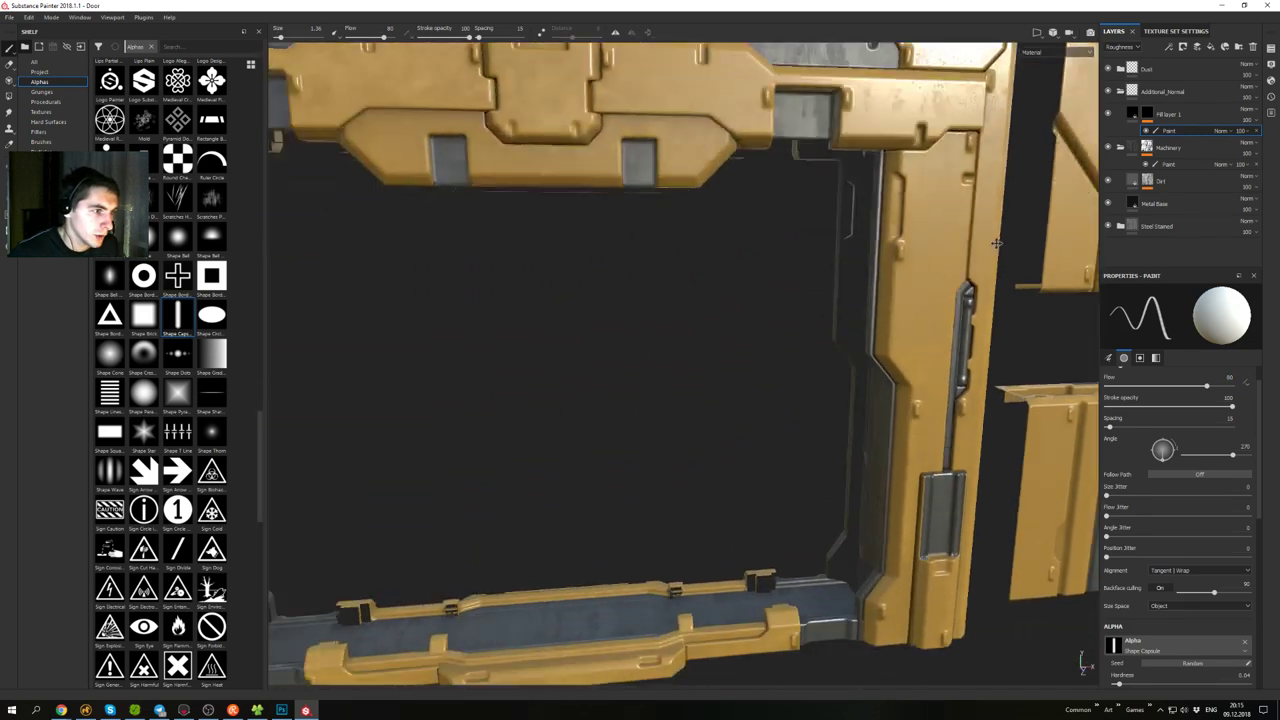
pyautogui.moveTo(700, 310)
pyautogui.keyDown('alt'); pyautogui.mouseDown(button='right')
pyautogui.moveTo(762, 343)
pyautogui.moveTo(690, 290)
pyautogui.mouseUp(button='right'); pyautogui.keyUp('alt')
pyautogui.keyDown('alt'); pyautogui.moveTo(480, 290); pyautogui.dragTo(823, 294, button='middle'); pyautogui.keyUp('alt')
pyautogui.keyDown('alt'); pyautogui.moveTo(823, 294); pyautogui.dragTo(852, 288); pyautogui.keyUp('alt')
pyautogui.keyDown('alt'); pyautogui.moveTo(852, 288); pyautogui.dragTo(330, 280, button='middle'); pyautogui.keyUp('alt')
pyautogui.keyDown('alt'); pyautogui.moveTo(845, 259); pyautogui.dragTo(461, 304, button='middle'); pyautogui.keyUp('alt')
pyautogui.keyDown('alt'); pyautogui.moveTo(1000, 230); pyautogui.dragTo(556, 264, button='middle'); pyautogui.keyUp('alt')
pyautogui.keyDown('alt'); pyautogui.moveTo(691, 246); pyautogui.dragTo(689, 374, button='right'); pyautogui.keyUp('alt')
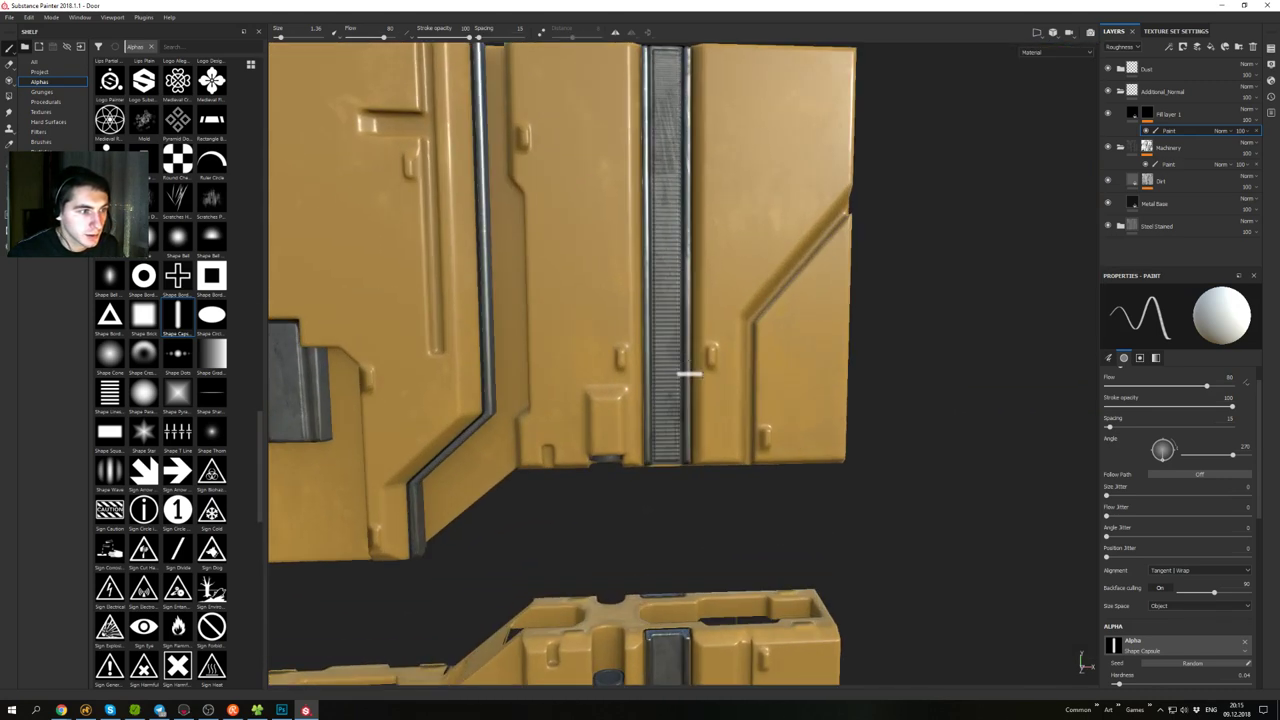
# - Undo the ribbed stroke, set the brush flow to 91 and spacing to 27, and repaint the ribs down the channel
pyautogui.scroll(1, 1203, 434)
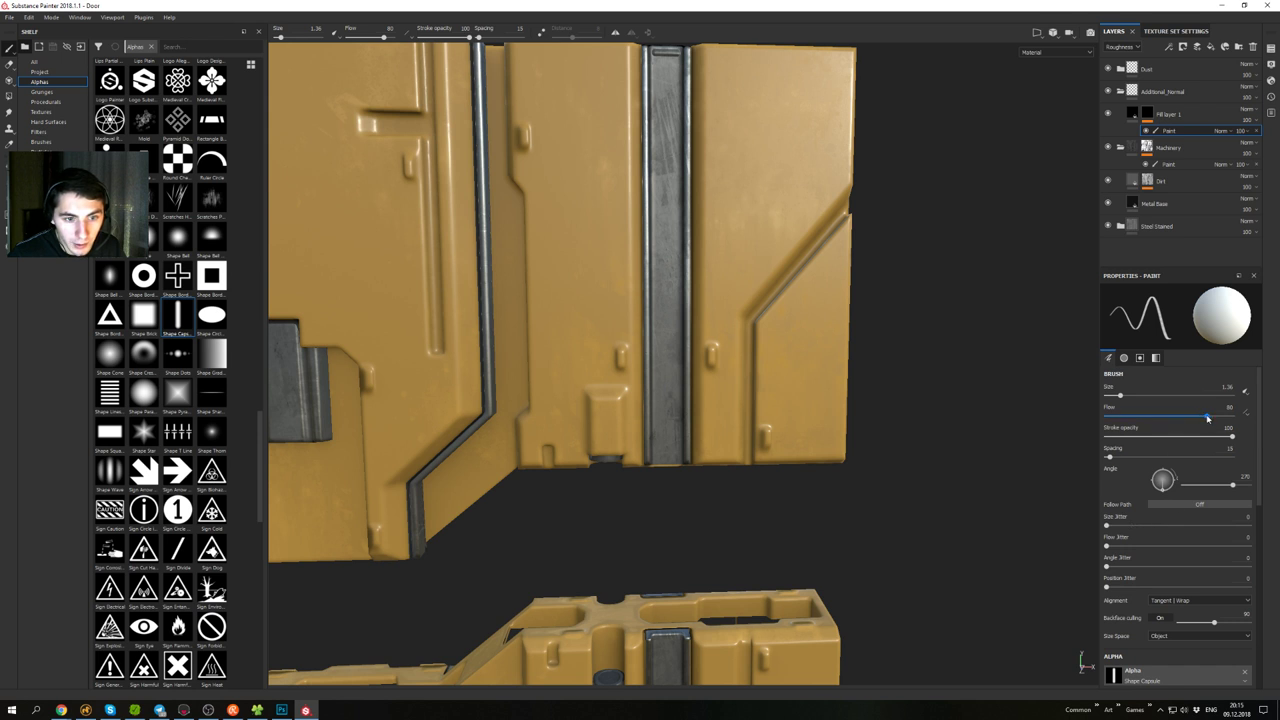
pyautogui.moveTo(1125, 418); pyautogui.dragTo(1218, 425)
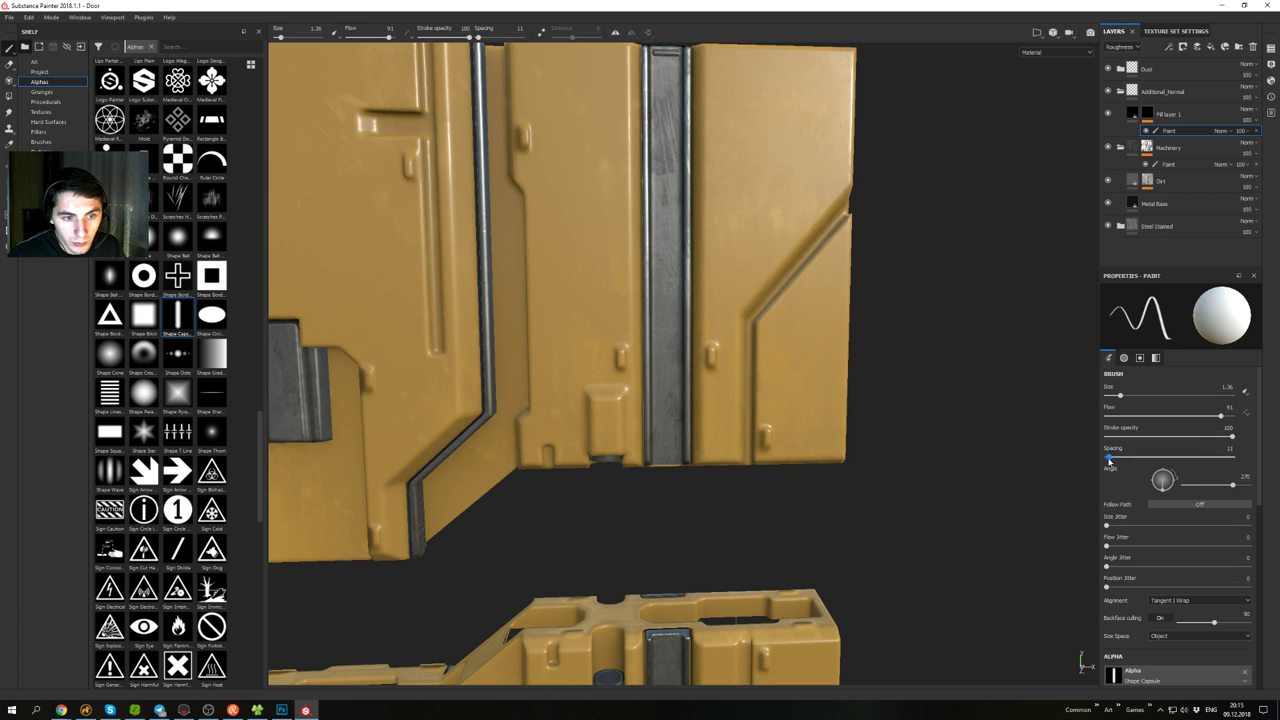
pyautogui.moveTo(659, 267)
pyautogui.mouseDown()
pyautogui.moveTo(666, 361)
pyautogui.moveTo(704, 322)
pyautogui.moveTo(691, 278)
pyautogui.mouseUp()
pyautogui.hotkey('ctrl', 'z')
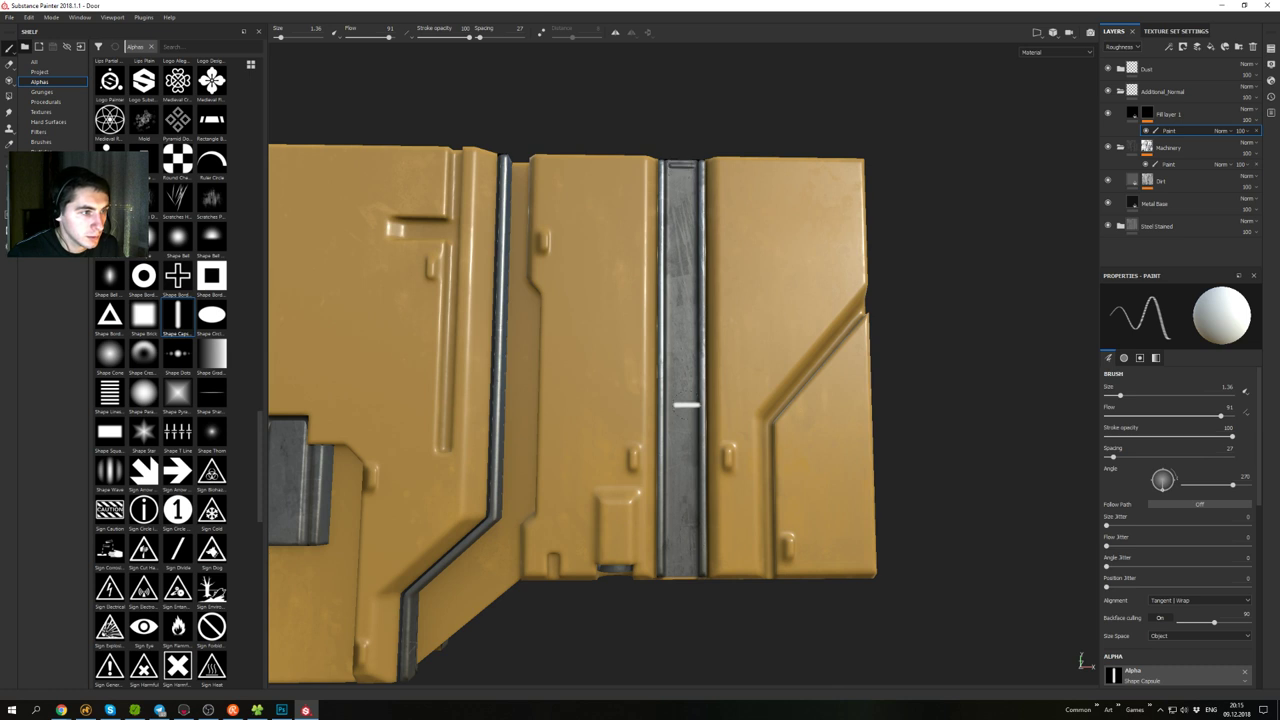
pyautogui.keyDown('shift'); pyautogui.click(682, 571); pyautogui.keyUp('shift')
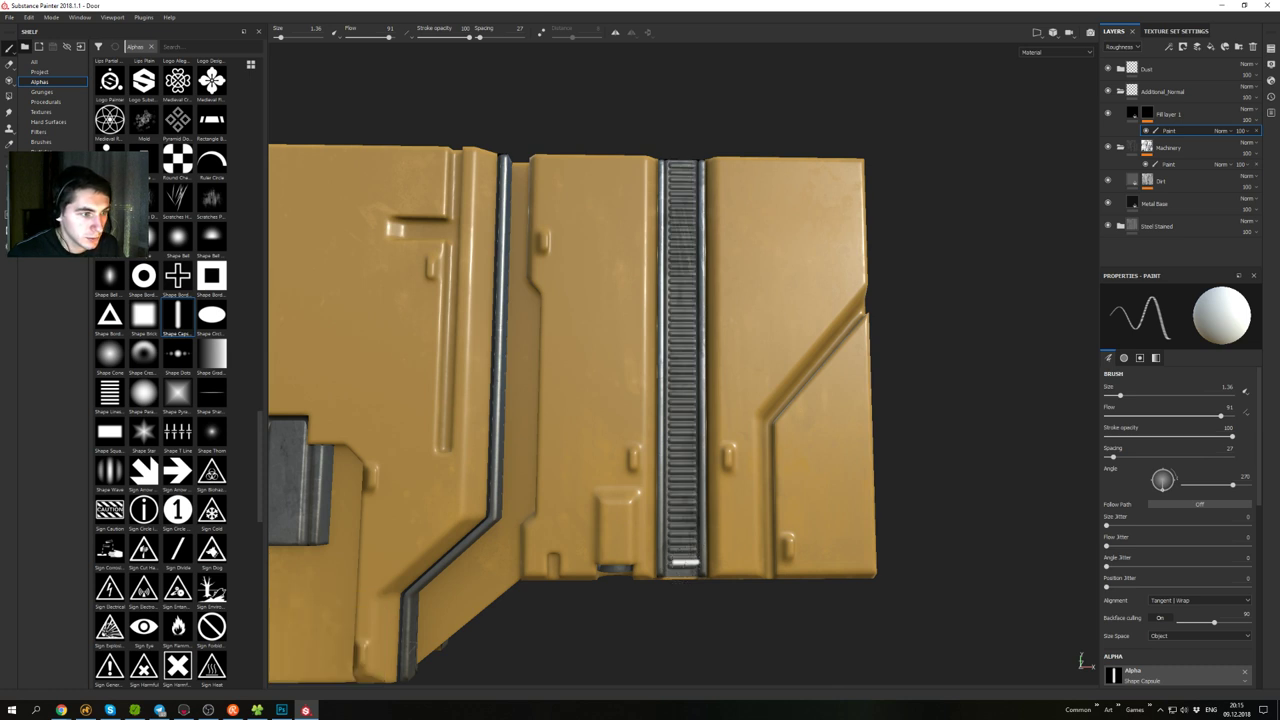
# - Check the wider ribs on both channels of the upper door half against the plain channels of the lower half
pyautogui.scroll(-6, 614, 260)
pyautogui.keyDown('alt'); pyautogui.moveTo(566, 393); pyautogui.dragTo(872, 355, button='middle'); pyautogui.keyUp('alt')
pyautogui.keyDown('alt'); pyautogui.moveTo(575, 400); pyautogui.dragTo(883, 396, button='middle'); pyautogui.keyUp('alt')
pyautogui.moveTo(883, 396)
pyautogui.keyDown('alt'); pyautogui.mouseDown()
pyautogui.moveTo(806, 362)
pyautogui.moveTo(782, 455)
pyautogui.mouseUp(); pyautogui.keyUp('alt')
pyautogui.keyDown('alt'); pyautogui.moveTo(782, 455); pyautogui.dragTo(408, 357, button='middle'); pyautogui.keyUp('alt')
pyautogui.keyDown('alt'); pyautogui.moveTo(860, 352); pyautogui.dragTo(903, 300); pyautogui.keyUp('alt')
pyautogui.keyDown('alt'); pyautogui.moveTo(903, 300); pyautogui.dragTo(921, 500, button='right'); pyautogui.keyUp('alt')
pyautogui.keyDown('alt'); pyautogui.moveTo(921, 500); pyautogui.dragTo(934, 300); pyautogui.keyUp('alt')
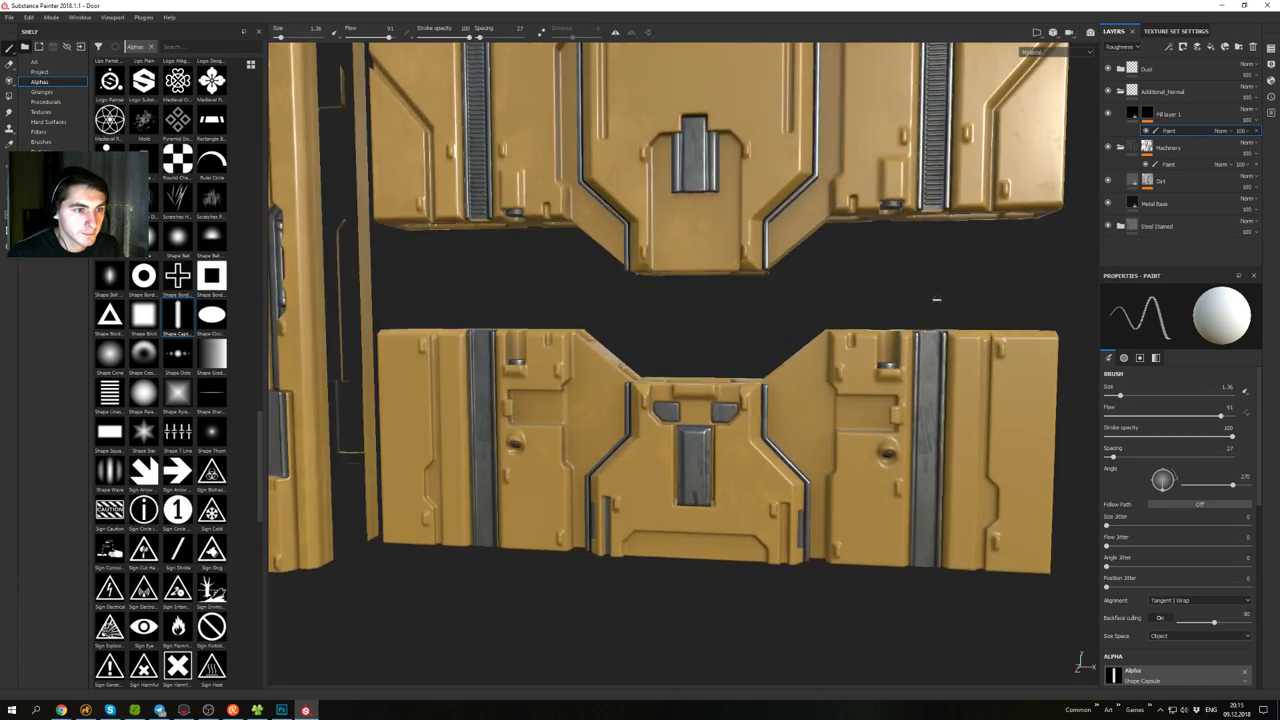
# - Stamp one more rib at the bottom end of the upper door half's right-hand channel
pyautogui.keyDown('alt'); pyautogui.moveTo(934, 300); pyautogui.dragTo(790, 440, button='middle'); pyautogui.keyUp('alt')
pyautogui.keyDown('alt'); pyautogui.moveTo(790, 440); pyautogui.dragTo(831, 523, button='right'); pyautogui.keyUp('alt')
pyautogui.keyDown('alt'); pyautogui.moveTo(831, 523); pyautogui.dragTo(838, 475); pyautogui.keyUp('alt')
pyautogui.keyDown('alt'); pyautogui.moveTo(838, 475); pyautogui.dragTo(748, 334, button='middle'); pyautogui.keyUp('alt')
pyautogui.keyDown('alt'); pyautogui.moveTo(748, 334); pyautogui.dragTo(738, 283); pyautogui.keyUp('alt')
pyautogui.keyDown('alt'); pyautogui.moveTo(738, 283); pyautogui.dragTo(754, 423, button='right'); pyautogui.keyUp('alt')
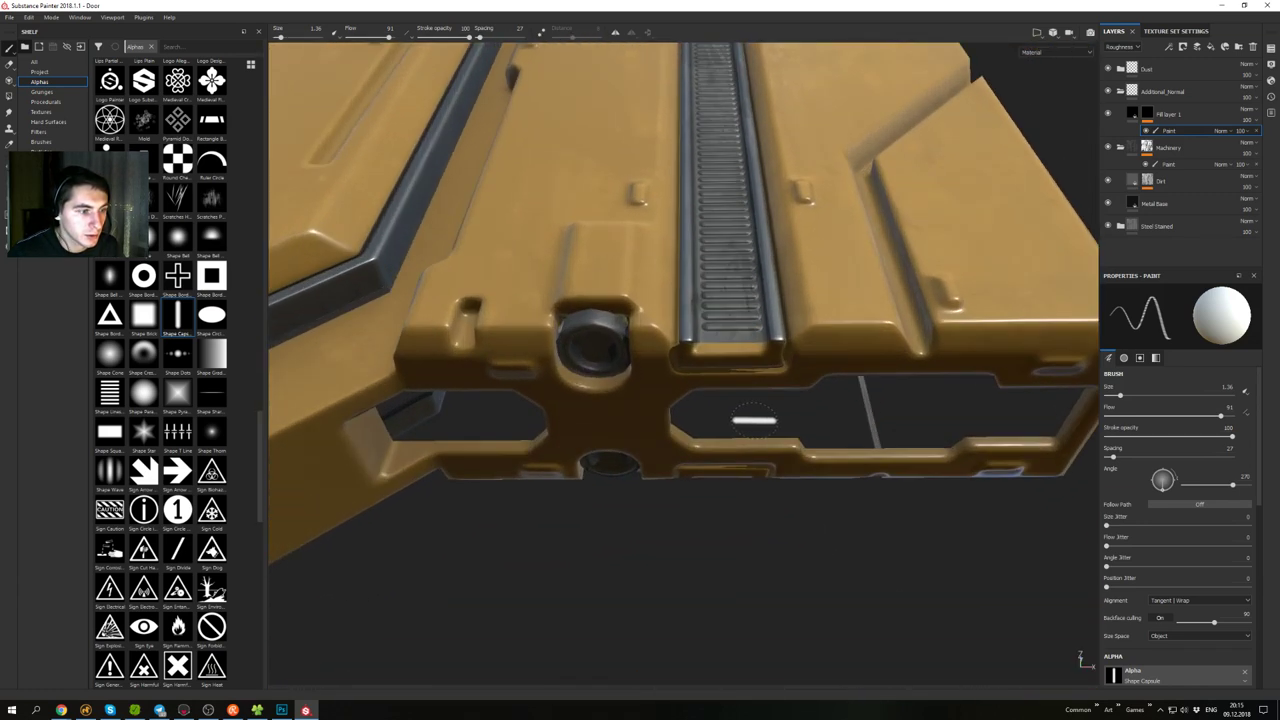
pyautogui.keyDown('alt'); pyautogui.keyDown('shift'); pyautogui.moveTo(754, 423); pyautogui.dragTo(734, 421); pyautogui.keyUp('shift'); pyautogui.keyUp('alt')
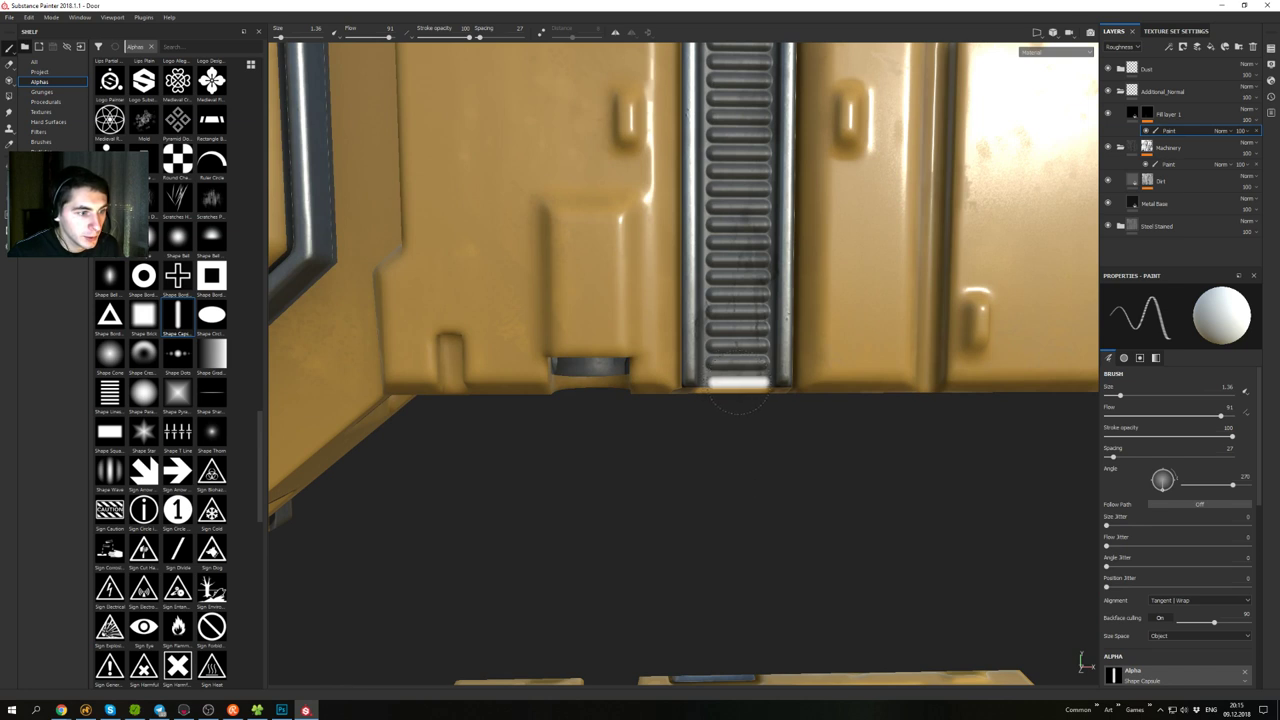
pyautogui.keyDown('alt'); pyautogui.moveTo(813, 484); pyautogui.dragTo(760, 243, button='right'); pyautogui.keyUp('alt')
pyautogui.keyDown('alt'); pyautogui.moveTo(768, 530); pyautogui.dragTo(760, 457); pyautogui.keyUp('alt')
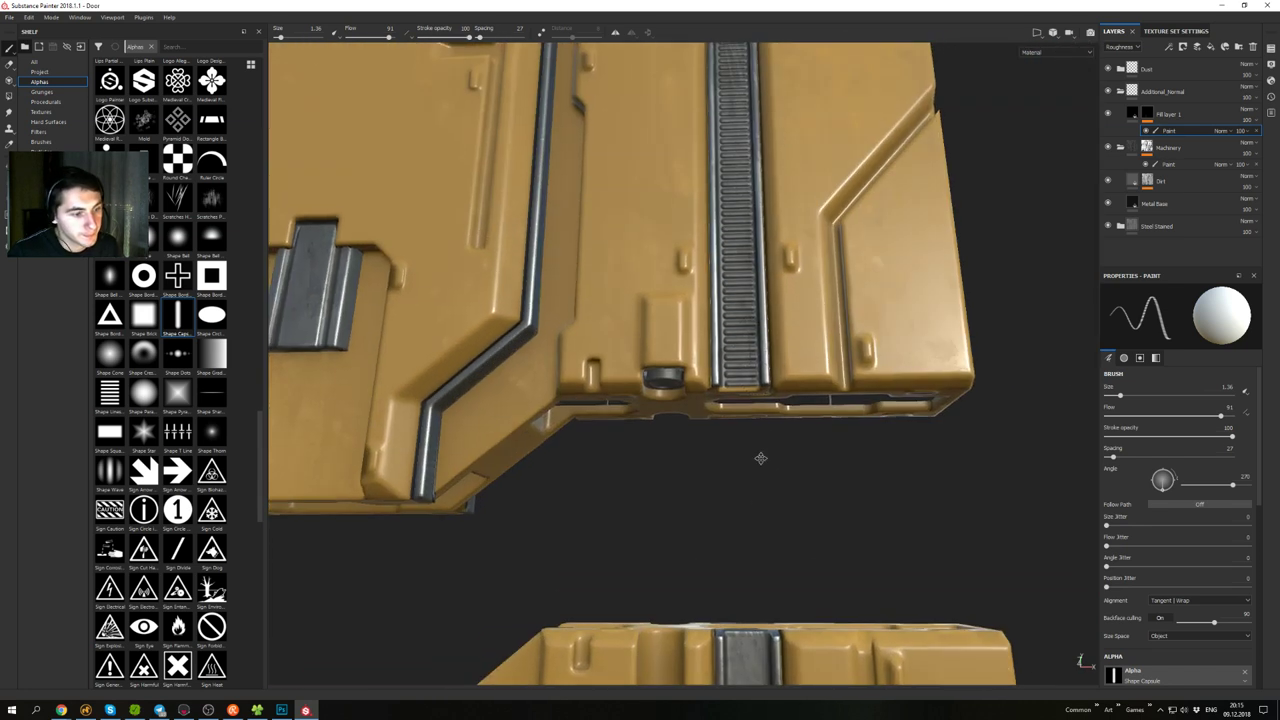
# - Paint a straight row of ribs from top to bottom along the lower door half's right-hand metal channel
pyautogui.keyDown('alt'); pyautogui.moveTo(760, 457); pyautogui.dragTo(659, 294, button='middle'); pyautogui.keyUp('alt')
pyautogui.keyDown('alt'); pyautogui.moveTo(659, 294); pyautogui.dragTo(650, 250, button='right'); pyautogui.keyUp('alt')
pyautogui.keyDown('alt'); pyautogui.moveTo(675, 310); pyautogui.dragTo(692, 378); pyautogui.keyUp('alt')
pyautogui.keyDown('alt'); pyautogui.moveTo(692, 378); pyautogui.dragTo(703, 180, button='middle'); pyautogui.keyUp('alt')
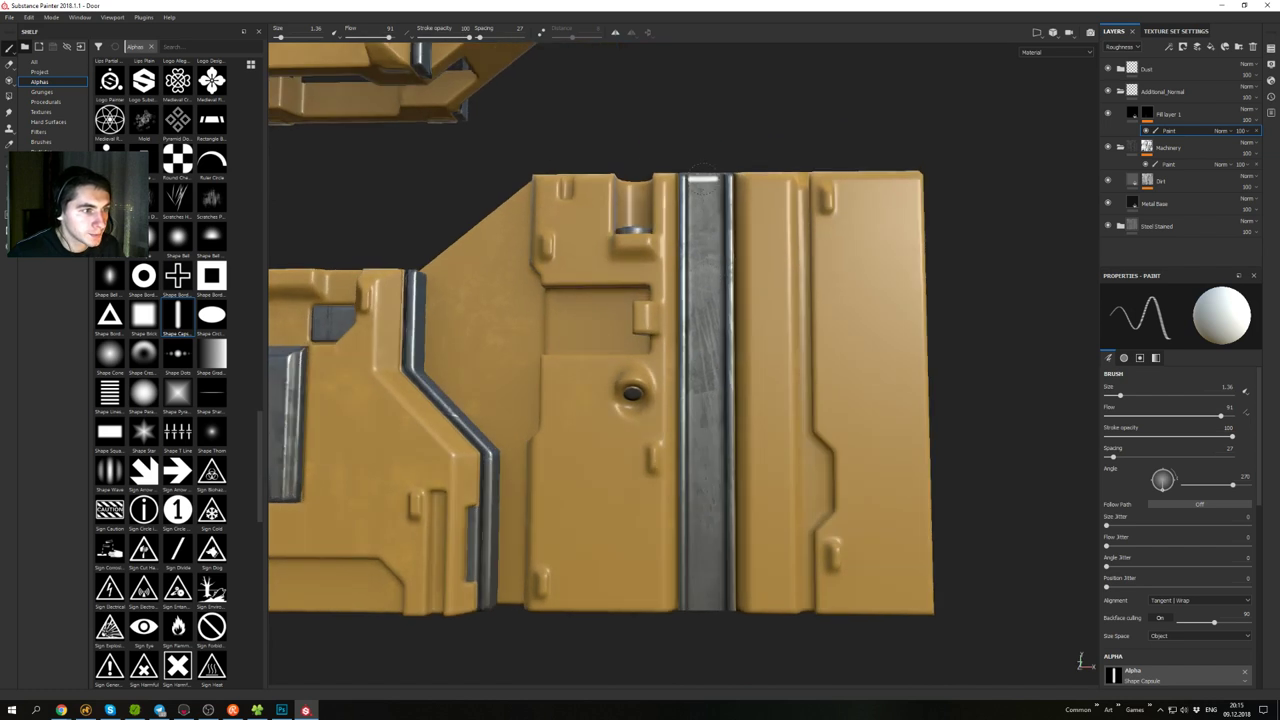
pyautogui.keyDown('alt'); pyautogui.moveTo(705, 180); pyautogui.dragTo(700, 184); pyautogui.keyUp('alt')
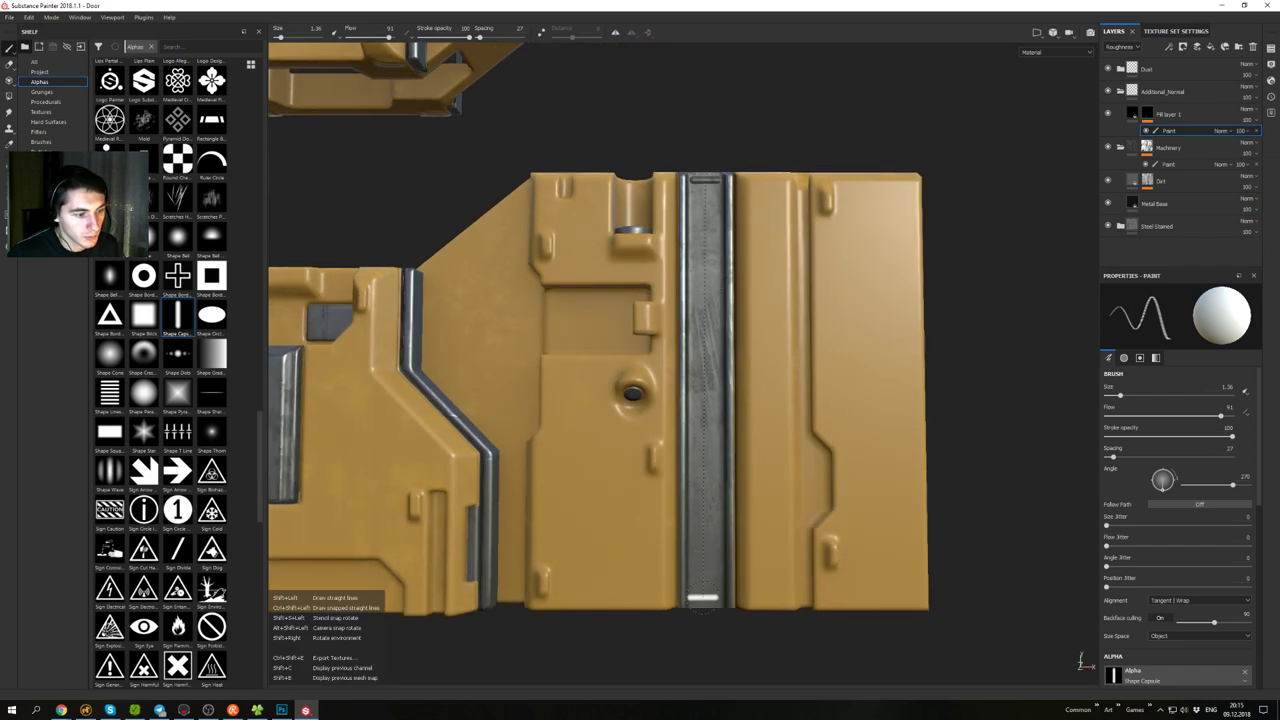
pyautogui.keyDown('shift'); pyautogui.click(705, 602); pyautogui.keyUp('shift')
pyautogui.keyDown('alt'); pyautogui.moveTo(791, 520); pyautogui.dragTo(752, 343, button='right'); pyautogui.keyUp('alt')
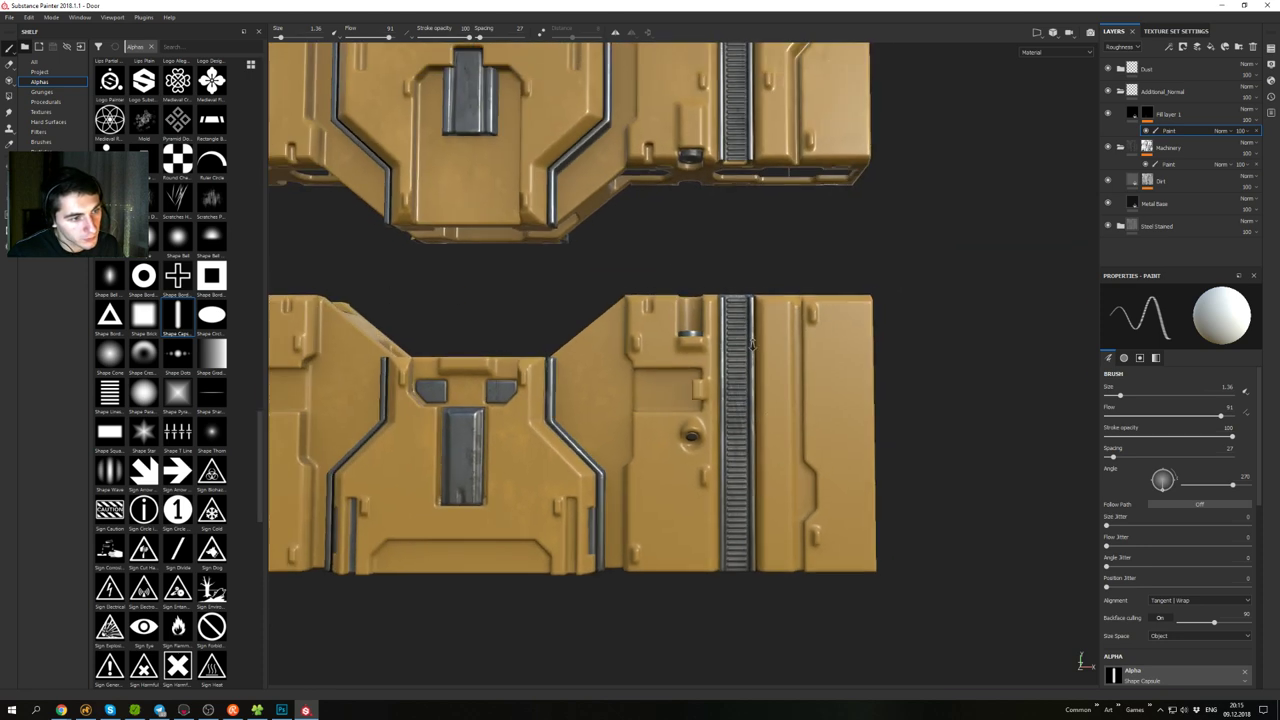
# - Examine the ribbed channels on the assembled door and on both separate door halves
pyautogui.keyDown('alt'); pyautogui.moveTo(722, 243); pyautogui.dragTo(520, 293); pyautogui.keyUp('alt')
pyautogui.keyDown('alt'); pyautogui.moveTo(520, 293); pyautogui.dragTo(850, 305, button='middle'); pyautogui.keyUp('alt')
pyautogui.keyDown('alt'); pyautogui.moveTo(850, 305); pyautogui.dragTo(430, 345, button='right'); pyautogui.keyUp('alt')
pyautogui.keyDown('alt'); pyautogui.moveTo(430, 345); pyautogui.dragTo(955, 340, button='middle'); pyautogui.keyUp('alt')
pyautogui.keyDown('alt'); pyautogui.moveTo(737, 337); pyautogui.dragTo(736, 368); pyautogui.keyUp('alt')
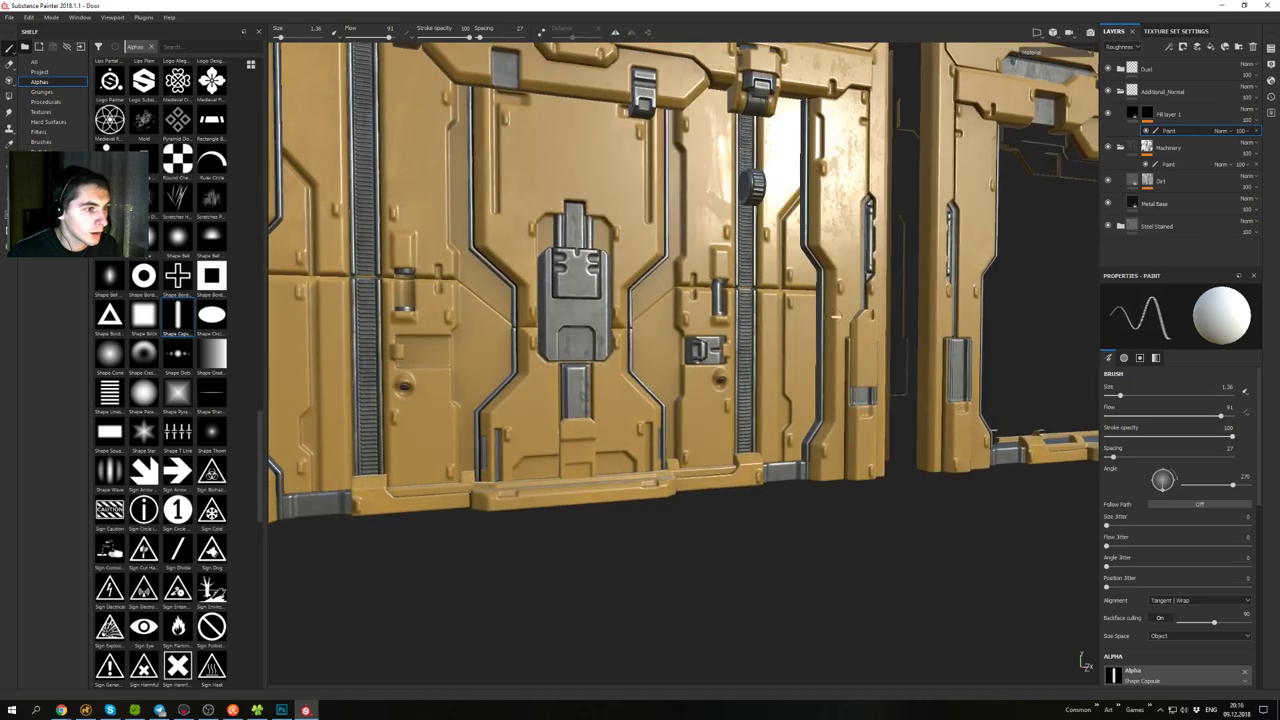
pyautogui.keyDown('alt'); pyautogui.moveTo(1050, 315); pyautogui.dragTo(740, 303, button='middle'); pyautogui.keyUp('alt')
pyautogui.keyDown('alt'); pyautogui.moveTo(860, 304); pyautogui.dragTo(752, 307); pyautogui.keyUp('alt')
pyautogui.scroll(4, 752, 307)
pyautogui.keyDown('alt'); pyautogui.moveTo(1040, 388); pyautogui.dragTo(623, 314, button='middle'); pyautogui.keyUp('alt')
pyautogui.keyDown('alt'); pyautogui.moveTo(623, 314); pyautogui.dragTo(780, 330); pyautogui.keyUp('alt')
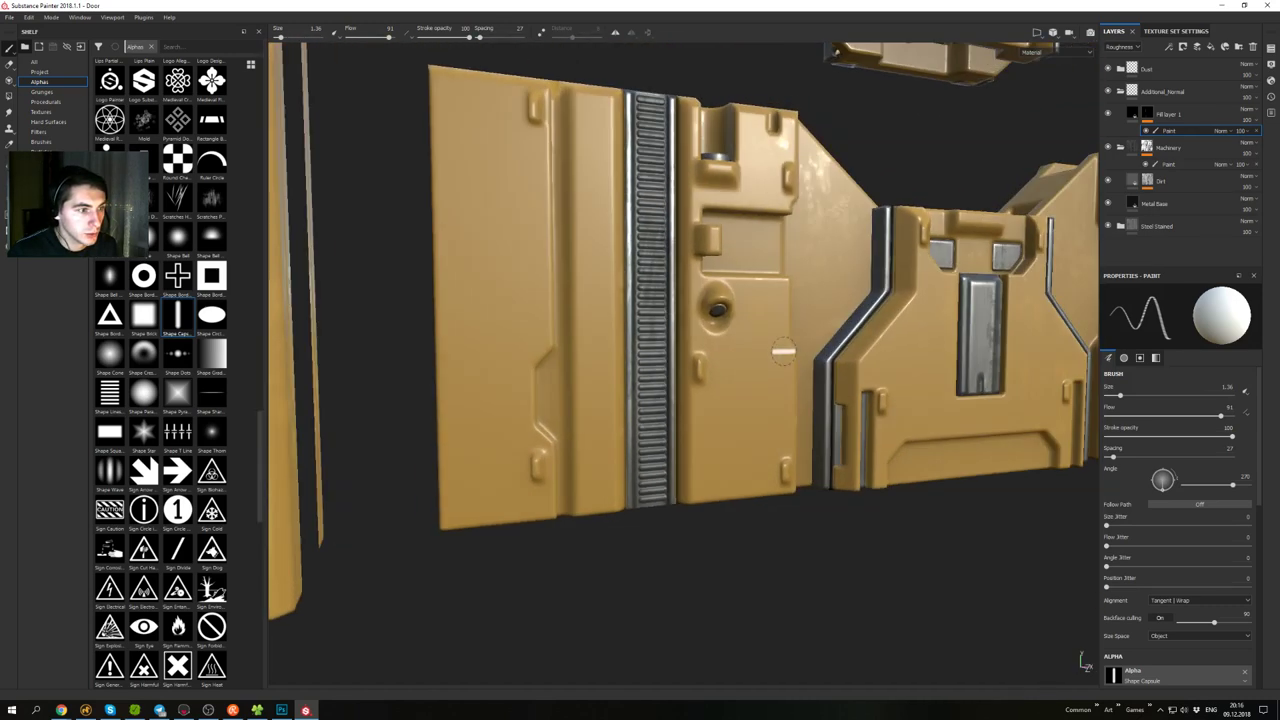
pyautogui.scroll(-3, 800, 340)
pyautogui.keyDown('alt'); pyautogui.moveTo(920, 350); pyautogui.dragTo(800, 352); pyautogui.keyUp('alt')
pyautogui.keyDown('alt'); pyautogui.moveTo(800, 352); pyautogui.dragTo(717, 396, button='middle'); pyautogui.keyUp('alt')
pyautogui.keyDown('alt'); pyautogui.moveTo(717, 396); pyautogui.dragTo(758, 340); pyautogui.keyUp('alt')
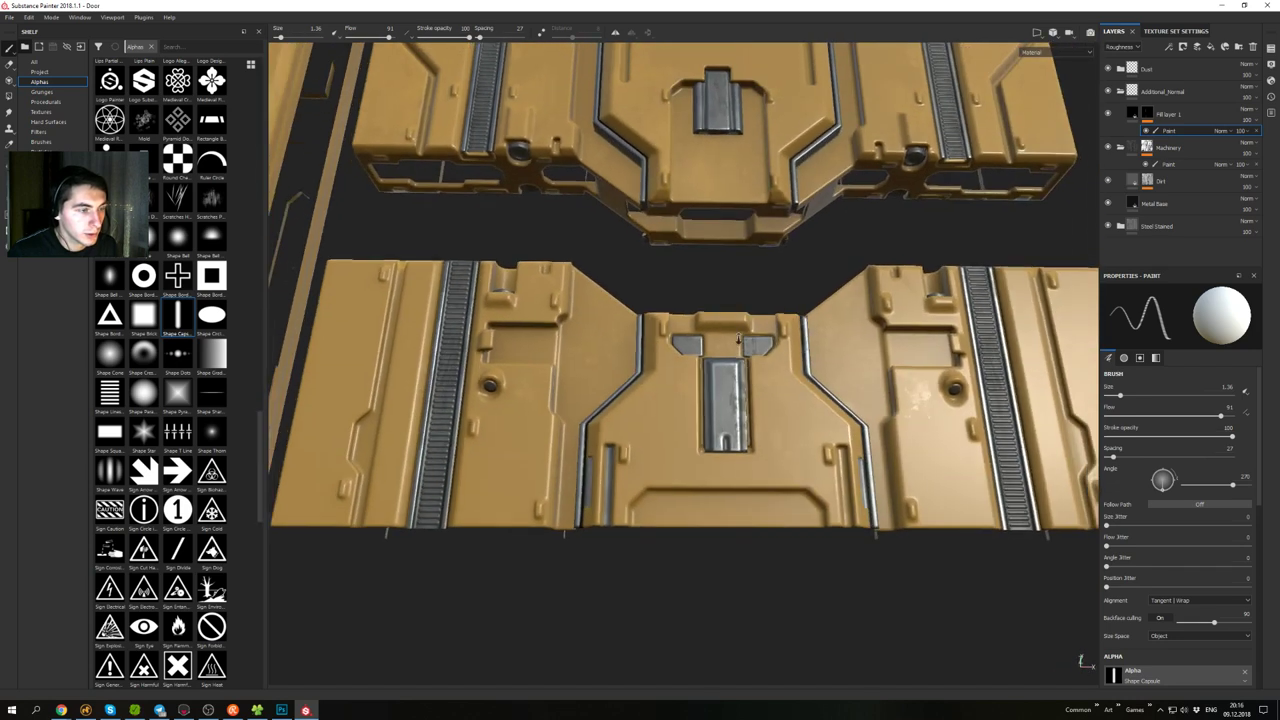
# - On the Machinery mask, paint out the yellow at the bottom end of the upper door half's right-hand metal channel
pyautogui.keyDown('alt'); pyautogui.moveTo(580, 290); pyautogui.dragTo(877, 397, button='middle'); pyautogui.keyUp('alt')
pyautogui.keyDown('alt'); pyautogui.moveTo(877, 397); pyautogui.dragTo(520, 255, button='right'); pyautogui.keyUp('alt')
pyautogui.keyDown('alt'); pyautogui.moveTo(520, 255); pyautogui.dragTo(754, 282, button='middle'); pyautogui.keyUp('alt')
pyautogui.moveTo(753, 283)
pyautogui.keyDown('alt'); pyautogui.mouseDown()
pyautogui.moveTo(800, 289)
pyautogui.moveTo(752, 342)
pyautogui.mouseUp(); pyautogui.keyUp('alt')
pyautogui.click(1168, 164)
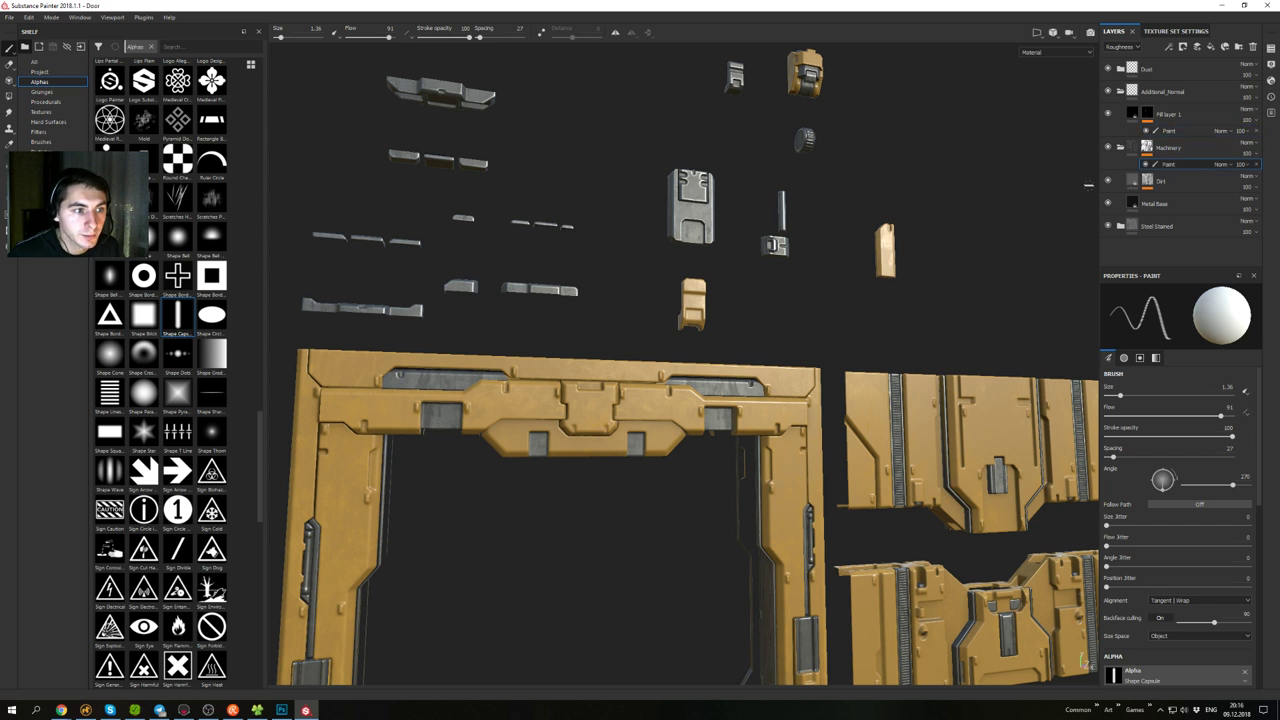
pyautogui.keyDown('alt'); pyautogui.moveTo(690, 252); pyautogui.dragTo(711, 262); pyautogui.keyUp('alt')
pyautogui.press('4')
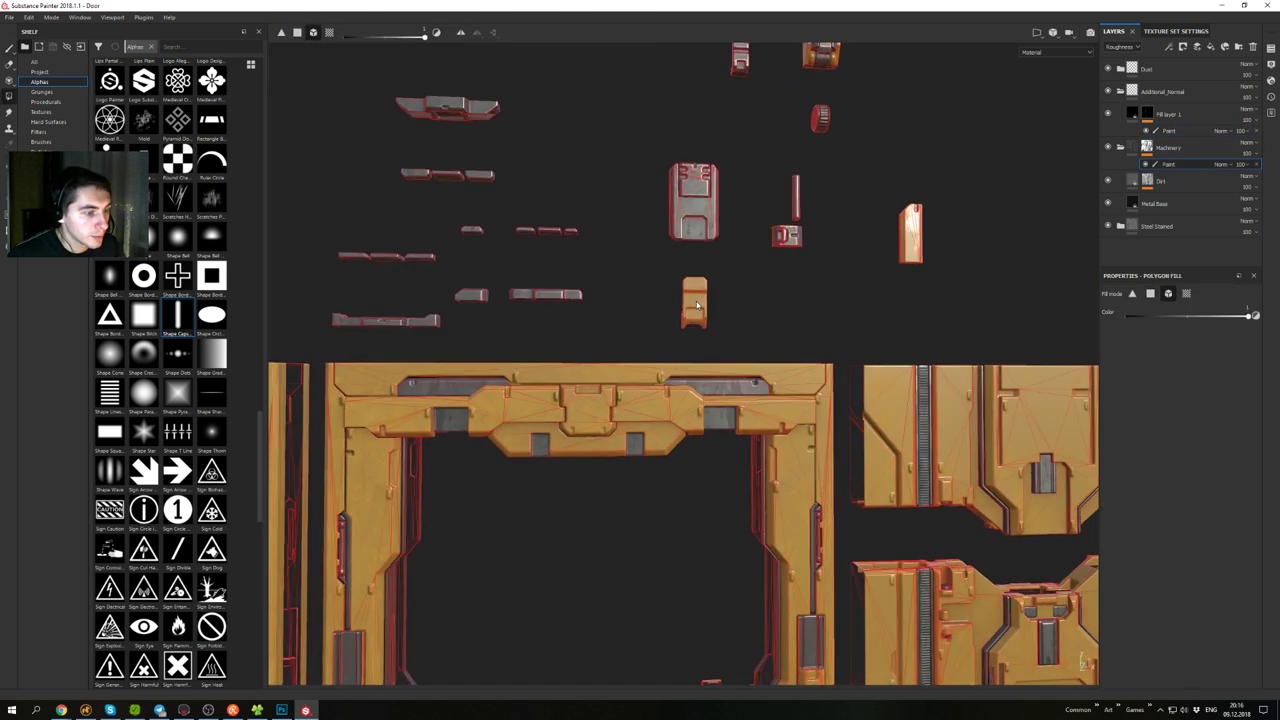
pyautogui.moveTo(758, 309)
pyautogui.keyDown('alt'); pyautogui.mouseDown()
pyautogui.moveTo(705, 305)
pyautogui.moveTo(774, 314)
pyautogui.mouseUp(); pyautogui.keyUp('alt')
pyautogui.keyDown('alt'); pyautogui.moveTo(774, 314); pyautogui.dragTo(566, 223, button='middle'); pyautogui.keyUp('alt')
pyautogui.keyDown('alt'); pyautogui.moveTo(566, 223); pyautogui.dragTo(669, 317); pyautogui.keyUp('alt')
pyautogui.keyDown('alt'); pyautogui.moveTo(669, 317); pyautogui.dragTo(597, 250, button='middle'); pyautogui.keyUp('alt')
pyautogui.keyDown('alt'); pyautogui.moveTo(597, 250); pyautogui.dragTo(729, 457, button='right'); pyautogui.keyUp('alt')
pyautogui.keyDown('alt'); pyautogui.moveTo(729, 457); pyautogui.dragTo(745, 440); pyautogui.keyUp('alt')
pyautogui.moveTo(745, 440)
pyautogui.keyDown('alt'); pyautogui.mouseDown(button='right')
pyautogui.moveTo(918, 463)
pyautogui.moveTo(940, 520)
pyautogui.mouseUp(button='right'); pyautogui.keyUp('alt')
pyautogui.keyDown('alt'); pyautogui.moveTo(940, 520); pyautogui.dragTo(808, 550, button='middle'); pyautogui.keyUp('alt')
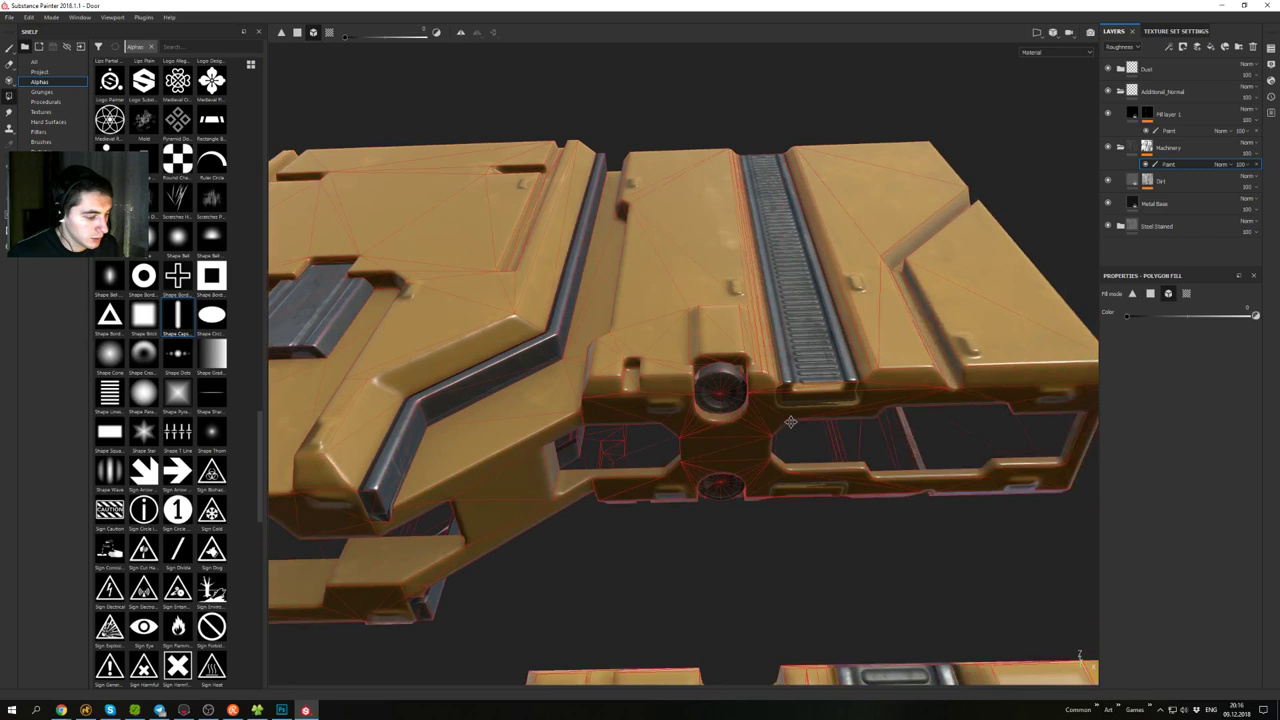
pyautogui.keyDown('alt'); pyautogui.moveTo(808, 550); pyautogui.dragTo(735, 520); pyautogui.keyUp('alt')
pyautogui.press('1')
pyautogui.keyDown('alt'); pyautogui.moveTo(727, 364); pyautogui.dragTo(777, 522, button='right'); pyautogui.keyUp('alt')
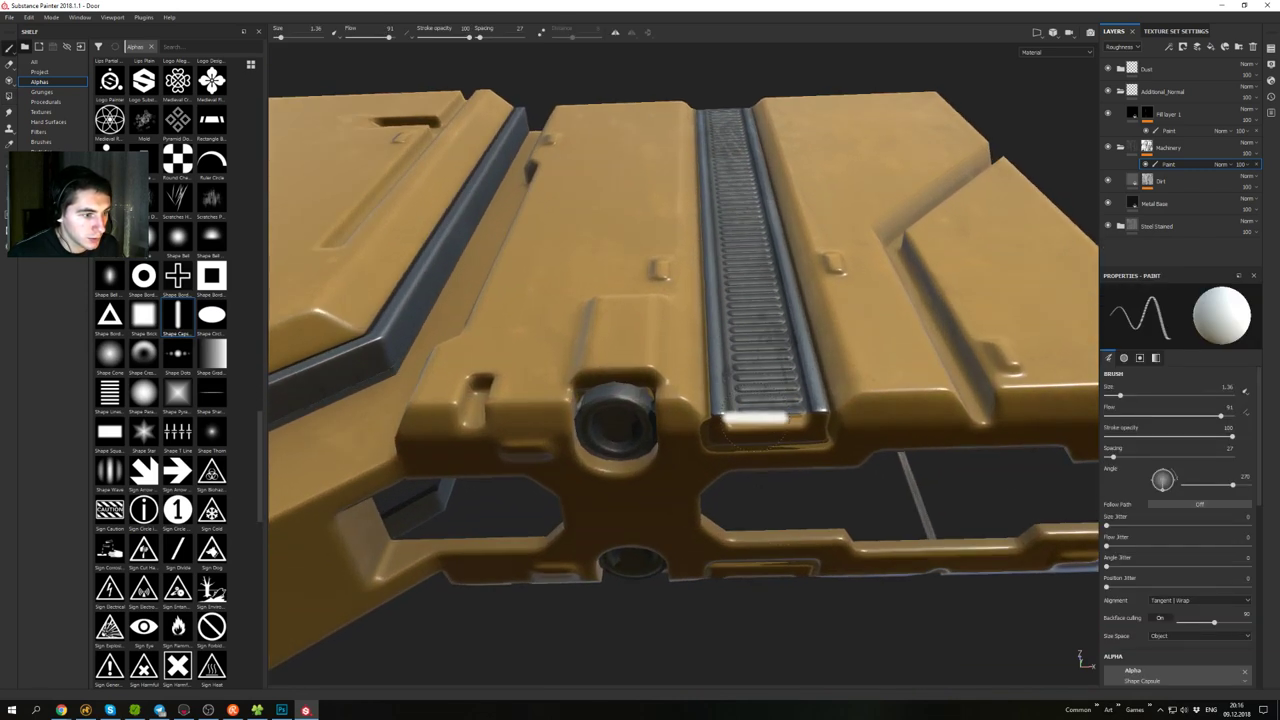
pyautogui.press('x')
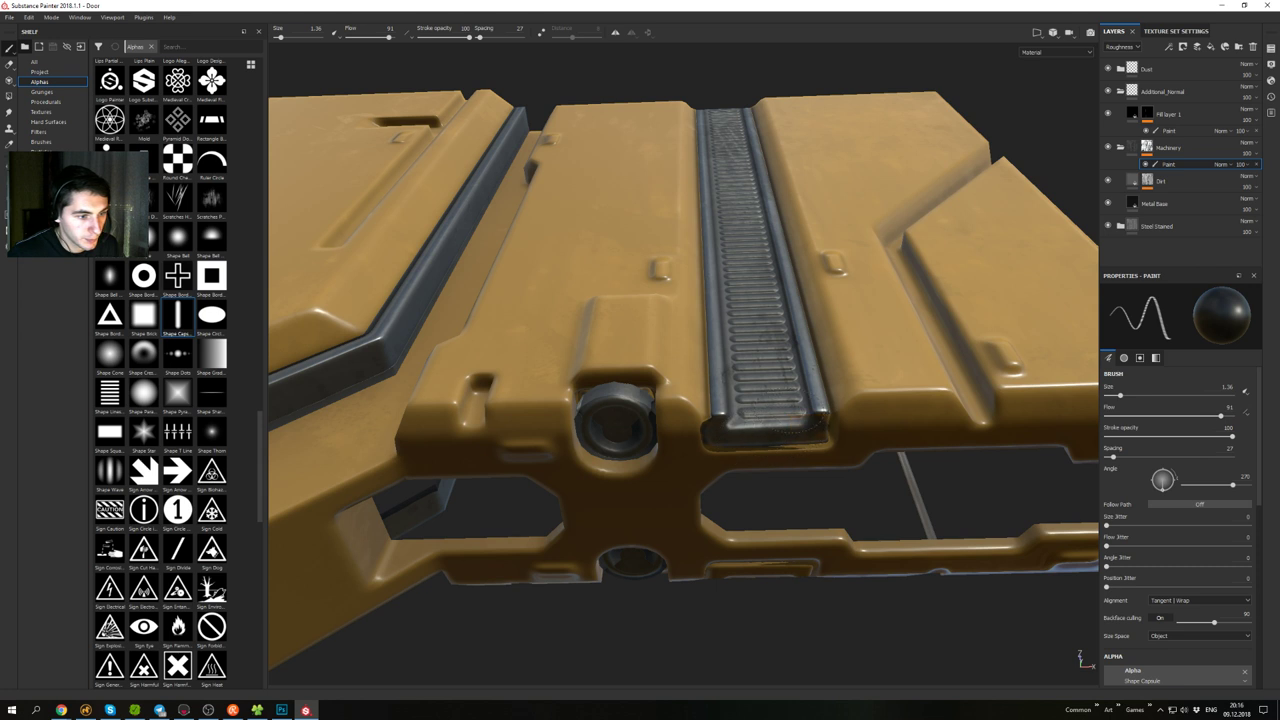
pyautogui.keyDown('alt'); pyautogui.moveTo(798, 428); pyautogui.dragTo(788, 346); pyautogui.keyUp('alt')
pyautogui.keyDown('shift'); pyautogui.moveTo(788, 346); pyautogui.dragTo(703, 344, button='right'); pyautogui.keyUp('shift')
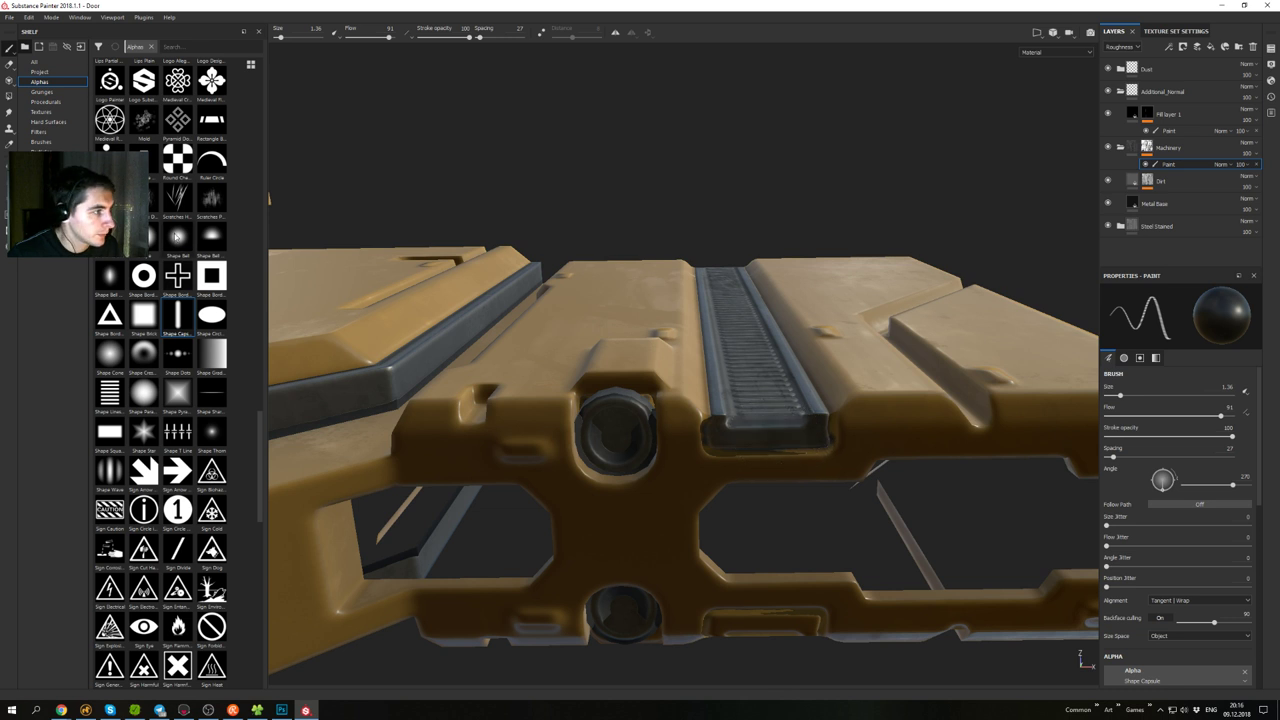
# - Touch up the masked channel end using the Shape Border Circle alpha at brush size 0.63
pyautogui.click(157, 277)
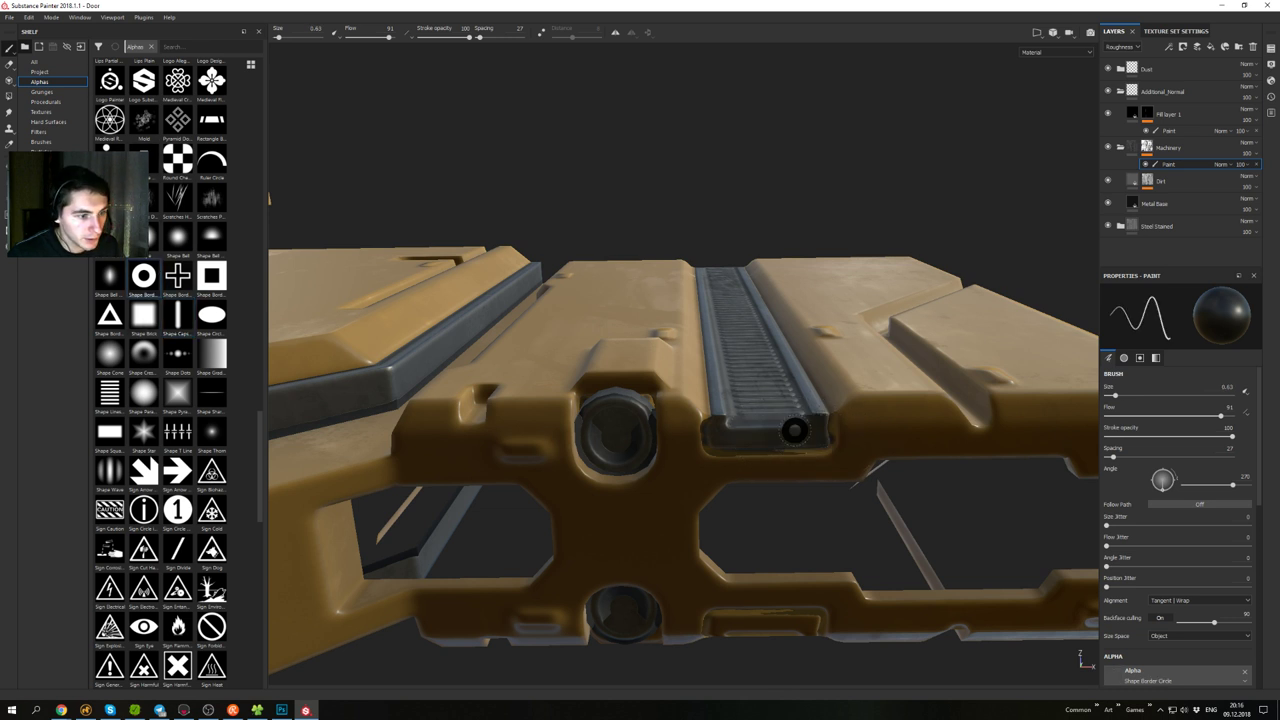
pyautogui.press('x')
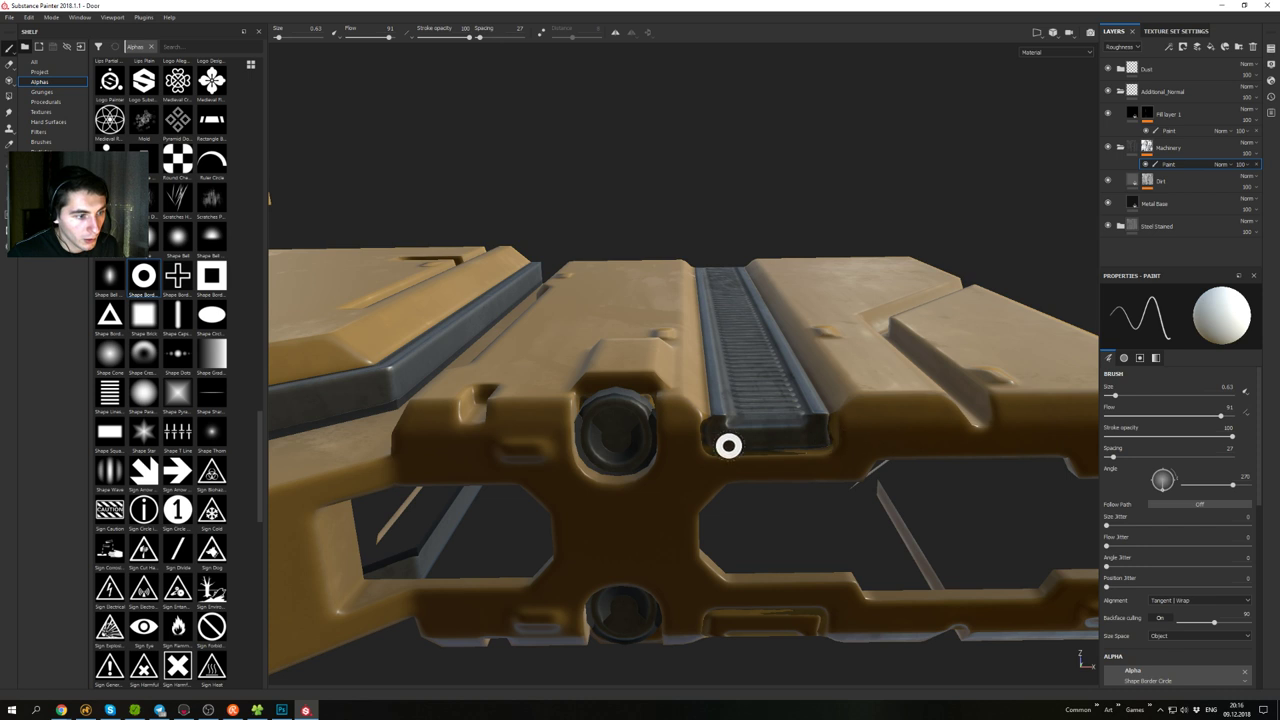
pyautogui.press('x')
pyautogui.keyDown('alt'); pyautogui.moveTo(722, 441); pyautogui.dragTo(650, 360, button='right'); pyautogui.keyUp('alt')
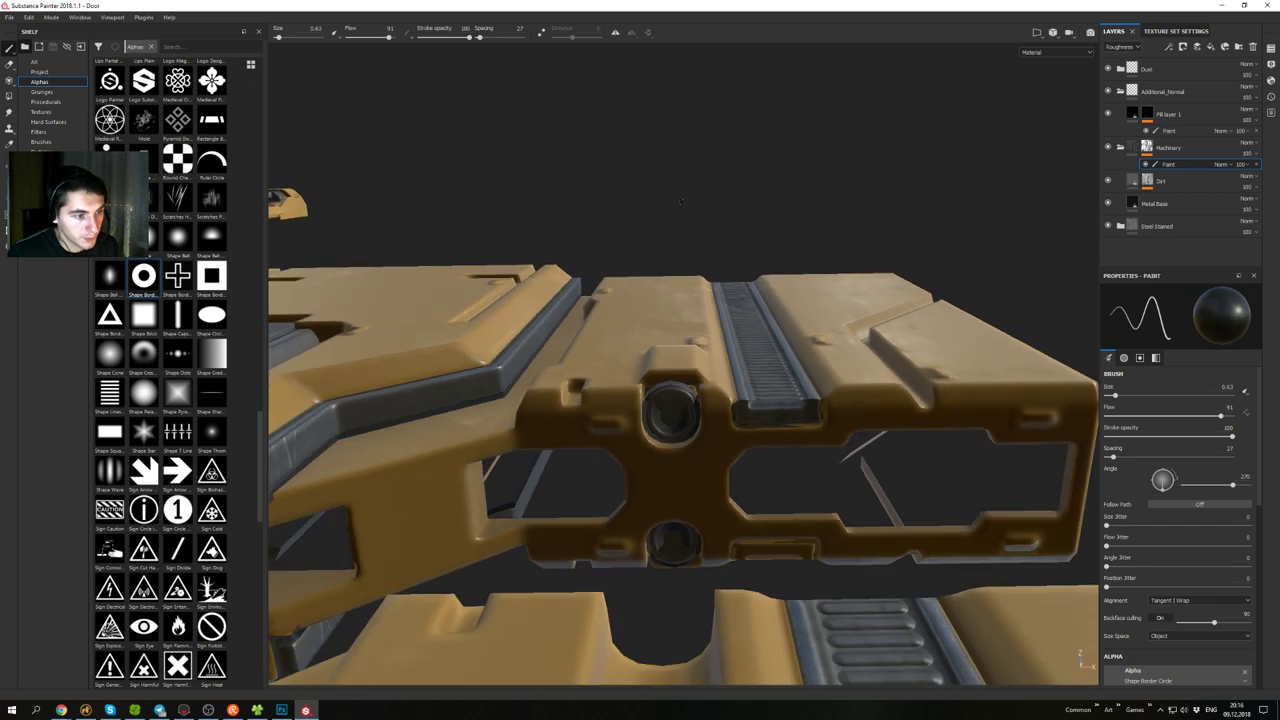
# - Examine the ribbed channels and metal masking on both separate door halves and across the assembled door
pyautogui.keyDown('alt'); pyautogui.moveTo(650, 110); pyautogui.dragTo(646, 217); pyautogui.keyUp('alt')
pyautogui.keyDown('alt'); pyautogui.moveTo(646, 217); pyautogui.dragTo(531, 287, button='right'); pyautogui.keyUp('alt')
pyautogui.keyDown('alt'); pyautogui.moveTo(531, 287); pyautogui.dragTo(545, 335); pyautogui.keyUp('alt')
pyautogui.keyDown('alt'); pyautogui.moveTo(545, 335); pyautogui.dragTo(690, 270, button='middle'); pyautogui.keyUp('alt')
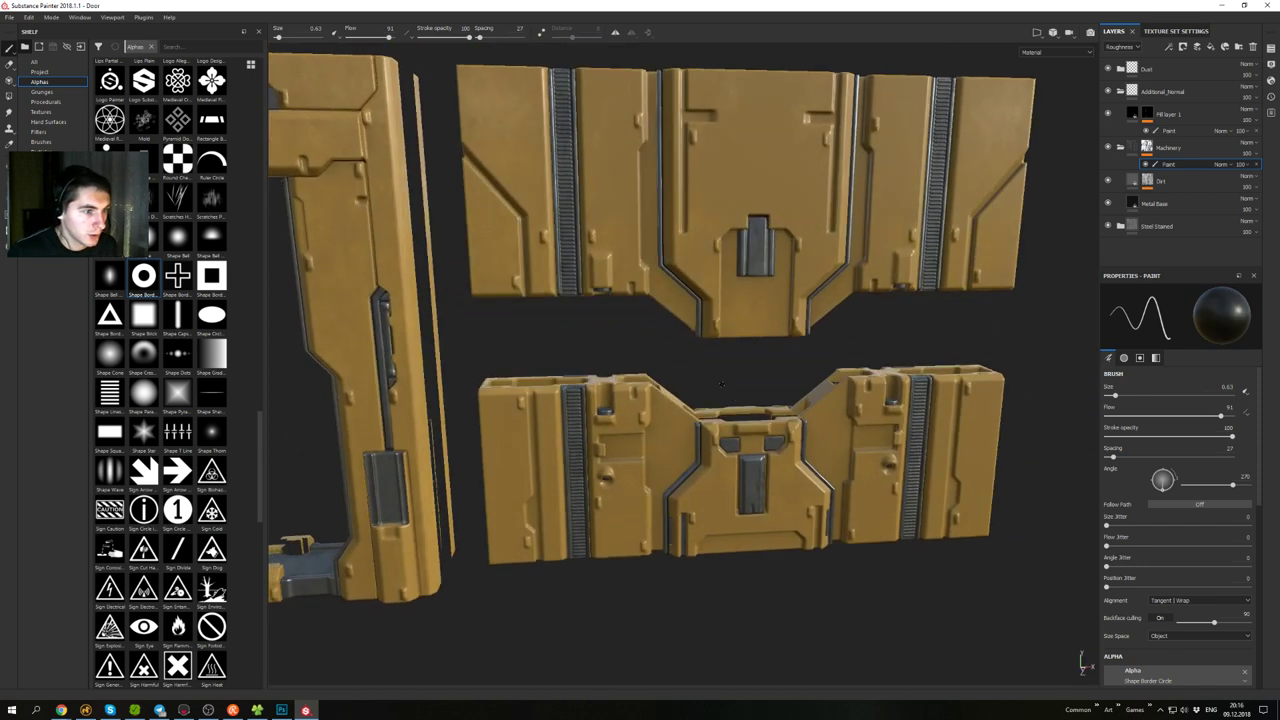
pyautogui.keyDown('alt'); pyautogui.moveTo(690, 270); pyautogui.dragTo(629, 306, button='right'); pyautogui.keyUp('alt')
pyautogui.keyDown('alt'); pyautogui.moveTo(629, 306); pyautogui.dragTo(860, 312, button='middle'); pyautogui.keyUp('alt')
pyautogui.keyDown('alt'); pyautogui.moveTo(430, 316); pyautogui.dragTo(814, 266, button='middle'); pyautogui.keyUp('alt')
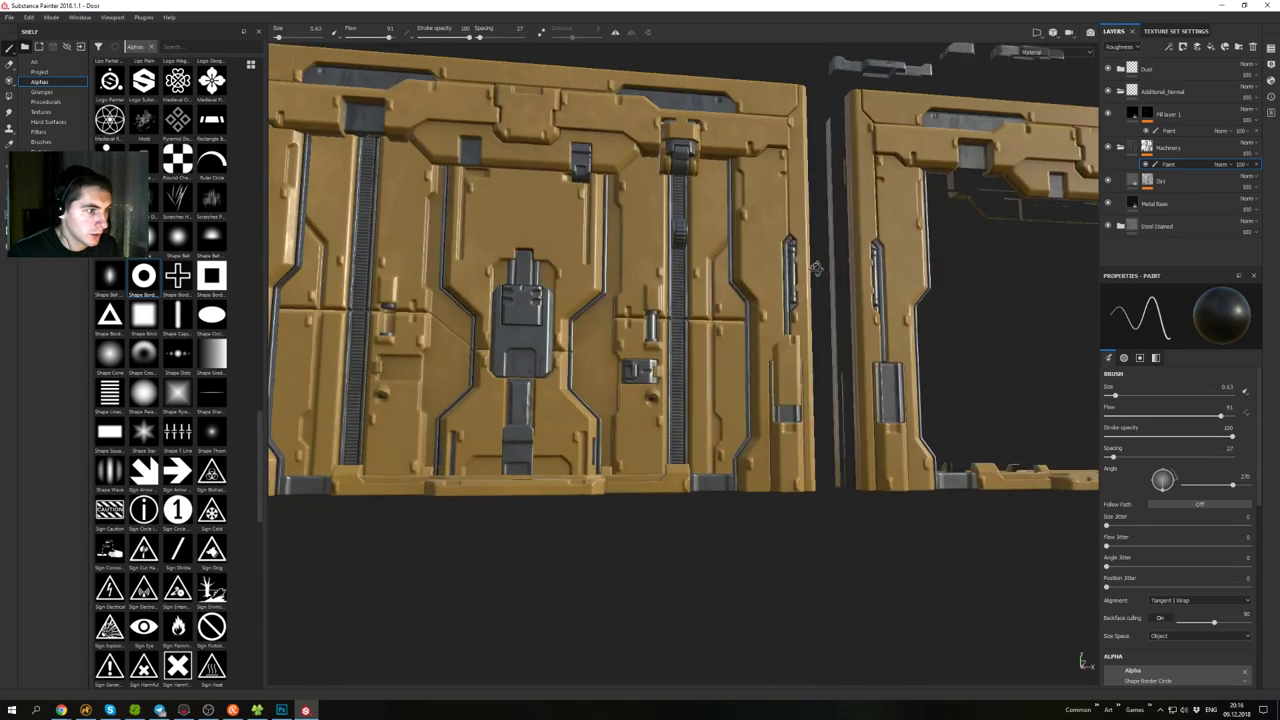
pyautogui.keyDown('alt'); pyautogui.moveTo(814, 266); pyautogui.dragTo(811, 234); pyautogui.keyUp('alt')
pyautogui.keyDown('alt'); pyautogui.moveTo(811, 234); pyautogui.dragTo(886, 240, button='right'); pyautogui.keyUp('alt')
pyautogui.keyDown('alt'); pyautogui.moveTo(886, 240); pyautogui.dragTo(850, 250); pyautogui.keyUp('alt')
pyautogui.keyDown('alt'); pyautogui.moveTo(850, 250); pyautogui.dragTo(932, 306, button='middle'); pyautogui.keyUp('alt')
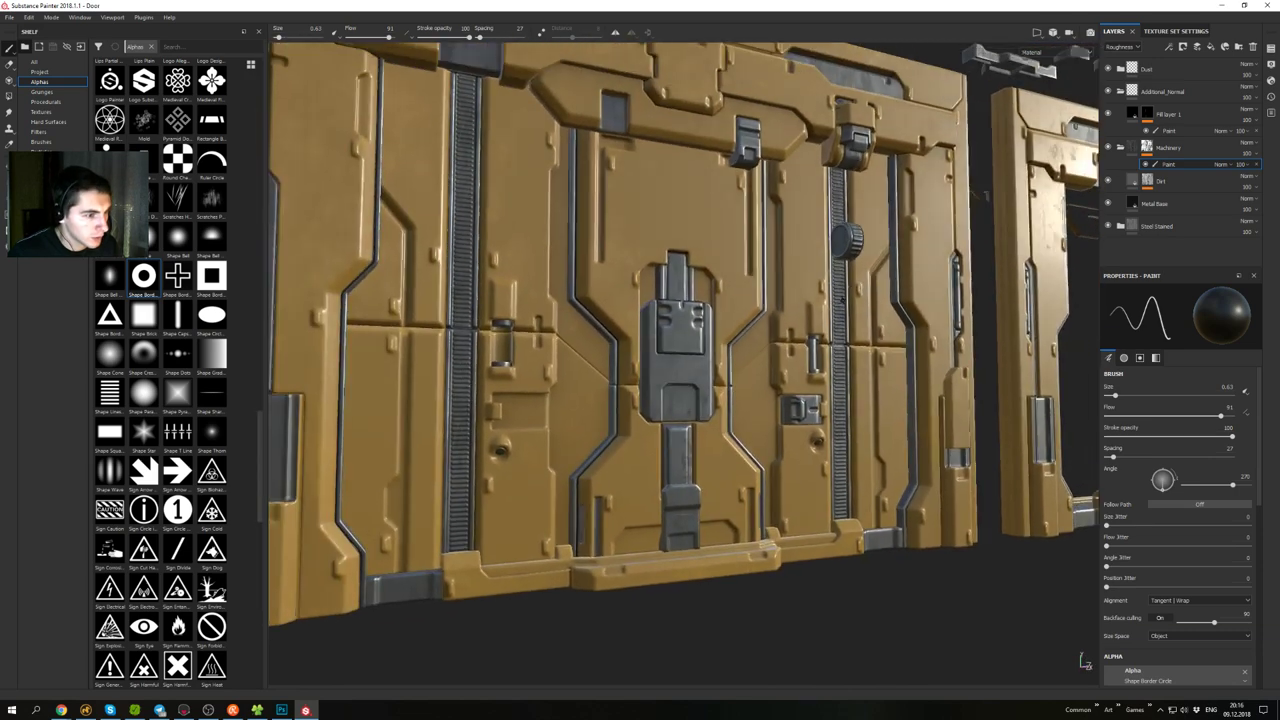
pyautogui.keyDown('alt'); pyautogui.moveTo(932, 306); pyautogui.dragTo(915, 285); pyautogui.keyUp('alt')
pyautogui.keyDown('alt'); pyautogui.moveTo(838, 274); pyautogui.dragTo(775, 212); pyautogui.keyUp('alt')
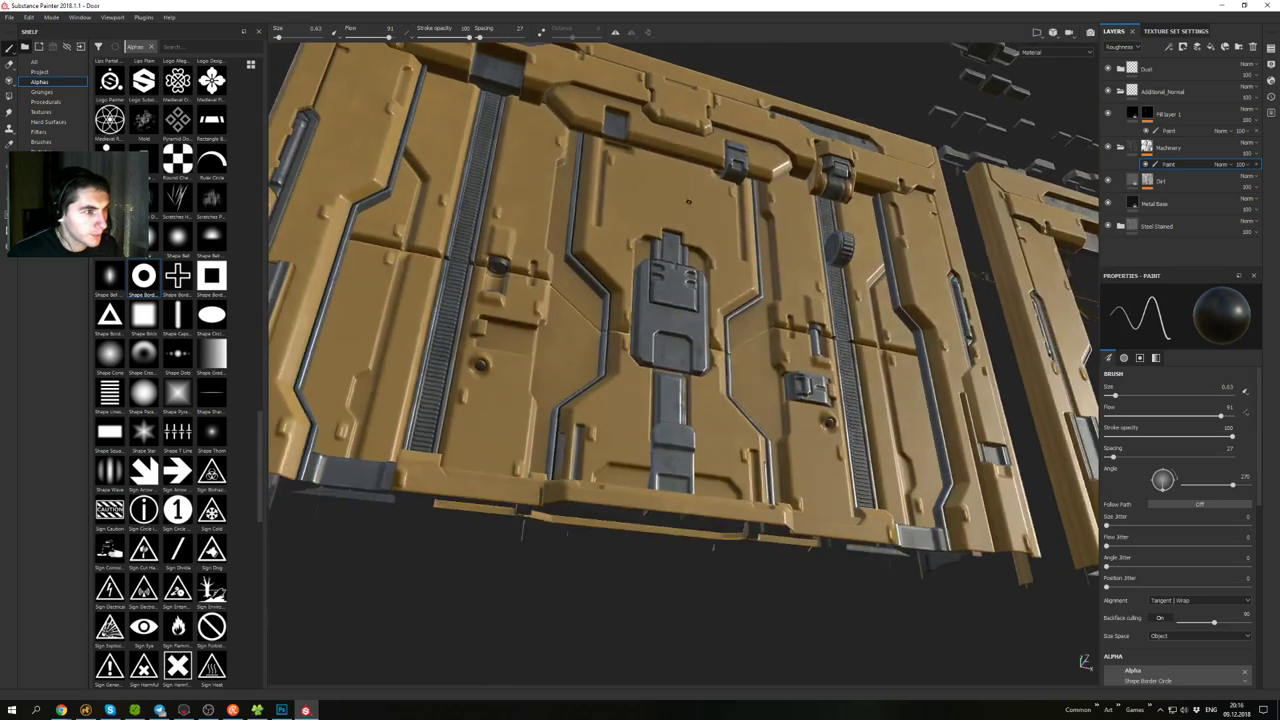
pyautogui.keyDown('alt'); pyautogui.moveTo(775, 212); pyautogui.dragTo(750, 310, button='middle'); pyautogui.keyUp('alt')
pyautogui.keyDown('alt'); pyautogui.moveTo(750, 310); pyautogui.dragTo(772, 286); pyautogui.keyUp('alt')
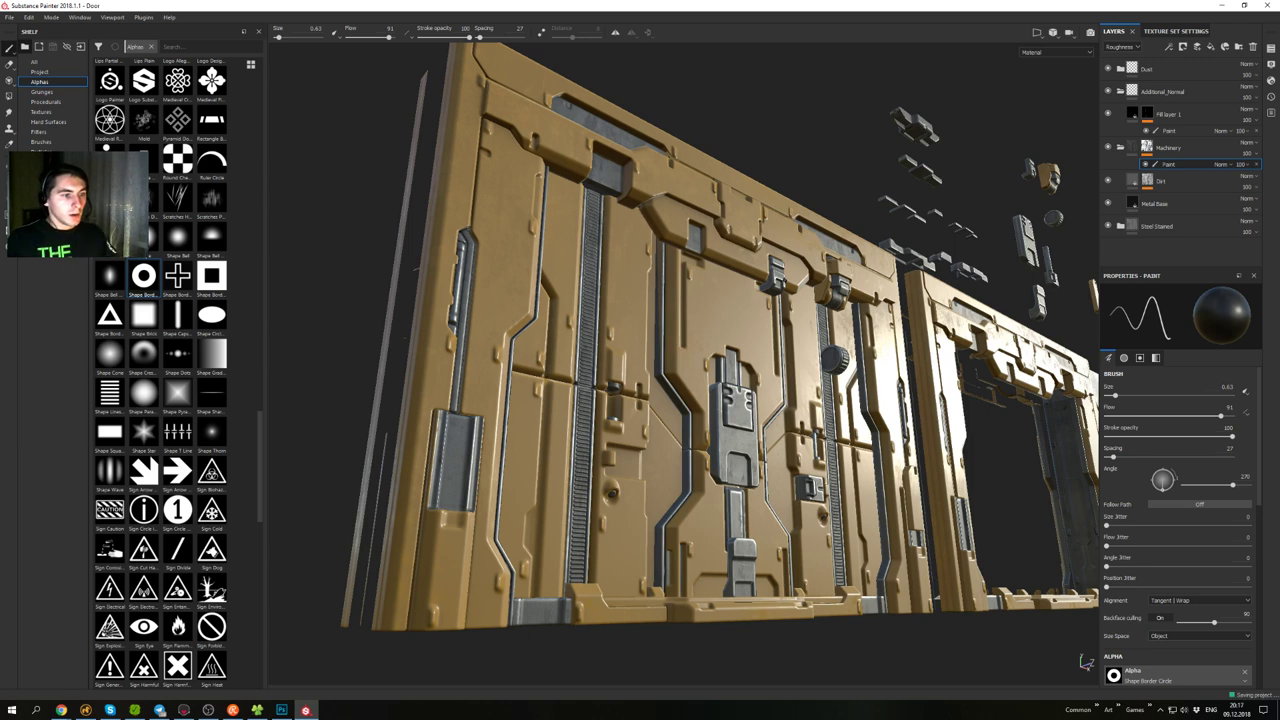
pyautogui.keyDown('alt'); pyautogui.moveTo(681, 218); pyautogui.dragTo(628, 282); pyautogui.keyUp('alt')
pyautogui.keyDown('alt'); pyautogui.moveTo(628, 282); pyautogui.dragTo(590, 270, button='right'); pyautogui.keyUp('alt')
pyautogui.keyDown('alt'); pyautogui.moveTo(590, 270); pyautogui.dragTo(598, 212); pyautogui.keyUp('alt')
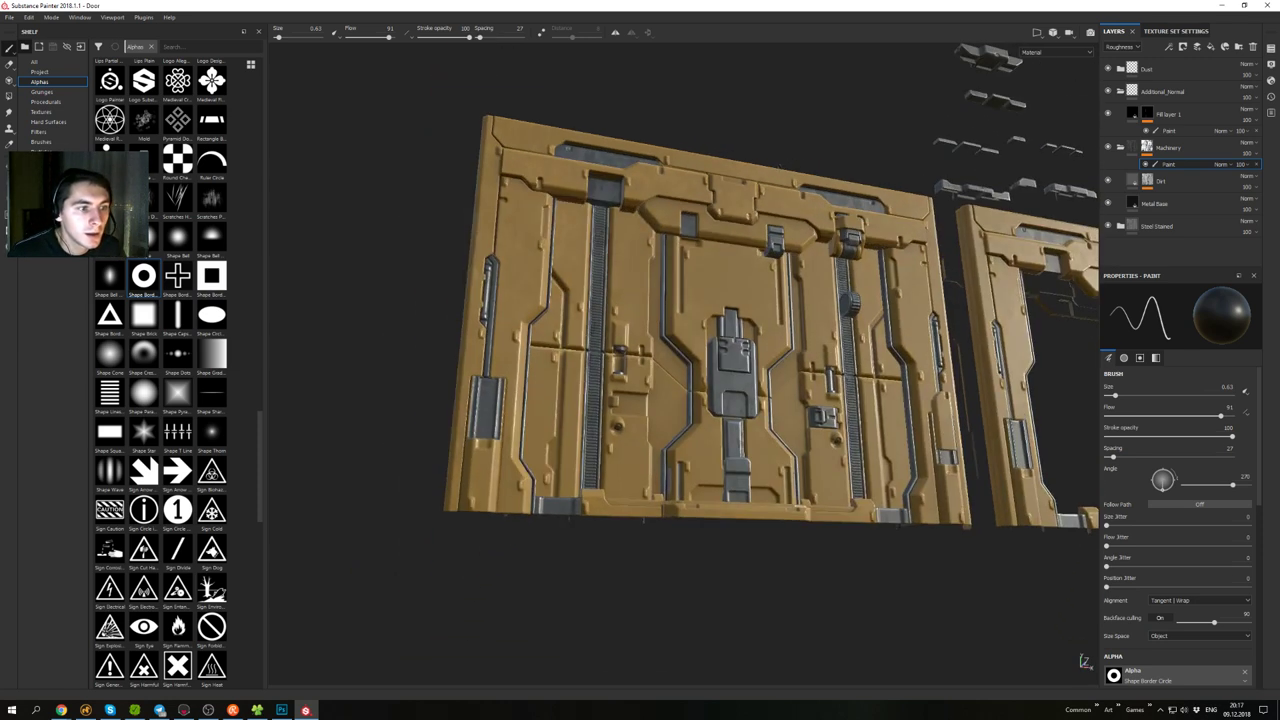
pyautogui.keyDown('alt'); pyautogui.moveTo(598, 212); pyautogui.dragTo(650, 225, button='right'); pyautogui.keyUp('alt')
# - Collapse the Additional_Normal and Machinery folders and toggle the Machinery folder's visibility off and back on
pyautogui.click(1121, 92)
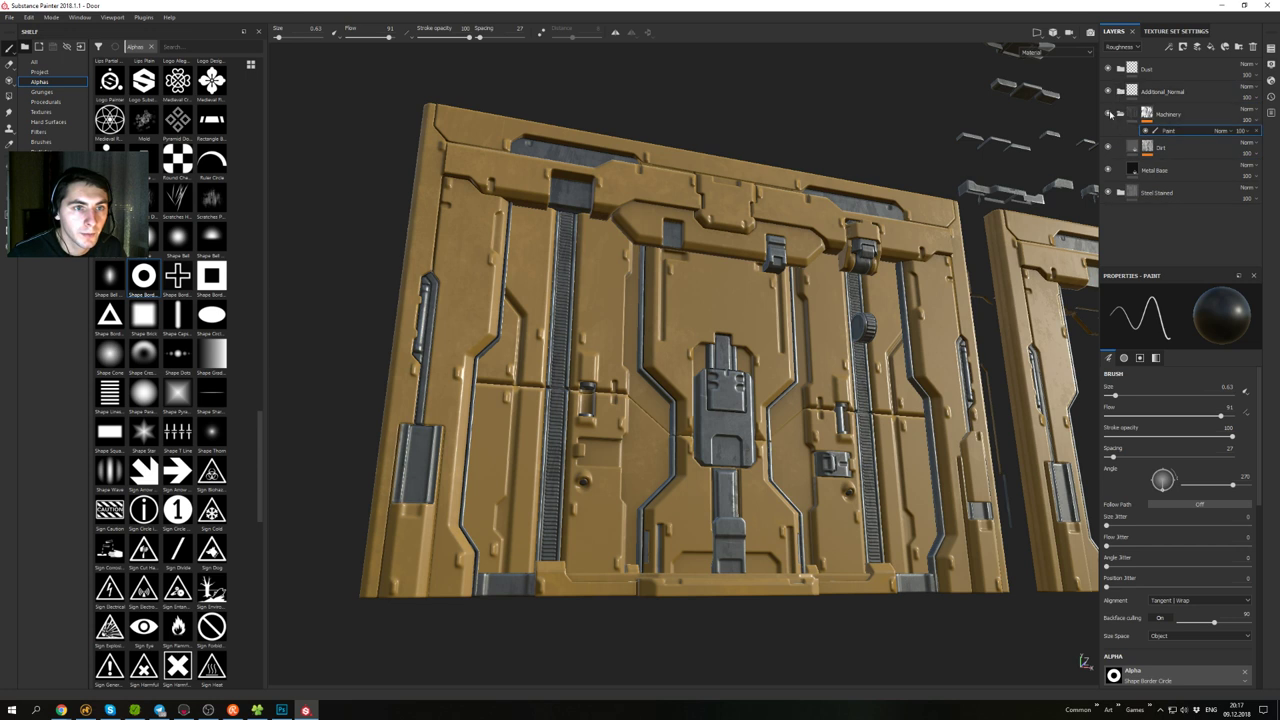
pyautogui.click(1121, 114)
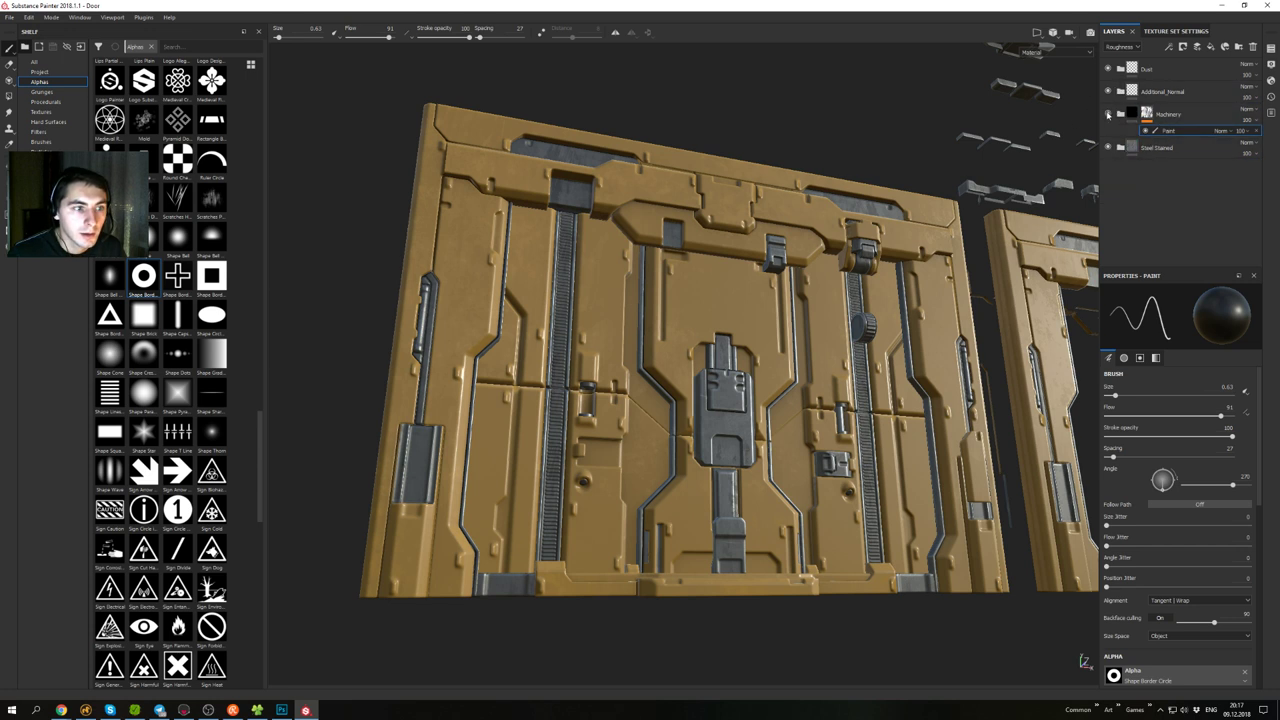
pyautogui.click(1108, 115)
pyautogui.click(1108, 115)
# - Inspect the assembled door's yellow paint and metal parts from several angles and under rotated lighting
pyautogui.keyDown('alt'); pyautogui.moveTo(868, 98); pyautogui.dragTo(857, 155); pyautogui.keyUp('alt')
pyautogui.keyDown('alt'); pyautogui.moveTo(857, 155); pyautogui.dragTo(828, 110, button='middle'); pyautogui.keyUp('alt')
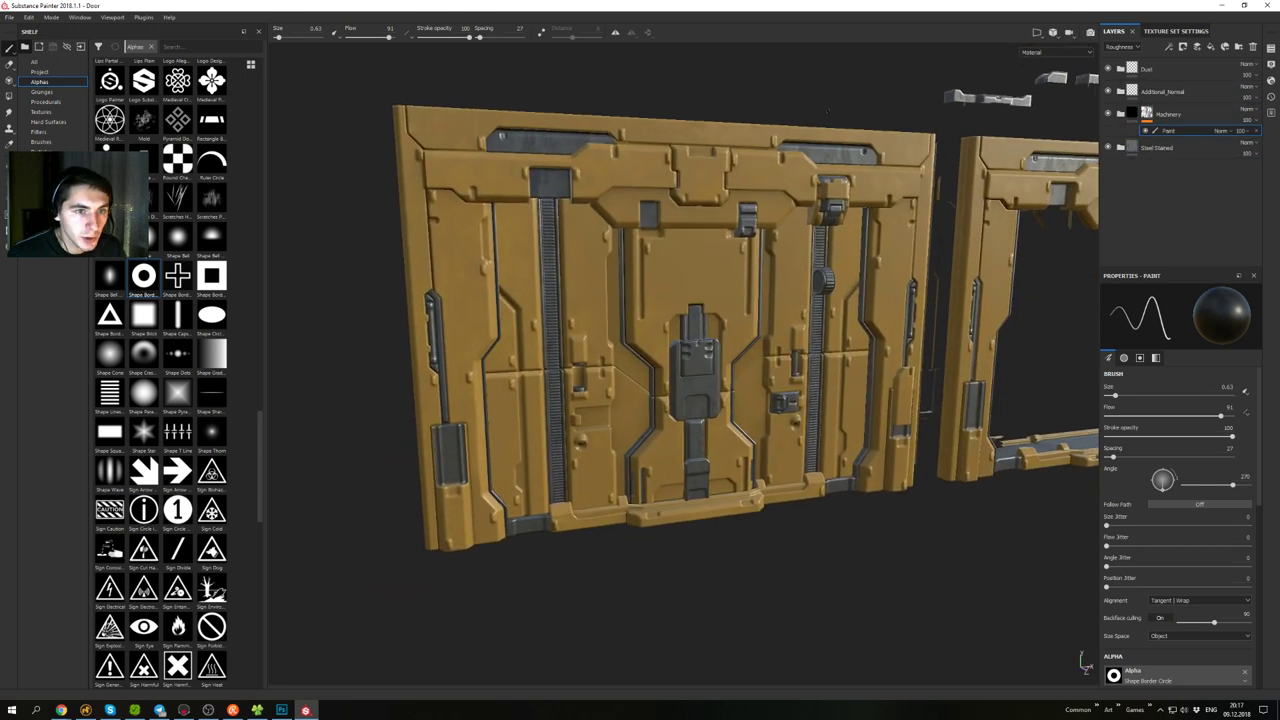
pyautogui.keyDown('alt'); pyautogui.moveTo(828, 110); pyautogui.dragTo(846, 255, button='right'); pyautogui.keyUp('alt')
pyautogui.keyDown('alt'); pyautogui.moveTo(846, 255); pyautogui.dragTo(857, 222); pyautogui.keyUp('alt')
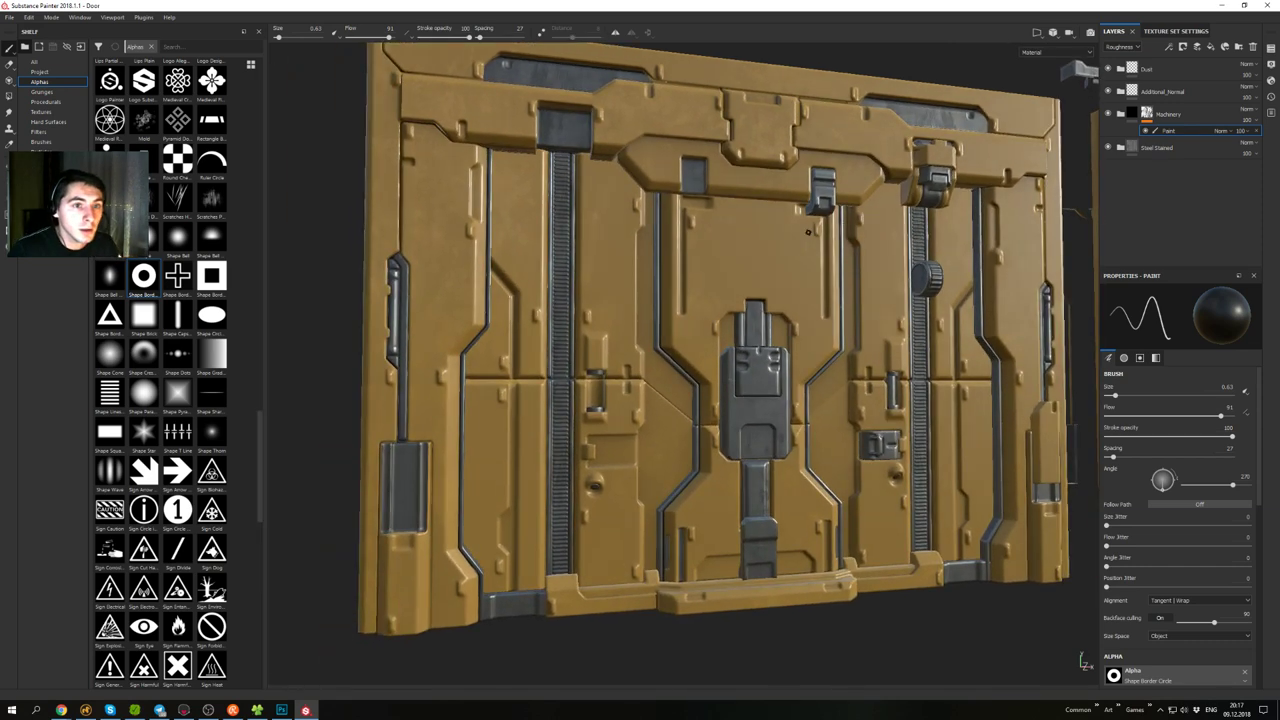
pyautogui.keyDown('alt'); pyautogui.moveTo(857, 190); pyautogui.dragTo(880, 115); pyautogui.keyUp('alt')
pyautogui.keyDown('alt'); pyautogui.moveTo(880, 115); pyautogui.dragTo(760, 105, button='middle'); pyautogui.keyUp('alt')
pyautogui.keyDown('alt'); pyautogui.moveTo(760, 105); pyautogui.dragTo(858, 239); pyautogui.keyUp('alt')
pyautogui.keyDown('alt'); pyautogui.moveTo(858, 239); pyautogui.dragTo(805, 145, button='right'); pyautogui.keyUp('alt')
pyautogui.keyDown('alt'); pyautogui.moveTo(805, 145); pyautogui.dragTo(788, 100); pyautogui.keyUp('alt')
pyautogui.keyDown('shift'); pyautogui.moveTo(788, 100); pyautogui.dragTo(724, 85, button='right'); pyautogui.keyUp('shift')
pyautogui.keyDown('alt'); pyautogui.moveTo(724, 85); pyautogui.dragTo(717, 99); pyautogui.keyUp('alt')
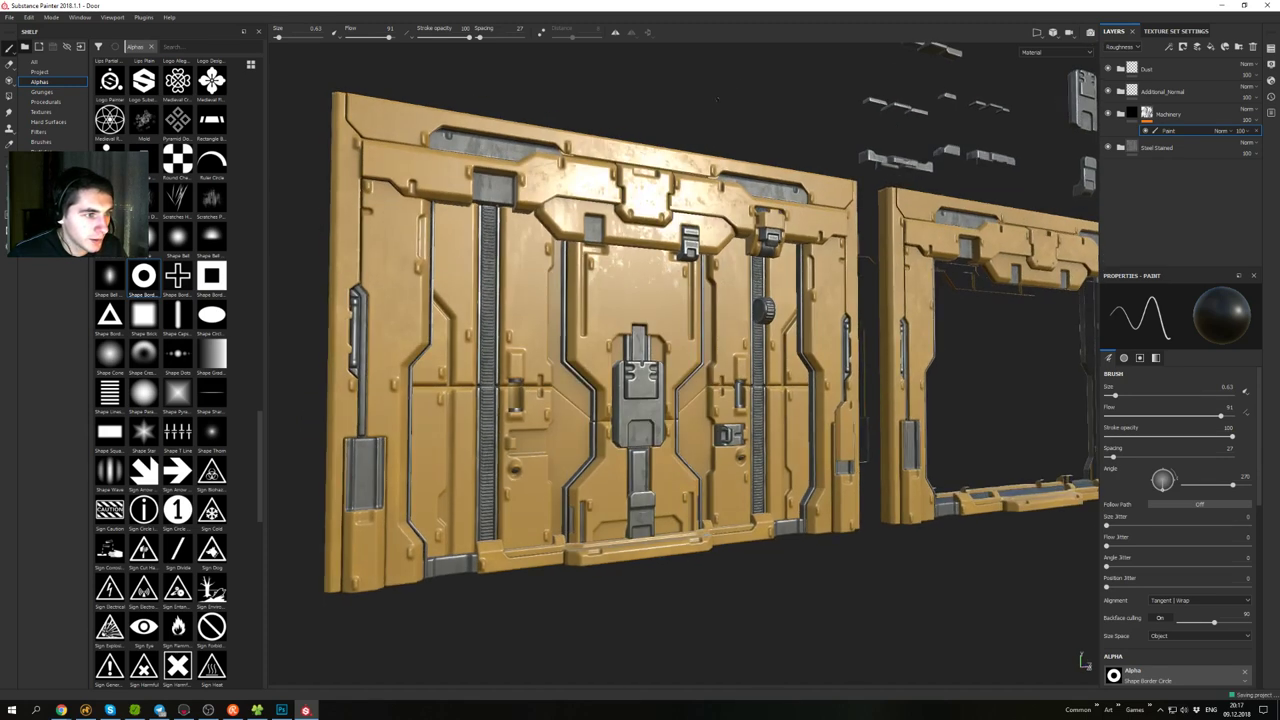
pyautogui.keyDown('alt'); pyautogui.moveTo(688, 317); pyautogui.dragTo(764, 280); pyautogui.keyUp('alt')
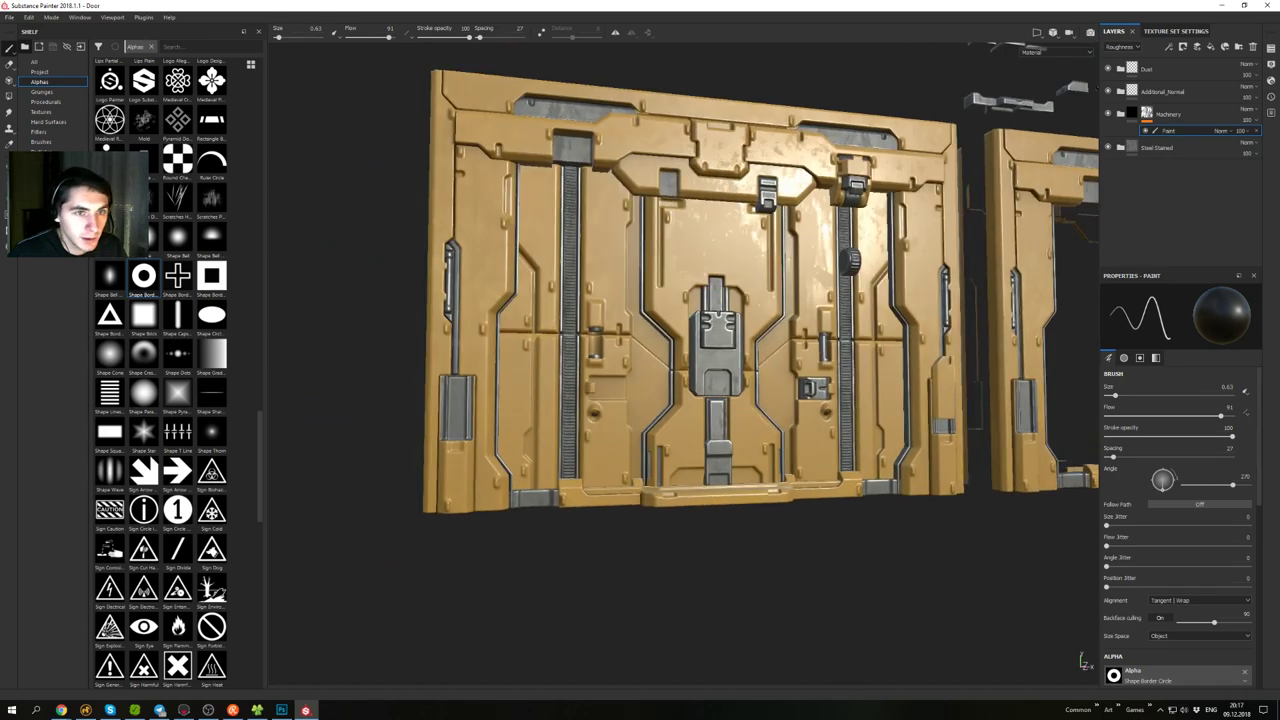
# - Expand the Additional_Normal folder and set up Fill layer 1's mask brush with the Shape Border Triangle alpha, size 1.37 and angle 0
pyautogui.click(1121, 91)
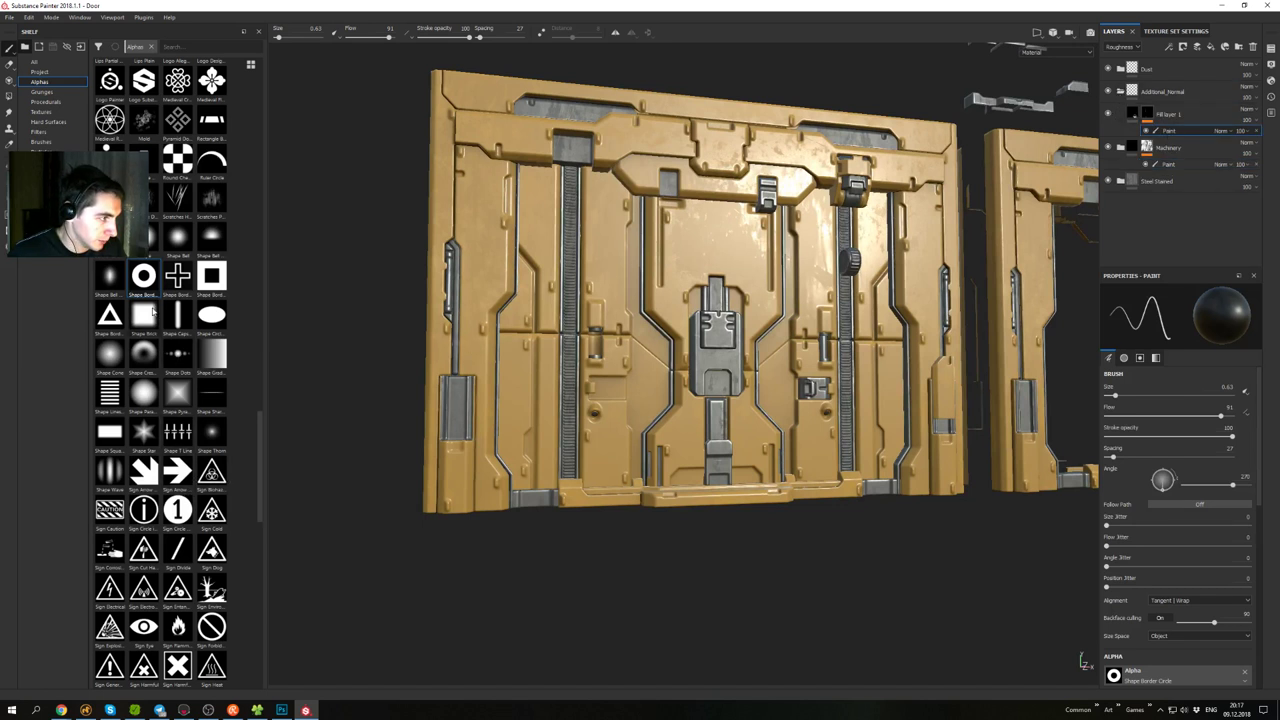
pyautogui.click(110, 316)
pyautogui.keyDown('alt'); pyautogui.moveTo(590, 340); pyautogui.dragTo(817, 429, button='right'); pyautogui.keyUp('alt')
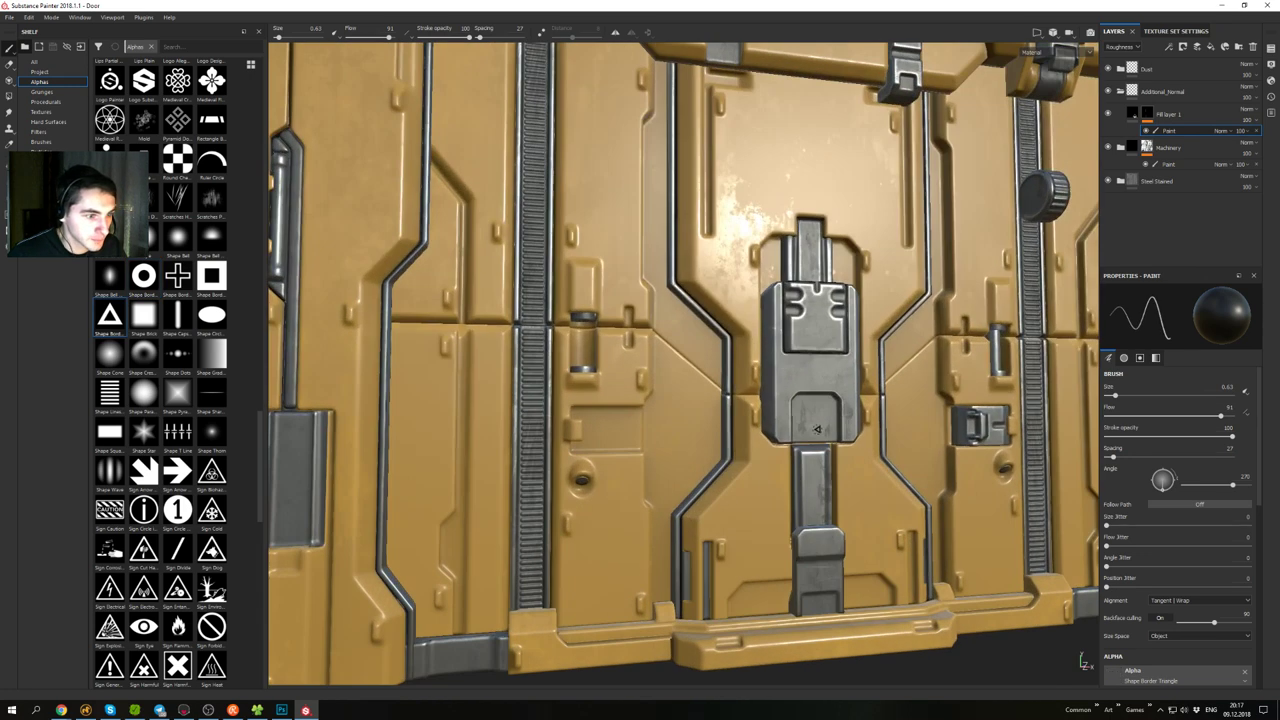
pyautogui.keyDown('alt'); pyautogui.moveTo(788, 380); pyautogui.dragTo(834, 341); pyautogui.keyUp('alt')
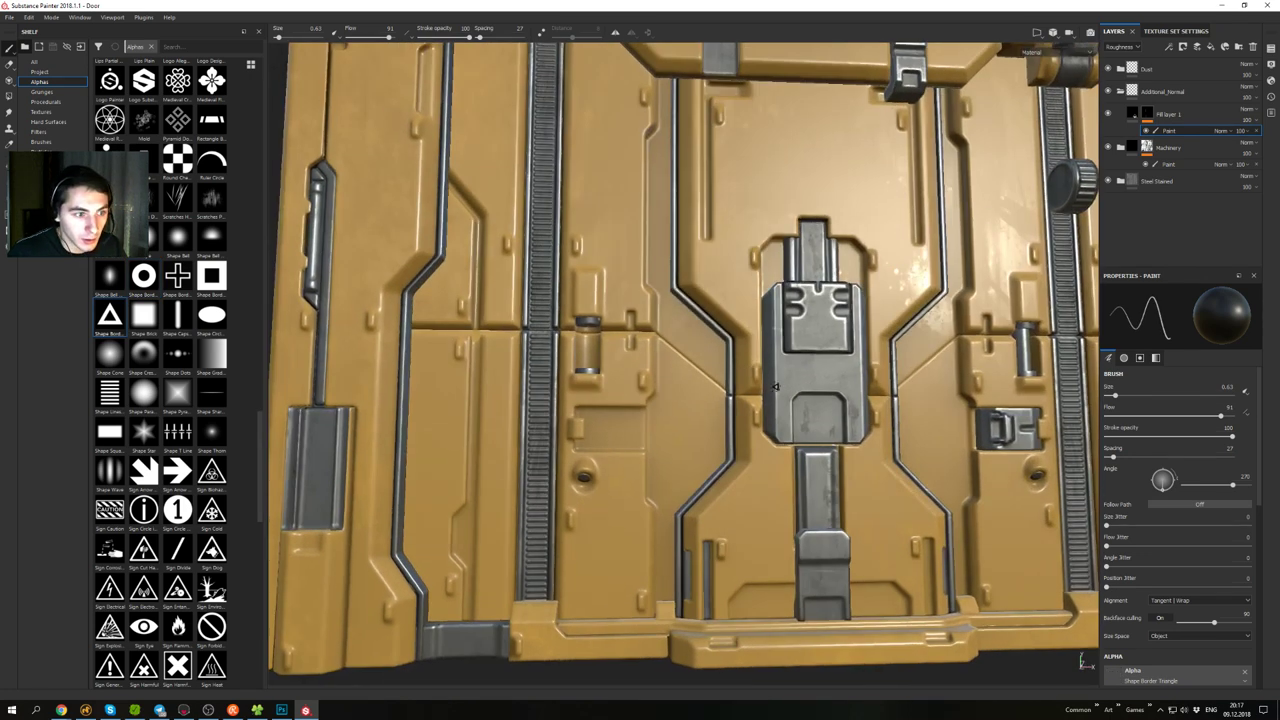
pyautogui.keyDown('alt'); pyautogui.moveTo(775, 387); pyautogui.dragTo(685, 375, button='middle'); pyautogui.keyUp('alt')
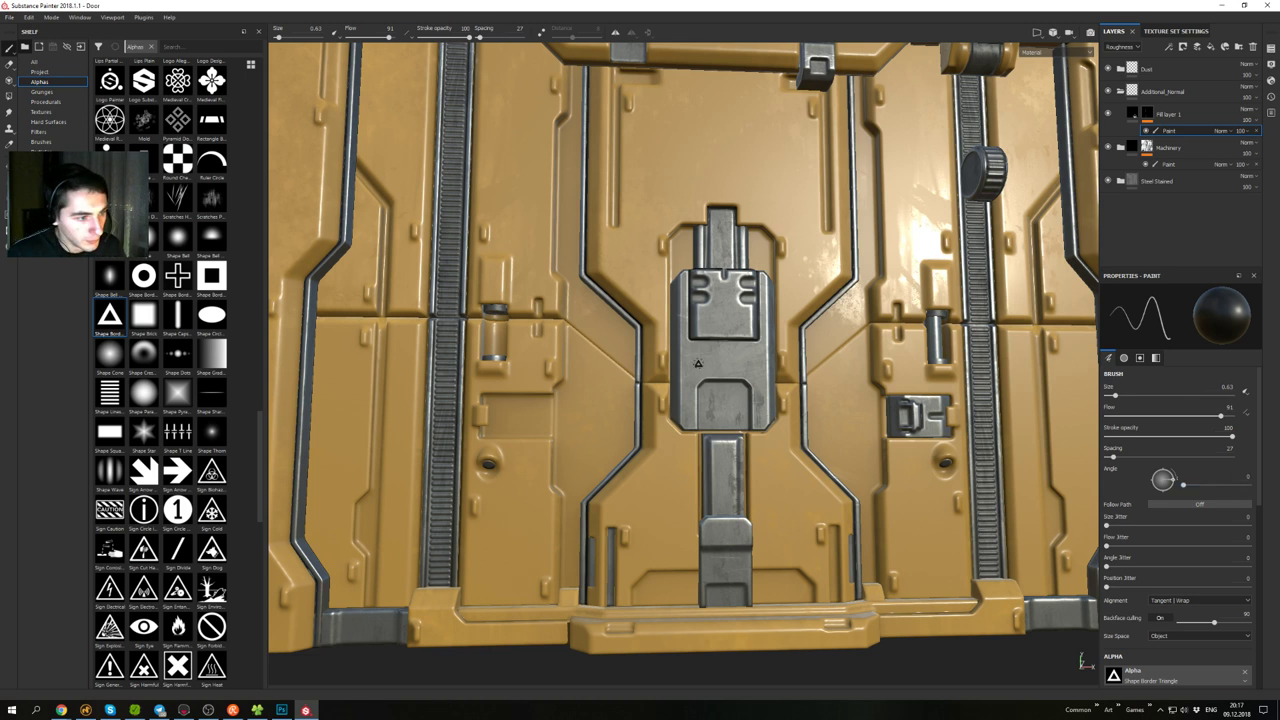
pyautogui.moveTo(697, 363)
pyautogui.keyDown('ctrl'); pyautogui.mouseDown(button='right')
pyautogui.moveTo(727, 363)
pyautogui.moveTo(711, 363)
pyautogui.mouseUp(button='right'); pyautogui.keyUp('ctrl')
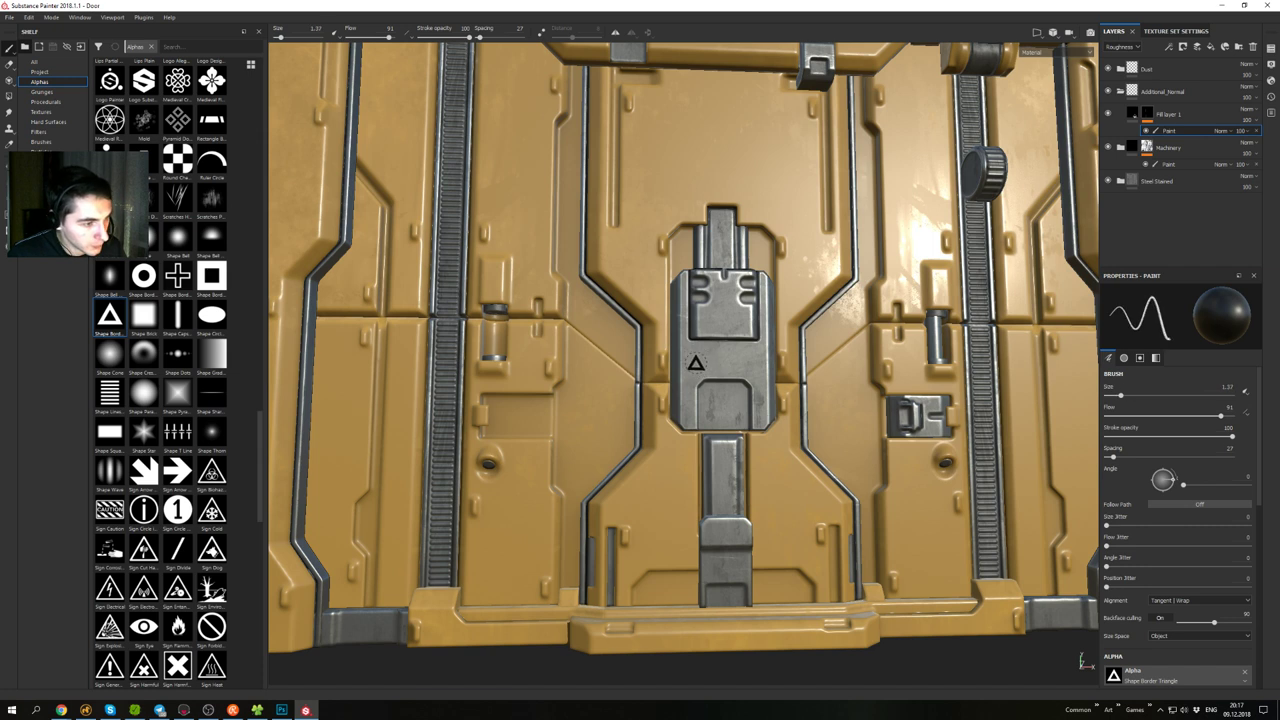
# - Try stamping a white triangle on the central lock plate, also at brush size 1.07, and undo the stamps
pyautogui.keyDown('alt'); pyautogui.moveTo(717, 396); pyautogui.dragTo(718, 416); pyautogui.keyUp('alt')
pyautogui.keyDown('alt'); pyautogui.moveTo(718, 416); pyautogui.dragTo(754, 473, button='right'); pyautogui.keyUp('alt')
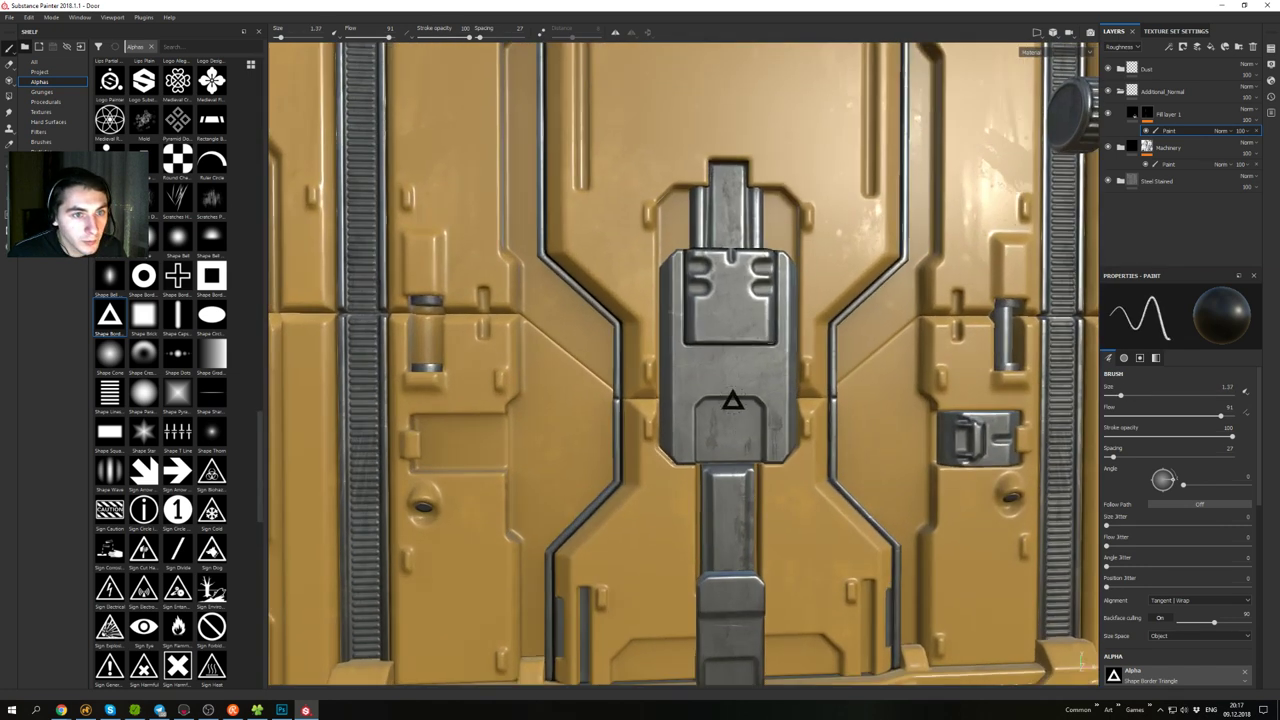
pyautogui.press('x')
pyautogui.click(751, 368)
pyautogui.hotkey('ctrl', 'z')
pyautogui.keyDown('ctrl'); pyautogui.moveTo(761, 387); pyautogui.dragTo(755, 379, button='right'); pyautogui.keyUp('ctrl')
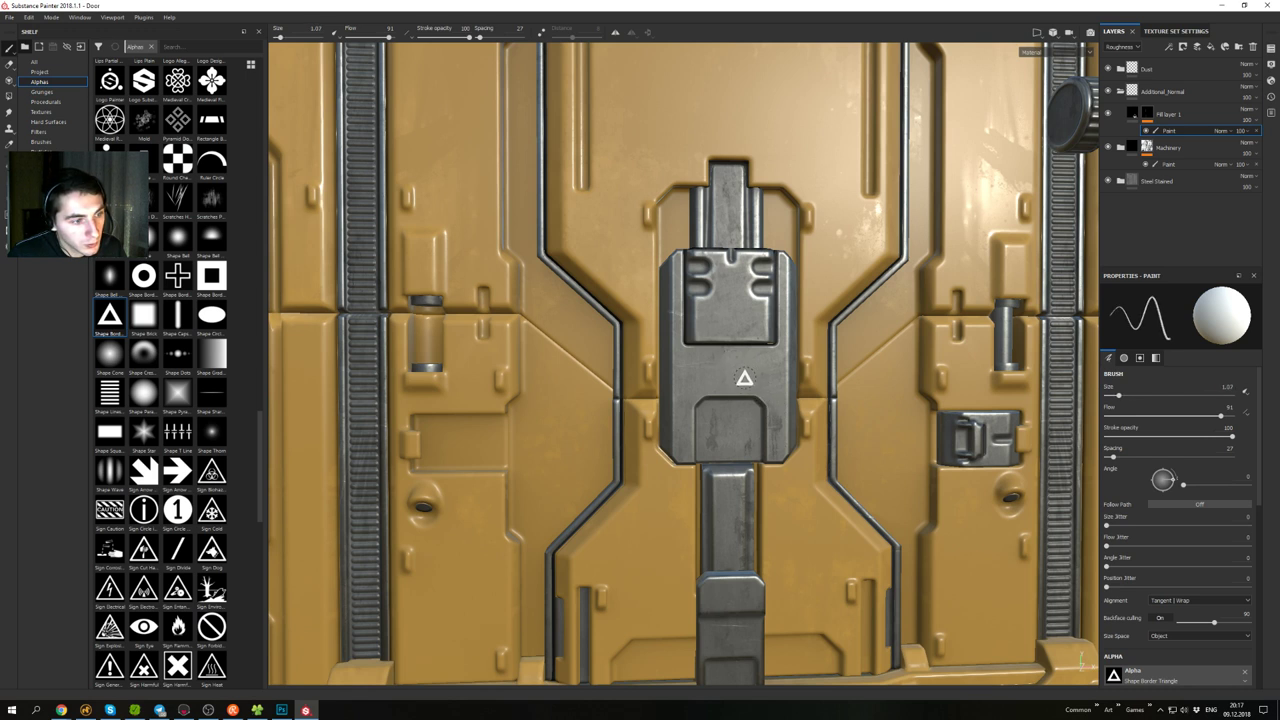
pyautogui.moveTo(746, 386)
pyautogui.keyDown('alt'); pyautogui.mouseDown()
pyautogui.moveTo(763, 390)
pyautogui.moveTo(732, 355)
pyautogui.mouseUp(); pyautogui.keyUp('alt')
pyautogui.hotkey('ctrl', 'z')
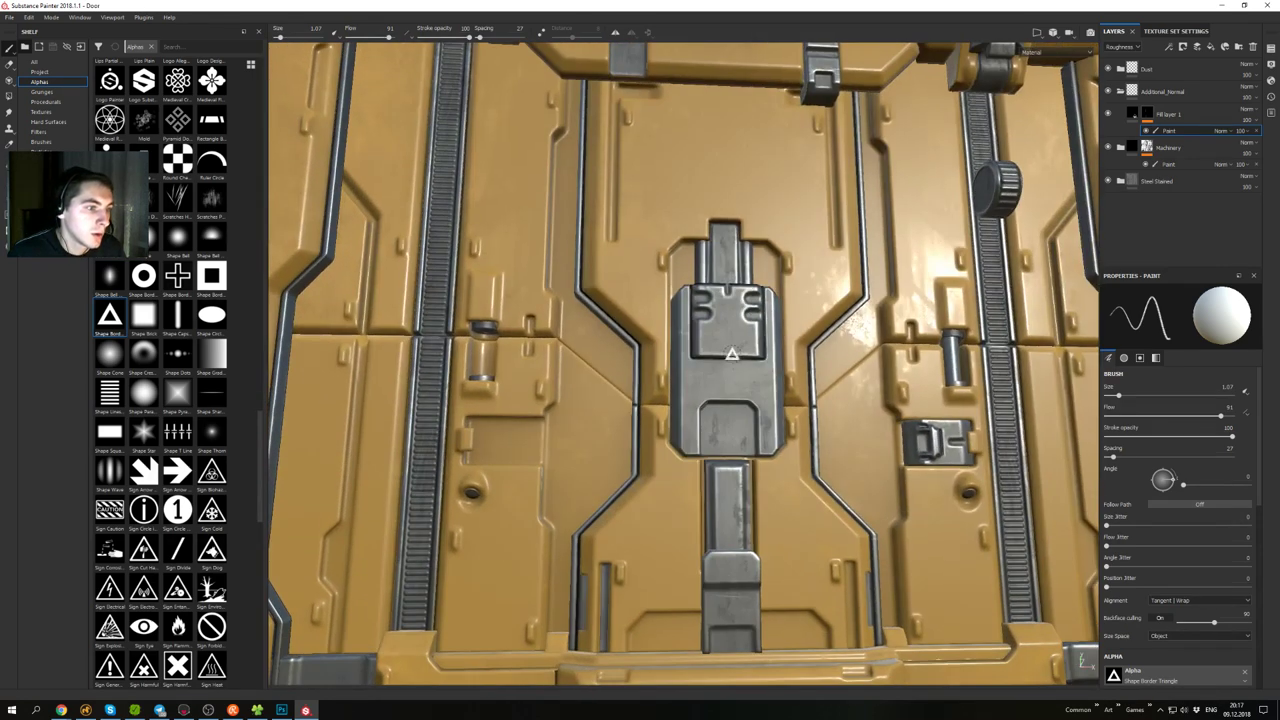
pyautogui.keyDown('alt'); pyautogui.moveTo(729, 407); pyautogui.dragTo(675, 326, button='right'); pyautogui.keyUp('alt')
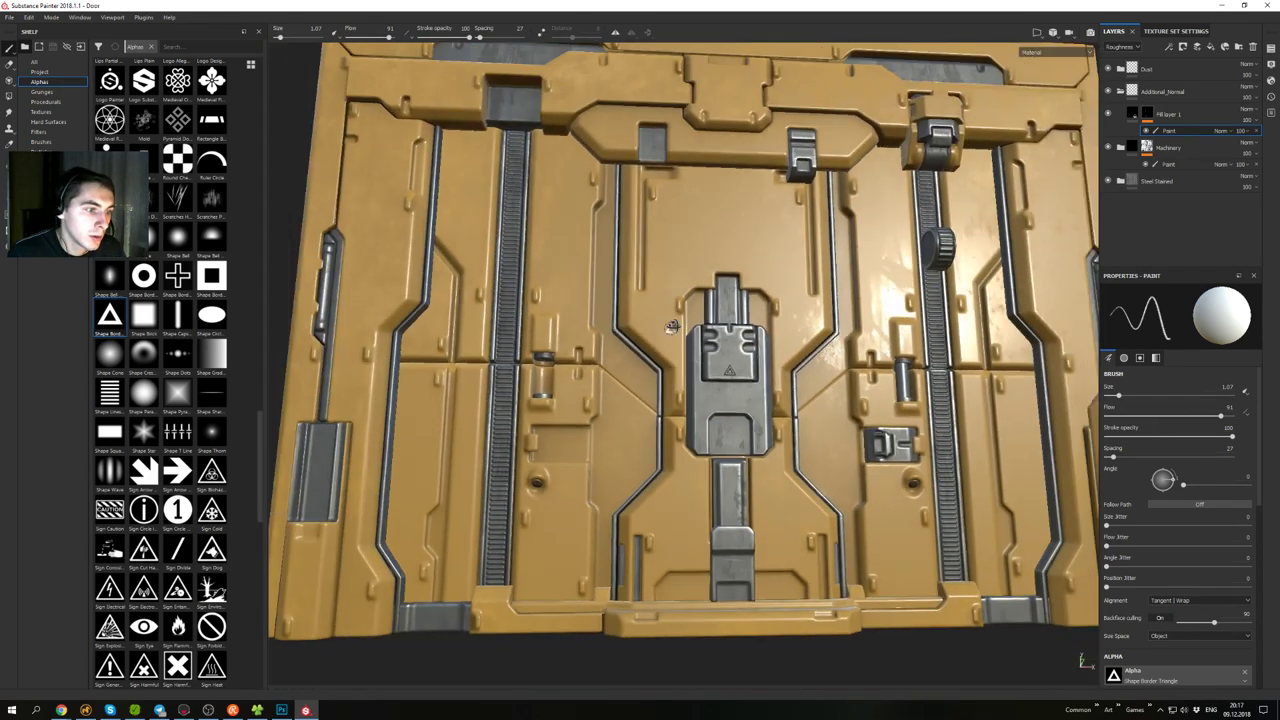
pyautogui.moveTo(675, 326)
pyautogui.keyDown('alt'); pyautogui.mouseDown()
pyautogui.moveTo(758, 350)
pyautogui.moveTo(772, 425)
pyautogui.moveTo(620, 345)
pyautogui.moveTo(683, 277)
pyautogui.moveTo(825, 302)
pyautogui.moveTo(696, 310)
pyautogui.moveTo(634, 380)
pyautogui.moveTo(628, 425)
pyautogui.moveTo(677, 330)
pyautogui.mouseUp(); pyautogui.keyUp('alt')
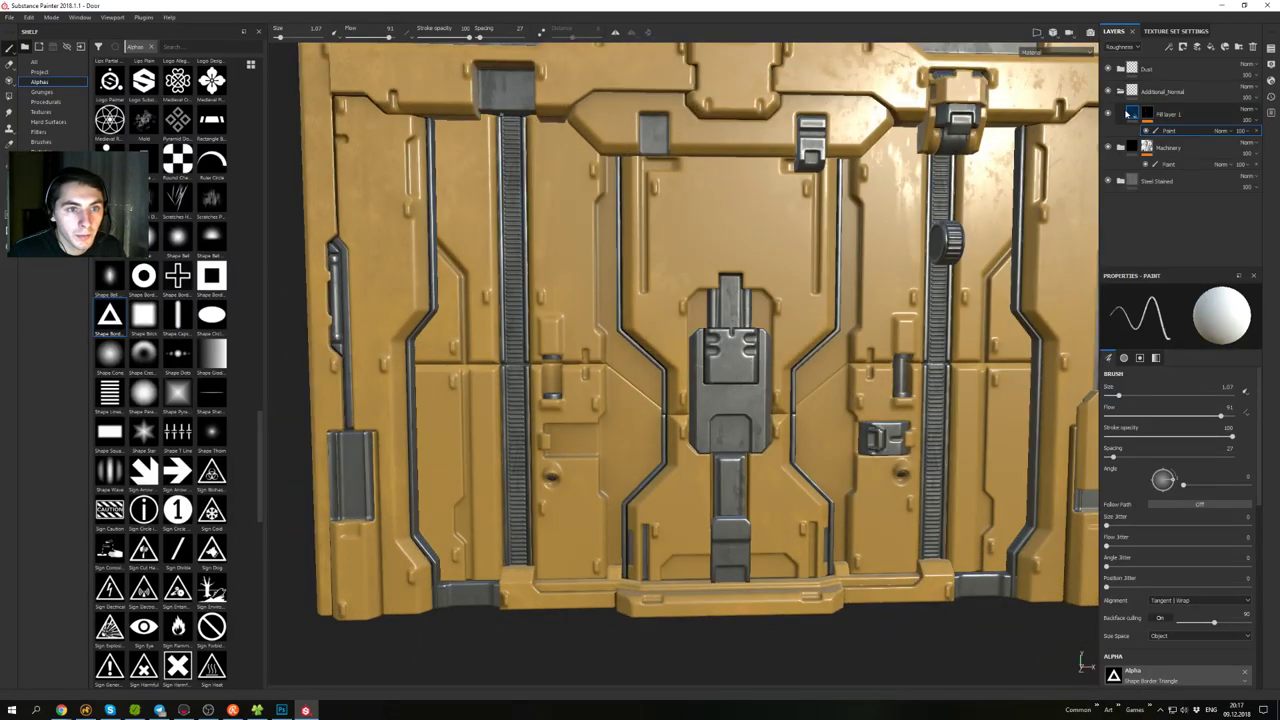
# - Rename Fill layer 1 in the Additional_Normal folder to "Add"
pyautogui.click(1130, 113)
pyautogui.rightClick(1132, 114)
pyautogui.click(1171, 110)
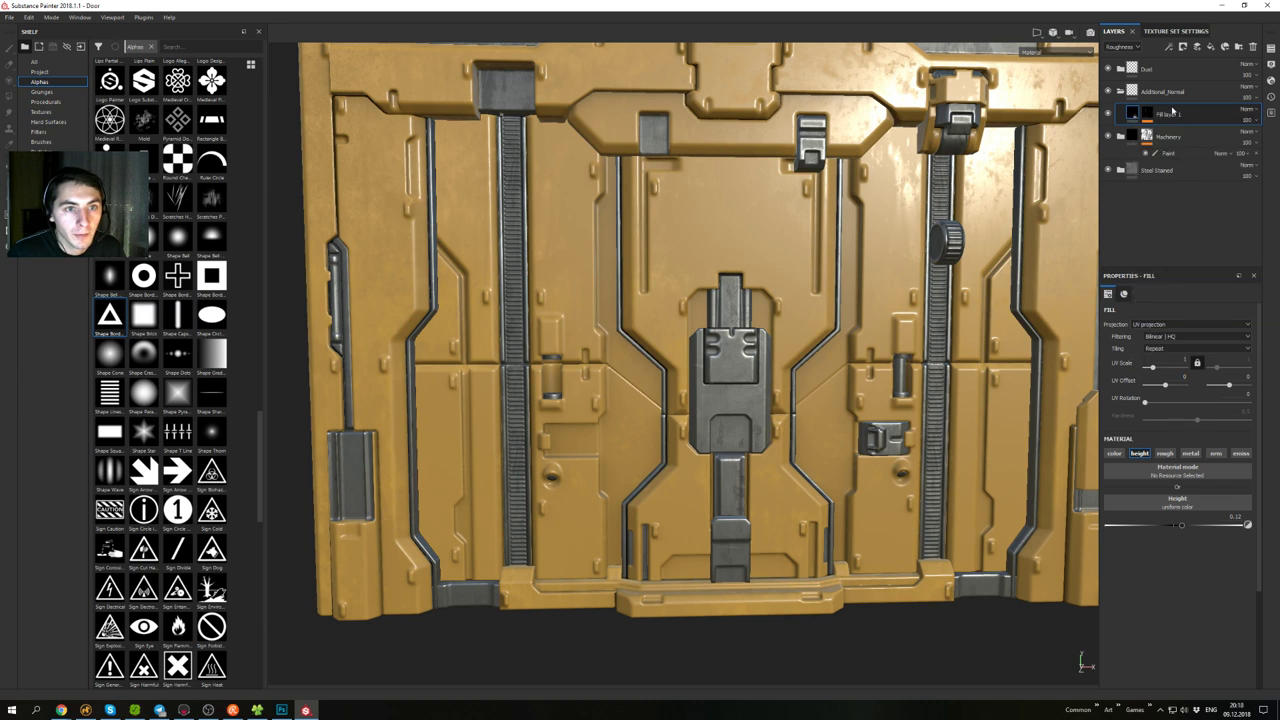
pyautogui.doubleClick(1171, 112)
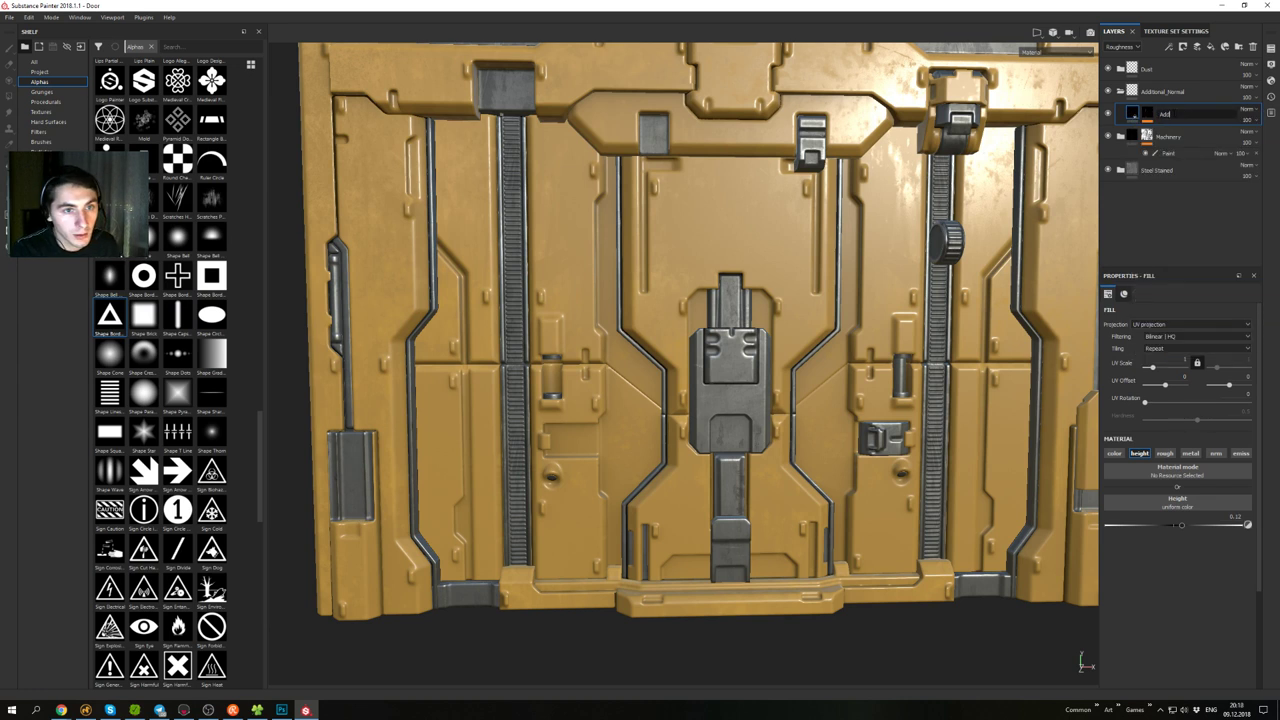
pyautogui.press('Return')
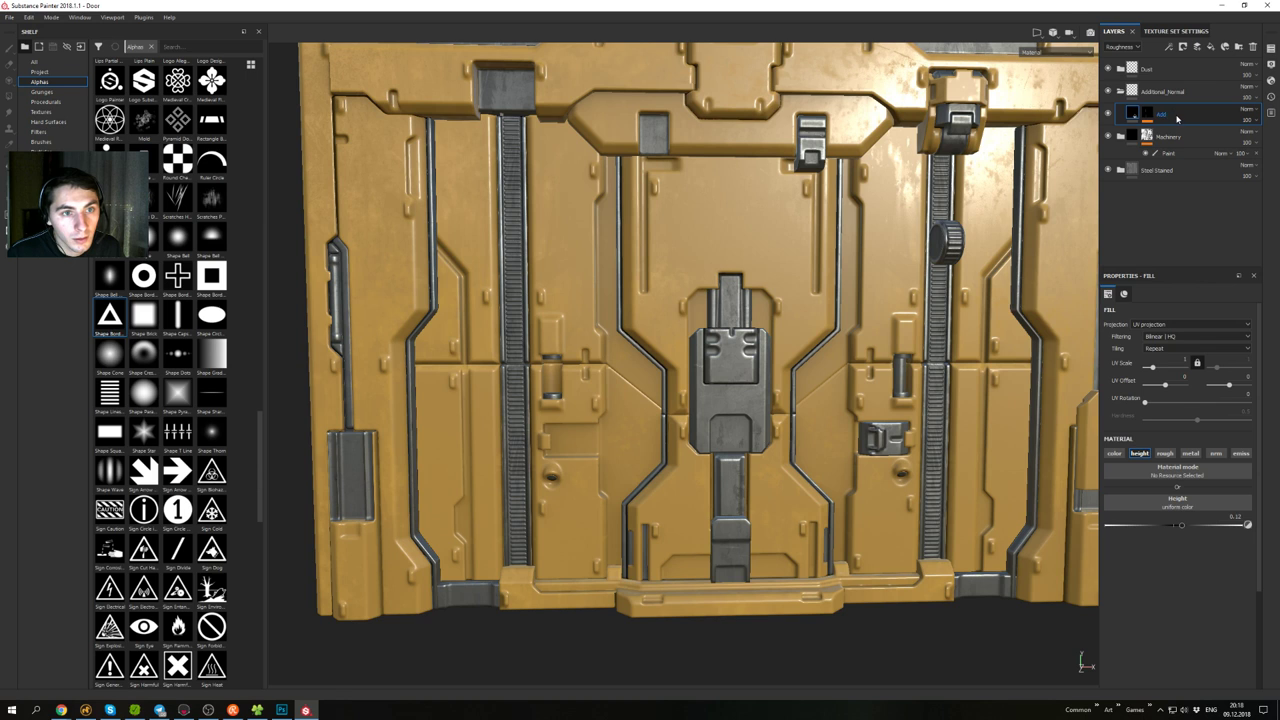
# - Duplicate the Add fill layer and set the copy's height to about -0.14
pyautogui.rightClick(1177, 118)
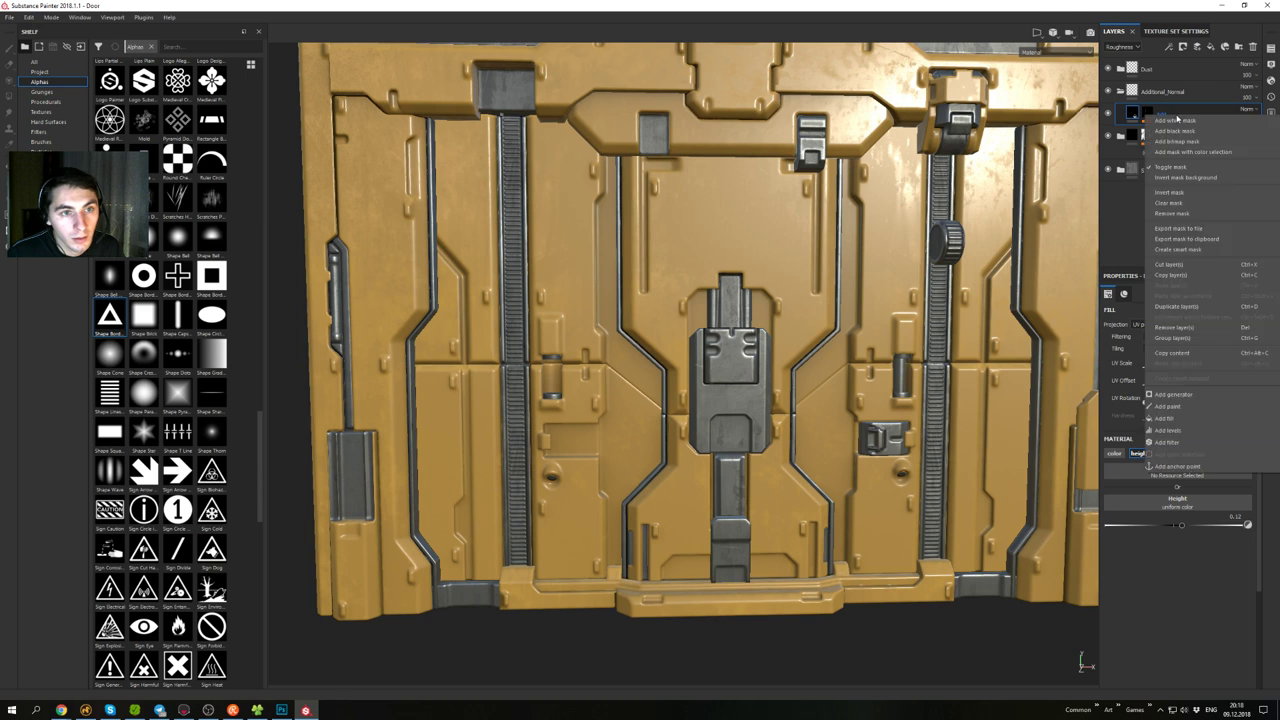
pyautogui.click(1186, 307)
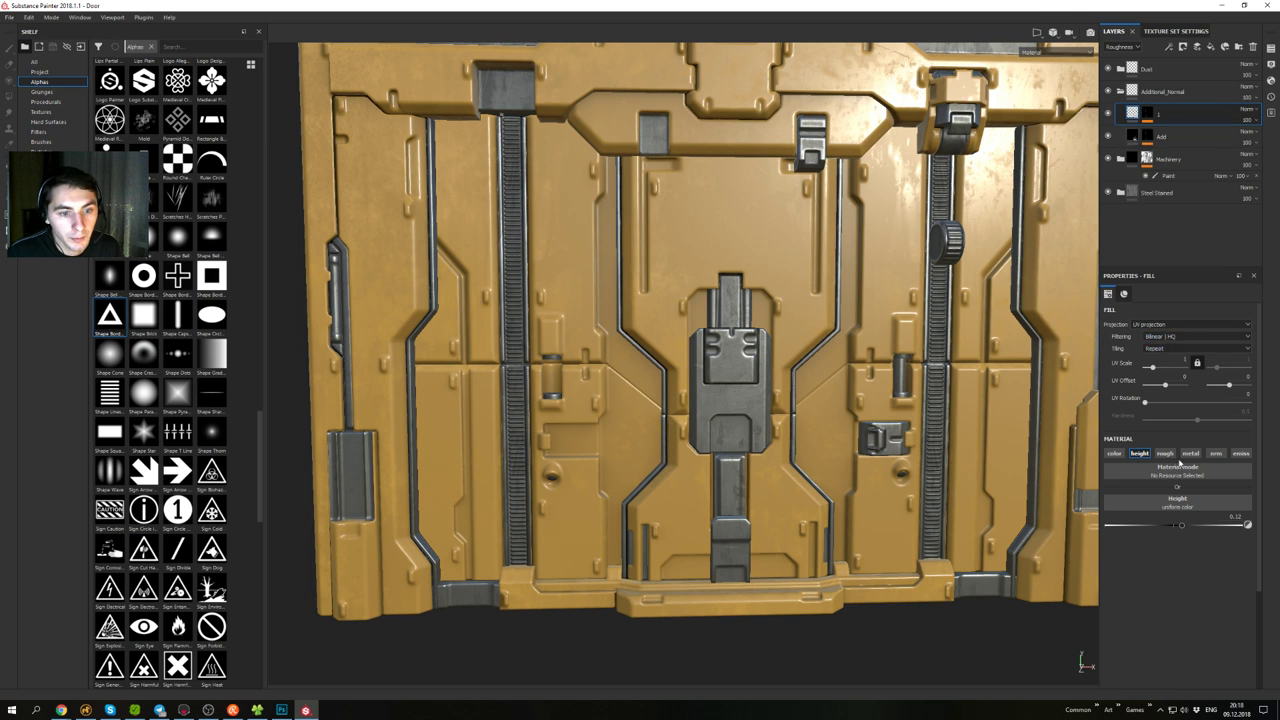
pyautogui.moveTo(1181, 525); pyautogui.dragTo(1163, 525)
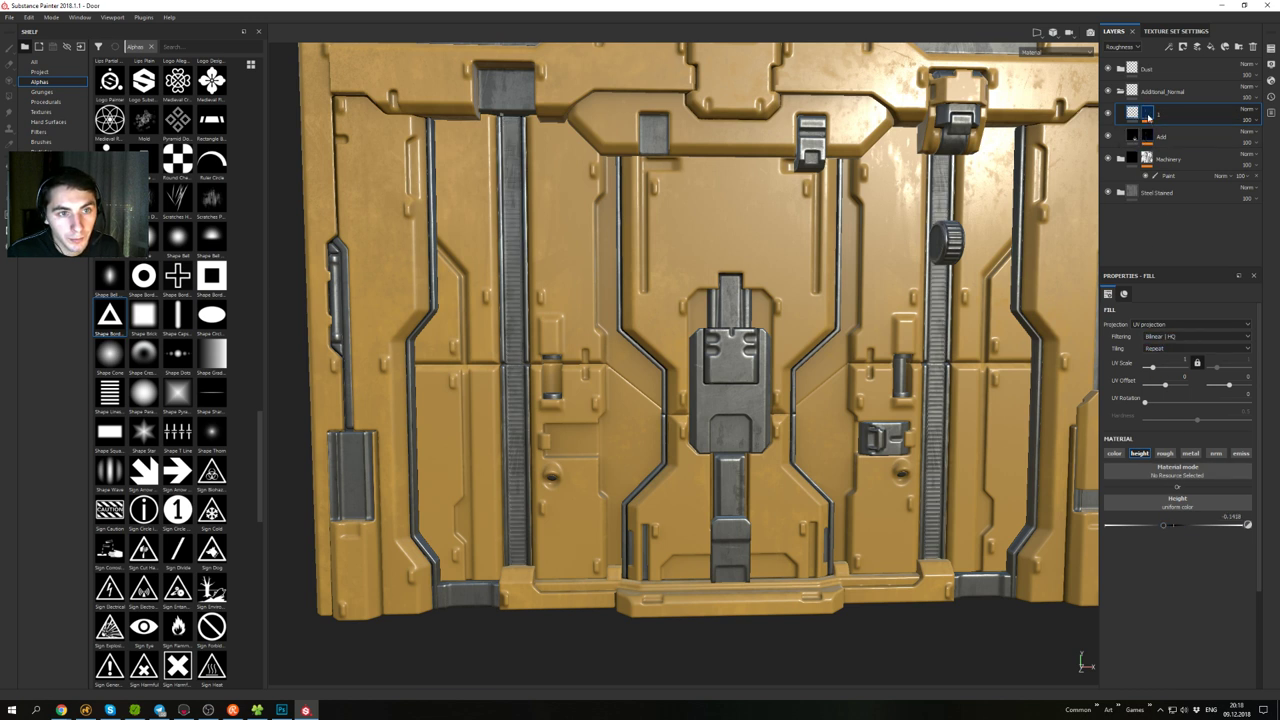
# - Give the duplicated fill layer a fresh black mask and add a paint effect to it
pyautogui.rightClick(1148, 116)
pyautogui.click(1168, 131)
pyautogui.rightClick(1151, 110)
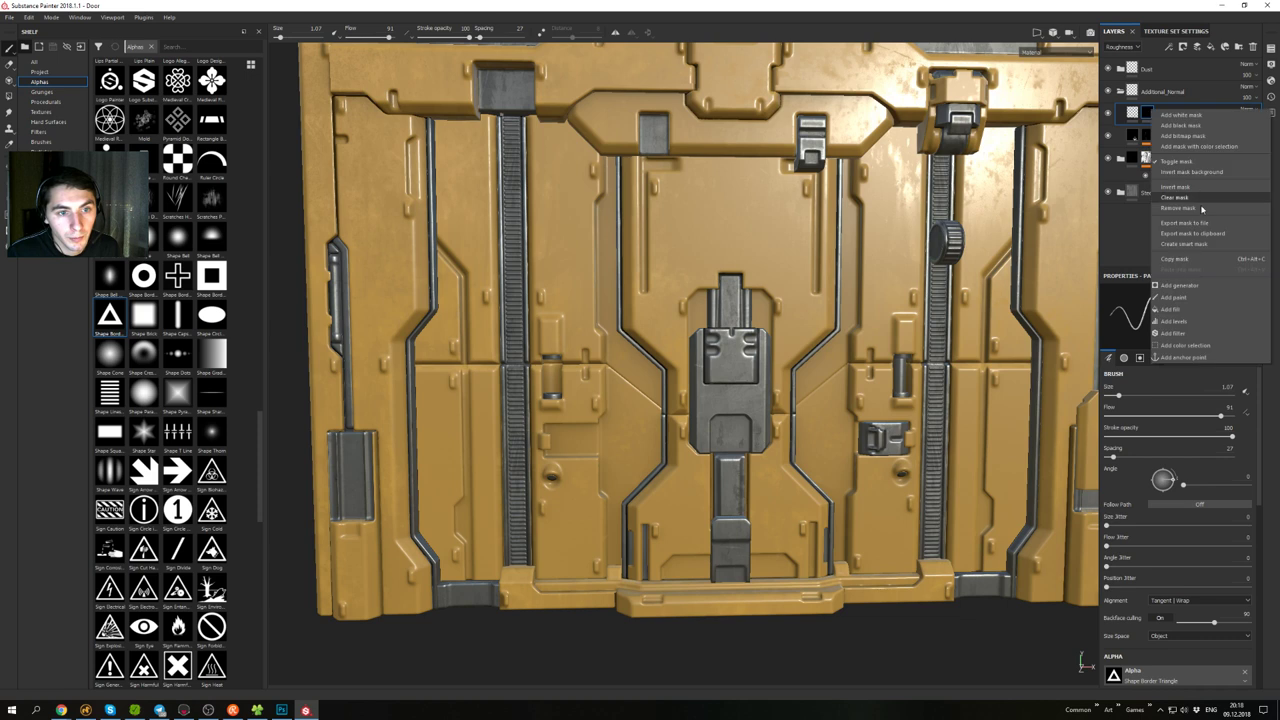
pyautogui.click(1174, 297)
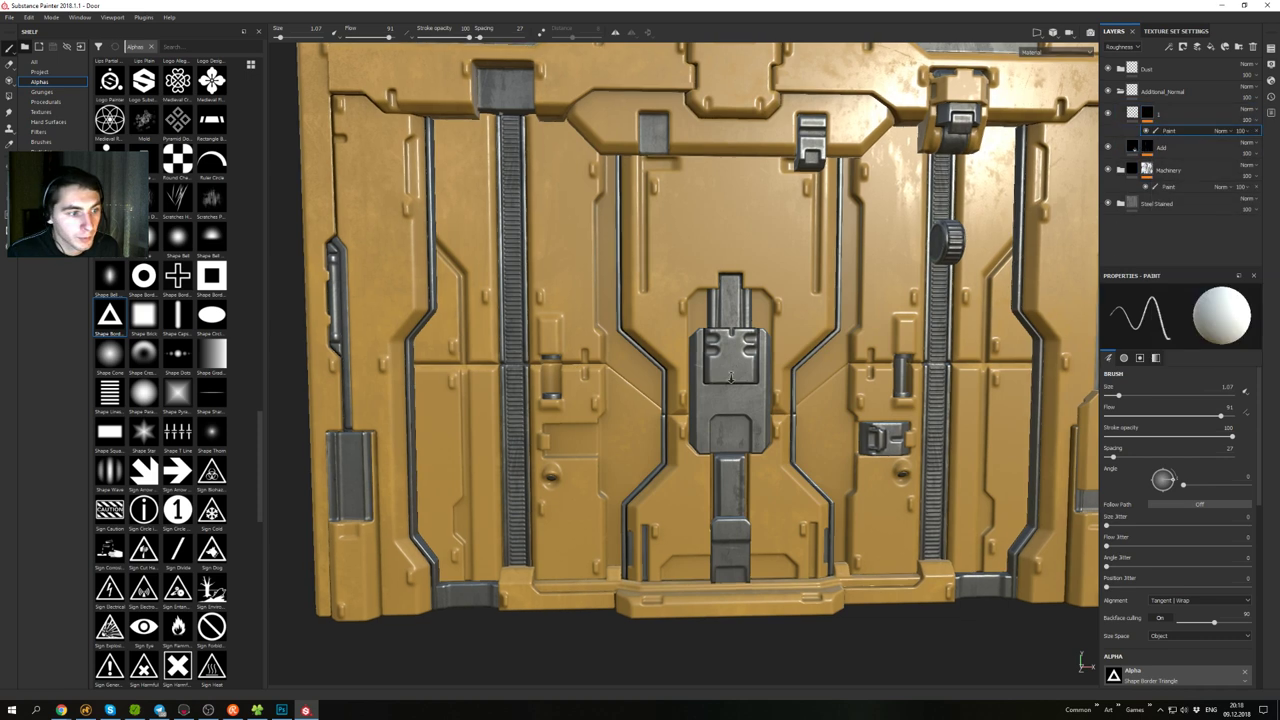
# - Stamp the border triangle on the central lock plate above its lower recess and rename the layer "Sub"
pyautogui.scroll(5, 730, 378)
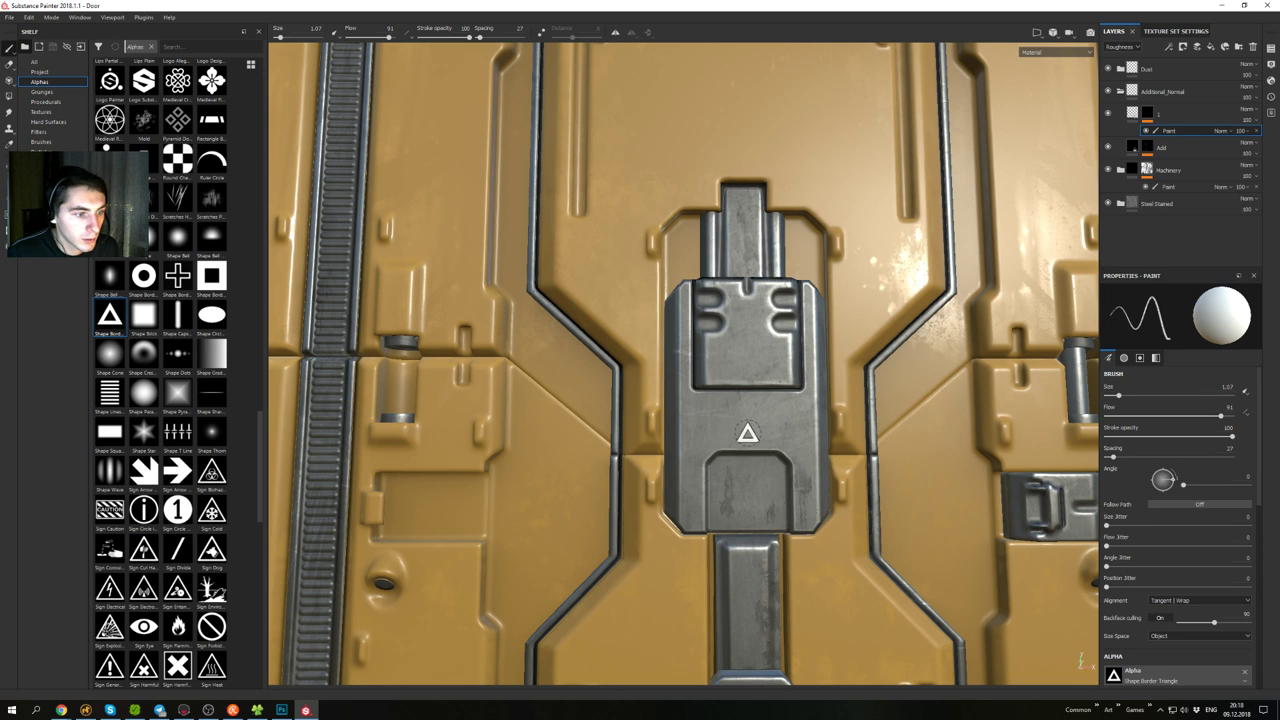
pyautogui.click(748, 433)
pyautogui.doubleClick(1160, 117)
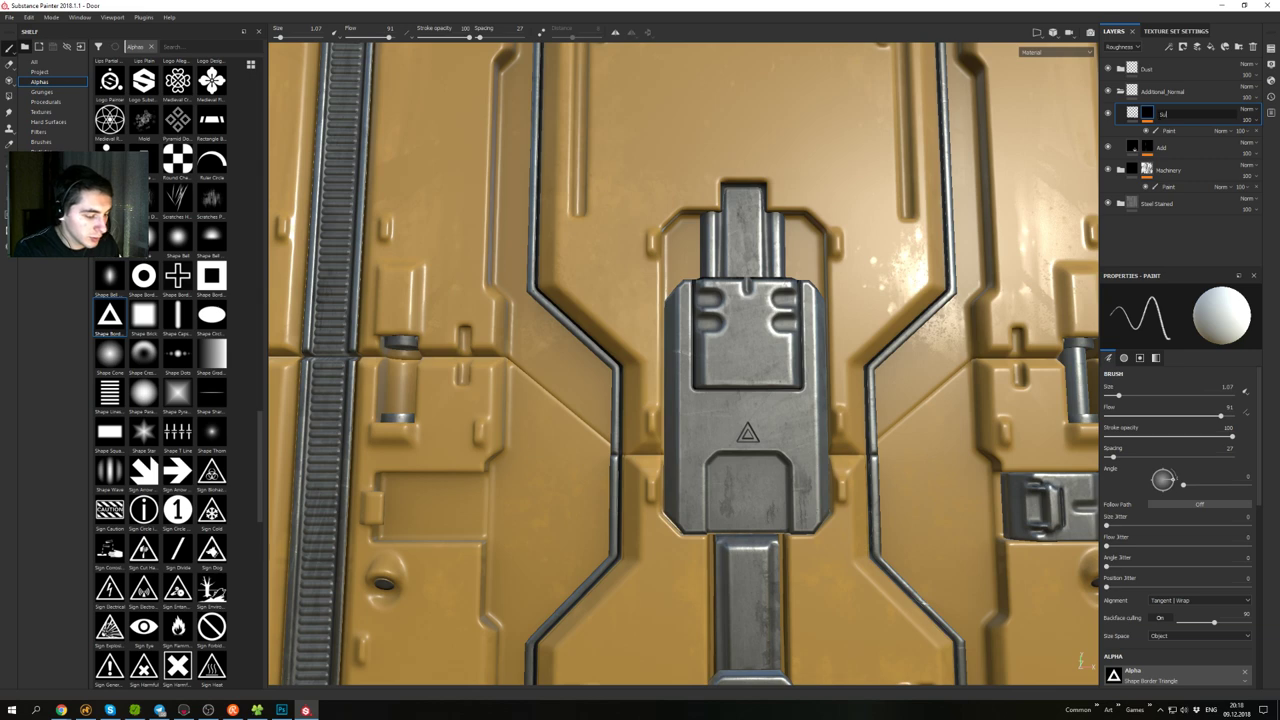
pyautogui.press('Return')
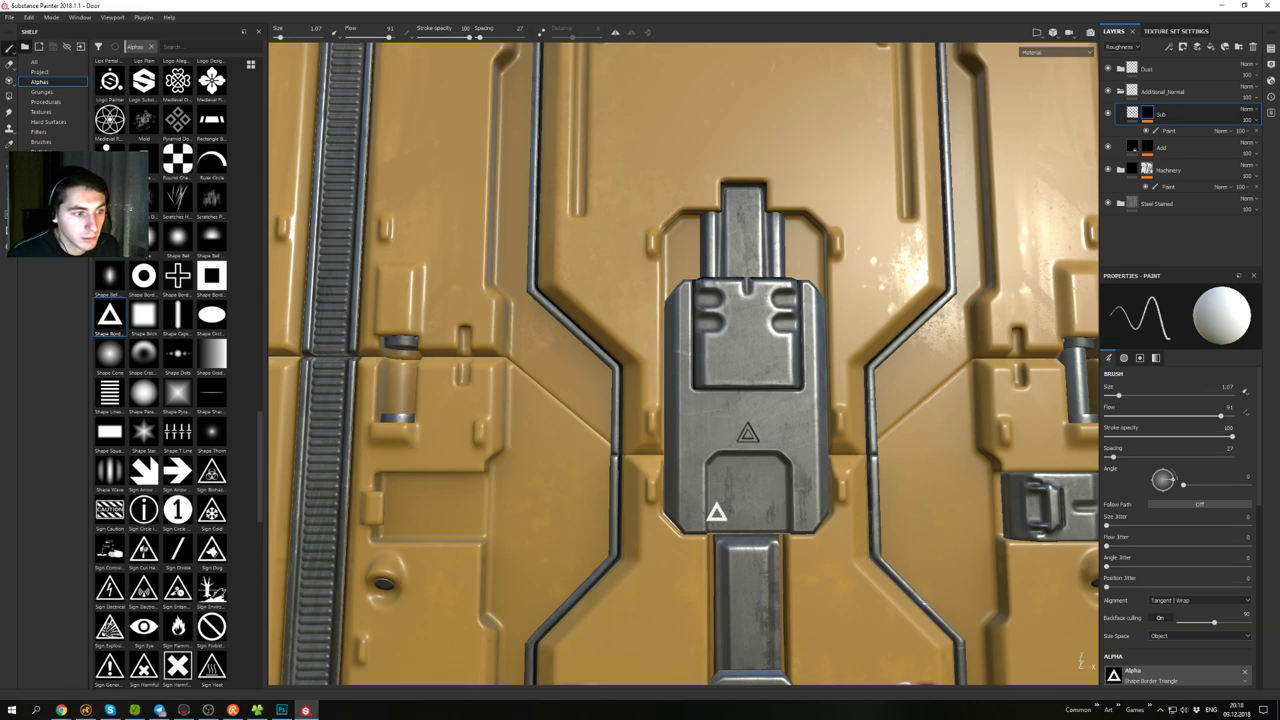
# - Examine the door, the empty frame and the separate upper and lower door panels for places to add height details
pyautogui.scroll(-3, 775, 357)
pyautogui.moveTo(775, 357)
pyautogui.keyDown('alt'); pyautogui.mouseDown()
pyautogui.moveTo(752, 178)
pyautogui.moveTo(734, 138)
pyautogui.moveTo(798, 302)
pyautogui.mouseUp(); pyautogui.keyUp('alt')
pyautogui.keyDown('alt'); pyautogui.moveTo(798, 302); pyautogui.dragTo(689, 286, button='middle'); pyautogui.keyUp('alt')
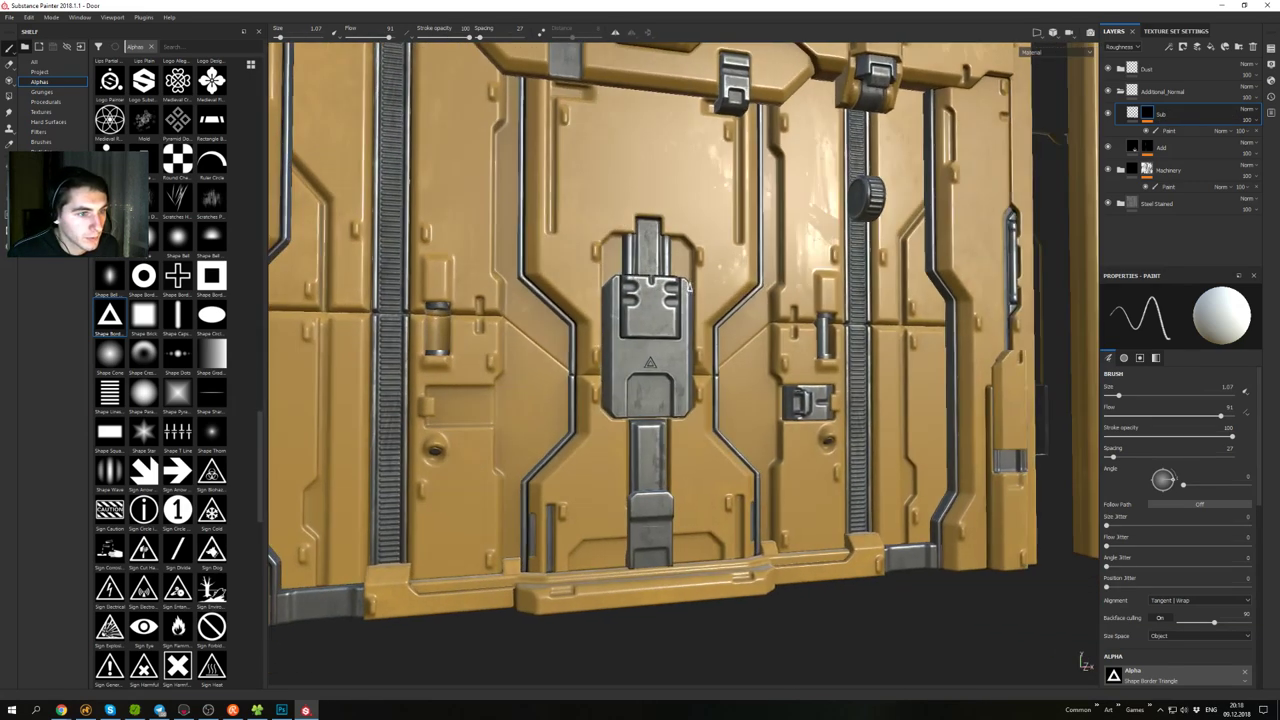
pyautogui.moveTo(689, 286)
pyautogui.keyDown('alt'); pyautogui.mouseDown()
pyautogui.moveTo(668, 272)
pyautogui.moveTo(766, 246)
pyautogui.moveTo(725, 307)
pyautogui.mouseUp(); pyautogui.keyUp('alt')
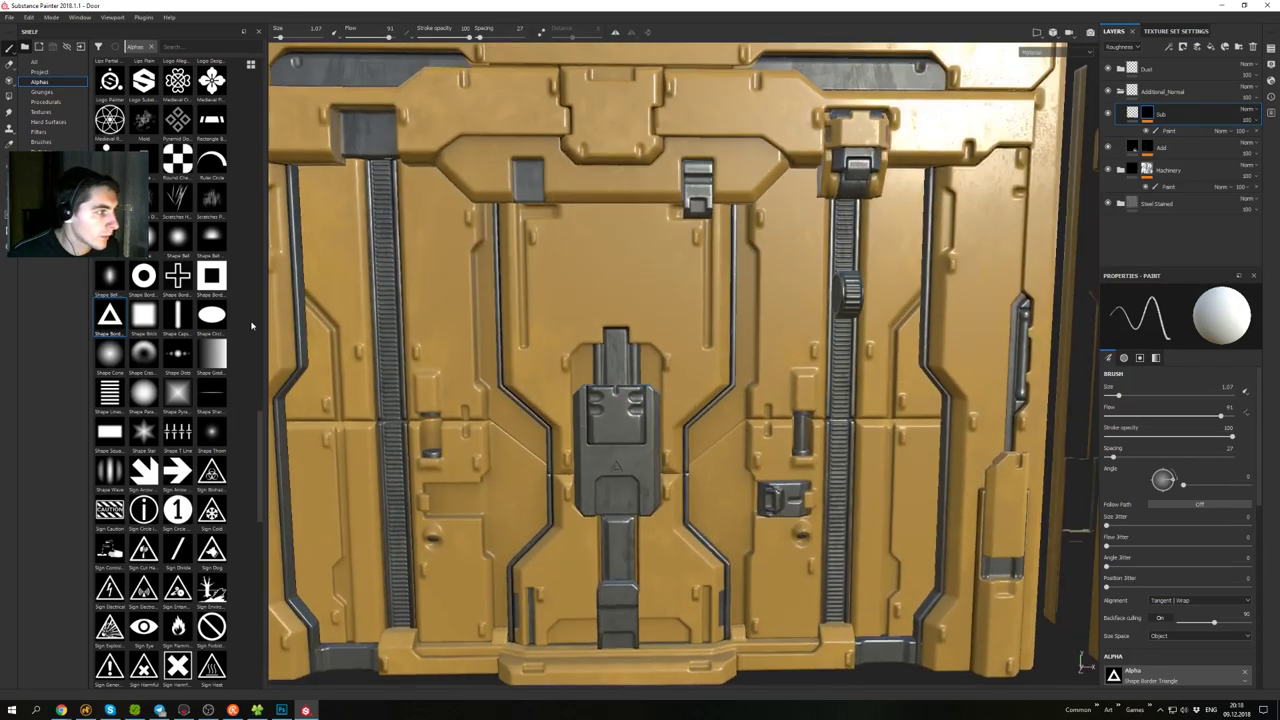
pyautogui.scroll(-2, 568, 430)
pyautogui.keyDown('alt'); pyautogui.moveTo(780, 410); pyautogui.dragTo(565, 345, button='middle'); pyautogui.keyUp('alt')
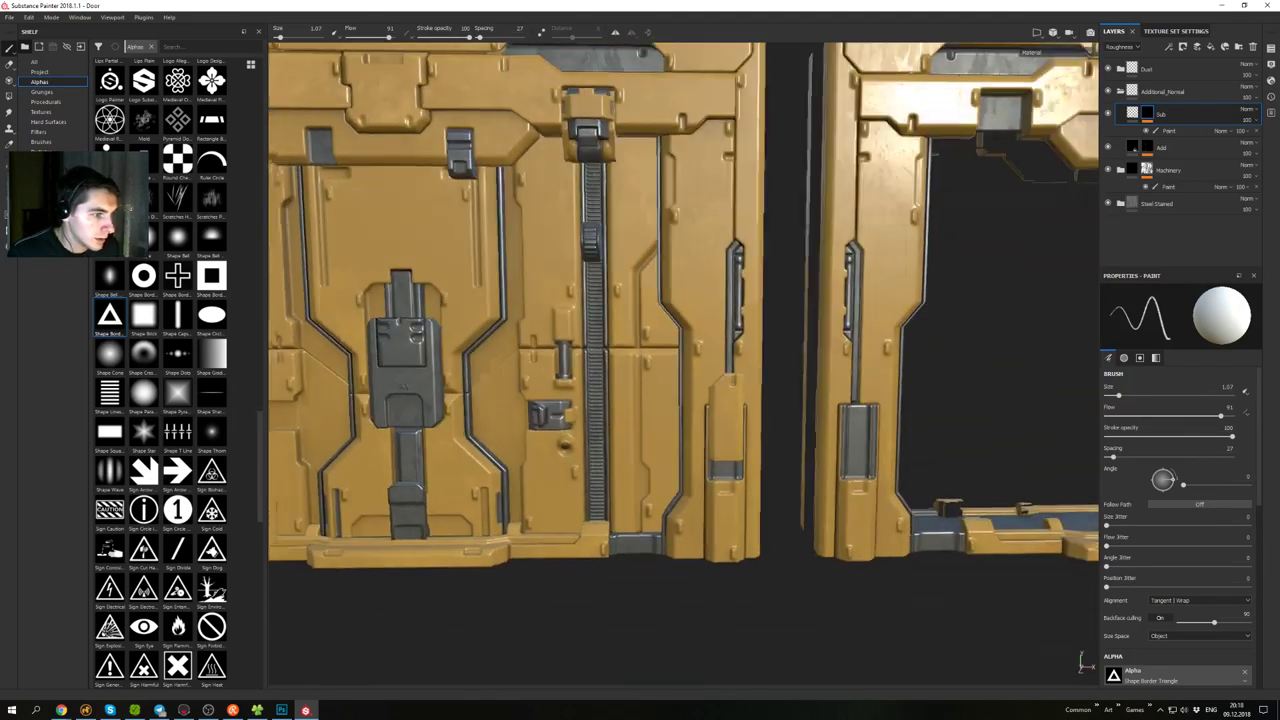
pyautogui.keyDown('alt'); pyautogui.moveTo(565, 345); pyautogui.dragTo(822, 280); pyautogui.keyUp('alt')
pyautogui.keyDown('alt'); pyautogui.moveTo(822, 280); pyautogui.dragTo(632, 292, button='middle'); pyautogui.keyUp('alt')
pyautogui.keyDown('alt'); pyautogui.moveTo(632, 292); pyautogui.dragTo(700, 351); pyautogui.keyUp('alt')
pyautogui.keyDown('alt'); pyautogui.moveTo(821, 358); pyautogui.dragTo(715, 297, button='middle'); pyautogui.keyUp('alt')
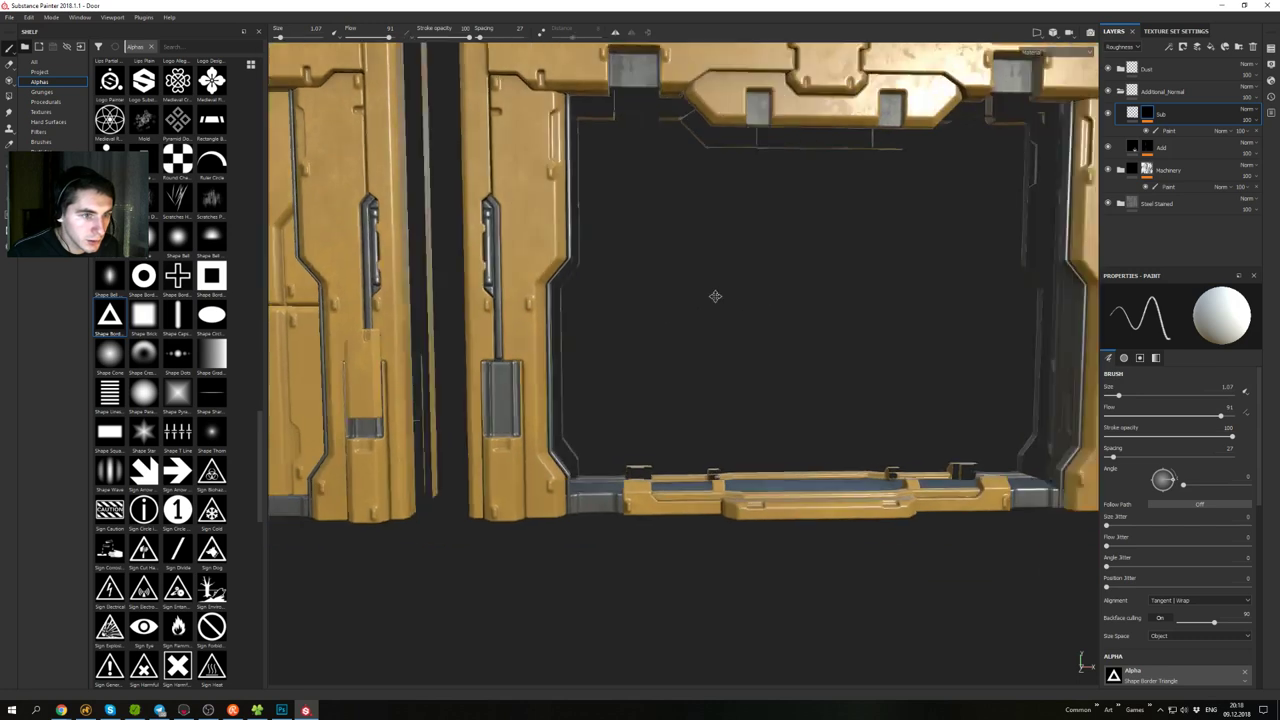
pyautogui.scroll(-2, 715, 297)
pyautogui.moveTo(880, 240)
pyautogui.keyDown('alt'); pyautogui.mouseDown(button='middle')
pyautogui.moveTo(697, 189)
pyautogui.moveTo(742, 372)
pyautogui.mouseUp(button='middle'); pyautogui.keyUp('alt')
pyautogui.keyDown('alt'); pyautogui.moveTo(742, 372); pyautogui.dragTo(742, 398, button='right'); pyautogui.keyUp('alt')
pyautogui.keyDown('alt'); pyautogui.moveTo(760, 400); pyautogui.dragTo(649, 381, button='middle'); pyautogui.keyUp('alt')
pyautogui.moveTo(649, 381)
pyautogui.keyDown('alt'); pyautogui.mouseDown()
pyautogui.moveTo(700, 450)
pyautogui.moveTo(749, 360)
pyautogui.mouseUp(); pyautogui.keyUp('alt')
pyautogui.keyDown('alt'); pyautogui.moveTo(749, 360); pyautogui.dragTo(678, 257, button='middle'); pyautogui.keyUp('alt')
pyautogui.scroll(2, 678, 257)
pyautogui.keyDown('alt'); pyautogui.moveTo(817, 423); pyautogui.dragTo(840, 470); pyautogui.keyUp('alt')
pyautogui.keyDown('alt'); pyautogui.moveTo(840, 470); pyautogui.dragTo(722, 445, button='middle'); pyautogui.keyUp('alt')
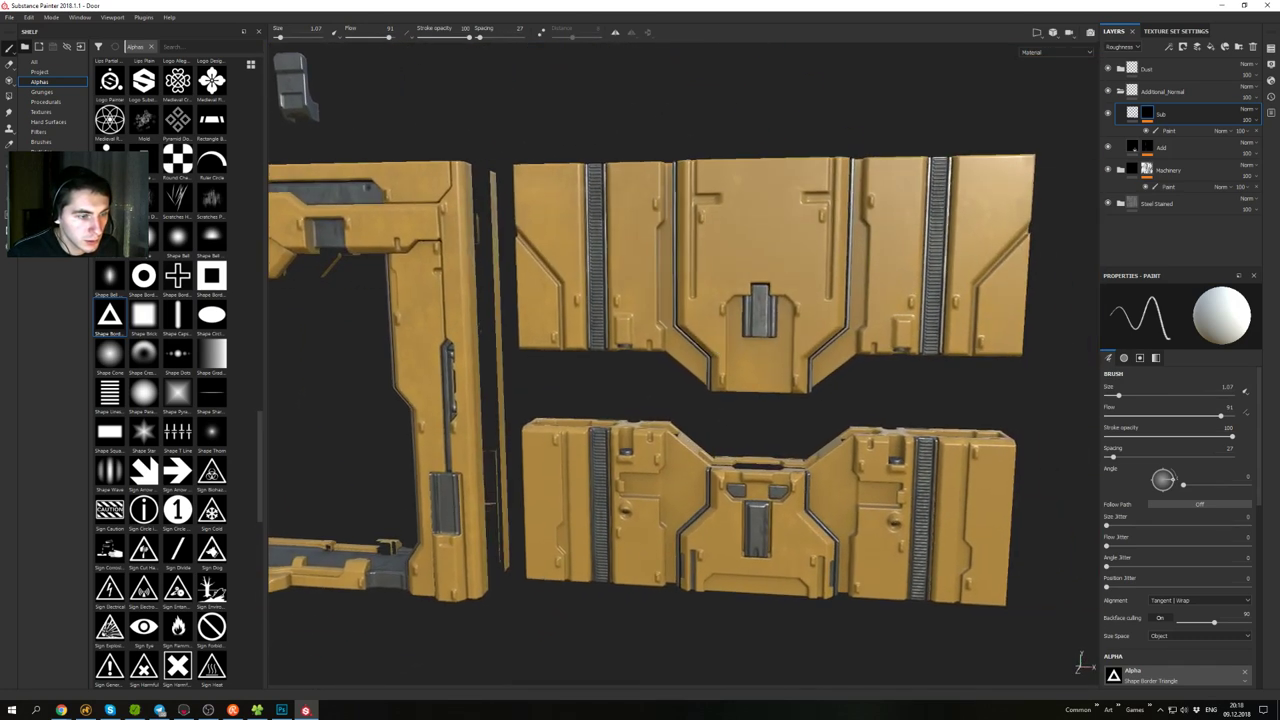
pyautogui.scroll(2, 735, 440)
pyautogui.moveTo(740, 440)
pyautogui.keyDown('alt'); pyautogui.mouseDown()
pyautogui.moveTo(802, 329)
pyautogui.moveTo(690, 440)
pyautogui.mouseUp(); pyautogui.keyUp('alt')
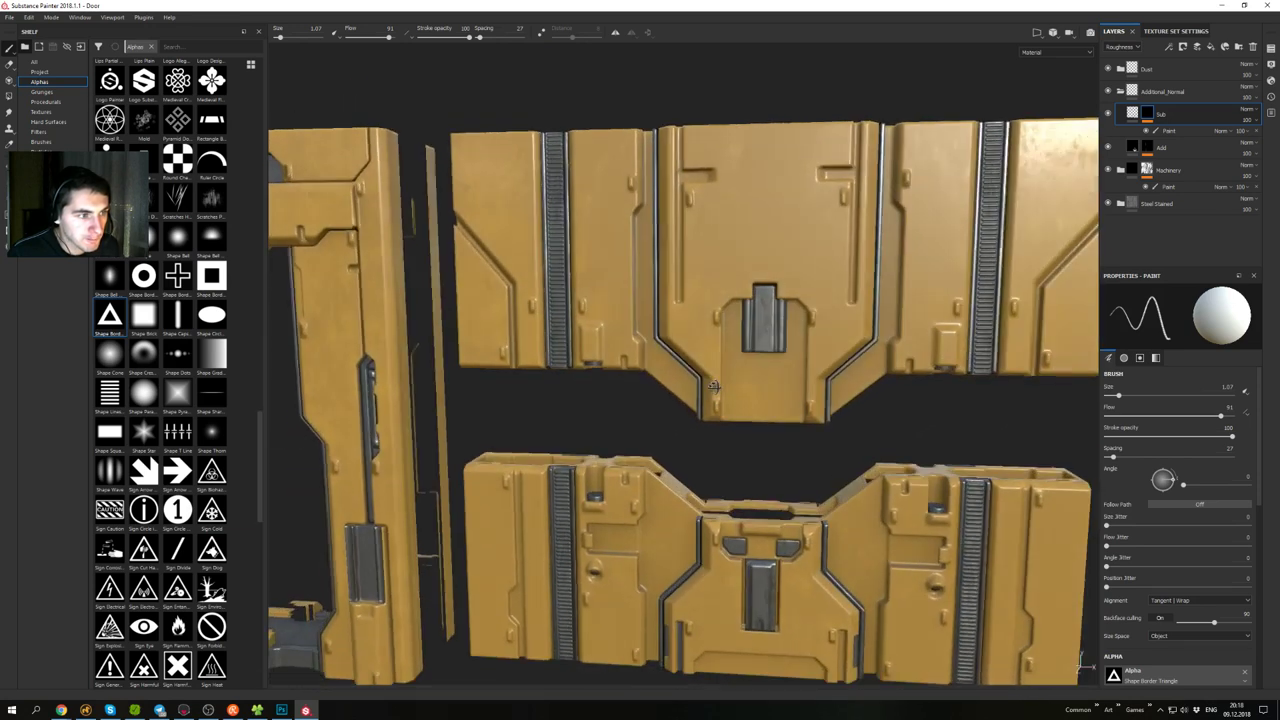
pyautogui.keyDown('alt'); pyautogui.moveTo(375, 385); pyautogui.dragTo(668, 352, button='middle'); pyautogui.keyUp('alt')
pyautogui.keyDown('alt'); pyautogui.moveTo(430, 396); pyautogui.dragTo(639, 347, button='middle'); pyautogui.keyUp('alt')
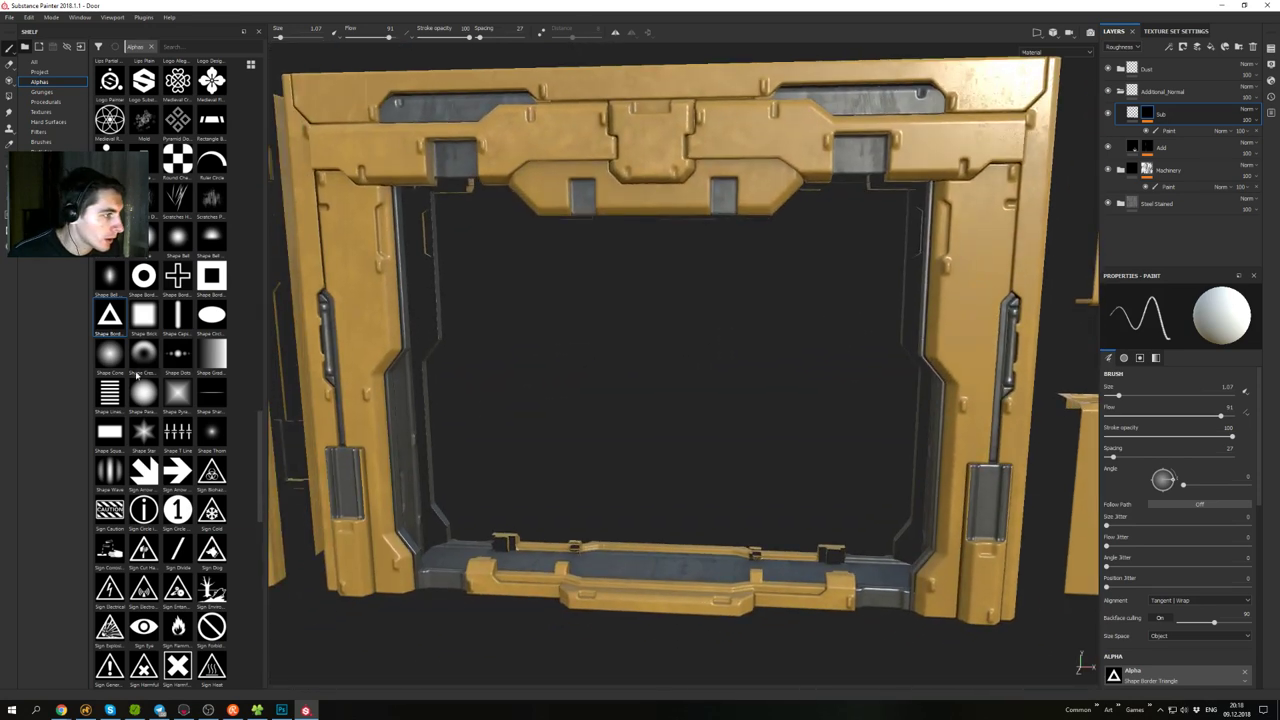
# - Try stamping the Shape Paraboloid alpha on the frame's upper beam, undo the stamp and reduce the brush size to 0.66
pyautogui.click(139, 399)
pyautogui.click(658, 200)
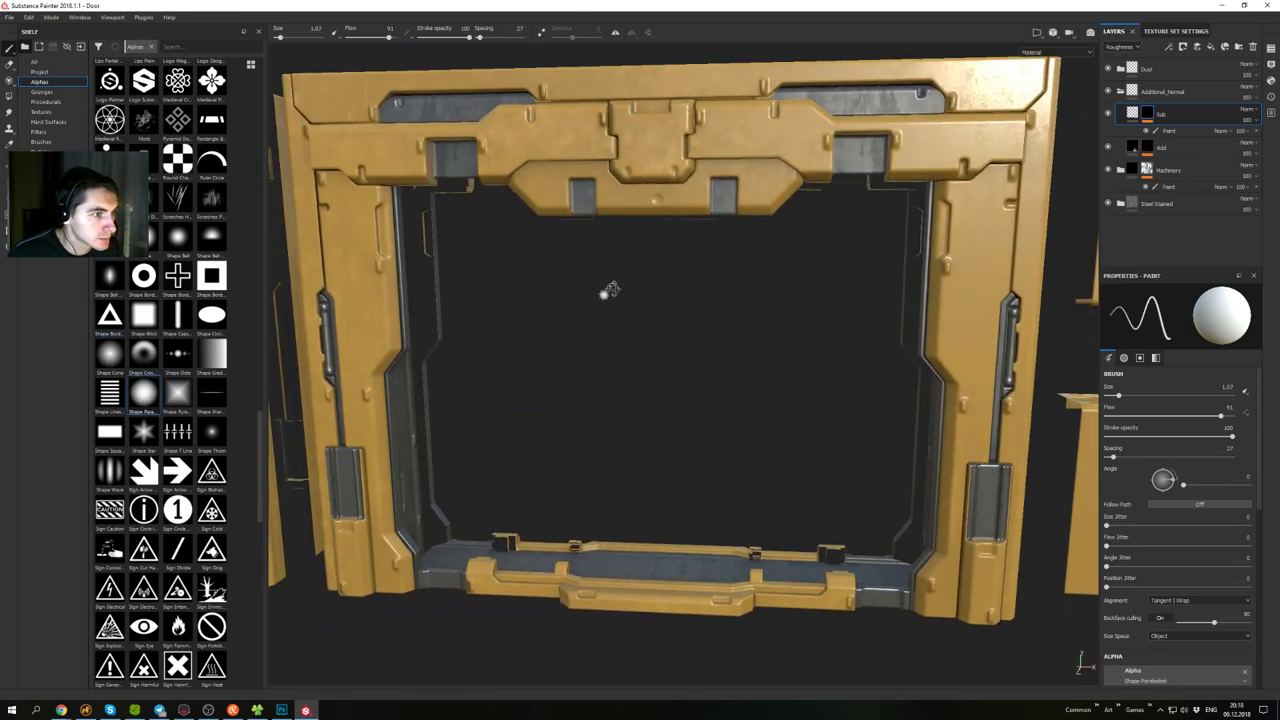
pyautogui.scroll(2, 610, 291)
pyautogui.keyDown('alt'); pyautogui.moveTo(610, 291); pyautogui.dragTo(689, 314); pyautogui.keyUp('alt')
pyautogui.keyDown('alt'); pyautogui.moveTo(689, 314); pyautogui.dragTo(762, 365, button='middle'); pyautogui.keyUp('alt')
pyautogui.hotkey('ctrl', 'z')
pyautogui.keyDown('ctrl'); pyautogui.moveTo(637, 235); pyautogui.dragTo(625, 235, button='right'); pyautogui.keyUp('ctrl')
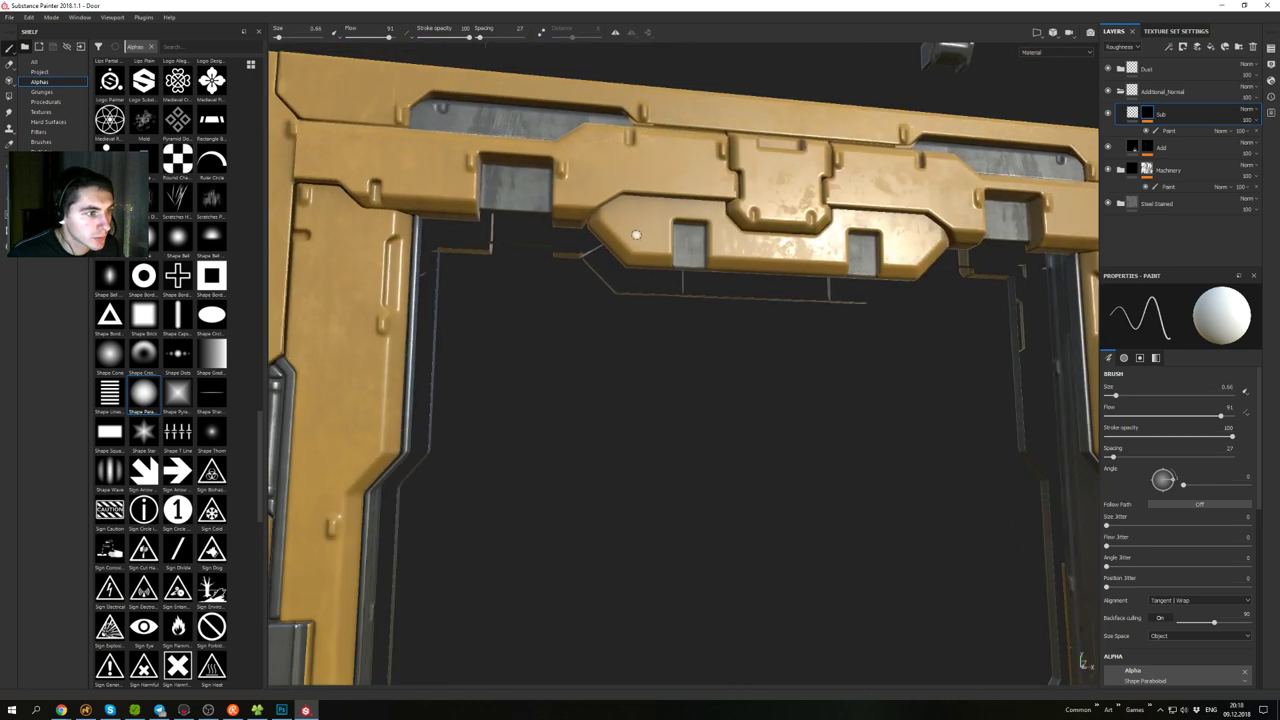
# - Browse the sign and text alphas, trying Sign Caution, and load Text Authorized Personel Only into the brush
pyautogui.scroll(-2, 649, 362)
pyautogui.keyDown('alt'); pyautogui.moveTo(649, 362); pyautogui.dragTo(795, 270, button='middle'); pyautogui.keyUp('alt')
pyautogui.keyDown('alt'); pyautogui.moveTo(795, 270); pyautogui.dragTo(798, 209); pyautogui.keyUp('alt')
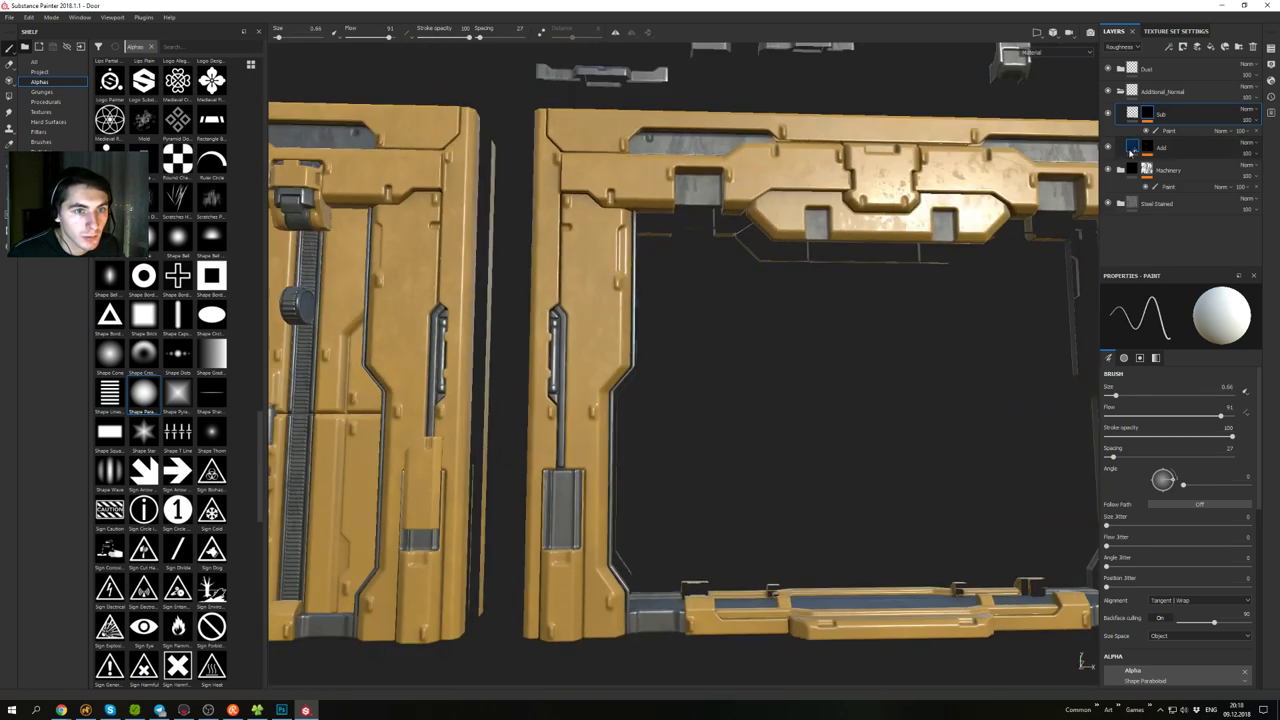
pyautogui.scroll(-3, 178, 290)
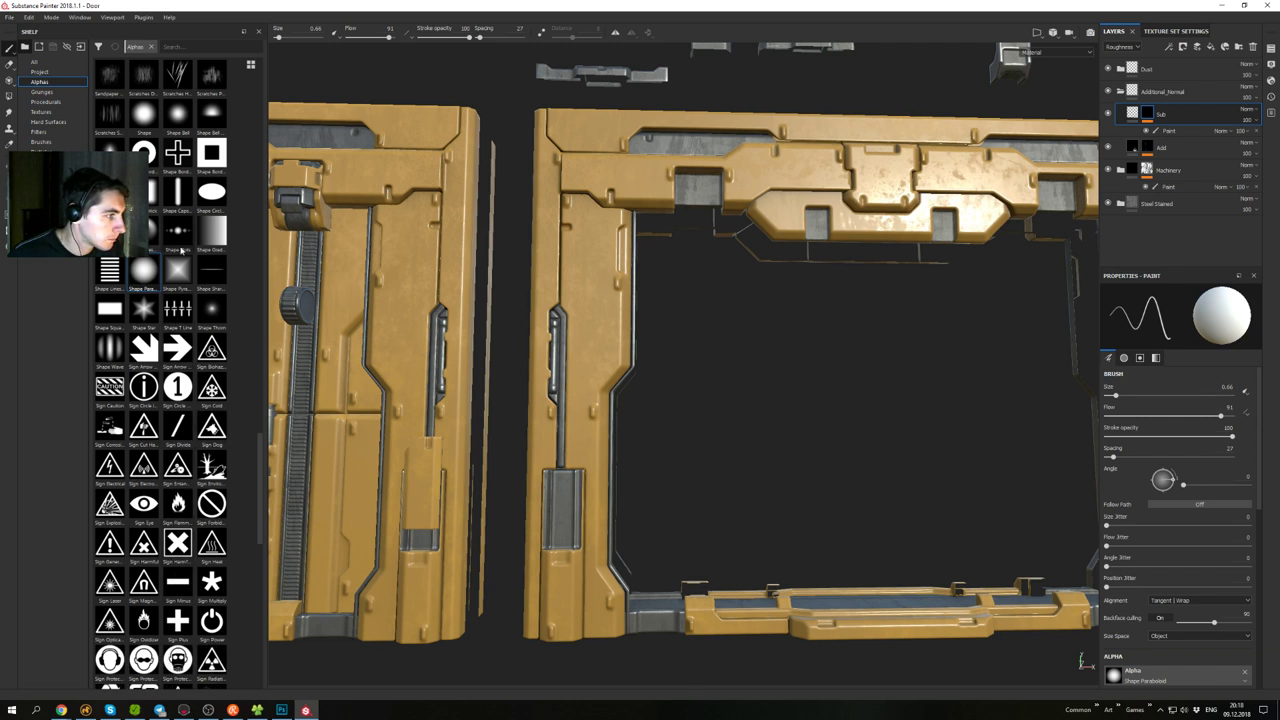
pyautogui.click(117, 387)
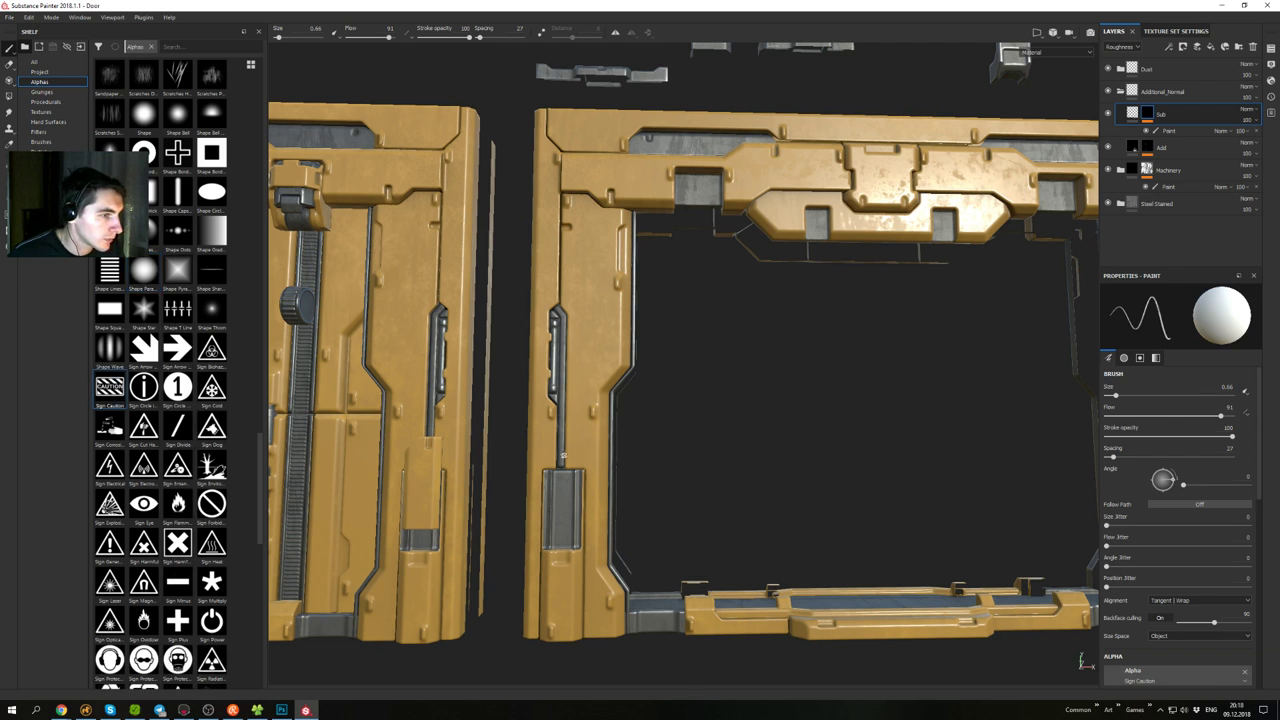
pyautogui.scroll(-6, 203, 465)
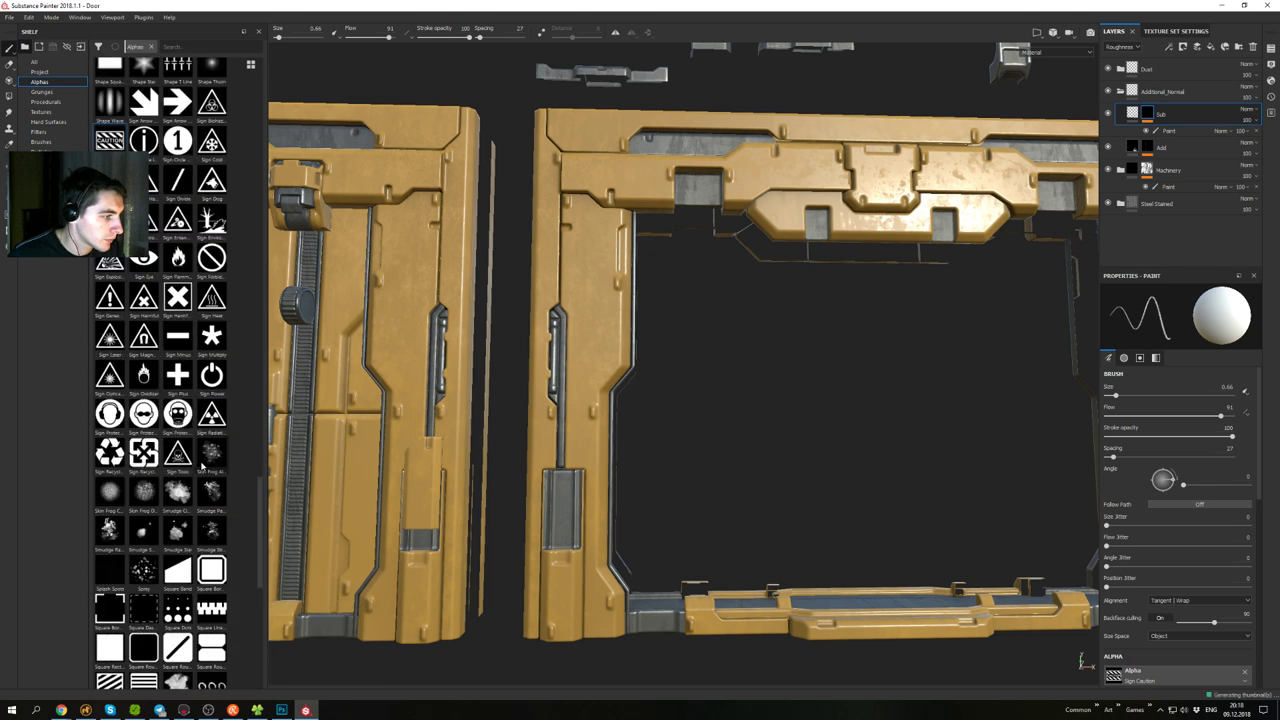
pyautogui.scroll(-3, 202, 467)
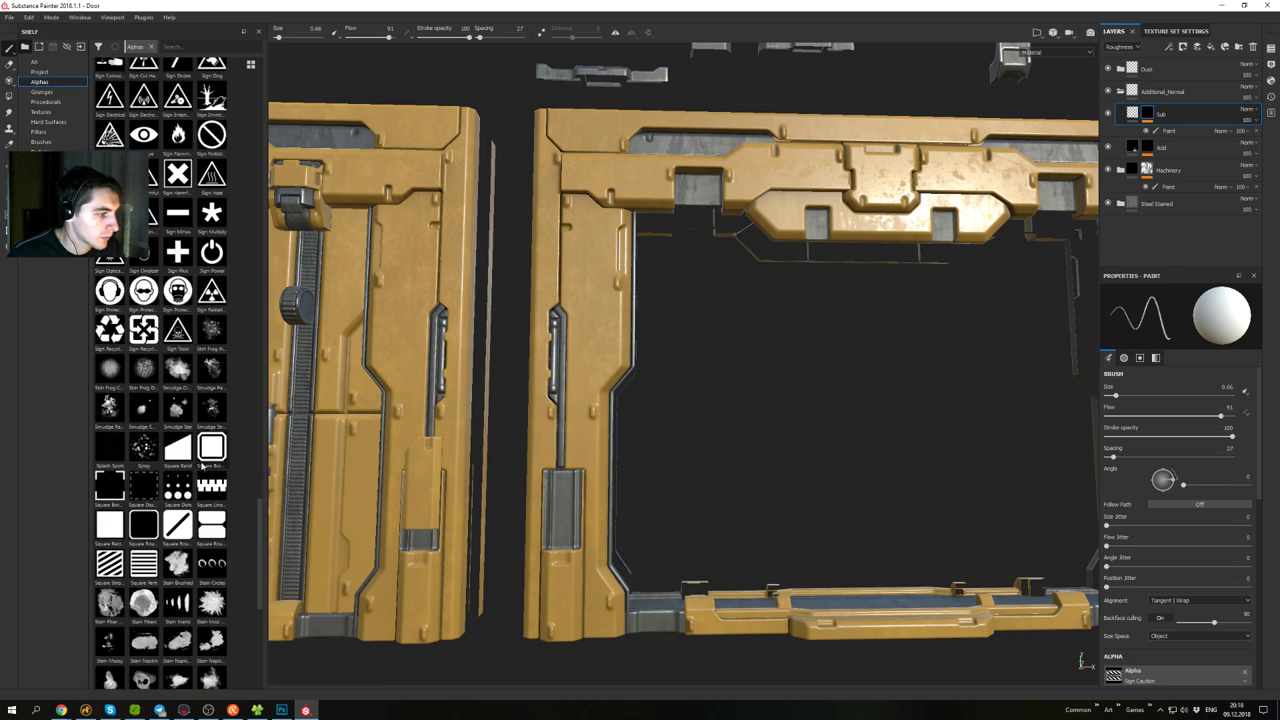
pyautogui.scroll(-9, 202, 467)
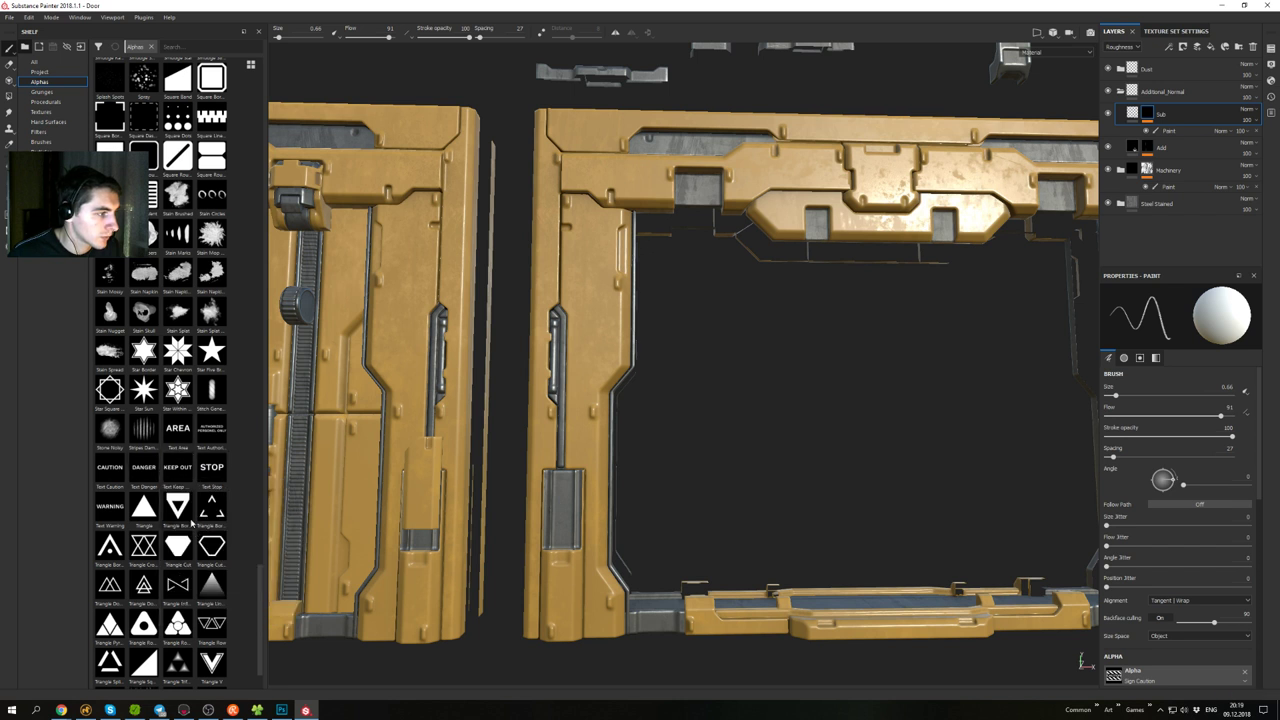
pyautogui.click(210, 439)
# - Activate the paint effect in the Add layer's mask and set the brush size to 2.94 for the central lock plate
pyautogui.click(1148, 152)
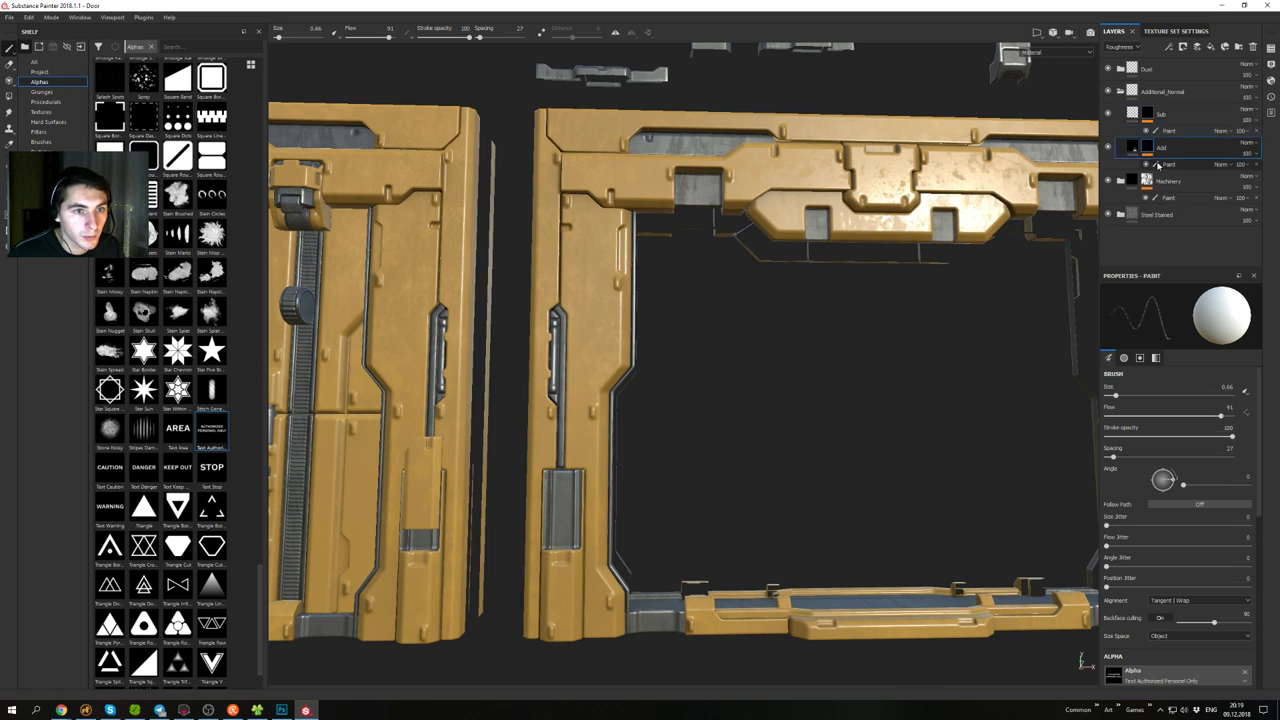
pyautogui.click(1162, 164)
pyautogui.keyDown('ctrl'); pyautogui.moveTo(578, 348); pyautogui.dragTo(592, 348, button='right'); pyautogui.keyUp('ctrl')
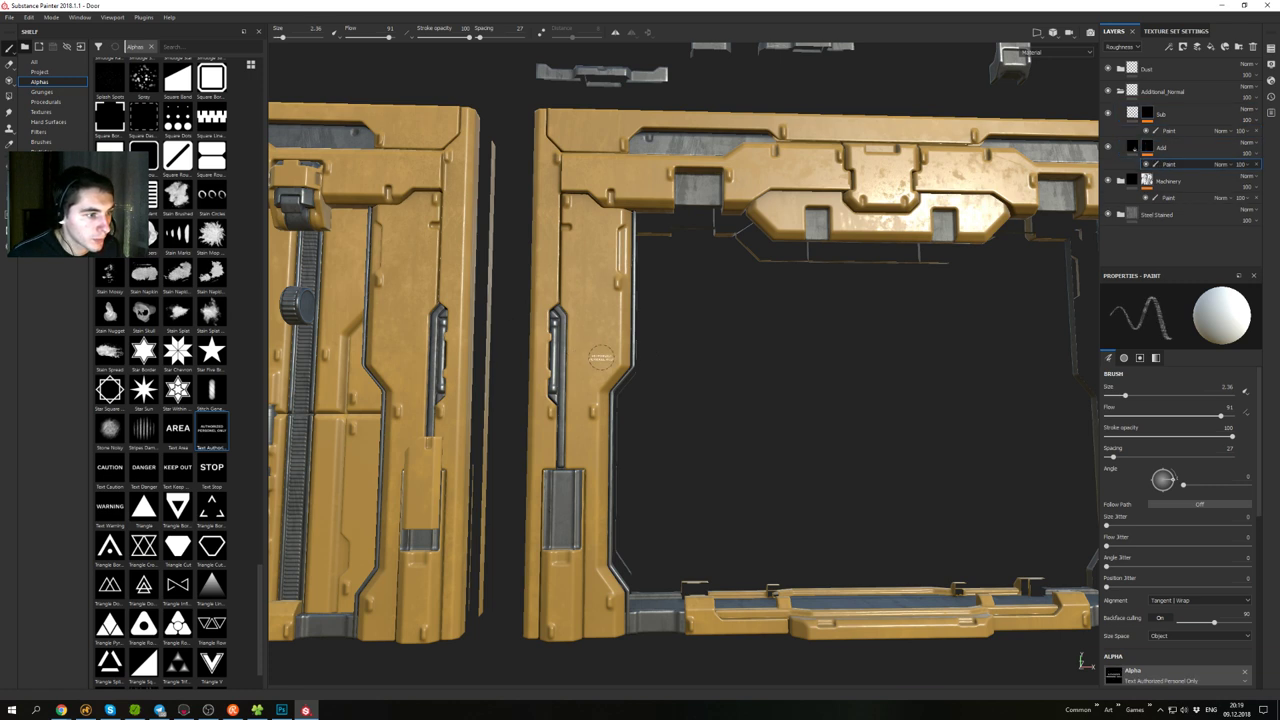
pyautogui.moveTo(601, 357)
pyautogui.keyDown('alt'); pyautogui.mouseDown(button='middle')
pyautogui.moveTo(946, 324)
pyautogui.moveTo(1200, 332)
pyautogui.mouseUp(button='middle'); pyautogui.keyUp('alt')
pyautogui.moveTo(640, 380)
pyautogui.keyDown('alt'); pyautogui.mouseDown(button='right')
pyautogui.moveTo(708, 388)
pyautogui.moveTo(726, 432)
pyautogui.mouseUp(button='right'); pyautogui.keyUp('alt')
pyautogui.keyDown('alt'); pyautogui.moveTo(726, 432); pyautogui.dragTo(714, 412); pyautogui.keyUp('alt')
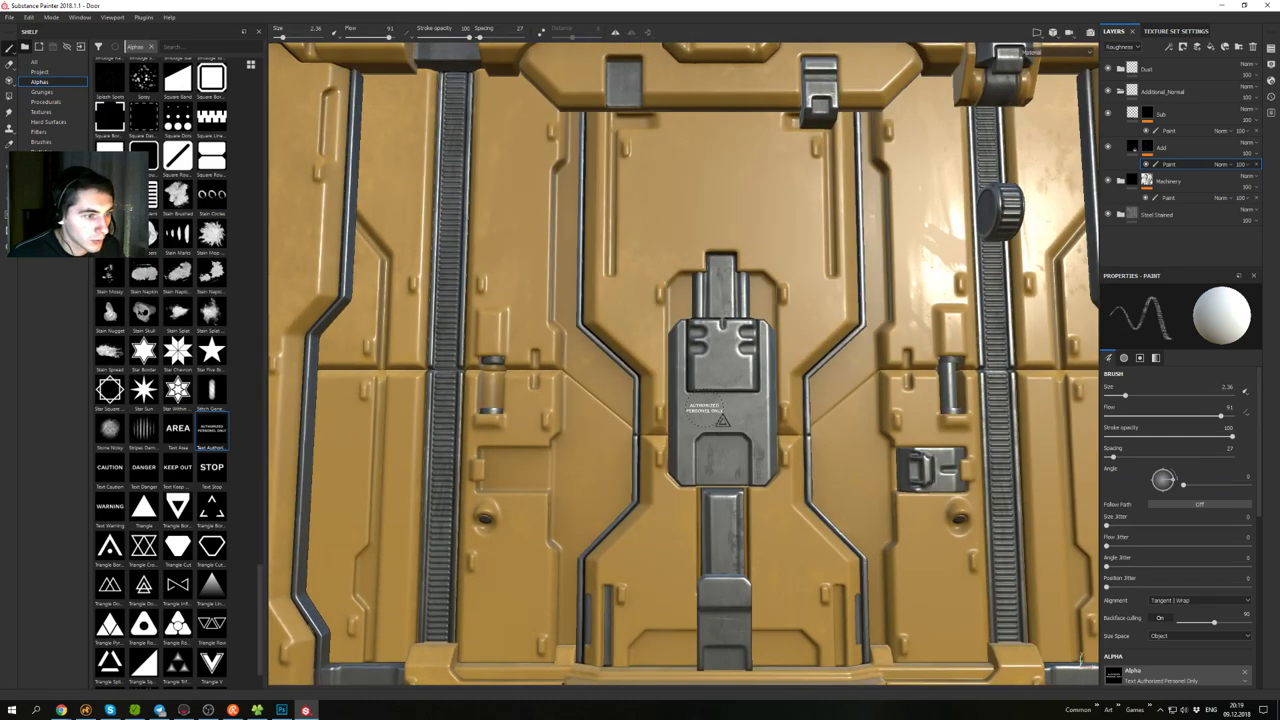
pyautogui.keyDown('ctrl'); pyautogui.moveTo(721, 403); pyautogui.dragTo(727, 403, button='right'); pyautogui.keyUp('ctrl')
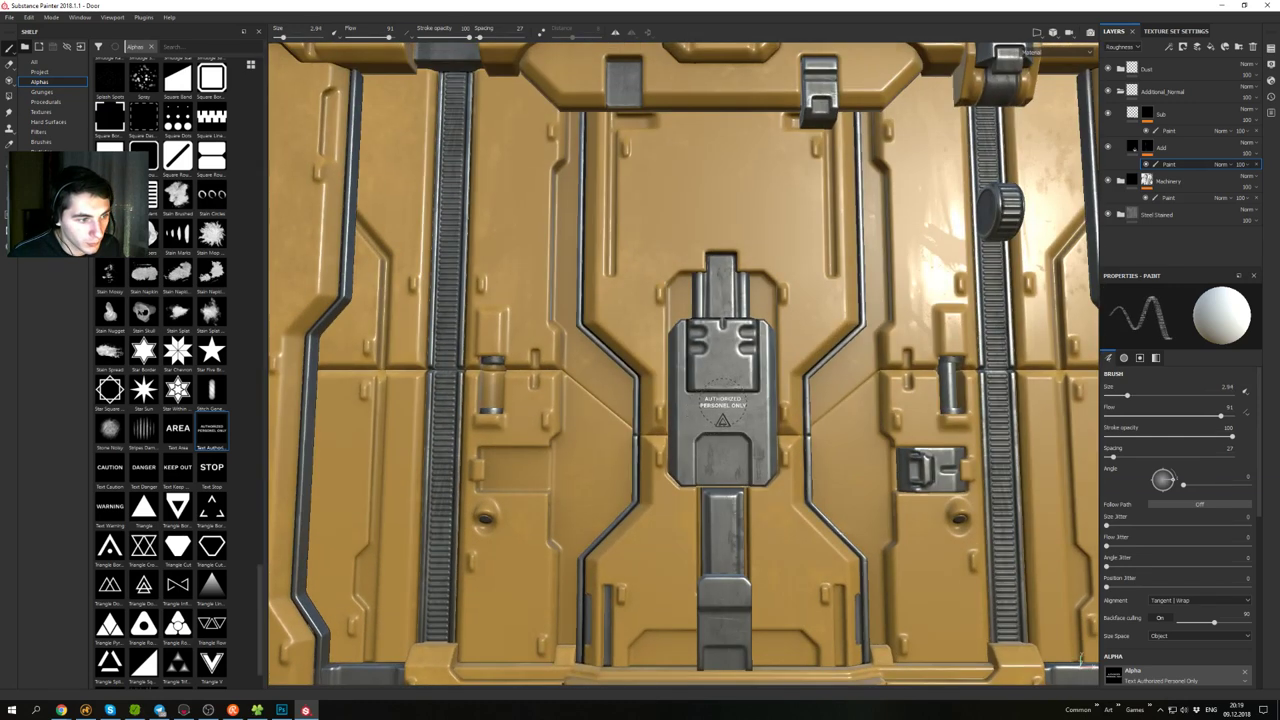
# - Try stamping the "Authorized Personel Only" text on the lock plate in the Add layer's mask and undo it
pyautogui.click(723, 403)
pyautogui.keyDown('alt'); pyautogui.moveTo(750, 441); pyautogui.dragTo(760, 388); pyautogui.keyUp('alt')
pyautogui.hotkey('ctrl', 'z')
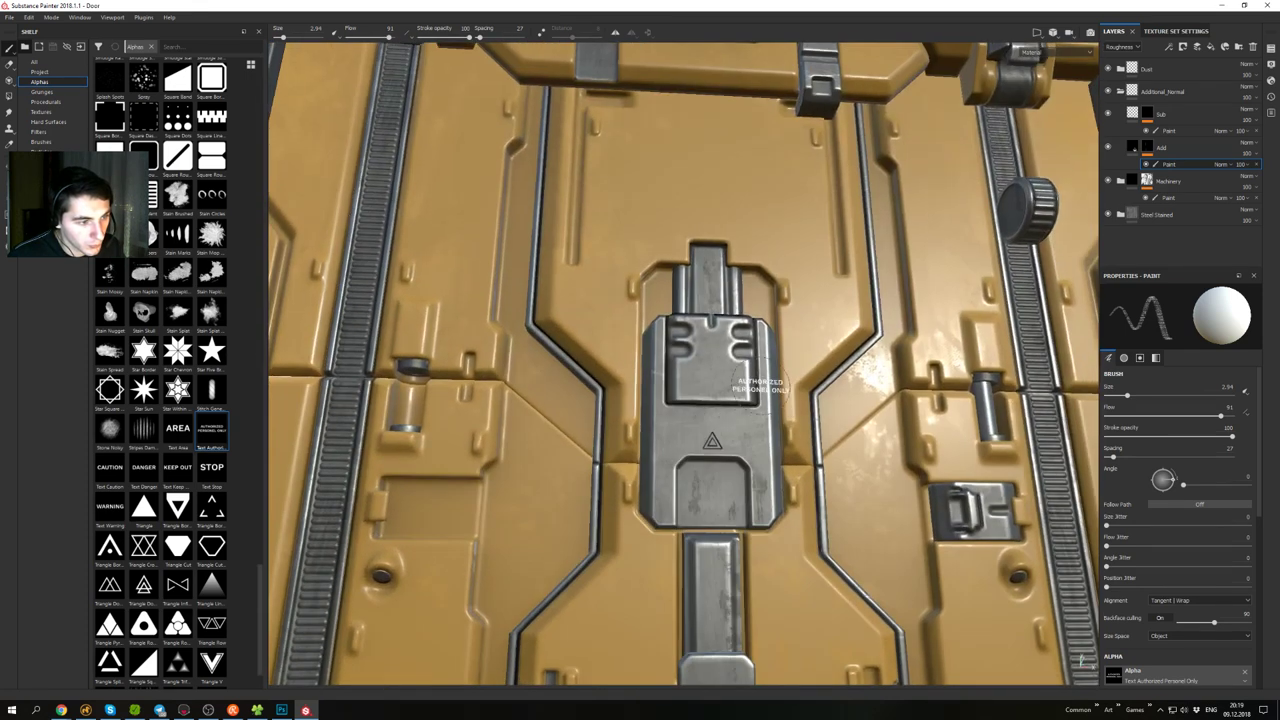
# - Stamp the "Authorized Personel Only" text above the lock plate's triangle in the Sub layer's mask paint and check the engraving
pyautogui.click(1168, 131)
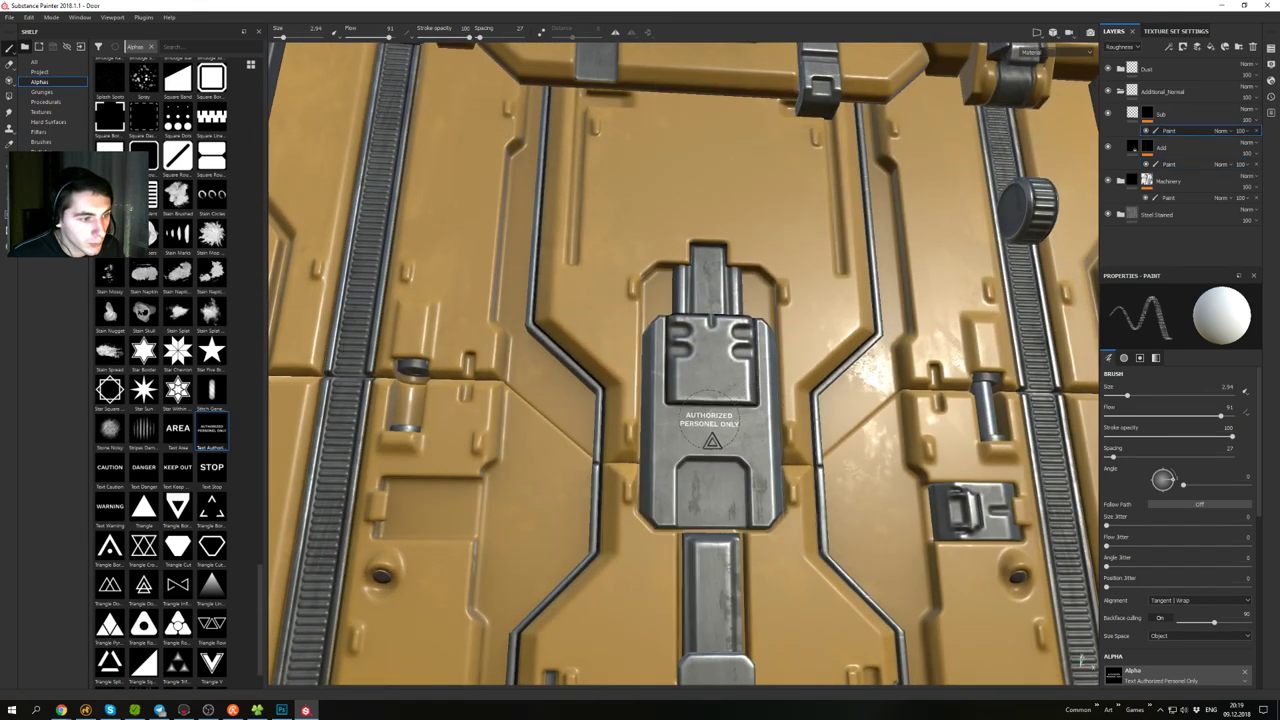
pyautogui.click(711, 420)
pyautogui.keyDown('alt'); pyautogui.moveTo(822, 397); pyautogui.dragTo(792, 396); pyautogui.keyUp('alt')
pyautogui.keyDown('alt'); pyautogui.moveTo(792, 396); pyautogui.dragTo(777, 340, button='right'); pyautogui.keyUp('alt')
pyautogui.keyDown('alt'); pyautogui.moveTo(777, 340); pyautogui.dragTo(752, 172, button='middle'); pyautogui.keyUp('alt')
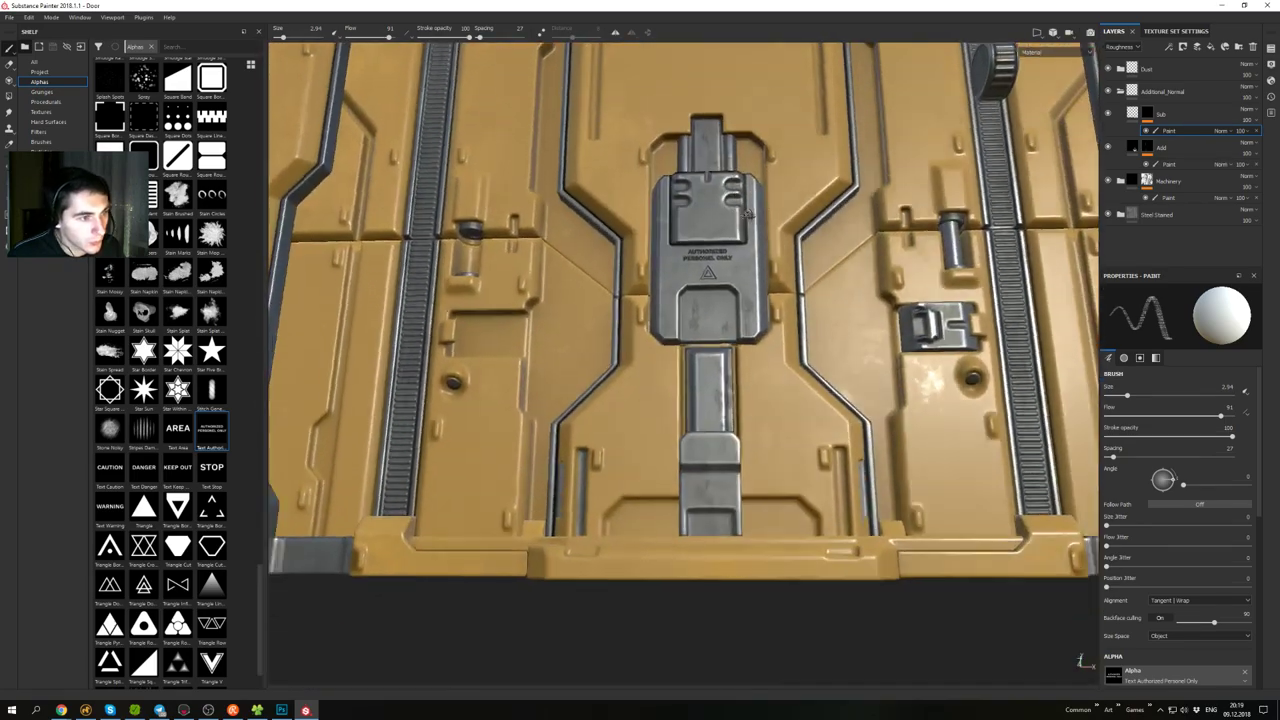
pyautogui.keyDown('alt'); pyautogui.moveTo(752, 172); pyautogui.dragTo(755, 281); pyautogui.keyUp('alt')
pyautogui.keyDown('alt'); pyautogui.moveTo(650, 297); pyautogui.dragTo(755, 292); pyautogui.keyUp('alt')
# - Load the Triangle Square alpha at brush size 1.29 and try stamping it low on the door panel beside the ribbed channel
pyautogui.scroll(-2, 253, 476)
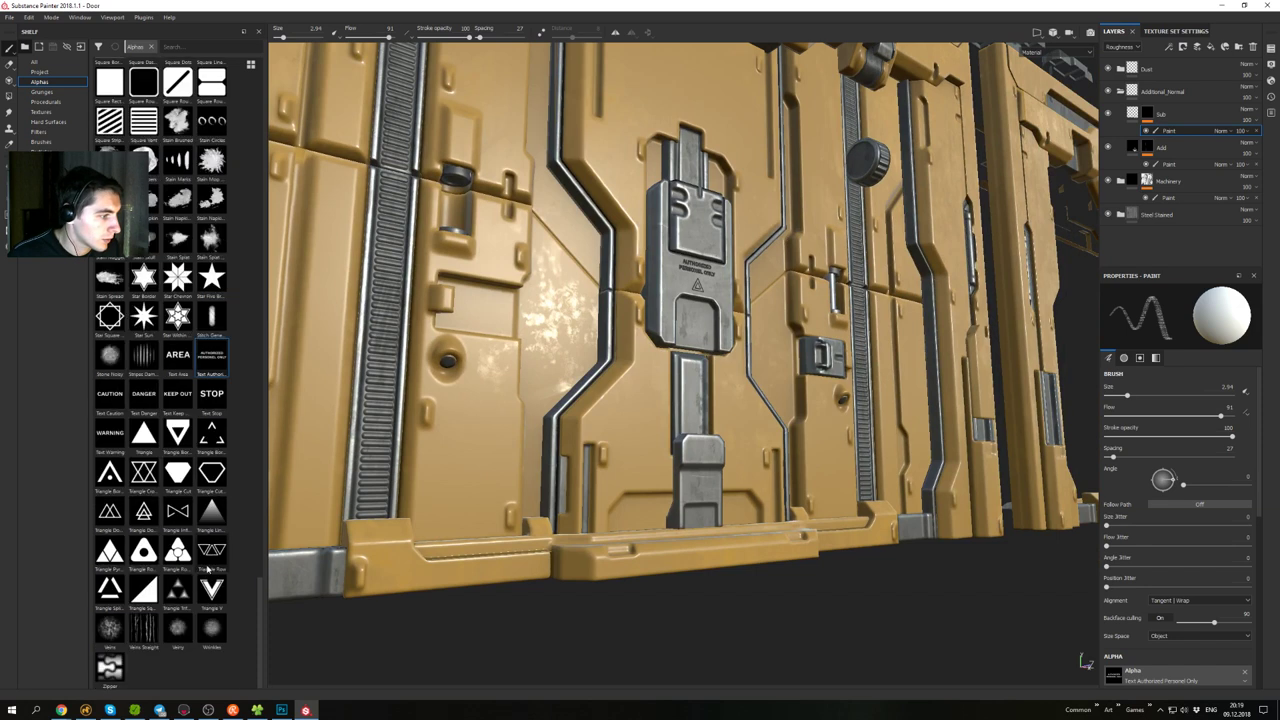
pyautogui.click(148, 597)
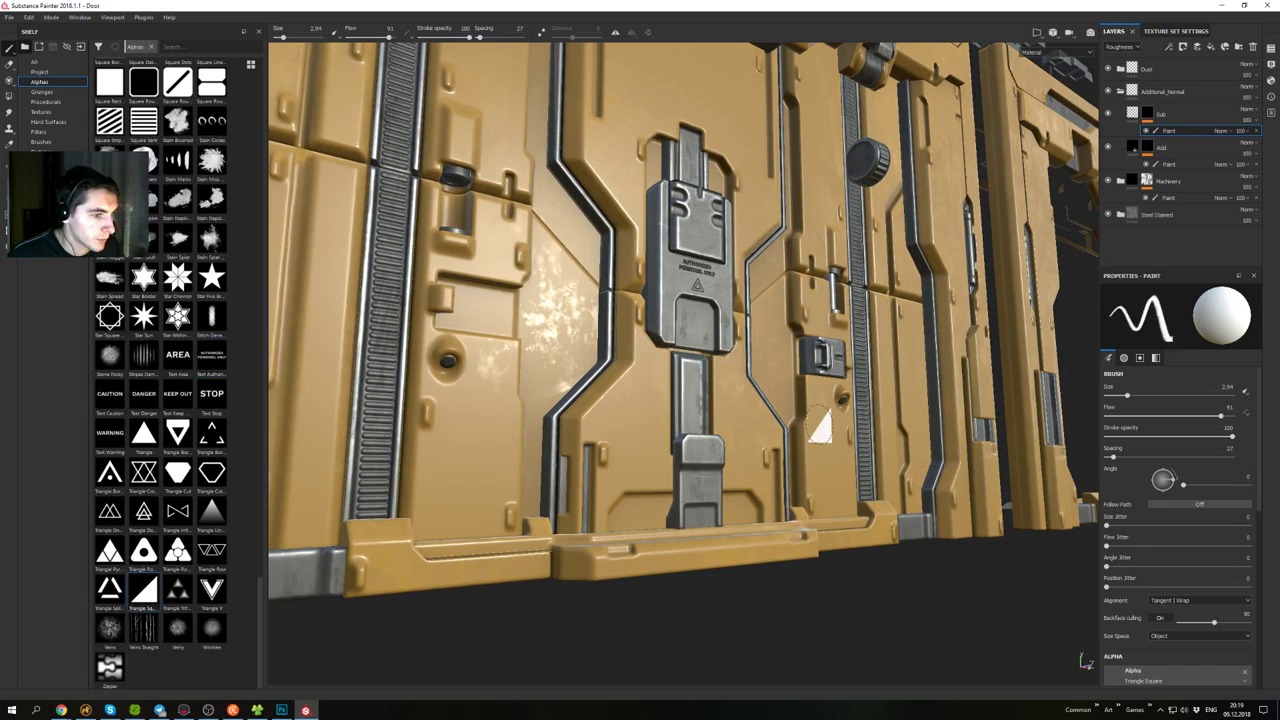
pyautogui.keyDown('alt'); pyautogui.moveTo(822, 427); pyautogui.dragTo(745, 440); pyautogui.keyUp('alt')
pyautogui.keyDown('ctrl'); pyautogui.moveTo(856, 488); pyautogui.dragTo(826, 488, button='right'); pyautogui.keyUp('ctrl')
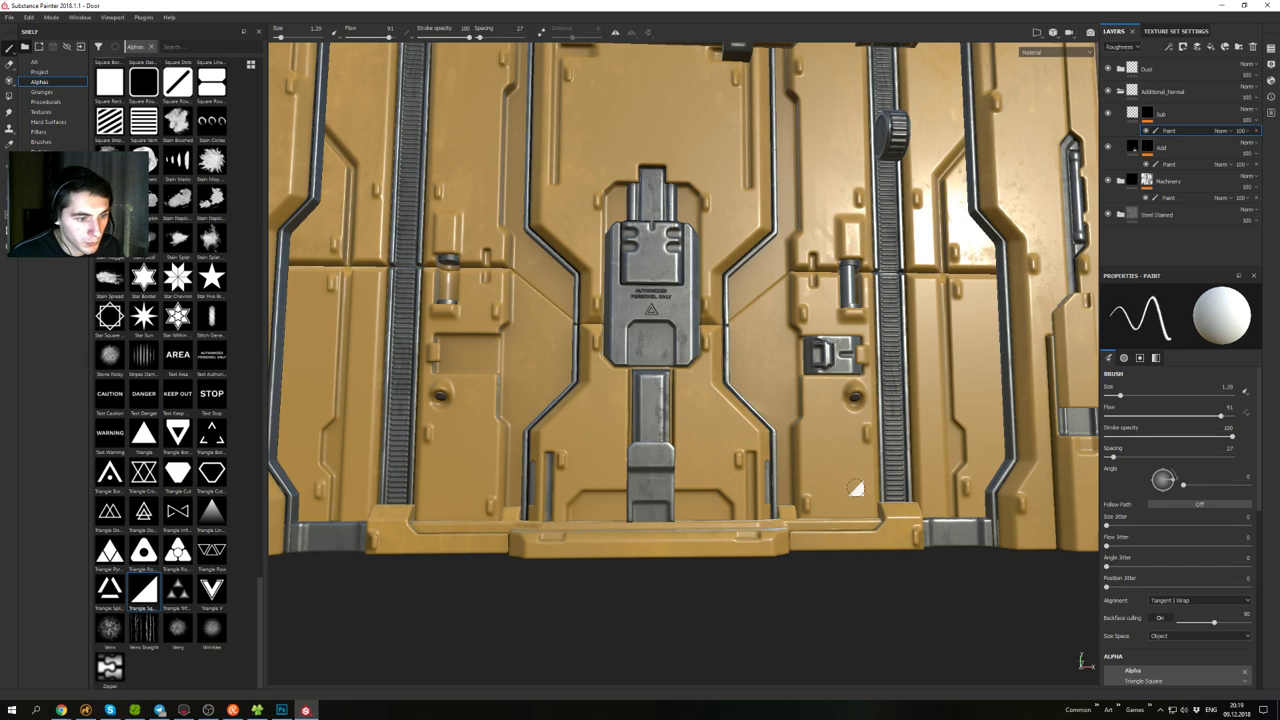
pyautogui.click(858, 502)
pyautogui.keyDown('alt'); pyautogui.moveTo(858, 502); pyautogui.dragTo(783, 343); pyautogui.keyUp('alt')
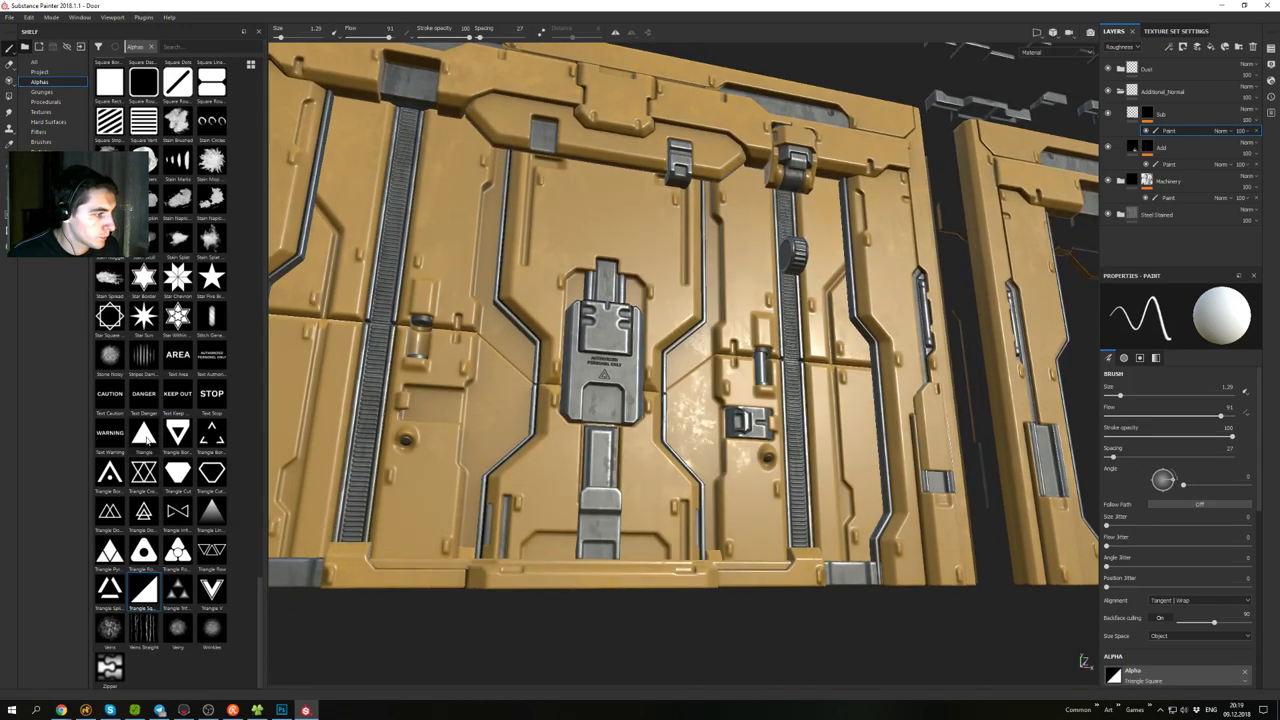
pyautogui.keyDown('alt'); pyautogui.moveTo(697, 482); pyautogui.dragTo(669, 519); pyautogui.keyUp('alt')
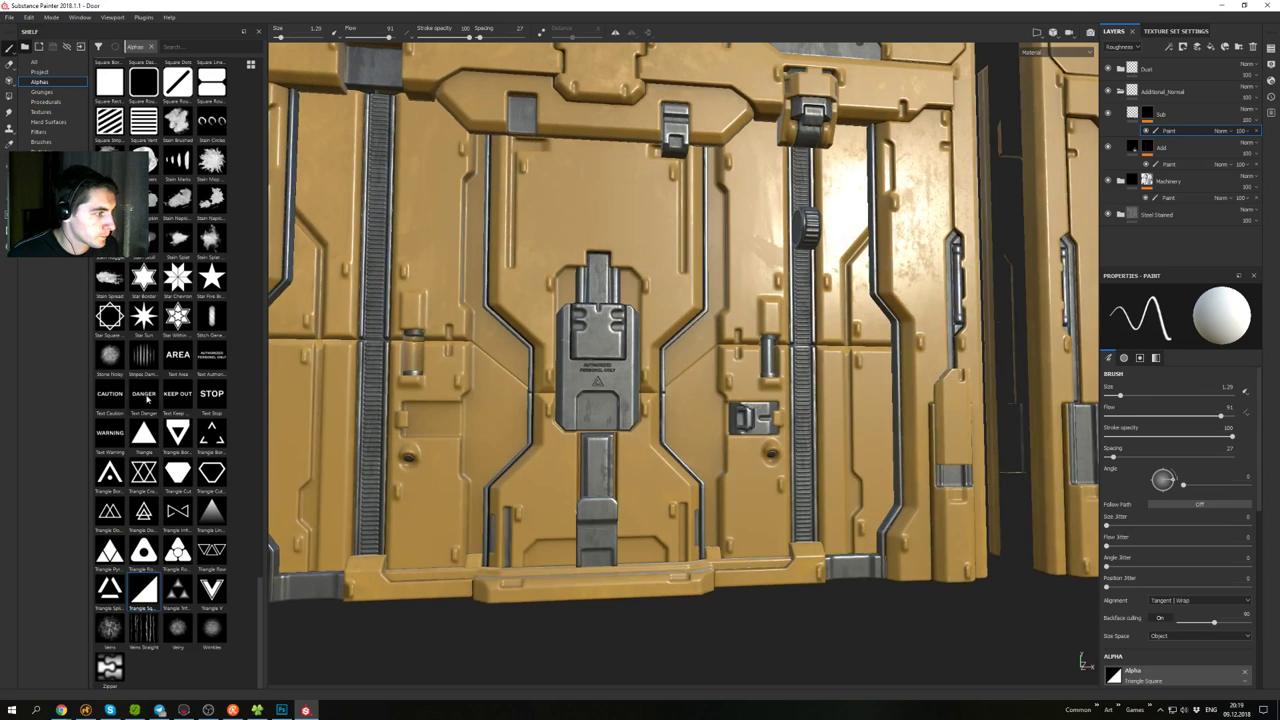
# - Load the Triangle Rounded alpha, try it out around the door and its frame, and undo the last stamp
pyautogui.click(143, 550)
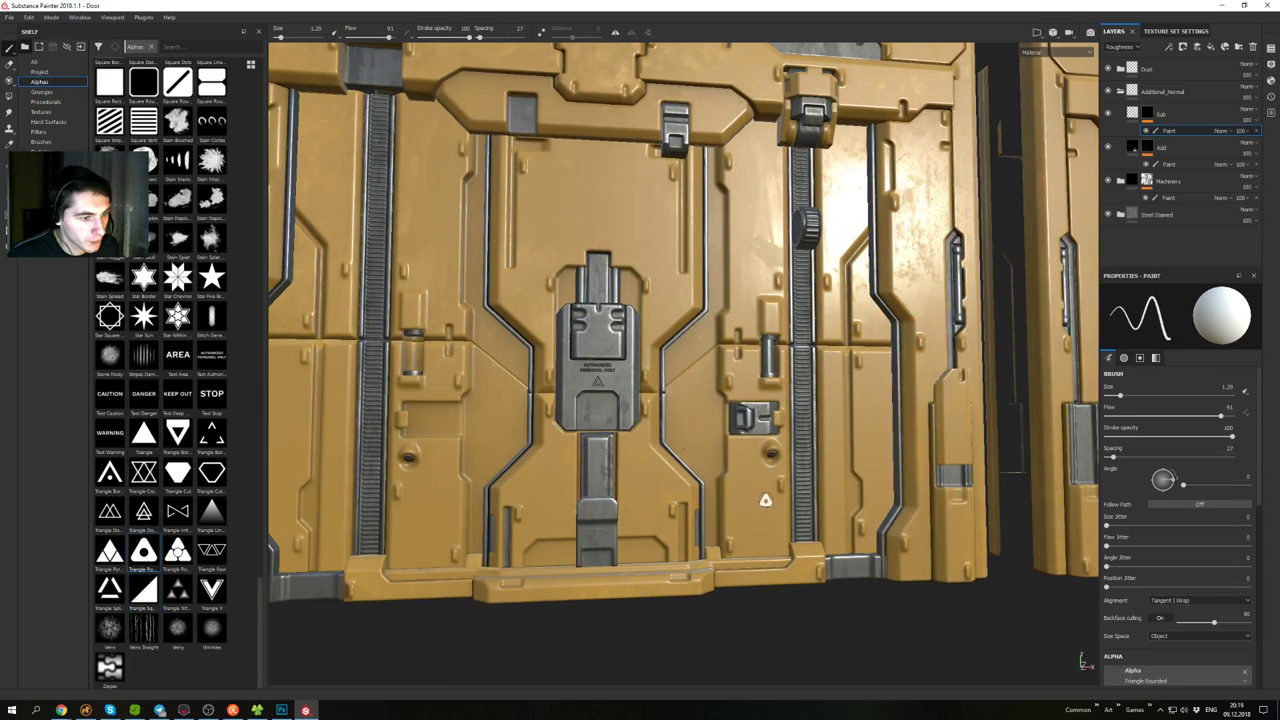
pyautogui.keyDown('alt'); pyautogui.moveTo(739, 587); pyautogui.dragTo(706, 550); pyautogui.keyUp('alt')
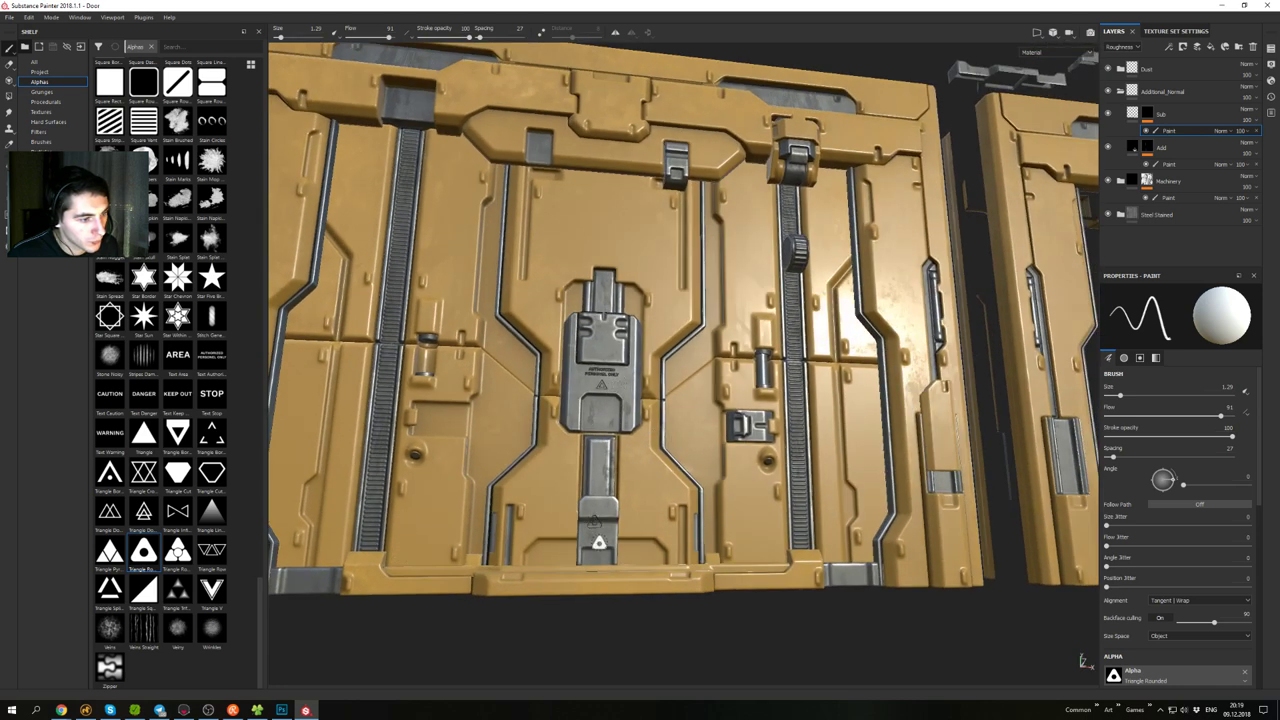
pyautogui.keyDown('alt'); pyautogui.moveTo(724, 432); pyautogui.dragTo(702, 302); pyautogui.keyUp('alt')
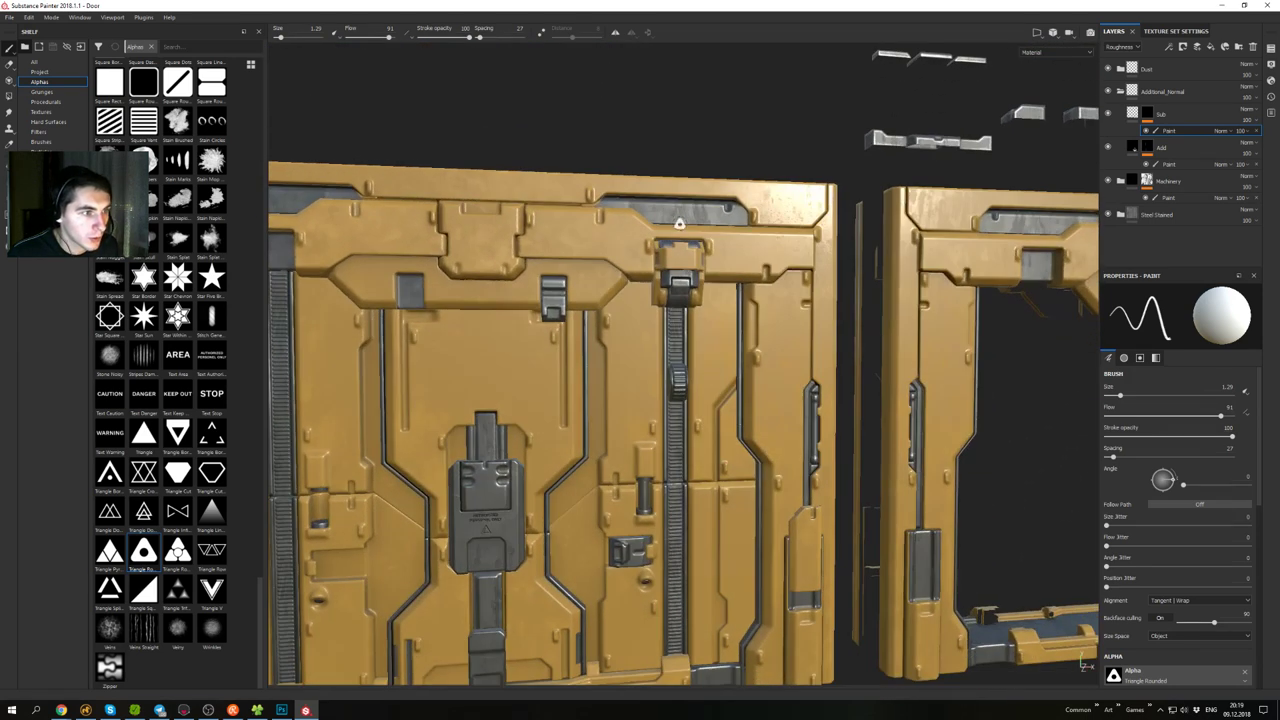
pyautogui.keyDown('alt'); pyautogui.moveTo(905, 355); pyautogui.dragTo(590, 290, button='middle'); pyautogui.keyUp('alt')
pyautogui.keyDown('alt'); pyautogui.moveTo(763, 320); pyautogui.dragTo(640, 318); pyautogui.keyUp('alt')
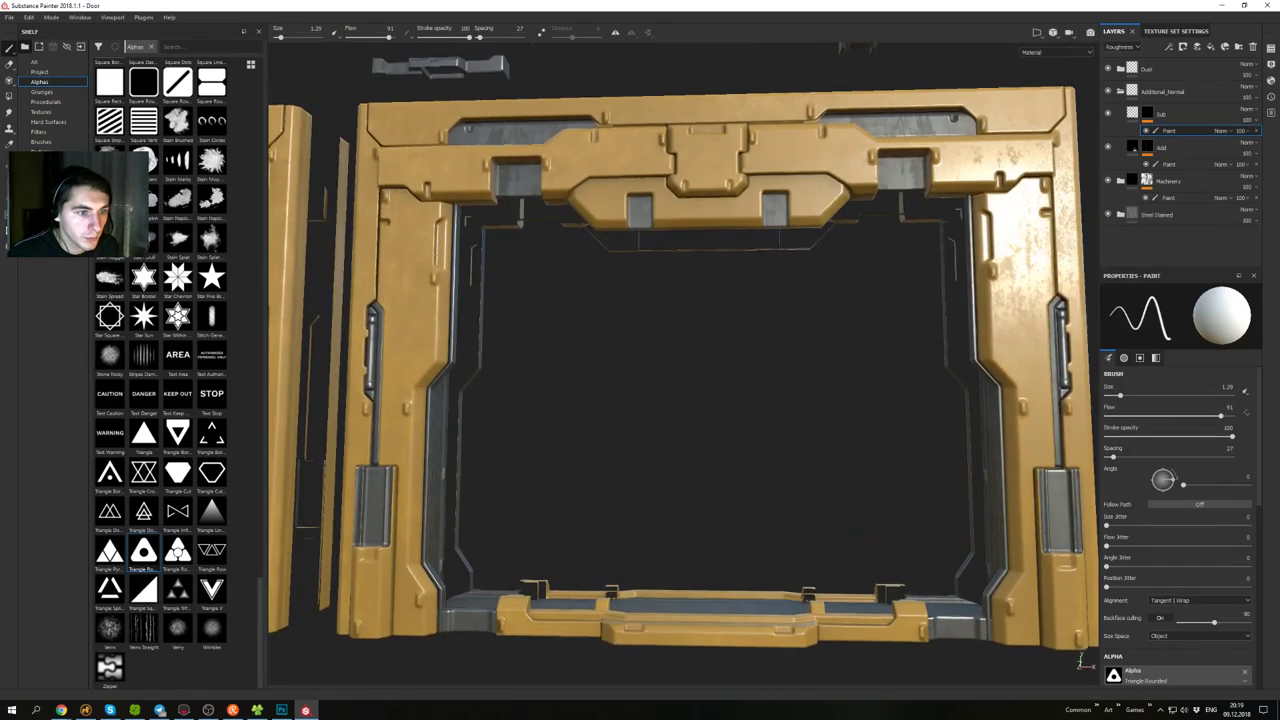
pyautogui.keyDown('alt'); pyautogui.moveTo(500, 330); pyautogui.dragTo(1085, 335, button='middle'); pyautogui.keyUp('alt')
pyautogui.keyDown('alt'); pyautogui.moveTo(665, 312); pyautogui.dragTo(713, 333); pyautogui.keyUp('alt')
pyautogui.keyDown('alt'); pyautogui.moveTo(847, 320); pyautogui.dragTo(743, 280, button='middle'); pyautogui.keyUp('alt')
pyautogui.moveTo(743, 280)
pyautogui.keyDown('alt'); pyautogui.mouseDown()
pyautogui.moveTo(803, 357)
pyautogui.moveTo(809, 301)
pyautogui.moveTo(843, 335)
pyautogui.moveTo(830, 363)
pyautogui.mouseUp(); pyautogui.keyUp('alt')
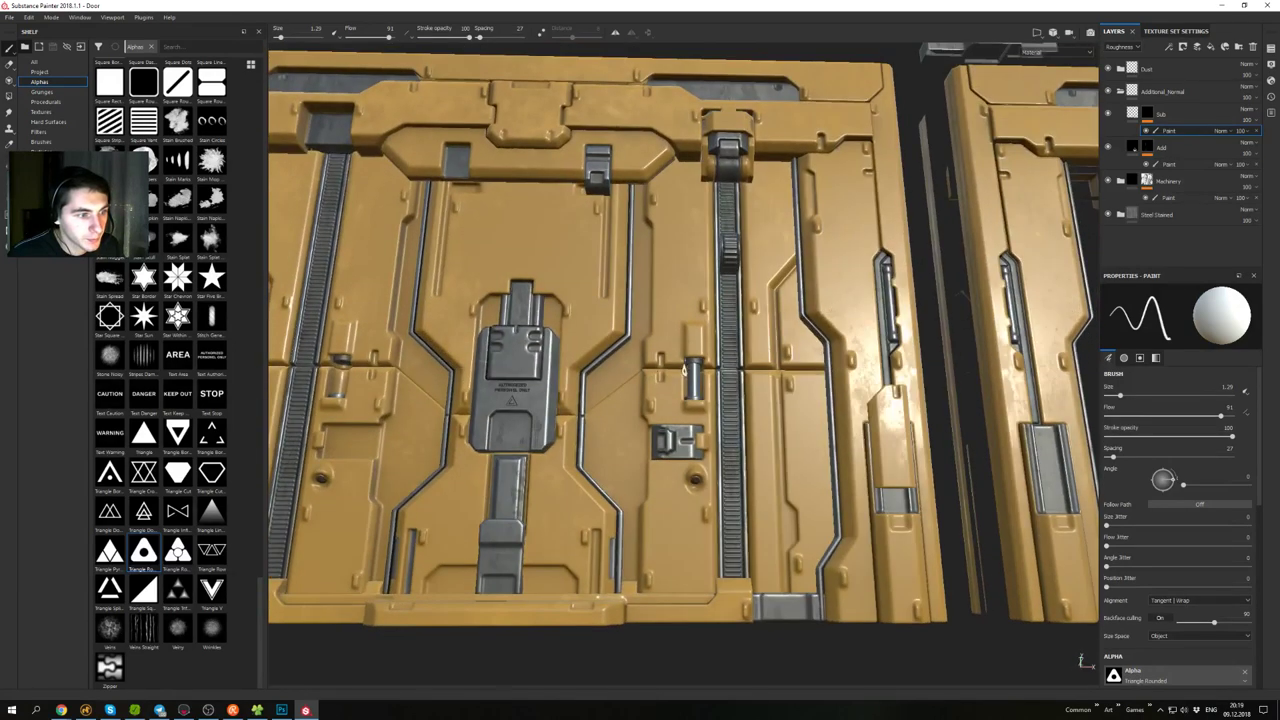
pyautogui.keyDown('alt'); pyautogui.moveTo(691, 278); pyautogui.dragTo(755, 394, button='middle'); pyautogui.keyUp('alt')
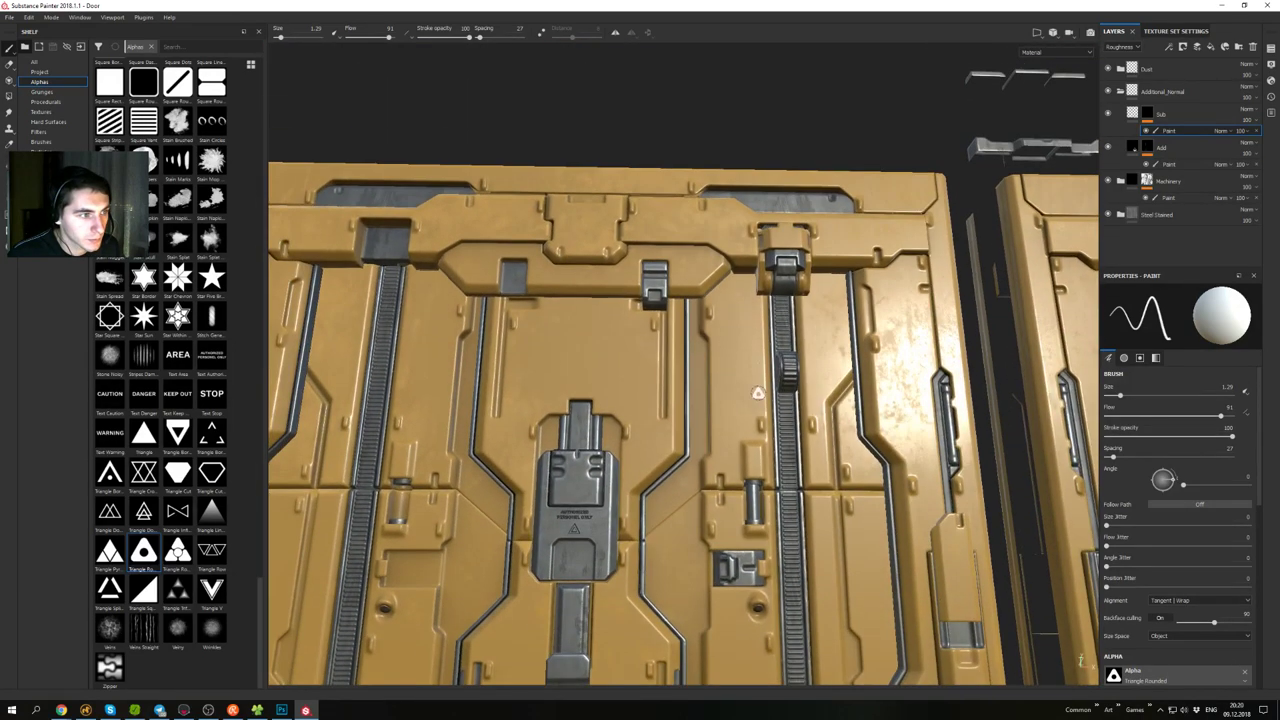
pyautogui.keyDown('alt'); pyautogui.moveTo(755, 394); pyautogui.dragTo(718, 410); pyautogui.keyUp('alt')
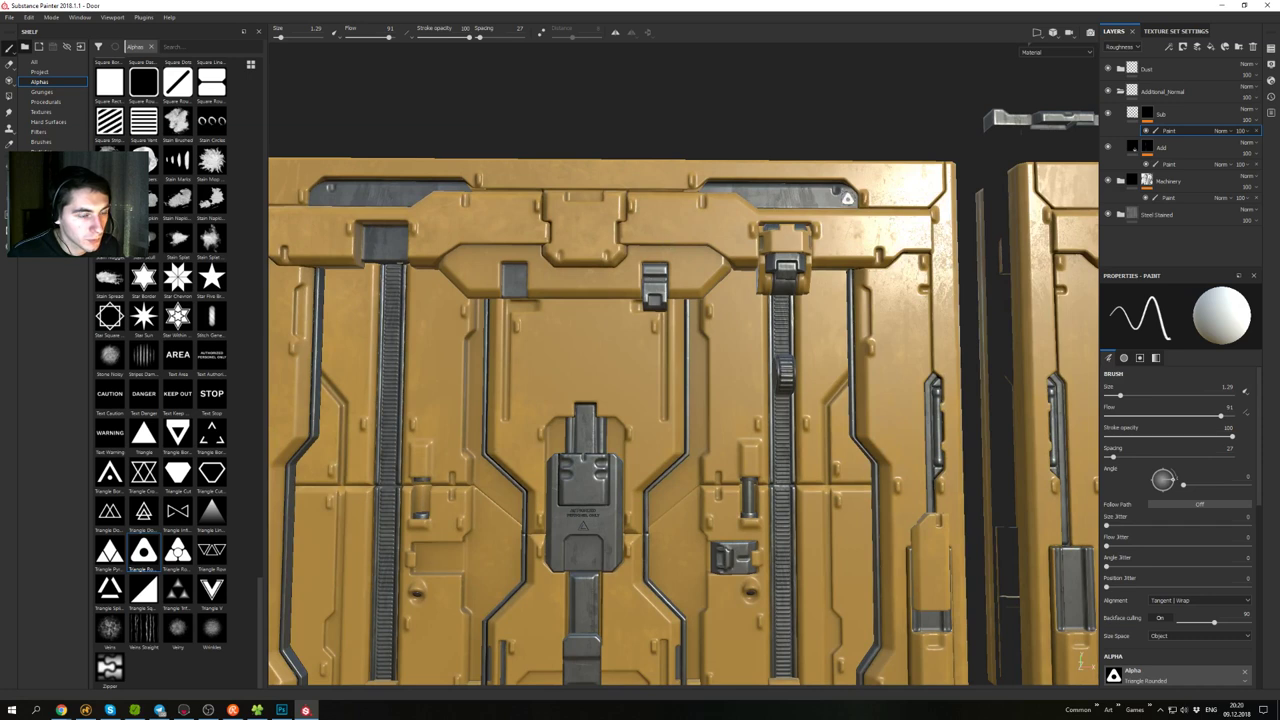
pyautogui.keyDown('alt'); pyautogui.moveTo(710, 324); pyautogui.dragTo(713, 284); pyautogui.keyUp('alt')
pyautogui.hotkey('ctrl', 'z')
# - Load the Sign Minus alpha and stamp it on the grey metal strap below the central lock plate
pyautogui.scroll(3, 156, 367)
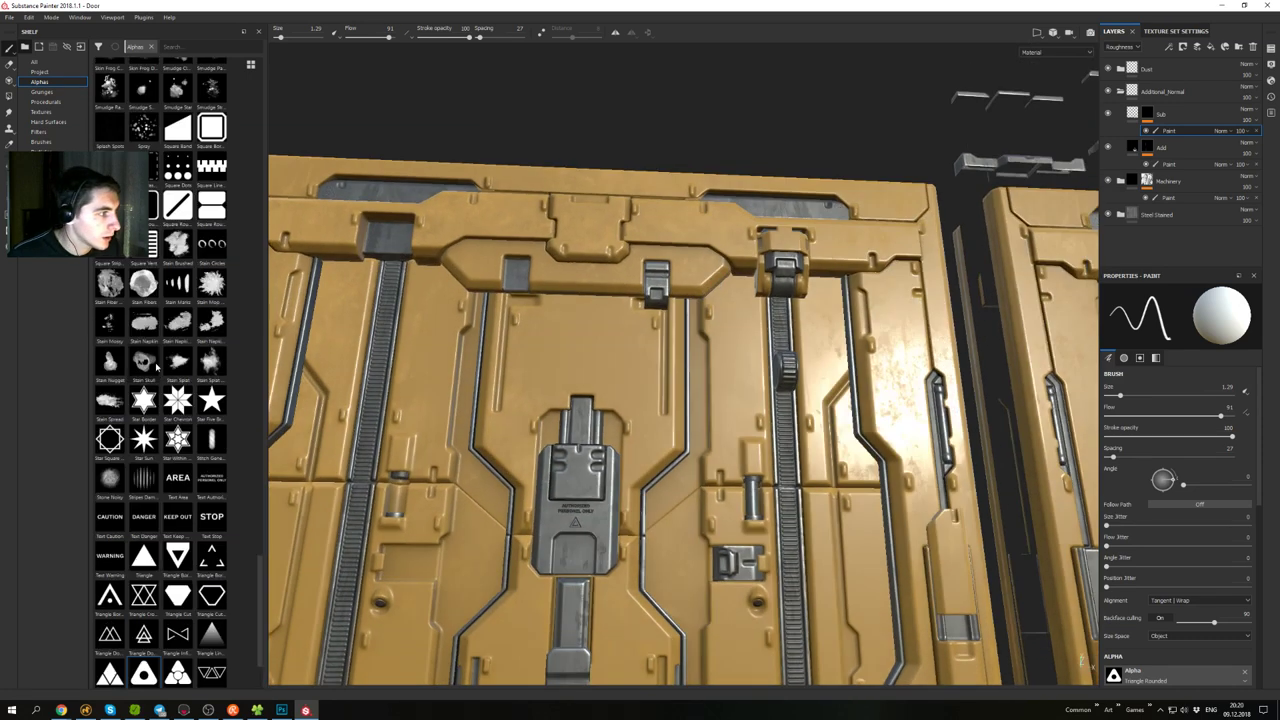
pyautogui.scroll(3, 150, 335)
pyautogui.scroll(9, 185, 270)
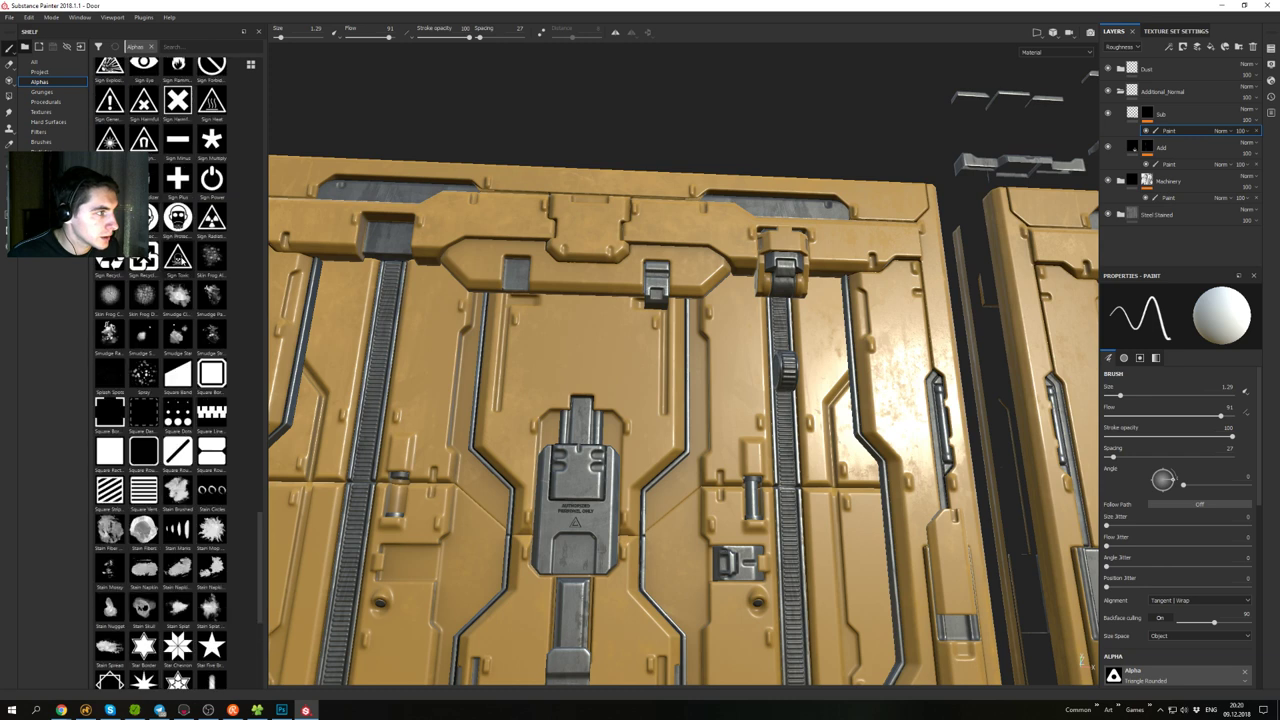
pyautogui.scroll(-3, 183, 256)
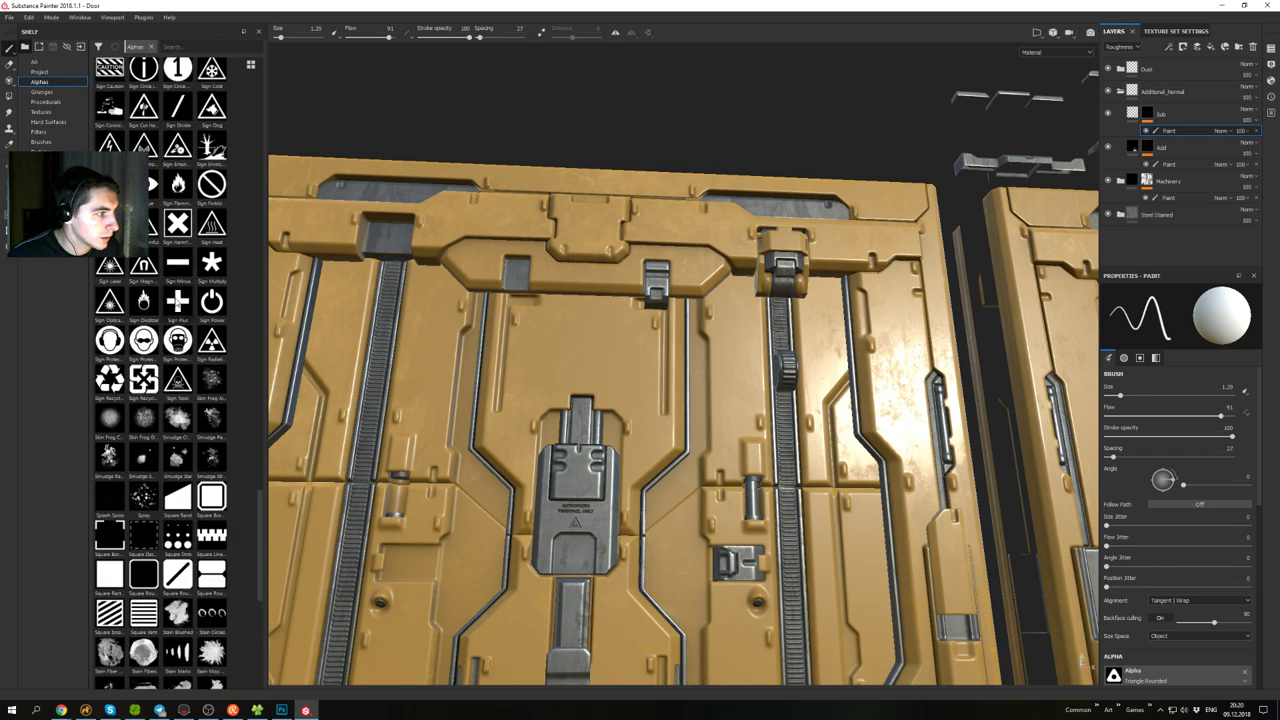
pyautogui.click(178, 266)
pyautogui.keyDown('alt'); pyautogui.moveTo(582, 482); pyautogui.dragTo(644, 312, button='middle'); pyautogui.keyUp('alt')
pyautogui.keyDown('alt'); pyautogui.moveTo(644, 312); pyautogui.dragTo(642, 394); pyautogui.keyUp('alt')
pyautogui.keyDown('alt'); pyautogui.moveTo(642, 394); pyautogui.dragTo(637, 486, button='right'); pyautogui.keyUp('alt')
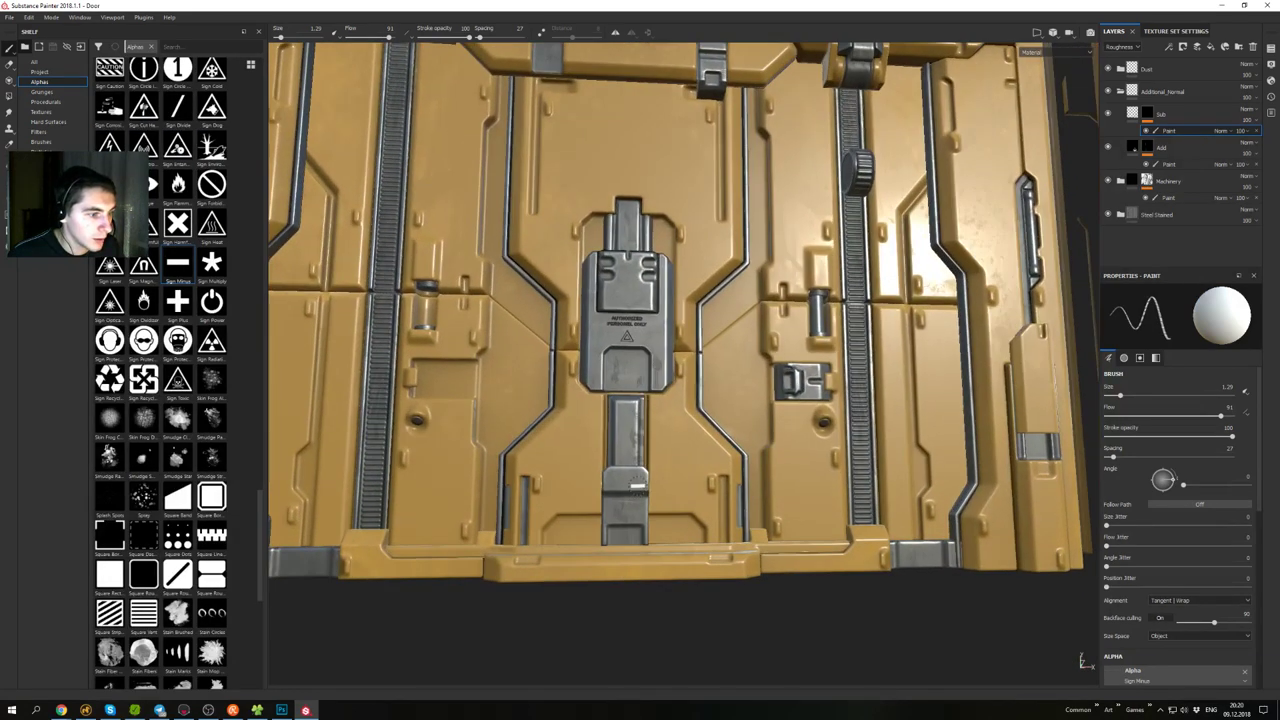
pyautogui.click(636, 484)
# - Stamp the minus sign on the small metal clip of the upper crossbar and check the engraving
pyautogui.keyDown('alt'); pyautogui.moveTo(644, 521); pyautogui.dragTo(689, 485); pyautogui.keyUp('alt')
pyautogui.keyDown('alt'); pyautogui.moveTo(689, 485); pyautogui.dragTo(681, 275, button='right'); pyautogui.keyUp('alt')
pyautogui.keyDown('alt'); pyautogui.moveTo(681, 275); pyautogui.dragTo(688, 393, button='middle'); pyautogui.keyUp('alt')
pyautogui.keyDown('alt'); pyautogui.moveTo(687, 392); pyautogui.dragTo(703, 272); pyautogui.keyUp('alt')
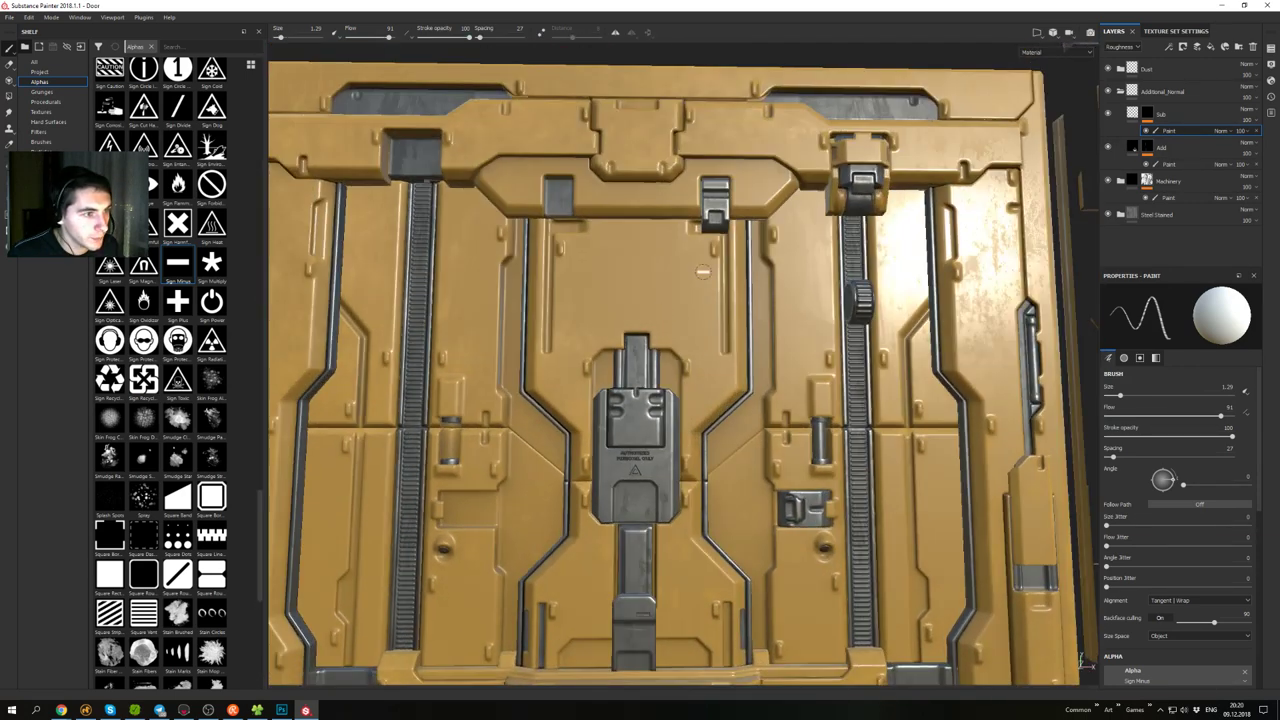
pyautogui.moveTo(724, 211)
pyautogui.keyDown('alt'); pyautogui.mouseDown(button='right')
pyautogui.moveTo(707, 234)
pyautogui.moveTo(714, 369)
pyautogui.mouseUp(button='right'); pyautogui.keyUp('alt')
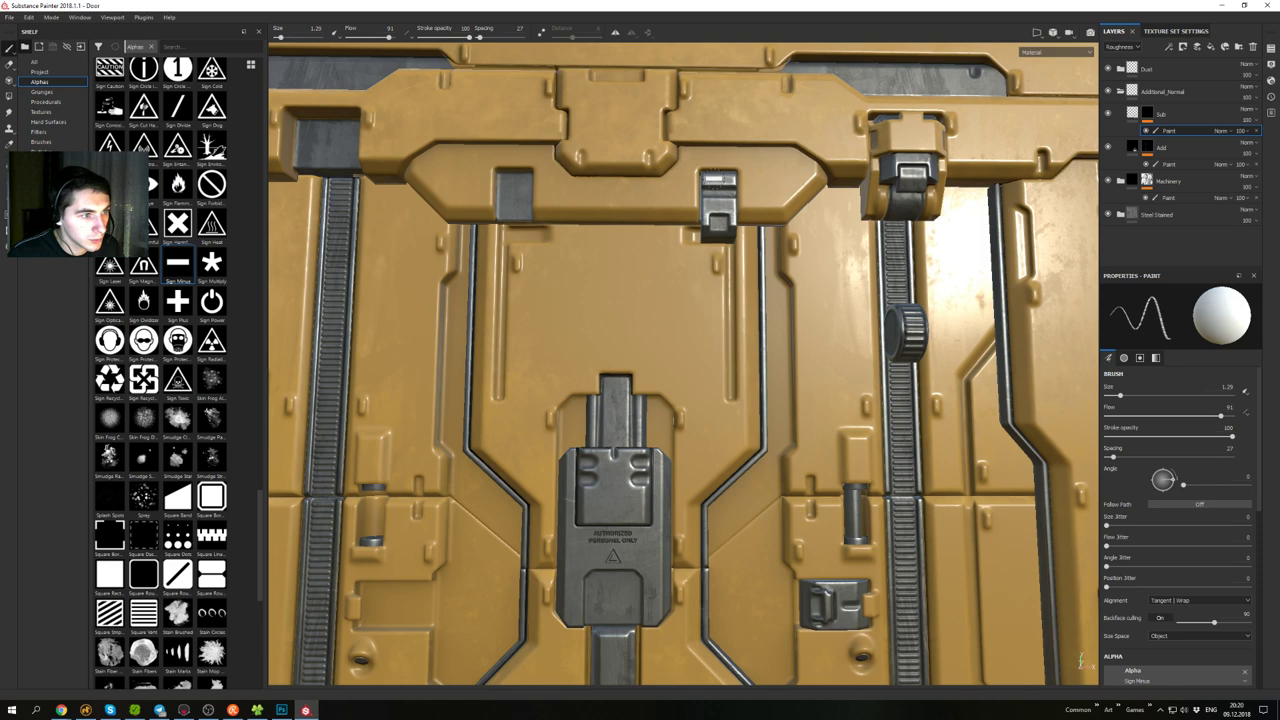
pyautogui.keyDown('alt'); pyautogui.moveTo(712, 207); pyautogui.dragTo(708, 300); pyautogui.keyUp('alt')
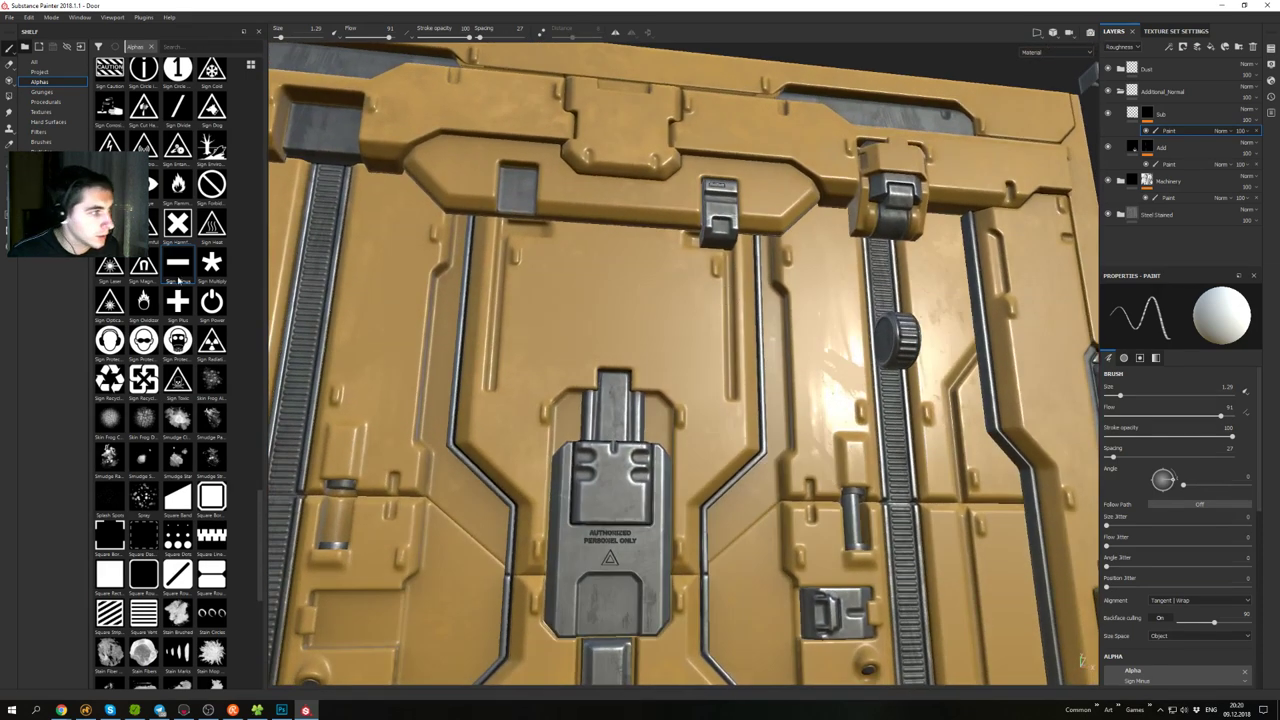
# - Load the Font Chathura alpha and set its text to "SN-00BIT"
pyautogui.scroll(5, 160, 240)
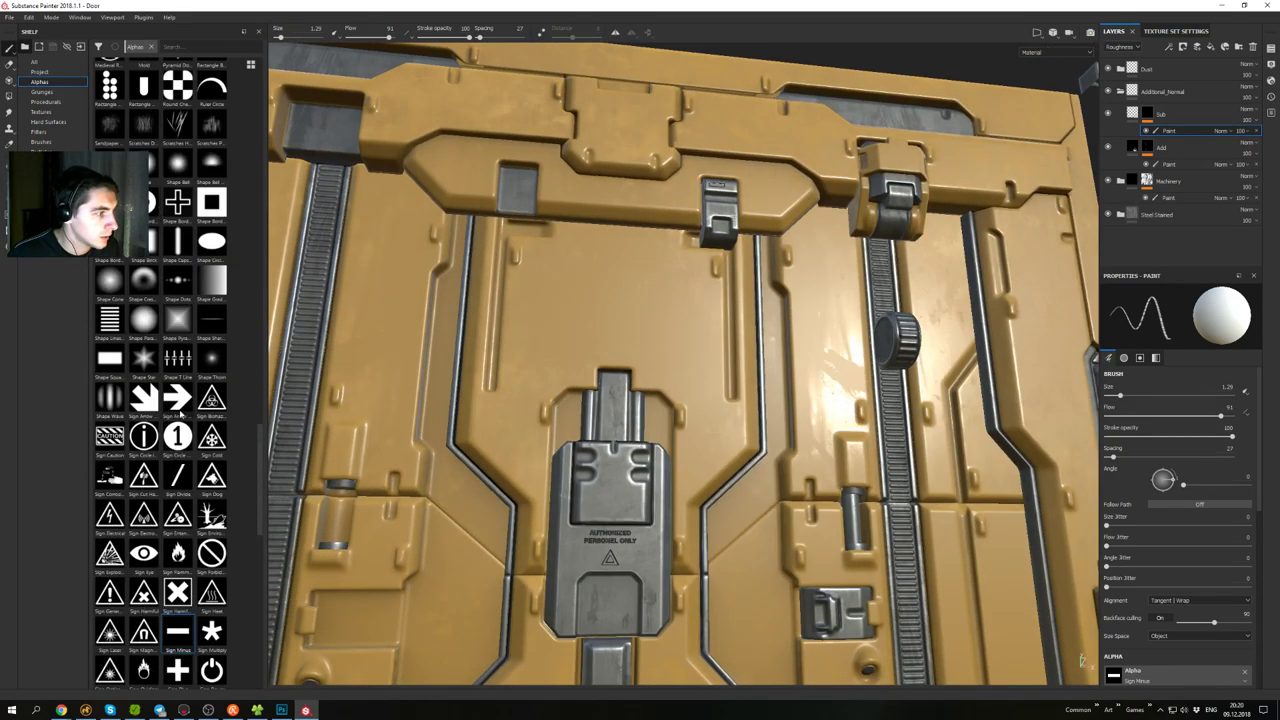
pyautogui.scroll(5, 168, 414)
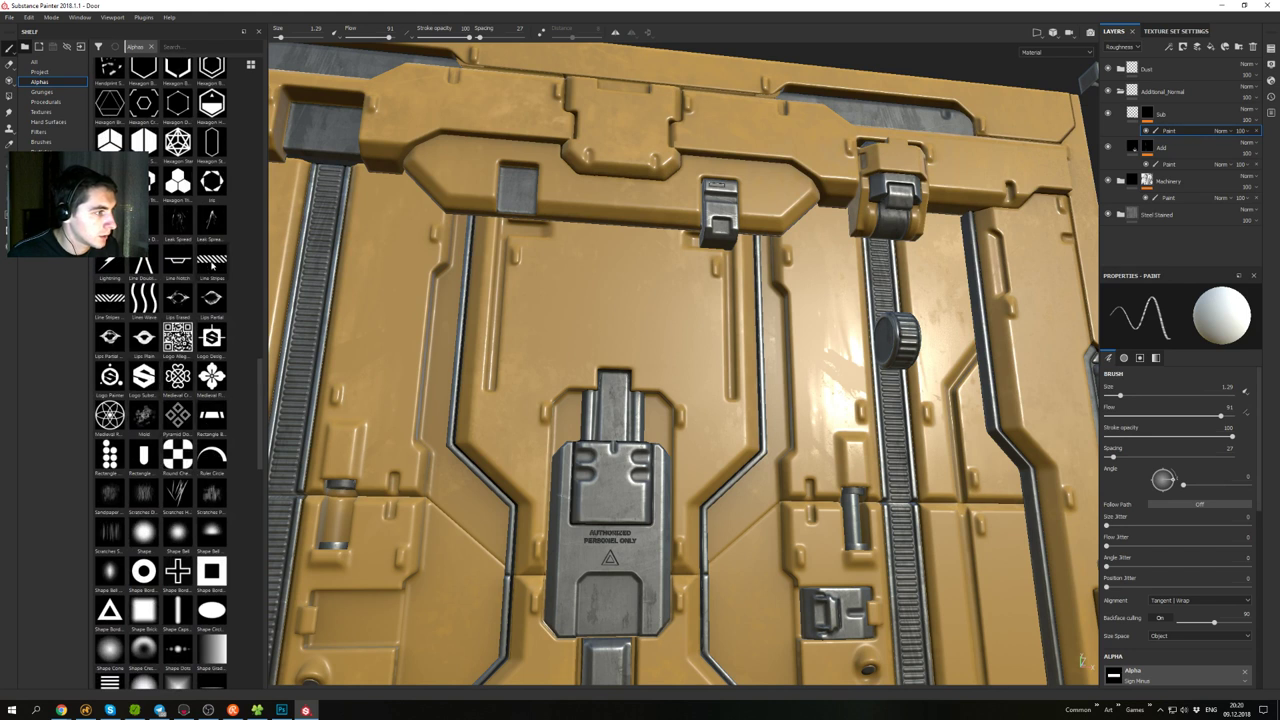
pyautogui.moveTo(212, 263)
pyautogui.scroll(8, 172, 257)
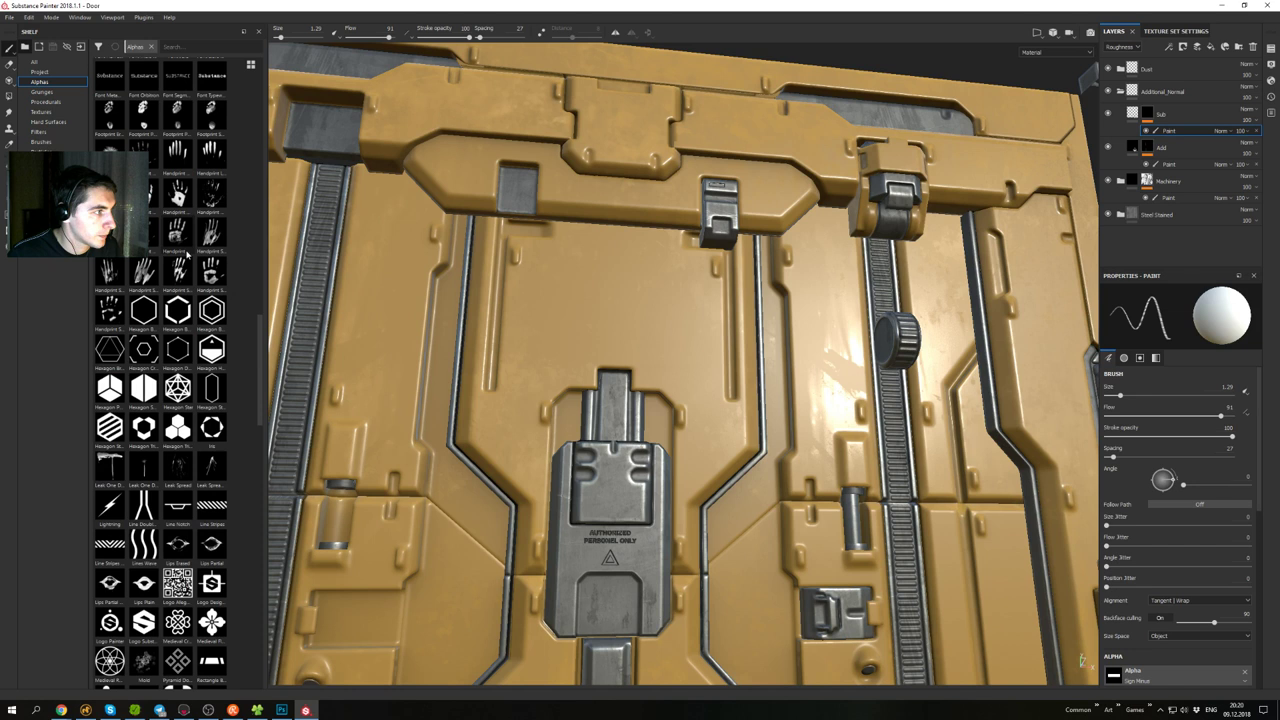
pyautogui.click(174, 251)
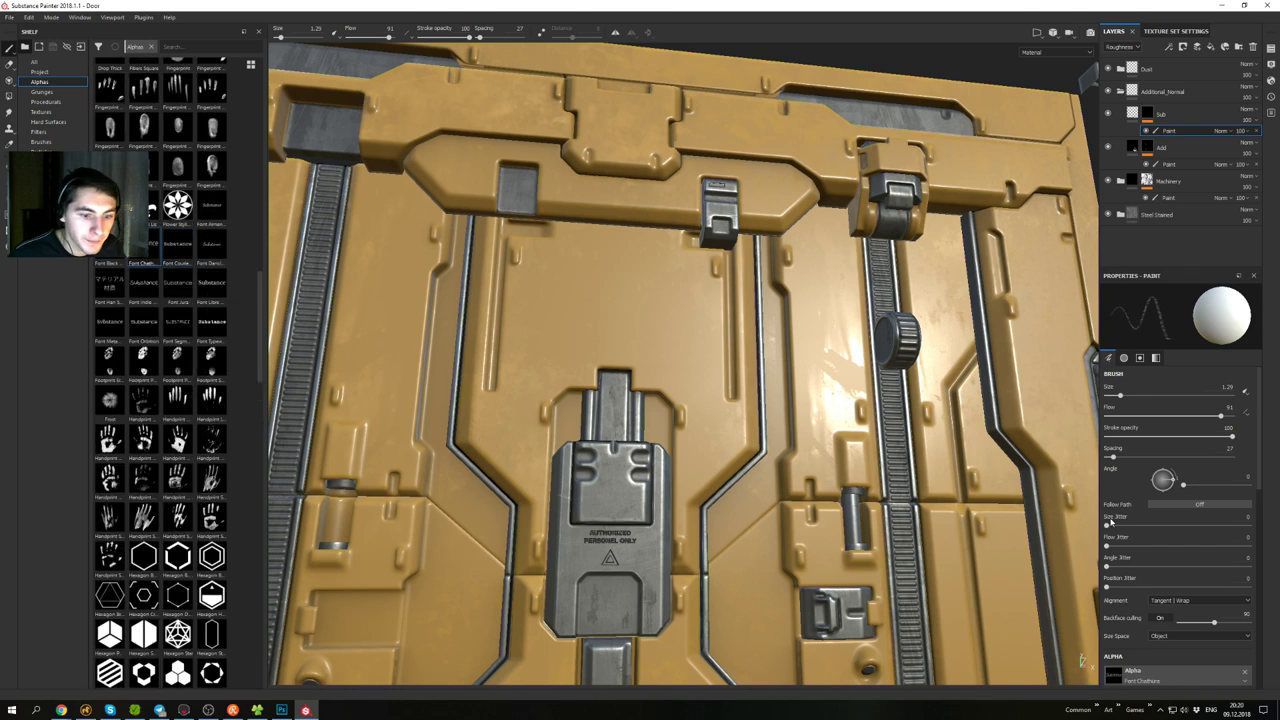
pyautogui.scroll(-4, 1110, 521)
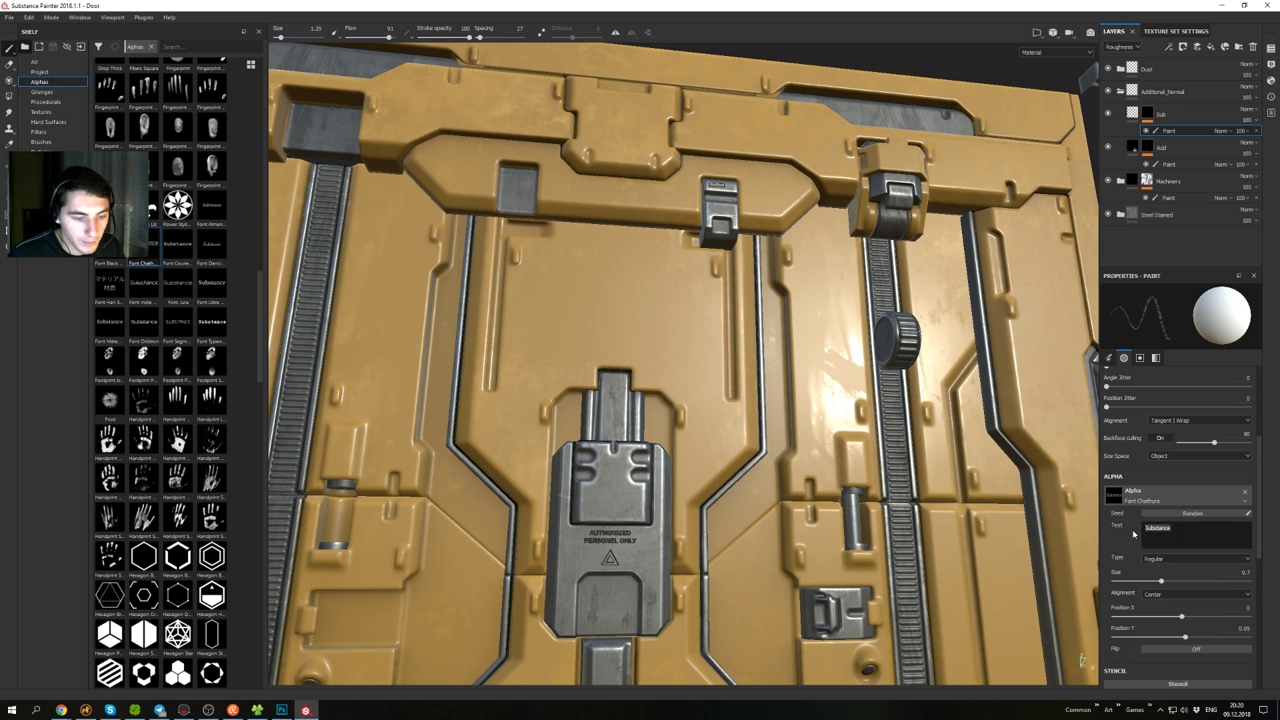
pyautogui.write('SN-0087')
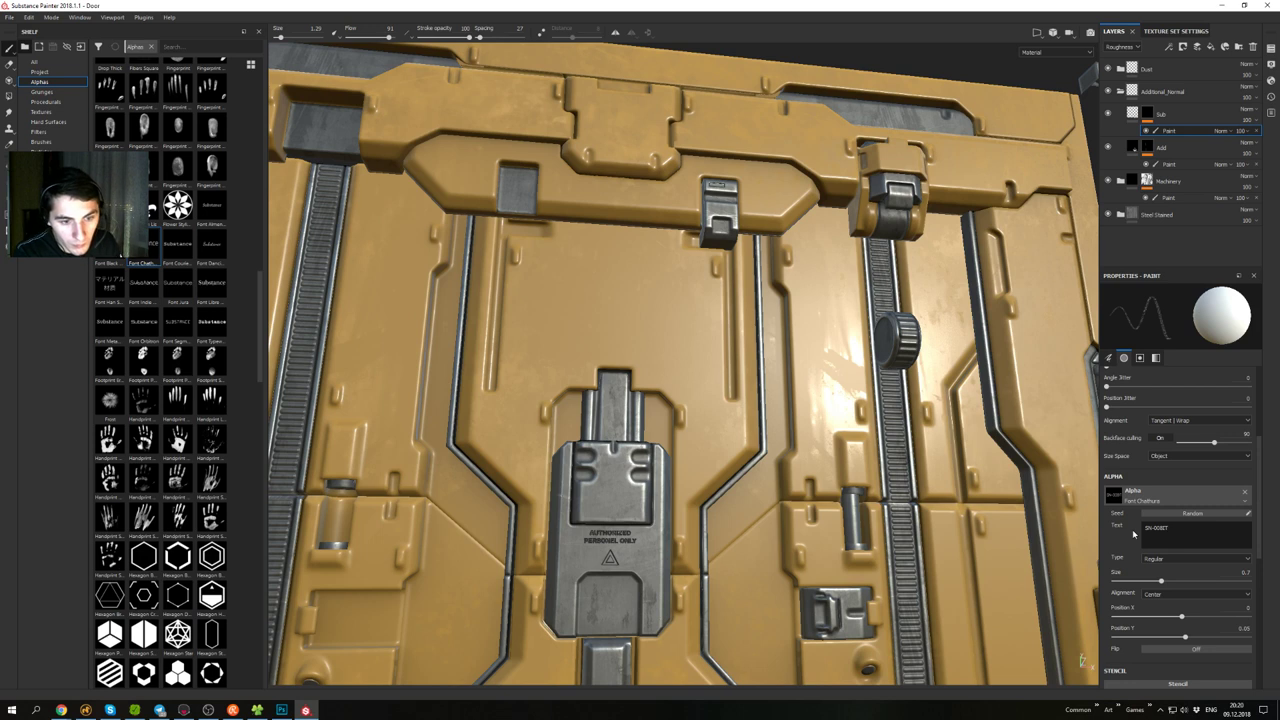
# - Enlarge the brush to 2.44 and try stamping the "SN-00BIT" text on the grey corner bracket at the door's base
pyautogui.keyDown('alt'); pyautogui.moveTo(730, 262); pyautogui.dragTo(689, 276); pyautogui.keyUp('alt')
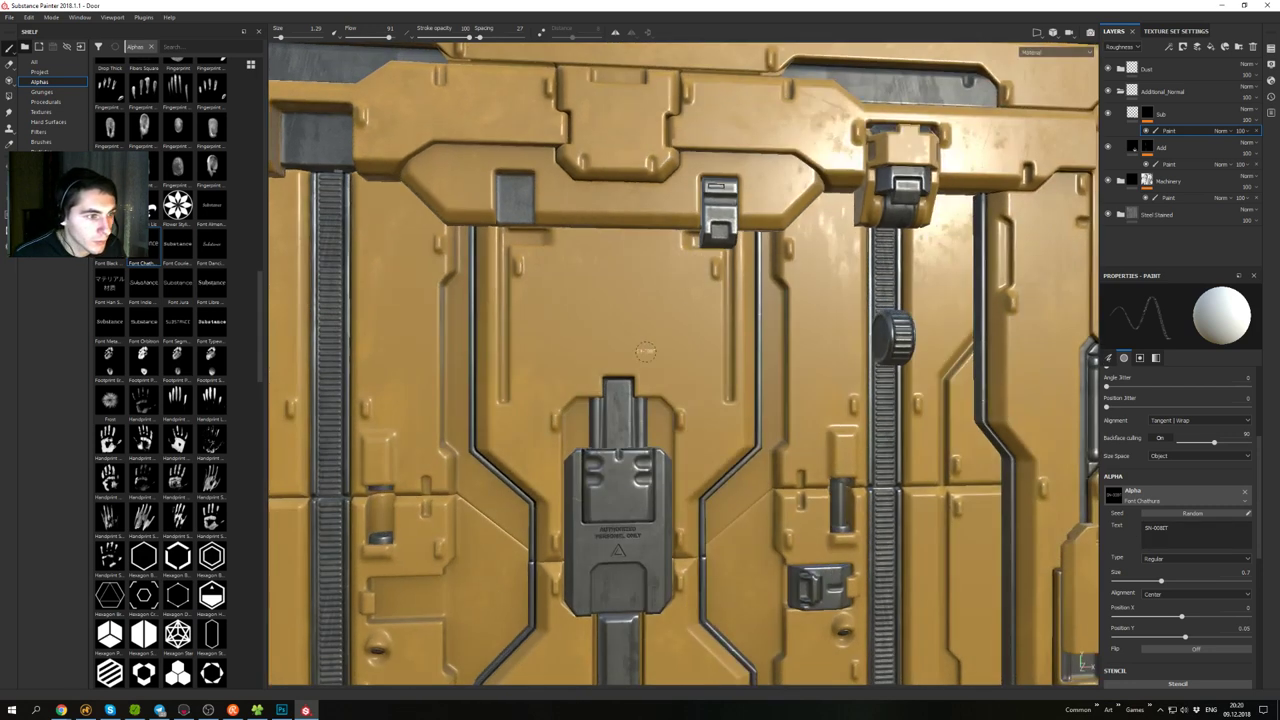
pyautogui.keyDown('alt'); pyautogui.moveTo(628, 506); pyautogui.dragTo(668, 462); pyautogui.keyUp('alt')
pyautogui.keyDown('alt'); pyautogui.moveTo(680, 540); pyautogui.dragTo(598, 348, button='middle'); pyautogui.keyUp('alt')
pyautogui.hotkey('ctrl', 'z')
pyautogui.keyDown('alt'); pyautogui.moveTo(650, 440); pyautogui.dragTo(711, 391); pyautogui.keyUp('alt')
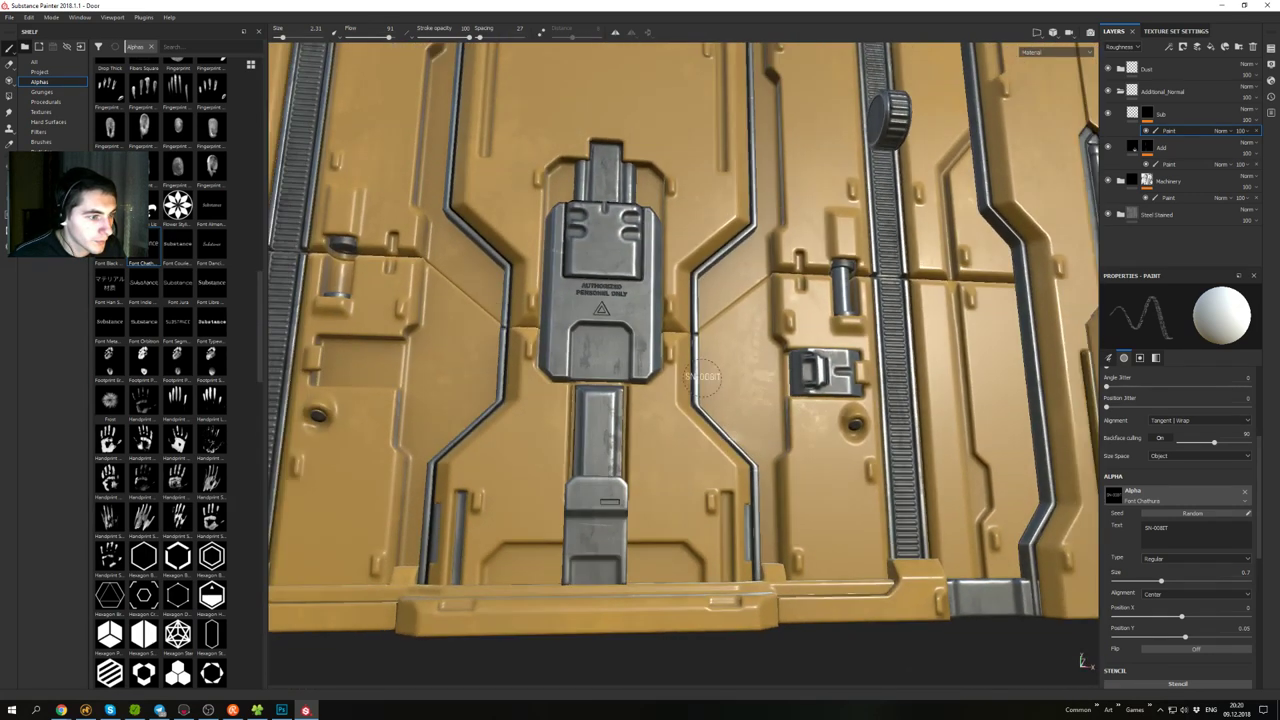
pyautogui.keyDown('ctrl'); pyautogui.moveTo(589, 490); pyautogui.dragTo(597, 490, button='right'); pyautogui.keyUp('ctrl')
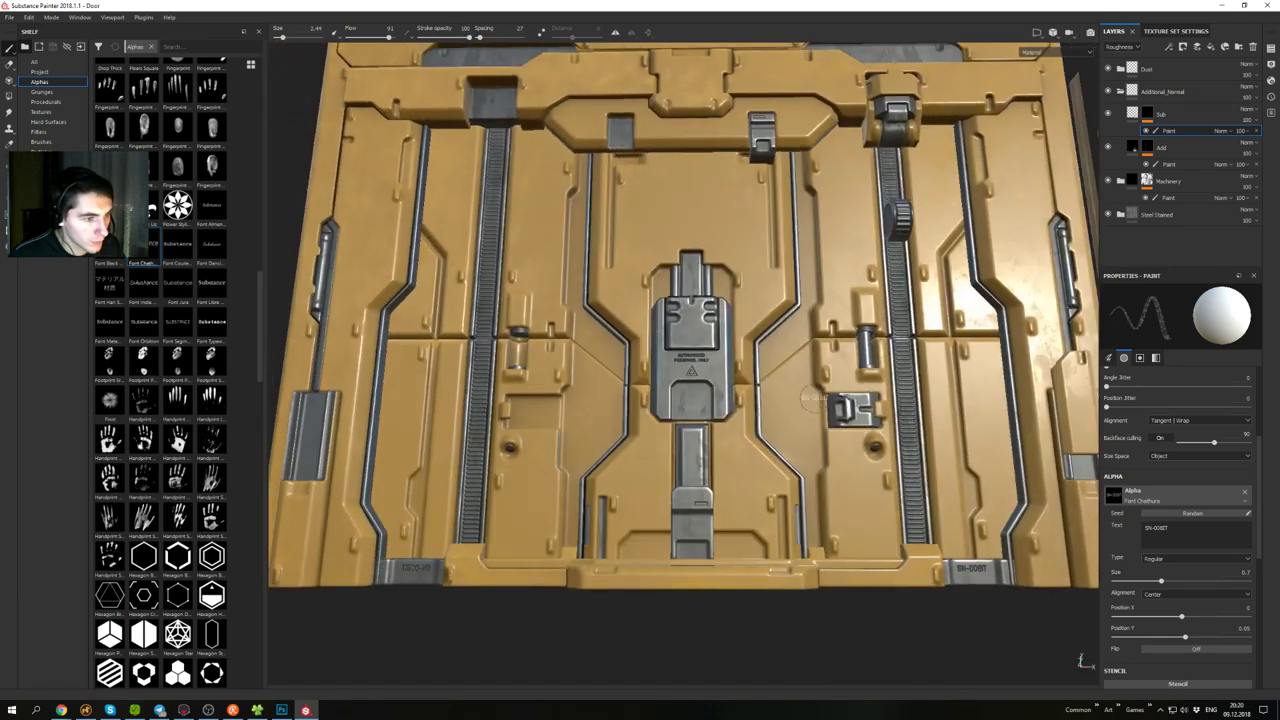
# - Try stamping the "SN-00BIT" text at brush size 2.44 on the door panel beside the central lock
pyautogui.keyDown('alt'); pyautogui.moveTo(782, 330); pyautogui.dragTo(779, 366); pyautogui.keyUp('alt')
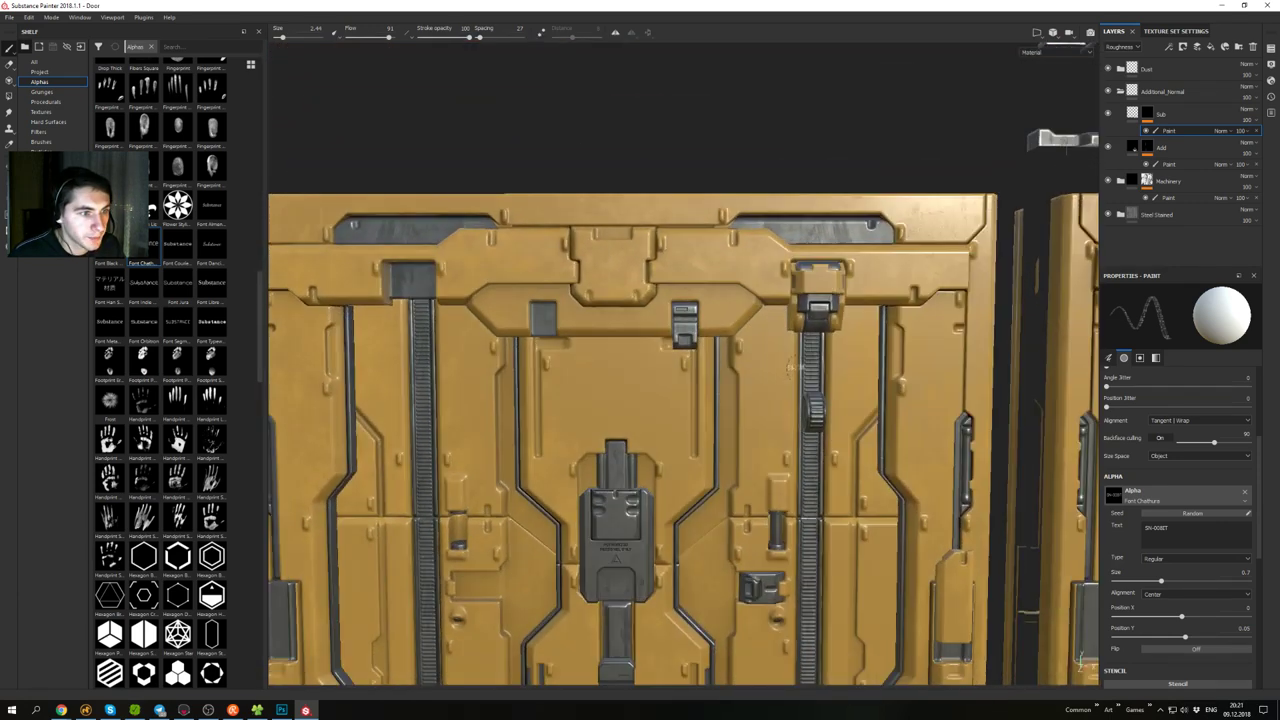
pyautogui.keyDown('alt'); pyautogui.moveTo(780, 366); pyautogui.dragTo(581, 209, button='middle'); pyautogui.keyUp('alt')
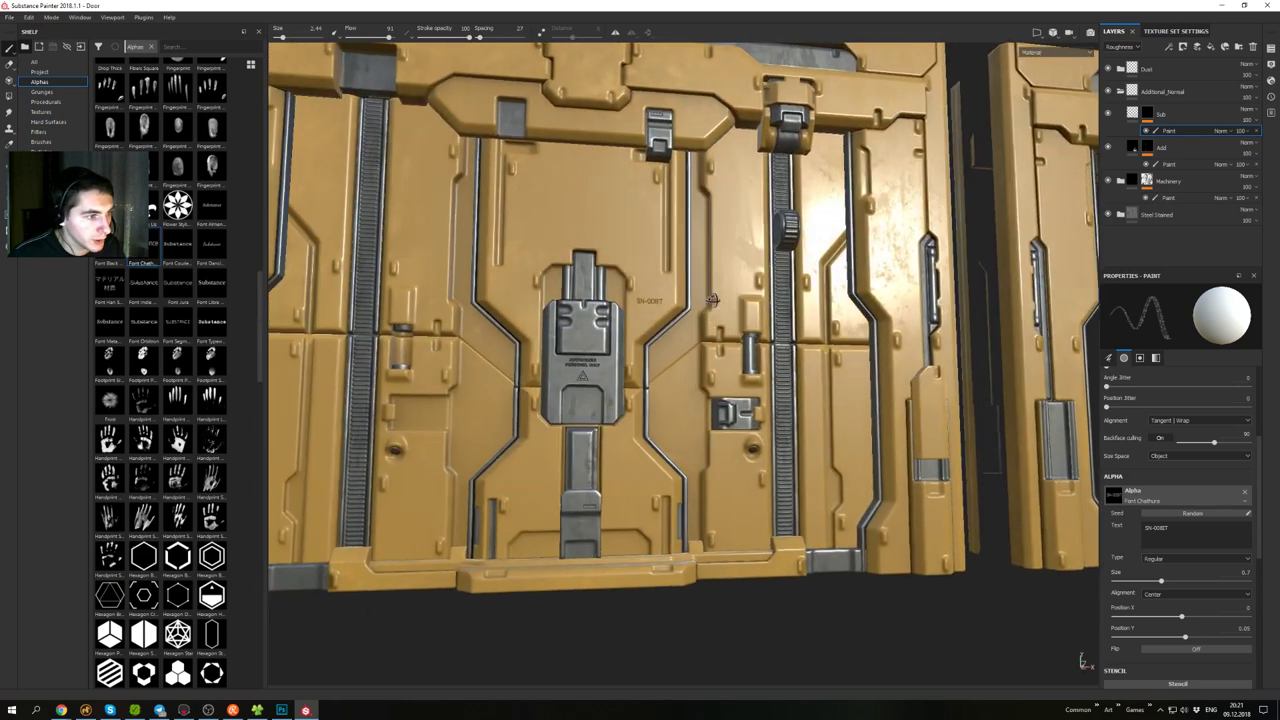
pyautogui.moveTo(712, 300)
pyautogui.keyDown('alt'); pyautogui.mouseDown()
pyautogui.moveTo(568, 300)
pyautogui.moveTo(640, 318)
pyautogui.moveTo(690, 300)
pyautogui.mouseUp(); pyautogui.keyUp('alt')
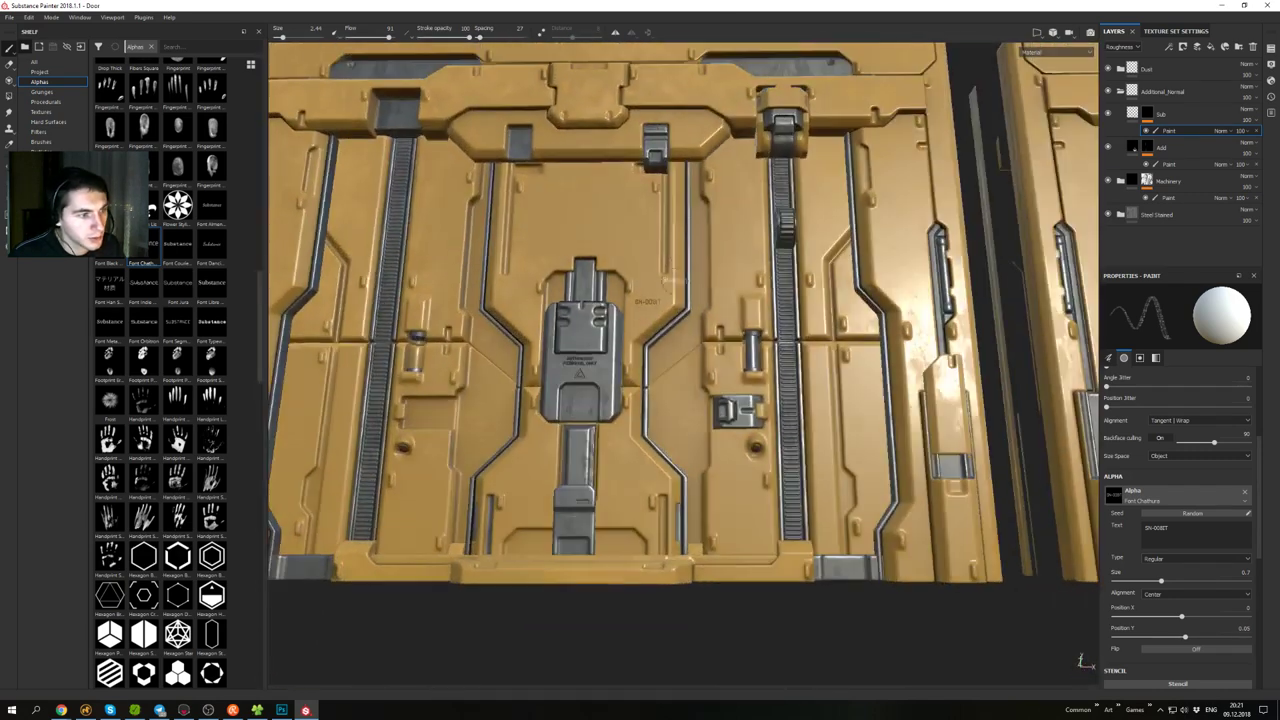
# - Set the brush size to 2.9 and stamp the "SN-00BIT" text on the door panel beside the central lock
pyautogui.keyDown('alt'); pyautogui.moveTo(672, 283); pyautogui.dragTo(650, 400, button='right'); pyautogui.keyUp('alt')
pyautogui.moveTo(650, 400)
pyautogui.keyDown('alt'); pyautogui.mouseDown()
pyautogui.moveTo(735, 410)
pyautogui.moveTo(752, 488)
pyautogui.moveTo(743, 510)
pyautogui.moveTo(668, 372)
pyautogui.mouseUp(); pyautogui.keyUp('alt')
pyautogui.moveTo(668, 372)
pyautogui.keyDown('alt'); pyautogui.mouseDown(button='right')
pyautogui.moveTo(693, 452)
pyautogui.moveTo(685, 360)
pyautogui.mouseUp(button='right'); pyautogui.keyUp('alt')
pyautogui.scroll(-3, 659, 352)
pyautogui.press(']')
pyautogui.keyDown('alt'); pyautogui.moveTo(685, 360); pyautogui.dragTo(720, 225); pyautogui.keyUp('alt')
# - Examine the empty frame and the separated door panels for further places to stamp the text
pyautogui.keyDown('alt'); pyautogui.moveTo(726, 370); pyautogui.dragTo(586, 411); pyautogui.keyUp('alt')
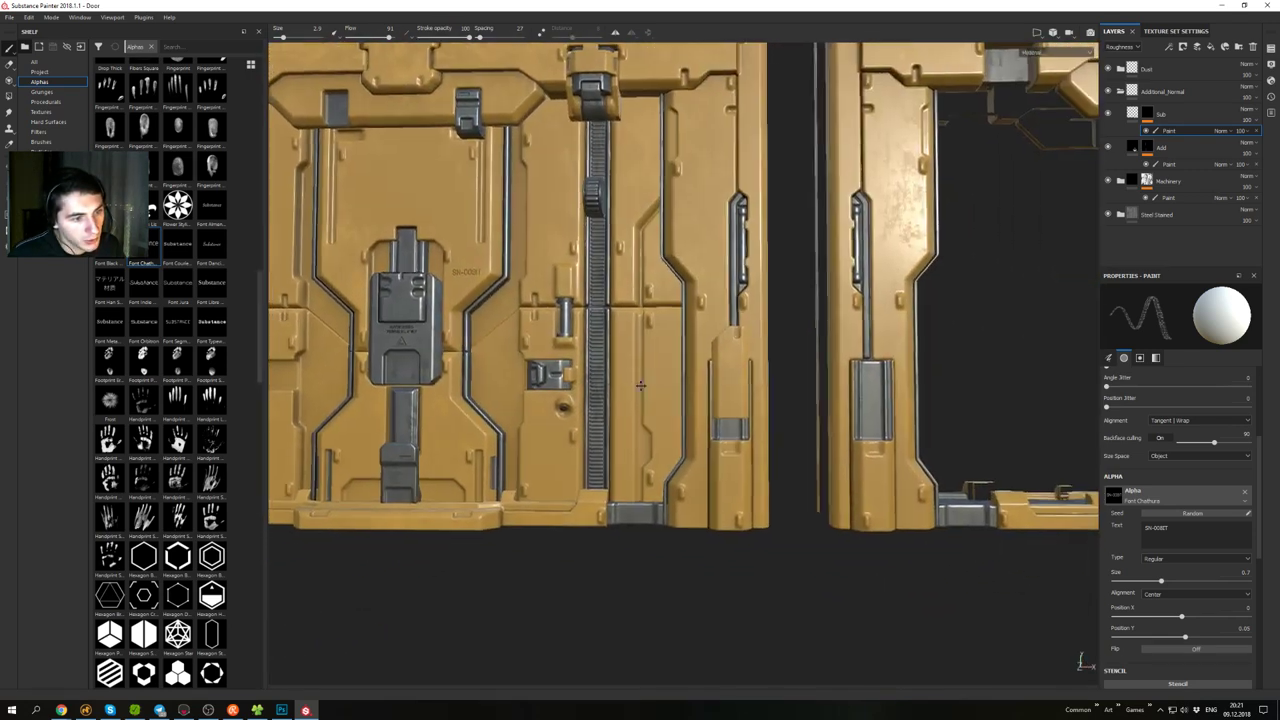
pyautogui.keyDown('alt'); pyautogui.moveTo(803, 416); pyautogui.dragTo(658, 414, button='middle'); pyautogui.keyUp('alt')
pyautogui.keyDown('alt'); pyautogui.moveTo(658, 414); pyautogui.dragTo(803, 426); pyautogui.keyUp('alt')
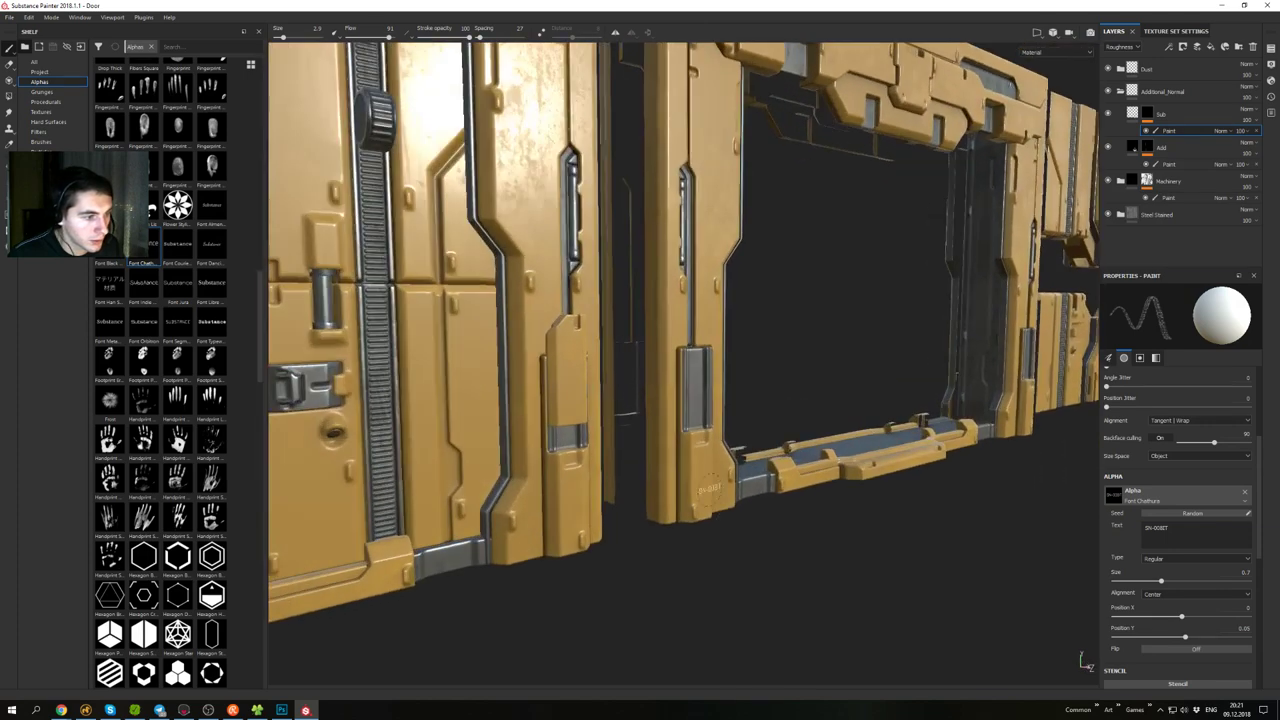
pyautogui.keyDown('alt'); pyautogui.moveTo(709, 489); pyautogui.dragTo(619, 487); pyautogui.keyUp('alt')
pyautogui.keyDown('alt'); pyautogui.moveTo(513, 414); pyautogui.dragTo(789, 349); pyautogui.keyUp('alt')
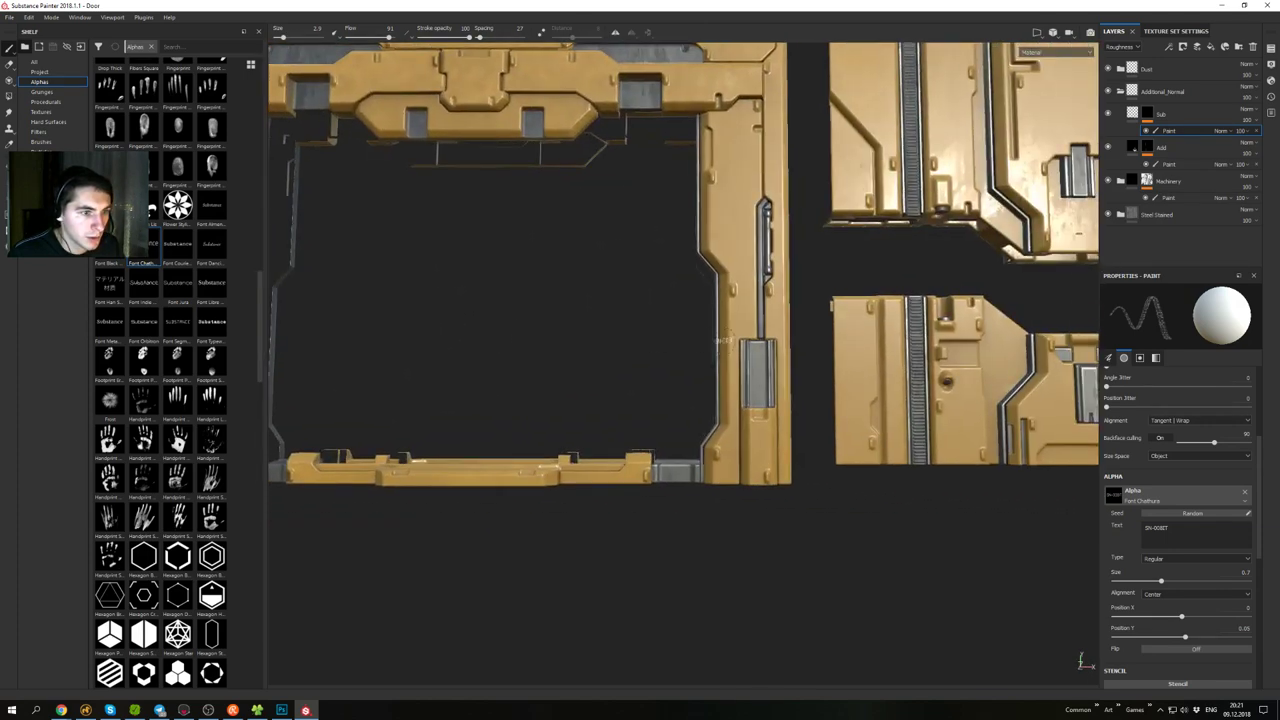
pyautogui.keyDown('alt'); pyautogui.moveTo(503, 411); pyautogui.dragTo(400, 420); pyautogui.keyUp('alt')
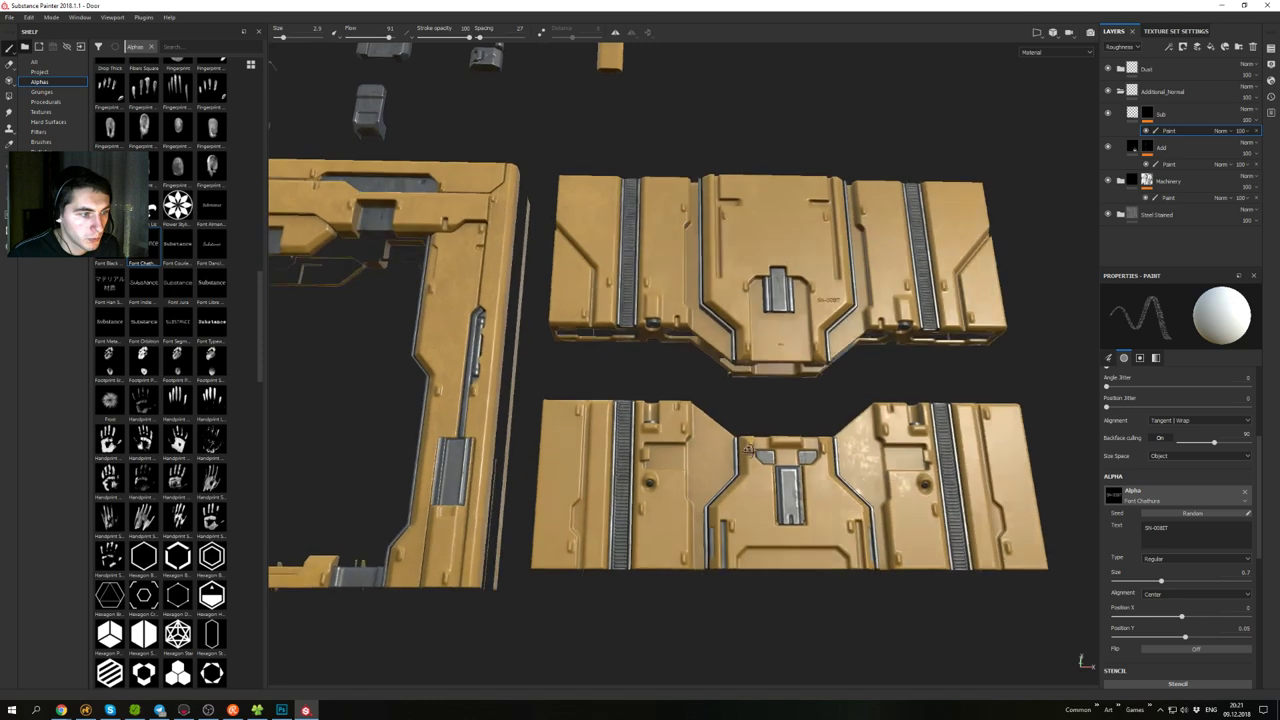
pyautogui.keyDown('alt'); pyautogui.moveTo(380, 415); pyautogui.dragTo(869, 397, button='middle'); pyautogui.keyUp('alt')
pyautogui.keyDown('alt'); pyautogui.moveTo(420, 405); pyautogui.dragTo(895, 362, button='middle'); pyautogui.keyUp('alt')
pyautogui.keyDown('alt'); pyautogui.moveTo(880, 360); pyautogui.dragTo(740, 385); pyautogui.keyUp('alt')
pyautogui.moveTo(735, 395)
pyautogui.keyDown('alt'); pyautogui.mouseDown(button='middle')
pyautogui.moveTo(735, 418)
pyautogui.moveTo(733, 390)
pyautogui.mouseUp(button='middle'); pyautogui.keyUp('alt')
pyautogui.moveTo(733, 425)
pyautogui.keyDown('alt'); pyautogui.mouseDown()
pyautogui.moveTo(689, 398)
pyautogui.moveTo(730, 406)
pyautogui.mouseUp(); pyautogui.keyUp('alt')
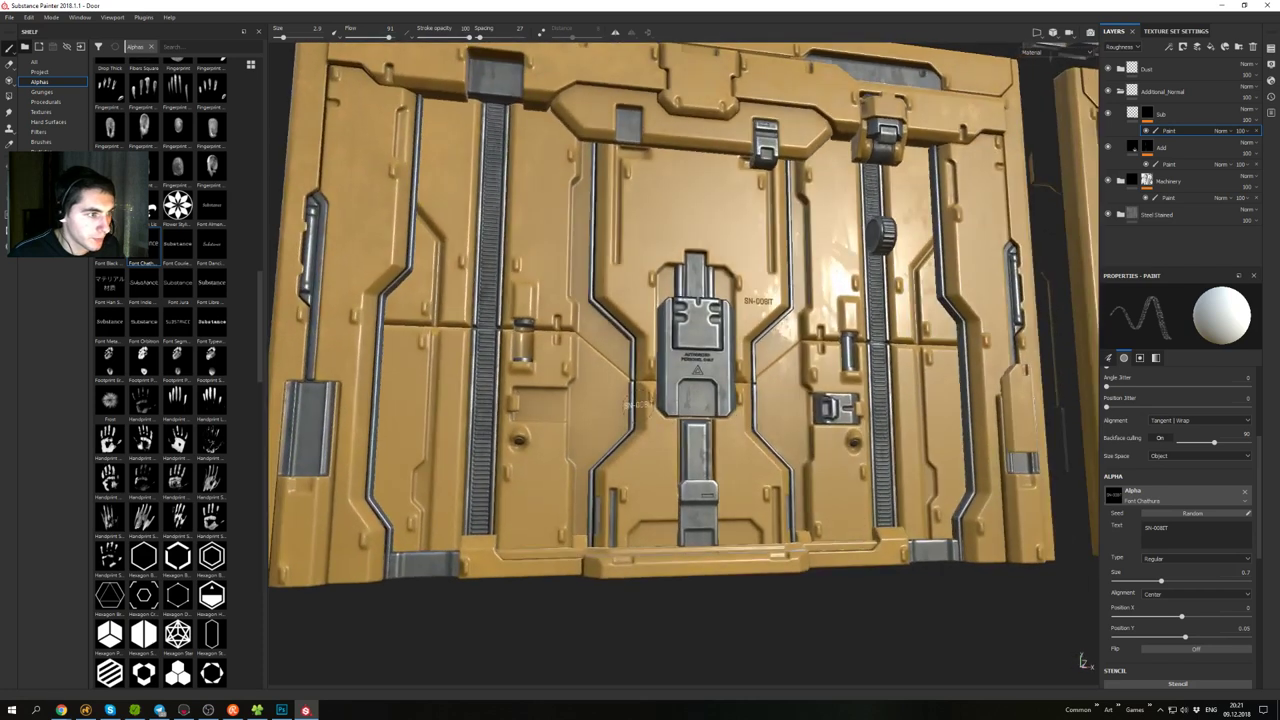
# - Try stamping the "SN-00BIT" text on the frame's upper crossbar, undo it and inspect the door around the lock
pyautogui.keyDown('alt'); pyautogui.moveTo(654, 368); pyautogui.dragTo(657, 428, button='middle'); pyautogui.keyUp('alt')
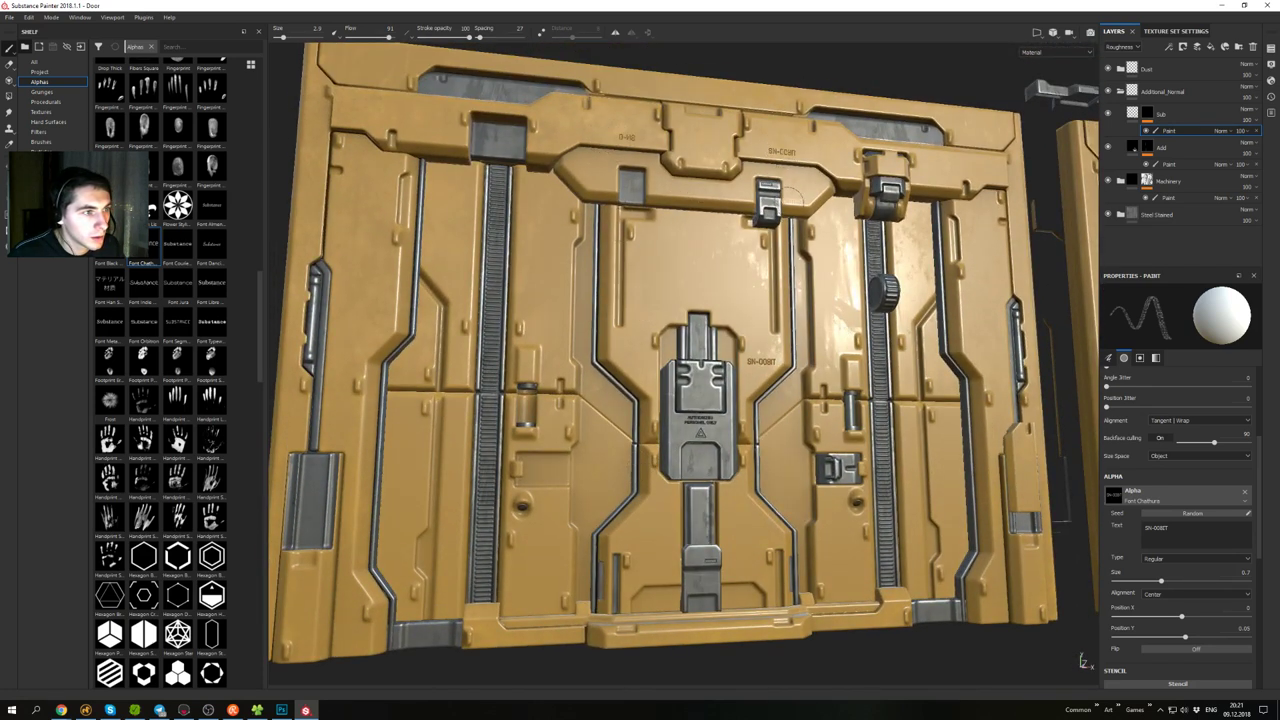
pyautogui.keyDown('alt'); pyautogui.moveTo(793, 195); pyautogui.dragTo(756, 172); pyautogui.keyUp('alt')
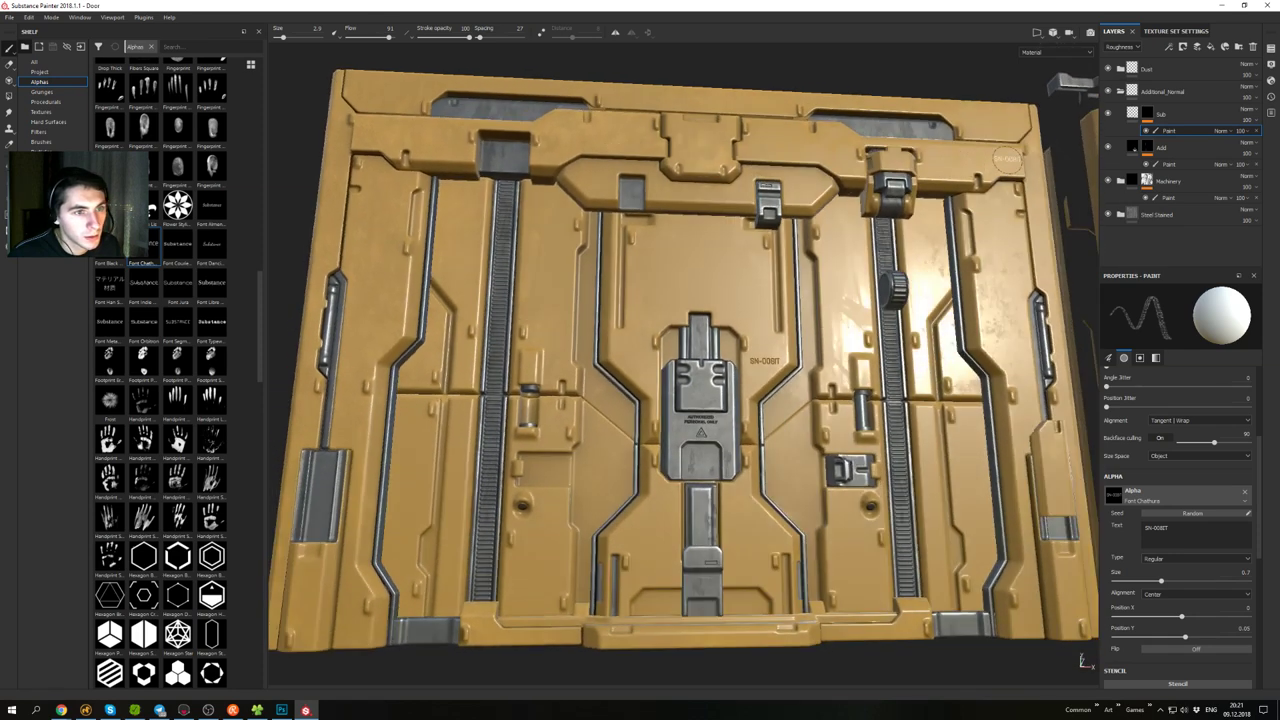
pyautogui.keyDown('alt'); pyautogui.moveTo(934, 139); pyautogui.dragTo(762, 320); pyautogui.keyUp('alt')
pyautogui.keyDown('alt'); pyautogui.moveTo(762, 320); pyautogui.dragTo(798, 296, button='middle'); pyautogui.keyUp('alt')
pyautogui.keyDown('alt'); pyautogui.moveTo(798, 296); pyautogui.dragTo(750, 266); pyautogui.keyUp('alt')
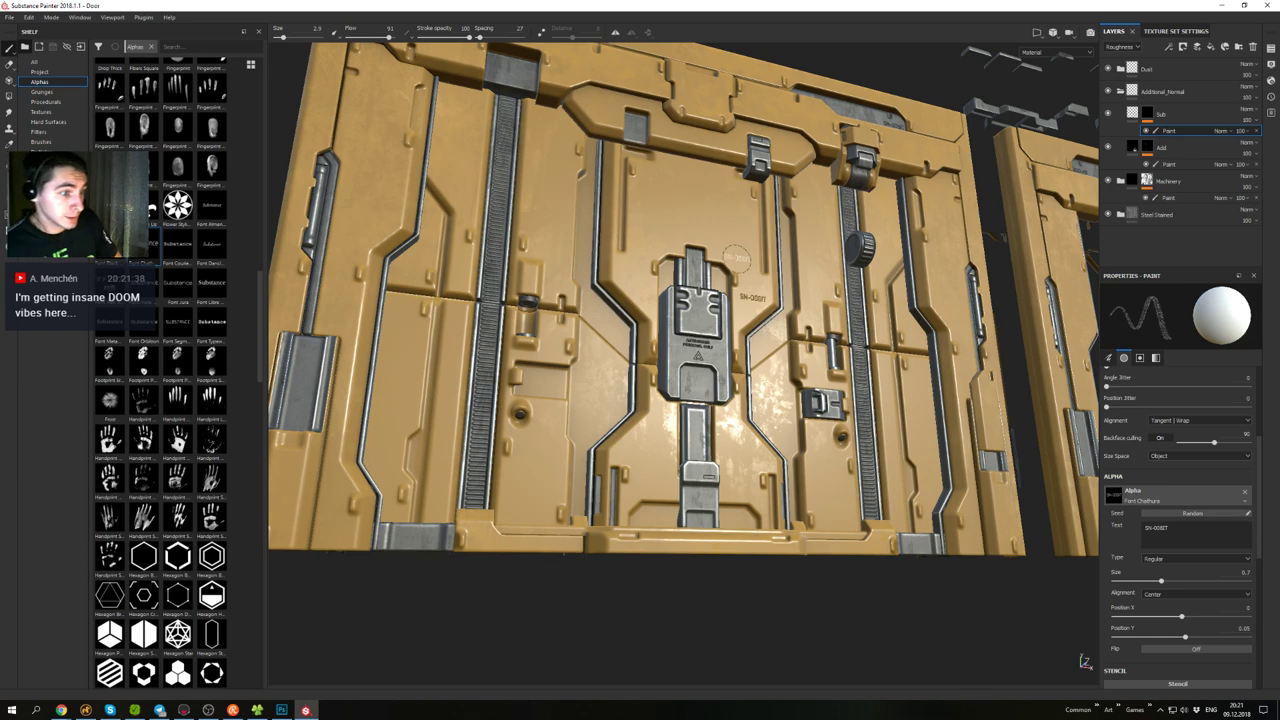
pyautogui.keyDown('alt'); pyautogui.moveTo(737, 240); pyautogui.dragTo(712, 238); pyautogui.keyUp('alt')
pyautogui.keyDown('alt'); pyautogui.moveTo(713, 238); pyautogui.dragTo(731, 393, button='right'); pyautogui.keyUp('alt')
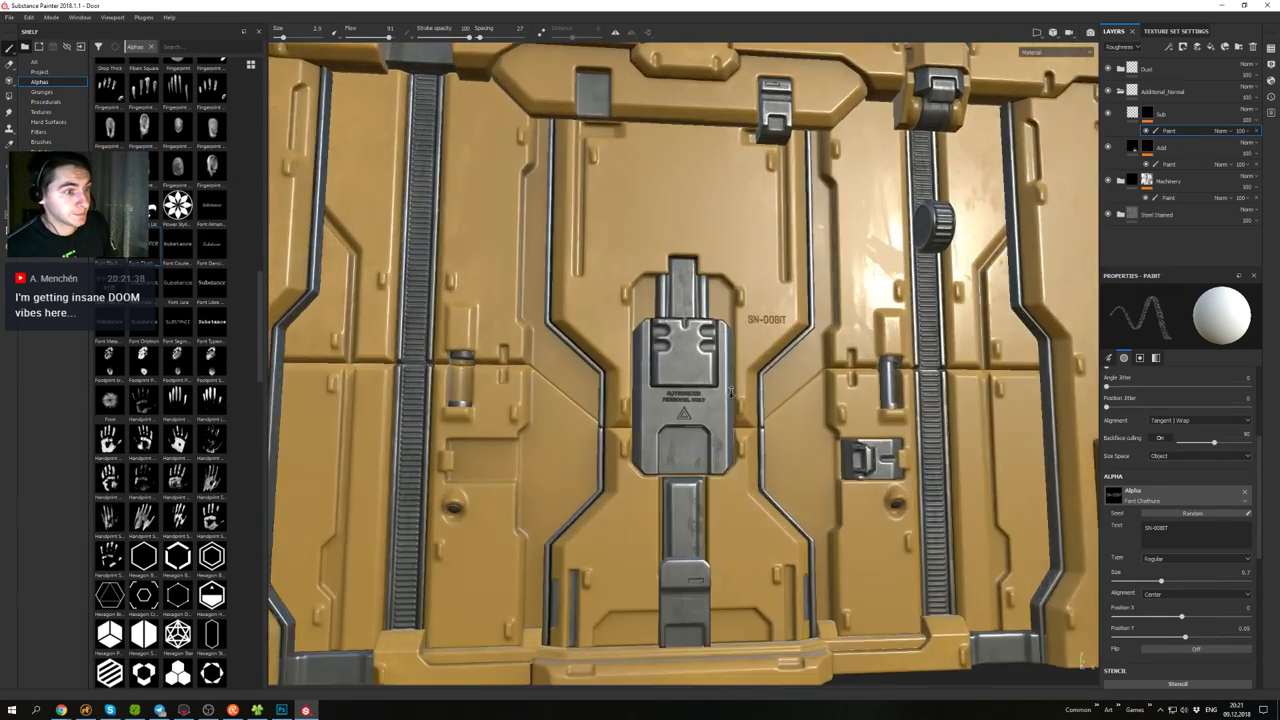
# - Change the brush alpha's text from the serial stamp to "DOOM"
pyautogui.moveTo(731, 393)
pyautogui.keyDown('alt'); pyautogui.mouseDown()
pyautogui.moveTo(757, 346)
pyautogui.moveTo(755, 308)
pyautogui.moveTo(728, 325)
pyautogui.mouseUp(); pyautogui.keyUp('alt')
pyautogui.keyDown('alt'); pyautogui.moveTo(728, 325); pyautogui.dragTo(727, 265, button='right'); pyautogui.keyUp('alt')
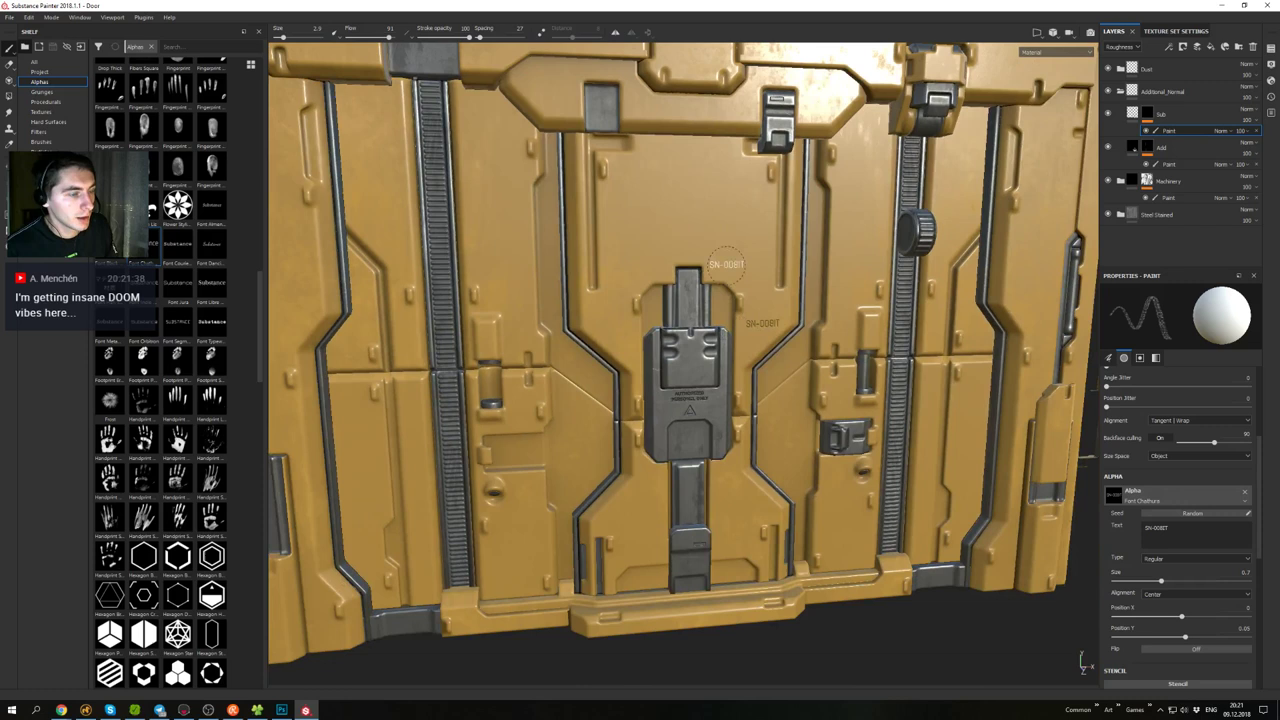
pyautogui.keyDown('alt'); pyautogui.moveTo(727, 265); pyautogui.dragTo(694, 329, button='middle'); pyautogui.keyUp('alt')
pyautogui.keyDown('alt'); pyautogui.moveTo(694, 329); pyautogui.dragTo(665, 278); pyautogui.keyUp('alt')
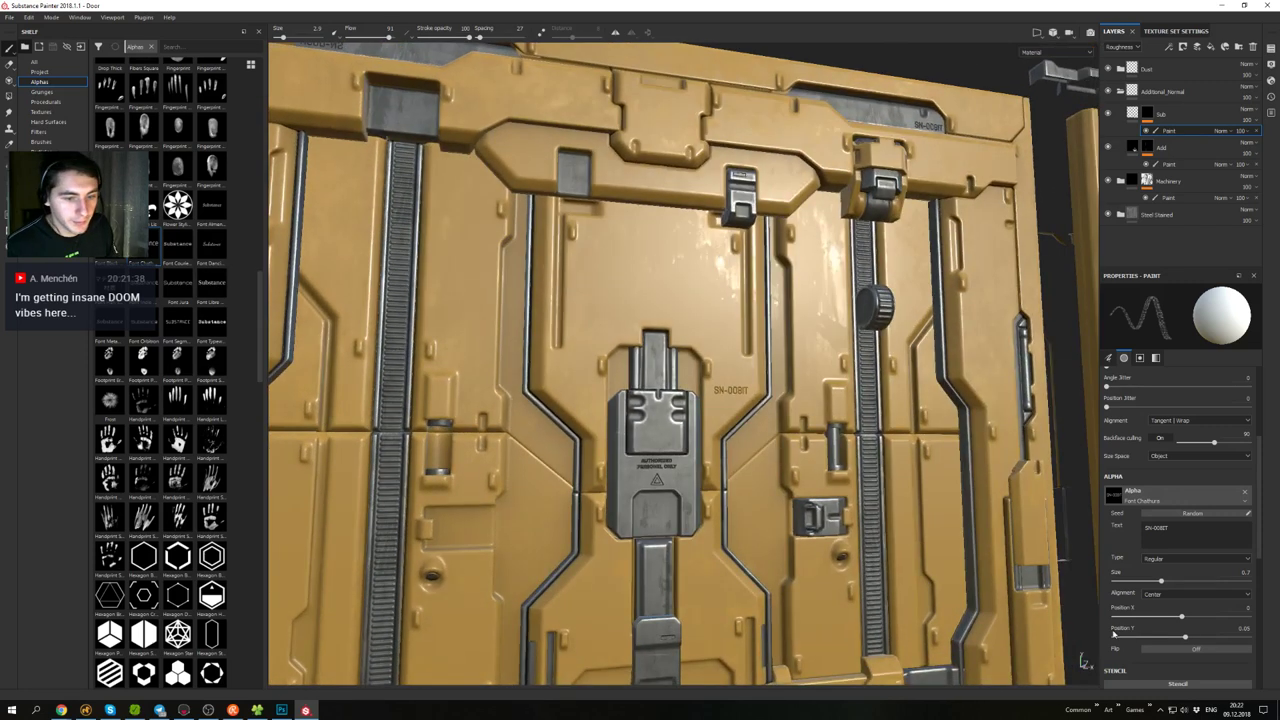
pyautogui.moveTo(1172, 528); pyautogui.dragTo(1149, 528)
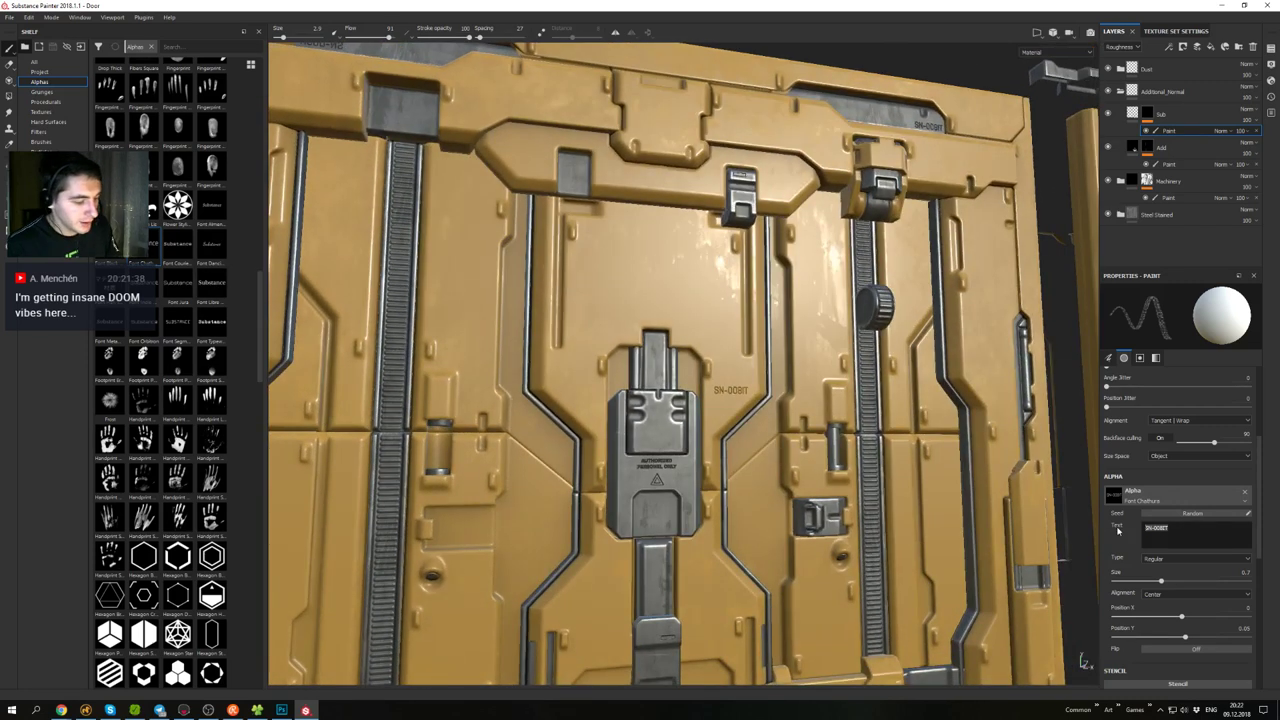
pyautogui.write('DOOM')
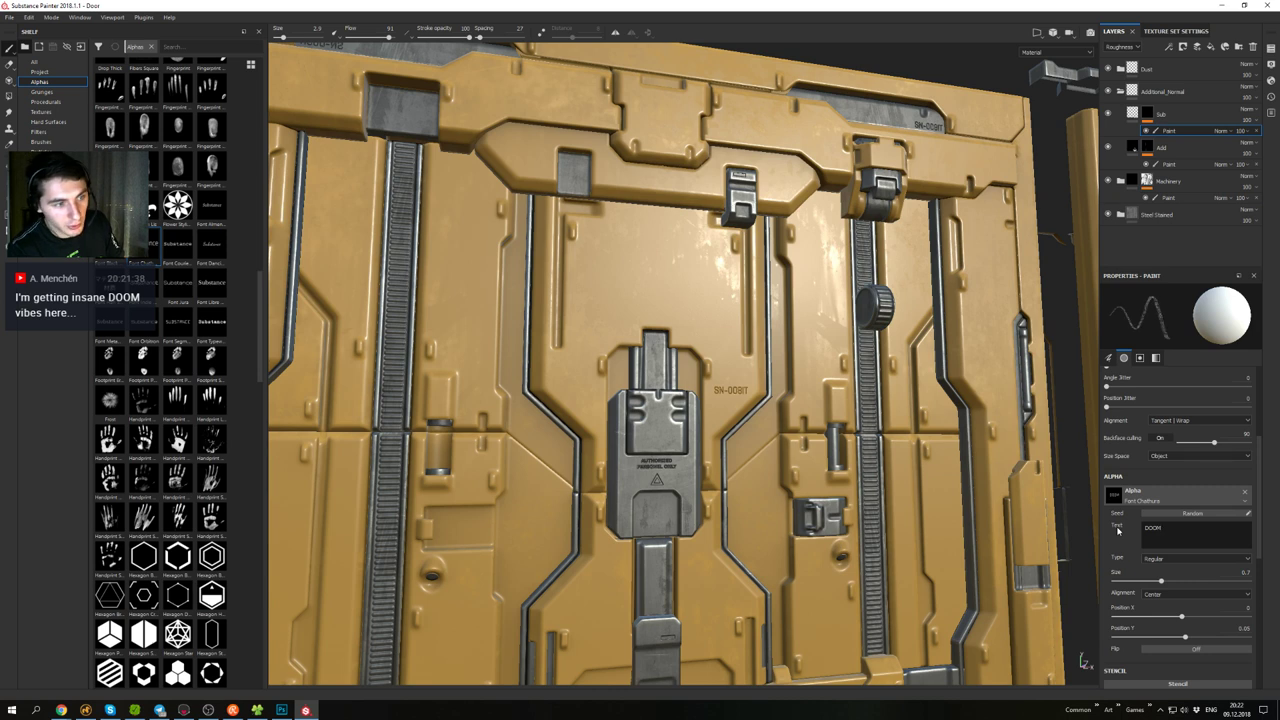
# - Try stamping the "DOOM" text on the door's upper central panel at a small and a larger brush size, undoing each stamp
pyautogui.click(636, 260)
pyautogui.keyDown('alt'); pyautogui.moveTo(641, 371); pyautogui.dragTo(621, 342); pyautogui.keyUp('alt')
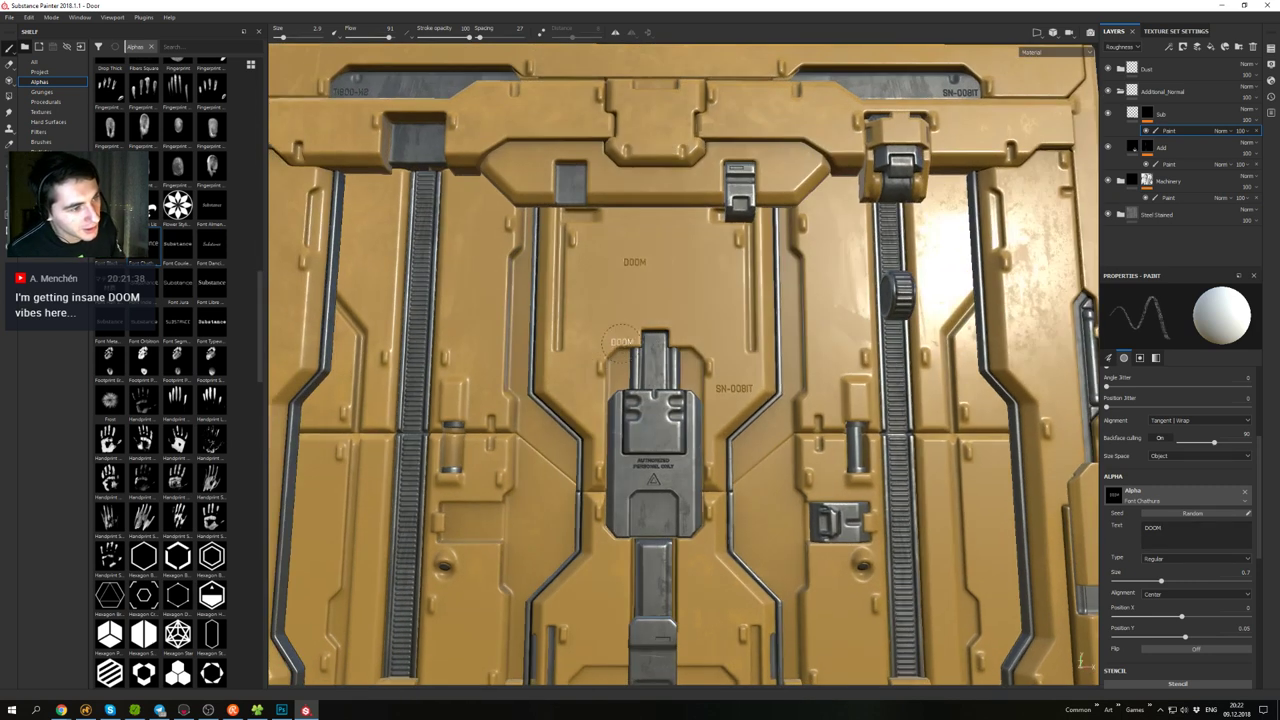
pyautogui.hotkey('ctrl', 'z')
pyautogui.keyDown('ctrl'); pyautogui.moveTo(635, 287); pyautogui.dragTo(690, 285, button='right'); pyautogui.keyUp('ctrl')
pyautogui.click(667, 278)
pyautogui.moveTo(667, 278)
pyautogui.keyDown('alt'); pyautogui.mouseDown()
pyautogui.moveTo(650, 298)
pyautogui.moveTo(665, 282)
pyautogui.mouseUp(); pyautogui.keyUp('alt')
pyautogui.hotkey('ctrl', 'z')
pyautogui.keyDown('ctrl'); pyautogui.moveTo(662, 320); pyautogui.dragTo(622, 320, button='right'); pyautogui.keyUp('ctrl')
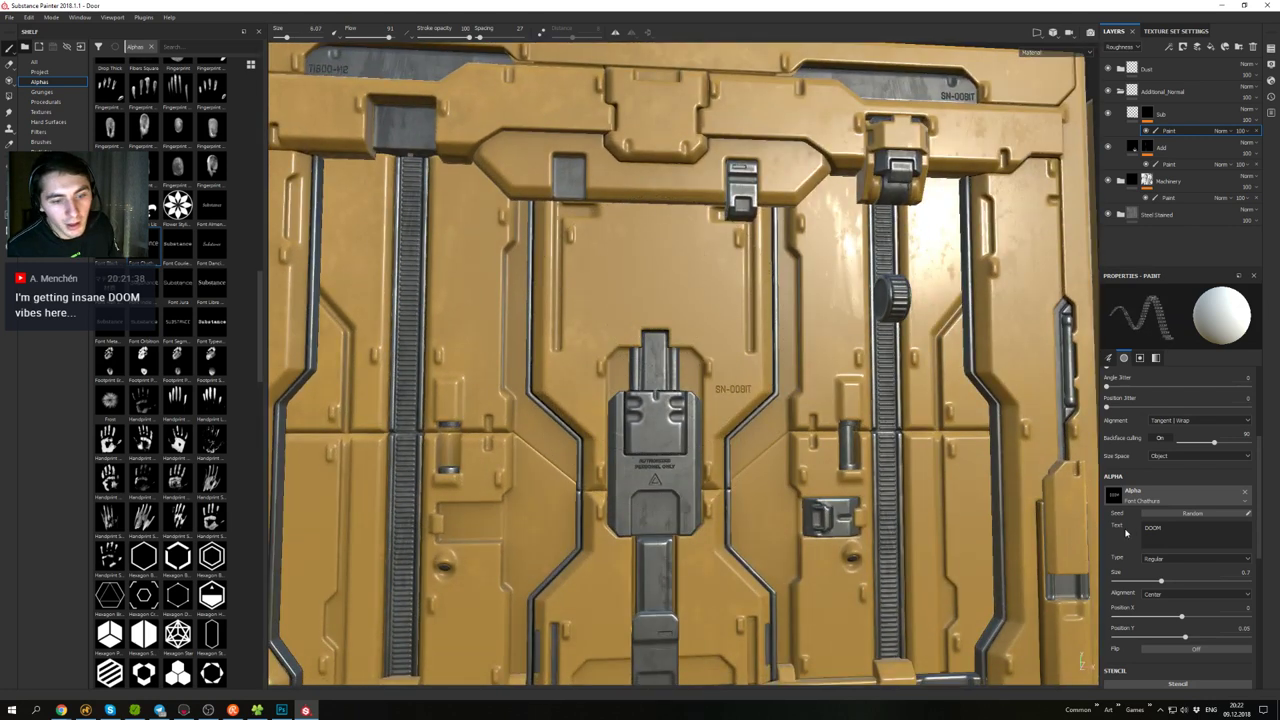
# - Switch to the Chrome image results for "doom environment" and examine several related industrial interior images at full window size
pyautogui.moveTo(1172, 529); pyautogui.dragTo(1126, 531)
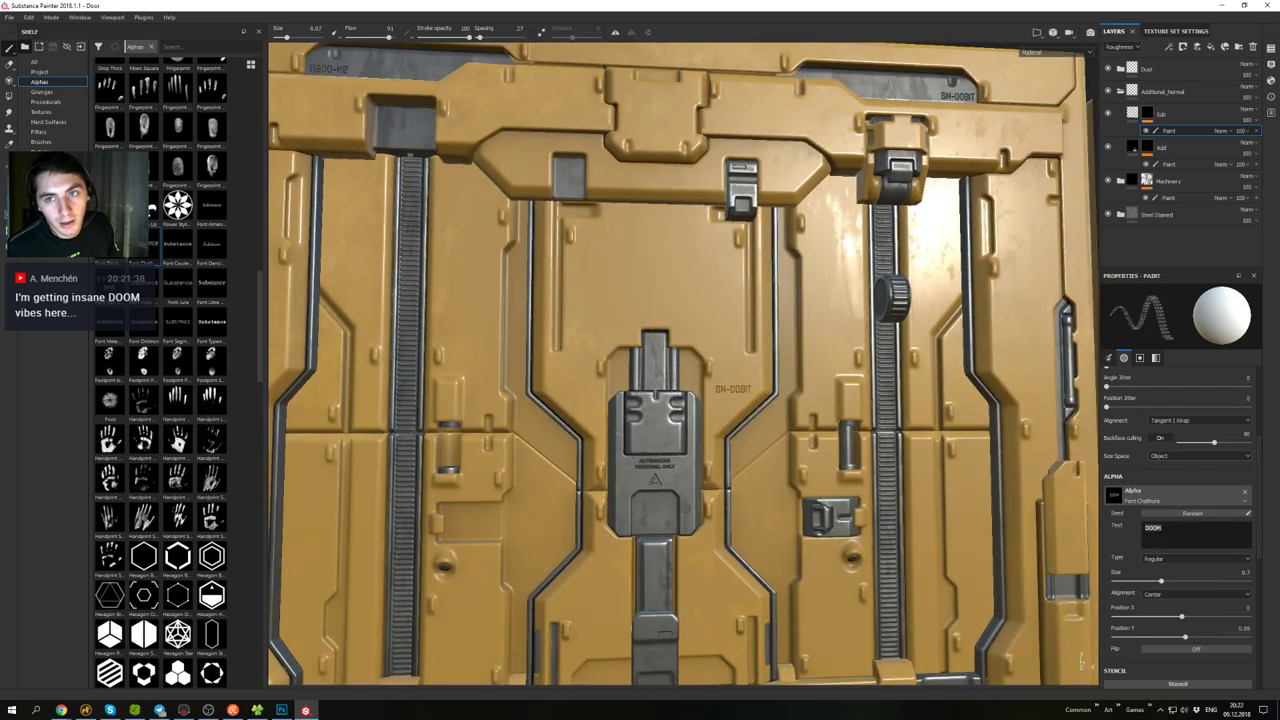
pyautogui.hotkey('alt', 'Tab')
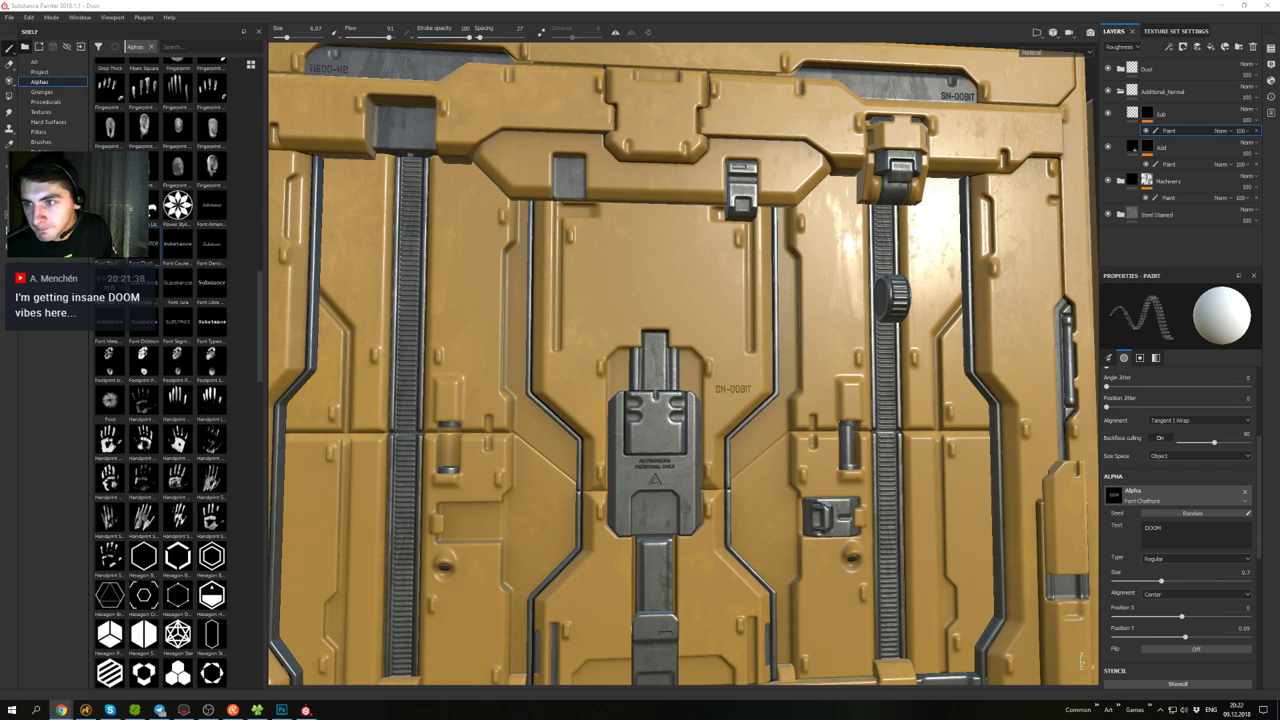
pyautogui.moveTo(1279, 165); pyautogui.dragTo(888, 104)
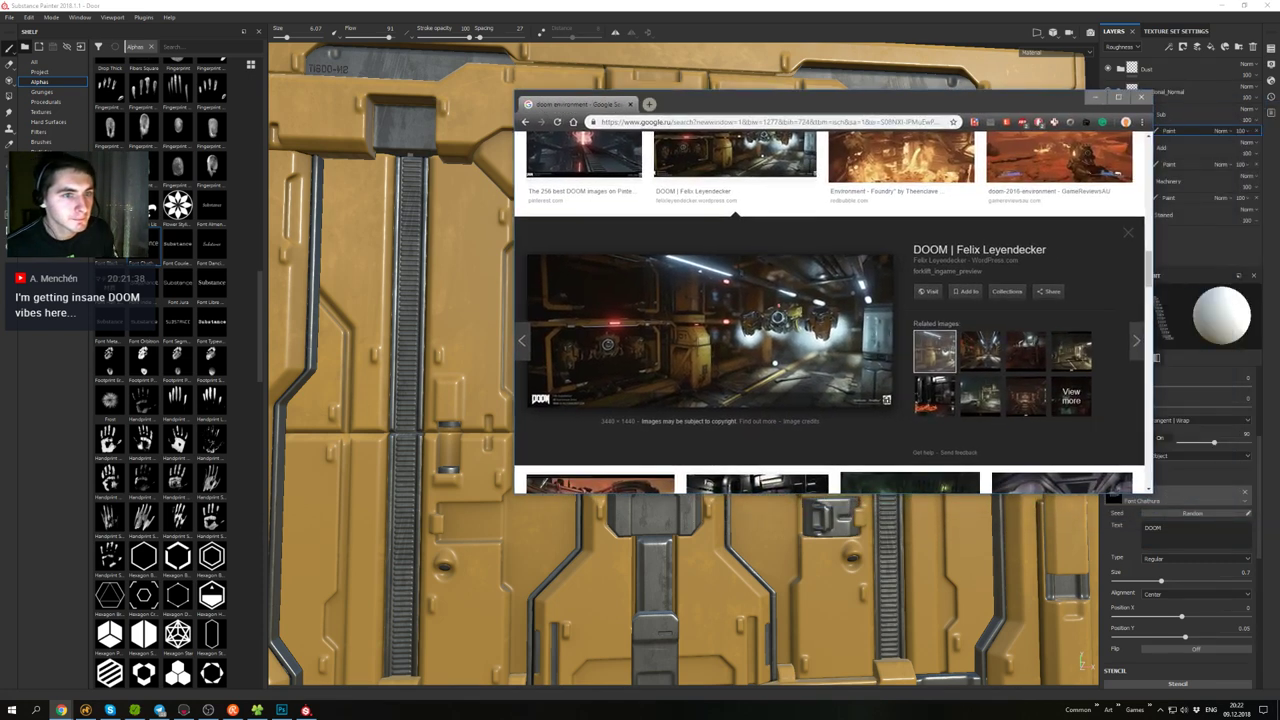
pyautogui.click(1118, 97)
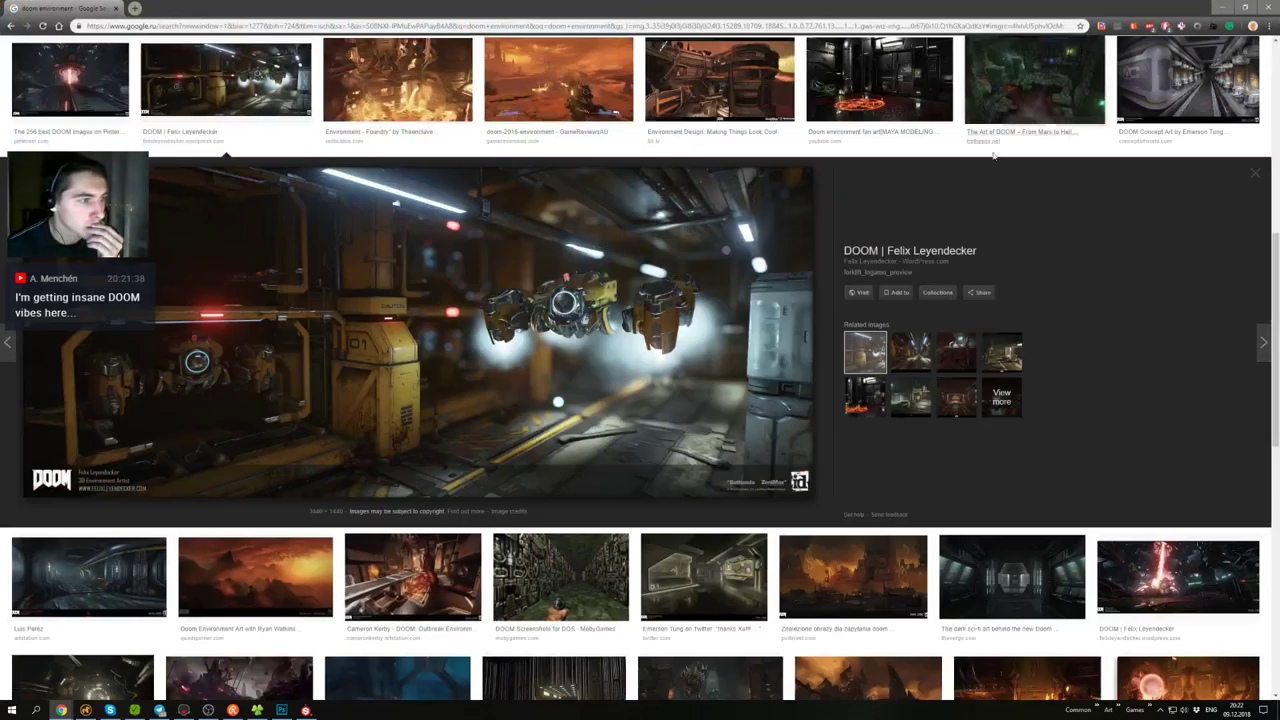
pyautogui.click(928, 360)
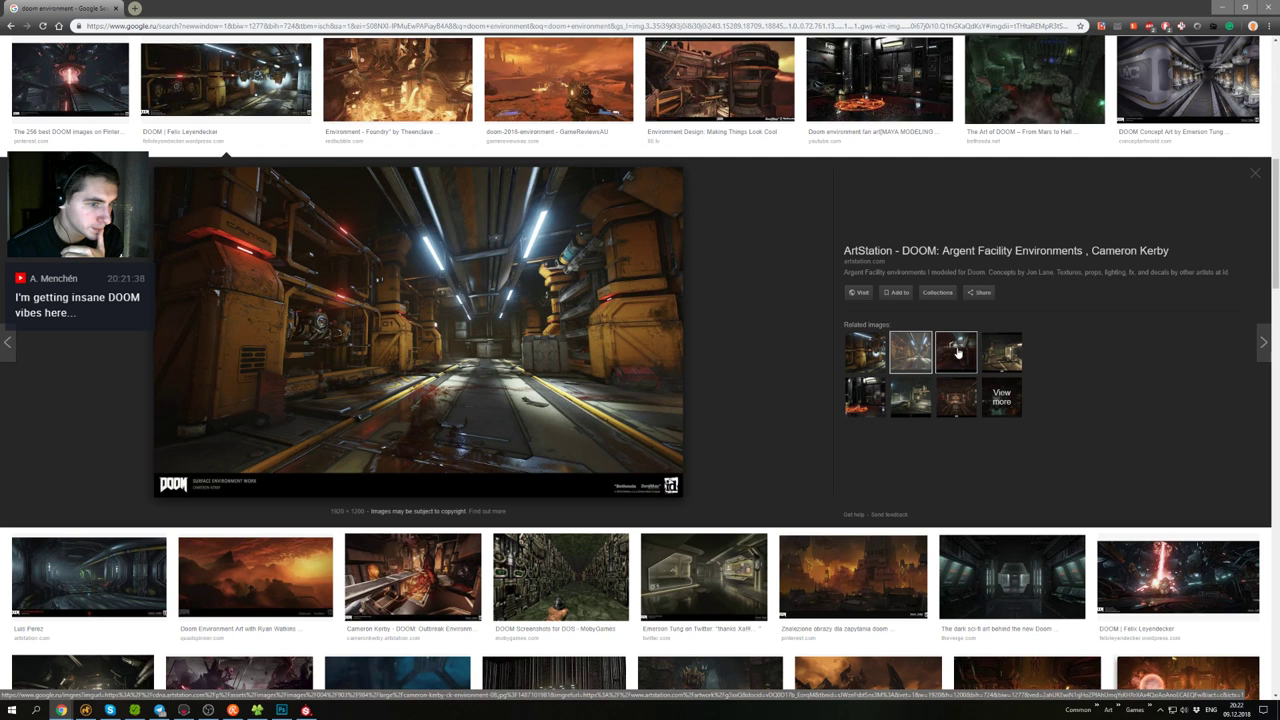
pyautogui.click(955, 356)
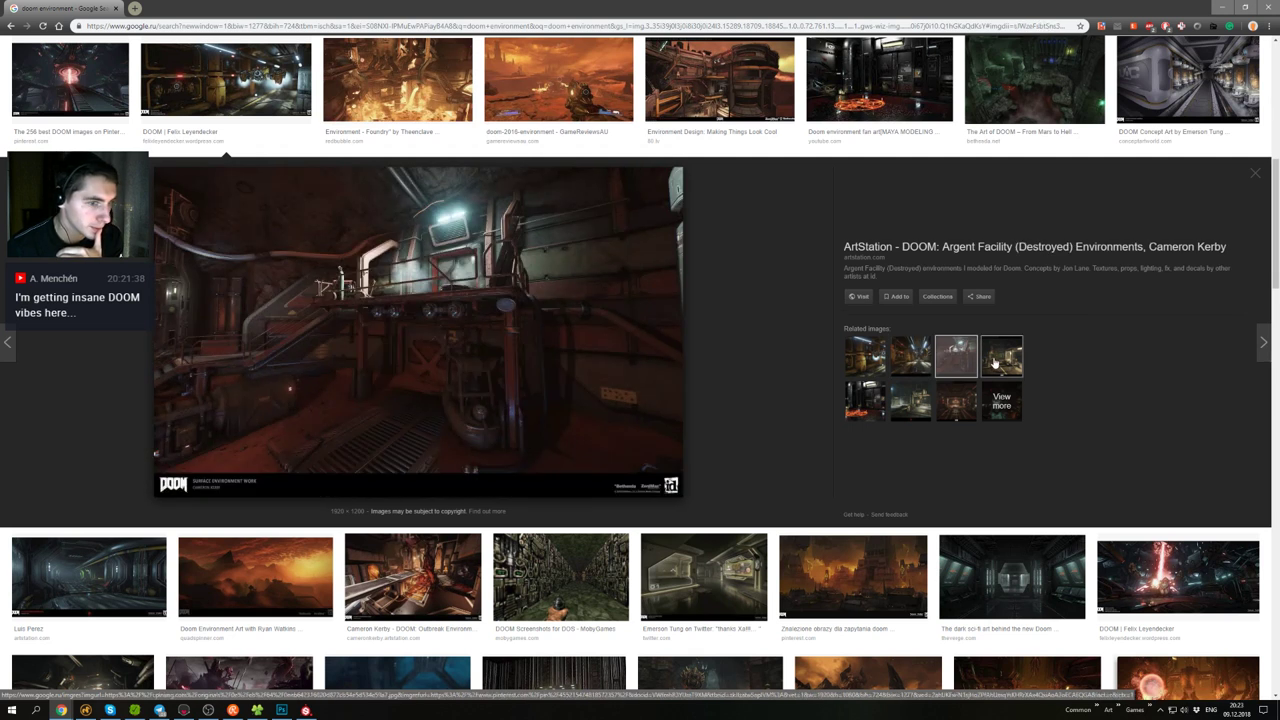
pyautogui.click(1001, 362)
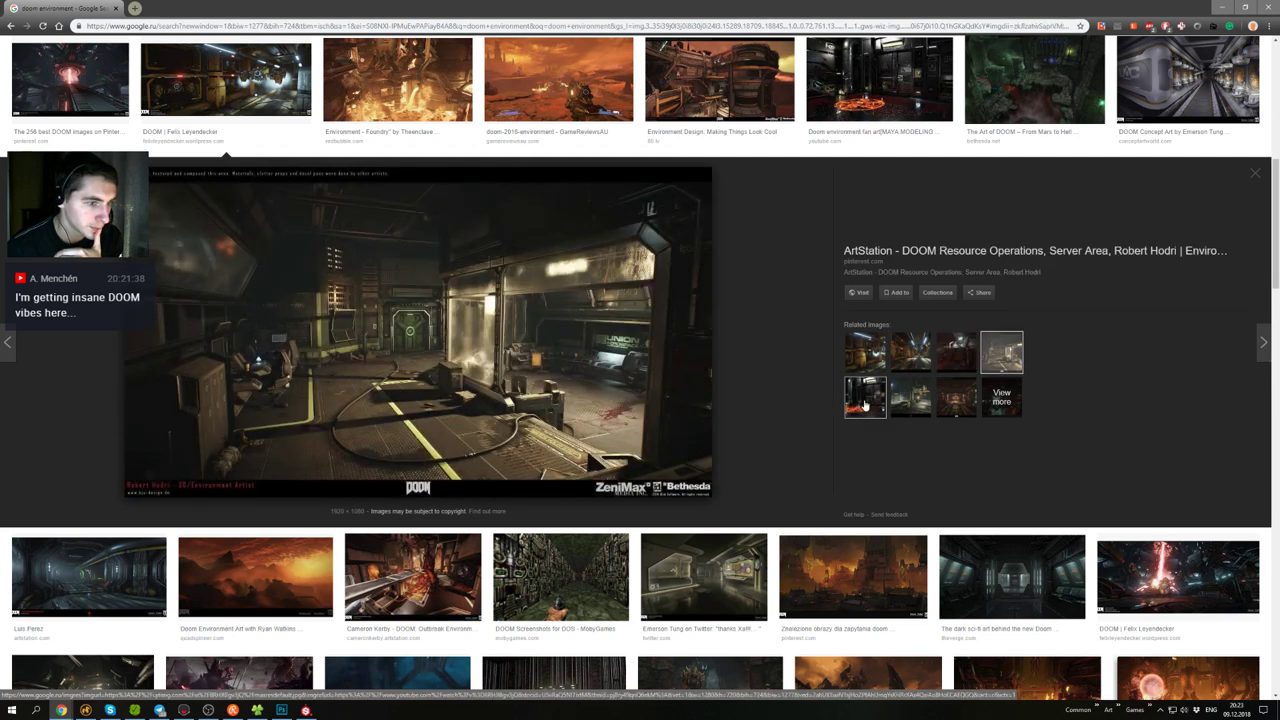
pyautogui.click(865, 400)
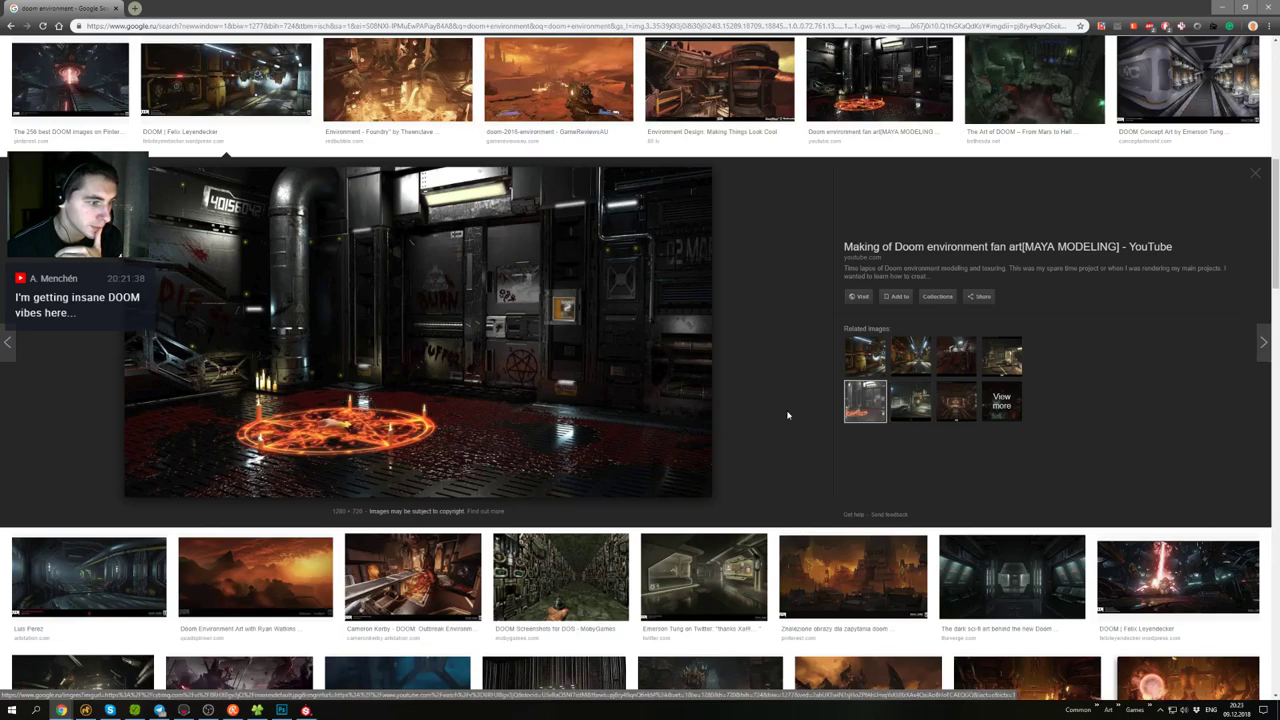
# - Look through more DOOM environment results and preview the image of the red-lit VEGA structure
pyautogui.scroll(-2, 789, 414)
pyautogui.scroll(-2, 785, 412)
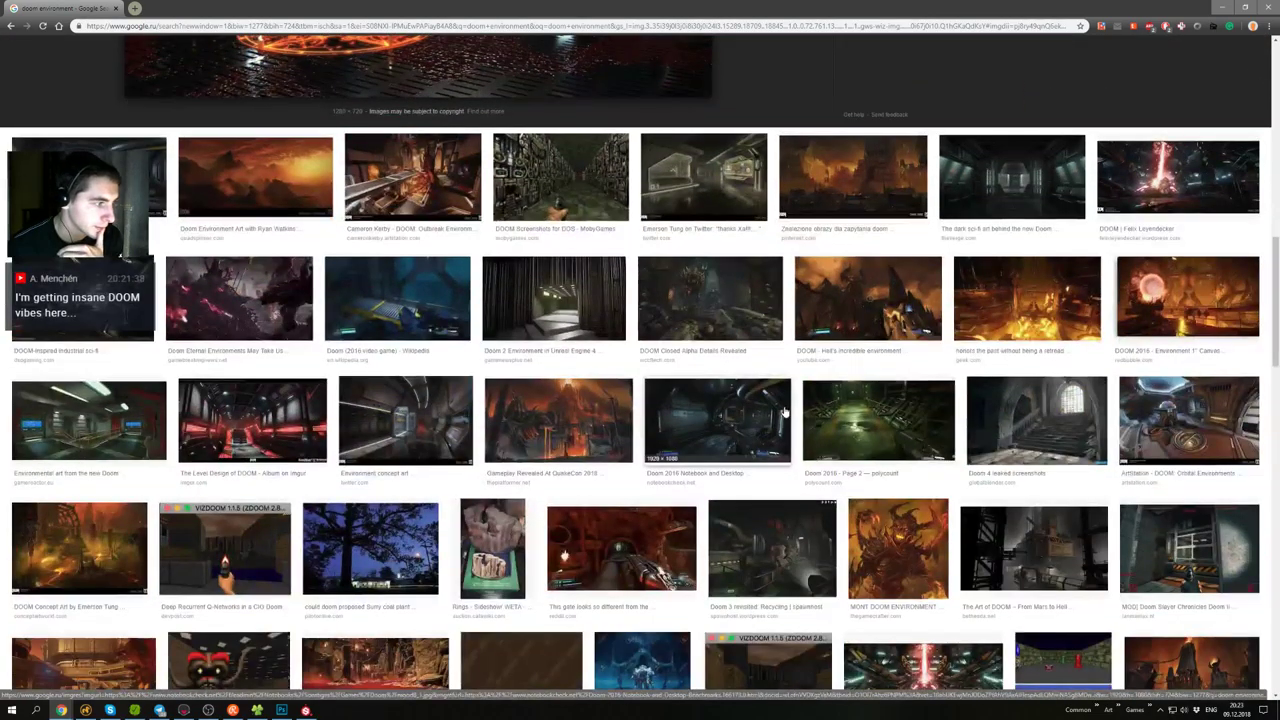
pyautogui.scroll(-4, 785, 412)
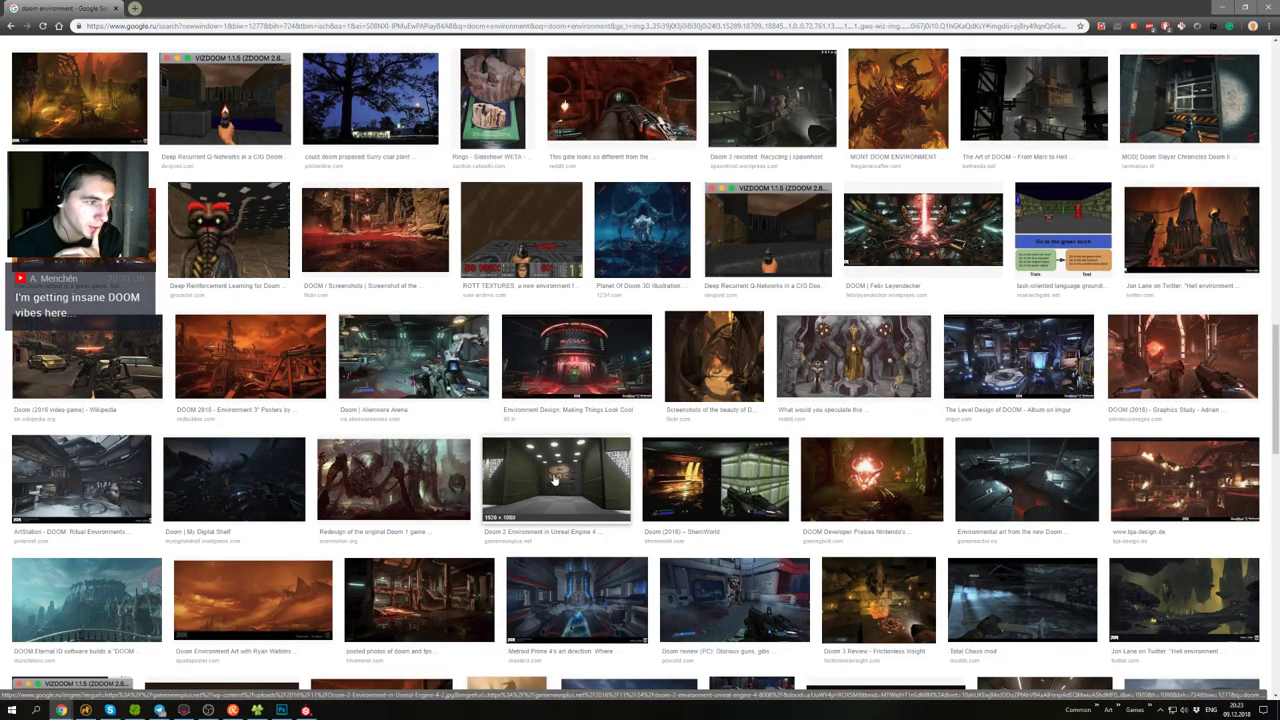
pyautogui.click(585, 350)
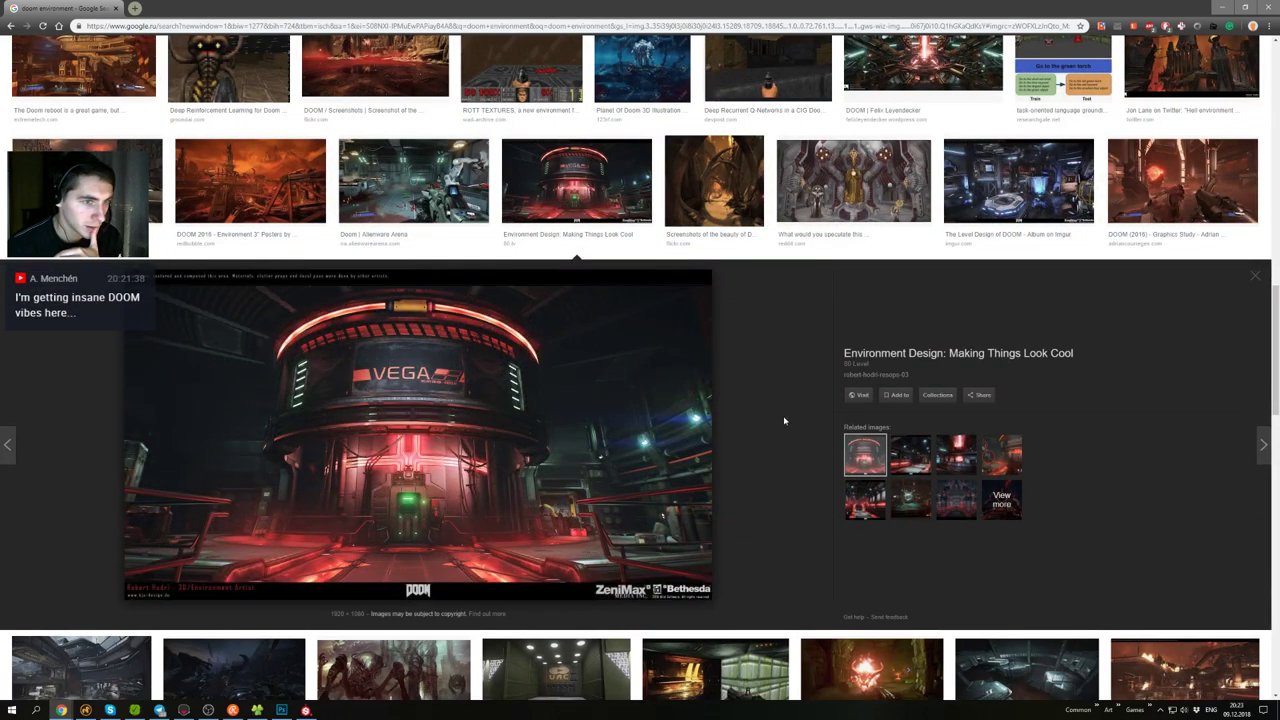
pyautogui.scroll(20, 1126, 466)
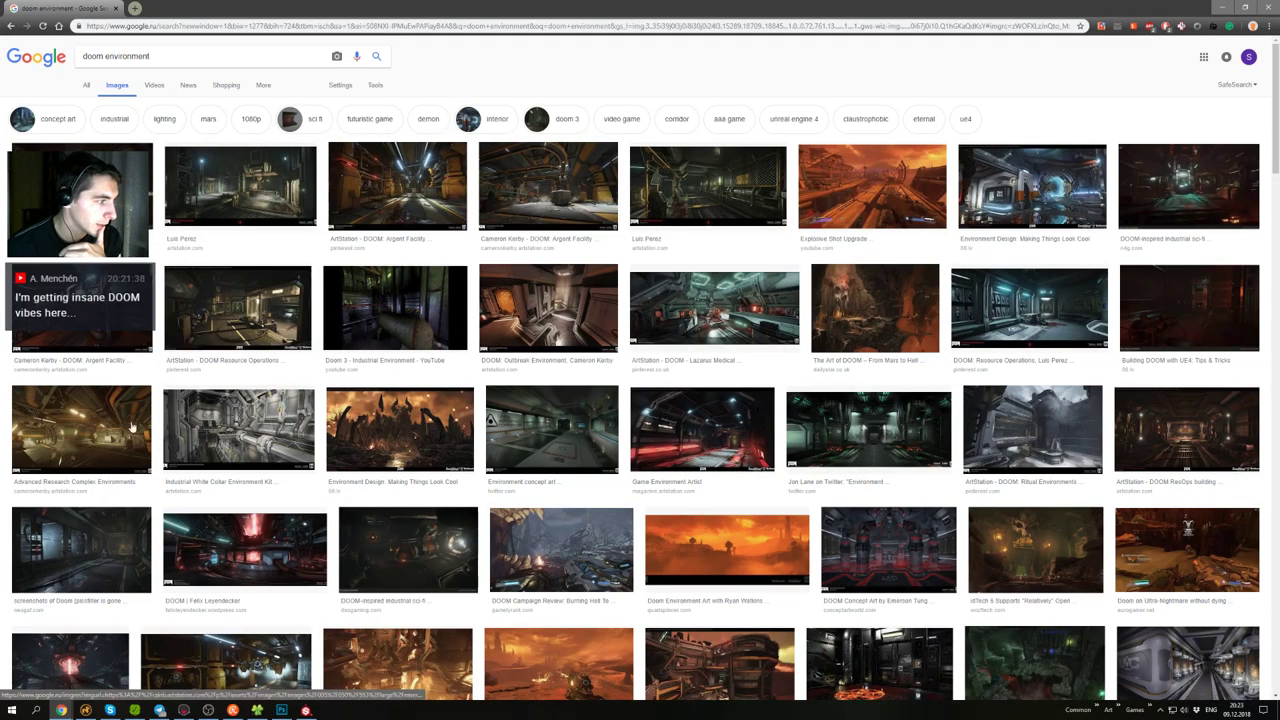
# - Search Google Images for "doom environment door"
pyautogui.click(199, 59)
pyautogui.write('doo')
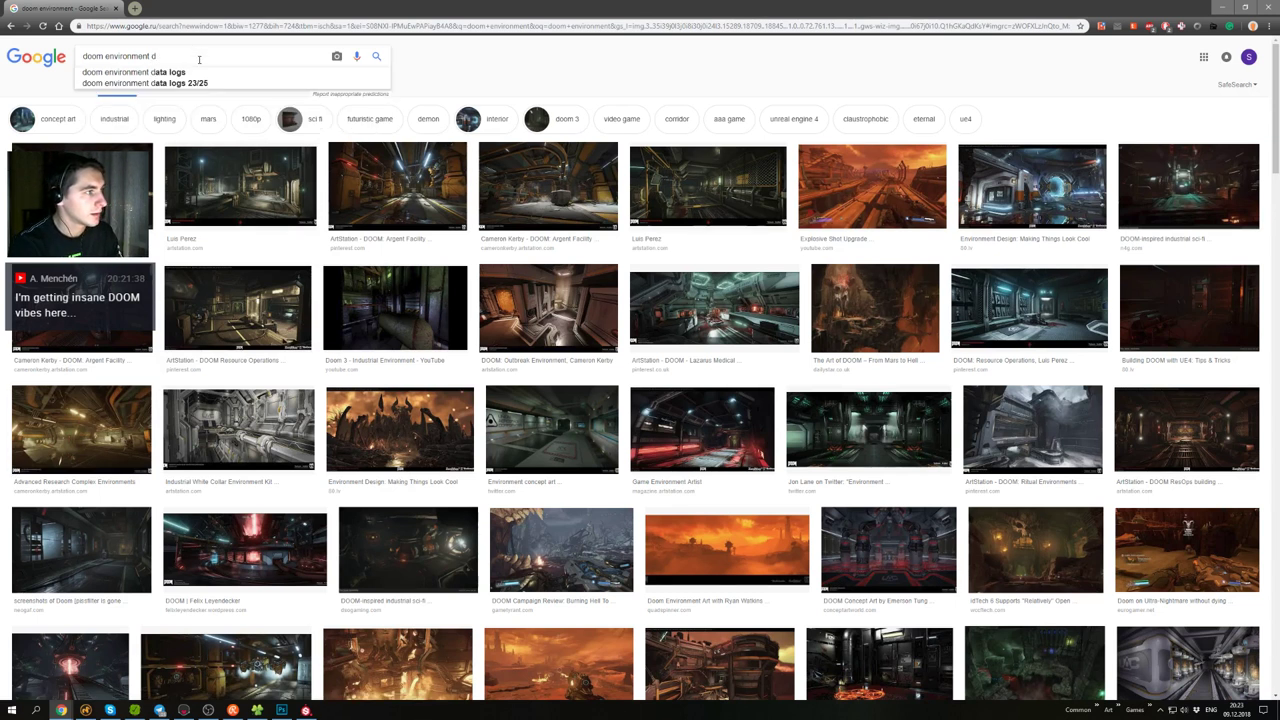
pyautogui.write('r')
pyautogui.press('Return')
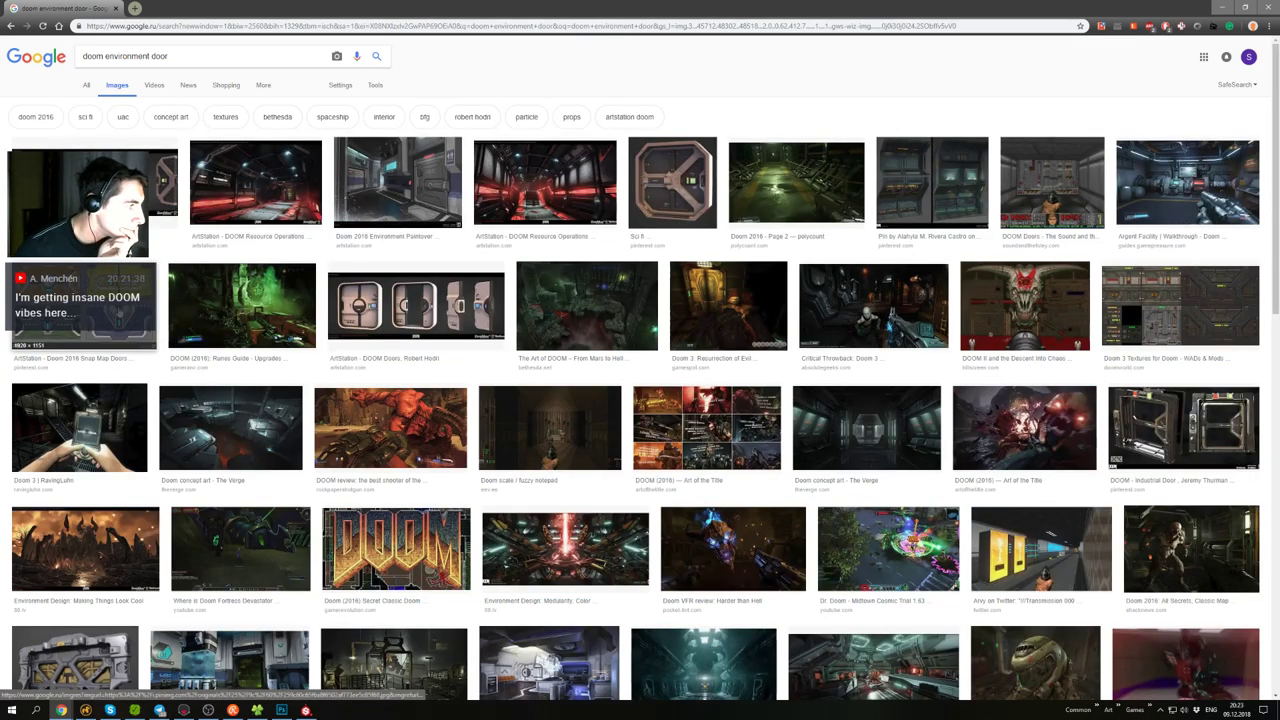
# - Preview the Doom 2016 Snap Map Doors concept sheet and compare it with the related hard surface kitbash image
pyautogui.click(85, 310)
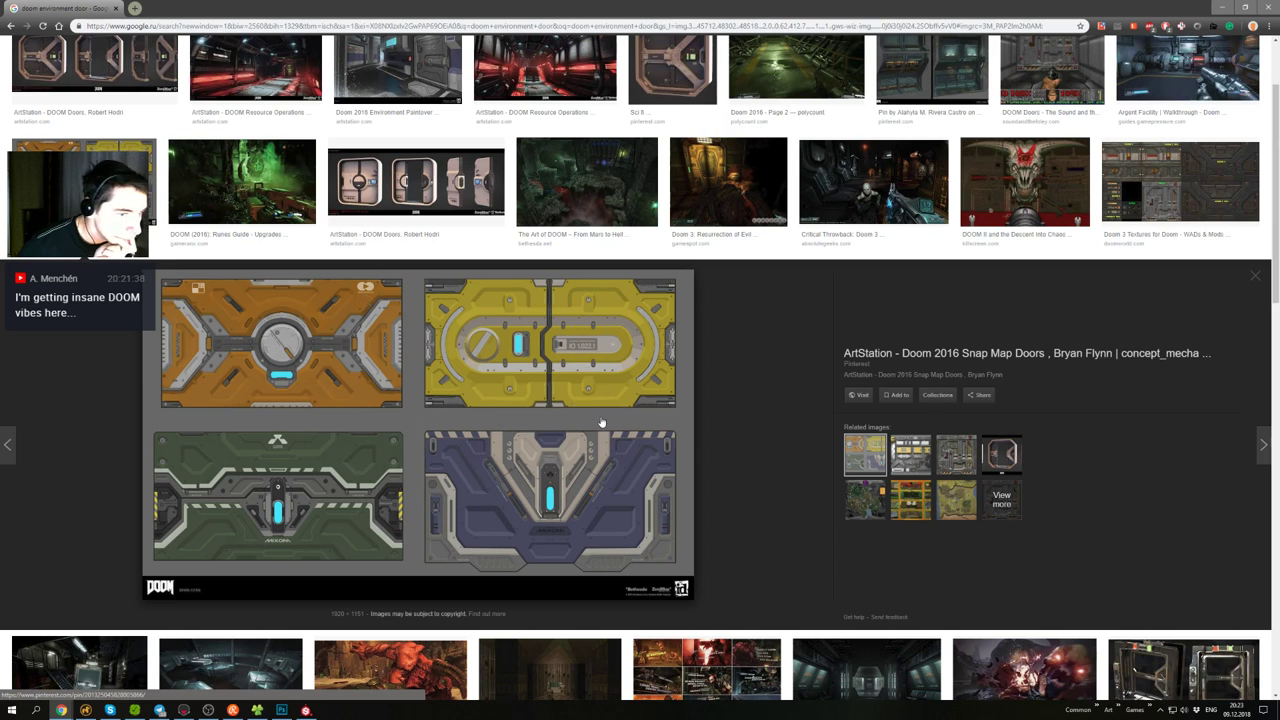
pyautogui.click(906, 456)
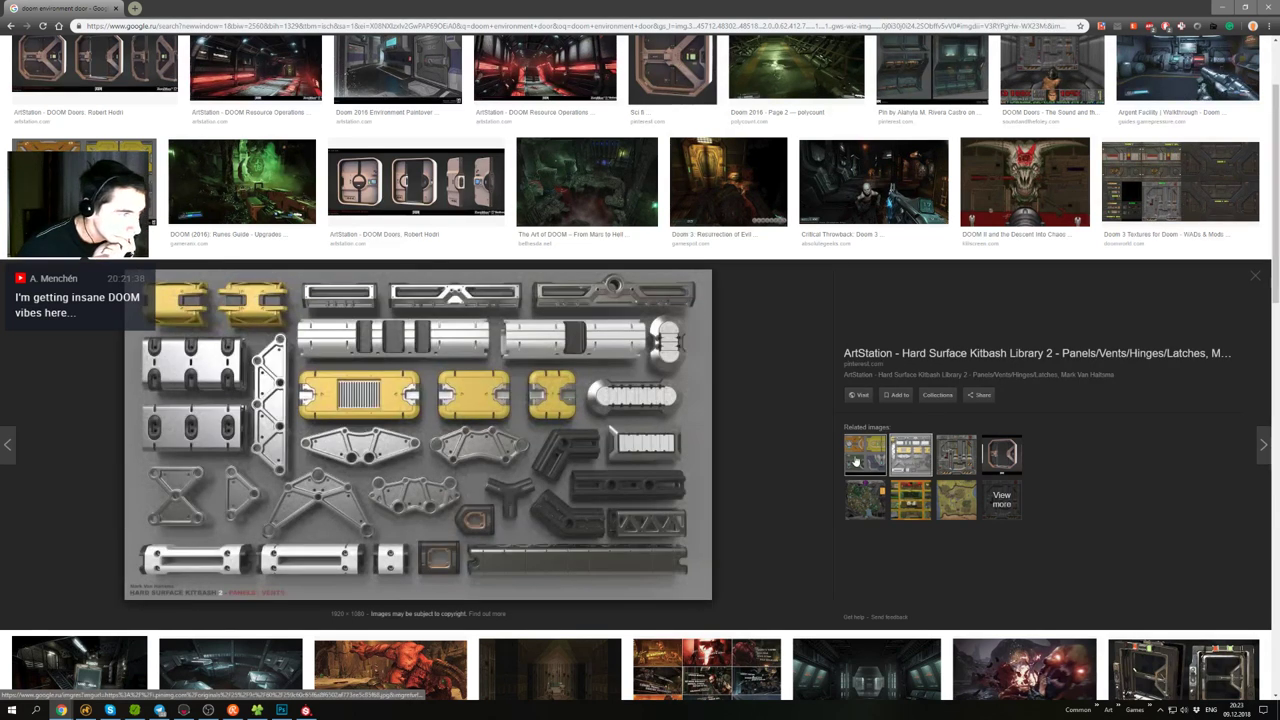
pyautogui.click(858, 462)
pyautogui.scroll(1, 827, 417)
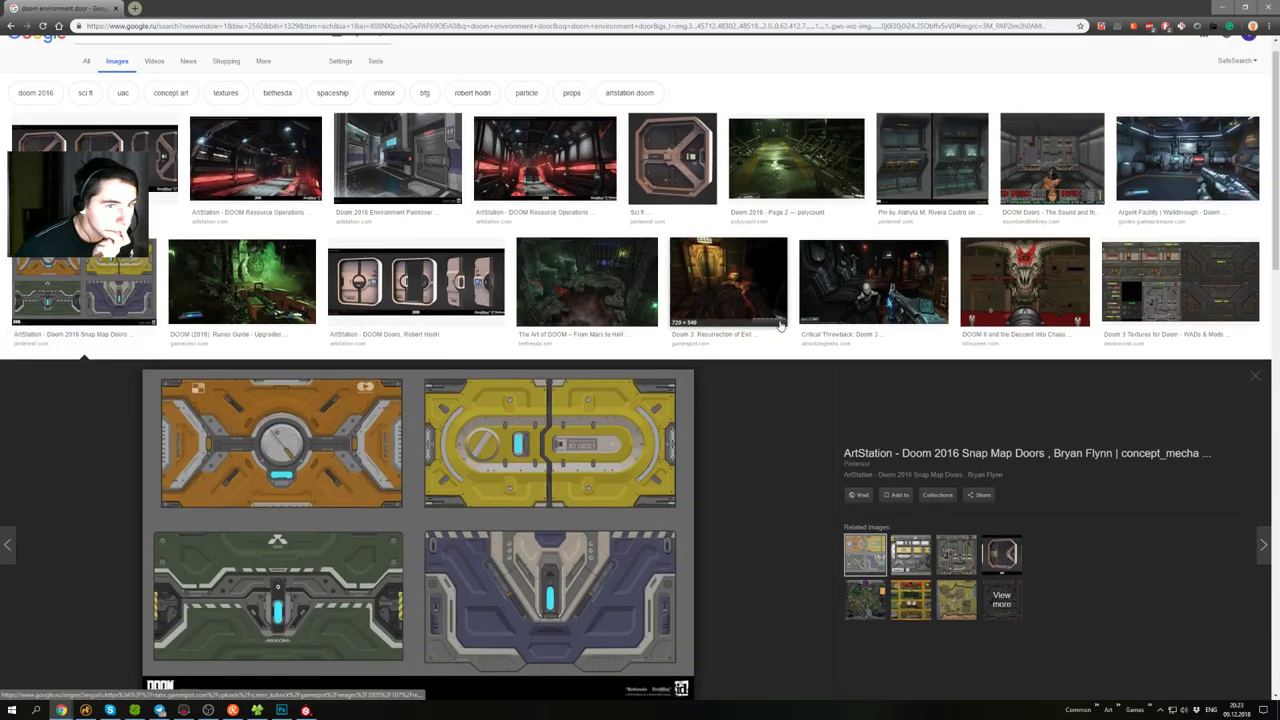
# - Look further through the door results and examine the grey and yellow DOOM industrial door render
pyautogui.scroll(-5, 782, 330)
pyautogui.scroll(-2, 782, 330)
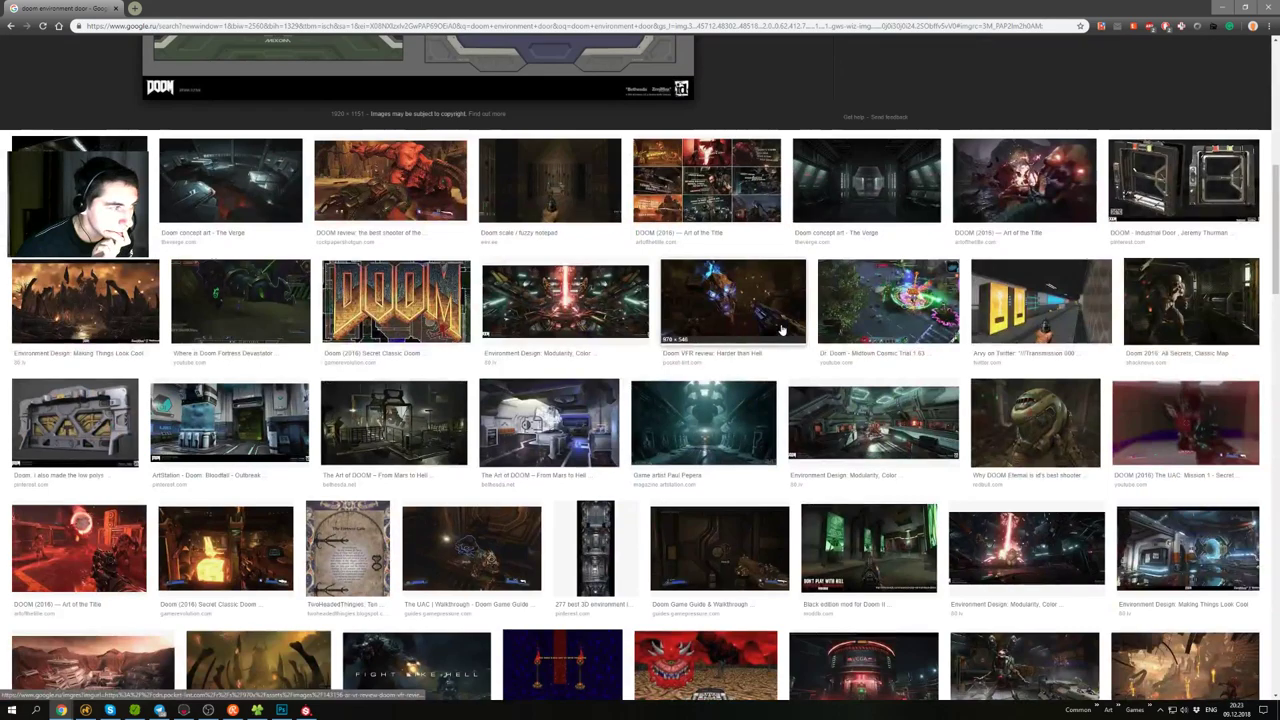
pyautogui.click(103, 389)
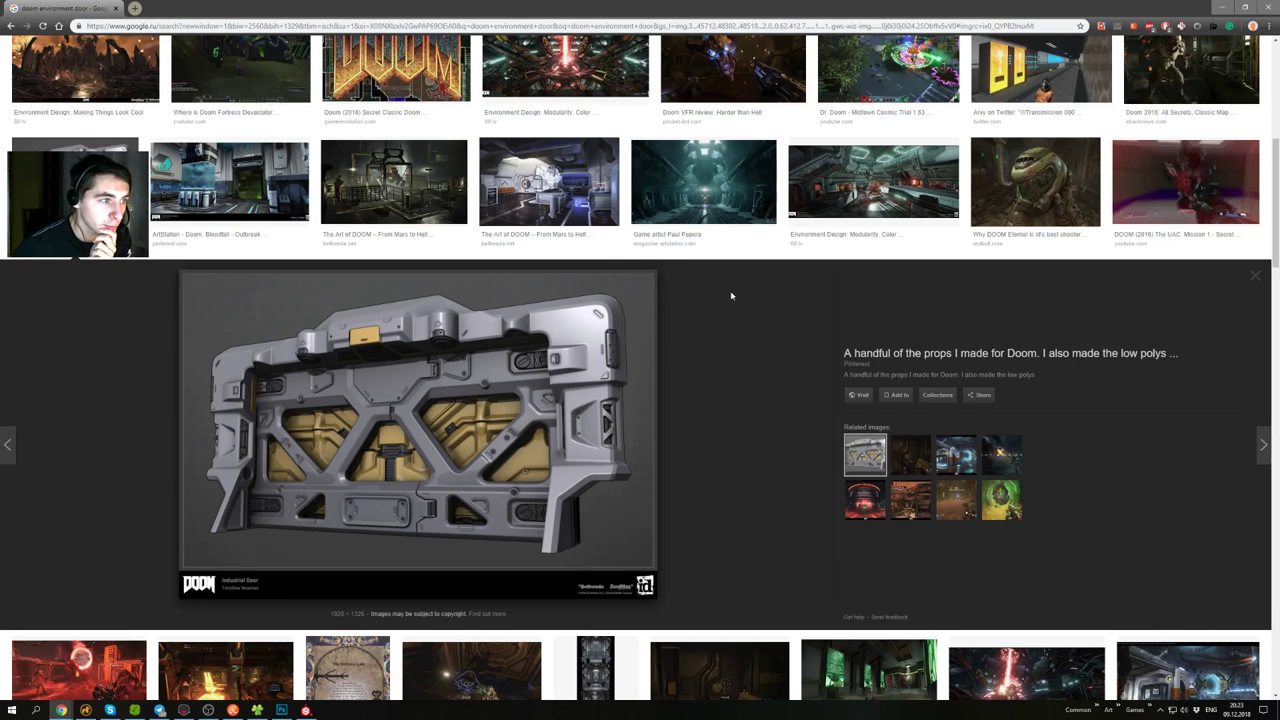
pyautogui.scroll(-3, 730, 293)
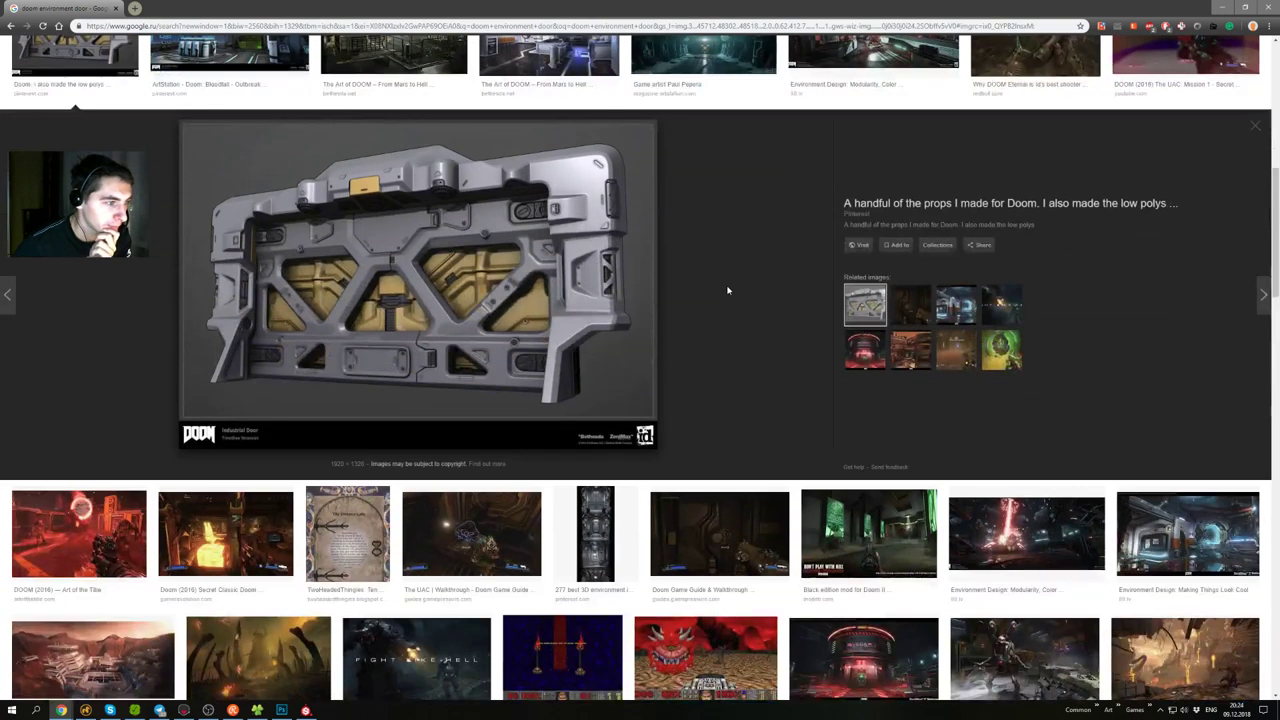
pyautogui.scroll(5, 658, 261)
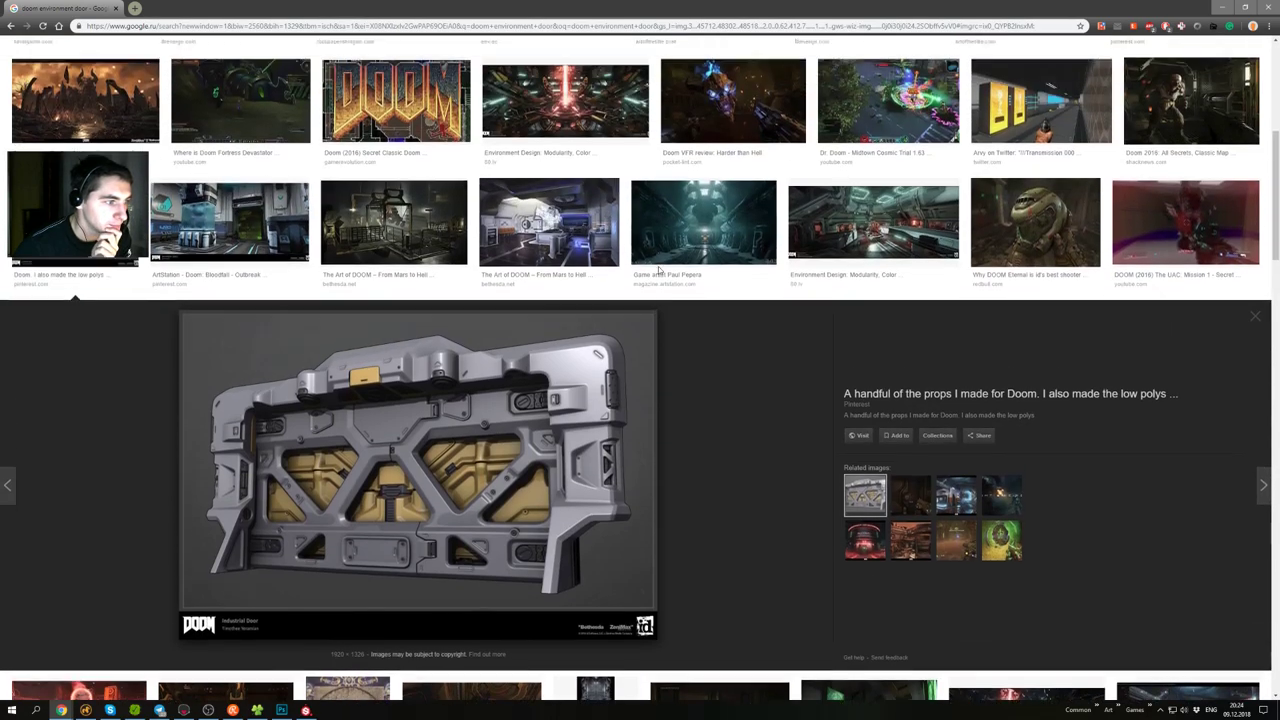
pyautogui.scroll(5, 658, 268)
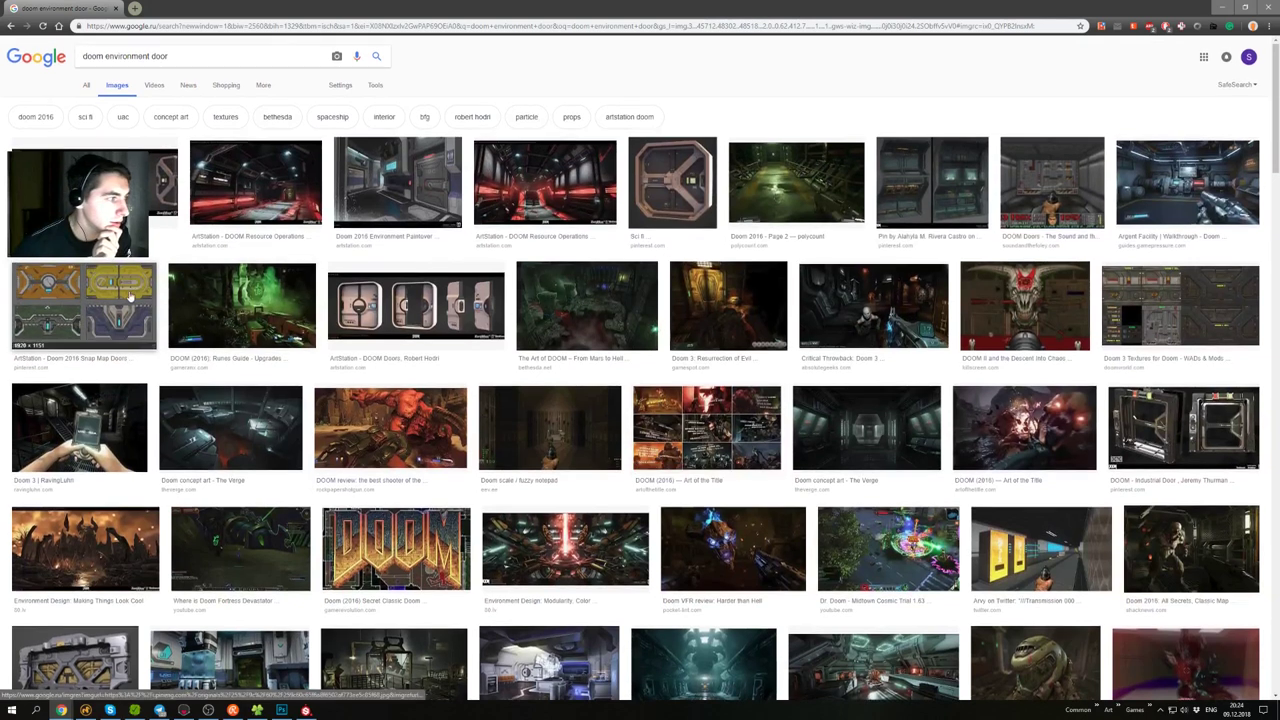
# - Open the Snap Map Doors concept sheet in its own browser tab and examine its logos and markings up close
pyautogui.click(84, 305)
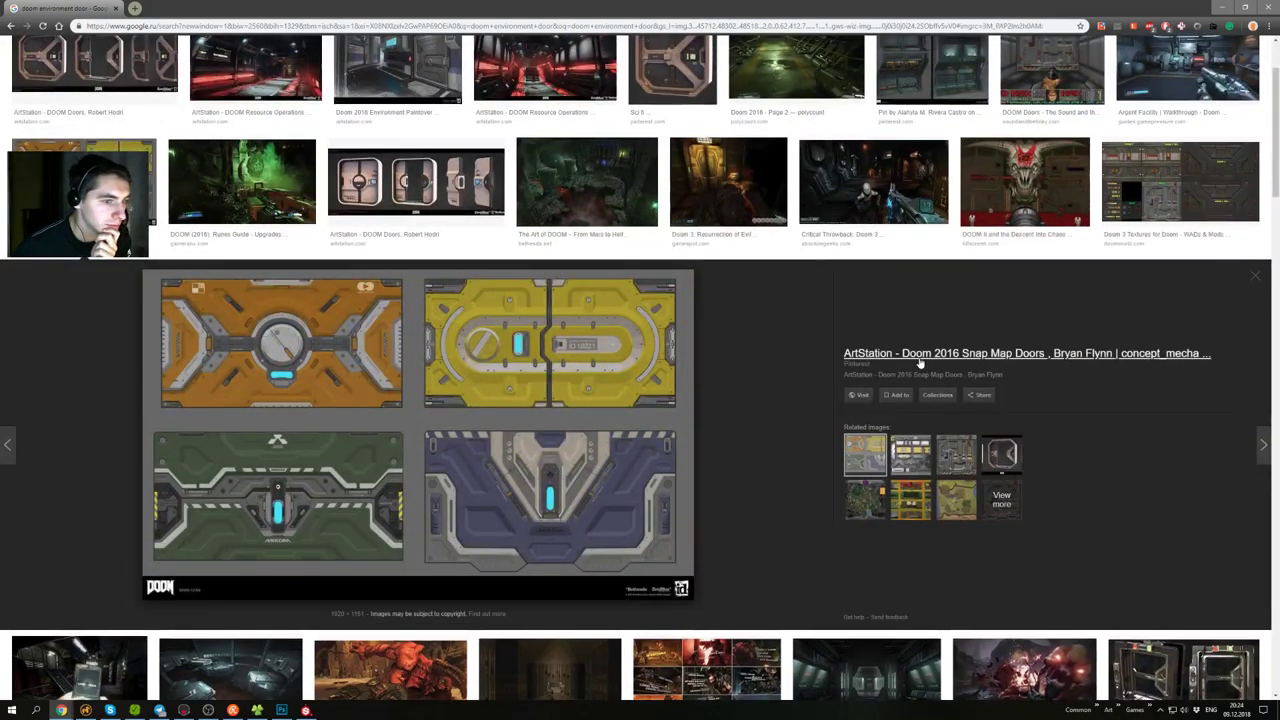
pyautogui.rightClick(566, 364)
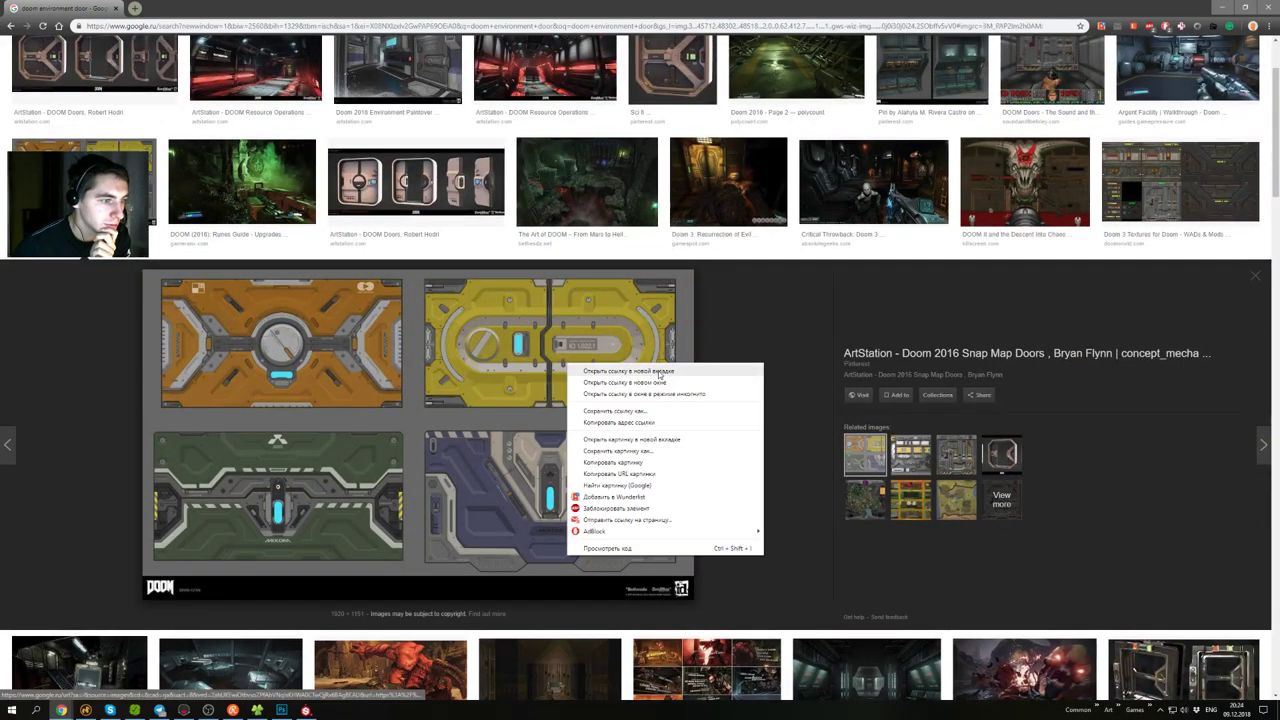
pyautogui.click(640, 439)
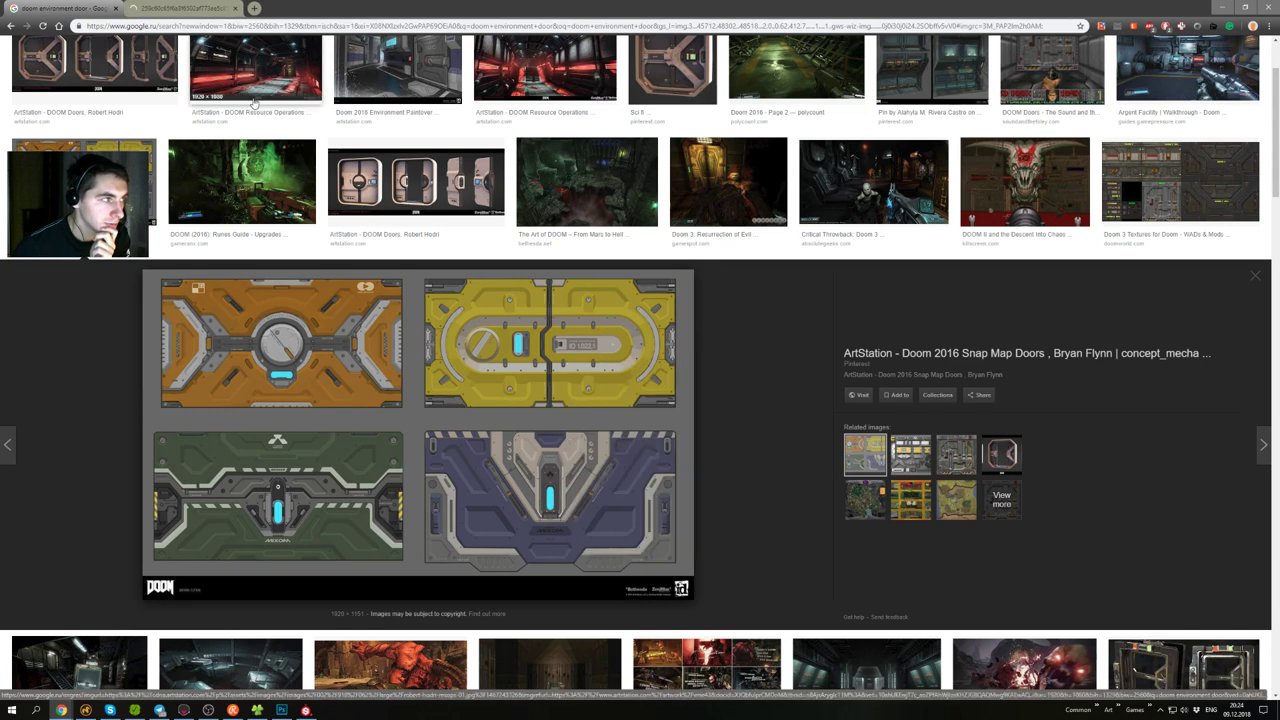
pyautogui.hotkey('ctrl', 'Tab')
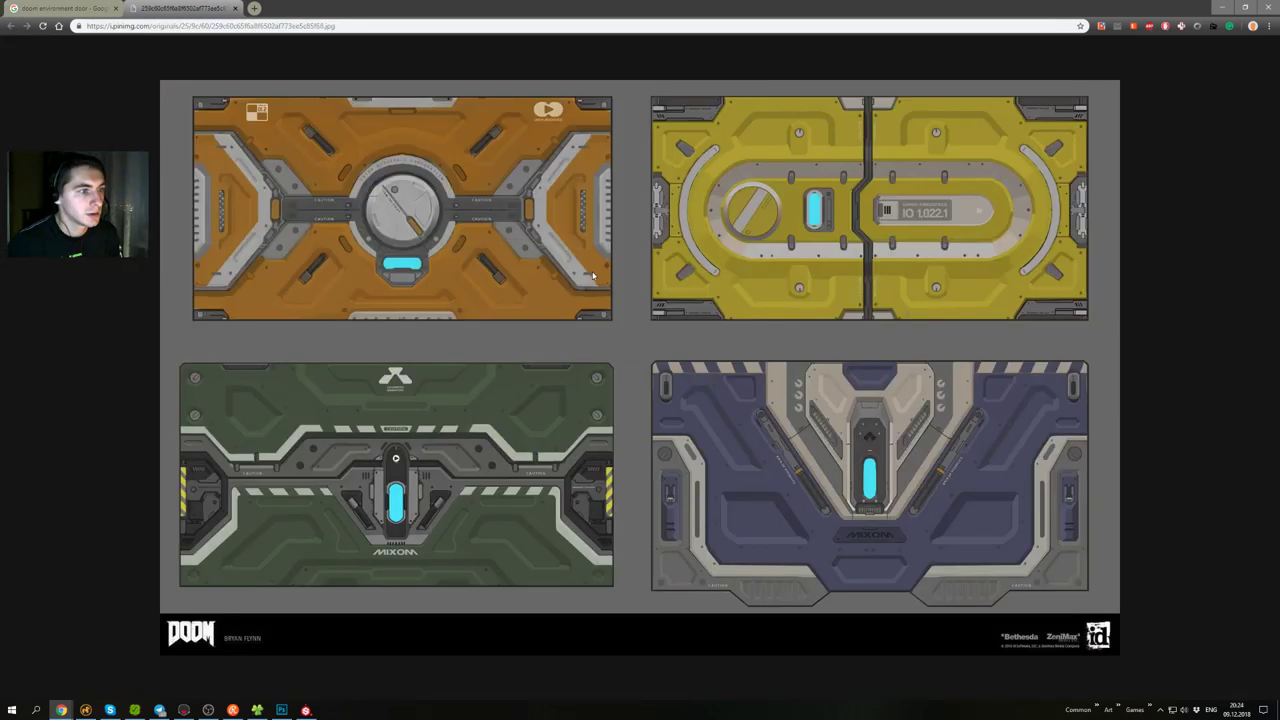
pyautogui.keyDown('ctrl'); pyautogui.scroll(3, 593, 275); pyautogui.keyUp('ctrl')
pyautogui.keyDown('ctrl'); pyautogui.scroll(2, 593, 275); pyautogui.keyUp('ctrl')
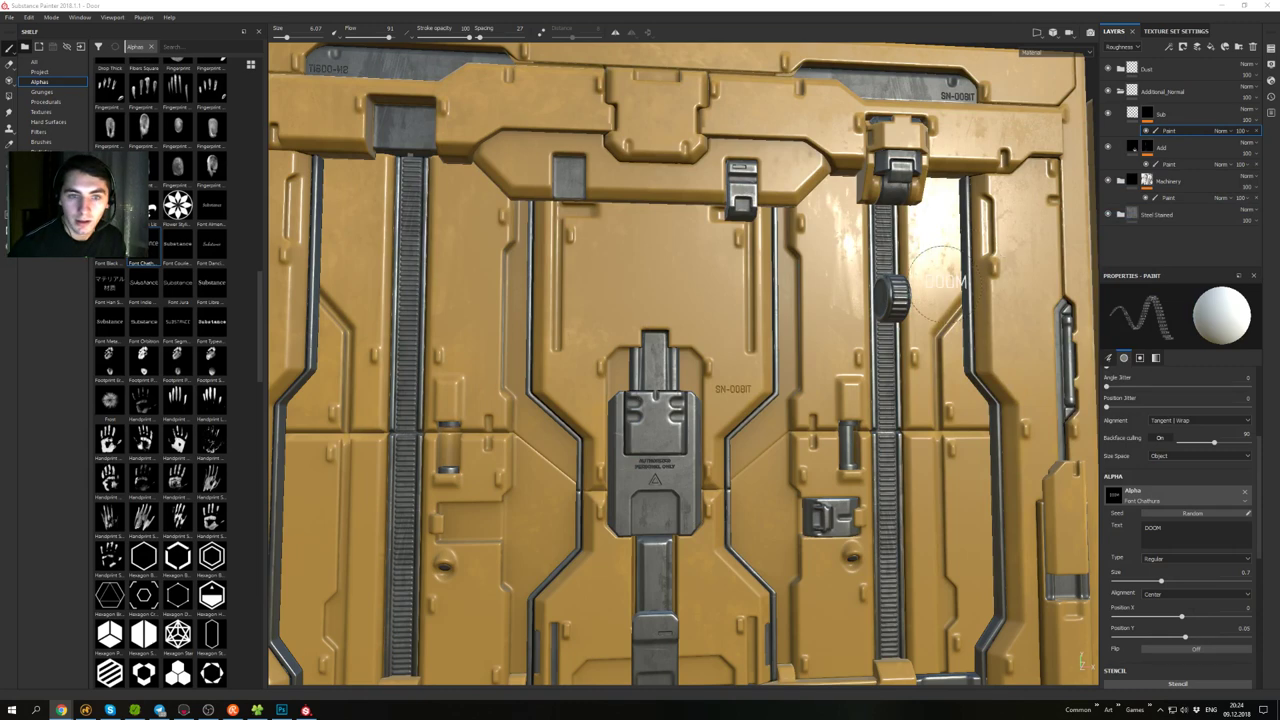
# - Return to Substance Painter and inspect the whole door from the front for places to add markings
pyautogui.keyDown('alt'); pyautogui.moveTo(864, 391); pyautogui.dragTo(805, 398); pyautogui.keyUp('alt')
pyautogui.moveTo(805, 398)
pyautogui.keyDown('alt'); pyautogui.mouseDown(button='right')
pyautogui.moveTo(776, 296)
pyautogui.moveTo(775, 312)
pyautogui.mouseUp(button='right'); pyautogui.keyUp('alt')
pyautogui.keyDown('alt'); pyautogui.moveTo(775, 330); pyautogui.dragTo(768, 245, button='middle'); pyautogui.keyUp('alt')
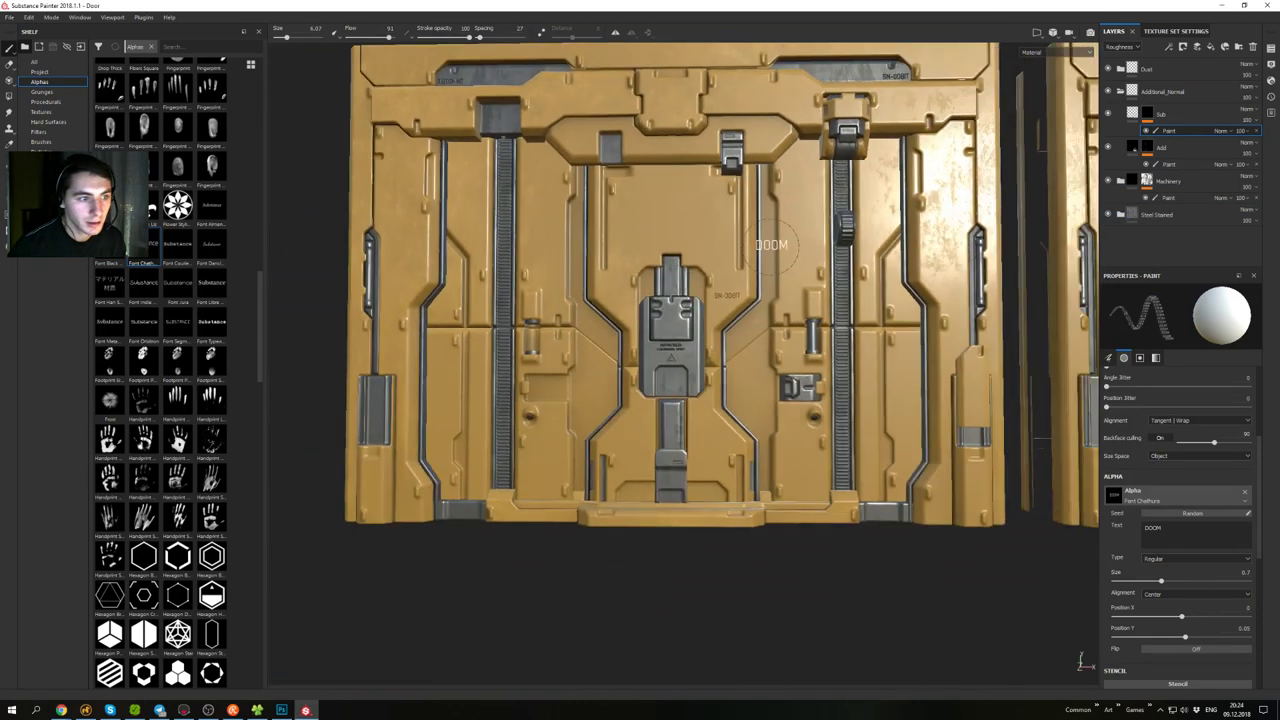
pyautogui.moveTo(768, 245)
pyautogui.keyDown('alt'); pyautogui.mouseDown()
pyautogui.moveTo(695, 322)
pyautogui.moveTo(765, 252)
pyautogui.moveTo(743, 286)
pyautogui.moveTo(775, 260)
pyautogui.moveTo(773, 310)
pyautogui.moveTo(774, 266)
pyautogui.mouseUp(); pyautogui.keyUp('alt')
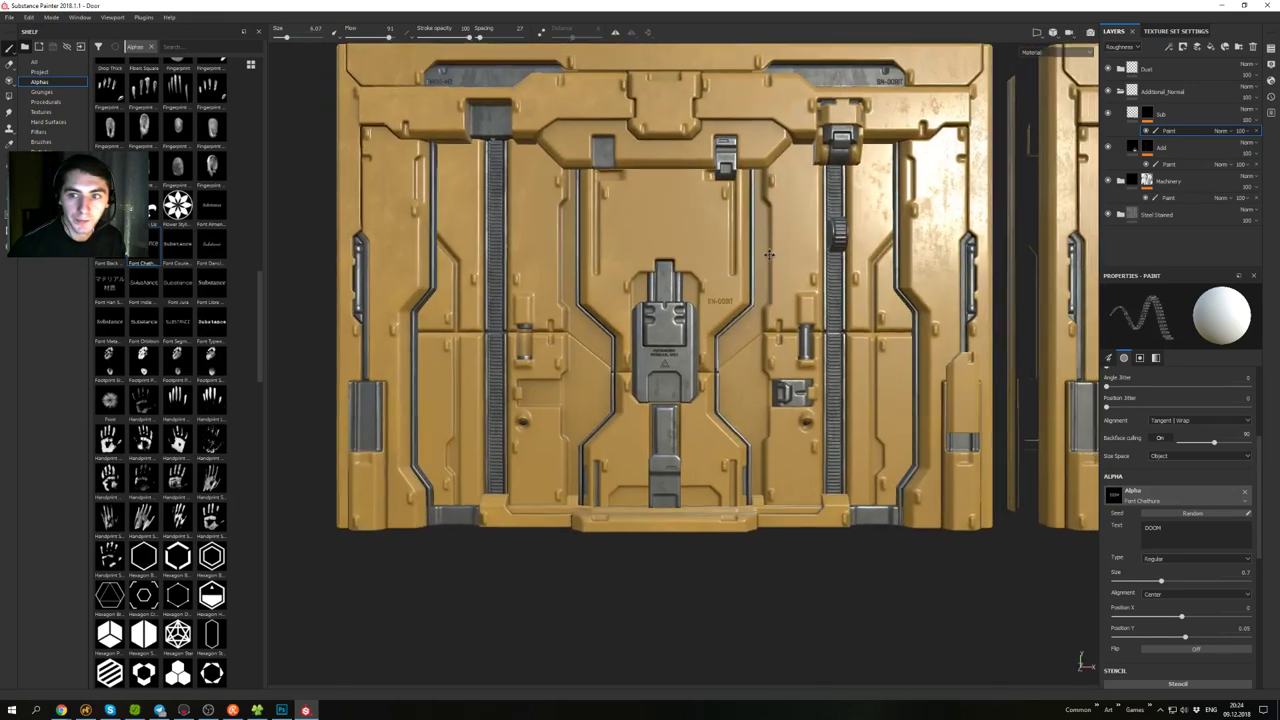
# - Change the text of the Font stamp to UAC for painting on the Sub layer
pyautogui.keyDown('alt'); pyautogui.moveTo(774, 266); pyautogui.dragTo(725, 311, button='middle'); pyautogui.keyUp('alt')
pyautogui.keyDown('alt'); pyautogui.moveTo(725, 311); pyautogui.dragTo(738, 326); pyautogui.keyUp('alt')
pyautogui.keyDown('alt'); pyautogui.moveTo(738, 298); pyautogui.dragTo(752, 316, button='right'); pyautogui.keyUp('alt')
pyautogui.keyDown('alt'); pyautogui.moveTo(752, 300); pyautogui.dragTo(749, 272); pyautogui.keyUp('alt')
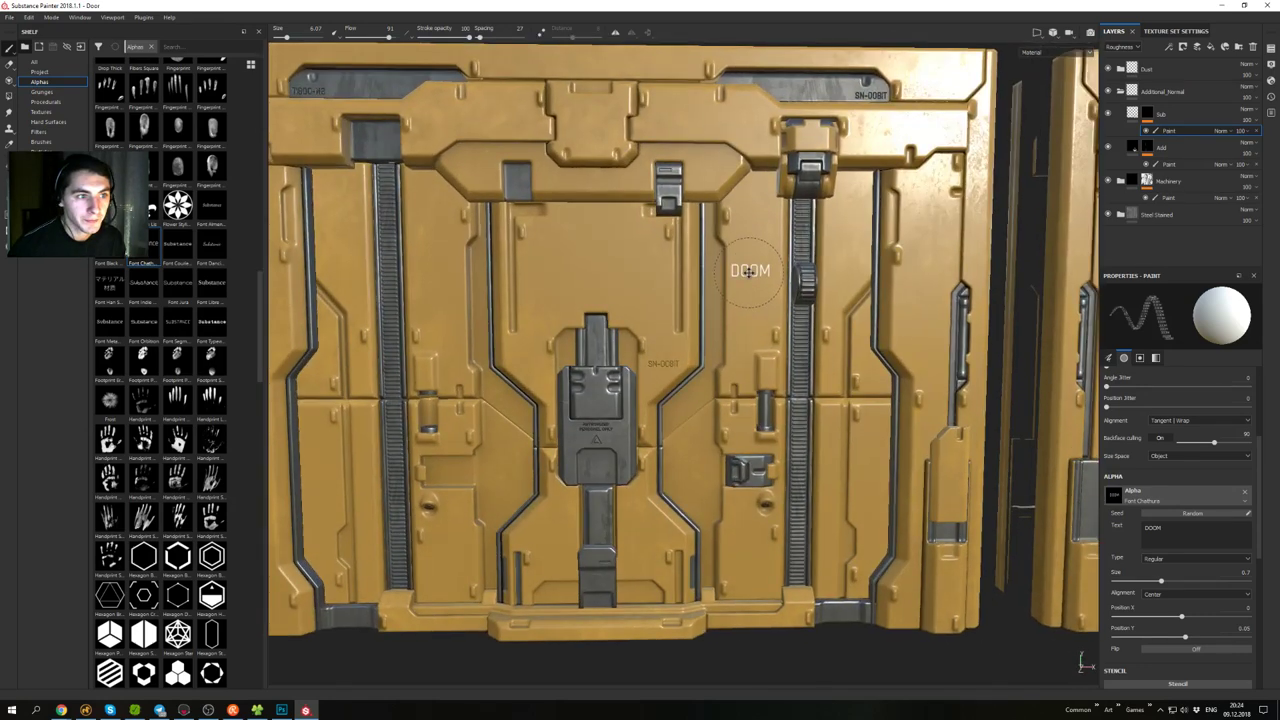
pyautogui.keyDown('alt'); pyautogui.moveTo(749, 272); pyautogui.dragTo(753, 316, button='middle'); pyautogui.keyUp('alt')
pyautogui.keyDown('alt'); pyautogui.moveTo(753, 316); pyautogui.dragTo(738, 290); pyautogui.keyUp('alt')
pyautogui.keyDown('alt'); pyautogui.moveTo(738, 290); pyautogui.dragTo(768, 248, button='middle'); pyautogui.keyUp('alt')
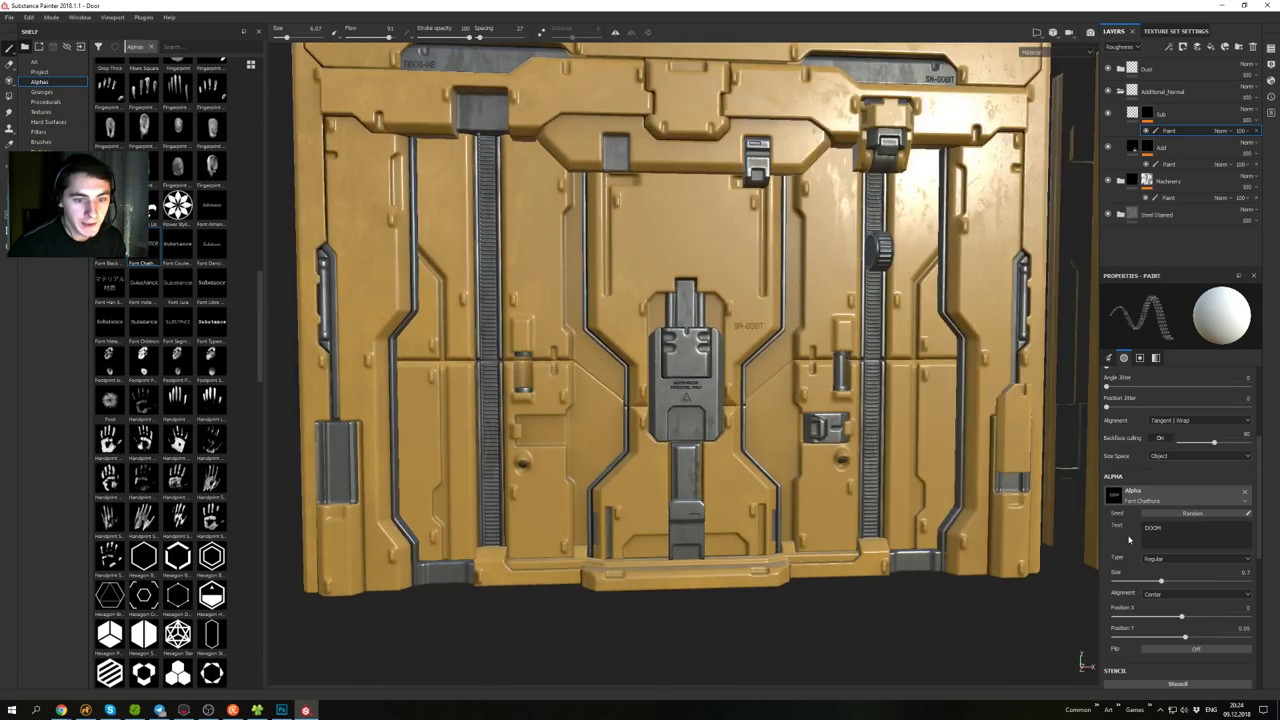
pyautogui.moveTo(1174, 532); pyautogui.dragTo(1131, 538)
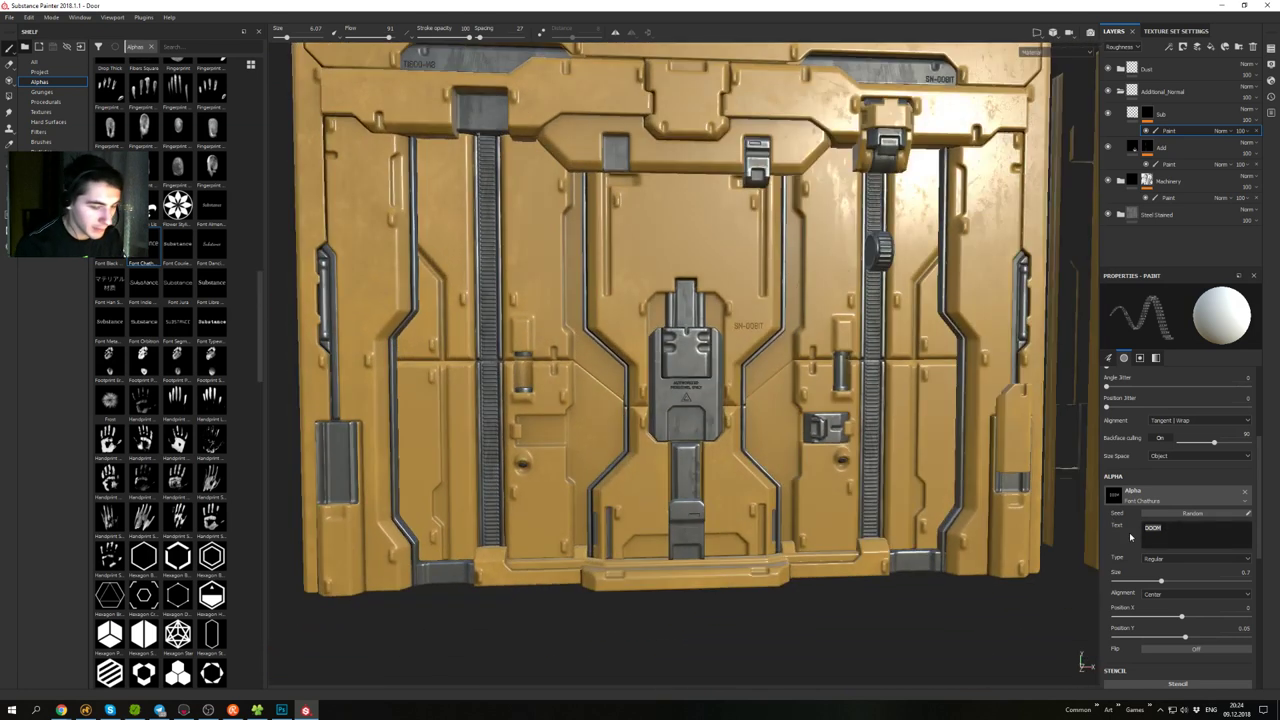
pyautogui.write('UAC')
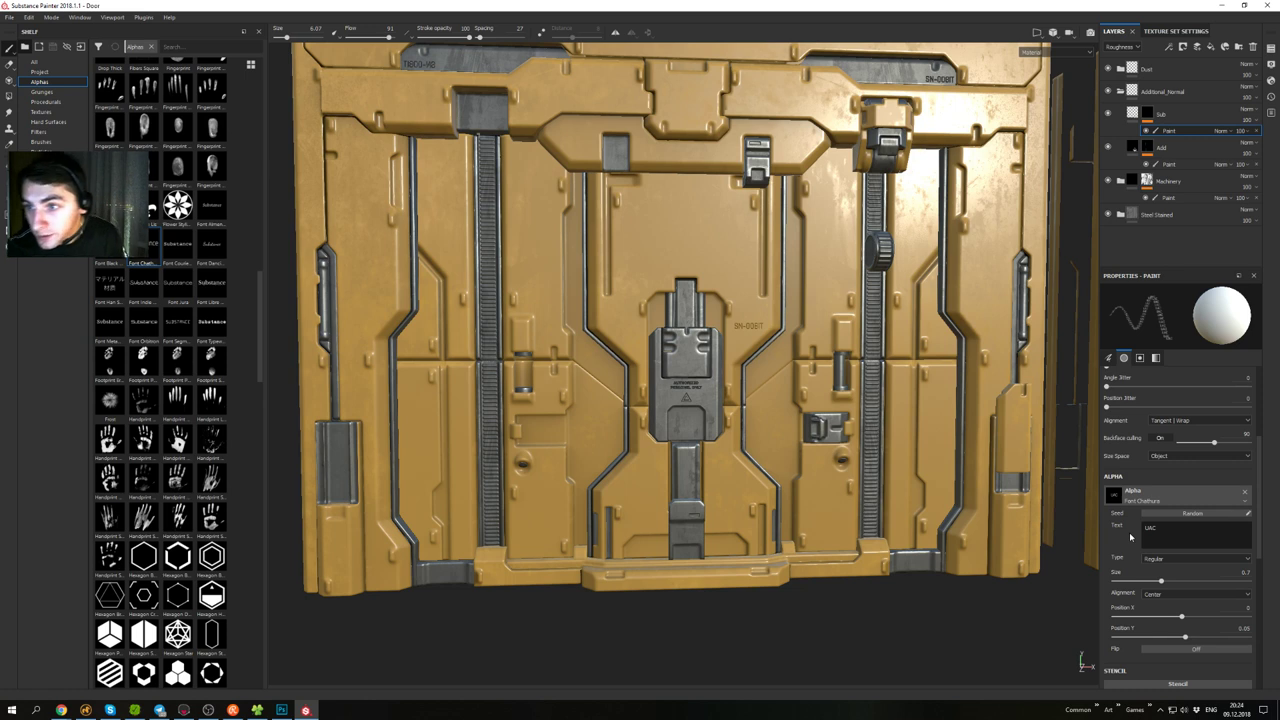
# - Engrave UAC on the lower metal strap beneath the door's central lock plate, using a smaller brush
pyautogui.moveTo(706, 412)
pyautogui.keyDown('alt'); pyautogui.mouseDown()
pyautogui.moveTo(706, 438)
pyautogui.moveTo(690, 415)
pyautogui.mouseUp(); pyautogui.keyUp('alt')
pyautogui.keyDown('alt'); pyautogui.moveTo(690, 415); pyautogui.dragTo(655, 411, button='right'); pyautogui.keyUp('alt')
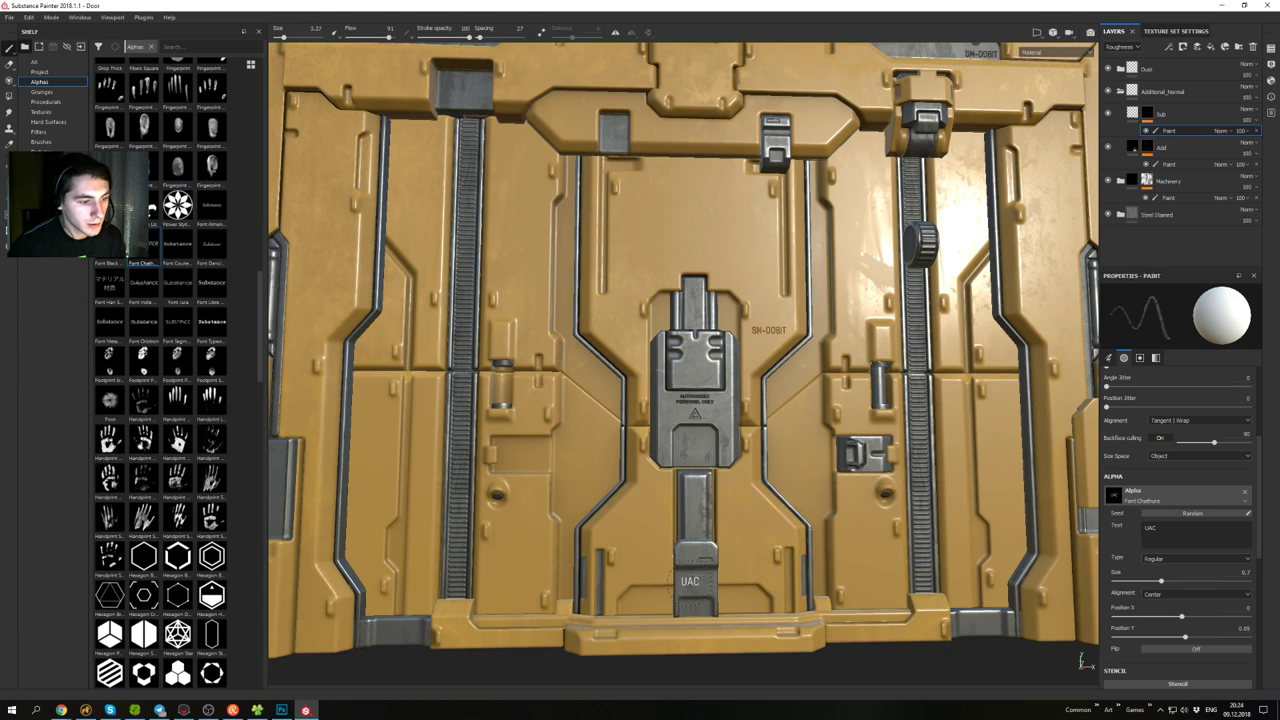
pyautogui.moveTo(714, 599)
pyautogui.keyDown('alt'); pyautogui.mouseDown()
pyautogui.moveTo(743, 535)
pyautogui.moveTo(735, 365)
pyautogui.moveTo(684, 360)
pyautogui.moveTo(690, 470)
pyautogui.mouseUp(); pyautogui.keyUp('alt')
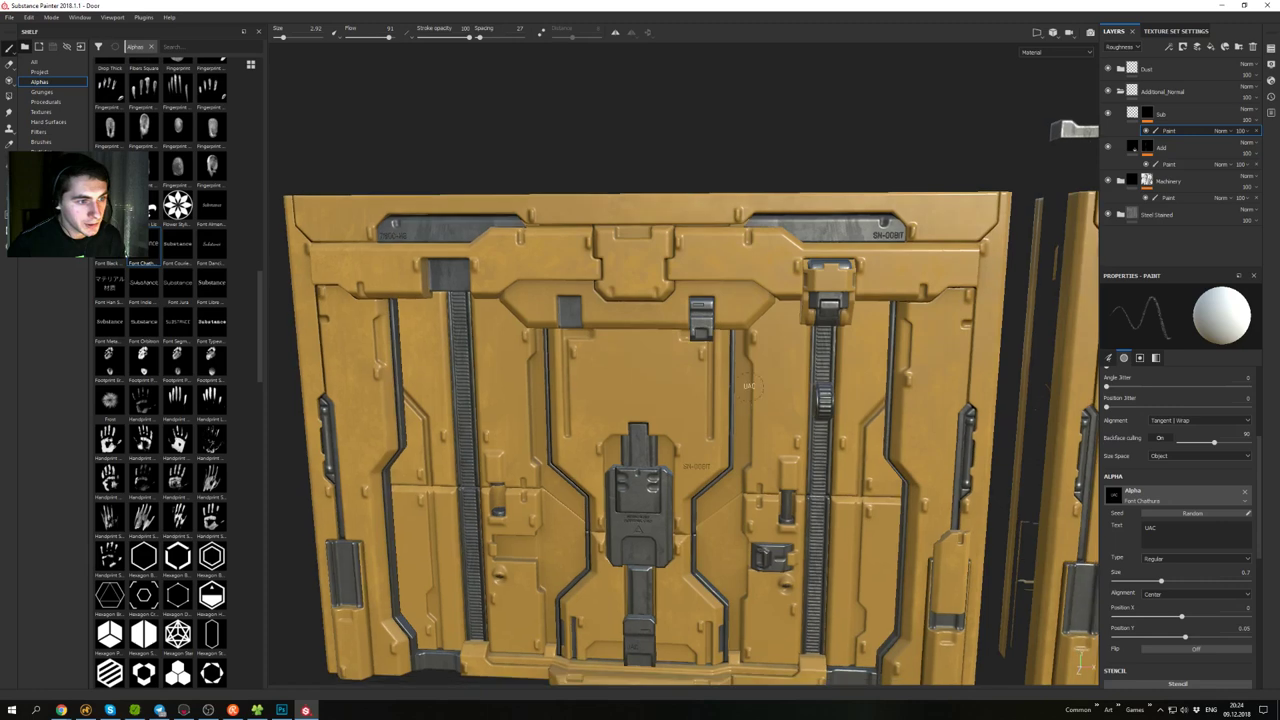
# - Engrave a small UAC marking on the yellow header plate of the door frame, beside the right-hand grey insert
pyautogui.keyDown('alt'); pyautogui.moveTo(690, 470); pyautogui.dragTo(575, 440, button='middle'); pyautogui.keyUp('alt')
pyautogui.moveTo(575, 440)
pyautogui.keyDown('alt'); pyautogui.mouseDown()
pyautogui.moveTo(620, 390)
pyautogui.moveTo(720, 125)
pyautogui.mouseUp(); pyautogui.keyUp('alt')
pyautogui.keyDown('alt'); pyautogui.moveTo(725, 109); pyautogui.dragTo(770, 170, button='right'); pyautogui.keyUp('alt')
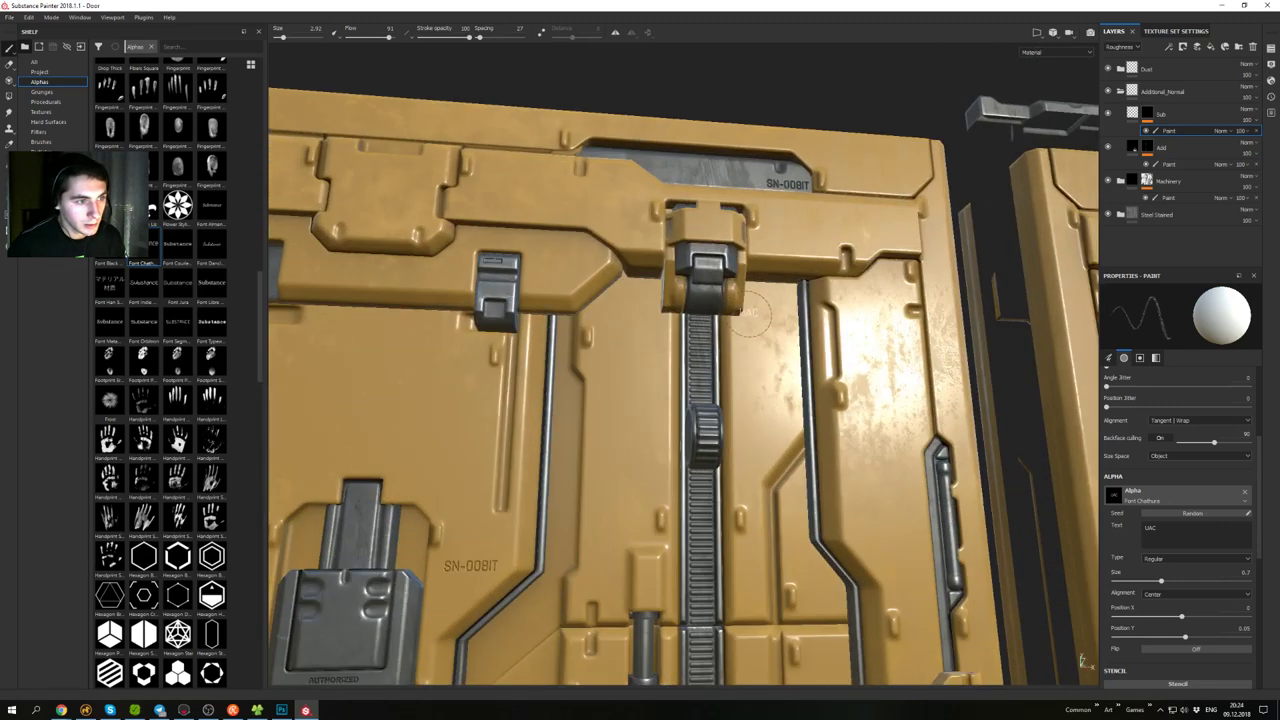
pyautogui.keyDown('alt'); pyautogui.moveTo(770, 170); pyautogui.dragTo(571, 309); pyautogui.keyUp('alt')
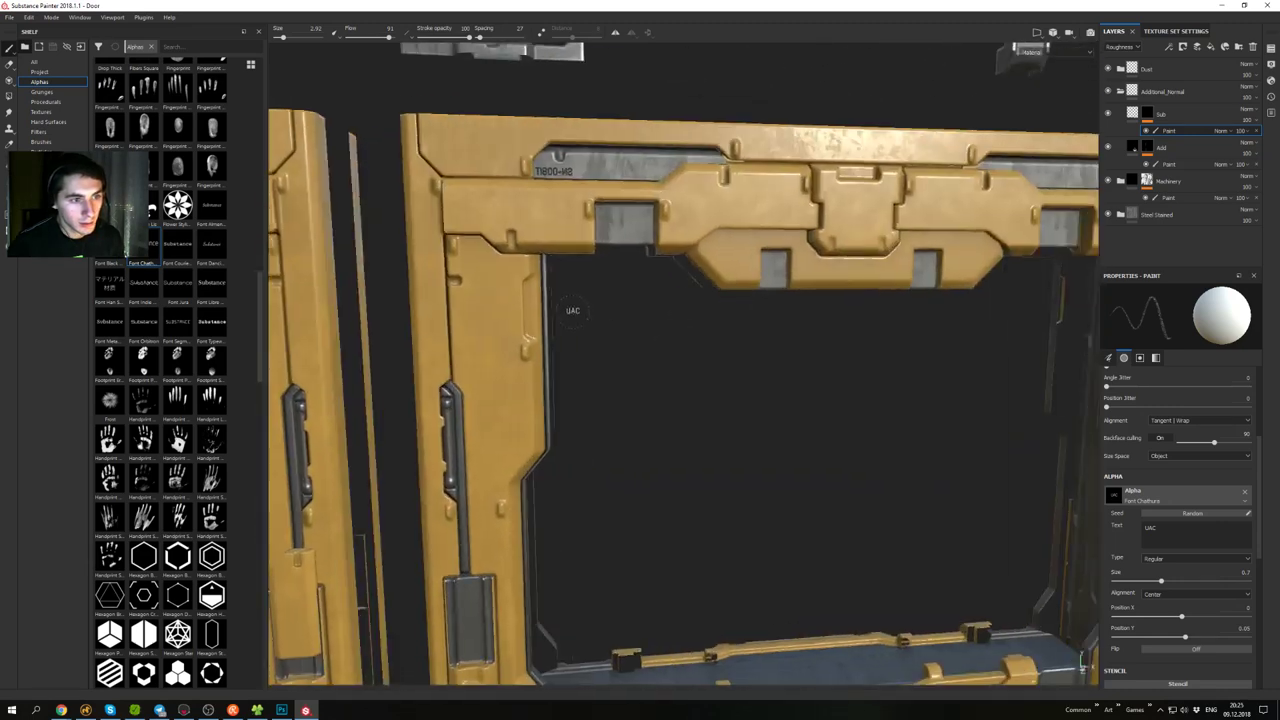
pyautogui.keyDown('alt'); pyautogui.moveTo(705, 350); pyautogui.dragTo(715, 235, button='middle'); pyautogui.keyUp('alt')
pyautogui.keyDown('alt'); pyautogui.moveTo(715, 235); pyautogui.dragTo(900, 355); pyautogui.keyUp('alt')
pyautogui.keyDown('alt'); pyautogui.moveTo(900, 355); pyautogui.dragTo(640, 425, button='middle'); pyautogui.keyUp('alt')
pyautogui.keyDown('alt'); pyautogui.moveTo(640, 425); pyautogui.dragTo(774, 343); pyautogui.keyUp('alt')
pyautogui.keyDown('alt'); pyautogui.moveTo(774, 343); pyautogui.dragTo(690, 310, button='right'); pyautogui.keyUp('alt')
pyautogui.keyDown('alt'); pyautogui.moveTo(690, 310); pyautogui.dragTo(800, 390); pyautogui.keyUp('alt')
pyautogui.keyDown('alt'); pyautogui.moveTo(800, 390); pyautogui.dragTo(916, 494, button='middle'); pyautogui.keyUp('alt')
pyautogui.keyDown('alt'); pyautogui.moveTo(560, 300); pyautogui.dragTo(680, 325, button='middle'); pyautogui.keyUp('alt')
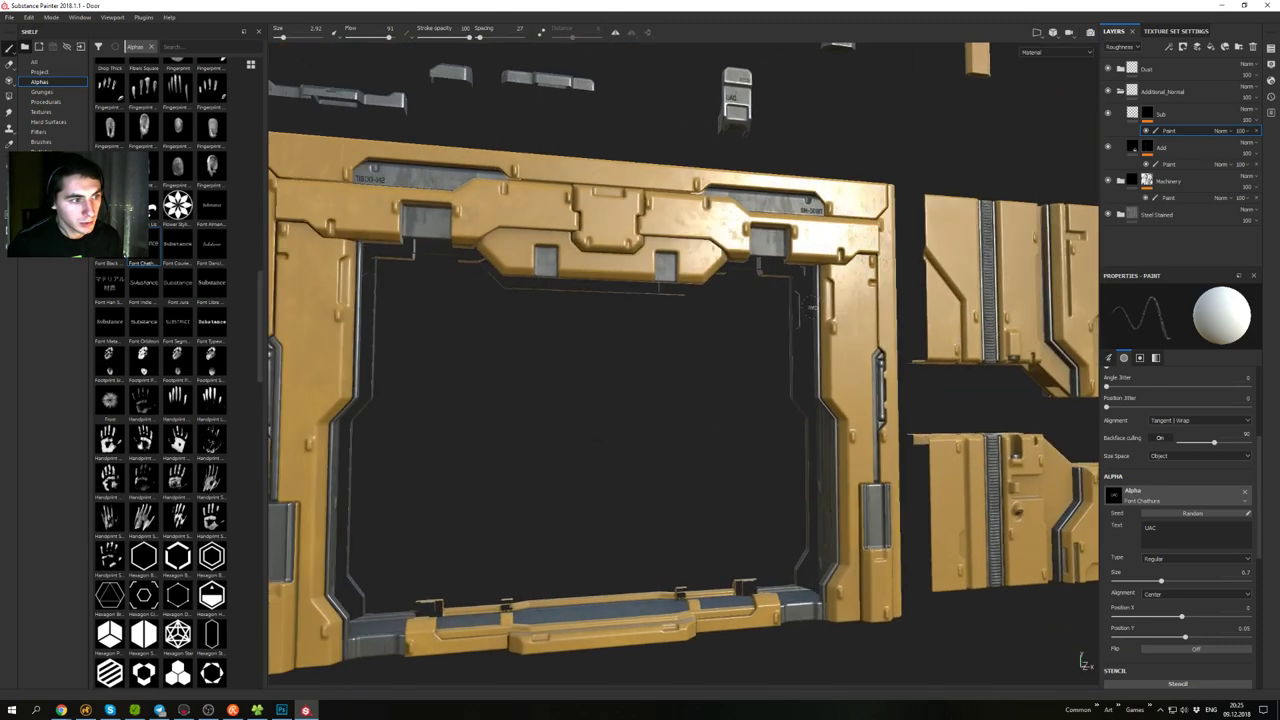
pyautogui.moveTo(680, 325)
pyautogui.keyDown('alt'); pyautogui.mouseDown()
pyautogui.moveTo(690, 230)
pyautogui.moveTo(703, 262)
pyautogui.moveTo(666, 346)
pyautogui.mouseUp(); pyautogui.keyUp('alt')
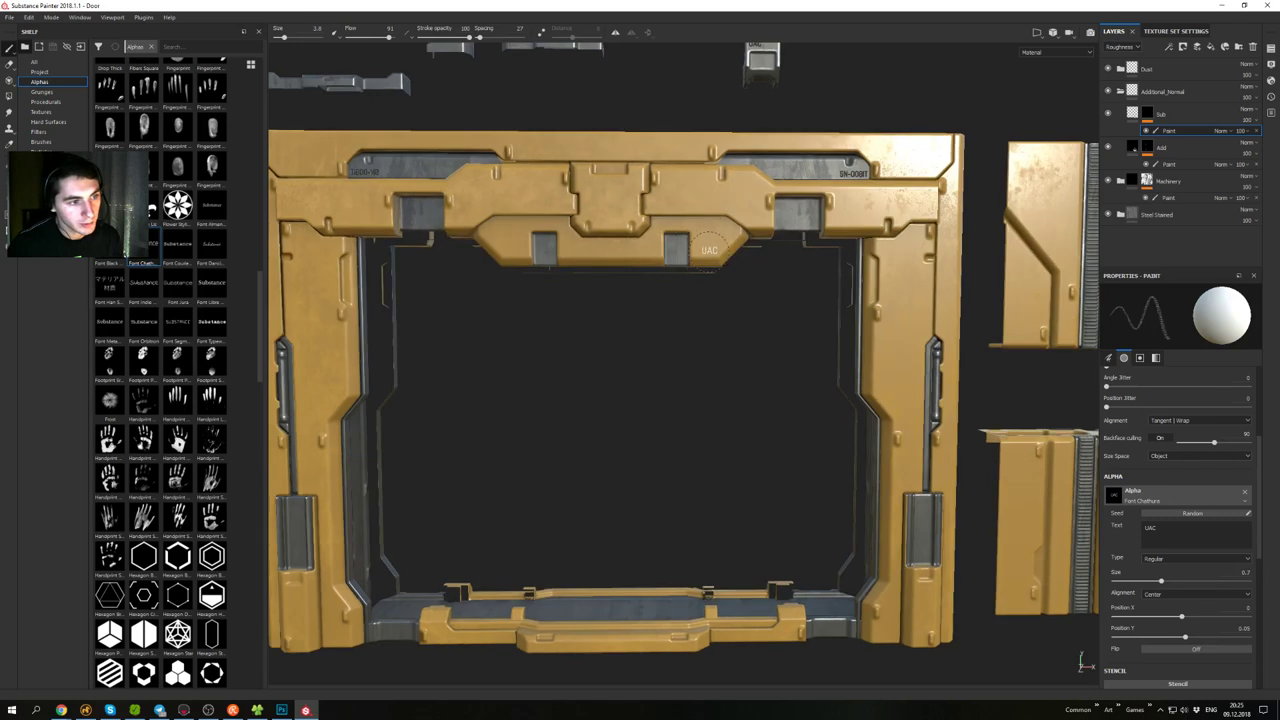
pyautogui.keyDown('alt'); pyautogui.moveTo(708, 250); pyautogui.dragTo(726, 411); pyautogui.keyUp('alt')
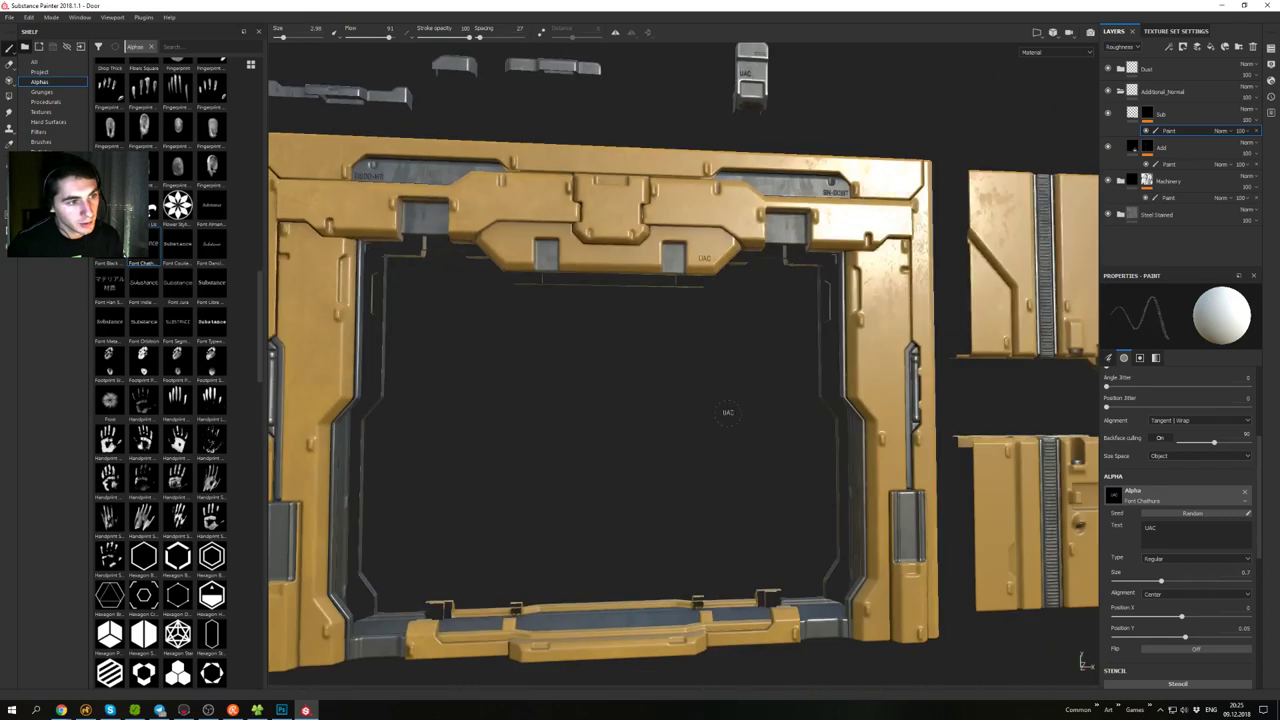
# - Inspect the door from several angles and preview the UAC stamp at different sizes to judge further places for markings
pyautogui.keyDown('alt'); pyautogui.moveTo(726, 411); pyautogui.dragTo(1070, 342, button='middle'); pyautogui.keyUp('alt')
pyautogui.moveTo(832, 365)
pyautogui.keyDown('alt'); pyautogui.mouseDown()
pyautogui.moveTo(848, 308)
pyautogui.moveTo(858, 368)
pyautogui.moveTo(846, 322)
pyautogui.moveTo(845, 338)
pyautogui.moveTo(873, 343)
pyautogui.mouseUp(); pyautogui.keyUp('alt')
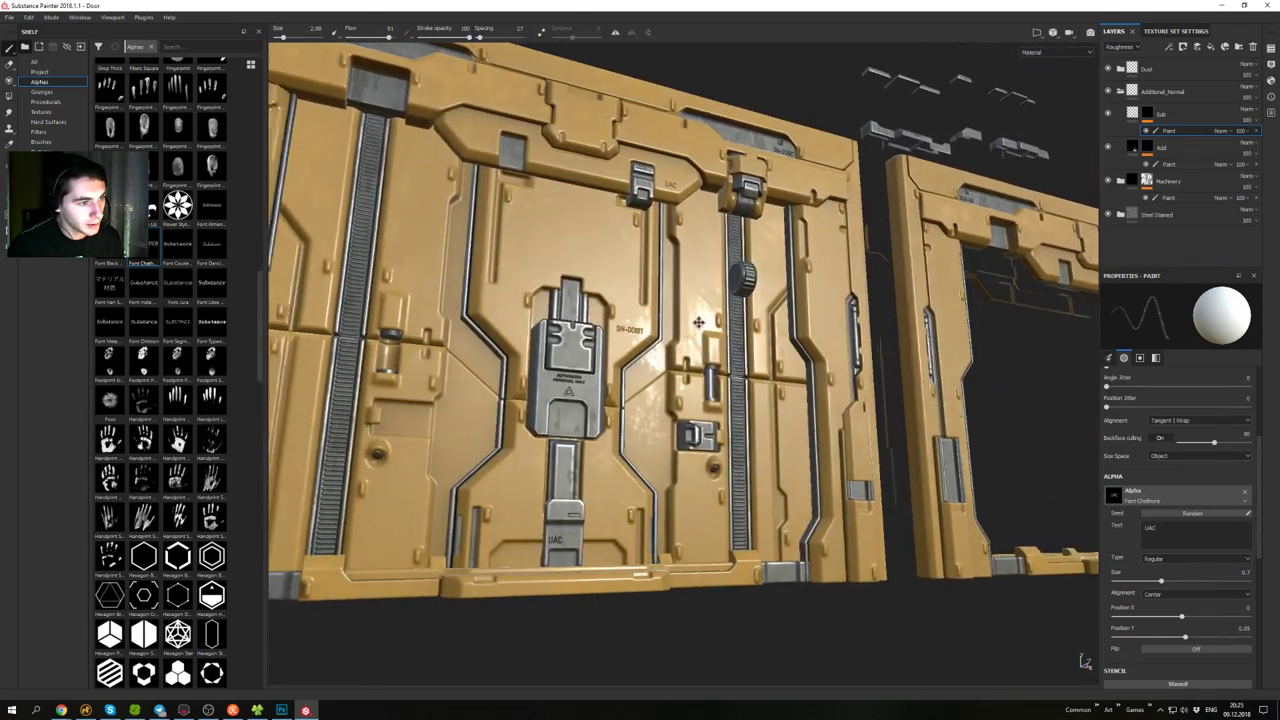
pyautogui.keyDown('alt'); pyautogui.moveTo(699, 322); pyautogui.dragTo(840, 330, button='middle'); pyautogui.keyUp('alt')
pyautogui.keyDown('alt'); pyautogui.moveTo(840, 330); pyautogui.dragTo(815, 322); pyautogui.keyUp('alt')
pyautogui.keyDown('alt'); pyautogui.moveTo(640, 250); pyautogui.dragTo(722, 305, button='middle'); pyautogui.keyUp('alt')
pyautogui.moveTo(722, 305)
pyautogui.keyDown('alt'); pyautogui.mouseDown()
pyautogui.moveTo(744, 263)
pyautogui.moveTo(735, 310)
pyautogui.moveTo(722, 274)
pyautogui.mouseUp(); pyautogui.keyUp('alt')
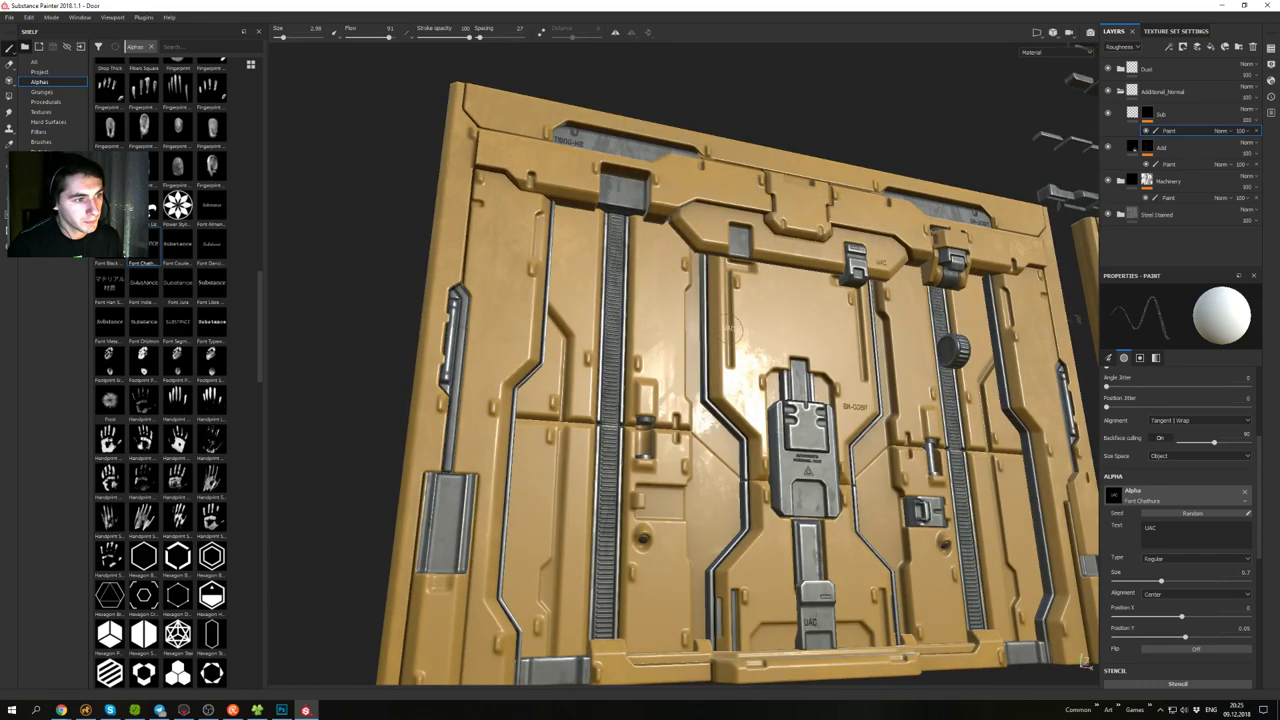
pyautogui.keyDown('alt'); pyautogui.moveTo(730, 328); pyautogui.dragTo(748, 356); pyautogui.keyUp('alt')
pyautogui.keyDown('alt'); pyautogui.moveTo(895, 345); pyautogui.dragTo(683, 330, button='middle'); pyautogui.keyUp('alt')
pyautogui.keyDown('alt'); pyautogui.moveTo(683, 330); pyautogui.dragTo(695, 318); pyautogui.keyUp('alt')
pyautogui.keyDown('alt'); pyautogui.moveTo(912, 320); pyautogui.dragTo(830, 258, button='middle'); pyautogui.keyUp('alt')
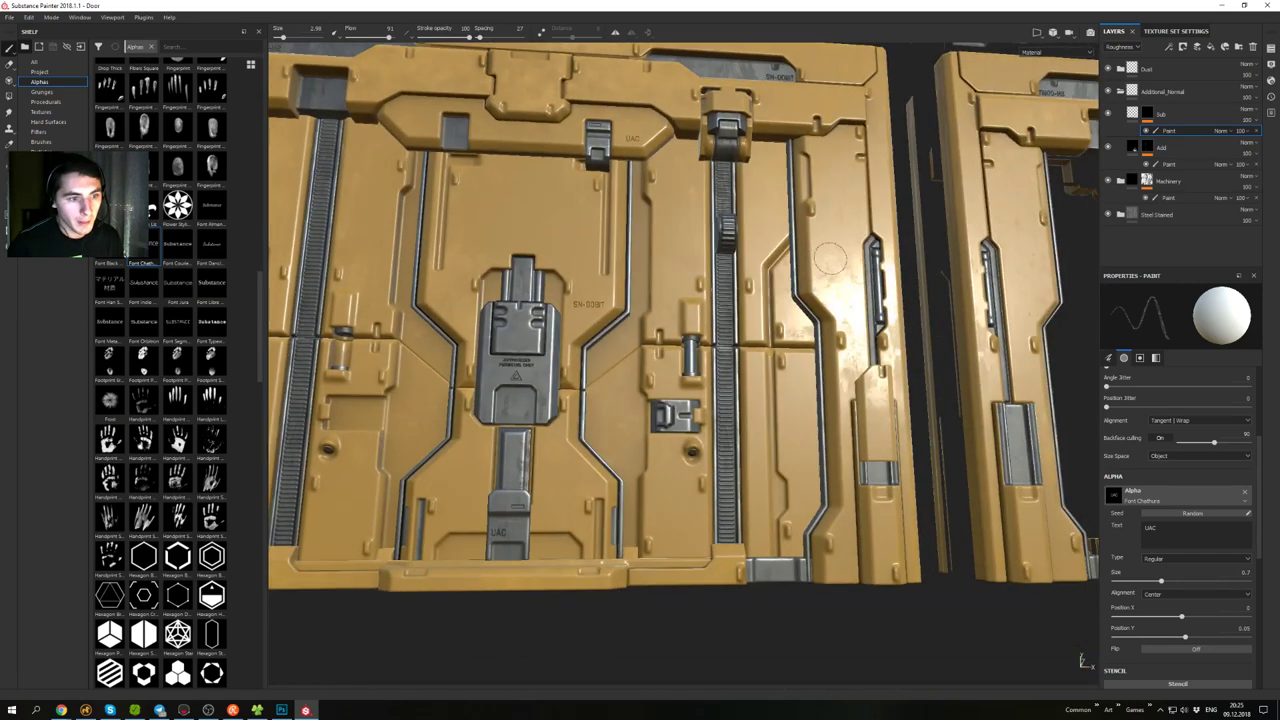
pyautogui.moveTo(830, 258)
pyautogui.keyDown('alt'); pyautogui.mouseDown()
pyautogui.moveTo(876, 340)
pyautogui.moveTo(868, 292)
pyautogui.moveTo(886, 288)
pyautogui.moveTo(851, 341)
pyautogui.mouseUp(); pyautogui.keyUp('alt')
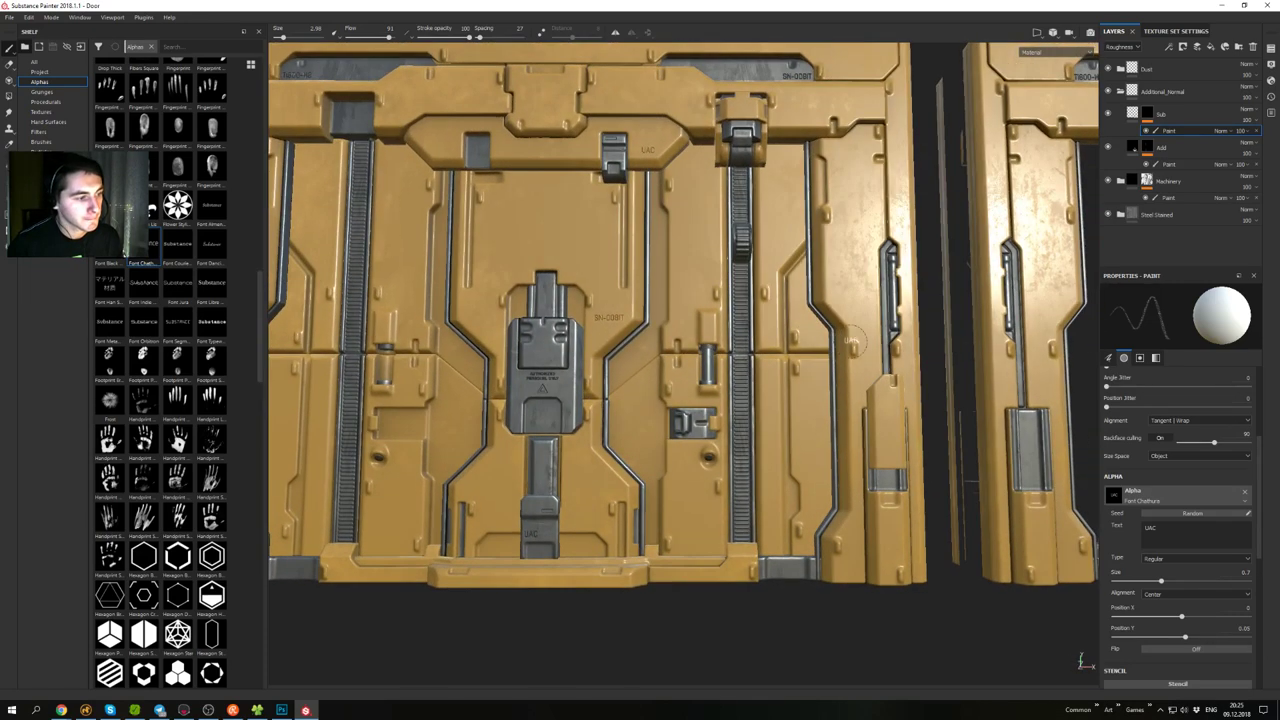
pyautogui.moveTo(732, 362)
pyautogui.keyDown('alt'); pyautogui.mouseDown()
pyautogui.moveTo(788, 326)
pyautogui.moveTo(750, 368)
pyautogui.moveTo(764, 345)
pyautogui.mouseUp(); pyautogui.keyUp('alt')
pyautogui.keyDown('alt'); pyautogui.moveTo(764, 345); pyautogui.dragTo(828, 290, button='middle'); pyautogui.keyUp('alt')
pyautogui.moveTo(828, 290)
pyautogui.keyDown('alt'); pyautogui.mouseDown()
pyautogui.moveTo(836, 362)
pyautogui.moveTo(845, 341)
pyautogui.mouseUp(); pyautogui.keyUp('alt')
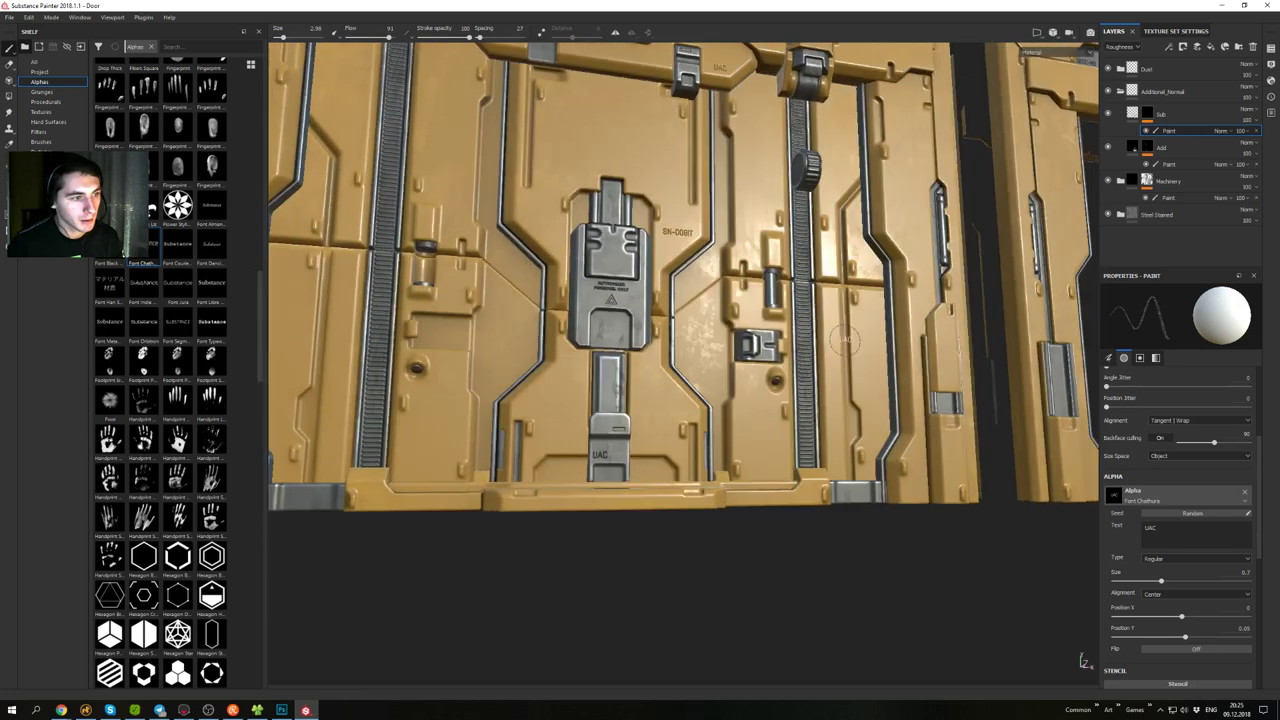
pyautogui.keyDown('alt'); pyautogui.moveTo(641, 265); pyautogui.dragTo(680, 352, button='middle'); pyautogui.keyUp('alt')
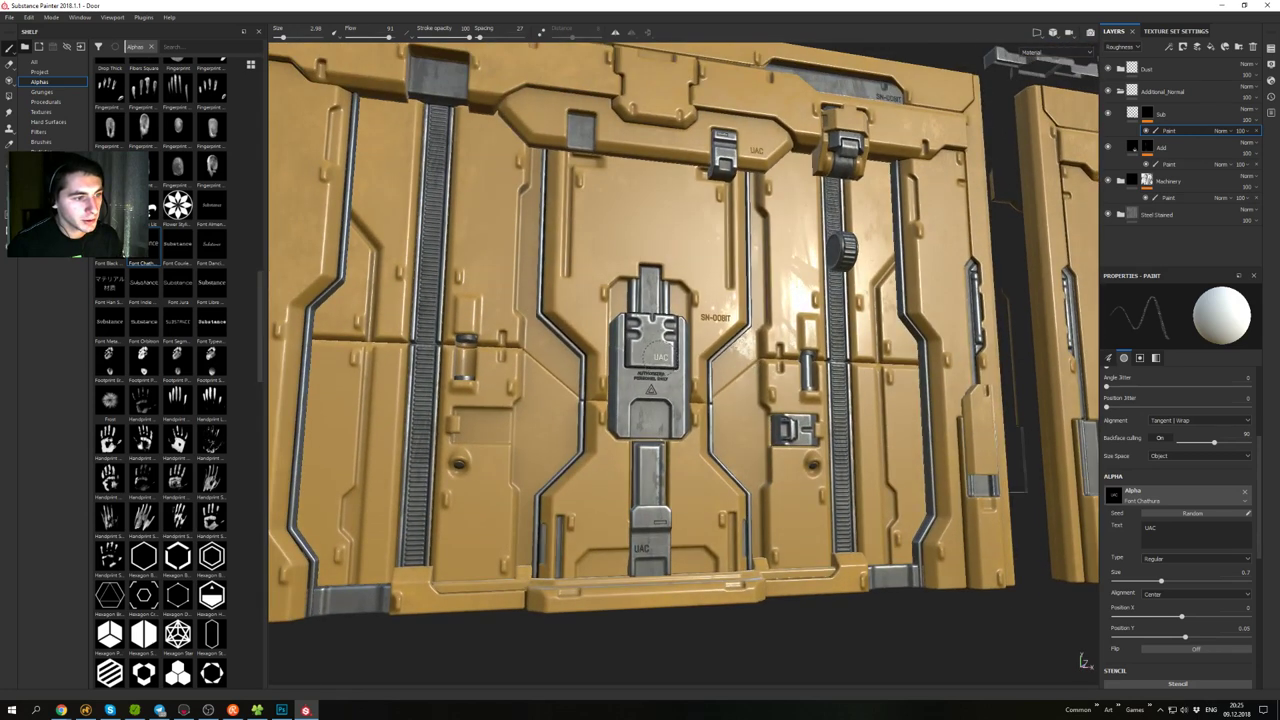
pyautogui.keyDown('alt'); pyautogui.moveTo(658, 261); pyautogui.dragTo(642, 286); pyautogui.keyUp('alt')
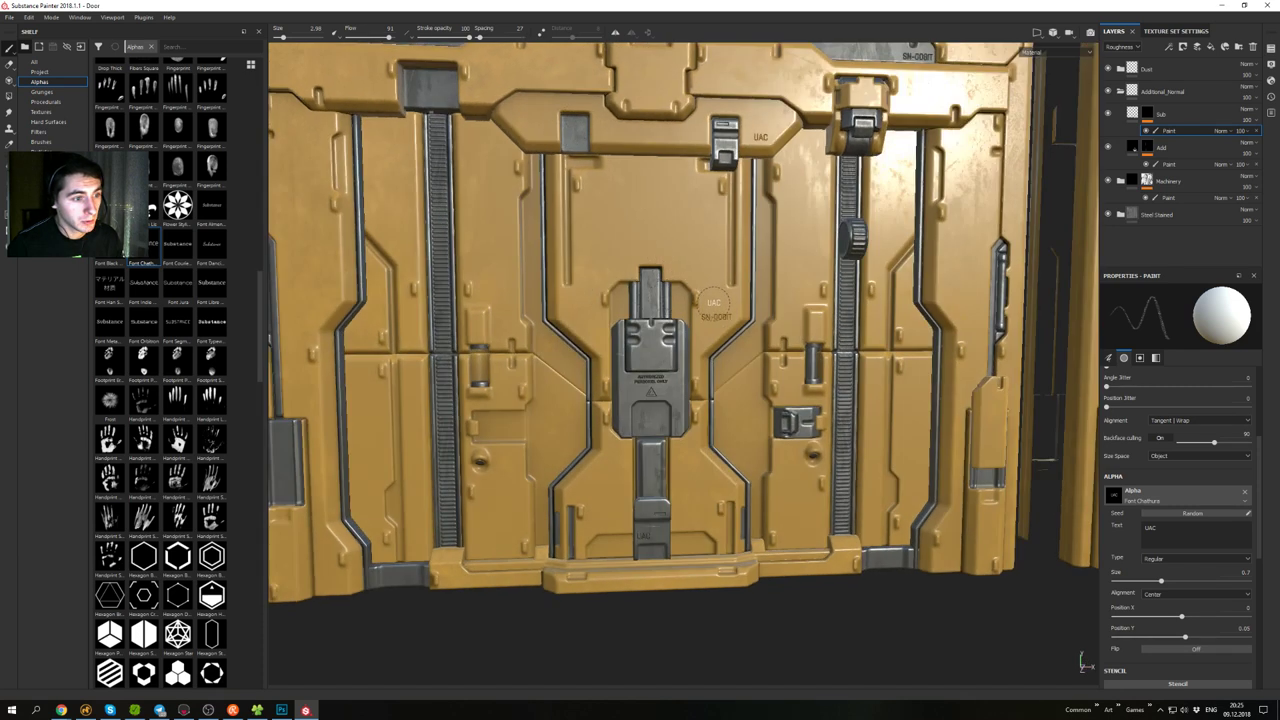
pyautogui.keyDown('ctrl'); pyautogui.moveTo(714, 302); pyautogui.dragTo(746, 303, button='right'); pyautogui.keyUp('ctrl')
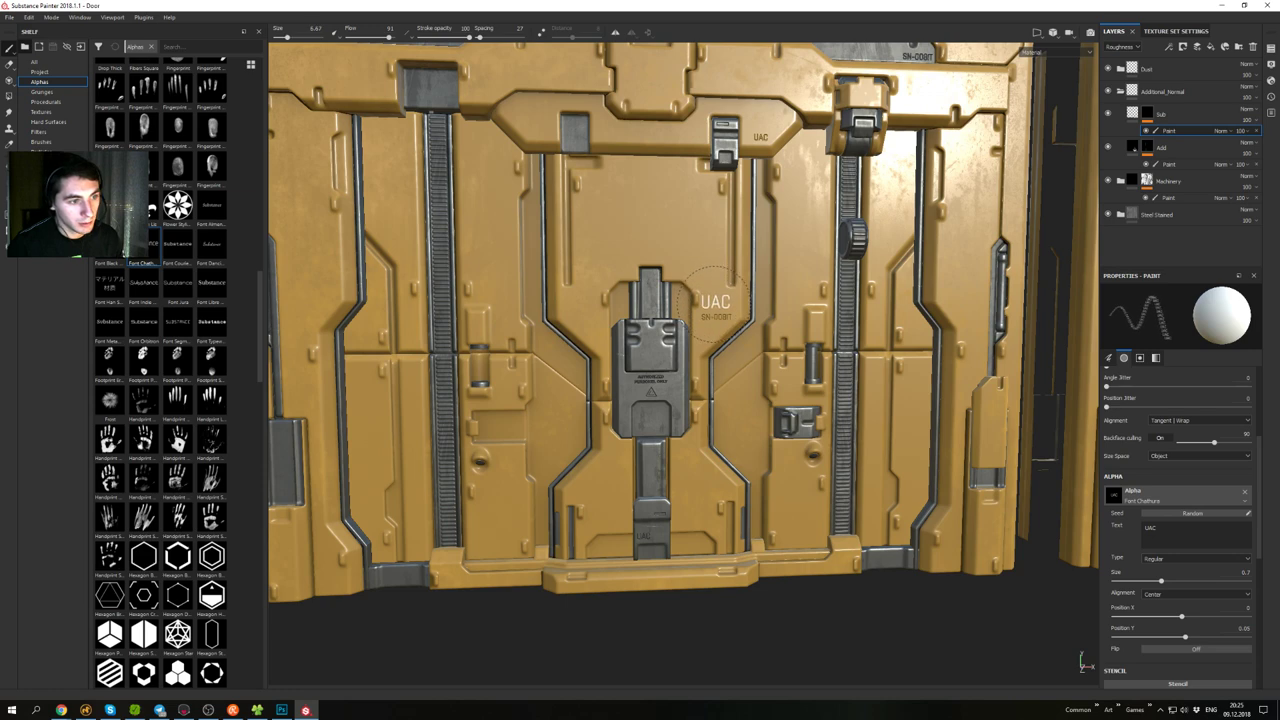
pyautogui.moveTo(716, 303)
pyautogui.keyDown('alt'); pyautogui.mouseDown()
pyautogui.moveTo(605, 393)
pyautogui.moveTo(832, 352)
pyautogui.moveTo(835, 396)
pyautogui.moveTo(736, 268)
pyautogui.mouseUp(); pyautogui.keyUp('alt')
pyautogui.scroll(-2, 835, 396)
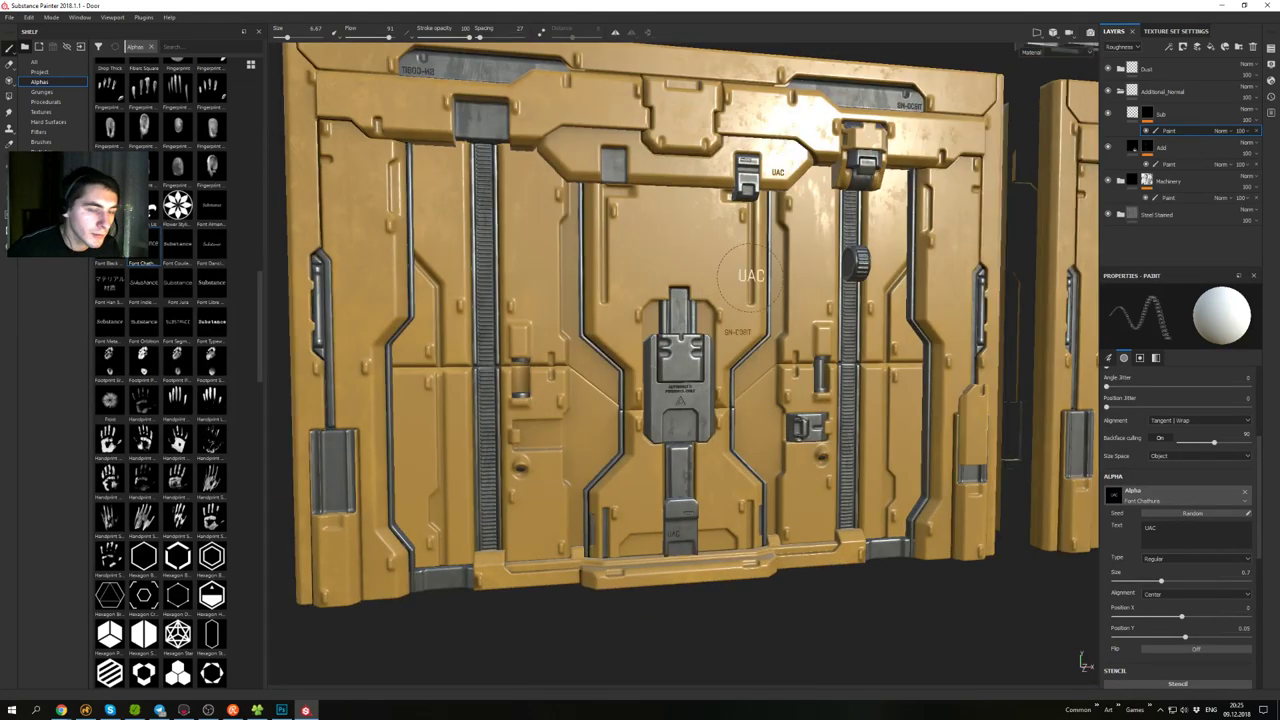
# - Look through the alpha library for another engraving shape and choose the Sign Minus alpha
pyautogui.scroll(3, 158, 389)
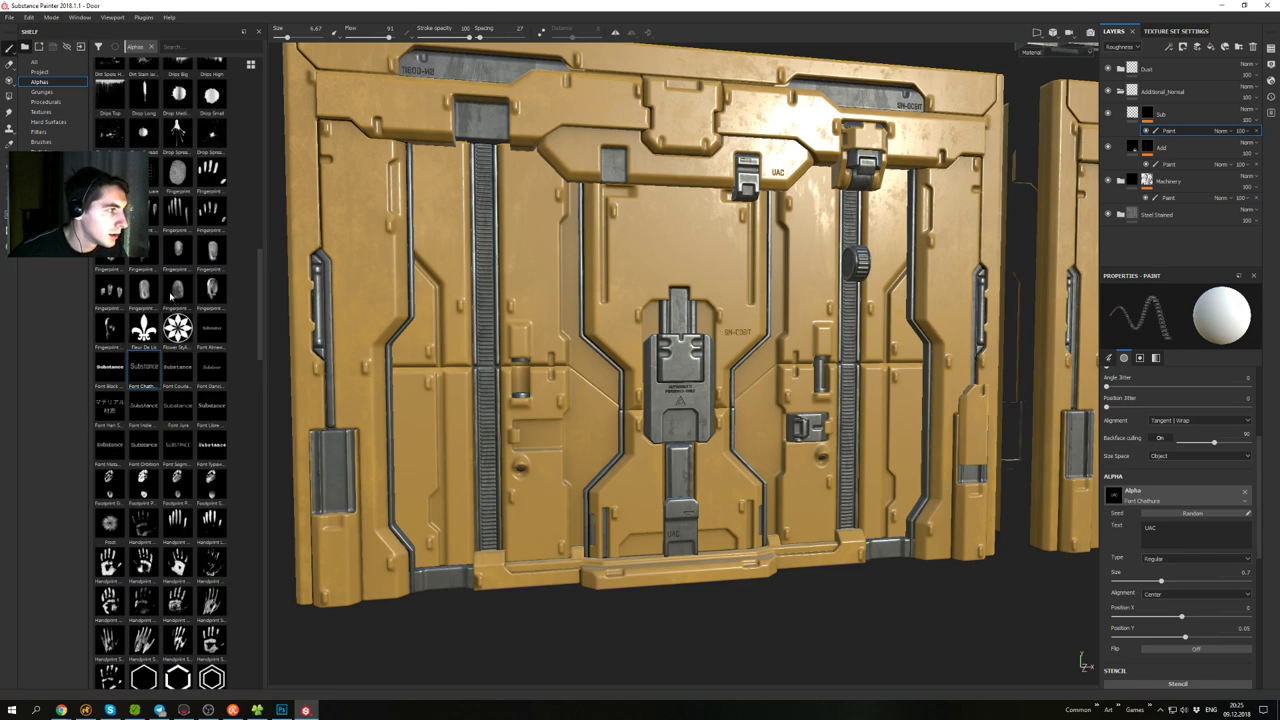
pyautogui.scroll(6, 172, 296)
pyautogui.scroll(15, 165, 281)
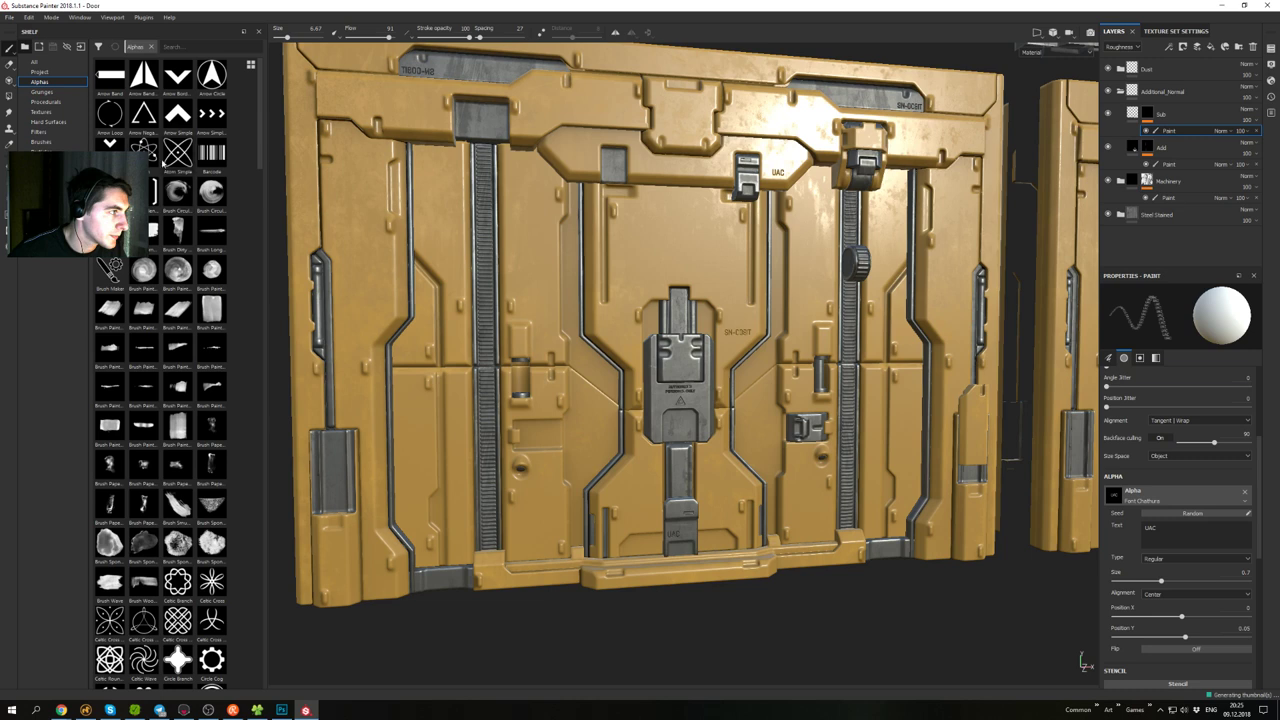
pyautogui.scroll(-20, 165, 167)
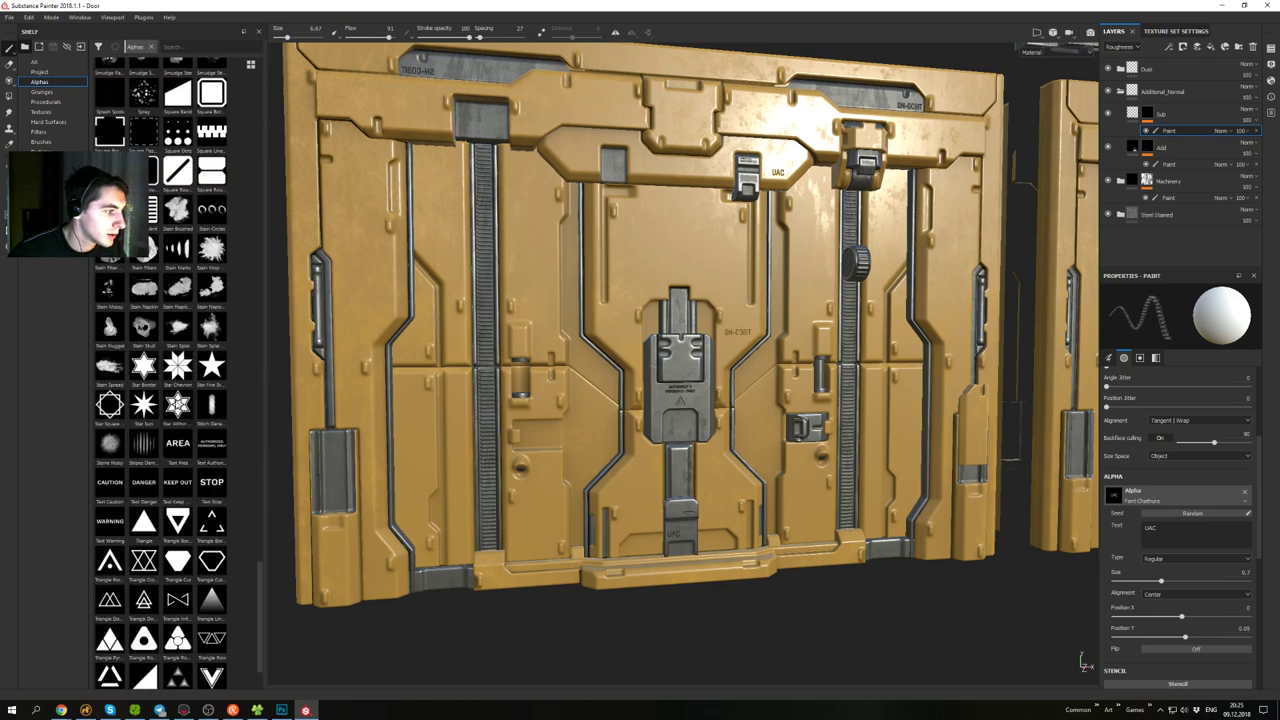
pyautogui.scroll(-3, 170, 445)
pyautogui.scroll(7, 167, 422)
pyautogui.scroll(3, 178, 262)
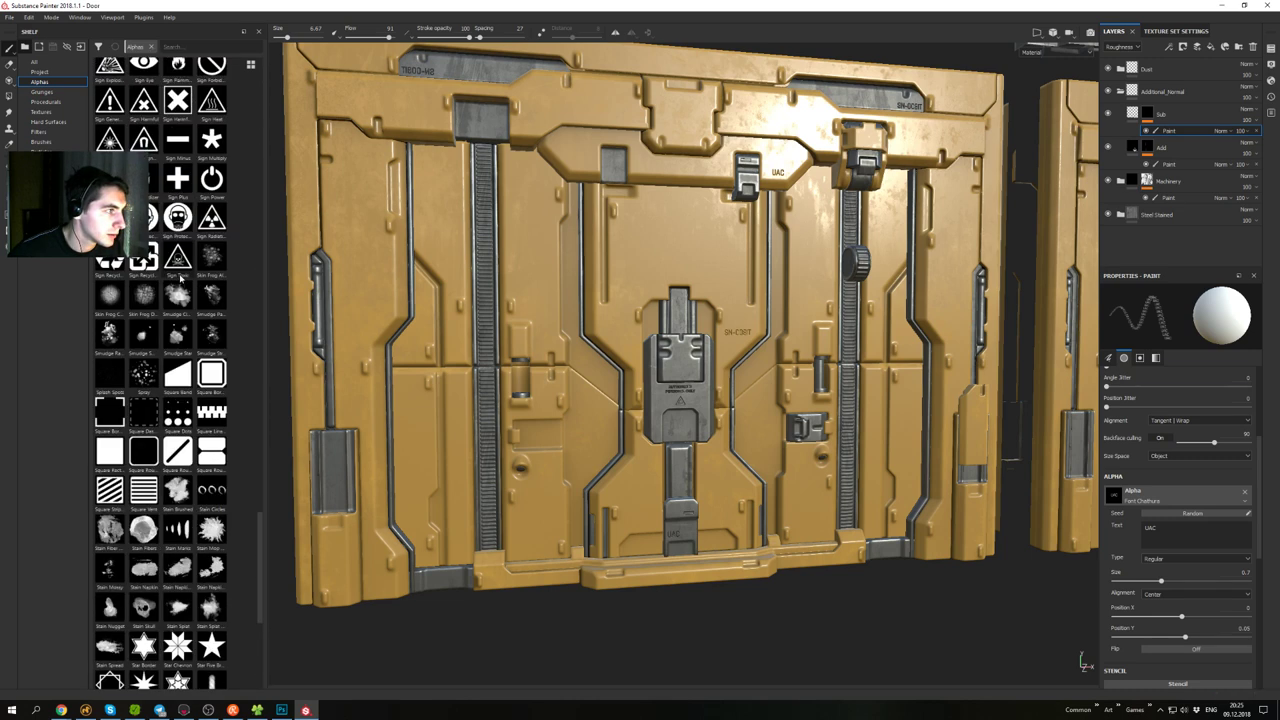
pyautogui.click(178, 148)
# - Engrave Sign Minus grooves at both ends of the recessed metal rod on the right frame post, with brush size 1.13
pyautogui.keyDown('alt'); pyautogui.moveTo(831, 297); pyautogui.dragTo(620, 323, button='middle'); pyautogui.keyUp('alt')
pyautogui.keyDown('alt'); pyautogui.moveTo(620, 323); pyautogui.dragTo(785, 425, button='right'); pyautogui.keyUp('alt')
pyautogui.keyDown('ctrl'); pyautogui.moveTo(750, 383); pyautogui.dragTo(704, 381, button='right'); pyautogui.keyUp('ctrl')
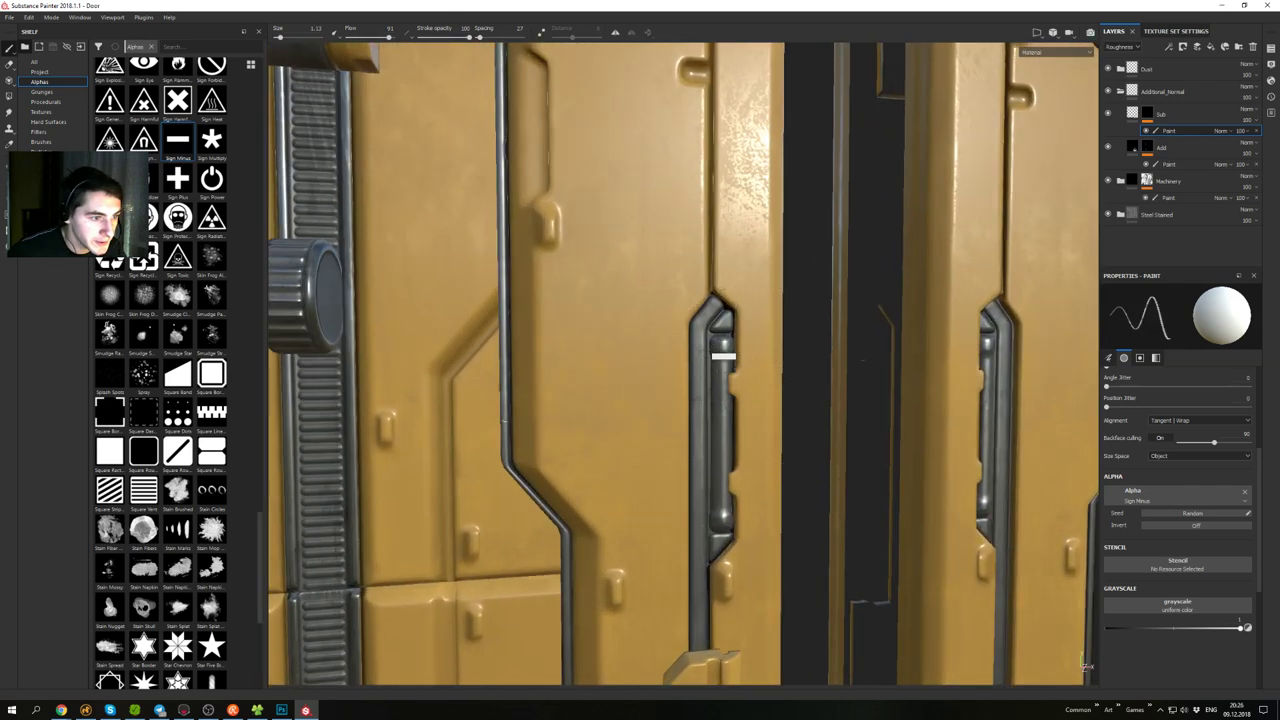
pyautogui.click(722, 358)
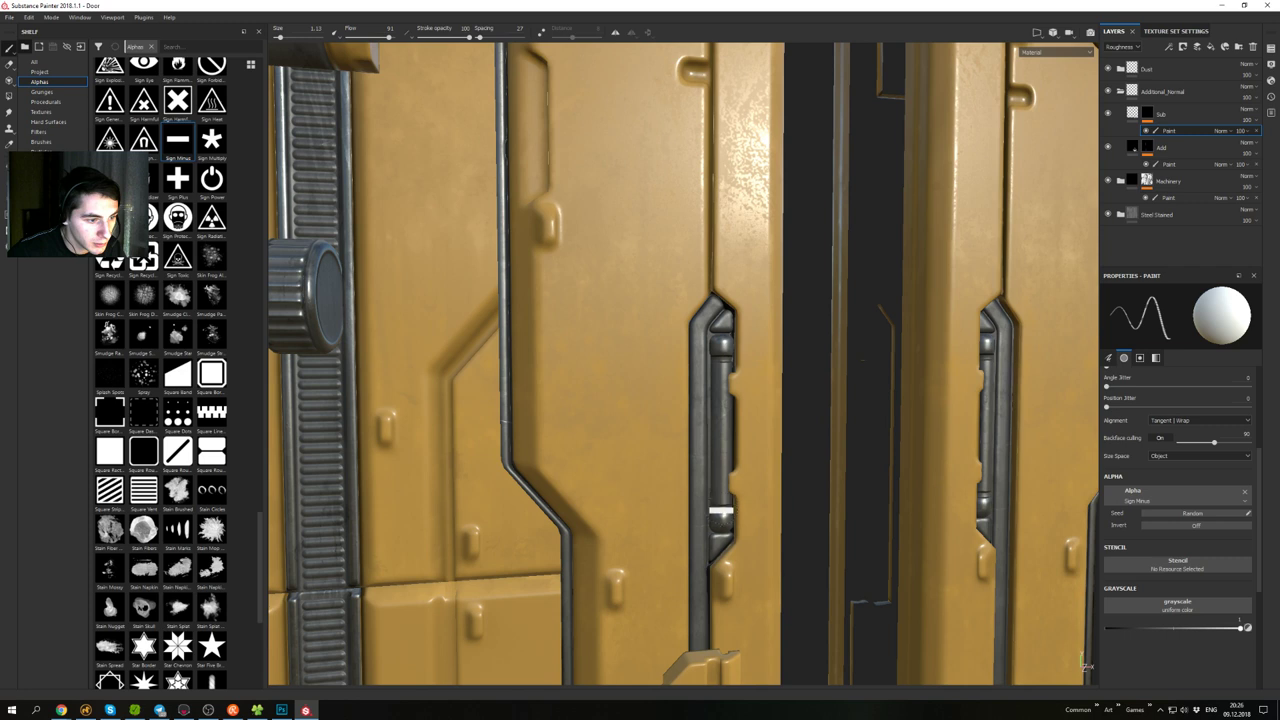
pyautogui.click(721, 510)
# - Refine the grooves around both ends of the recessed metal rod with further Sign Minus stamps, trying a smaller brush
pyautogui.moveTo(698, 547)
pyautogui.keyDown('alt'); pyautogui.mouseDown()
pyautogui.moveTo(680, 489)
pyautogui.moveTo(705, 528)
pyautogui.mouseUp(); pyautogui.keyUp('alt')
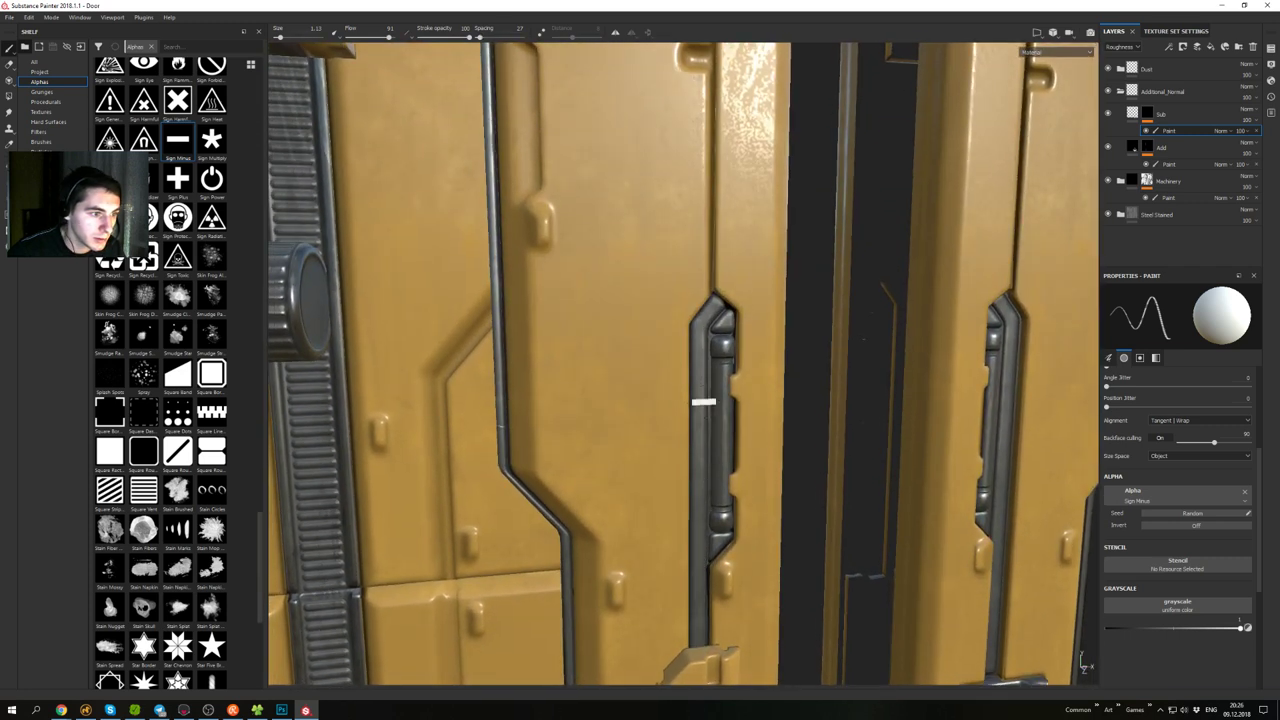
pyautogui.keyDown('ctrl'); pyautogui.moveTo(724, 351); pyautogui.dragTo(716, 351, button='right'); pyautogui.keyUp('ctrl')
pyautogui.keyDown('alt'); pyautogui.moveTo(715, 452); pyautogui.dragTo(693, 404); pyautogui.keyUp('alt')
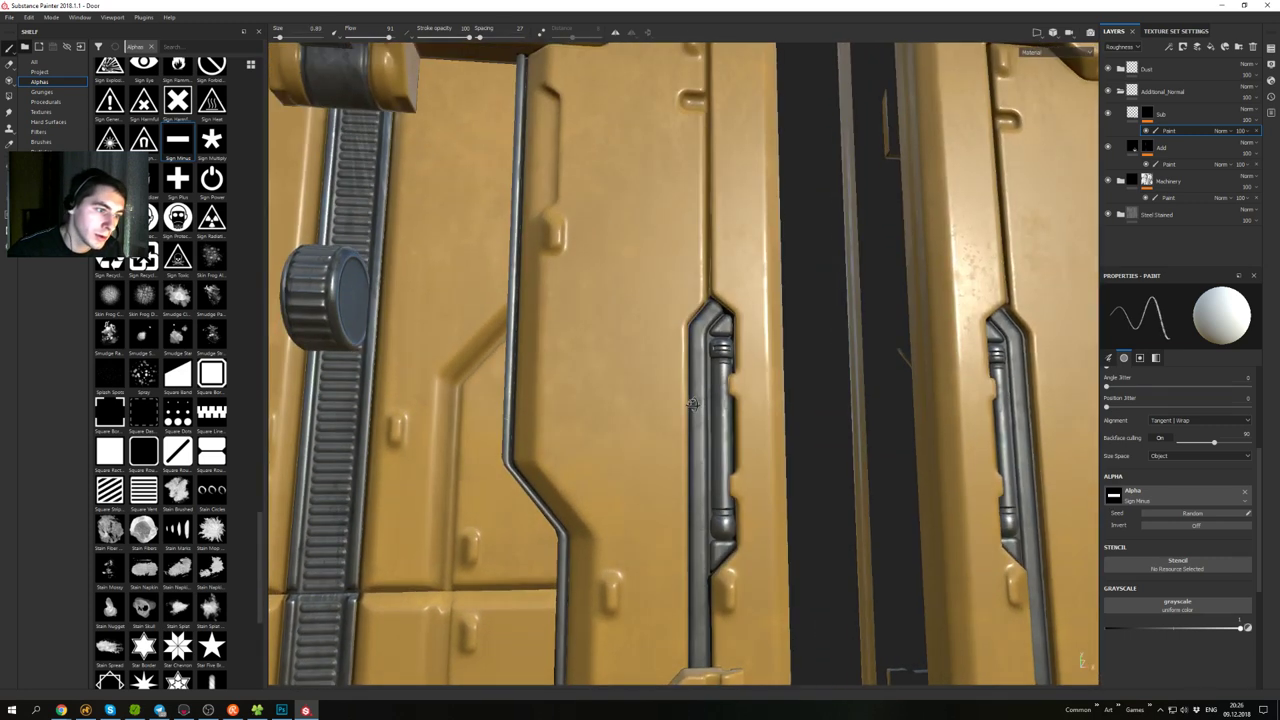
pyautogui.keyDown('alt'); pyautogui.moveTo(719, 350); pyautogui.dragTo(721, 373); pyautogui.keyUp('alt')
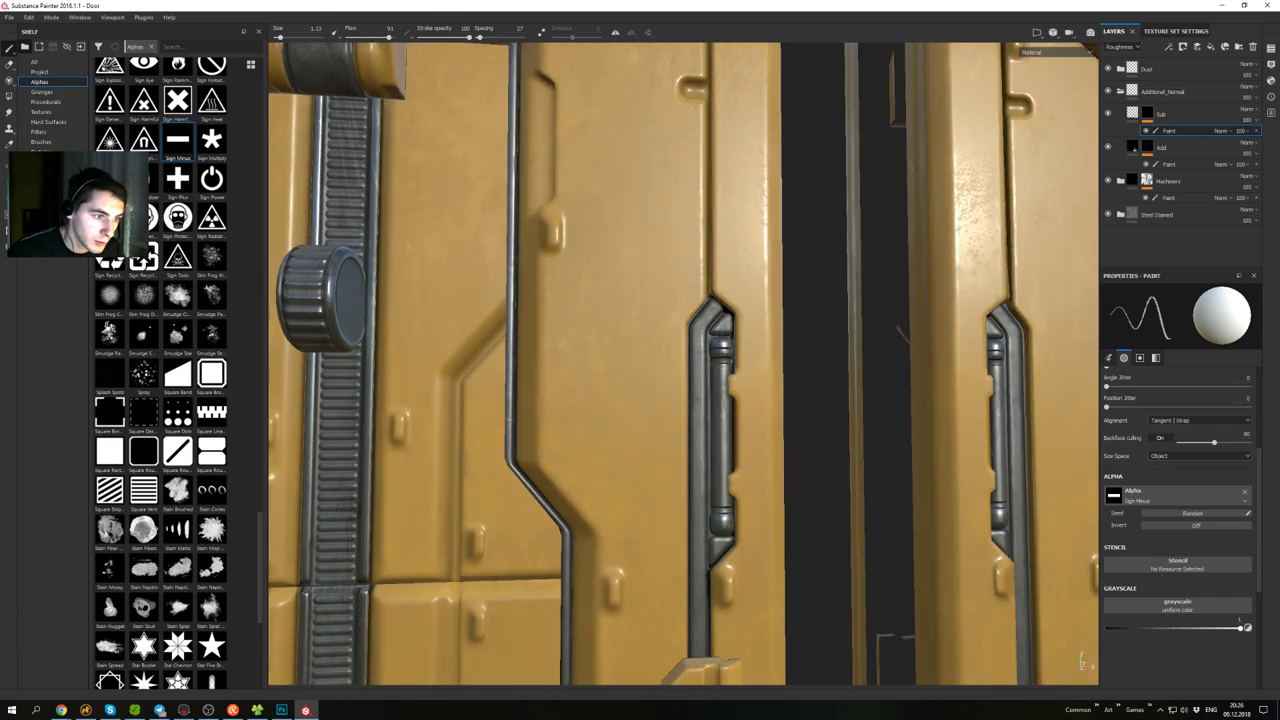
pyautogui.moveTo(711, 500)
pyautogui.keyDown('alt'); pyautogui.mouseDown()
pyautogui.moveTo(797, 466)
pyautogui.moveTo(745, 465)
pyautogui.moveTo(724, 480)
pyautogui.mouseUp(); pyautogui.keyUp('alt')
pyautogui.keyDown('alt'); pyautogui.moveTo(718, 572); pyautogui.dragTo(714, 531); pyautogui.keyUp('alt')
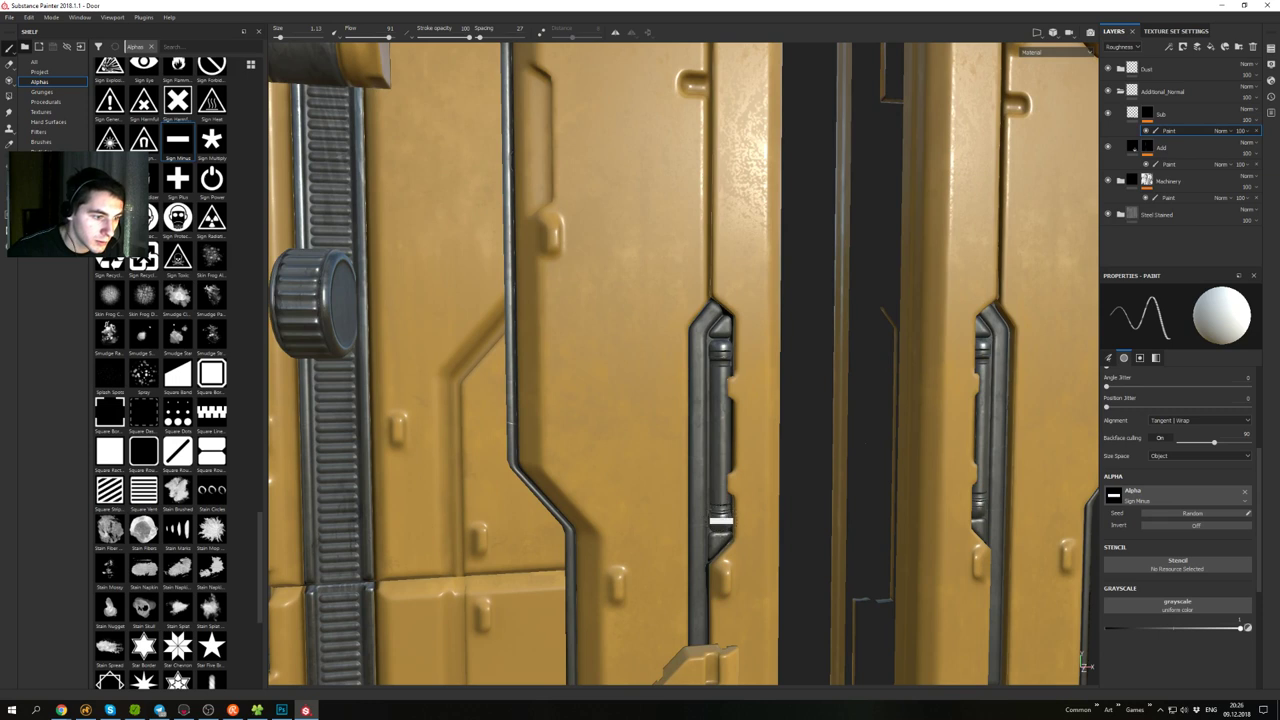
# - Expand the Machinery group, compare the whole door with the engraved Sub layer hidden and shown, and collapse the Additional_Normal group
pyautogui.keyDown('alt'); pyautogui.moveTo(721, 521); pyautogui.dragTo(690, 420, button='right'); pyautogui.keyUp('alt')
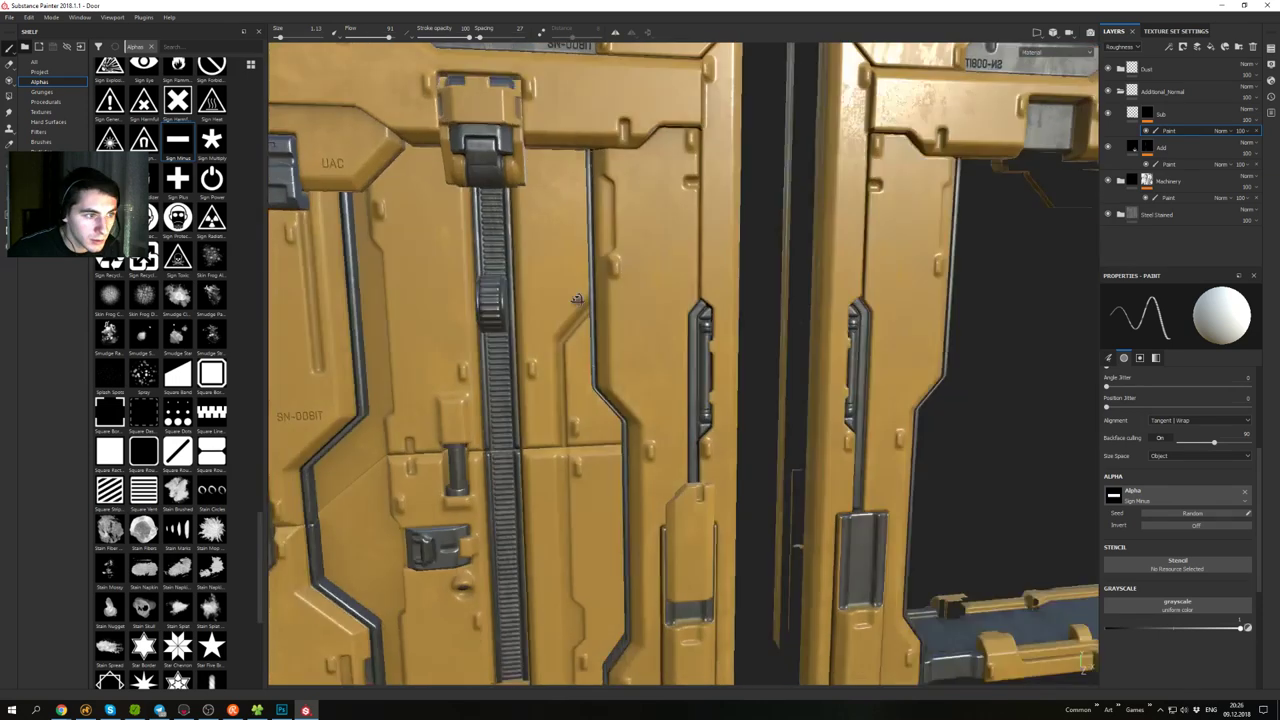
pyautogui.keyDown('alt'); pyautogui.moveTo(640, 300); pyautogui.dragTo(690, 280); pyautogui.keyUp('alt')
pyautogui.keyDown('alt'); pyautogui.moveTo(690, 280); pyautogui.dragTo(660, 260, button='right'); pyautogui.keyUp('alt')
pyautogui.keyDown('alt'); pyautogui.moveTo(600, 400); pyautogui.dragTo(760, 340); pyautogui.keyUp('alt')
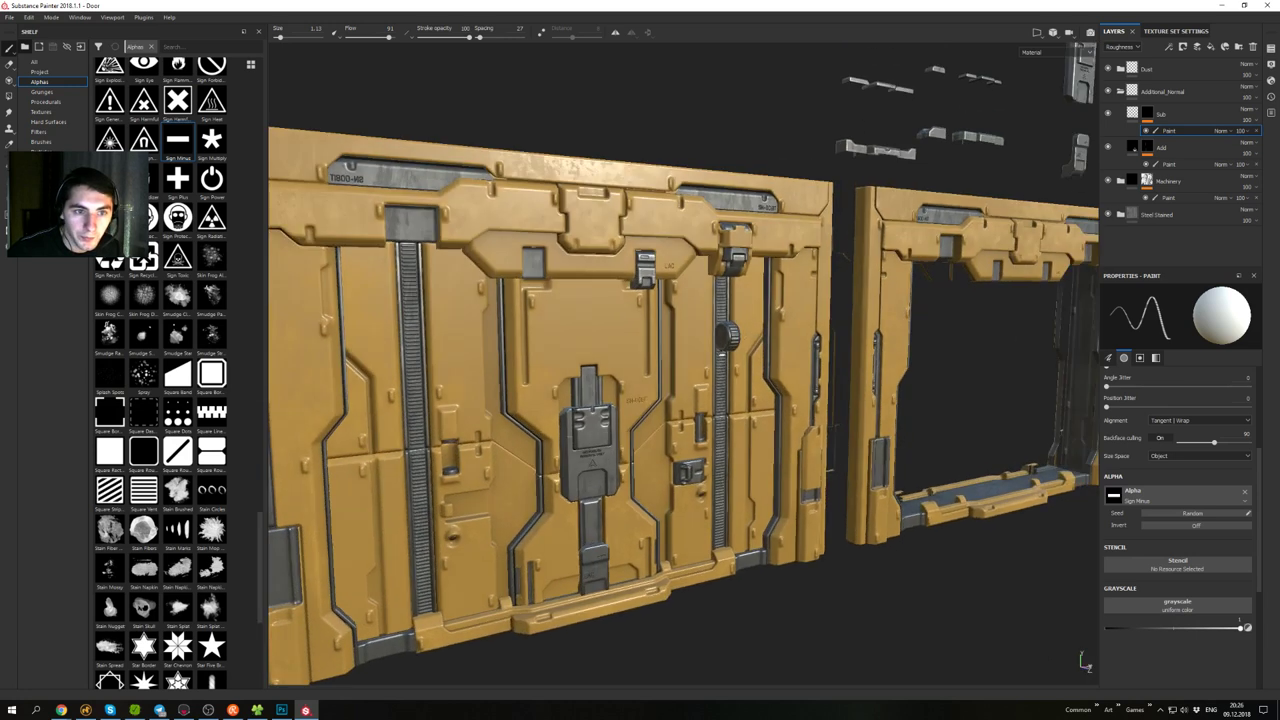
pyautogui.click(1120, 182)
pyautogui.scroll(-1, 1138, 232)
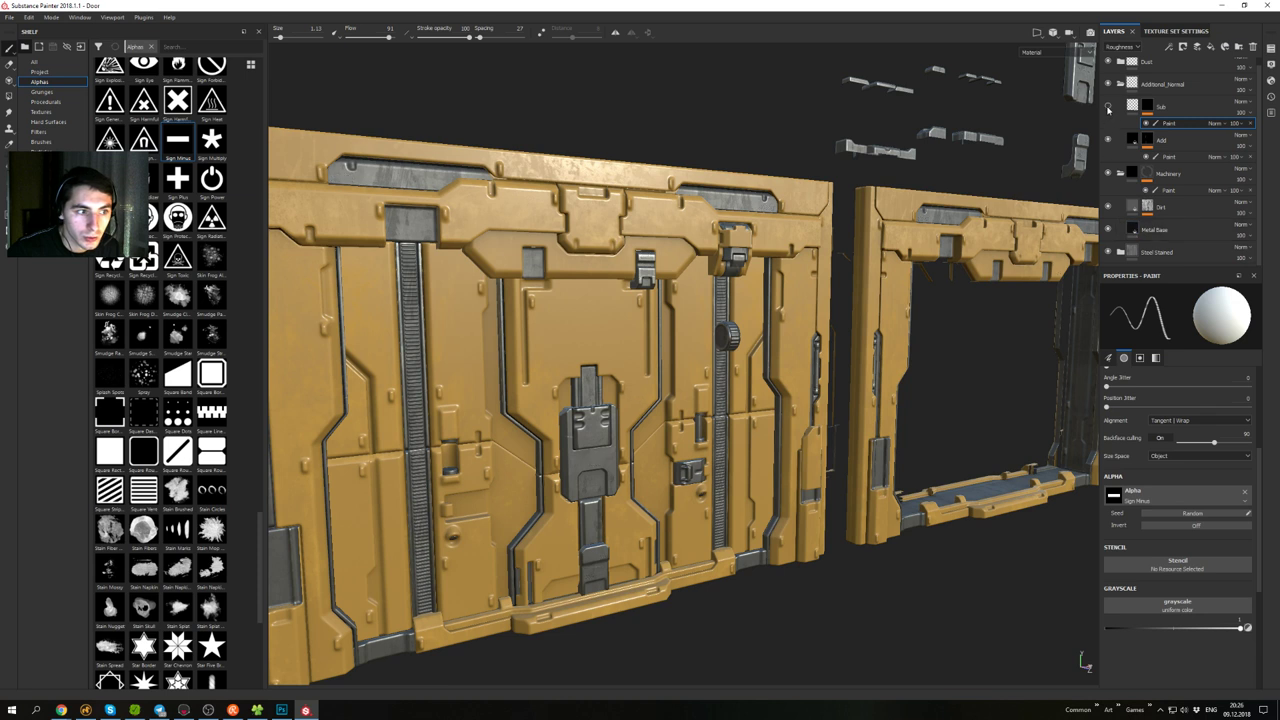
pyautogui.click(1108, 254)
pyautogui.click(1108, 254)
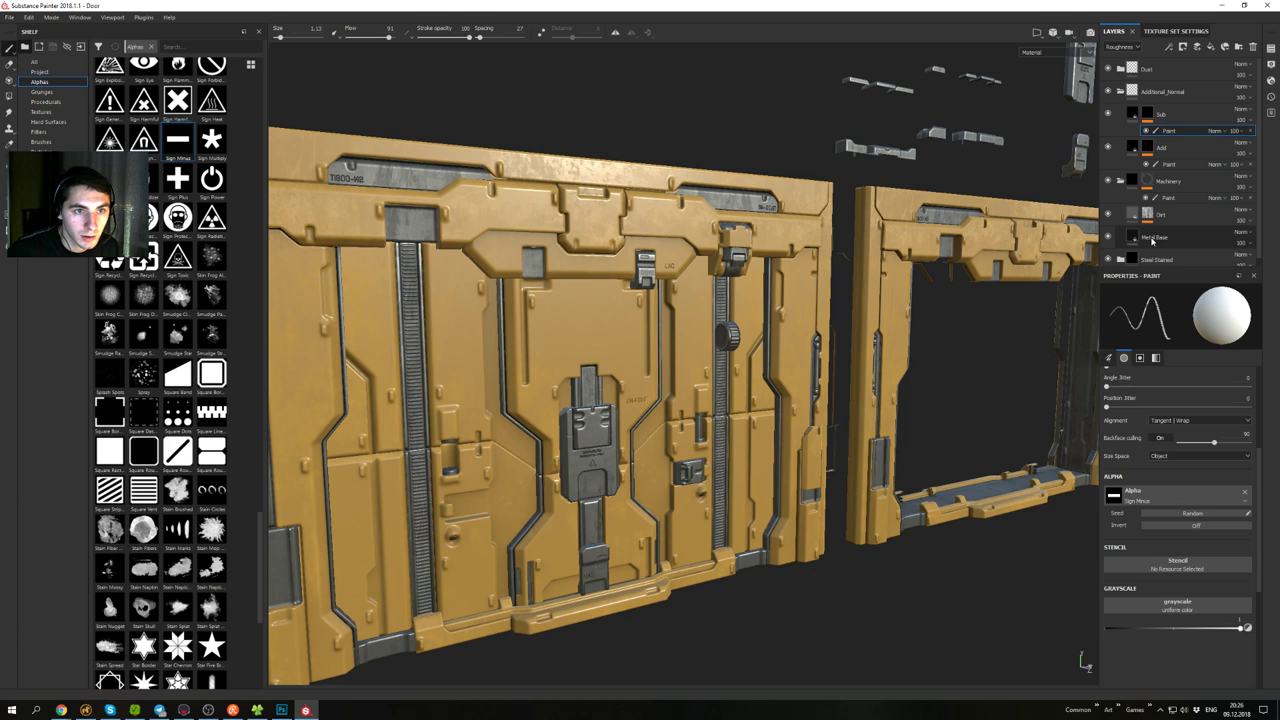
pyautogui.click(1122, 94)
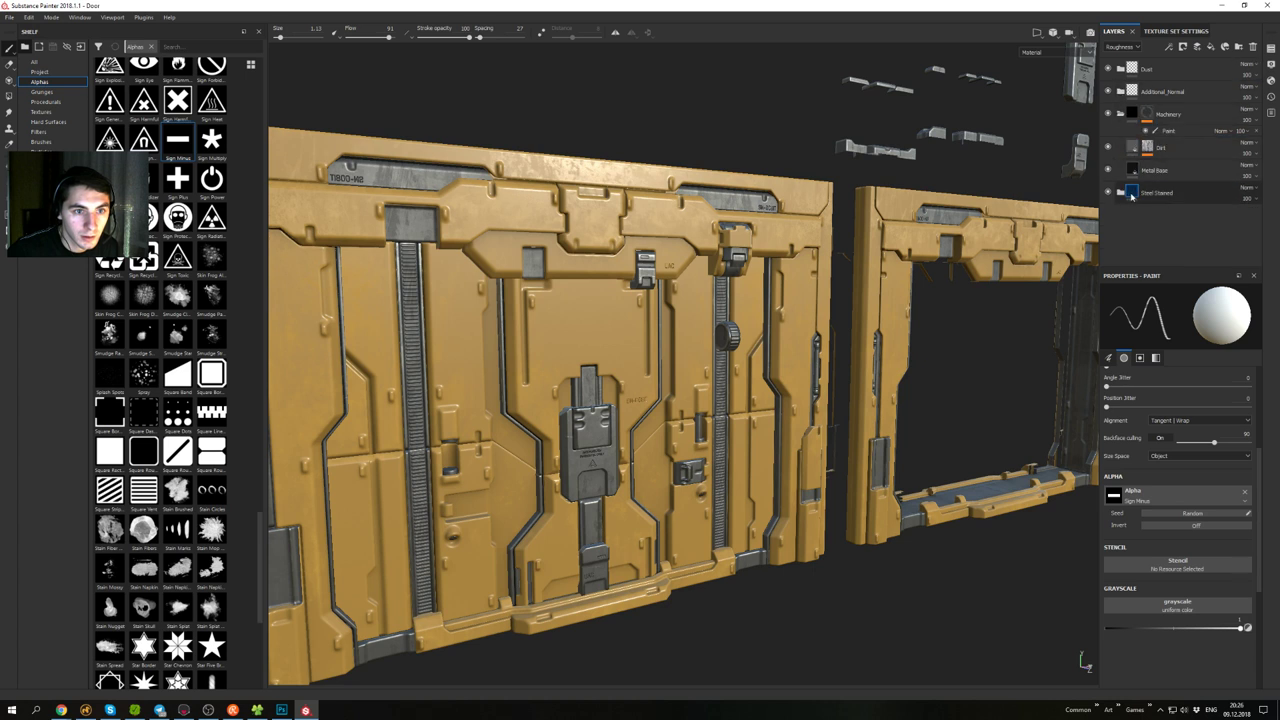
# - Change the Metal Base fill layer's base color to a slightly muted orange with a hue of about 0.066
pyautogui.click(1136, 172)
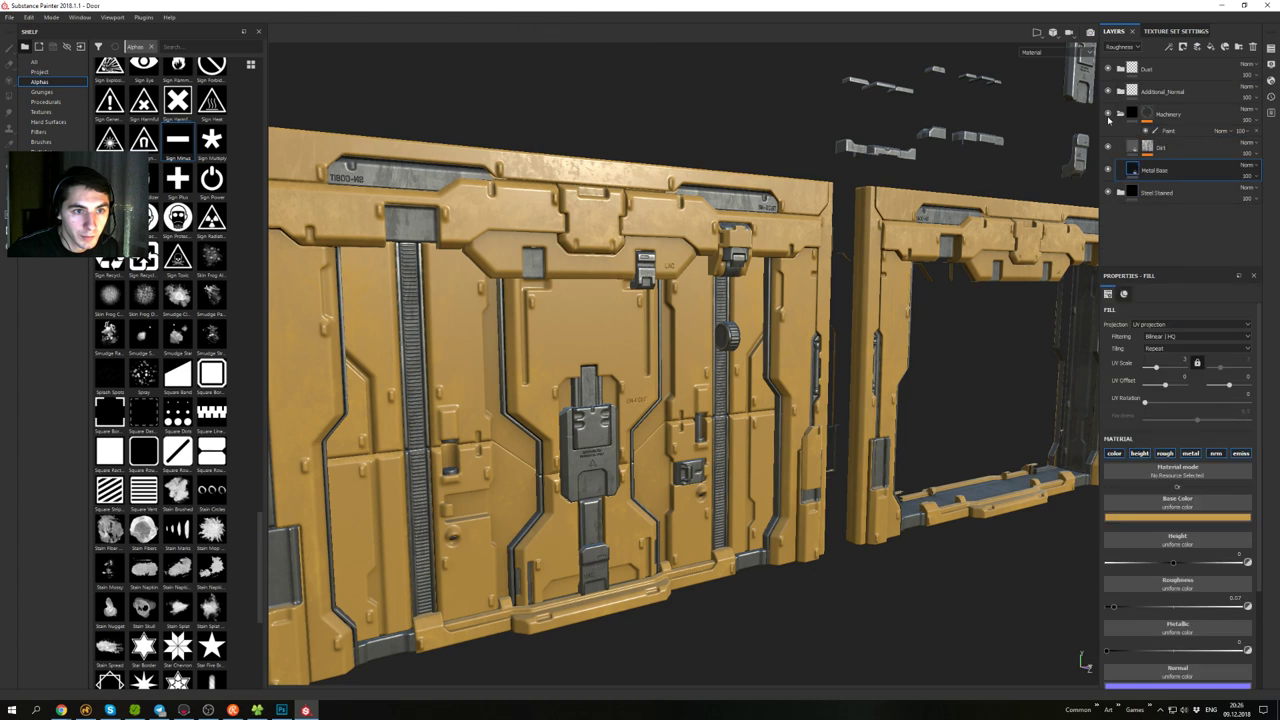
pyautogui.click(1108, 114)
pyautogui.click(1108, 114)
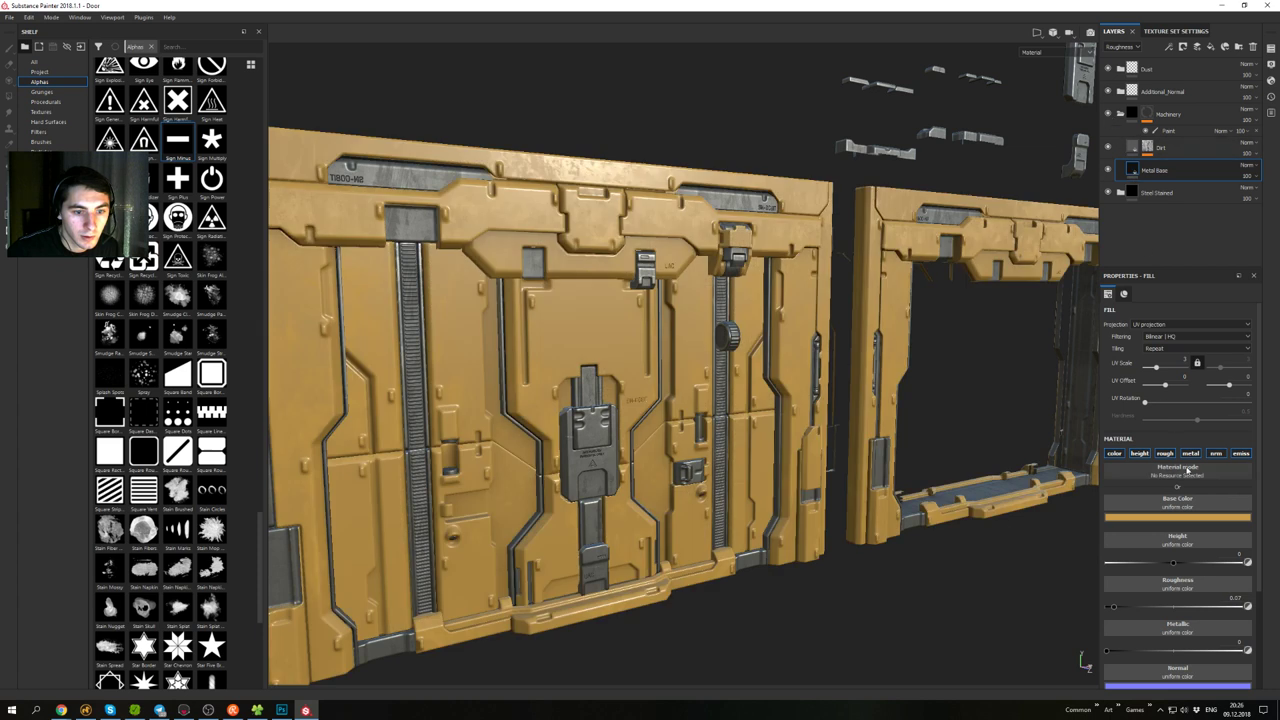
pyautogui.click(1184, 519)
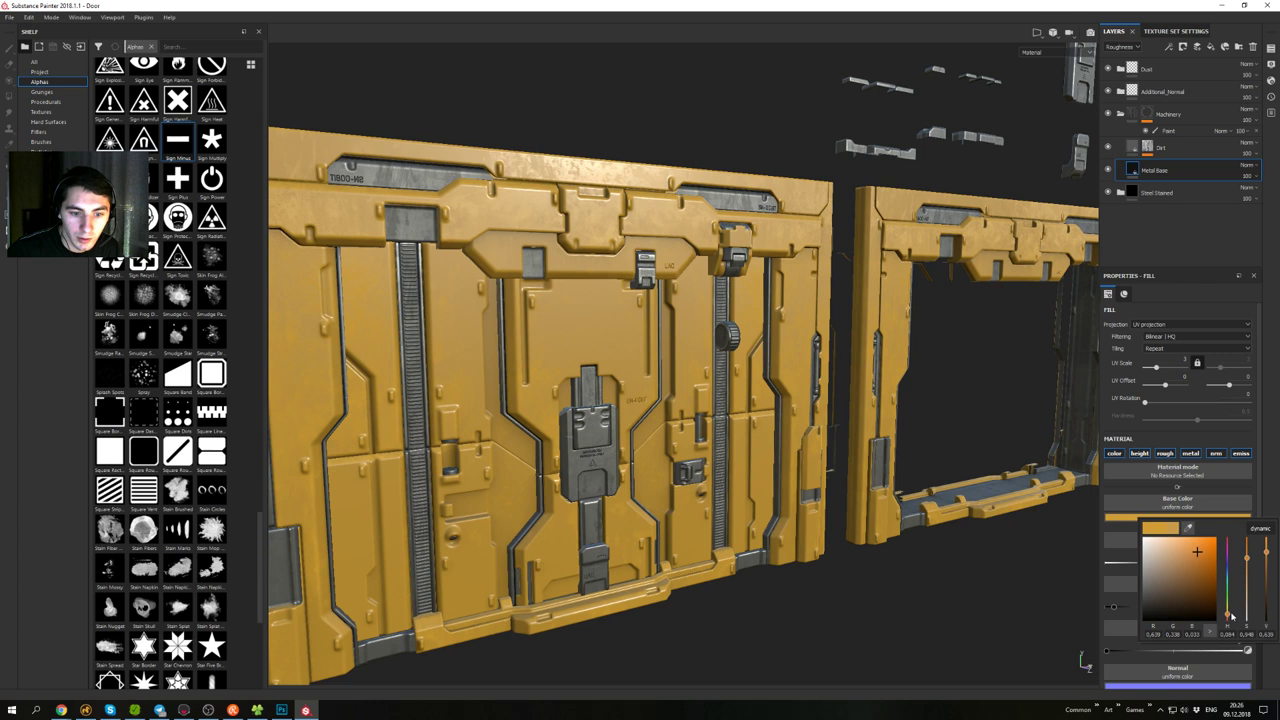
pyautogui.moveTo(1231, 617); pyautogui.dragTo(1230, 617)
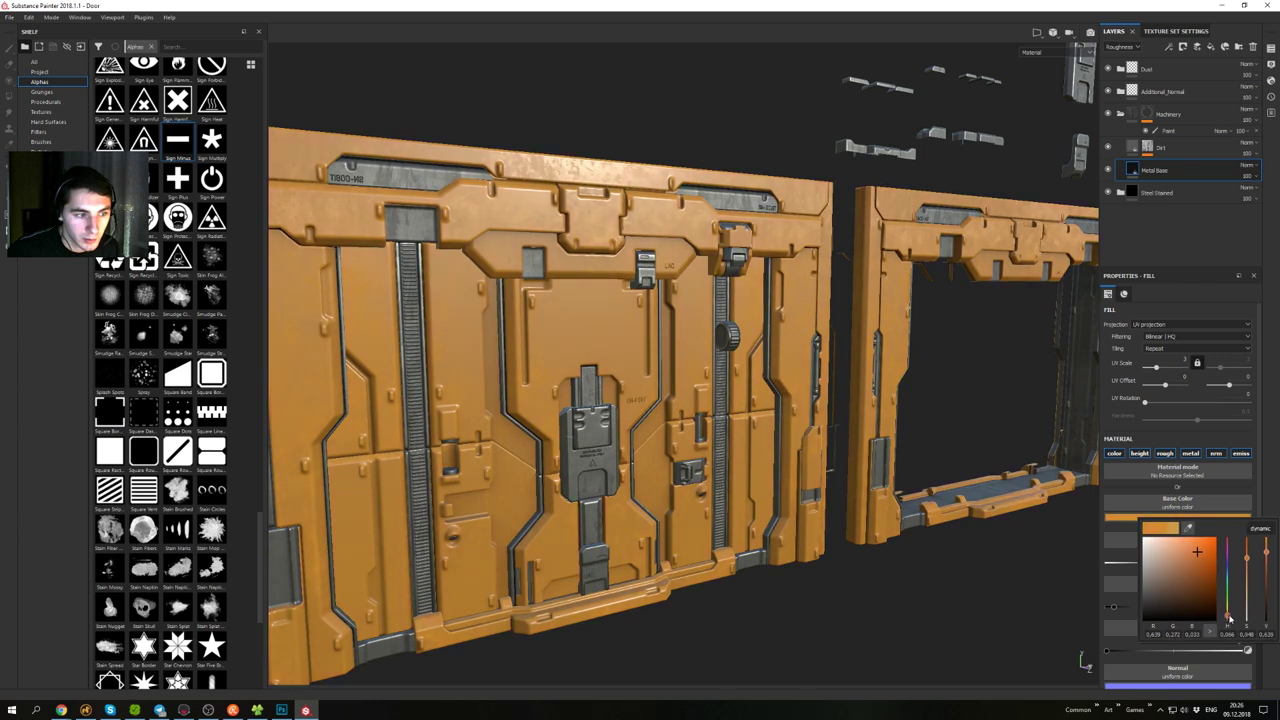
pyautogui.click(1185, 553)
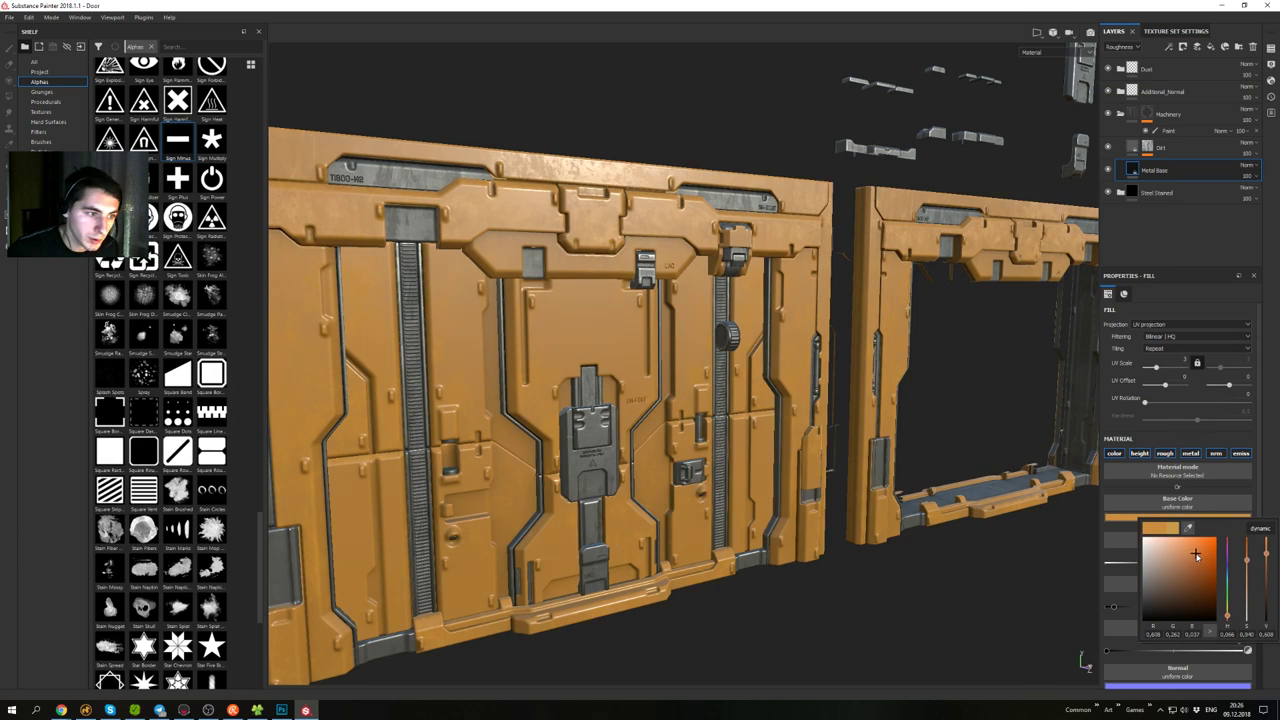
# - Examine the recolored door and the neighbouring empty frame from several angles and under changed lighting
pyautogui.keyDown('alt'); pyautogui.moveTo(830, 450); pyautogui.dragTo(595, 432); pyautogui.keyUp('alt')
pyautogui.keyDown('alt'); pyautogui.moveTo(595, 432); pyautogui.dragTo(862, 433, button='middle'); pyautogui.keyUp('alt')
pyautogui.scroll(3, 862, 433)
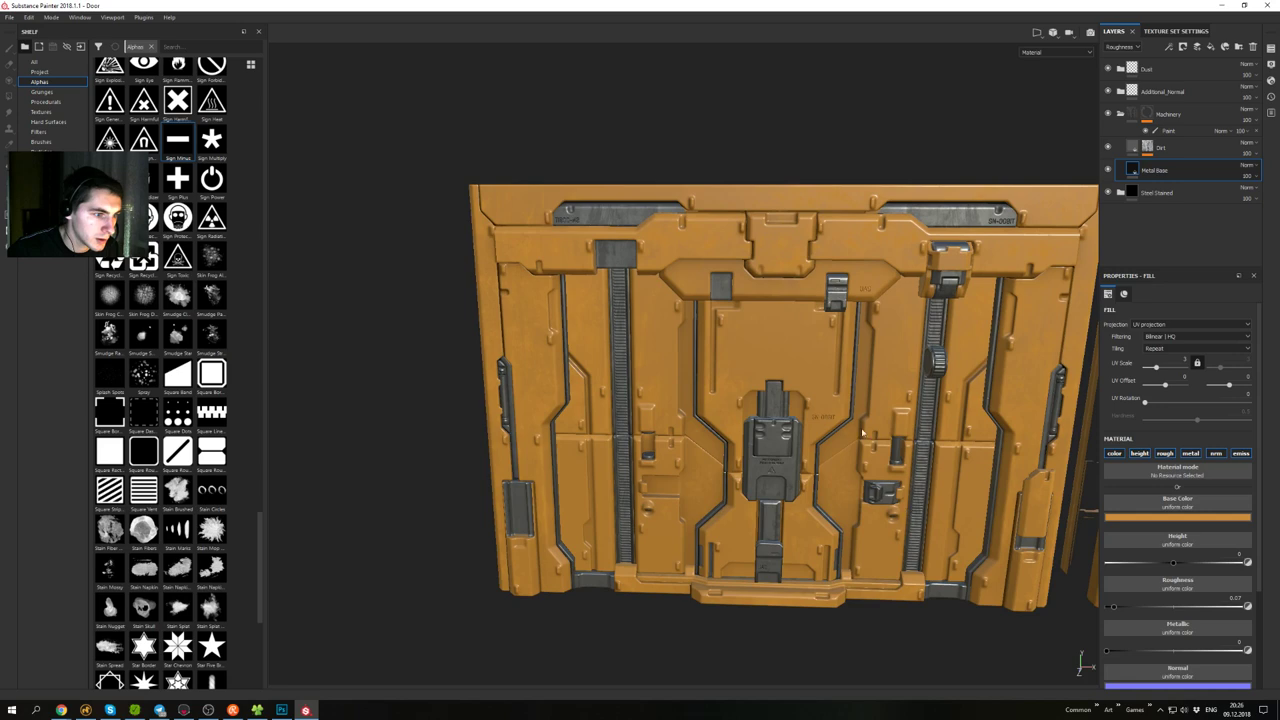
pyautogui.scroll(2, 862, 433)
pyautogui.keyDown('alt'); pyautogui.moveTo(862, 433); pyautogui.dragTo(667, 300); pyautogui.keyUp('alt')
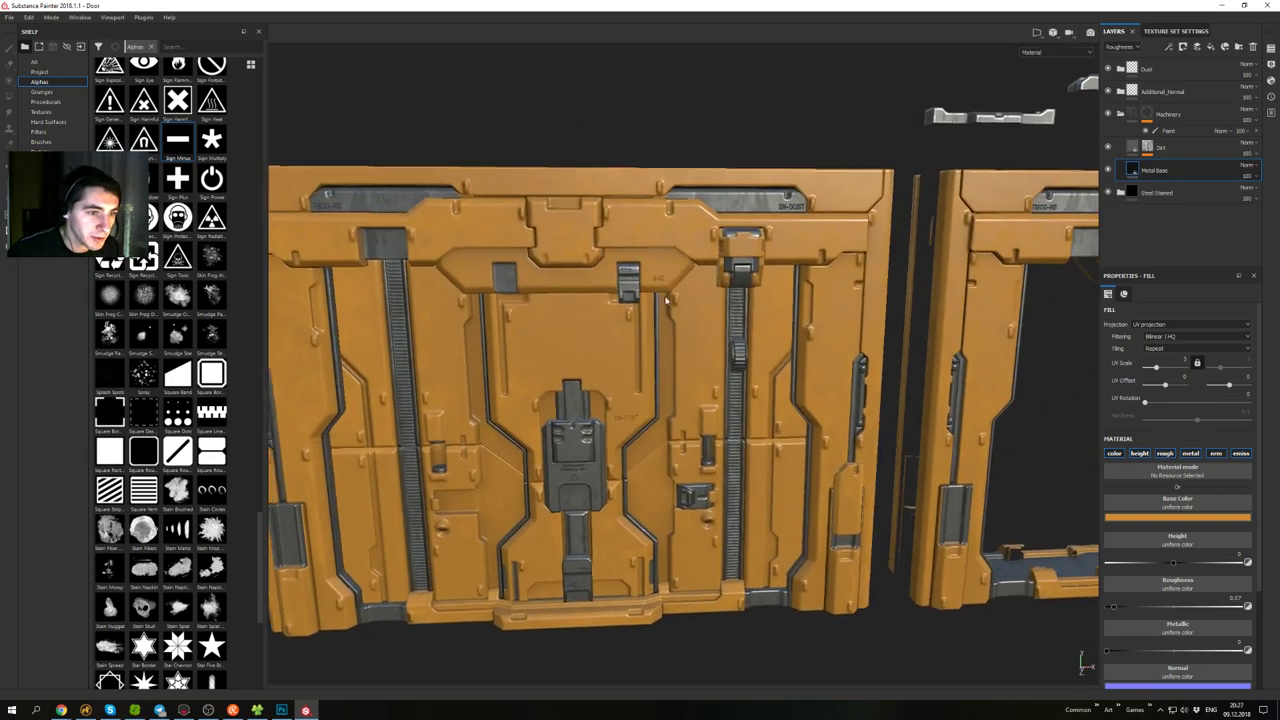
pyautogui.keyDown('alt'); pyautogui.moveTo(667, 300); pyautogui.dragTo(275, 286, button='middle'); pyautogui.keyUp('alt')
pyautogui.moveTo(843, 309)
pyautogui.keyDown('alt'); pyautogui.mouseDown()
pyautogui.moveTo(822, 270)
pyautogui.moveTo(832, 297)
pyautogui.mouseUp(); pyautogui.keyUp('alt')
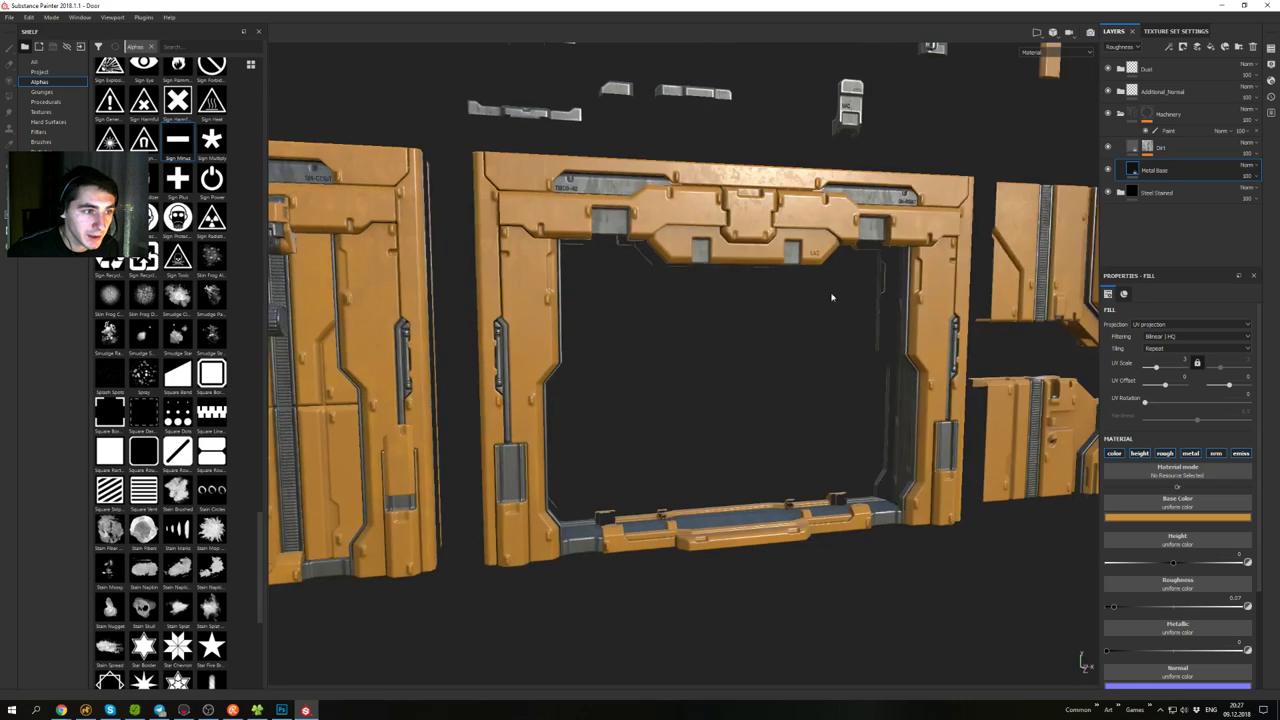
pyautogui.keyDown('alt'); pyautogui.moveTo(605, 304); pyautogui.dragTo(892, 335, button='middle'); pyautogui.keyUp('alt')
pyautogui.keyDown('alt'); pyautogui.moveTo(720, 310); pyautogui.dragTo(658, 265); pyautogui.keyUp('alt')
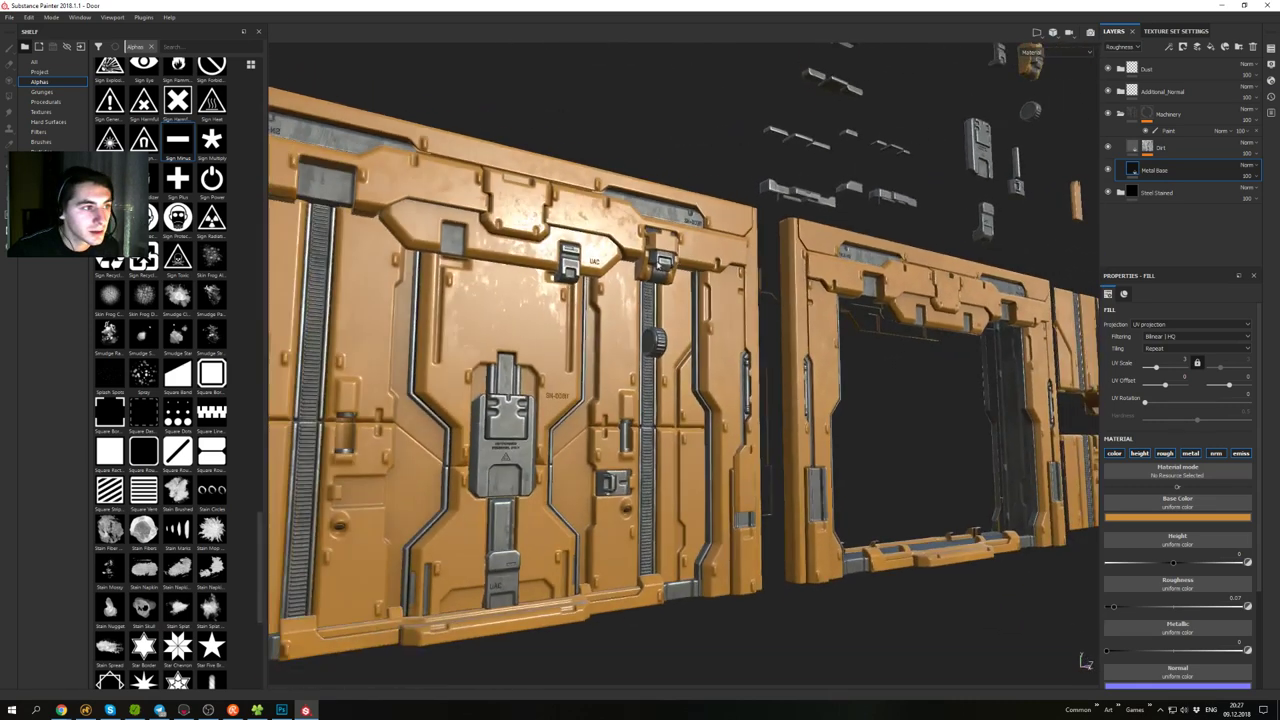
pyautogui.keyDown('alt'); pyautogui.moveTo(658, 265); pyautogui.dragTo(835, 272, button='middle'); pyautogui.keyUp('alt')
pyautogui.keyDown('alt'); pyautogui.moveTo(805, 272); pyautogui.dragTo(714, 244); pyautogui.keyUp('alt')
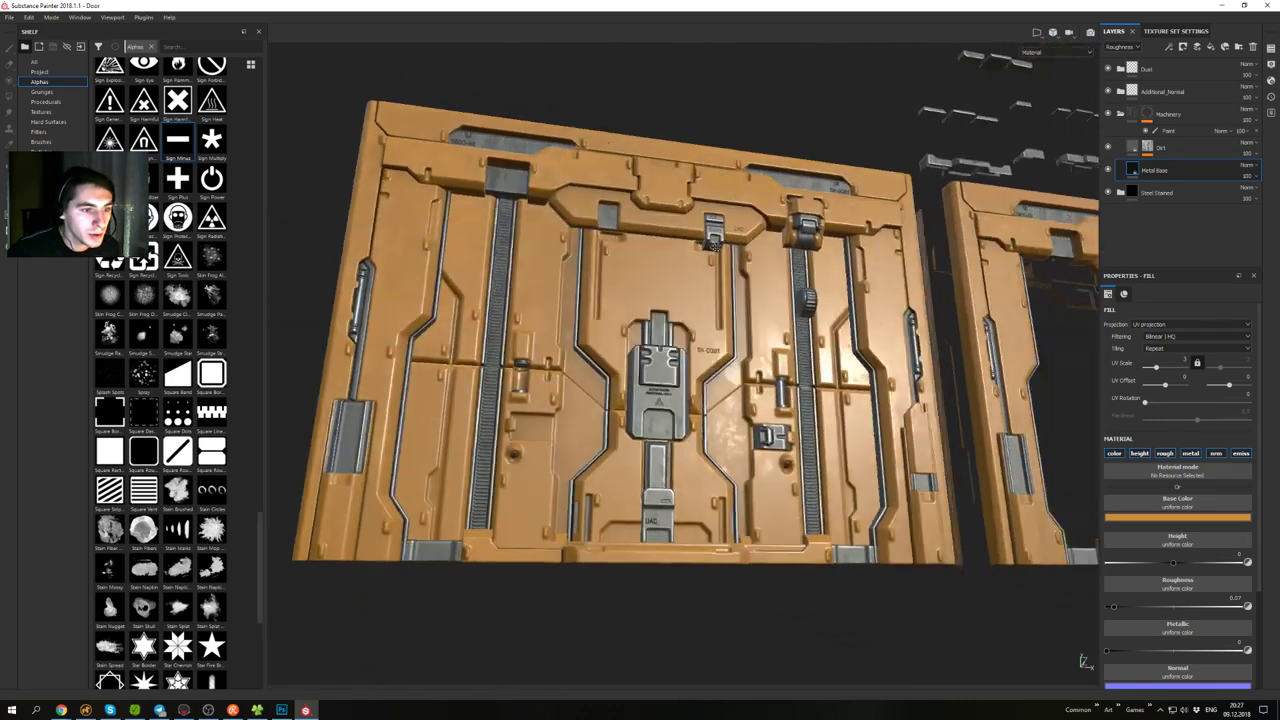
pyautogui.keyDown('alt'); pyautogui.moveTo(714, 244); pyautogui.dragTo(800, 262, button='right'); pyautogui.keyUp('alt')
pyautogui.keyDown('alt'); pyautogui.moveTo(800, 262); pyautogui.dragTo(817, 313); pyautogui.keyUp('alt')
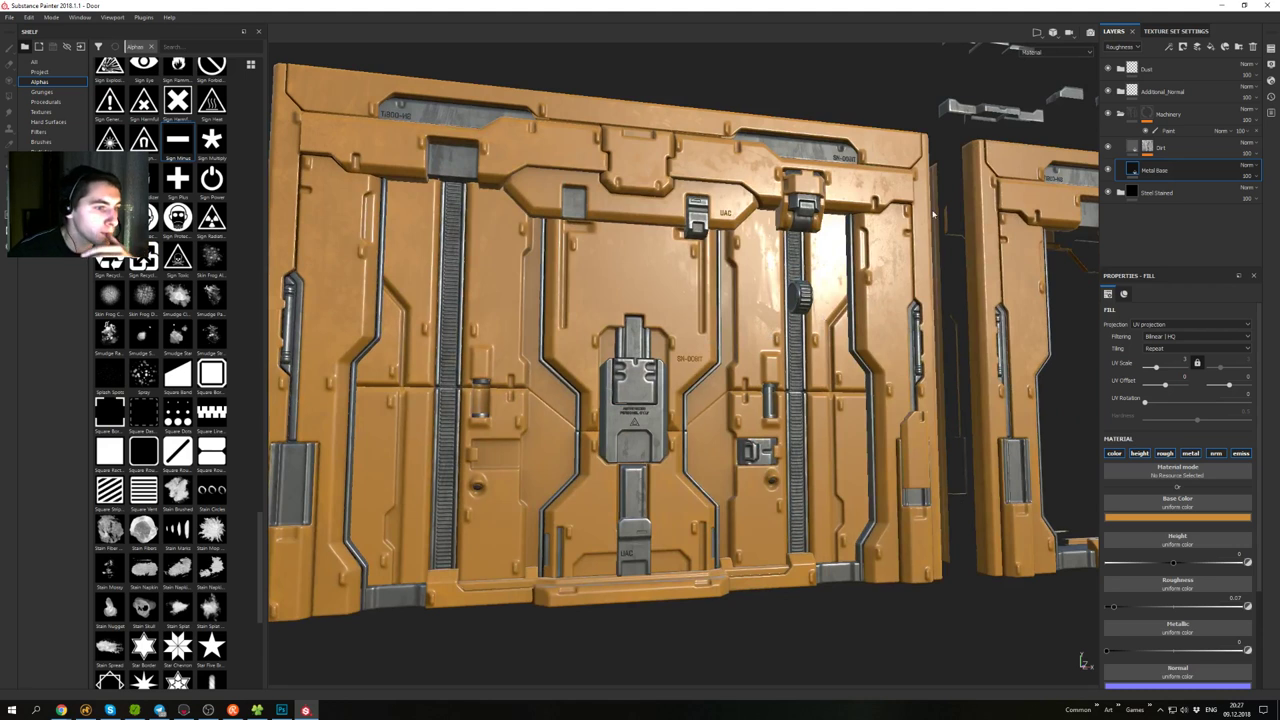
# - Collapse the Machinery group and add a new fill layer directly above it
pyautogui.click(1121, 115)
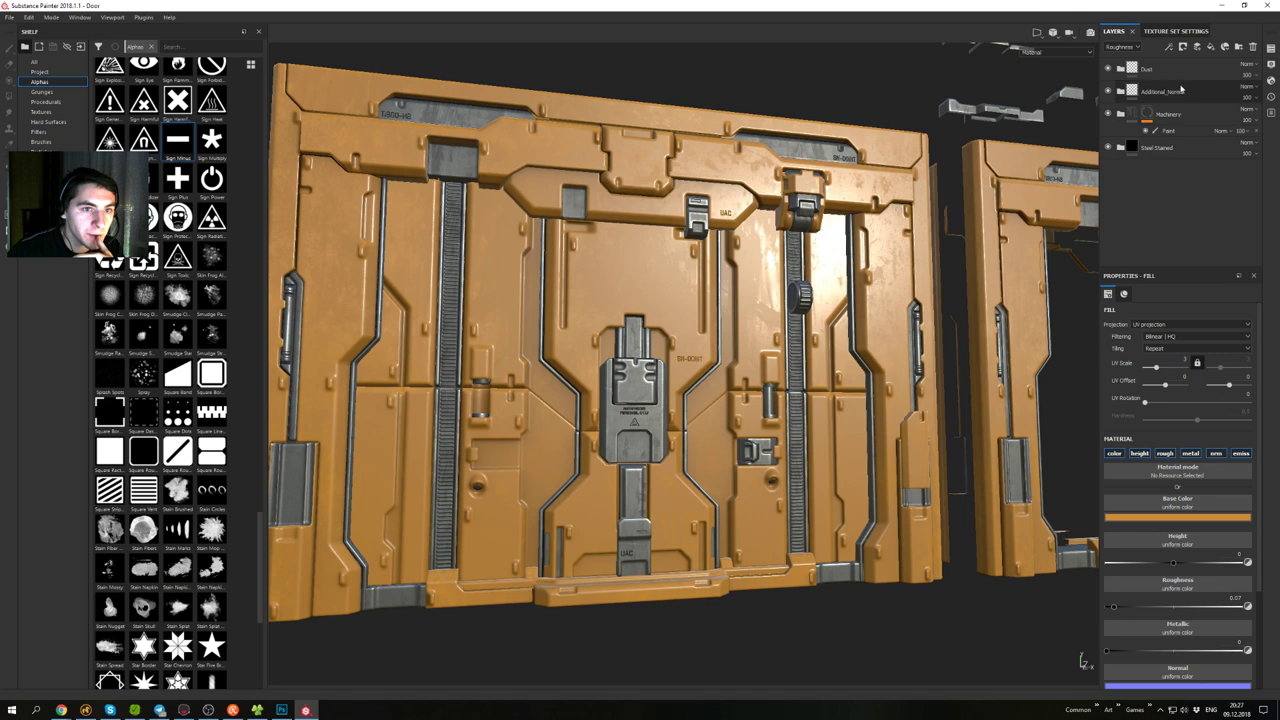
pyautogui.click(1181, 115)
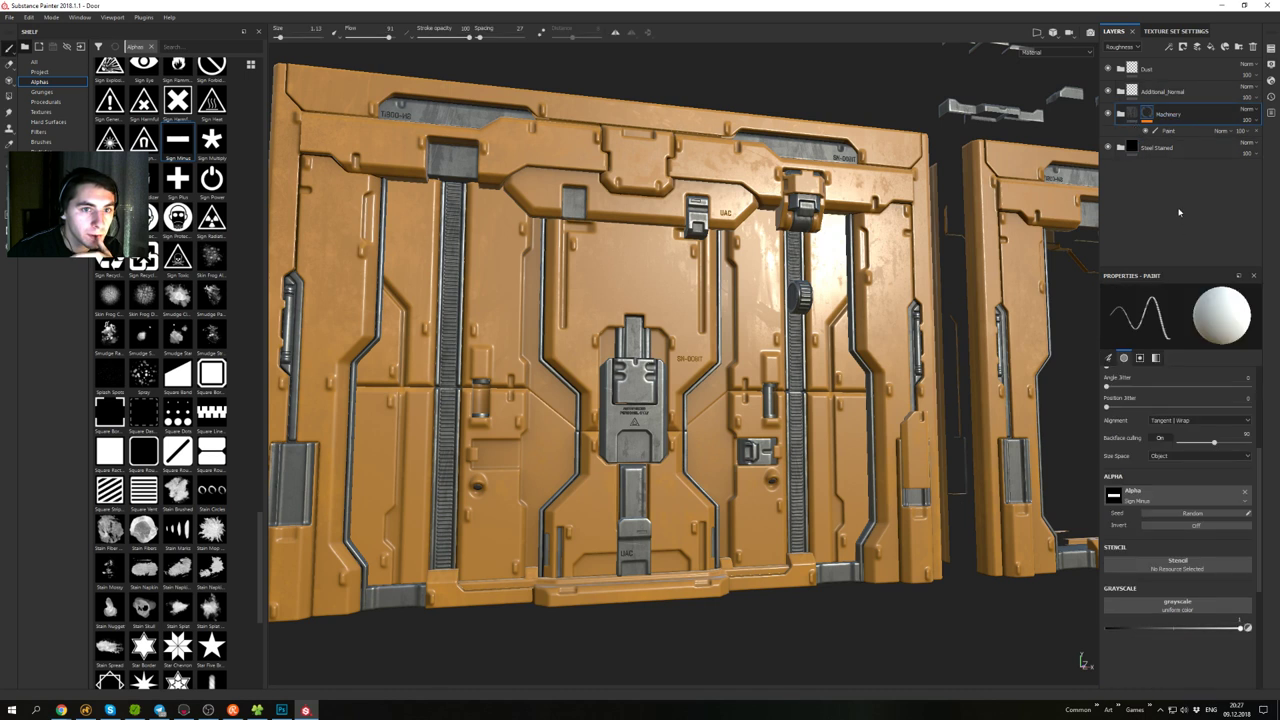
pyautogui.click(1211, 47)
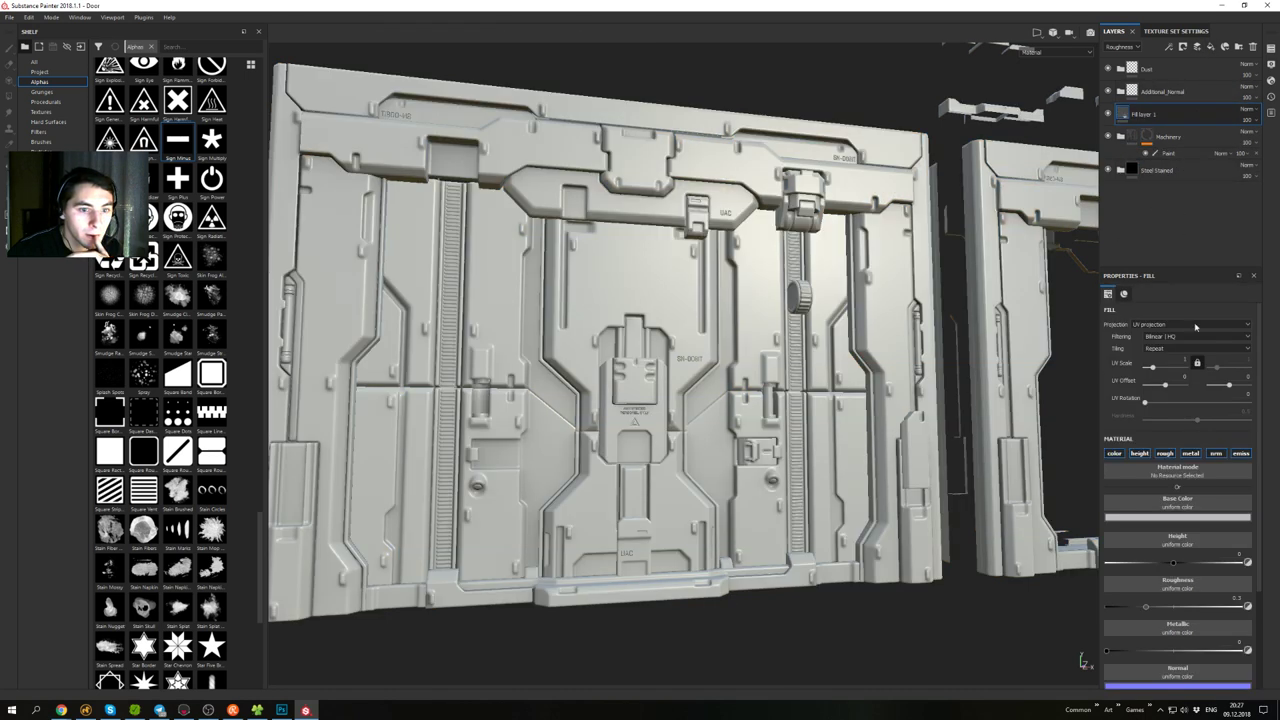
# - Turn off the normal, metallic, roughness and height channels of Fill layer 1, leaving only color and emissive
pyautogui.click(1215, 454)
pyautogui.click(1189, 454)
pyautogui.click(1165, 454)
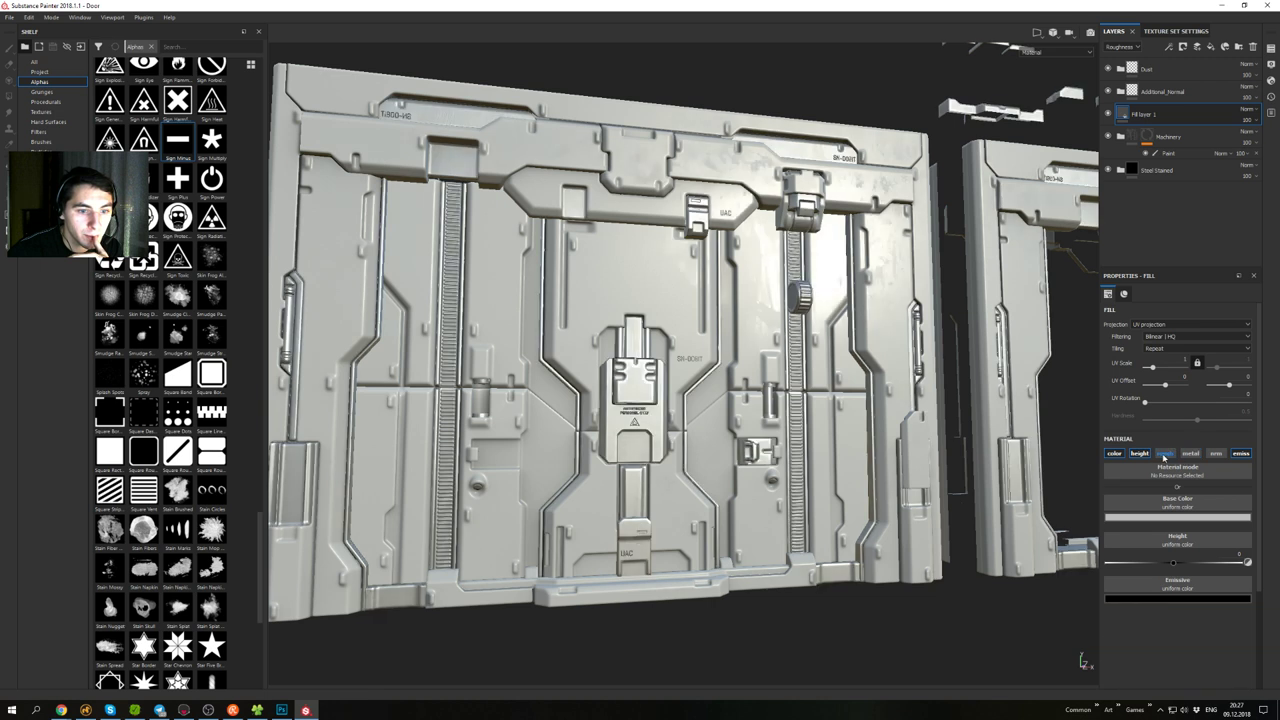
pyautogui.click(1140, 454)
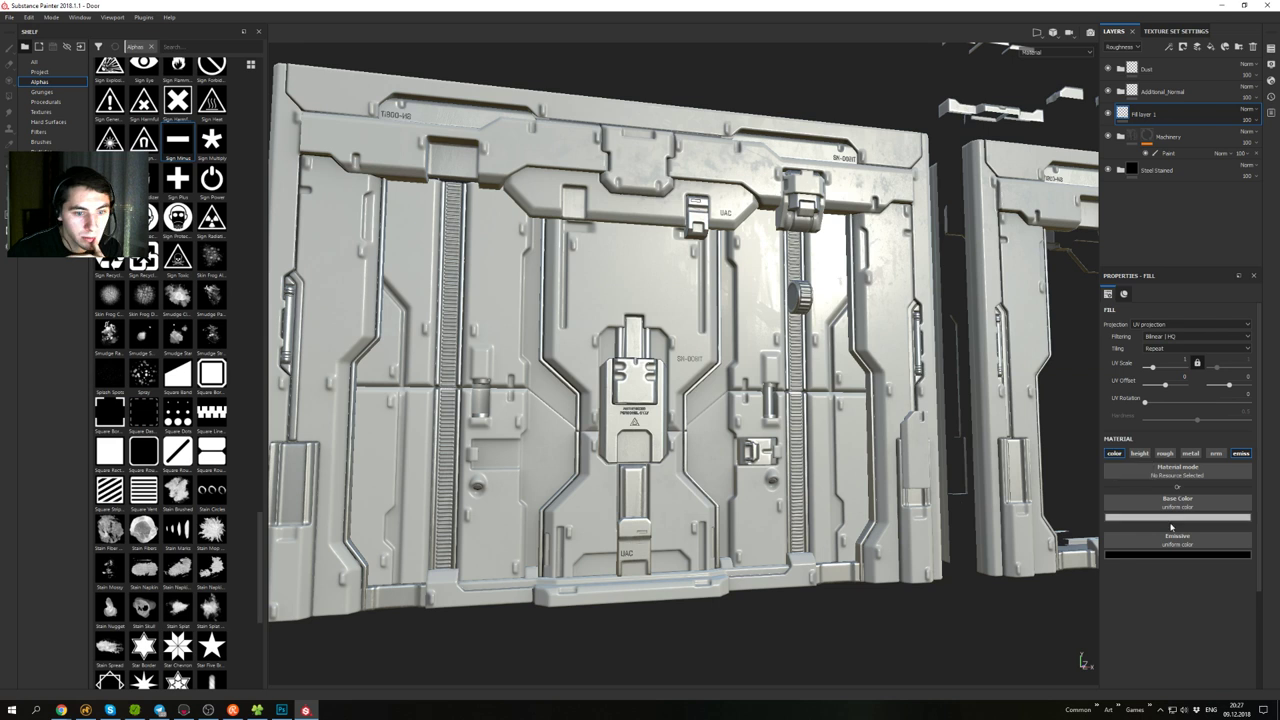
# - Set the fill's emissive color to orange (0.520, 0.262, 0.000) and its base color to a muted yellow
pyautogui.click(1173, 554)
pyautogui.moveTo(1220, 598); pyautogui.dragTo(1234, 655)
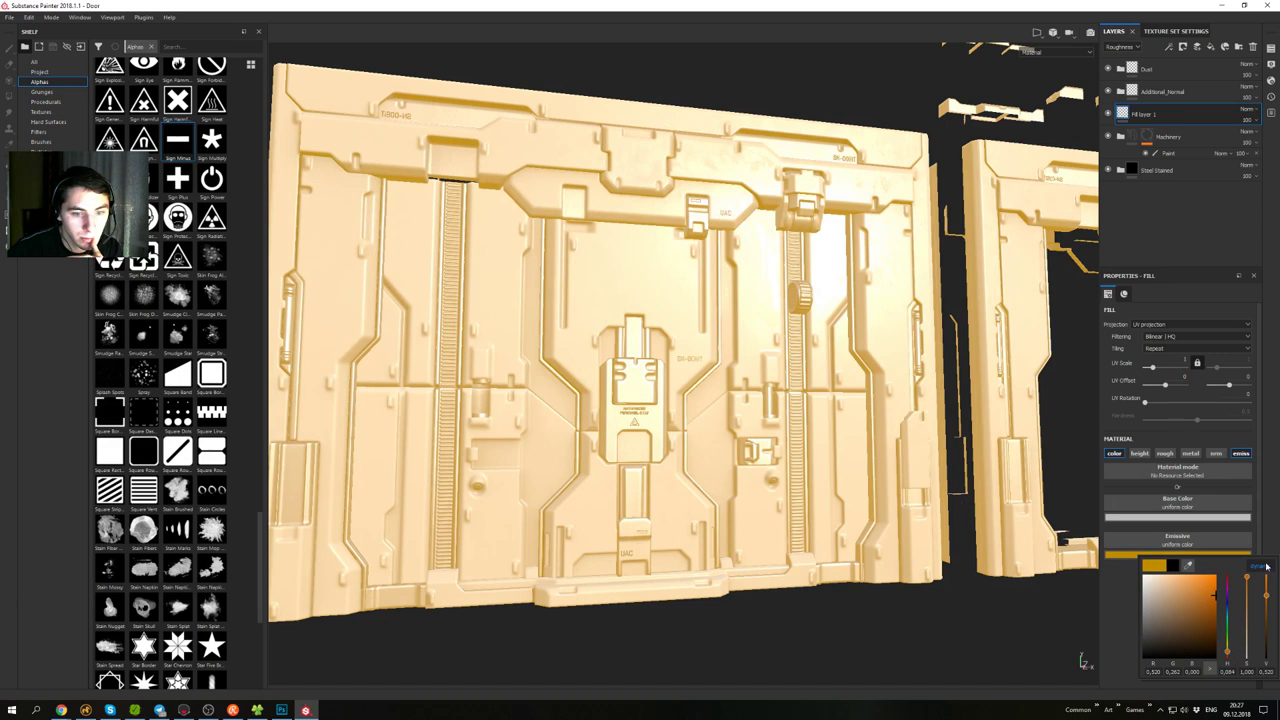
pyautogui.click(1212, 517)
pyautogui.moveTo(1212, 594)
pyautogui.mouseDown()
pyautogui.moveTo(1174, 588)
pyautogui.moveTo(1230, 590)
pyautogui.moveTo(1230, 550)
pyautogui.moveTo(1233, 624)
pyautogui.moveTo(1236, 539)
pyautogui.moveTo(1238, 612)
pyautogui.mouseUp()
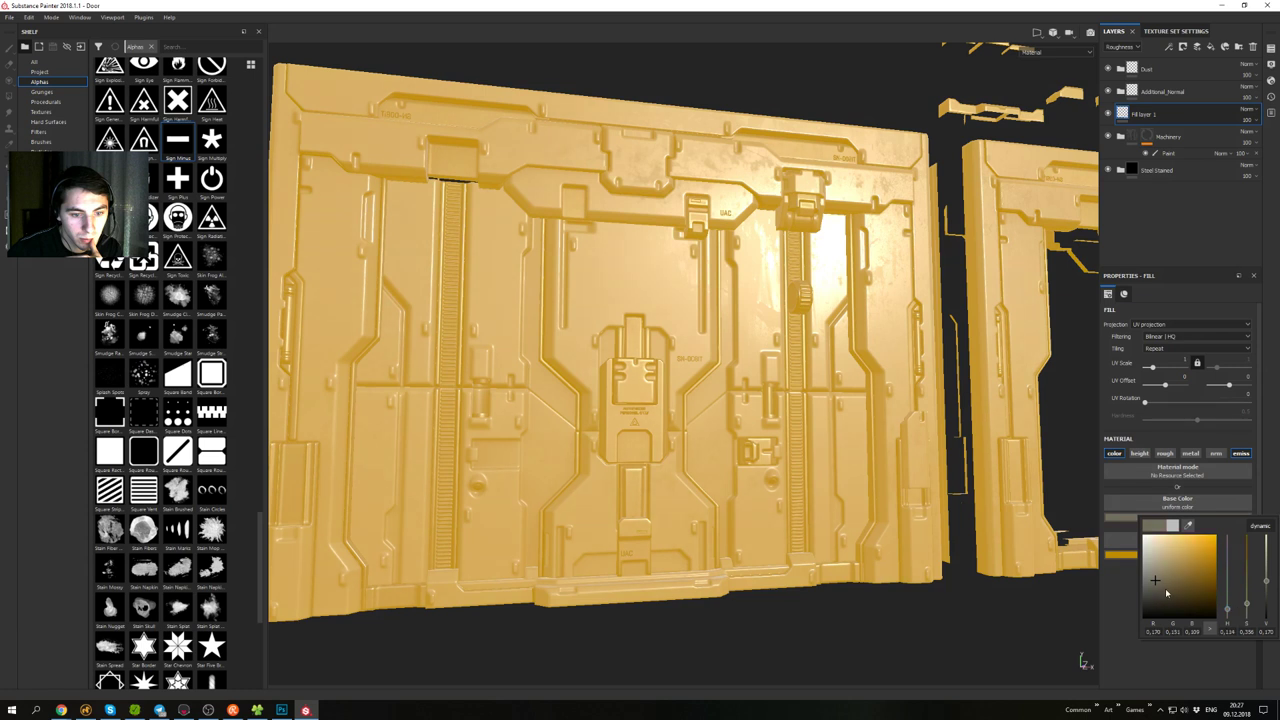
pyautogui.moveTo(1166, 592); pyautogui.dragTo(1182, 568)
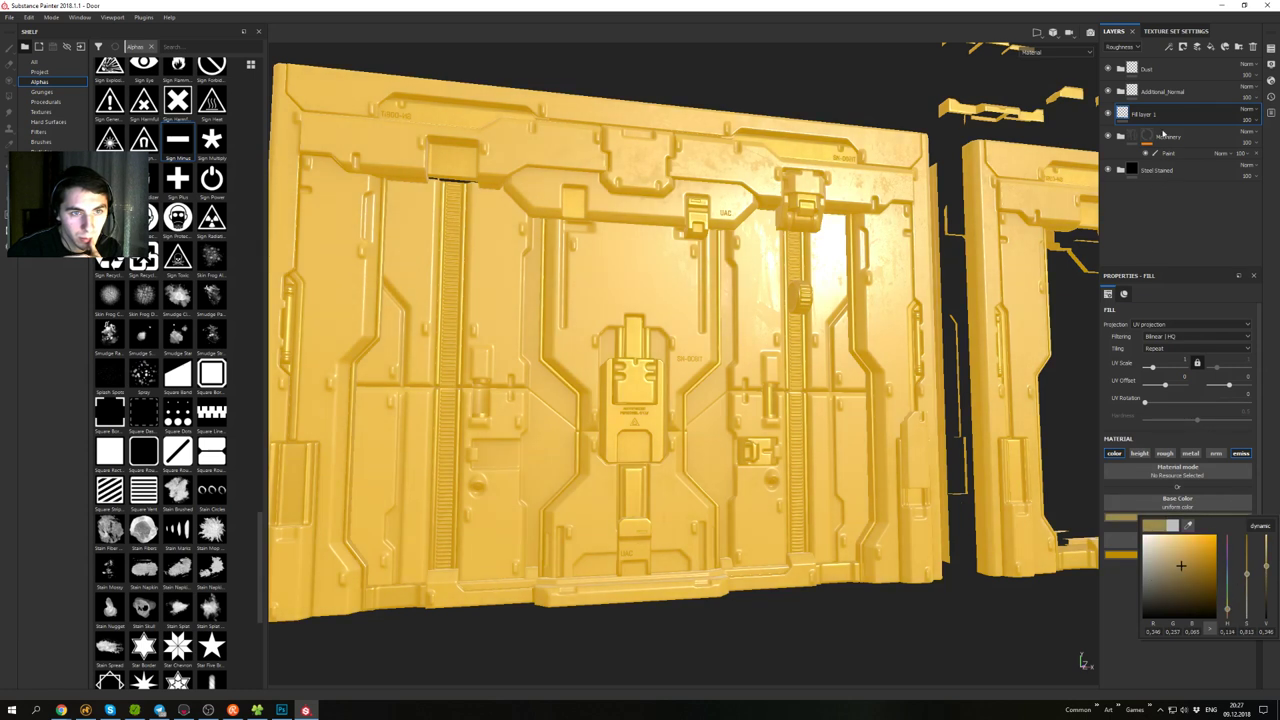
# - Add a black mask to Fill layer 1
pyautogui.click(1163, 119)
pyautogui.rightClick(1164, 113)
pyautogui.click(1174, 129)
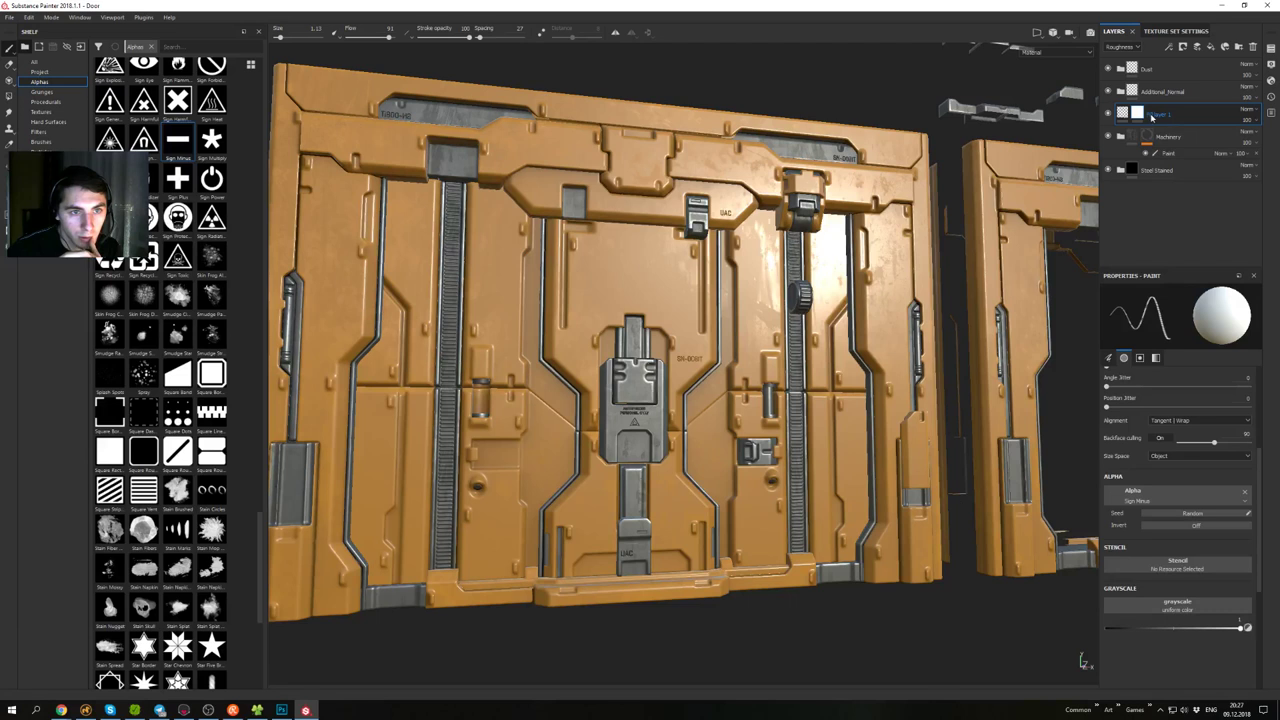
# - Group Fill layer 1 into a folder and name the folder Light
pyautogui.hotkey('ctrl', 'g')
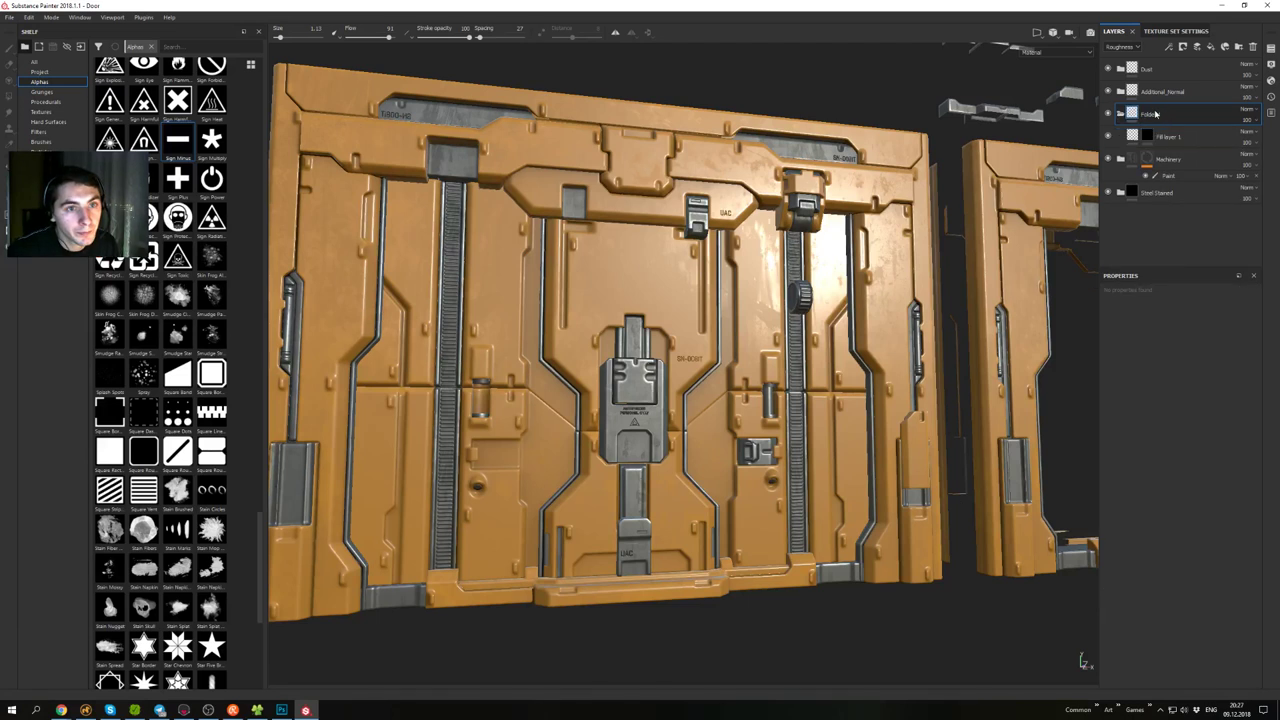
pyautogui.doubleClick(1156, 113)
pyautogui.write('Light')
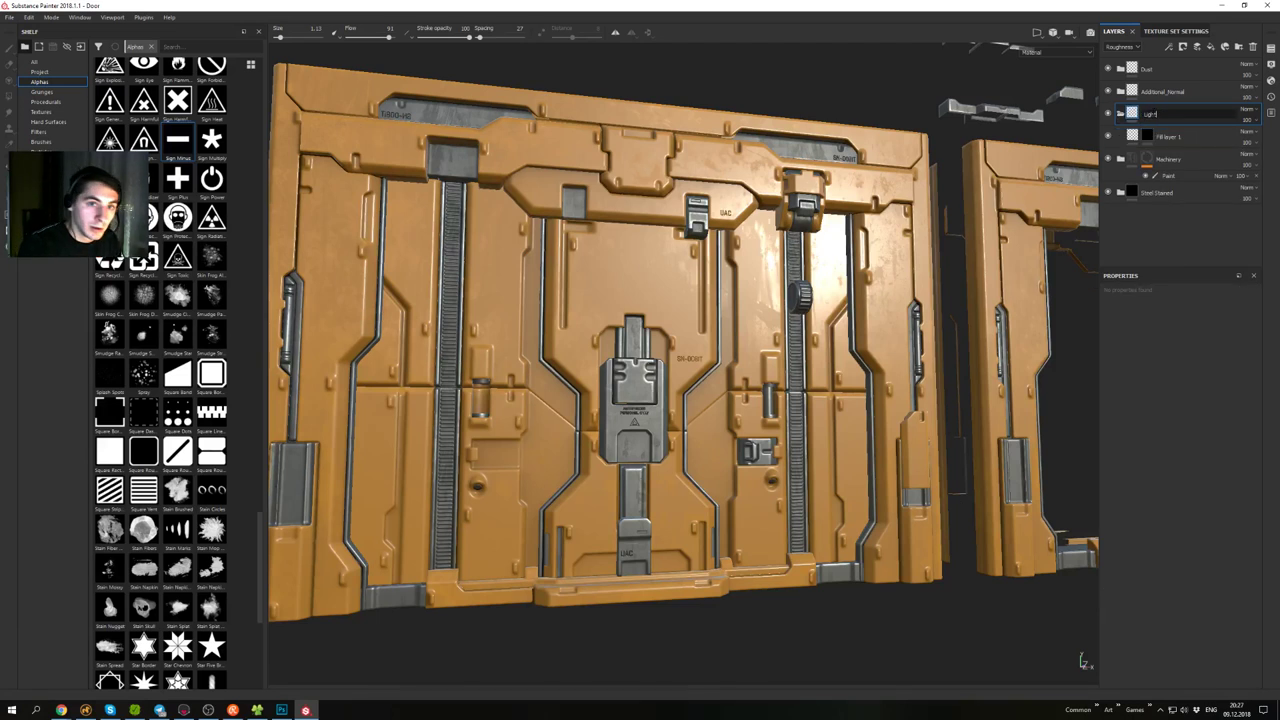
pyautogui.press('Return')
# - Add a paint effect to Fill layer 1's mask for painting the recessed tube on the door frame's outer edge
pyautogui.scroll(-3, 950, 160)
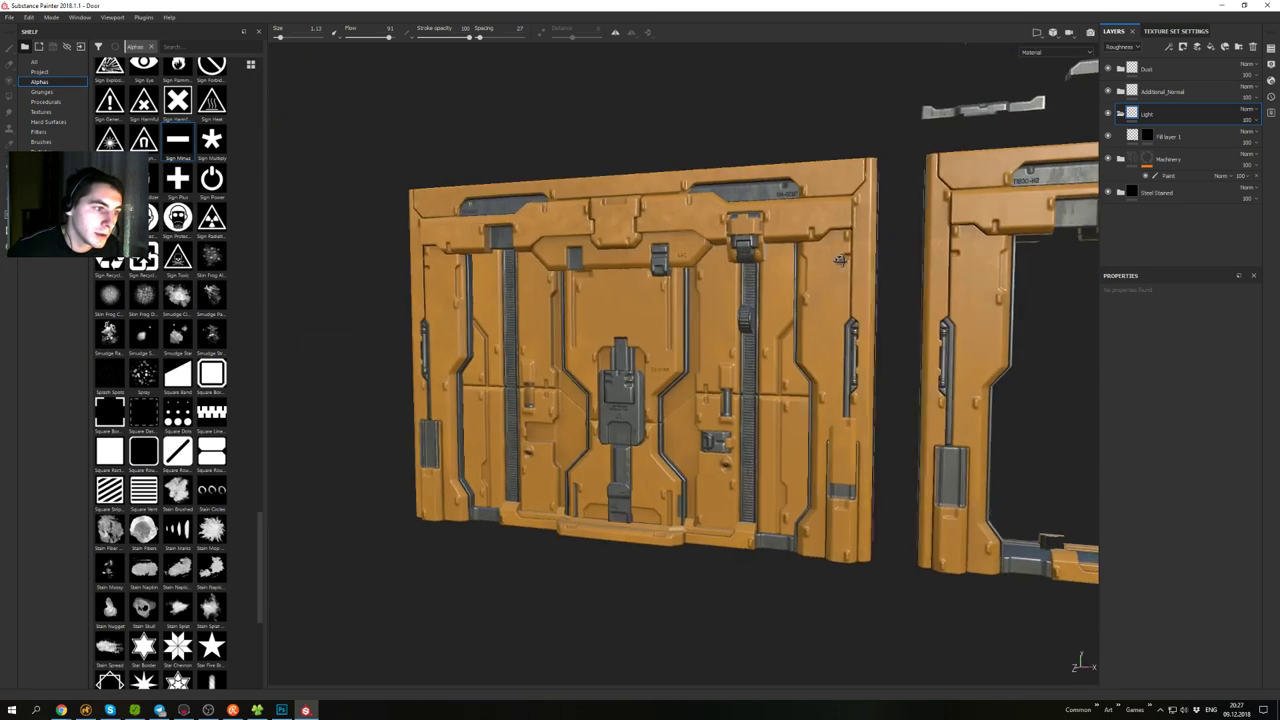
pyautogui.keyDown('alt'); pyautogui.moveTo(950, 160); pyautogui.dragTo(850, 139); pyautogui.keyUp('alt')
pyautogui.keyDown('alt'); pyautogui.moveTo(850, 139); pyautogui.dragTo(943, 280, button='right'); pyautogui.keyUp('alt')
pyautogui.keyDown('alt'); pyautogui.moveTo(943, 280); pyautogui.dragTo(940, 222, button='middle'); pyautogui.keyUp('alt')
pyautogui.keyDown('alt'); pyautogui.moveTo(940, 222); pyautogui.dragTo(923, 291, button='right'); pyautogui.keyUp('alt')
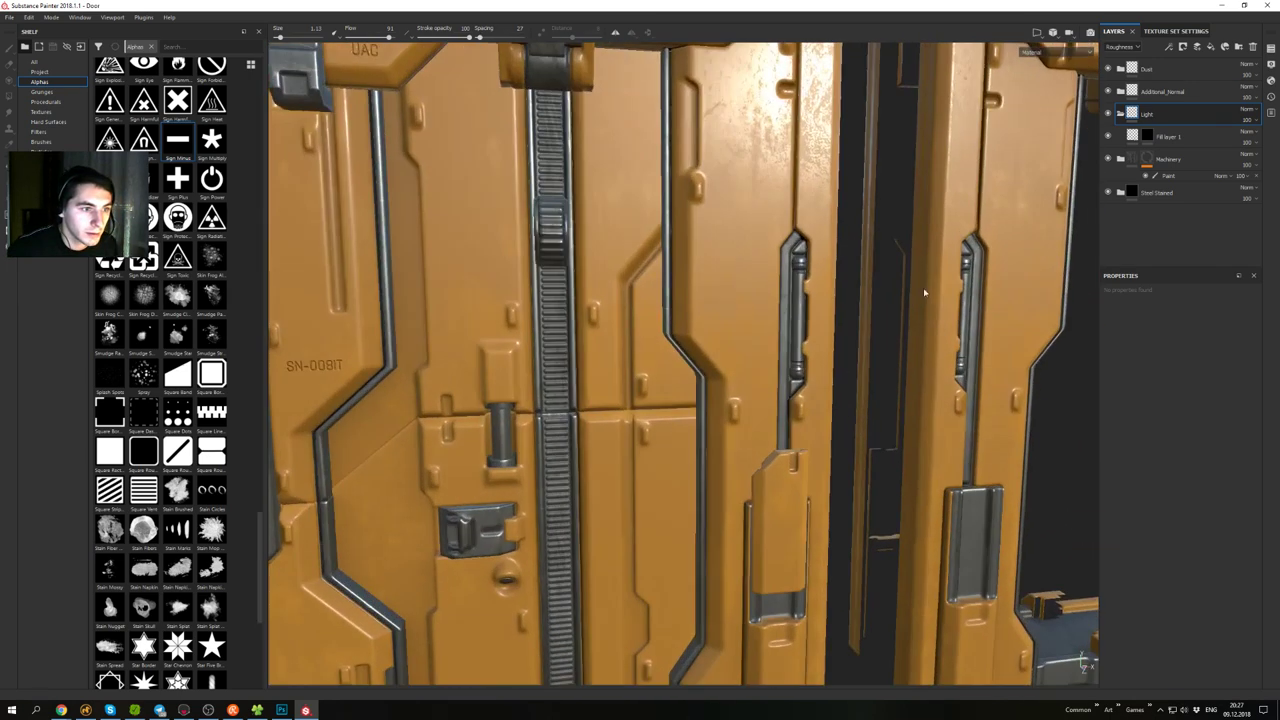
pyautogui.keyDown('alt'); pyautogui.moveTo(923, 291); pyautogui.dragTo(849, 230); pyautogui.keyUp('alt')
pyautogui.keyDown('alt'); pyautogui.moveTo(849, 230); pyautogui.dragTo(869, 173, button='middle'); pyautogui.keyUp('alt')
pyautogui.keyDown('alt'); pyautogui.moveTo(869, 173); pyautogui.dragTo(855, 250, button='right'); pyautogui.keyUp('alt')
pyautogui.keyDown('alt'); pyautogui.moveTo(855, 250); pyautogui.dragTo(788, 257); pyautogui.keyUp('alt')
pyautogui.keyDown('alt'); pyautogui.moveTo(788, 257); pyautogui.dragTo(795, 285, button='right'); pyautogui.keyUp('alt')
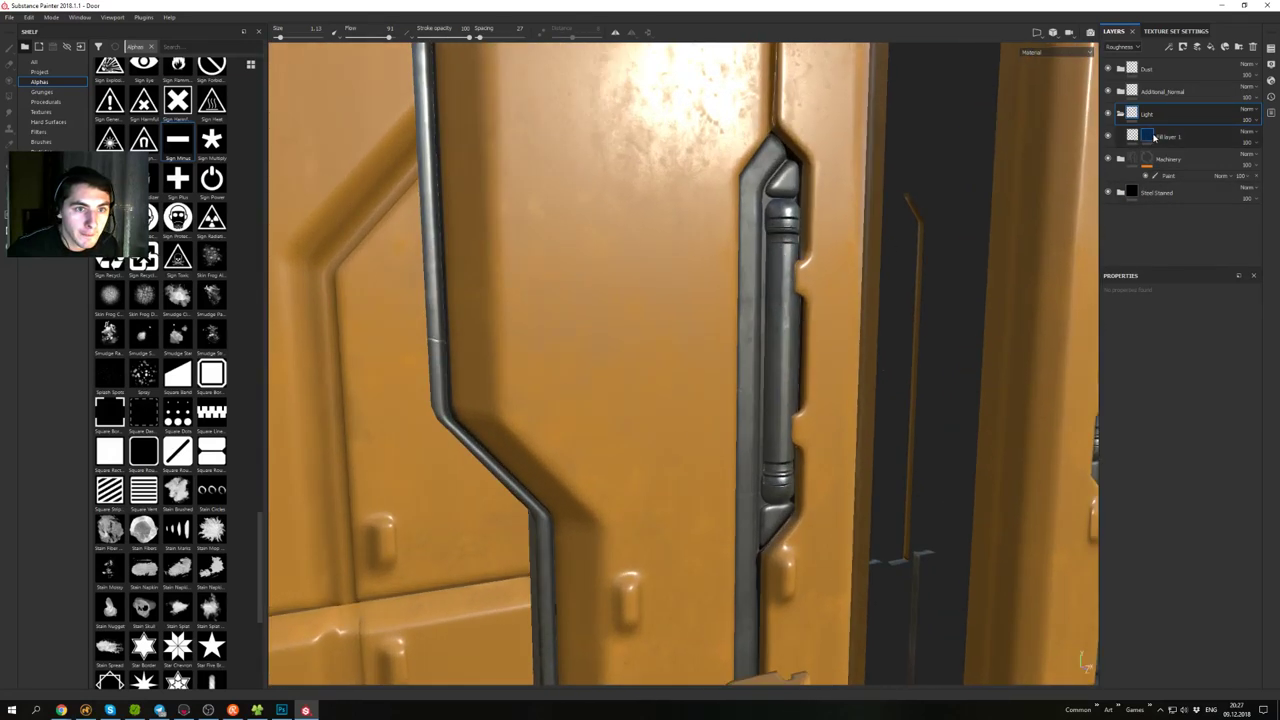
pyautogui.rightClick(1151, 137)
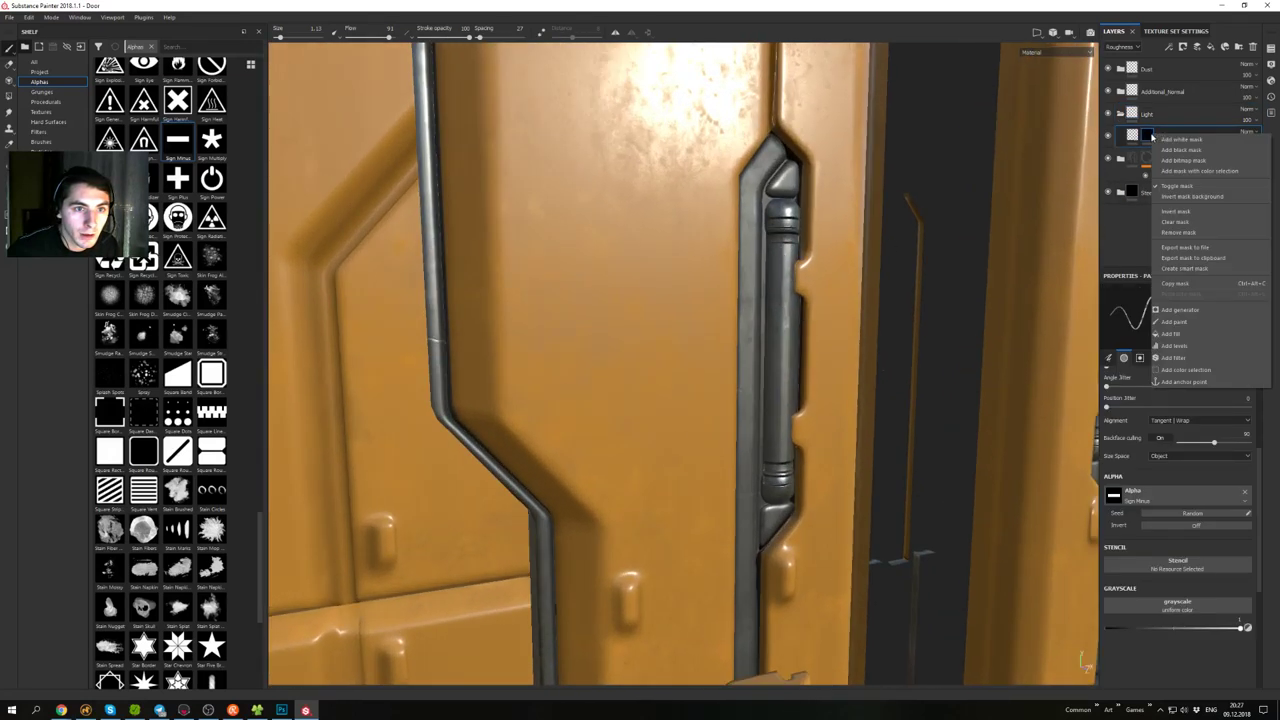
pyautogui.click(1190, 321)
# - Reduce the brush spacing to 8 and switch the brush alpha to Square Rectangle, undoing the test dab on the tube
pyautogui.keyDown('ctrl'); pyautogui.moveTo(784, 270); pyautogui.dragTo(774, 270, button='right'); pyautogui.keyUp('ctrl')
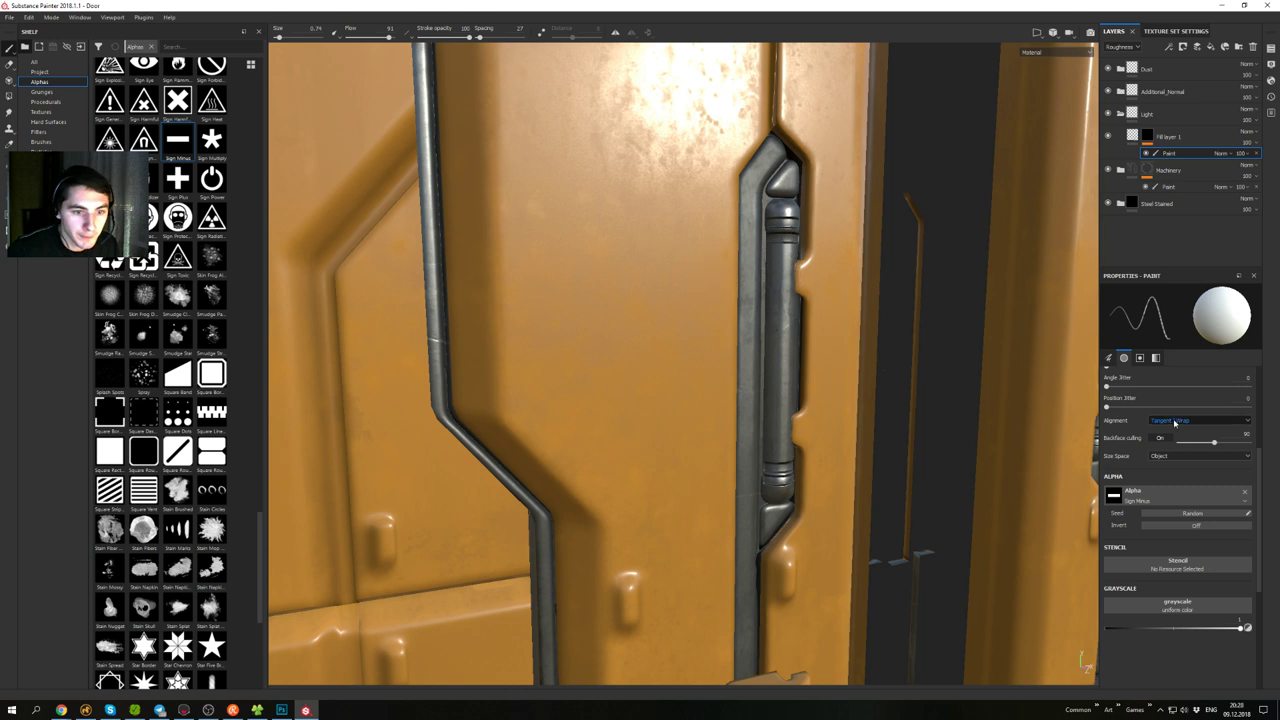
pyautogui.scroll(5, 1150, 430)
pyautogui.moveTo(1115, 427); pyautogui.dragTo(1104, 426)
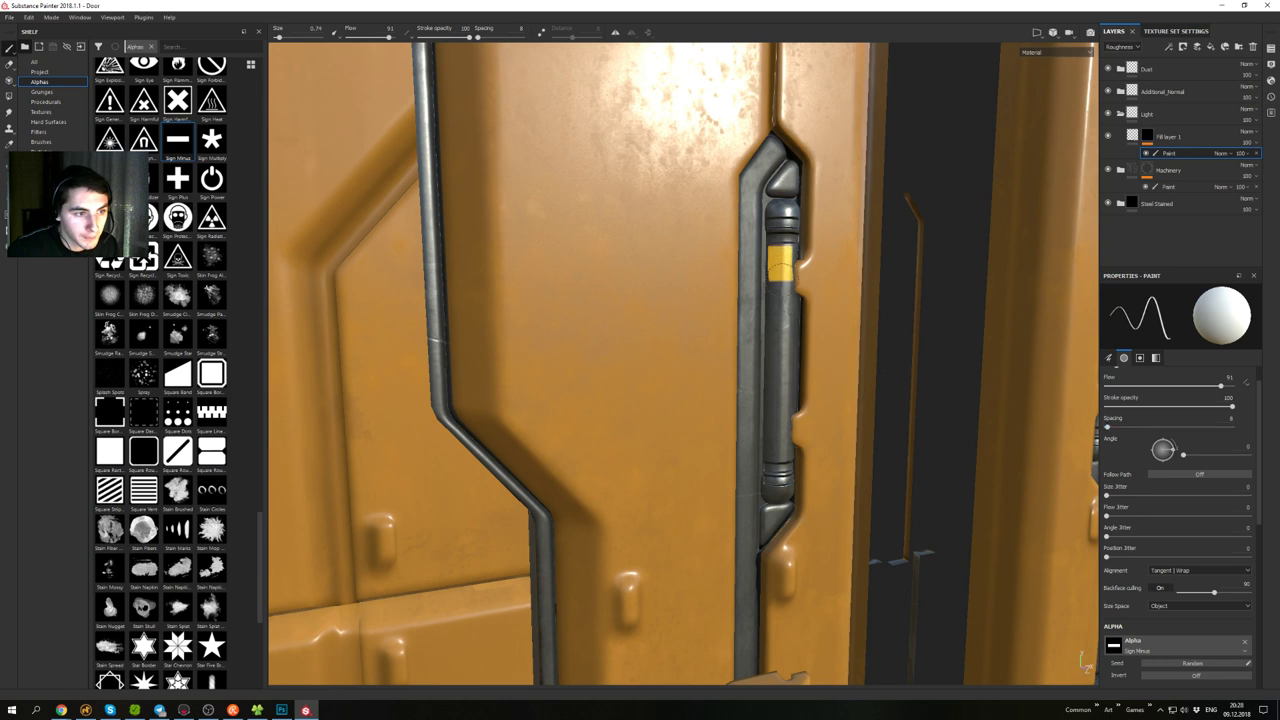
pyautogui.hotkey('ctrl', 'z')
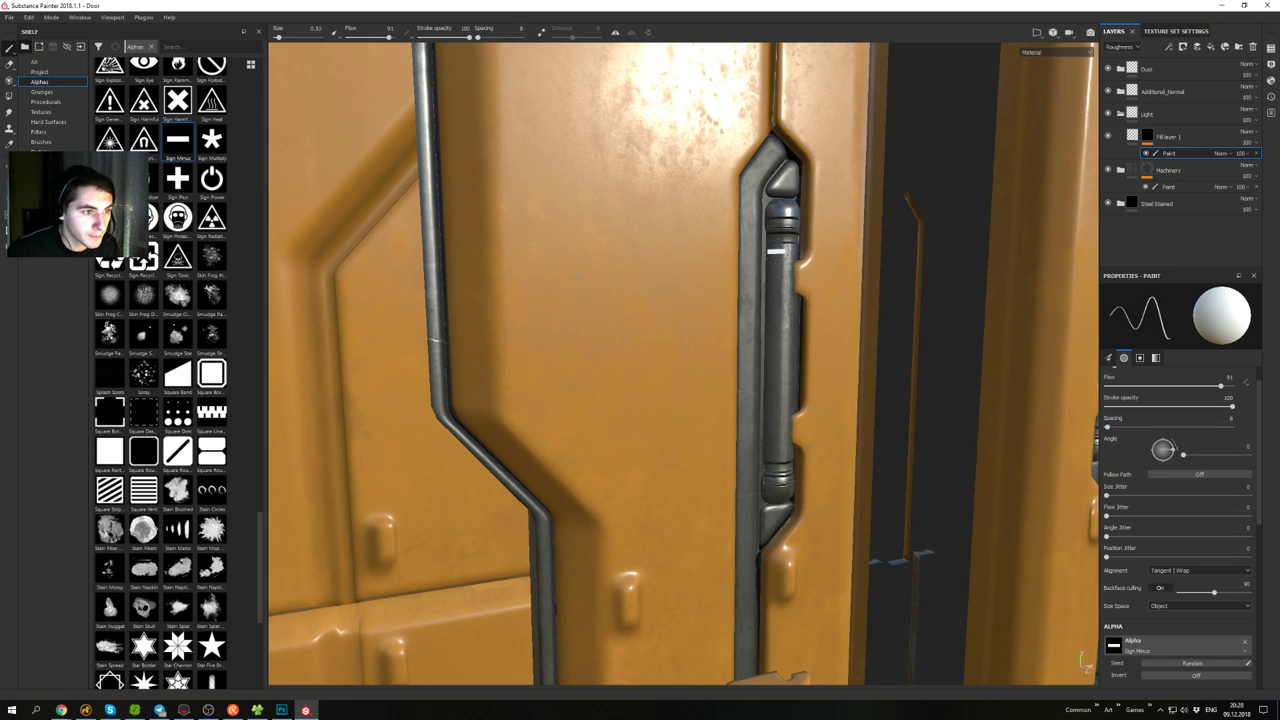
pyautogui.click(120, 452)
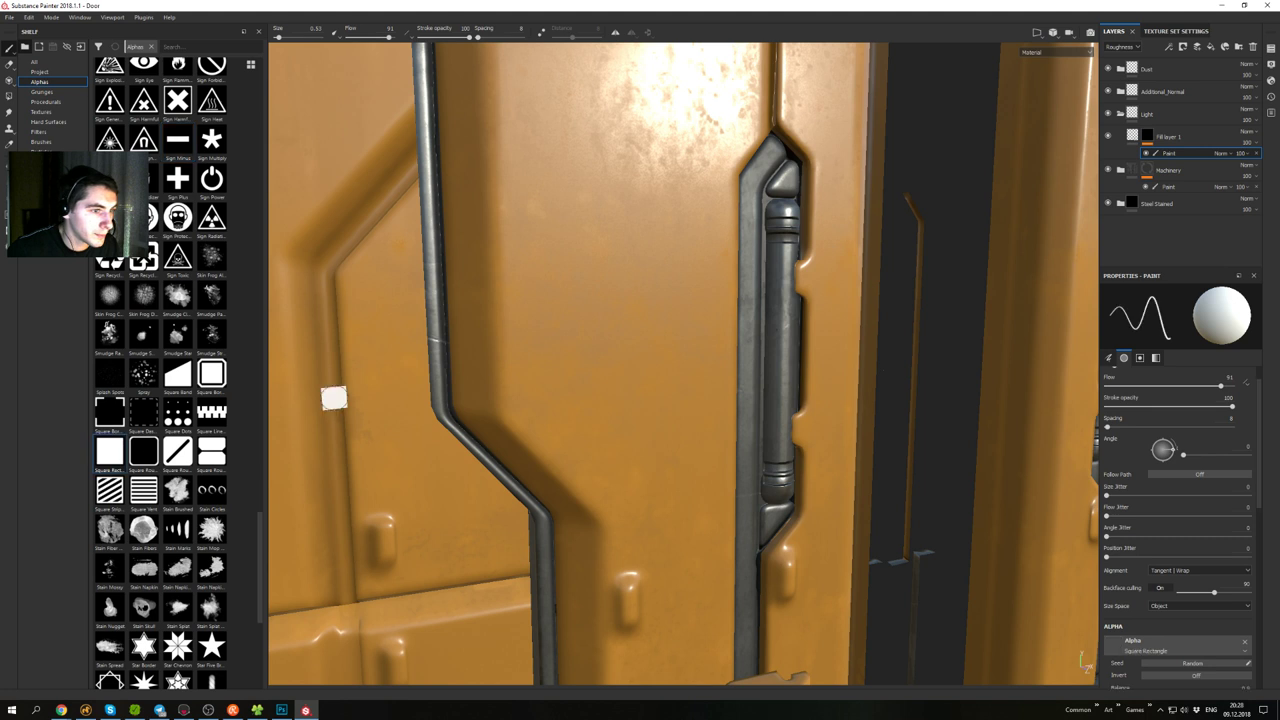
# - Paint straight strokes into the mask along the tube's full length between its end caps, using brush size 0.47
pyautogui.click(778, 251)
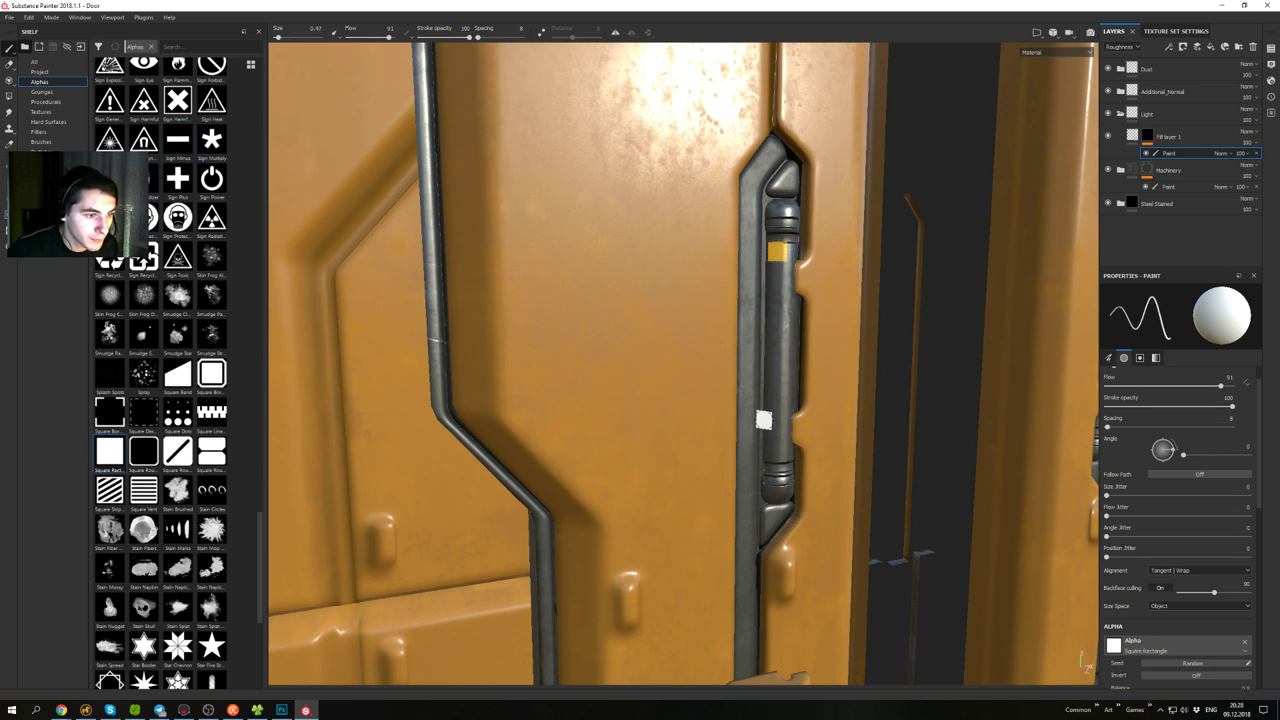
pyautogui.keyDown('shift'); pyautogui.click(775, 454); pyautogui.keyUp('shift')
pyautogui.moveTo(820, 373)
pyautogui.keyDown('alt'); pyautogui.mouseDown()
pyautogui.moveTo(818, 335)
pyautogui.moveTo(773, 374)
pyautogui.mouseUp(); pyautogui.keyUp('alt')
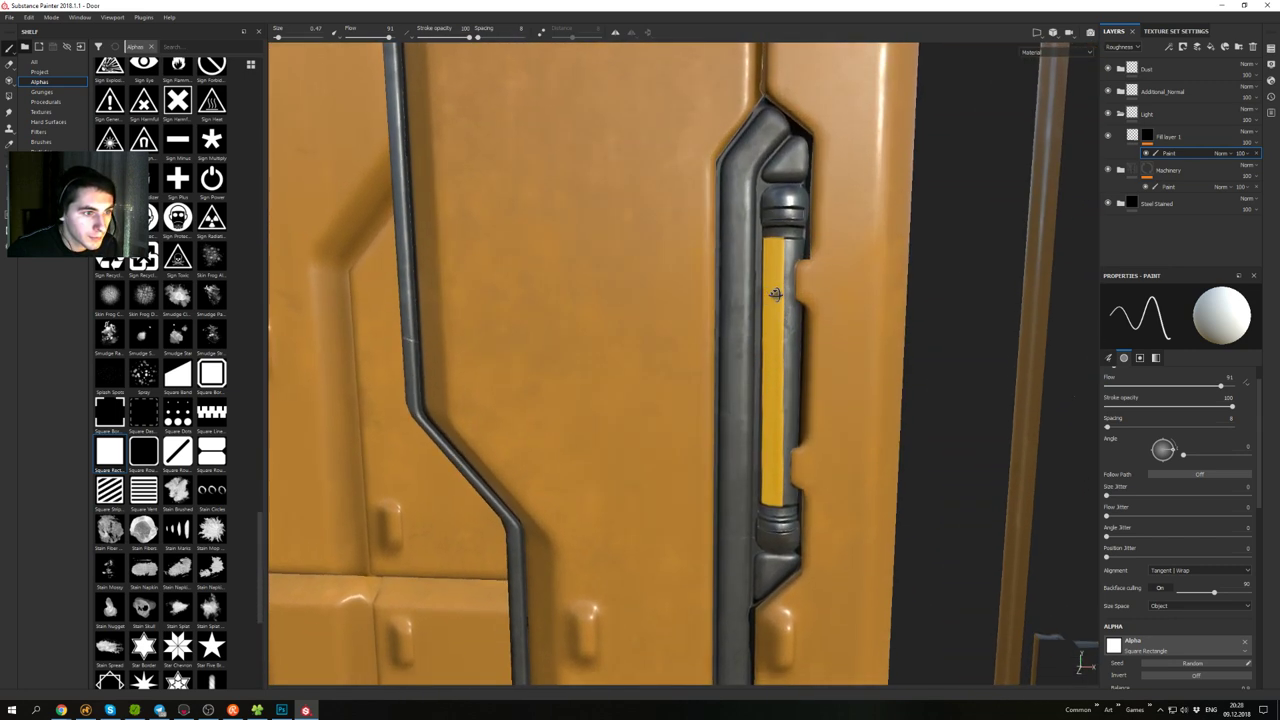
pyautogui.keyDown('alt'); pyautogui.moveTo(775, 295); pyautogui.dragTo(886, 289); pyautogui.keyUp('alt')
pyautogui.keyDown('alt'); pyautogui.moveTo(778, 256); pyautogui.dragTo(805, 250); pyautogui.keyUp('alt')
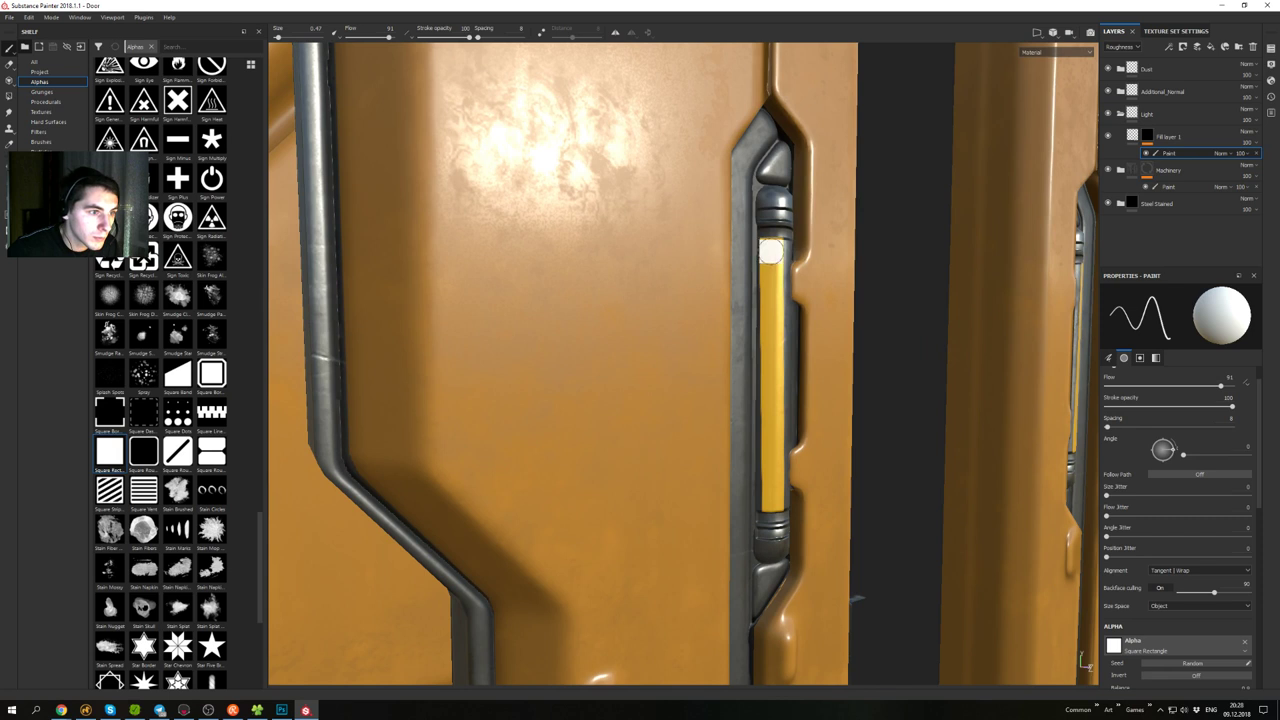
pyautogui.click(771, 251)
pyautogui.keyDown('shift'); pyautogui.click(770, 500); pyautogui.keyUp('shift')
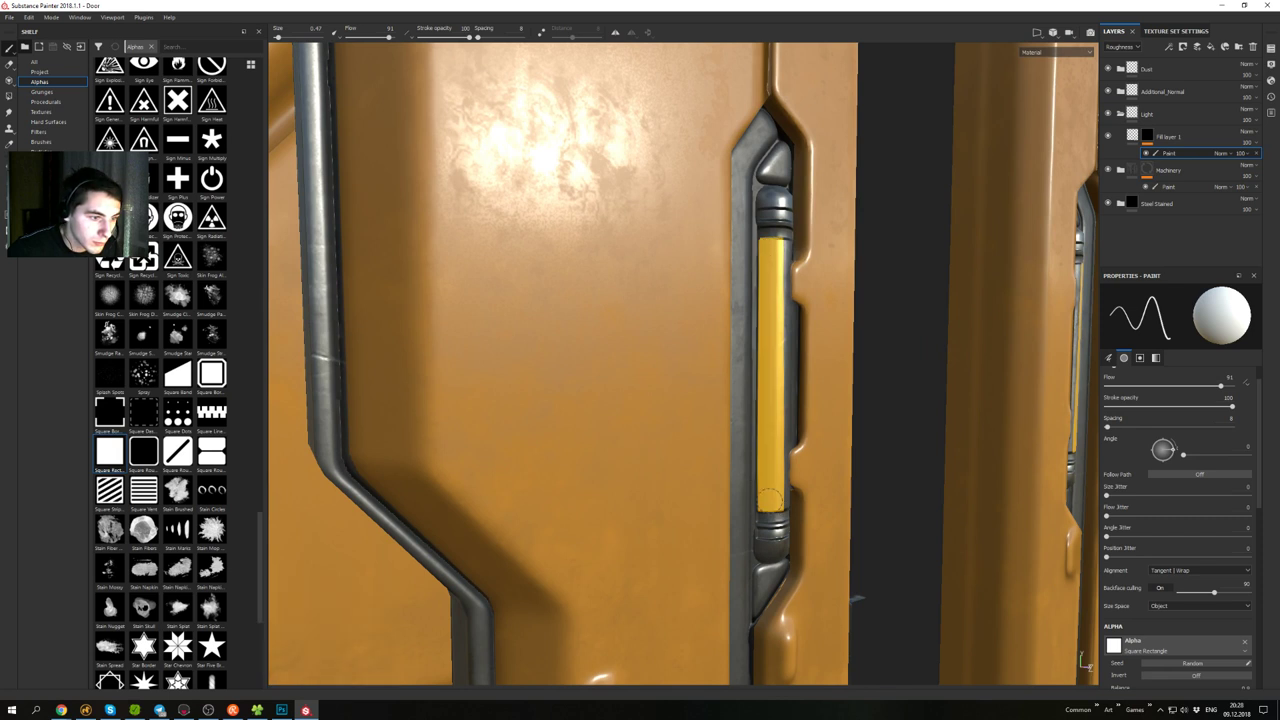
# - Extend the mask paint over the middle stretch of the tube's unpainted outer side
pyautogui.keyDown('alt'); pyautogui.moveTo(787, 413); pyautogui.dragTo(684, 347); pyautogui.keyUp('alt')
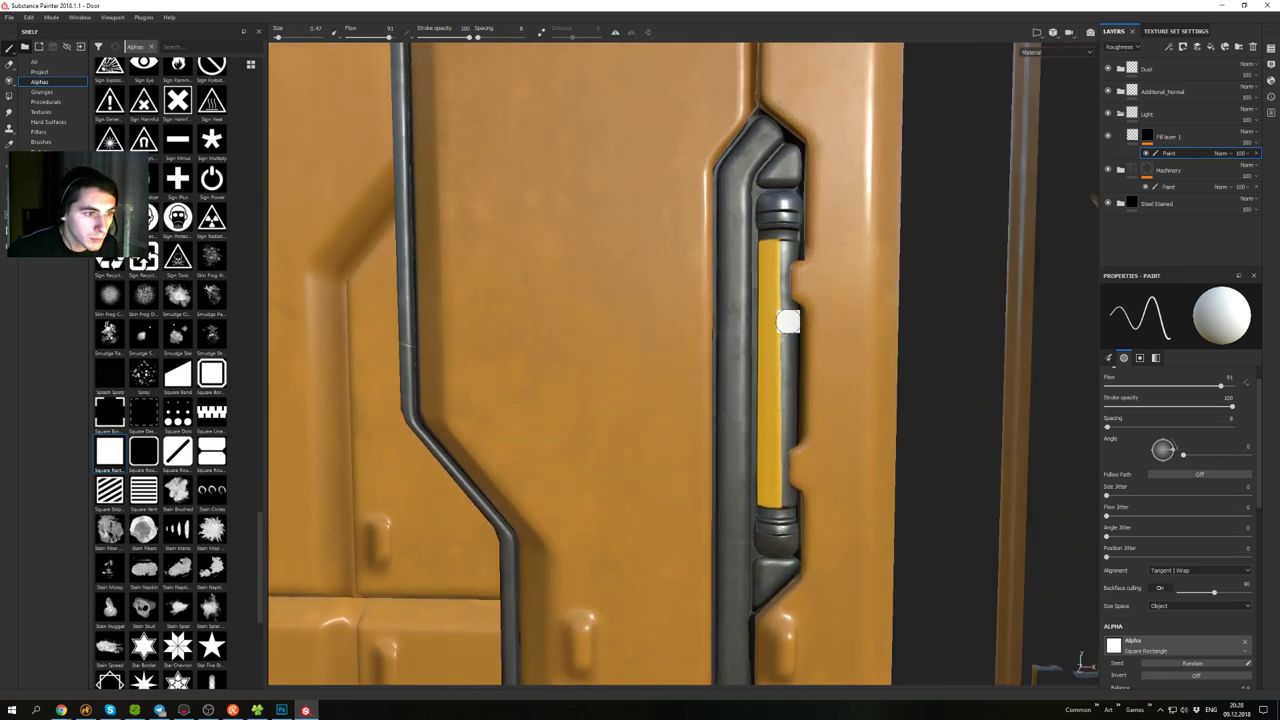
pyautogui.scroll(3, 788, 321)
pyautogui.moveTo(782, 324); pyautogui.dragTo(781, 444)
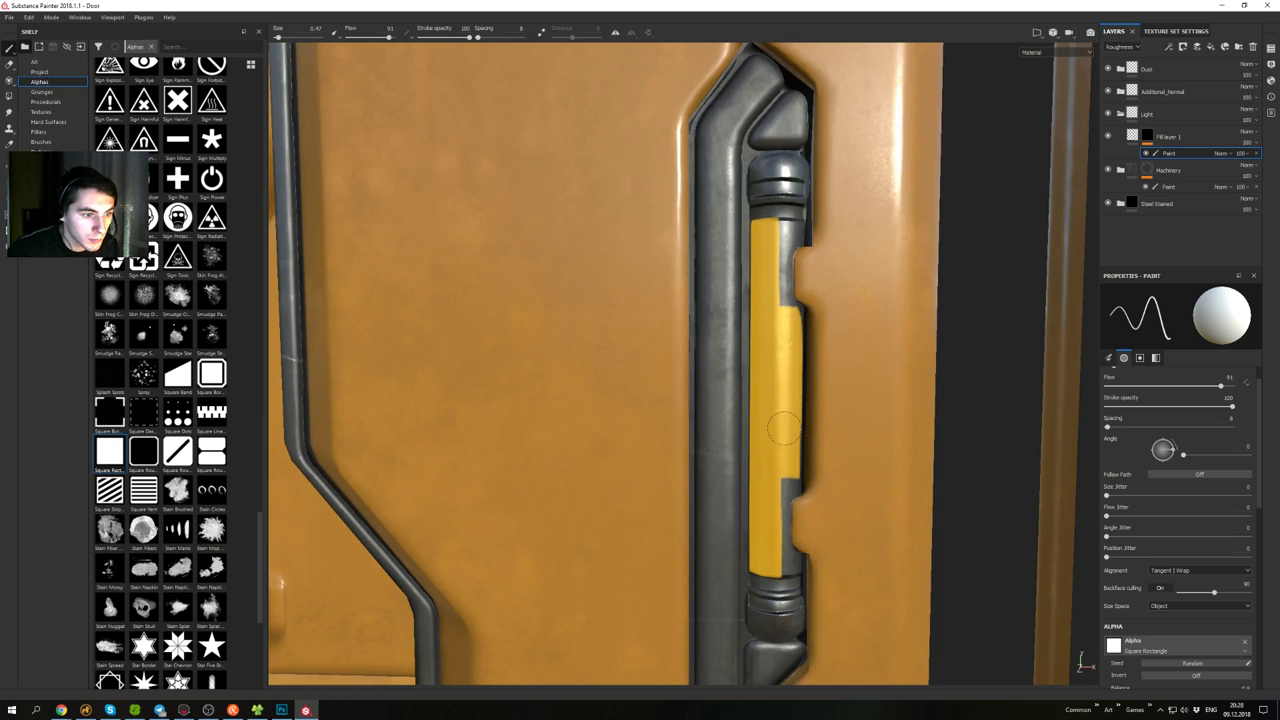
# - Shrink the brush to 0.13 and fill the unpainted gap beside the notch at the tube's upper end
pyautogui.moveTo(784, 400)
pyautogui.keyDown('alt'); pyautogui.mouseDown()
pyautogui.moveTo(787, 265)
pyautogui.moveTo(788, 455)
pyautogui.moveTo(777, 305)
pyautogui.mouseUp(); pyautogui.keyUp('alt')
pyautogui.moveTo(782, 323)
pyautogui.keyDown('ctrl'); pyautogui.mouseDown(button='right')
pyautogui.moveTo(755, 322)
pyautogui.moveTo(803, 343)
pyautogui.moveTo(807, 395)
pyautogui.mouseUp(button='right'); pyautogui.keyUp('ctrl')
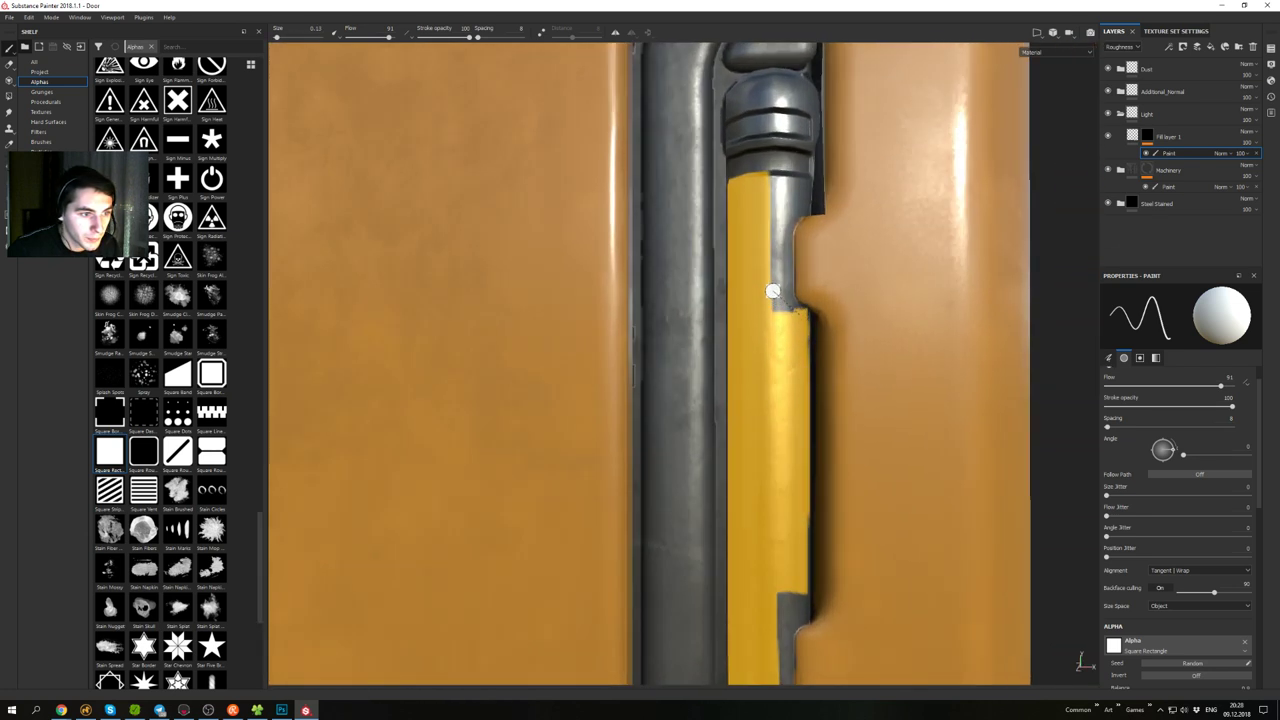
pyautogui.keyDown('shift'); pyautogui.click(773, 291); pyautogui.keyUp('shift')
pyautogui.keyDown('shift'); pyautogui.click(773, 267); pyautogui.keyUp('shift')
pyautogui.keyDown('alt'); pyautogui.moveTo(771, 285); pyautogui.dragTo(771, 372); pyautogui.keyUp('alt')
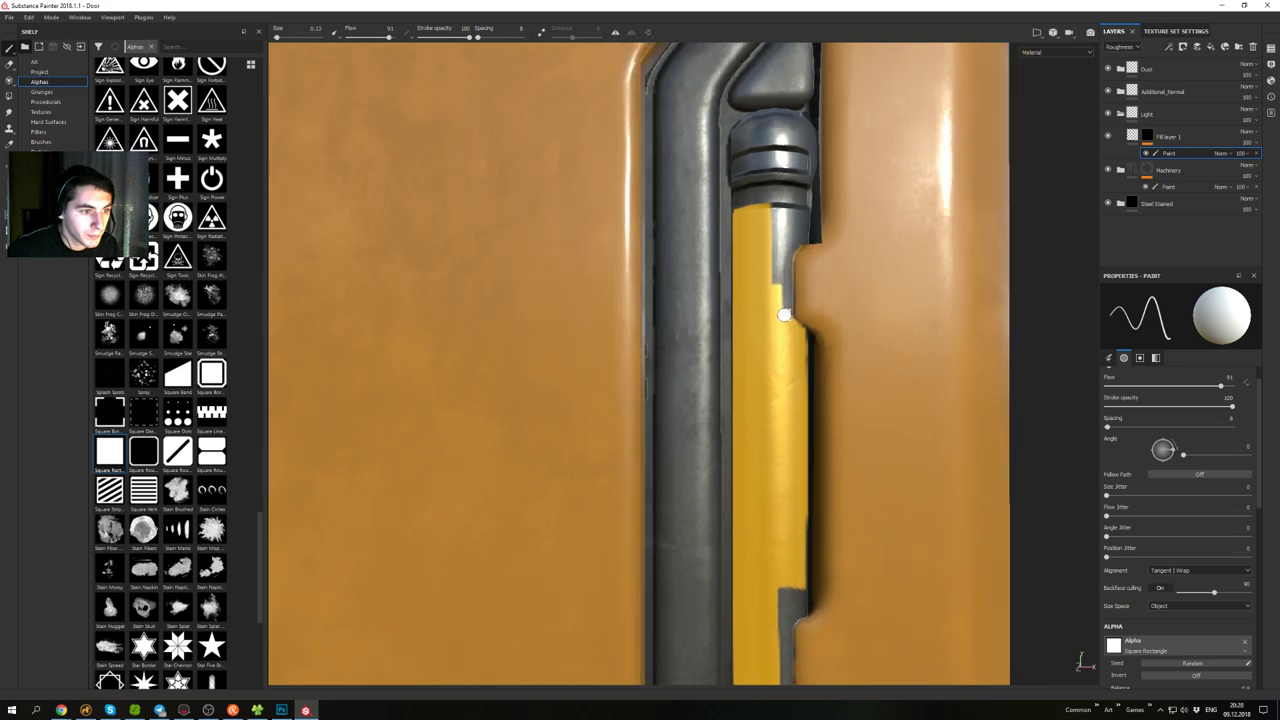
pyautogui.keyDown('shift'); pyautogui.click(786, 257); pyautogui.keyUp('shift')
pyautogui.keyDown('alt'); pyautogui.moveTo(787, 255); pyautogui.dragTo(773, 396, button='middle'); pyautogui.keyUp('alt')
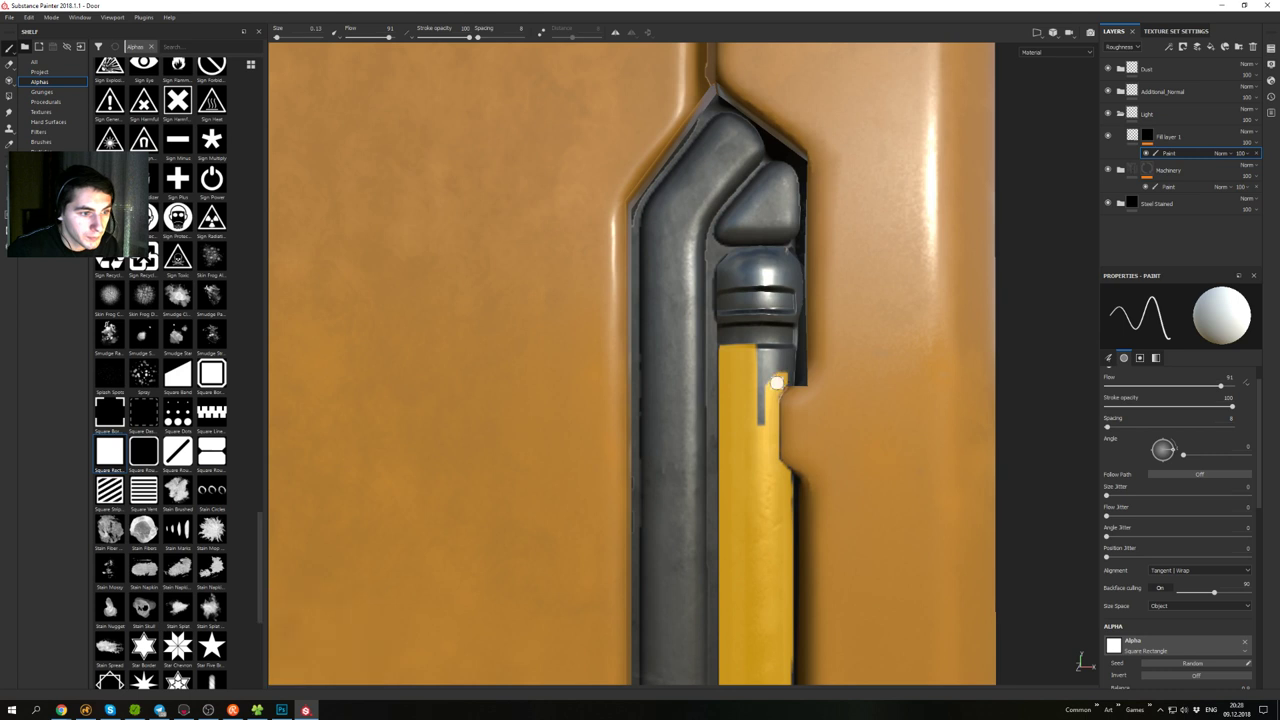
pyautogui.moveTo(758, 421); pyautogui.dragTo(766, 398)
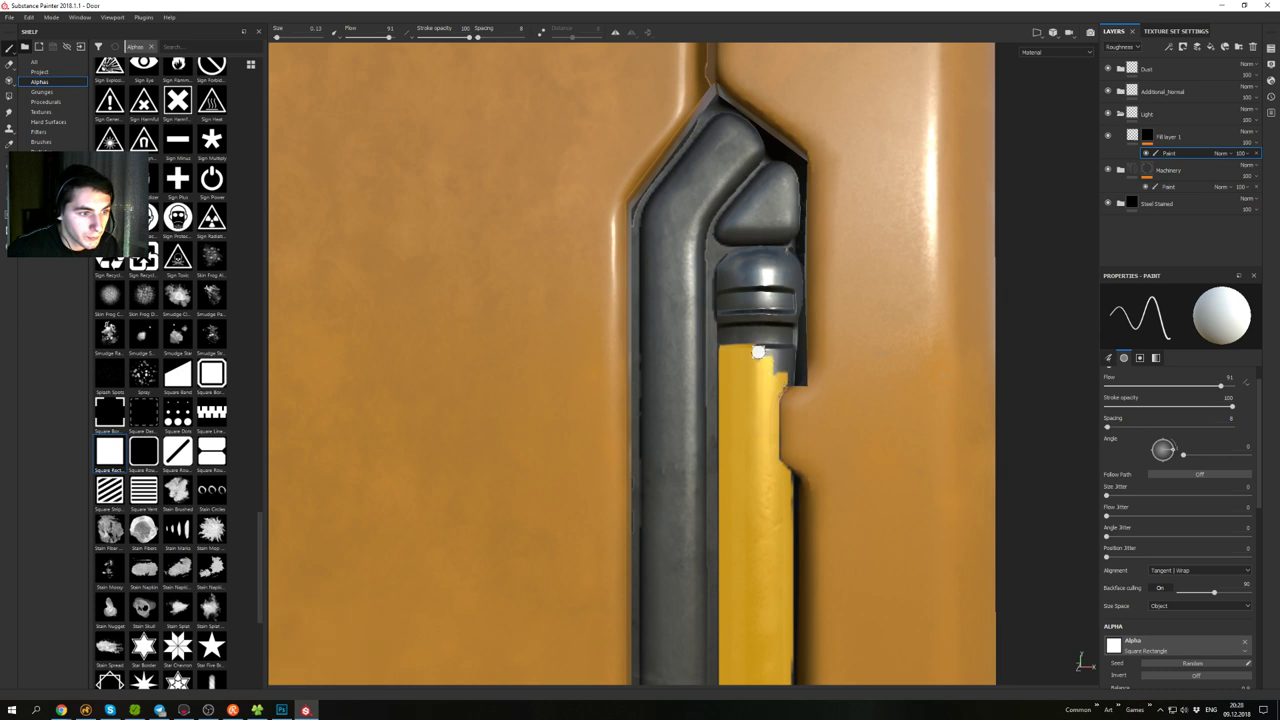
pyautogui.keyDown('shift'); pyautogui.click(791, 349); pyautogui.keyUp('shift')
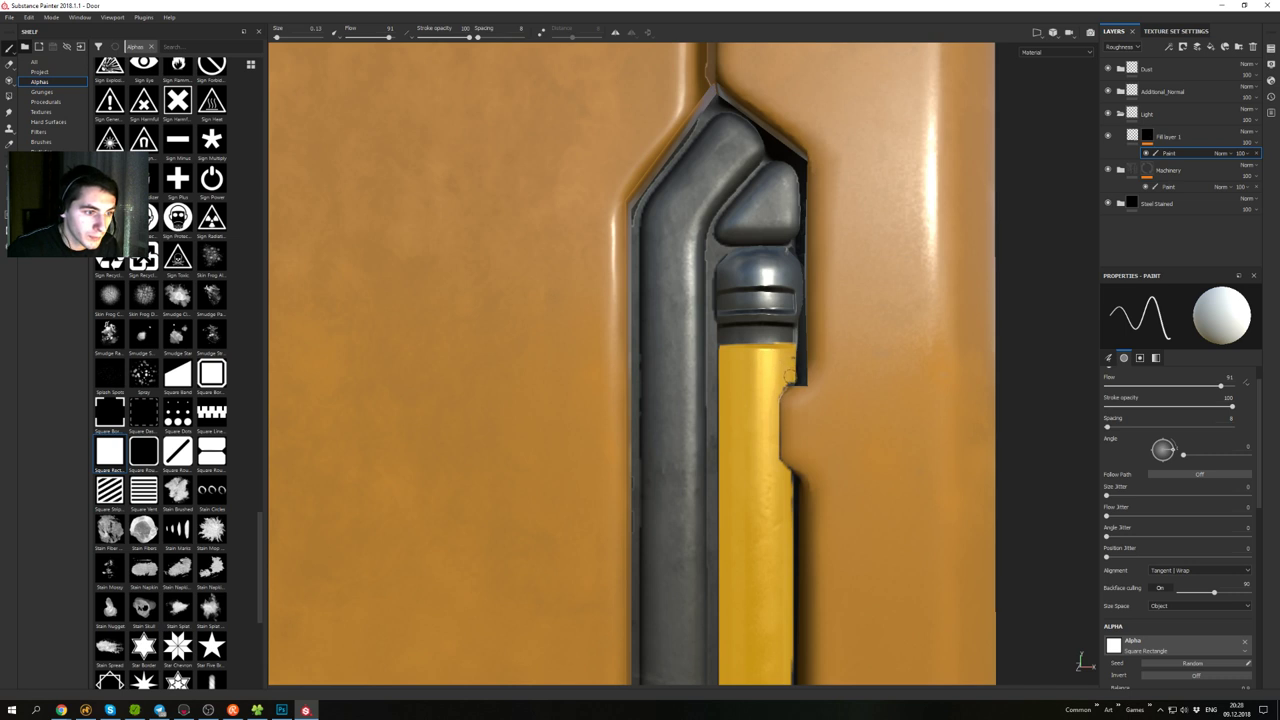
# - Fill the remaining unpainted gap beside the notch at the tube's lower end up to its cap
pyautogui.keyDown('alt'); pyautogui.moveTo(787, 371); pyautogui.dragTo(745, 368, button='right'); pyautogui.keyUp('alt')
pyautogui.keyDown('alt'); pyautogui.moveTo(782, 356); pyautogui.dragTo(727, 430); pyautogui.keyUp('alt')
pyautogui.keyDown('alt'); pyautogui.moveTo(720, 449); pyautogui.dragTo(717, 383, button='right'); pyautogui.keyUp('alt')
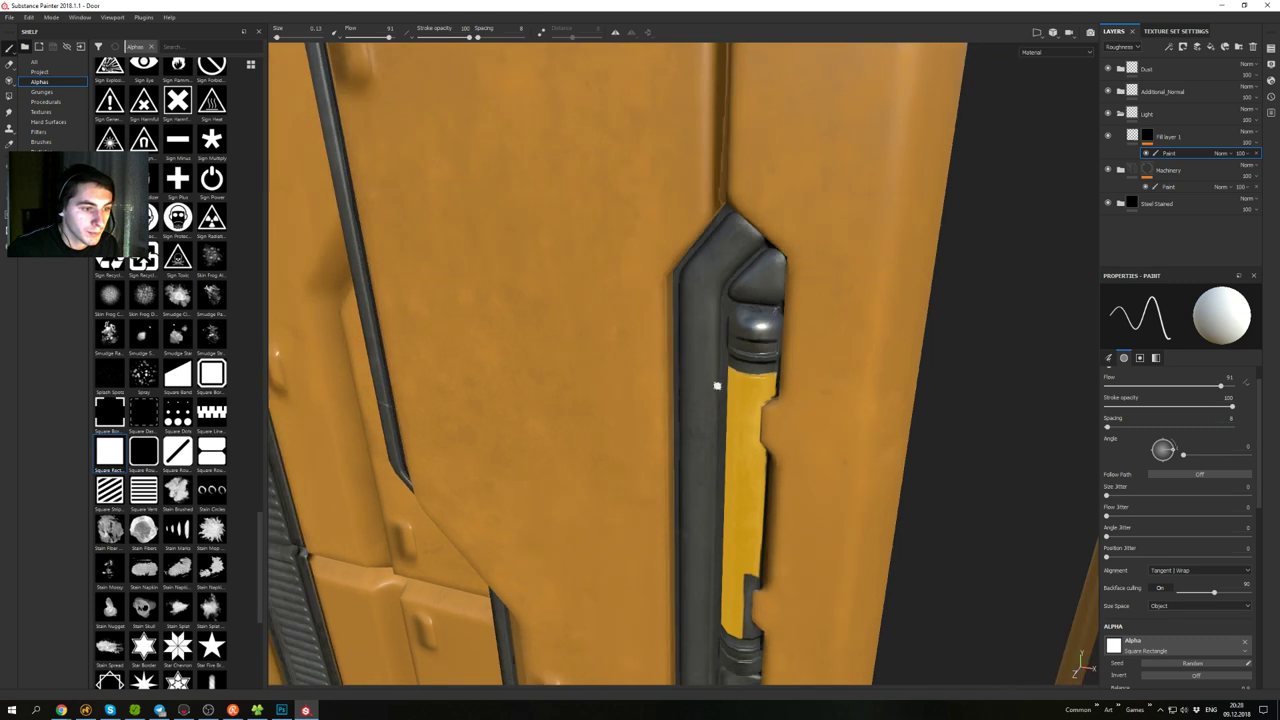
pyautogui.keyDown('alt'); pyautogui.moveTo(717, 383); pyautogui.dragTo(774, 369); pyautogui.keyUp('alt')
pyautogui.keyDown('alt'); pyautogui.moveTo(774, 369); pyautogui.dragTo(774, 280, button='middle'); pyautogui.keyUp('alt')
pyautogui.keyDown('alt'); pyautogui.moveTo(774, 280); pyautogui.dragTo(773, 358, button='right'); pyautogui.keyUp('alt')
pyautogui.moveTo(773, 358)
pyautogui.keyDown('alt'); pyautogui.mouseDown()
pyautogui.moveTo(749, 349)
pyautogui.moveTo(774, 348)
pyautogui.mouseUp(); pyautogui.keyUp('alt')
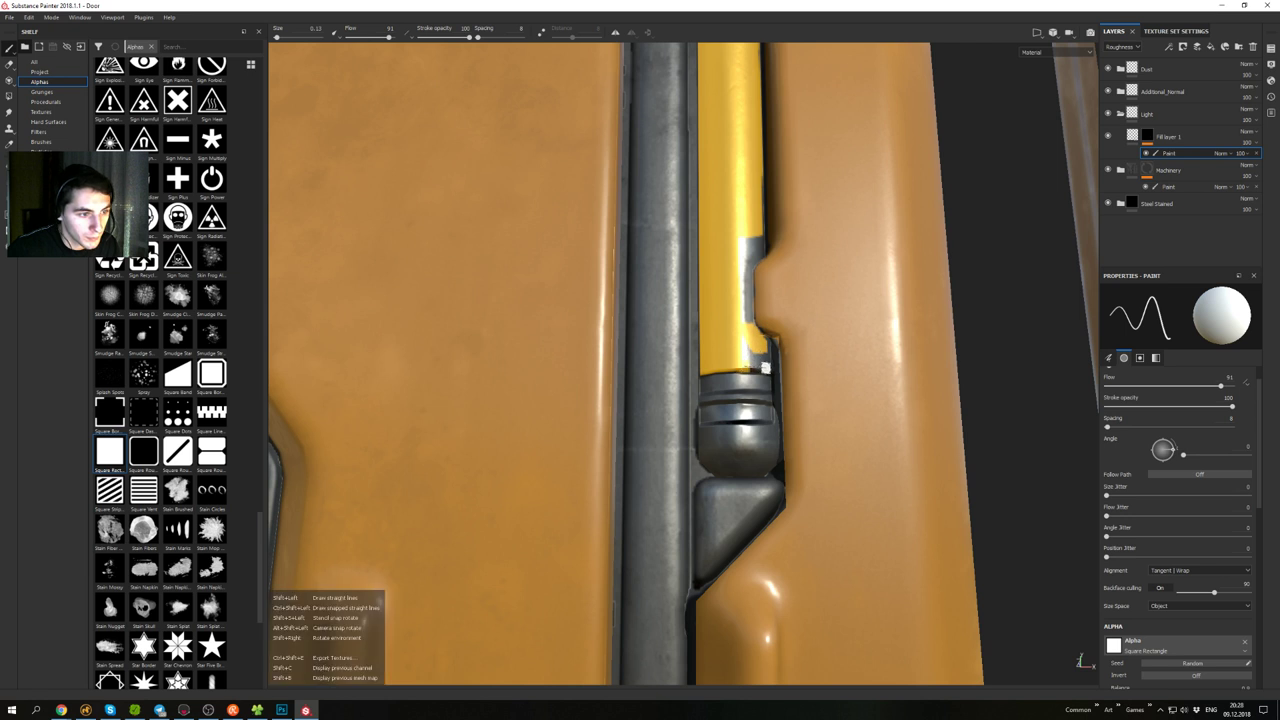
pyautogui.keyDown('shift'); pyautogui.click(762, 368); pyautogui.keyUp('shift')
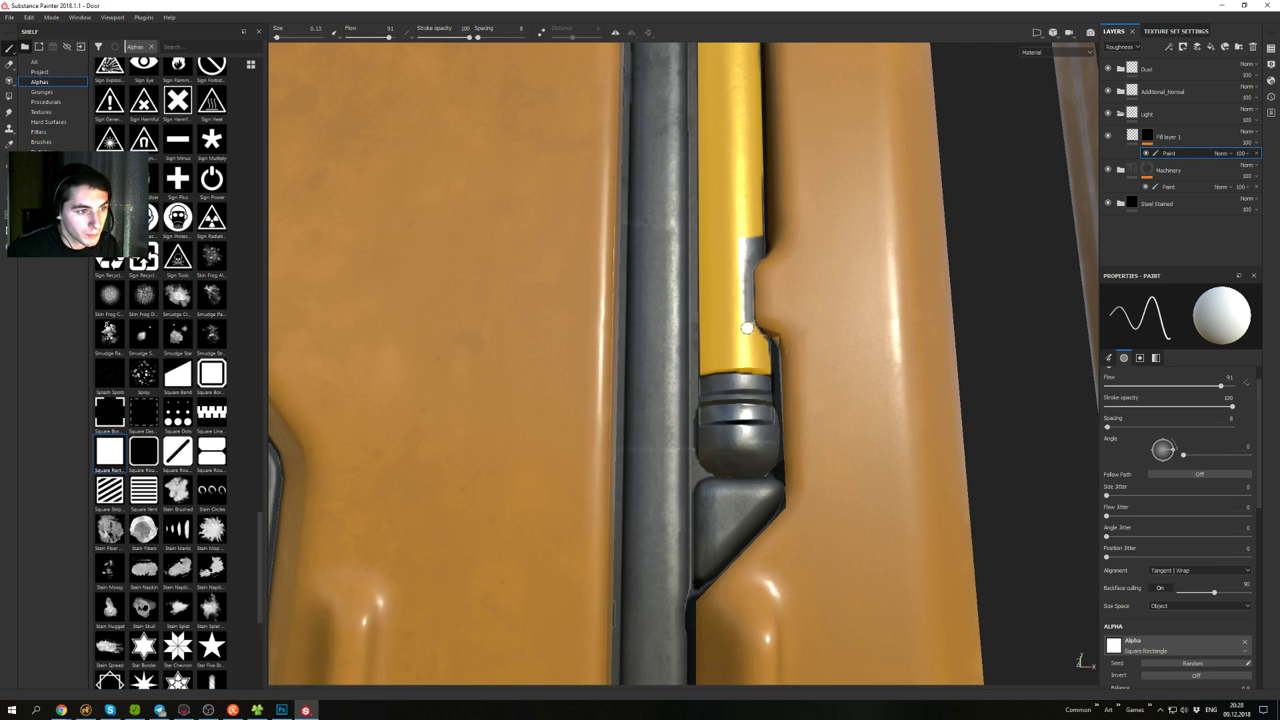
pyautogui.moveTo(746, 328)
pyautogui.mouseDown()
pyautogui.moveTo(741, 234)
pyautogui.moveTo(740, 300)
pyautogui.mouseUp()
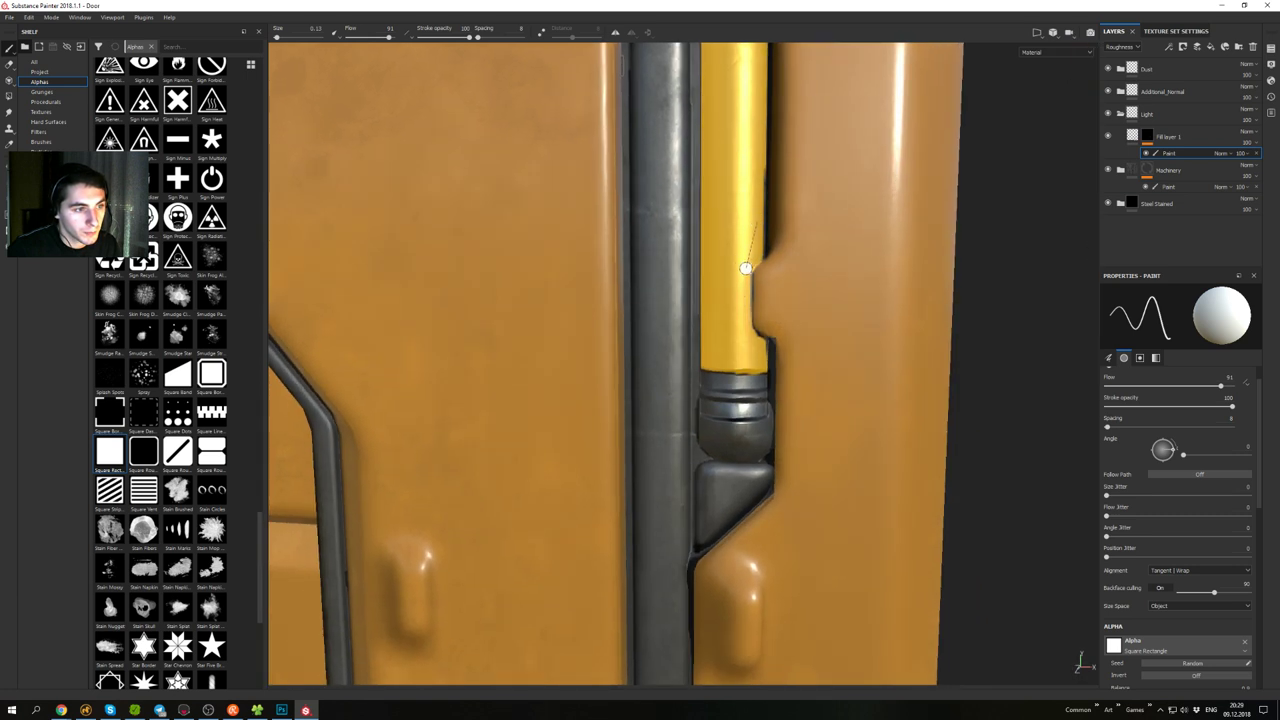
# - Change Fill layer 1's base color to a pale, nearly neutral grey (about 0.484, 0.479, 0.468)
pyautogui.keyDown('alt'); pyautogui.moveTo(745, 268); pyautogui.dragTo(590, 215, button='right'); pyautogui.keyUp('alt')
pyautogui.moveTo(590, 215)
pyautogui.keyDown('alt'); pyautogui.mouseDown()
pyautogui.moveTo(718, 278)
pyautogui.moveTo(707, 228)
pyautogui.mouseUp(); pyautogui.keyUp('alt')
pyautogui.click(1149, 137)
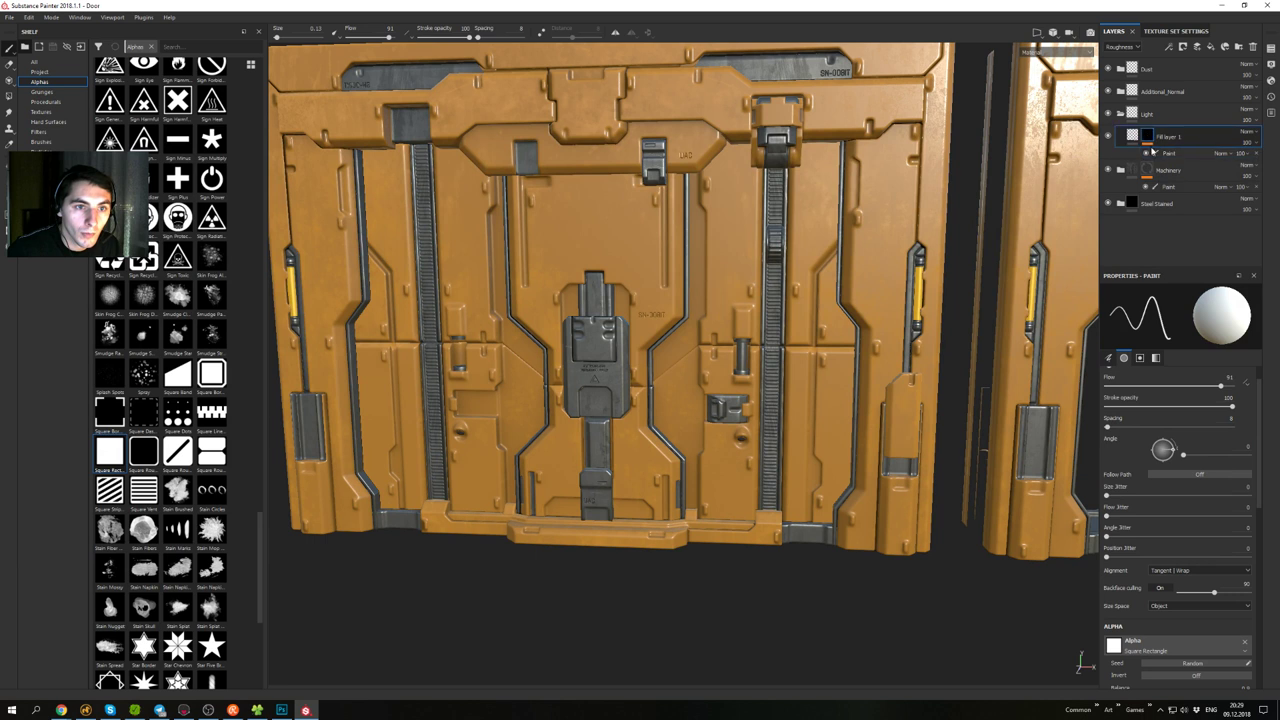
pyautogui.click(1133, 136)
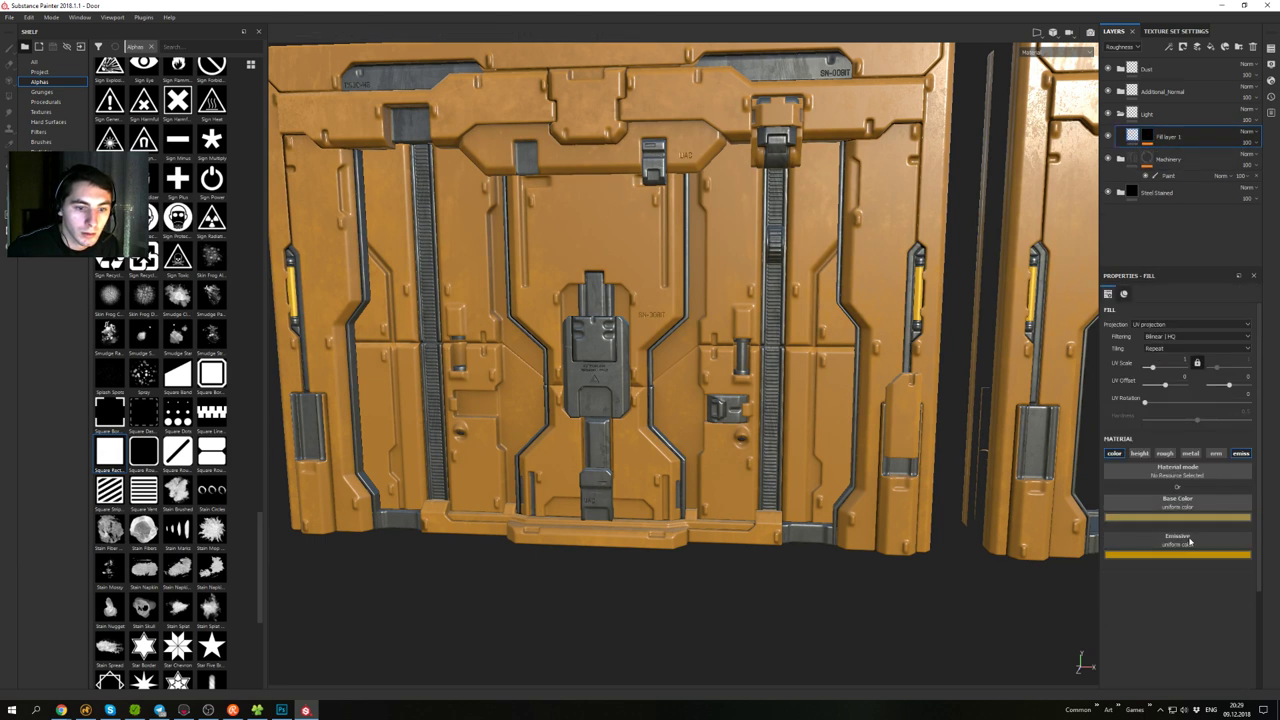
pyautogui.click(1153, 553)
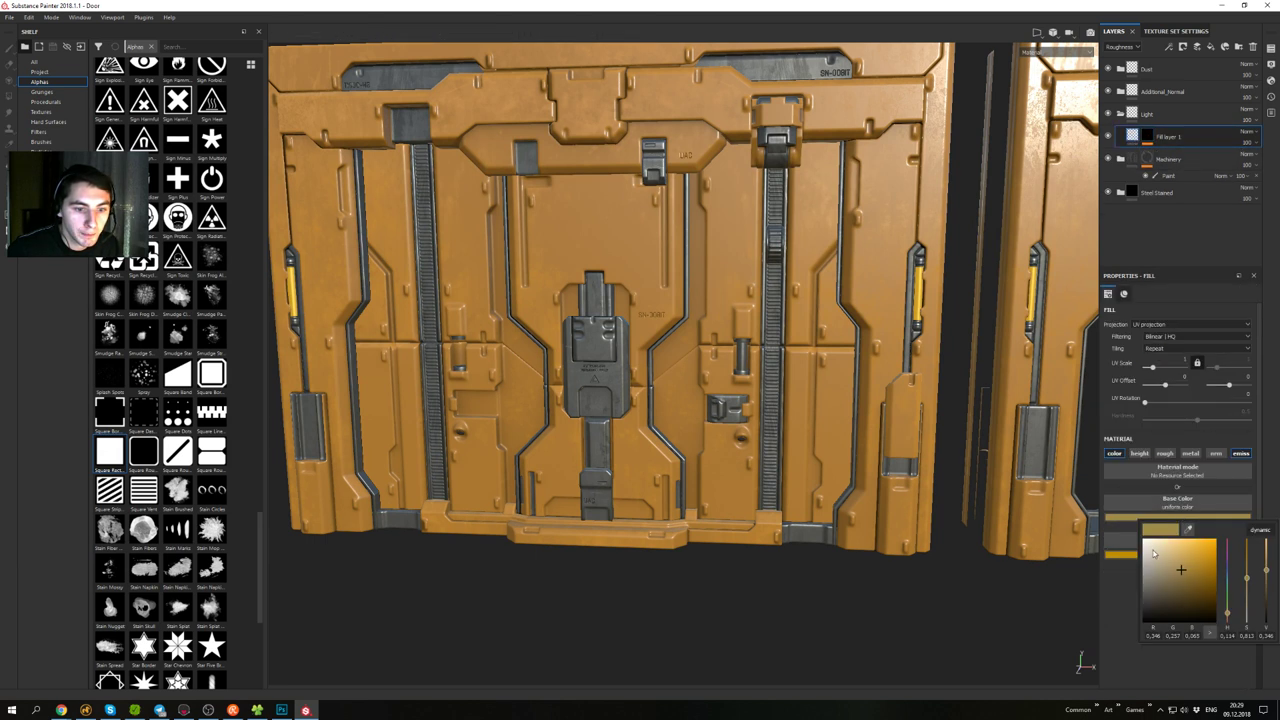
pyautogui.click(1160, 563)
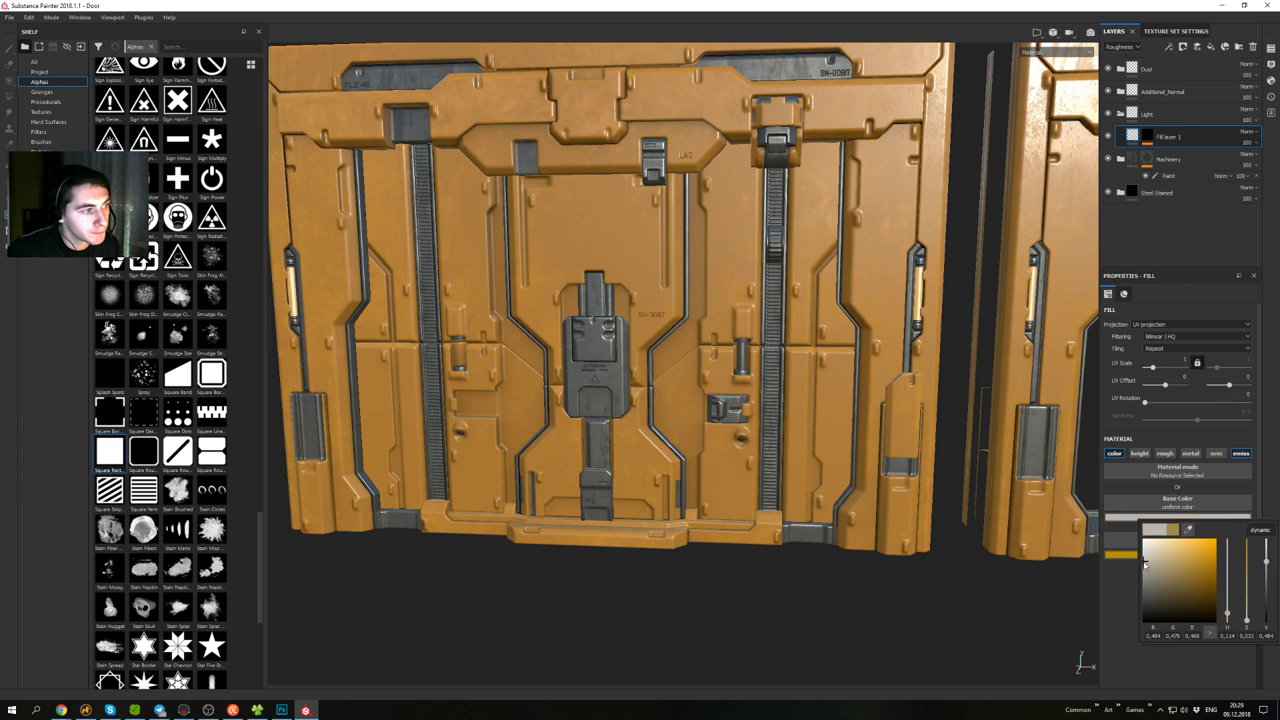
# - Warm Fill layer 1's base color to a beige-grey and set its emissive color to orange (about 0.704, 0.357, 0.006)
pyautogui.moveTo(1145, 565); pyautogui.dragTo(1156, 566)
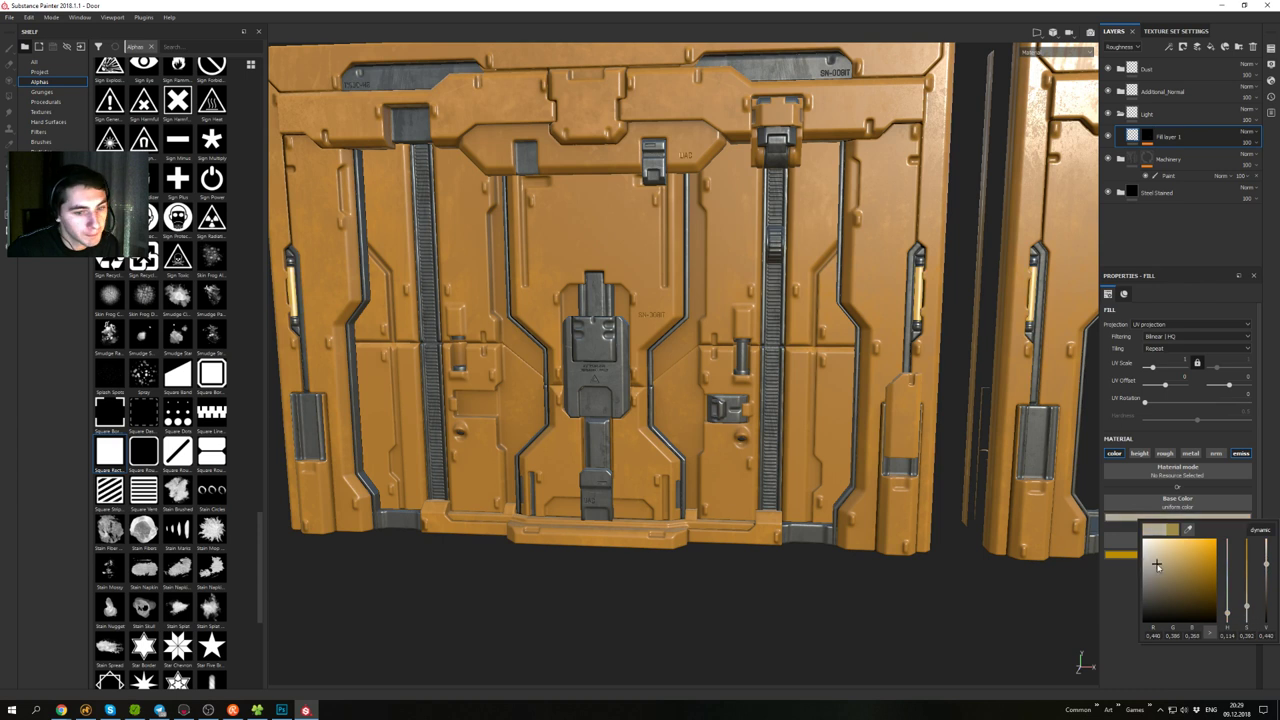
pyautogui.click(1169, 437)
pyautogui.click(1186, 555)
pyautogui.moveTo(1186, 596); pyautogui.dragTo(1198, 595)
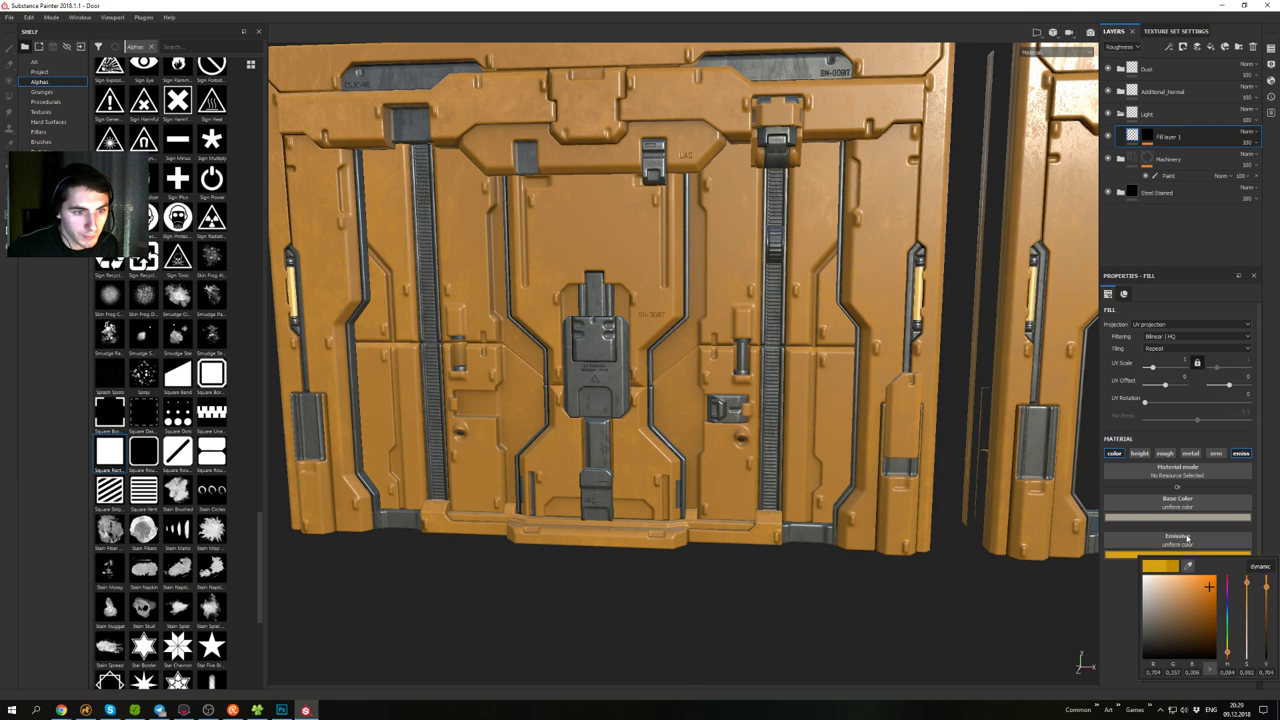
# - Examine the glowing side tubes from several angles and under rotated environment lighting
pyautogui.keyDown('alt'); pyautogui.moveTo(590, 312); pyautogui.dragTo(790, 272); pyautogui.keyUp('alt')
pyautogui.keyDown('shift'); pyautogui.moveTo(780, 262); pyautogui.dragTo(703, 235, button='right'); pyautogui.keyUp('shift')
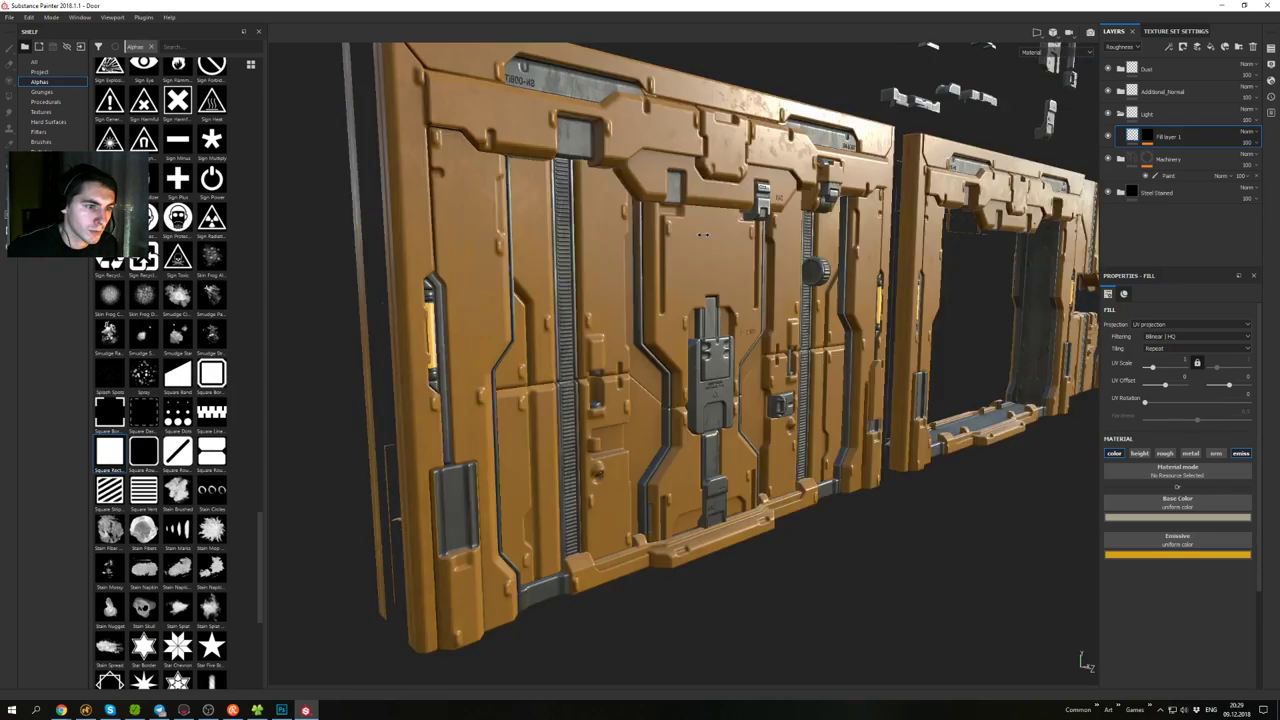
pyautogui.keyDown('alt'); pyautogui.moveTo(703, 235); pyautogui.dragTo(570, 250); pyautogui.keyUp('alt')
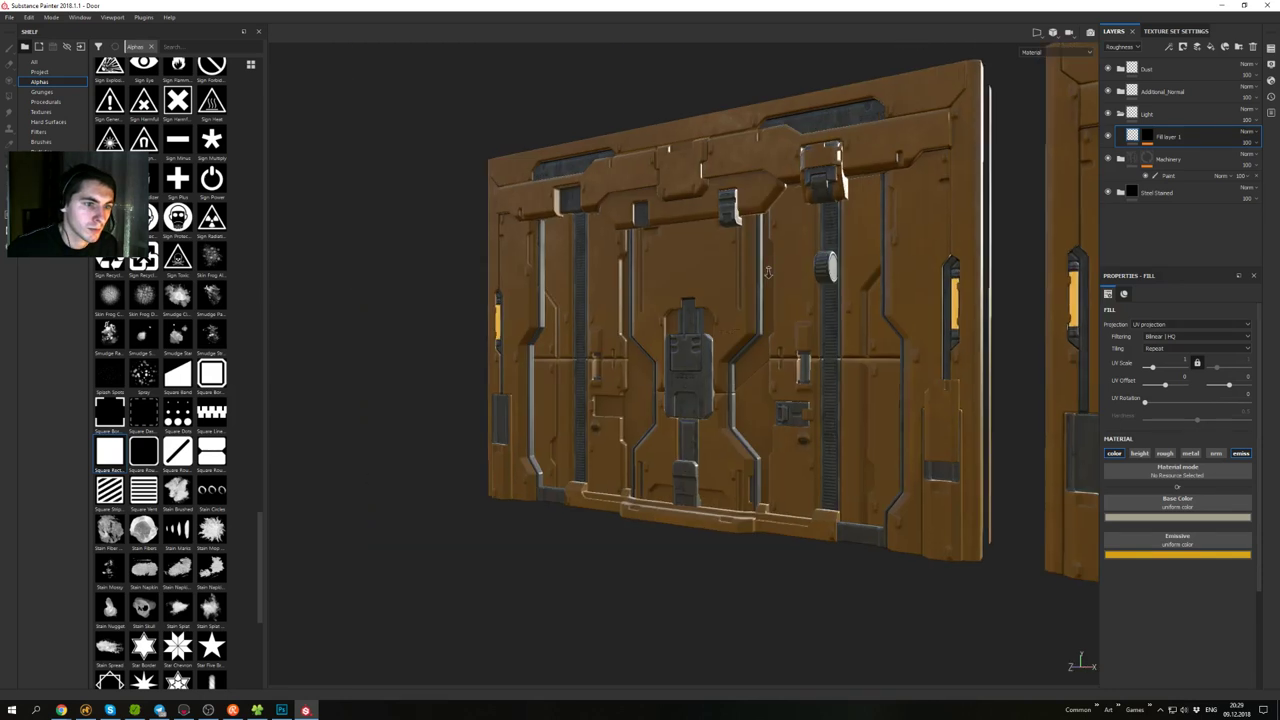
pyautogui.keyDown('alt'); pyautogui.moveTo(780, 262); pyautogui.dragTo(690, 285, button='middle'); pyautogui.keyUp('alt')
pyautogui.keyDown('alt'); pyautogui.moveTo(690, 285); pyautogui.dragTo(846, 294, button='right'); pyautogui.keyUp('alt')
pyautogui.keyDown('alt'); pyautogui.moveTo(846, 294); pyautogui.dragTo(798, 392, button='middle'); pyautogui.keyUp('alt')
pyautogui.keyDown('alt'); pyautogui.moveTo(798, 392); pyautogui.dragTo(820, 454, button='right'); pyautogui.keyUp('alt')
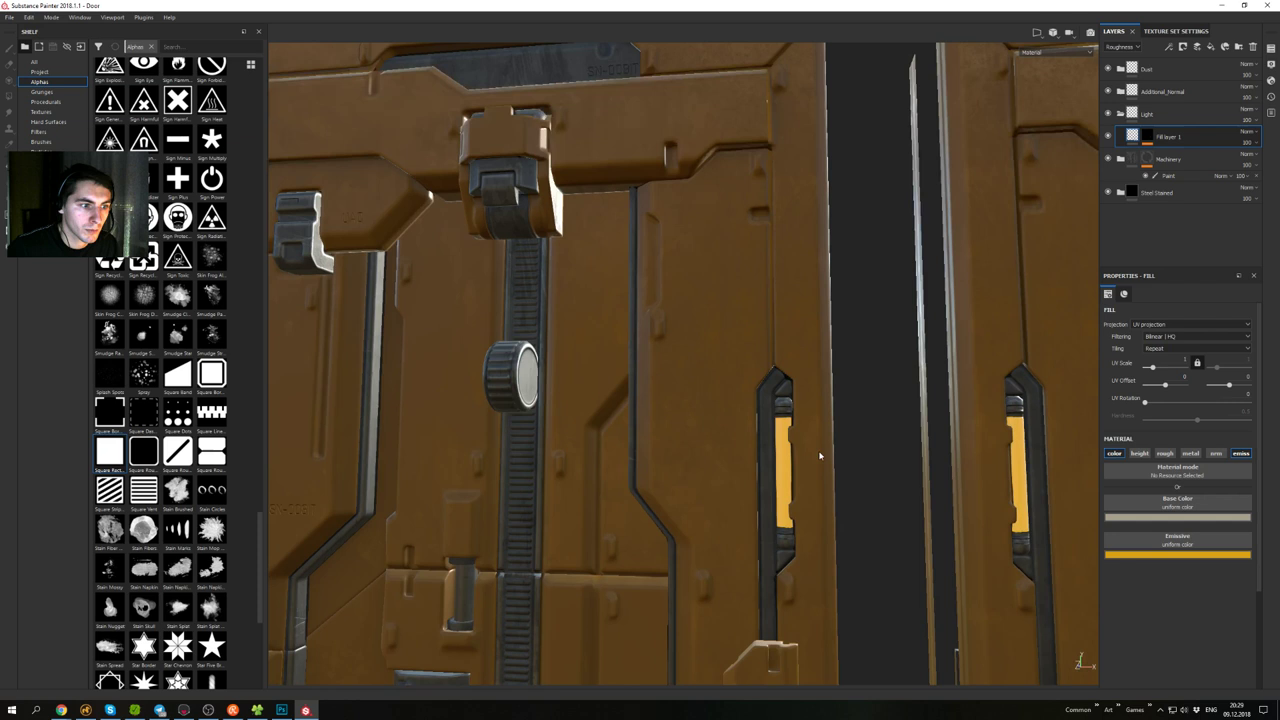
pyautogui.keyDown('alt'); pyautogui.moveTo(820, 454); pyautogui.dragTo(786, 340, button='middle'); pyautogui.keyUp('alt')
pyautogui.keyDown('alt'); pyautogui.moveTo(786, 340); pyautogui.dragTo(877, 290); pyautogui.keyUp('alt')
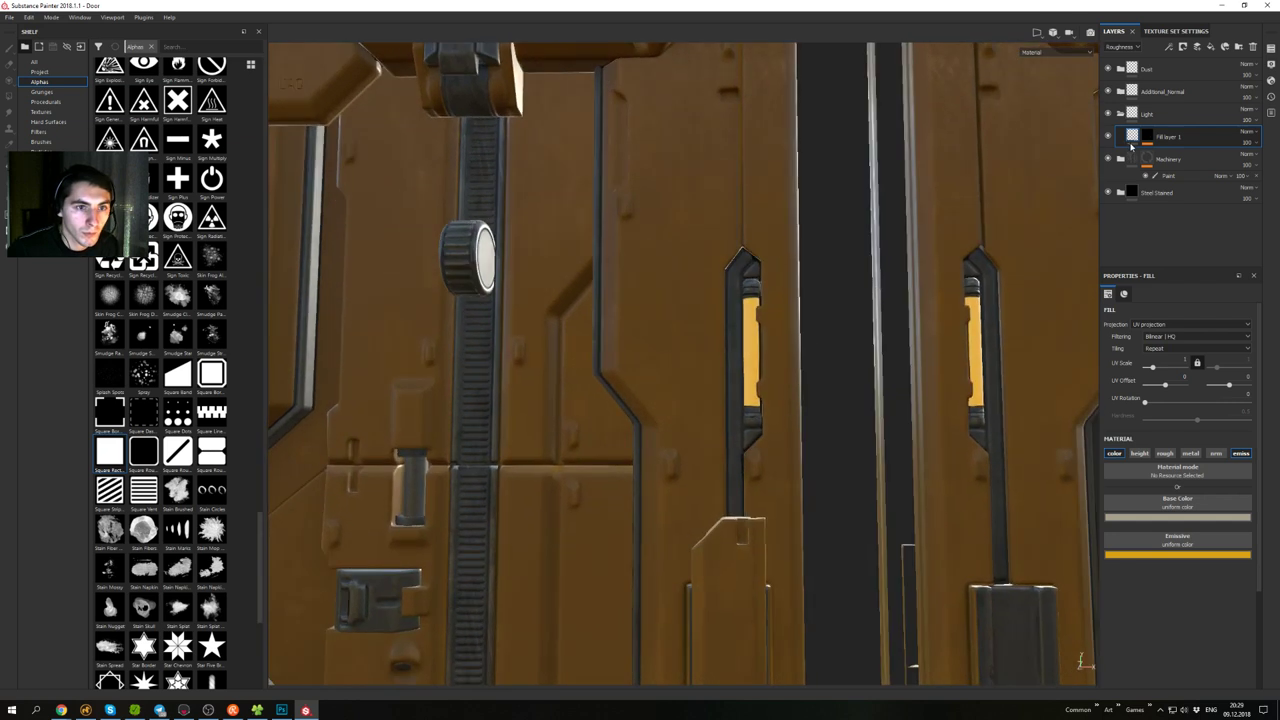
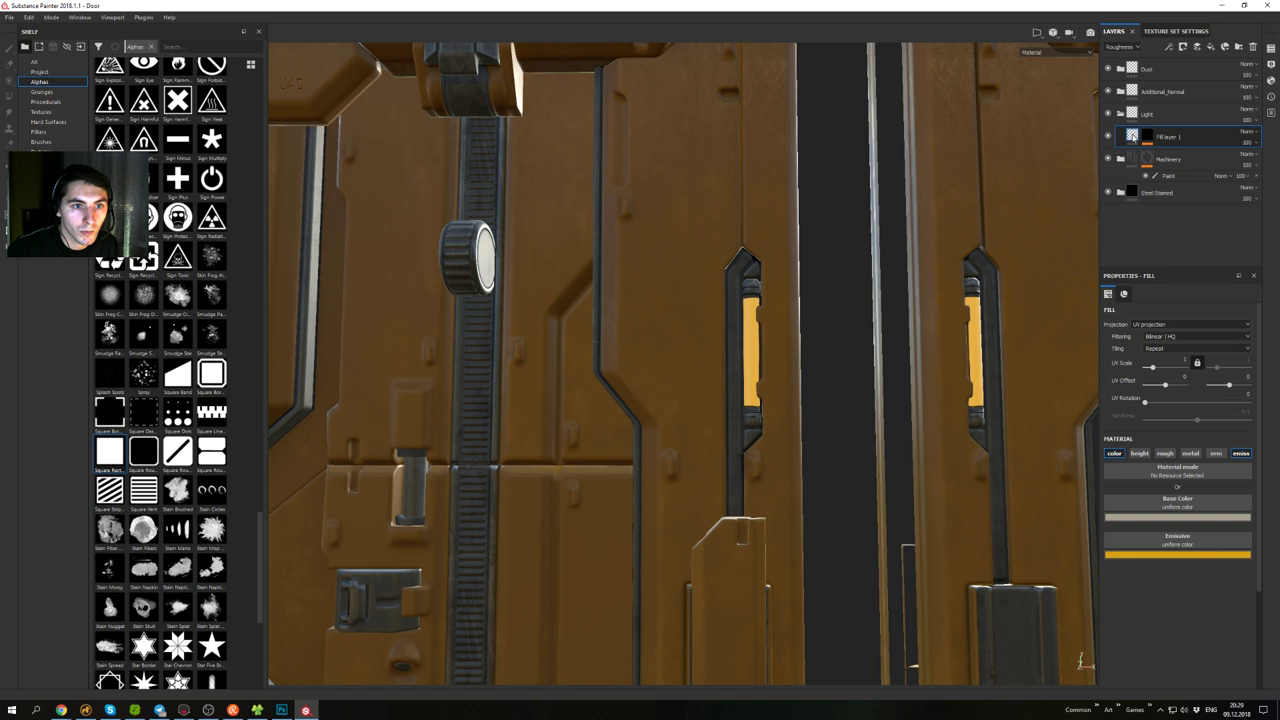
# - Duplicate Fill layer 1 and give the copy a fresh black mask with a paint effect
pyautogui.rightClick(1131, 136)
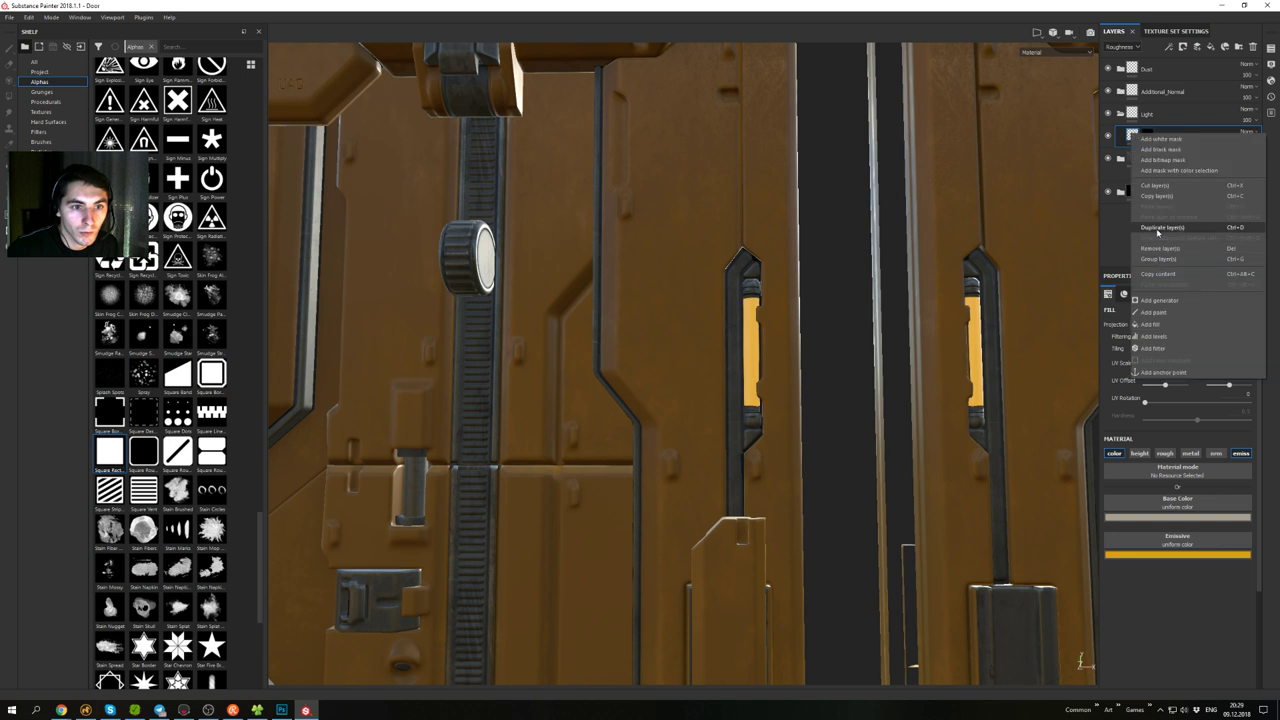
pyautogui.click(1158, 229)
pyautogui.rightClick(1157, 137)
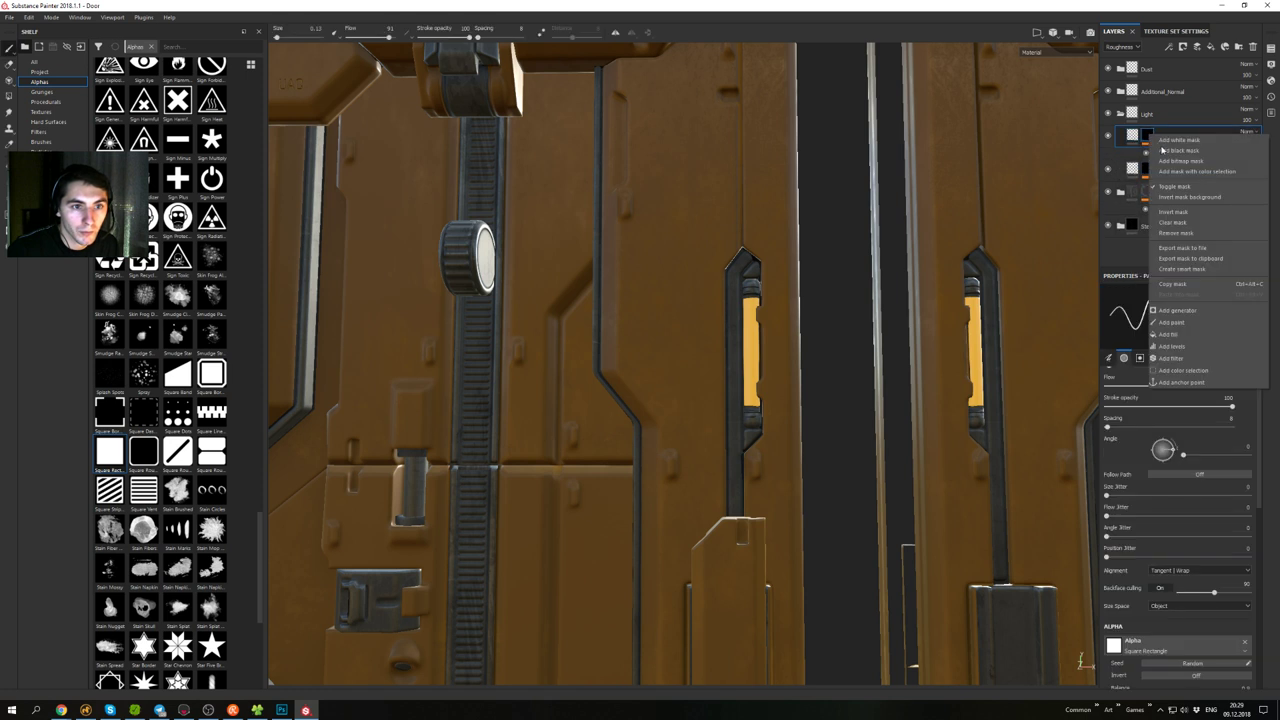
pyautogui.click(1171, 151)
pyautogui.rightClick(1147, 135)
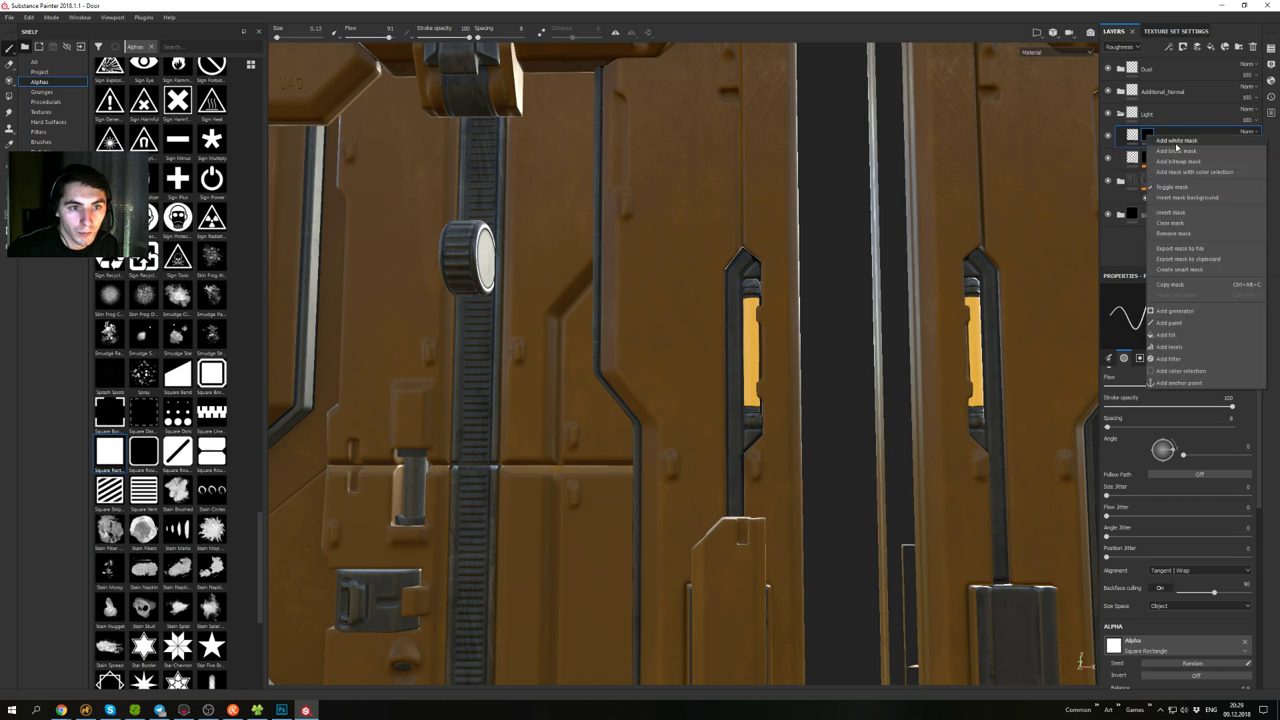
pyautogui.click(1177, 323)
# - Using the Shape Brick alpha at brush size about 0.53, paint the copy's mask along the middle of the side tube
pyautogui.keyDown('alt'); pyautogui.moveTo(758, 320); pyautogui.dragTo(720, 264, button='middle'); pyautogui.keyUp('alt')
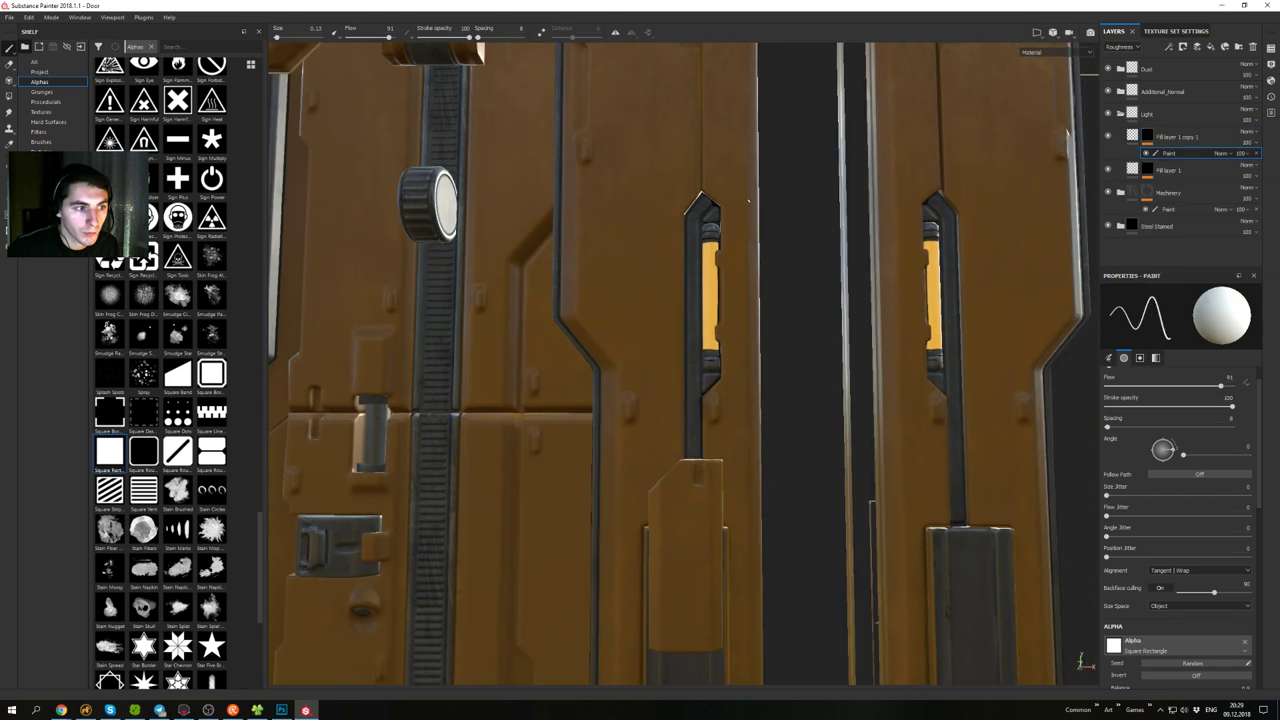
pyautogui.keyDown('alt'); pyautogui.moveTo(720, 264); pyautogui.dragTo(763, 264, button='right'); pyautogui.keyUp('alt')
pyautogui.keyDown('alt'); pyautogui.moveTo(763, 264); pyautogui.dragTo(780, 237, button='middle'); pyautogui.keyUp('alt')
pyautogui.keyDown('shift'); pyautogui.moveTo(805, 238); pyautogui.dragTo(791, 220, button='right'); pyautogui.keyUp('shift')
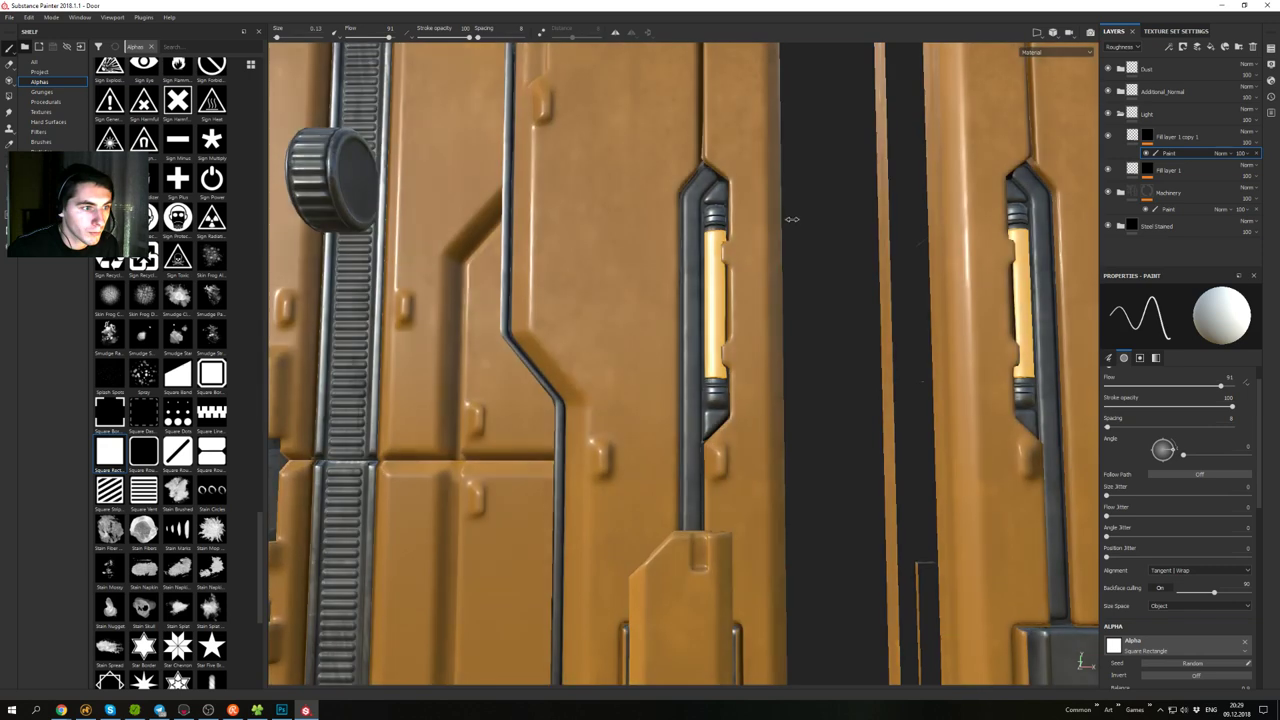
pyautogui.keyDown('alt'); pyautogui.moveTo(791, 220); pyautogui.dragTo(769, 366); pyautogui.keyUp('alt')
pyautogui.keyDown('alt'); pyautogui.moveTo(769, 366); pyautogui.dragTo(726, 320, button='right'); pyautogui.keyUp('alt')
pyautogui.keyDown('alt'); pyautogui.moveTo(726, 320); pyautogui.dragTo(700, 328); pyautogui.keyUp('alt')
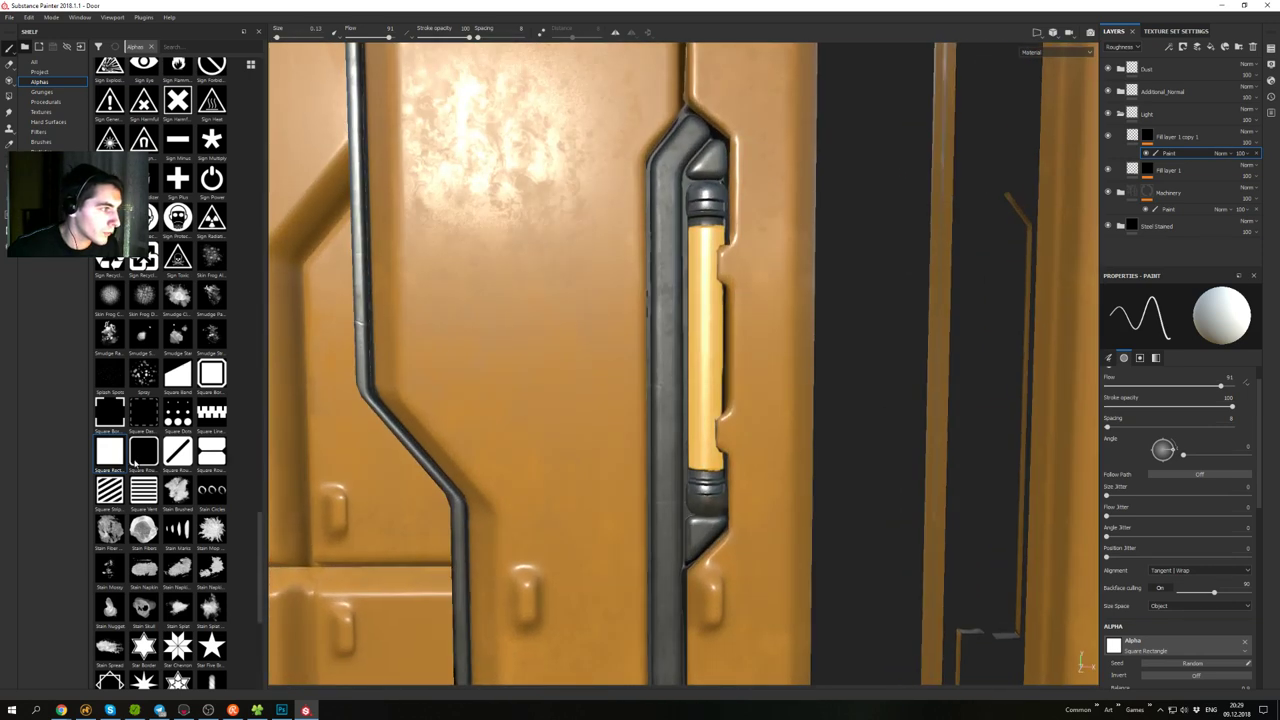
pyautogui.scroll(-5, 134, 462)
pyautogui.scroll(8, 140, 487)
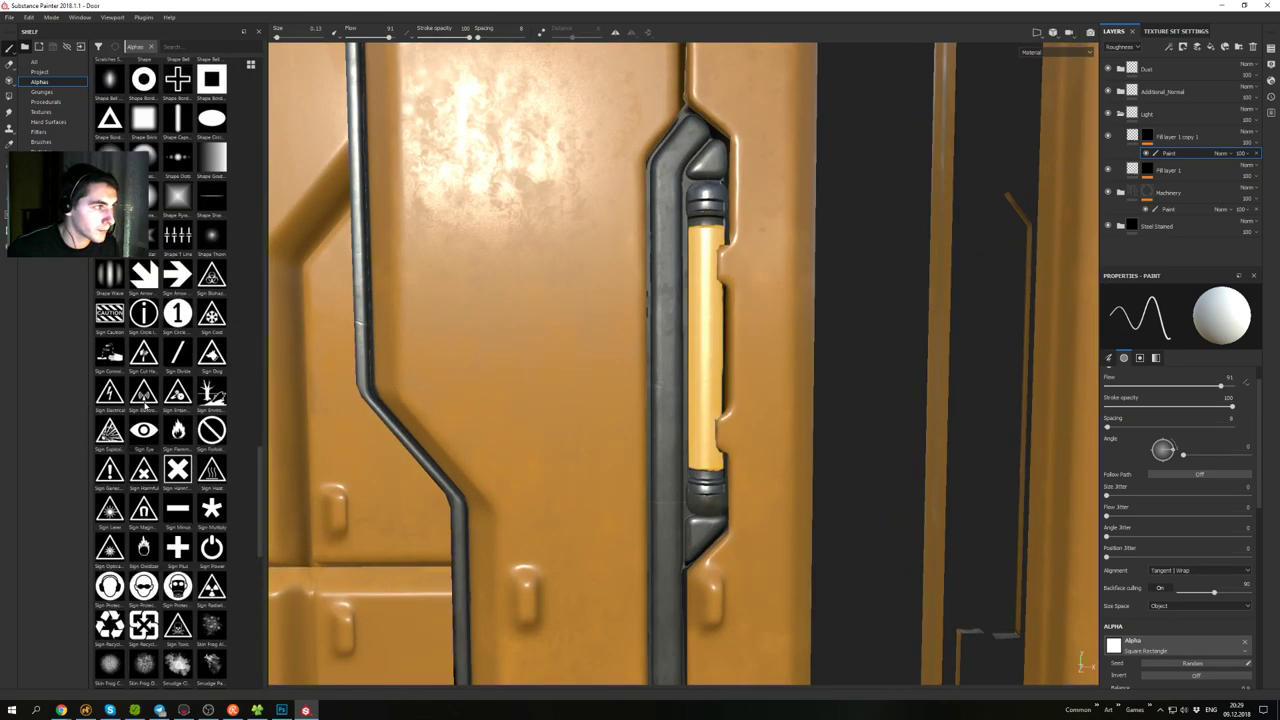
pyautogui.click(150, 128)
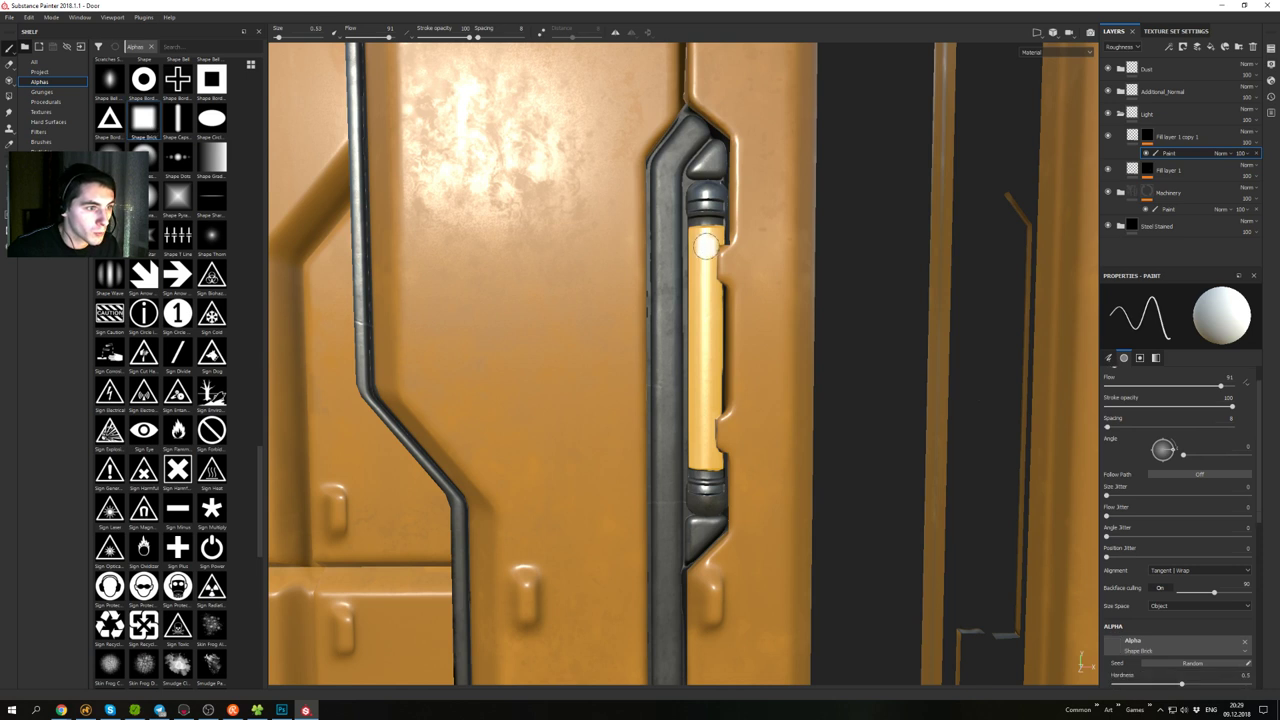
pyautogui.moveTo(706, 246)
pyautogui.keyDown('alt'); pyautogui.mouseDown()
pyautogui.moveTo(702, 447)
pyautogui.moveTo(748, 386)
pyautogui.mouseUp(); pyautogui.keyUp('alt')
pyautogui.hotkey('ctrl', 'z')
# - Set Fill layer 1 copy 1's emissive color to a bright, pale peach (about 1, 0.711, 0.42)
pyautogui.click(1132, 136)
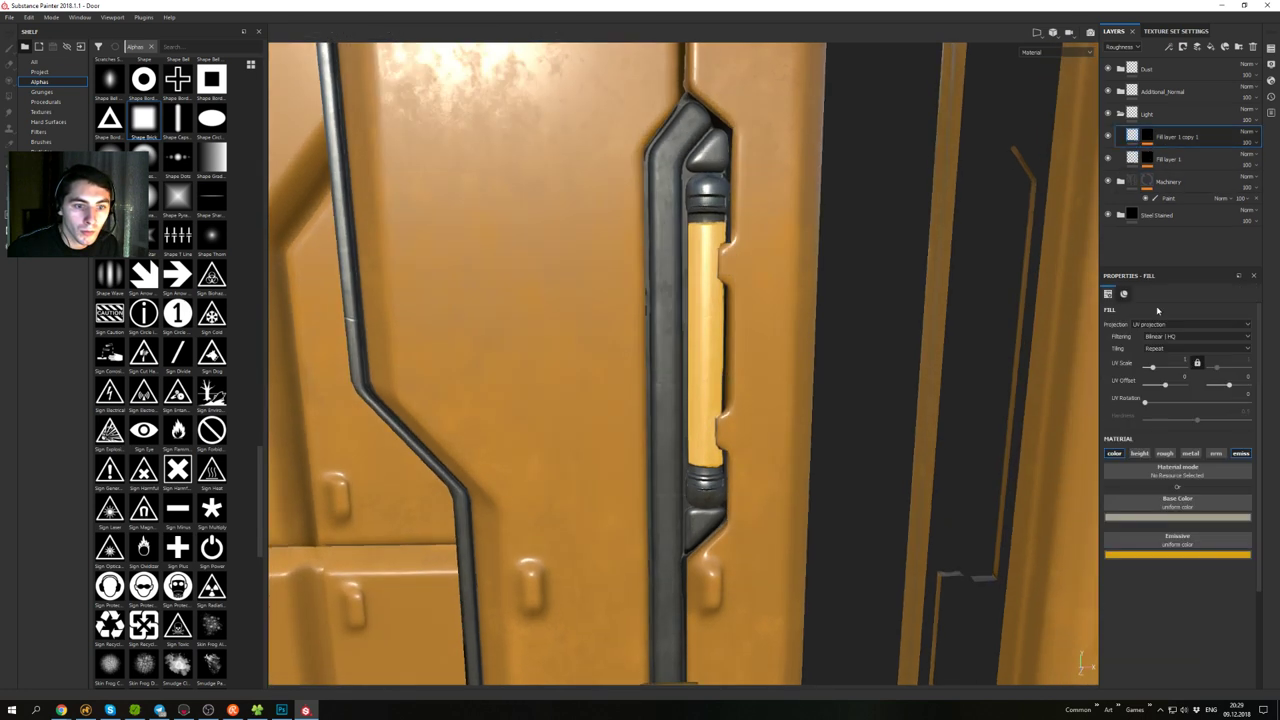
pyautogui.click(1190, 517)
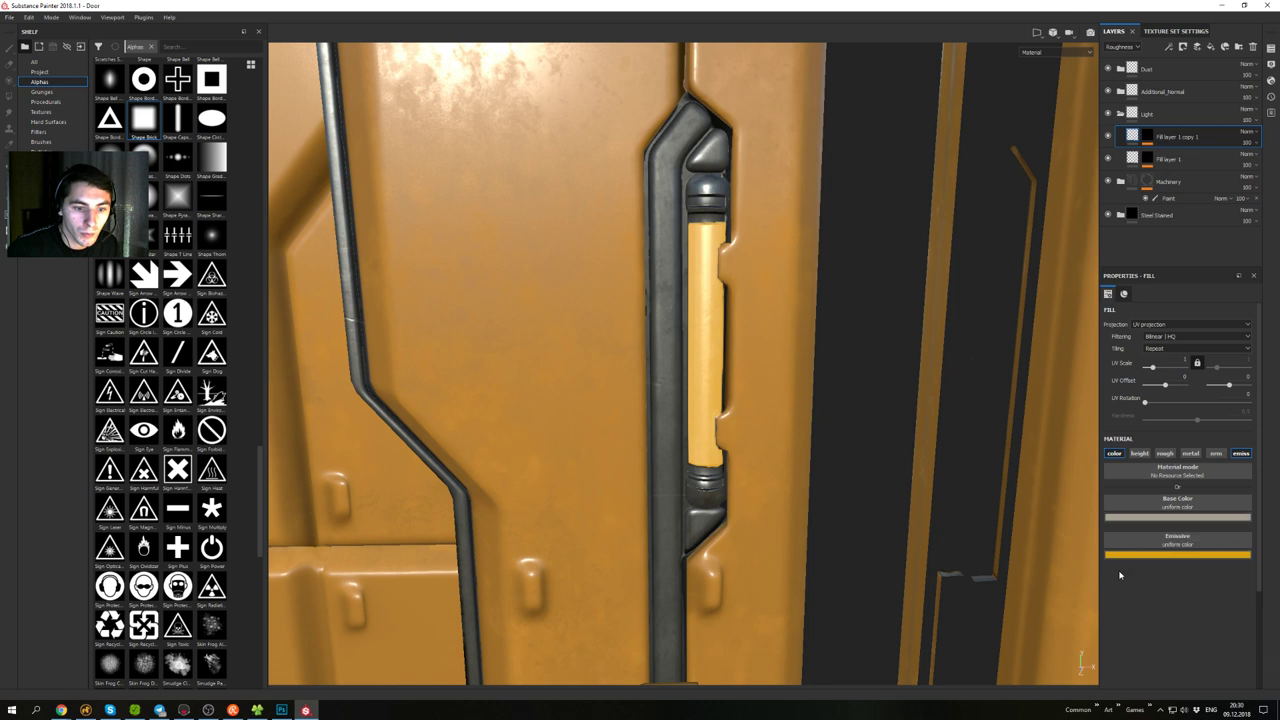
pyautogui.click(1132, 556)
pyautogui.moveTo(1201, 592); pyautogui.dragTo(1164, 580)
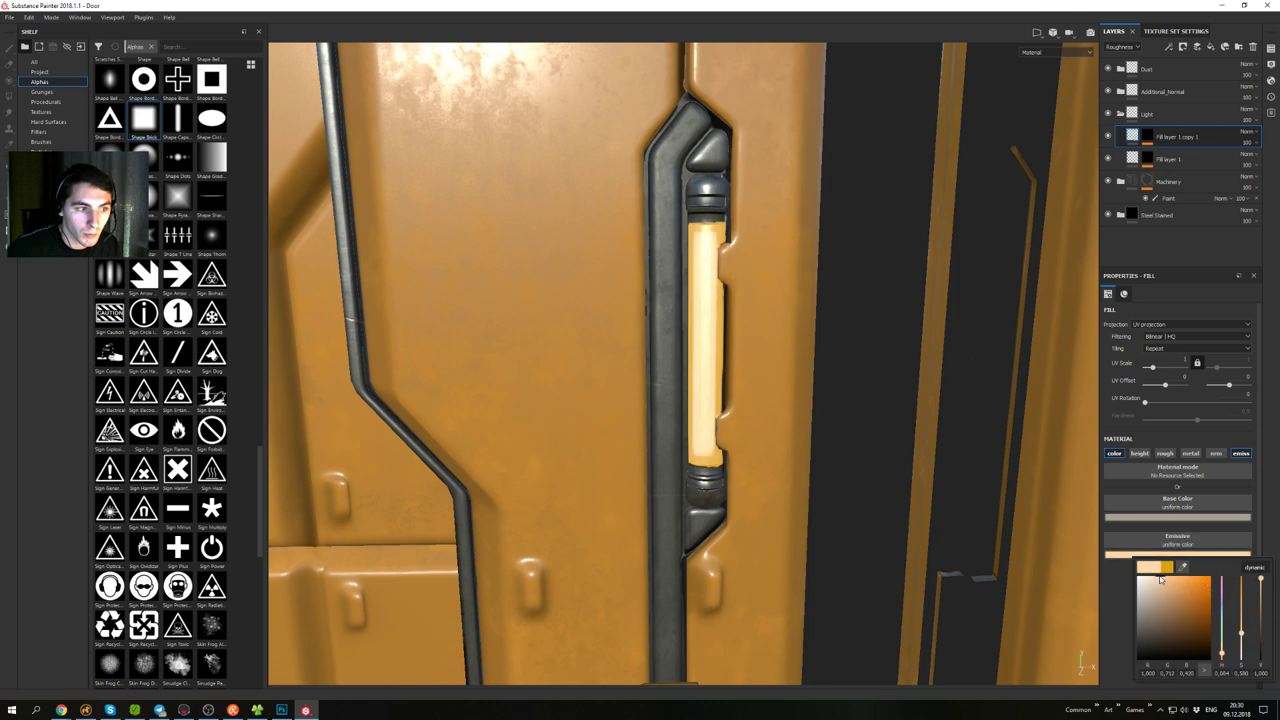
# - Add a Blur filter above the paint effect in Fill layer 1 copy 1's mask
pyautogui.moveTo(768, 405)
pyautogui.keyDown('alt'); pyautogui.mouseDown()
pyautogui.moveTo(831, 346)
pyautogui.moveTo(765, 405)
pyautogui.moveTo(713, 415)
pyautogui.moveTo(760, 381)
pyautogui.mouseUp(); pyautogui.keyUp('alt')
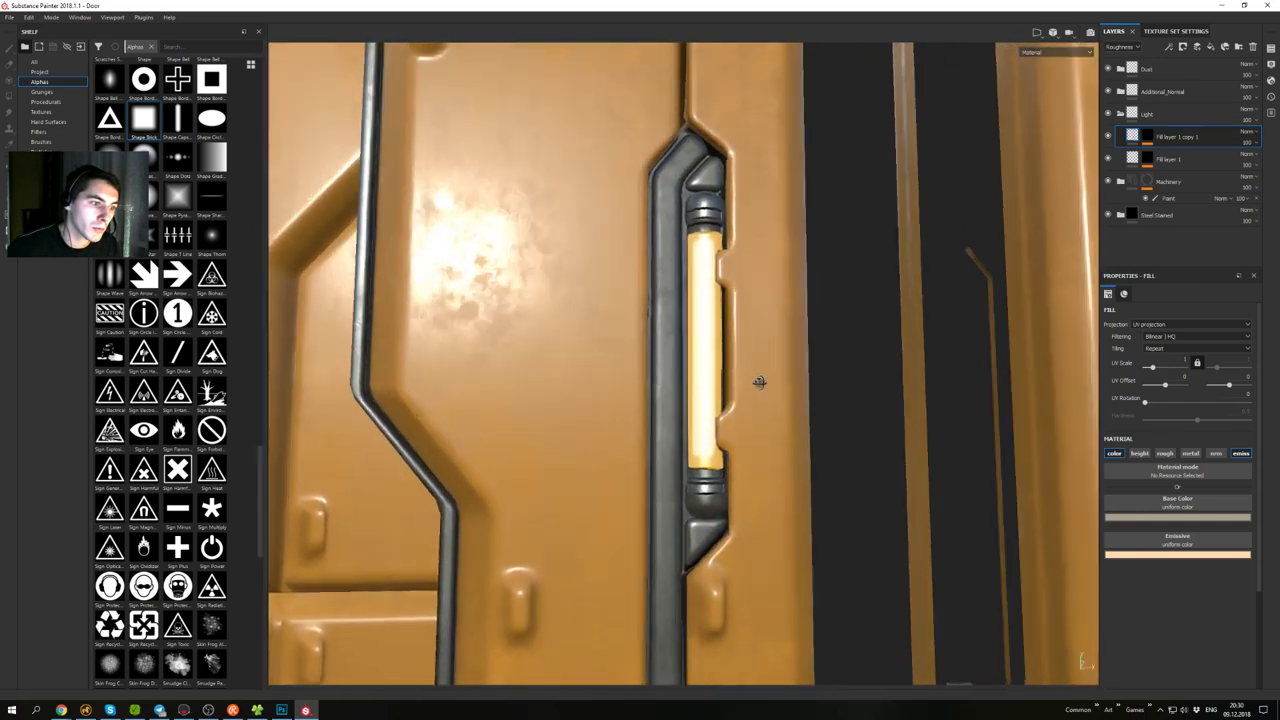
pyautogui.keyDown('alt'); pyautogui.moveTo(760, 381); pyautogui.dragTo(750, 270, button='right'); pyautogui.keyUp('alt')
pyautogui.keyDown('alt'); pyautogui.moveTo(750, 270); pyautogui.dragTo(795, 232); pyautogui.keyUp('alt')
pyautogui.keyDown('alt'); pyautogui.moveTo(795, 232); pyautogui.dragTo(789, 369, button='right'); pyautogui.keyUp('alt')
pyautogui.moveTo(789, 369)
pyautogui.keyDown('alt'); pyautogui.mouseDown()
pyautogui.moveTo(752, 322)
pyautogui.moveTo(771, 386)
pyautogui.moveTo(757, 372)
pyautogui.mouseUp(); pyautogui.keyUp('alt')
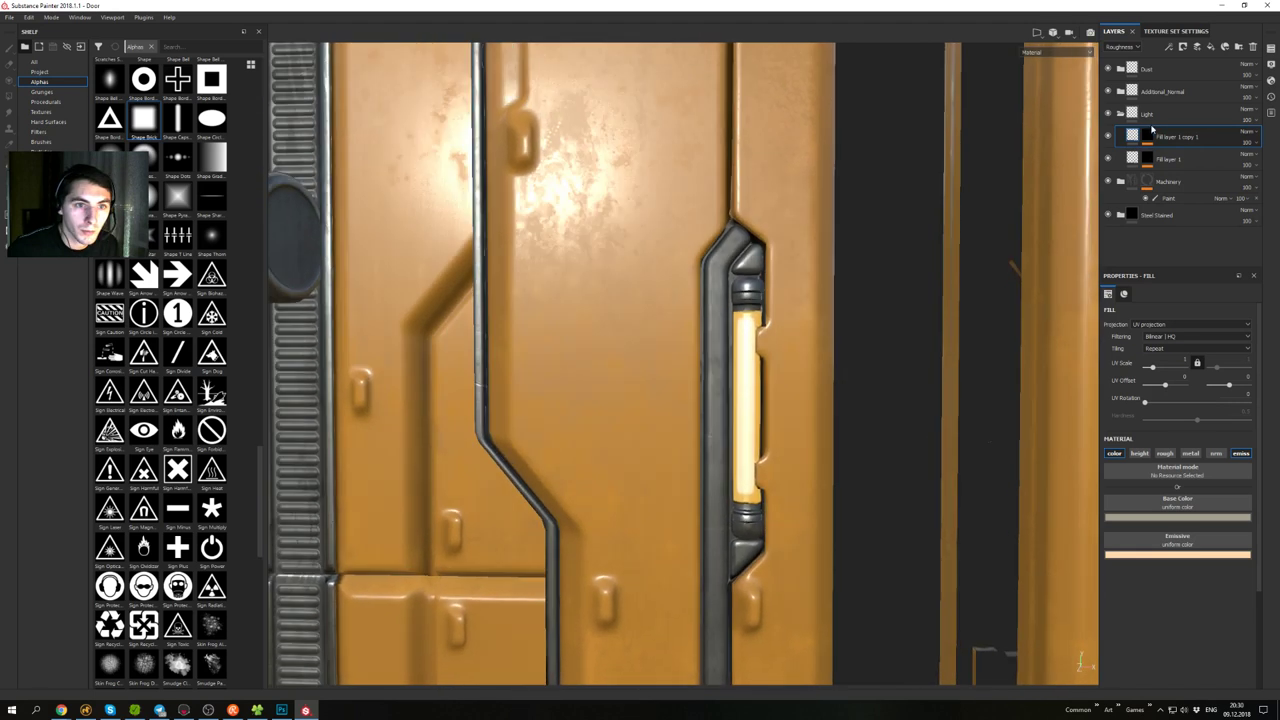
pyautogui.click(1148, 137)
pyautogui.click(1174, 155)
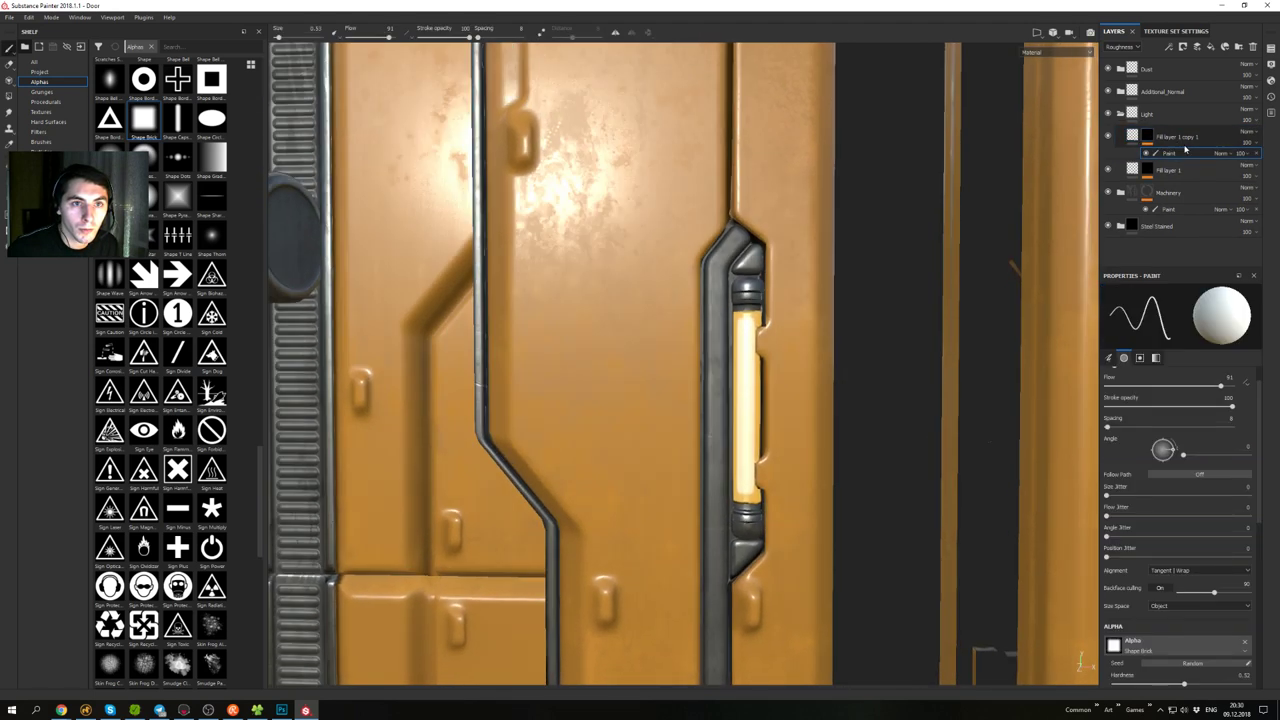
pyautogui.rightClick(1180, 154)
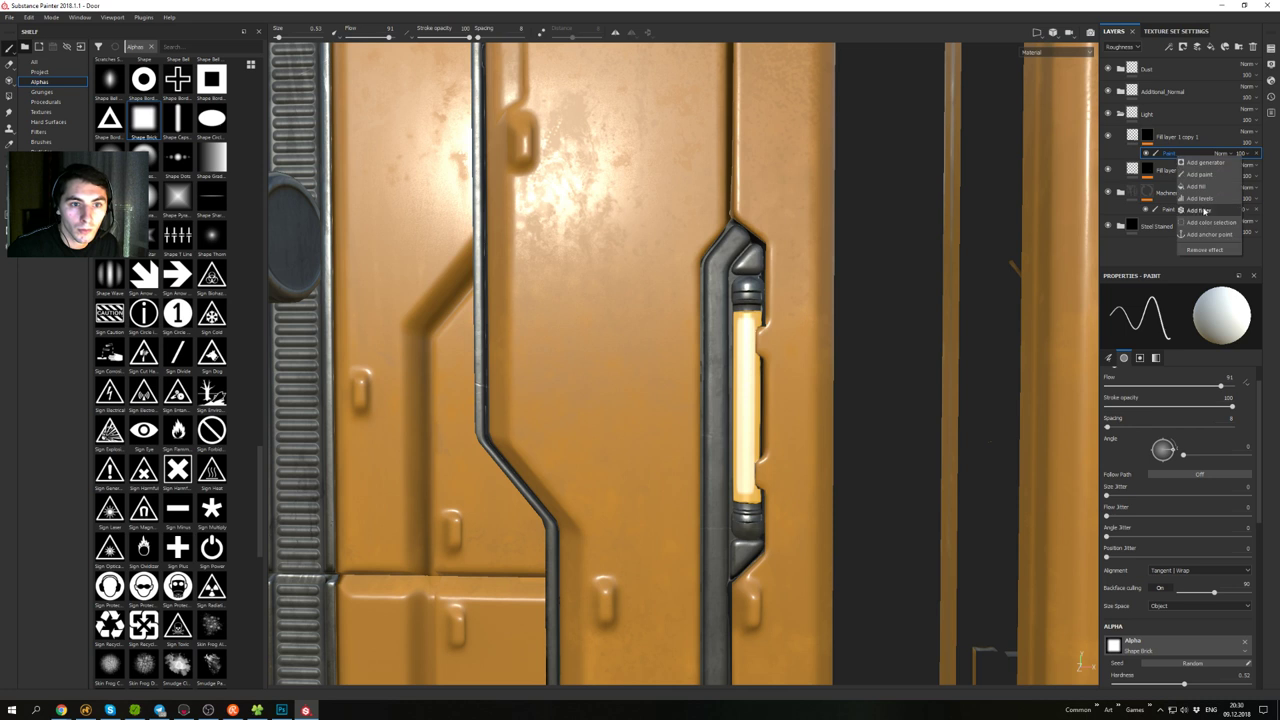
pyautogui.click(1199, 210)
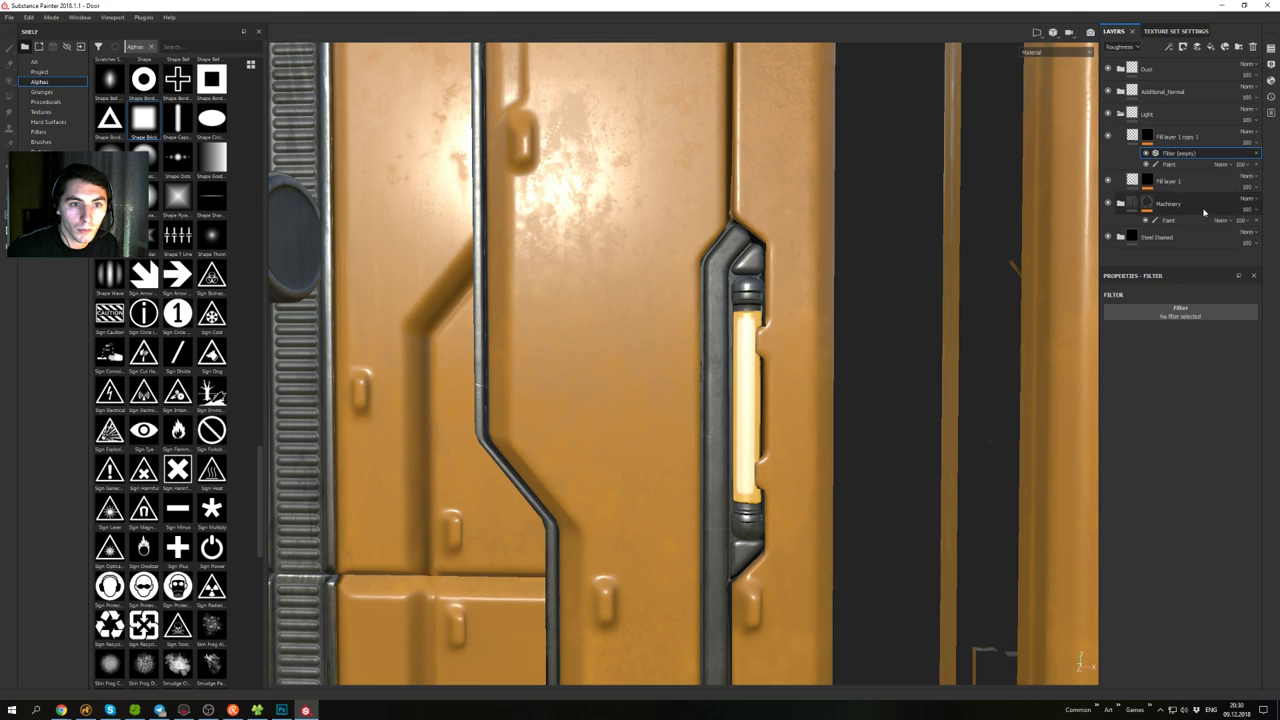
pyautogui.click(1180, 313)
pyautogui.click(1205, 352)
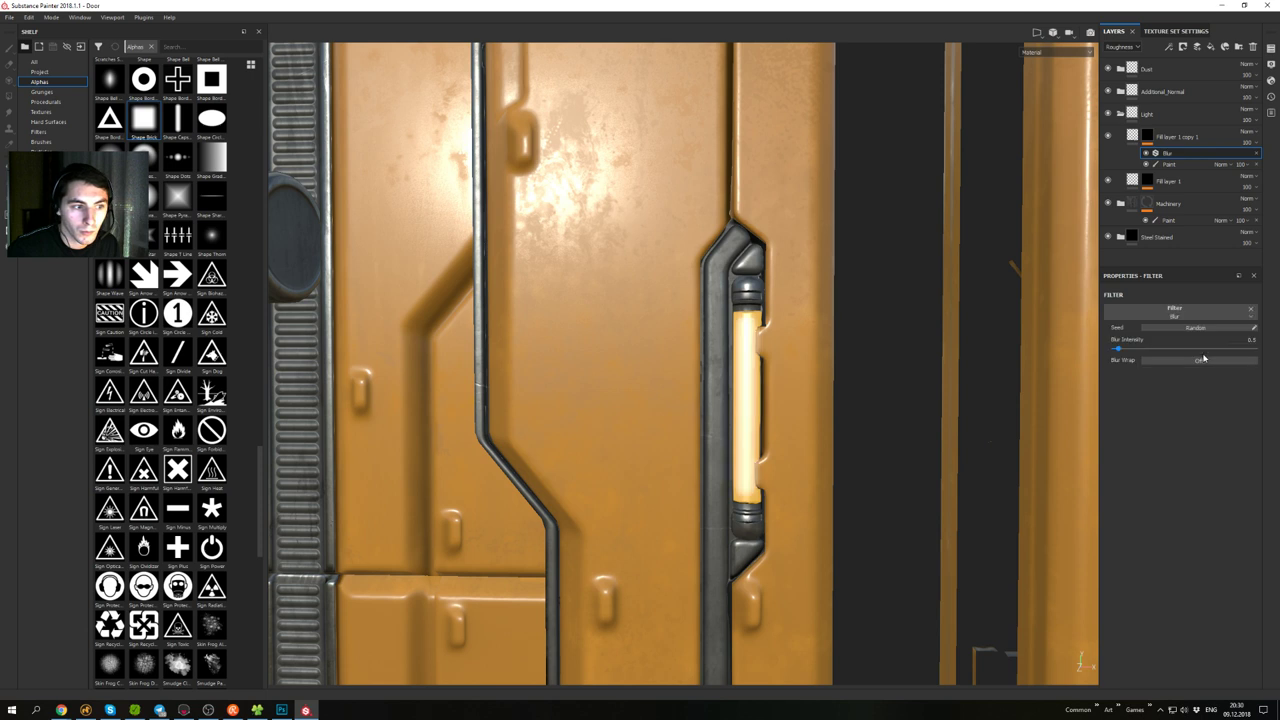
# - Set the mask Blur filter's intensity to 0.85
pyautogui.keyDown('alt'); pyautogui.moveTo(1049, 282); pyautogui.dragTo(780, 300); pyautogui.keyUp('alt')
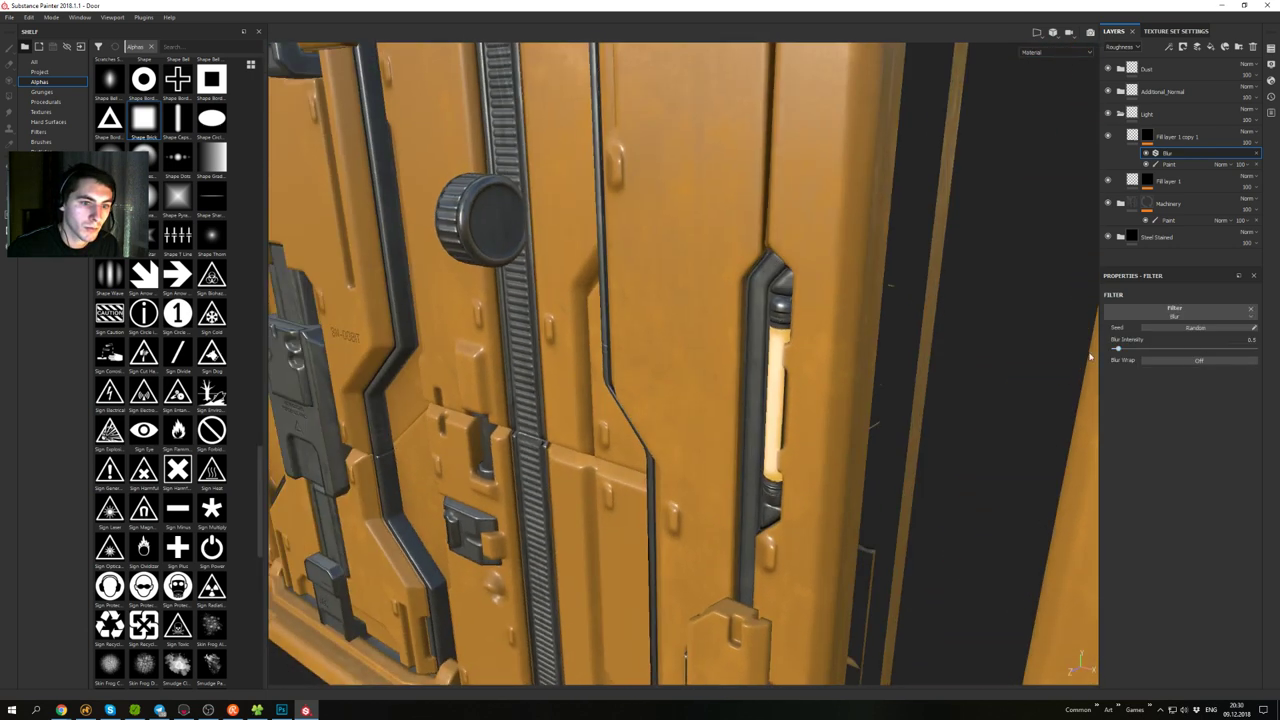
pyautogui.moveTo(1116, 351); pyautogui.dragTo(720, 202)
pyautogui.scroll(-3, 720, 202)
pyautogui.keyDown('alt'); pyautogui.moveTo(720, 202); pyautogui.dragTo(850, 160, button='middle'); pyautogui.keyUp('alt')
# - Compare the lamp tubes with Fill layer 1 copy 1 hidden and shown under rotated lighting
pyautogui.keyDown('alt'); pyautogui.moveTo(780, 190); pyautogui.dragTo(890, 180); pyautogui.keyUp('alt')
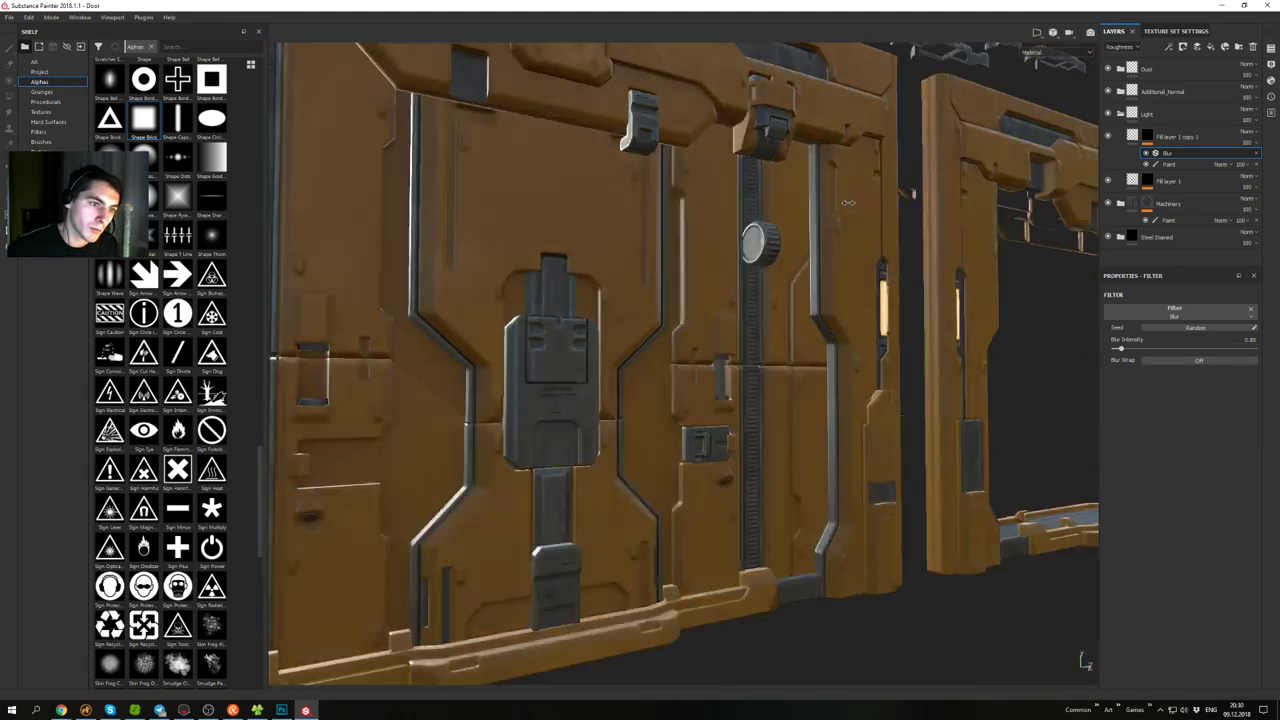
pyautogui.keyDown('shift'); pyautogui.moveTo(760, 200); pyautogui.dragTo(849, 200, button='right'); pyautogui.keyUp('shift')
pyautogui.keyDown('alt'); pyautogui.moveTo(849, 200); pyautogui.dragTo(755, 255); pyautogui.keyUp('alt')
pyautogui.keyDown('alt'); pyautogui.moveTo(793, 275); pyautogui.dragTo(898, 295, button='right'); pyautogui.keyUp('alt')
pyautogui.keyDown('alt'); pyautogui.moveTo(898, 295); pyautogui.dragTo(917, 247, button='middle'); pyautogui.keyUp('alt')
pyautogui.click(1108, 136)
pyautogui.click(1108, 136)
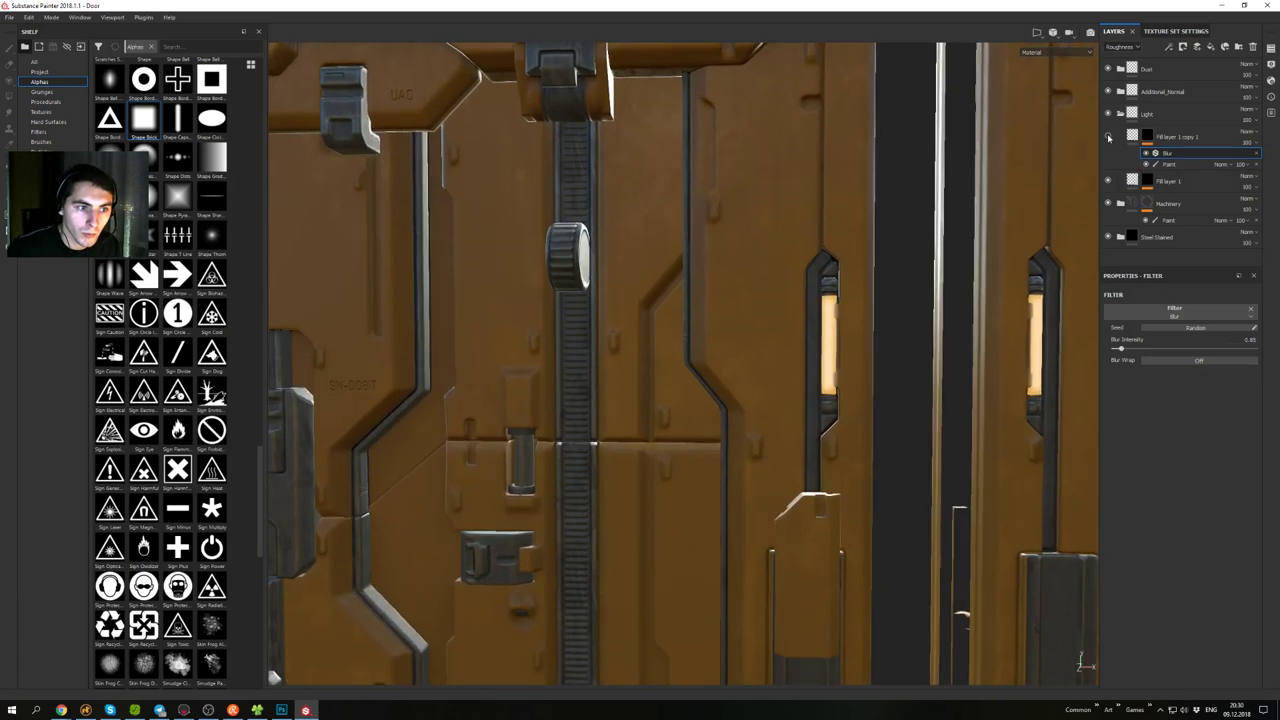
# - Change Fill layer 1's emissive color to a slightly lighter orange (about 0.749, 0.397, 0.041)
pyautogui.click(1134, 181)
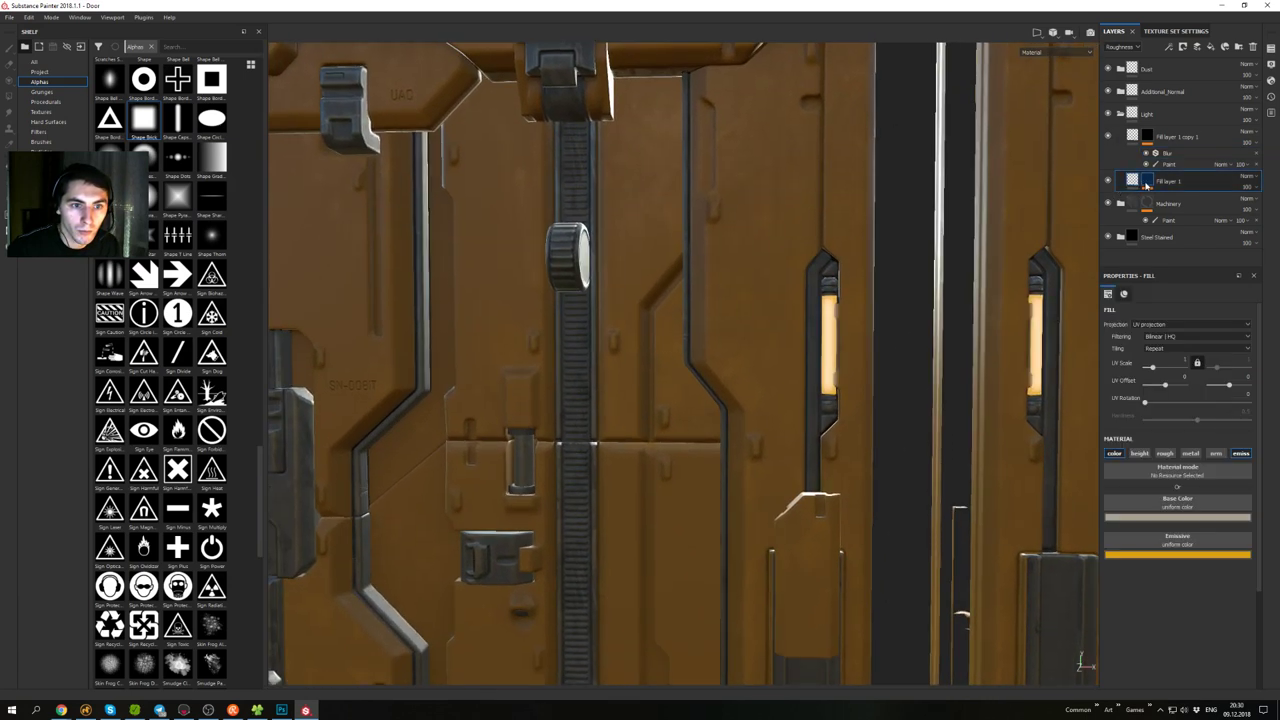
pyautogui.click(1192, 555)
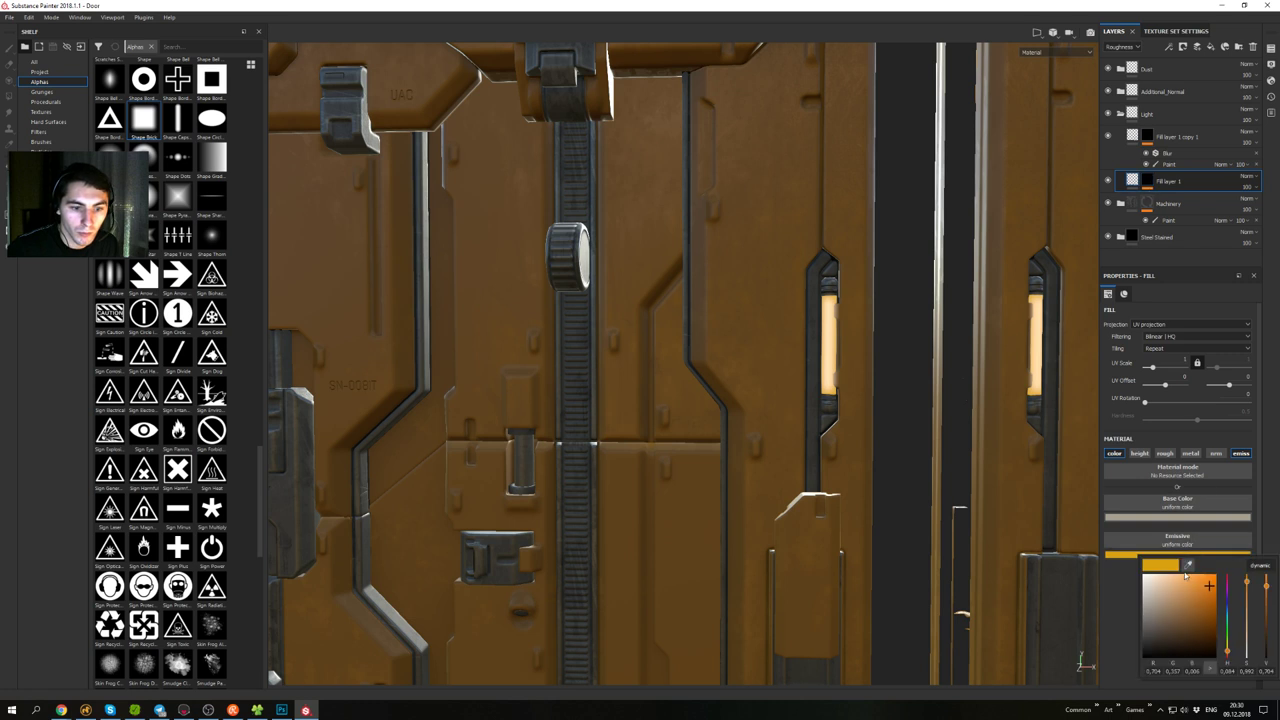
pyautogui.click(1206, 608)
pyautogui.moveTo(1205, 608)
pyautogui.mouseDown()
pyautogui.moveTo(1202, 618)
pyautogui.moveTo(1198, 591)
pyautogui.mouseUp()
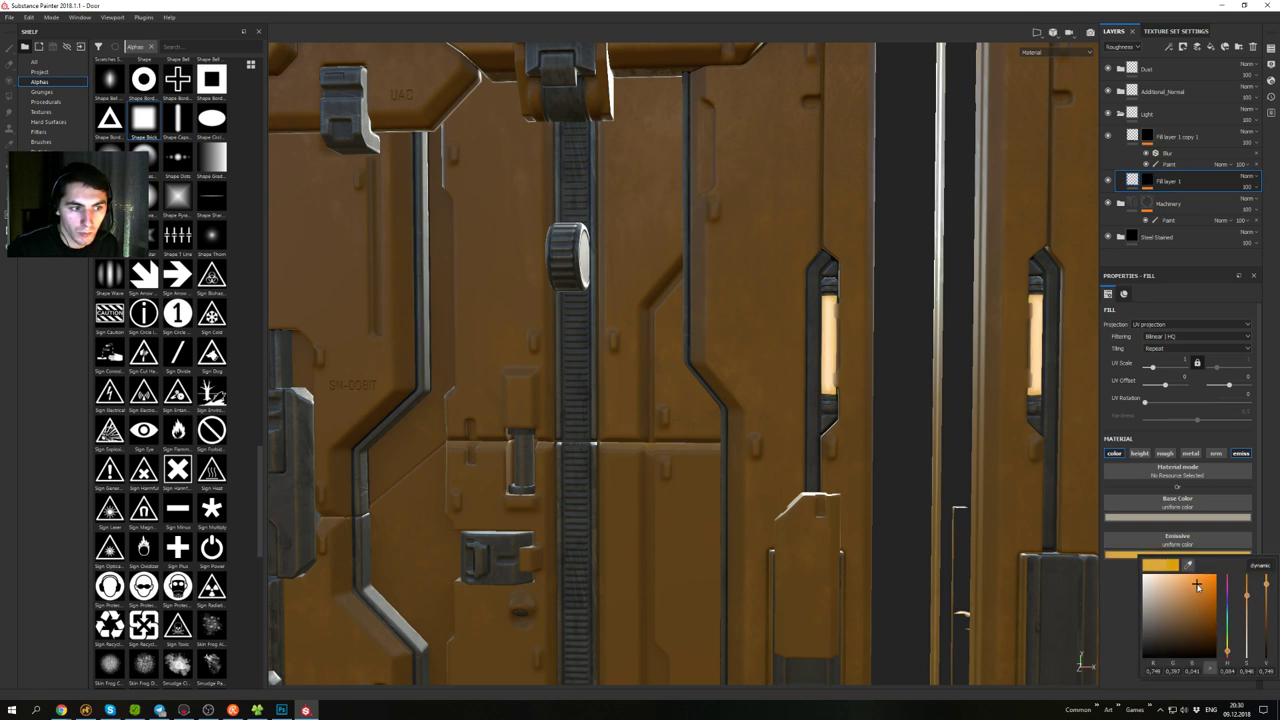
pyautogui.scroll(-2, 871, 334)
pyautogui.keyDown('alt'); pyautogui.moveTo(871, 334); pyautogui.dragTo(840, 185); pyautogui.keyUp('alt')
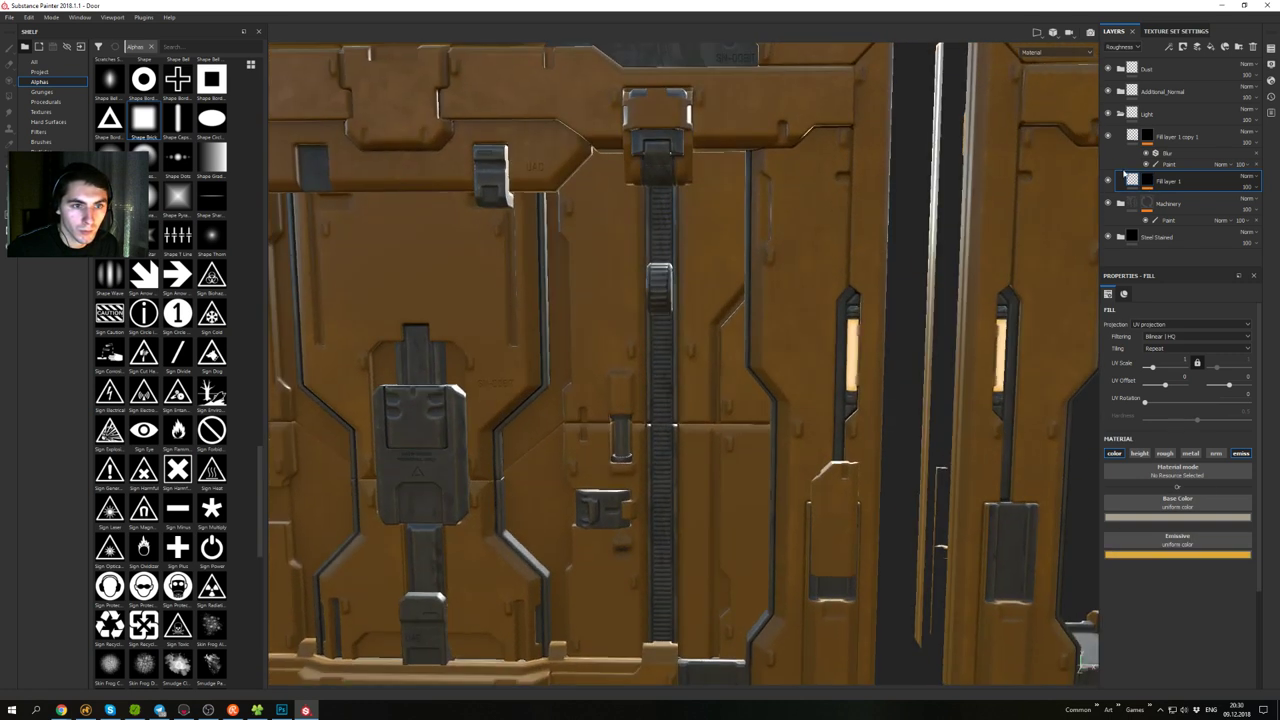
# - Set the blur intensity on Fill layer 1 copy 1's mask to 0.28
pyautogui.click(1165, 153)
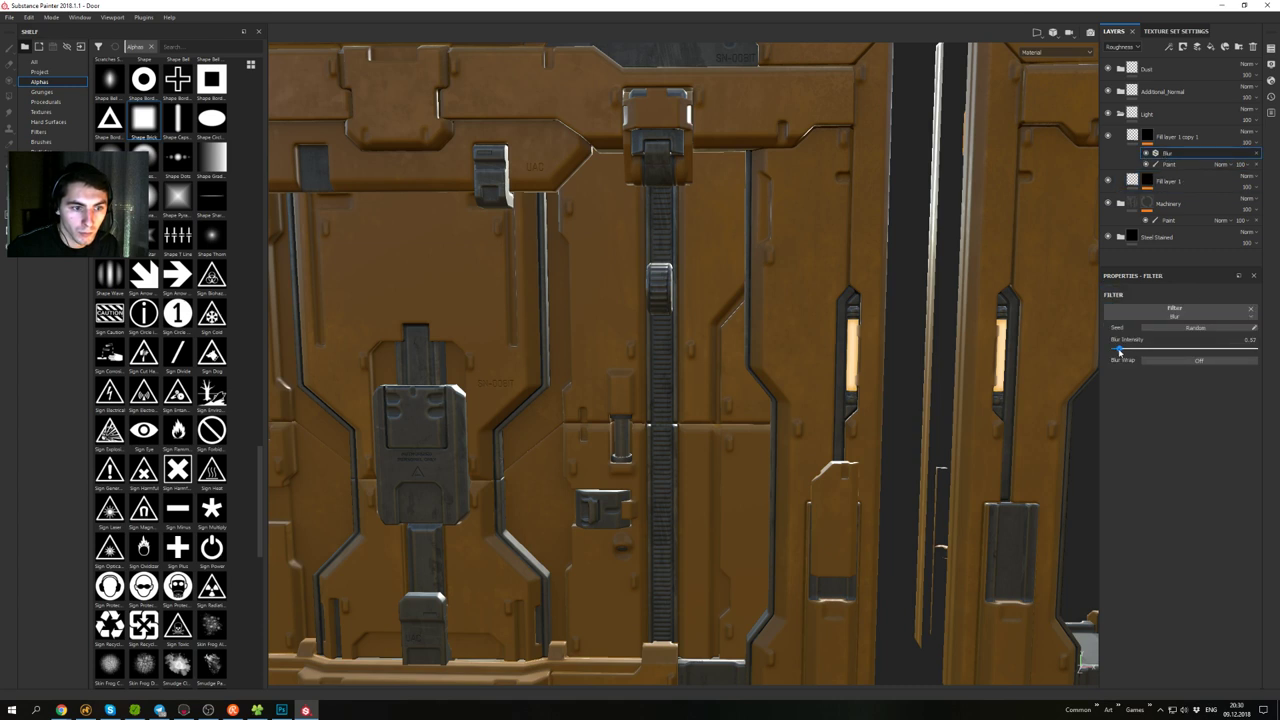
pyautogui.moveTo(1119, 350); pyautogui.dragTo(1117, 352)
pyautogui.keyDown('alt'); pyautogui.moveTo(888, 335); pyautogui.dragTo(827, 314); pyautogui.keyUp('alt')
pyautogui.keyDown('alt'); pyautogui.moveTo(830, 270); pyautogui.dragTo(856, 290); pyautogui.keyUp('alt')
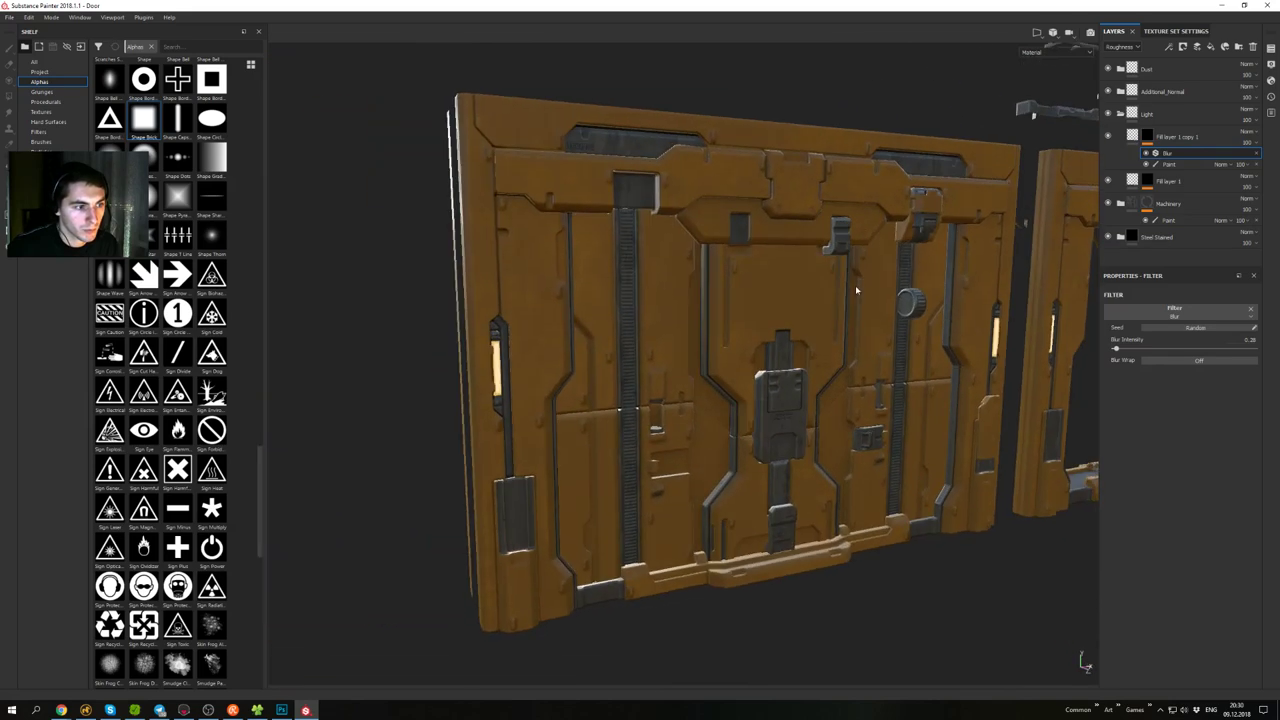
# - Check the whole door under brighter lighting, then collapse the Light folder and save the project
pyautogui.keyDown('shift'); pyautogui.moveTo(915, 280); pyautogui.dragTo(880, 265, button='right'); pyautogui.keyUp('shift')
pyautogui.keyDown('alt'); pyautogui.moveTo(880, 265); pyautogui.dragTo(838, 268); pyautogui.keyUp('alt')
pyautogui.scroll(1, 819, 266)
pyautogui.click(1121, 114)
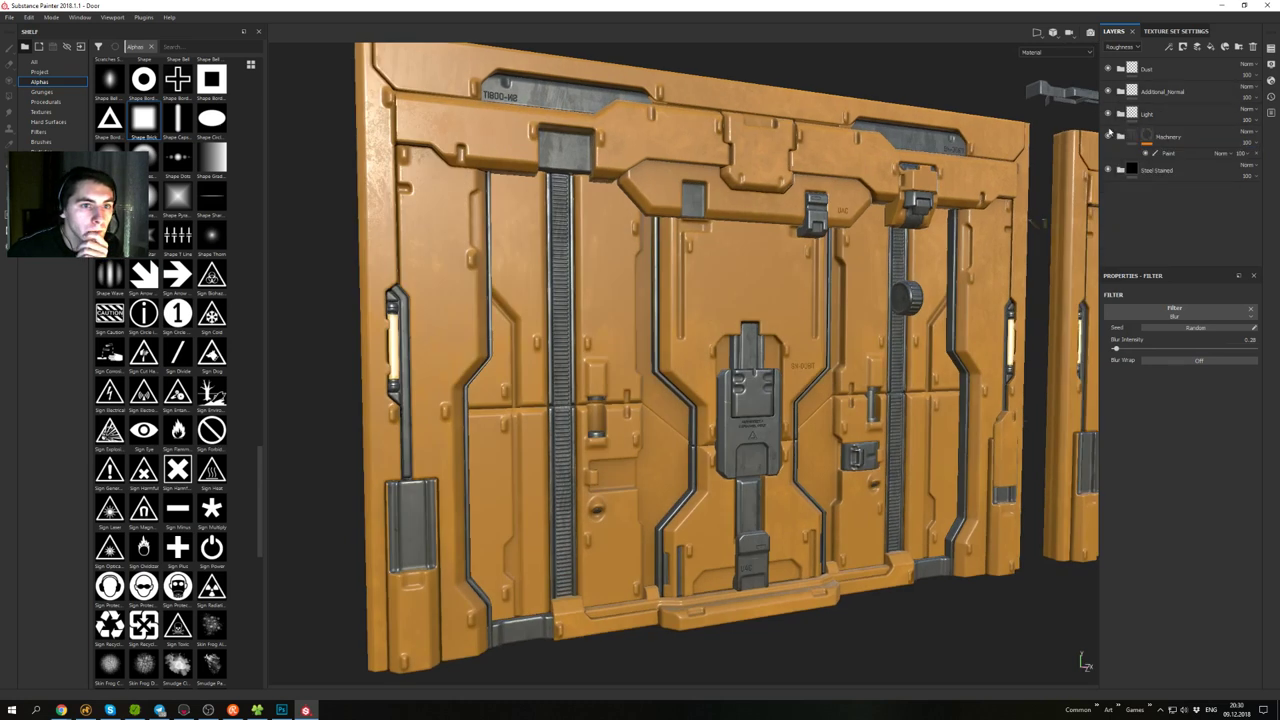
pyautogui.hotkey('ctrl', 's')
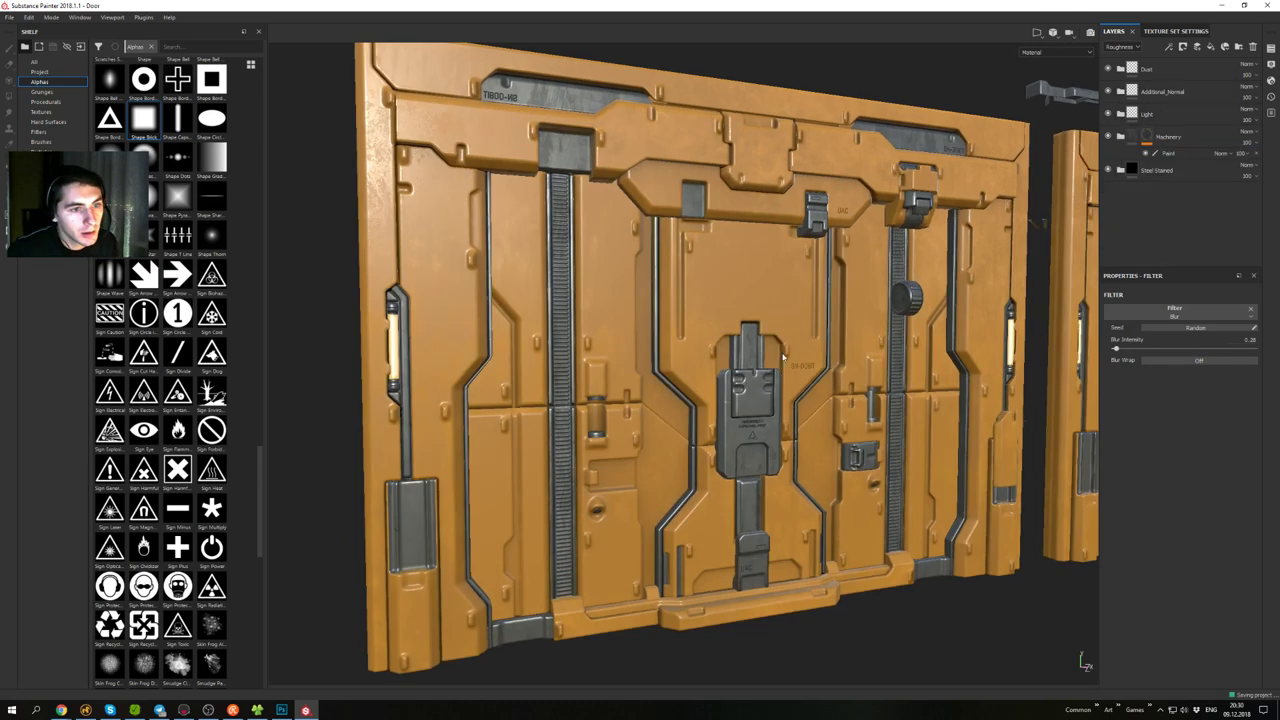
# - Add a fill layer above the Machinery folder and create a layer folder named Paint above it
pyautogui.click(1176, 136)
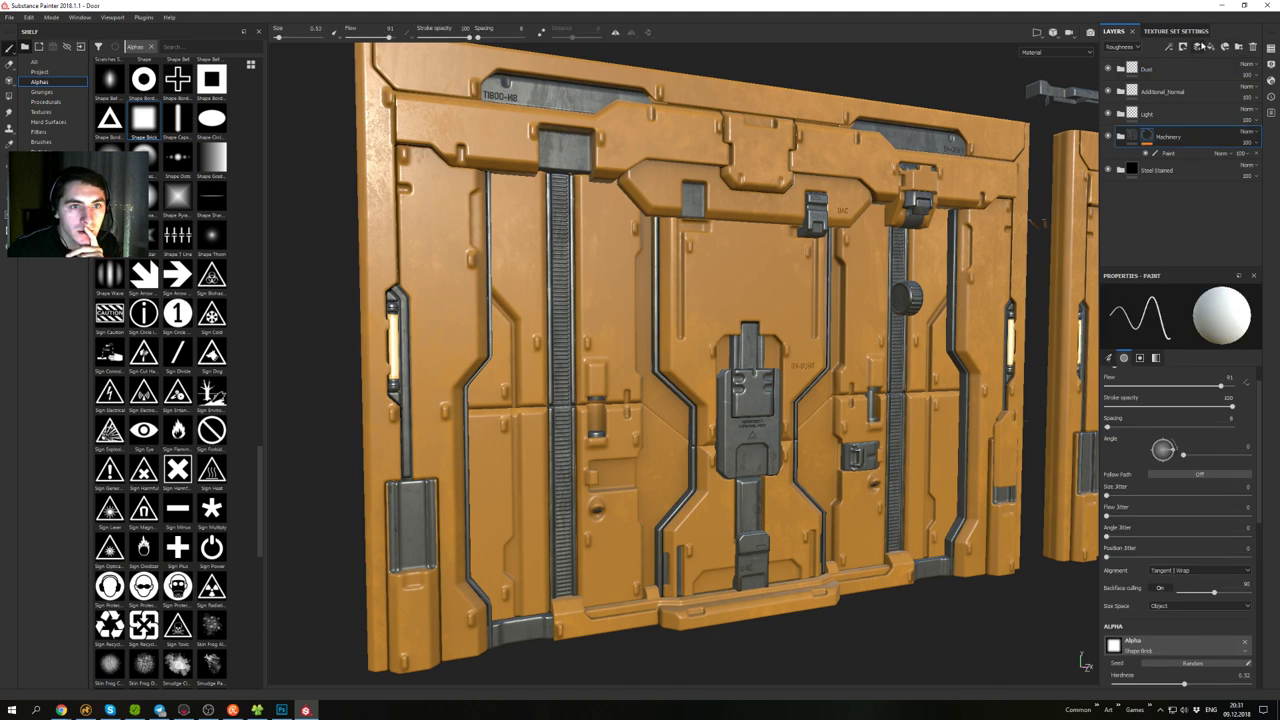
pyautogui.click(1210, 47)
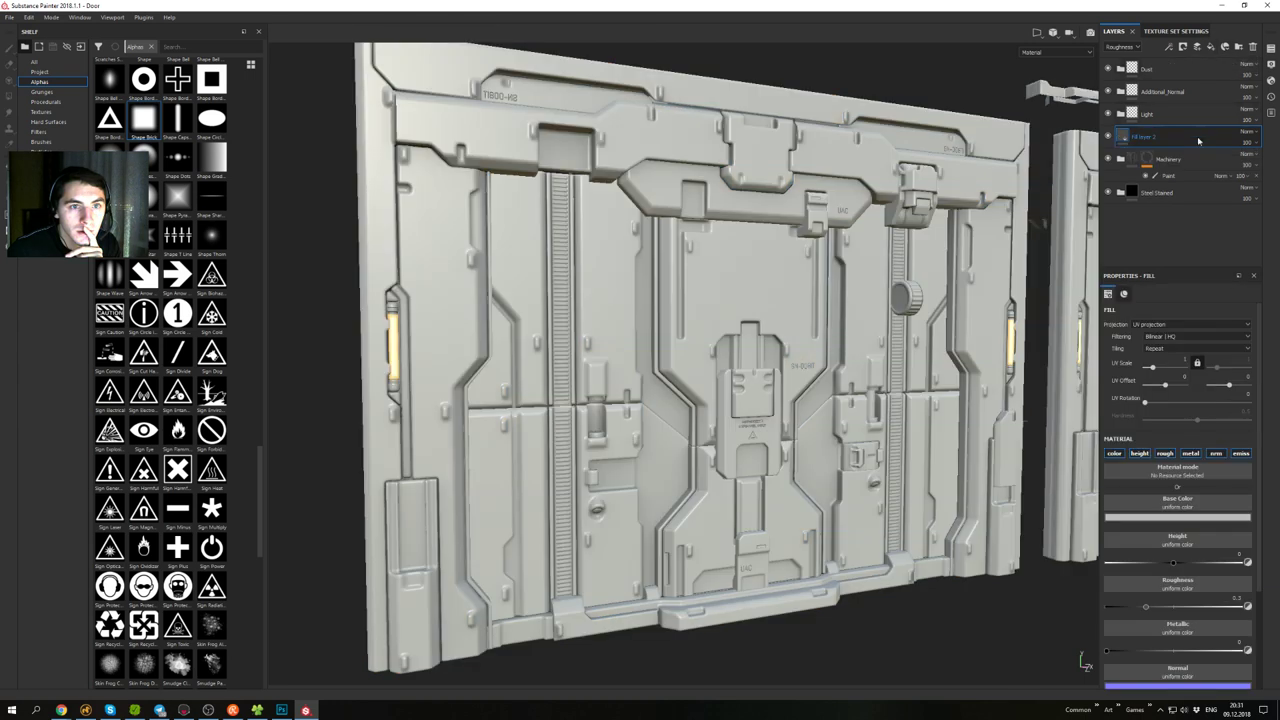
pyautogui.hotkey('ctrl', 'g')
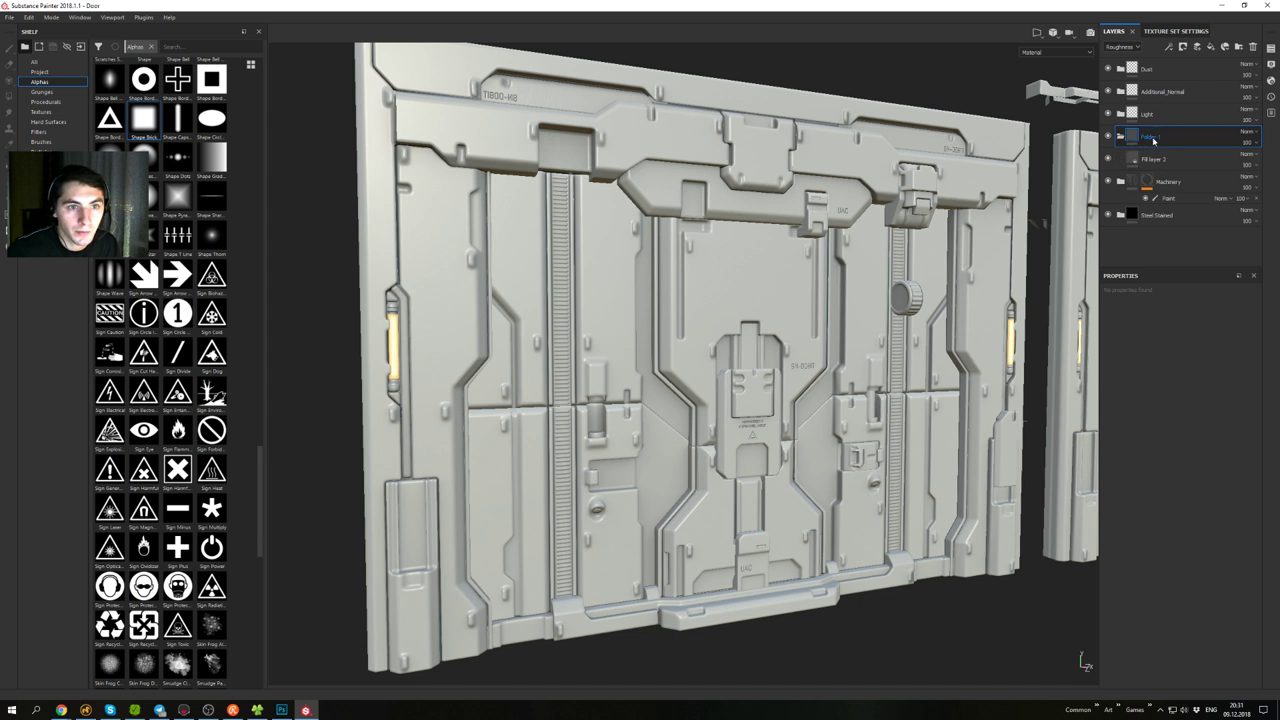
pyautogui.doubleClick(1152, 137)
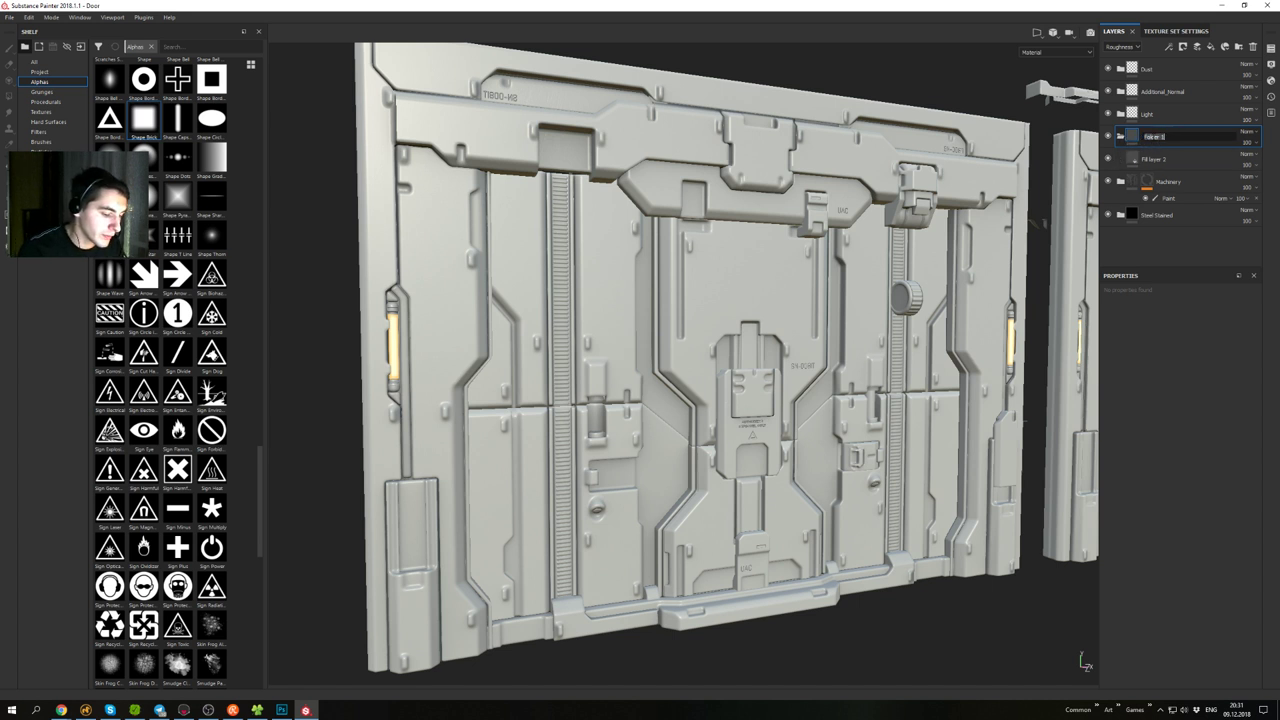
pyautogui.write('Paint')
pyautogui.press('Return')
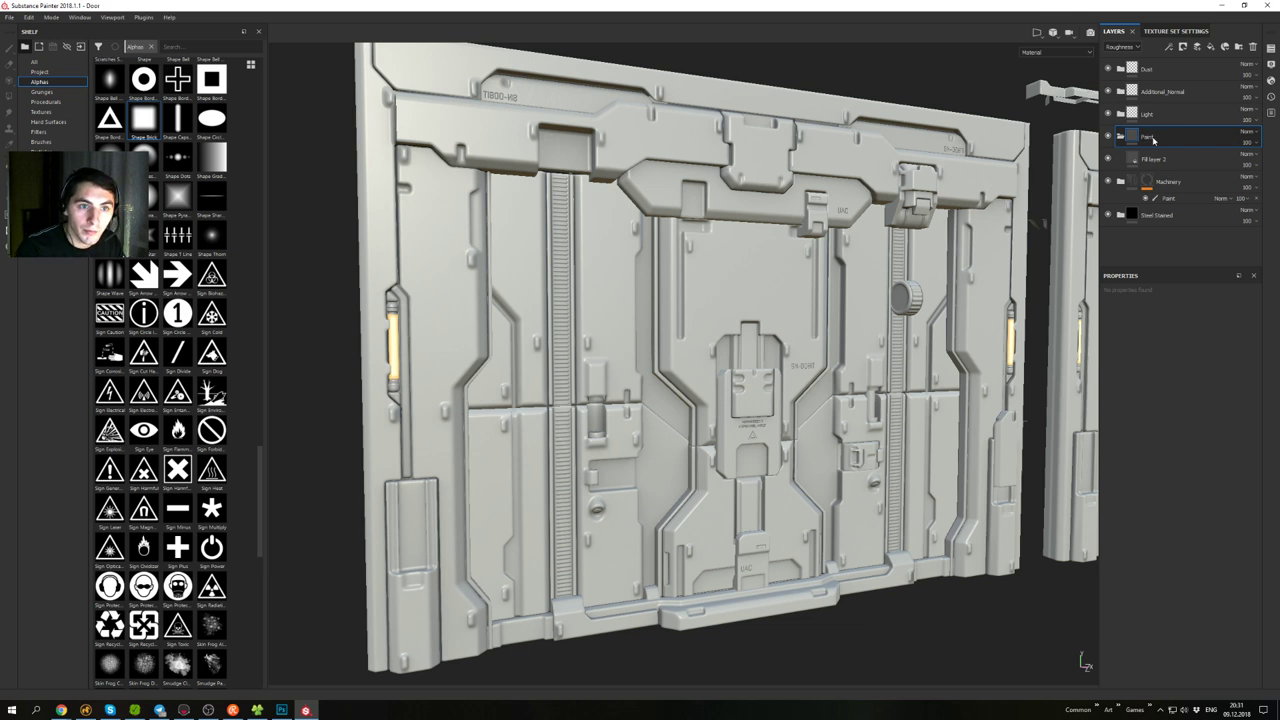
# - Disable the height, normal and emissive channels on Fill layer 2, leaving color, roughness and metallic active
pyautogui.click(1138, 161)
pyautogui.click(1109, 159)
pyautogui.click(1110, 159)
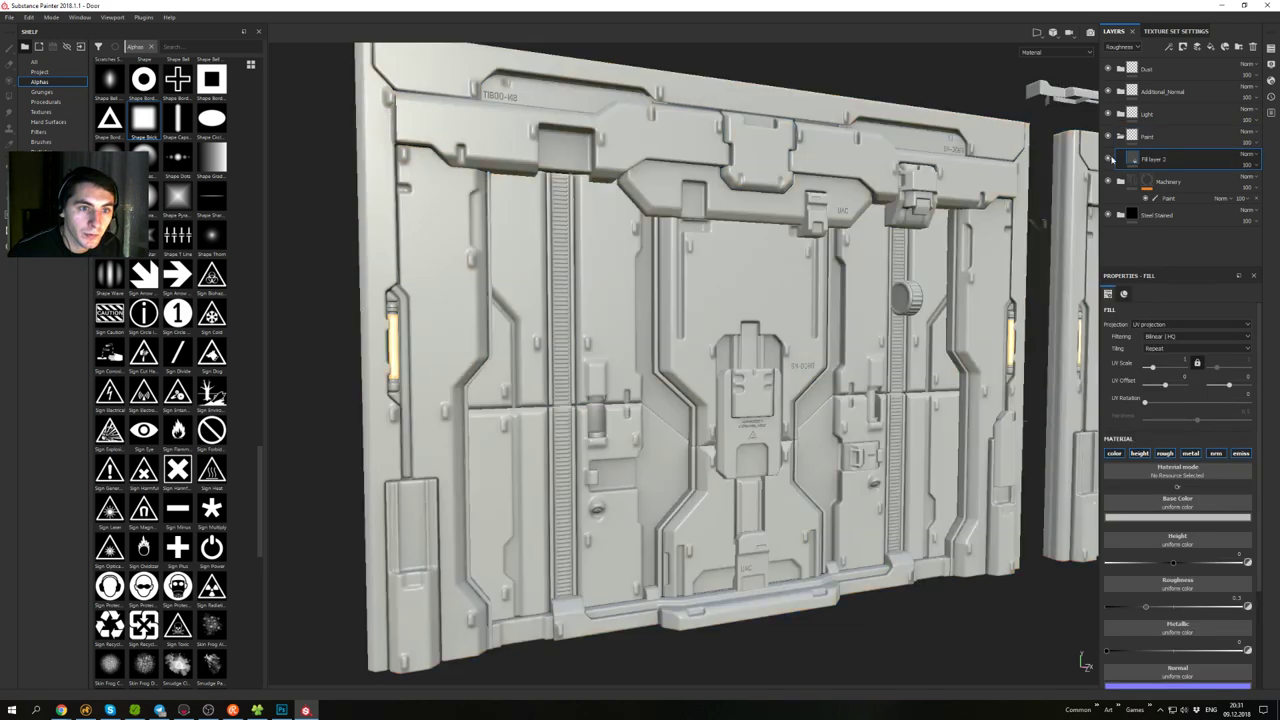
pyautogui.rightClick(1137, 159)
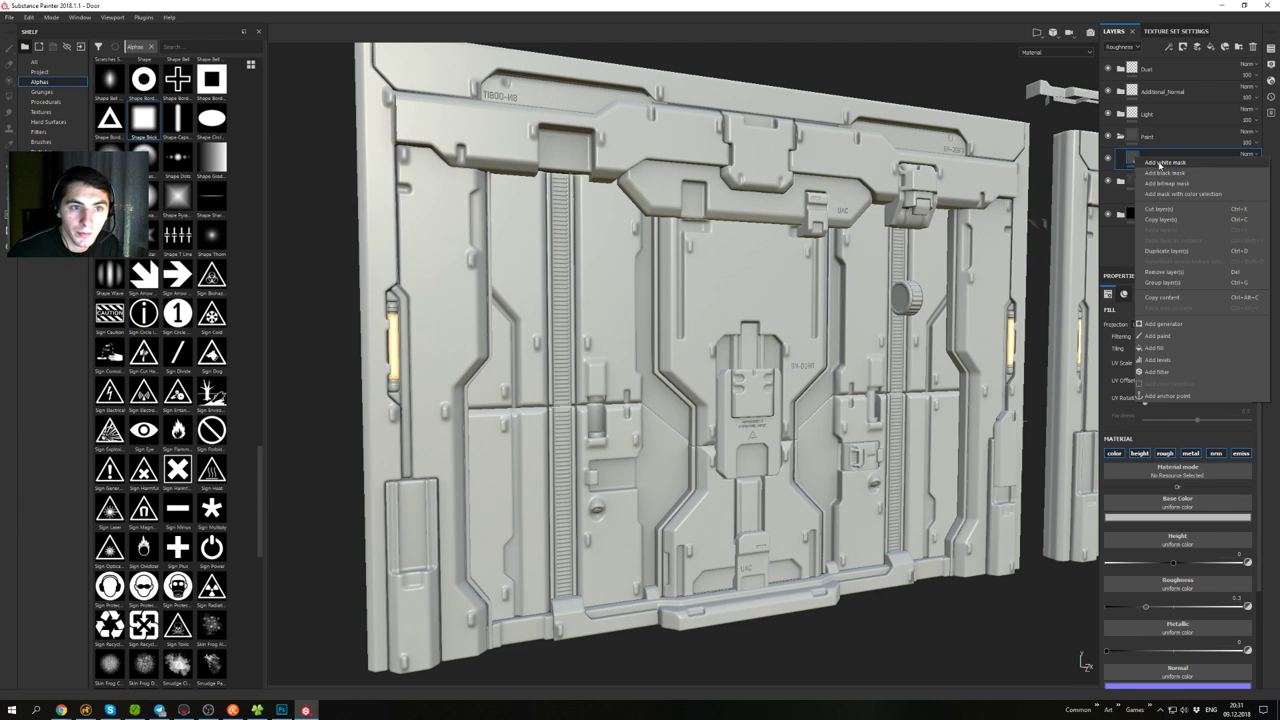
pyautogui.press('Escape')
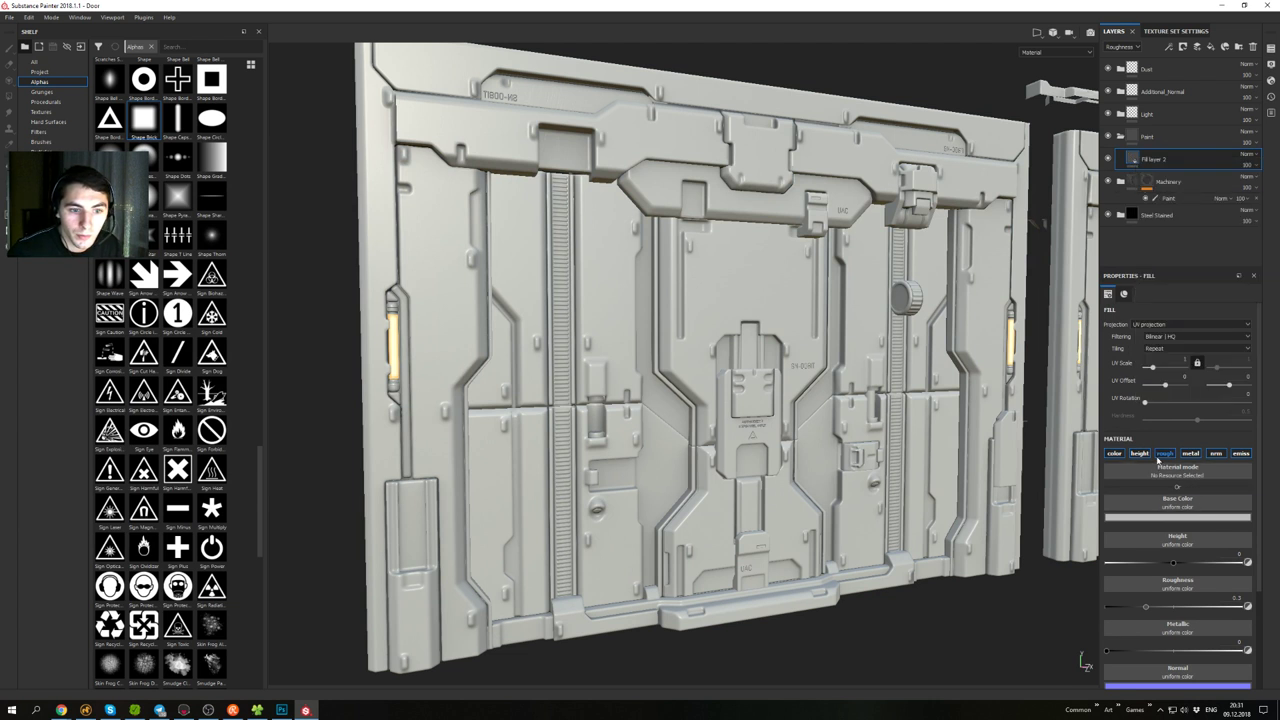
pyautogui.click(1140, 455)
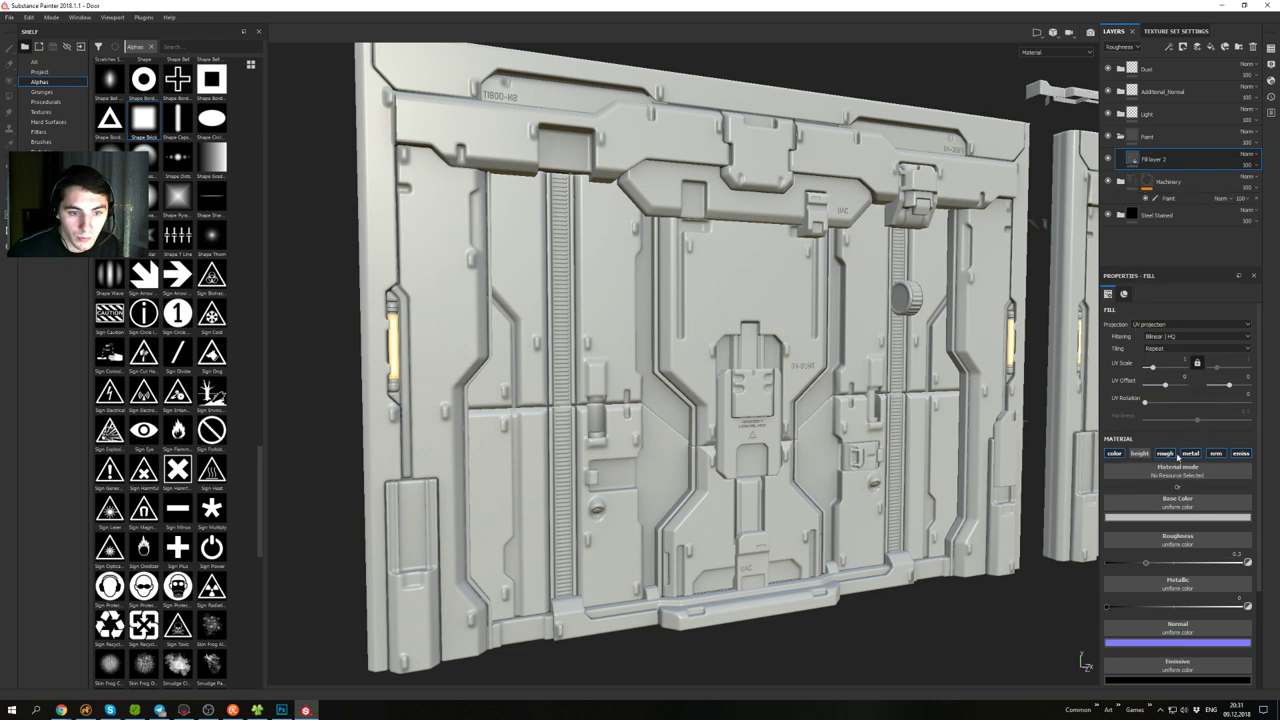
pyautogui.click(1217, 454)
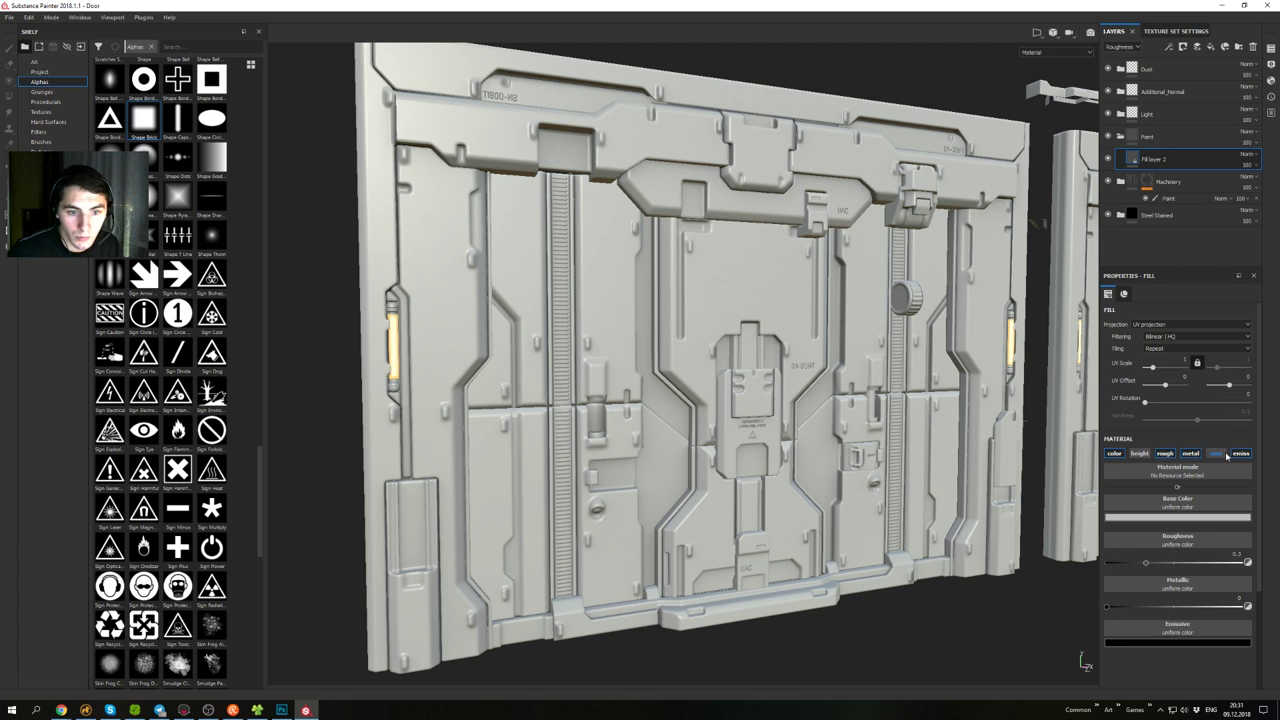
pyautogui.click(1240, 454)
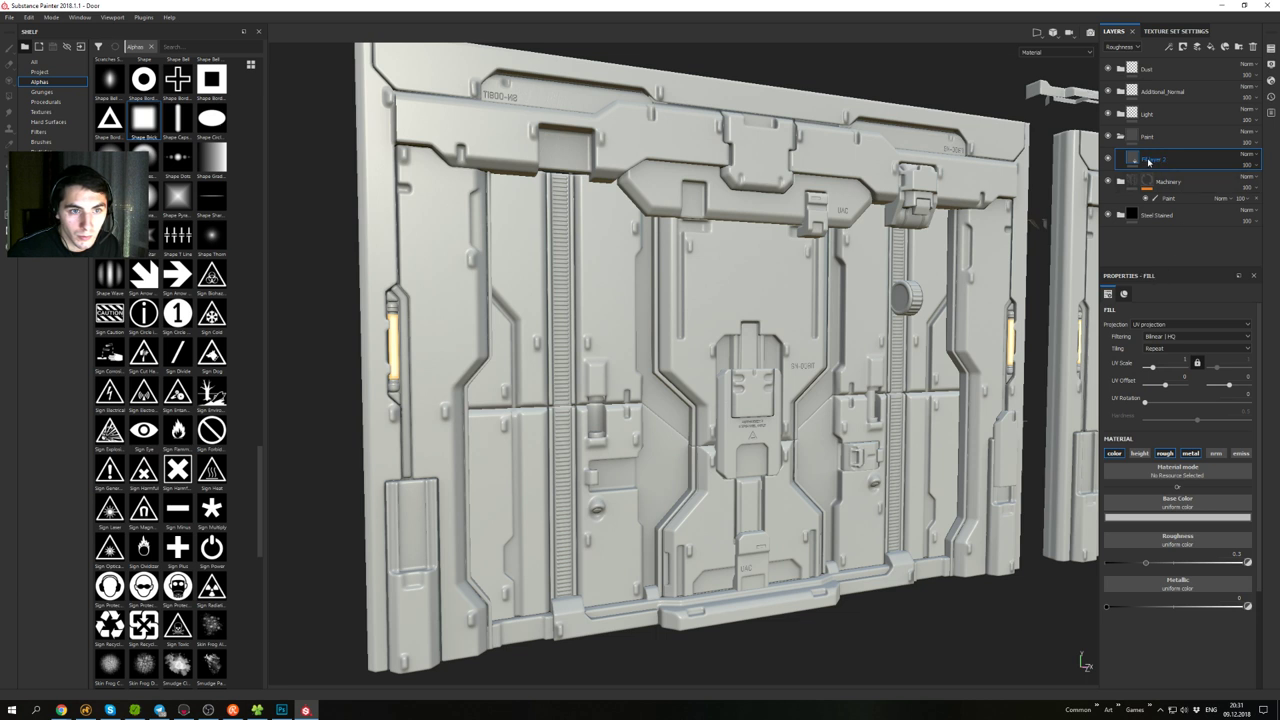
# - Give Fill layer 2 a black mask with a paint effect, and set the brush size to 2.96
pyautogui.rightClick(1148, 161)
pyautogui.click(1190, 175)
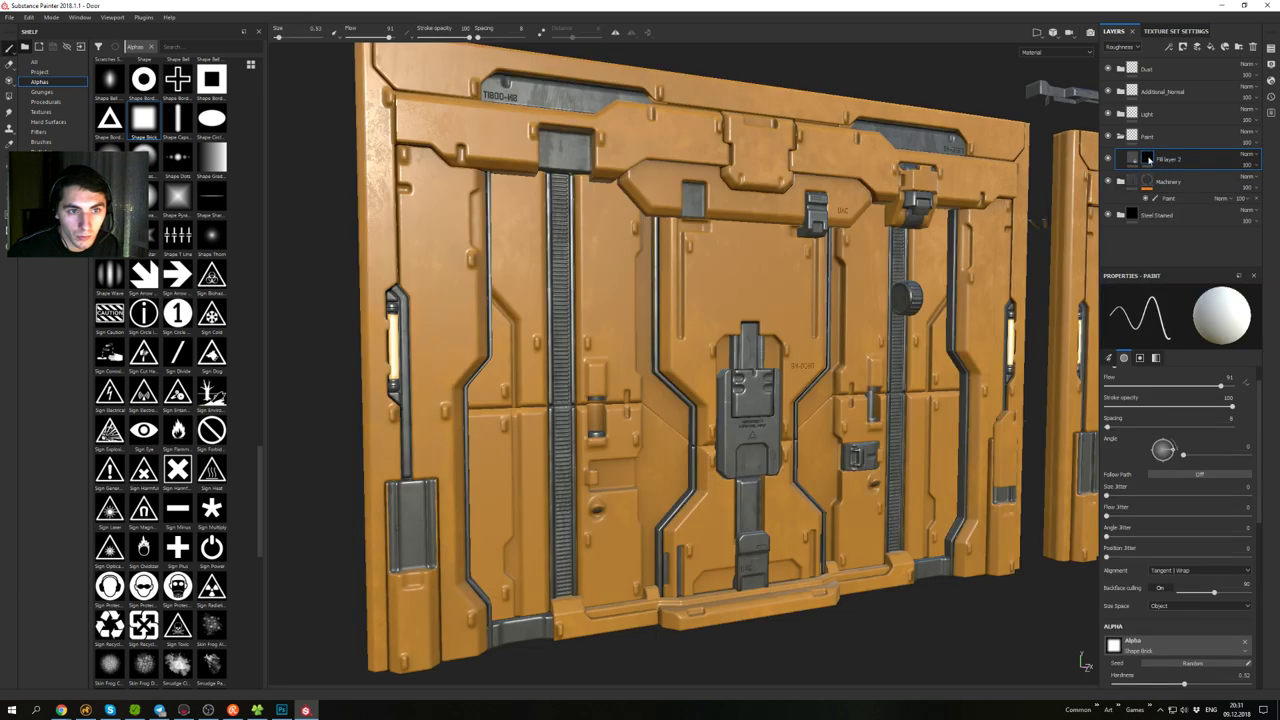
pyautogui.rightClick(1150, 158)
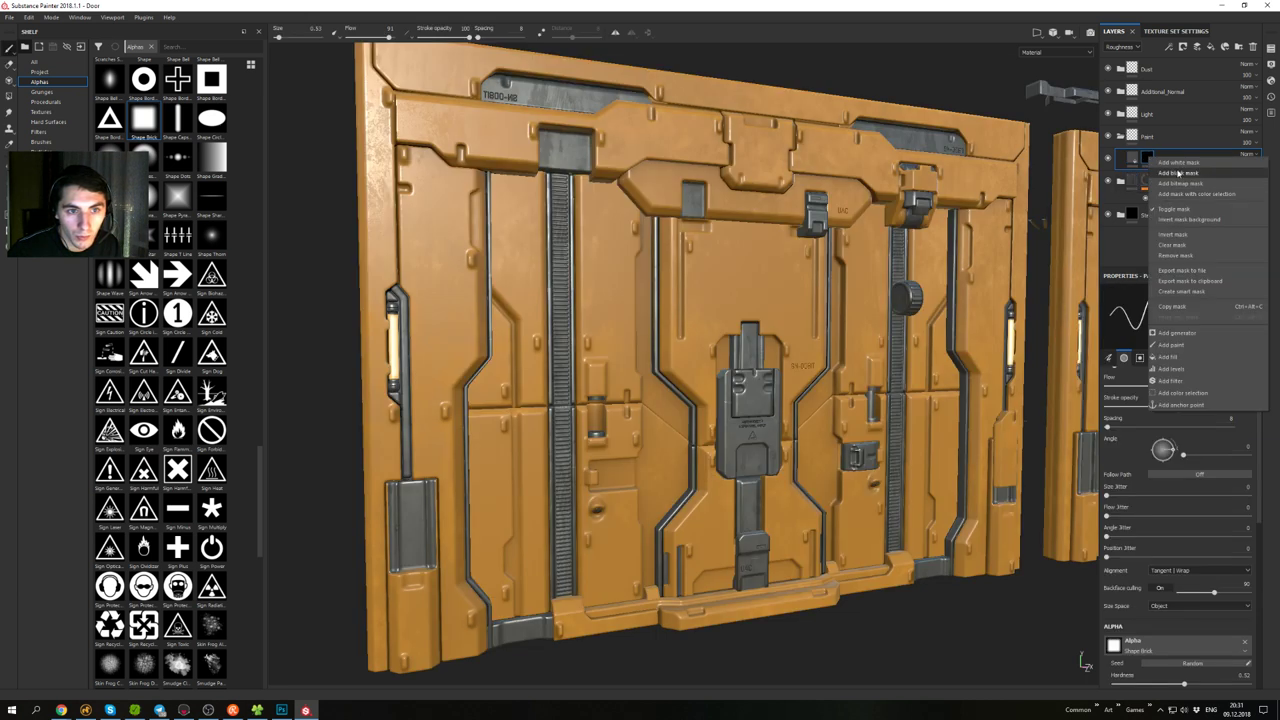
pyautogui.click(1172, 344)
pyautogui.moveTo(876, 252)
pyautogui.keyDown('alt'); pyautogui.mouseDown()
pyautogui.moveTo(842, 250)
pyautogui.moveTo(850, 318)
pyautogui.mouseUp(); pyautogui.keyUp('alt')
pyautogui.hotkey('ctrl', 'z')
pyautogui.moveTo(858, 362)
pyautogui.keyDown('alt'); pyautogui.mouseDown()
pyautogui.moveTo(811, 369)
pyautogui.moveTo(818, 345)
pyautogui.mouseUp(); pyautogui.keyUp('alt')
pyautogui.keyDown('alt'); pyautogui.moveTo(818, 345); pyautogui.dragTo(802, 310, button='right'); pyautogui.keyUp('alt')
pyautogui.keyDown('alt'); pyautogui.moveTo(802, 310); pyautogui.dragTo(793, 319, button='middle'); pyautogui.keyUp('alt')
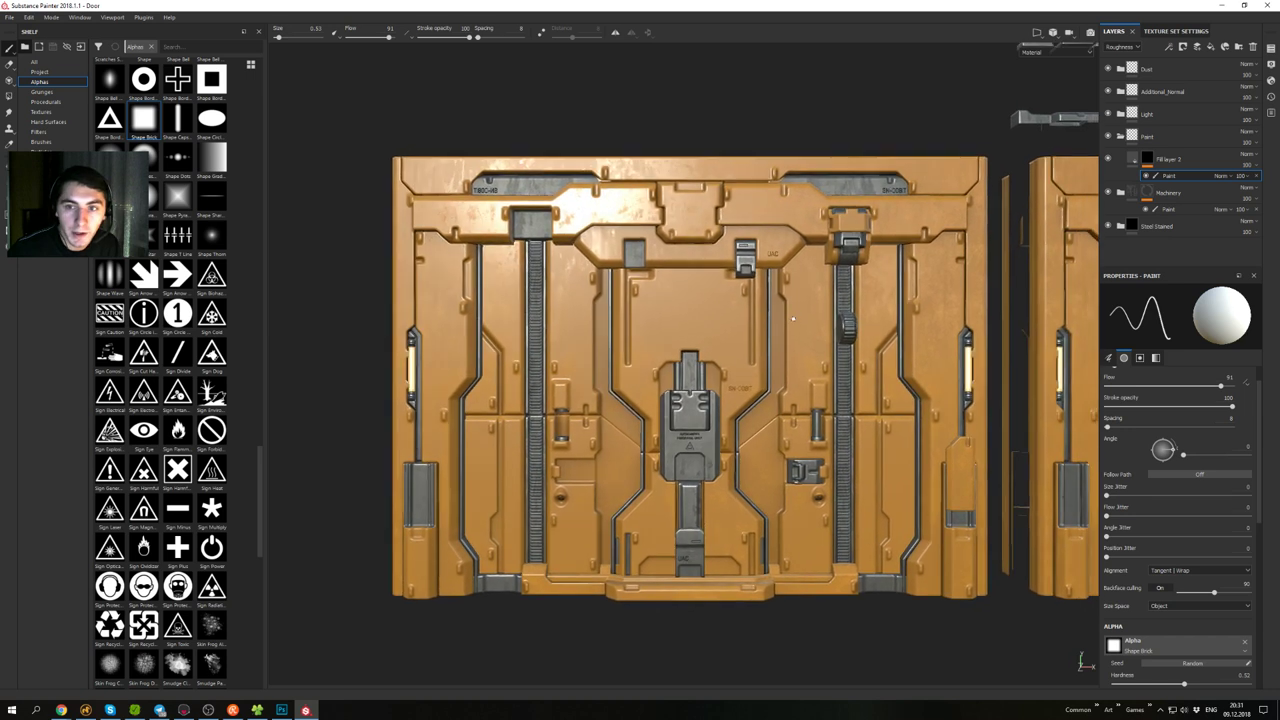
pyautogui.keyDown('ctrl'); pyautogui.moveTo(655, 258); pyautogui.dragTo(688, 258, button='right'); pyautogui.keyUp('ctrl')
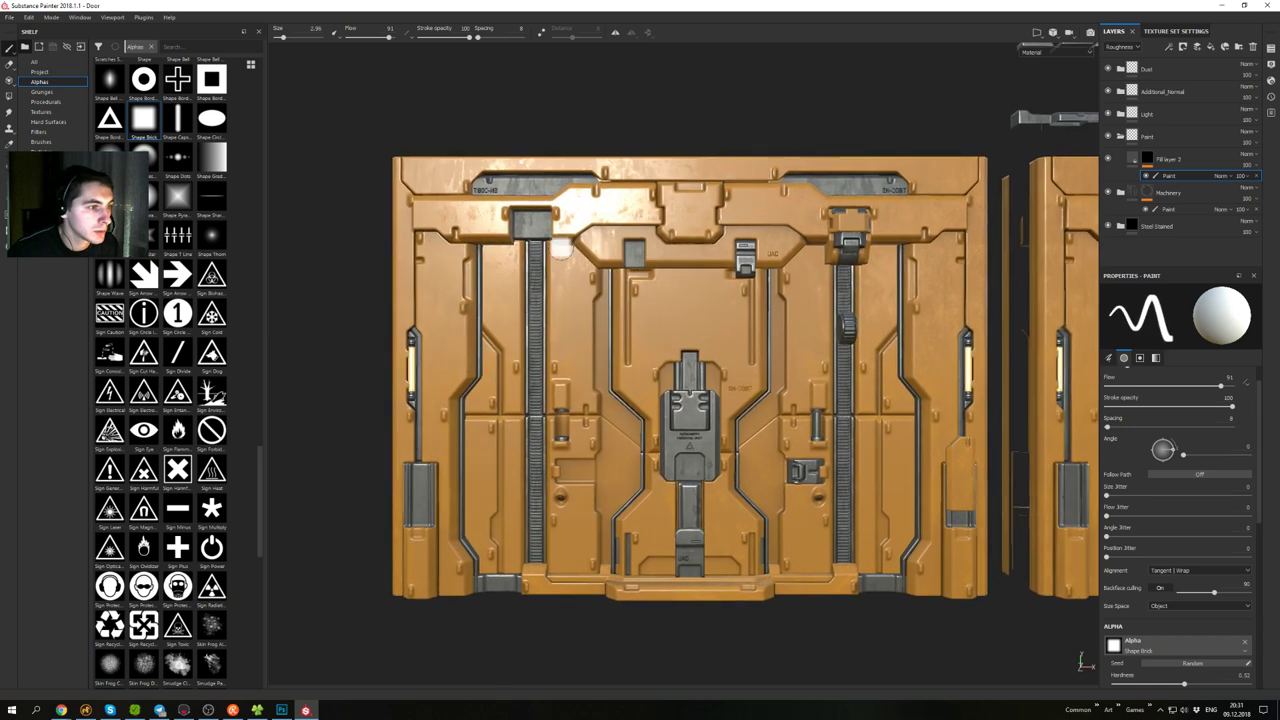
# - Try painting mirrored straight stripes on the mask from the central lock outward and up the door panels
pyautogui.click(744, 427)
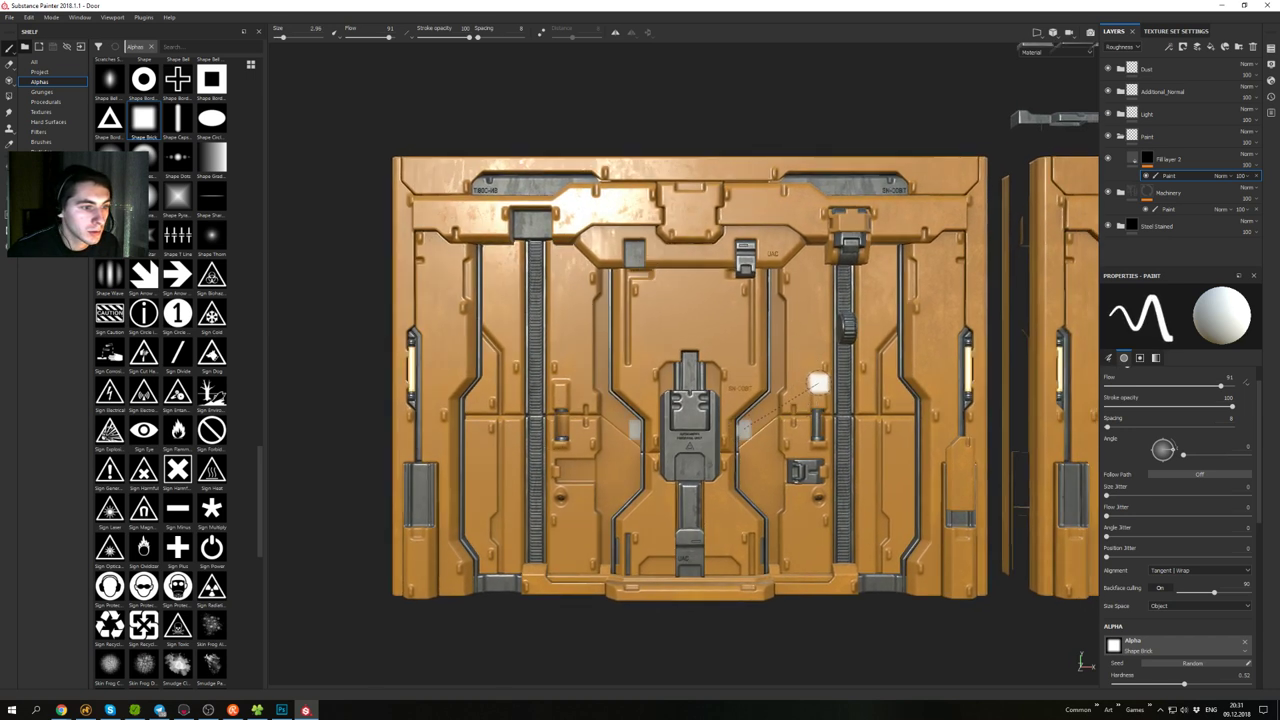
pyautogui.keyDown('shift'); pyautogui.click(815, 381); pyautogui.keyUp('shift')
pyautogui.keyDown('shift'); pyautogui.click(819, 234); pyautogui.keyUp('shift')
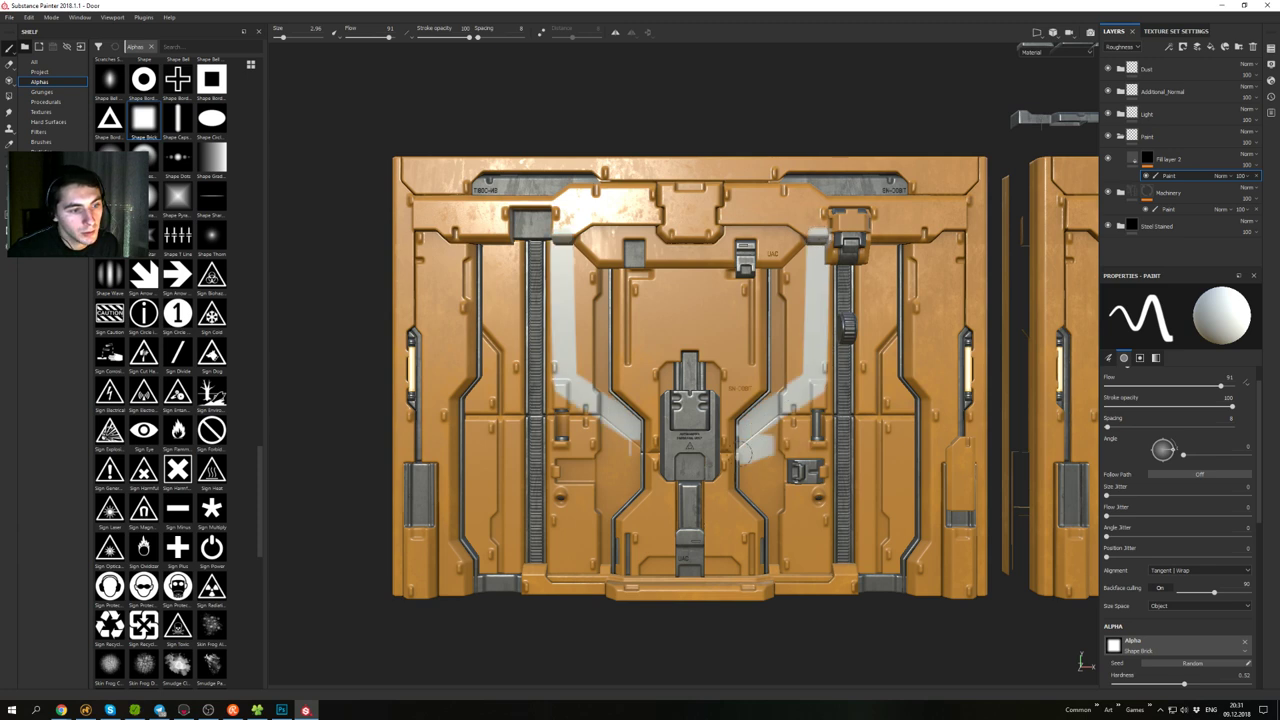
pyautogui.keyDown('shift'); pyautogui.click(825, 560); pyautogui.keyUp('shift')
pyautogui.moveTo(832, 490)
pyautogui.keyDown('alt'); pyautogui.mouseDown()
pyautogui.moveTo(865, 310)
pyautogui.moveTo(851, 393)
pyautogui.mouseUp(); pyautogui.keyUp('alt')
pyautogui.hotkey('ctrl', 'z')
pyautogui.hotkey('ctrl', 'z')
pyautogui.hotkey('ctrl', 'z')
pyautogui.hotkey('ctrl', 'z')
pyautogui.hotkey('ctrl', 'z')
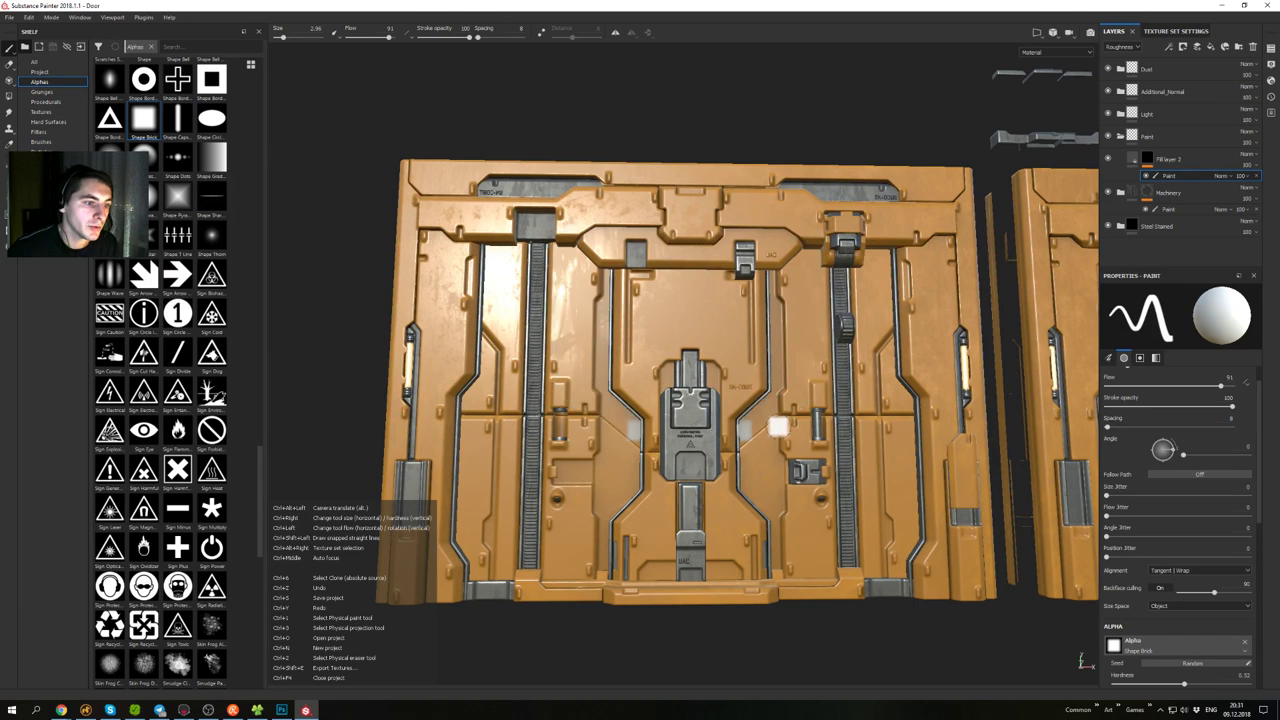
# - Try a different mirrored stripe layout across the middle and outer door panels, then undo all the strokes
pyautogui.click(751, 434)
pyautogui.keyDown('shift'); pyautogui.click(780, 401); pyautogui.keyUp('shift')
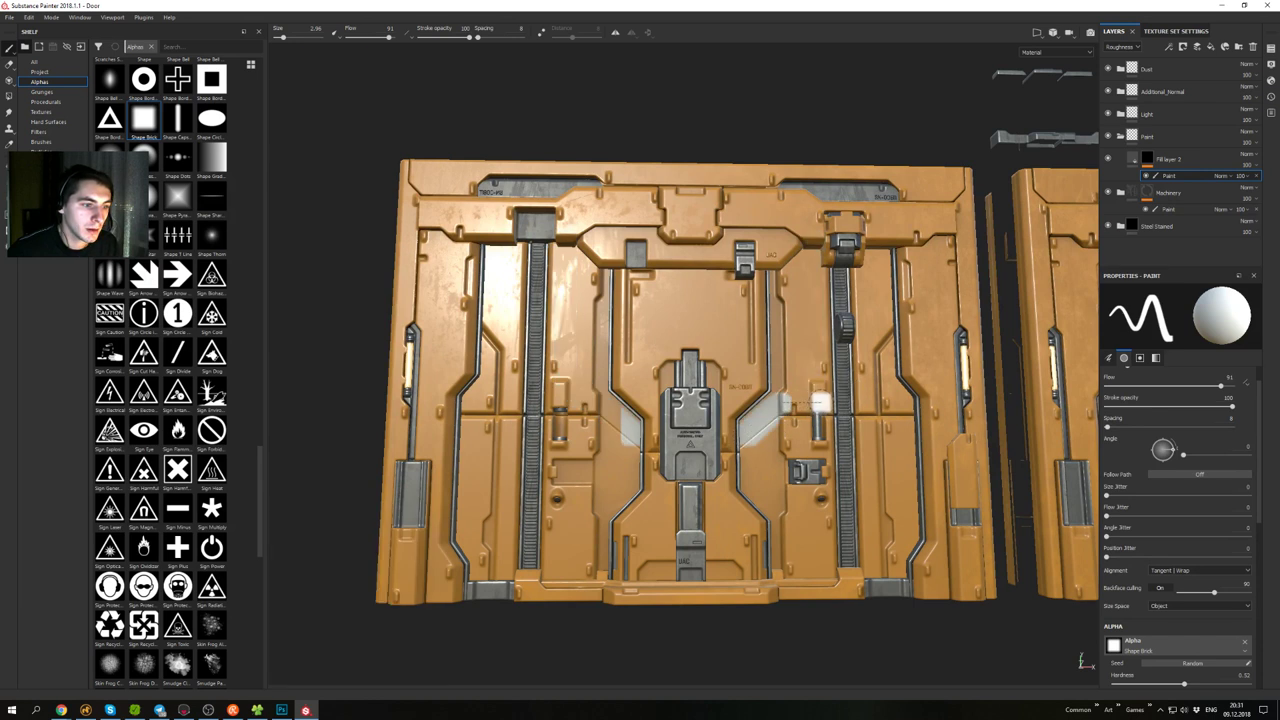
pyautogui.keyDown('shift'); pyautogui.click(821, 402); pyautogui.keyUp('shift')
pyautogui.keyDown('shift'); pyautogui.click(817, 254); pyautogui.keyUp('shift')
pyautogui.moveTo(816, 270)
pyautogui.keyDown('alt'); pyautogui.mouseDown()
pyautogui.moveTo(822, 224)
pyautogui.moveTo(836, 403)
pyautogui.moveTo(903, 306)
pyautogui.mouseUp(); pyautogui.keyUp('alt')
pyautogui.hotkey('ctrl', 'z')
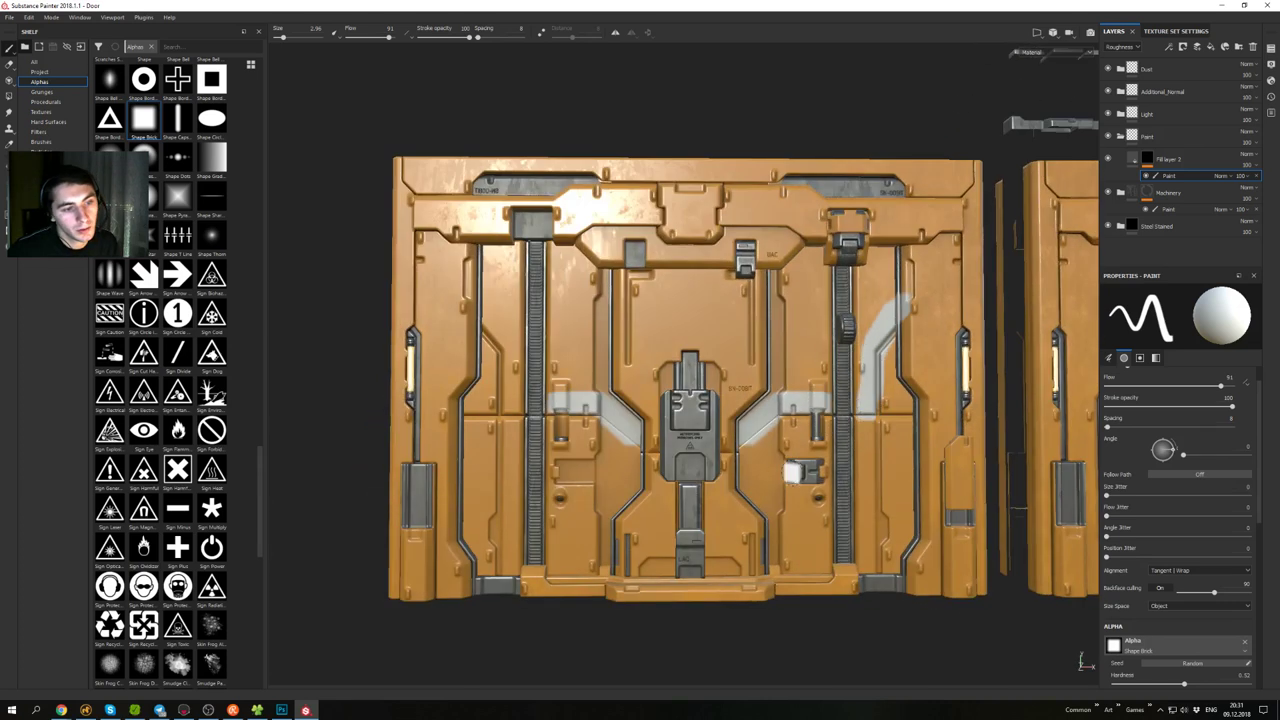
pyautogui.moveTo(799, 428); pyautogui.dragTo(790, 594)
pyautogui.hotkey('ctrl', 'z')
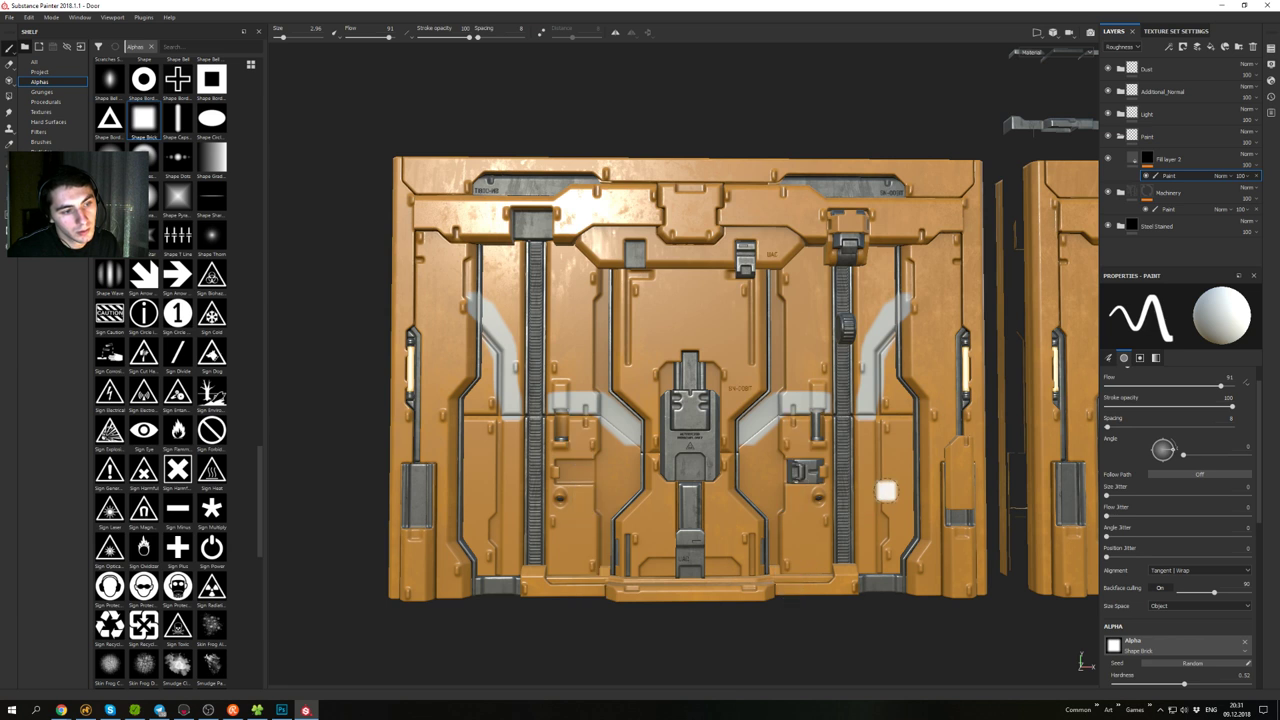
pyautogui.hotkey('ctrl', 'z')
pyautogui.hotkey('ctrl', 'z')
pyautogui.hotkey('ctrl', 'z')
pyautogui.hotkey('ctrl', 'z')
pyautogui.hotkey('ctrl', 'z')
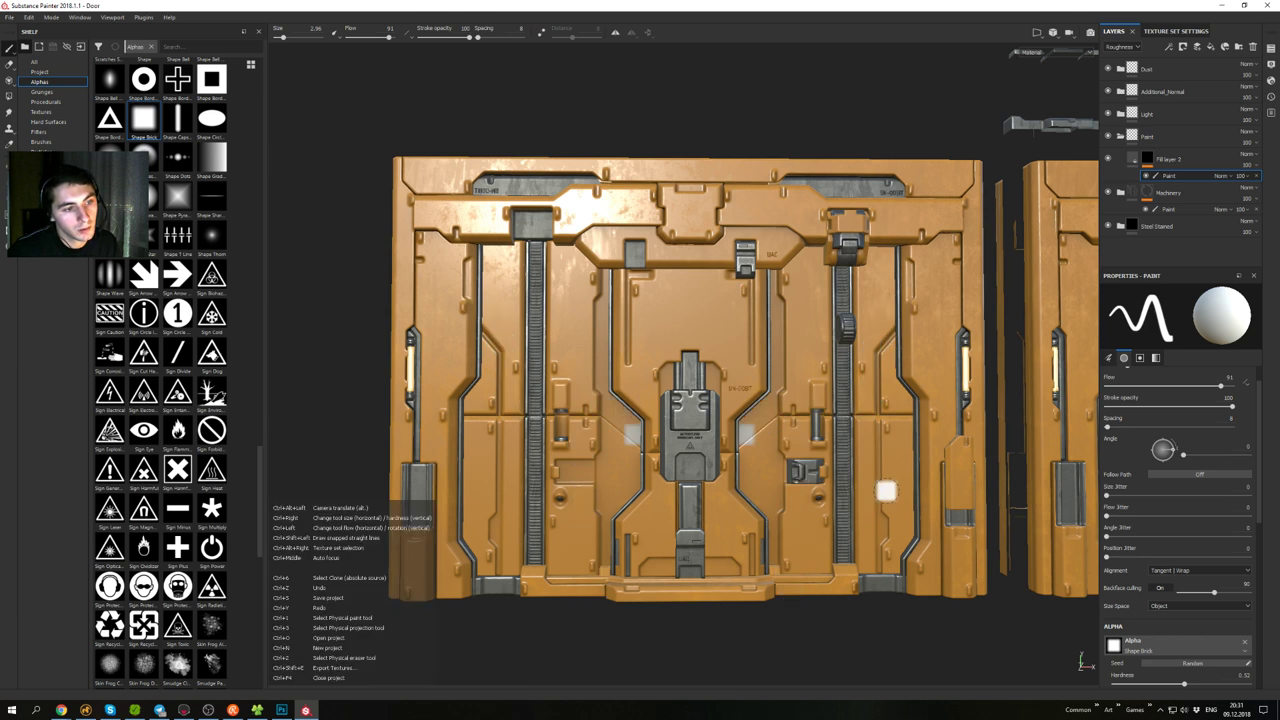
# - Frame the whole door from the front and copy a screenshot of just the door area to the clipboard
pyautogui.moveTo(899, 398)
pyautogui.keyDown('alt'); pyautogui.mouseDown()
pyautogui.moveTo(906, 385)
pyautogui.moveTo(886, 377)
pyautogui.mouseUp(); pyautogui.keyUp('alt')
pyautogui.keyDown('alt'); pyautogui.moveTo(886, 377); pyautogui.dragTo(851, 367, button='middle'); pyautogui.keyUp('alt')
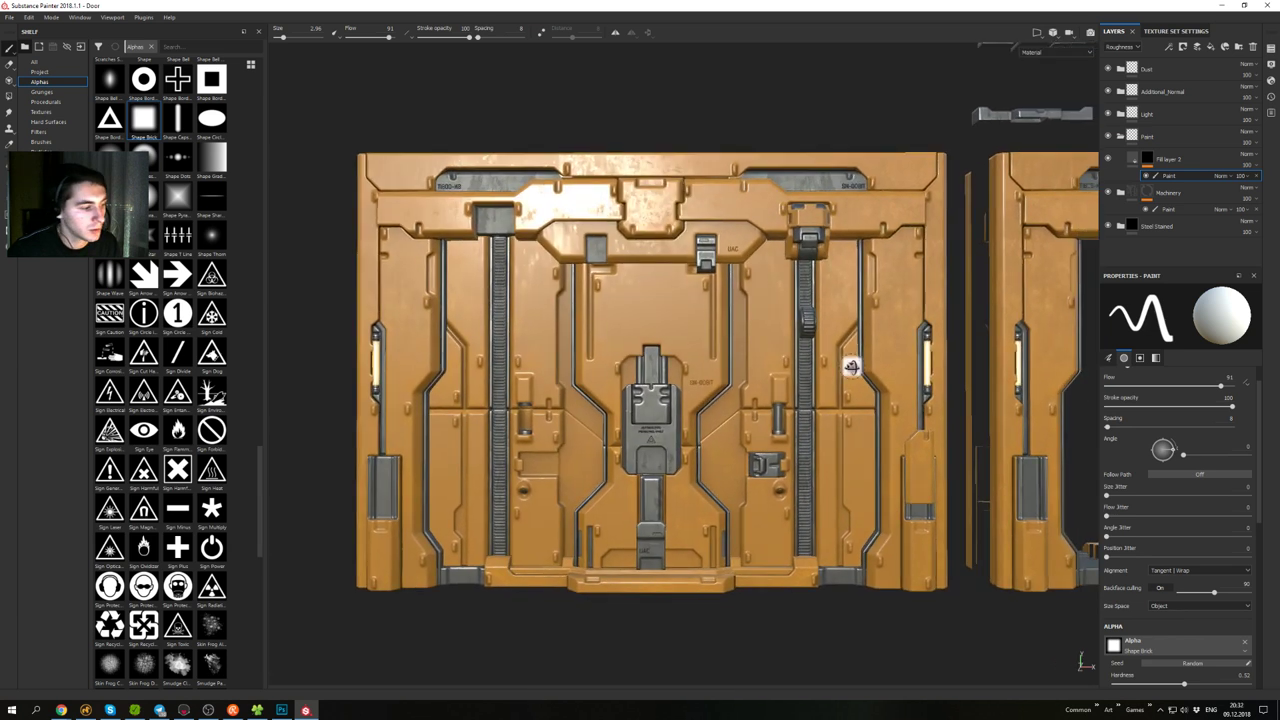
pyautogui.keyDown('alt'); pyautogui.moveTo(851, 367); pyautogui.dragTo(861, 367); pyautogui.keyUp('alt')
pyautogui.keyDown('alt'); pyautogui.moveTo(861, 367); pyautogui.dragTo(865, 381, button='middle'); pyautogui.keyUp('alt')
pyautogui.moveTo(865, 381)
pyautogui.keyDown('alt'); pyautogui.mouseDown()
pyautogui.moveTo(829, 367)
pyautogui.moveTo(843, 377)
pyautogui.mouseUp(); pyautogui.keyUp('alt')
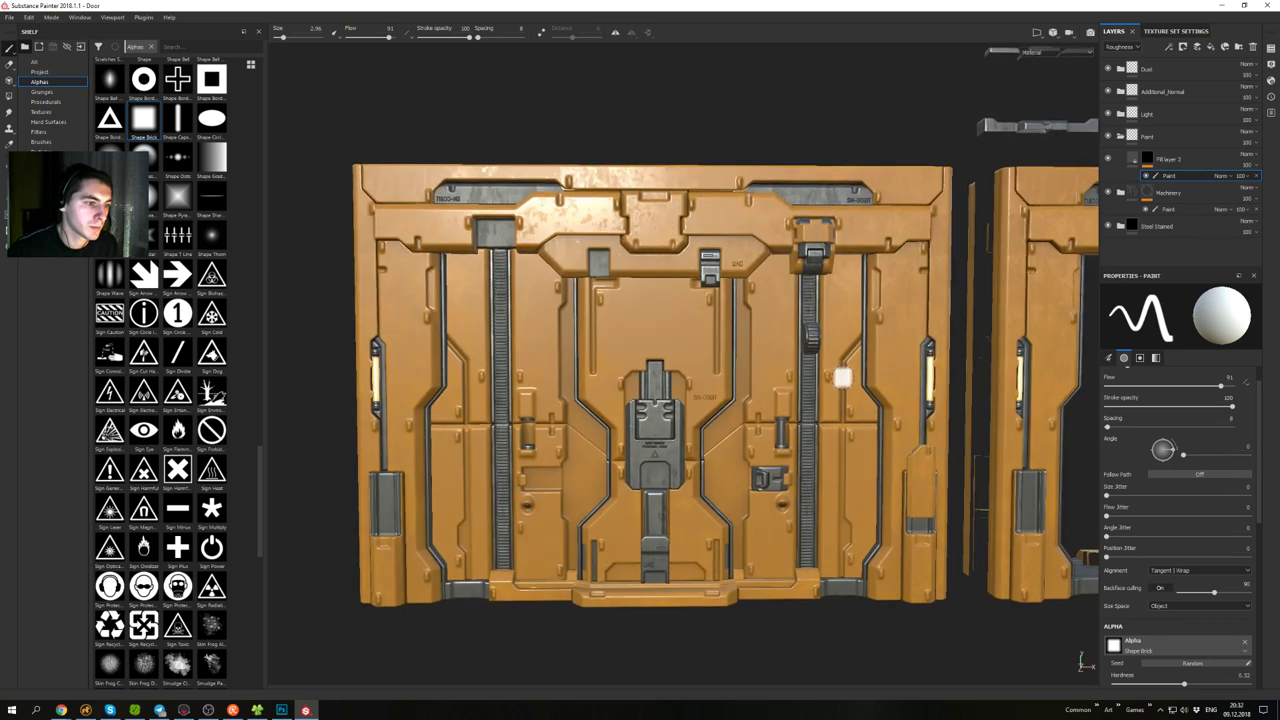
pyautogui.keyDown('alt'); pyautogui.moveTo(843, 377); pyautogui.dragTo(860, 371, button='middle'); pyautogui.keyUp('alt')
pyautogui.keyDown('alt'); pyautogui.moveTo(860, 371); pyautogui.dragTo(864, 366); pyautogui.keyUp('alt')
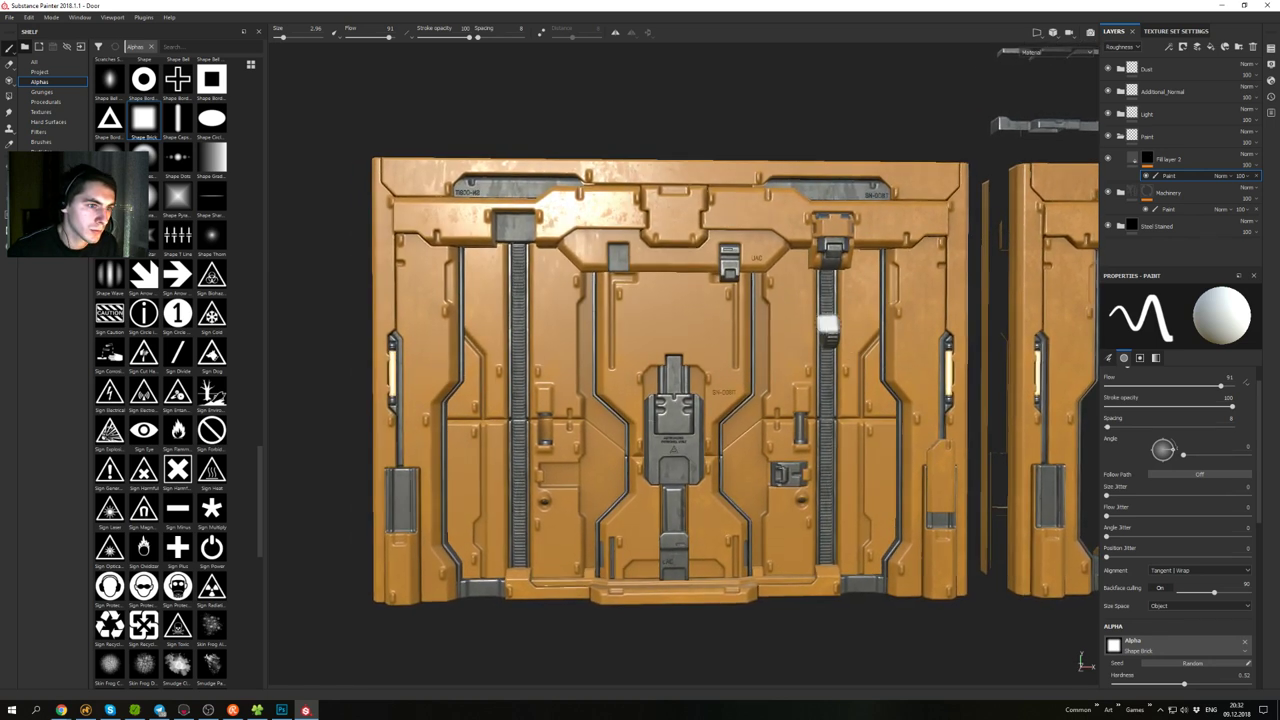
pyautogui.keyDown('alt'); pyautogui.moveTo(742, 153); pyautogui.dragTo(757, 158); pyautogui.keyUp('alt')
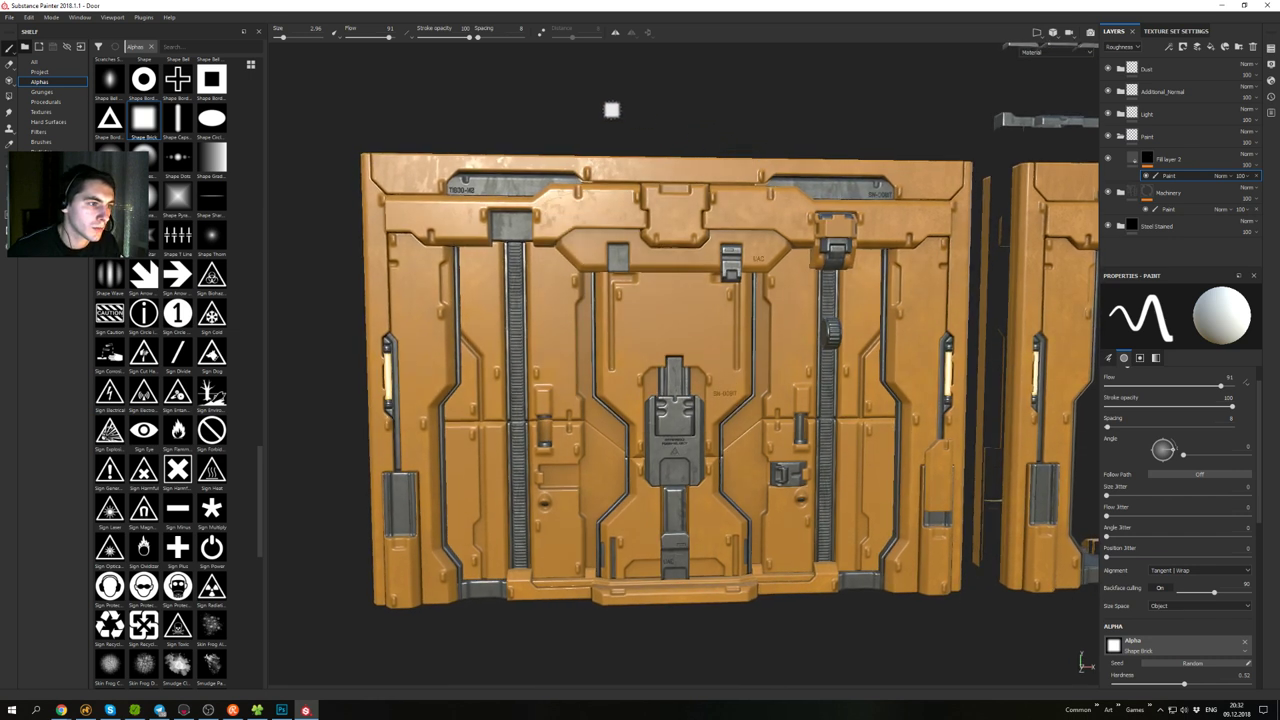
pyautogui.press('Print')
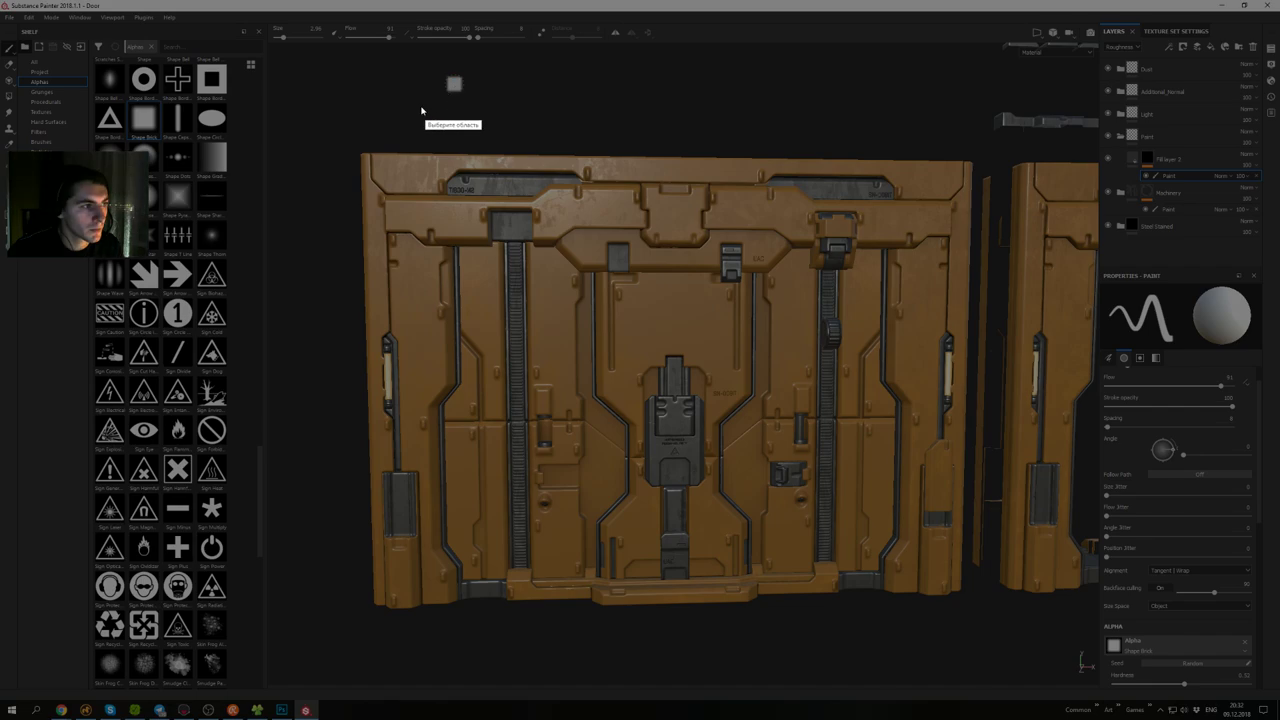
pyautogui.moveTo(353, 151); pyautogui.dragTo(971, 599)
pyautogui.hotkey('ctrl', 'c')
# - Switch to Photoshop, create a 1236 x 896 px document from the Clipboard preset and paste the door screenshot into it
pyautogui.click(282, 710)
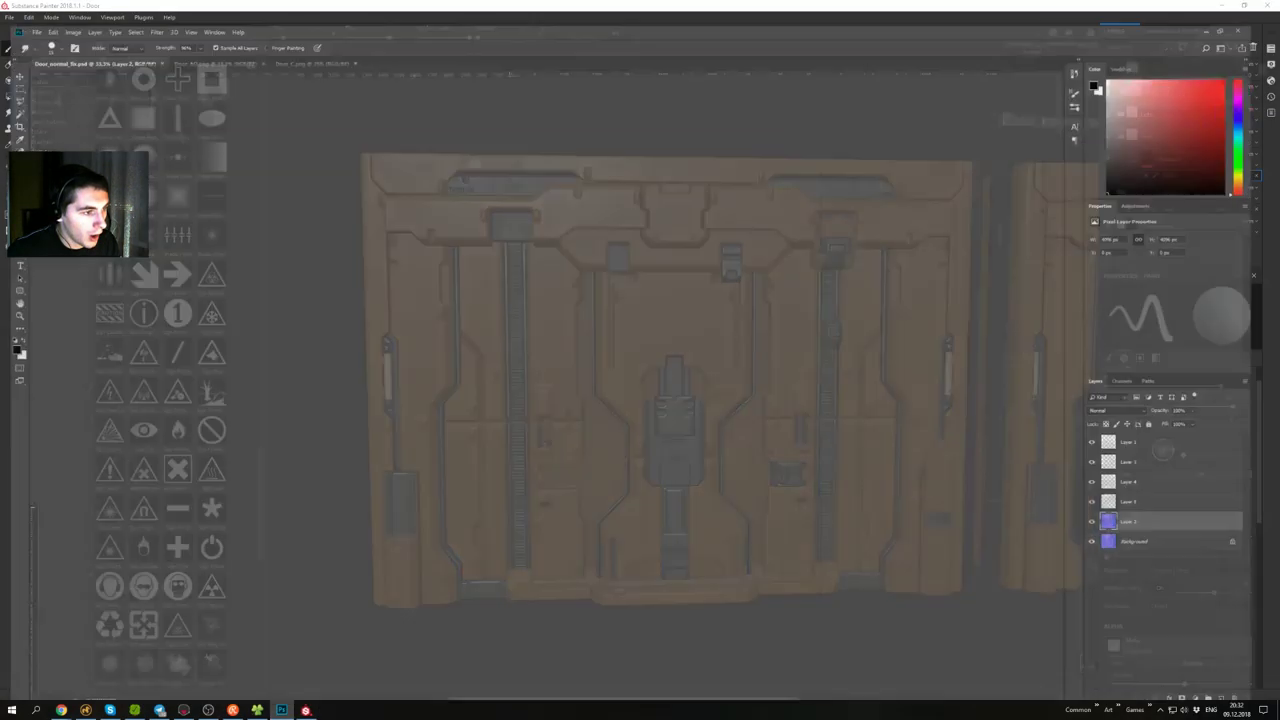
pyautogui.click(28, 6)
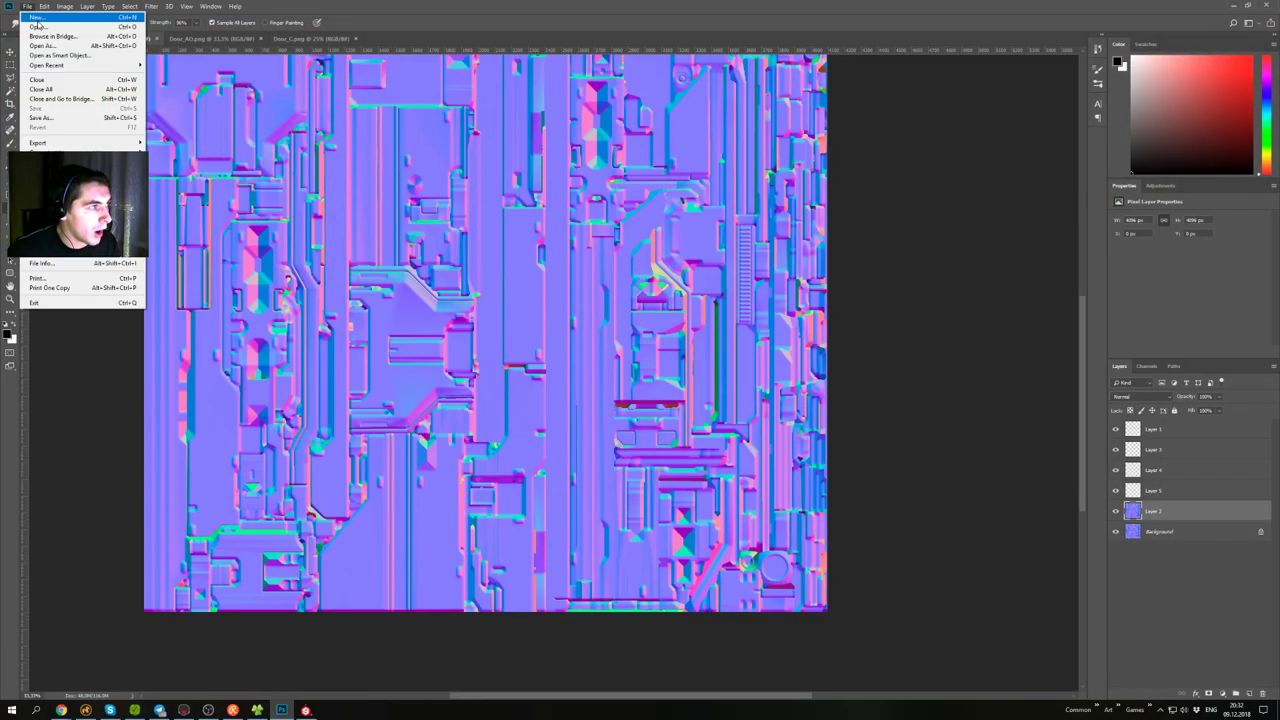
pyautogui.click(40, 17)
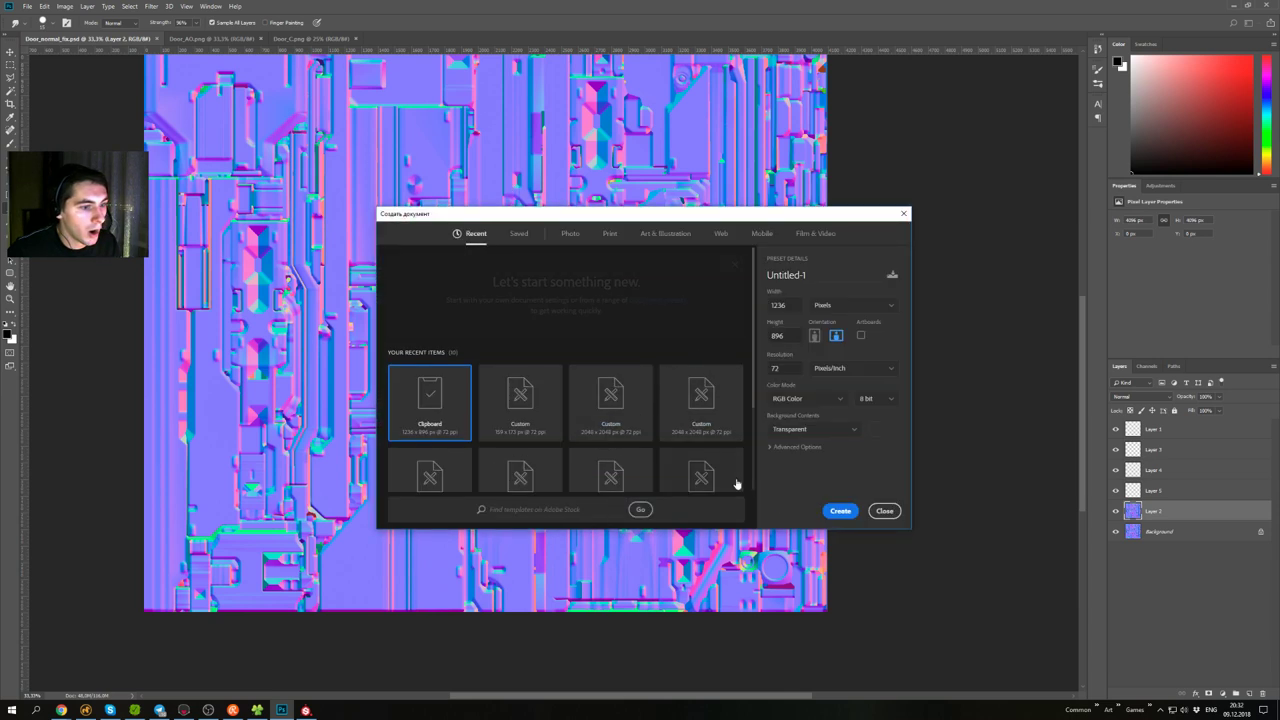
pyautogui.click(836, 511)
pyautogui.hotkey('ctrl', 'v')
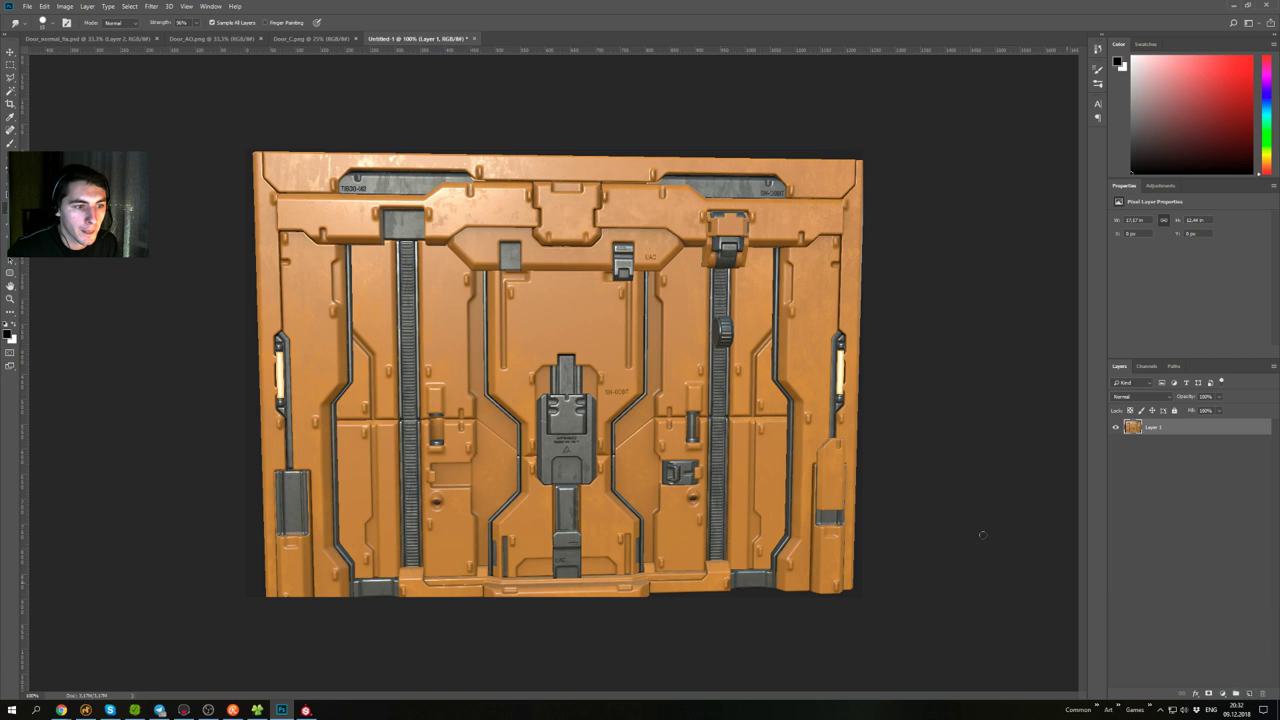
# - Enlarge the canvas proportionally from its center with the Crop tool, leaving wide empty space around the door screenshot
pyautogui.hotkey('ctrl', '-')
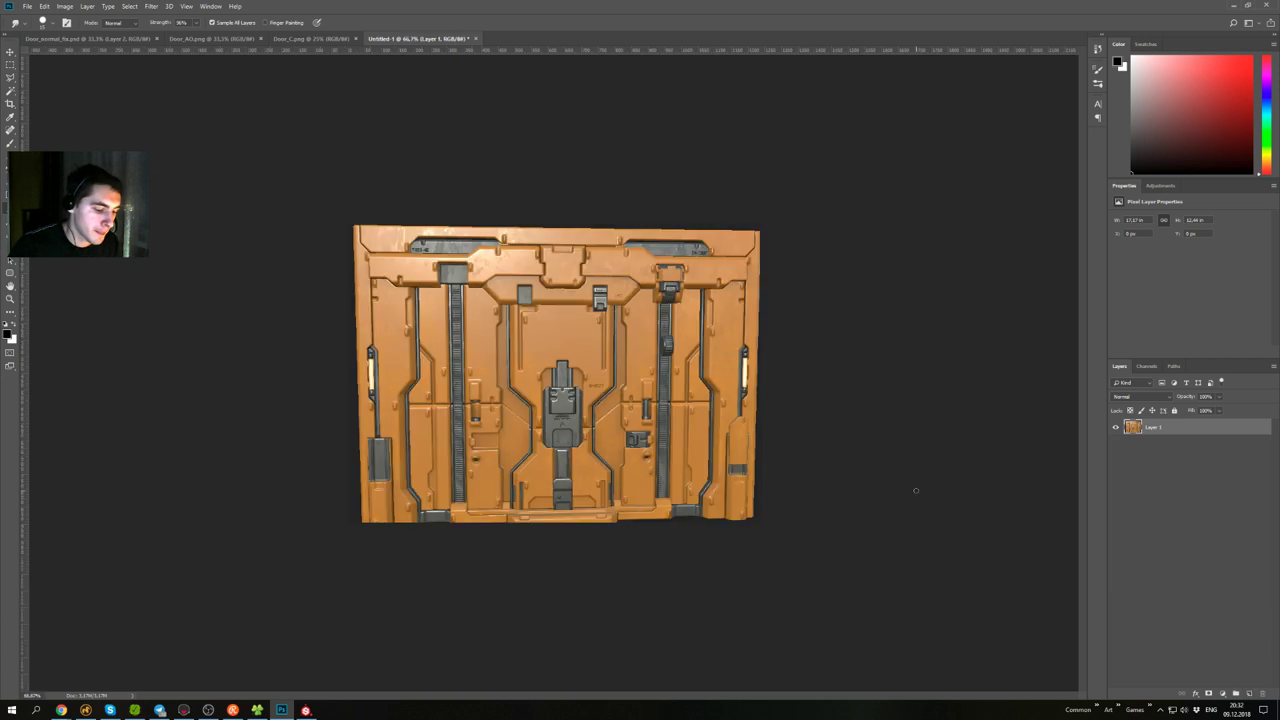
pyautogui.press('c')
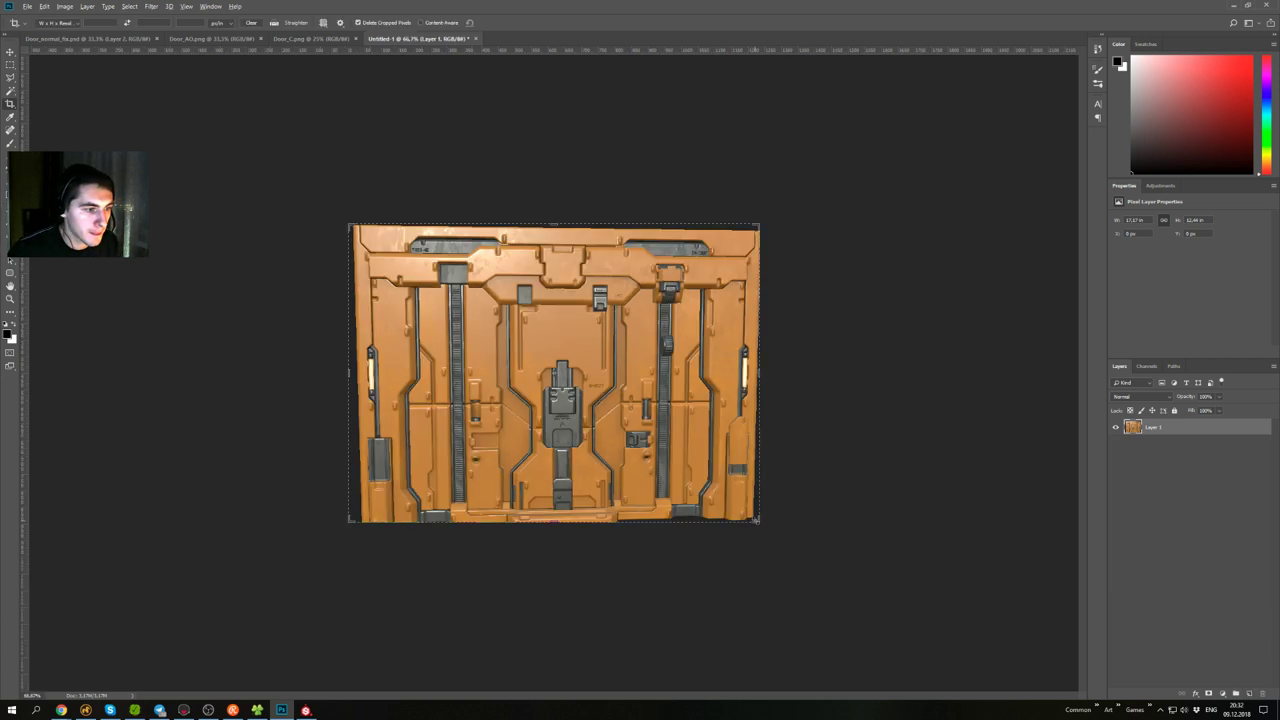
pyautogui.keyDown('alt'); pyautogui.keyDown('shift'); pyautogui.moveTo(759, 520); pyautogui.dragTo(1091, 677); pyautogui.keyUp('shift'); pyautogui.keyUp('alt')
pyautogui.press('Return')
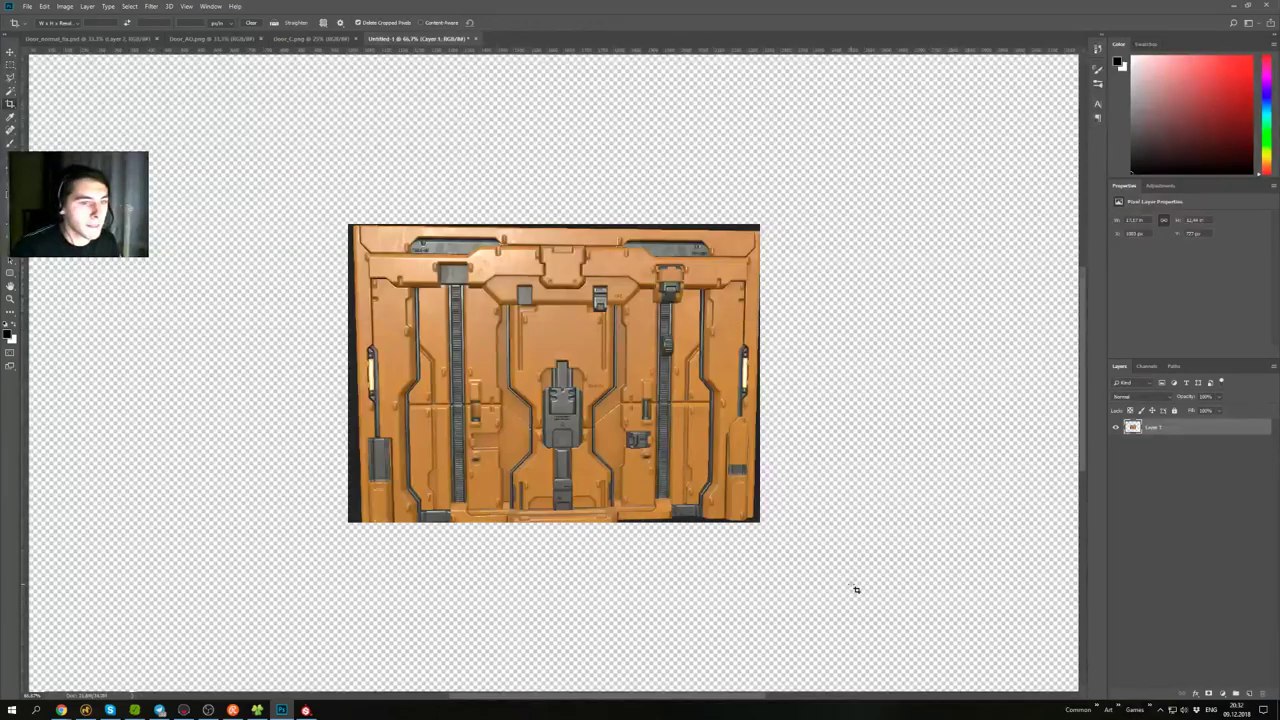
pyautogui.hotkey('ctrl', '-')
pyautogui.hotkey('ctrl', '-')
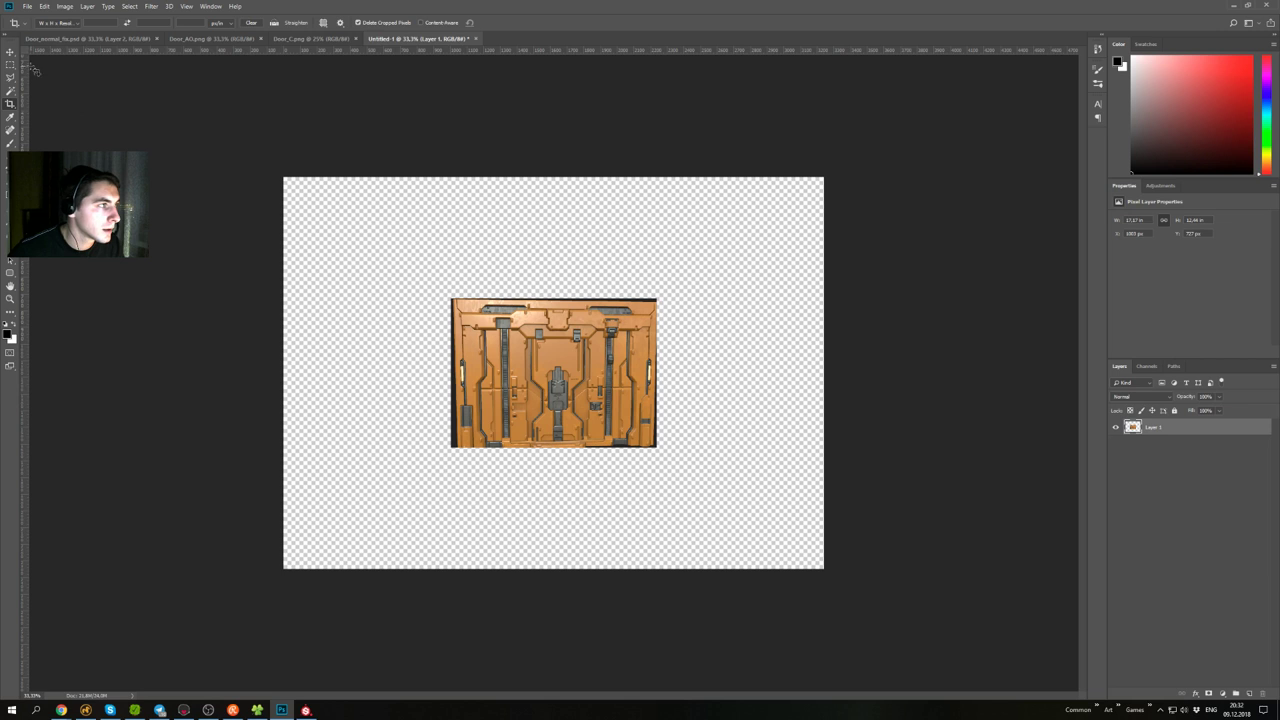
# - Move the door screenshot to the canvas's upper-left corner and scale it down proportionally to about 81%
pyautogui.click(10, 53)
pyautogui.moveTo(620, 420); pyautogui.dragTo(467, 320)
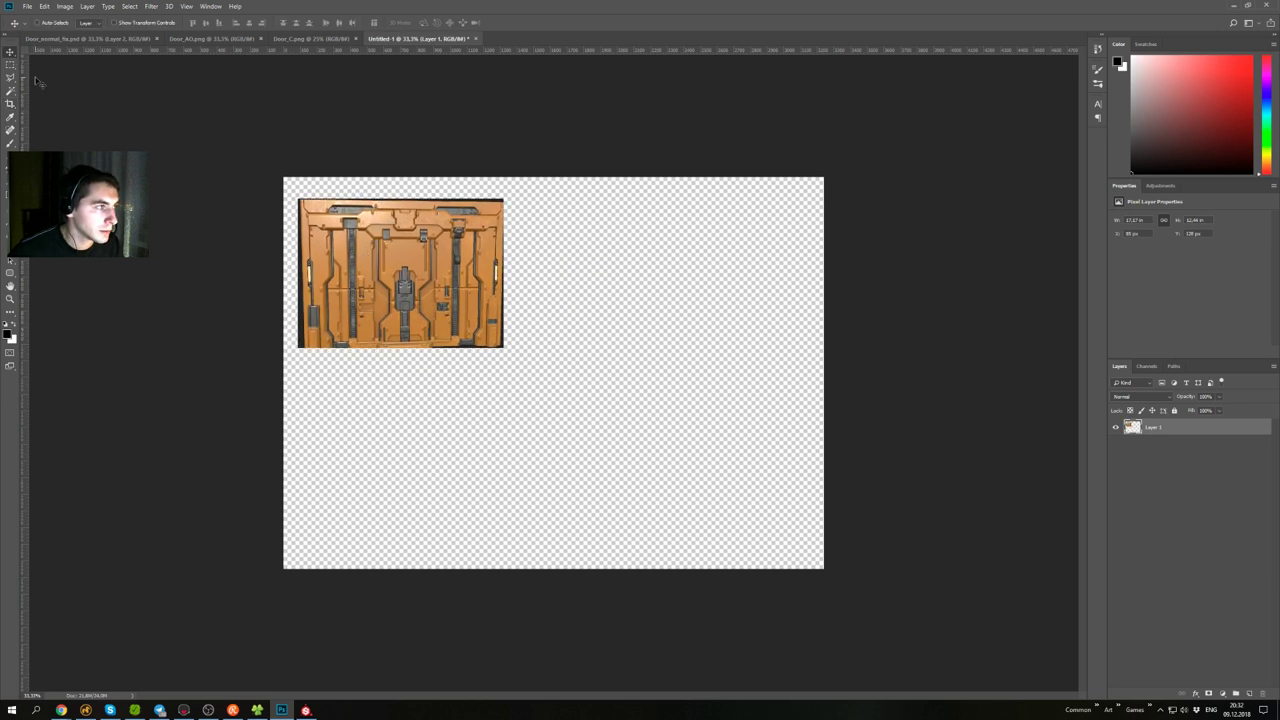
pyautogui.rightClick(443, 279)
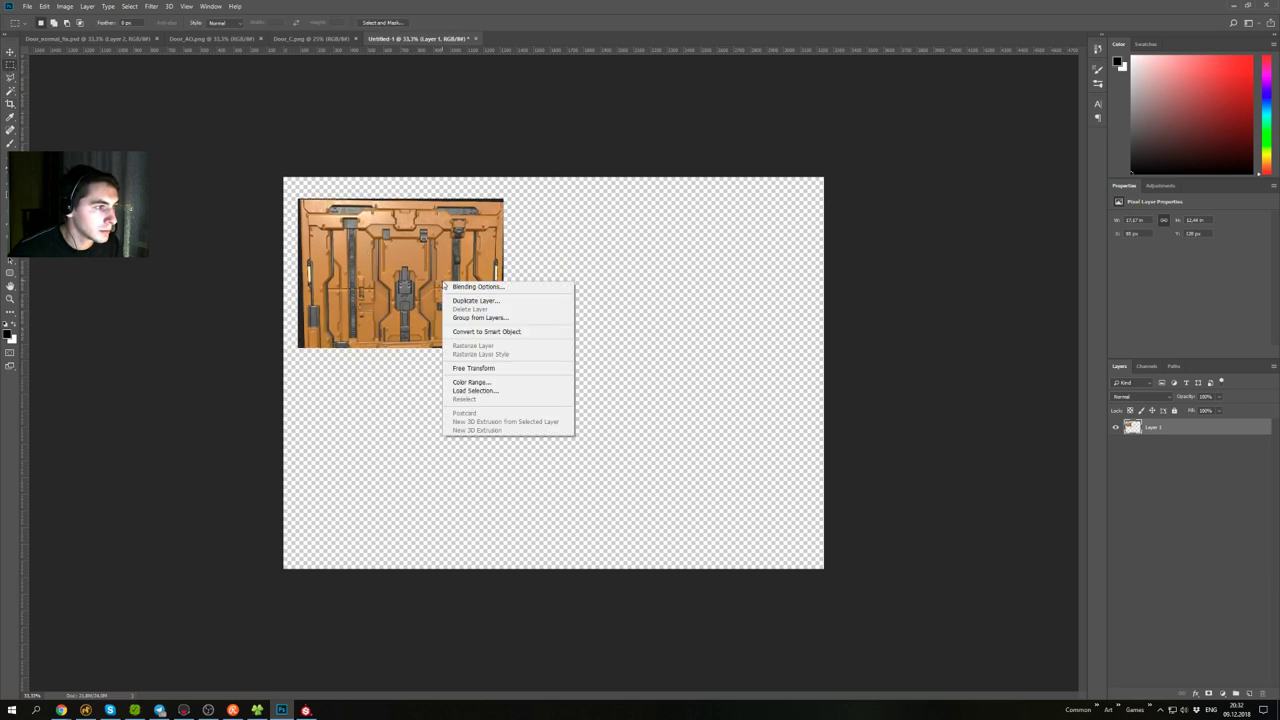
pyautogui.click(489, 368)
pyautogui.moveTo(503, 347); pyautogui.dragTo(467, 319)
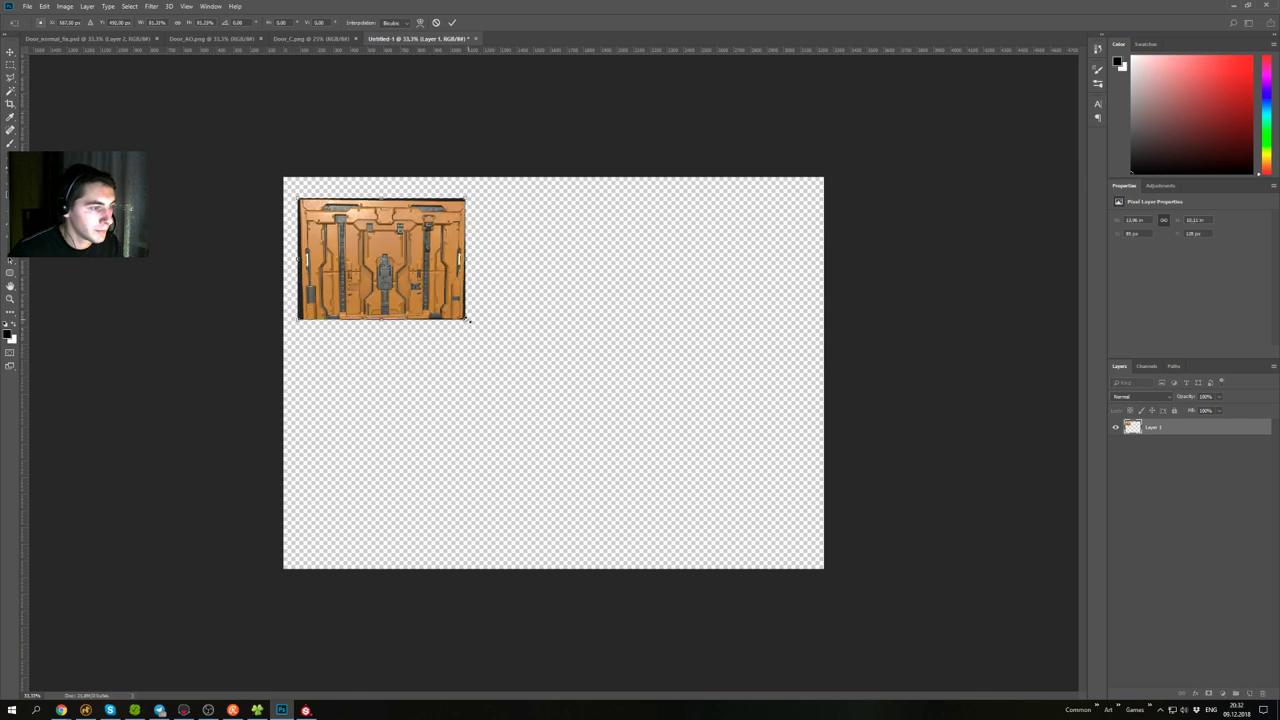
pyautogui.press('Return')
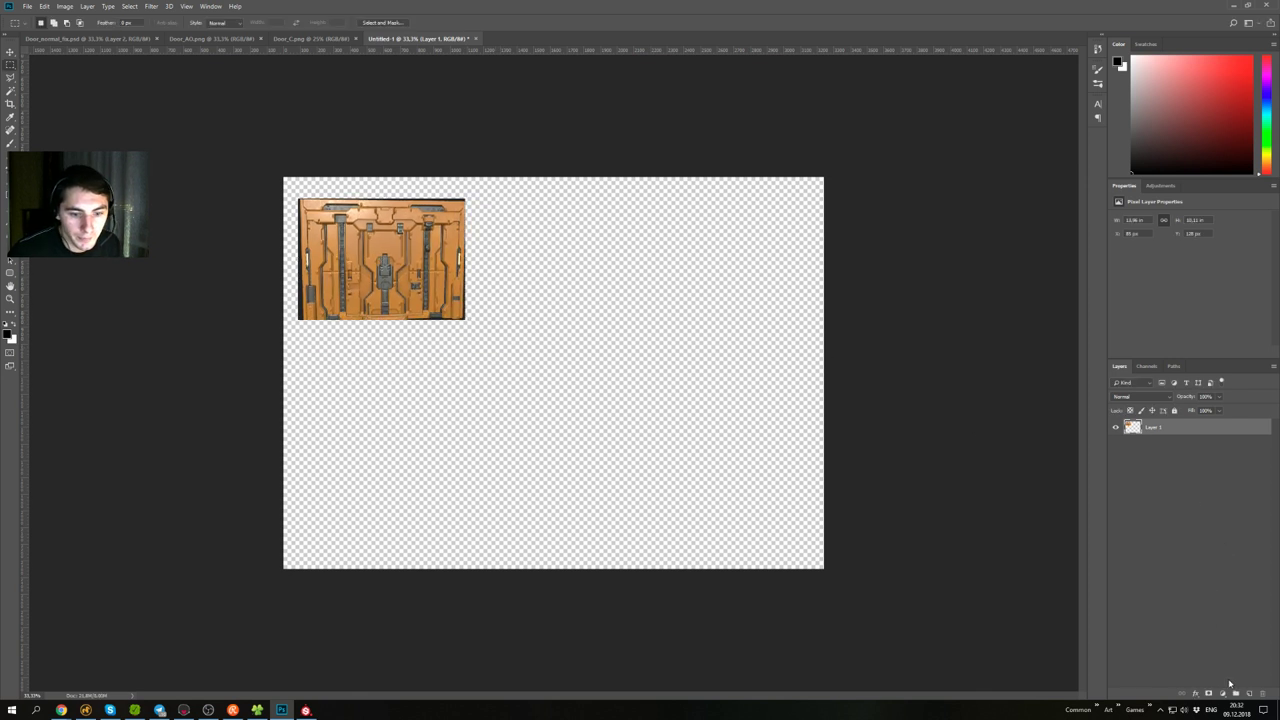
# - Add a very dark gray Solid Color fill layer and place it beneath the door layer as the background
pyautogui.click(1222, 693)
pyautogui.click(1226, 530)
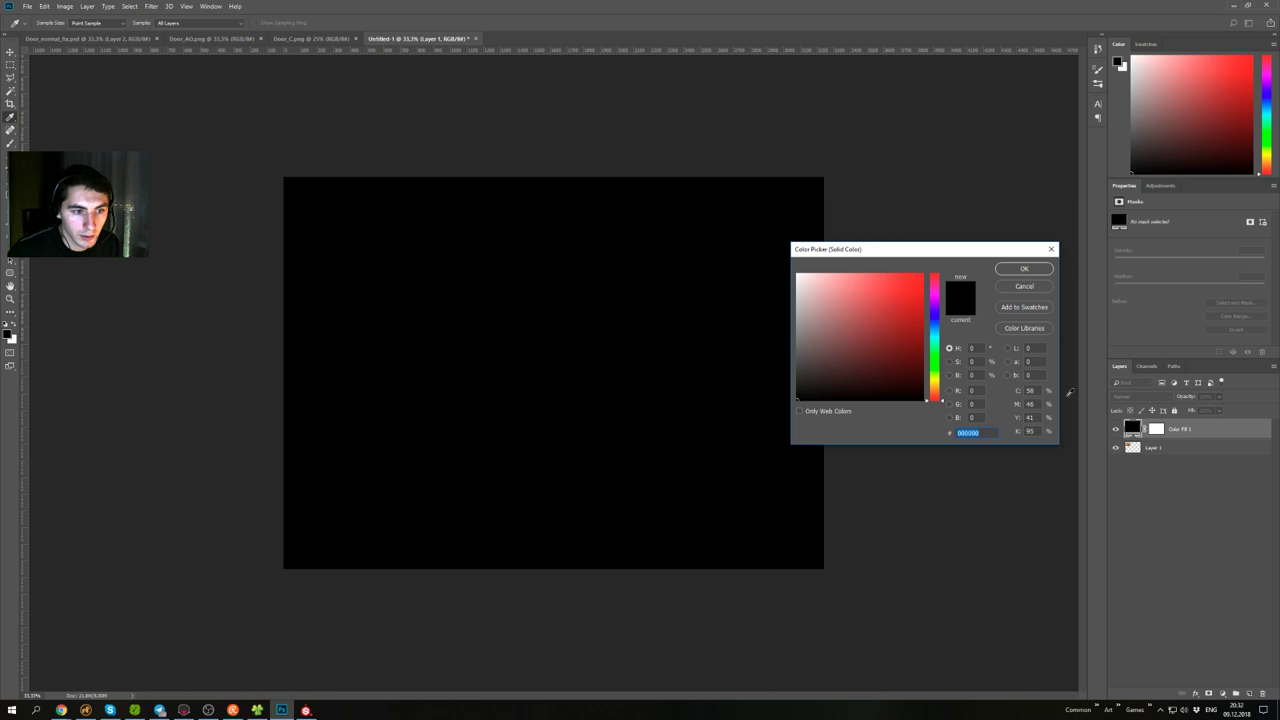
pyautogui.moveTo(827, 370); pyautogui.dragTo(770, 384)
pyautogui.click(1024, 271)
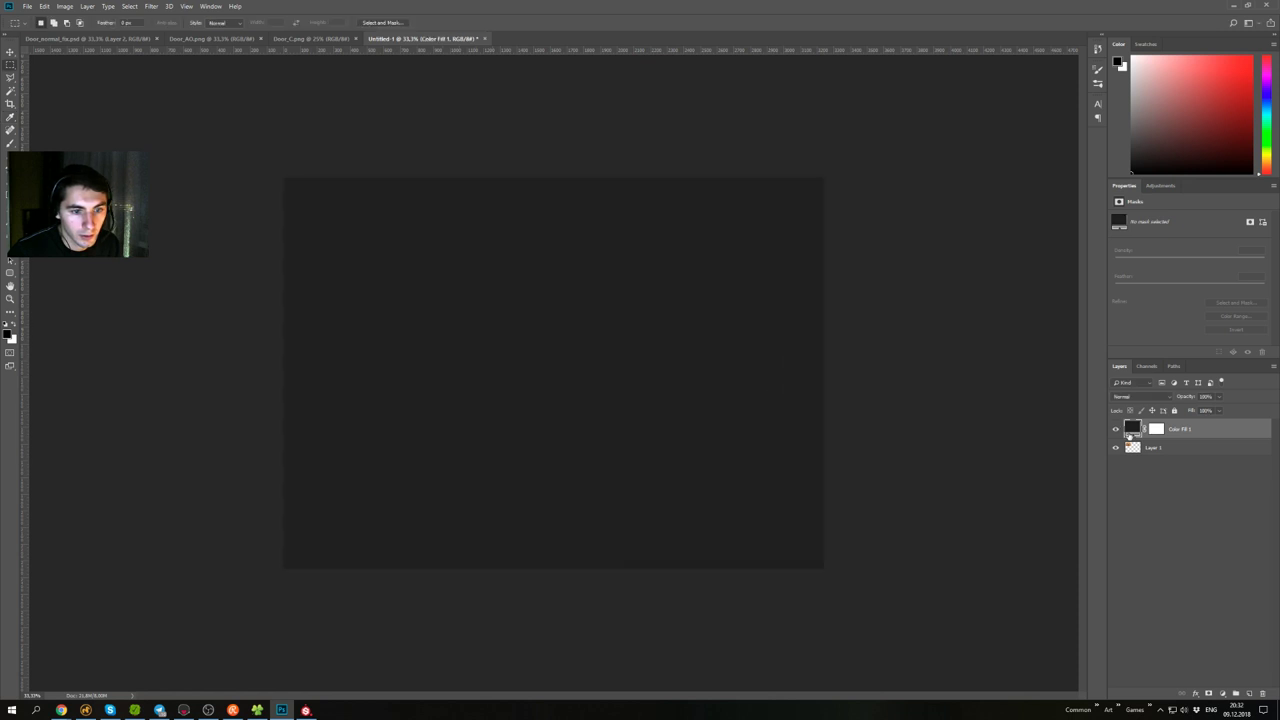
pyautogui.moveTo(1131, 434); pyautogui.dragTo(1129, 494)
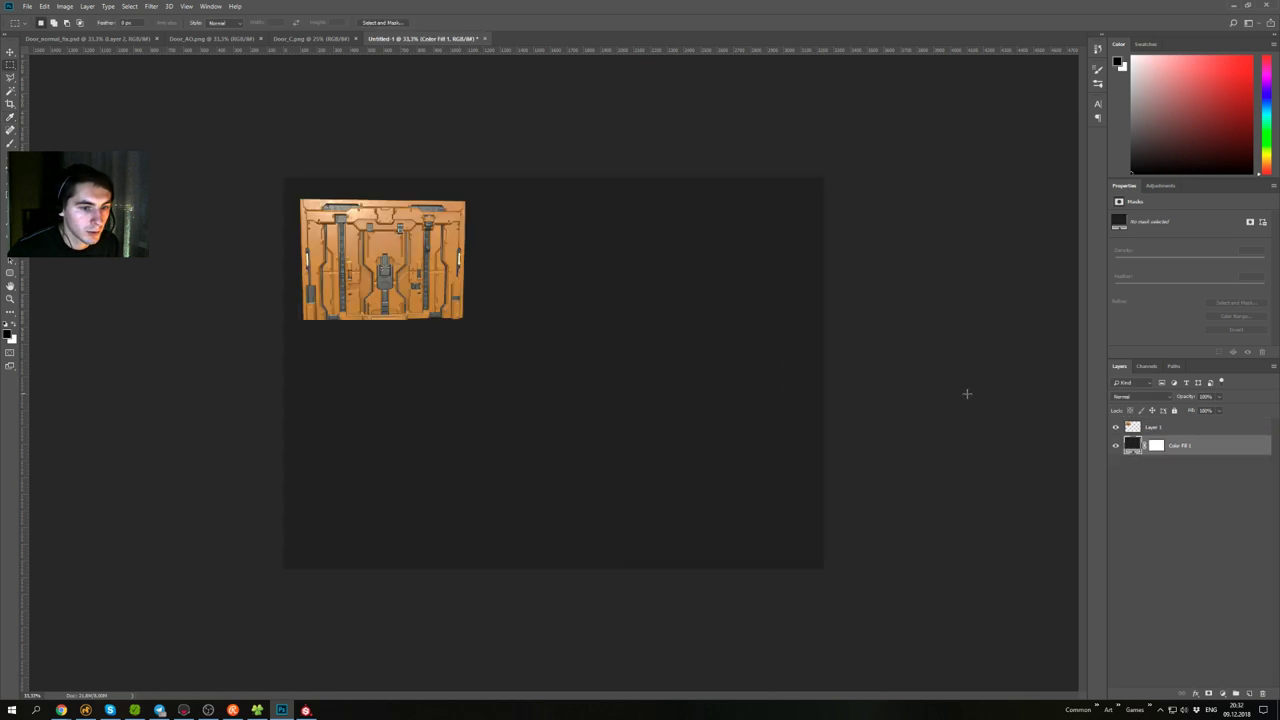
# - Duplicate the door into an evenly spaced row of three, and copy that row below to form a grid of six doors
pyautogui.click(1142, 432)
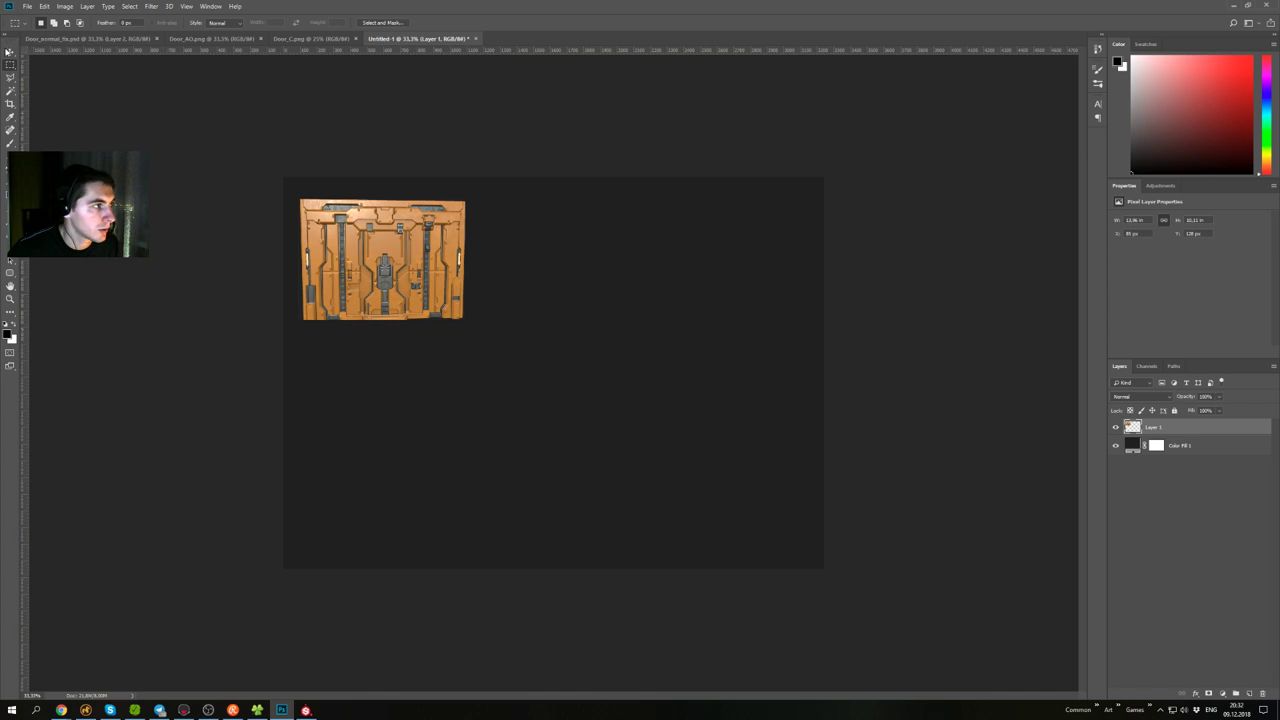
pyautogui.click(9, 51)
pyautogui.keyDown('alt'); pyautogui.moveTo(387, 288); pyautogui.dragTo(729, 284); pyautogui.keyUp('alt')
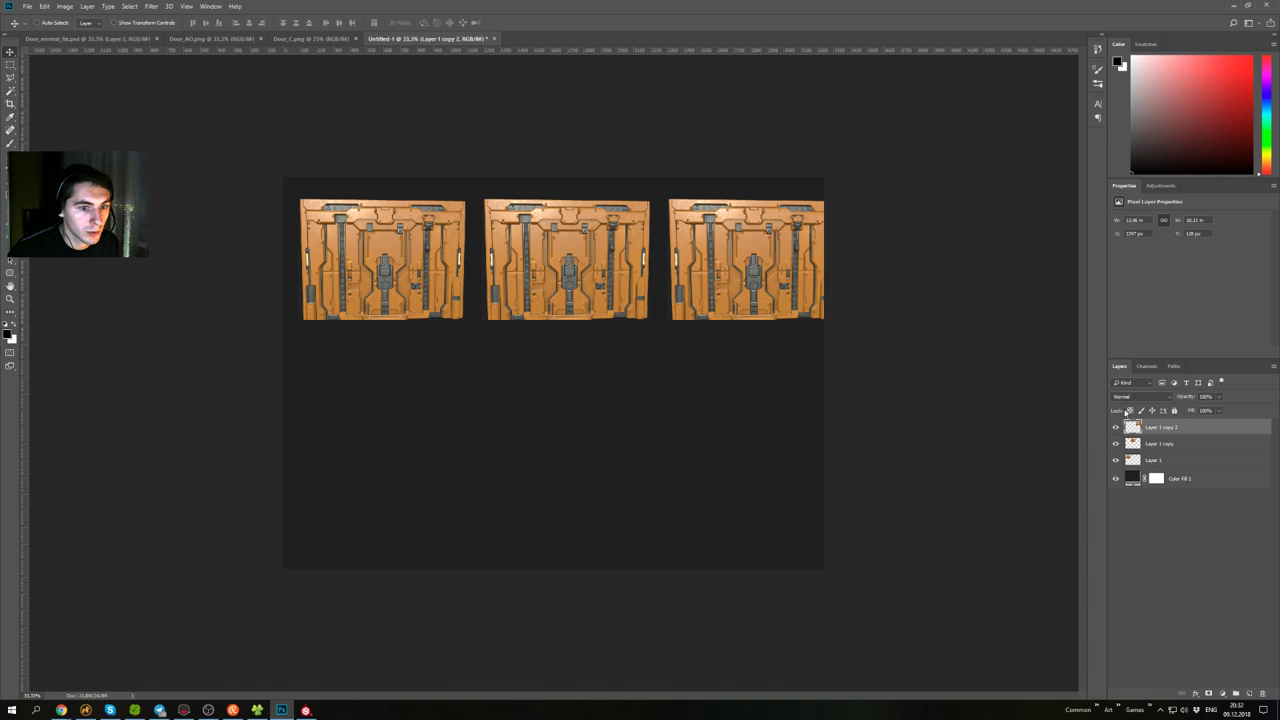
pyautogui.keyDown('shift'); pyautogui.click(1161, 461); pyautogui.keyUp('shift')
pyautogui.keyDown('alt'); pyautogui.moveTo(652, 251); pyautogui.dragTo(670, 391); pyautogui.keyUp('alt')
# - Crop the canvas to fit the door grid, extending it past the third column and trimming empty space below the lower row
pyautogui.press('c')
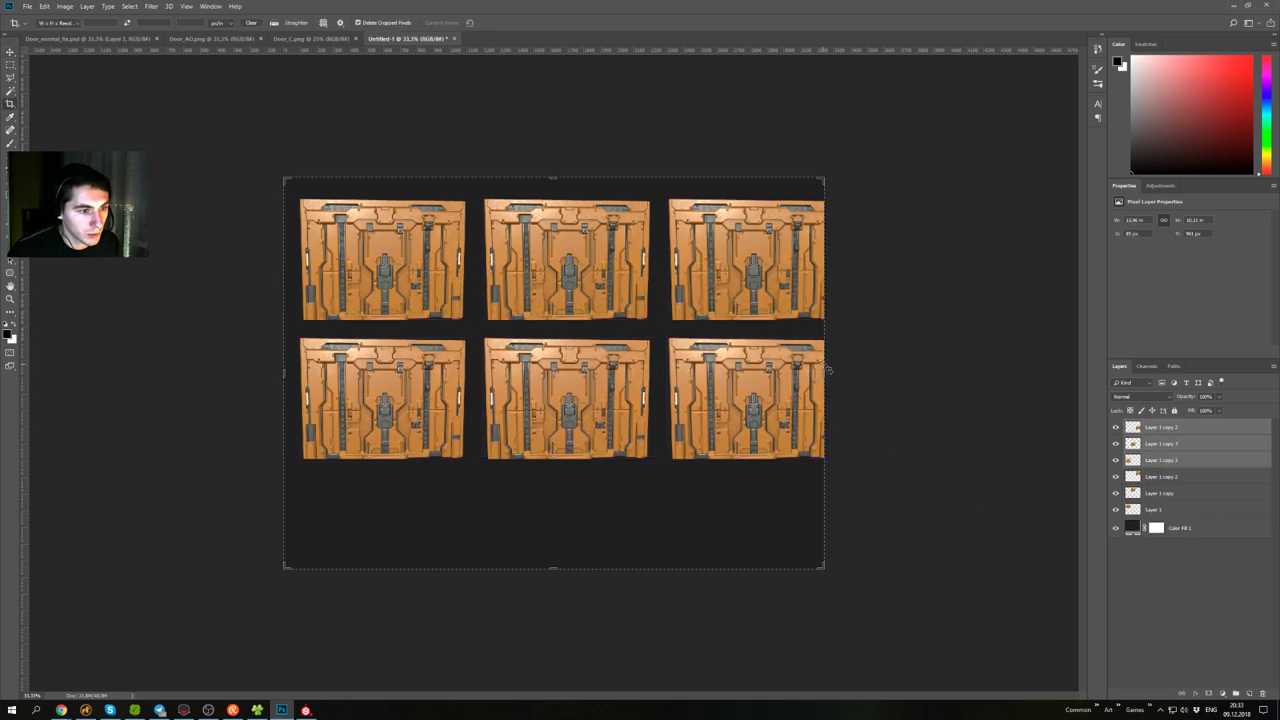
pyautogui.moveTo(825, 370); pyautogui.dragTo(851, 352)
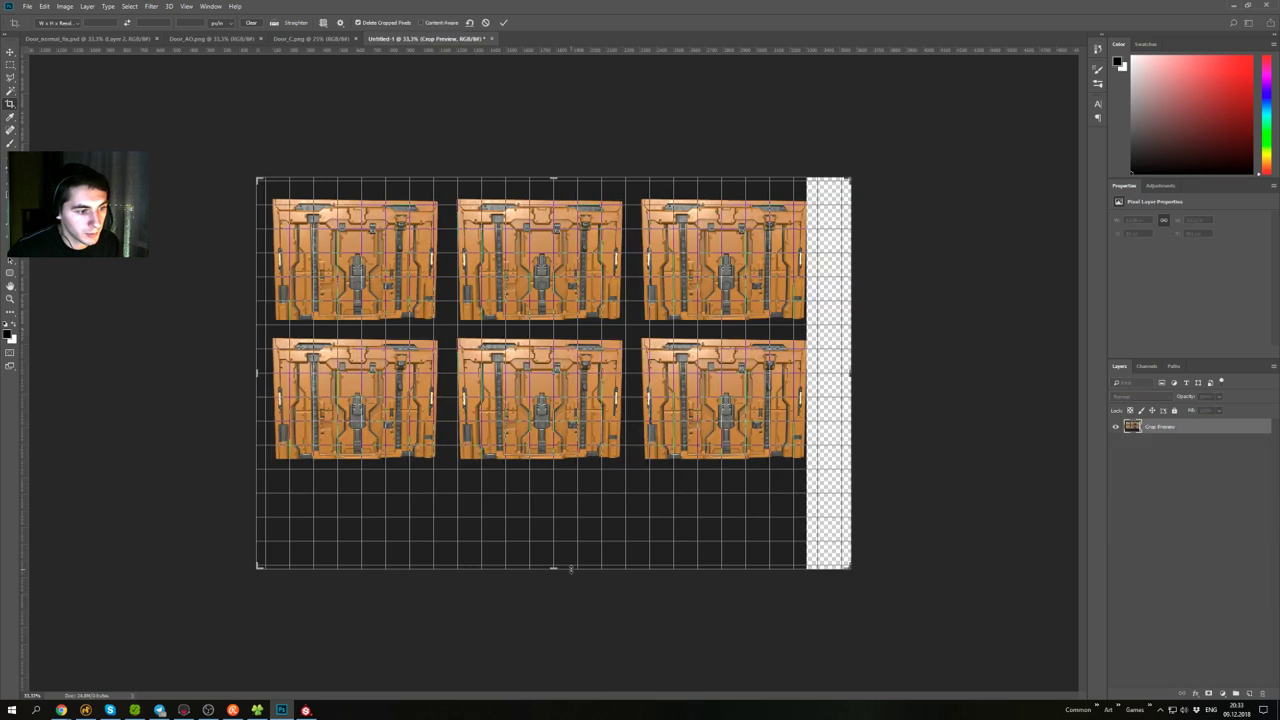
pyautogui.moveTo(551, 569); pyautogui.dragTo(572, 541)
pyautogui.press('Return')
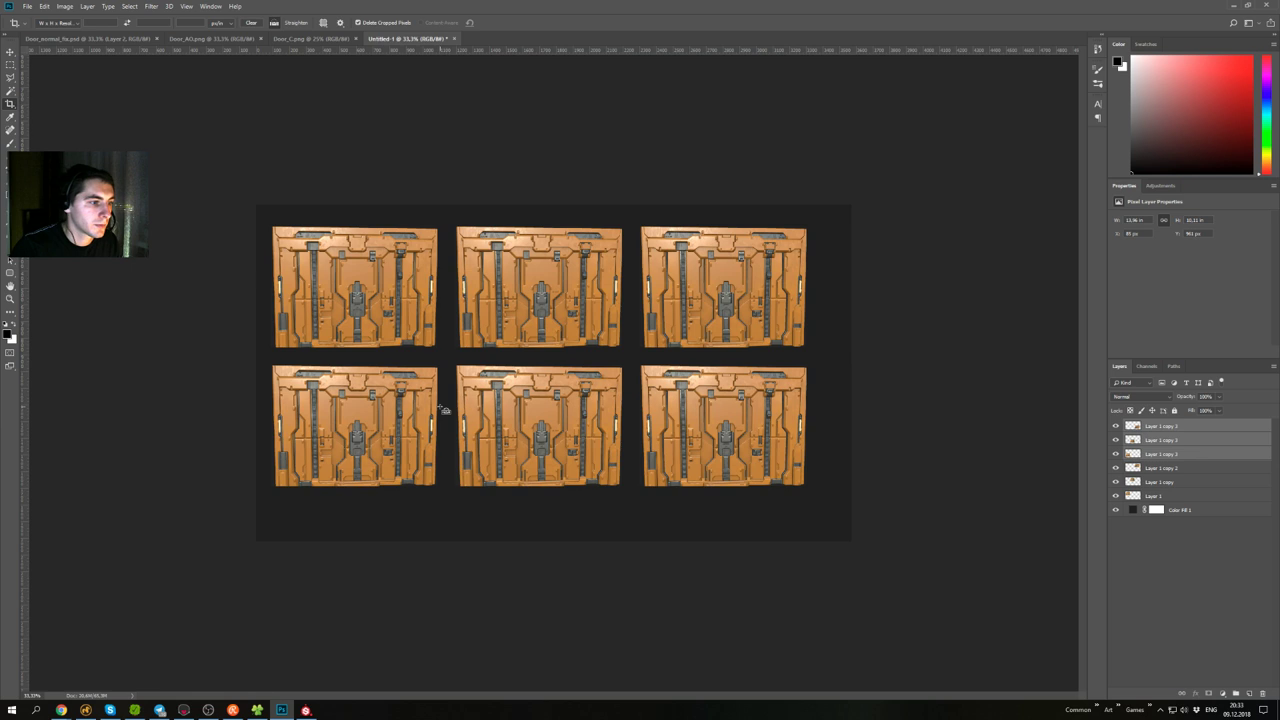
# - Add a light gray (bbbbbb) Solid Color fill layer above all the door copies
pyautogui.hotkey('ctrl', '+')
pyautogui.moveTo(432, 310); pyautogui.dragTo(585, 332)
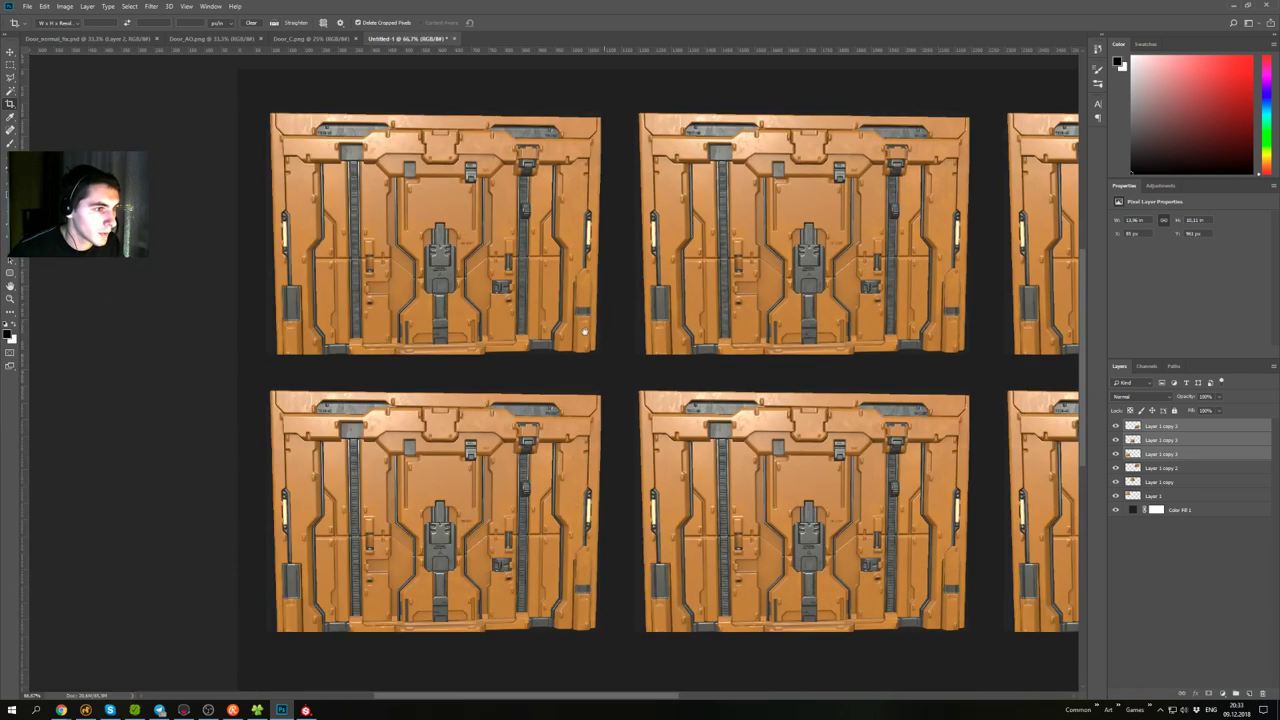
pyautogui.click(1170, 427)
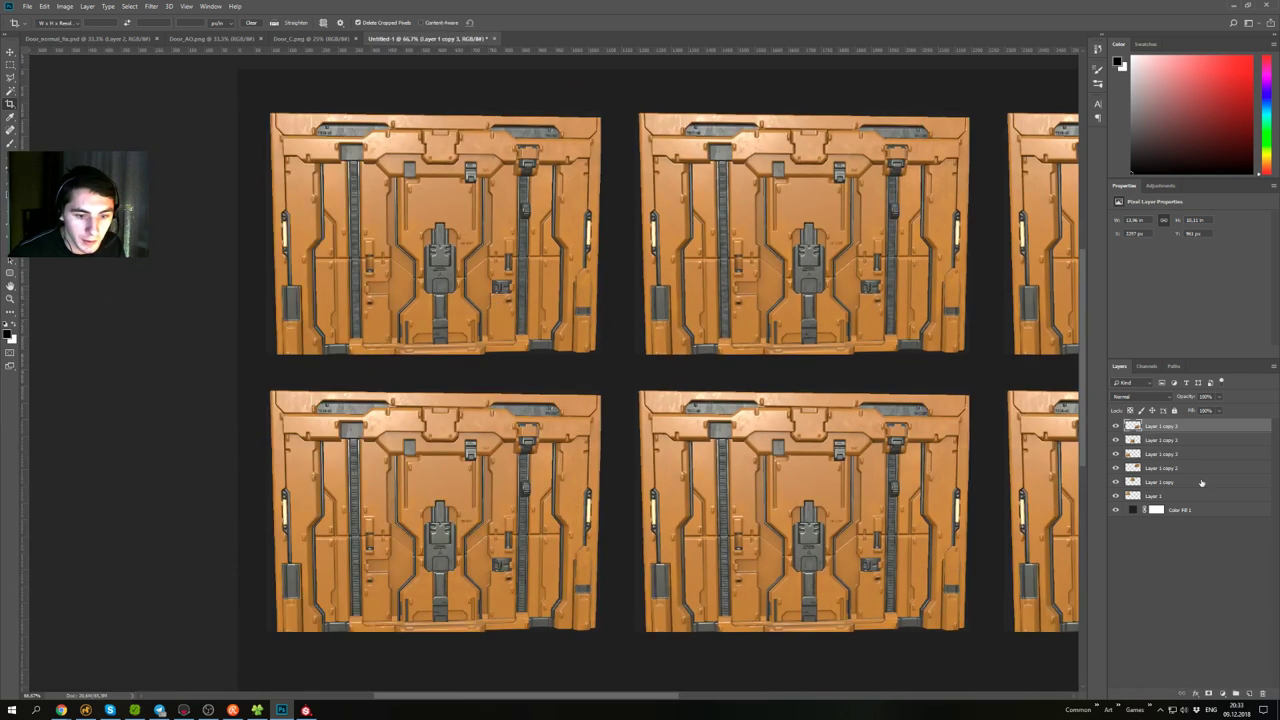
pyautogui.click(1224, 694)
pyautogui.click(1225, 528)
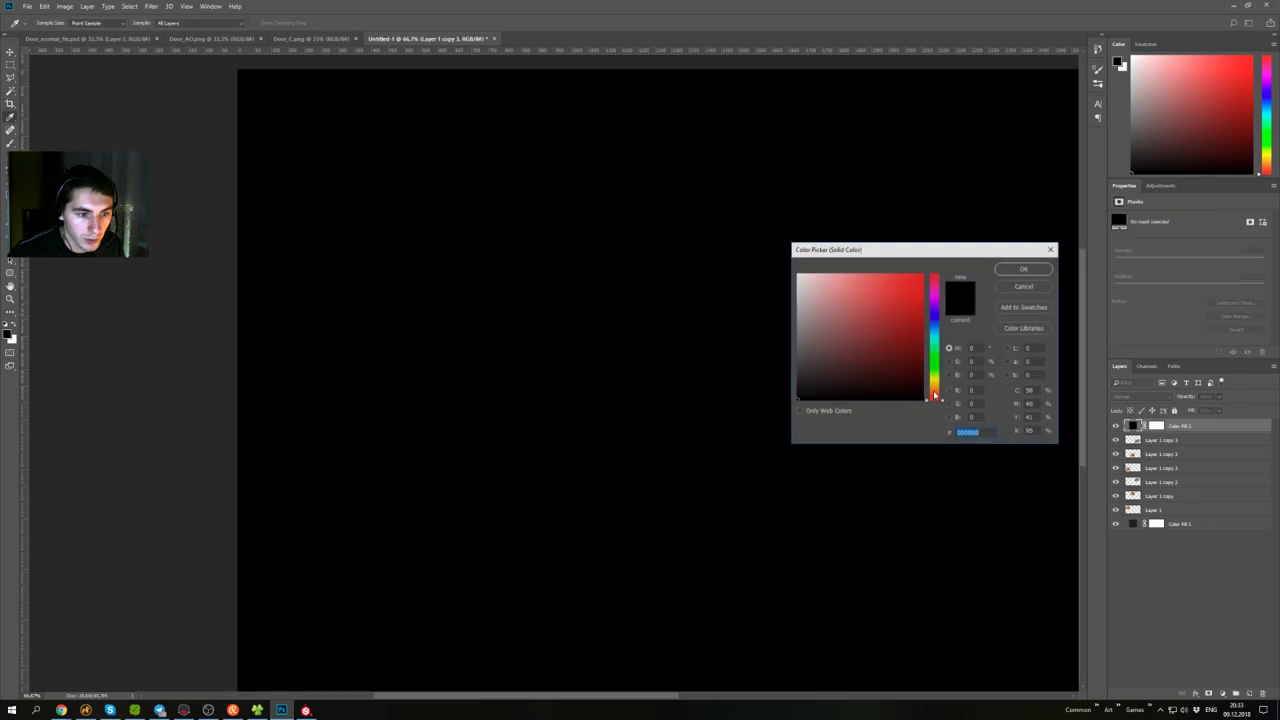
pyautogui.moveTo(828, 312); pyautogui.dragTo(777, 306)
pyautogui.click(1029, 272)
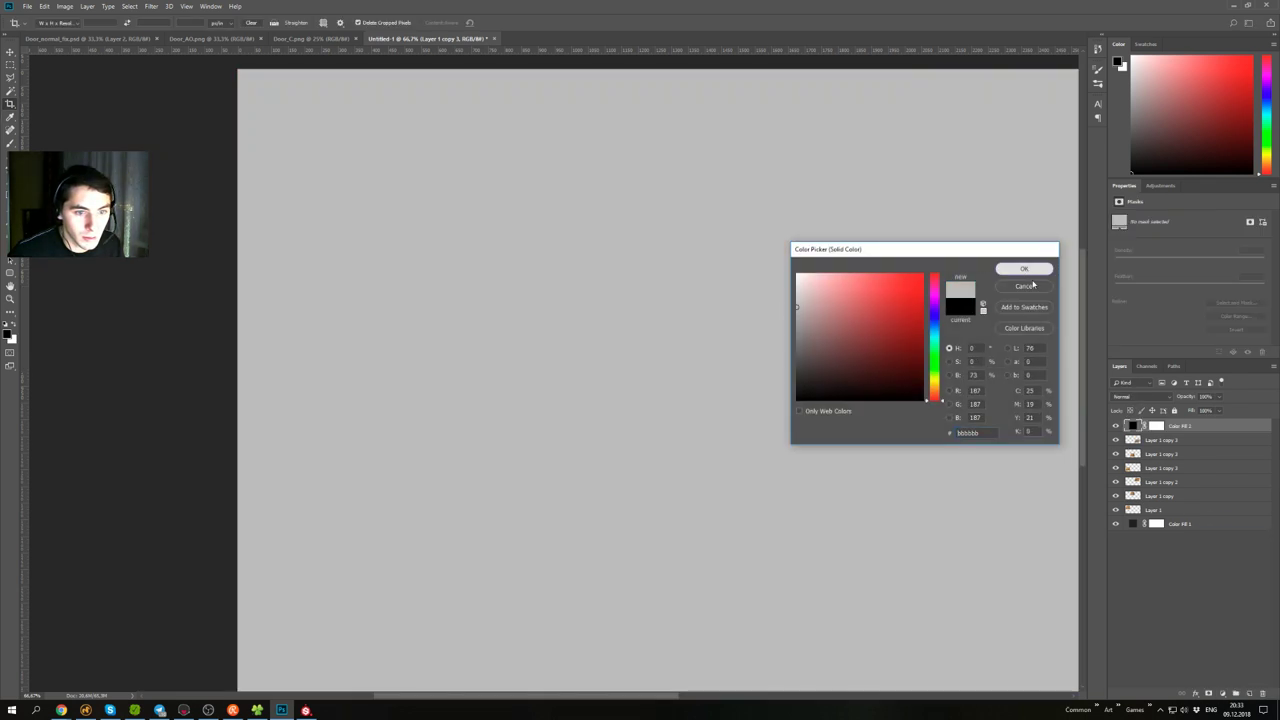
# - Try successive blend modes on the light gray fill layer and set it to Hue
pyautogui.doubleClick(1139, 398)
pyautogui.scroll(-3, 1139, 398)
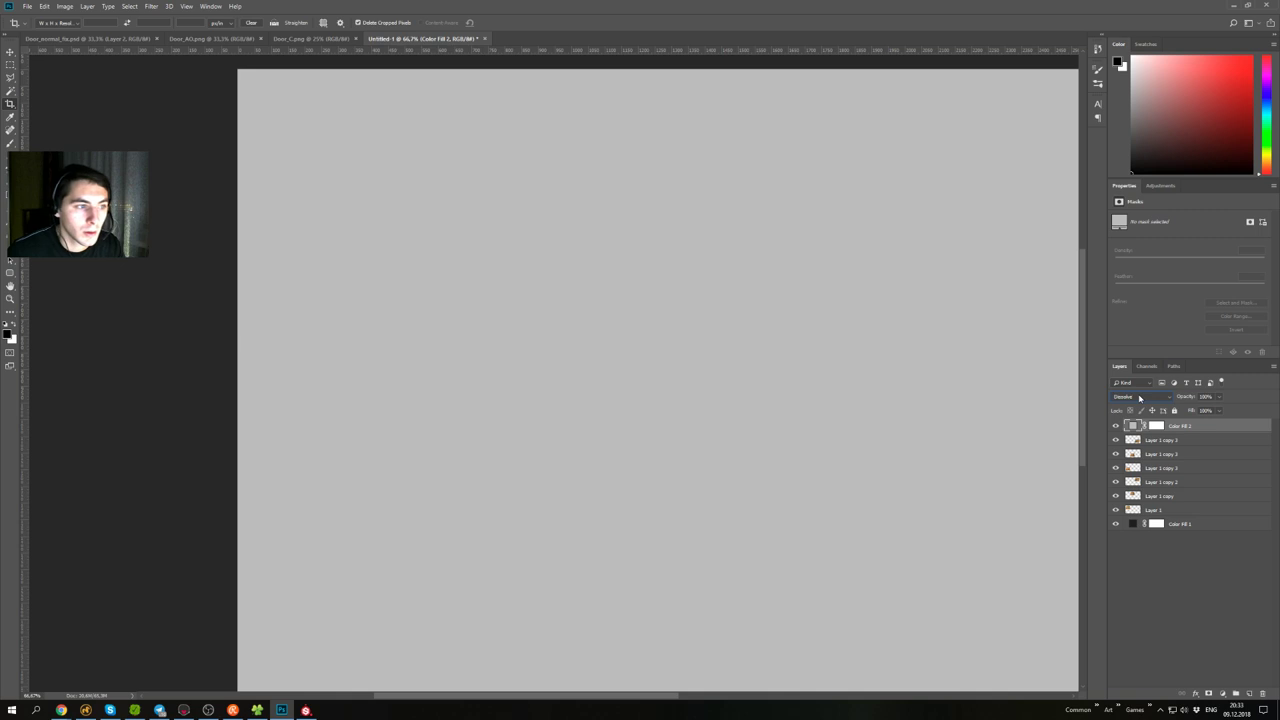
pyautogui.scroll(-5, 1139, 398)
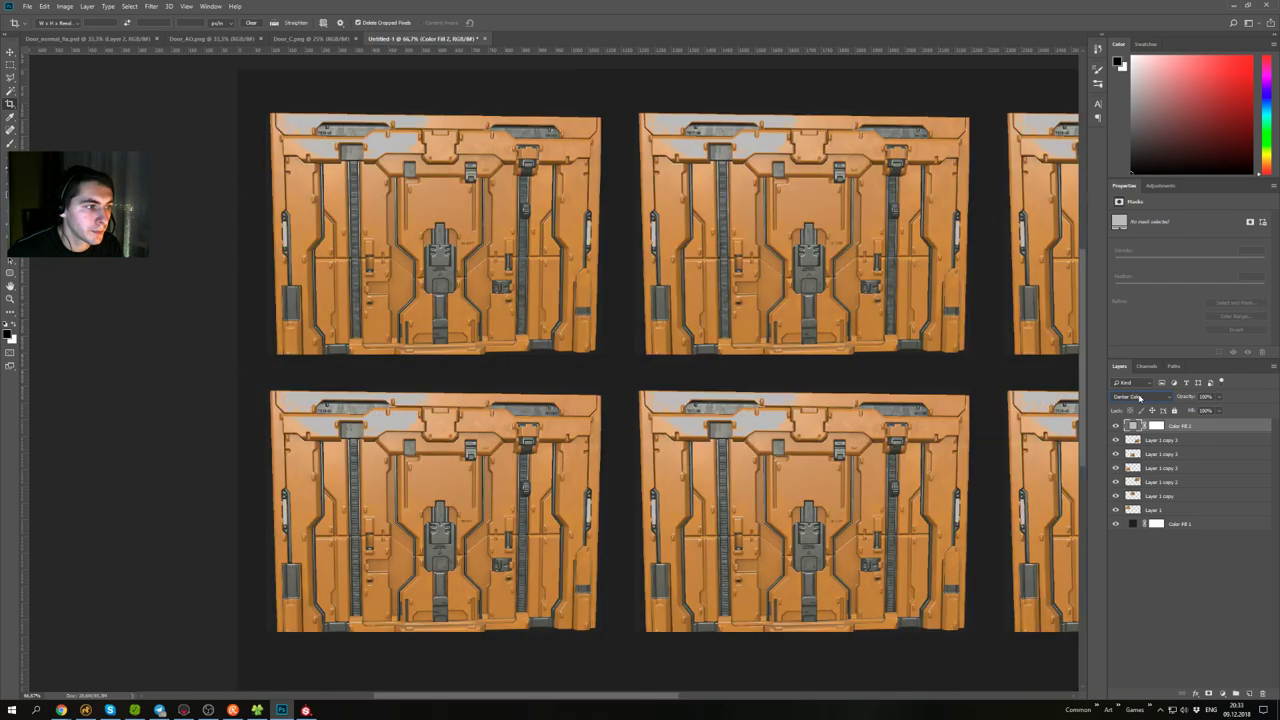
pyautogui.scroll(-4, 1139, 398)
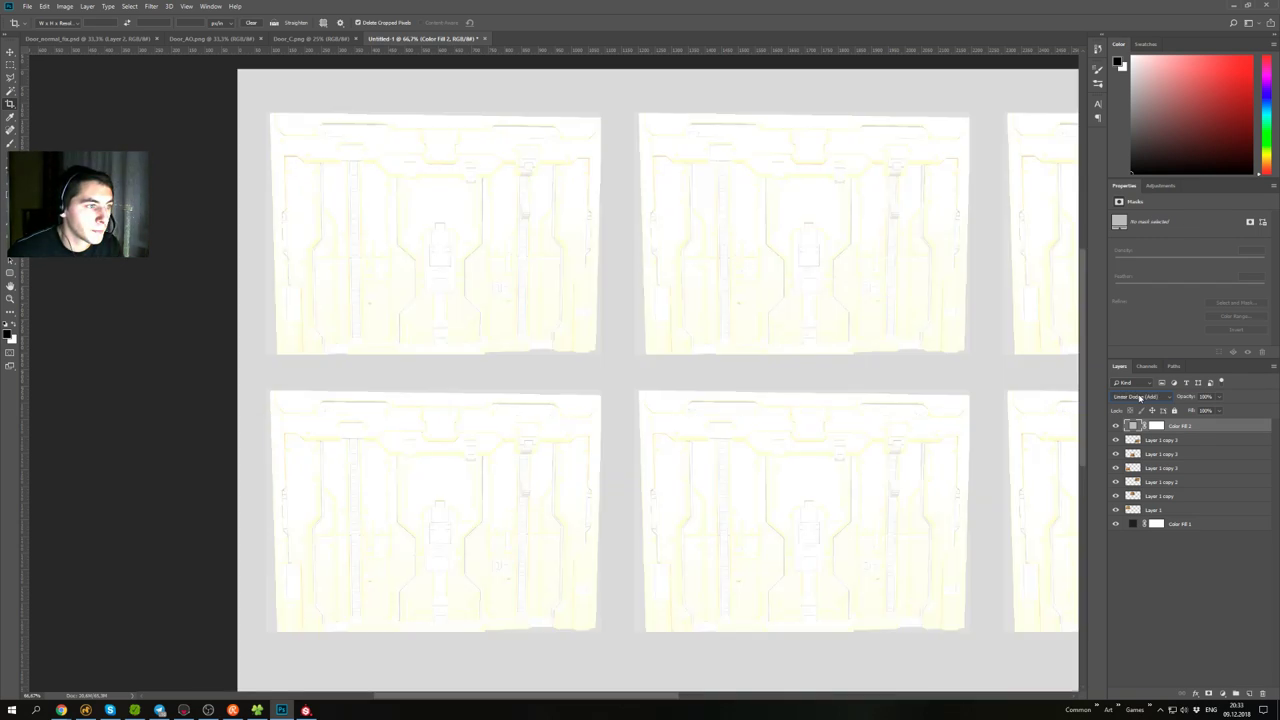
pyautogui.scroll(-5, 1139, 398)
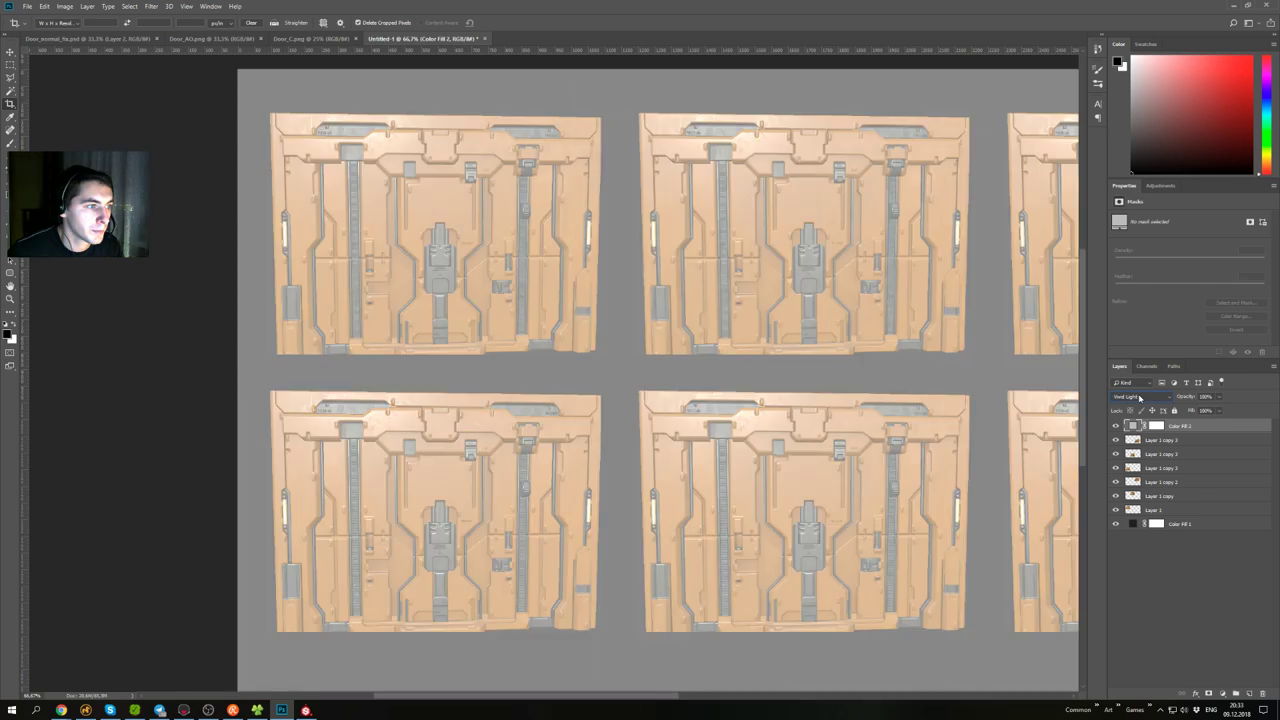
pyautogui.scroll(-4, 1139, 398)
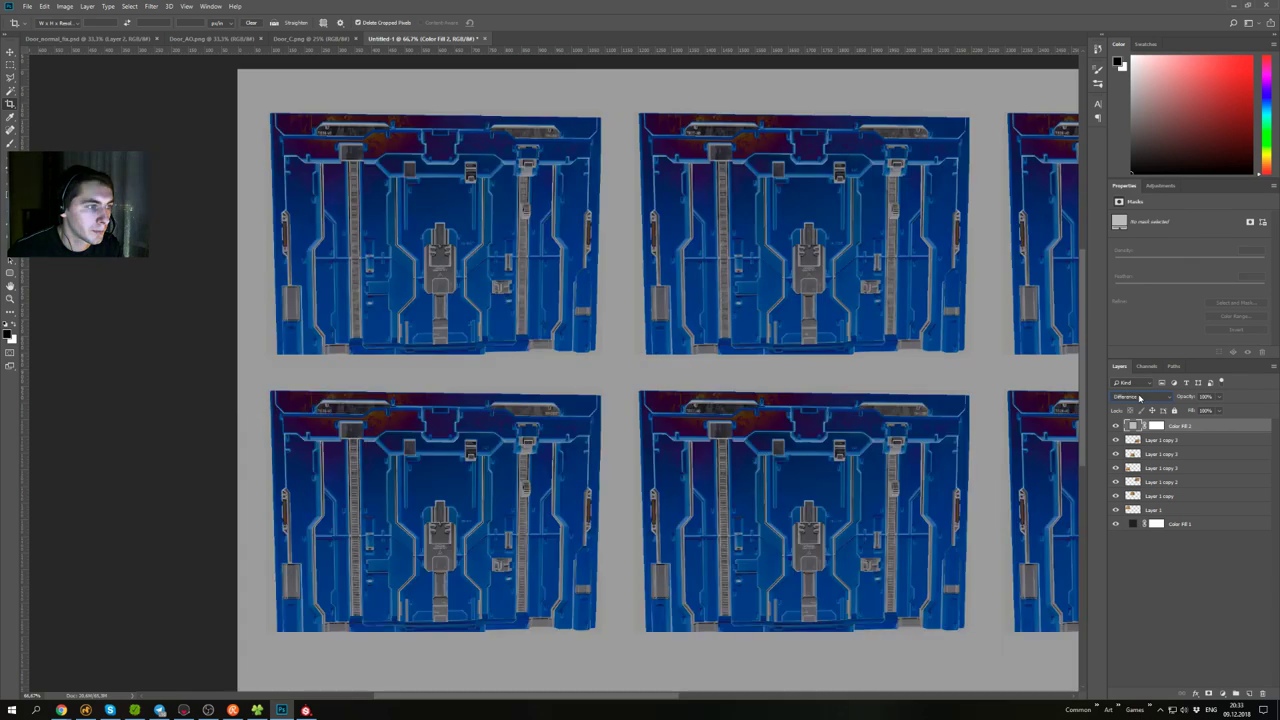
pyautogui.scroll(-2, 1139, 398)
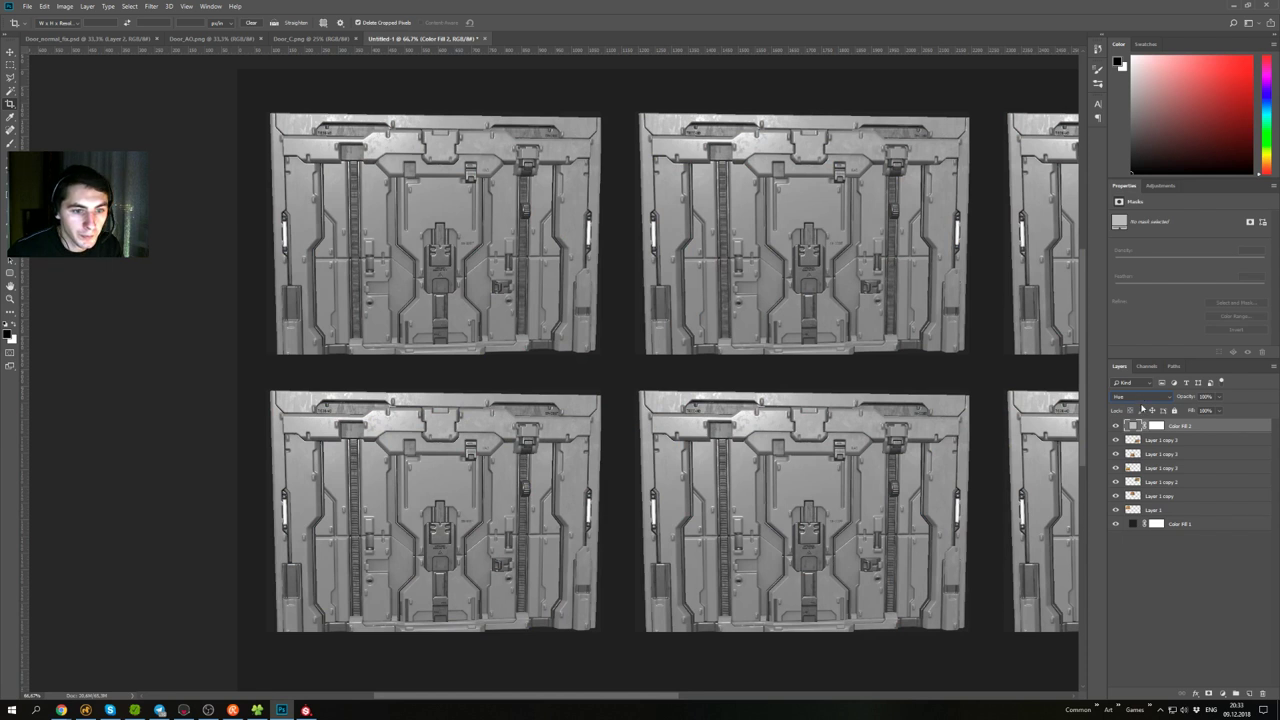
pyautogui.click(1124, 400)
pyautogui.click(1124, 400)
pyautogui.scroll(-1, 1124, 401)
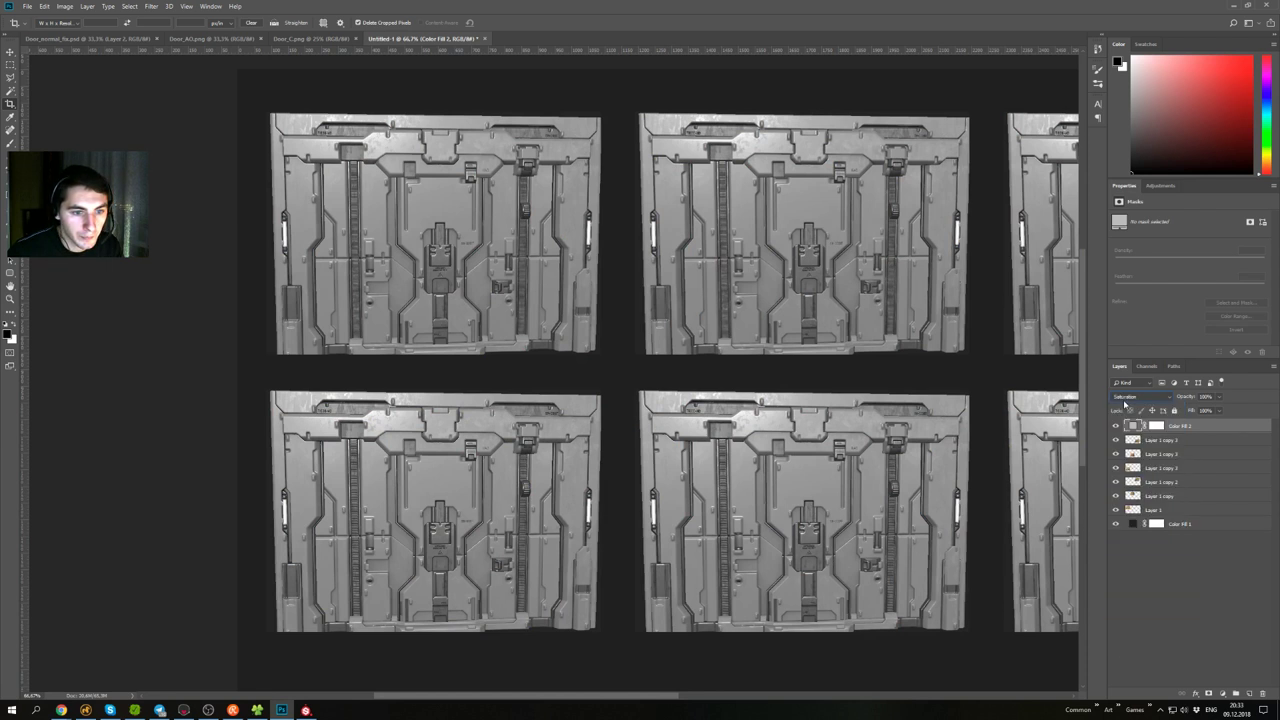
pyautogui.click(1116, 427)
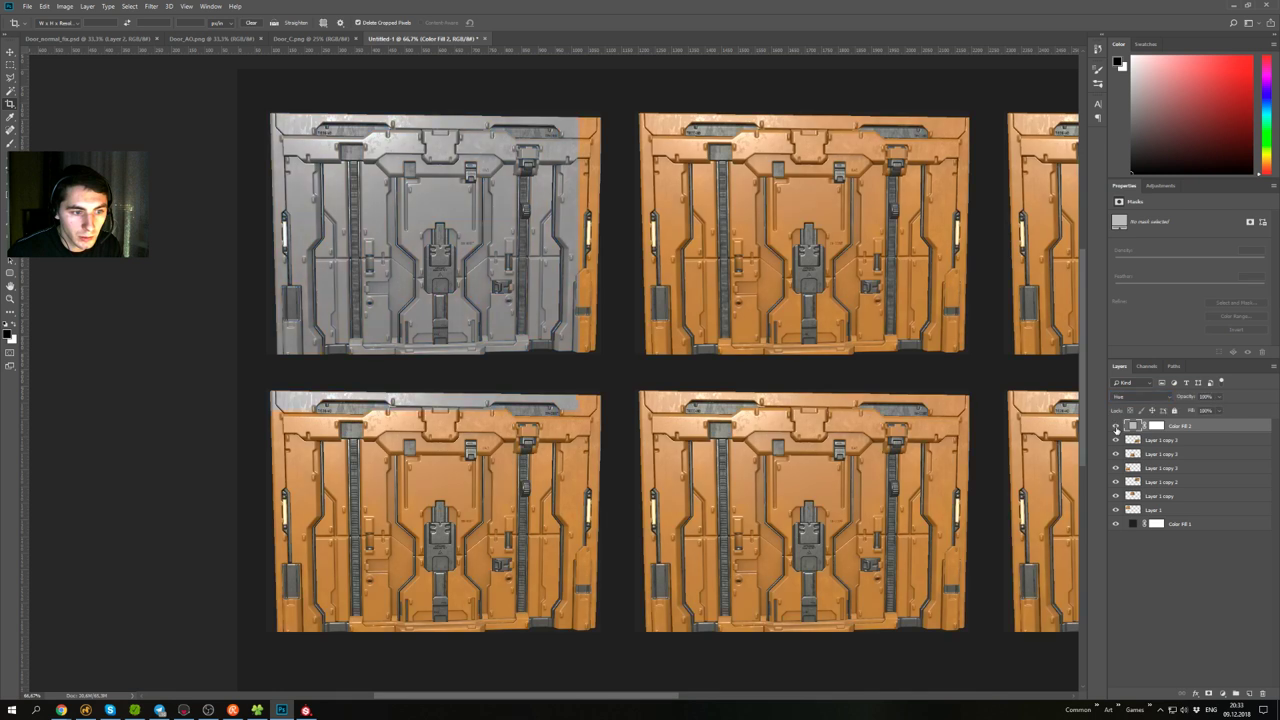
# - Invert the light gray fill's mask to black and paint a white stripe along the left side of the first door's center panel
pyautogui.click(1158, 429)
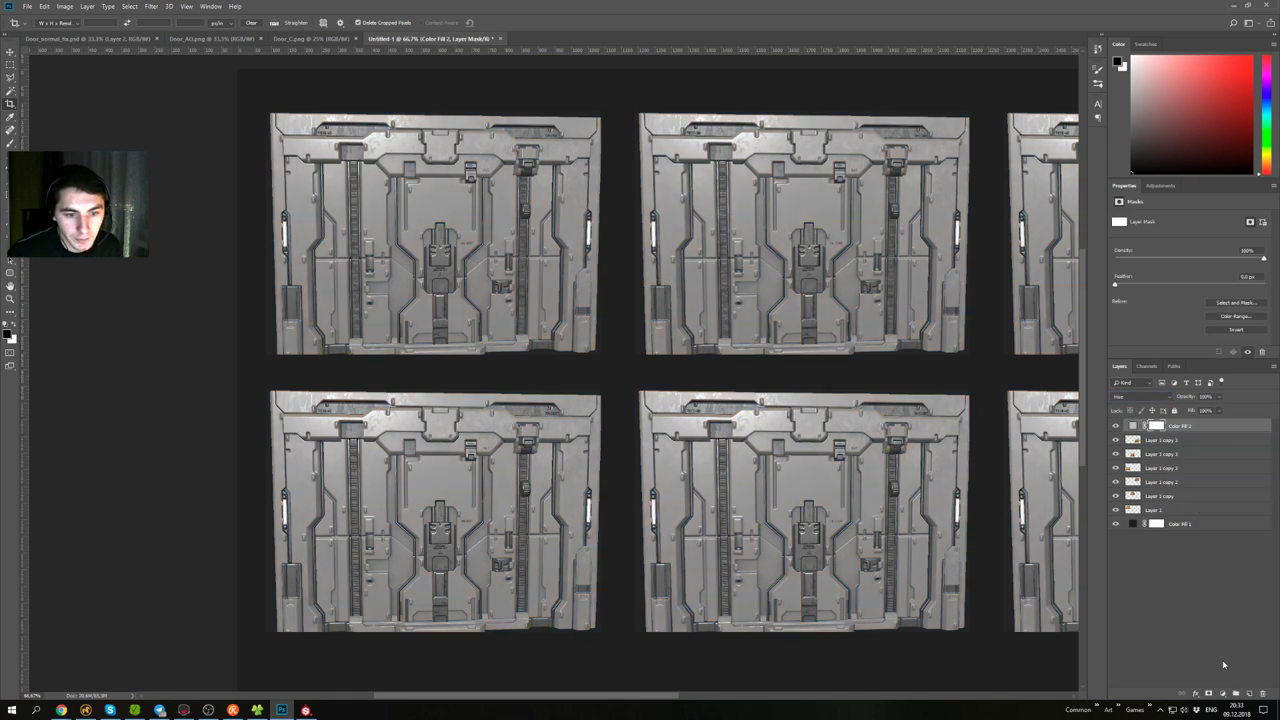
pyautogui.hotkey('ctrl', 'i')
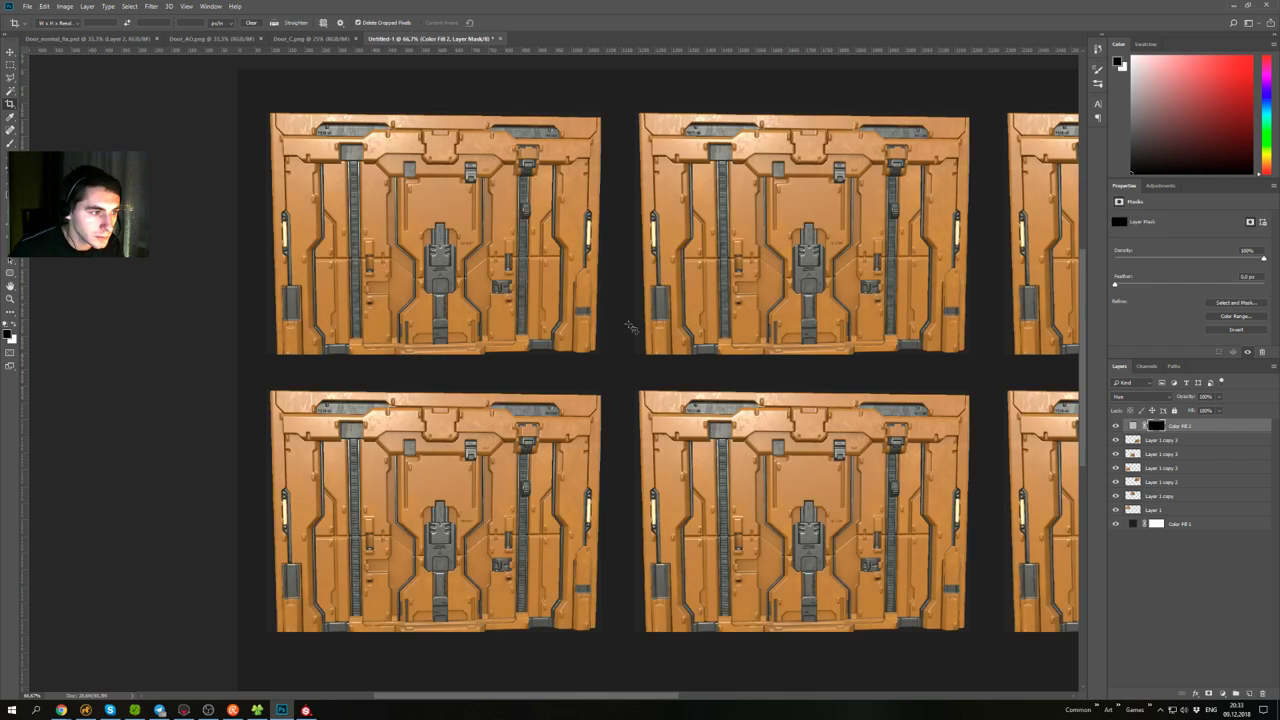
pyautogui.moveTo(582, 290); pyautogui.dragTo(779, 452)
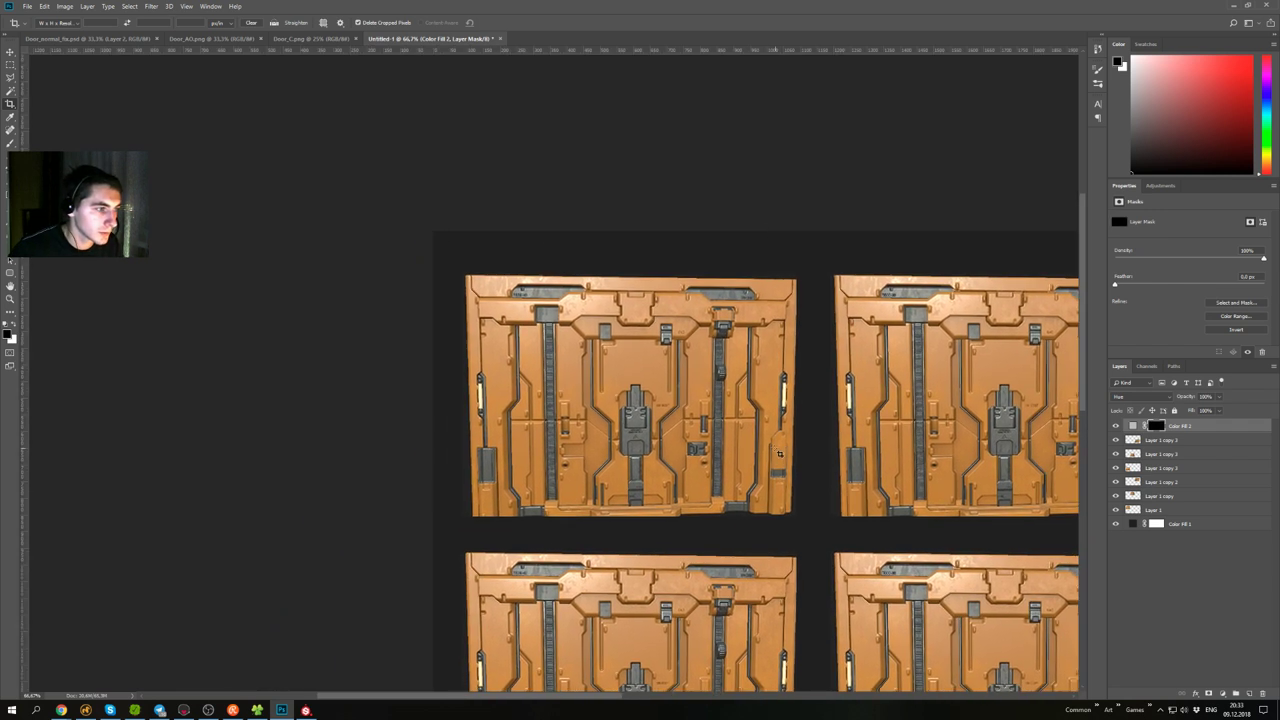
pyautogui.click(16, 146)
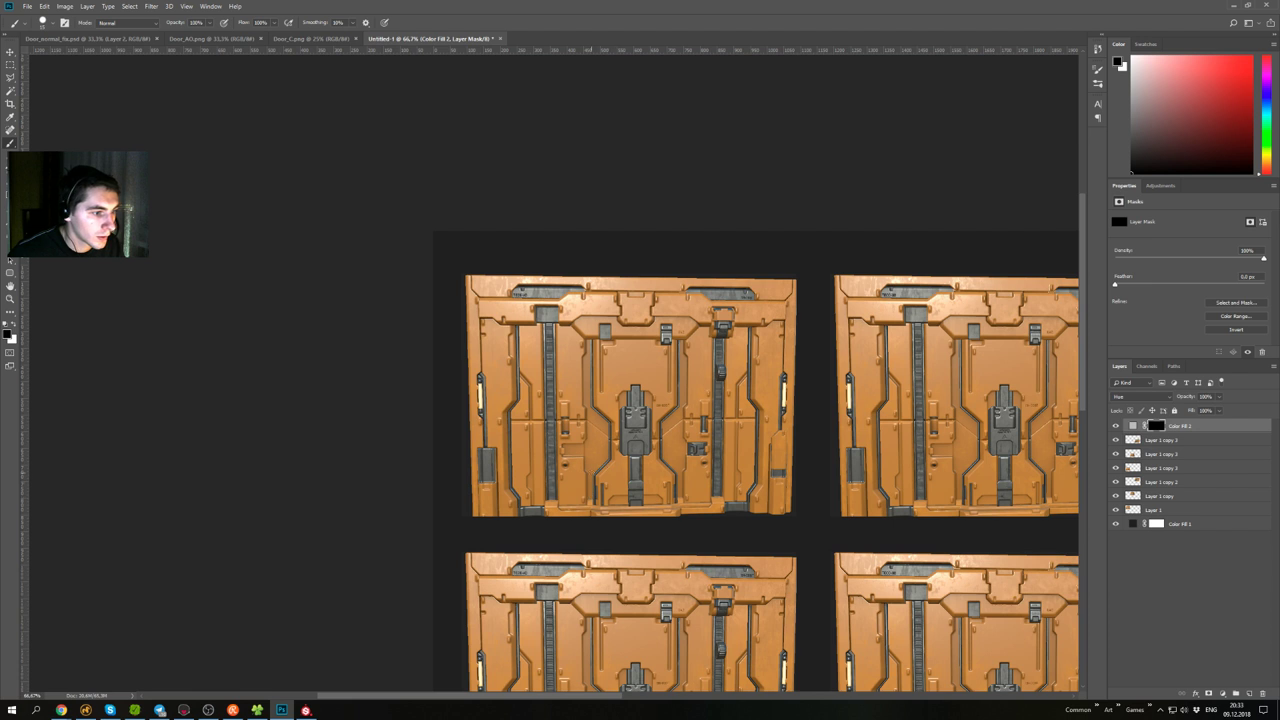
pyautogui.press('x')
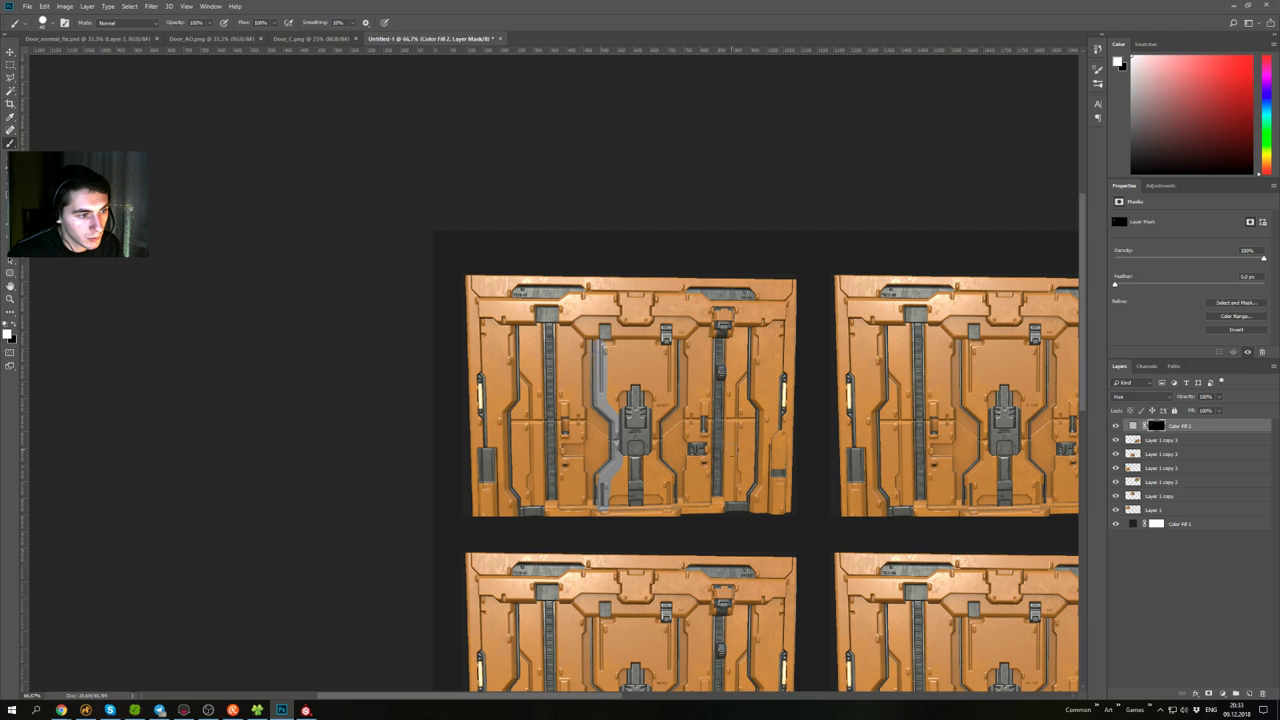
# - Compare blend modes for the light gray stripe's fill layer and set it to Hard Light
pyautogui.click(1133, 427)
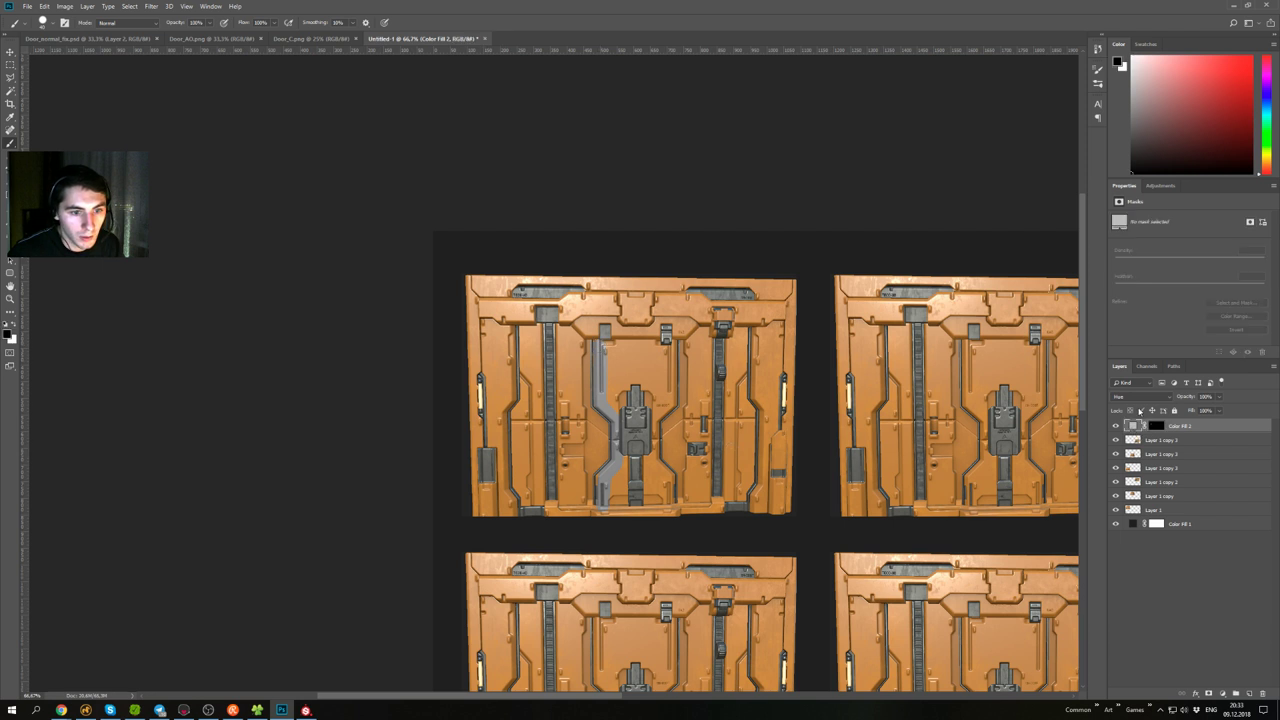
pyautogui.click(1140, 397)
pyautogui.click(1140, 397)
pyautogui.click(1139, 398)
pyautogui.click(1134, 405)
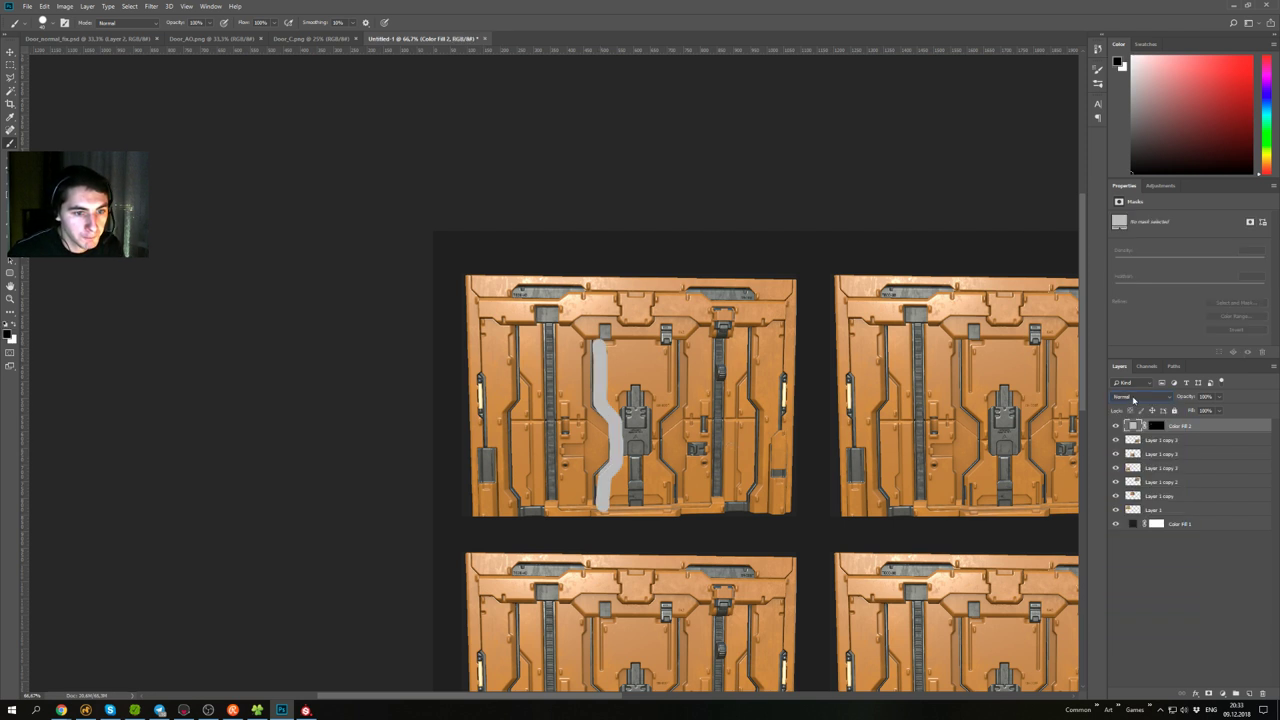
pyautogui.click(1134, 400)
pyautogui.click(1134, 403)
pyautogui.scroll(-4, 1134, 400)
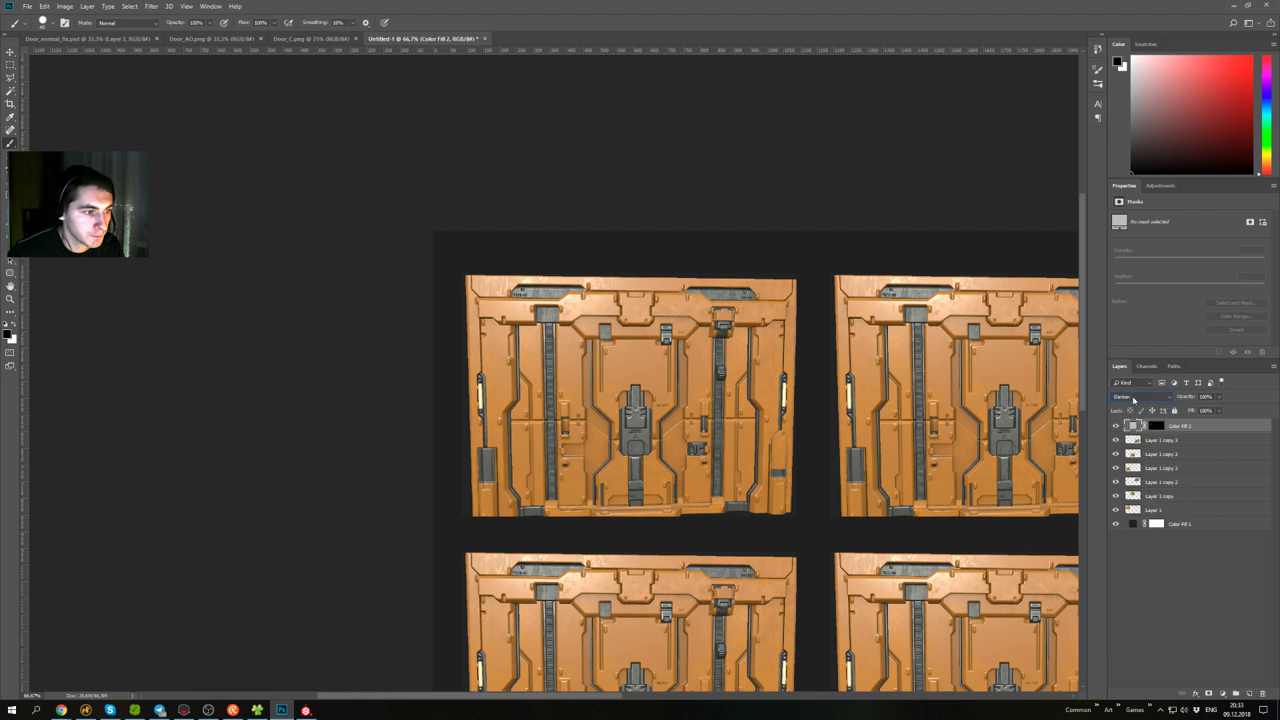
pyautogui.scroll(-5, 1133, 398)
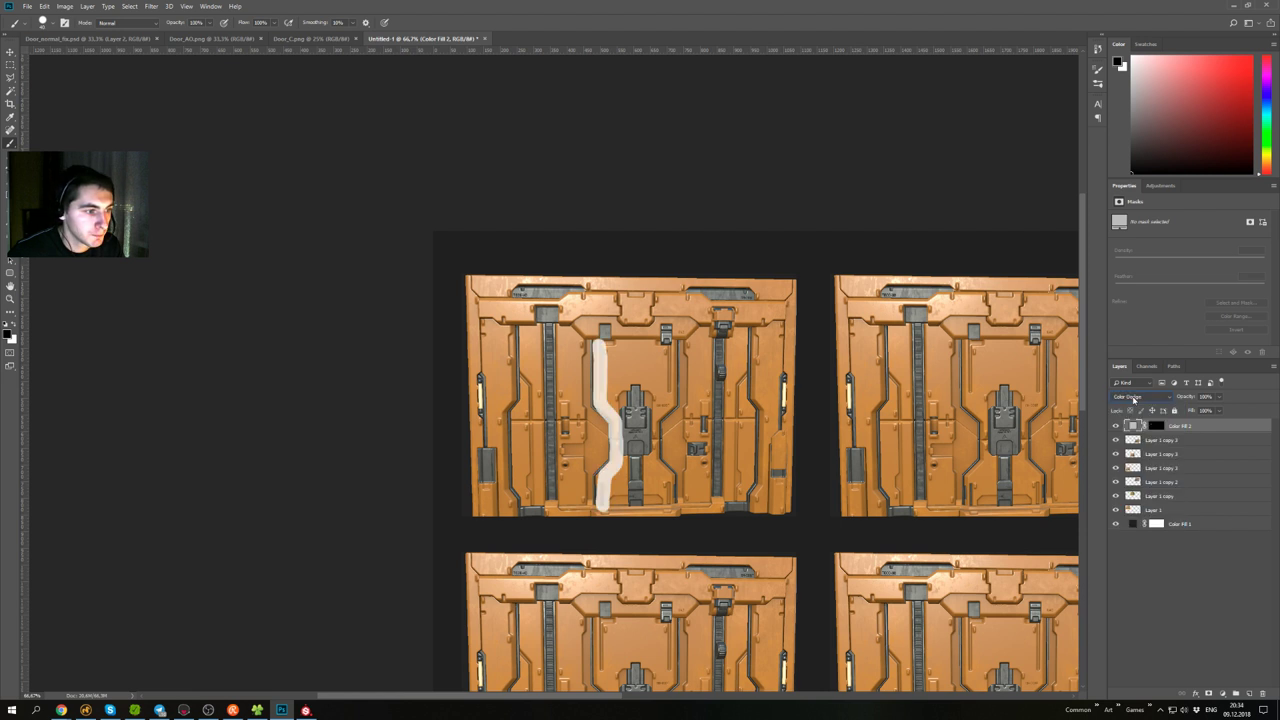
pyautogui.scroll(-3, 1133, 398)
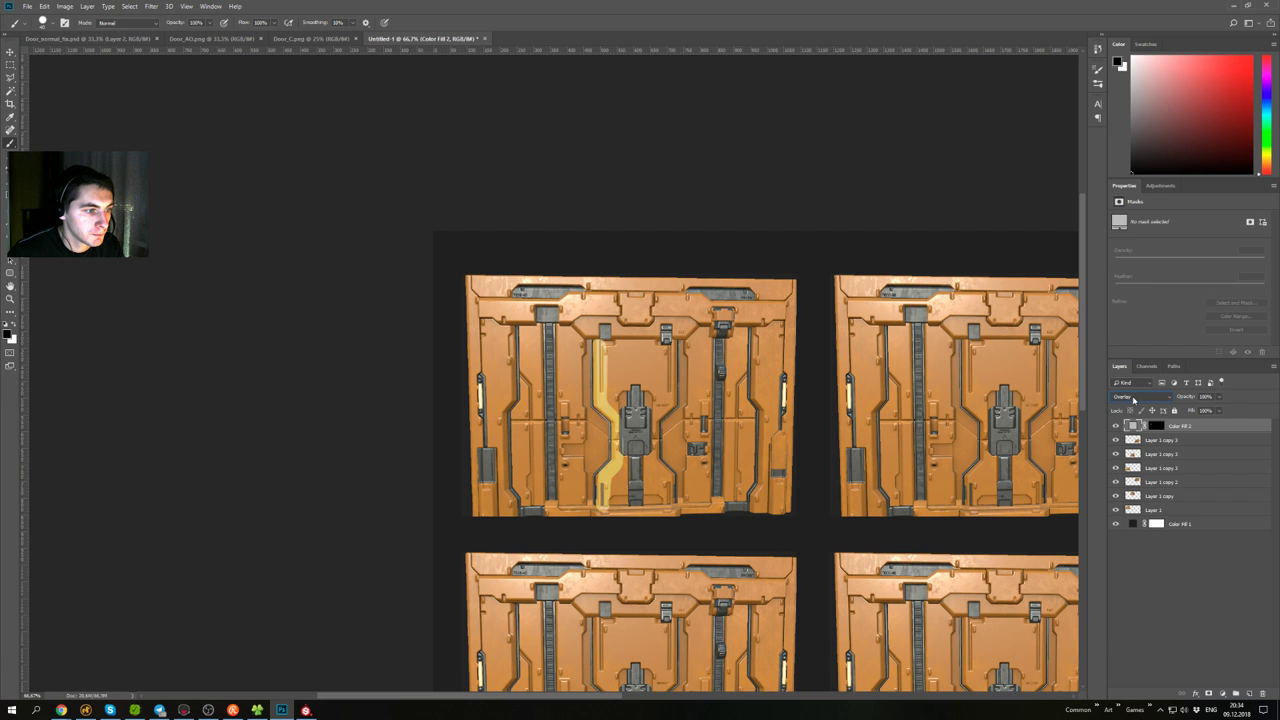
pyautogui.scroll(-2, 1133, 399)
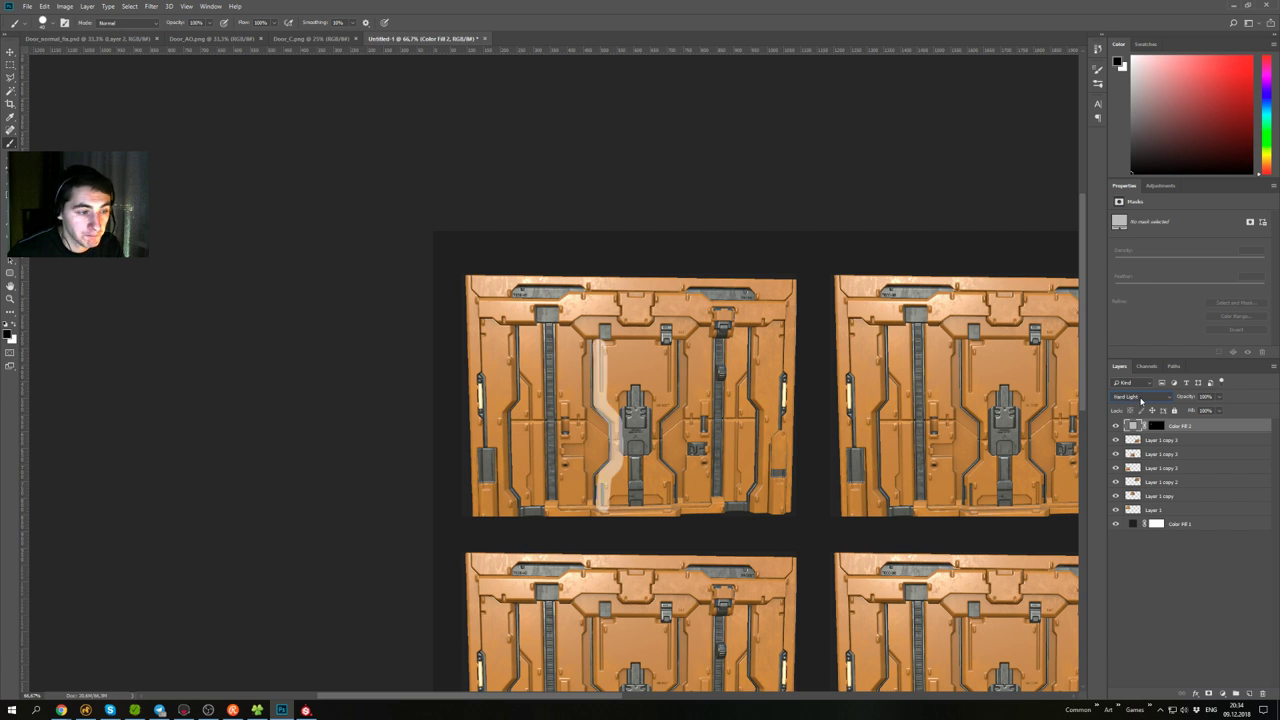
# - Try the neighboring blend mode on the light gray fill layer and return it to Hard Light
pyautogui.click(1140, 399)
pyautogui.click(1140, 399)
pyautogui.scroll(-1, 1140, 399)
pyautogui.scroll(1, 1140, 399)
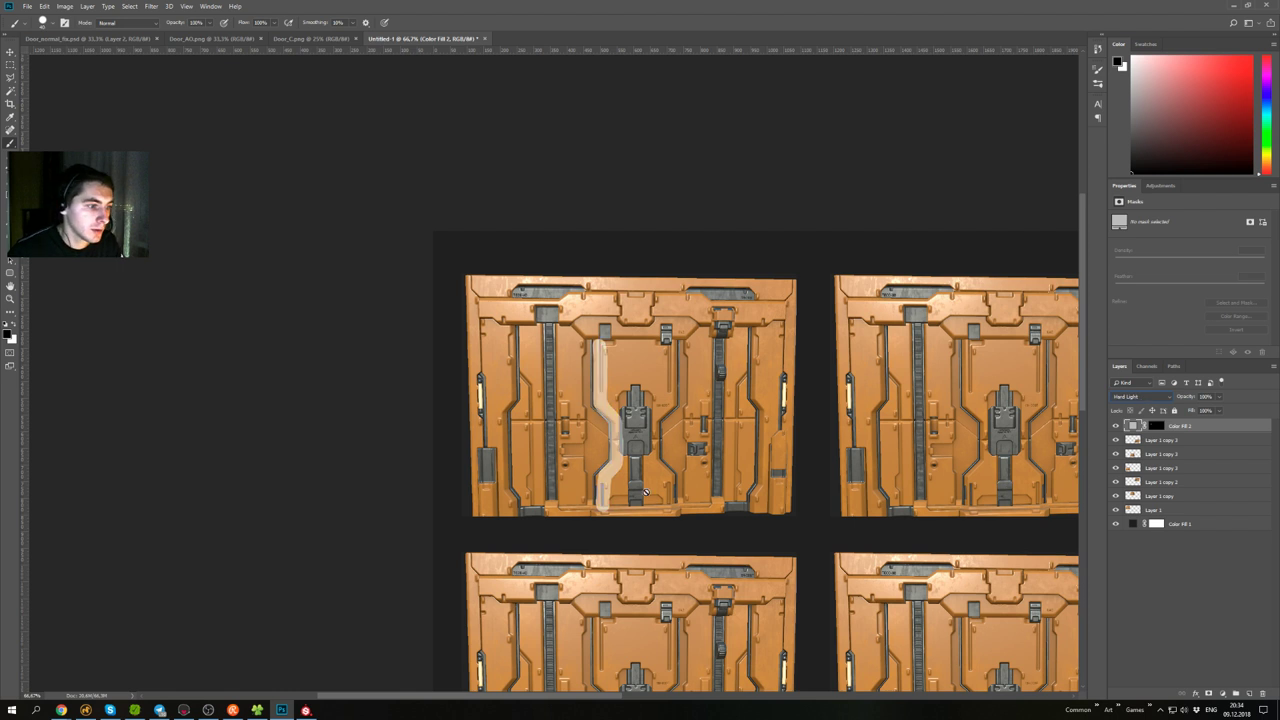
# - Paint a mirrored white stripe on the gray fill's mask along the right side of the first door's center panel
pyautogui.click(1157, 426)
pyautogui.moveTo(670, 342); pyautogui.dragTo(652, 462)
pyautogui.keyDown('shift'); pyautogui.click(670, 481); pyautogui.keyUp('shift')
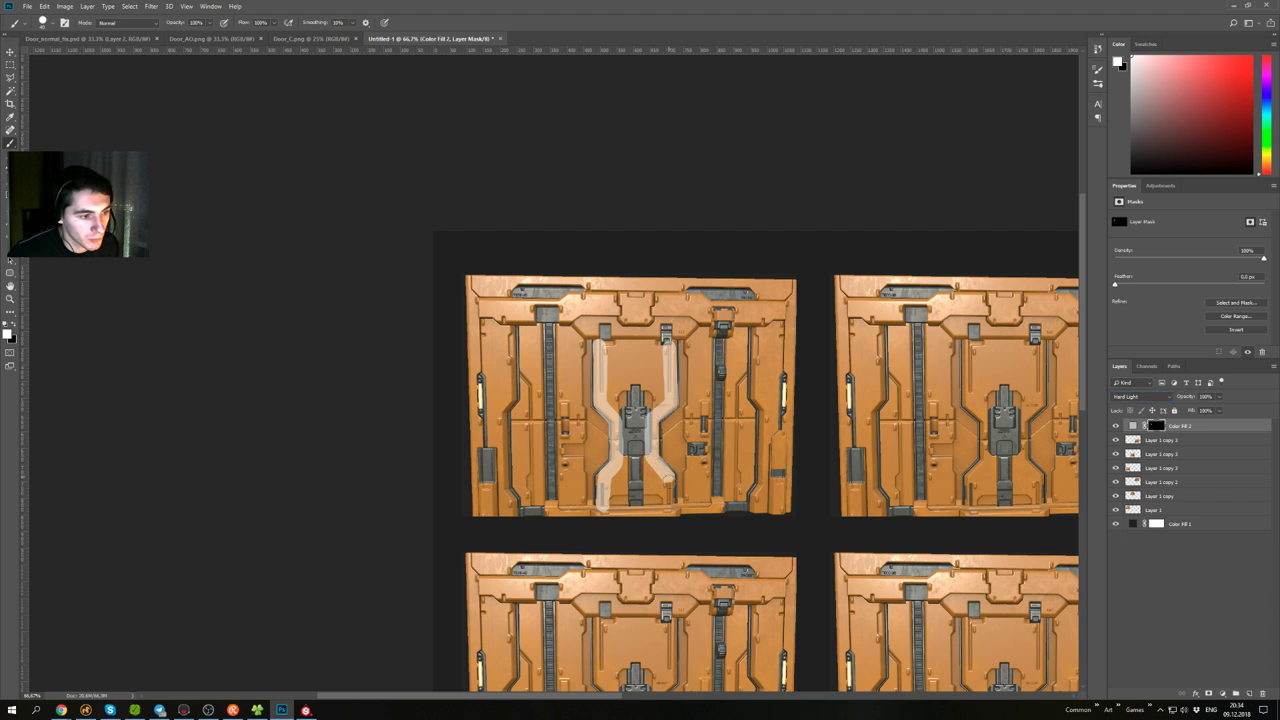
pyautogui.keyDown('shift'); pyautogui.click(670, 503); pyautogui.keyUp('shift')
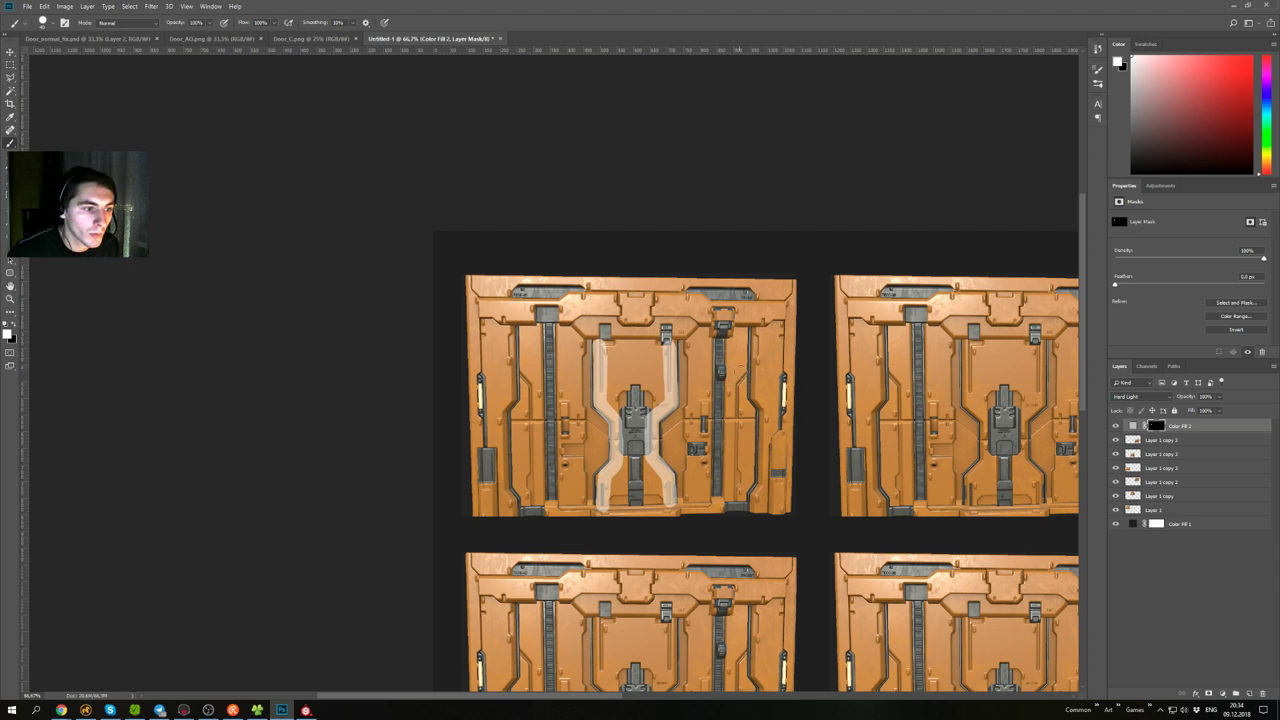
# - Paint a bent vertical stripe on each outer side panel of the first door, running down beside the dark rails
pyautogui.moveTo(745, 363)
pyautogui.mouseDown()
pyautogui.moveTo(729, 385)
pyautogui.moveTo(726, 500)
pyautogui.mouseUp()
pyautogui.moveTo(521, 363); pyautogui.dragTo(537, 385)
pyautogui.keyDown('shift'); pyautogui.click(540, 502); pyautogui.keyUp('shift')
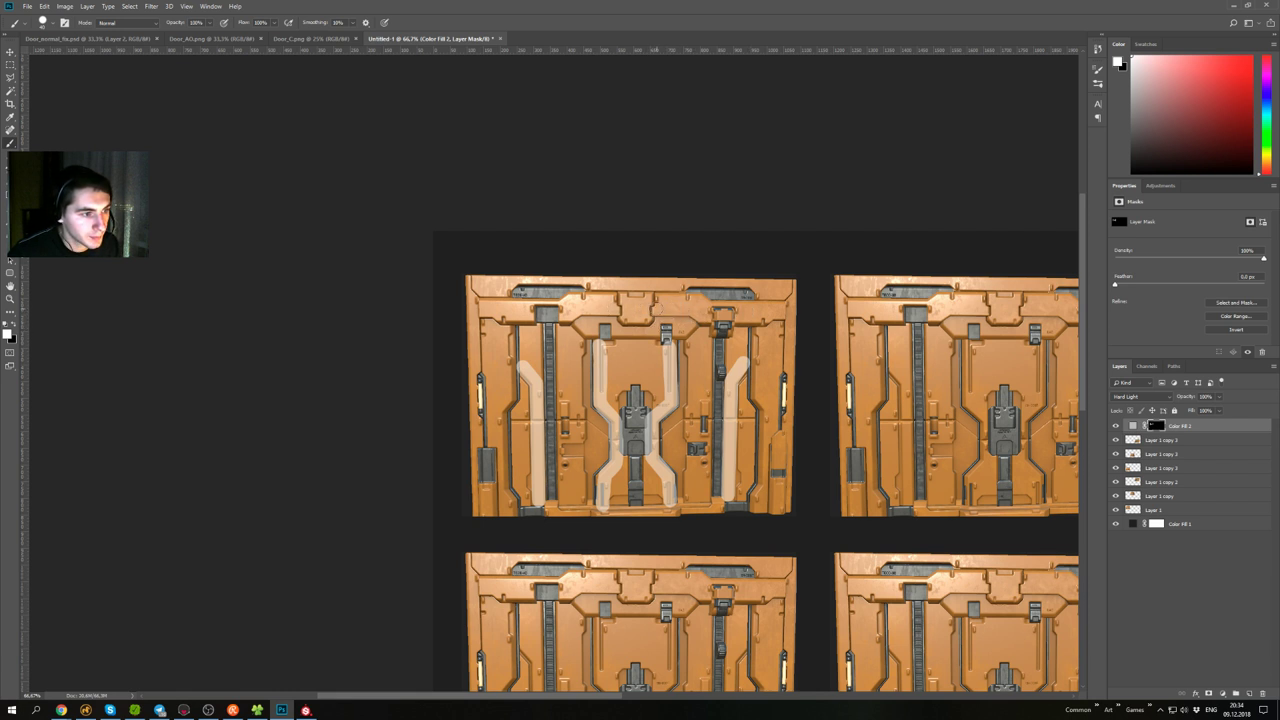
# - Try a stepped horizontal stripe along the right half of the first door's upper crossbeam and undo it
pyautogui.click(657, 309)
pyautogui.keyDown('shift'); pyautogui.click(700, 312); pyautogui.keyUp('shift')
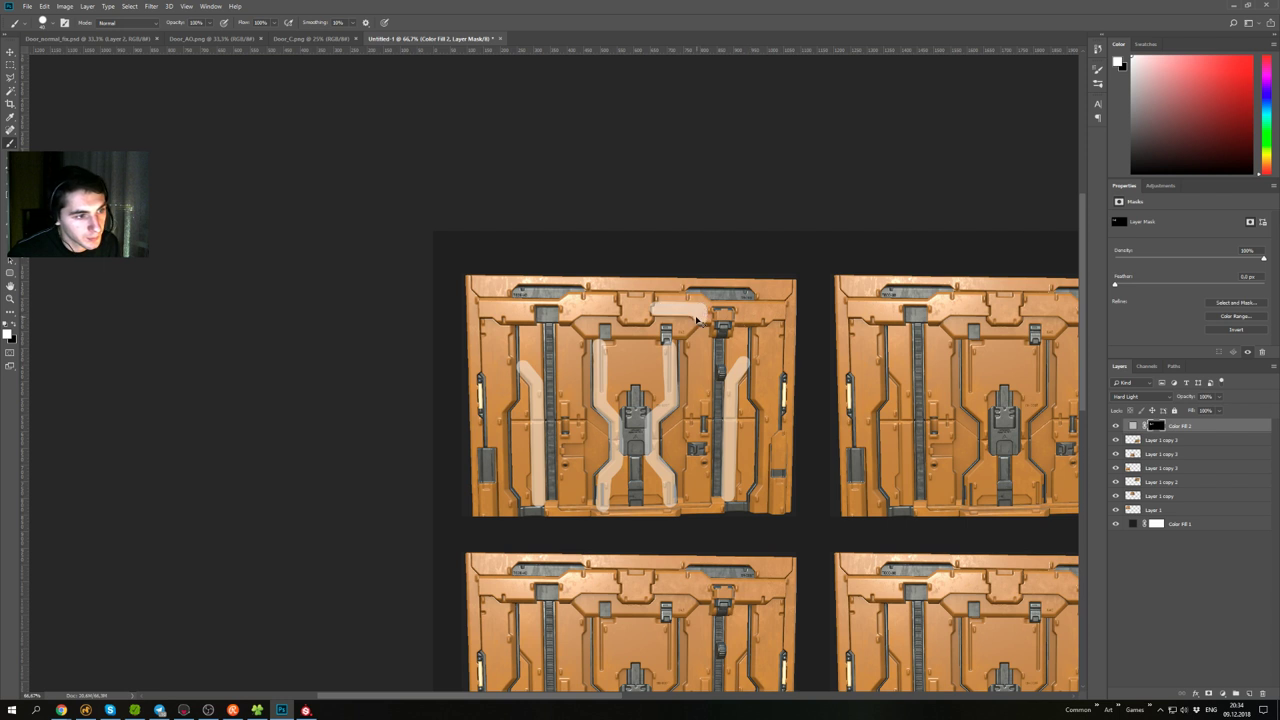
pyautogui.moveTo(701, 317); pyautogui.dragTo(770, 316)
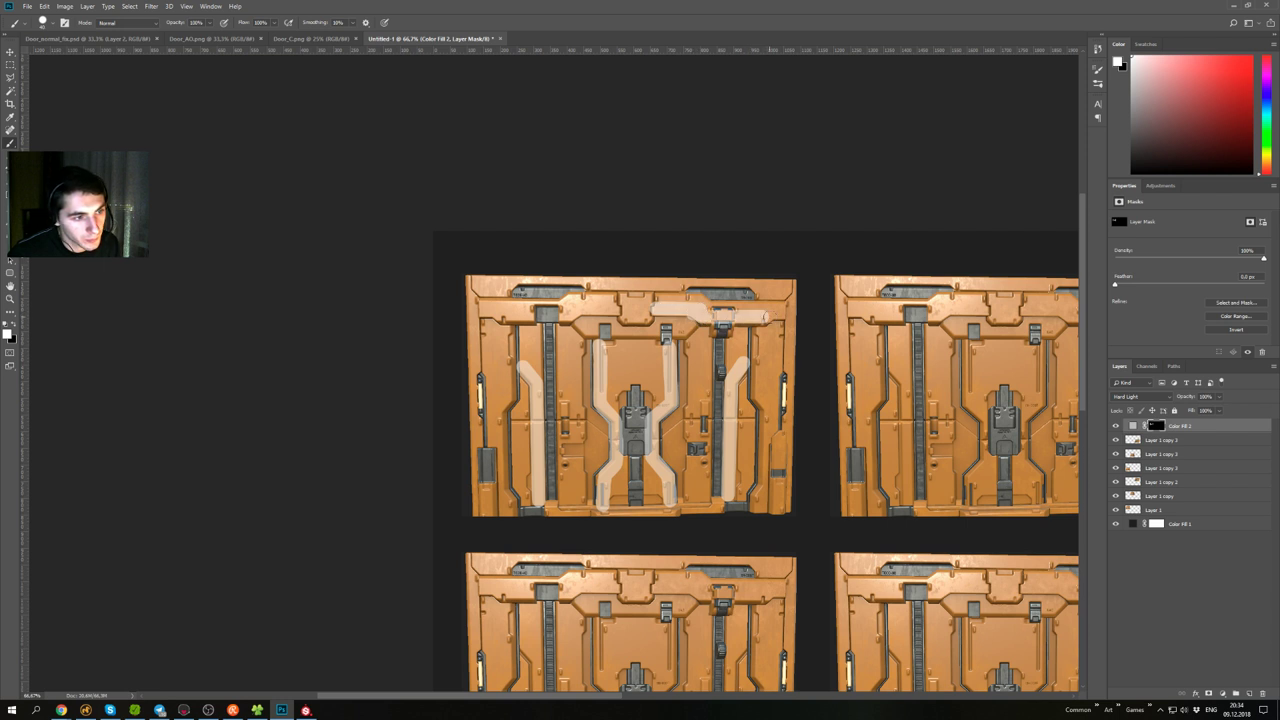
pyautogui.keyDown('shift'); pyautogui.click(779, 311); pyautogui.keyUp('shift')
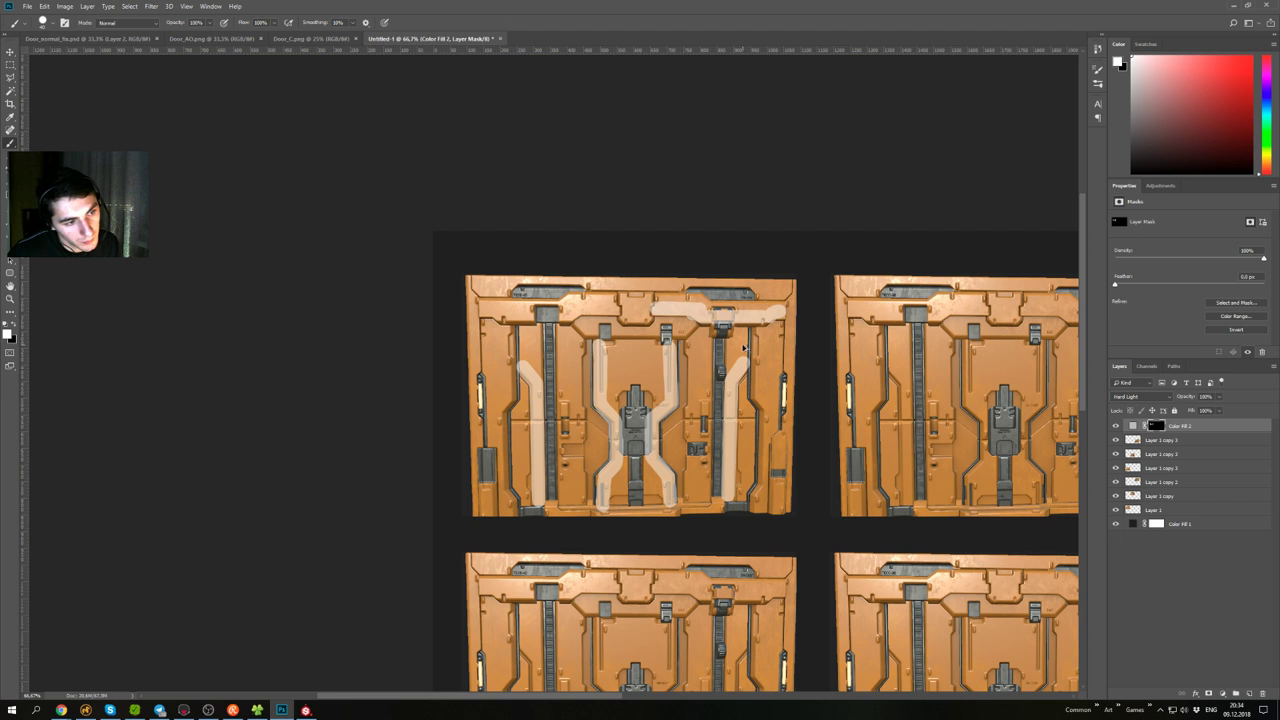
pyautogui.hotkey('ctrl', 'alt', 'z')
pyautogui.hotkey('ctrl', 'alt', 'z')
pyautogui.hotkey('ctrl', 'alt', 'z')
pyautogui.hotkey('ctrl', 'alt', 'z')
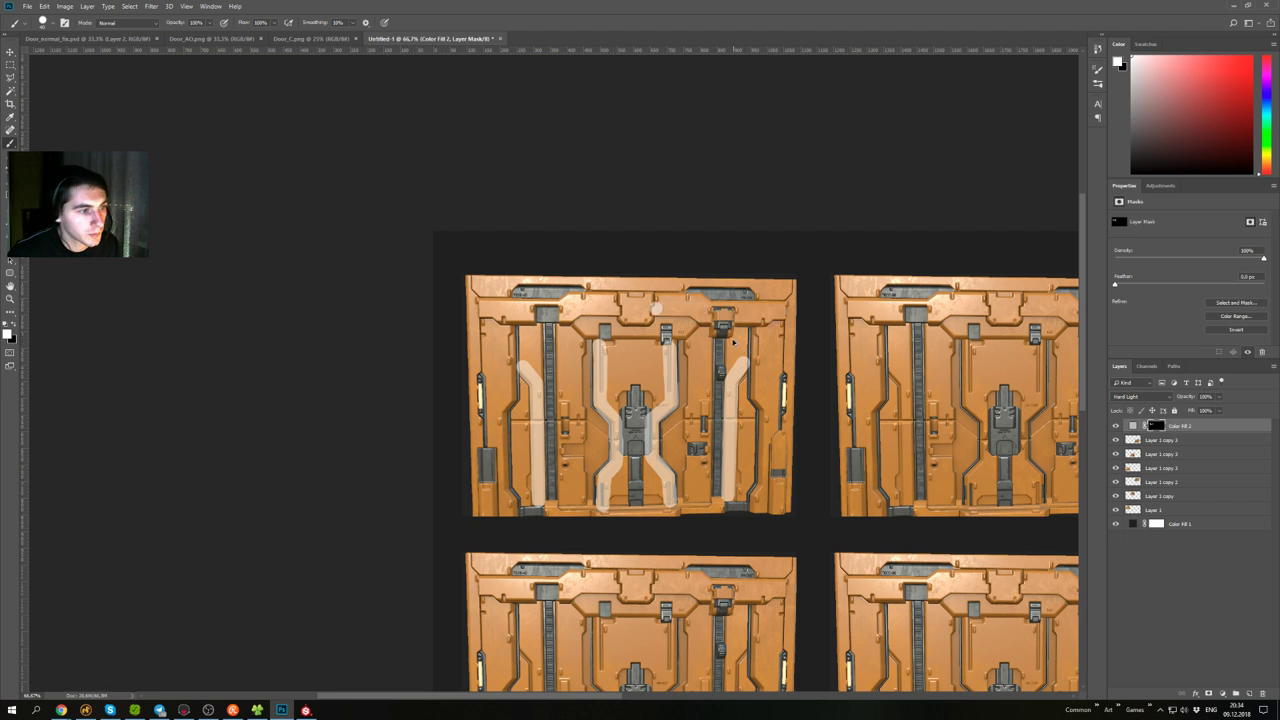
pyautogui.hotkey('ctrl', 'alt', 'z')
# - Try a straight stripe across the very top edge of the first door and undo it
pyautogui.click(786, 285)
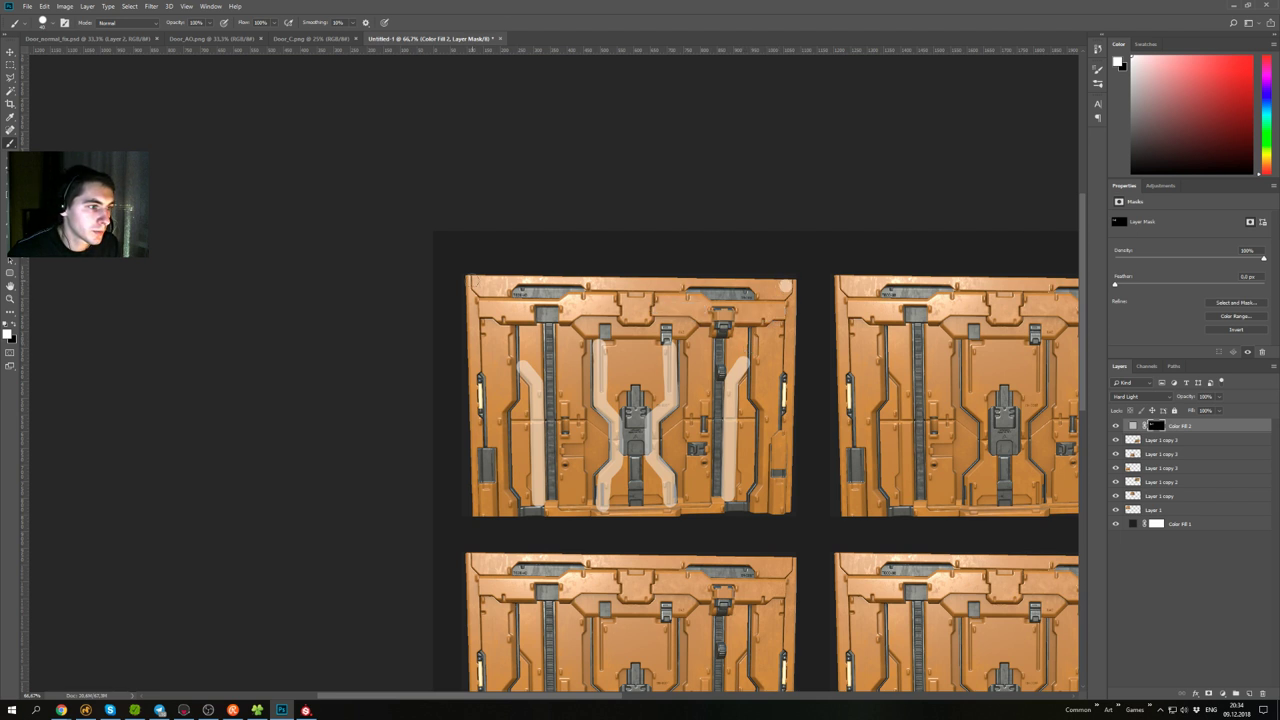
pyautogui.keyDown('shift'); pyautogui.click(472, 280); pyautogui.keyUp('shift')
pyautogui.hotkey('ctrl', 'z')
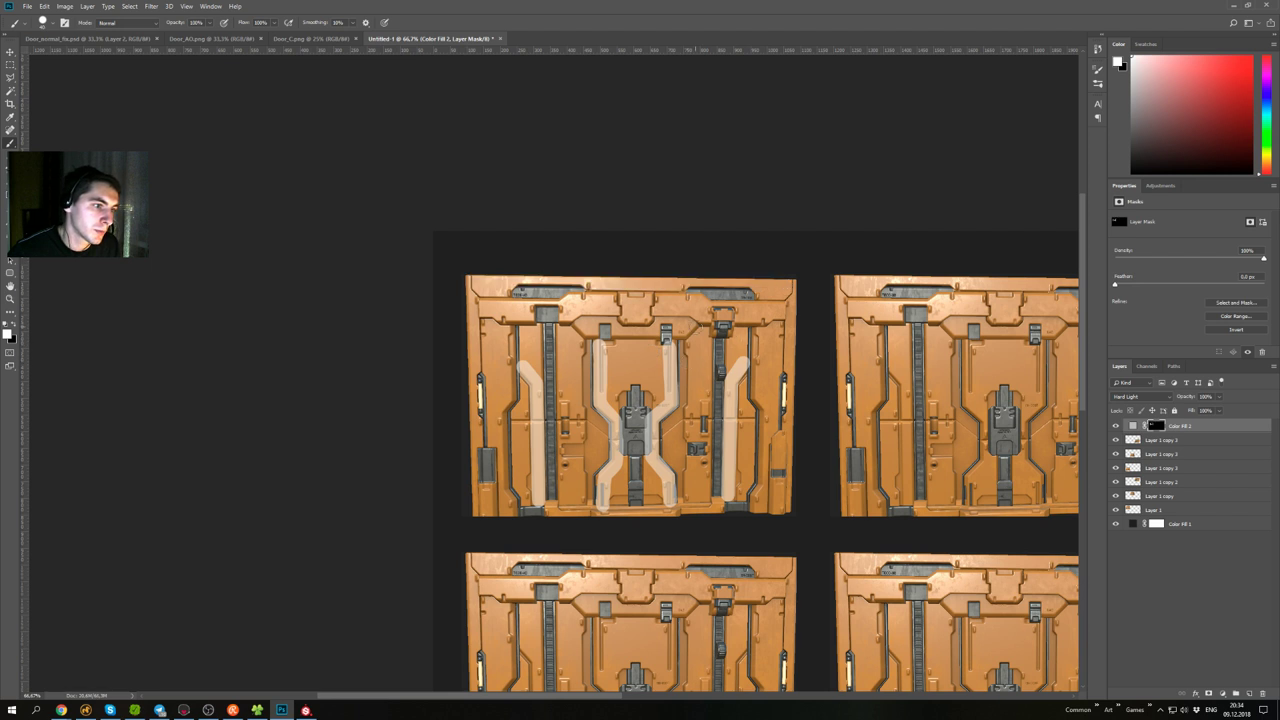
# - Extend the first door's right center stripe diagonally up and along the upper crossbeam to the right edge
pyautogui.keyDown('shift'); pyautogui.click(687, 329); pyautogui.keyUp('shift')
pyautogui.keyDown('shift'); pyautogui.click(697, 316); pyautogui.keyUp('shift')
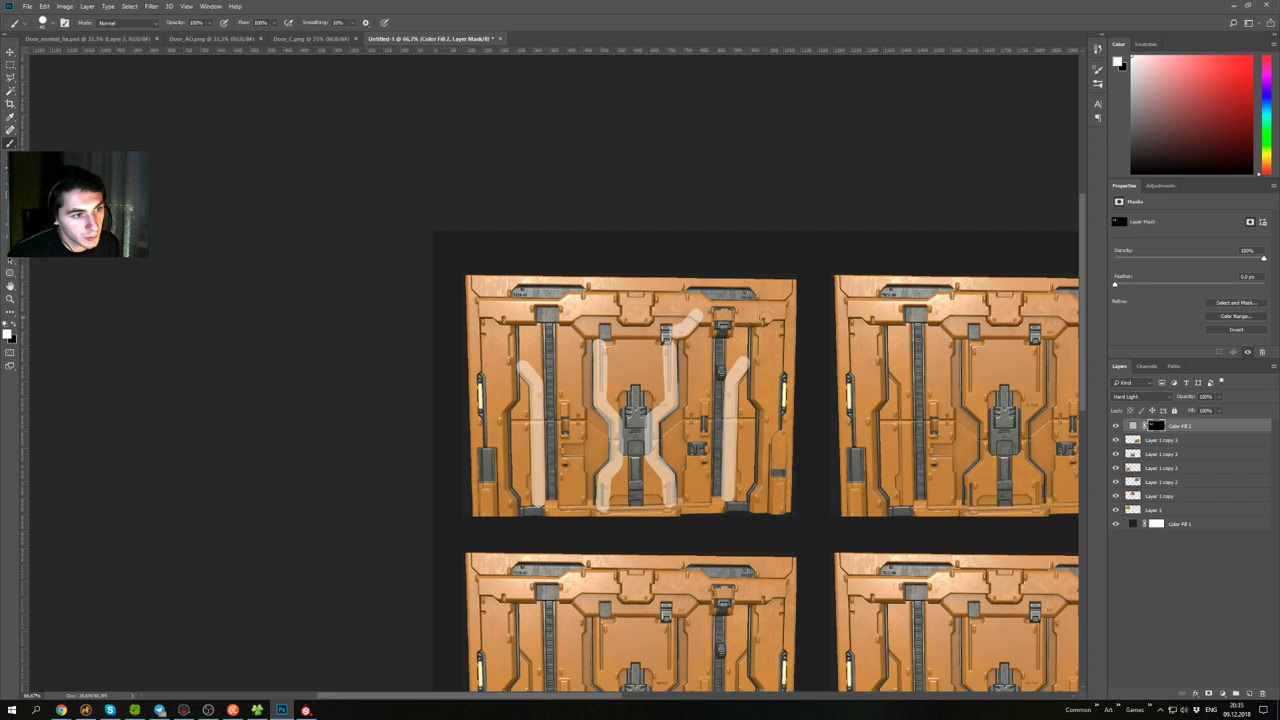
pyautogui.keyDown('shift'); pyautogui.click(766, 318); pyautogui.keyUp('shift')
pyautogui.keyDown('shift'); pyautogui.click(782, 313); pyautogui.keyUp('shift')
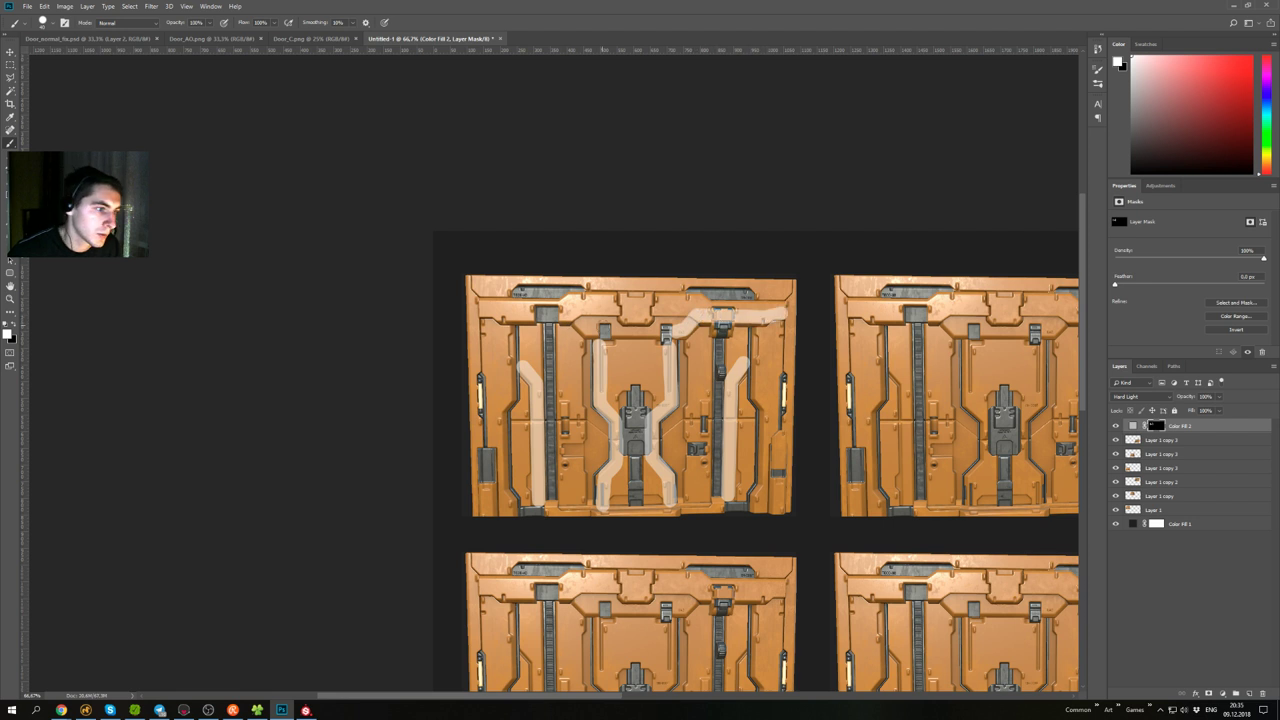
# - Mirror the crossbeam stripe on the first door's left half, running from the center stripe up to the left edge
pyautogui.click(602, 330)
pyautogui.keyDown('shift'); pyautogui.click(590, 329); pyautogui.keyUp('shift')
pyautogui.keyDown('shift'); pyautogui.click(573, 317); pyautogui.keyUp('shift')
pyautogui.keyDown('shift'); pyautogui.click(498, 316); pyautogui.keyUp('shift')
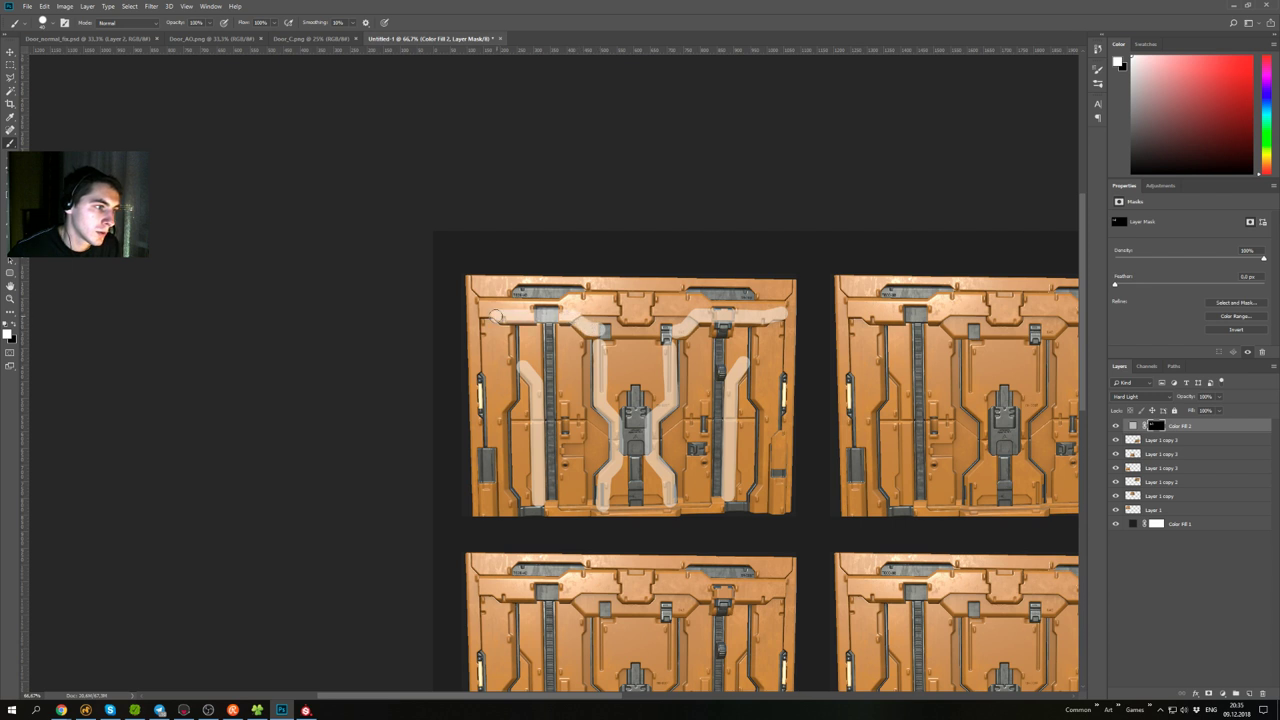
pyautogui.keyDown('shift'); pyautogui.click(476, 310); pyautogui.keyUp('shift')
pyautogui.hotkey('ctrl', 'z')
pyautogui.keyDown('shift'); pyautogui.click(486, 311); pyautogui.keyUp('shift')
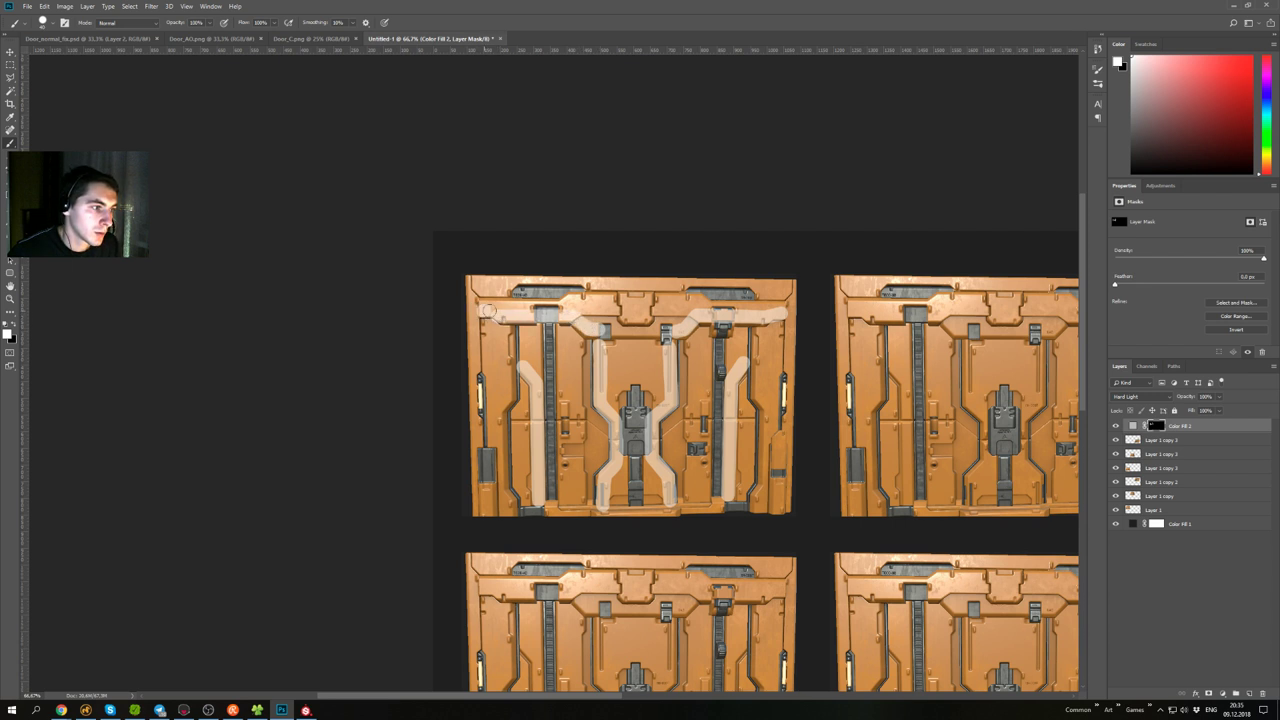
# - Paint two diagonal mask stripes on the second door, running from the outer panels down to both sides of the center lock
pyautogui.moveTo(733, 393); pyautogui.dragTo(502, 331)
pyautogui.moveTo(614, 290)
pyautogui.mouseDown()
pyautogui.moveTo(579, 369)
pyautogui.moveTo(524, 347)
pyautogui.mouseUp()
pyautogui.hotkey('ctrl', 'z')
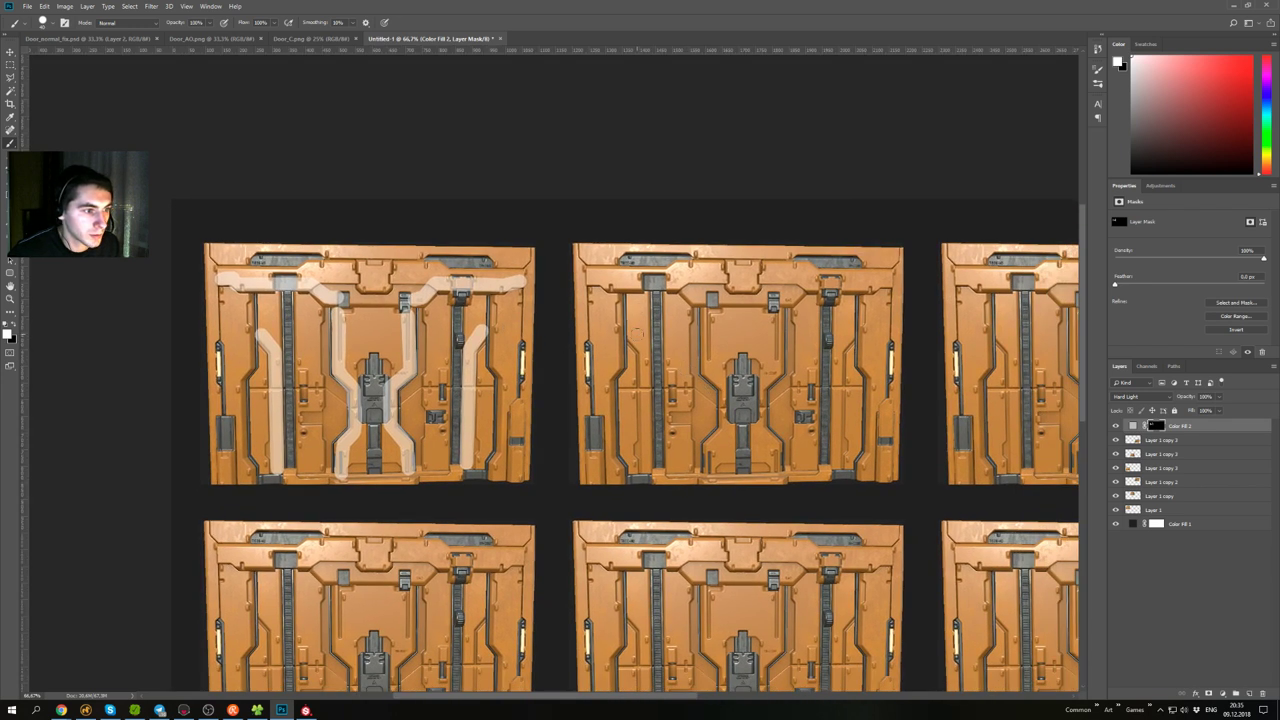
pyautogui.click(634, 335)
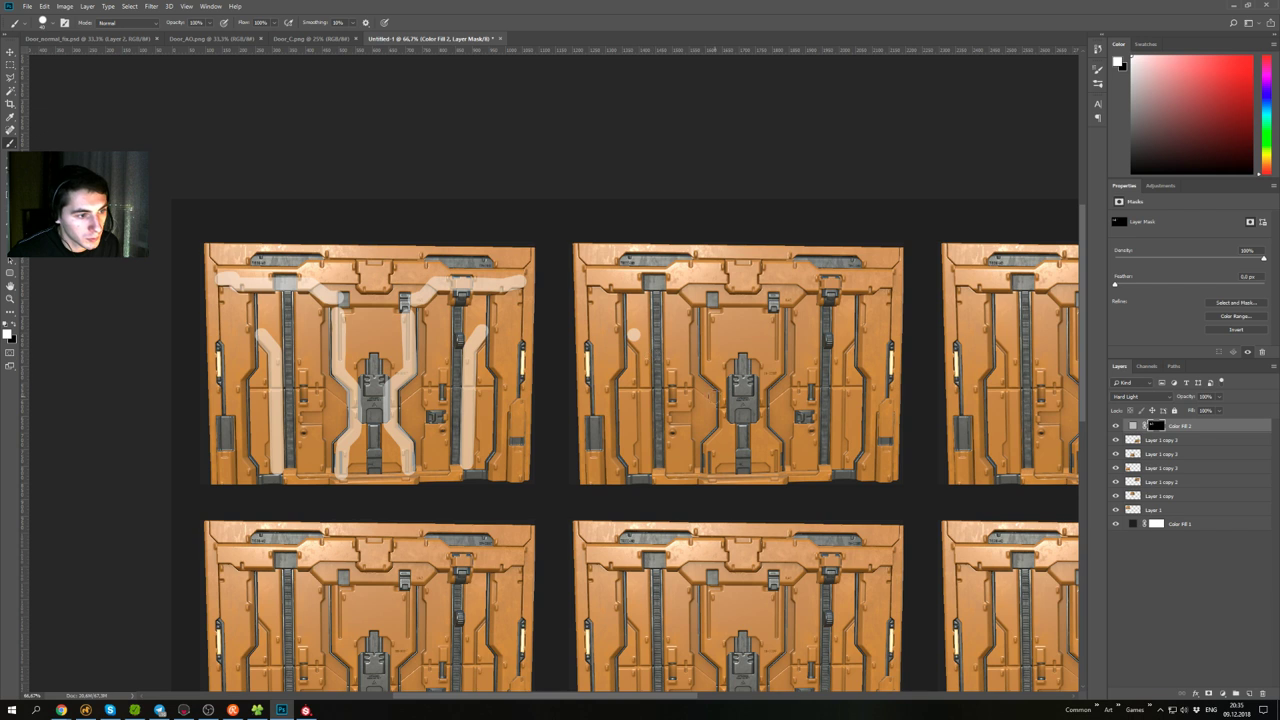
pyautogui.keyDown('shift'); pyautogui.click(716, 398); pyautogui.keyUp('shift')
pyautogui.press('x')
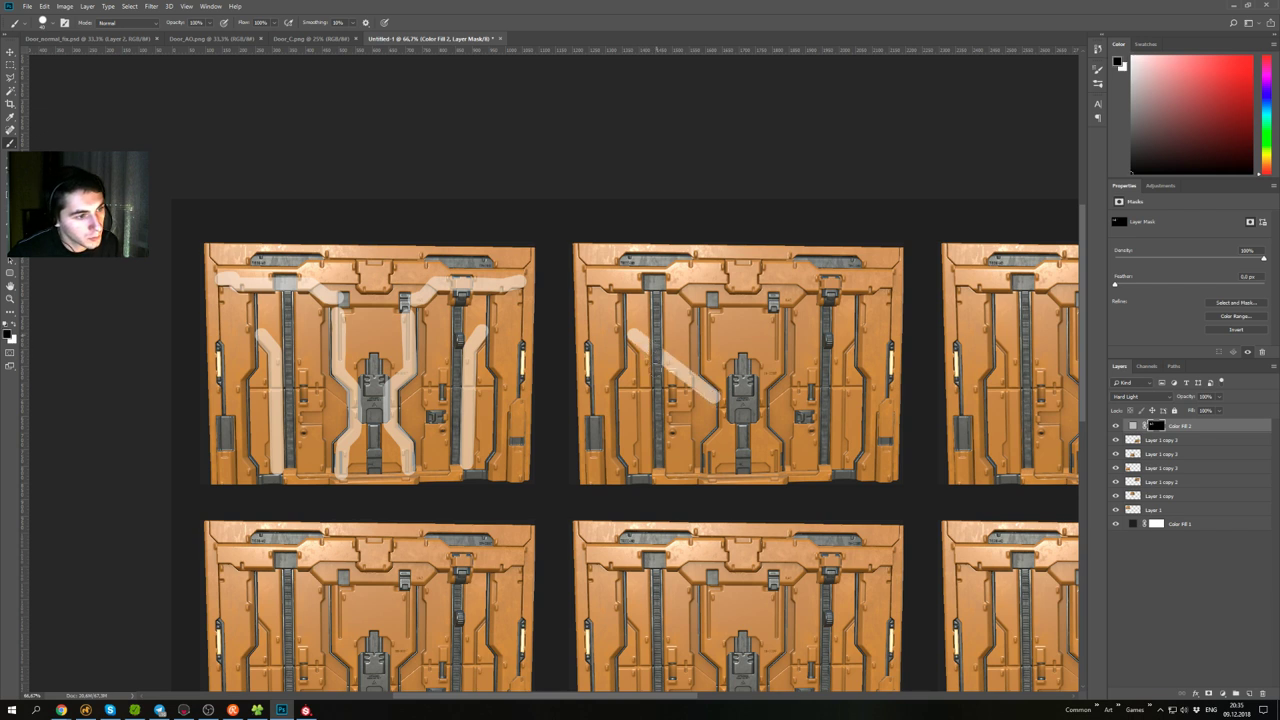
pyautogui.press('x')
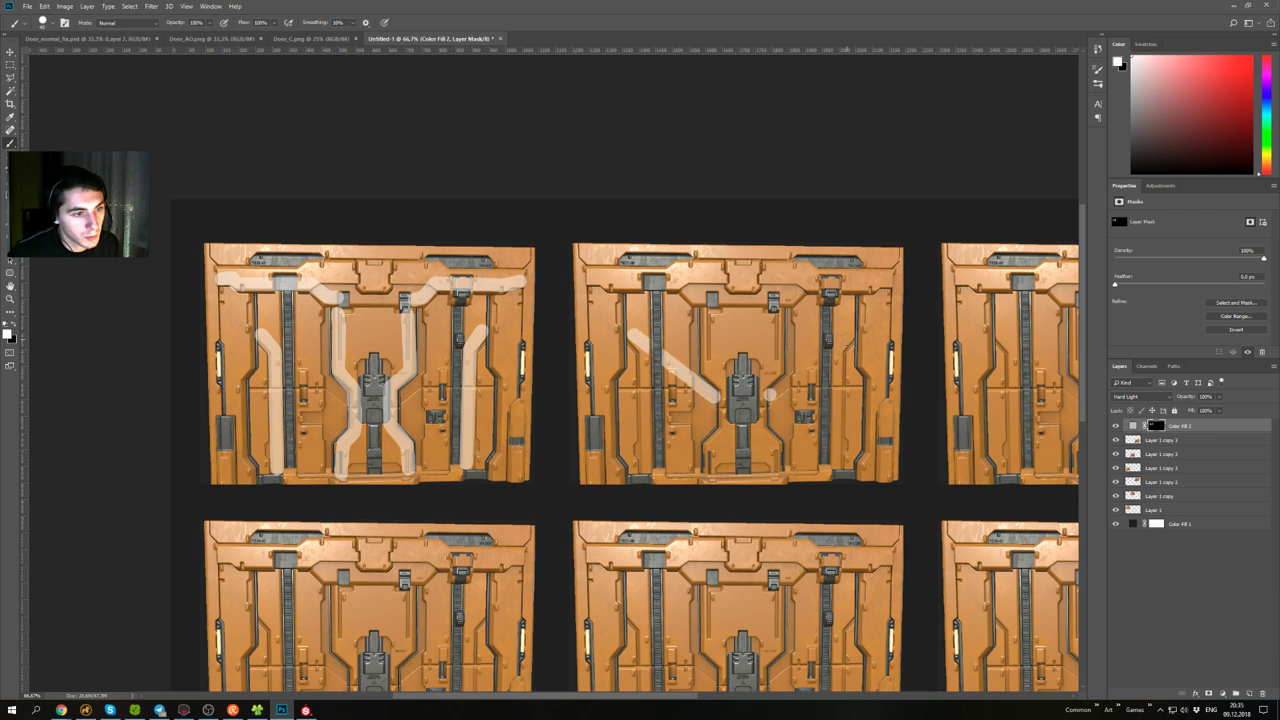
pyautogui.keyDown('shift'); pyautogui.click(852, 332); pyautogui.keyUp('shift')
pyautogui.press('x')
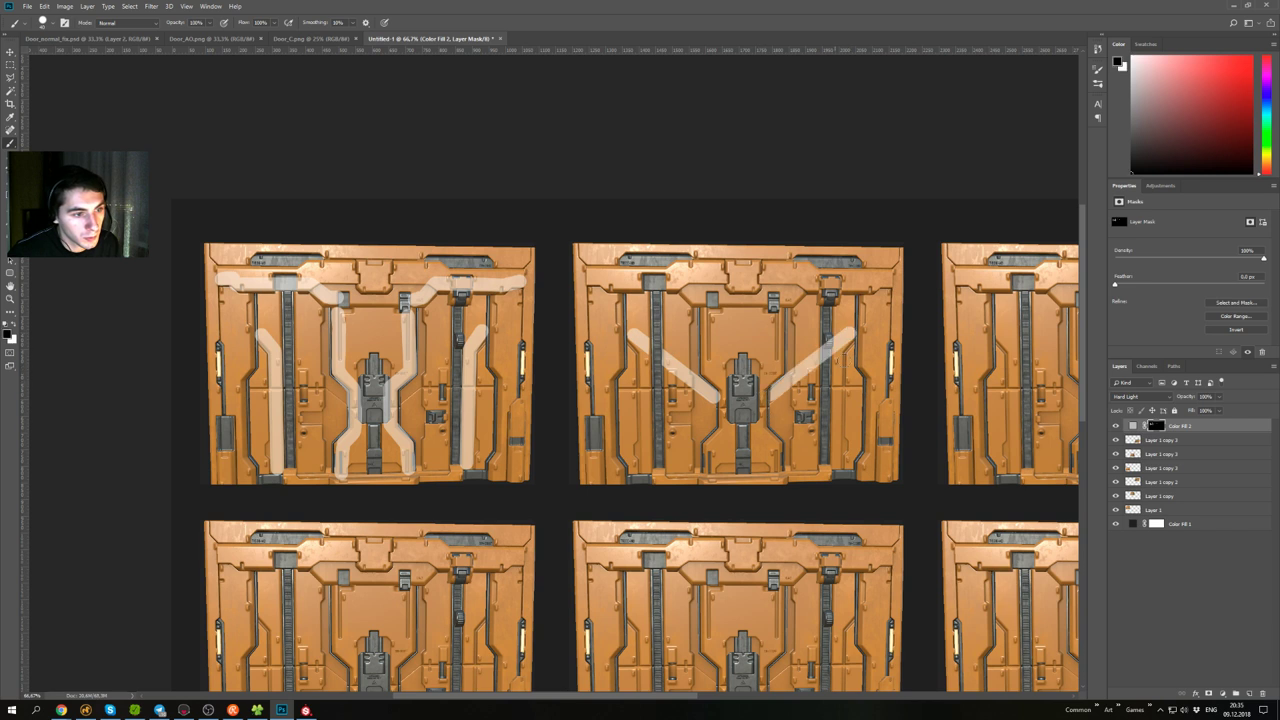
# - Refine the outer ends of the second door's diagonal stripes, alternating white and black on the mask
pyautogui.press('x')
pyautogui.moveTo(852, 332); pyautogui.dragTo(860, 341)
pyautogui.press('x')
pyautogui.press('x')
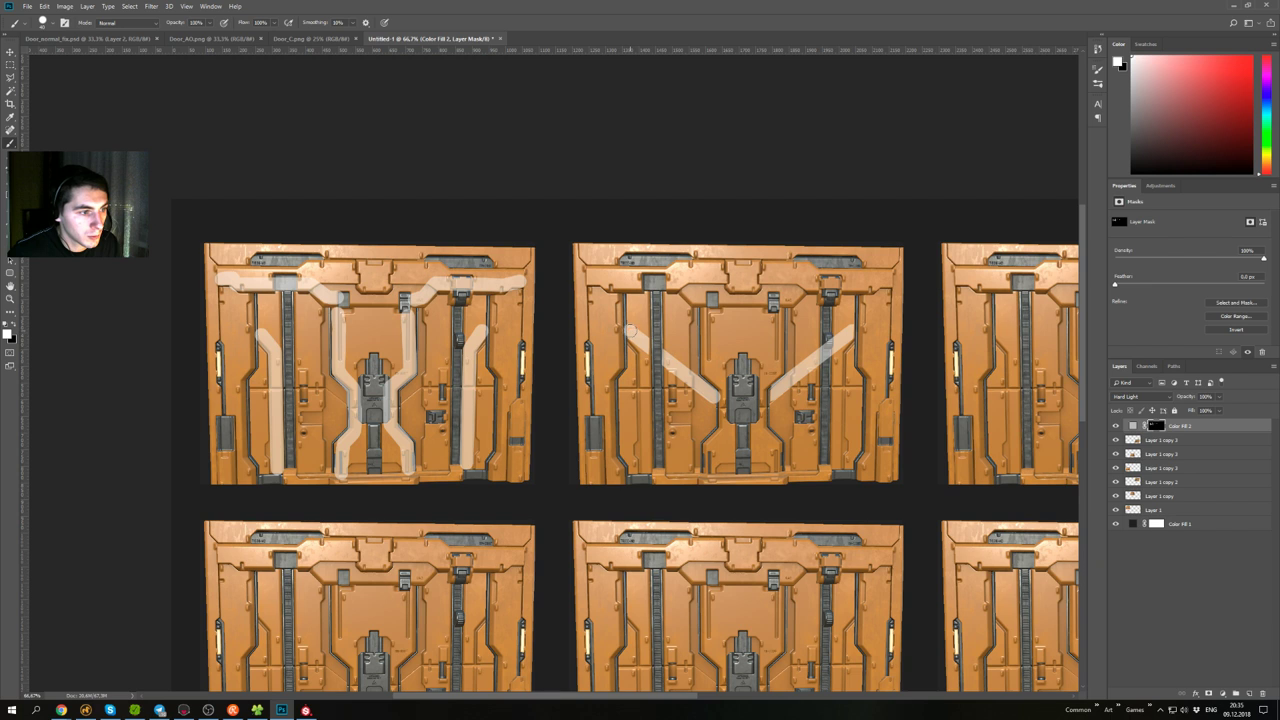
pyautogui.press('x')
pyautogui.press('x')
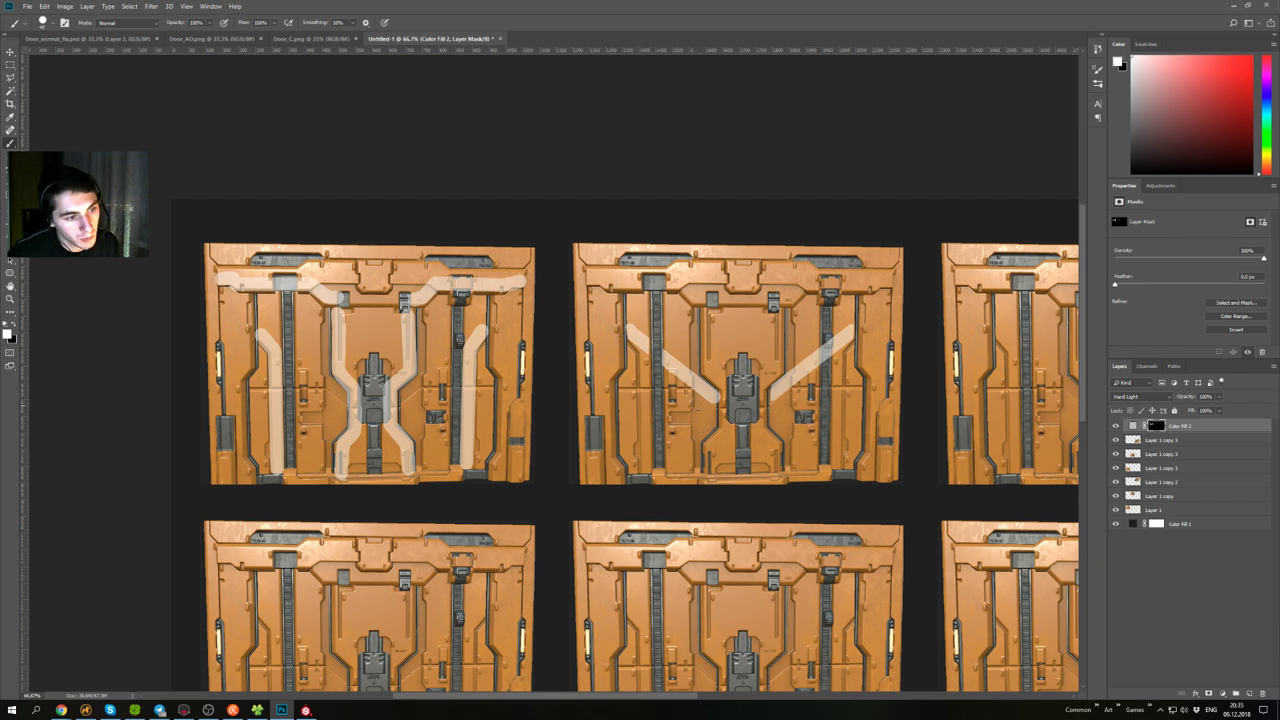
# - Continue both diagonal stripes on the second door down past the lock and outward into short vertical legs
pyautogui.click(713, 394)
pyautogui.keyDown('shift'); pyautogui.click(711, 424); pyautogui.keyUp('shift')
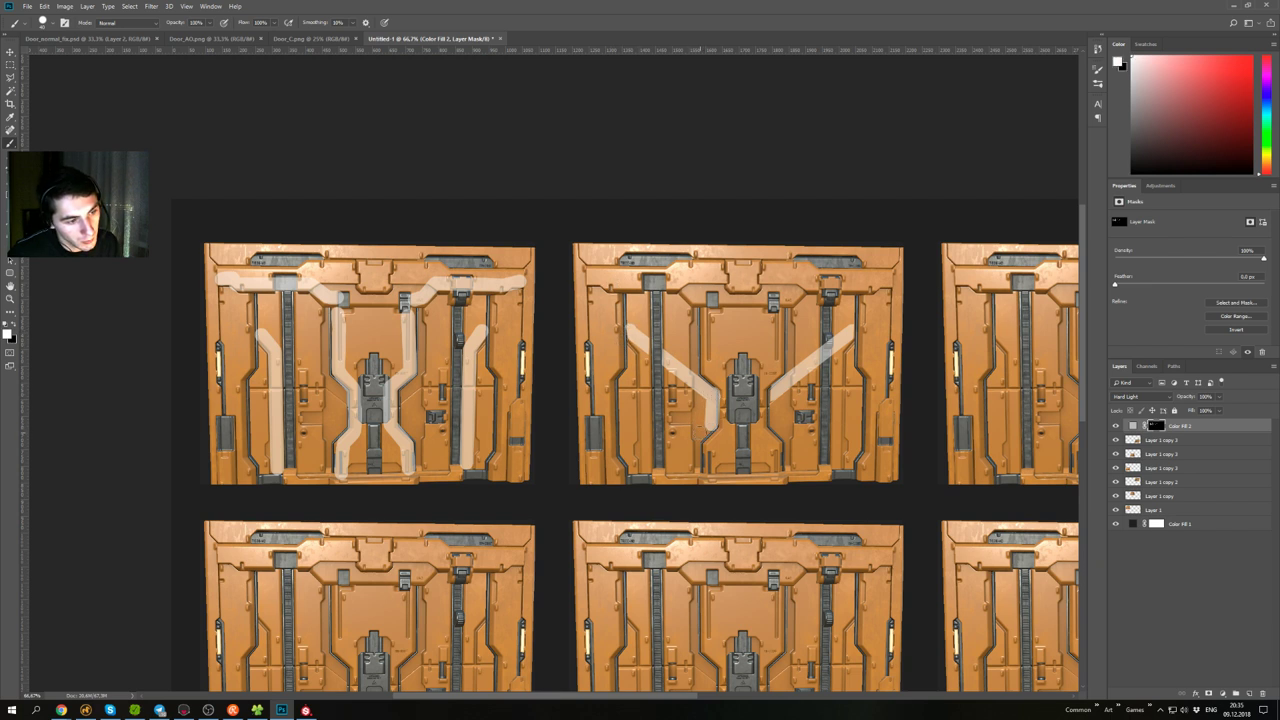
pyautogui.keyDown('shift'); pyautogui.click(709, 433); pyautogui.keyUp('shift')
pyautogui.keyDown('shift'); pyautogui.click(698, 437); pyautogui.keyUp('shift')
pyautogui.keyDown('shift'); pyautogui.click(695, 457); pyautogui.keyUp('shift')
pyautogui.moveTo(776, 396); pyautogui.dragTo(771, 432)
pyautogui.keyDown('shift'); pyautogui.click(785, 438); pyautogui.keyUp('shift')
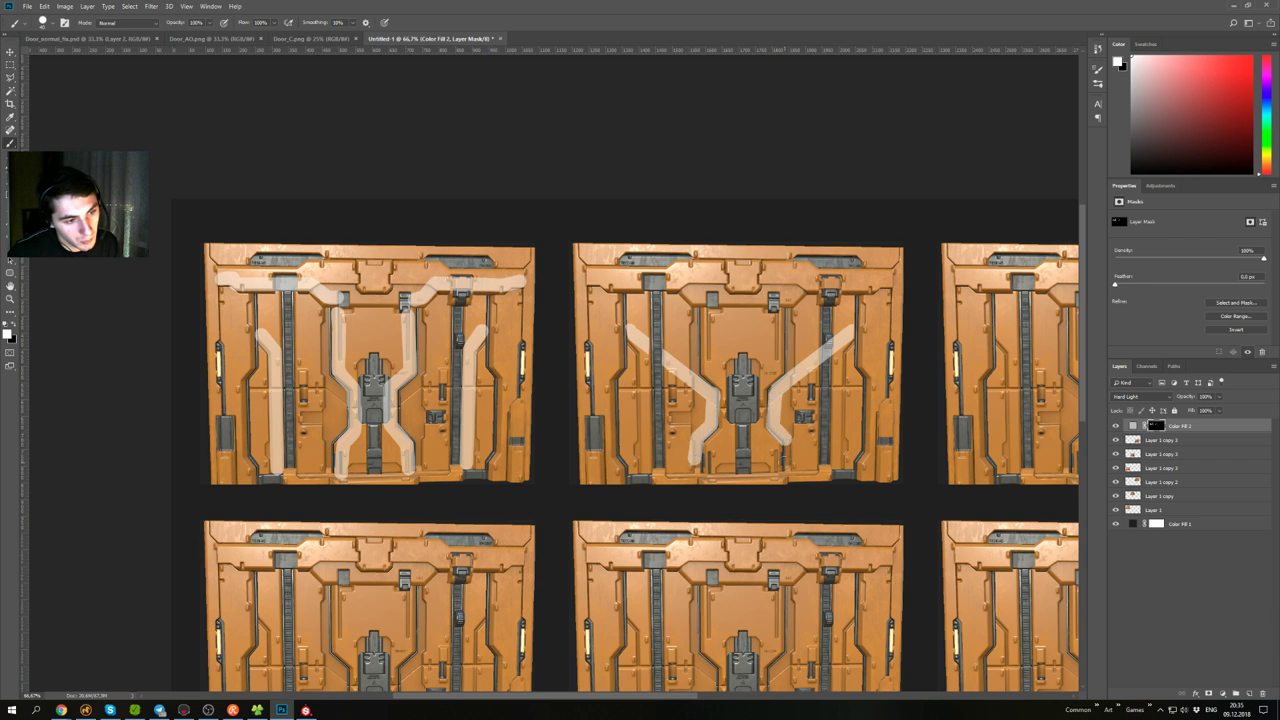
pyautogui.keyDown('shift'); pyautogui.click(785, 463); pyautogui.keyUp('shift')
# - Trim the edges of the second door's lower stripe legs with black and lengthen the left leg with white
pyautogui.press('x')
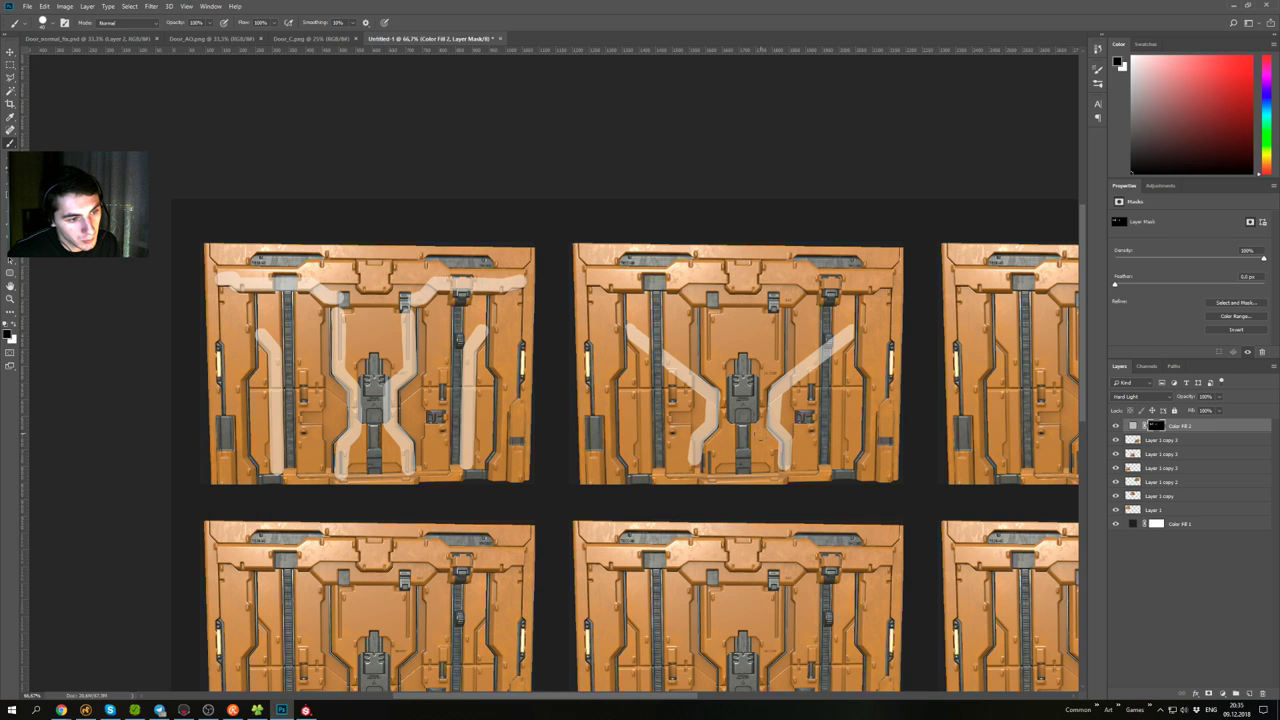
pyautogui.click(774, 446)
pyautogui.keyDown('shift'); pyautogui.click(775, 468); pyautogui.keyUp('shift')
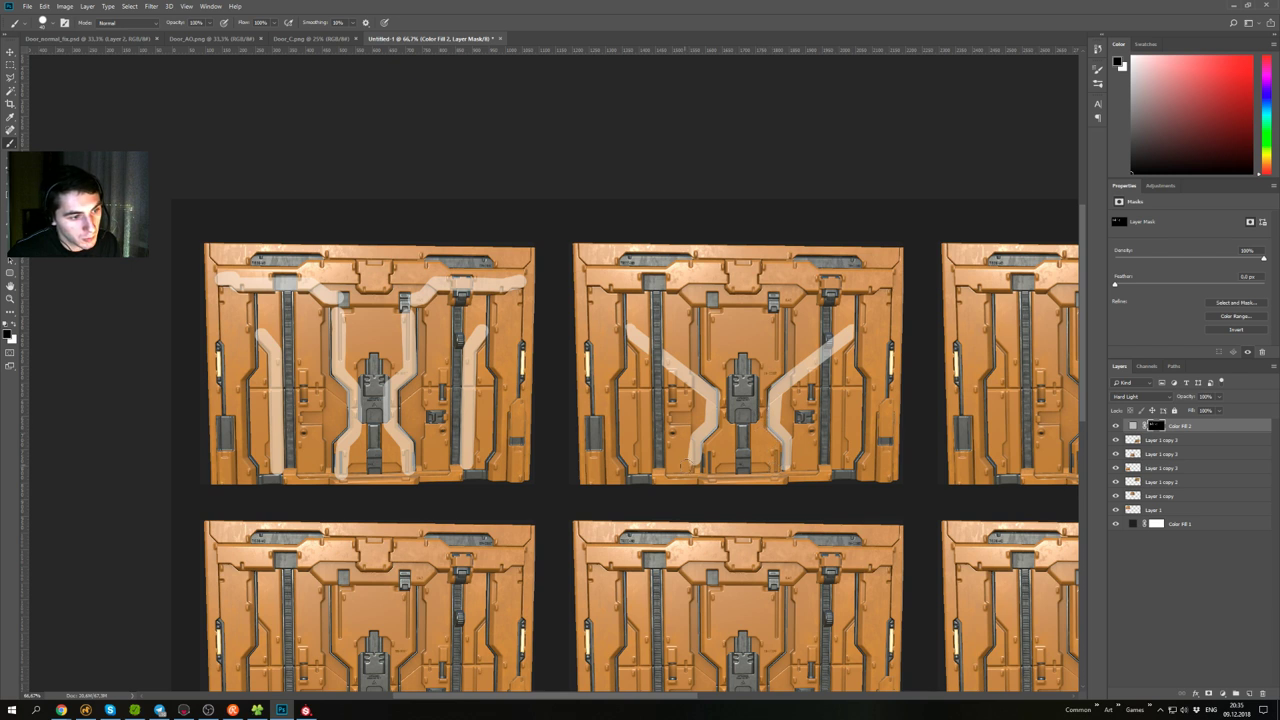
pyautogui.press('x')
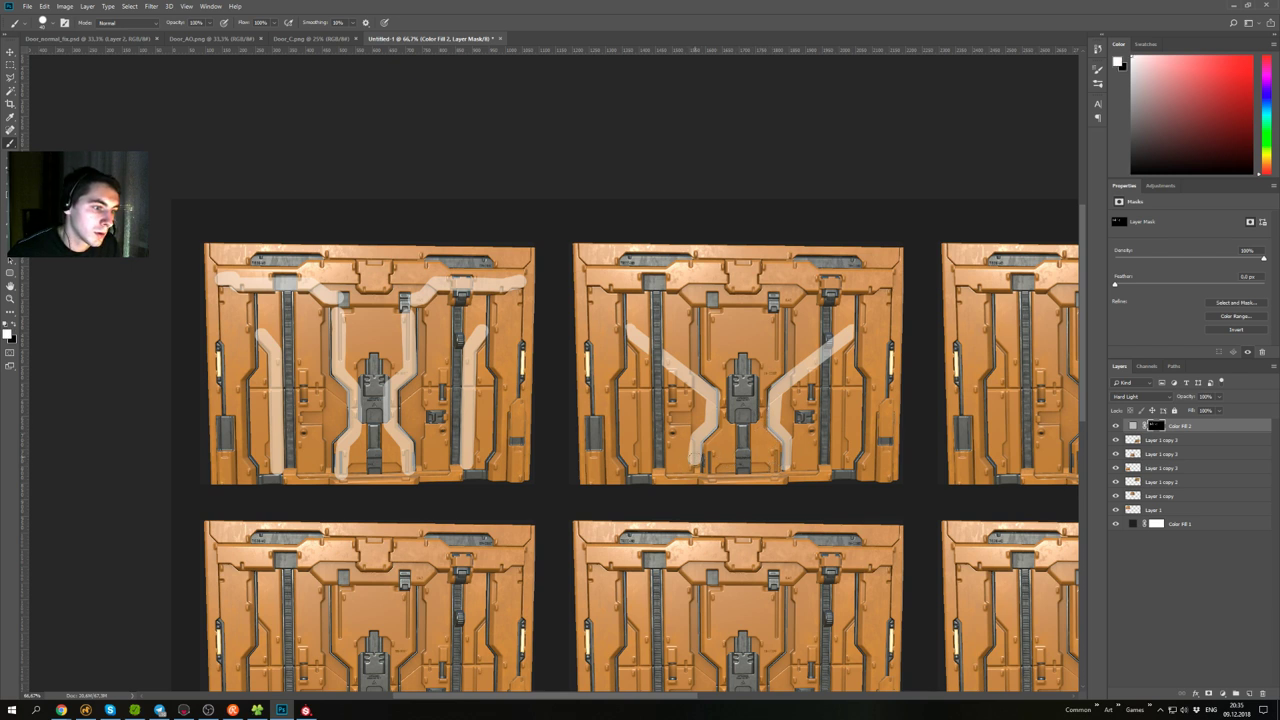
pyautogui.keyDown('shift'); pyautogui.click(696, 468); pyautogui.keyUp('shift')
pyautogui.press('x')
pyautogui.click(683, 453)
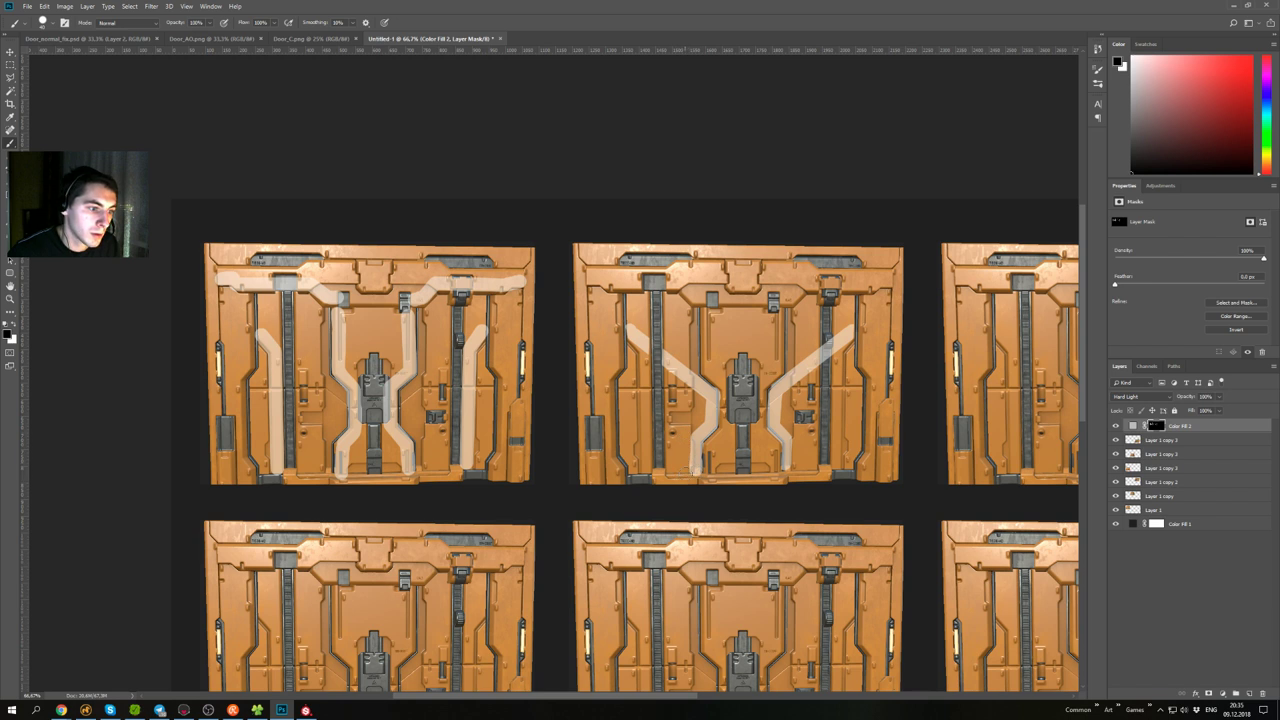
pyautogui.keyDown('shift'); pyautogui.click(685, 467); pyautogui.keyUp('shift')
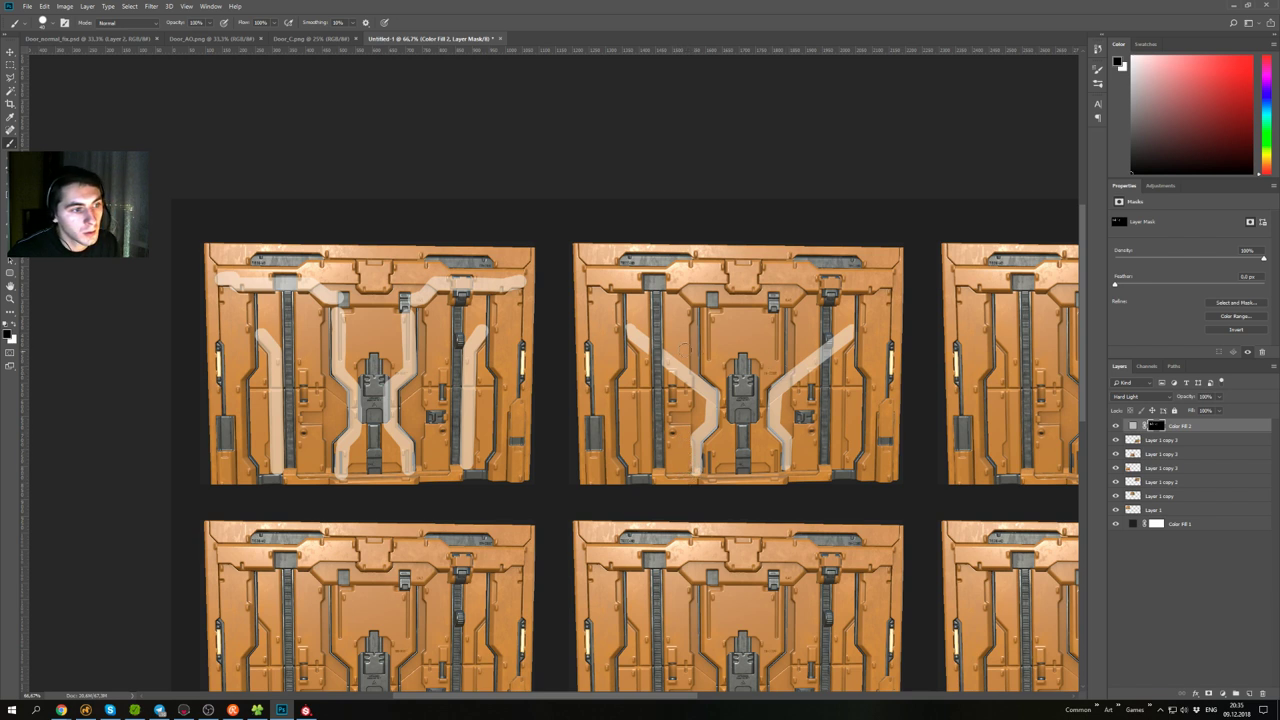
# - Extend the upper ends of the second door's diagonal stripes vertically to the crossbeam and clean up the right one
pyautogui.press('x')
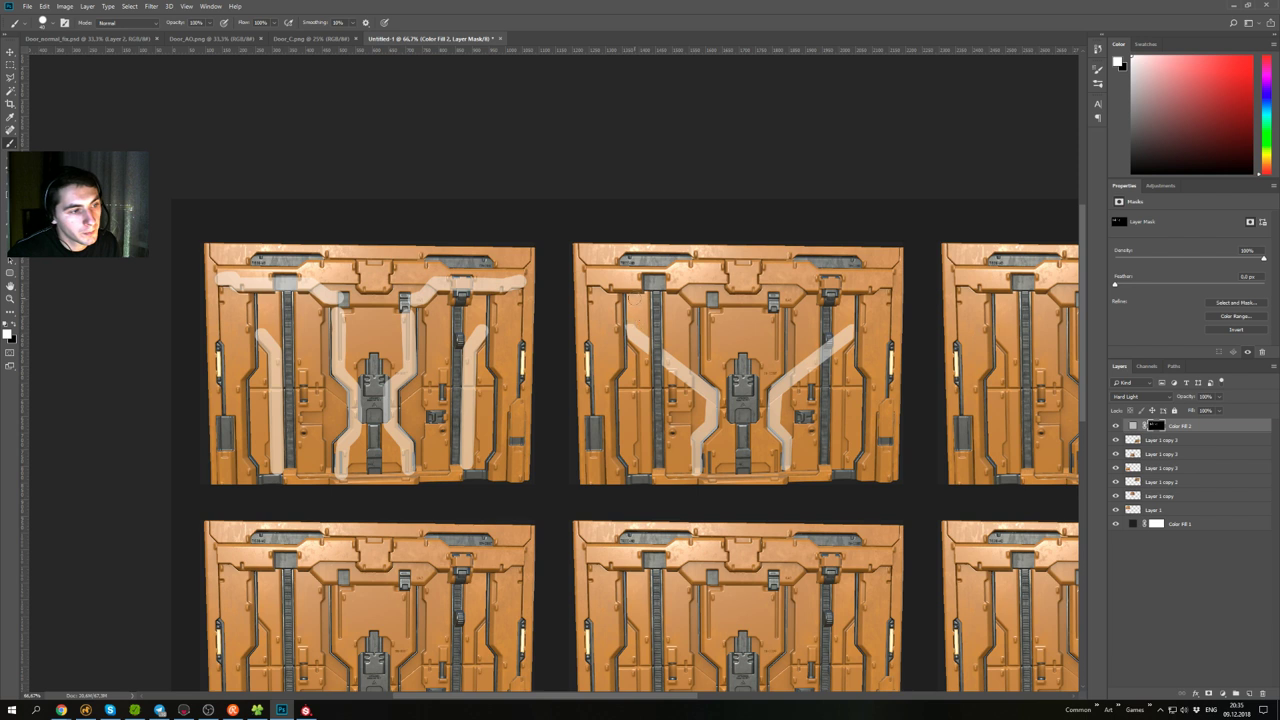
pyautogui.hotkey('ctrl', 'z')
pyautogui.moveTo(629, 299); pyautogui.dragTo(630, 328)
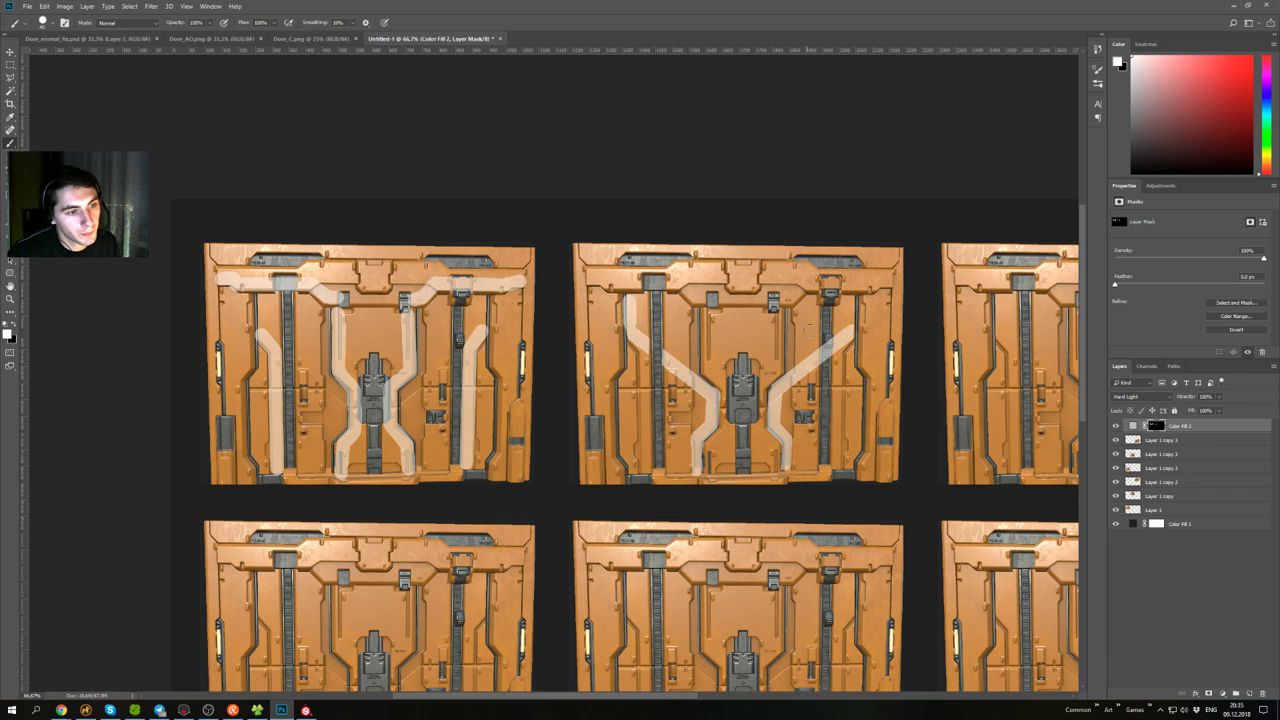
pyautogui.moveTo(849, 326); pyautogui.dragTo(848, 297)
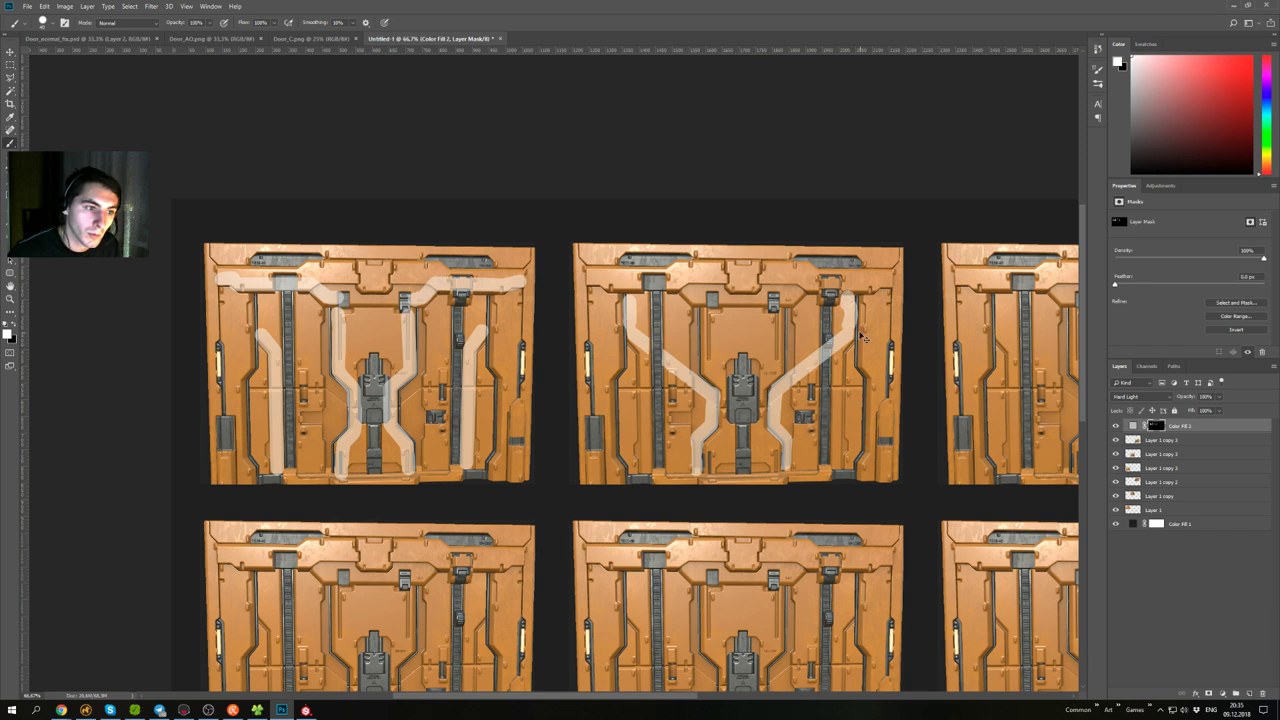
pyautogui.press('x')
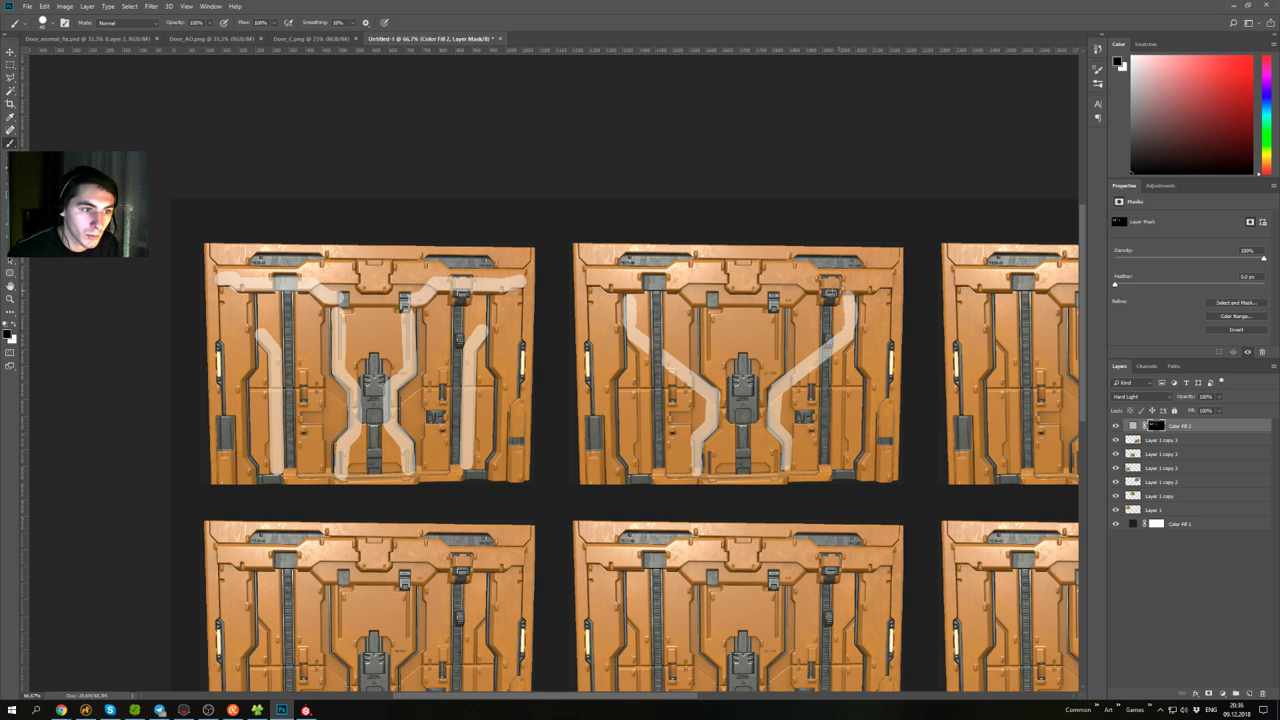
pyautogui.press('x')
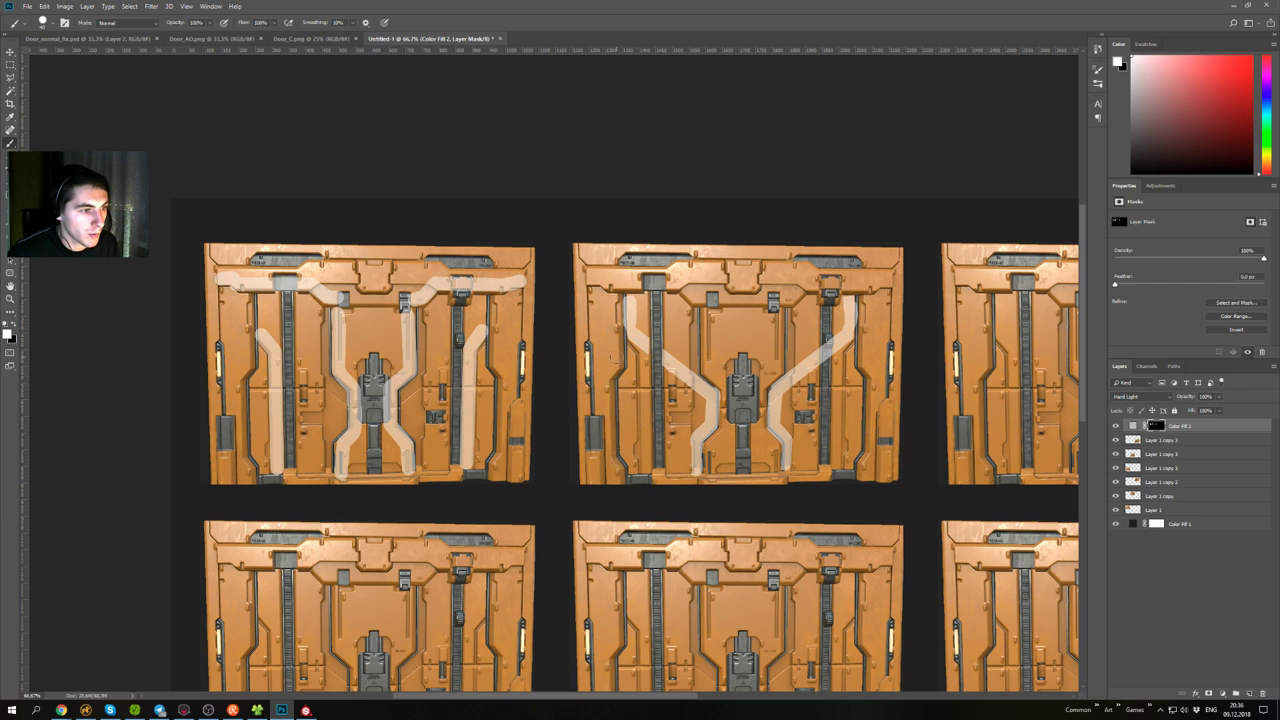
pyautogui.moveTo(610, 382); pyautogui.dragTo(613, 296)
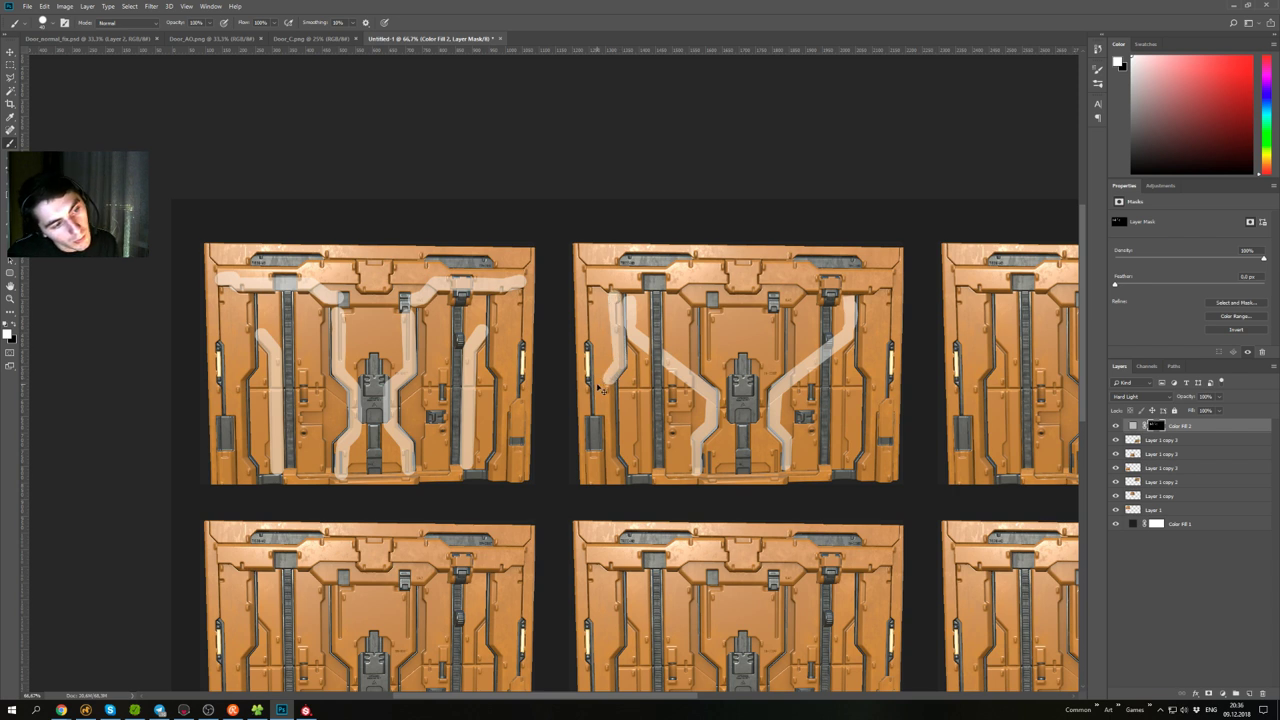
pyautogui.hotkey('ctrl', 'alt', 'z')
pyautogui.hotkey('ctrl', 'alt', 'z')
pyautogui.hotkey('ctrl', 'shift', 'z')
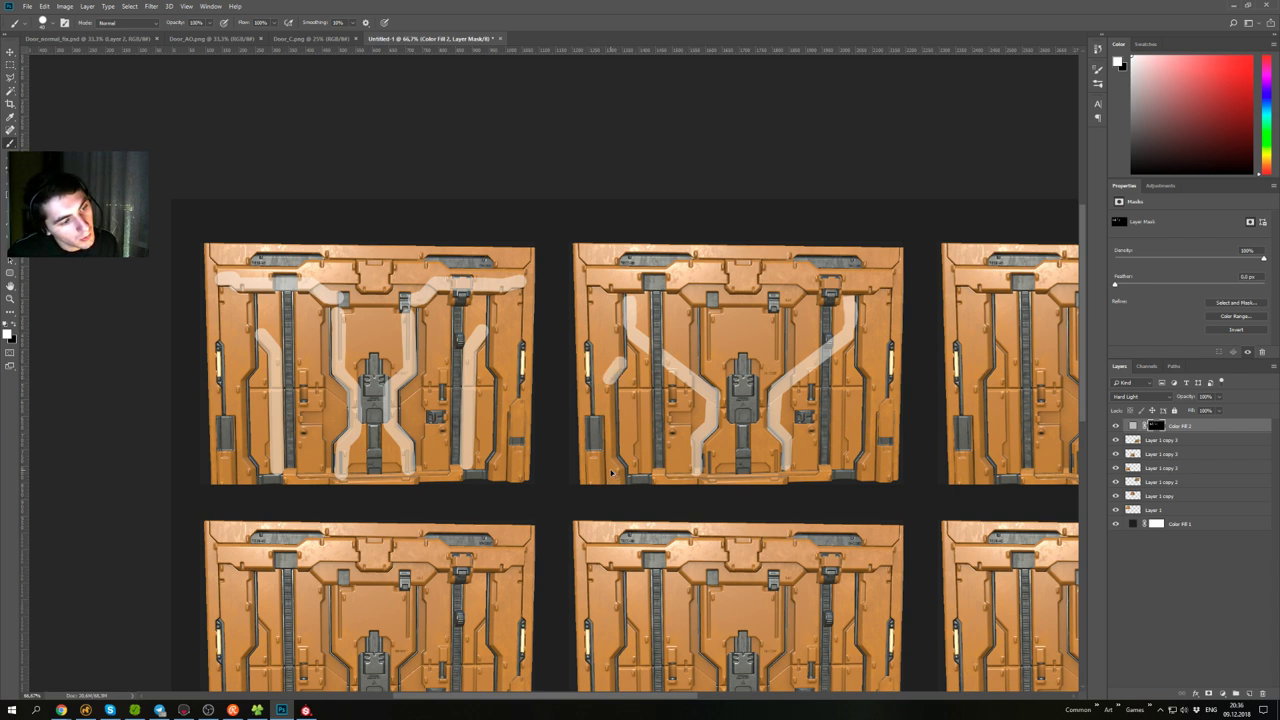
pyautogui.hotkey('ctrl', 'alt', 'z')
pyautogui.hotkey('ctrl', 'alt', 'z')
pyautogui.moveTo(618, 472); pyautogui.dragTo(616, 480)
pyautogui.hotkey('ctrl', 'alt', 'z')
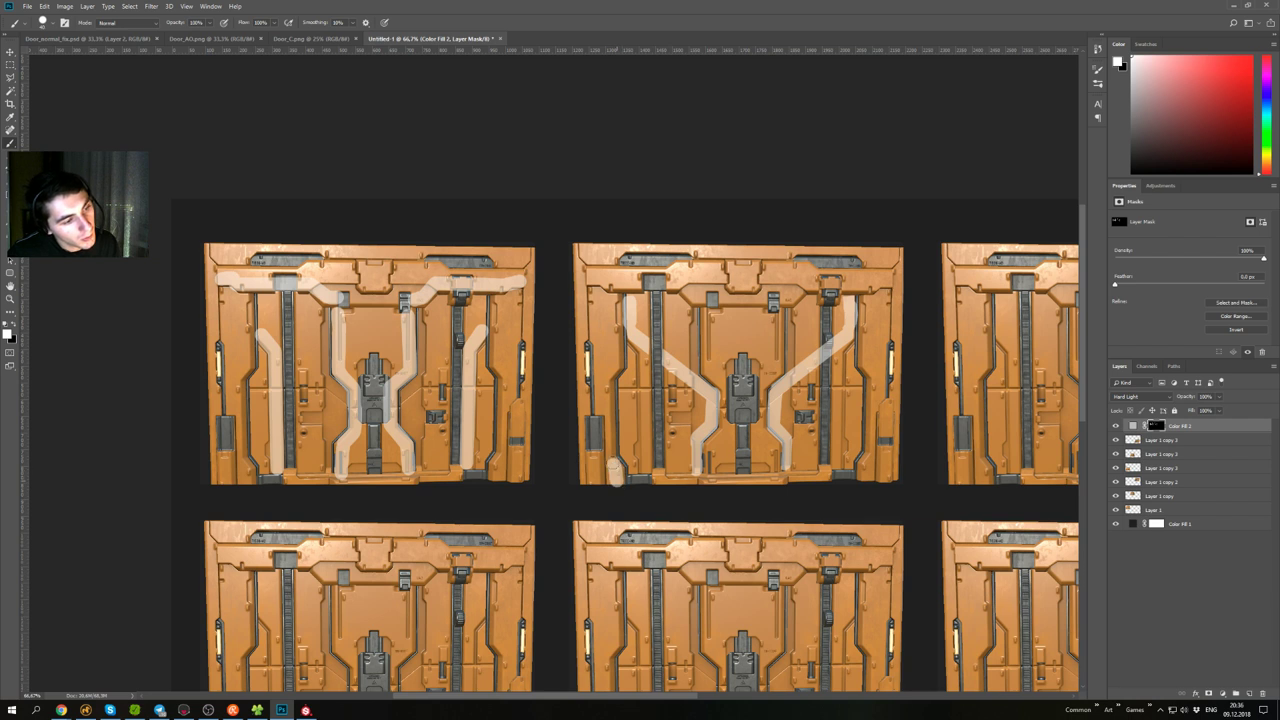
pyautogui.keyDown('shift'); pyautogui.click(611, 461); pyautogui.keyUp('shift')
pyautogui.keyDown('shift'); pyautogui.click(611, 387); pyautogui.keyUp('shift')
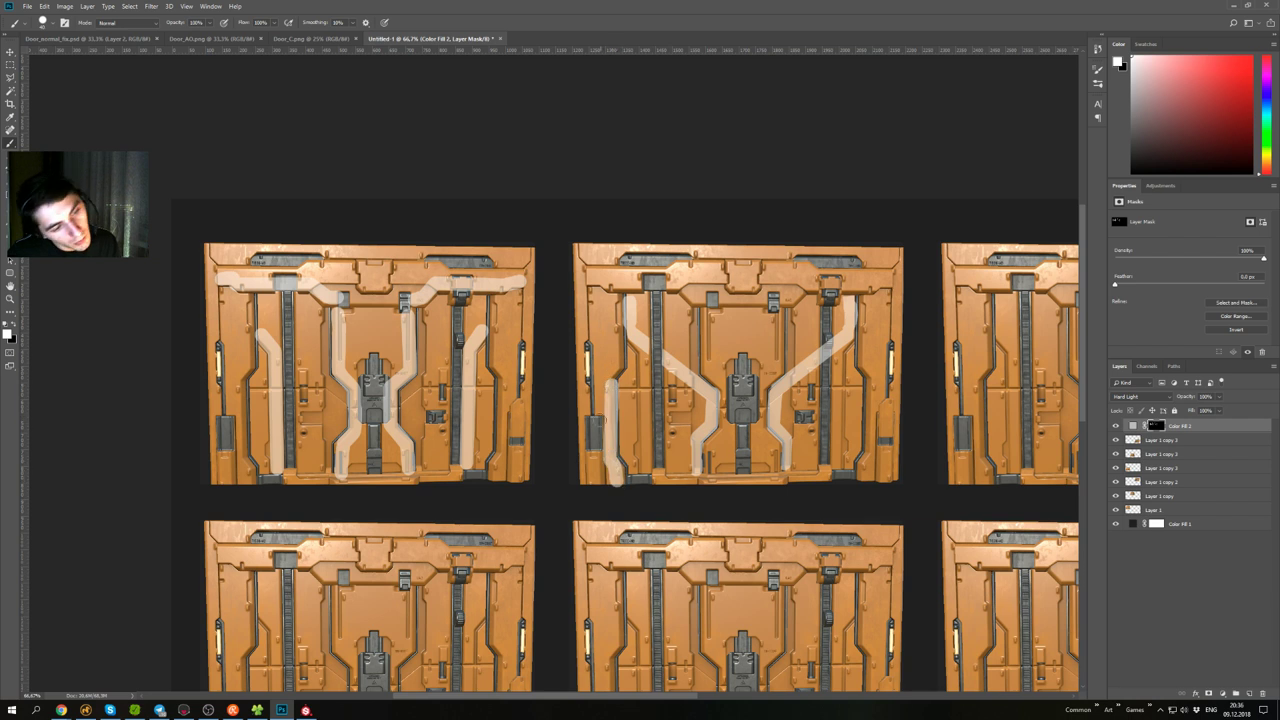
pyautogui.hotkey('ctrl', 'alt', 'z')
pyautogui.hotkey('ctrl', 'z')
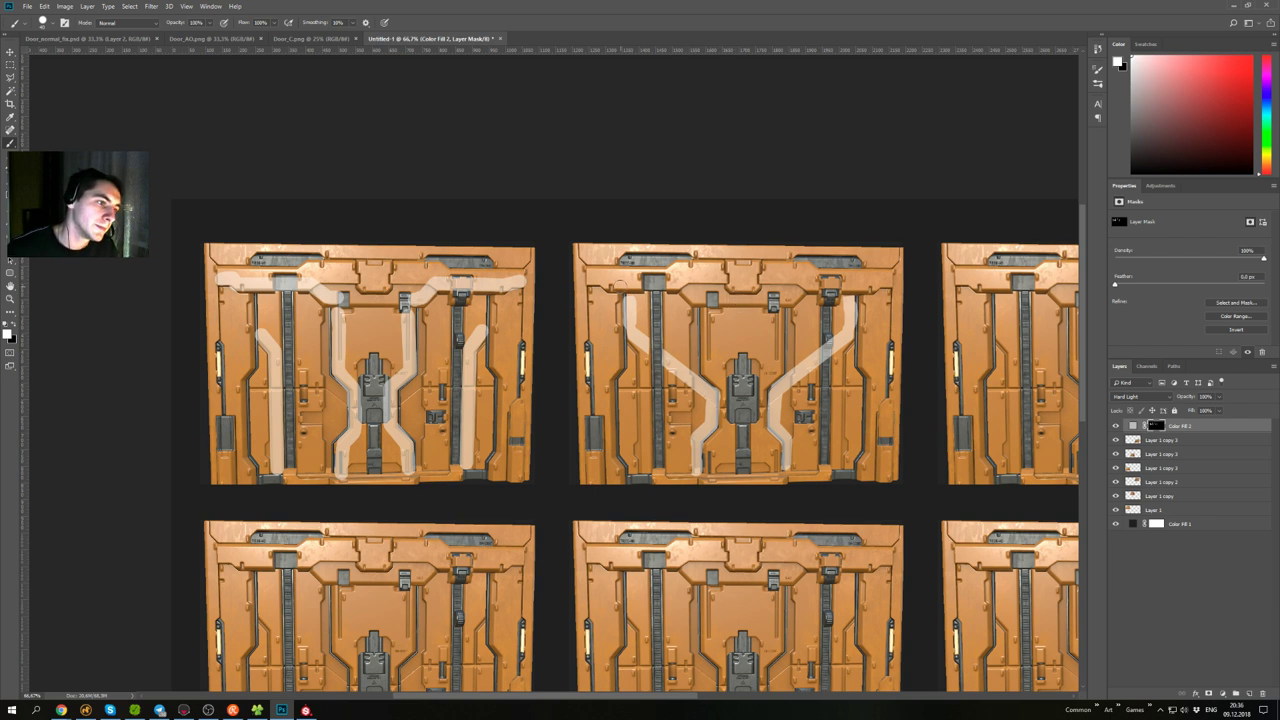
pyautogui.moveTo(588, 279); pyautogui.dragTo(611, 289)
pyautogui.hotkey('ctrl', 'z')
pyautogui.click(591, 277)
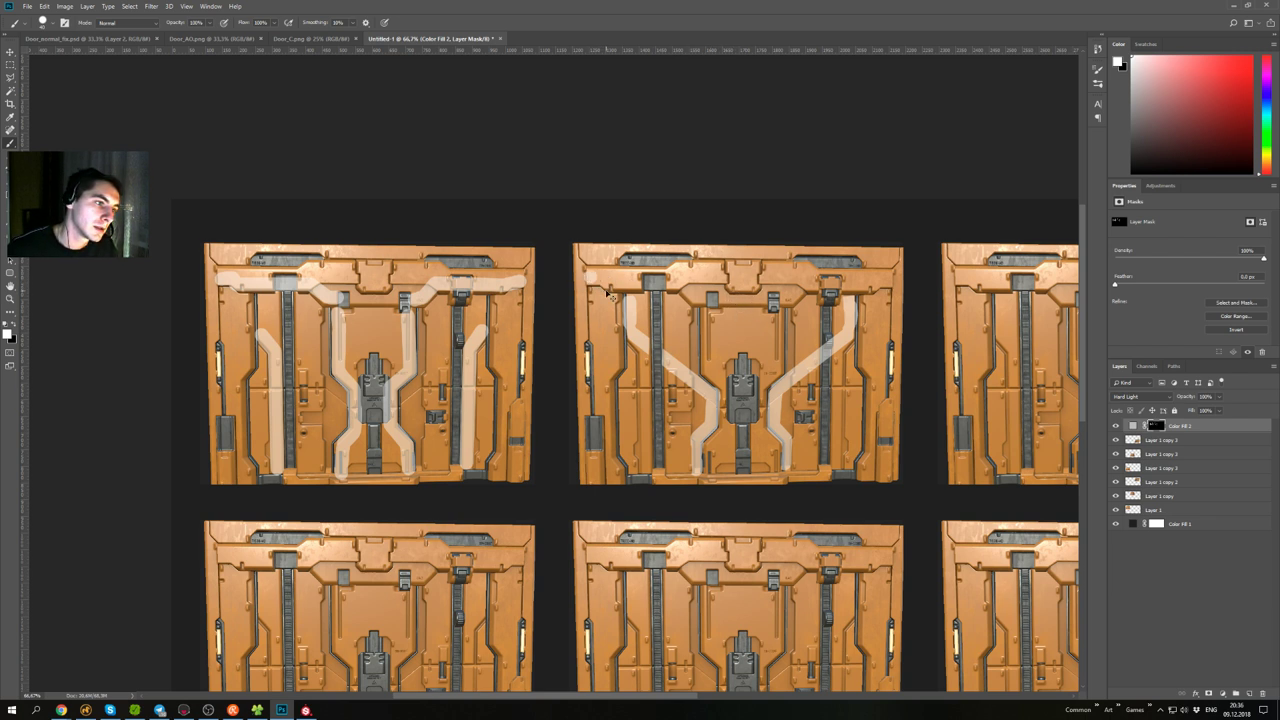
pyautogui.hotkey('ctrl', 'z')
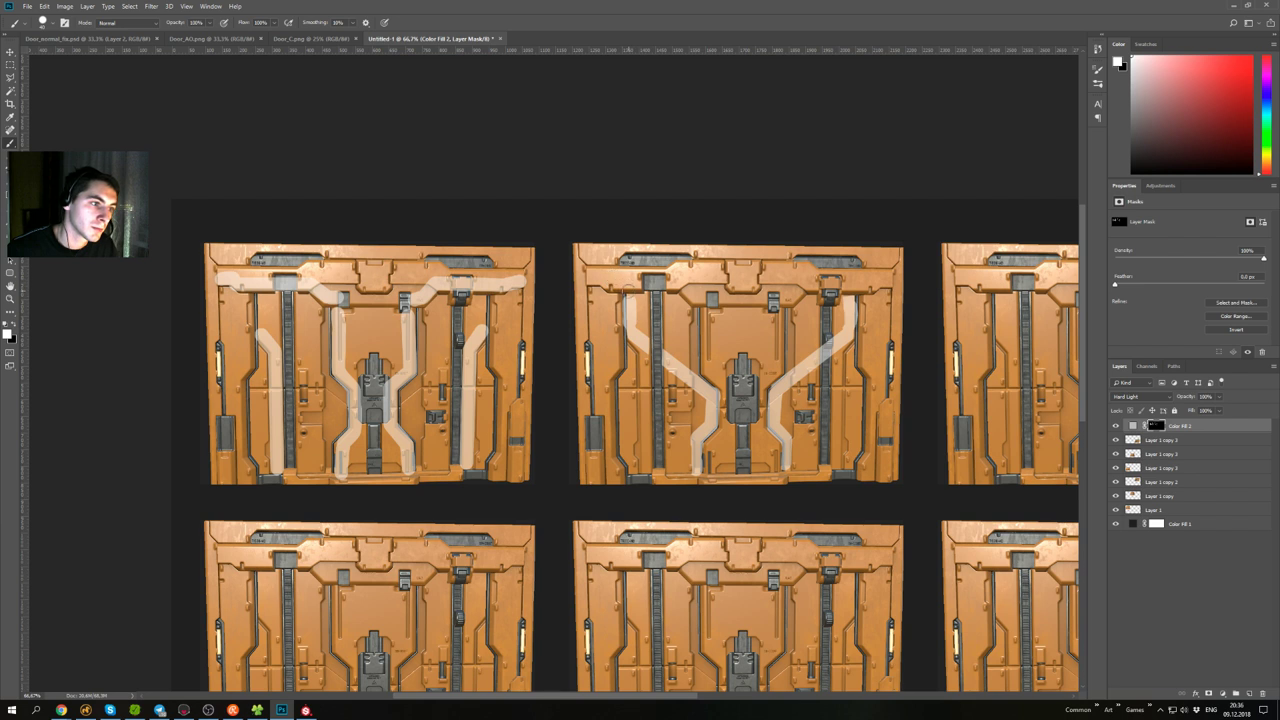
# - Extend the upper ends of both diagonal stripes on the second door across the crossbeam and square off their tips with black
pyautogui.keyDown('shift'); pyautogui.click(630, 274); pyautogui.keyUp('shift')
pyautogui.hotkey('ctrl', 'z')
pyautogui.keyDown('shift'); pyautogui.click(631, 280); pyautogui.keyUp('shift')
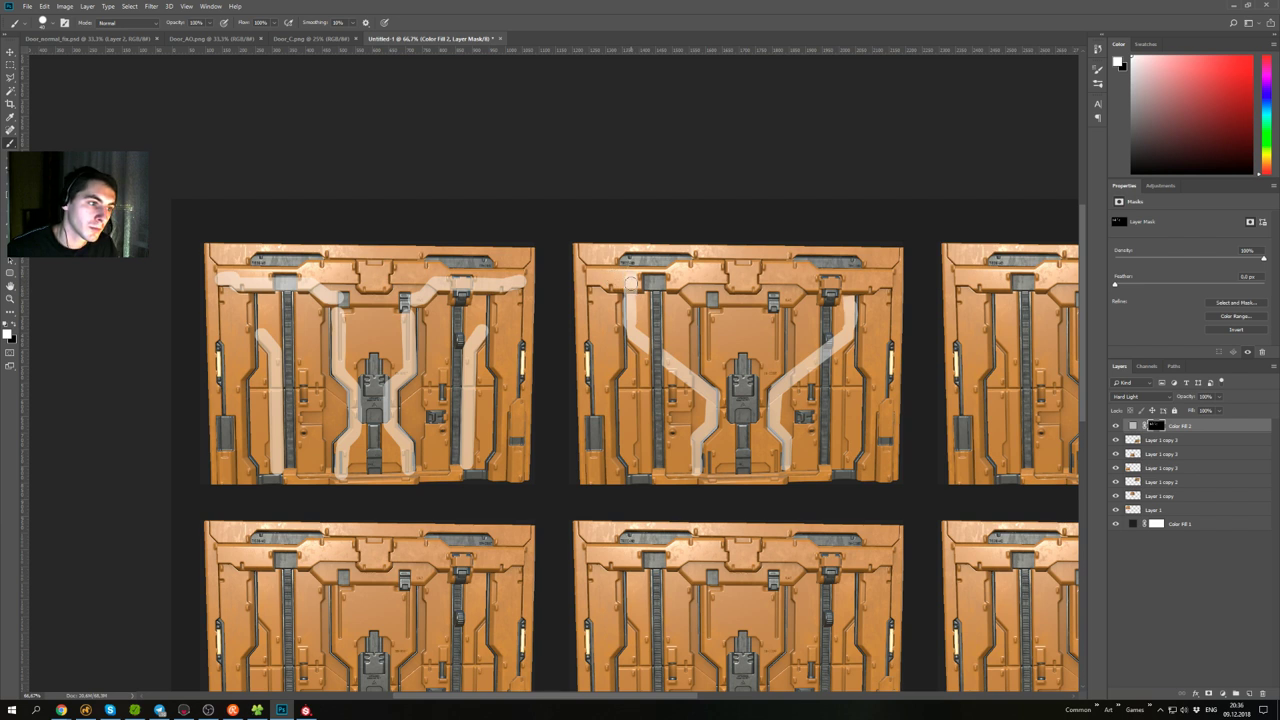
pyautogui.hotkey('ctrl', 'z')
pyautogui.keyDown('shift'); pyautogui.click(628, 271); pyautogui.keyUp('shift')
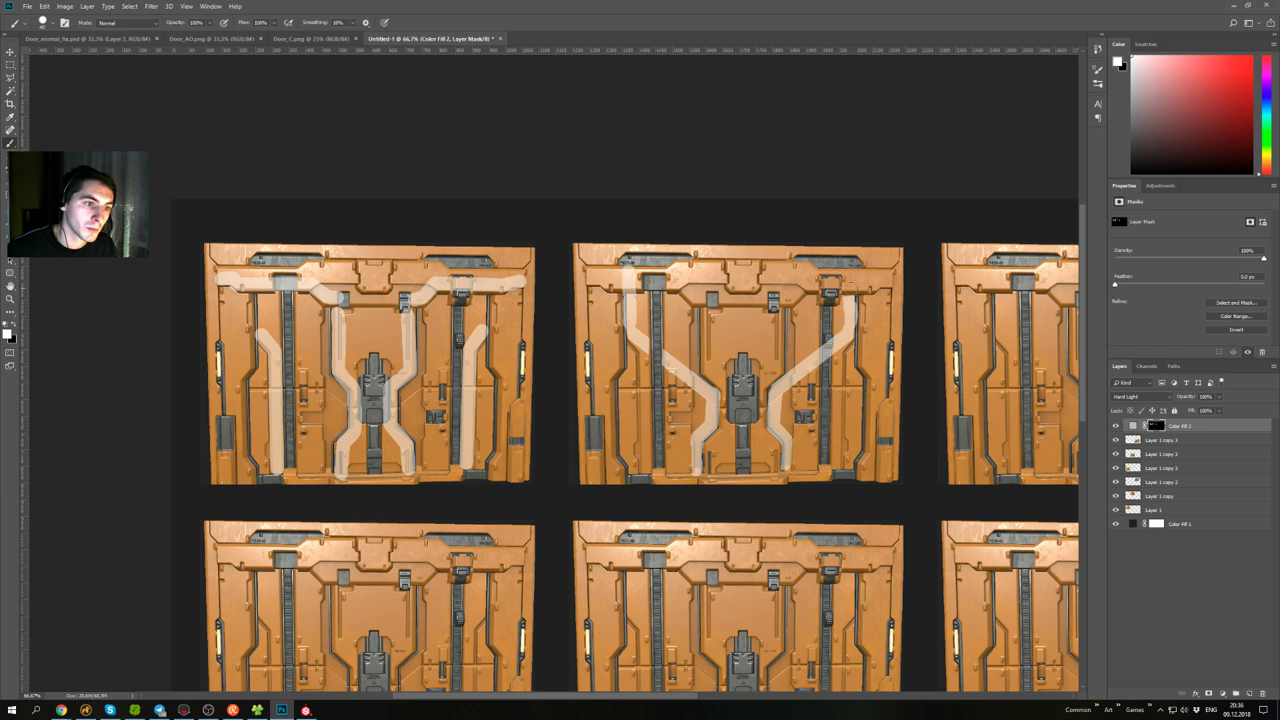
pyautogui.keyDown('shift'); pyautogui.click(847, 272); pyautogui.keyUp('shift')
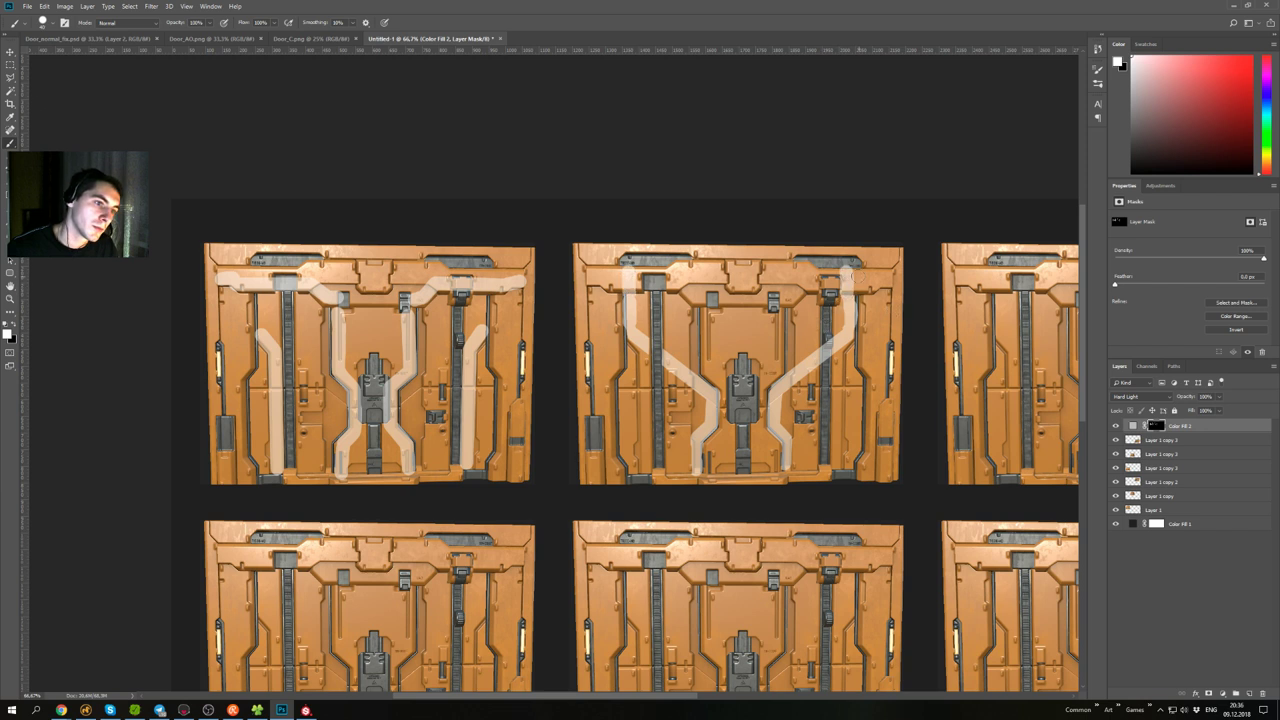
pyautogui.press('x')
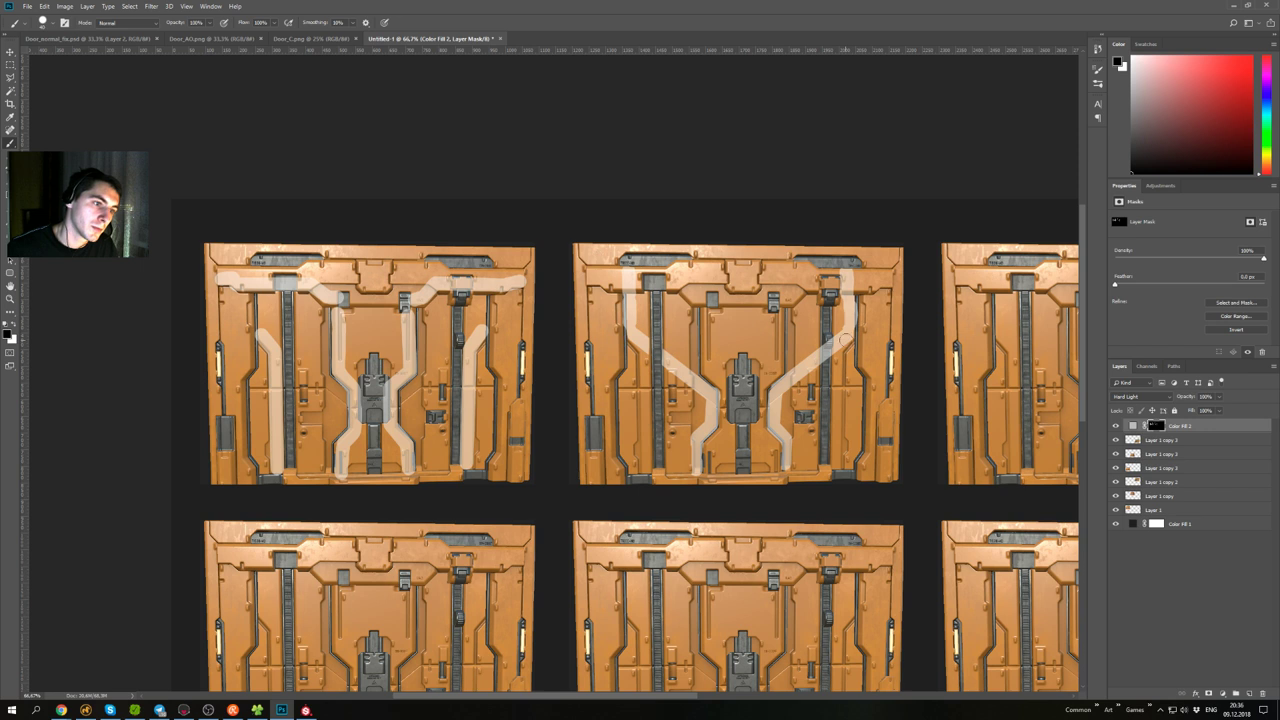
pyautogui.moveTo(845, 339); pyautogui.dragTo(715, 333)
pyautogui.press('x')
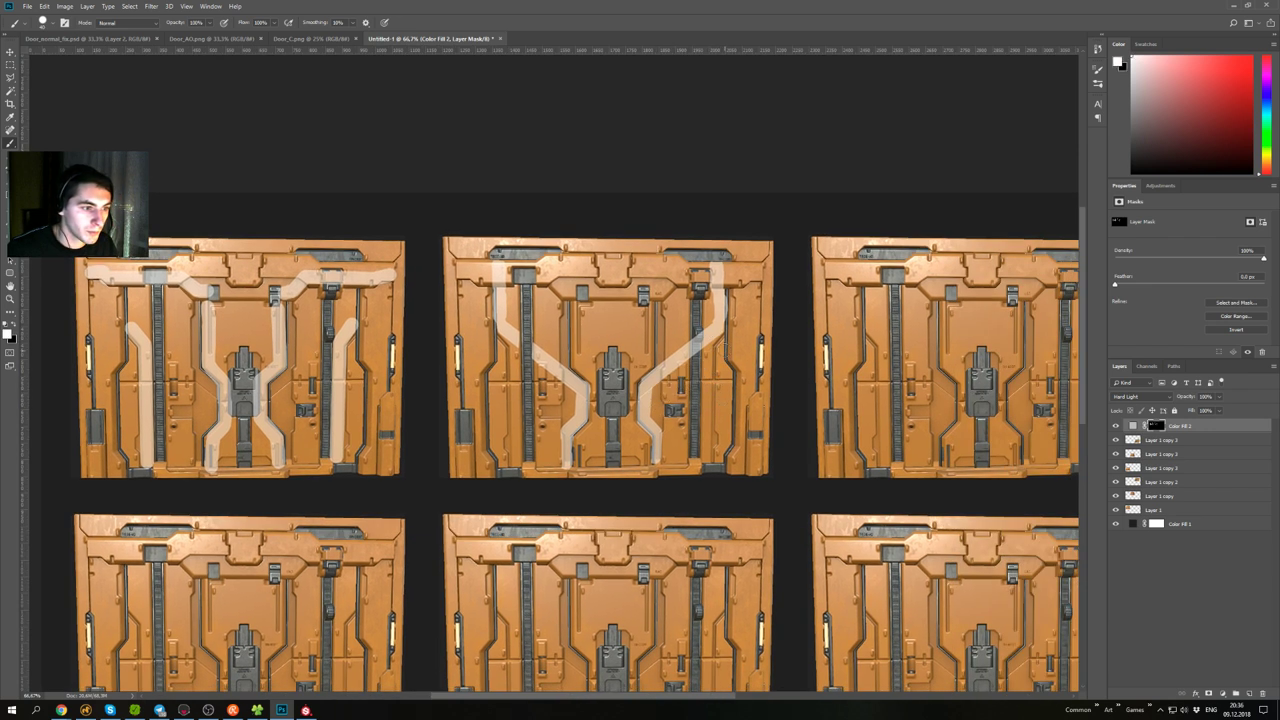
pyautogui.click(720, 352)
pyautogui.keyDown('shift'); pyautogui.click(715, 461); pyautogui.keyUp('shift')
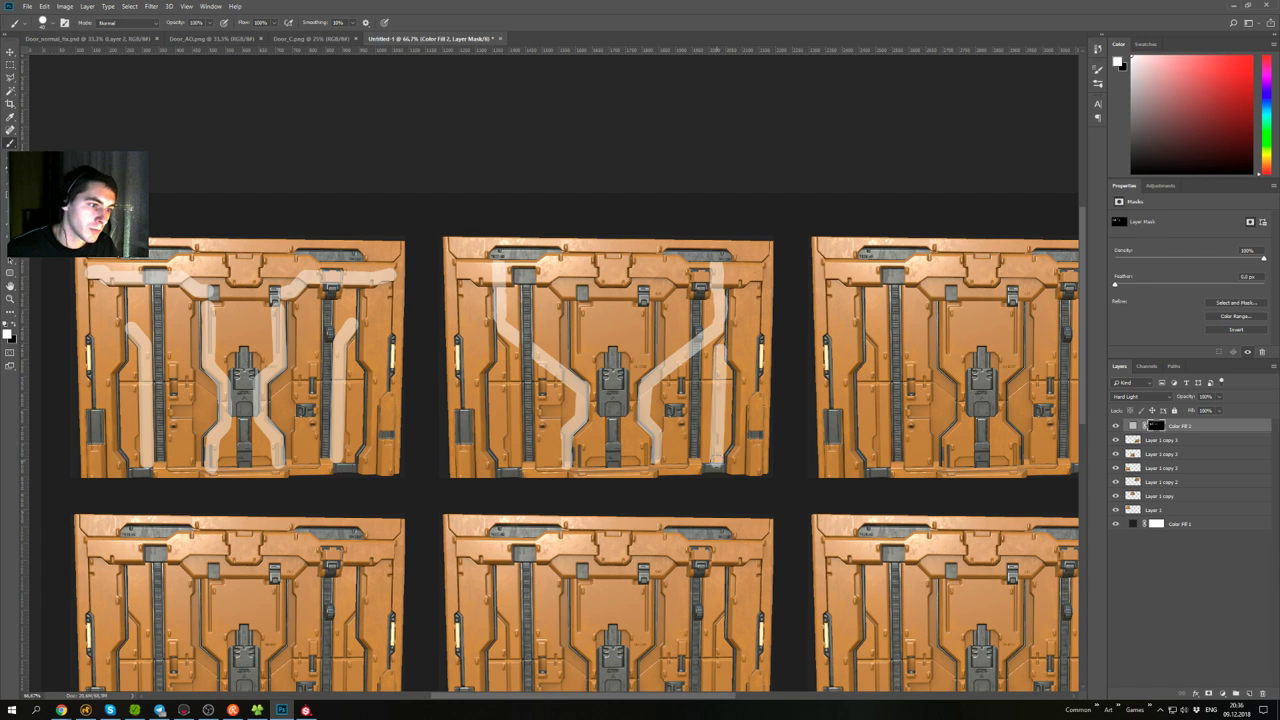
pyautogui.hotkey('ctrl', 'alt', 'z')
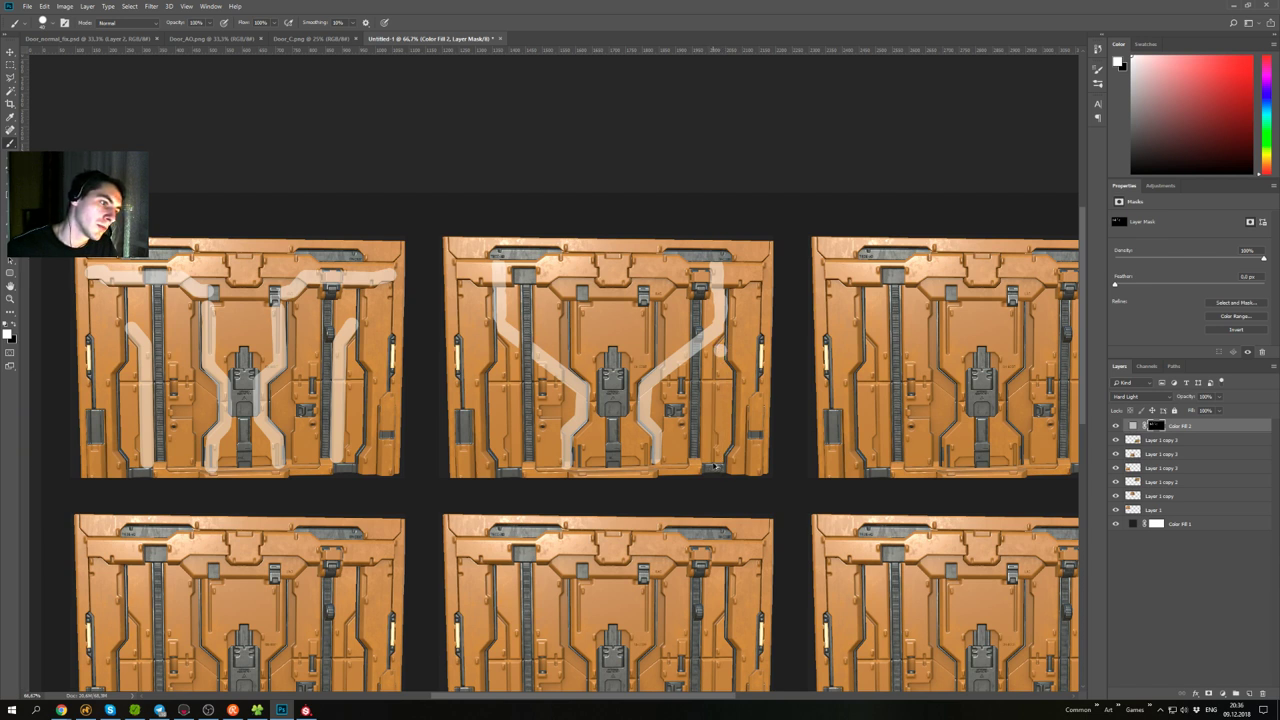
pyautogui.hotkey('ctrl', 'alt', 'z')
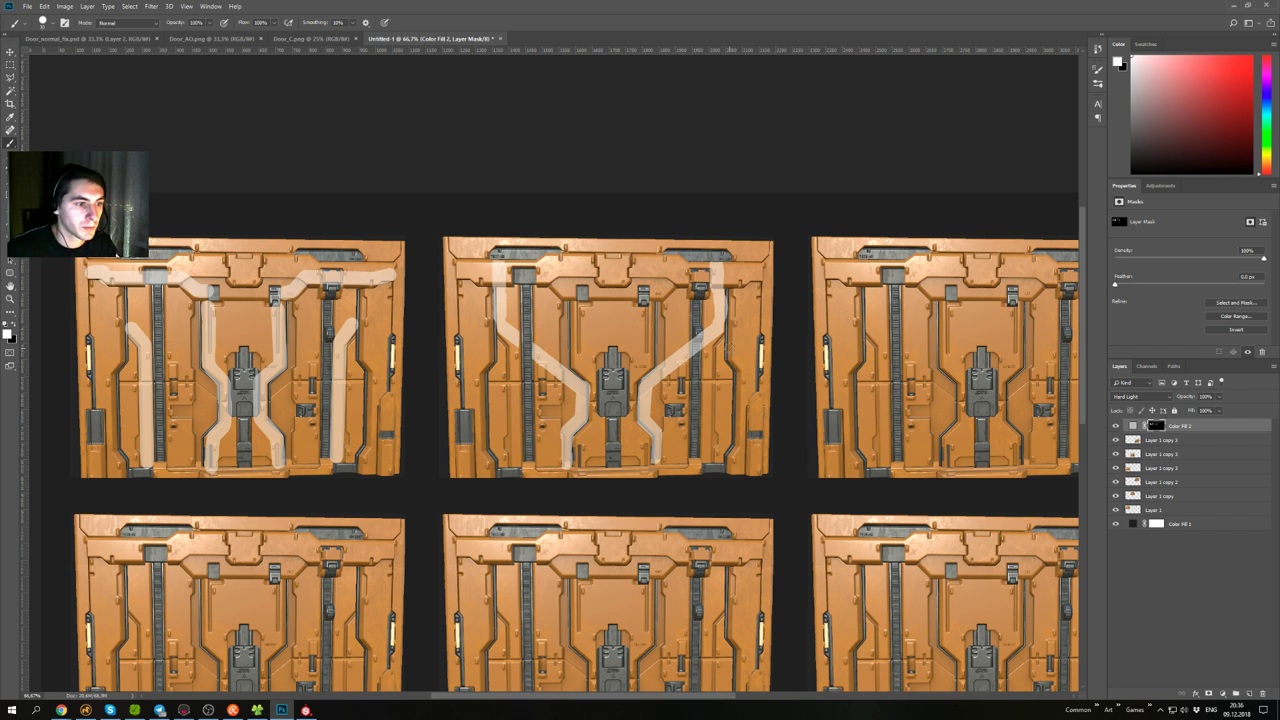
# - Paint short horizontal dashes on both outer sides of the second door, one pair at mid-height and one near the bottom edge
pyautogui.moveTo(730, 348); pyautogui.dragTo(740, 348)
pyautogui.click(486, 348)
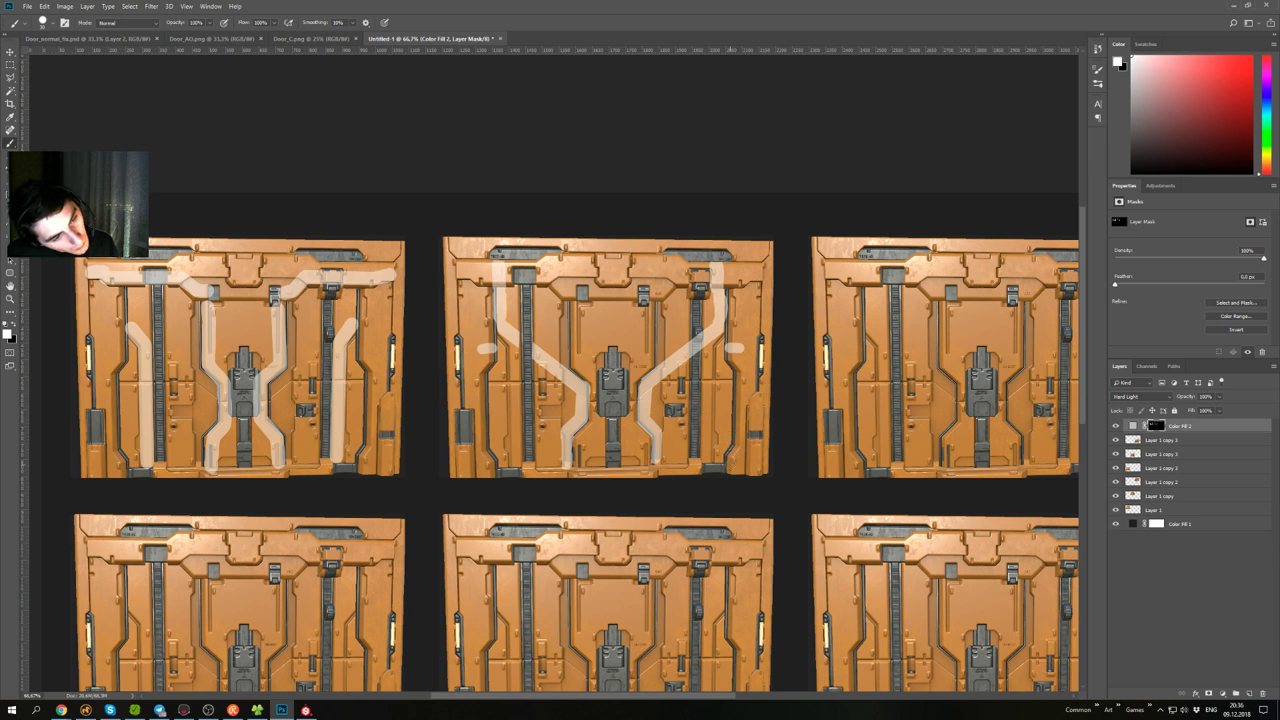
pyautogui.moveTo(729, 465); pyautogui.dragTo(738, 465)
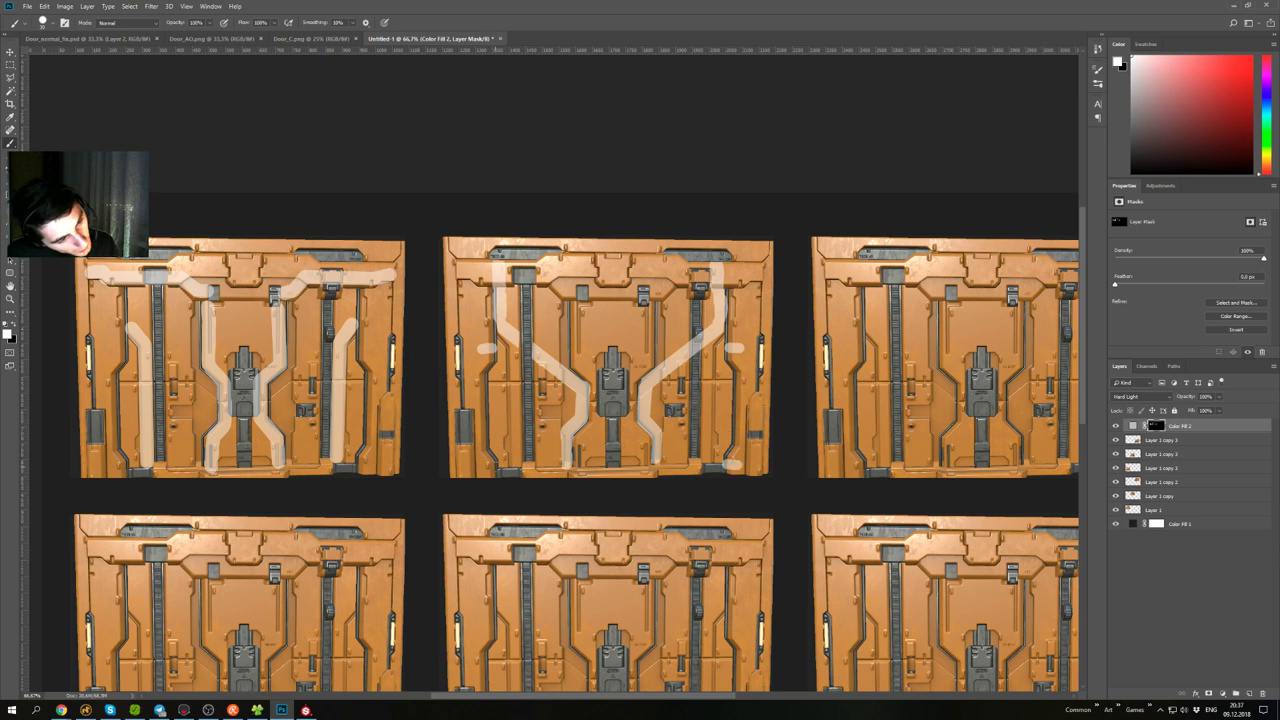
pyautogui.moveTo(494, 466); pyautogui.dragTo(481, 467)
# - Paint a horizontal stripe dipping below the lock on the third door, trimming its outer ends and erasing its middle with black
pyautogui.moveTo(660, 319)
pyautogui.mouseDown()
pyautogui.moveTo(655, 364)
pyautogui.moveTo(394, 334)
pyautogui.mouseUp()
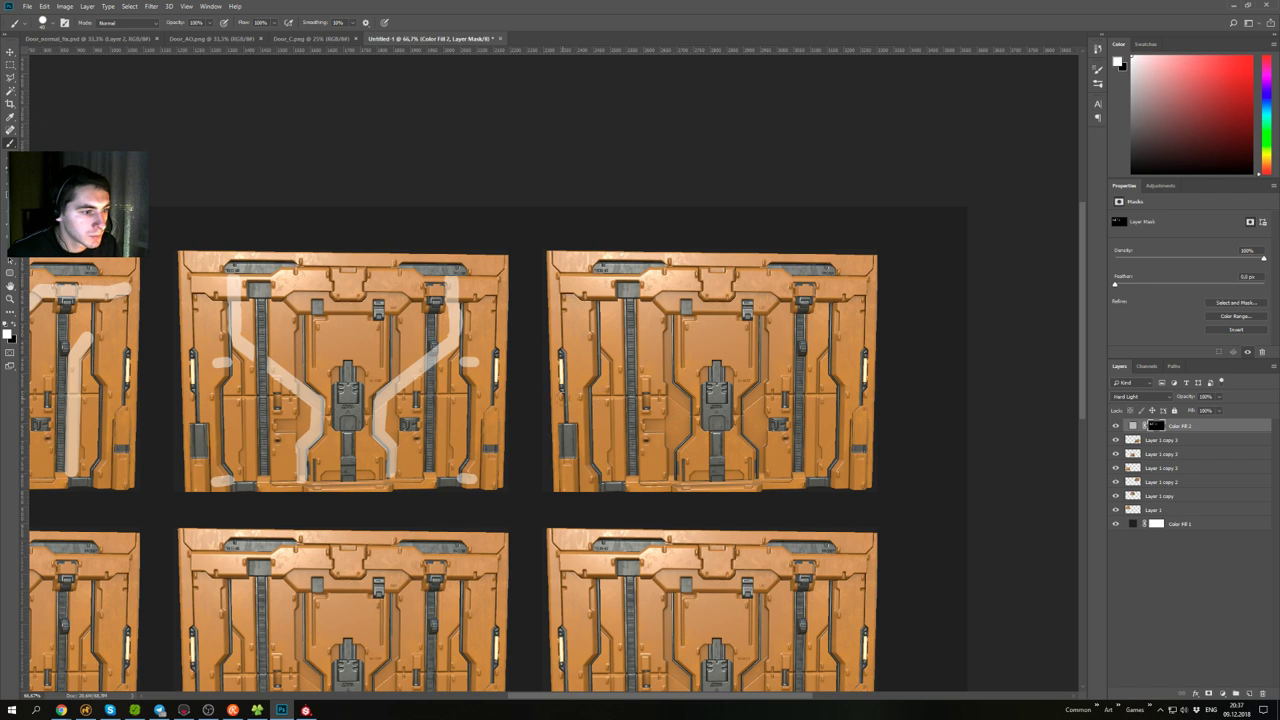
pyautogui.moveTo(555, 401)
pyautogui.mouseDown()
pyautogui.moveTo(668, 401)
pyautogui.moveTo(697, 428)
pyautogui.moveTo(745, 425)
pyautogui.moveTo(773, 398)
pyautogui.moveTo(869, 400)
pyautogui.mouseUp()
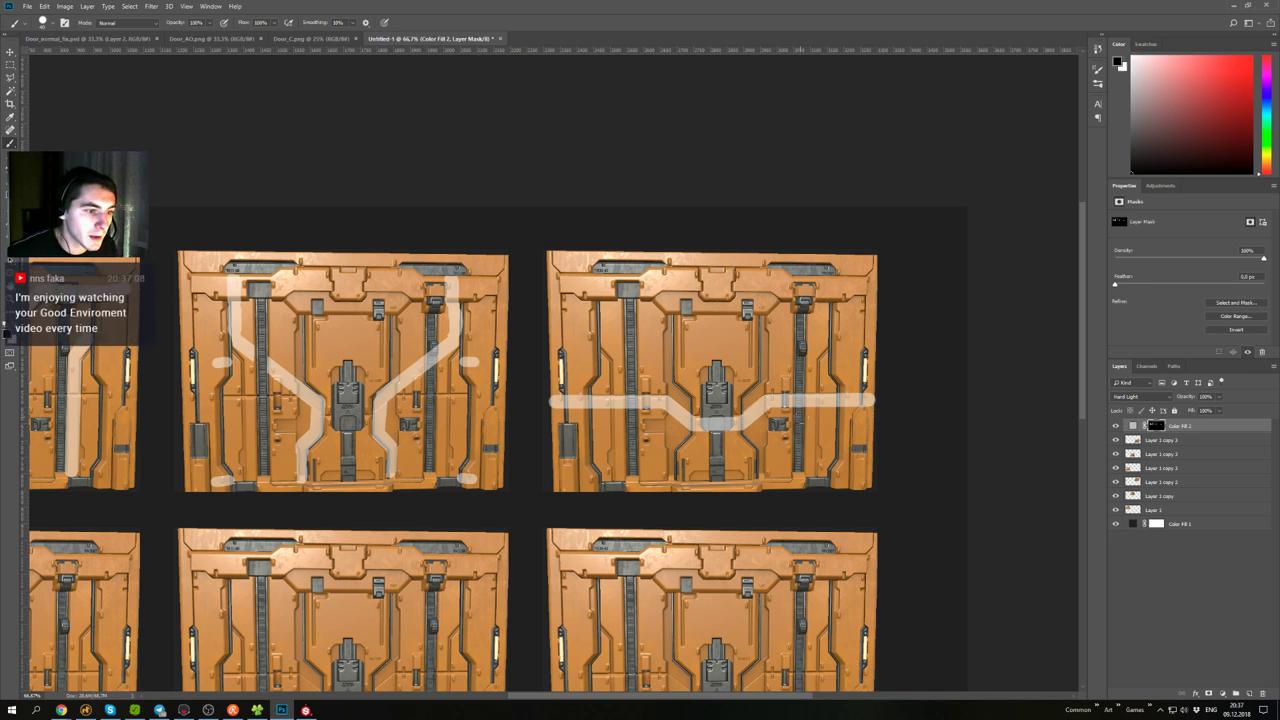
pyautogui.moveTo(843, 398); pyautogui.dragTo(877, 398)
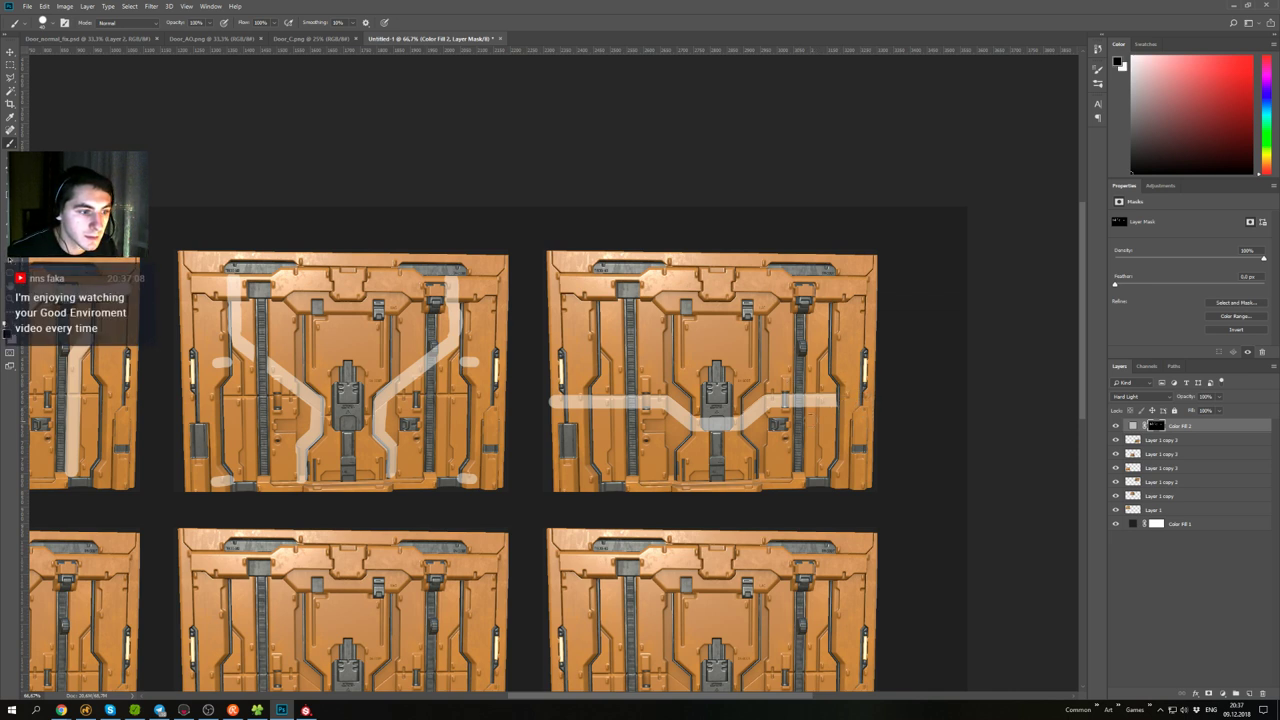
pyautogui.moveTo(582, 394)
pyautogui.mouseDown()
pyautogui.moveTo(581, 408)
pyautogui.moveTo(550, 412)
pyautogui.mouseUp()
pyautogui.moveTo(661, 440); pyautogui.dragTo(682, 473)
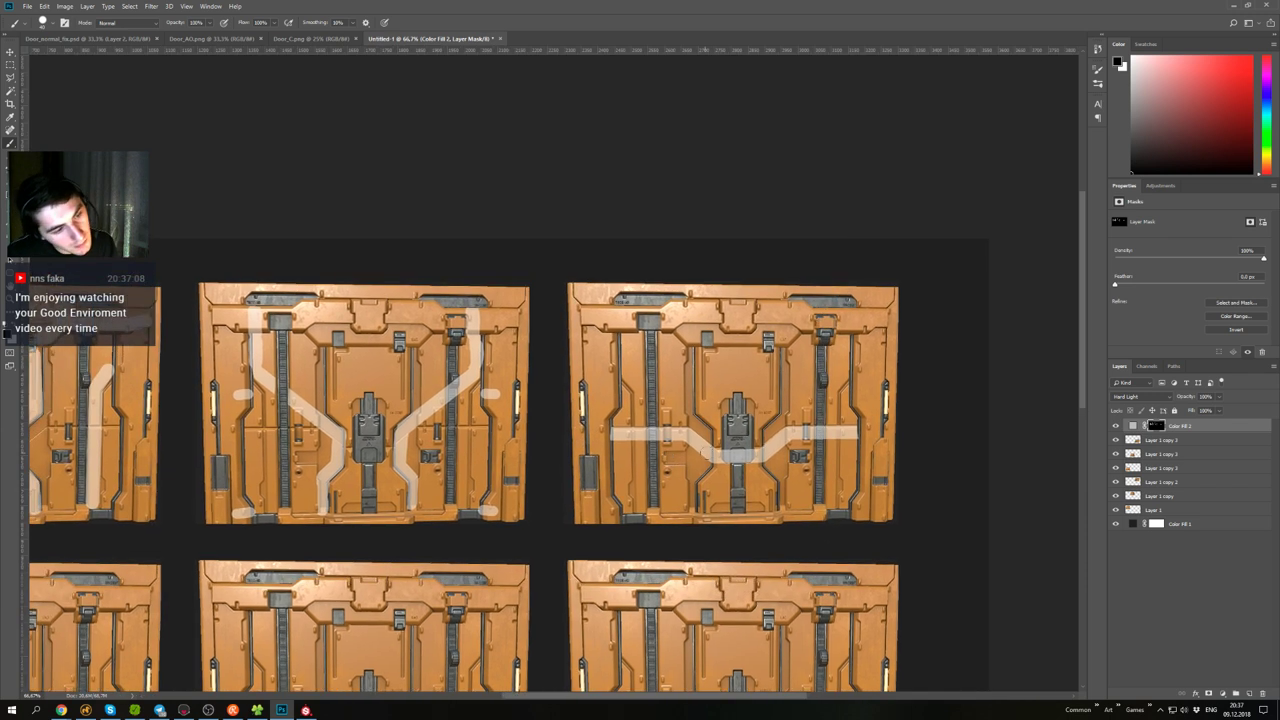
pyautogui.click(736, 456)
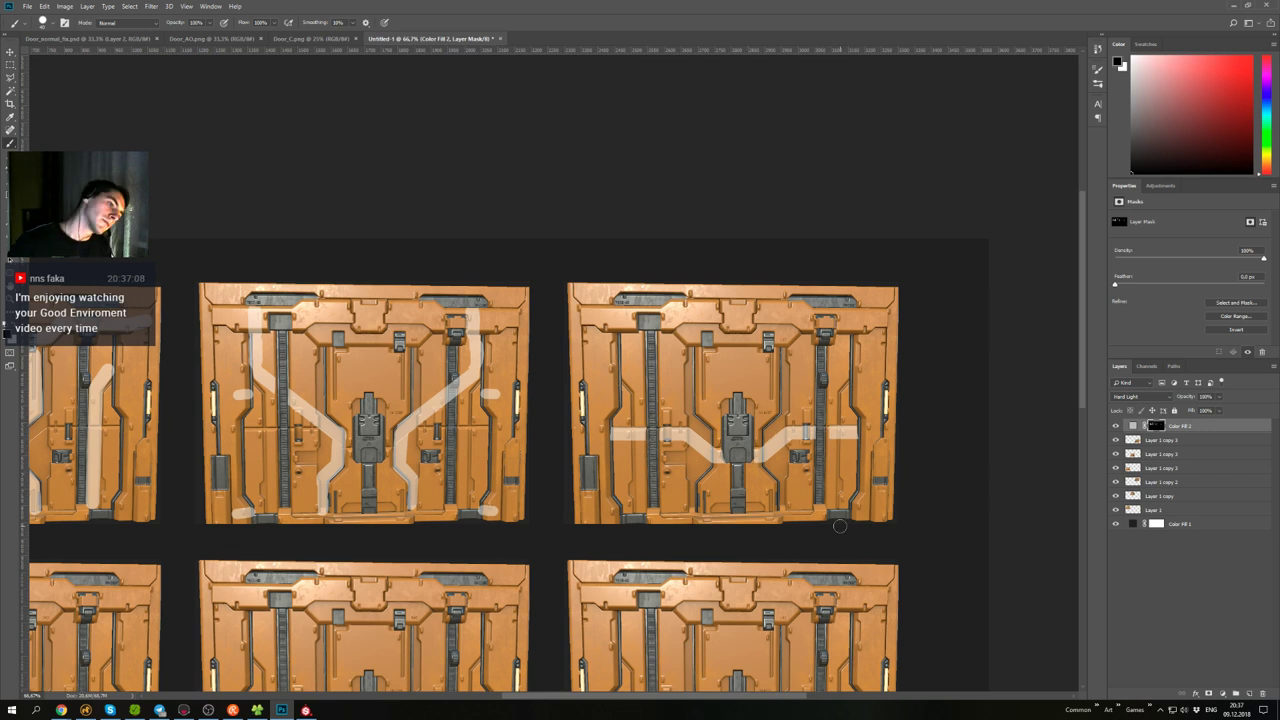
# - Narrow the third door's stripe by painting black along its lower edge on both sides of the lock
pyautogui.moveTo(590, 420); pyautogui.dragTo(562, 410)
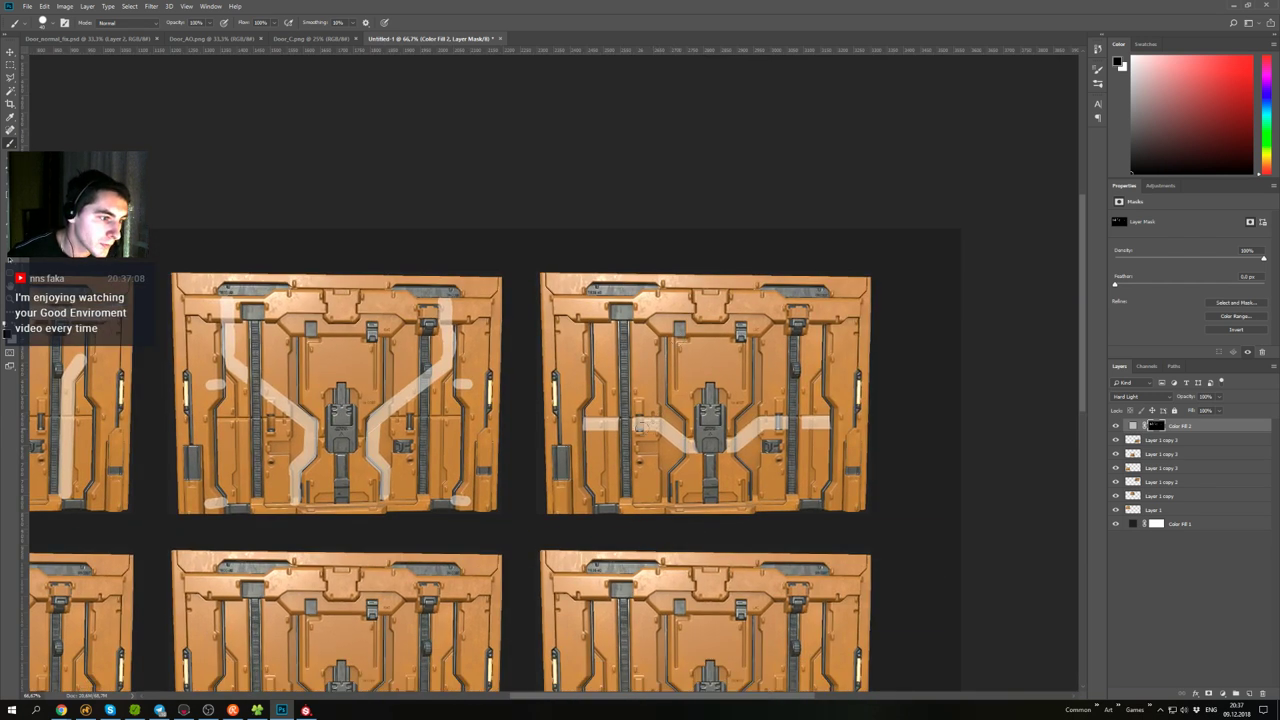
pyautogui.click(582, 430)
pyautogui.keyDown('shift'); pyautogui.click(657, 430); pyautogui.keyUp('shift')
pyautogui.keyDown('shift'); pyautogui.click(680, 452); pyautogui.keyUp('shift')
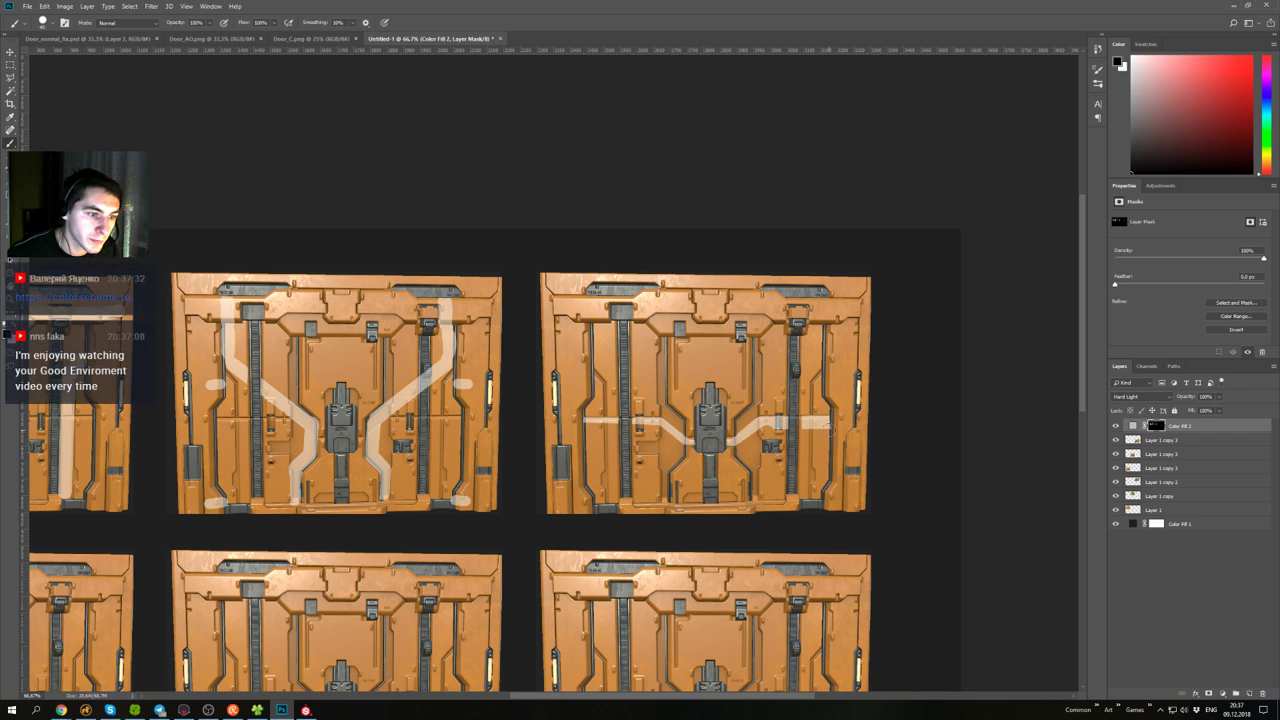
pyautogui.keyDown('shift'); pyautogui.click(829, 431); pyautogui.keyUp('shift')
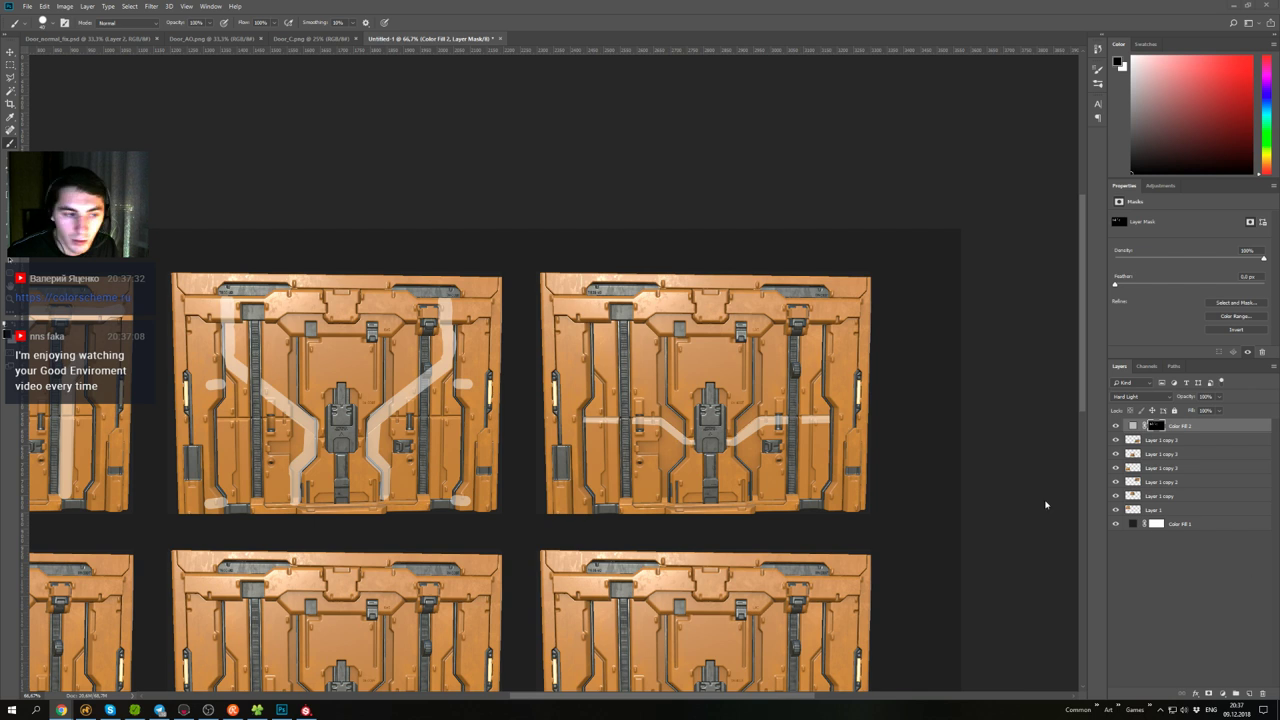
# - Thicken both arms of the third door's stripe along their upper edge with straight white strokes
pyautogui.click(870, 438)
pyautogui.press('x')
pyautogui.click(826, 416)
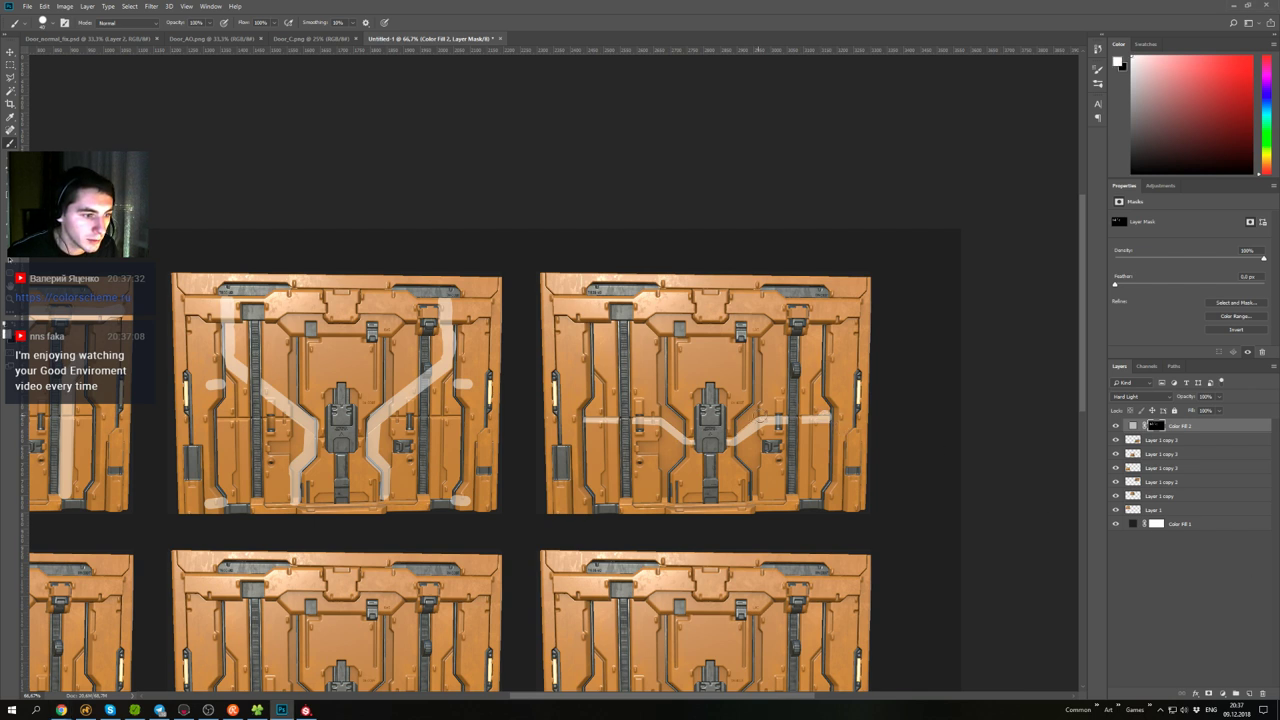
pyautogui.keyDown('shift'); pyautogui.click(761, 416); pyautogui.keyUp('shift')
pyautogui.keyDown('shift'); pyautogui.click(730, 440); pyautogui.keyUp('shift')
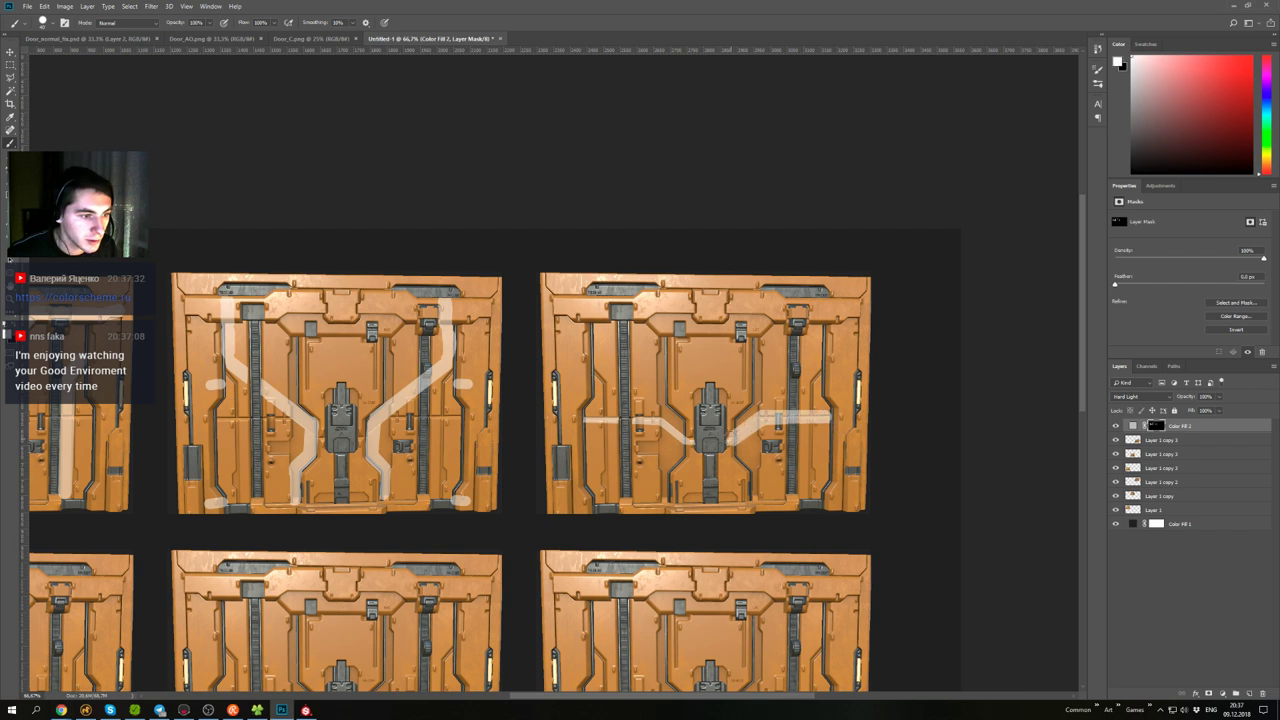
pyautogui.click(688, 436)
pyautogui.keyDown('shift'); pyautogui.click(660, 418); pyautogui.keyUp('shift')
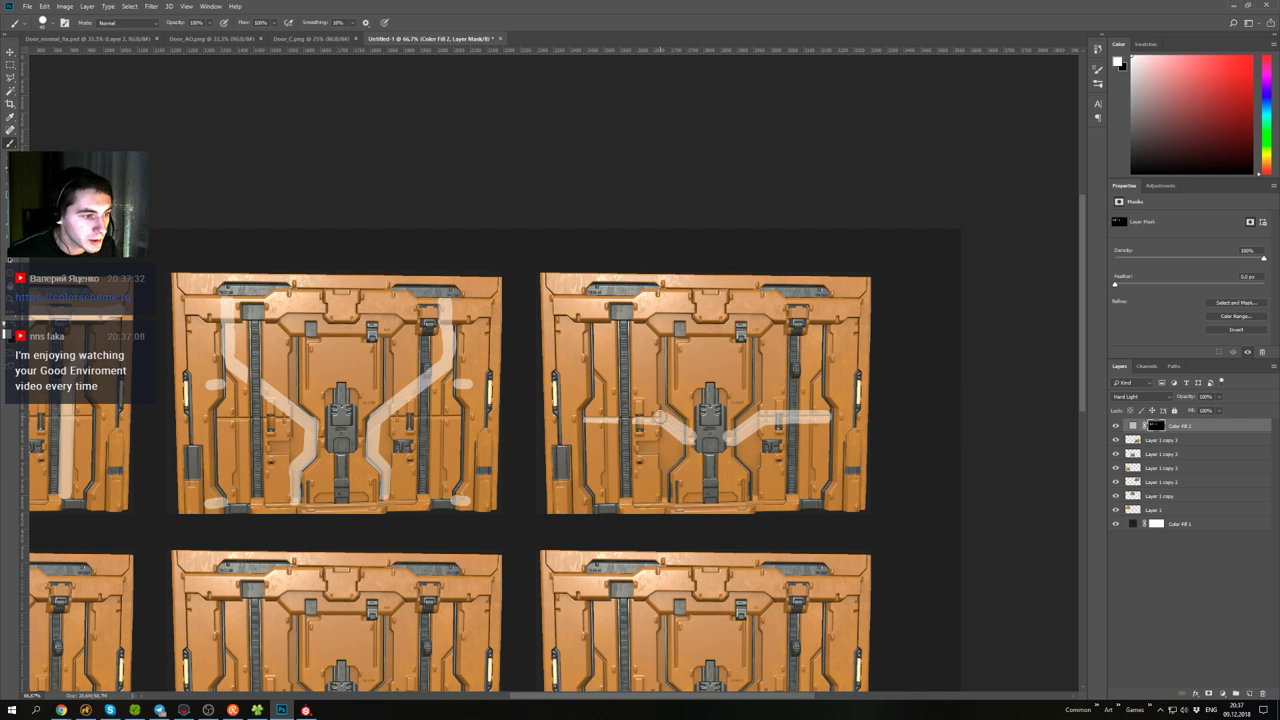
pyautogui.keyDown('shift'); pyautogui.click(590, 413); pyautogui.keyUp('shift')
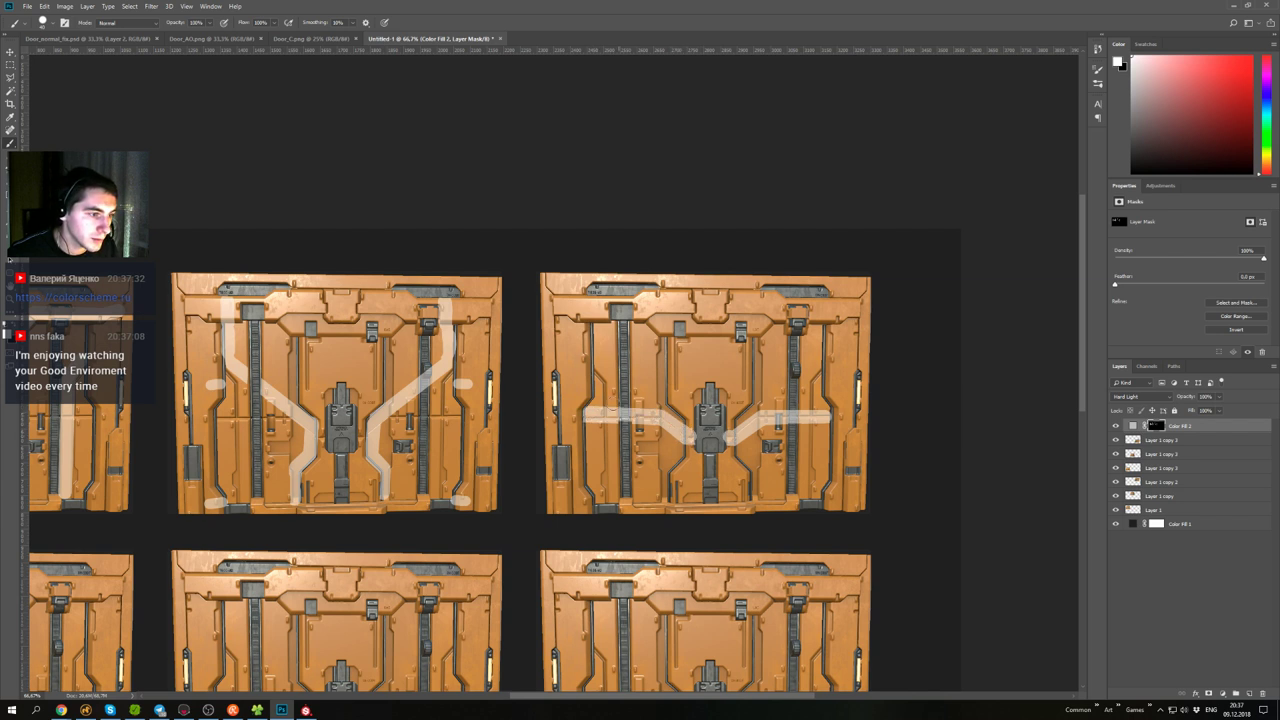
# - Clean up the left arm and the ends beside the lock on the third door's stripe with black, touching up the left end with white
pyautogui.press('x')
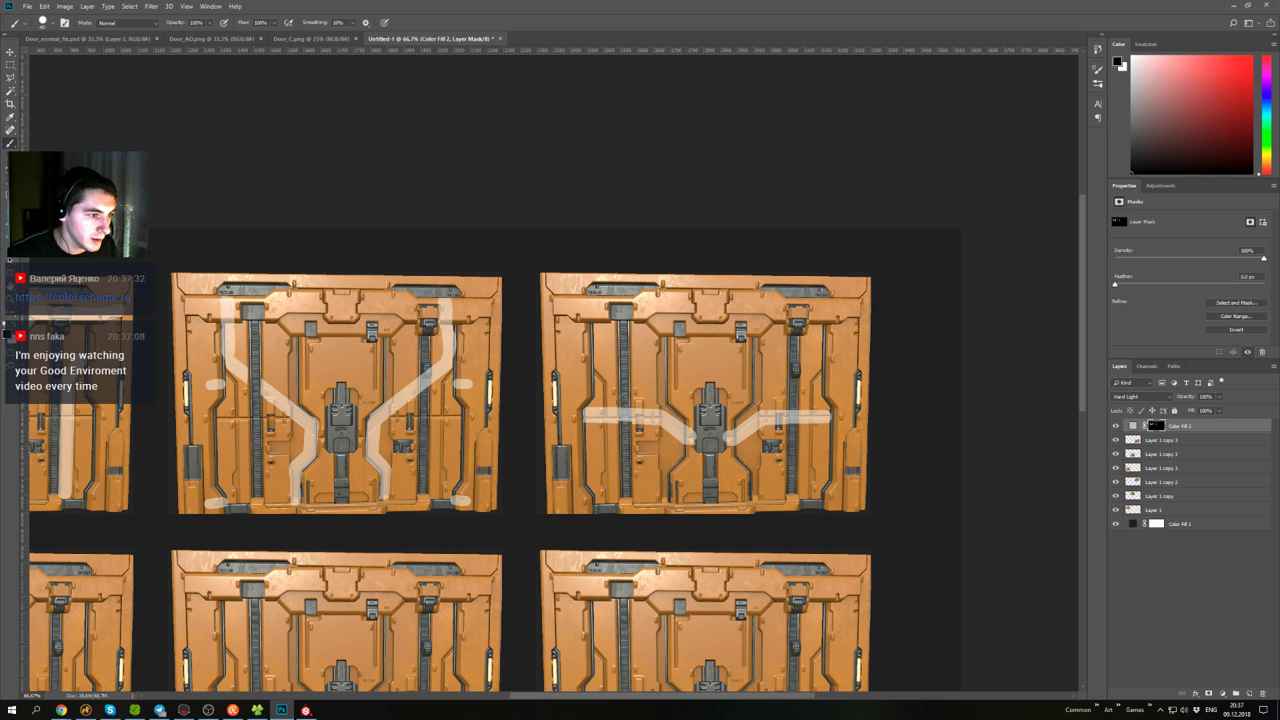
pyautogui.keyDown('shift'); pyautogui.click(573, 403); pyautogui.keyUp('shift')
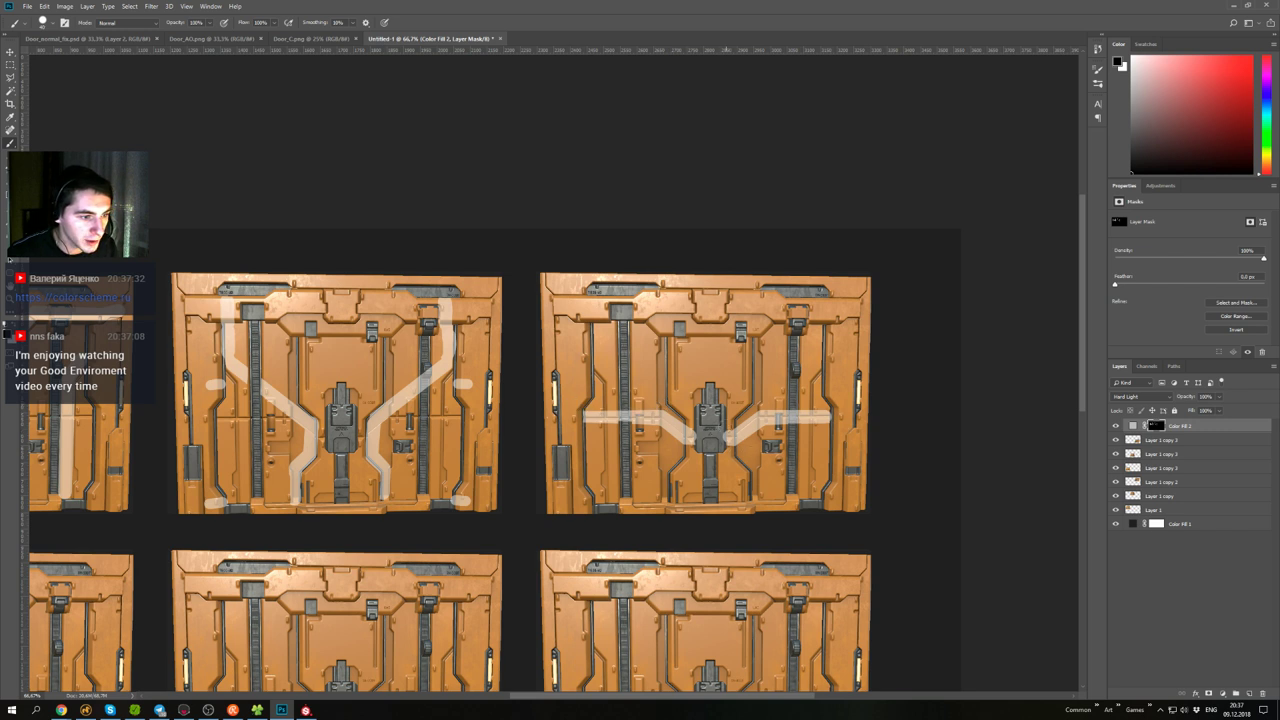
pyautogui.moveTo(719, 430); pyautogui.dragTo(715, 469)
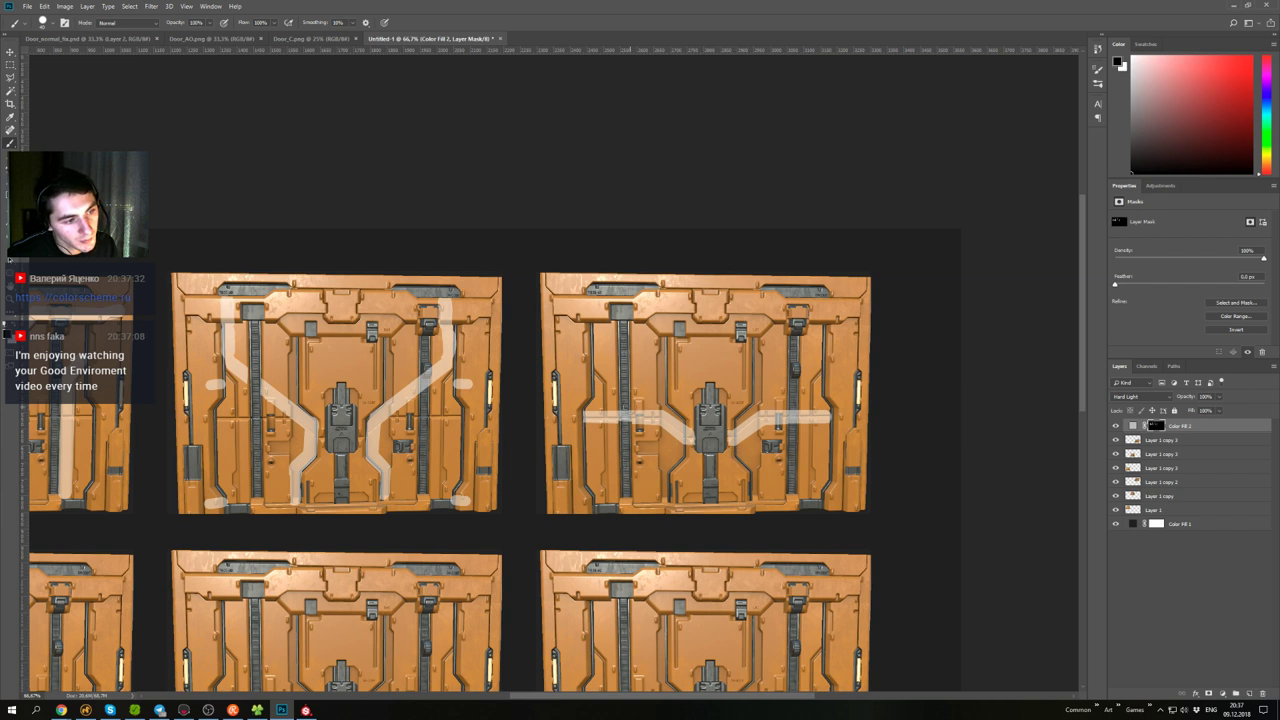
pyautogui.press('x')
pyautogui.click(589, 417)
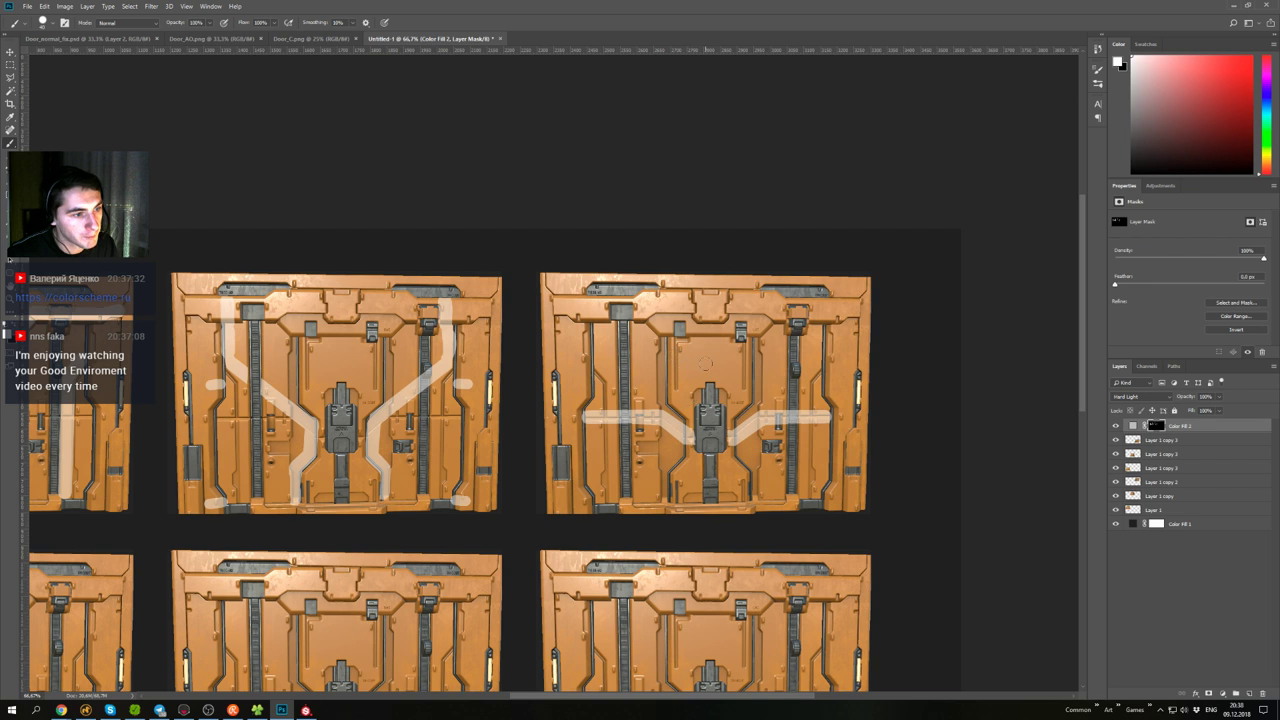
pyautogui.moveTo(711, 341); pyautogui.dragTo(712, 366)
pyautogui.hotkey('ctrl', 'z')
pyautogui.click(711, 377)
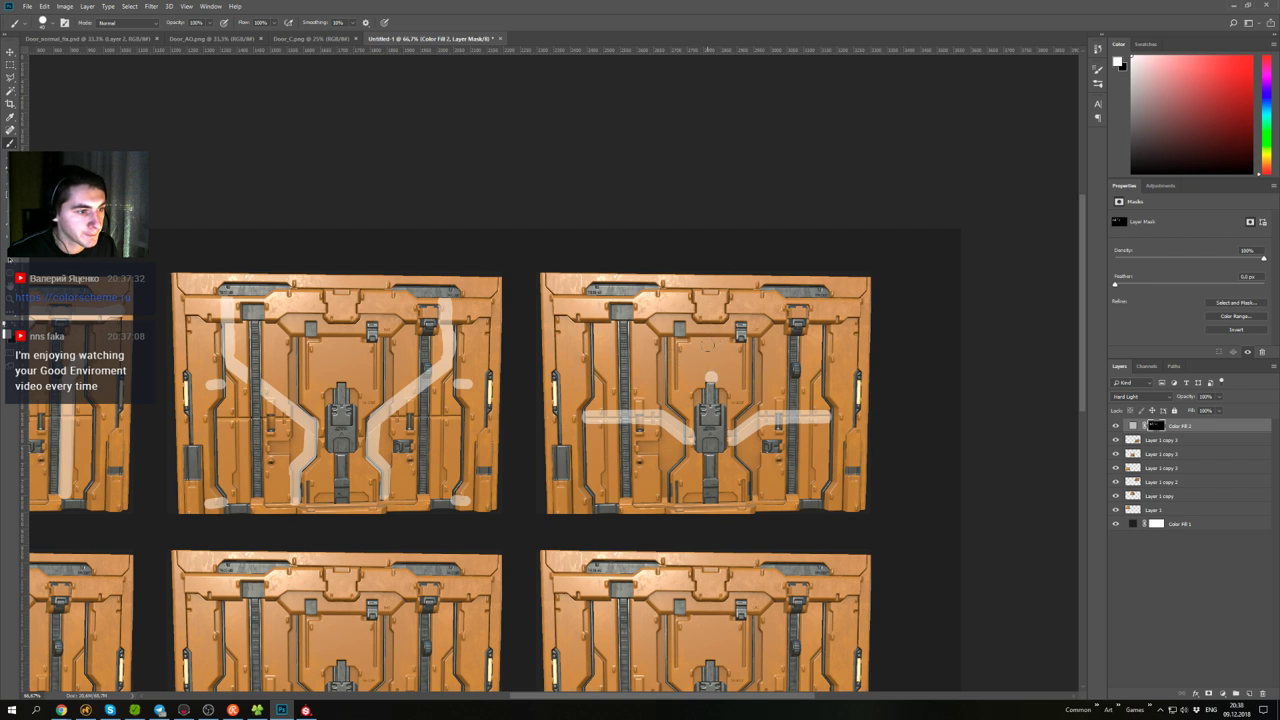
pyautogui.keyDown('shift'); pyautogui.click(709, 344); pyautogui.keyUp('shift')
pyautogui.hotkey('ctrl', 'z')
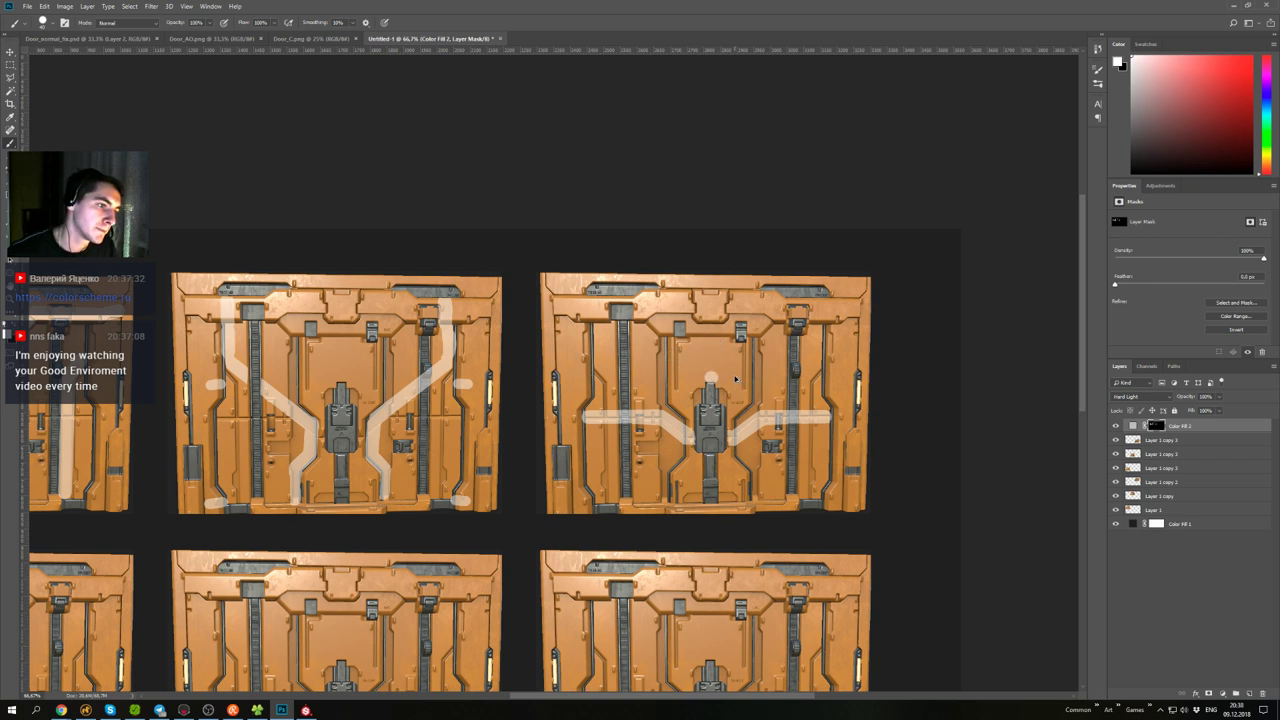
pyautogui.hotkey('ctrl', 'z')
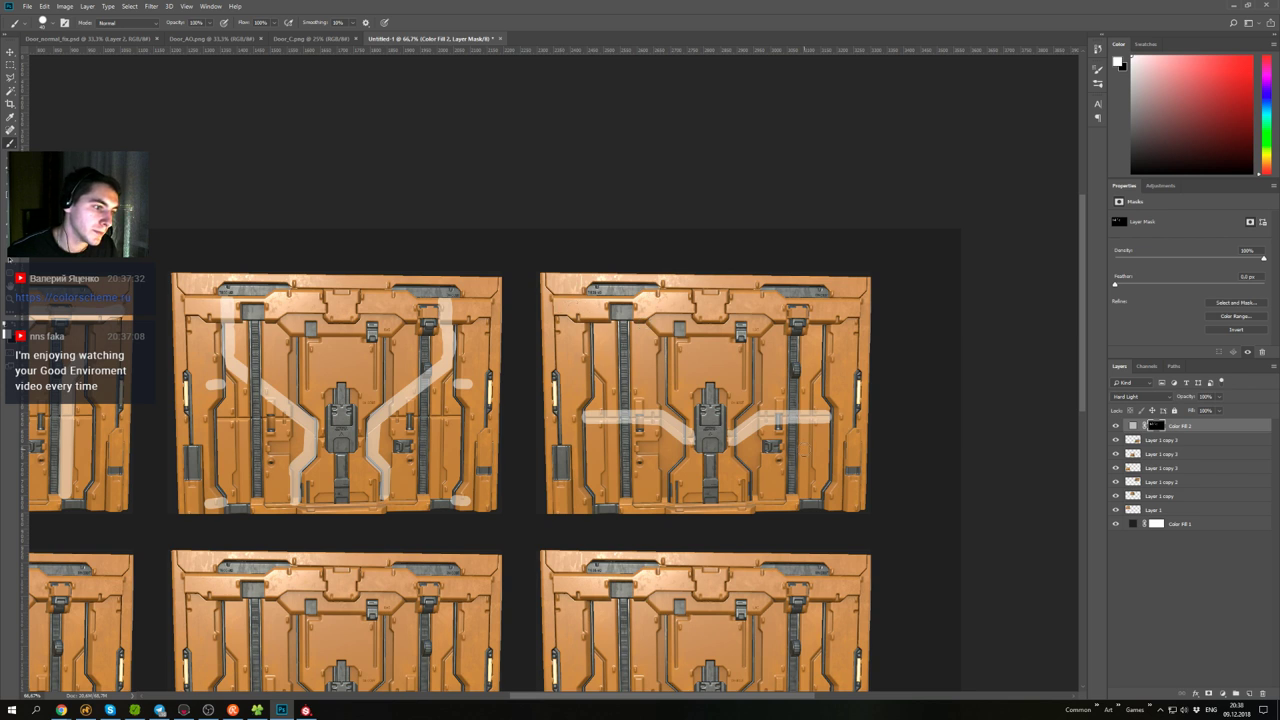
pyautogui.moveTo(657, 393); pyautogui.dragTo(674, 316)
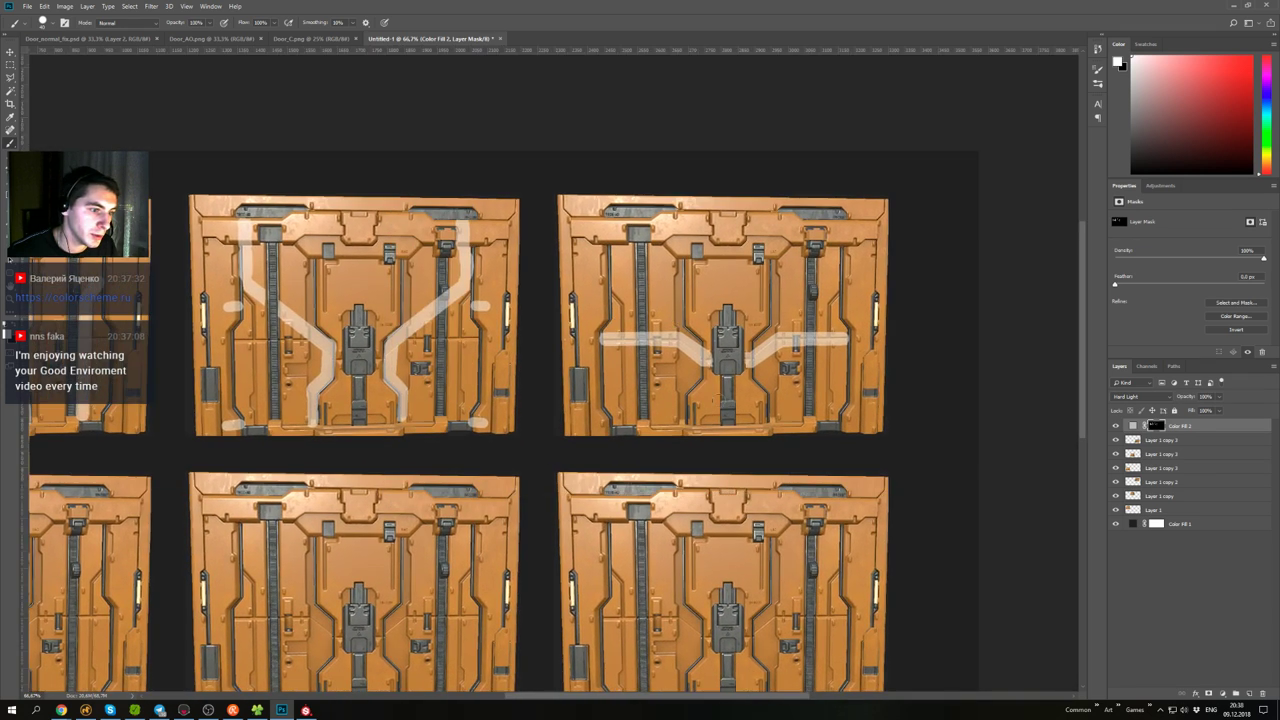
pyautogui.click(684, 432)
pyautogui.keyDown('shift'); pyautogui.click(769, 430); pyautogui.keyUp('shift')
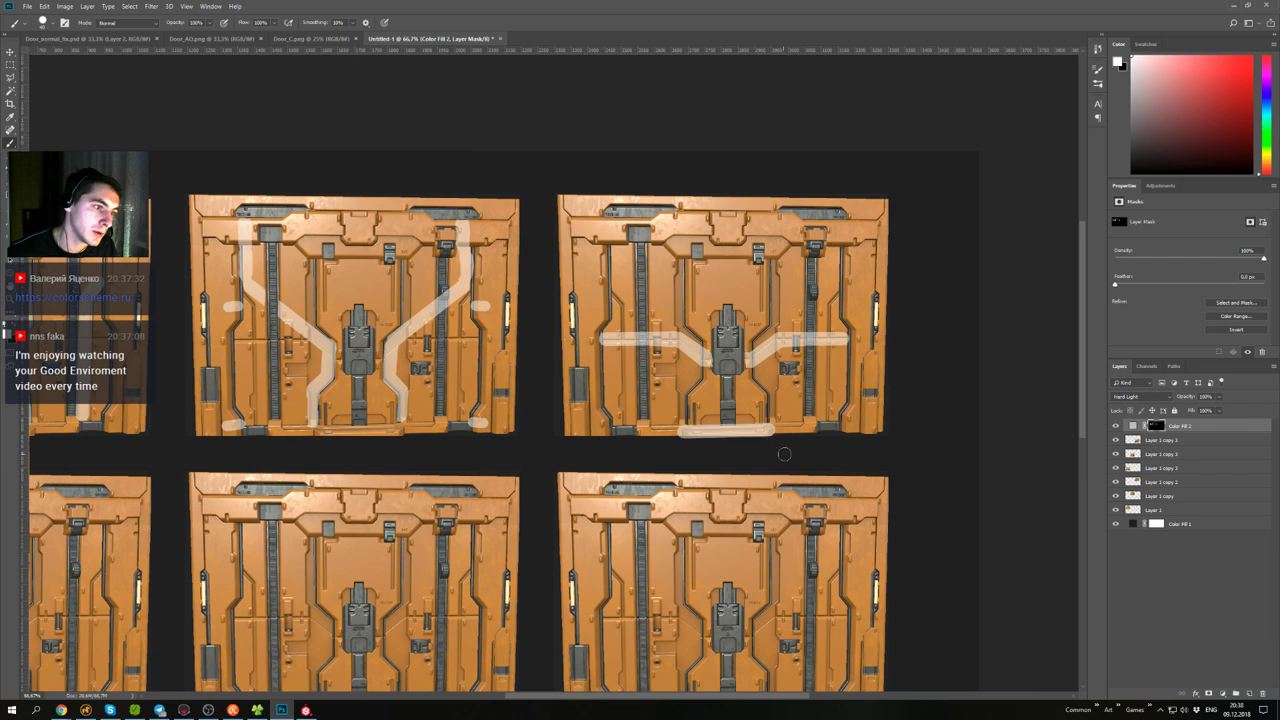
pyautogui.hotkey('ctrl', 'z')
pyautogui.hotkey('ctrl', 'z')
# - Outline the third door's central lock with a thin white stripe on the layer mask, following its stepped contour
pyautogui.moveTo(673, 341)
pyautogui.mouseDown()
pyautogui.moveTo(827, 433)
pyautogui.moveTo(913, 413)
pyautogui.moveTo(771, 380)
pyautogui.mouseUp()
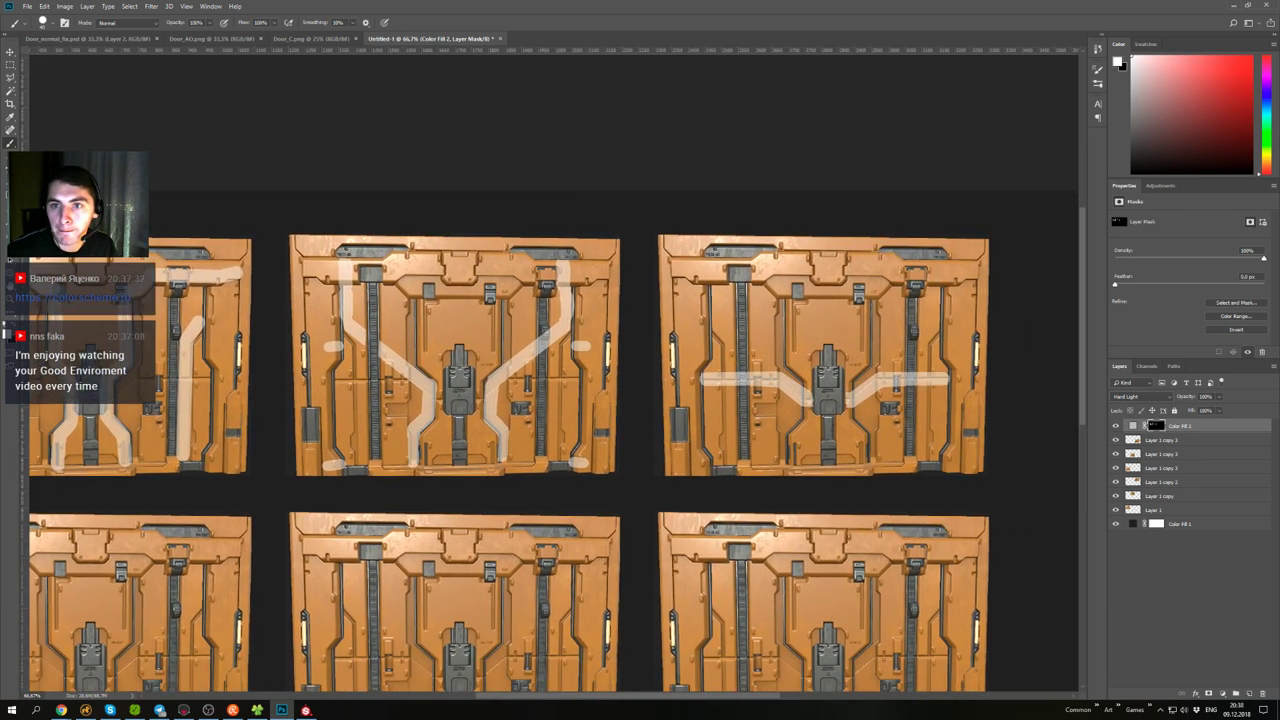
pyautogui.click(814, 366)
pyautogui.moveTo(821, 342); pyautogui.dragTo(760, 348)
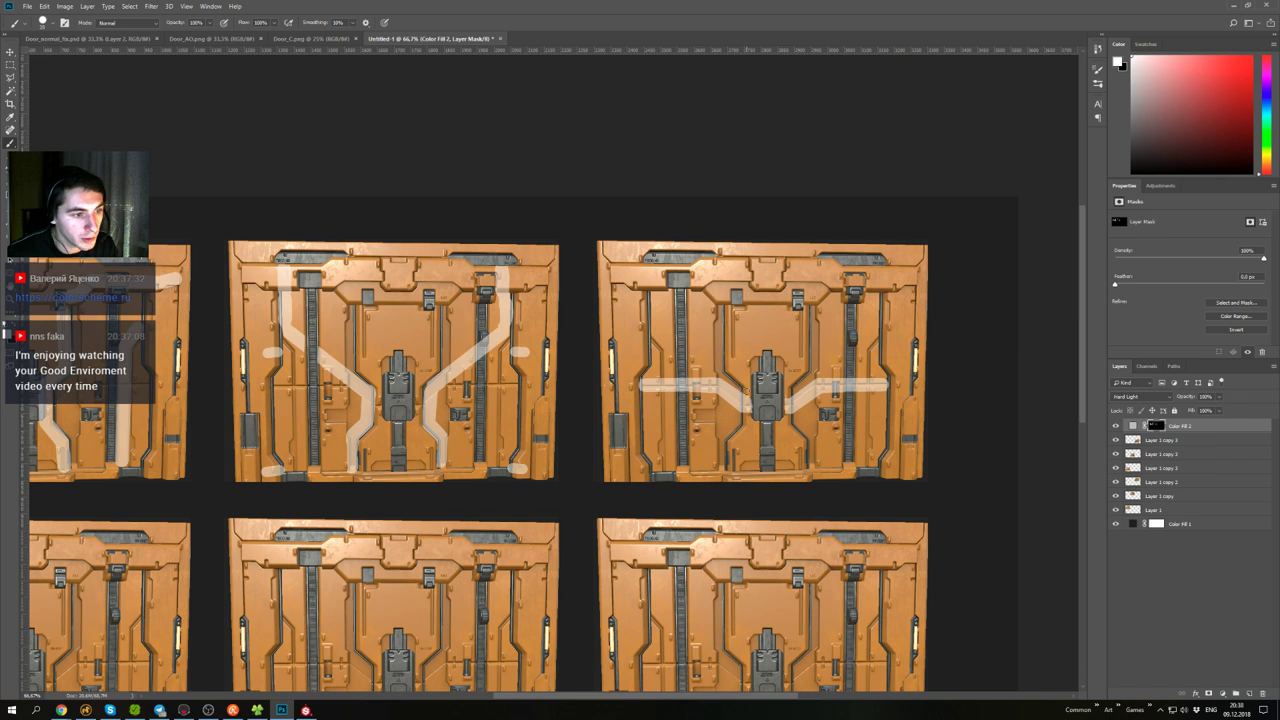
pyautogui.moveTo(750, 405); pyautogui.dragTo(747, 361)
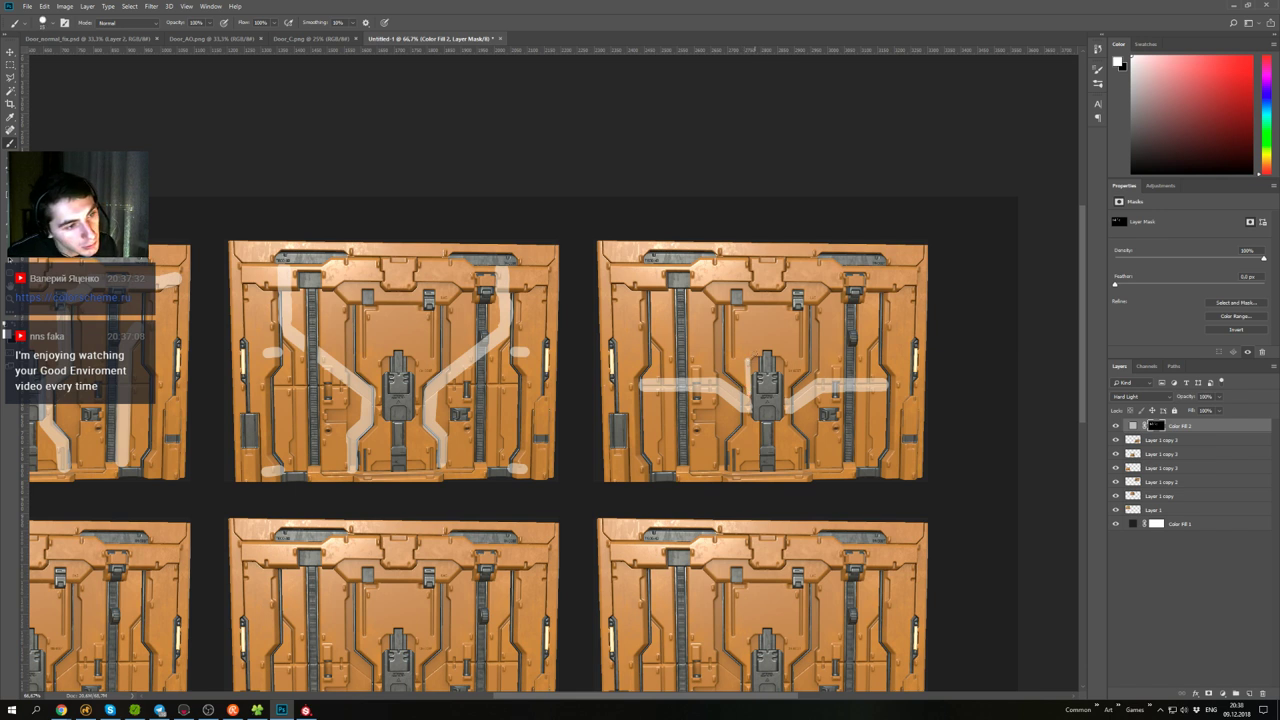
pyautogui.keyDown('shift'); pyautogui.click(782, 354); pyautogui.keyUp('shift')
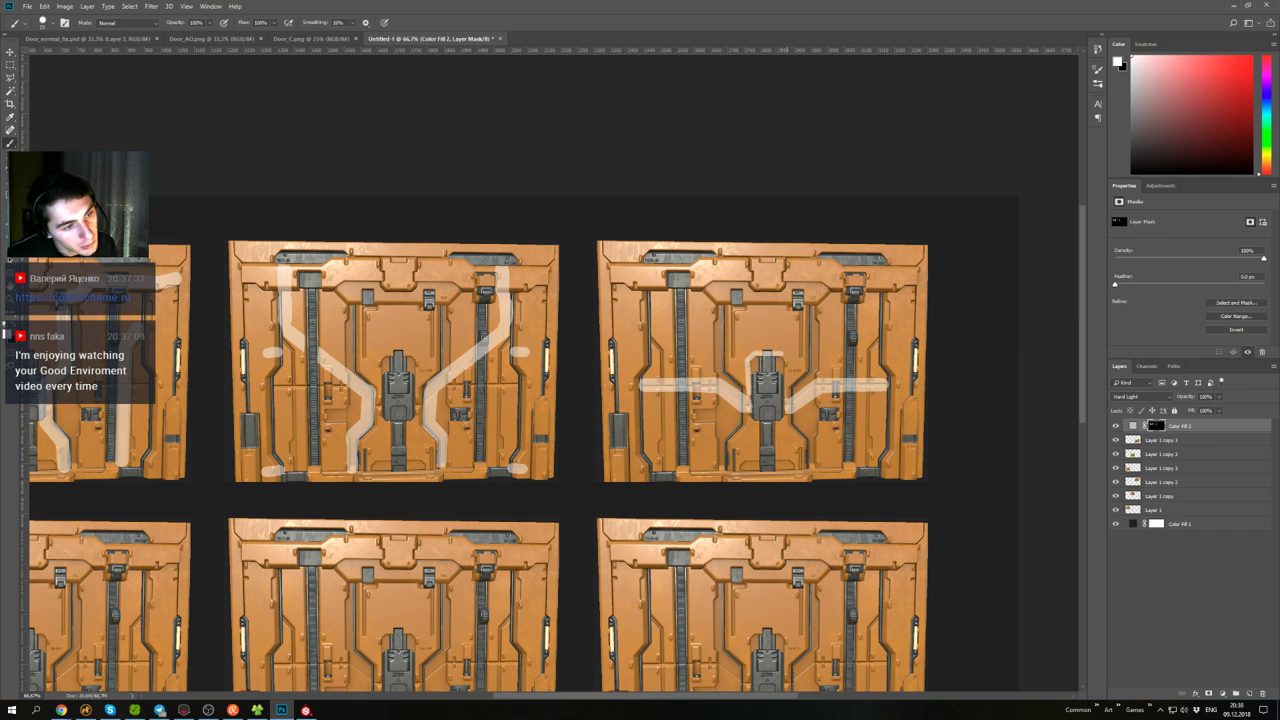
pyautogui.moveTo(783, 354); pyautogui.dragTo(786, 396)
pyautogui.hotkey('ctrl', 'z')
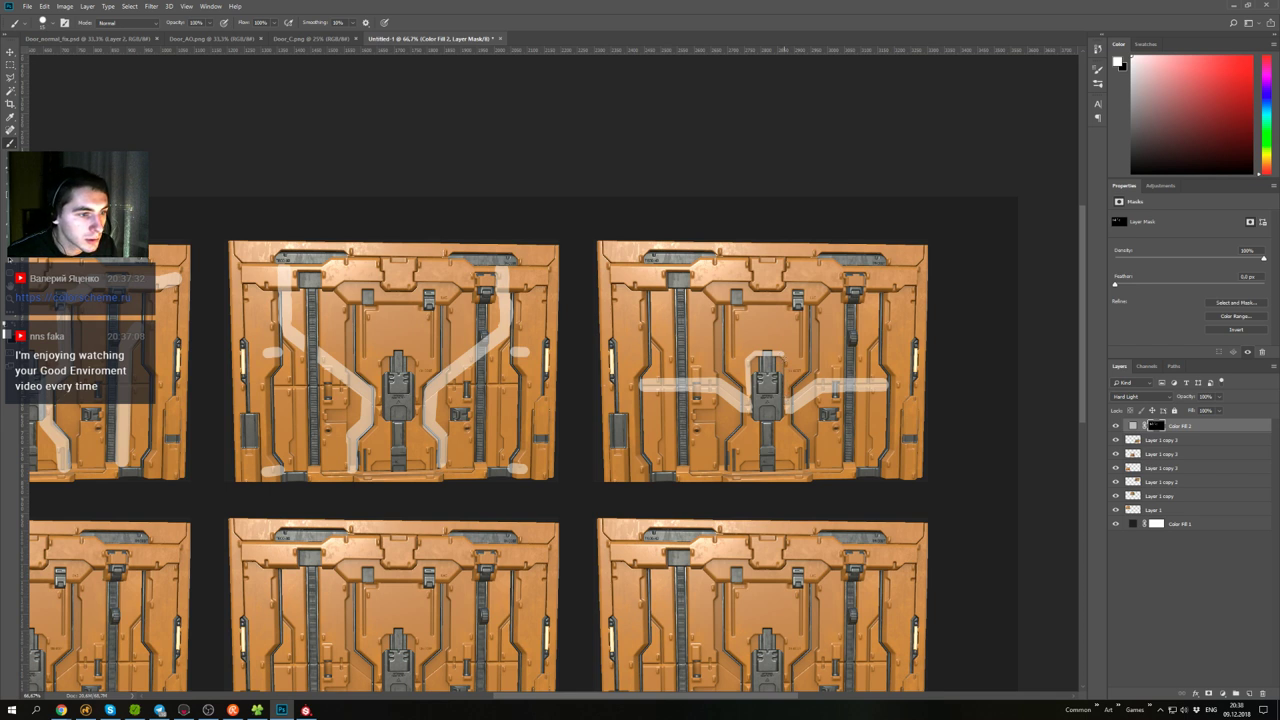
pyautogui.keyDown('shift'); pyautogui.click(785, 358); pyautogui.keyUp('shift')
pyautogui.keyDown('shift'); pyautogui.click(785, 393); pyautogui.keyUp('shift')
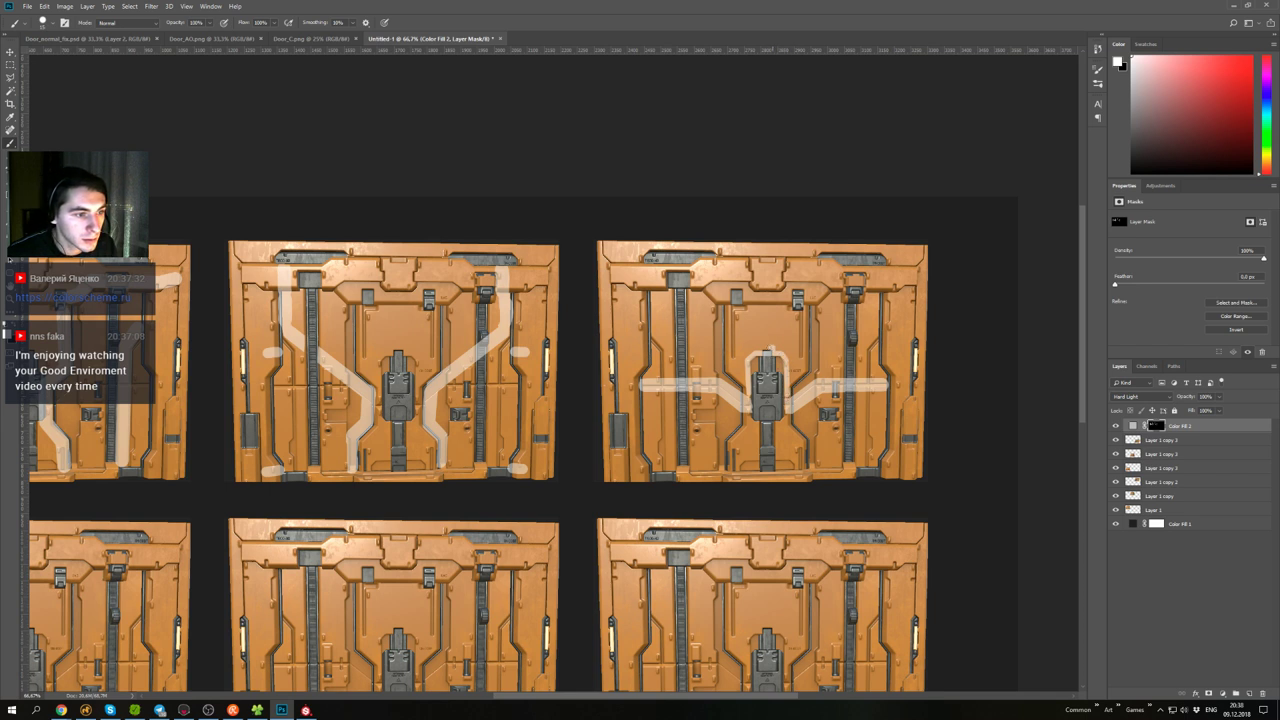
pyautogui.press('x')
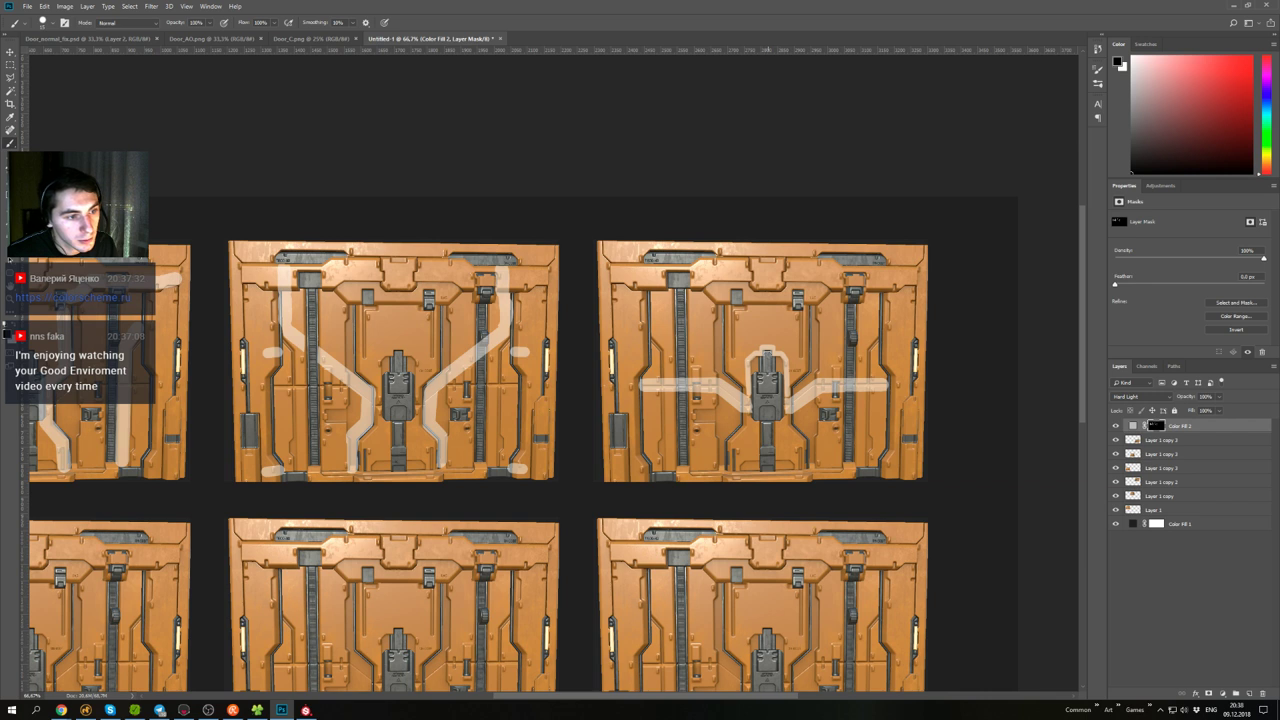
pyautogui.press('x')
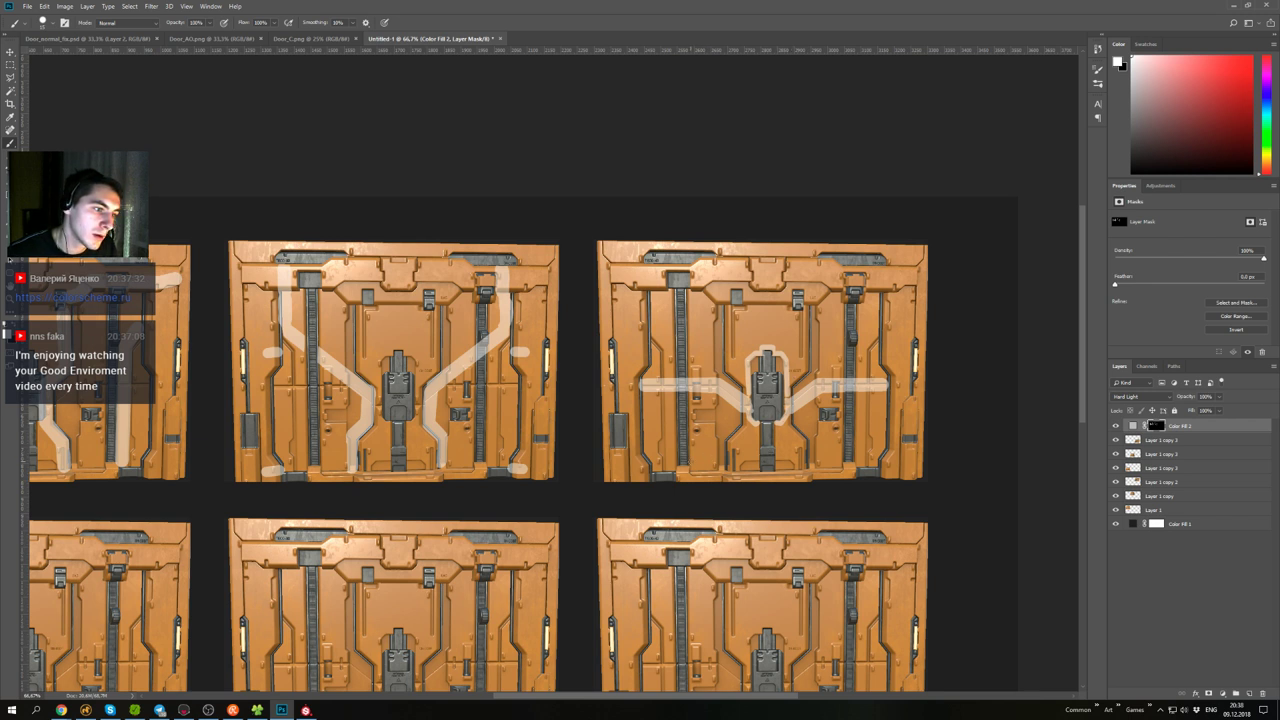
# - Paint a stripe along the third door's upper panel edge between the two vertical rails, with both ends angled upward
pyautogui.moveTo(674, 390); pyautogui.dragTo(673, 463)
pyautogui.hotkey('ctrl', 'z')
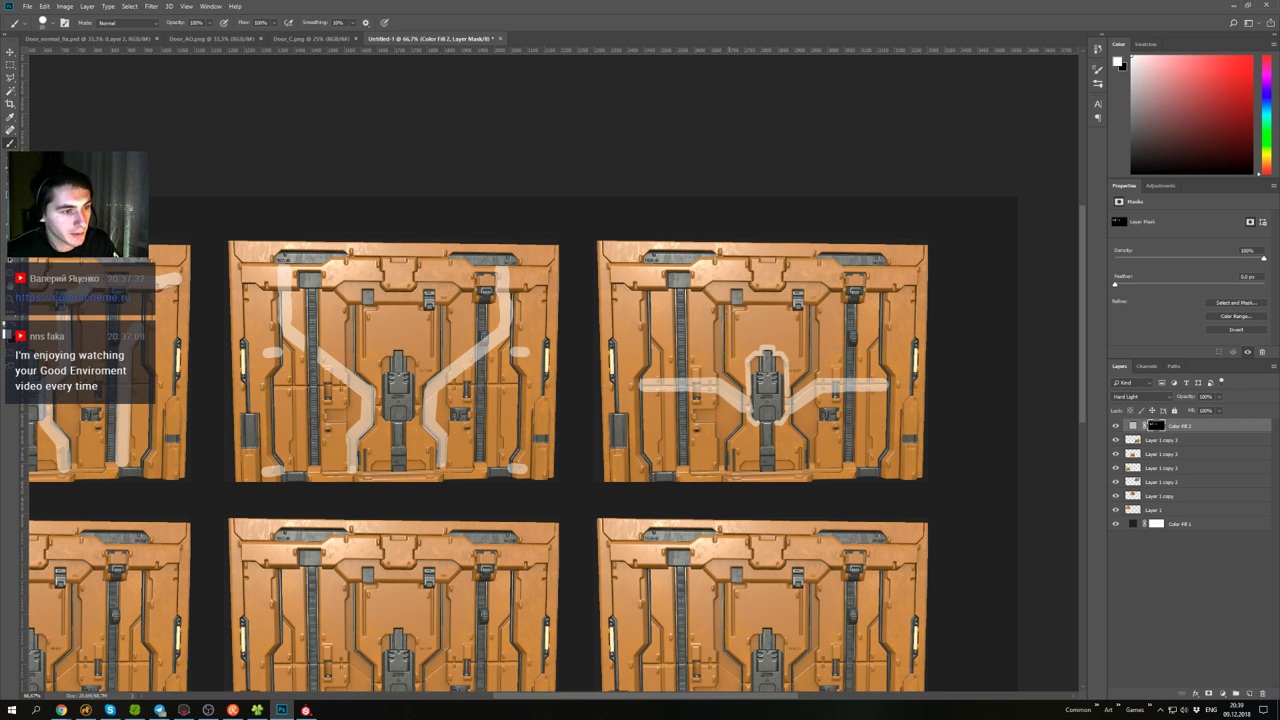
pyautogui.moveTo(706, 288)
pyautogui.mouseDown()
pyautogui.moveTo(720, 304)
pyautogui.moveTo(803, 307)
pyautogui.moveTo(826, 289)
pyautogui.moveTo(796, 310)
pyautogui.moveTo(740, 313)
pyautogui.mouseUp()
pyautogui.press('x')
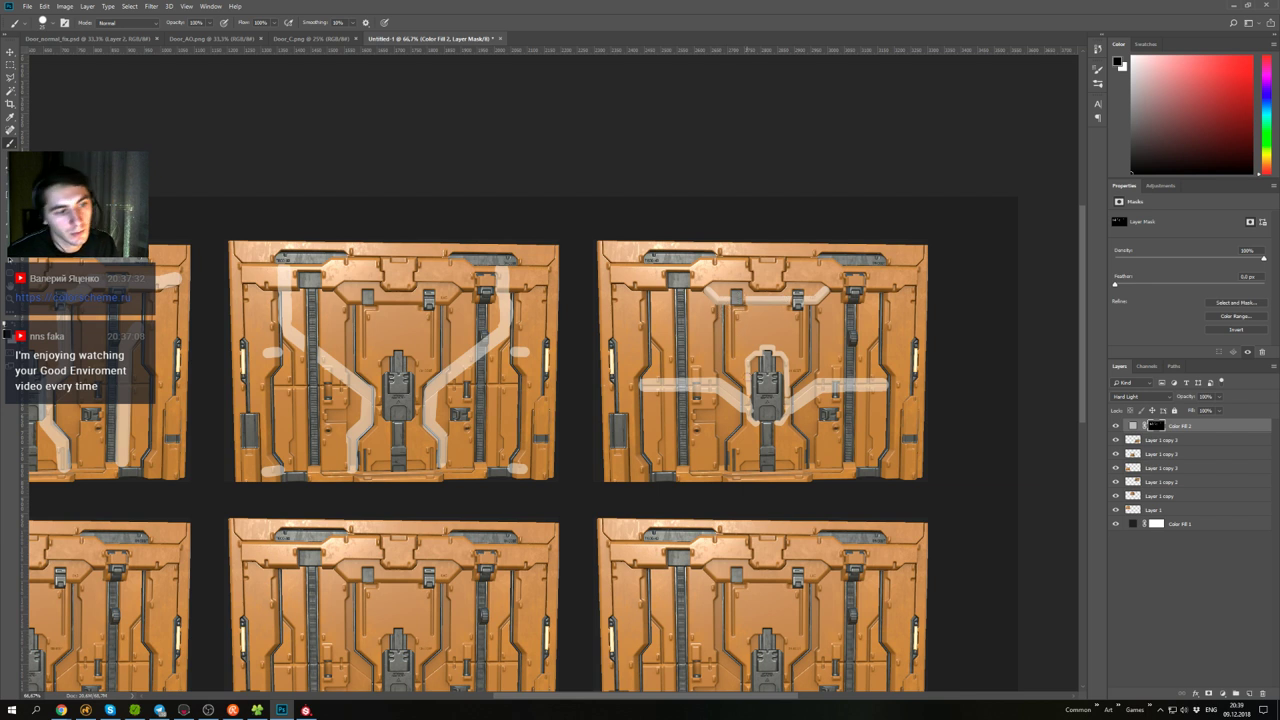
# - Paint a short horizontal stripe centred on the third door's bottom edge and trim its underside with black
pyautogui.moveTo(719, 364); pyautogui.dragTo(743, 352)
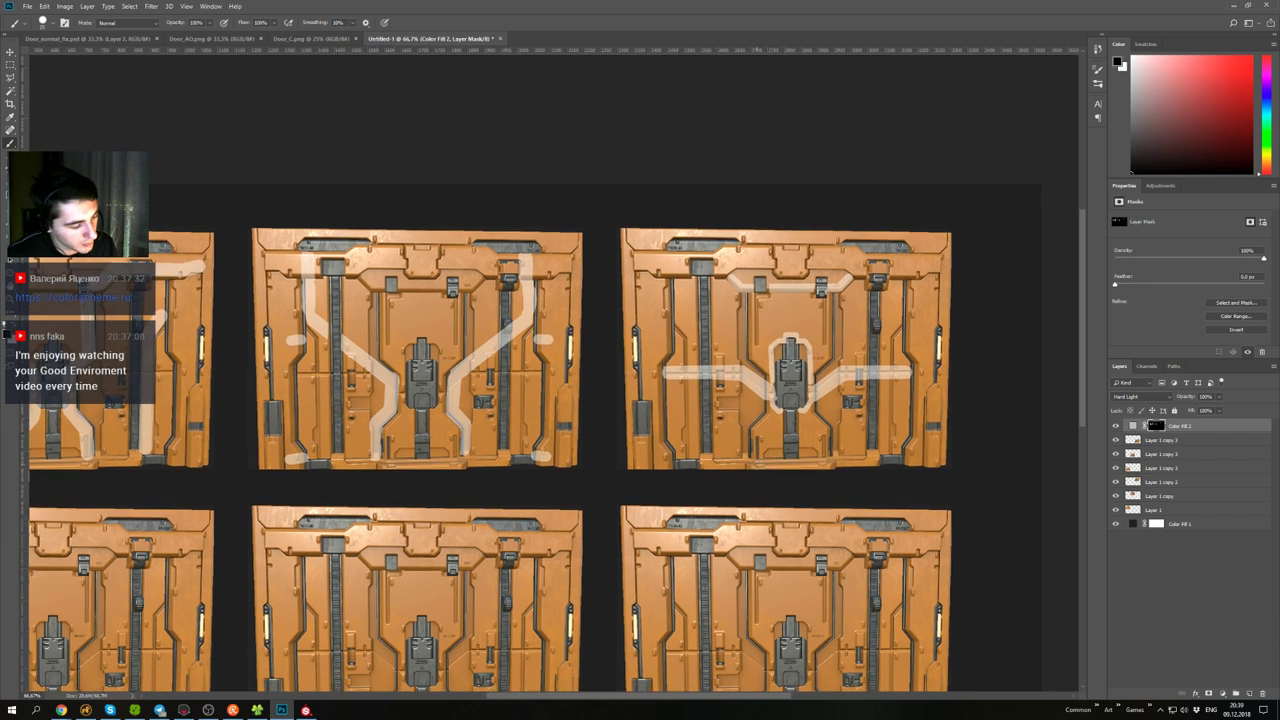
pyautogui.press('x')
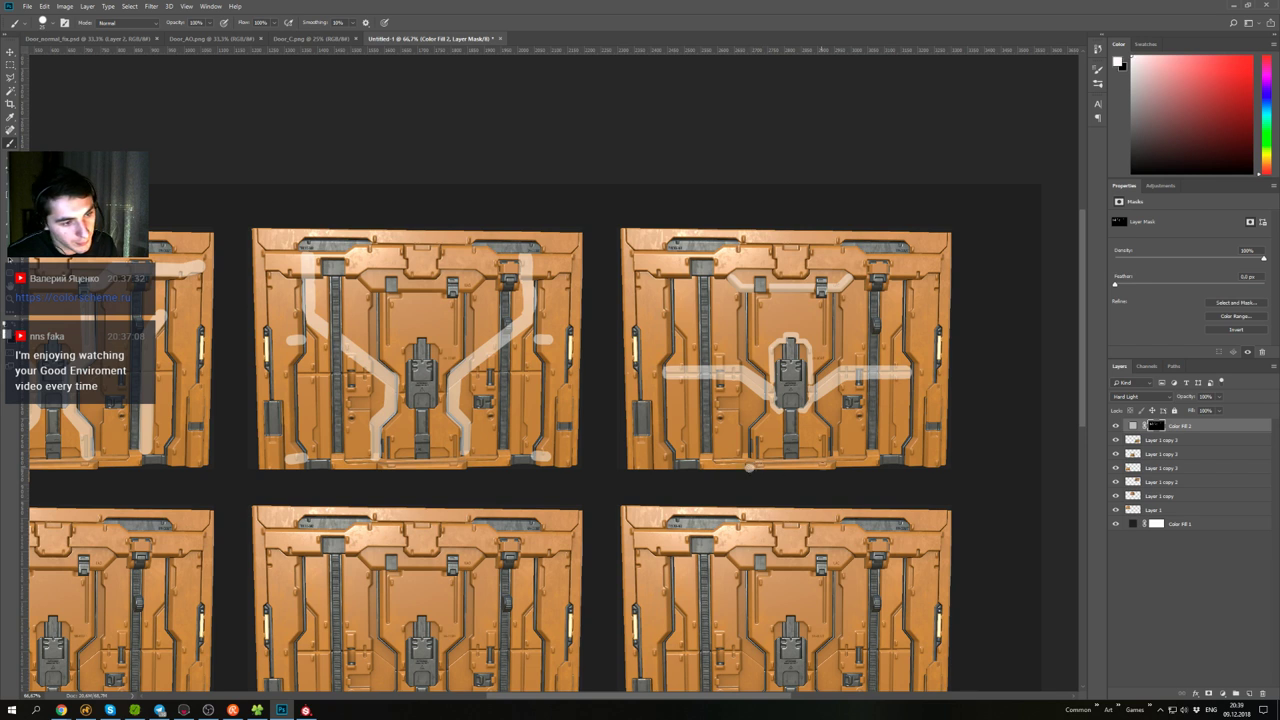
pyautogui.moveTo(751, 468); pyautogui.dragTo(835, 465)
pyautogui.press('x')
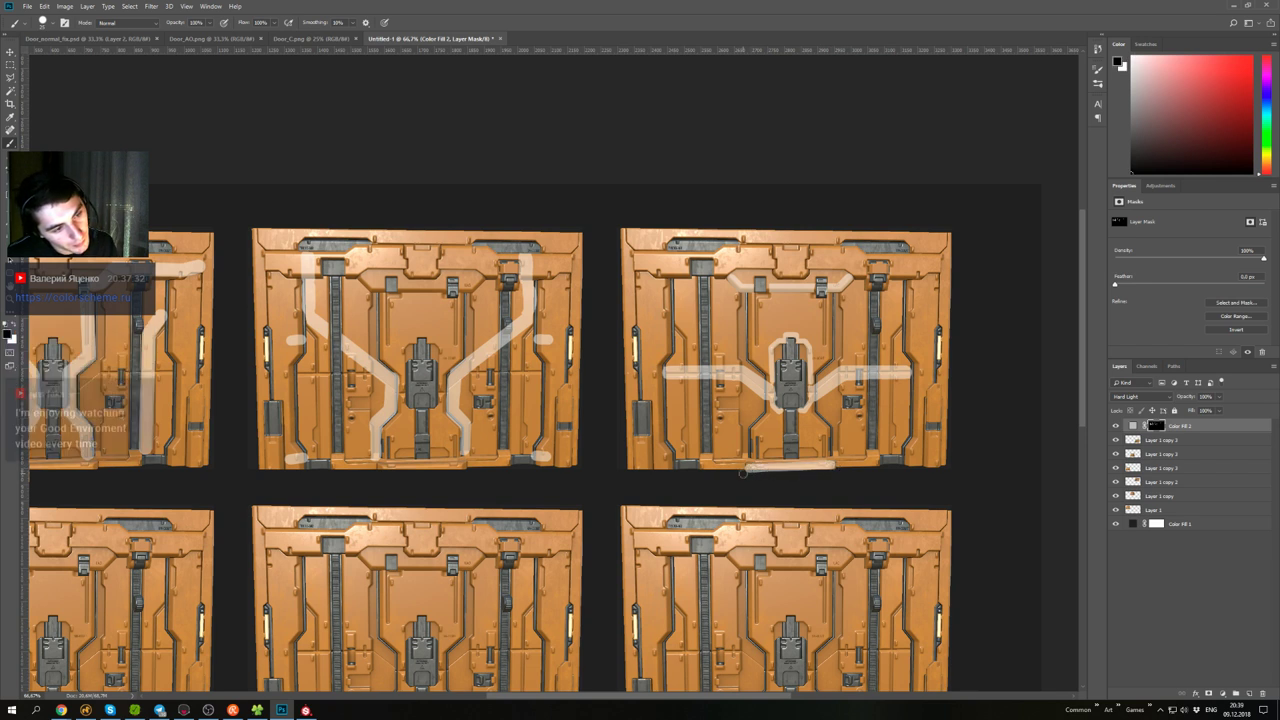
pyautogui.keyDown('shift'); pyautogui.click(837, 475); pyautogui.keyUp('shift')
pyautogui.press('x')
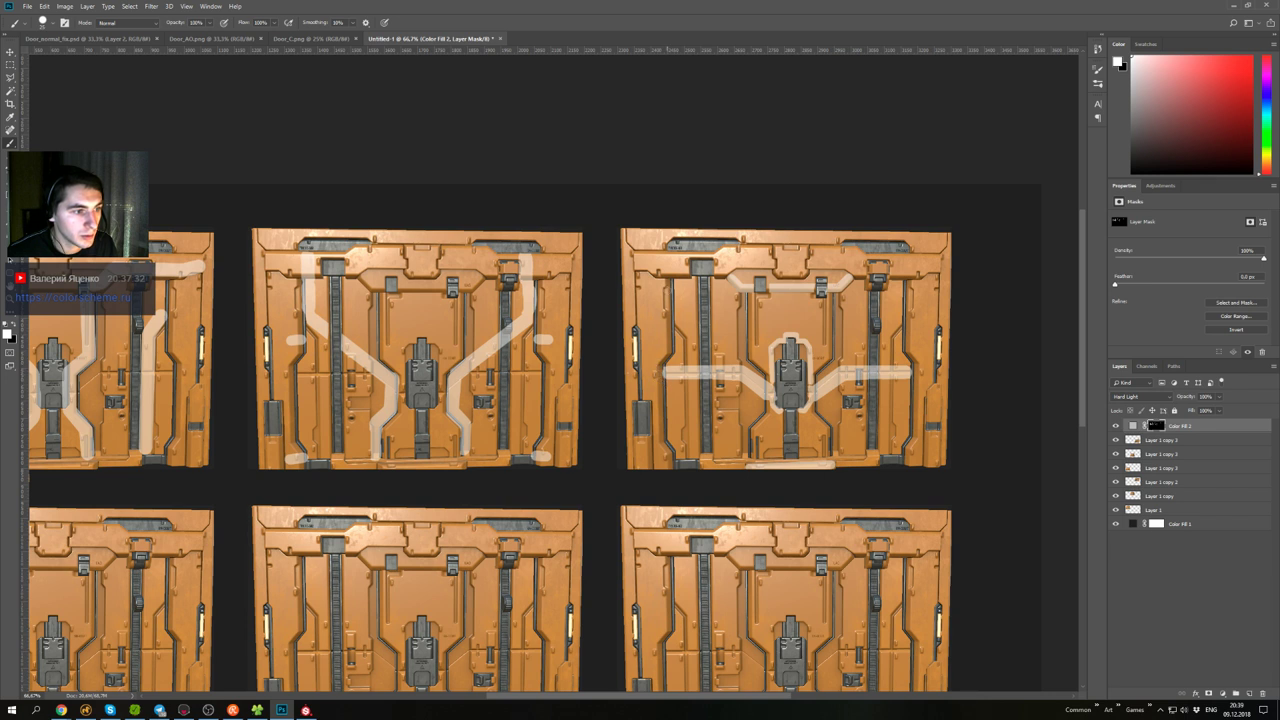
pyautogui.moveTo(668, 284); pyautogui.dragTo(664, 472)
pyautogui.hotkey('ctrl', 'alt', 'z')
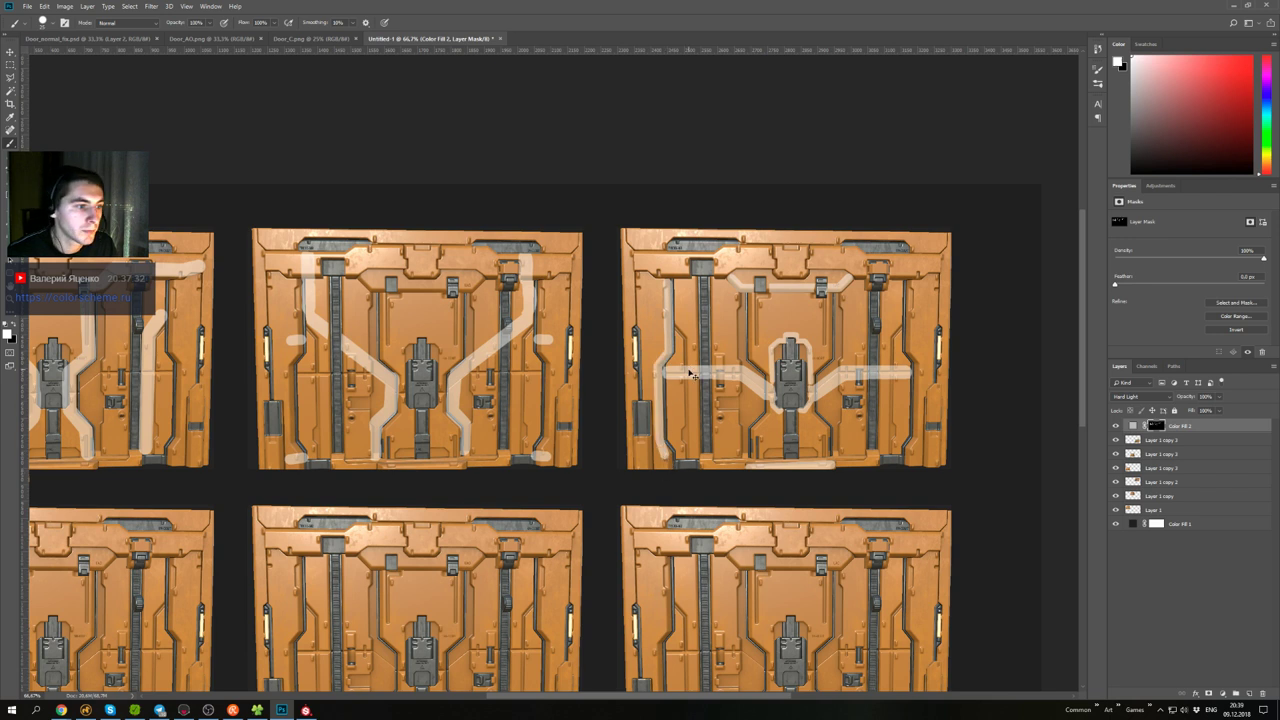
pyautogui.hotkey('ctrl', 'alt', 'z')
pyautogui.hotkey('ctrl', 'alt', 'z')
pyautogui.hotkey('ctrl', 'z')
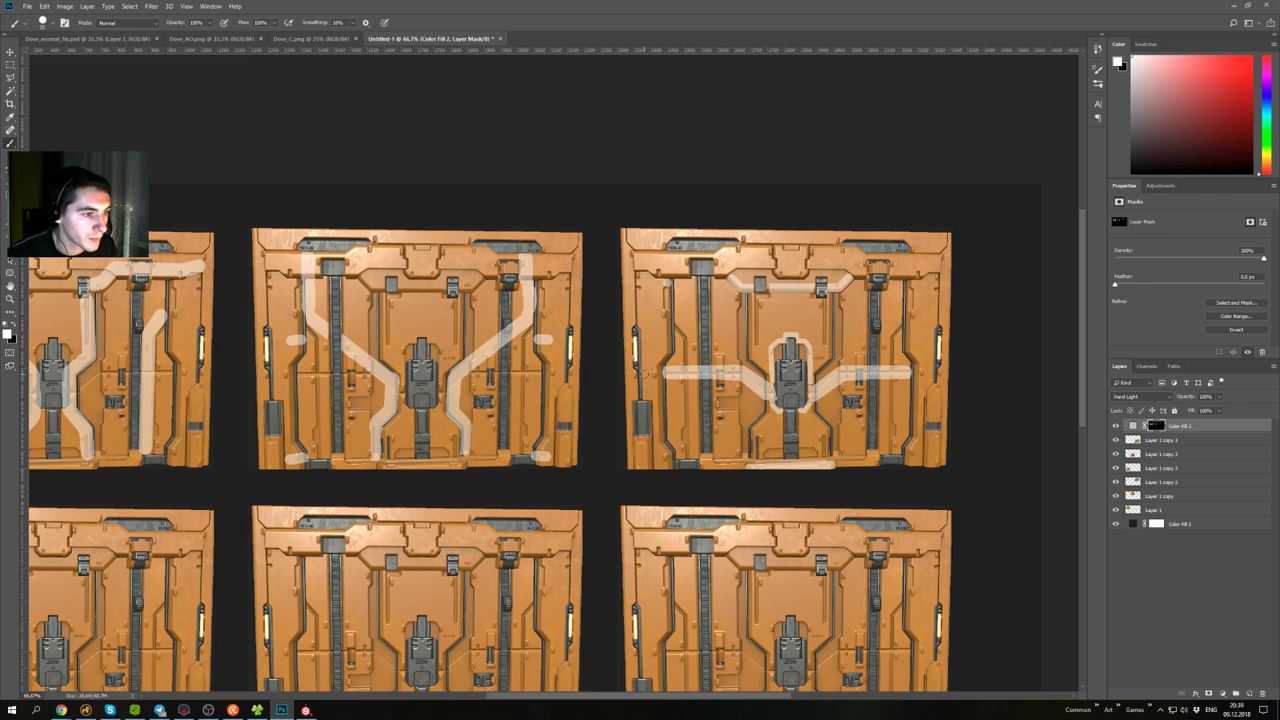
# - Paint white legs from both outer ends of the third door's horizontal stripe to the bottom edge, bending inward near the bottom
pyautogui.moveTo(645, 374); pyautogui.dragTo(664, 351)
pyautogui.moveTo(667, 284); pyautogui.dragTo(660, 444)
pyautogui.hotkey('ctrl', 'z')
pyautogui.hotkey('ctrl', 'z')
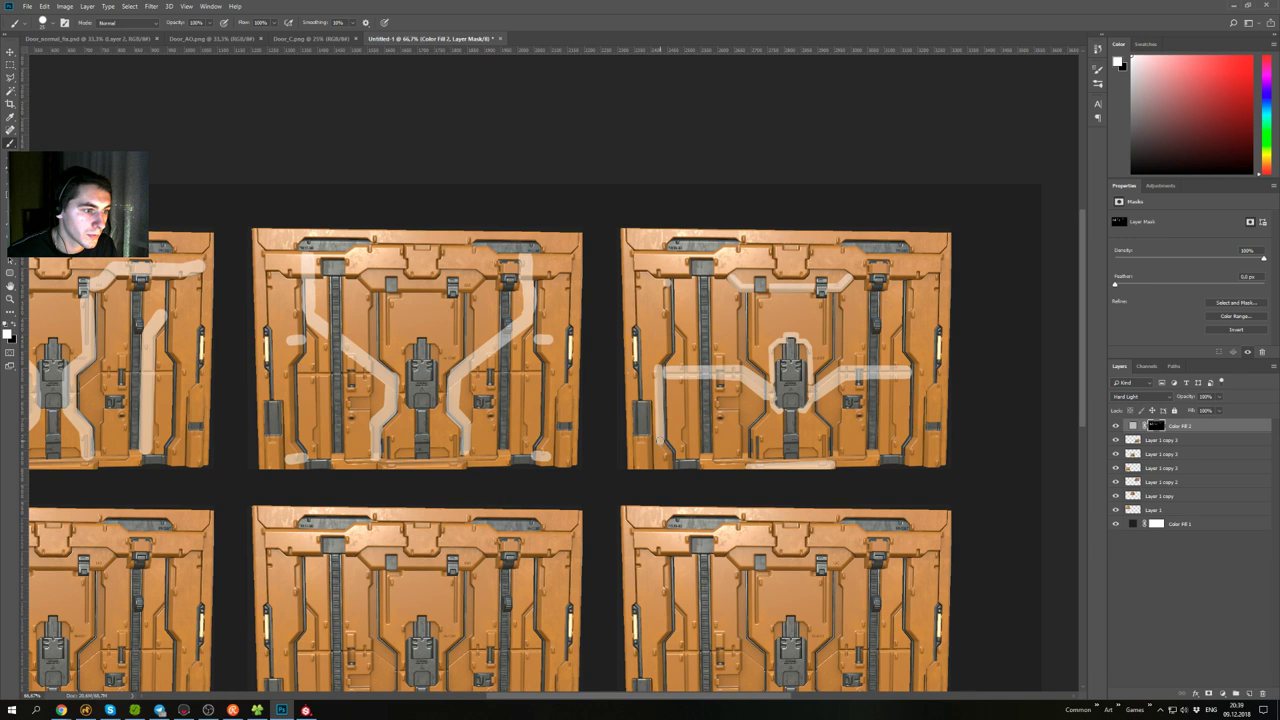
pyautogui.keyDown('shift'); pyautogui.click(668, 451); pyautogui.keyUp('shift')
pyautogui.keyDown('shift'); pyautogui.click(666, 467); pyautogui.keyUp('shift')
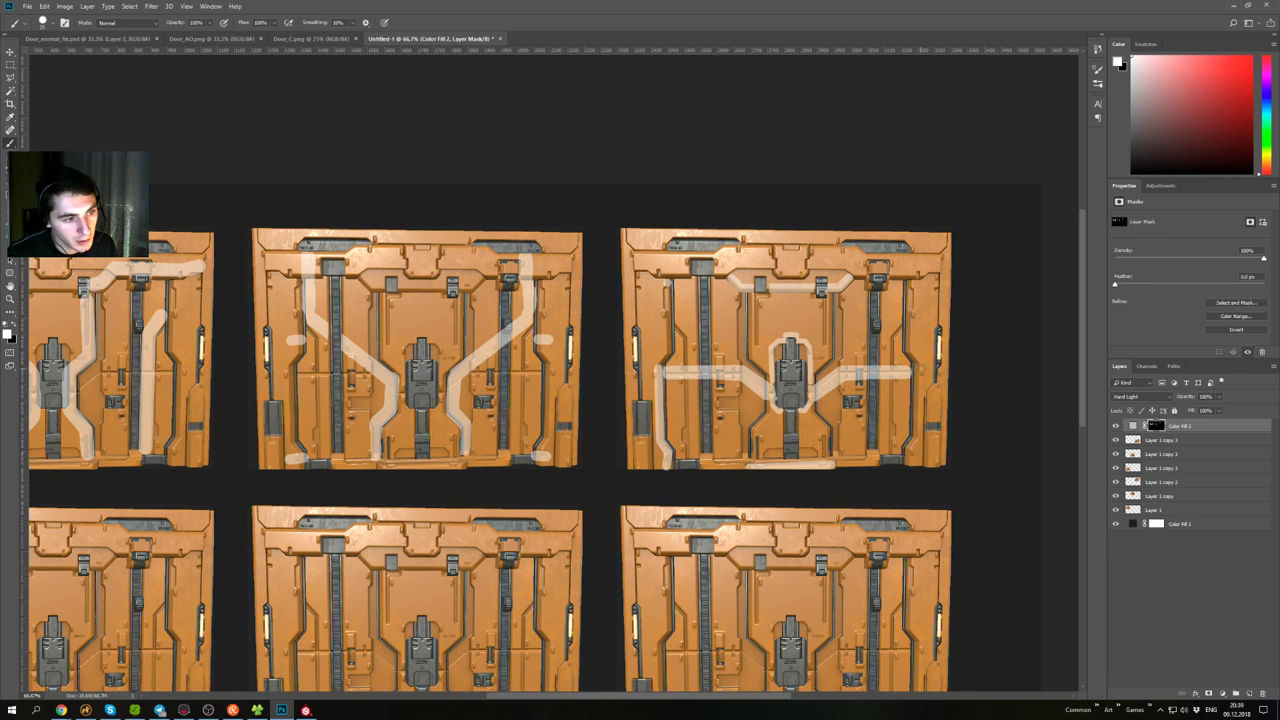
pyautogui.click(916, 366)
pyautogui.moveTo(916, 370); pyautogui.dragTo(908, 466)
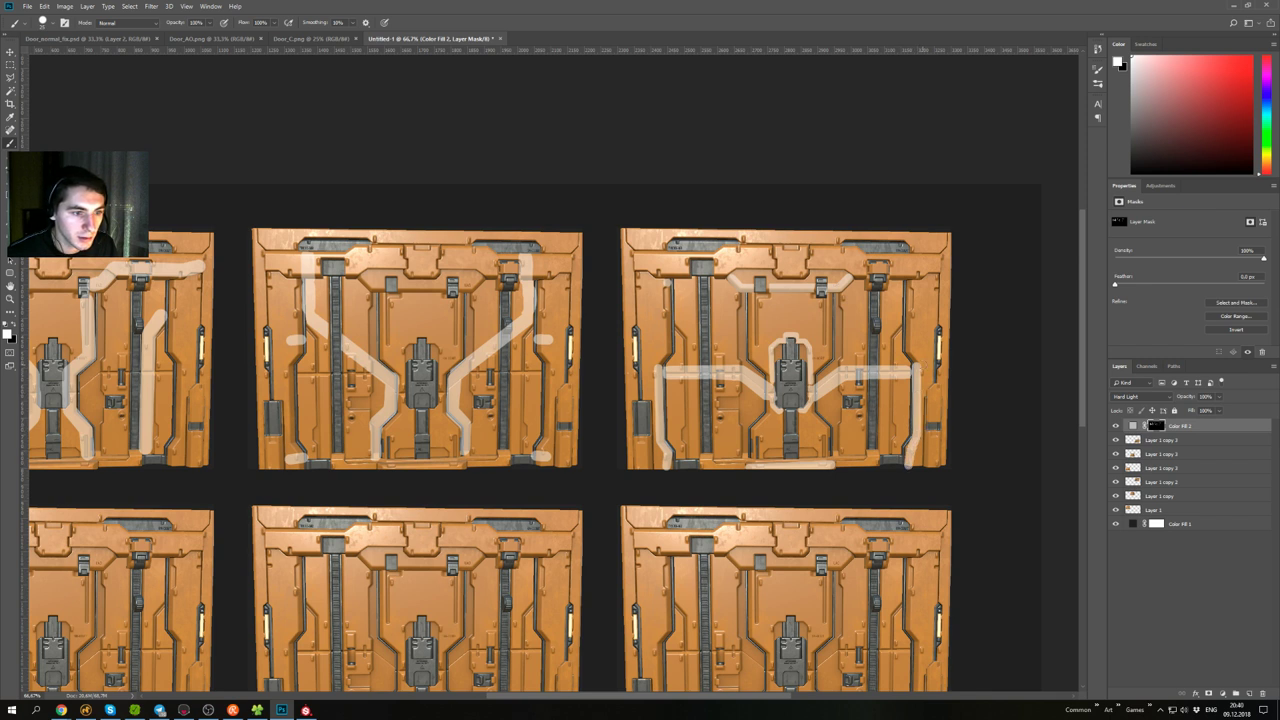
pyautogui.moveTo(918, 367); pyautogui.dragTo(931, 348)
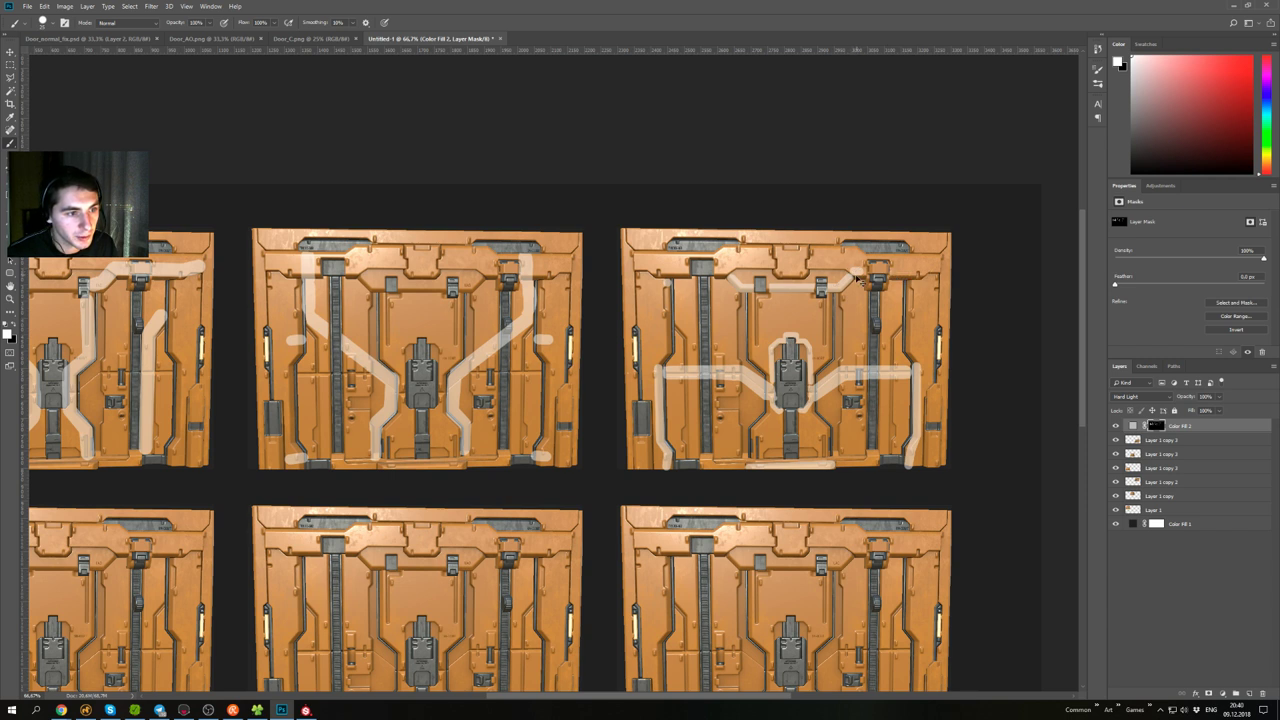
pyautogui.moveTo(857, 280); pyautogui.dragTo(940, 270)
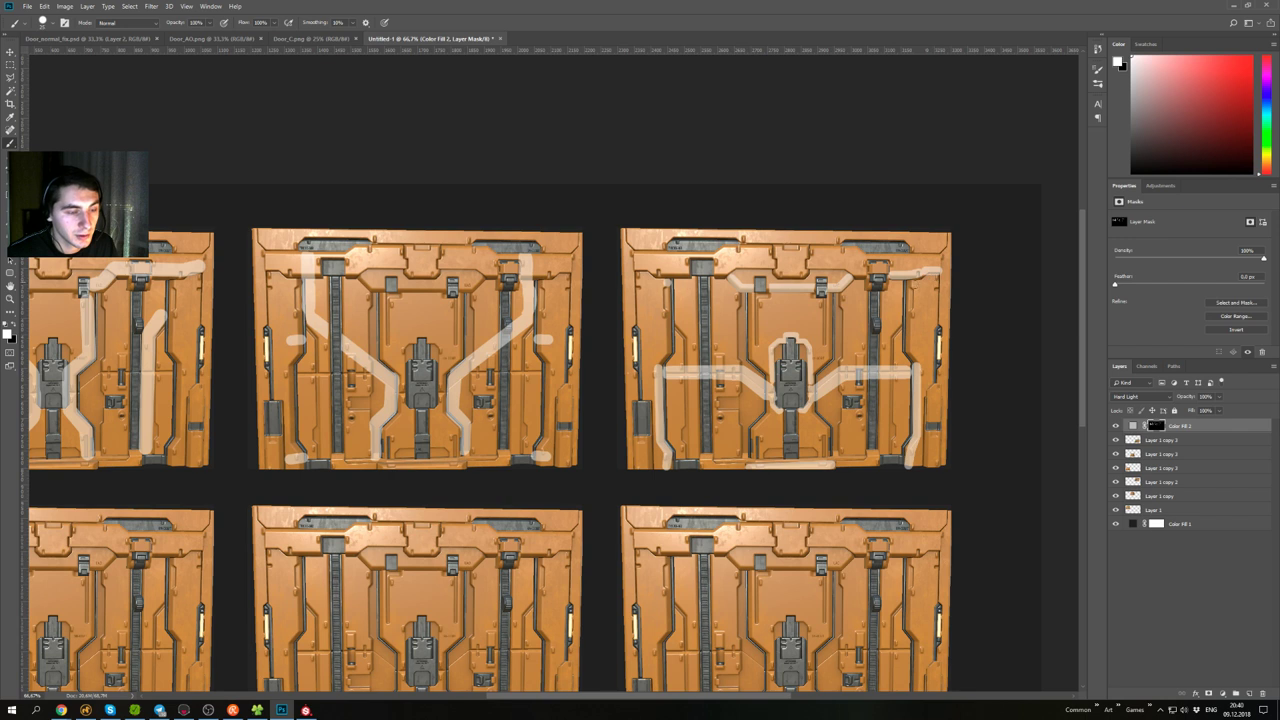
pyautogui.hotkey('ctrl', 'alt', 'z')
pyautogui.hotkey('ctrl', 'alt', 'z')
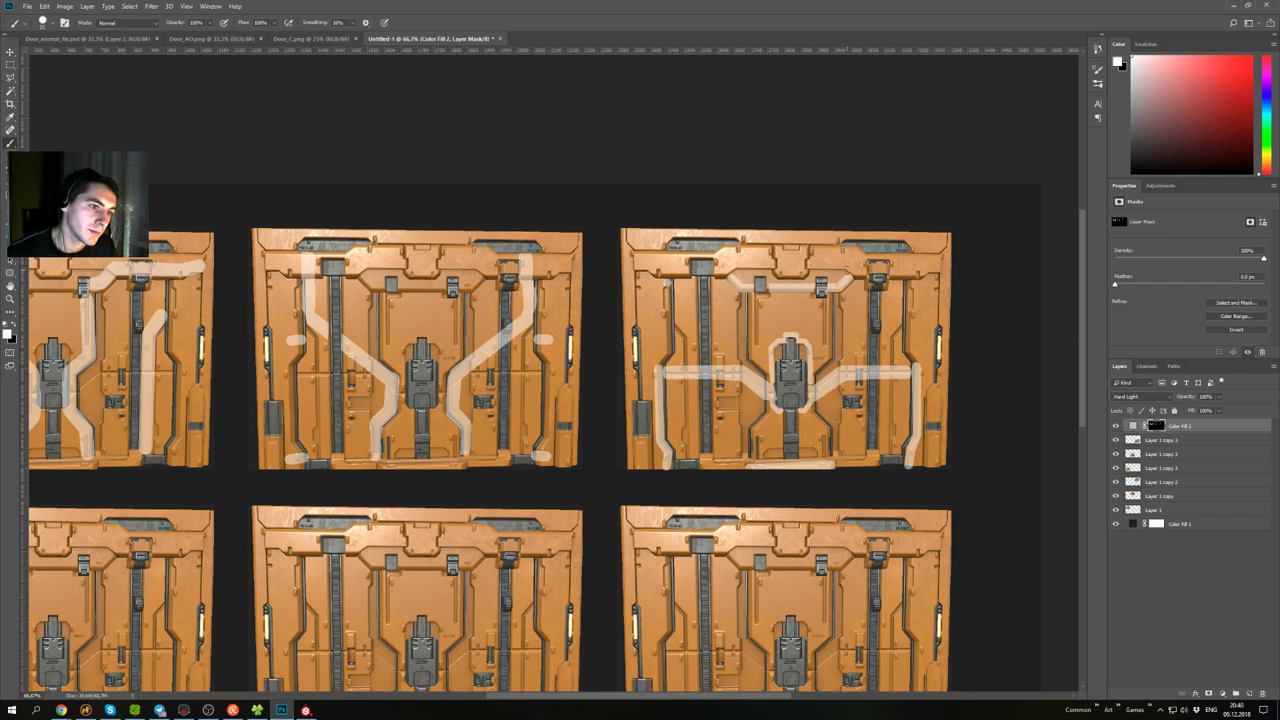
pyautogui.moveTo(848, 273); pyautogui.dragTo(850, 251)
pyautogui.hotkey('ctrl', 'z')
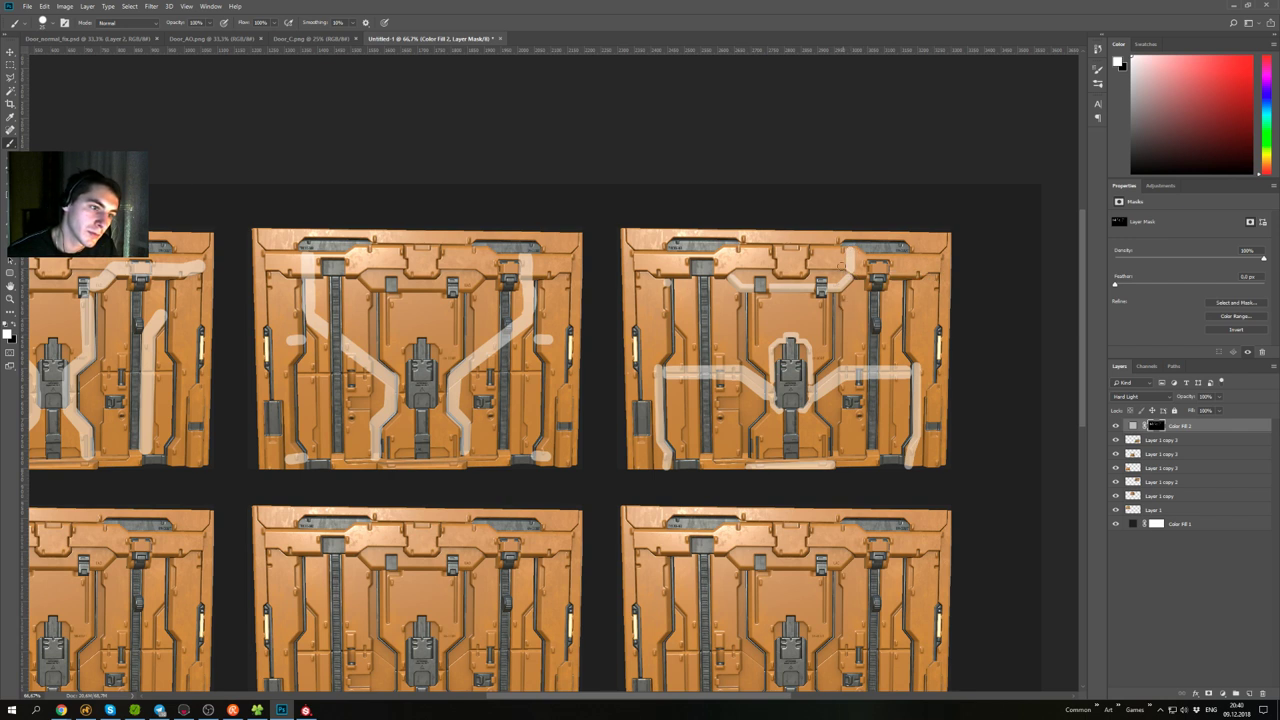
pyautogui.hotkey('ctrl', 'z')
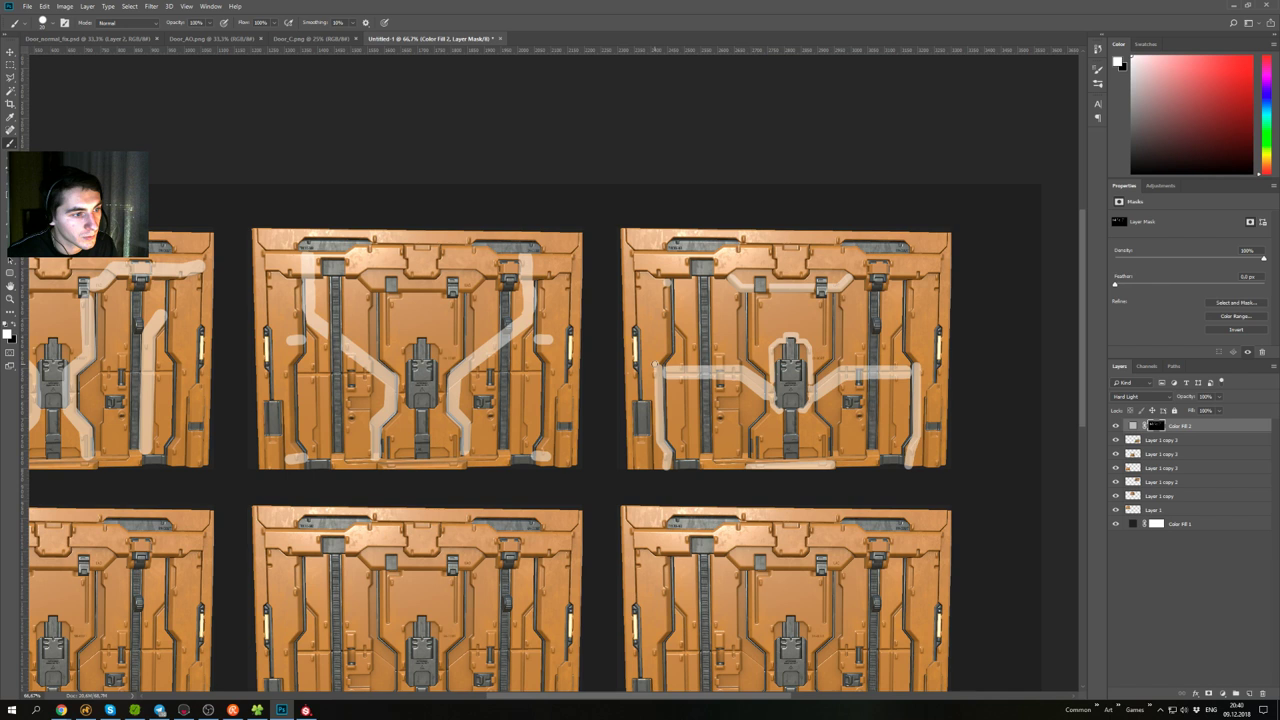
# - Add short diagonal strokes running up and outward from the top corners of both legs on the third door
pyautogui.moveTo(643, 354); pyautogui.dragTo(655, 366)
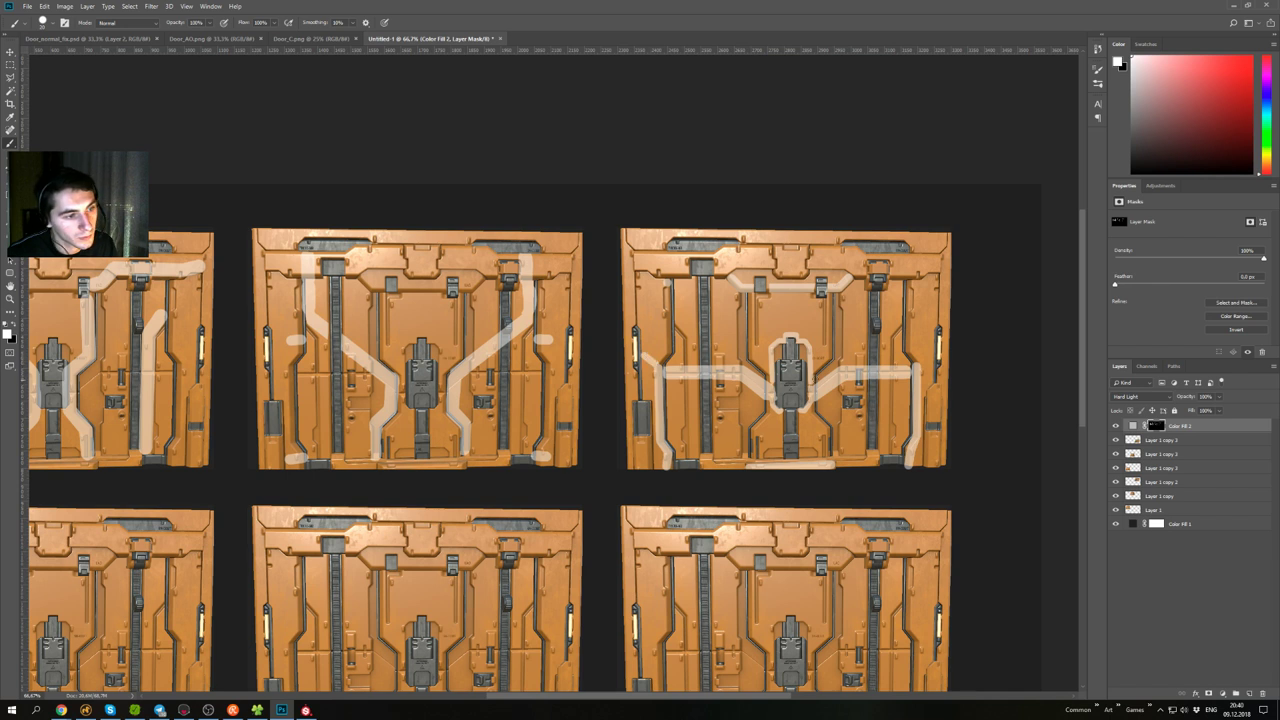
pyautogui.keyDown('shift'); pyautogui.click(935, 351); pyautogui.keyUp('shift')
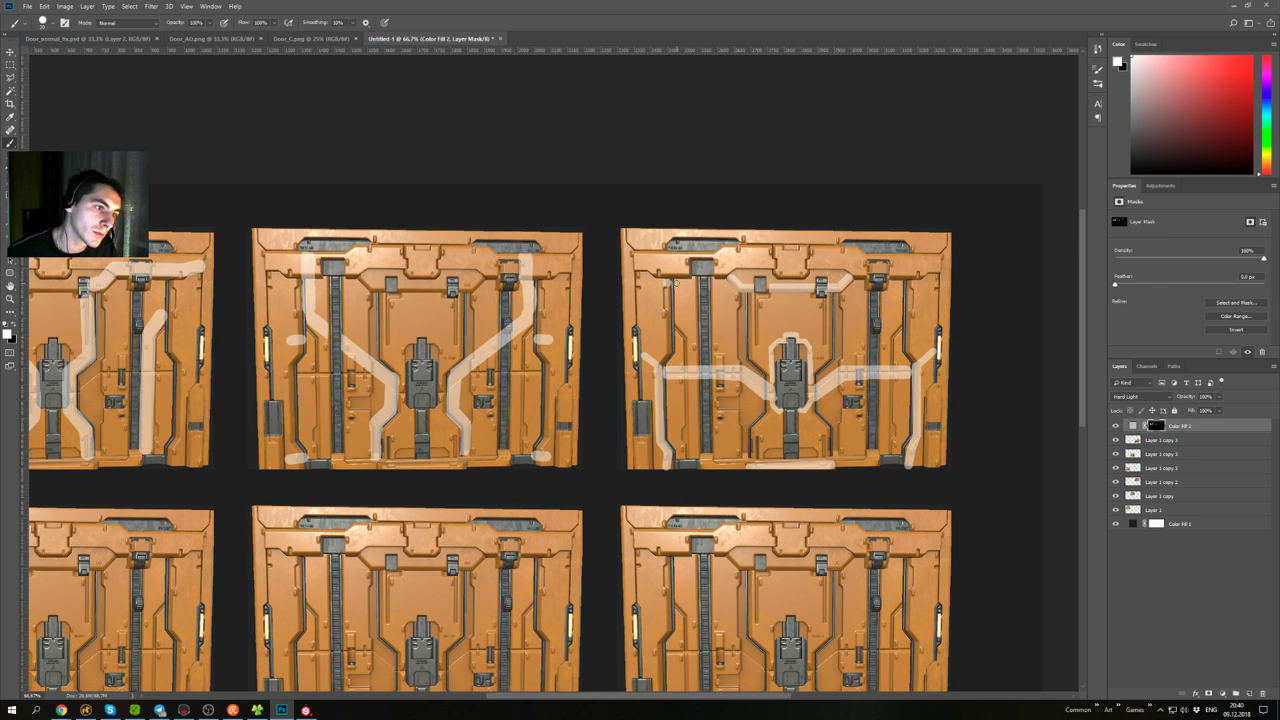
pyautogui.moveTo(677, 285); pyautogui.dragTo(674, 328)
pyautogui.hotkey('ctrl', 'z')
pyautogui.moveTo(677, 282)
pyautogui.mouseDown()
pyautogui.moveTo(677, 316)
pyautogui.moveTo(698, 343)
pyautogui.mouseUp()
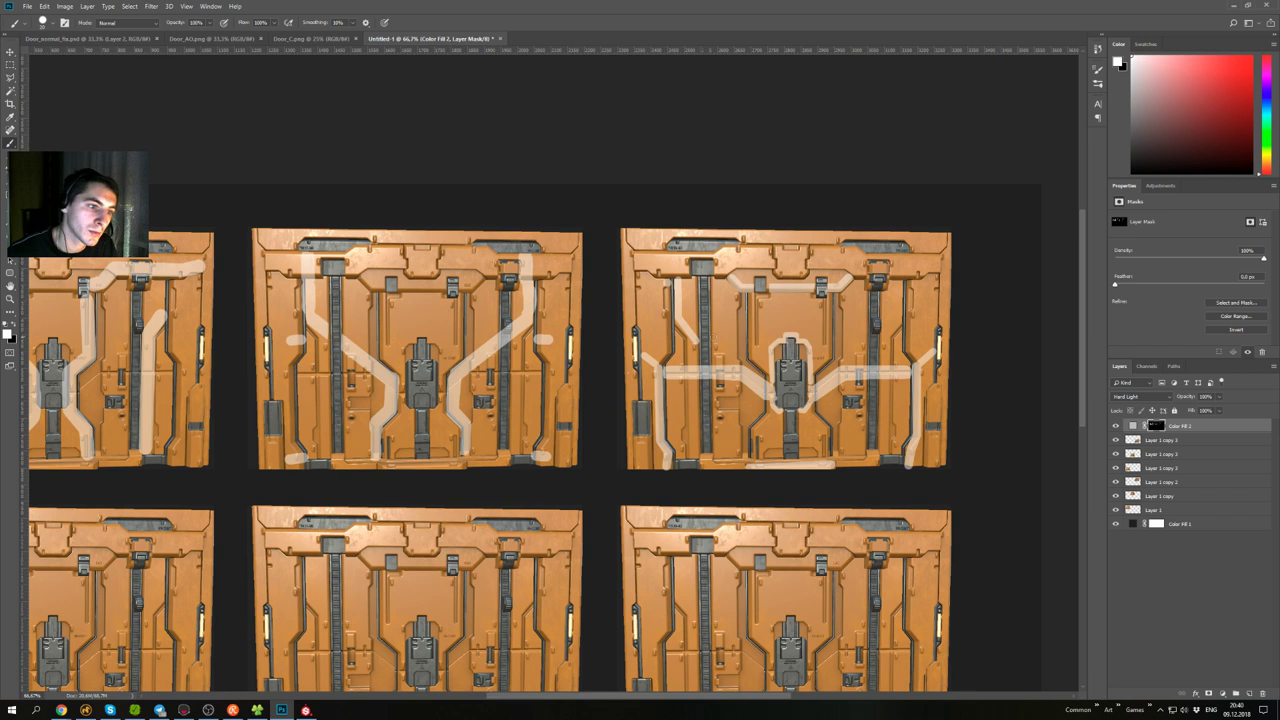
pyautogui.hotkey('ctrl', 'z')
pyautogui.hotkey('ctrl', 'z')
pyautogui.hotkey('ctrl', 'z')
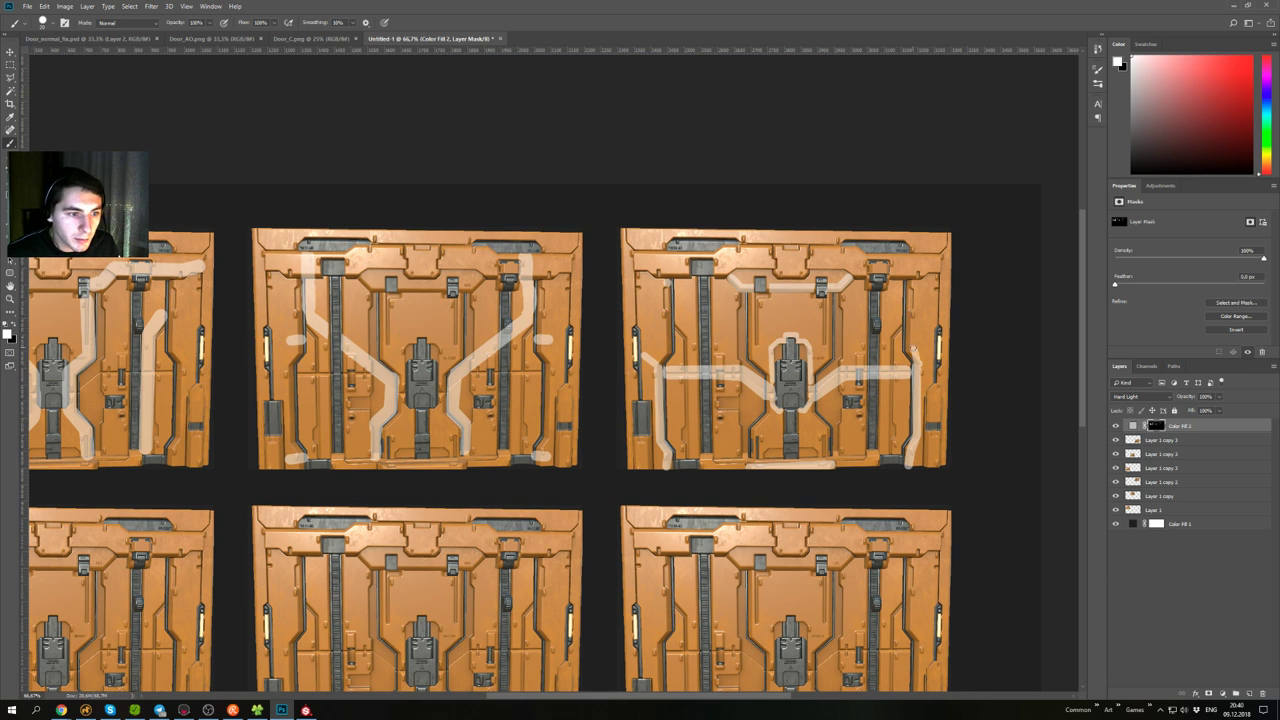
# - Repaint the diagonal stroke at the third door's right leg and extend it straight up along the door's side to the upper frame
pyautogui.moveTo(919, 361); pyautogui.dragTo(928, 352)
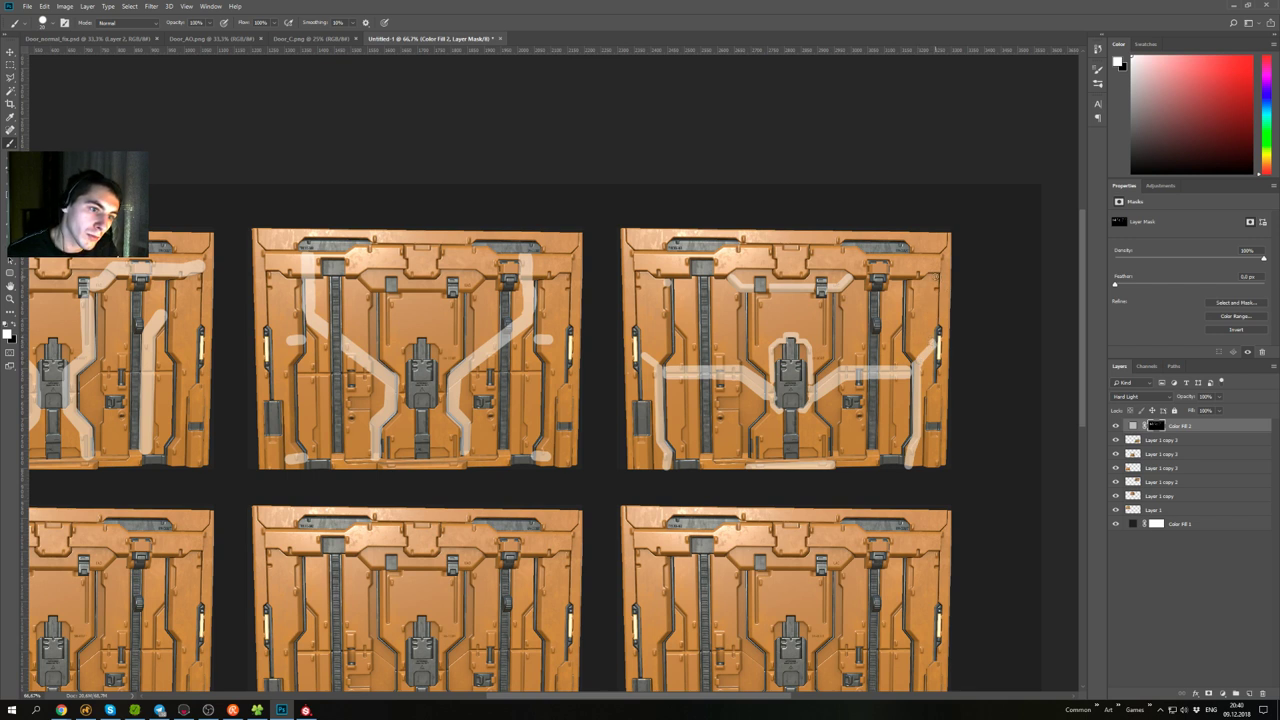
pyautogui.keyDown('shift'); pyautogui.click(935, 277); pyautogui.keyUp('shift')
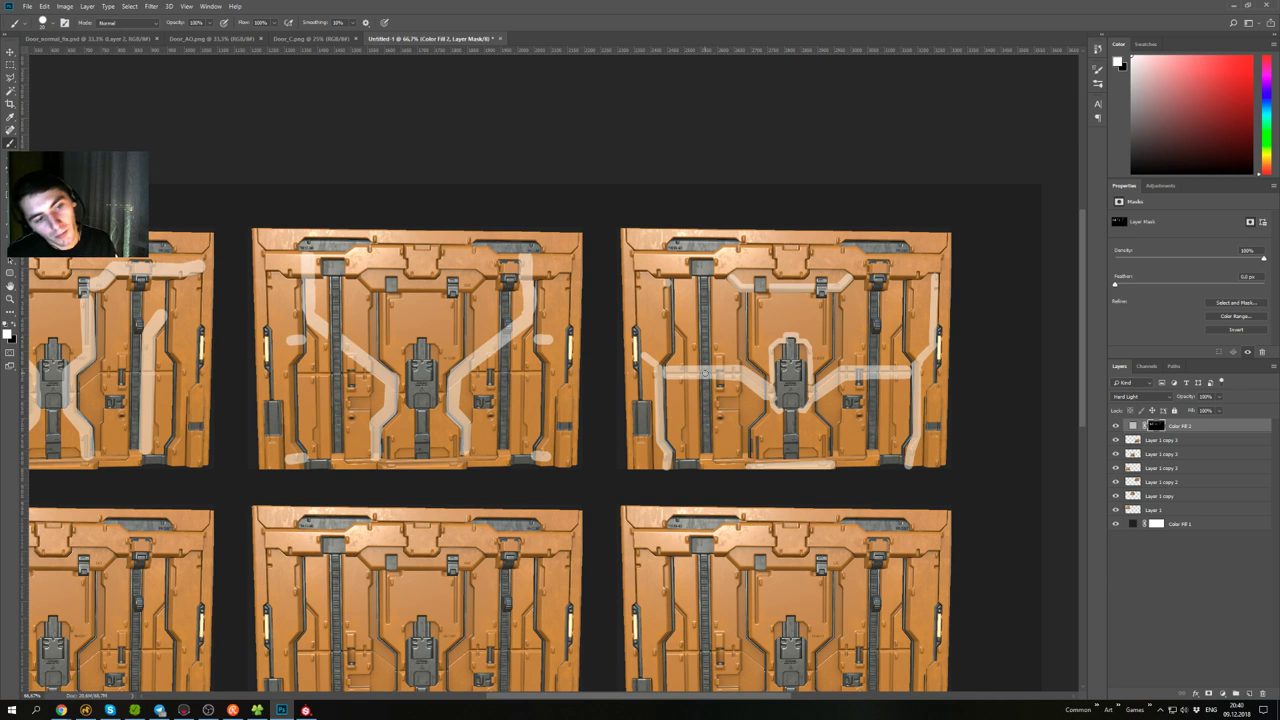
# - Undo the vertical extension painted along the third door's right side
pyautogui.hotkey('ctrl', 'z')
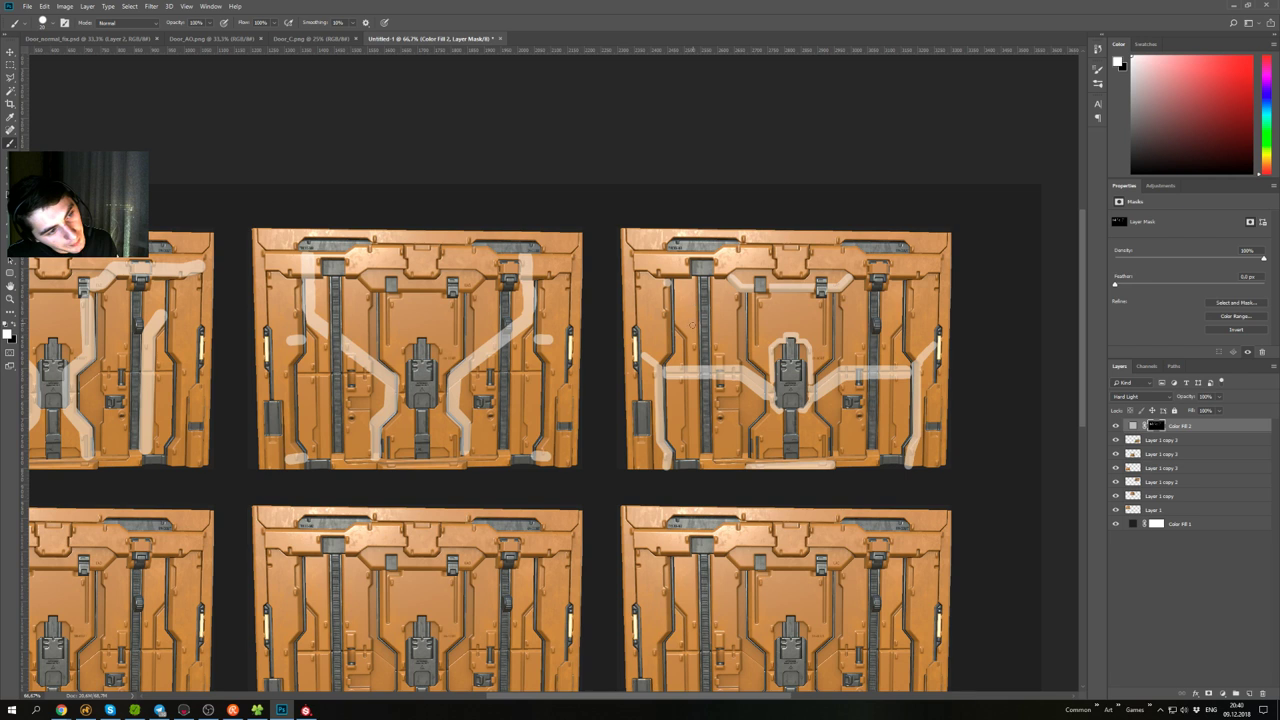
pyautogui.click(677, 324)
pyautogui.keyDown('shift'); pyautogui.click(688, 336); pyautogui.keyUp('shift')
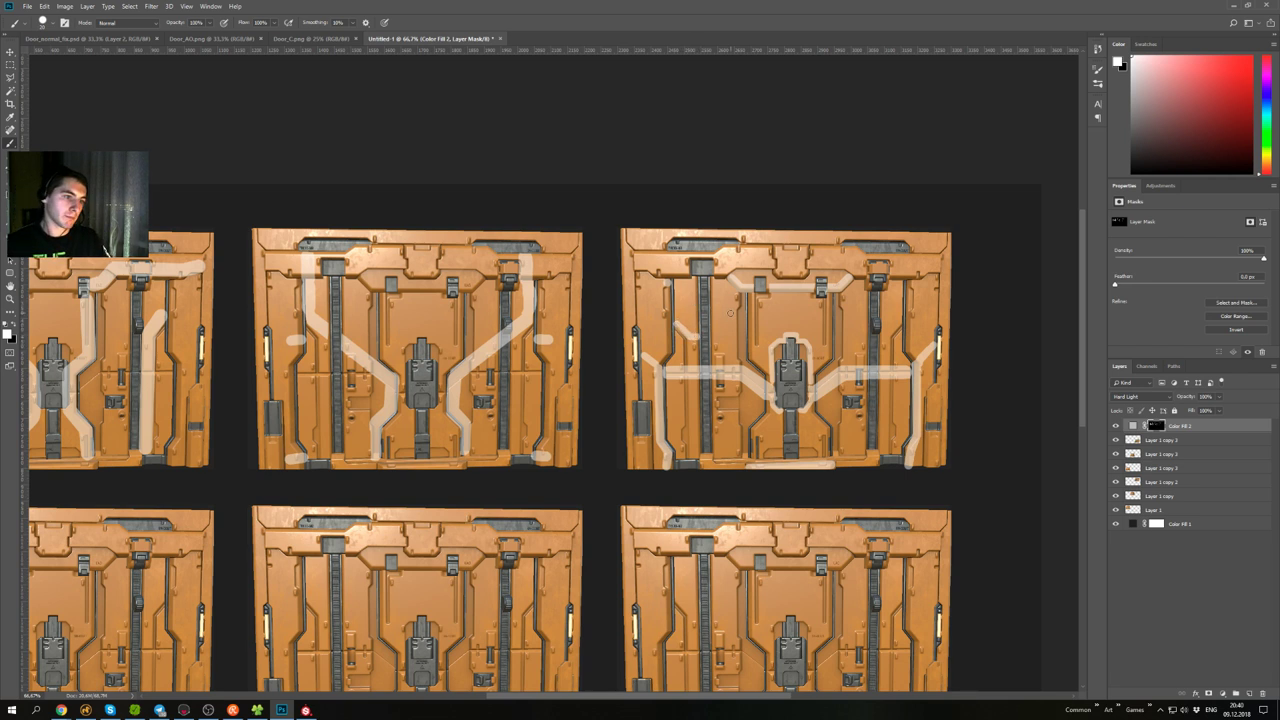
pyautogui.hotkey('ctrl', 'z')
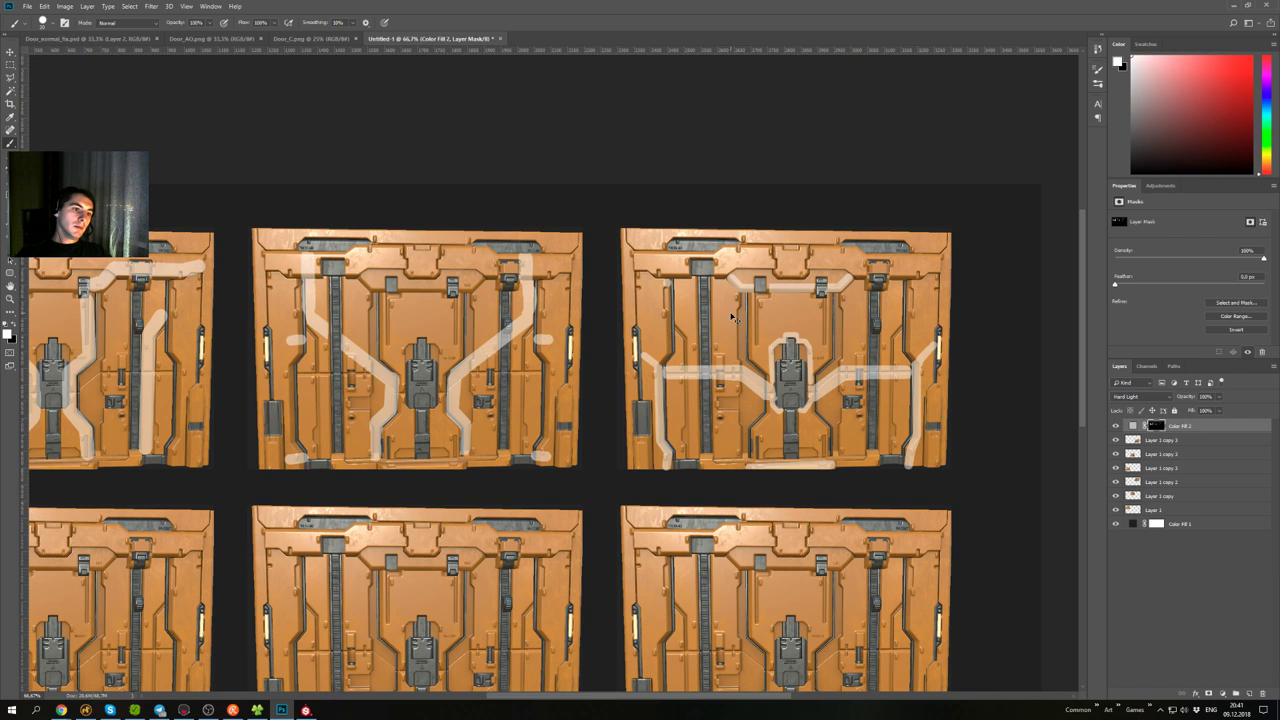
# - Paint a short kinked white stroke from the third door's upper-left edge to the top of the left dark groove
pyautogui.hotkey('ctrl', '-')
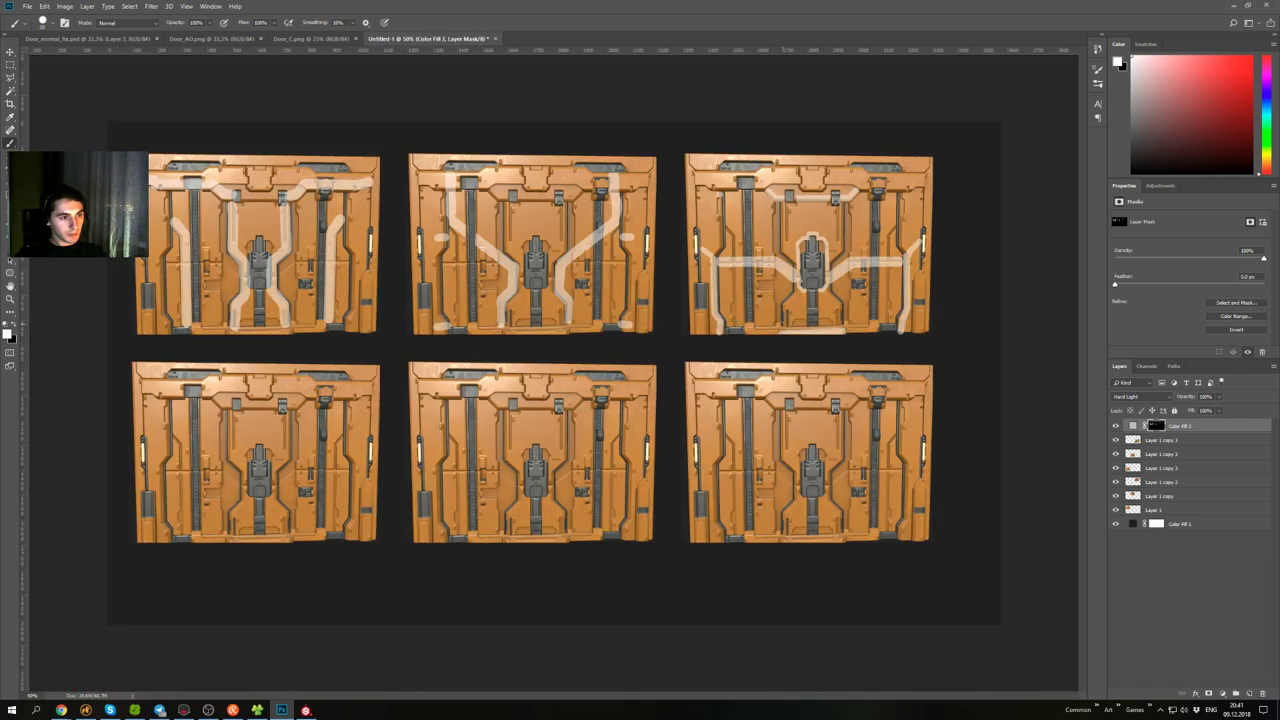
pyautogui.hotkey('ctrl', '+')
pyautogui.hotkey('ctrl', '+')
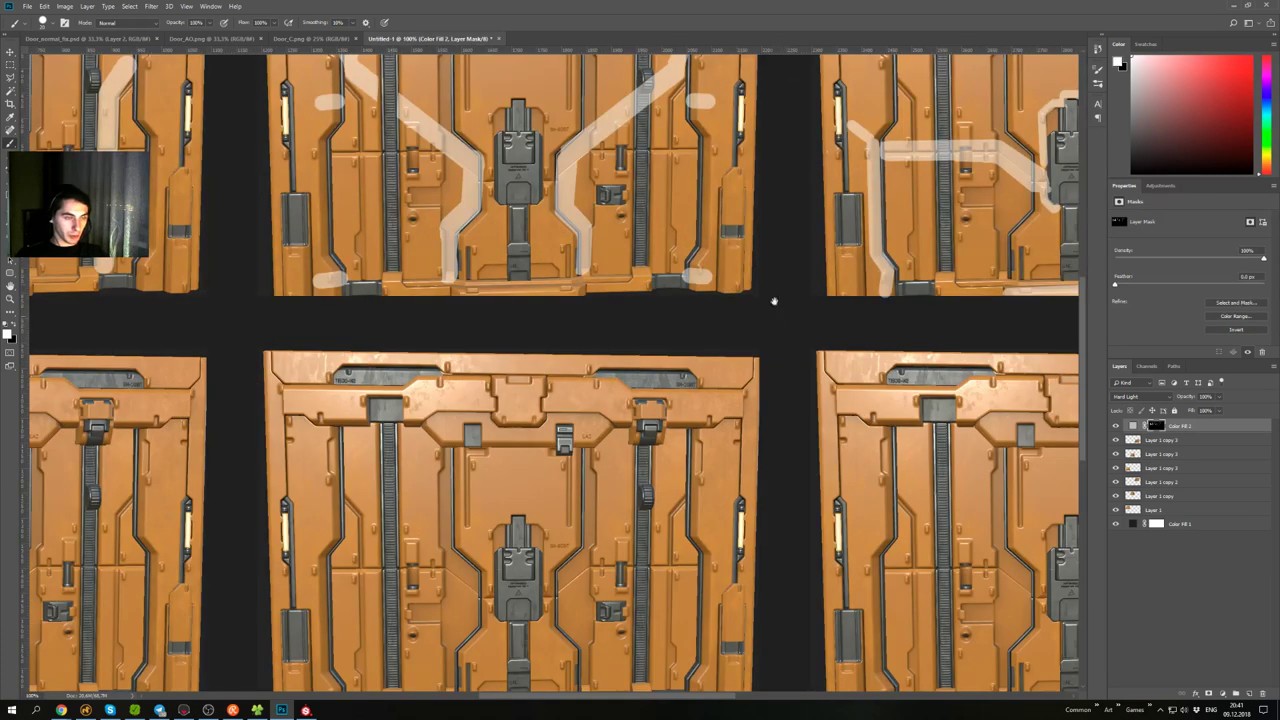
pyautogui.moveTo(857, 104)
pyautogui.mouseDown()
pyautogui.moveTo(743, 314)
pyautogui.moveTo(678, 364)
pyautogui.moveTo(647, 430)
pyautogui.mouseUp()
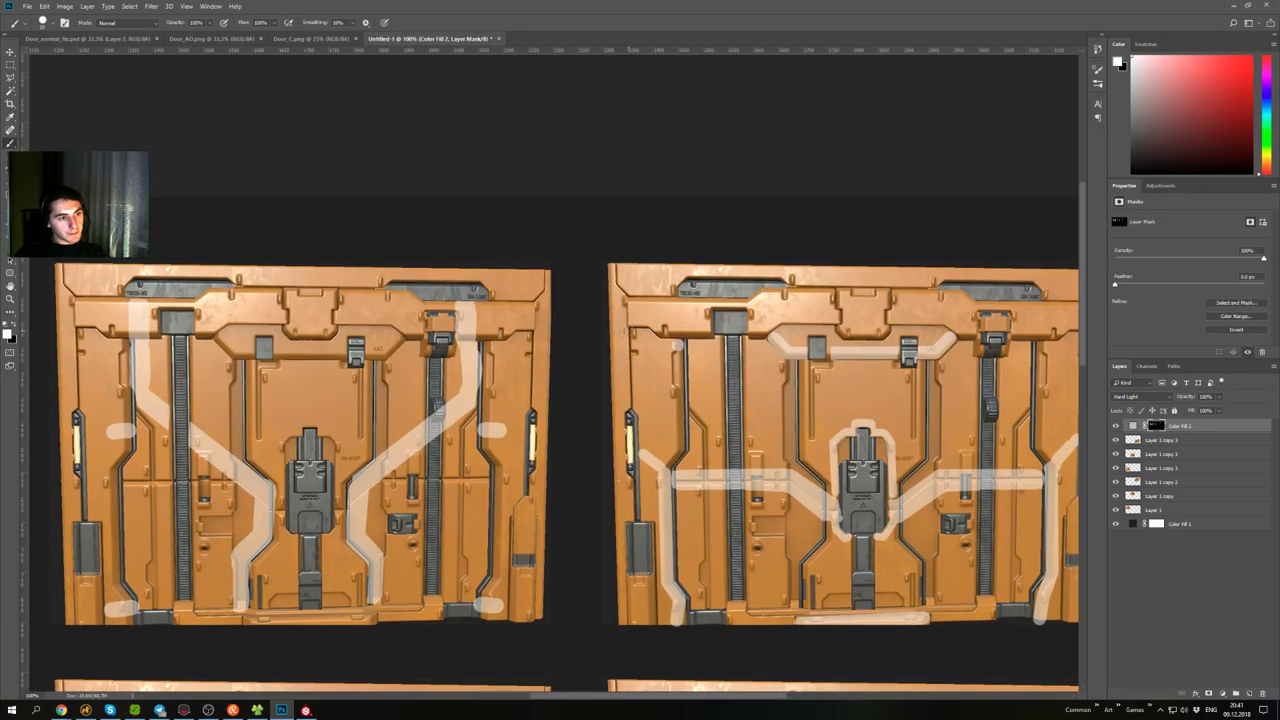
pyautogui.click(630, 331)
pyautogui.keyDown('shift'); pyautogui.click(646, 334); pyautogui.keyUp('shift')
pyautogui.keyDown('shift'); pyautogui.click(662, 345); pyautogui.keyUp('shift')
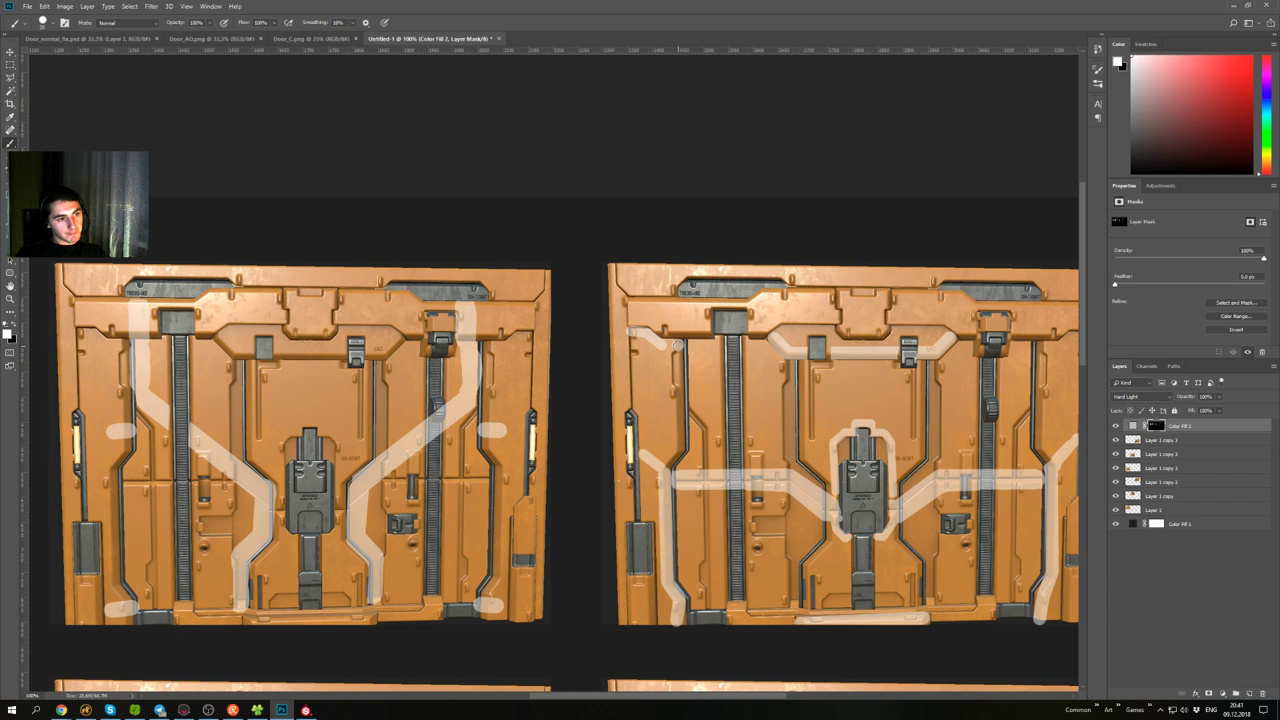
pyautogui.keyDown('shift'); pyautogui.click(679, 345); pyautogui.keyUp('shift')
# - Try extending the third door's upper-left stroke over the gray block on its top frame to the central top stripe
pyautogui.moveTo(828, 347); pyautogui.dragTo(547, 342)
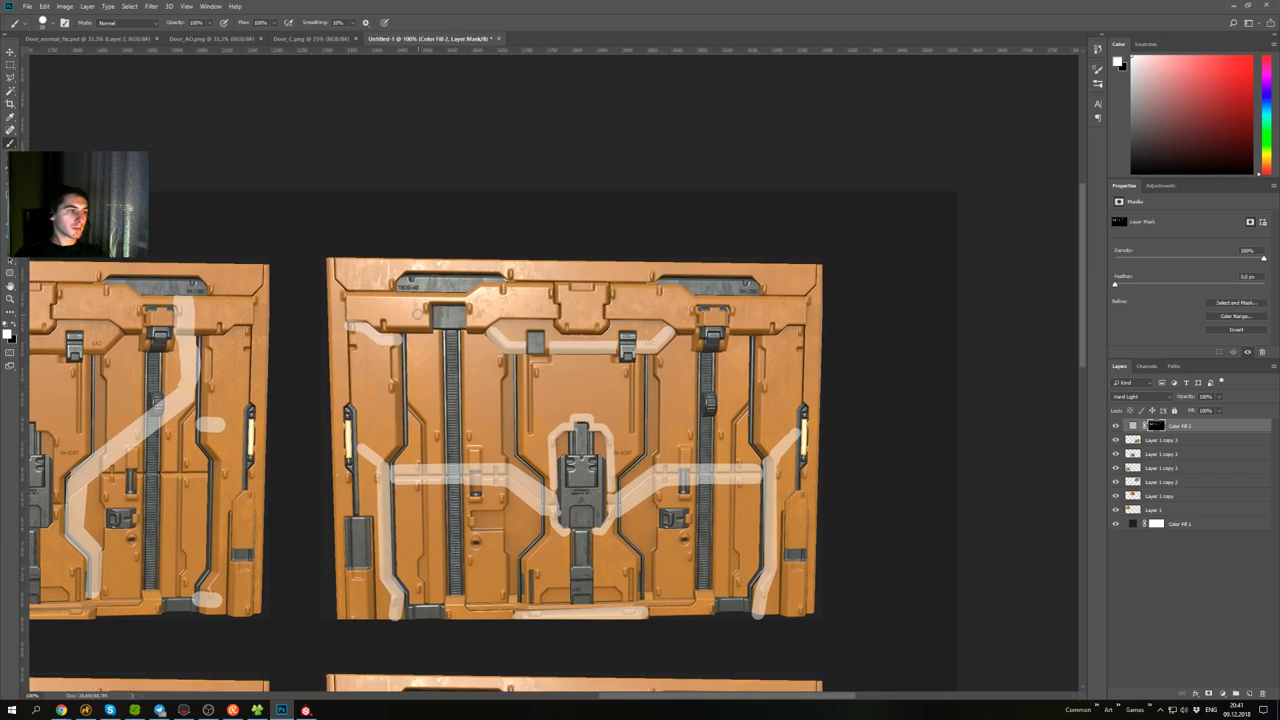
pyautogui.click(397, 326)
pyautogui.keyDown('shift'); pyautogui.click(424, 324); pyautogui.keyUp('shift')
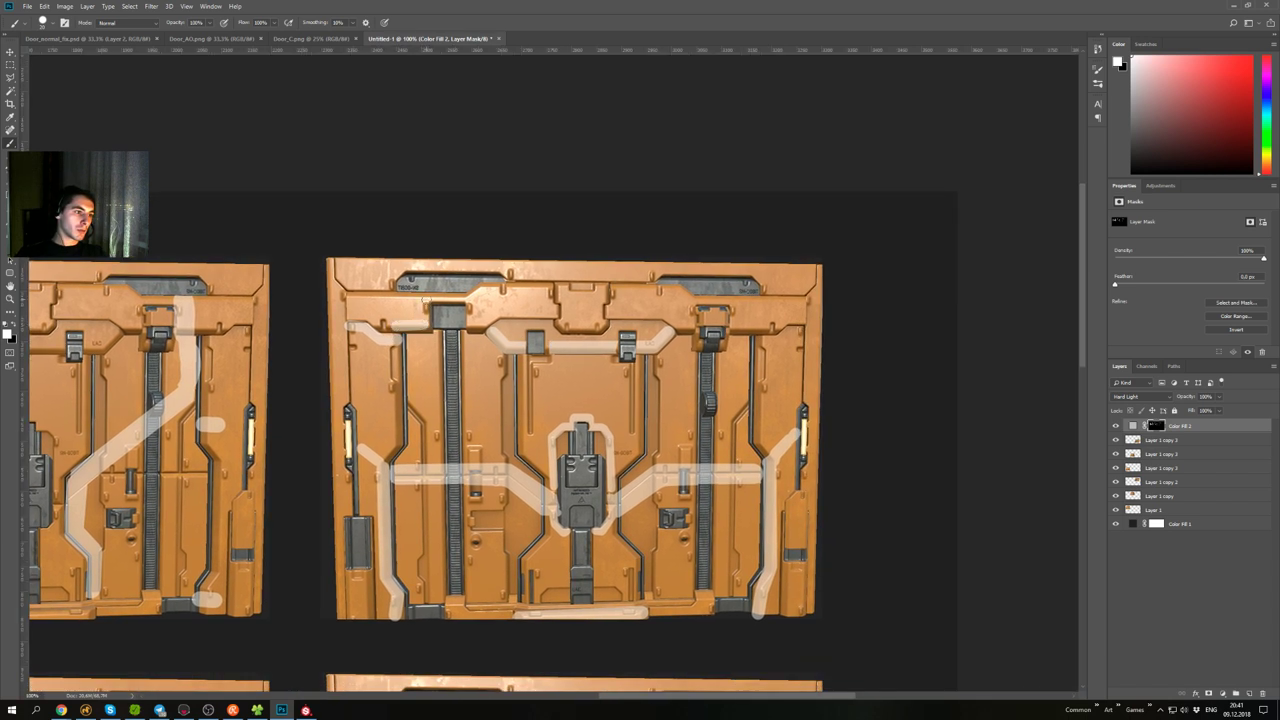
pyautogui.keyDown('shift'); pyautogui.click(426, 301); pyautogui.keyUp('shift')
pyautogui.keyDown('shift'); pyautogui.click(470, 299); pyautogui.keyUp('shift')
pyautogui.keyDown('shift'); pyautogui.click(474, 322); pyautogui.keyUp('shift')
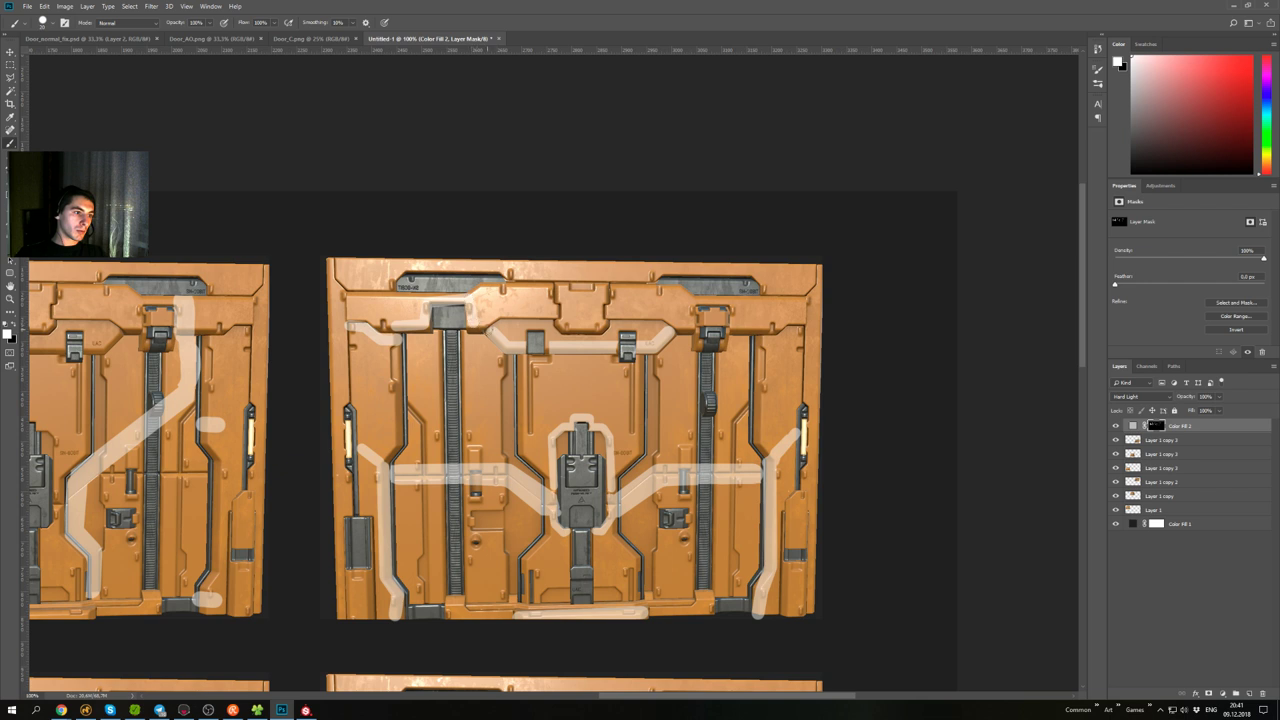
pyautogui.keyDown('shift'); pyautogui.click(487, 329); pyautogui.keyUp('shift')
pyautogui.moveTo(540, 331)
pyautogui.mouseDown()
pyautogui.moveTo(844, 388)
pyautogui.moveTo(720, 318)
pyautogui.mouseUp()
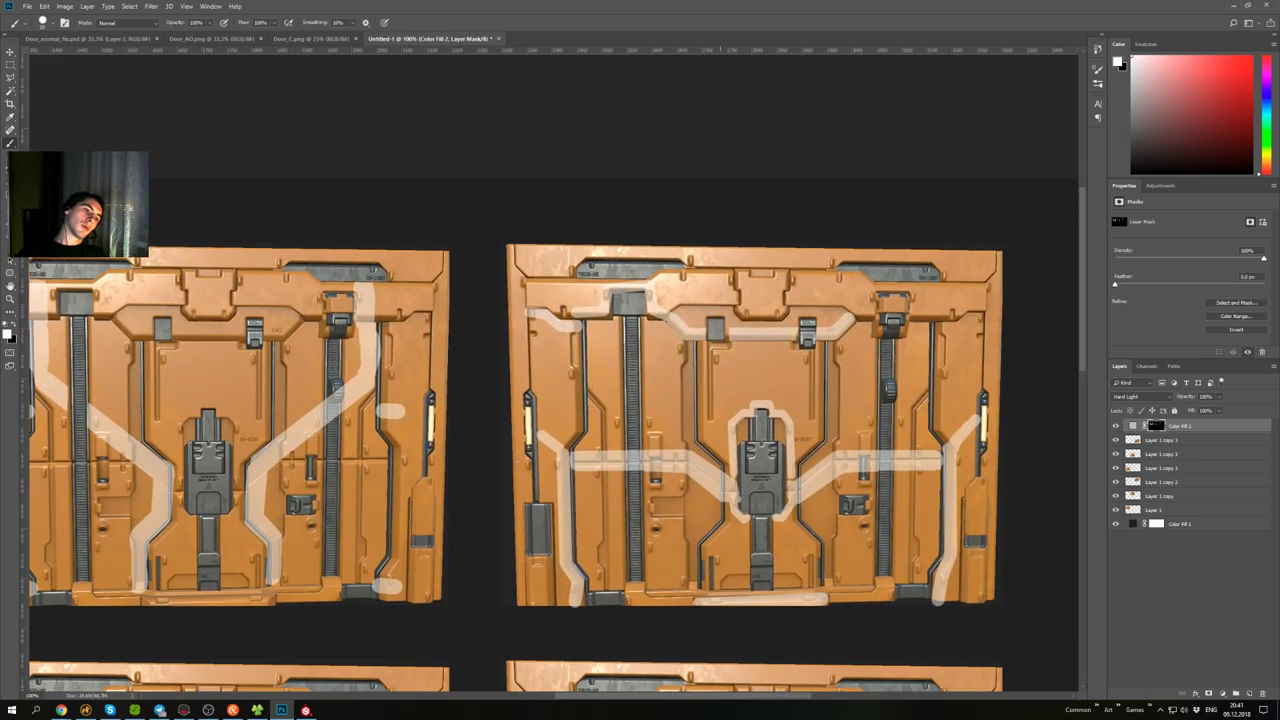
pyautogui.hotkey('ctrl', 'alt', 'z')
pyautogui.hotkey('ctrl', 'alt', 'z')
pyautogui.hotkey('ctrl', 'alt', 'z')
pyautogui.hotkey('ctrl', 'alt', 'z')
pyautogui.hotkey('ctrl', 'alt', 'z')
pyautogui.hotkey('ctrl', 'alt', 'z')
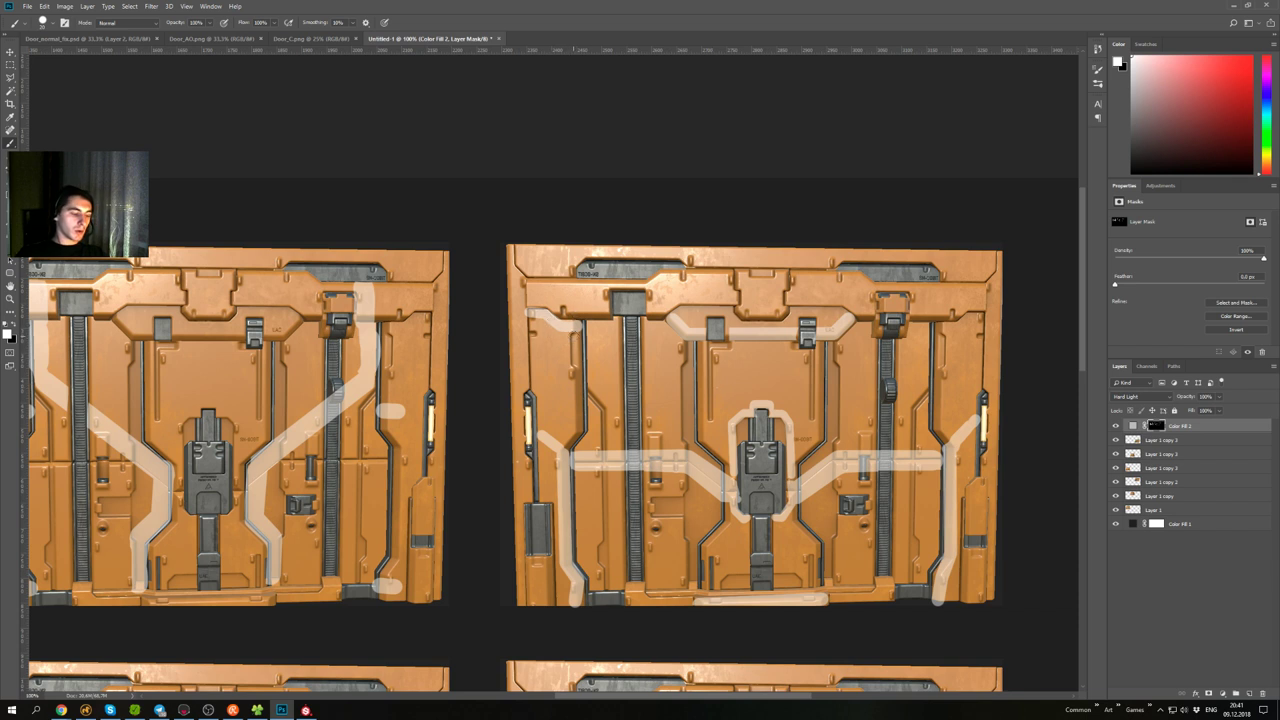
# - Erase the third door's upper-left stroke with black and paint short white dashes above the side lights on both sides
pyautogui.press('x')
pyautogui.moveTo(572, 325); pyautogui.dragTo(521, 315)
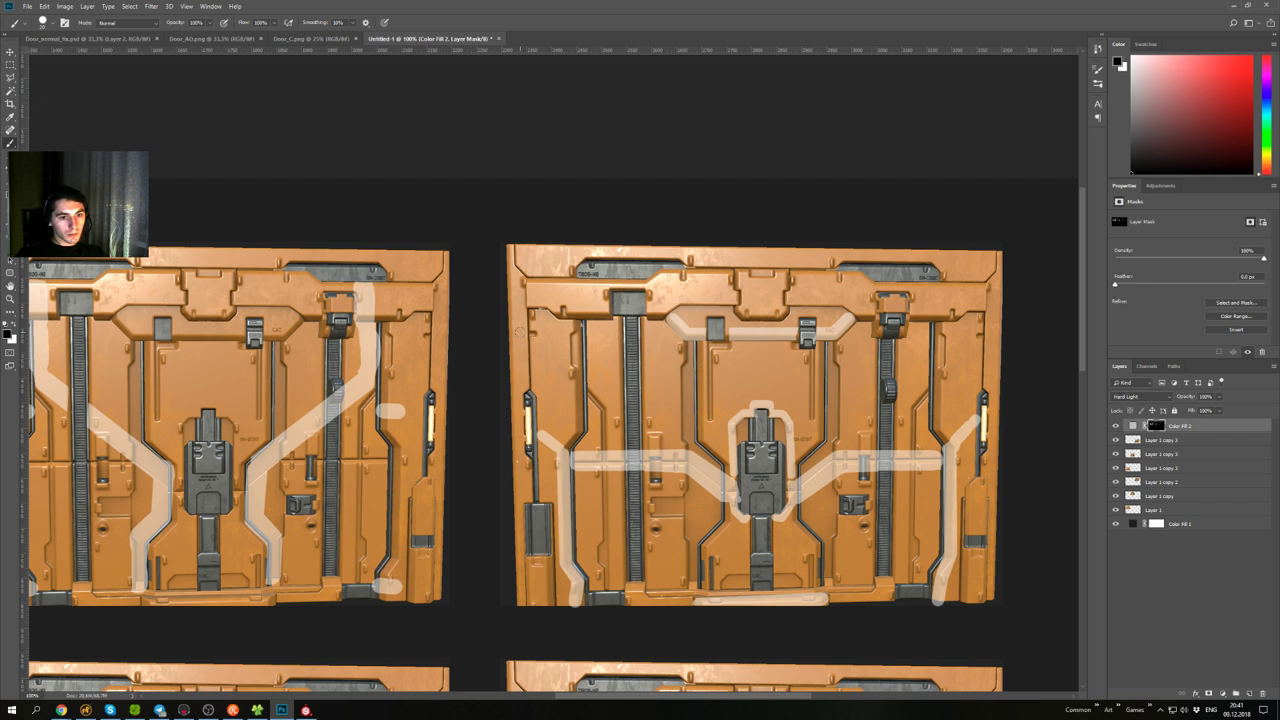
pyautogui.press('x')
pyautogui.moveTo(539, 328)
pyautogui.mouseDown()
pyautogui.moveTo(539, 354)
pyautogui.moveTo(547, 343)
pyautogui.mouseUp()
pyautogui.hotkey('ctrl', 'z')
pyautogui.hotkey('ctrl', 'z')
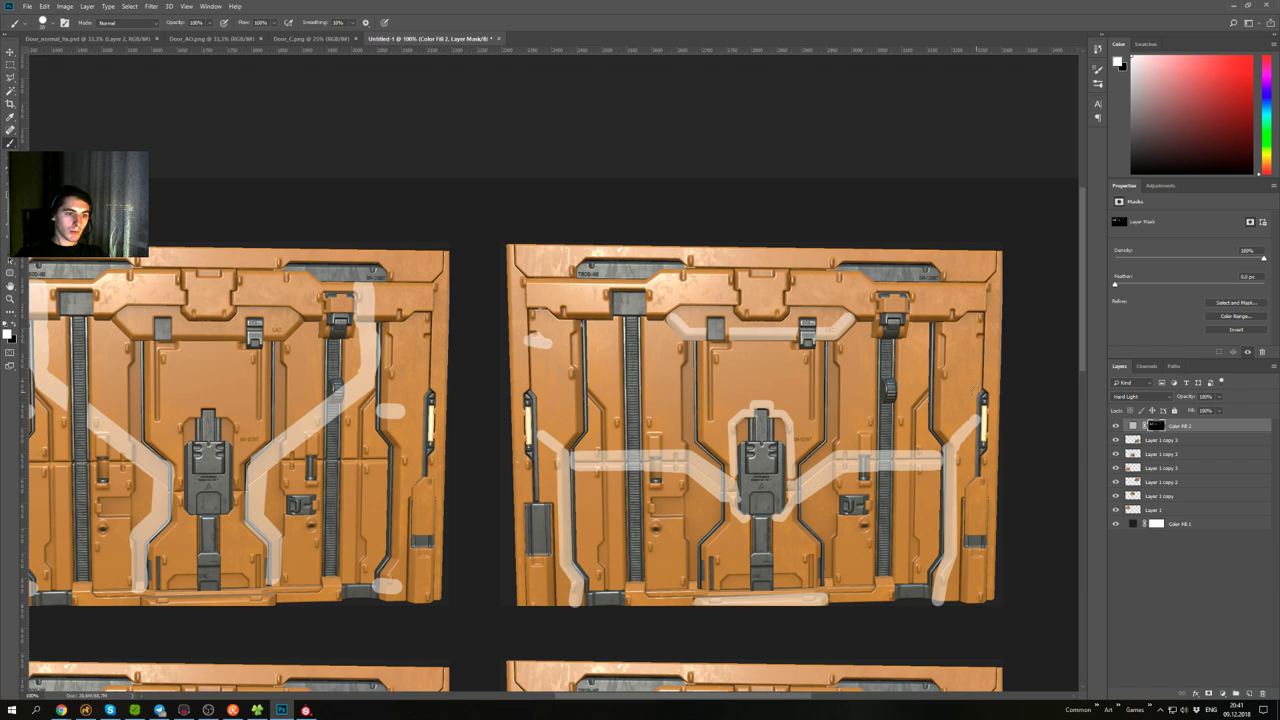
pyautogui.moveTo(974, 340); pyautogui.dragTo(981, 339)
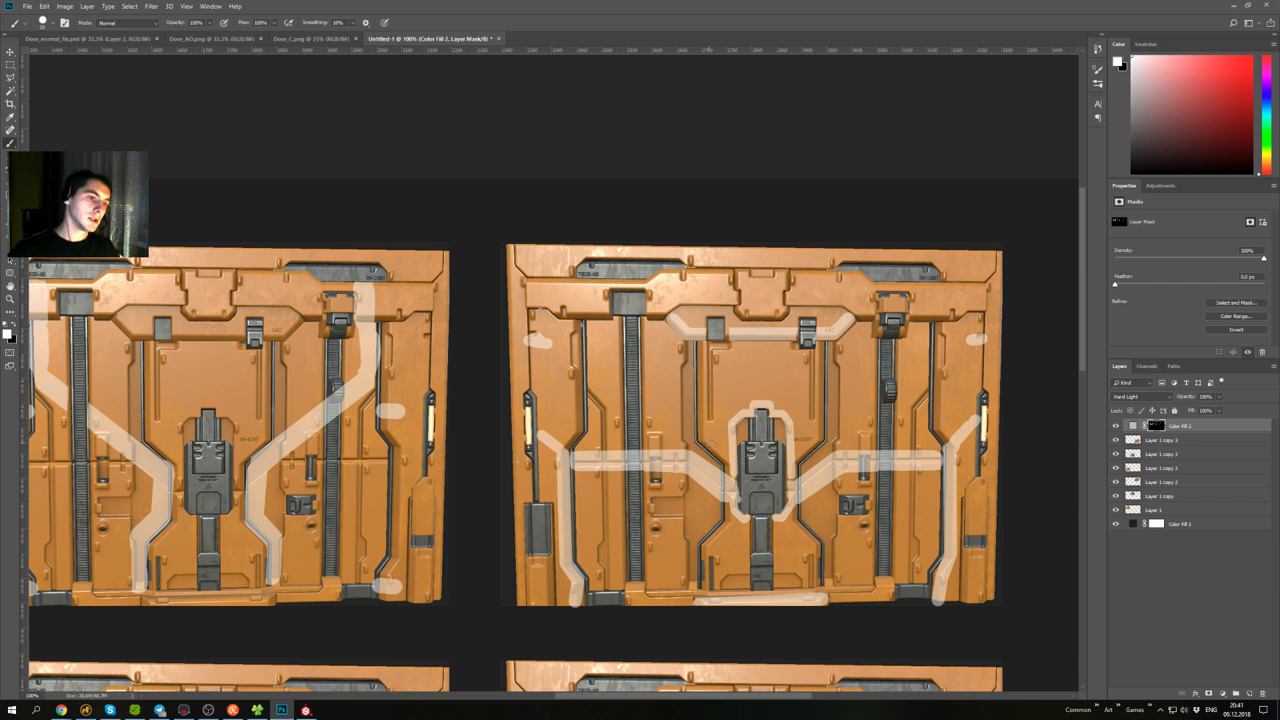
# - Try a diagonal white stroke from the left groove down to the central lock on the bottom row's first door
pyautogui.moveTo(608, 384); pyautogui.dragTo(670, 316)
pyautogui.hotkey('ctrl', '-')
pyautogui.hotkey('ctrl', '-')
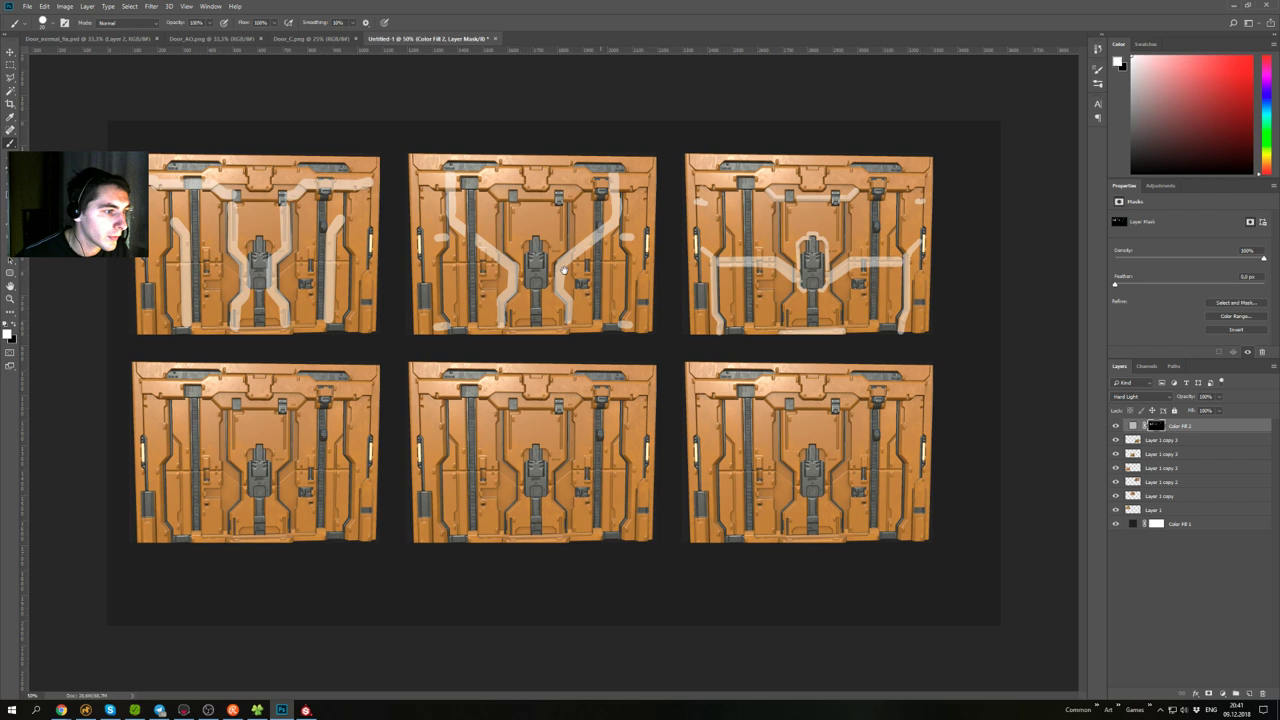
pyautogui.keyDown('alt'); pyautogui.scroll(1, 563, 270); pyautogui.keyUp('alt')
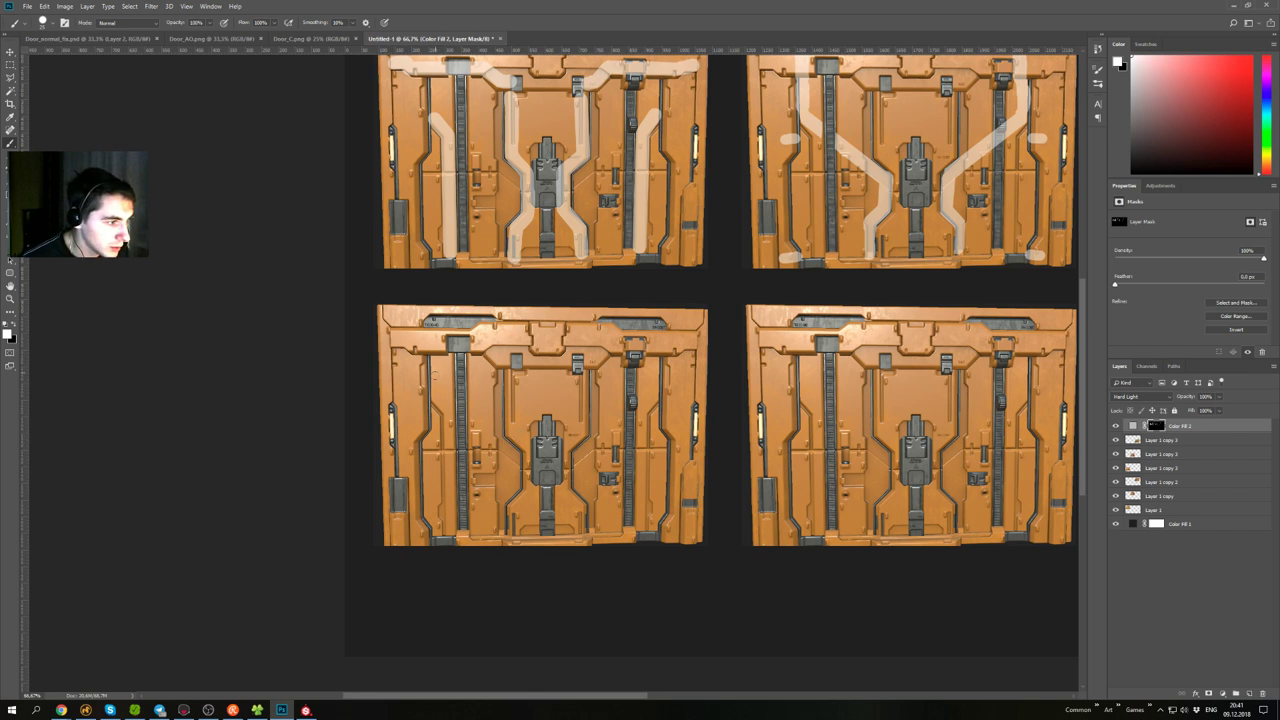
pyautogui.click(436, 399)
pyautogui.keyDown('shift'); pyautogui.click(520, 461); pyautogui.keyUp('shift')
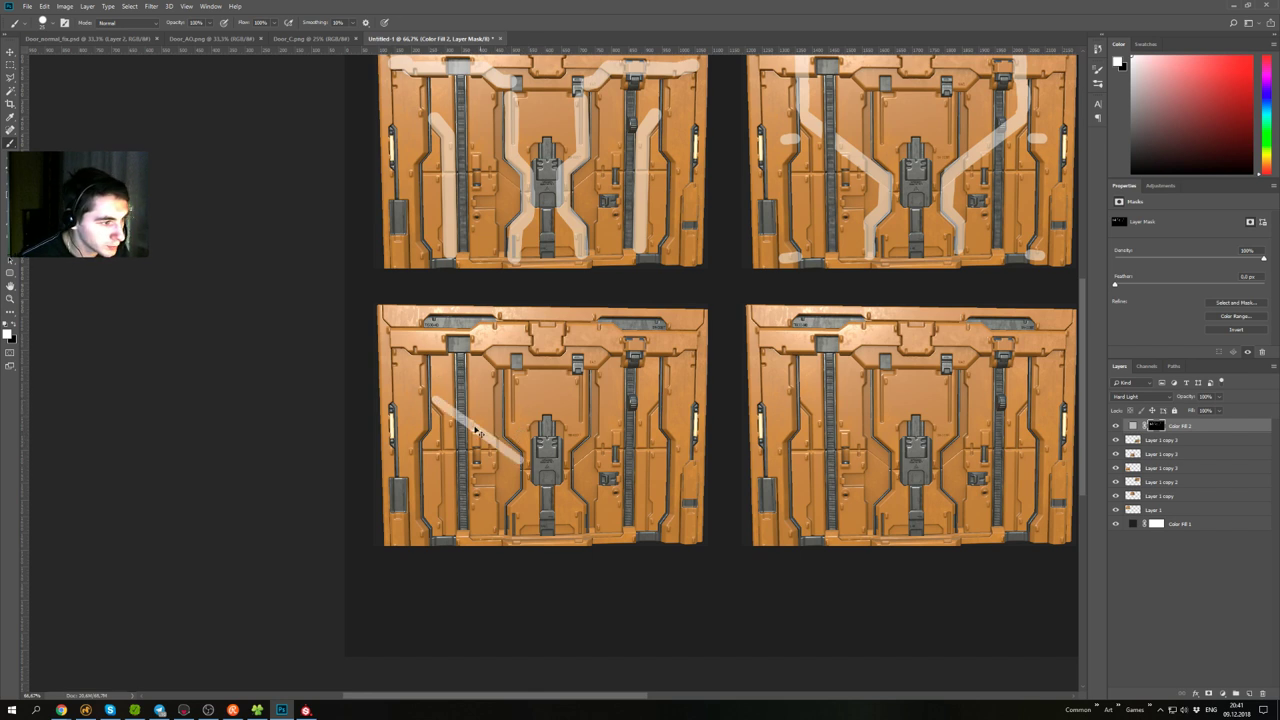
pyautogui.hotkey('ctrl', 'z')
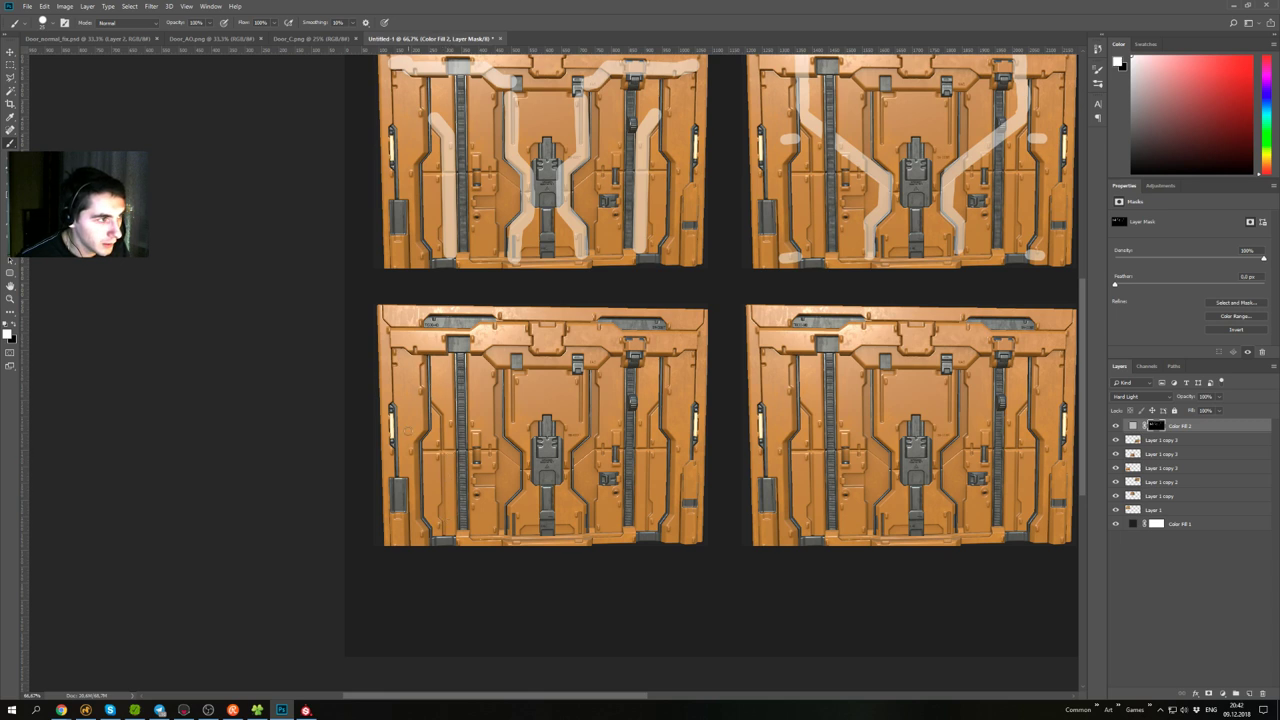
# - Paint a white stripe along the bottom-left door's top frame, from the left gray block to the central bracket
pyautogui.scroll(2, 496, 394)
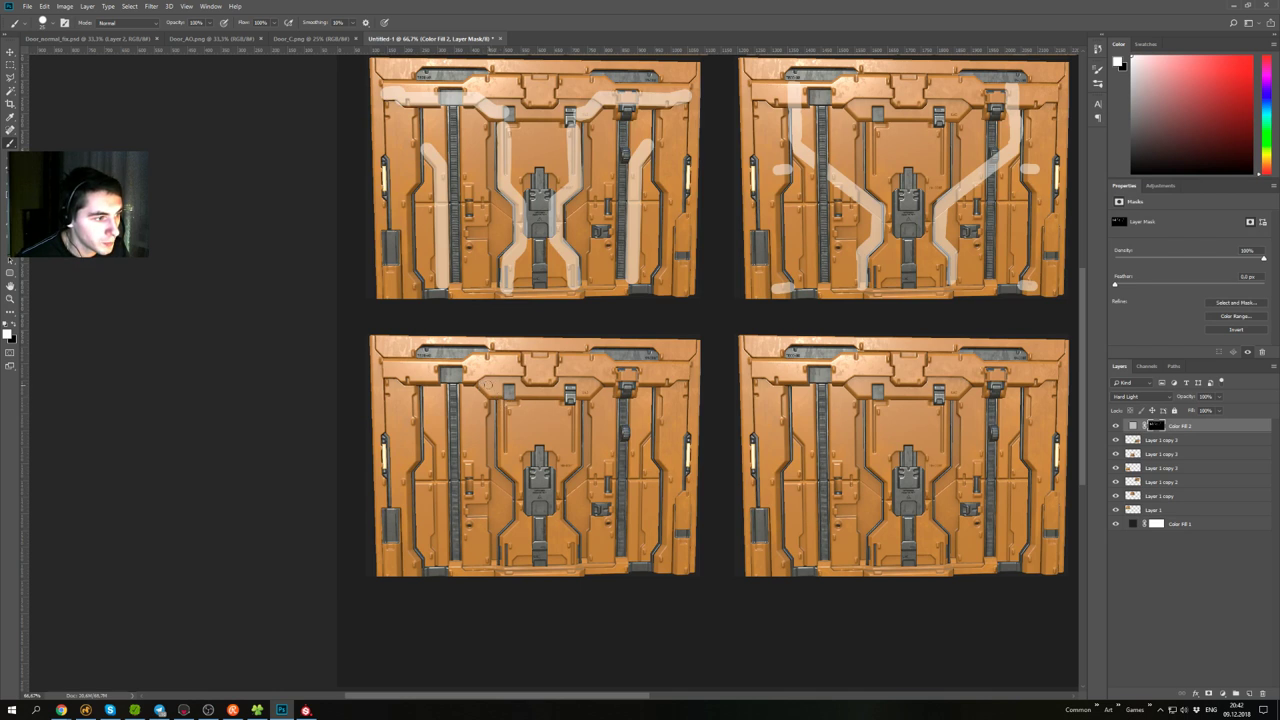
pyautogui.click(468, 380)
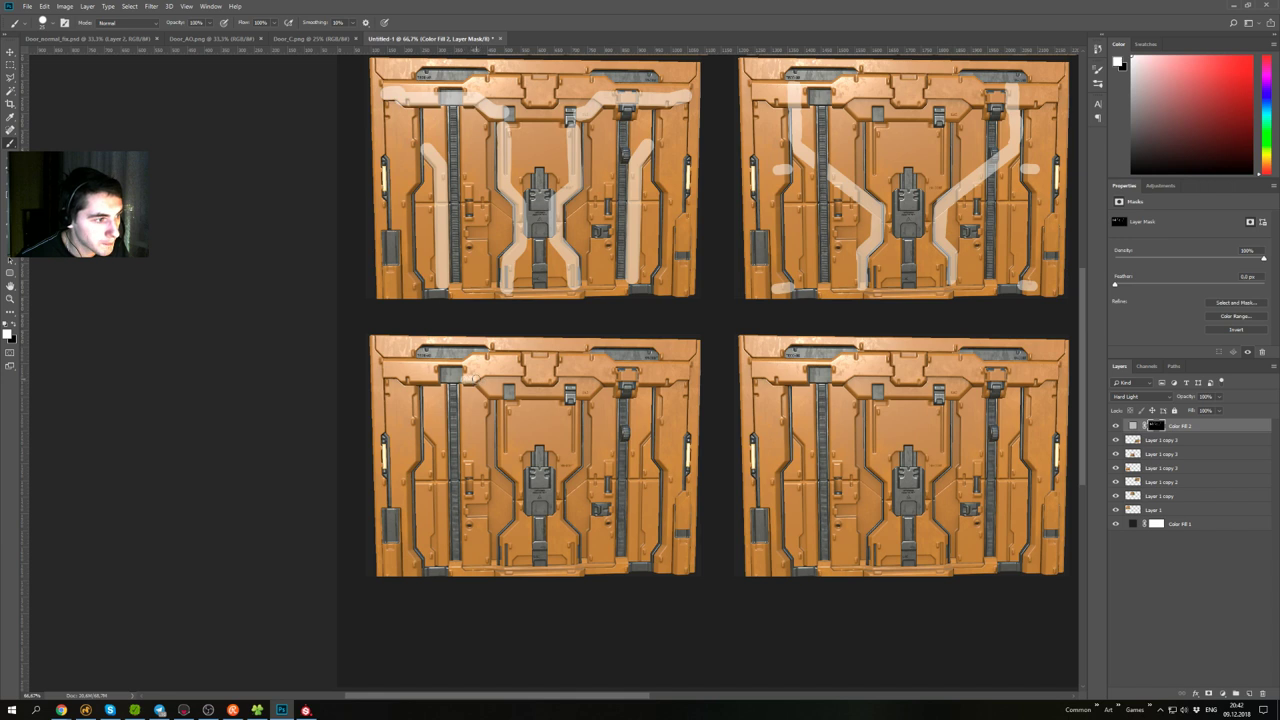
pyautogui.keyDown('shift'); pyautogui.click(481, 377); pyautogui.keyUp('shift')
pyautogui.keyDown('shift'); pyautogui.click(520, 371); pyautogui.keyUp('shift')
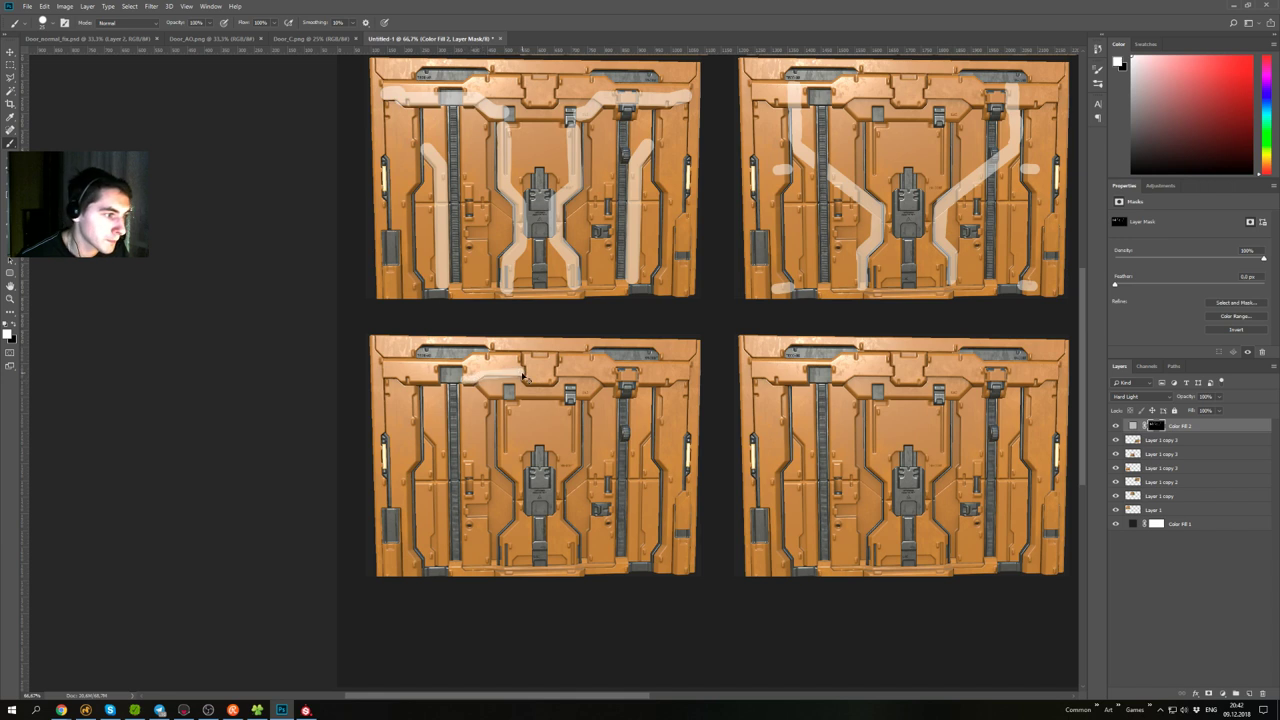
pyautogui.hotkey('ctrl', 'alt', 'z')
pyautogui.hotkey('ctrl', 'alt', 'z')
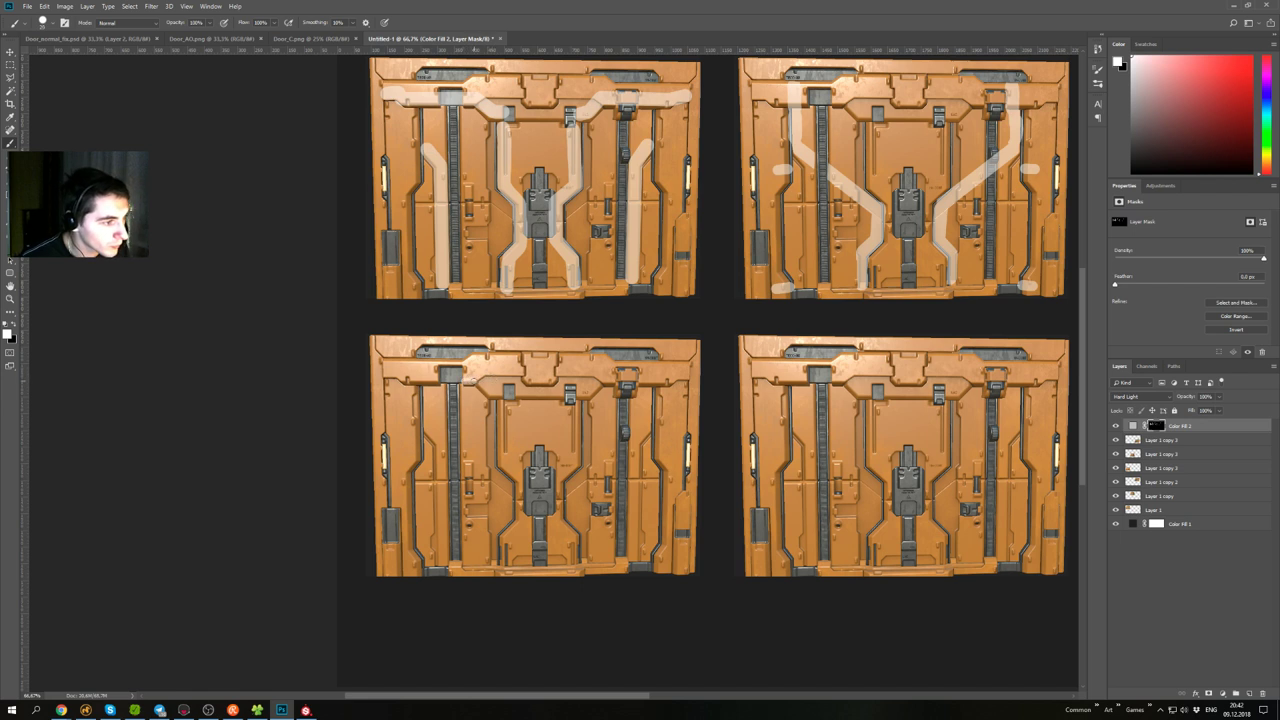
pyautogui.keyDown('shift'); pyautogui.click(520, 372); pyautogui.keyUp('shift')
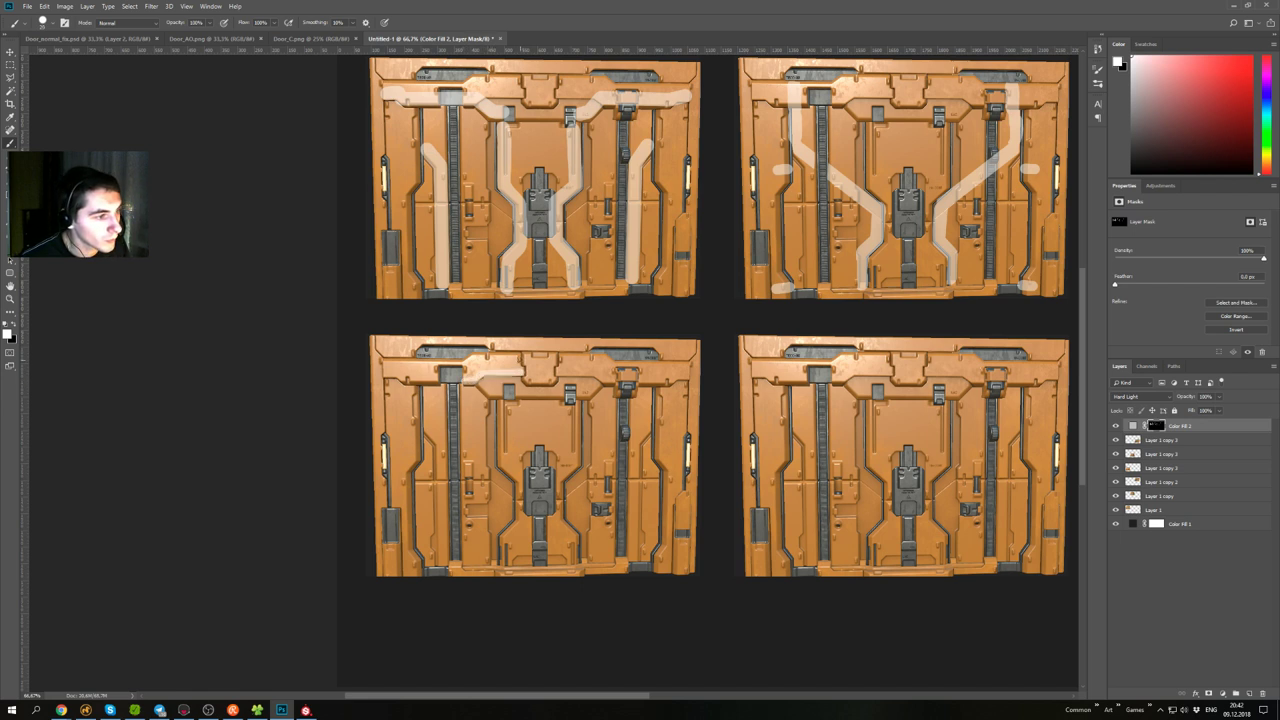
# - Paint a matching stripe right of the bottom-left door's central bracket, angled down at its outer end, without vertical ticks beside the bracket
pyautogui.keyDown('shift'); pyautogui.click(519, 356); pyautogui.keyUp('shift')
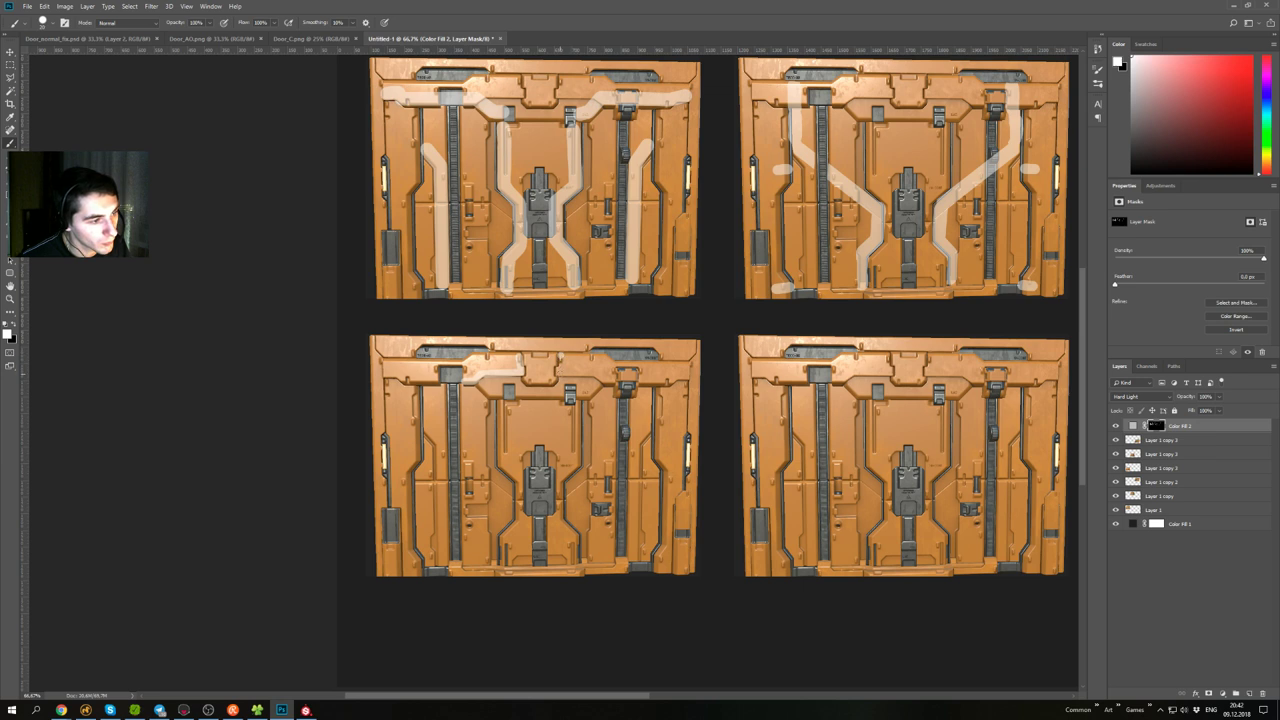
pyautogui.keyDown('shift'); pyautogui.click(560, 374); pyautogui.keyUp('shift')
pyautogui.moveTo(562, 372)
pyautogui.mouseDown()
pyautogui.moveTo(607, 385)
pyautogui.moveTo(553, 365)
pyautogui.moveTo(565, 357)
pyautogui.moveTo(508, 363)
pyautogui.moveTo(525, 365)
pyautogui.mouseUp()
pyautogui.keyDown('shift'); pyautogui.click(612, 384); pyautogui.keyUp('shift')
pyautogui.press('x')
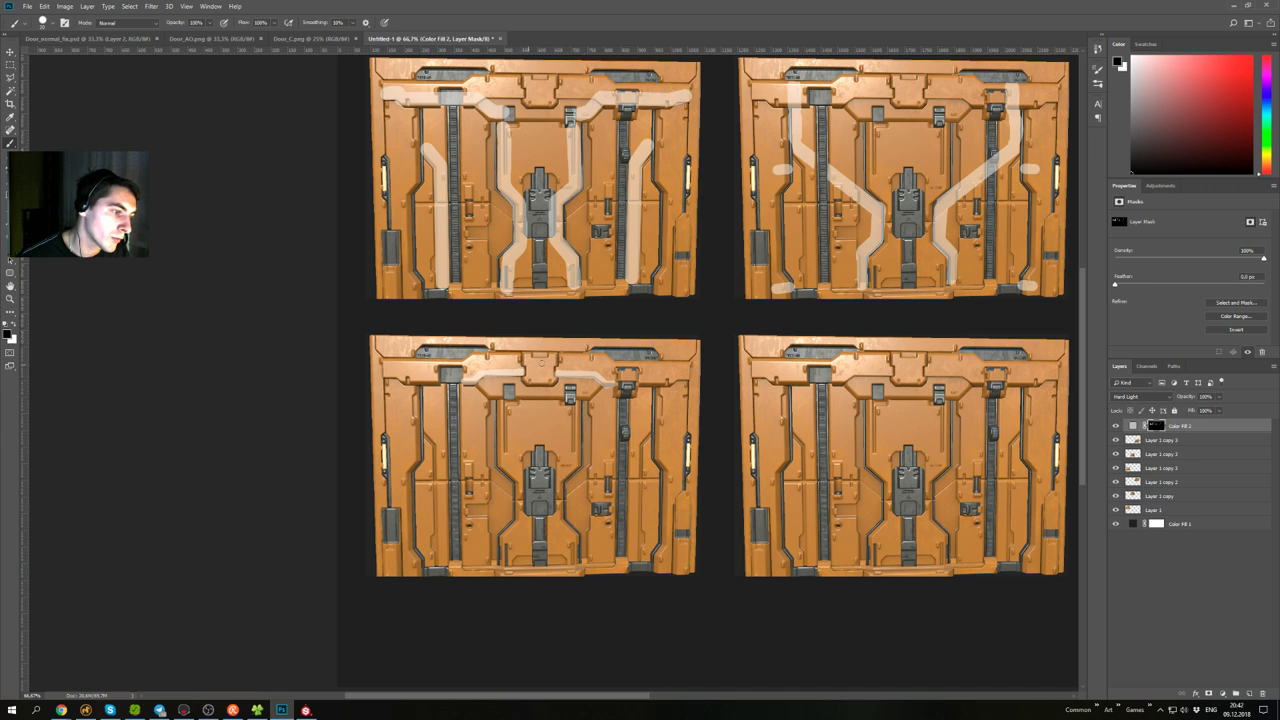
pyautogui.press('x')
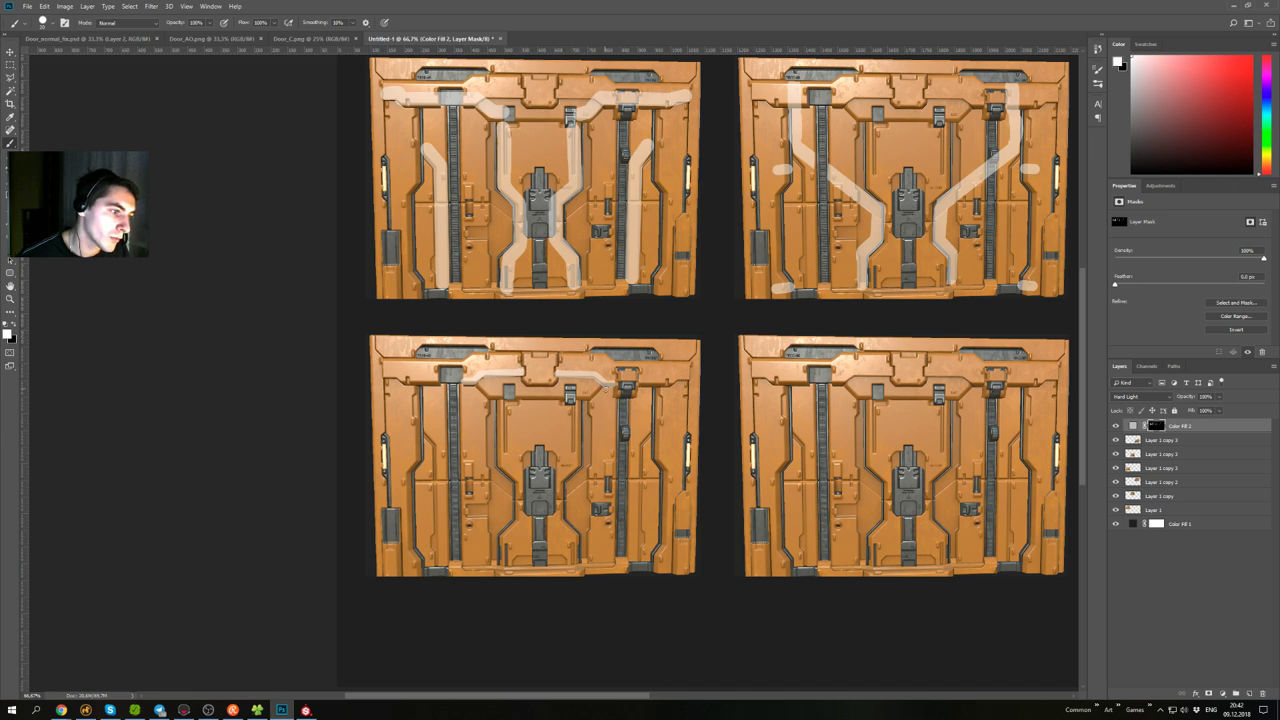
# - Paint white legs from both stripes' outer ends on the bottom-left door, angling inward and running straight down past the lock's middle
pyautogui.keyDown('shift'); pyautogui.click(596, 401); pyautogui.keyUp('shift')
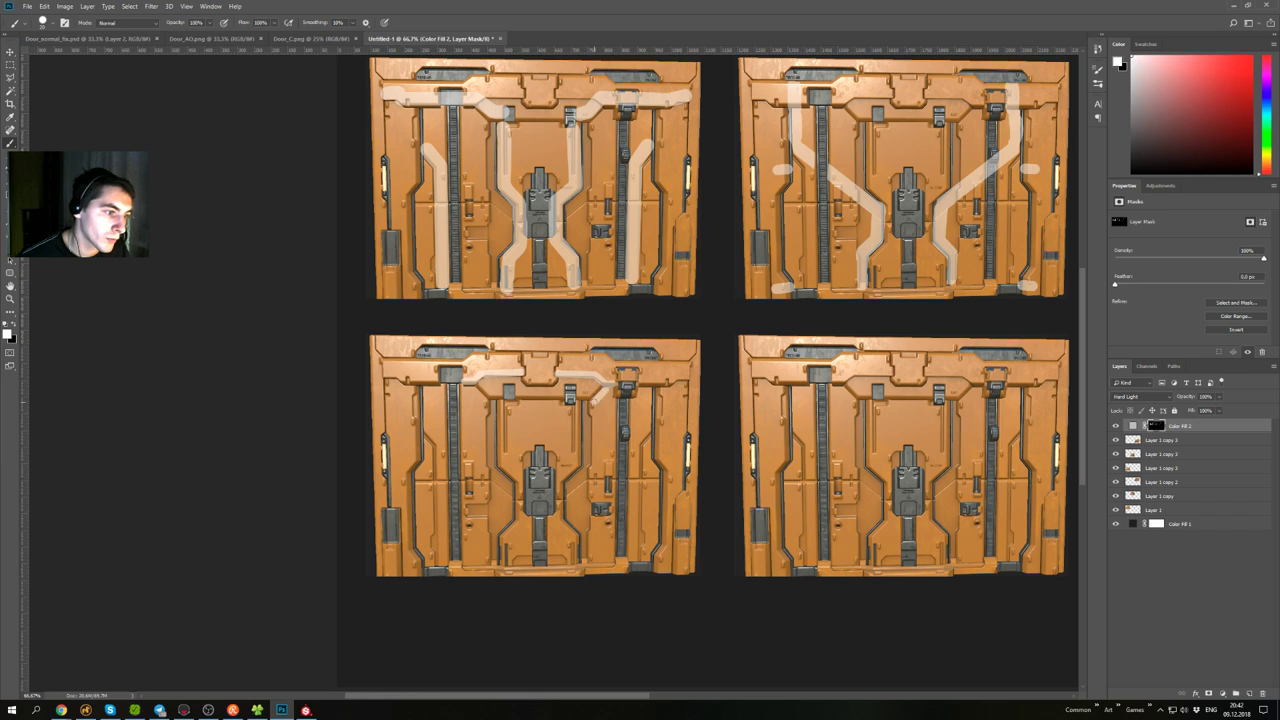
pyautogui.keyDown('shift'); pyautogui.click(593, 410); pyautogui.keyUp('shift')
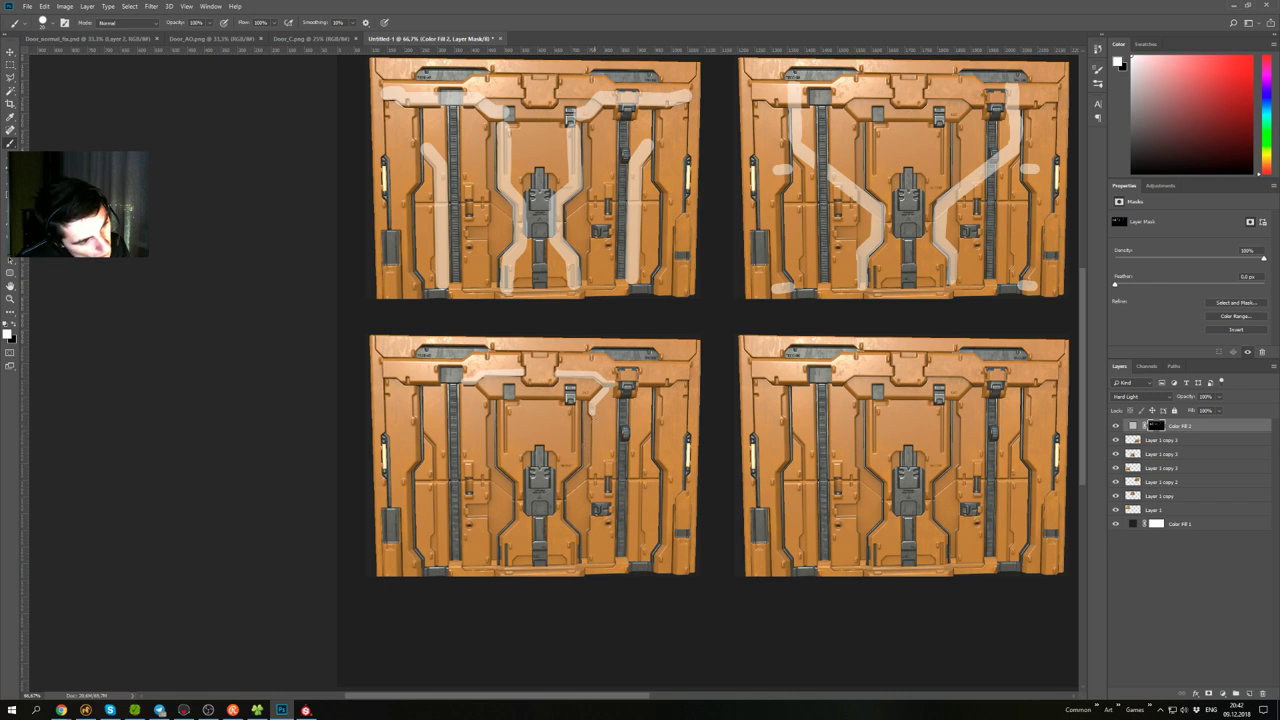
pyautogui.moveTo(591, 410); pyautogui.dragTo(592, 503)
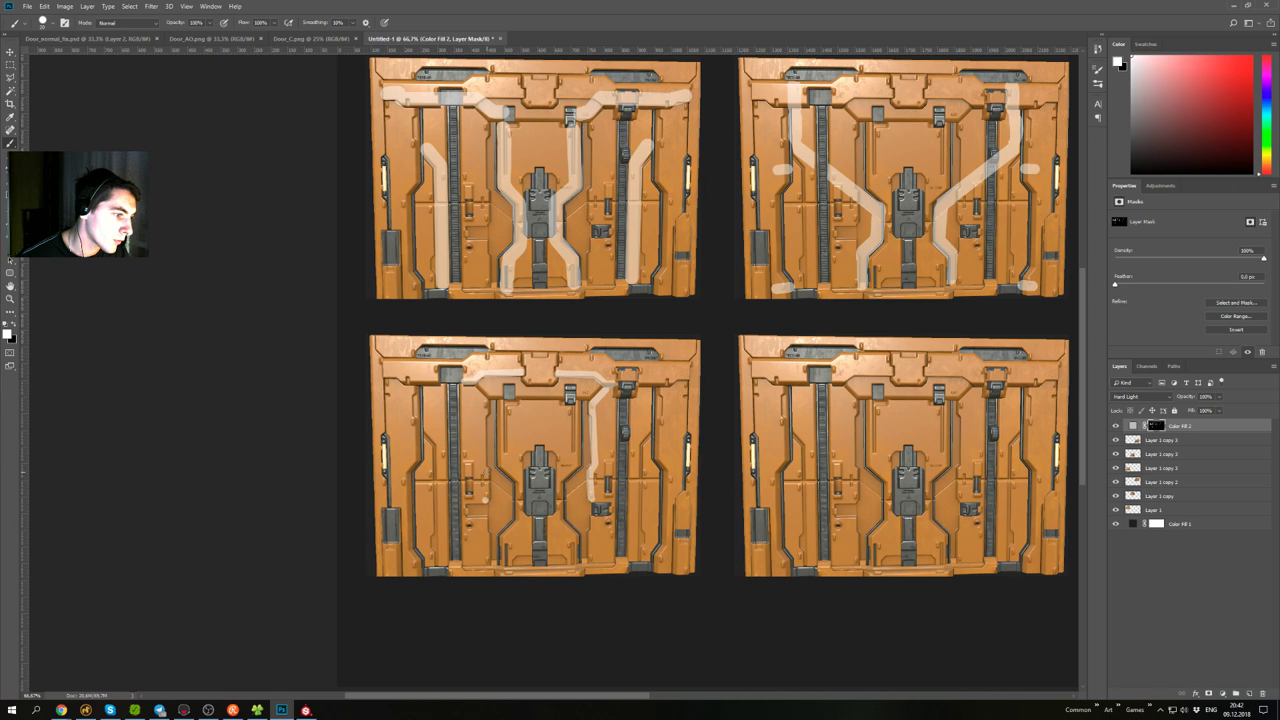
pyautogui.keyDown('shift'); pyautogui.click(485, 471); pyautogui.keyUp('shift')
pyautogui.keyDown('shift'); pyautogui.click(484, 415); pyautogui.keyUp('shift')
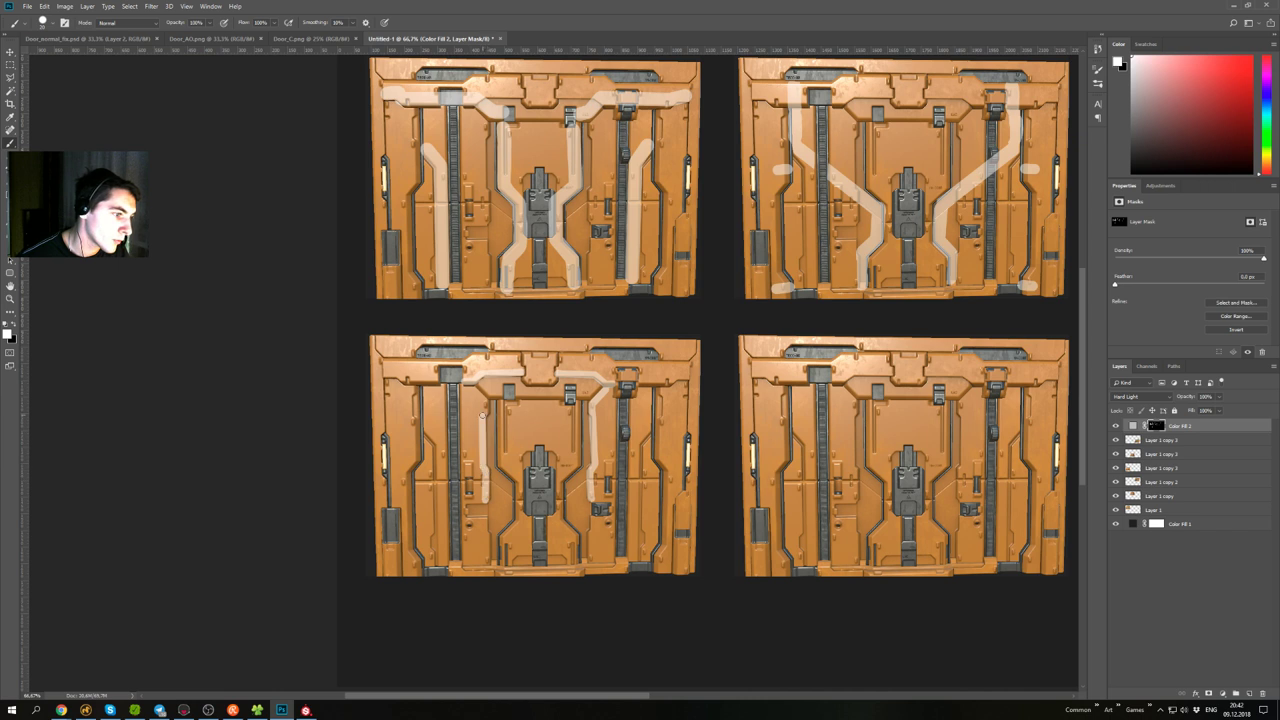
pyautogui.keyDown('shift'); pyautogui.click(486, 402); pyautogui.keyUp('shift')
pyautogui.keyDown('shift'); pyautogui.click(471, 384); pyautogui.keyUp('shift')
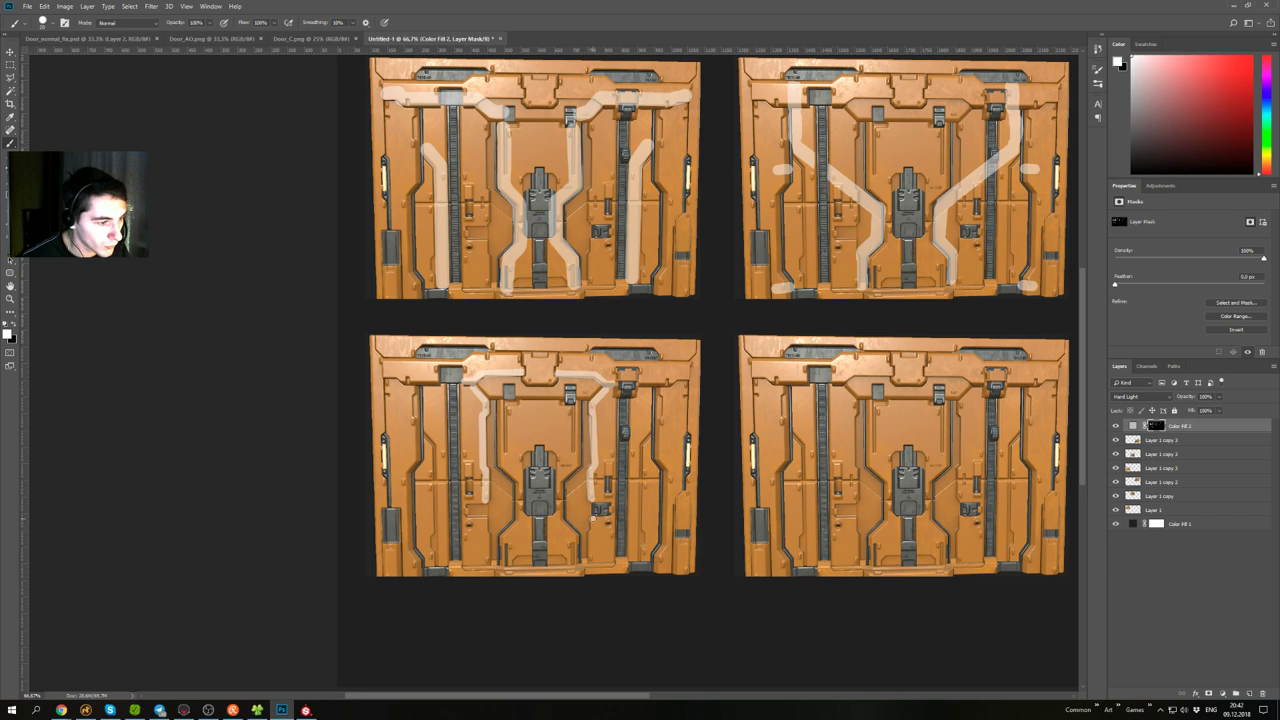
# - Add short vertical segments below both legs of the bottom-left door, leaving a gap, and undo a trial dash on its right panel
pyautogui.moveTo(593, 517); pyautogui.dragTo(591, 533)
pyautogui.keyDown('shift'); pyautogui.click(590, 559); pyautogui.keyUp('shift')
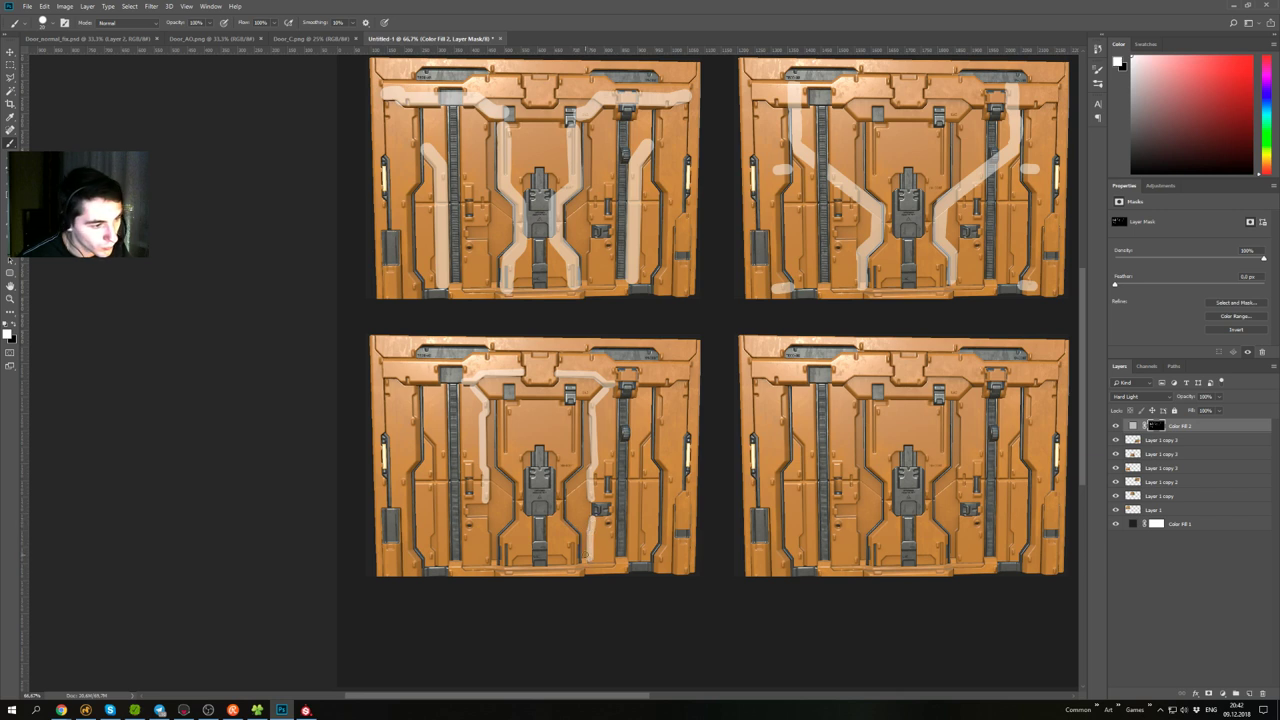
pyautogui.moveTo(486, 520); pyautogui.dragTo(486, 564)
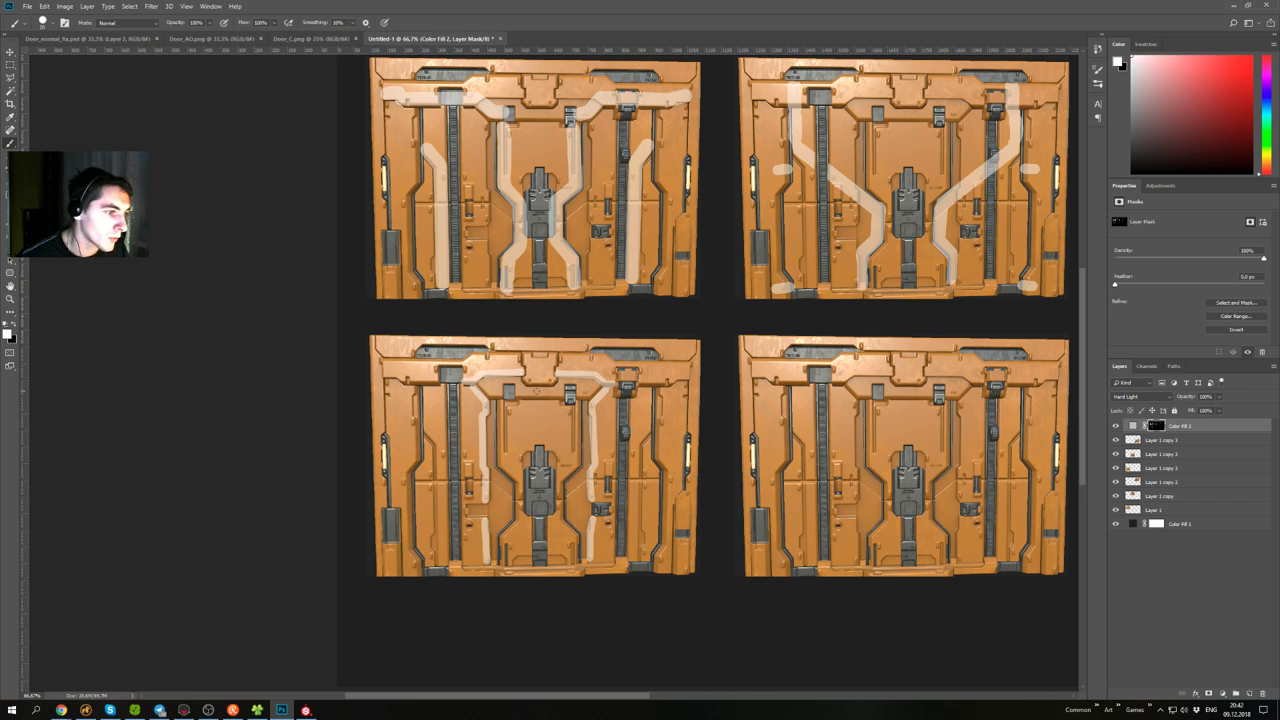
pyautogui.moveTo(632, 478); pyautogui.dragTo(651, 480)
pyautogui.hotkey('ctrl', 'z')
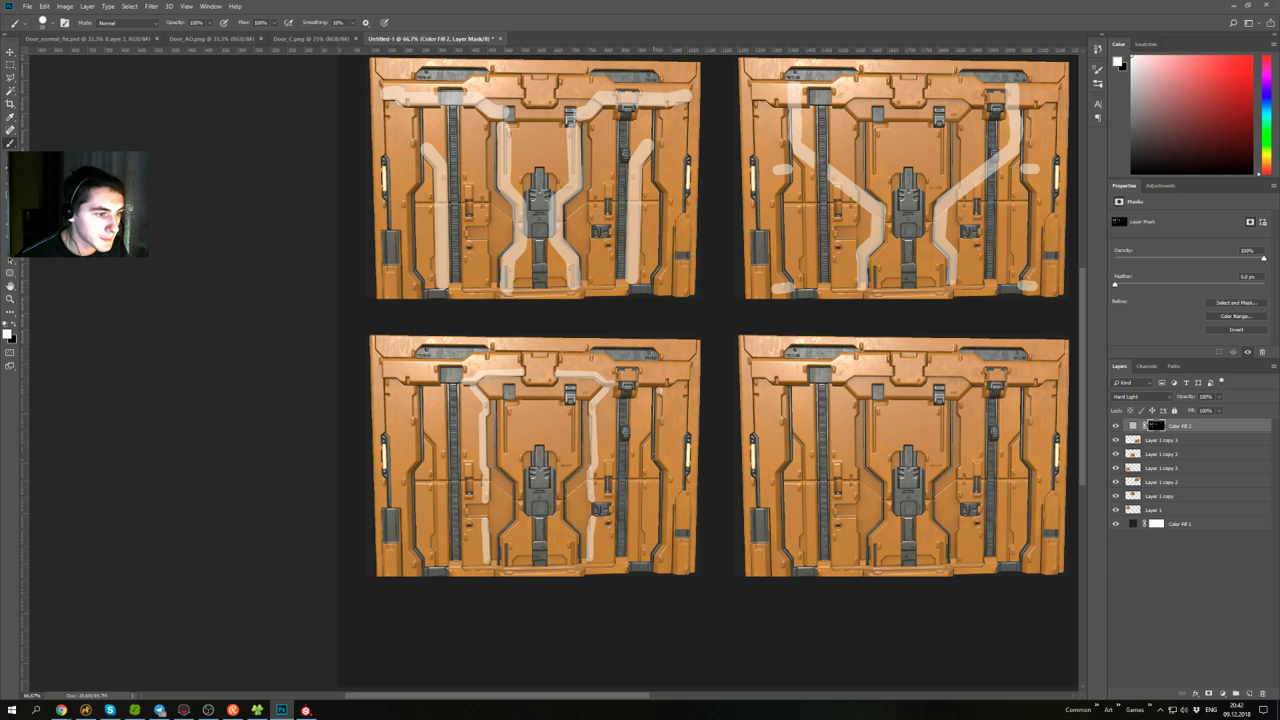
# - Paint long vertical stripes down both outer panels of the bottom-left door, angled at their upper ends, replacing the trial stripe on the right edge
pyautogui.keyDown('shift'); pyautogui.click(659, 458); pyautogui.keyUp('shift')
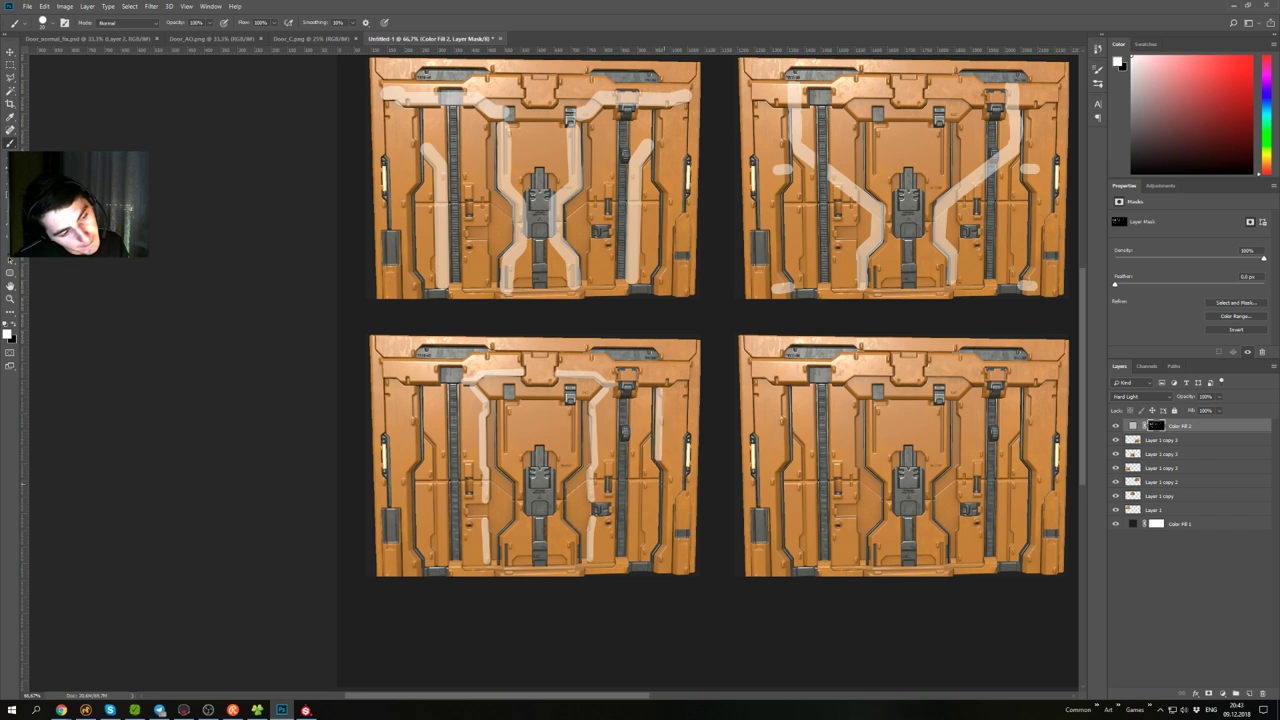
pyautogui.hotkey('ctrl', 'z')
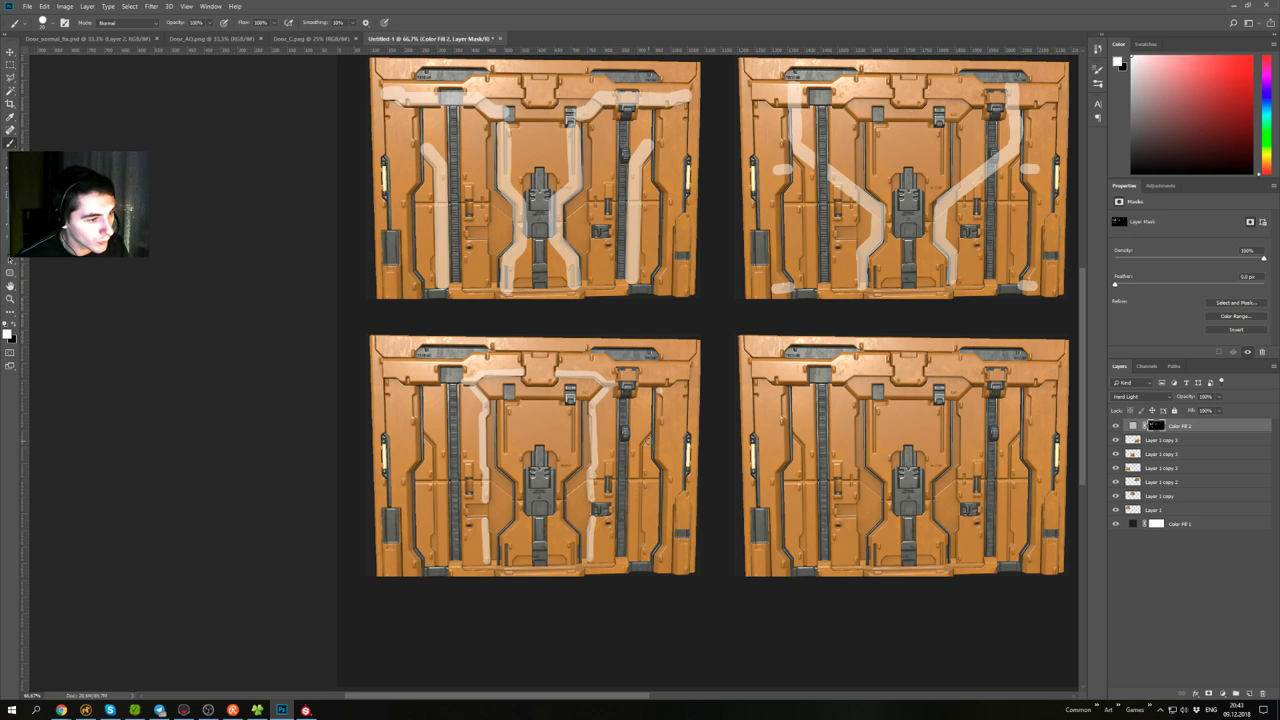
pyautogui.moveTo(646, 446); pyautogui.dragTo(641, 560)
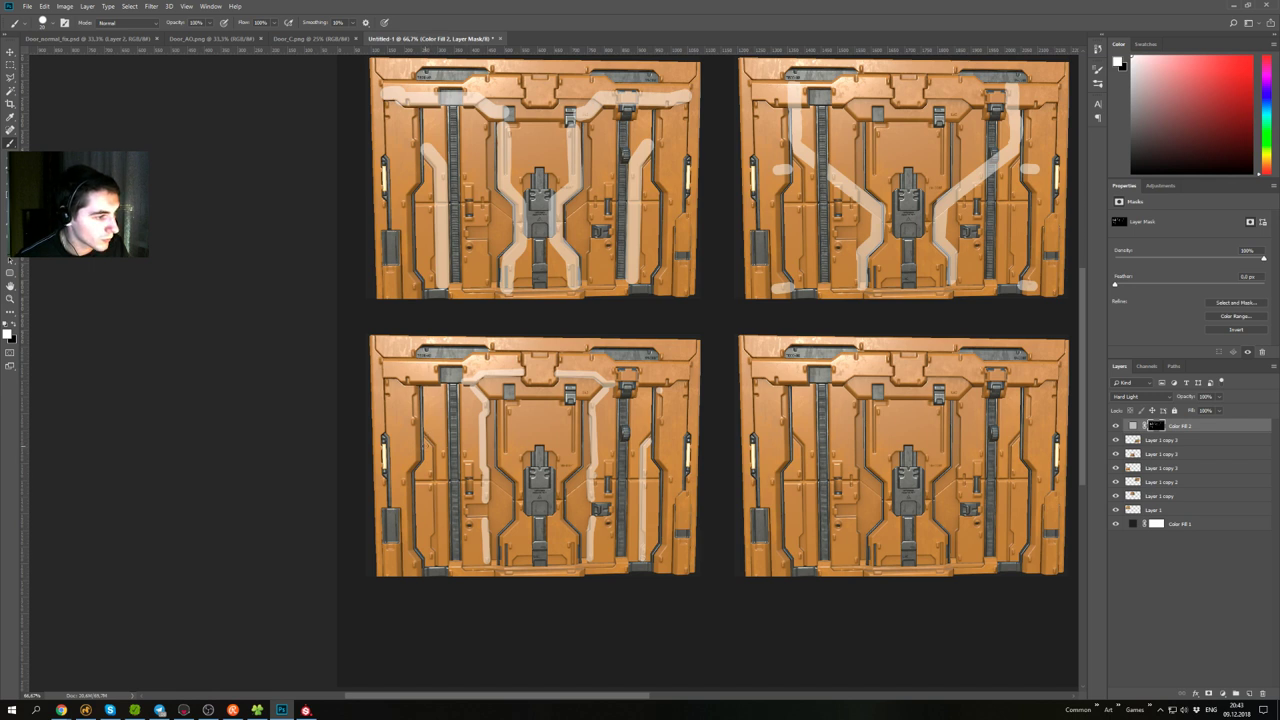
pyautogui.moveTo(427, 443); pyautogui.dragTo(433, 449)
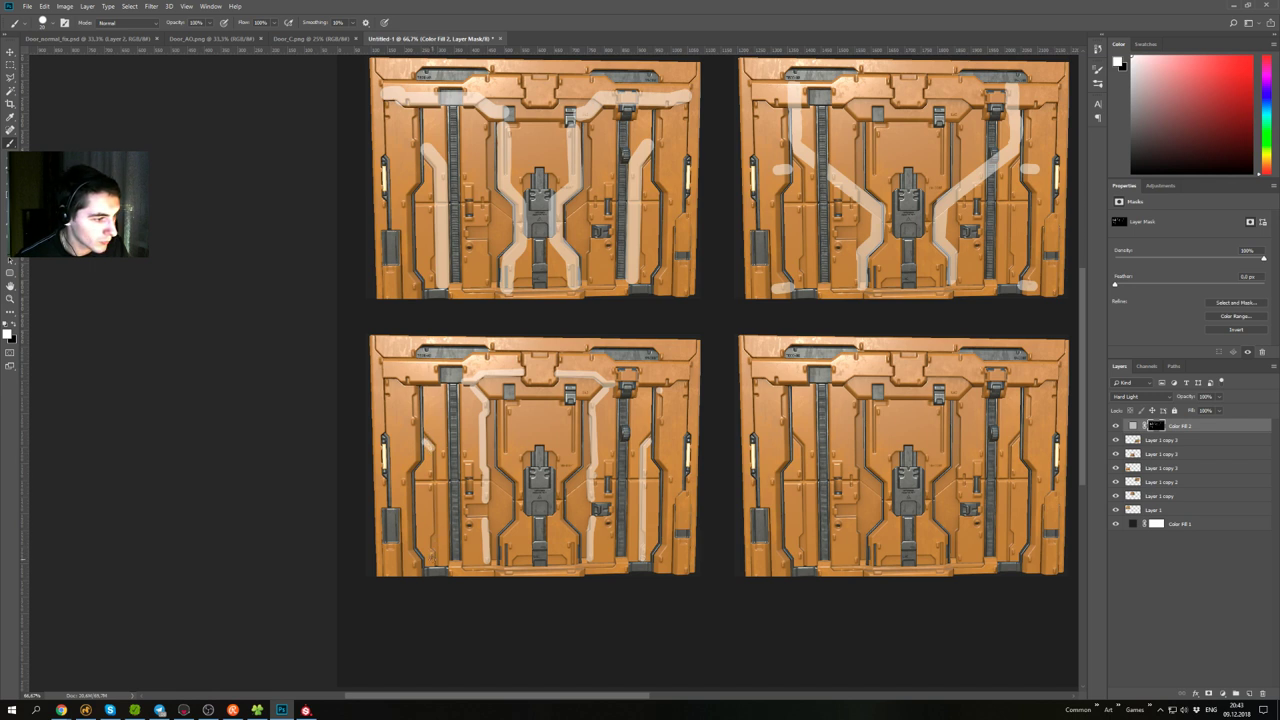
pyautogui.keyDown('shift'); pyautogui.click(433, 559); pyautogui.keyUp('shift')
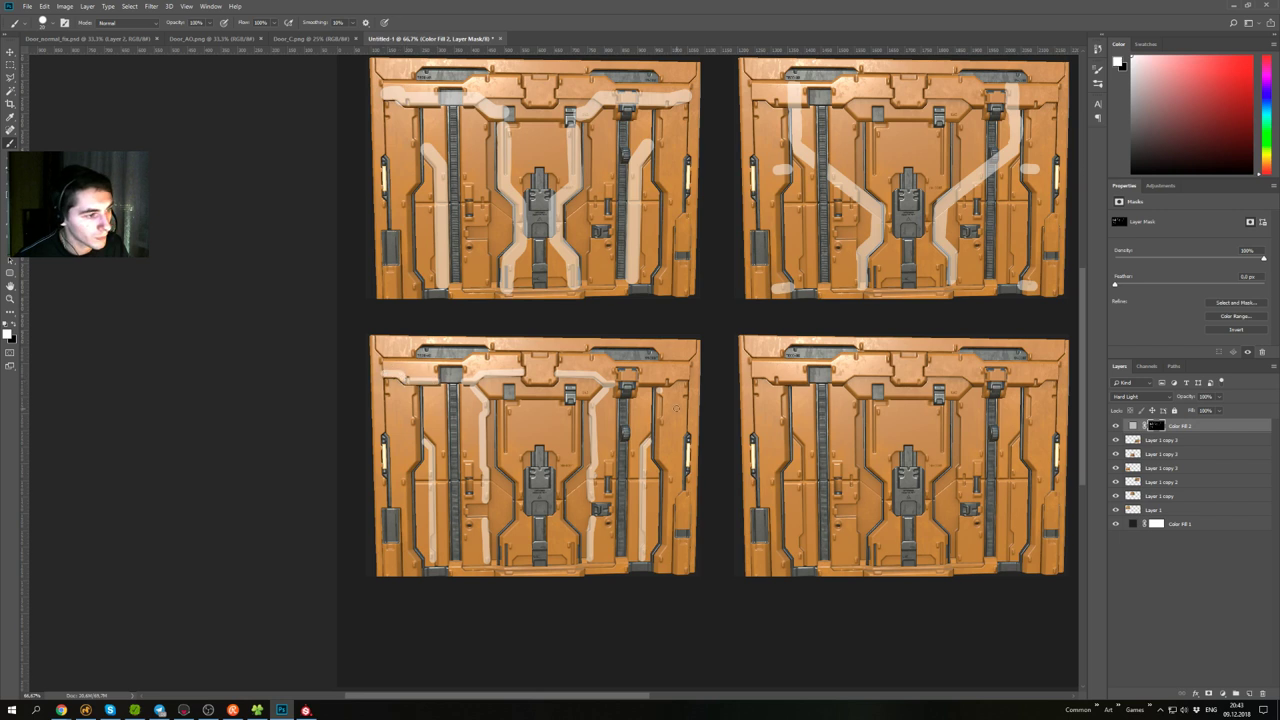
# - On the bottom-left door, extend the top-frame stripe to the right corner and add filled outward wedges to both outer-panel stripes
pyautogui.moveTo(641, 382); pyautogui.dragTo(687, 377)
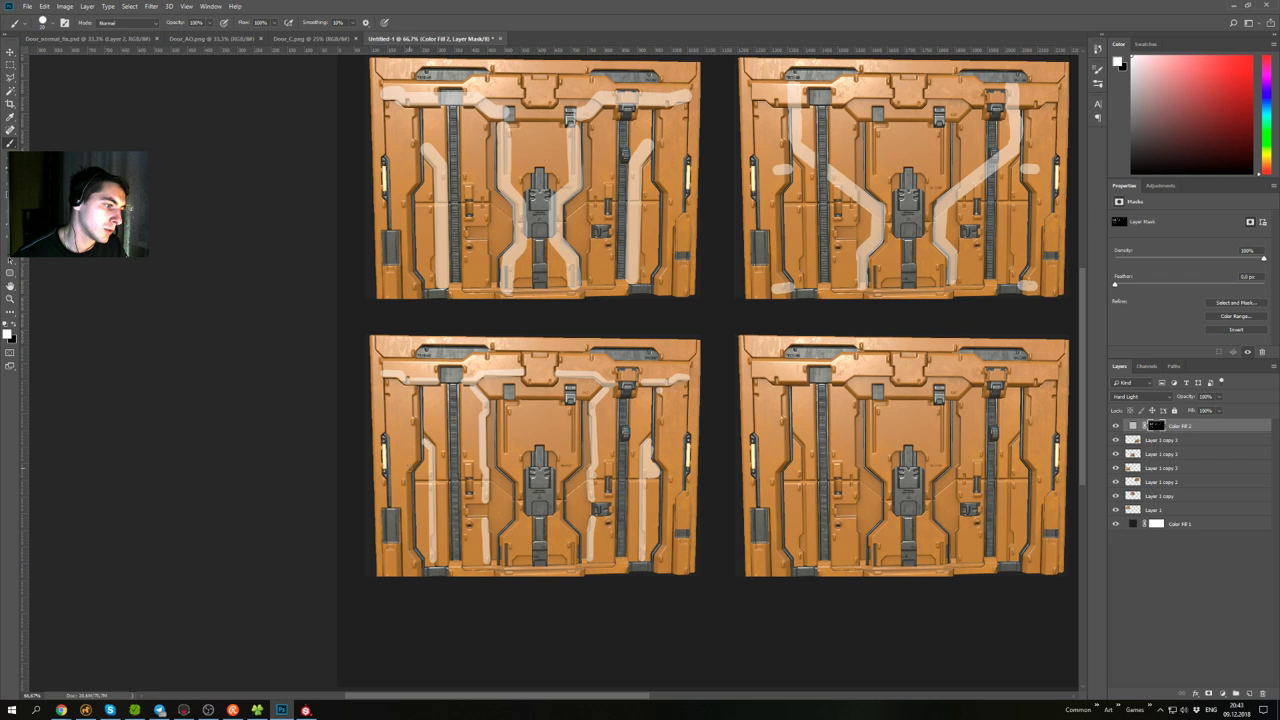
pyautogui.moveTo(416, 476)
pyautogui.mouseDown()
pyautogui.moveTo(426, 451)
pyautogui.moveTo(421, 475)
pyautogui.mouseUp()
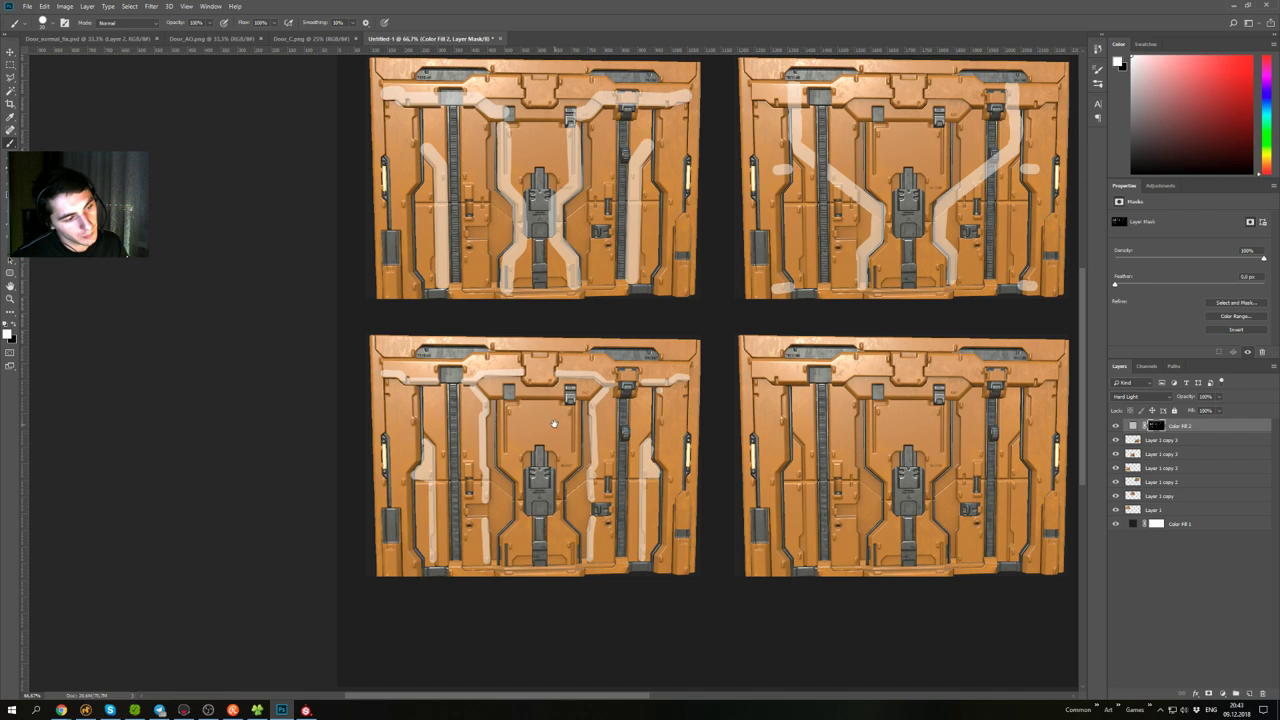
# - Outline the bottom-left door's central lock with a white stripe, running up both sides and arching over its top with chamfered corners
pyautogui.moveTo(555, 423); pyautogui.dragTo(515, 417)
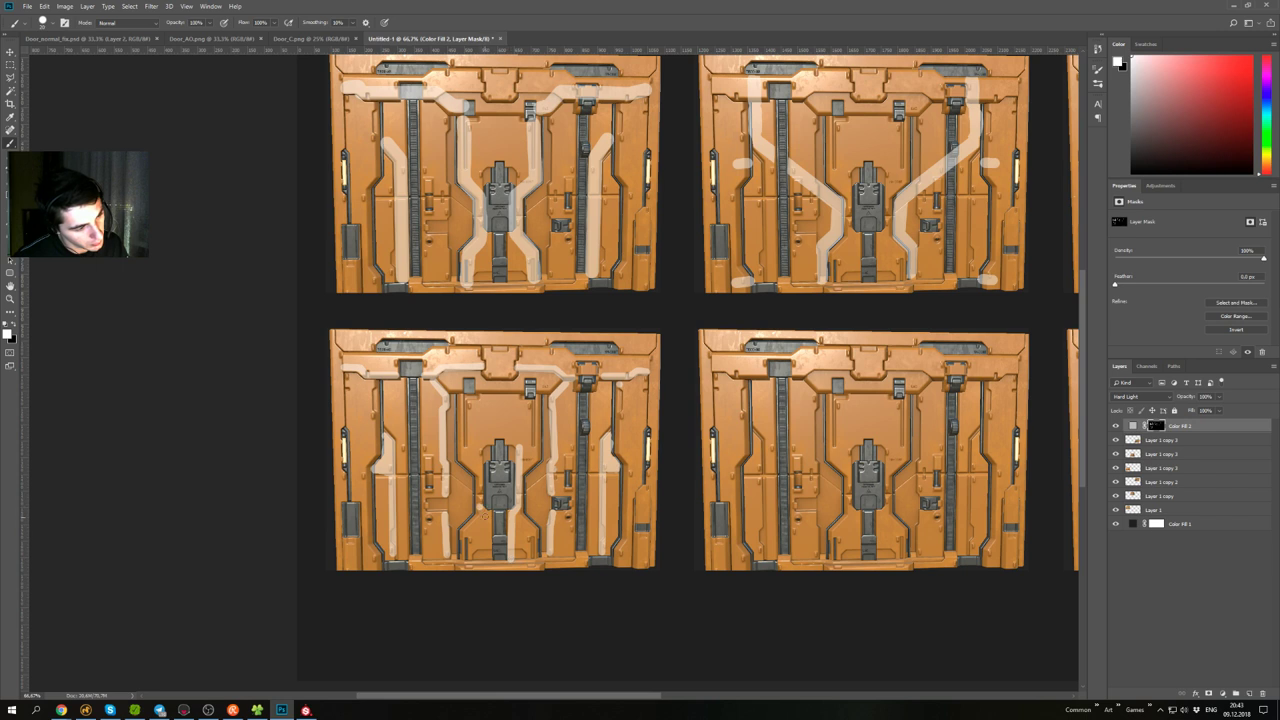
pyautogui.keyDown('shift'); pyautogui.click(488, 558); pyautogui.keyUp('shift')
pyautogui.click(480, 504)
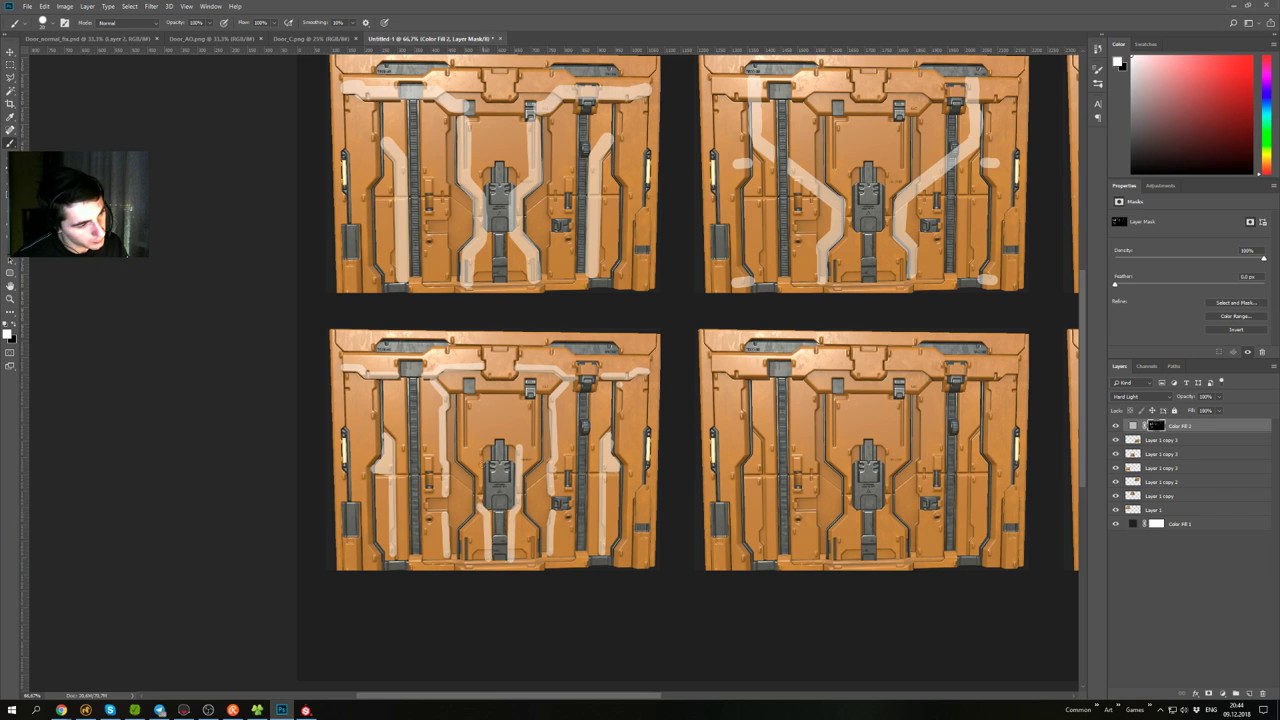
pyautogui.keyDown('shift'); pyautogui.click(480, 448); pyautogui.keyUp('shift')
pyautogui.keyDown('shift'); pyautogui.click(485, 443); pyautogui.keyUp('shift')
pyautogui.keyDown('shift'); pyautogui.click(490, 441); pyautogui.keyUp('shift')
pyautogui.keyDown('shift'); pyautogui.click(493, 437); pyautogui.keyUp('shift')
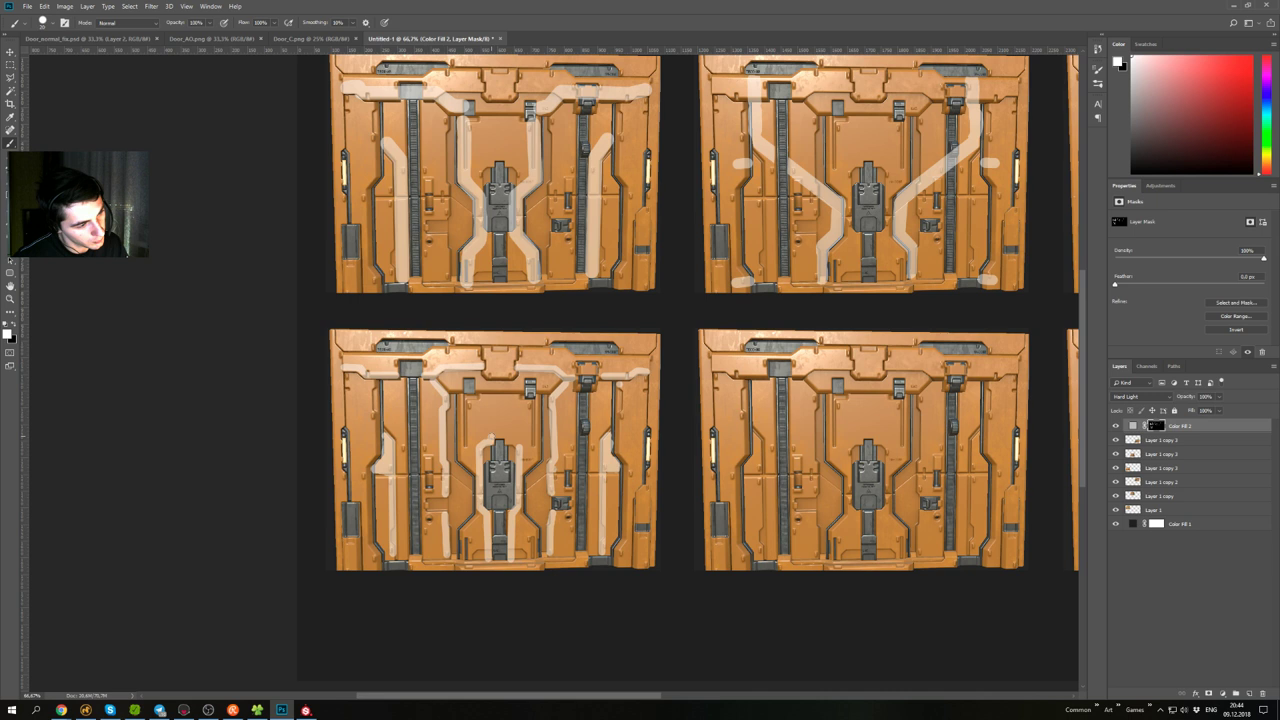
pyautogui.keyDown('shift'); pyautogui.click(501, 436); pyautogui.keyUp('shift')
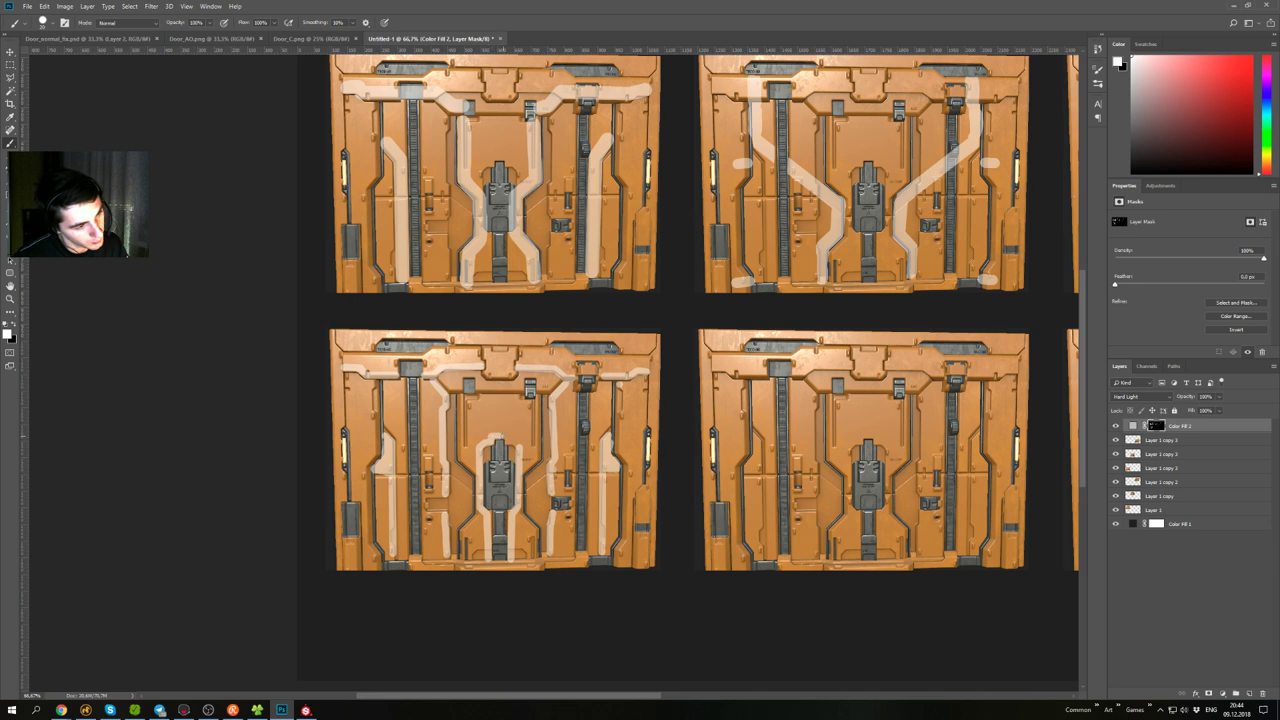
pyautogui.moveTo(506, 437); pyautogui.dragTo(514, 447)
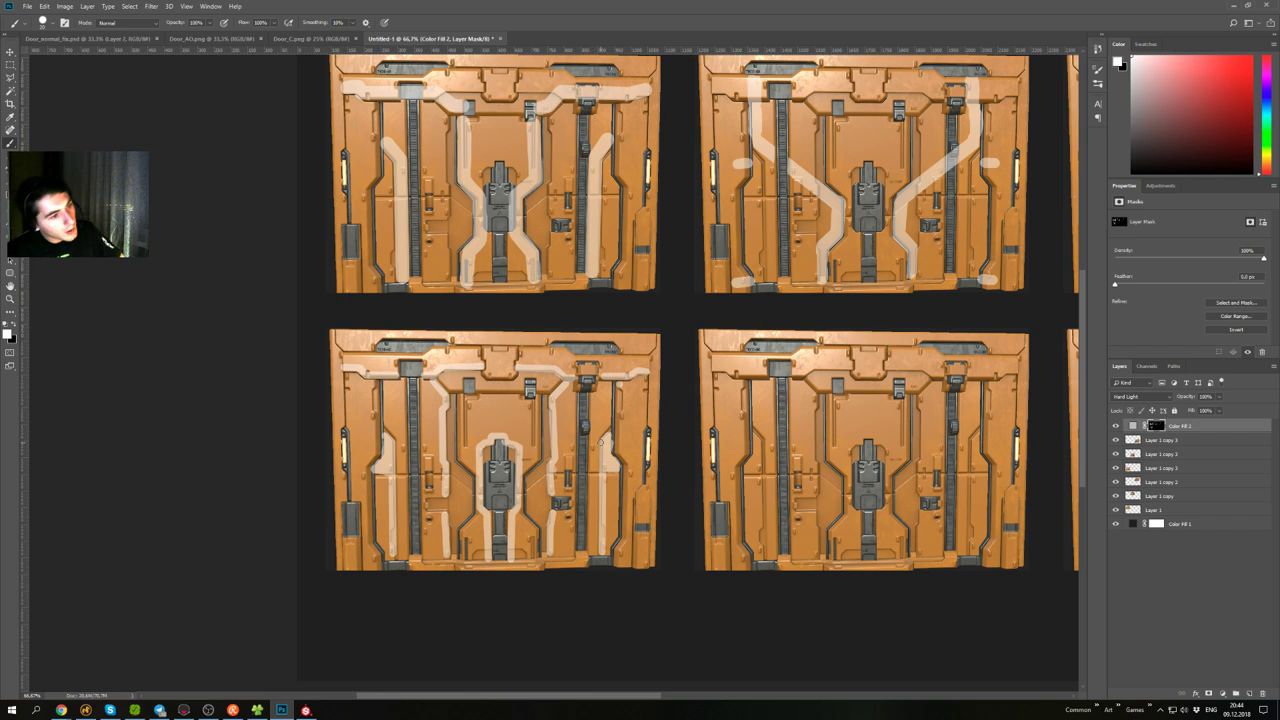
# - Try filling the bottom-left door's central top bracket with solid white
pyautogui.moveTo(485, 352)
pyautogui.mouseDown()
pyautogui.moveTo(511, 363)
pyautogui.moveTo(486, 370)
pyautogui.moveTo(518, 375)
pyautogui.moveTo(518, 353)
pyautogui.moveTo(490, 358)
pyautogui.mouseUp()
pyautogui.press('x')
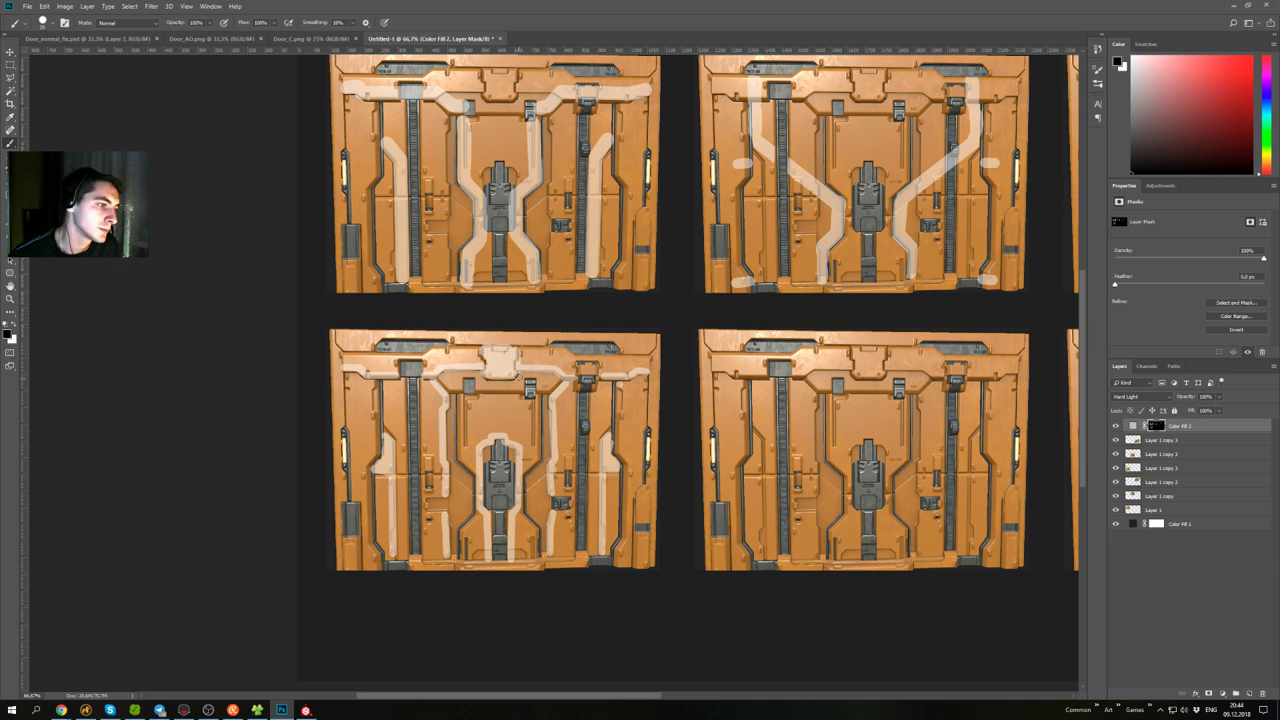
pyautogui.press('x')
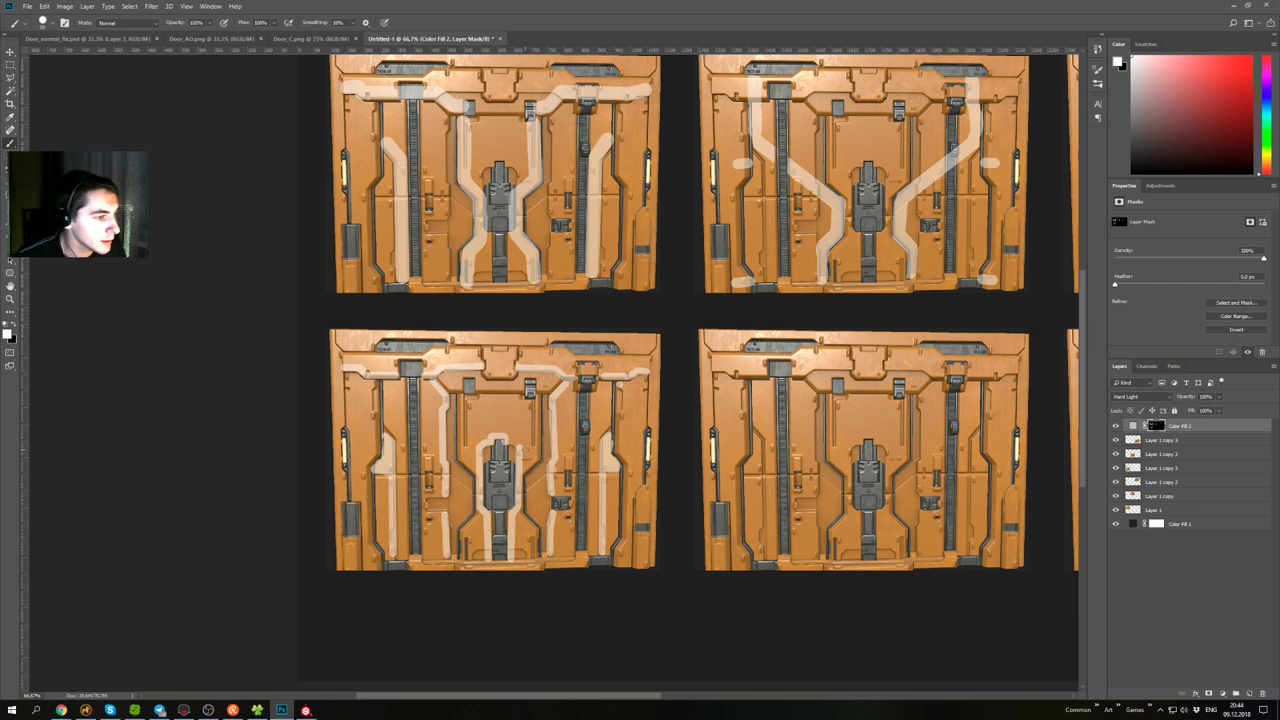
# - Clean up and repaint the upper-right corner of the lock outline on the bottom-left door so the arch closes
pyautogui.press('x')
pyautogui.moveTo(526, 448); pyautogui.dragTo(514, 442)
pyautogui.press('x')
pyautogui.press('x')
pyautogui.press('x')
pyautogui.moveTo(507, 444); pyautogui.dragTo(517, 451)
pyautogui.moveTo(509, 398); pyautogui.dragTo(517, 437)
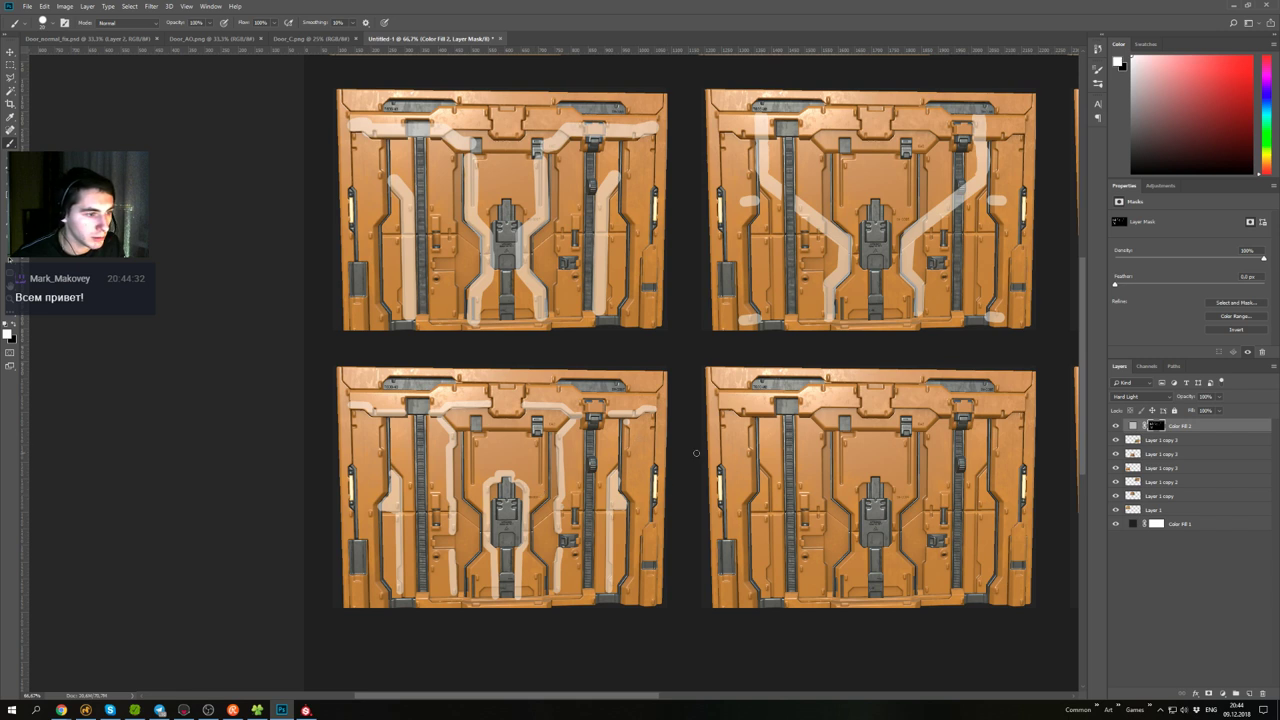
# - On the second door of the bottom row, paint mirrored stripes running horizontally from the outer panels, then straight down beside the dark rails
pyautogui.moveTo(697, 453); pyautogui.dragTo(580, 475)
pyautogui.moveTo(680, 495); pyautogui.dragTo(585, 464)
pyautogui.moveTo(644, 423); pyautogui.dragTo(622, 434)
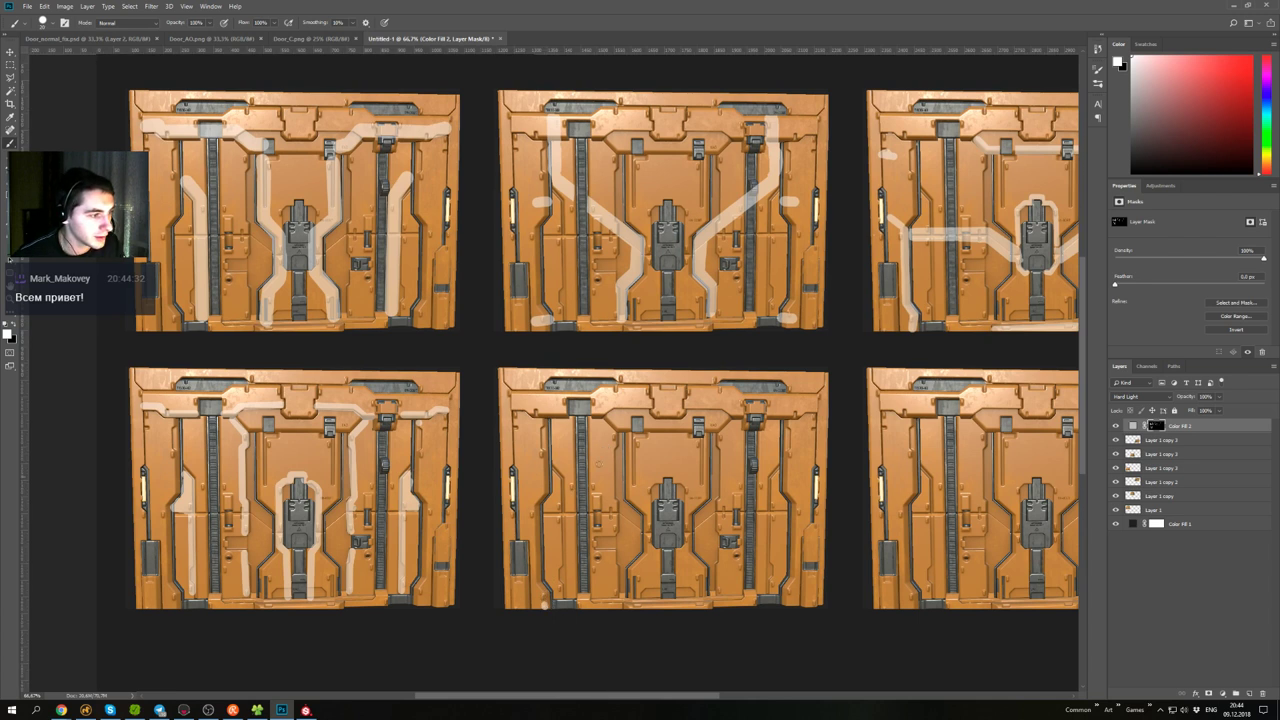
pyautogui.moveTo(632, 412); pyautogui.dragTo(595, 409)
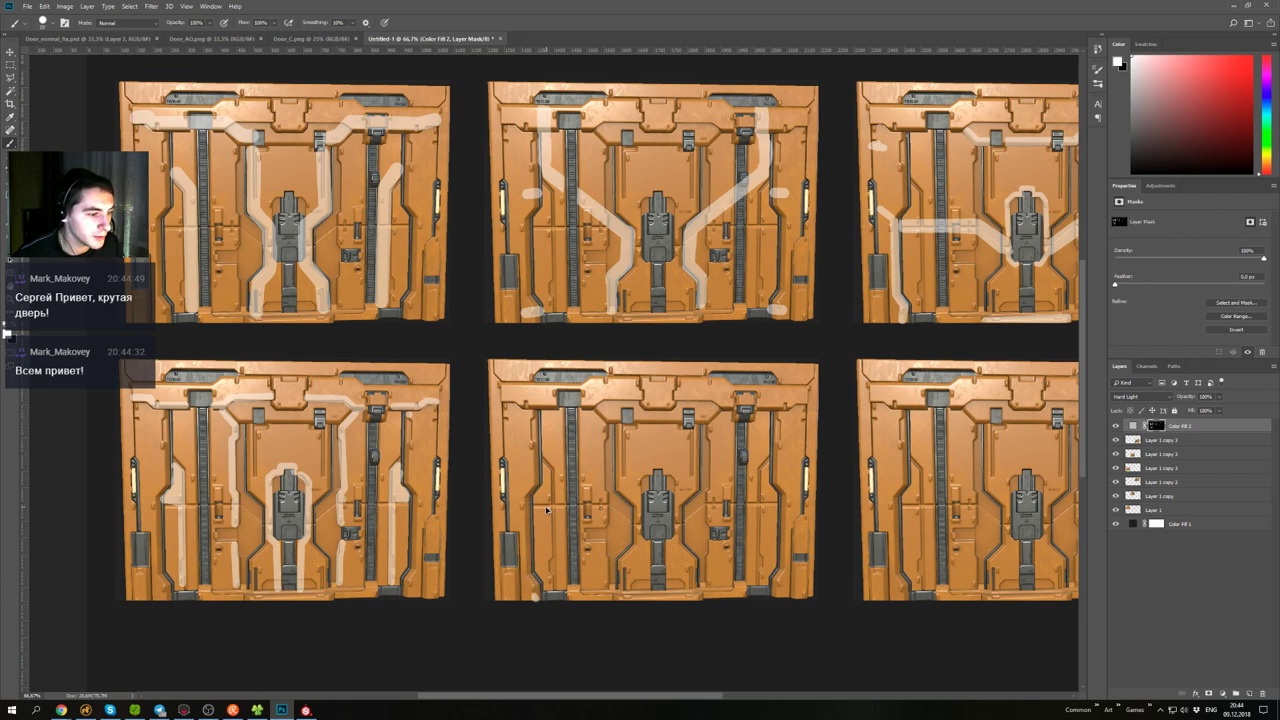
pyautogui.moveTo(536, 509); pyautogui.dragTo(566, 509)
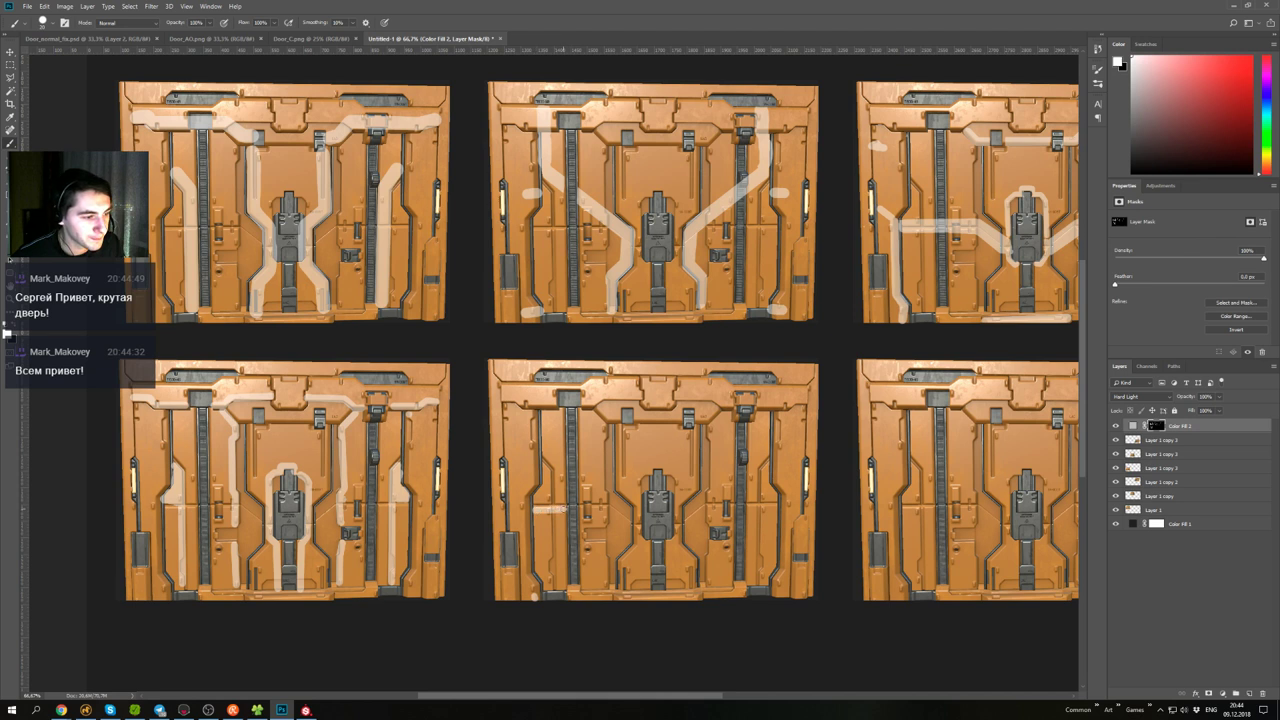
pyautogui.keyDown('shift'); pyautogui.click(566, 588); pyautogui.keyUp('shift')
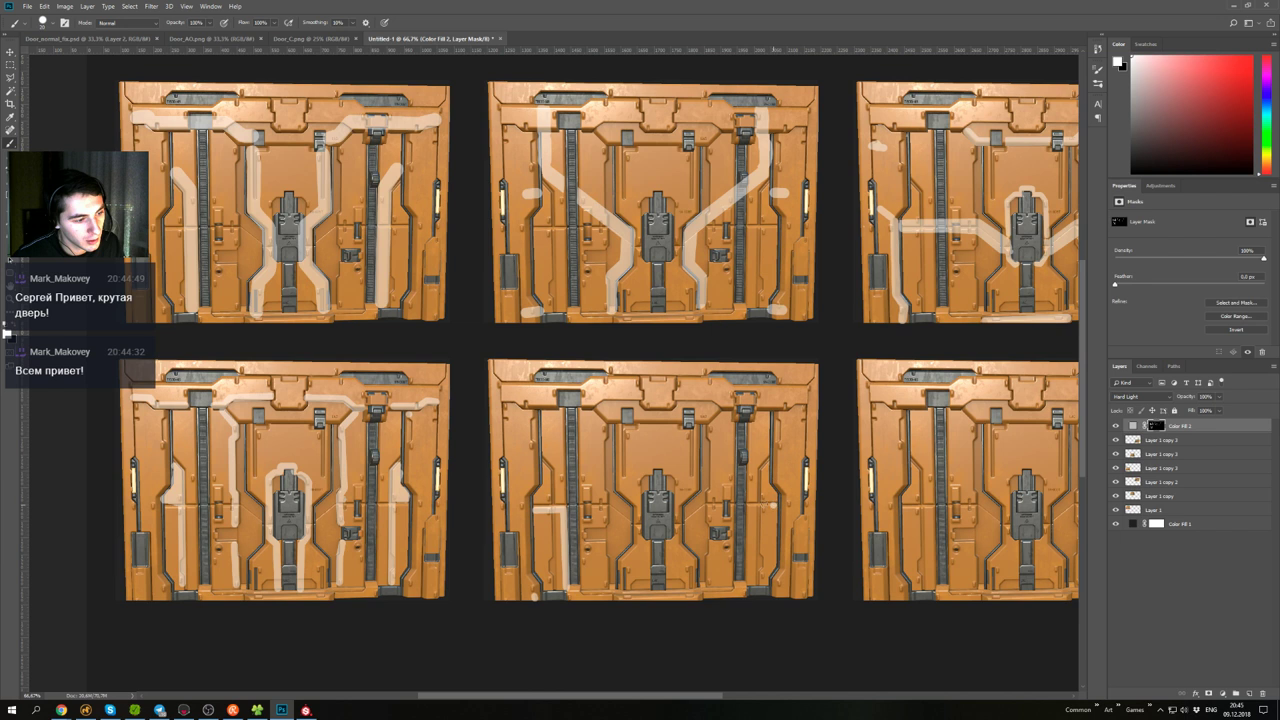
pyautogui.keyDown('shift'); pyautogui.click(747, 506); pyautogui.keyUp('shift')
pyautogui.keyDown('shift'); pyautogui.click(748, 583); pyautogui.keyUp('shift')
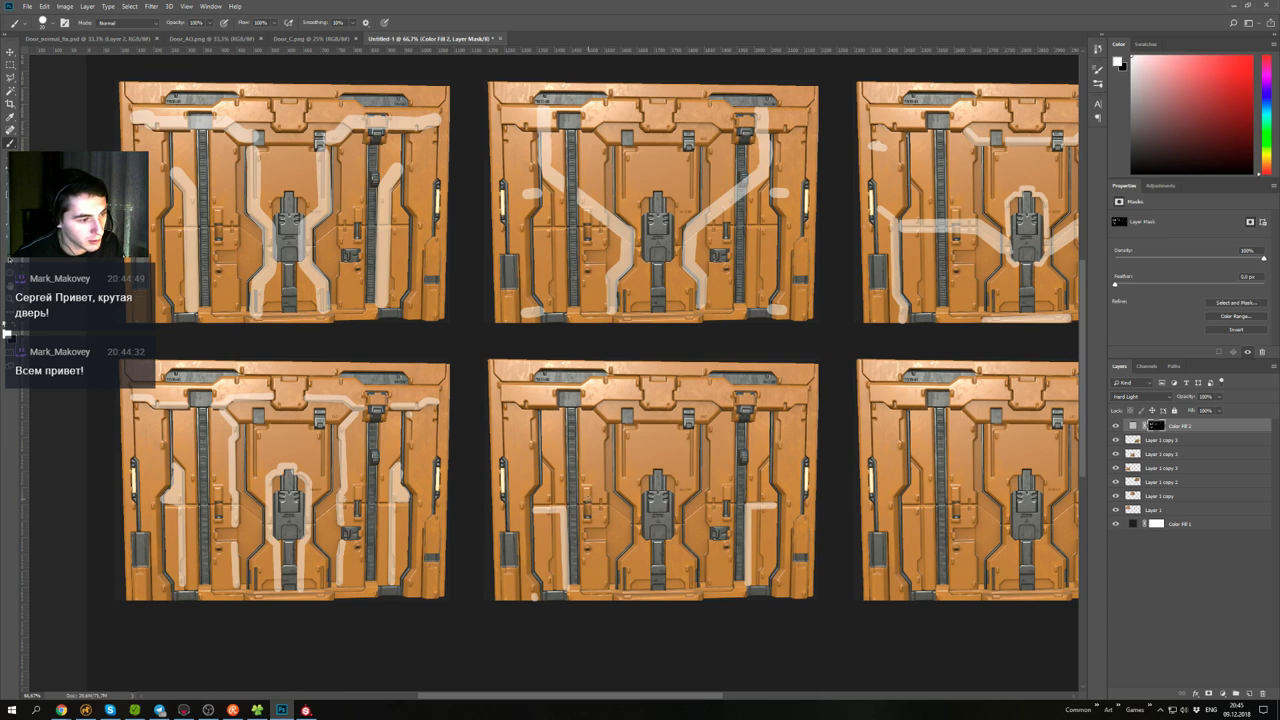
# - Try a bent stripe from the left rail toward the lock on the second bottom-row door
pyautogui.click(582, 500)
pyautogui.keyDown('shift'); pyautogui.click(604, 500); pyautogui.keyUp('shift')
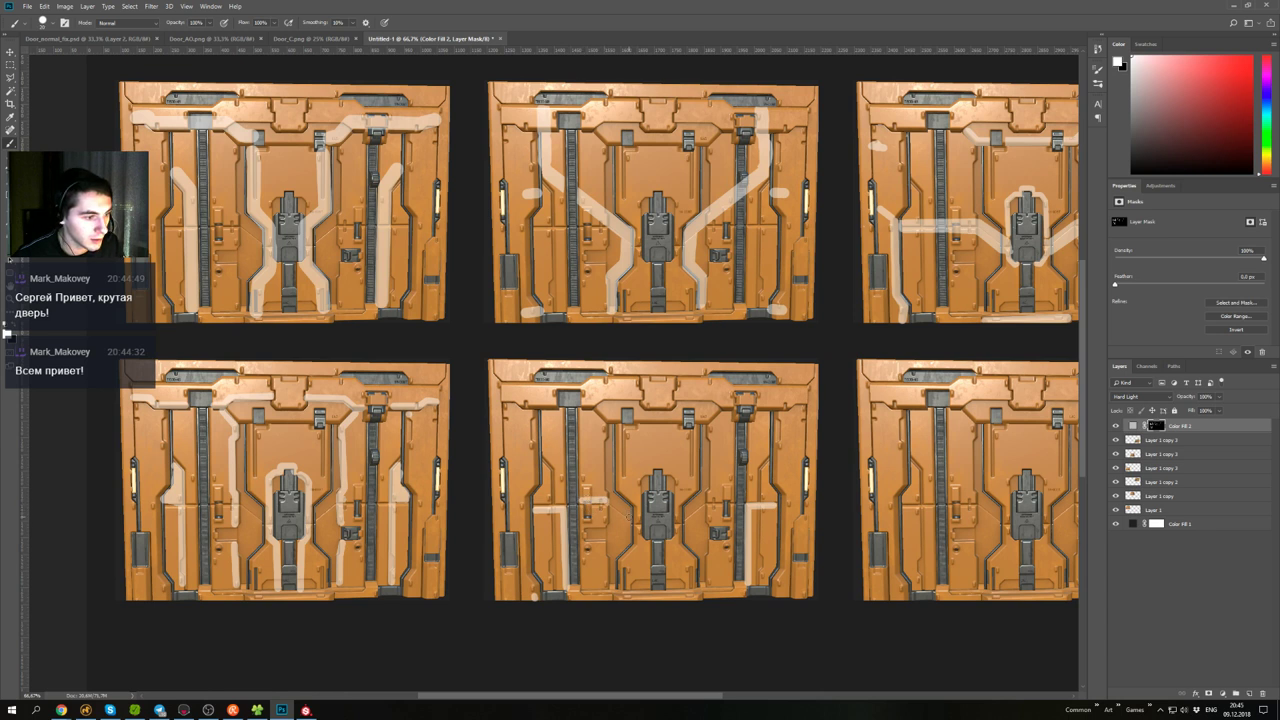
pyautogui.keyDown('shift'); pyautogui.click(628, 517); pyautogui.keyUp('shift')
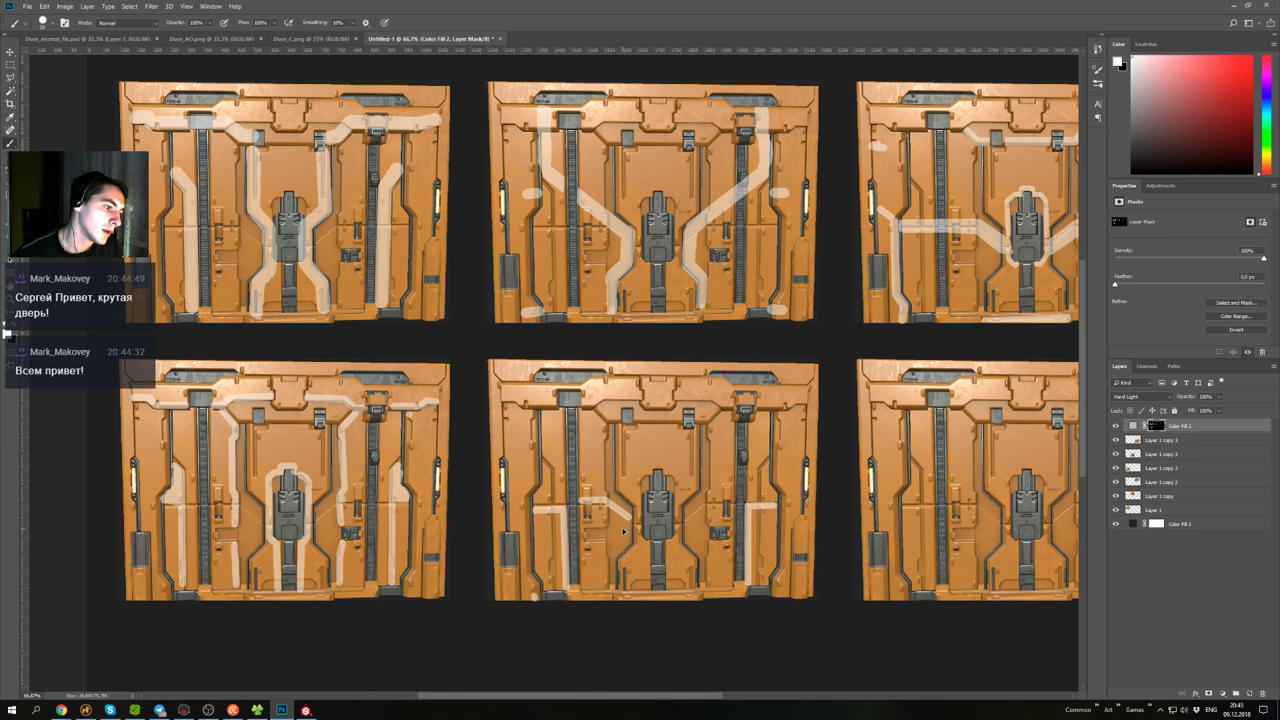
pyautogui.hotkey('ctrl', 'alt', 'z')
pyautogui.hotkey('ctrl', 'alt', 'z')
pyautogui.hotkey('ctrl', 'alt', 'z')
# - Refine the short horizontal stripes outside both rails on the second bottom-row door, touching up their edges along the panel seam
pyautogui.moveTo(560, 506); pyautogui.dragTo(519, 511)
pyautogui.press('x')
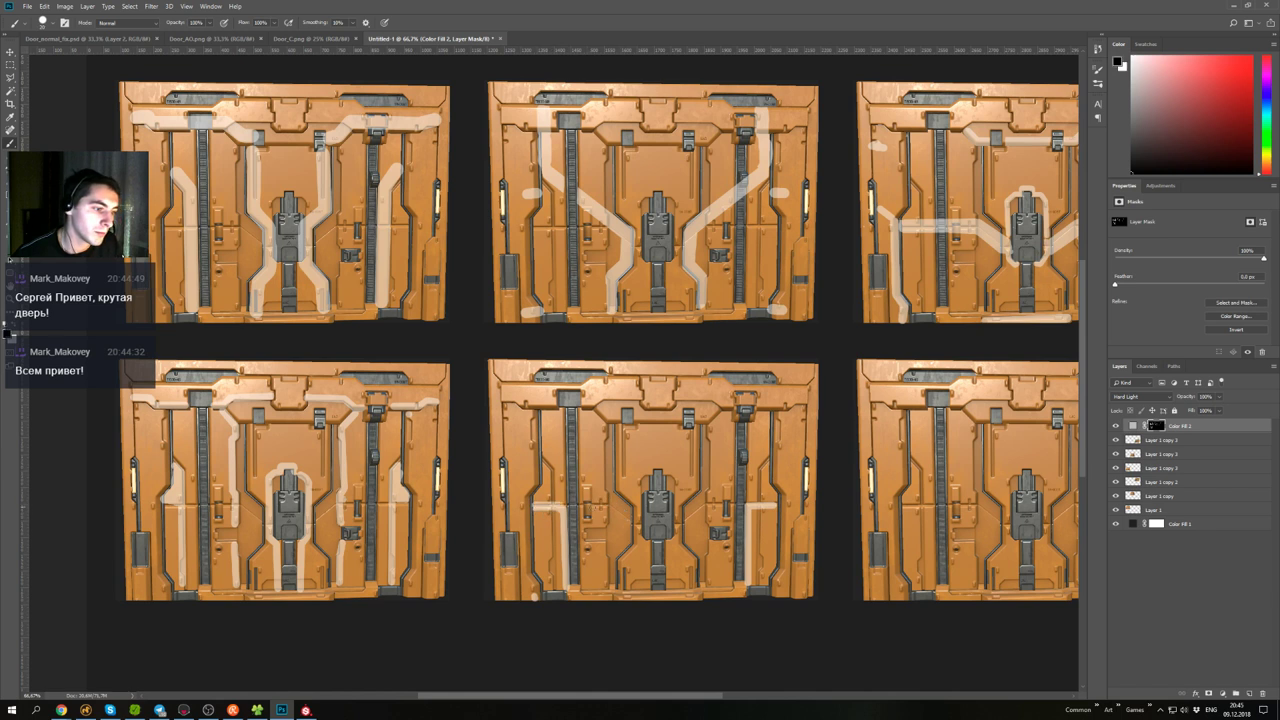
pyautogui.press('x')
pyautogui.moveTo(750, 502); pyautogui.dragTo(783, 508)
pyautogui.press('x')
pyautogui.press('x')
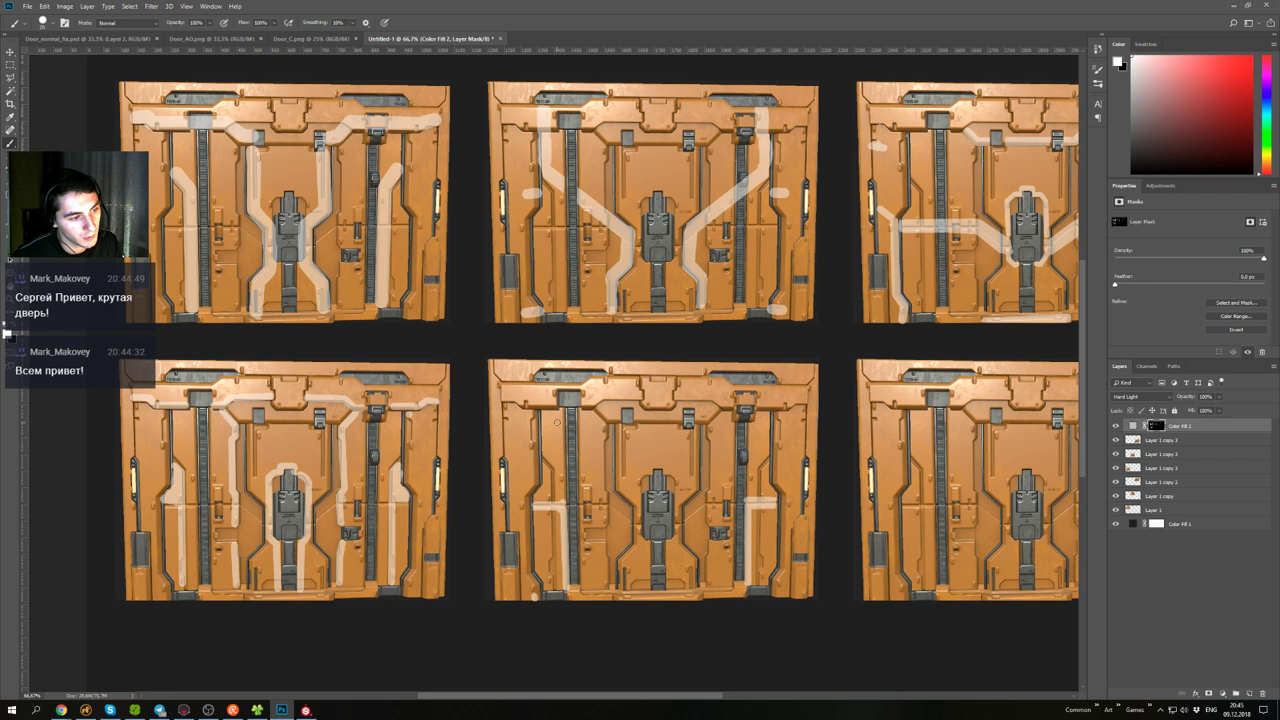
# - Extend the outer rail stripes up to the top frame and paint full-height stripes along both rails' inner sides on the second bottom-row door
pyautogui.moveTo(560, 412); pyautogui.dragTo(564, 499)
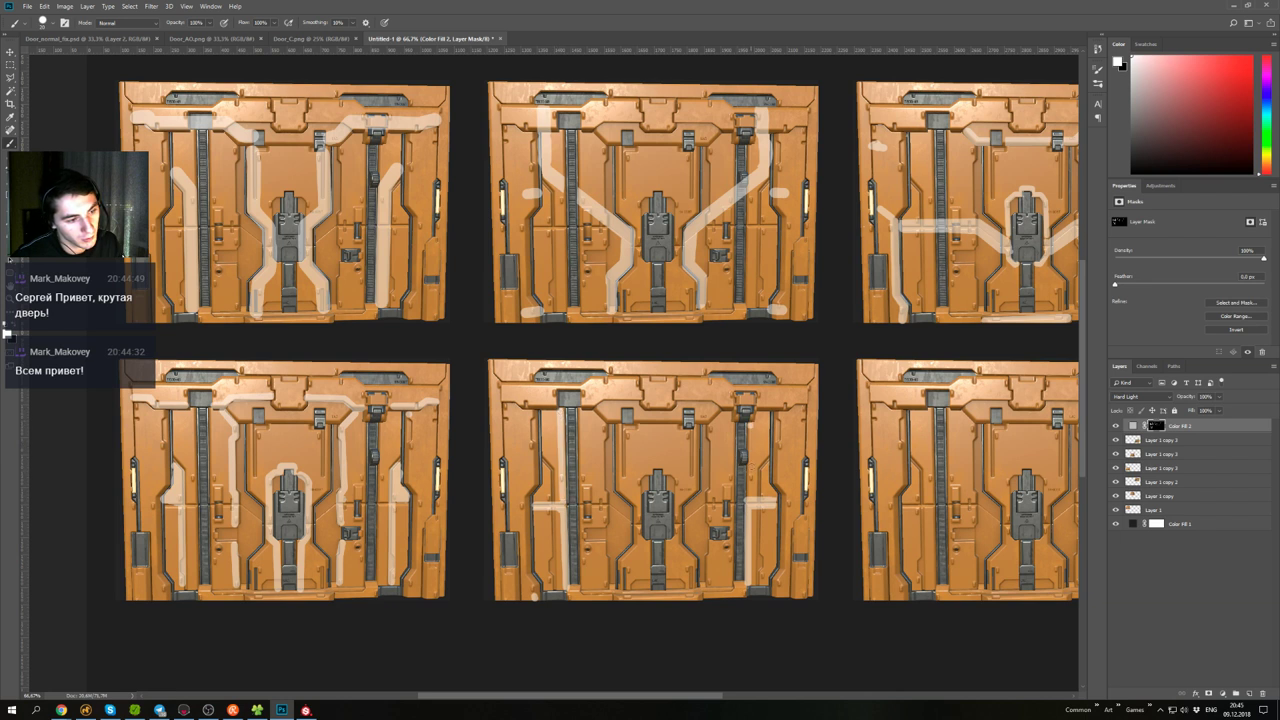
pyautogui.moveTo(750, 426); pyautogui.dragTo(750, 500)
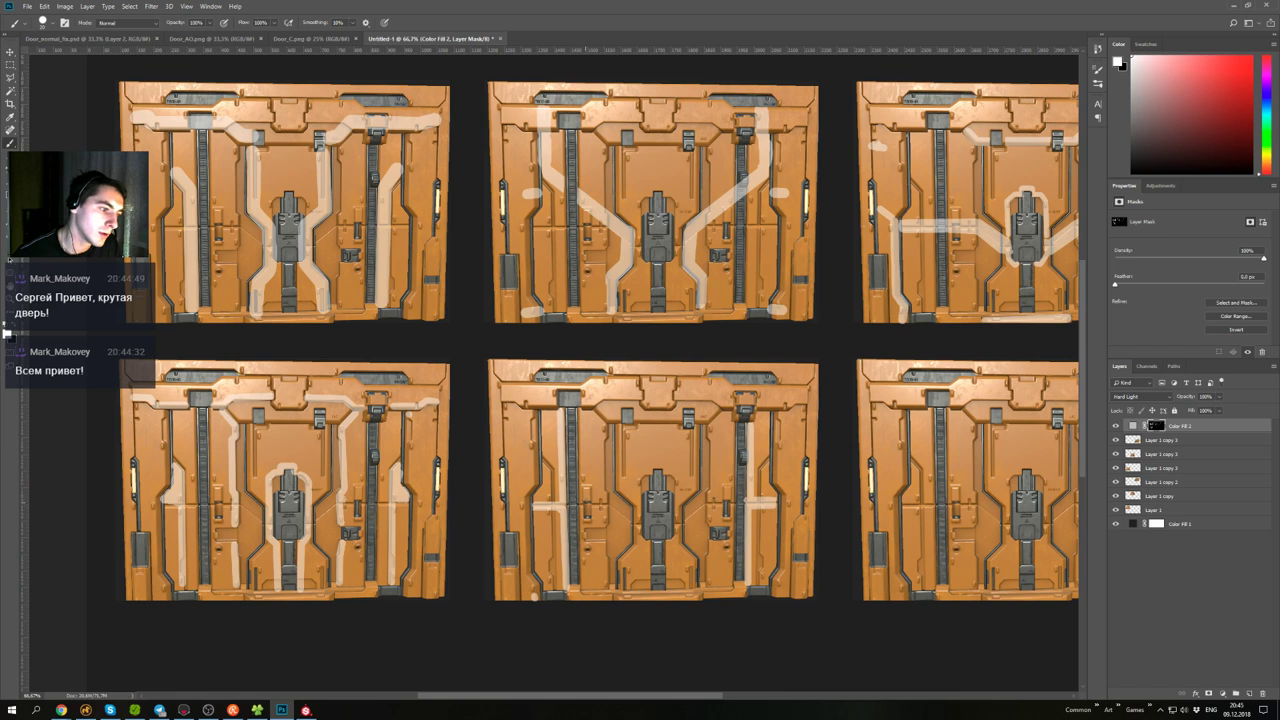
pyautogui.moveTo(580, 411); pyautogui.dragTo(583, 499)
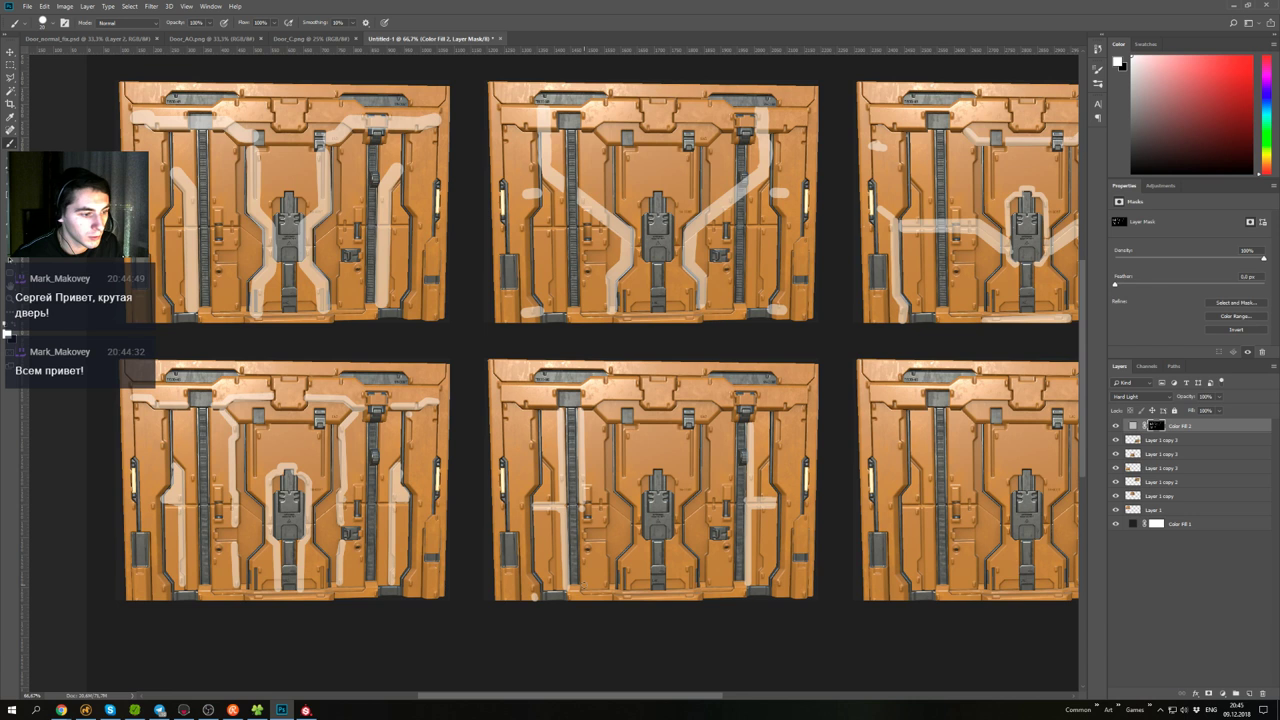
pyautogui.keyDown('shift'); pyautogui.click(584, 585); pyautogui.keyUp('shift')
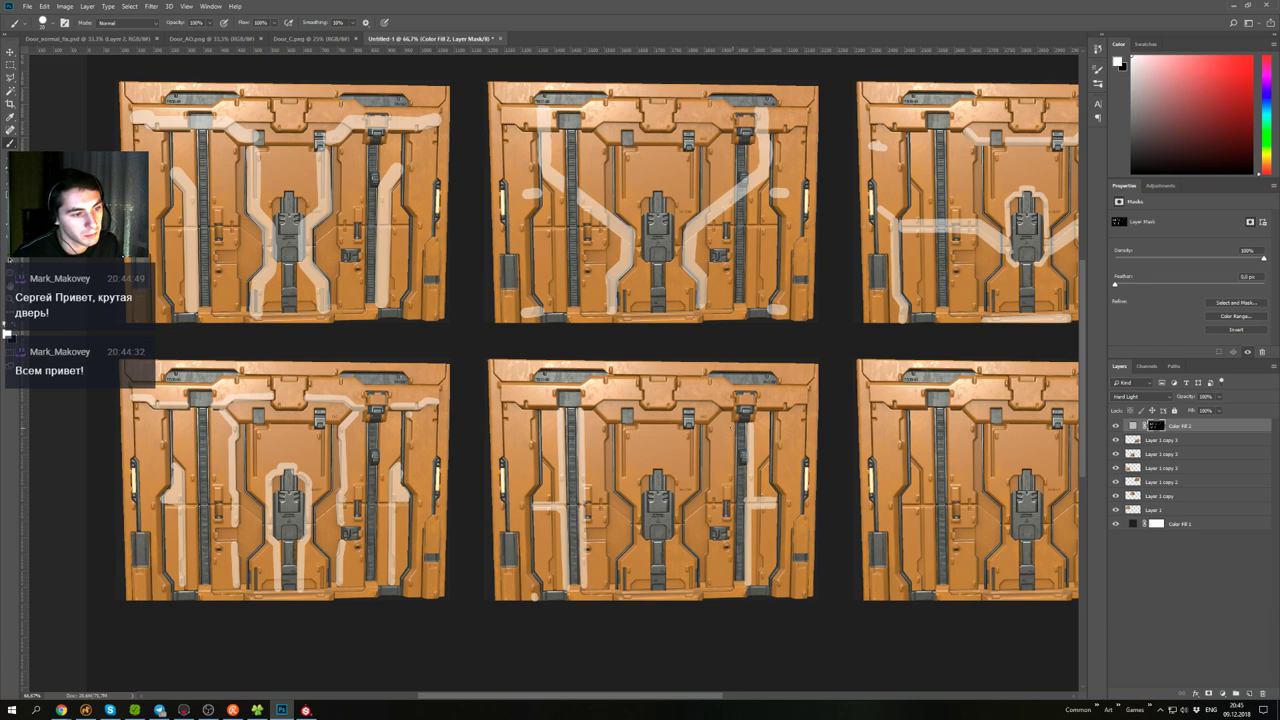
pyautogui.keyDown('shift'); pyautogui.click(730, 584); pyautogui.keyUp('shift')
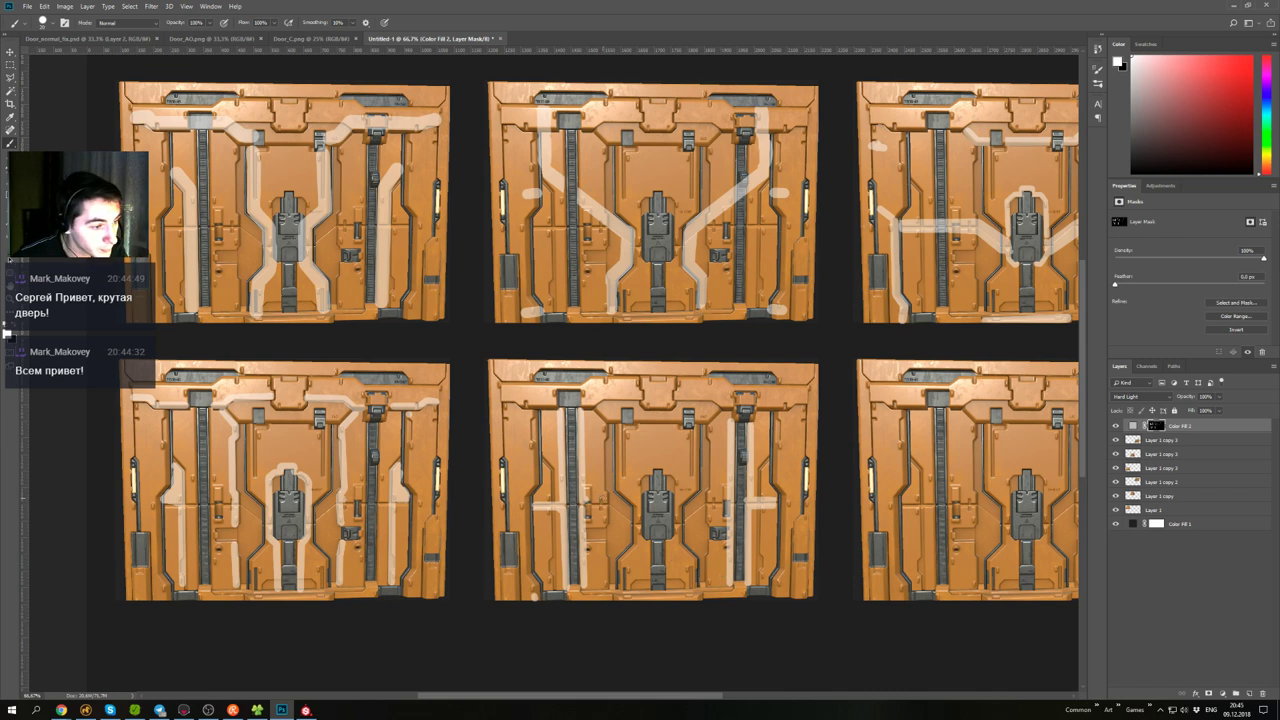
# - Paint thick bent arms connecting both inner rail stripes to the central lock, horizontal at the rails and slanting down toward the lock
pyautogui.keyDown('shift'); pyautogui.click(603, 498); pyautogui.keyUp('shift')
pyautogui.keyDown('shift'); pyautogui.click(630, 518); pyautogui.keyUp('shift')
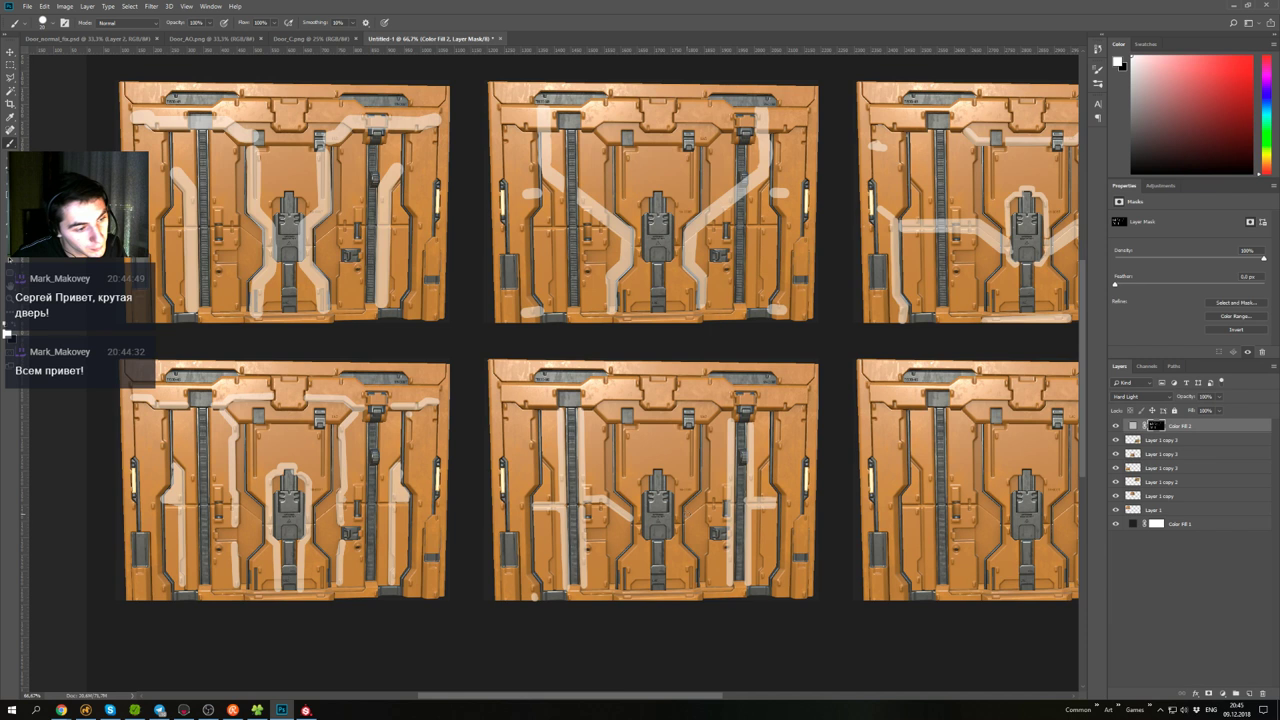
pyautogui.keyDown('shift'); pyautogui.click(706, 502); pyautogui.keyUp('shift')
pyautogui.keyDown('shift'); pyautogui.click(727, 501); pyautogui.keyUp('shift')
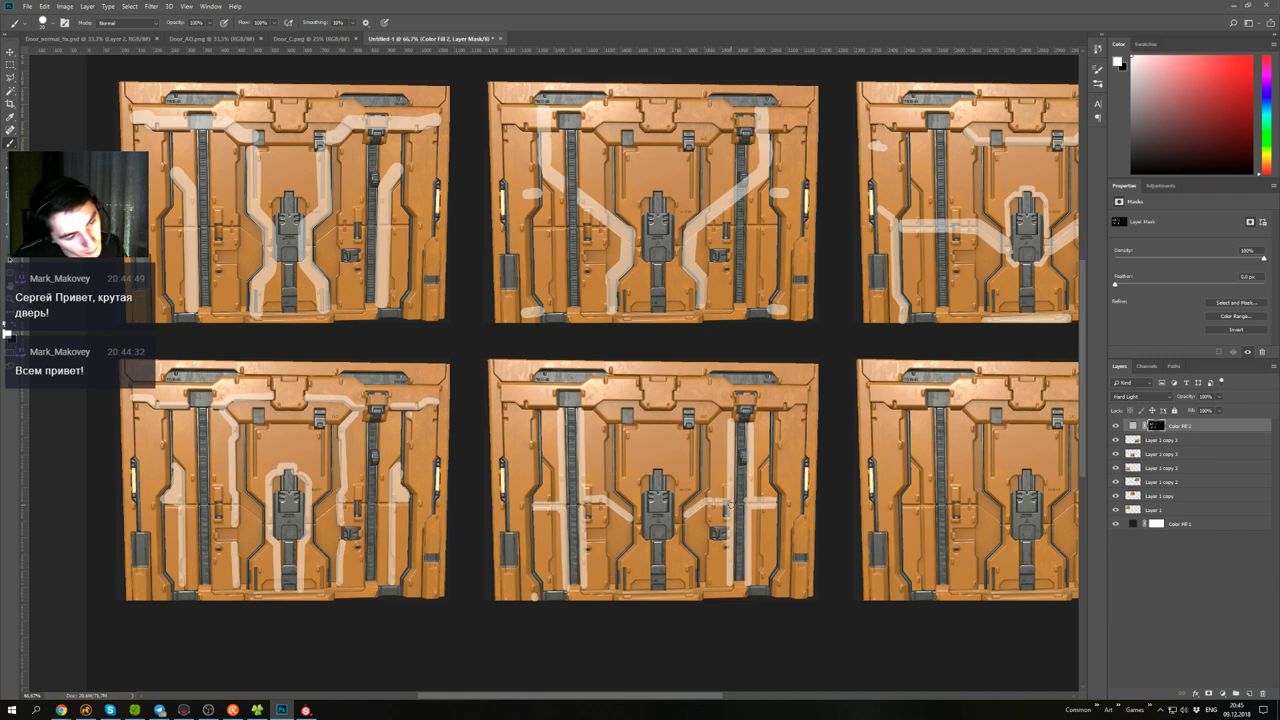
pyautogui.keyDown('shift'); pyautogui.click(706, 508); pyautogui.keyUp('shift')
pyautogui.keyDown('shift'); pyautogui.click(686, 520); pyautogui.keyUp('shift')
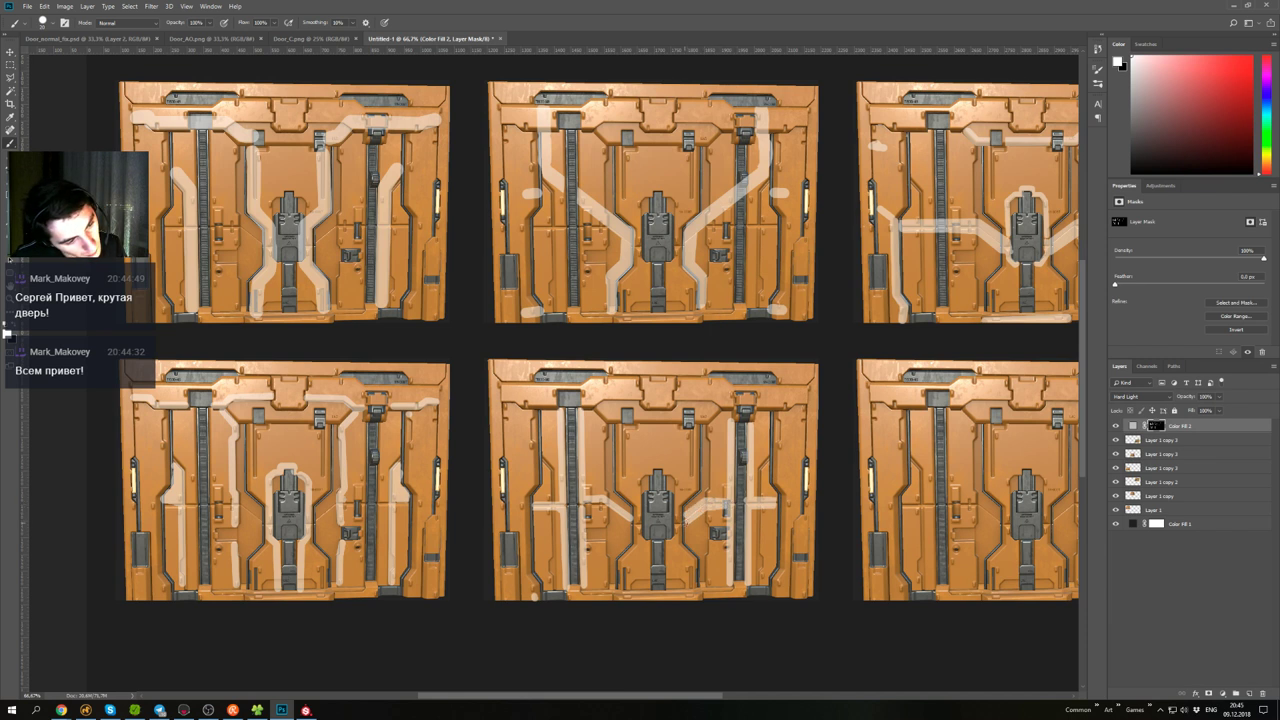
pyautogui.click(628, 521)
pyautogui.keyDown('shift'); pyautogui.click(603, 506); pyautogui.keyUp('shift')
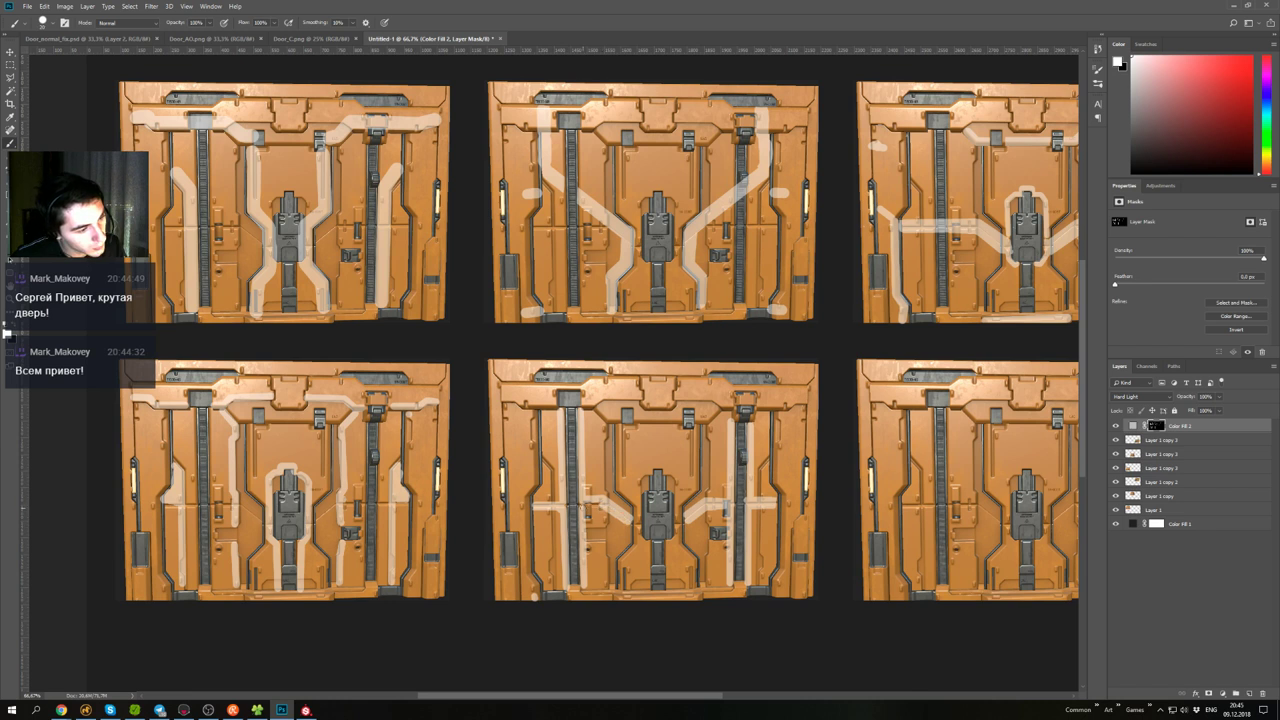
pyautogui.keyDown('shift'); pyautogui.click(580, 507); pyautogui.keyUp('shift')
# - Add short angled white extensions above the outer horizontal stripes on both sides of the second bottom-row door
pyautogui.moveTo(542, 466)
pyautogui.mouseDown()
pyautogui.moveTo(539, 495)
pyautogui.moveTo(556, 478)
pyautogui.mouseUp()
pyautogui.hotkey('ctrl', 'z')
pyautogui.press('x')
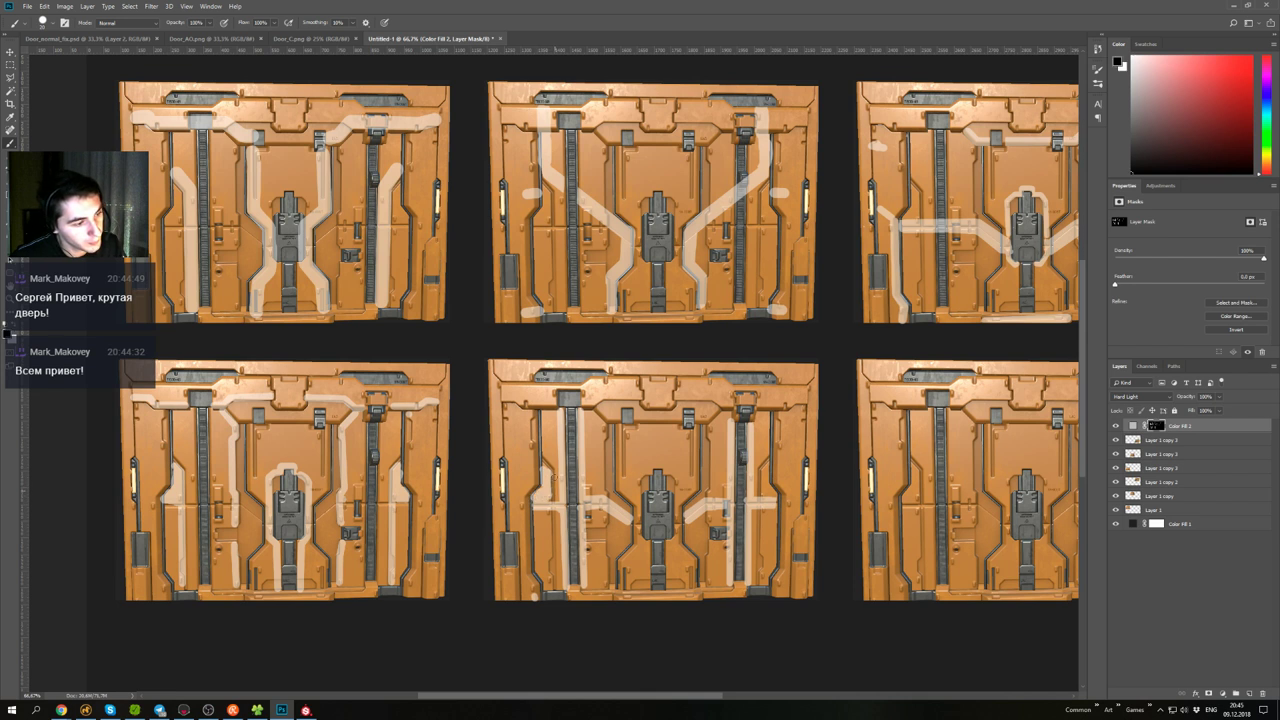
pyautogui.press('x')
pyautogui.moveTo(767, 473)
pyautogui.mouseDown()
pyautogui.moveTo(773, 494)
pyautogui.moveTo(758, 504)
pyautogui.mouseUp()
pyautogui.press('x')
pyautogui.hotkey('ctrl', 'z')
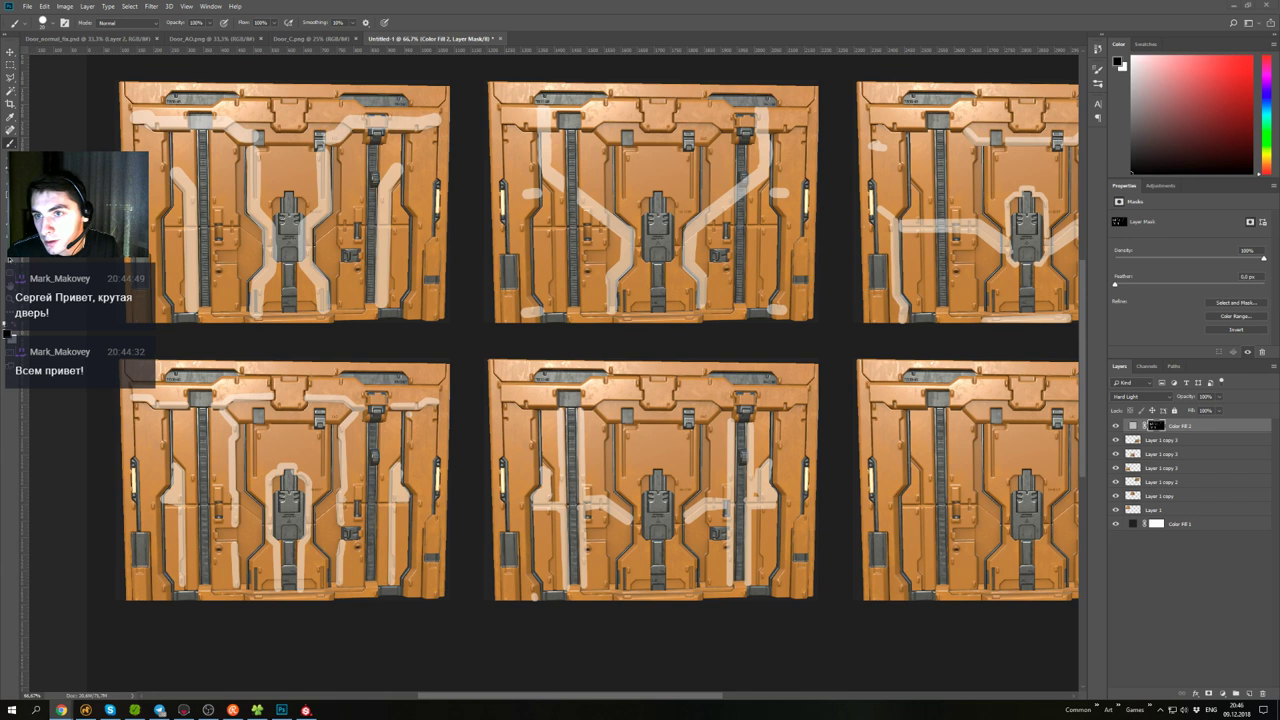
# - Fill the lower side panels outside both rails with white on the second bottom-row door, trimming and touching up their edges
pyautogui.press('x')
pyautogui.moveTo(540, 507)
pyautogui.mouseDown()
pyautogui.moveTo(546, 438)
pyautogui.moveTo(544, 502)
pyautogui.mouseUp()
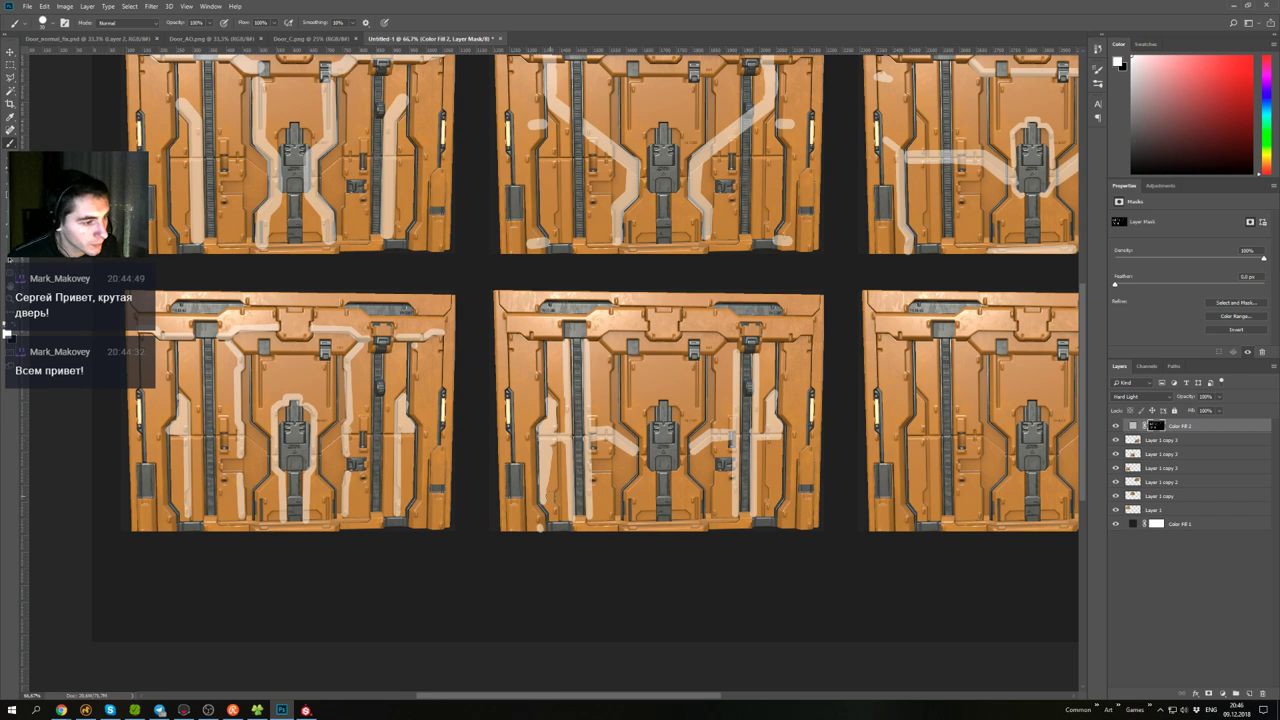
pyautogui.moveTo(554, 448); pyautogui.dragTo(554, 516)
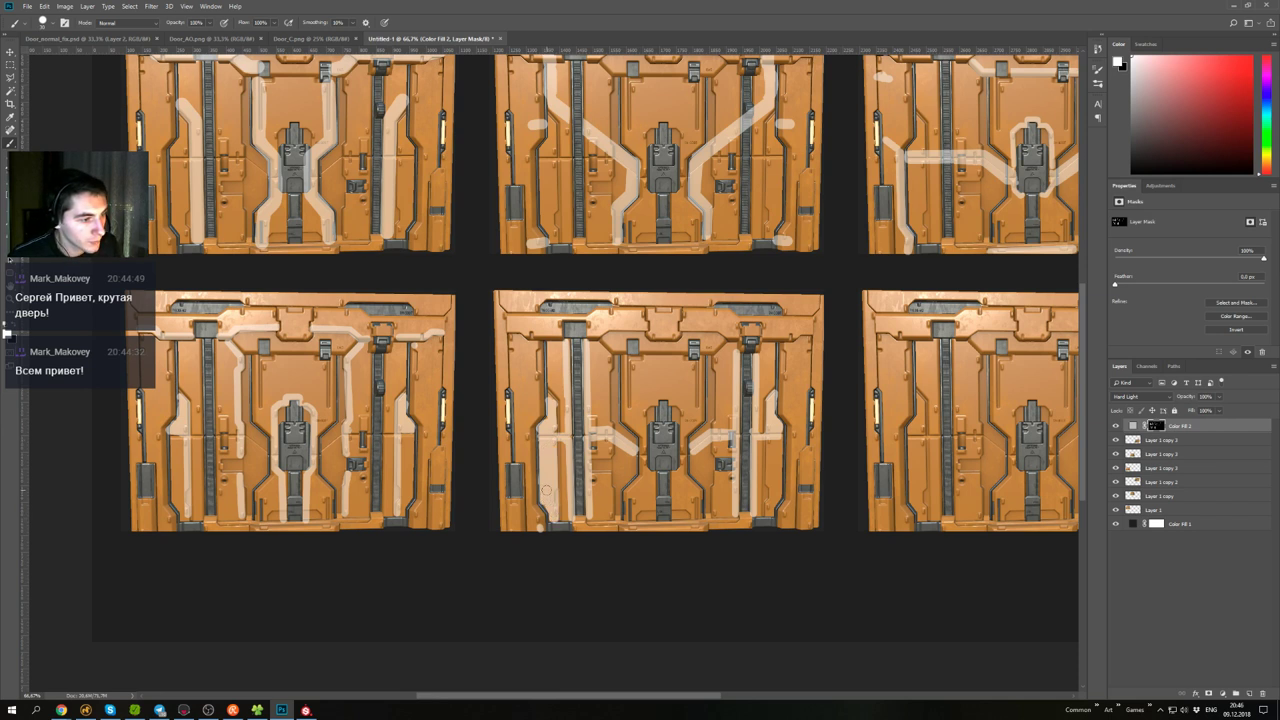
pyautogui.moveTo(769, 443)
pyautogui.mouseDown()
pyautogui.moveTo(772, 508)
pyautogui.moveTo(776, 444)
pyautogui.moveTo(766, 484)
pyautogui.mouseUp()
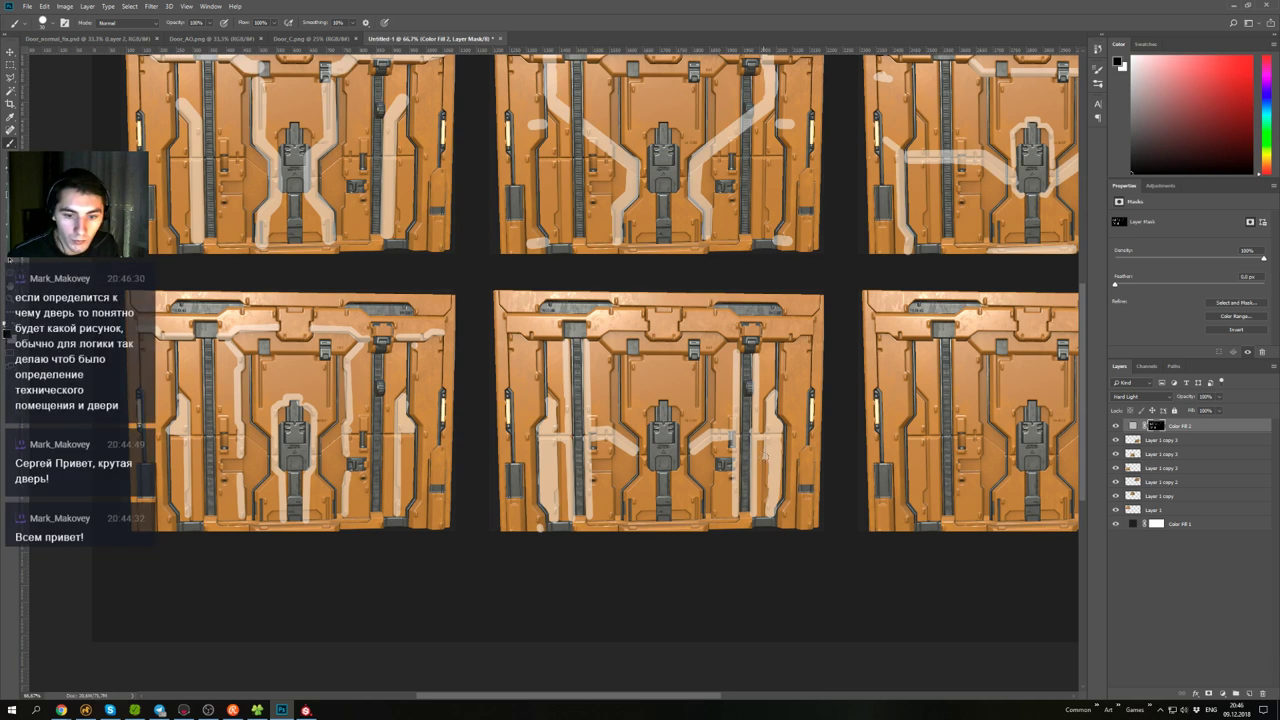
pyautogui.moveTo(750, 425)
pyautogui.mouseDown()
pyautogui.moveTo(731, 446)
pyautogui.moveTo(742, 458)
pyautogui.mouseUp()
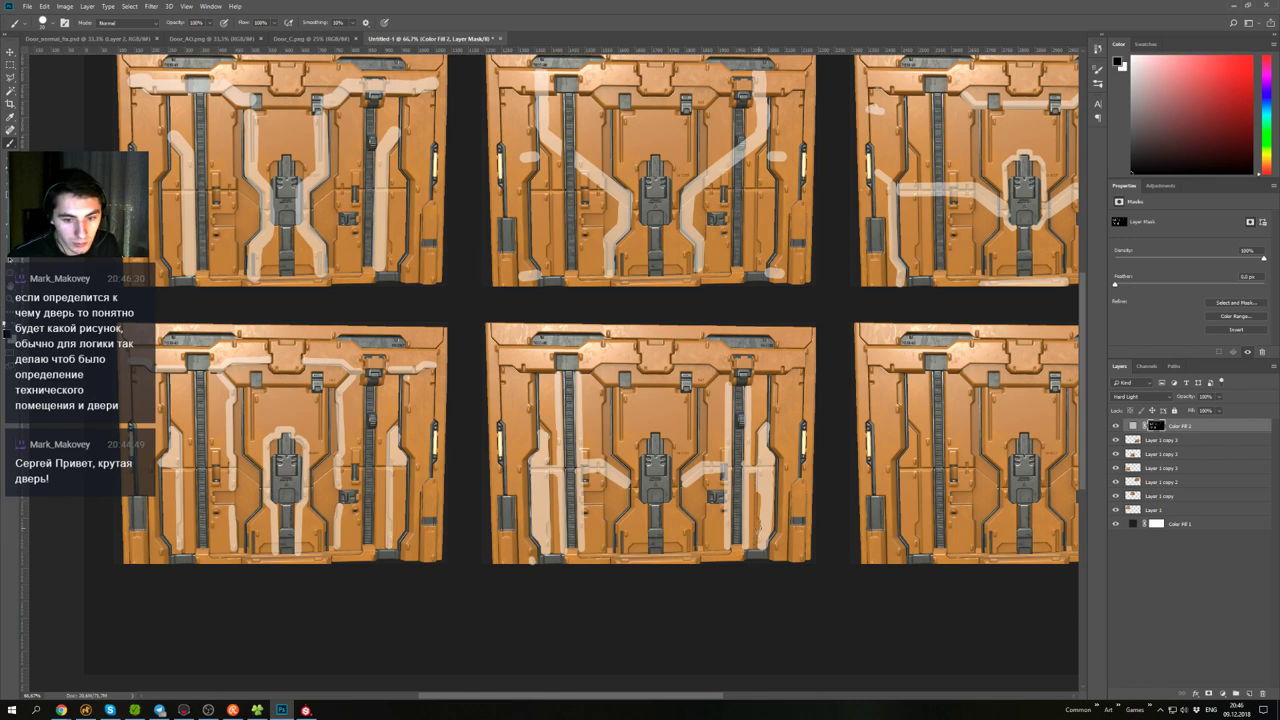
pyautogui.press('x')
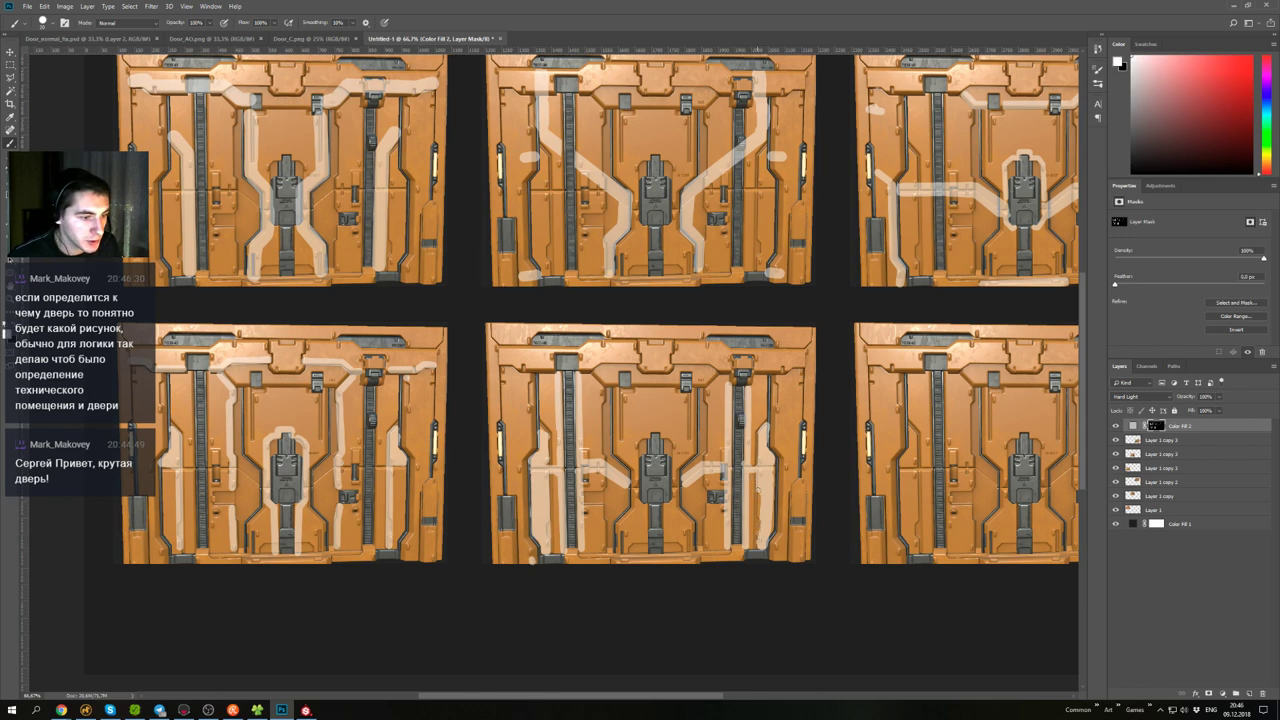
pyautogui.moveTo(758, 489); pyautogui.dragTo(760, 538)
# - Sketch white stripes along the upper-left frame seam and the outer right edge of the second bottom-row door
pyautogui.moveTo(580, 383)
pyautogui.mouseDown()
pyautogui.moveTo(562, 427)
pyautogui.moveTo(634, 392)
pyautogui.mouseUp()
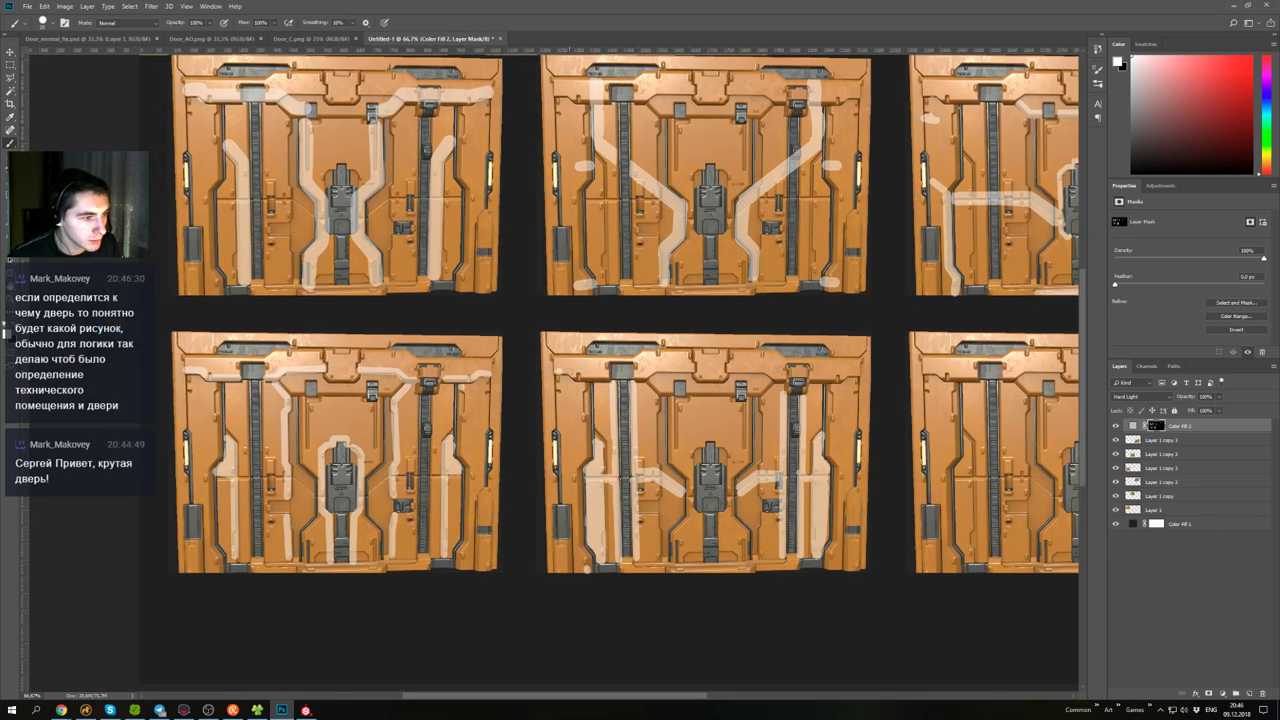
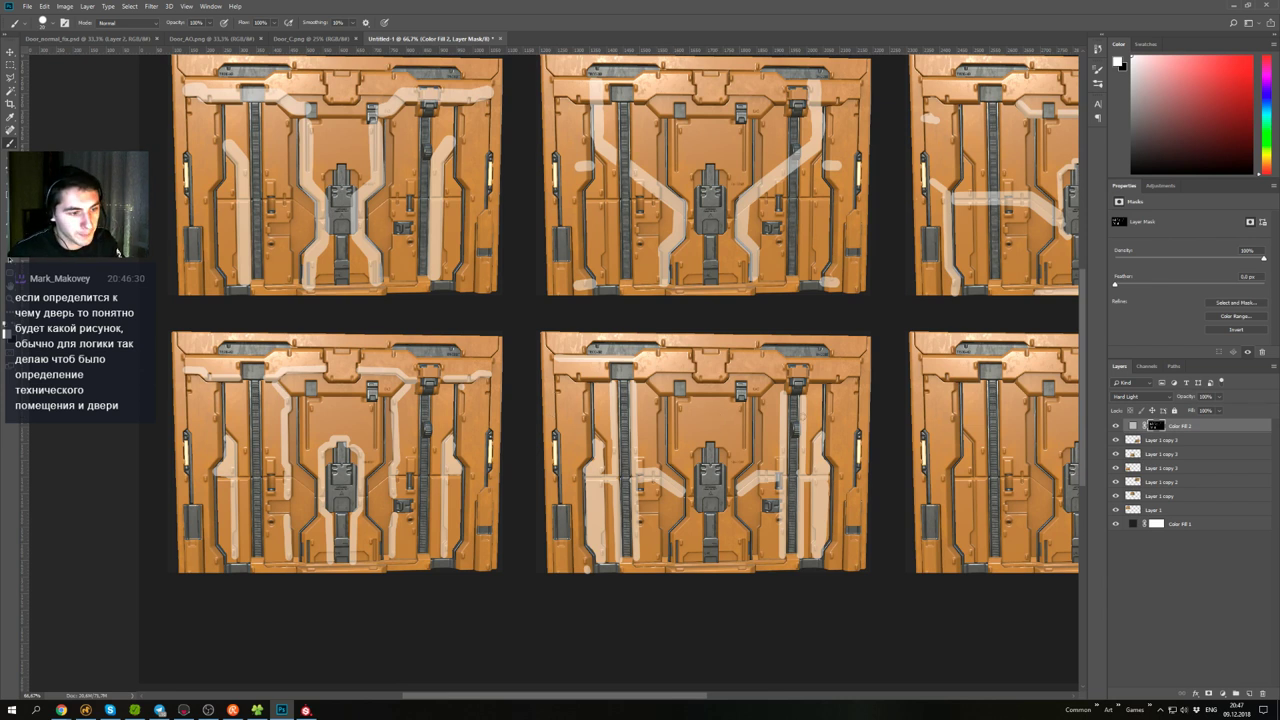
pyautogui.moveTo(865, 423)
pyautogui.mouseDown()
pyautogui.moveTo(874, 336)
pyautogui.moveTo(868, 455)
pyautogui.mouseUp()
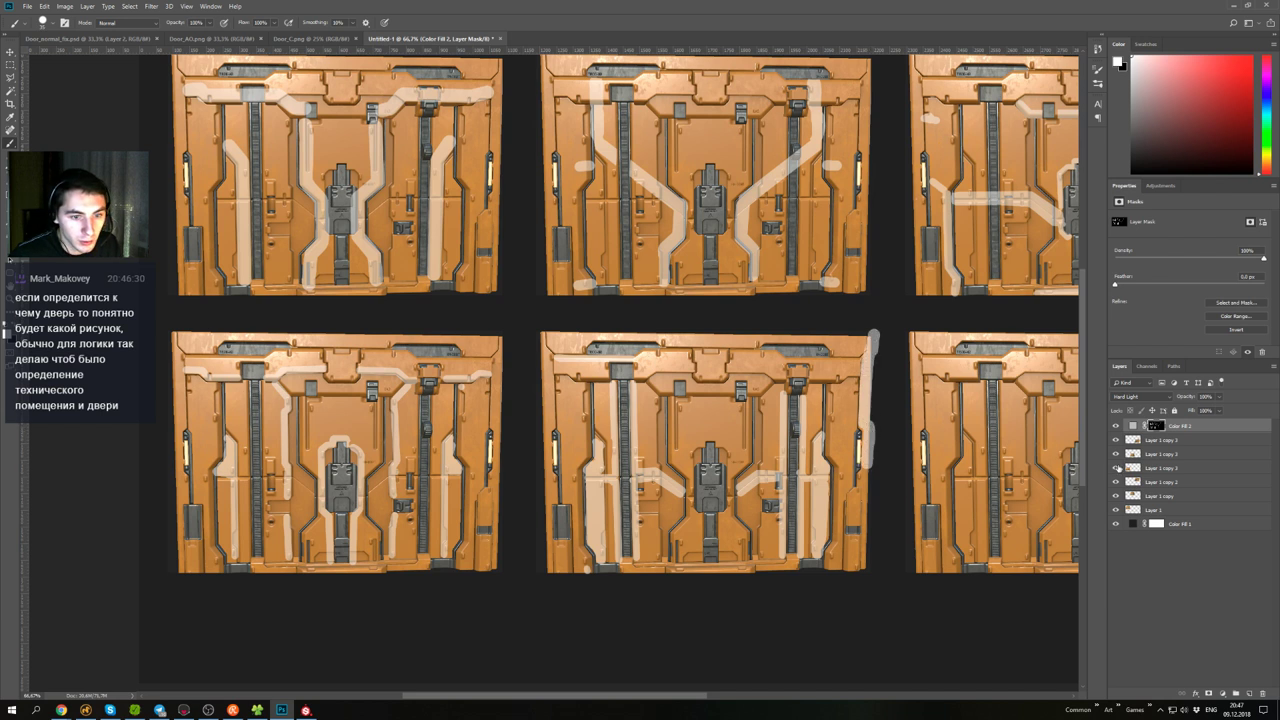
# - Group the six door screenshot layers and clip the Color Fill 2 layer to that group, keeping its mask active for painting
pyautogui.click(1172, 440)
pyautogui.keyDown('shift'); pyautogui.click(1172, 511); pyautogui.keyUp('shift')
pyautogui.hotkey('ctrl', 'g')
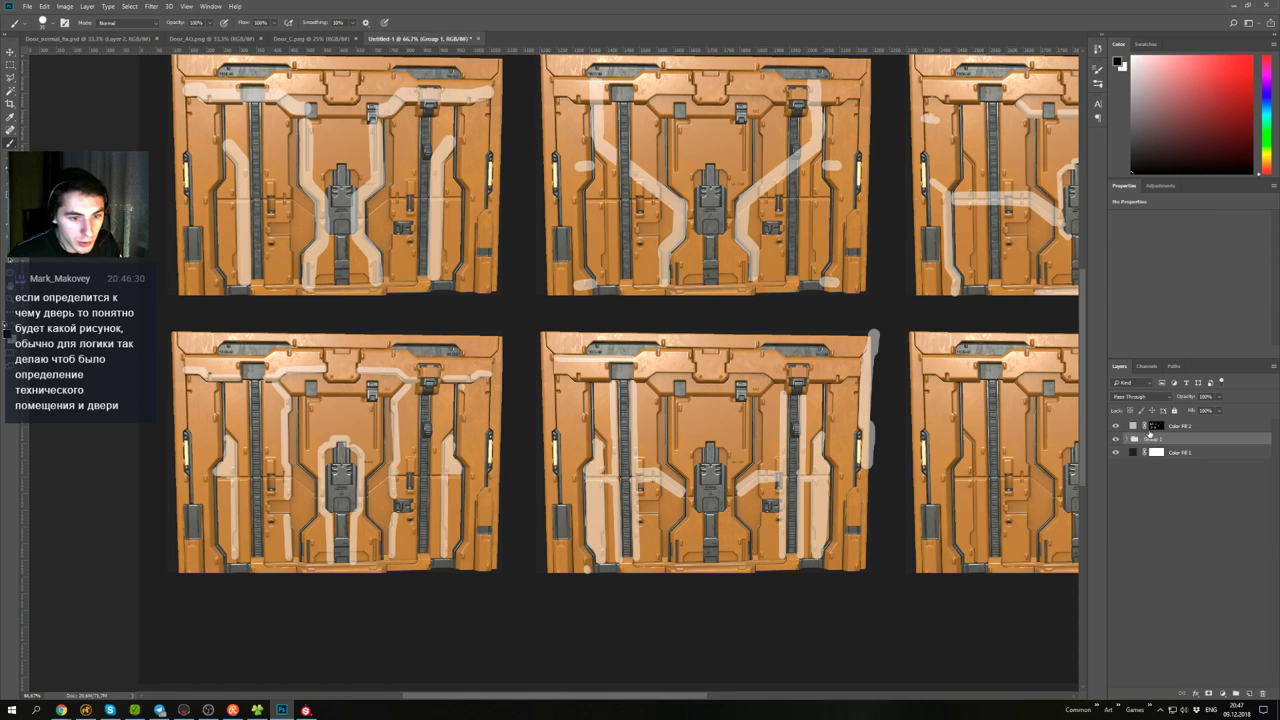
pyautogui.keyDown('alt'); pyautogui.click(1157, 432); pyautogui.keyUp('alt')
pyautogui.click(1161, 427)
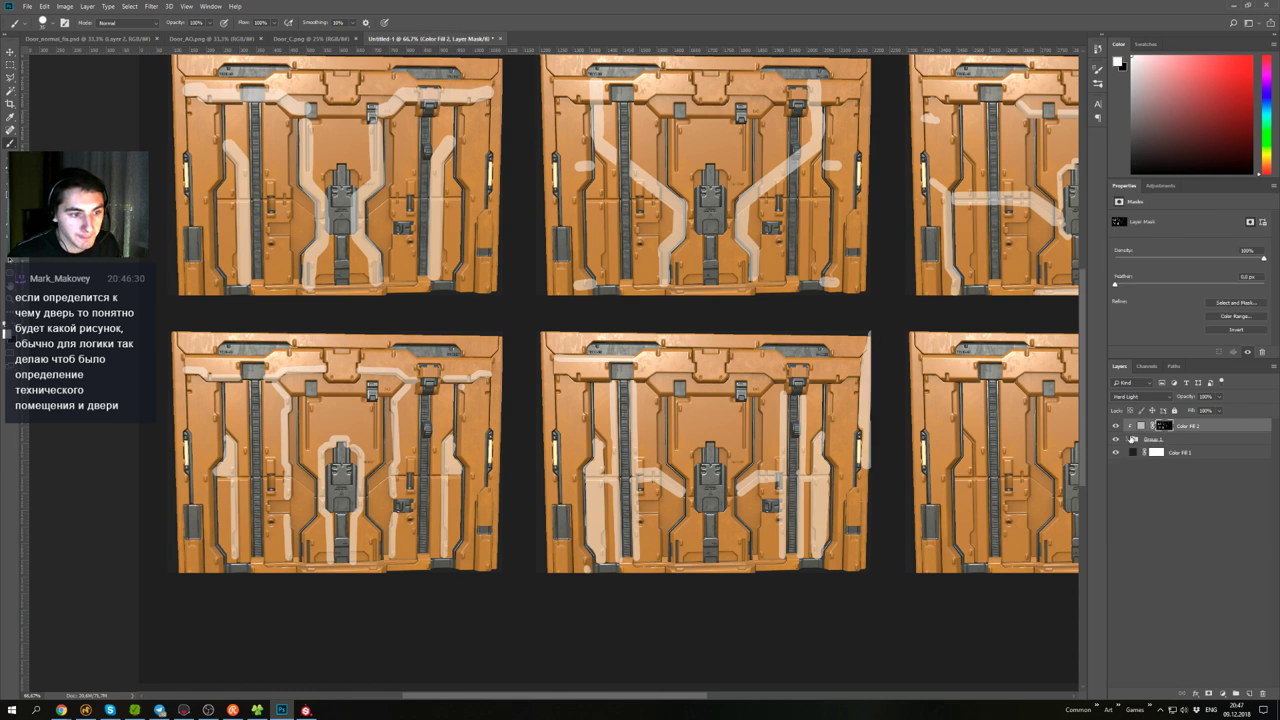
# - Refine the outer right edge stripe on the second bottom-row door and try continuing it along the top edge
pyautogui.press('x')
pyautogui.click(867, 330)
pyautogui.press('x')
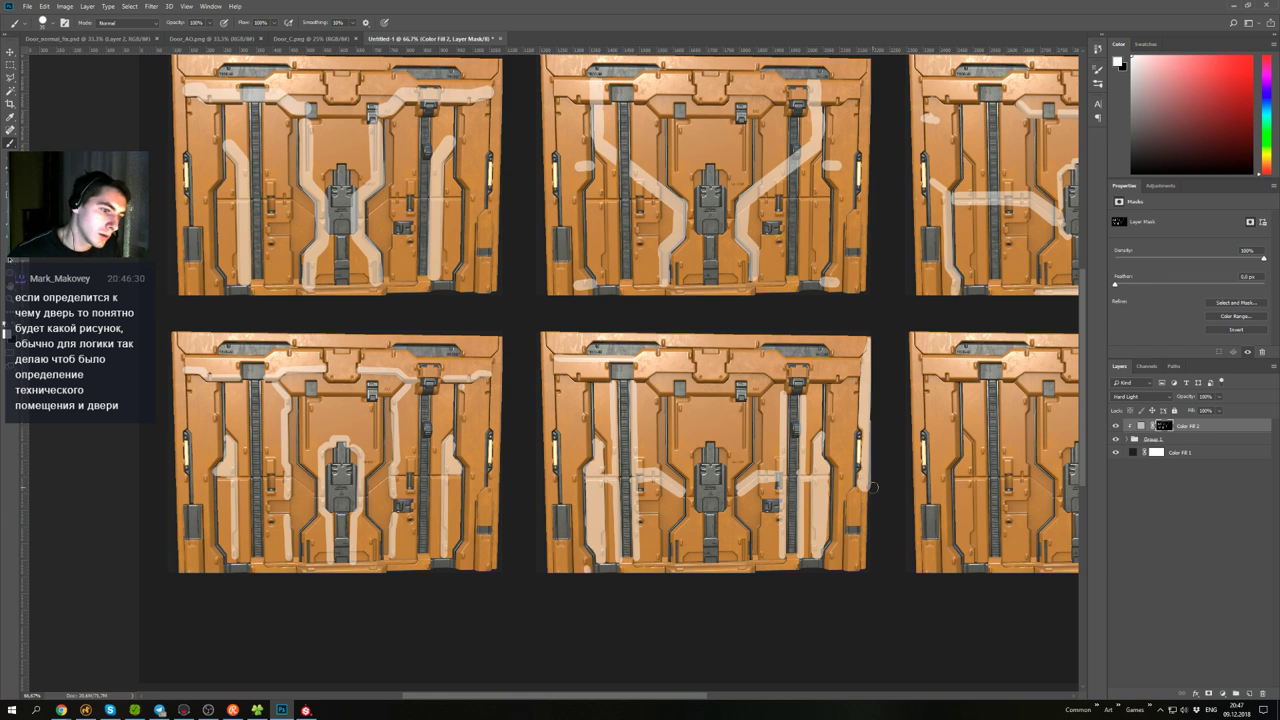
pyautogui.press('x')
pyautogui.press('x')
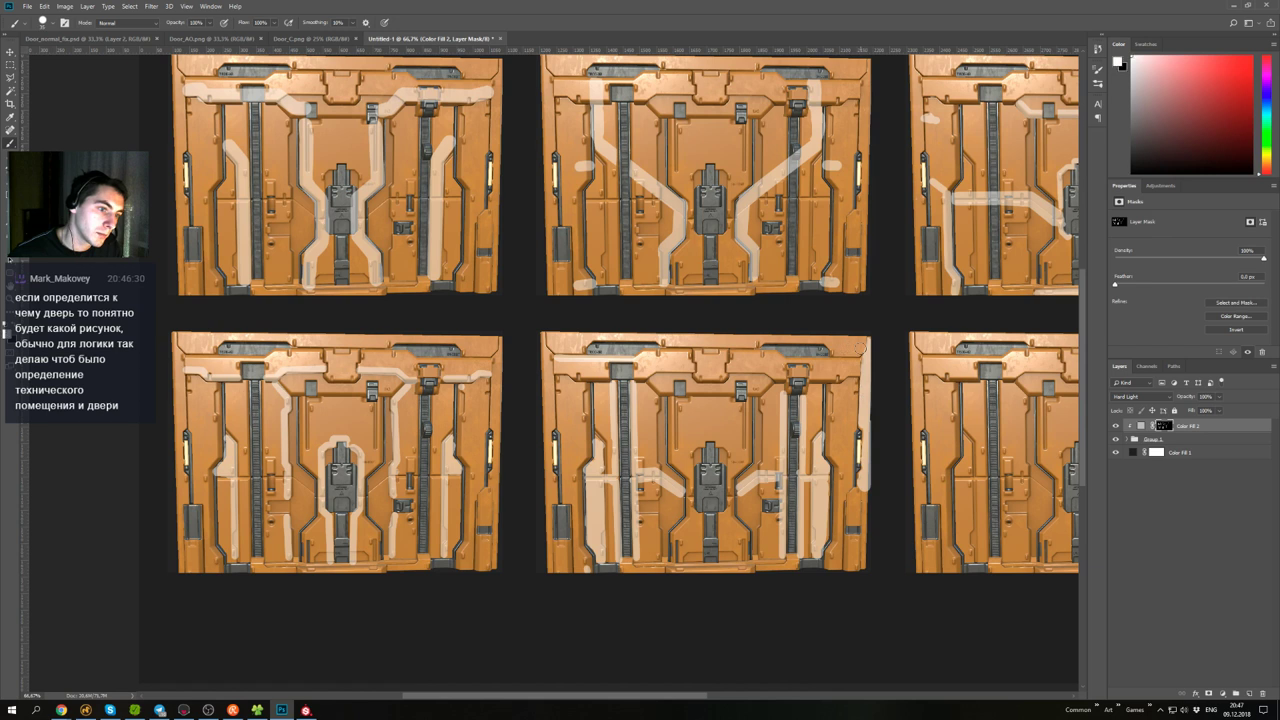
pyautogui.moveTo(861, 348); pyautogui.dragTo(798, 343)
pyautogui.hotkey('ctrl', 'z')
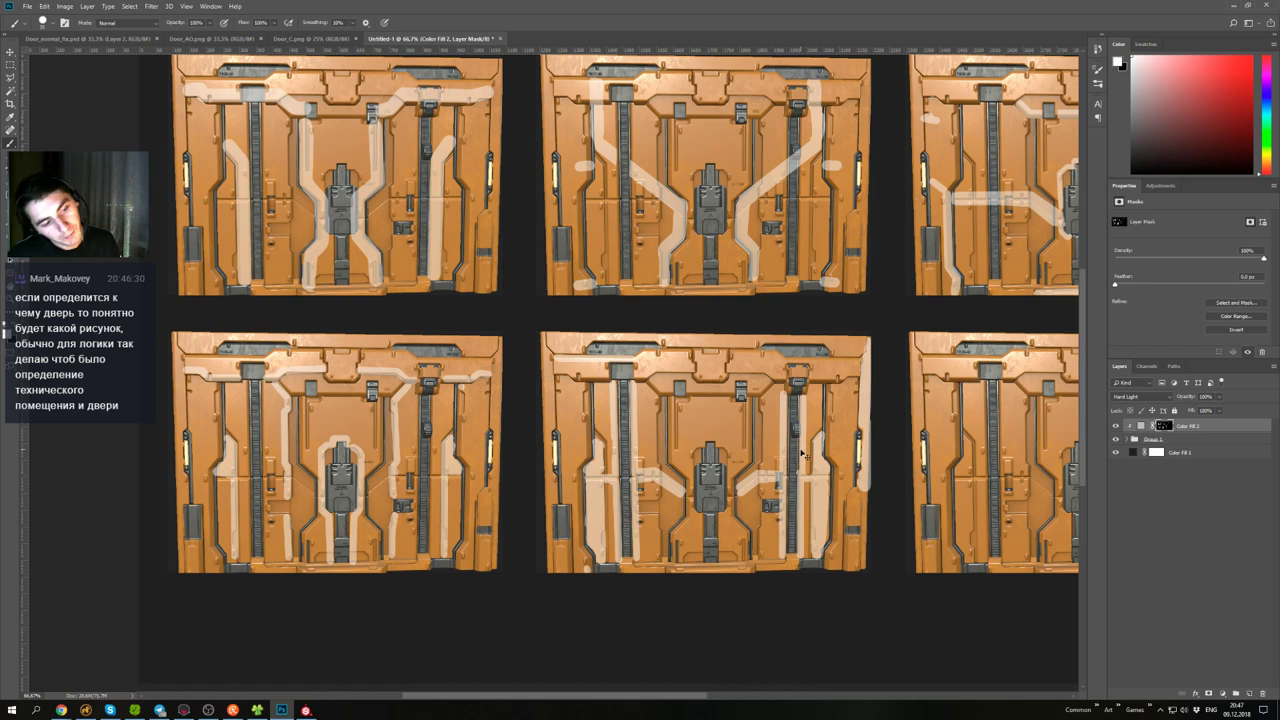
# - Erase the white stripe from the outer right edge of the second bottom-row door
pyautogui.press('x')
pyautogui.moveTo(863, 420)
pyautogui.mouseDown()
pyautogui.moveTo(865, 352)
pyautogui.moveTo(868, 500)
pyautogui.mouseUp()
pyautogui.press('x')
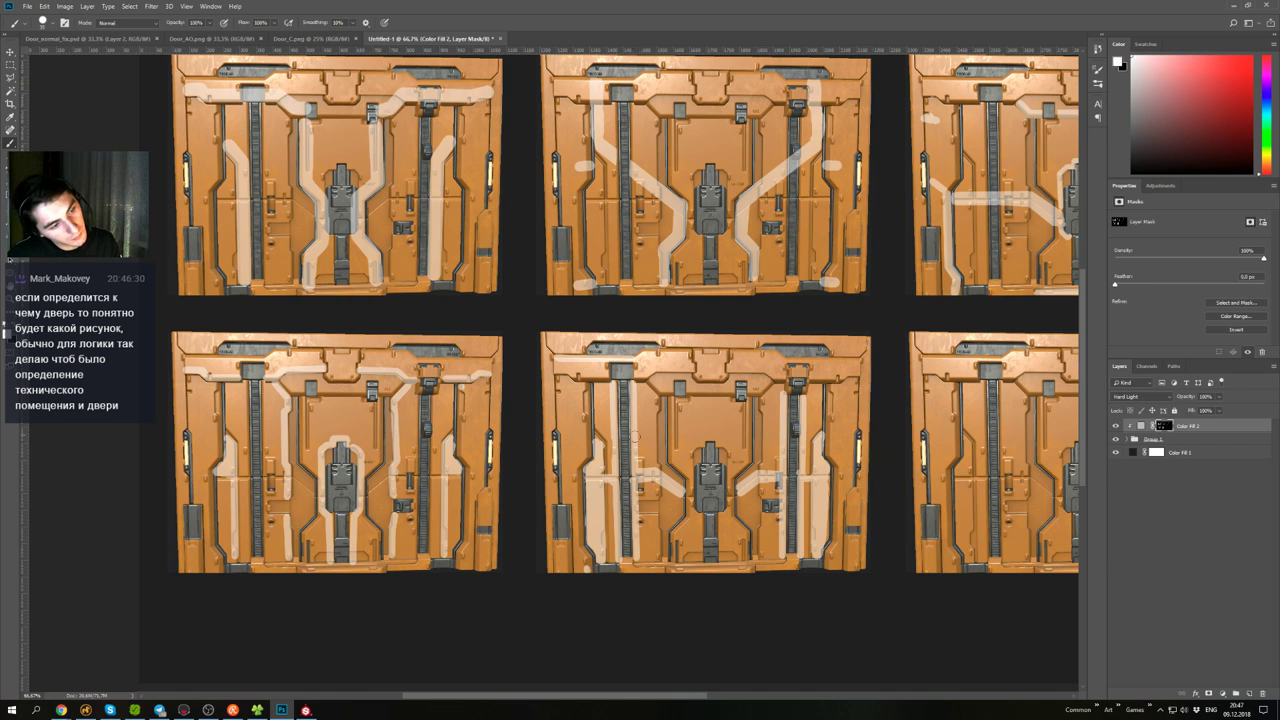
# - Try a slanted stroke running up and outward from the left angled extension on the second bottom-row door
pyautogui.press('x')
pyautogui.moveTo(592, 434)
pyautogui.mouseDown()
pyautogui.moveTo(595, 449)
pyautogui.moveTo(564, 411)
pyautogui.mouseUp()
pyautogui.press('x')
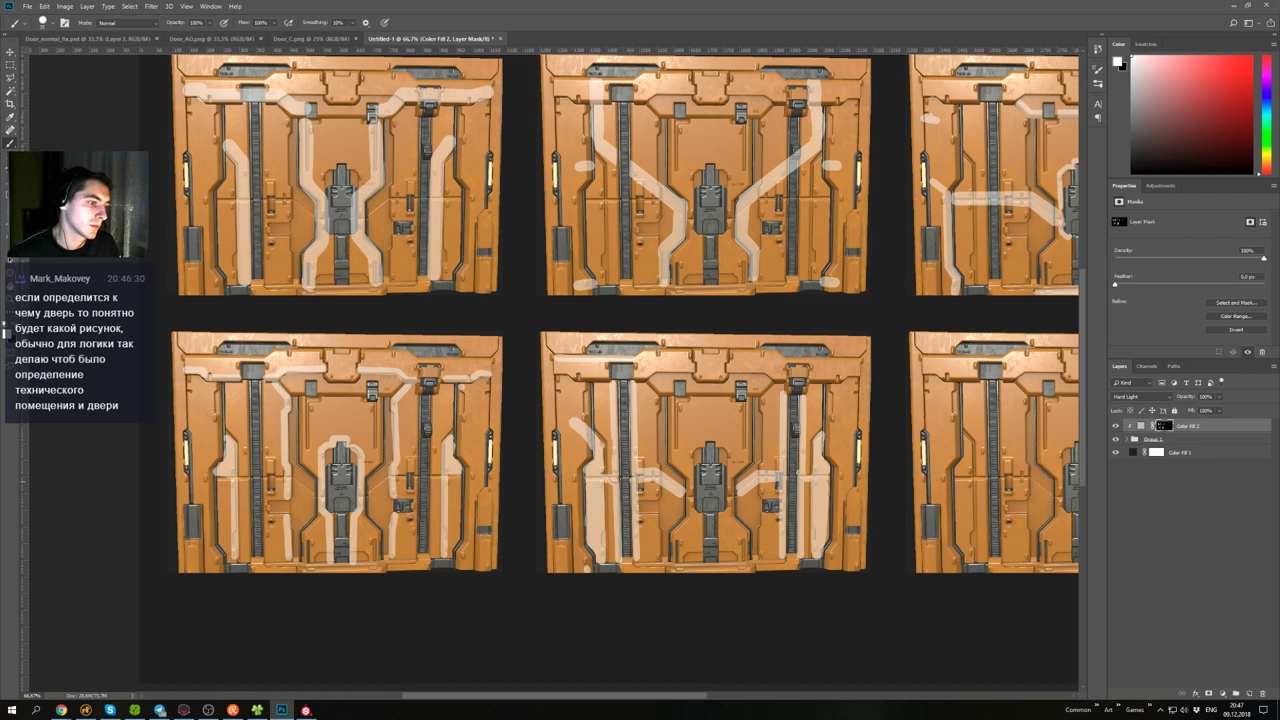
pyautogui.hotkey('ctrl', 'z')
pyautogui.press('x')
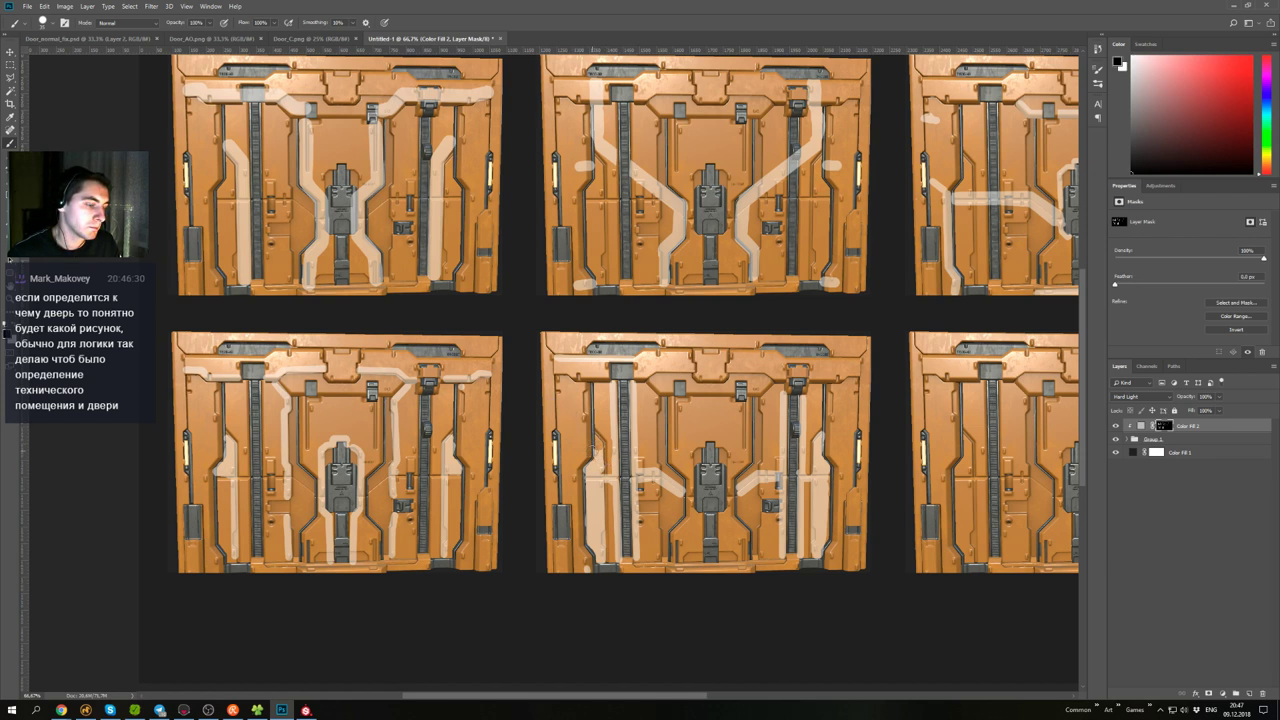
# - Touch up the tip of the left angled extension on the second bottom-row door
pyautogui.press('x')
pyautogui.moveTo(597, 437); pyautogui.dragTo(588, 442)
pyautogui.press('x')
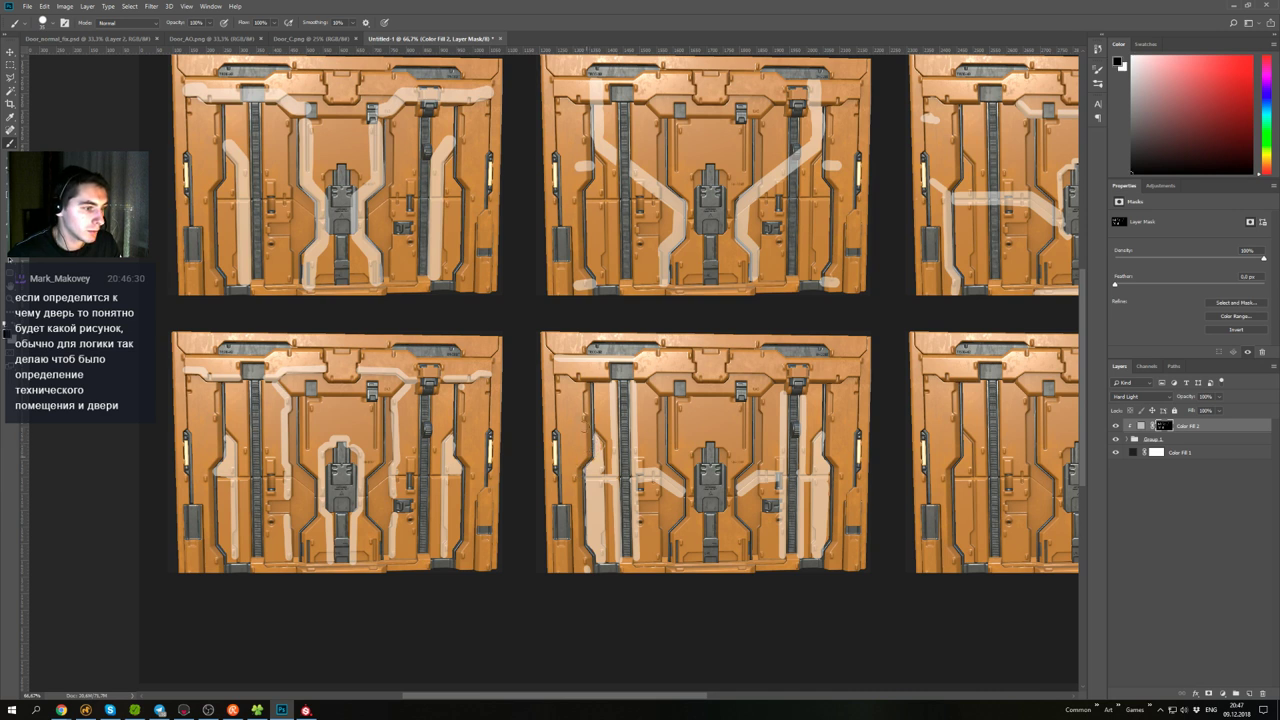
# - Try a narrow vertical white stripe over the left light strip of the second bottom-row door
pyautogui.press('x')
pyautogui.moveTo(565, 376); pyautogui.dragTo(566, 446)
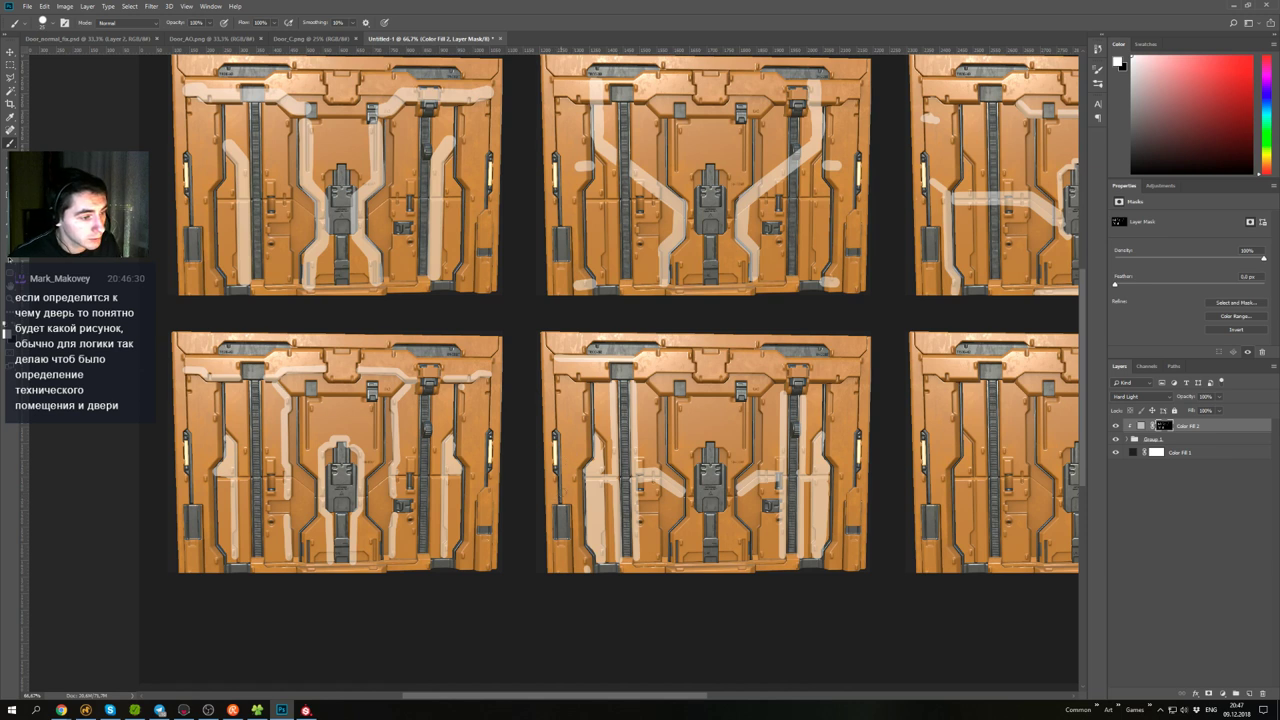
pyautogui.click(564, 498)
pyautogui.keyDown('shift'); pyautogui.click(563, 432); pyautogui.keyUp('shift')
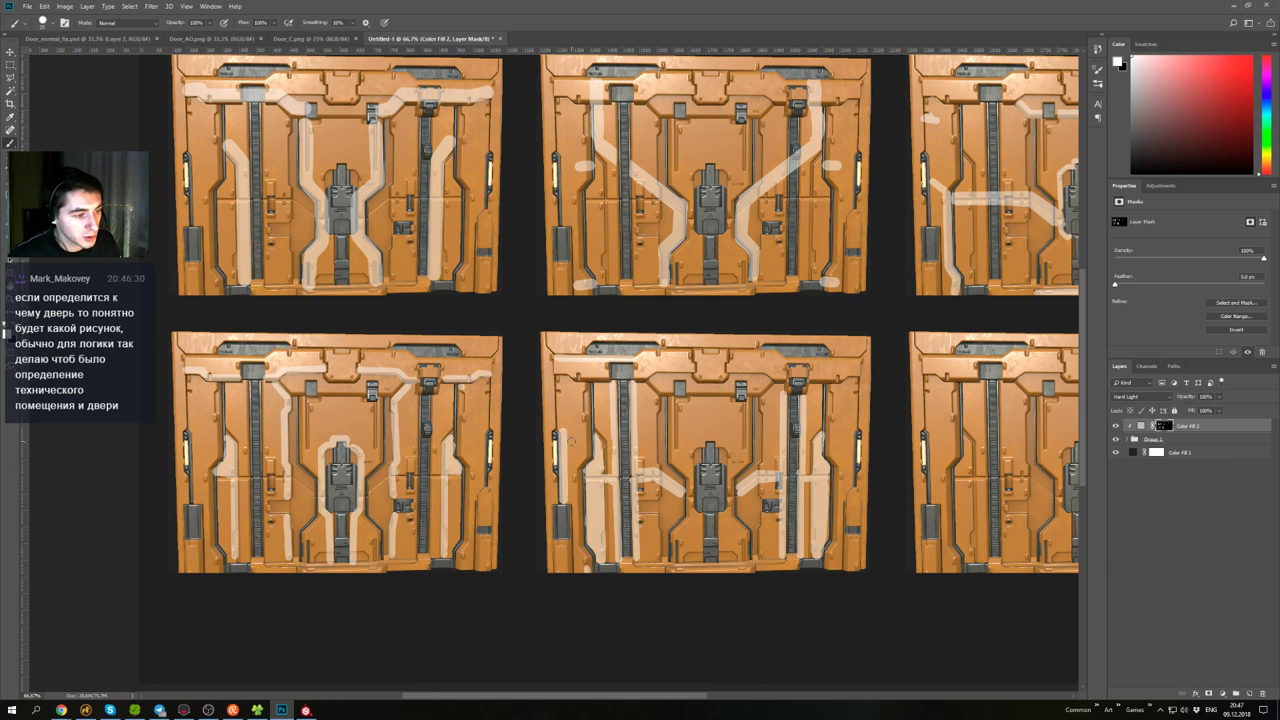
pyautogui.hotkey('ctrl', 'alt', 'z')
pyautogui.hotkey('ctrl', 'alt', 'z')
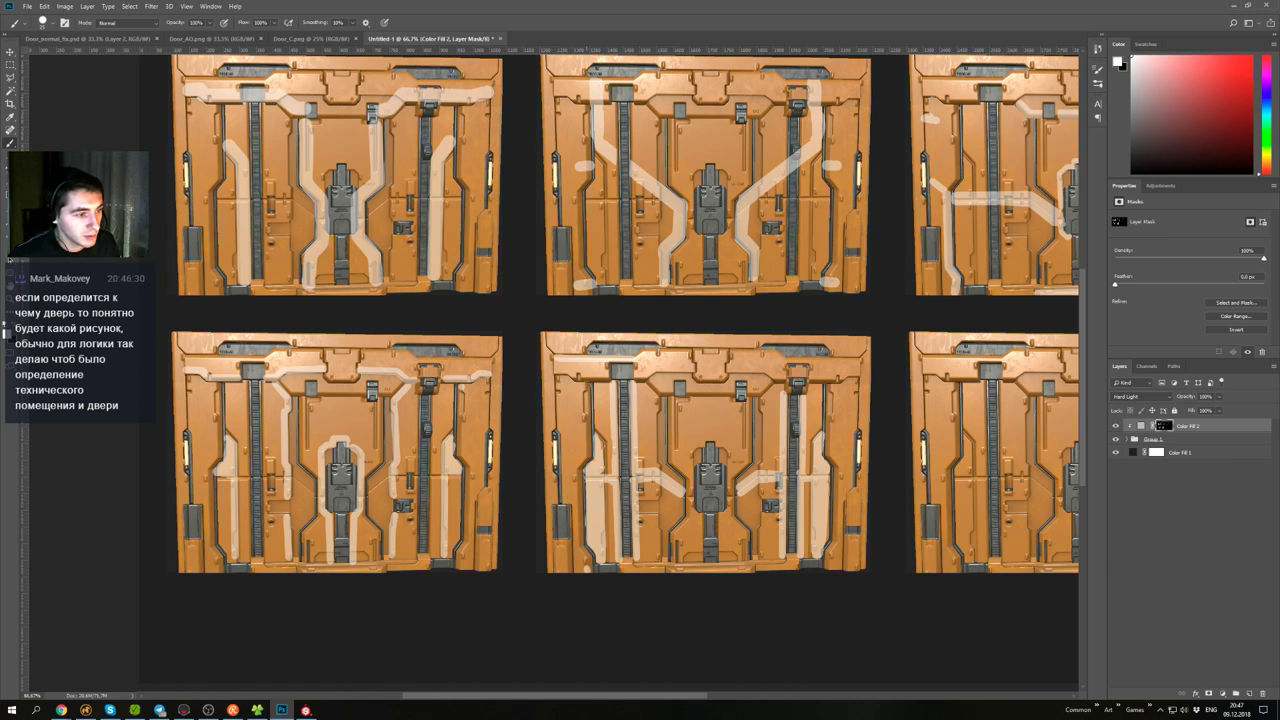
# - Erase the horizontal white stripe along the upper-left frame of the second bottom-row door
pyautogui.press('x')
pyautogui.keyDown('shift'); pyautogui.click(565, 361); pyautogui.keyUp('shift')
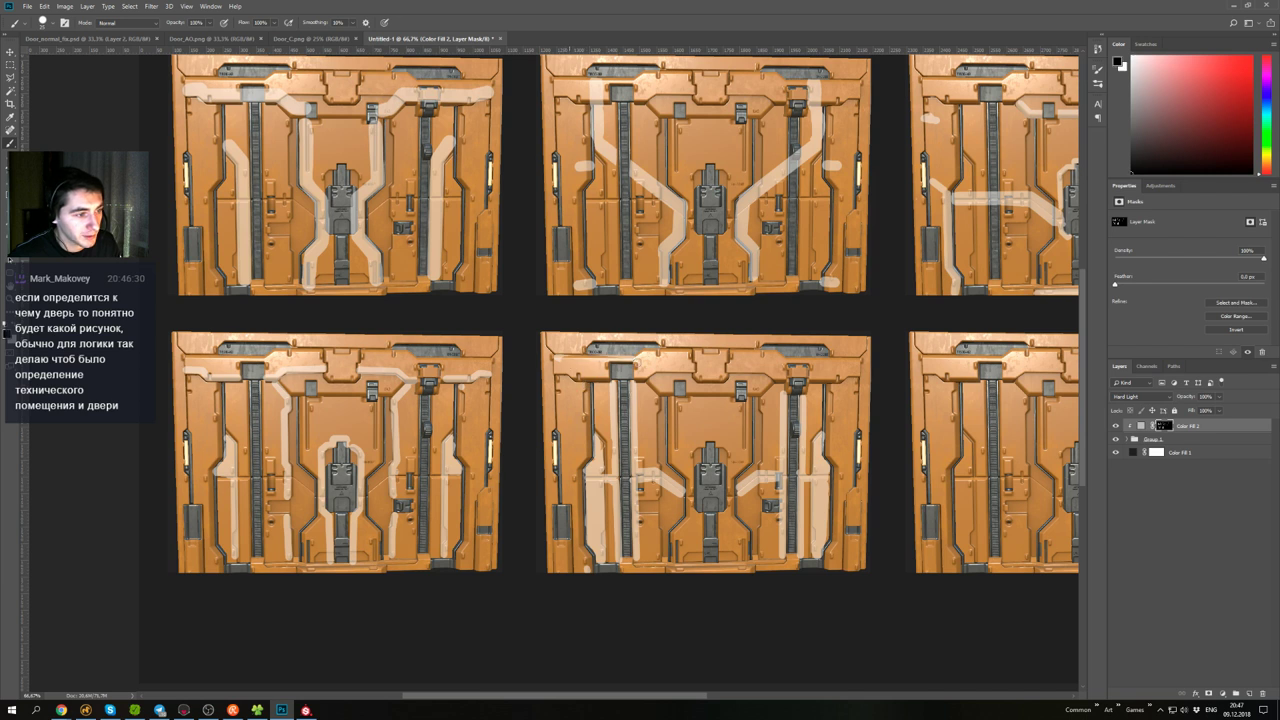
pyautogui.press('x')
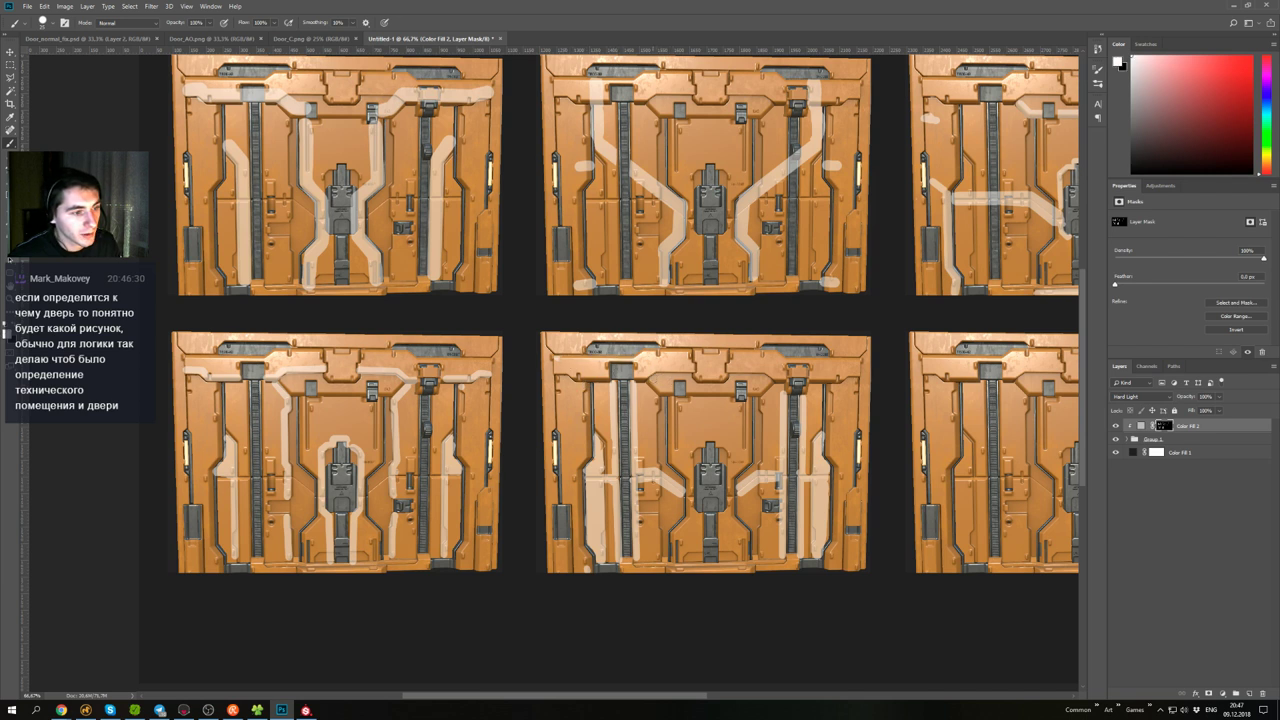
# - Paint a thick angled-end band above the second bottom-row door's central panel and outline its lock with stripes running to the bottom
pyautogui.moveTo(656, 379); pyautogui.dragTo(665, 391)
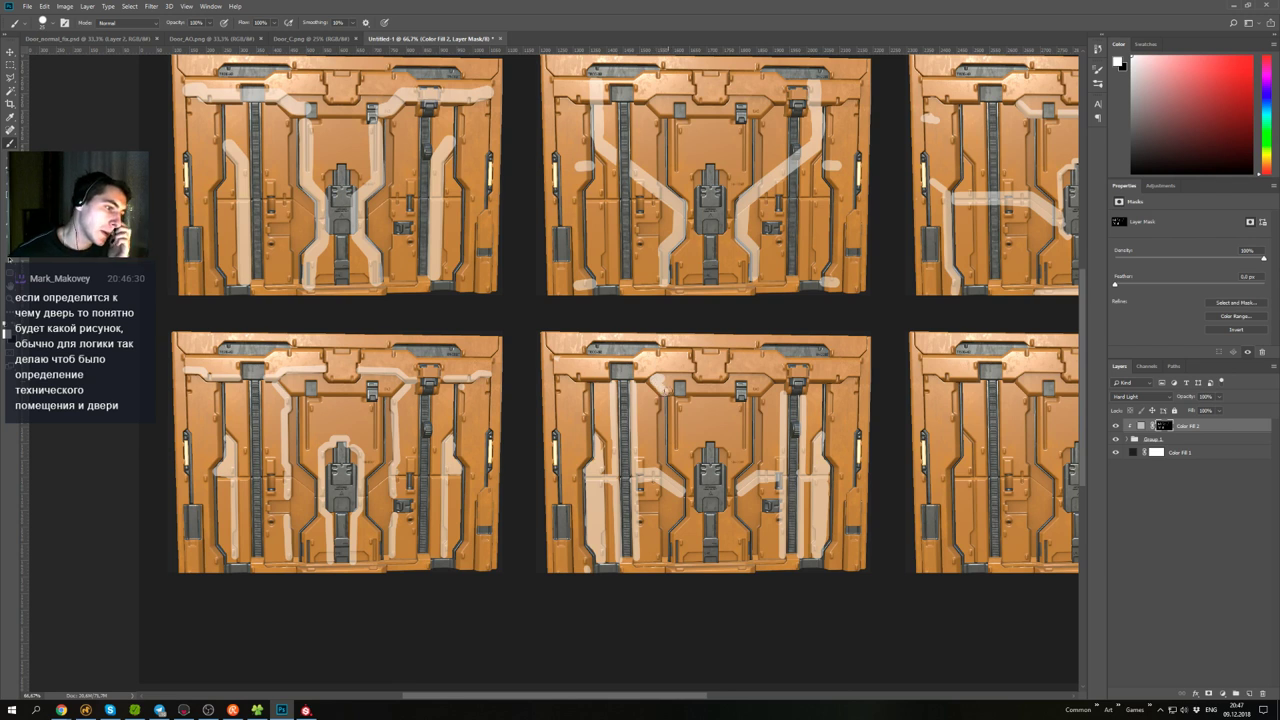
pyautogui.moveTo(669, 379); pyautogui.dragTo(762, 385)
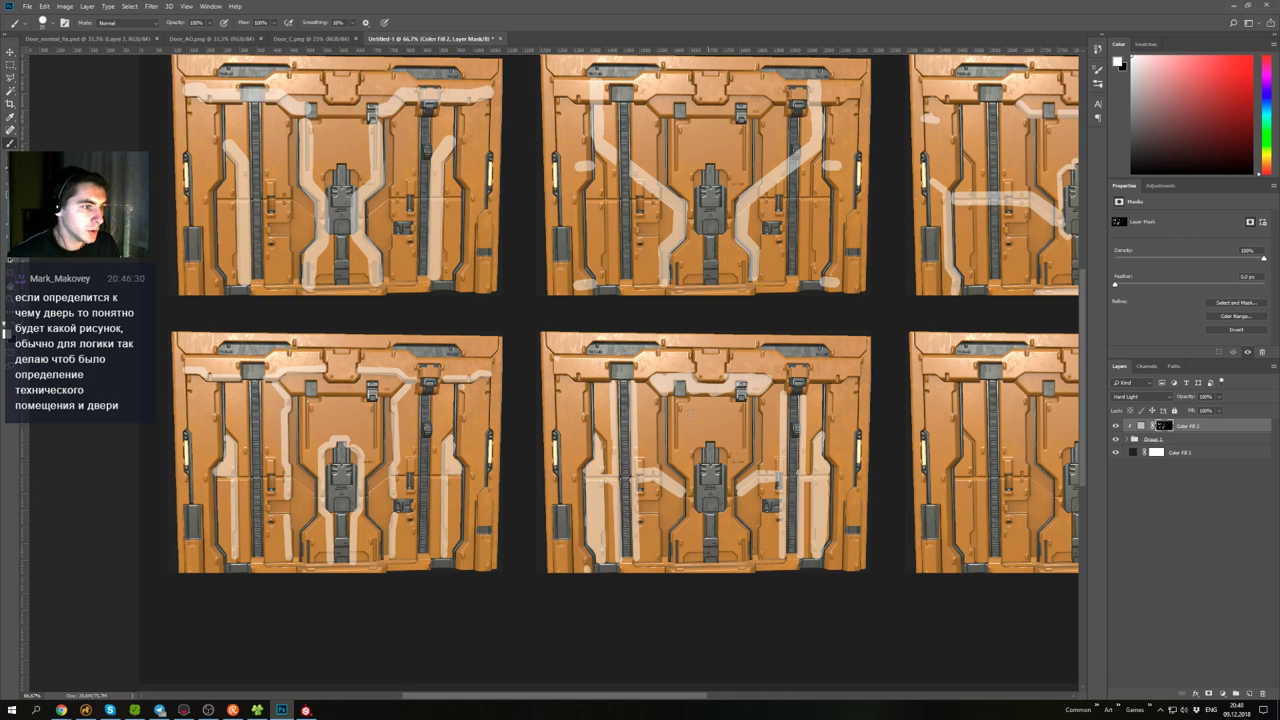
pyautogui.moveTo(726, 420); pyautogui.dragTo(651, 432)
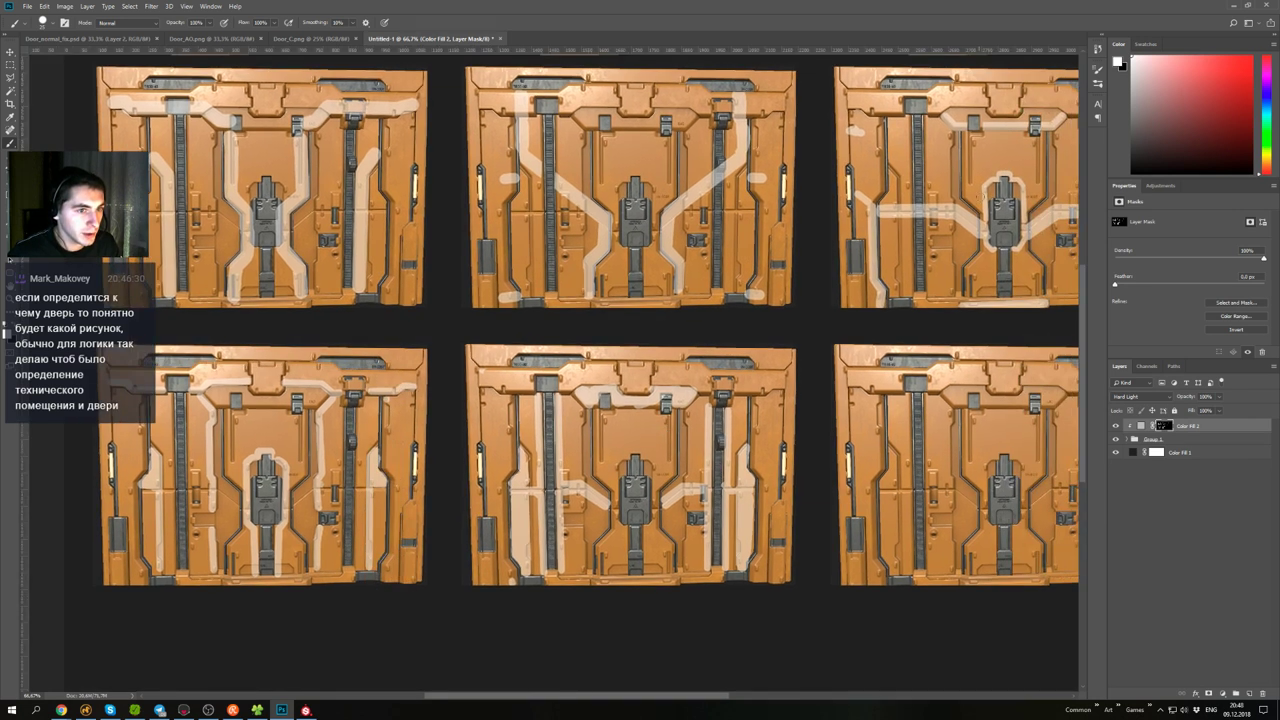
pyautogui.moveTo(582, 463)
pyautogui.mouseDown()
pyautogui.moveTo(627, 461)
pyautogui.moveTo(659, 495)
pyautogui.moveTo(668, 575)
pyautogui.moveTo(691, 569)
pyautogui.moveTo(700, 455)
pyautogui.moveTo(663, 460)
pyautogui.moveTo(659, 435)
pyautogui.mouseUp()
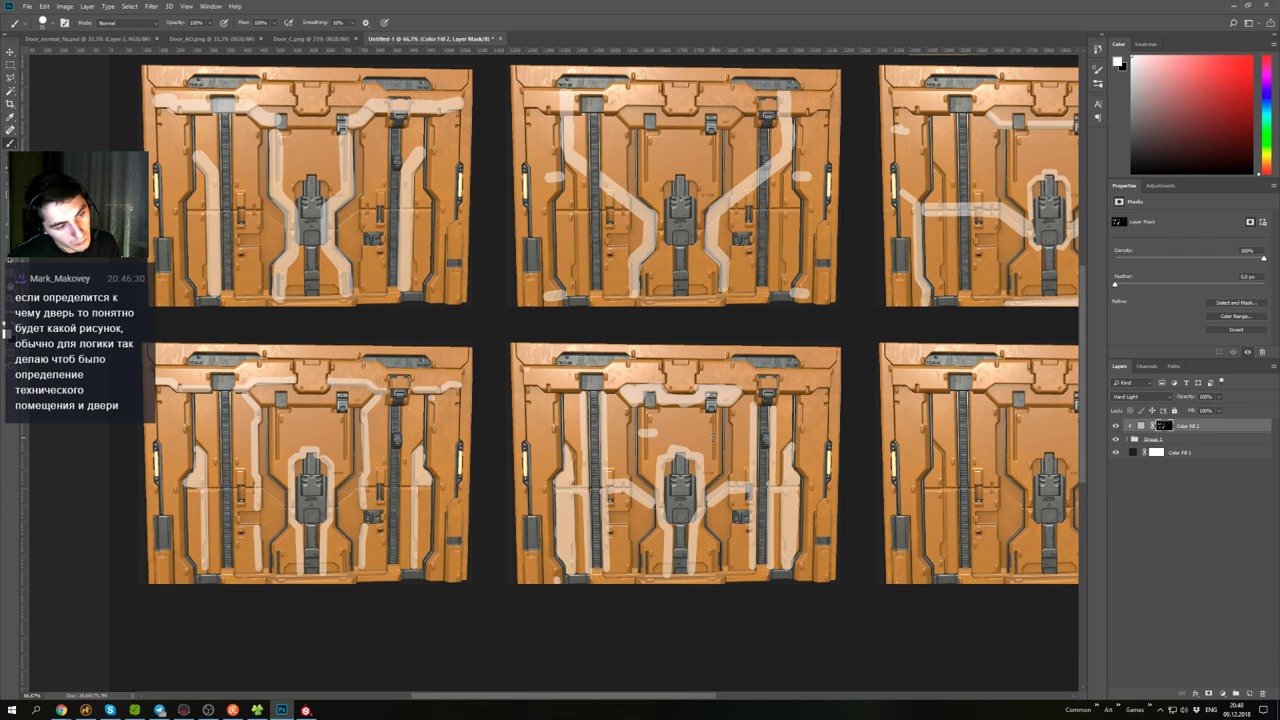
pyautogui.hotkey('ctrl', 'z')
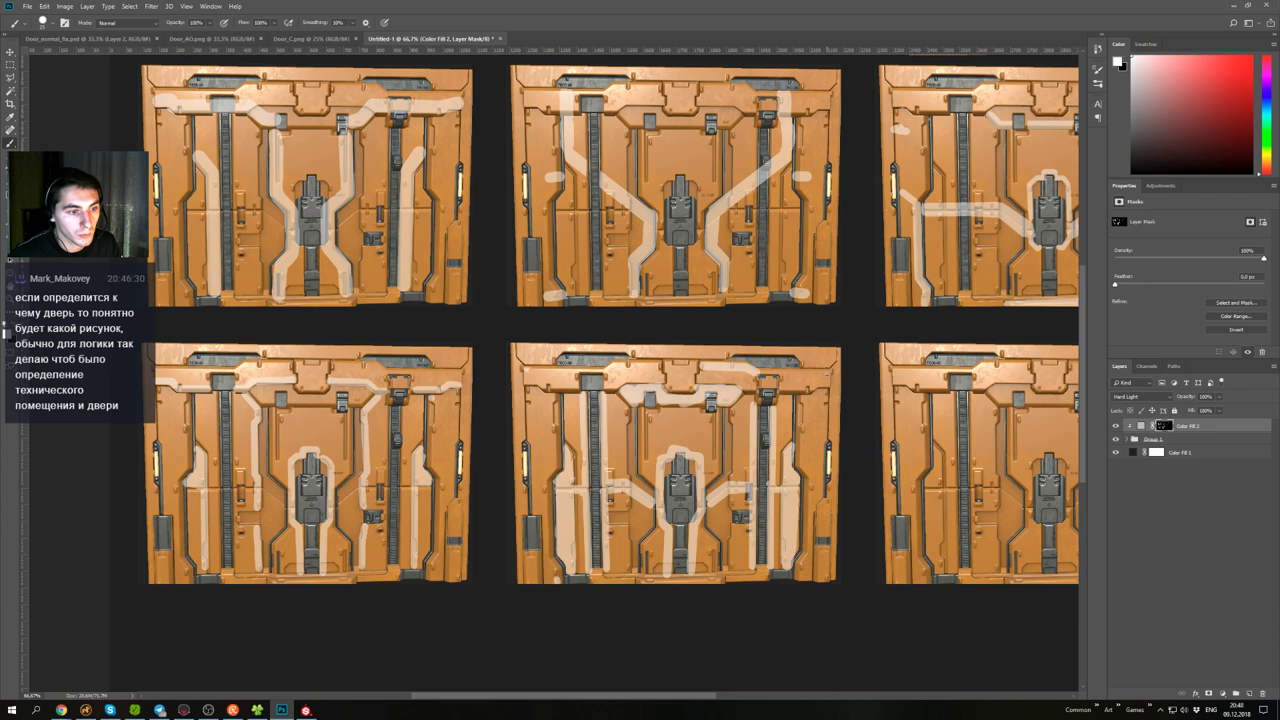
# - Paint horizontal white stripes along both sides of the second bottom-row door's upper frame and erase short gaps near their outer ends
pyautogui.keyDown('shift'); pyautogui.click(827, 374); pyautogui.keyUp('shift')
pyautogui.click(657, 364)
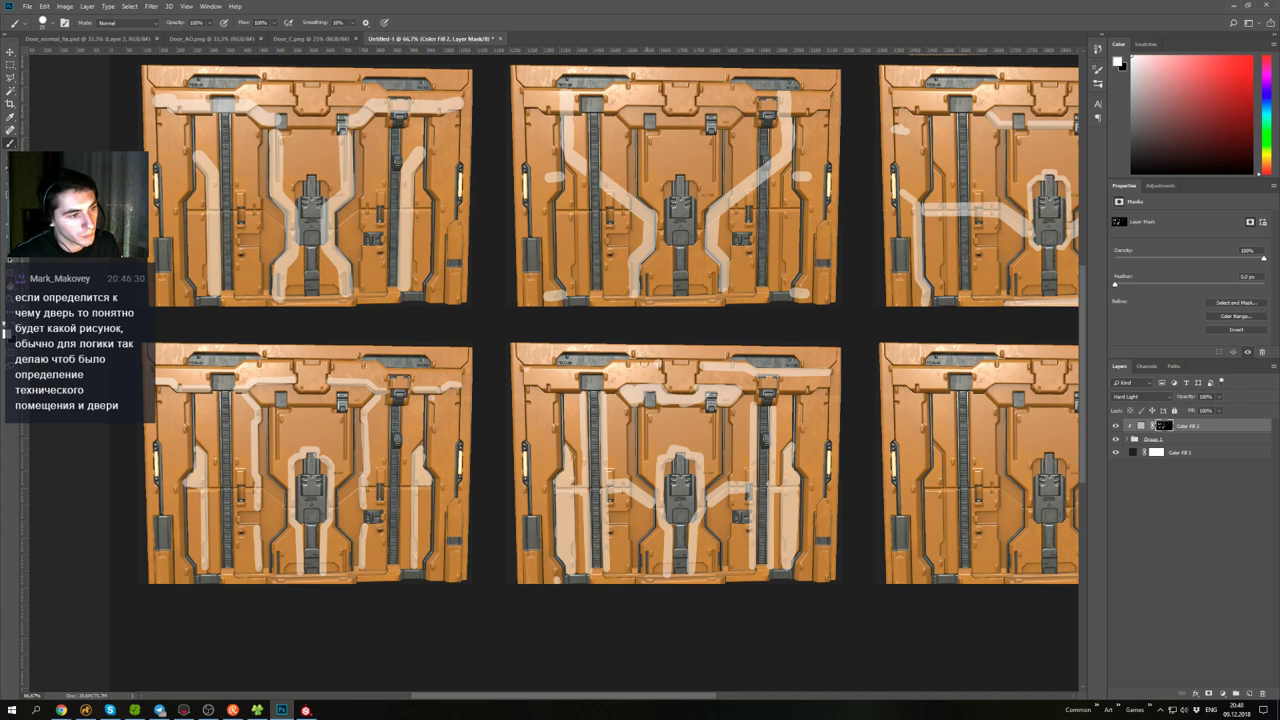
pyautogui.click(607, 369)
pyautogui.keyDown('shift'); pyautogui.click(529, 370); pyautogui.keyUp('shift')
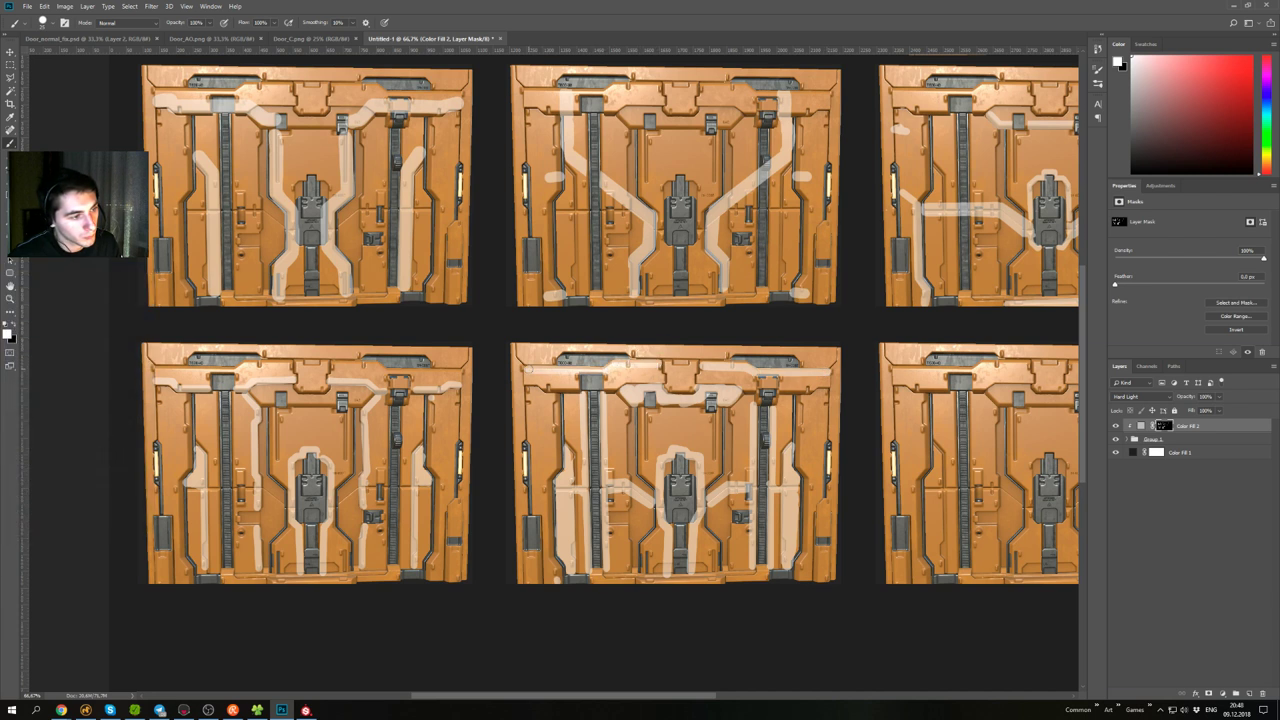
pyautogui.press('x')
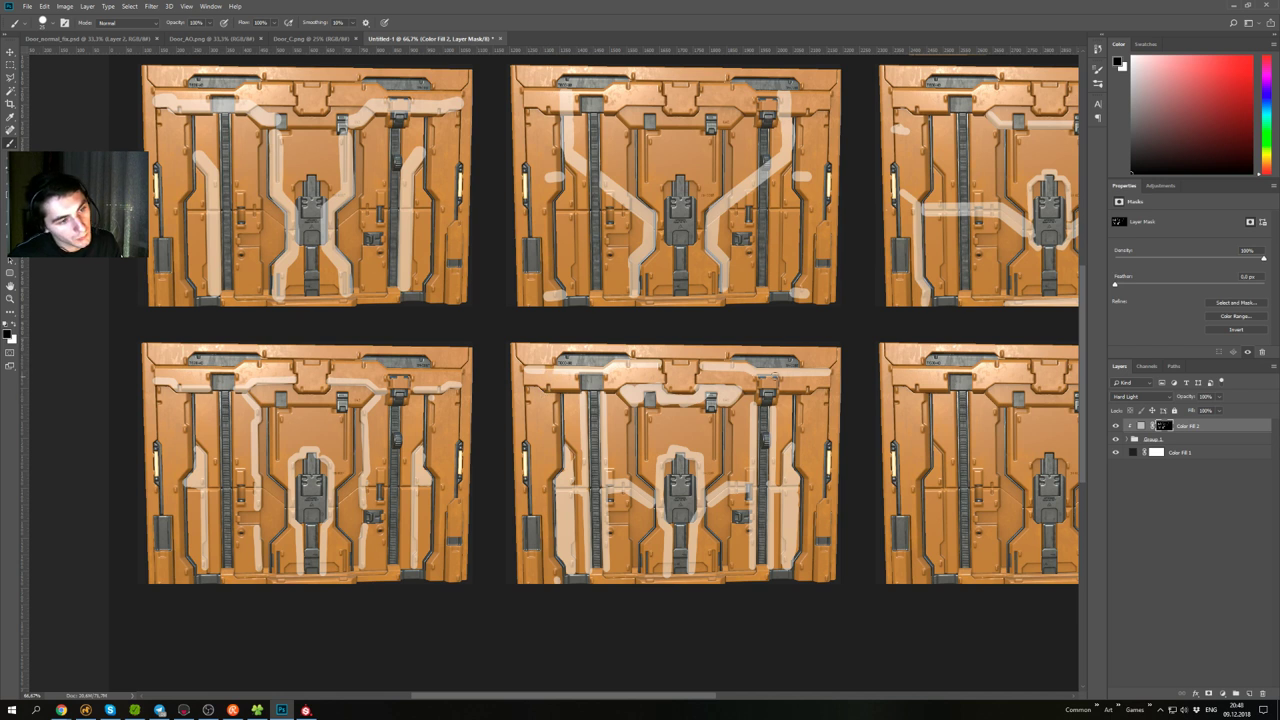
pyautogui.moveTo(802, 364); pyautogui.dragTo(806, 379)
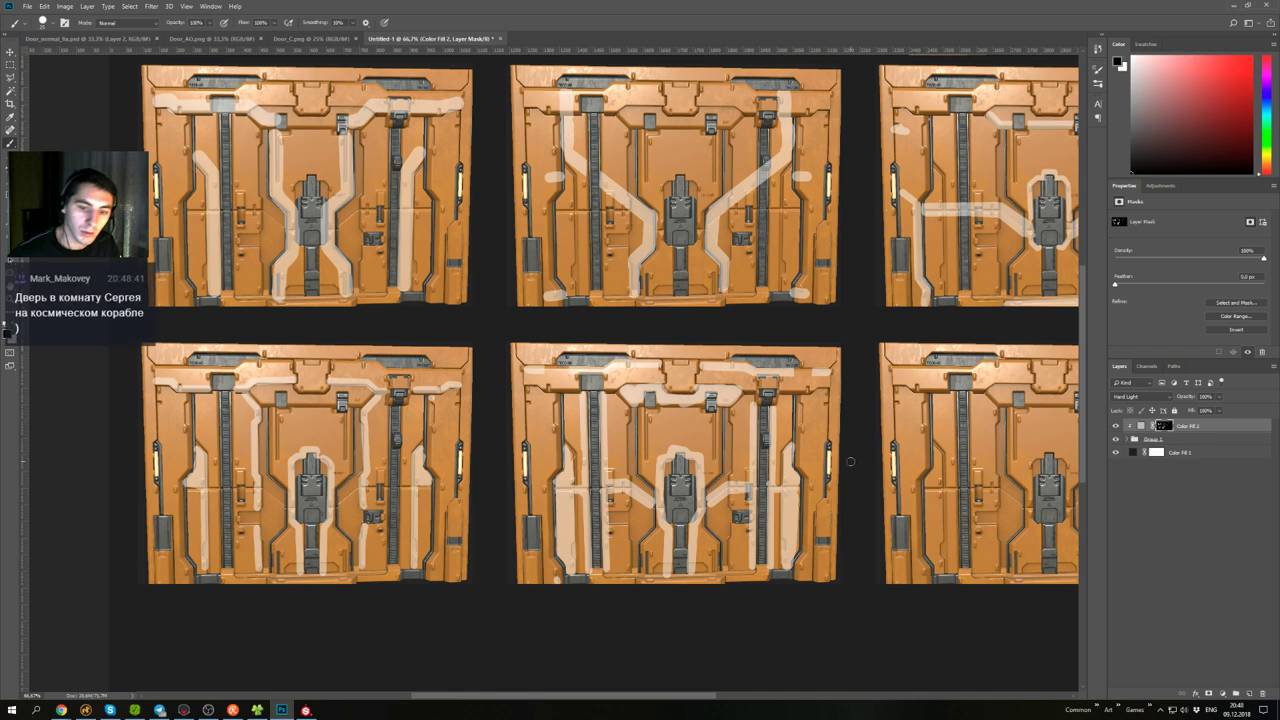
# - Try a vertical white stripe down the left edge of the central panel on the second bottom-row door
pyautogui.moveTo(671, 463); pyautogui.dragTo(627, 459)
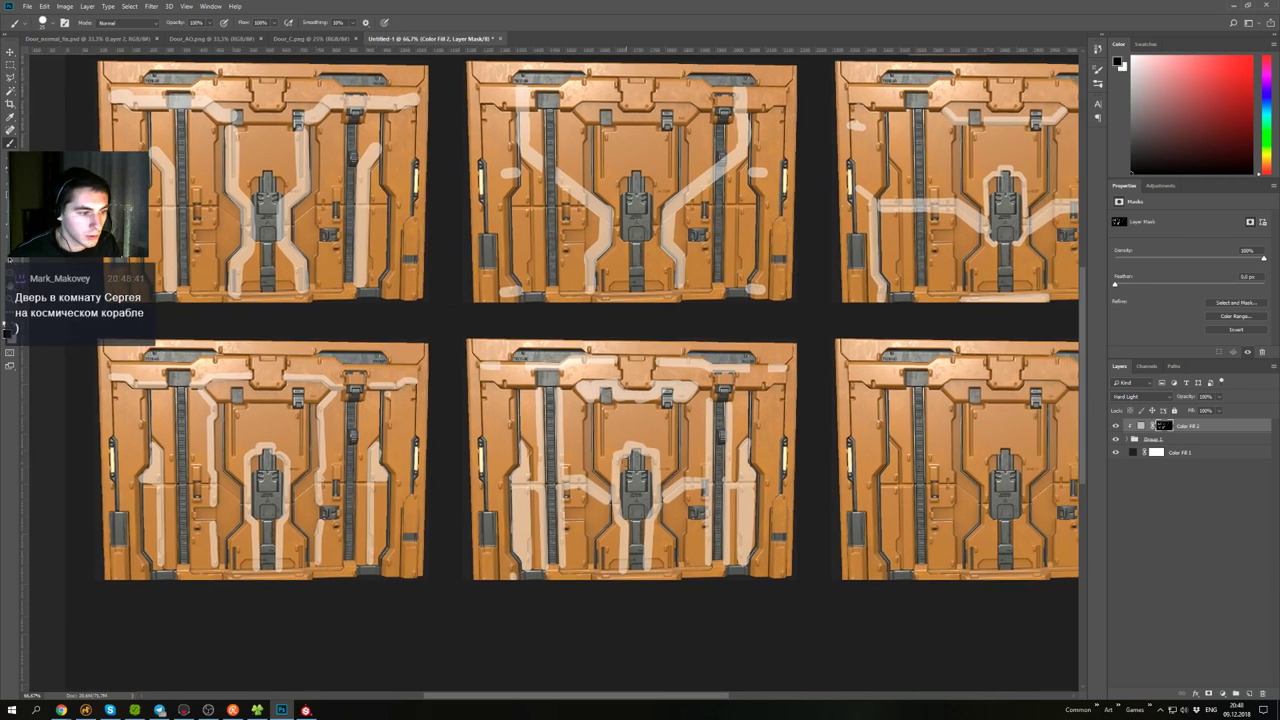
pyautogui.press('x')
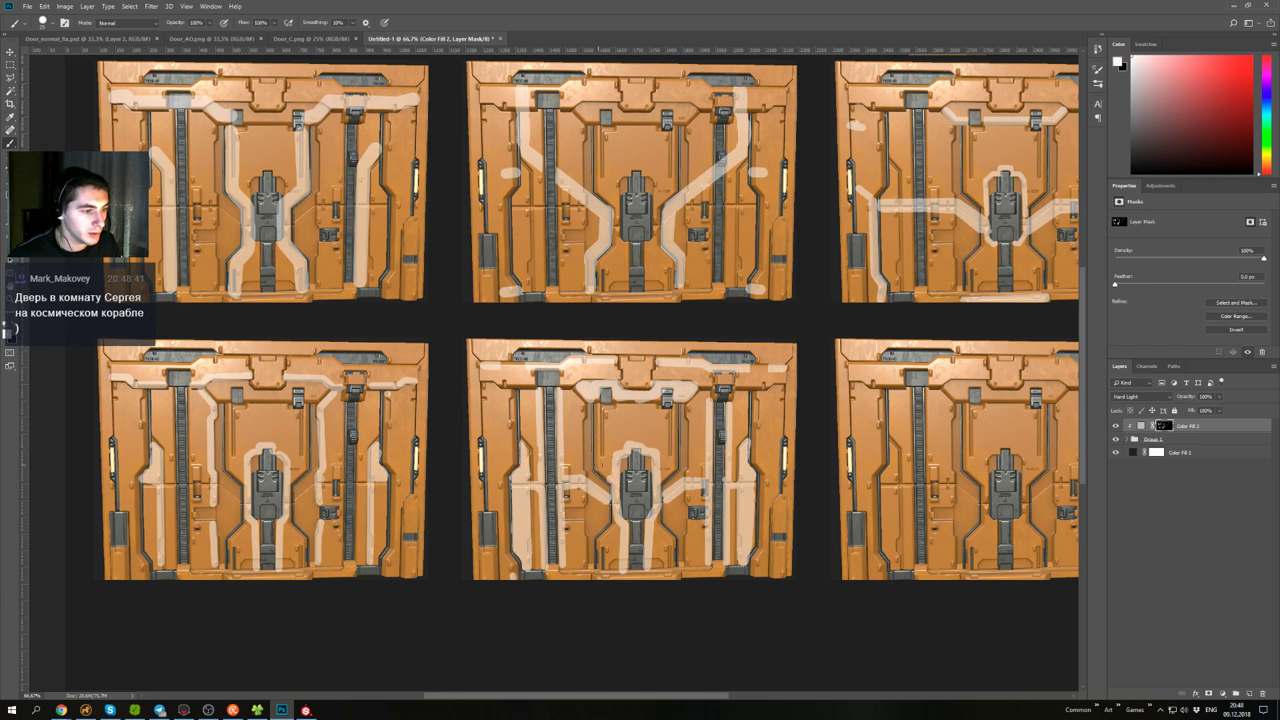
pyautogui.moveTo(598, 402); pyautogui.dragTo(598, 464)
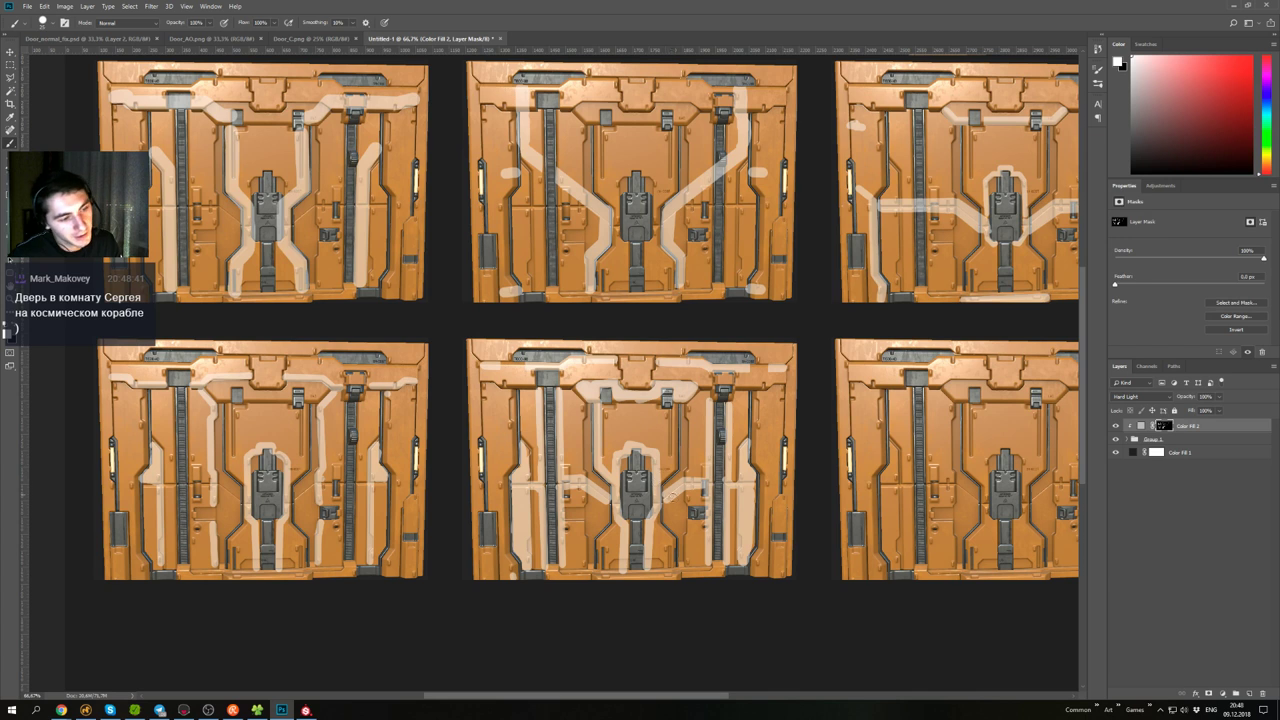
pyautogui.hotkey('ctrl', 'alt', 'z')
pyautogui.hotkey('ctrl', 'alt', 'z')
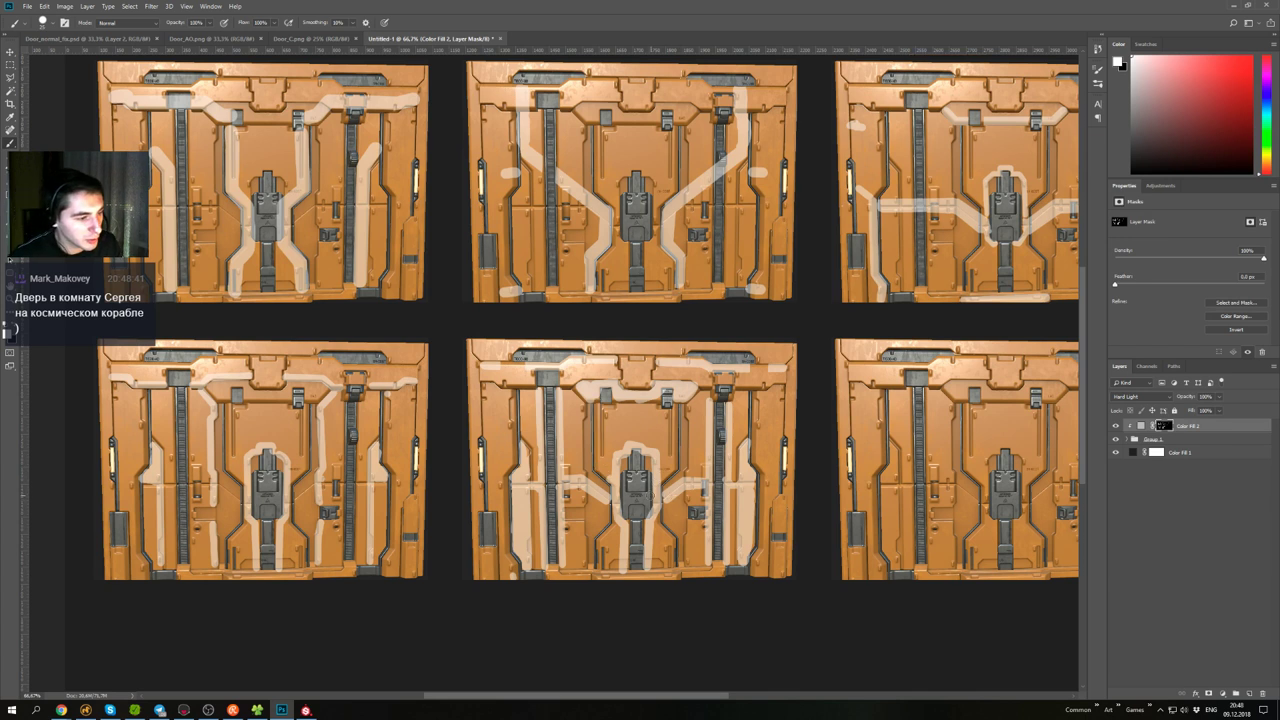
# - Add short horizontal white stubs at the tops of both outer side markings on the second bottom-row door
pyautogui.moveTo(689, 387); pyautogui.dragTo(658, 373)
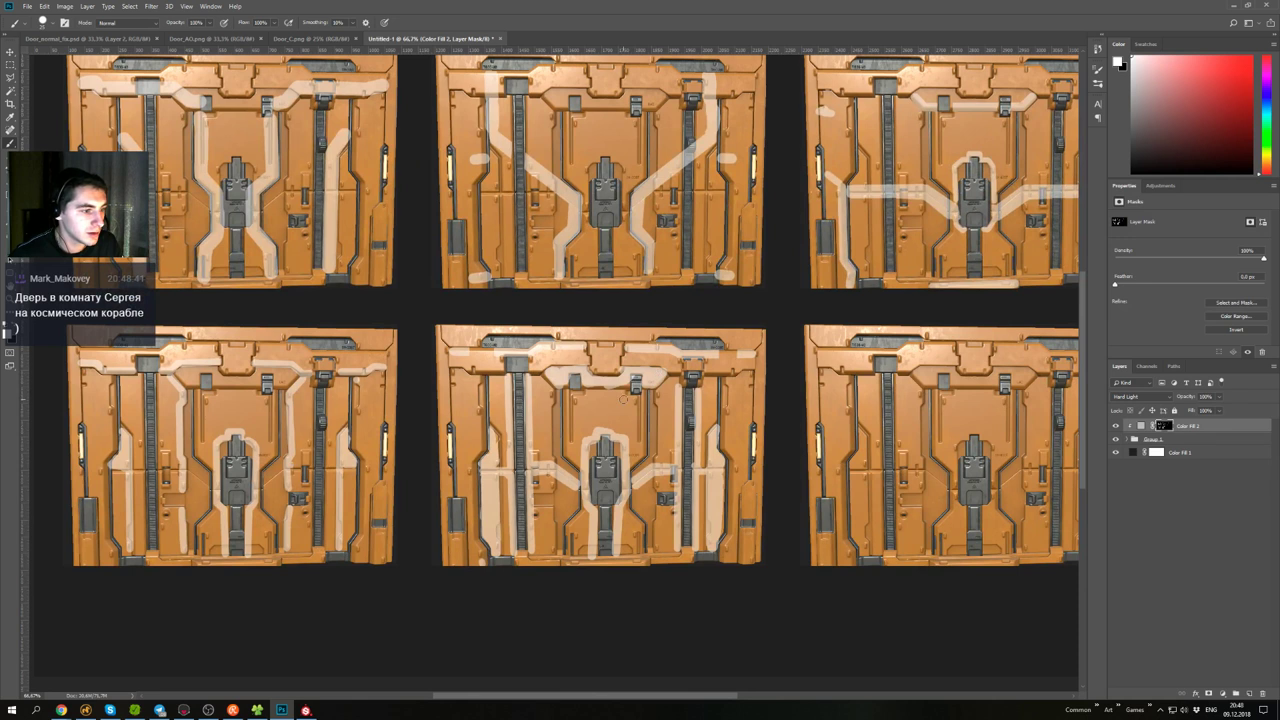
pyautogui.press('x')
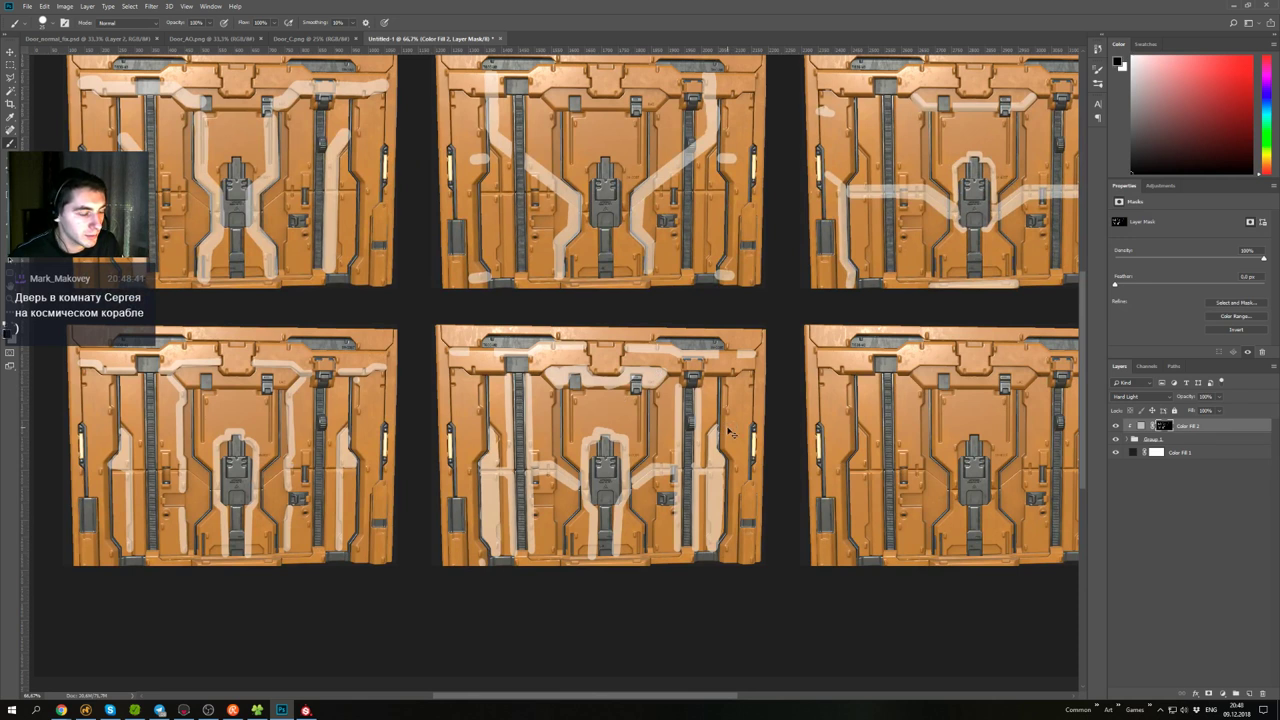
pyautogui.press('x')
pyautogui.press('x')
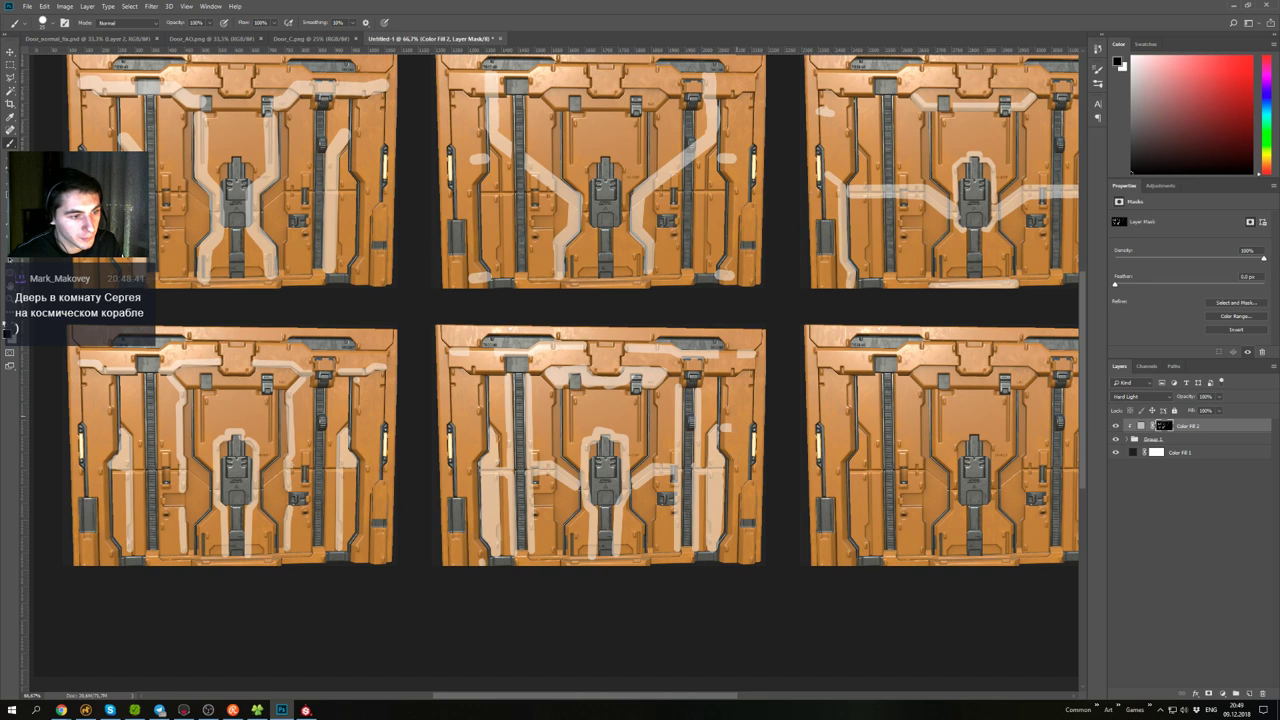
pyautogui.press('x')
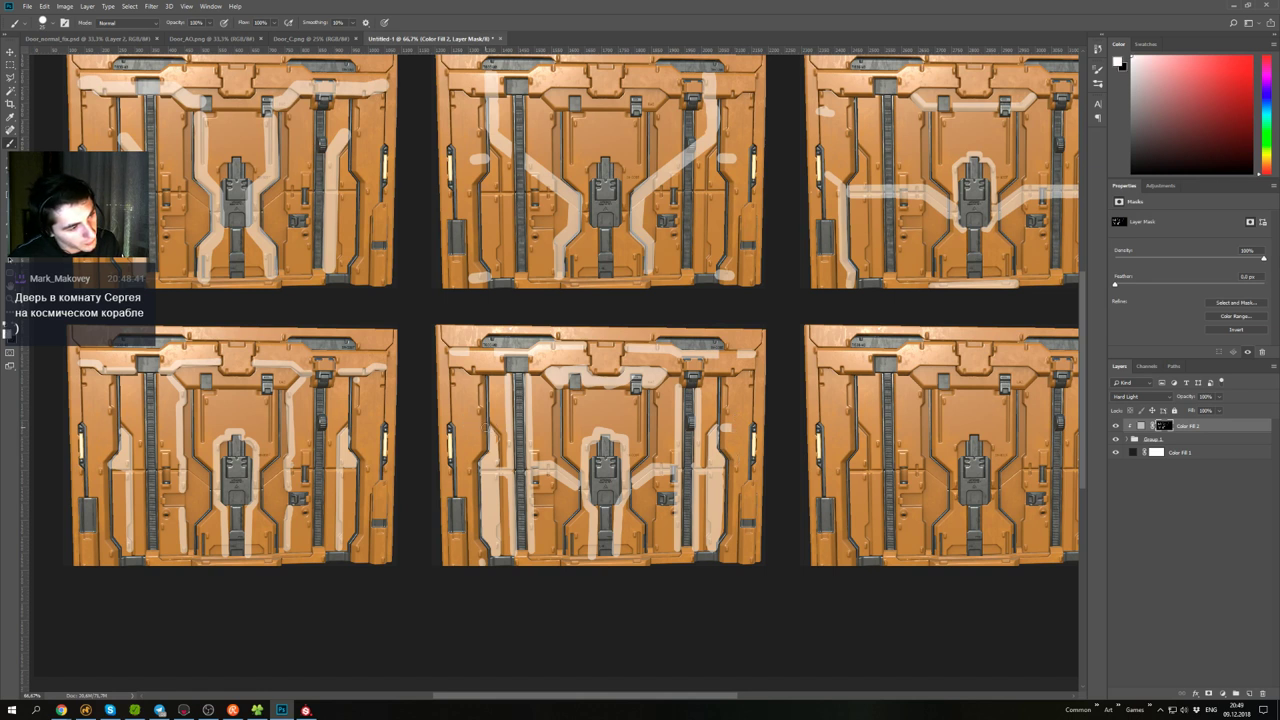
pyautogui.press('x')
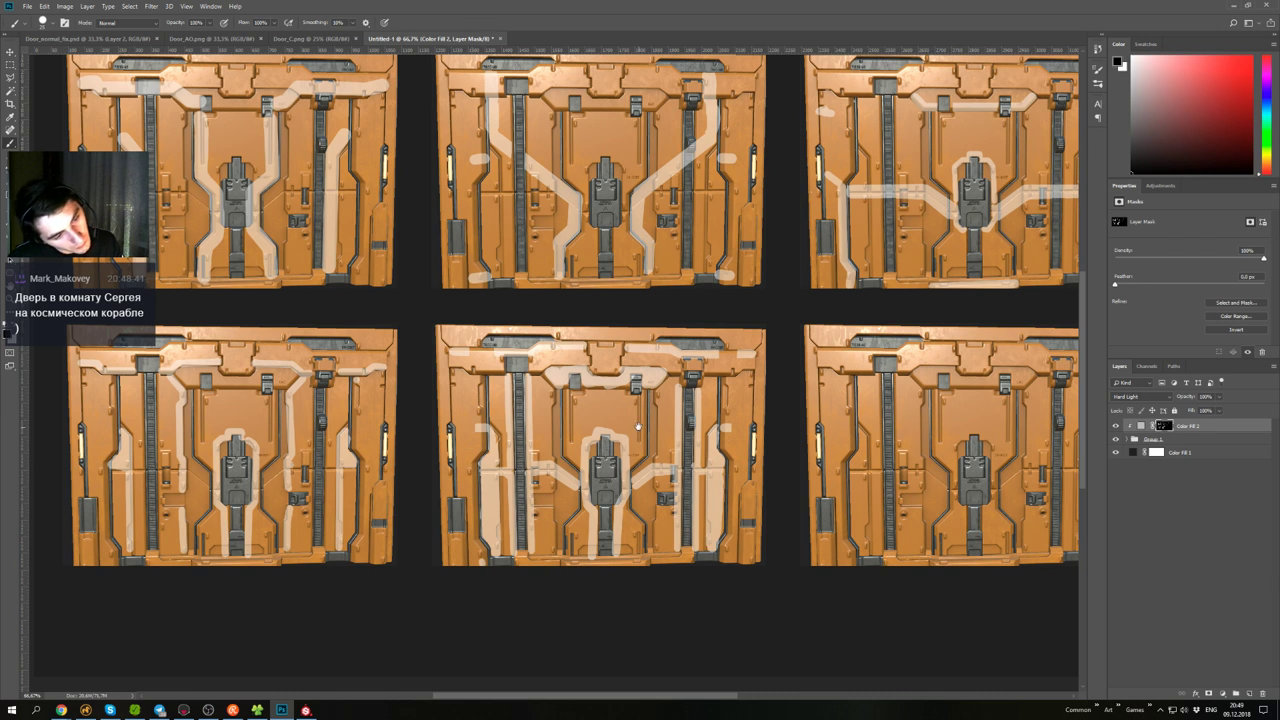
# - Paint two straight diagonal white stripes on the third bottom-row door, running from the sides of the lock to the upper corners
pyautogui.moveTo(639, 427); pyautogui.dragTo(601, 437)
pyautogui.moveTo(668, 351)
pyautogui.mouseDown()
pyautogui.moveTo(534, 357)
pyautogui.moveTo(521, 393)
pyautogui.mouseUp()
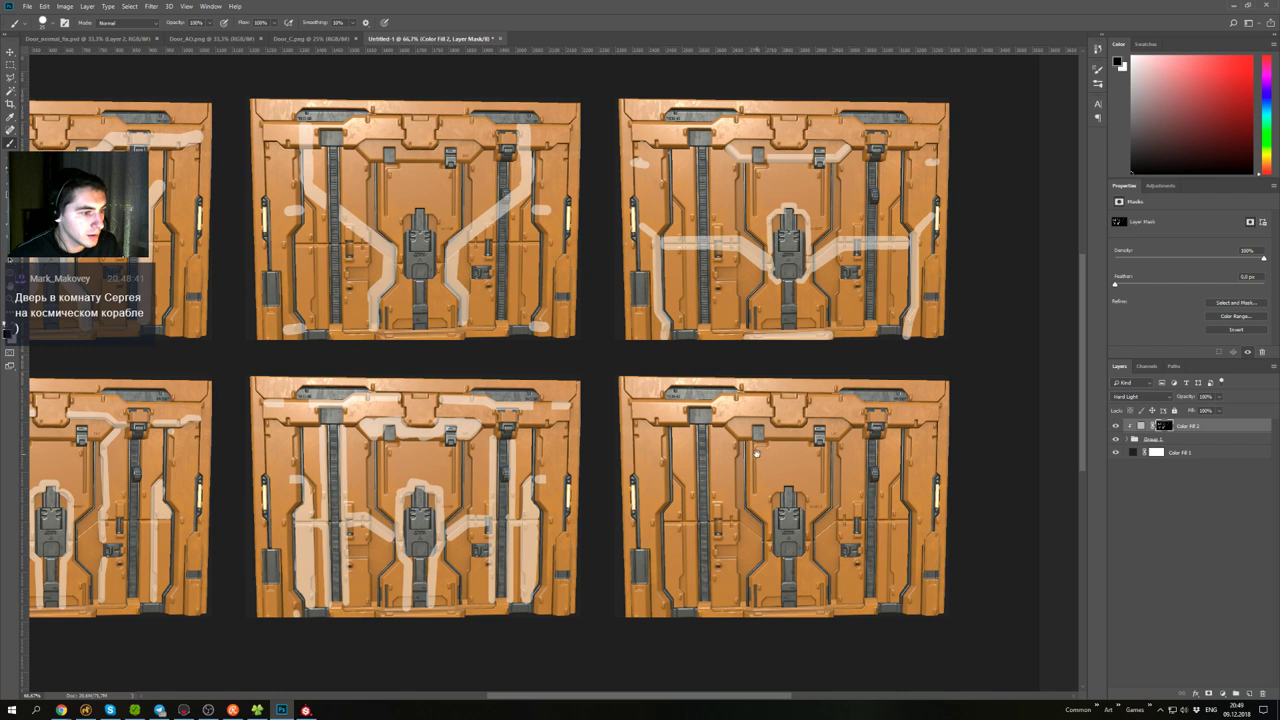
pyautogui.moveTo(755, 453); pyautogui.dragTo(723, 407)
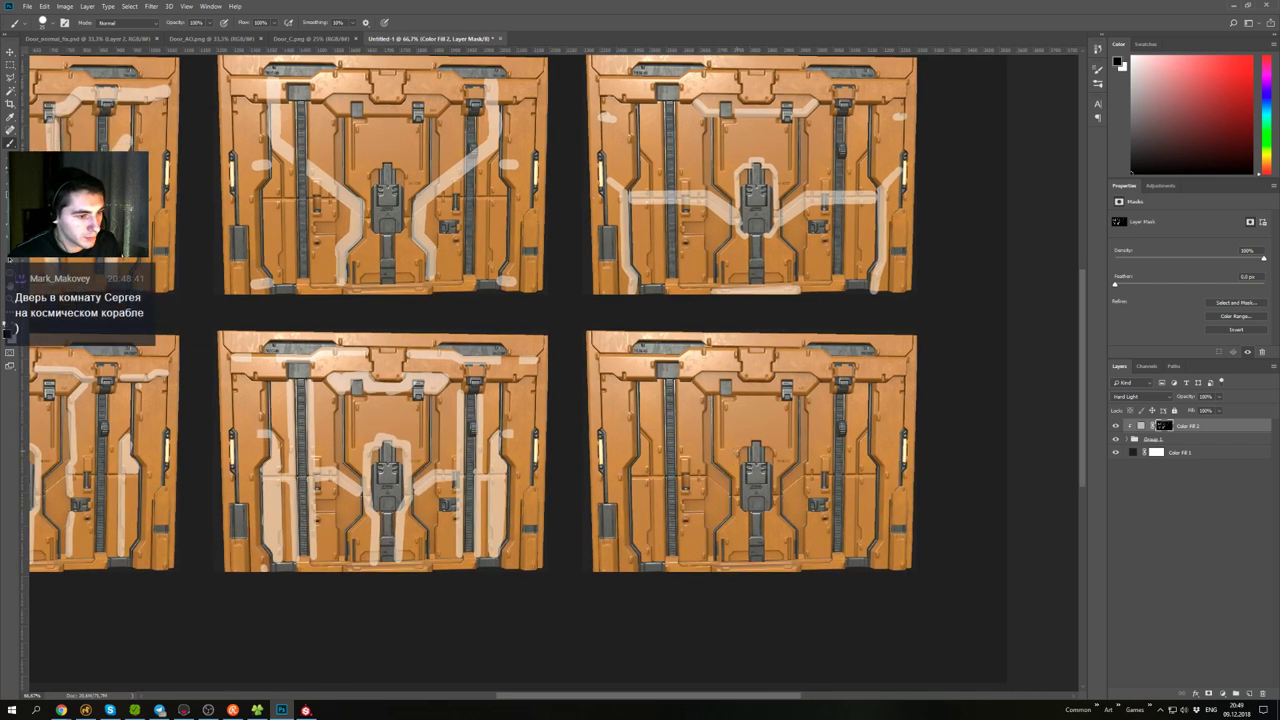
pyautogui.press('x')
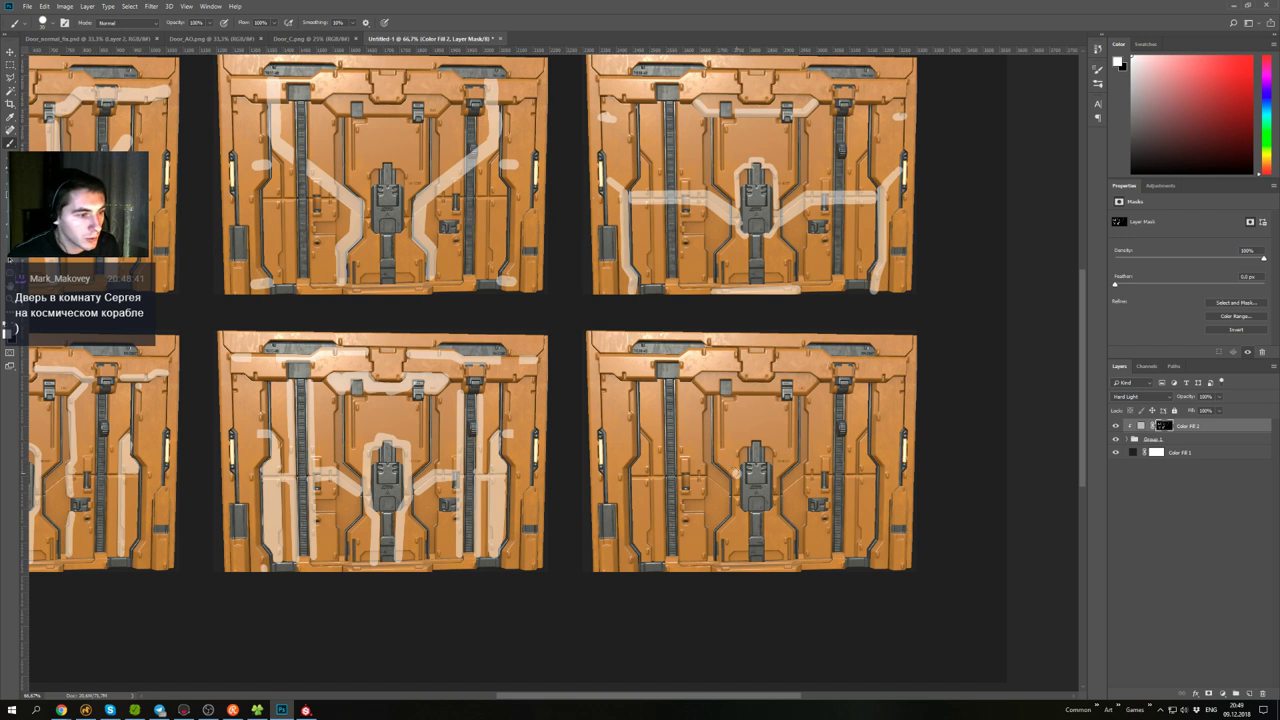
pyautogui.keyDown('shift'); pyautogui.click(641, 387); pyautogui.keyUp('shift')
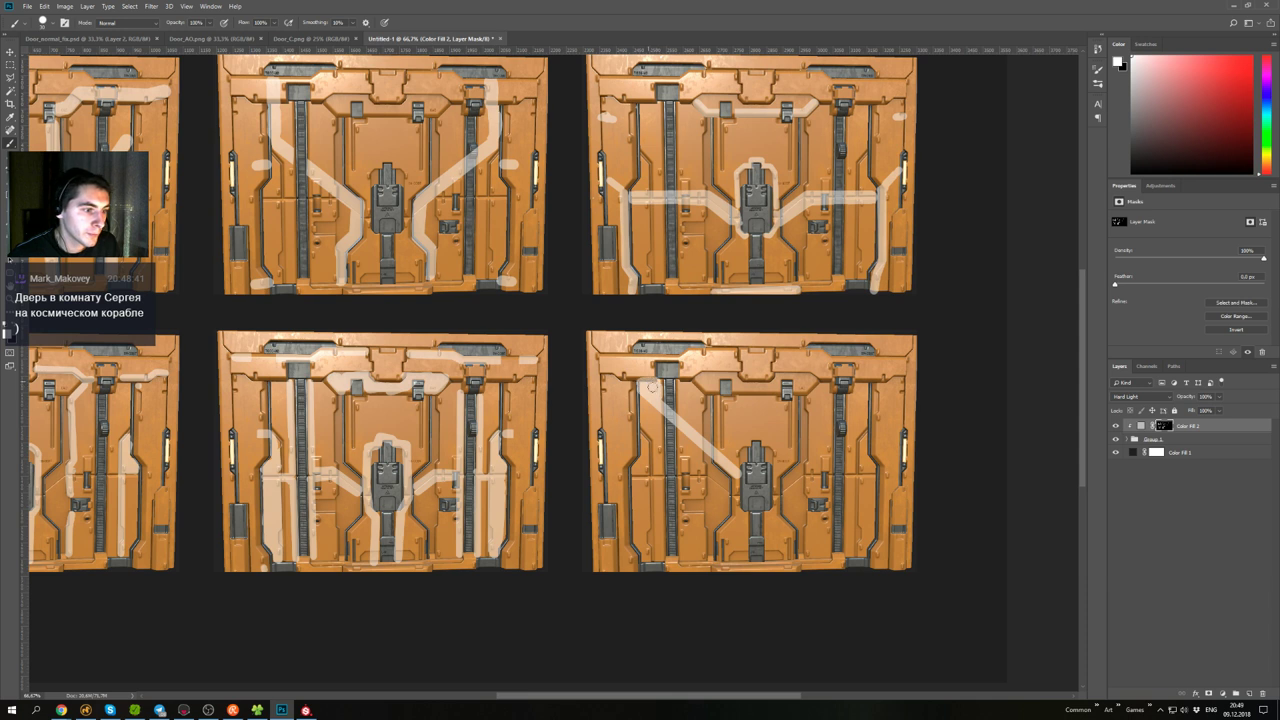
pyautogui.press('x')
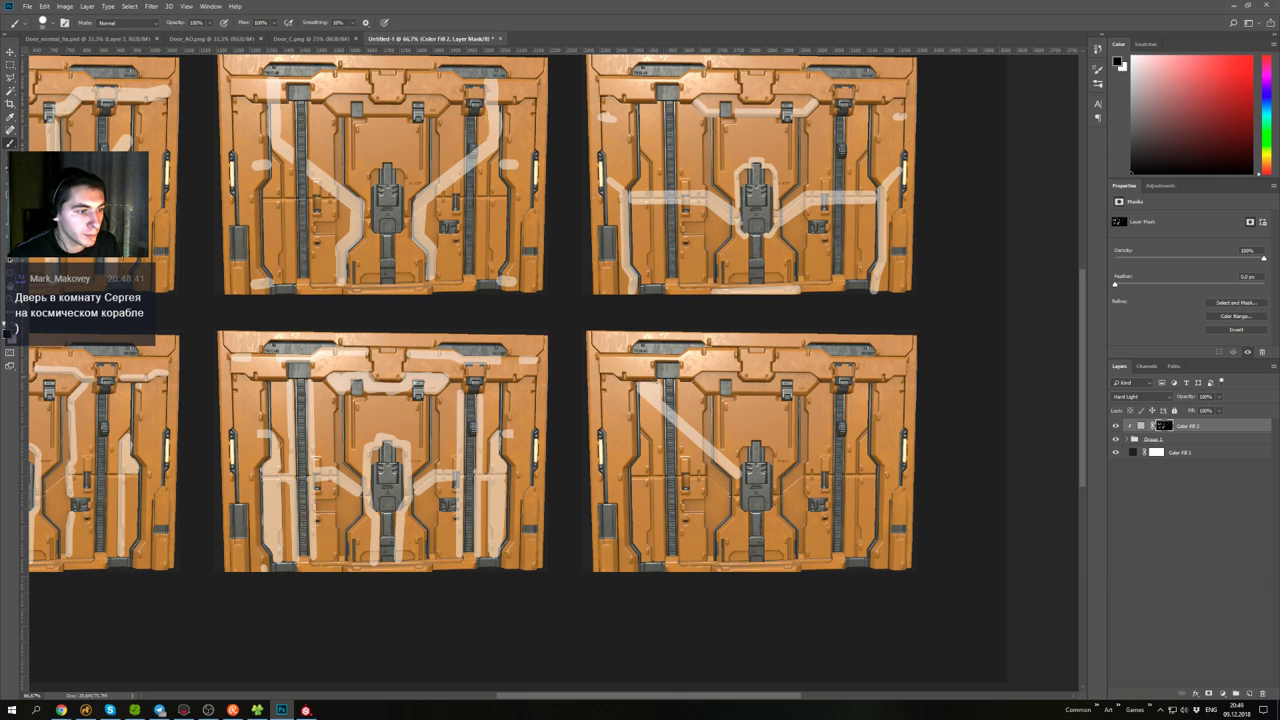
pyautogui.press('x')
pyautogui.click(780, 472)
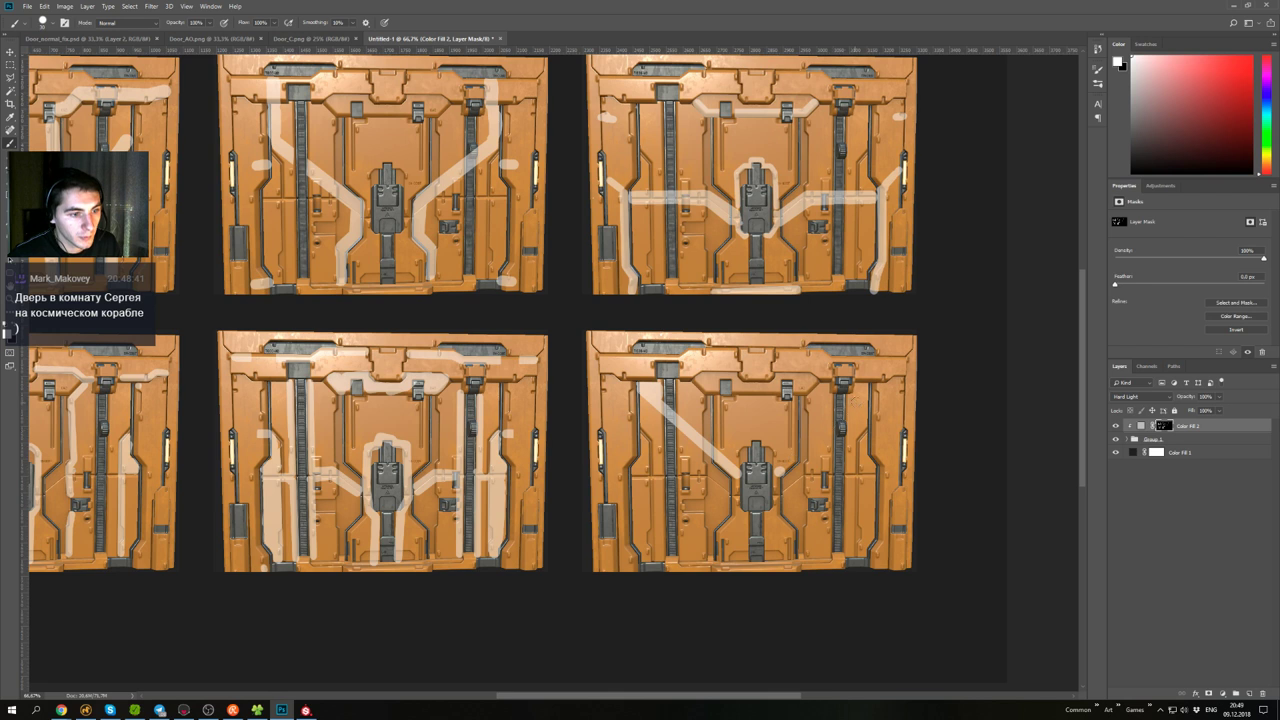
pyautogui.keyDown('shift'); pyautogui.click(866, 386); pyautogui.keyUp('shift')
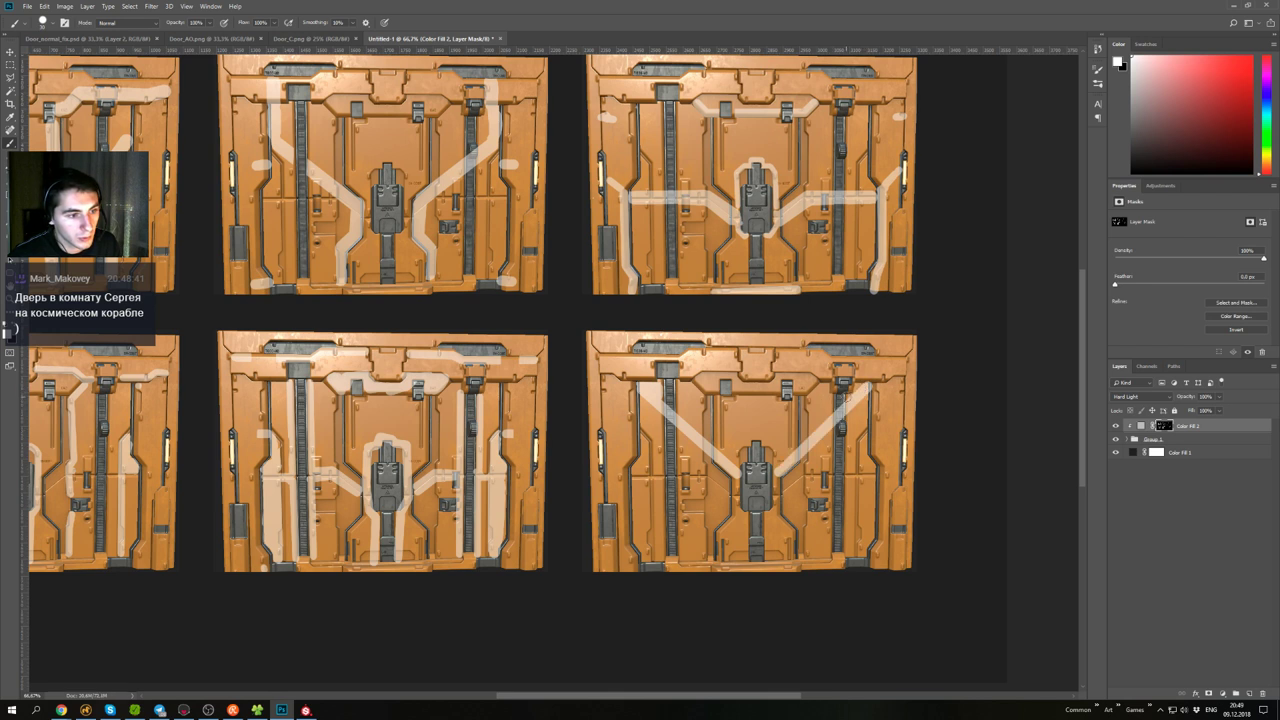
# - Continue the diagonals down both sides of the third bottom-row door's lock with white stripes and trim their lower ends
pyautogui.press('x')
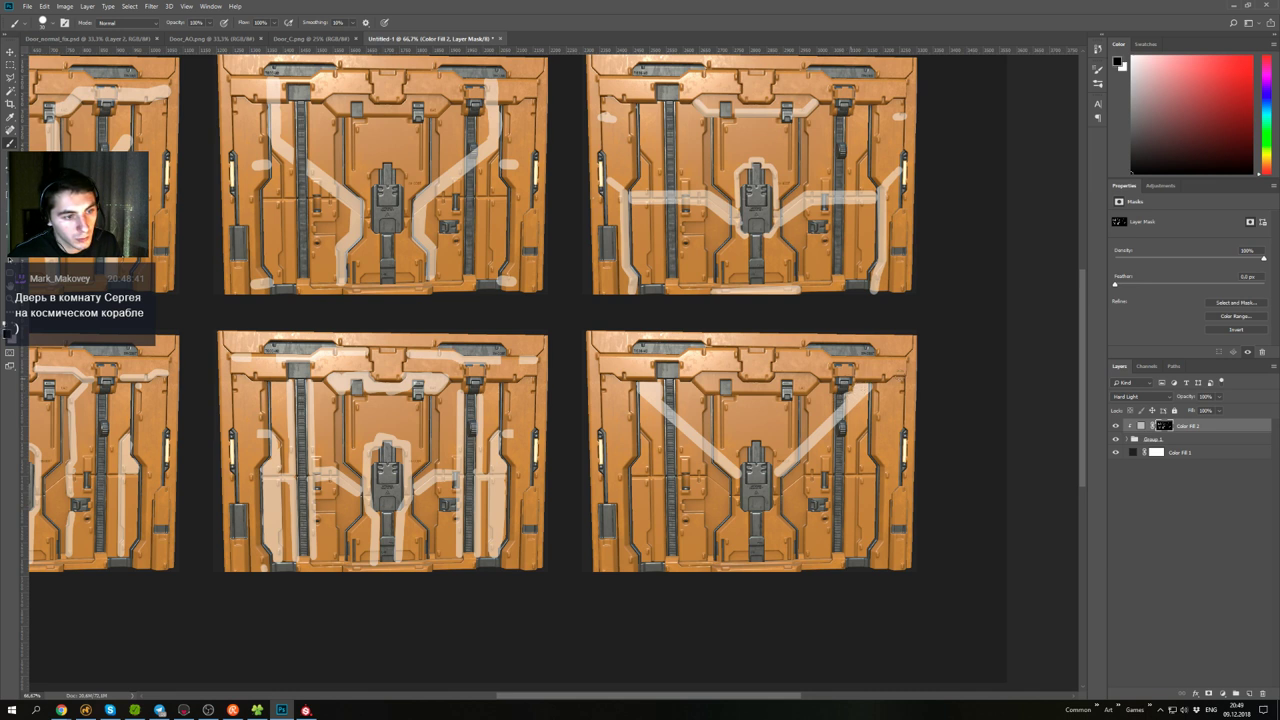
pyautogui.press('x')
pyautogui.moveTo(736, 473)
pyautogui.mouseDown()
pyautogui.moveTo(738, 488)
pyautogui.moveTo(788, 478)
pyautogui.moveTo(736, 504)
pyautogui.moveTo(745, 516)
pyautogui.mouseUp()
pyautogui.press('x')
pyautogui.press('x')
pyautogui.hotkey('ctrl', 'z')
pyautogui.keyDown('shift'); pyautogui.click(746, 557); pyautogui.keyUp('shift')
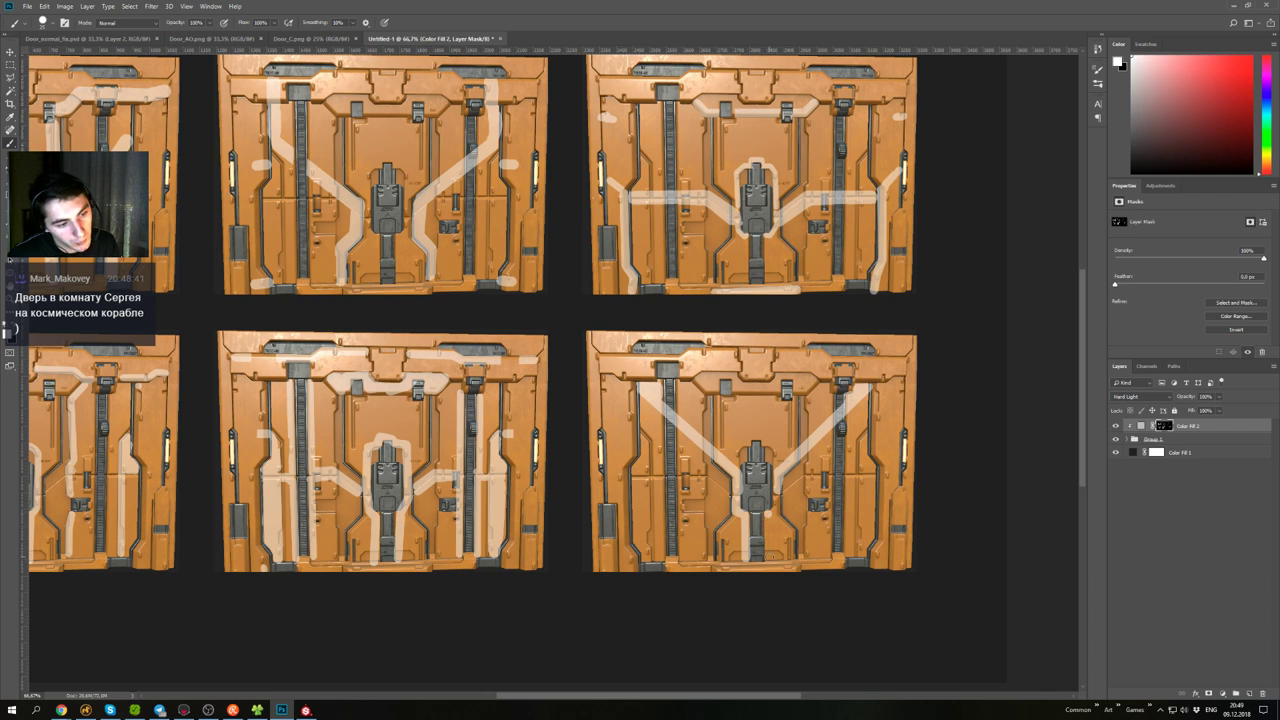
pyautogui.keyDown('shift'); pyautogui.click(771, 557); pyautogui.keyUp('shift')
pyautogui.moveTo(775, 511); pyautogui.dragTo(774, 497)
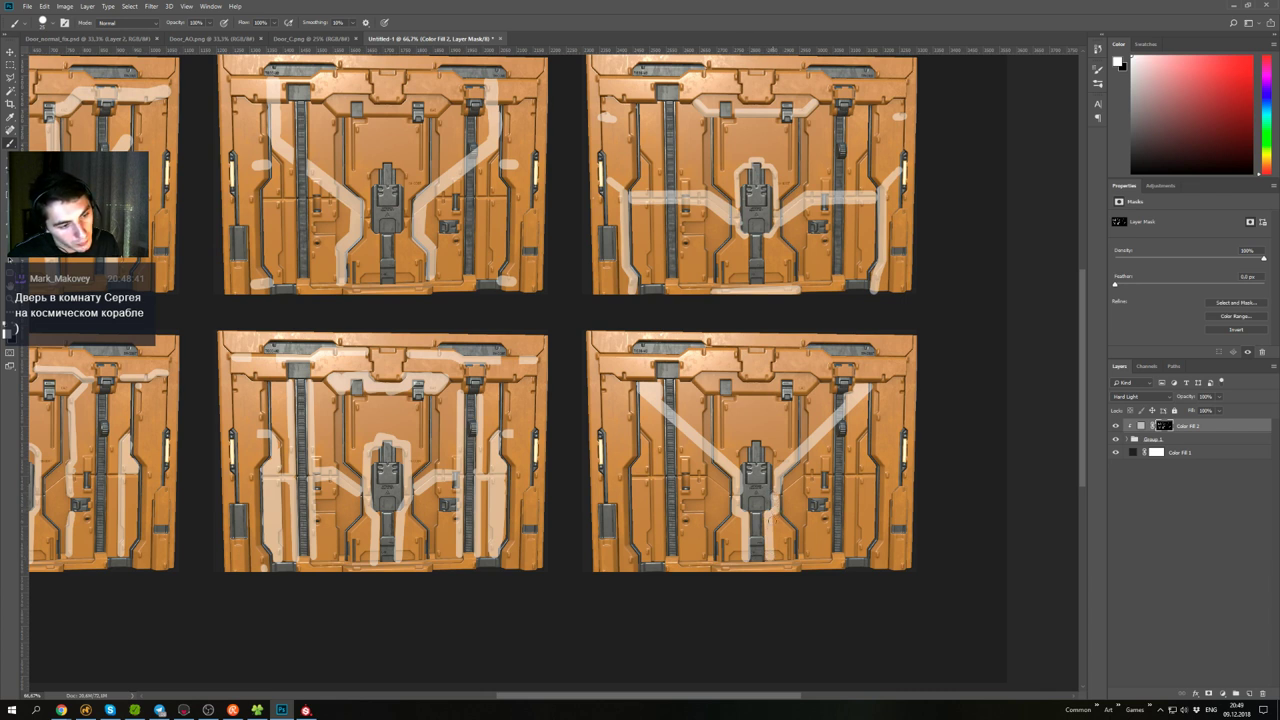
pyautogui.press('x')
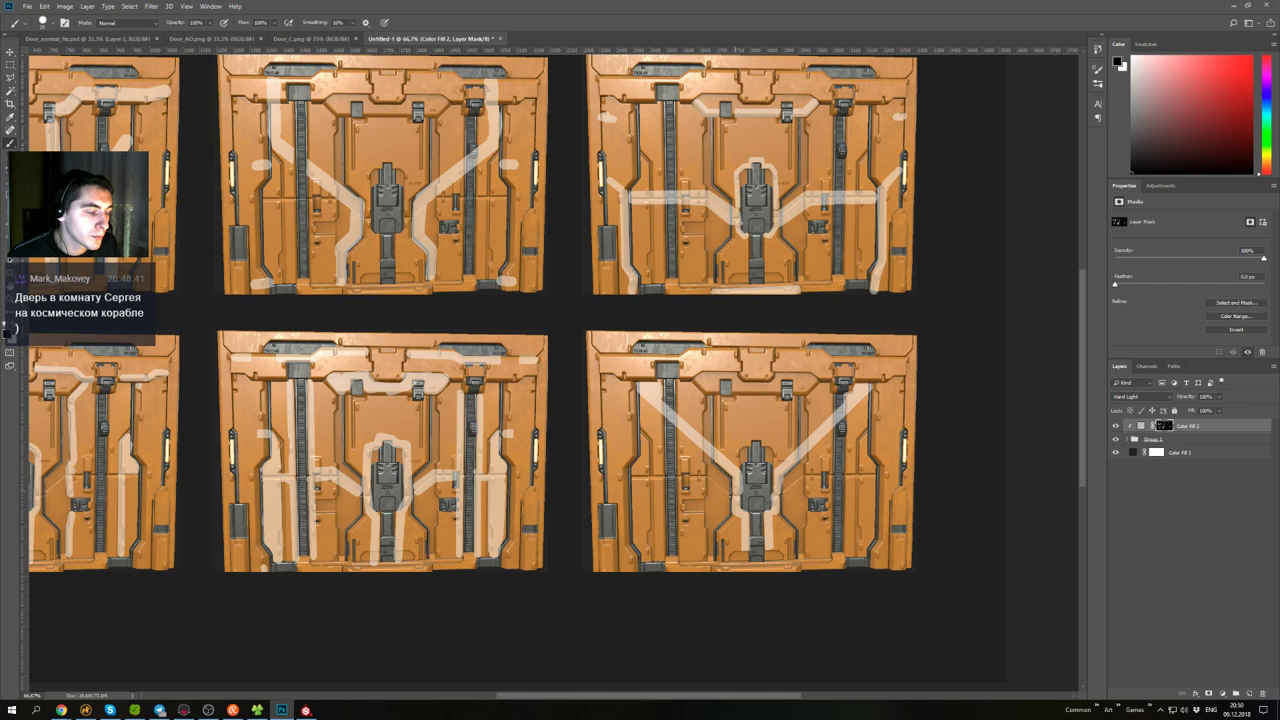
# - Paint white branches from both sides of the third bottom-row door's lock, bending into horizontal stripes along the middle seam
pyautogui.press('x')
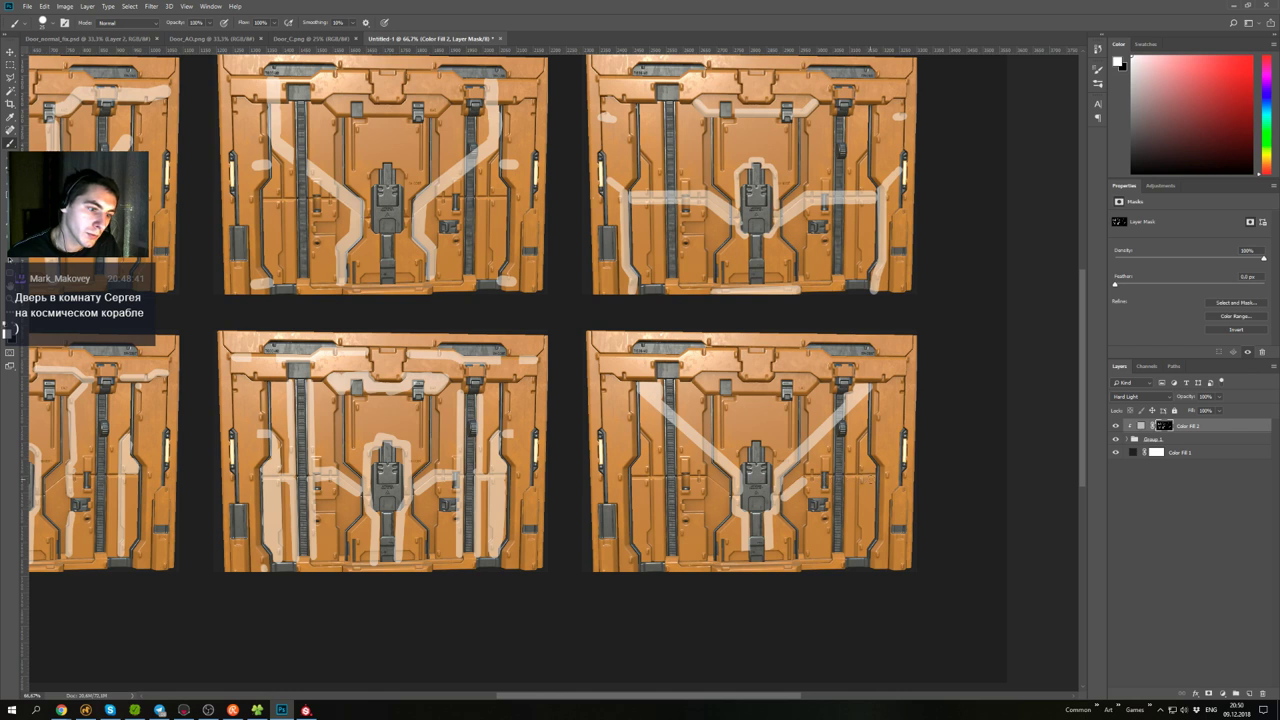
pyautogui.press('x')
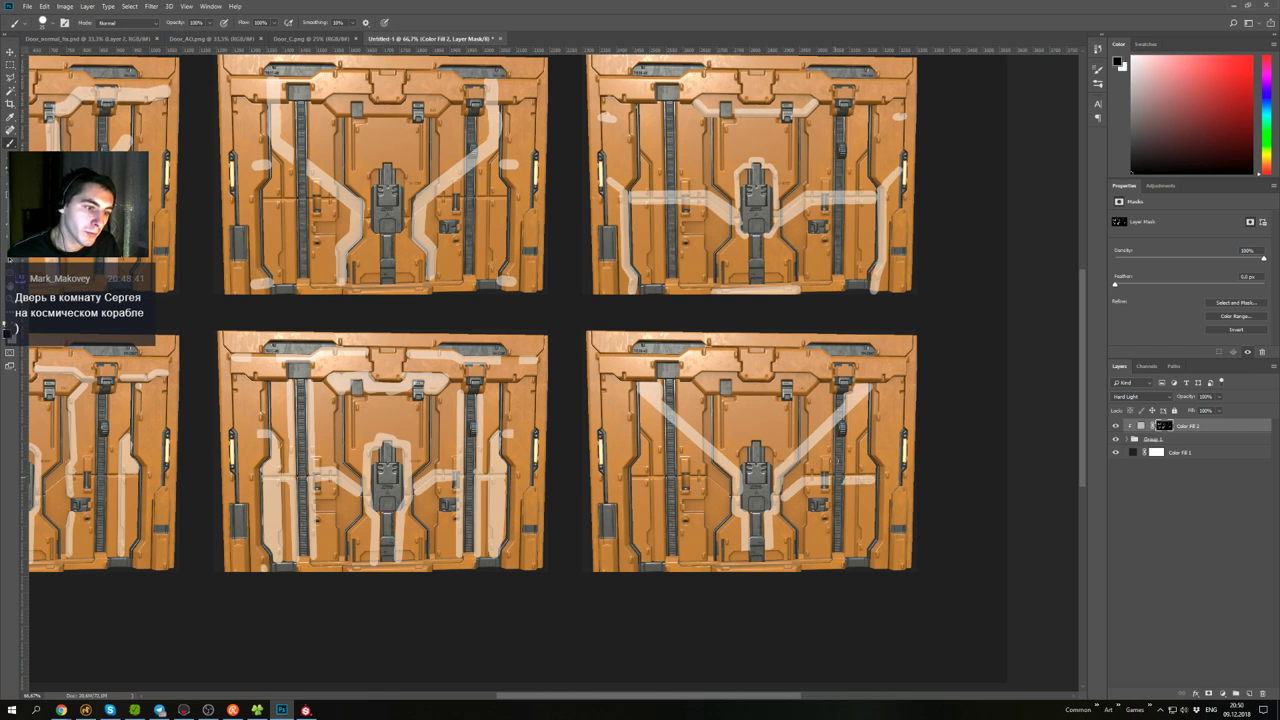
pyautogui.press('x')
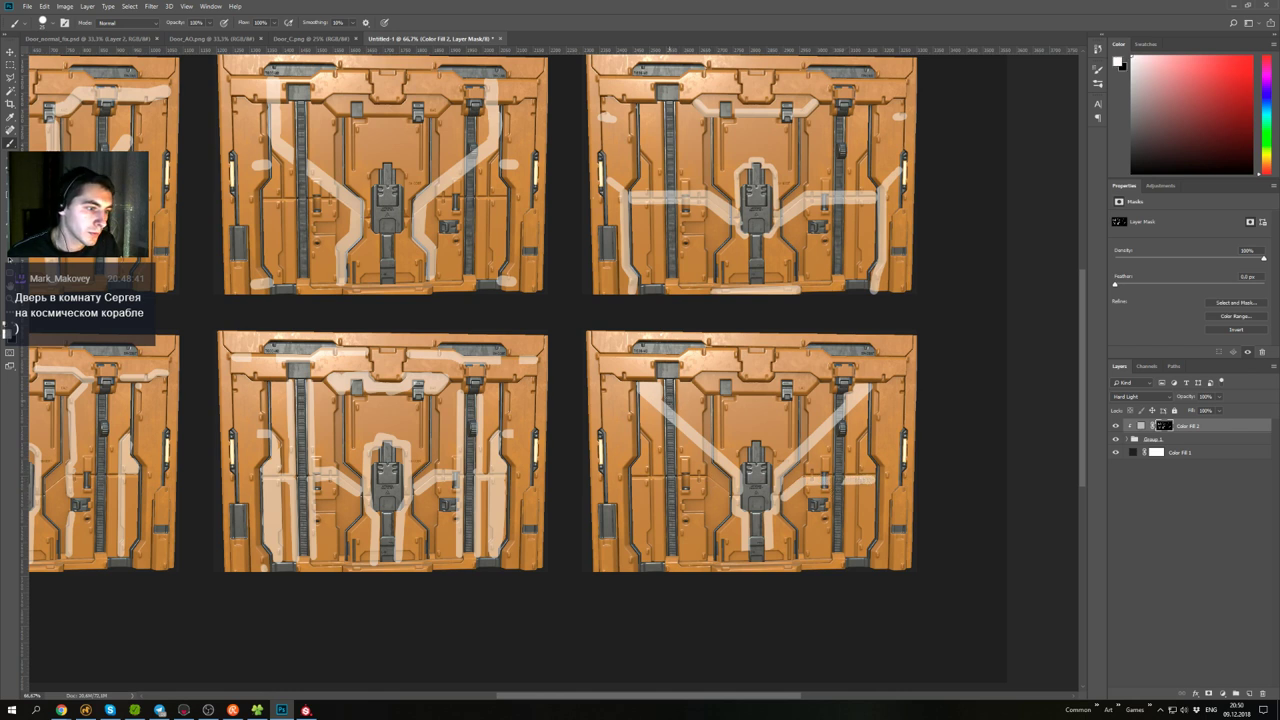
pyautogui.press('x')
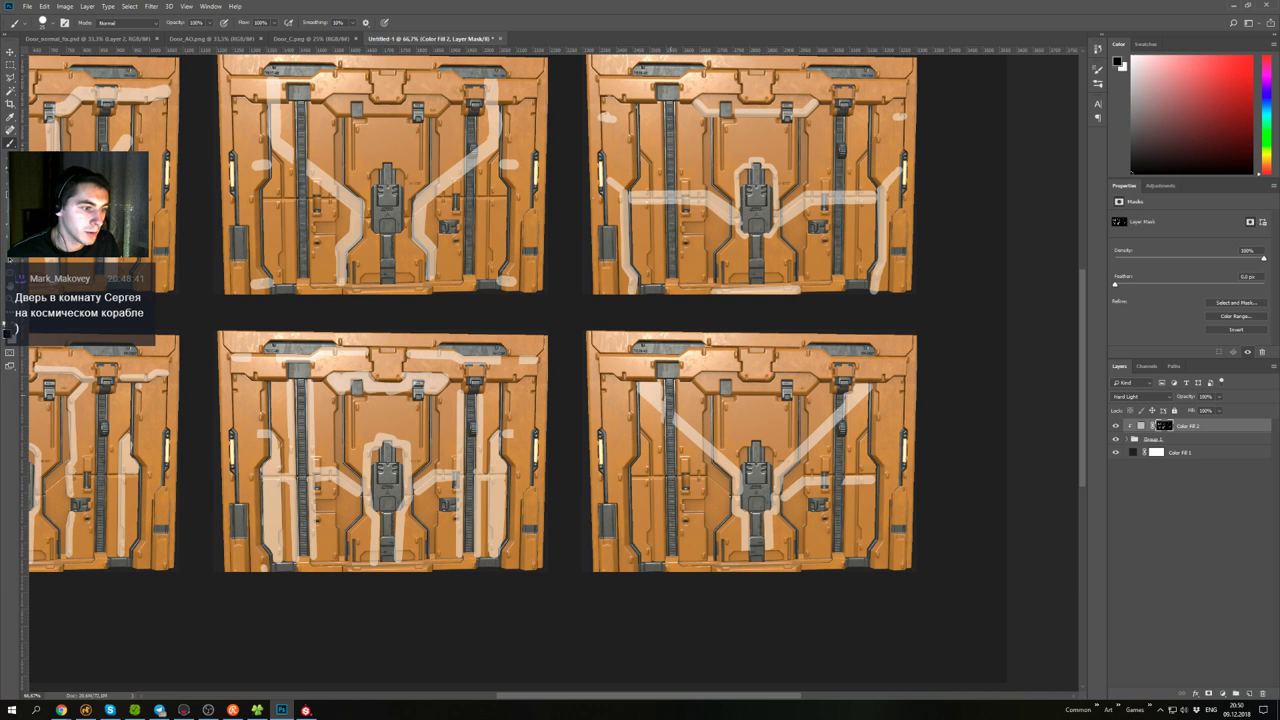
pyautogui.press('x')
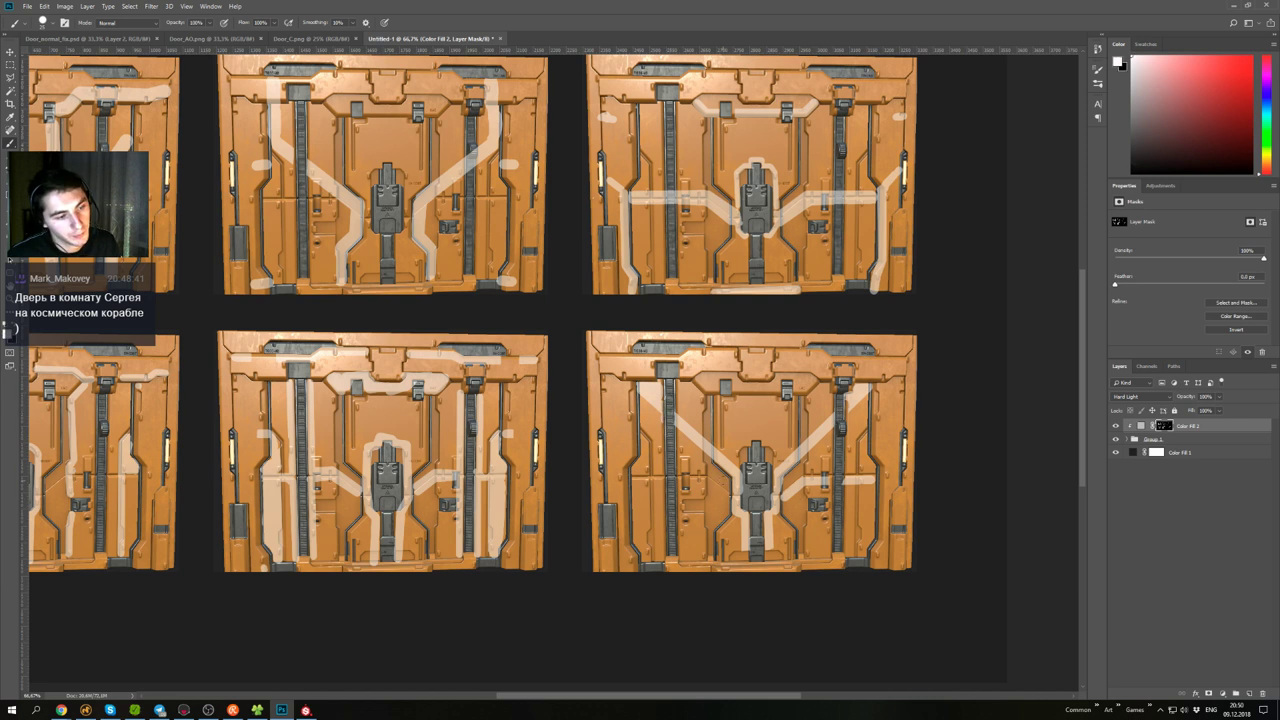
pyautogui.click(734, 496)
pyautogui.keyDown('shift'); pyautogui.click(705, 482); pyautogui.keyUp('shift')
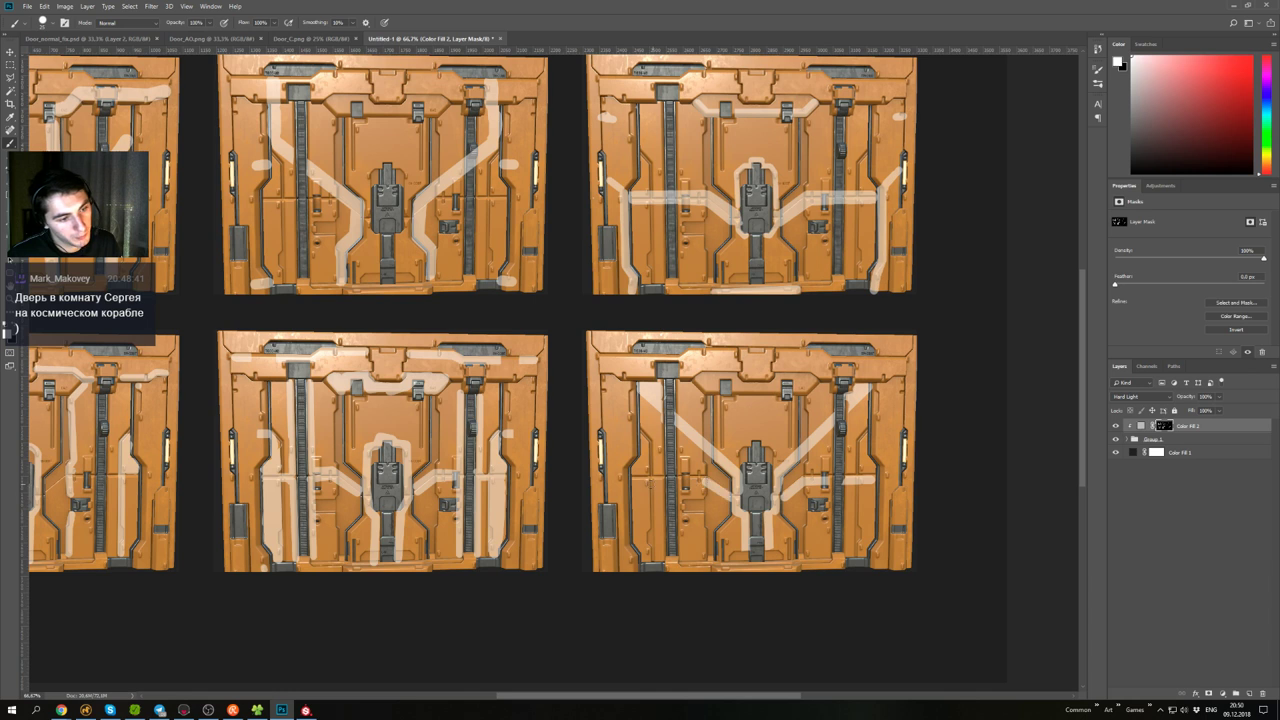
pyautogui.press('x')
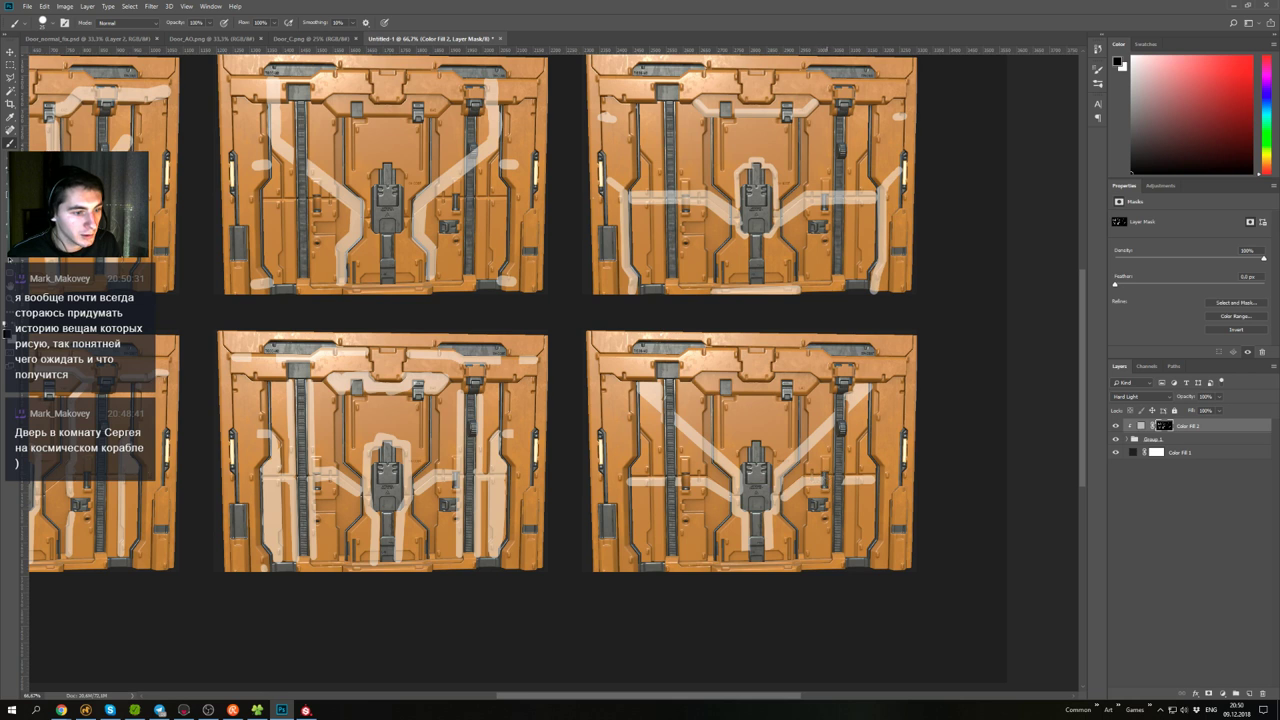
pyautogui.press('x')
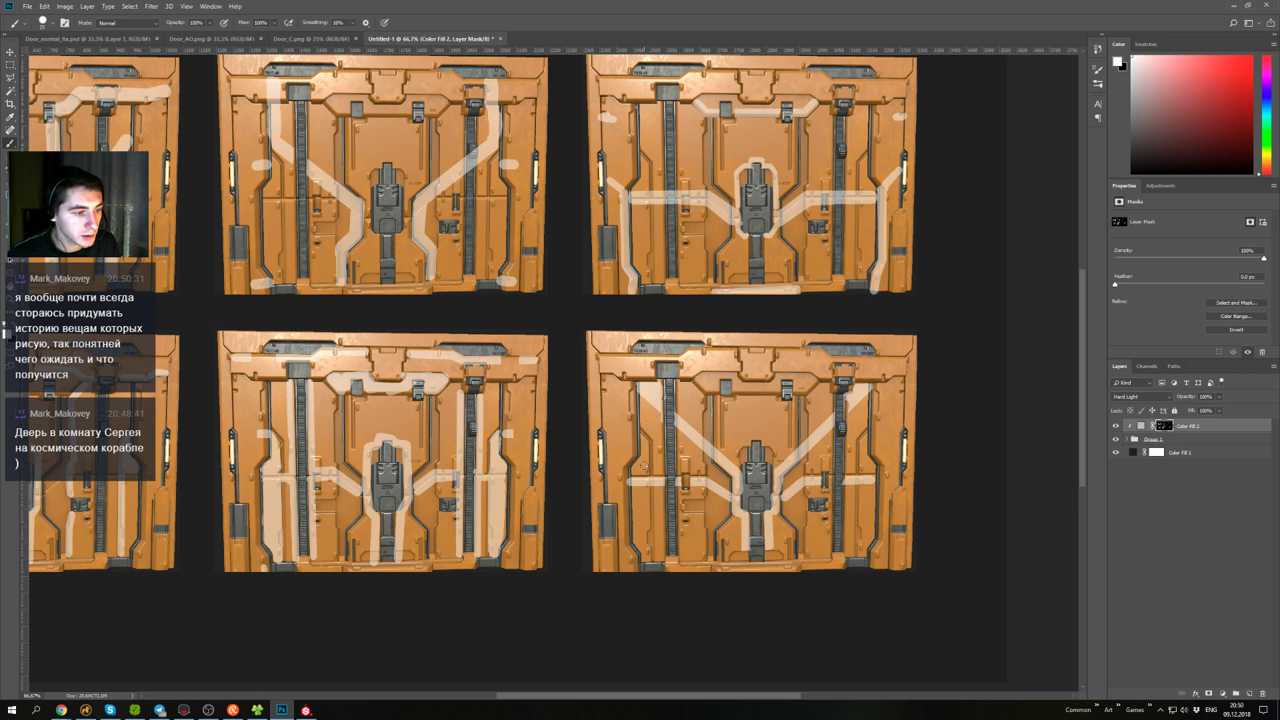
pyautogui.moveTo(628, 477); pyautogui.dragTo(626, 503)
# - Extend the upper ends of both diagonals with horizontal white stripes to the outer edges of the third bottom-row door
pyautogui.press('x')
pyautogui.press('x')
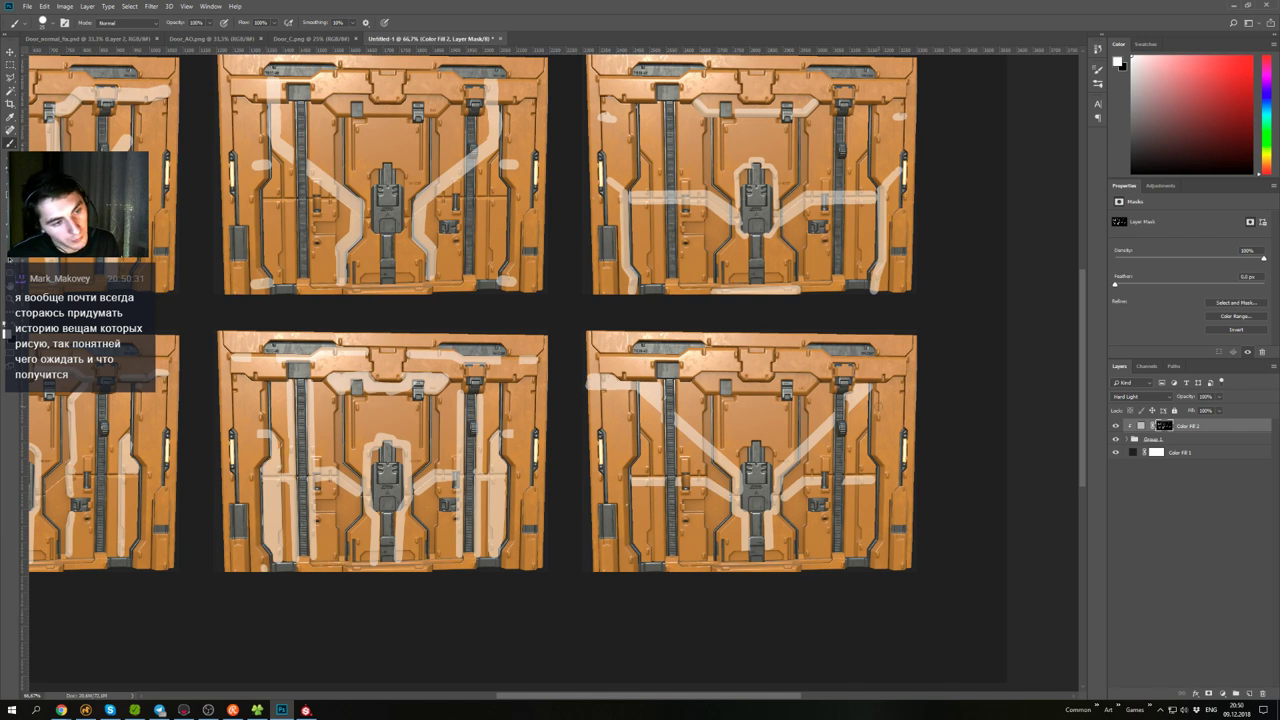
pyautogui.keyDown('shift'); pyautogui.moveTo(870, 388); pyautogui.dragTo(918, 386); pyautogui.keyUp('shift')
pyautogui.hotkey('ctrl', 'z')
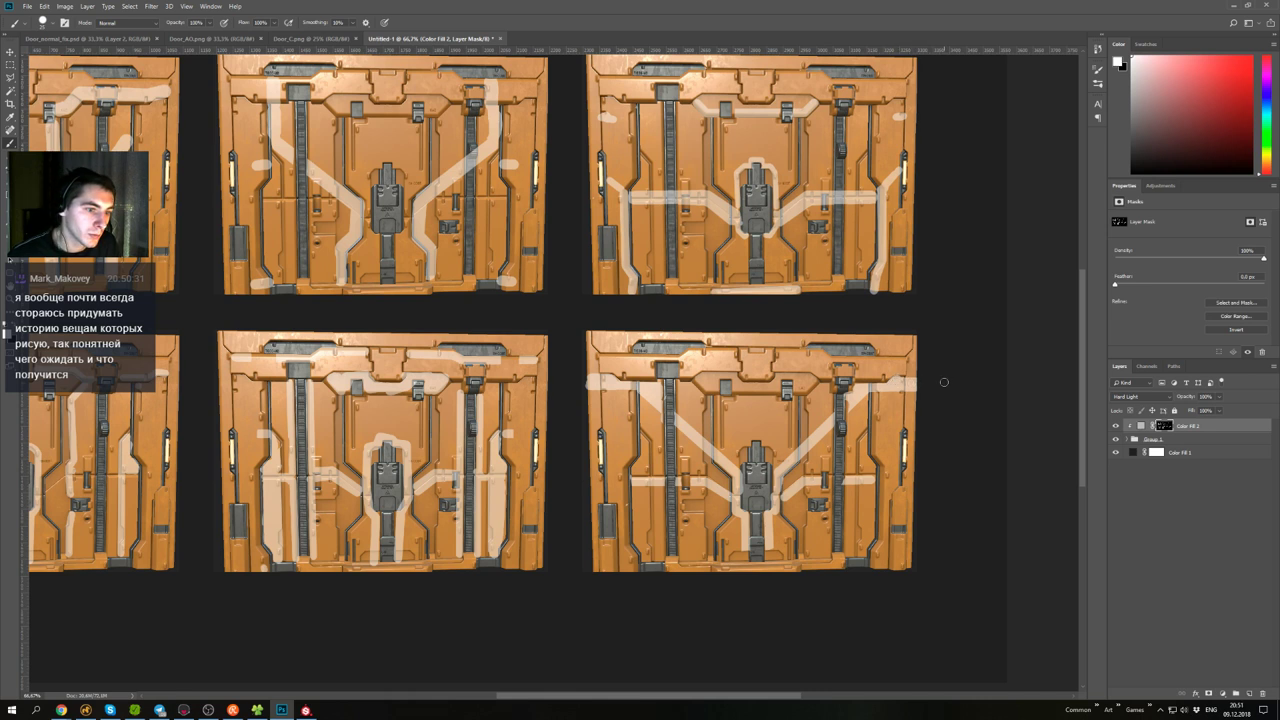
pyautogui.press('x')
pyautogui.press('x')
pyautogui.moveTo(912, 377); pyautogui.dragTo(911, 405)
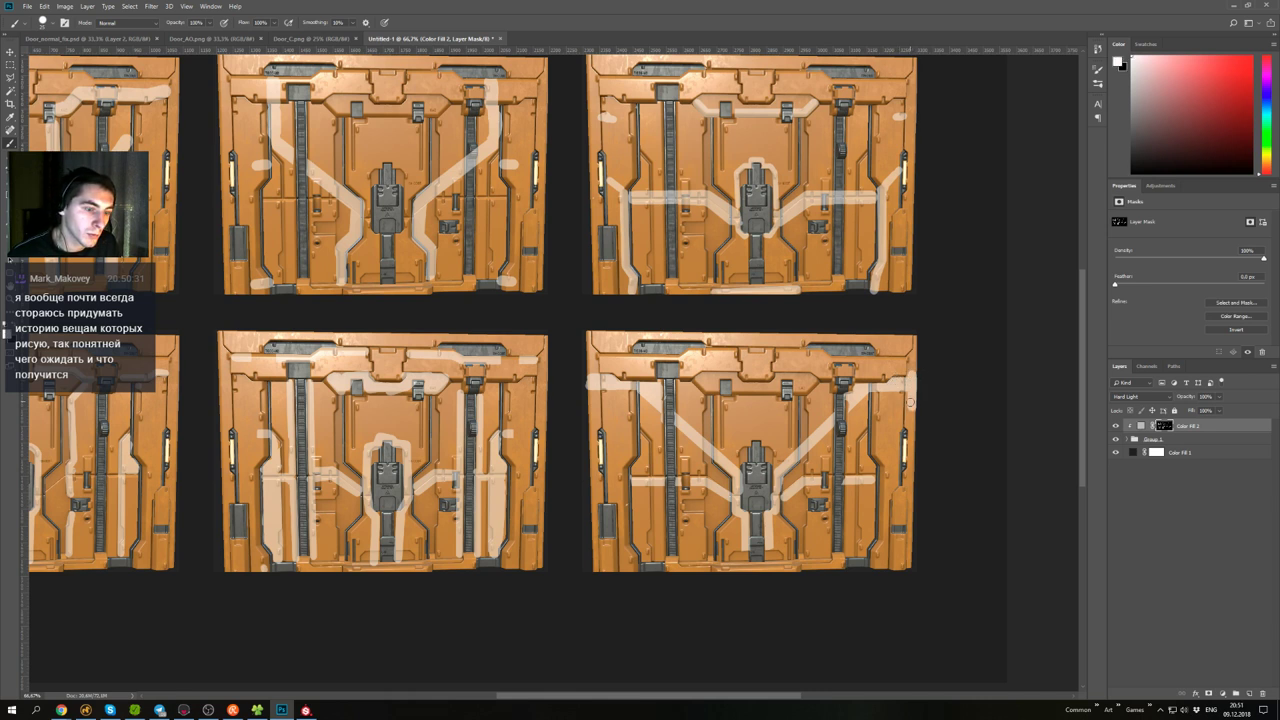
# - Erase the outer ends of the upper horizontal stripes along both side edges of the third bottom-row door
pyautogui.press('x')
pyautogui.press('x')
pyautogui.press('x')
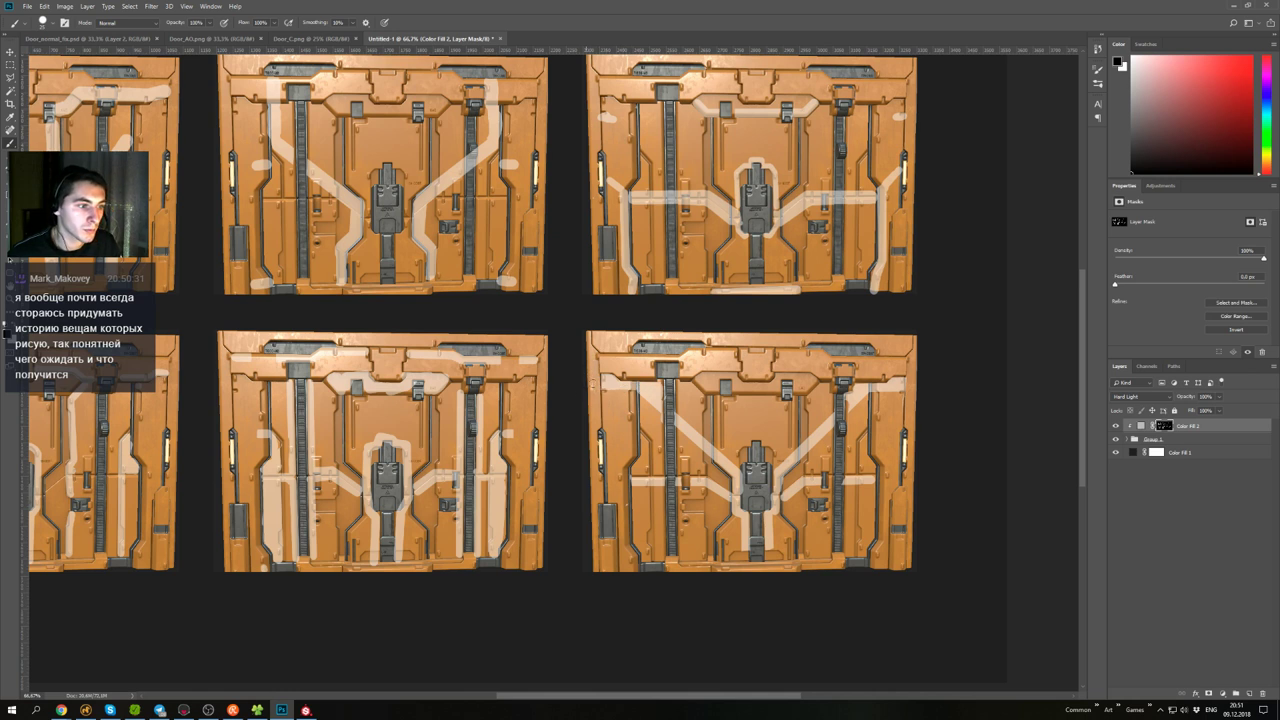
pyautogui.press('x')
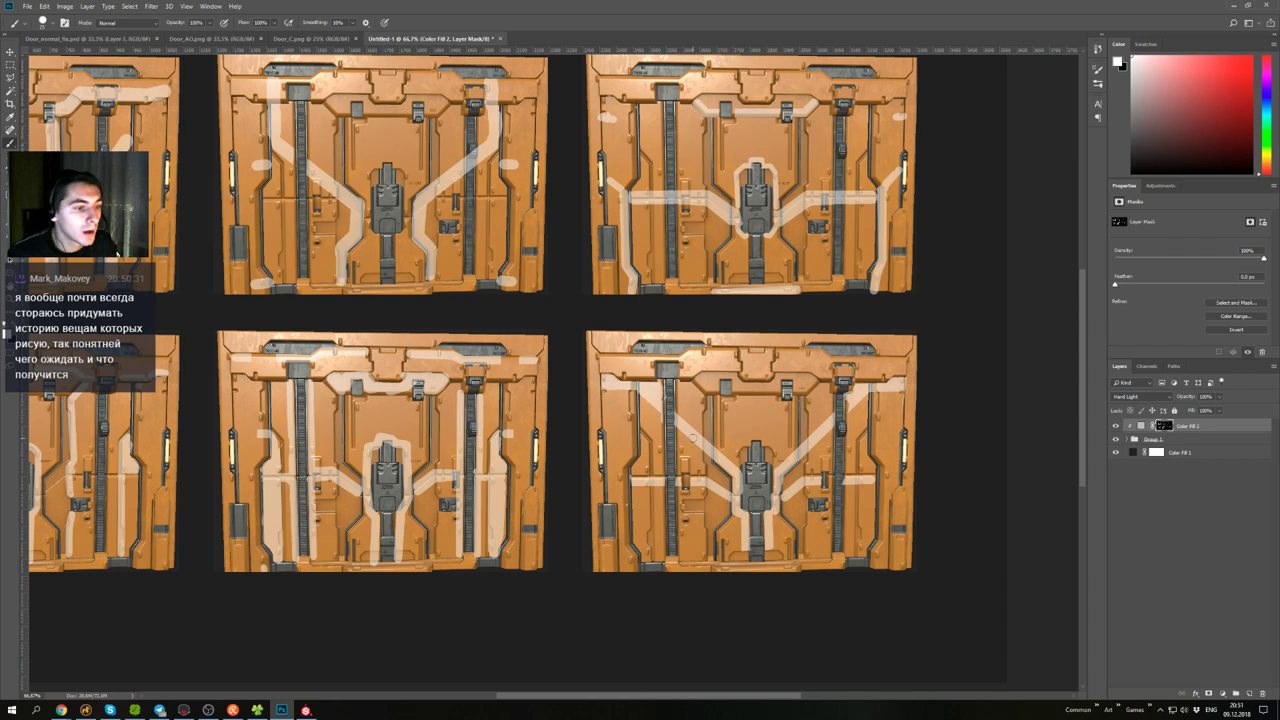
# - Erase gaps in the diagonal and middle stripes where they cross the central panel's edges on the third bottom-row door
pyautogui.press('x')
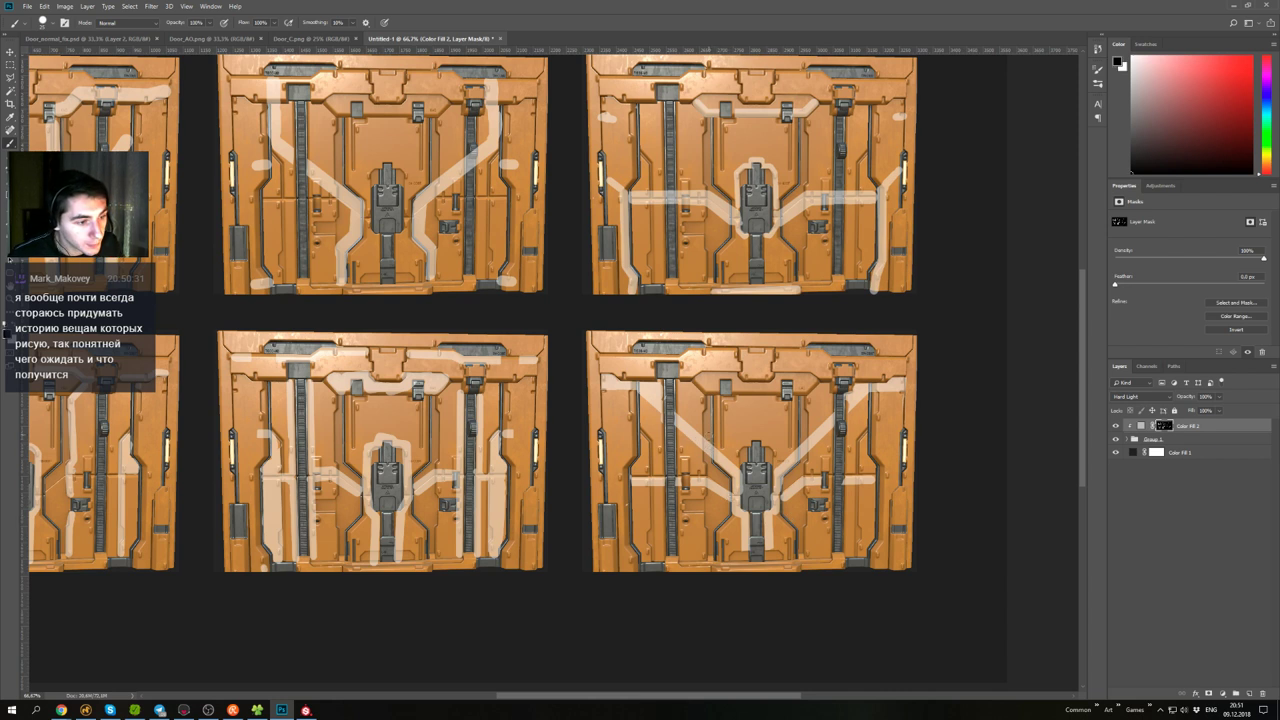
pyautogui.moveTo(709, 441); pyautogui.dragTo(704, 453)
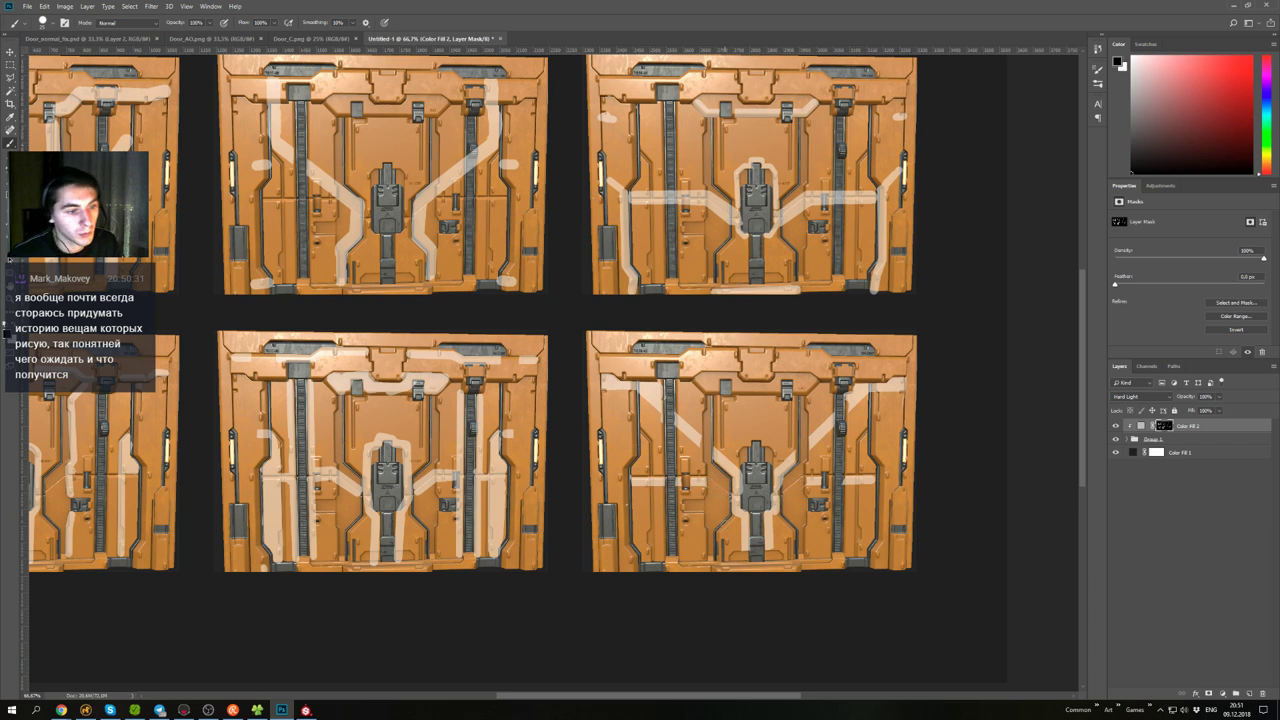
pyautogui.press('x')
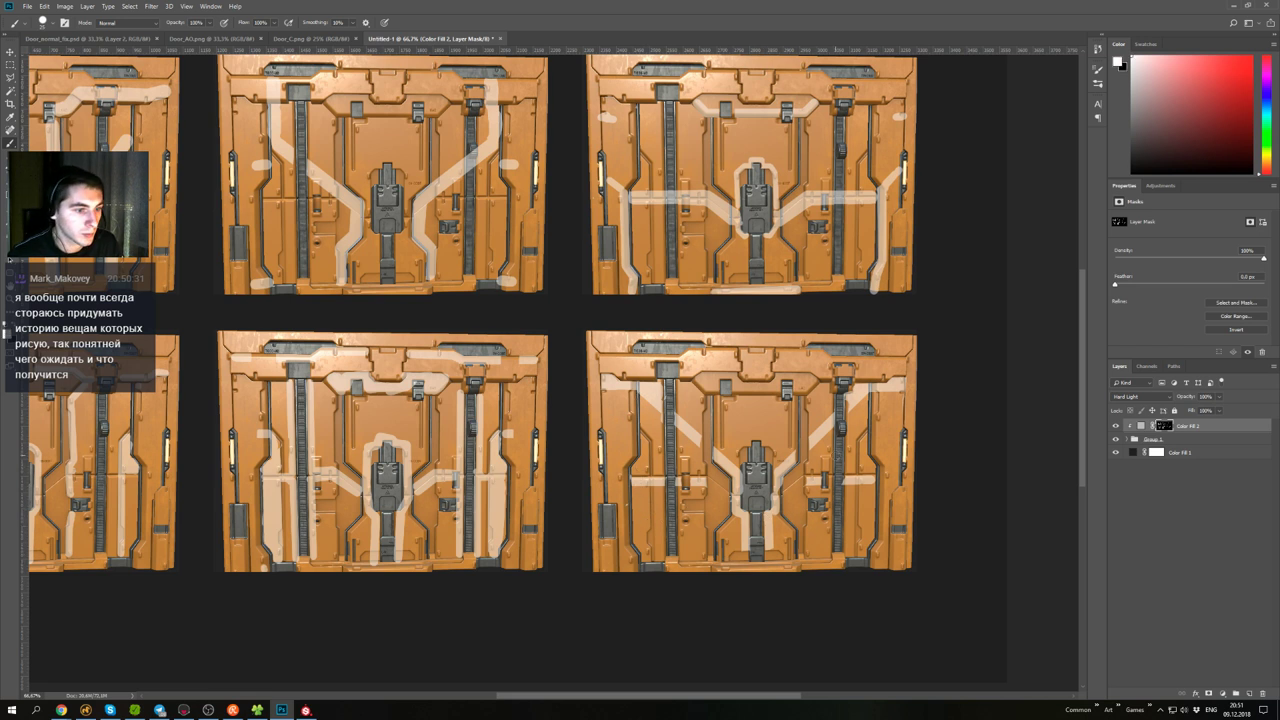
pyautogui.press('x')
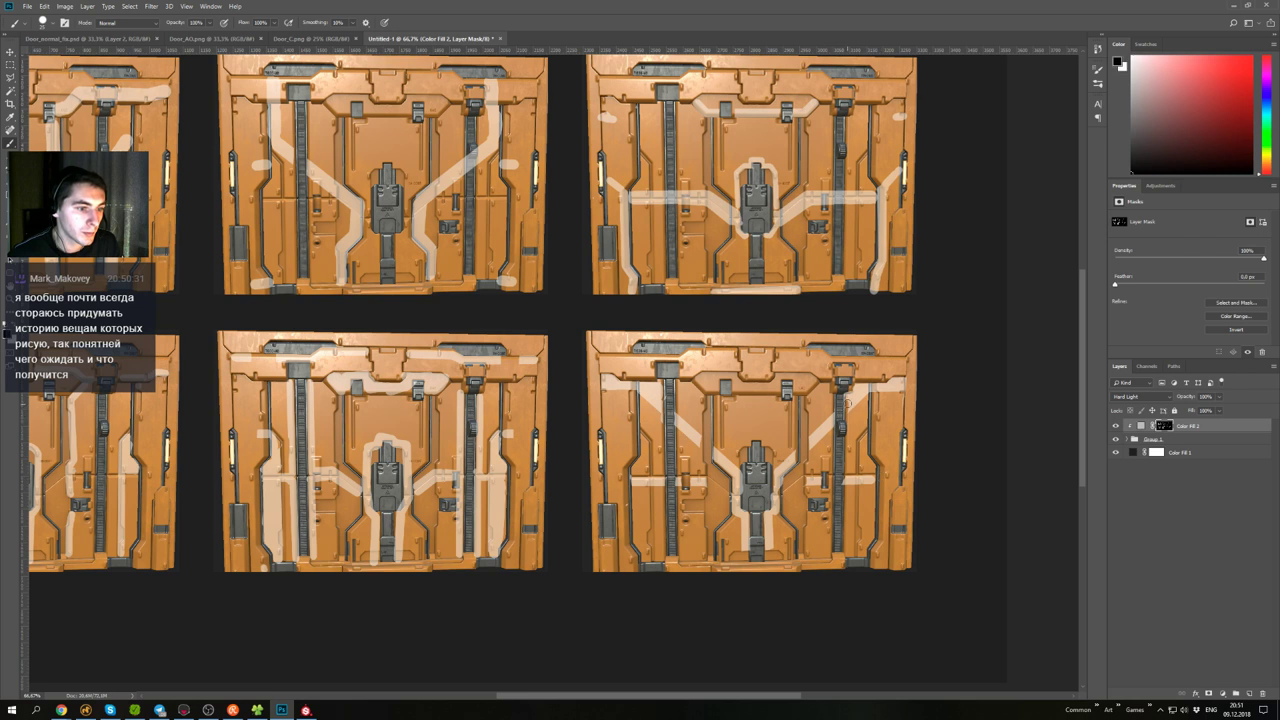
pyautogui.moveTo(848, 401); pyautogui.dragTo(847, 409)
# - Try a white vertical patch rising from the outer end of the right middle stripe on the third bottom-row door
pyautogui.press('x')
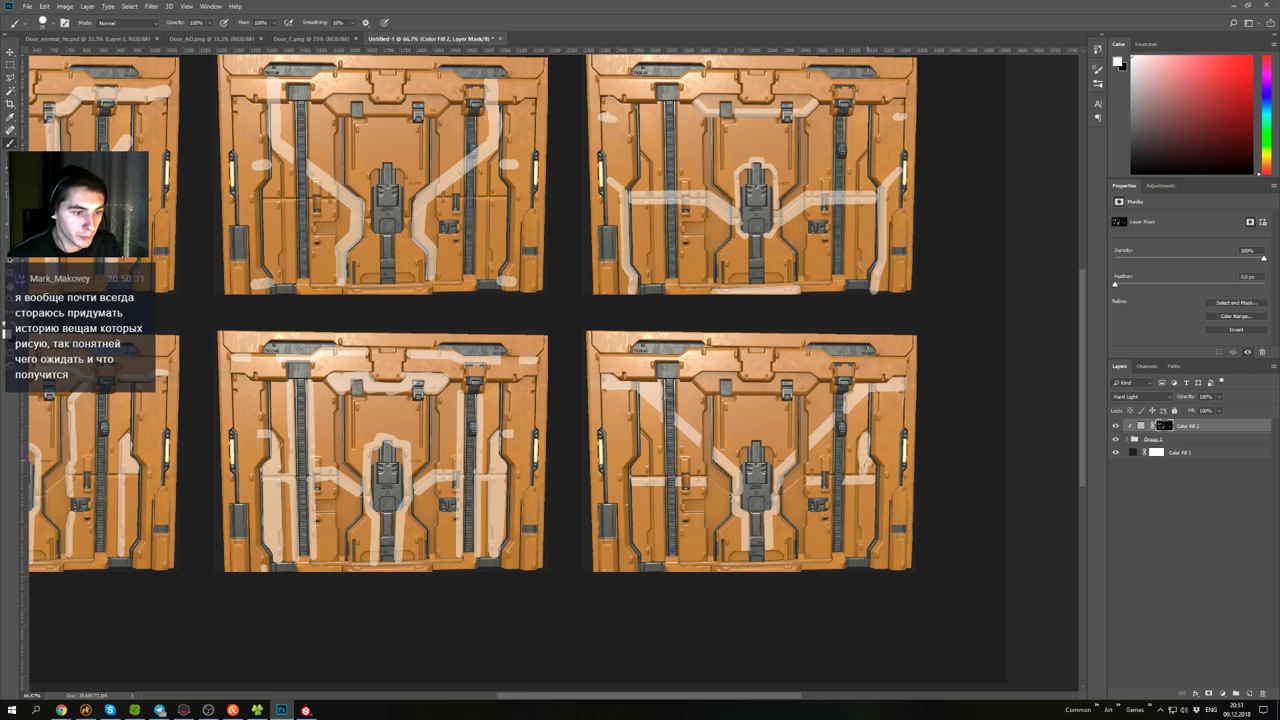
pyautogui.press('x')
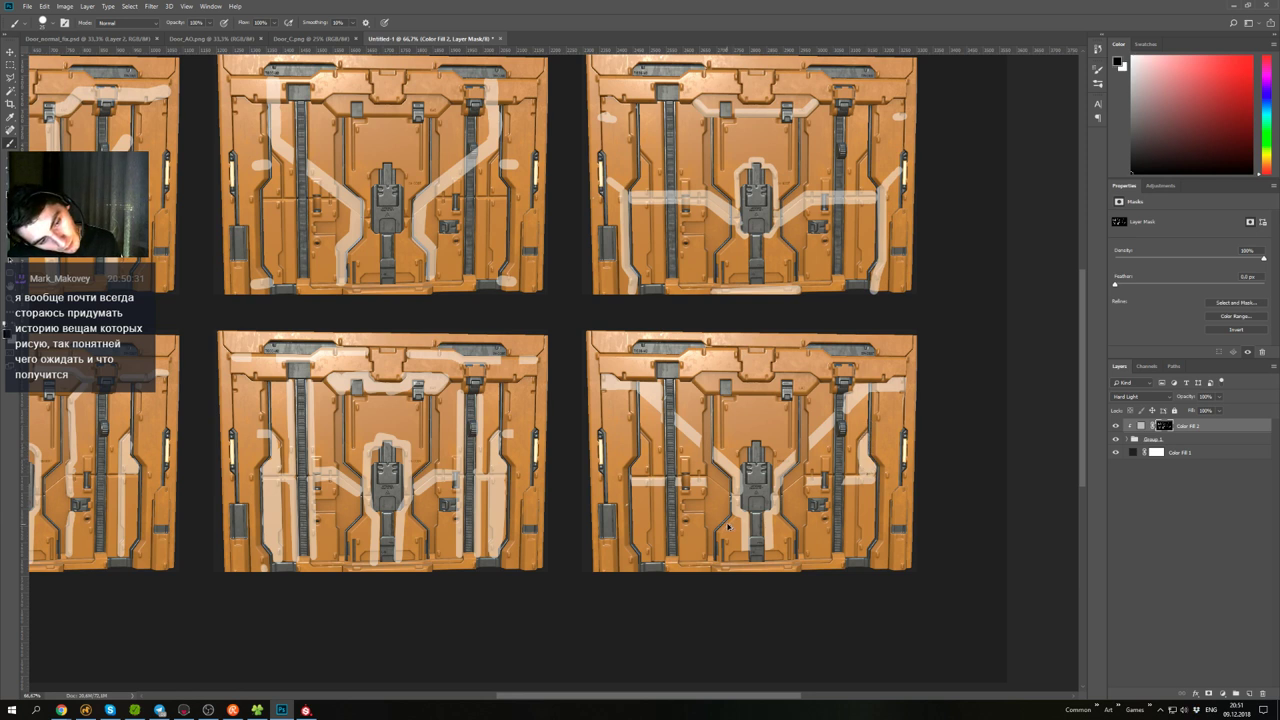
pyautogui.press('x')
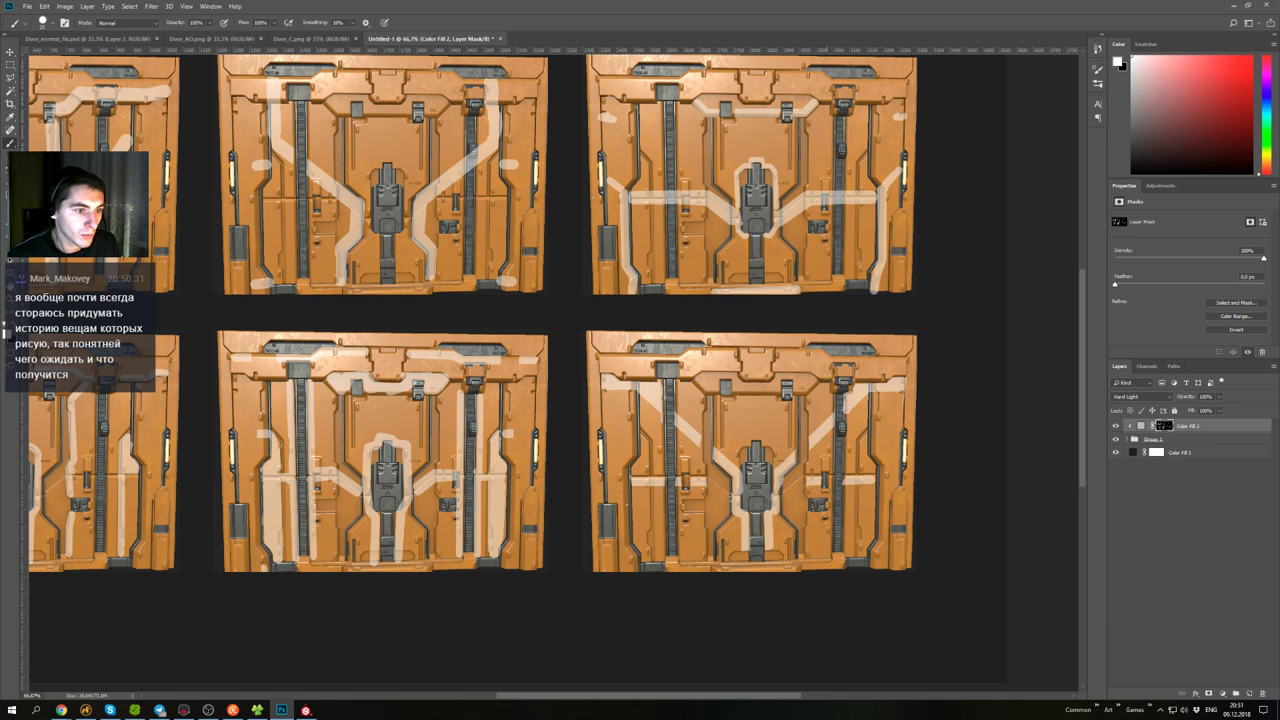
# - Add a short white mark beside the upper right clamp of the third bottom-row door, above the right diagonal stripe
pyautogui.press('x')
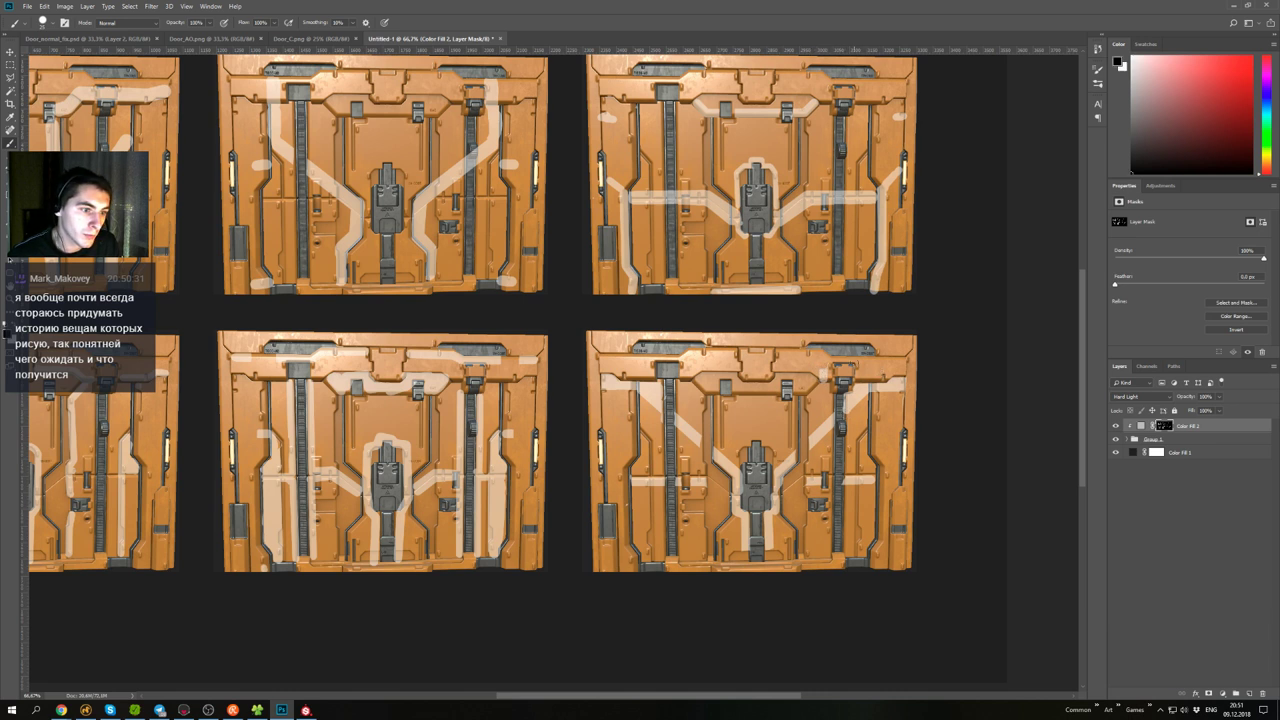
pyautogui.press('x')
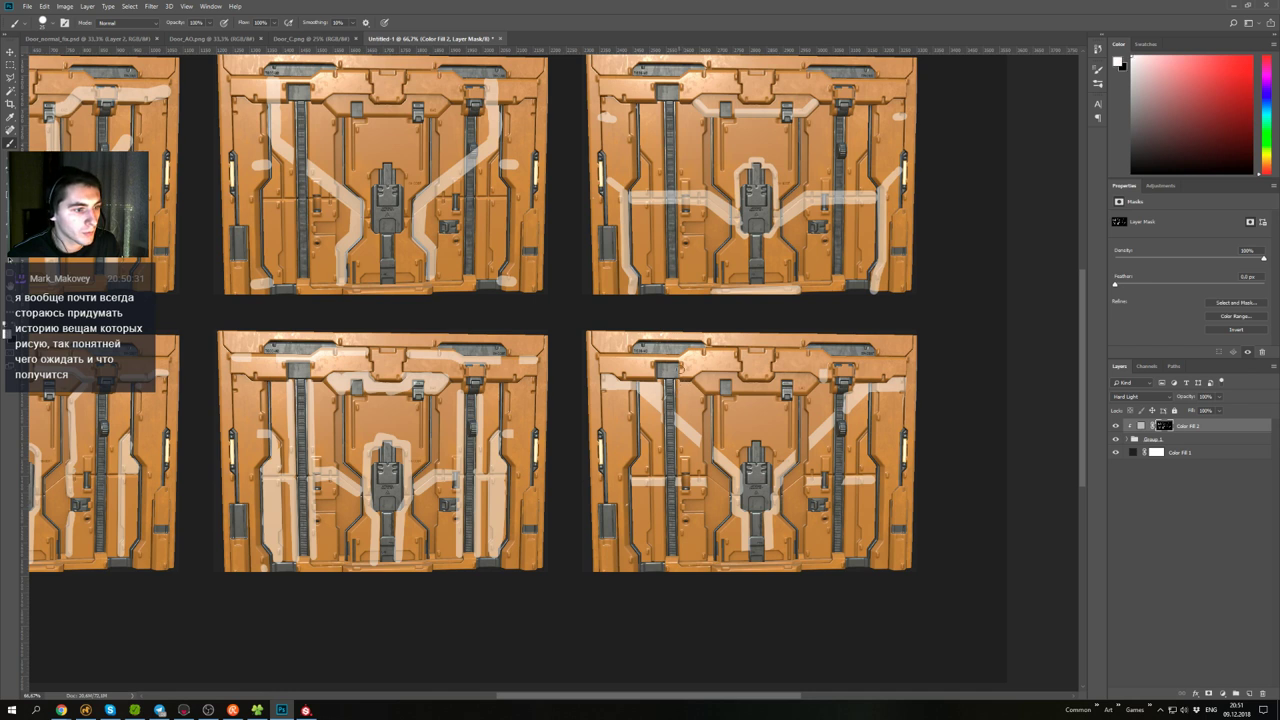
pyautogui.press('x')
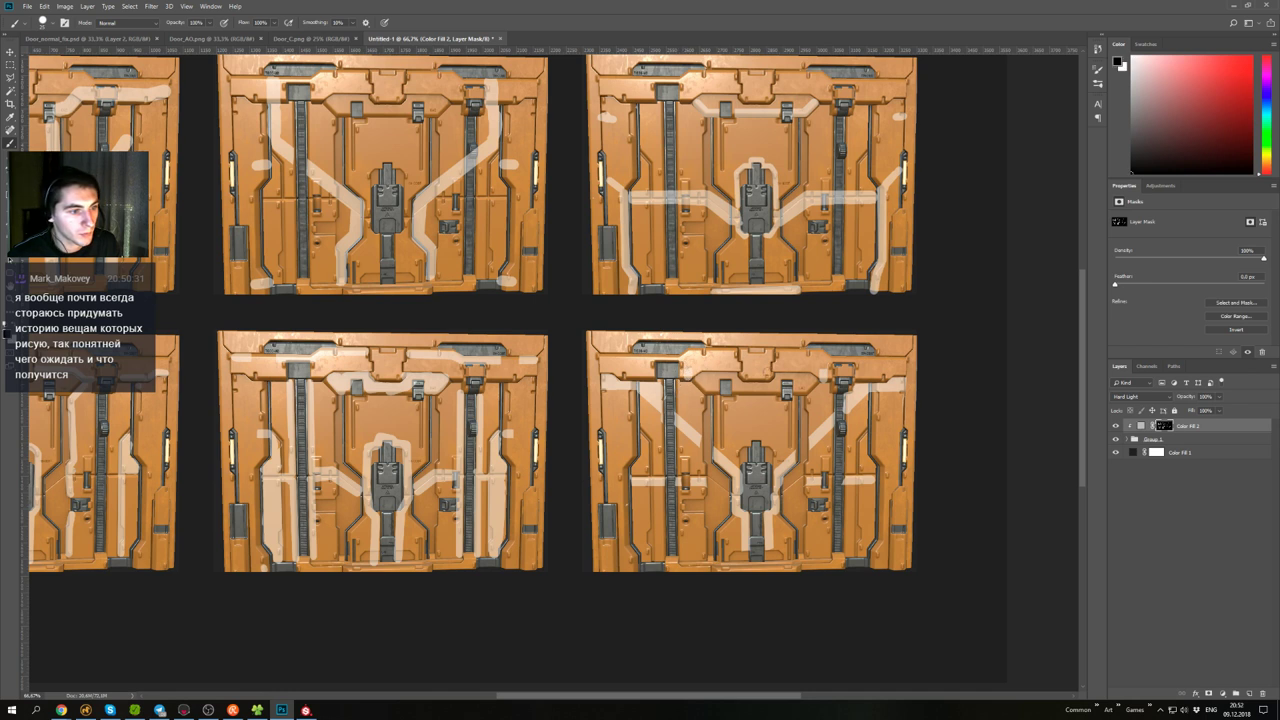
pyautogui.press('x')
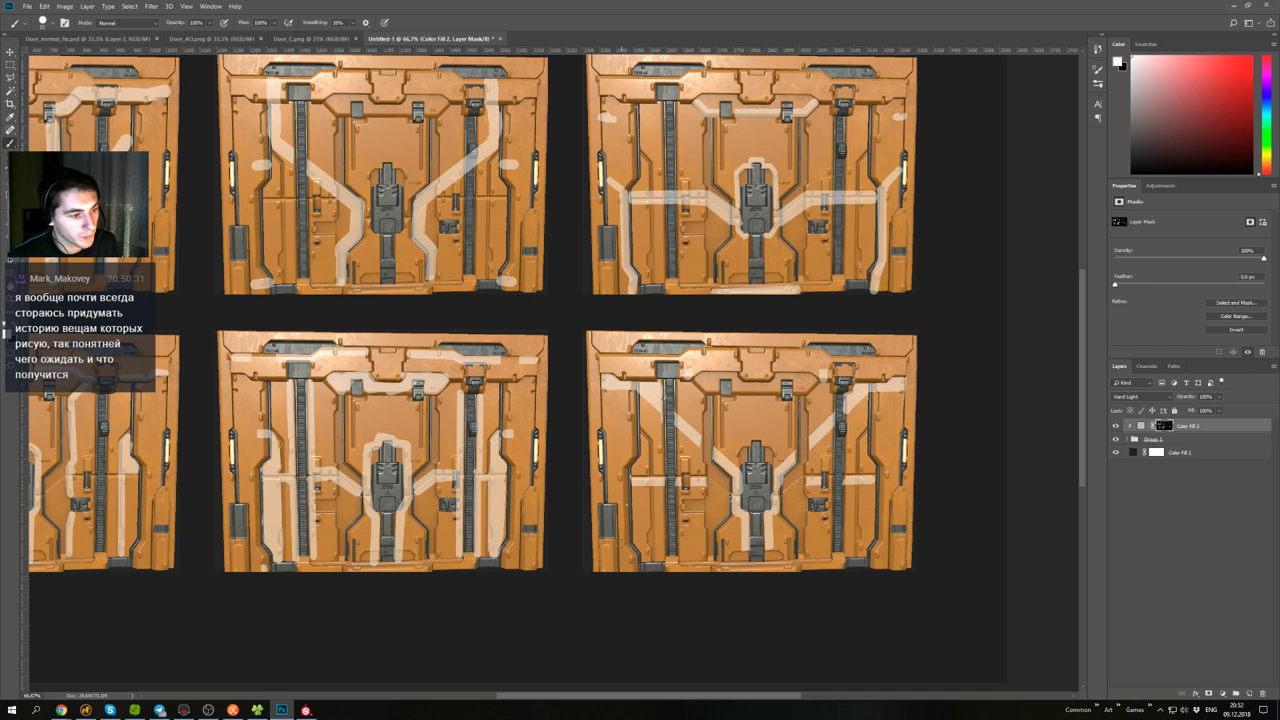
# - Try short white strokes along the right edge of the third bottom-row door, beyond the middle stripe
pyautogui.moveTo(881, 517)
pyautogui.mouseDown()
pyautogui.moveTo(901, 517)
pyautogui.moveTo(898, 492)
pyautogui.mouseUp()
pyautogui.hotkey('ctrl', 'z')
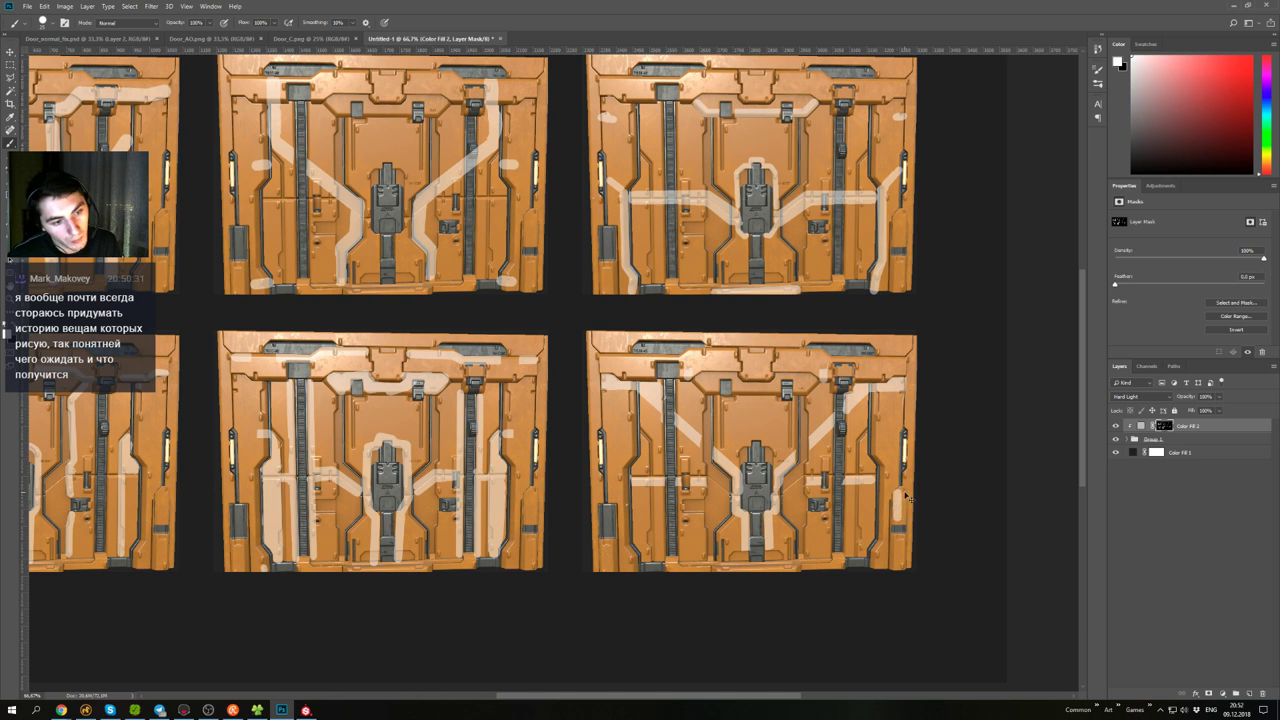
pyautogui.hotkey('ctrl', 'z')
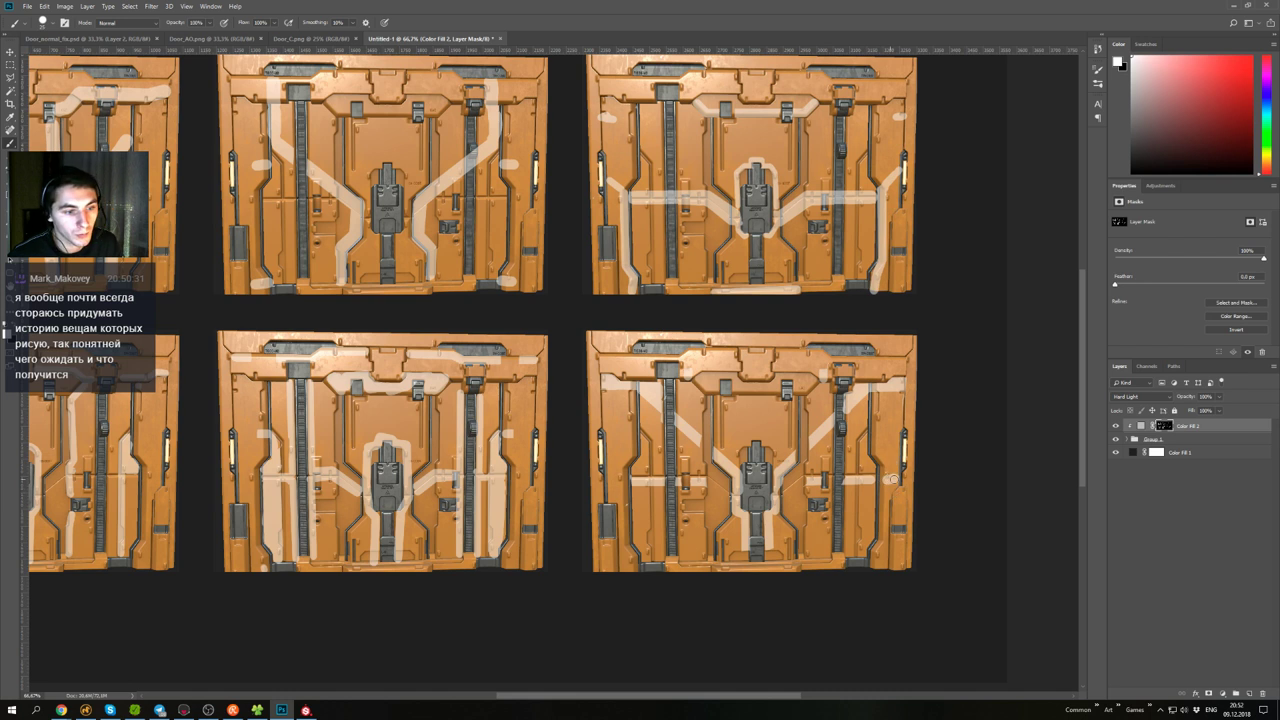
pyautogui.press('x')
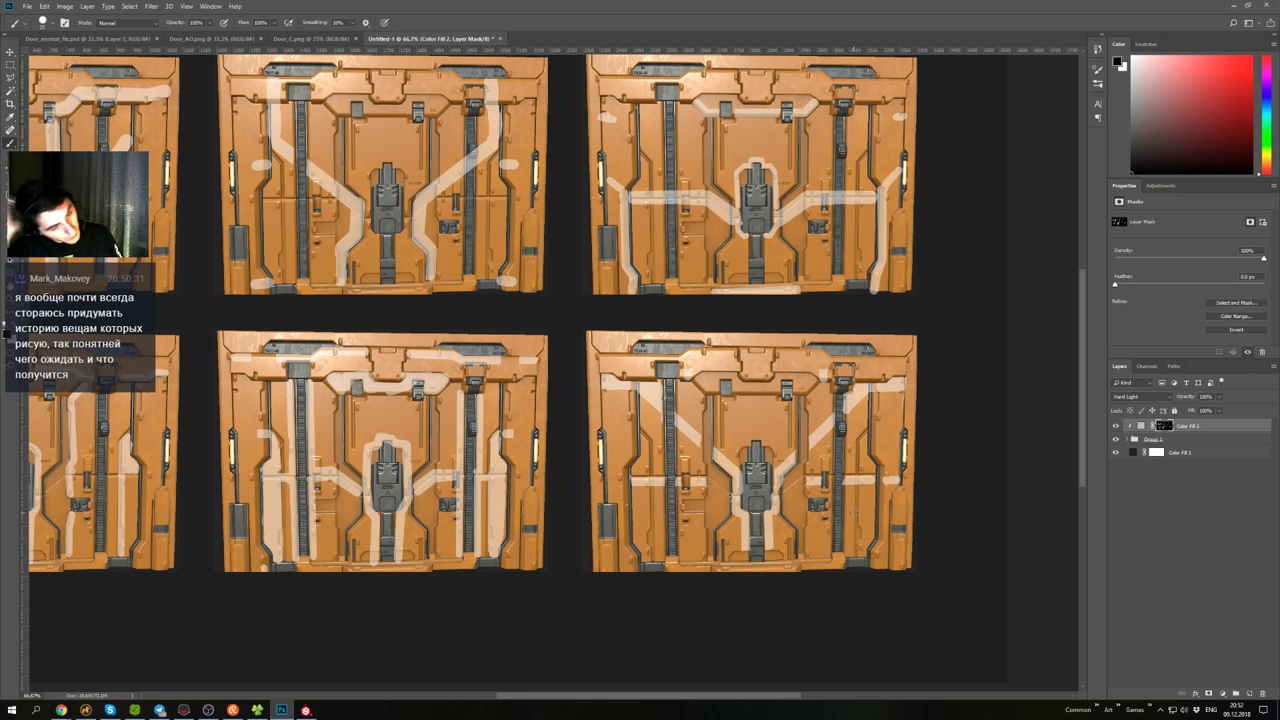
pyautogui.press('x')
pyautogui.moveTo(887, 471); pyautogui.dragTo(891, 488)
pyautogui.press('x')
pyautogui.press('x')
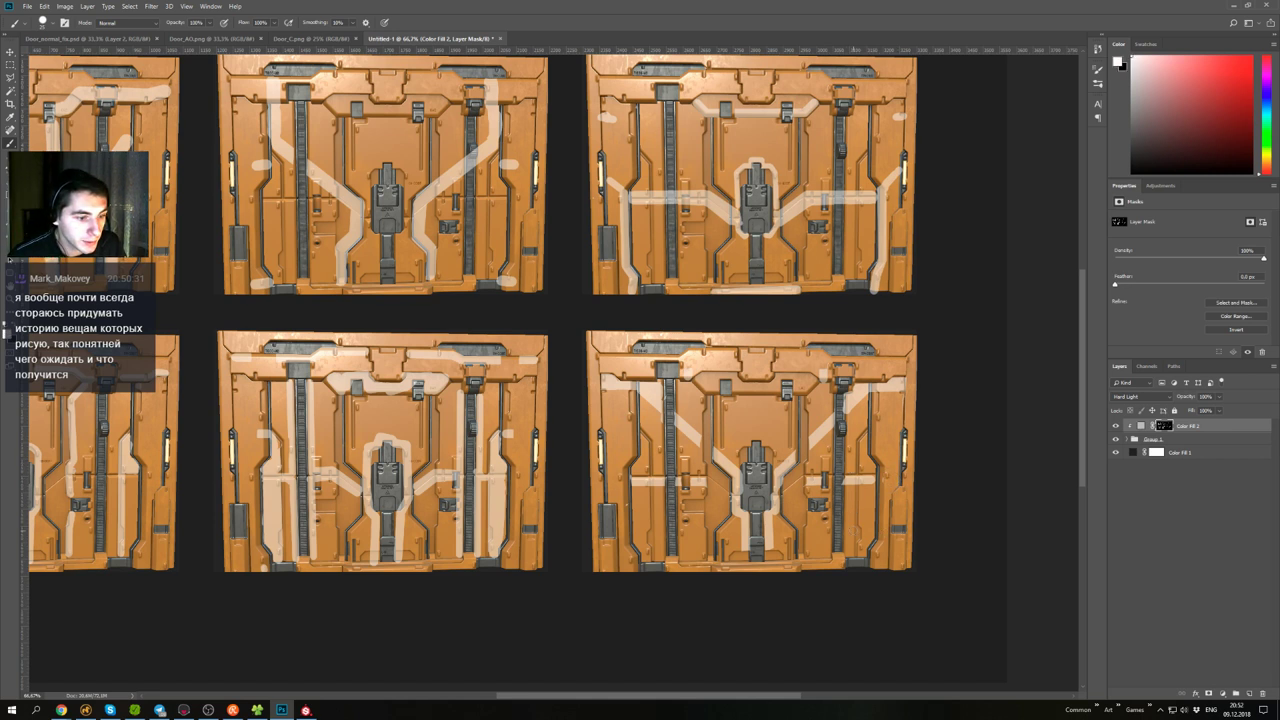
# - Paint small squared patches on the Color Fill 2 mask low on both sides of the bottom-row third door, cleaning their edges
pyautogui.moveTo(852, 531); pyautogui.dragTo(846, 533)
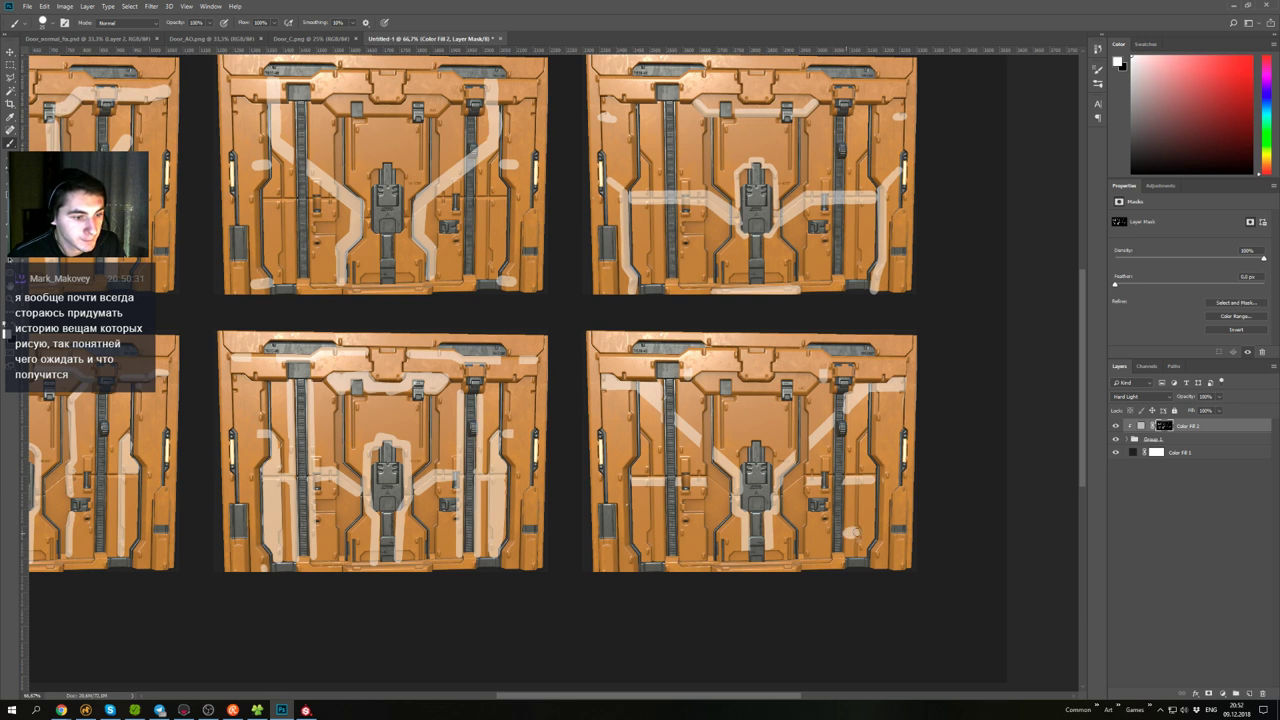
pyautogui.press('x')
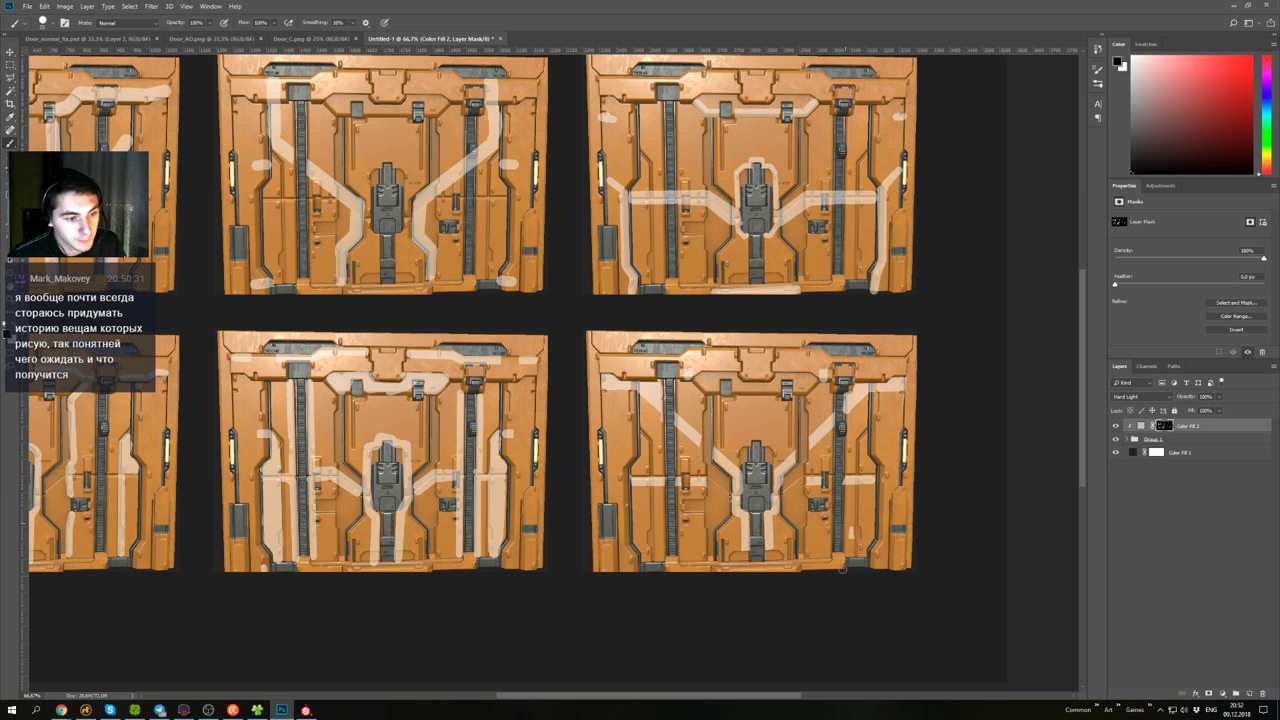
pyautogui.press('x')
pyautogui.moveTo(847, 531); pyautogui.dragTo(848, 535)
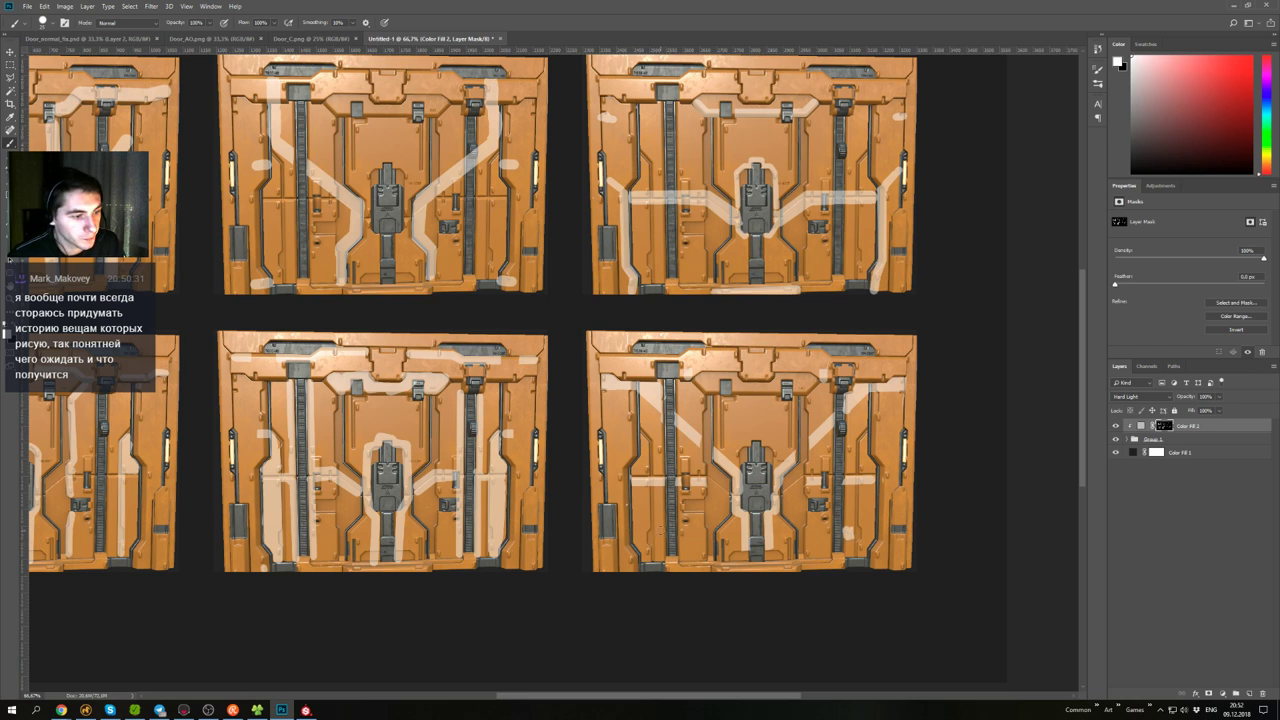
pyautogui.moveTo(661, 531)
pyautogui.mouseDown()
pyautogui.moveTo(651, 523)
pyautogui.moveTo(657, 549)
pyautogui.moveTo(668, 522)
pyautogui.mouseUp()
pyautogui.press('x')
pyautogui.hotkey('ctrl', 'alt', 'z')
pyautogui.hotkey('ctrl', 'alt', 'z')
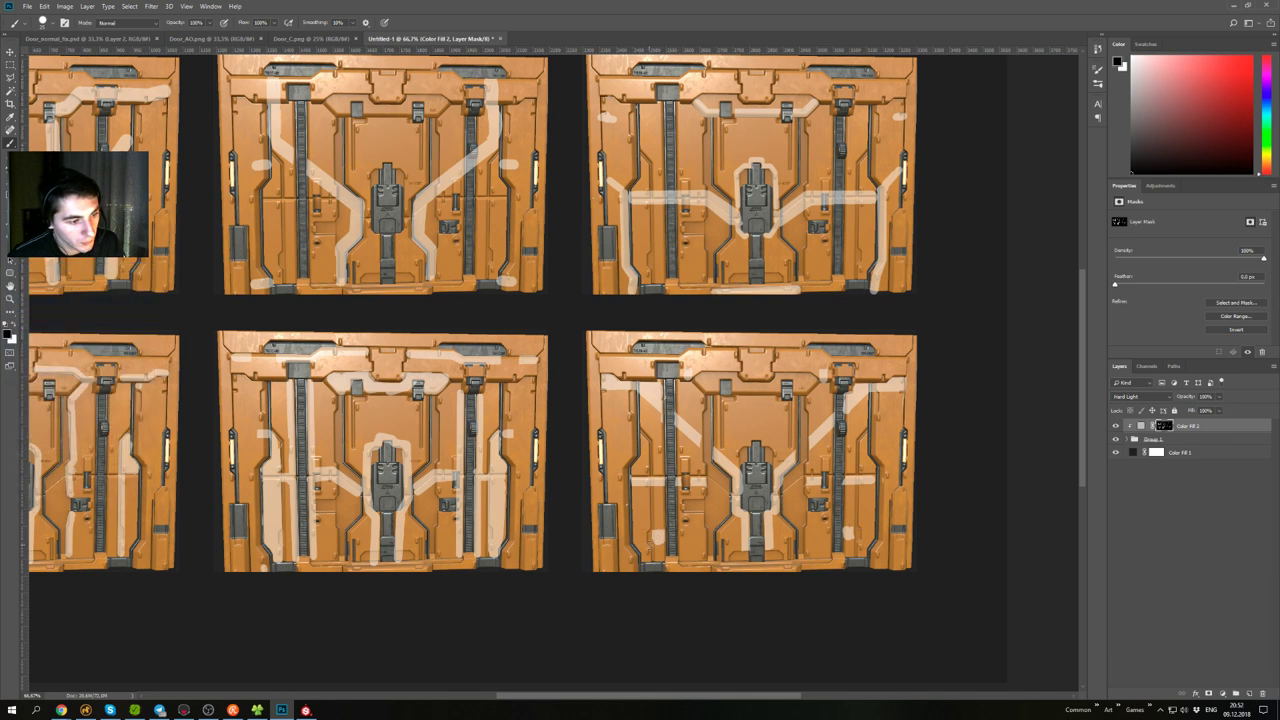
pyautogui.press('x')
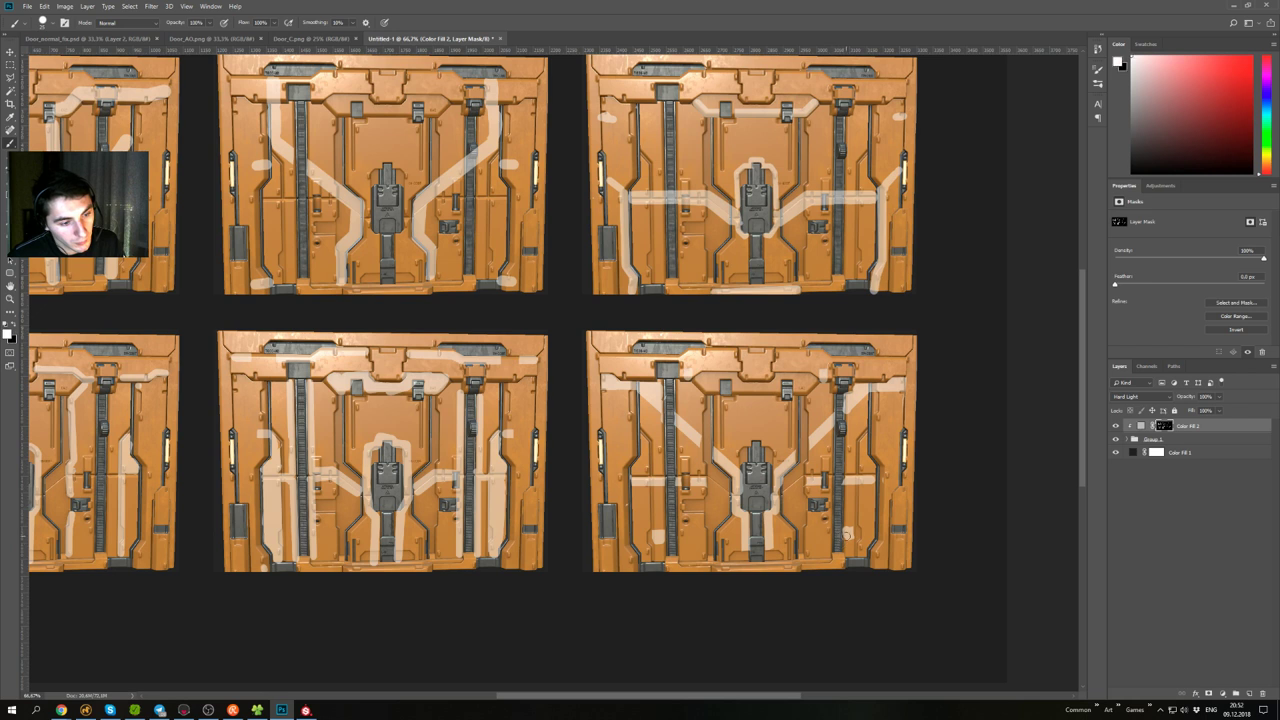
pyautogui.moveTo(846, 535); pyautogui.dragTo(855, 523)
pyautogui.press('x')
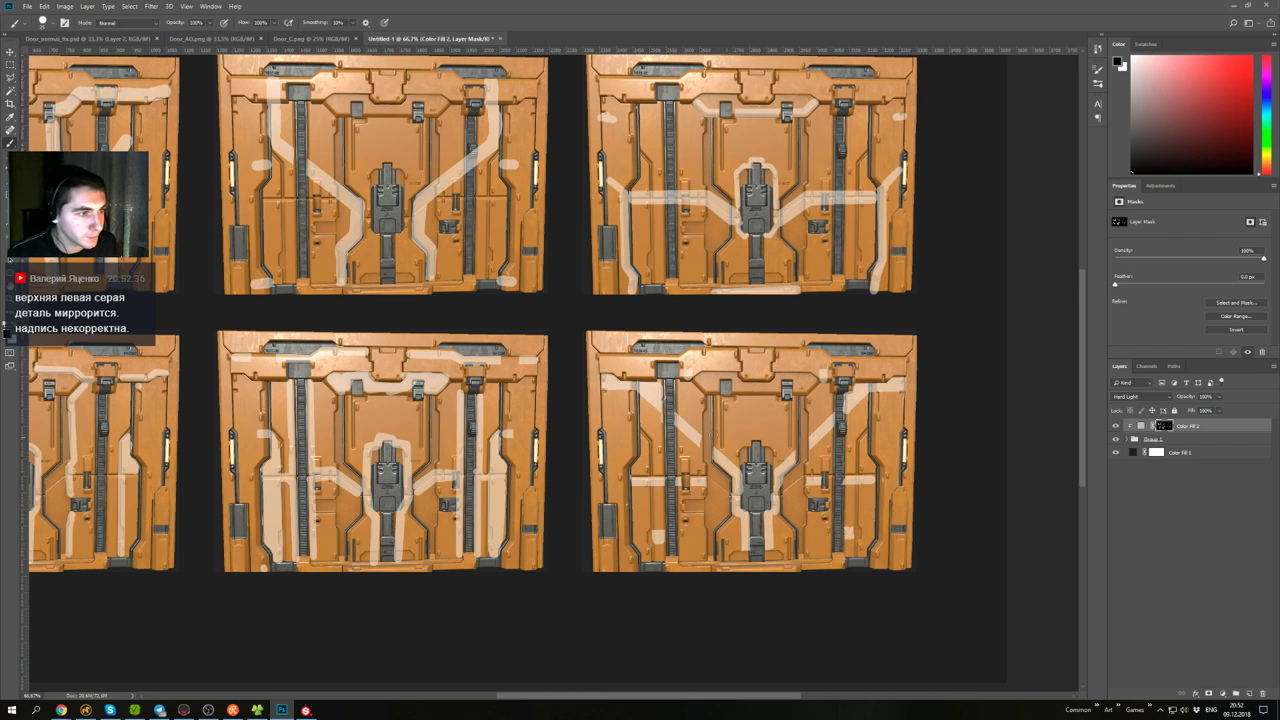
# - Thin the outer vertical stripes on both sides of the top-row first door by masking out their edges
pyautogui.moveTo(566, 414); pyautogui.dragTo(628, 437)
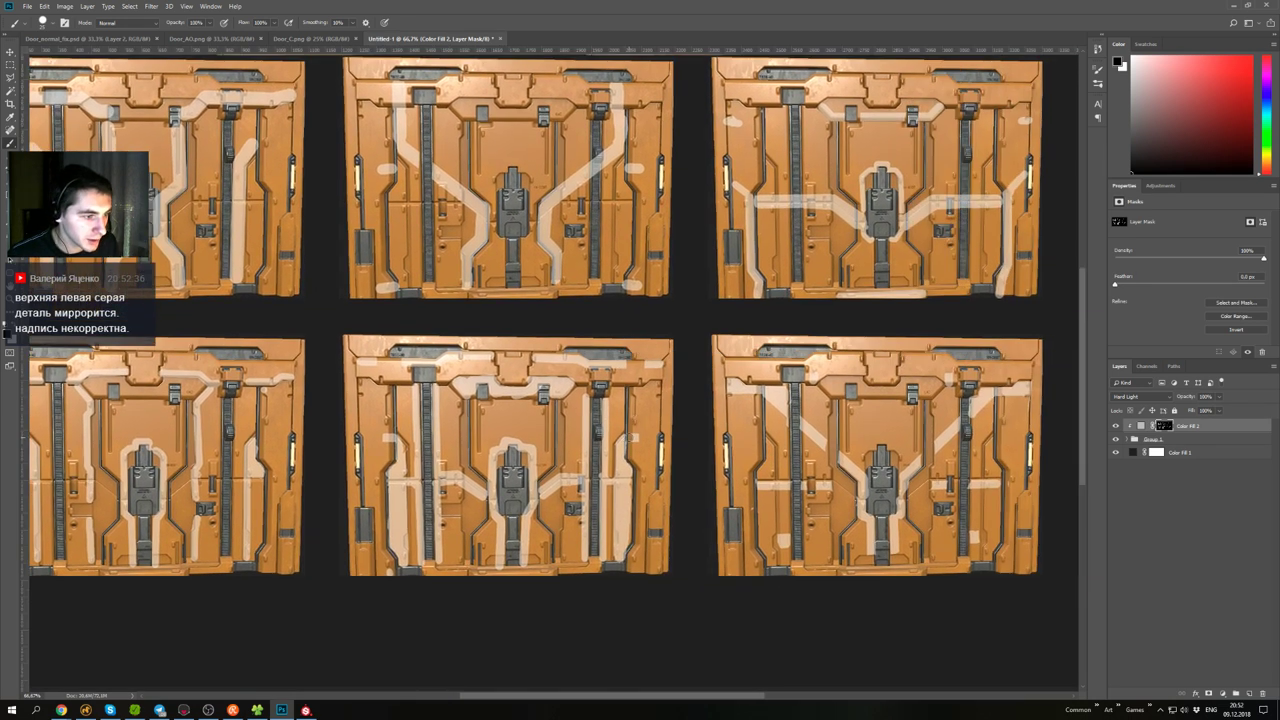
pyautogui.press('x')
pyautogui.moveTo(495, 357); pyautogui.dragTo(742, 493)
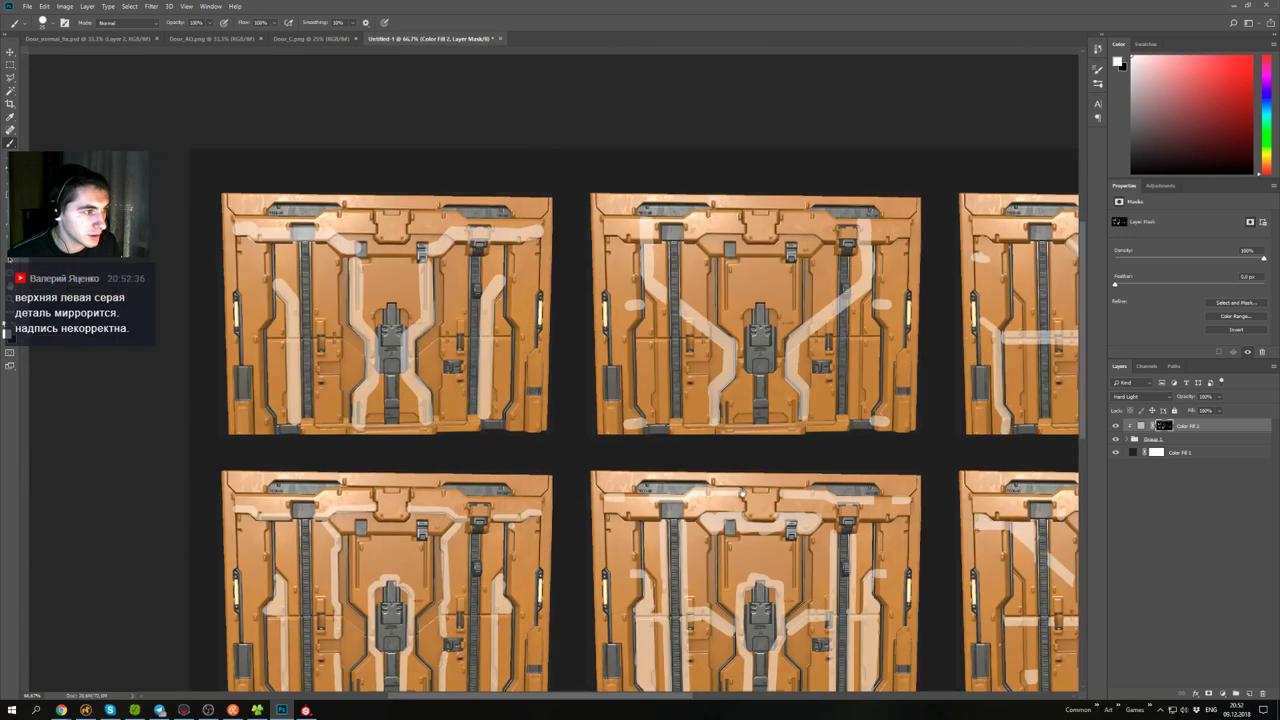
pyautogui.hotkey('ctrl', 'r')
pyautogui.press('x')
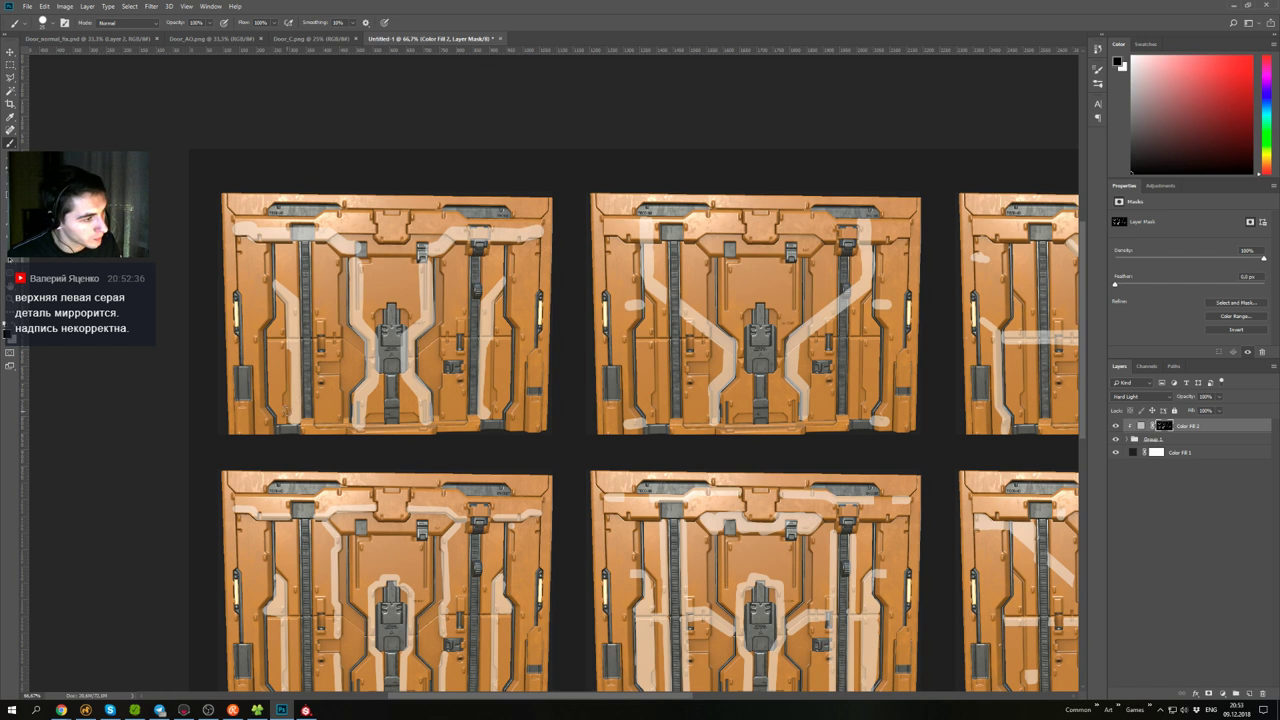
pyautogui.moveTo(290, 400); pyautogui.dragTo(290, 355)
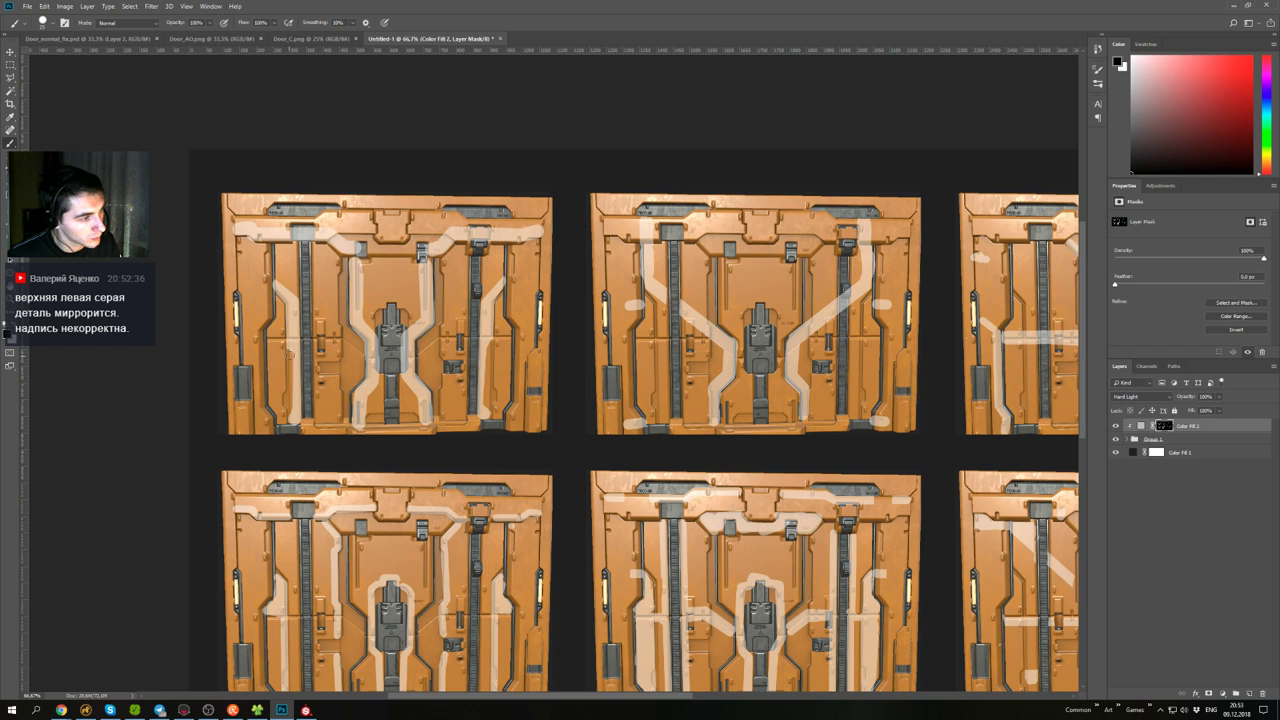
# - Narrow the two stripes running around the central lock of the top-row first door, masking out their inner edges
pyautogui.moveTo(377, 340); pyautogui.dragTo(377, 372)
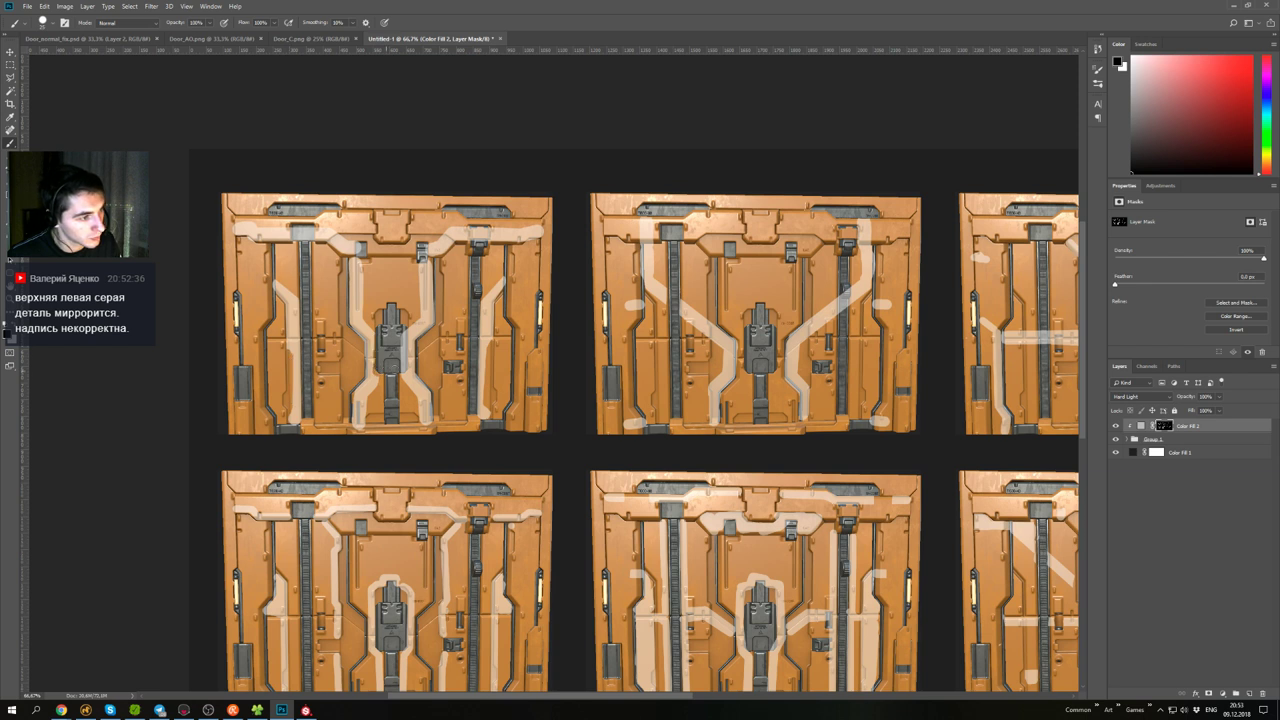
pyautogui.moveTo(404, 330); pyautogui.dragTo(404, 364)
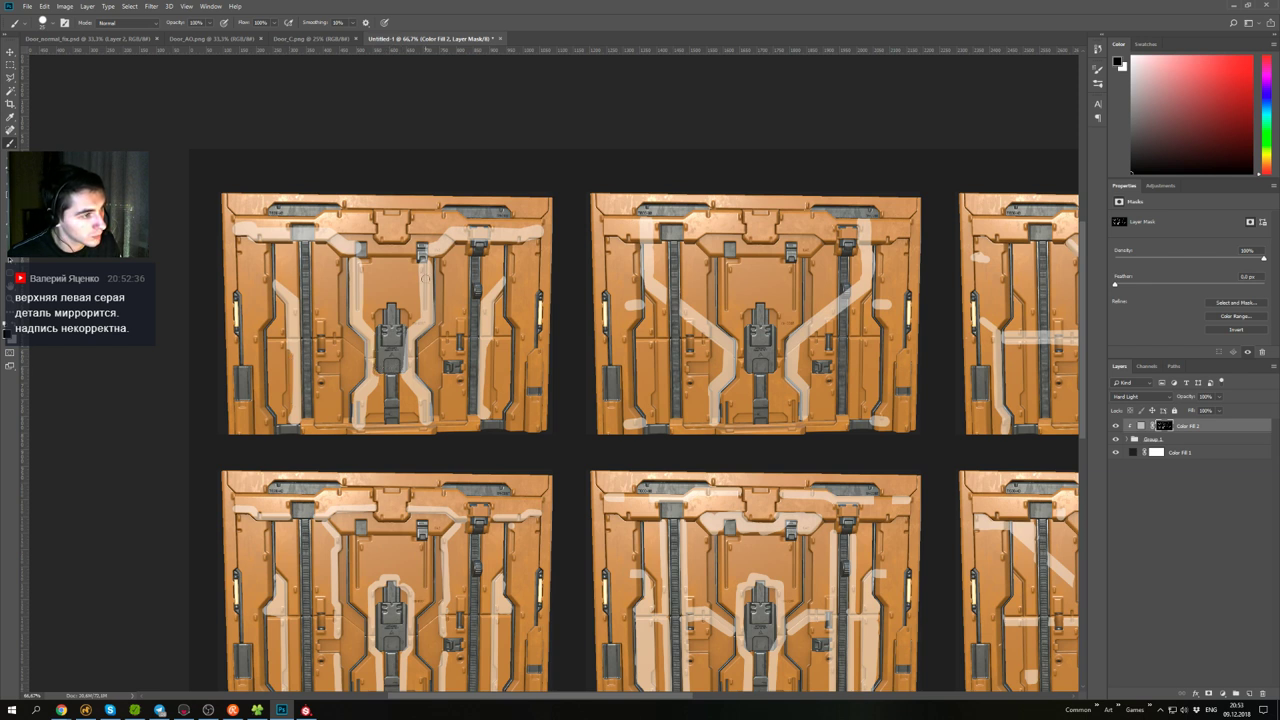
pyautogui.moveTo(428, 256); pyautogui.dragTo(429, 247)
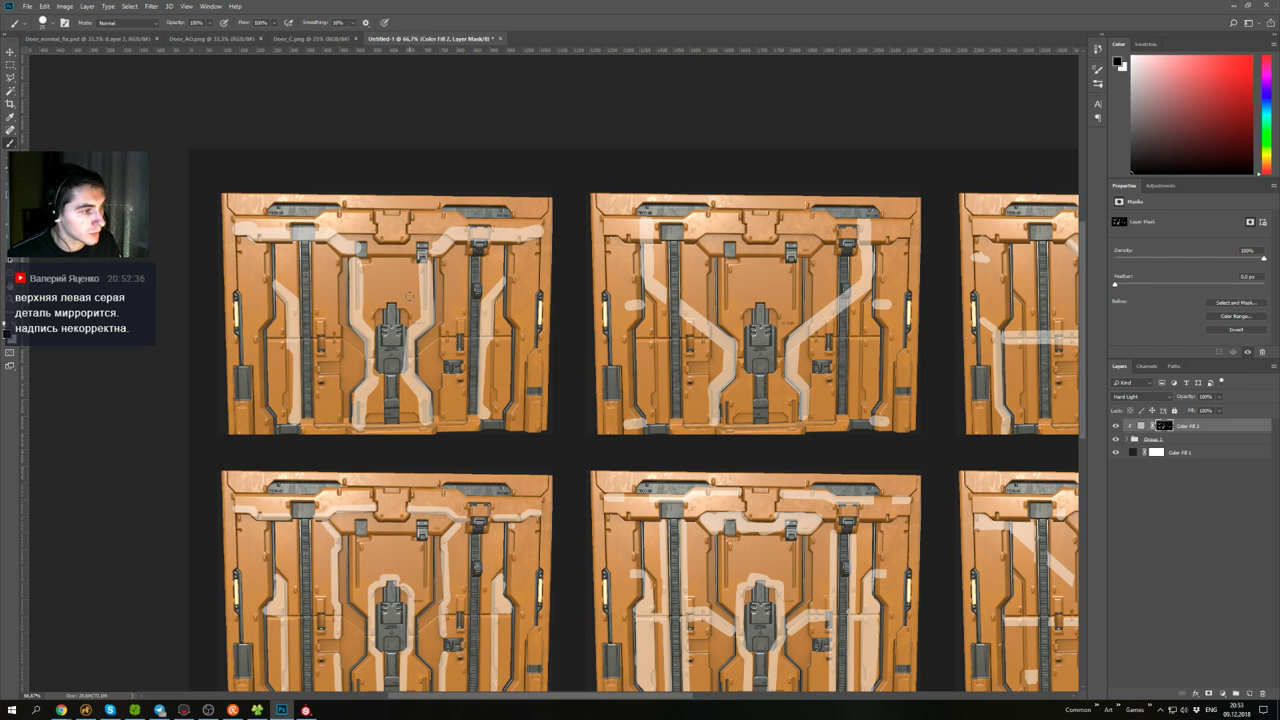
pyautogui.moveTo(376, 378); pyautogui.dragTo(374, 427)
pyautogui.moveTo(403, 375); pyautogui.dragTo(418, 428)
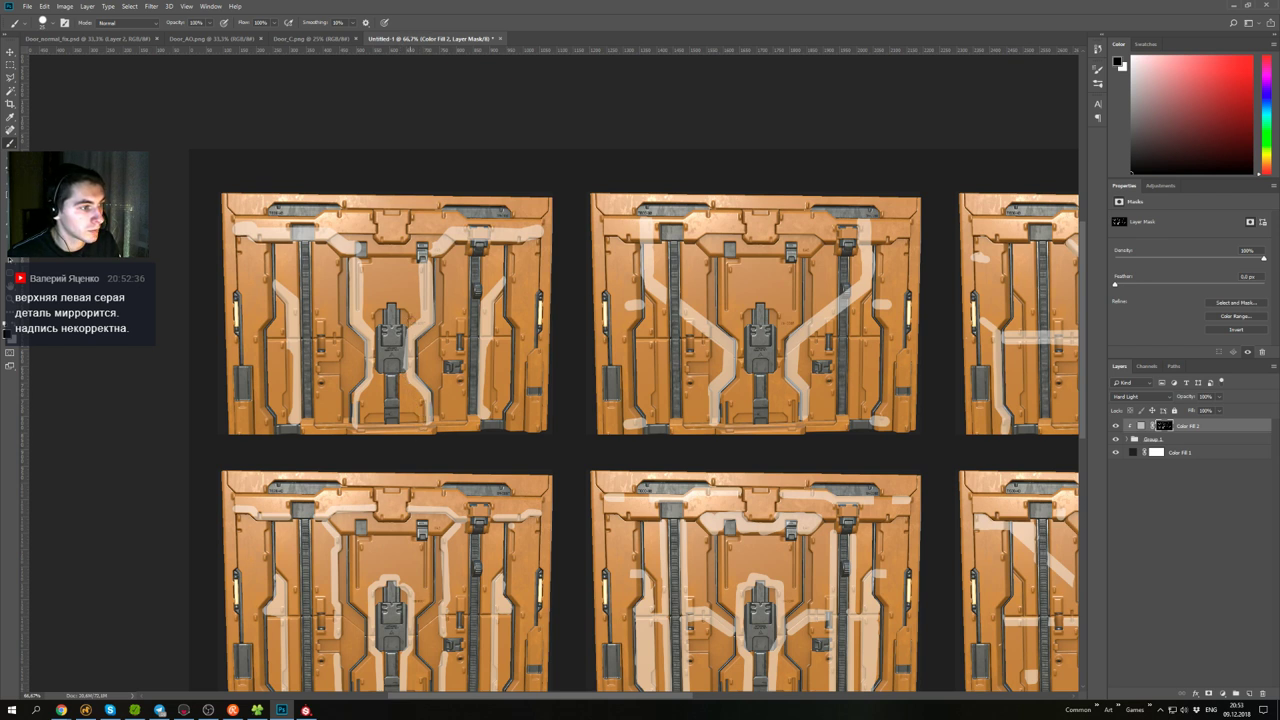
pyautogui.moveTo(407, 328); pyautogui.dragTo(422, 301)
pyautogui.keyDown('shift'); pyautogui.click(418, 258); pyautogui.keyUp('shift')
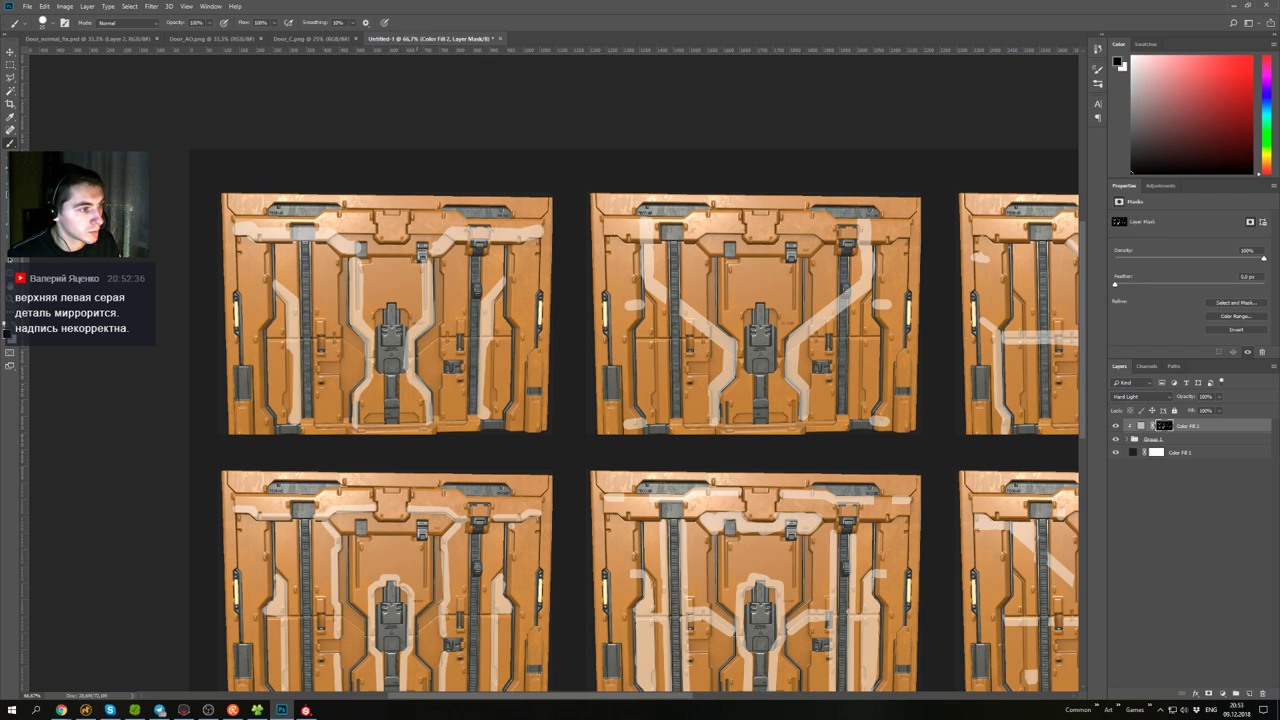
pyautogui.moveTo(360, 265); pyautogui.dragTo(360, 322)
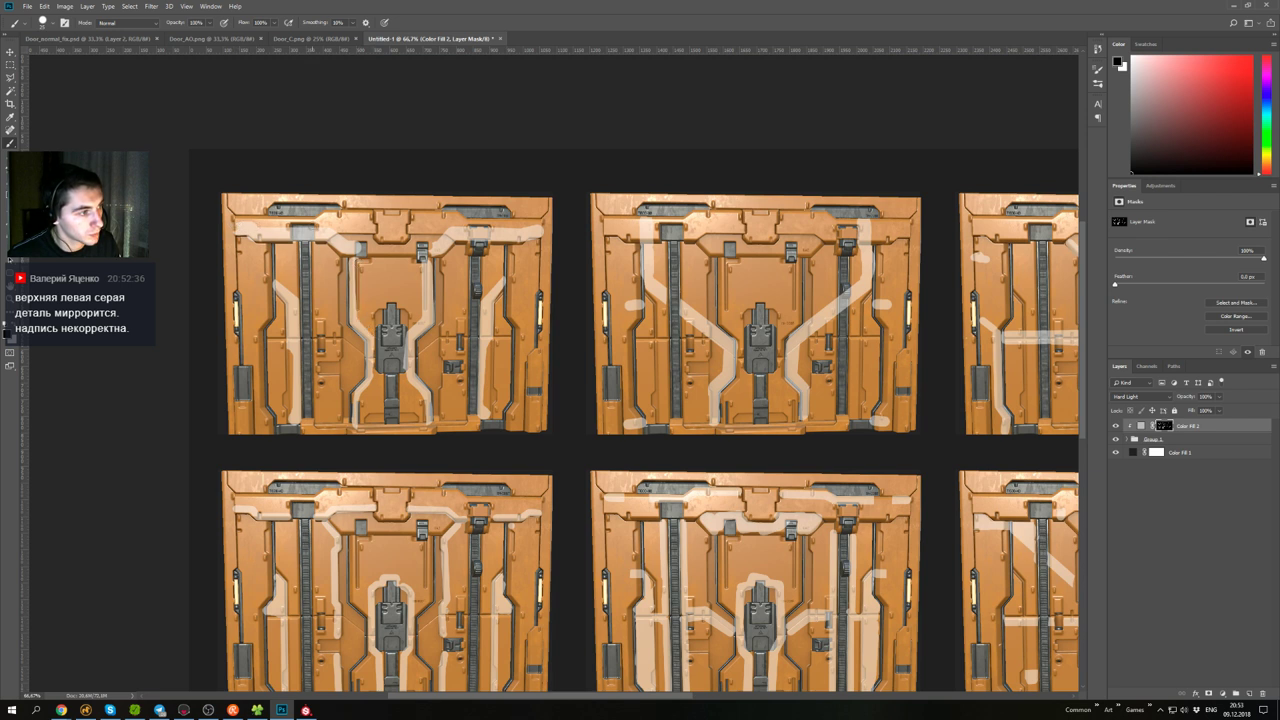
# - Slim down the horizontal stripes across the upper beam of the top-row first door, clearing the paint over the grey bracket
pyautogui.keyDown('shift'); pyautogui.click(329, 229); pyautogui.keyUp('shift')
pyautogui.moveTo(303, 235)
pyautogui.mouseDown()
pyautogui.moveTo(313, 239)
pyautogui.moveTo(238, 229)
pyautogui.mouseUp()
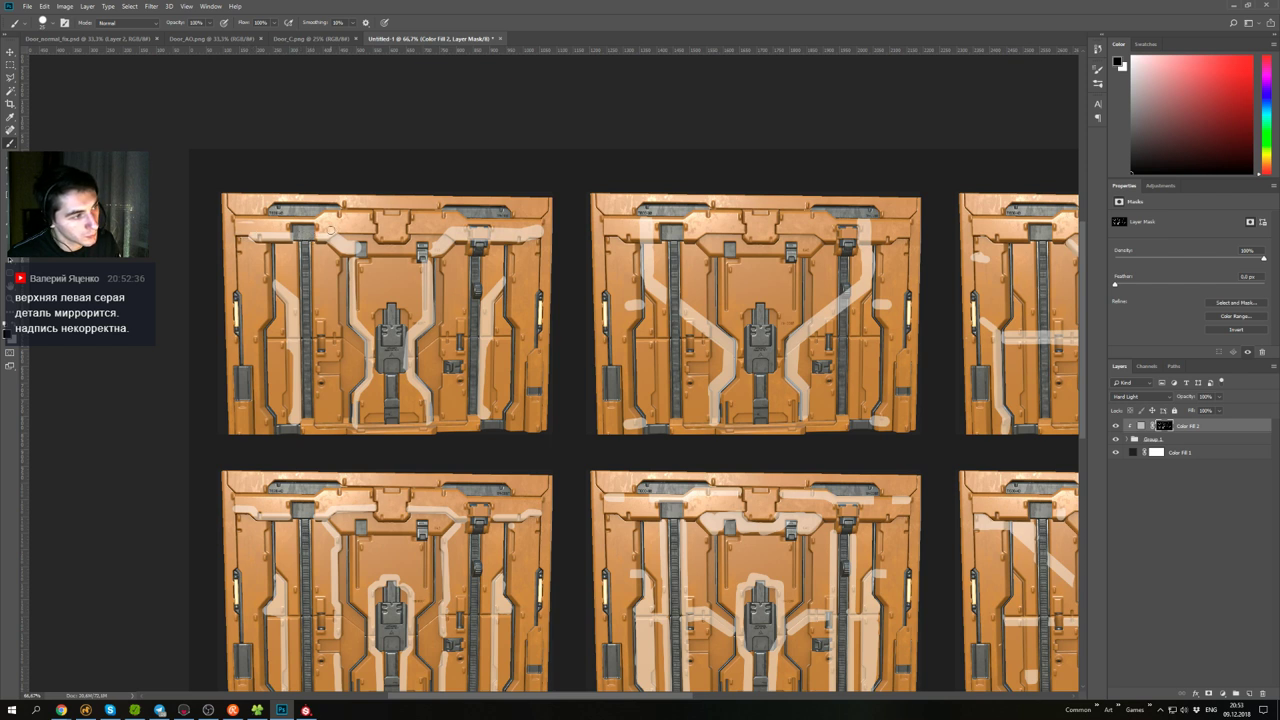
pyautogui.moveTo(335, 240); pyautogui.dragTo(362, 250)
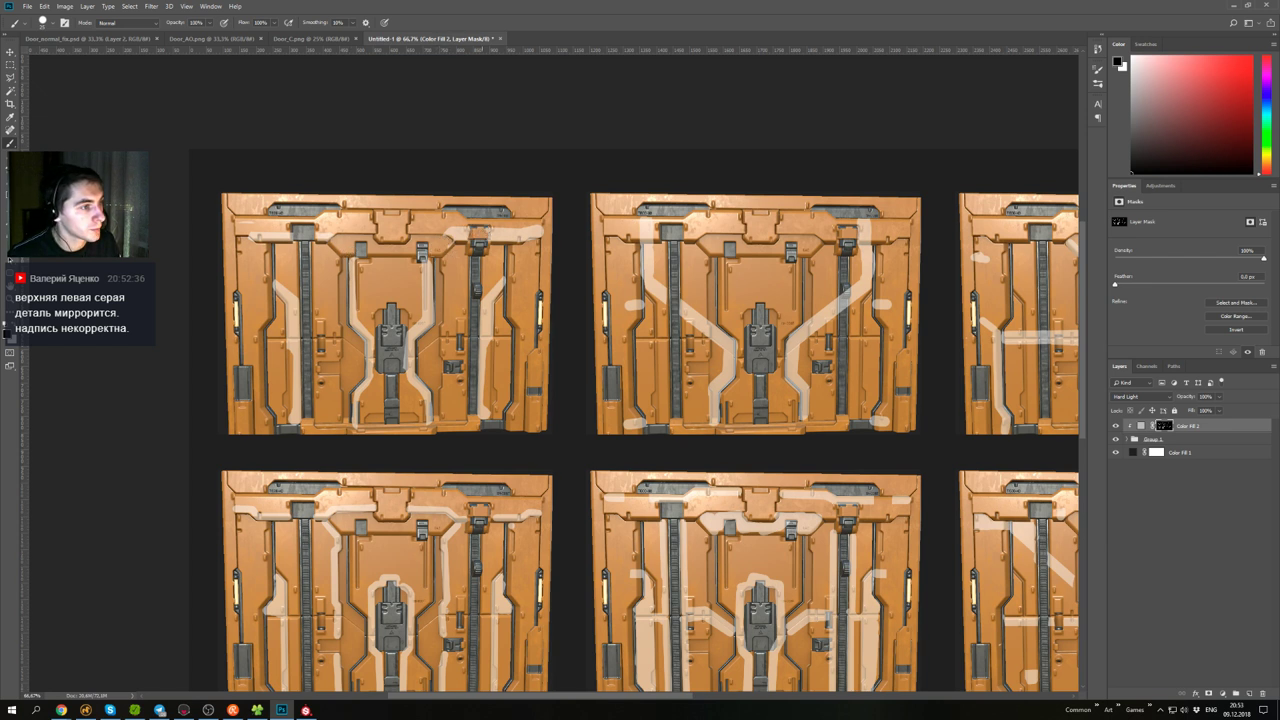
pyautogui.click(449, 229)
pyautogui.keyDown('shift'); pyautogui.click(540, 230); pyautogui.keyUp('shift')
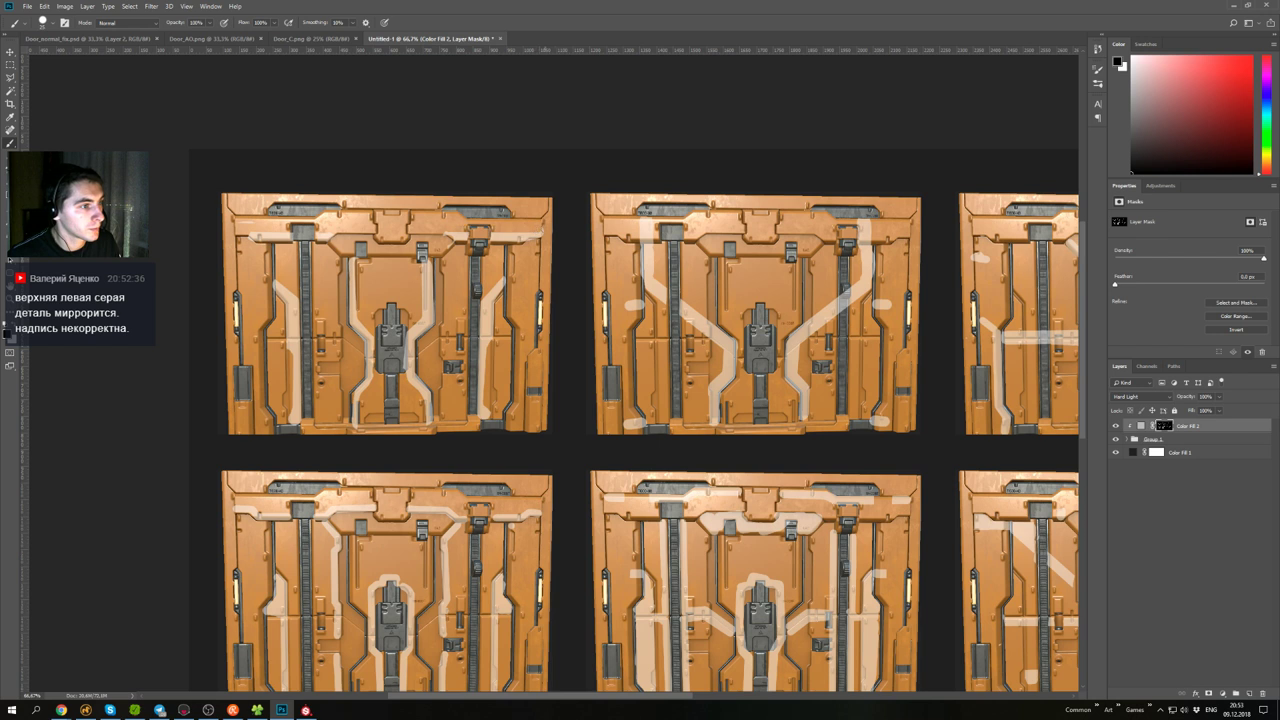
# - On the top-row second door, paint vertical stripes along both sides of the central panel and erase the diagonal connecting stripes
pyautogui.moveTo(575, 403); pyautogui.dragTo(523, 331)
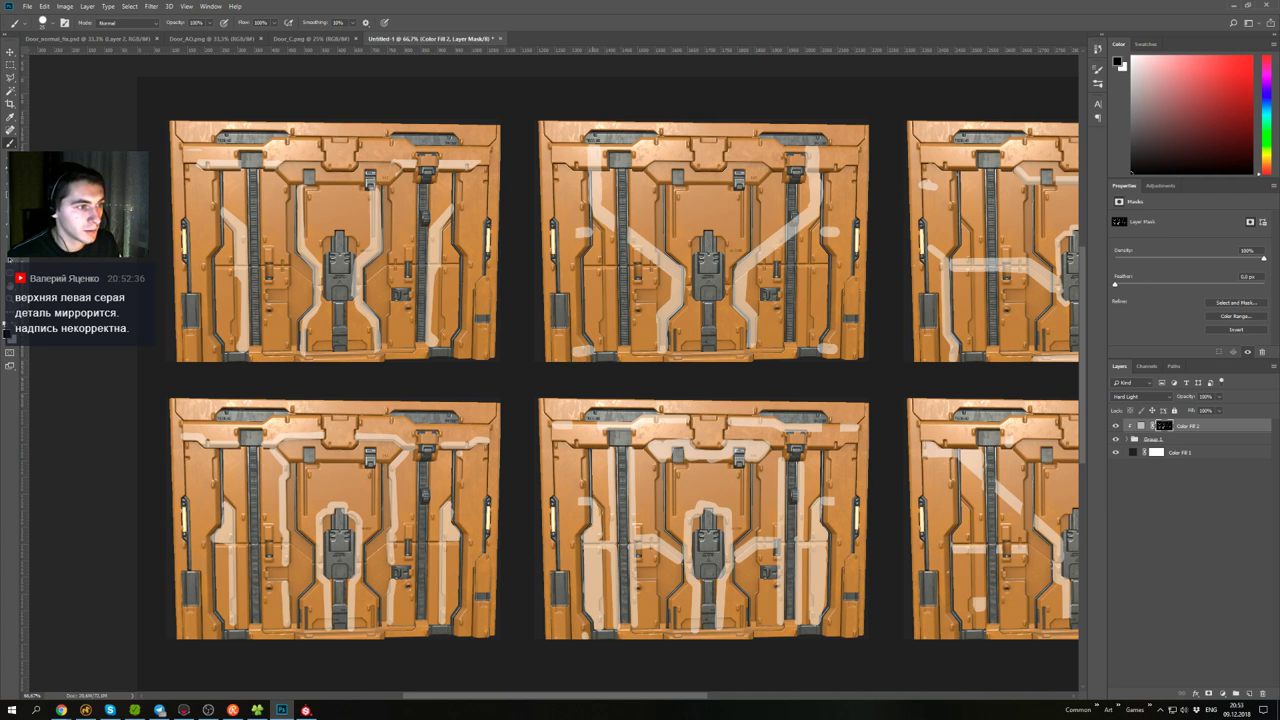
pyautogui.moveTo(692, 276); pyautogui.dragTo(637, 320)
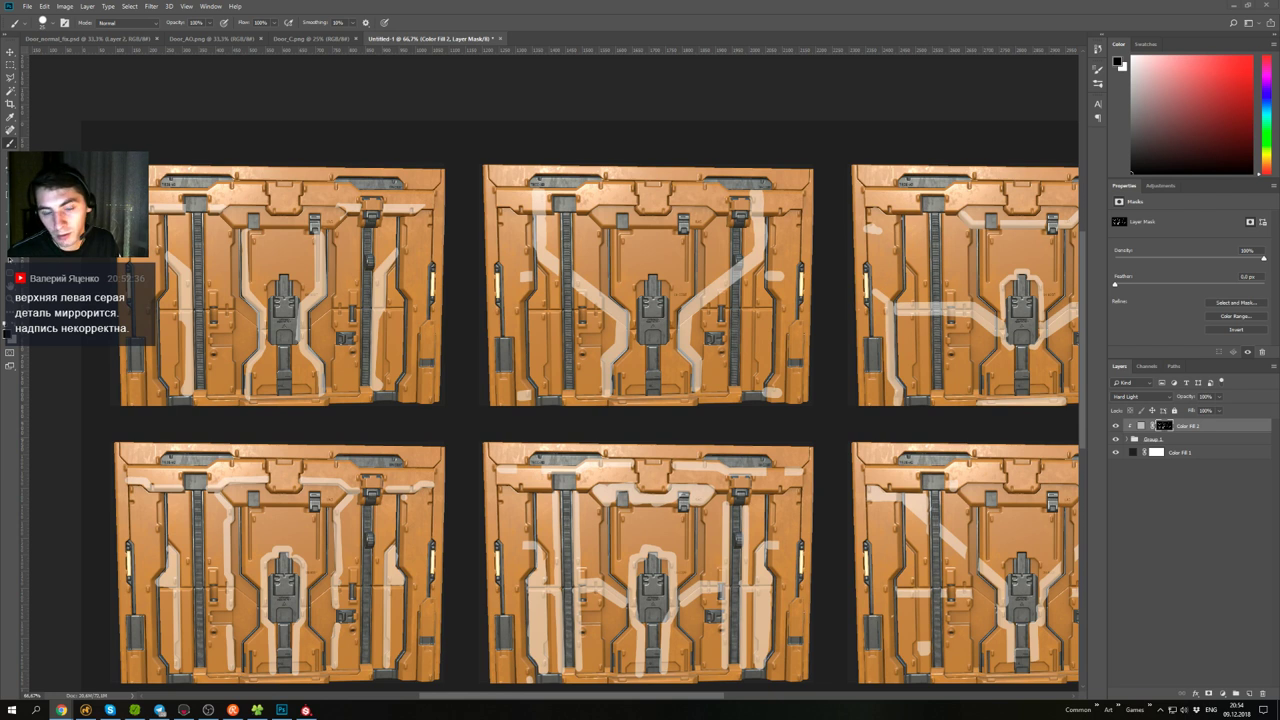
pyautogui.press('x')
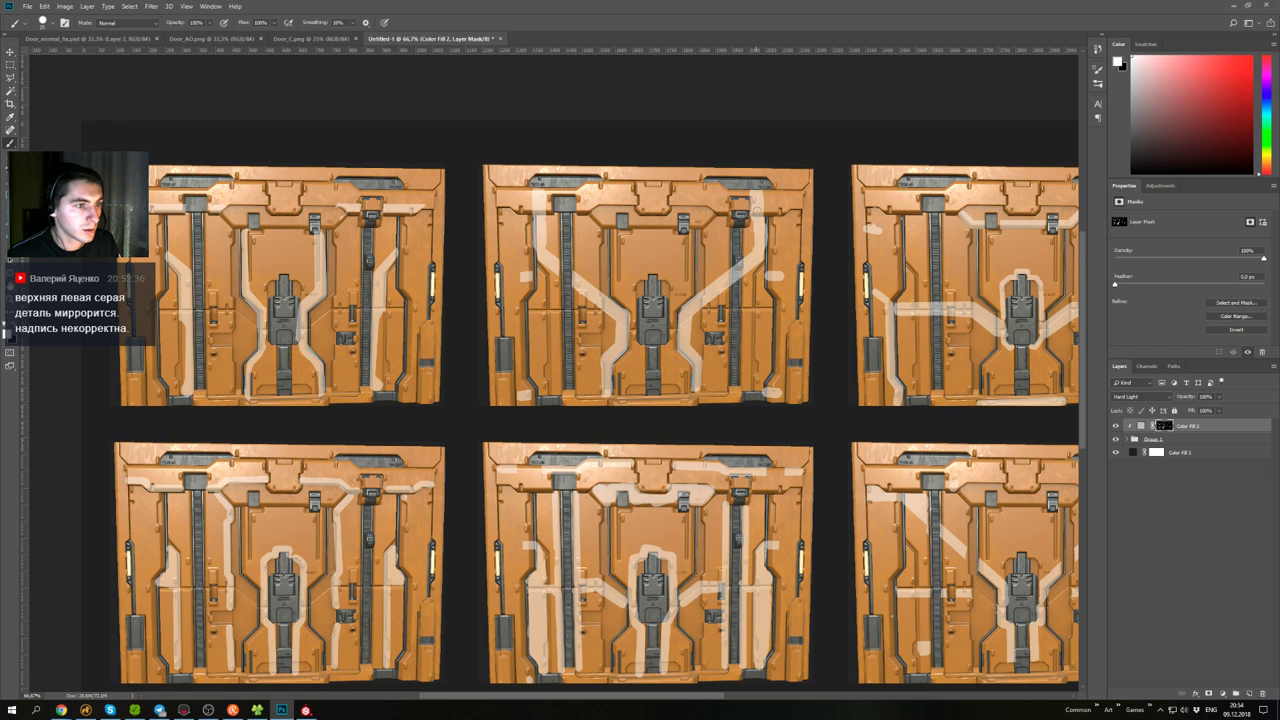
pyautogui.press('x')
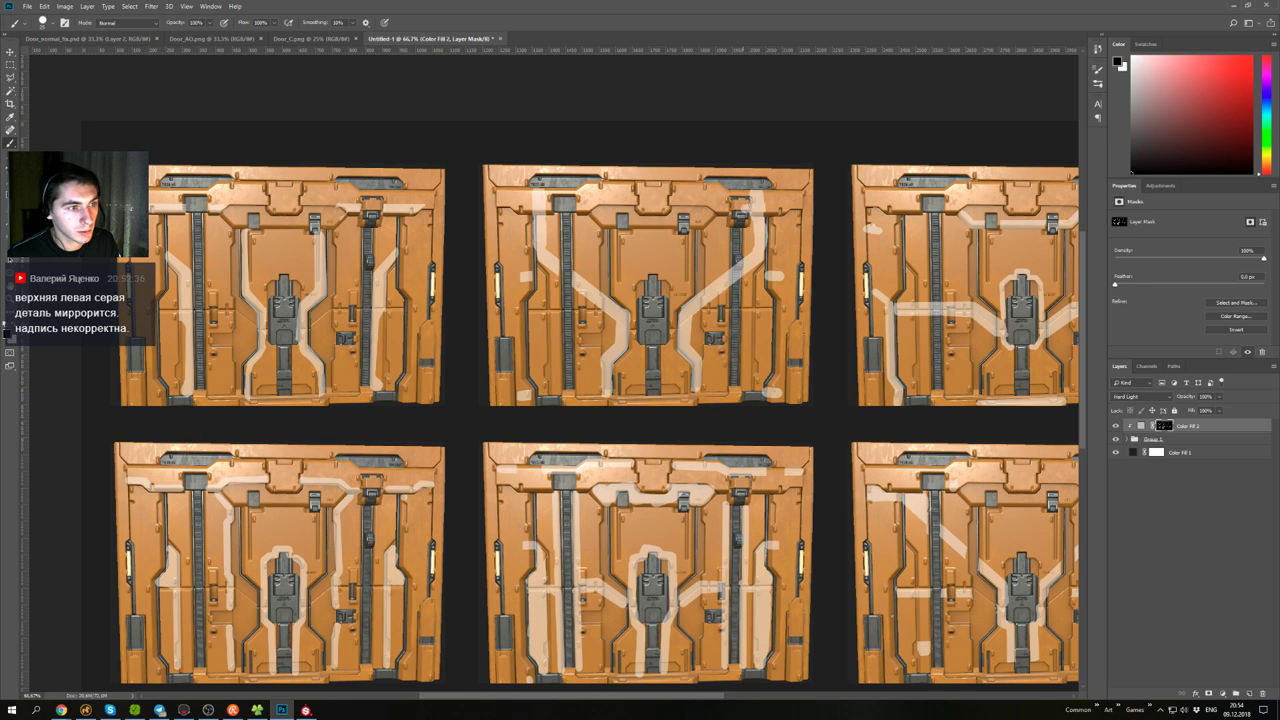
pyautogui.press('x')
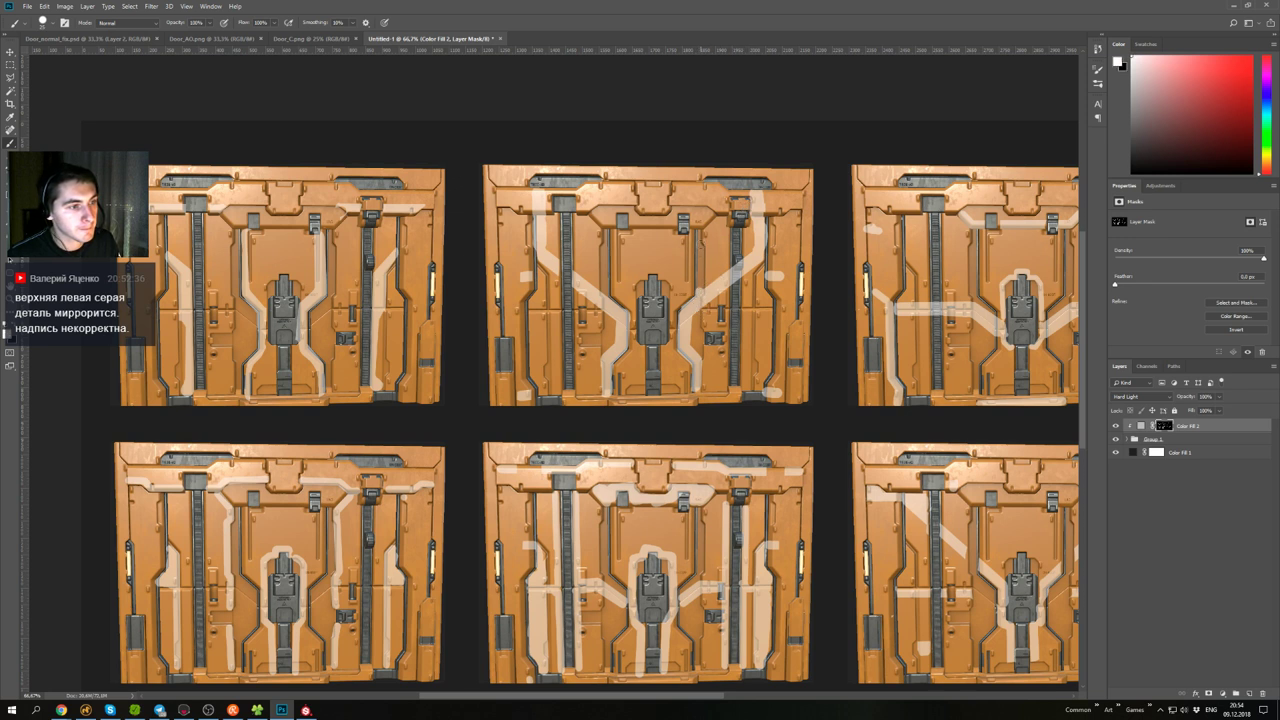
pyautogui.moveTo(700, 290); pyautogui.dragTo(700, 233)
pyautogui.press('x')
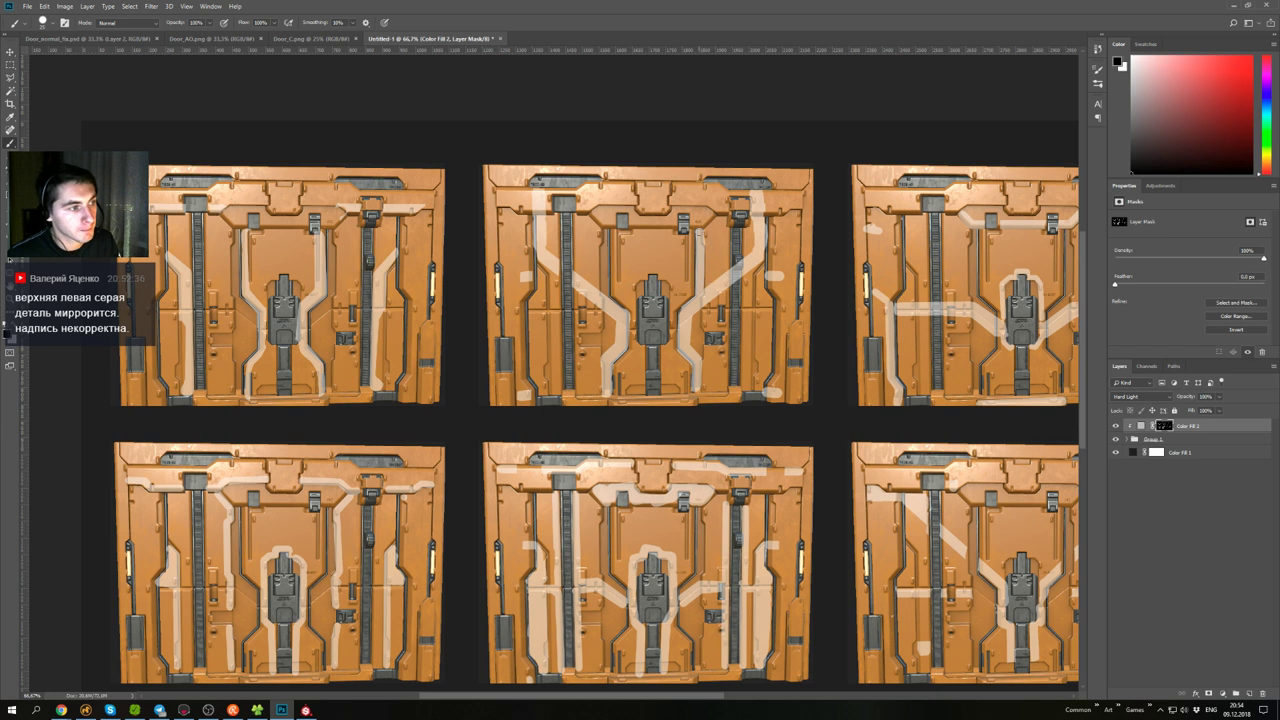
pyautogui.moveTo(713, 285)
pyautogui.mouseDown()
pyautogui.moveTo(704, 301)
pyautogui.moveTo(737, 273)
pyautogui.mouseUp()
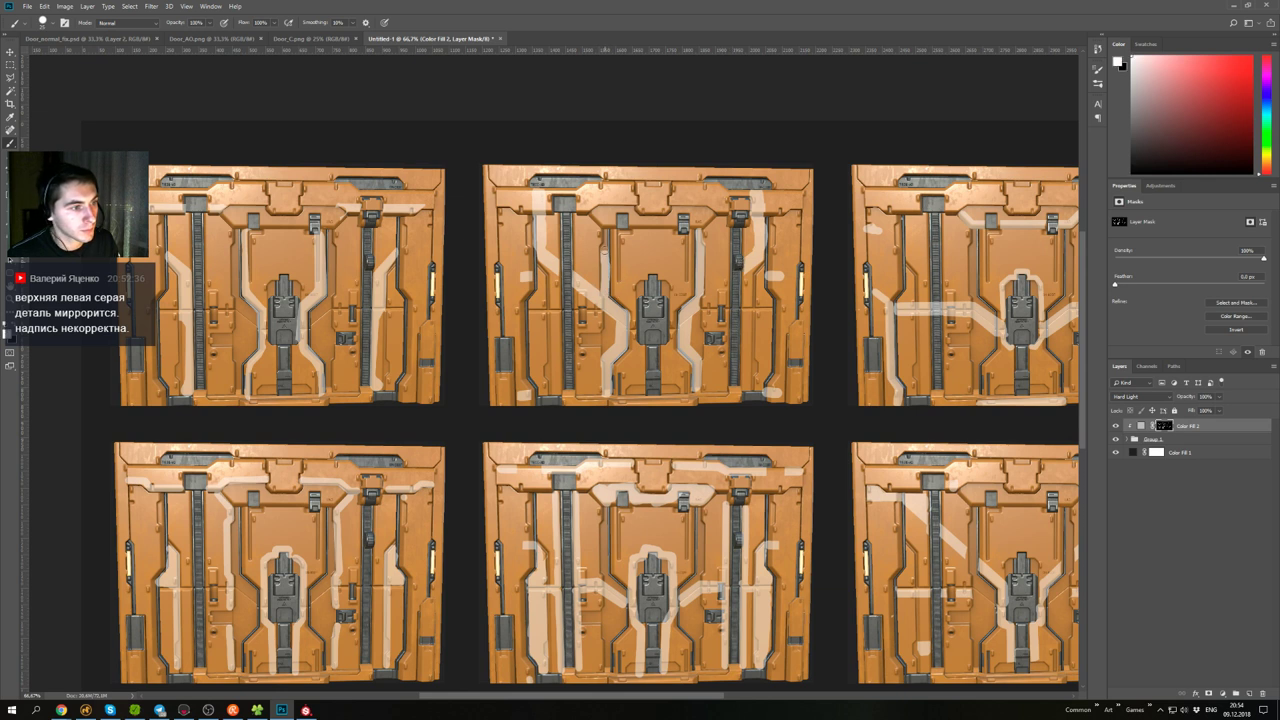
pyautogui.press('x')
pyautogui.moveTo(580, 289); pyautogui.dragTo(599, 304)
pyautogui.press('x')
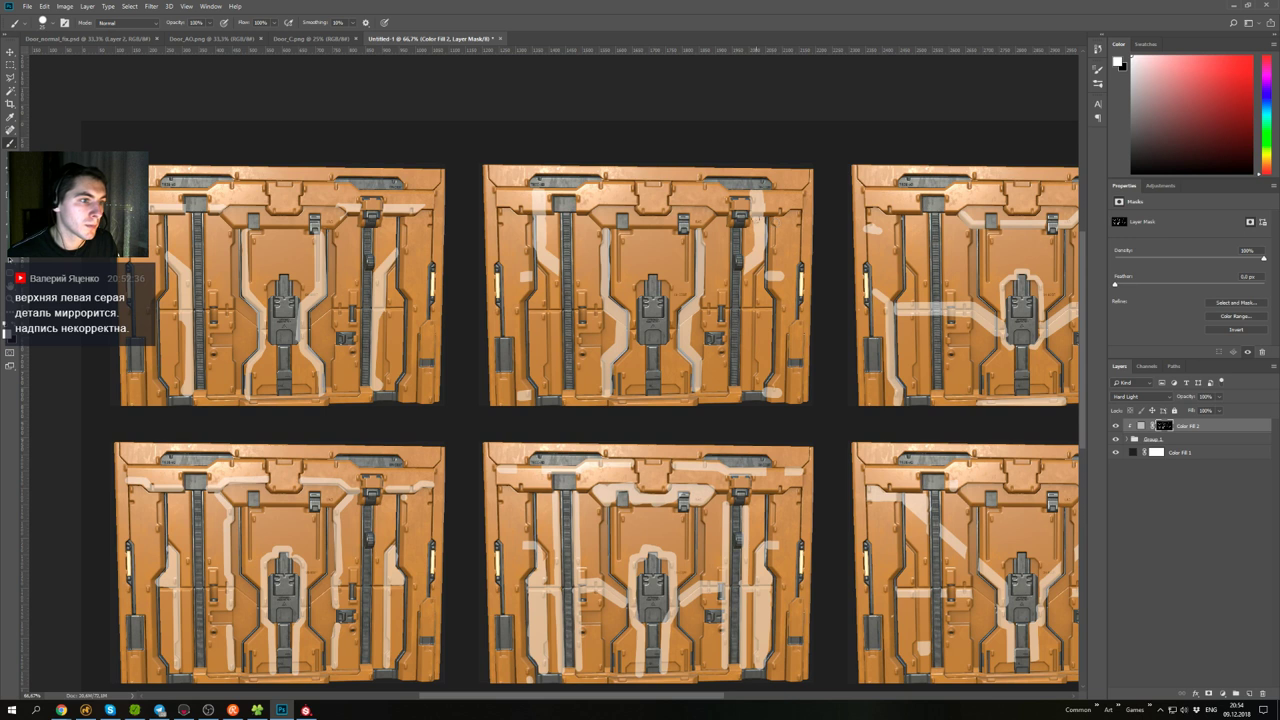
# - Trim the upper right outer stripe of the top-row second door and reshape the small upper left mark on the third door
pyautogui.press('x')
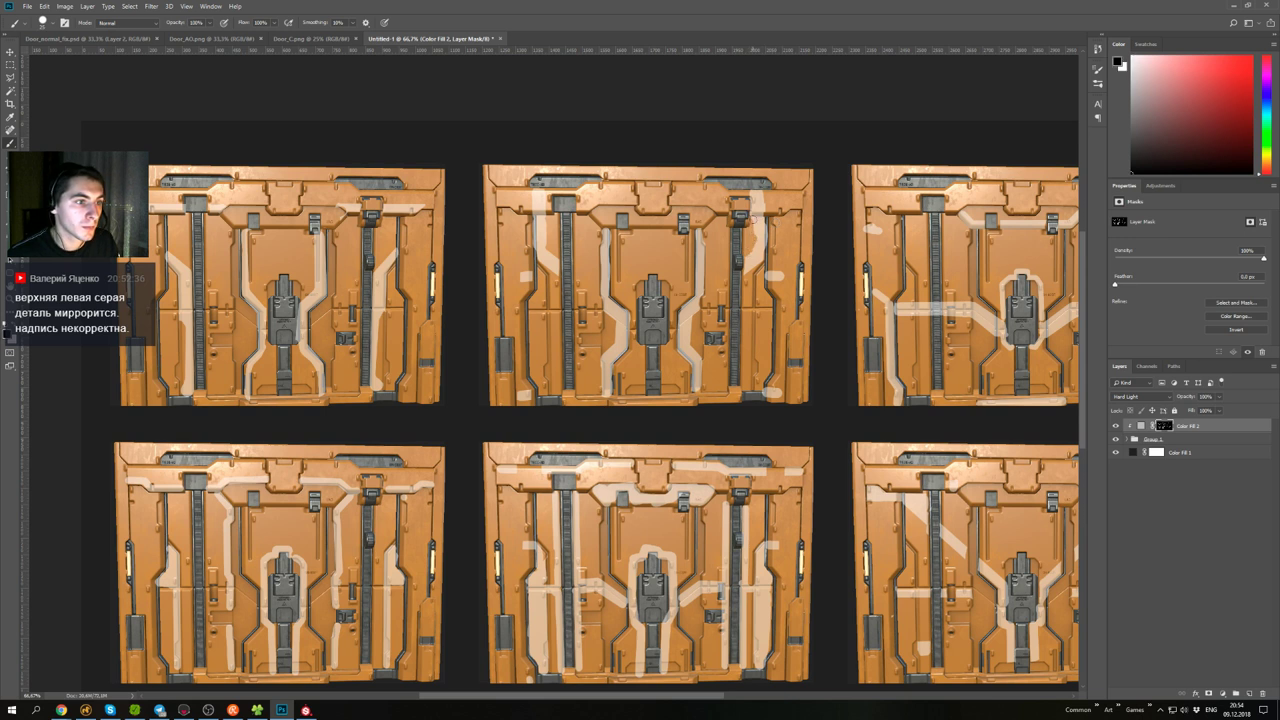
pyautogui.moveTo(753, 218); pyautogui.dragTo(752, 236)
pyautogui.moveTo(712, 336); pyautogui.dragTo(630, 316)
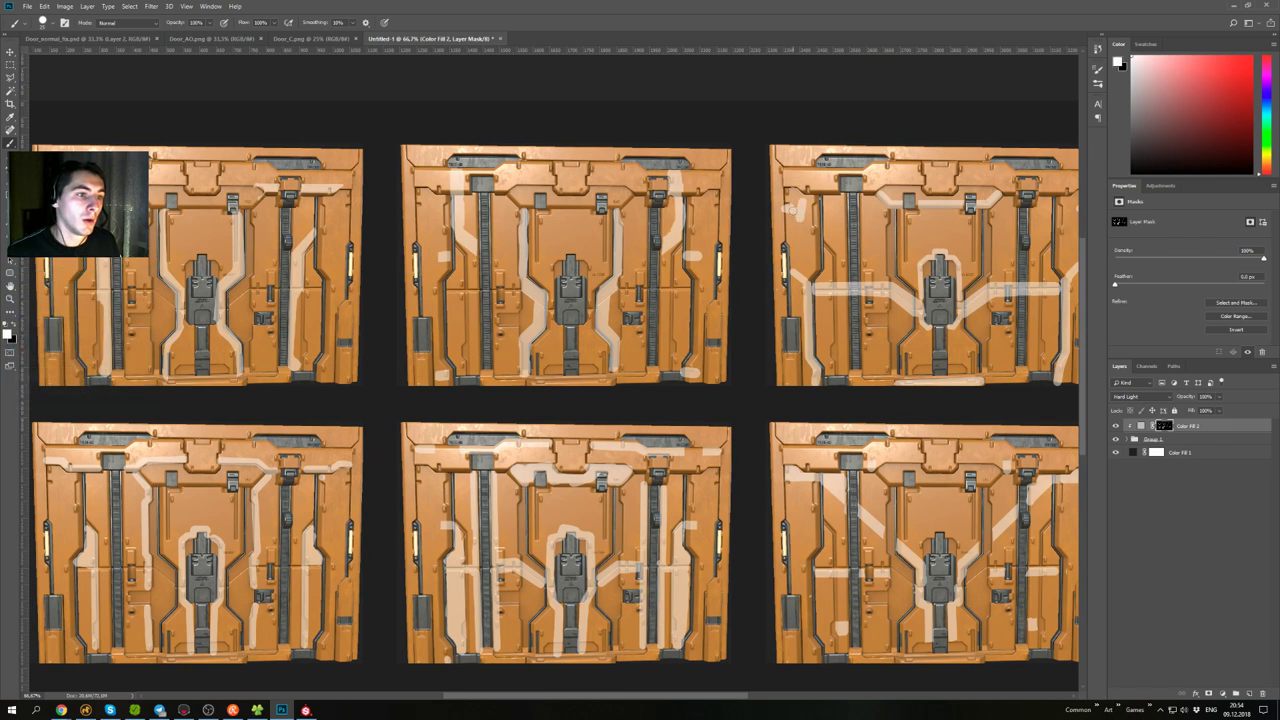
pyautogui.moveTo(799, 207); pyautogui.dragTo(799, 240)
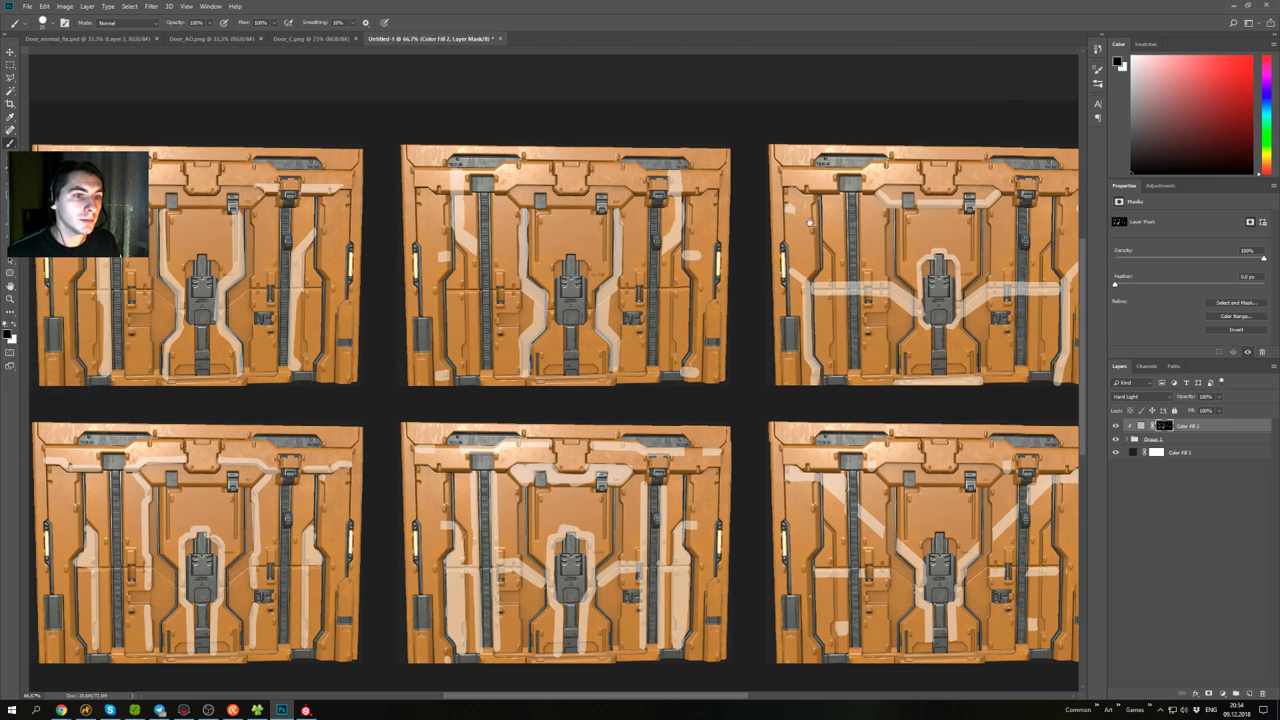
# - On a new layer, hand-paint the white numbers 1, 2 and 3 above the three top-row doors
pyautogui.moveTo(996, 219); pyautogui.dragTo(876, 238)
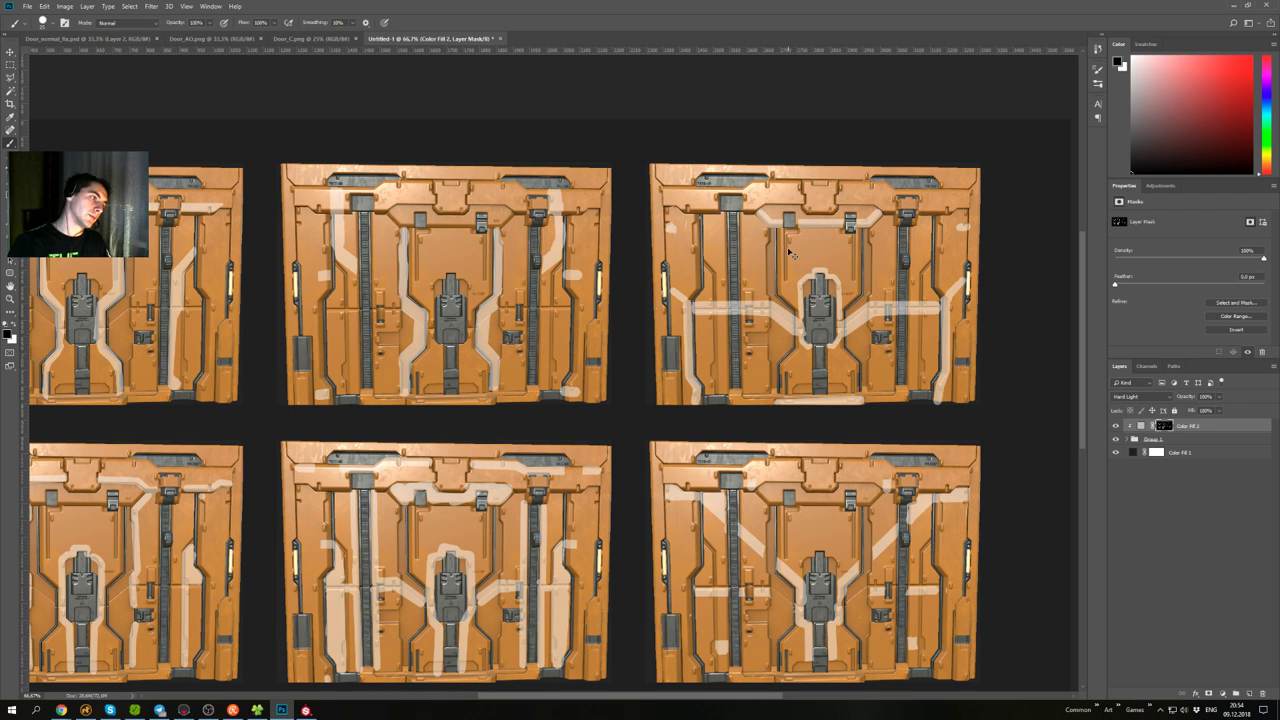
pyautogui.keyDown('alt'); pyautogui.scroll(-1, 789, 250); pyautogui.keyUp('alt')
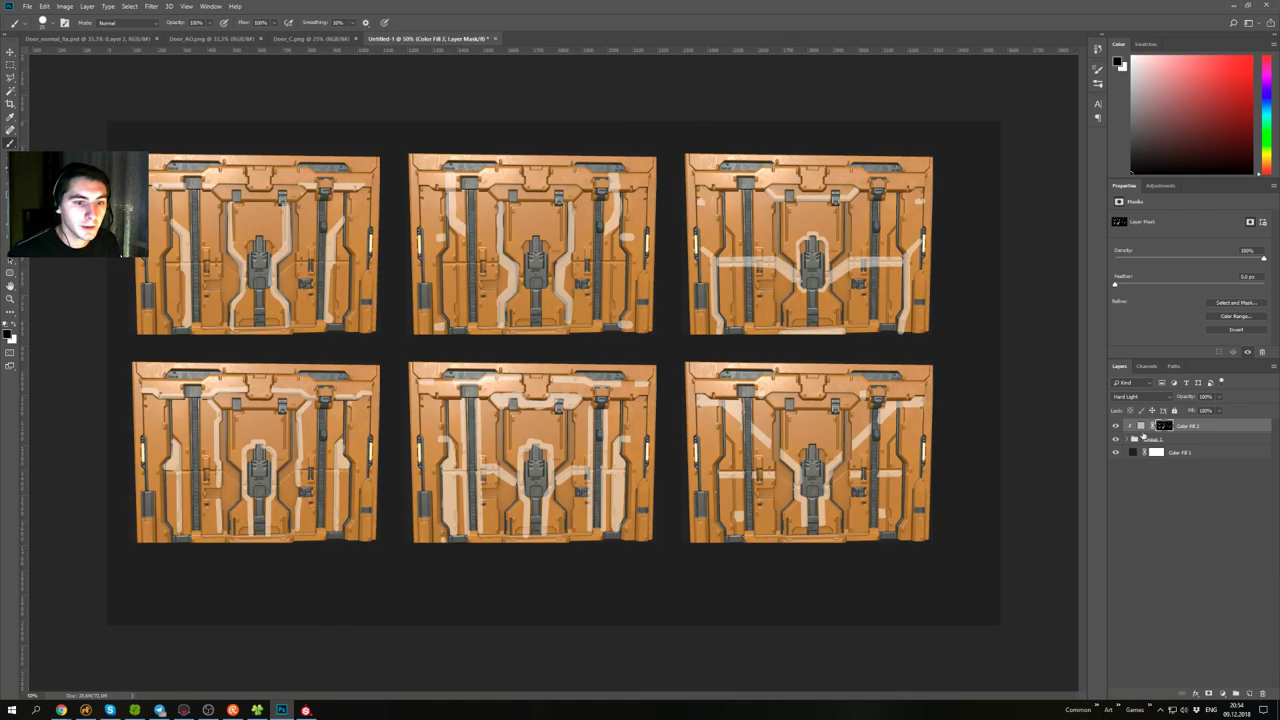
pyautogui.click(1248, 693)
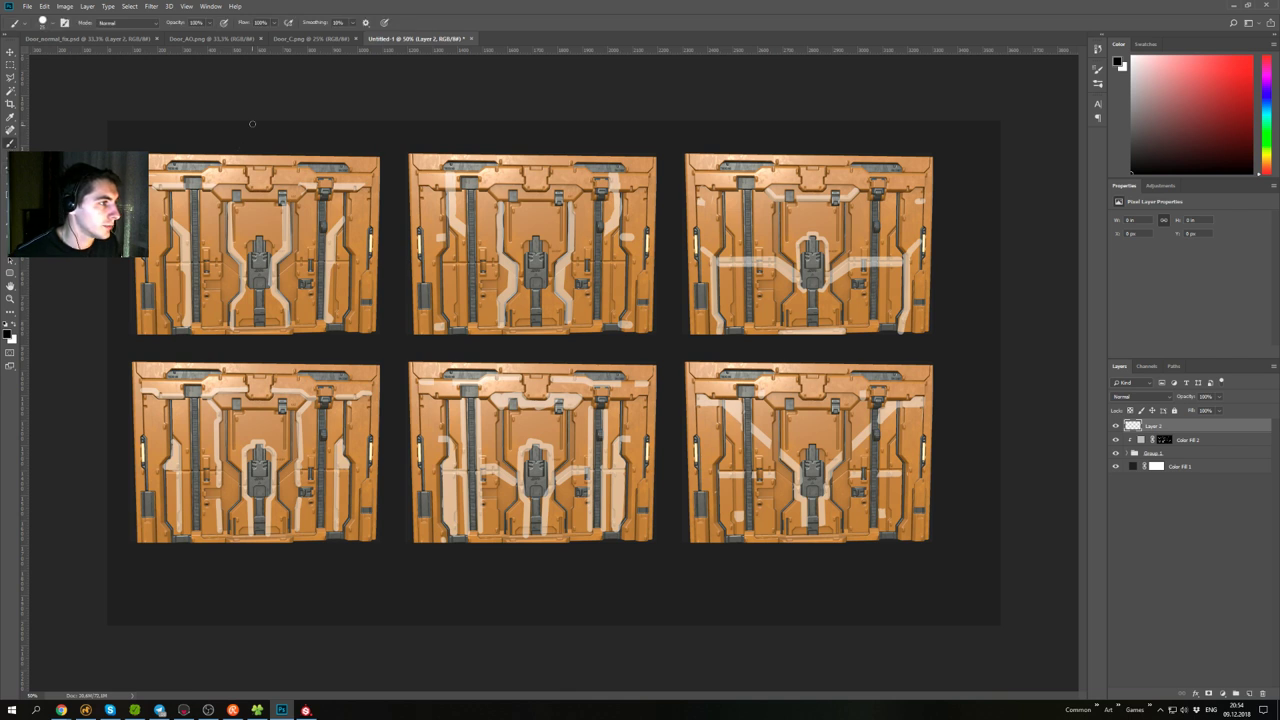
pyautogui.moveTo(251, 122); pyautogui.dragTo(247, 148)
pyautogui.hotkey('ctrl', 'z')
pyautogui.press('x')
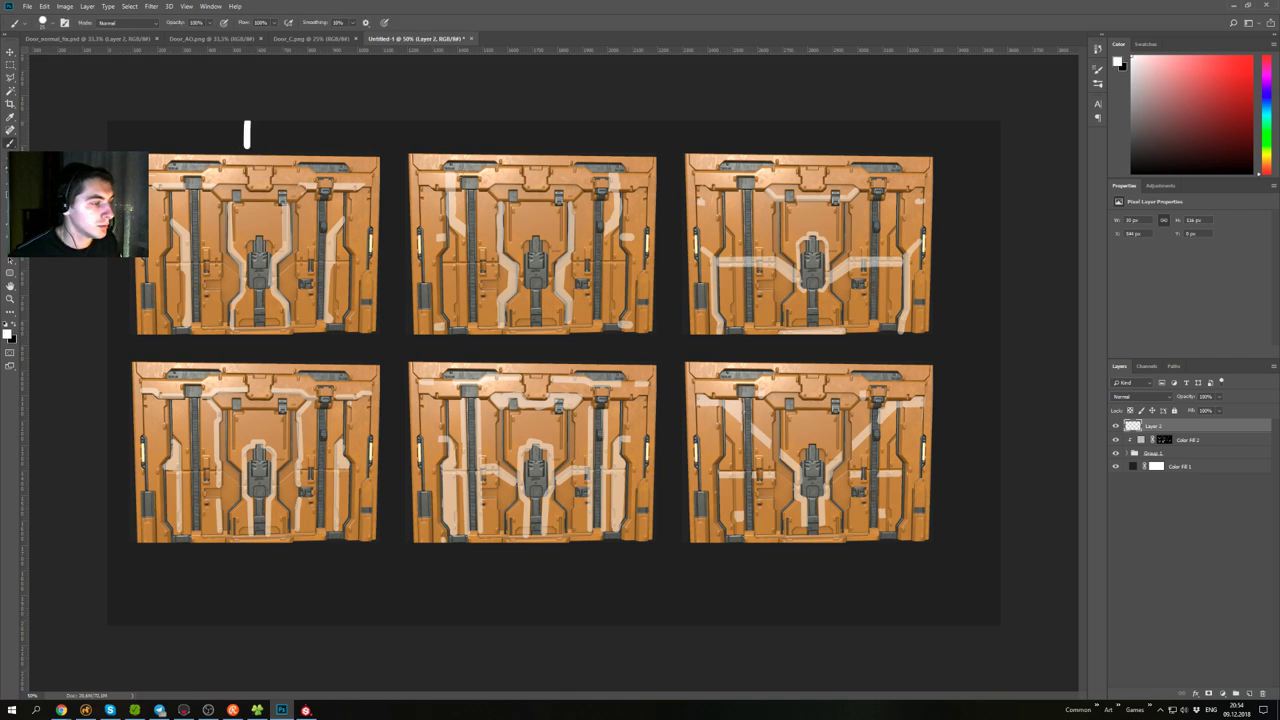
pyautogui.moveTo(520, 128); pyautogui.dragTo(538, 146)
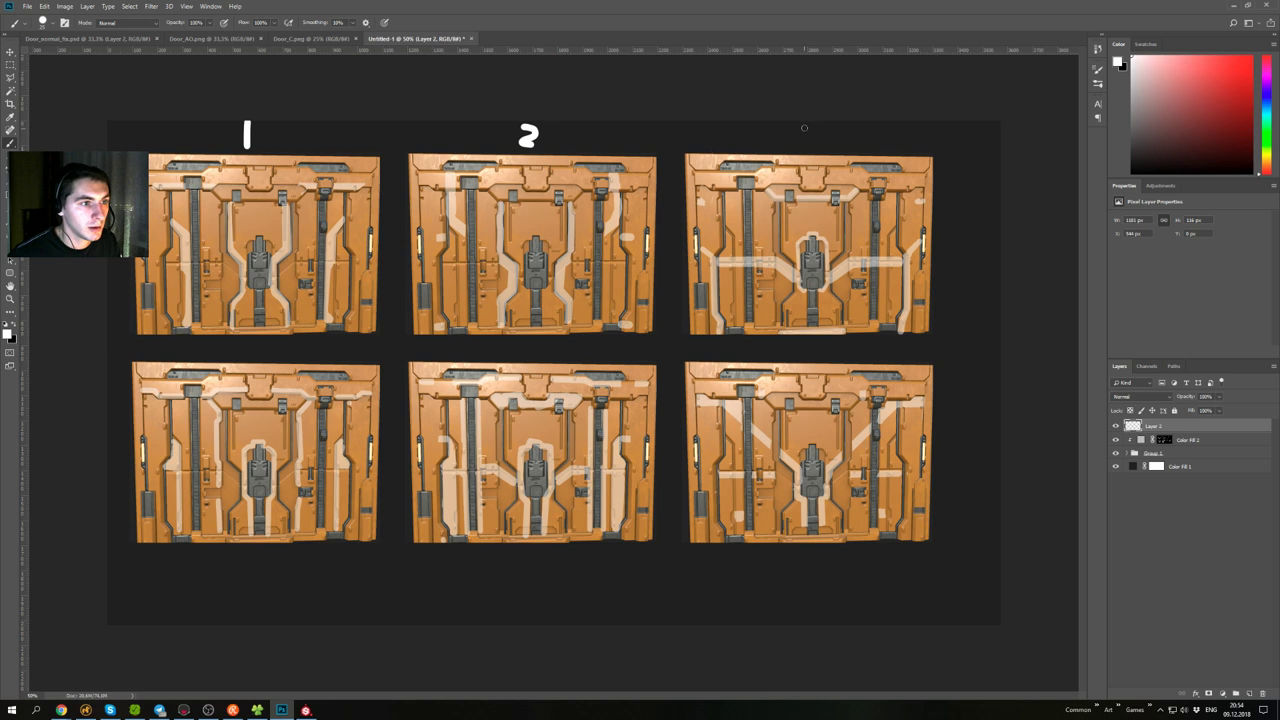
pyautogui.moveTo(796, 124)
pyautogui.mouseDown()
pyautogui.moveTo(818, 136)
pyautogui.moveTo(798, 146)
pyautogui.mouseUp()
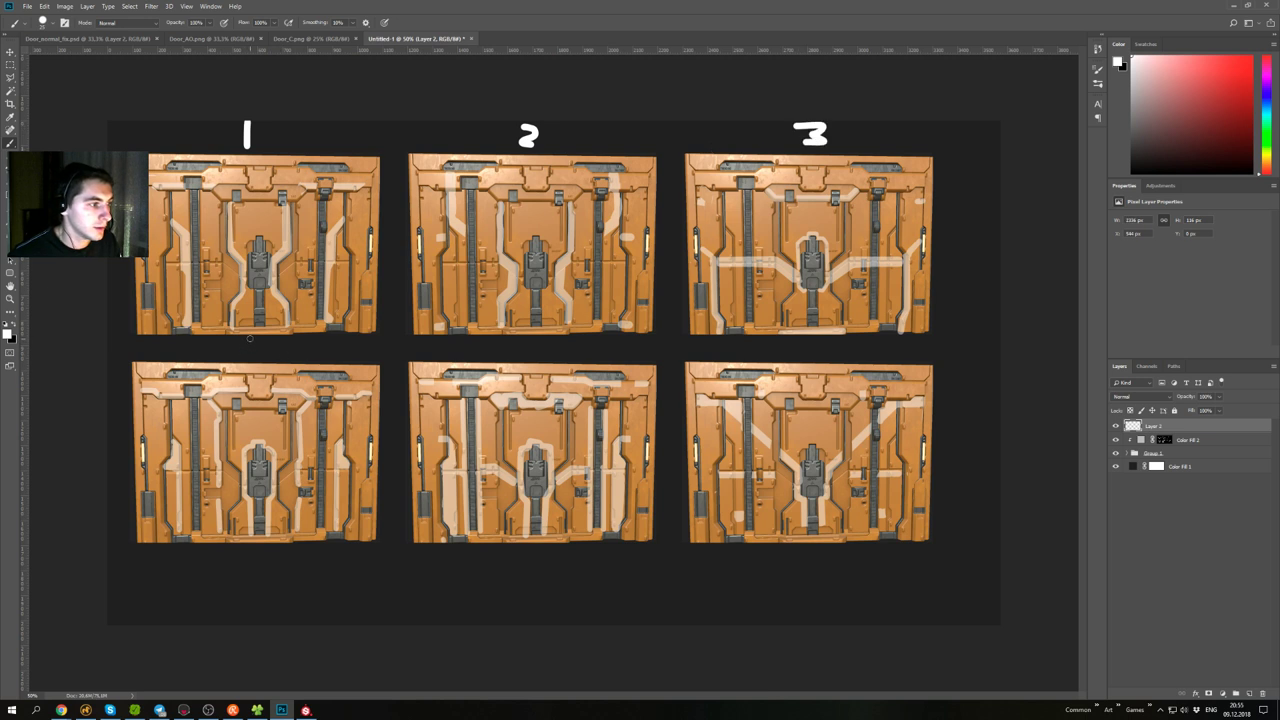
# - Hand-paint the white numbers 4, 5 and 6 above the three bottom-row doors
pyautogui.moveTo(250, 338); pyautogui.dragTo(260, 361)
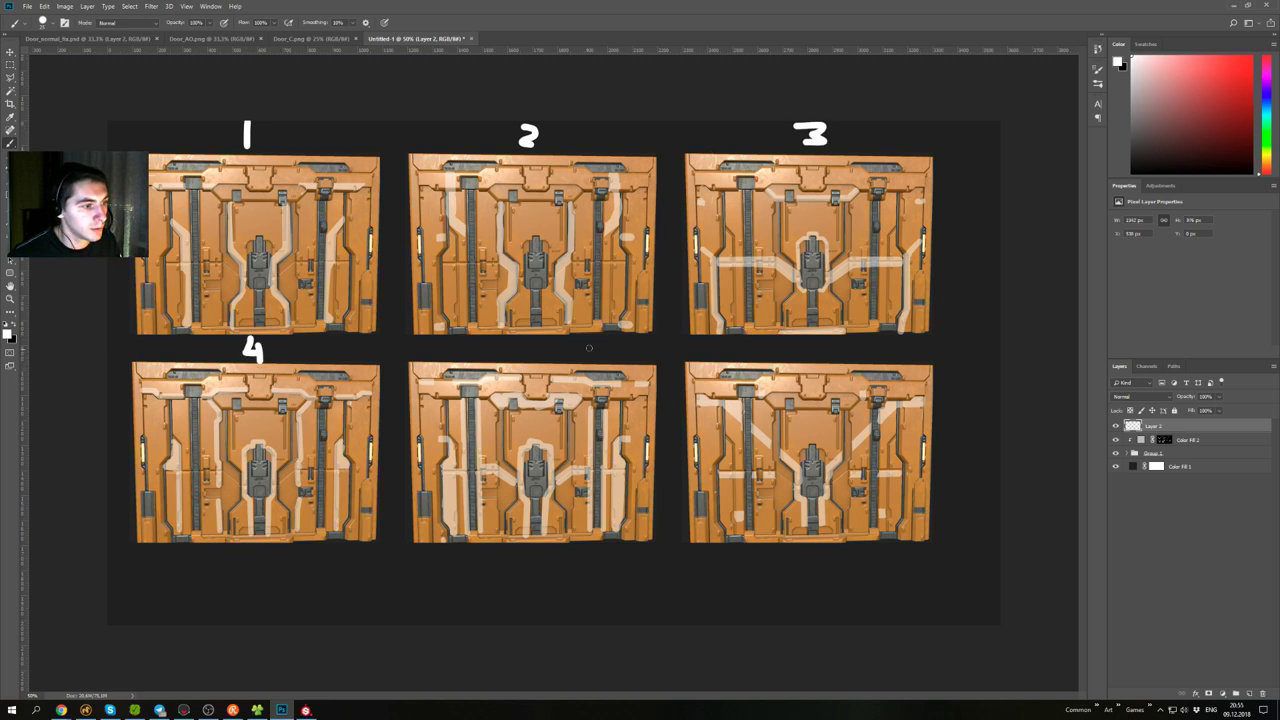
pyautogui.moveTo(537, 340)
pyautogui.mouseDown()
pyautogui.moveTo(536, 357)
pyautogui.moveTo(549, 337)
pyautogui.mouseUp()
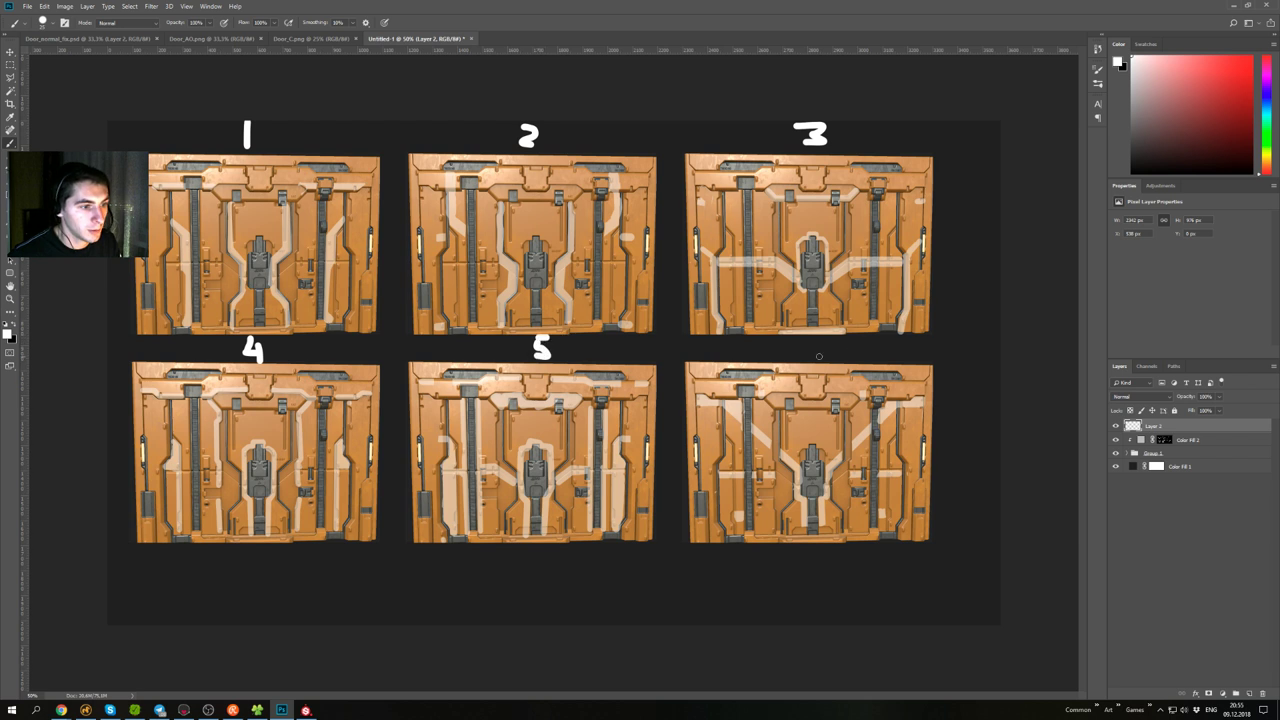
pyautogui.moveTo(825, 344)
pyautogui.mouseDown()
pyautogui.moveTo(806, 357)
pyautogui.moveTo(827, 359)
pyautogui.moveTo(817, 353)
pyautogui.mouseUp()
pyautogui.hotkey('ctrl', 'z')
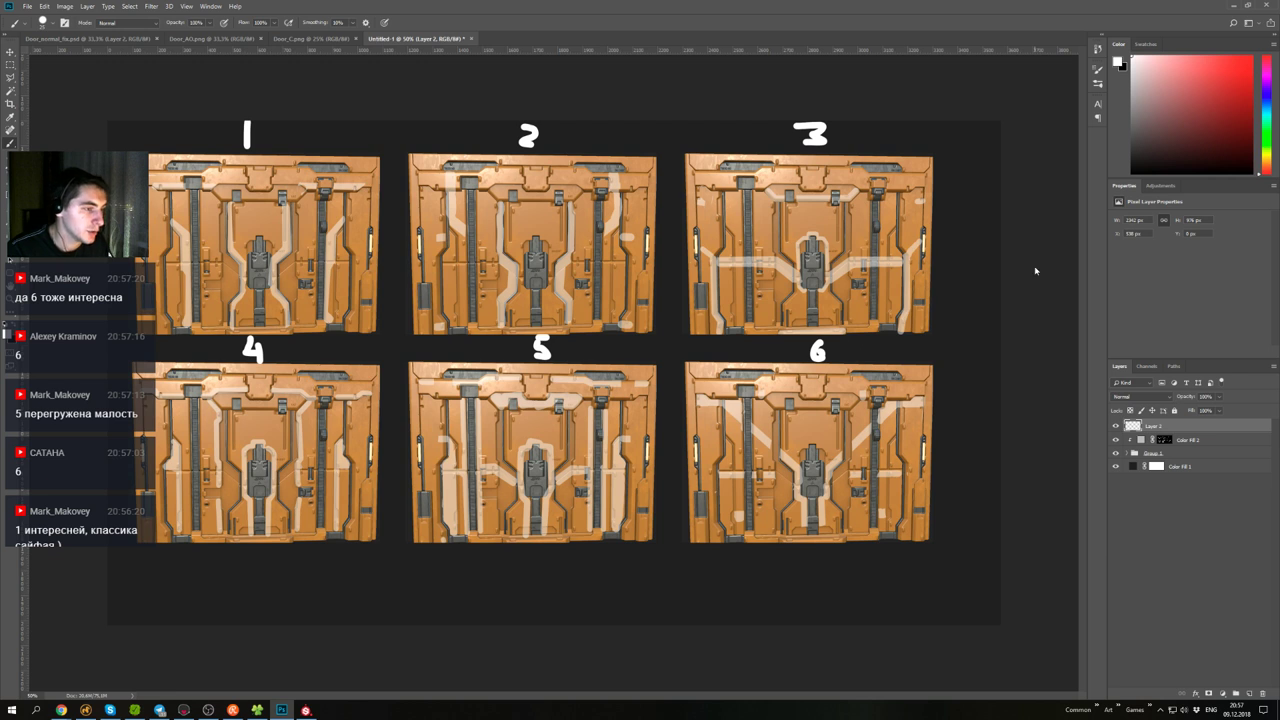
# - Save the document as Color_variants in PSD format in the Painter folder inside Stream Concept Art > New
pyautogui.hotkey('ctrl', 's')
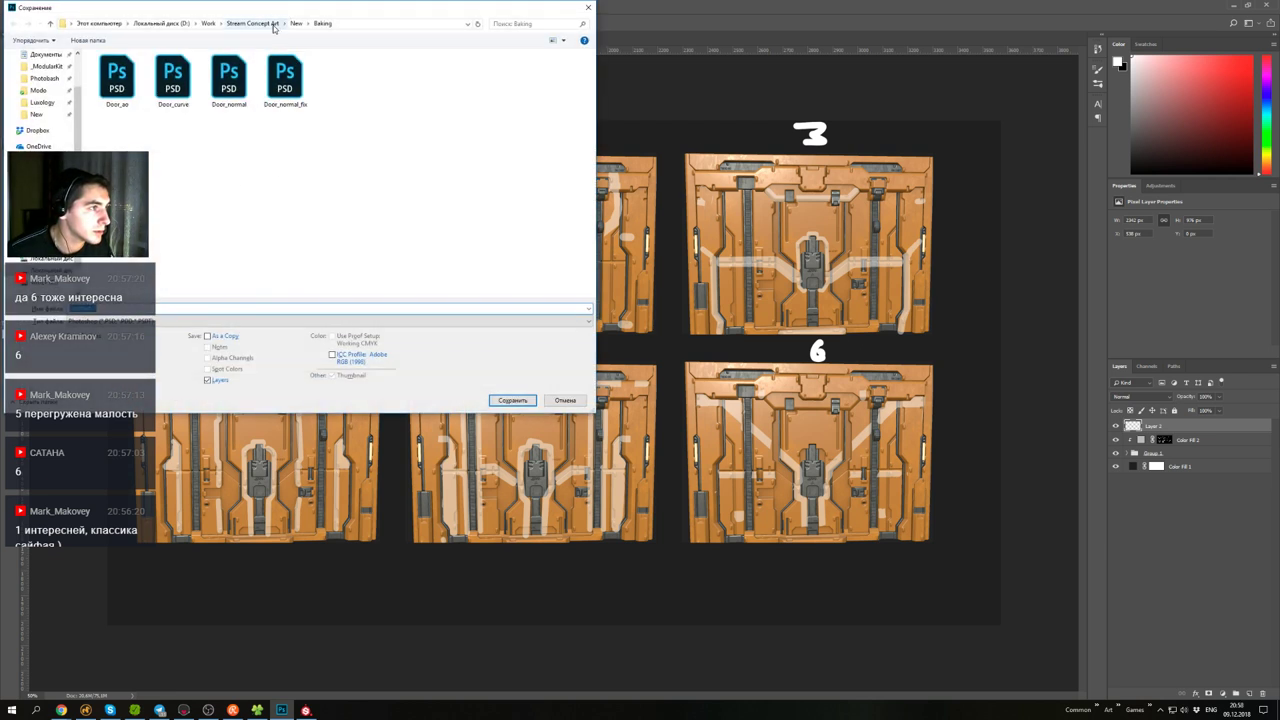
pyautogui.click(296, 23)
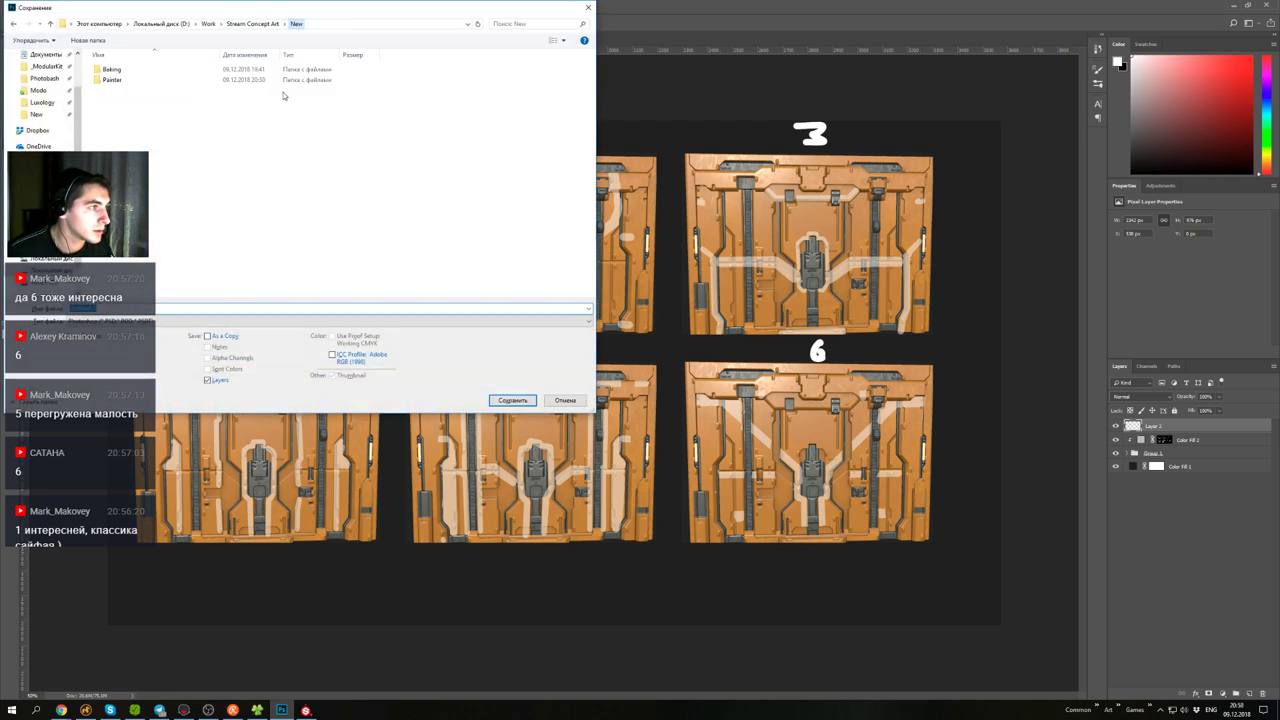
pyautogui.doubleClick(111, 79)
pyautogui.click(152, 306)
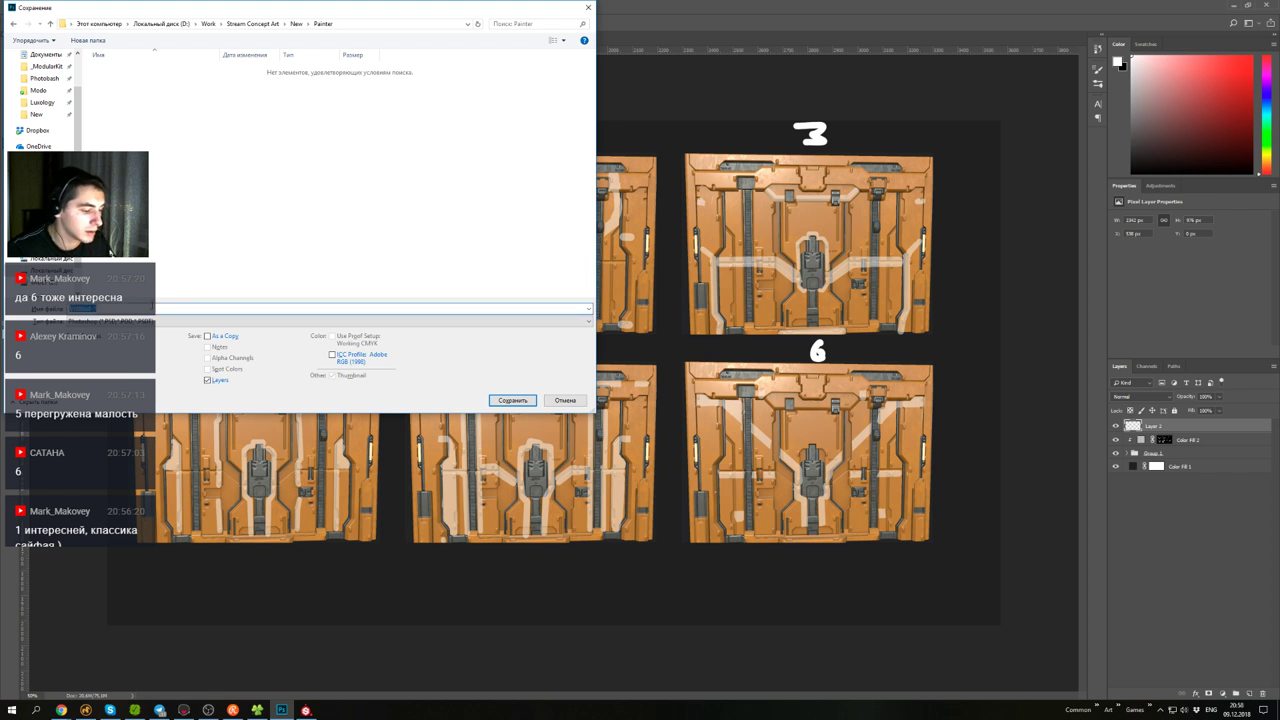
pyautogui.write('Edited')
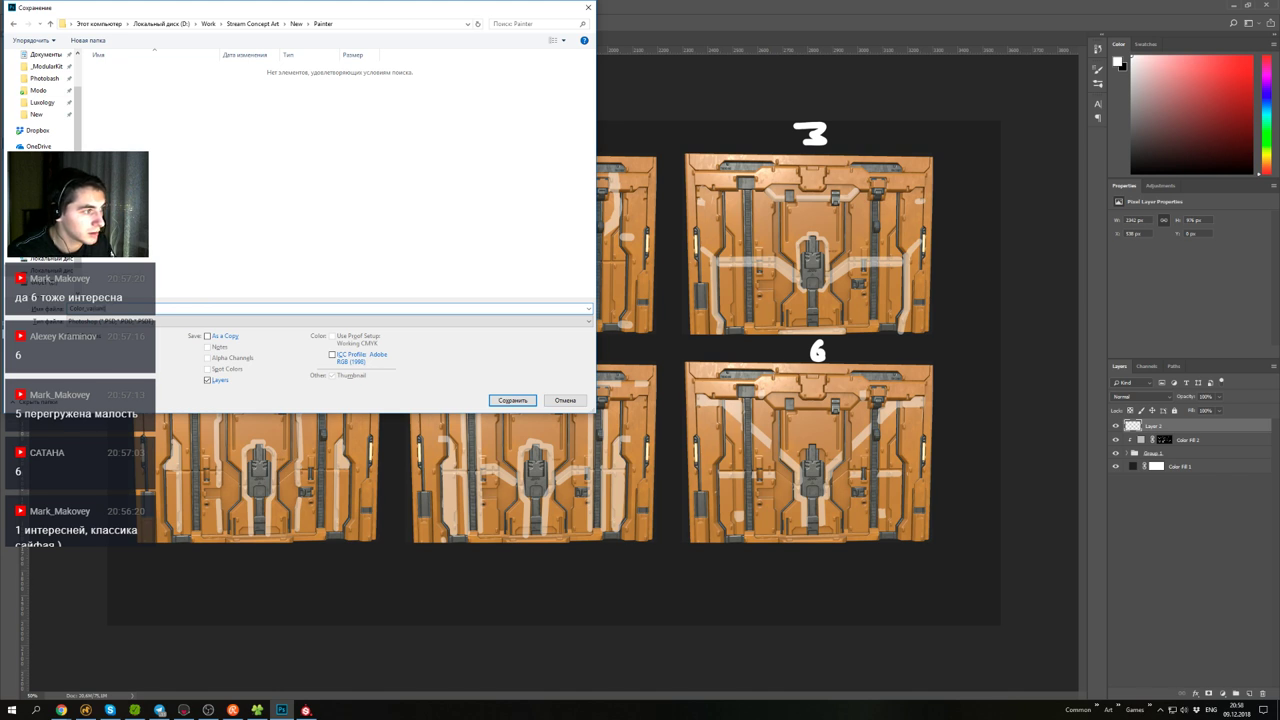
pyautogui.press('Return')
pyautogui.press('Return')
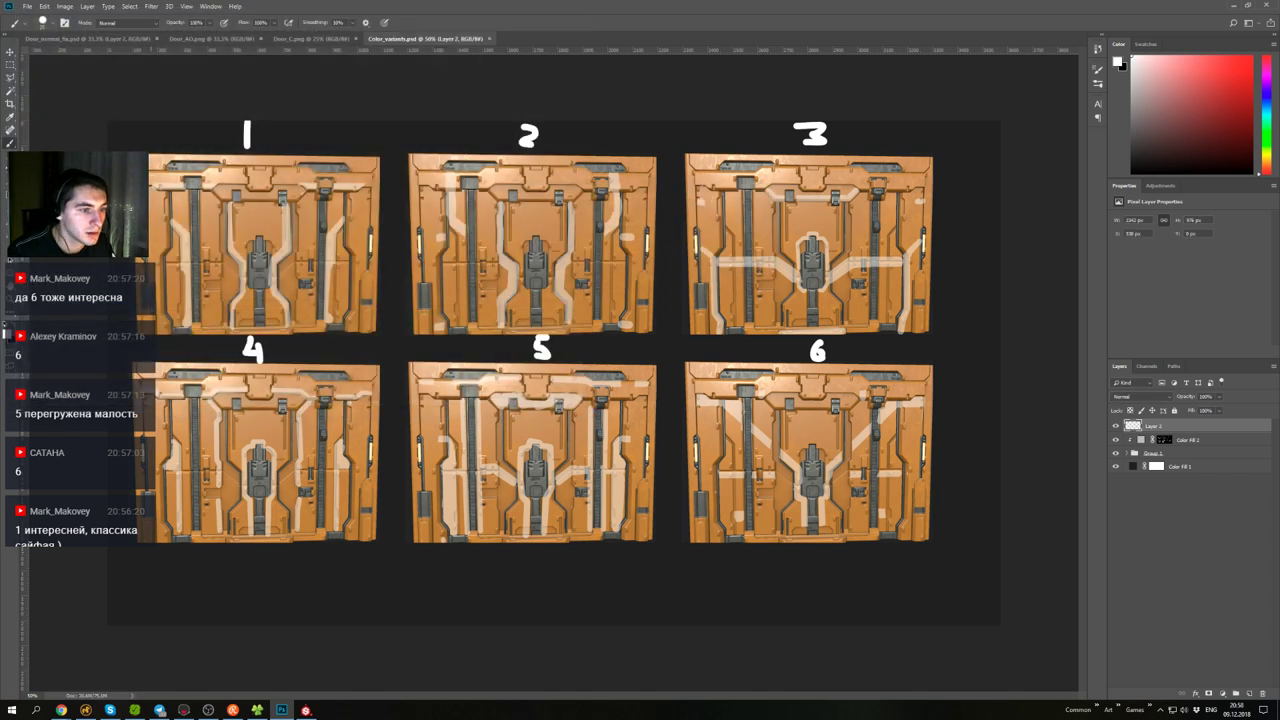
# - On the Color Fill 2 mask, paint a light stripe around the top of door 6's central lock to close its outline
pyautogui.click(980, 425)
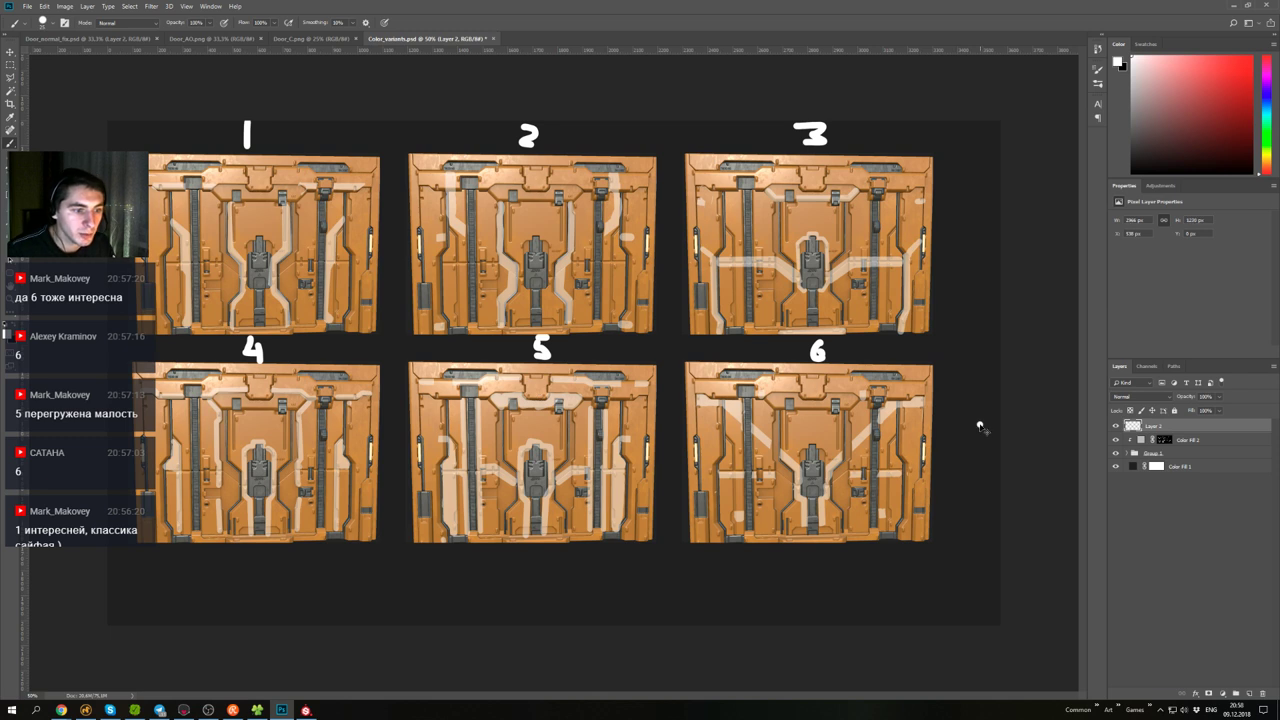
pyautogui.hotkey('ctrl', '+')
pyautogui.hotkey('ctrl', '+')
pyautogui.moveTo(972, 384); pyautogui.dragTo(550, 216)
pyautogui.click(1163, 440)
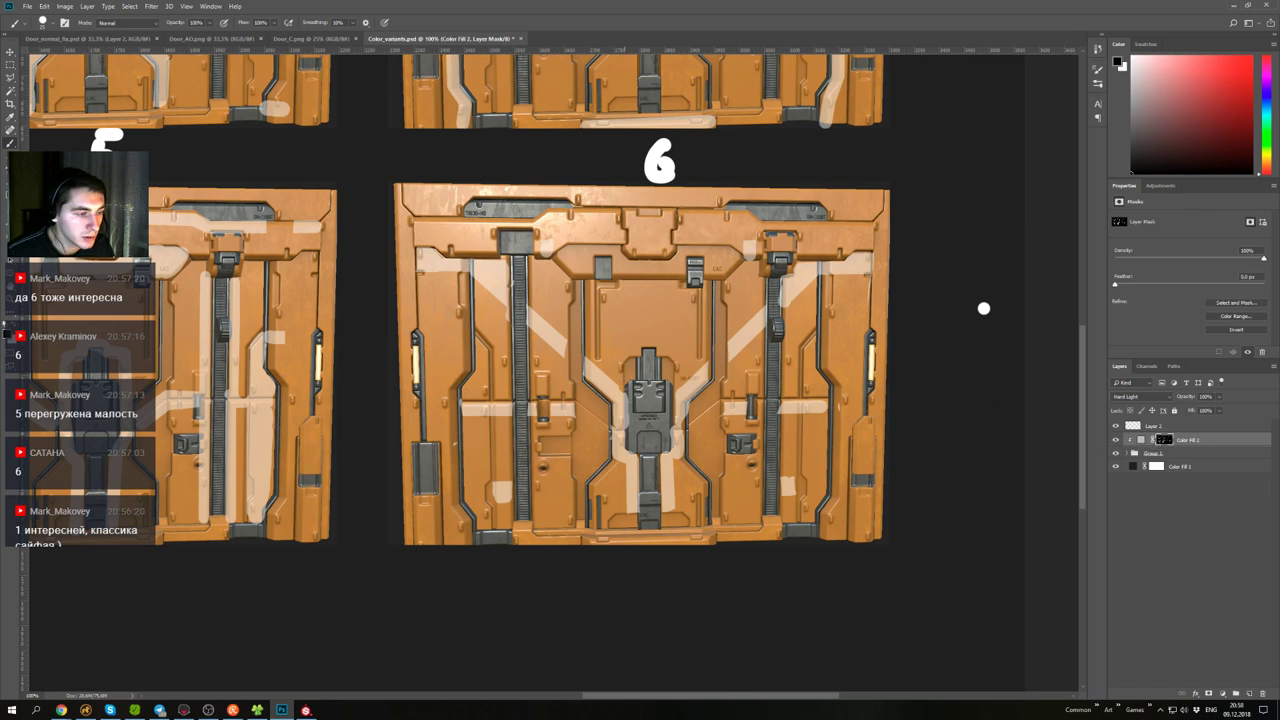
pyautogui.press('x')
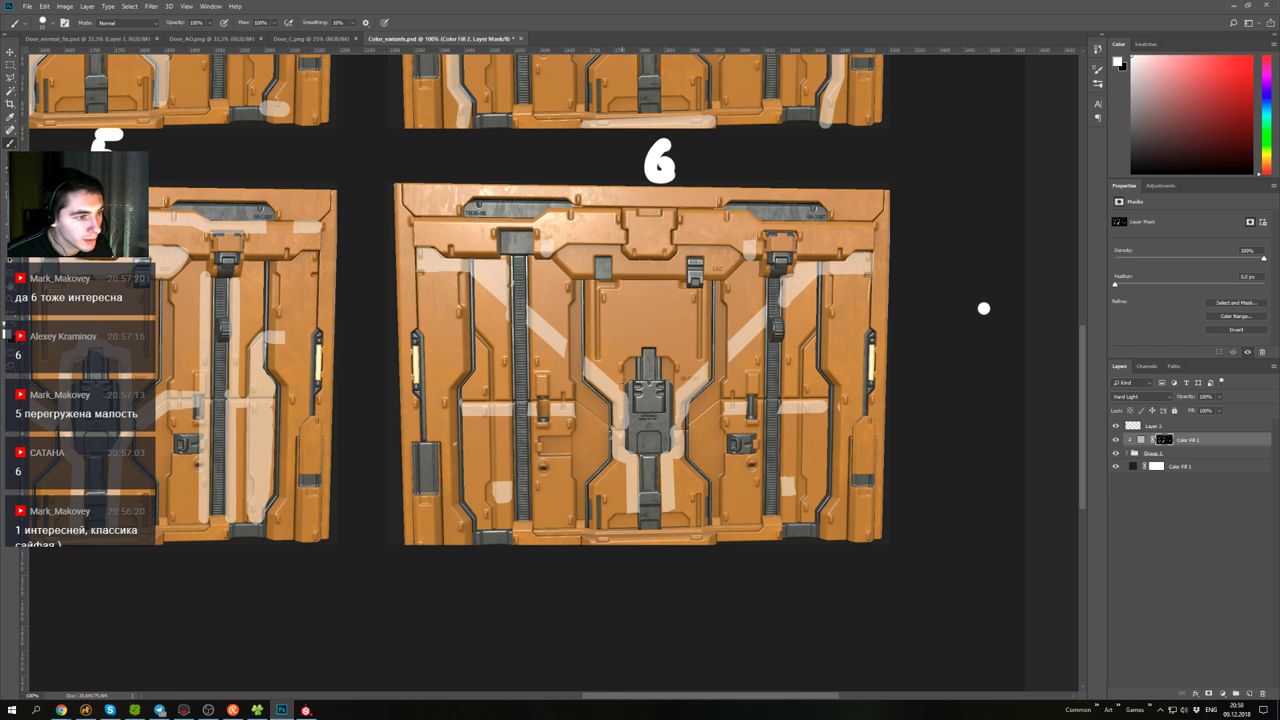
pyautogui.keyDown('shift'); pyautogui.click(621, 361); pyautogui.keyUp('shift')
pyautogui.keyDown('shift'); pyautogui.click(625, 355); pyautogui.keyUp('shift')
pyautogui.keyDown('shift'); pyautogui.click(639, 355); pyautogui.keyUp('shift')
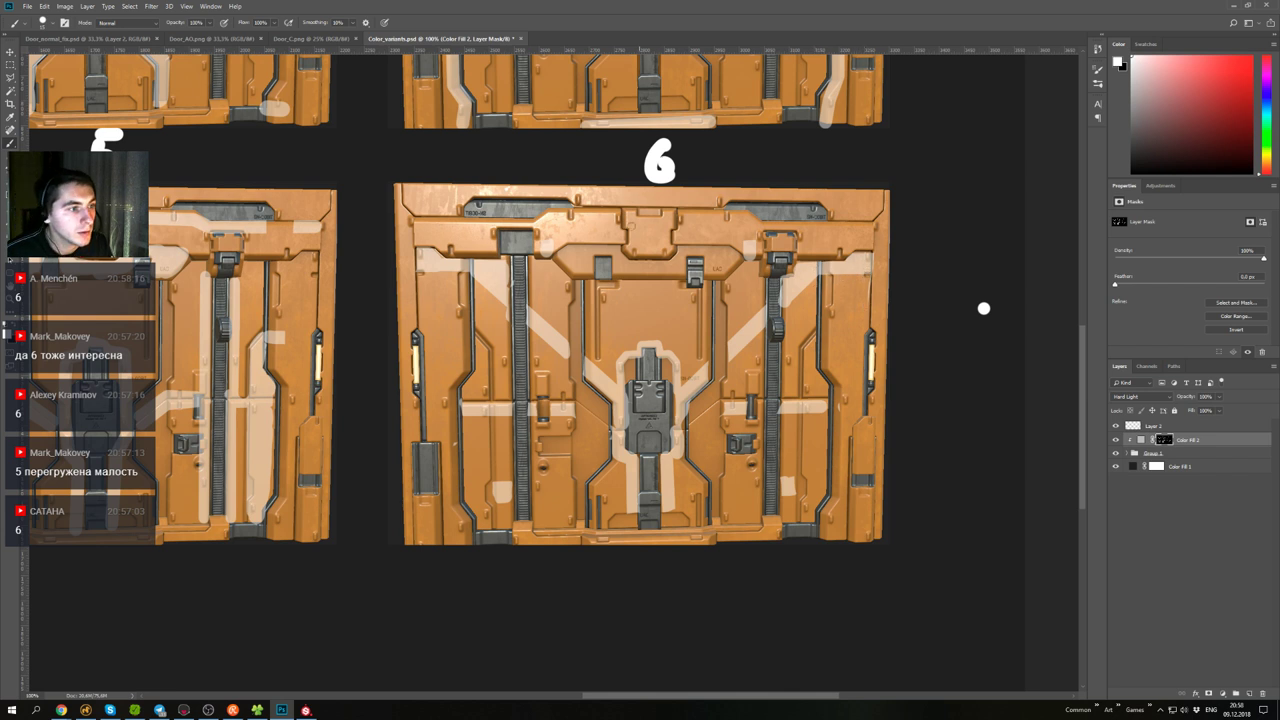
# - Touch up the edges of the diagonal stripes and the central lock outline on door 6, alternately revealing and masking paint
pyautogui.press('x')
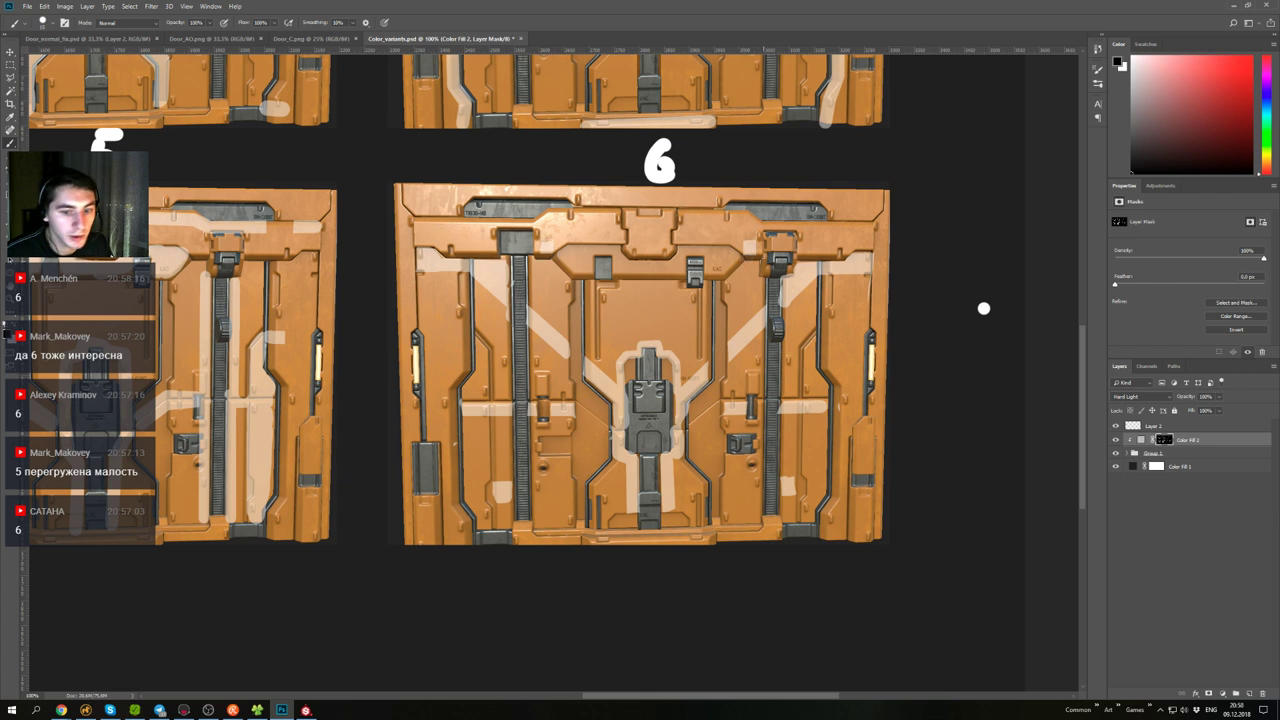
pyautogui.press('x')
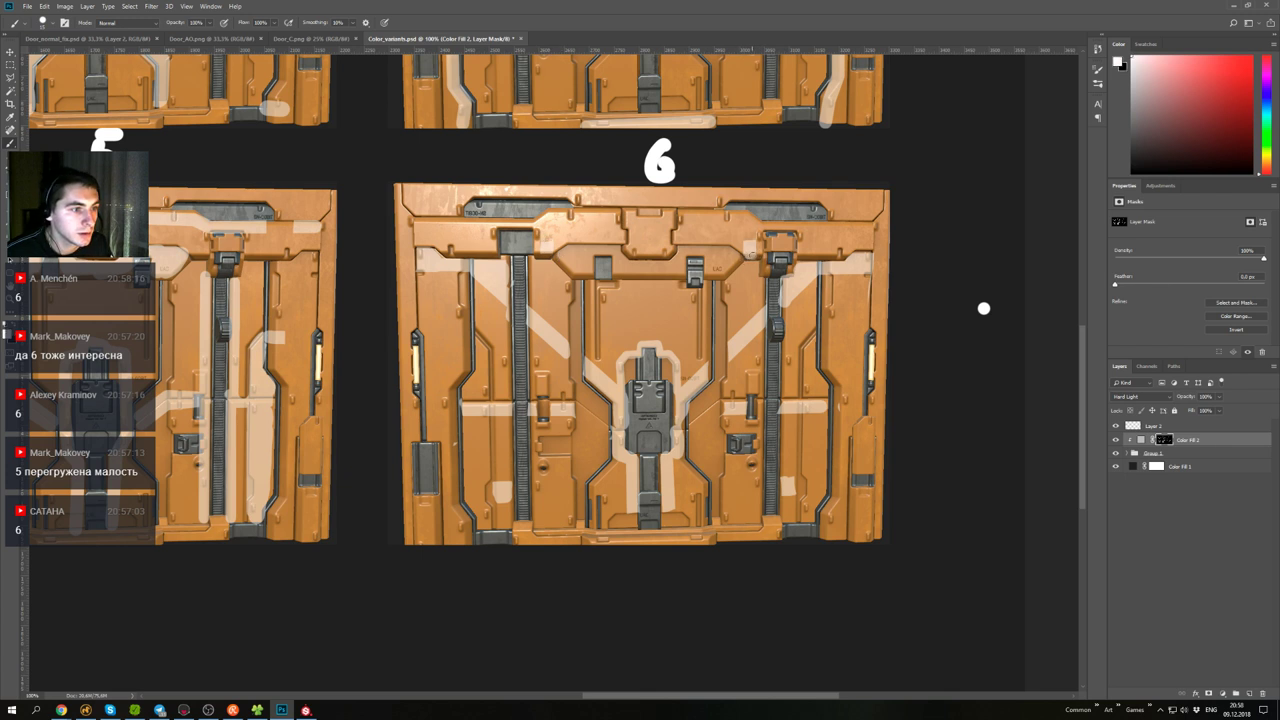
pyautogui.press('x')
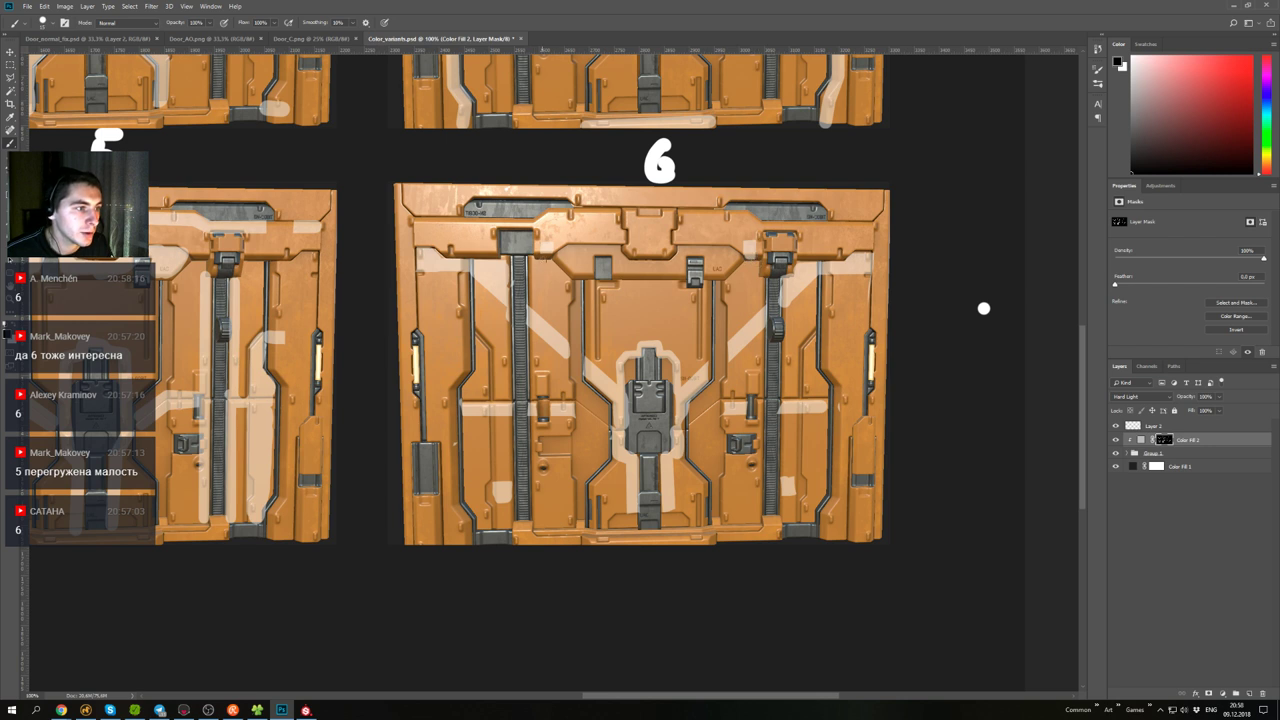
pyautogui.press('x')
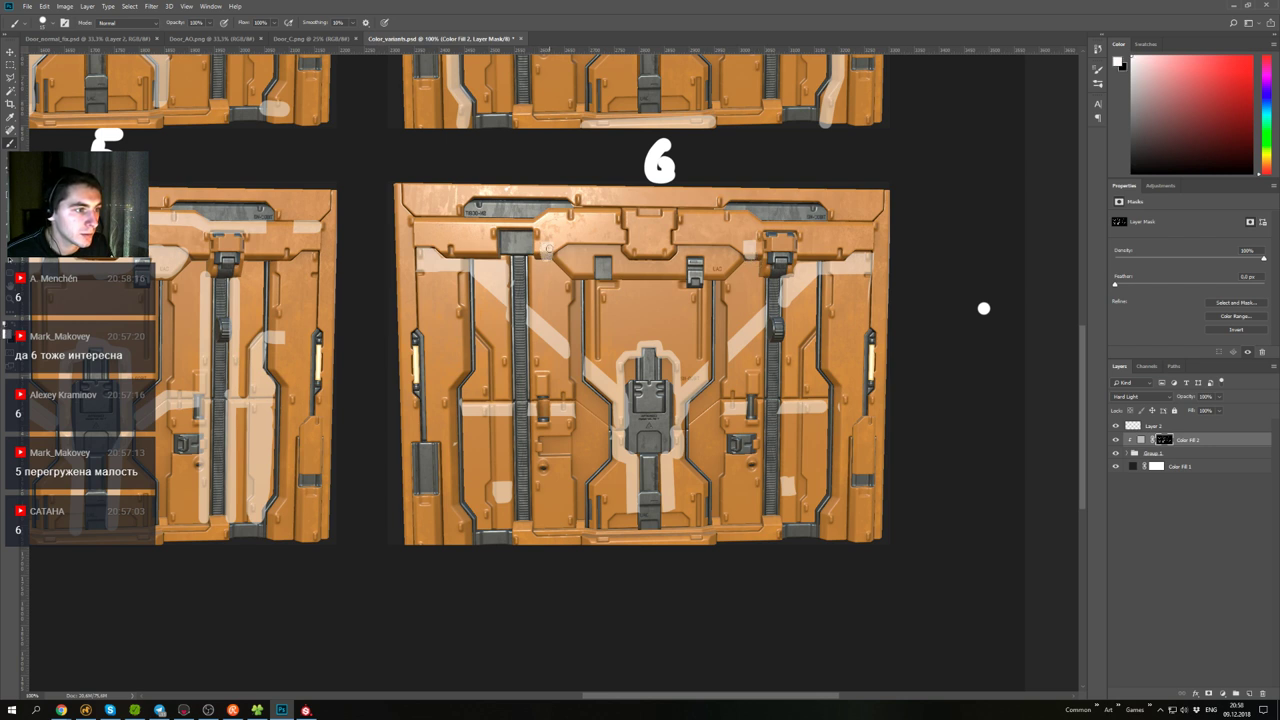
pyautogui.press('x')
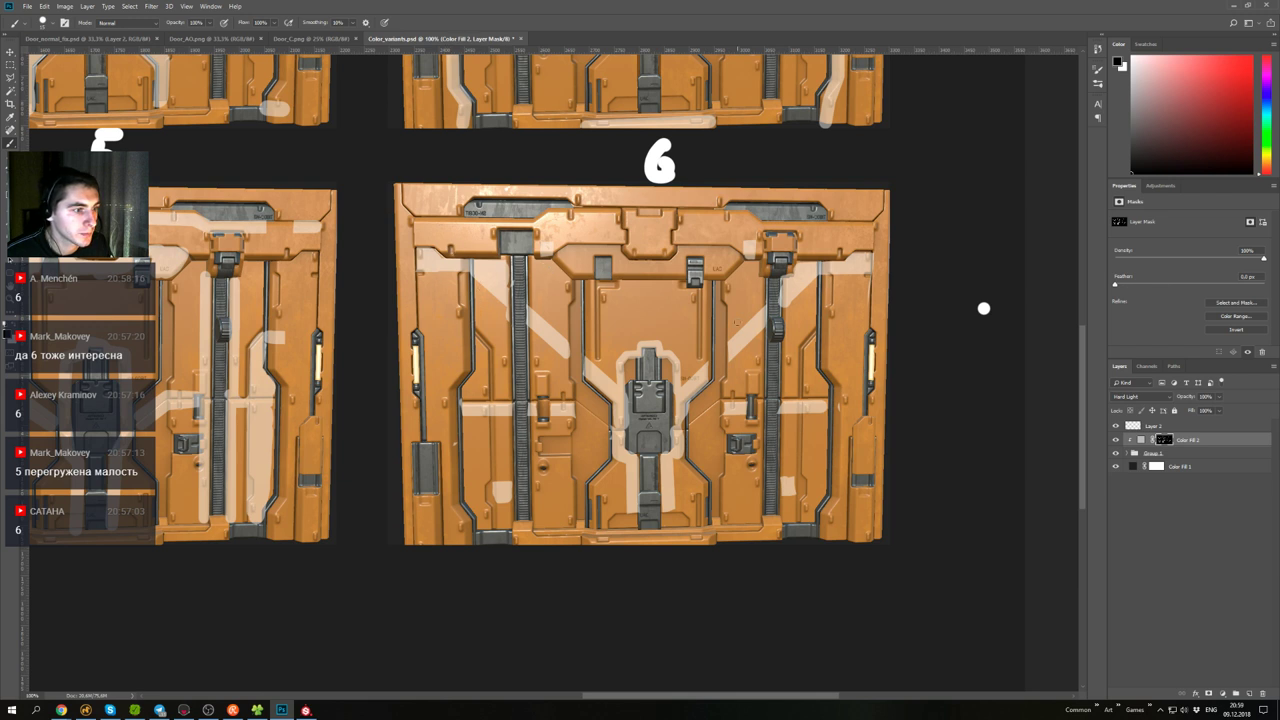
pyautogui.press('x')
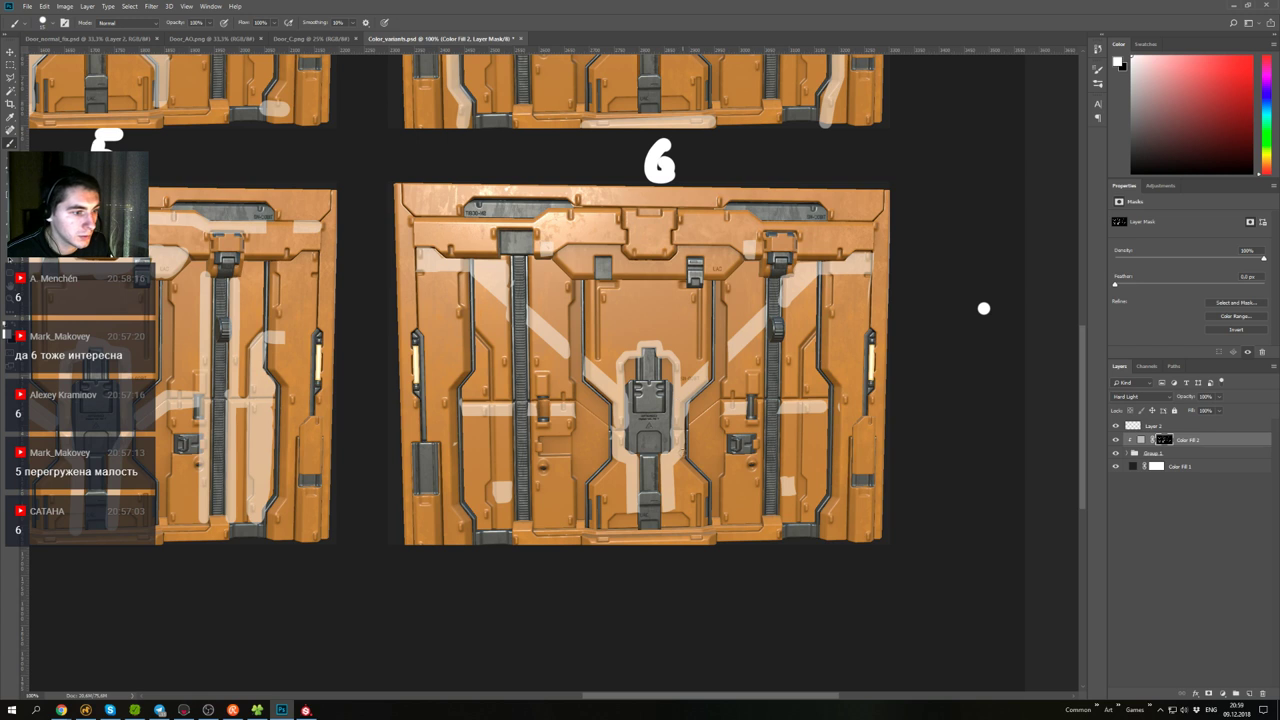
pyautogui.press('x')
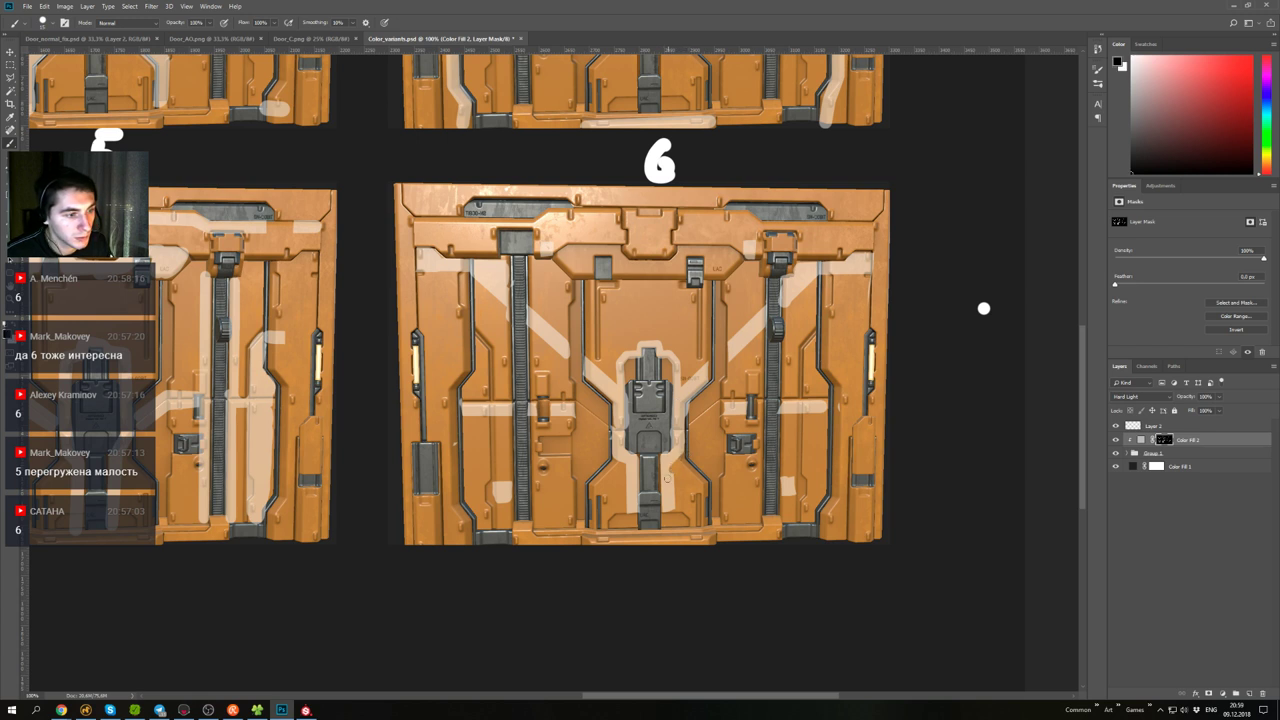
pyautogui.moveTo(669, 511); pyautogui.dragTo(671, 474)
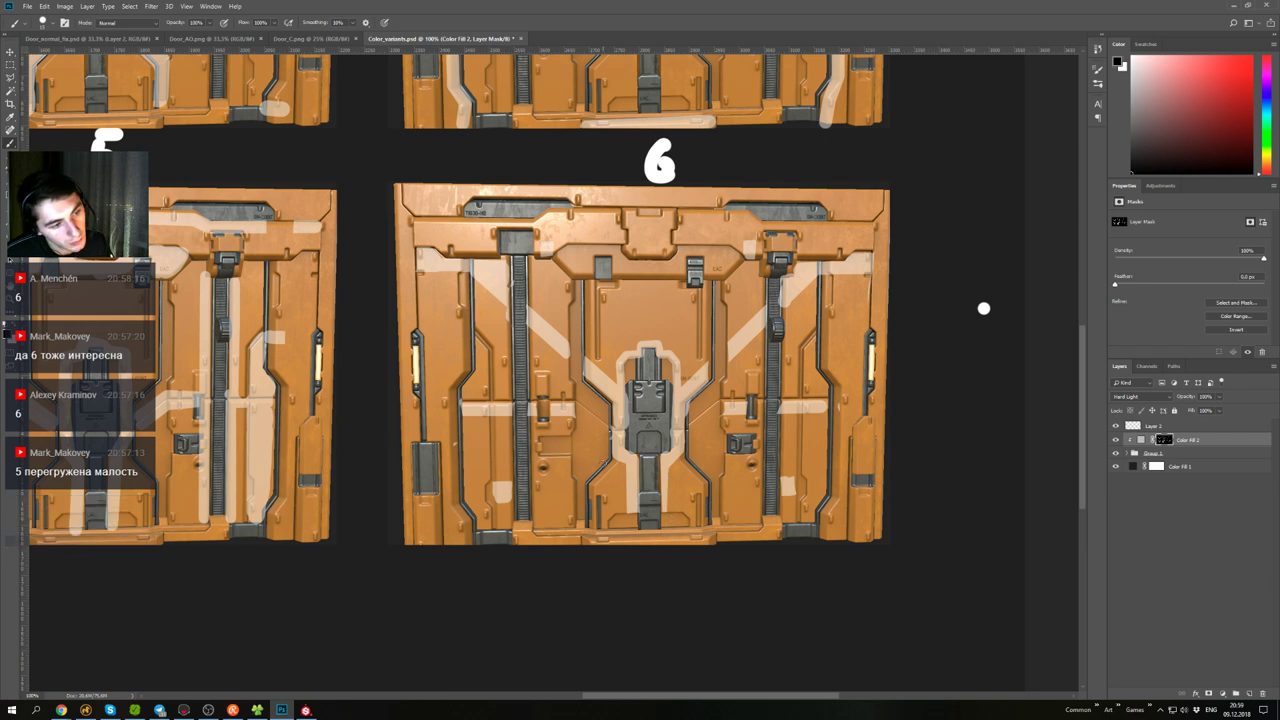
pyautogui.hotkey('ctrl', 'z')
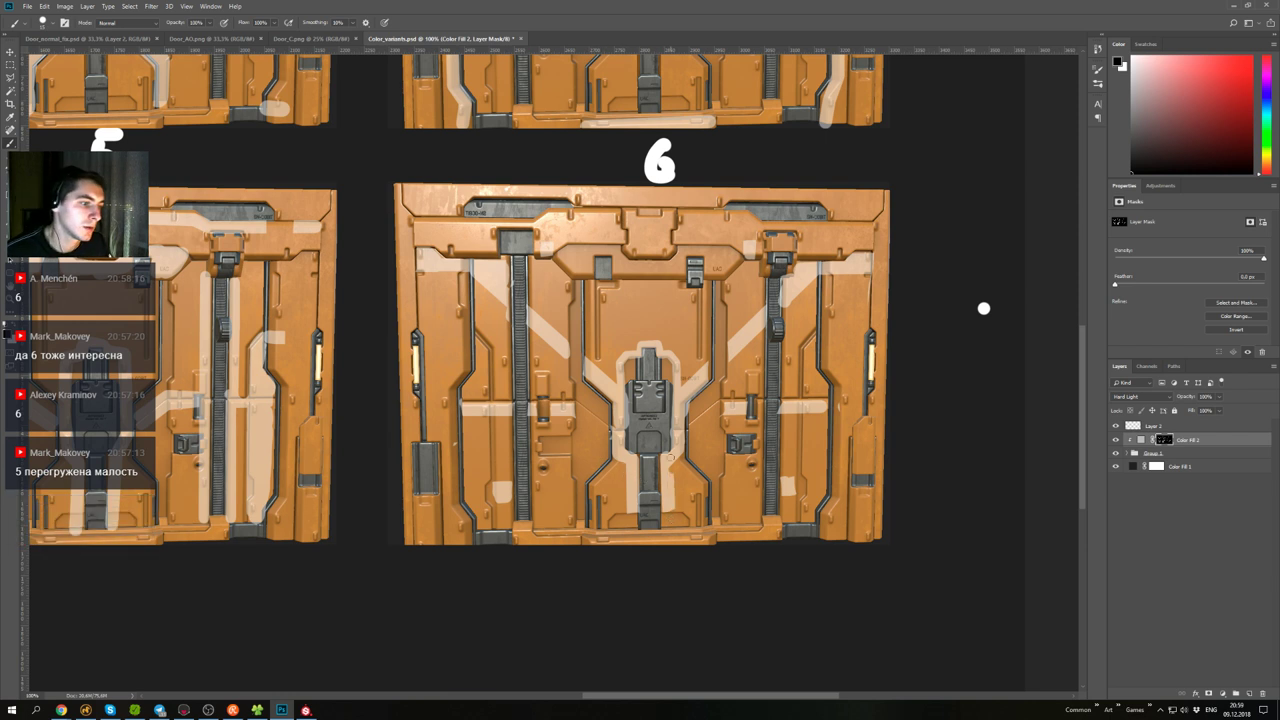
pyautogui.press('x')
pyautogui.press('x')
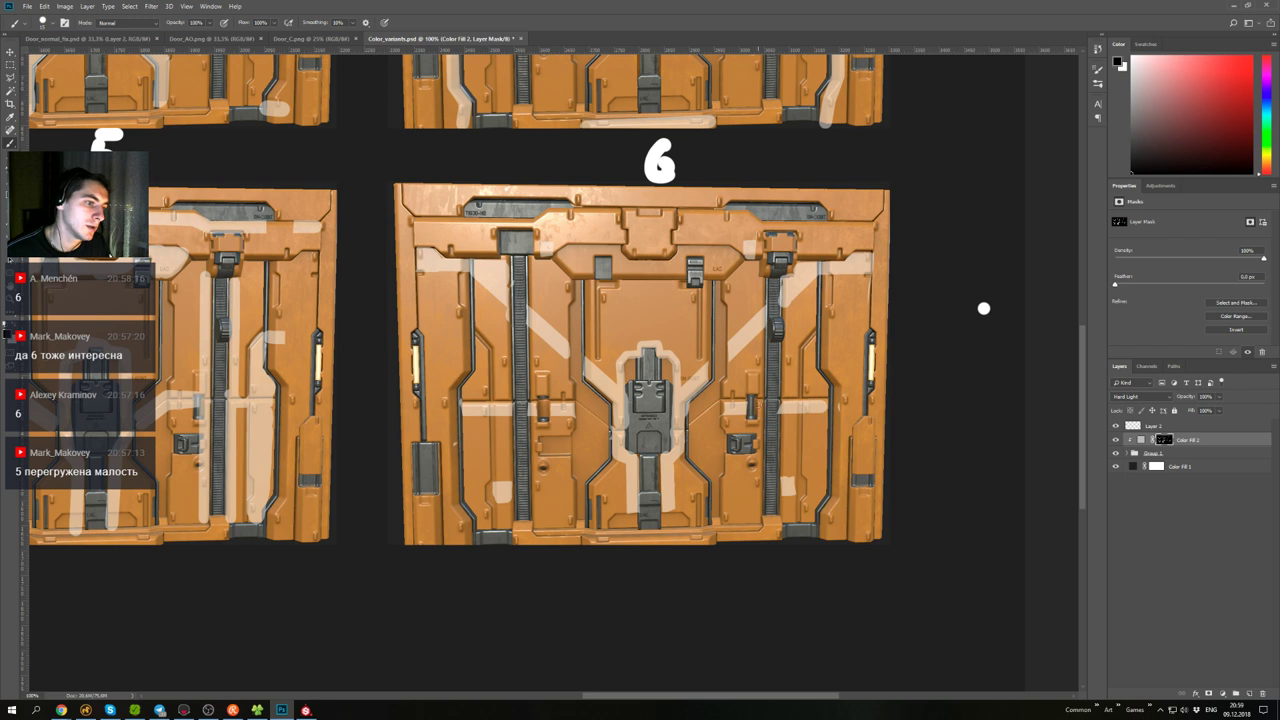
# - Clean up the right-hand horizontal and diagonal stripes of door 6 around the vertical rail on the mask
pyautogui.moveTo(619, 400); pyautogui.dragTo(603, 426)
pyautogui.press('x')
pyautogui.moveTo(762, 426)
pyautogui.mouseDown()
pyautogui.moveTo(760, 456)
pyautogui.moveTo(755, 442)
pyautogui.mouseUp()
pyautogui.press('x')
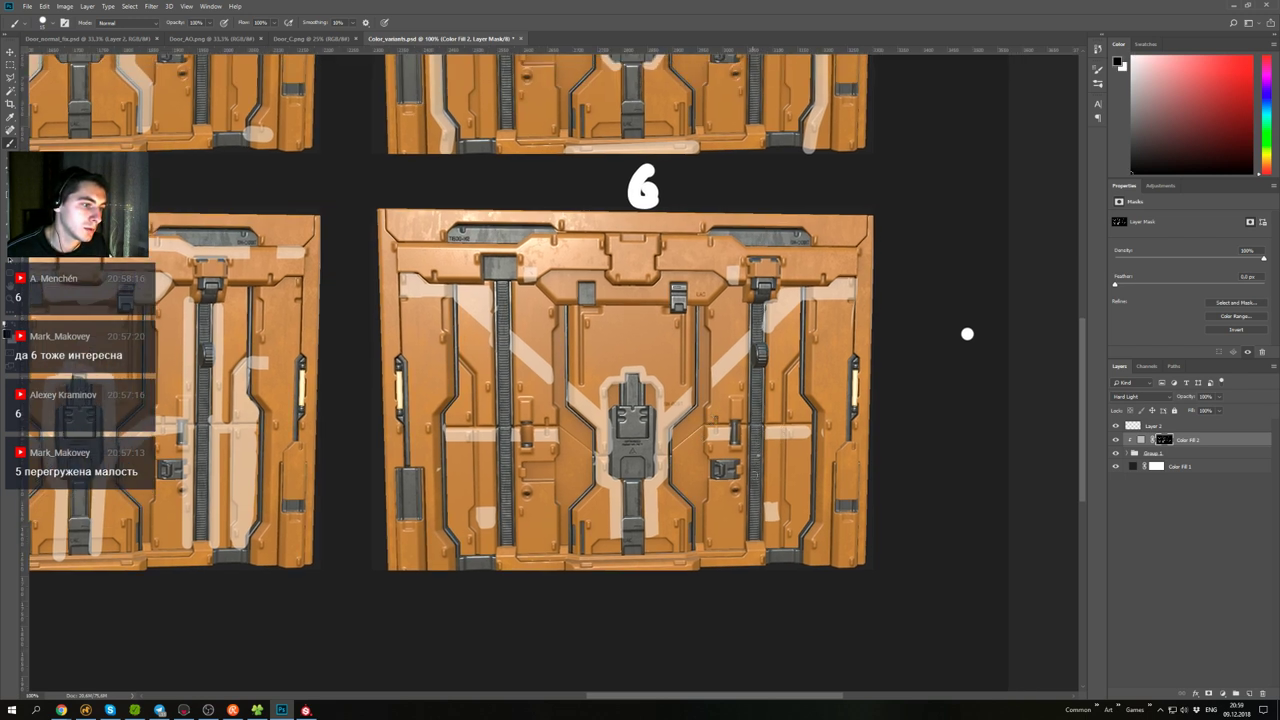
pyautogui.press('x')
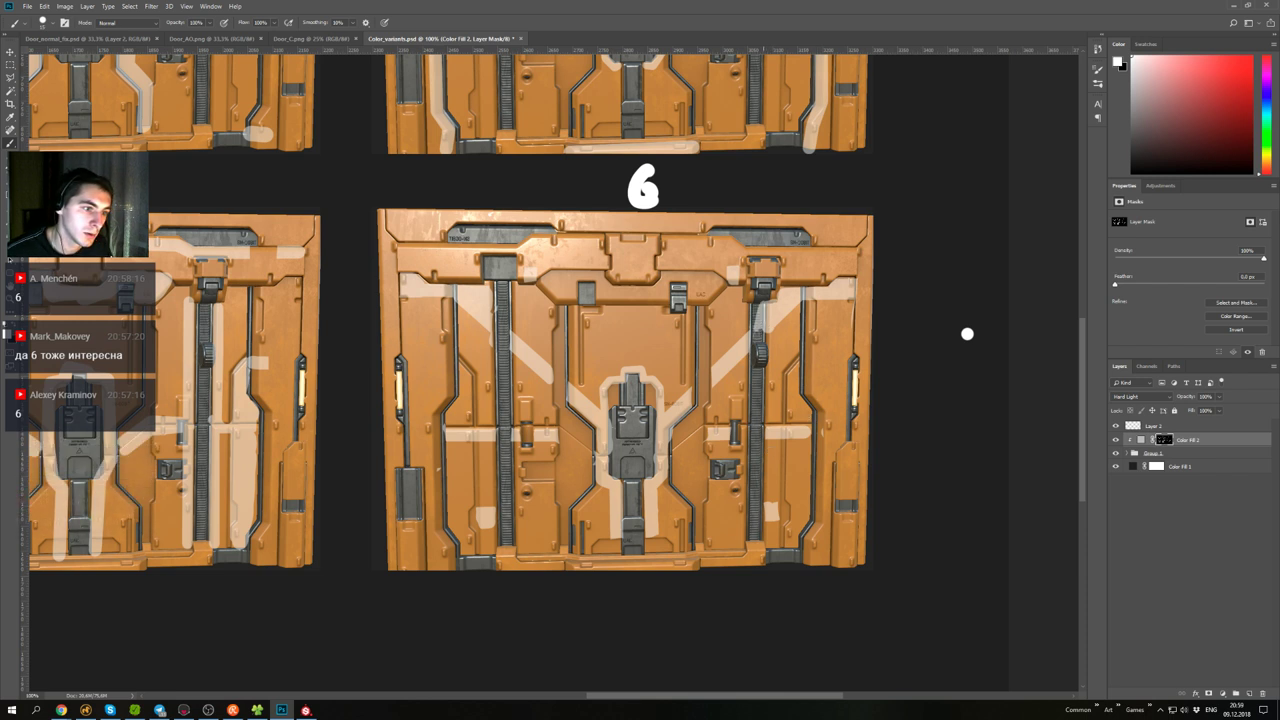
pyautogui.press('x')
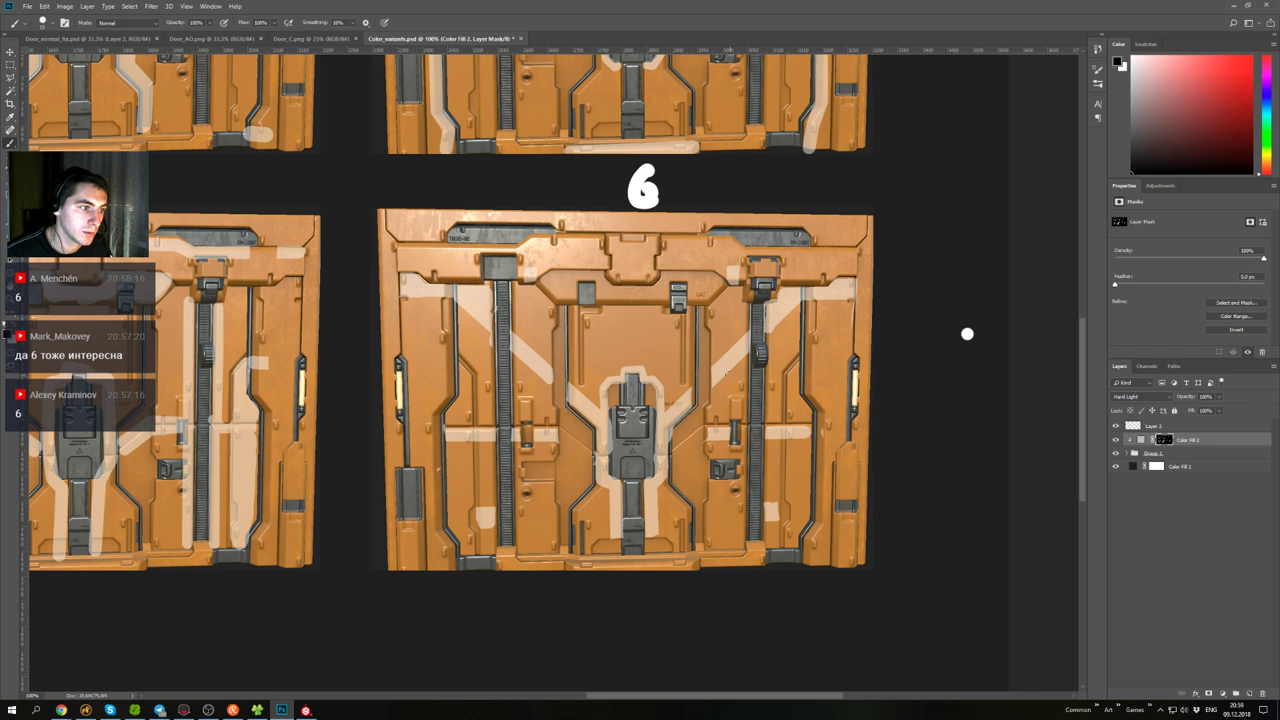
# - Square off the edges of the small light patch at the lower left of door 6
pyautogui.press('x')
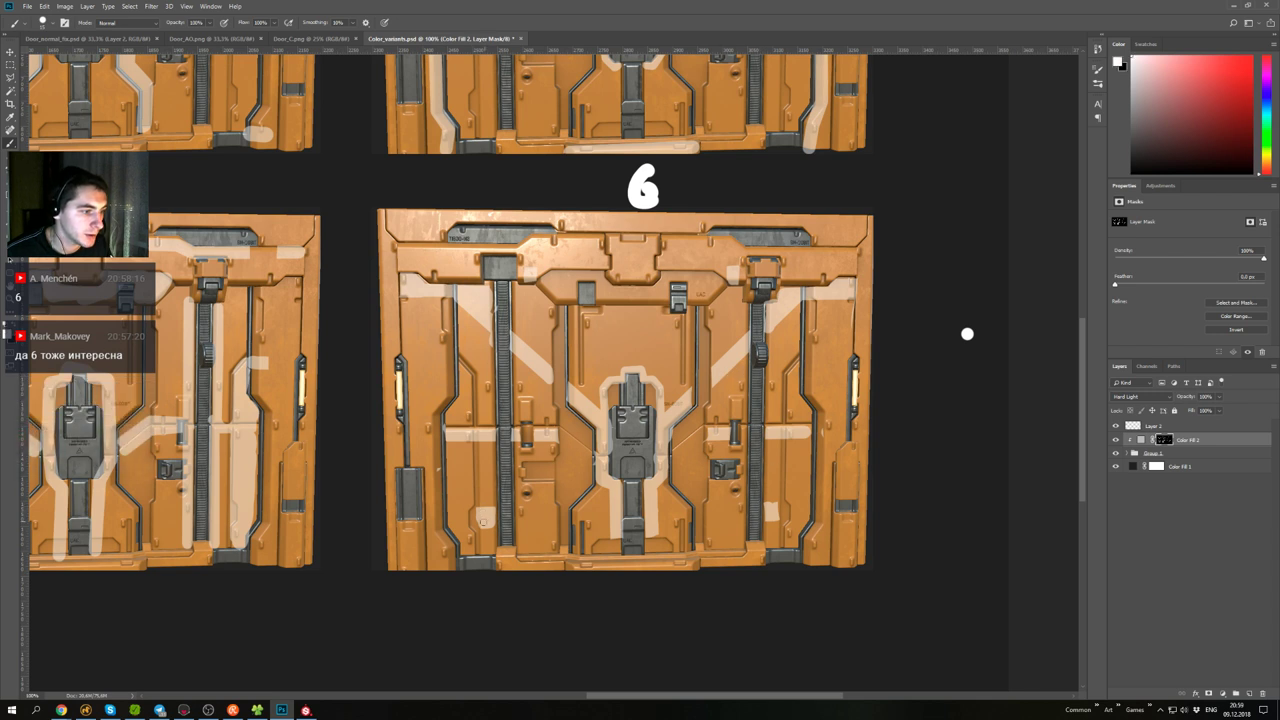
pyautogui.press('x')
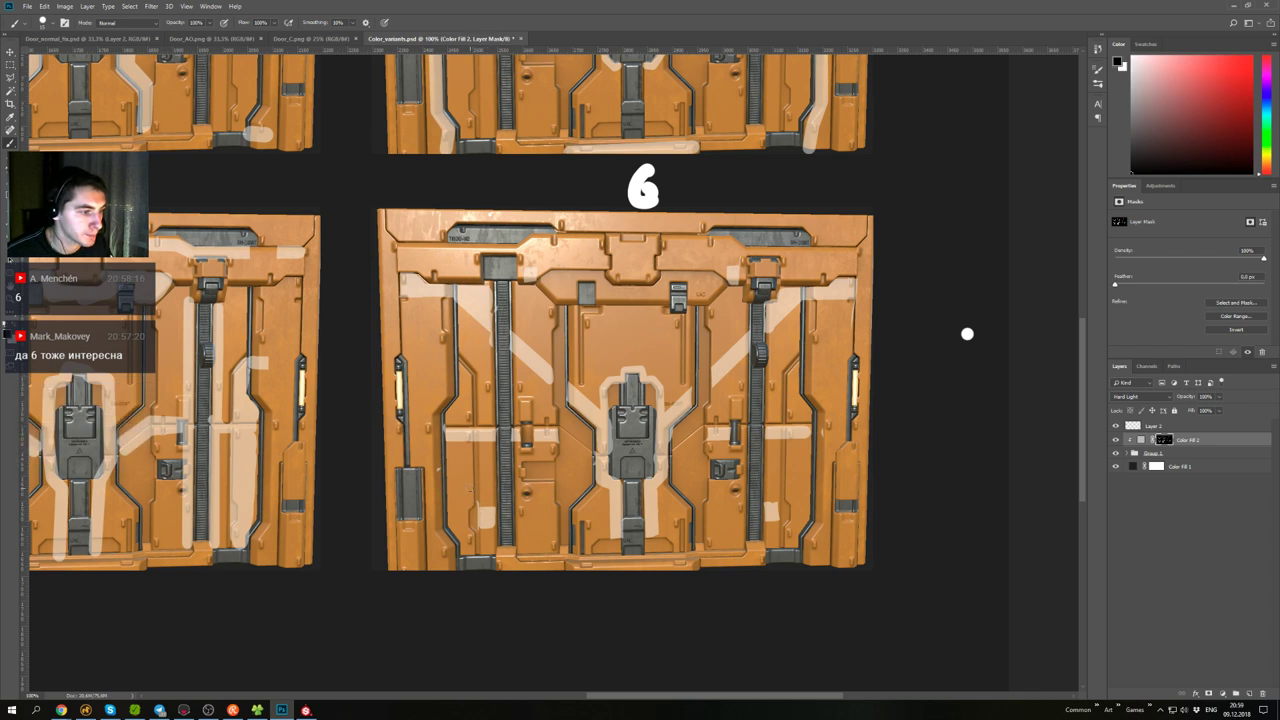
pyautogui.press('x')
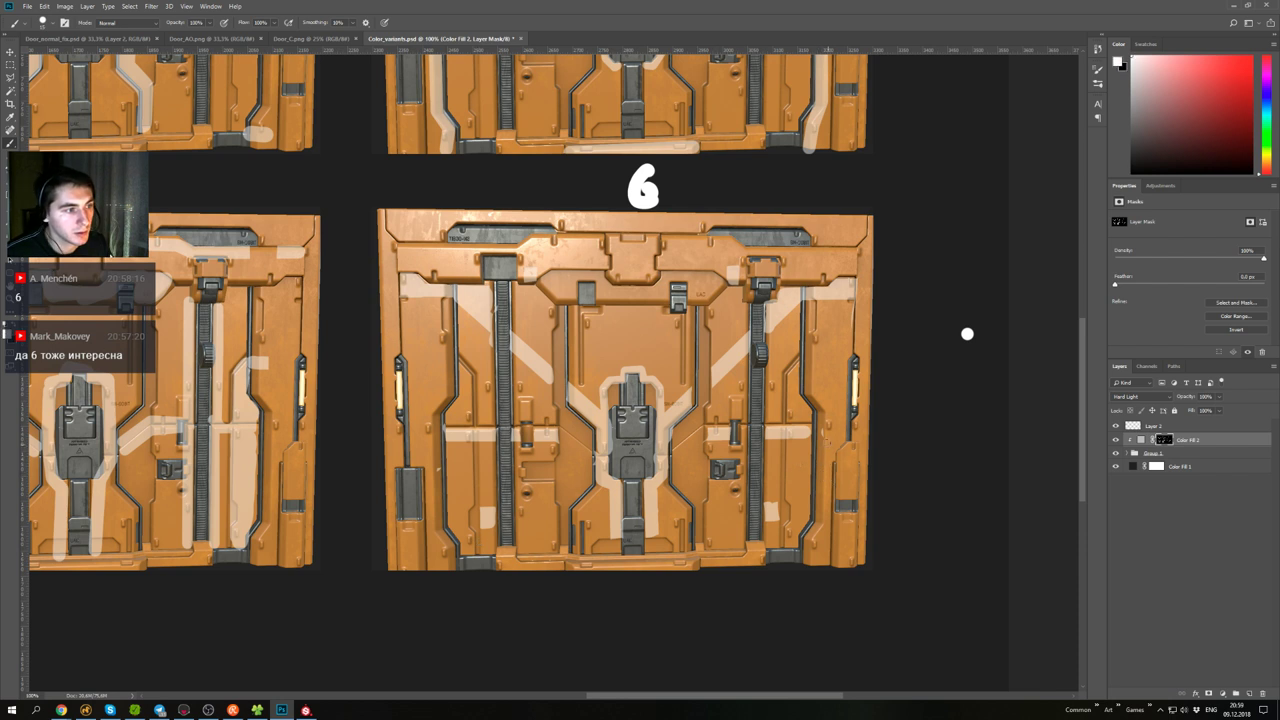
pyautogui.press('x')
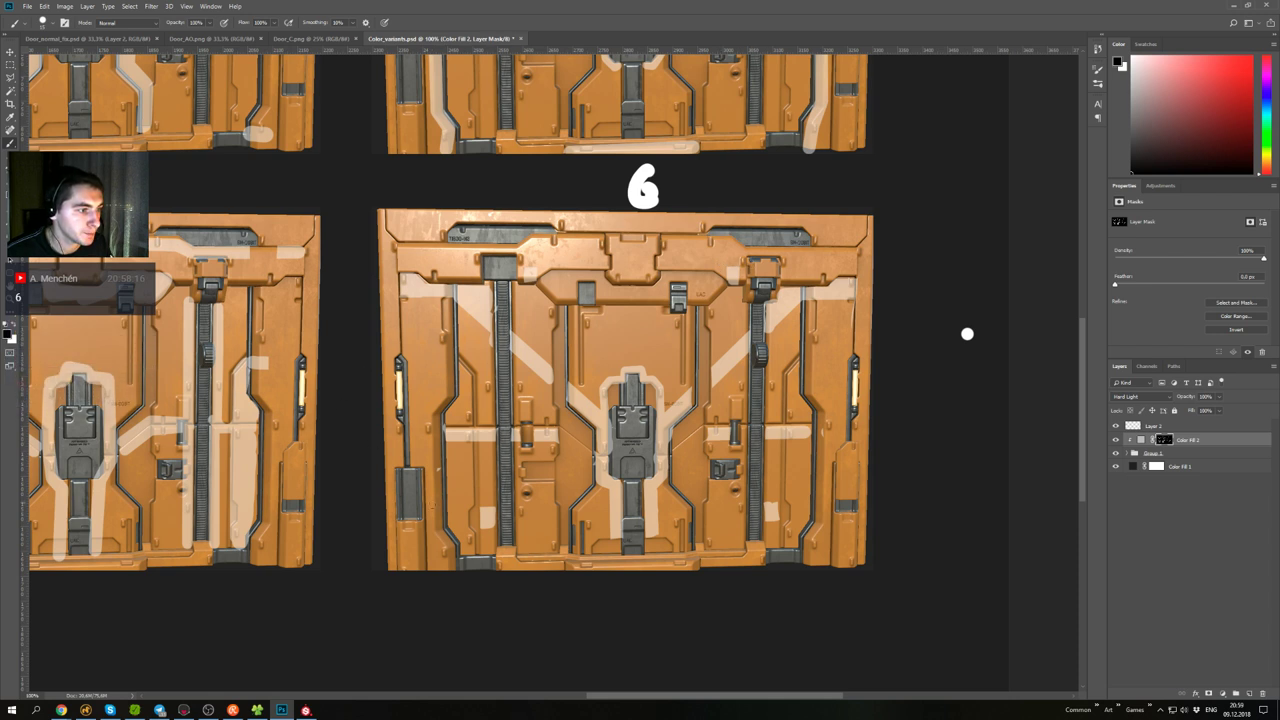
# - Trim the edges of the small light patches near the bottom of door 6 on the Color Fill 2 mask
pyautogui.press('x')
pyautogui.moveTo(433, 507); pyautogui.dragTo(493, 505)
pyautogui.press('x')
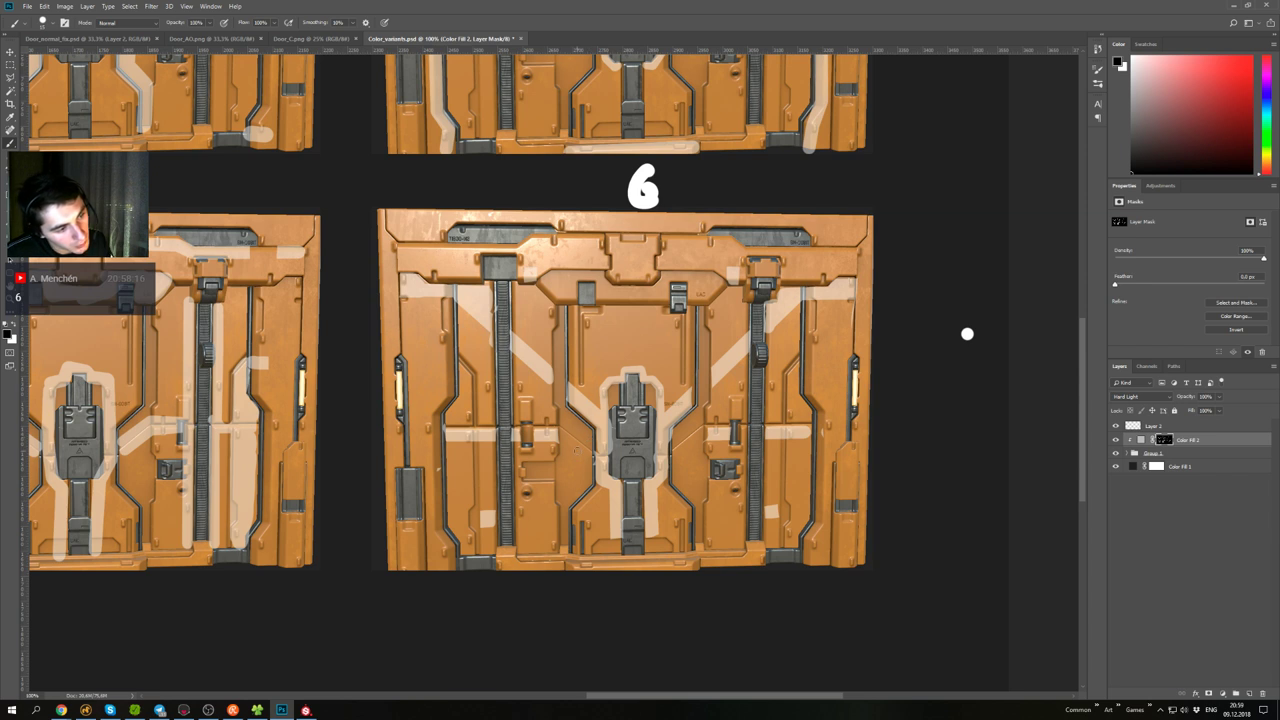
pyautogui.press('x')
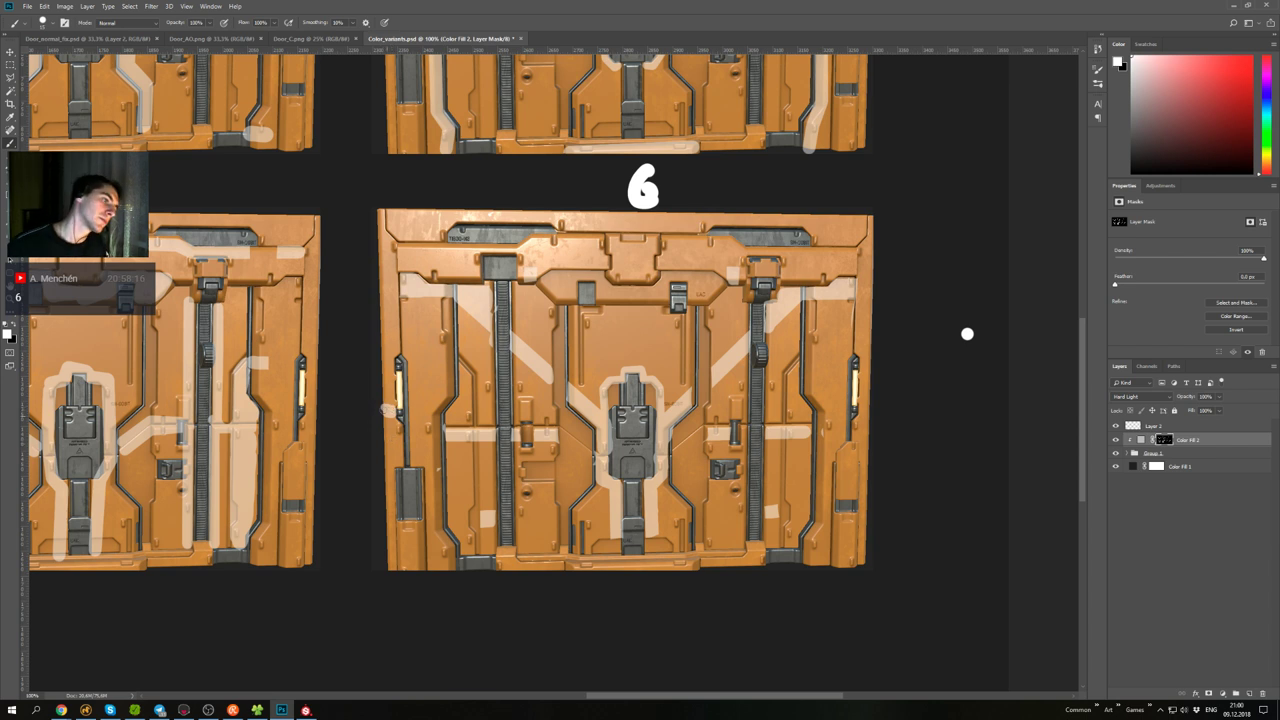
pyautogui.press('x')
pyautogui.moveTo(391, 411); pyautogui.dragTo(385, 415)
pyautogui.press('x')
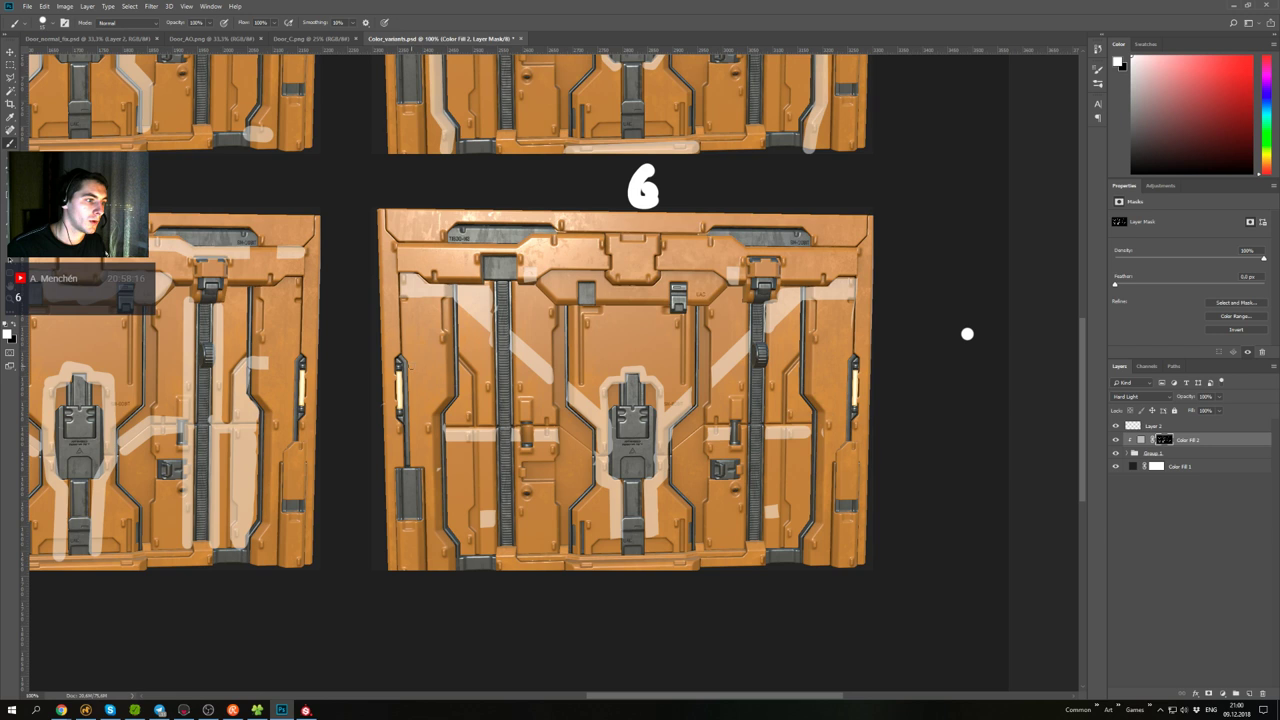
pyautogui.moveTo(411, 366); pyautogui.dragTo(420, 367)
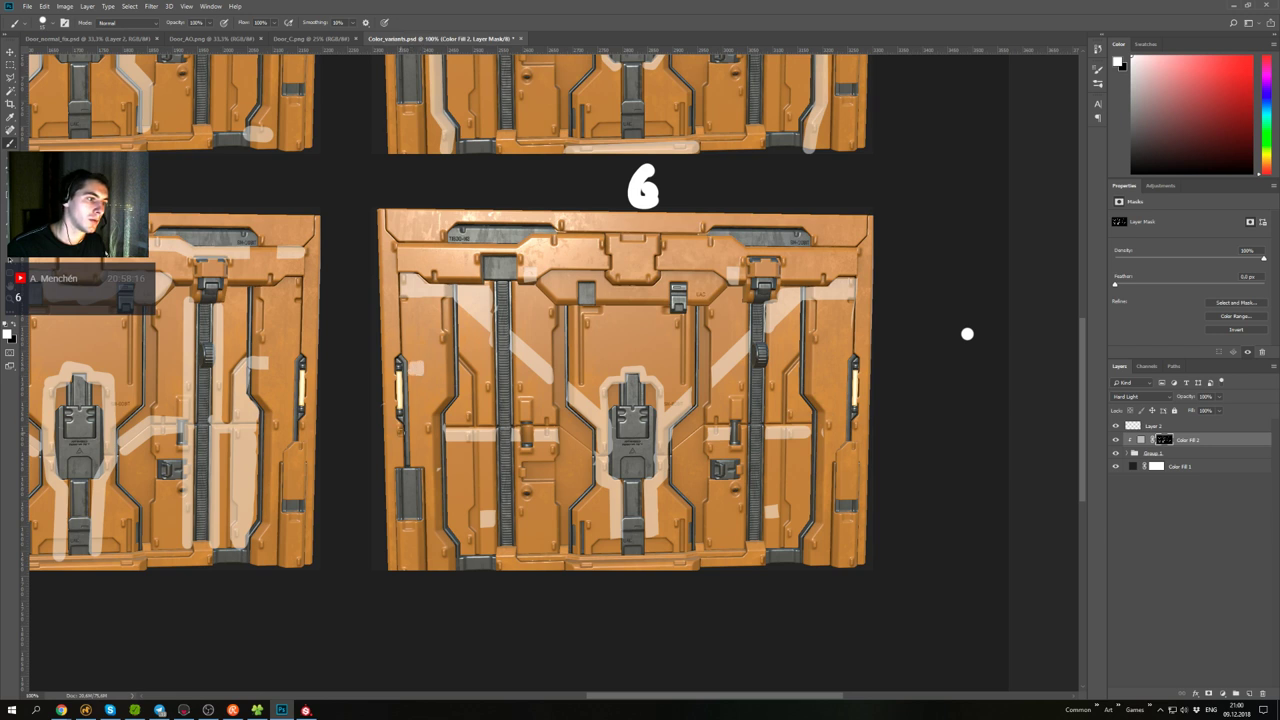
pyautogui.hotkey('ctrl', 'alt', 'z')
pyautogui.hotkey('ctrl', 'alt', 'z')
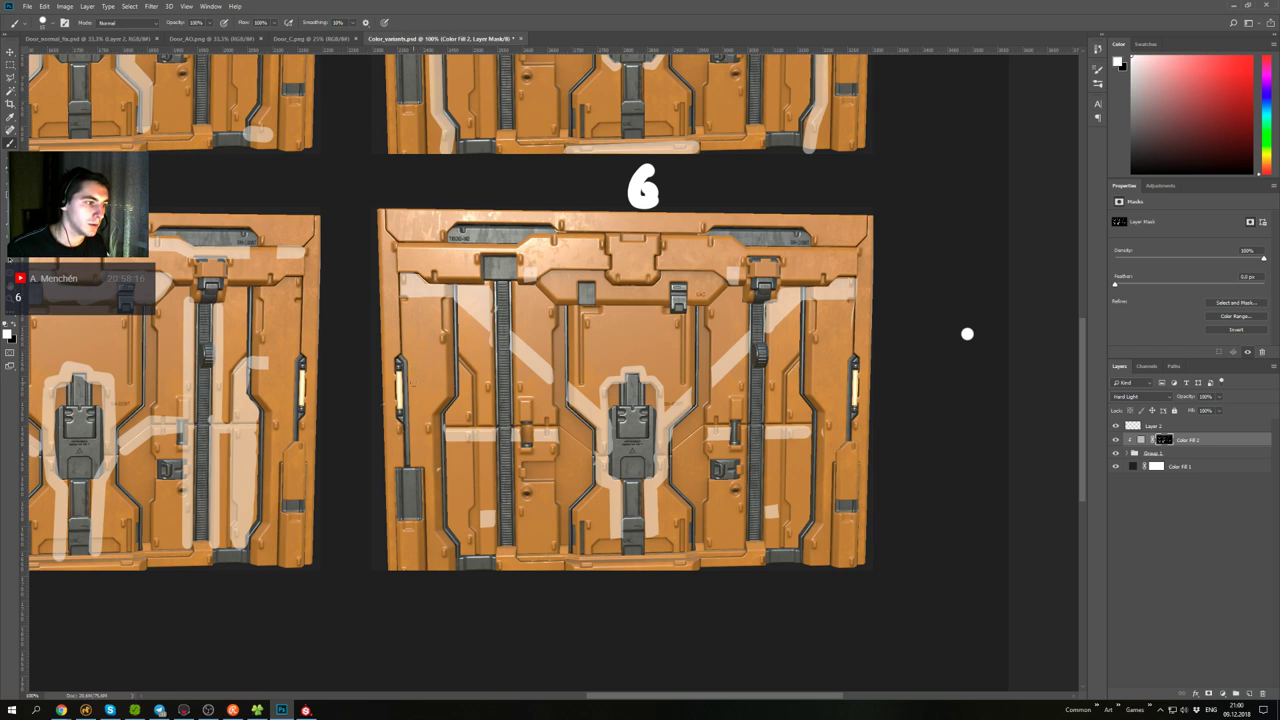
pyautogui.press(']')
pyautogui.moveTo(420, 356); pyautogui.dragTo(420, 468)
pyautogui.hotkey('ctrl', 'z')
pyautogui.moveTo(405, 299); pyautogui.dragTo(405, 340)
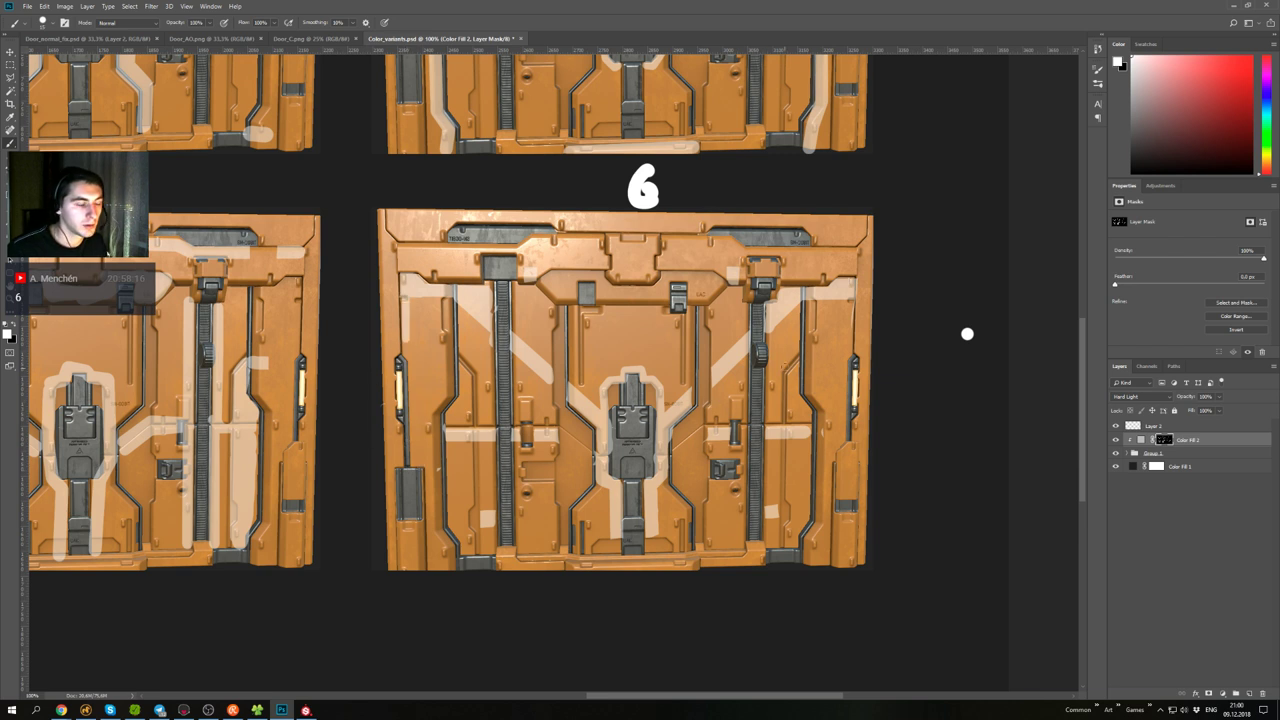
pyautogui.hotkey('ctrl', 'z')
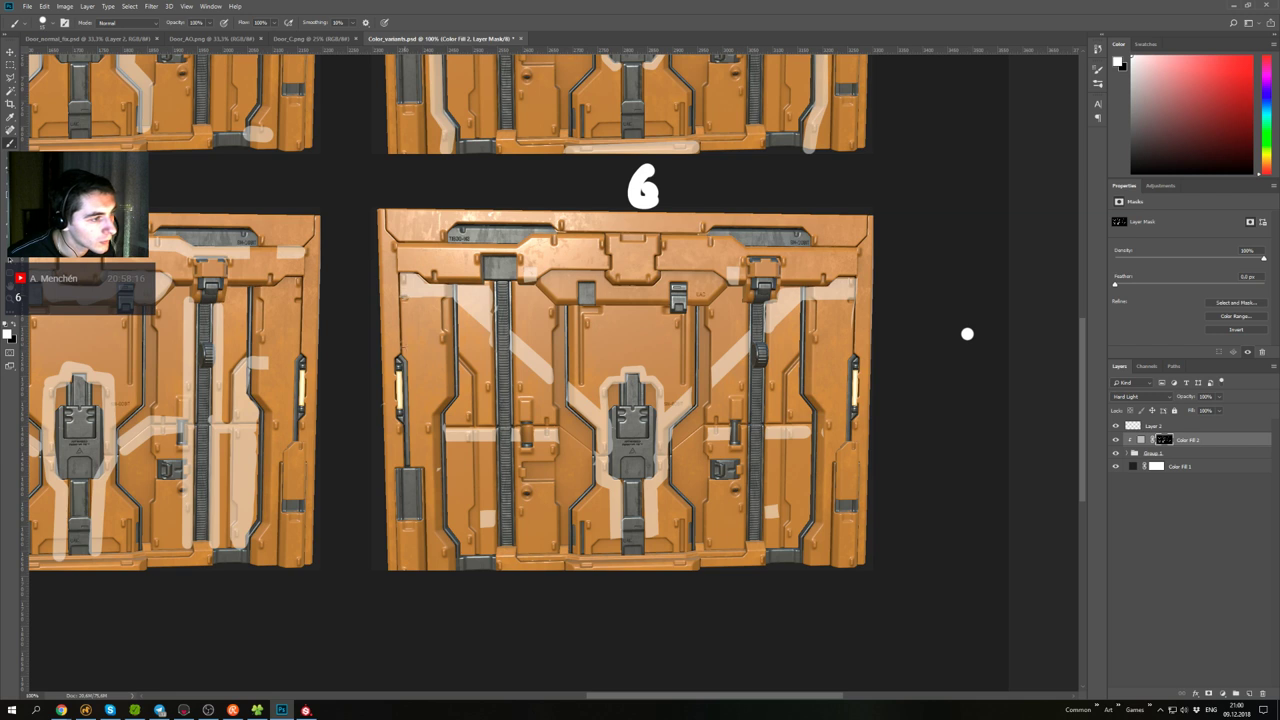
# - Paint straight light stripes down both outer sides of door 6, angling around the yellow lamps
pyautogui.keyDown('shift'); pyautogui.click(405, 353); pyautogui.keyUp('shift')
pyautogui.keyDown('shift'); pyautogui.click(411, 362); pyautogui.keyUp('shift')
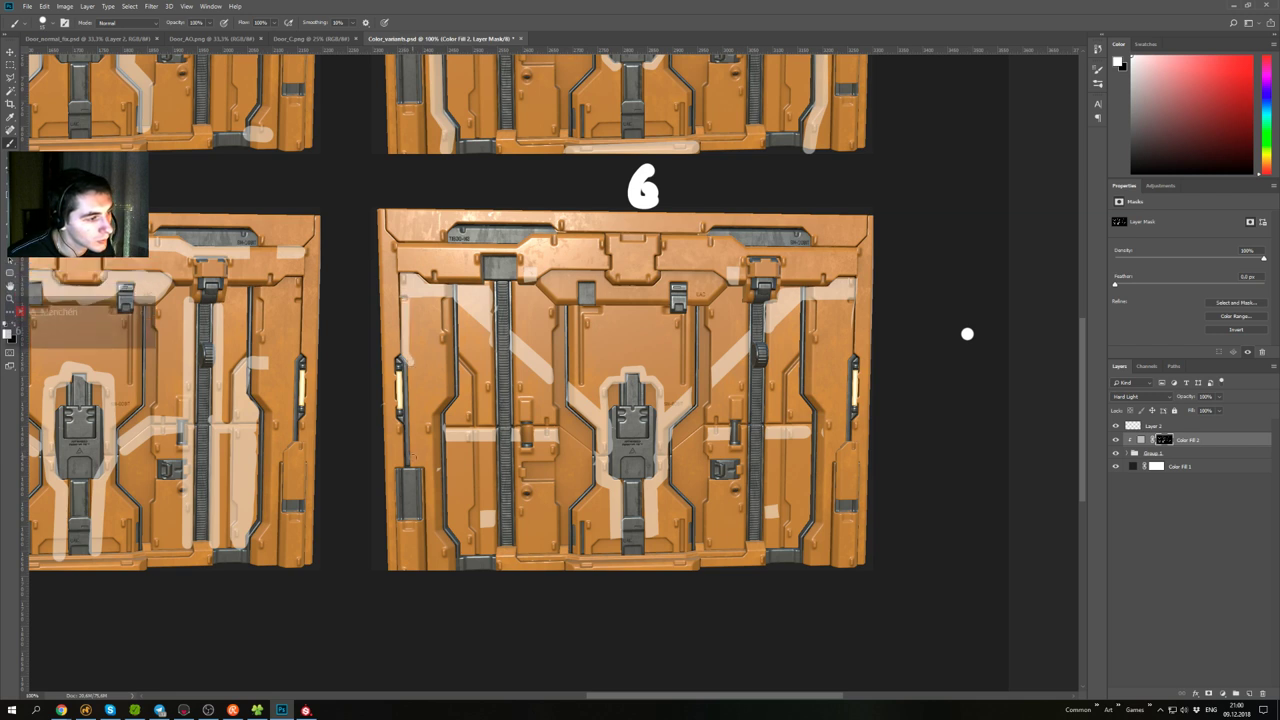
pyautogui.keyDown('shift'); pyautogui.click(412, 466); pyautogui.keyUp('shift')
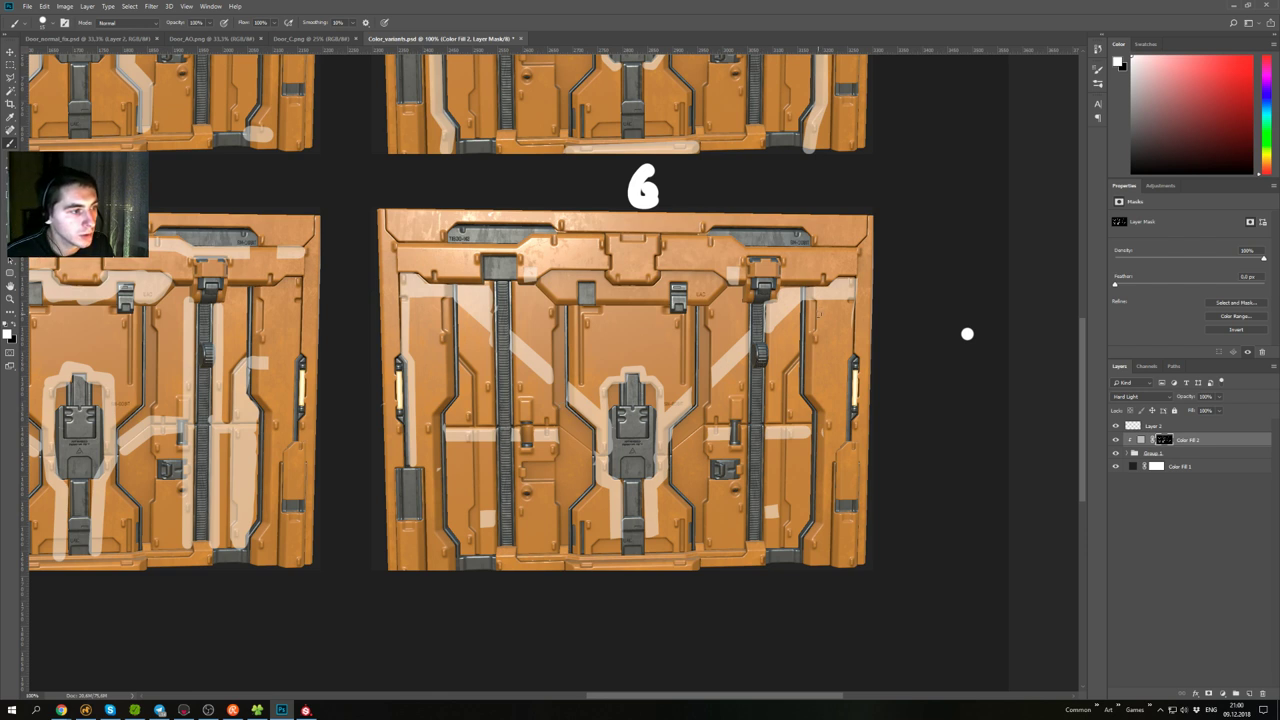
pyautogui.keyDown('shift'); pyautogui.click(851, 350); pyautogui.keyUp('shift')
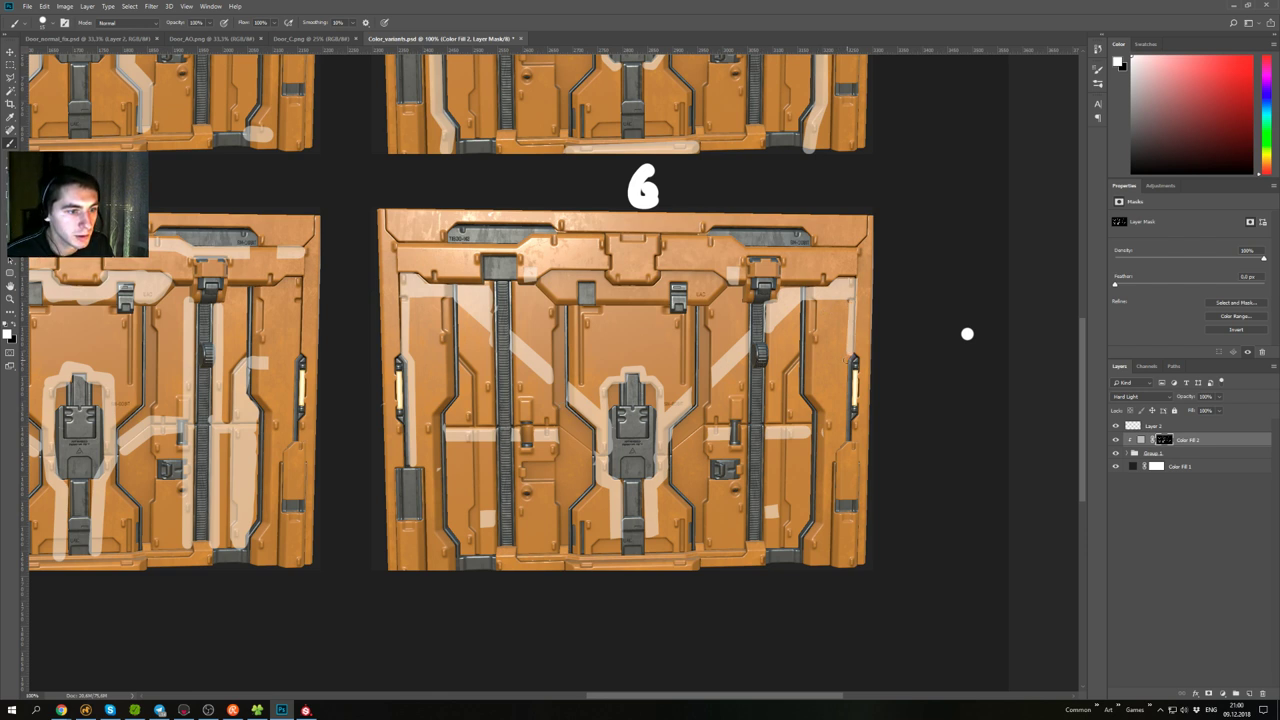
pyautogui.keyDown('shift'); pyautogui.click(843, 359); pyautogui.keyUp('shift')
pyautogui.keyDown('shift'); pyautogui.click(844, 440); pyautogui.keyUp('shift')
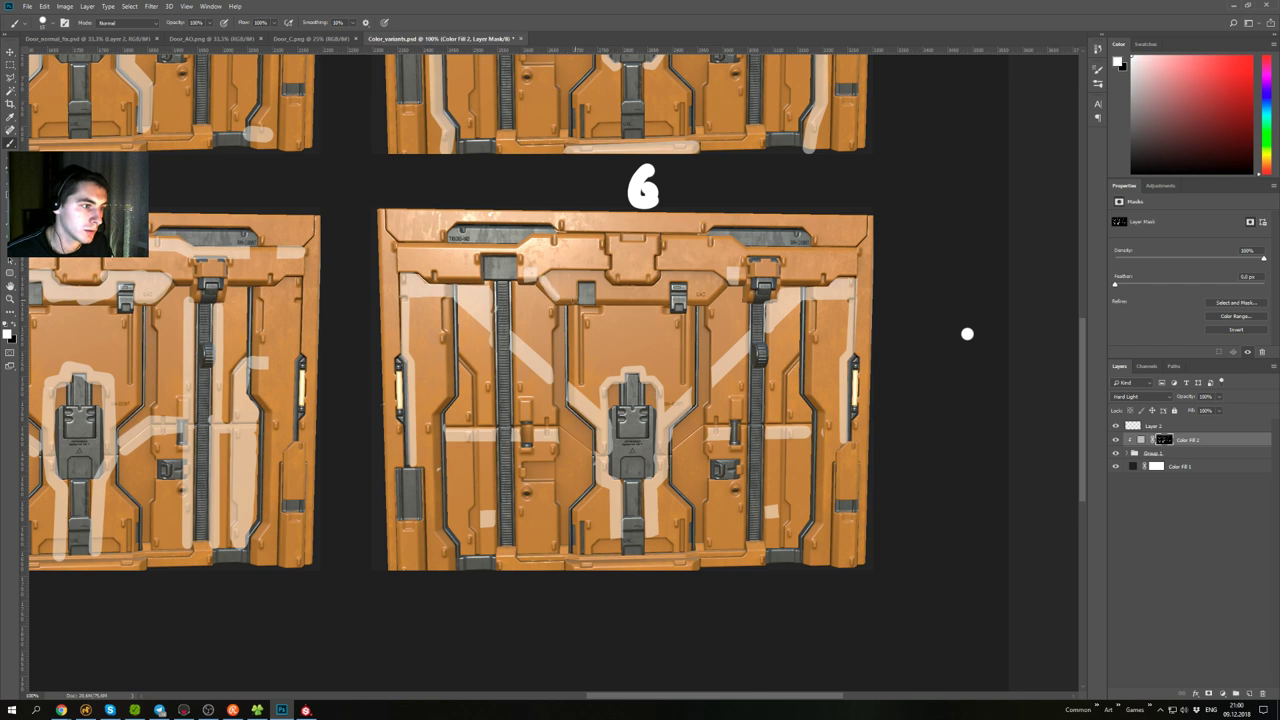
# - Paint a light stripe along the lower edge of door 6's upper centre panel, masking it off the two grey fittings
pyautogui.keyDown('shift'); pyautogui.click(708, 299); pyautogui.keyUp('shift')
pyautogui.keyDown('shift'); pyautogui.click(729, 279); pyautogui.keyUp('shift')
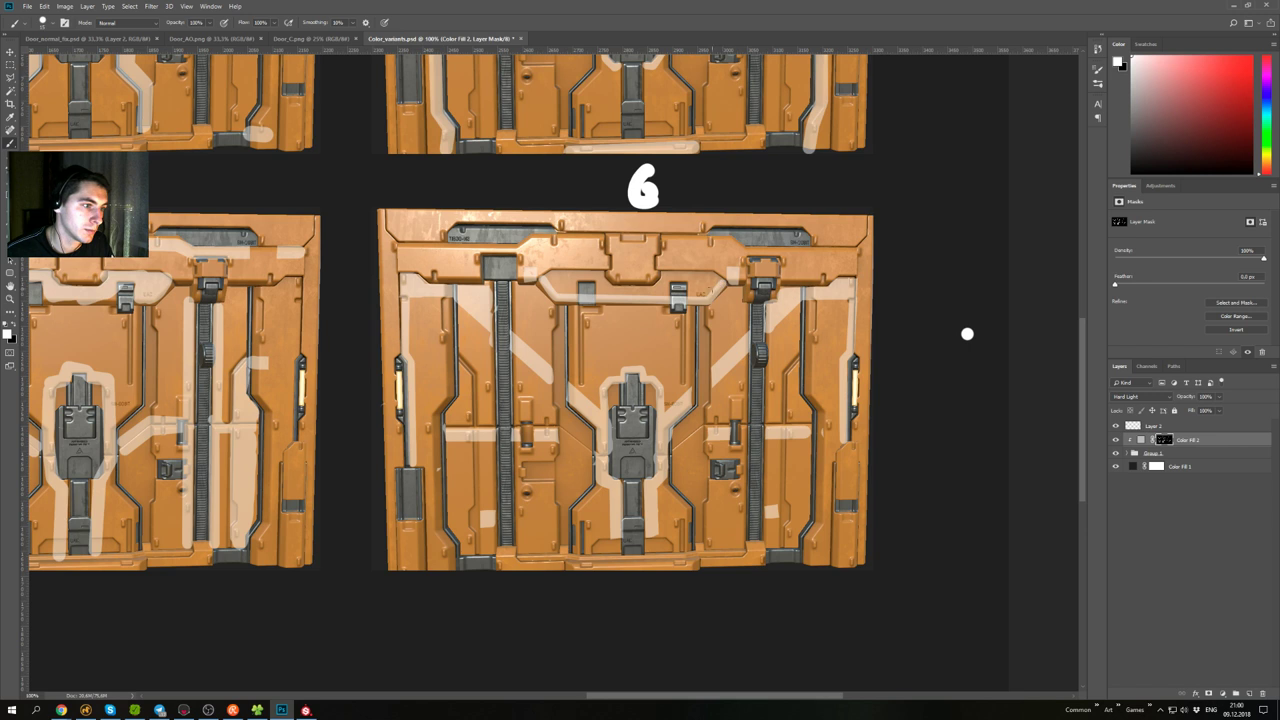
pyautogui.press('x')
pyautogui.moveTo(681, 307); pyautogui.dragTo(675, 303)
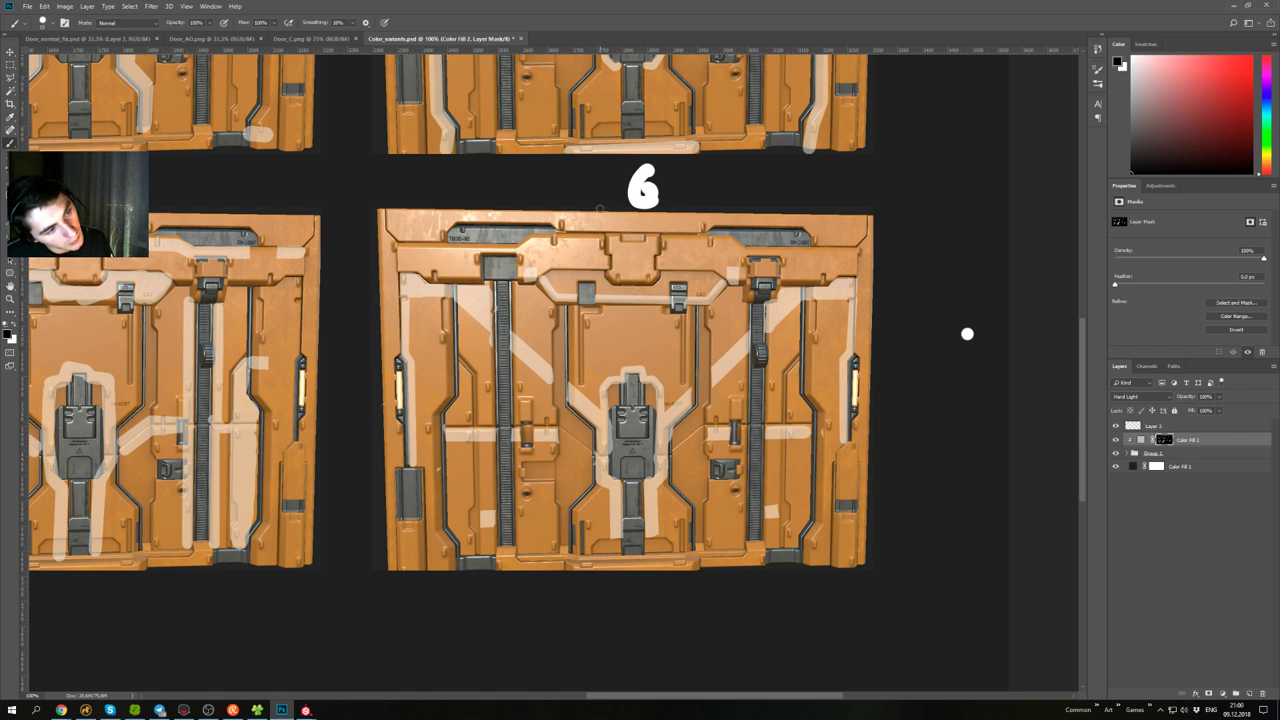
# - Paint a small light patch in the top right corner of door 6's frame and square off its edges
pyautogui.press('x')
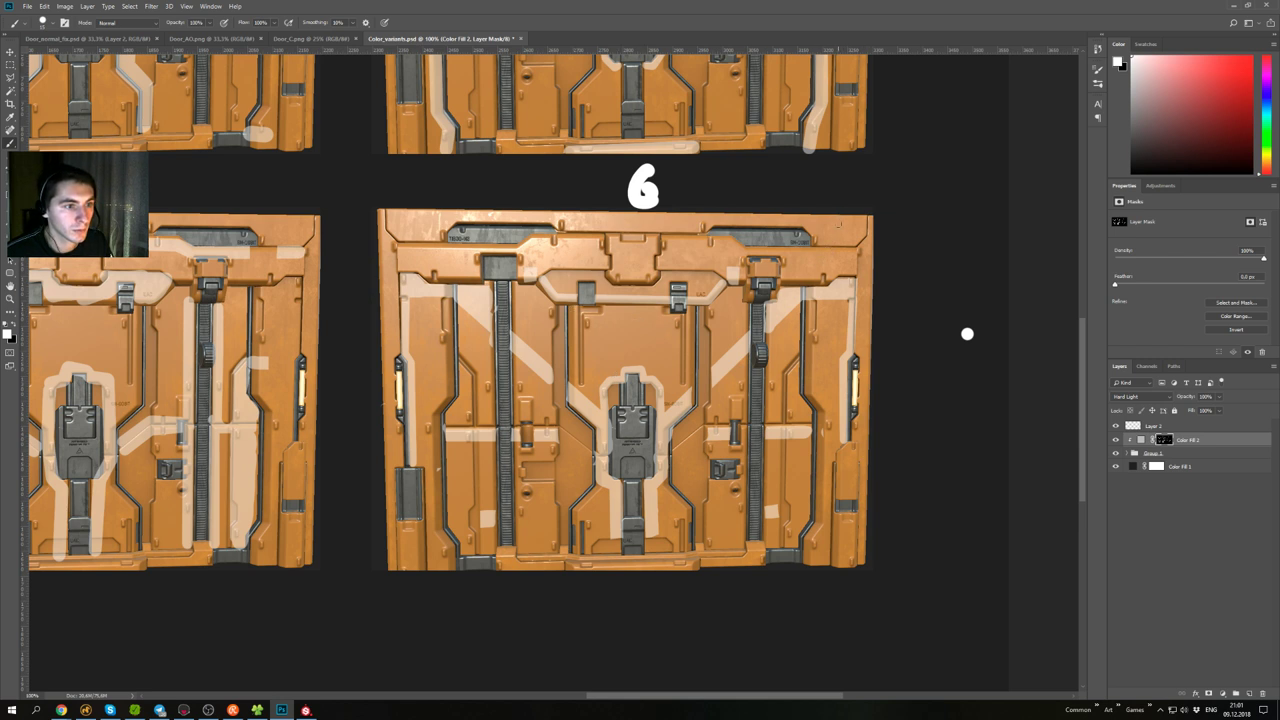
pyautogui.moveTo(838, 224)
pyautogui.mouseDown()
pyautogui.moveTo(838, 210)
pyautogui.moveTo(844, 224)
pyautogui.mouseUp()
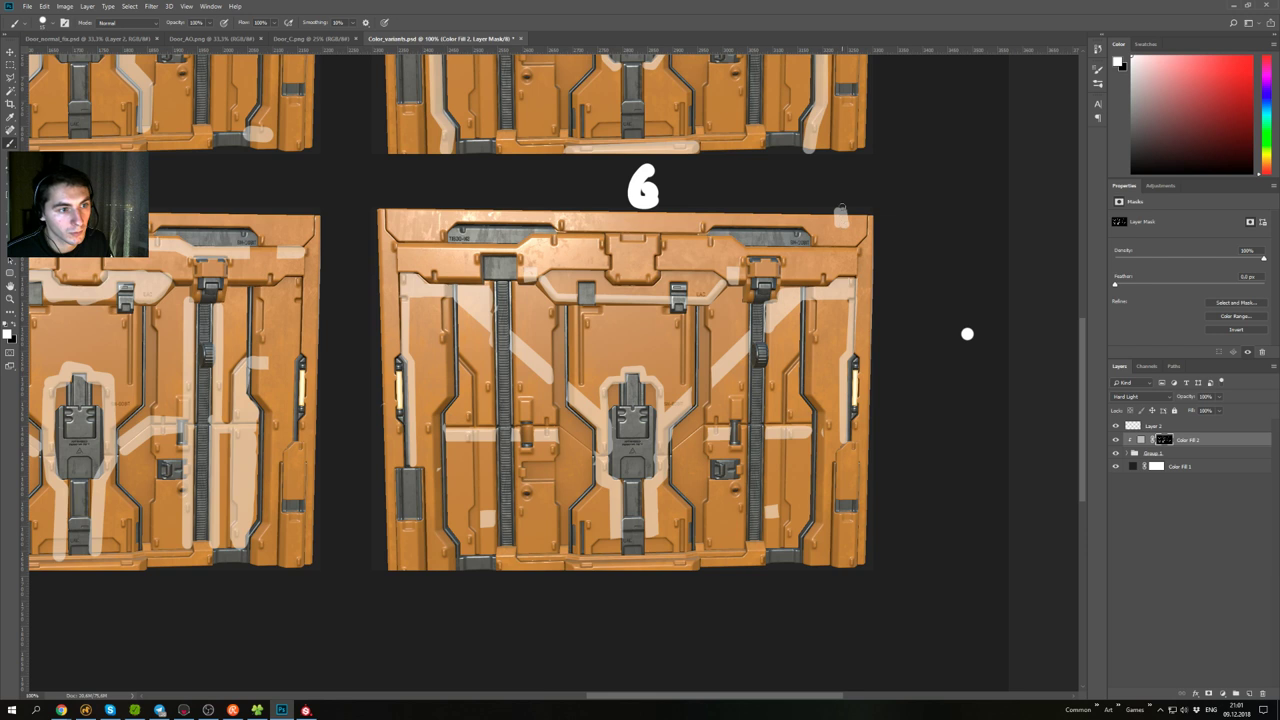
pyautogui.press('x')
pyautogui.press('x')
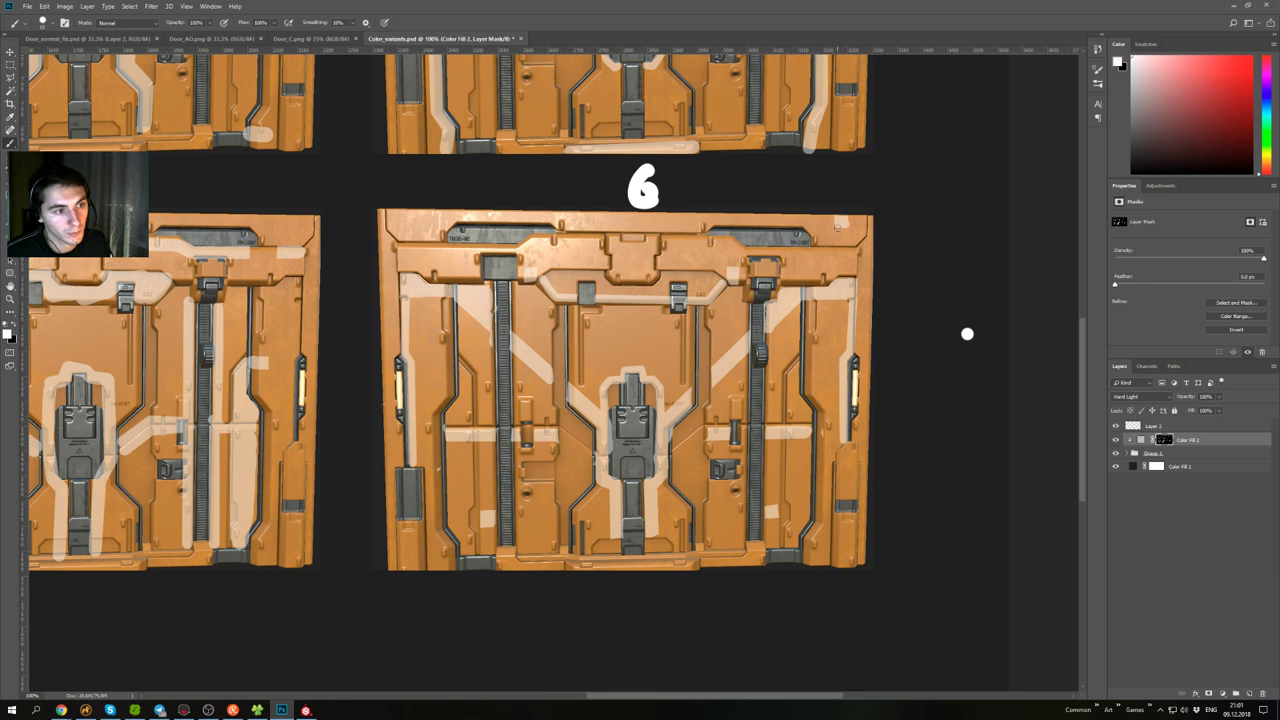
pyautogui.press('x')
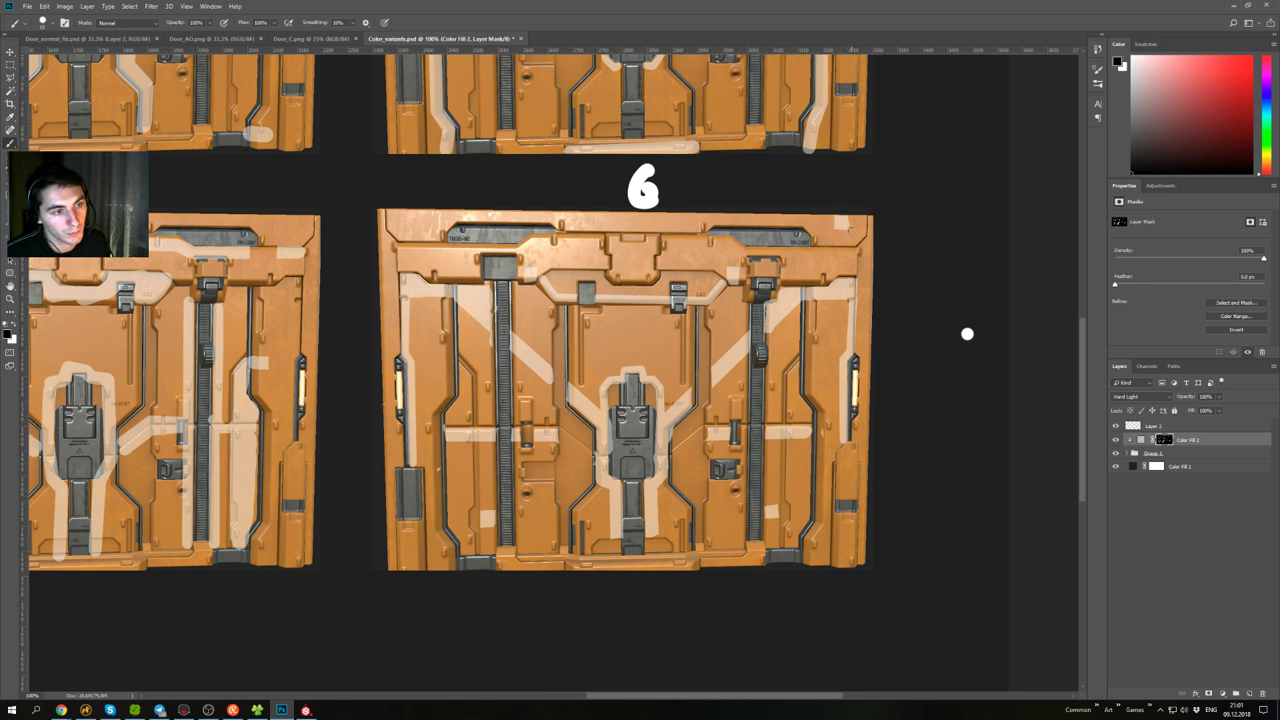
pyautogui.press('x')
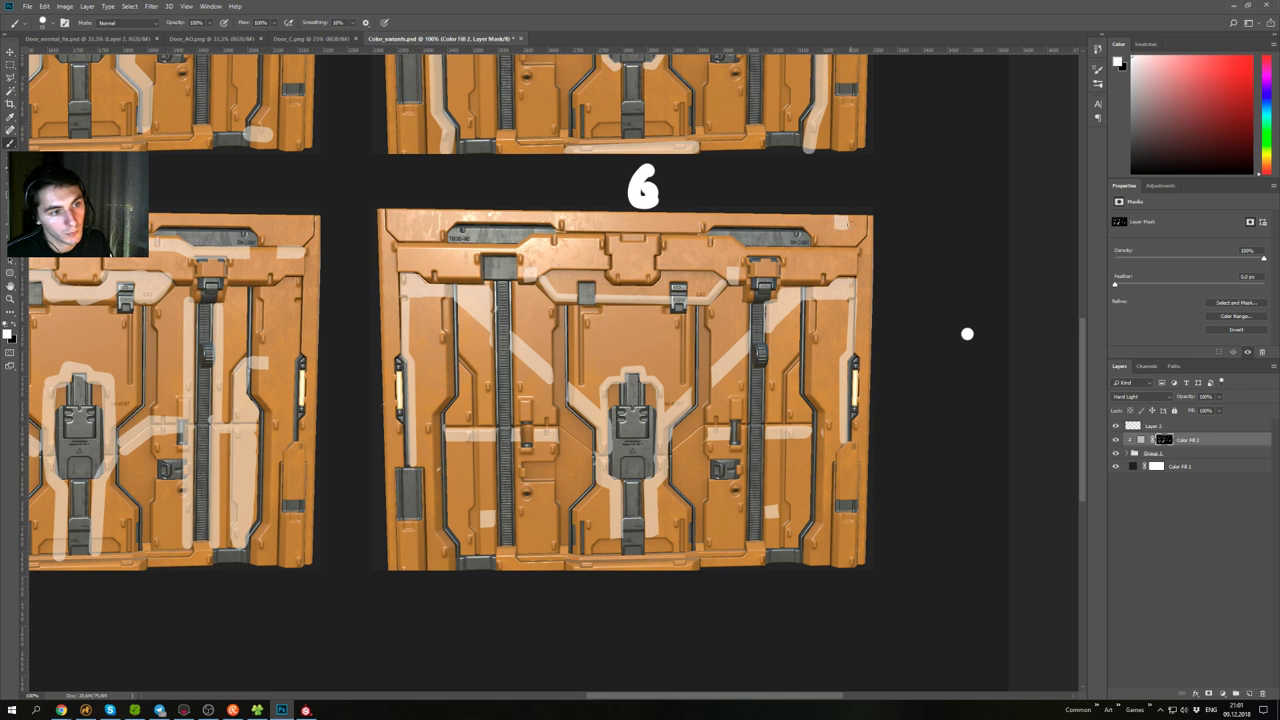
pyautogui.press('x')
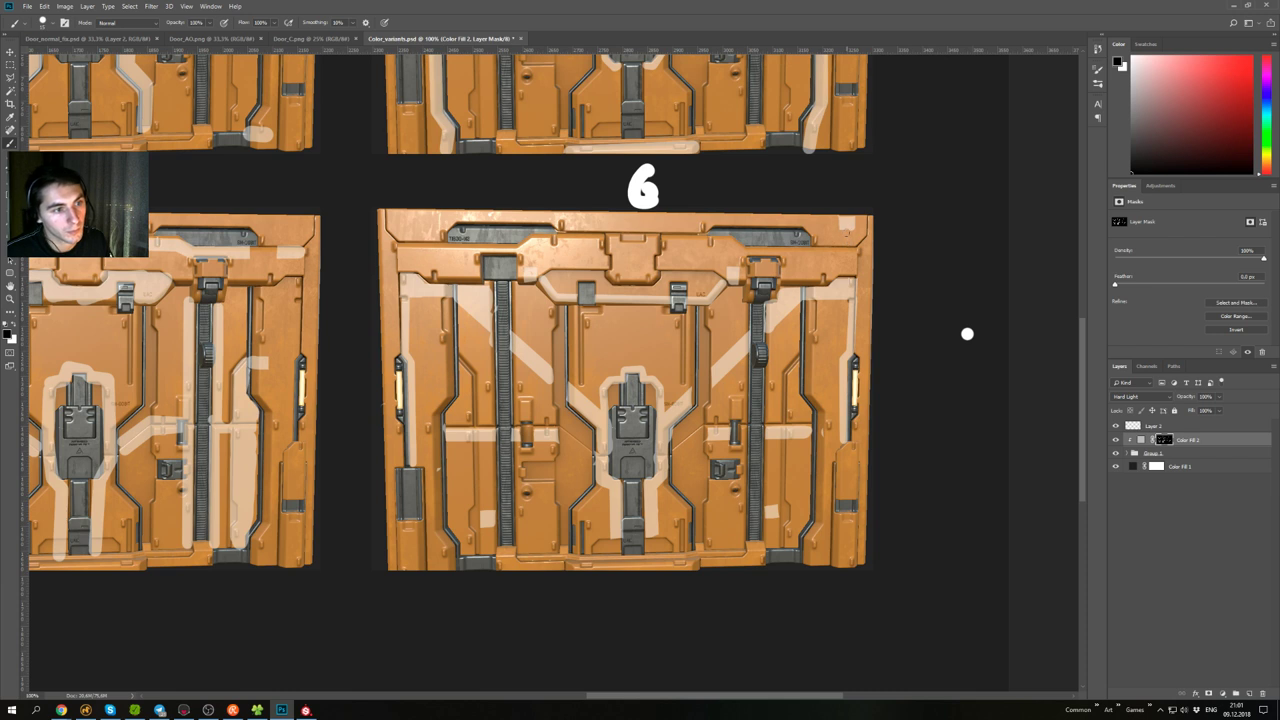
# - Paint a matching light patch in the top left corner of door 6's frame and mask its overflow above the door
pyautogui.press('x')
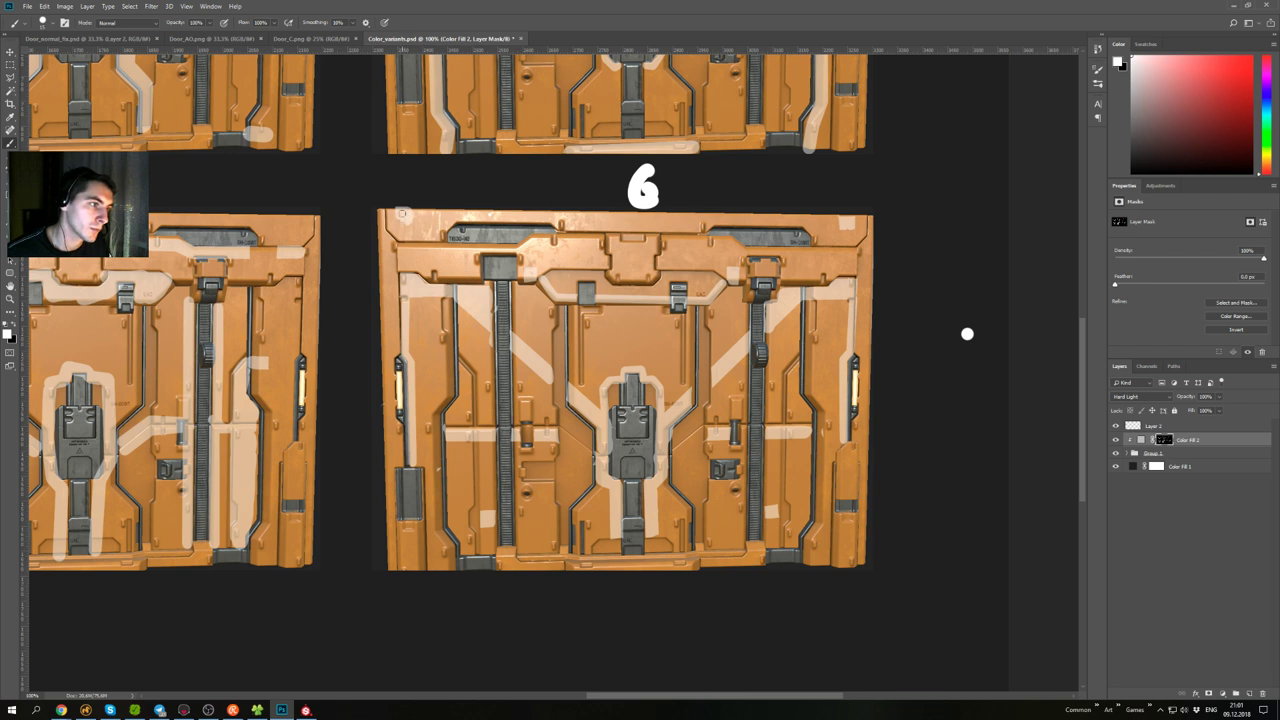
pyautogui.press('x')
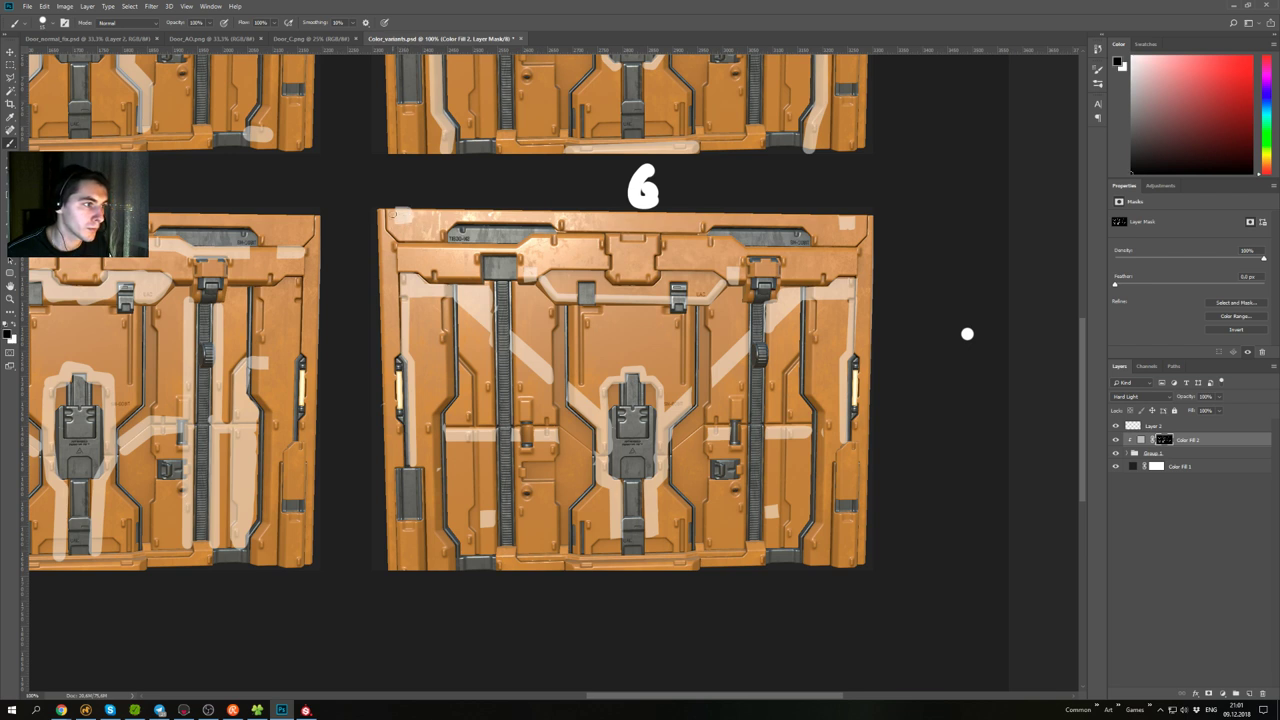
pyautogui.moveTo(395, 203); pyautogui.dragTo(551, 205)
# - Compare the door variants in the overview, and examine door 6's stripes and central lock outline up close
pyautogui.hotkey('ctrl', '-')
pyautogui.hotkey('ctrl', '-')
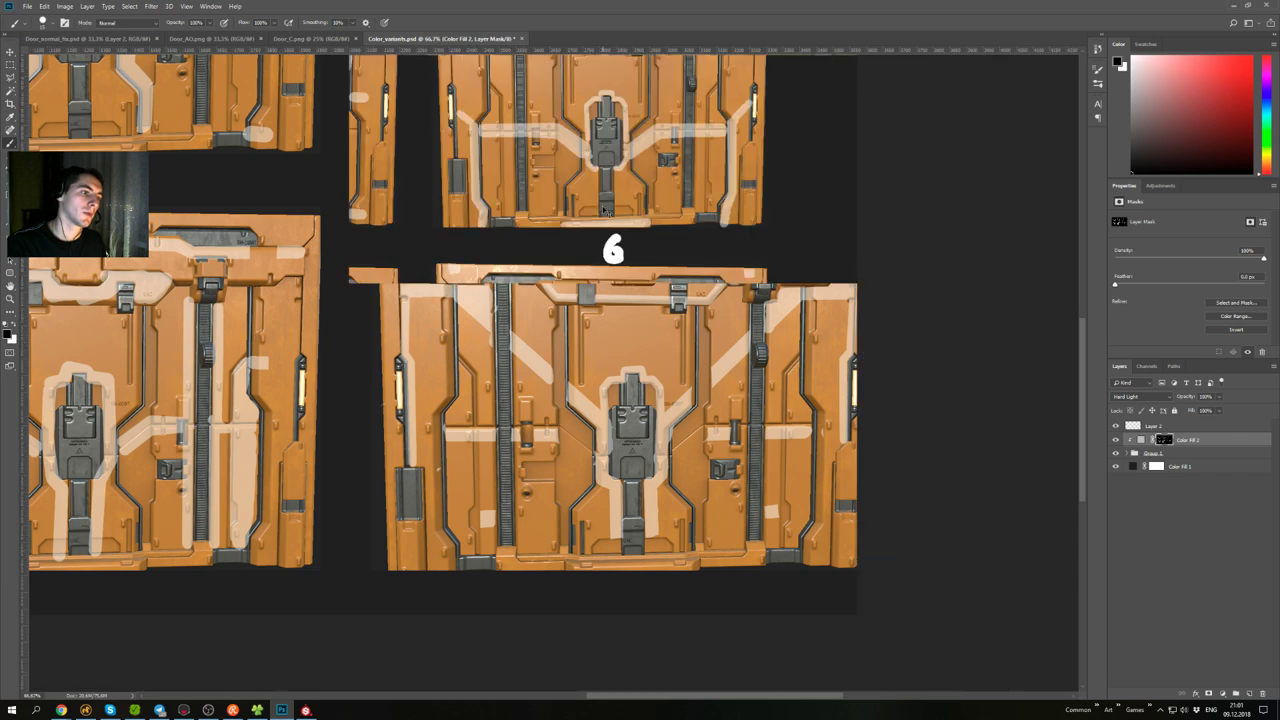
pyautogui.hotkey('ctrl', '+')
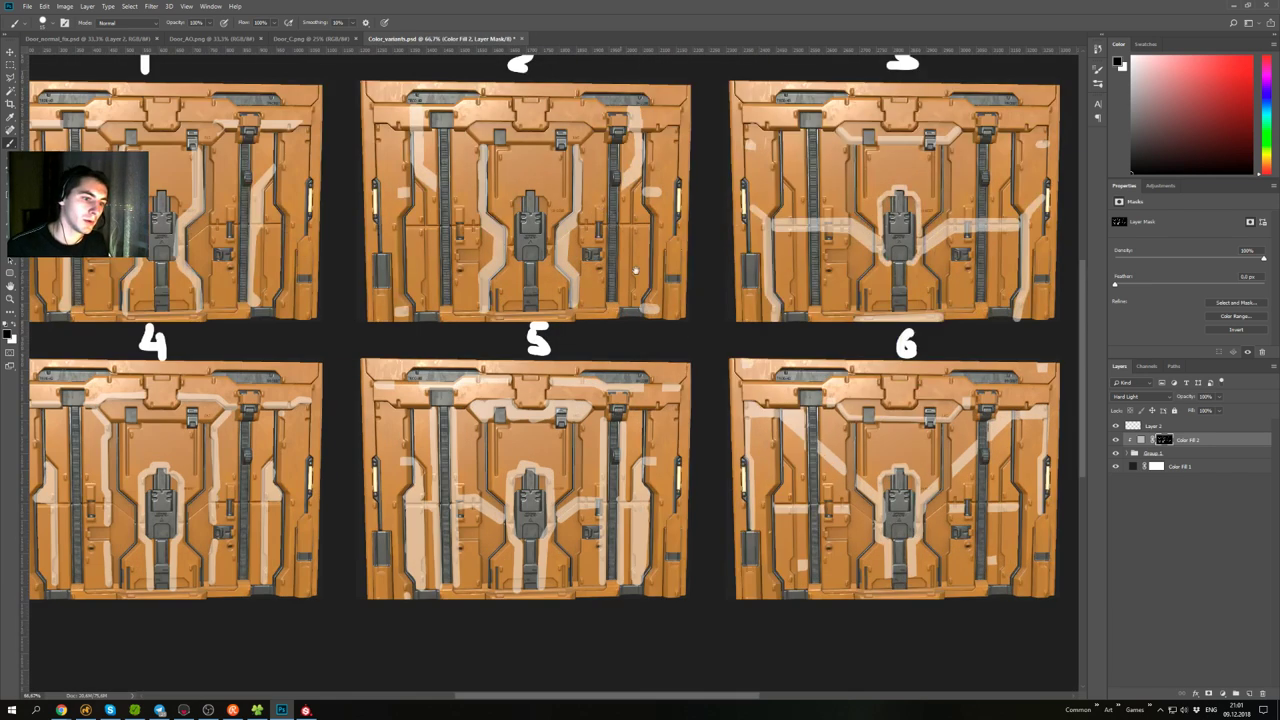
pyautogui.moveTo(636, 270); pyautogui.dragTo(524, 224)
pyautogui.moveTo(1006, 397); pyautogui.dragTo(921, 371)
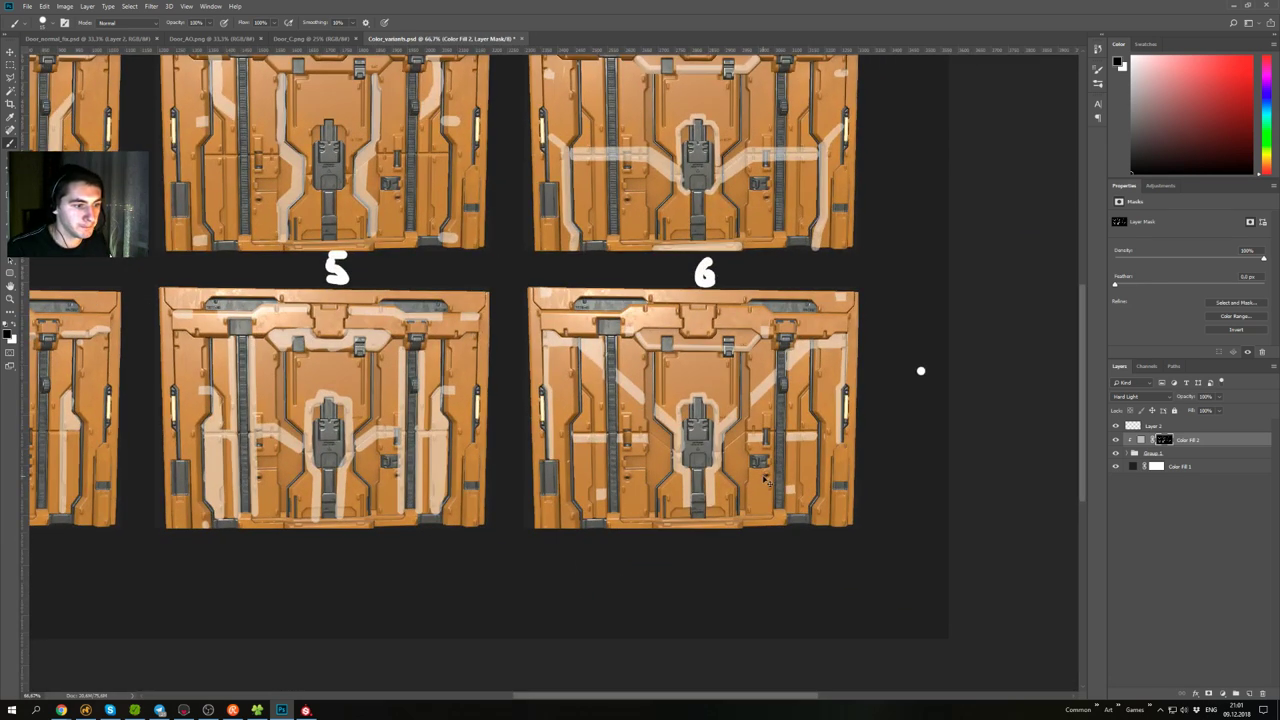
pyautogui.hotkey('ctrl', '+')
pyautogui.hotkey('ctrl', '+')
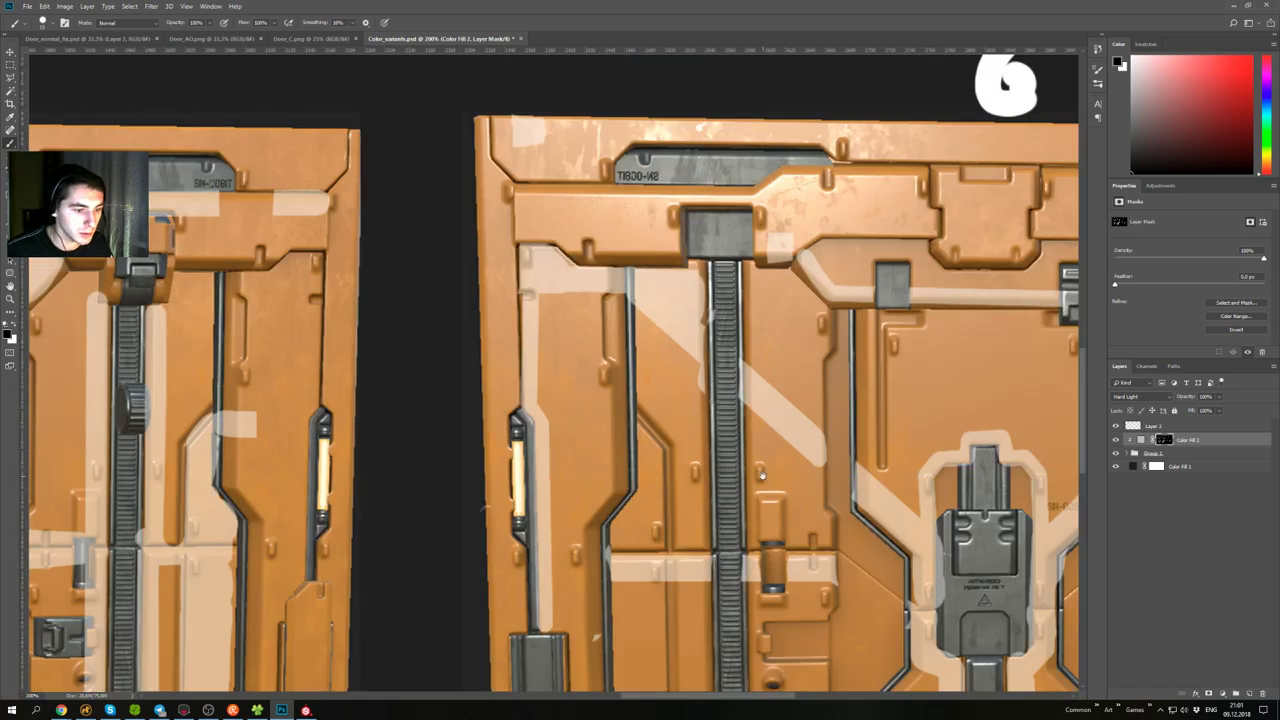
pyautogui.moveTo(835, 521)
pyautogui.mouseDown()
pyautogui.moveTo(745, 418)
pyautogui.moveTo(797, 402)
pyautogui.moveTo(793, 485)
pyautogui.mouseUp()
pyautogui.press('x')
pyautogui.press('x')
pyautogui.press('x')
pyautogui.press('x')
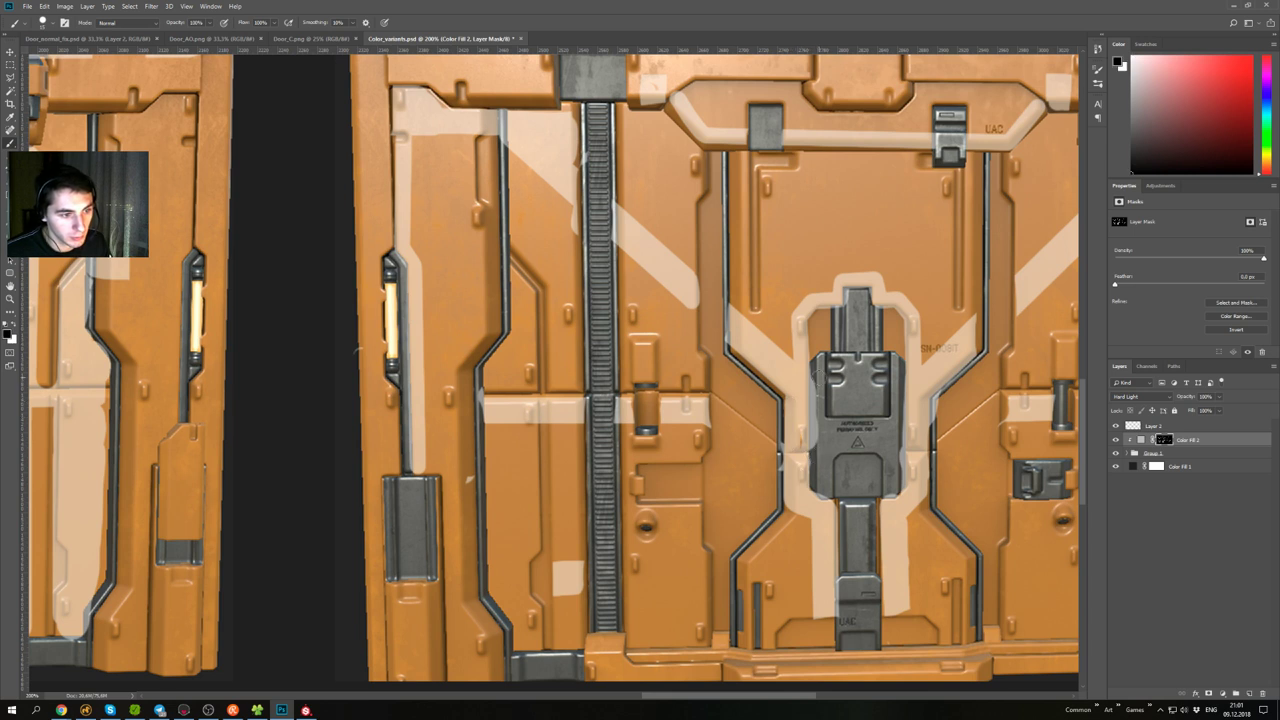
pyautogui.press('x')
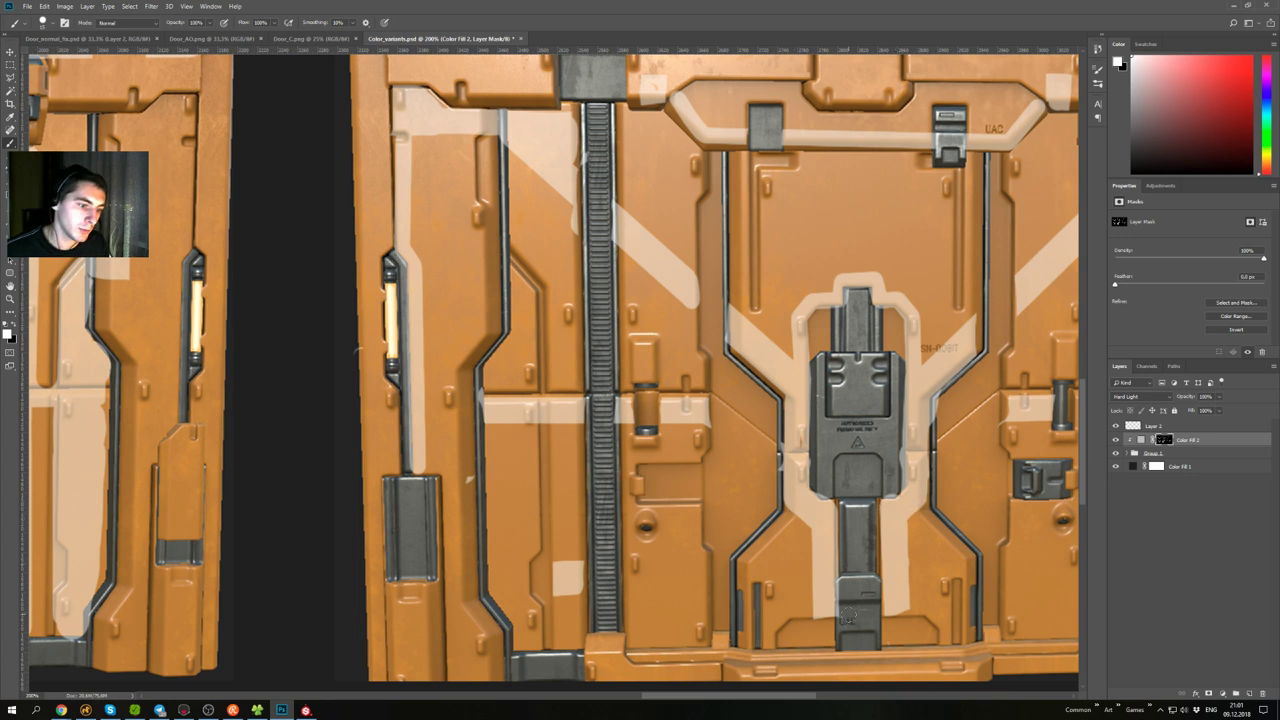
pyautogui.press('x')
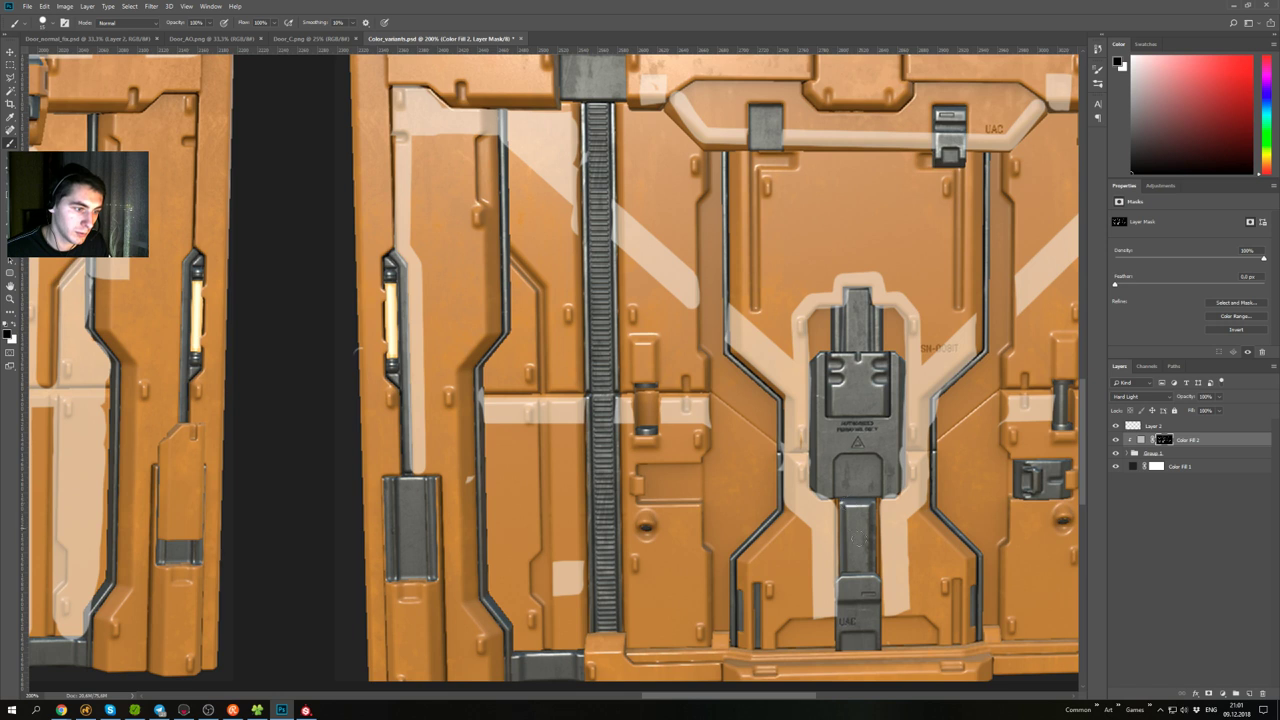
pyautogui.hotkey('ctrl', '-')
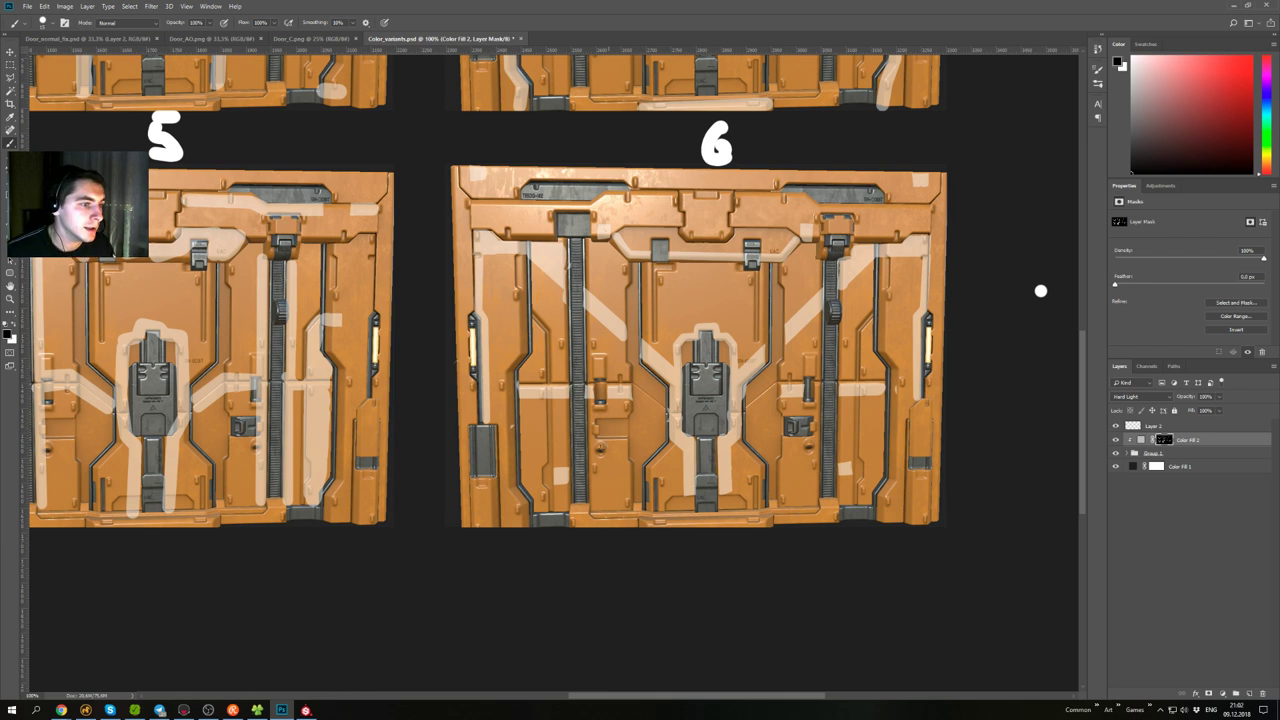
# - Restore the Photoshop window down and move it off this screen, uncovering the door project in Substance Painter
pyautogui.doubleClick(746, 17)
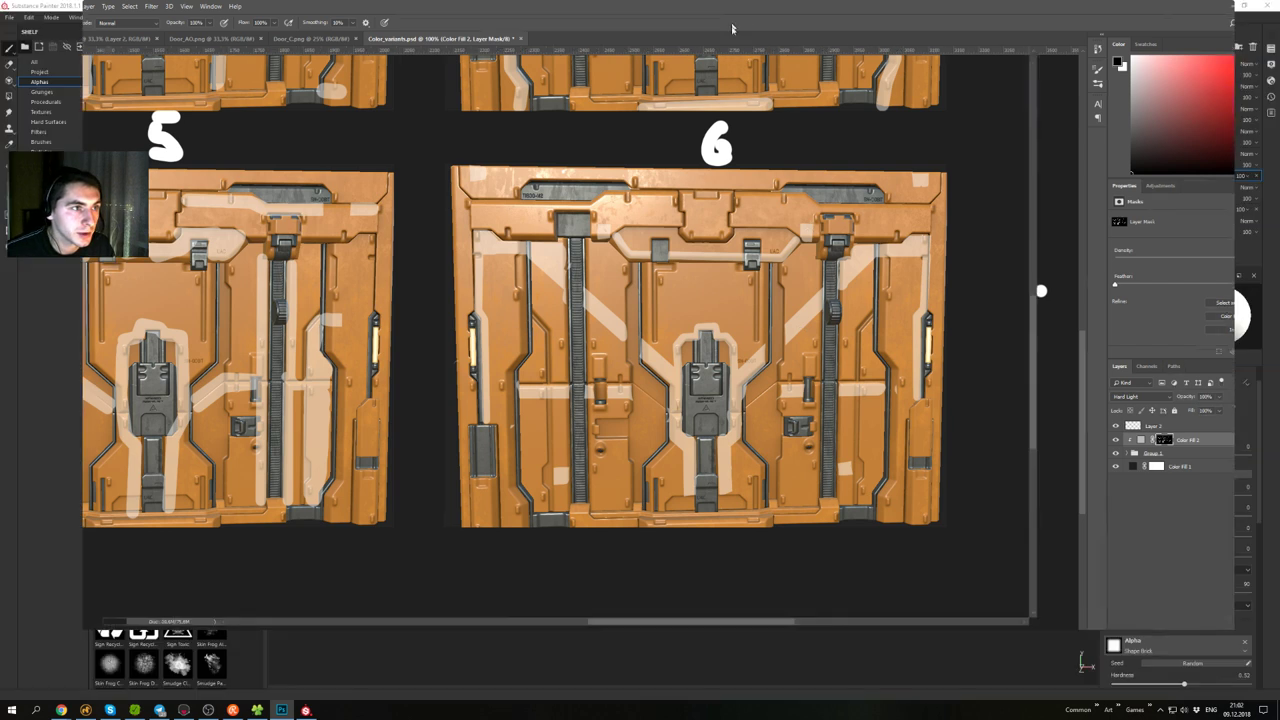
pyautogui.moveTo(808, 247); pyautogui.dragTo(623, 215)
pyautogui.moveTo(670, 87)
pyautogui.mouseDown()
pyautogui.moveTo(707, 63)
pyautogui.moveTo(1279, 140)
pyautogui.mouseUp()
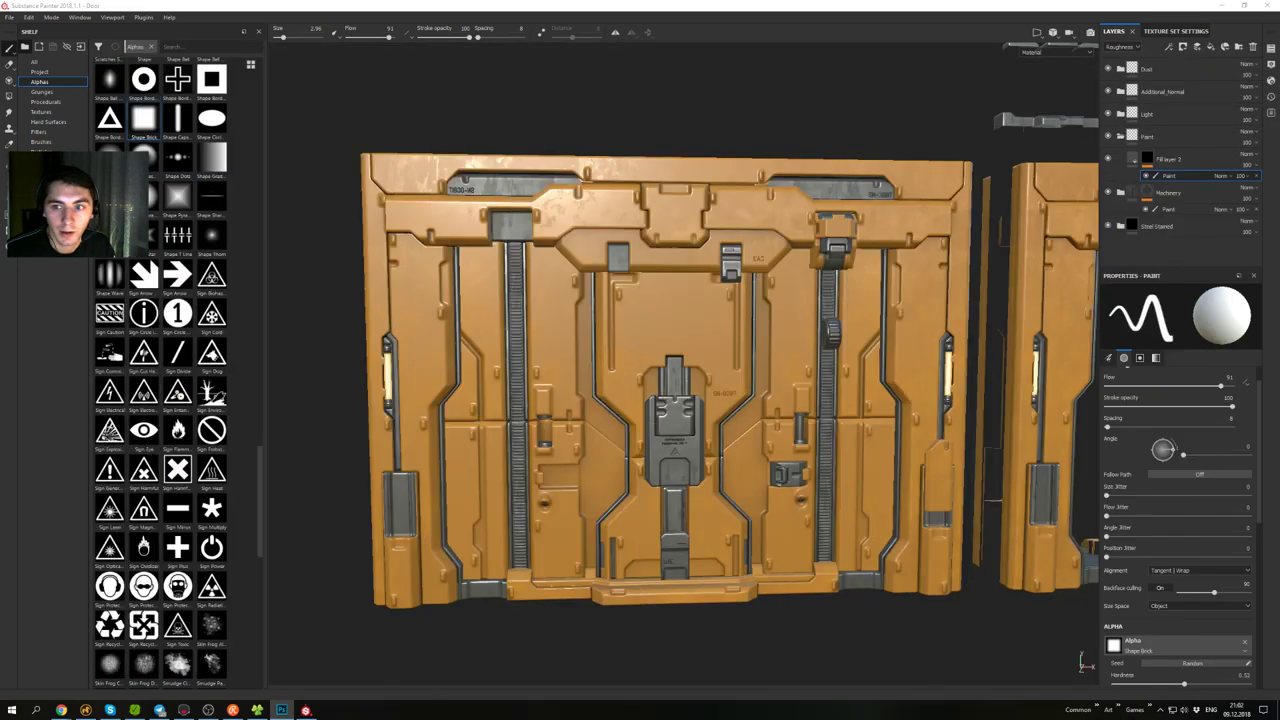
# - Examine the 3D door from the front, then its central lock and lower panels up close
pyautogui.keyDown('alt'); pyautogui.moveTo(726, 358); pyautogui.dragTo(706, 390); pyautogui.keyUp('alt')
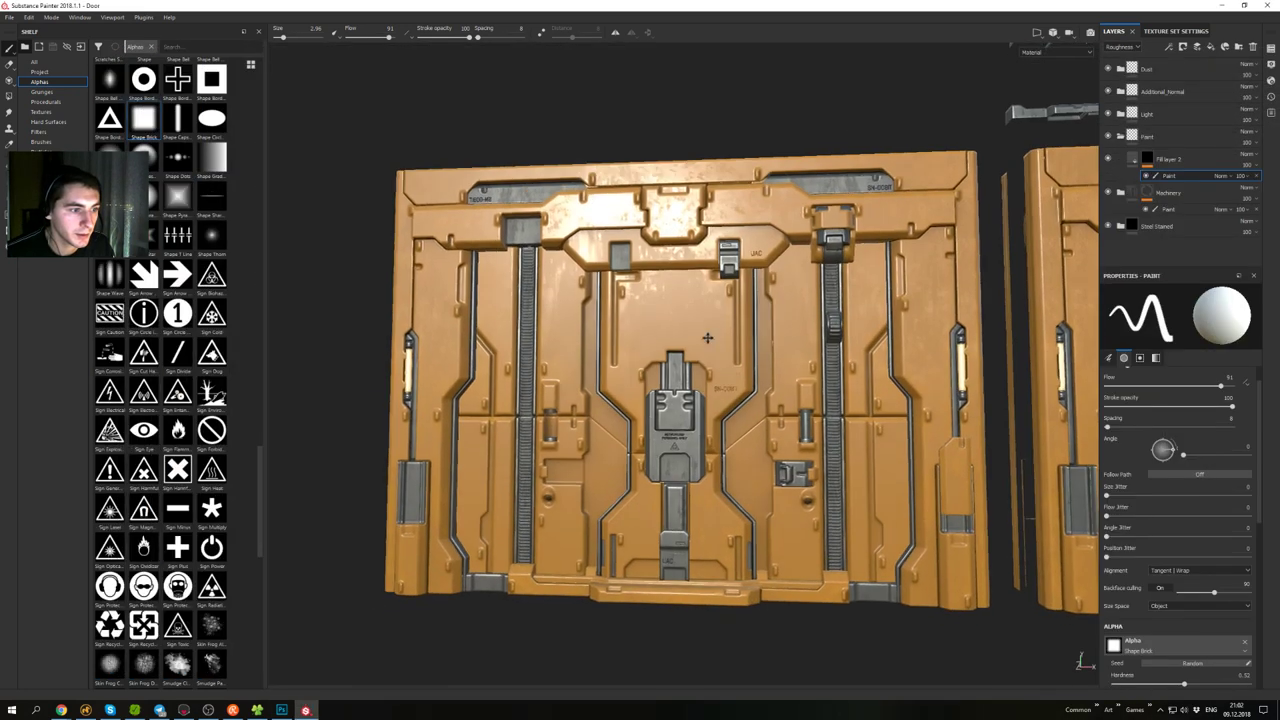
pyautogui.keyDown('alt'); pyautogui.moveTo(714, 234); pyautogui.dragTo(771, 343, button='right'); pyautogui.keyUp('alt')
pyautogui.keyDown('alt'); pyautogui.moveTo(771, 343); pyautogui.dragTo(640, 300, button='middle'); pyautogui.keyUp('alt')
pyautogui.keyDown('alt'); pyautogui.moveTo(640, 300); pyautogui.dragTo(650, 275, button='right'); pyautogui.keyUp('alt')
pyautogui.keyDown('alt'); pyautogui.moveTo(650, 275); pyautogui.dragTo(880, 206, button='middle'); pyautogui.keyUp('alt')
pyautogui.keyDown('alt'); pyautogui.moveTo(880, 206); pyautogui.dragTo(861, 246); pyautogui.keyUp('alt')
pyautogui.keyDown('alt'); pyautogui.moveTo(861, 246); pyautogui.dragTo(930, 180, button='middle'); pyautogui.keyUp('alt')
pyautogui.keyDown('alt'); pyautogui.moveTo(660, 200); pyautogui.dragTo(765, 310, button='right'); pyautogui.keyUp('alt')
pyautogui.moveTo(765, 310)
pyautogui.keyDown('alt'); pyautogui.mouseDown()
pyautogui.moveTo(762, 265)
pyautogui.moveTo(765, 295)
pyautogui.mouseUp(); pyautogui.keyUp('alt')
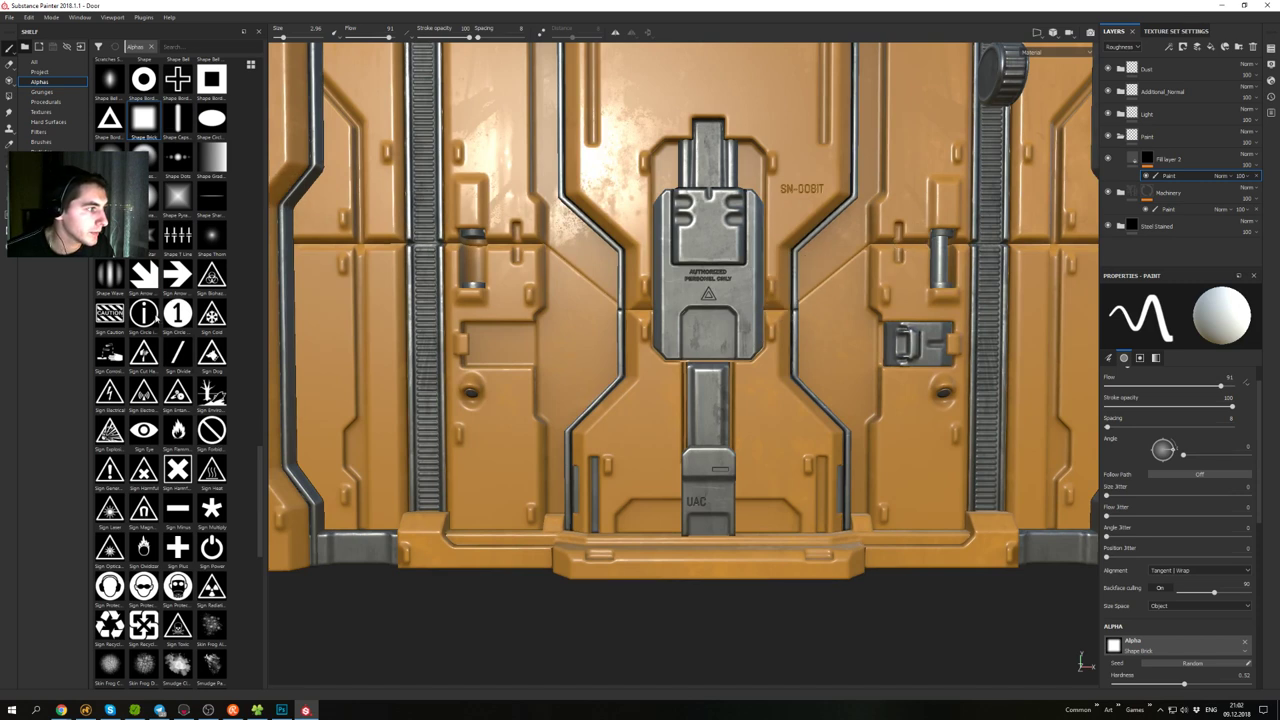
# - Switch the brush alpha to Square Rectangle and reduce the brush size to 2.25
pyautogui.scroll(8, 157, 375)
pyautogui.scroll(14, 157, 379)
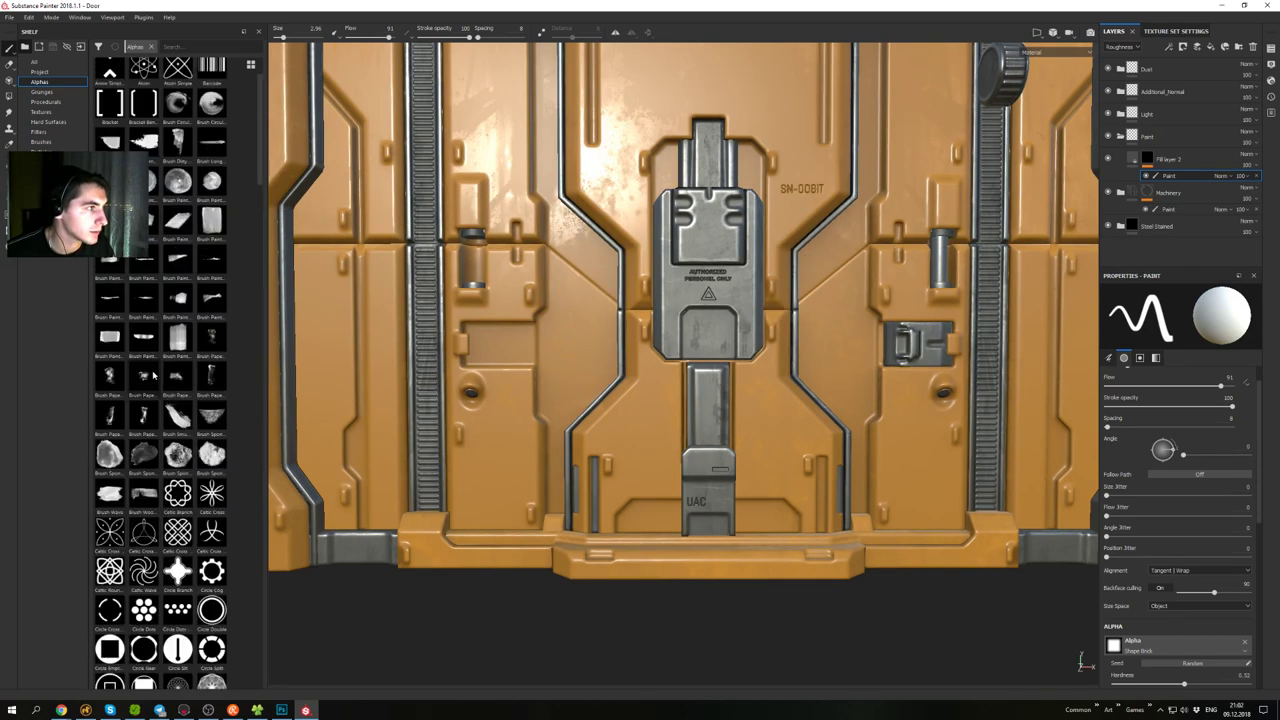
pyautogui.scroll(-12, 150, 355)
pyautogui.scroll(-10, 157, 375)
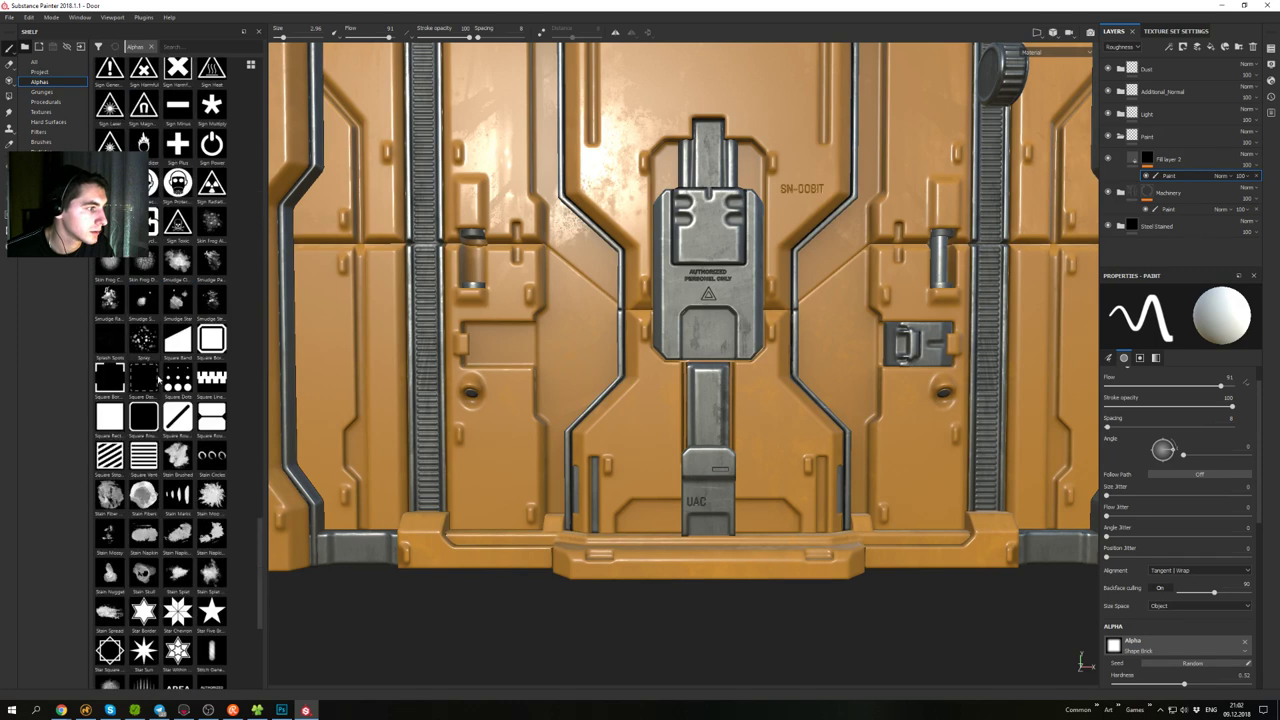
pyautogui.click(110, 416)
pyautogui.keyDown('ctrl'); pyautogui.moveTo(658, 350); pyautogui.dragTo(638, 331, button='right'); pyautogui.keyUp('ctrl')
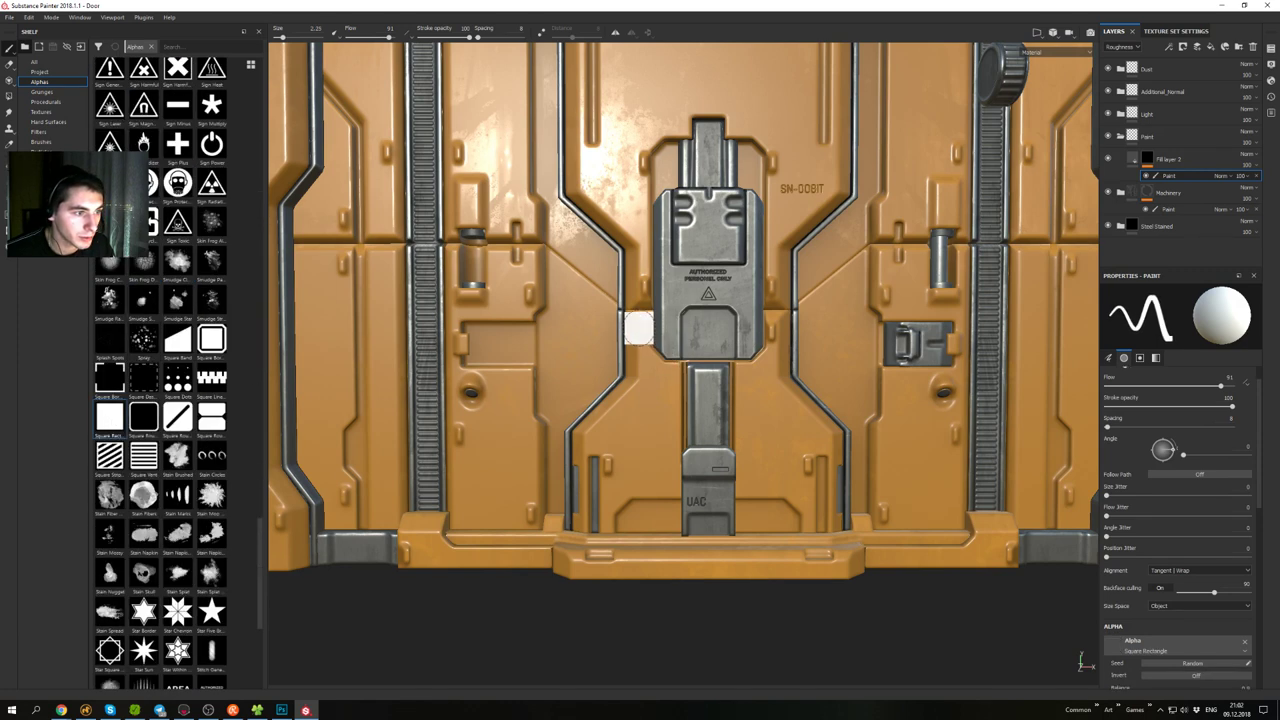
# - Set the brush size to 1.95 and paint a straight vertical light stripe along the right side of the central lock
pyautogui.keyDown('alt'); pyautogui.moveTo(727, 334); pyautogui.dragTo(717, 357); pyautogui.keyUp('alt')
pyautogui.keyDown('alt'); pyautogui.moveTo(717, 357); pyautogui.dragTo(715, 290, button='right'); pyautogui.keyUp('alt')
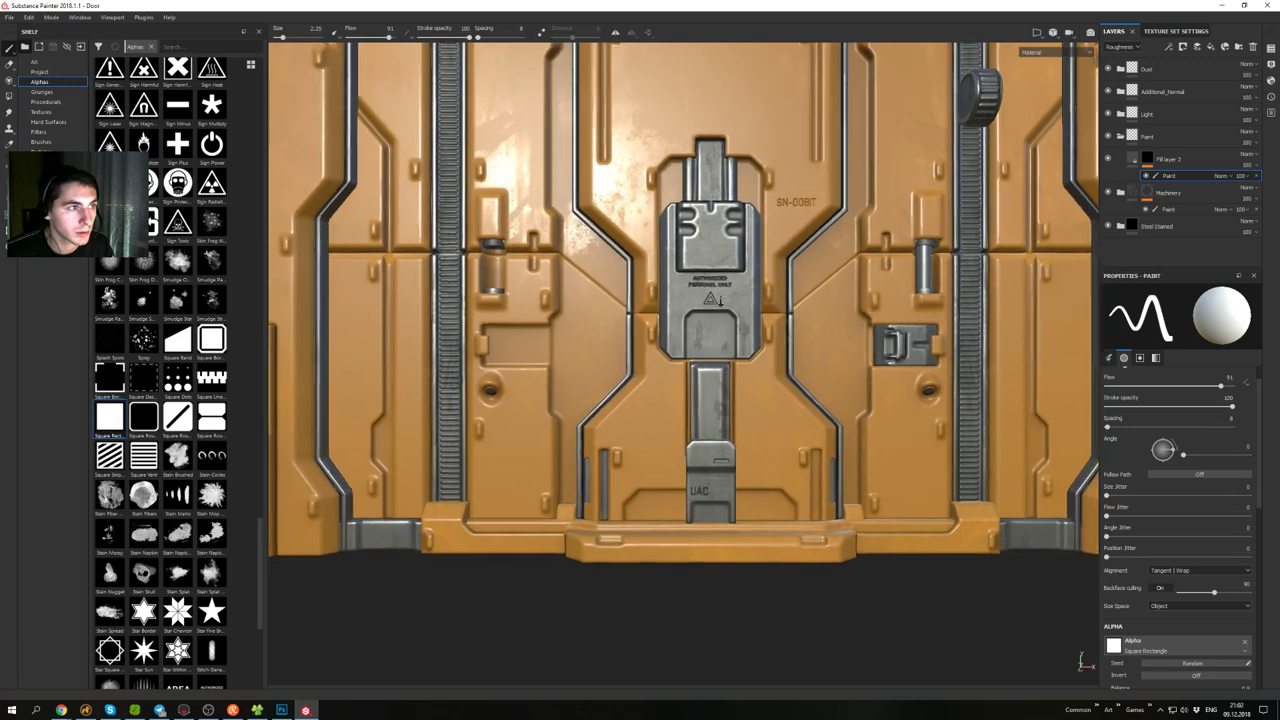
pyautogui.keyDown('alt'); pyautogui.moveTo(715, 290); pyautogui.dragTo(703, 378, button='middle'); pyautogui.keyUp('alt')
pyautogui.keyDown('alt'); pyautogui.moveTo(703, 378); pyautogui.dragTo(696, 254, button='right'); pyautogui.keyUp('alt')
pyautogui.scroll(5, 680, 277)
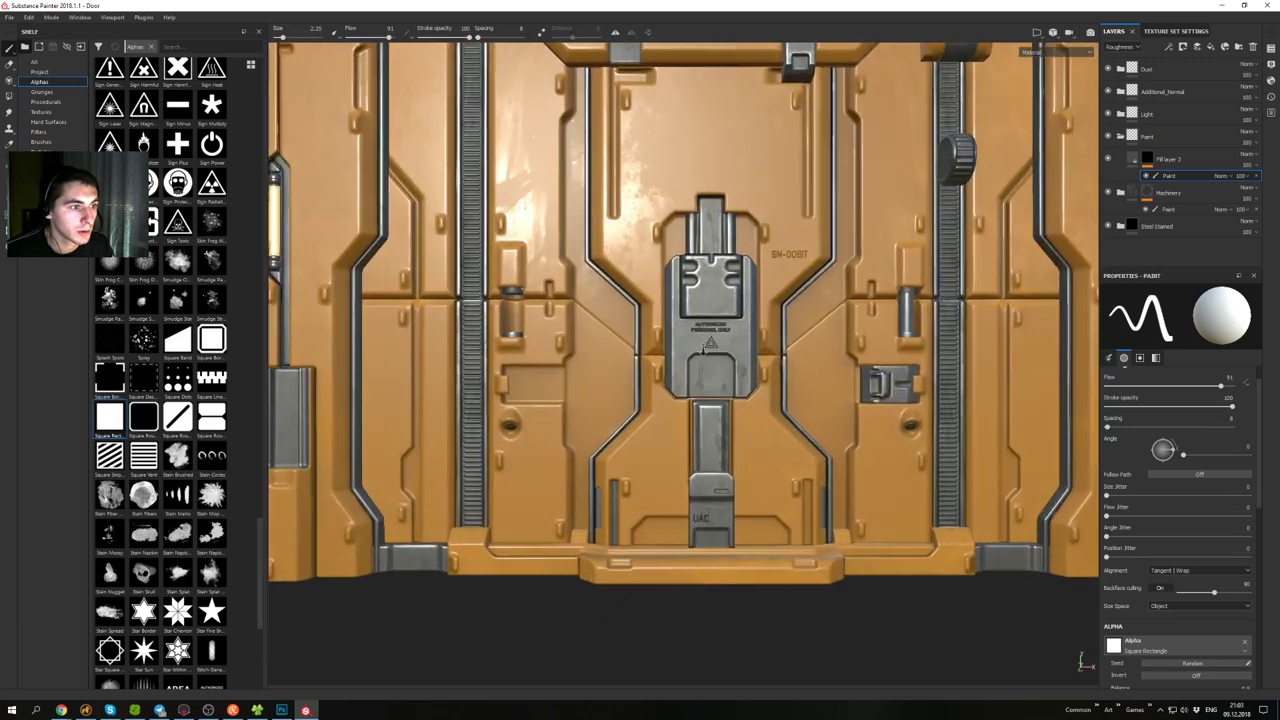
pyautogui.keyDown('ctrl'); pyautogui.moveTo(669, 301); pyautogui.dragTo(637, 326, button='right'); pyautogui.keyUp('ctrl')
pyautogui.keyDown('alt'); pyautogui.moveTo(734, 326); pyautogui.dragTo(680, 316, button='middle'); pyautogui.keyUp('alt')
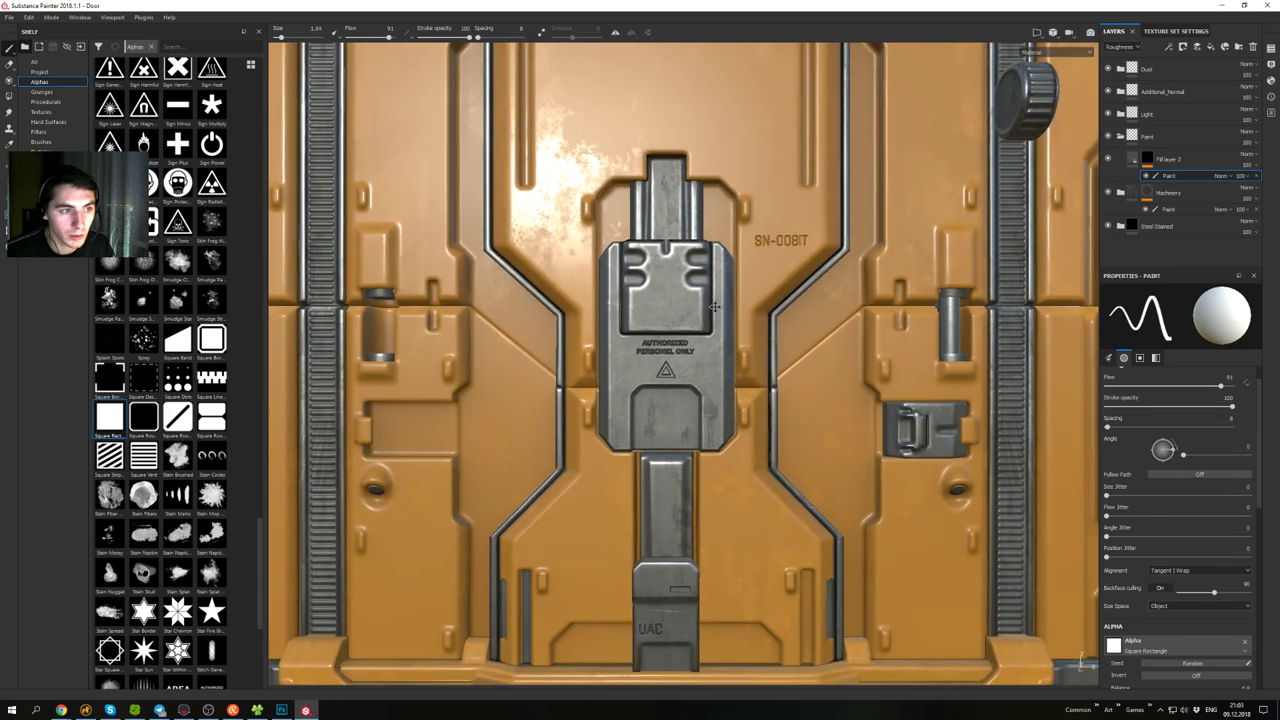
pyautogui.keyDown('alt'); pyautogui.moveTo(680, 316); pyautogui.dragTo(720, 217, button='right'); pyautogui.keyUp('alt')
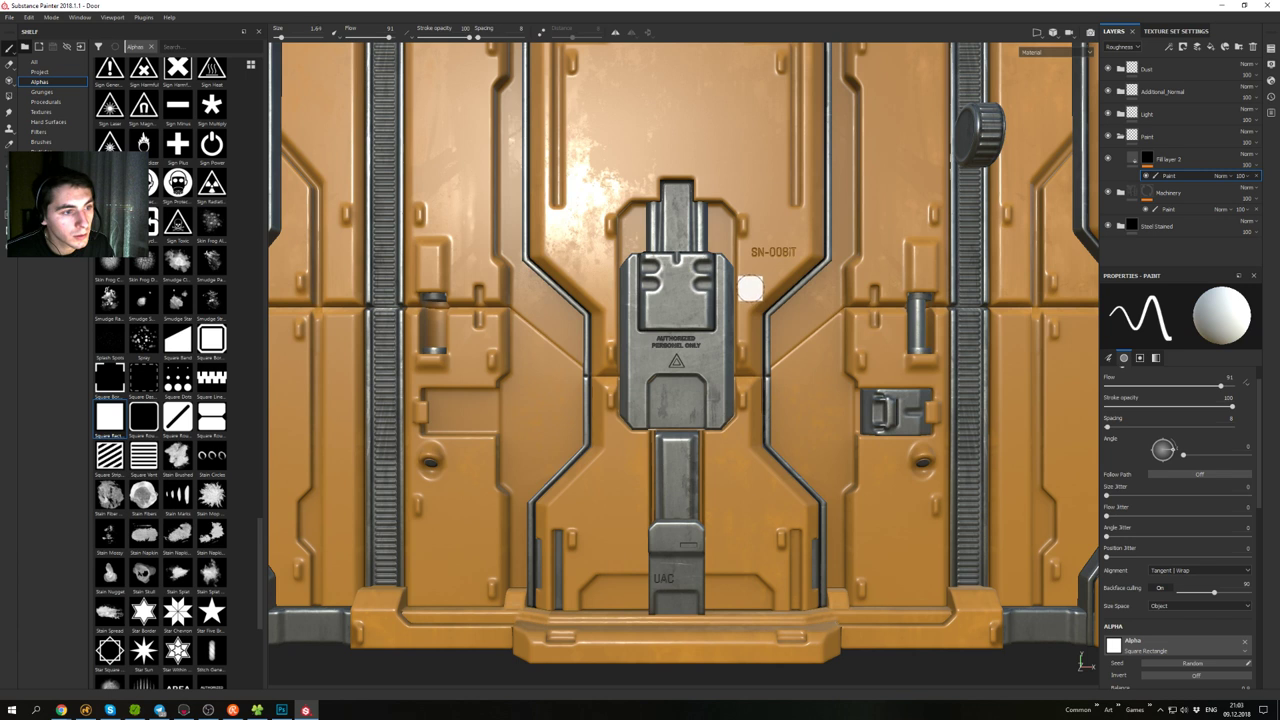
pyautogui.keyDown('ctrl'); pyautogui.moveTo(751, 289); pyautogui.dragTo(754, 289, button='right'); pyautogui.keyUp('ctrl')
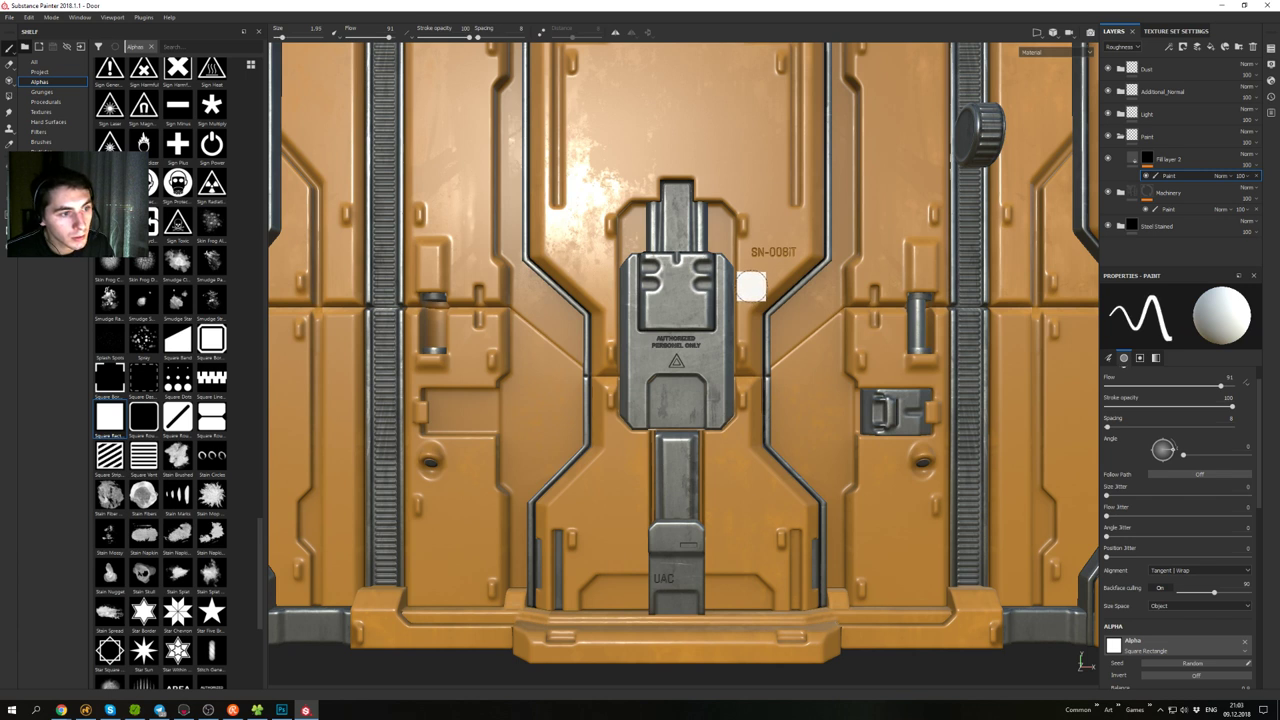
pyautogui.click(752, 287)
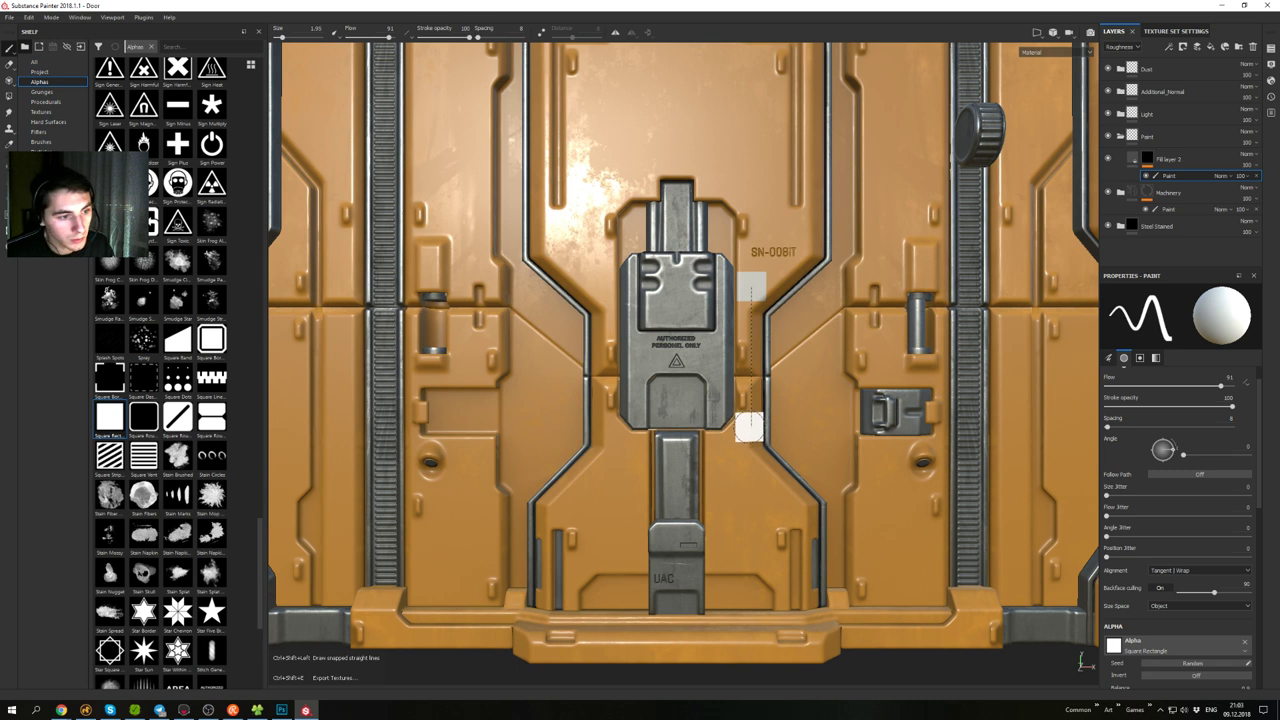
pyautogui.keyDown('shift'); pyautogui.click(749, 424); pyautogui.keyUp('shift')
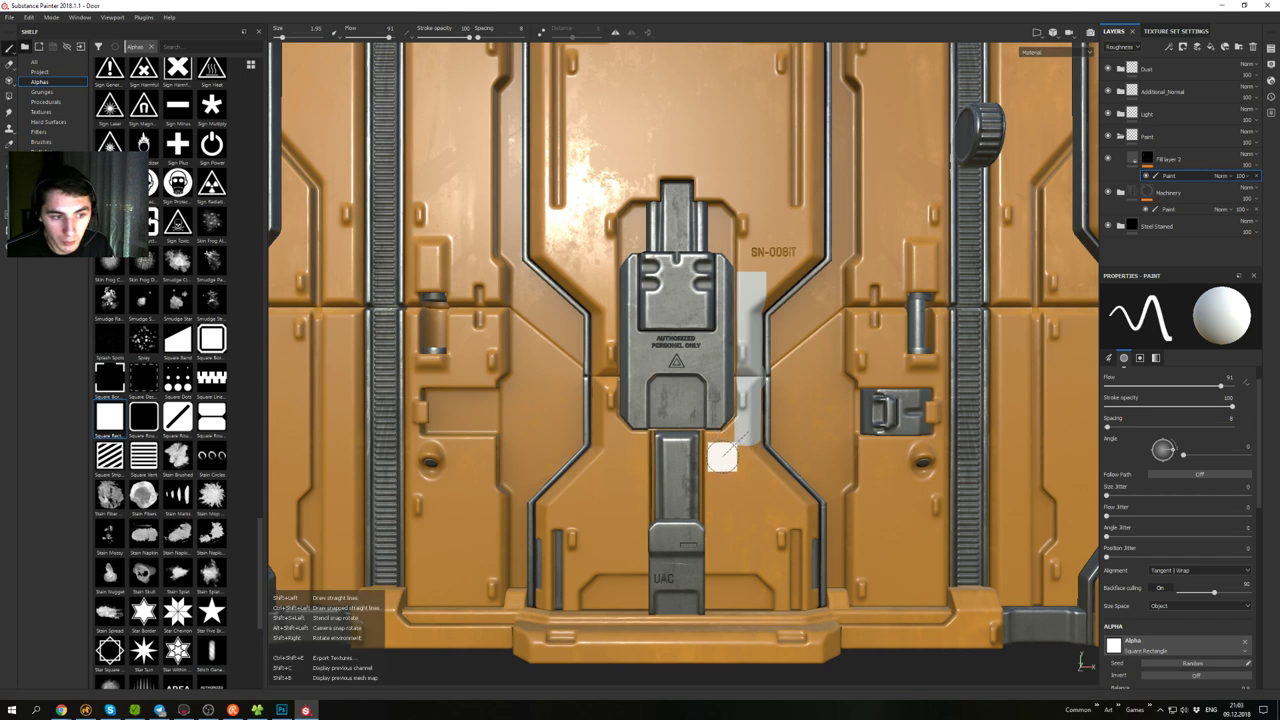
# - Extend the light stripe diagonally inward below the lock and straight down beside the lower metal bar
pyautogui.keyDown('shift'); pyautogui.click(721, 458); pyautogui.keyUp('shift')
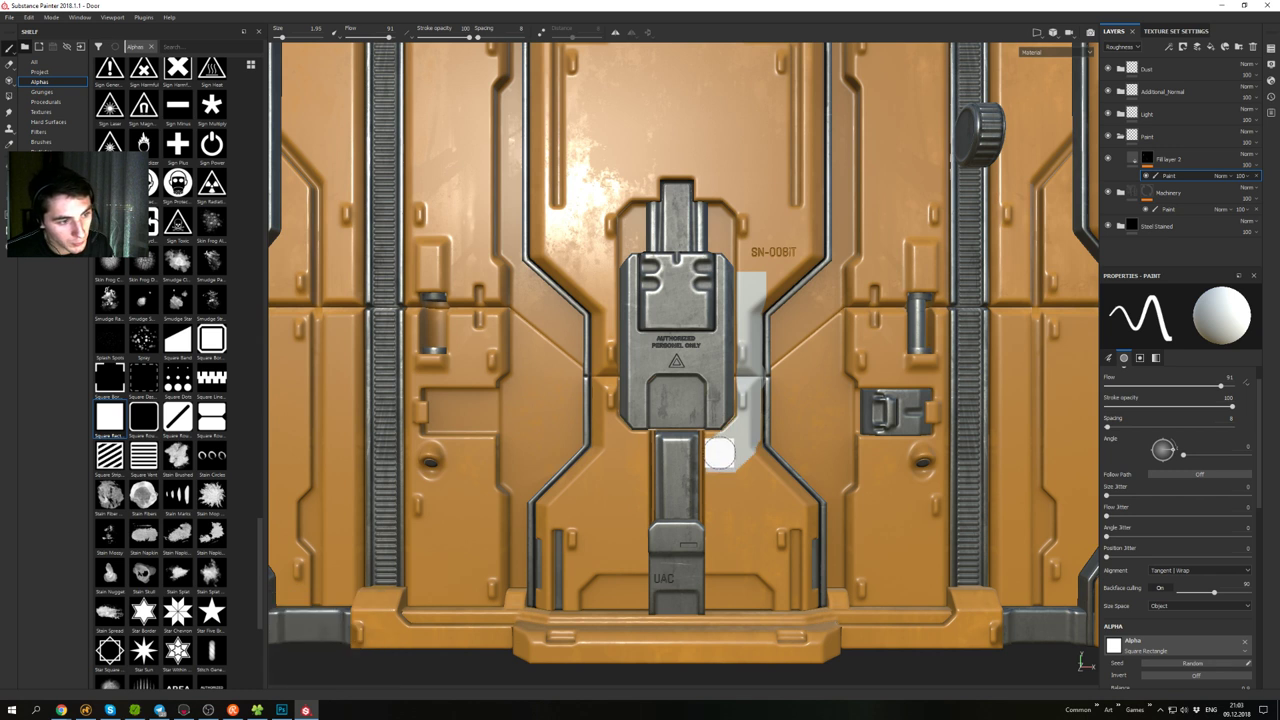
pyautogui.keyDown('shift'); pyautogui.click(720, 446); pyautogui.keyUp('shift')
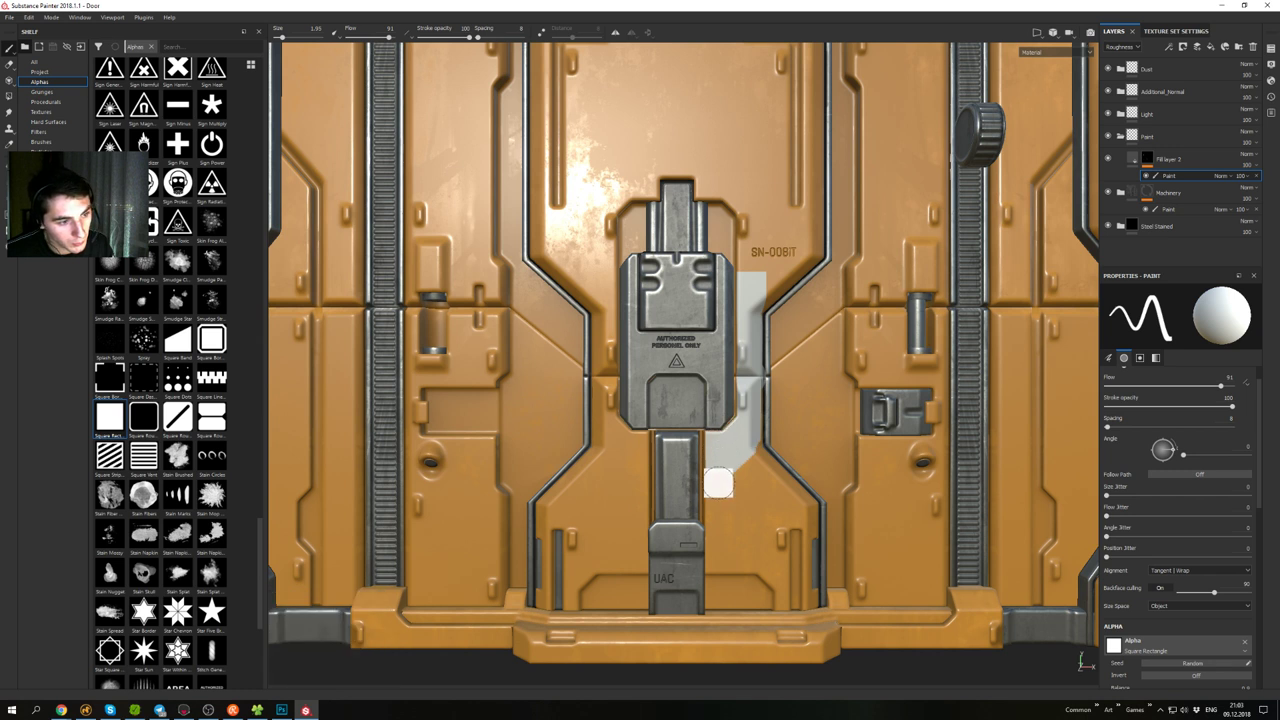
pyautogui.keyDown('ctrl'); pyautogui.keyDown('shift'); pyautogui.click(721, 560); pyautogui.keyUp('shift'); pyautogui.keyUp('ctrl')
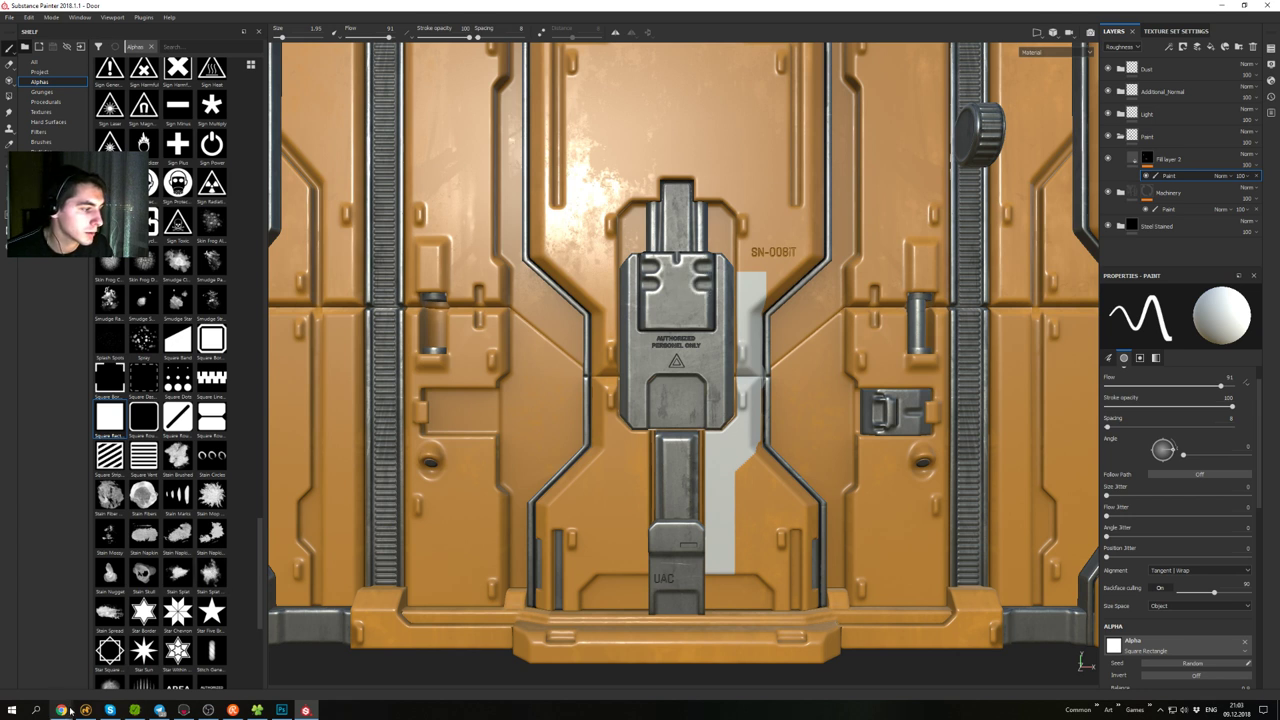
pyautogui.moveTo(67, 712)
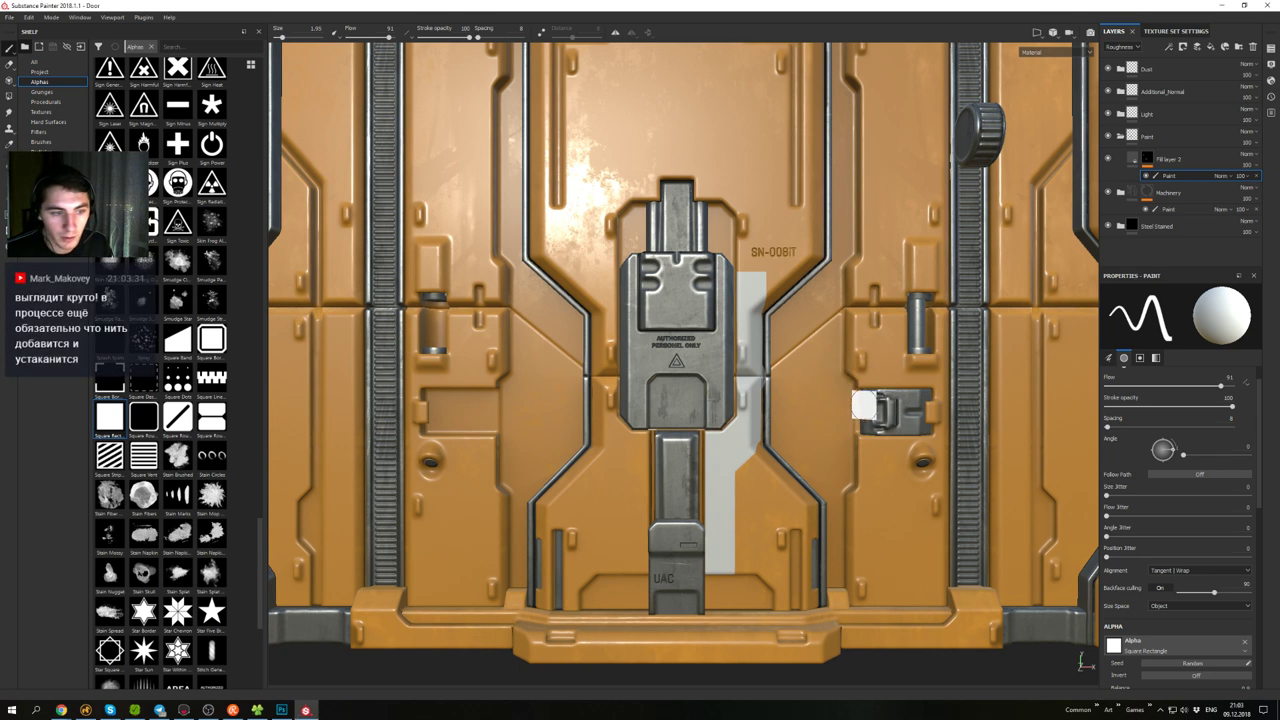
# - Reduce the brush size to 1.2 and paint a straight vertical line over the stripe's upper part beside the lock
pyautogui.keyDown('alt'); pyautogui.moveTo(766, 379); pyautogui.dragTo(734, 426, button='right'); pyautogui.keyUp('alt')
pyautogui.click(740, 416)
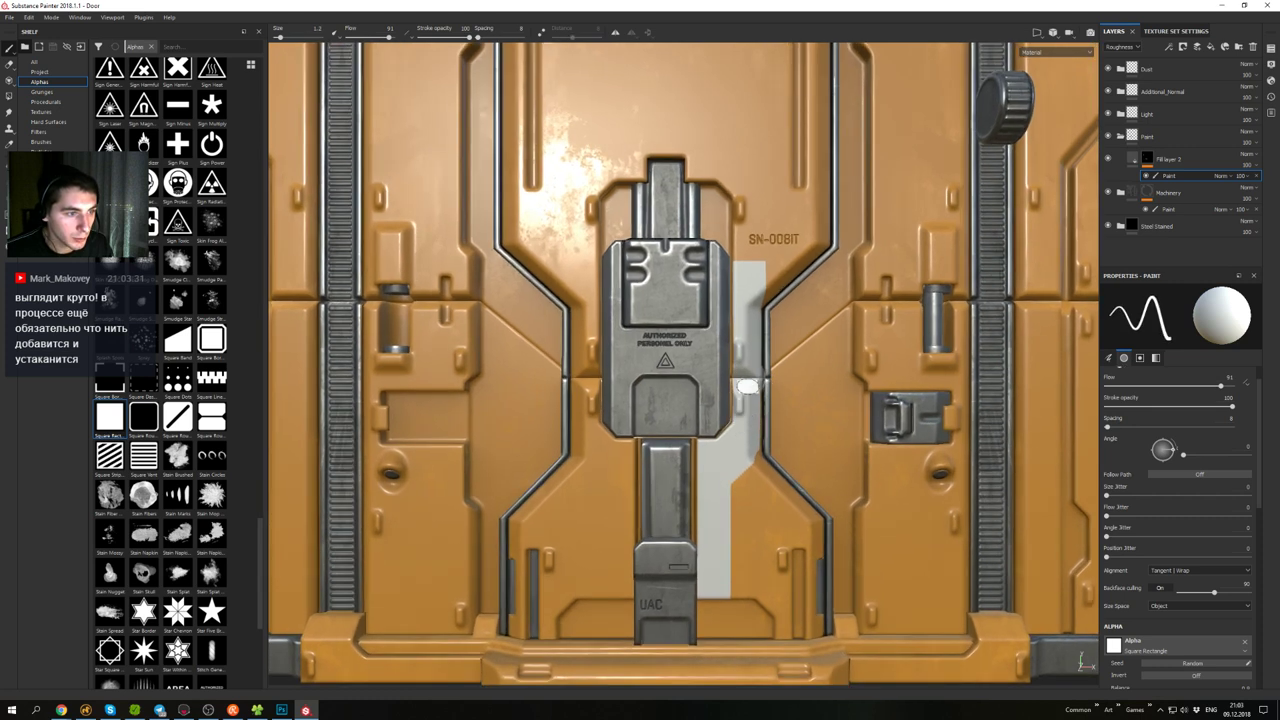
pyautogui.keyDown('shift'); pyautogui.click(742, 268); pyautogui.keyUp('shift')
pyautogui.keyDown('alt'); pyautogui.moveTo(751, 440); pyautogui.dragTo(765, 345, button='middle'); pyautogui.keyUp('alt')
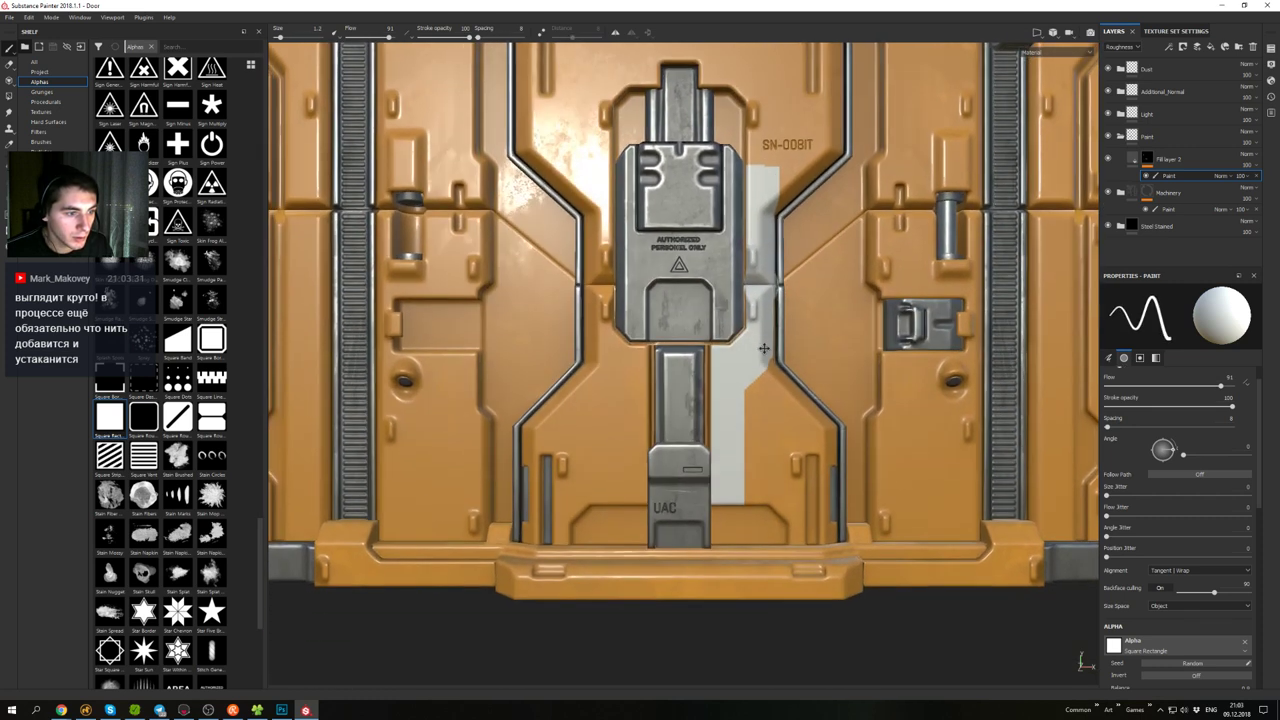
# - Examine the new light stripe against the whole front of the door
pyautogui.press('x')
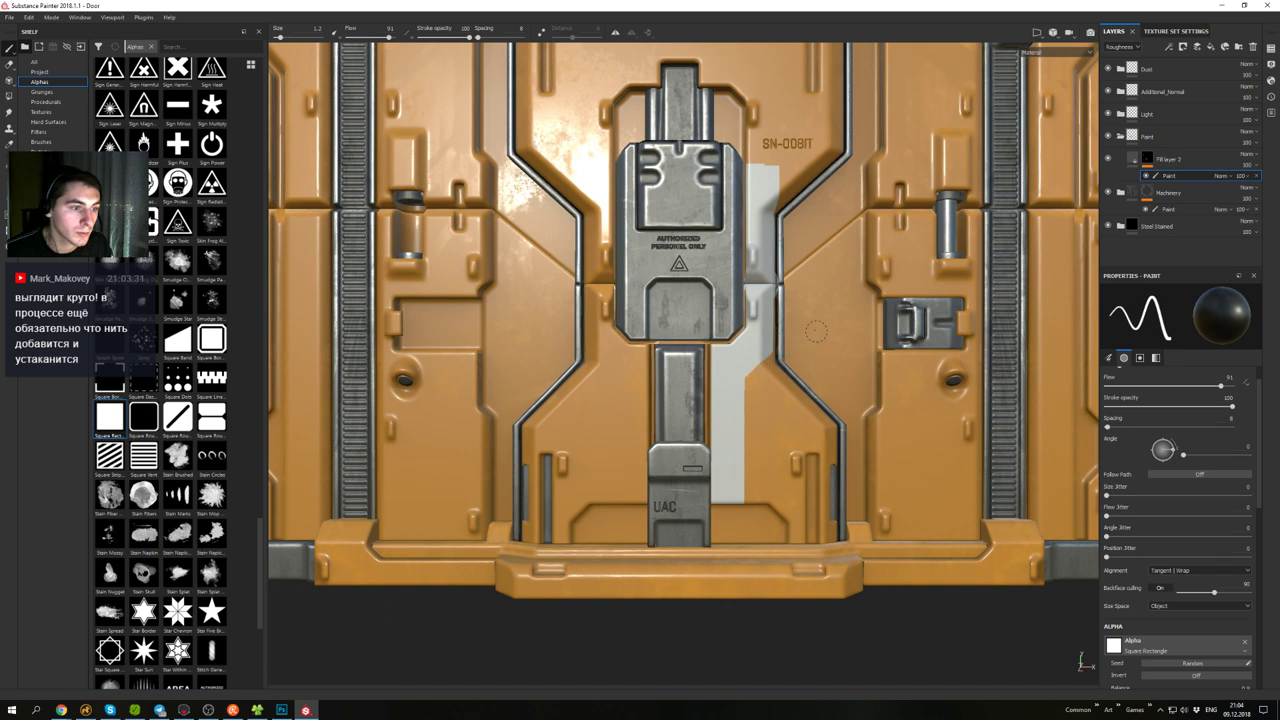
pyautogui.keyDown('alt'); pyautogui.moveTo(852, 408); pyautogui.dragTo(787, 215, button='right'); pyautogui.keyUp('alt')
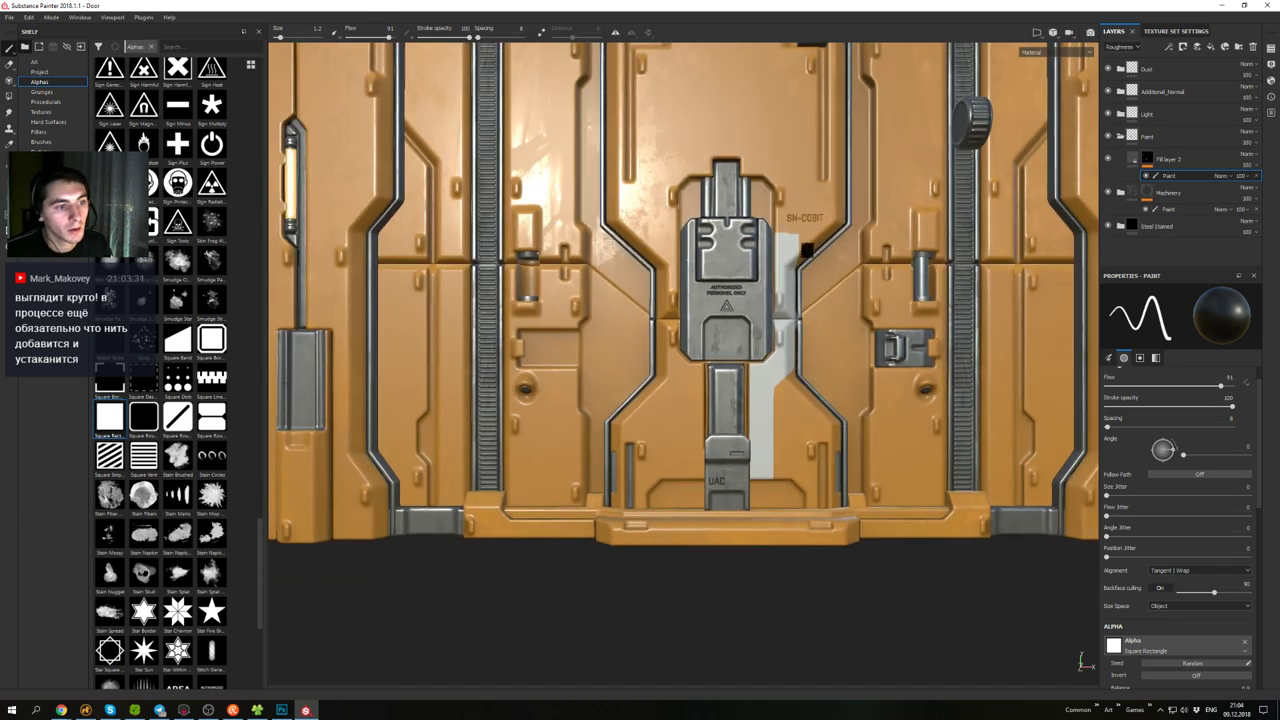
pyautogui.keyDown('alt'); pyautogui.moveTo(809, 250); pyautogui.dragTo(788, 310, button='middle'); pyautogui.keyUp('alt')
pyautogui.press('x')
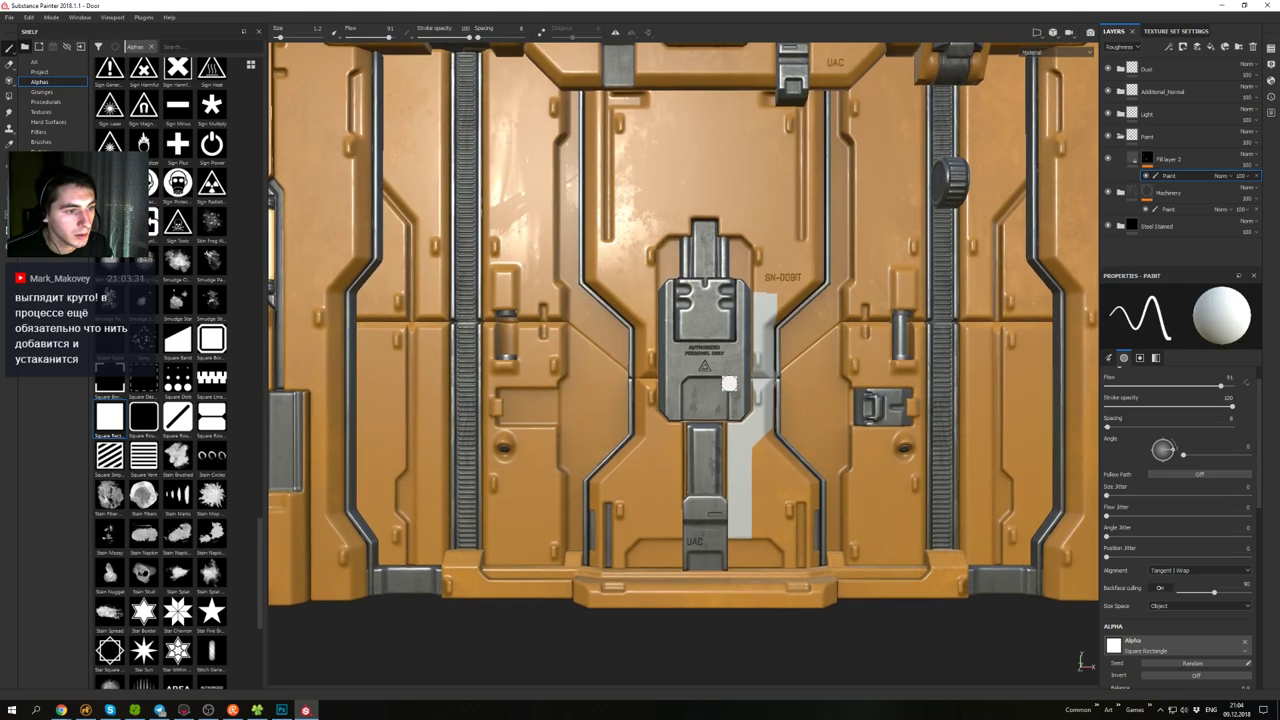
pyautogui.keyDown('alt'); pyautogui.moveTo(710, 409); pyautogui.dragTo(672, 296, button='right'); pyautogui.keyUp('alt')
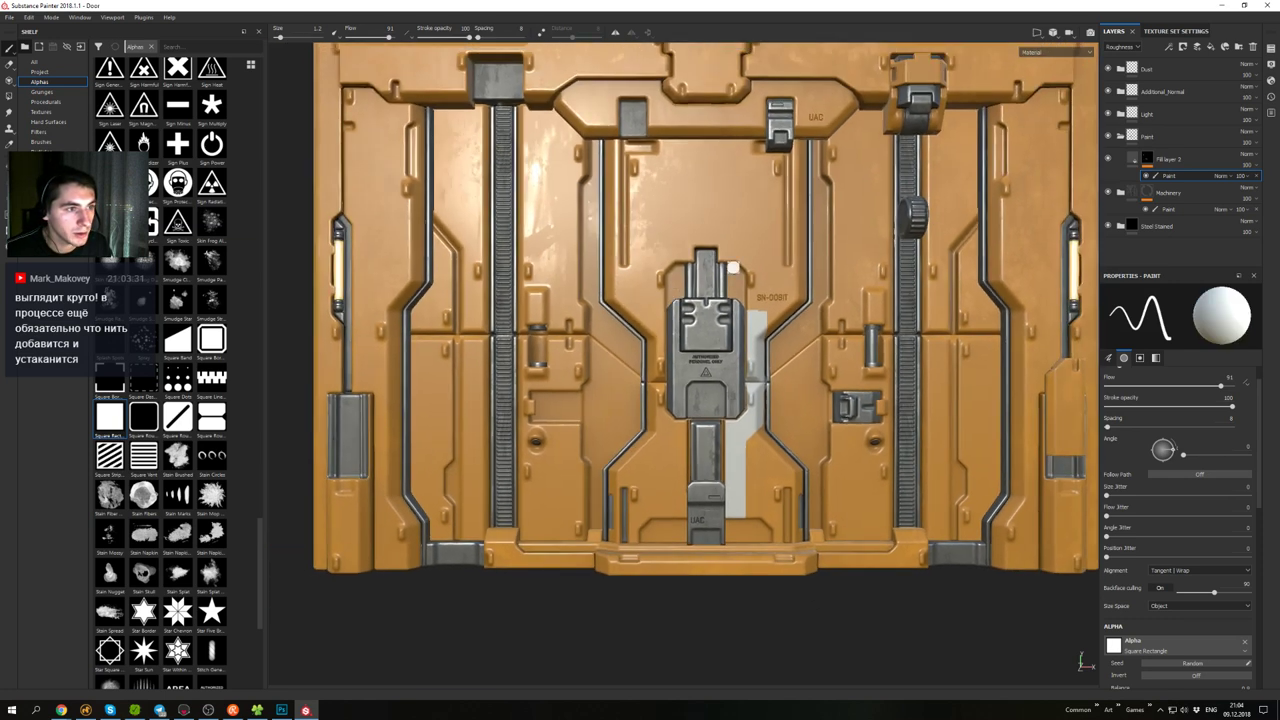
pyautogui.scroll(3, 730, 270)
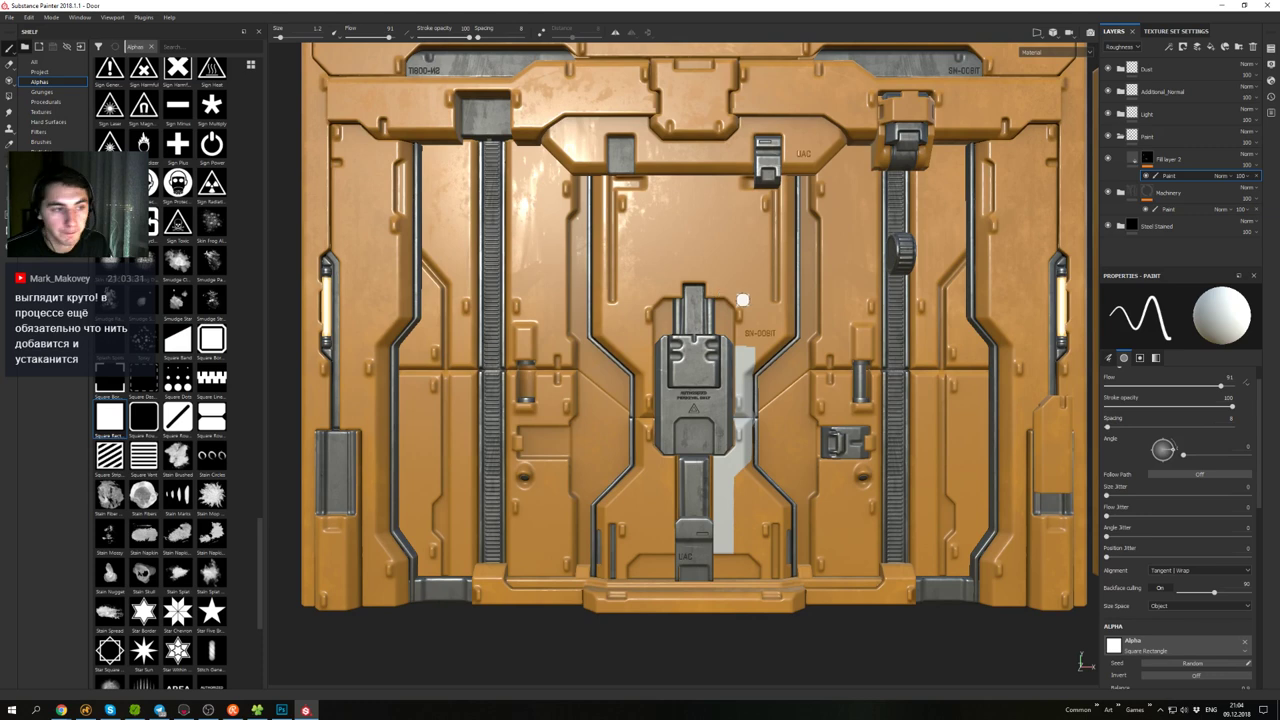
# - Enlarge the brush to 2.23 and paint a diagonal segment from the stripe's upper end outward to the central panel's right edge
pyautogui.scroll(3, 740, 300)
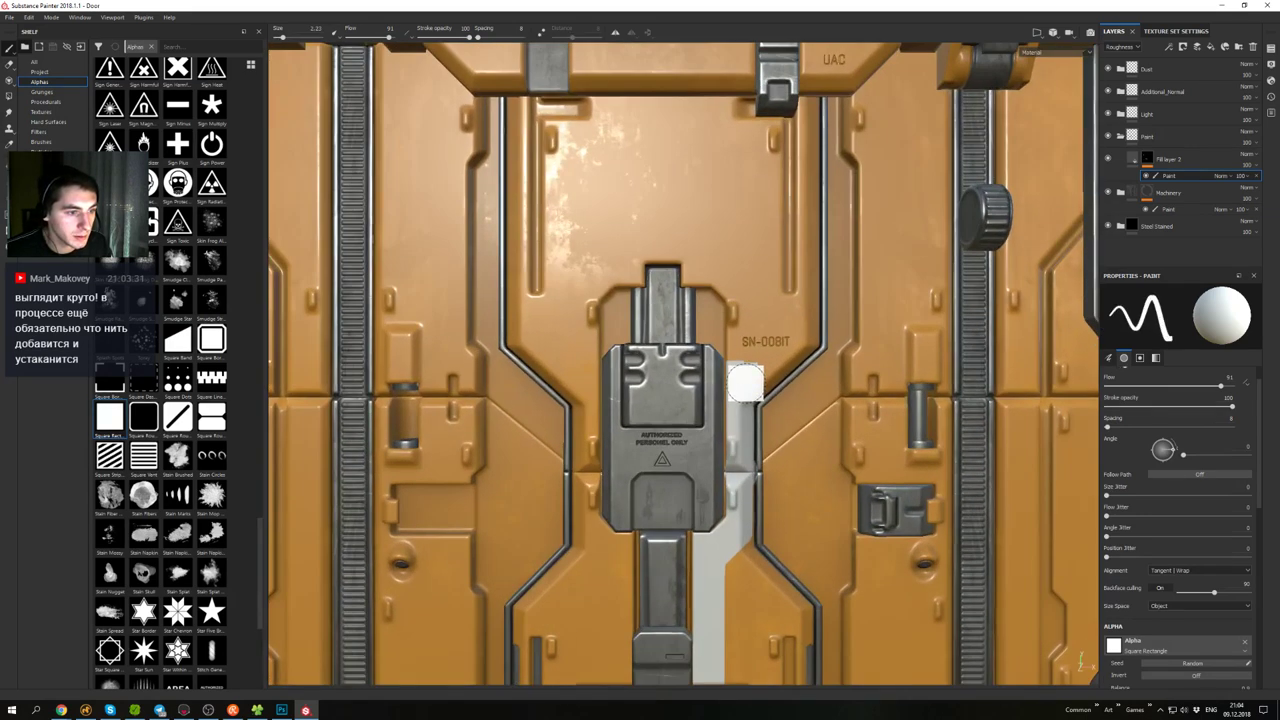
pyautogui.click(741, 384)
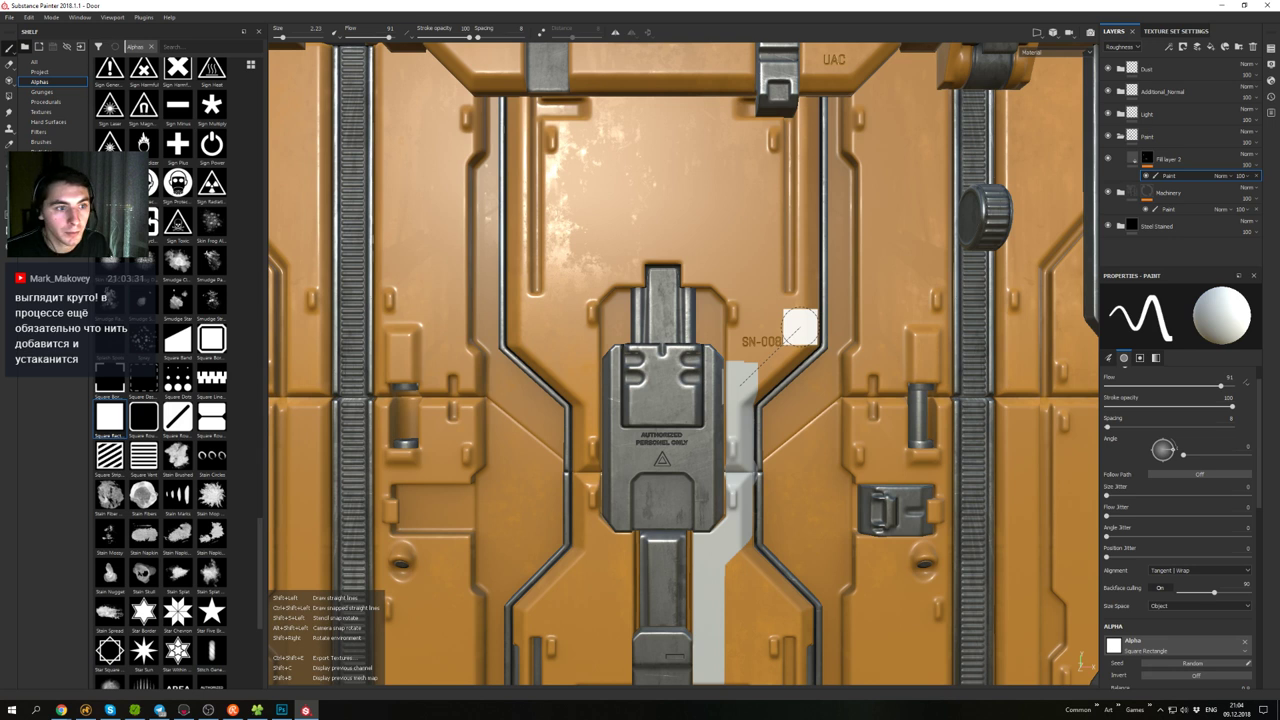
pyautogui.keyDown('shift'); pyautogui.click(800, 326); pyautogui.keyUp('shift')
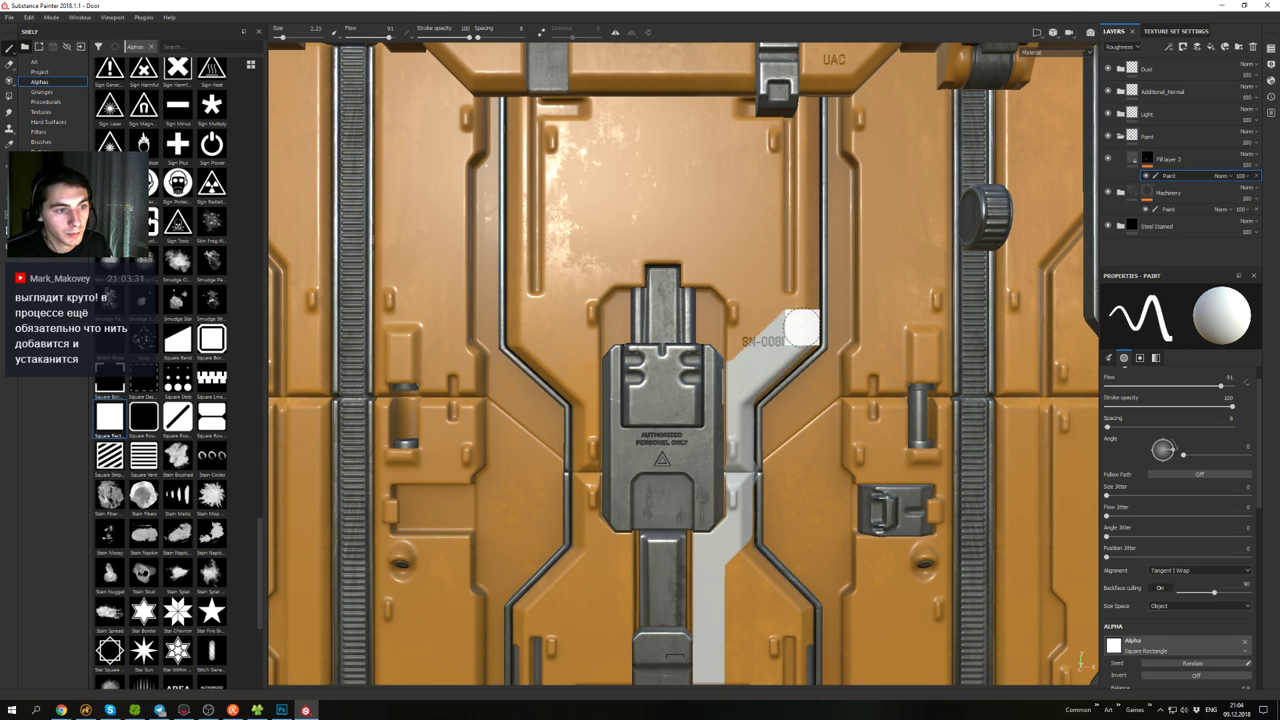
# - Inspect the stripe's upper diagonal up close and paint over it again with a straight stroke
pyautogui.keyDown('alt'); pyautogui.moveTo(808, 351); pyautogui.dragTo(736, 363, button='middle'); pyautogui.keyUp('alt')
pyautogui.moveTo(722, 369)
pyautogui.keyDown('alt'); pyautogui.mouseDown(button='right')
pyautogui.moveTo(694, 371)
pyautogui.moveTo(690, 412)
pyautogui.mouseUp(button='right'); pyautogui.keyUp('alt')
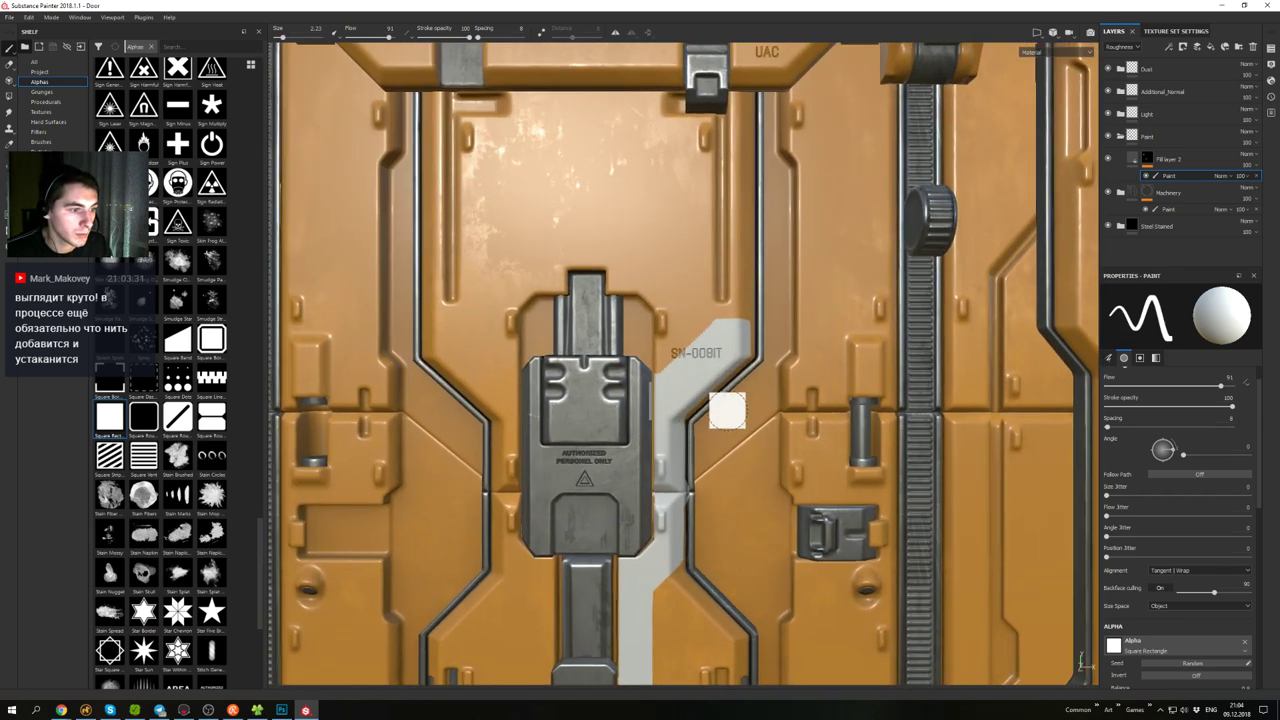
pyautogui.moveTo(727, 411)
pyautogui.keyDown('alt'); pyautogui.mouseDown()
pyautogui.moveTo(822, 462)
pyautogui.moveTo(778, 492)
pyautogui.moveTo(776, 466)
pyautogui.moveTo(796, 455)
pyautogui.moveTo(717, 410)
pyautogui.mouseUp(); pyautogui.keyUp('alt')
pyautogui.keyDown('alt'); pyautogui.moveTo(706, 370); pyautogui.dragTo(734, 271); pyautogui.keyUp('alt')
pyautogui.scroll(-4, 669, 343)
pyautogui.keyDown('alt'); pyautogui.moveTo(669, 343); pyautogui.dragTo(716, 400); pyautogui.keyUp('alt')
pyautogui.keyDown('alt'); pyautogui.moveTo(716, 400); pyautogui.dragTo(735, 625, button='right'); pyautogui.keyUp('alt')
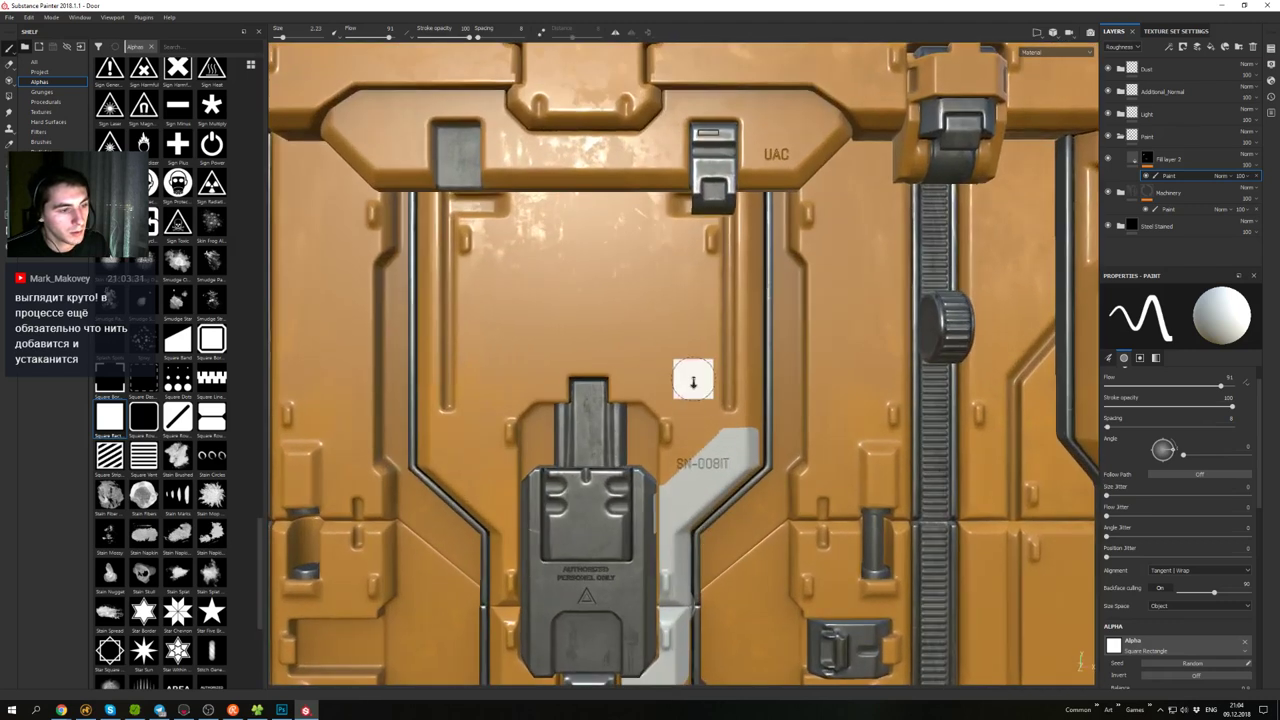
pyautogui.keyDown('alt'); pyautogui.moveTo(691, 380); pyautogui.dragTo(724, 470, button='right'); pyautogui.keyUp('alt')
pyautogui.keyDown('alt'); pyautogui.moveTo(724, 470); pyautogui.dragTo(716, 346, button='middle'); pyautogui.keyUp('alt')
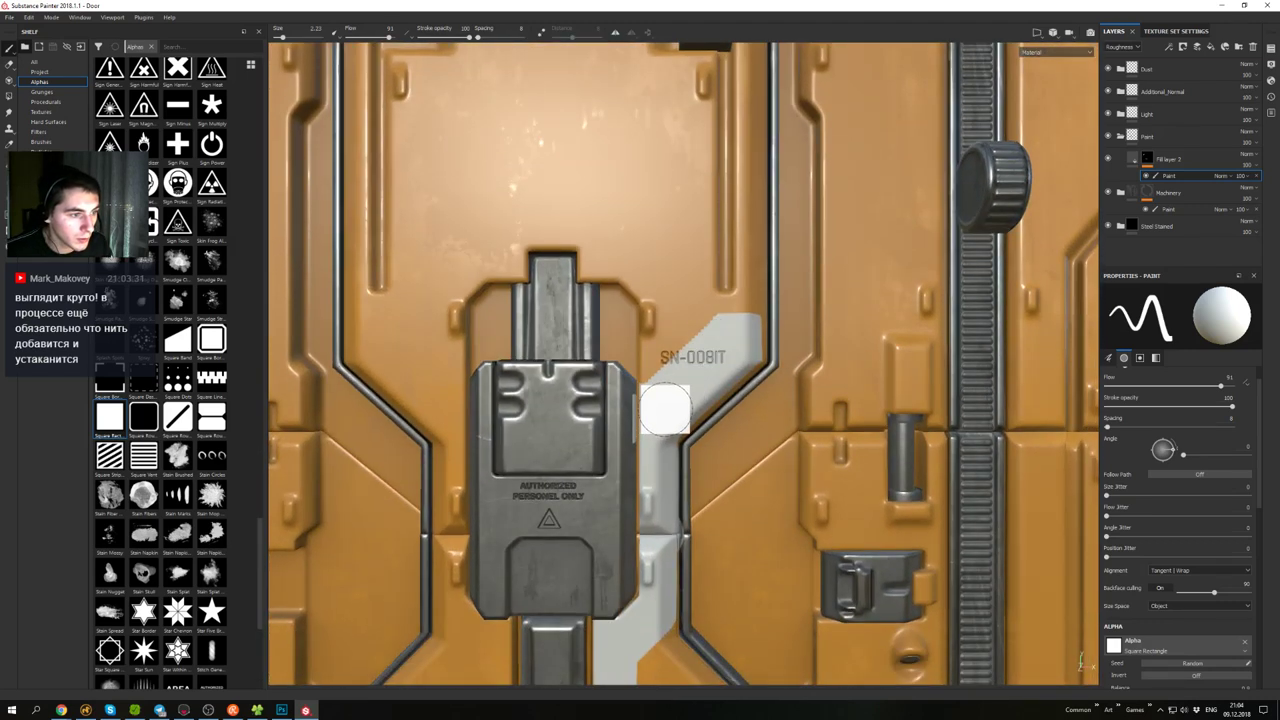
pyautogui.keyDown('shift'); pyautogui.click(743, 341); pyautogui.keyUp('shift')
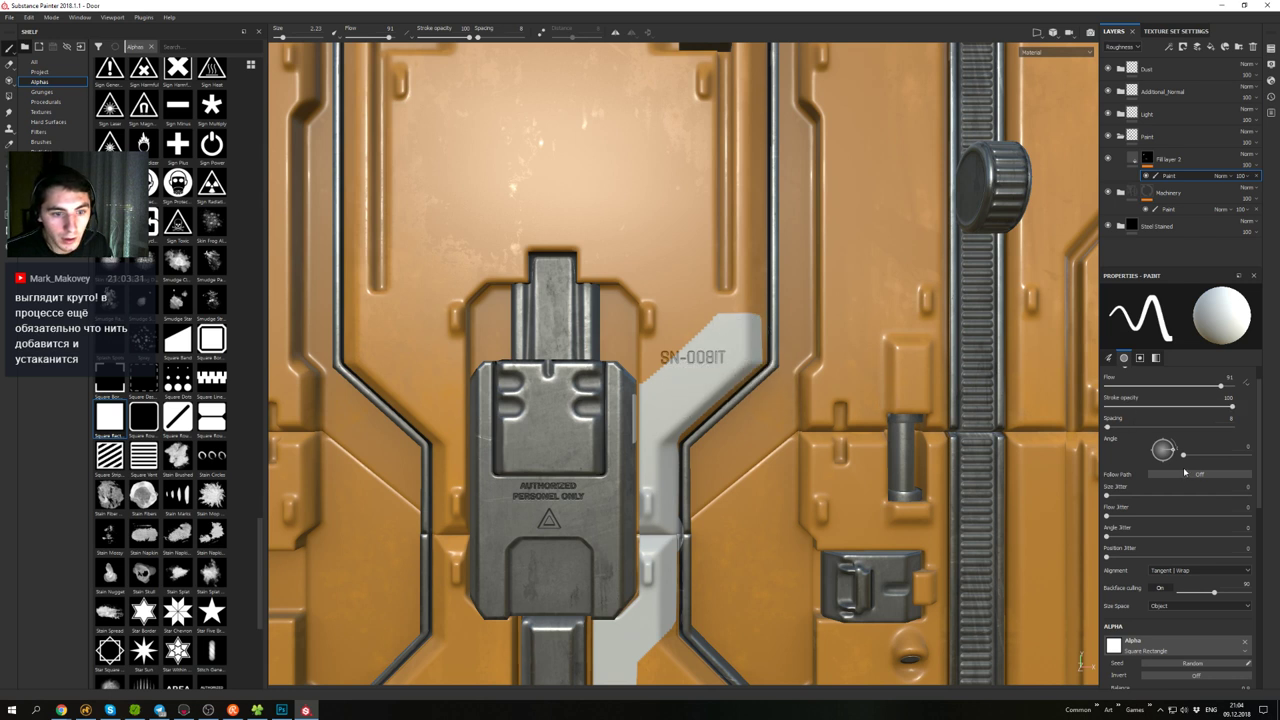
# - Set the brush alignment to Tangent | Planar and repaint the stripe's upper diagonal, undoing the last extra stroke
pyautogui.click(1197, 570)
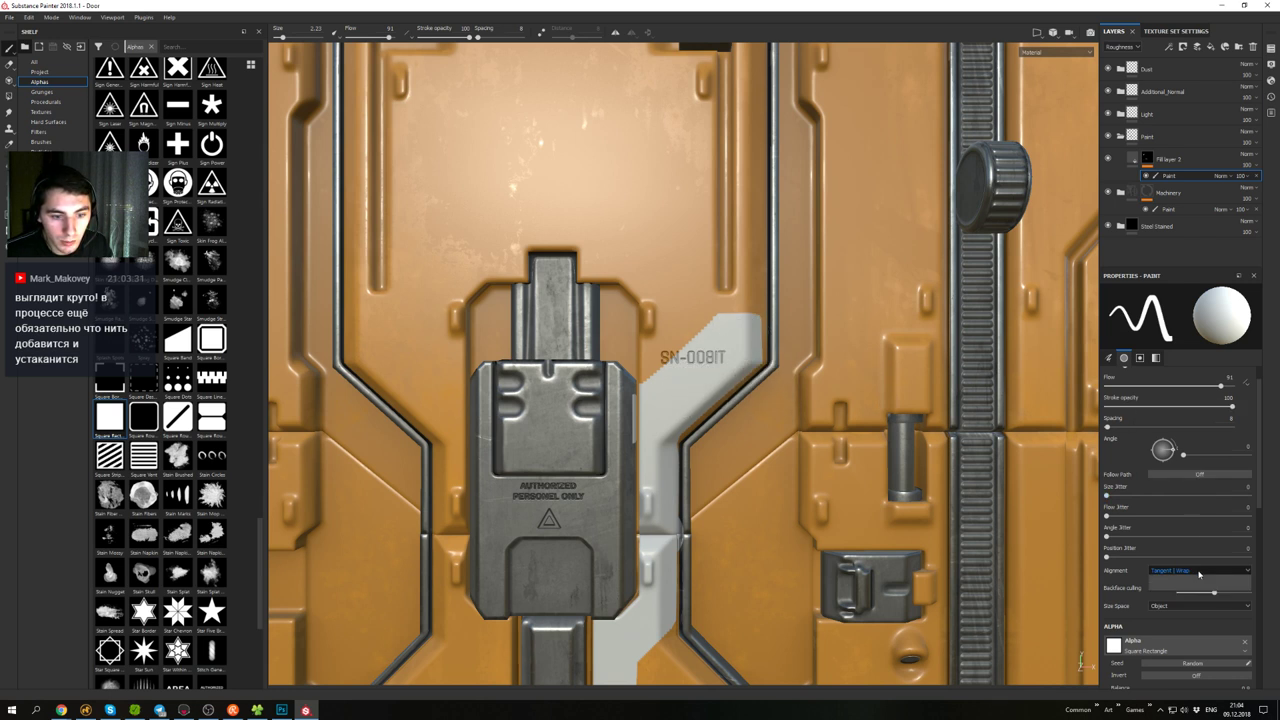
pyautogui.click(1181, 593)
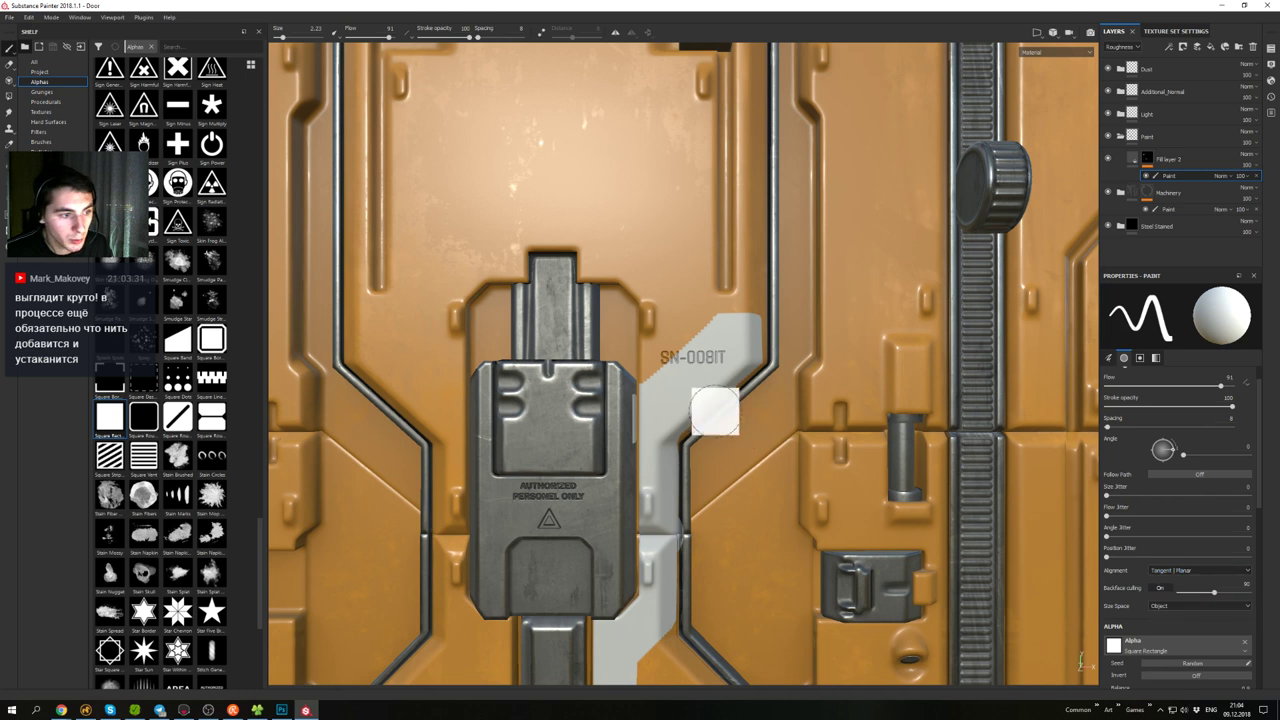
pyautogui.click(663, 413)
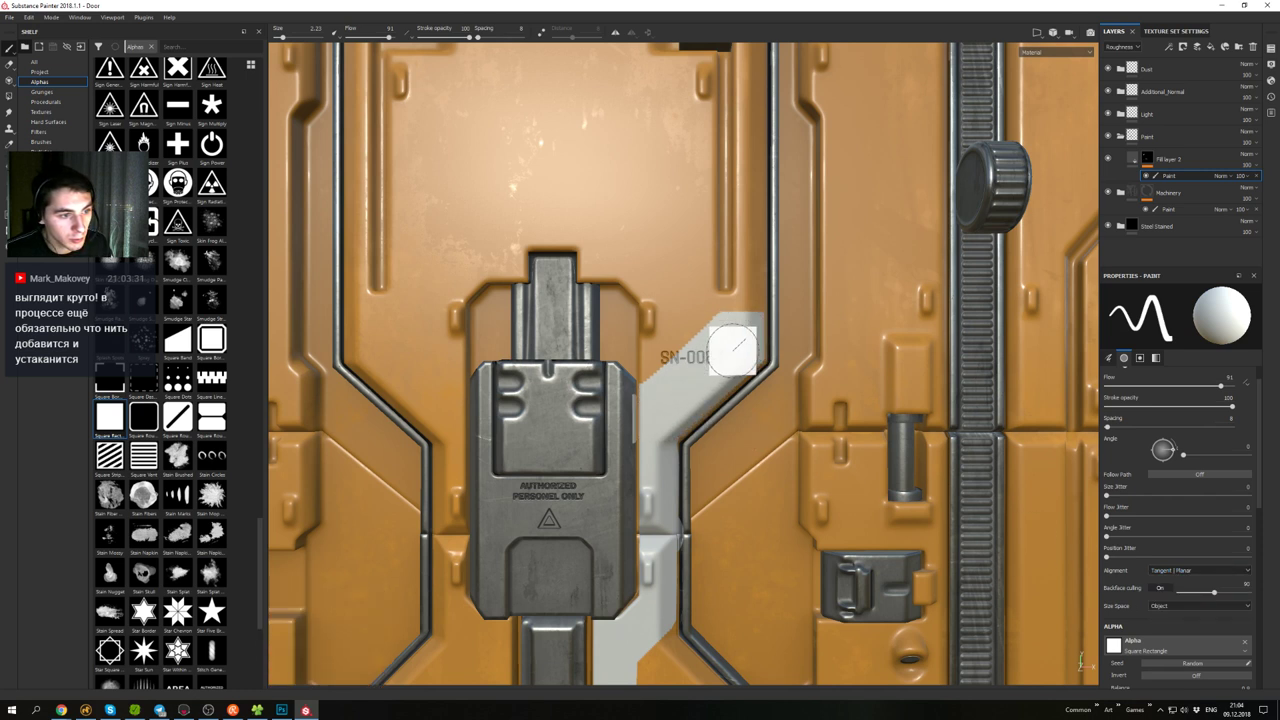
pyautogui.keyDown('shift'); pyautogui.click(662, 412); pyautogui.keyUp('shift')
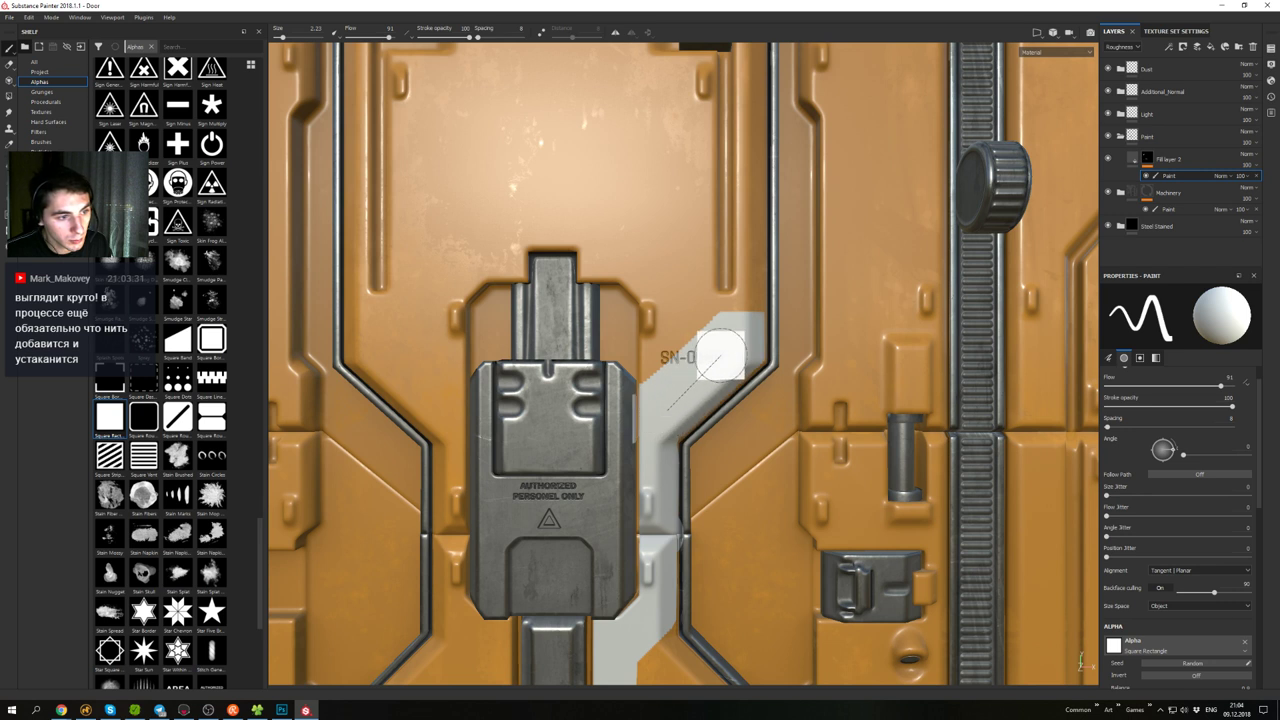
pyautogui.keyDown('shift'); pyautogui.click(744, 339); pyautogui.keyUp('shift')
pyautogui.moveTo(748, 339); pyautogui.dragTo(743, 345)
pyautogui.hotkey('ctrl', 'z')
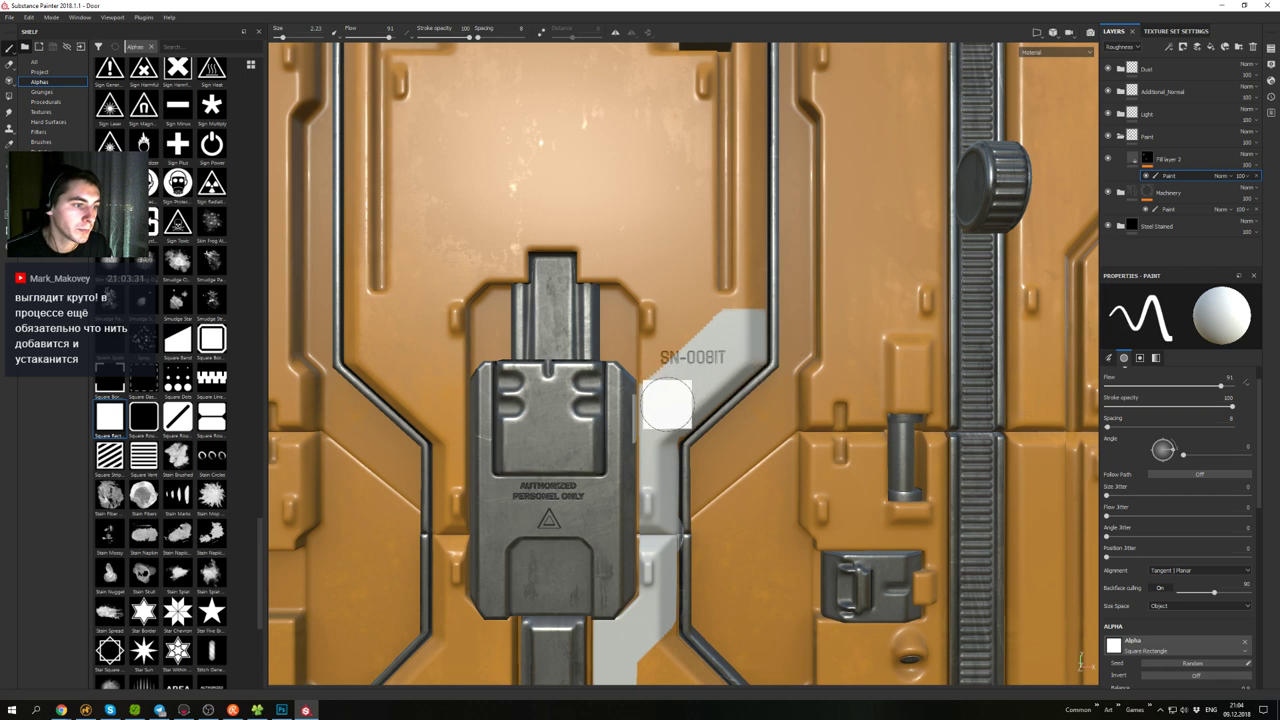
# - Try extending the upper diagonal past the central panel's right edge, and undo the stroke
pyautogui.click(664, 409)
pyautogui.keyDown('shift'); pyautogui.click(801, 286); pyautogui.keyUp('shift')
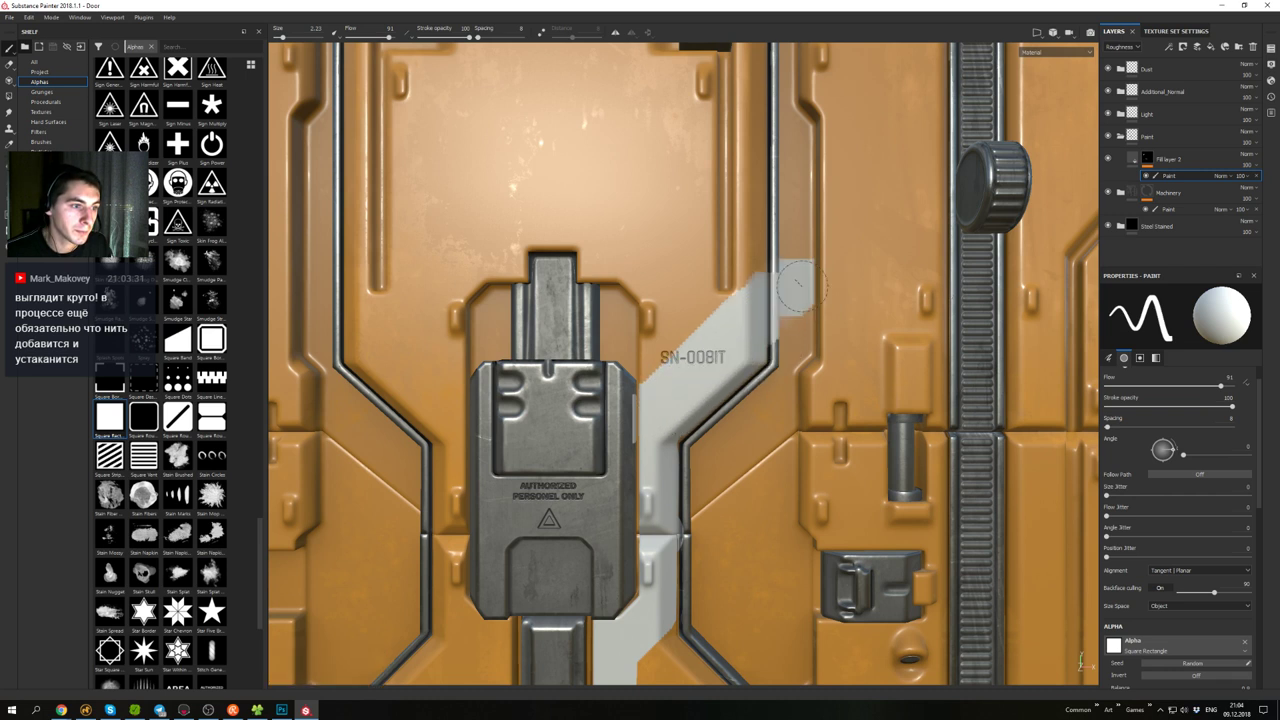
pyautogui.hotkey('ctrl', 'z')
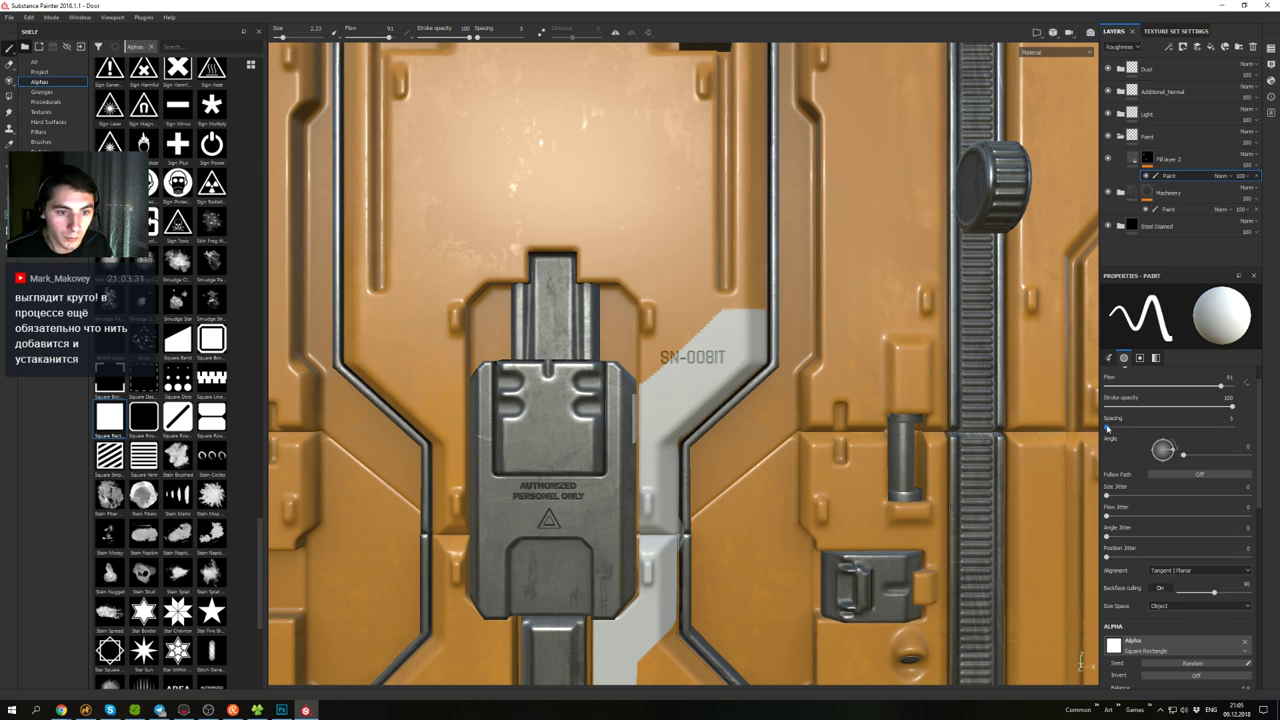
pyautogui.click(665, 408)
pyautogui.keyDown('shift'); pyautogui.click(771, 305); pyautogui.keyUp('shift')
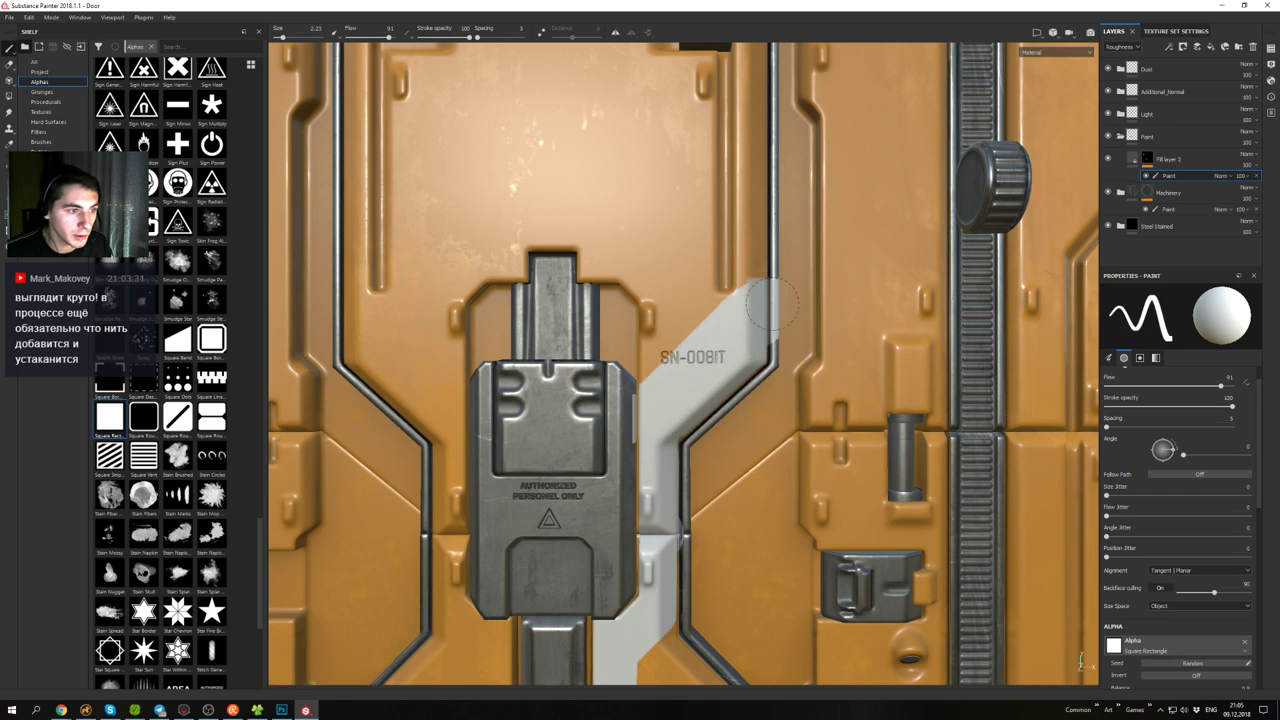
pyautogui.scroll(-2, 813, 379)
pyautogui.scroll(1, 764, 275)
pyautogui.hotkey('ctrl', 'z')
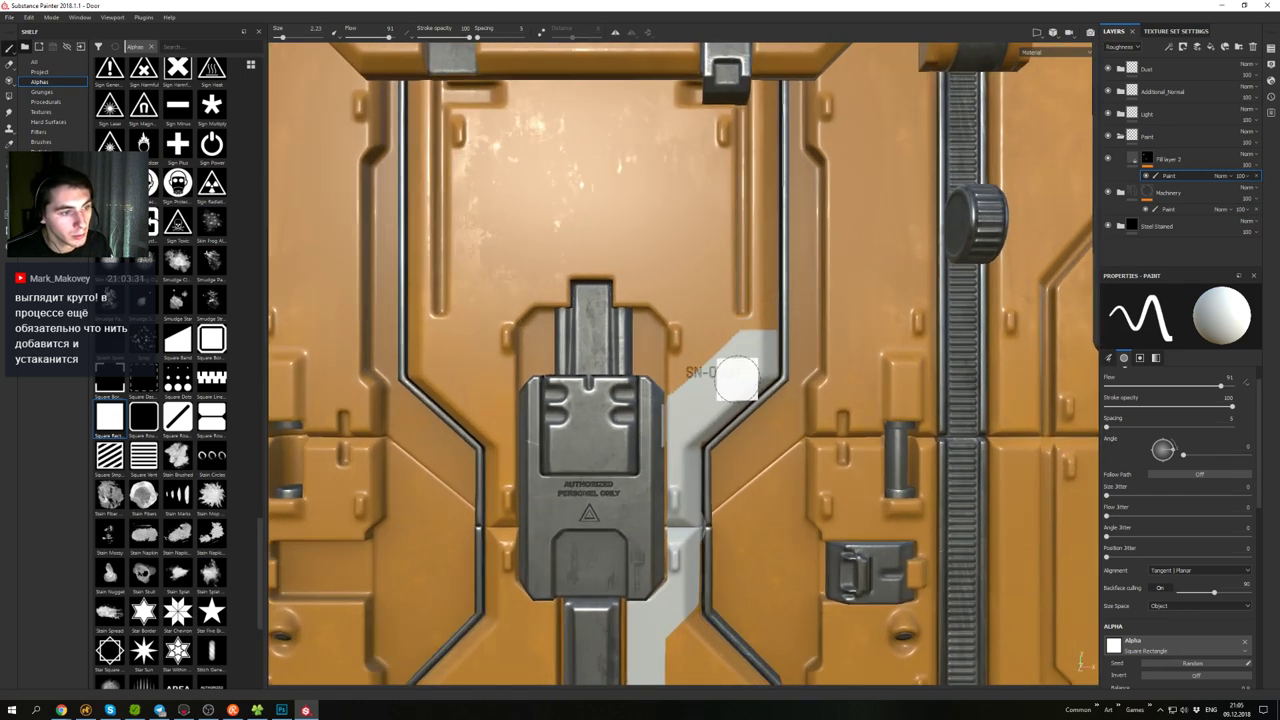
# - Extend the stripe's upper diagonal to the central panel's right edge with a straight stroke and erase the overspill beyond that edge
pyautogui.click(691, 415)
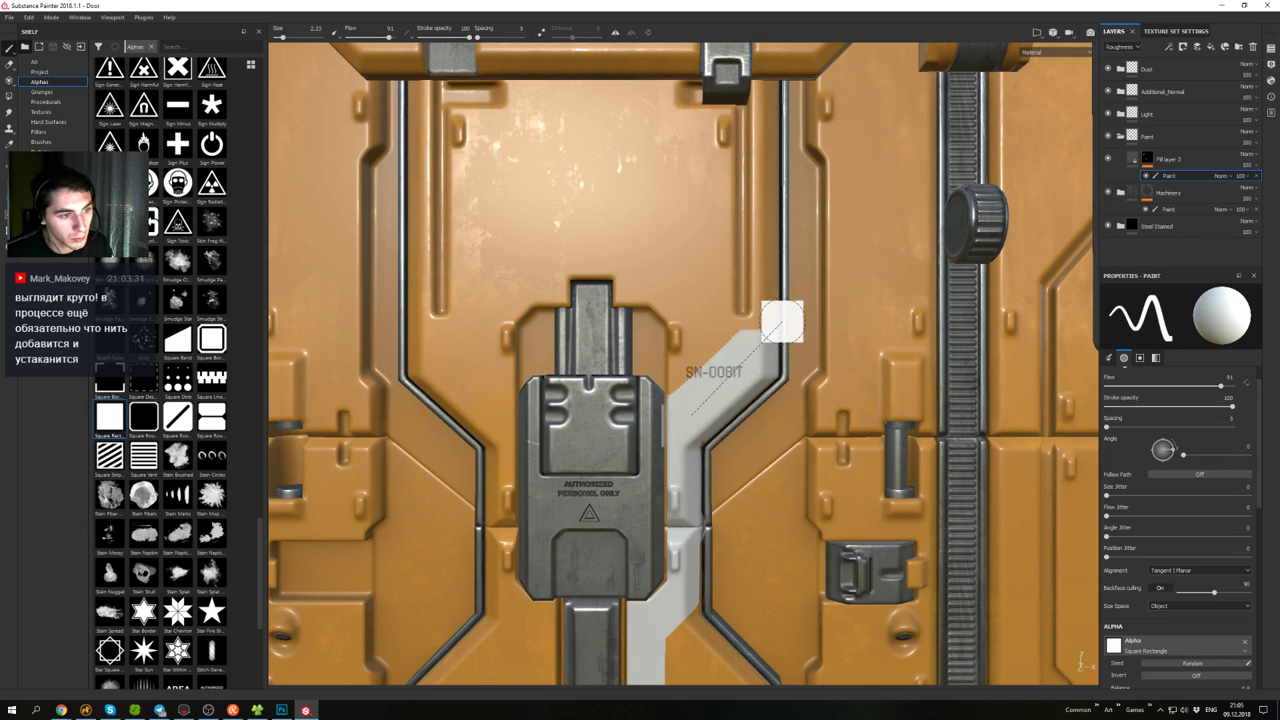
pyautogui.keyDown('shift'); pyautogui.click(790, 325); pyautogui.keyUp('shift')
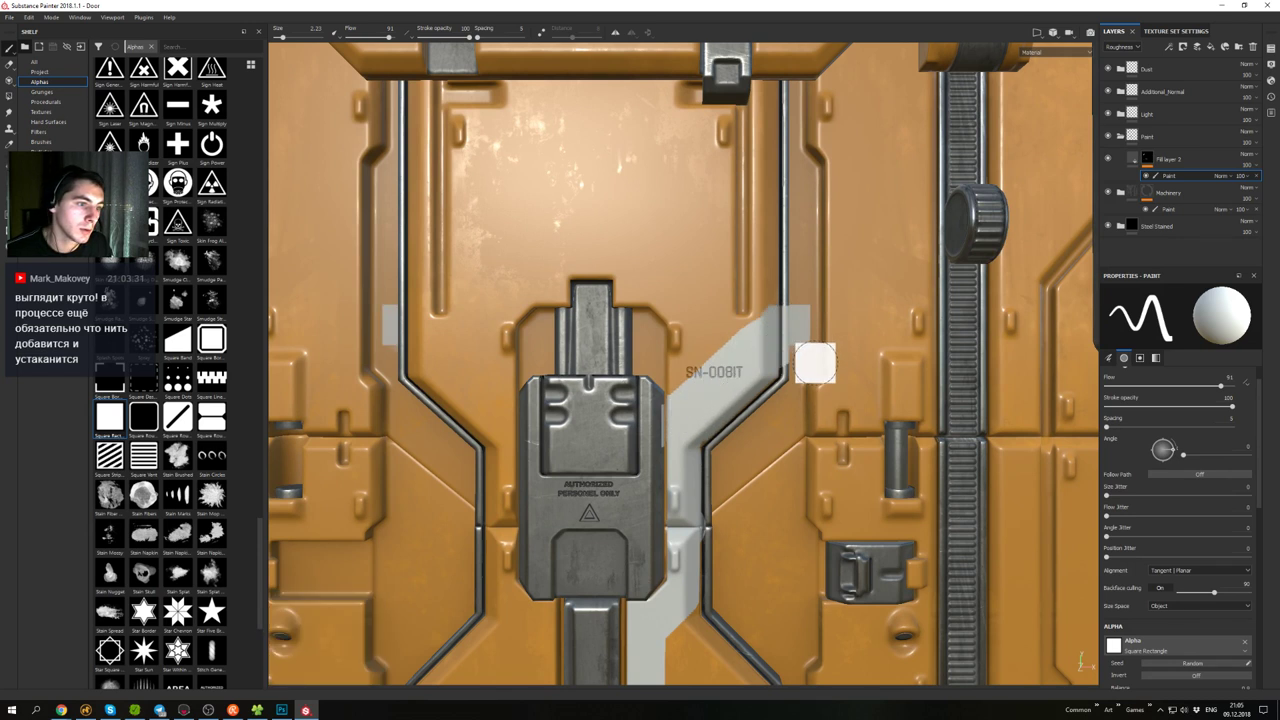
pyautogui.press('x')
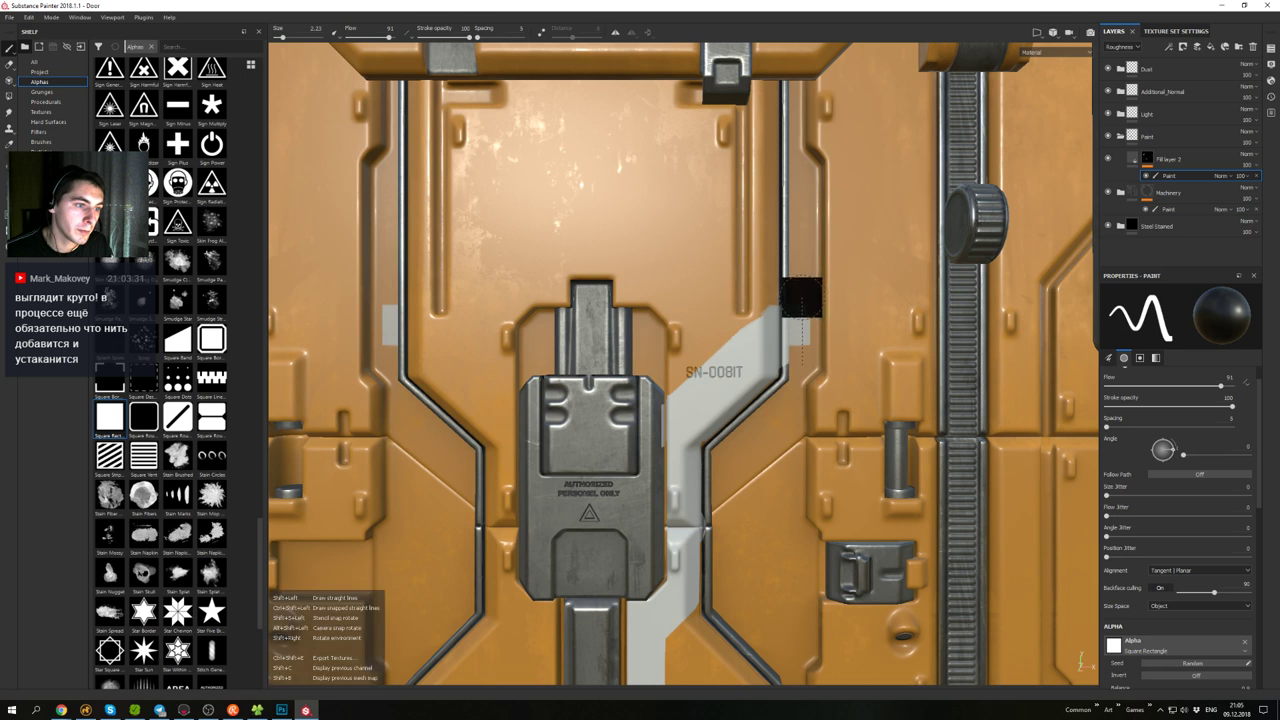
pyautogui.moveTo(803, 298)
pyautogui.mouseDown()
pyautogui.moveTo(804, 342)
pyautogui.moveTo(801, 308)
pyautogui.mouseUp()
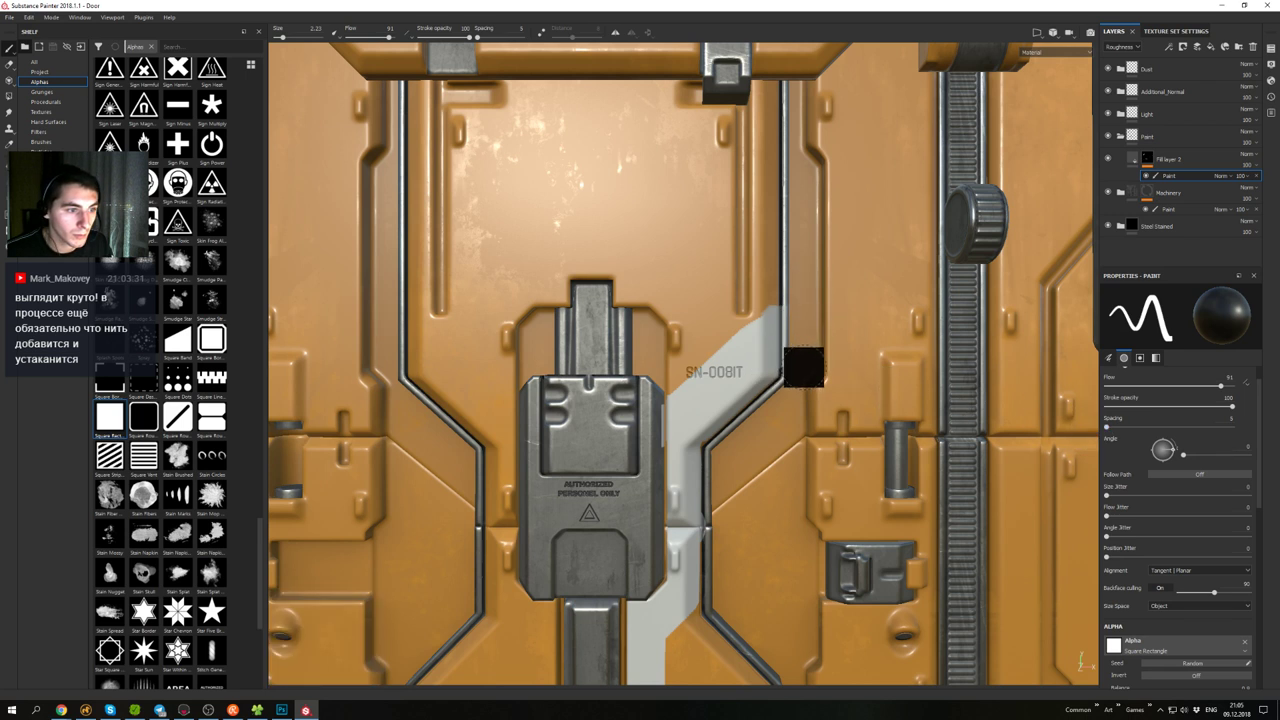
pyautogui.moveTo(805, 288)
pyautogui.keyDown('alt'); pyautogui.mouseDown()
pyautogui.moveTo(705, 330)
pyautogui.moveTo(826, 368)
pyautogui.moveTo(723, 355)
pyautogui.moveTo(720, 370)
pyautogui.moveTo(757, 367)
pyautogui.mouseUp(); pyautogui.keyUp('alt')
# - Reduce the brush to 0.54 and sharpen the upper edge of the central panel's diagonal with straight white strokes
pyautogui.press('x')
pyautogui.click(735, 378)
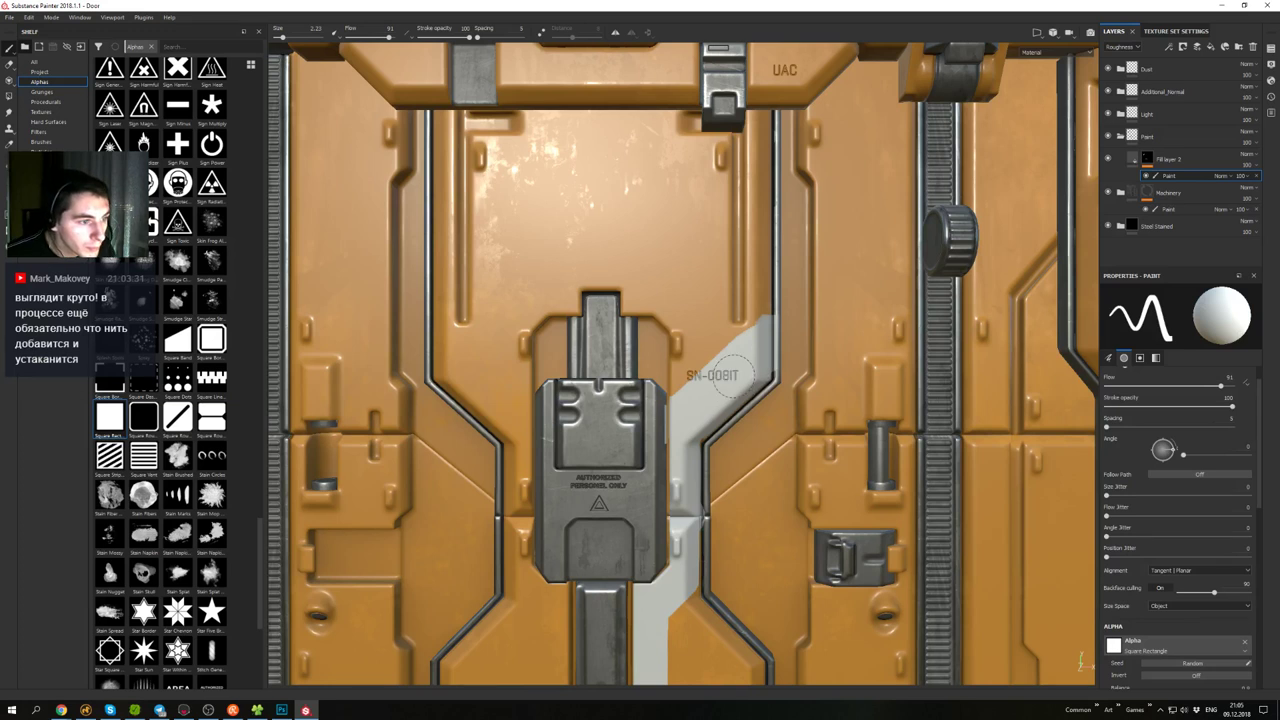
pyautogui.keyDown('ctrl'); pyautogui.moveTo(761, 359); pyautogui.dragTo(735, 359, button='right'); pyautogui.keyUp('ctrl')
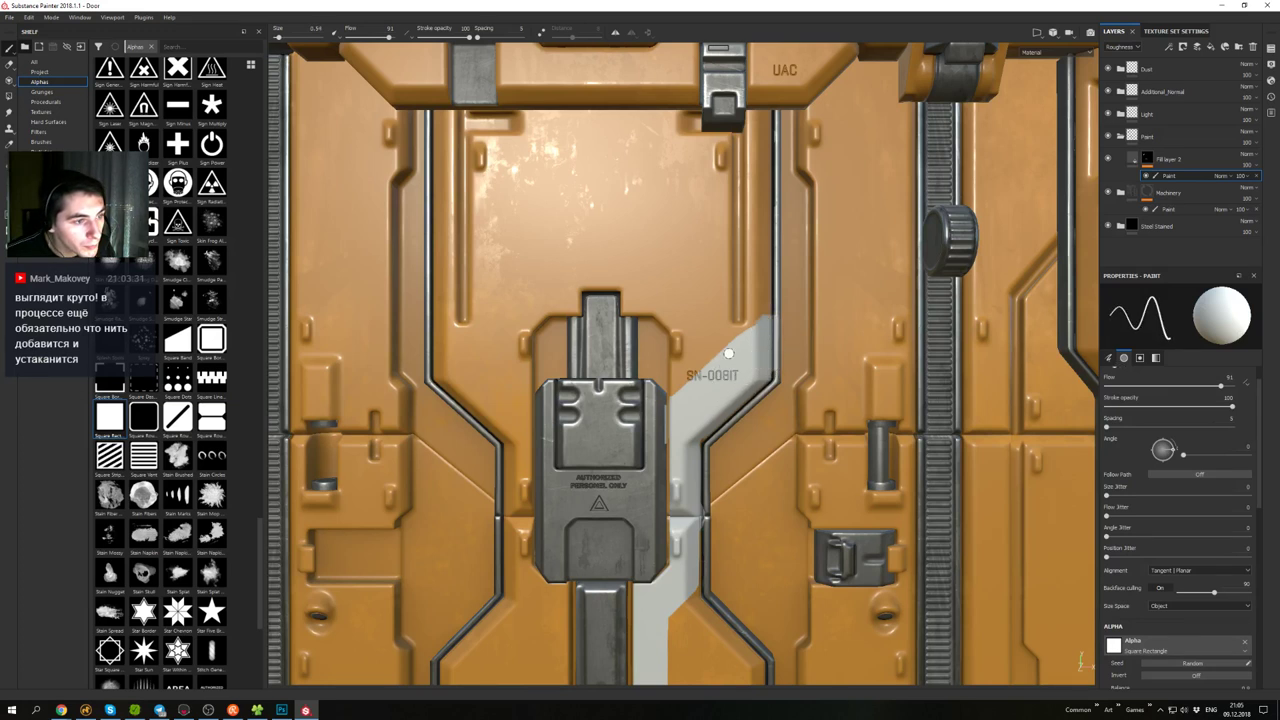
pyautogui.keyDown('shift'); pyautogui.click(775, 310); pyautogui.keyUp('shift')
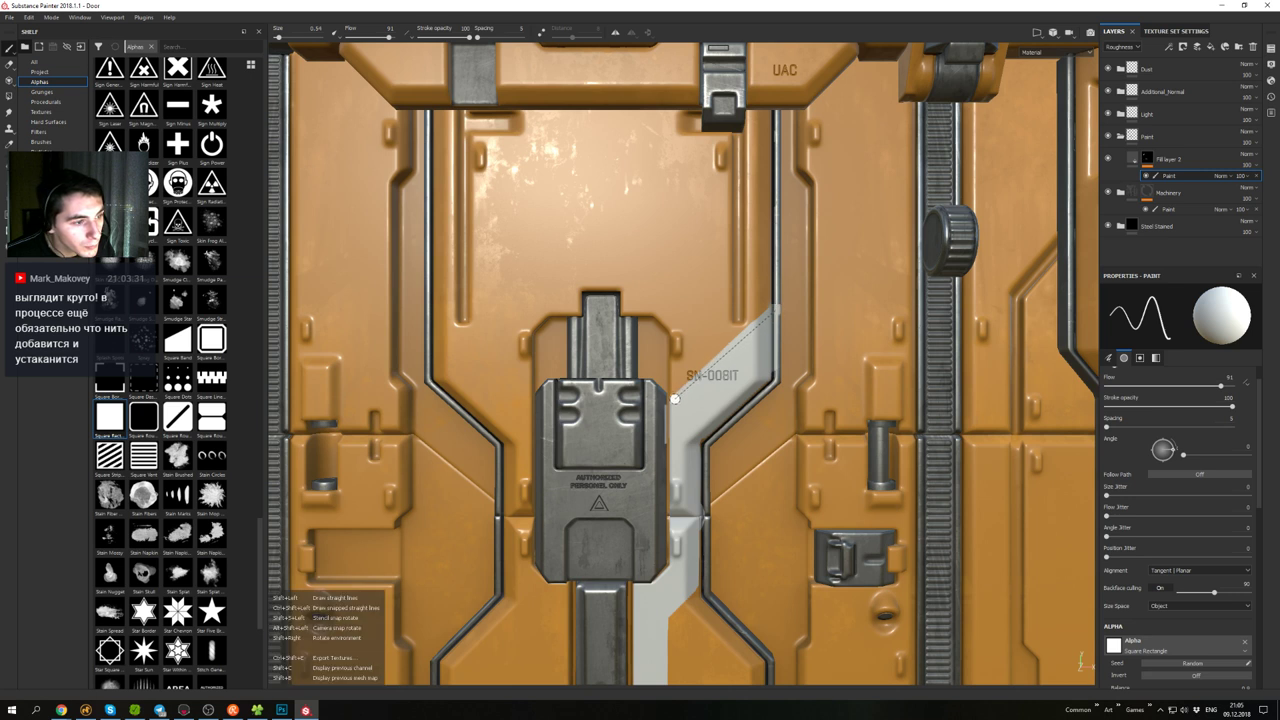
pyautogui.keyDown('shift'); pyautogui.click(675, 400); pyautogui.keyUp('shift')
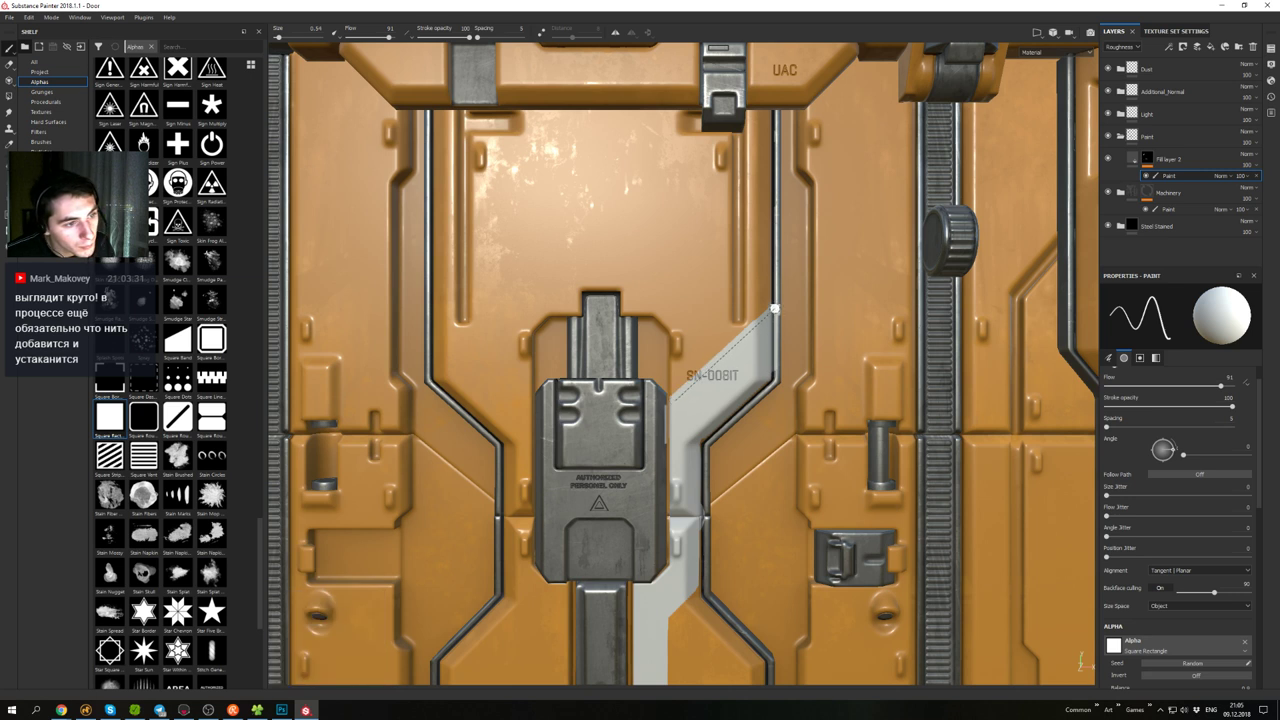
pyautogui.scroll(-4, 802, 388)
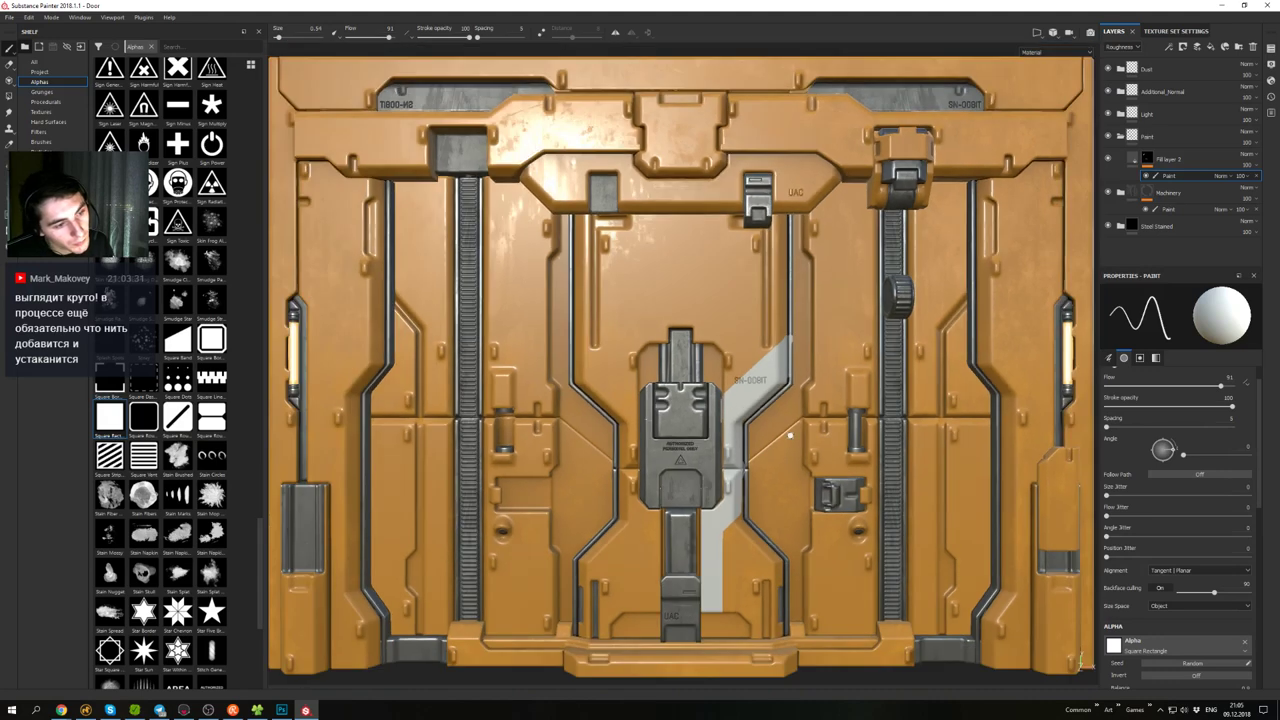
# - Enlarge the brush to 2.4 and paint a straight diagonal from the central panel's right edge outward across the rail to the door's outer panel
pyautogui.moveTo(791, 390)
pyautogui.keyDown('alt'); pyautogui.mouseDown()
pyautogui.moveTo(724, 370)
pyautogui.moveTo(822, 366)
pyautogui.mouseUp(); pyautogui.keyUp('alt')
pyautogui.scroll(1, 801, 365)
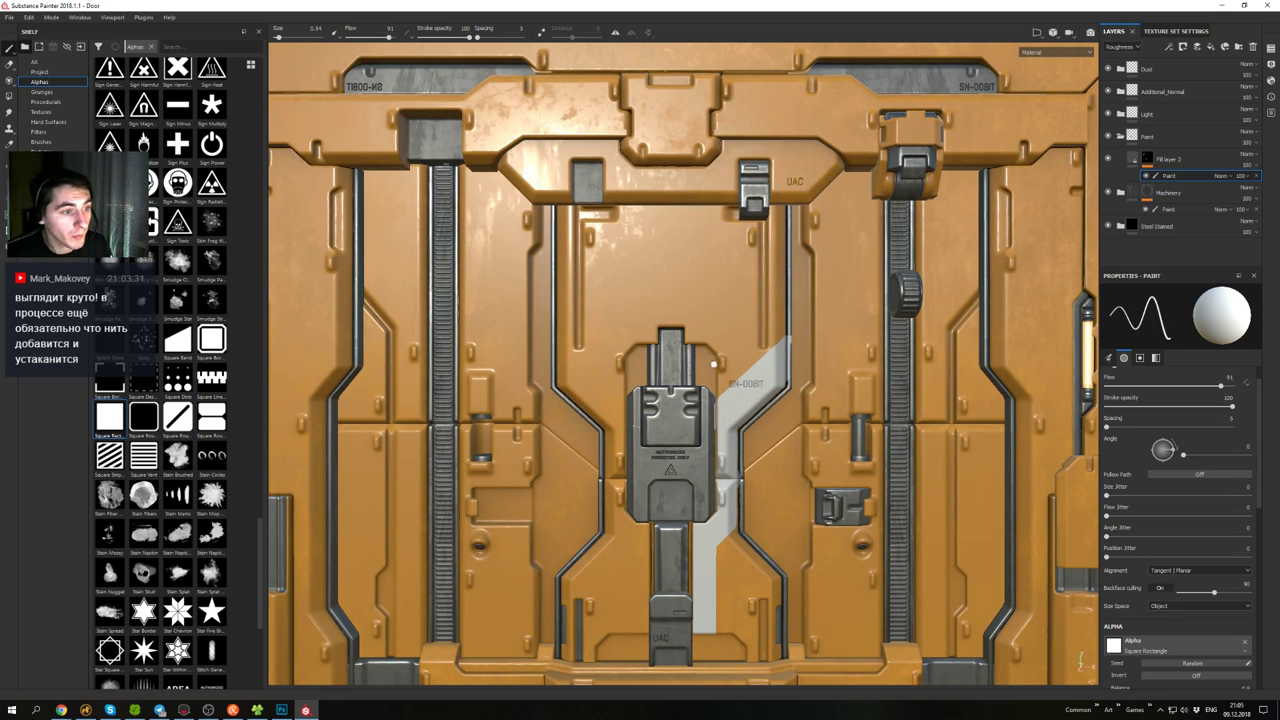
pyautogui.keyDown('alt'); pyautogui.moveTo(804, 348); pyautogui.dragTo(752, 358); pyautogui.keyUp('alt')
pyautogui.keyDown('ctrl'); pyautogui.moveTo(752, 360); pyautogui.dragTo(762, 360, button='right'); pyautogui.keyUp('ctrl')
pyautogui.keyDown('alt'); pyautogui.moveTo(752, 360); pyautogui.dragTo(742, 370, button='middle'); pyautogui.keyUp('alt')
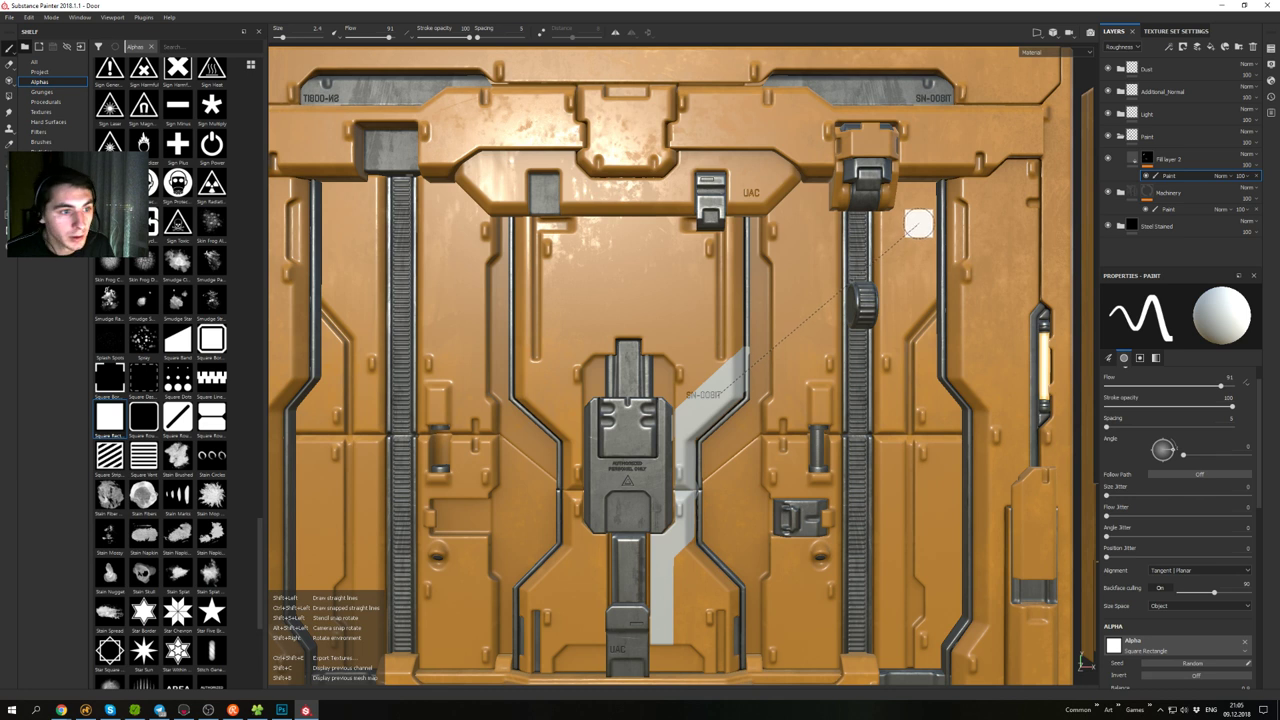
pyautogui.keyDown('shift'); pyautogui.click(922, 222); pyautogui.keyUp('shift')
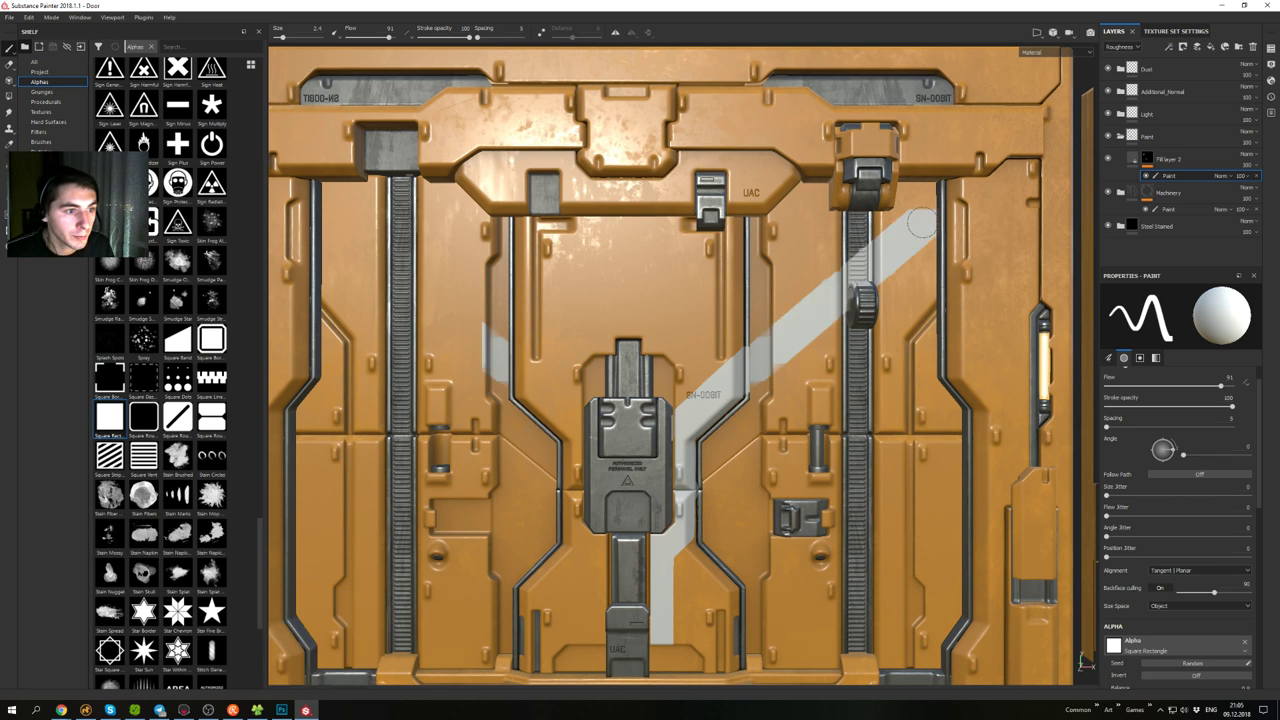
pyautogui.click(759, 360)
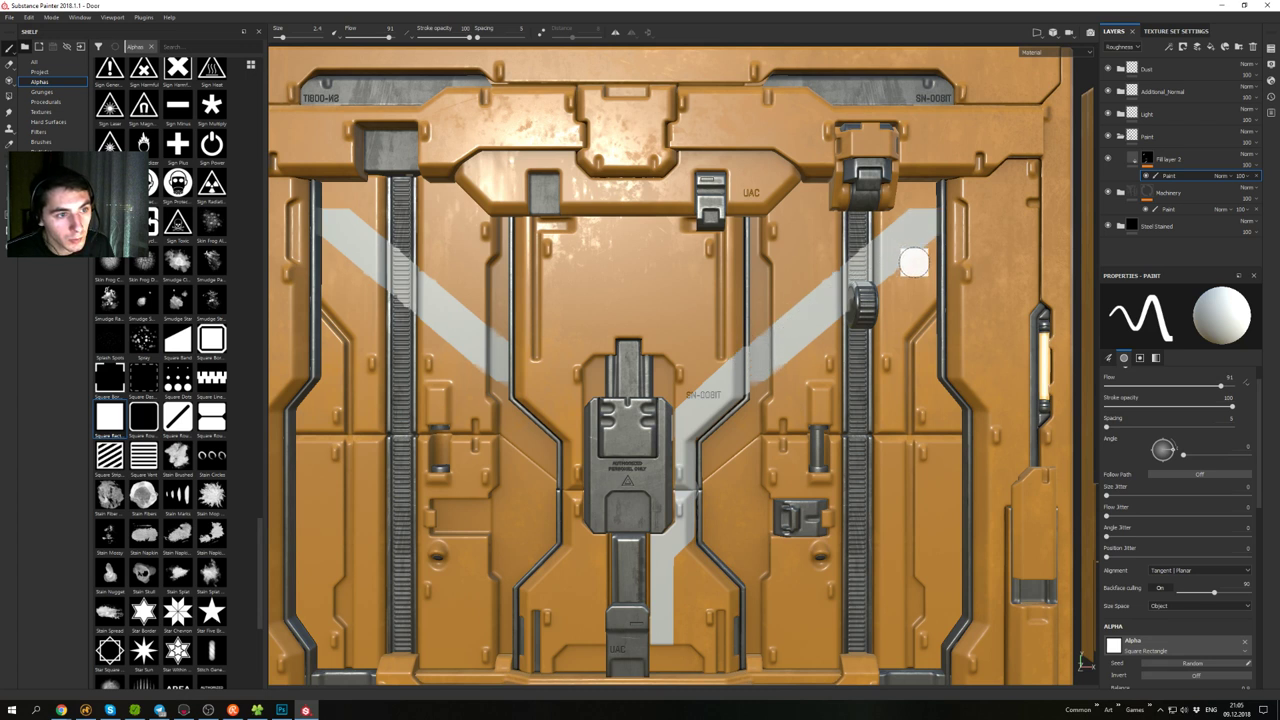
# - Erase the stripe from the recessed strip between the central and side panels with straight black strokes at brush size 1.83
pyautogui.moveTo(914, 262)
pyautogui.keyDown('alt'); pyautogui.mouseDown()
pyautogui.moveTo(832, 272)
pyautogui.moveTo(838, 222)
pyautogui.moveTo(863, 291)
pyautogui.moveTo(889, 274)
pyautogui.moveTo(900, 297)
pyautogui.moveTo(880, 271)
pyautogui.mouseUp(); pyautogui.keyUp('alt')
pyautogui.scroll(2, 805, 300)
pyautogui.moveTo(762, 363)
pyautogui.keyDown('alt'); pyautogui.mouseDown(button='right')
pyautogui.moveTo(777, 366)
pyautogui.moveTo(763, 391)
pyautogui.moveTo(766, 323)
pyautogui.moveTo(767, 412)
pyautogui.mouseUp(button='right'); pyautogui.keyUp('alt')
pyautogui.press('x')
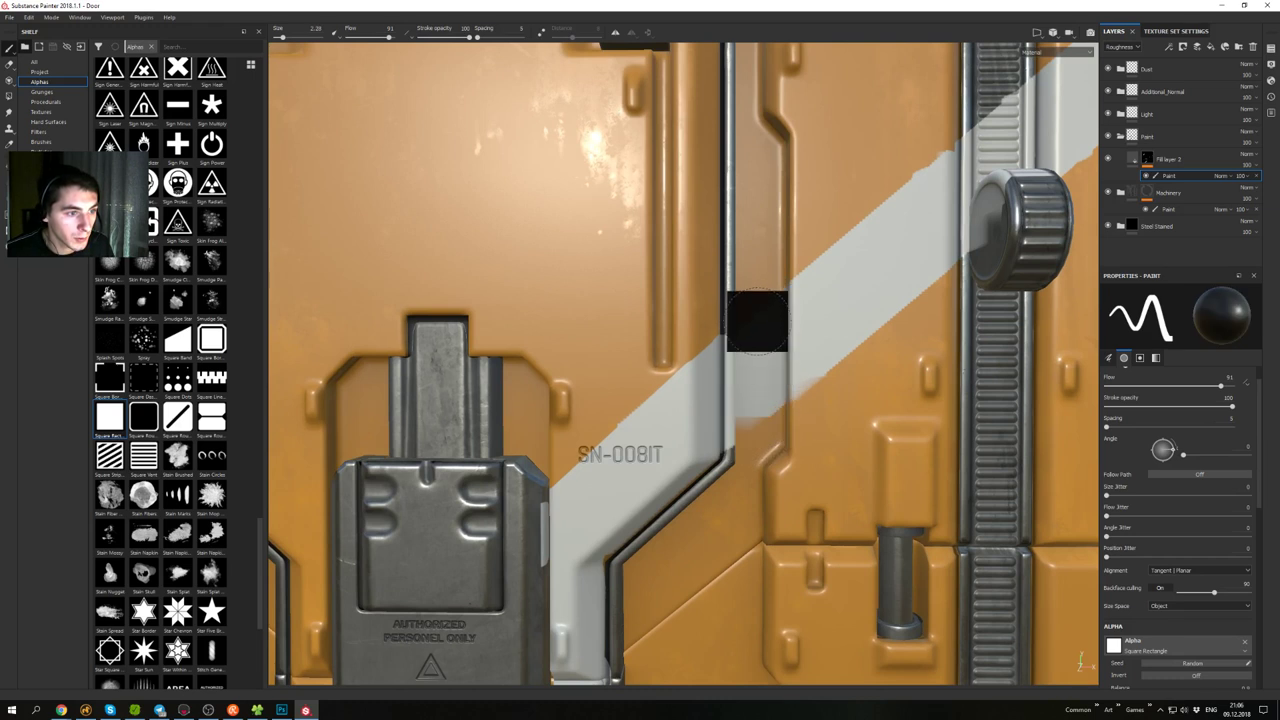
pyautogui.press('[')
pyautogui.moveTo(758, 321)
pyautogui.keyDown('alt'); pyautogui.mouseDown()
pyautogui.moveTo(774, 311)
pyautogui.moveTo(743, 306)
pyautogui.mouseUp(); pyautogui.keyUp('alt')
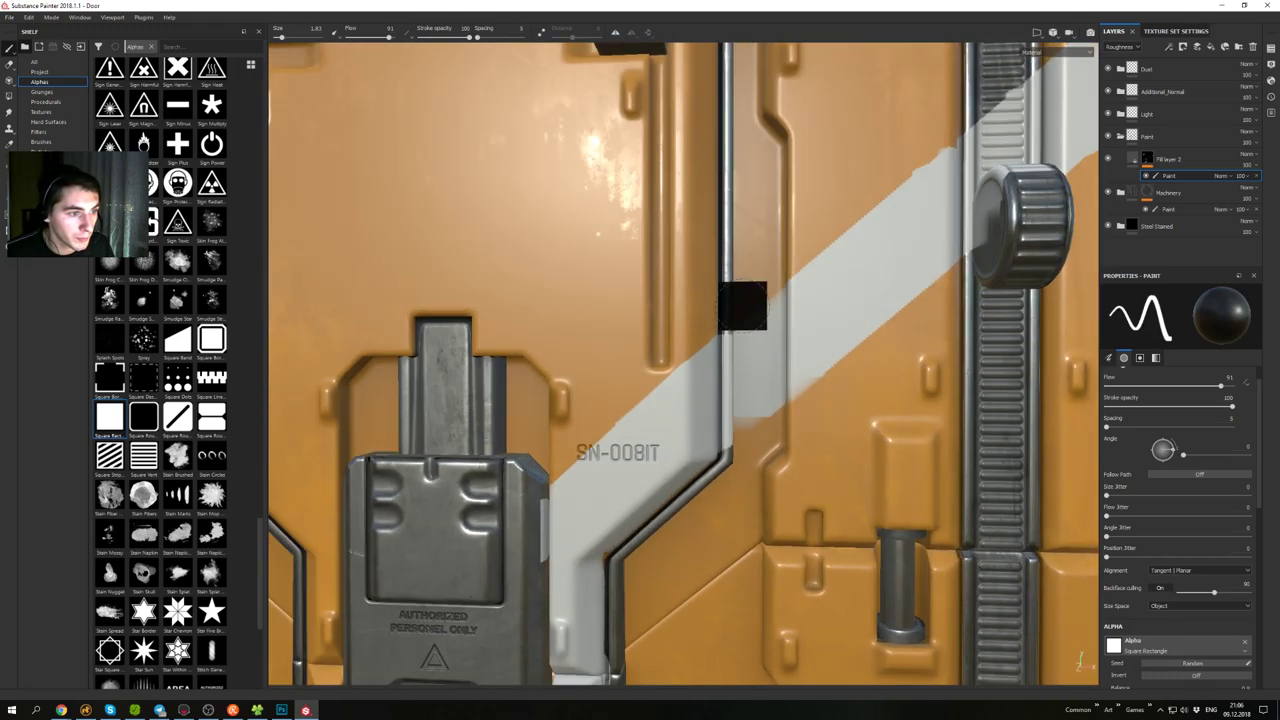
pyautogui.keyDown('shift'); pyautogui.click(760, 430); pyautogui.keyUp('shift')
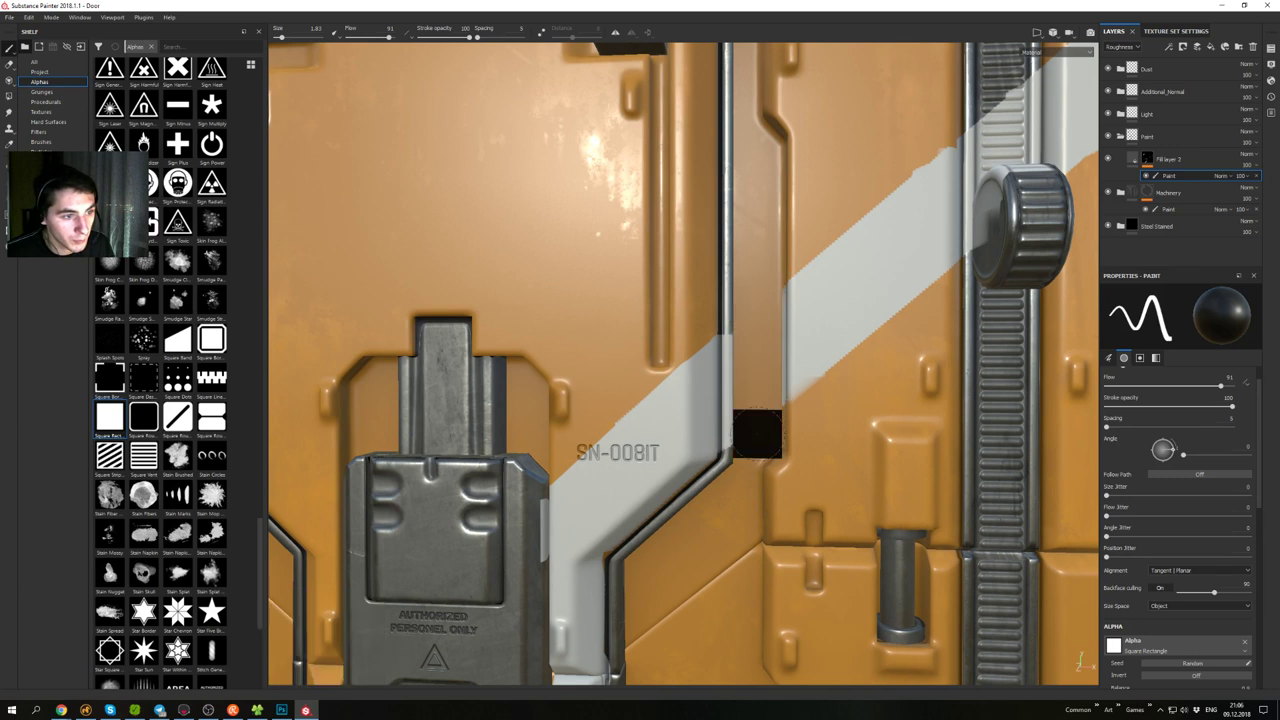
pyautogui.moveTo(758, 430)
pyautogui.keyDown('alt'); pyautogui.mouseDown()
pyautogui.moveTo(736, 403)
pyautogui.moveTo(753, 383)
pyautogui.mouseUp(); pyautogui.keyUp('alt')
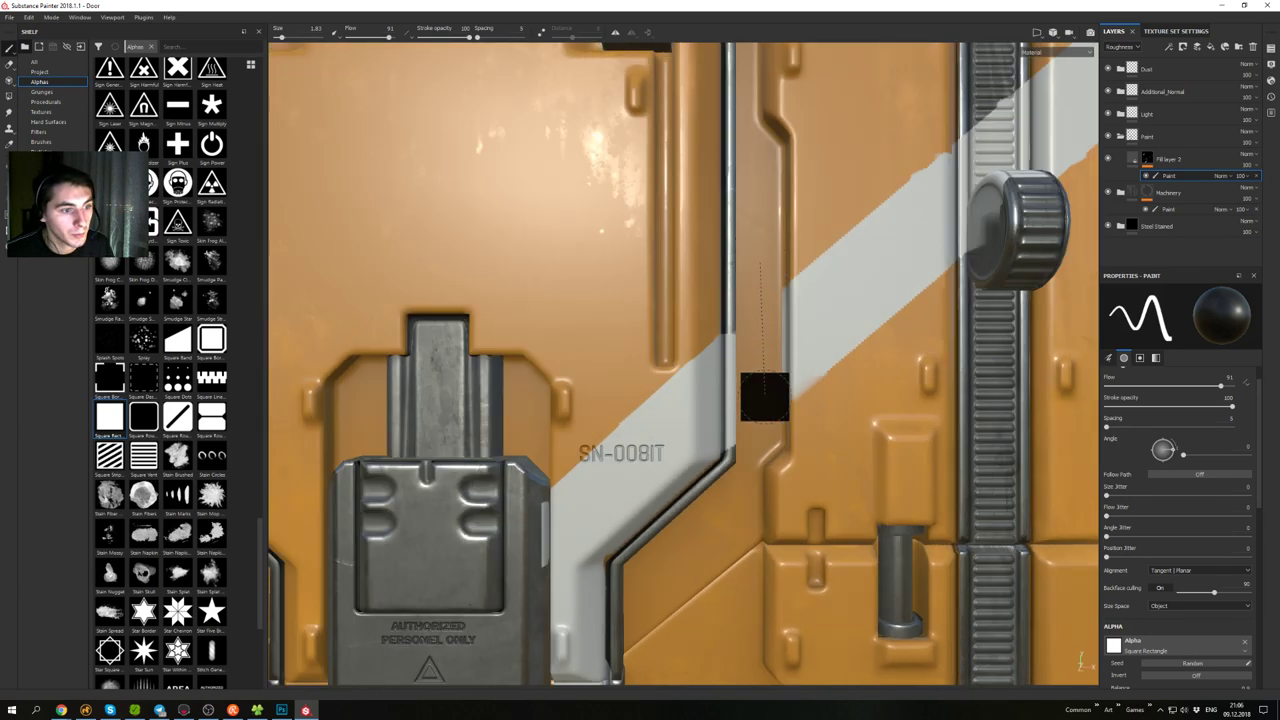
pyautogui.keyDown('shift'); pyautogui.click(771, 463); pyautogui.keyUp('shift')
pyautogui.moveTo(766, 434)
pyautogui.keyDown('alt'); pyautogui.mouseDown()
pyautogui.moveTo(786, 302)
pyautogui.moveTo(768, 430)
pyautogui.mouseUp(); pyautogui.keyUp('alt')
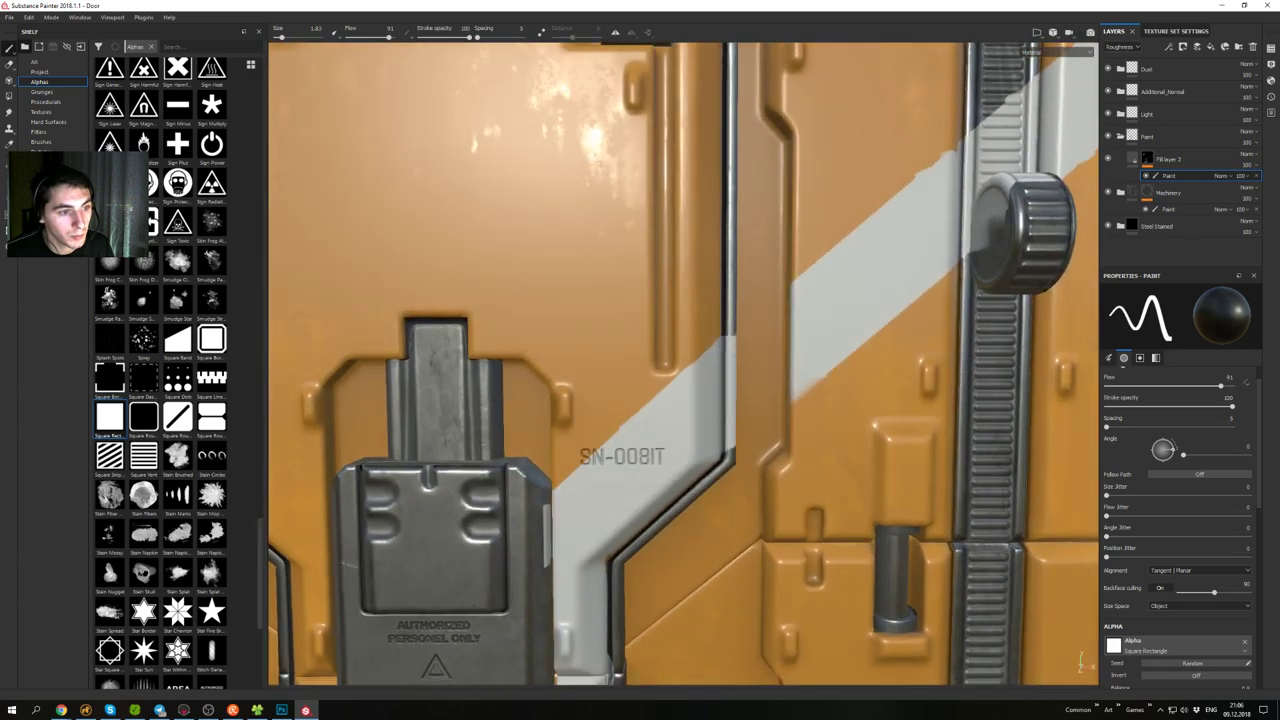
# - Reduce the brush to 0.29 and straighten the diagonal's lower edge on the side panel with a white stroke up to the ribbed rail
pyautogui.keyDown('alt'); pyautogui.moveTo(770, 410); pyautogui.dragTo(772, 167, button='right'); pyautogui.keyUp('alt')
pyautogui.keyDown('alt'); pyautogui.moveTo(766, 311); pyautogui.dragTo(763, 245); pyautogui.keyUp('alt')
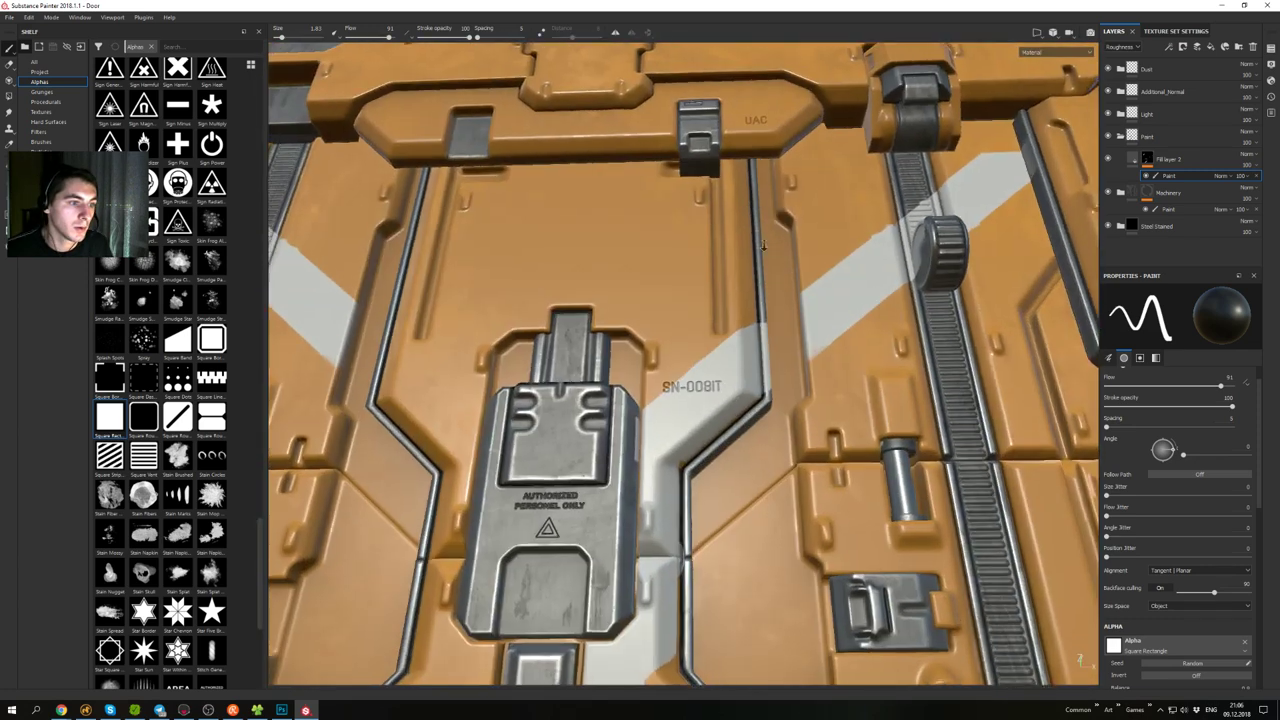
pyautogui.keyDown('alt'); pyautogui.moveTo(763, 245); pyautogui.dragTo(815, 460, button='right'); pyautogui.keyUp('alt')
pyautogui.keyDown('alt'); pyautogui.moveTo(815, 460); pyautogui.dragTo(863, 380); pyautogui.keyUp('alt')
pyautogui.keyDown('alt'); pyautogui.moveTo(863, 380); pyautogui.dragTo(777, 346, button='middle'); pyautogui.keyUp('alt')
pyautogui.moveTo(777, 346)
pyautogui.keyDown('alt'); pyautogui.mouseDown(button='right')
pyautogui.moveTo(815, 393)
pyautogui.moveTo(796, 405)
pyautogui.mouseUp(button='right'); pyautogui.keyUp('alt')
pyautogui.press('x')
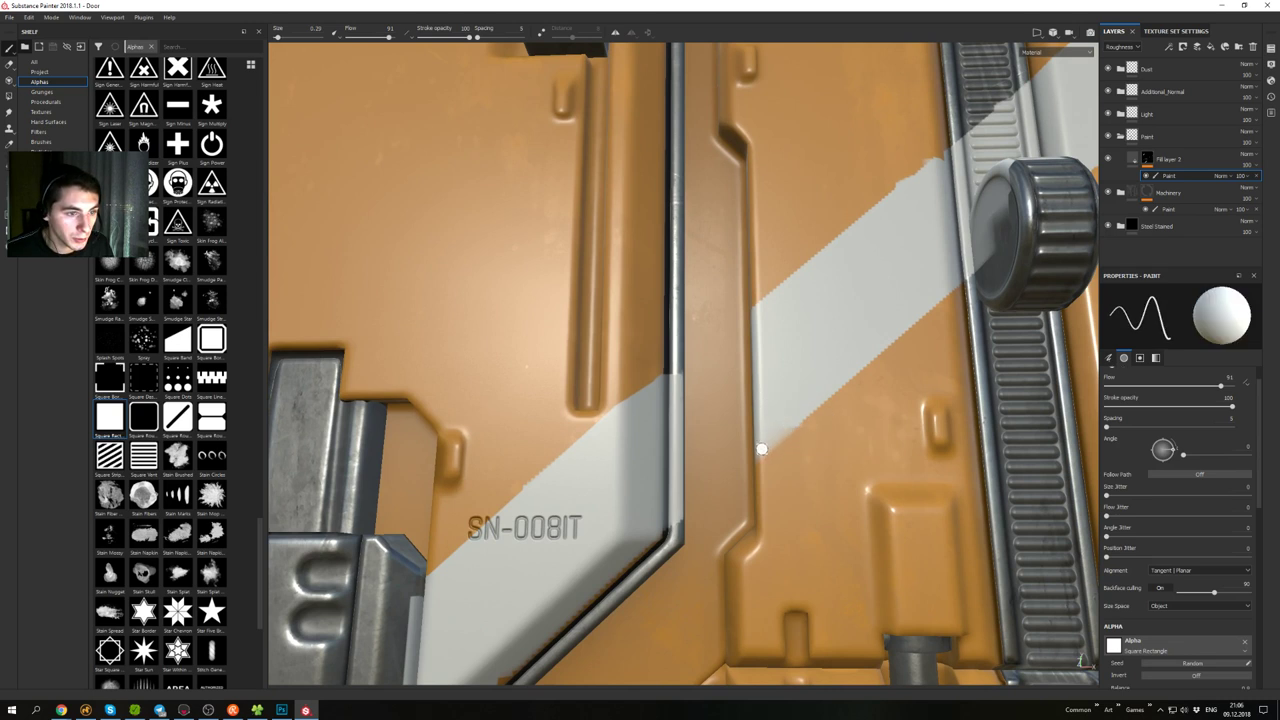
pyautogui.keyDown('shift'); pyautogui.click(957, 280); pyautogui.keyUp('shift')
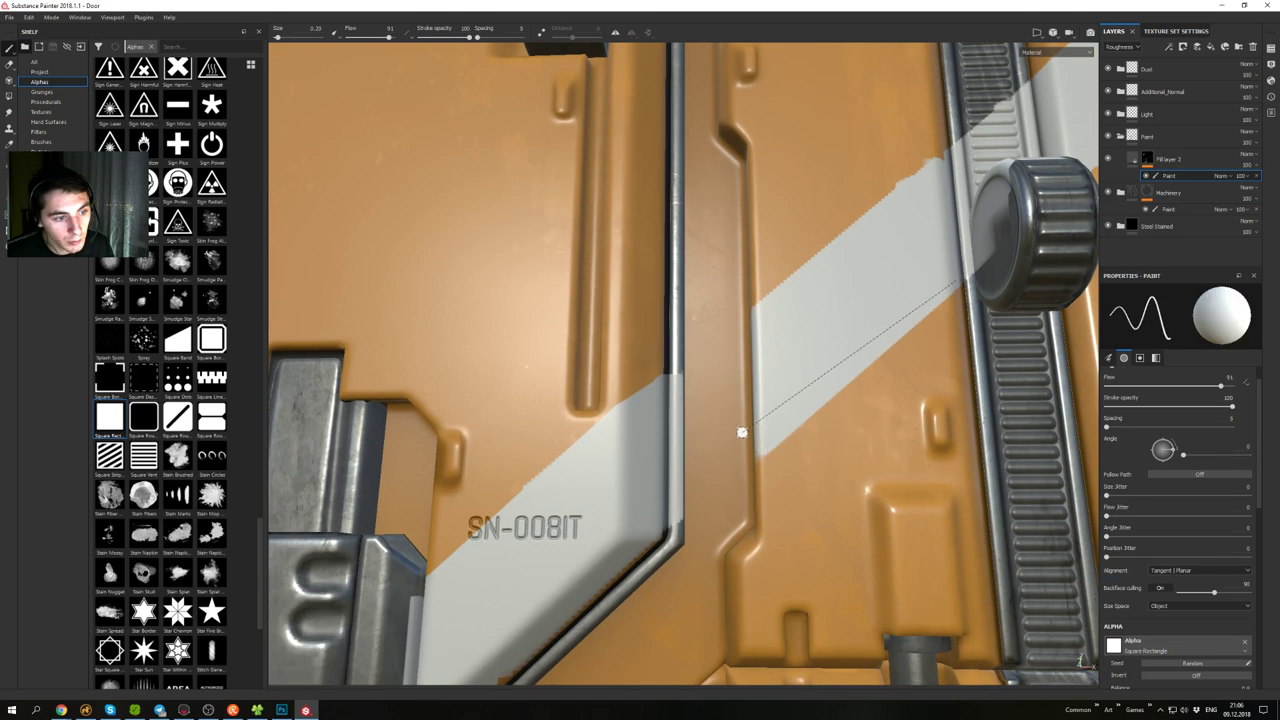
pyautogui.keyDown('alt'); pyautogui.moveTo(792, 343); pyautogui.dragTo(834, 391); pyautogui.keyUp('alt')
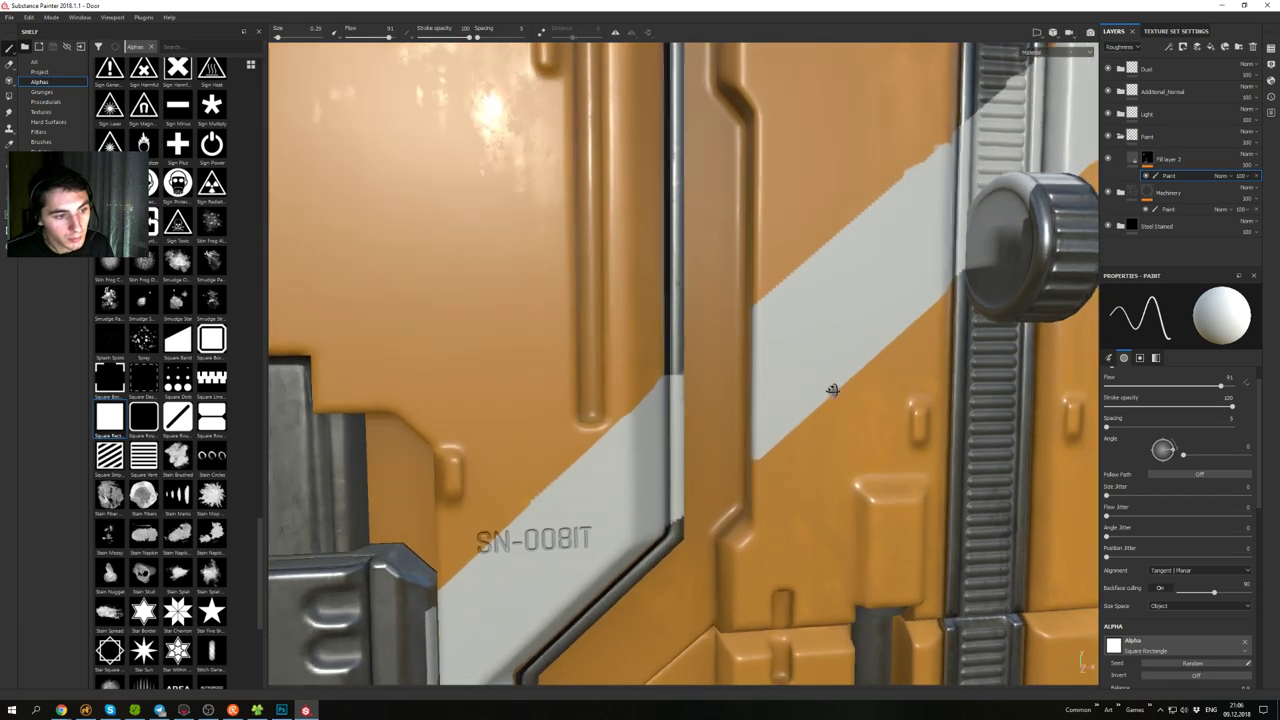
# - Straighten the diagonal's upper edge on the side panel up to the ribbed rail, adding paint and trimming the excess along straight lines
pyautogui.keyDown('alt'); pyautogui.moveTo(806, 312); pyautogui.dragTo(758, 374, button='middle'); pyautogui.keyUp('alt')
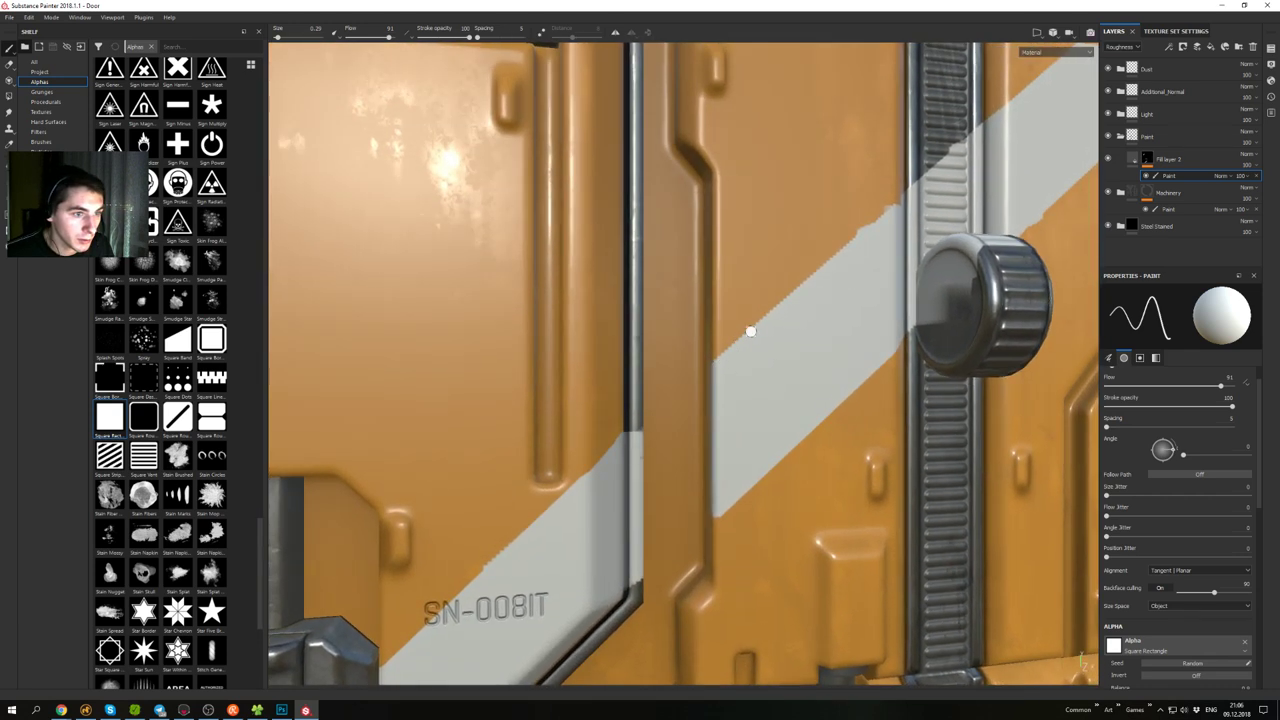
pyautogui.keyDown('shift'); pyautogui.click(898, 208); pyautogui.keyUp('shift')
pyautogui.moveTo(898, 206)
pyautogui.keyDown('alt'); pyautogui.mouseDown()
pyautogui.moveTo(846, 260)
pyautogui.moveTo(817, 331)
pyautogui.moveTo(835, 222)
pyautogui.mouseUp(); pyautogui.keyUp('alt')
pyautogui.keyDown('alt'); pyautogui.moveTo(835, 222); pyautogui.dragTo(737, 266, button='middle'); pyautogui.keyUp('alt')
pyautogui.moveTo(737, 266)
pyautogui.keyDown('alt'); pyautogui.mouseDown()
pyautogui.moveTo(786, 330)
pyautogui.moveTo(754, 286)
pyautogui.mouseUp(); pyautogui.keyUp('alt')
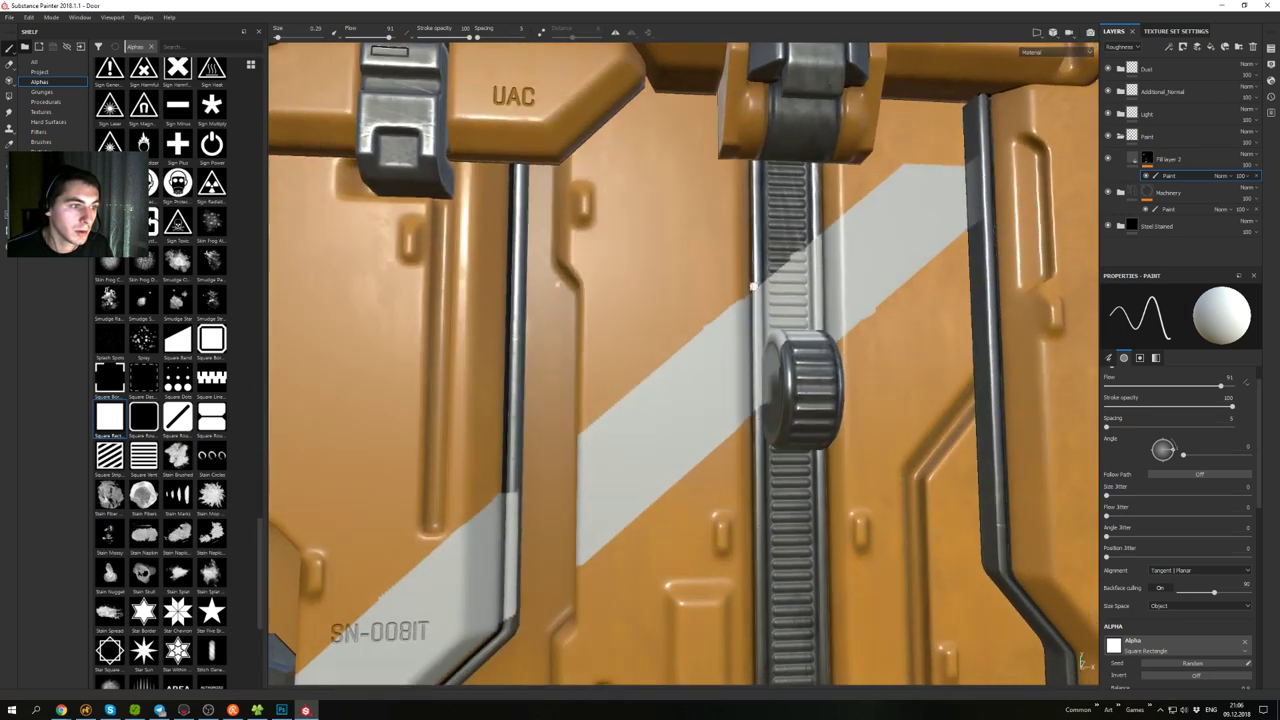
pyautogui.press('x')
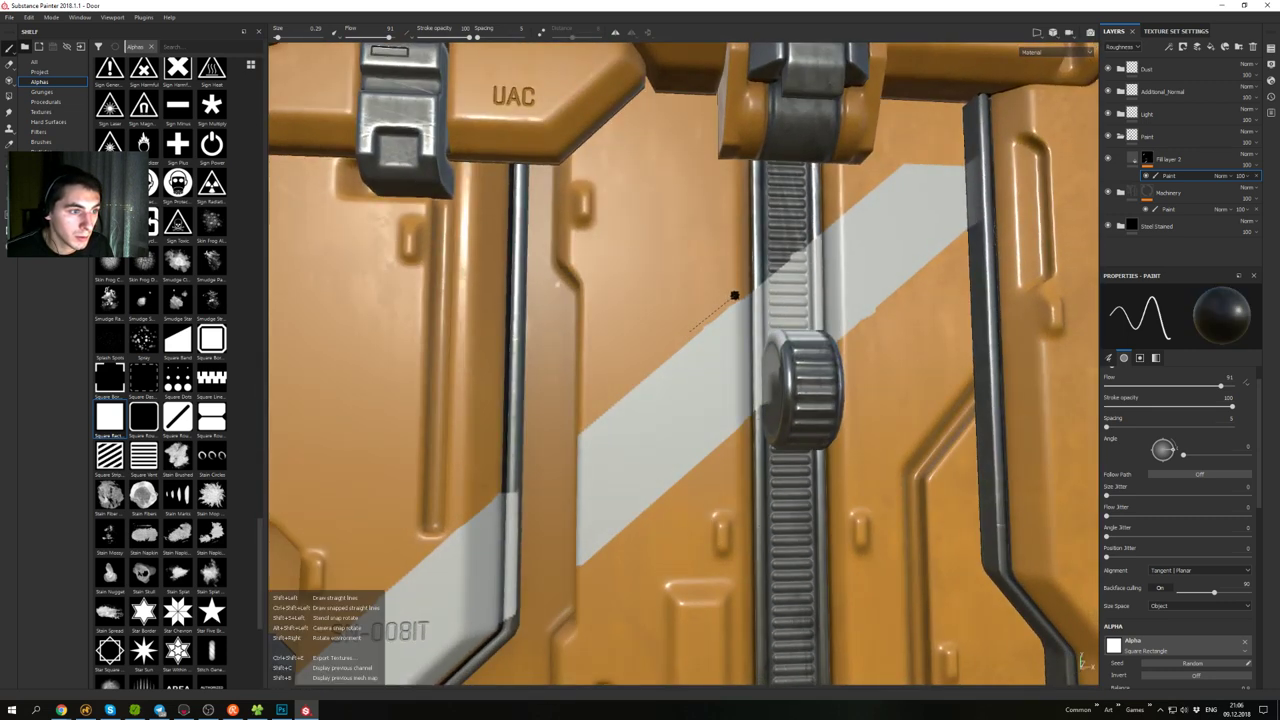
pyautogui.keyDown('alt'); pyautogui.moveTo(786, 301); pyautogui.dragTo(711, 346); pyautogui.keyUp('alt')
pyautogui.keyDown('alt'); pyautogui.moveTo(711, 346); pyautogui.dragTo(588, 203, button='right'); pyautogui.keyUp('alt')
pyautogui.keyDown('alt'); pyautogui.moveTo(588, 203); pyautogui.dragTo(783, 260); pyautogui.keyUp('alt')
pyautogui.moveTo(783, 260)
pyautogui.keyDown('alt'); pyautogui.mouseDown(button='right')
pyautogui.moveTo(806, 334)
pyautogui.moveTo(789, 433)
pyautogui.mouseUp(button='right'); pyautogui.keyUp('alt')
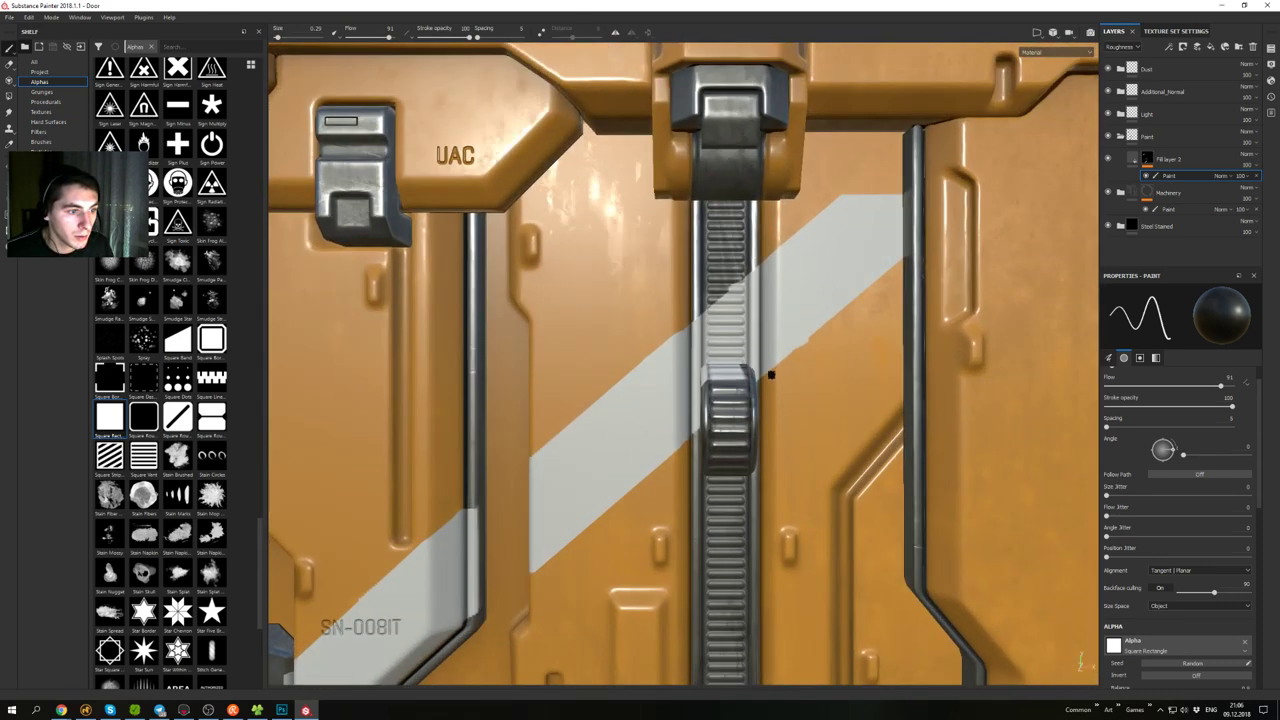
pyautogui.keyDown('alt'); pyautogui.moveTo(862, 254); pyautogui.dragTo(845, 334, button='middle'); pyautogui.keyUp('alt')
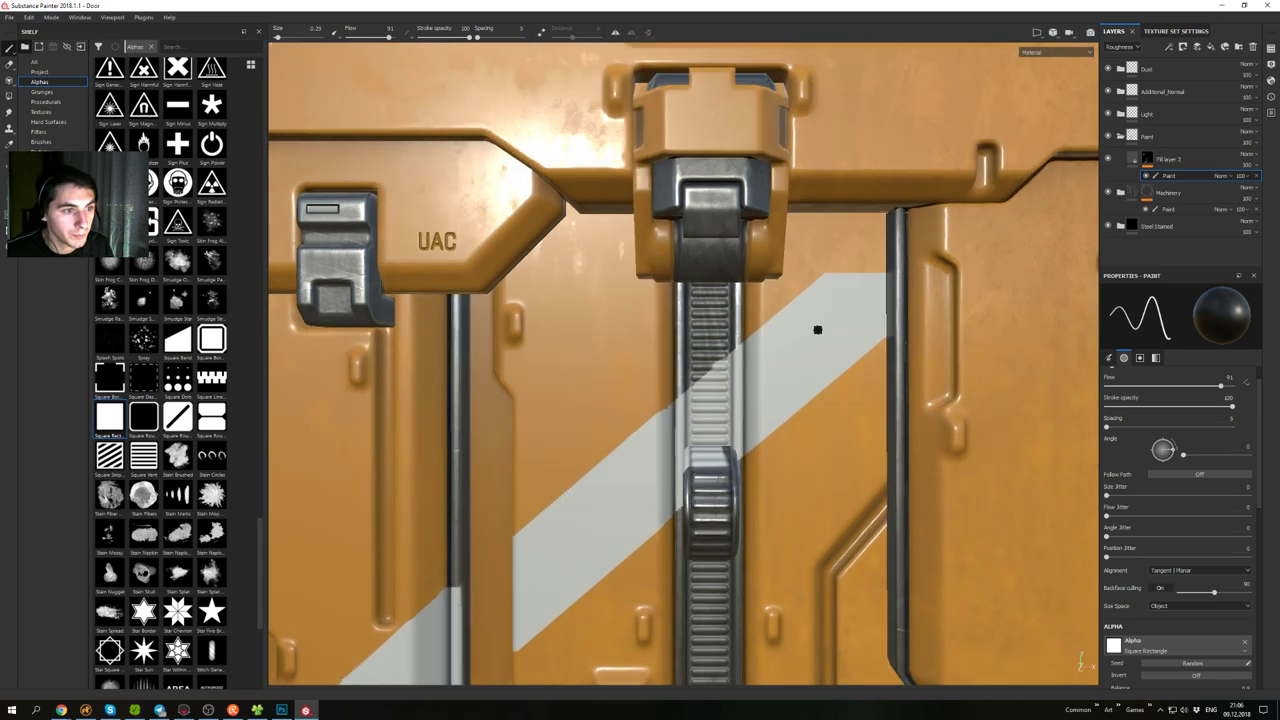
# - Enlarge the brush and erase the stripe from the ribbed rail with a black stroke running down to the round knob
pyautogui.press('x')
pyautogui.keyDown('ctrl'); pyautogui.moveTo(715, 421); pyautogui.dragTo(745, 421, button='right'); pyautogui.keyUp('ctrl')
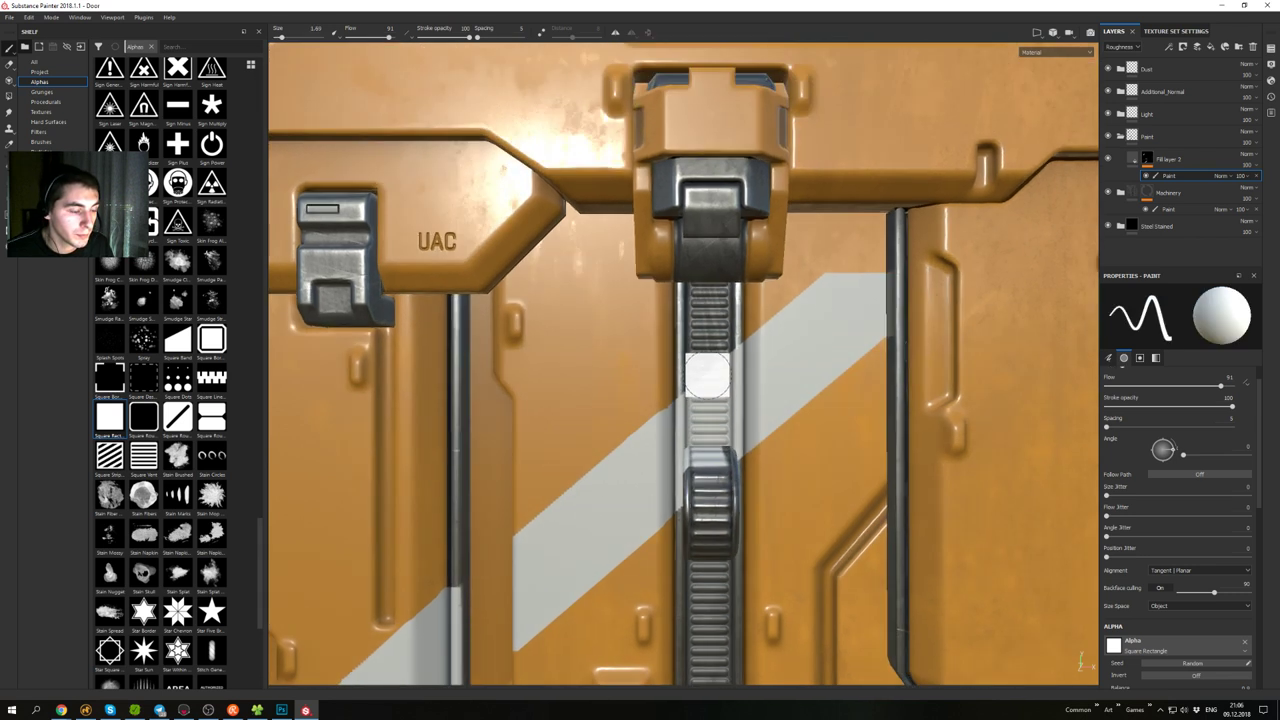
pyautogui.press('x')
pyautogui.moveTo(710, 344); pyautogui.dragTo(704, 522)
pyautogui.moveTo(690, 522)
pyautogui.keyDown('alt'); pyautogui.mouseDown()
pyautogui.moveTo(688, 502)
pyautogui.moveTo(714, 496)
pyautogui.mouseUp(); pyautogui.keyUp('alt')
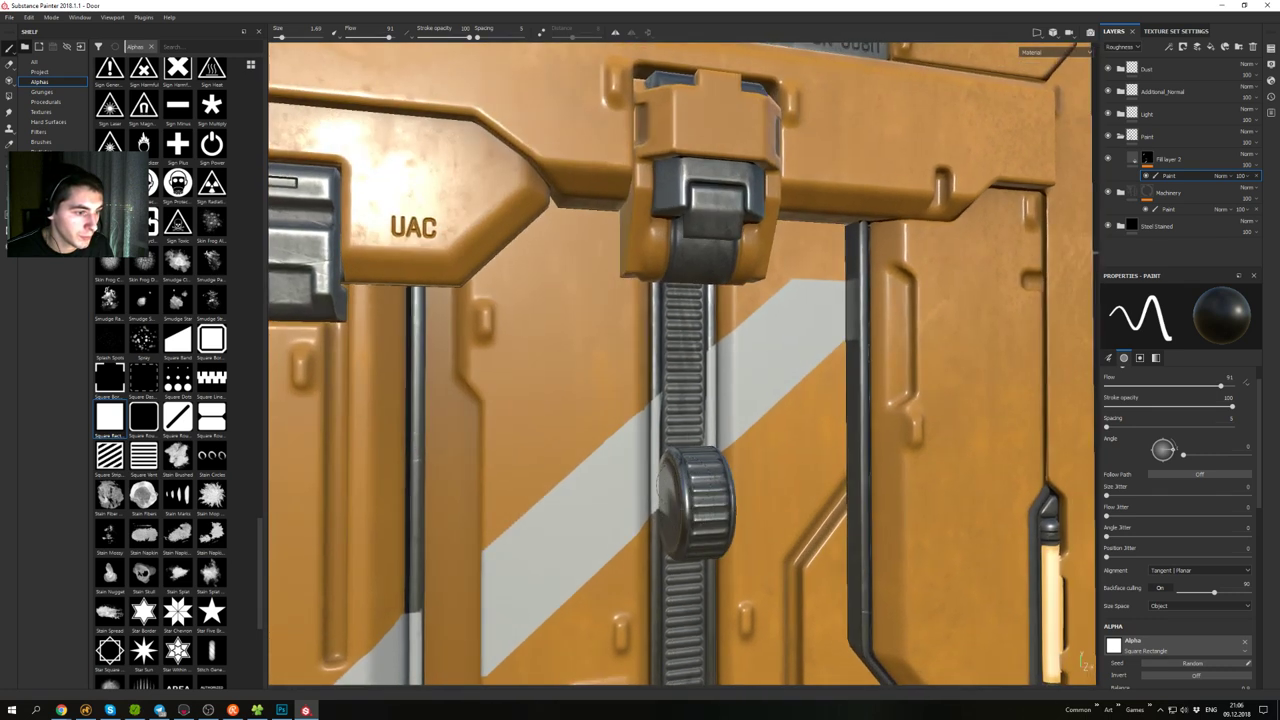
pyautogui.keyDown('alt'); pyautogui.moveTo(710, 441); pyautogui.dragTo(682, 440); pyautogui.keyUp('alt')
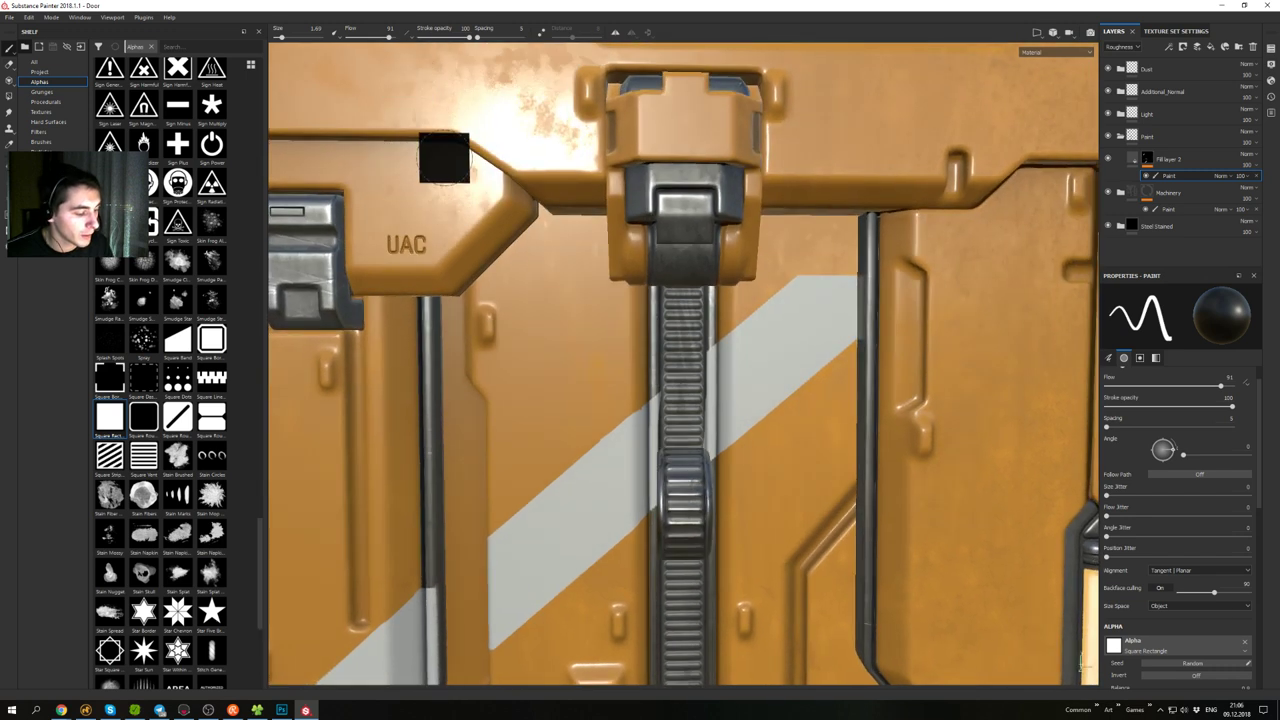
# - Switch to Polygon Fill and examine the mesh faces around the stripe, ribbed rail, round knob and central panel
pyautogui.press('4')
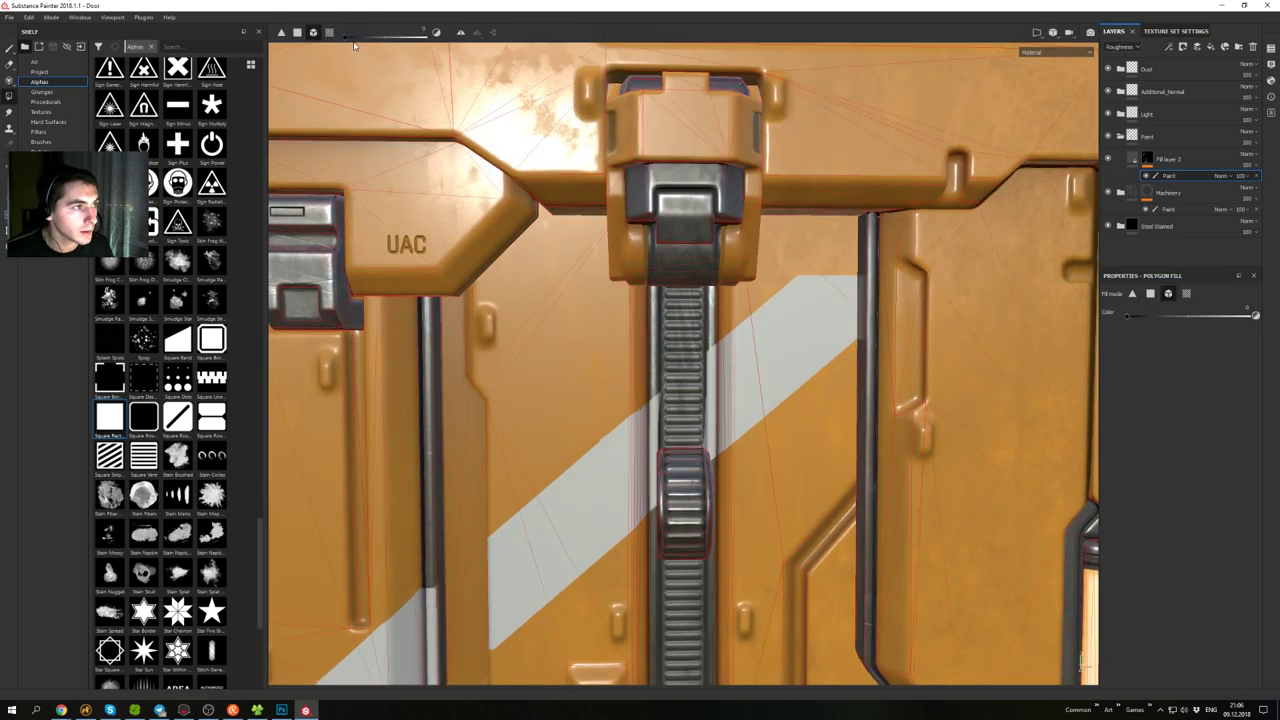
pyautogui.keyDown('alt'); pyautogui.moveTo(673, 480); pyautogui.dragTo(686, 470); pyautogui.keyUp('alt')
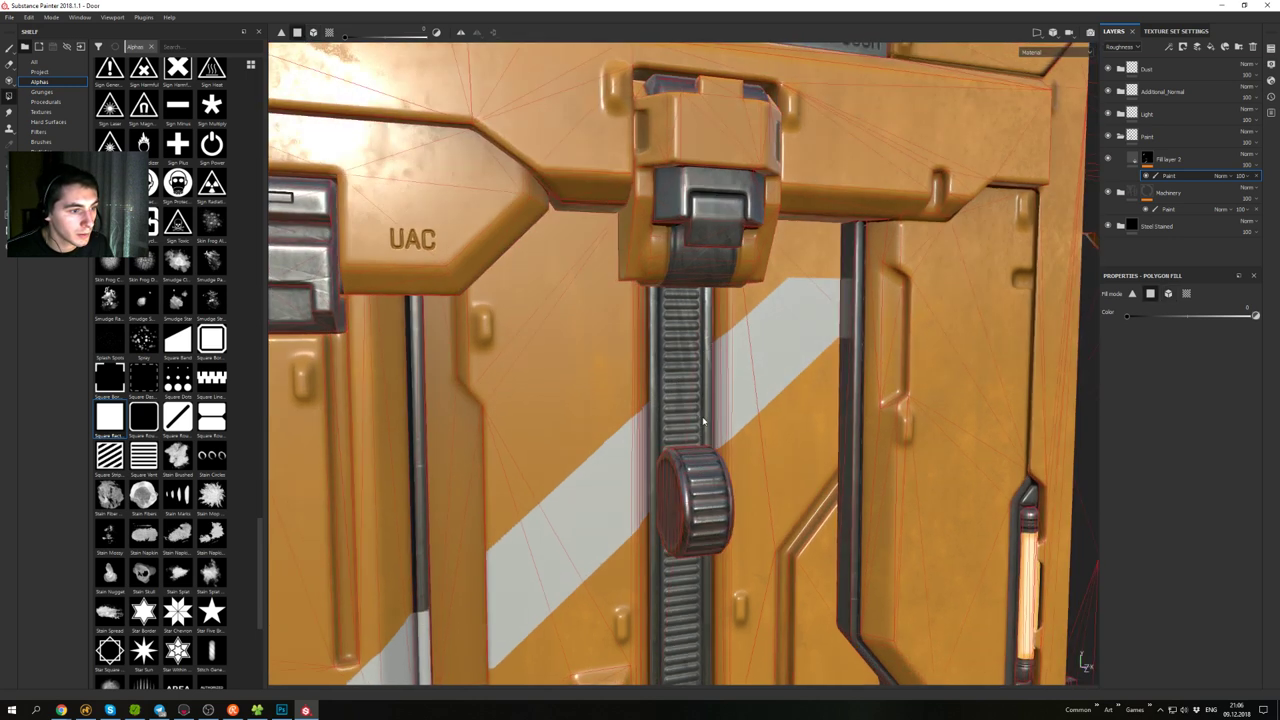
pyautogui.keyDown('alt'); pyautogui.moveTo(703, 421); pyautogui.dragTo(765, 374); pyautogui.keyUp('alt')
pyautogui.scroll(-3, 649, 423)
pyautogui.scroll(1, 699, 360)
pyautogui.scroll(2, 765, 375)
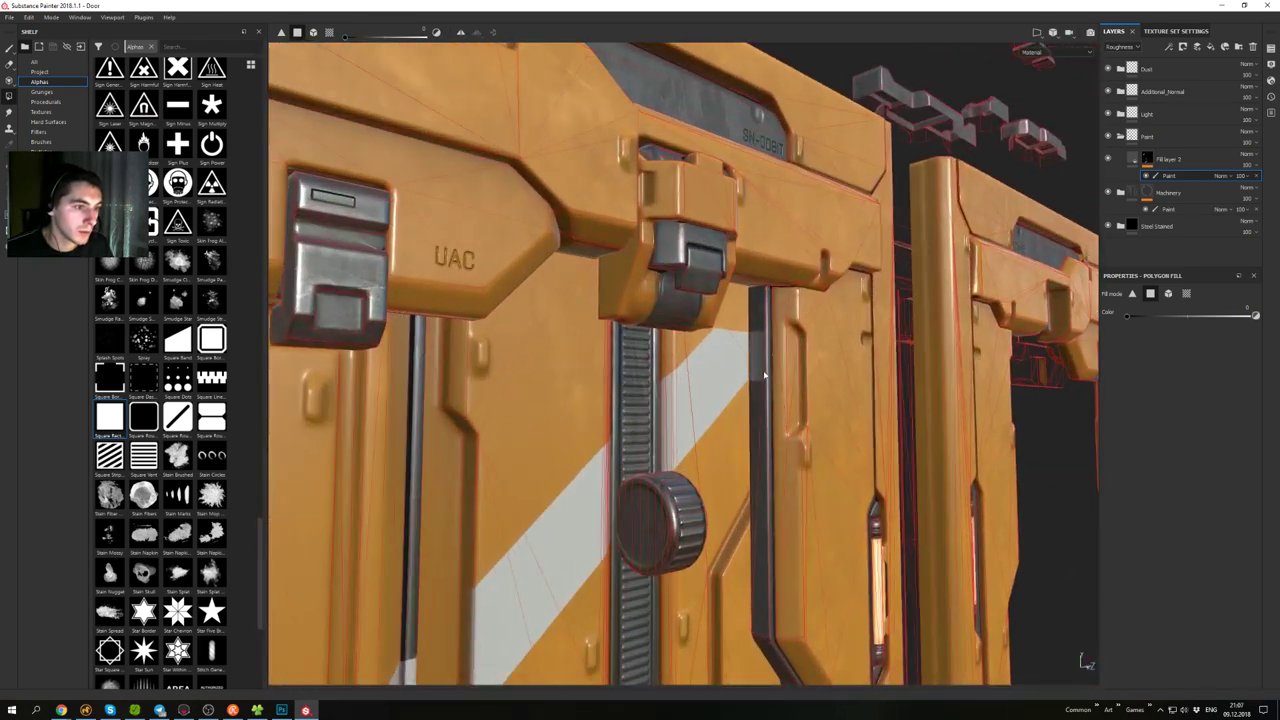
pyautogui.scroll(-2, 753, 342)
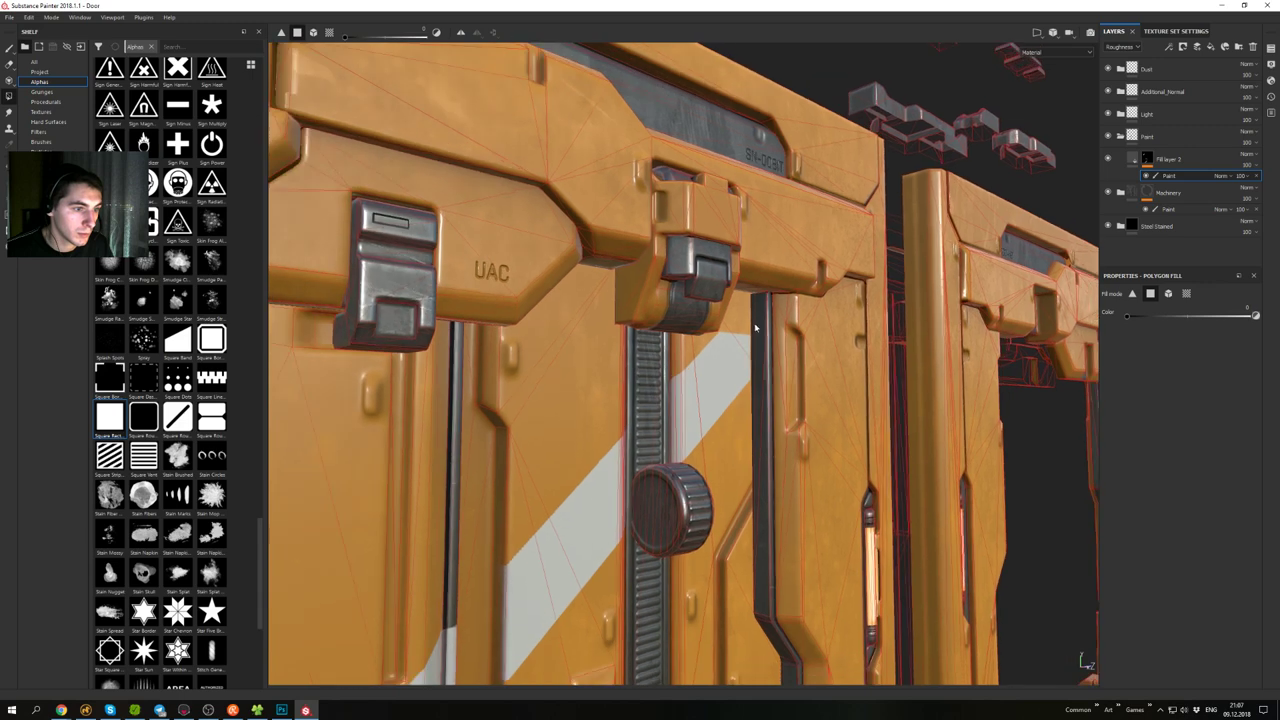
pyautogui.keyDown('alt'); pyautogui.moveTo(754, 329); pyautogui.dragTo(637, 386); pyautogui.keyUp('alt')
pyautogui.keyDown('alt'); pyautogui.moveTo(637, 386); pyautogui.dragTo(785, 252, button='middle'); pyautogui.keyUp('alt')
pyautogui.scroll(2, 677, 428)
pyautogui.keyDown('alt'); pyautogui.moveTo(677, 428); pyautogui.dragTo(643, 330); pyautogui.keyUp('alt')
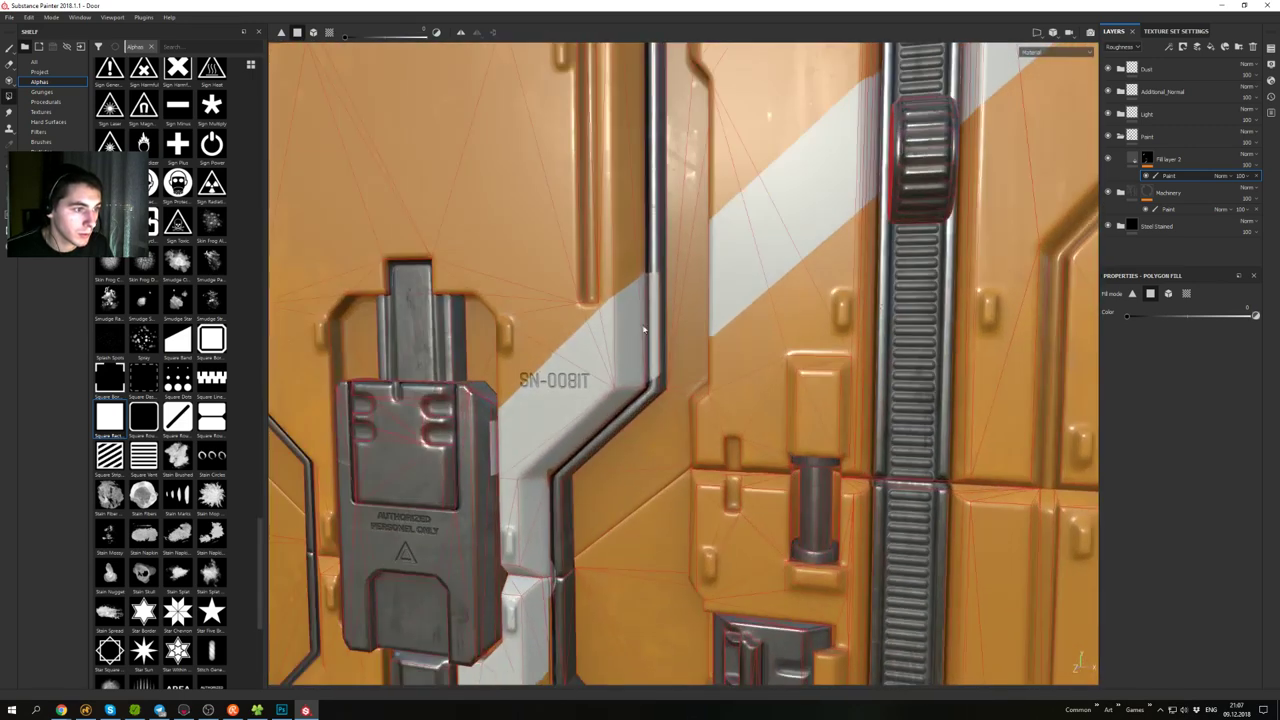
pyautogui.scroll(-3, 658, 272)
pyautogui.keyDown('alt'); pyautogui.moveTo(658, 272); pyautogui.dragTo(681, 223); pyautogui.keyUp('alt')
pyautogui.scroll(-3, 681, 223)
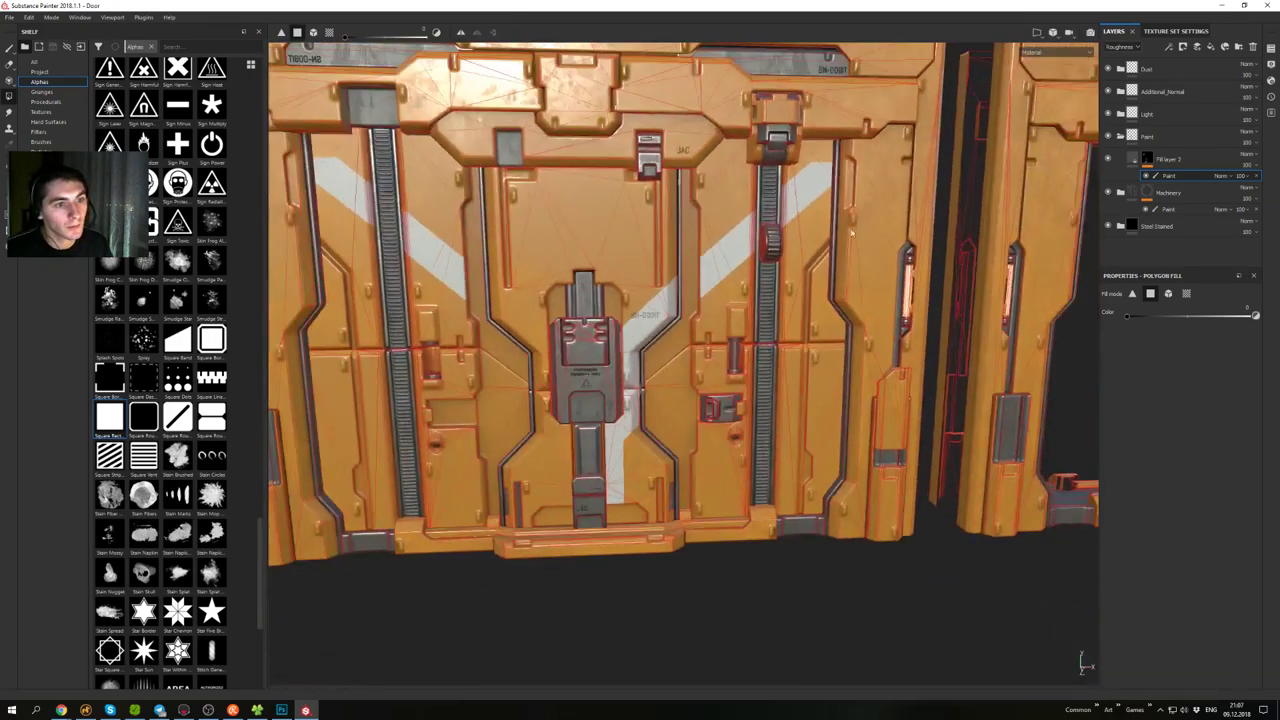
# - Compare the stripe on the assembled door with the detached door sections and the open frame
pyautogui.keyDown('alt'); pyautogui.moveTo(880, 235); pyautogui.dragTo(480, 240, button='middle'); pyautogui.keyUp('alt')
pyautogui.keyDown('alt'); pyautogui.moveTo(930, 215); pyautogui.dragTo(960, 260, button='middle'); pyautogui.keyUp('alt')
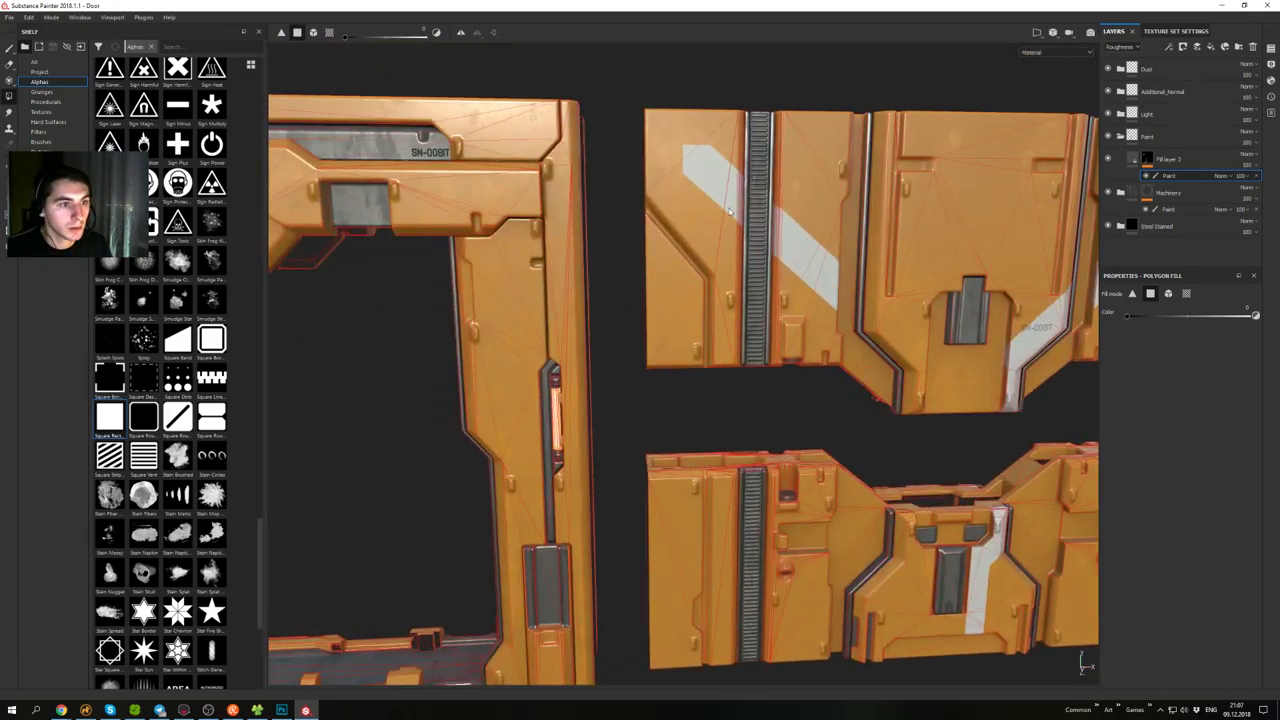
pyautogui.keyDown('alt'); pyautogui.moveTo(868, 205); pyautogui.dragTo(432, 310, button='middle'); pyautogui.keyUp('alt')
pyautogui.scroll(2, 790, 260)
pyautogui.keyDown('alt'); pyautogui.moveTo(800, 255); pyautogui.dragTo(682, 317, button='middle'); pyautogui.keyUp('alt')
pyautogui.scroll(2, 684, 310)
pyautogui.keyDown('alt'); pyautogui.moveTo(738, 241); pyautogui.dragTo(667, 303, button='middle'); pyautogui.keyUp('alt')
pyautogui.scroll(1, 641, 300)
pyautogui.moveTo(726, 330)
pyautogui.keyDown('alt'); pyautogui.mouseDown()
pyautogui.moveTo(723, 237)
pyautogui.moveTo(722, 300)
pyautogui.moveTo(735, 310)
pyautogui.mouseUp(); pyautogui.keyUp('alt')
pyautogui.keyDown('alt'); pyautogui.moveTo(735, 310); pyautogui.dragTo(703, 230, button='right'); pyautogui.keyUp('alt')
pyautogui.keyDown('alt'); pyautogui.moveTo(703, 230); pyautogui.dragTo(777, 211, button='middle'); pyautogui.keyUp('alt')
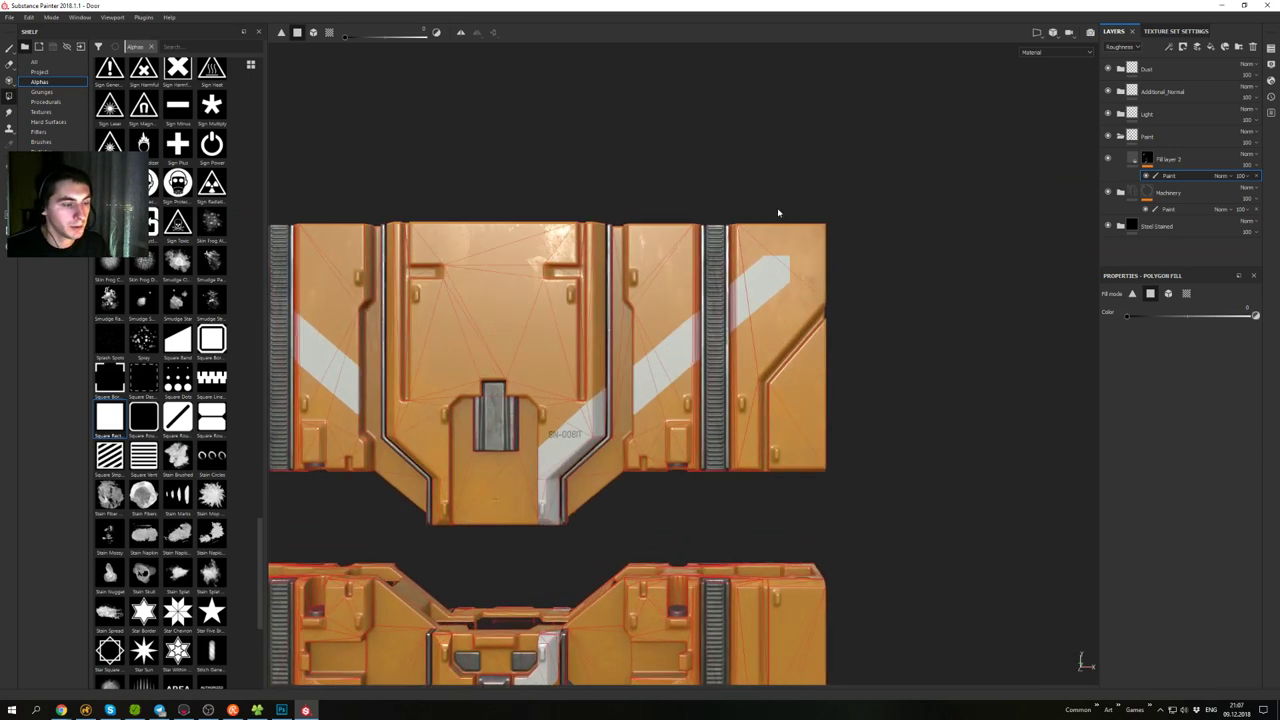
pyautogui.keyDown('alt'); pyautogui.moveTo(470, 311); pyautogui.dragTo(761, 262, button='middle'); pyautogui.keyUp('alt')
pyautogui.keyDown('alt'); pyautogui.moveTo(382, 342); pyautogui.dragTo(744, 265, button='middle'); pyautogui.keyUp('alt')
pyautogui.keyDown('alt'); pyautogui.moveTo(487, 232); pyautogui.dragTo(892, 226, button='middle'); pyautogui.keyUp('alt')
pyautogui.keyDown('alt'); pyautogui.moveTo(560, 250); pyautogui.dragTo(863, 230, button='middle'); pyautogui.keyUp('alt')
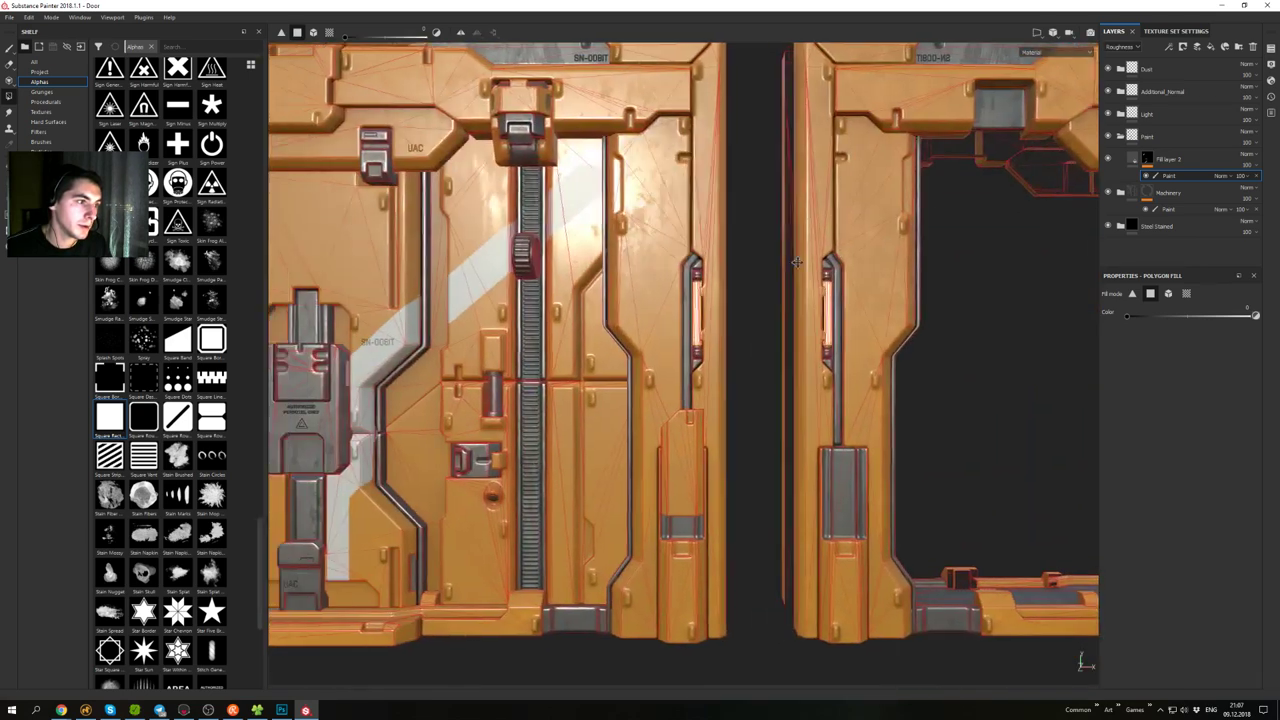
pyautogui.keyDown('alt'); pyautogui.moveTo(600, 230); pyautogui.dragTo(809, 210, button='middle'); pyautogui.keyUp('alt')
pyautogui.keyDown('alt'); pyautogui.moveTo(809, 180); pyautogui.dragTo(826, 208); pyautogui.keyUp('alt')
pyautogui.keyDown('alt'); pyautogui.moveTo(826, 208); pyautogui.dragTo(868, 208, button='right'); pyautogui.keyUp('alt')
pyautogui.keyDown('alt'); pyautogui.moveTo(868, 208); pyautogui.dragTo(372, 291, button='middle'); pyautogui.keyUp('alt')
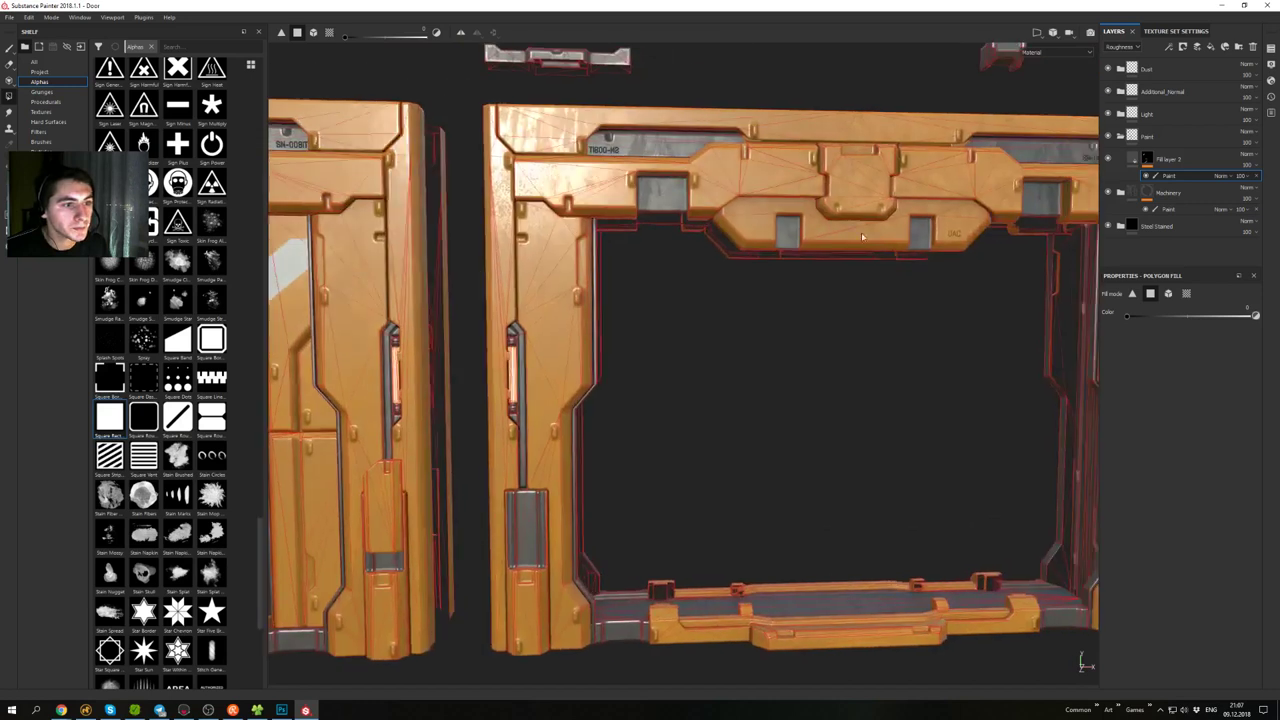
pyautogui.keyDown('alt'); pyautogui.moveTo(800, 245); pyautogui.dragTo(420, 256, button='middle'); pyautogui.keyUp('alt')
pyautogui.keyDown('alt'); pyautogui.moveTo(823, 240); pyautogui.dragTo(395, 264, button='middle'); pyautogui.keyUp('alt')
pyautogui.keyDown('alt'); pyautogui.moveTo(894, 174); pyautogui.dragTo(726, 195, button='middle'); pyautogui.keyUp('alt')
pyautogui.keyDown('alt'); pyautogui.moveTo(726, 195); pyautogui.dragTo(777, 371, button='right'); pyautogui.keyUp('alt')
pyautogui.keyDown('alt'); pyautogui.keyDown('shift'); pyautogui.moveTo(777, 371); pyautogui.dragTo(788, 351); pyautogui.keyUp('shift'); pyautogui.keyUp('alt')
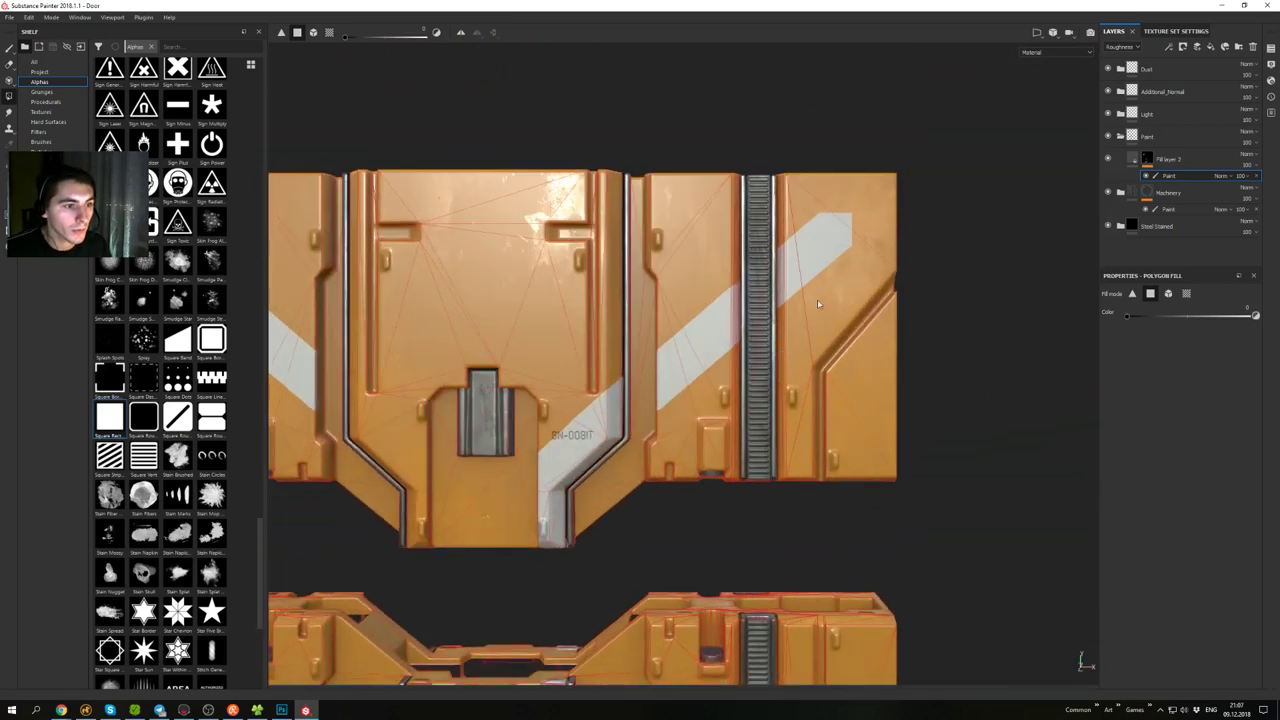
pyautogui.keyDown('alt'); pyautogui.moveTo(817, 295); pyautogui.dragTo(798, 391, button='right'); pyautogui.keyUp('alt')
pyautogui.scroll(1, 798, 391)
# - Return to the Paint brush at size 0.73 and trim the diagonal's lower edge on the detached outer panel with a straight black stroke
pyautogui.press('1')
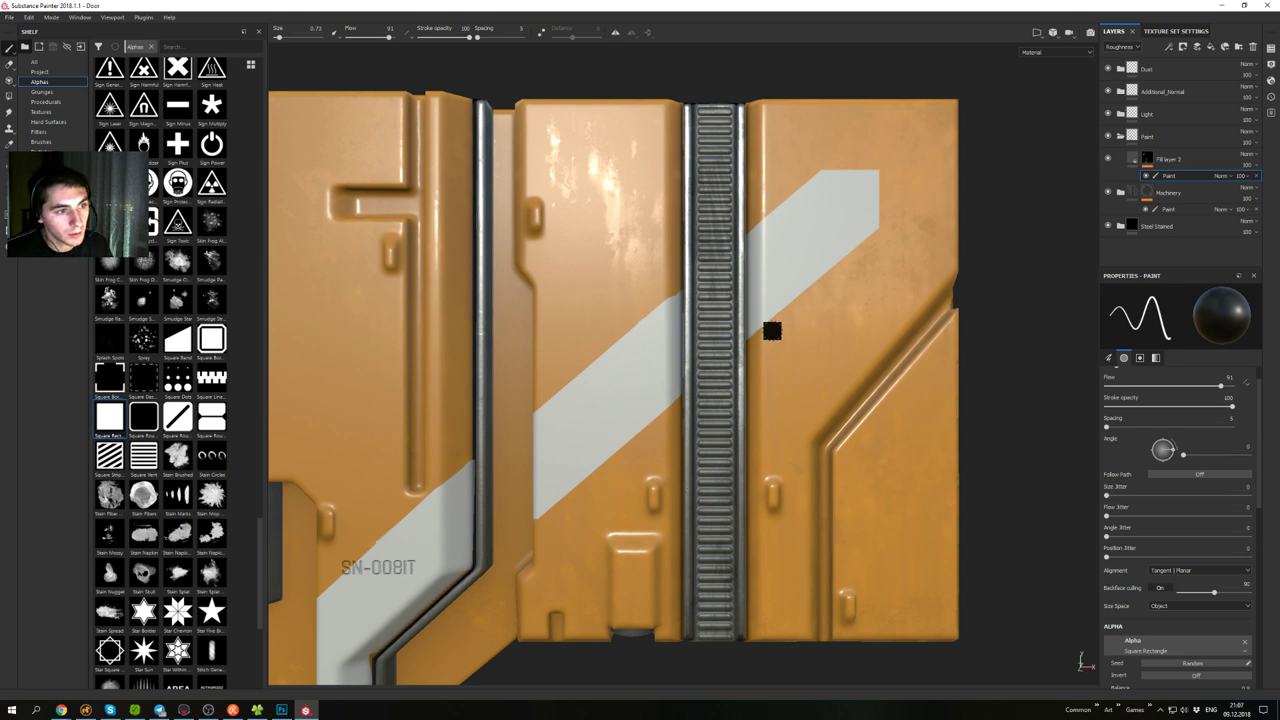
pyautogui.keyDown('shift'); pyautogui.click(888, 219); pyautogui.keyUp('shift')
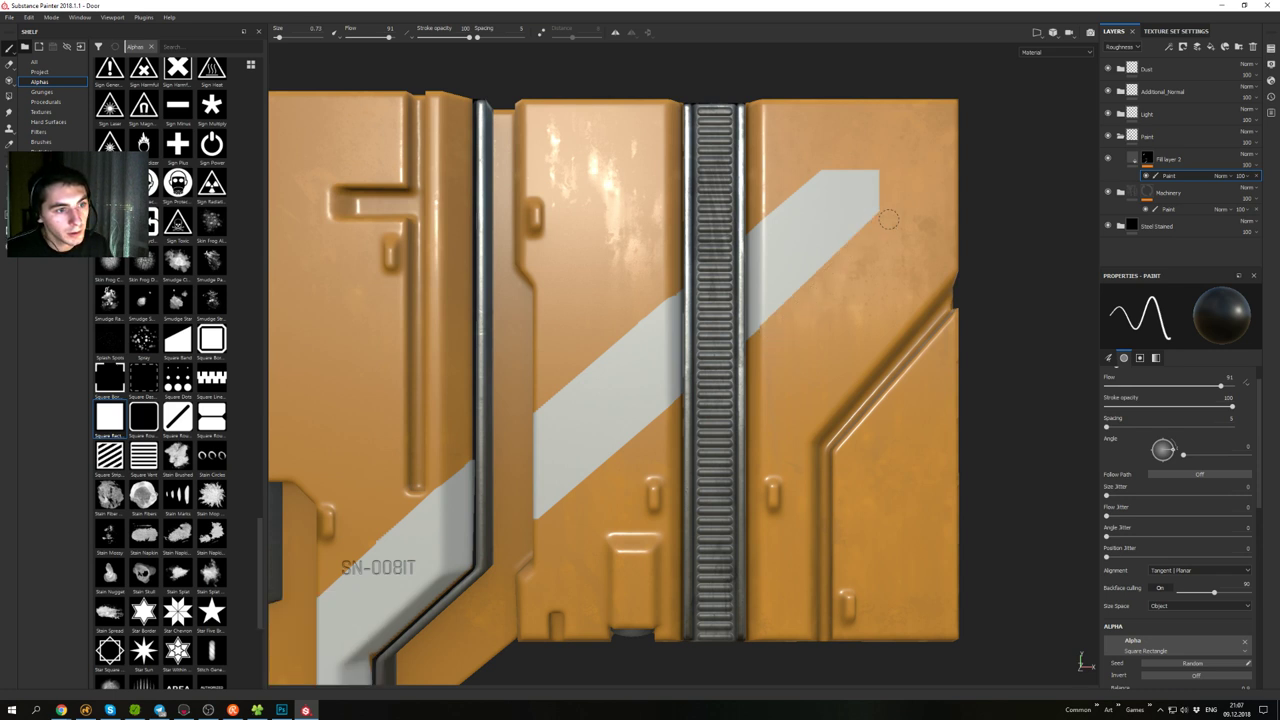
pyautogui.scroll(-3, 890, 219)
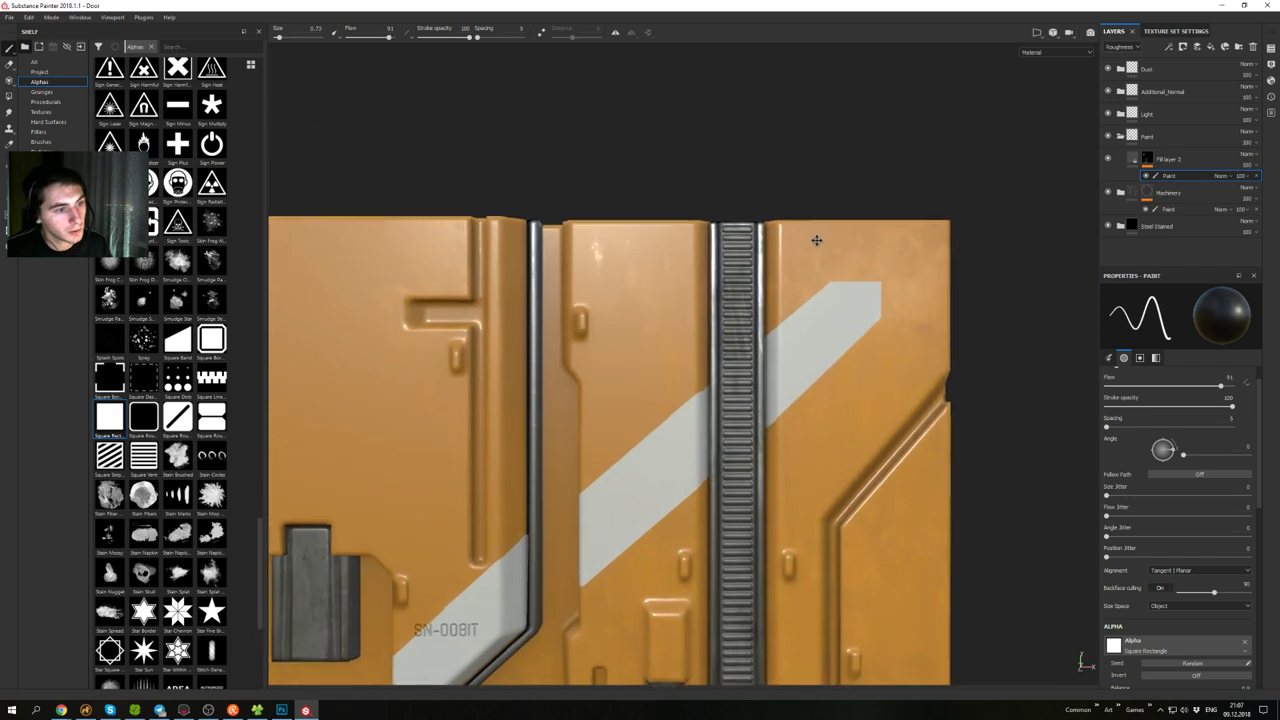
# - Extend the stripe's tip straight up to the outer panel's top edge in white and fill beside it at brush size 2.11
pyautogui.press('x')
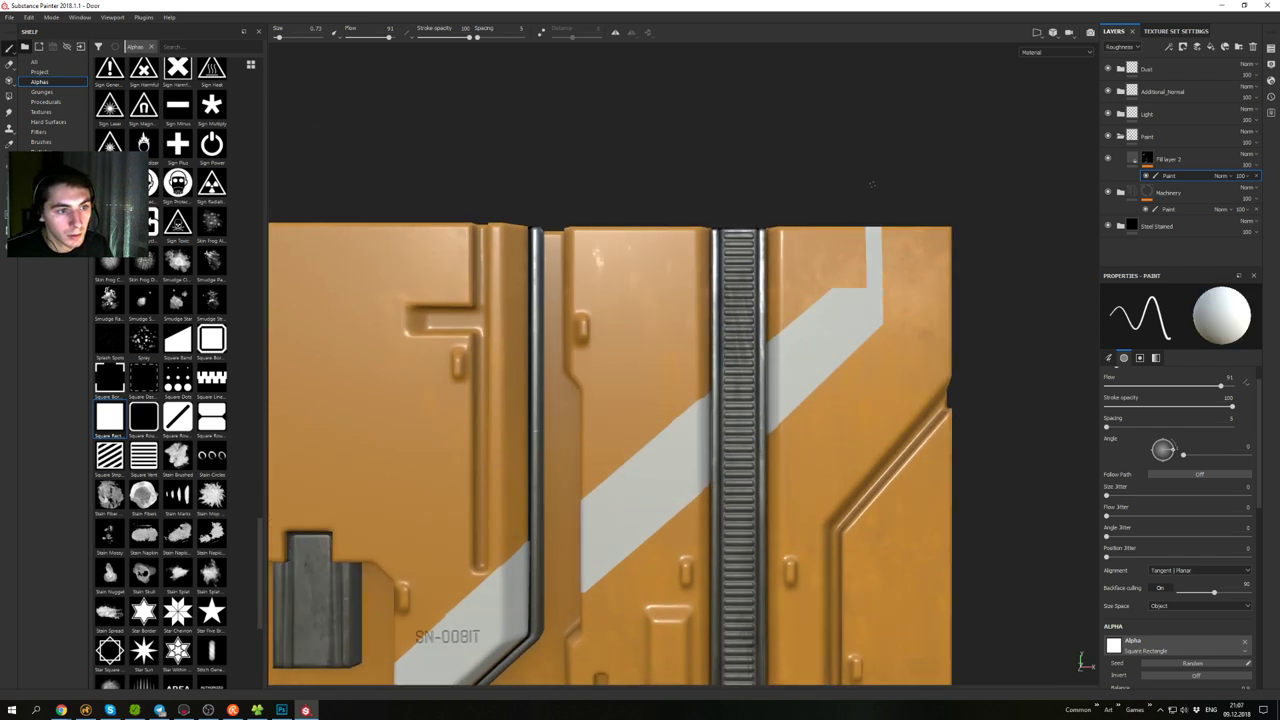
pyautogui.keyDown('ctrl'); pyautogui.moveTo(833, 311); pyautogui.dragTo(856, 311, button='right'); pyautogui.keyUp('ctrl')
pyautogui.moveTo(846, 290)
pyautogui.mouseDown()
pyautogui.moveTo(815, 236)
pyautogui.moveTo(811, 290)
pyautogui.moveTo(871, 284)
pyautogui.mouseUp()
pyautogui.scroll(3, 824, 264)
pyautogui.keyDown('alt'); pyautogui.moveTo(820, 428); pyautogui.dragTo(872, 420); pyautogui.keyUp('alt')
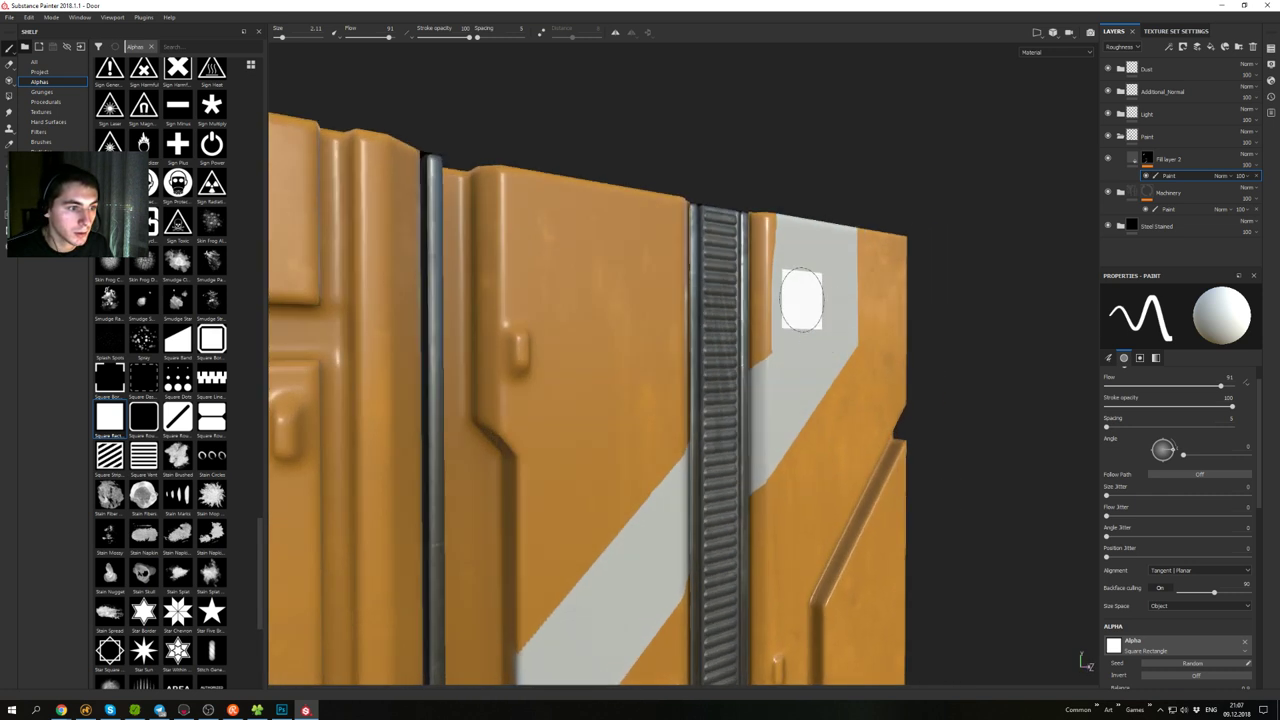
# - Reduce the brush to 0.92 and fill the remaining strip beside the ribbed rail up to the panel's top with a straight white stroke
pyautogui.scroll(1, 802, 299)
pyautogui.keyDown('ctrl'); pyautogui.moveTo(780, 377); pyautogui.dragTo(765, 377, button='right'); pyautogui.keyUp('ctrl')
pyautogui.moveTo(765, 376); pyautogui.dragTo(764, 371)
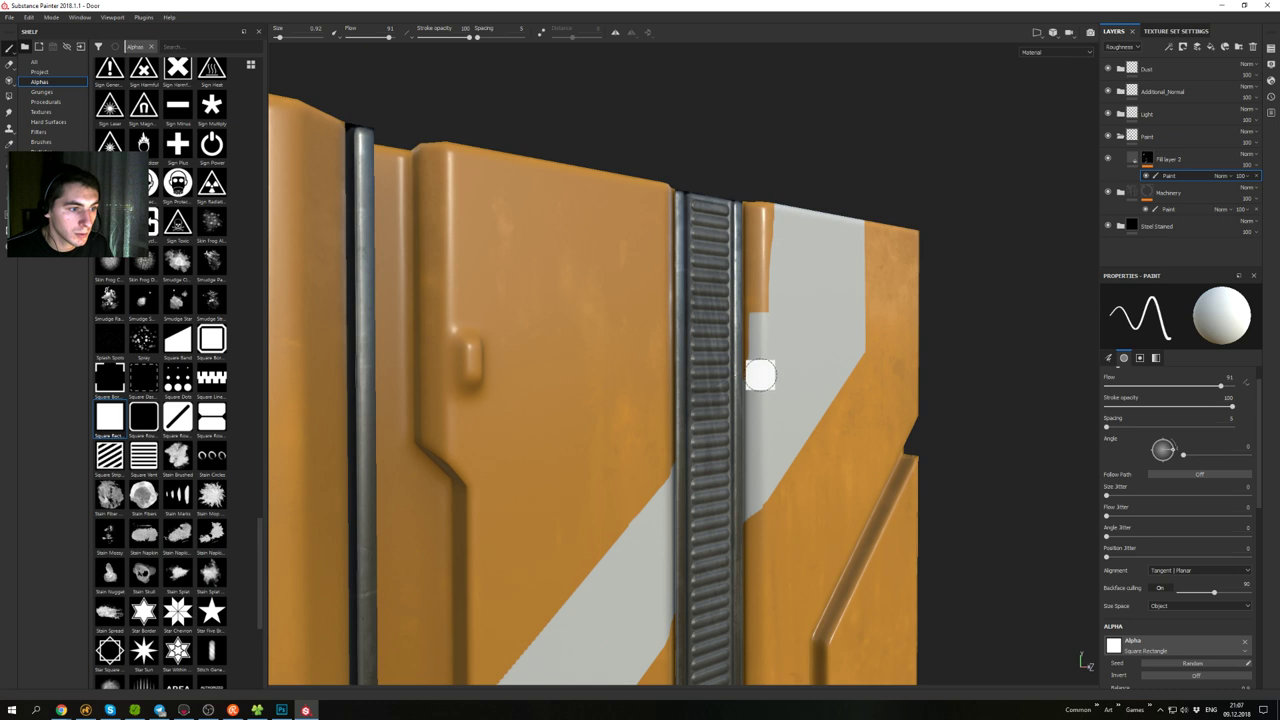
pyautogui.keyDown('shift'); pyautogui.click(758, 209); pyautogui.keyUp('shift')
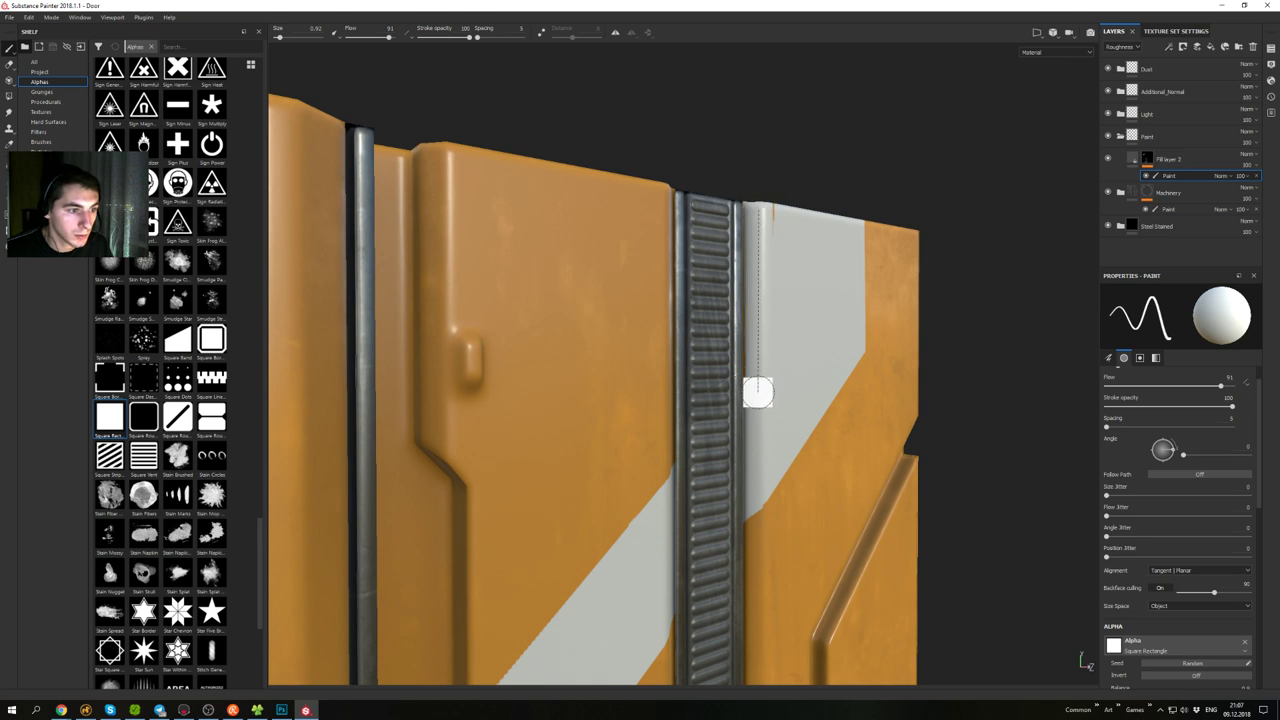
pyautogui.scroll(-3, 787, 245)
pyautogui.moveTo(754, 237)
pyautogui.keyDown('alt'); pyautogui.mouseDown()
pyautogui.moveTo(671, 240)
pyautogui.moveTo(823, 371)
pyautogui.moveTo(867, 332)
pyautogui.mouseUp(); pyautogui.keyUp('alt')
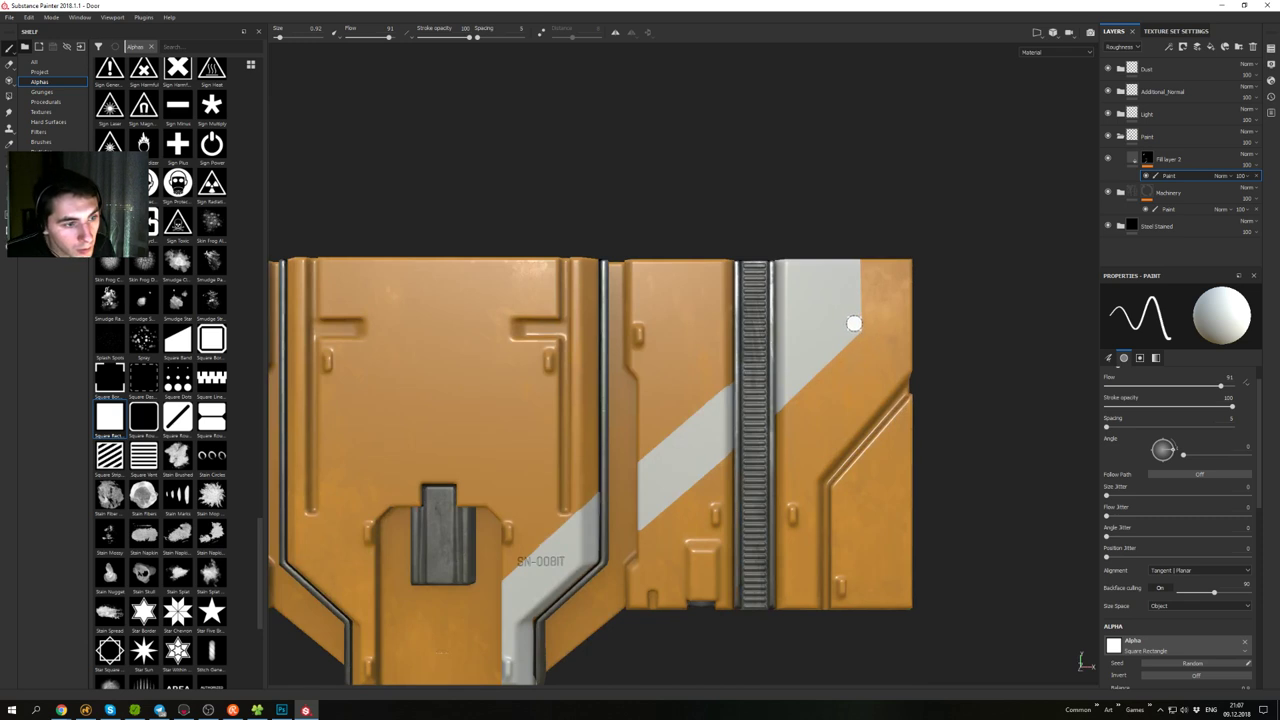
# - Fill the edge of the central panel's recess beside the SN-008IT stripe with a straight white stroke down to the panel's lower end
pyautogui.keyDown('alt'); pyautogui.moveTo(860, 370); pyautogui.dragTo(590, 309, button='right'); pyautogui.keyUp('alt')
pyautogui.keyDown('alt'); pyautogui.moveTo(590, 309); pyautogui.dragTo(788, 259, button='middle'); pyautogui.keyUp('alt')
pyautogui.scroll(8, 729, 345)
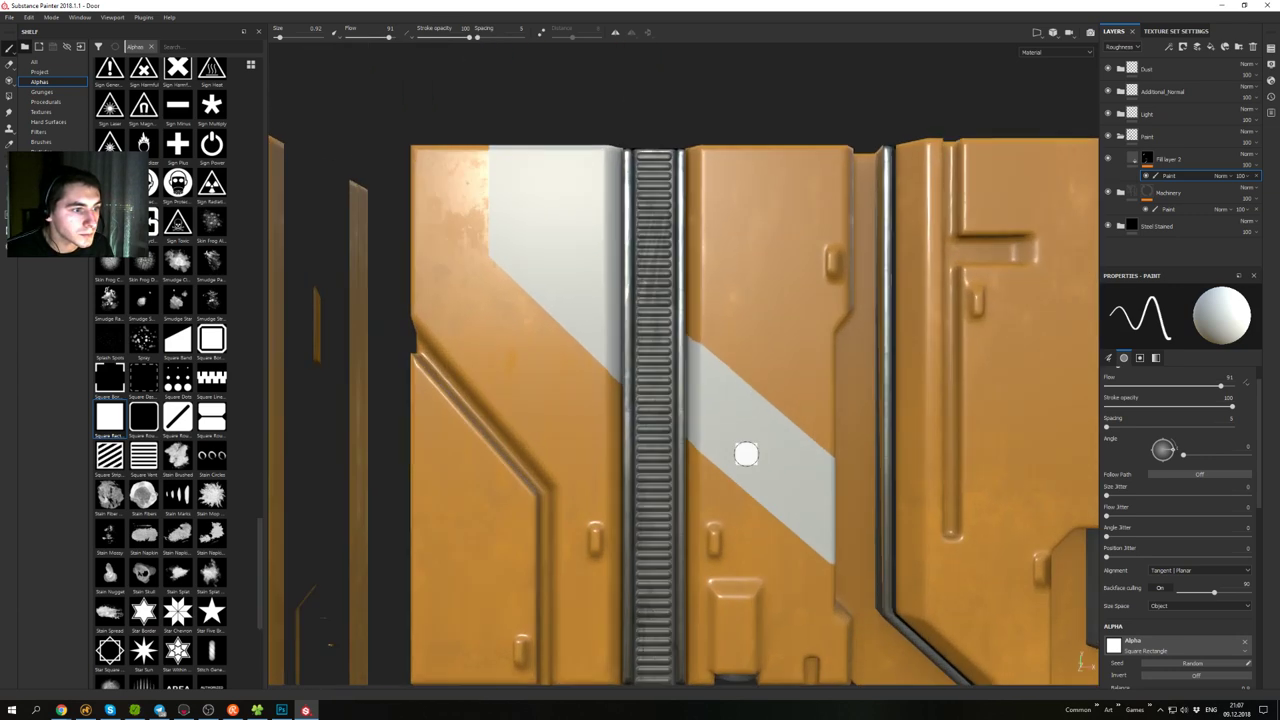
pyautogui.keyDown('alt'); pyautogui.moveTo(746, 454); pyautogui.dragTo(656, 185, button='right'); pyautogui.keyUp('alt')
pyautogui.keyDown('alt'); pyautogui.moveTo(750, 403); pyautogui.dragTo(579, 192, button='middle'); pyautogui.keyUp('alt')
pyautogui.keyDown('alt'); pyautogui.moveTo(695, 296); pyautogui.dragTo(694, 402, button='right'); pyautogui.keyUp('alt')
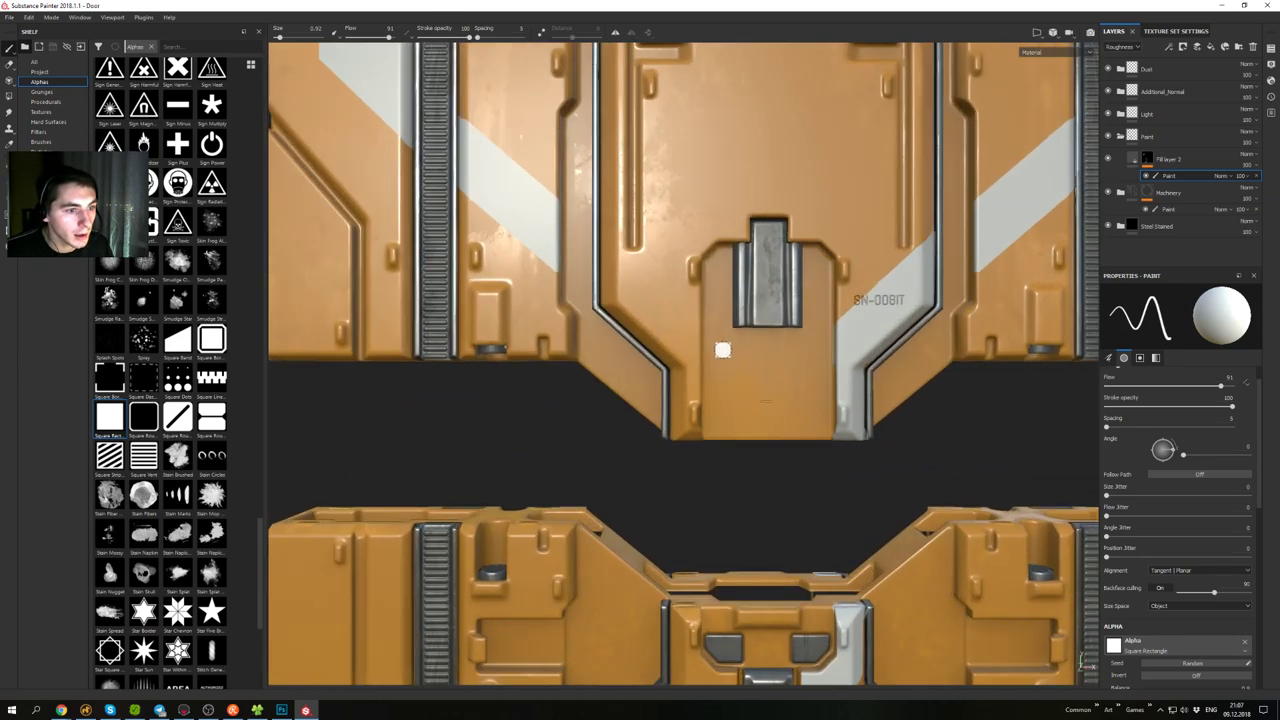
pyautogui.keyDown('alt'); pyautogui.moveTo(723, 349); pyautogui.dragTo(782, 385); pyautogui.keyUp('alt')
pyautogui.keyDown('alt'); pyautogui.moveTo(782, 385); pyautogui.dragTo(826, 497, button='right'); pyautogui.keyUp('alt')
pyautogui.keyDown('alt'); pyautogui.moveTo(826, 497); pyautogui.dragTo(848, 482); pyautogui.keyUp('alt')
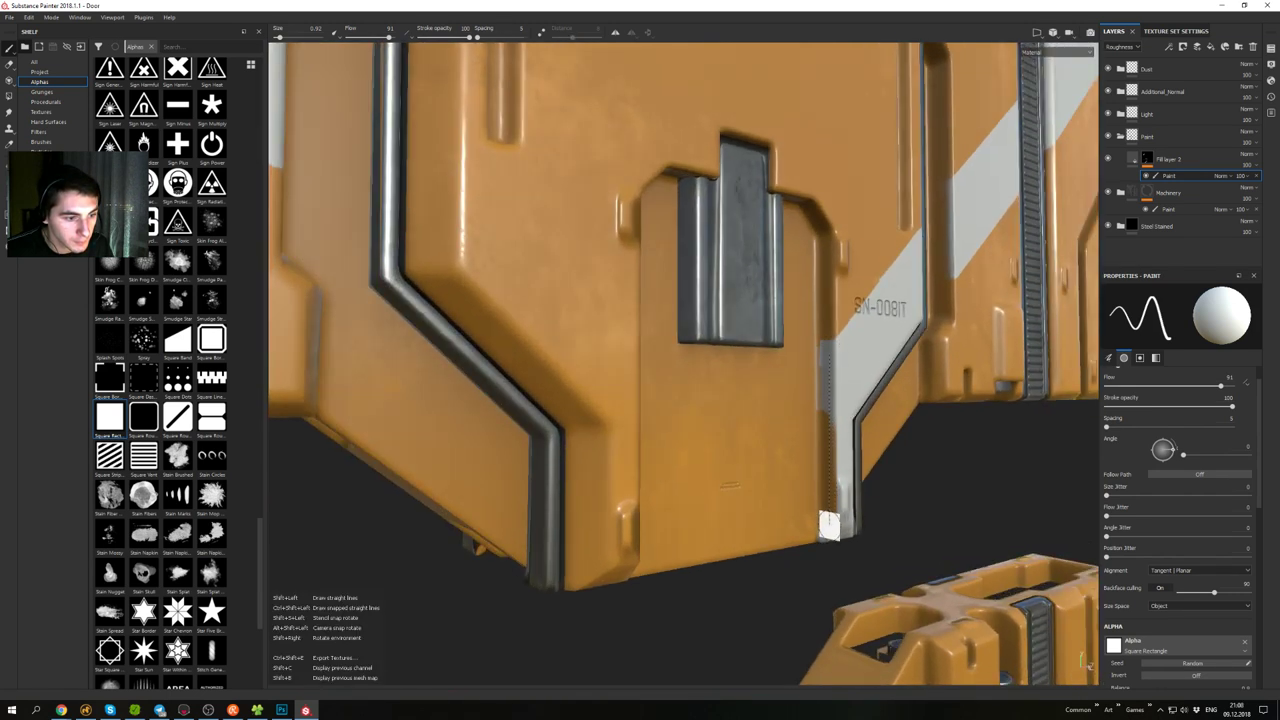
pyautogui.keyDown('shift'); pyautogui.click(829, 526); pyautogui.keyUp('shift')
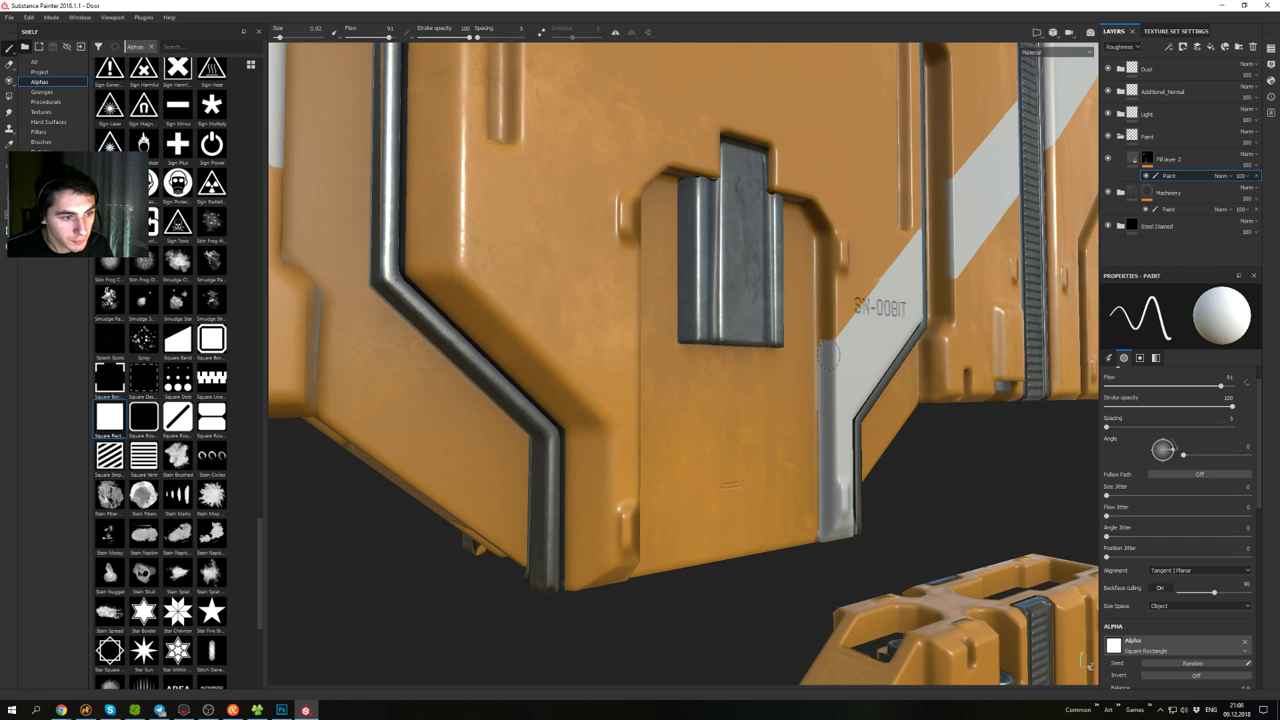
# - Trim the upper edge of the diagonal above the SN-008IT marking with a straight black stroke at brush size 0.24
pyautogui.moveTo(854, 485)
pyautogui.keyDown('alt'); pyautogui.mouseDown()
pyautogui.moveTo(769, 426)
pyautogui.moveTo(792, 469)
pyautogui.moveTo(783, 504)
pyautogui.moveTo(712, 361)
pyautogui.moveTo(732, 352)
pyautogui.mouseUp(); pyautogui.keyUp('alt')
pyautogui.keyDown('alt'); pyautogui.moveTo(883, 314); pyautogui.dragTo(726, 400, button='middle'); pyautogui.keyUp('alt')
pyautogui.moveTo(726, 400)
pyautogui.keyDown('alt'); pyautogui.mouseDown(button='right')
pyautogui.moveTo(760, 363)
pyautogui.moveTo(730, 361)
pyautogui.mouseUp(button='right'); pyautogui.keyUp('alt')
pyautogui.press('x')
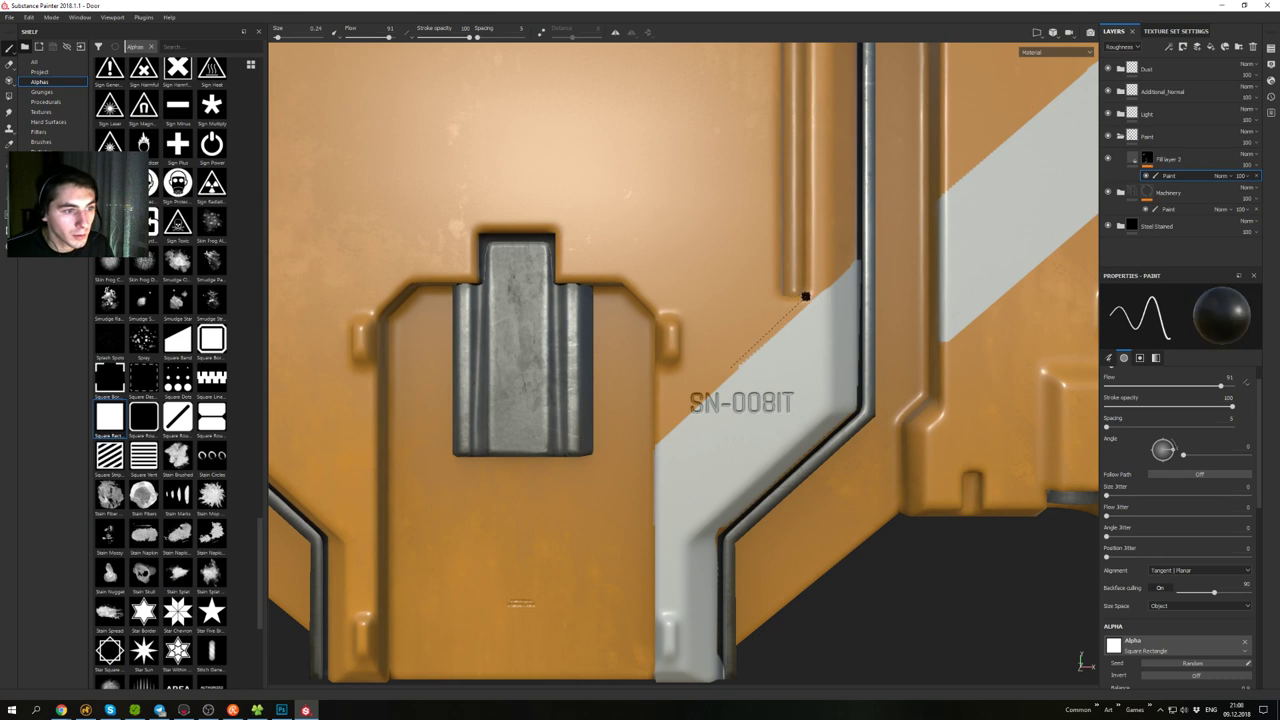
pyautogui.keyDown('shift'); pyautogui.click(810, 294); pyautogui.keyUp('shift')
pyautogui.scroll(-8, 721, 368)
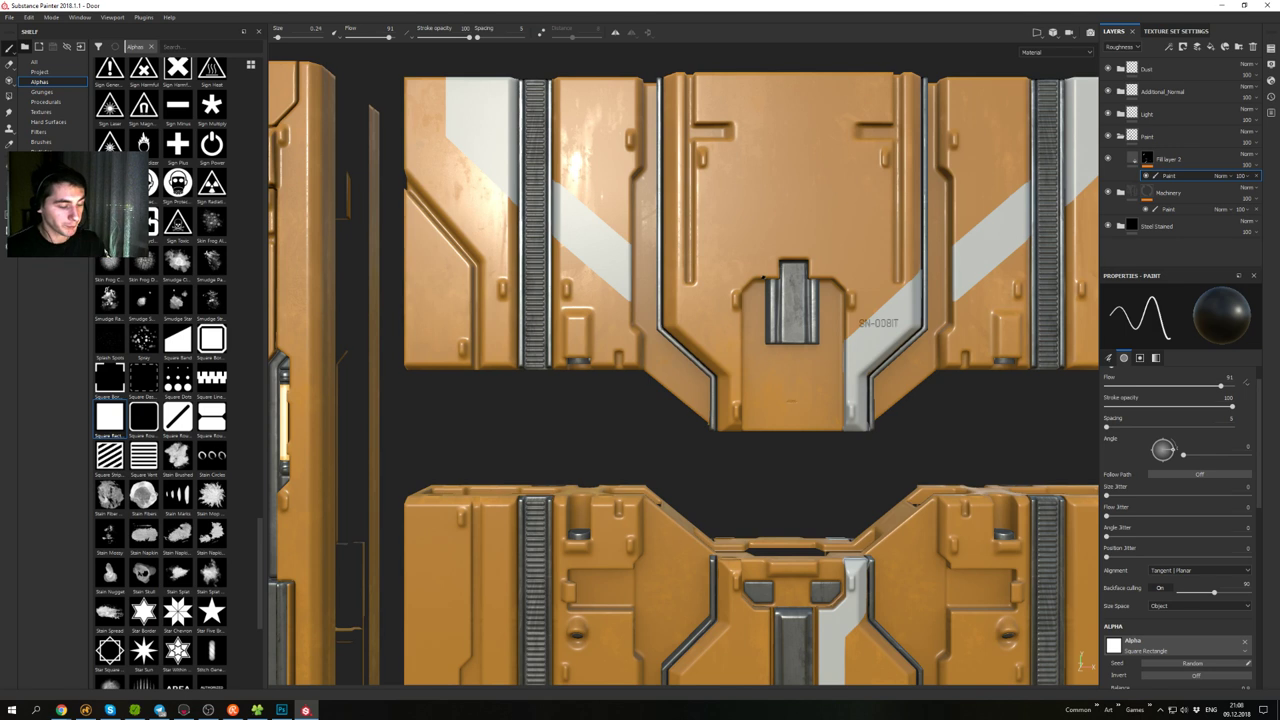
# - Start the mirrored stripe on the central panel's opposite side with straight white strokes along the metal trim at brush size 1.21
pyautogui.press('x')
pyautogui.scroll(4, 715, 340)
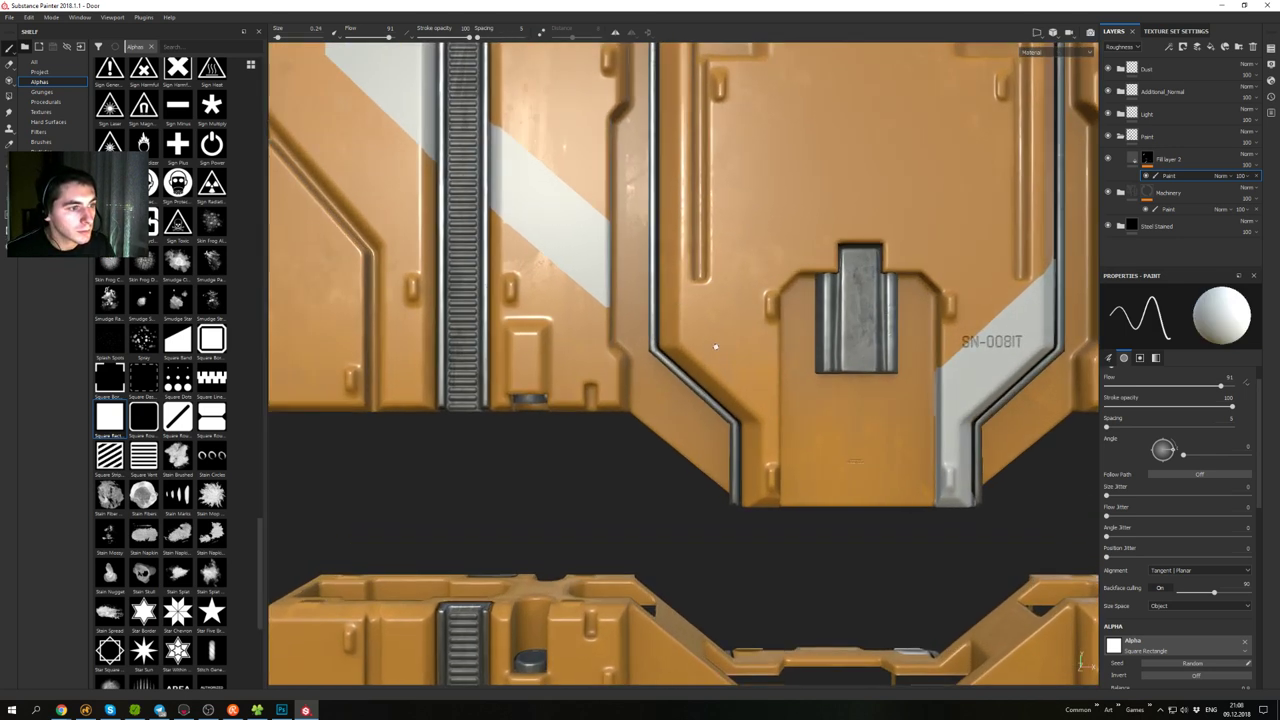
pyautogui.keyDown('ctrl'); pyautogui.moveTo(700, 340); pyautogui.dragTo(712, 340, button='right'); pyautogui.keyUp('ctrl')
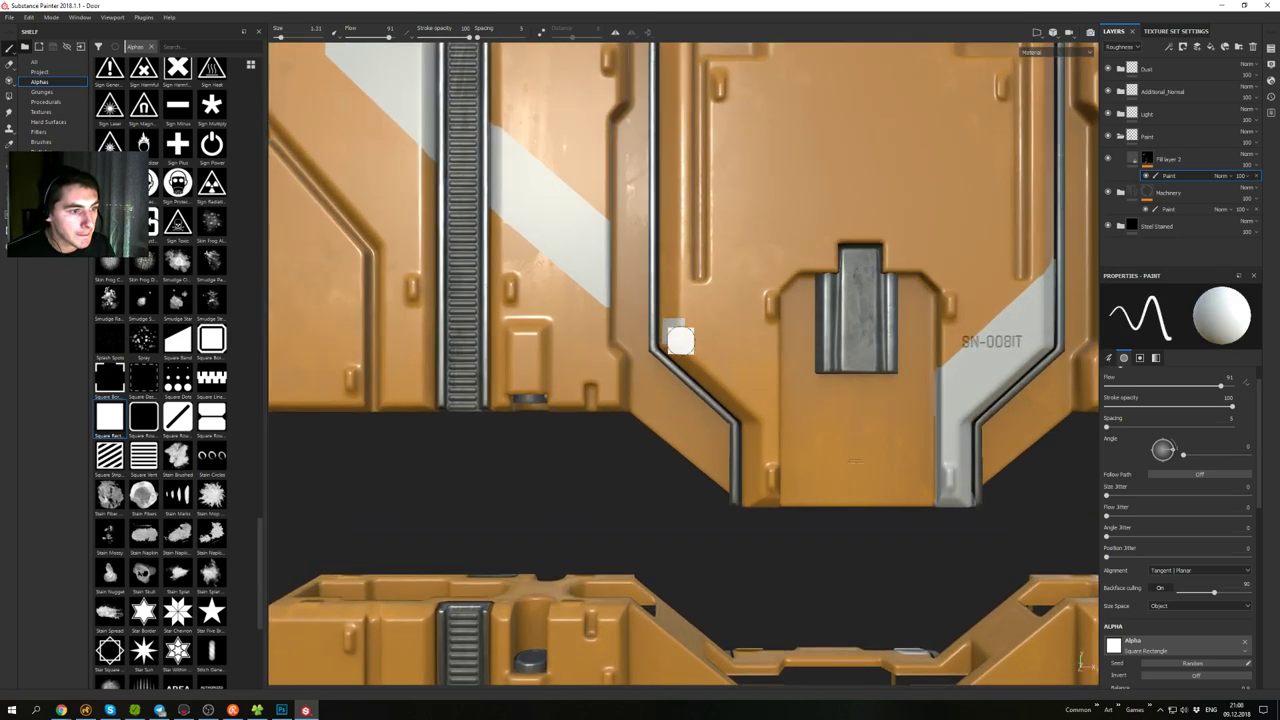
pyautogui.keyDown('shift'); pyautogui.click(757, 410); pyautogui.keyUp('shift')
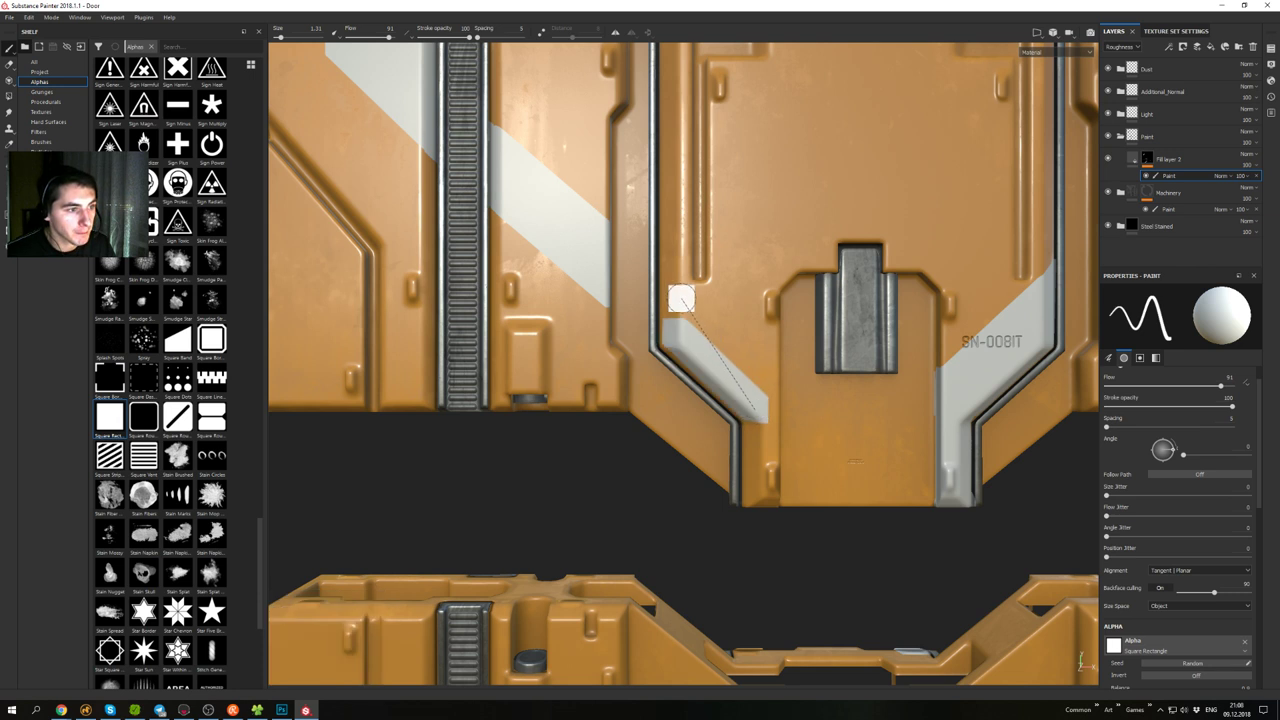
pyautogui.keyDown('shift'); pyautogui.click(672, 297); pyautogui.keyUp('shift')
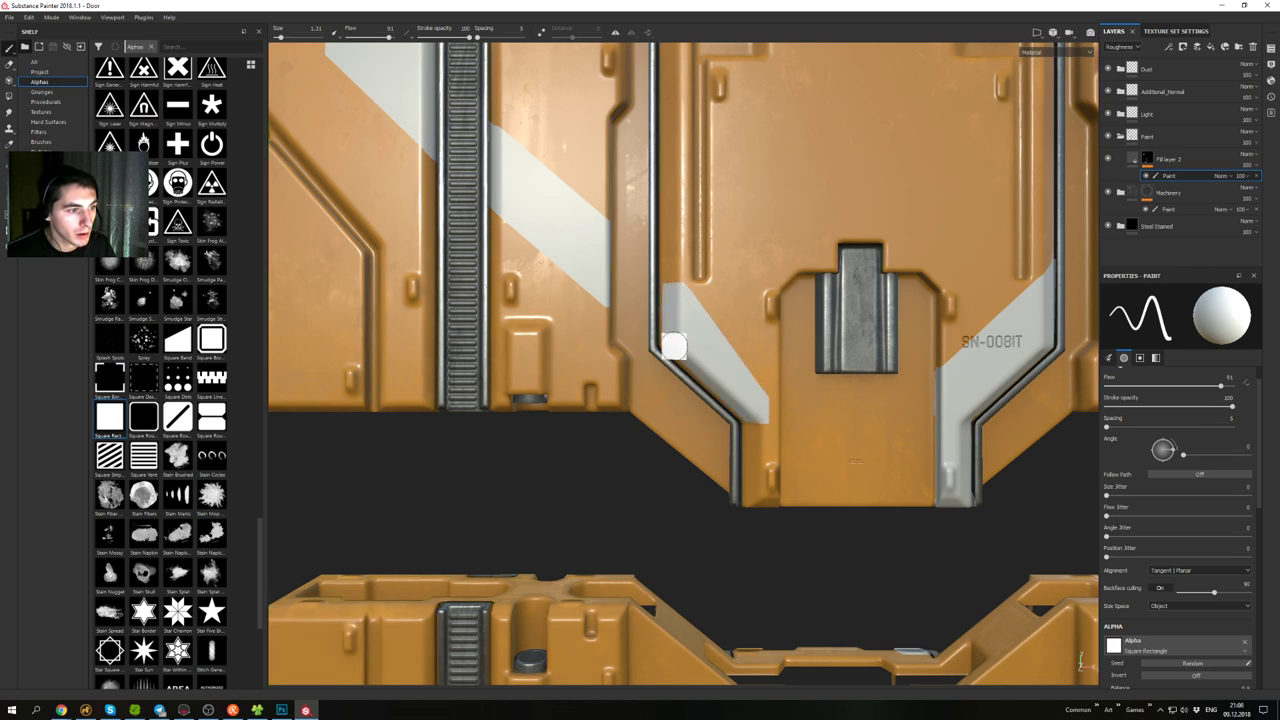
pyautogui.keyDown('alt'); pyautogui.moveTo(741, 354); pyautogui.dragTo(745, 304, button='right'); pyautogui.keyUp('alt')
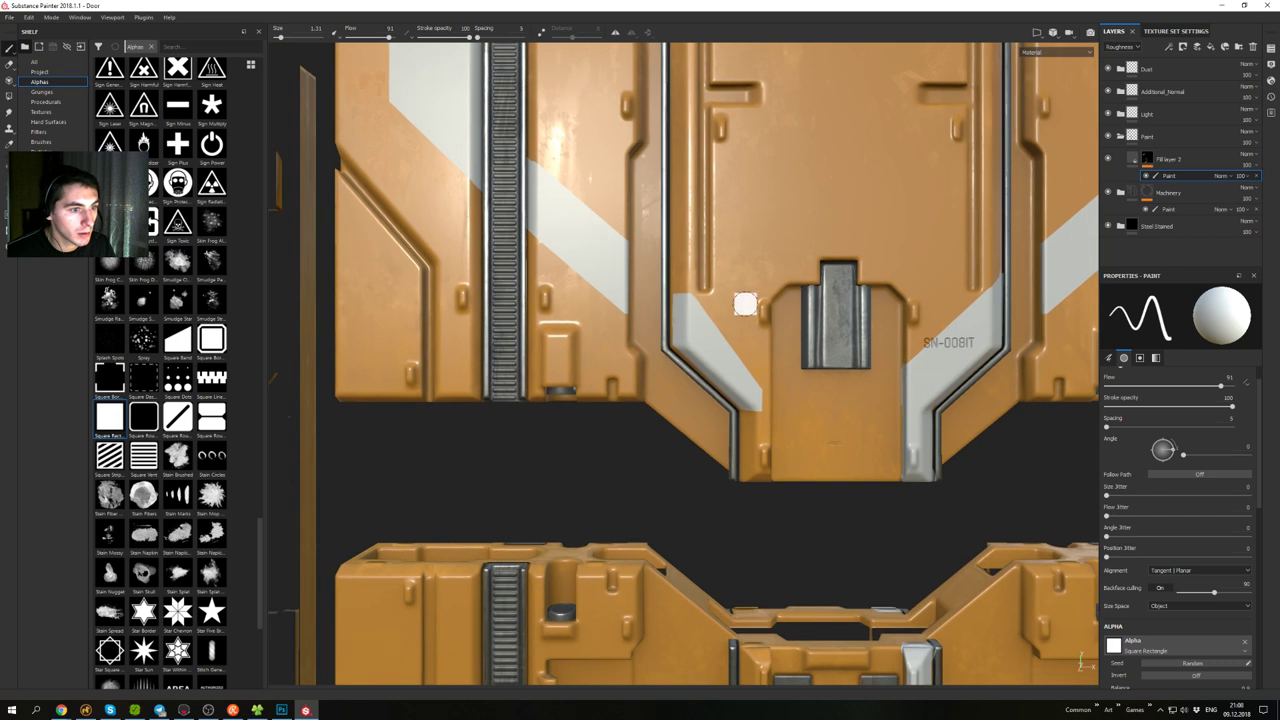
pyautogui.keyDown('alt'); pyautogui.moveTo(745, 304); pyautogui.dragTo(747, 415, button='middle'); pyautogui.keyUp('alt')
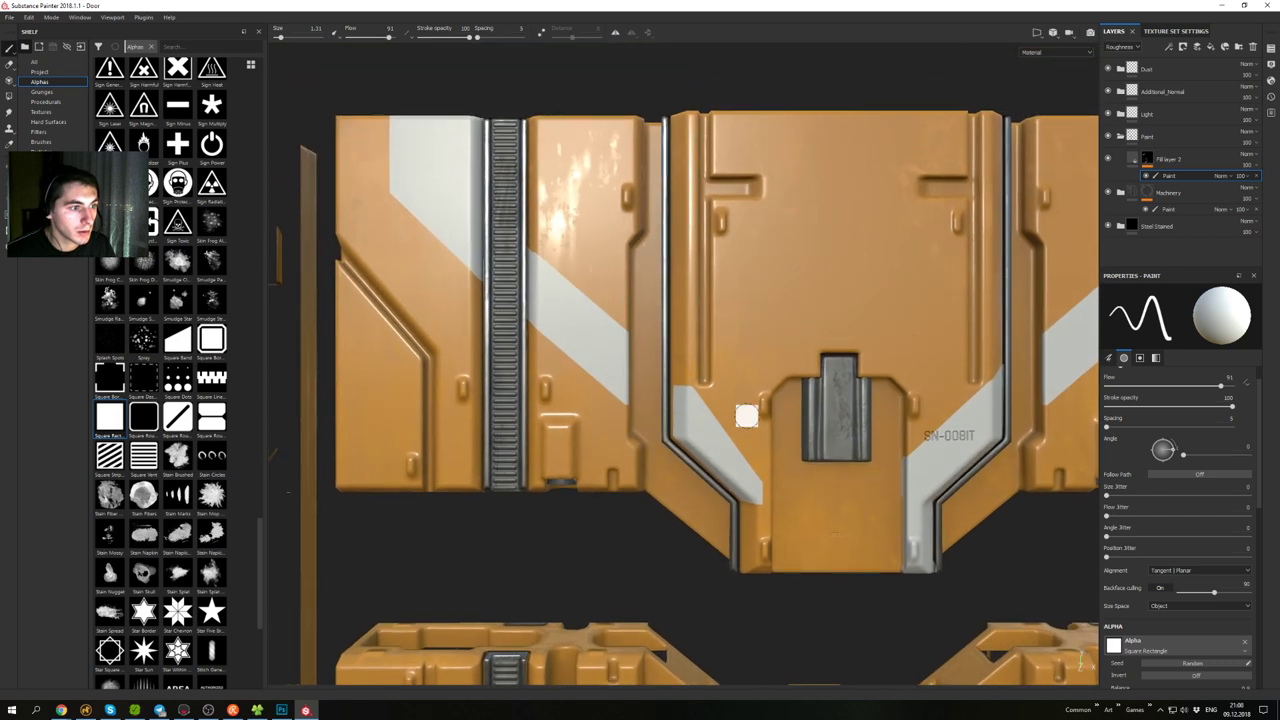
# - Try to continue the side panel's diagonal across the metal trim onto the central panel with a straight white stroke
pyautogui.click(610, 337)
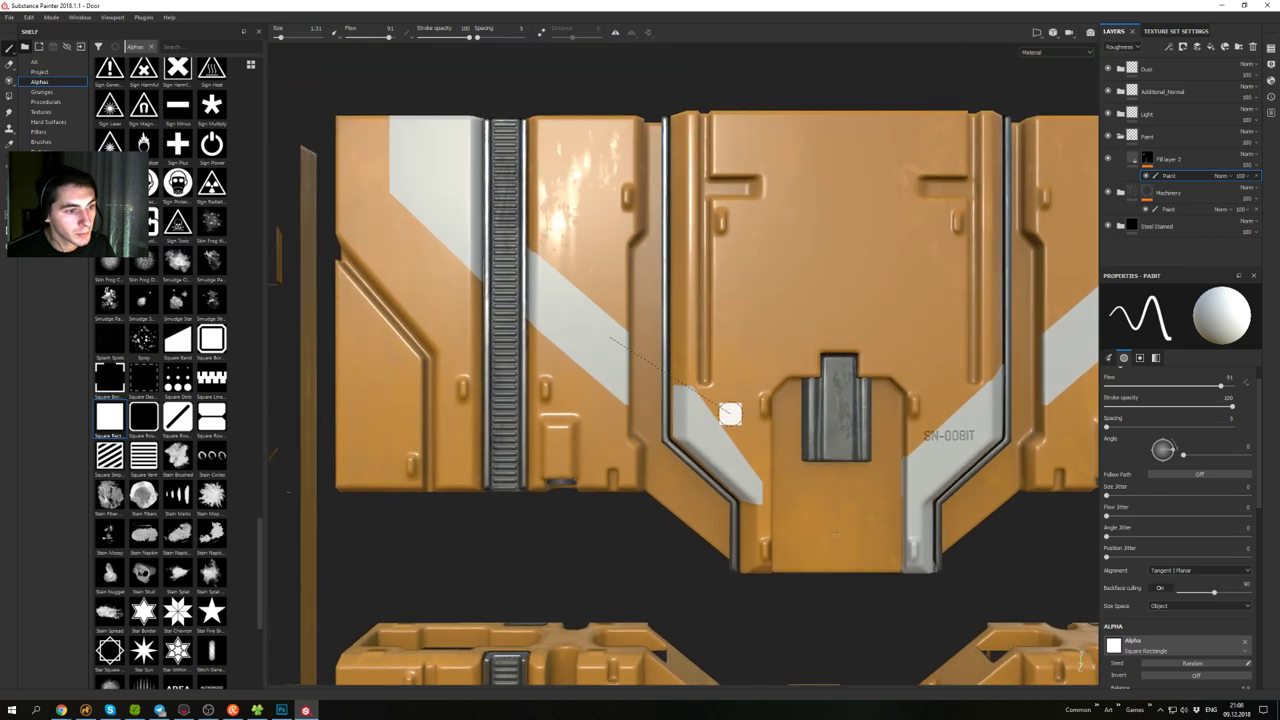
pyautogui.keyDown('shift'); pyautogui.click(760, 441); pyautogui.keyUp('shift')
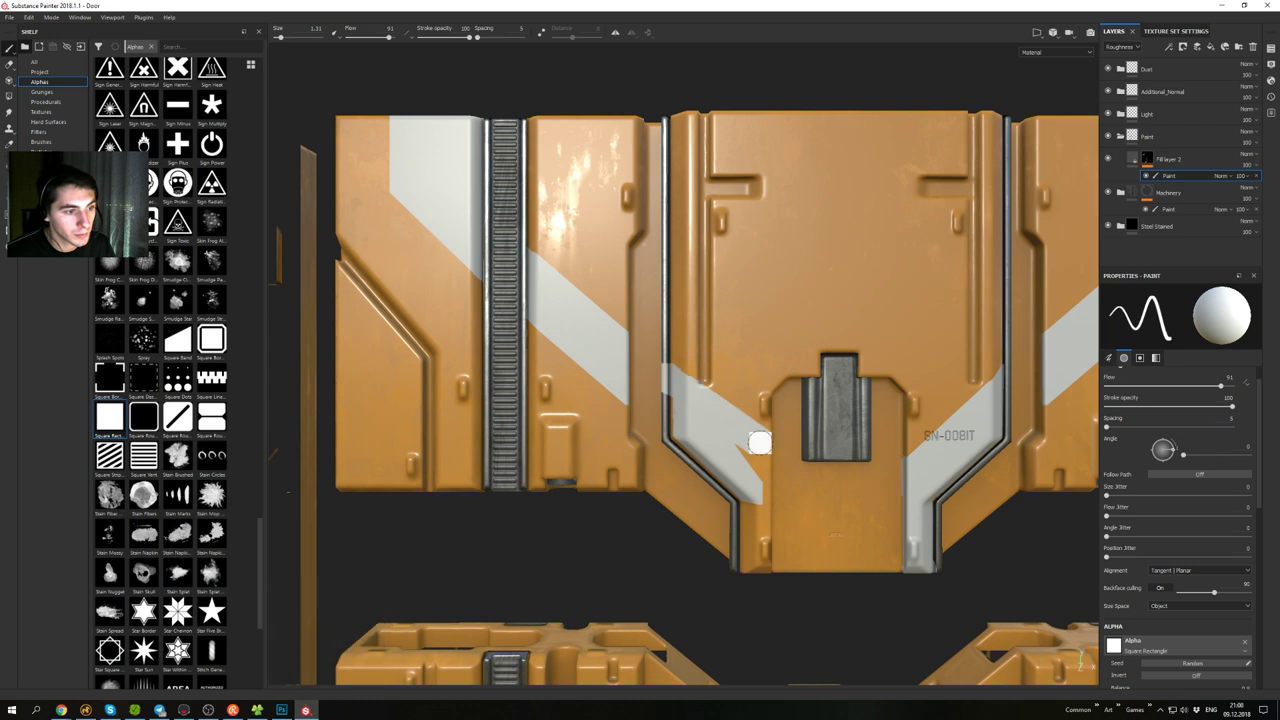
pyautogui.hotkey('ctrl', 'z')
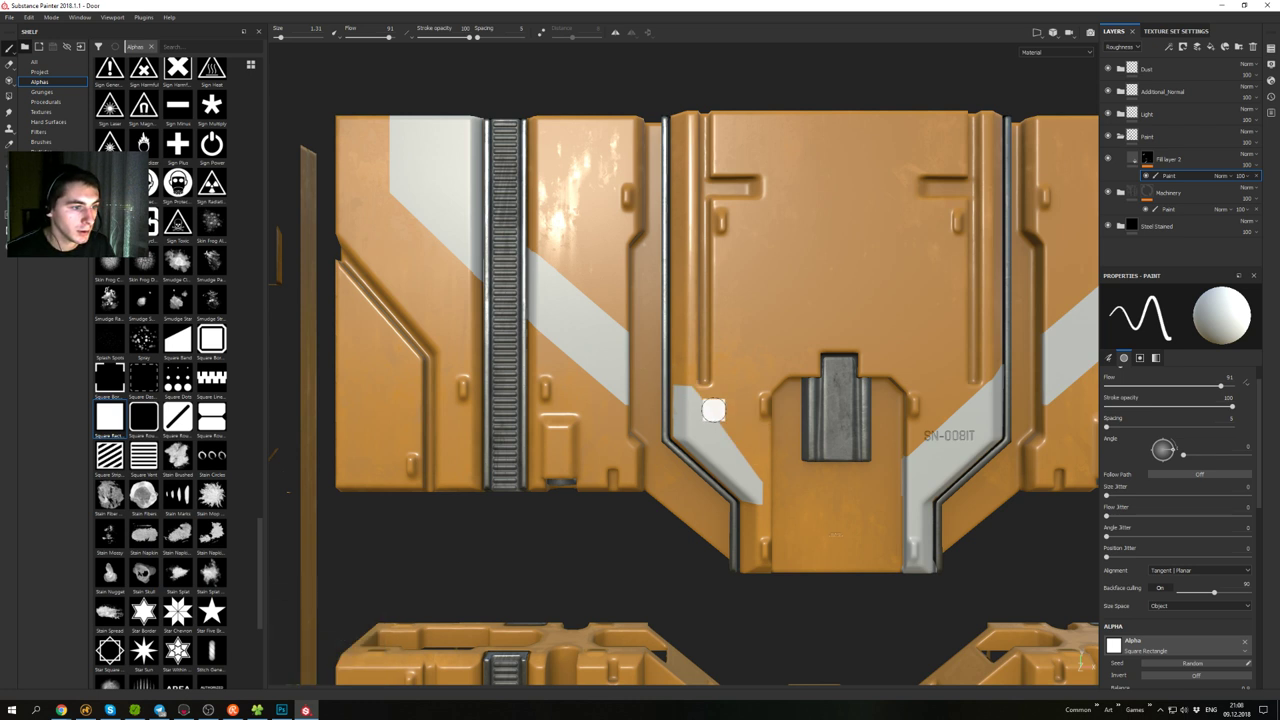
# - Widen the central panel's mirrored diagonal along its upper edge with straight white strokes from the metal trim to the central recess, starting at brush size 1.21
pyautogui.keyDown('alt'); pyautogui.moveTo(714, 409); pyautogui.dragTo(653, 281, button='right'); pyautogui.keyUp('alt')
pyautogui.keyDown('alt'); pyautogui.moveTo(570, 355); pyautogui.dragTo(898, 341, button='middle'); pyautogui.keyUp('alt')
pyautogui.moveTo(300, 365)
pyautogui.keyDown('alt'); pyautogui.mouseDown(button='middle')
pyautogui.moveTo(706, 357)
pyautogui.moveTo(930, 330)
pyautogui.mouseUp(button='middle'); pyautogui.keyUp('alt')
pyautogui.keyDown('alt'); pyautogui.moveTo(340, 390); pyautogui.dragTo(930, 335, button='middle'); pyautogui.keyUp('alt')
pyautogui.keyDown('alt'); pyautogui.moveTo(420, 365); pyautogui.dragTo(943, 337, button='middle'); pyautogui.keyUp('alt')
pyautogui.keyDown('alt'); pyautogui.moveTo(652, 350); pyautogui.dragTo(668, 438, button='right'); pyautogui.keyUp('alt')
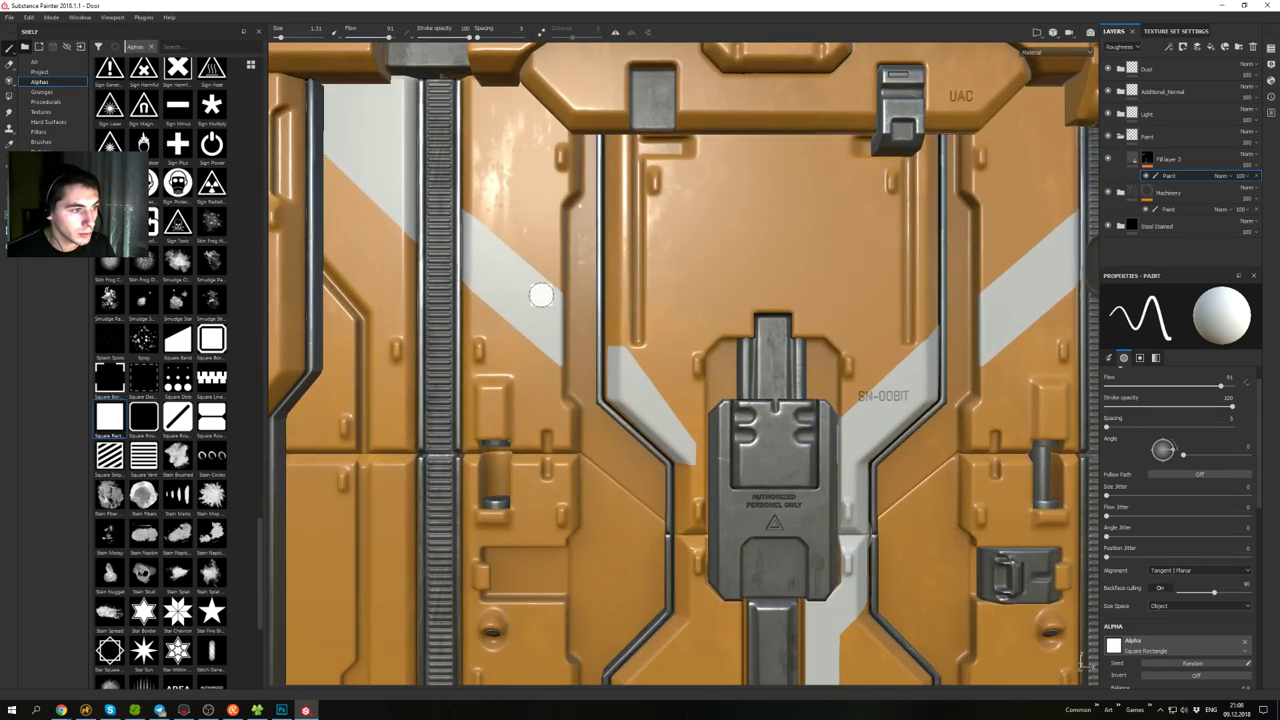
pyautogui.keyDown('shift'); pyautogui.click(694, 424); pyautogui.keyUp('shift')
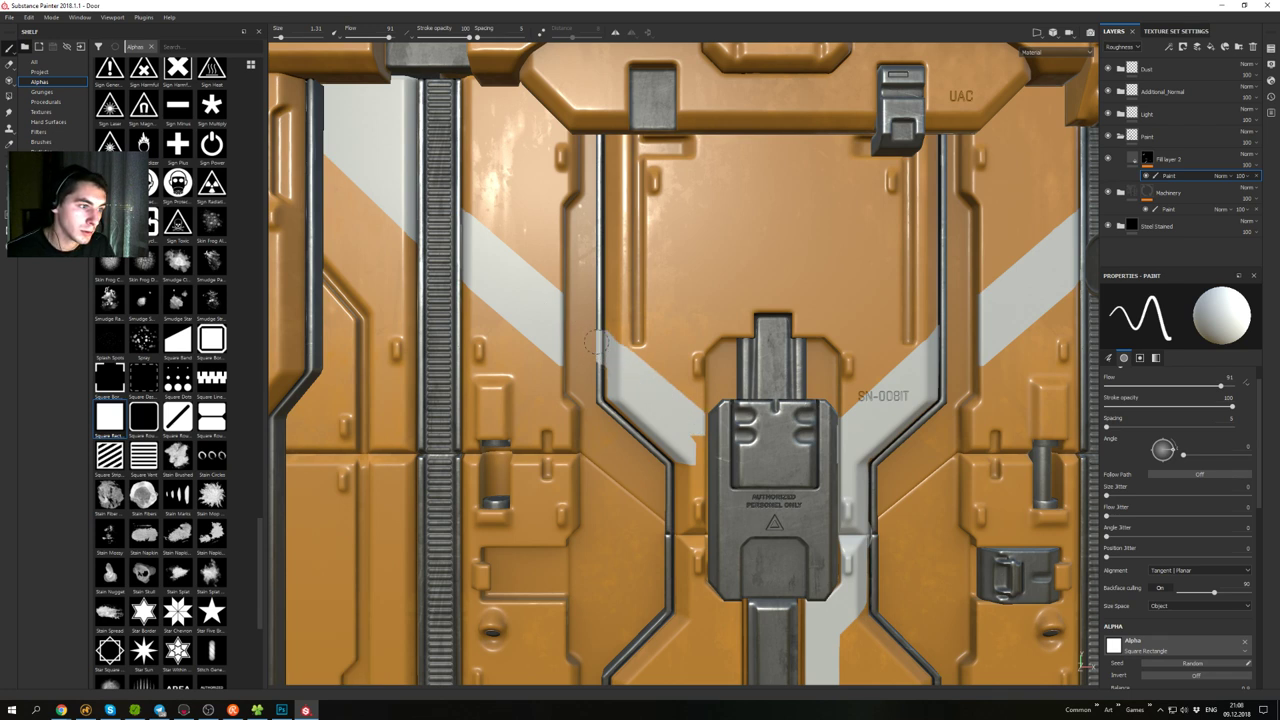
pyautogui.scroll(4, 605, 348)
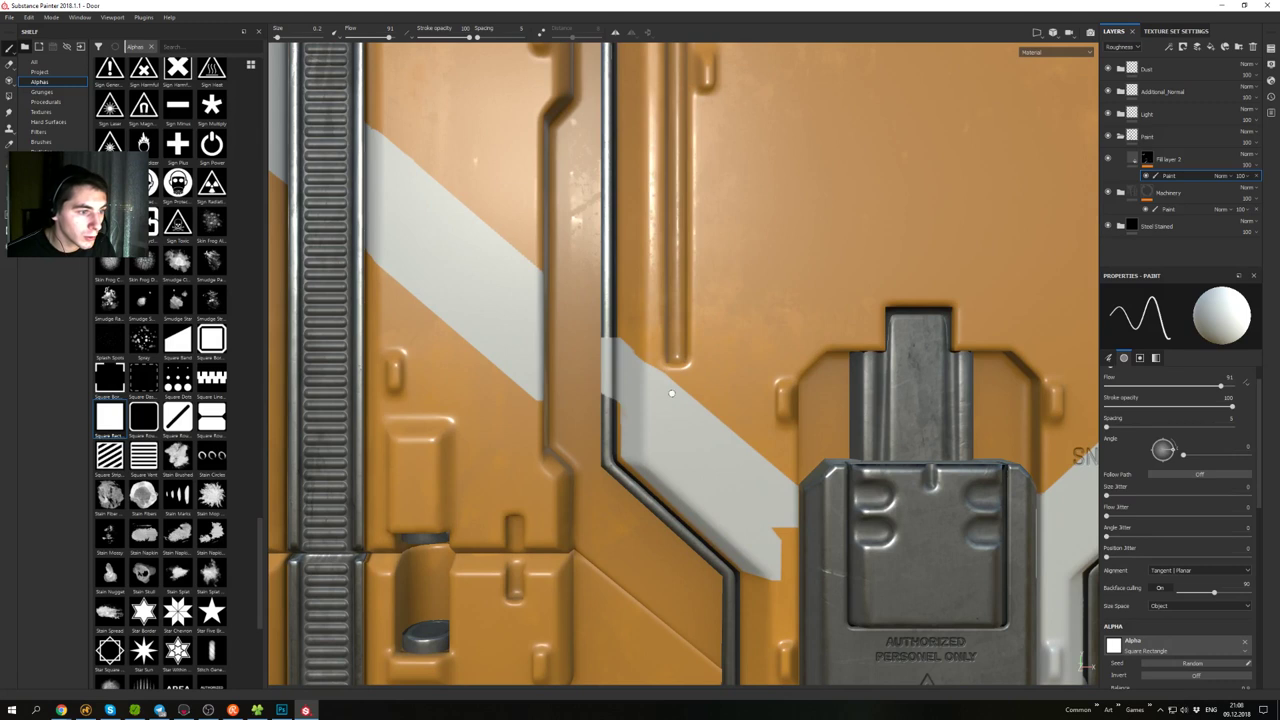
pyautogui.keyDown('shift'); pyautogui.click(621, 348); pyautogui.keyUp('shift')
# - Fill the orange gap between the mirrored diagonal and the angled metal trim with a straight white stroke at brush size 0.47
pyautogui.scroll(-6, 694, 422)
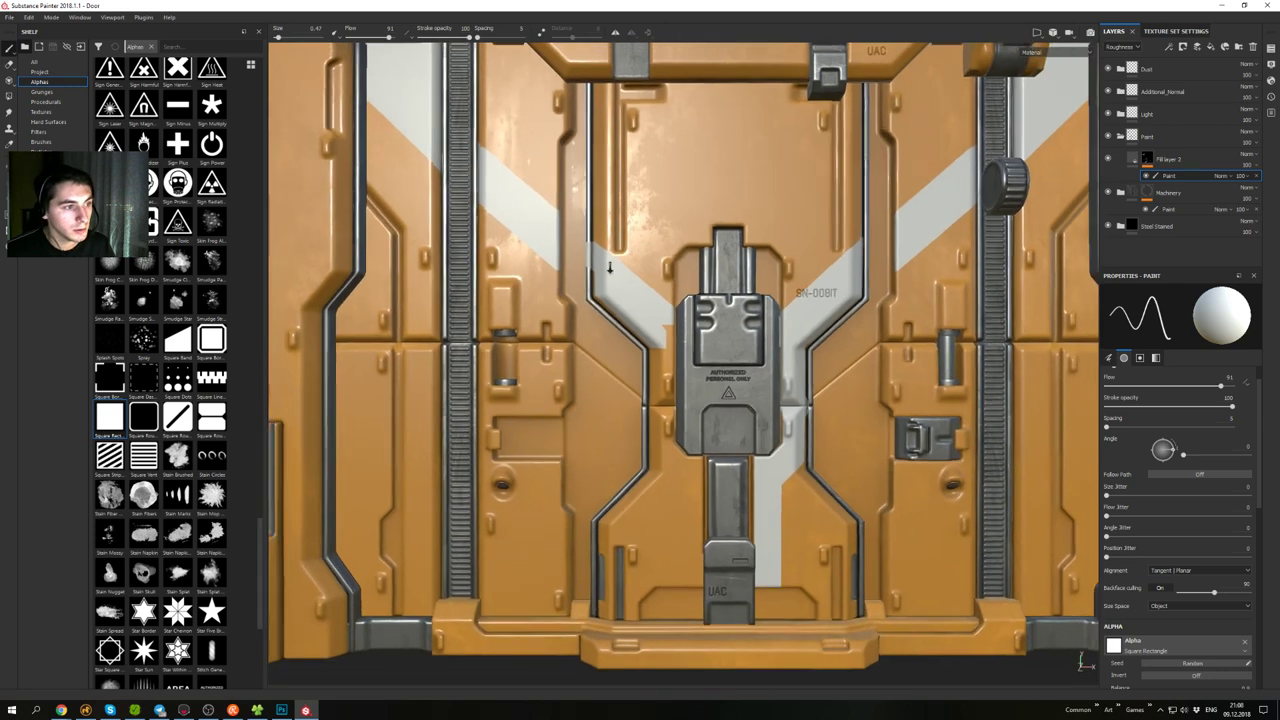
pyautogui.keyDown('alt'); pyautogui.moveTo(610, 267); pyautogui.dragTo(570, 222, button='right'); pyautogui.keyUp('alt')
pyautogui.moveTo(906, 317)
pyautogui.keyDown('alt'); pyautogui.mouseDown(button='middle')
pyautogui.moveTo(743, 303)
pyautogui.moveTo(275, 338)
pyautogui.mouseUp(button='middle'); pyautogui.keyUp('alt')
pyautogui.keyDown('alt'); pyautogui.moveTo(700, 300); pyautogui.dragTo(673, 268, button='right'); pyautogui.keyUp('alt')
pyautogui.scroll(5, 672, 267)
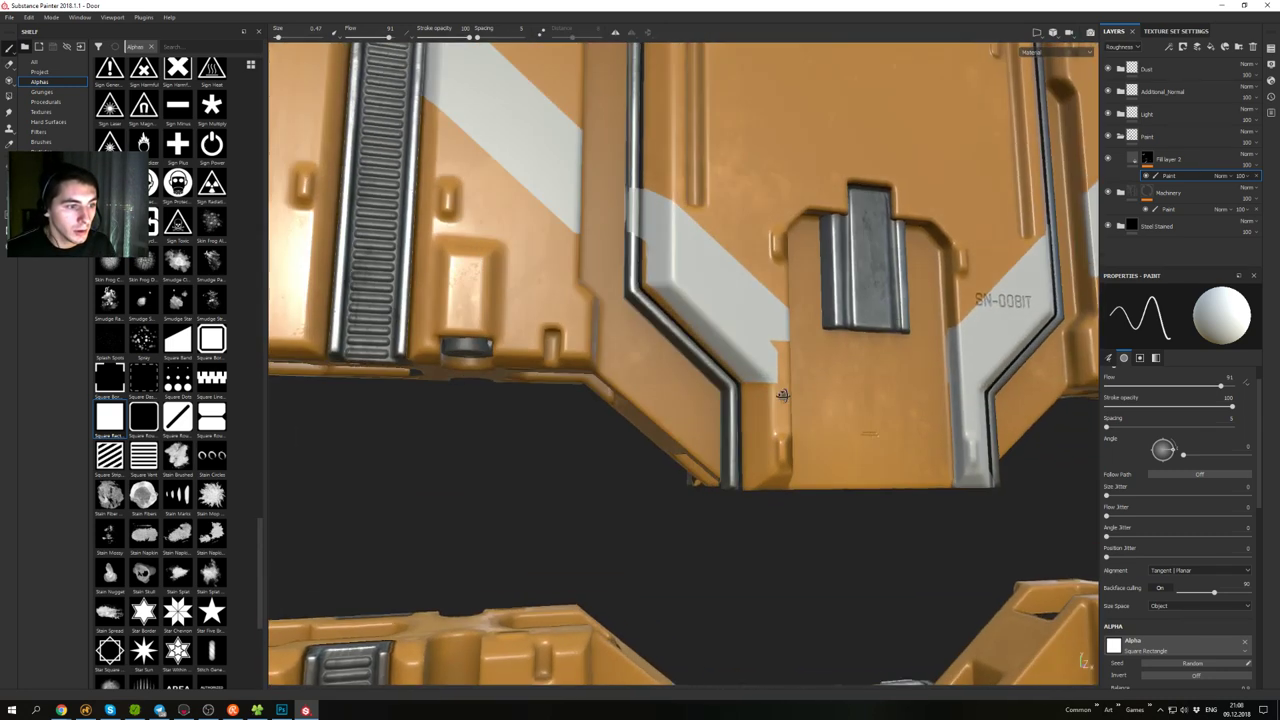
pyautogui.press('x')
pyautogui.keyDown('alt'); pyautogui.moveTo(667, 302); pyautogui.dragTo(666, 334); pyautogui.keyUp('alt')
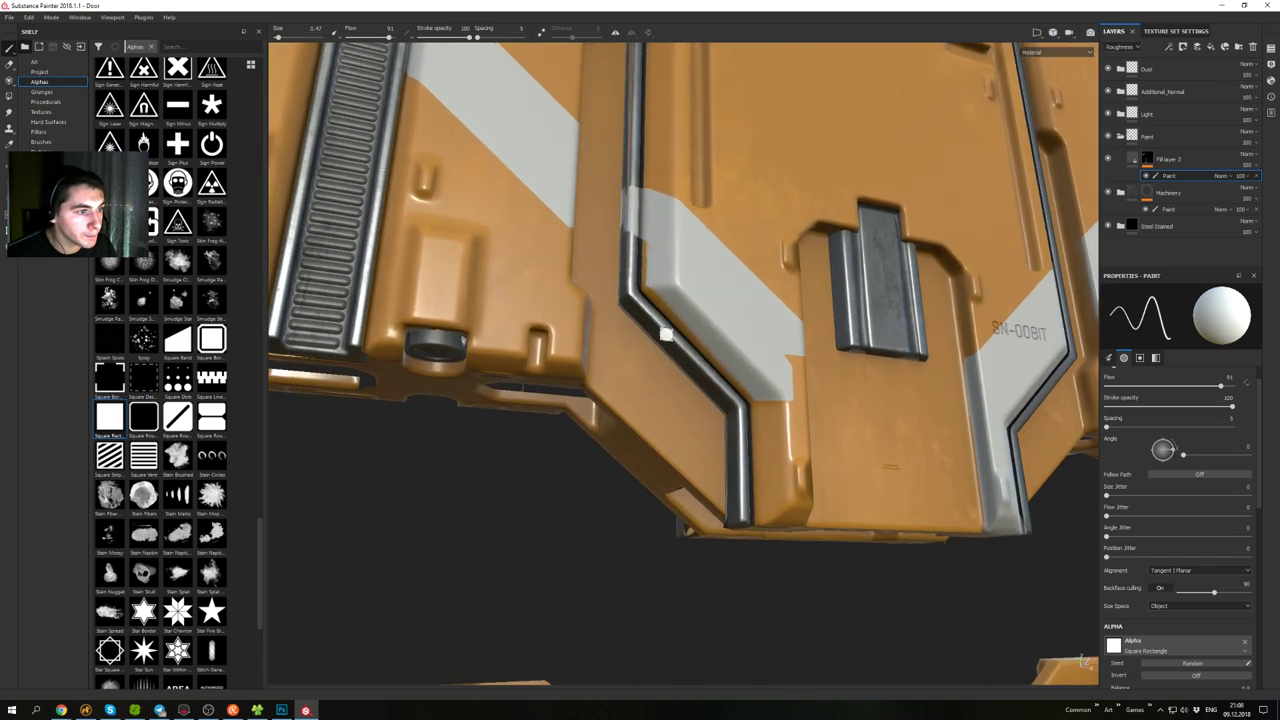
pyautogui.keyDown('shift'); pyautogui.click(755, 397); pyautogui.keyUp('shift')
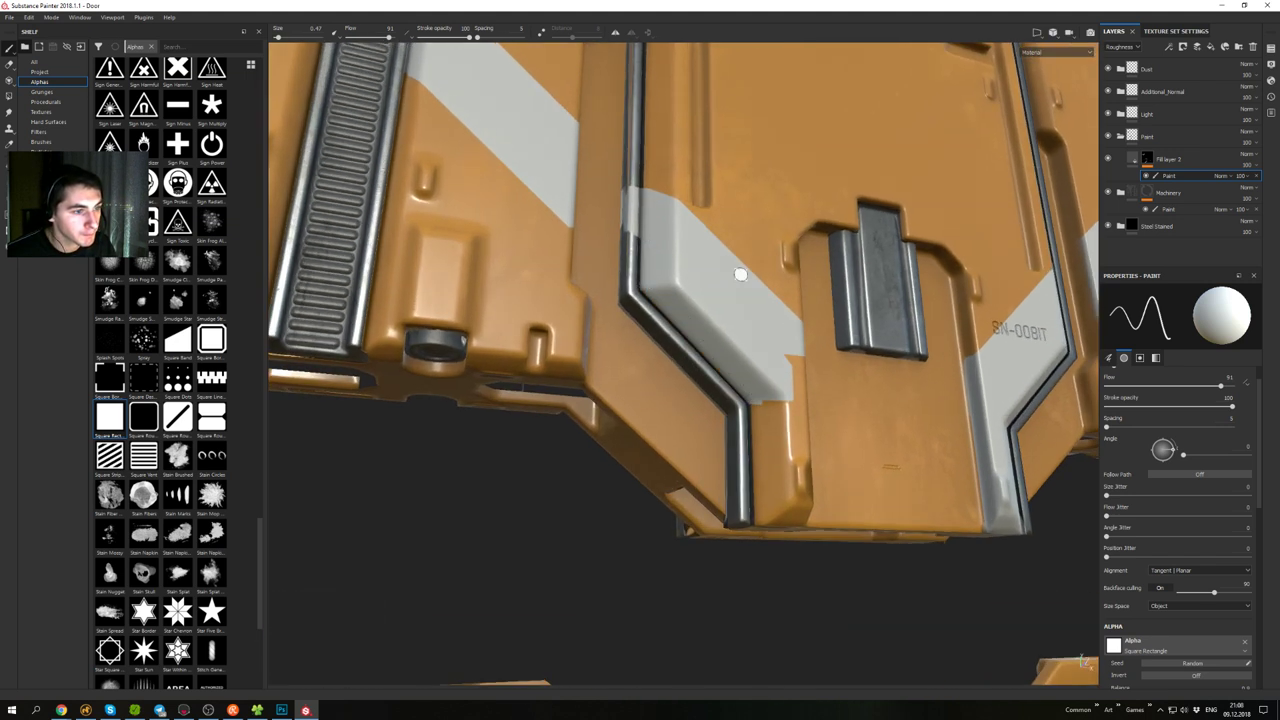
# - Extend the mirrored stripe down to the central panel's lower end with straight white strokes between recess edge and metal trim at brush size 0.85
pyautogui.keyDown('alt'); pyautogui.moveTo(740, 274); pyautogui.dragTo(795, 366); pyautogui.keyUp('alt')
pyautogui.keyDown('ctrl'); pyautogui.moveTo(795, 366); pyautogui.dragTo(810, 366, button='right'); pyautogui.keyUp('ctrl')
pyautogui.moveTo(795, 366)
pyautogui.mouseDown()
pyautogui.moveTo(795, 430)
pyautogui.moveTo(791, 352)
pyautogui.mouseUp()
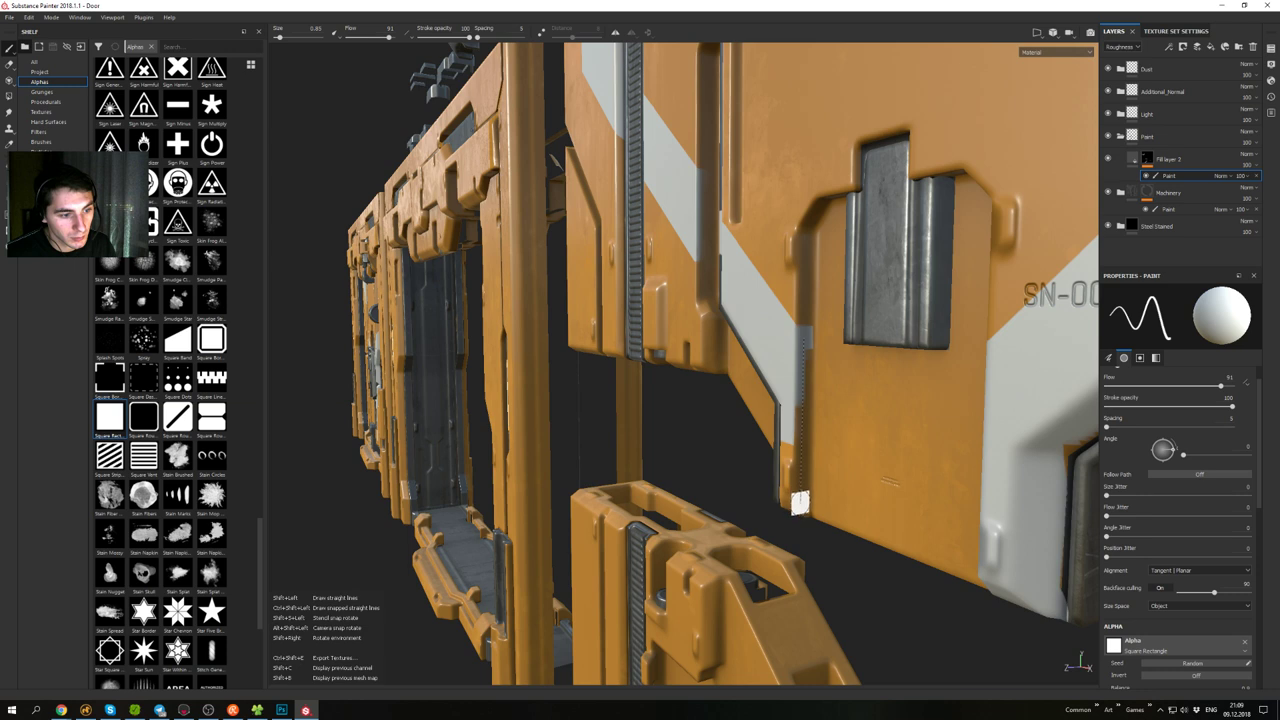
pyautogui.keyDown('shift'); pyautogui.click(802, 503); pyautogui.keyUp('shift')
pyautogui.keyDown('alt'); pyautogui.moveTo(802, 505); pyautogui.dragTo(869, 460); pyautogui.keyUp('alt')
pyautogui.moveTo(784, 424)
pyautogui.mouseDown()
pyautogui.moveTo(784, 467)
pyautogui.moveTo(767, 399)
pyautogui.mouseUp()
pyautogui.keyDown('alt'); pyautogui.moveTo(765, 448); pyautogui.dragTo(786, 420); pyautogui.keyUp('alt')
pyautogui.keyDown('shift'); pyautogui.click(762, 517); pyautogui.keyUp('shift')
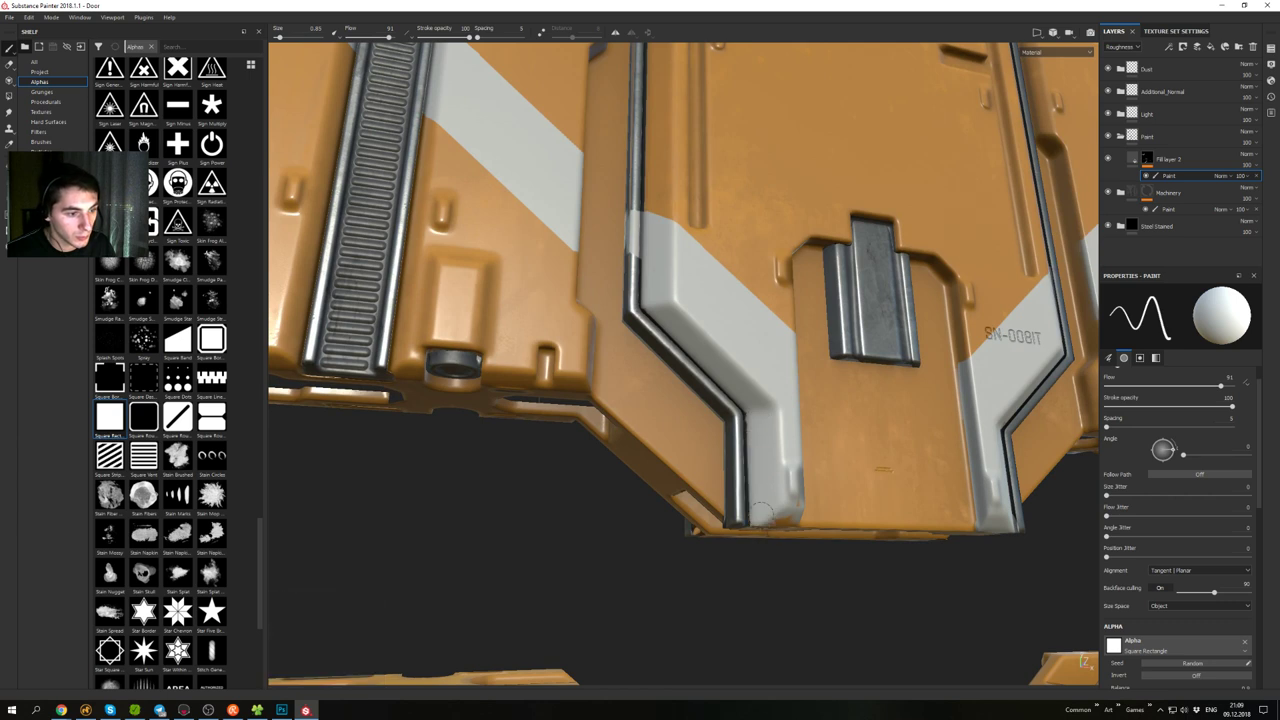
# - Fill the orange gap along the angled metal trim beside the SN-008IT stripe with a straight white stroke
pyautogui.moveTo(776, 513)
pyautogui.keyDown('alt'); pyautogui.mouseDown()
pyautogui.moveTo(794, 456)
pyautogui.moveTo(772, 515)
pyautogui.moveTo(750, 532)
pyautogui.mouseUp(); pyautogui.keyUp('alt')
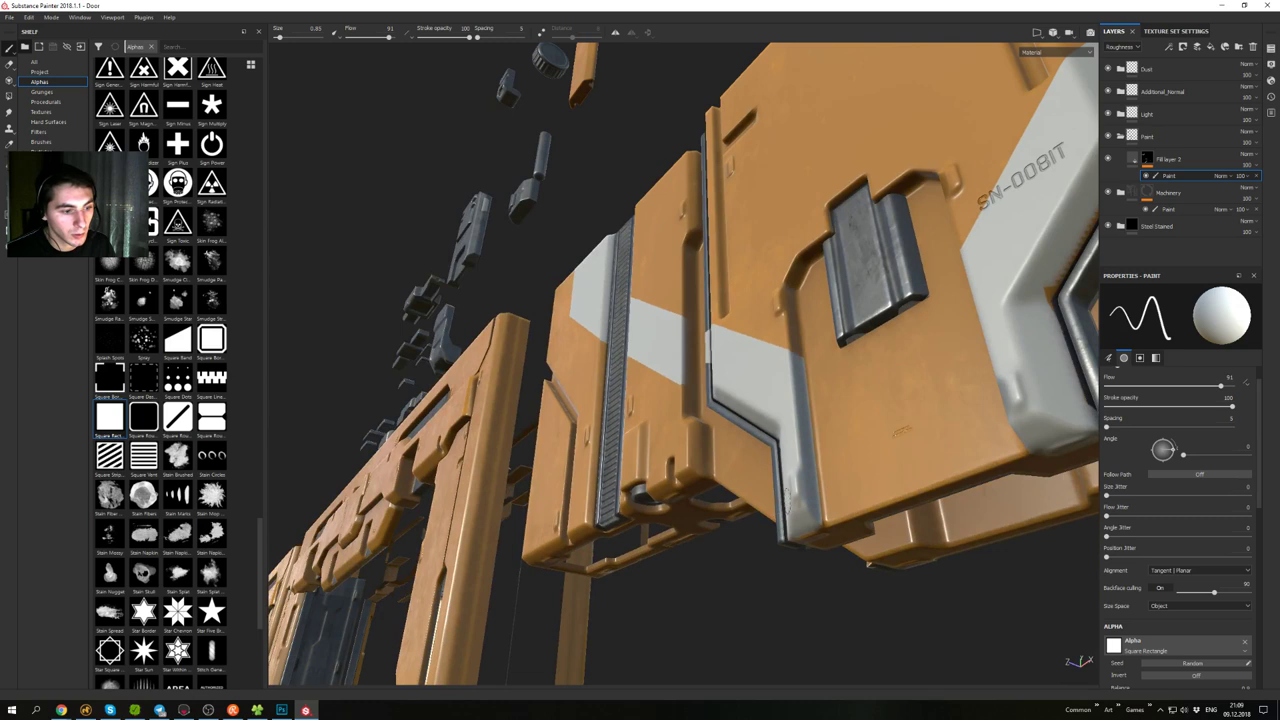
pyautogui.keyDown('alt'); pyautogui.moveTo(733, 429); pyautogui.dragTo(780, 525); pyautogui.keyUp('alt')
pyautogui.keyDown('alt'); pyautogui.moveTo(849, 377); pyautogui.dragTo(799, 366); pyautogui.keyUp('alt')
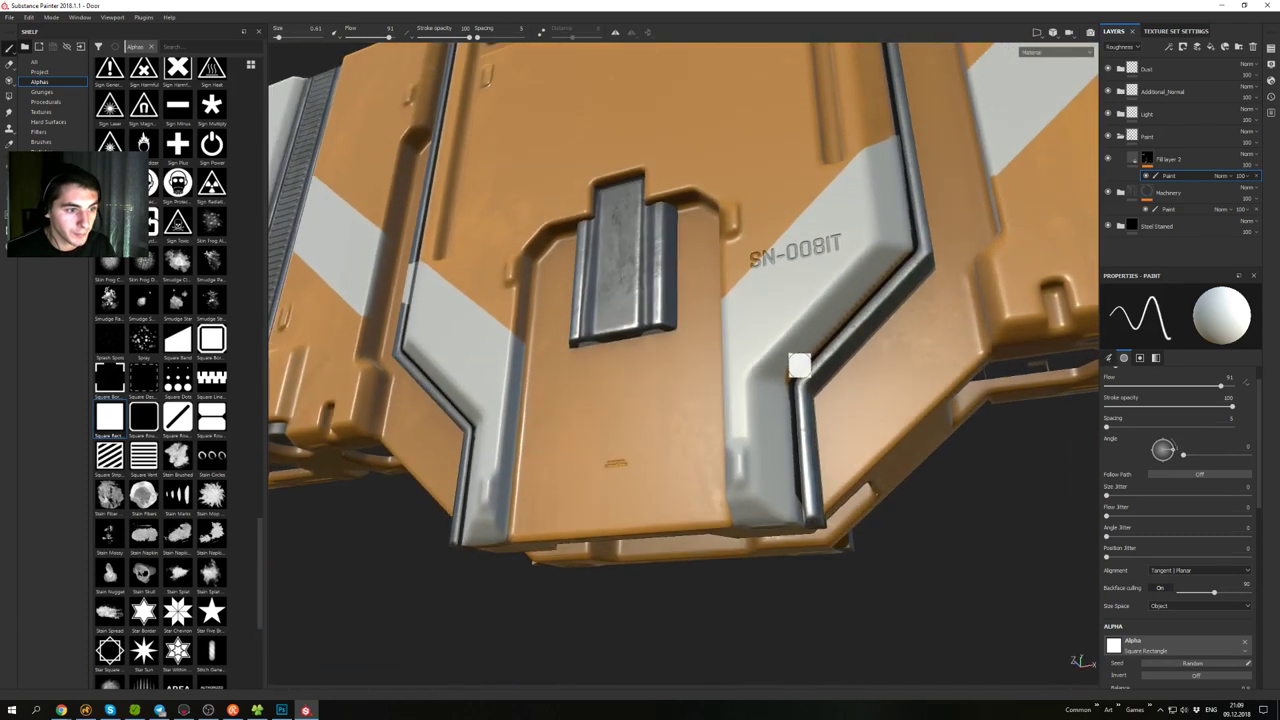
pyautogui.keyDown('shift'); pyautogui.click(904, 246); pyautogui.keyUp('shift')
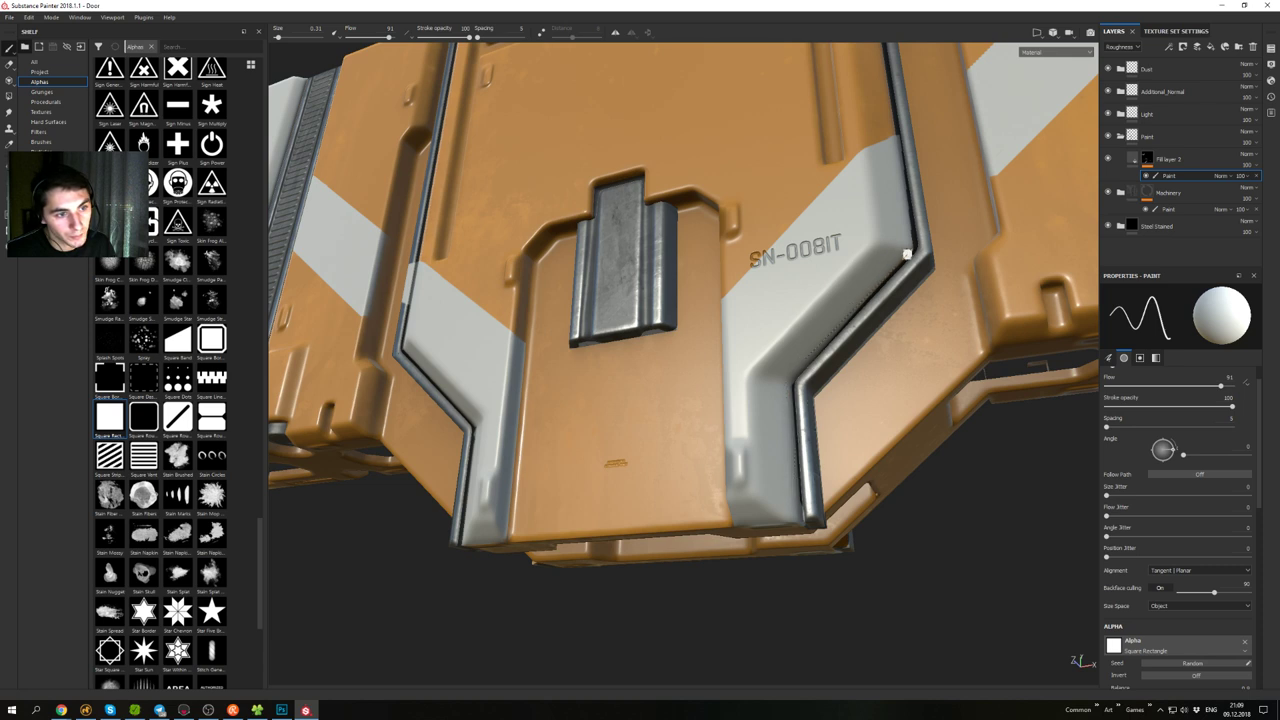
# - Examine the stripes on the upper door half from several angles and compare them with the lower half
pyautogui.keyDown('alt'); pyautogui.moveTo(843, 303); pyautogui.dragTo(688, 401); pyautogui.keyUp('alt')
pyautogui.press('x')
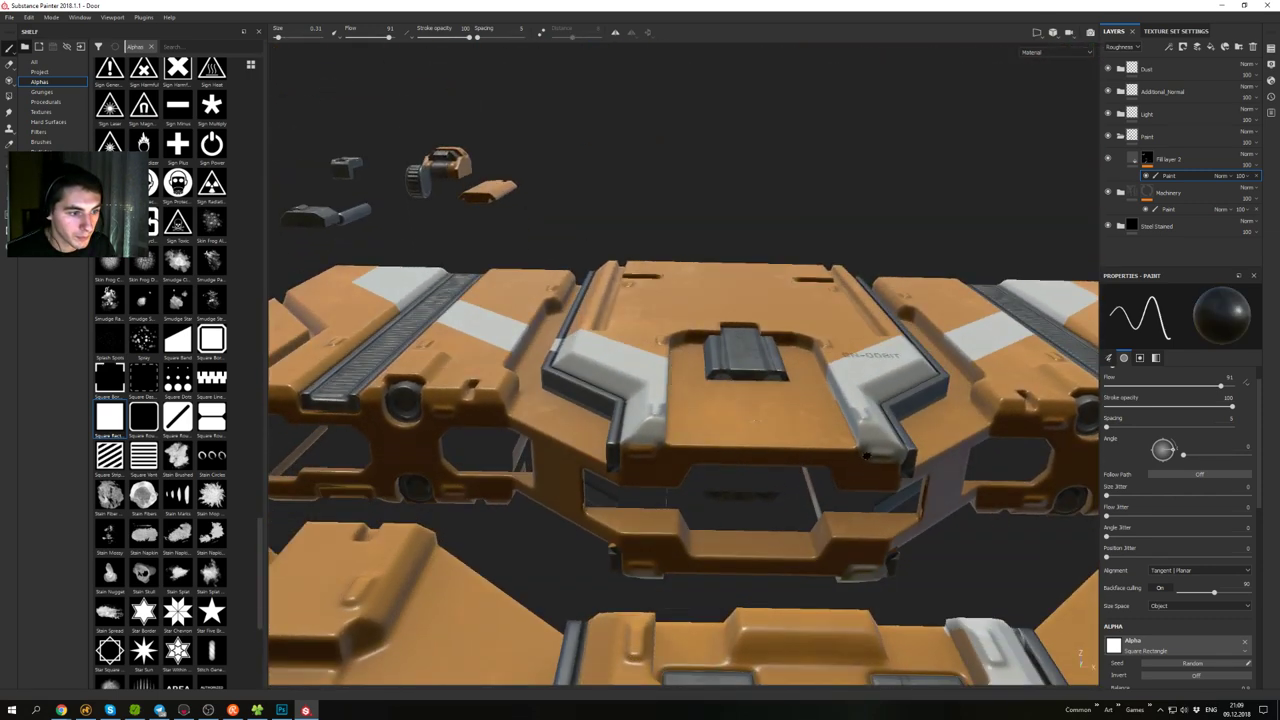
pyautogui.keyDown('alt'); pyautogui.moveTo(757, 449); pyautogui.dragTo(824, 467); pyautogui.keyUp('alt')
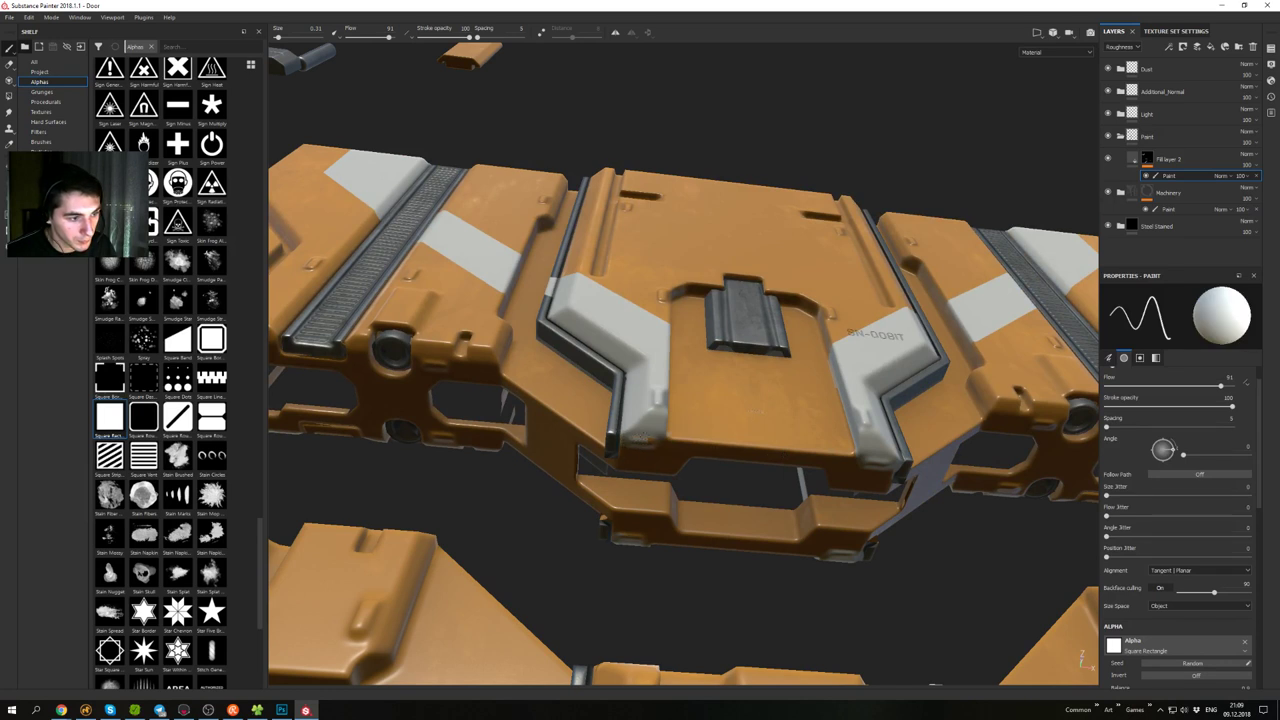
pyautogui.keyDown('alt'); pyautogui.moveTo(757, 411); pyautogui.dragTo(706, 485); pyautogui.keyUp('alt')
pyautogui.keyDown('alt'); pyautogui.moveTo(706, 485); pyautogui.dragTo(590, 450, button='right'); pyautogui.keyUp('alt')
pyautogui.keyDown('alt'); pyautogui.moveTo(590, 450); pyautogui.dragTo(717, 413, button='middle'); pyautogui.keyUp('alt')
pyautogui.keyDown('alt'); pyautogui.moveTo(718, 413); pyautogui.dragTo(697, 404, button='right'); pyautogui.keyUp('alt')
pyautogui.keyDown('alt'); pyautogui.moveTo(697, 404); pyautogui.dragTo(650, 350, button='middle'); pyautogui.keyUp('alt')
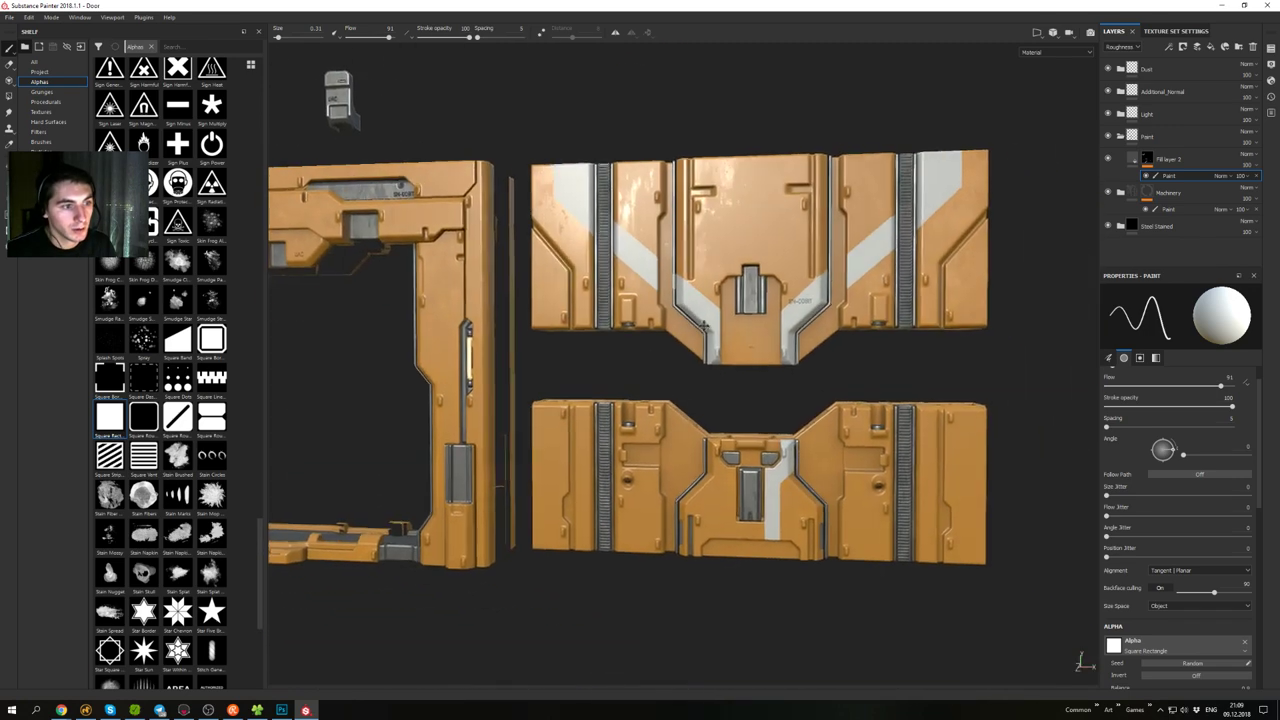
pyautogui.keyDown('alt'); pyautogui.moveTo(690, 345); pyautogui.dragTo(735, 305); pyautogui.keyUp('alt')
pyautogui.keyDown('alt'); pyautogui.moveTo(735, 305); pyautogui.dragTo(800, 288, button='right'); pyautogui.keyUp('alt')
pyautogui.keyDown('alt'); pyautogui.moveTo(800, 288); pyautogui.dragTo(770, 333, button='middle'); pyautogui.keyUp('alt')
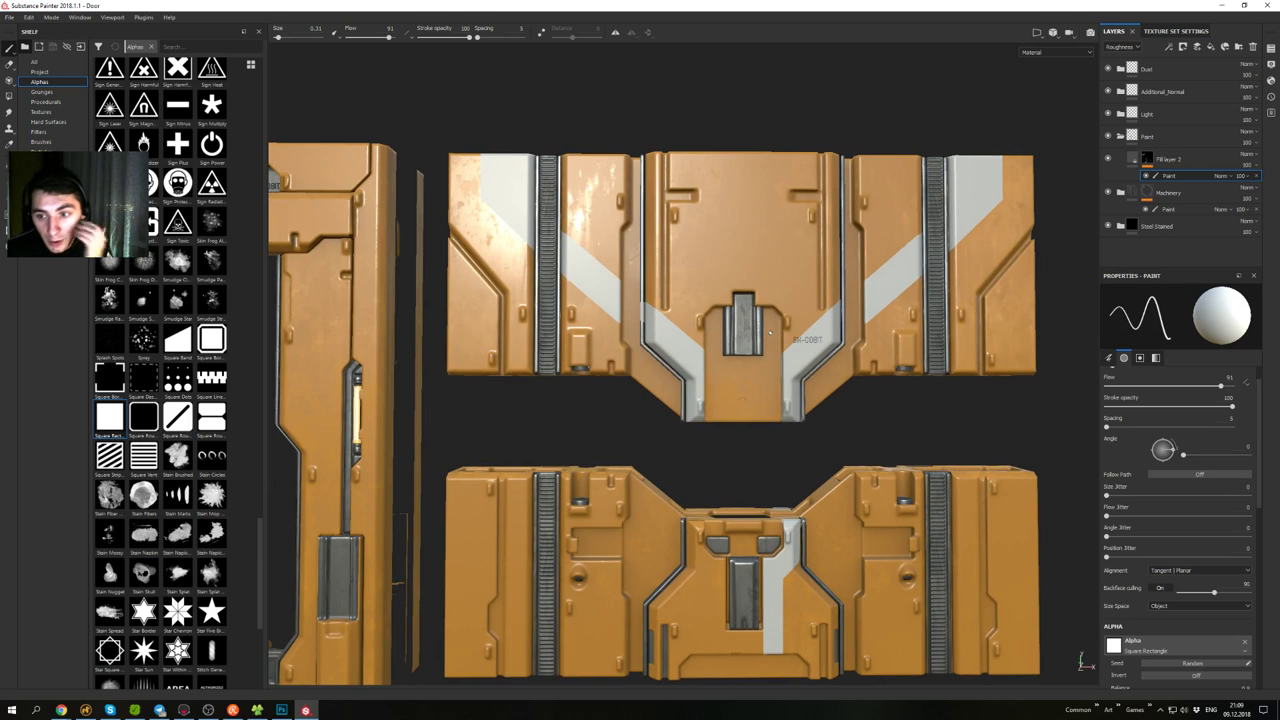
# - Straighten the diagonal edge of the lower central panel's stripe and fill its border along the metal trim with straight white strokes at brush size 0.34
pyautogui.keyDown('alt'); pyautogui.moveTo(711, 504); pyautogui.dragTo(718, 496); pyautogui.keyUp('alt')
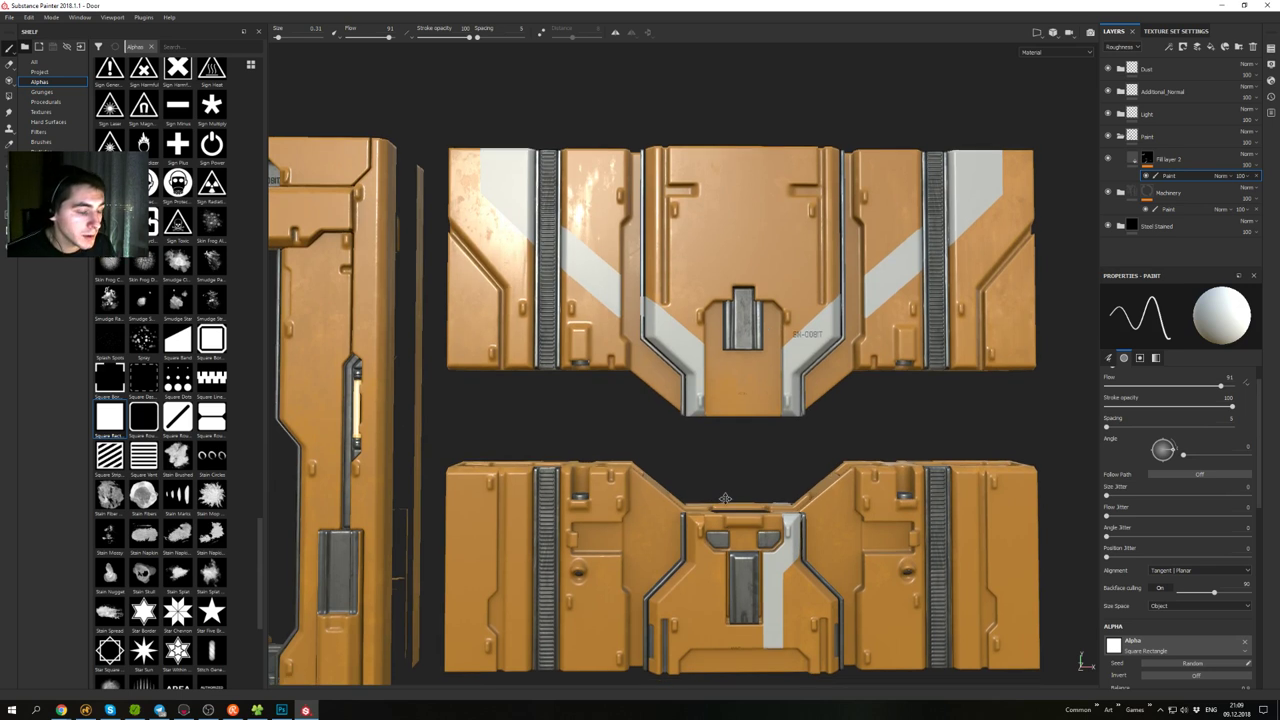
pyautogui.keyDown('alt'); pyautogui.moveTo(718, 496); pyautogui.dragTo(674, 410, button='middle'); pyautogui.keyUp('alt')
pyautogui.keyDown('alt'); pyautogui.moveTo(674, 410); pyautogui.dragTo(718, 553, button='right'); pyautogui.keyUp('alt')
pyautogui.keyDown('alt'); pyautogui.moveTo(718, 553); pyautogui.dragTo(718, 407, button='middle'); pyautogui.keyUp('alt')
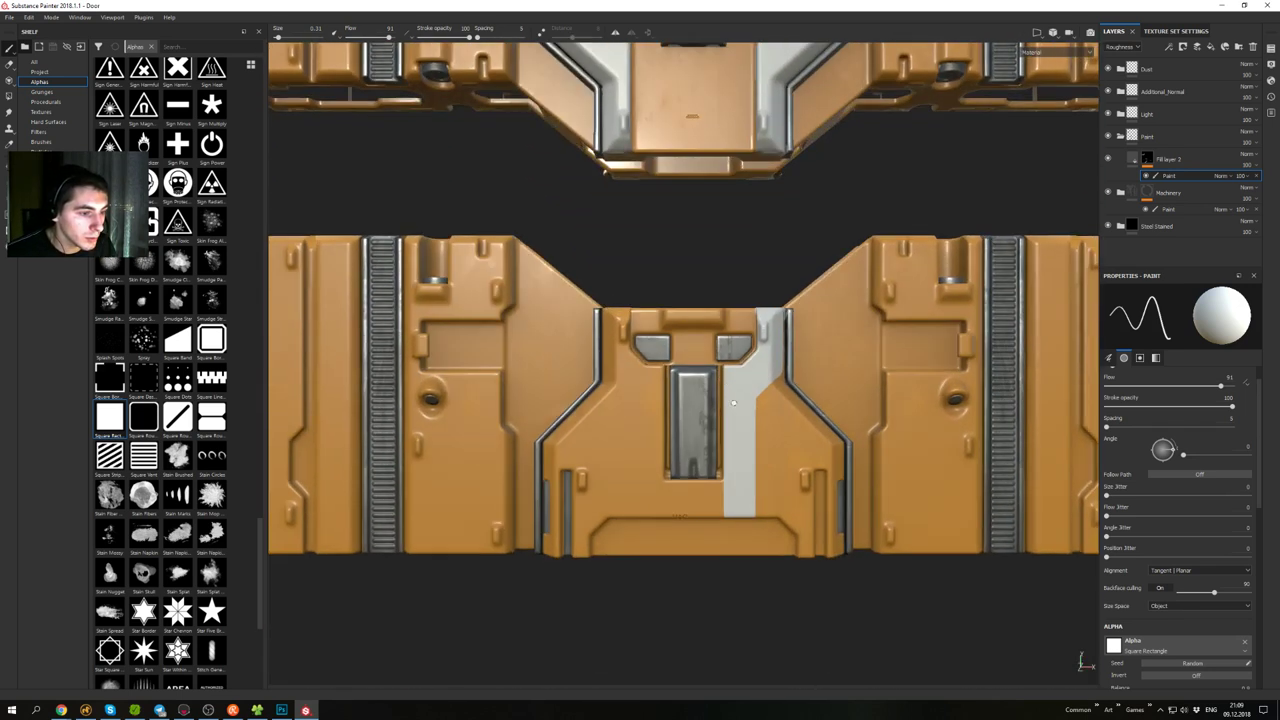
pyautogui.moveTo(742, 420)
pyautogui.keyDown('ctrl'); pyautogui.mouseDown(button='right')
pyautogui.moveTo(760, 420)
pyautogui.moveTo(761, 361)
pyautogui.mouseUp(button='right'); pyautogui.keyUp('ctrl')
pyautogui.scroll(2, 767, 388)
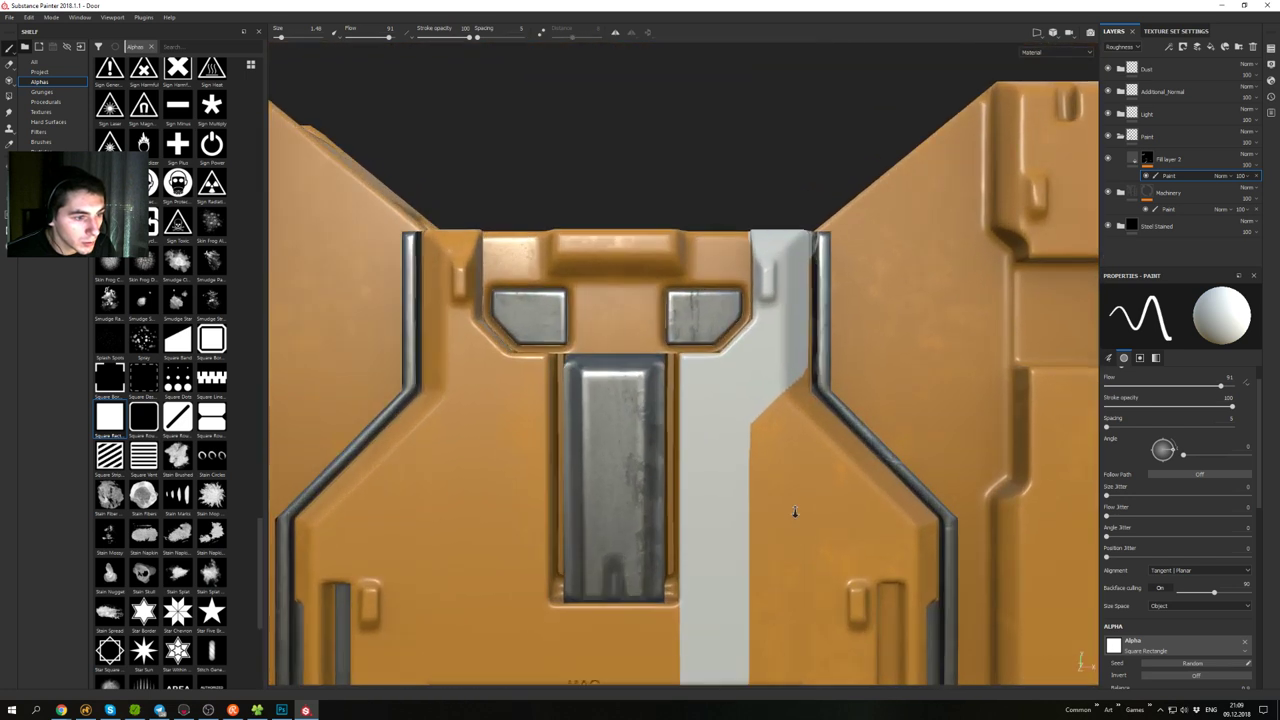
pyautogui.moveTo(771, 426); pyautogui.dragTo(679, 420, button='middle')
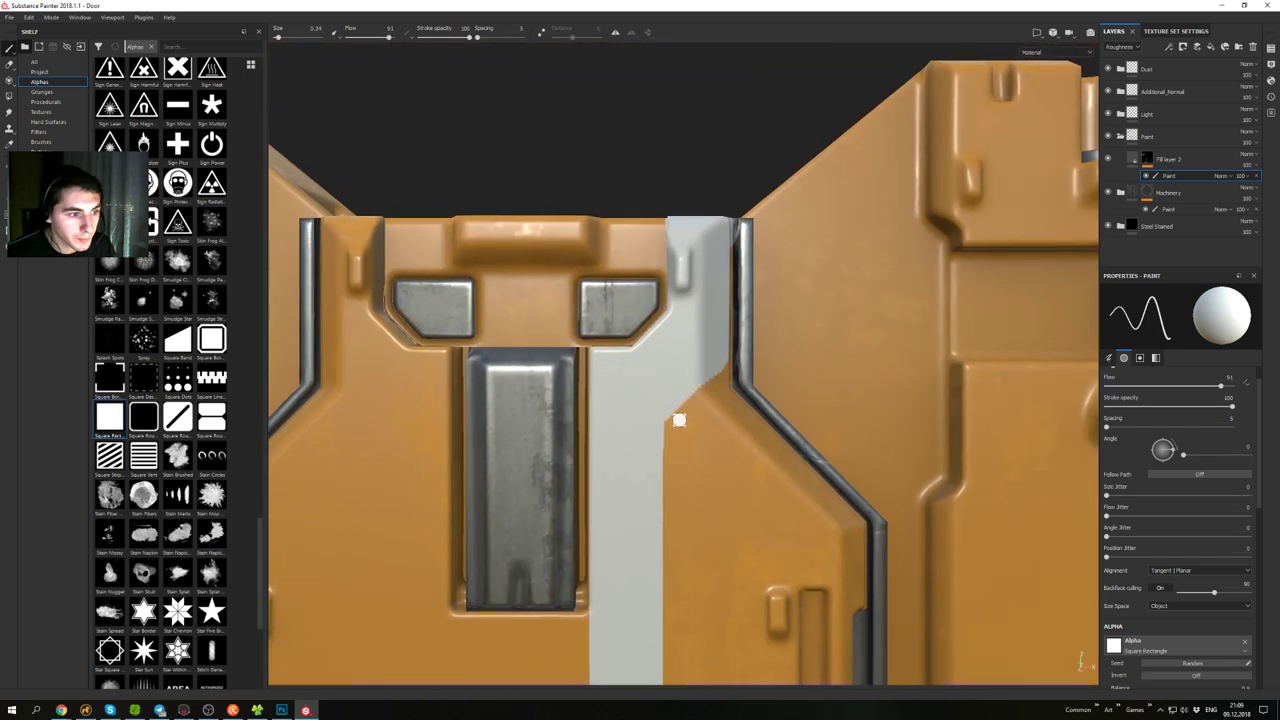
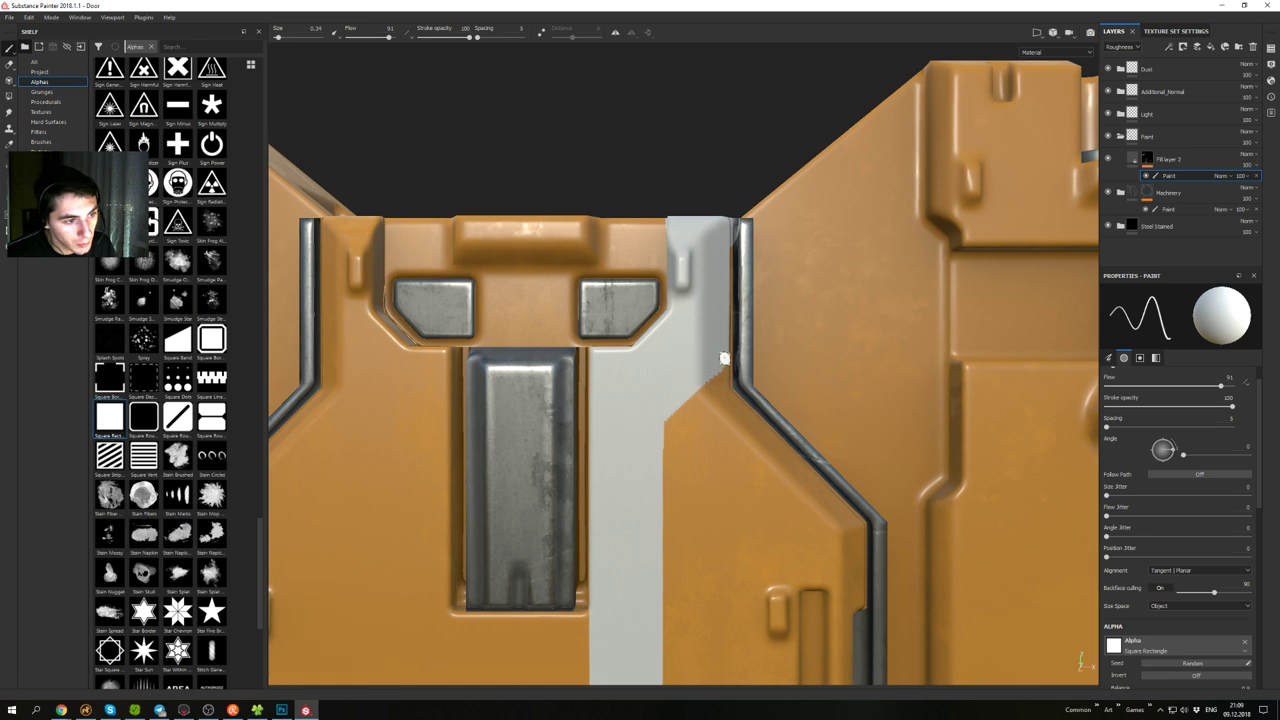
pyautogui.keyDown('shift'); pyautogui.click(669, 410); pyautogui.keyUp('shift')
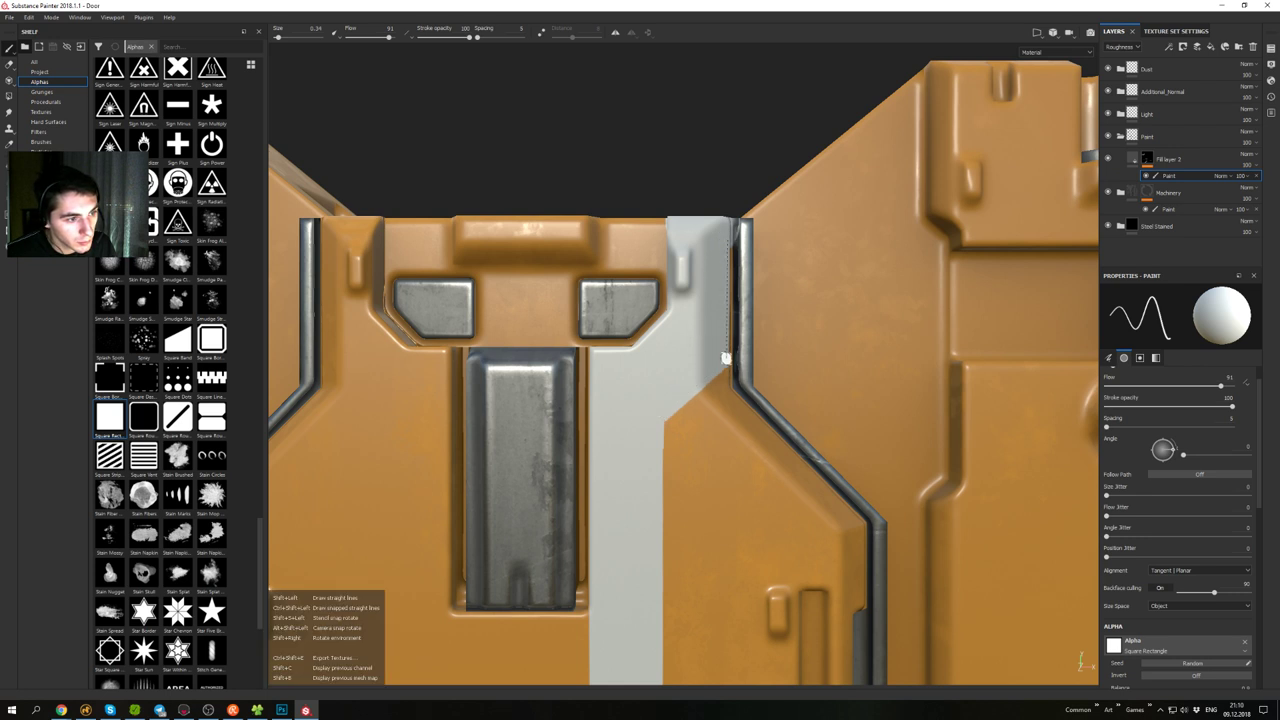
pyautogui.keyDown('shift'); pyautogui.click(726, 356); pyautogui.keyUp('shift')
# - Paint a matching vertical white stripe on the unpainted side of the lower central panel's metal insert with a snapped straight stroke at brush size 1.99
pyautogui.keyDown('alt'); pyautogui.moveTo(739, 289); pyautogui.dragTo(727, 390); pyautogui.keyUp('alt')
pyautogui.press('x')
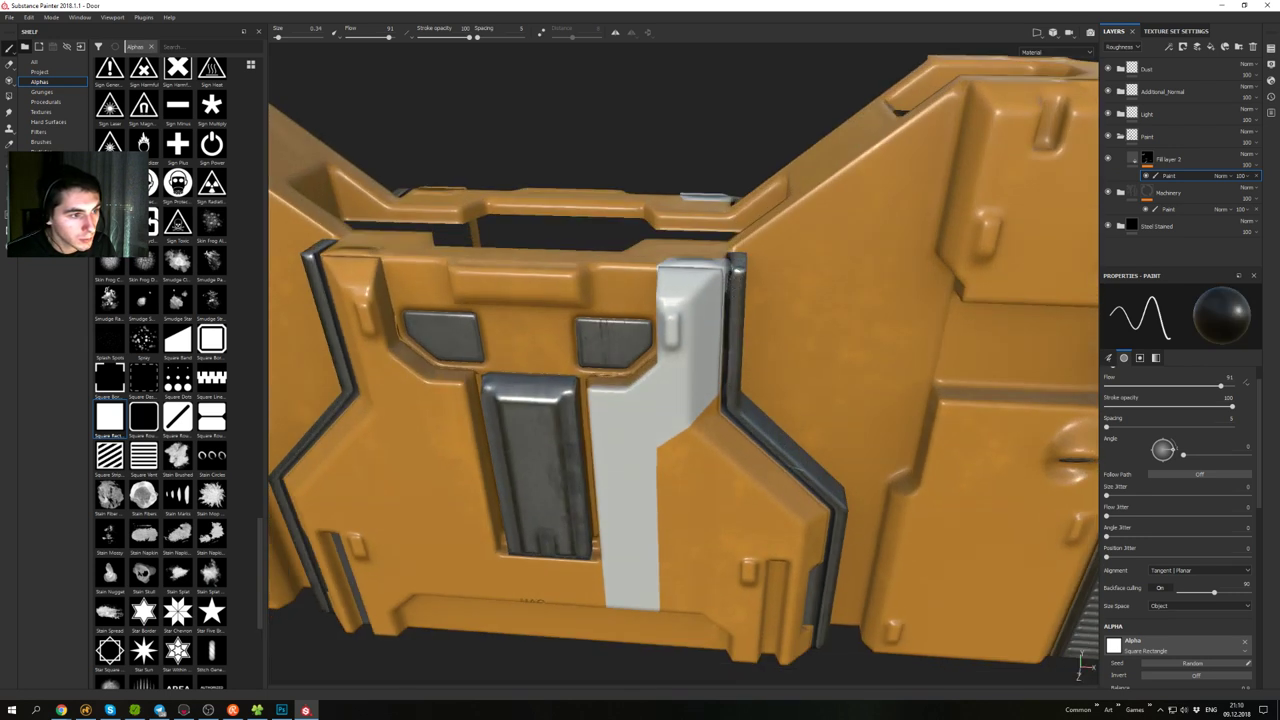
pyautogui.keyDown('alt'); pyautogui.moveTo(736, 265); pyautogui.dragTo(706, 411); pyautogui.keyUp('alt')
pyautogui.keyDown('alt'); pyautogui.moveTo(706, 411); pyautogui.dragTo(691, 283, button='middle'); pyautogui.keyUp('alt')
pyautogui.keyDown('alt'); pyautogui.keyDown('shift'); pyautogui.moveTo(691, 283); pyautogui.dragTo(631, 341); pyautogui.keyUp('shift'); pyautogui.keyUp('alt')
pyautogui.keyDown('alt'); pyautogui.moveTo(631, 341); pyautogui.dragTo(659, 356, button='middle'); pyautogui.keyUp('alt')
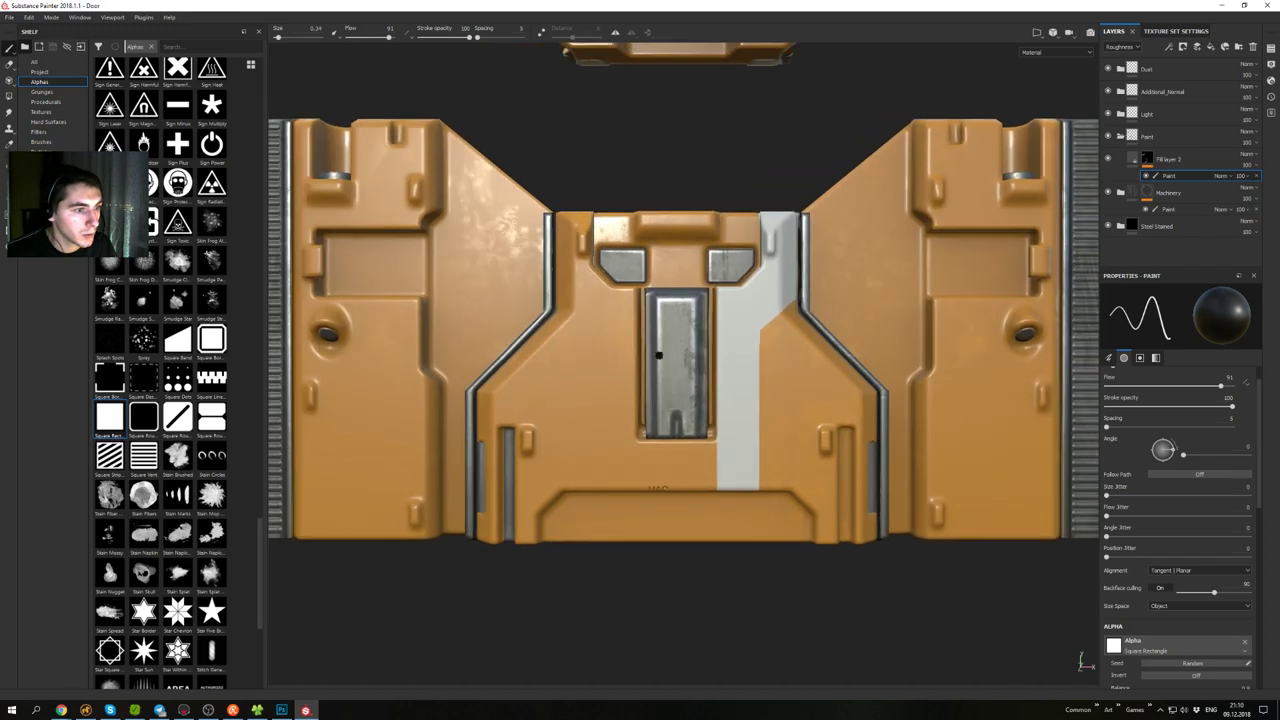
pyautogui.keyDown('ctrl'); pyautogui.moveTo(613, 336); pyautogui.dragTo(634, 336, button='right'); pyautogui.keyUp('ctrl')
pyautogui.press(']')
pyautogui.press(']')
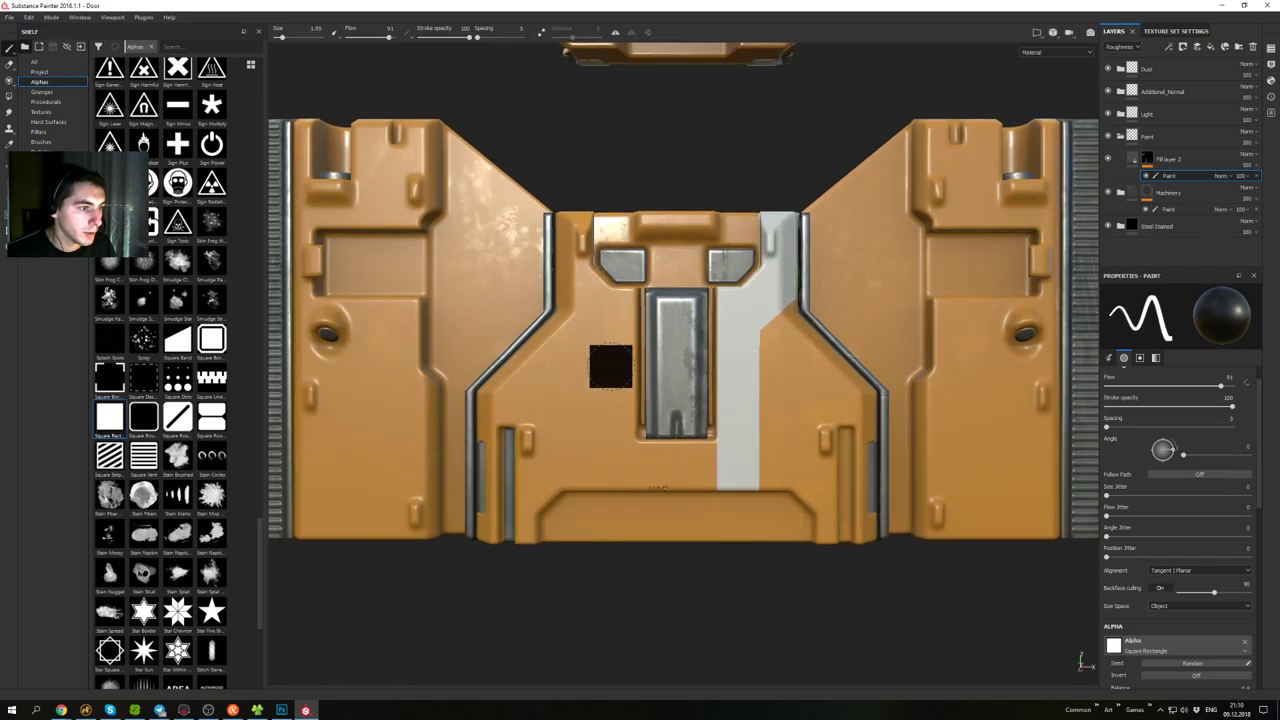
pyautogui.press('x')
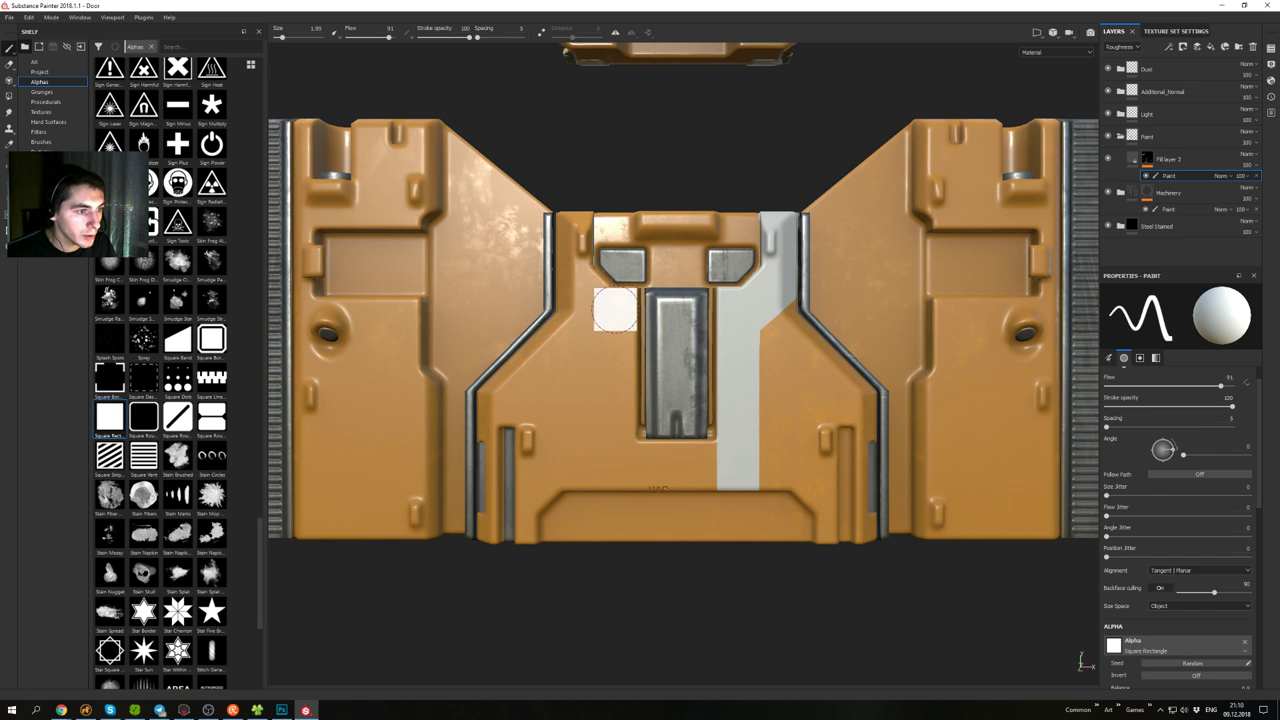
pyautogui.click(614, 310)
pyautogui.keyDown('ctrl'); pyautogui.keyDown('shift'); pyautogui.click(616, 470); pyautogui.keyUp('shift'); pyautogui.keyUp('ctrl')
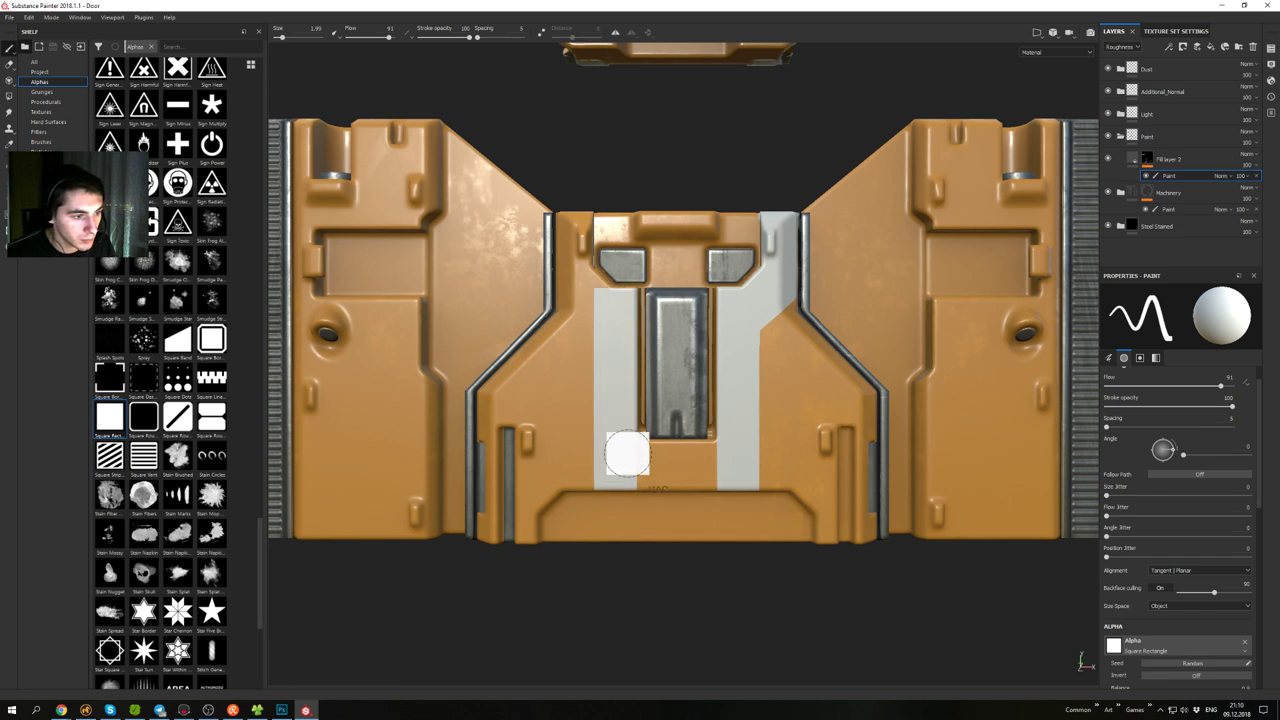
# - Erase the UAC marking below the lower panel's metal insert by painting black on the Sub layer's mask in the Additional_Normal folder
pyautogui.moveTo(630, 449)
pyautogui.keyDown('alt'); pyautogui.mouseDown()
pyautogui.moveTo(632, 280)
pyautogui.moveTo(650, 364)
pyautogui.mouseUp(); pyautogui.keyUp('alt')
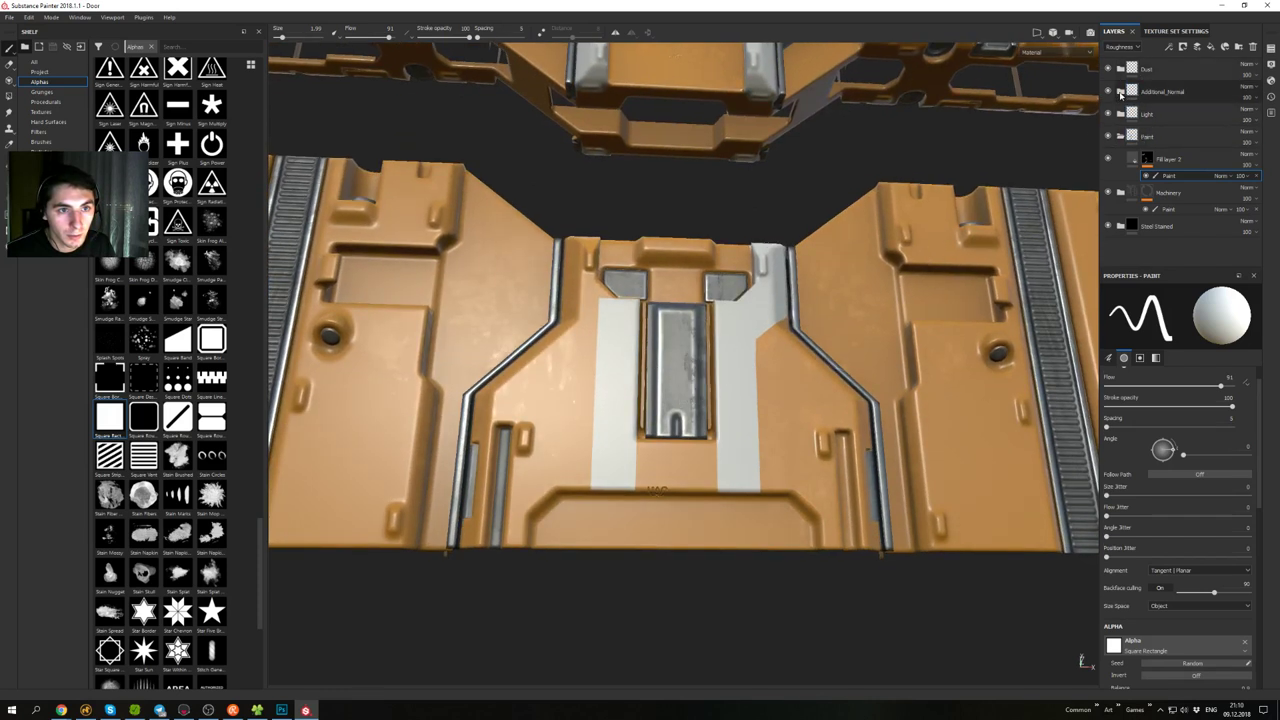
pyautogui.click(1119, 93)
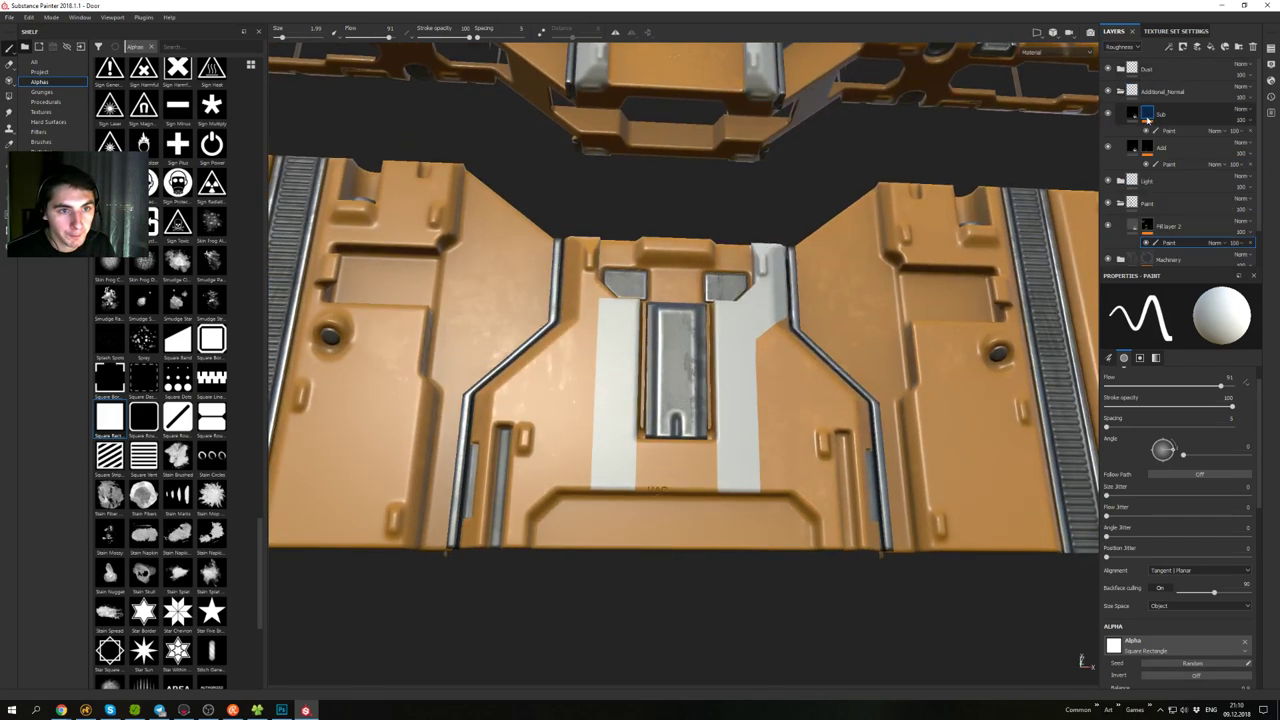
pyautogui.click(1165, 131)
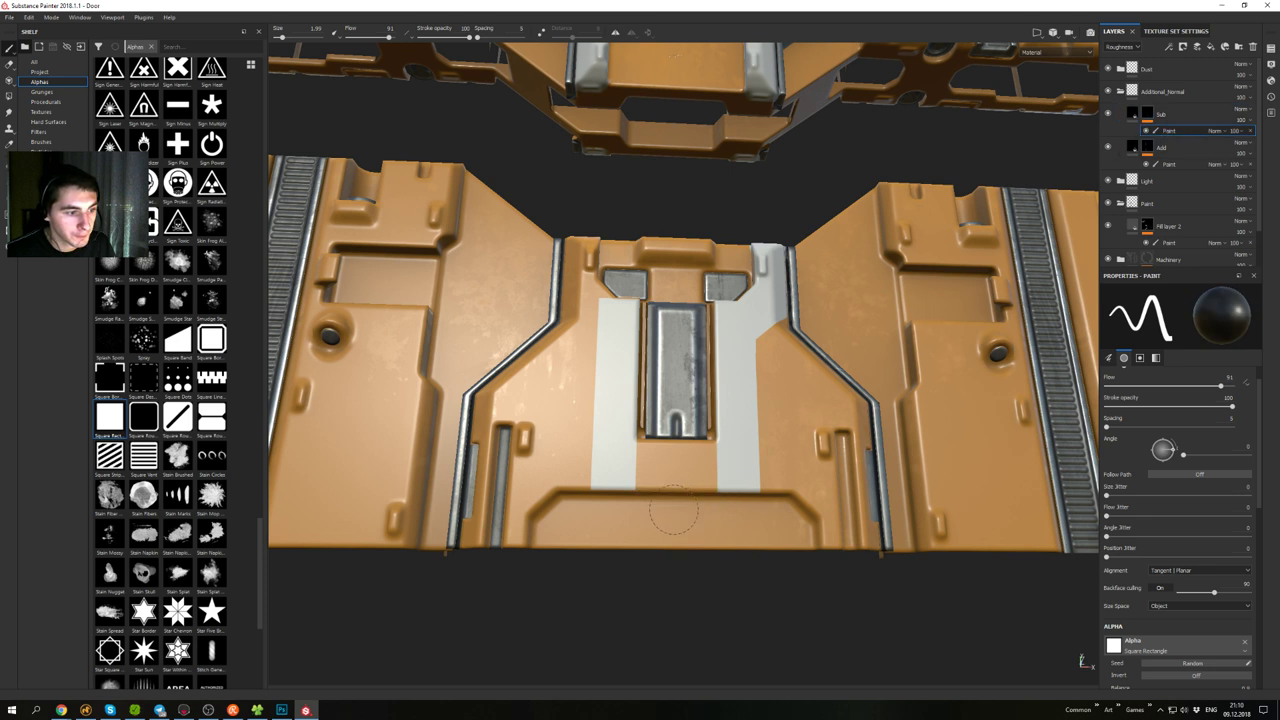
pyautogui.click(1147, 114)
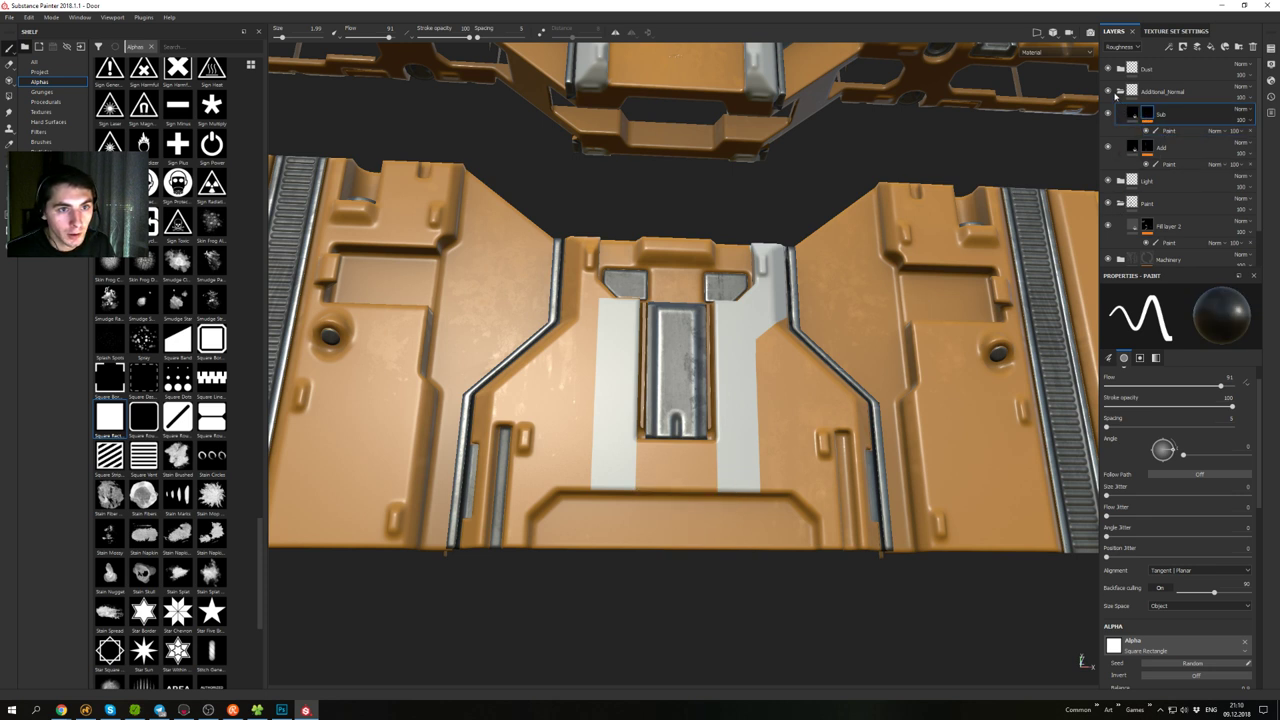
pyautogui.click(1117, 94)
# - Make the paint effect on Fill layer 2's mask in the Paint folder active and switch the brush to white
pyautogui.click(1146, 158)
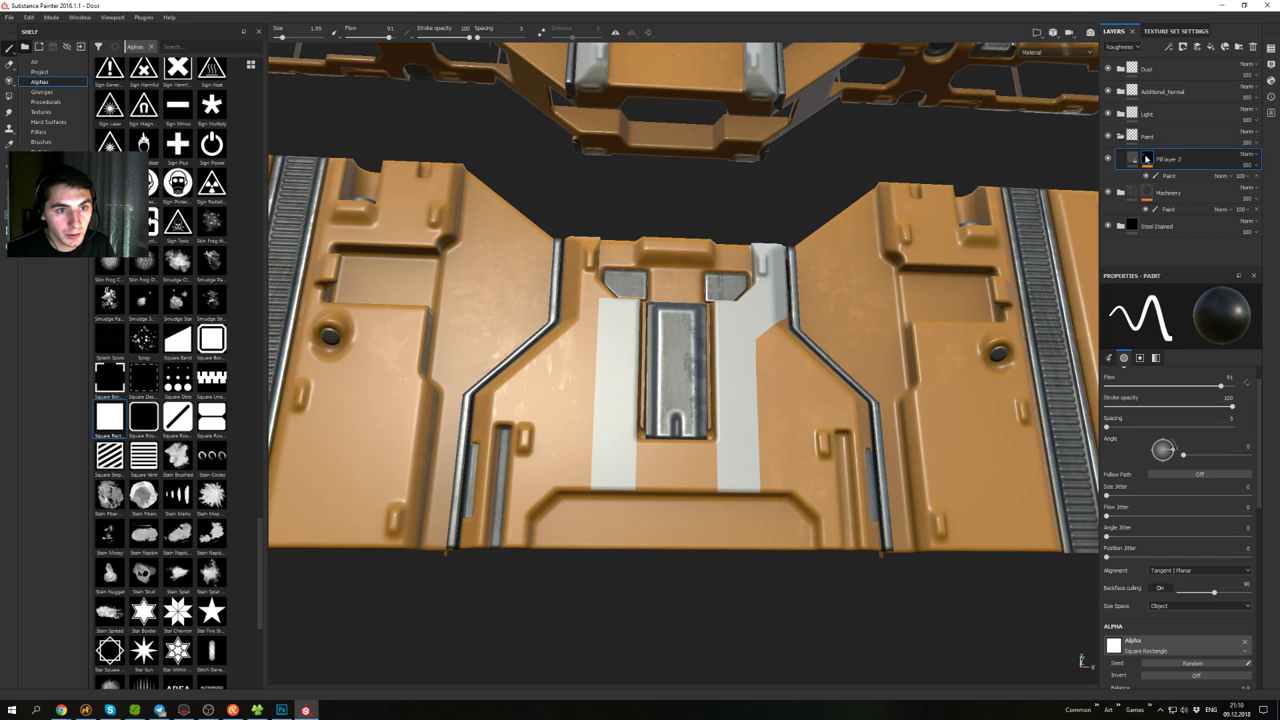
pyautogui.click(1172, 177)
pyautogui.moveTo(645, 422)
pyautogui.keyDown('alt'); pyautogui.mouseDown()
pyautogui.moveTo(614, 434)
pyautogui.moveTo(625, 405)
pyautogui.mouseUp(); pyautogui.keyUp('alt')
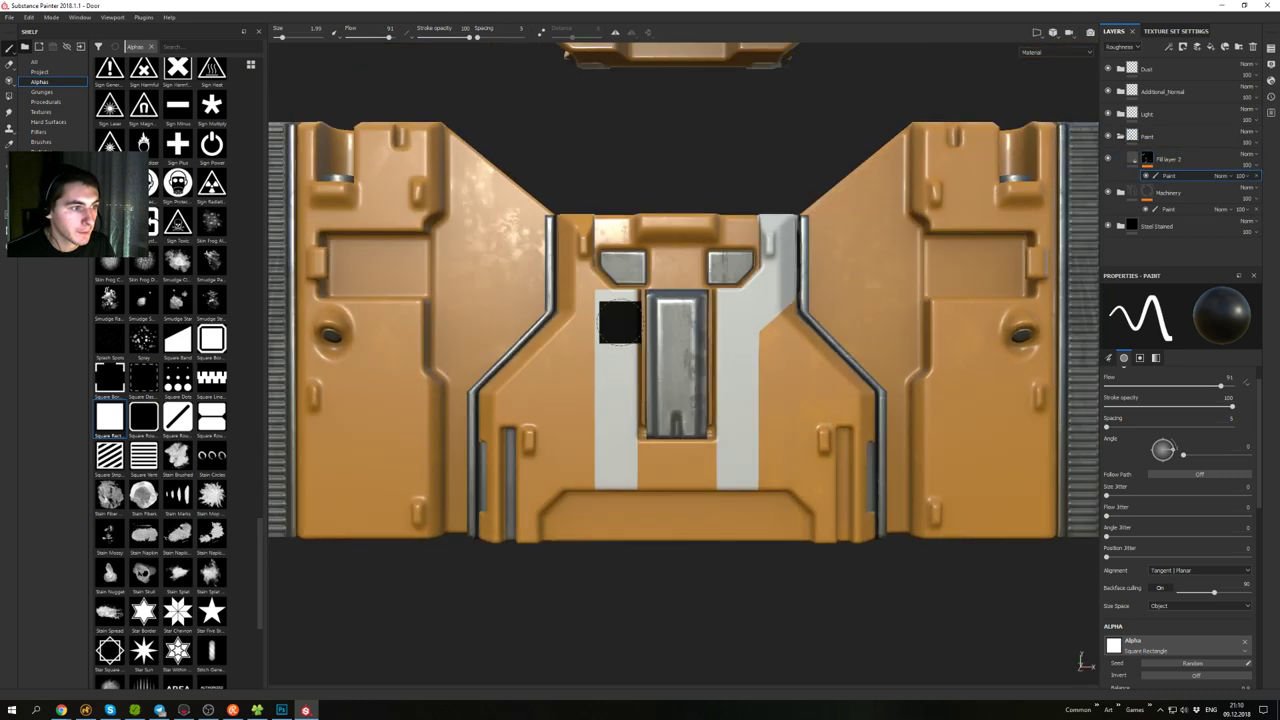
pyautogui.press('x')
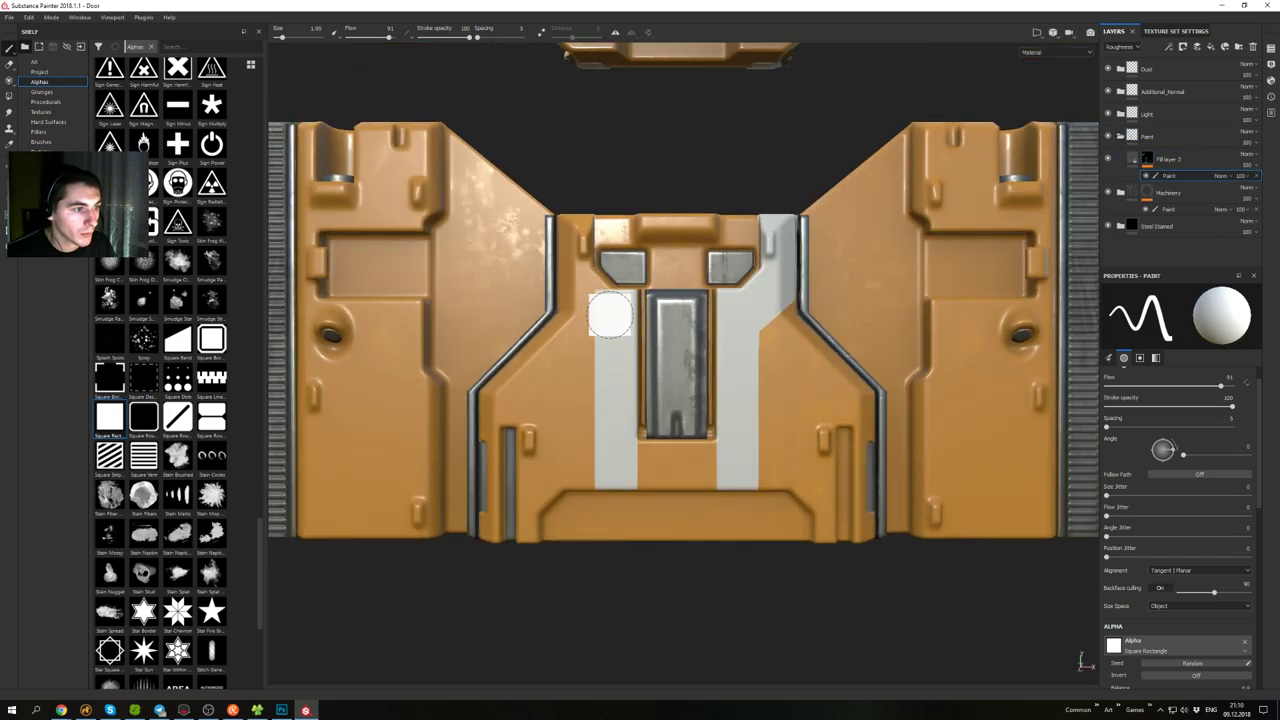
pyautogui.keyDown('ctrl'); pyautogui.moveTo(612, 321); pyautogui.dragTo(614, 321, button='right'); pyautogui.keyUp('ctrl')
pyautogui.click(577, 286)
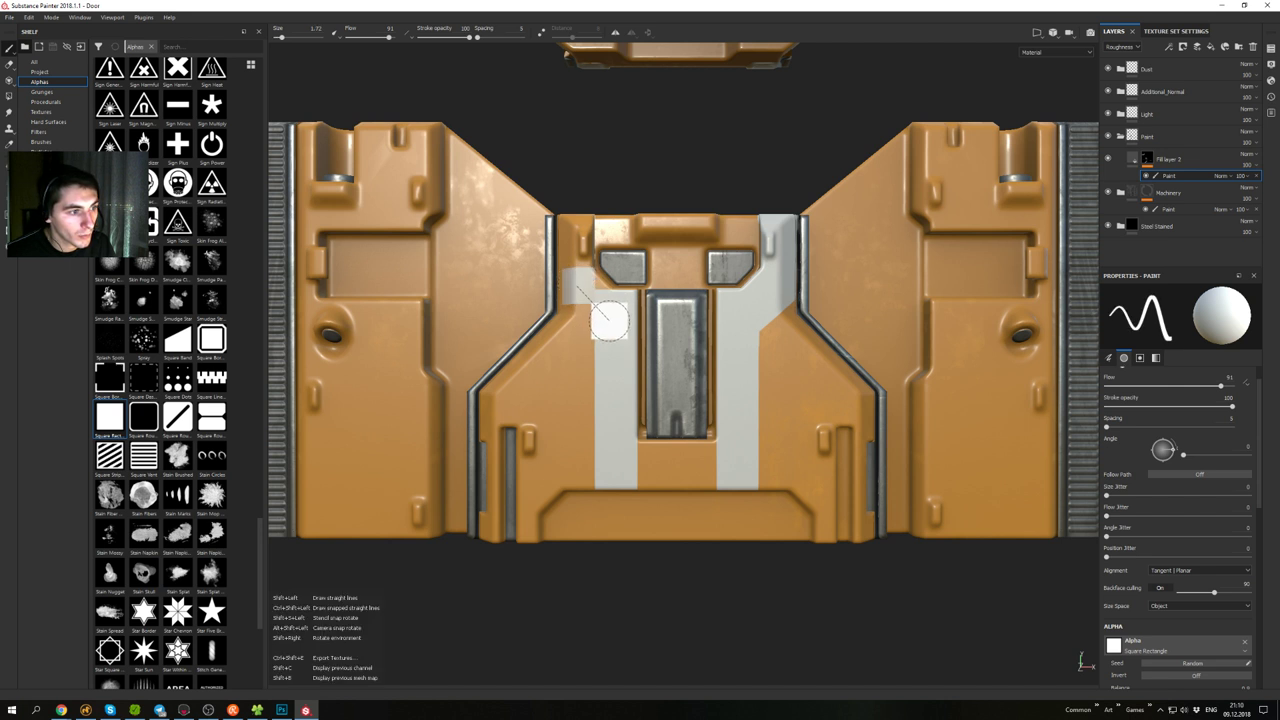
pyautogui.keyDown('shift'); pyautogui.click(609, 320); pyautogui.keyUp('shift')
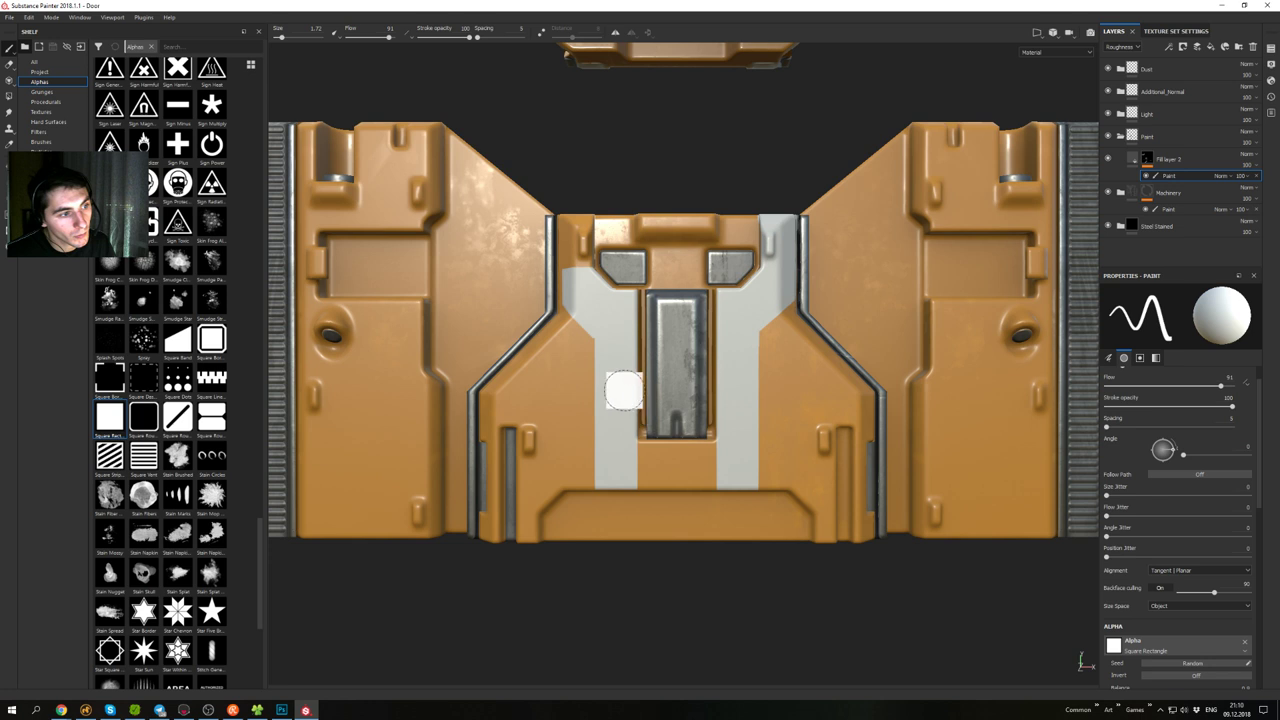
pyautogui.hotkey('ctrl', 'z')
pyautogui.hotkey('ctrl', 'z')
# - Paint a straight diagonal white stroke at brush size 1.52 from the new vertical stripe's upper end toward the metal trim
pyautogui.keyDown('ctrl'); pyautogui.moveTo(612, 332); pyautogui.dragTo(608, 332, button='right'); pyautogui.keyUp('ctrl')
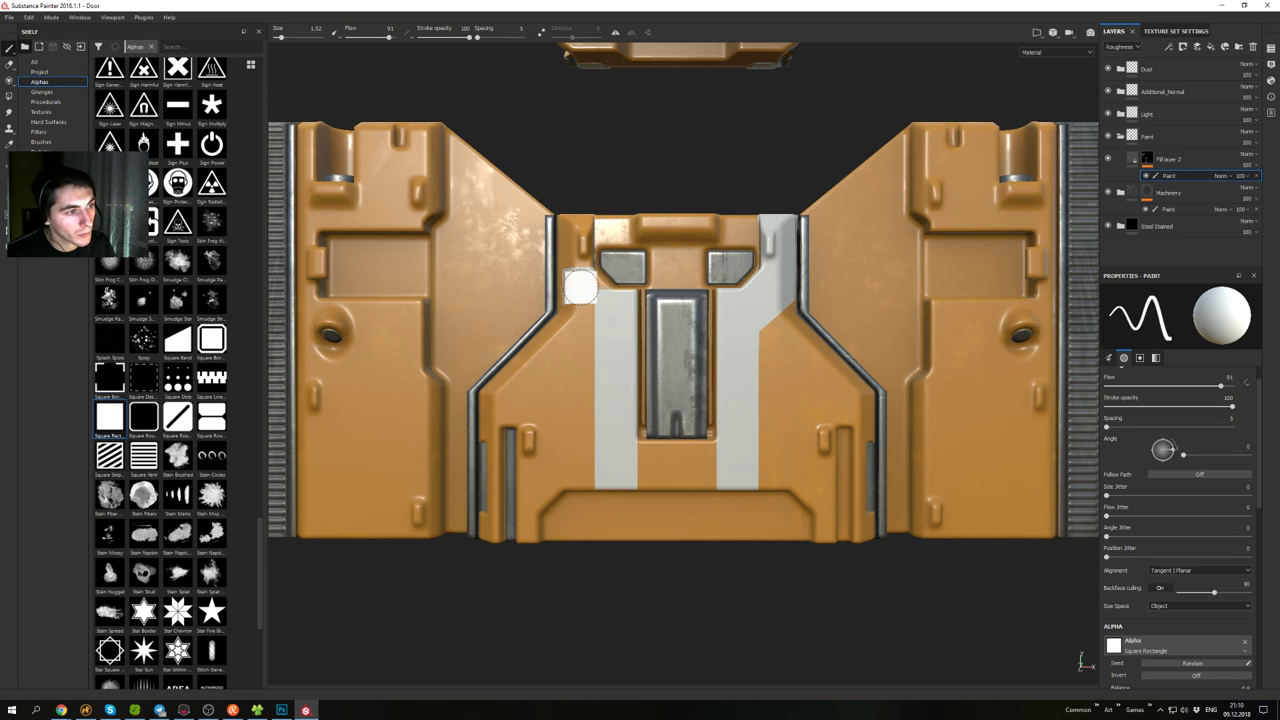
pyautogui.click(580, 287)
pyautogui.keyDown('shift'); pyautogui.click(617, 320); pyautogui.keyUp('shift')
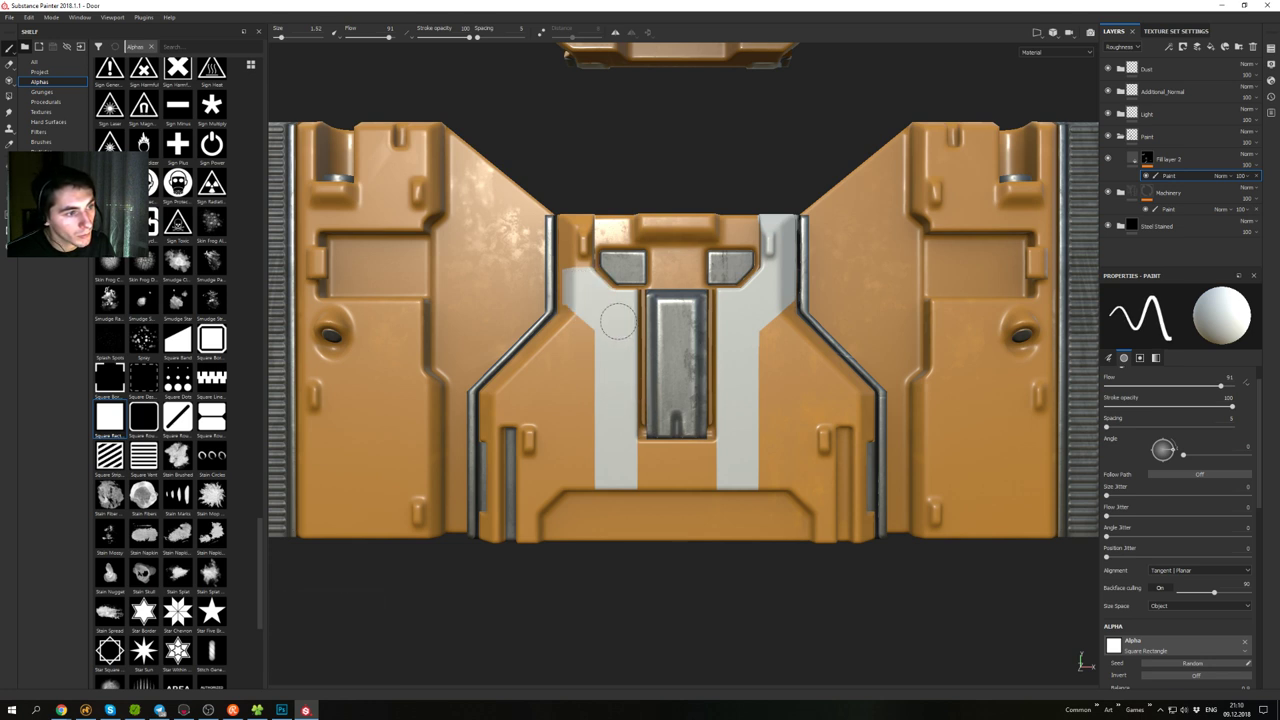
# - Extend the outer end of the new diagonal stripe in white up to the metal trim at brush size 0.67
pyautogui.moveTo(618, 321)
pyautogui.keyDown('alt'); pyautogui.mouseDown()
pyautogui.moveTo(597, 351)
pyautogui.moveTo(586, 451)
pyautogui.moveTo(638, 290)
pyautogui.moveTo(562, 298)
pyautogui.moveTo(605, 315)
pyautogui.mouseUp(); pyautogui.keyUp('alt')
pyautogui.keyDown('alt'); pyautogui.moveTo(588, 248); pyautogui.dragTo(629, 390, button='right'); pyautogui.keyUp('alt')
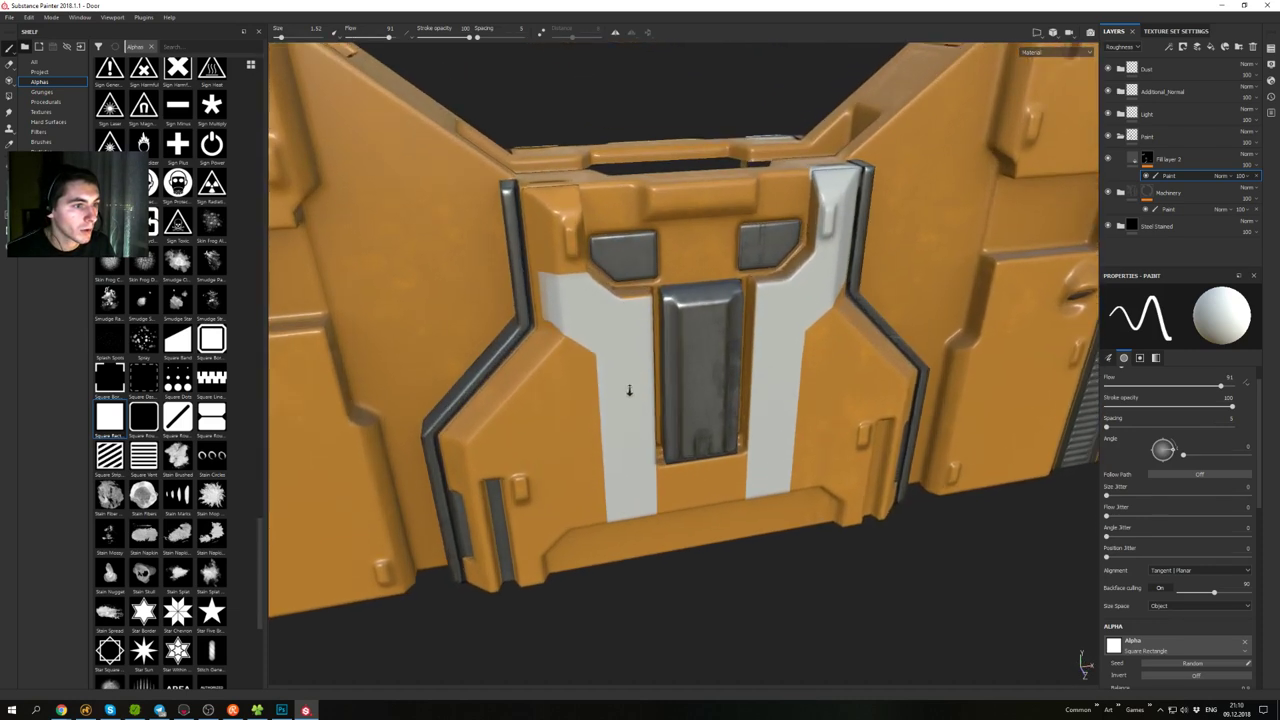
pyautogui.keyDown('alt'); pyautogui.moveTo(629, 390); pyautogui.dragTo(603, 424); pyautogui.keyUp('alt')
pyautogui.keyDown('ctrl'); pyautogui.moveTo(786, 318); pyautogui.dragTo(745, 318, button='right'); pyautogui.keyUp('ctrl')
pyautogui.moveTo(786, 317)
pyautogui.keyDown('alt'); pyautogui.mouseDown()
pyautogui.moveTo(745, 335)
pyautogui.moveTo(592, 343)
pyautogui.moveTo(548, 332)
pyautogui.moveTo(667, 332)
pyautogui.moveTo(710, 296)
pyautogui.mouseUp(); pyautogui.keyUp('alt')
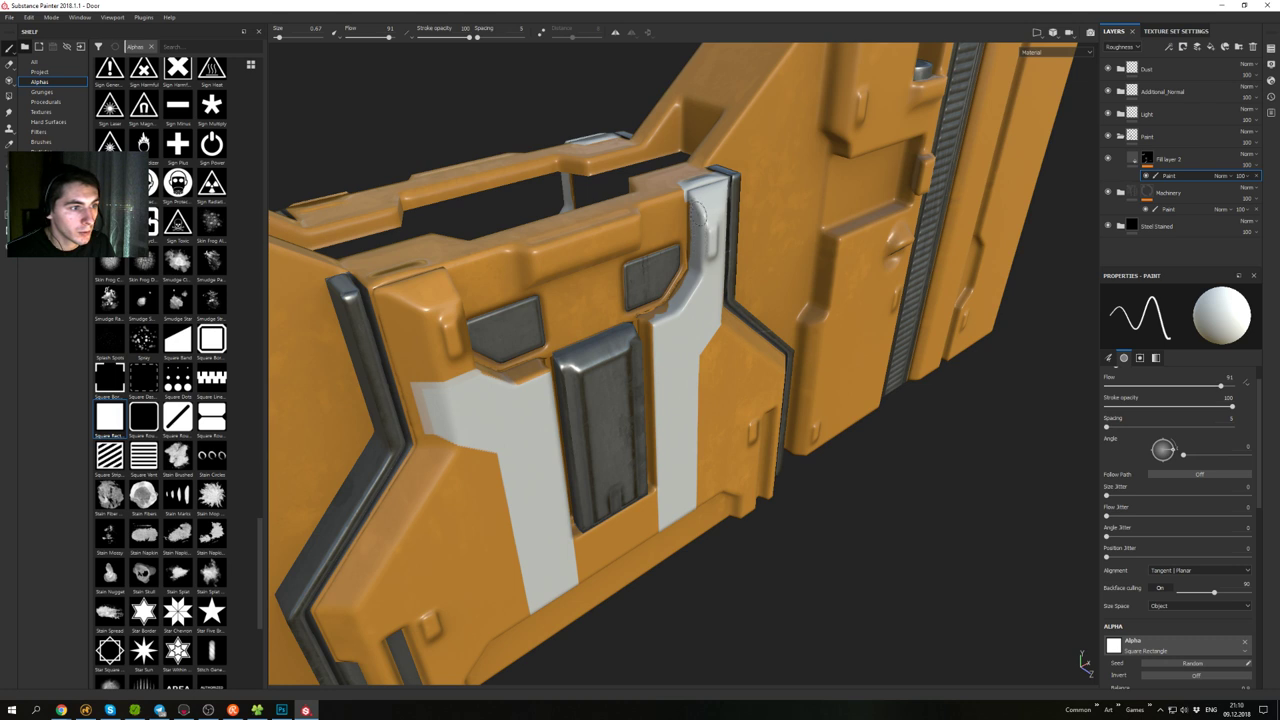
pyautogui.keyDown('alt'); pyautogui.moveTo(699, 214); pyautogui.dragTo(540, 264); pyautogui.keyUp('alt')
pyautogui.keyDown('alt'); pyautogui.moveTo(540, 264); pyautogui.dragTo(726, 317, button='middle'); pyautogui.keyUp('alt')
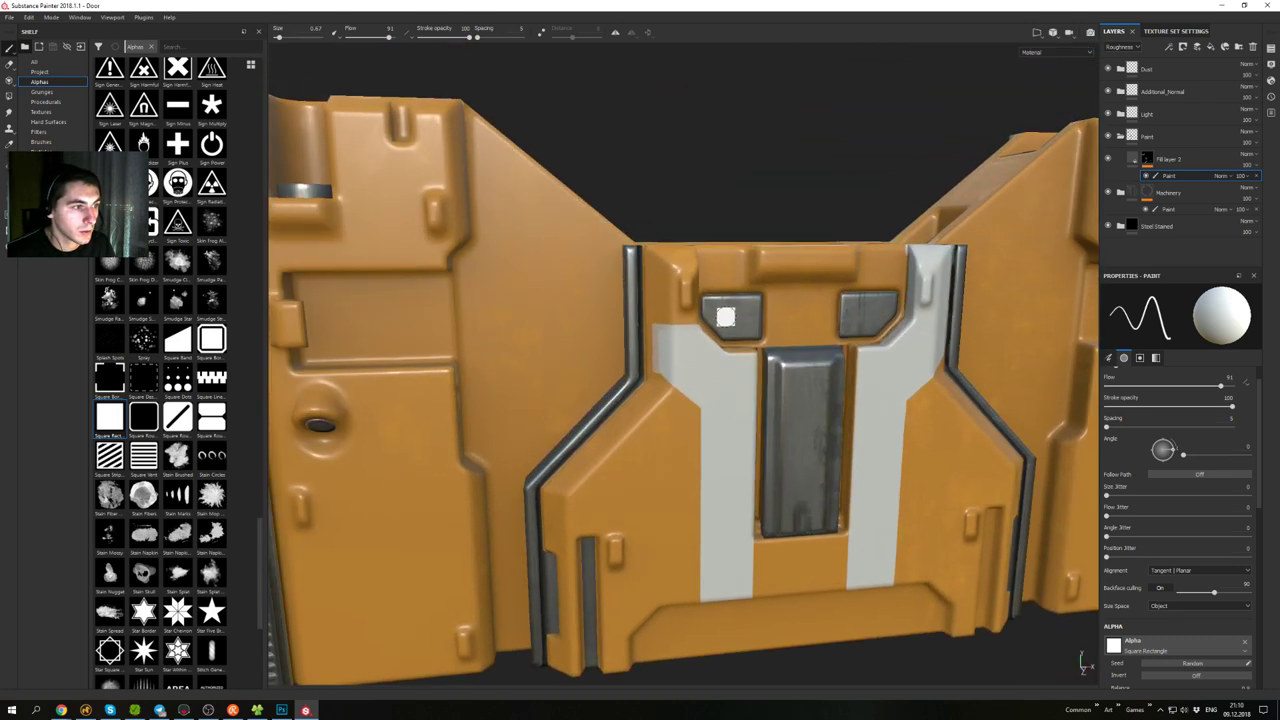
pyautogui.moveTo(726, 316)
pyautogui.keyDown('alt'); pyautogui.mouseDown()
pyautogui.moveTo(650, 327)
pyautogui.moveTo(668, 329)
pyautogui.mouseUp(); pyautogui.keyUp('alt')
pyautogui.keyDown('alt'); pyautogui.moveTo(700, 391); pyautogui.dragTo(716, 396); pyautogui.keyUp('alt')
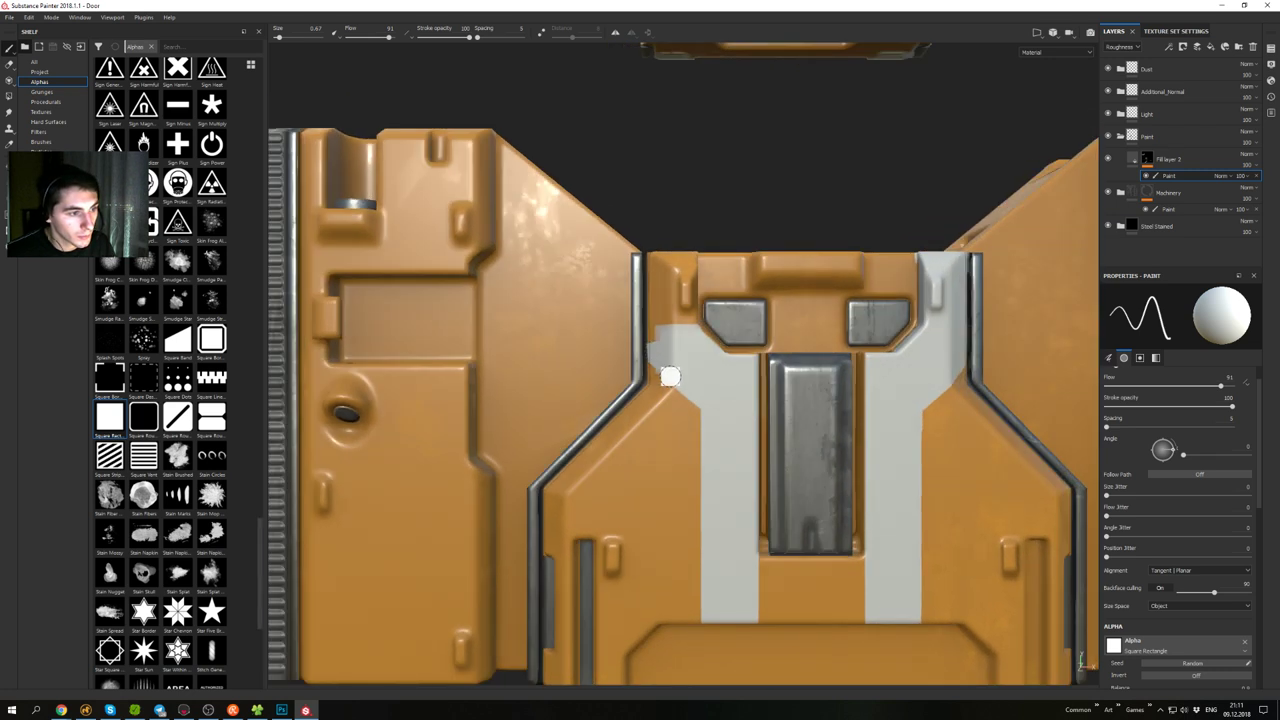
pyautogui.press('x')
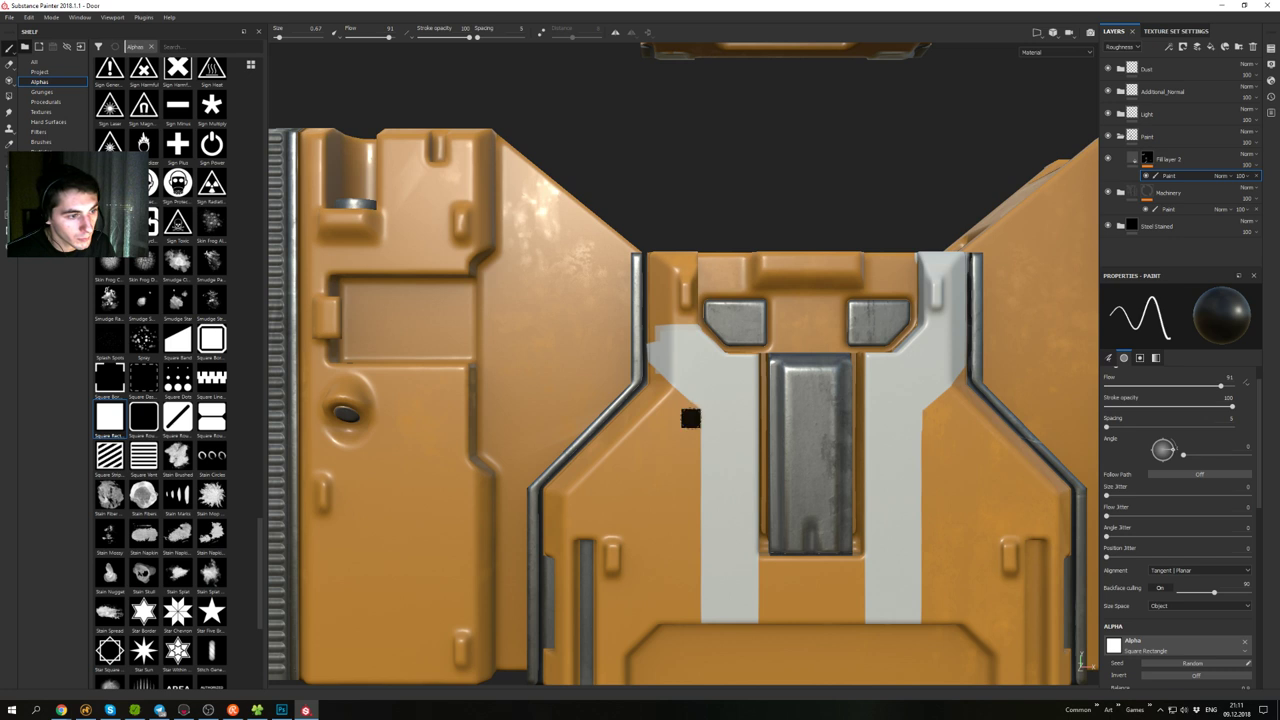
pyautogui.press('x')
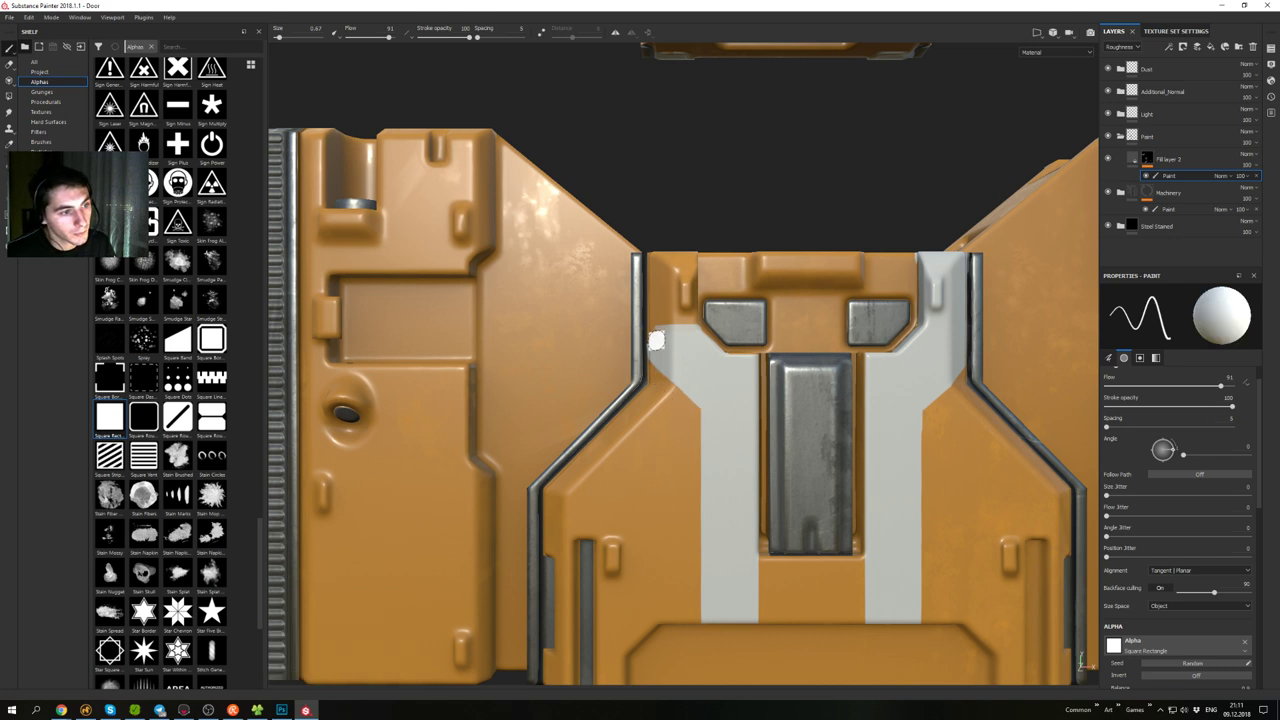
# - Paint the panel's upper corner beside the metal trim white, including its raised clip and upper edge, to match the opposite stripe
pyautogui.keyDown('shift'); pyautogui.click(655, 258); pyautogui.keyUp('shift')
pyautogui.moveTo(704, 355)
pyautogui.mouseDown()
pyautogui.moveTo(668, 272)
pyautogui.moveTo(684, 268)
pyautogui.mouseUp()
pyautogui.keyDown('alt'); pyautogui.moveTo(687, 328); pyautogui.dragTo(668, 395); pyautogui.keyUp('alt')
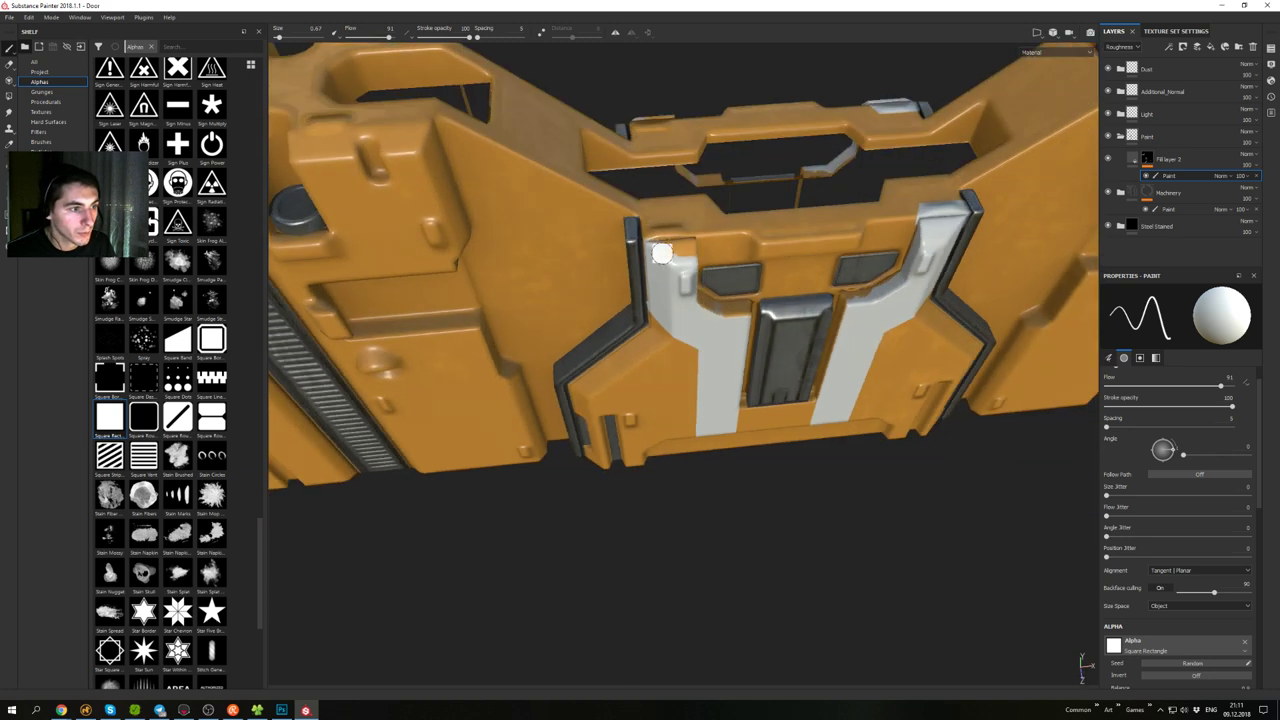
pyautogui.keyDown('alt'); pyautogui.moveTo(682, 268); pyautogui.dragTo(668, 314); pyautogui.keyUp('alt')
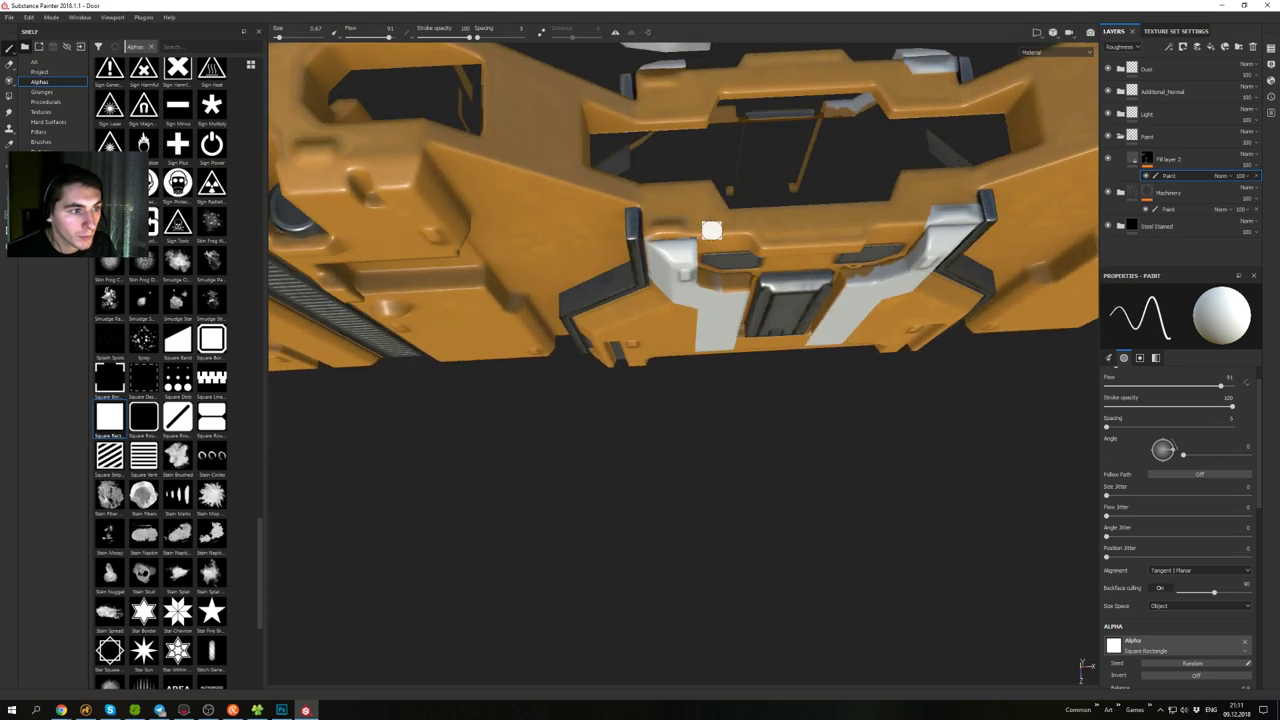
pyautogui.moveTo(653, 230)
pyautogui.mouseDown()
pyautogui.moveTo(690, 213)
pyautogui.moveTo(650, 155)
pyautogui.moveTo(562, 130)
pyautogui.mouseUp()
pyautogui.press('x')
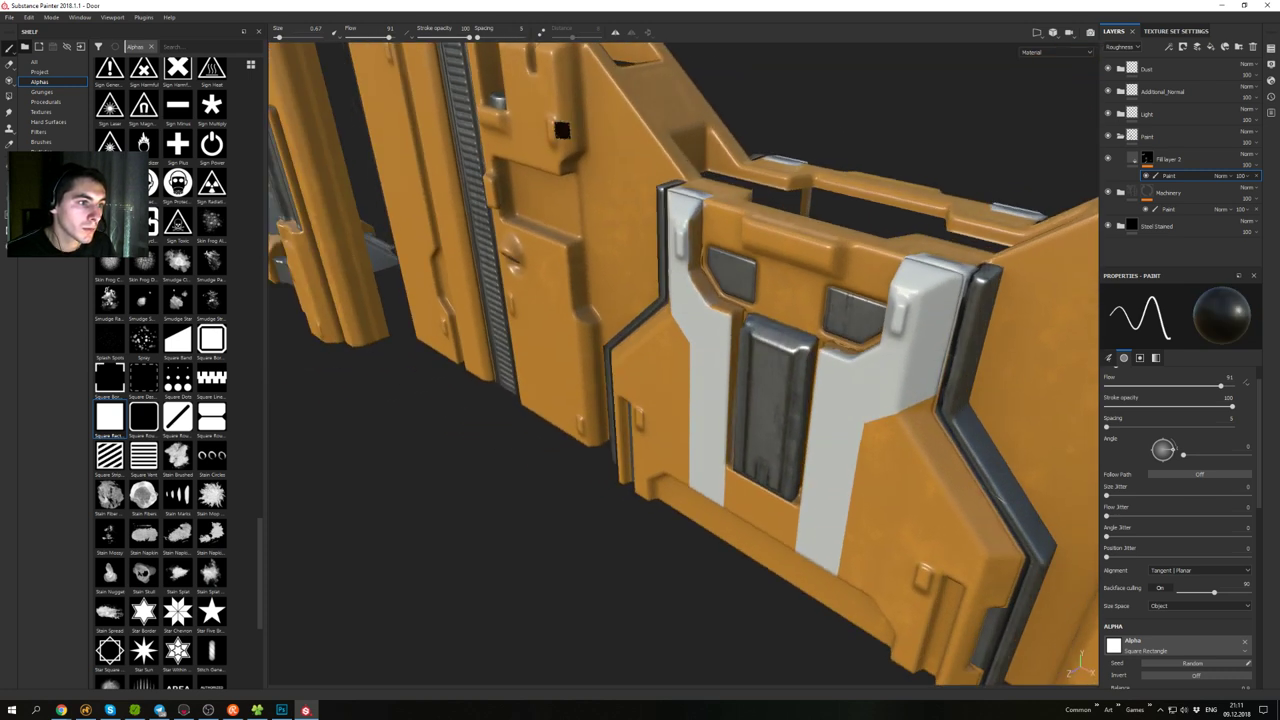
pyautogui.press('x')
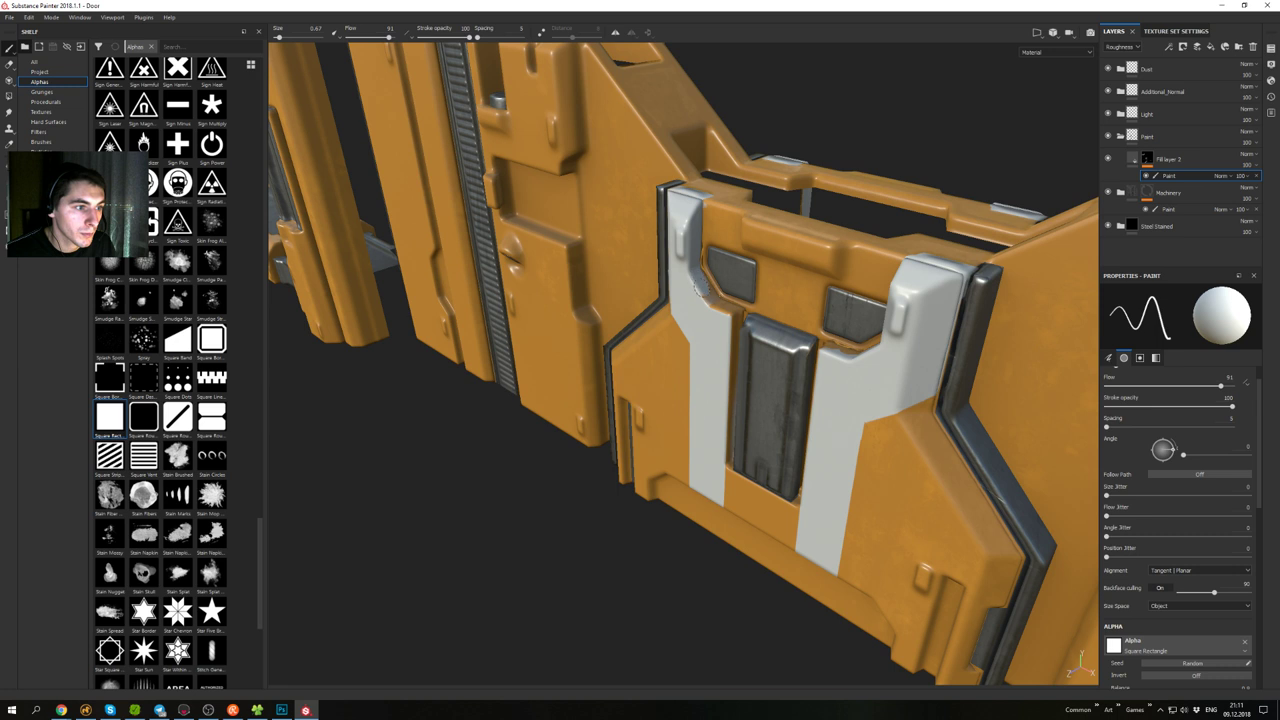
# - Fill the bevel between the new stripe and the small metal plate white using Polygon Fill in UV chunk mode with Color 1
pyautogui.keyDown('alt'); pyautogui.moveTo(712, 308); pyautogui.dragTo(865, 330); pyautogui.keyUp('alt')
pyautogui.press('4')
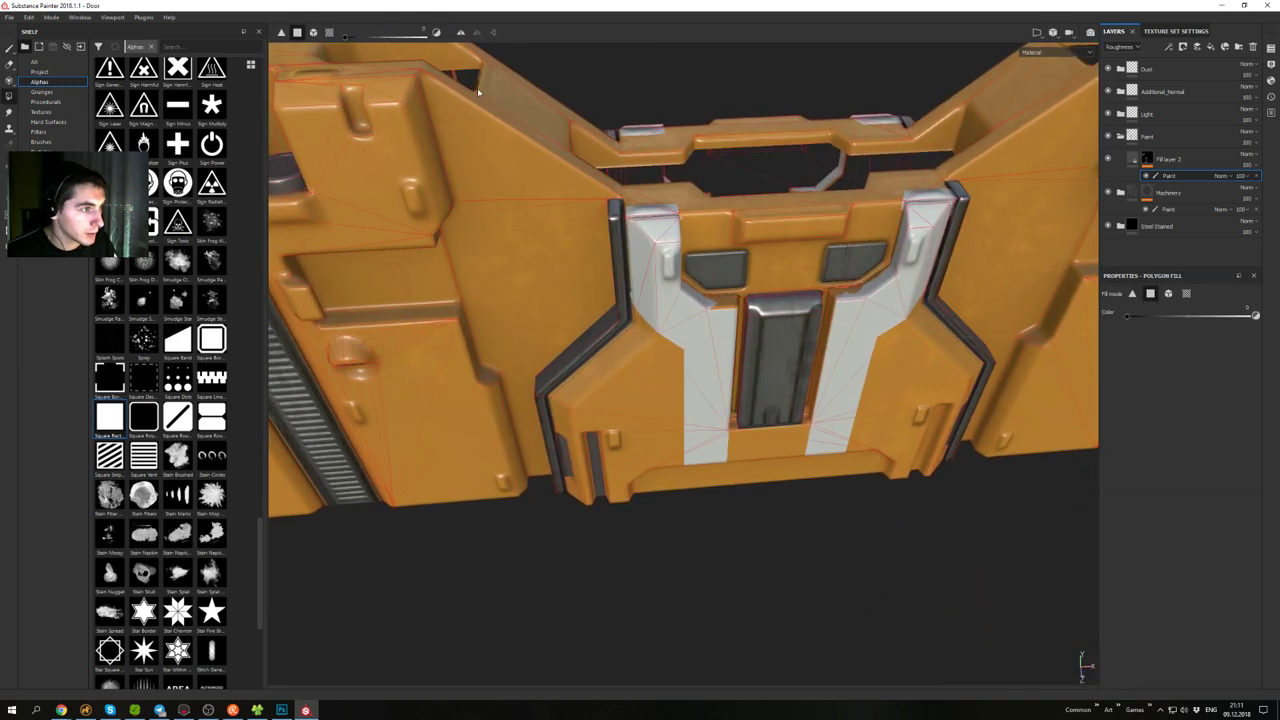
pyautogui.click(329, 33)
pyautogui.keyDown('alt'); pyautogui.moveTo(780, 280); pyautogui.dragTo(701, 292); pyautogui.keyUp('alt')
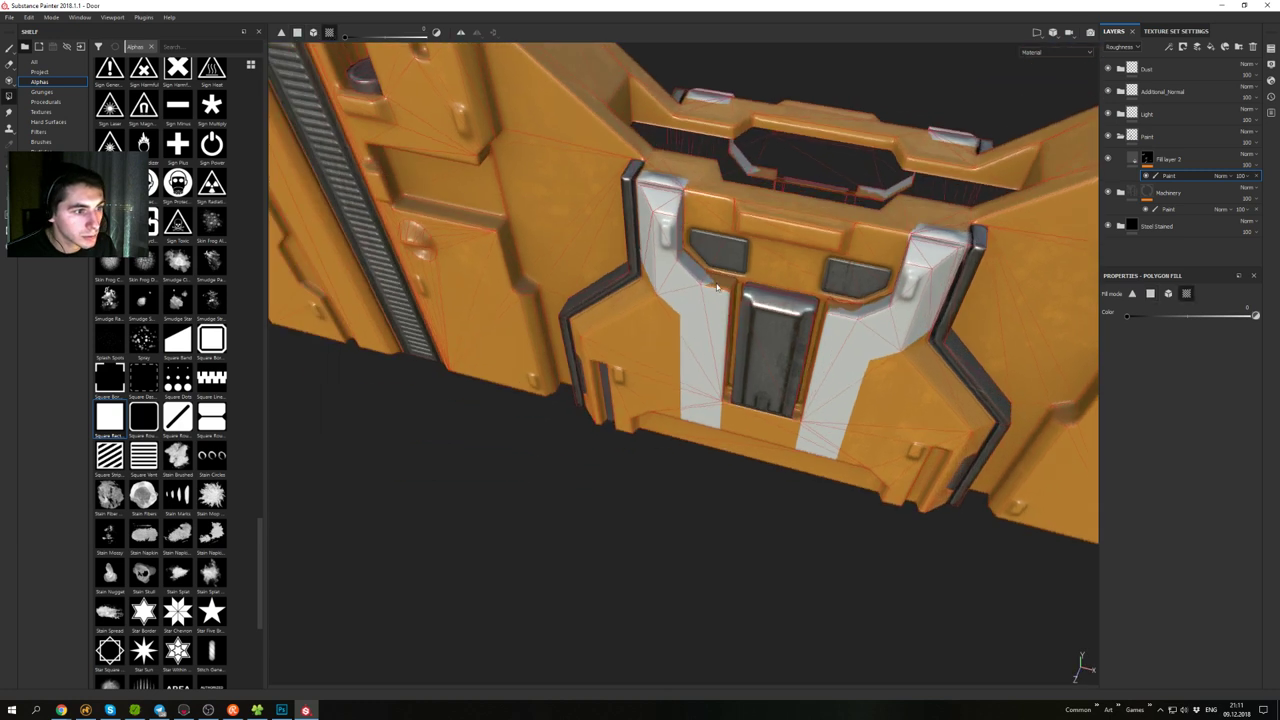
pyautogui.click(716, 287)
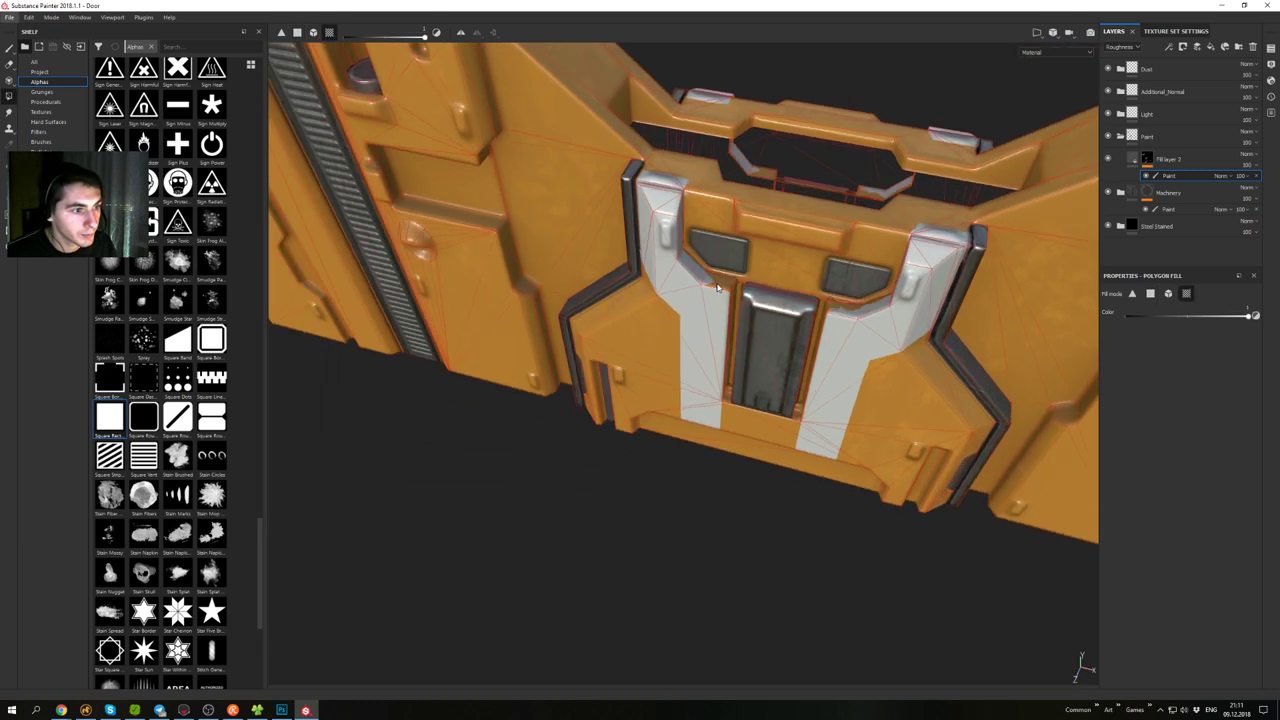
pyautogui.hotkey('ctrl', 'z')
pyautogui.keyDown('alt'); pyautogui.moveTo(758, 338); pyautogui.dragTo(785, 307); pyautogui.keyUp('alt')
pyautogui.hotkey('ctrl', 'y')
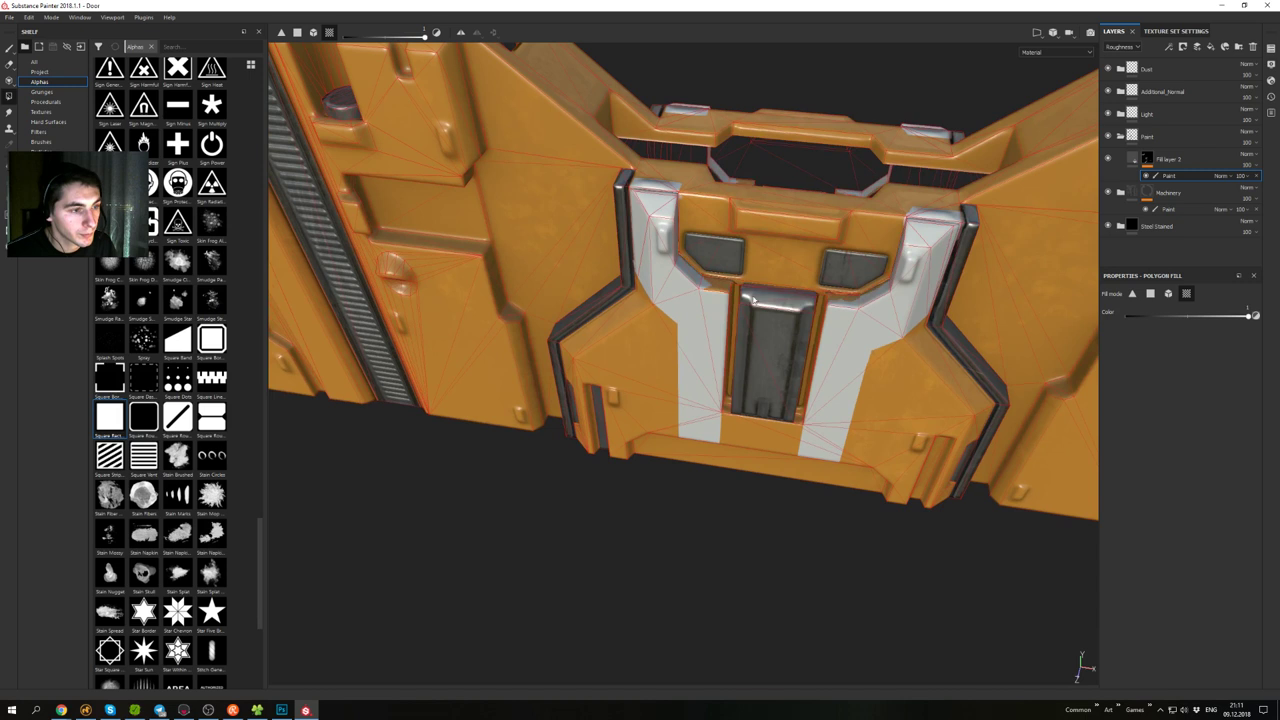
# - Fill the bevel face beside the opposite stripe's metal plate with quad-mode Polygon Fill and undo the extra fill next to the metal insert
pyautogui.click(296, 33)
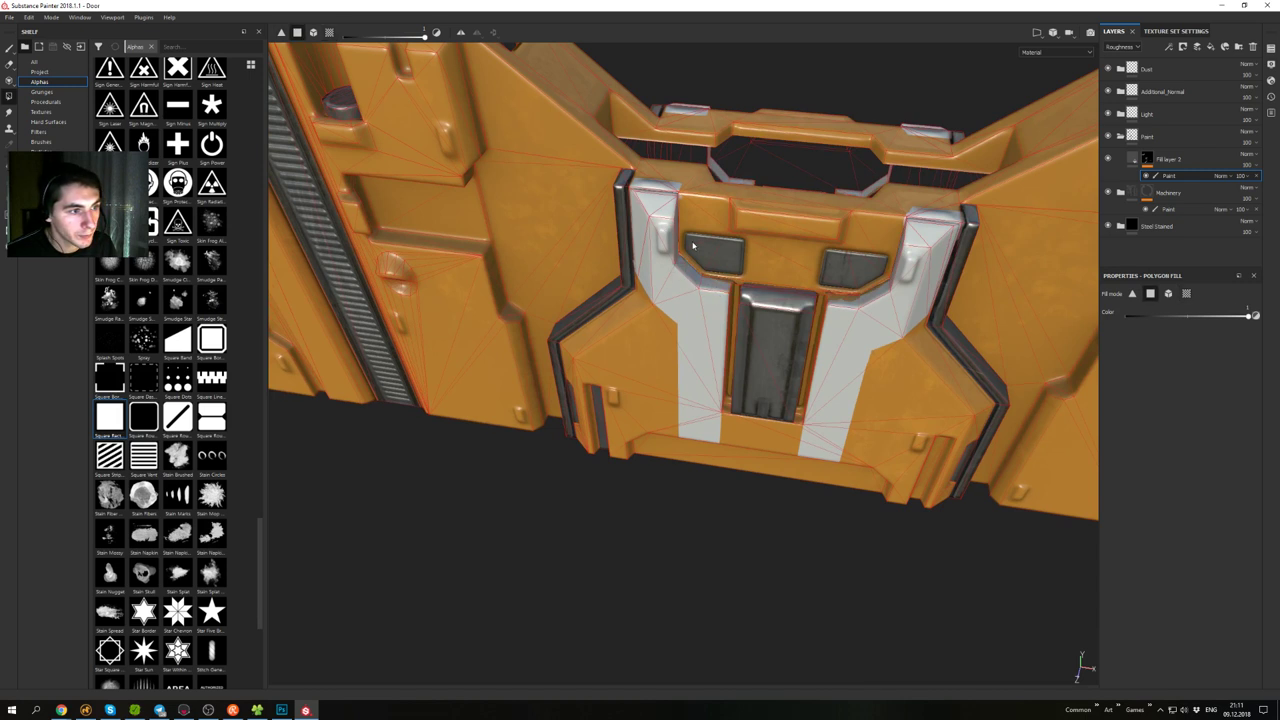
pyautogui.keyDown('alt'); pyautogui.moveTo(693, 246); pyautogui.dragTo(835, 280); pyautogui.keyUp('alt')
pyautogui.click(824, 266)
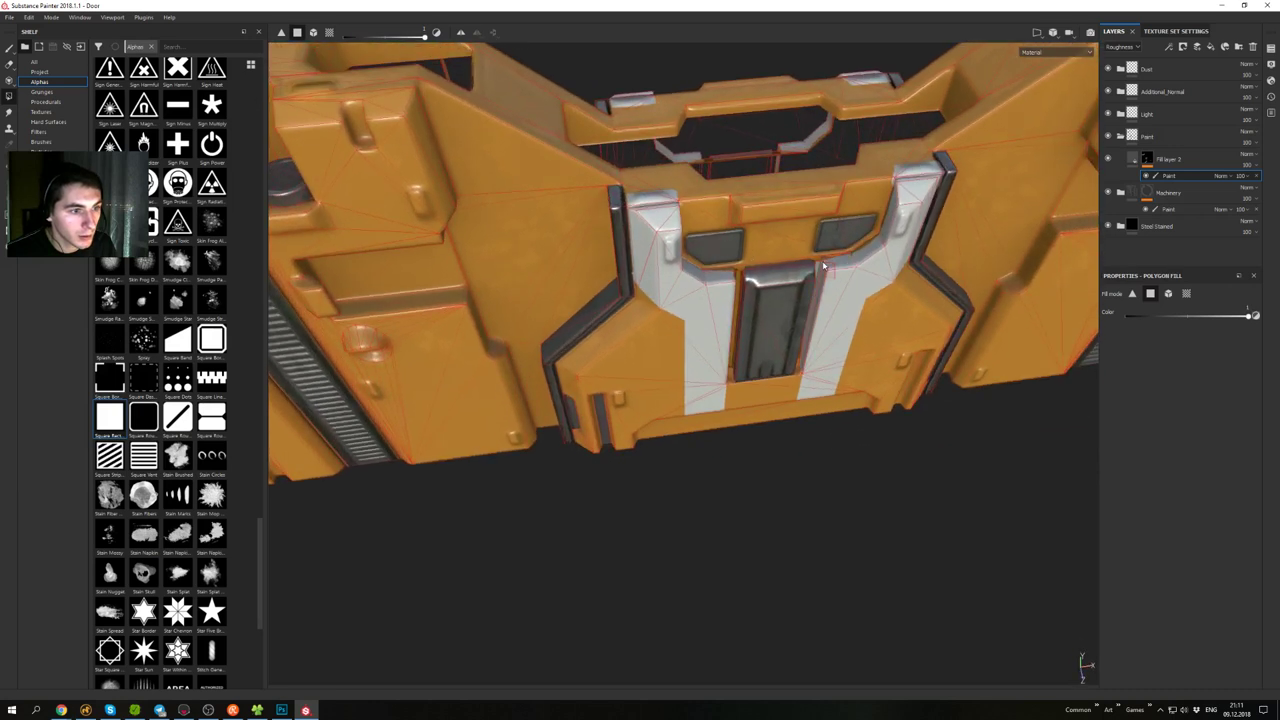
pyautogui.keyDown('alt'); pyautogui.moveTo(829, 340); pyautogui.dragTo(848, 315); pyautogui.keyUp('alt')
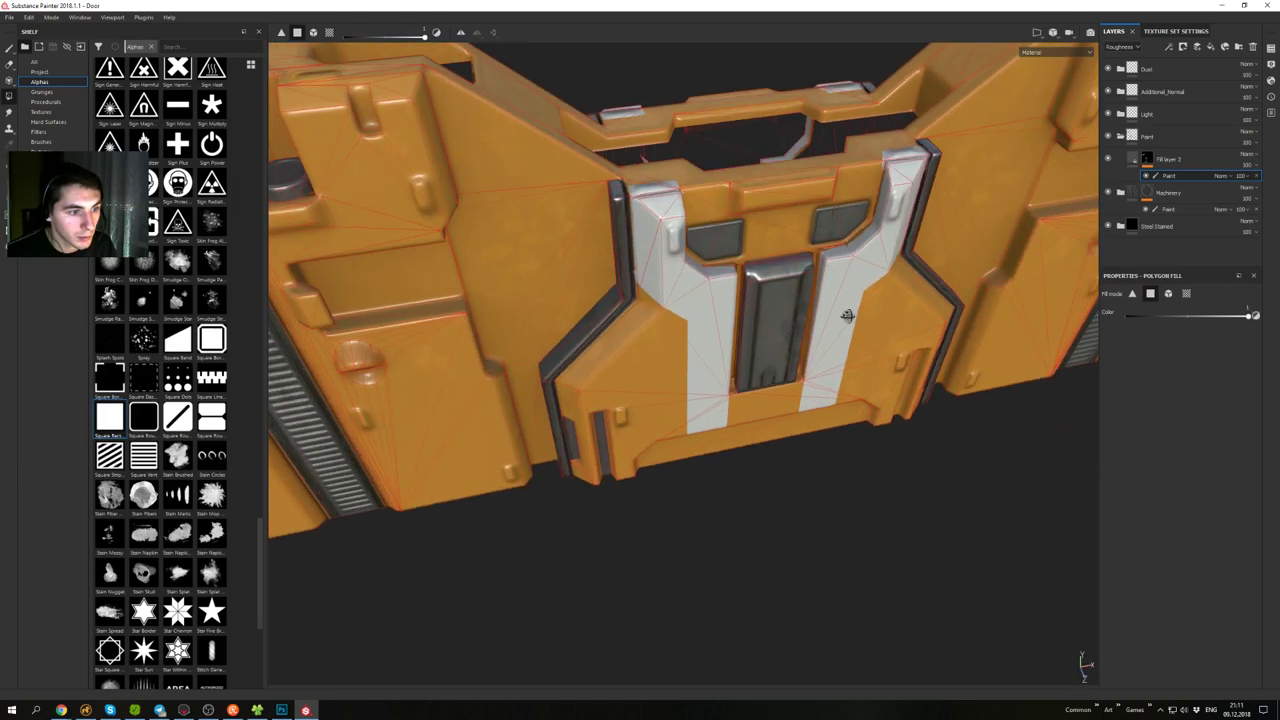
pyautogui.click(821, 362)
pyautogui.hotkey('ctrl', 'z')
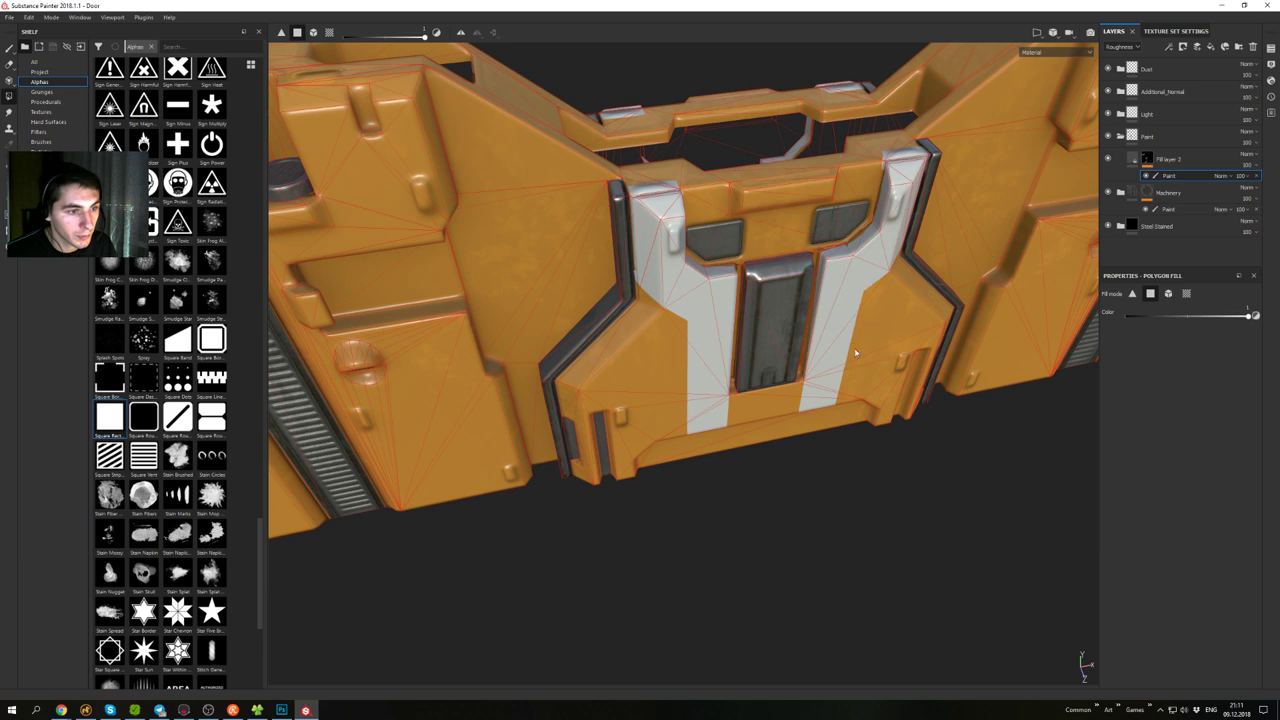
# - Examine the lower panel's stripes from several angles and compare them with the stripe pattern across the complete door
pyautogui.keyDown('alt'); pyautogui.moveTo(808, 370); pyautogui.dragTo(667, 356); pyautogui.keyUp('alt')
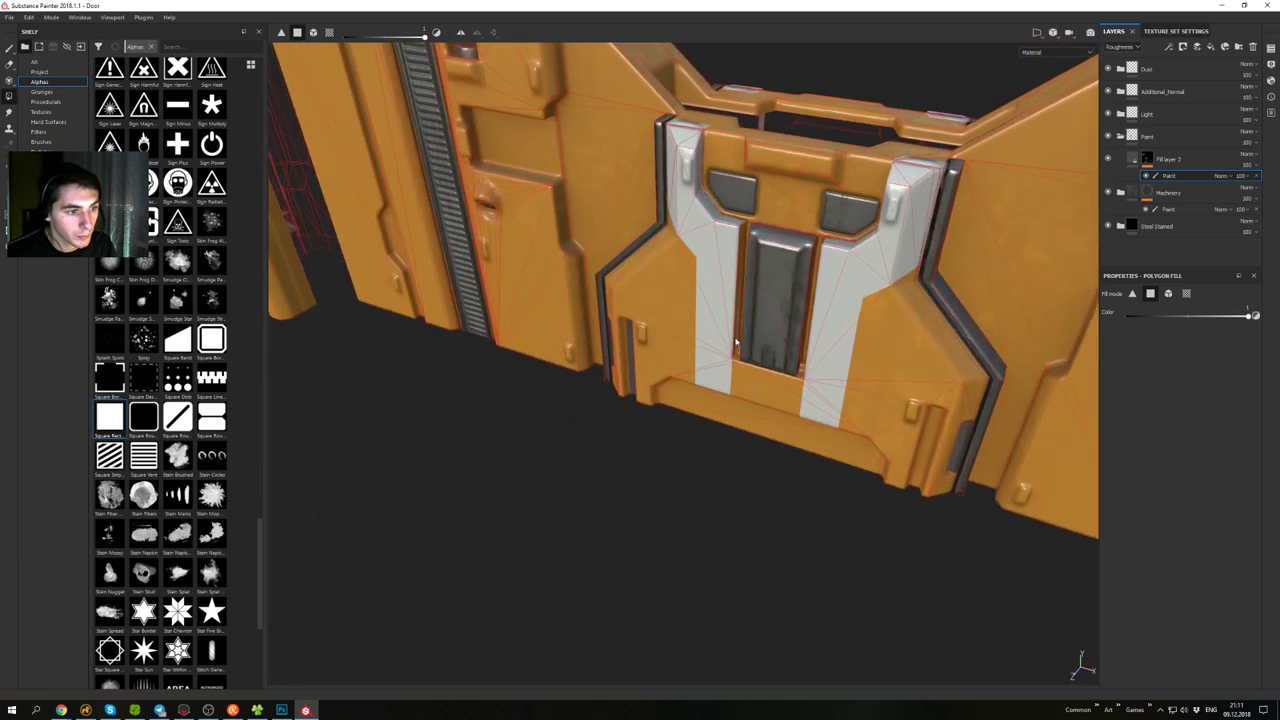
pyautogui.moveTo(724, 248)
pyautogui.keyDown('alt'); pyautogui.mouseDown()
pyautogui.moveTo(791, 190)
pyautogui.moveTo(726, 124)
pyautogui.moveTo(851, 245)
pyautogui.mouseUp(); pyautogui.keyUp('alt')
pyautogui.scroll(-3, 851, 245)
pyautogui.keyDown('alt'); pyautogui.moveTo(851, 245); pyautogui.dragTo(835, 385, button='middle'); pyautogui.keyUp('alt')
pyautogui.moveTo(835, 385)
pyautogui.keyDown('alt'); pyautogui.mouseDown()
pyautogui.moveTo(848, 320)
pyautogui.moveTo(773, 291)
pyautogui.moveTo(758, 224)
pyautogui.moveTo(765, 275)
pyautogui.mouseUp(); pyautogui.keyUp('alt')
pyautogui.scroll(-2, 848, 320)
pyautogui.keyDown('alt'); pyautogui.moveTo(345, 268); pyautogui.dragTo(648, 300, button='middle'); pyautogui.keyUp('alt')
pyautogui.scroll(-2, 648, 300)
pyautogui.keyDown('alt'); pyautogui.moveTo(560, 290); pyautogui.dragTo(886, 266, button='middle'); pyautogui.keyUp('alt')
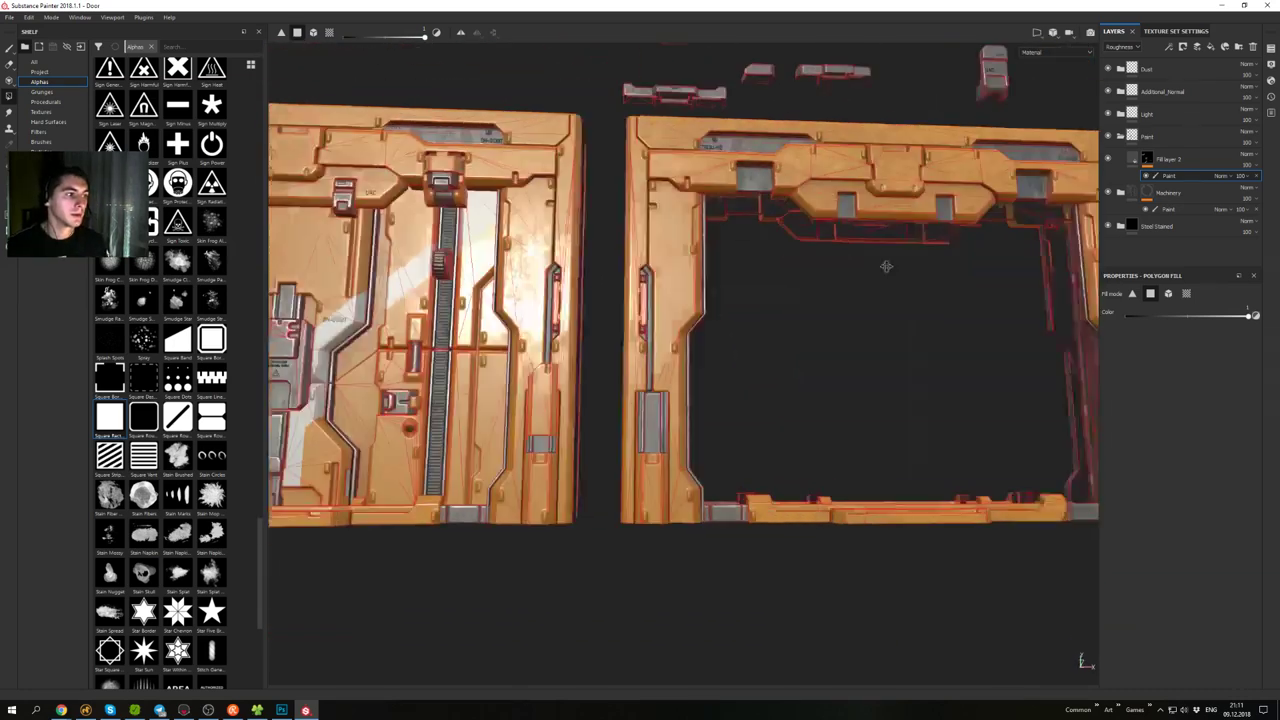
pyautogui.keyDown('alt'); pyautogui.moveTo(615, 310); pyautogui.dragTo(909, 281, button='middle'); pyautogui.keyUp('alt')
pyautogui.keyDown('alt'); pyautogui.moveTo(909, 281); pyautogui.dragTo(857, 325); pyautogui.keyUp('alt')
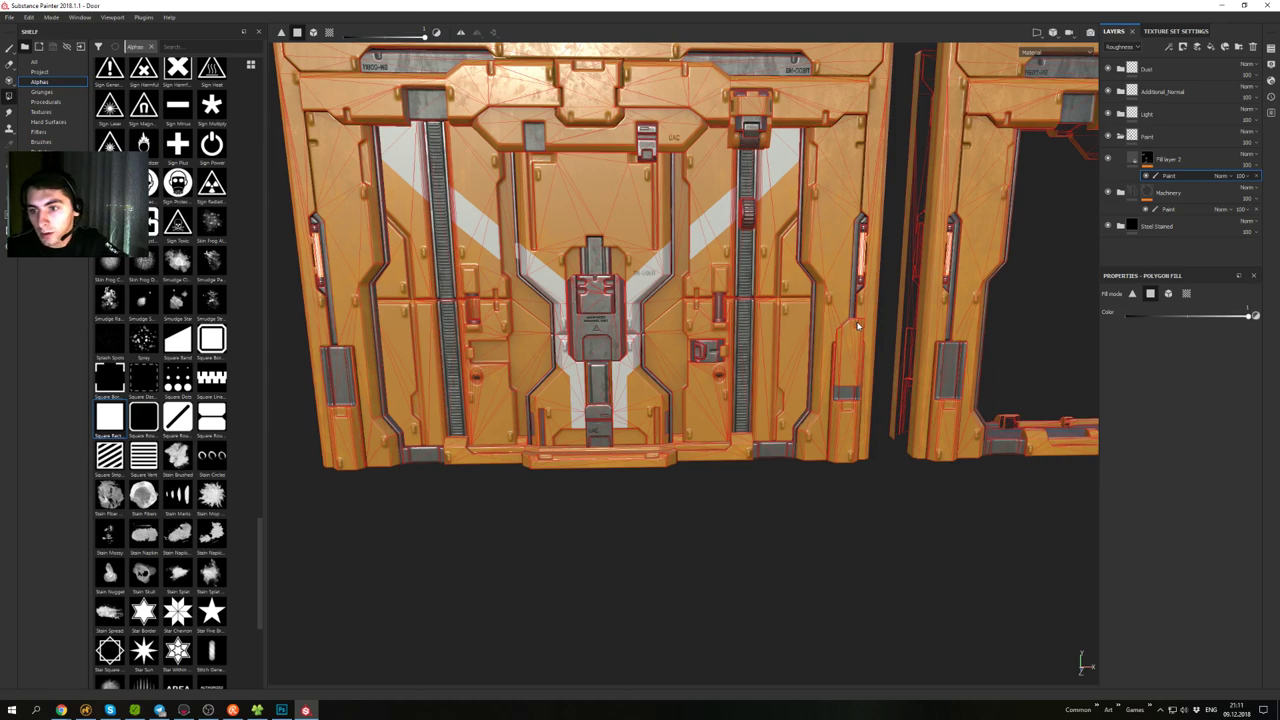
pyautogui.keyDown('alt'); pyautogui.moveTo(740, 242); pyautogui.dragTo(797, 226, button='middle'); pyautogui.keyUp('alt')
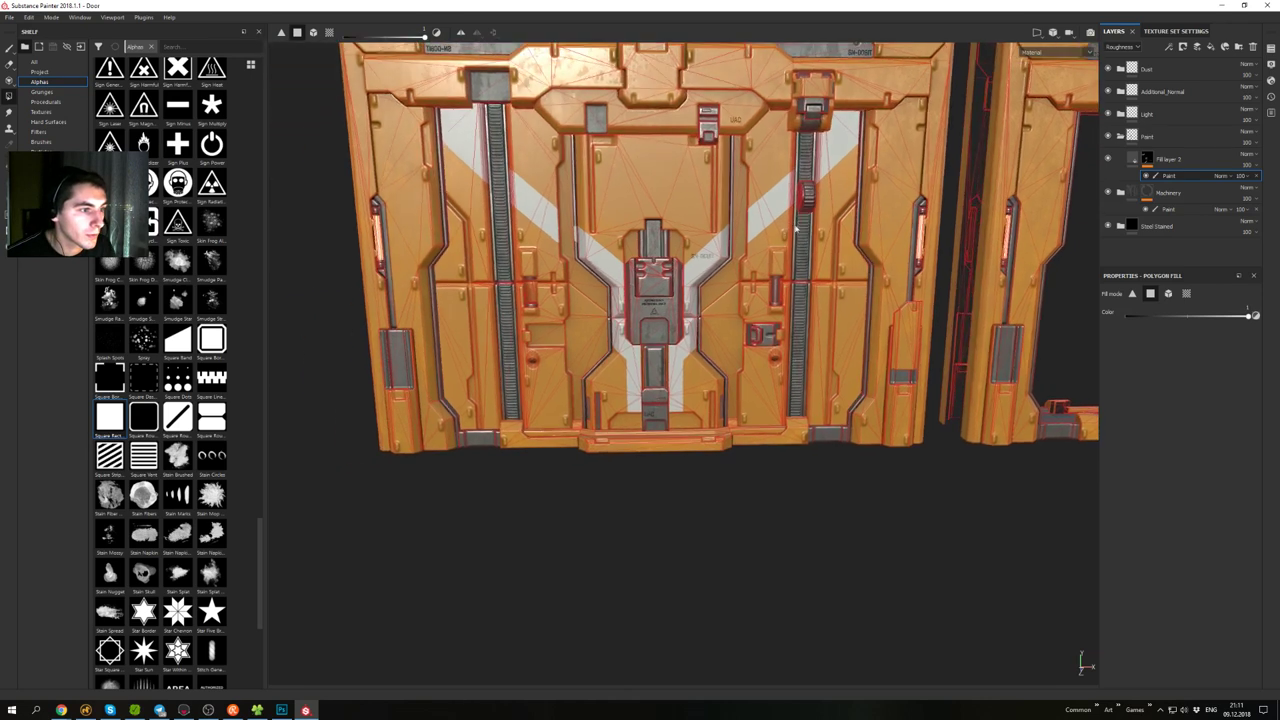
pyautogui.keyDown('alt'); pyautogui.moveTo(691, 170); pyautogui.dragTo(675, 212); pyautogui.keyUp('alt')
pyautogui.keyDown('alt'); pyautogui.moveTo(675, 213); pyautogui.dragTo(753, 401, button='right'); pyautogui.keyUp('alt')
pyautogui.keyDown('alt'); pyautogui.moveTo(753, 401); pyautogui.dragTo(836, 377, button='middle'); pyautogui.keyUp('alt')
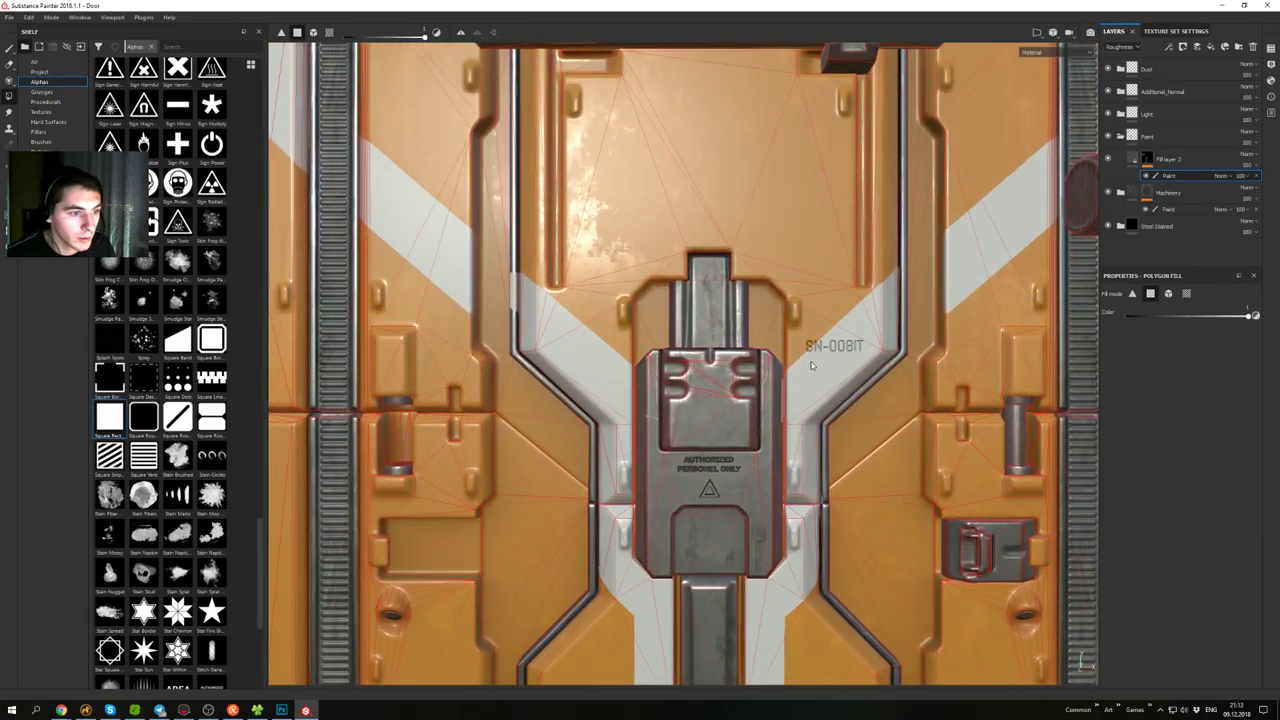
# - Paint a white outline around the central lock's upper housing with straight square-brush strokes, joining it to the diagonal stripes on both sides
pyautogui.rightClick(808, 352)
pyautogui.press('1')
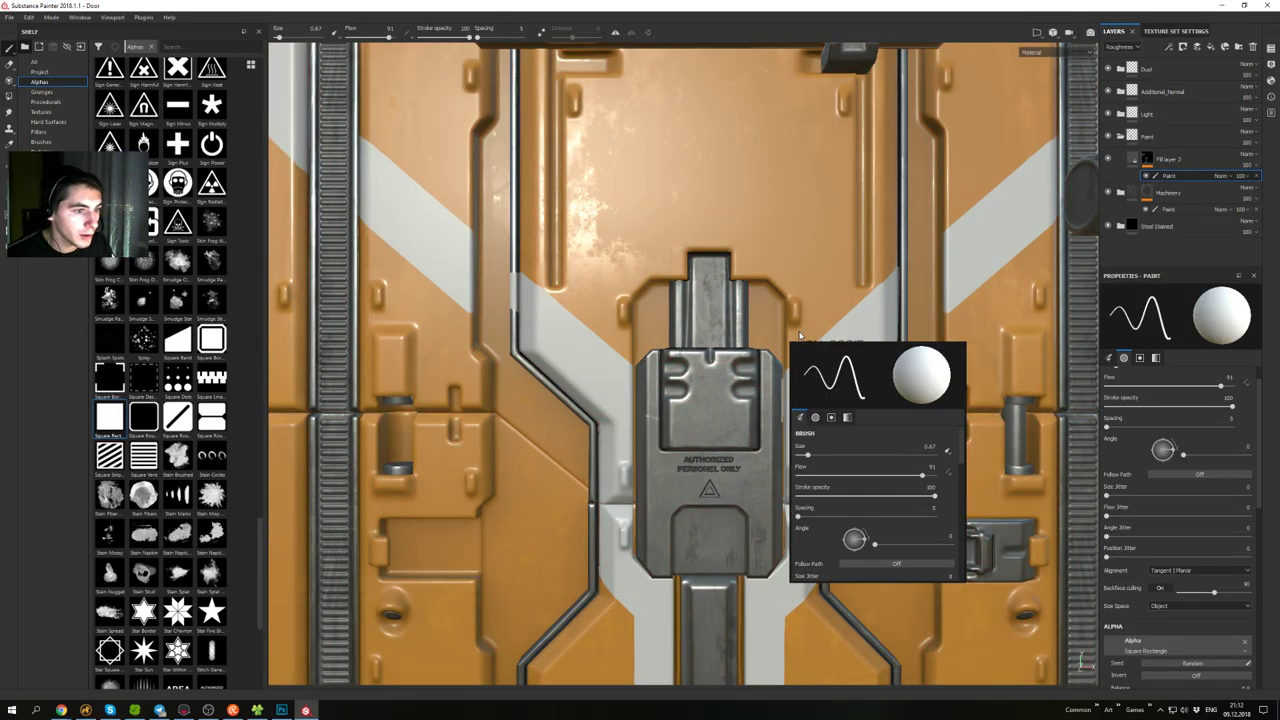
pyautogui.click(799, 335)
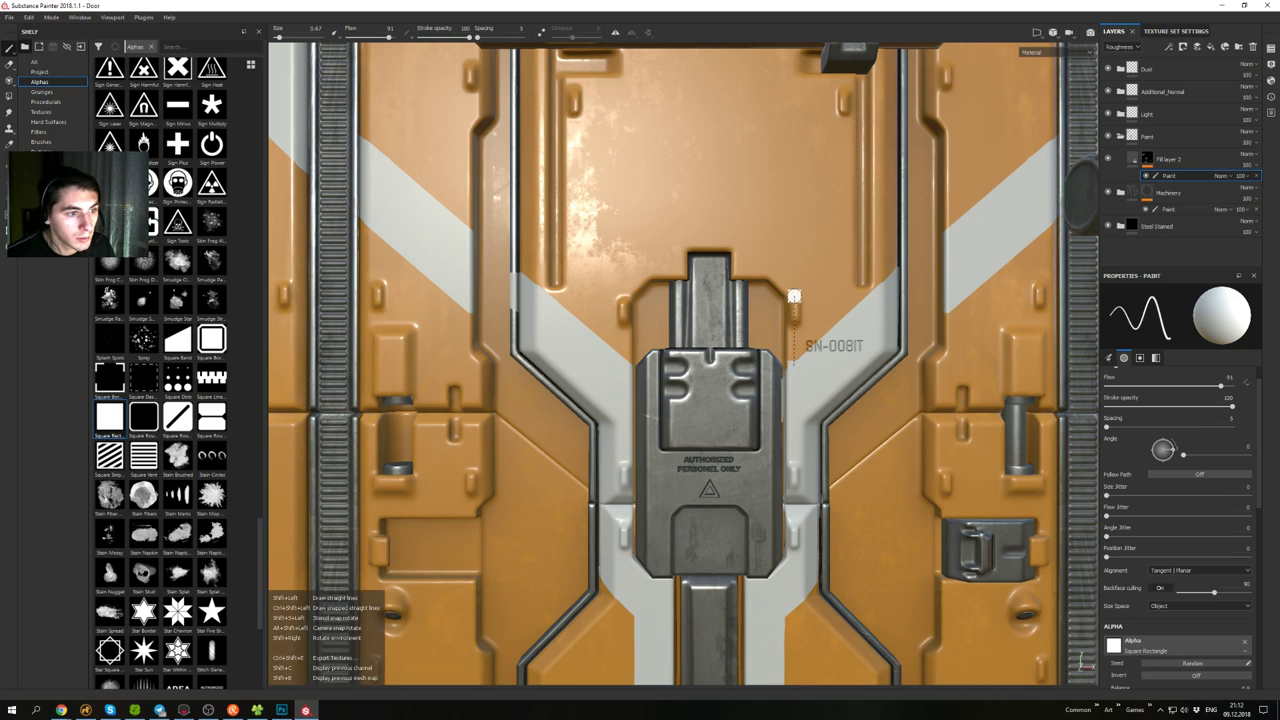
pyautogui.keyDown('shift'); pyautogui.click(794, 296); pyautogui.keyUp('shift')
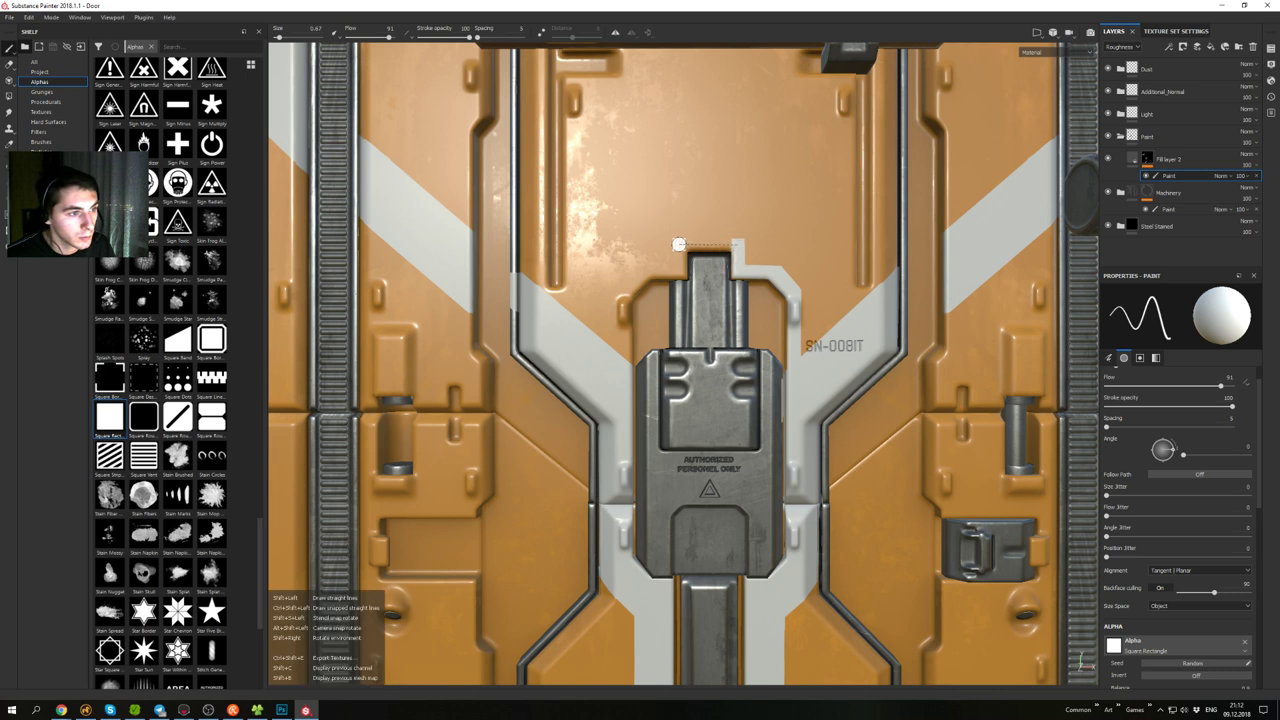
pyautogui.keyDown('shift'); pyautogui.click(679, 245); pyautogui.keyUp('shift')
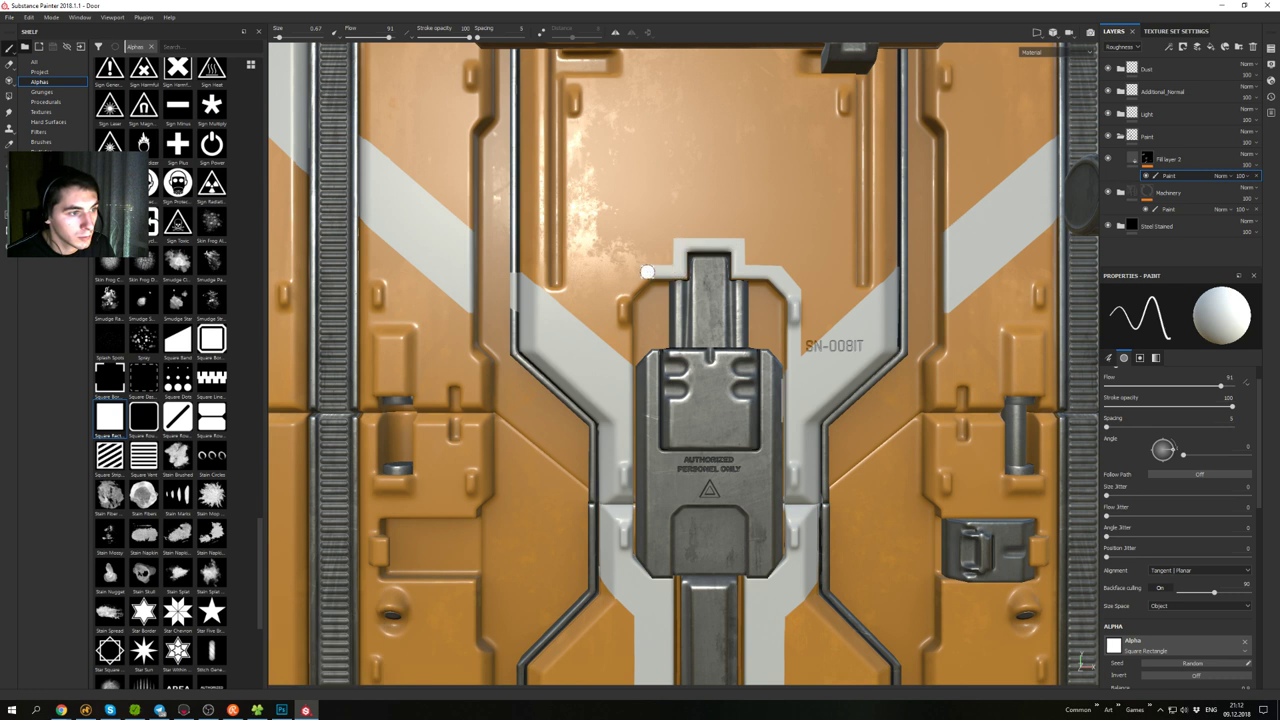
pyautogui.keyDown('shift'); pyautogui.click(623, 295); pyautogui.keyUp('shift')
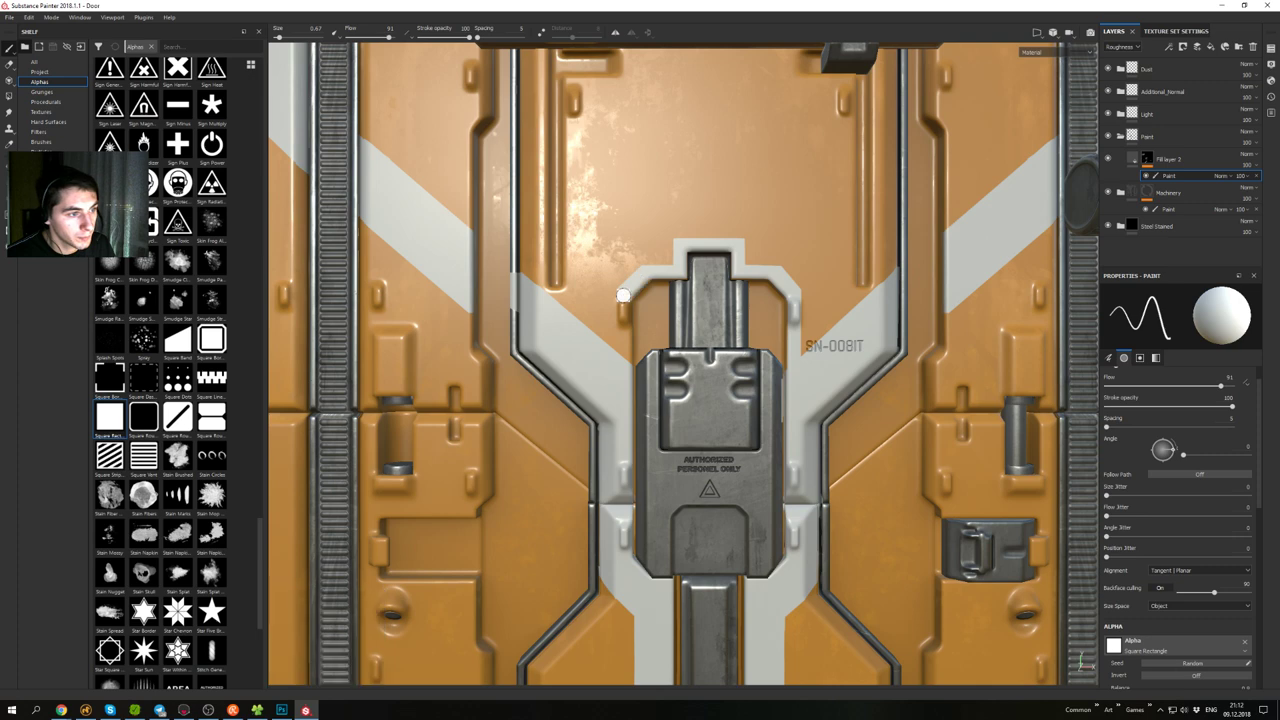
pyautogui.keyDown('shift'); pyautogui.click(624, 372); pyautogui.keyUp('shift')
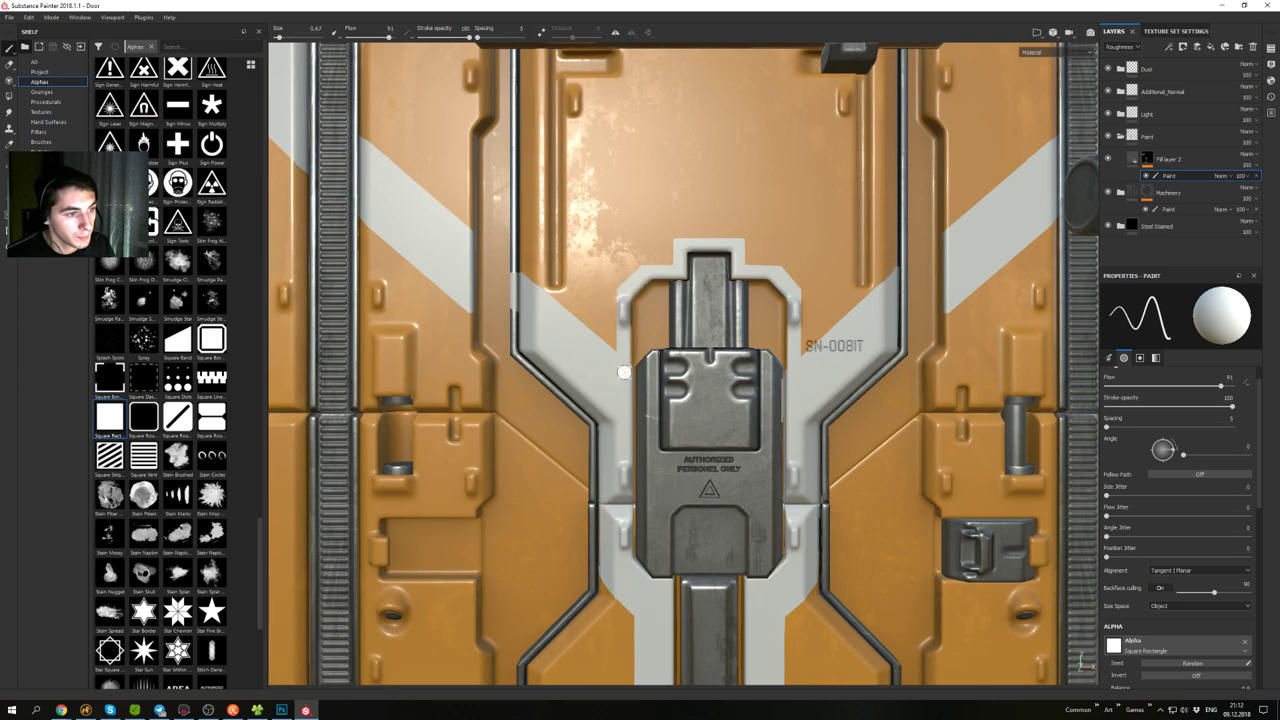
# - Trim the outer corners of the white outline above the lock diagonally with the black brush colour
pyautogui.moveTo(714, 362)
pyautogui.keyDown('alt'); pyautogui.mouseDown()
pyautogui.moveTo(823, 388)
pyautogui.moveTo(831, 448)
pyautogui.mouseUp(); pyautogui.keyUp('alt')
pyautogui.keyDown('alt'); pyautogui.moveTo(831, 448); pyautogui.dragTo(819, 267, button='right'); pyautogui.keyUp('alt')
pyautogui.keyDown('alt'); pyautogui.moveTo(819, 267); pyautogui.dragTo(690, 195); pyautogui.keyUp('alt')
pyautogui.keyDown('alt'); pyautogui.moveTo(690, 195); pyautogui.dragTo(706, 340, button='right'); pyautogui.keyUp('alt')
pyautogui.keyDown('alt'); pyautogui.moveTo(706, 340); pyautogui.dragTo(656, 322); pyautogui.keyUp('alt')
pyautogui.keyDown('alt'); pyautogui.moveTo(634, 224); pyautogui.dragTo(689, 403, button='right'); pyautogui.keyUp('alt')
pyautogui.scroll(3, 689, 403)
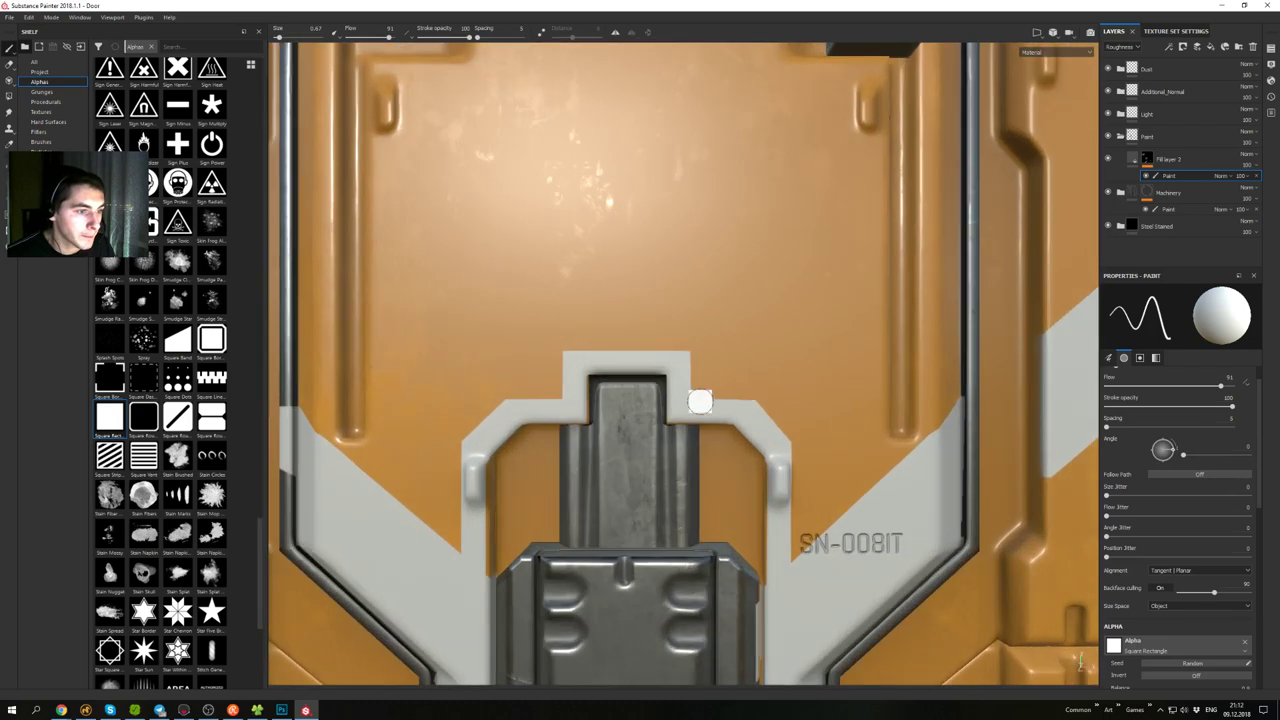
pyautogui.press('x')
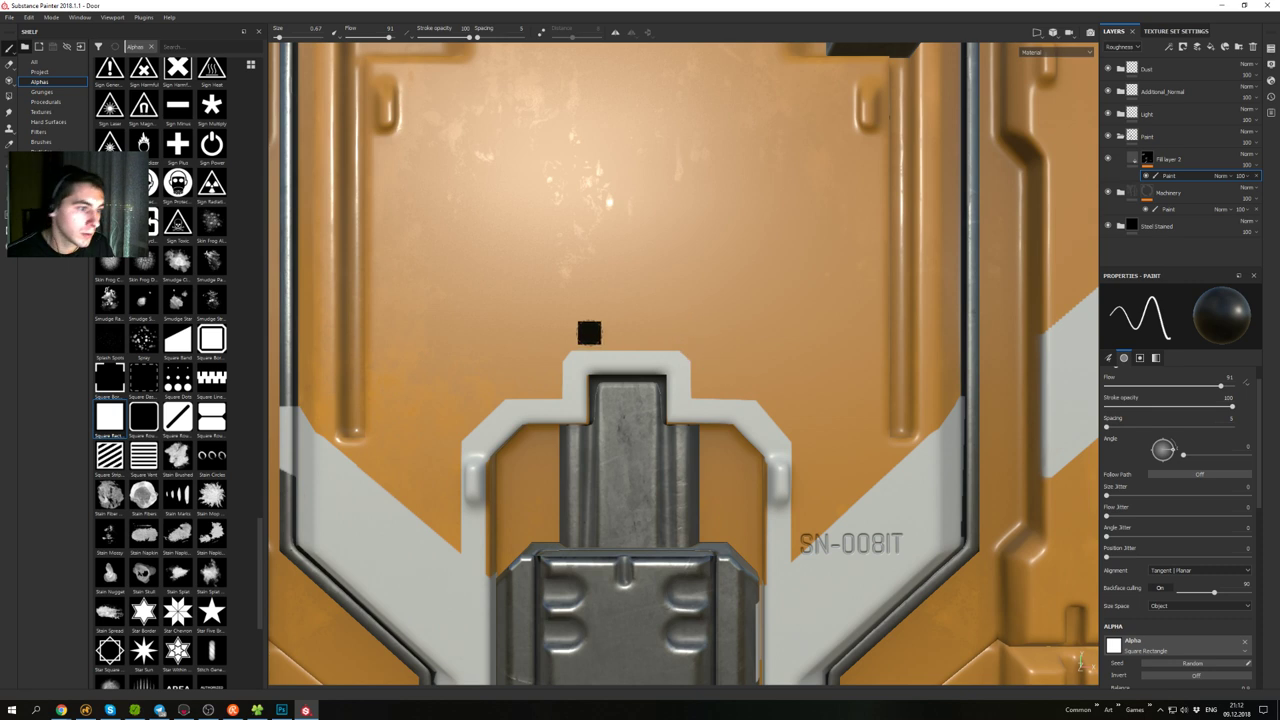
pyautogui.moveTo(654, 331)
pyautogui.keyDown('alt'); pyautogui.mouseDown()
pyautogui.moveTo(664, 220)
pyautogui.moveTo(706, 217)
pyautogui.moveTo(666, 277)
pyautogui.moveTo(750, 377)
pyautogui.mouseUp(); pyautogui.keyUp('alt')
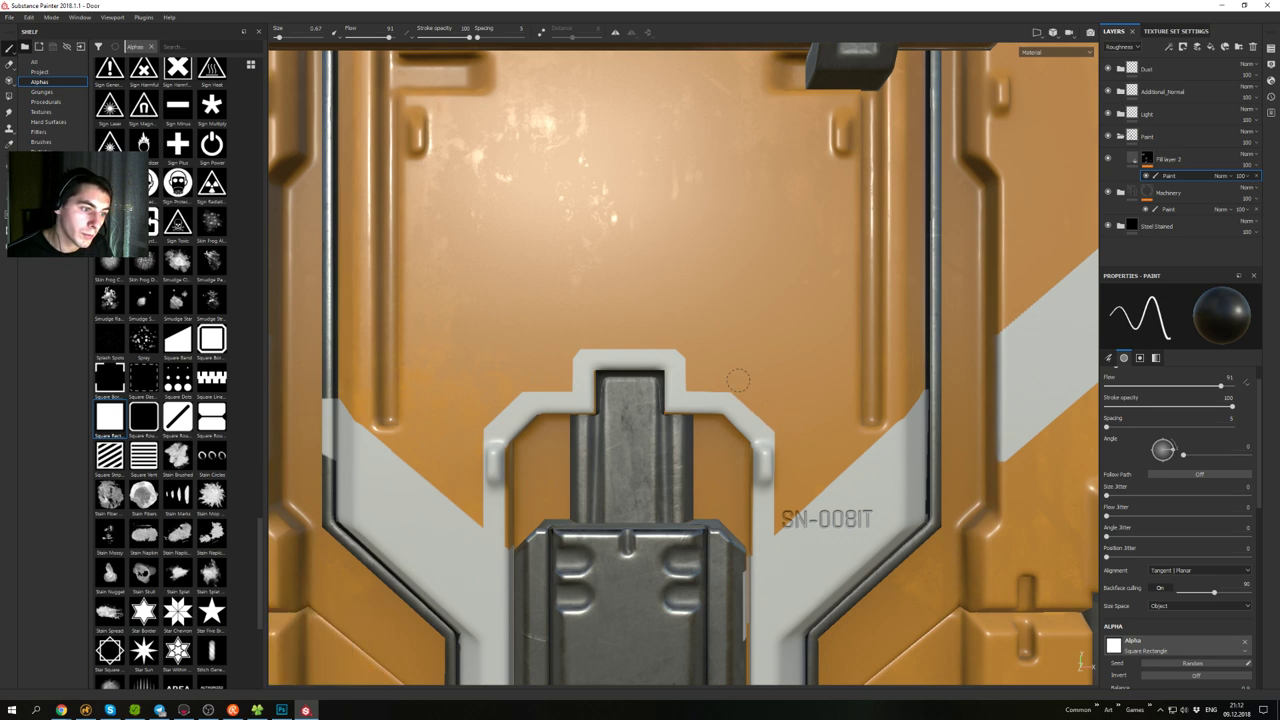
# - Examine the new lock outline against the stripe pattern on the complete door, from close up and from a distance
pyautogui.keyDown('alt'); pyautogui.moveTo(678, 420); pyautogui.dragTo(525, 160, button='right'); pyautogui.keyUp('alt')
pyautogui.moveTo(525, 160)
pyautogui.keyDown('alt'); pyautogui.mouseDown()
pyautogui.moveTo(440, 230)
pyautogui.moveTo(694, 349)
pyautogui.moveTo(696, 325)
pyautogui.moveTo(728, 310)
pyautogui.moveTo(834, 352)
pyautogui.moveTo(812, 366)
pyautogui.mouseUp(); pyautogui.keyUp('alt')
pyautogui.press('x')
pyautogui.moveTo(820, 301)
pyautogui.keyDown('alt'); pyautogui.mouseDown()
pyautogui.moveTo(706, 342)
pyautogui.moveTo(649, 299)
pyautogui.moveTo(634, 313)
pyautogui.mouseUp(); pyautogui.keyUp('alt')
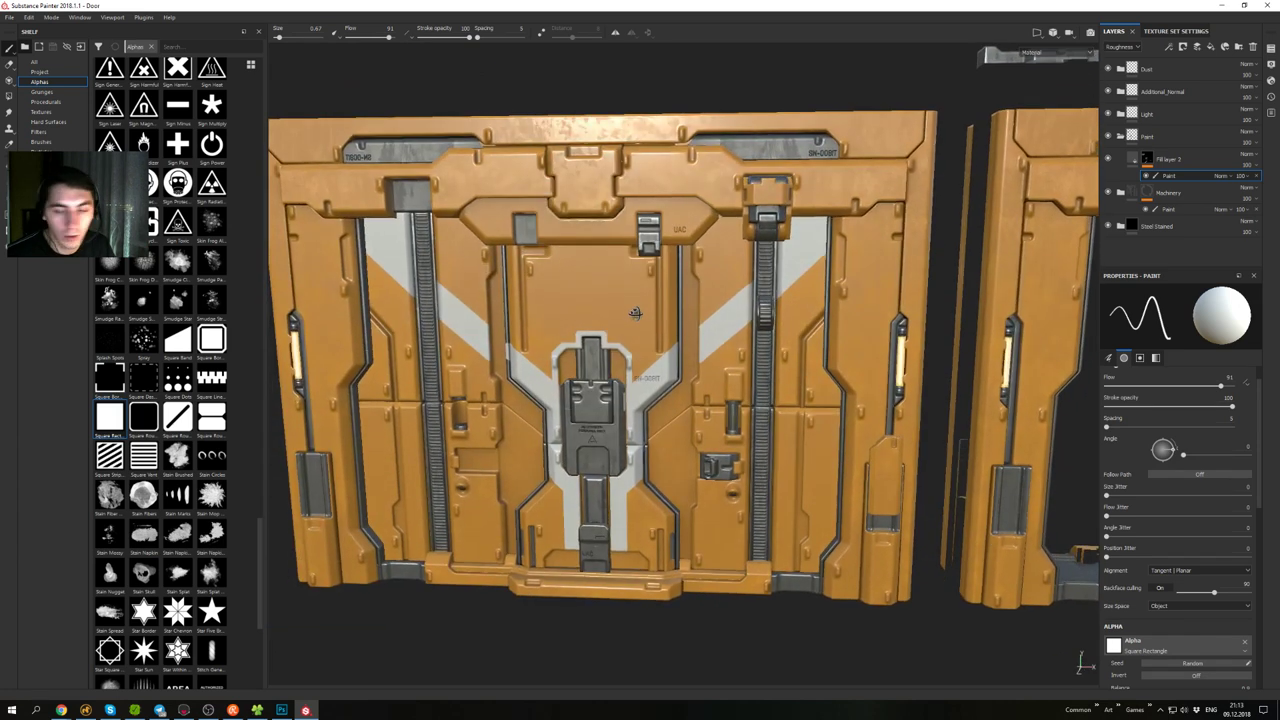
pyautogui.keyDown('alt'); pyautogui.moveTo(666, 331); pyautogui.dragTo(689, 286, button='middle'); pyautogui.keyUp('alt')
pyautogui.keyDown('alt'); pyautogui.keyDown('shift'); pyautogui.moveTo(689, 286); pyautogui.dragTo(697, 305); pyautogui.keyUp('shift'); pyautogui.keyUp('alt')
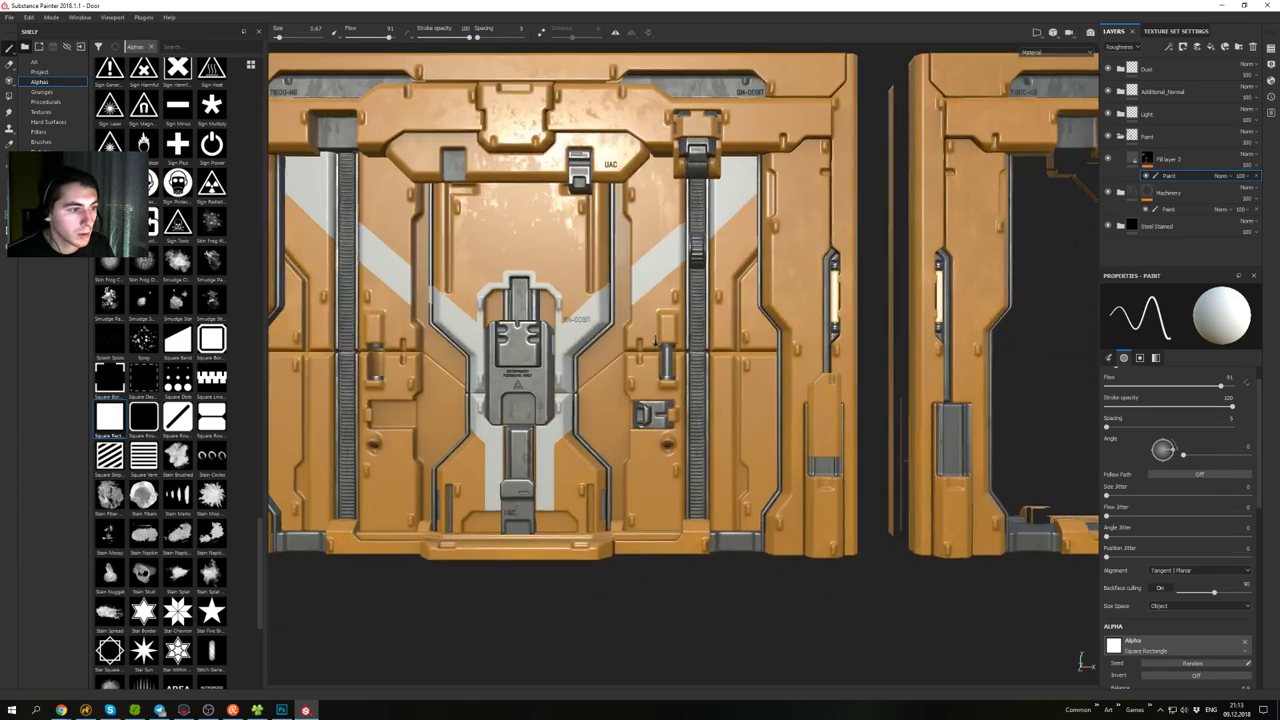
pyautogui.keyDown('alt'); pyautogui.moveTo(697, 305); pyautogui.dragTo(752, 530, button='right'); pyautogui.keyUp('alt')
pyautogui.keyDown('alt'); pyautogui.moveTo(585, 368); pyautogui.dragTo(682, 368, button='middle'); pyautogui.keyUp('alt')
pyautogui.keyDown('alt'); pyautogui.moveTo(682, 368); pyautogui.dragTo(730, 389, button='right'); pyautogui.keyUp('alt')
pyautogui.moveTo(707, 389)
pyautogui.keyDown('alt'); pyautogui.mouseDown()
pyautogui.moveTo(700, 420)
pyautogui.moveTo(709, 399)
pyautogui.mouseUp(); pyautogui.keyUp('alt')
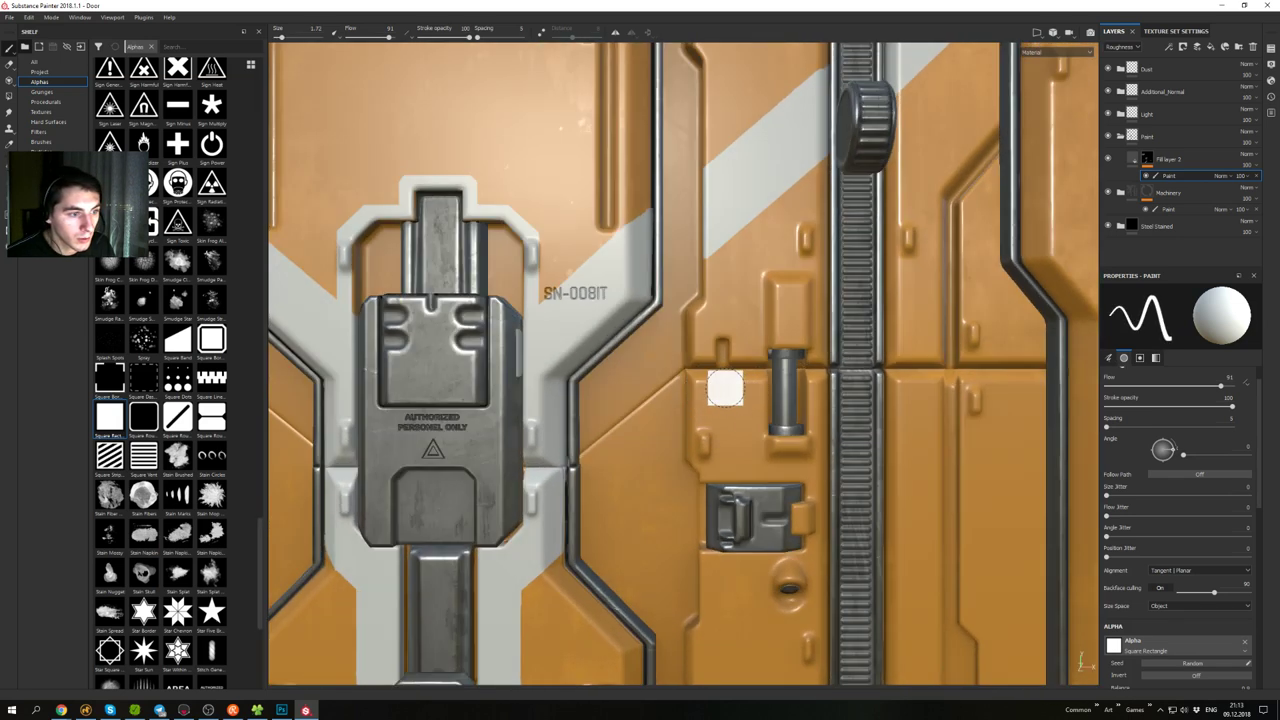
pyautogui.scroll(-8, 703, 390)
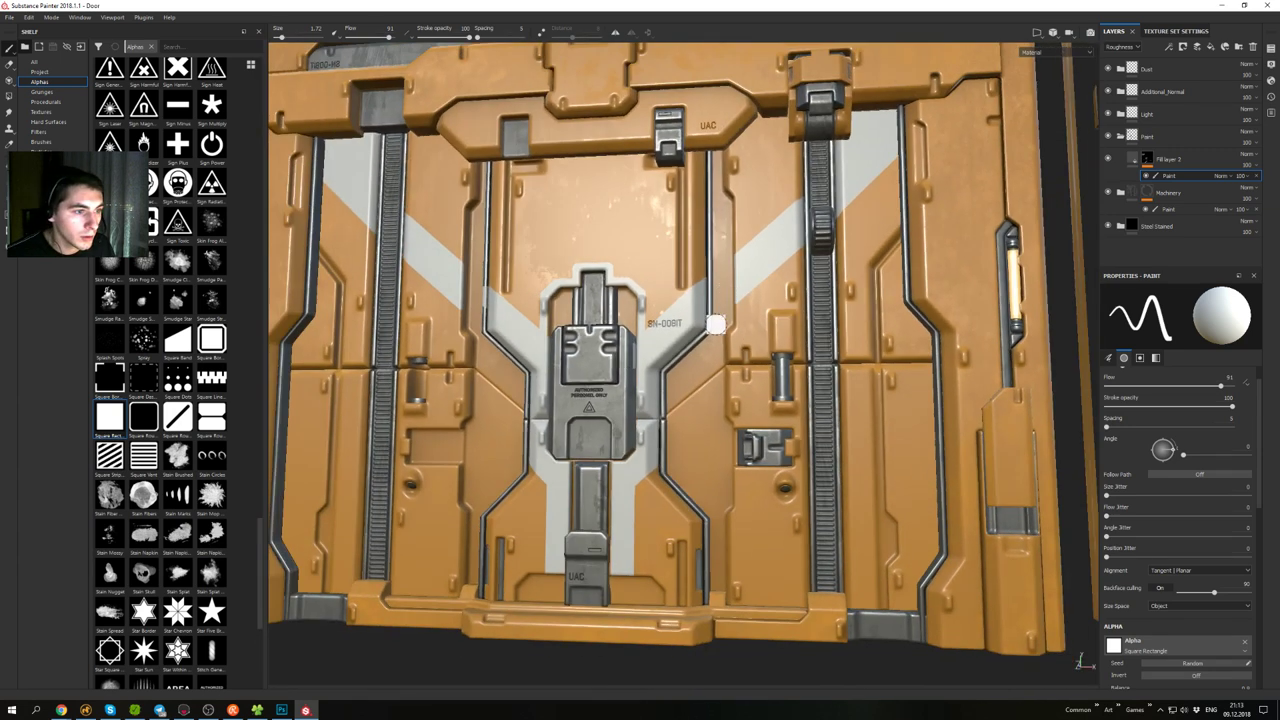
# - Paint a straight white band along the upper edge of the separate lower door section's side panel with the square brush at size 1.92
pyautogui.keyDown('ctrl'); pyautogui.moveTo(763, 256); pyautogui.dragTo(773, 256, button='right'); pyautogui.keyUp('ctrl')
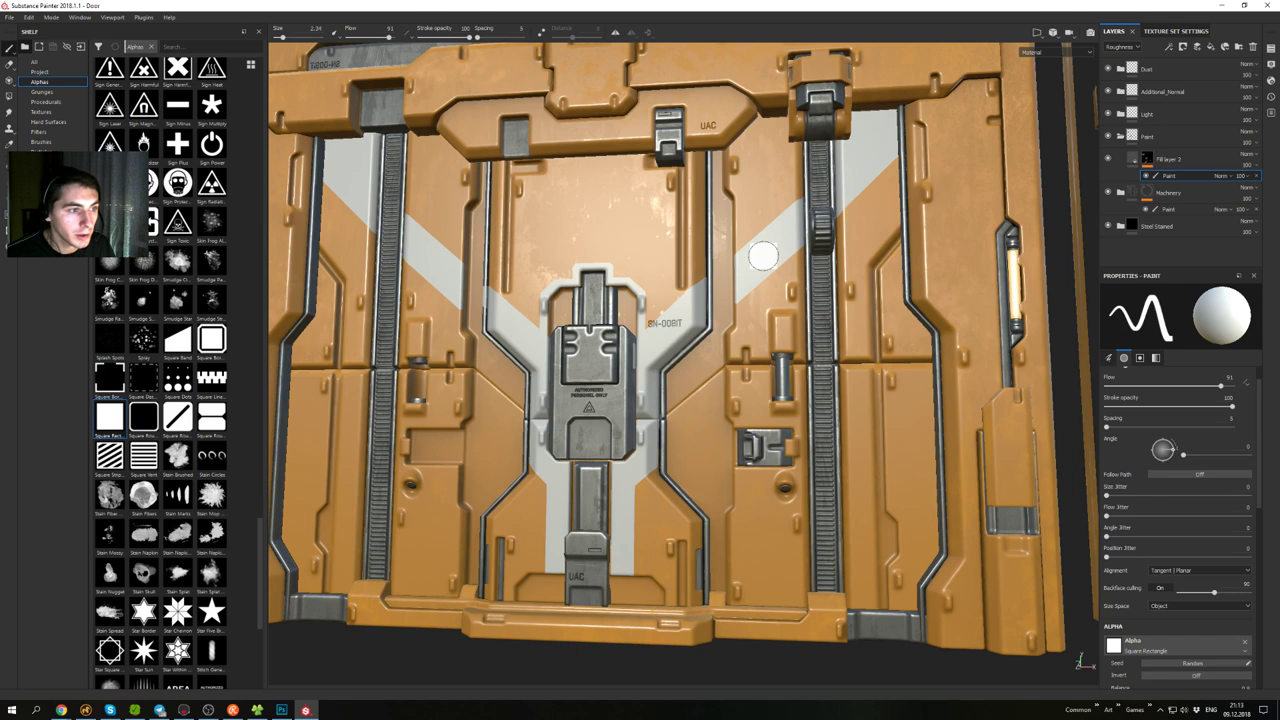
pyautogui.press('[')
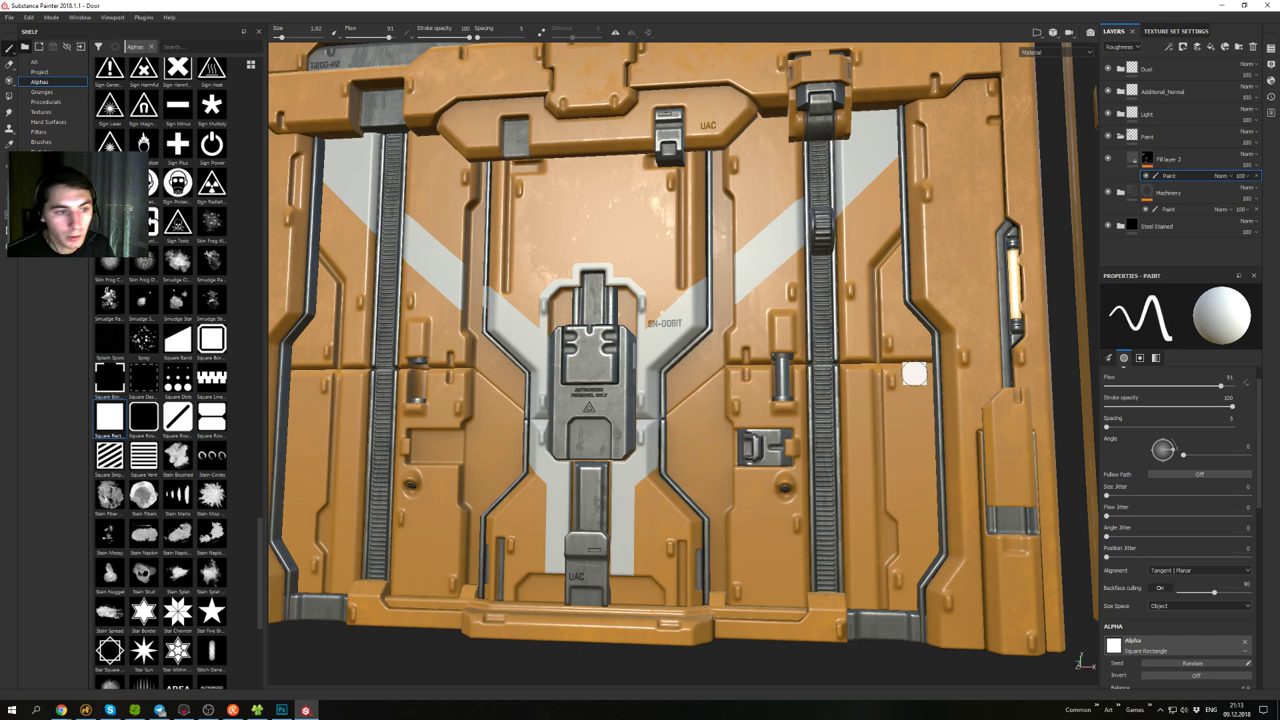
pyautogui.keyDown('alt'); pyautogui.moveTo(926, 390); pyautogui.dragTo(536, 341, button='middle'); pyautogui.keyUp('alt')
pyautogui.scroll(-3, 730, 362)
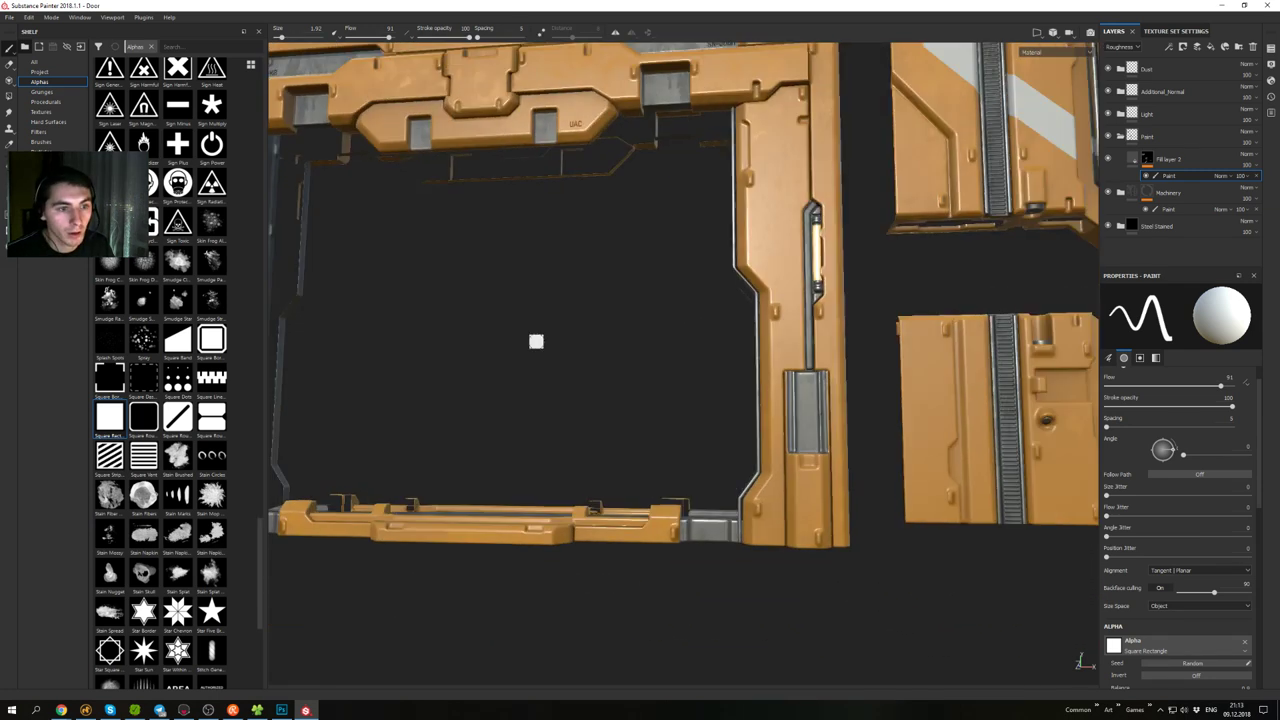
pyautogui.keyDown('alt'); pyautogui.moveTo(1030, 336); pyautogui.dragTo(791, 329, button='middle'); pyautogui.keyUp('alt')
pyautogui.scroll(3, 793, 328)
pyautogui.keyDown('alt'); pyautogui.moveTo(860, 325); pyautogui.dragTo(684, 329); pyautogui.keyUp('alt')
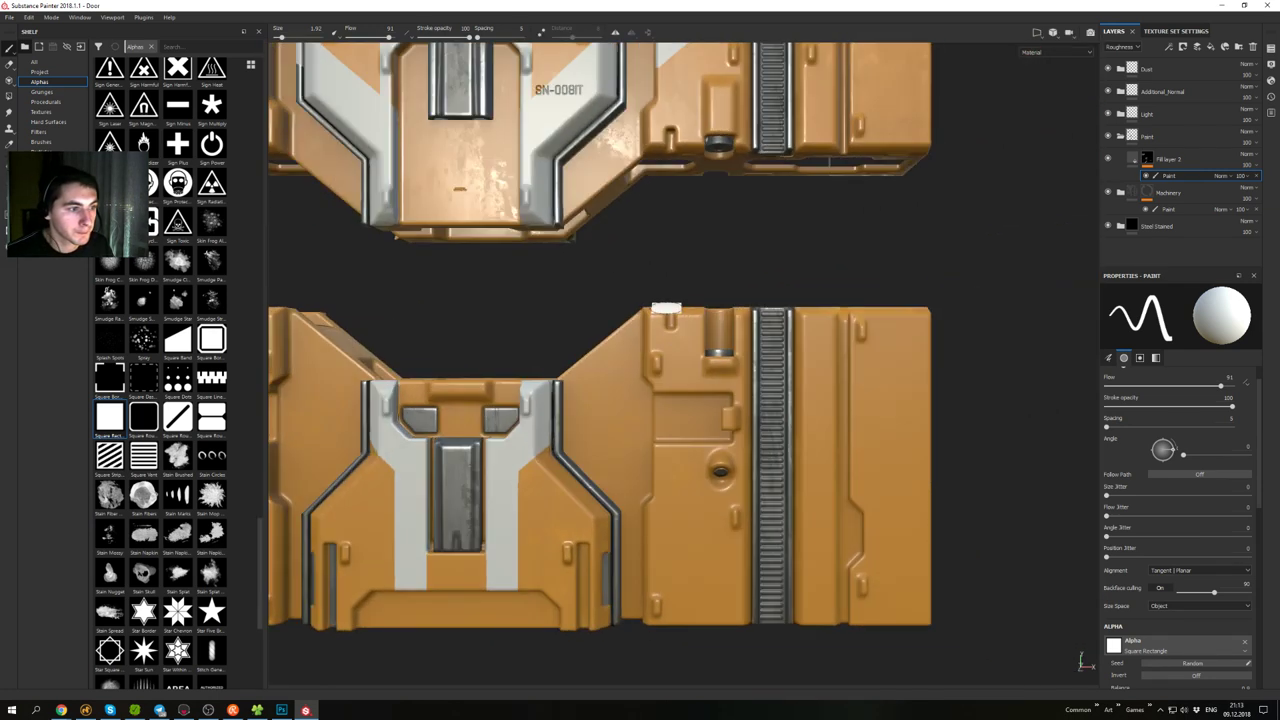
pyautogui.click(660, 322)
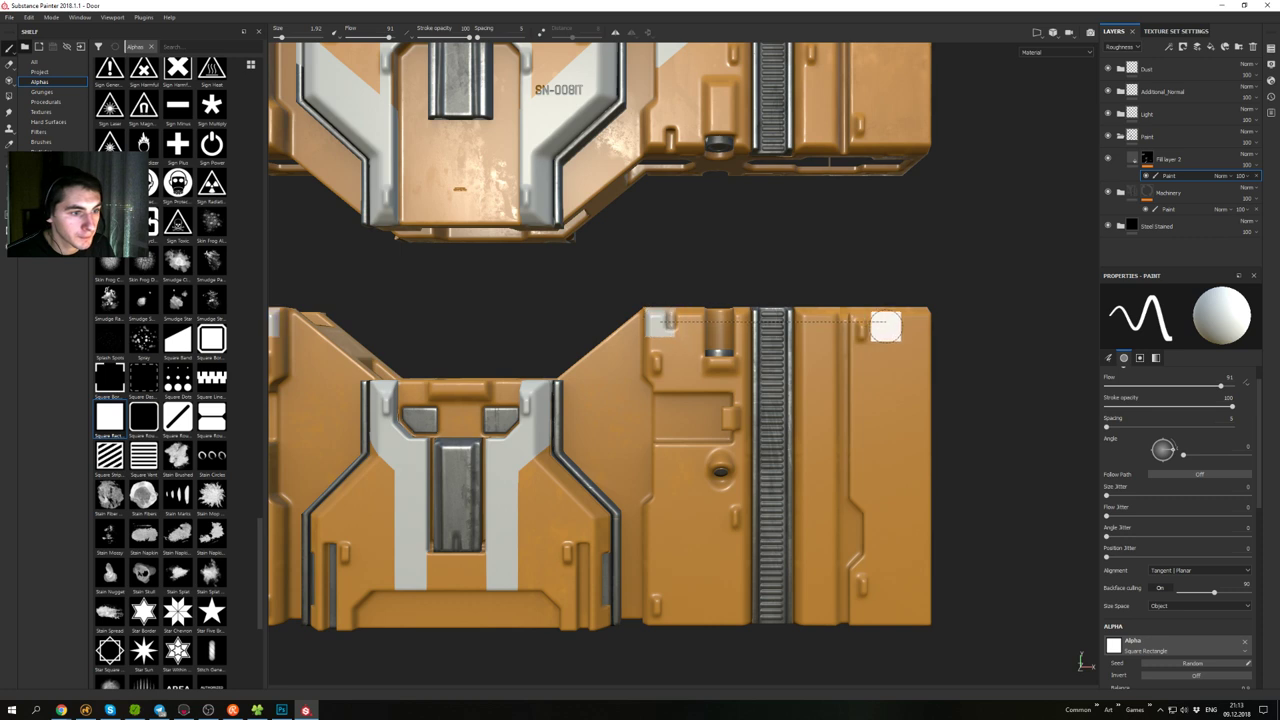
pyautogui.keyDown('shift'); pyautogui.click(918, 323); pyautogui.keyUp('shift')
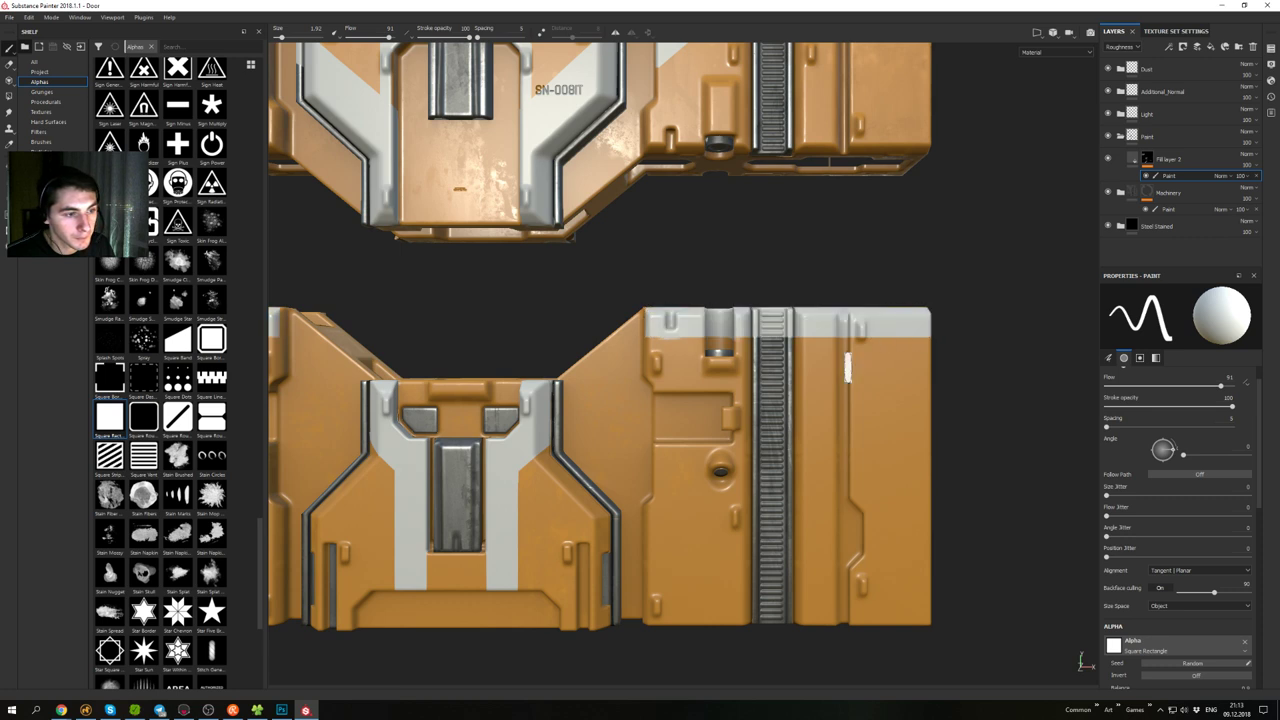
pyautogui.moveTo(848, 367)
pyautogui.keyDown('alt'); pyautogui.mouseDown()
pyautogui.moveTo(841, 517)
pyautogui.moveTo(855, 372)
pyautogui.moveTo(819, 404)
pyautogui.moveTo(818, 289)
pyautogui.mouseUp(); pyautogui.keyUp('alt')
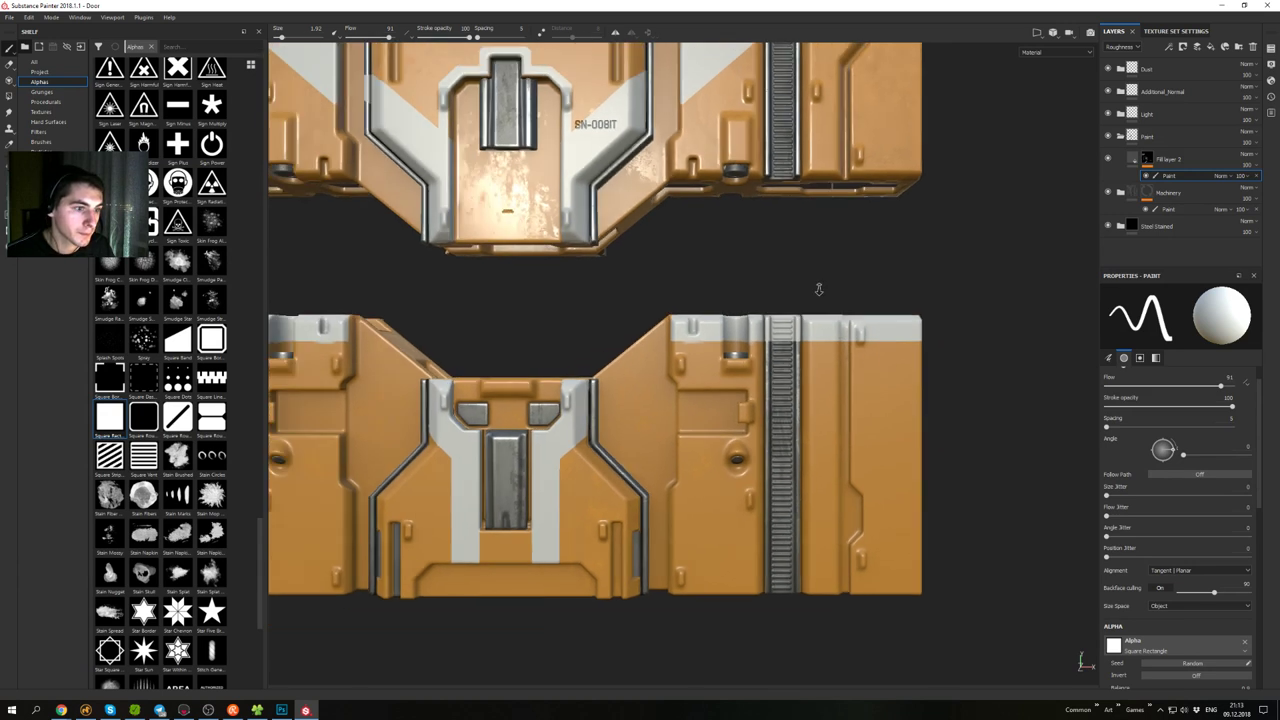
pyautogui.keyDown('alt'); pyautogui.moveTo(819, 289); pyautogui.dragTo(850, 370, button='right'); pyautogui.keyUp('alt')
pyautogui.click(923, 324)
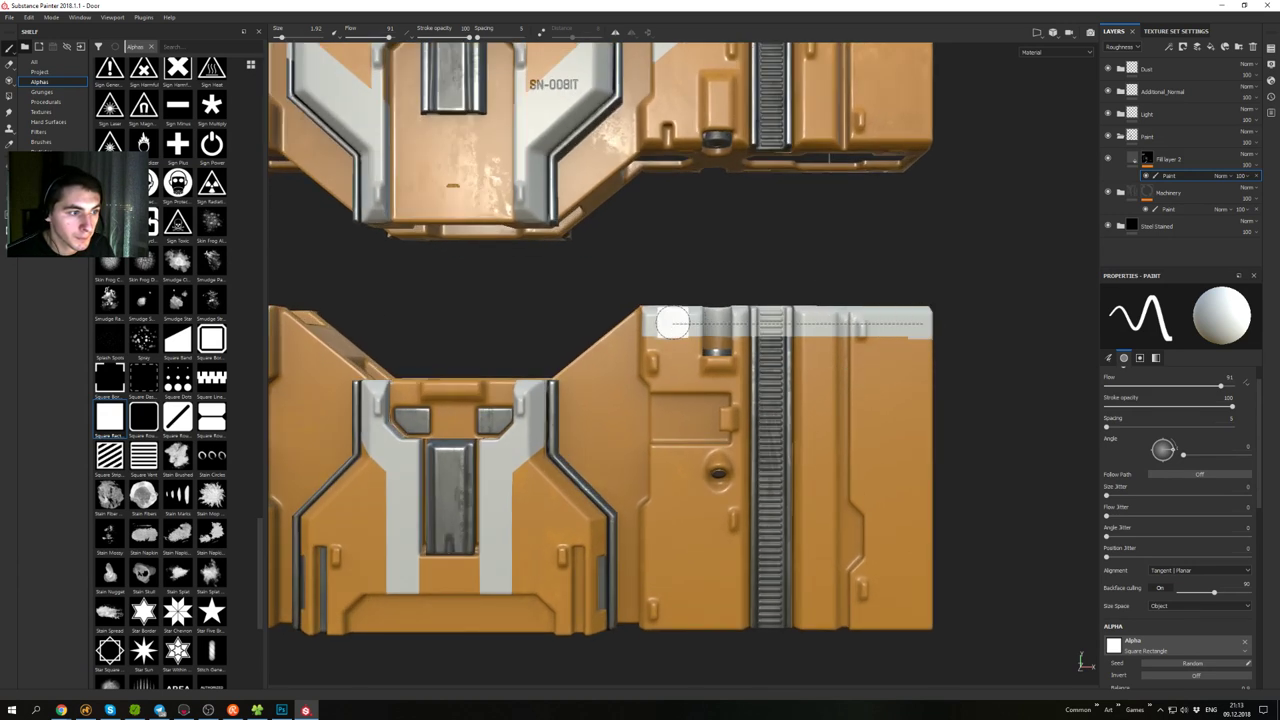
pyautogui.keyDown('shift'); pyautogui.click(658, 323); pyautogui.keyUp('shift')
# - Remove the white overspray from the top face around the cylindrical recess using the black brush colour at size 0.75
pyautogui.moveTo(917, 403)
pyautogui.keyDown('alt'); pyautogui.mouseDown()
pyautogui.moveTo(906, 520)
pyautogui.moveTo(917, 564)
pyautogui.moveTo(934, 480)
pyautogui.moveTo(835, 388)
pyautogui.moveTo(860, 375)
pyautogui.moveTo(971, 391)
pyautogui.moveTo(964, 411)
pyautogui.mouseUp(); pyautogui.keyUp('alt')
pyautogui.scroll(3, 754, 506)
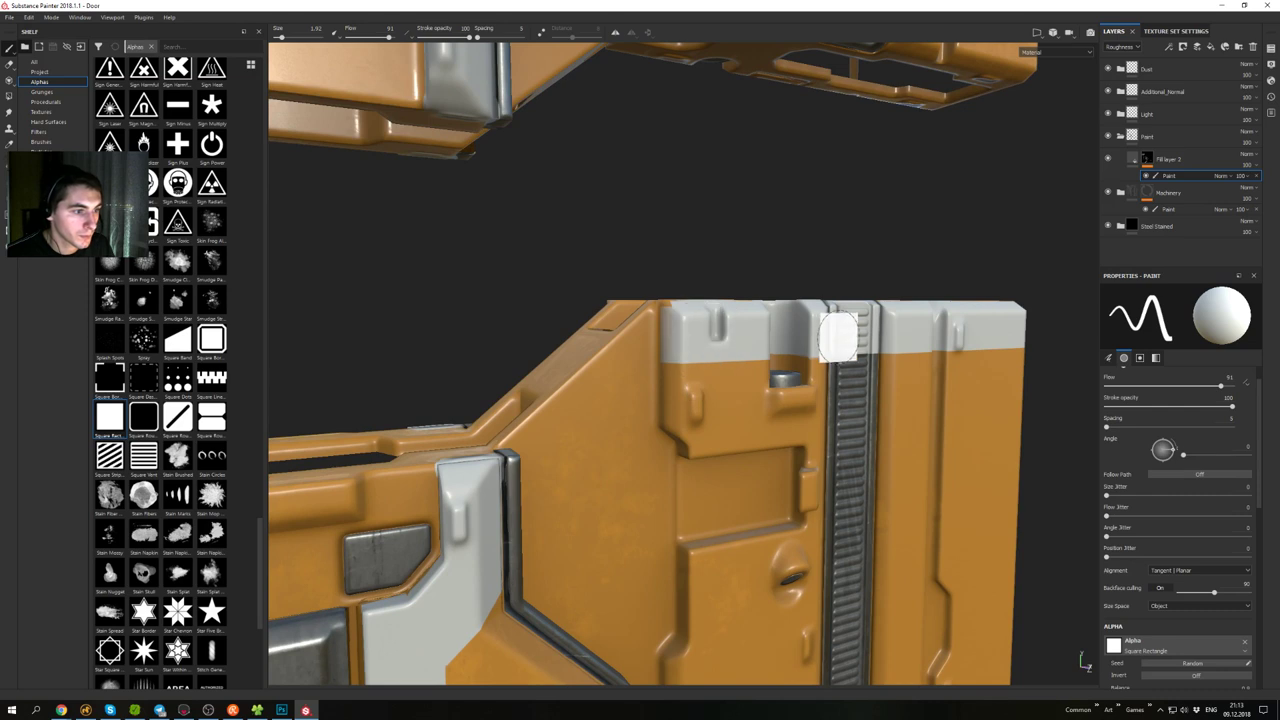
pyautogui.moveTo(837, 337)
pyautogui.keyDown('alt'); pyautogui.mouseDown()
pyautogui.moveTo(775, 262)
pyautogui.moveTo(795, 363)
pyautogui.moveTo(735, 412)
pyautogui.mouseUp(); pyautogui.keyUp('alt')
pyautogui.keyDown('ctrl'); pyautogui.moveTo(709, 350); pyautogui.dragTo(682, 353, button='right'); pyautogui.keyUp('ctrl')
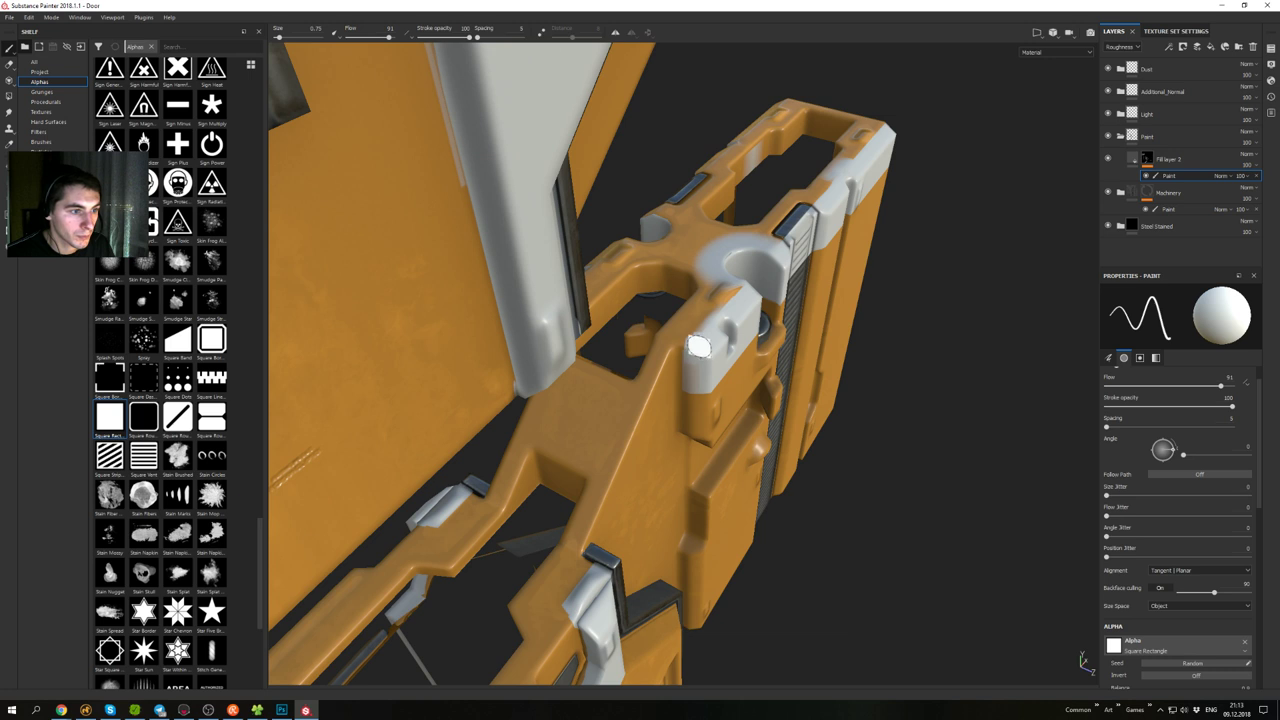
pyautogui.keyDown('alt'); pyautogui.moveTo(698, 346); pyautogui.dragTo(708, 321); pyautogui.keyUp('alt')
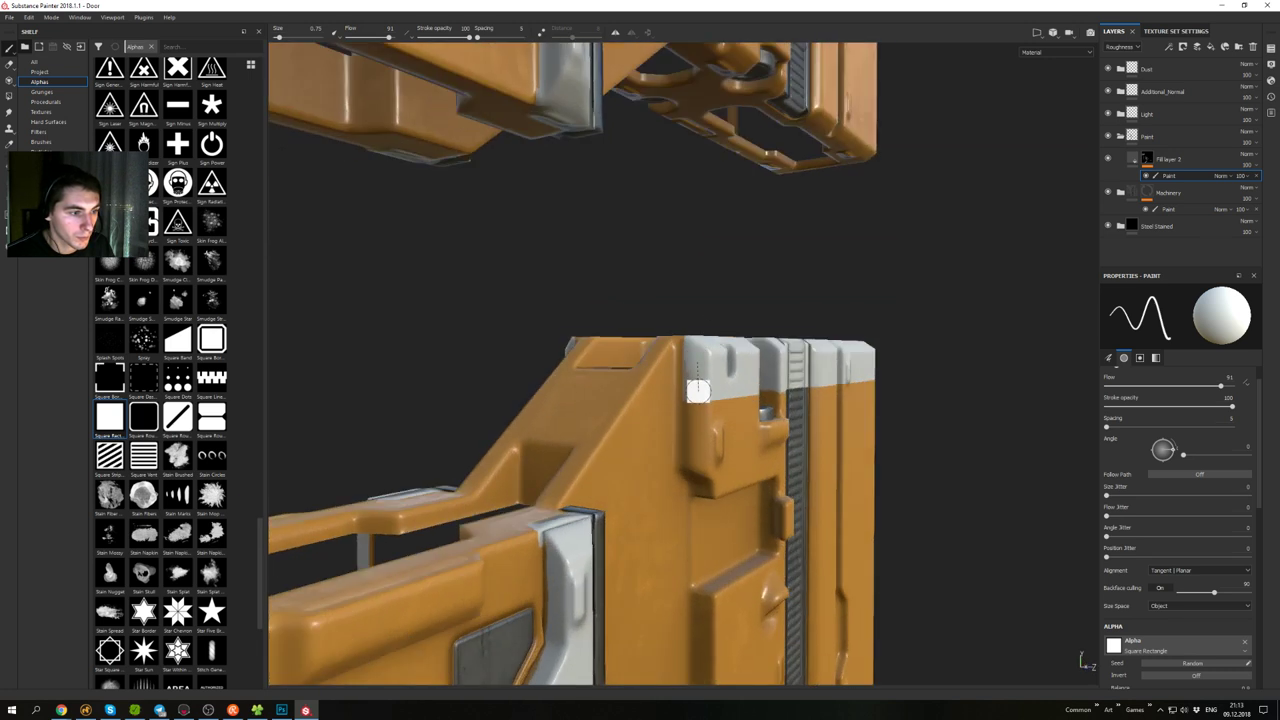
pyautogui.keyDown('alt'); pyautogui.moveTo(696, 388); pyautogui.dragTo(570, 301); pyautogui.keyUp('alt')
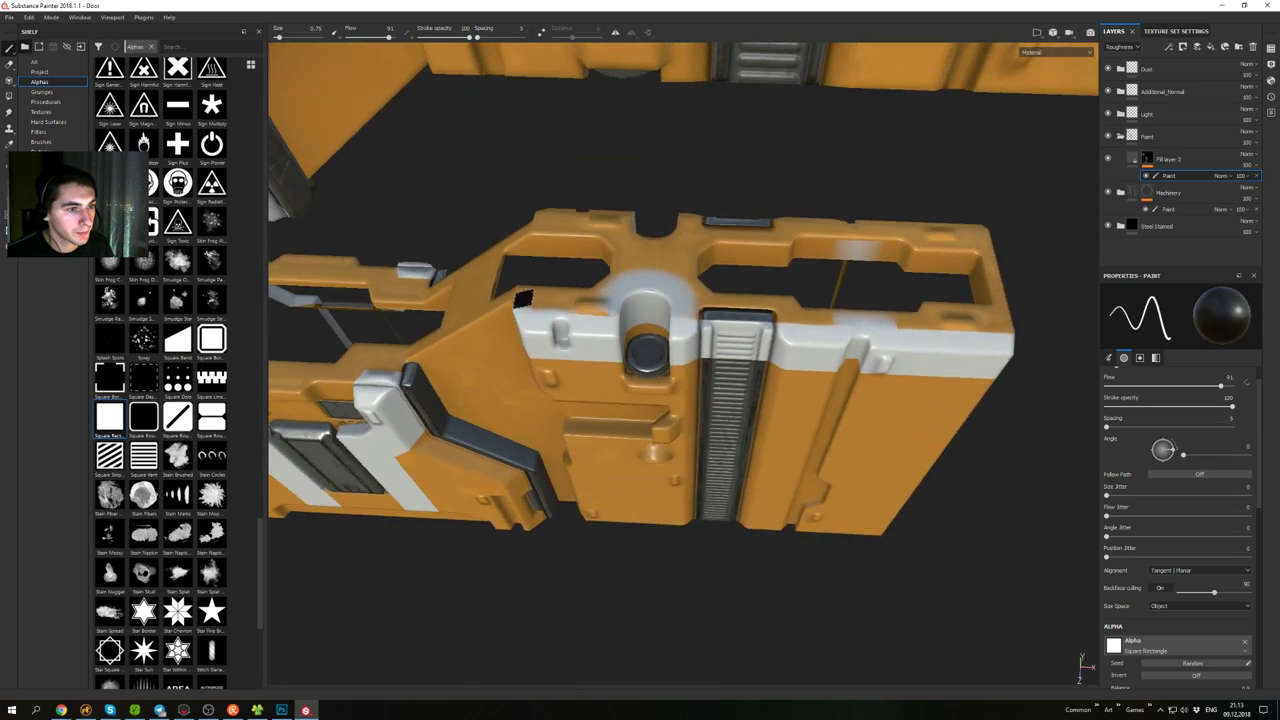
pyautogui.keyDown('shift'); pyautogui.click(523, 299); pyautogui.keyUp('shift')
pyautogui.moveTo(711, 311)
pyautogui.keyDown('alt'); pyautogui.mouseDown()
pyautogui.moveTo(763, 141)
pyautogui.moveTo(728, 299)
pyautogui.mouseUp(); pyautogui.keyUp('alt')
pyautogui.moveTo(648, 285)
pyautogui.mouseDown()
pyautogui.moveTo(663, 286)
pyautogui.moveTo(716, 373)
pyautogui.moveTo(806, 546)
pyautogui.moveTo(832, 326)
pyautogui.moveTo(891, 318)
pyautogui.mouseUp()
pyautogui.keyDown('alt'); pyautogui.moveTo(663, 328); pyautogui.dragTo(678, 372); pyautogui.keyUp('alt')
# - Repaint the band's upper edge beside the cylindrical recess and coat the recess's inner wall white at brush size 0.63
pyautogui.press('x')
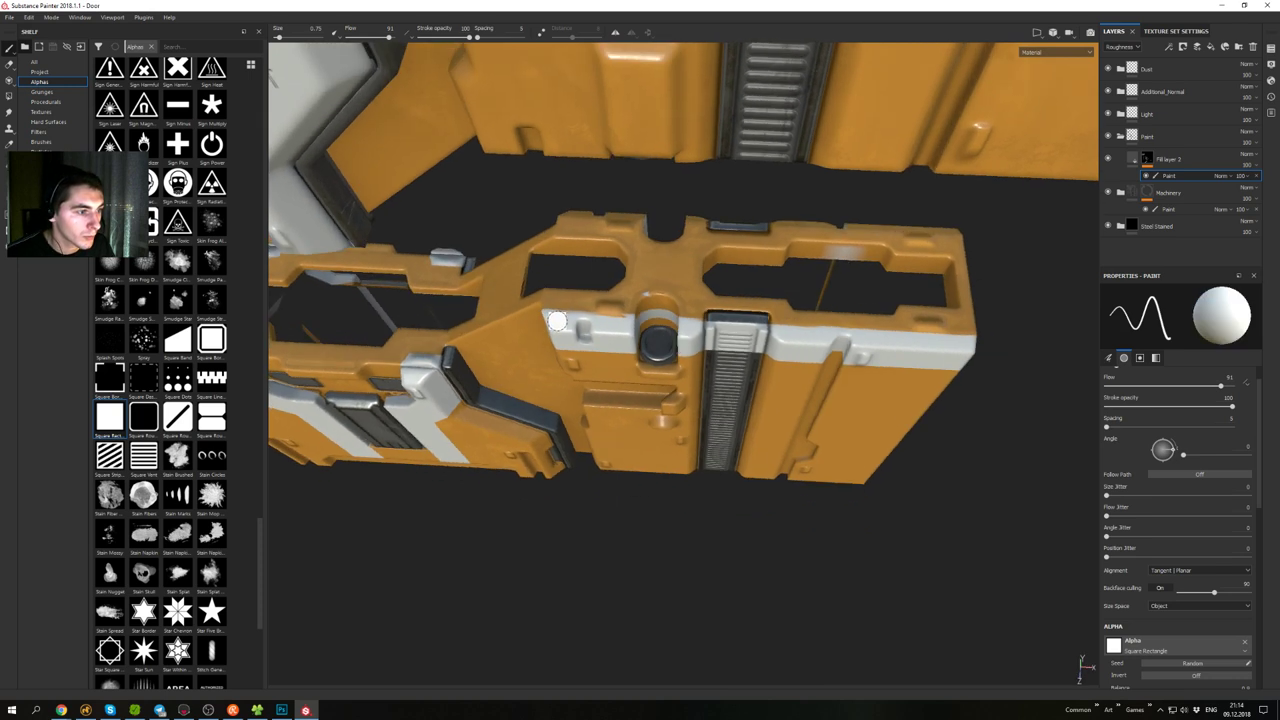
pyautogui.keyDown('shift'); pyautogui.click(622, 321); pyautogui.keyUp('shift')
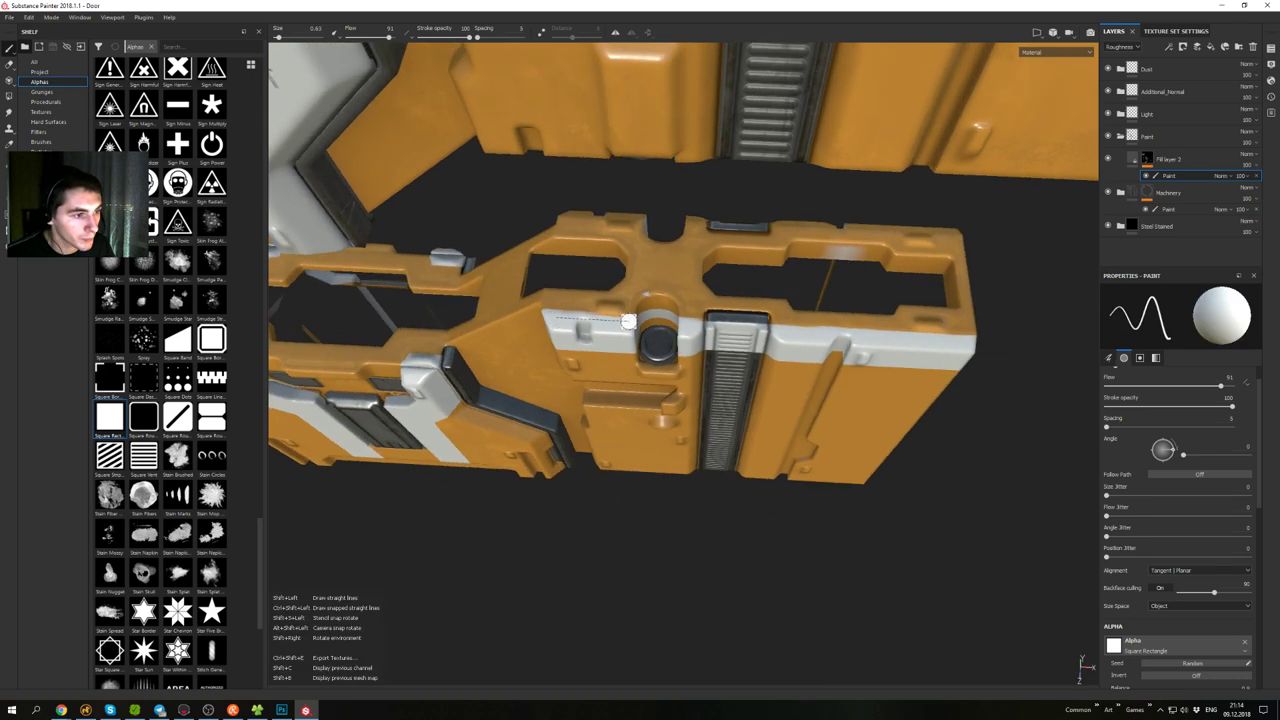
pyautogui.moveTo(630, 351)
pyautogui.keyDown('alt'); pyautogui.mouseDown()
pyautogui.moveTo(574, 300)
pyautogui.moveTo(645, 258)
pyautogui.moveTo(680, 288)
pyautogui.mouseUp(); pyautogui.keyUp('alt')
pyautogui.press('x')
pyautogui.keyDown('alt'); pyautogui.moveTo(695, 385); pyautogui.dragTo(752, 496, button='right'); pyautogui.keyUp('alt')
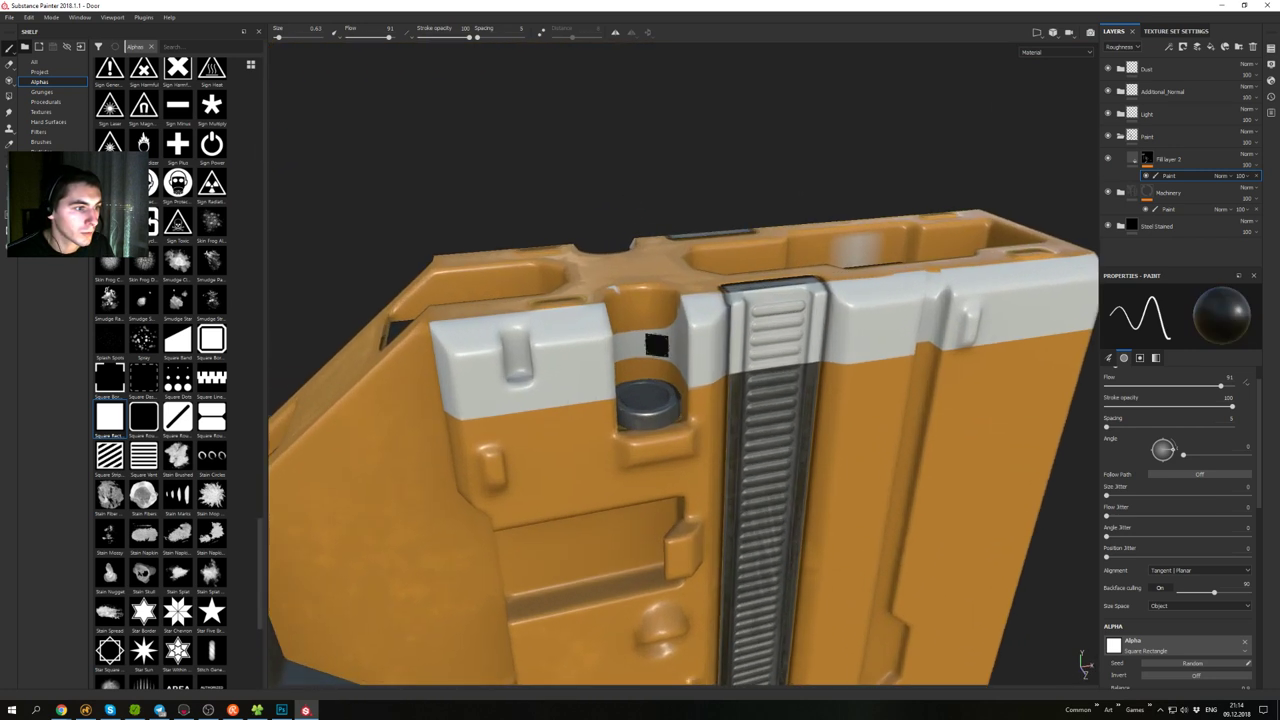
pyautogui.press('x')
pyautogui.moveTo(669, 319); pyautogui.dragTo(609, 319)
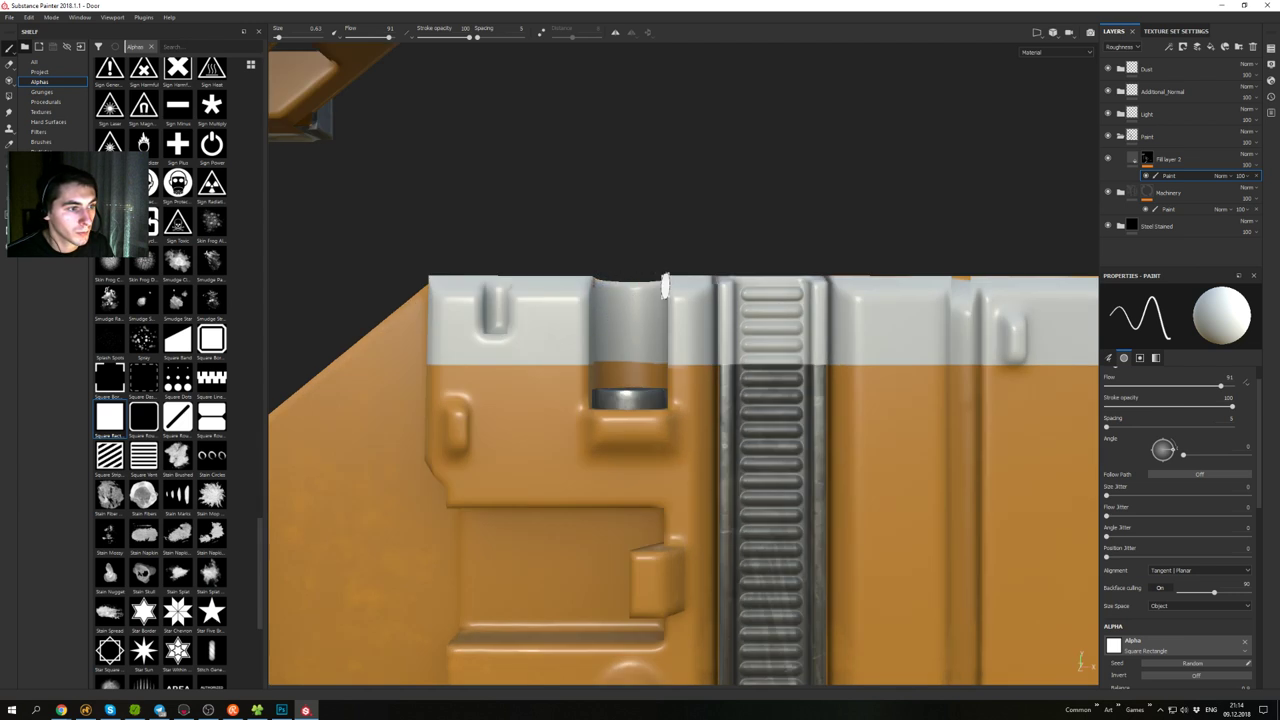
pyautogui.moveTo(665, 287)
pyautogui.keyDown('alt'); pyautogui.mouseDown()
pyautogui.moveTo(692, 390)
pyautogui.moveTo(711, 371)
pyautogui.moveTo(659, 368)
pyautogui.moveTo(592, 440)
pyautogui.mouseUp(); pyautogui.keyUp('alt')
pyautogui.moveTo(621, 291)
pyautogui.keyDown('alt'); pyautogui.mouseDown()
pyautogui.moveTo(592, 317)
pyautogui.moveTo(668, 349)
pyautogui.moveTo(646, 249)
pyautogui.moveTo(592, 262)
pyautogui.moveTo(530, 340)
pyautogui.moveTo(612, 313)
pyautogui.moveTo(574, 294)
pyautogui.mouseUp(); pyautogui.keyUp('alt')
# - Remove the white band from the ribbed metal rail and its dark frame with the black brush colour
pyautogui.press('x')
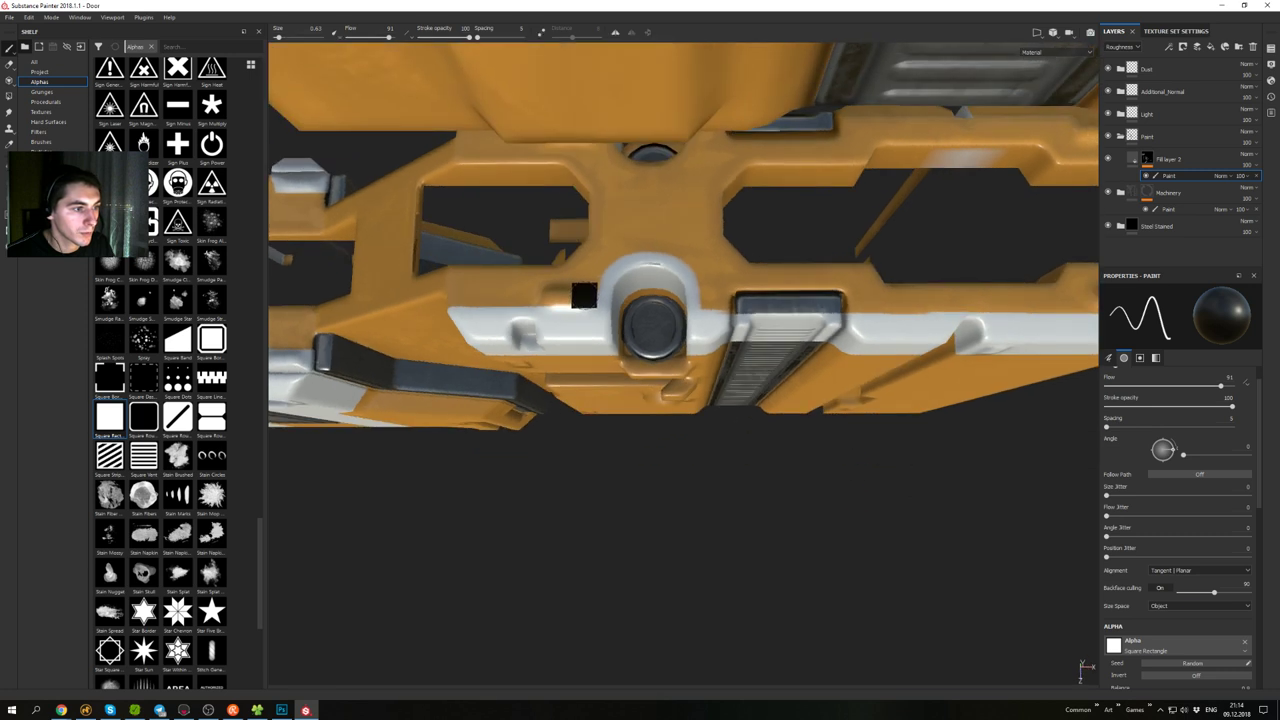
pyautogui.press('x')
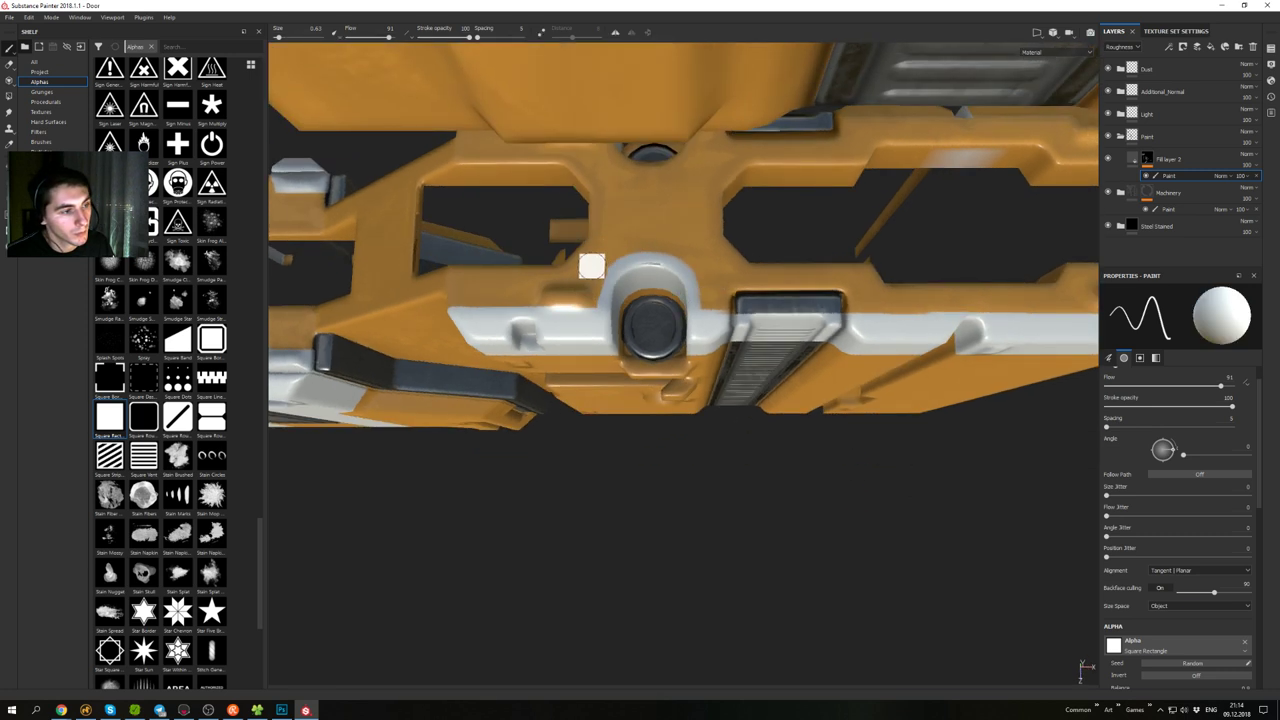
pyautogui.keyDown('alt'); pyautogui.moveTo(594, 272); pyautogui.dragTo(630, 391); pyautogui.keyUp('alt')
pyautogui.press('x')
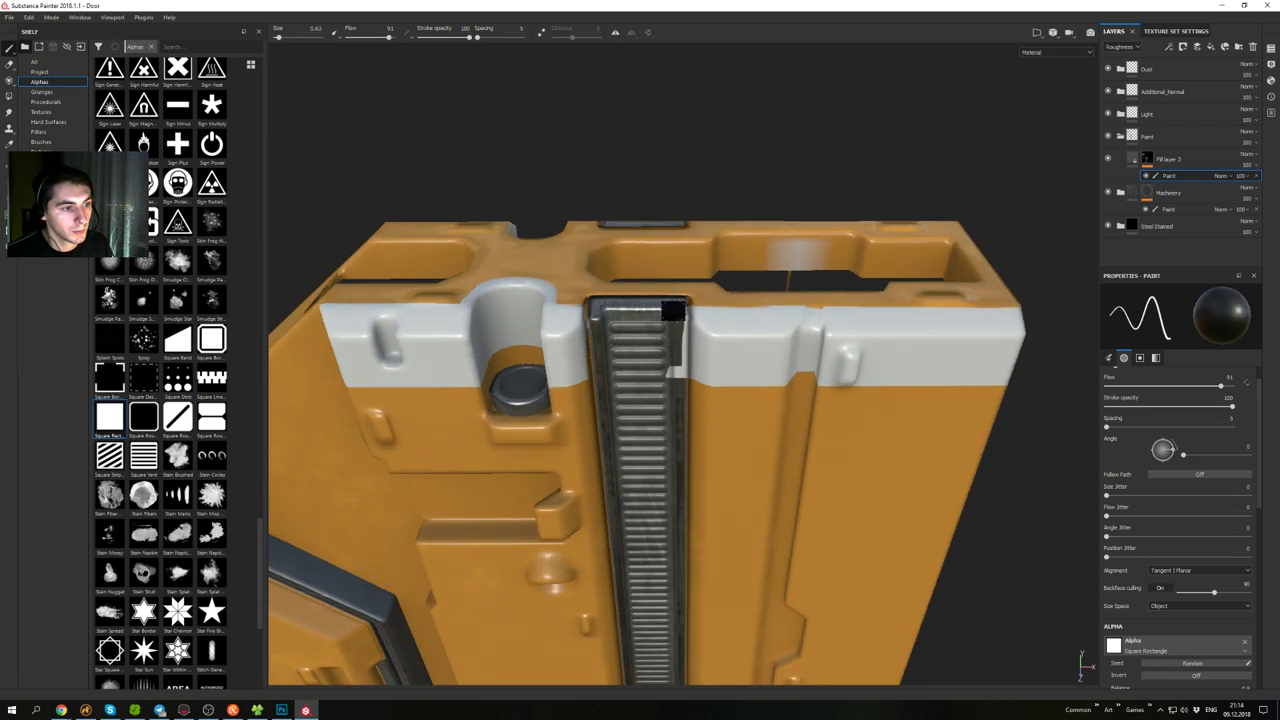
pyautogui.moveTo(708, 380)
pyautogui.keyDown('alt'); pyautogui.mouseDown()
pyautogui.moveTo(646, 357)
pyautogui.moveTo(643, 322)
pyautogui.mouseUp(); pyautogui.keyUp('alt')
# - Paint the upper bevel from the metal rail to the panel's outer corner white with a smaller brush, and check the band on both sides
pyautogui.press('x')
pyautogui.keyDown('ctrl'); pyautogui.moveTo(607, 312); pyautogui.dragTo(592, 312, button='right'); pyautogui.keyUp('ctrl')
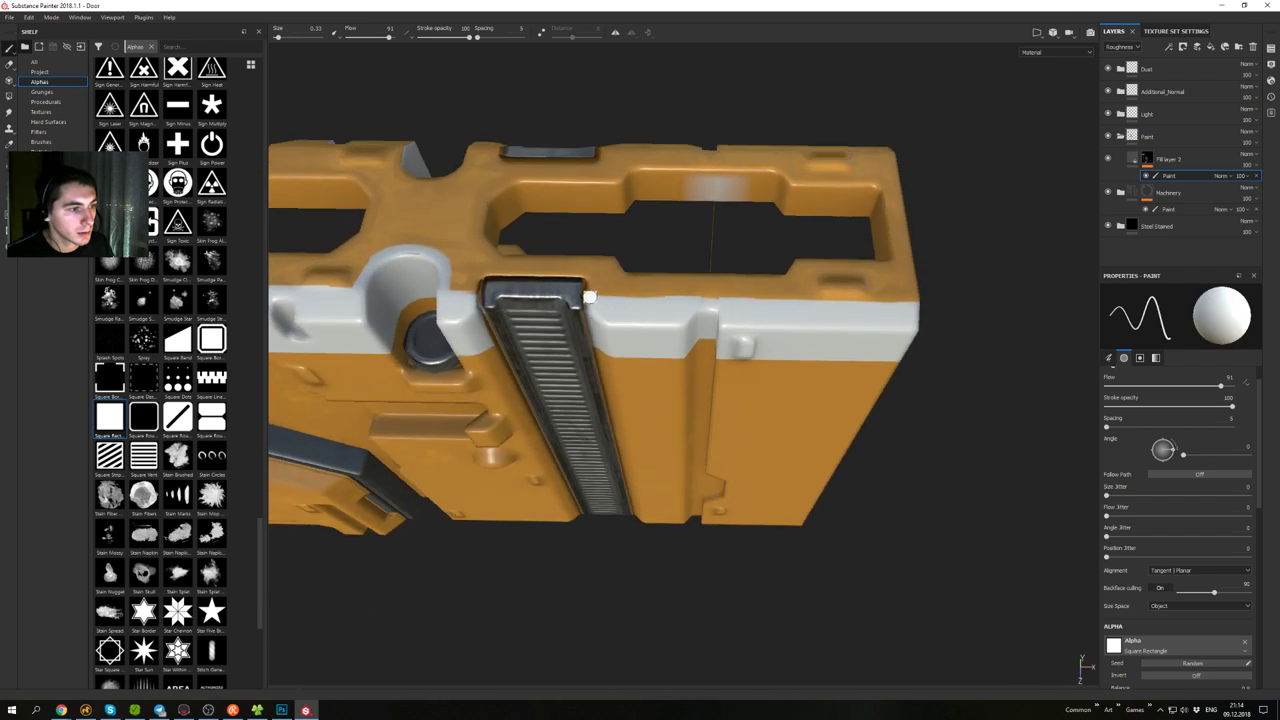
pyautogui.keyDown('shift'); pyautogui.click(912, 300); pyautogui.keyUp('shift')
pyautogui.keyDown('alt'); pyautogui.moveTo(910, 302); pyautogui.dragTo(849, 334); pyautogui.keyUp('alt')
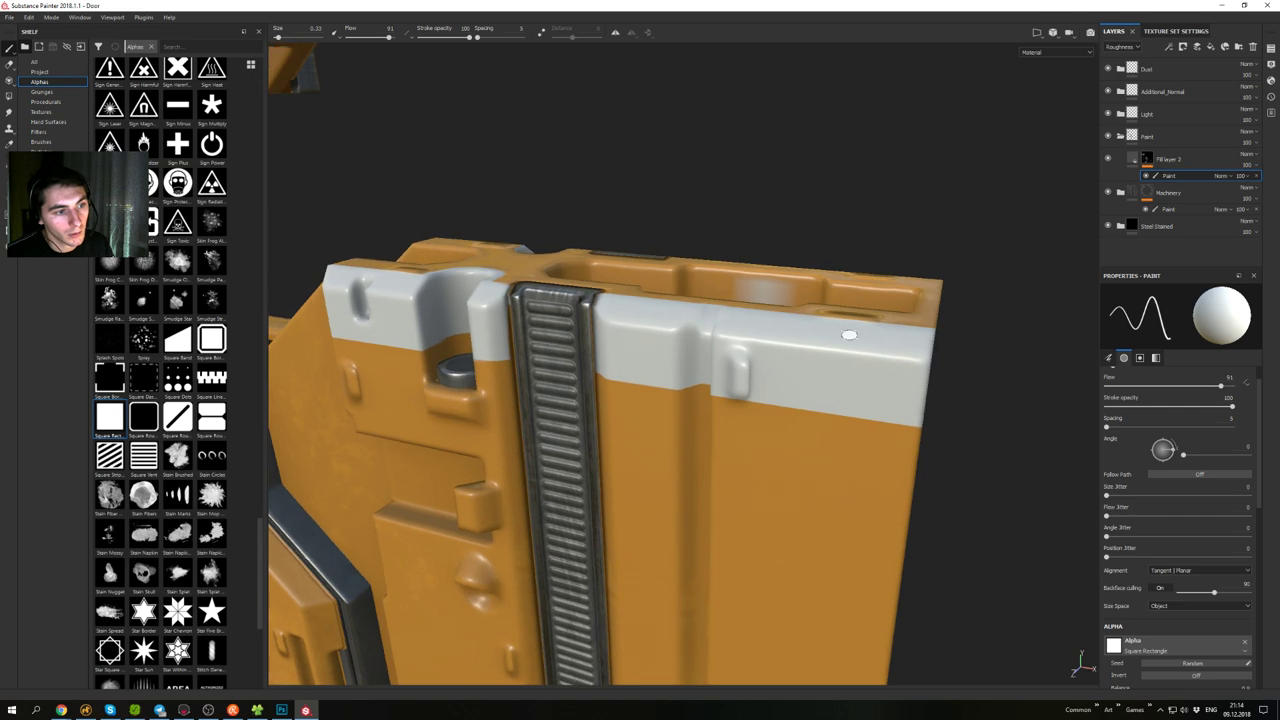
pyautogui.moveTo(849, 334)
pyautogui.keyDown('alt'); pyautogui.mouseDown(button='right')
pyautogui.moveTo(633, 183)
pyautogui.moveTo(515, 120)
pyautogui.mouseUp(button='right'); pyautogui.keyUp('alt')
pyautogui.keyDown('alt'); pyautogui.moveTo(515, 120); pyautogui.dragTo(385, 354); pyautogui.keyUp('alt')
pyautogui.keyDown('alt'); pyautogui.moveTo(385, 354); pyautogui.dragTo(706, 377, button='middle'); pyautogui.keyUp('alt')
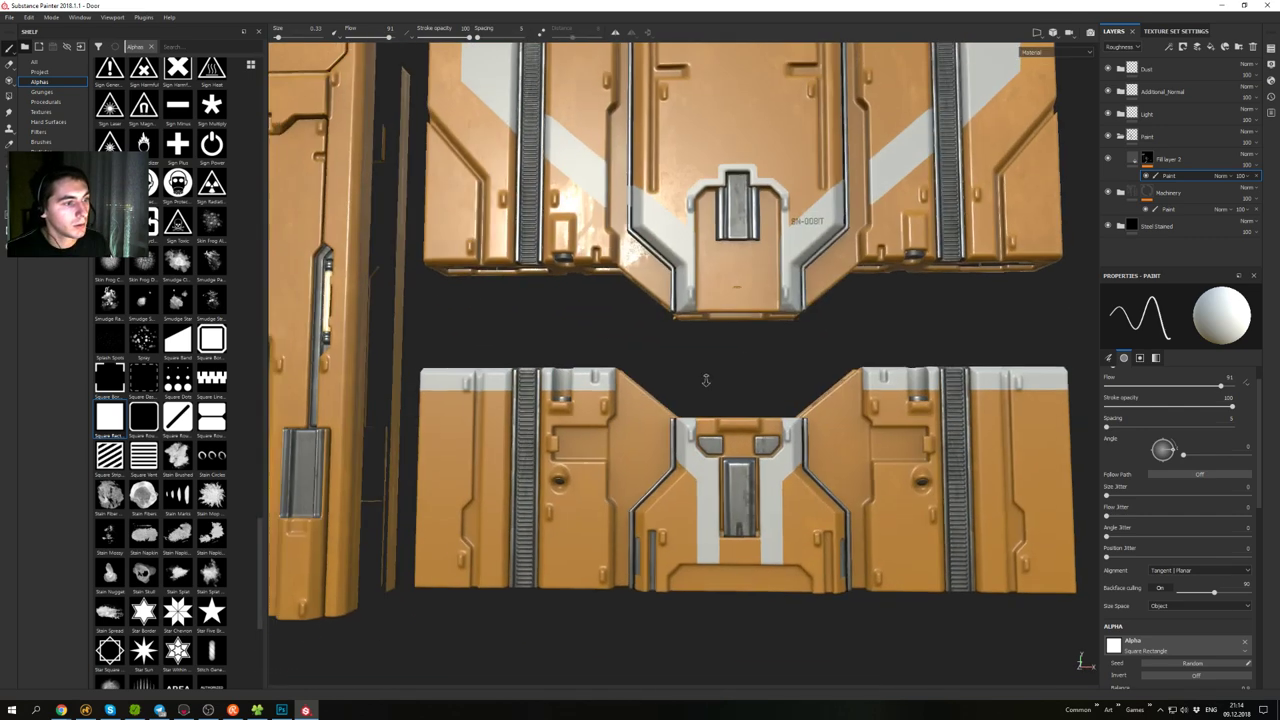
# - Paint the upper section of the side frame panel beneath the header beam white with a straight lower edge at brush size 1.71
pyautogui.keyDown('alt'); pyautogui.moveTo(706, 377); pyautogui.dragTo(502, 319, button='right'); pyautogui.keyUp('alt')
pyautogui.keyDown('alt'); pyautogui.moveTo(502, 319); pyautogui.dragTo(821, 317, button='middle'); pyautogui.keyUp('alt')
pyautogui.keyDown('alt'); pyautogui.moveTo(821, 316); pyautogui.dragTo(761, 365); pyautogui.keyUp('alt')
pyautogui.keyDown('alt'); pyautogui.moveTo(761, 365); pyautogui.dragTo(668, 304, button='right'); pyautogui.keyUp('alt')
pyautogui.keyDown('alt'); pyautogui.moveTo(668, 304); pyautogui.dragTo(632, 290); pyautogui.keyUp('alt')
pyautogui.moveTo(602, 240)
pyautogui.keyDown('alt'); pyautogui.mouseDown(button='right')
pyautogui.moveTo(636, 300)
pyautogui.moveTo(652, 301)
pyautogui.mouseUp(button='right'); pyautogui.keyUp('alt')
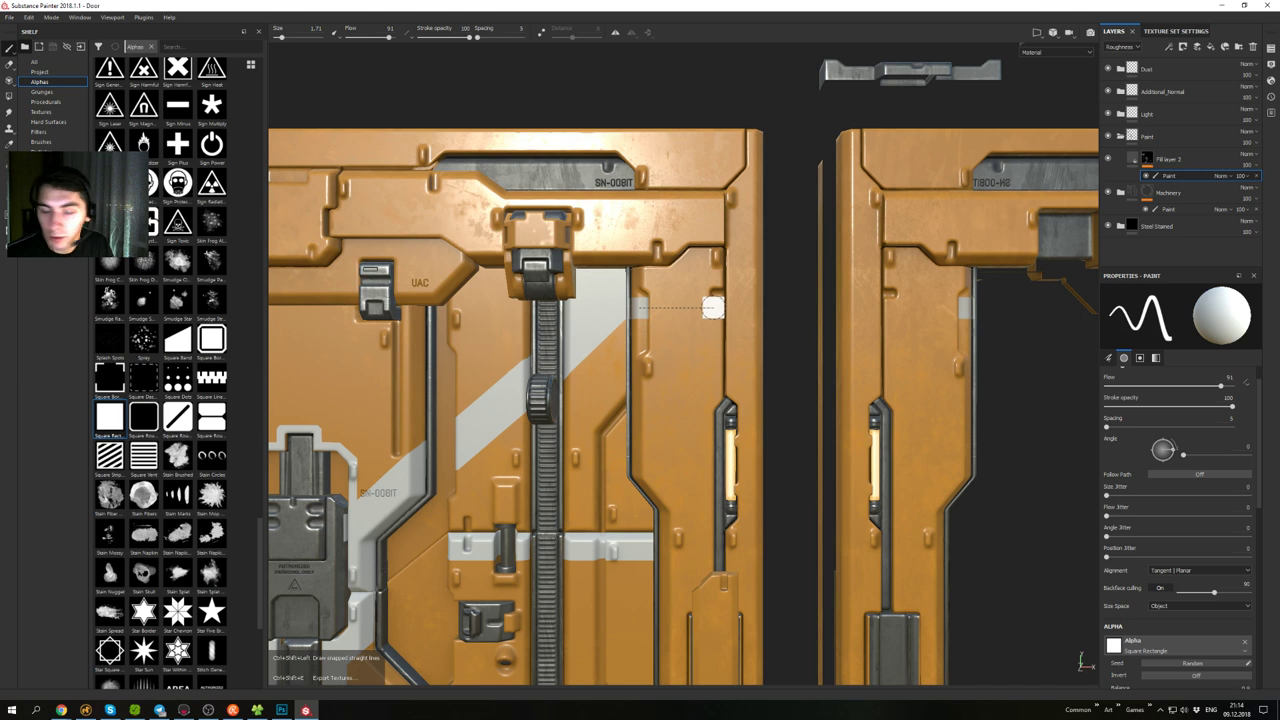
pyautogui.keyDown('ctrl'); pyautogui.keyDown('shift'); pyautogui.click(712, 307); pyautogui.keyUp('shift'); pyautogui.keyUp('ctrl')
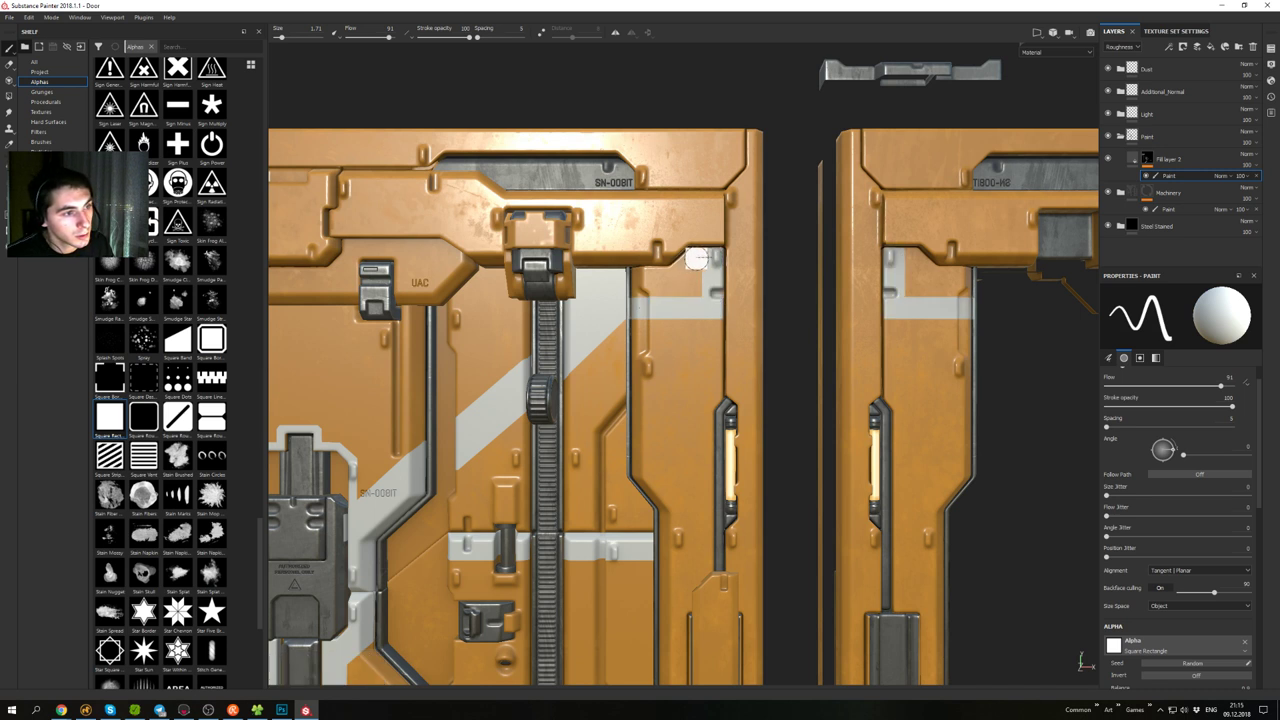
pyautogui.click(696, 258)
pyautogui.keyDown('ctrl'); pyautogui.keyDown('shift'); pyautogui.click(680, 275); pyautogui.keyUp('shift'); pyautogui.keyUp('ctrl')
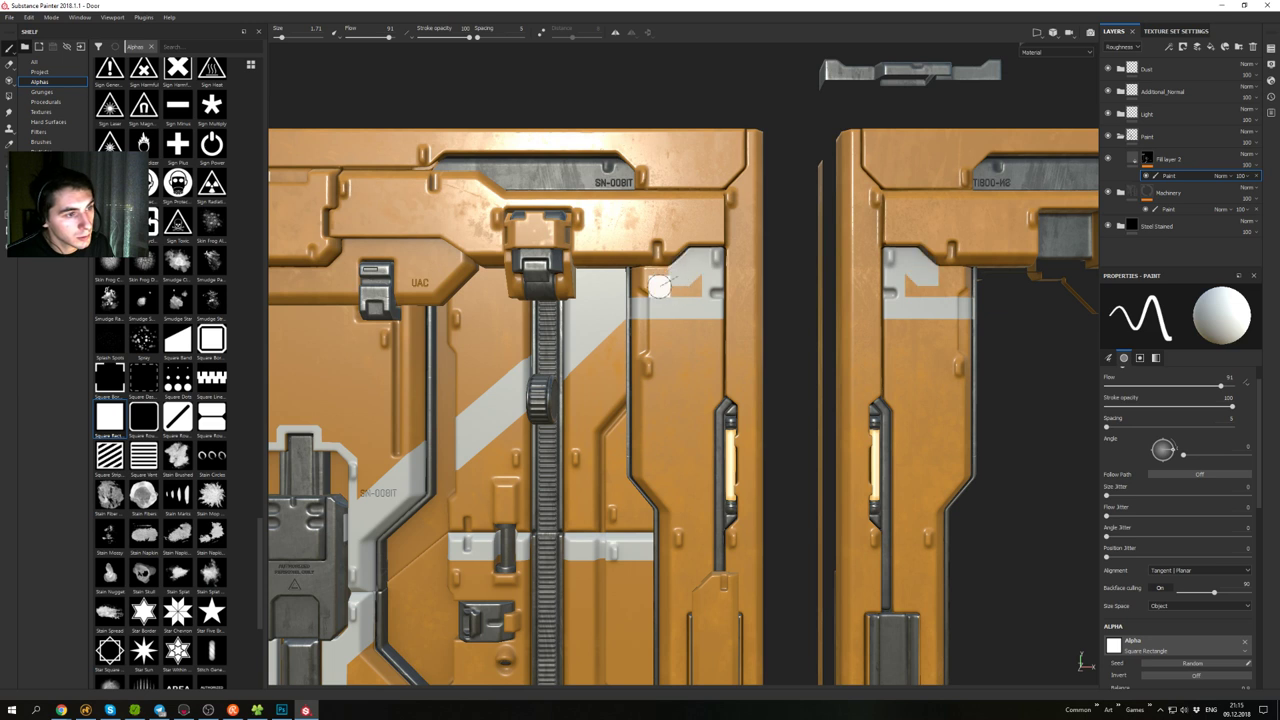
pyautogui.keyDown('ctrl'); pyautogui.keyDown('shift'); pyautogui.click(638, 278); pyautogui.keyUp('shift'); pyautogui.keyUp('ctrl')
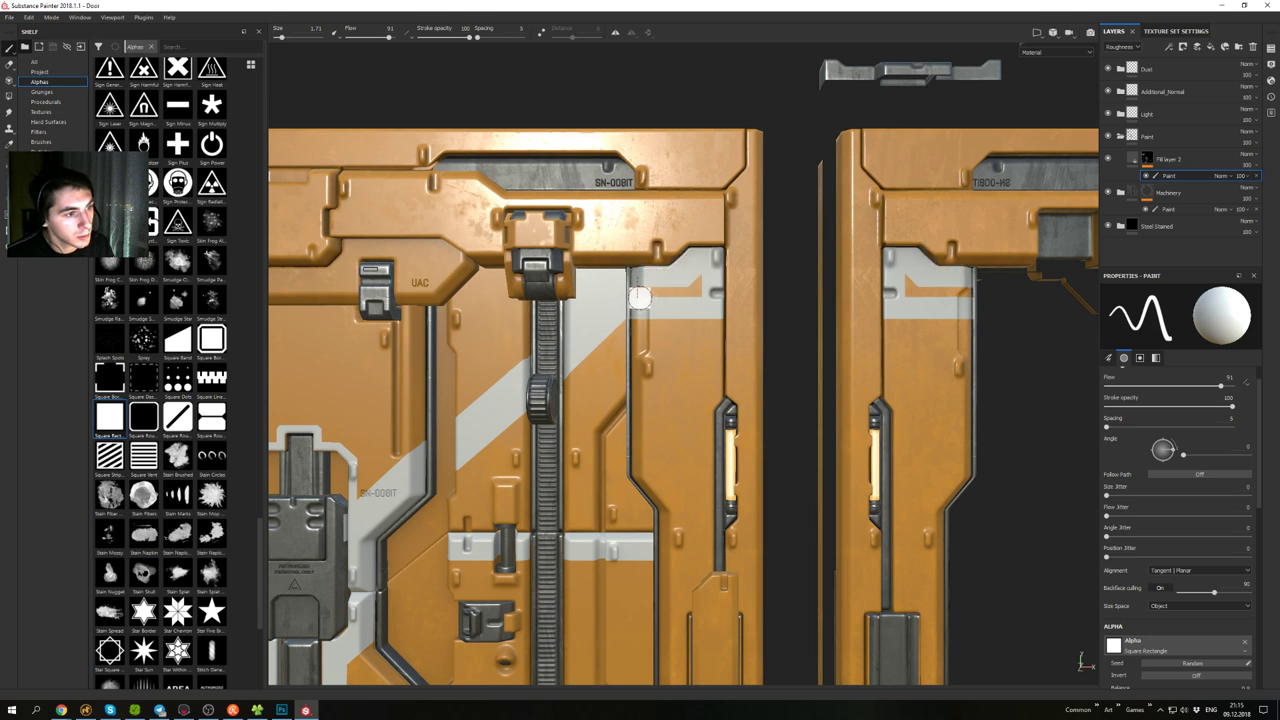
pyautogui.hotkey('ctrl', 'z')
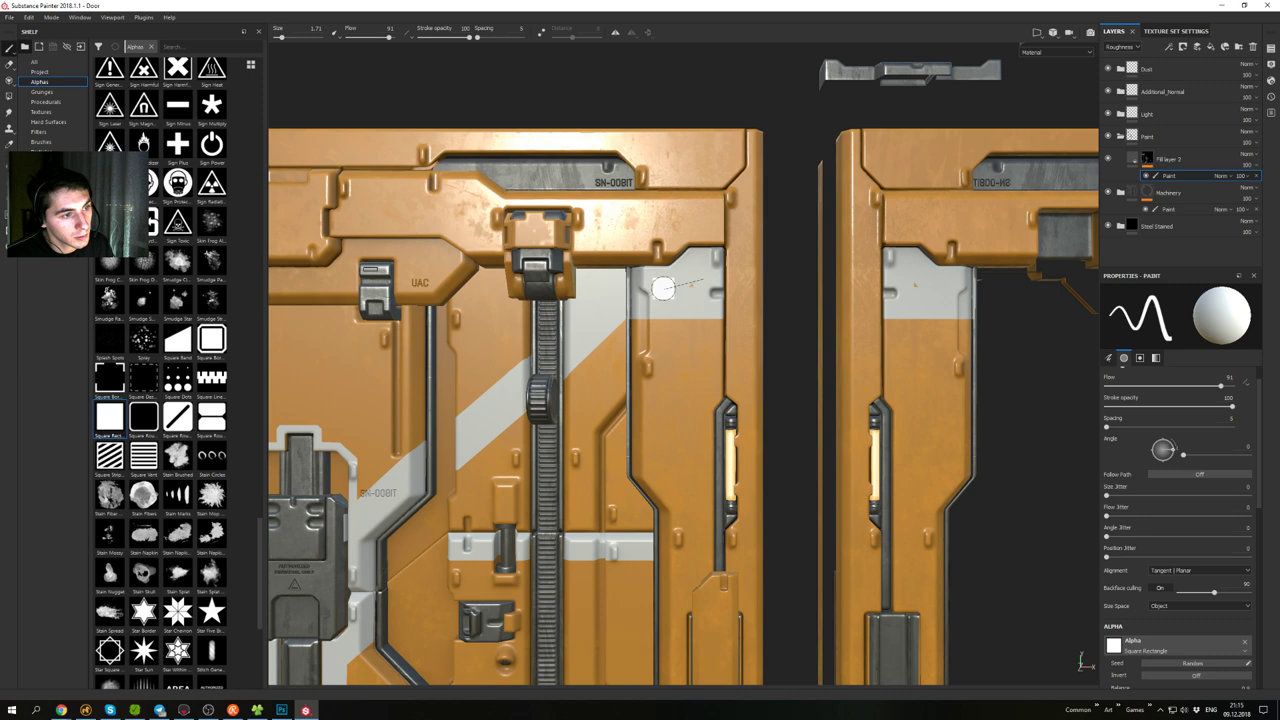
# - Remove the white paint from the dark metal strip beside the side frame panel with the black brush colour at size 0.75
pyautogui.scroll(-4, 699, 335)
pyautogui.keyDown('alt'); pyautogui.moveTo(705, 311); pyautogui.dragTo(868, 271); pyautogui.keyUp('alt')
pyautogui.scroll(6, 655, 290)
pyautogui.keyDown('alt'); pyautogui.moveTo(686, 443); pyautogui.dragTo(646, 404); pyautogui.keyUp('alt')
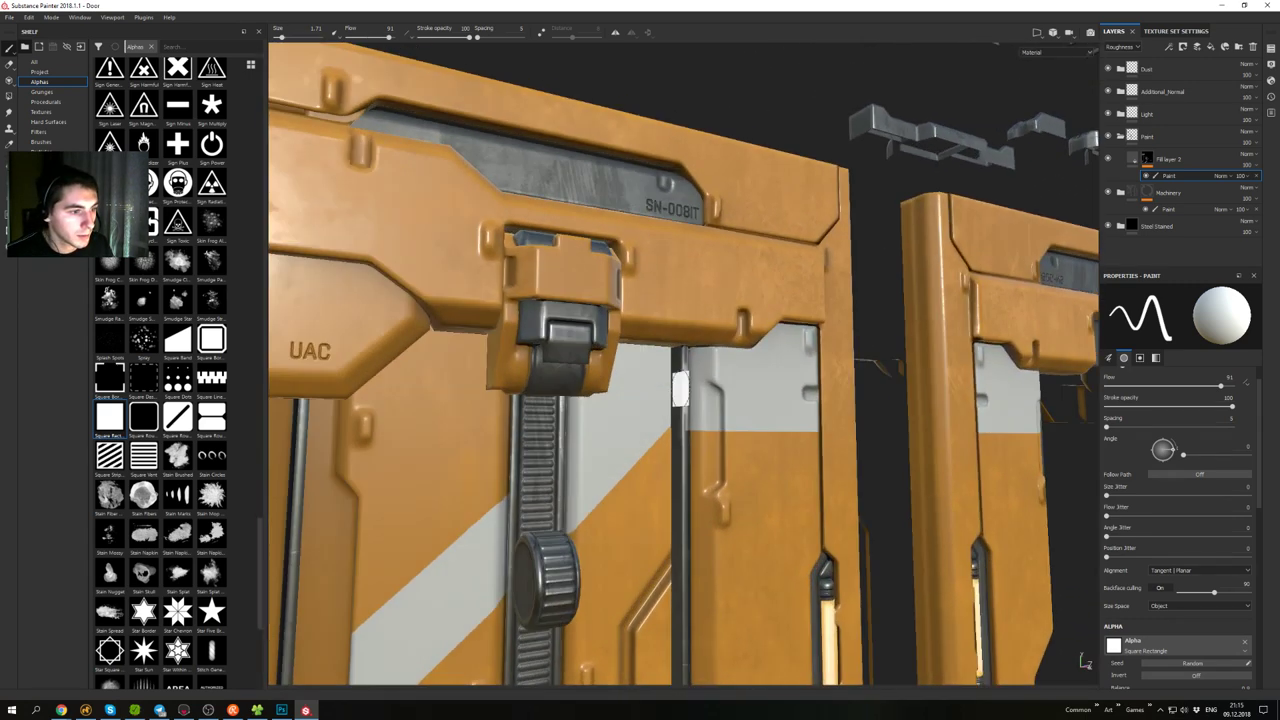
pyautogui.keyDown('ctrl'); pyautogui.moveTo(680, 389); pyautogui.dragTo(660, 389, button='right'); pyautogui.keyUp('ctrl')
pyautogui.press('x')
pyautogui.click(682, 356)
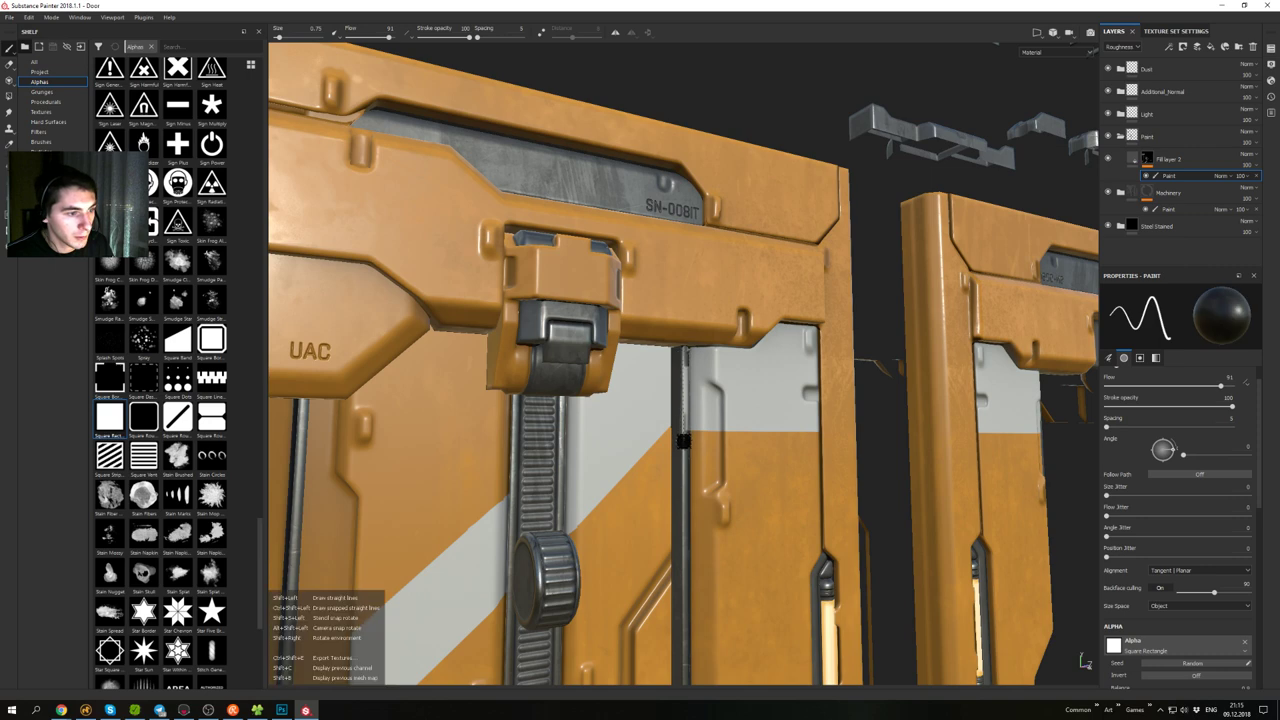
# - Examine how the white upper section of the side frame lines up with the diagonal stripes on the door
pyautogui.keyDown('alt'); pyautogui.moveTo(709, 525); pyautogui.dragTo(634, 237, button='right'); pyautogui.keyUp('alt')
pyautogui.keyDown('alt'); pyautogui.moveTo(634, 237); pyautogui.dragTo(645, 92, button='middle'); pyautogui.keyUp('alt')
pyautogui.keyDown('alt'); pyautogui.keyDown('shift'); pyautogui.moveTo(745, 262); pyautogui.dragTo(690, 326); pyautogui.keyUp('shift'); pyautogui.keyUp('alt')
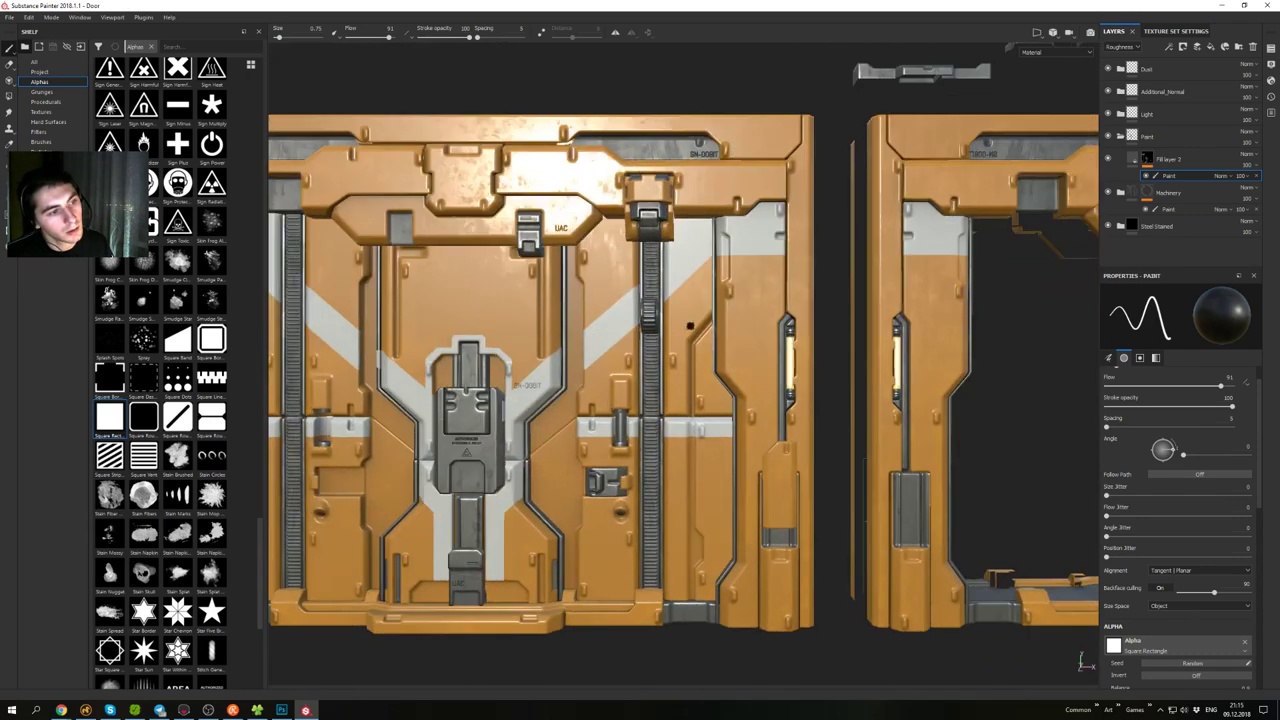
pyautogui.keyDown('alt'); pyautogui.moveTo(566, 394); pyautogui.dragTo(659, 347); pyautogui.keyUp('alt')
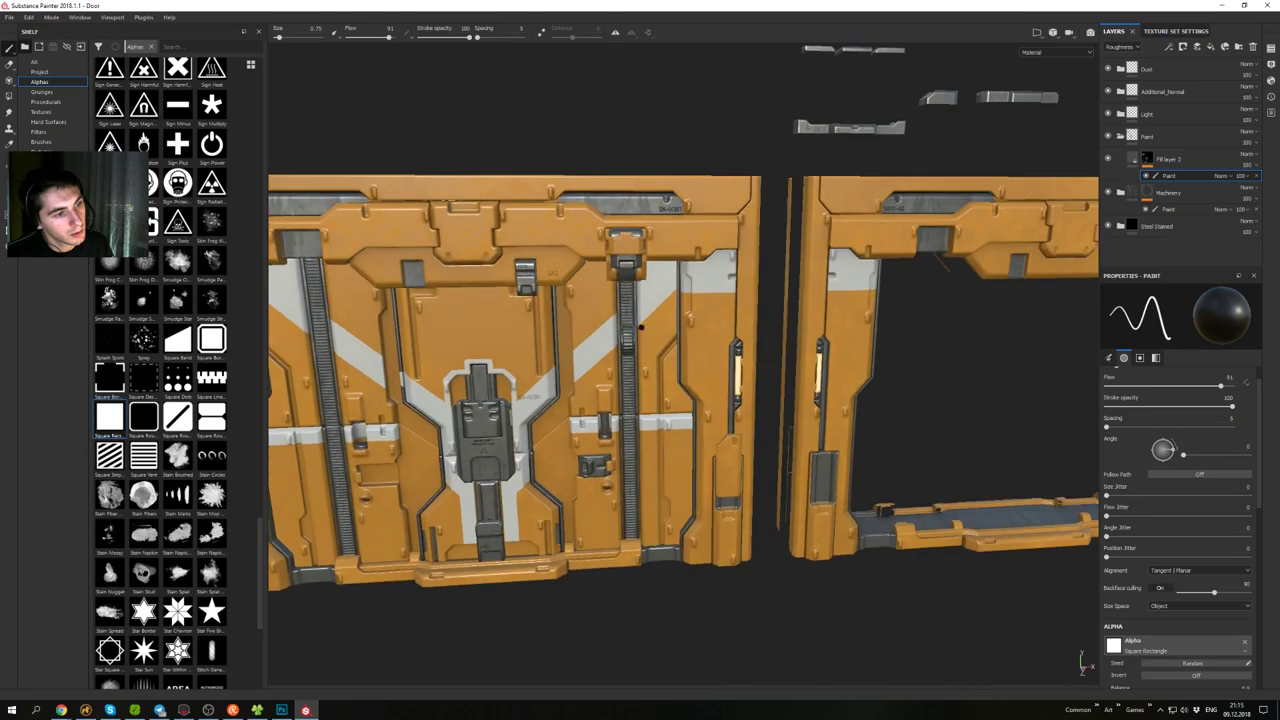
pyautogui.keyDown('alt'); pyautogui.moveTo(659, 347); pyautogui.dragTo(756, 336, button='middle'); pyautogui.keyUp('alt')
pyautogui.keyDown('alt'); pyautogui.keyDown('shift'); pyautogui.moveTo(756, 336); pyautogui.dragTo(660, 349); pyautogui.keyUp('shift'); pyautogui.keyUp('alt')
pyautogui.moveTo(660, 349)
pyautogui.keyDown('alt'); pyautogui.mouseDown(button='middle')
pyautogui.moveTo(516, 332)
pyautogui.moveTo(673, 336)
pyautogui.moveTo(729, 374)
pyautogui.mouseUp(button='middle'); pyautogui.keyUp('alt')
pyautogui.keyDown('alt'); pyautogui.moveTo(729, 374); pyautogui.dragTo(665, 425, button='right'); pyautogui.keyUp('alt')
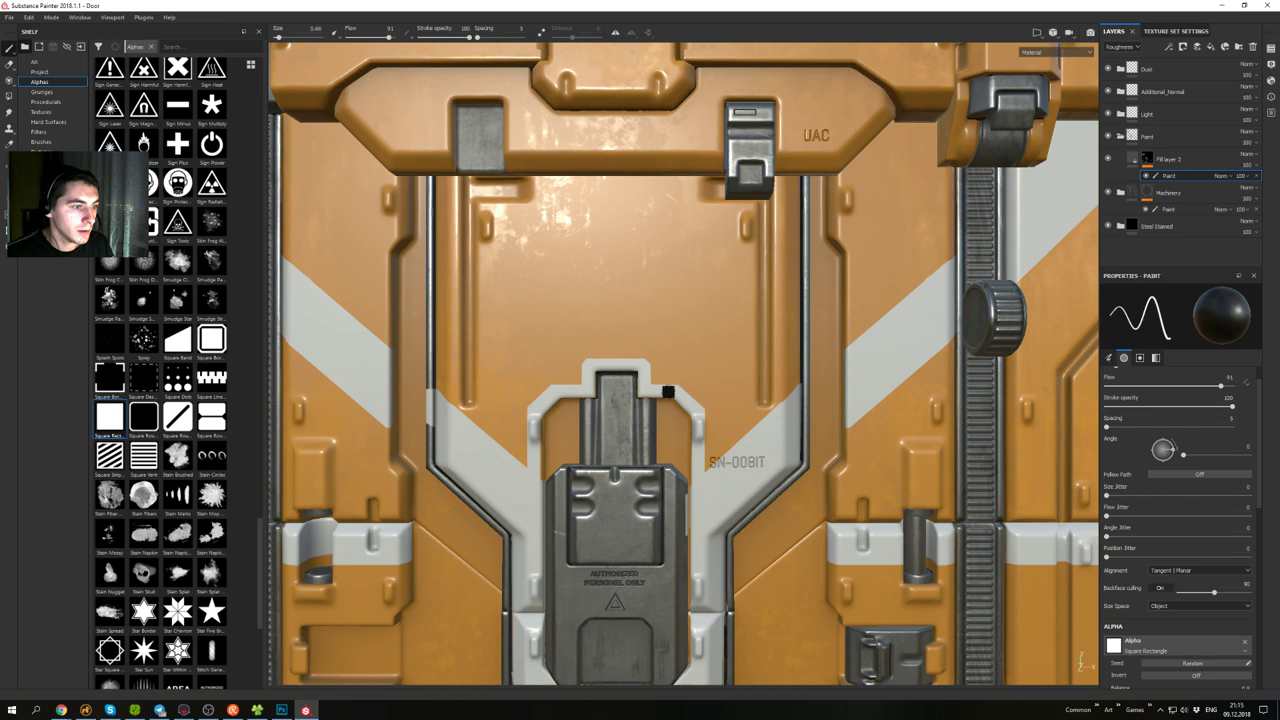
pyautogui.press('x')
pyautogui.moveTo(683, 311); pyautogui.dragTo(714, 358)
pyautogui.hotkey('ctrl', 'z')
pyautogui.keyDown('alt'); pyautogui.moveTo(740, 393); pyautogui.dragTo(717, 303, button='right'); pyautogui.keyUp('alt')
pyautogui.moveTo(666, 274); pyautogui.dragTo(716, 366)
pyautogui.hotkey('ctrl', 'z')
pyautogui.moveTo(710, 280); pyautogui.dragTo(709, 339)
pyautogui.hotkey('ctrl', 'z')
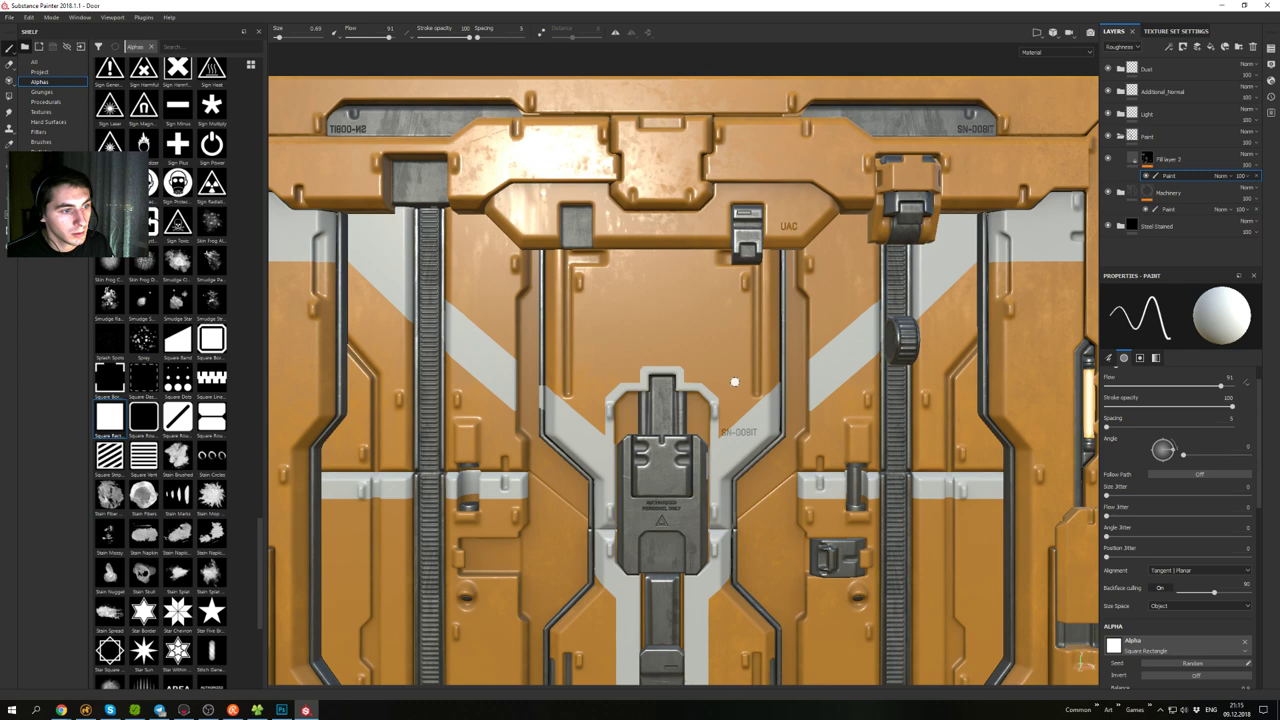
# - Paint a narrow white line from the frame's white upper section around the light strip's recess down to the lower metal plate
pyautogui.keyDown('alt'); pyautogui.moveTo(789, 362); pyautogui.dragTo(508, 324, button='middle'); pyautogui.keyUp('alt')
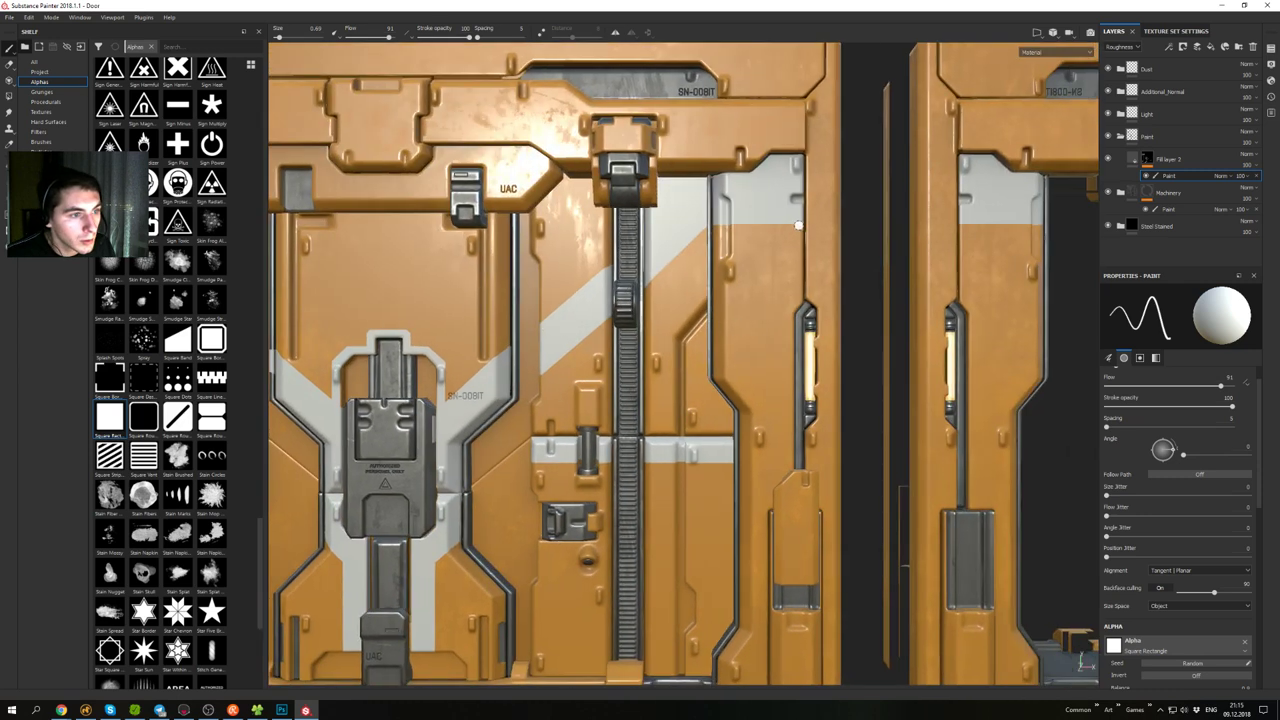
pyautogui.keyDown('ctrl'); pyautogui.keyDown('shift'); pyautogui.click(800, 298); pyautogui.keyUp('shift'); pyautogui.keyUp('ctrl')
pyautogui.keyDown('shift'); pyautogui.click(789, 310); pyautogui.keyUp('shift')
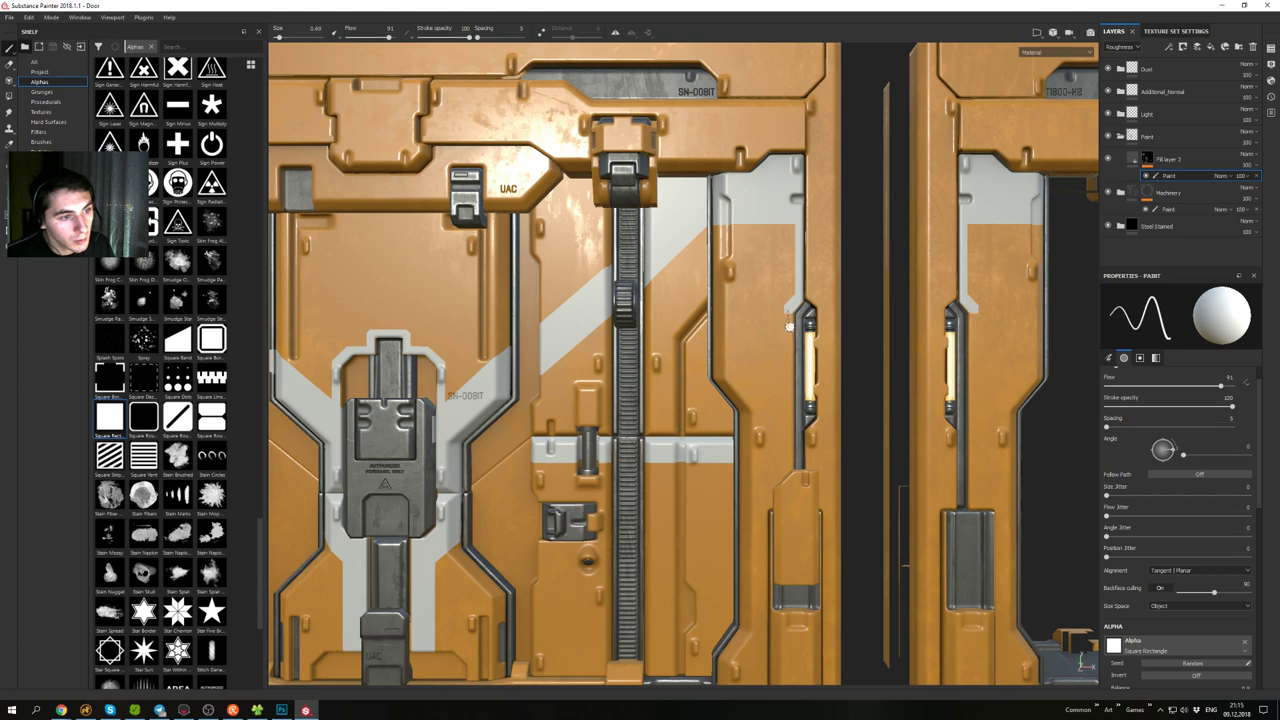
pyautogui.keyDown('shift'); pyautogui.click(789, 465); pyautogui.keyUp('shift')
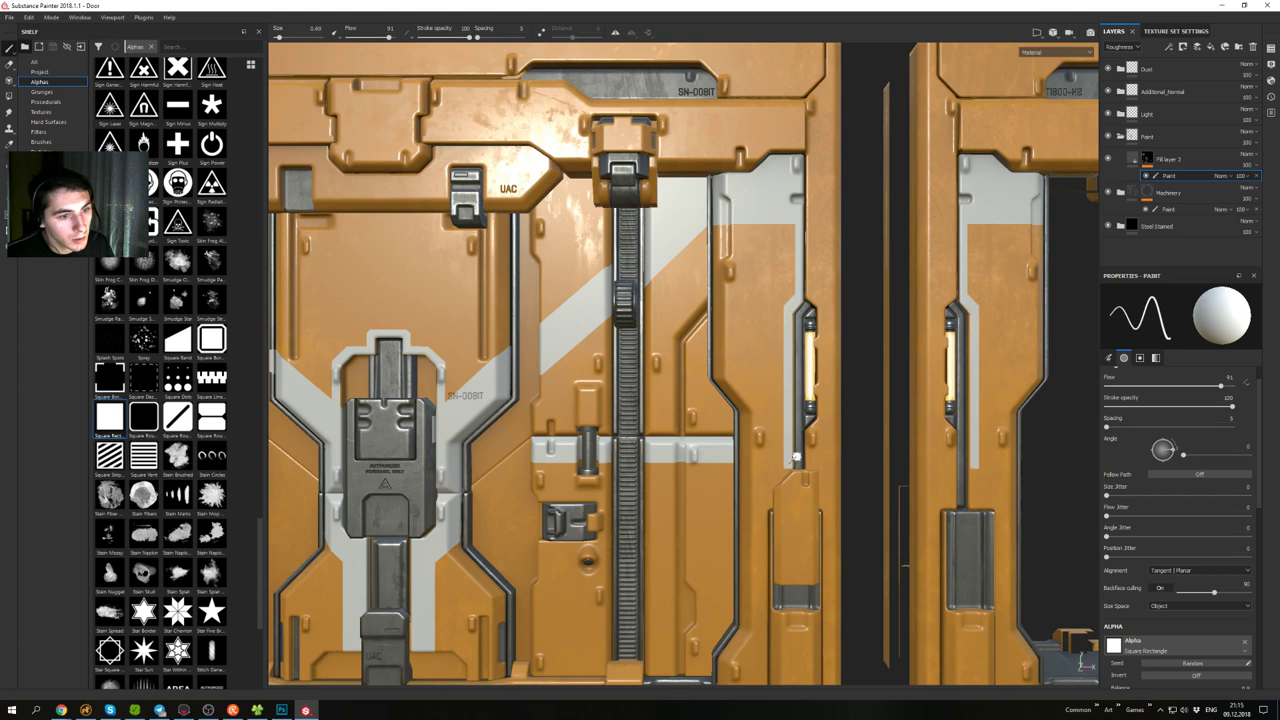
pyautogui.keyDown('alt'); pyautogui.moveTo(916, 411); pyautogui.dragTo(475, 339, button='middle'); pyautogui.keyUp('alt')
pyautogui.keyDown('alt'); pyautogui.moveTo(835, 335); pyautogui.dragTo(400, 335, button='middle'); pyautogui.keyUp('alt')
pyautogui.keyDown('alt'); pyautogui.moveTo(762, 335); pyautogui.dragTo(614, 343, button='middle'); pyautogui.keyUp('alt')
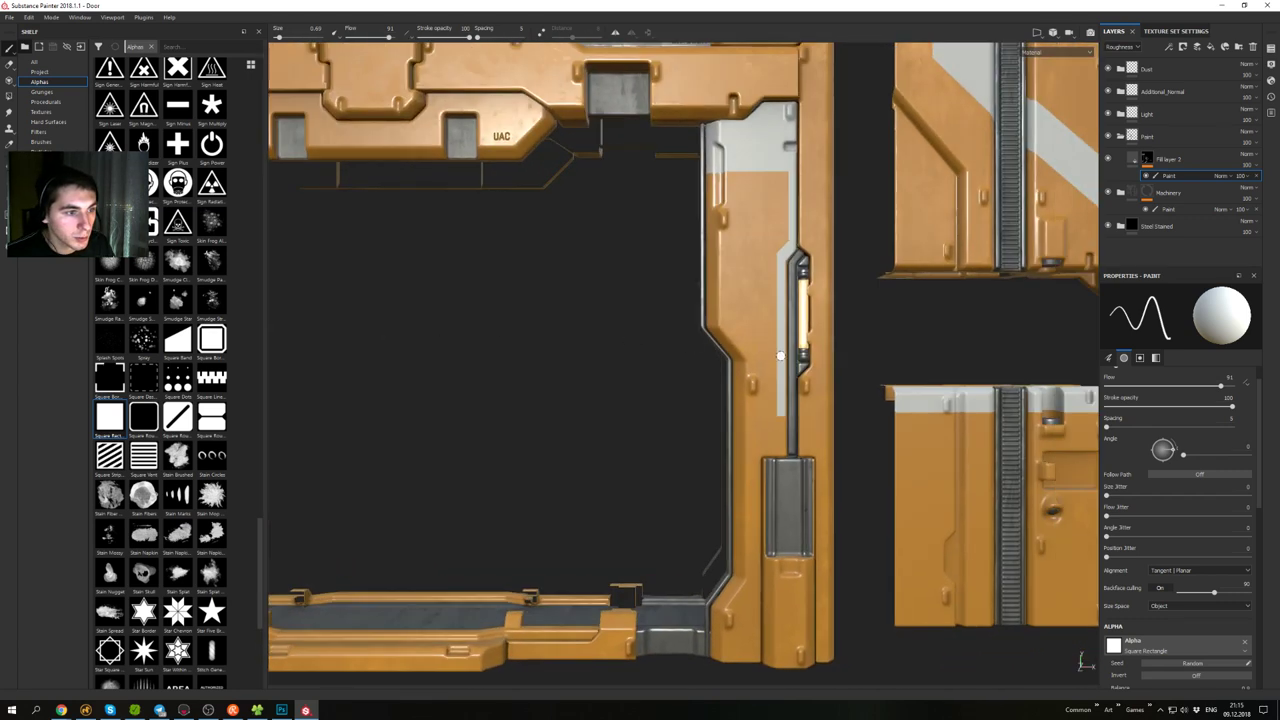
pyautogui.hotkey('ctrl', 'z')
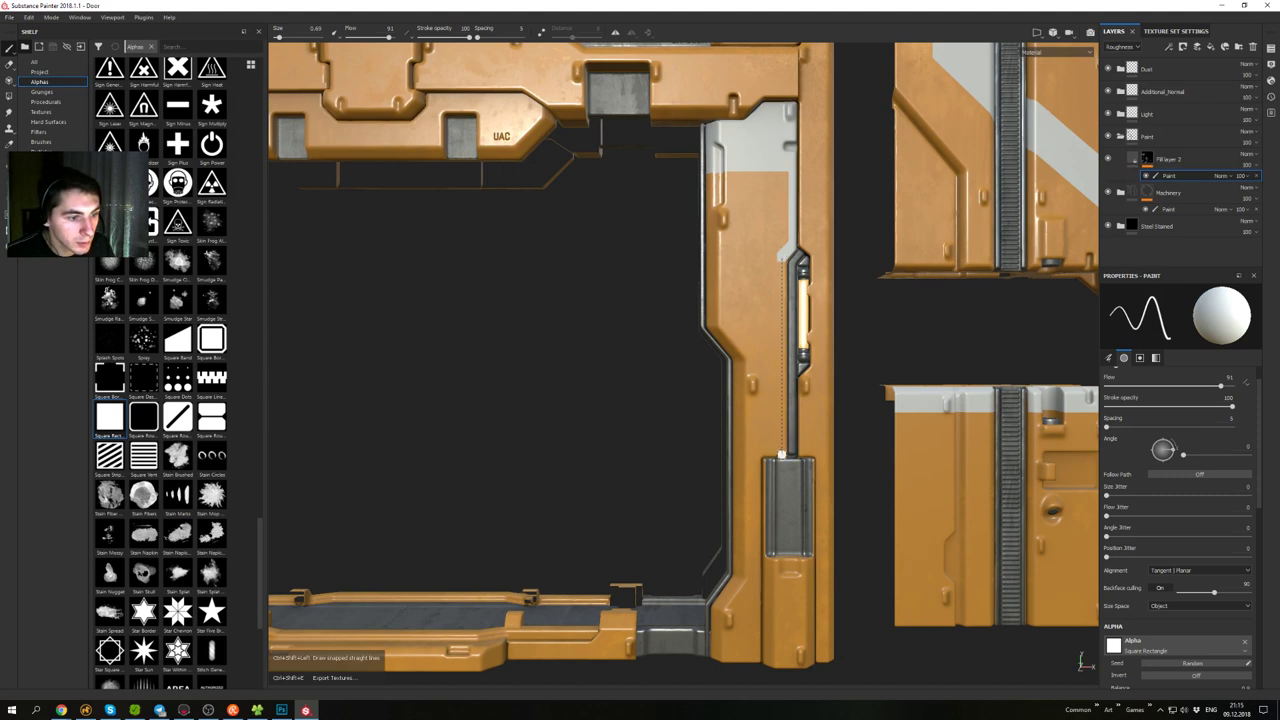
pyautogui.keyDown('shift'); pyautogui.click(782, 454); pyautogui.keyUp('shift')
pyautogui.keyDown('alt'); pyautogui.moveTo(790, 434); pyautogui.dragTo(729, 457); pyautogui.keyUp('alt')
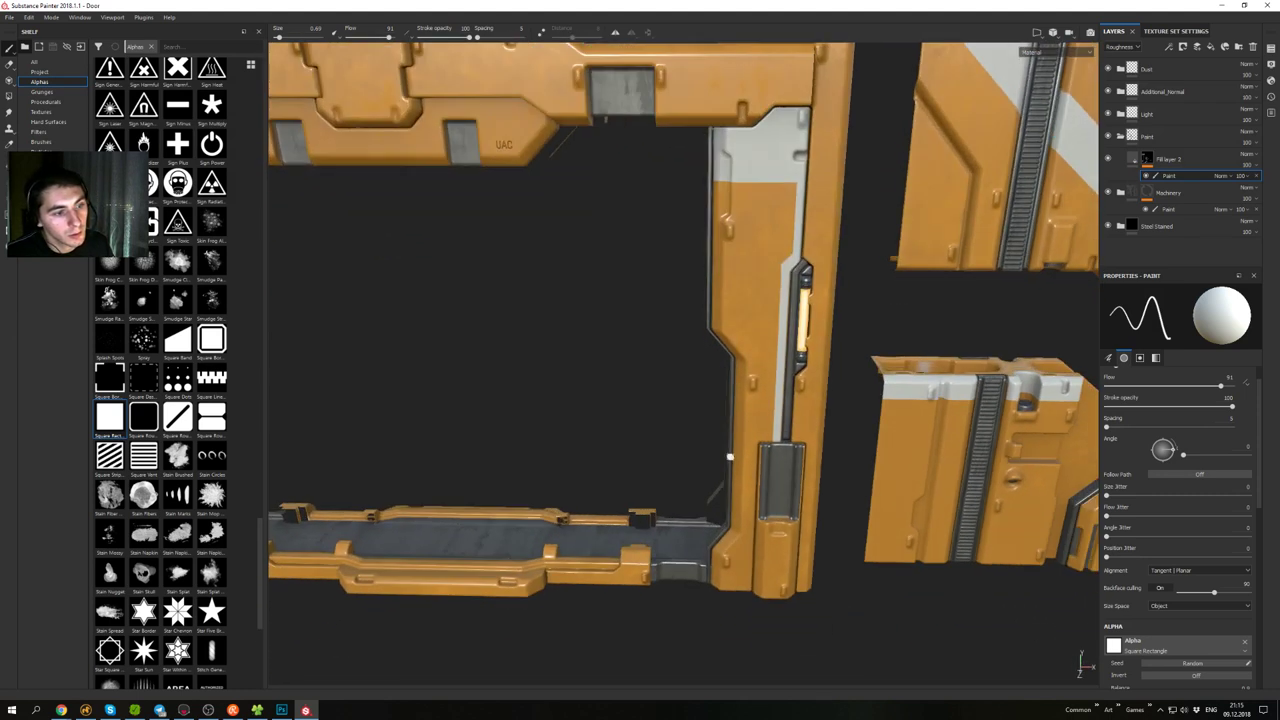
# - Examine the stripe pattern on the full door and its side frames from the front and at an angle
pyautogui.scroll(-5, 729, 457)
pyautogui.keyDown('alt'); pyautogui.moveTo(525, 392); pyautogui.dragTo(850, 405, button='middle'); pyautogui.keyUp('alt')
pyautogui.keyDown('alt'); pyautogui.moveTo(737, 371); pyautogui.dragTo(955, 325); pyautogui.keyUp('alt')
pyautogui.keyDown('alt'); pyautogui.moveTo(885, 360); pyautogui.dragTo(838, 388, button='right'); pyautogui.keyUp('alt')
pyautogui.keyDown('alt'); pyautogui.moveTo(838, 388); pyautogui.dragTo(720, 352); pyautogui.keyUp('alt')
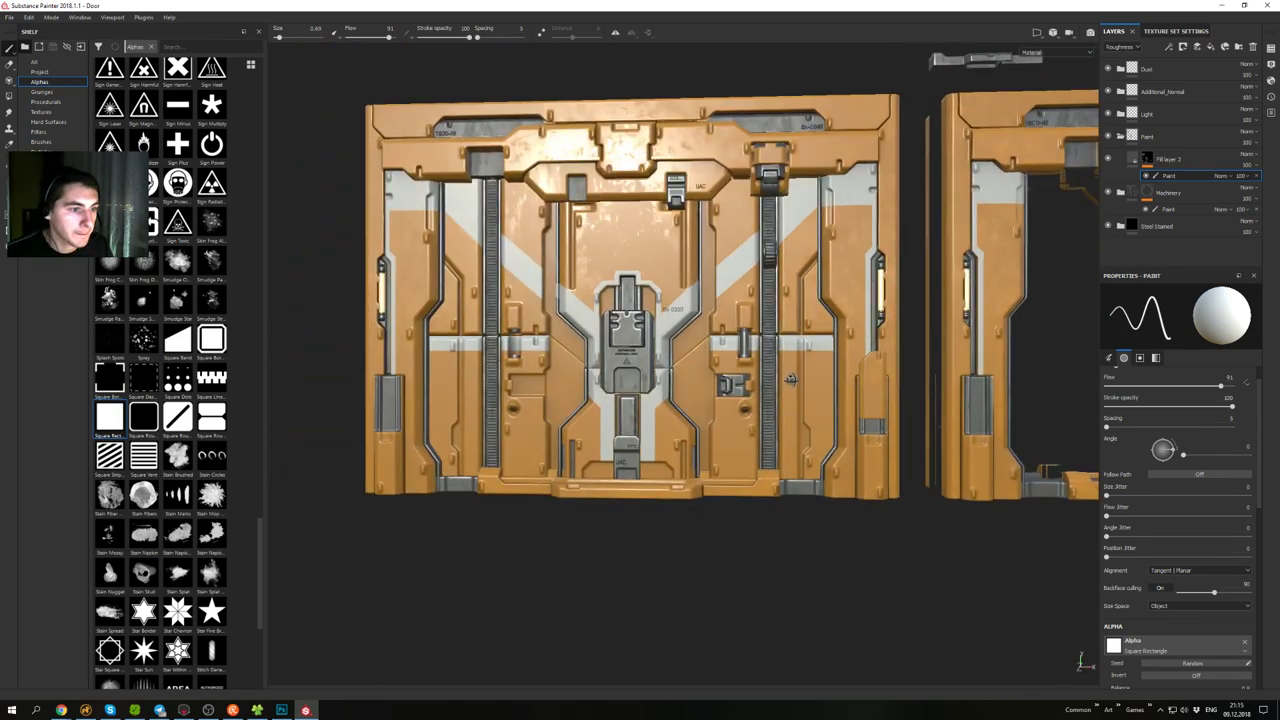
pyautogui.keyDown('alt'); pyautogui.keyDown('shift'); pyautogui.moveTo(790, 379); pyautogui.dragTo(789, 356); pyautogui.keyUp('shift'); pyautogui.keyUp('alt')
pyautogui.keyDown('alt'); pyautogui.moveTo(789, 354); pyautogui.dragTo(785, 388, button='middle'); pyautogui.keyUp('alt')
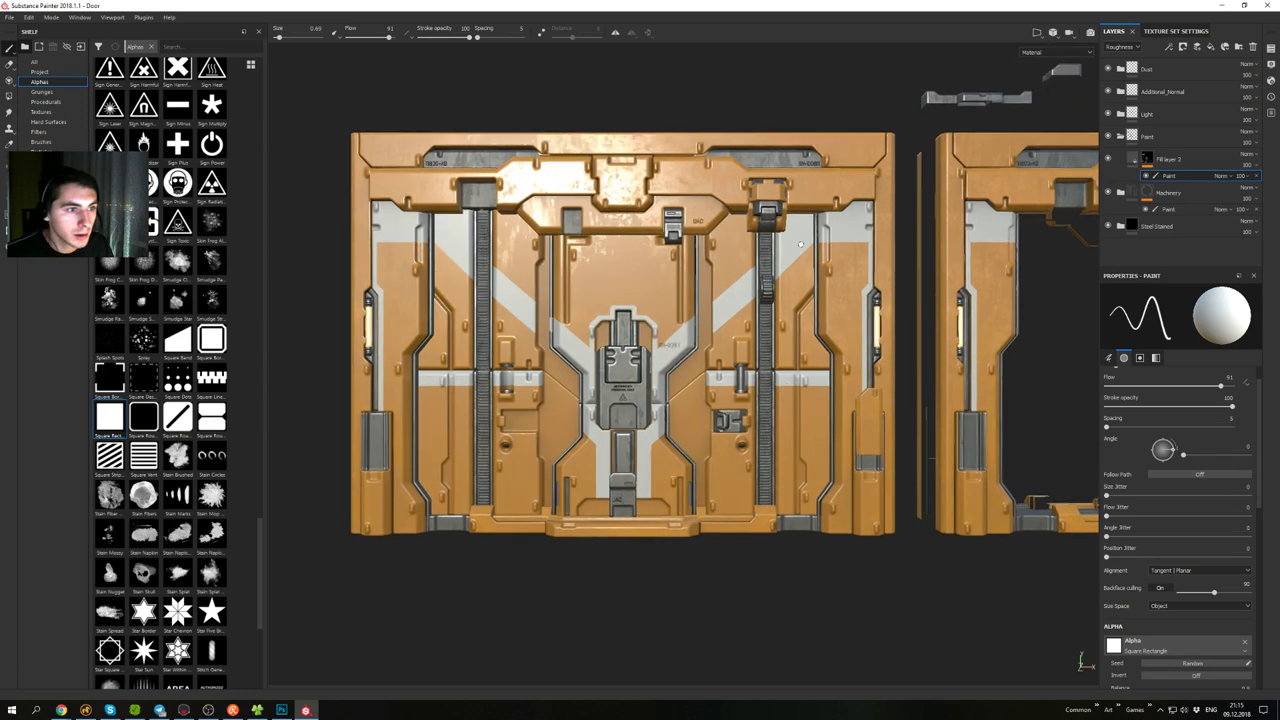
pyautogui.keyDown('alt'); pyautogui.moveTo(650, 206); pyautogui.dragTo(773, 237, button='middle'); pyautogui.keyUp('alt')
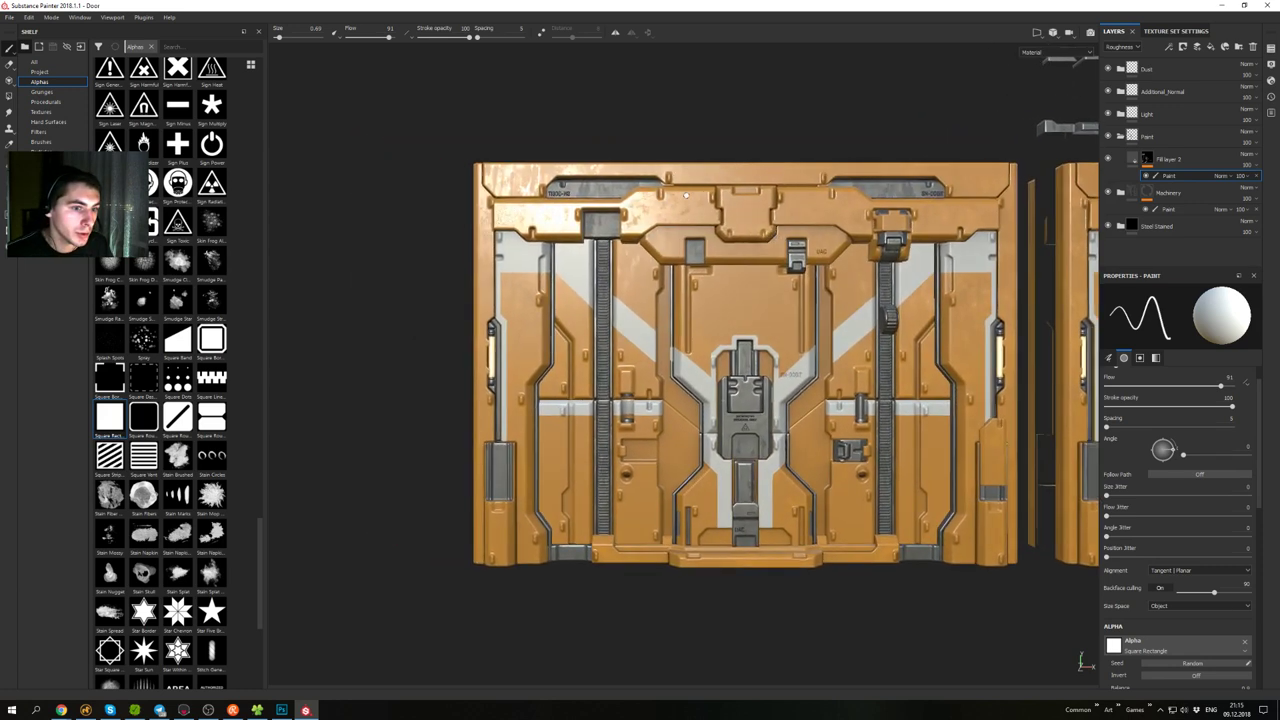
# - Paint a white line along the header plate's slanted corner and lower edge up to the metal clamp
pyautogui.keyDown('alt'); pyautogui.moveTo(649, 173); pyautogui.dragTo(660, 387, button='right'); pyautogui.keyUp('alt')
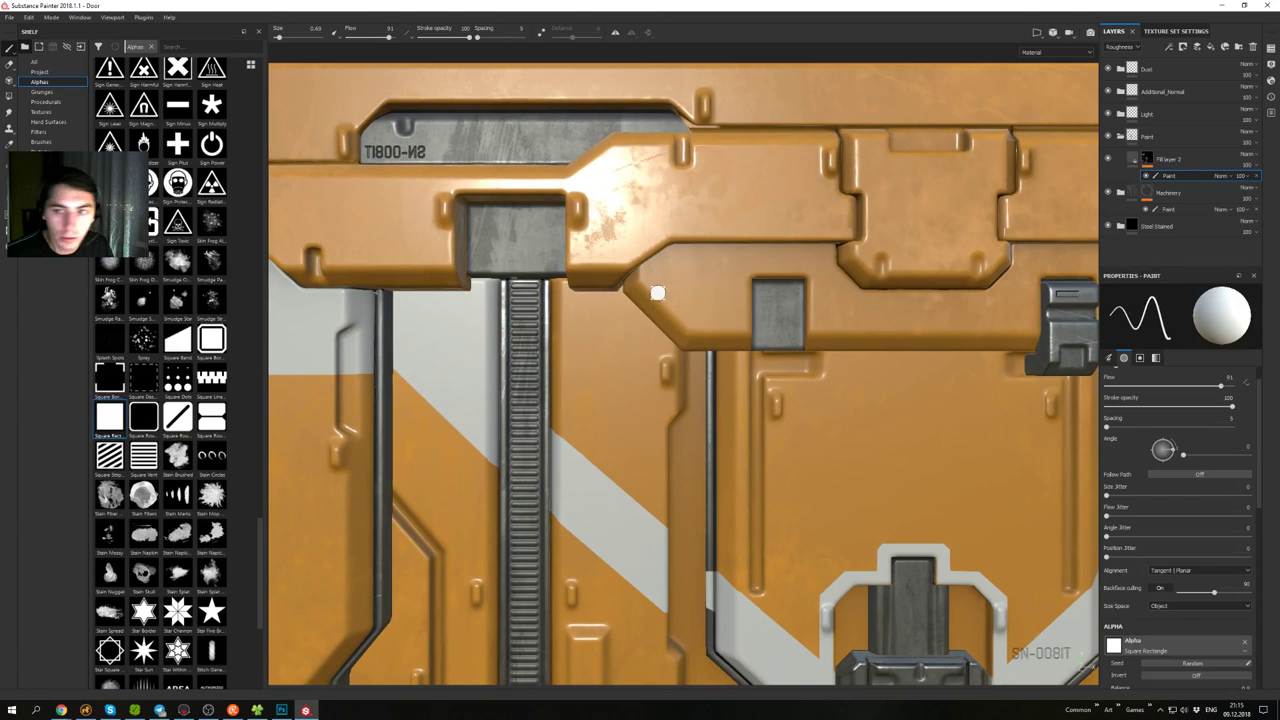
pyautogui.keyDown('alt'); pyautogui.moveTo(660, 289); pyautogui.dragTo(656, 317, button='middle'); pyautogui.keyUp('alt')
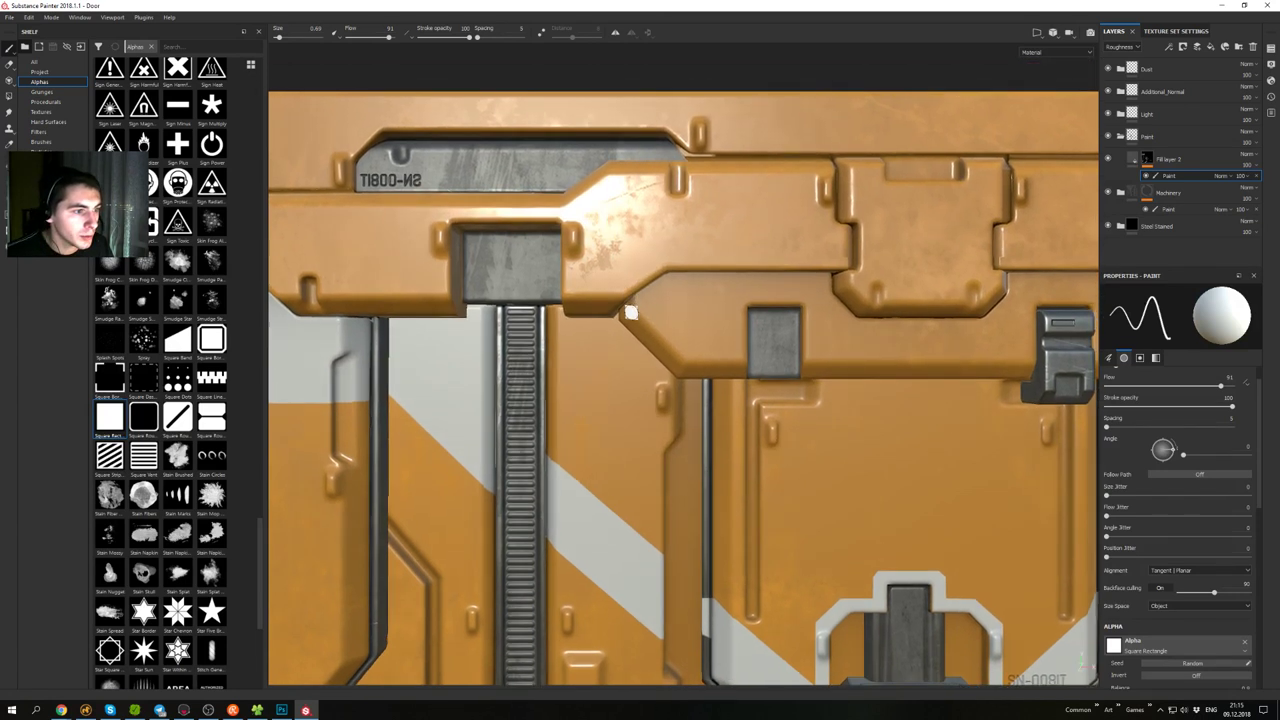
pyautogui.keyDown('shift'); pyautogui.click(674, 361); pyautogui.keyUp('shift')
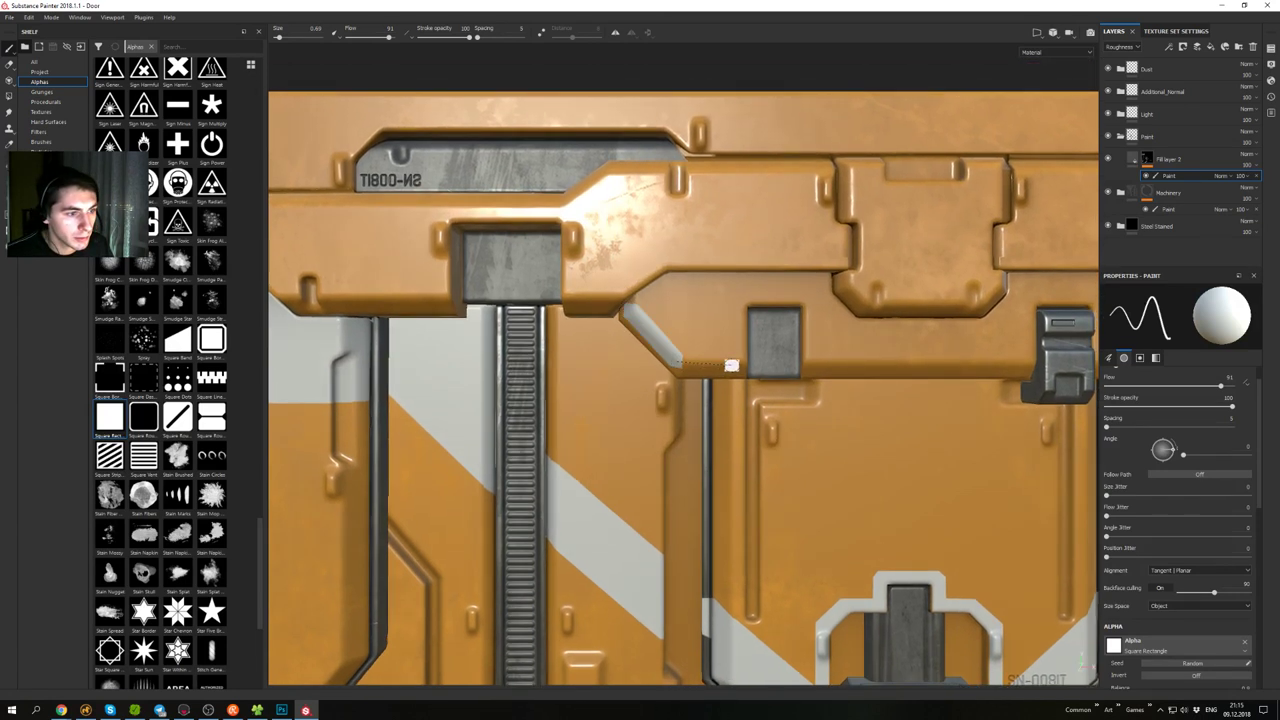
pyautogui.hotkey('ctrl', 'z')
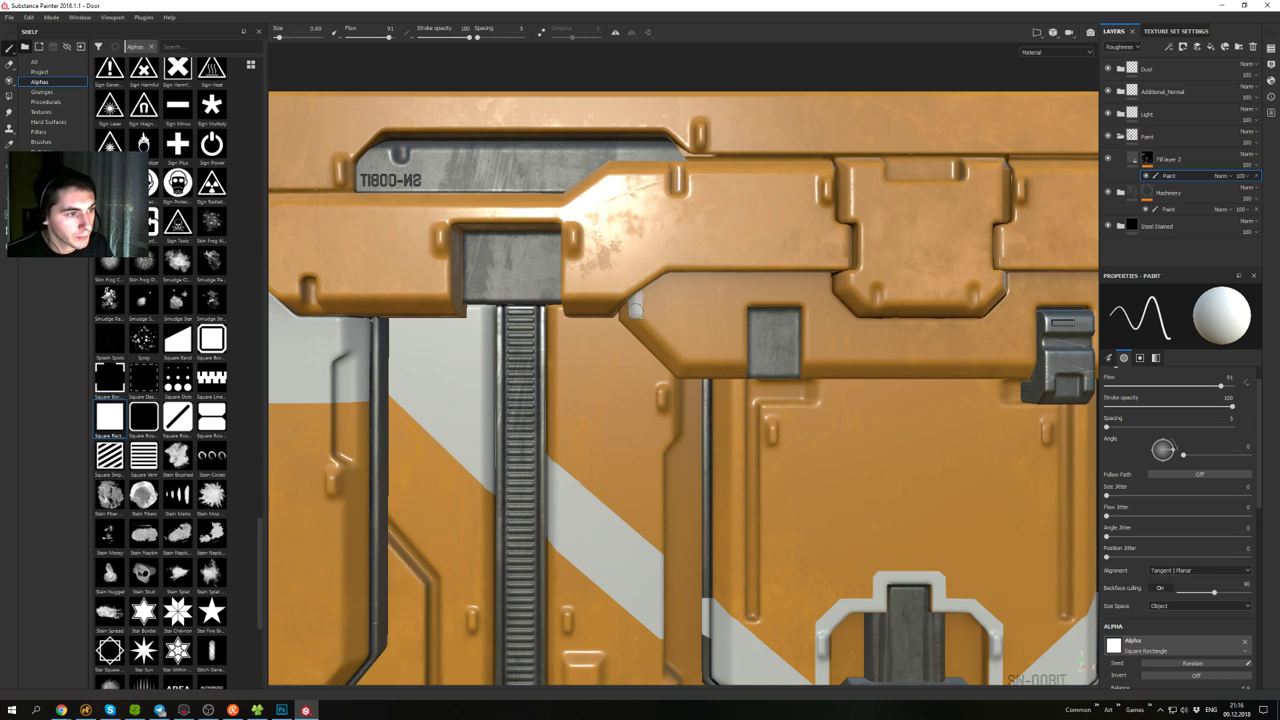
pyautogui.keyDown('shift'); pyautogui.click(686, 358); pyautogui.keyUp('shift')
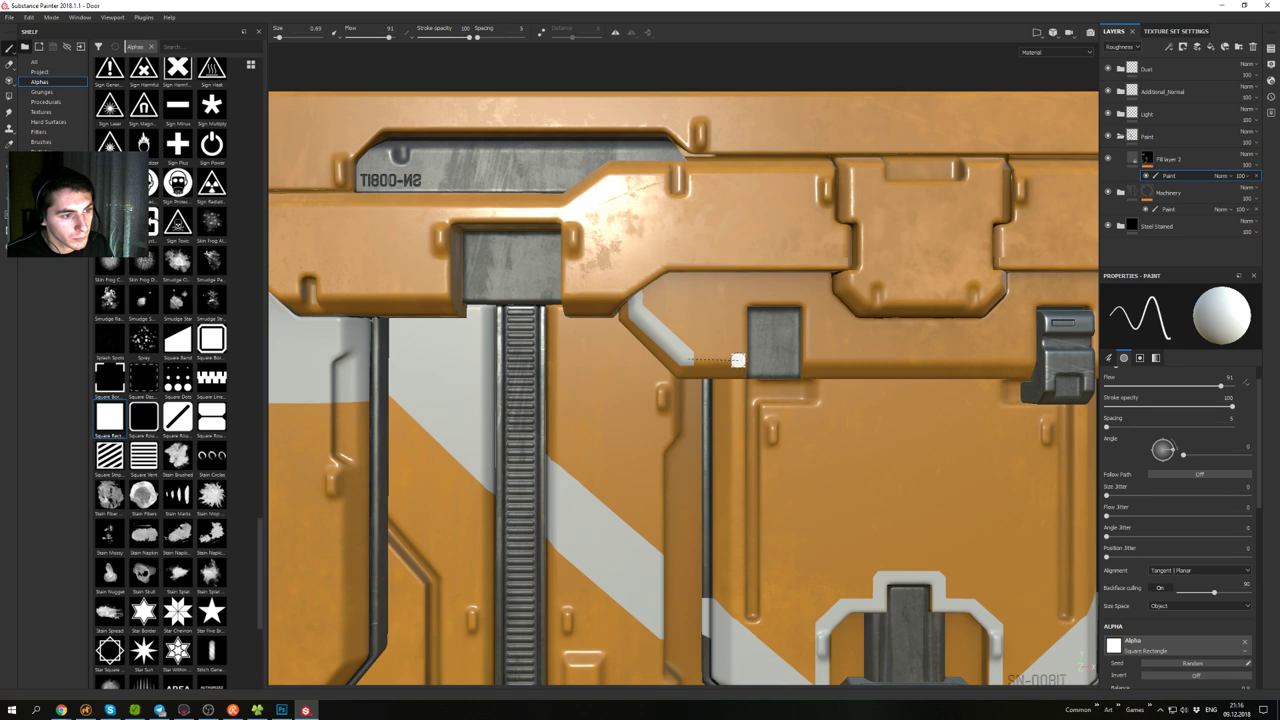
pyautogui.keyDown('shift'); pyautogui.click(740, 360); pyautogui.keyUp('shift')
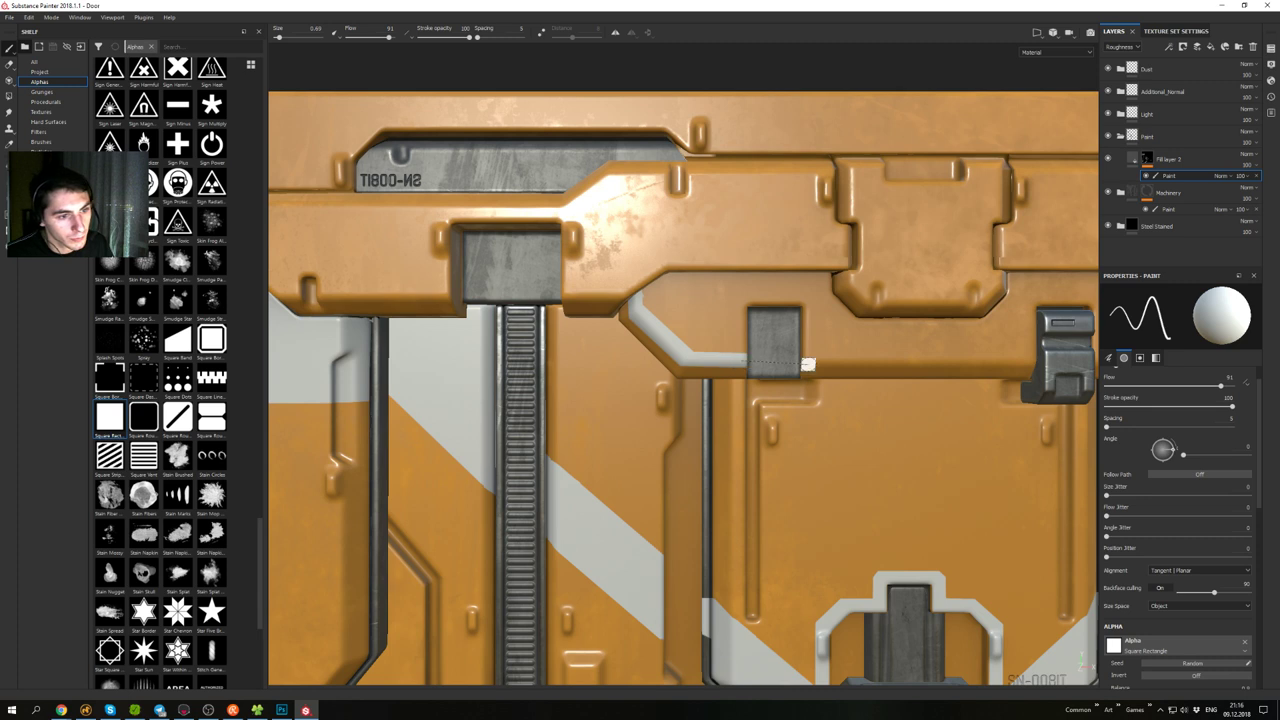
pyautogui.keyDown('shift'); pyautogui.click(1028, 361); pyautogui.keyUp('shift')
# - Continue the header plate's white line past the clamp, below the UAC lettering and up the opposite slanted corner
pyautogui.keyDown('alt'); pyautogui.moveTo(1011, 363); pyautogui.dragTo(717, 377, button='middle'); pyautogui.keyUp('alt')
pyautogui.keyDown('alt'); pyautogui.moveTo(717, 377); pyautogui.dragTo(794, 323, button='right'); pyautogui.keyUp('alt')
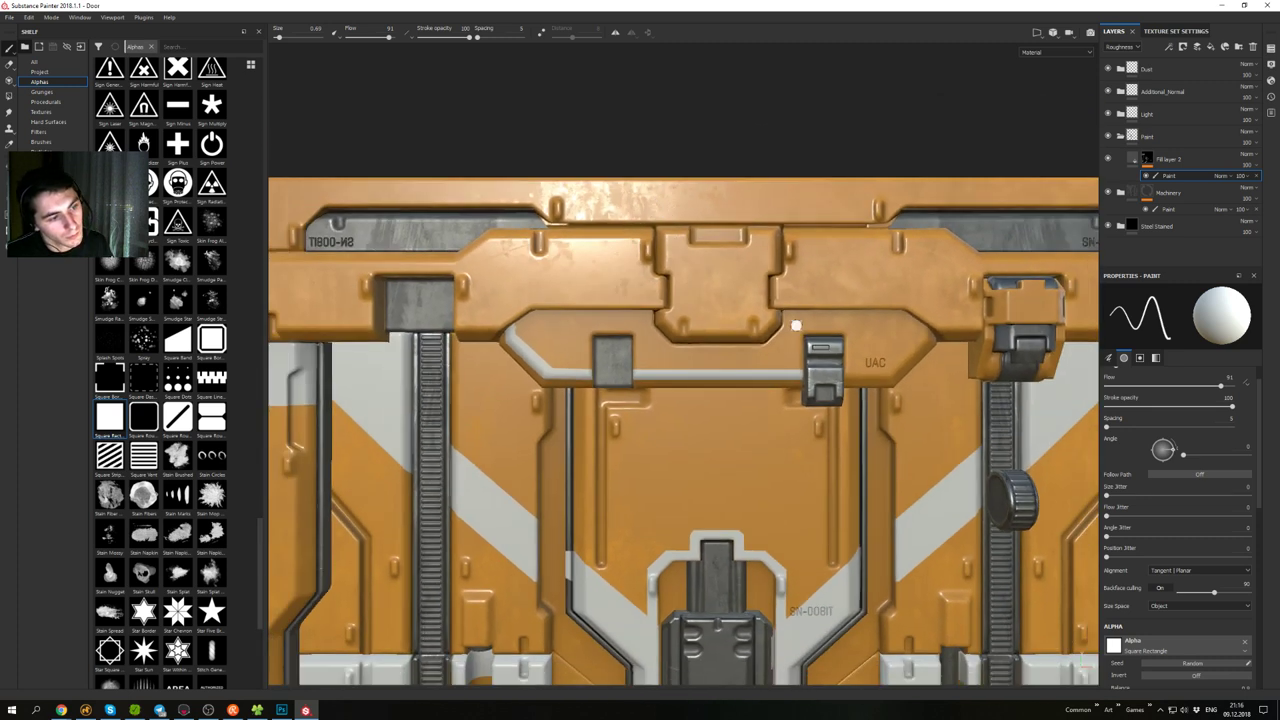
pyautogui.keyDown('alt'); pyautogui.moveTo(794, 323); pyautogui.dragTo(747, 221, button='middle'); pyautogui.keyUp('alt')
pyautogui.keyDown('alt'); pyautogui.moveTo(747, 221); pyautogui.dragTo(791, 337, button='right'); pyautogui.keyUp('alt')
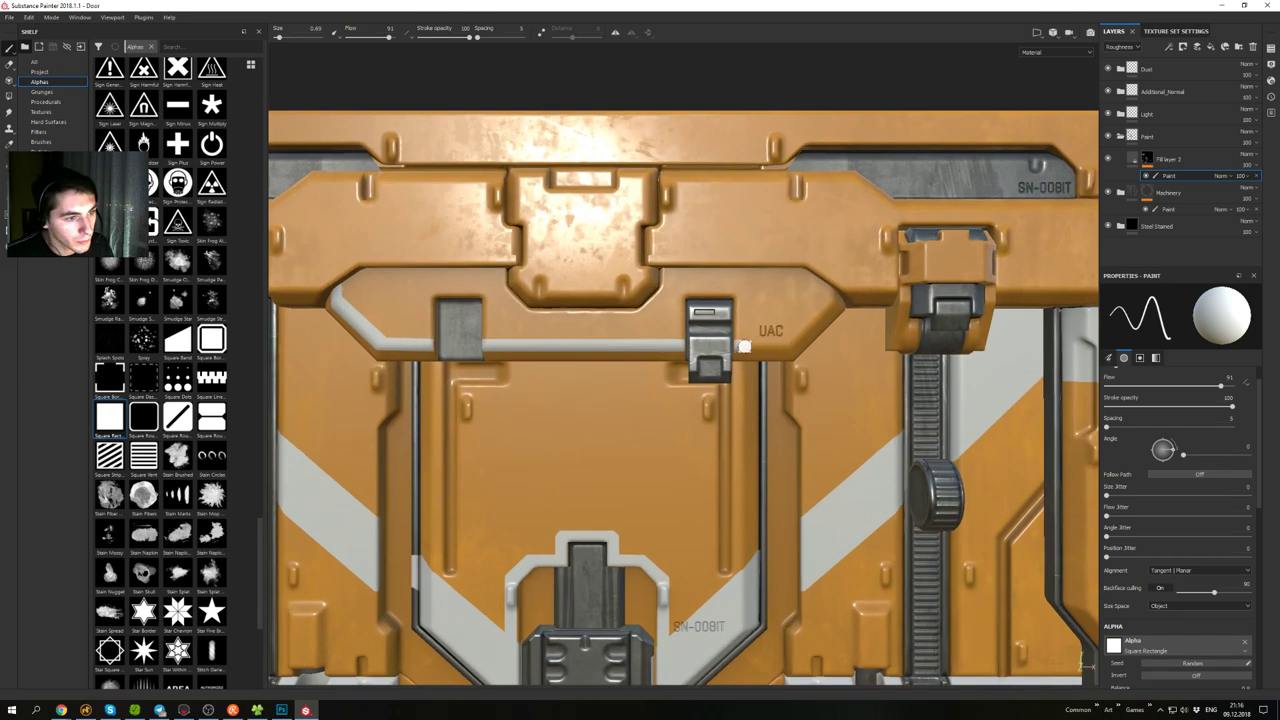
pyautogui.keyDown('shift'); pyautogui.click(830, 293); pyautogui.keyUp('shift')
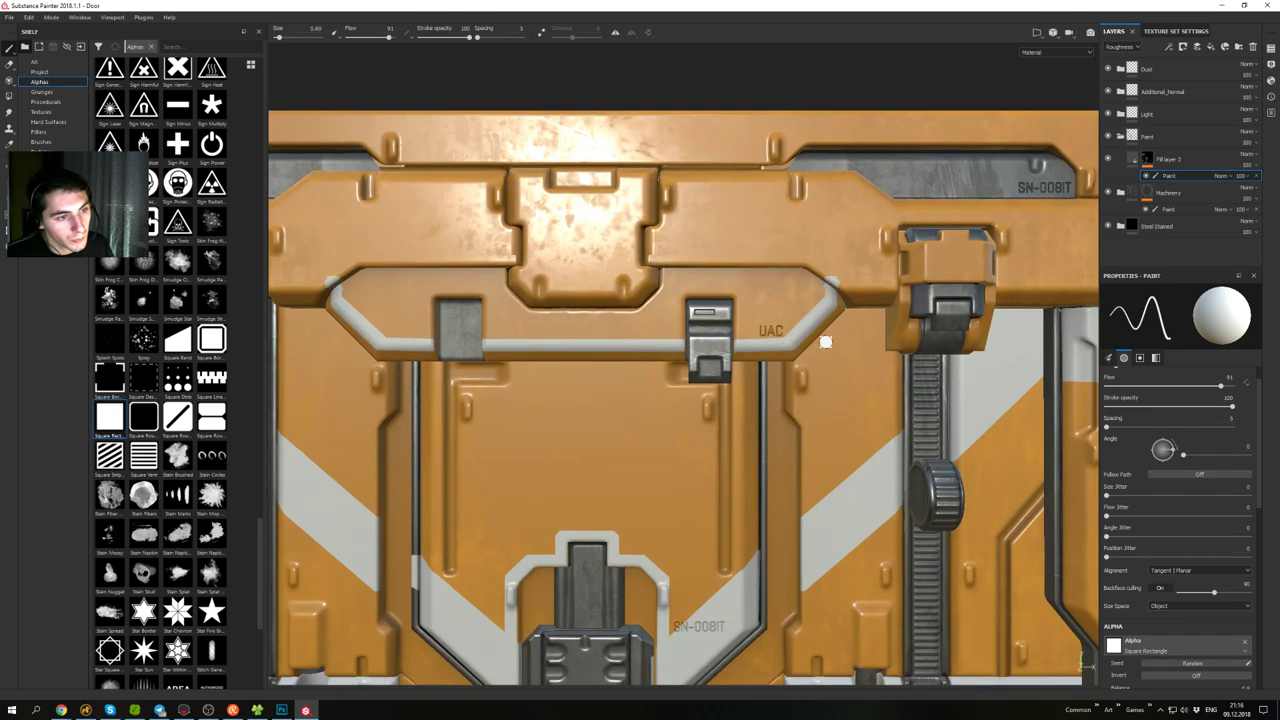
# - Trim the white overspray off the upper end of the header plate's line beside the UAC lettering with a smaller black brush
pyautogui.moveTo(826, 342)
pyautogui.keyDown('alt'); pyautogui.mouseDown()
pyautogui.moveTo(814, 300)
pyautogui.moveTo(817, 366)
pyautogui.moveTo(826, 262)
pyautogui.mouseUp(); pyautogui.keyUp('alt')
pyautogui.keyDown('alt'); pyautogui.moveTo(826, 262); pyautogui.dragTo(848, 428, button='right'); pyautogui.keyUp('alt')
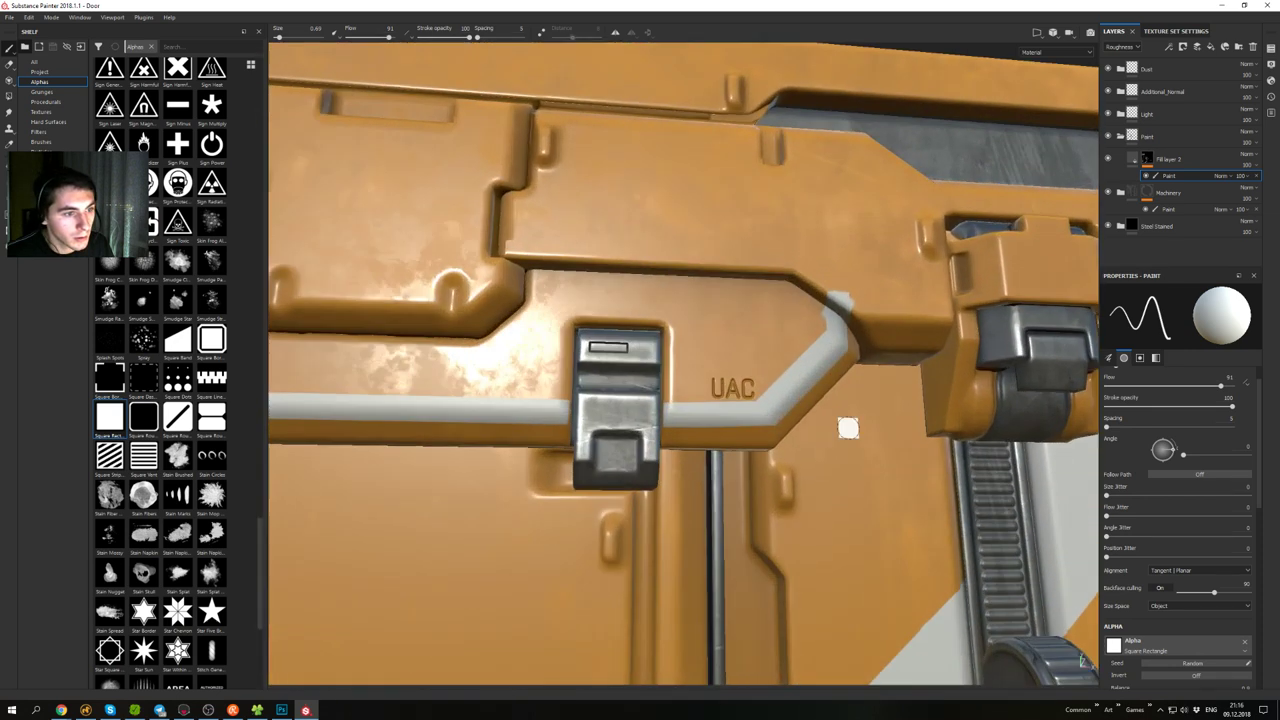
pyautogui.keyDown('alt'); pyautogui.moveTo(848, 428); pyautogui.dragTo(837, 269); pyautogui.keyUp('alt')
pyautogui.keyDown('alt'); pyautogui.moveTo(837, 269); pyautogui.dragTo(854, 334, button='right'); pyautogui.keyUp('alt')
pyautogui.press('x')
pyautogui.moveTo(846, 325)
pyautogui.mouseDown()
pyautogui.moveTo(831, 313)
pyautogui.moveTo(852, 346)
pyautogui.moveTo(828, 366)
pyautogui.moveTo(833, 314)
pyautogui.moveTo(911, 262)
pyautogui.moveTo(849, 324)
pyautogui.moveTo(834, 316)
pyautogui.mouseUp()
pyautogui.press('x')
pyautogui.press('x')
pyautogui.keyDown('ctrl'); pyautogui.moveTo(866, 357); pyautogui.dragTo(850, 358, button='right'); pyautogui.keyUp('ctrl')
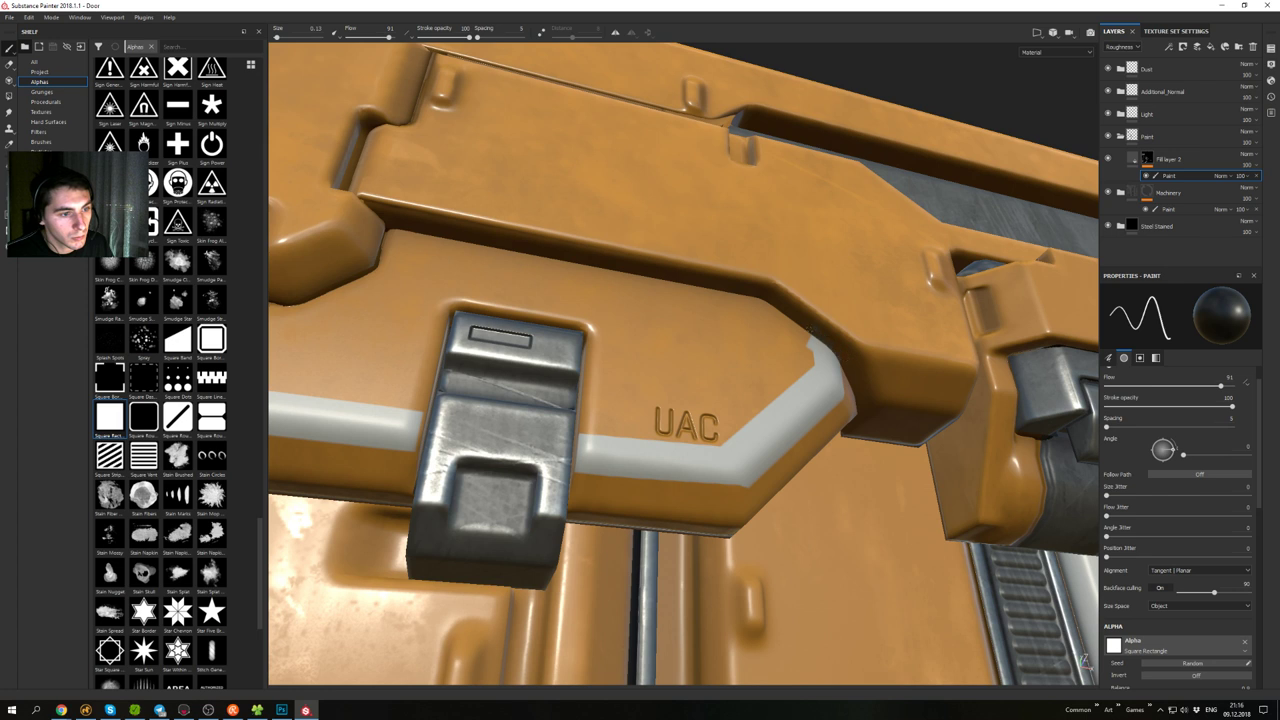
pyautogui.keyDown('alt'); pyautogui.keyDown('shift'); pyautogui.moveTo(811, 329); pyautogui.dragTo(807, 356); pyautogui.keyUp('shift'); pyautogui.keyUp('alt')
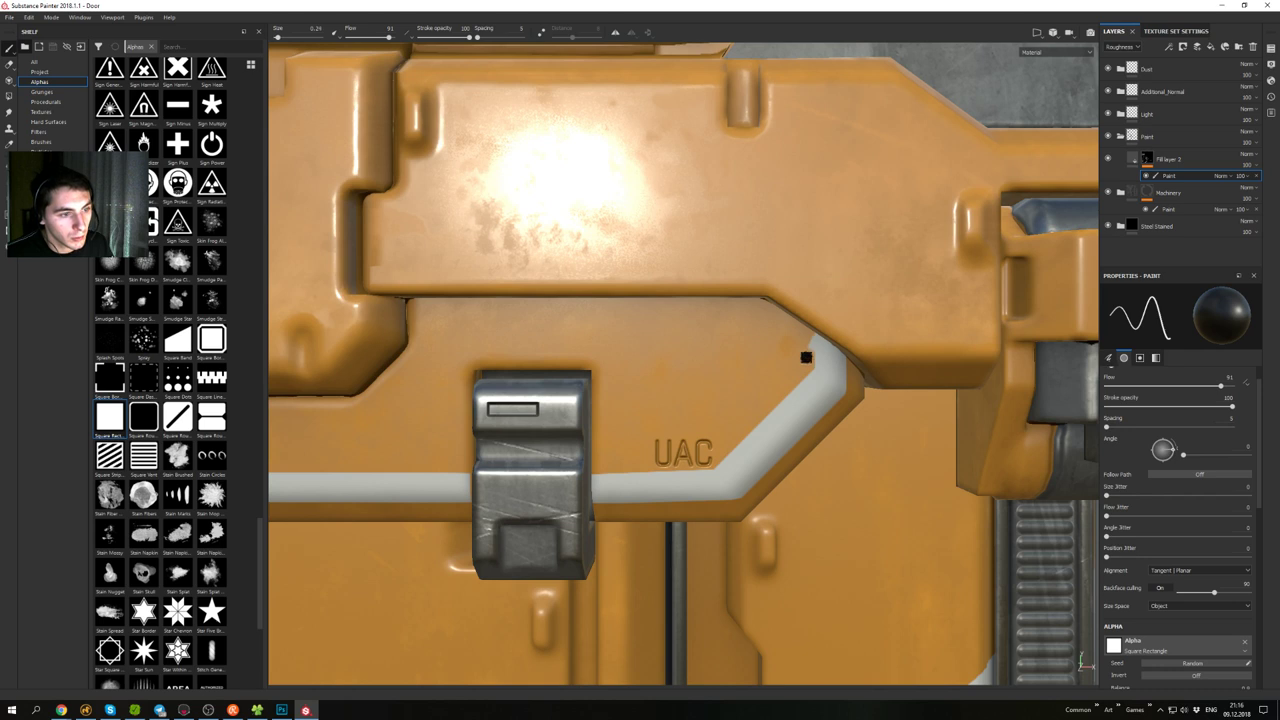
# - Check both slanted ends of the header plate's white line and its fit with the full door pattern
pyautogui.keyDown('alt'); pyautogui.moveTo(772, 404); pyautogui.dragTo(640, 335, button='right'); pyautogui.keyUp('alt')
pyautogui.keyDown('alt'); pyautogui.moveTo(640, 335); pyautogui.dragTo(743, 323, button='middle'); pyautogui.keyUp('alt')
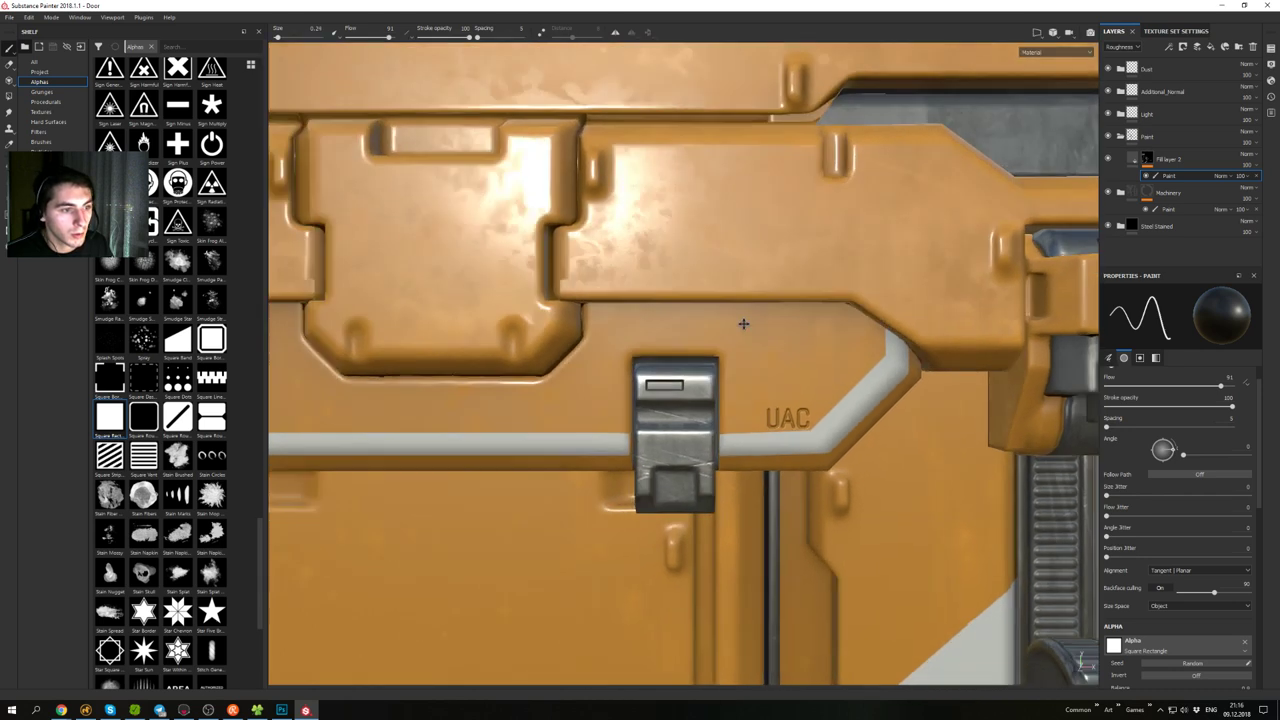
pyautogui.keyDown('alt'); pyautogui.keyDown('shift'); pyautogui.moveTo(743, 323); pyautogui.dragTo(820, 366); pyautogui.keyUp('shift'); pyautogui.keyUp('alt')
pyautogui.keyDown('alt'); pyautogui.moveTo(820, 366); pyautogui.dragTo(1000, 350, button='middle'); pyautogui.keyUp('alt')
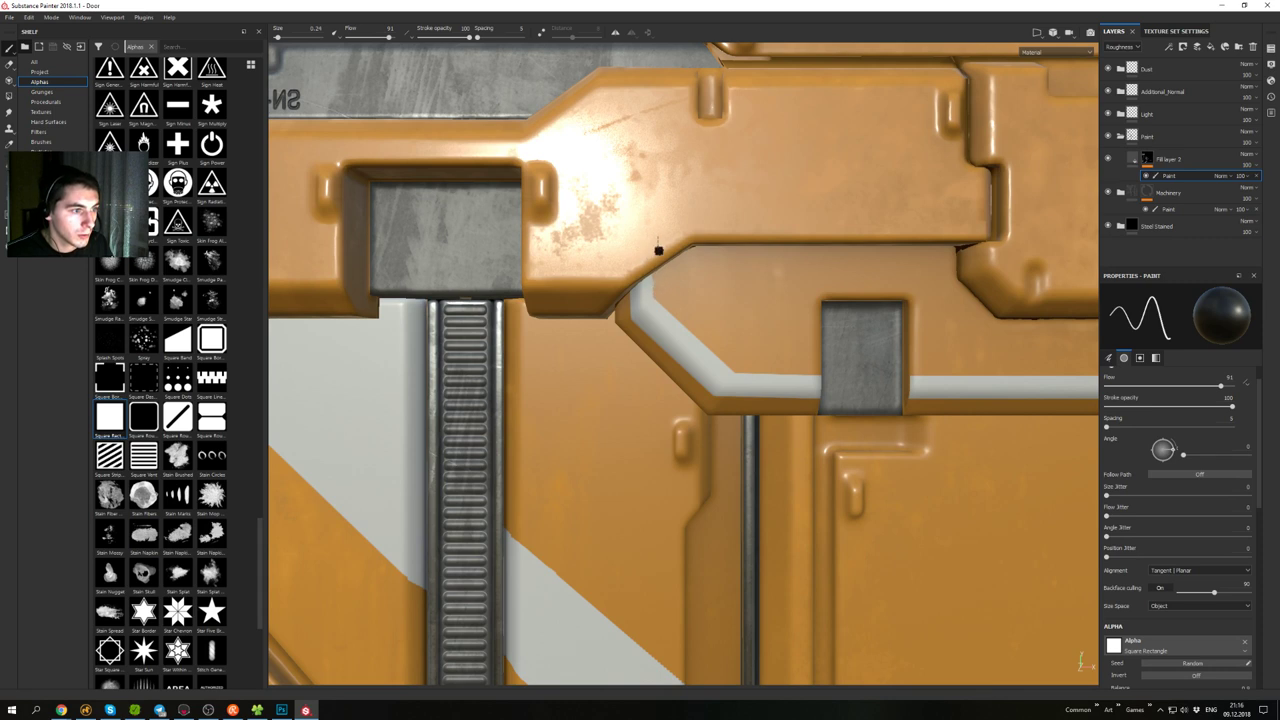
pyautogui.keyDown('alt'); pyautogui.moveTo(662, 219); pyautogui.dragTo(790, 430, button='right'); pyautogui.keyUp('alt')
pyautogui.keyDown('alt'); pyautogui.moveTo(790, 430); pyautogui.dragTo(654, 266, button='middle'); pyautogui.keyUp('alt')
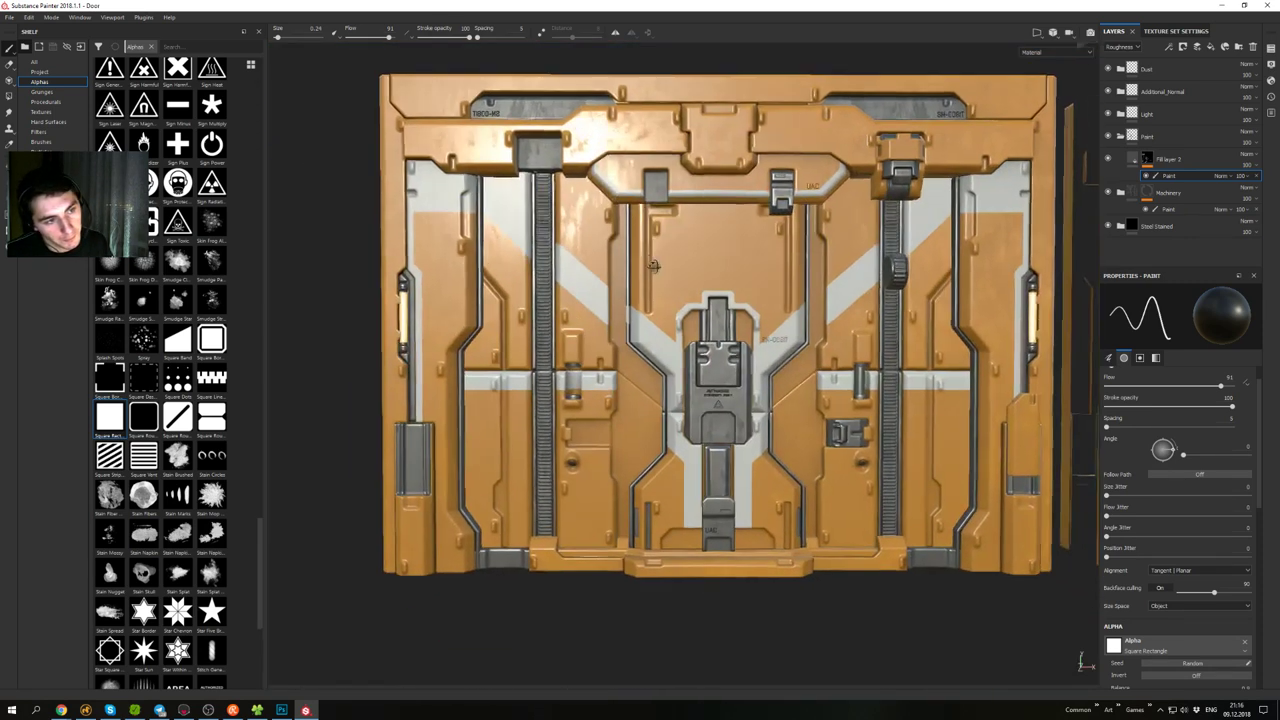
# - Try to paint a white block on the upper beam between the header plate's slanted end and the rail clamp
pyautogui.moveTo(653, 265)
pyautogui.keyDown('alt'); pyautogui.mouseDown()
pyautogui.moveTo(828, 260)
pyautogui.moveTo(806, 228)
pyautogui.moveTo(685, 274)
pyautogui.moveTo(574, 364)
pyautogui.mouseUp(); pyautogui.keyUp('alt')
pyautogui.press('x')
pyautogui.keyDown('alt'); pyautogui.moveTo(574, 364); pyautogui.dragTo(518, 478, button='middle'); pyautogui.keyUp('alt')
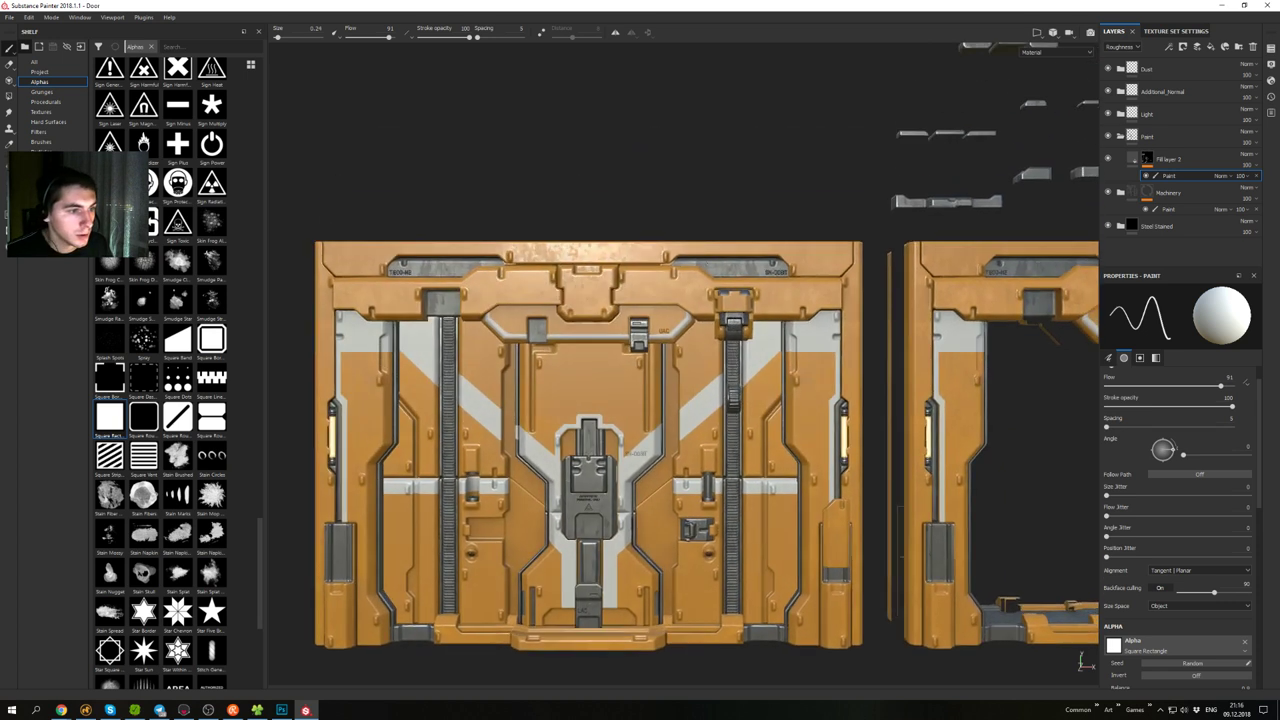
pyautogui.keyDown('ctrl'); pyautogui.moveTo(704, 283); pyautogui.dragTo(707, 443, button='right'); pyautogui.keyUp('ctrl')
pyautogui.keyDown('ctrl'); pyautogui.moveTo(679, 340); pyautogui.dragTo(686, 340, button='right'); pyautogui.keyUp('ctrl')
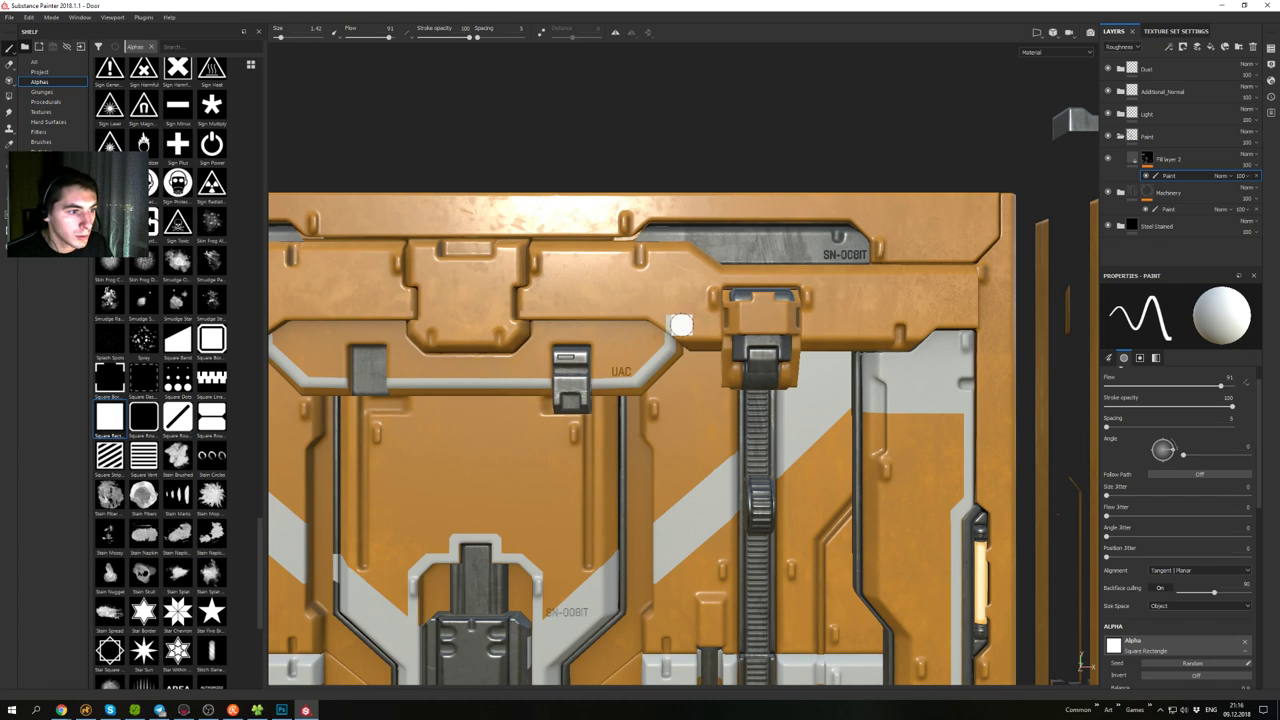
pyautogui.moveTo(680, 325)
pyautogui.mouseDown()
pyautogui.moveTo(698, 325)
pyautogui.moveTo(711, 347)
pyautogui.mouseUp()
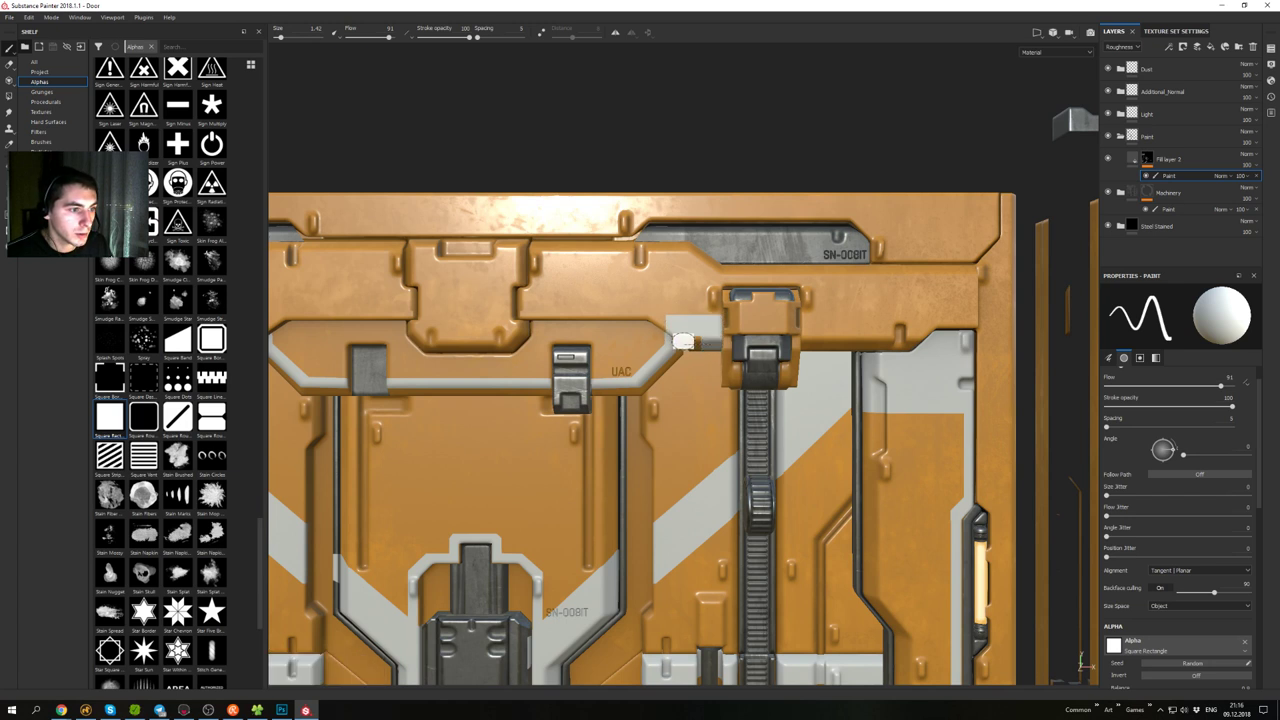
pyautogui.keyDown('alt'); pyautogui.moveTo(739, 451); pyautogui.dragTo(651, 346, button='right'); pyautogui.keyUp('alt')
pyautogui.keyDown('alt'); pyautogui.moveTo(651, 346); pyautogui.dragTo(643, 192, button='middle'); pyautogui.keyUp('alt')
pyautogui.keyDown('alt'); pyautogui.moveTo(643, 192); pyautogui.dragTo(693, 231); pyautogui.keyUp('alt')
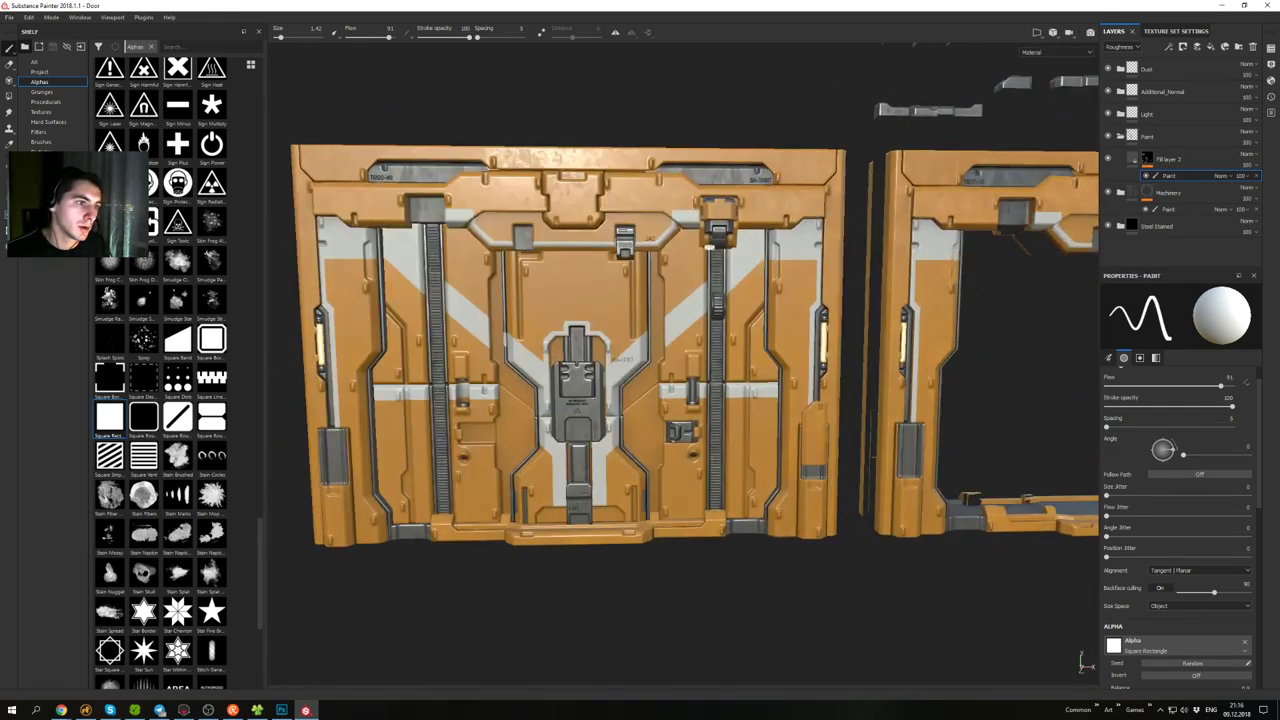
pyautogui.hotkey('ctrl', 'z')
pyautogui.moveTo(672, 208)
pyautogui.keyDown('alt'); pyautogui.mouseDown(button='right')
pyautogui.moveTo(684, 232)
pyautogui.moveTo(692, 222)
pyautogui.mouseUp(button='right'); pyautogui.keyUp('alt')
pyautogui.hotkey('ctrl', 'z')
pyautogui.keyDown('alt'); pyautogui.moveTo(692, 222); pyautogui.dragTo(693, 224); pyautogui.keyUp('alt')
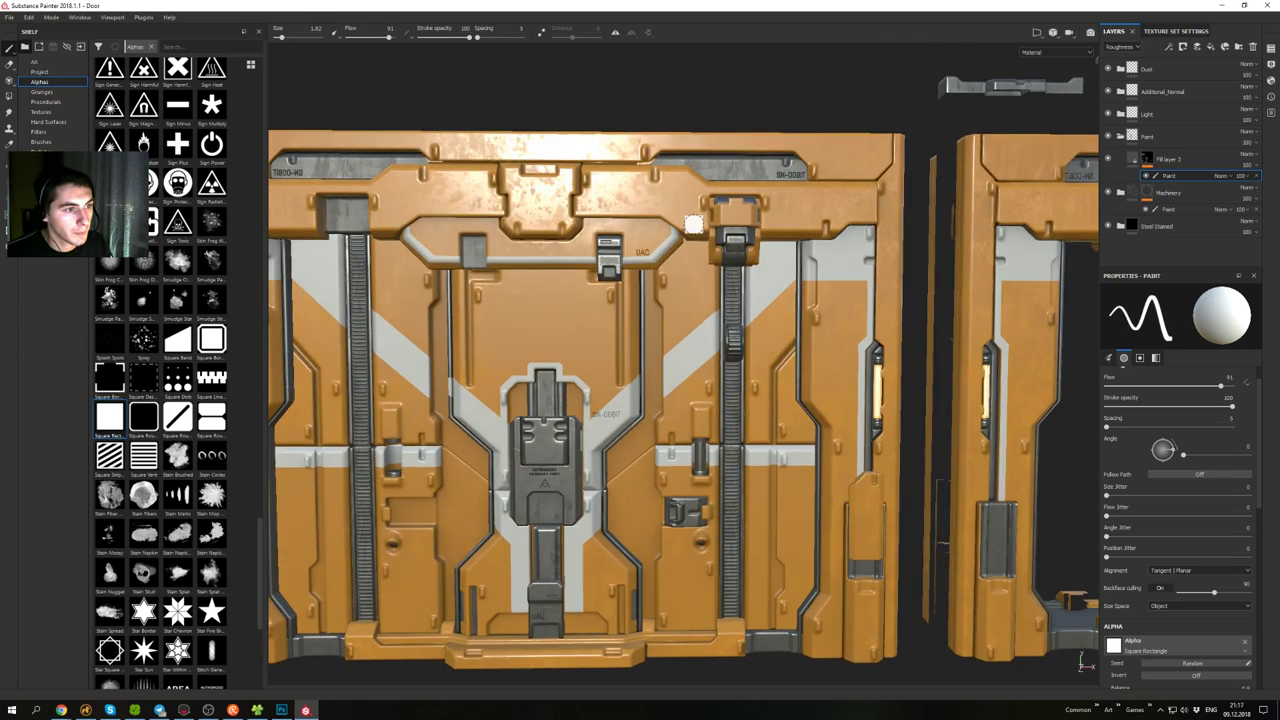
# - Stamp white squares on the upper beam beside both slanted ends of the header plate with a 2.11 brush
pyautogui.keyDown('ctrl'); pyautogui.moveTo(772, 457); pyautogui.dragTo(774, 457, button='right'); pyautogui.keyUp('ctrl')
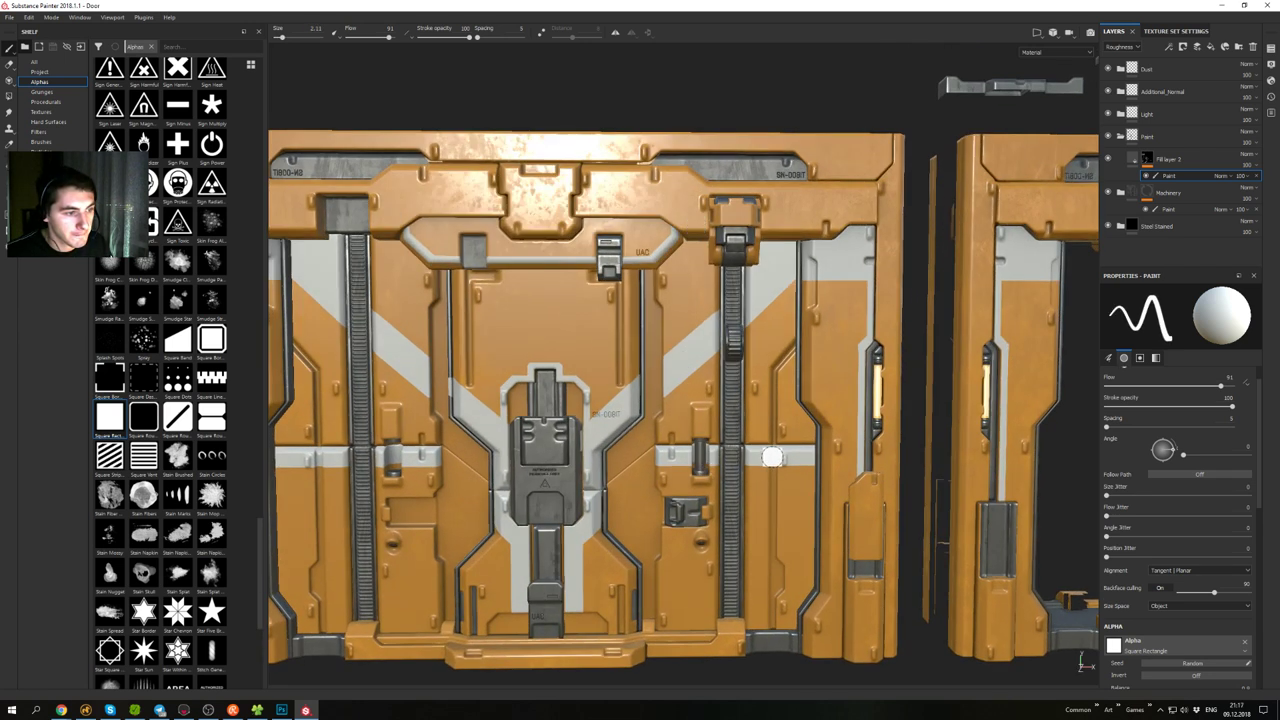
pyautogui.keyDown('alt'); pyautogui.moveTo(641, 433); pyautogui.dragTo(651, 456); pyautogui.keyUp('alt')
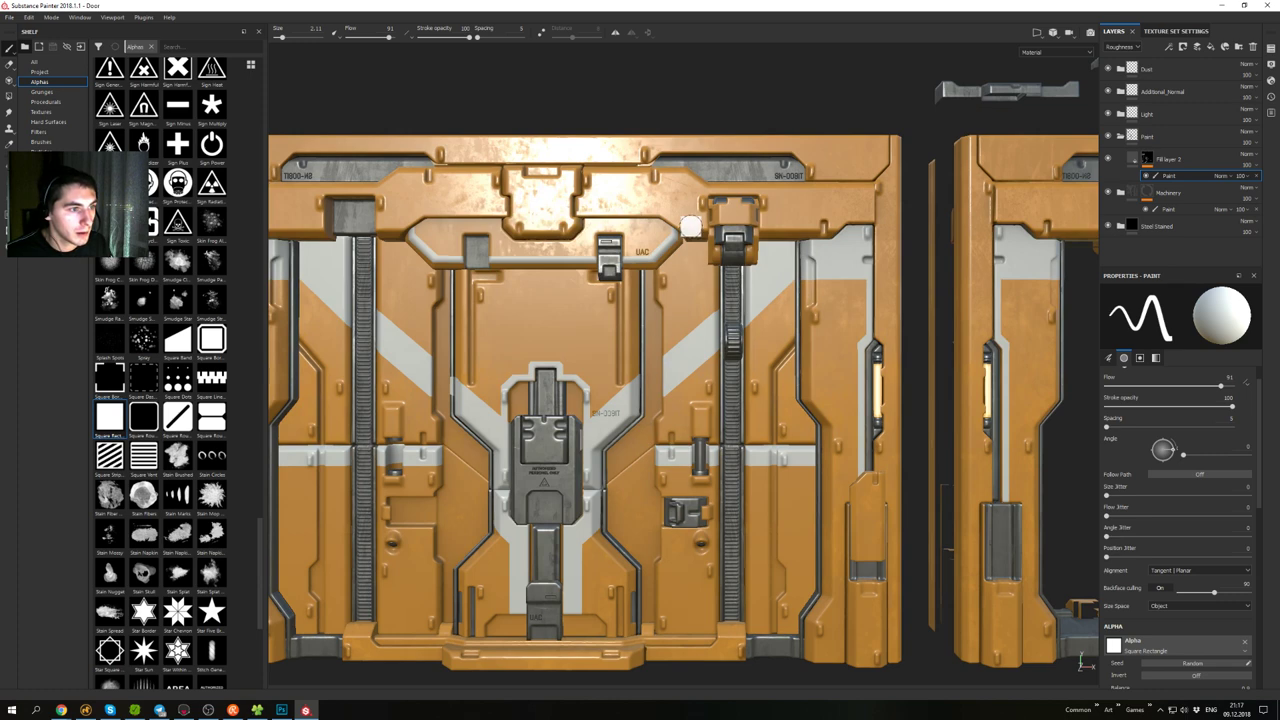
pyautogui.moveTo(692, 372)
pyautogui.keyDown('alt'); pyautogui.mouseDown()
pyautogui.moveTo(673, 382)
pyautogui.moveTo(625, 365)
pyautogui.moveTo(620, 312)
pyautogui.moveTo(691, 303)
pyautogui.moveTo(694, 322)
pyautogui.moveTo(677, 217)
pyautogui.mouseUp(); pyautogui.keyUp('alt')
pyautogui.click(682, 220)
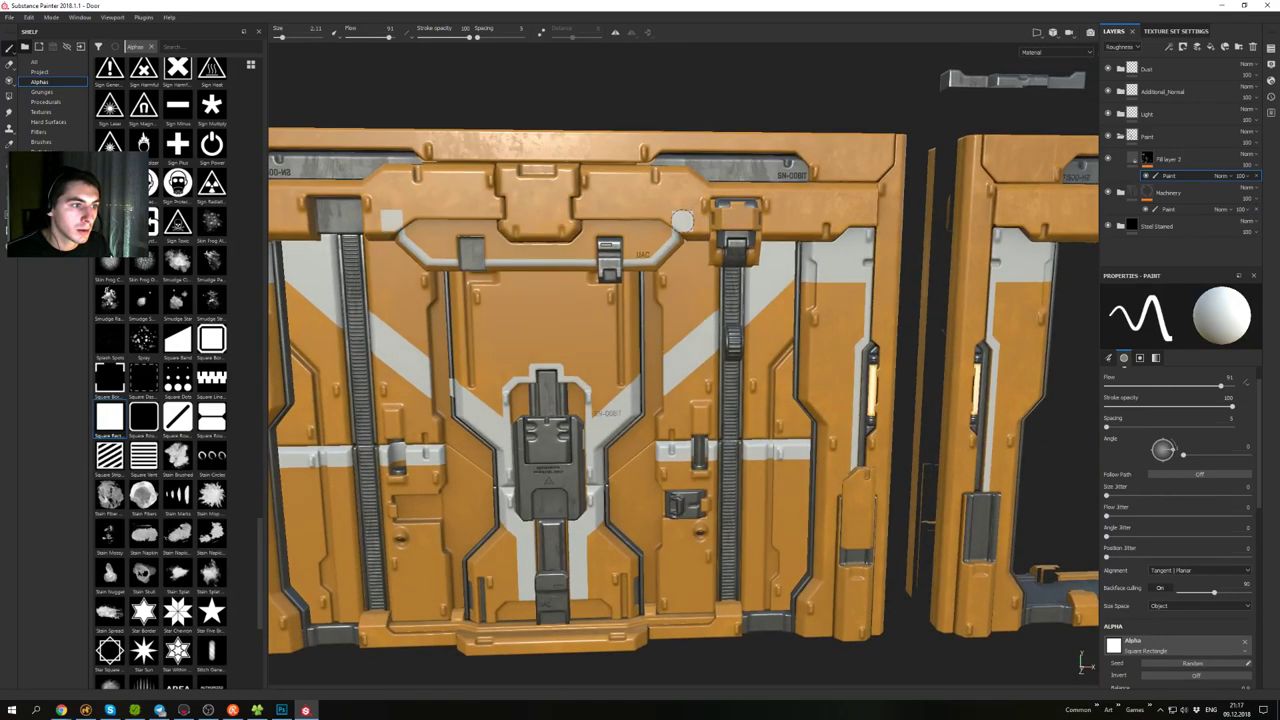
# - Check the white squares beside the header plate's slanted ends from several angles
pyautogui.keyDown('alt'); pyautogui.moveTo(704, 327); pyautogui.dragTo(688, 363); pyautogui.keyUp('alt')
pyautogui.keyDown('alt'); pyautogui.moveTo(688, 363); pyautogui.dragTo(616, 235, button='right'); pyautogui.keyUp('alt')
pyautogui.keyDown('alt'); pyautogui.moveTo(617, 235); pyautogui.dragTo(651, 149); pyautogui.keyUp('alt')
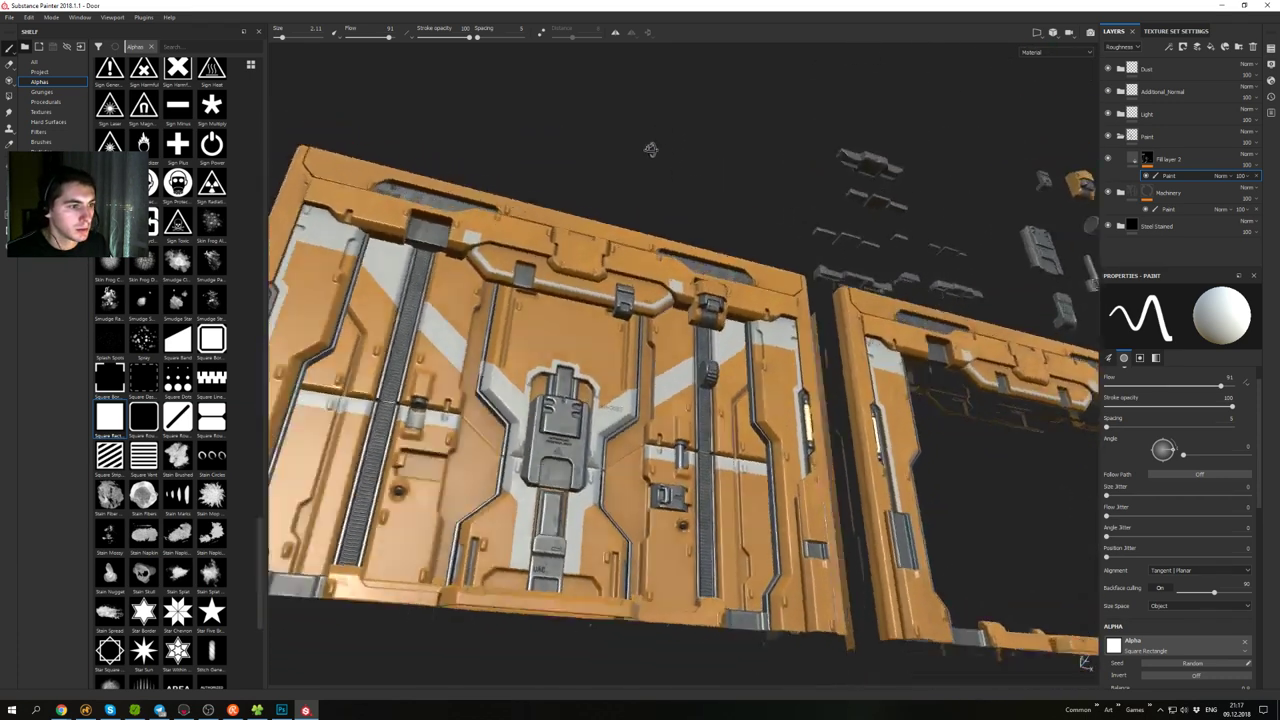
pyautogui.keyDown('alt'); pyautogui.moveTo(651, 149); pyautogui.dragTo(668, 363, button='right'); pyautogui.keyUp('alt')
pyautogui.moveTo(668, 363)
pyautogui.keyDown('alt'); pyautogui.mouseDown()
pyautogui.moveTo(708, 331)
pyautogui.moveTo(672, 362)
pyautogui.mouseUp(); pyautogui.keyUp('alt')
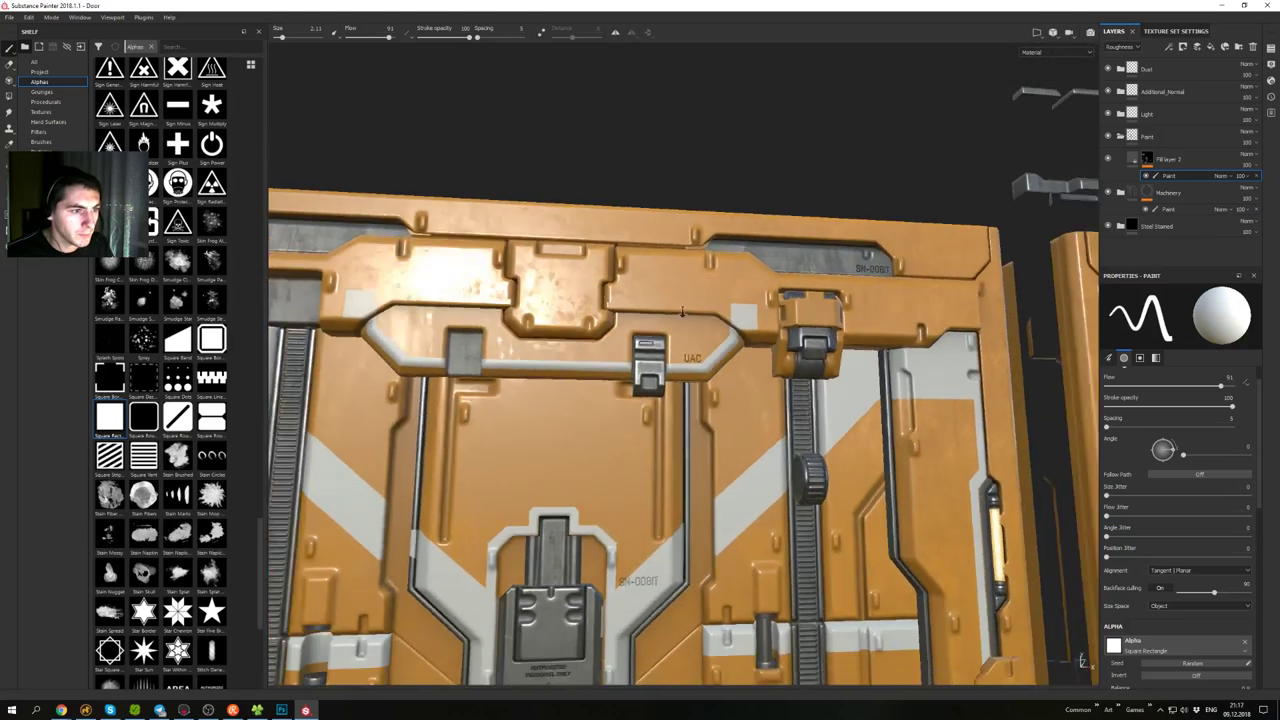
pyautogui.keyDown('alt'); pyautogui.moveTo(672, 362); pyautogui.dragTo(623, 274, button='right'); pyautogui.keyUp('alt')
pyautogui.keyDown('alt'); pyautogui.moveTo(700, 348); pyautogui.dragTo(660, 240, button='middle'); pyautogui.keyUp('alt')
pyautogui.keyDown('alt'); pyautogui.moveTo(660, 240); pyautogui.dragTo(616, 364); pyautogui.keyUp('alt')
# - Paint a short white vertical mark across the top frame beam near each of its two ends
pyautogui.keyDown('alt'); pyautogui.moveTo(632, 366); pyautogui.dragTo(773, 315, button='middle'); pyautogui.keyUp('alt')
pyautogui.keyDown('alt'); pyautogui.moveTo(772, 315); pyautogui.dragTo(816, 269); pyautogui.keyUp('alt')
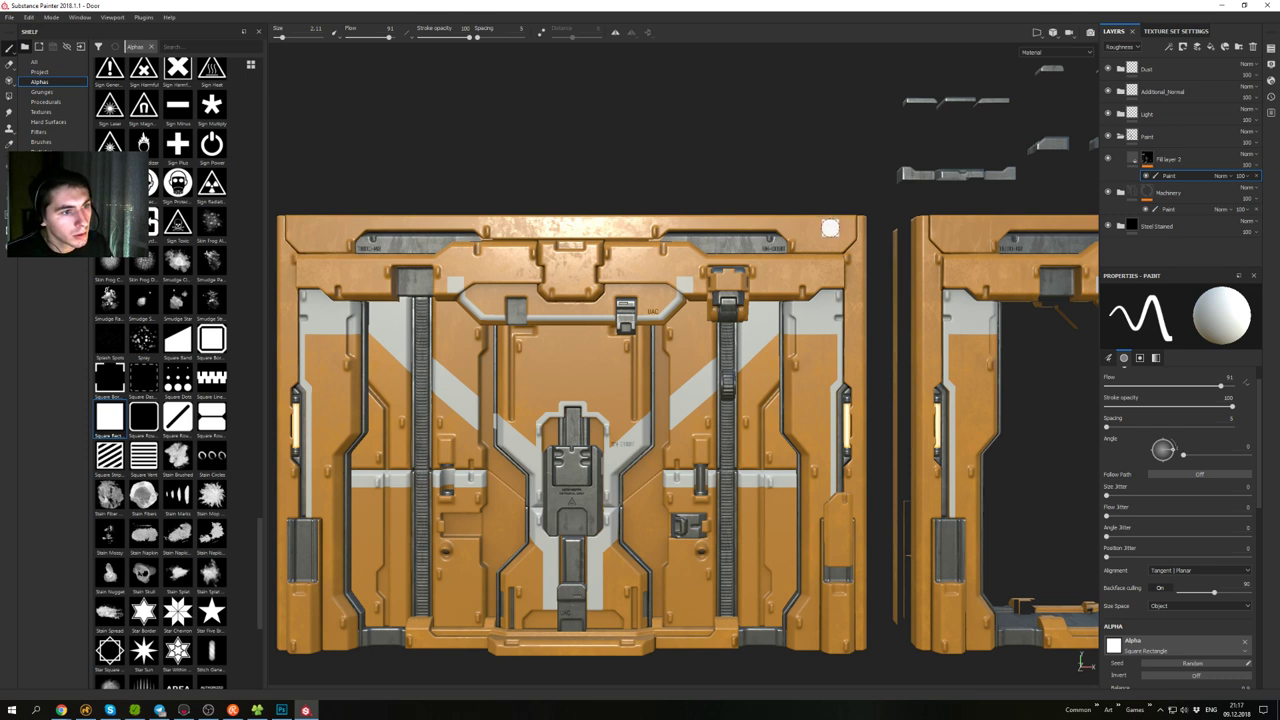
pyautogui.moveTo(828, 229); pyautogui.dragTo(828, 192)
pyautogui.keyDown('alt'); pyautogui.moveTo(596, 259); pyautogui.dragTo(703, 236, button='middle'); pyautogui.keyUp('alt')
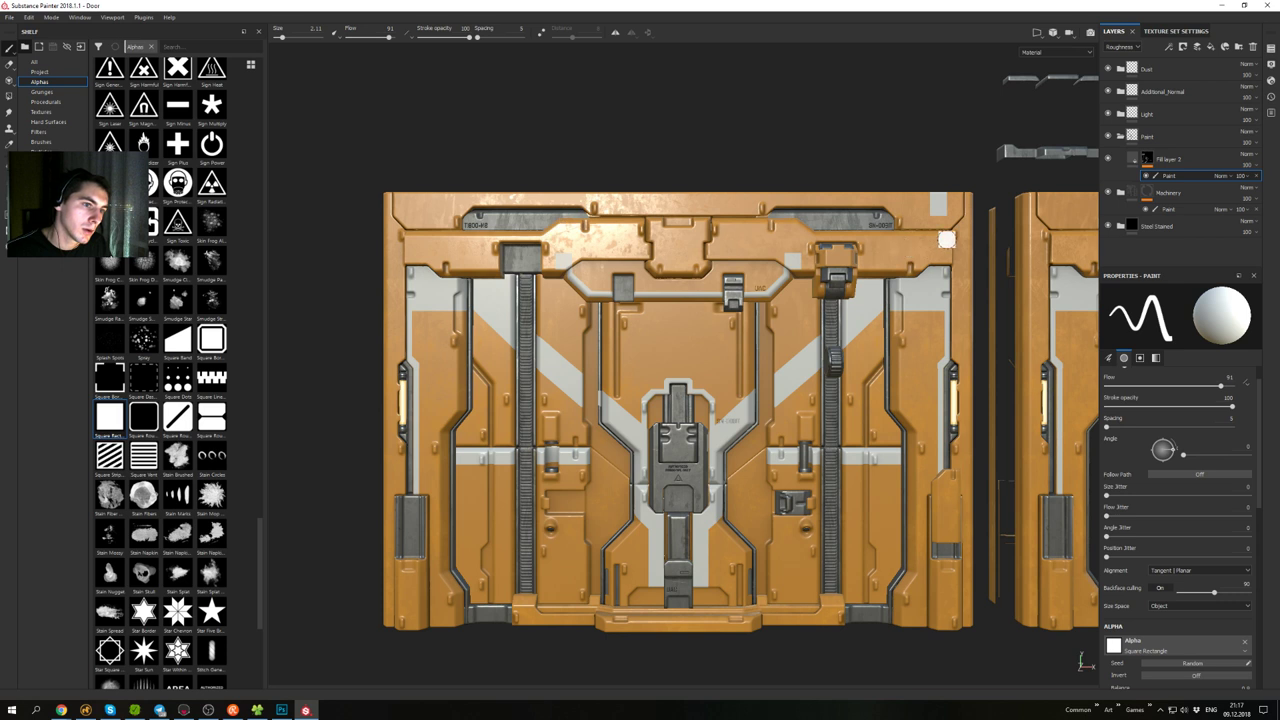
pyautogui.keyDown('alt'); pyautogui.moveTo(454, 217); pyautogui.dragTo(539, 208, button='middle'); pyautogui.keyUp('alt')
pyautogui.keyDown('alt'); pyautogui.moveTo(553, 161); pyautogui.dragTo(547, 211); pyautogui.keyUp('alt')
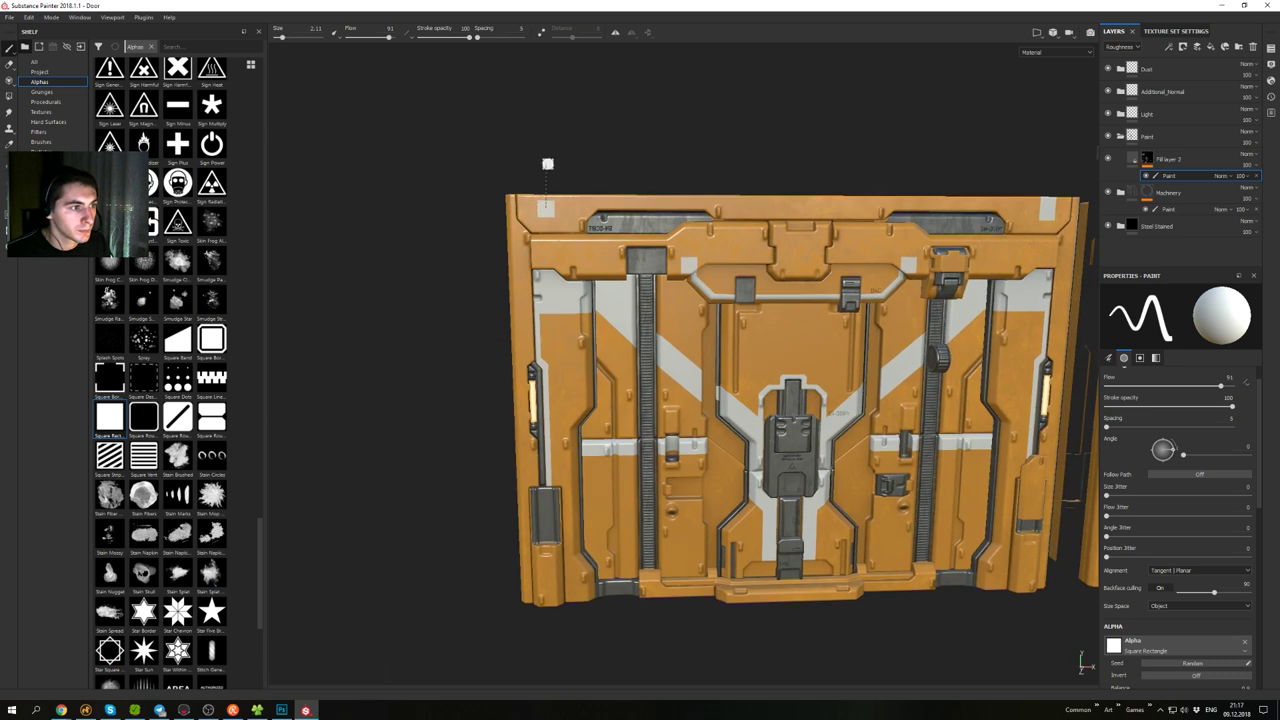
# - Paint small white blocks beside both vertical rails on the lower door panels, replacing the first attempt with a 1.93 brush
pyautogui.keyDown('alt'); pyautogui.moveTo(649, 282); pyautogui.dragTo(770, 322); pyautogui.keyUp('alt')
pyautogui.keyDown('alt'); pyautogui.moveTo(770, 322); pyautogui.dragTo(649, 177, button='middle'); pyautogui.keyUp('alt')
pyautogui.keyDown('alt'); pyautogui.moveTo(649, 177); pyautogui.dragTo(767, 226); pyautogui.keyUp('alt')
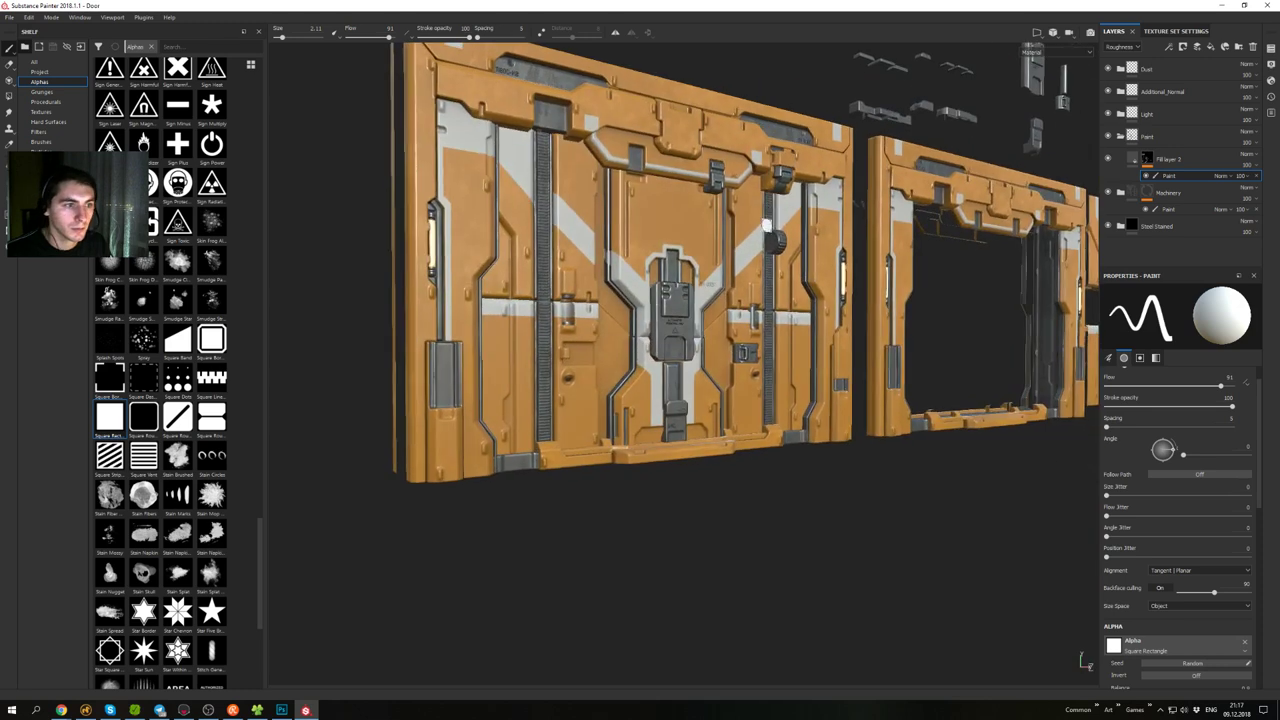
pyautogui.keyDown('ctrl'); pyautogui.moveTo(728, 344); pyautogui.dragTo(716, 345, button='right'); pyautogui.keyUp('ctrl')
pyautogui.keyDown('alt'); pyautogui.moveTo(728, 345); pyautogui.dragTo(692, 352); pyautogui.keyUp('alt')
pyautogui.keyDown('alt'); pyautogui.moveTo(692, 352); pyautogui.dragTo(720, 460, button='right'); pyautogui.keyUp('alt')
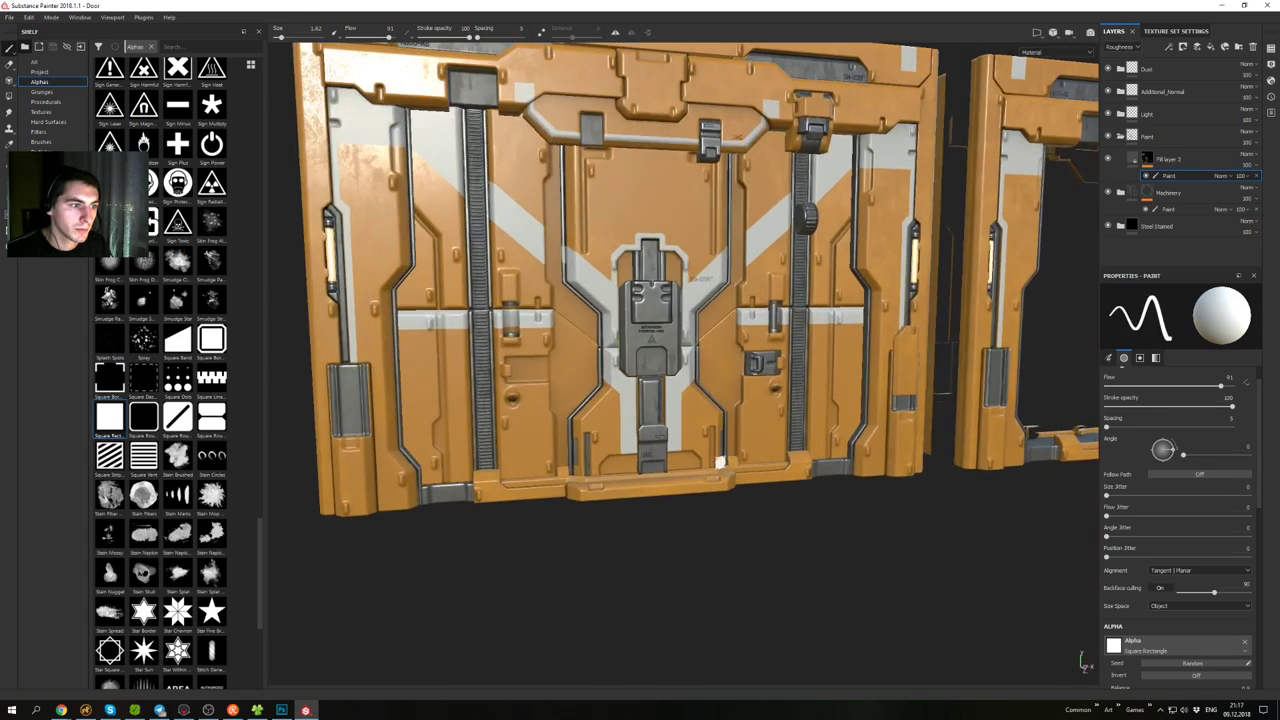
pyautogui.moveTo(744, 340)
pyautogui.keyDown('alt'); pyautogui.mouseDown()
pyautogui.moveTo(724, 370)
pyautogui.moveTo(740, 347)
pyautogui.mouseUp(); pyautogui.keyUp('alt')
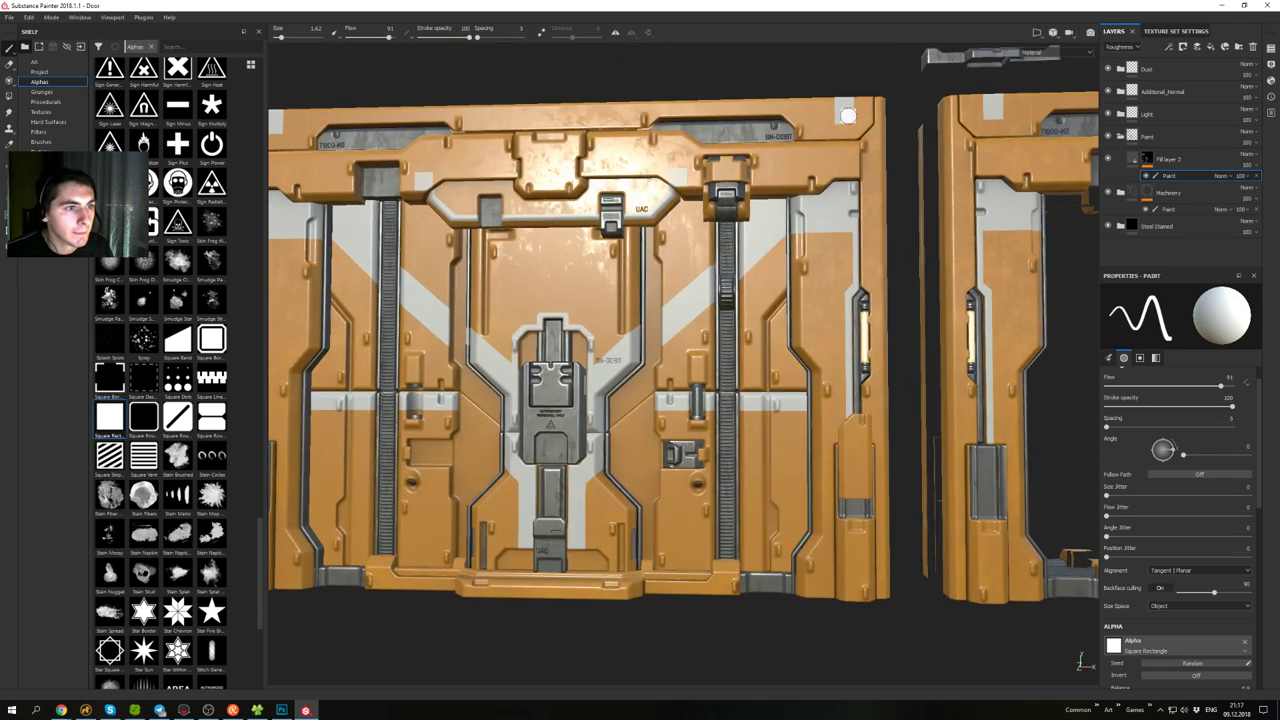
pyautogui.keyDown('alt'); pyautogui.keyDown('shift'); pyautogui.moveTo(758, 356); pyautogui.dragTo(782, 273); pyautogui.keyUp('shift'); pyautogui.keyUp('alt')
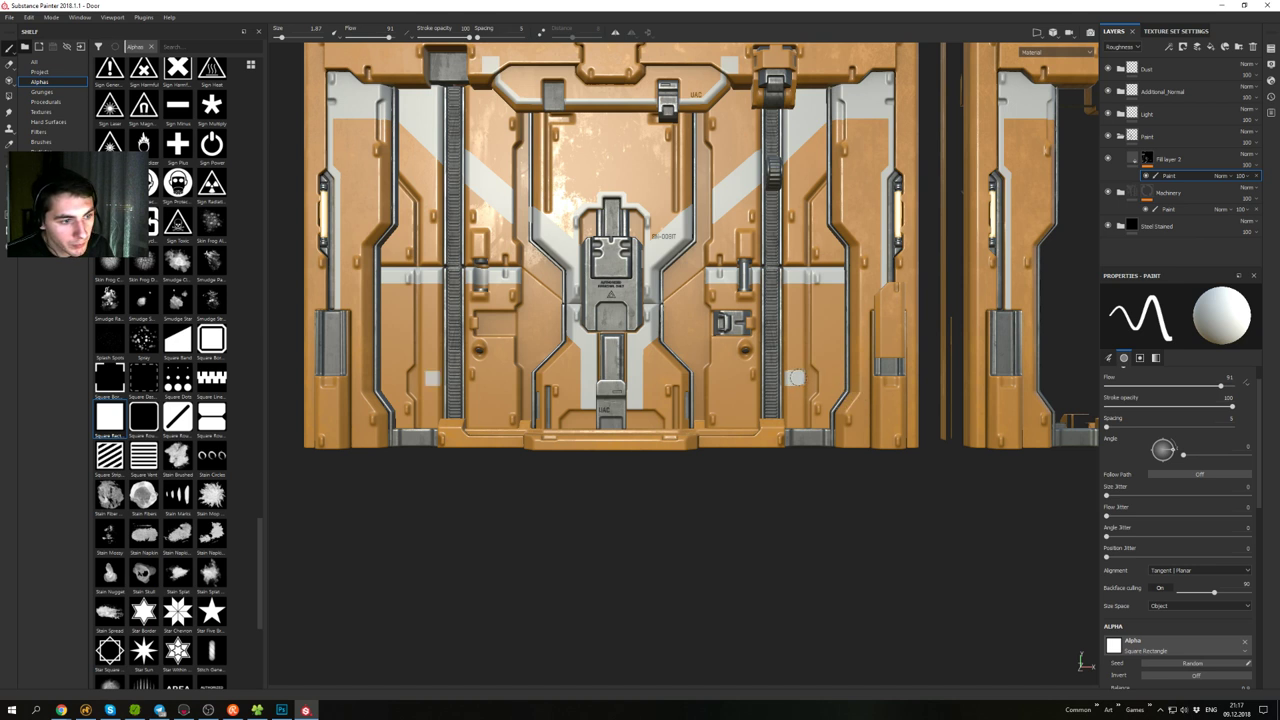
pyautogui.keyDown('alt'); pyautogui.moveTo(799, 377); pyautogui.dragTo(789, 391); pyautogui.keyUp('alt')
pyautogui.hotkey('ctrl', 'z')
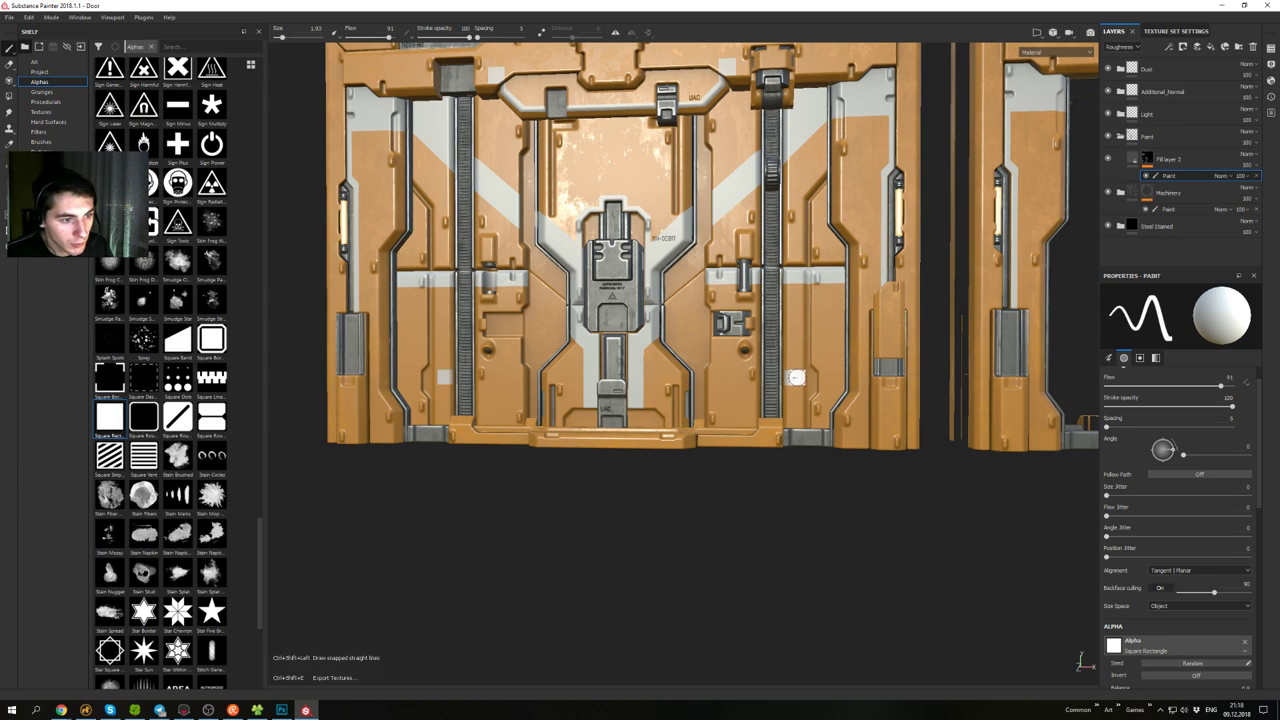
pyautogui.keyDown('alt'); pyautogui.moveTo(851, 481); pyautogui.dragTo(834, 517); pyautogui.keyUp('alt')
pyautogui.keyDown('alt'); pyautogui.moveTo(834, 517); pyautogui.dragTo(850, 605, button='middle'); pyautogui.keyUp('alt')
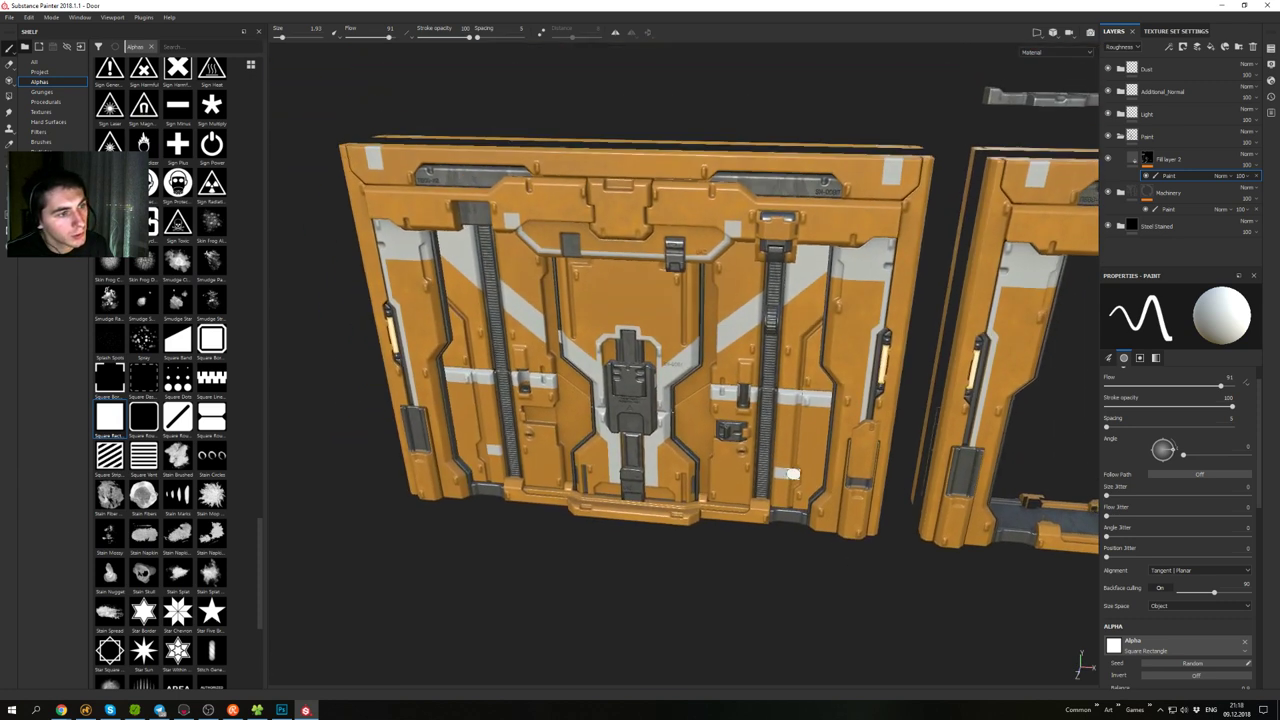
pyautogui.keyDown('alt'); pyautogui.moveTo(850, 500); pyautogui.dragTo(852, 372); pyautogui.keyUp('alt')
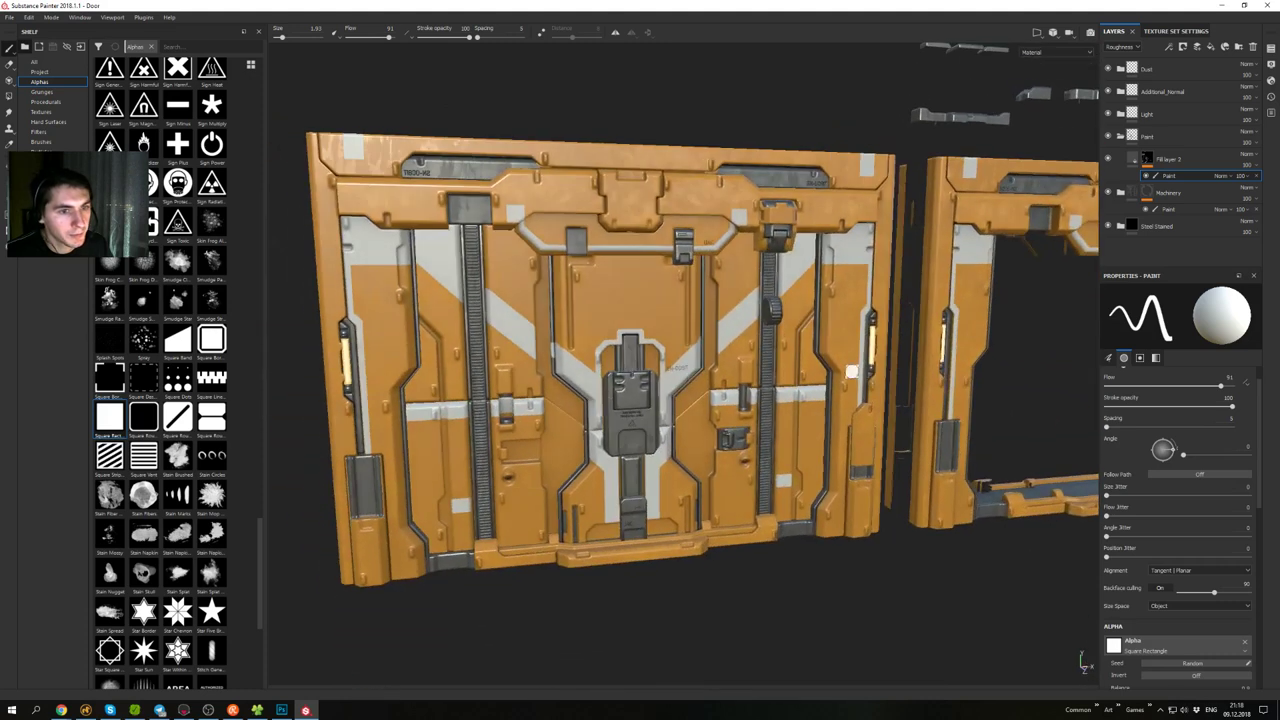
# - Using triangle Polygon Fill with color 0 on the Machinery mask's paint, turn the upper door panel's central lock recess to bare metal
pyautogui.click(1165, 210)
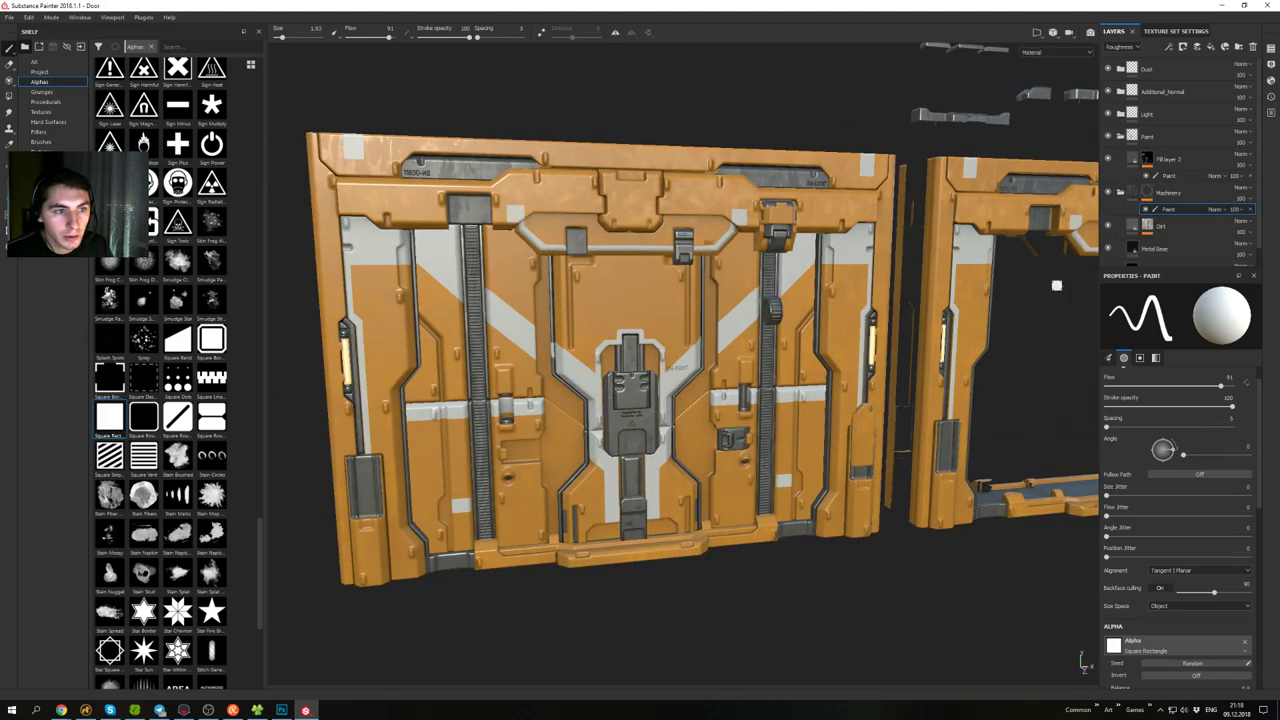
pyautogui.press('4')
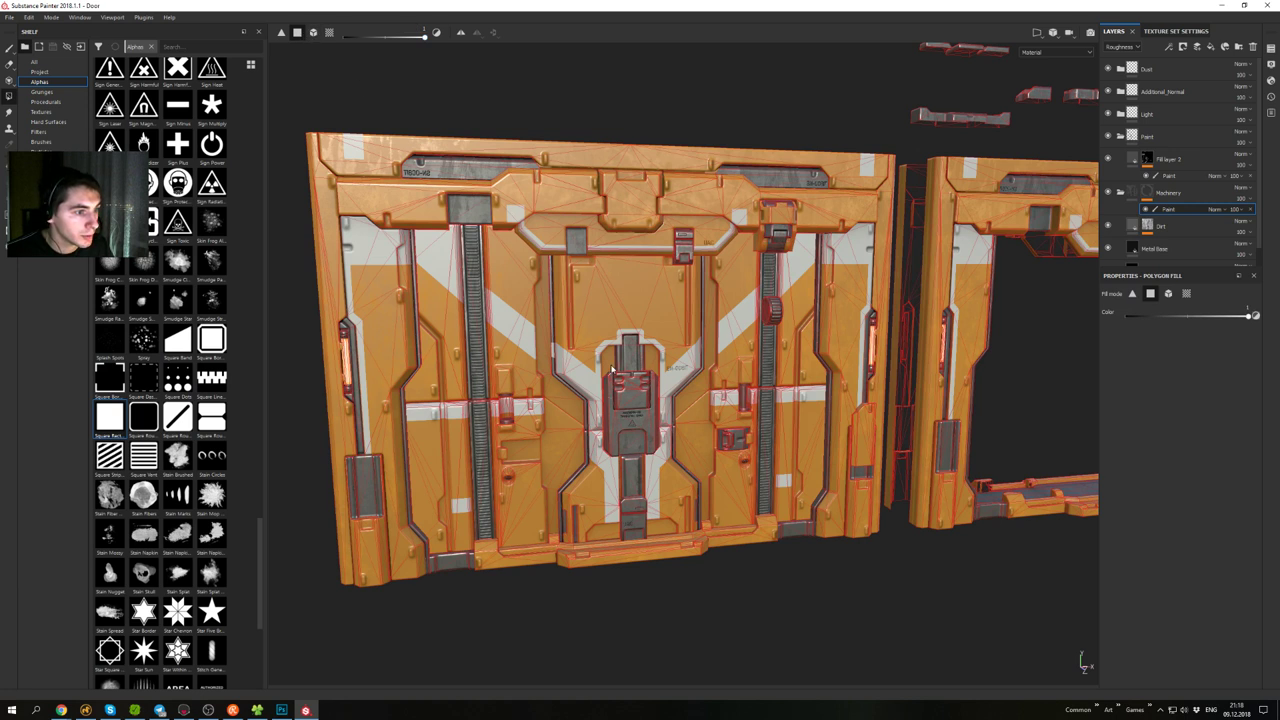
pyautogui.click(281, 33)
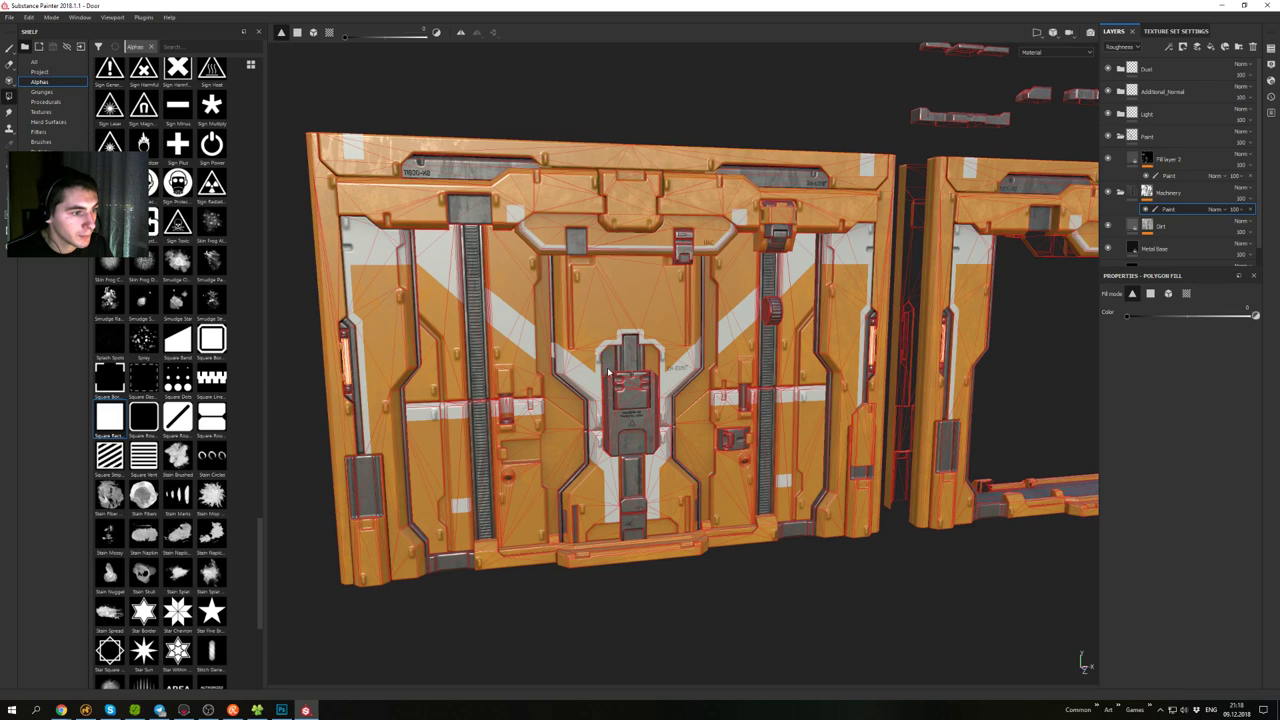
pyautogui.keyDown('alt'); pyautogui.moveTo(654, 366); pyautogui.dragTo(668, 322); pyautogui.keyUp('alt')
pyautogui.scroll(-2, 668, 322)
pyautogui.keyDown('alt'); pyautogui.moveTo(880, 325); pyautogui.dragTo(654, 310, button='middle'); pyautogui.keyUp('alt')
pyautogui.keyDown('alt'); pyautogui.moveTo(654, 310); pyautogui.dragTo(602, 312); pyautogui.keyUp('alt')
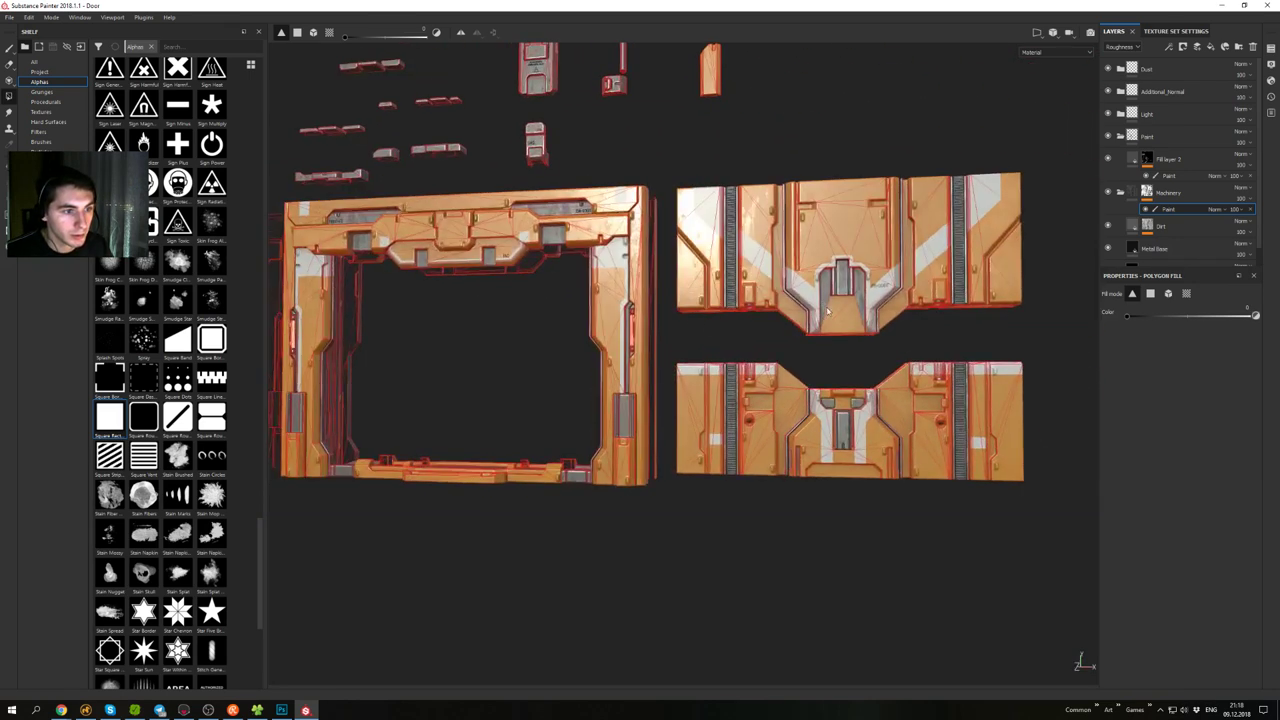
pyautogui.moveTo(832, 311)
pyautogui.mouseDown()
pyautogui.moveTo(853, 319)
pyautogui.moveTo(860, 191)
pyautogui.mouseUp()
pyautogui.keyDown('alt'); pyautogui.moveTo(860, 191); pyautogui.dragTo(851, 534, button='right'); pyautogui.keyUp('alt')
pyautogui.keyDown('alt'); pyautogui.moveTo(851, 534); pyautogui.dragTo(825, 319); pyautogui.keyUp('alt')
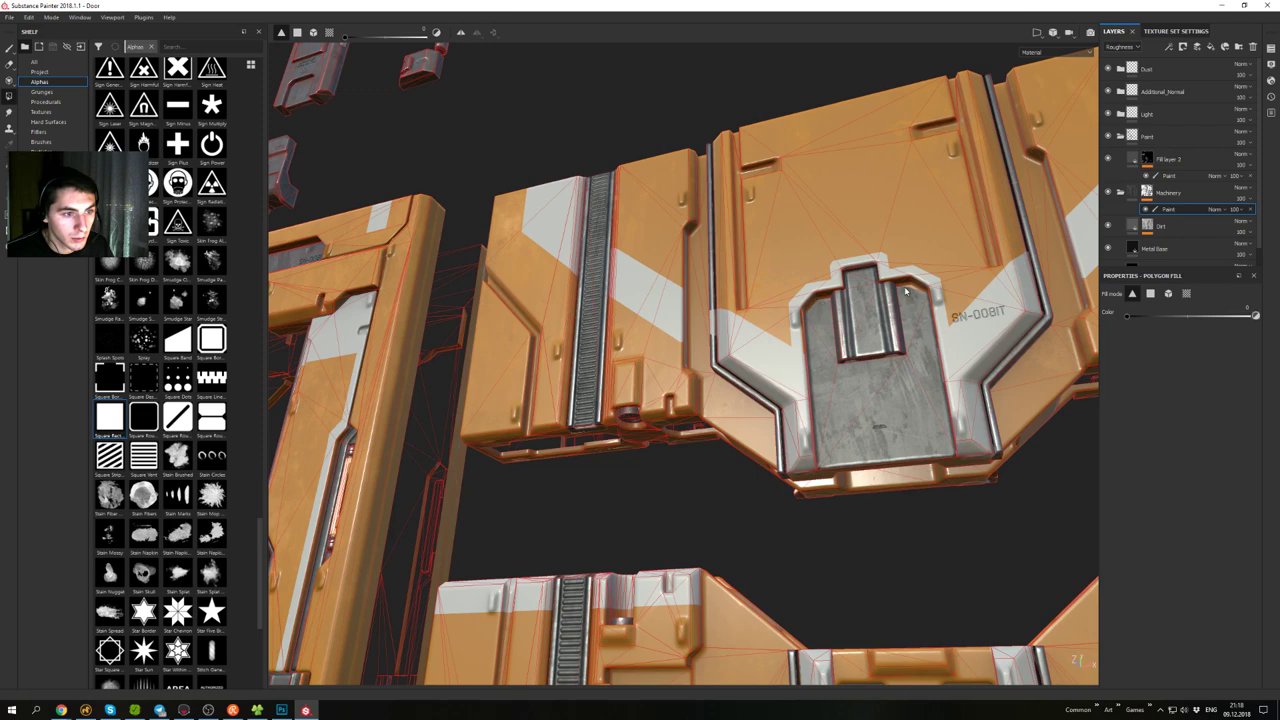
pyautogui.keyDown('alt'); pyautogui.moveTo(905, 340); pyautogui.dragTo(868, 318); pyautogui.keyUp('alt')
pyautogui.keyDown('alt'); pyautogui.moveTo(868, 318); pyautogui.dragTo(650, 140, button='right'); pyautogui.keyUp('alt')
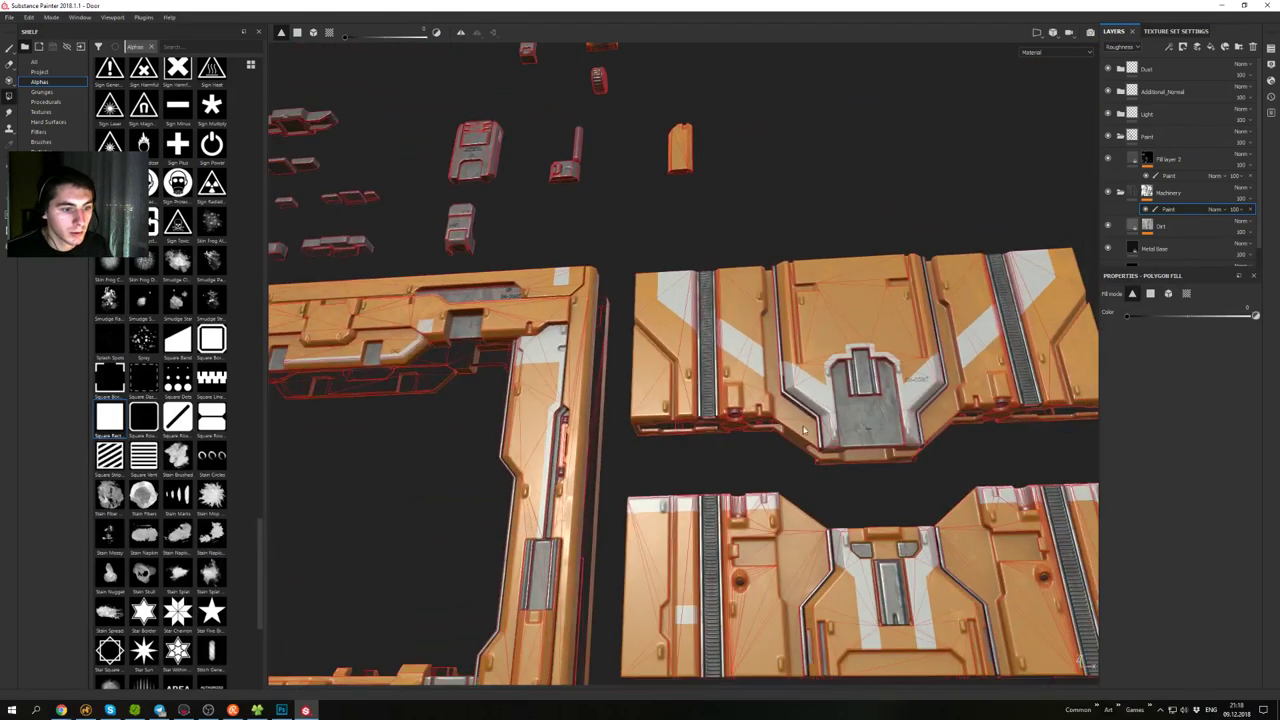
# - Fill the lower door panel's recess between the central white stripes as bare metal on the Machinery mask
pyautogui.keyDown('alt'); pyautogui.moveTo(780, 450); pyautogui.dragTo(682, 273, button='middle'); pyautogui.keyUp('alt')
pyautogui.keyDown('alt'); pyautogui.moveTo(682, 273); pyautogui.dragTo(696, 370); pyautogui.keyUp('alt')
pyautogui.keyDown('alt'); pyautogui.moveTo(696, 370); pyautogui.dragTo(785, 480, button='right'); pyautogui.keyUp('alt')
pyautogui.keyDown('alt'); pyautogui.moveTo(785, 480); pyautogui.dragTo(788, 530); pyautogui.keyUp('alt')
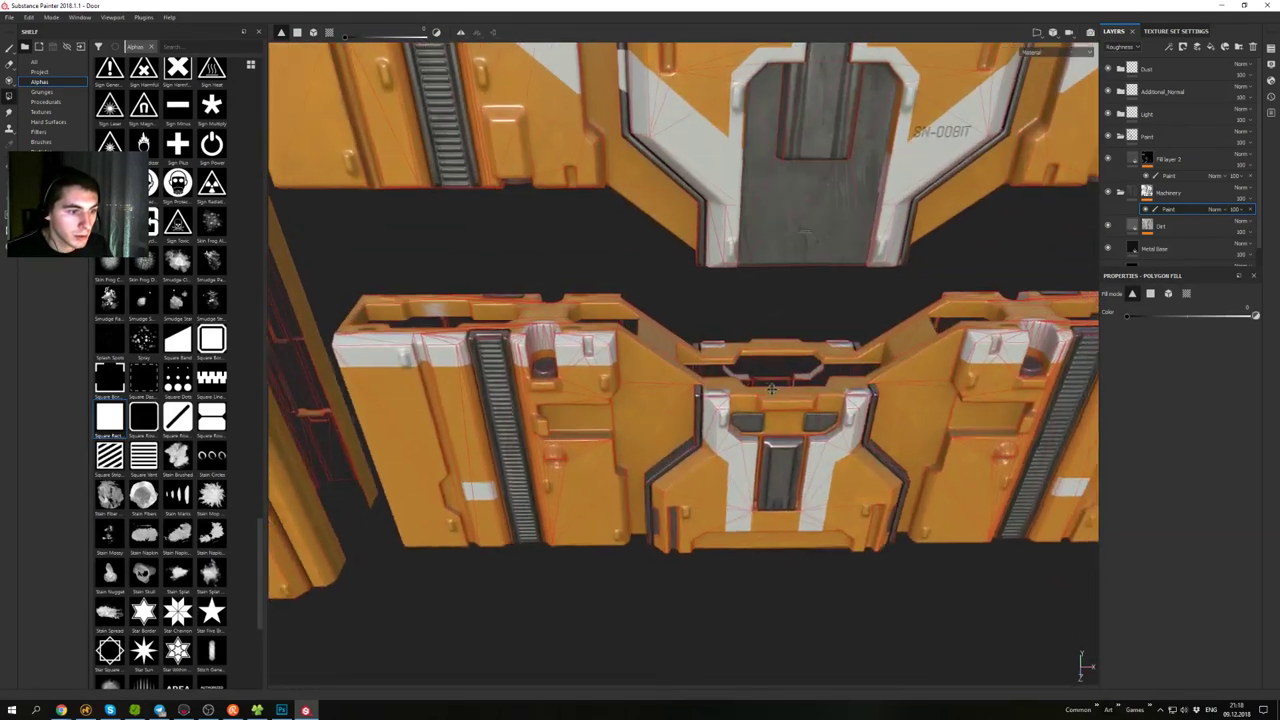
pyautogui.keyDown('alt'); pyautogui.moveTo(788, 530); pyautogui.dragTo(705, 470, button='middle'); pyautogui.keyUp('alt')
pyautogui.keyDown('alt'); pyautogui.moveTo(705, 470); pyautogui.dragTo(765, 556, button='right'); pyautogui.keyUp('alt')
pyautogui.keyDown('alt'); pyautogui.moveTo(765, 556); pyautogui.dragTo(733, 403); pyautogui.keyUp('alt')
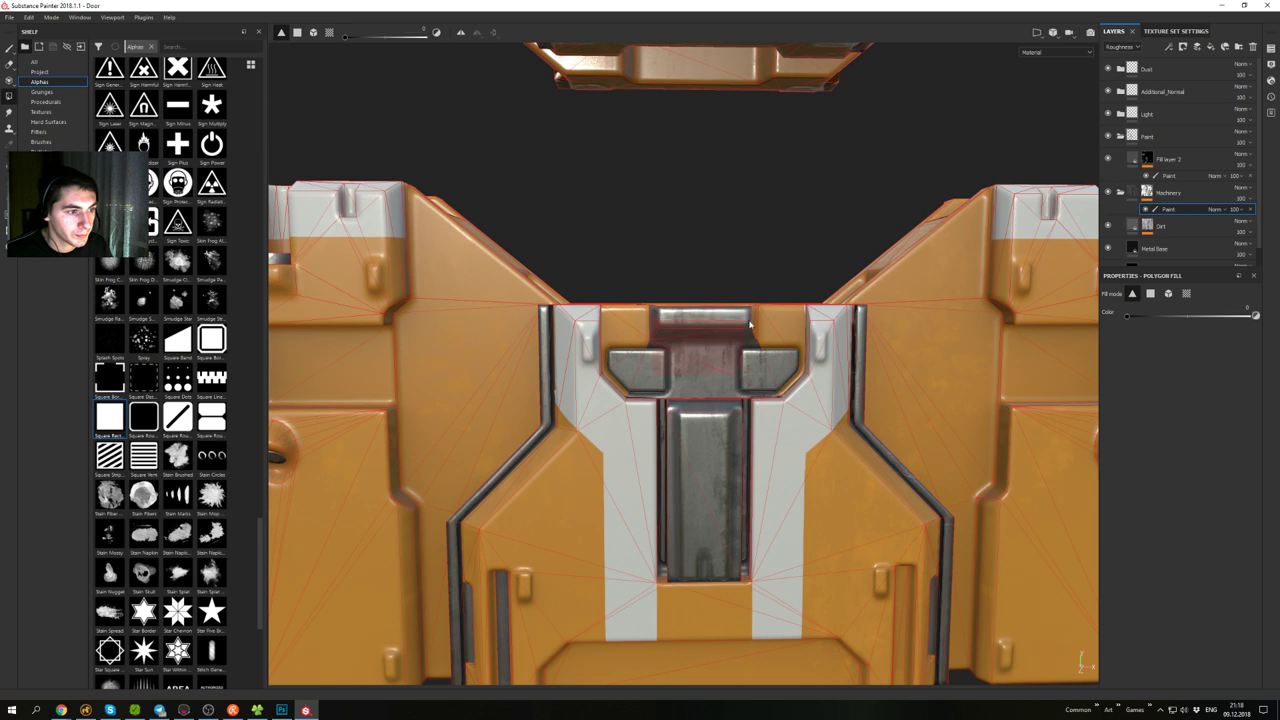
pyautogui.keyDown('alt'); pyautogui.moveTo(787, 323); pyautogui.dragTo(697, 363); pyautogui.keyUp('alt')
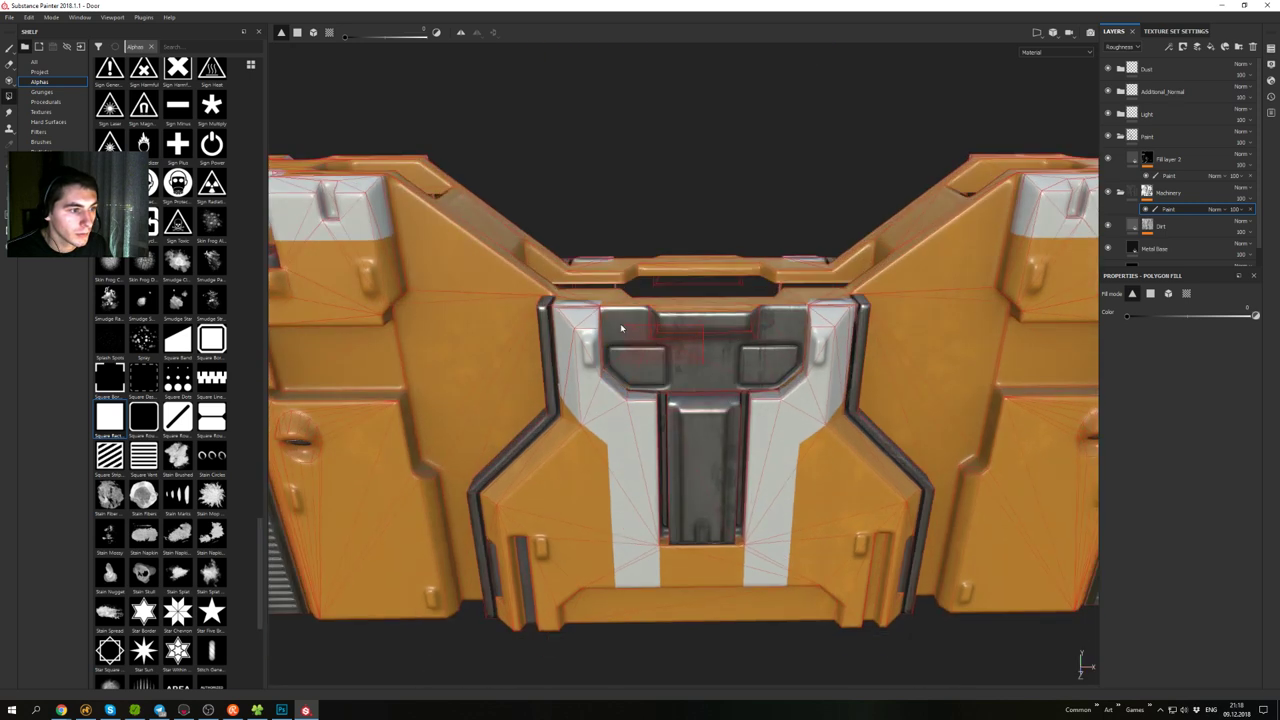
pyautogui.keyDown('alt'); pyautogui.moveTo(621, 328); pyautogui.dragTo(647, 309); pyautogui.keyUp('alt')
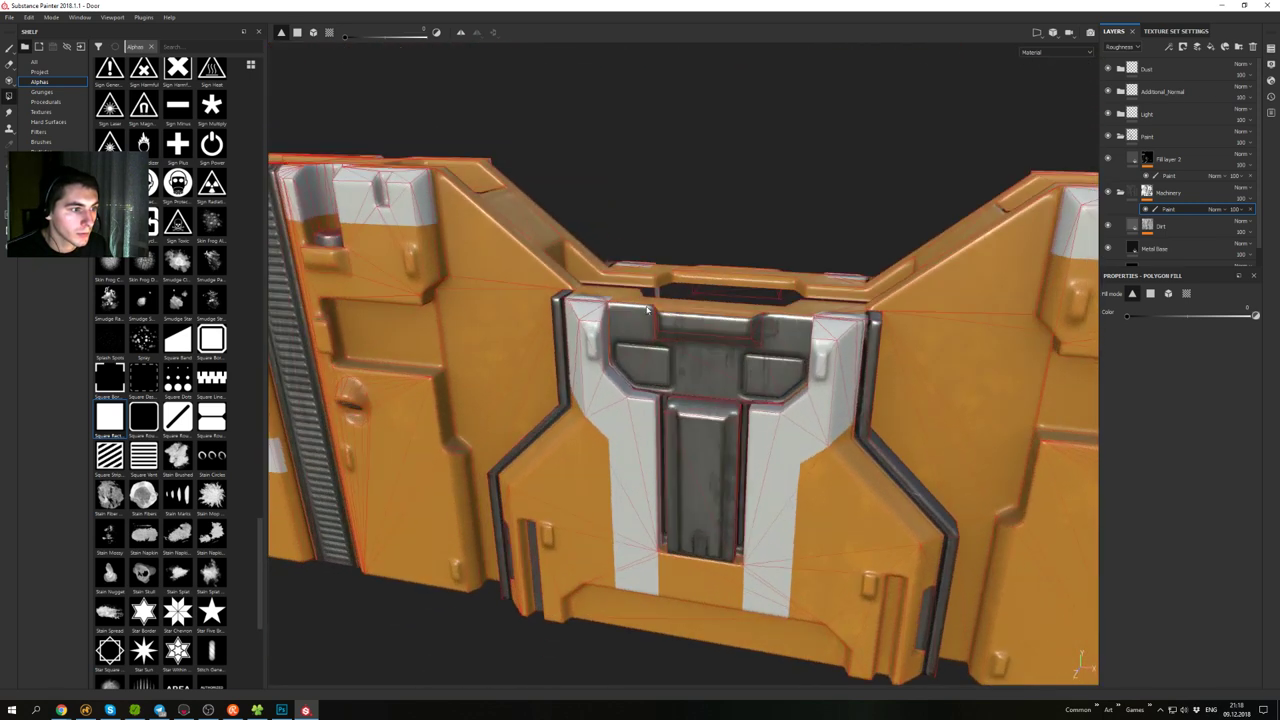
pyautogui.keyDown('alt'); pyautogui.moveTo(647, 309); pyautogui.dragTo(603, 338, button='right'); pyautogui.keyUp('alt')
pyautogui.moveTo(603, 338)
pyautogui.keyDown('alt'); pyautogui.mouseDown()
pyautogui.moveTo(628, 392)
pyautogui.moveTo(608, 316)
pyautogui.mouseUp(); pyautogui.keyUp('alt')
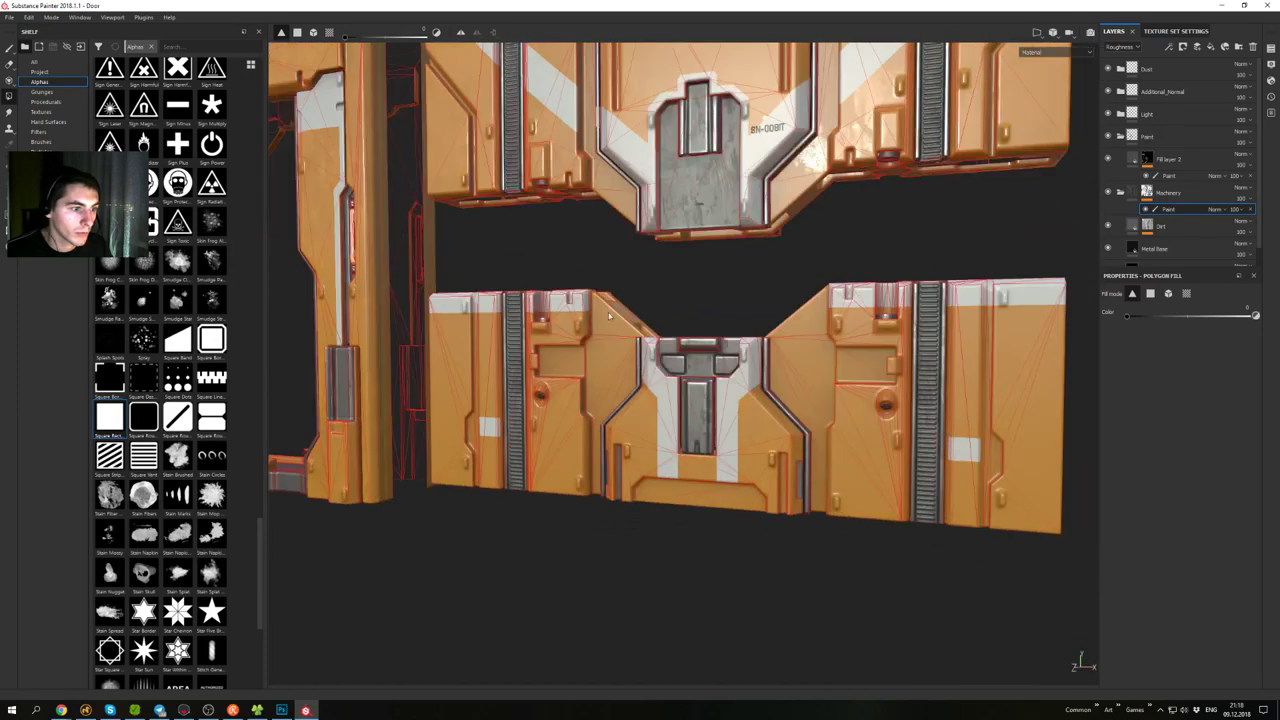
# - Check the metal recesses on the assembled door and reselect the Paint effect of Fill layer 2
pyautogui.keyDown('alt'); pyautogui.moveTo(608, 316); pyautogui.dragTo(503, 228, button='right'); pyautogui.keyUp('alt')
pyautogui.keyDown('alt'); pyautogui.moveTo(503, 228); pyautogui.dragTo(908, 321, button='middle'); pyautogui.keyUp('alt')
pyautogui.keyDown('alt'); pyautogui.moveTo(795, 290); pyautogui.dragTo(791, 346); pyautogui.keyUp('alt')
pyautogui.keyDown('alt'); pyautogui.moveTo(791, 346); pyautogui.dragTo(822, 370, button='right'); pyautogui.keyUp('alt')
pyautogui.keyDown('alt'); pyautogui.moveTo(735, 375); pyautogui.dragTo(743, 308); pyautogui.keyUp('alt')
pyautogui.keyDown('alt'); pyautogui.moveTo(486, 231); pyautogui.dragTo(575, 283); pyautogui.keyUp('alt')
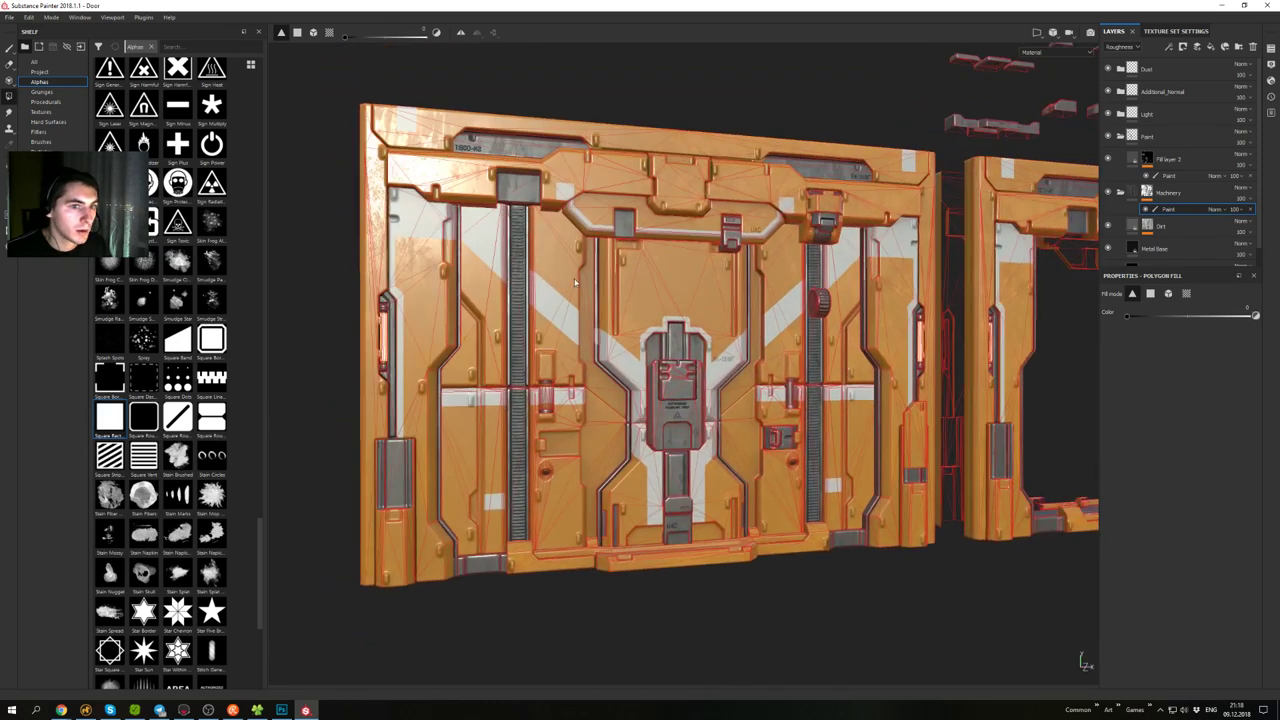
pyautogui.click(1147, 194)
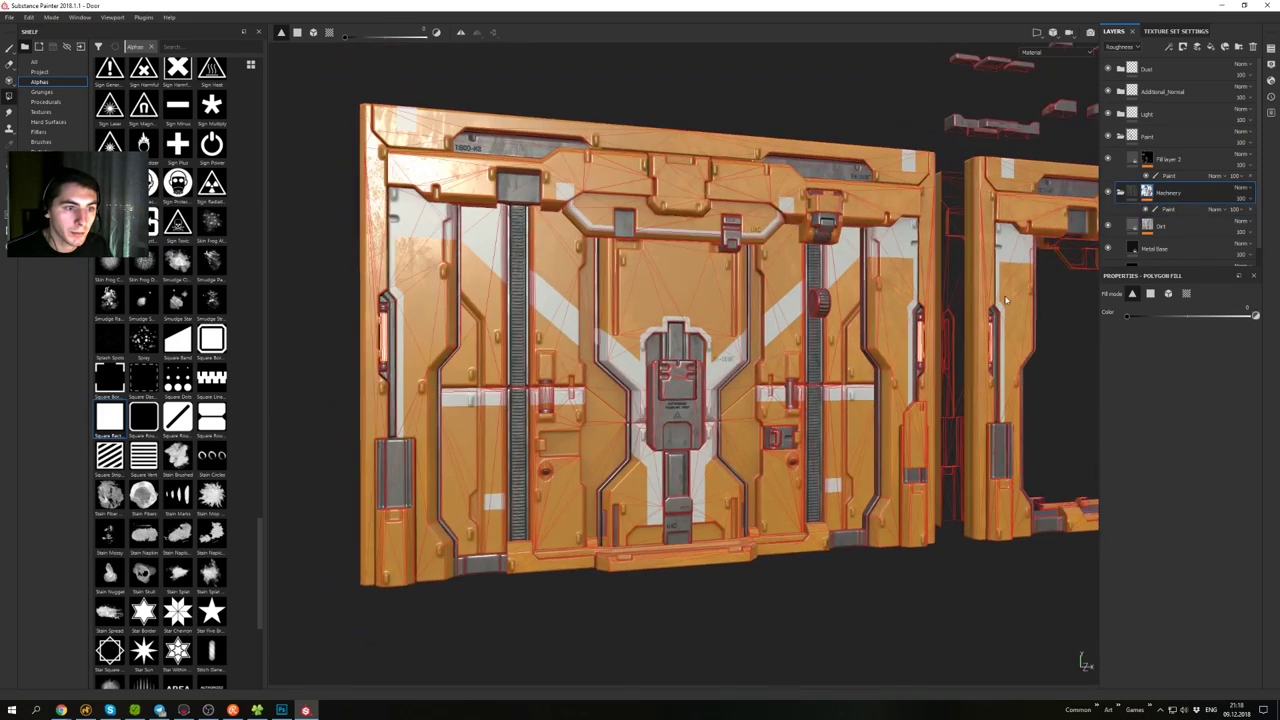
pyautogui.moveTo(714, 324)
pyautogui.keyDown('alt'); pyautogui.mouseDown()
pyautogui.moveTo(735, 382)
pyautogui.moveTo(713, 321)
pyautogui.mouseUp(); pyautogui.keyUp('alt')
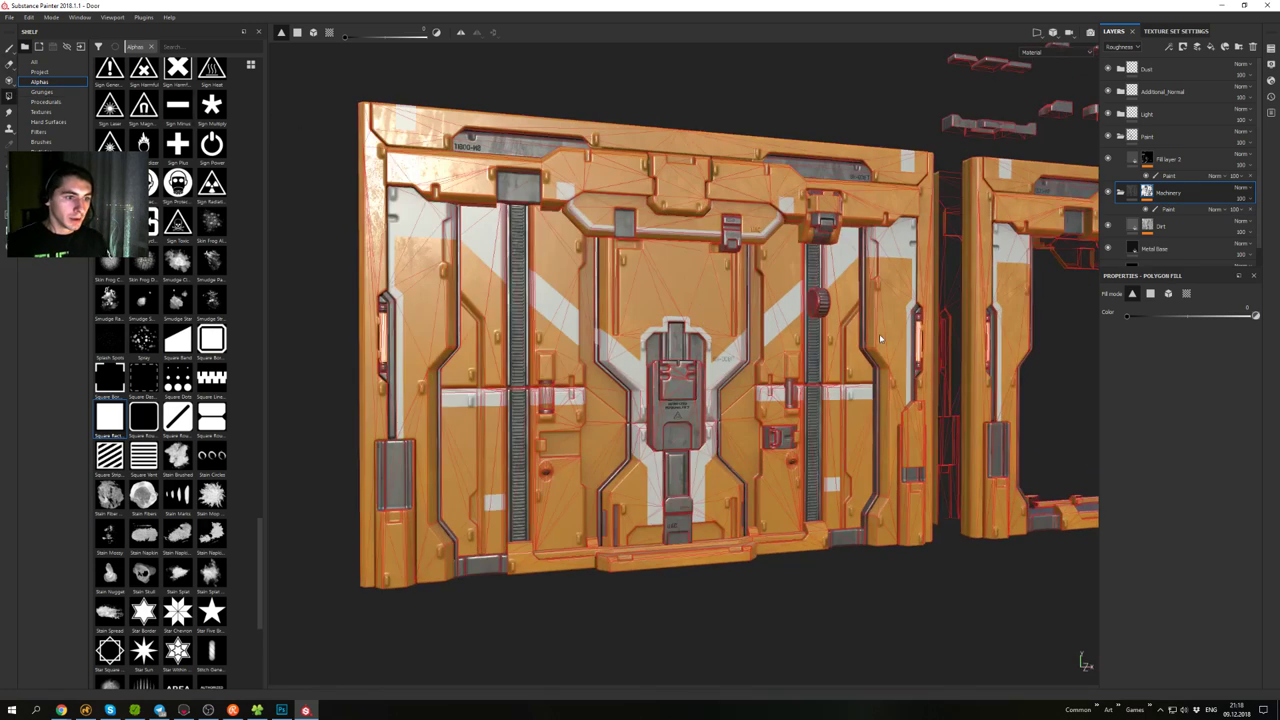
pyautogui.click(1170, 179)
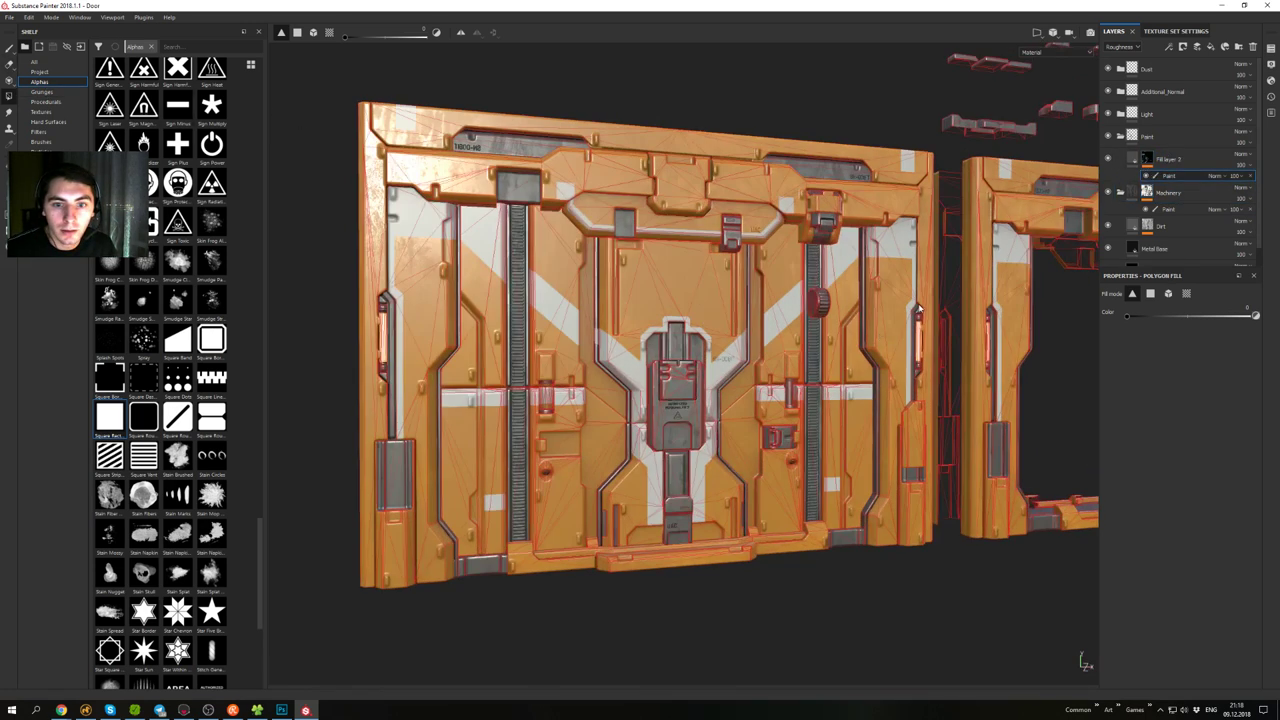
# - Compare the door's Normal map view with the Material view and switch back to the Paint brush
pyautogui.keyDown('alt'); pyautogui.moveTo(905, 292); pyautogui.dragTo(842, 291); pyautogui.keyUp('alt')
pyautogui.scroll(4, 765, 303)
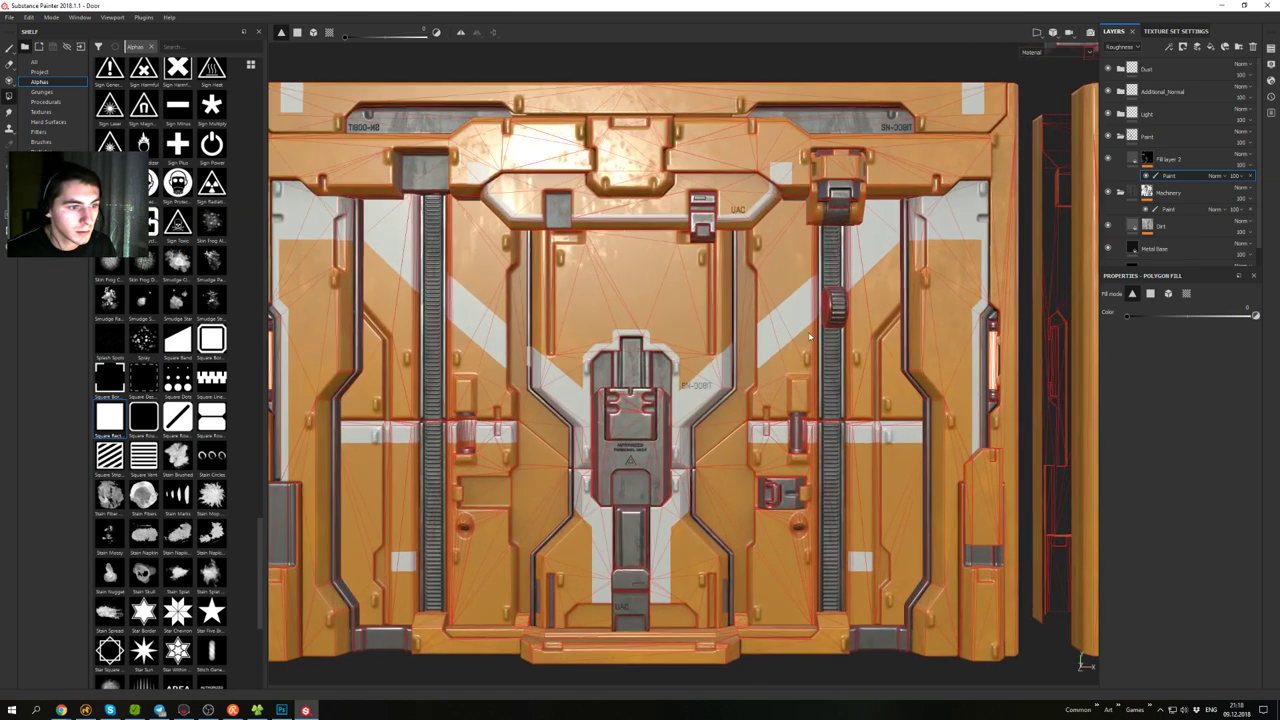
pyautogui.press('b')
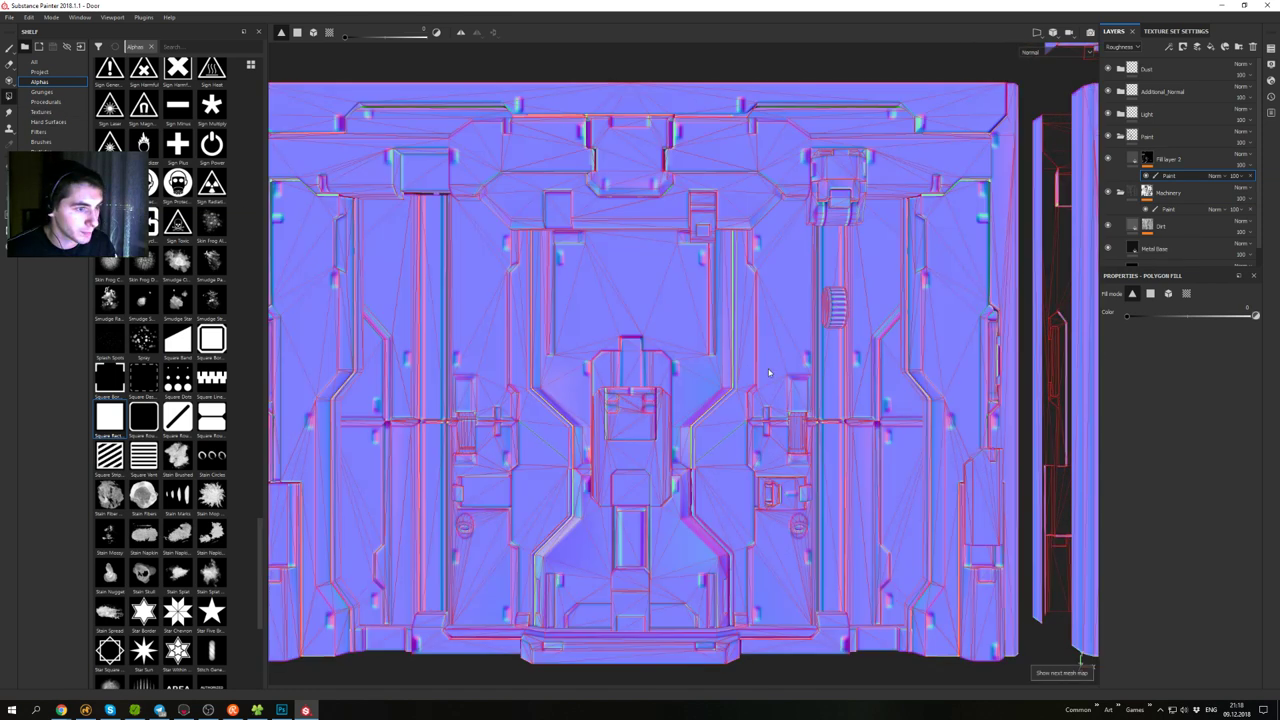
pyautogui.press('m')
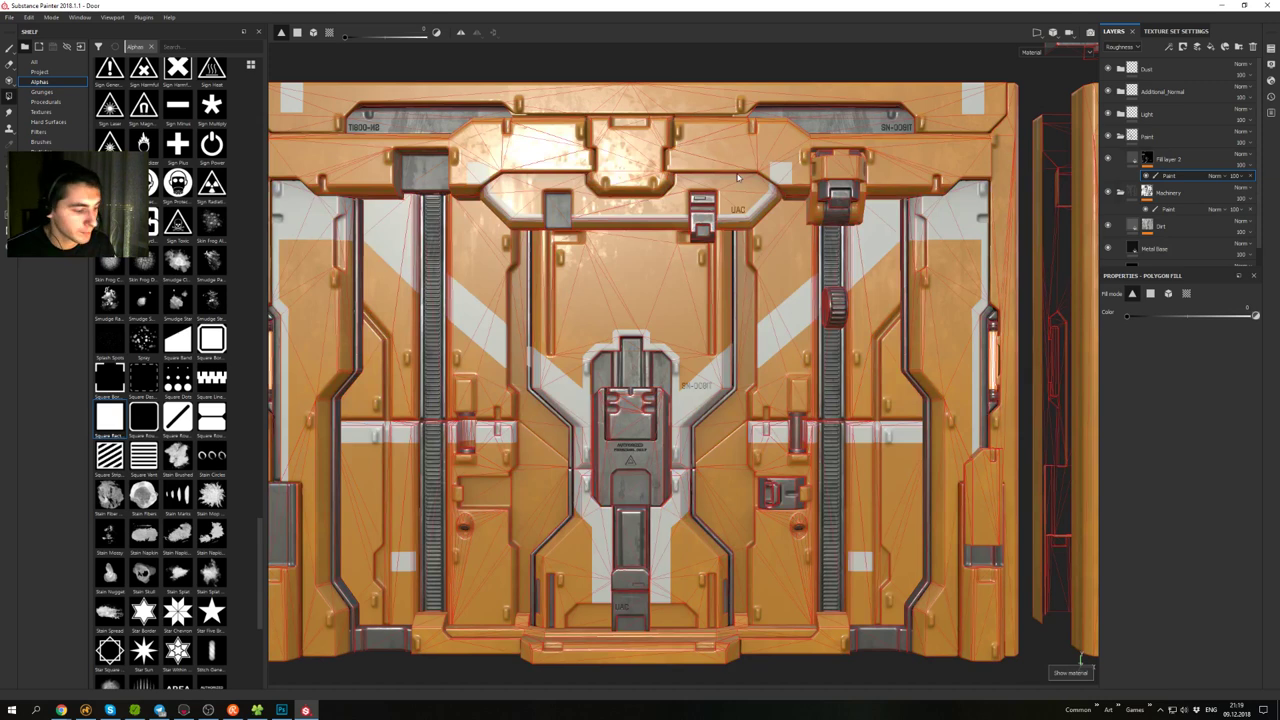
pyautogui.press('1')
pyautogui.moveTo(802, 344); pyautogui.dragTo(806, 378)
pyautogui.hotkey('ctrl', 'z')
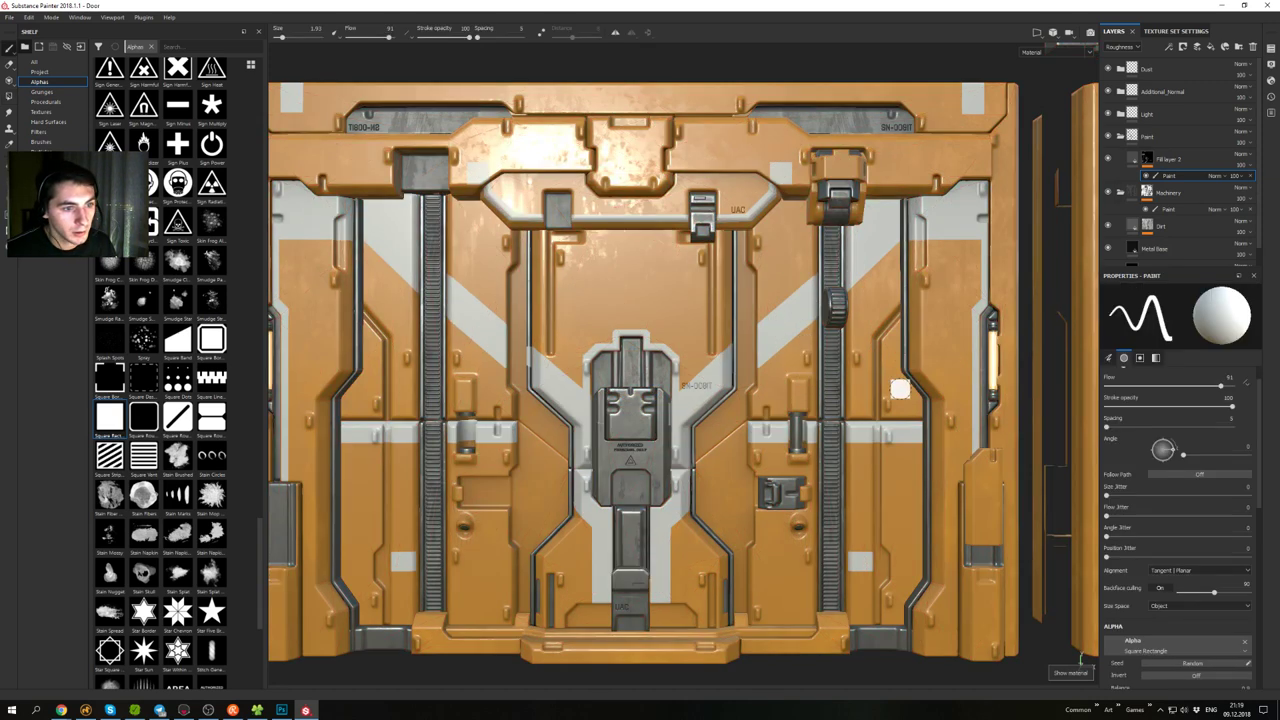
# - Try to paint small white blocks on the door's bottom rail with the 1.93 Square Rectangle brush
pyautogui.scroll(-2, 834, 306)
pyautogui.moveTo(900, 386)
pyautogui.keyDown('alt'); pyautogui.mouseDown(button='middle')
pyautogui.moveTo(834, 306)
pyautogui.moveTo(902, 322)
pyautogui.mouseUp(button='middle'); pyautogui.keyUp('alt')
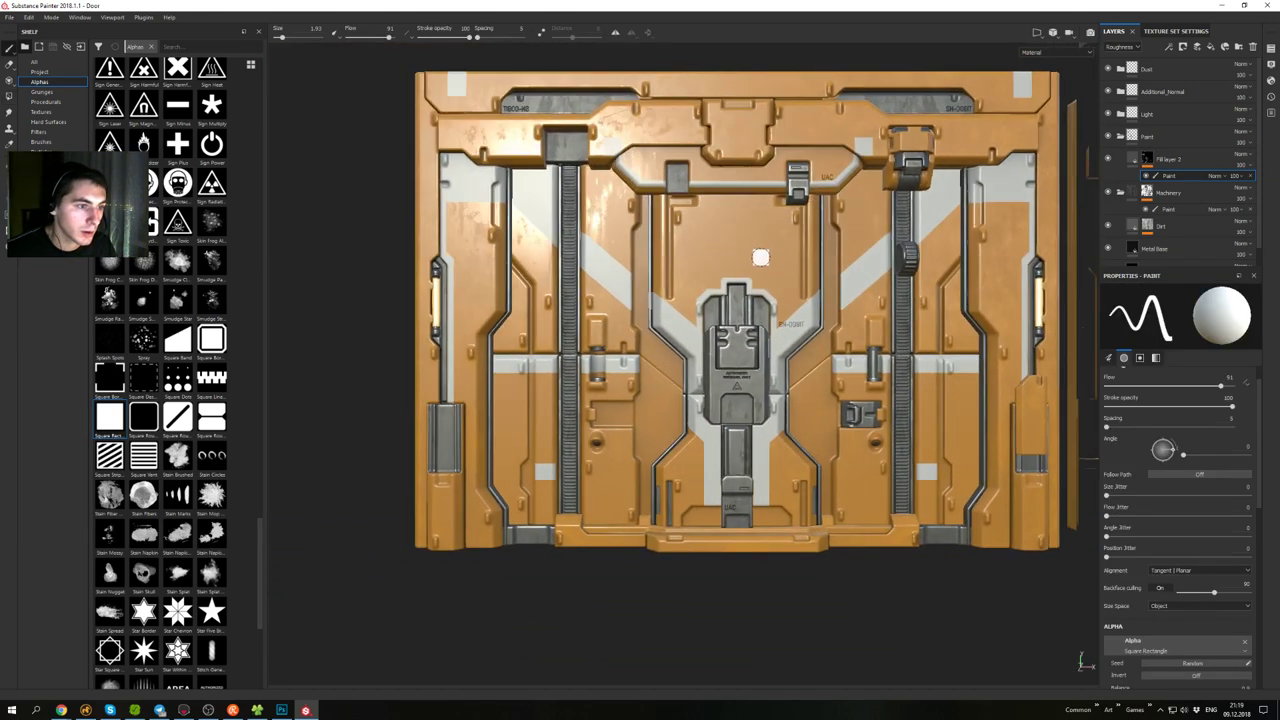
pyautogui.keyDown('alt'); pyautogui.moveTo(745, 275); pyautogui.dragTo(760, 304, button='middle'); pyautogui.keyUp('alt')
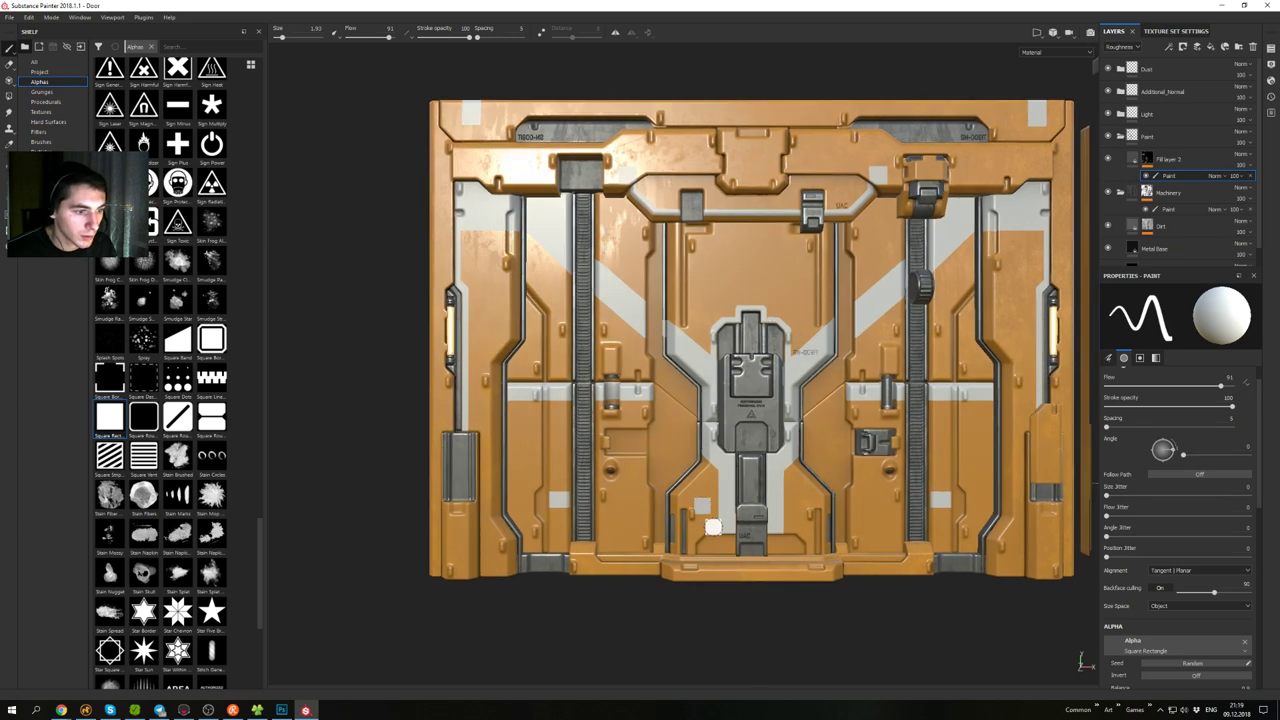
pyautogui.keyDown('alt'); pyautogui.moveTo(772, 563); pyautogui.dragTo(760, 487, button='middle'); pyautogui.keyUp('alt')
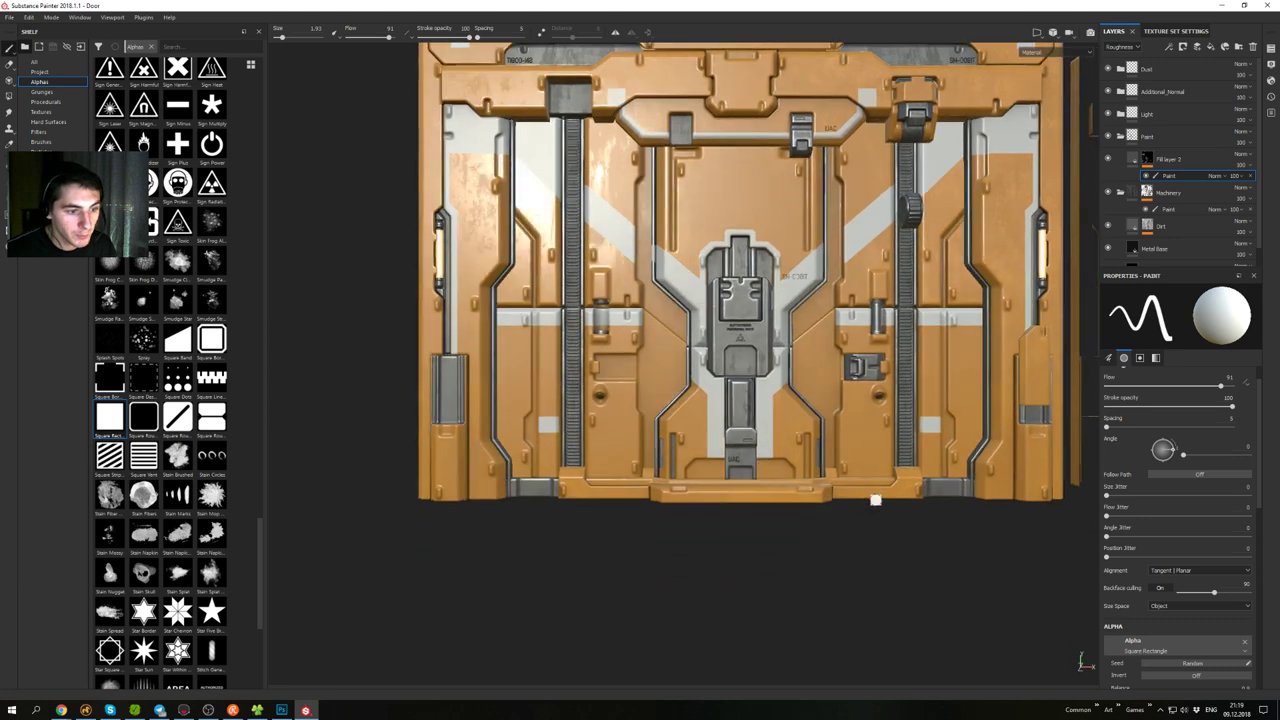
pyautogui.click(878, 496)
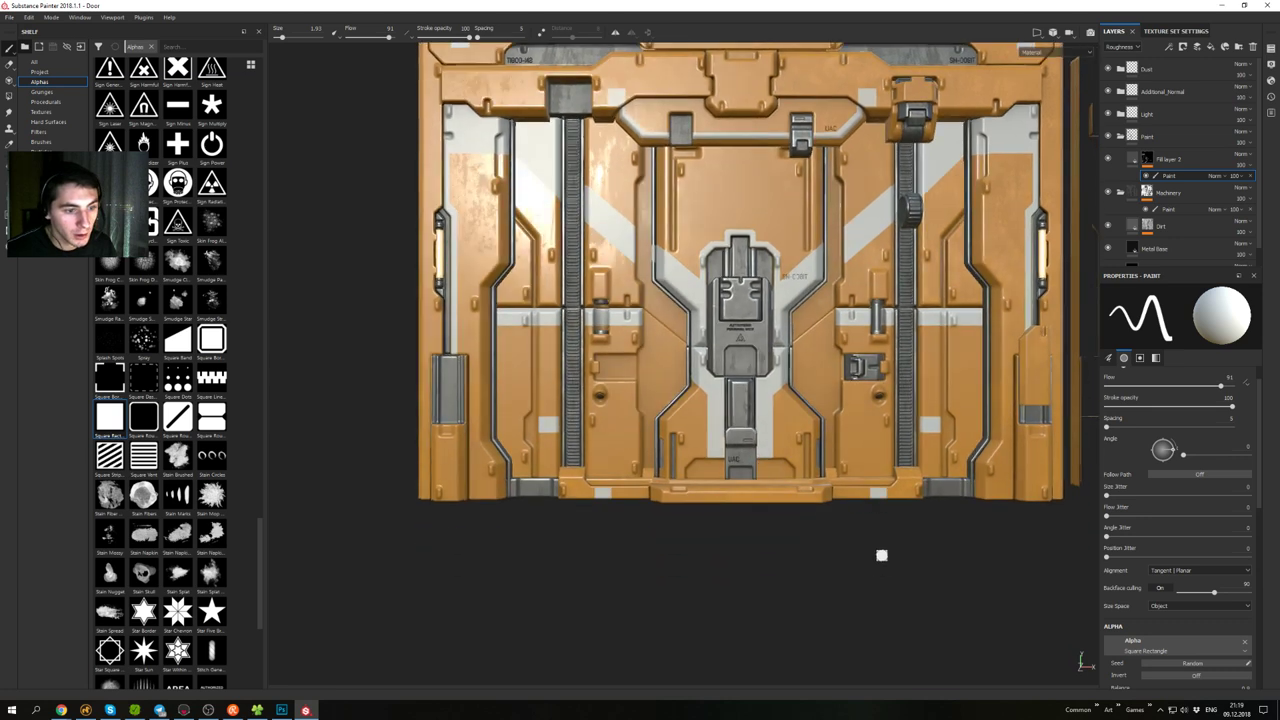
pyautogui.hotkey('ctrl', 'z')
pyautogui.click(883, 495)
pyautogui.keyDown('alt'); pyautogui.moveTo(859, 536); pyautogui.dragTo(849, 500); pyautogui.keyUp('alt')
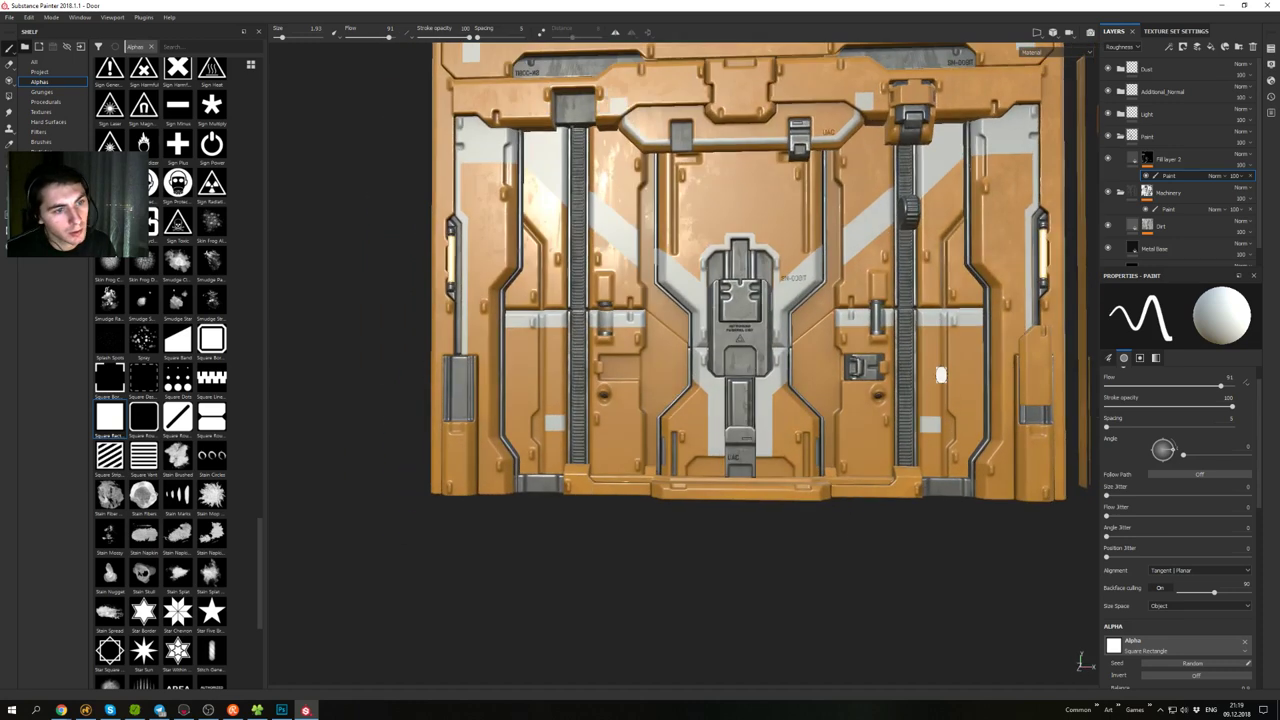
# - Try to paint thin white stripes down the outer lower panels from the horizontal white band, using a size 1 brush
pyautogui.keyDown('alt'); pyautogui.moveTo(927, 393); pyautogui.dragTo(788, 426, button='middle'); pyautogui.keyUp('alt')
pyautogui.keyDown('ctrl'); pyautogui.moveTo(794, 449); pyautogui.dragTo(786, 449, button='right'); pyautogui.keyUp('ctrl')
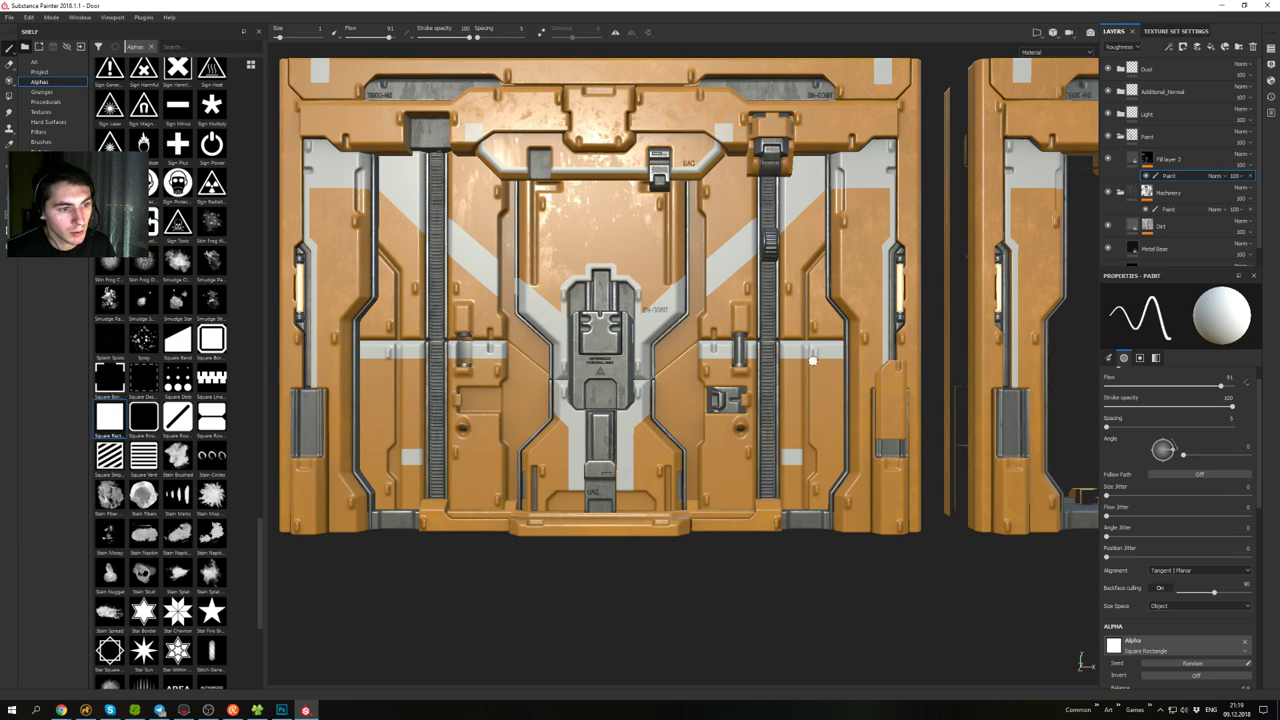
pyautogui.keyDown('shift'); pyautogui.click(811, 440); pyautogui.keyUp('shift')
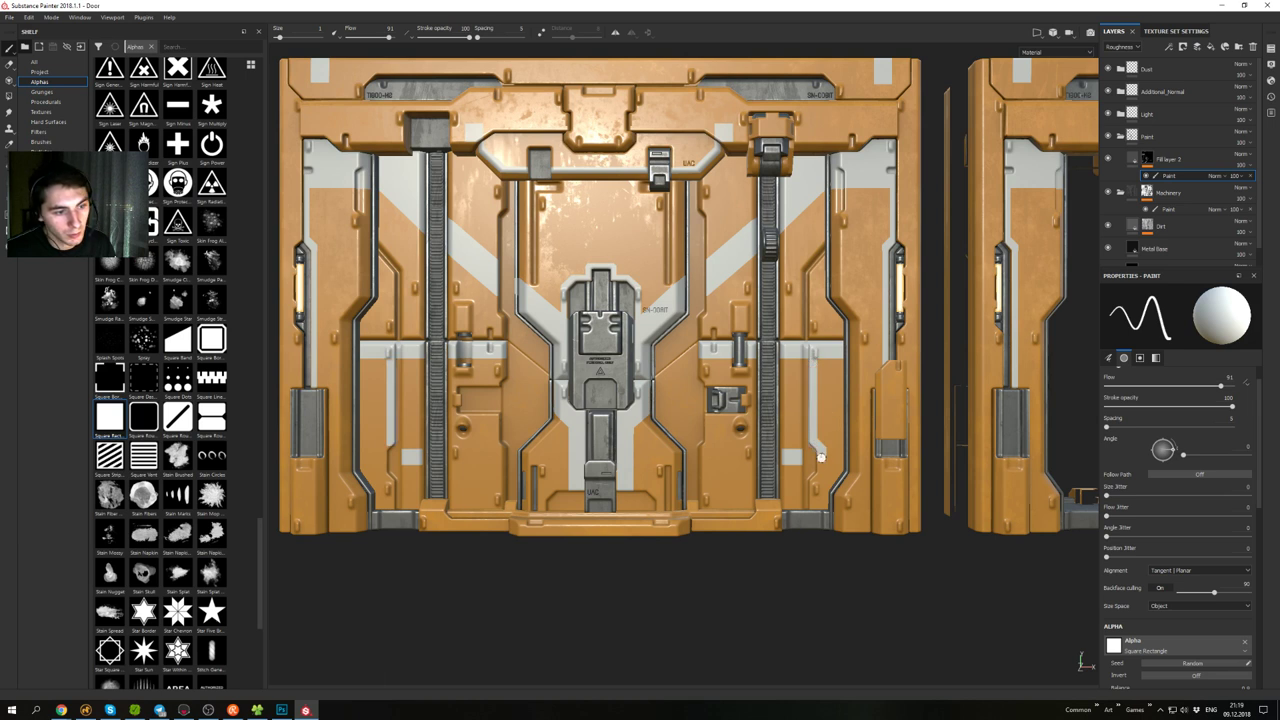
pyautogui.scroll(-2, 812, 504)
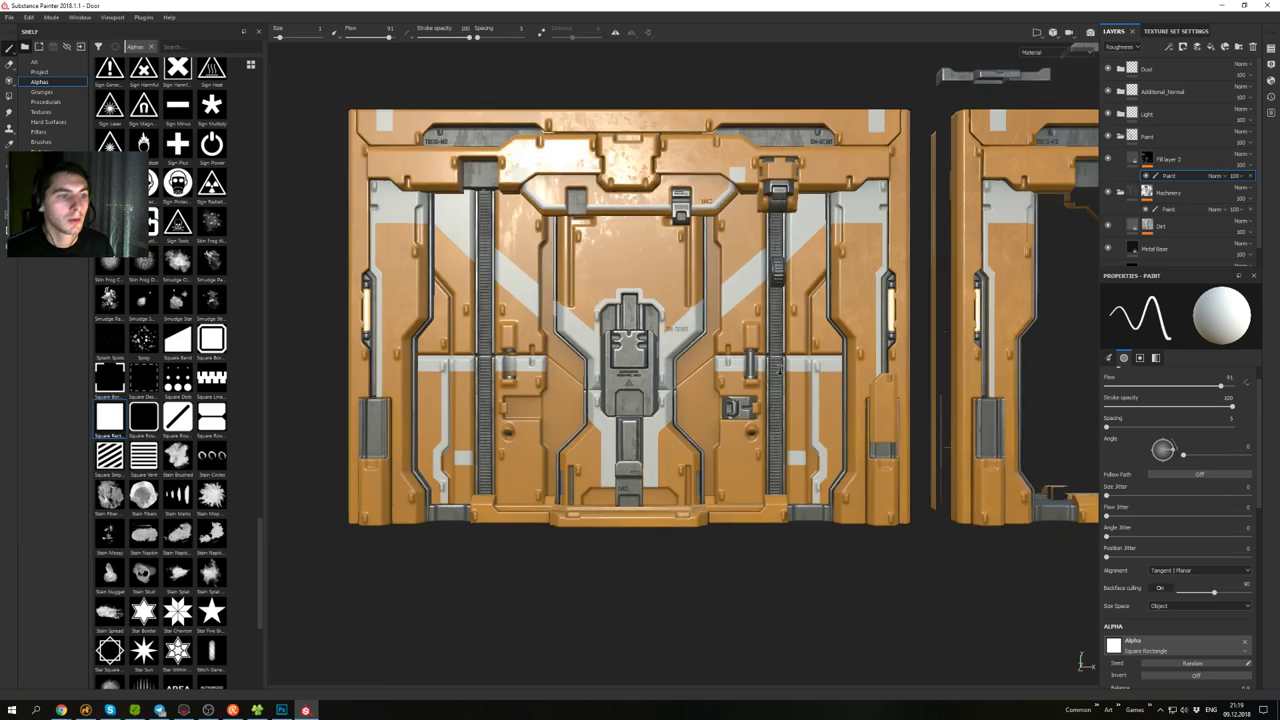
# - Examine the painted stripes and blocks on the whole door from several angles
pyautogui.keyDown('alt'); pyautogui.moveTo(812, 504); pyautogui.dragTo(758, 508); pyautogui.keyUp('alt')
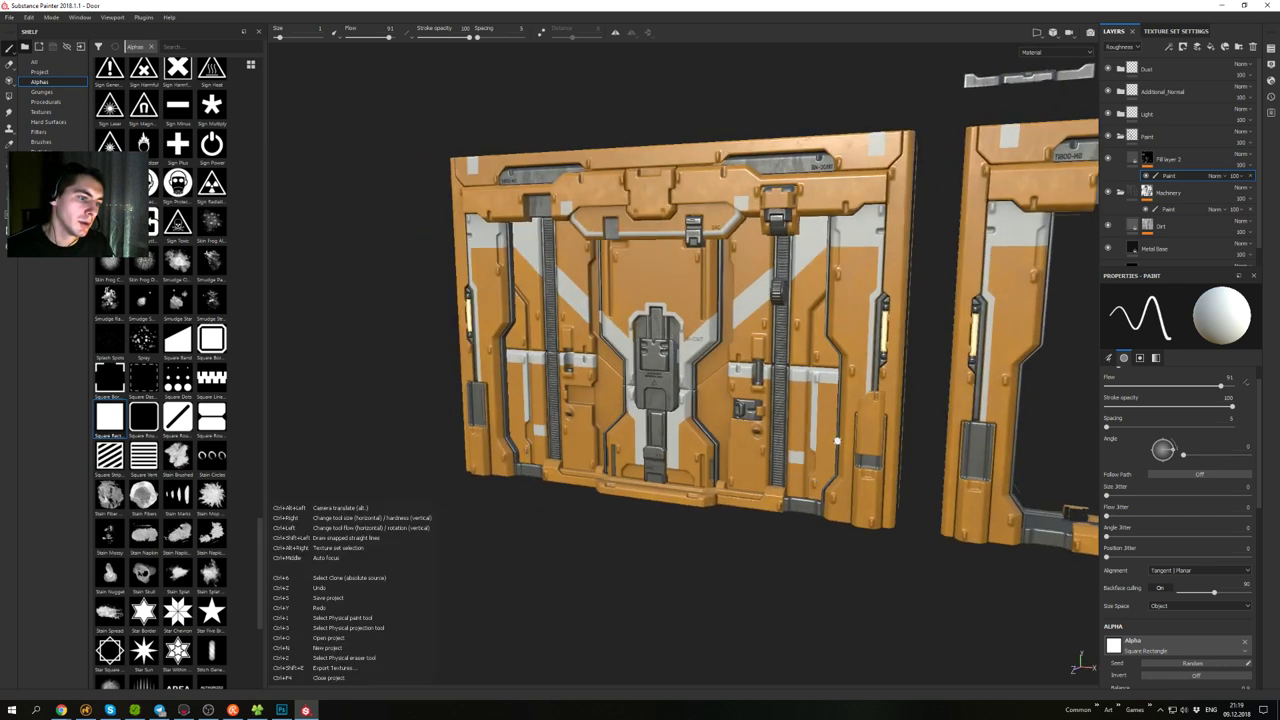
pyautogui.keyDown('alt'); pyautogui.moveTo(809, 412); pyautogui.dragTo(857, 354); pyautogui.keyUp('alt')
pyautogui.scroll(2, 855, 356)
pyautogui.keyDown('alt'); pyautogui.moveTo(848, 455); pyautogui.dragTo(822, 485); pyautogui.keyUp('alt')
pyautogui.scroll(-1, 815, 460)
pyautogui.keyDown('alt'); pyautogui.moveTo(740, 420); pyautogui.dragTo(872, 406, button='middle'); pyautogui.keyUp('alt')
pyautogui.moveTo(872, 406)
pyautogui.keyDown('alt'); pyautogui.mouseDown()
pyautogui.moveTo(911, 363)
pyautogui.moveTo(993, 383)
pyautogui.moveTo(978, 436)
pyautogui.moveTo(950, 462)
pyautogui.moveTo(900, 425)
pyautogui.moveTo(951, 355)
pyautogui.moveTo(864, 386)
pyautogui.mouseUp(); pyautogui.keyUp('alt')
pyautogui.keyDown('alt'); pyautogui.moveTo(700, 248); pyautogui.dragTo(681, 281); pyautogui.keyUp('alt')
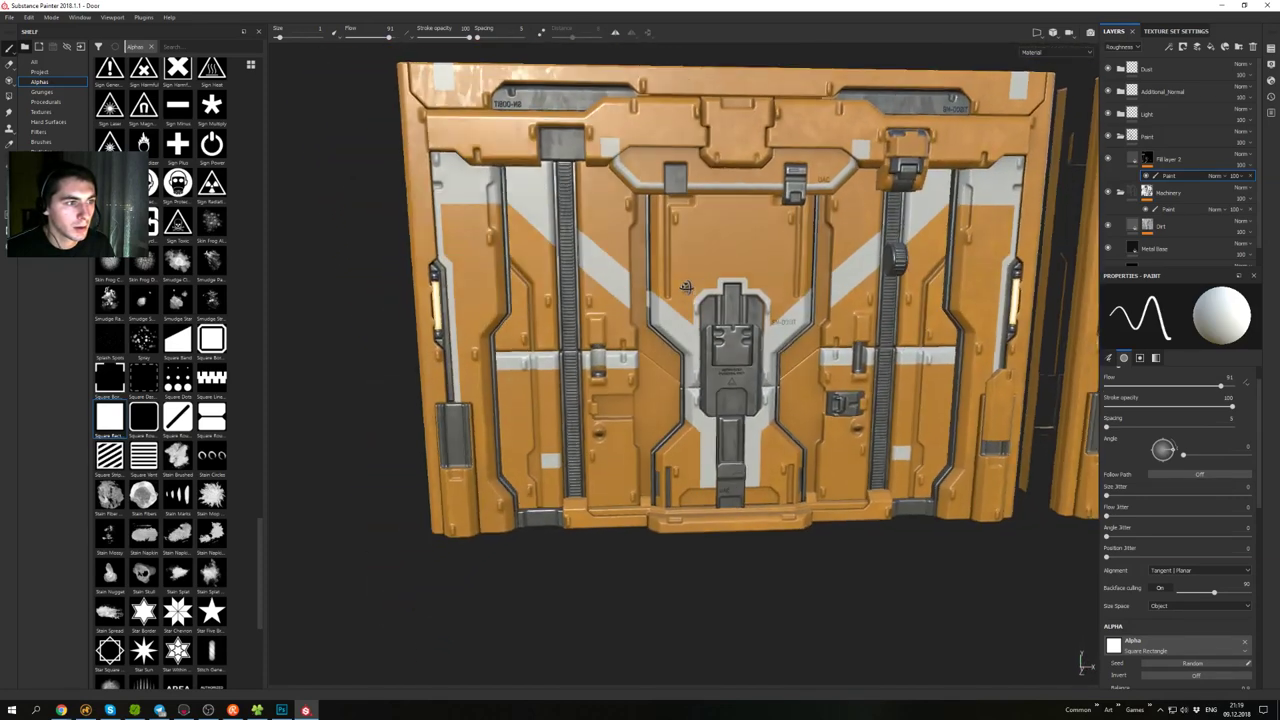
pyautogui.keyDown('alt'); pyautogui.moveTo(634, 187); pyautogui.dragTo(665, 185); pyautogui.keyUp('alt')
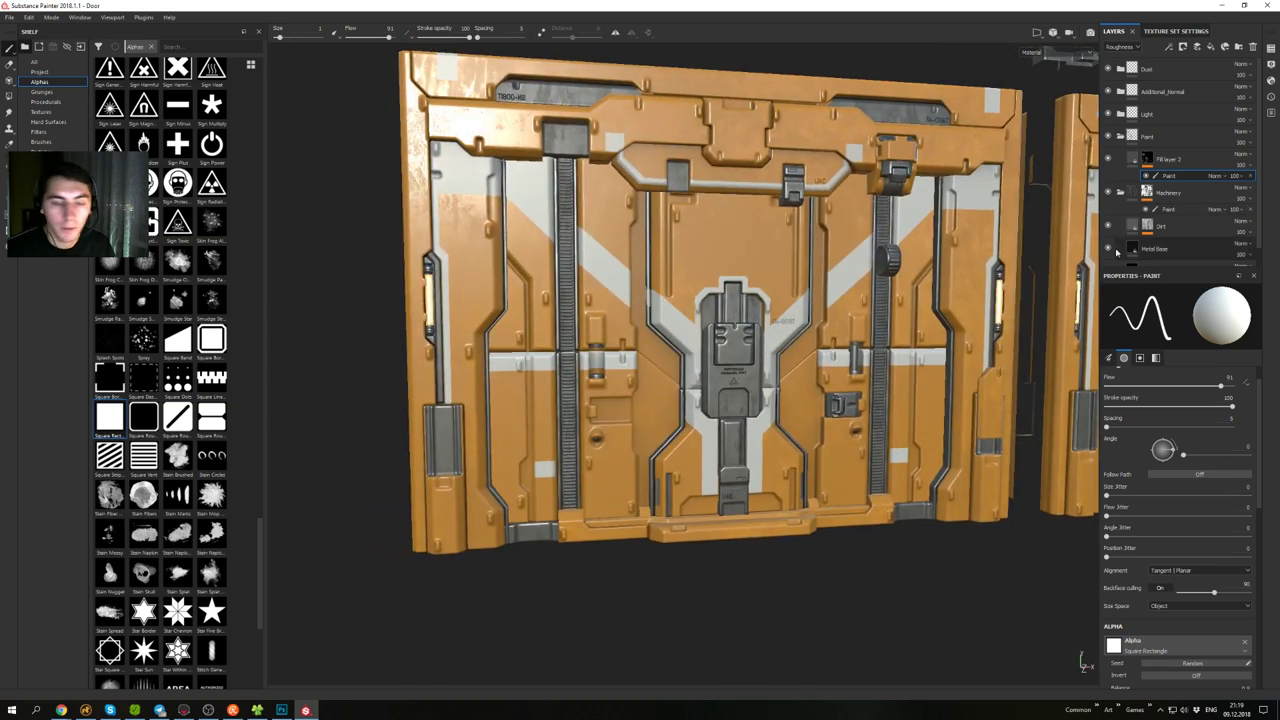
# - Switch to the sci-fi door reference image in Chrome and compare it with the painted door
pyautogui.click(69, 716)
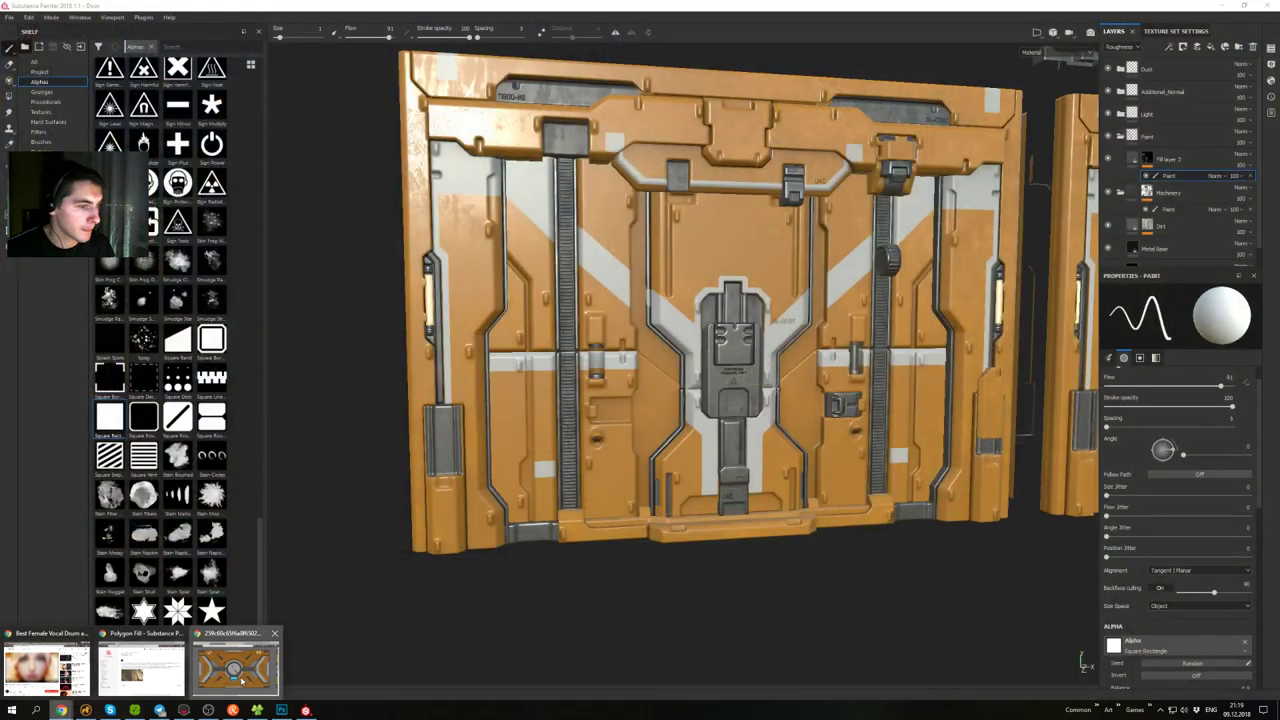
pyautogui.click(239, 681)
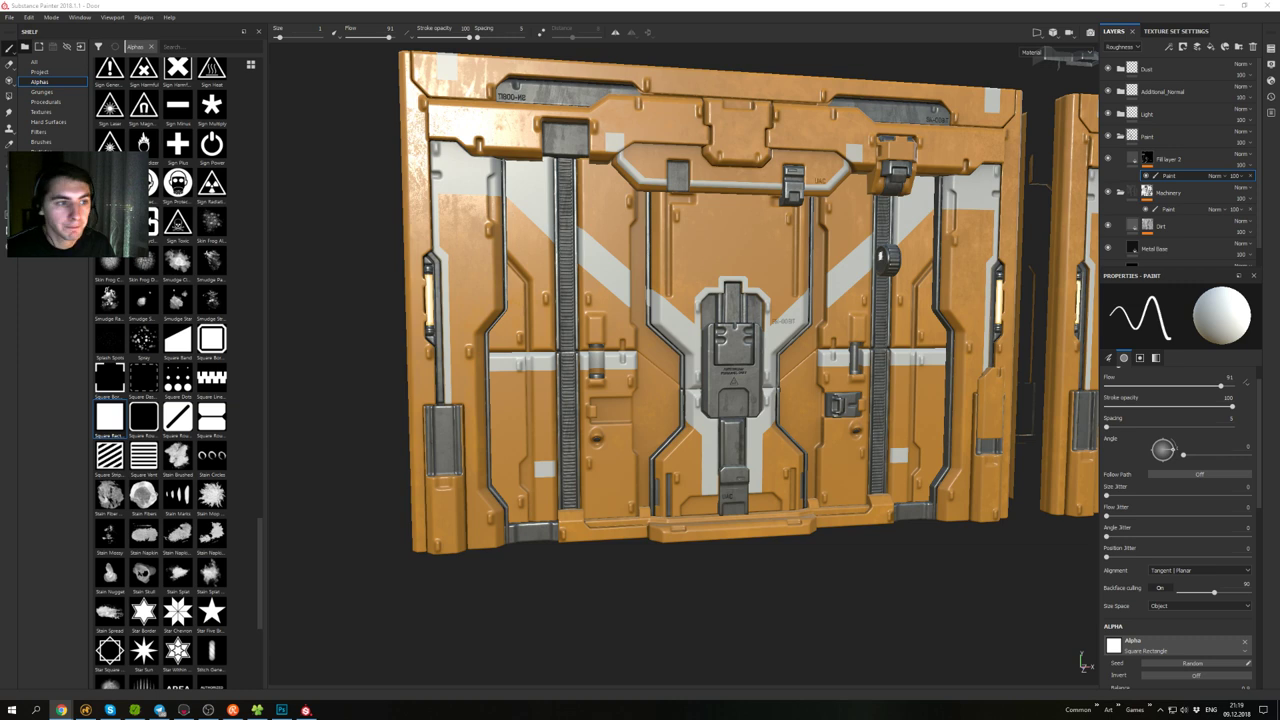
pyautogui.keyDown('alt'); pyautogui.moveTo(881, 257); pyautogui.dragTo(829, 273); pyautogui.keyUp('alt')
pyautogui.keyDown('alt'); pyautogui.moveTo(779, 211); pyautogui.dragTo(788, 282, button='right'); pyautogui.keyUp('alt')
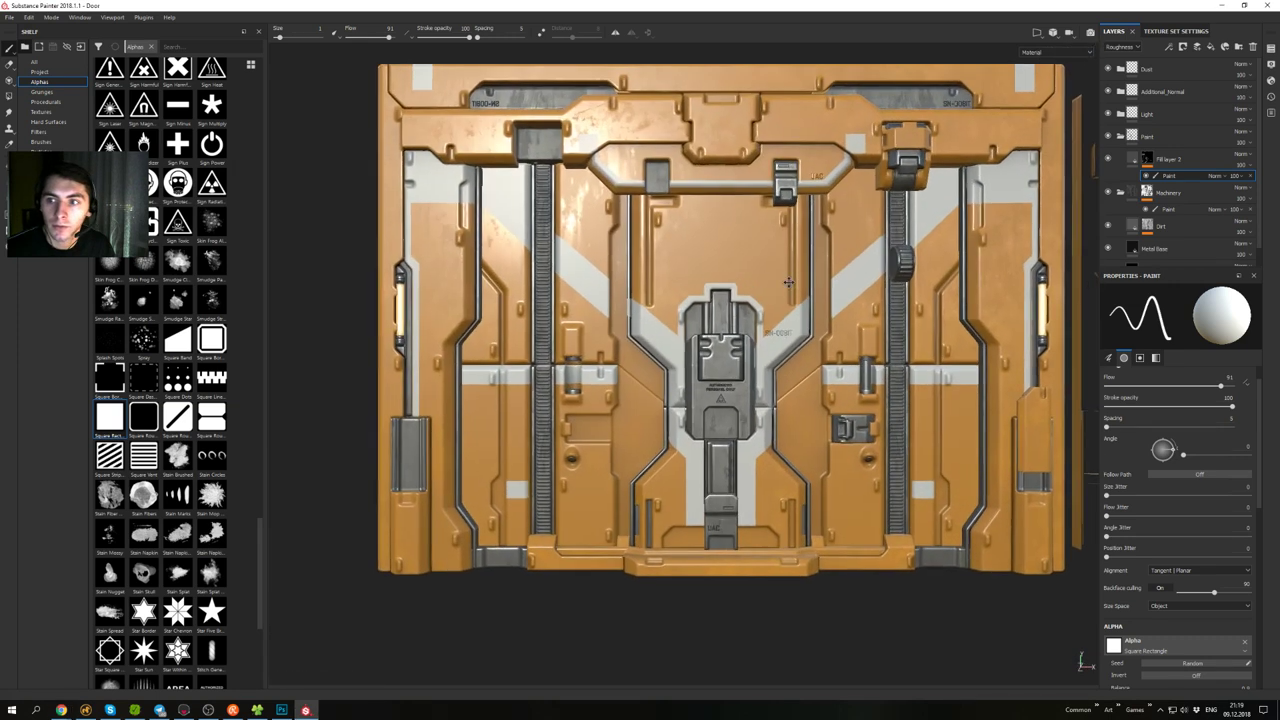
pyautogui.keyDown('alt'); pyautogui.moveTo(788, 282); pyautogui.dragTo(754, 280, button='middle'); pyautogui.keyUp('alt')
pyautogui.keyDown('alt'); pyautogui.moveTo(754, 280); pyautogui.dragTo(743, 228, button='right'); pyautogui.keyUp('alt')
pyautogui.keyDown('alt'); pyautogui.moveTo(743, 228); pyautogui.dragTo(755, 258, button='middle'); pyautogui.keyUp('alt')
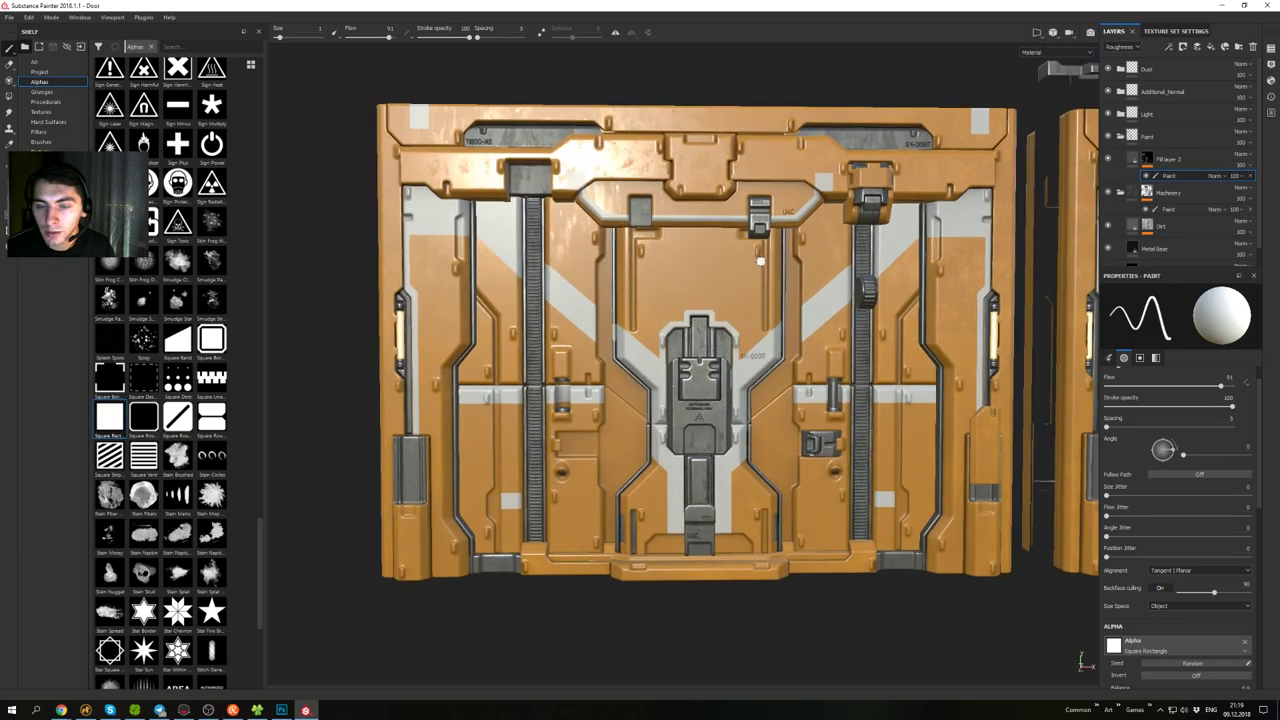
pyautogui.moveTo(758, 298)
pyautogui.keyDown('alt'); pyautogui.mouseDown()
pyautogui.moveTo(725, 262)
pyautogui.moveTo(780, 292)
pyautogui.moveTo(741, 305)
pyautogui.mouseUp(); pyautogui.keyUp('alt')
pyautogui.keyDown('alt'); pyautogui.moveTo(733, 262); pyautogui.dragTo(769, 262, button='middle'); pyautogui.keyUp('alt')
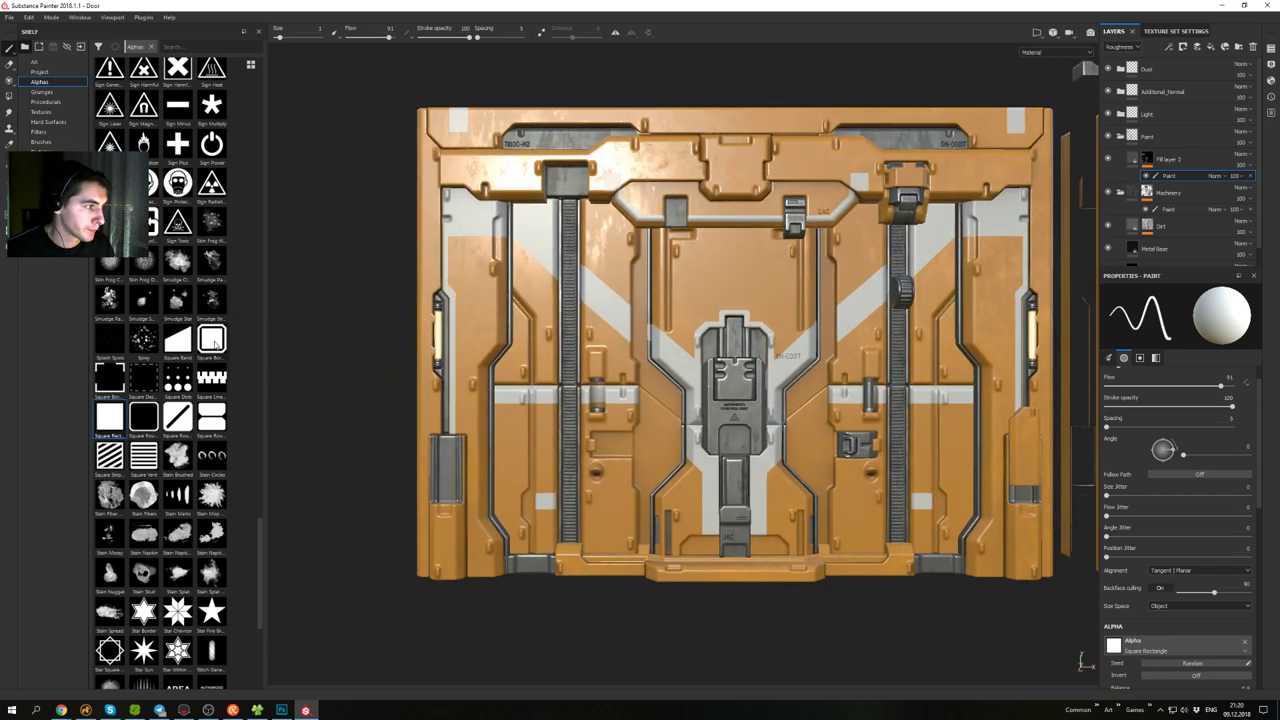
# - Try stamping the Square Border Corner Cut alpha at size 3.7 on the upper central door panel
pyautogui.click(211, 340)
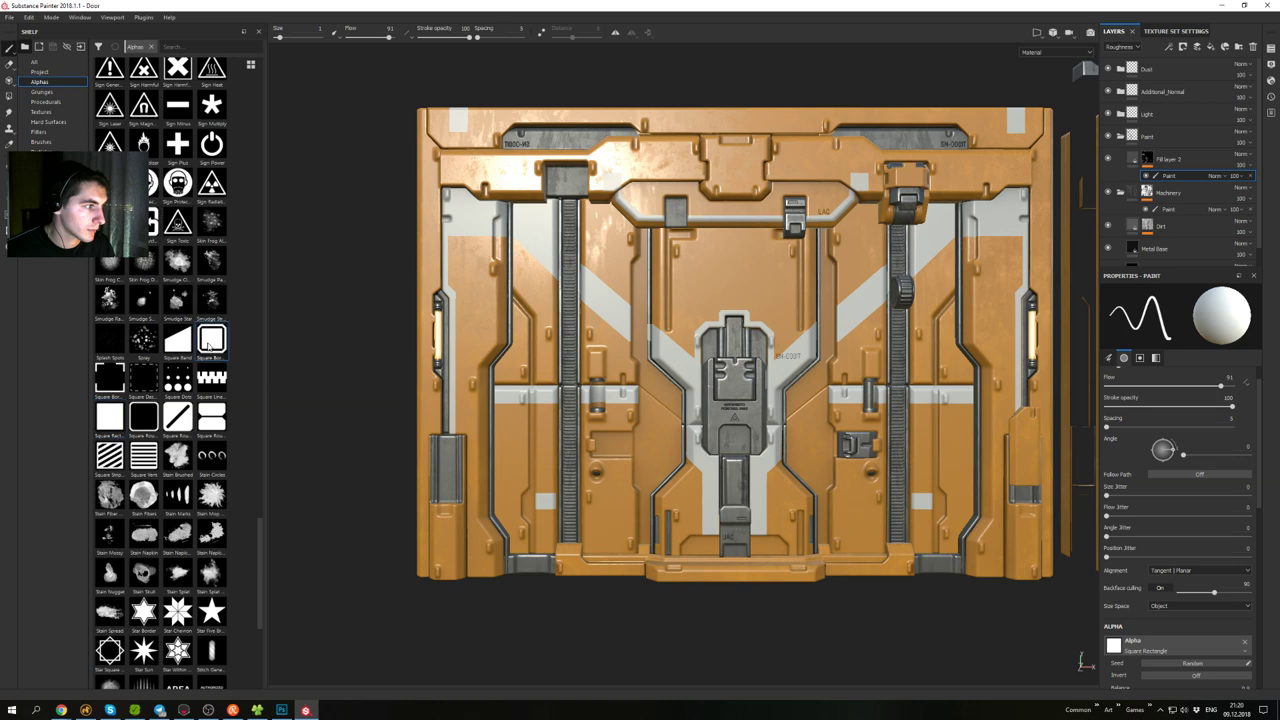
pyautogui.keyDown('ctrl'); pyautogui.moveTo(696, 292); pyautogui.dragTo(722, 292, button='right'); pyautogui.keyUp('ctrl')
pyautogui.click(692, 297)
pyautogui.moveTo(740, 342)
pyautogui.keyDown('alt'); pyautogui.mouseDown()
pyautogui.moveTo(794, 352)
pyautogui.moveTo(913, 433)
pyautogui.moveTo(850, 400)
pyautogui.moveTo(790, 320)
pyautogui.moveTo(760, 378)
pyautogui.mouseUp(); pyautogui.keyUp('alt')
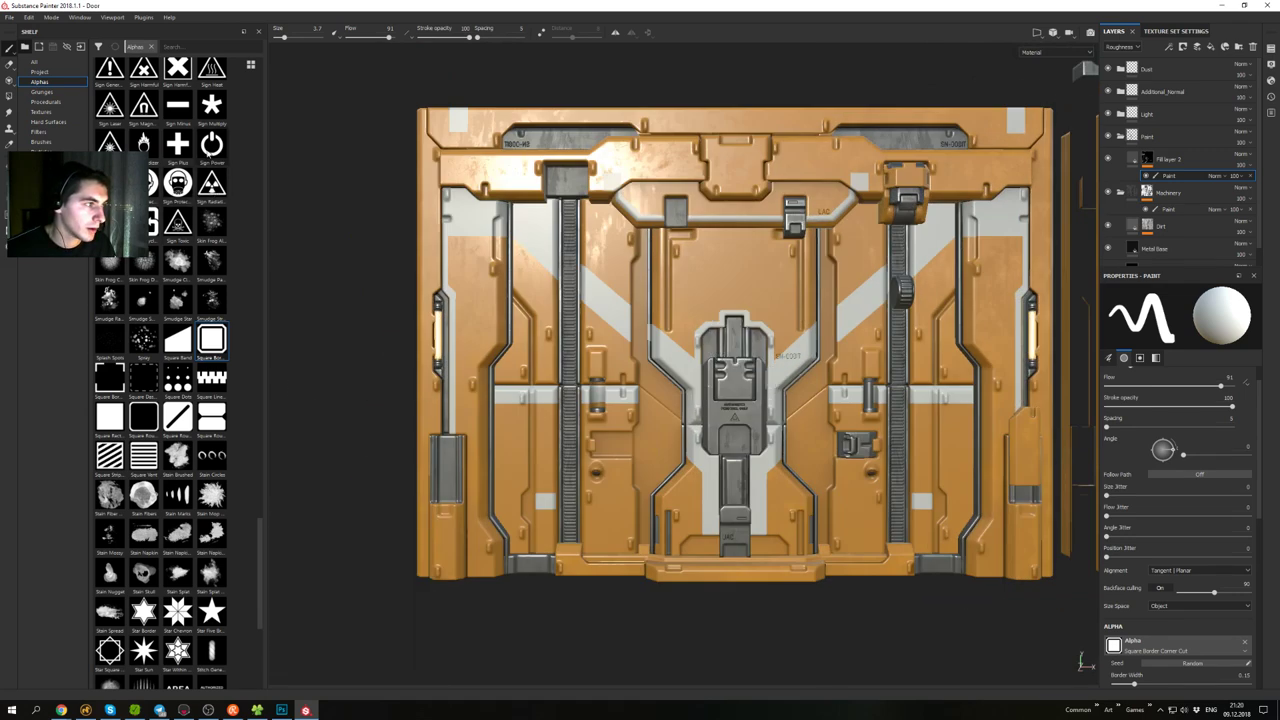
# - Stamp the Square Rounded Split alpha in white on the upper central door panel, above and beside the lock
pyautogui.click(208, 421)
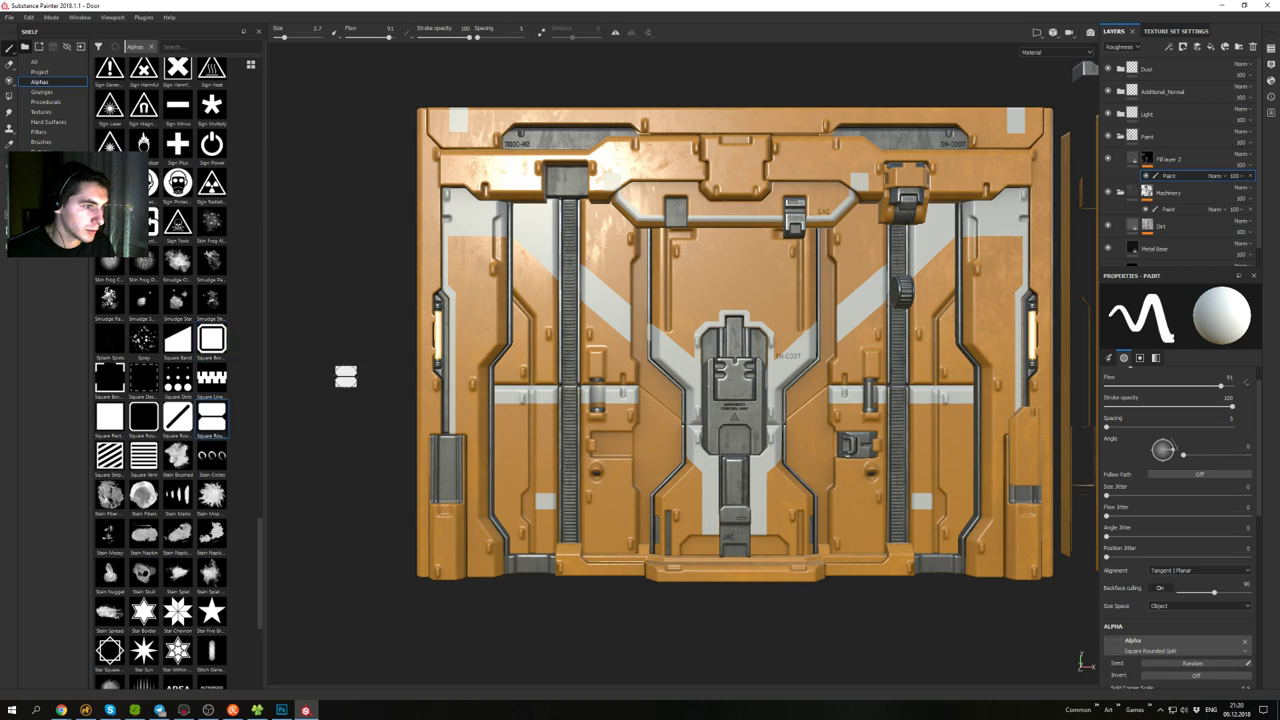
pyautogui.click(688, 296)
pyautogui.moveTo(675, 375)
pyautogui.keyDown('alt'); pyautogui.mouseDown()
pyautogui.moveTo(743, 372)
pyautogui.moveTo(708, 383)
pyautogui.mouseUp(); pyautogui.keyUp('alt')
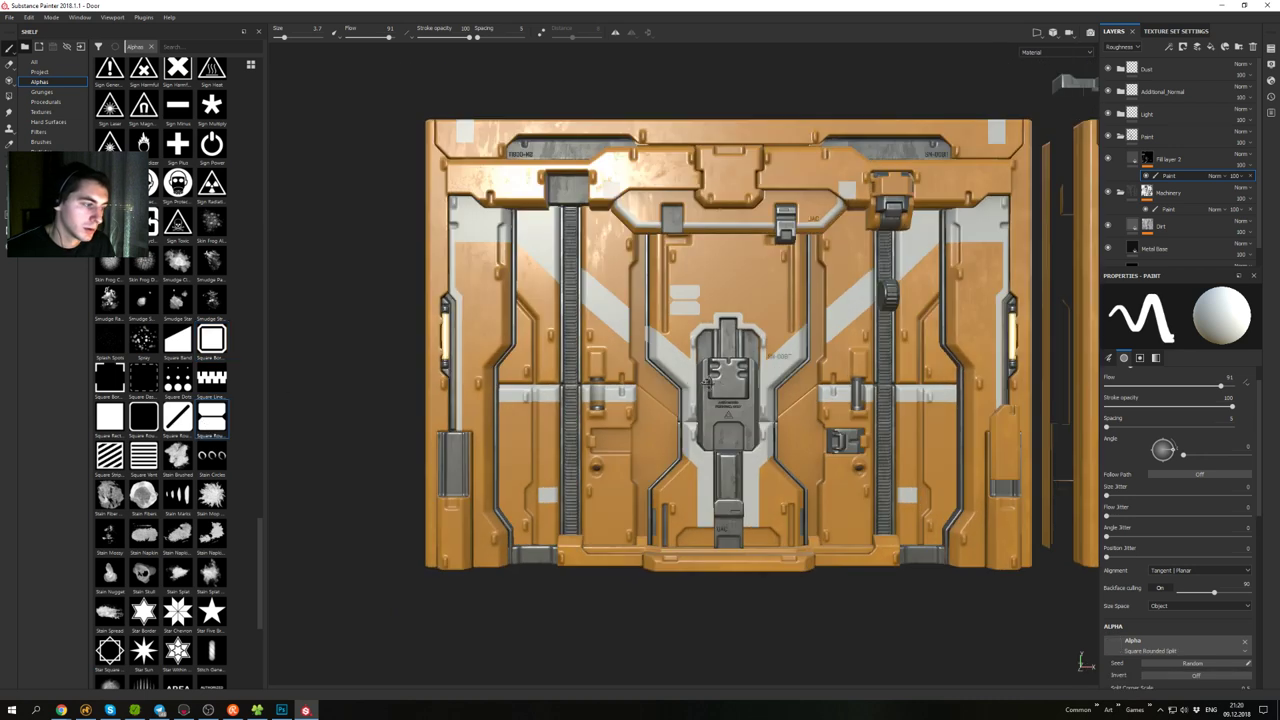
# - Undo the last rounded-split stamp and choose the Square Stripes alpha for the brush
pyautogui.hotkey('ctrl', 'z')
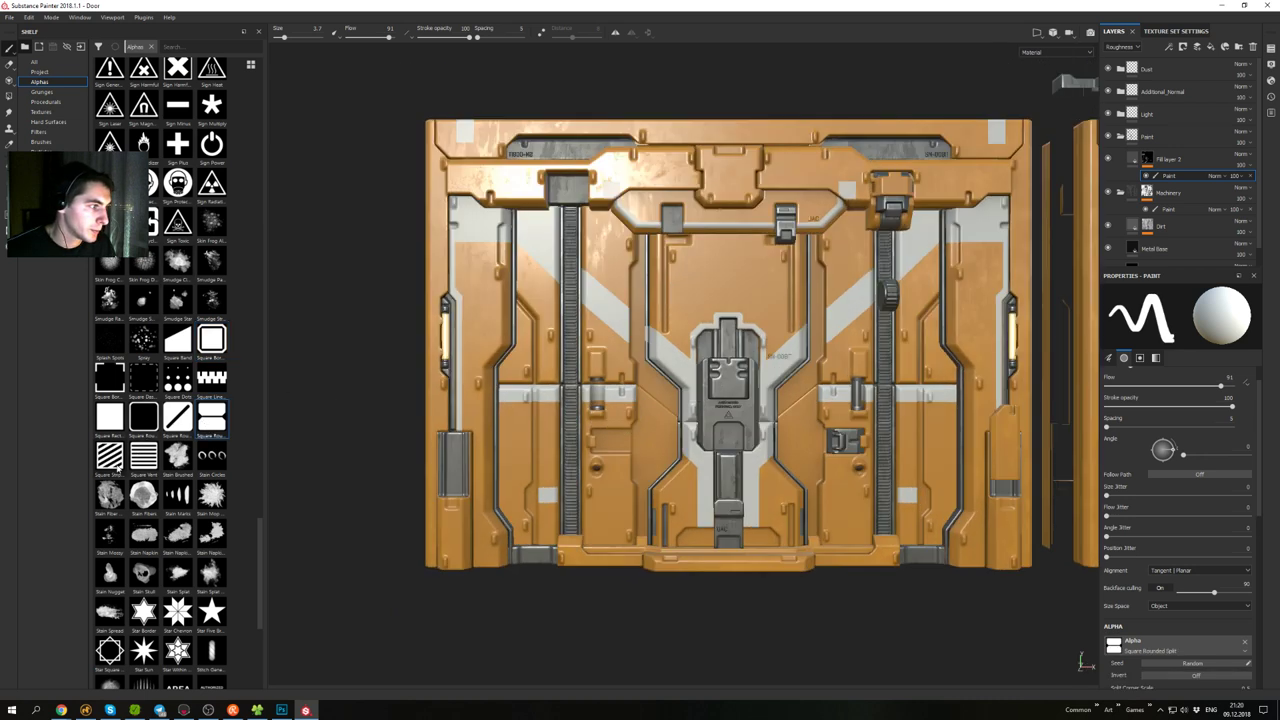
pyautogui.click(112, 458)
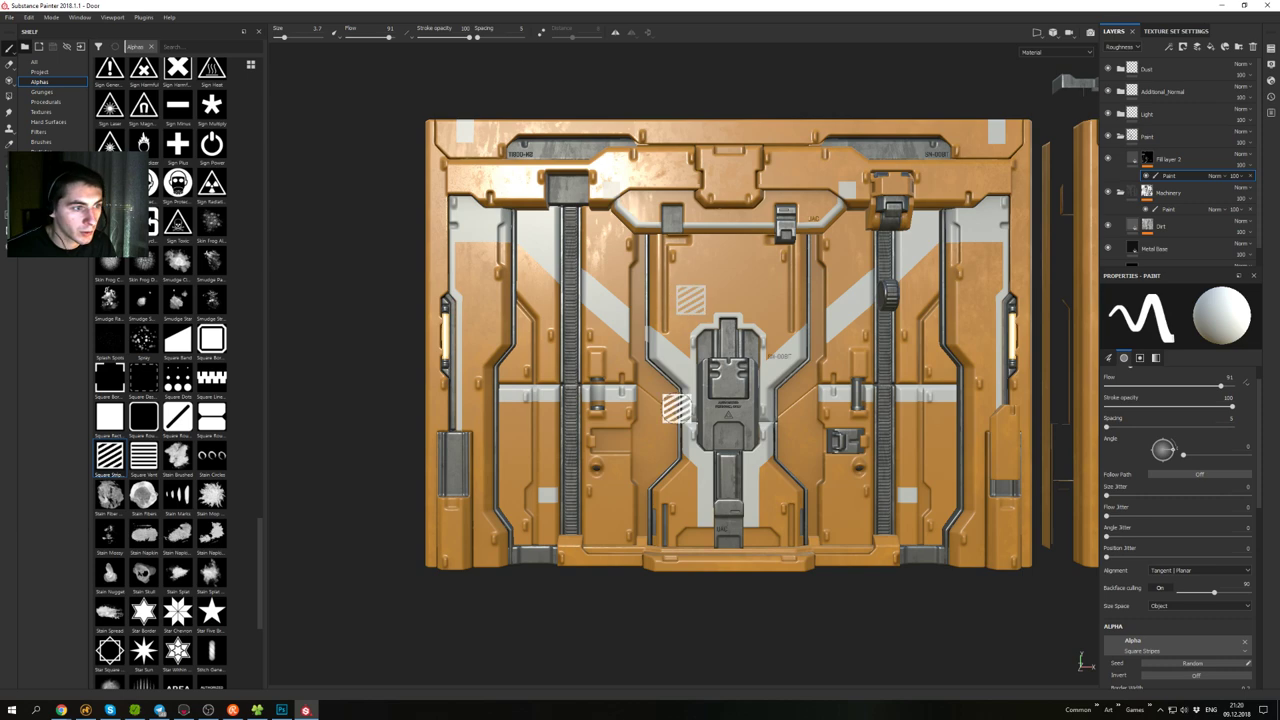
pyautogui.moveTo(677, 408)
pyautogui.keyDown('alt'); pyautogui.mouseDown()
pyautogui.moveTo(815, 385)
pyautogui.moveTo(863, 466)
pyautogui.moveTo(823, 510)
pyautogui.moveTo(707, 470)
pyautogui.moveTo(620, 377)
pyautogui.mouseUp(); pyautogui.keyUp('alt')
pyautogui.hotkey('ctrl', 'z')
# - Try stamping the striped square on the orange panel beside the door's central section
pyautogui.keyDown('alt'); pyautogui.moveTo(536, 372); pyautogui.dragTo(500, 380); pyautogui.keyUp('alt')
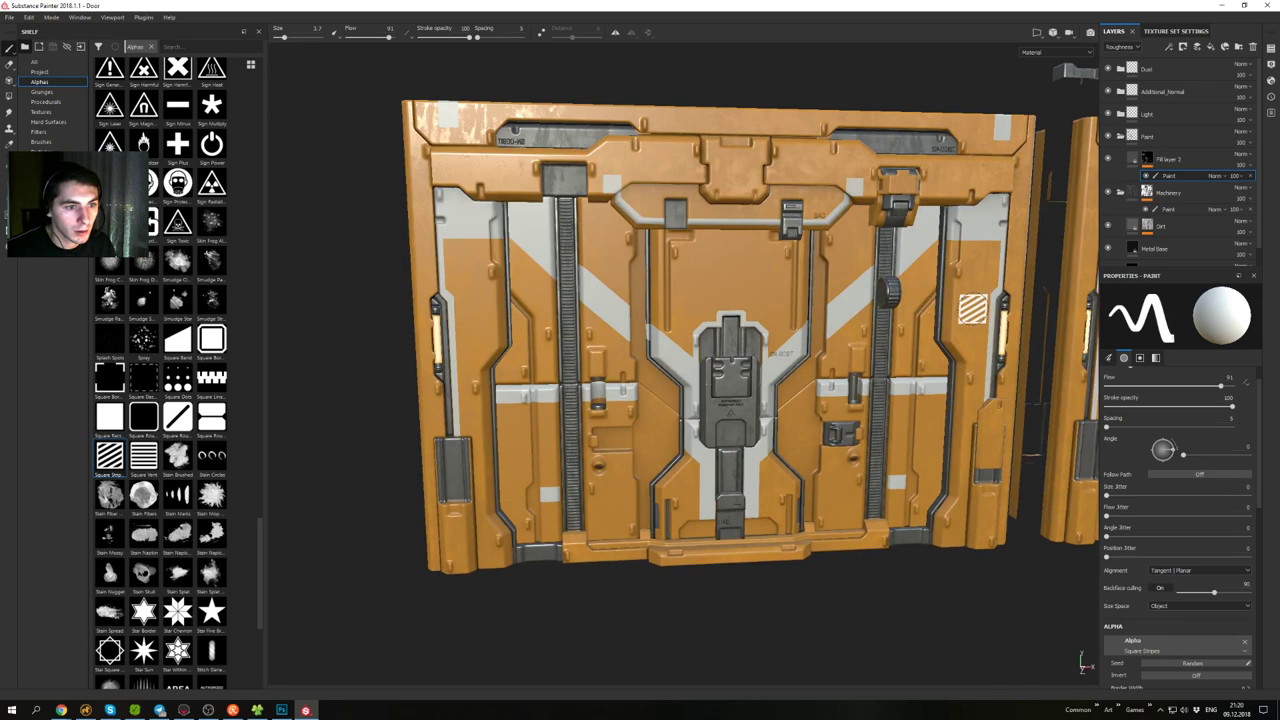
pyautogui.click(973, 309)
pyautogui.moveTo(930, 430)
pyautogui.keyDown('alt'); pyautogui.mouseDown()
pyautogui.moveTo(885, 465)
pyautogui.moveTo(880, 515)
pyautogui.moveTo(955, 405)
pyautogui.moveTo(937, 434)
pyautogui.mouseUp(); pyautogui.keyUp('alt')
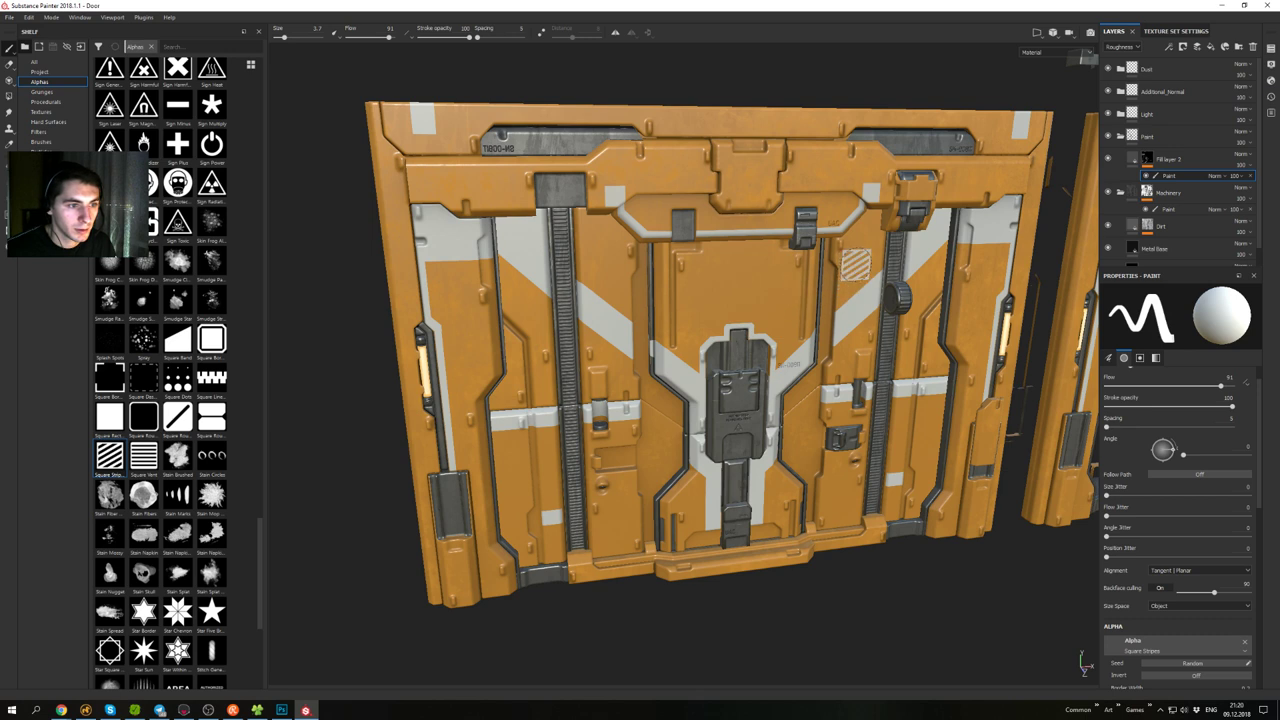
pyautogui.moveTo(834, 389)
pyautogui.keyDown('alt'); pyautogui.mouseDown()
pyautogui.moveTo(764, 284)
pyautogui.moveTo(786, 328)
pyautogui.mouseUp(); pyautogui.keyUp('alt')
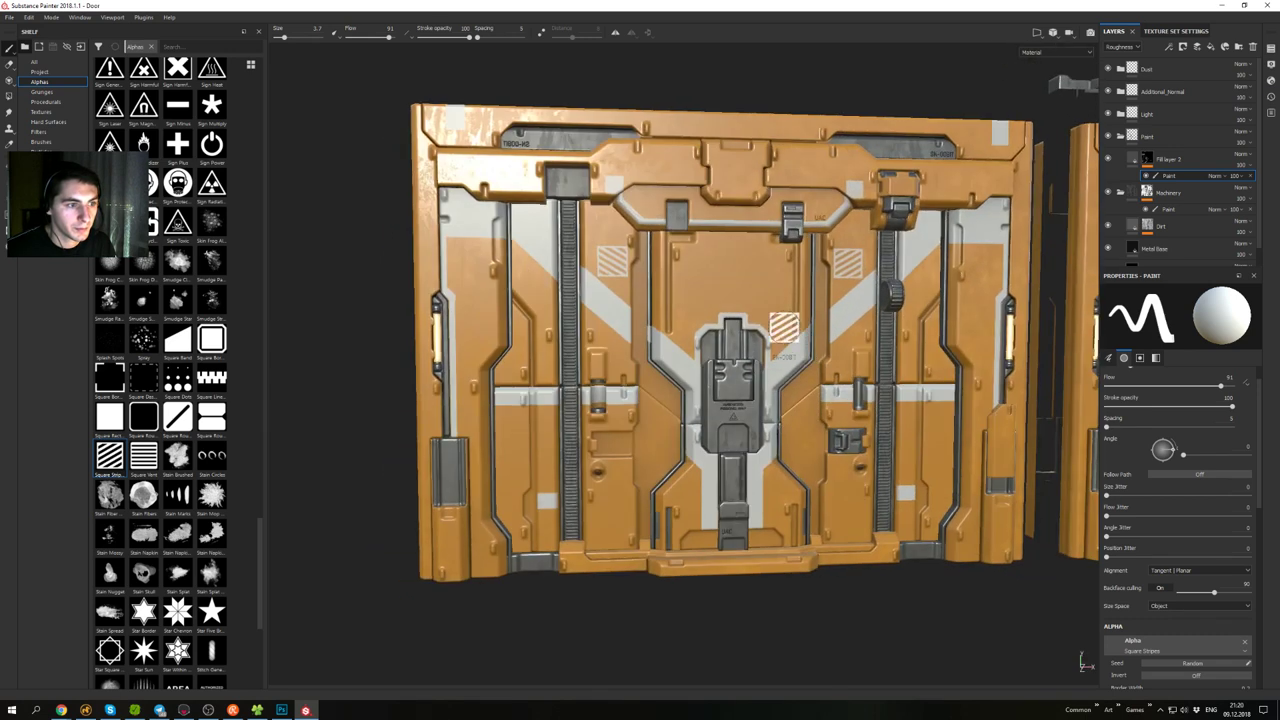
pyautogui.hotkey('ctrl', 'z')
# - Reduce the brush size to 2.84 and stamp the striped square on the centre panel, just above and beside the lock
pyautogui.keyDown('ctrl'); pyautogui.moveTo(694, 301); pyautogui.dragTo(682, 301, button='right'); pyautogui.keyUp('ctrl')
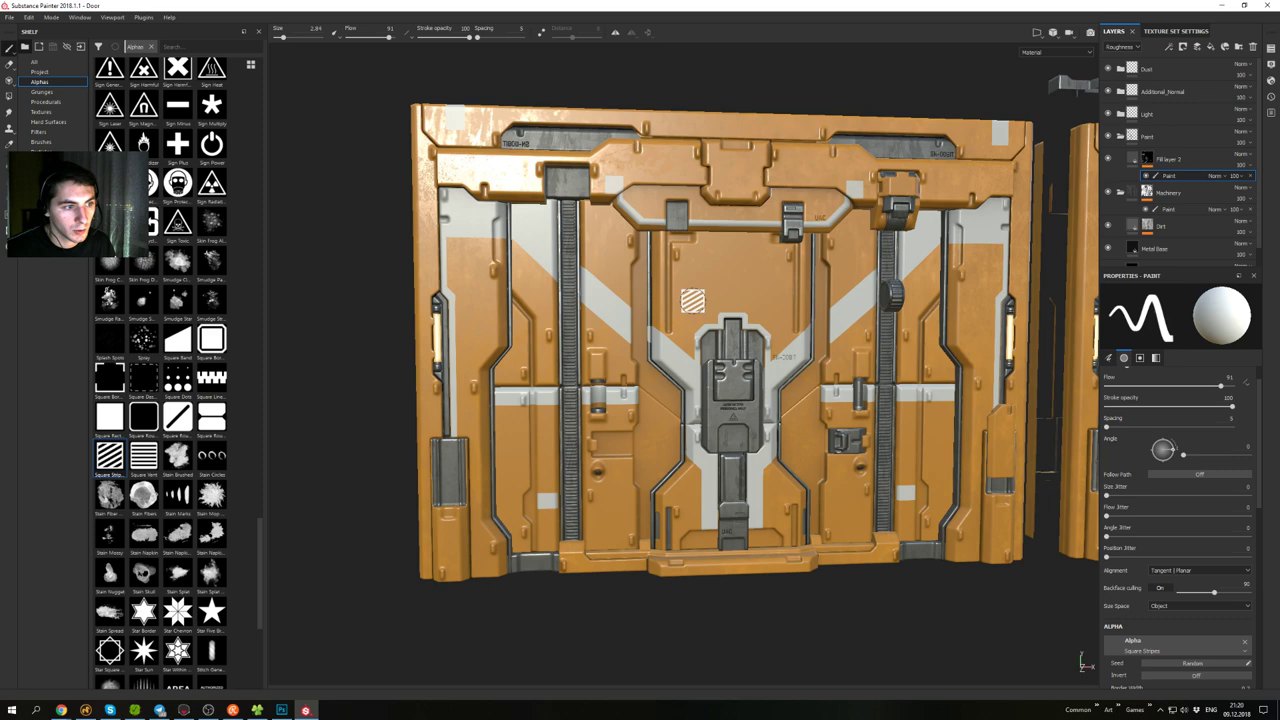
pyautogui.click(701, 304)
pyautogui.moveTo(780, 382)
pyautogui.keyDown('alt'); pyautogui.mouseDown()
pyautogui.moveTo(848, 288)
pyautogui.moveTo(888, 318)
pyautogui.moveTo(907, 378)
pyautogui.moveTo(815, 408)
pyautogui.moveTo(741, 327)
pyautogui.moveTo(822, 420)
pyautogui.moveTo(806, 411)
pyautogui.mouseUp(); pyautogui.keyUp('alt')
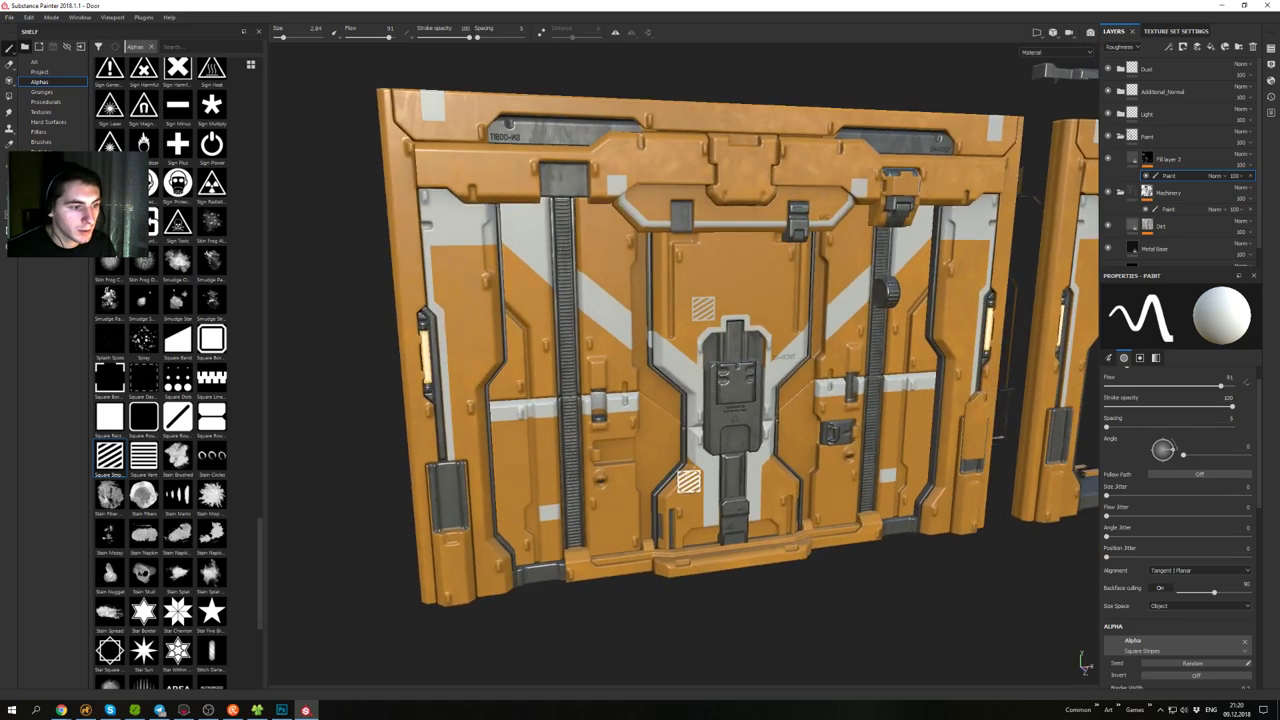
pyautogui.keyDown('alt'); pyautogui.moveTo(689, 481); pyautogui.dragTo(697, 390); pyautogui.keyUp('alt')
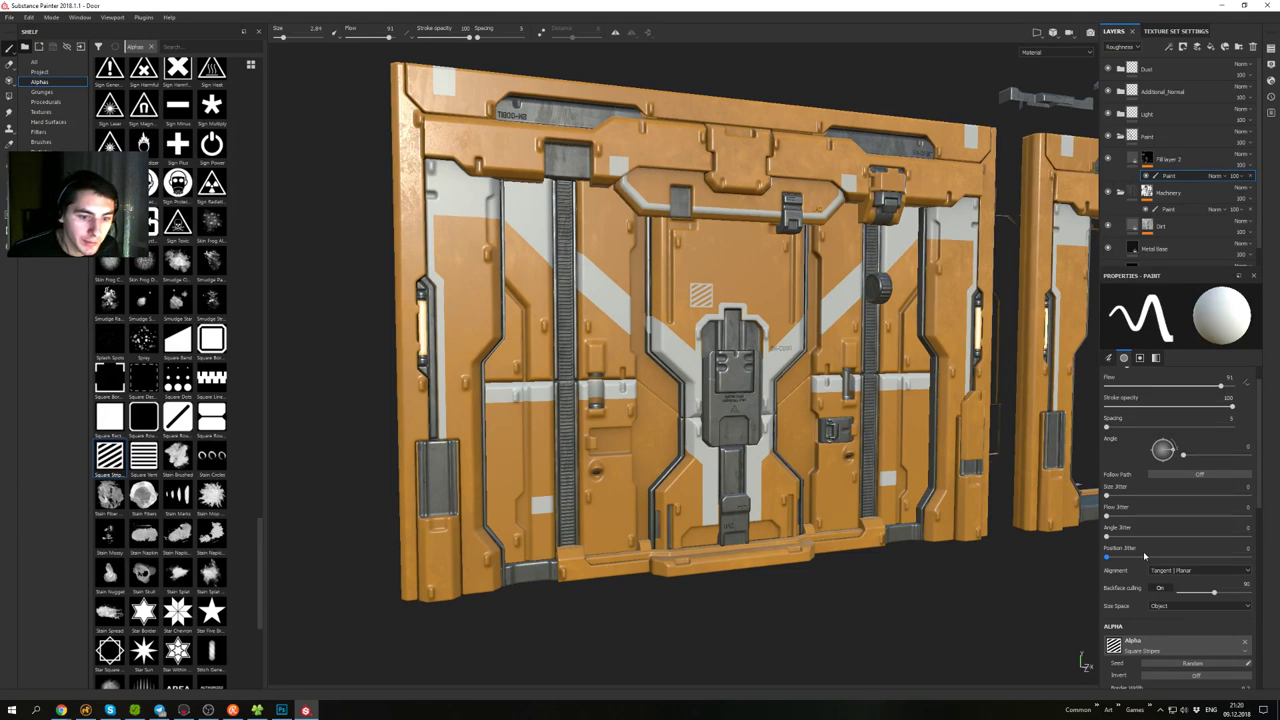
# - Choose the Font Jura alpha for the brush and set its text to UAC
pyautogui.scroll(15, 145, 418)
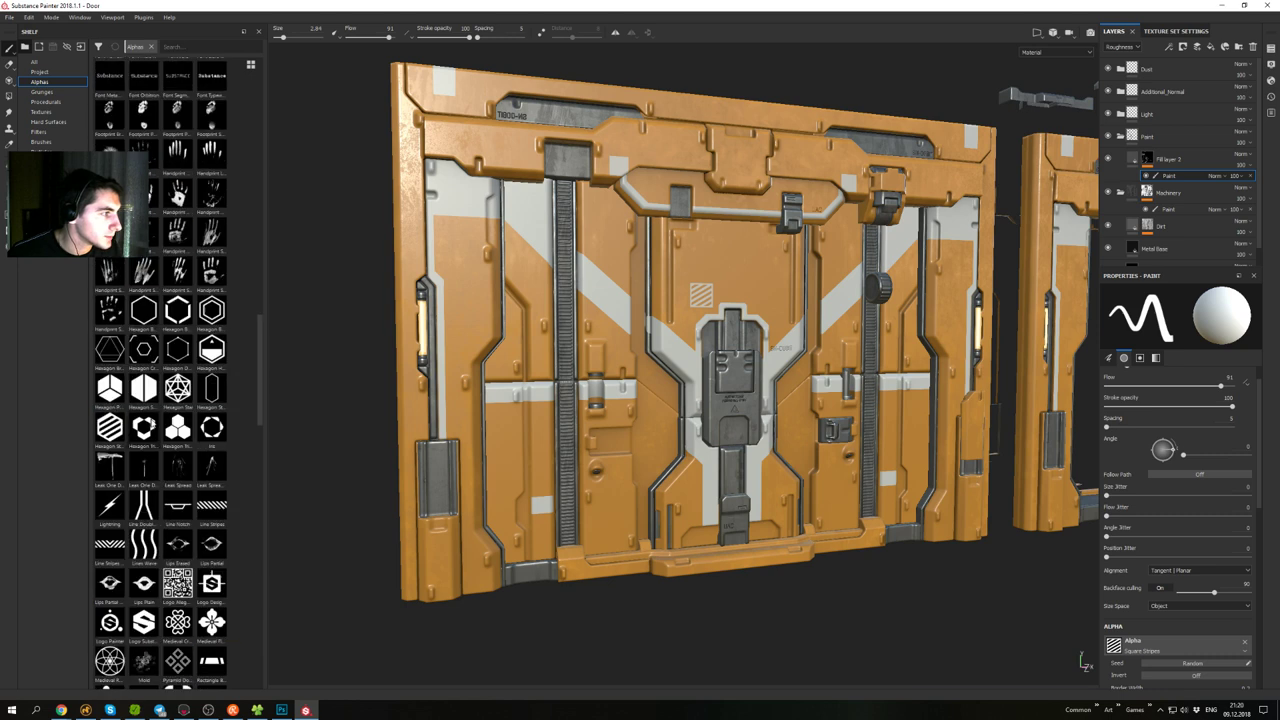
pyautogui.scroll(-5, 148, 419)
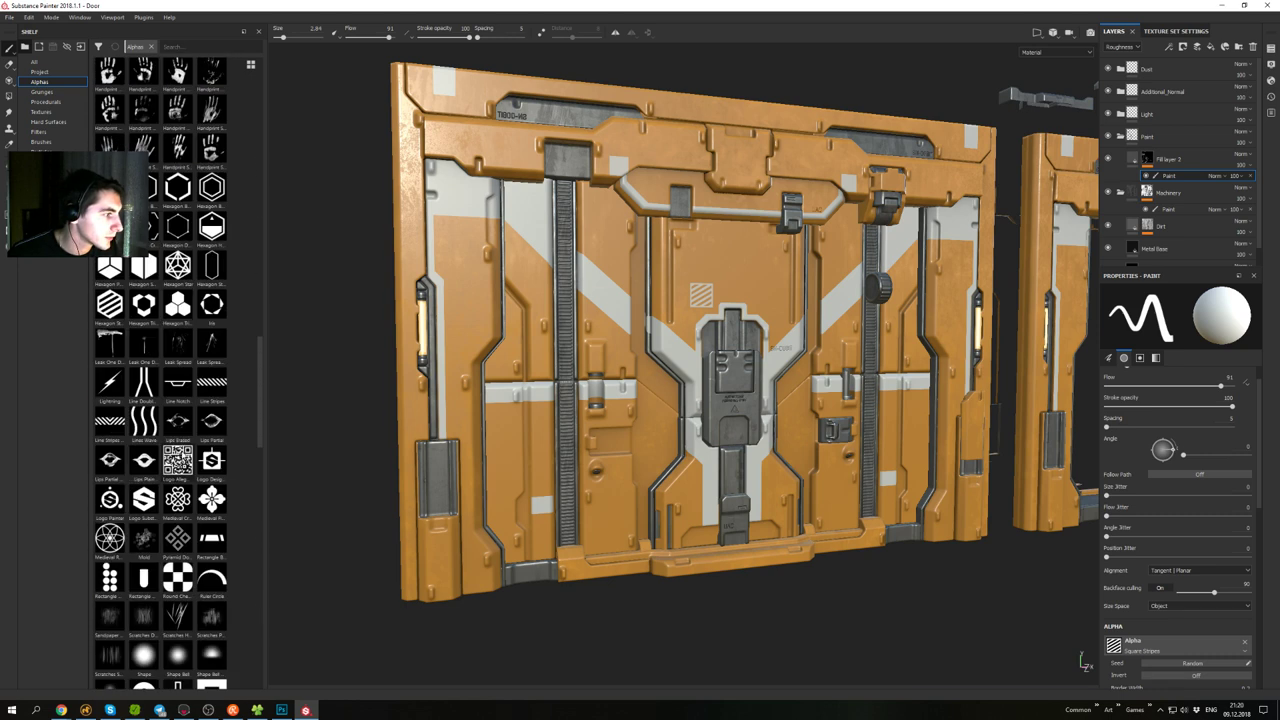
pyautogui.scroll(3, 173, 456)
pyautogui.scroll(-3, 173, 457)
pyautogui.scroll(3, 168, 385)
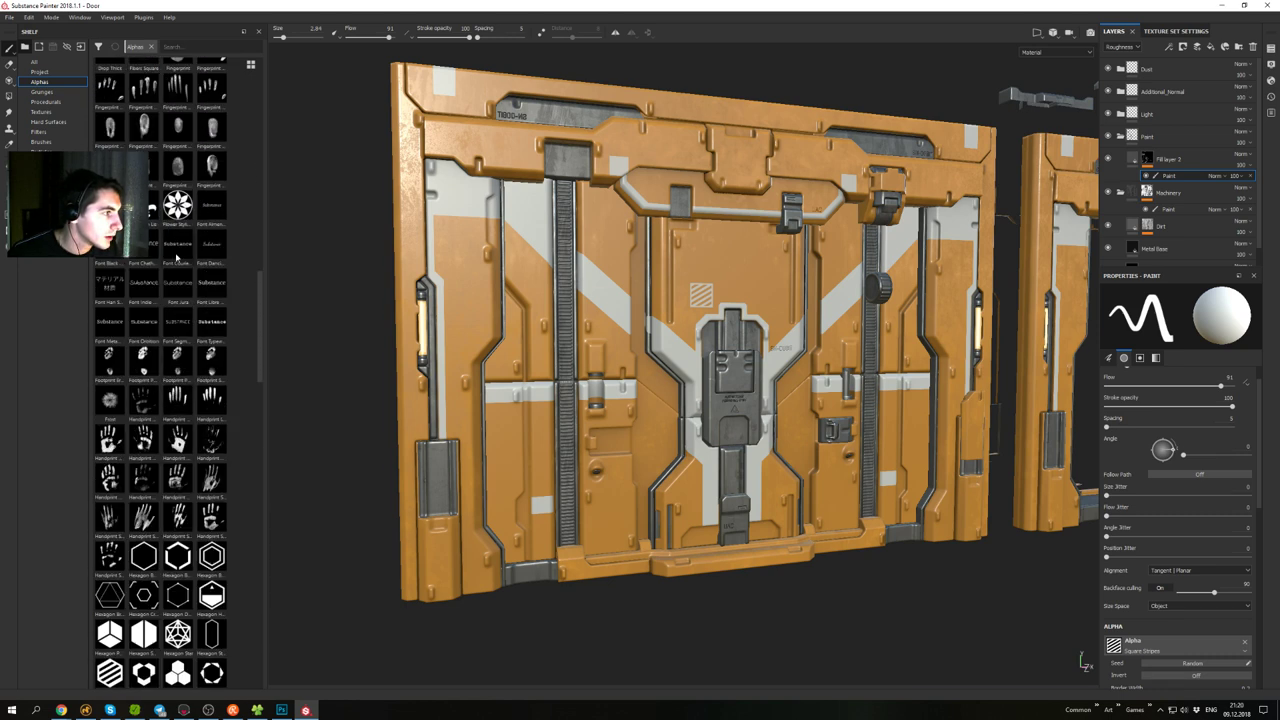
pyautogui.click(178, 285)
pyautogui.scroll(-3, 1137, 642)
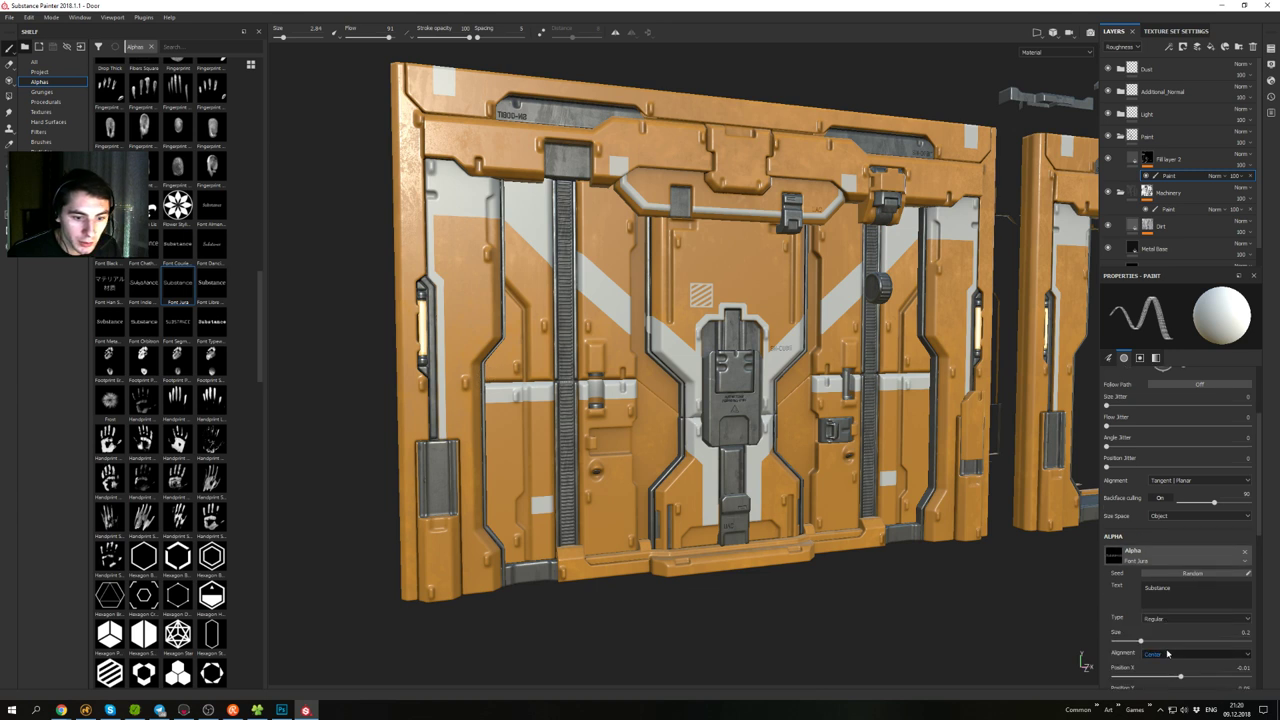
pyautogui.write('UAC')
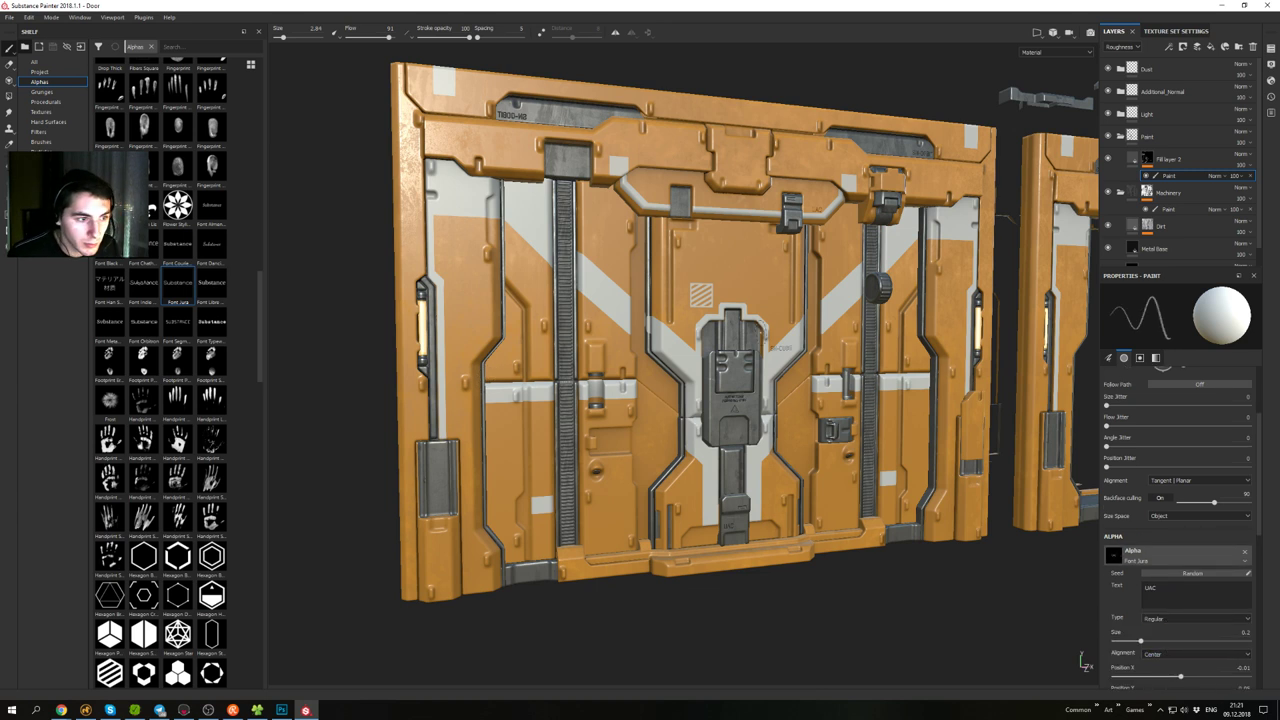
# - Try stamping the UAC text with an enlarged brush on the centre panel beside the striped square
pyautogui.keyDown('alt'); pyautogui.moveTo(785, 302); pyautogui.dragTo(759, 289); pyautogui.keyUp('alt')
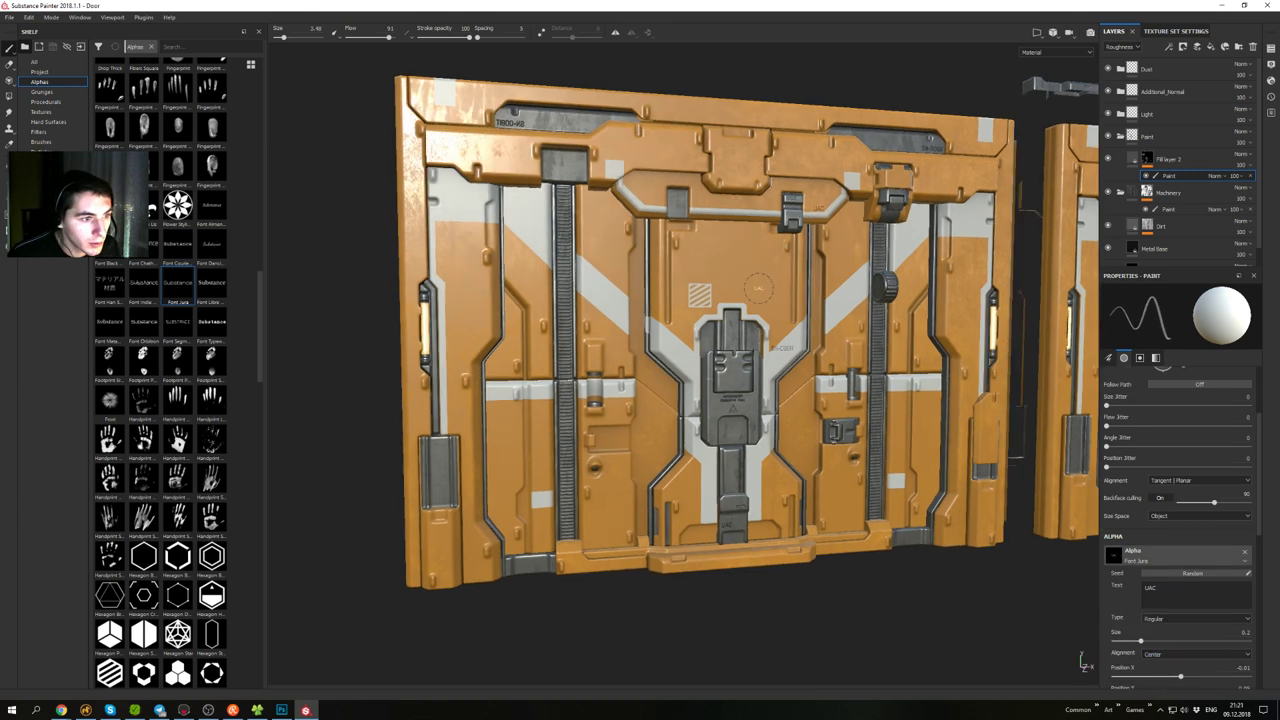
pyautogui.keyDown('ctrl'); pyautogui.moveTo(759, 288); pyautogui.dragTo(776, 288, button='right'); pyautogui.keyUp('ctrl')
pyautogui.click(761, 294)
pyautogui.moveTo(761, 294)
pyautogui.keyDown('alt'); pyautogui.mouseDown()
pyautogui.moveTo(697, 275)
pyautogui.moveTo(740, 385)
pyautogui.mouseUp(); pyautogui.keyUp('alt')
pyautogui.hotkey('ctrl', 'z')
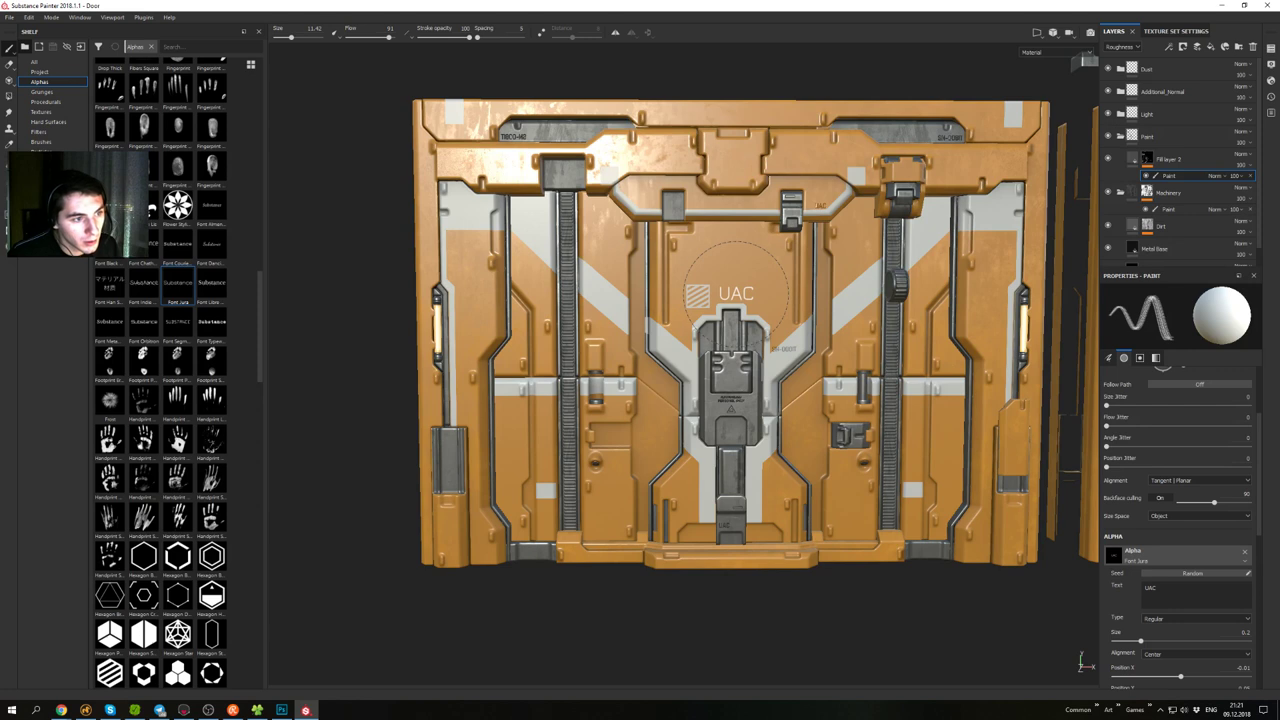
# - Try a much larger UAC stamp on the centre panel with the brush size raised to about 30
pyautogui.keyDown('ctrl'); pyautogui.moveTo(767, 303); pyautogui.dragTo(777, 303, button='right'); pyautogui.keyUp('ctrl')
pyautogui.keyDown('alt'); pyautogui.moveTo(768, 305); pyautogui.dragTo(750, 317); pyautogui.keyUp('alt')
pyautogui.keyDown('ctrl'); pyautogui.moveTo(728, 270); pyautogui.dragTo(796, 270, button='right'); pyautogui.keyUp('ctrl')
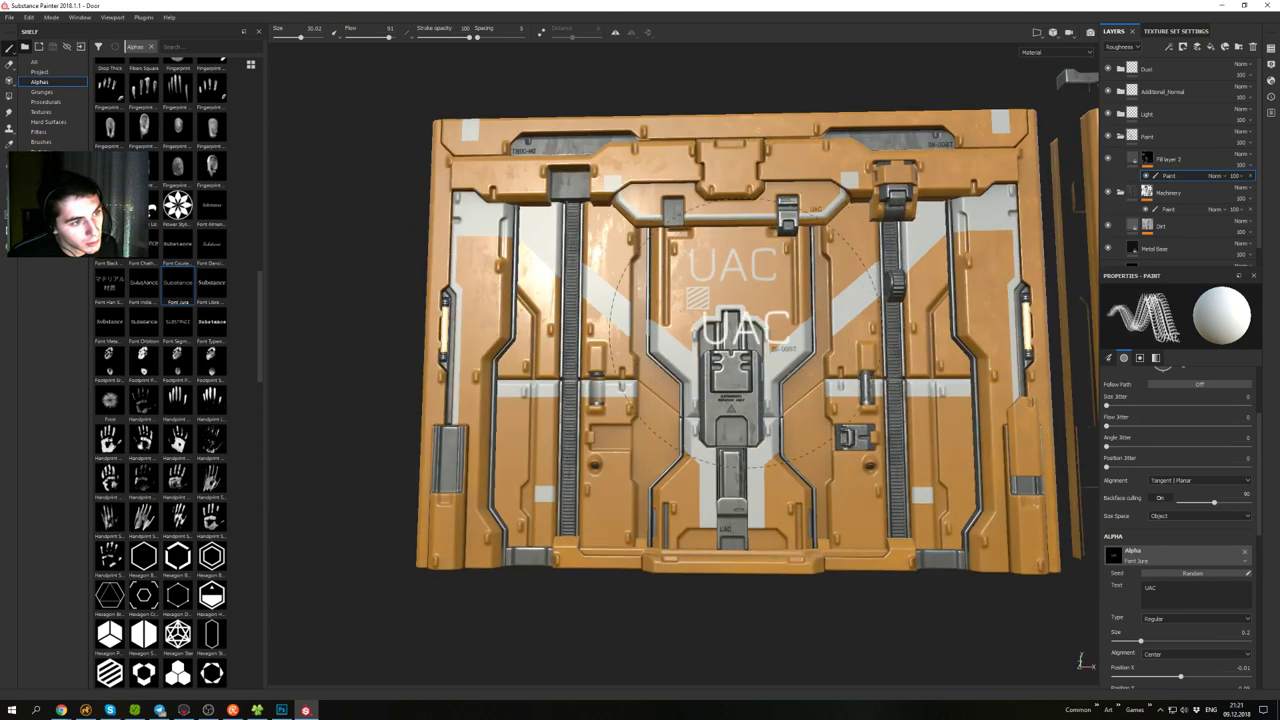
pyautogui.moveTo(745, 331)
pyautogui.keyDown('alt'); pyautogui.mouseDown()
pyautogui.moveTo(832, 345)
pyautogui.moveTo(755, 362)
pyautogui.mouseUp(); pyautogui.keyUp('alt')
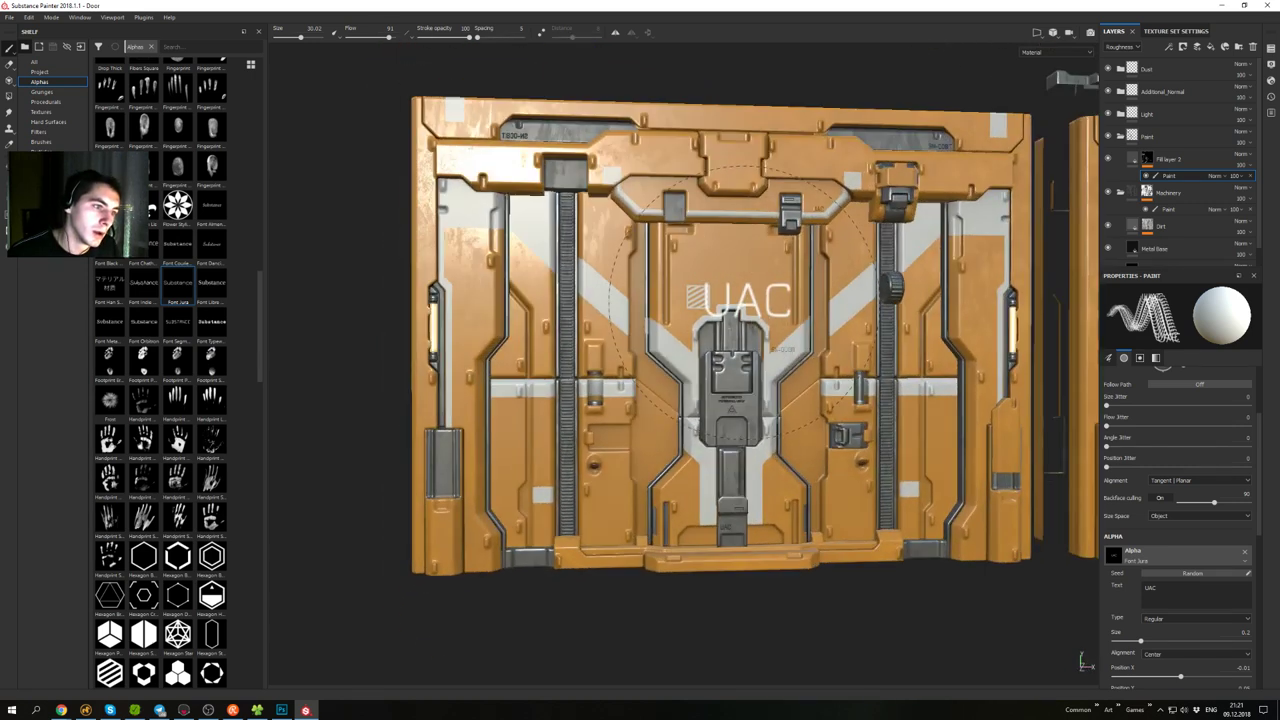
pyautogui.moveTo(742, 302)
pyautogui.keyDown('ctrl'); pyautogui.mouseDown(button='right')
pyautogui.moveTo(690, 300)
pyautogui.moveTo(722, 297)
pyautogui.mouseUp(button='right'); pyautogui.keyUp('ctrl')
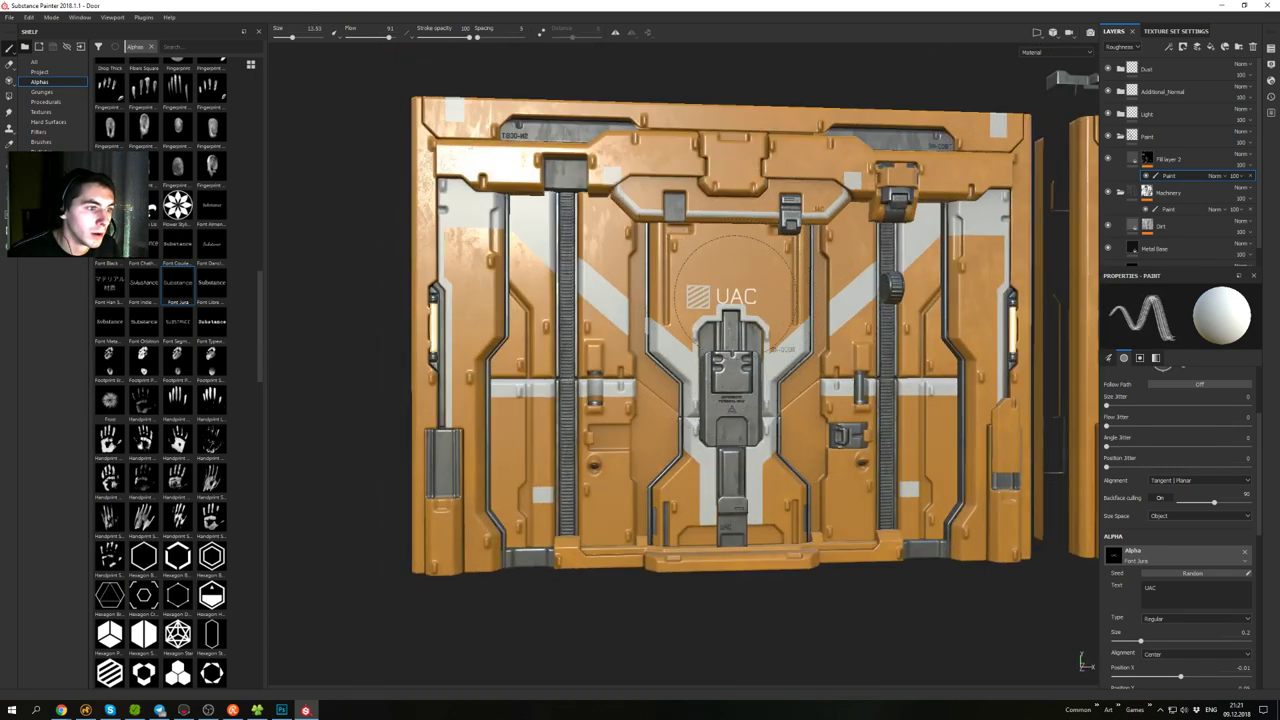
# - Stamp UAC in regular type right beside the striped square with a brush size of 11.27
pyautogui.moveTo(807, 347)
pyautogui.keyDown('alt'); pyautogui.mouseDown()
pyautogui.moveTo(790, 308)
pyautogui.moveTo(815, 272)
pyautogui.moveTo(907, 299)
pyautogui.moveTo(755, 402)
pyautogui.mouseUp(); pyautogui.keyUp('alt')
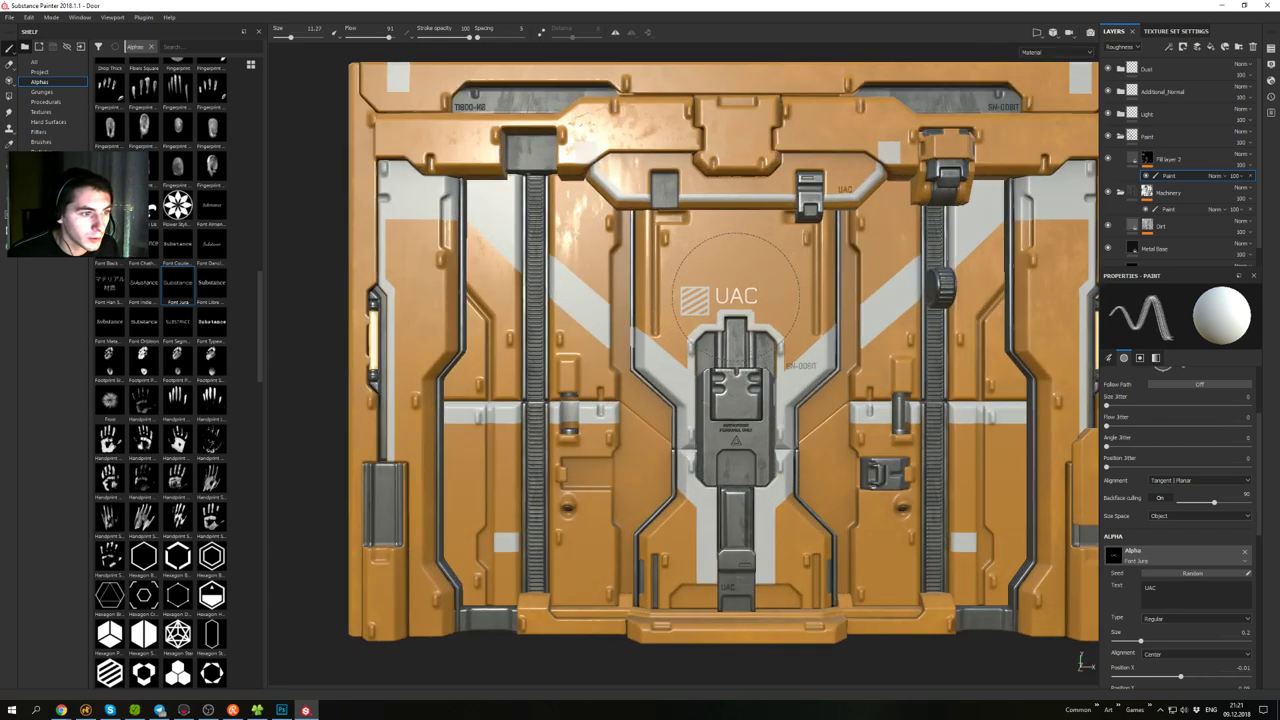
pyautogui.click(736, 297)
pyautogui.moveTo(708, 388)
pyautogui.keyDown('alt'); pyautogui.mouseDown()
pyautogui.moveTo(822, 328)
pyautogui.moveTo(751, 372)
pyautogui.moveTo(825, 400)
pyautogui.mouseUp(); pyautogui.keyUp('alt')
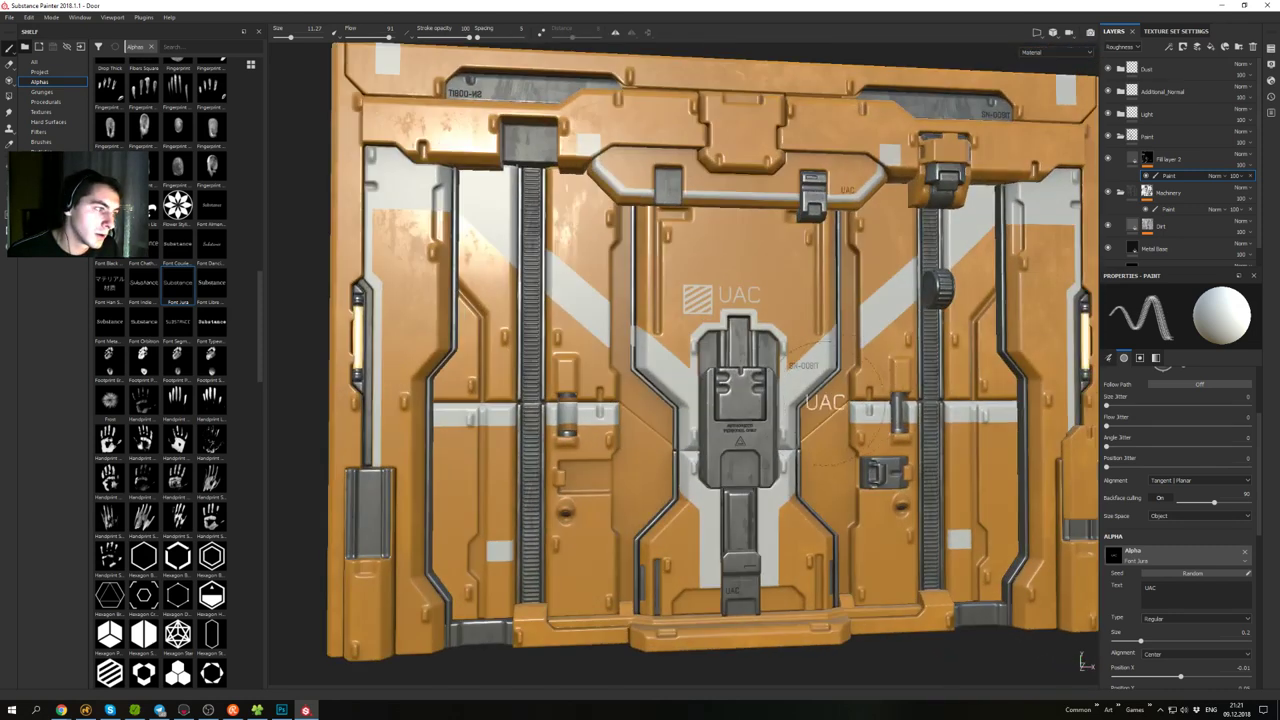
# - Switch the text alpha's type to Bold and stamp UAC on the centre panel beside the striped square
pyautogui.click(1196, 620)
pyautogui.click(1150, 634)
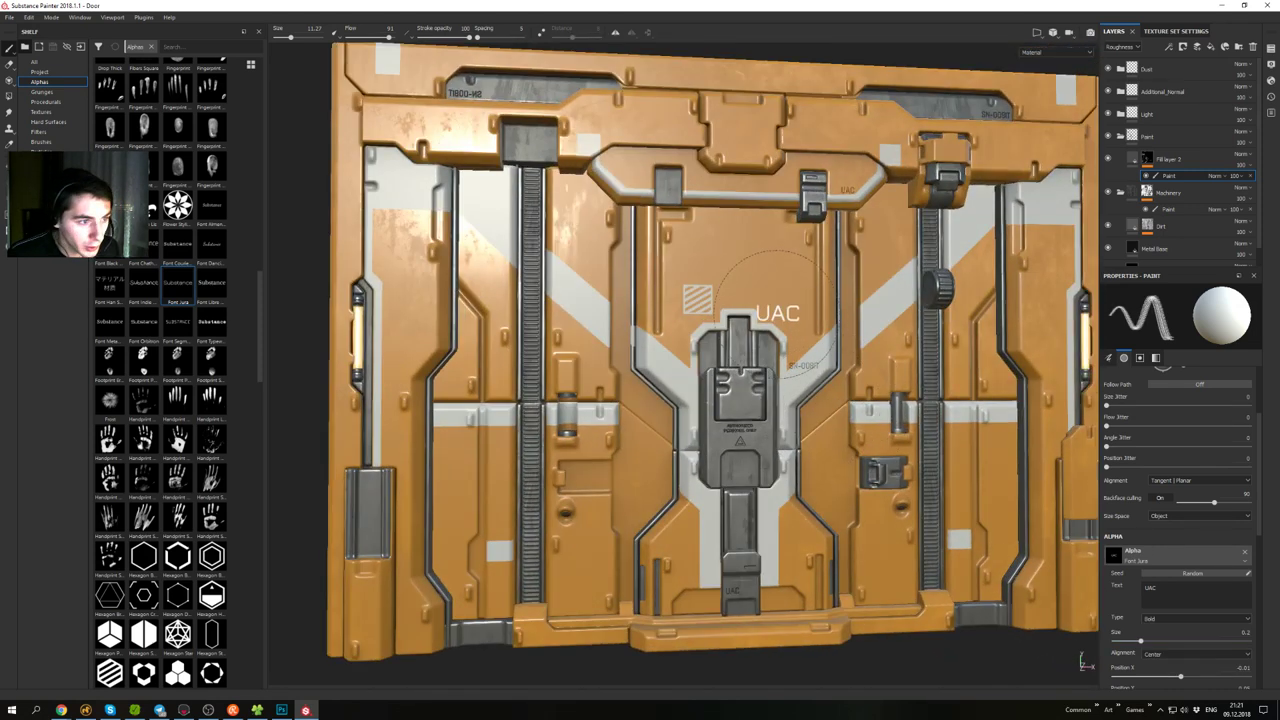
pyautogui.keyDown('alt'); pyautogui.moveTo(775, 309); pyautogui.dragTo(708, 305); pyautogui.keyUp('alt')
pyautogui.keyDown('alt'); pyautogui.moveTo(749, 372); pyautogui.dragTo(800, 350); pyautogui.keyUp('alt')
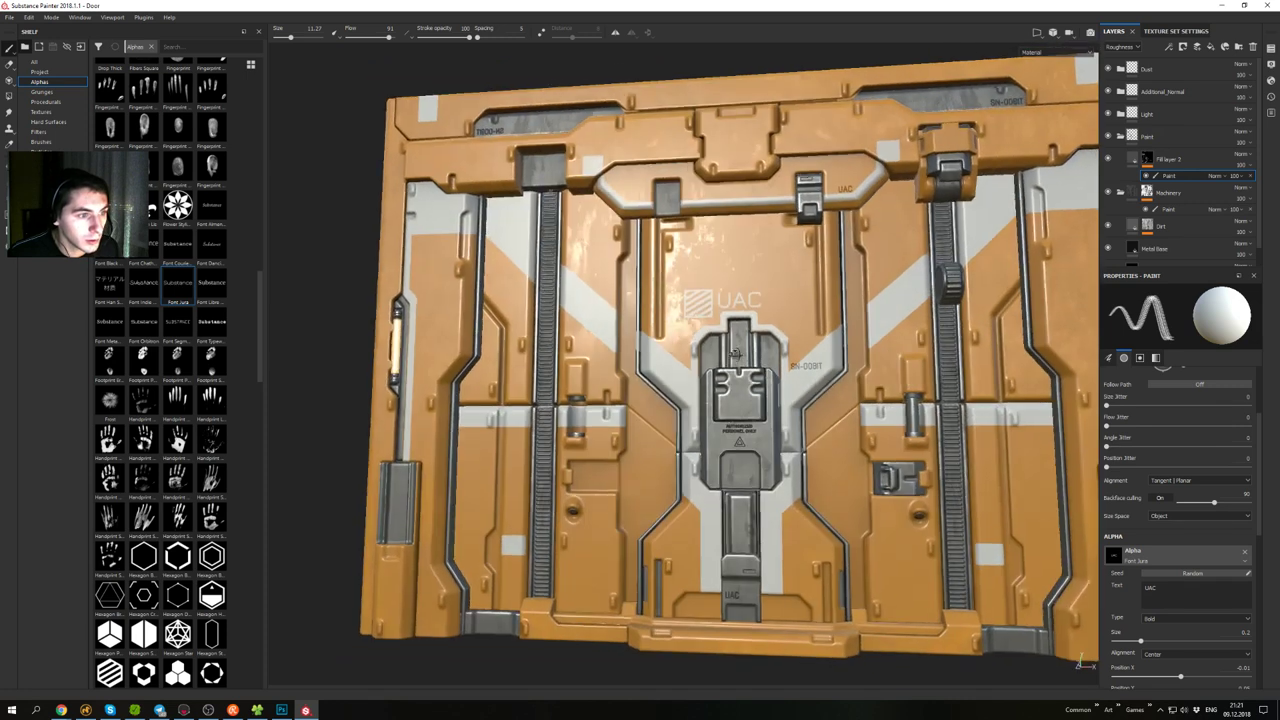
pyautogui.hotkey('ctrl', 'z')
pyautogui.keyDown('alt'); pyautogui.keyDown('shift'); pyautogui.moveTo(800, 288); pyautogui.dragTo(746, 309); pyautogui.keyUp('shift'); pyautogui.keyUp('alt')
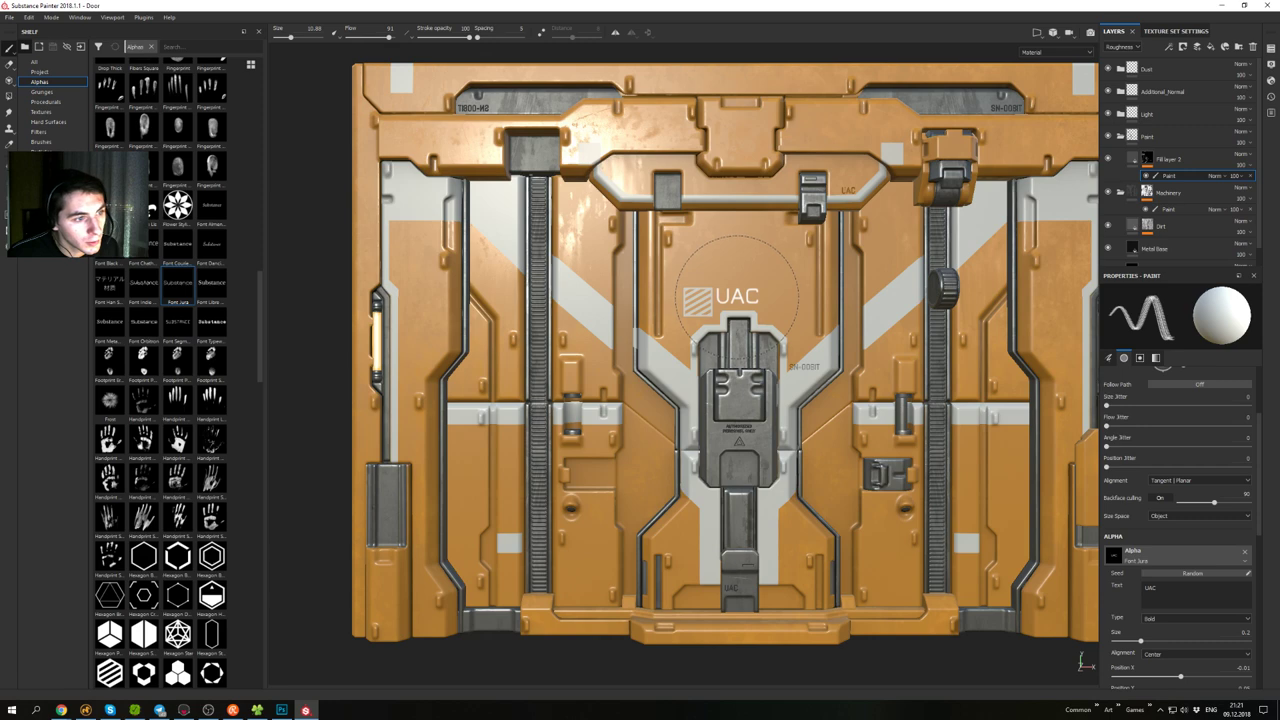
pyautogui.click(738, 297)
pyautogui.moveTo(762, 405)
pyautogui.keyDown('alt'); pyautogui.mouseDown()
pyautogui.moveTo(643, 540)
pyautogui.moveTo(560, 486)
pyautogui.moveTo(801, 392)
pyautogui.moveTo(900, 425)
pyautogui.moveTo(915, 450)
pyautogui.moveTo(790, 392)
pyautogui.moveTo(800, 374)
pyautogui.mouseUp(); pyautogui.keyUp('alt')
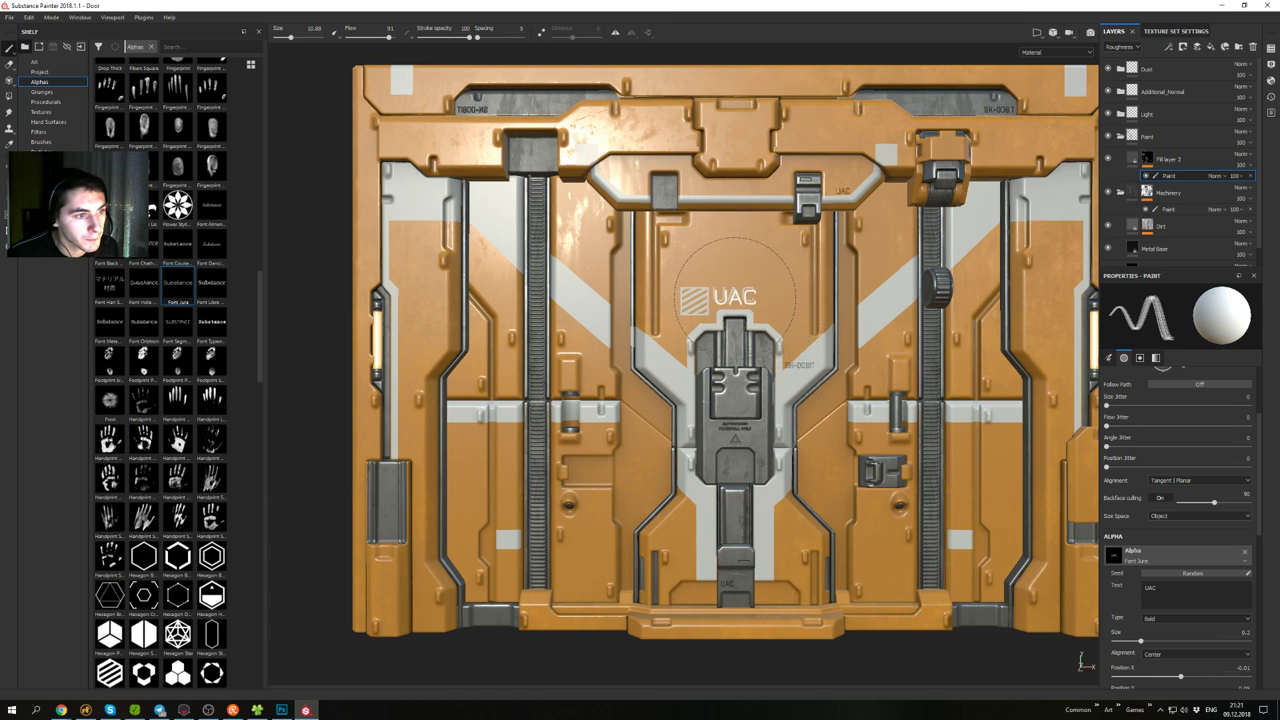
# - Change the brush's text alpha to read CAUTION
pyautogui.keyDown('alt'); pyautogui.moveTo(815, 413); pyautogui.dragTo(871, 437); pyautogui.keyUp('alt')
pyautogui.keyDown('alt'); pyautogui.moveTo(871, 437); pyautogui.dragTo(775, 430, button='right'); pyautogui.keyUp('alt')
pyautogui.moveTo(775, 430)
pyautogui.keyDown('alt'); pyautogui.mouseDown()
pyautogui.moveTo(868, 345)
pyautogui.moveTo(917, 366)
pyautogui.moveTo(876, 410)
pyautogui.moveTo(785, 390)
pyautogui.moveTo(755, 305)
pyautogui.mouseUp(); pyautogui.keyUp('alt')
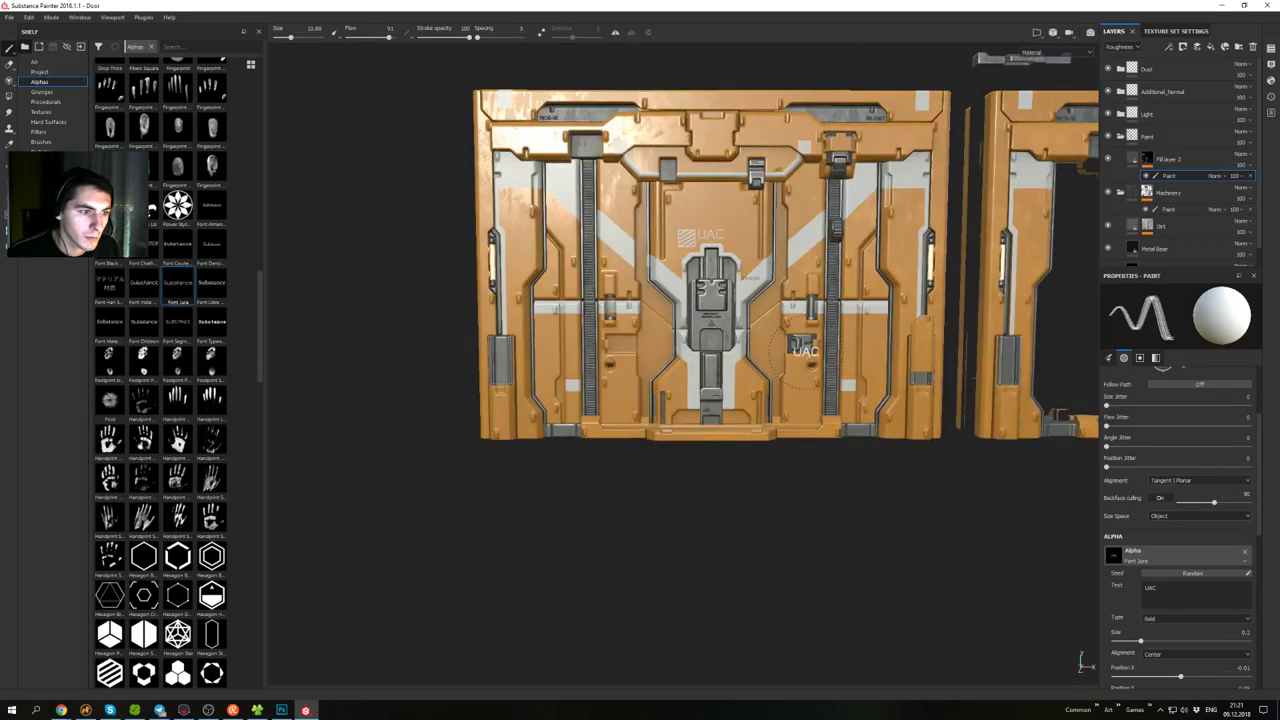
pyautogui.keyDown('alt'); pyautogui.moveTo(765, 328); pyautogui.dragTo(800, 313, button='right'); pyautogui.keyUp('alt')
pyautogui.keyDown('alt'); pyautogui.moveTo(800, 313); pyautogui.dragTo(825, 398, button='middle'); pyautogui.keyUp('alt')
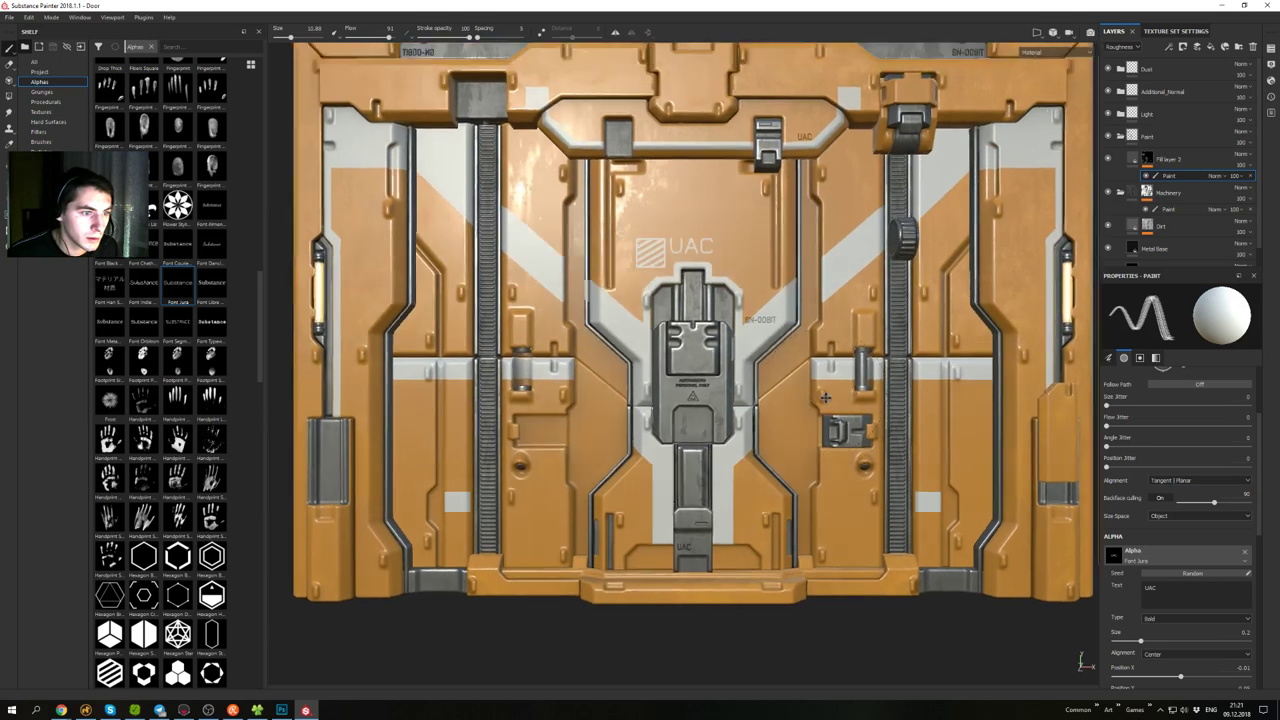
pyautogui.keyDown('alt'); pyautogui.moveTo(825, 398); pyautogui.dragTo(822, 410, button='right'); pyautogui.keyUp('alt')
pyautogui.keyDown('alt'); pyautogui.moveTo(758, 424); pyautogui.dragTo(866, 405, button='middle'); pyautogui.keyUp('alt')
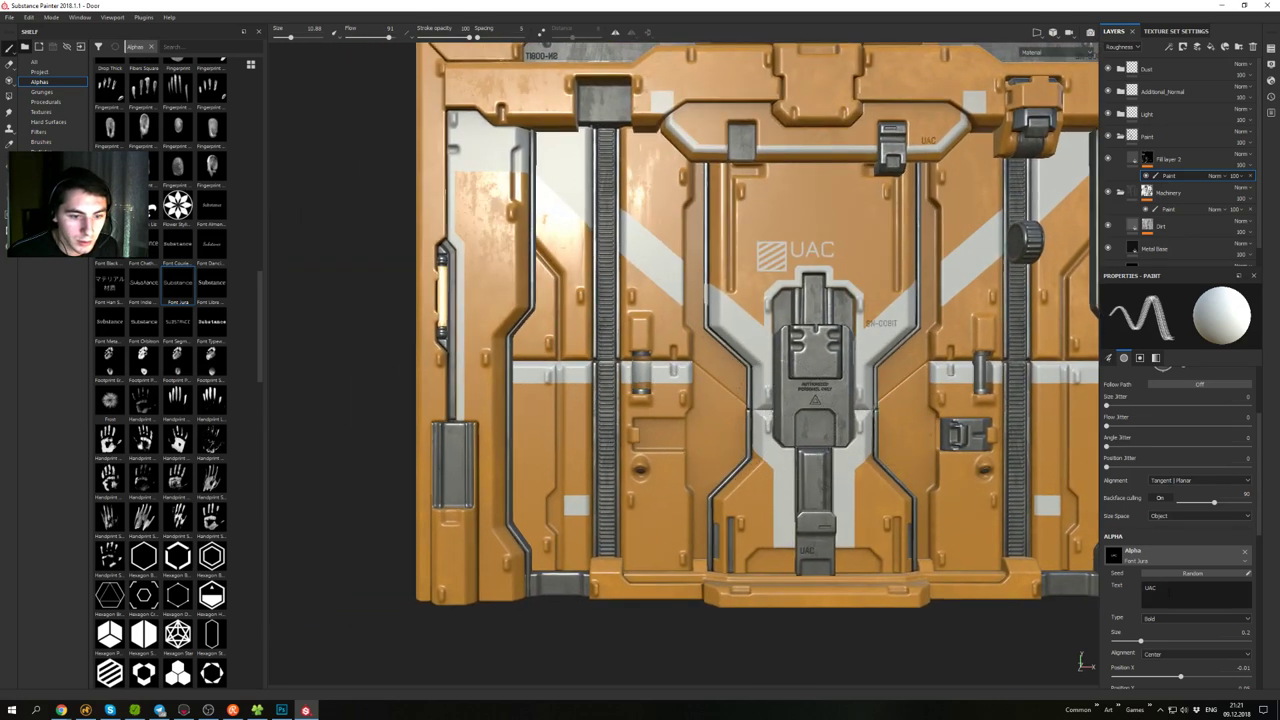
pyautogui.write('ca')
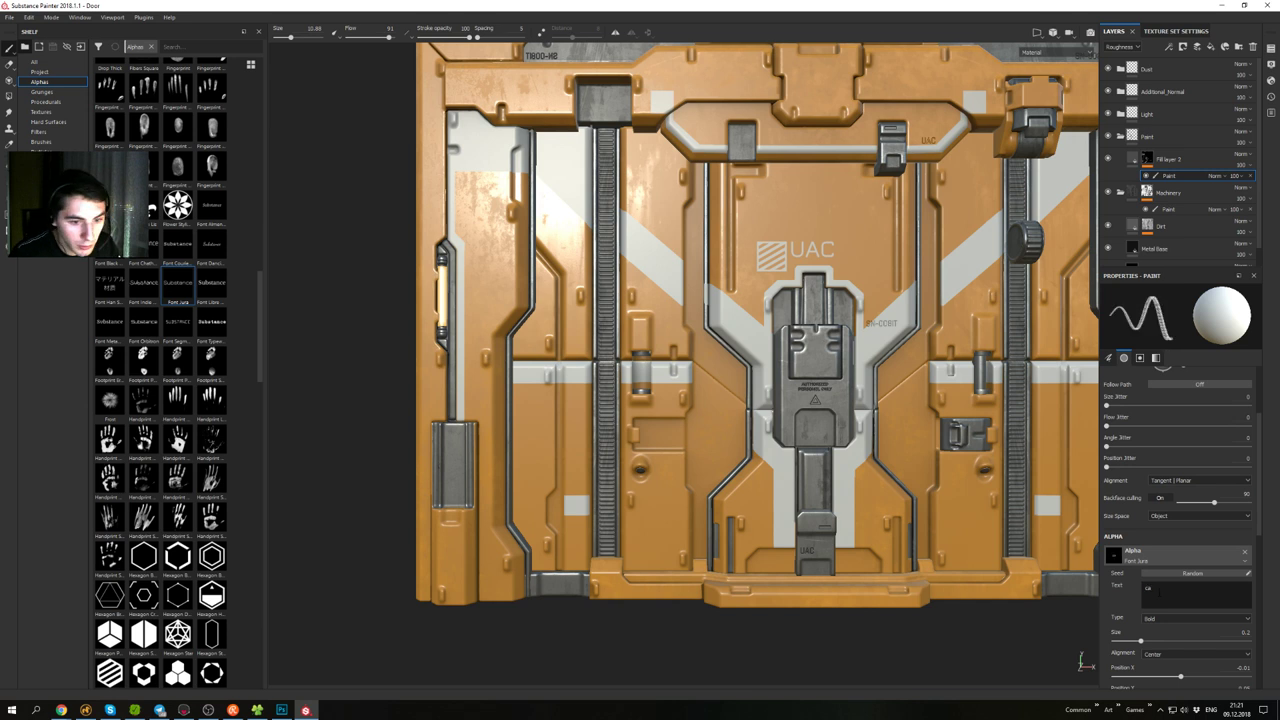
pyautogui.press('BackSpace')
pyautogui.write('CAUTION')
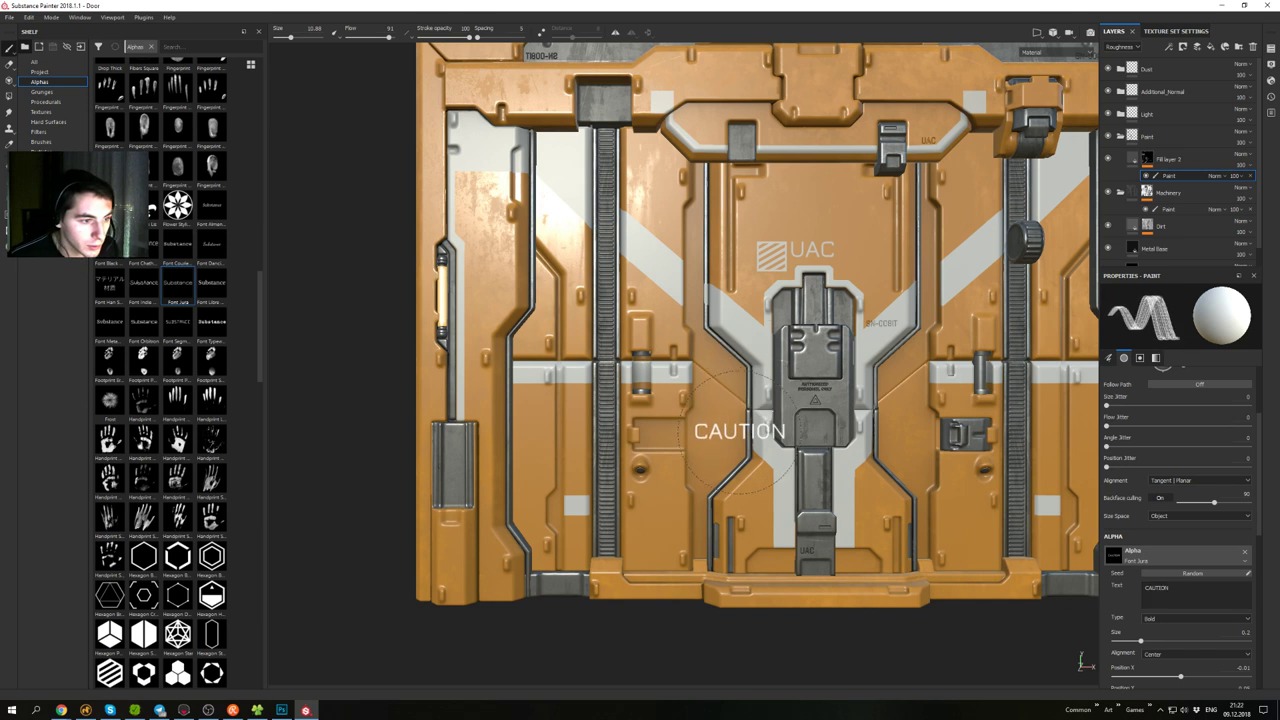
# - Try stamping a smaller CAUTION label on the door's right-hand panel, above the horizontal white stripe, with brush size 4.48
pyautogui.keyDown('ctrl'); pyautogui.moveTo(739, 432); pyautogui.dragTo(690, 432, button='right'); pyautogui.keyUp('ctrl')
pyautogui.keyDown('alt'); pyautogui.moveTo(901, 402); pyautogui.dragTo(780, 409, button='middle'); pyautogui.keyUp('alt')
pyautogui.keyDown('alt'); pyautogui.moveTo(780, 409); pyautogui.dragTo(763, 398, button='right'); pyautogui.keyUp('alt')
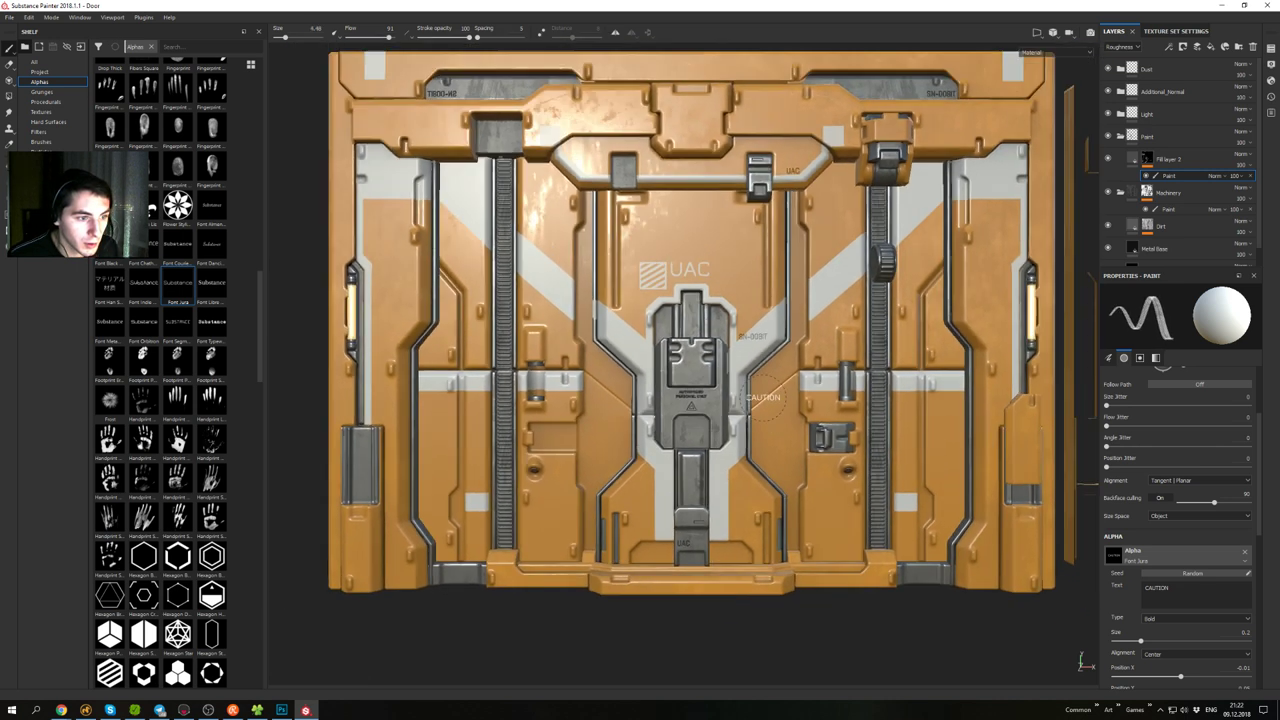
pyautogui.click(944, 359)
pyautogui.keyDown('alt'); pyautogui.moveTo(748, 404); pyautogui.dragTo(818, 416, button='middle'); pyautogui.keyUp('alt')
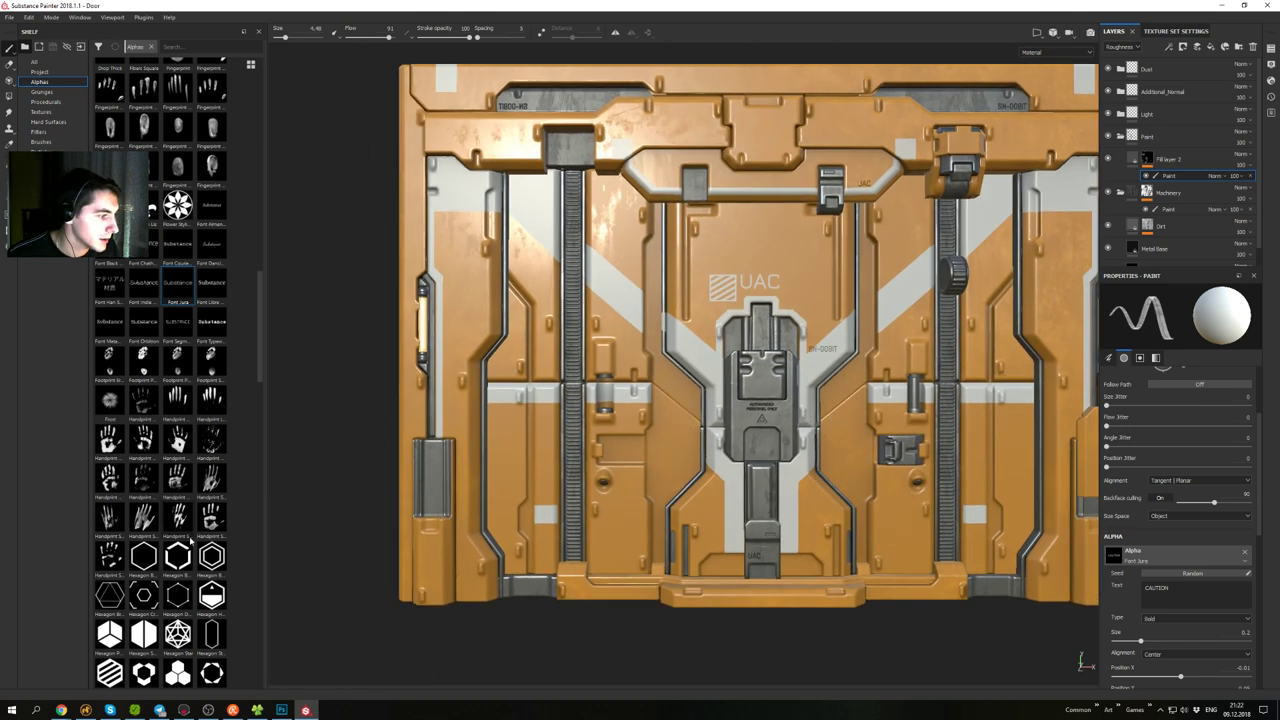
# - Choose the Arrow Simple alpha, reduce the brush size to 1.24 and stamp small arrows beside the central lock
pyautogui.scroll(15, 172, 296)
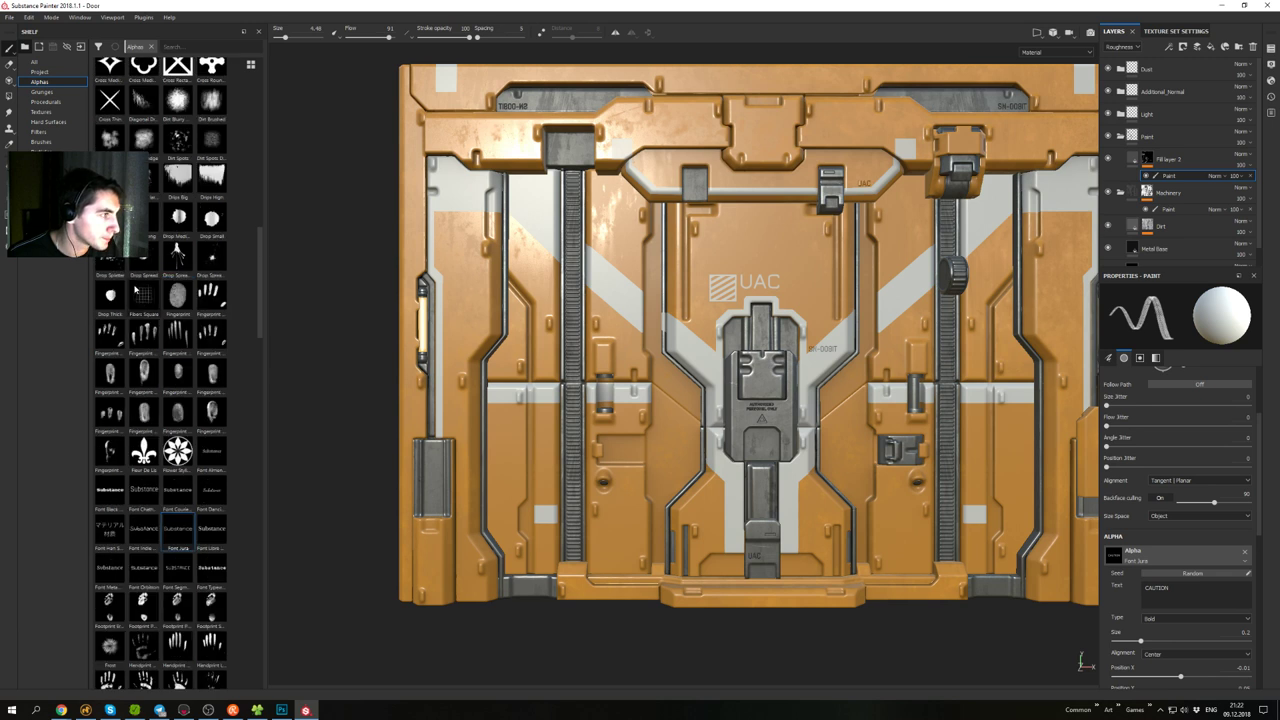
pyautogui.scroll(3, 172, 296)
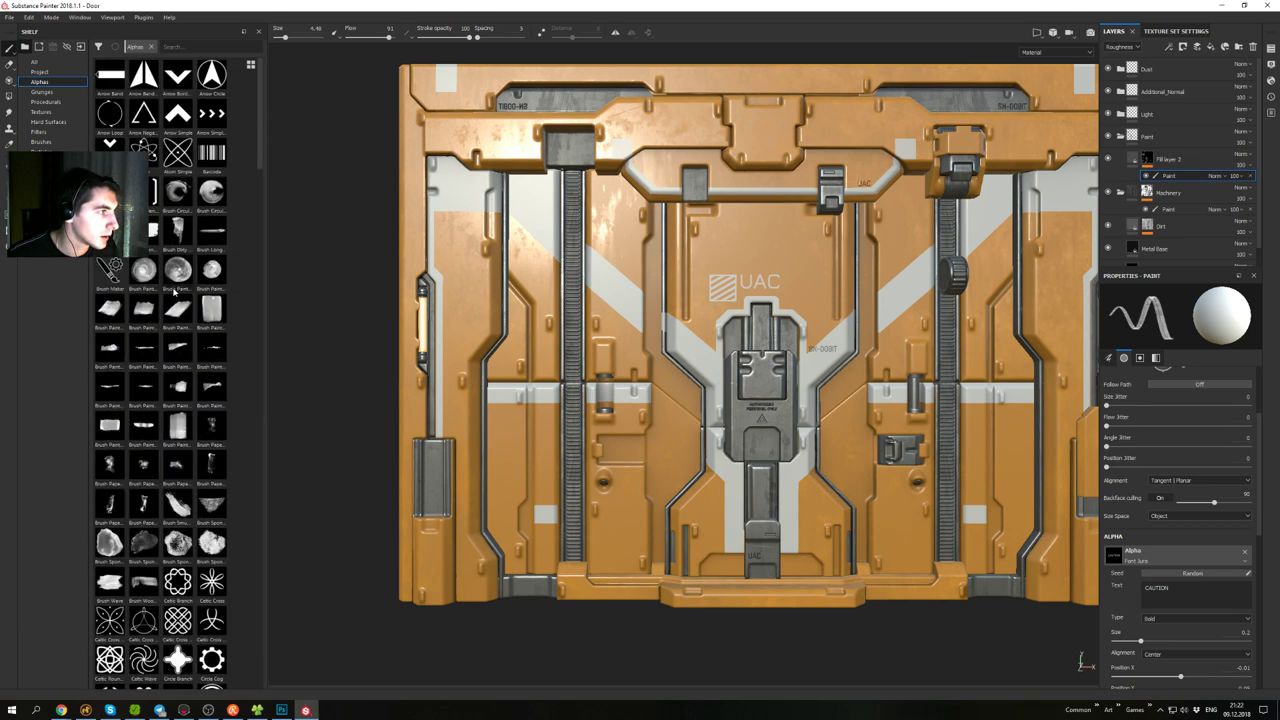
pyautogui.click(178, 114)
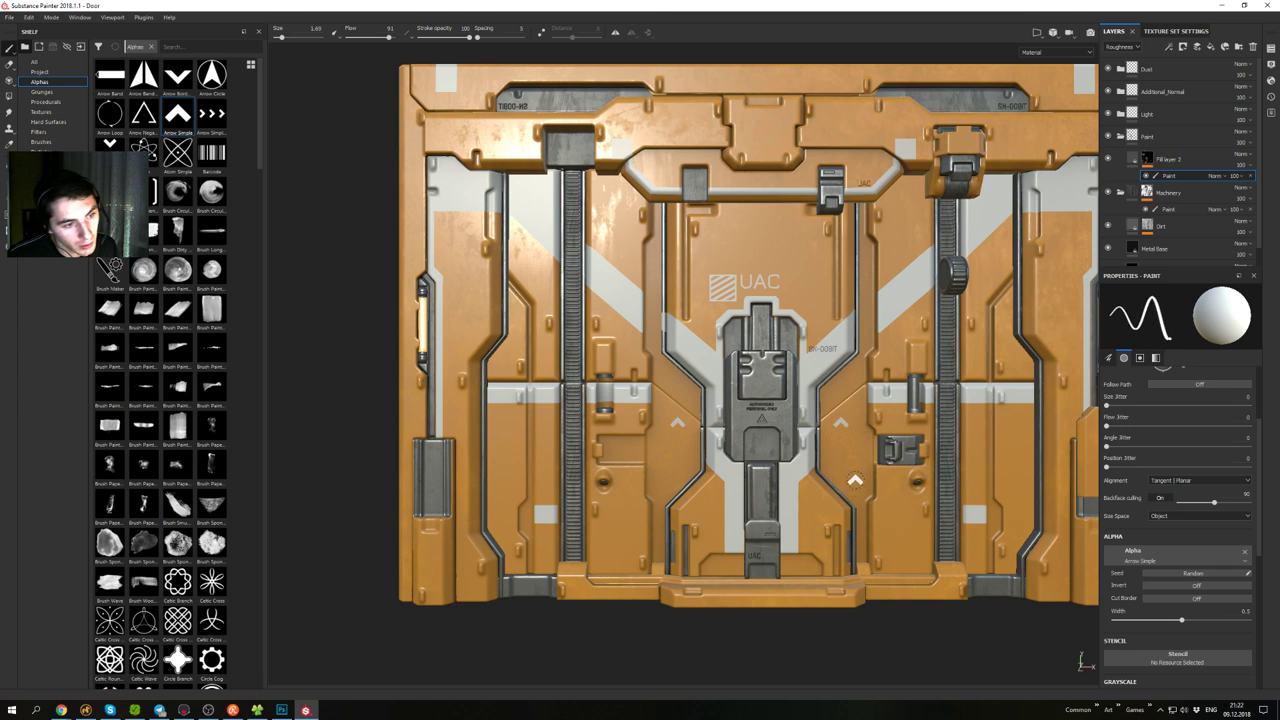
pyautogui.hotkey('ctrl', 'z')
pyautogui.keyDown('ctrl'); pyautogui.moveTo(850, 420); pyautogui.dragTo(843, 420, button='right'); pyautogui.keyUp('ctrl')
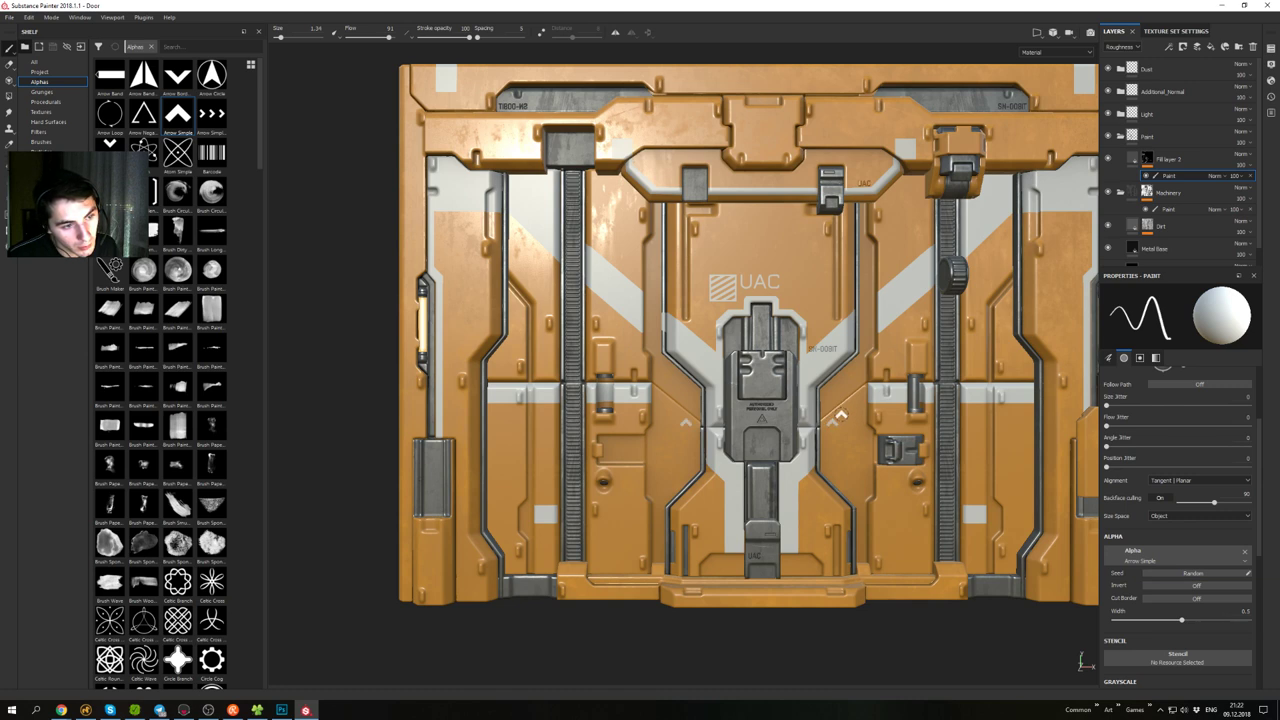
# - Undo the extra arrow stamps beside the central lock and stamp one small arrow above the grey plate on the right frame post
pyautogui.keyDown('alt'); pyautogui.moveTo(867, 510); pyautogui.dragTo(818, 515); pyautogui.keyUp('alt')
pyautogui.hotkey('ctrl', 'z')
pyautogui.hotkey('ctrl', 'z')
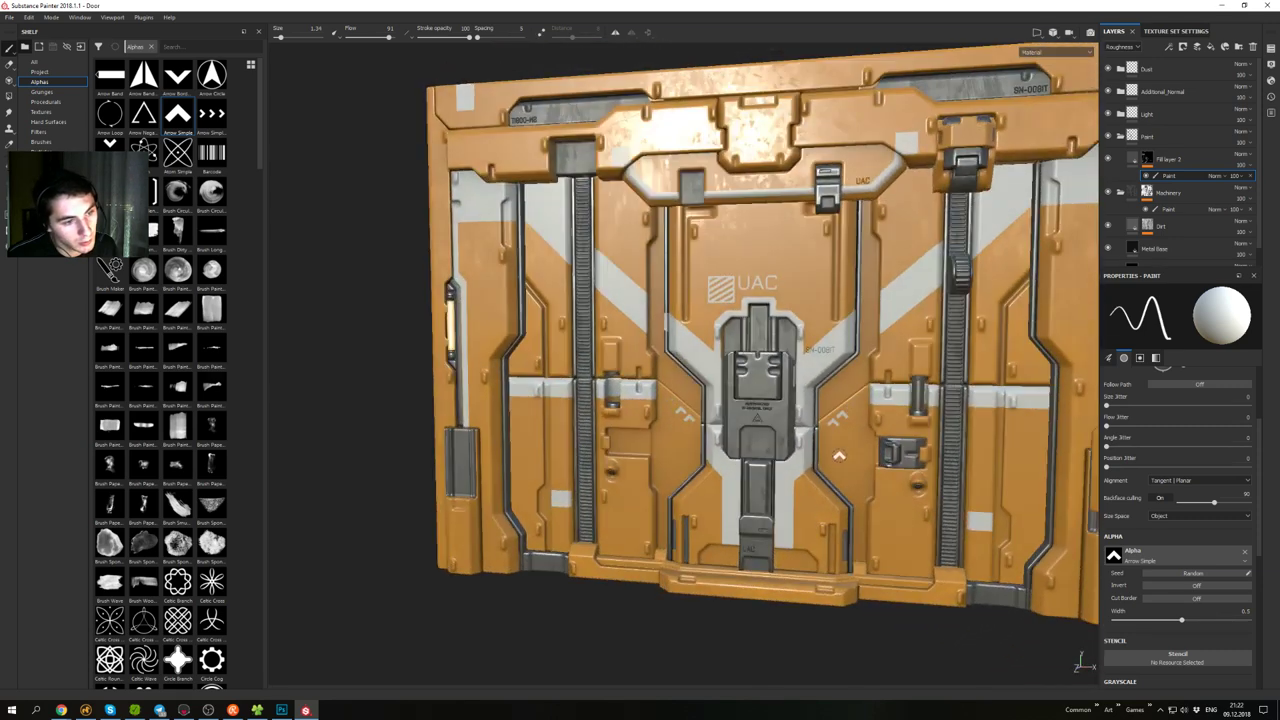
pyautogui.keyDown('alt'); pyautogui.moveTo(838, 450); pyautogui.dragTo(888, 480); pyautogui.keyUp('alt')
pyautogui.keyDown('alt'); pyautogui.moveTo(960, 479); pyautogui.dragTo(801, 456, button='middle'); pyautogui.keyUp('alt')
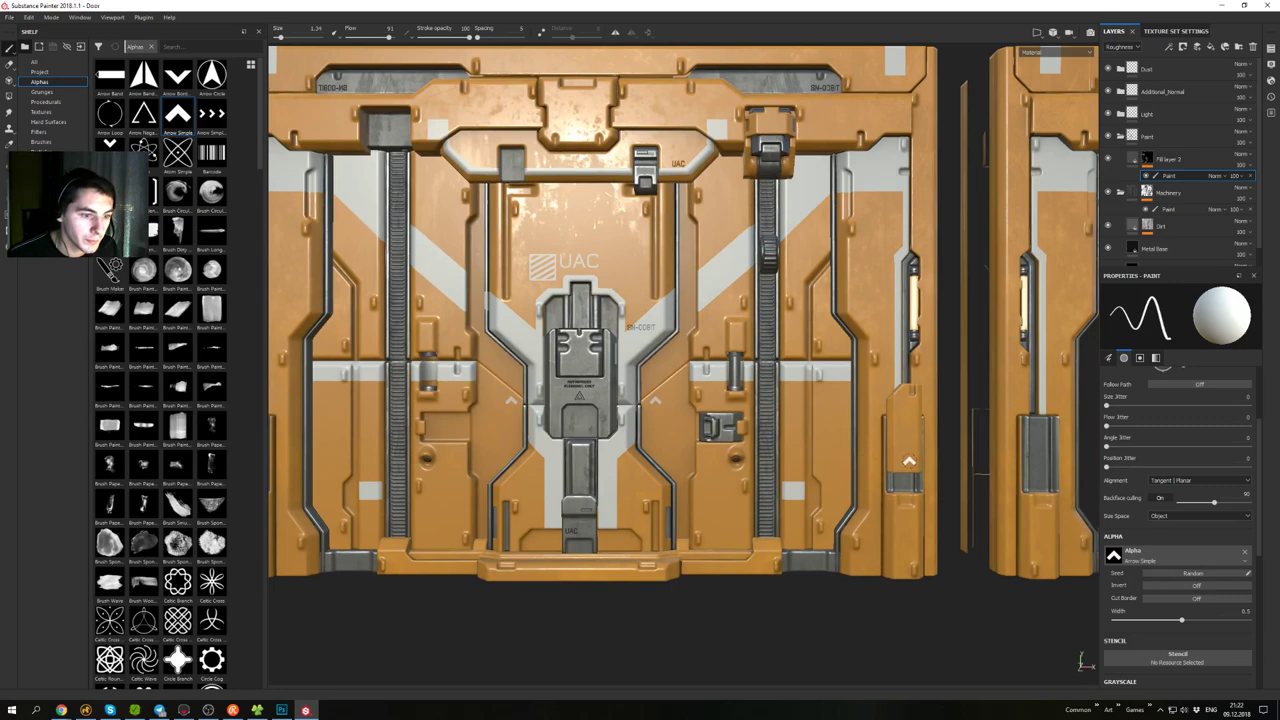
pyautogui.click(905, 463)
pyautogui.moveTo(848, 524)
pyautogui.keyDown('alt'); pyautogui.mouseDown()
pyautogui.moveTo(912, 515)
pyautogui.moveTo(872, 415)
pyautogui.moveTo(868, 469)
pyautogui.moveTo(760, 502)
pyautogui.moveTo(804, 514)
pyautogui.moveTo(804, 484)
pyautogui.moveTo(808, 548)
pyautogui.moveTo(820, 492)
pyautogui.moveTo(884, 469)
pyautogui.moveTo(773, 443)
pyautogui.mouseUp(); pyautogui.keyUp('alt')
pyautogui.keyDown('alt'); pyautogui.moveTo(773, 443); pyautogui.dragTo(801, 437, button='middle'); pyautogui.keyUp('alt')
pyautogui.moveTo(801, 437)
pyautogui.keyDown('alt'); pyautogui.mouseDown()
pyautogui.moveTo(797, 392)
pyautogui.moveTo(798, 437)
pyautogui.mouseUp(); pyautogui.keyUp('alt')
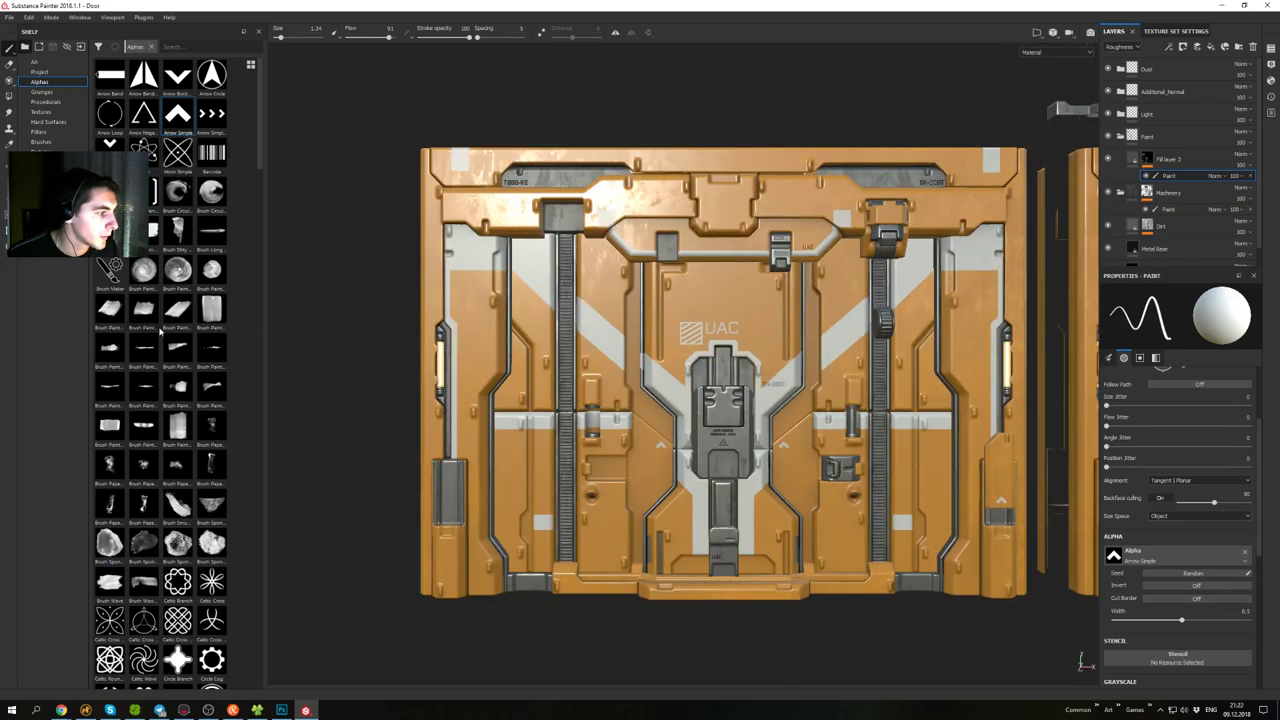
# - Change the brush alpha to Square Rectangle
pyautogui.scroll(-10, 160, 332)
pyautogui.scroll(-15, 188, 316)
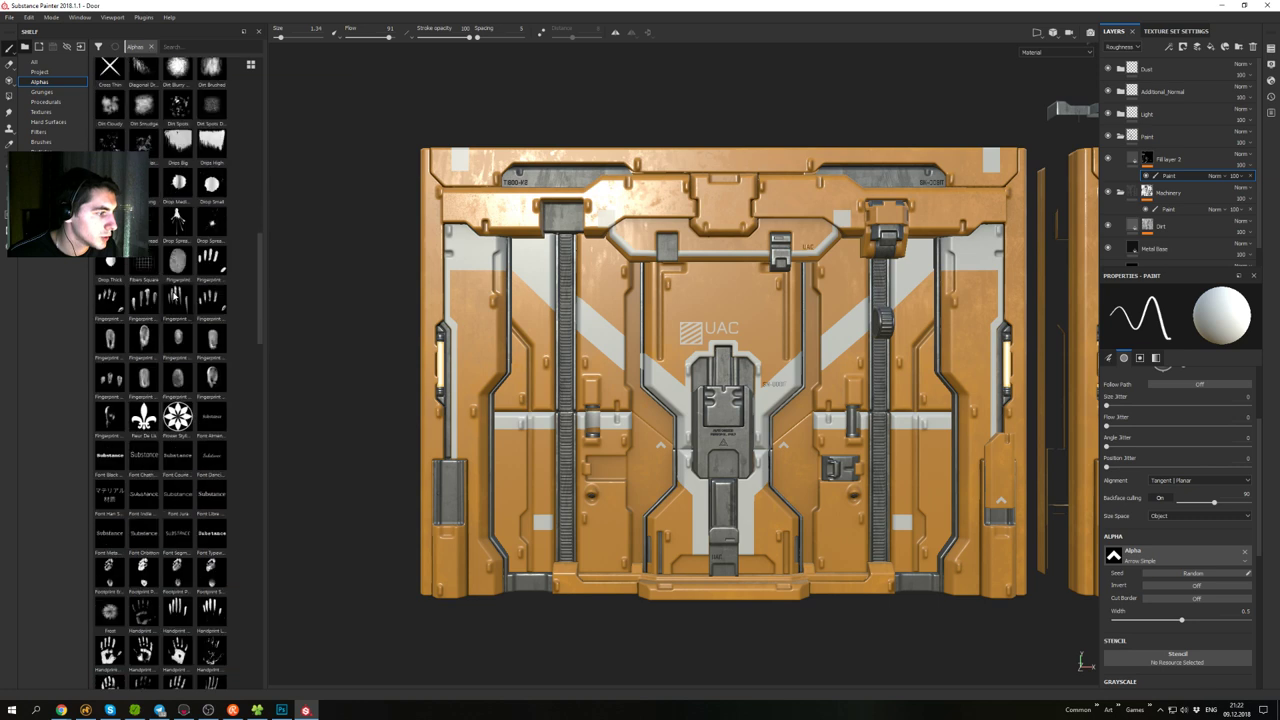
pyautogui.scroll(-3, 175, 294)
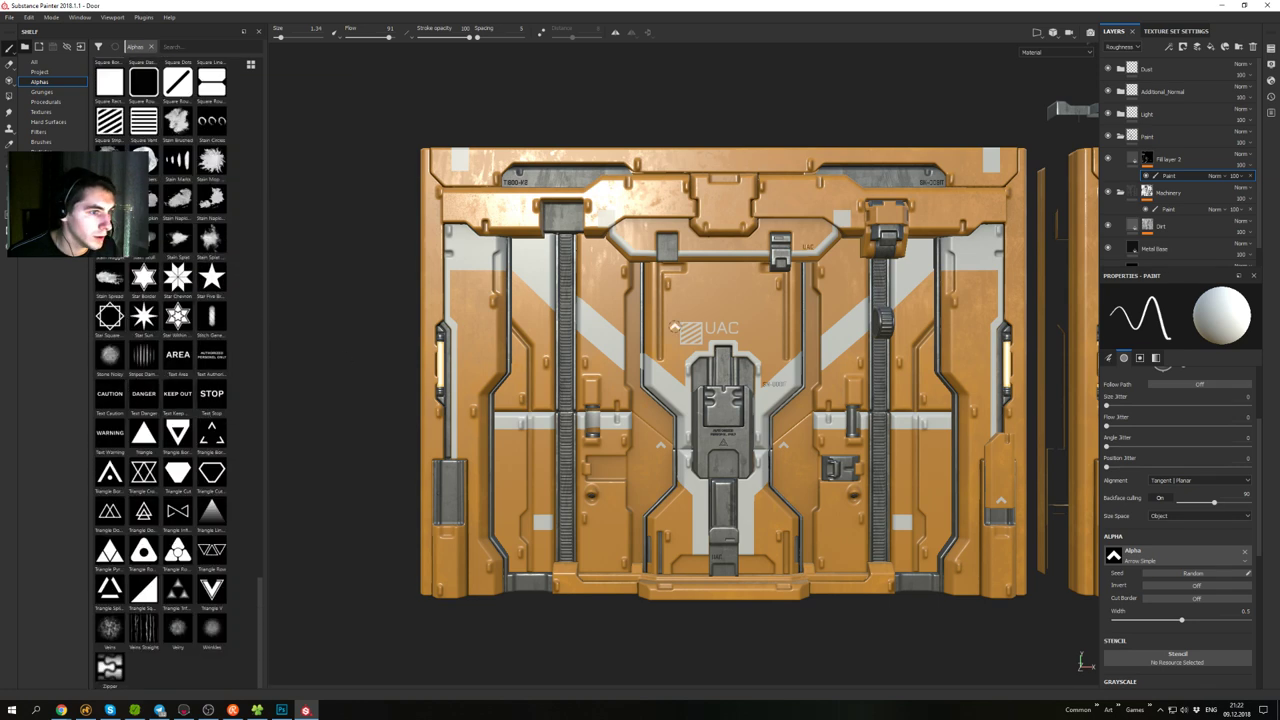
pyautogui.moveTo(715, 275)
pyautogui.keyDown('alt'); pyautogui.mouseDown()
pyautogui.moveTo(605, 288)
pyautogui.moveTo(543, 272)
pyautogui.moveTo(620, 304)
pyautogui.moveTo(733, 168)
pyautogui.moveTo(716, 266)
pyautogui.mouseUp(); pyautogui.keyUp('alt')
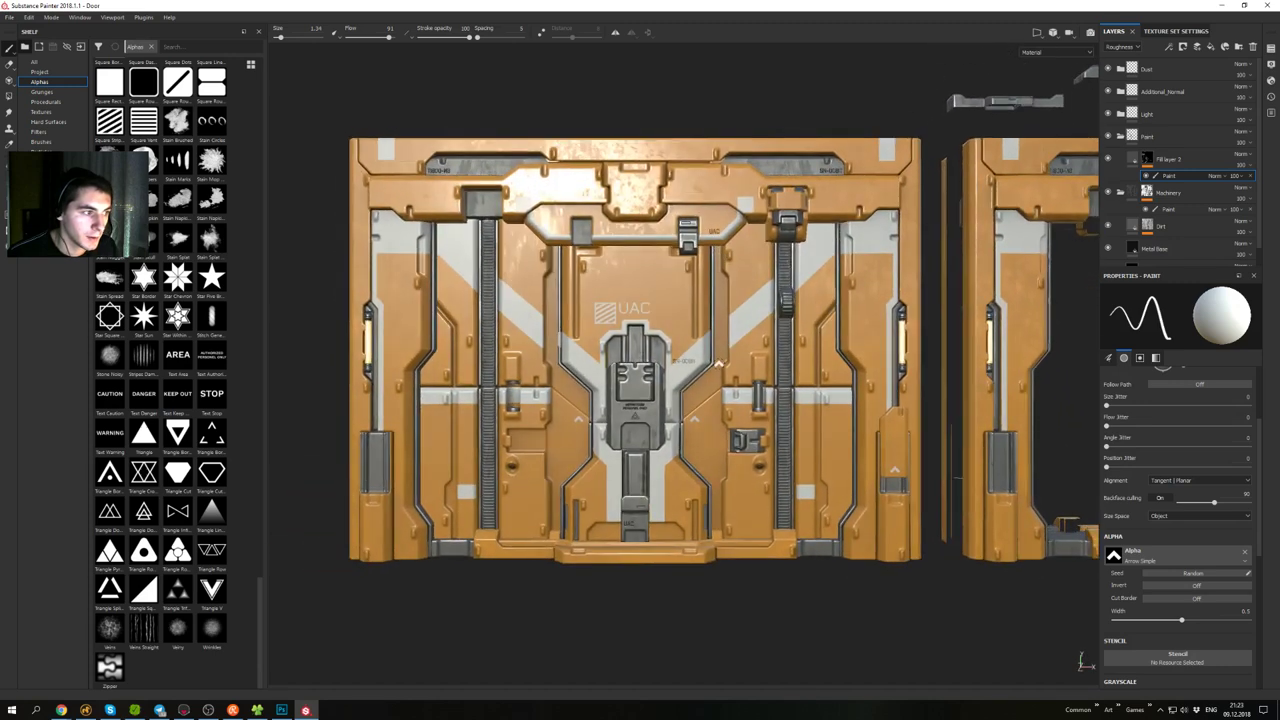
pyautogui.keyDown('alt'); pyautogui.moveTo(718, 363); pyautogui.dragTo(760, 345); pyautogui.keyUp('alt')
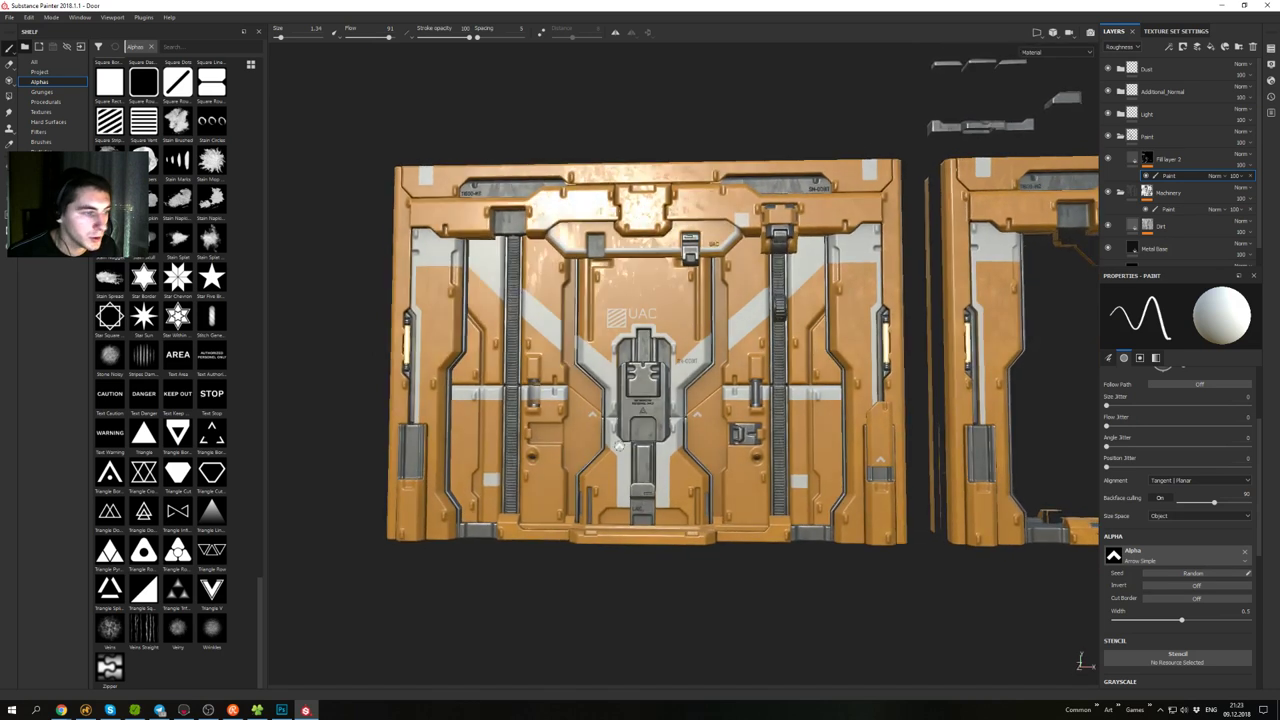
pyautogui.click(178, 479)
pyautogui.scroll(3, 170, 295)
pyautogui.scroll(-2, 170, 295)
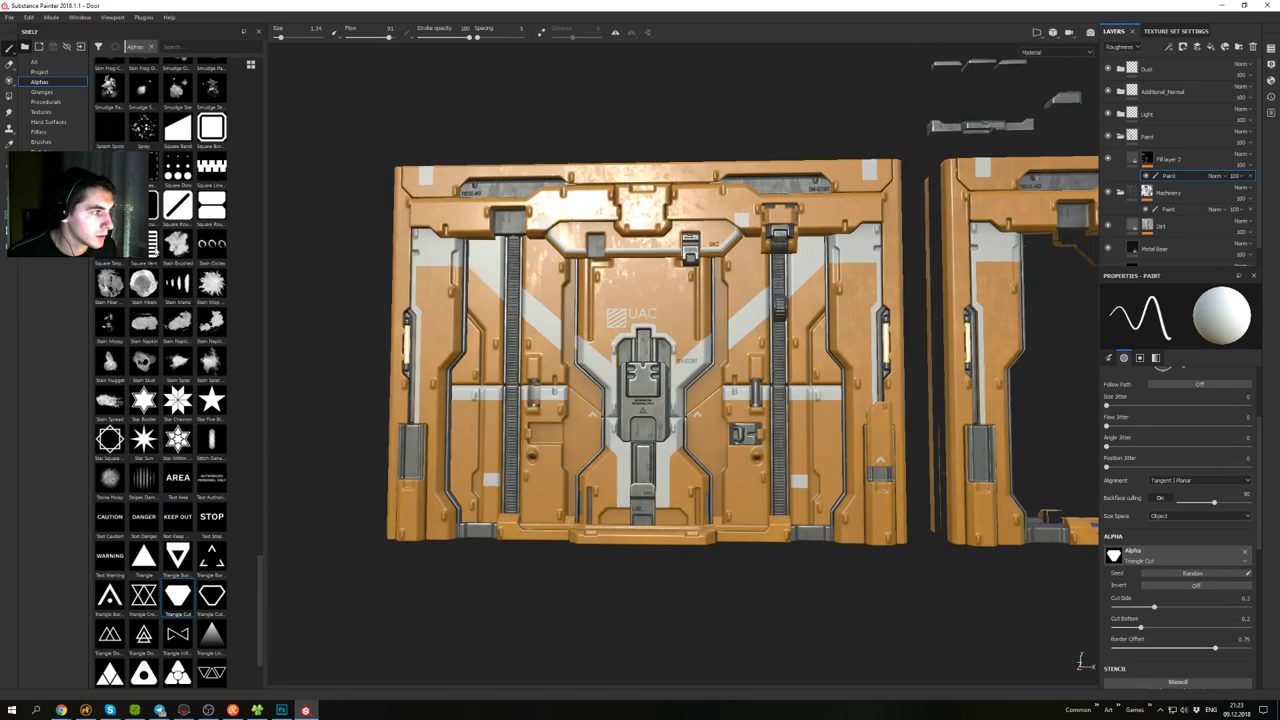
pyautogui.click(110, 205)
# - Try stamping small white squares near the feet of the frame posts with brush size 1.96
pyautogui.keyDown('ctrl'); pyautogui.moveTo(796, 481); pyautogui.dragTo(802, 481, button='right'); pyautogui.keyUp('ctrl')
pyautogui.moveTo(803, 481)
pyautogui.keyDown('alt'); pyautogui.mouseDown(button='middle')
pyautogui.moveTo(503, 429)
pyautogui.moveTo(270, 410)
pyautogui.mouseUp(button='middle'); pyautogui.keyUp('alt')
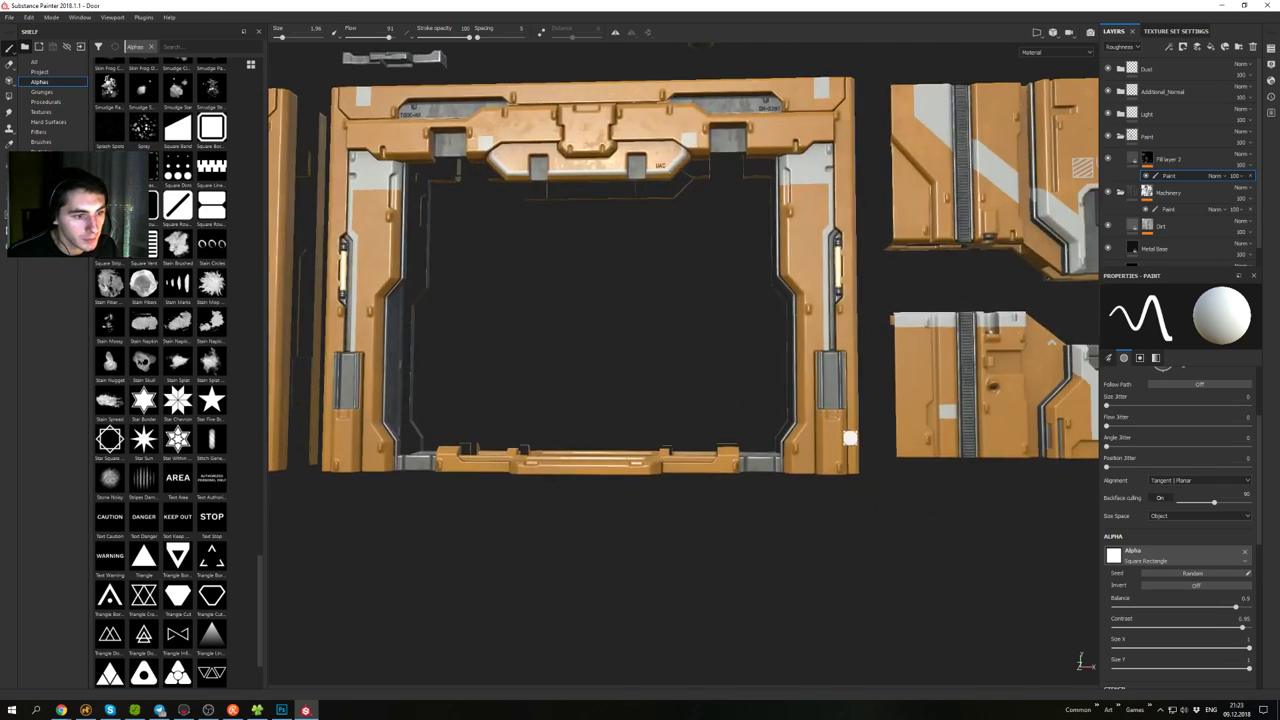
pyautogui.scroll(-2, 841, 515)
pyautogui.keyDown('alt'); pyautogui.moveTo(841, 515); pyautogui.dragTo(755, 497, button='middle'); pyautogui.keyUp('alt')
pyautogui.keyDown('alt'); pyautogui.moveTo(285, 382); pyautogui.dragTo(947, 439, button='middle'); pyautogui.keyUp('alt')
pyautogui.keyDown('alt'); pyautogui.moveTo(807, 433); pyautogui.dragTo(617, 384, button='middle'); pyautogui.keyUp('alt')
pyautogui.scroll(2, 812, 520)
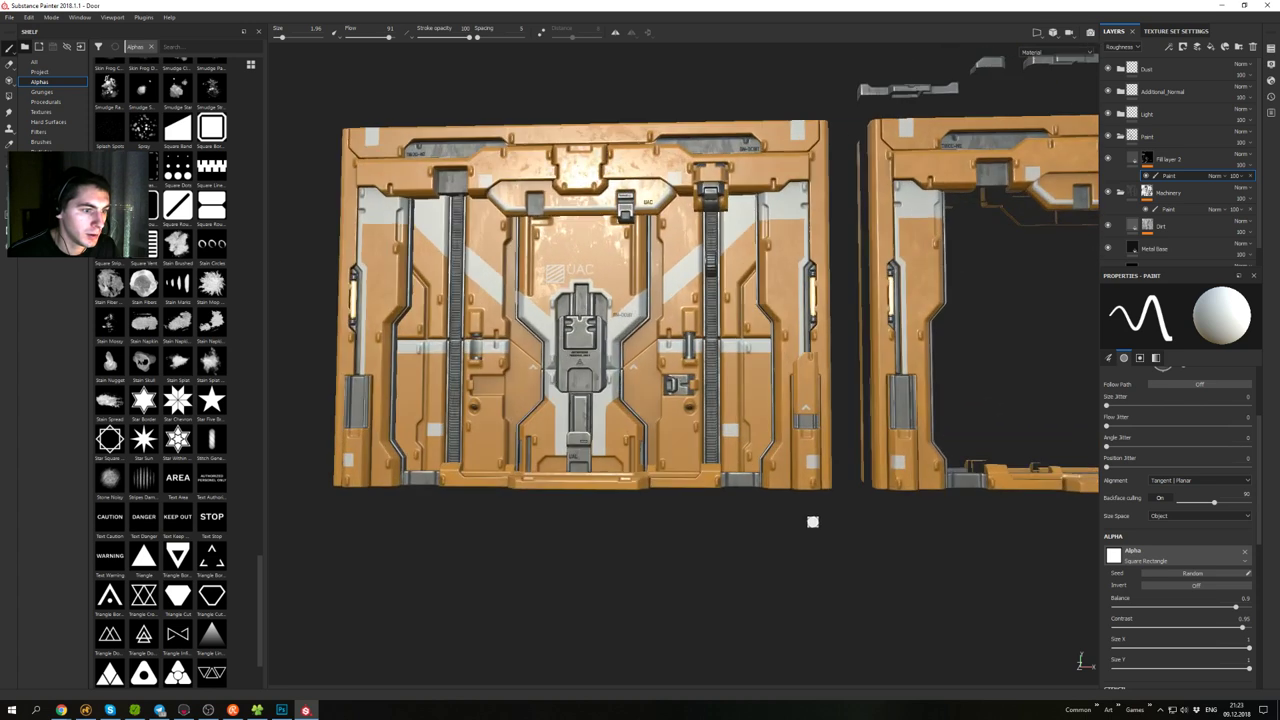
pyautogui.scroll(2, 785, 403)
# - Reduce the brush size to 0.75 for thin stripes on the empty frame's right post
pyautogui.keyDown('ctrl'); pyautogui.moveTo(819, 461); pyautogui.dragTo(812, 461, button='right'); pyautogui.keyUp('ctrl')
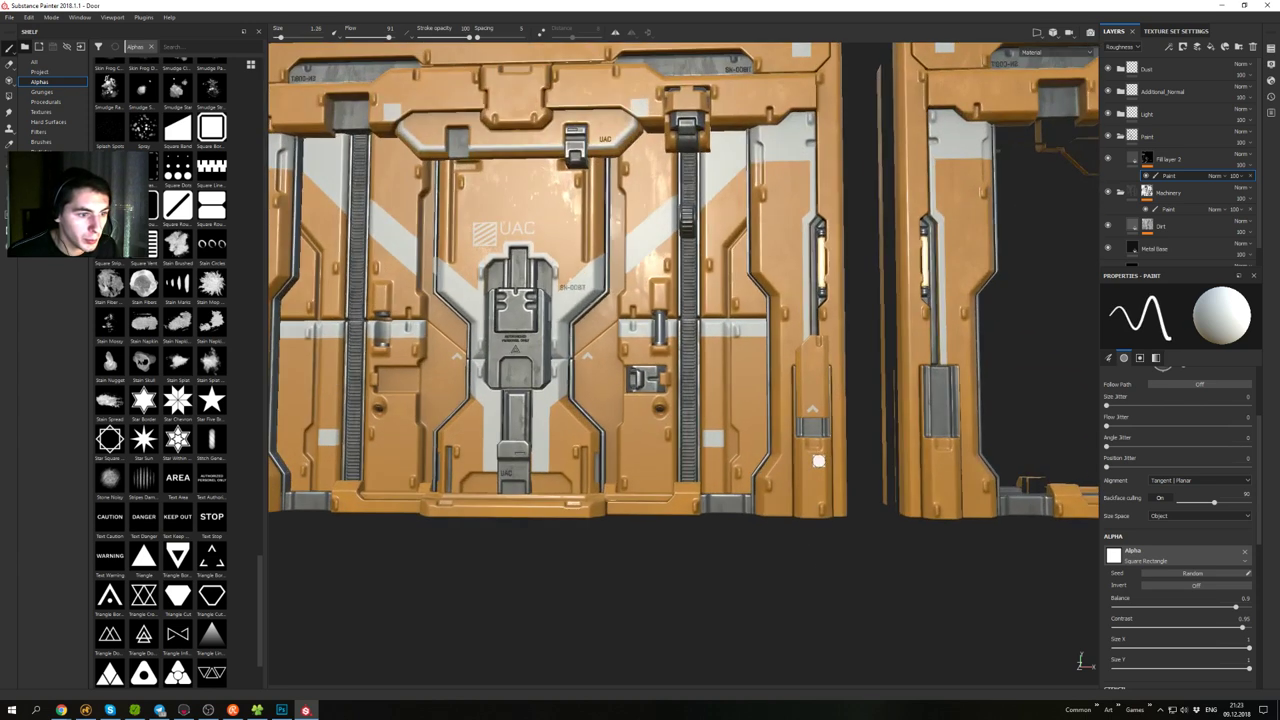
pyautogui.keyDown('alt'); pyautogui.moveTo(856, 455); pyautogui.dragTo(427, 432, button='middle'); pyautogui.keyUp('alt')
pyautogui.keyDown('alt'); pyautogui.moveTo(737, 409); pyautogui.dragTo(546, 435, button='middle'); pyautogui.keyUp('alt')
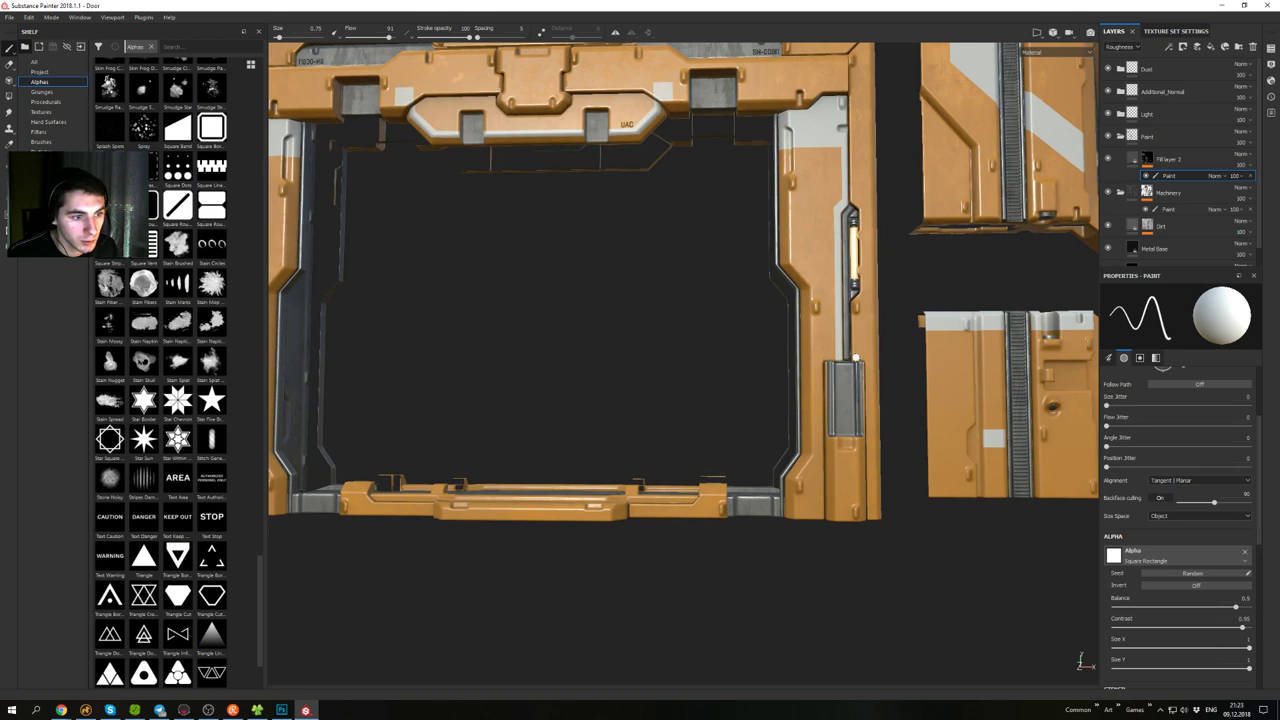
# - Try painting a straight white stripe down the outer edge of the empty frame's right post, from beside the grey plate to the foot
pyautogui.keyDown('shift'); pyautogui.click(870, 526); pyautogui.keyUp('shift')
pyautogui.scroll(-3, 872, 533)
pyautogui.keyDown('alt'); pyautogui.moveTo(872, 533); pyautogui.dragTo(734, 520, button='middle'); pyautogui.keyUp('alt')
pyautogui.moveTo(498, 402)
pyautogui.keyDown('alt'); pyautogui.mouseDown(button='middle')
pyautogui.moveTo(702, 426)
pyautogui.moveTo(908, 428)
pyautogui.mouseUp(button='middle'); pyautogui.keyUp('alt')
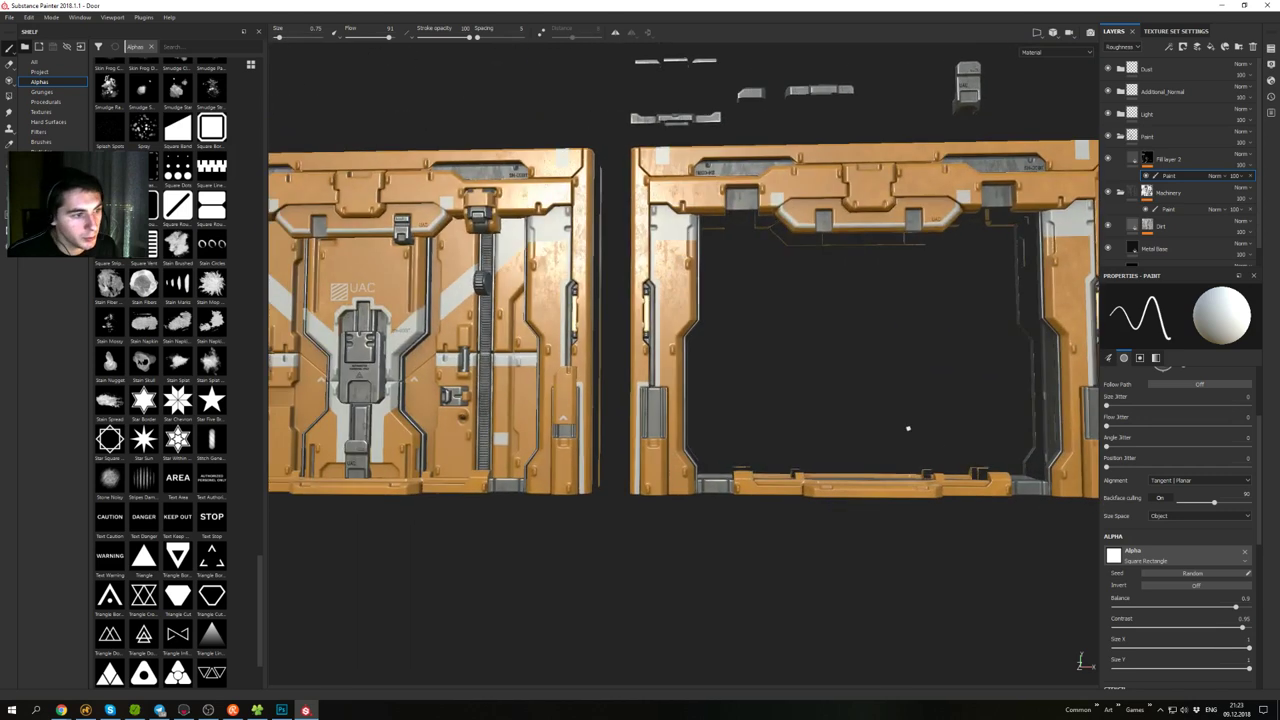
pyautogui.moveTo(762, 428)
pyautogui.keyDown('alt'); pyautogui.mouseDown(button='middle')
pyautogui.moveTo(1030, 440)
pyautogui.moveTo(914, 424)
pyautogui.moveTo(789, 431)
pyautogui.mouseUp(button='middle'); pyautogui.keyUp('alt')
pyautogui.scroll(2, 826, 490)
pyautogui.hotkey('ctrl', 'z')
pyautogui.keyDown('alt'); pyautogui.moveTo(990, 402); pyautogui.dragTo(852, 390, button='middle'); pyautogui.keyUp('alt')
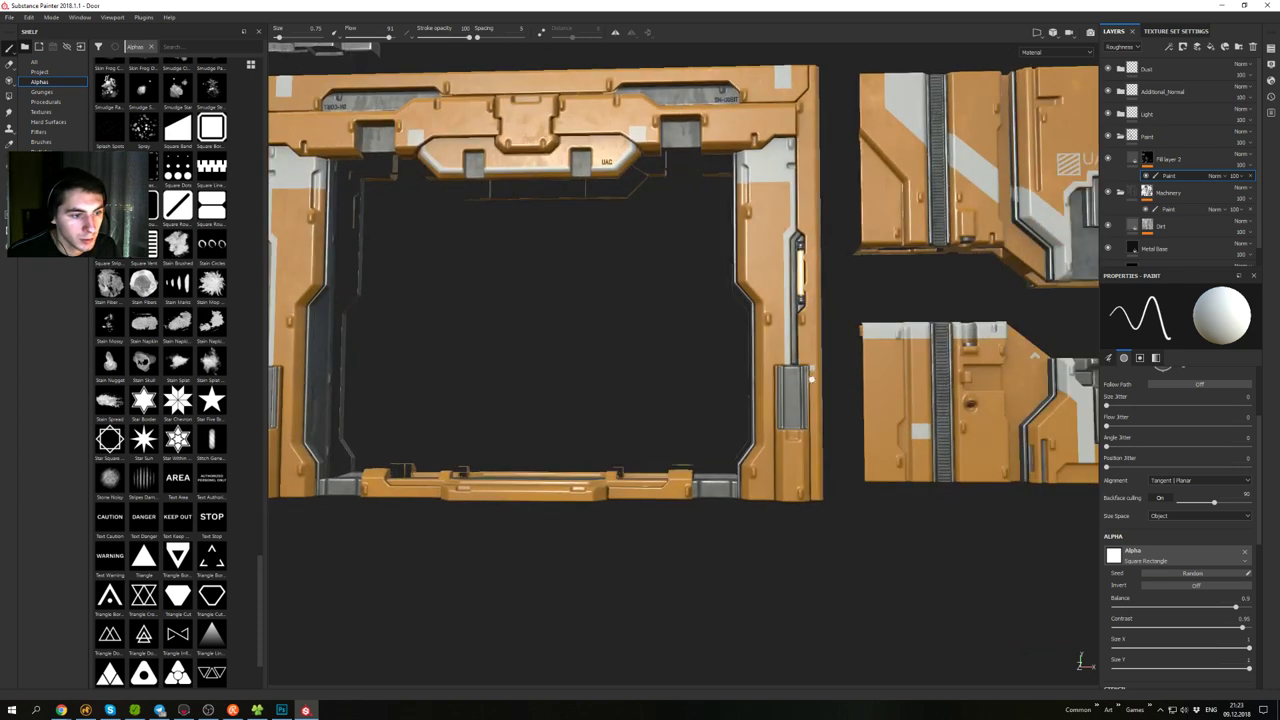
pyautogui.keyDown('shift'); pyautogui.click(814, 494); pyautogui.keyUp('shift')
pyautogui.scroll(-2, 811, 517)
pyautogui.keyDown('alt'); pyautogui.moveTo(811, 517); pyautogui.dragTo(738, 513, button='middle'); pyautogui.keyUp('alt')
pyautogui.moveTo(626, 388)
pyautogui.keyDown('alt'); pyautogui.mouseDown(button='middle')
pyautogui.moveTo(1080, 417)
pyautogui.moveTo(591, 397)
pyautogui.mouseUp(button='middle'); pyautogui.keyUp('alt')
pyautogui.hotkey('ctrl', 'z')
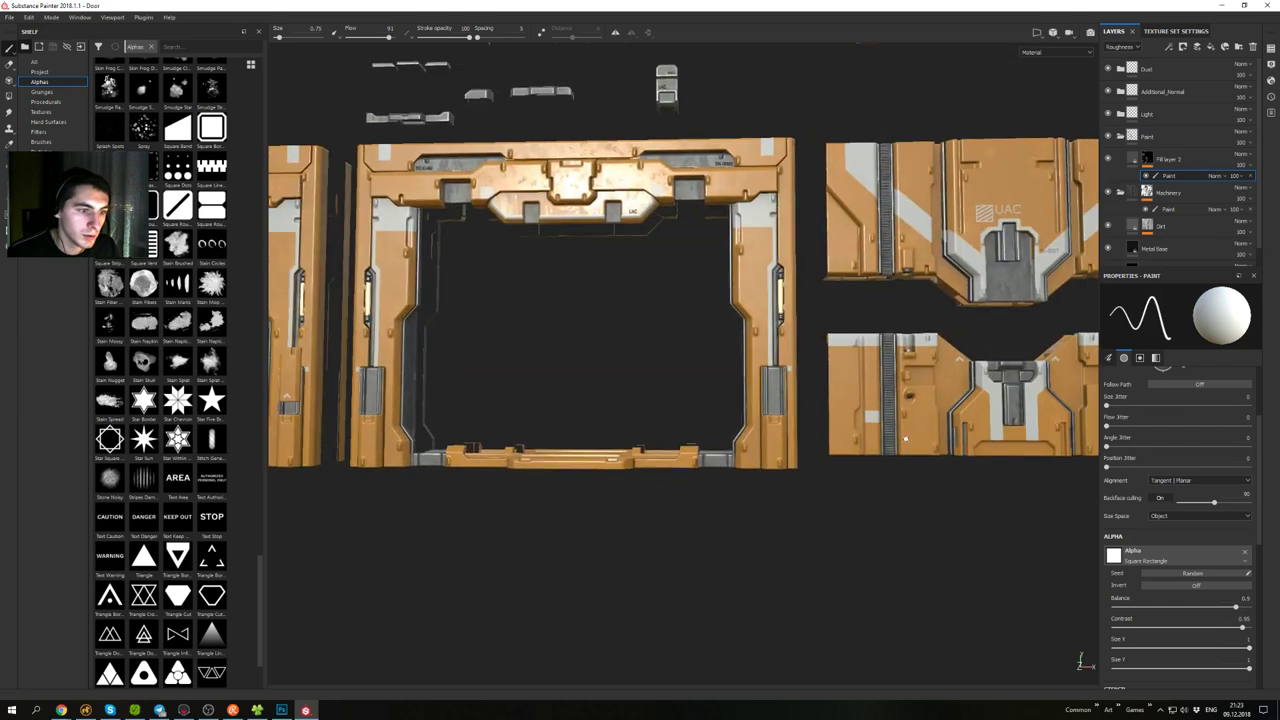
# - Try painting a short vertical stripe with a diagonal continuation at the lower inner corner of the empty frame's right post
pyautogui.scroll(3, 774, 487)
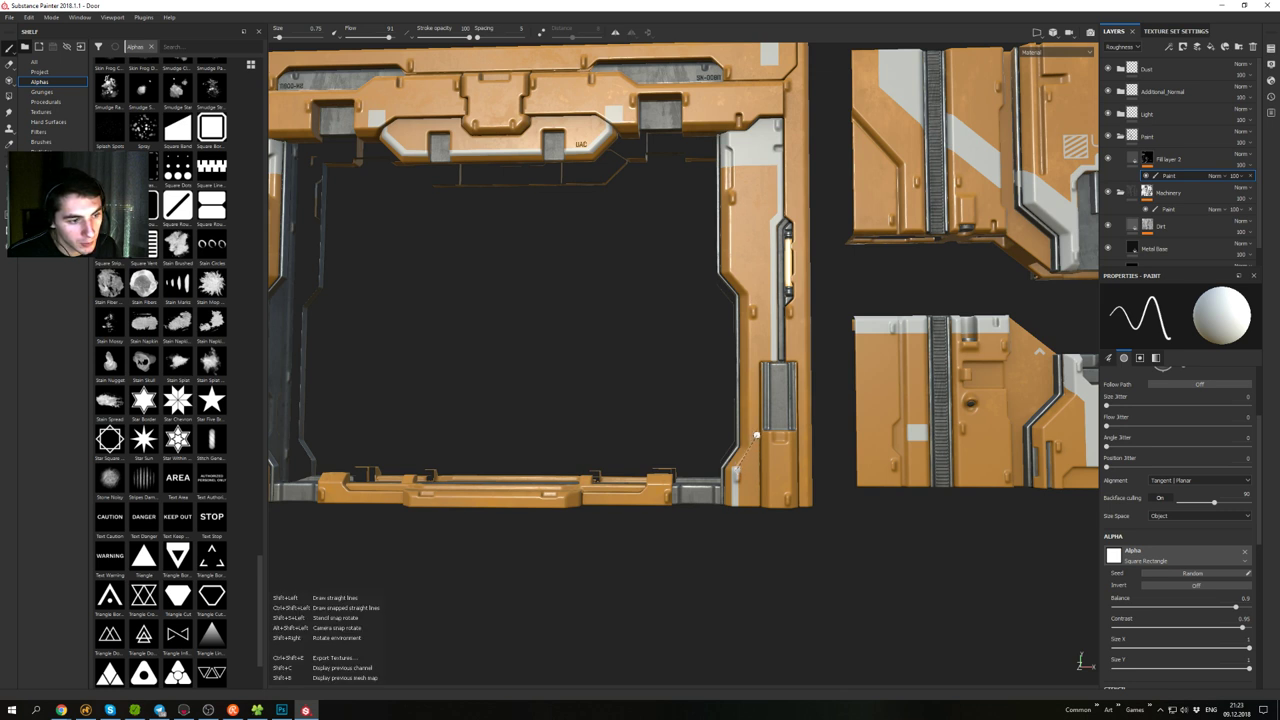
pyautogui.keyDown('ctrl'); pyautogui.keyDown('shift'); pyautogui.click(757, 437); pyautogui.keyUp('shift'); pyautogui.keyUp('ctrl')
pyautogui.scroll(-3, 740, 450)
pyautogui.keyDown('alt'); pyautogui.moveTo(664, 371); pyautogui.dragTo(794, 377, button='middle'); pyautogui.keyUp('alt')
pyautogui.scroll(-2, 780, 370)
pyautogui.keyDown('alt'); pyautogui.moveTo(500, 302); pyautogui.dragTo(706, 324, button='middle'); pyautogui.keyUp('alt')
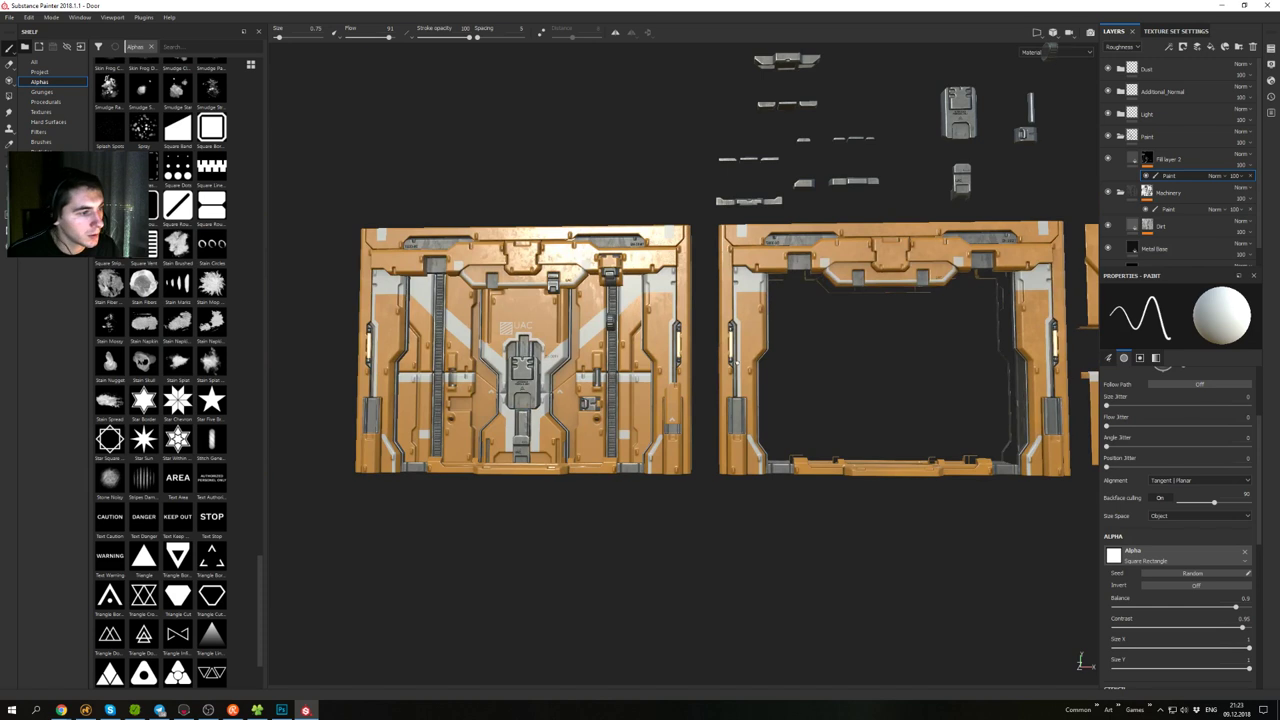
pyautogui.keyDown('alt'); pyautogui.moveTo(809, 374); pyautogui.dragTo(565, 352, button='middle'); pyautogui.keyUp('alt')
pyautogui.scroll(6, 740, 400)
pyautogui.scroll(3, 826, 537)
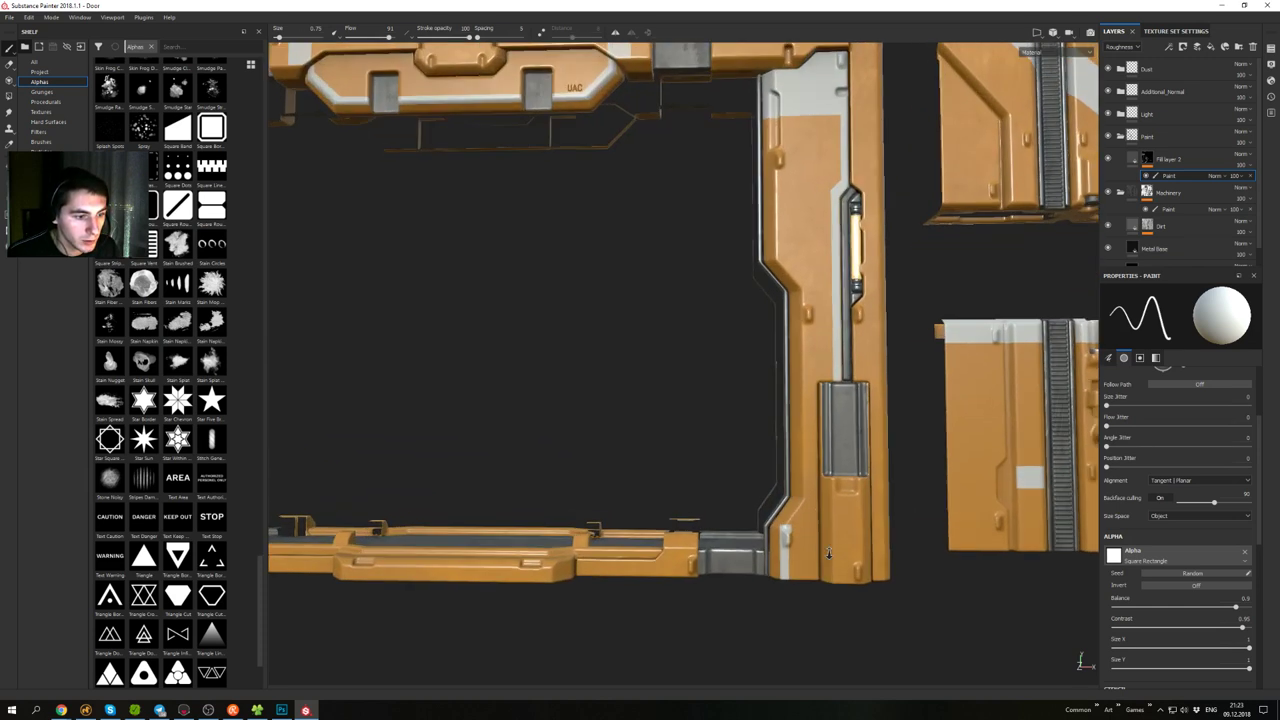
pyautogui.hotkey('ctrl', 'z')
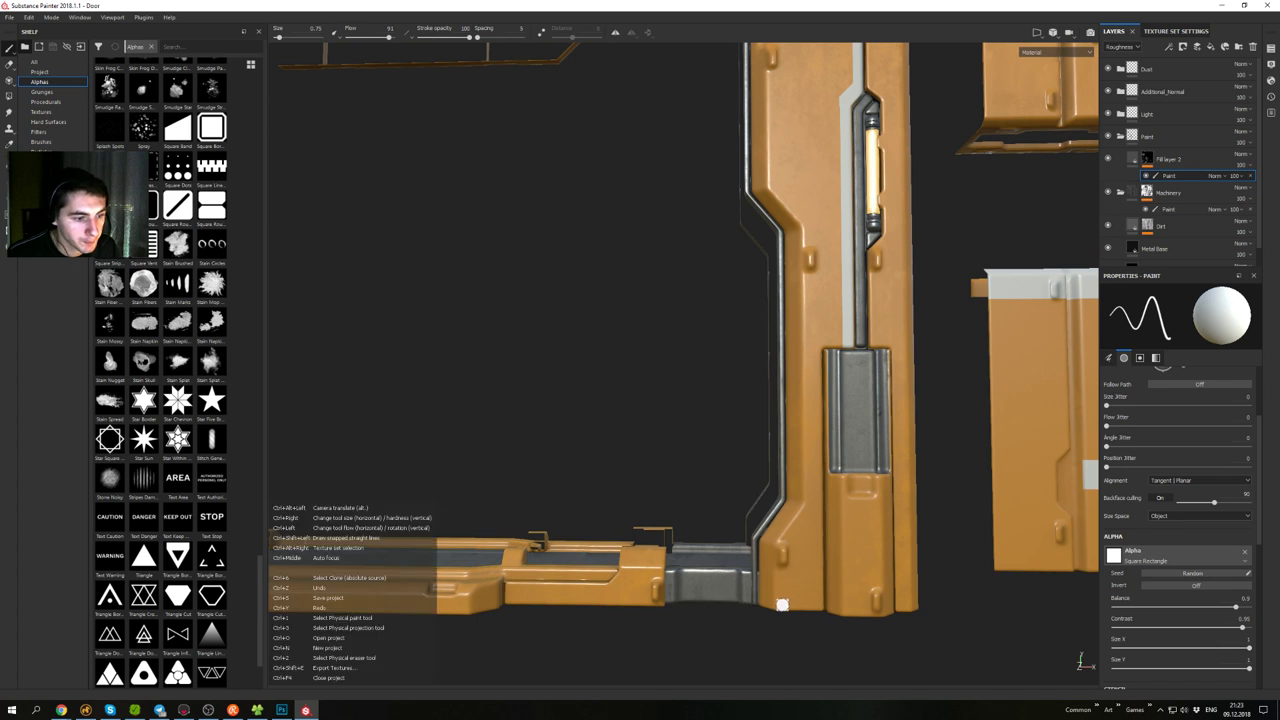
pyautogui.hotkey('ctrl', 'z')
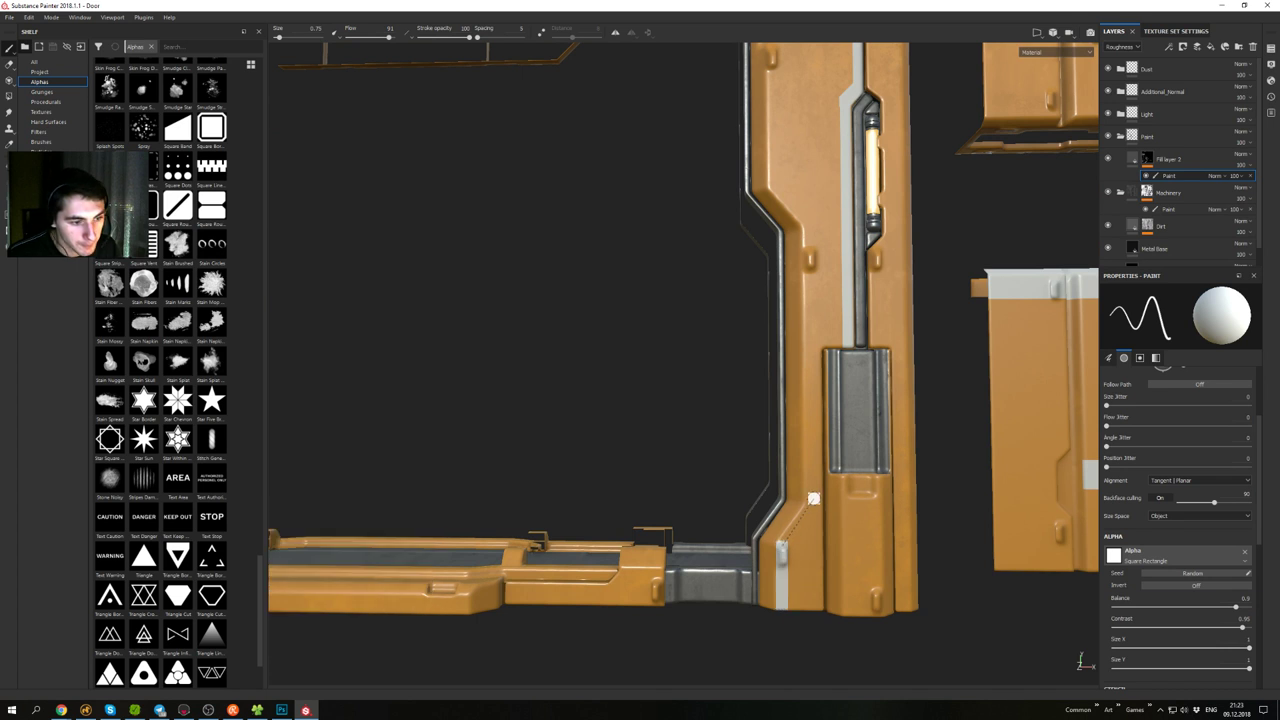
# - Paint a thin white stripe from the right post's lower inner corner diagonally up to the grey plate and touch up its ends
pyautogui.keyDown('shift'); pyautogui.click(827, 482); pyautogui.keyUp('shift')
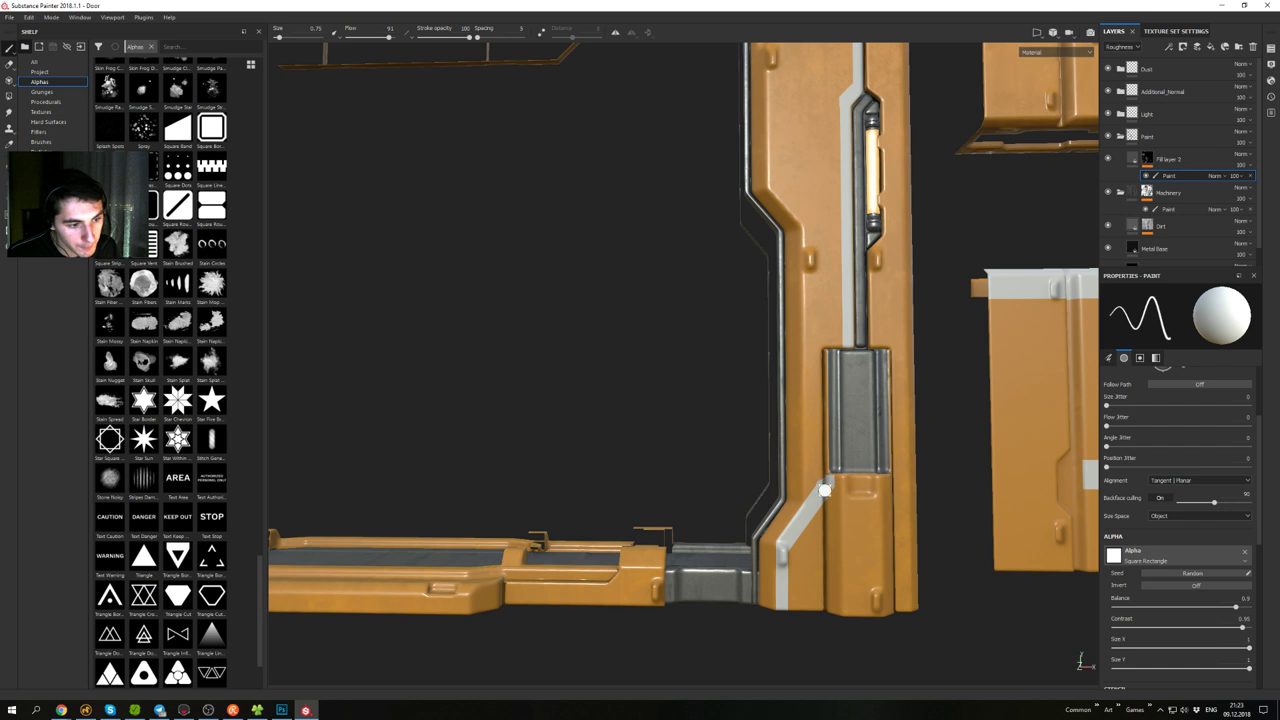
pyautogui.press('x')
pyautogui.press('x')
pyautogui.moveTo(796, 556)
pyautogui.keyDown('alt'); pyautogui.mouseDown()
pyautogui.moveTo(797, 530)
pyautogui.moveTo(800, 576)
pyautogui.mouseUp(); pyautogui.keyUp('alt')
pyautogui.keyDown('shift'); pyautogui.click(783, 595); pyautogui.keyUp('shift')
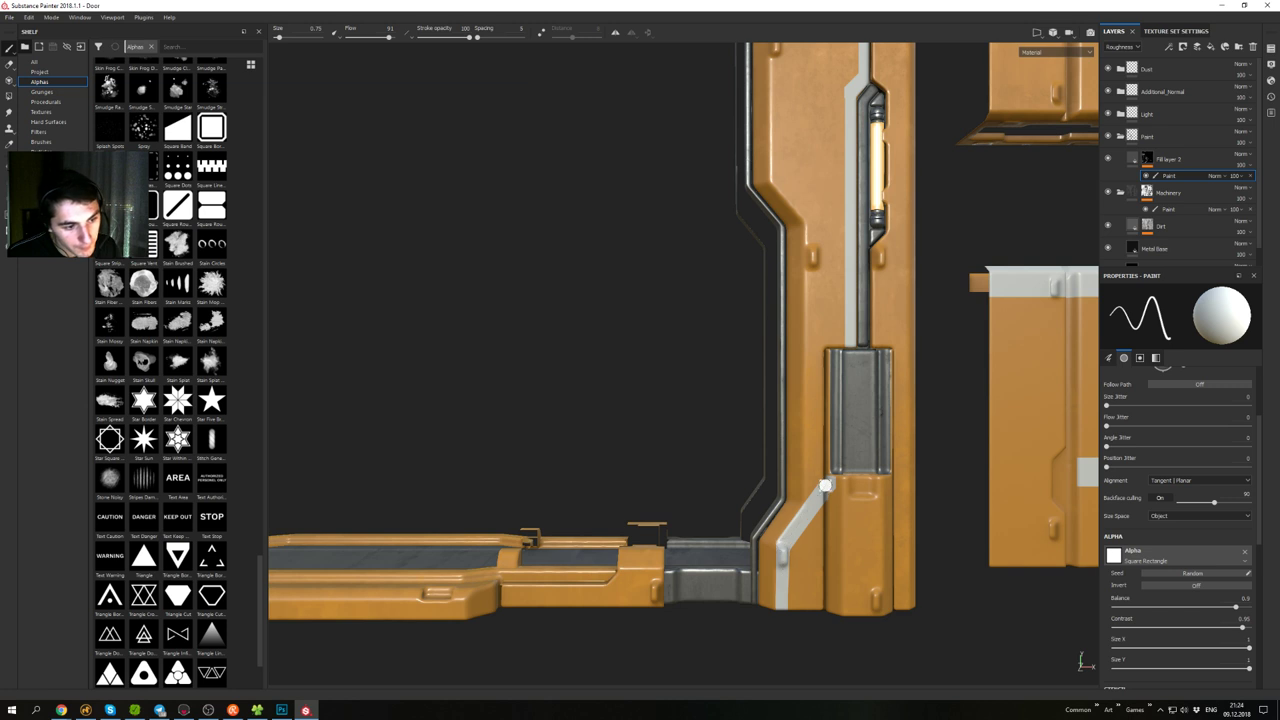
pyautogui.press('x')
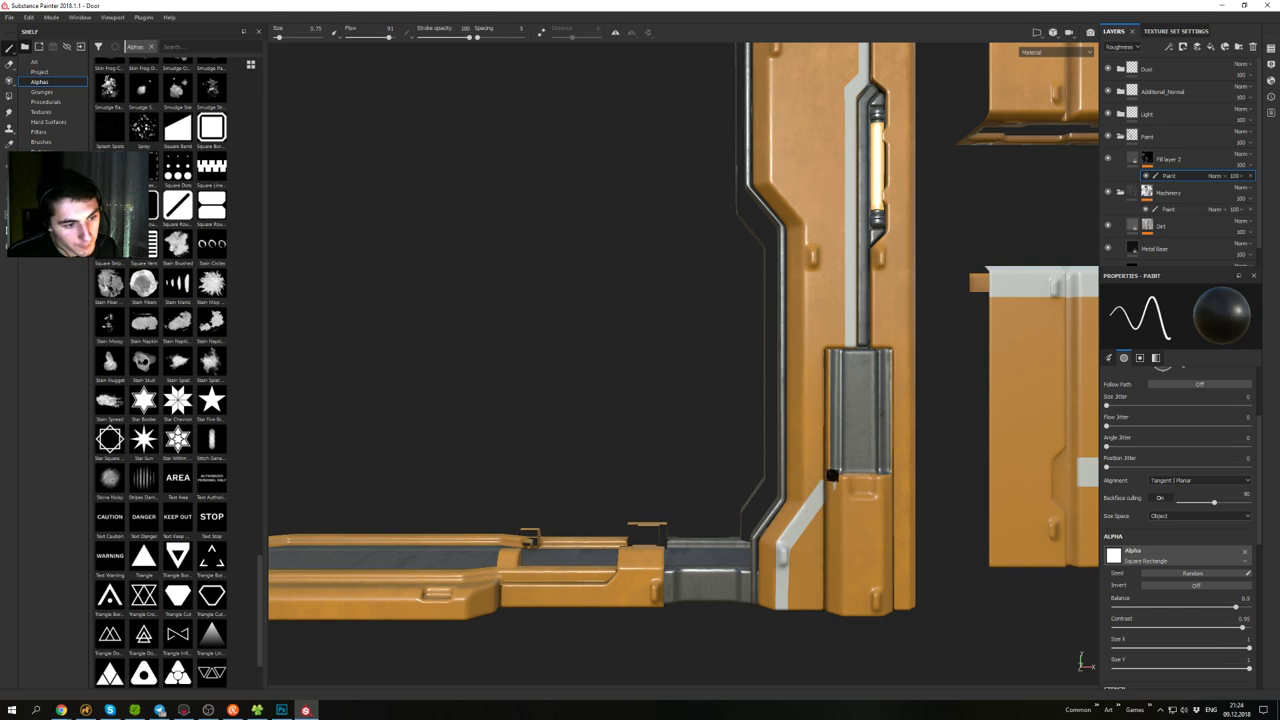
# - Repaint the stripe's vertical section in white down to the foot of the closed door's right frame post
pyautogui.keyDown('alt'); pyautogui.moveTo(844, 555); pyautogui.dragTo(691, 260); pyautogui.keyUp('alt')
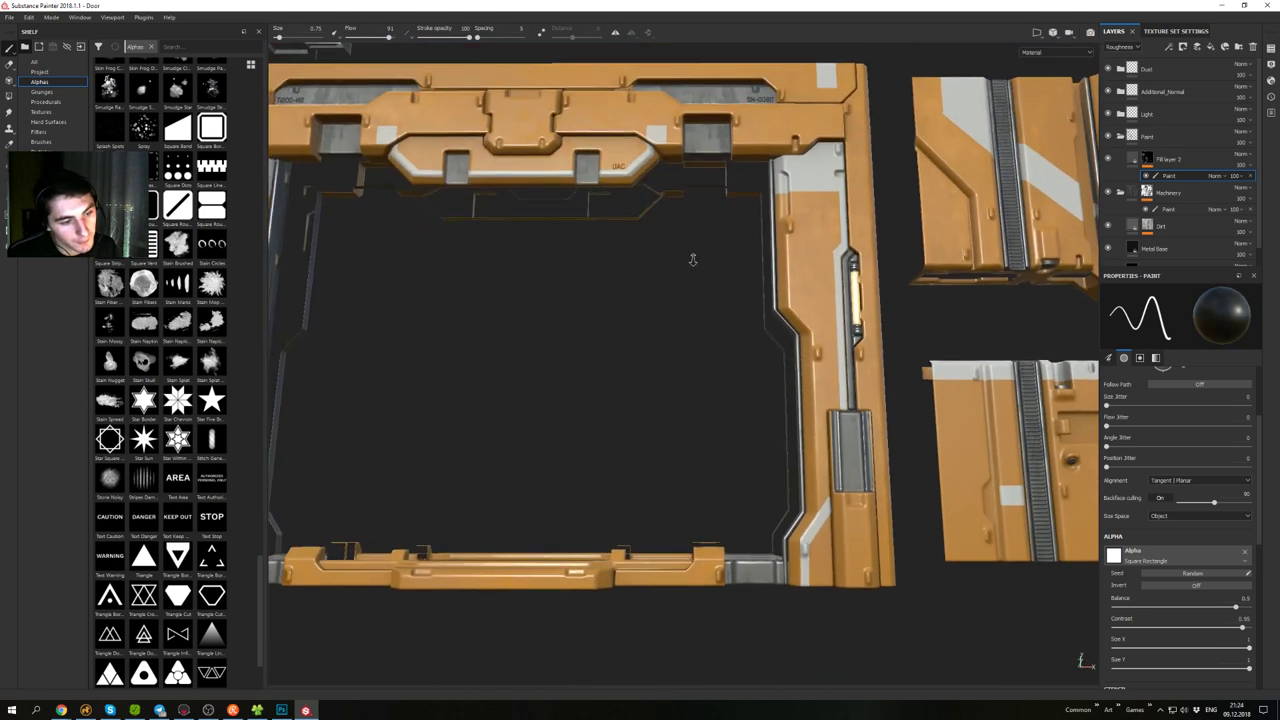
pyautogui.keyDown('alt'); pyautogui.moveTo(691, 260); pyautogui.dragTo(682, 428, button='right'); pyautogui.keyUp('alt')
pyautogui.keyDown('alt'); pyautogui.moveTo(682, 428); pyautogui.dragTo(925, 425, button='middle'); pyautogui.keyUp('alt')
pyautogui.keyDown('alt'); pyautogui.moveTo(925, 425); pyautogui.dragTo(800, 405, button='right'); pyautogui.keyUp('alt')
pyautogui.keyDown('alt'); pyautogui.moveTo(800, 405); pyautogui.dragTo(737, 424); pyautogui.keyUp('alt')
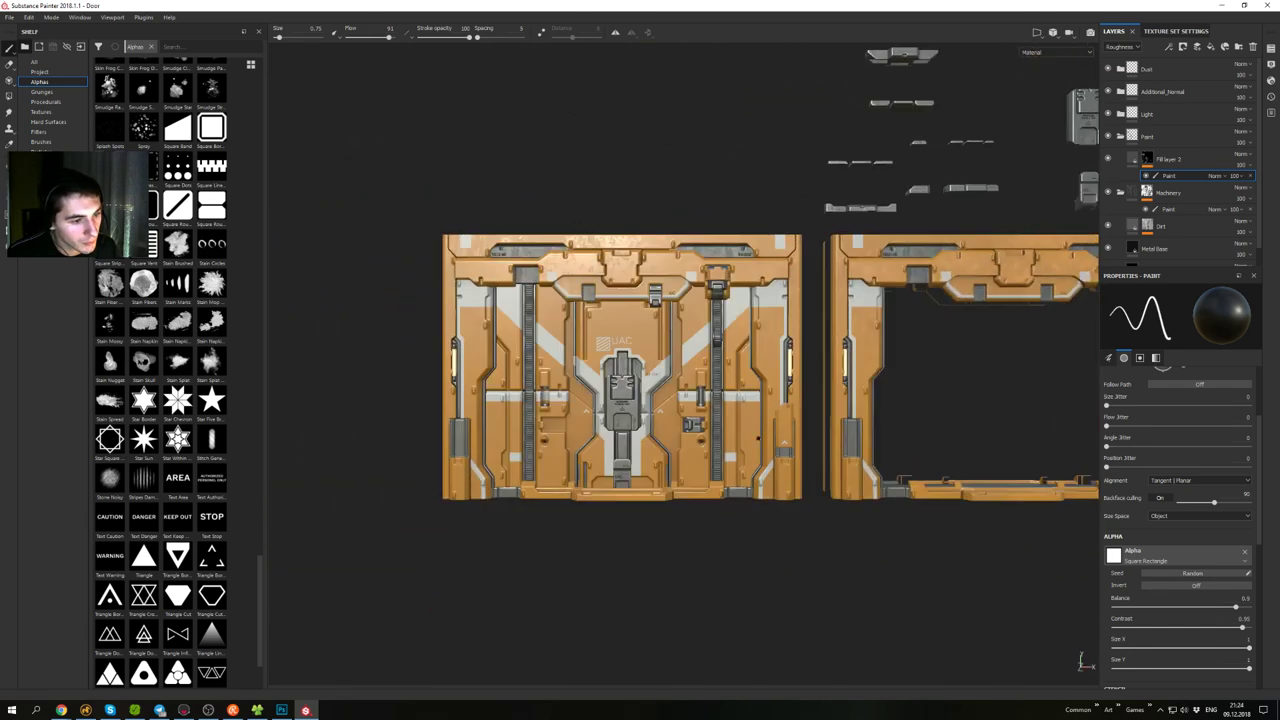
pyautogui.keyDown('alt'); pyautogui.moveTo(737, 424); pyautogui.dragTo(790, 611, button='right'); pyautogui.keyUp('alt')
pyautogui.keyDown('alt'); pyautogui.moveTo(790, 611); pyautogui.dragTo(720, 470, button='middle'); pyautogui.keyUp('alt')
pyautogui.press('x')
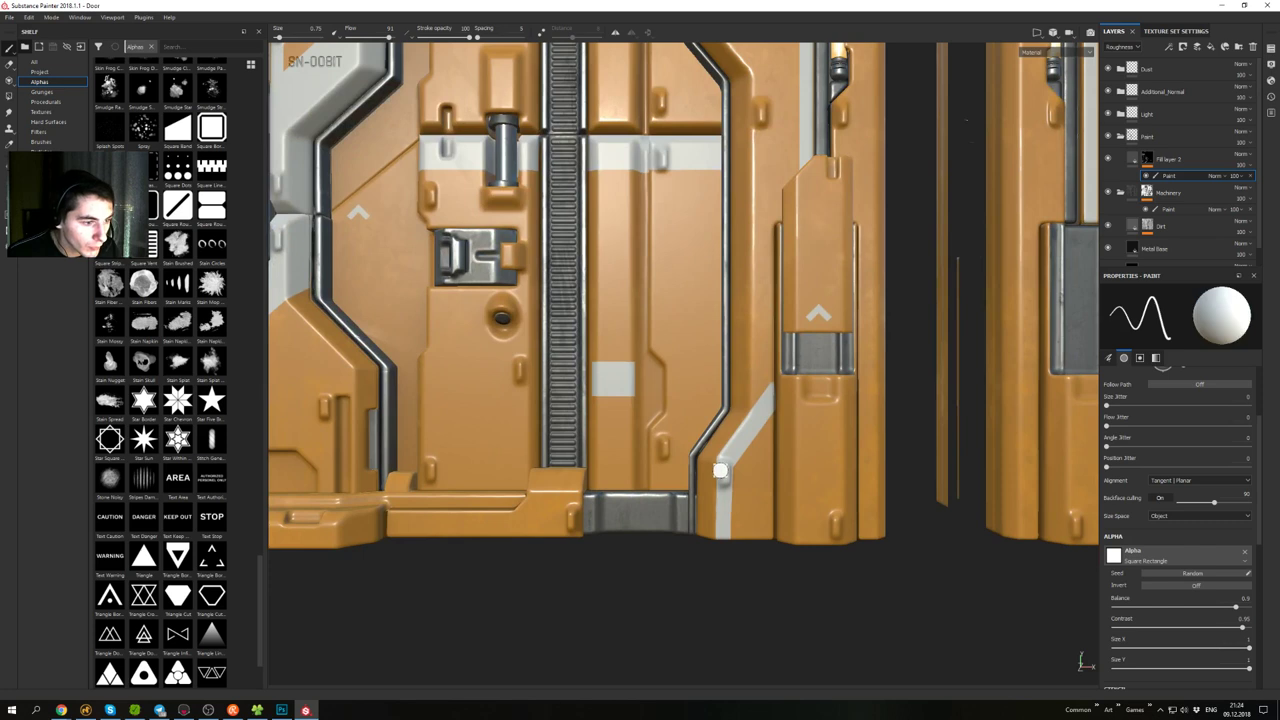
pyautogui.keyDown('shift'); pyautogui.click(727, 540); pyautogui.keyUp('shift')
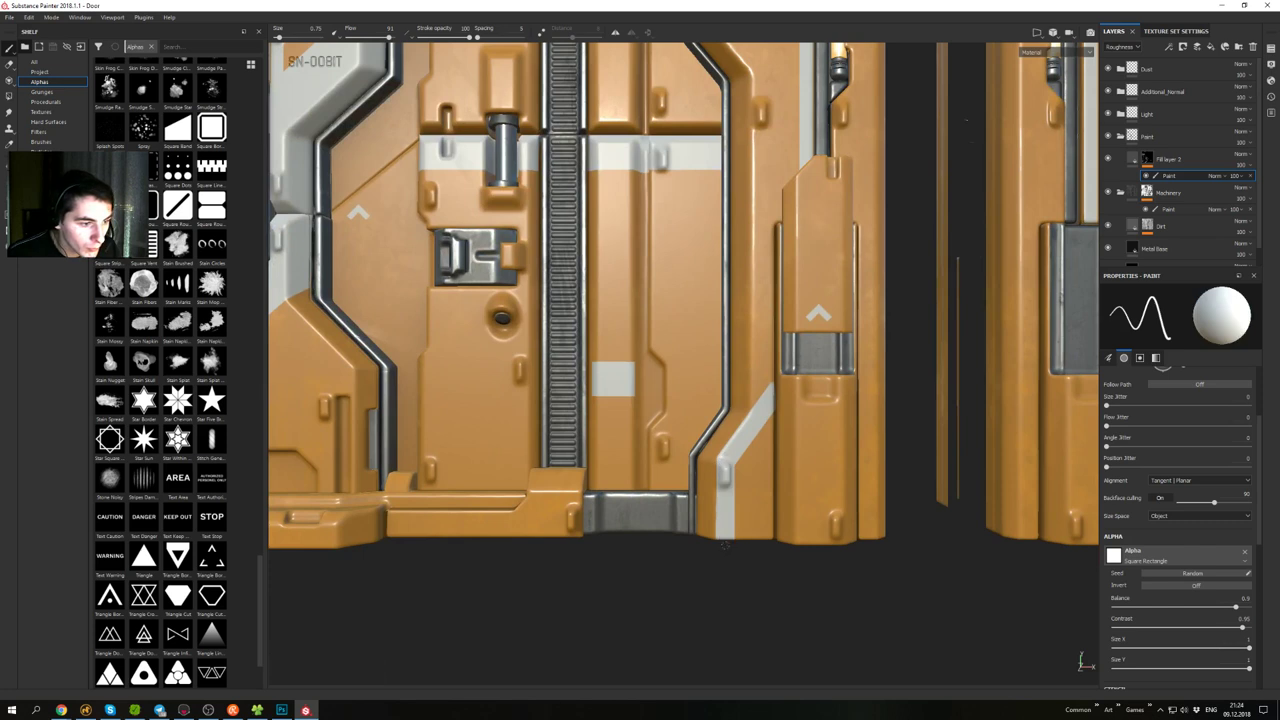
# - Examine the new post stripes together with the other decals on the closed door and empty frame from several angles
pyautogui.keyDown('alt'); pyautogui.moveTo(736, 584); pyautogui.dragTo(676, 456, button='right'); pyautogui.keyUp('alt')
pyautogui.keyDown('alt'); pyautogui.moveTo(676, 456); pyautogui.dragTo(706, 471); pyautogui.keyUp('alt')
pyautogui.keyDown('alt'); pyautogui.moveTo(706, 471); pyautogui.dragTo(731, 411, button='right'); pyautogui.keyUp('alt')
pyautogui.keyDown('alt'); pyautogui.moveTo(731, 411); pyautogui.dragTo(814, 451, button='middle'); pyautogui.keyUp('alt')
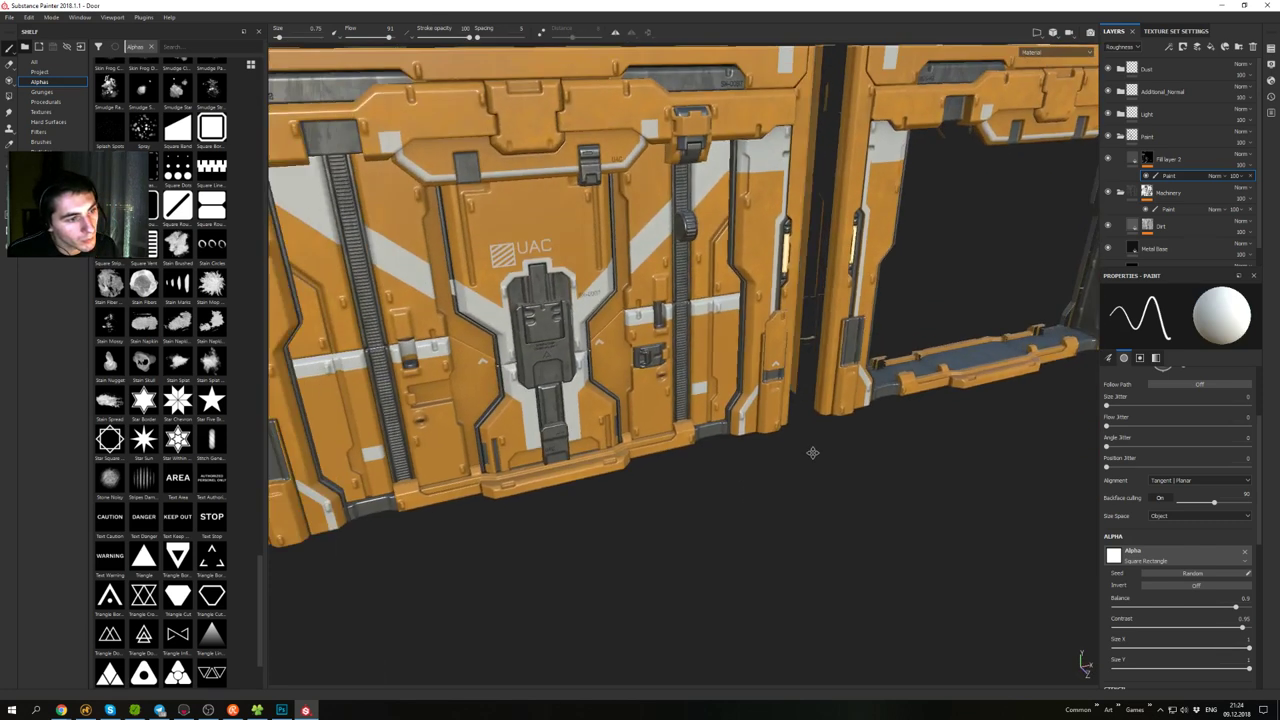
pyautogui.keyDown('alt'); pyautogui.moveTo(814, 451); pyautogui.dragTo(790, 434); pyautogui.keyUp('alt')
pyautogui.keyDown('alt'); pyautogui.moveTo(790, 434); pyautogui.dragTo(762, 400, button='right'); pyautogui.keyUp('alt')
pyautogui.keyDown('alt'); pyautogui.moveTo(762, 400); pyautogui.dragTo(790, 430); pyautogui.keyUp('alt')
pyautogui.keyDown('alt'); pyautogui.moveTo(790, 430); pyautogui.dragTo(860, 478, button='middle'); pyautogui.keyUp('alt')
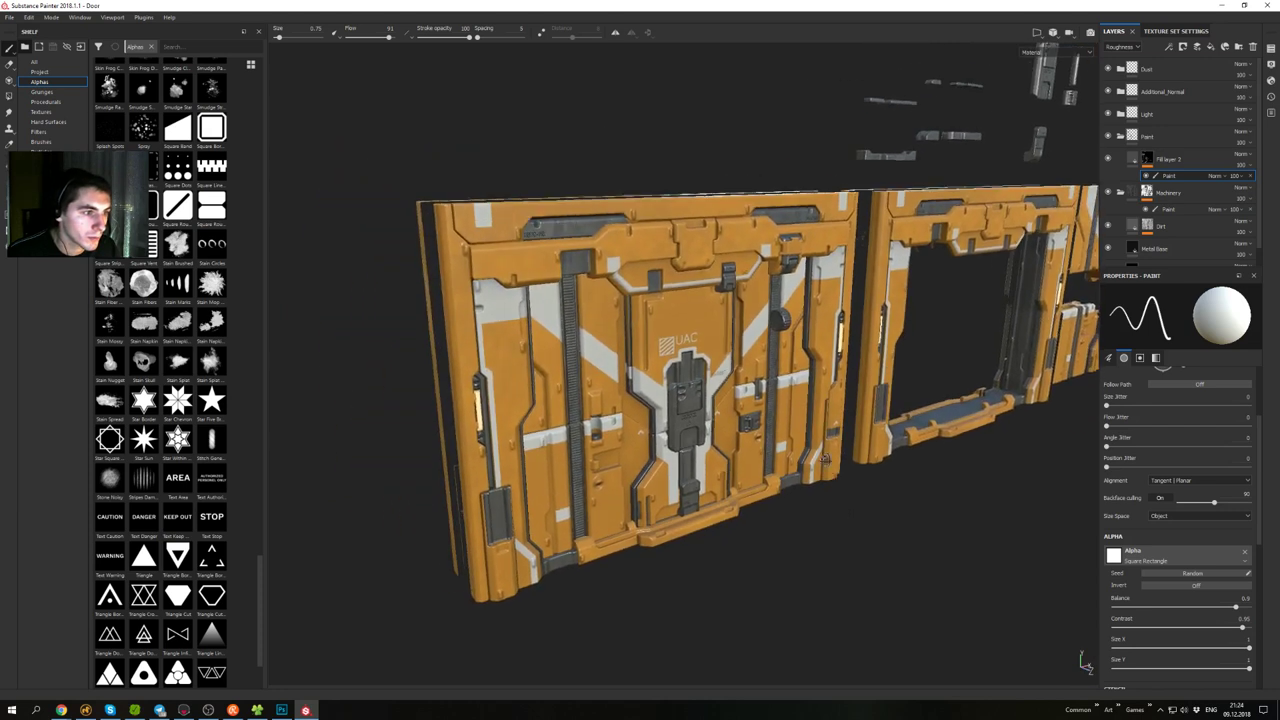
pyautogui.keyDown('alt'); pyautogui.moveTo(860, 478); pyautogui.dragTo(808, 420); pyautogui.keyUp('alt')
pyautogui.keyDown('alt'); pyautogui.moveTo(808, 420); pyautogui.dragTo(934, 505, button='middle'); pyautogui.keyUp('alt')
pyautogui.keyDown('alt'); pyautogui.moveTo(934, 505); pyautogui.dragTo(850, 472); pyautogui.keyUp('alt')
pyautogui.keyDown('alt'); pyautogui.keyDown('shift'); pyautogui.moveTo(620, 301); pyautogui.dragTo(603, 327); pyautogui.keyUp('shift'); pyautogui.keyUp('alt')
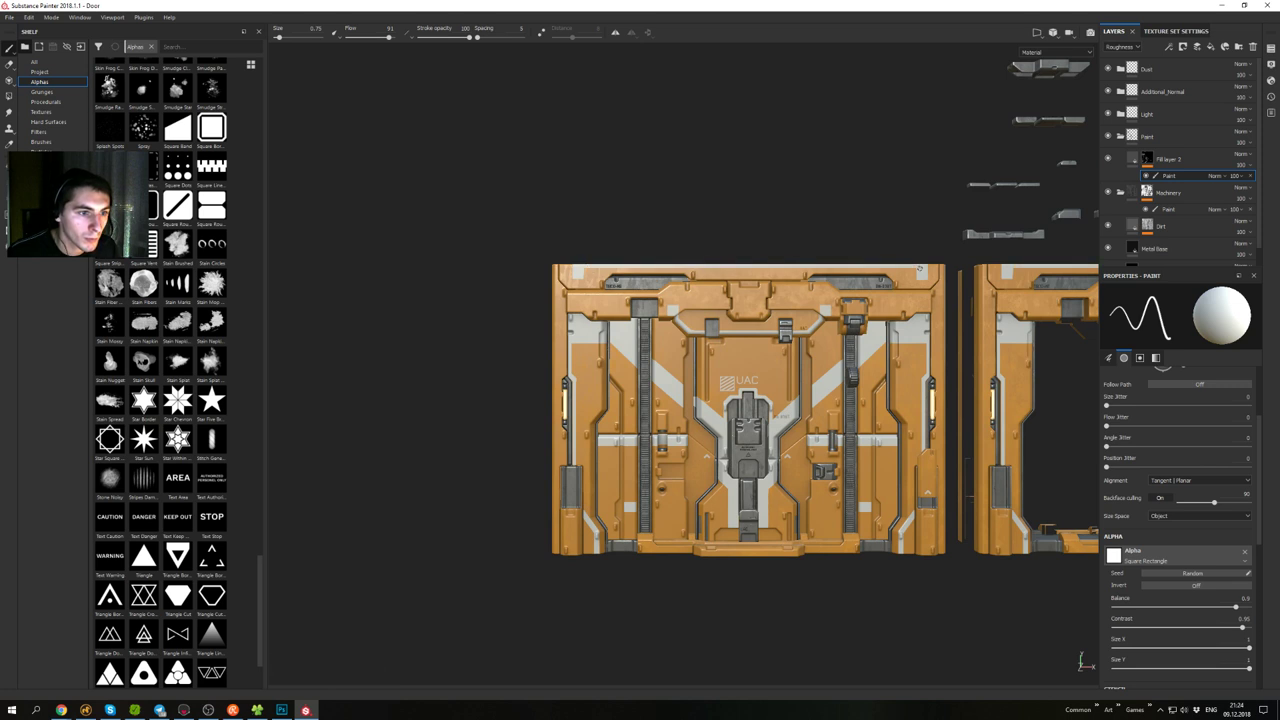
# - Save the project
pyautogui.keyDown('alt'); pyautogui.moveTo(806, 271); pyautogui.dragTo(673, 420); pyautogui.keyUp('alt')
pyautogui.keyDown('alt'); pyautogui.moveTo(714, 393); pyautogui.dragTo(855, 320); pyautogui.keyUp('alt')
pyautogui.keyDown('alt'); pyautogui.moveTo(767, 359); pyautogui.dragTo(769, 347); pyautogui.keyUp('alt')
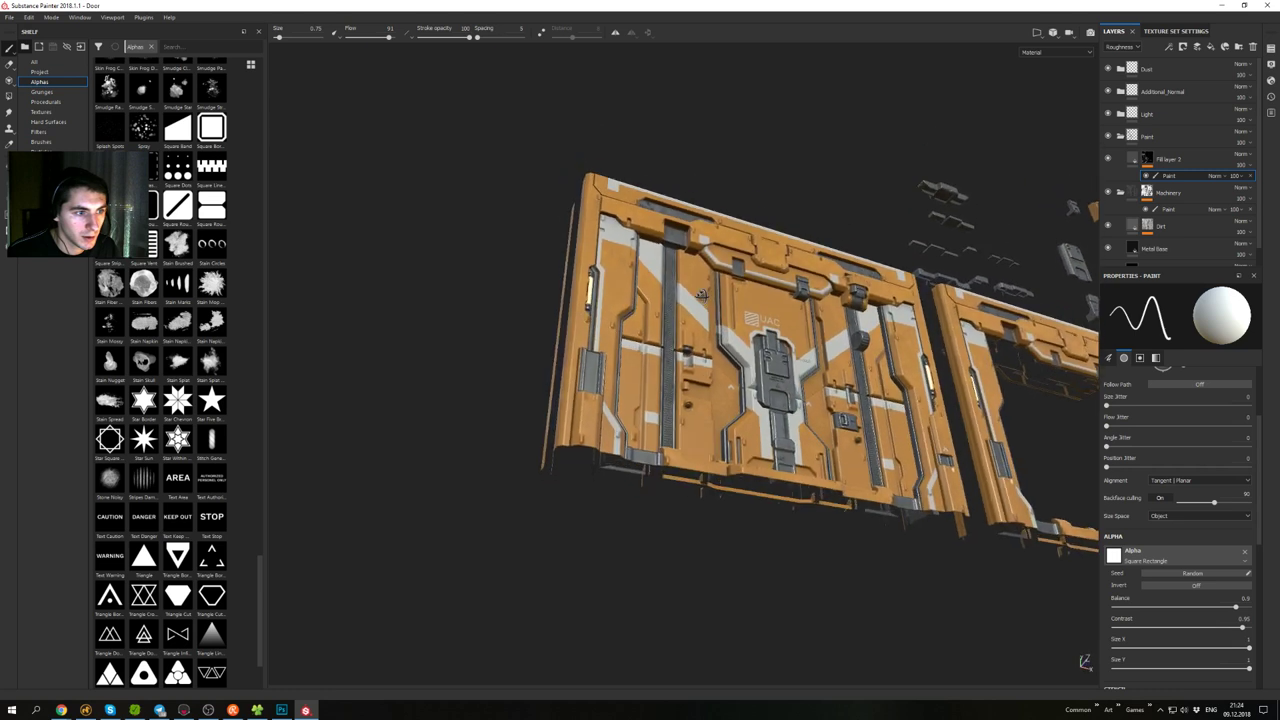
pyautogui.keyDown('alt'); pyautogui.moveTo(626, 327); pyautogui.dragTo(768, 353); pyautogui.keyUp('alt')
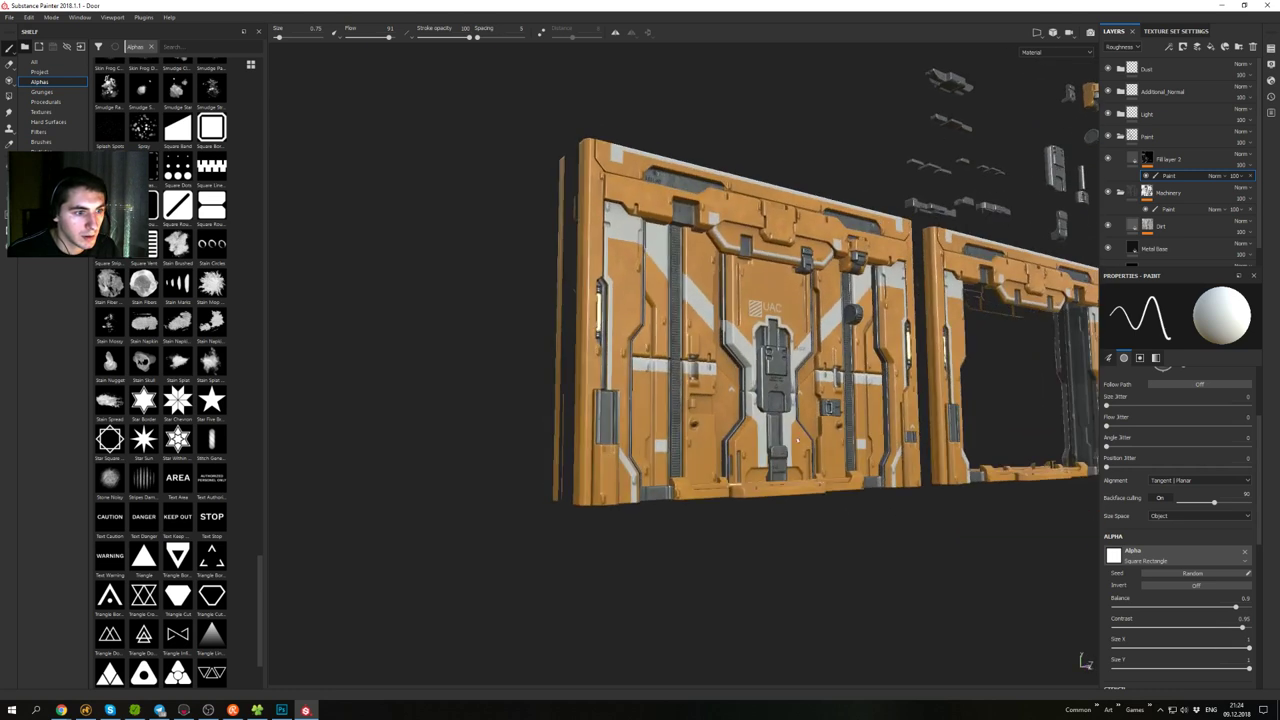
pyautogui.hotkey('ctrl', 's')
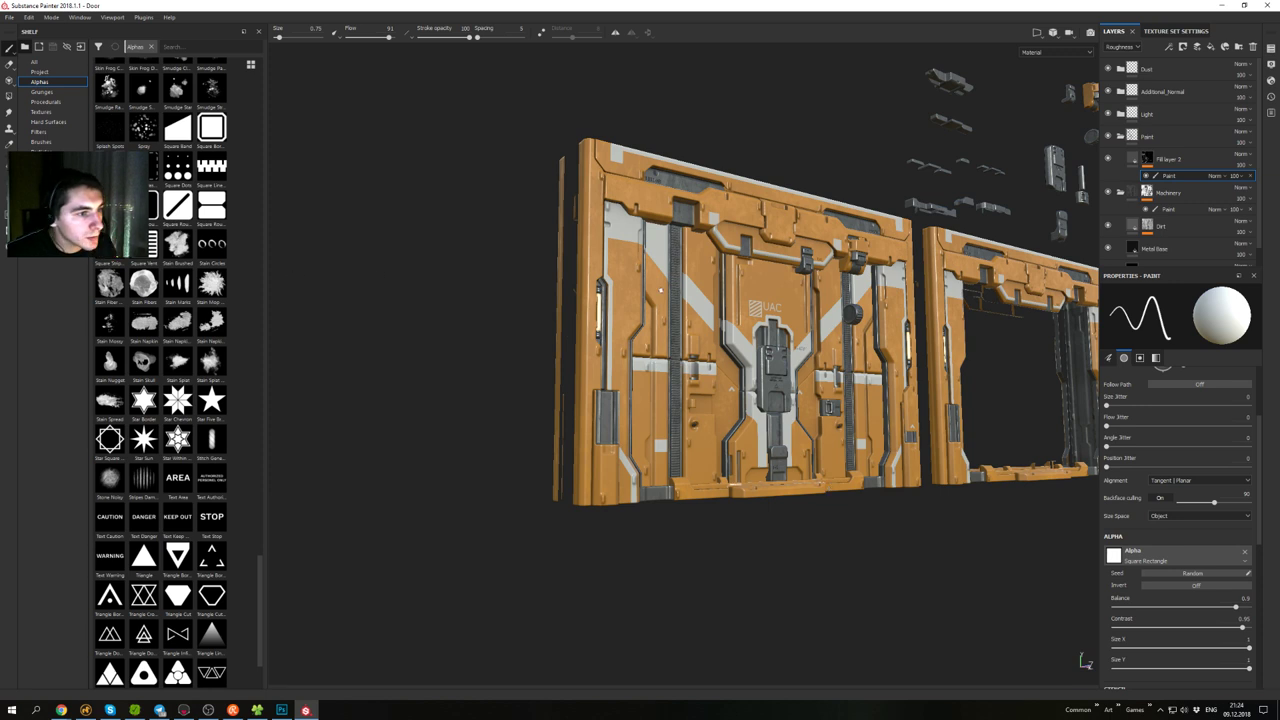
# - Inspect the closed door's stripes, UAC lettering and arrows at closer range from the front and side
pyautogui.keyDown('alt'); pyautogui.moveTo(660, 290); pyautogui.dragTo(708, 403, button='right'); pyautogui.keyUp('alt')
pyautogui.keyDown('alt'); pyautogui.moveTo(708, 403); pyautogui.dragTo(650, 385); pyautogui.keyUp('alt')
pyautogui.keyDown('alt'); pyautogui.moveTo(650, 385); pyautogui.dragTo(774, 323, button='right'); pyautogui.keyUp('alt')
pyautogui.keyDown('alt'); pyautogui.moveTo(774, 323); pyautogui.dragTo(833, 343); pyautogui.keyUp('alt')
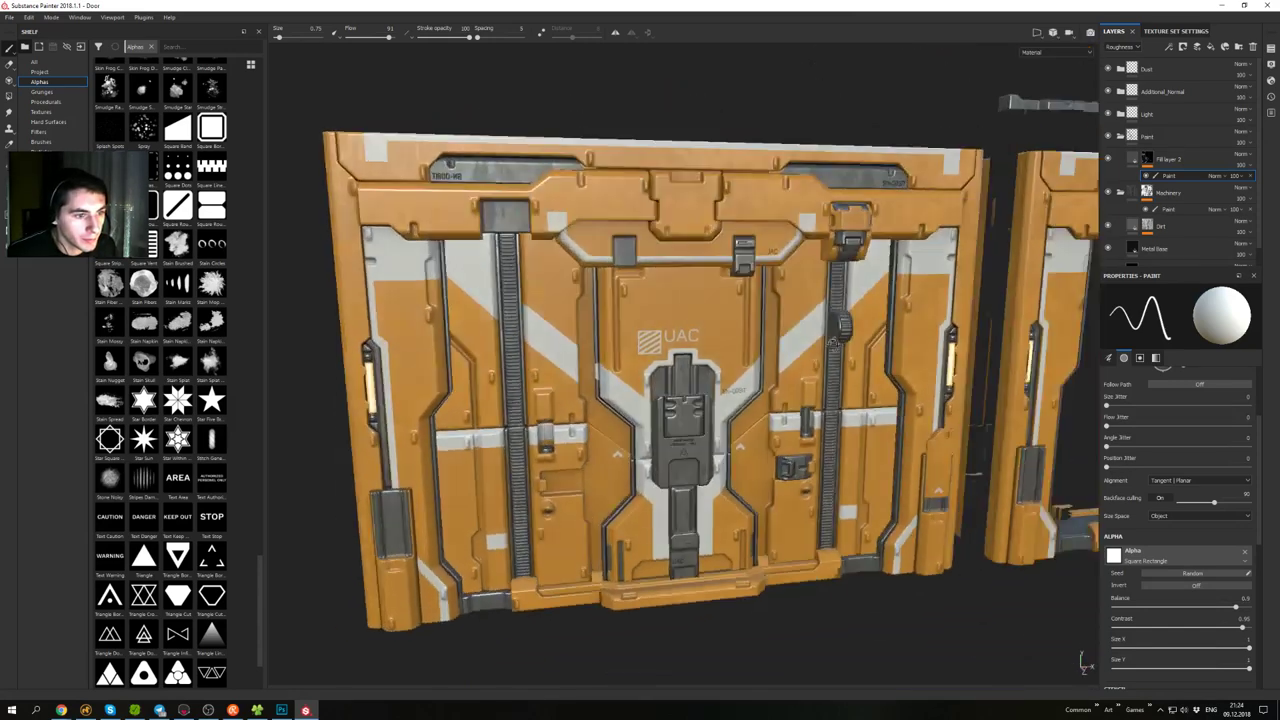
pyautogui.keyDown('alt'); pyautogui.moveTo(833, 343); pyautogui.dragTo(710, 352, button='right'); pyautogui.keyUp('alt')
pyautogui.keyDown('alt'); pyautogui.moveTo(710, 352); pyautogui.dragTo(745, 355); pyautogui.keyUp('alt')
pyautogui.keyDown('alt'); pyautogui.moveTo(745, 355); pyautogui.dragTo(800, 395, button='right'); pyautogui.keyUp('alt')
pyautogui.keyDown('alt'); pyautogui.moveTo(800, 395); pyautogui.dragTo(841, 420); pyautogui.keyUp('alt')
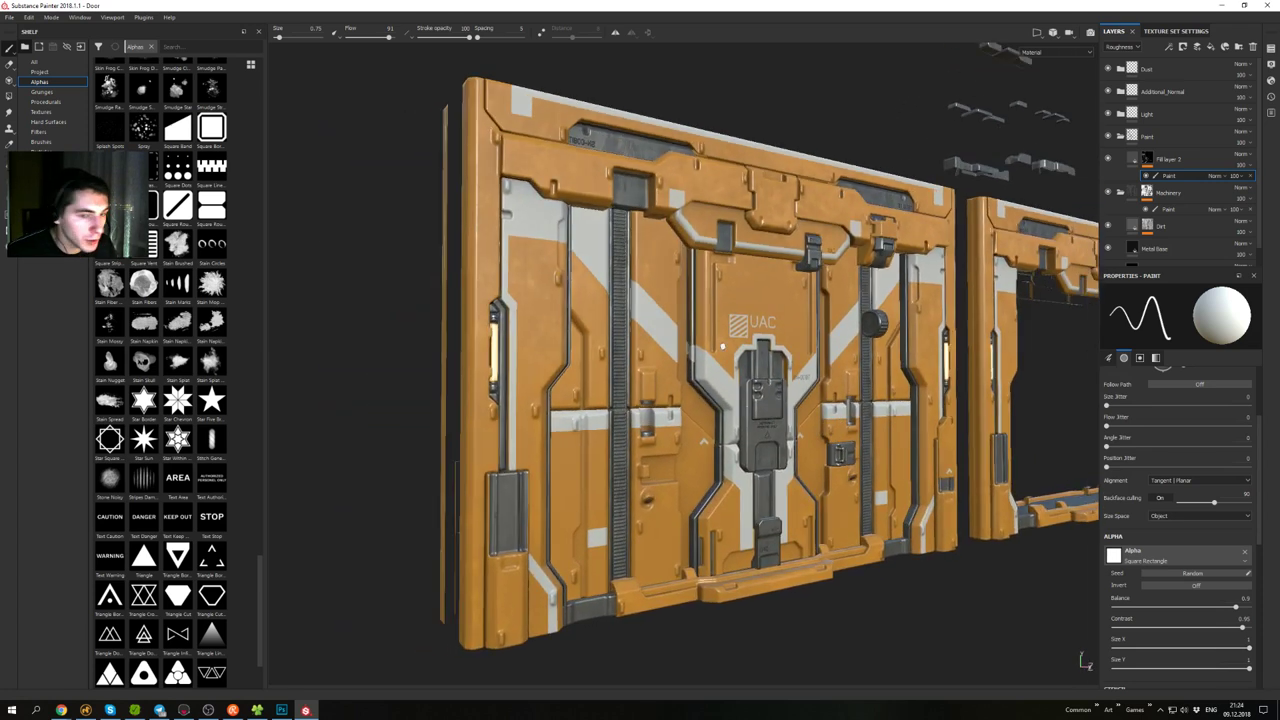
# - Duplicate Fill layer 2 in the Paint folder and give the copy an empty black mask
pyautogui.click(1121, 138)
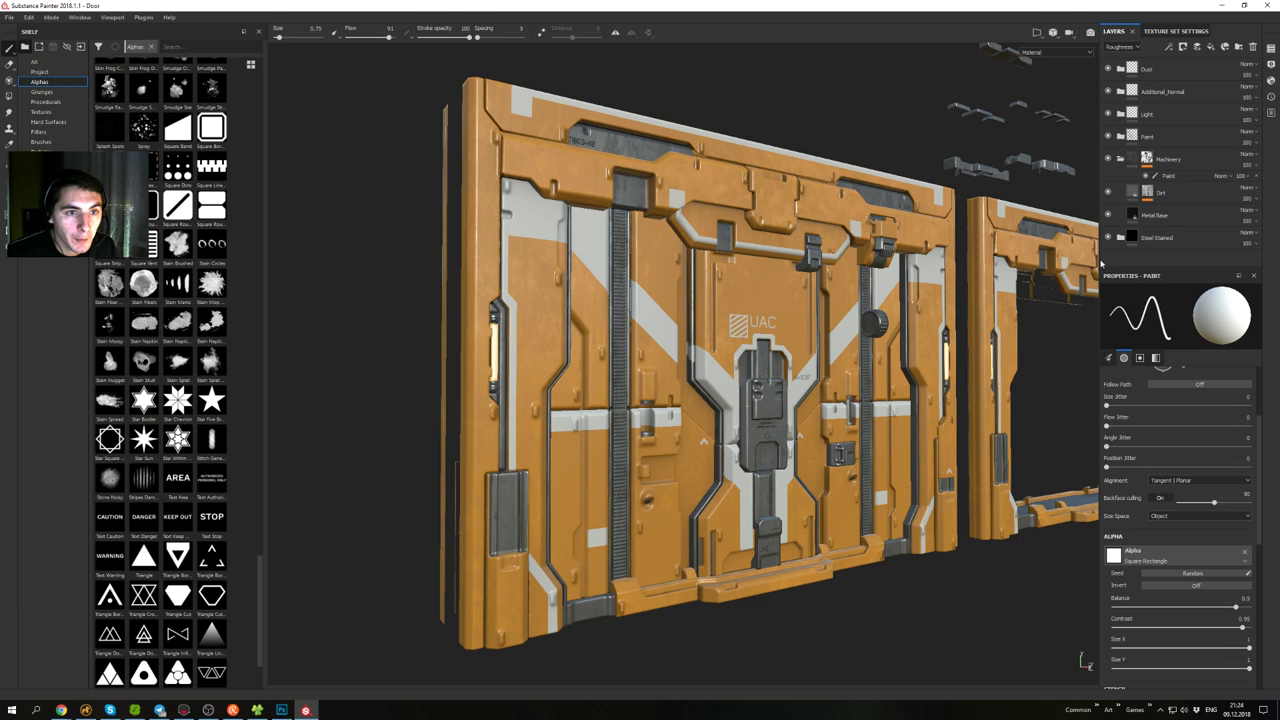
pyautogui.click(1121, 160)
pyautogui.click(1121, 138)
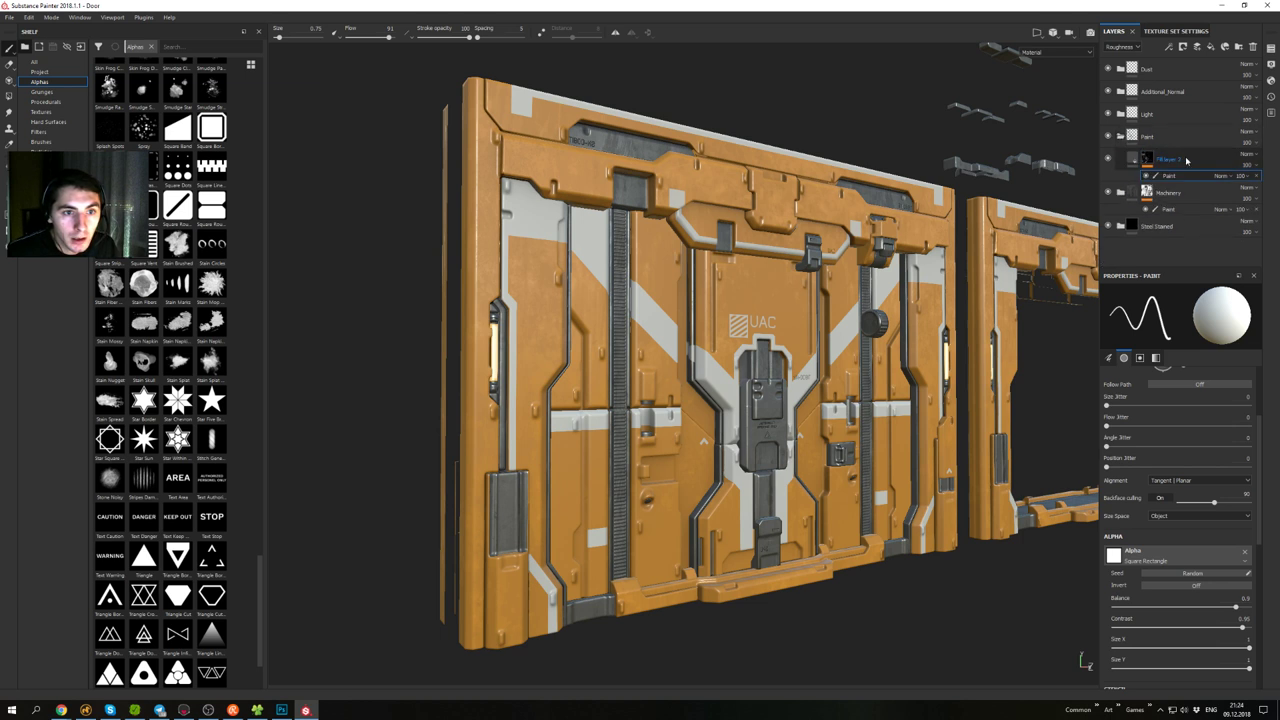
pyautogui.click(1186, 161)
pyautogui.click(1107, 161)
pyautogui.click(1107, 161)
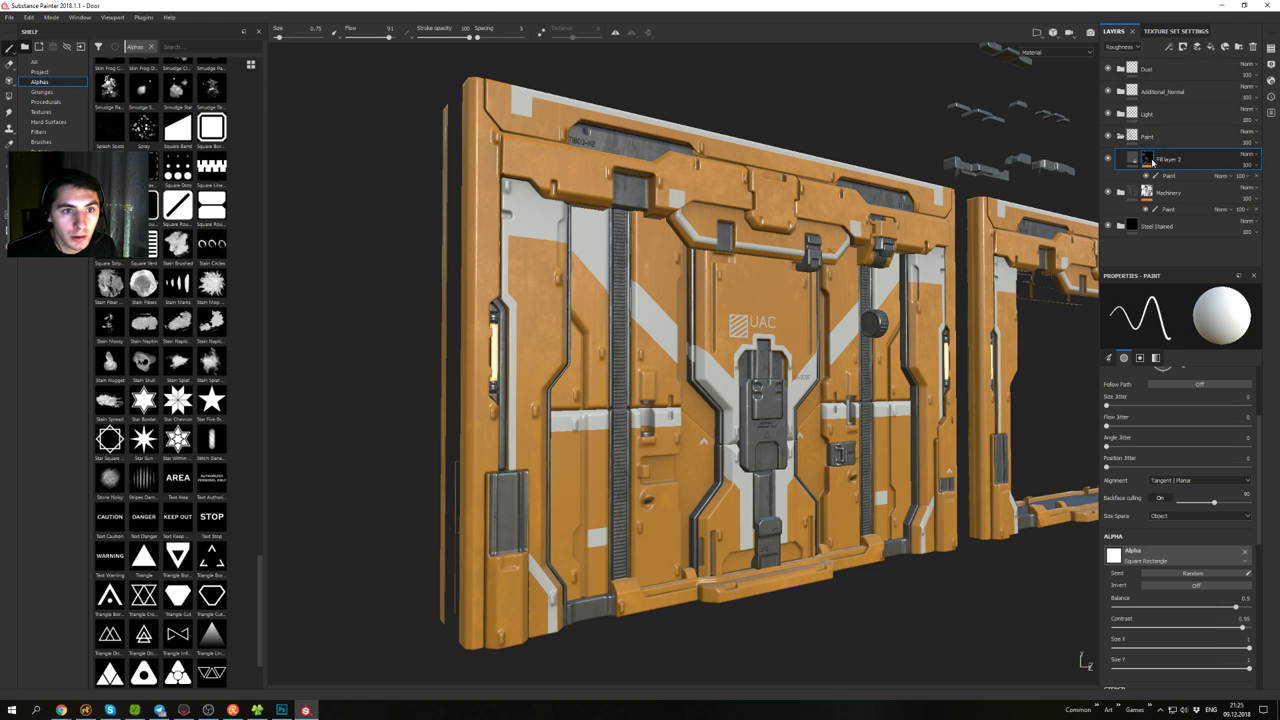
pyautogui.rightClick(1153, 162)
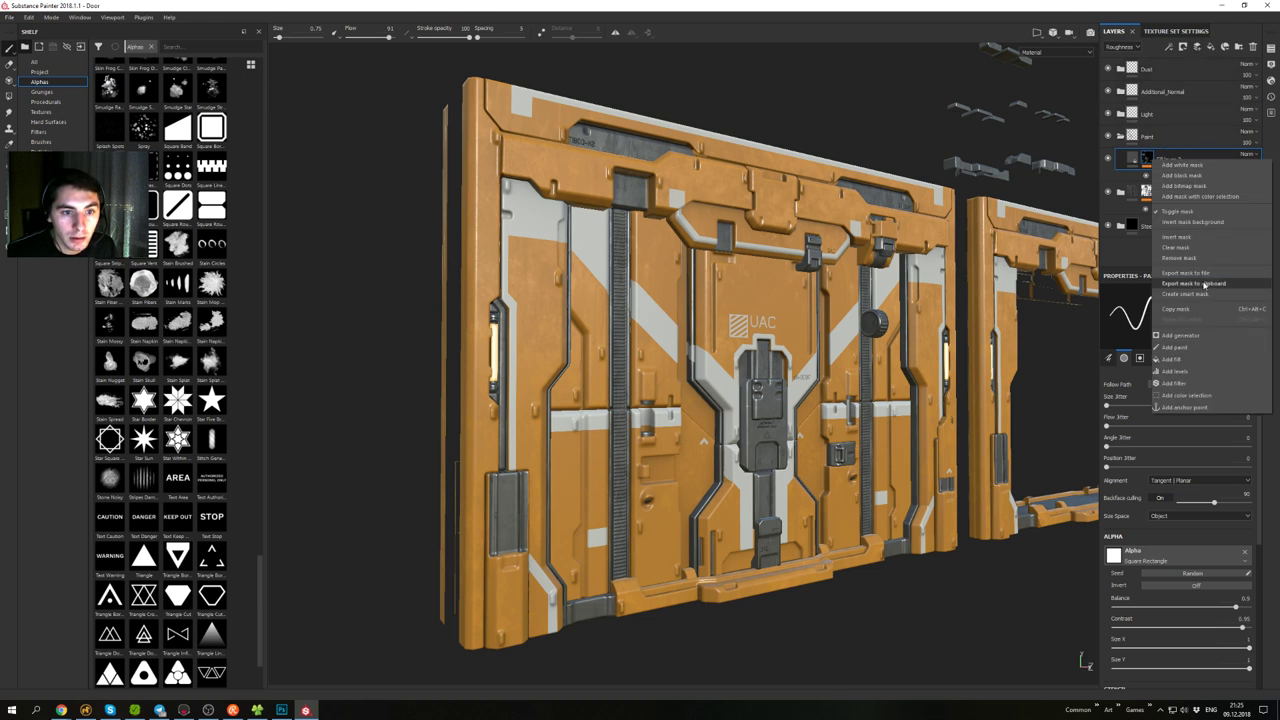
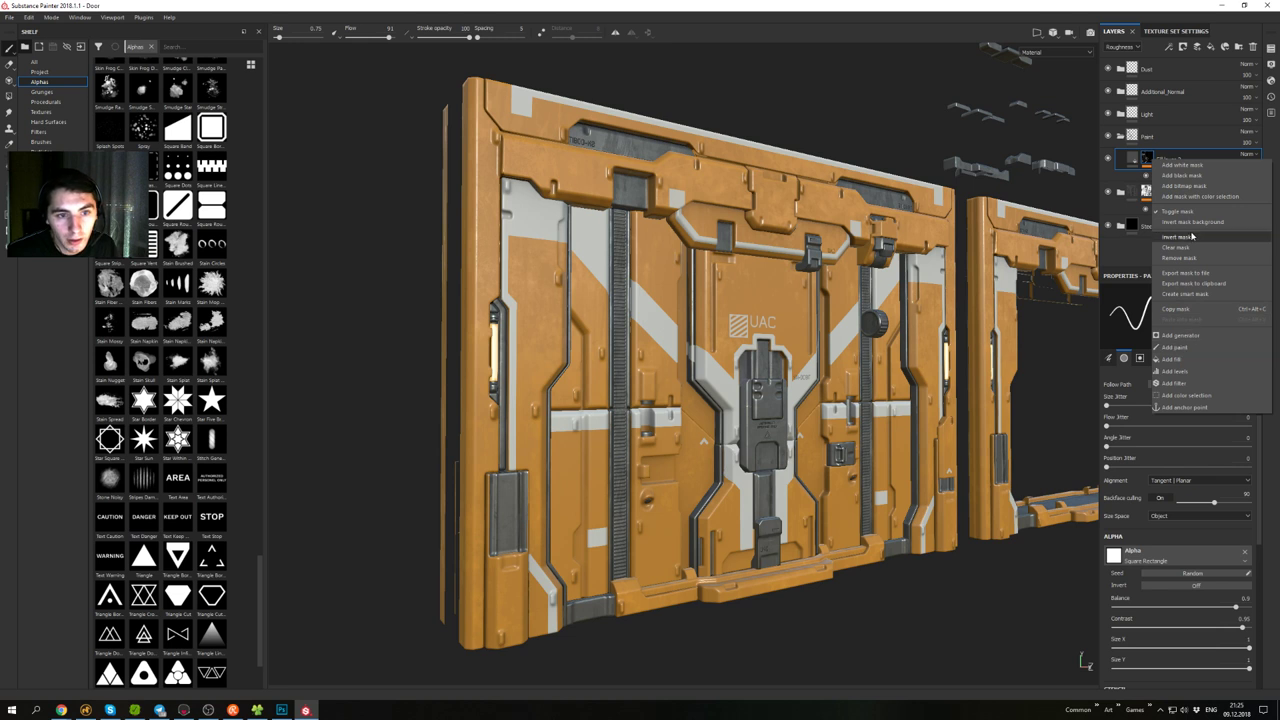
pyautogui.rightClick(1134, 159)
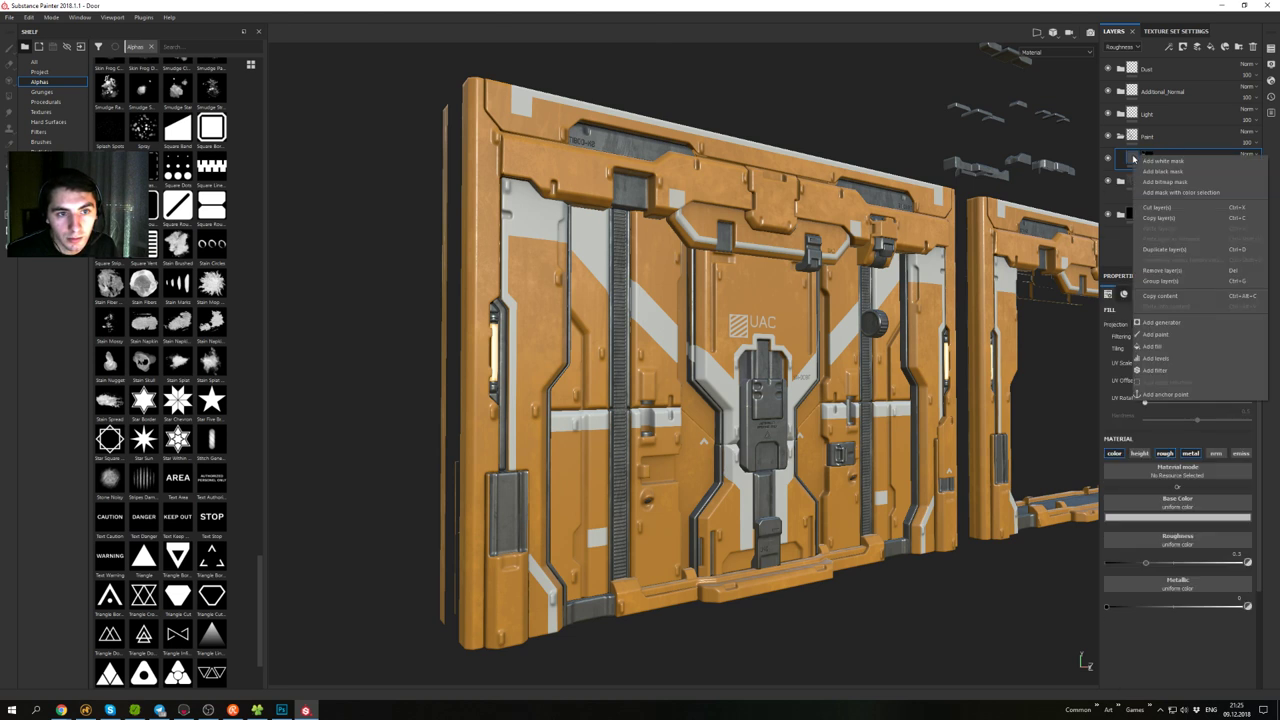
pyautogui.click(1174, 251)
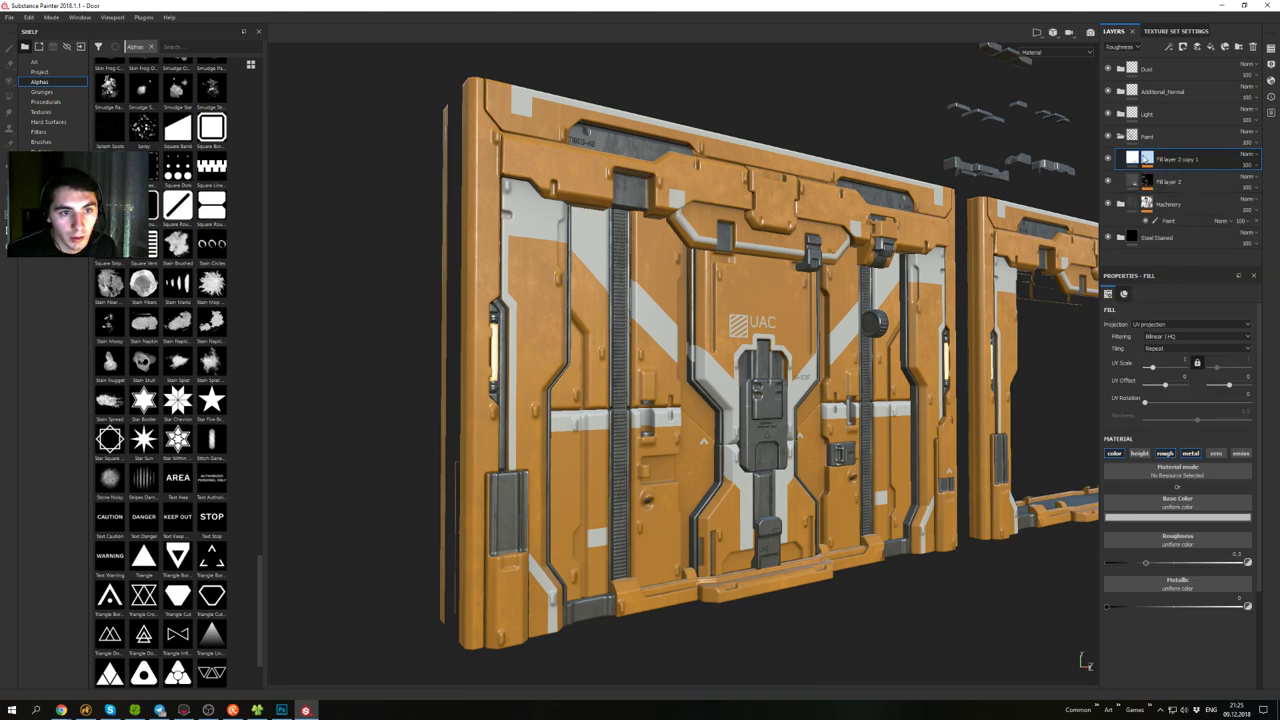
pyautogui.rightClick(1147, 158)
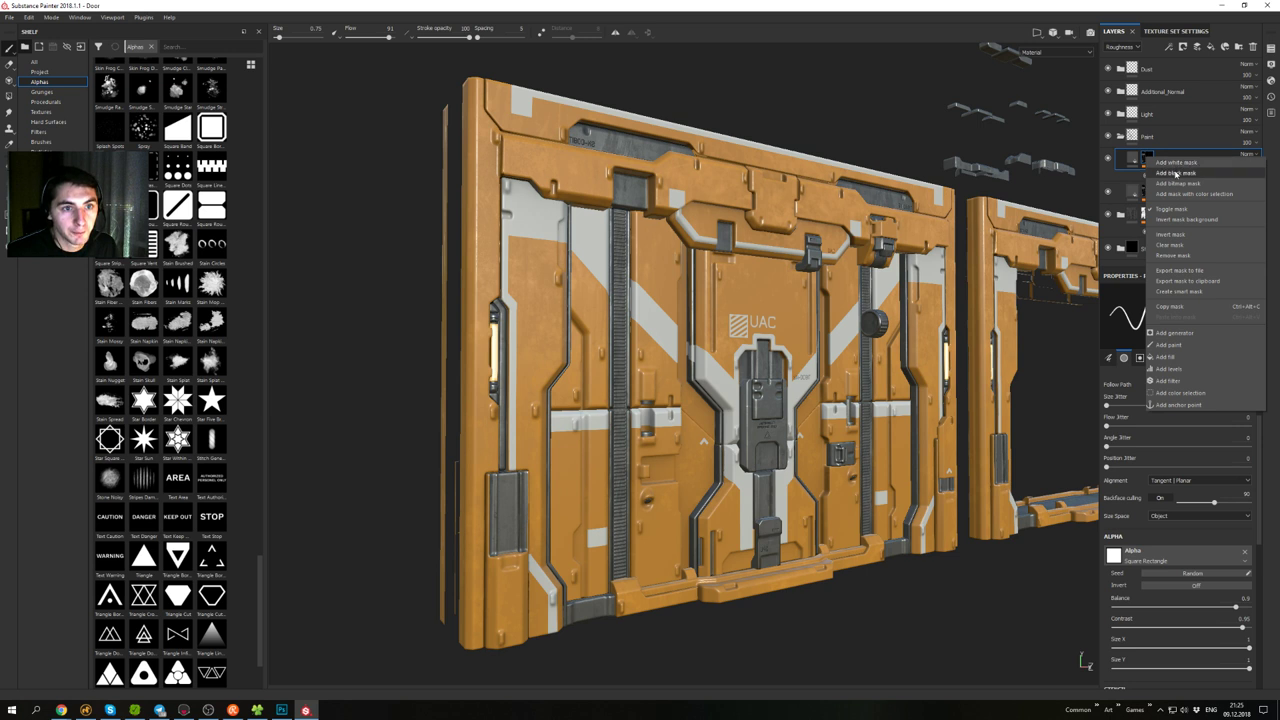
pyautogui.click(1176, 174)
# - Set the base color of Fill layer 2's copy to a dark red
pyautogui.click(1133, 160)
pyautogui.click(1197, 518)
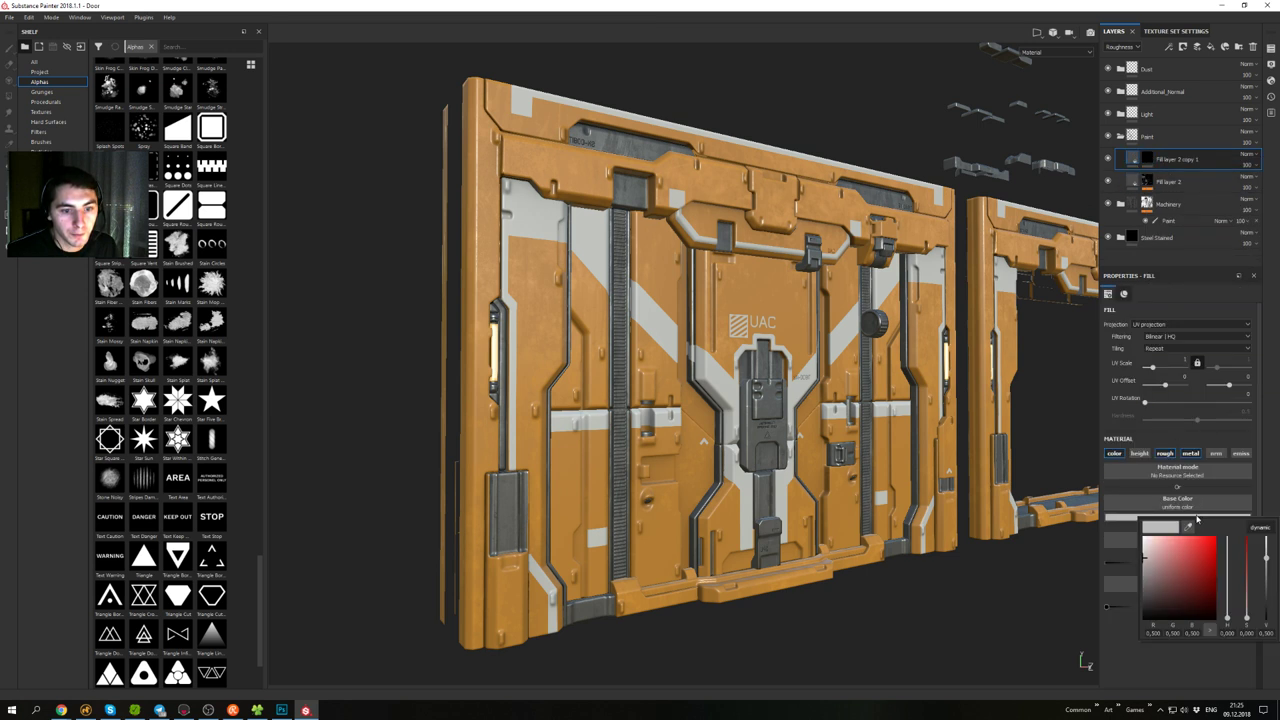
pyautogui.moveTo(1197, 562); pyautogui.dragTo(1199, 567)
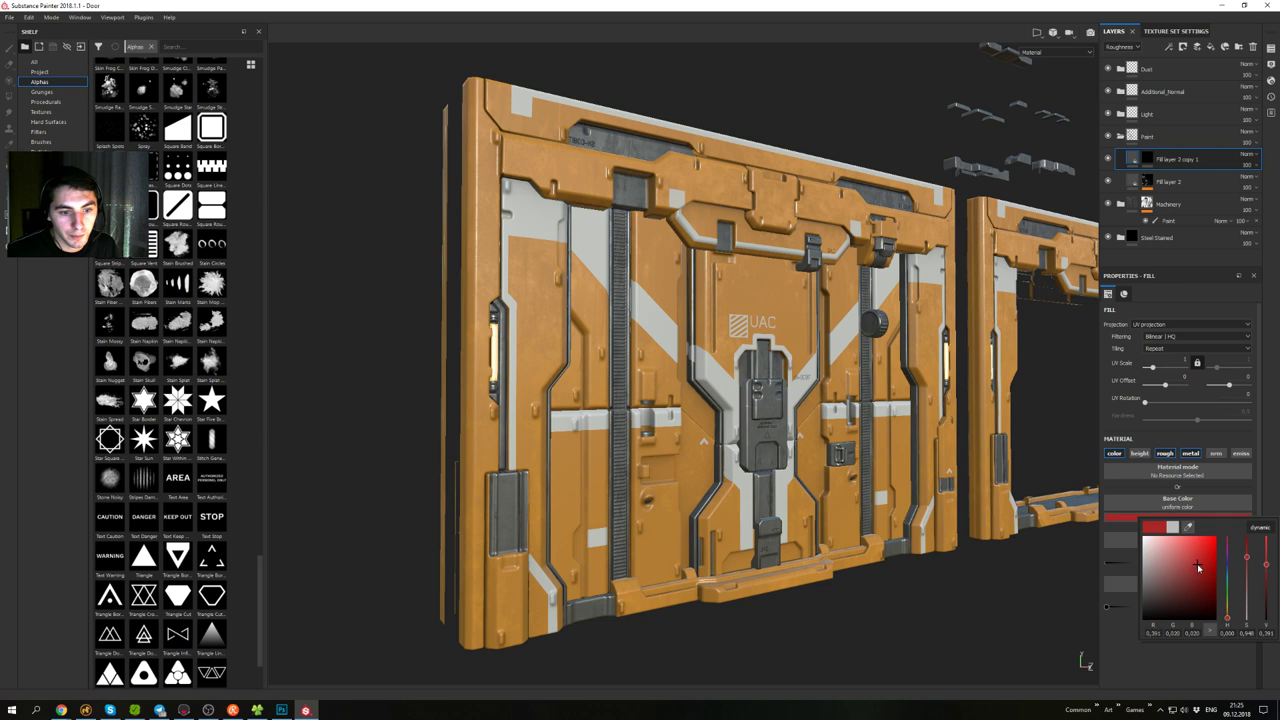
pyautogui.moveTo(1230, 620); pyautogui.dragTo(1229, 623)
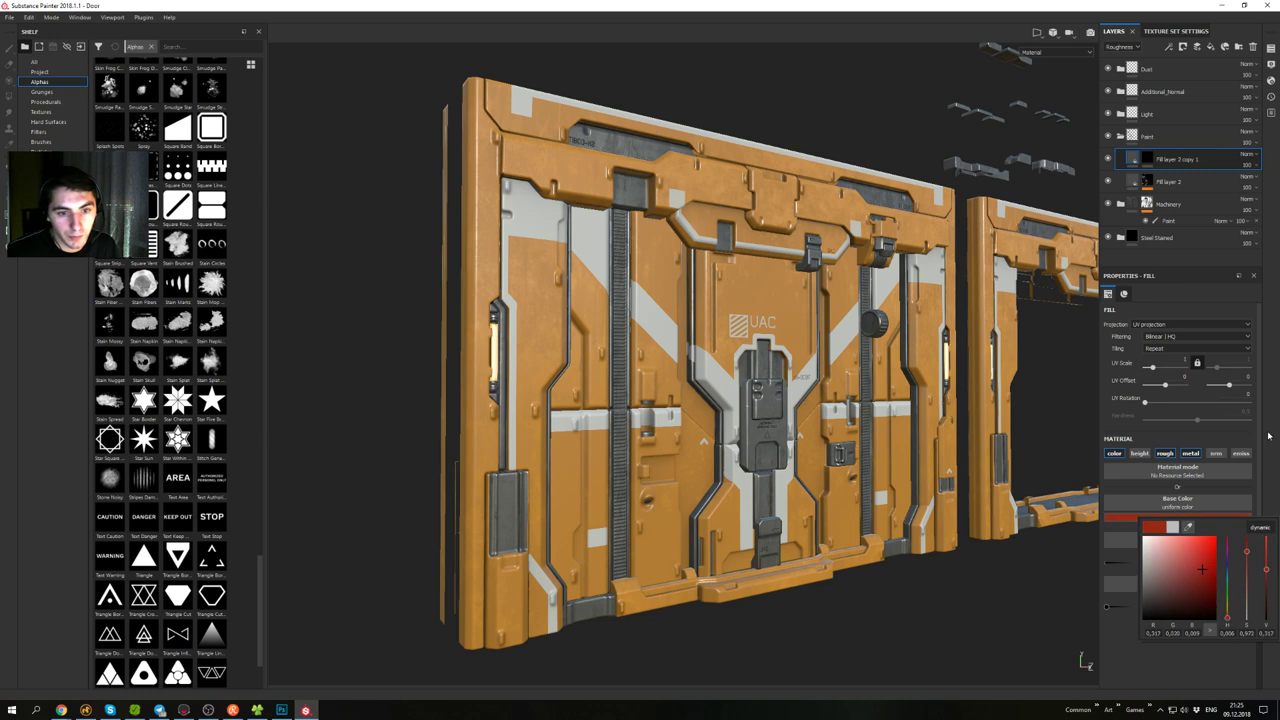
pyautogui.click(1269, 436)
# - Add a paint effect to the red layer's black mask and frame the closed door from the front
pyautogui.rightClick(1146, 157)
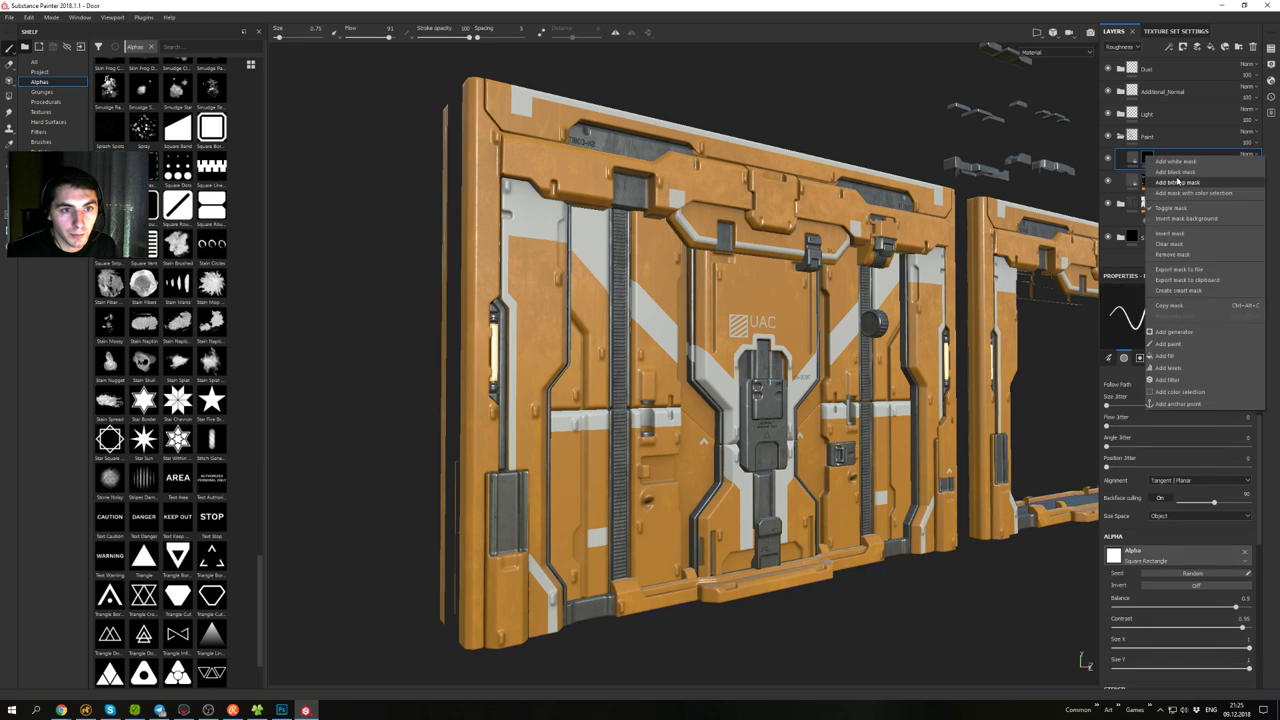
pyautogui.click(1170, 346)
pyautogui.moveTo(880, 325)
pyautogui.keyDown('alt'); pyautogui.mouseDown()
pyautogui.moveTo(693, 332)
pyautogui.moveTo(830, 307)
pyautogui.moveTo(812, 328)
pyautogui.mouseUp(); pyautogui.keyUp('alt')
pyautogui.keyDown('alt'); pyautogui.moveTo(812, 328); pyautogui.dragTo(842, 354, button='right'); pyautogui.keyUp('alt')
pyautogui.keyDown('alt'); pyautogui.moveTo(842, 354); pyautogui.dragTo(848, 312, button='middle'); pyautogui.keyUp('alt')
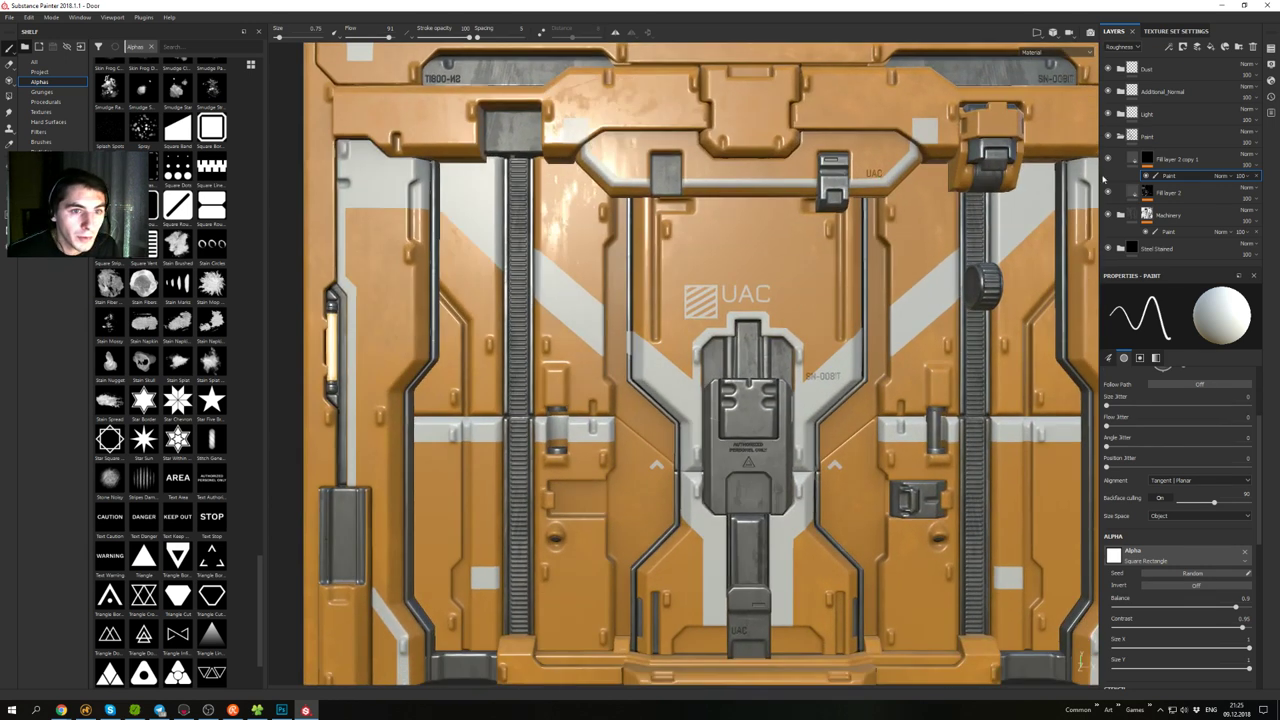
# - Enable the height channel on the white Fill layer 2 and set its height to 0.02
pyautogui.click(1148, 193)
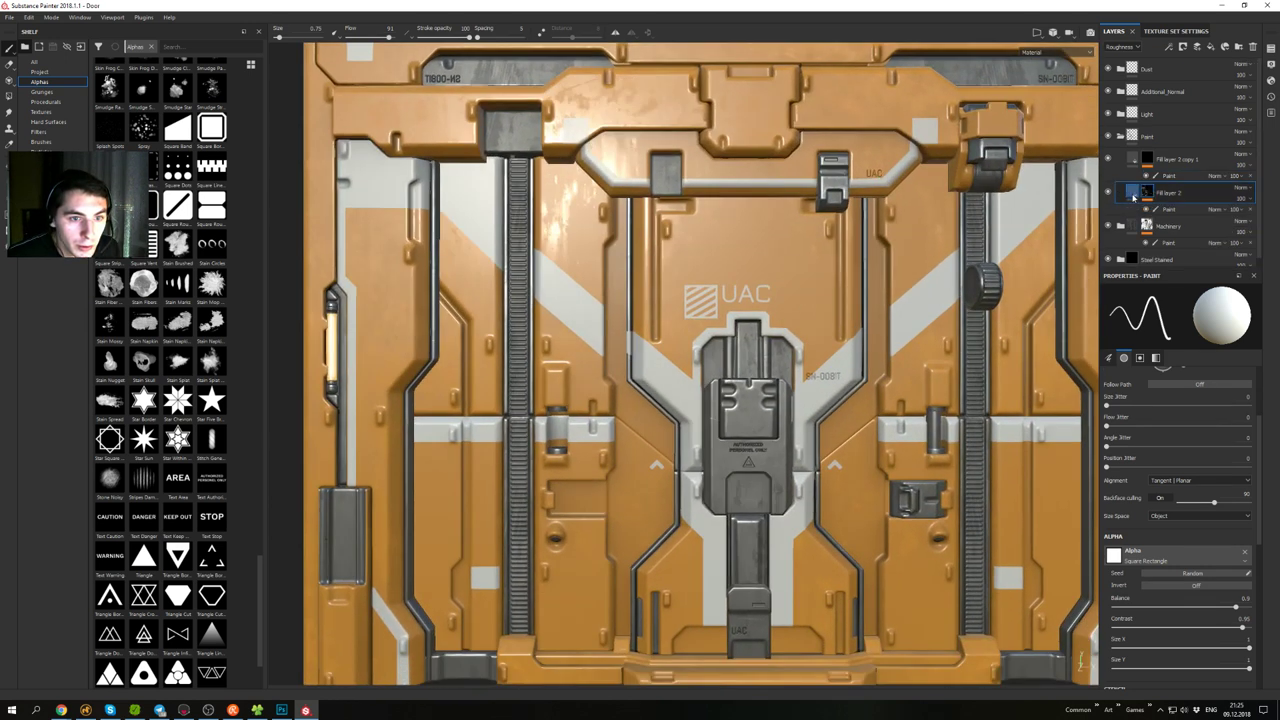
pyautogui.click(1133, 197)
pyautogui.click(1139, 453)
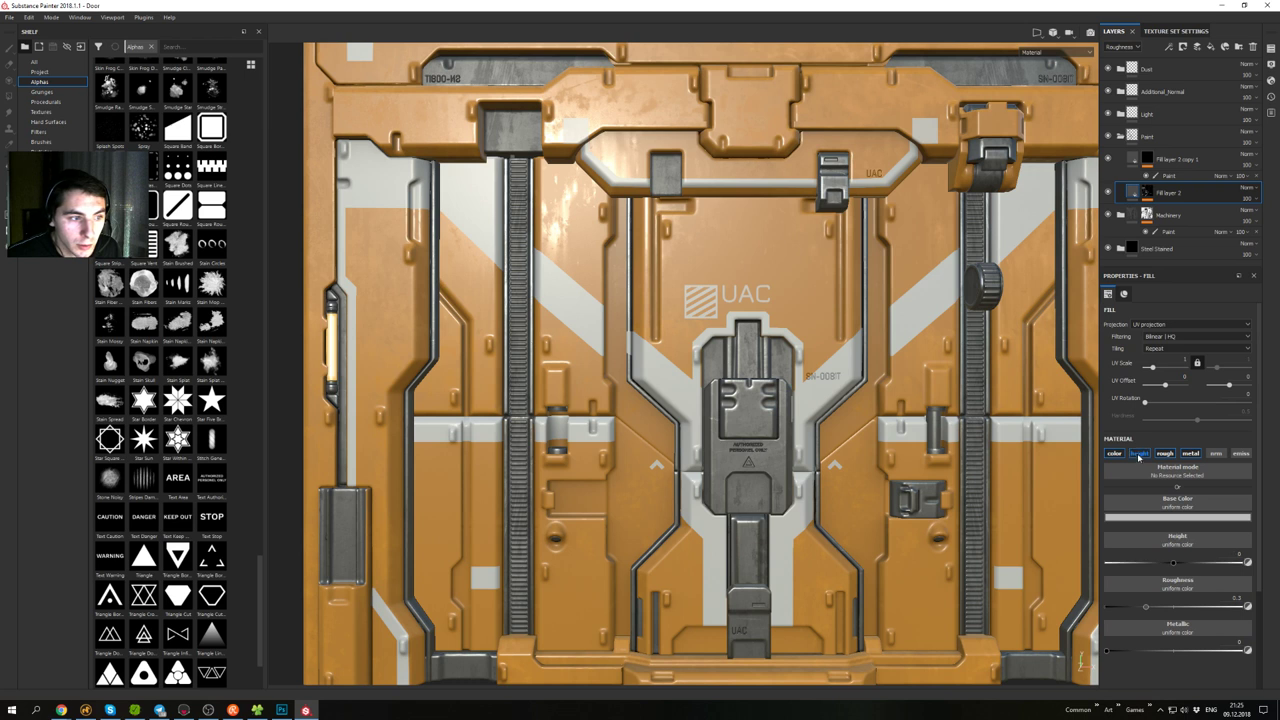
pyautogui.moveTo(1175, 565); pyautogui.dragTo(1177, 565)
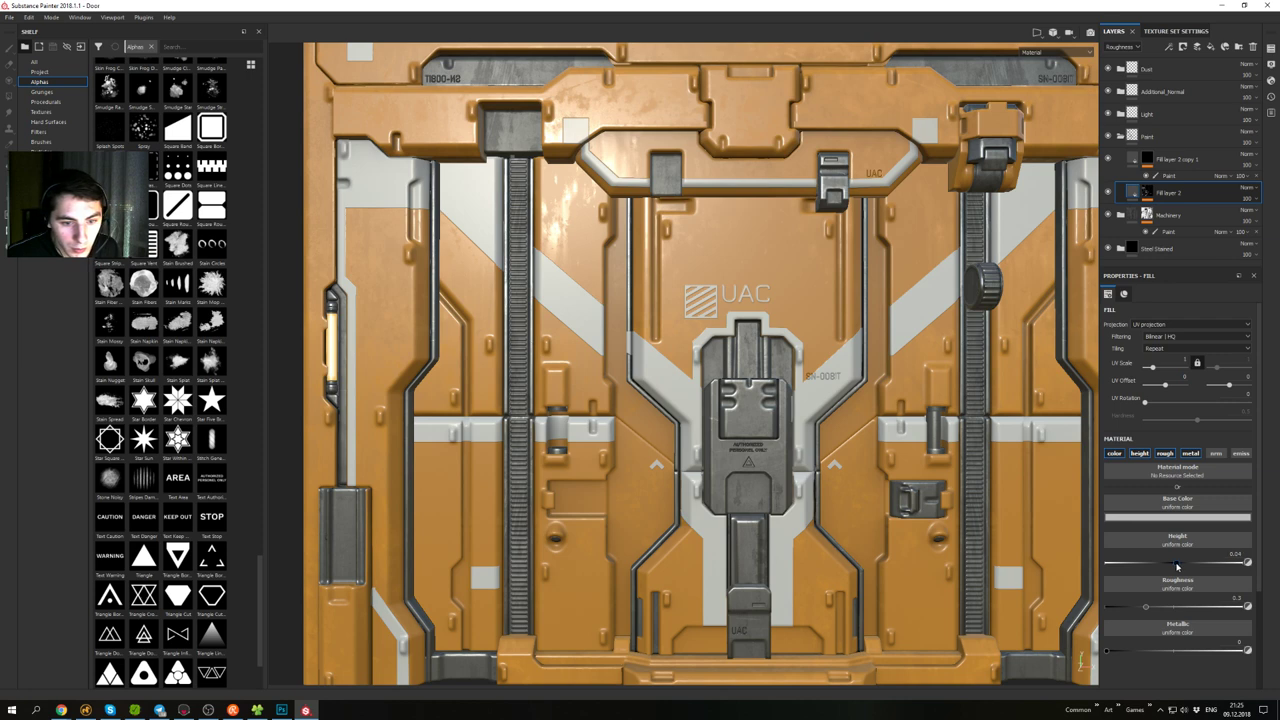
pyautogui.keyDown('alt'); pyautogui.moveTo(938, 395); pyautogui.dragTo(895, 391); pyautogui.keyUp('alt')
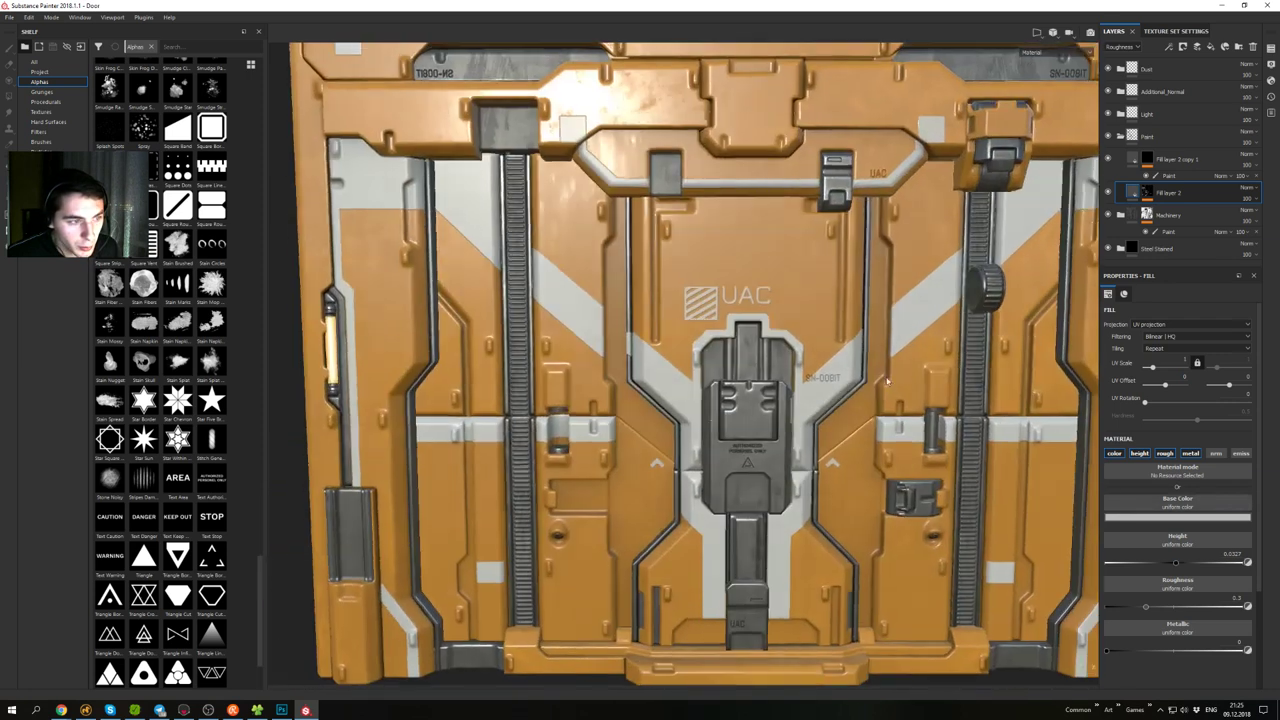
pyautogui.keyDown('alt'); pyautogui.moveTo(895, 391); pyautogui.dragTo(841, 300, button='right'); pyautogui.keyUp('alt')
pyautogui.moveTo(841, 300)
pyautogui.keyDown('alt'); pyautogui.mouseDown()
pyautogui.moveTo(905, 308)
pyautogui.moveTo(925, 345)
pyautogui.moveTo(821, 293)
pyautogui.mouseUp(); pyautogui.keyUp('alt')
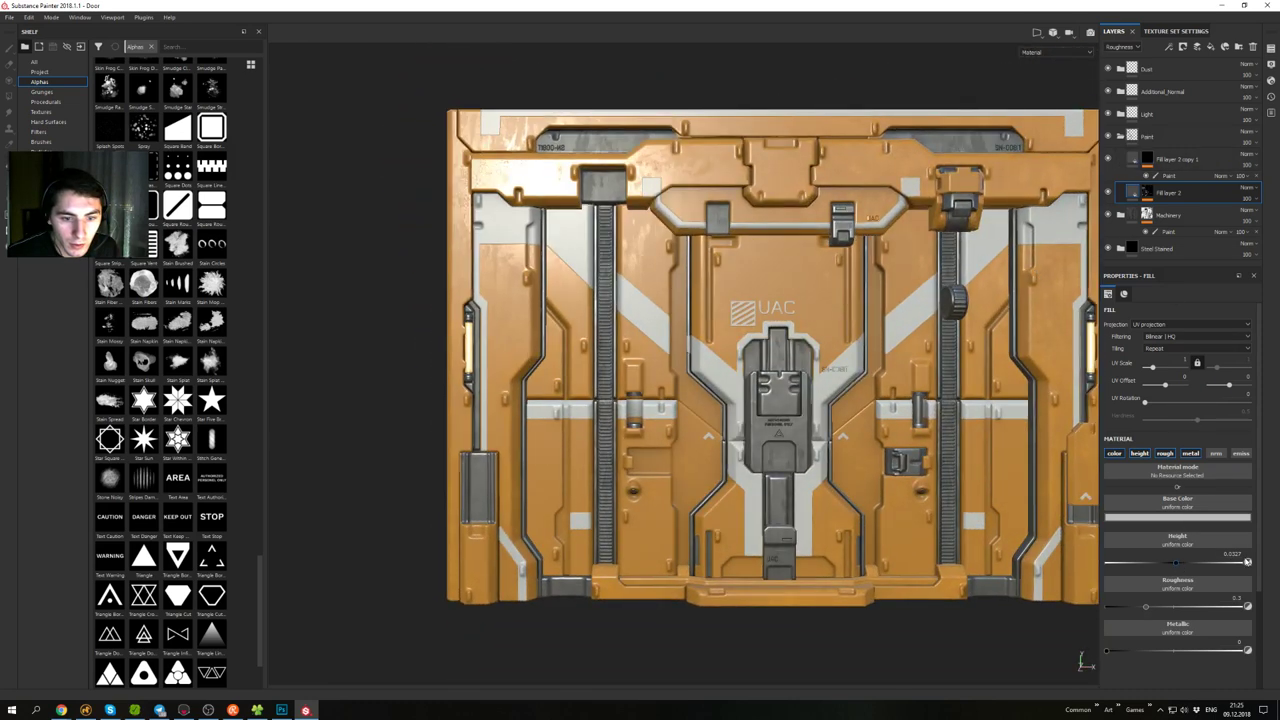
pyautogui.click(1241, 561)
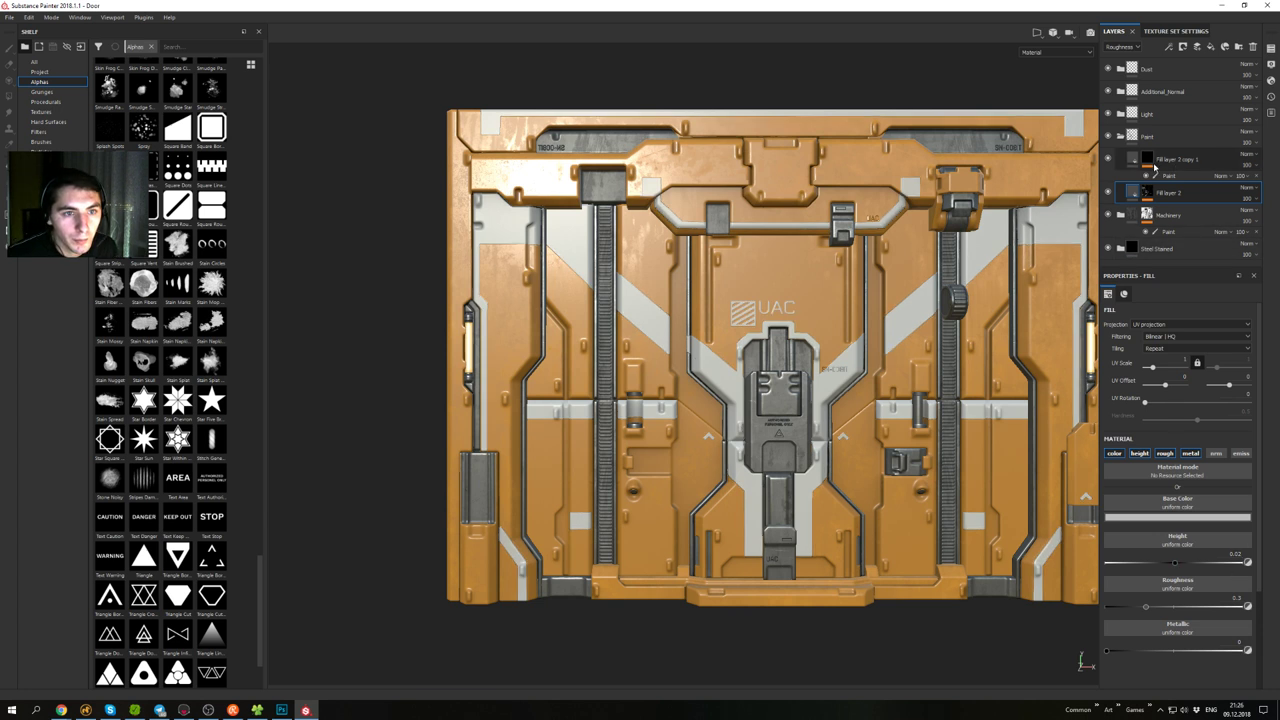
# - Enable the height channel on the red layer with height 0.04 and make its mask's paint effect active
pyautogui.click(1145, 160)
pyautogui.click(1132, 159)
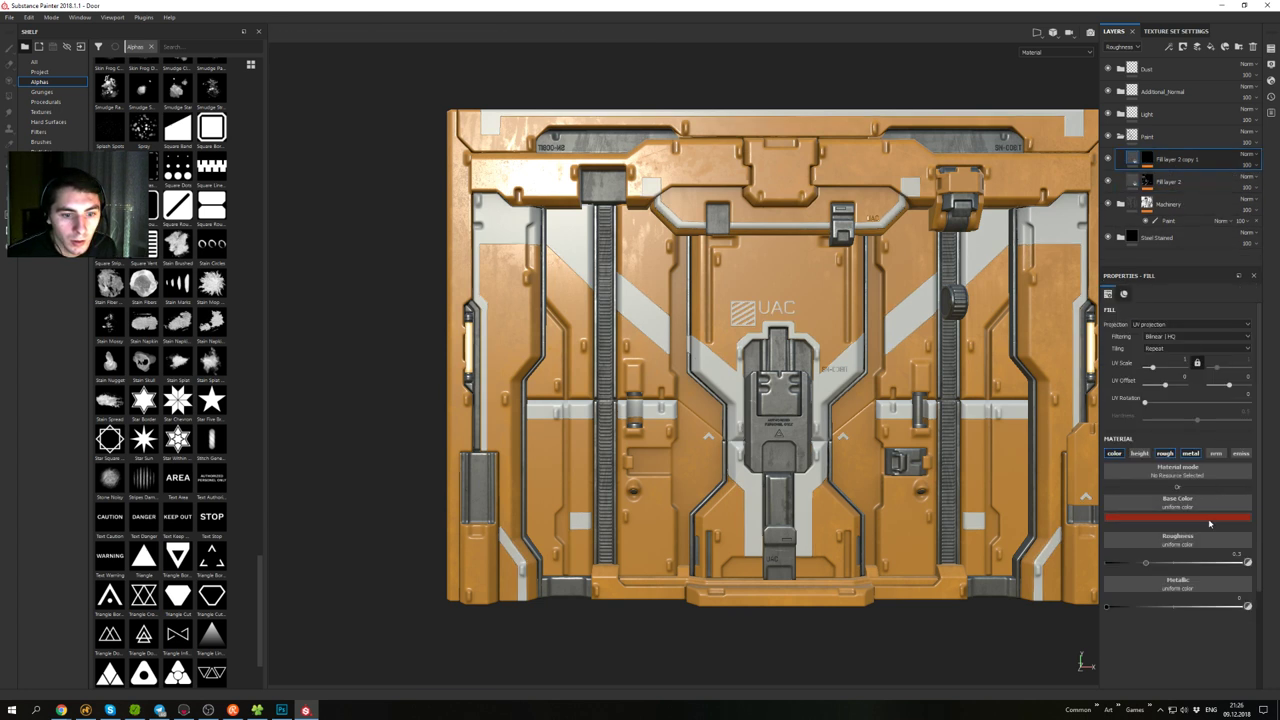
pyautogui.click(1139, 453)
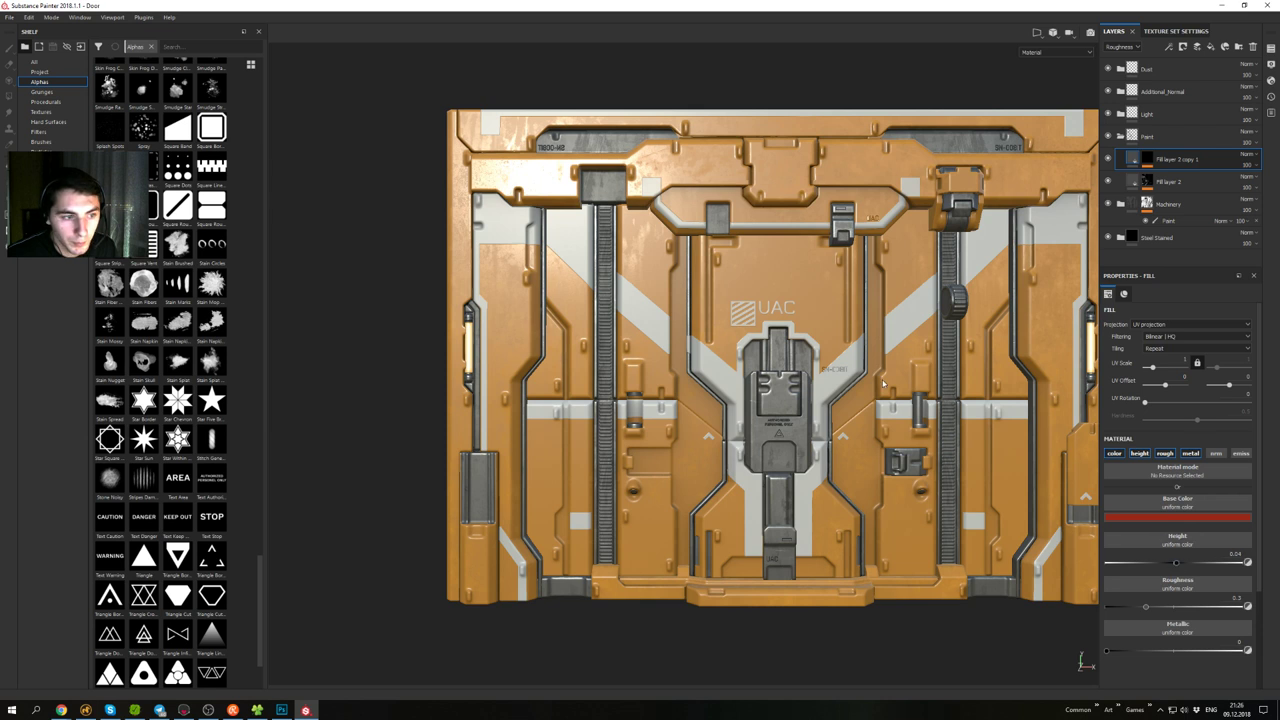
pyautogui.click(1146, 160)
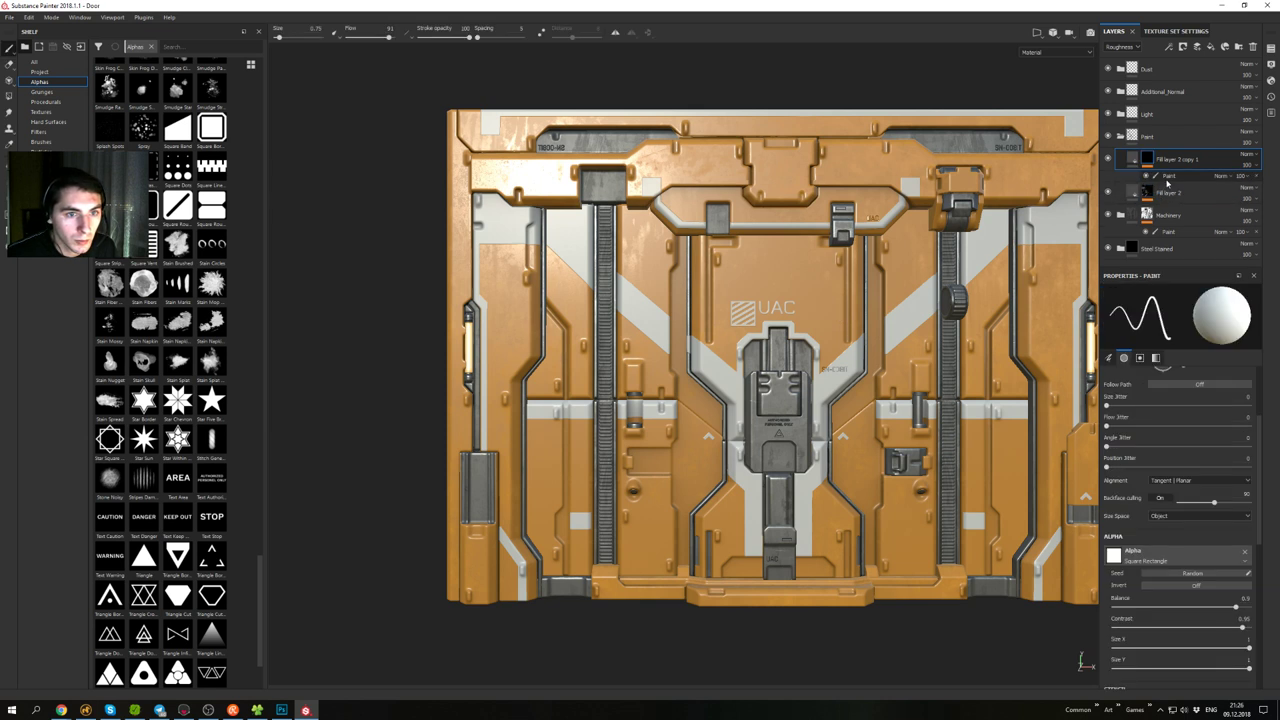
pyautogui.click(1167, 177)
pyautogui.moveTo(832, 310)
pyautogui.keyDown('alt'); pyautogui.mouseDown()
pyautogui.moveTo(796, 326)
pyautogui.moveTo(817, 325)
pyautogui.moveTo(820, 310)
pyautogui.mouseUp(); pyautogui.keyUp('alt')
pyautogui.keyDown('ctrl'); pyautogui.moveTo(829, 319); pyautogui.dragTo(835, 318, button='right'); pyautogui.keyUp('ctrl')
pyautogui.click(834, 314)
pyautogui.keyDown('alt'); pyautogui.moveTo(857, 365); pyautogui.dragTo(840, 315, button='middle'); pyautogui.keyUp('alt')
pyautogui.hotkey('ctrl', 'z')
# - Paint a short horizontal red bar beside the UAC lettering with the Square Rectangle alpha at brush size 0.54
pyautogui.keyDown('ctrl'); pyautogui.moveTo(831, 288); pyautogui.dragTo(820, 285, button='right'); pyautogui.keyUp('ctrl')
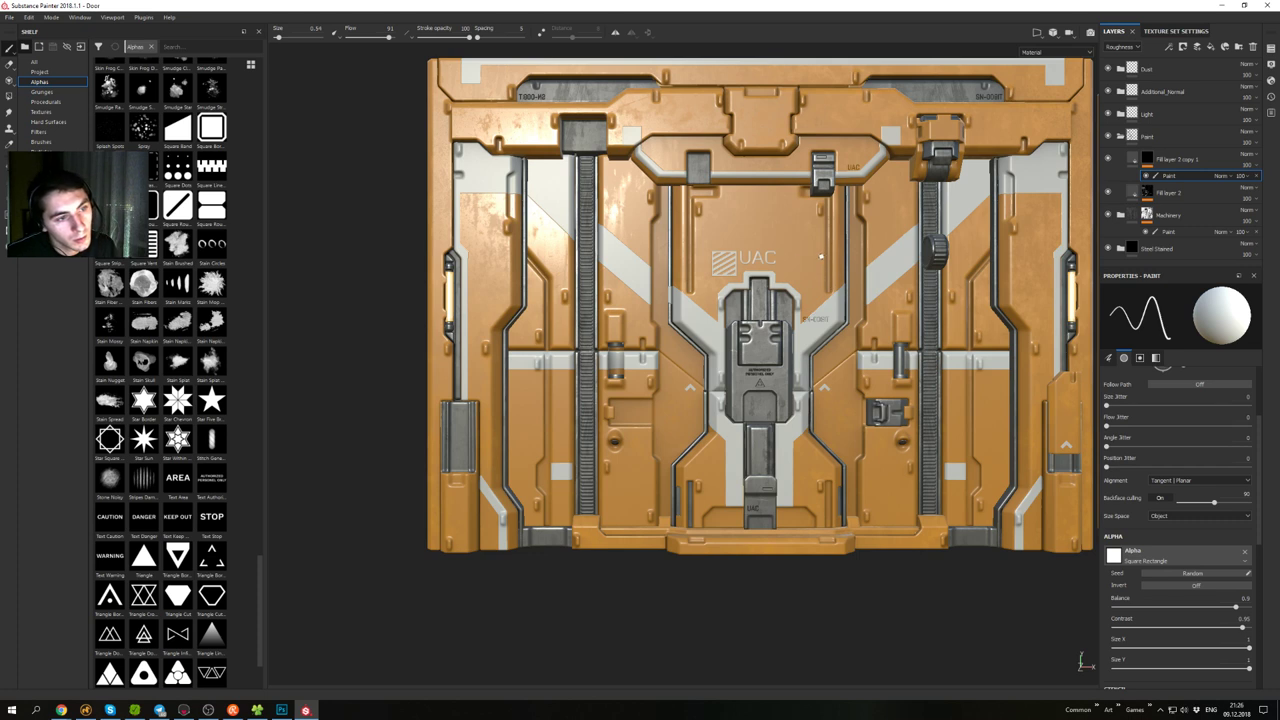
pyautogui.click(822, 256)
pyautogui.keyDown('shift'); pyautogui.click(807, 255); pyautogui.keyUp('shift')
pyautogui.scroll(-1, 863, 316)
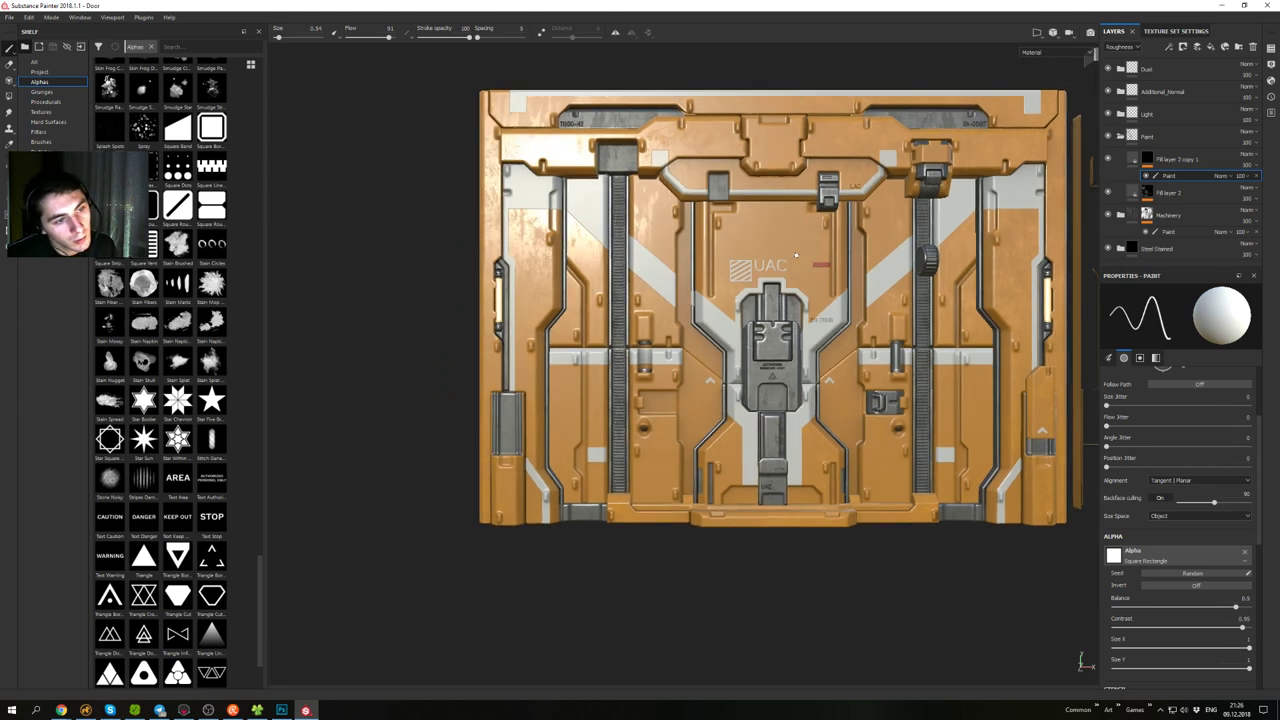
pyautogui.moveTo(863, 314)
pyautogui.keyDown('alt'); pyautogui.mouseDown()
pyautogui.moveTo(656, 205)
pyautogui.moveTo(818, 277)
pyautogui.mouseUp(); pyautogui.keyUp('alt')
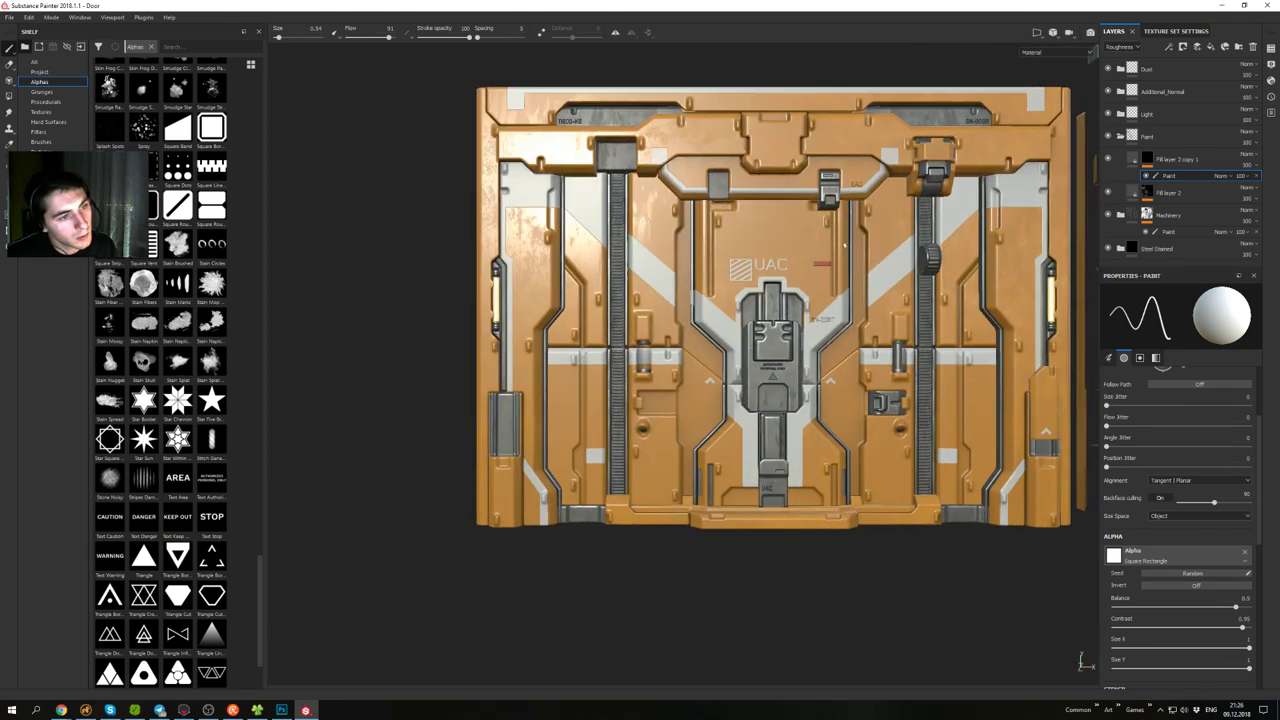
# - Stamp two small red marks, one above the other, on the grey latch of the door's right panel
pyautogui.scroll(3, 818, 278)
pyautogui.scroll(2, 818, 278)
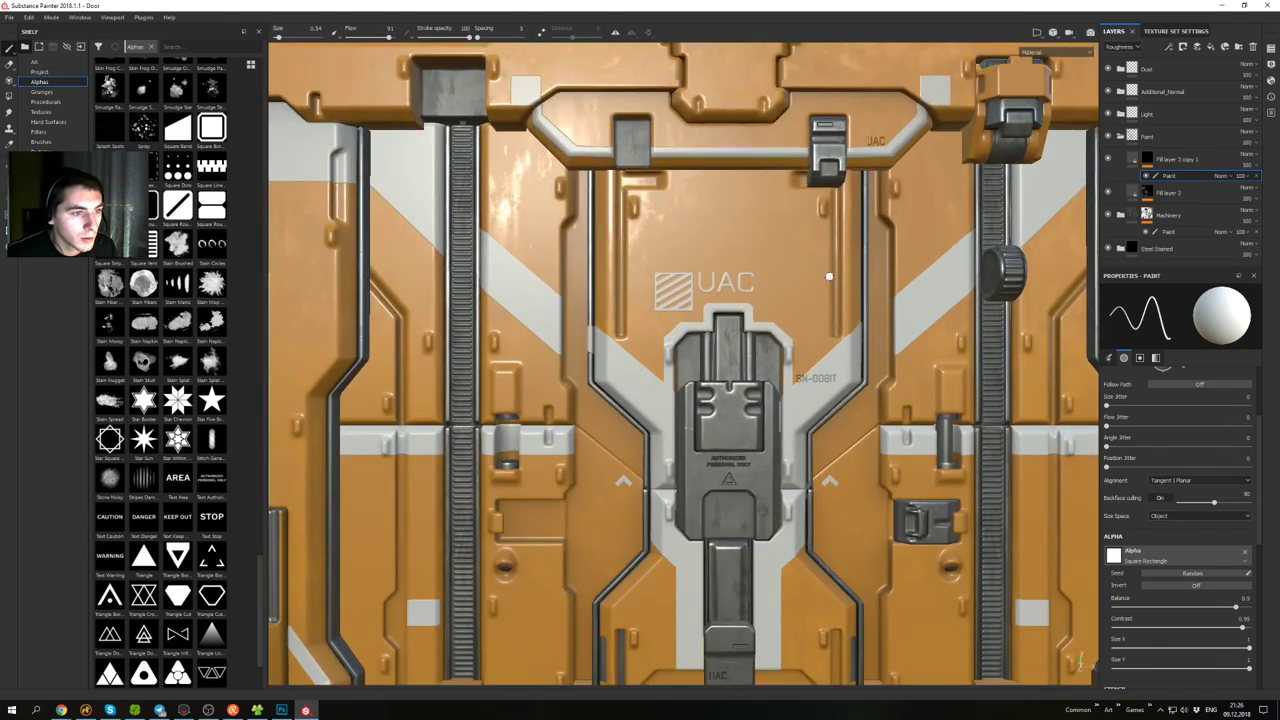
pyautogui.scroll(-4, 811, 274)
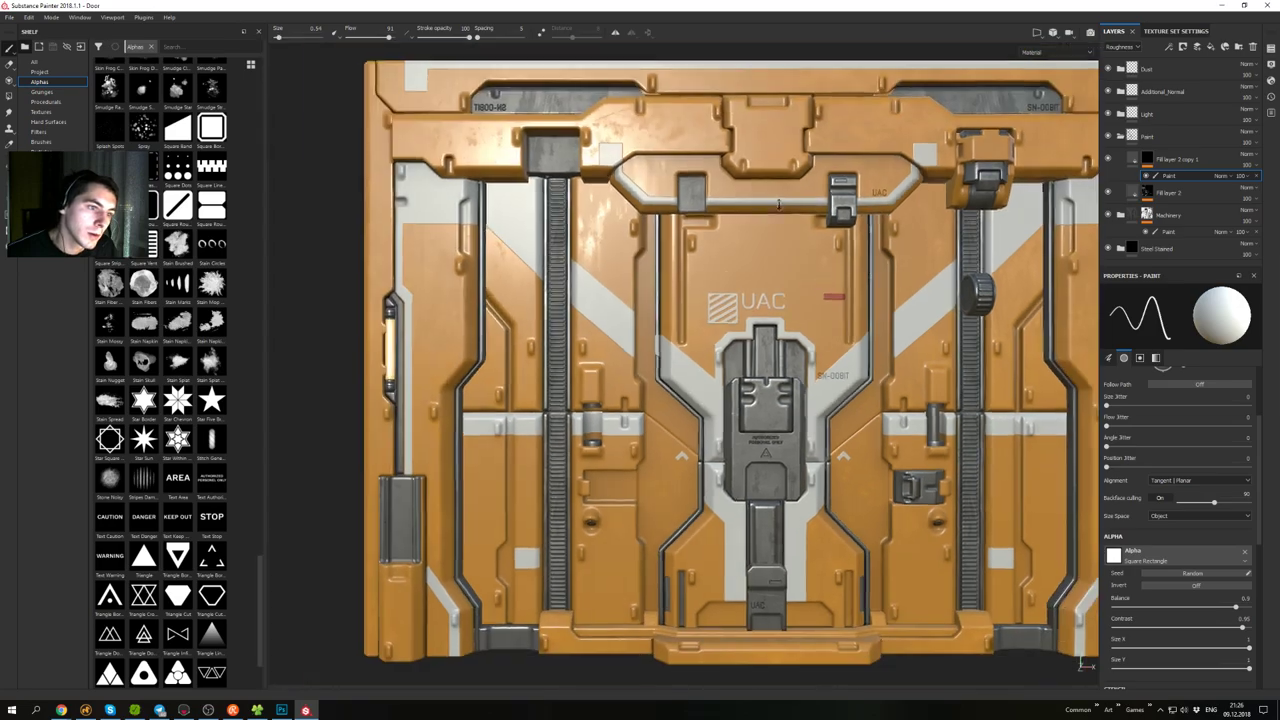
pyautogui.keyDown('alt'); pyautogui.moveTo(842, 301); pyautogui.dragTo(1046, 384); pyautogui.keyUp('alt')
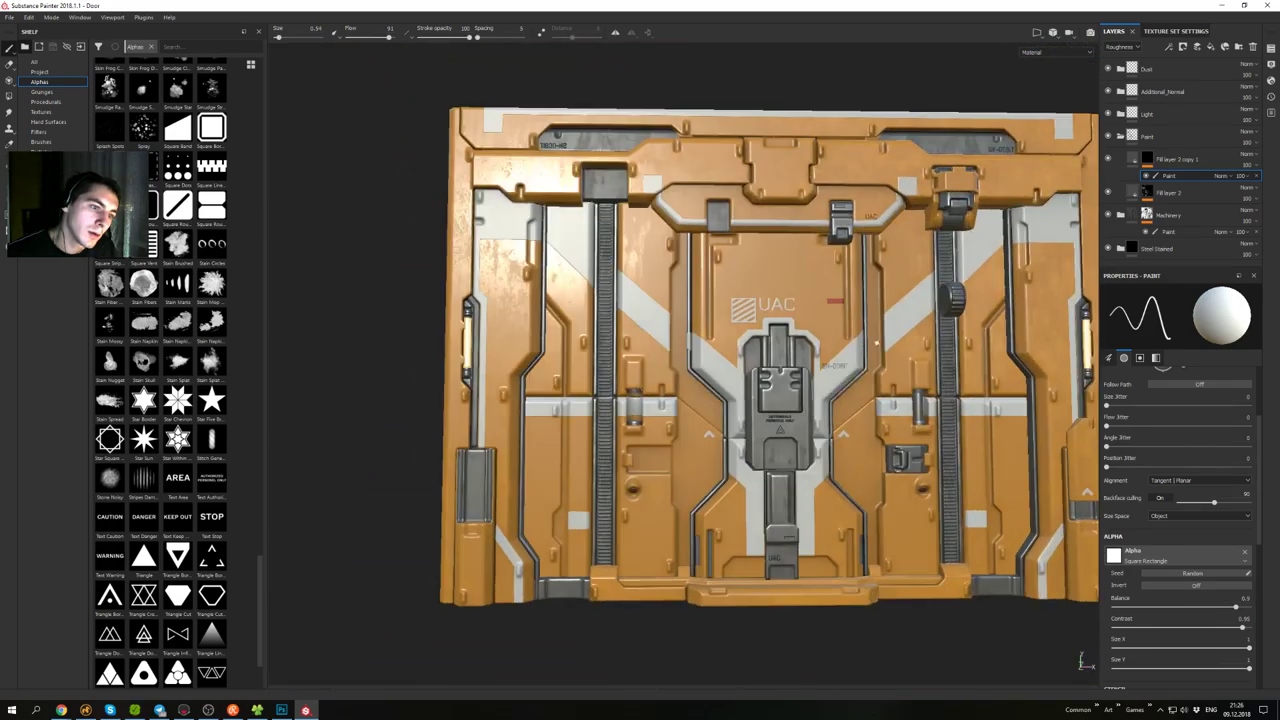
pyautogui.keyDown('alt'); pyautogui.moveTo(1046, 384); pyautogui.dragTo(905, 305, button='middle'); pyautogui.keyUp('alt')
pyautogui.keyDown('alt'); pyautogui.moveTo(904, 306); pyautogui.dragTo(860, 354); pyautogui.keyUp('alt')
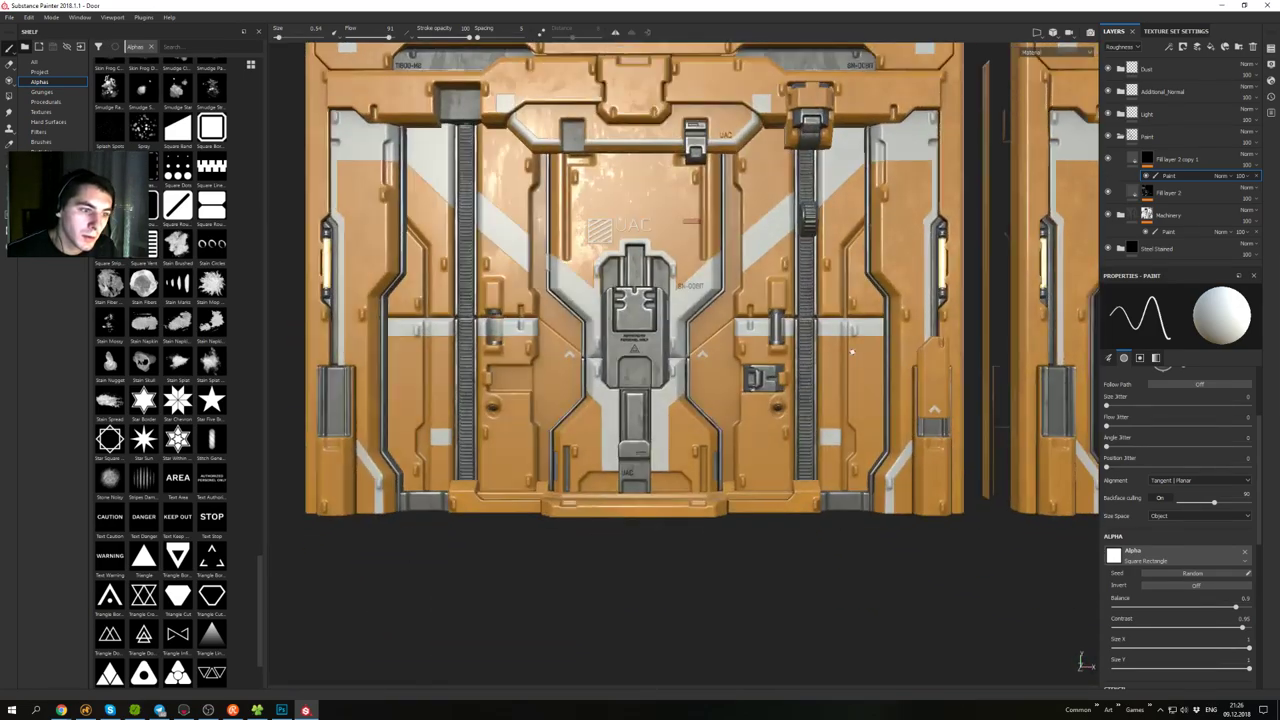
pyautogui.scroll(2, 848, 358)
pyautogui.scroll(3, 790, 302)
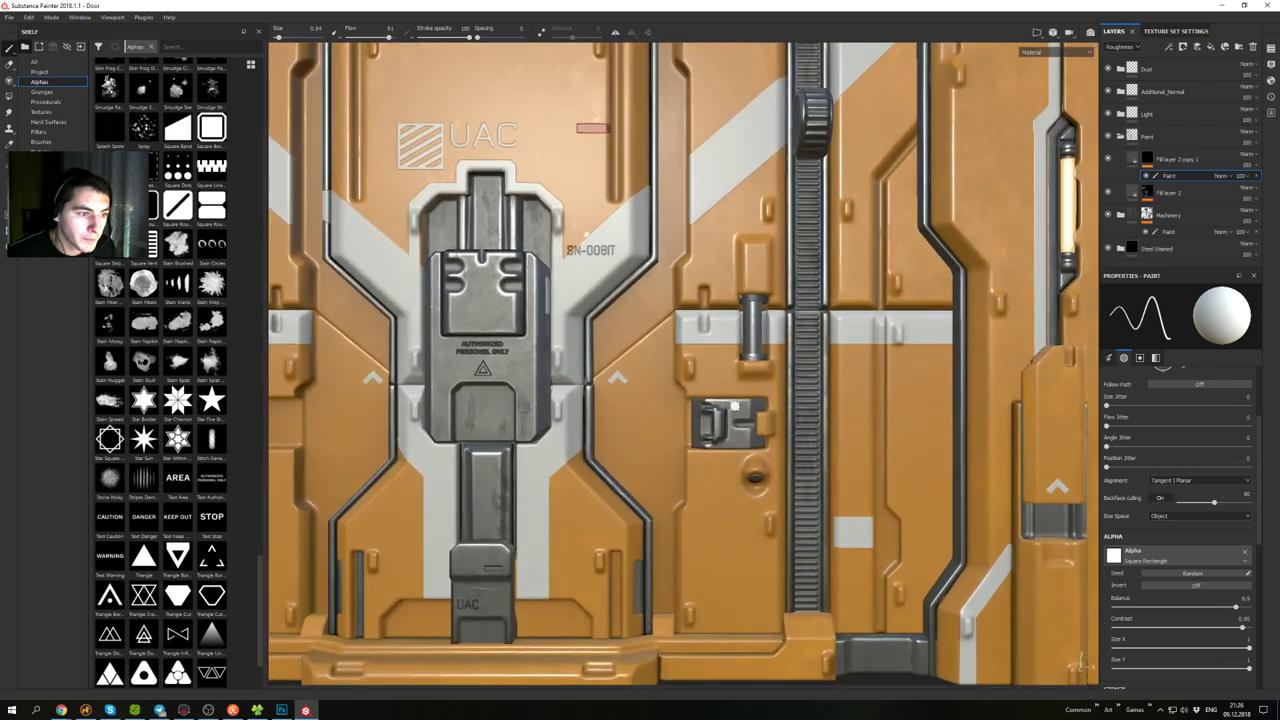
pyautogui.hotkey('ctrl', 'z')
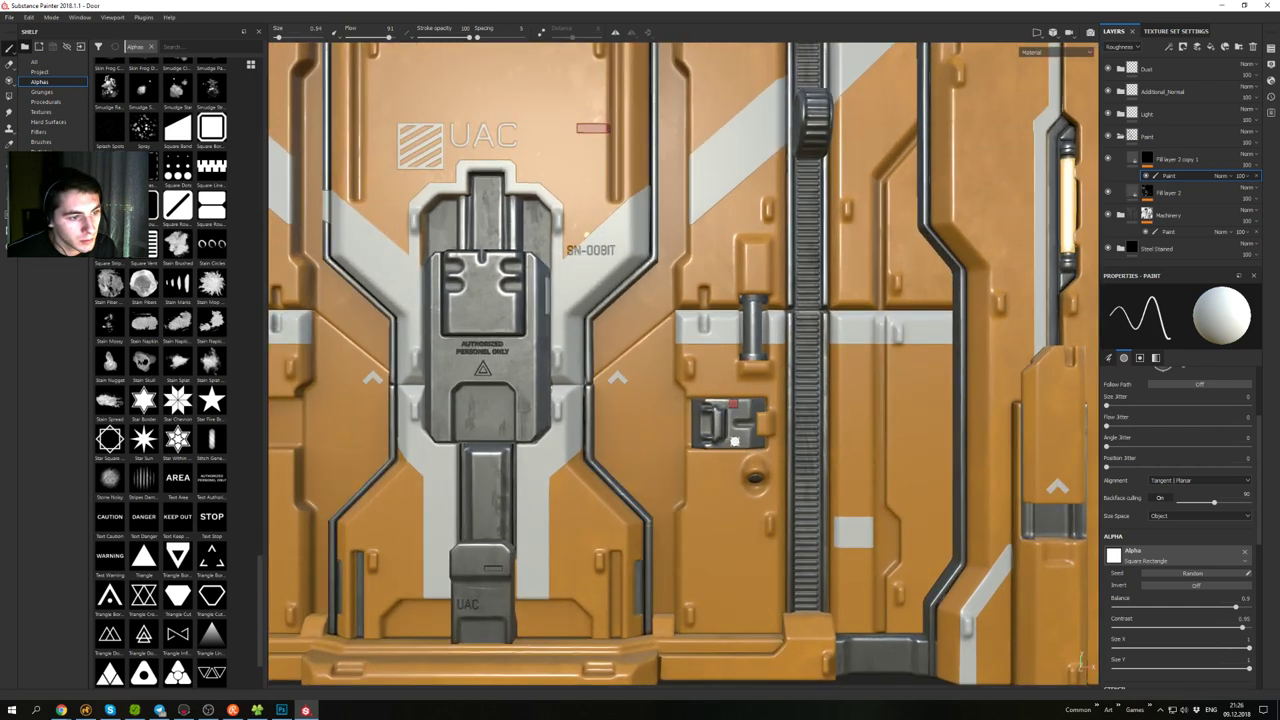
pyautogui.click(734, 443)
# - Inspect the red bar and the latch's red marks on the closed door from several angles
pyautogui.scroll(-2, 785, 460)
pyautogui.keyDown('alt'); pyautogui.moveTo(770, 430); pyautogui.dragTo(778, 290); pyautogui.keyUp('alt')
pyautogui.keyDown('alt'); pyautogui.moveTo(778, 290); pyautogui.dragTo(770, 320, button='middle'); pyautogui.keyUp('alt')
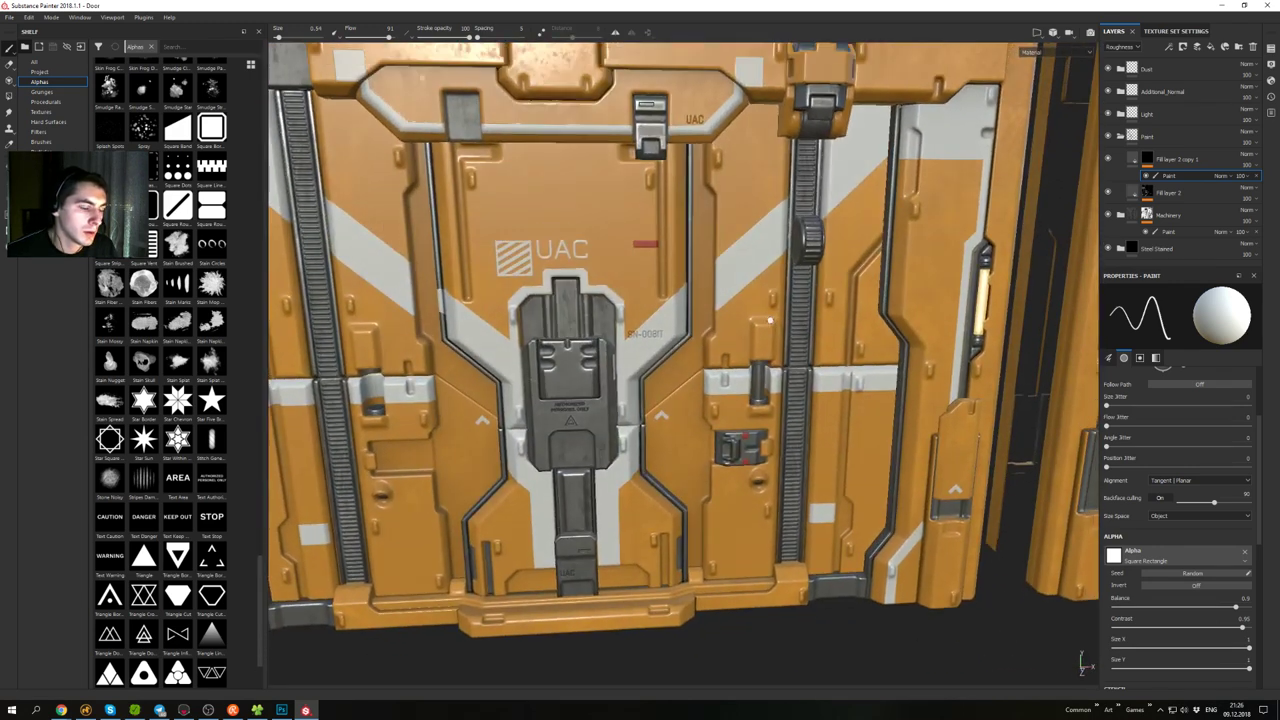
pyautogui.keyDown('alt'); pyautogui.moveTo(768, 448); pyautogui.dragTo(770, 360); pyautogui.keyUp('alt')
pyautogui.keyDown('alt'); pyautogui.moveTo(790, 255); pyautogui.dragTo(775, 328, button='middle'); pyautogui.keyUp('alt')
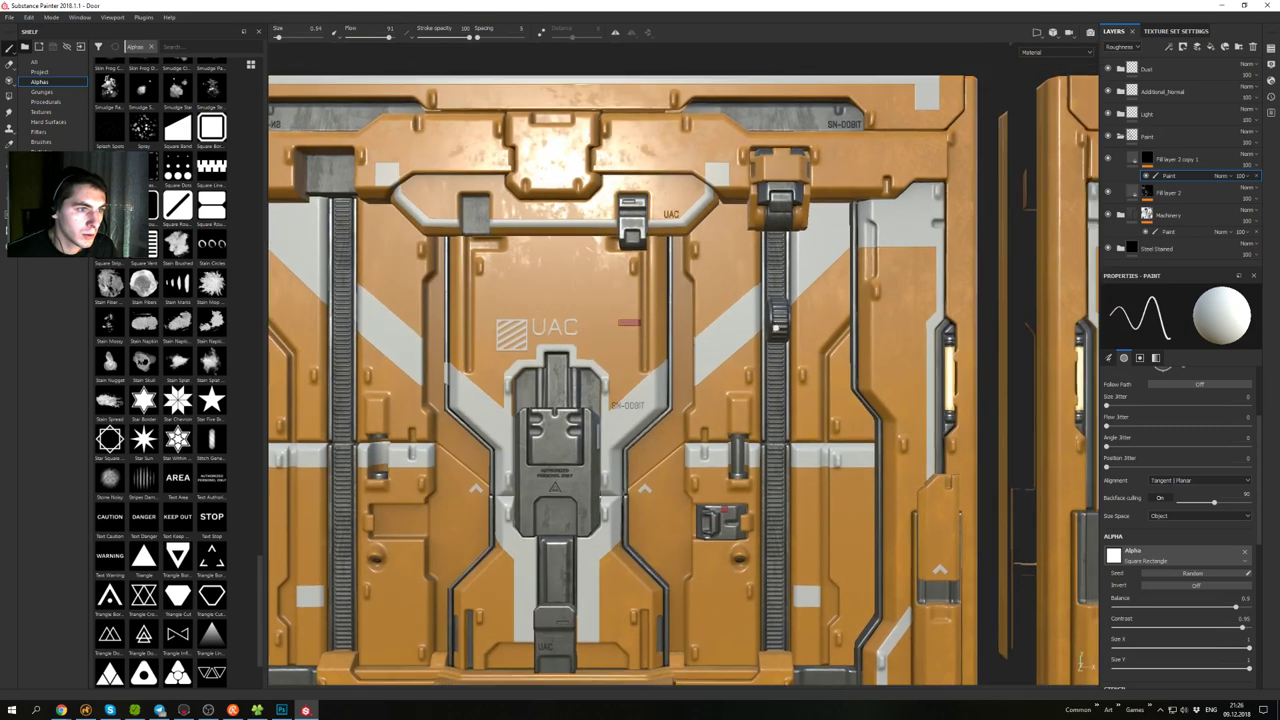
# - Try the Arrow Border Cut alpha at brush size 1.1 over the orange clamp above the right ribbed strip
pyautogui.keyDown('alt'); pyautogui.moveTo(767, 237); pyautogui.dragTo(768, 302, button='middle'); pyautogui.keyUp('alt')
pyautogui.scroll(2, 768, 303)
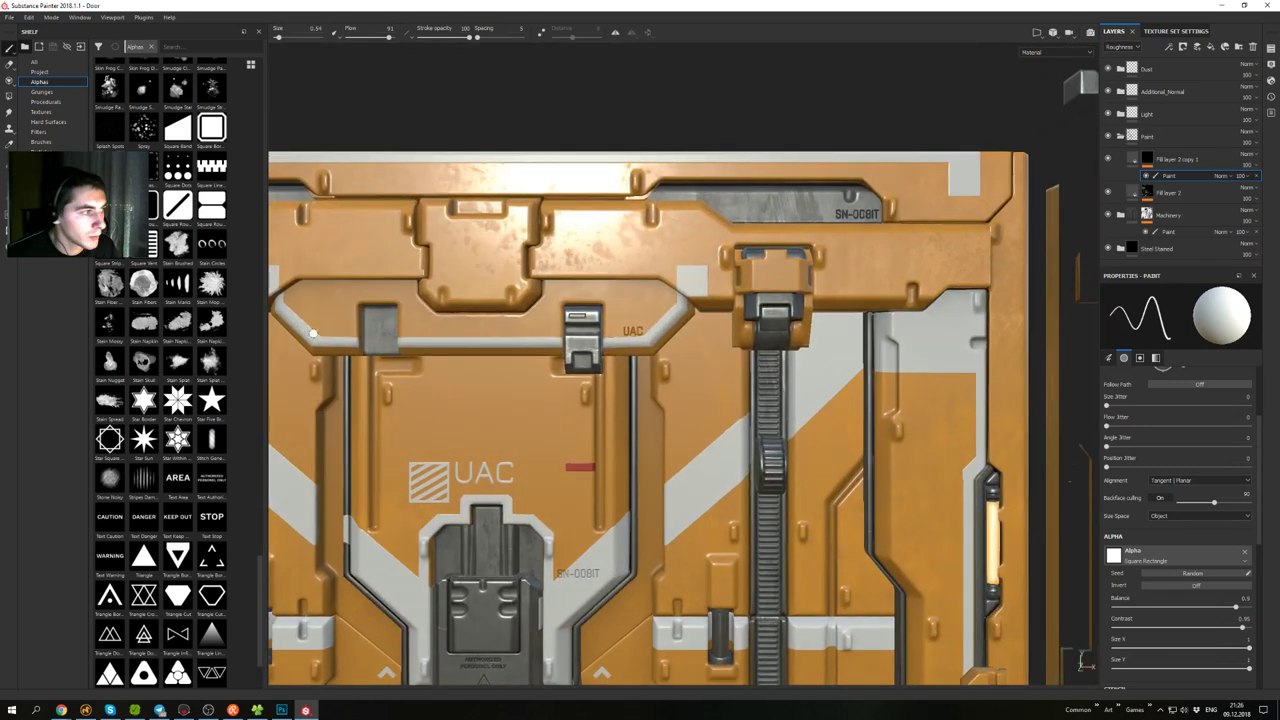
pyautogui.scroll(8, 170, 380)
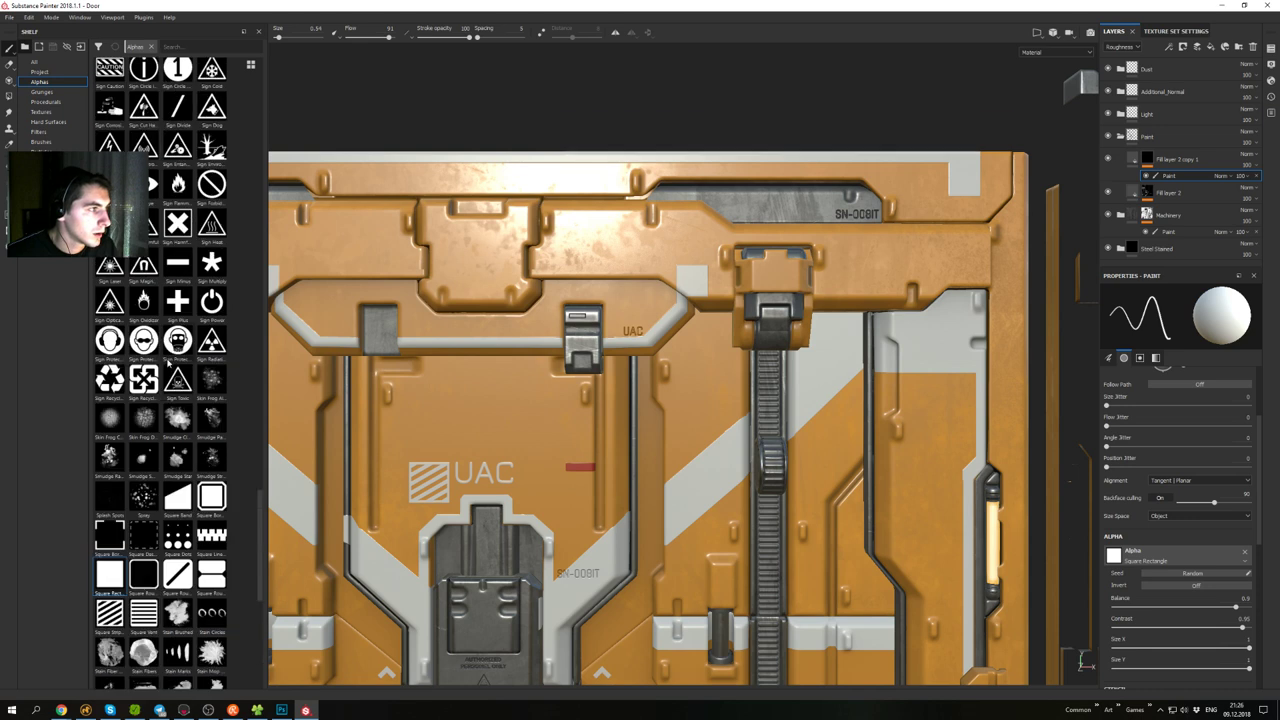
pyautogui.scroll(12, 166, 187)
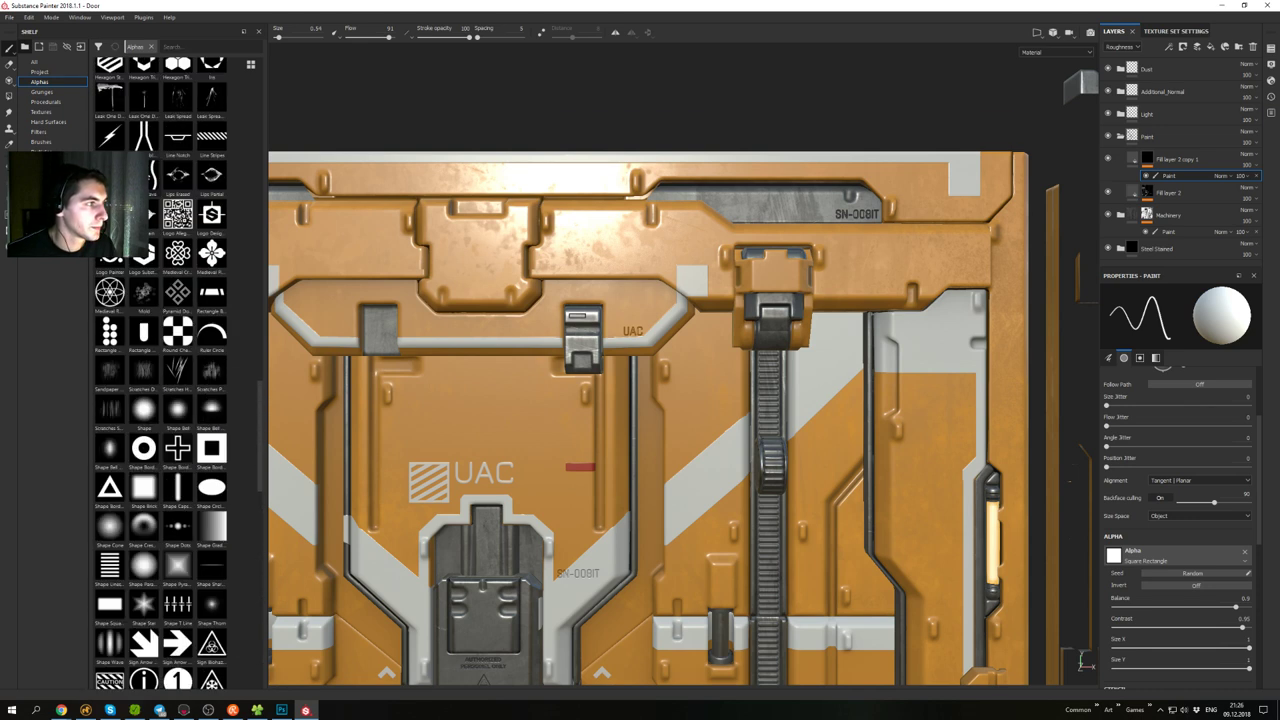
pyautogui.scroll(8, 170, 187)
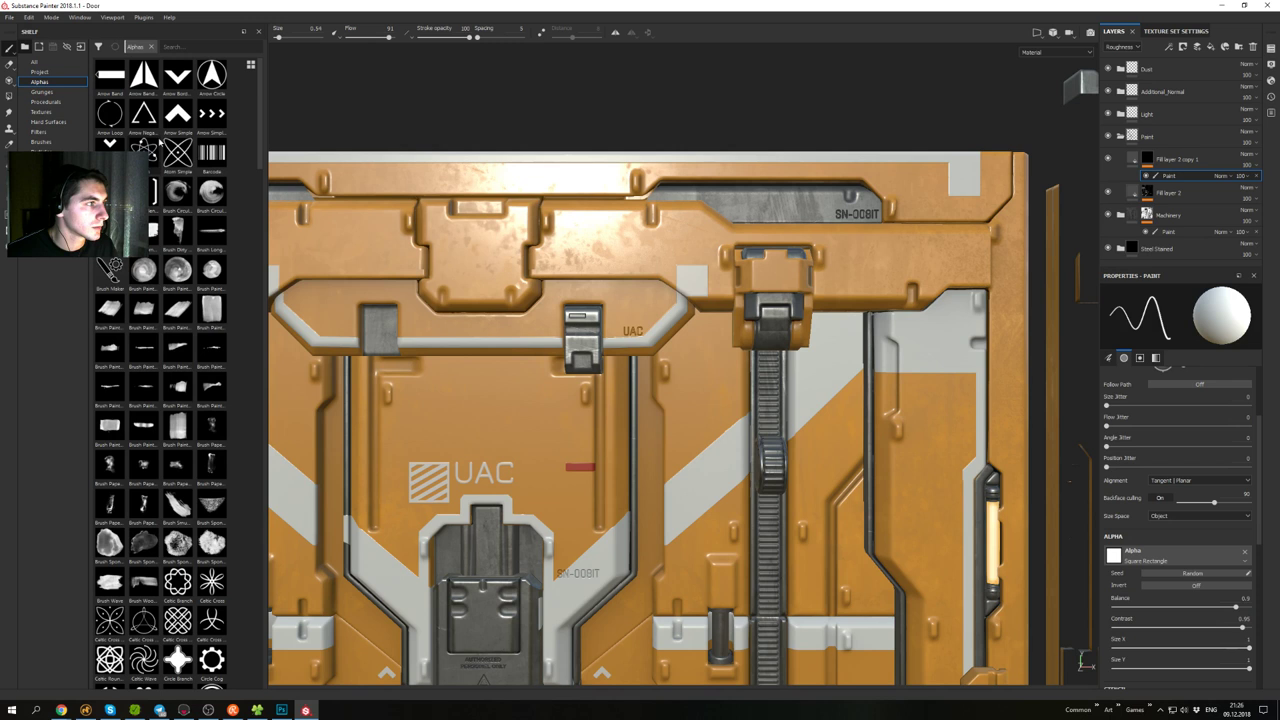
pyautogui.click(178, 77)
pyautogui.keyDown('ctrl'); pyautogui.moveTo(776, 280); pyautogui.dragTo(790, 280, button='right'); pyautogui.keyUp('ctrl')
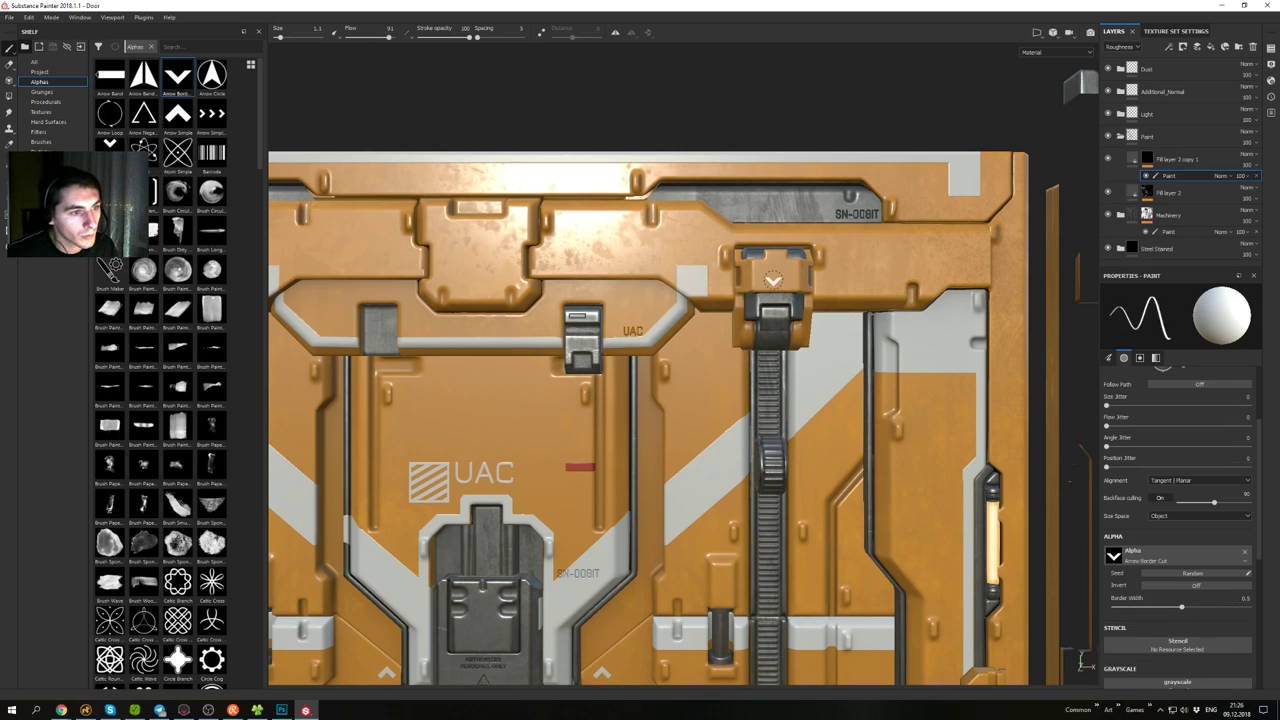
pyautogui.keyDown('alt'); pyautogui.moveTo(826, 382); pyautogui.dragTo(650, 120, button='right'); pyautogui.keyUp('alt')
pyautogui.keyDown('alt'); pyautogui.moveTo(747, 403); pyautogui.dragTo(782, 278, button='middle'); pyautogui.keyUp('alt')
# - Stamp a red square with a diagonal cut on the orange clamp above the right ribbed strip using the Square Round Empty Line alpha
pyautogui.scroll(-4, 167, 382)
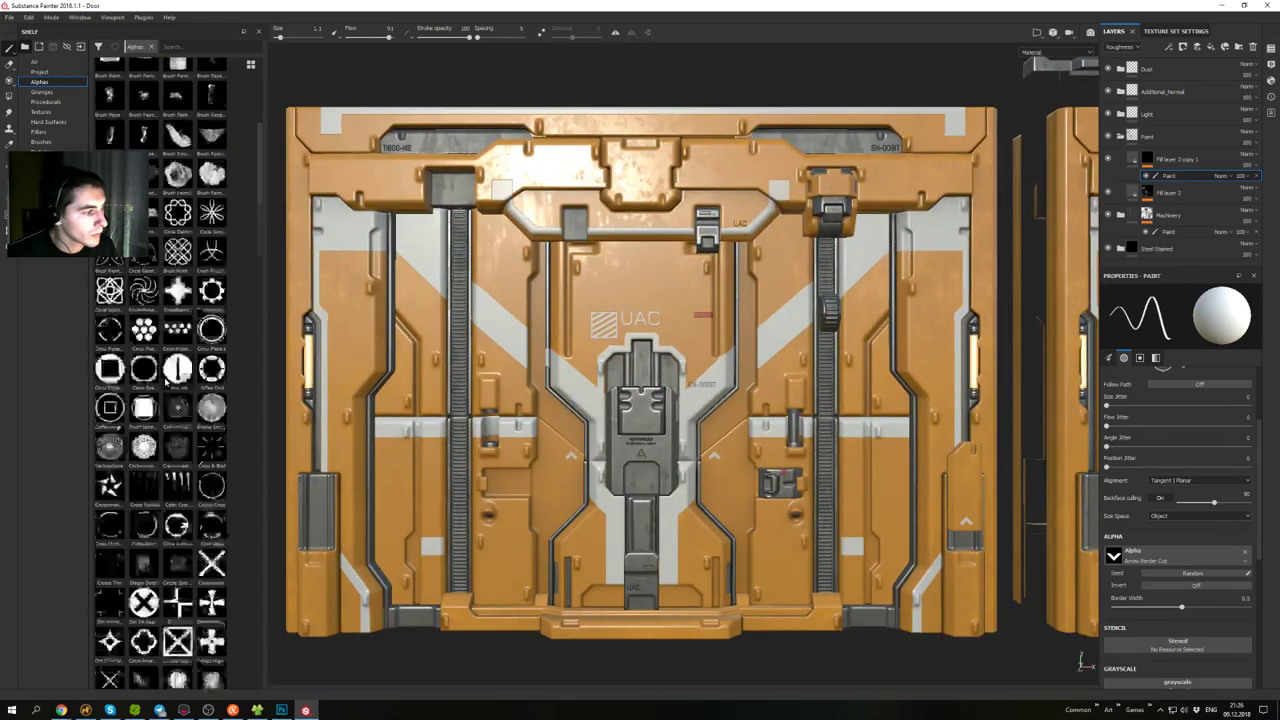
pyautogui.scroll(-6, 166, 382)
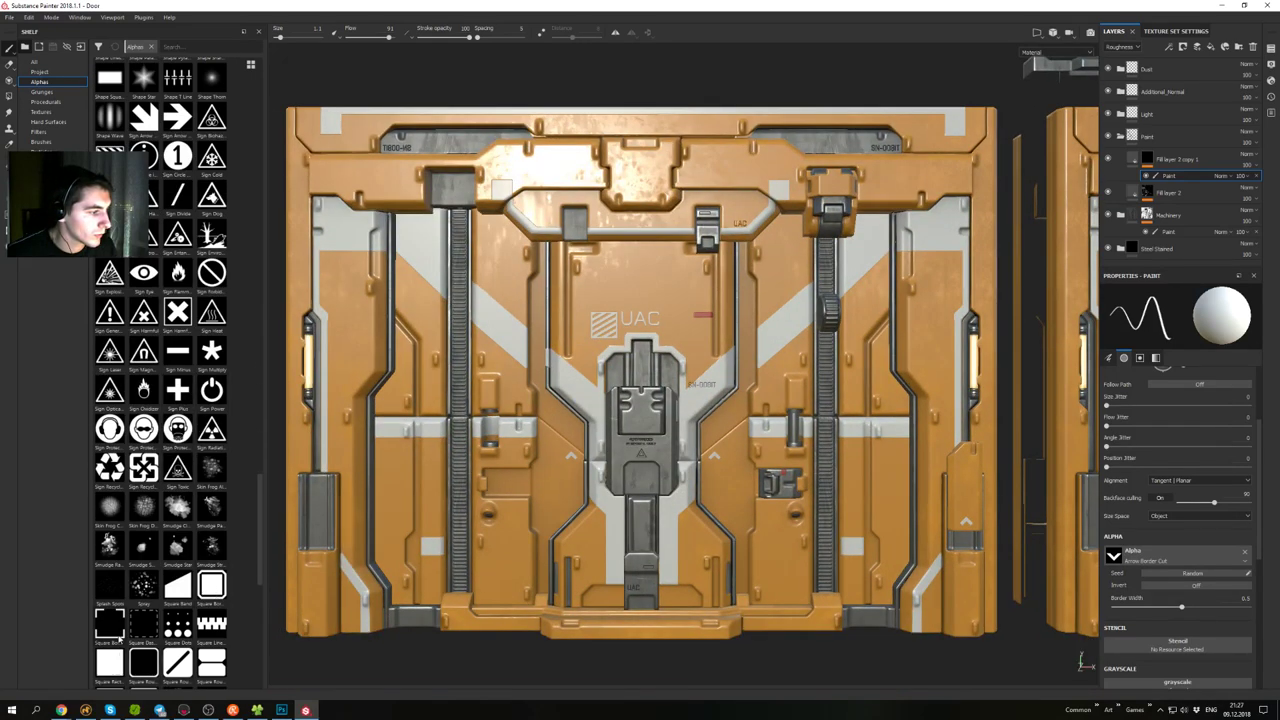
pyautogui.scroll(-5, 120, 620)
pyautogui.click(180, 296)
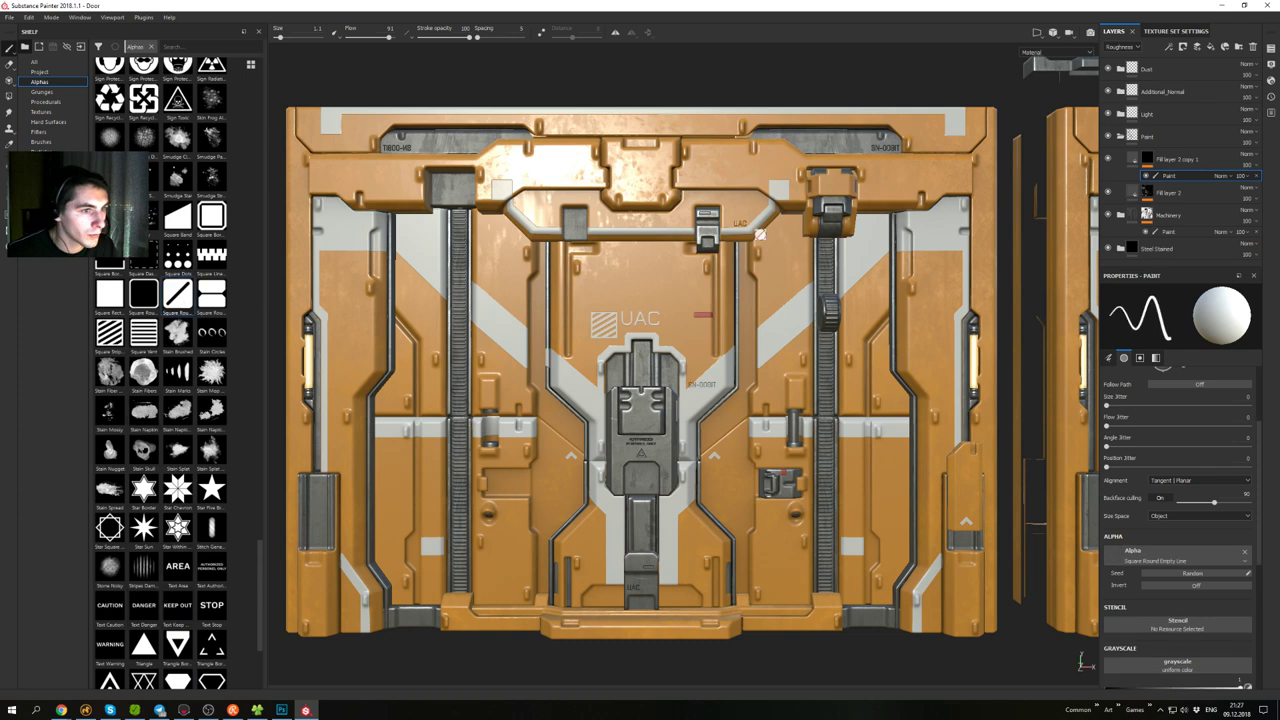
pyautogui.keyDown('alt'); pyautogui.moveTo(862, 206); pyautogui.dragTo(789, 272, button='middle'); pyautogui.keyUp('alt')
pyautogui.keyDown('alt'); pyautogui.moveTo(789, 272); pyautogui.dragTo(738, 396, button='right'); pyautogui.keyUp('alt')
pyautogui.hotkey('ctrl', 'z')
pyautogui.click(763, 262)
# - Using the Square Rectangle alpha at size 0.51, paint a short red bar on the central grey lock's lower edge and a small red square on its plate
pyautogui.keyDown('alt'); pyautogui.moveTo(738, 396); pyautogui.dragTo(764, 284, button='middle'); pyautogui.keyUp('alt')
pyautogui.moveTo(764, 284)
pyautogui.keyDown('alt'); pyautogui.mouseDown()
pyautogui.moveTo(840, 280)
pyautogui.moveTo(855, 211)
pyautogui.moveTo(810, 358)
pyautogui.mouseUp(); pyautogui.keyUp('alt')
pyautogui.keyDown('alt'); pyautogui.moveTo(810, 358); pyautogui.dragTo(864, 442, button='right'); pyautogui.keyUp('alt')
pyautogui.keyDown('alt'); pyautogui.moveTo(864, 442); pyautogui.dragTo(892, 394, button='middle'); pyautogui.keyUp('alt')
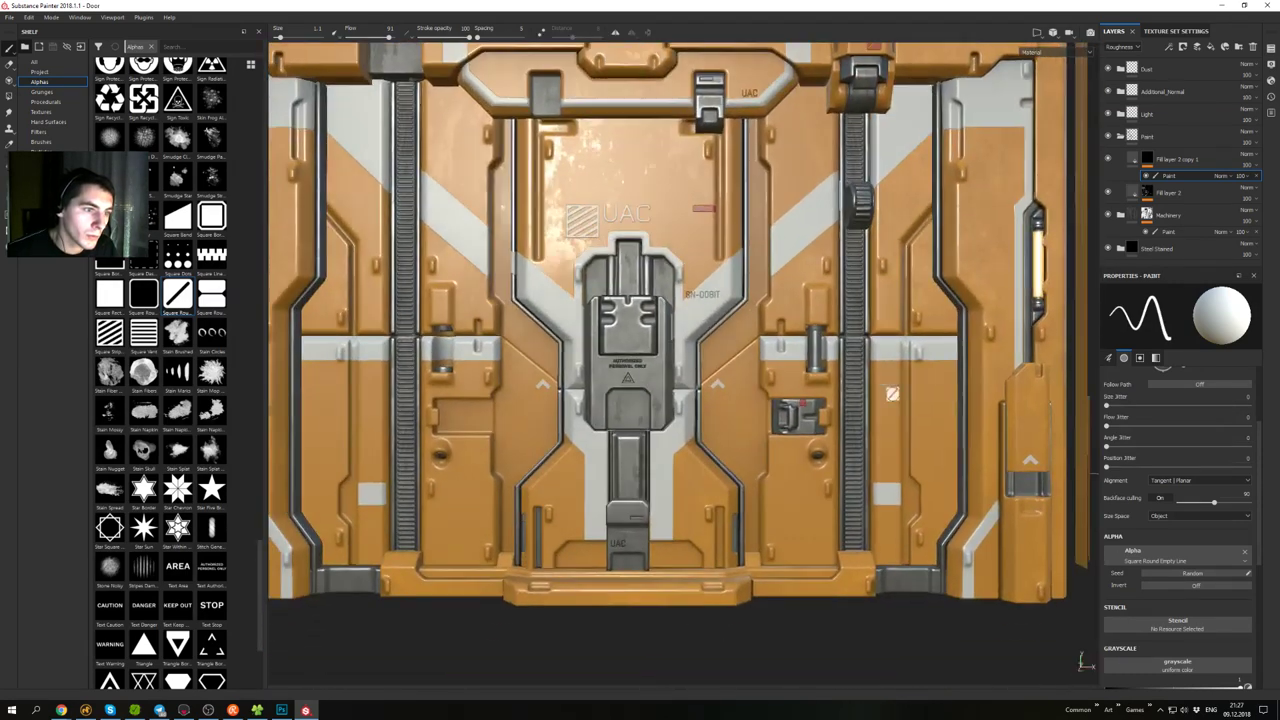
pyautogui.keyDown('alt'); pyautogui.moveTo(866, 403); pyautogui.dragTo(888, 440, button='right'); pyautogui.keyUp('alt')
pyautogui.keyDown('alt'); pyautogui.moveTo(888, 440); pyautogui.dragTo(835, 356, button='middle'); pyautogui.keyUp('alt')
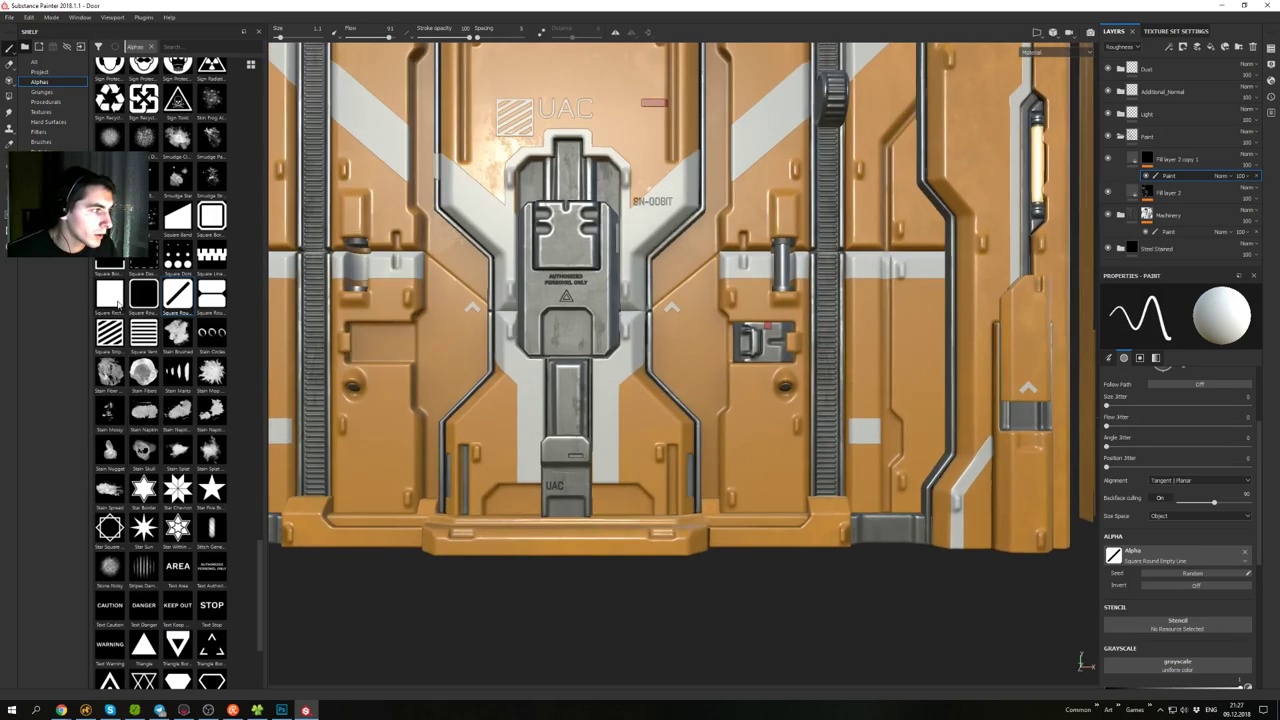
pyautogui.click(118, 304)
pyautogui.keyDown('alt'); pyautogui.moveTo(597, 402); pyautogui.dragTo(639, 468, button='middle'); pyautogui.keyUp('alt')
pyautogui.keyDown('ctrl'); pyautogui.moveTo(649, 371); pyautogui.dragTo(628, 371, button='right'); pyautogui.keyUp('ctrl')
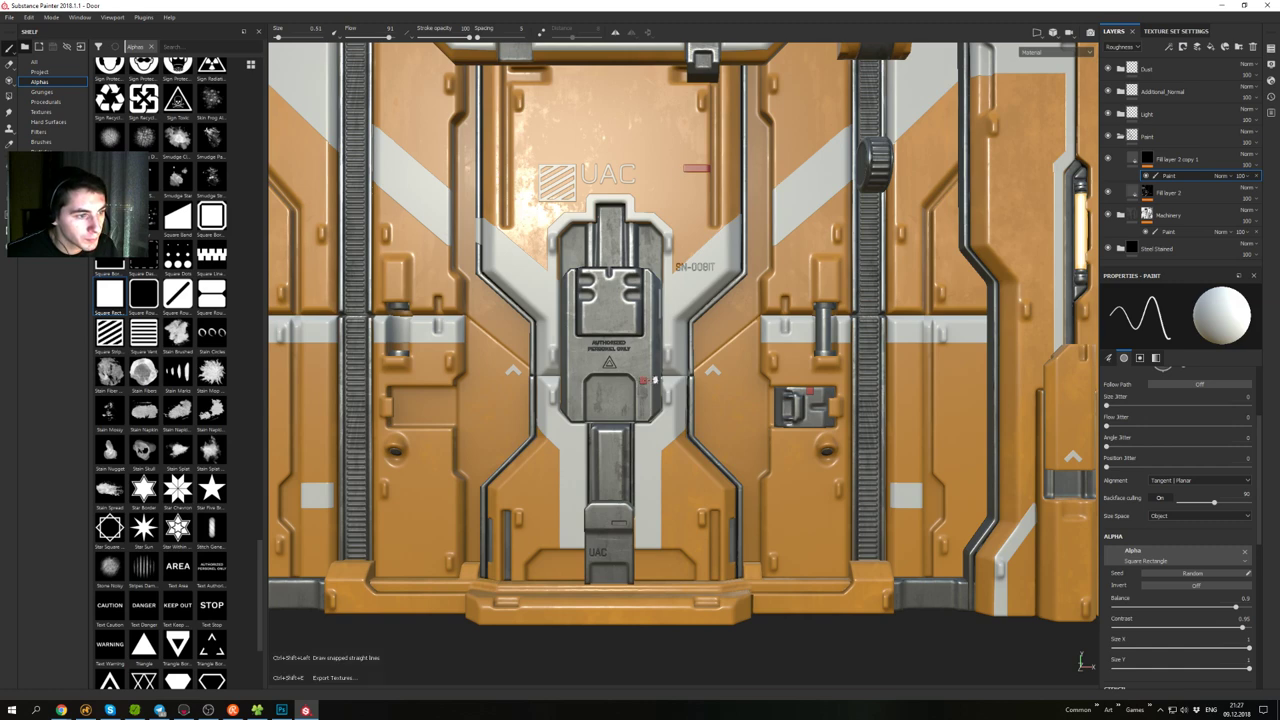
pyautogui.keyDown('shift'); pyautogui.click(655, 380); pyautogui.keyUp('shift')
pyautogui.moveTo(660, 388)
pyautogui.keyDown('alt'); pyautogui.mouseDown()
pyautogui.moveTo(612, 352)
pyautogui.moveTo(772, 375)
pyautogui.moveTo(650, 298)
pyautogui.mouseUp(); pyautogui.keyUp('alt')
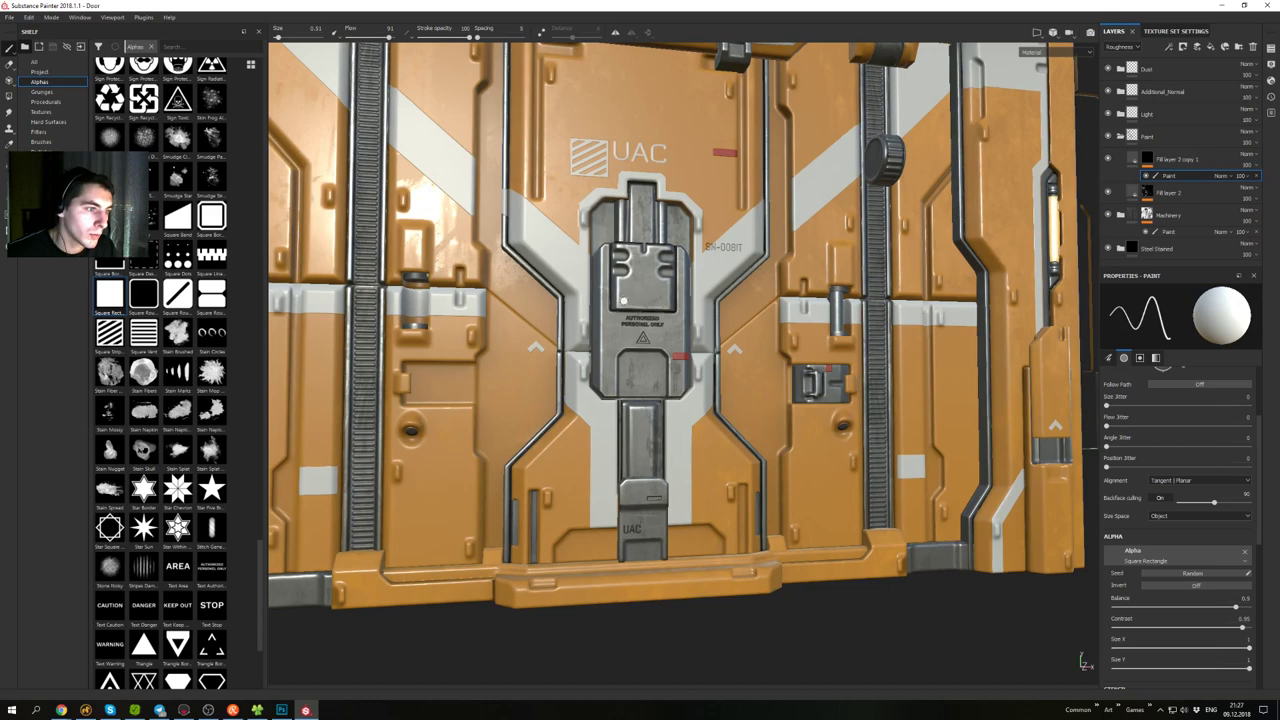
pyautogui.click(623, 300)
# - Inspect the central lock's red marks and the rest of the door from several angles
pyautogui.moveTo(687, 370)
pyautogui.keyDown('alt'); pyautogui.mouseDown()
pyautogui.moveTo(648, 425)
pyautogui.moveTo(560, 405)
pyautogui.moveTo(574, 360)
pyautogui.moveTo(657, 440)
pyautogui.mouseUp(); pyautogui.keyUp('alt')
pyautogui.keyDown('alt'); pyautogui.moveTo(657, 440); pyautogui.dragTo(711, 378, button='middle'); pyautogui.keyUp('alt')
pyautogui.keyDown('alt'); pyautogui.moveTo(711, 378); pyautogui.dragTo(690, 320); pyautogui.keyUp('alt')
pyautogui.keyDown('alt'); pyautogui.moveTo(690, 320); pyautogui.dragTo(700, 362, button='middle'); pyautogui.keyUp('alt')
pyautogui.keyDown('alt'); pyautogui.moveTo(700, 362); pyautogui.dragTo(602, 387); pyautogui.keyUp('alt')
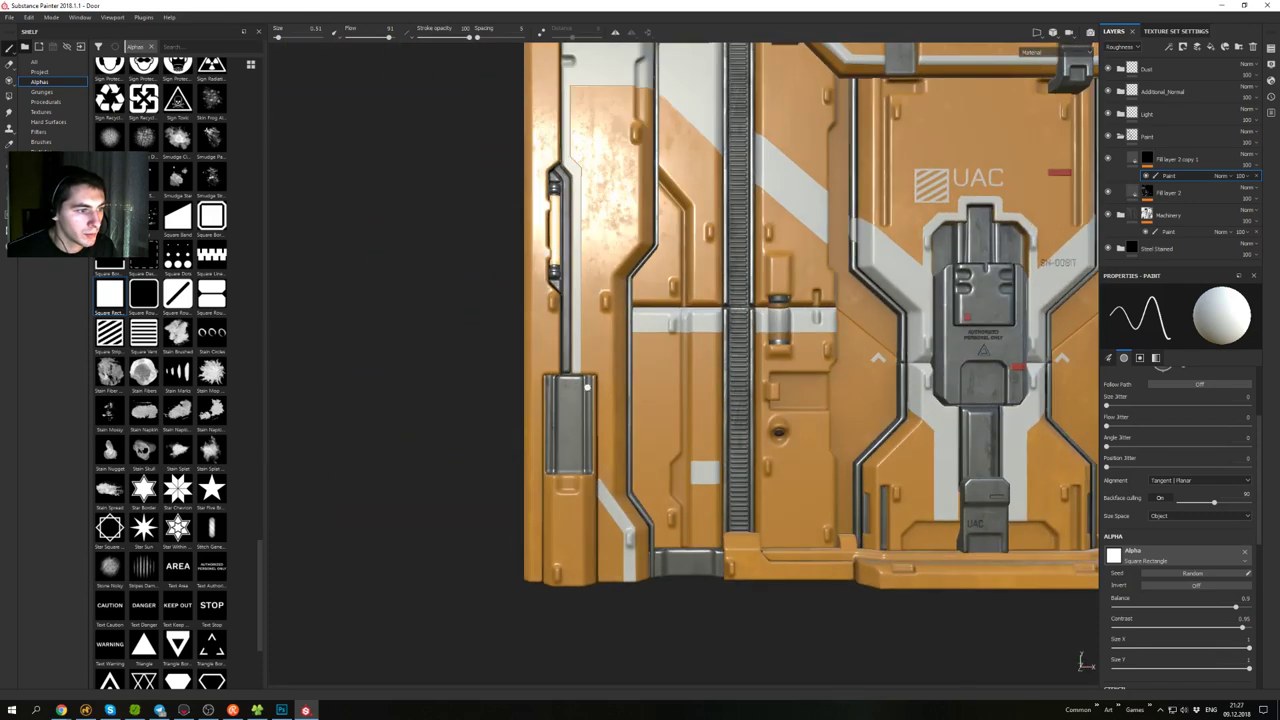
pyautogui.keyDown('alt'); pyautogui.moveTo(793, 336); pyautogui.dragTo(728, 418, button='middle'); pyautogui.keyUp('alt')
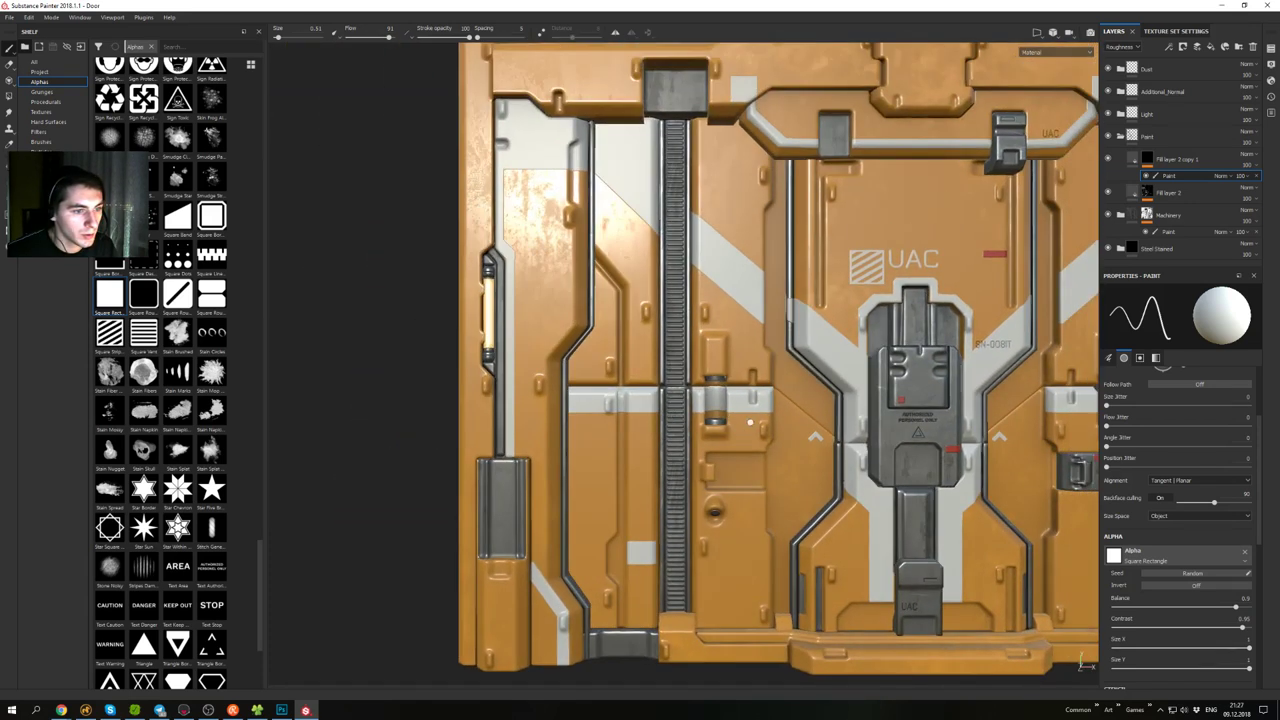
pyautogui.keyDown('alt'); pyautogui.moveTo(750, 422); pyautogui.dragTo(491, 354); pyautogui.keyUp('alt')
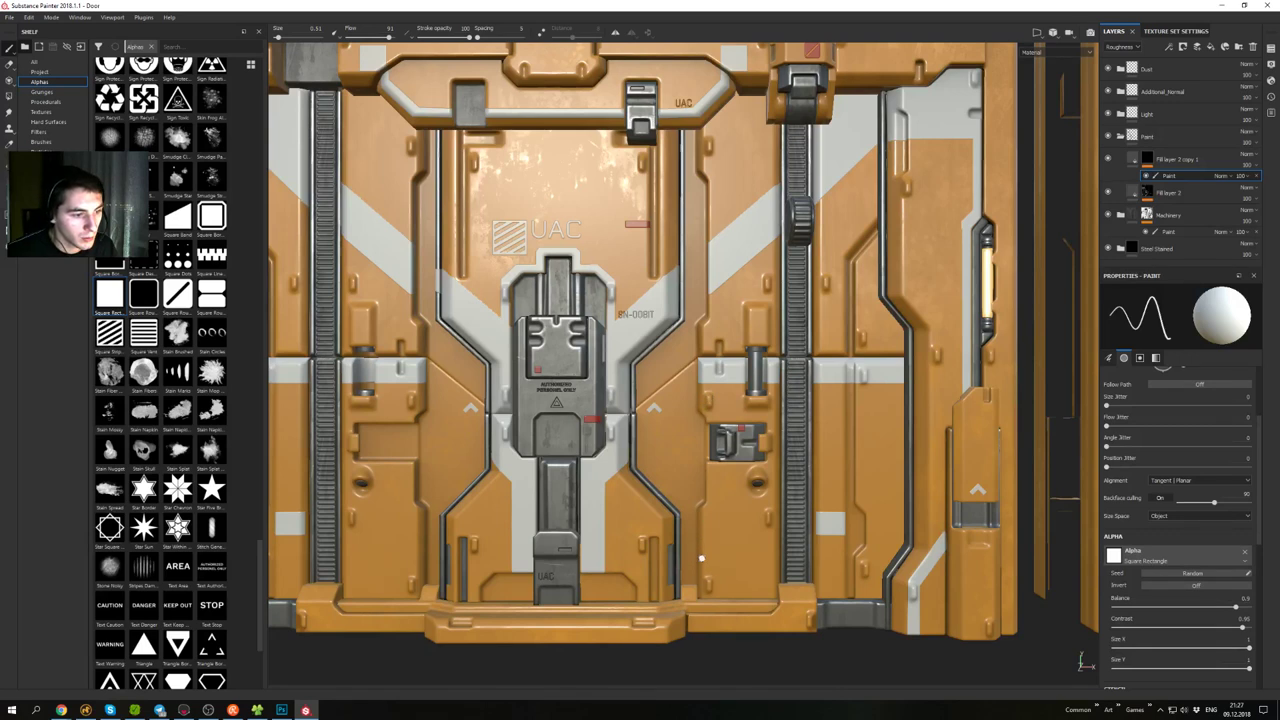
# - Try short red bars near the lower edges of the door's two side panels and erase them with black
pyautogui.moveTo(741, 575)
pyautogui.keyDown('alt'); pyautogui.mouseDown()
pyautogui.moveTo(598, 428)
pyautogui.moveTo(645, 400)
pyautogui.moveTo(695, 395)
pyautogui.moveTo(676, 385)
pyautogui.mouseUp(); pyautogui.keyUp('alt')
pyautogui.press('x')
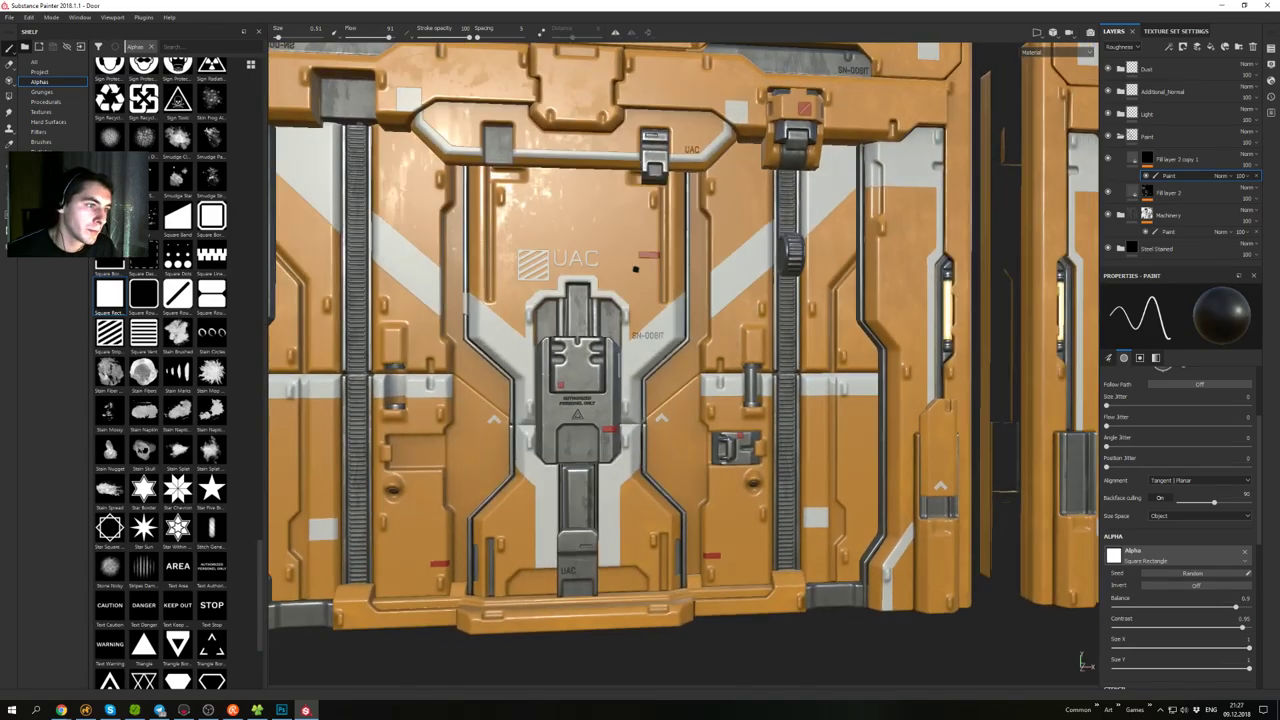
pyautogui.keyDown('alt'); pyautogui.moveTo(668, 322); pyautogui.dragTo(705, 327); pyautogui.keyUp('alt')
pyautogui.keyDown('alt'); pyautogui.moveTo(705, 328); pyautogui.dragTo(745, 335, button='right'); pyautogui.keyUp('alt')
pyautogui.keyDown('alt'); pyautogui.moveTo(745, 335); pyautogui.dragTo(792, 242, button='middle'); pyautogui.keyUp('alt')
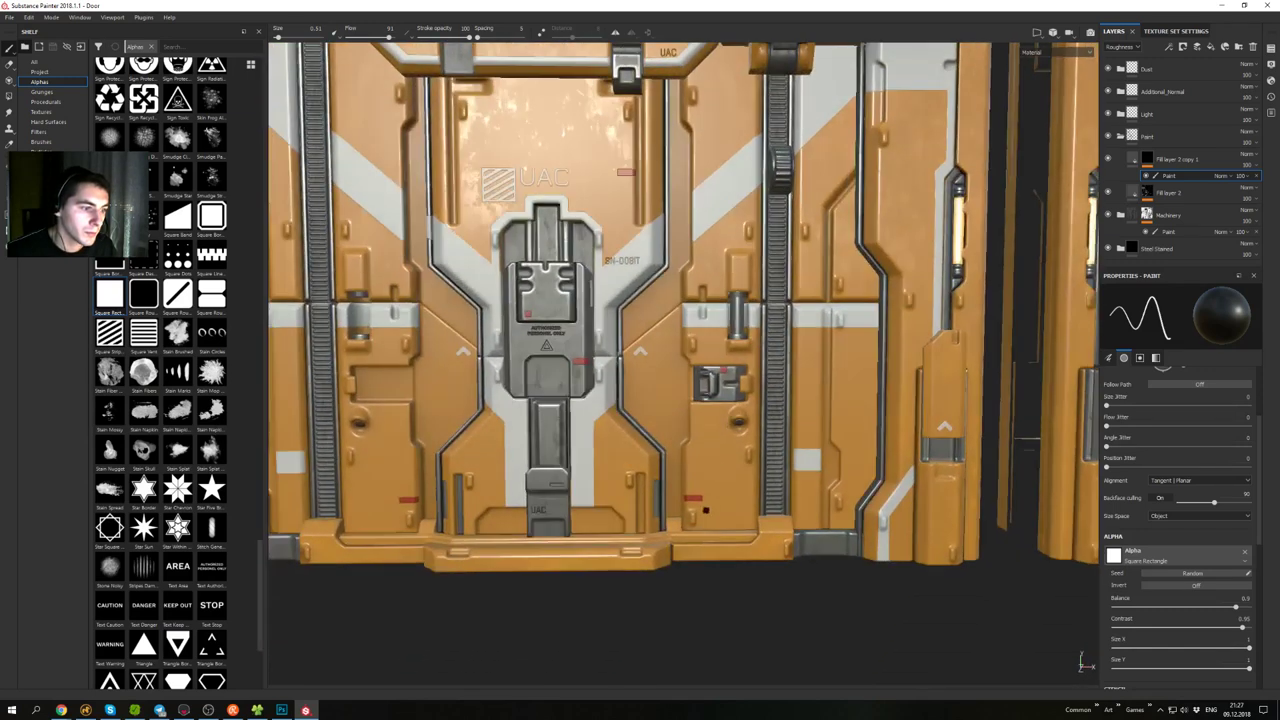
pyautogui.press('x')
pyautogui.moveTo(694, 490)
pyautogui.mouseDown()
pyautogui.moveTo(697, 512)
pyautogui.moveTo(690, 489)
pyautogui.mouseUp()
pyautogui.press('x')
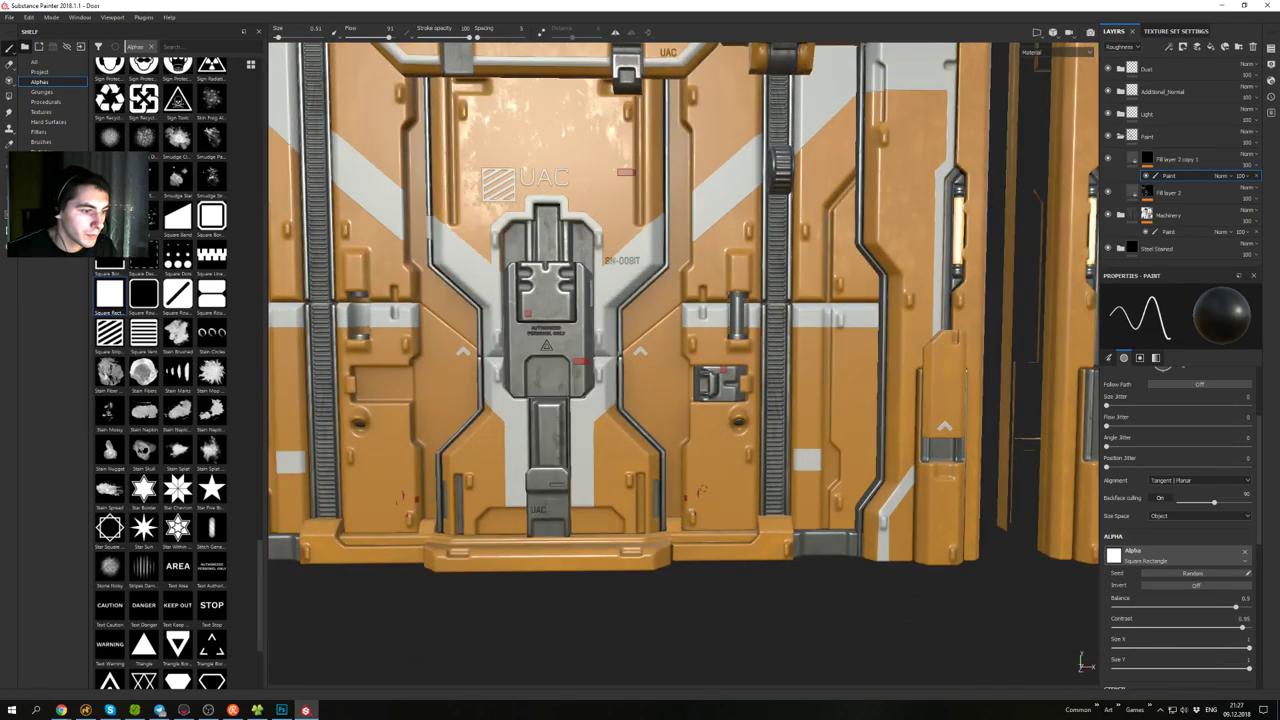
pyautogui.press('x')
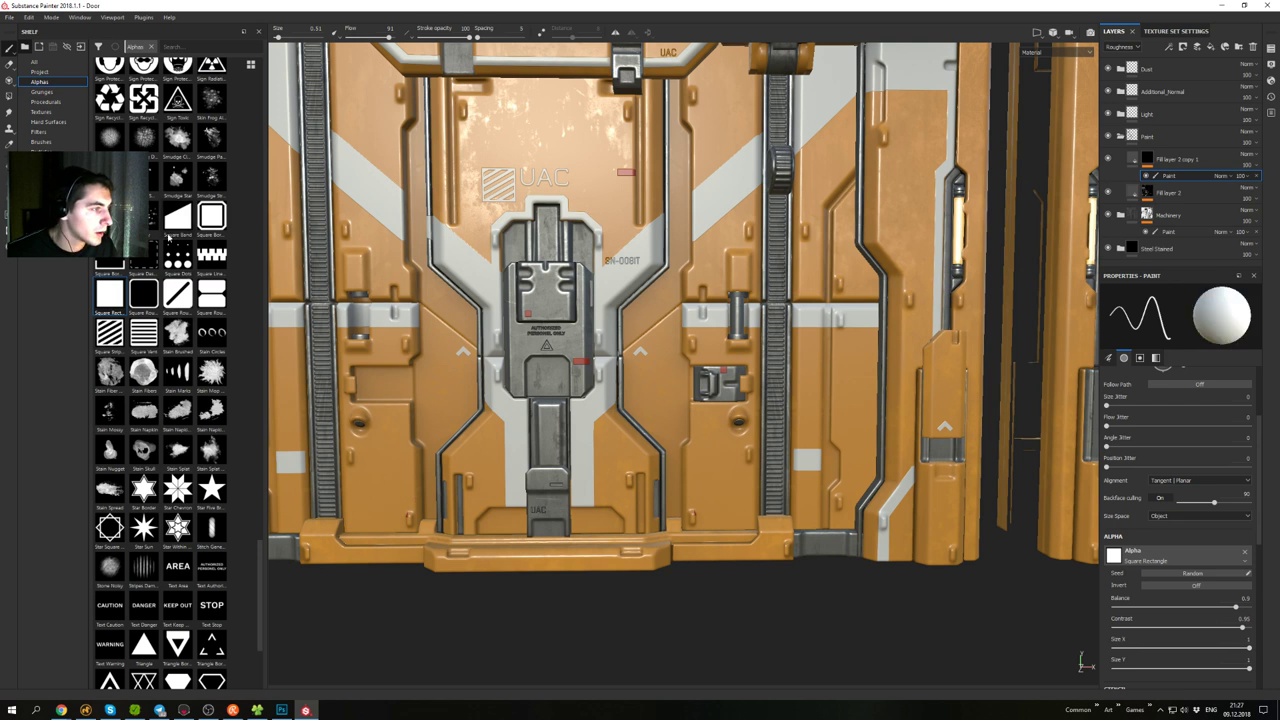
# - Stamp mirrored red crossed squares near the lower edges of both side panels with the Sign Harmful Square alpha at brush size 0.96
pyautogui.scroll(5, 167, 237)
pyautogui.click(177, 312)
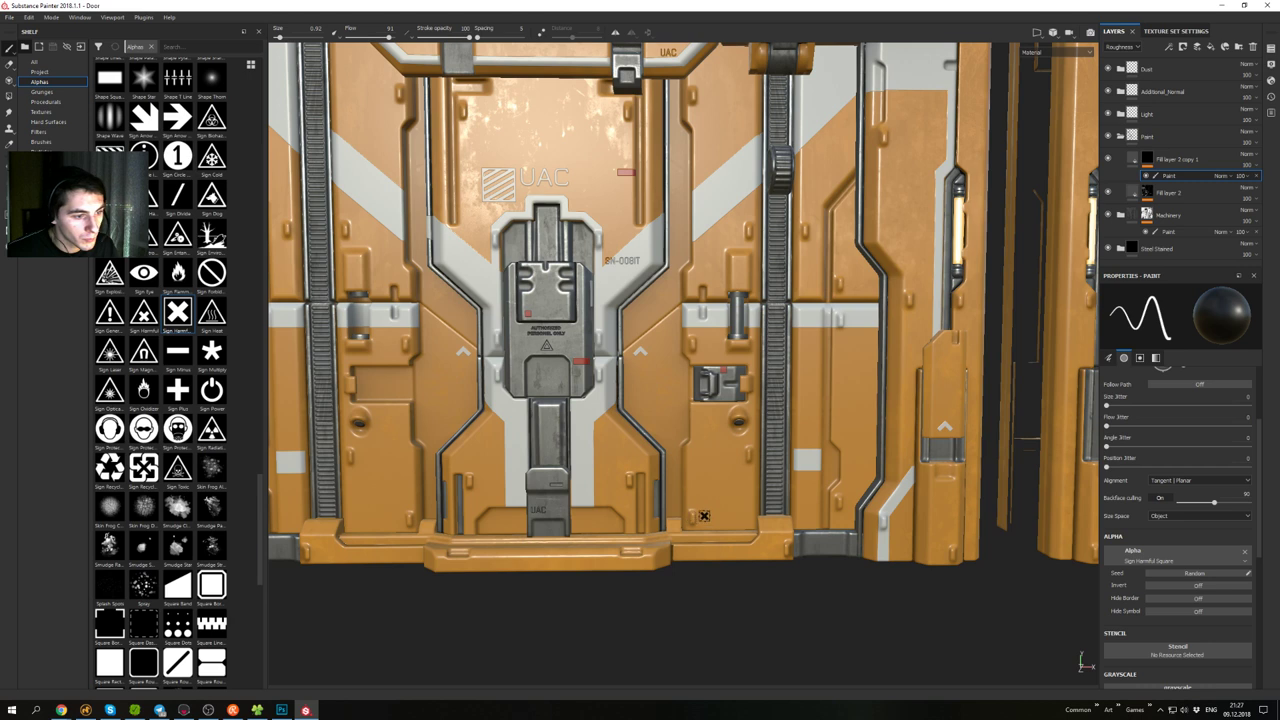
pyautogui.press('x')
pyautogui.click(707, 526)
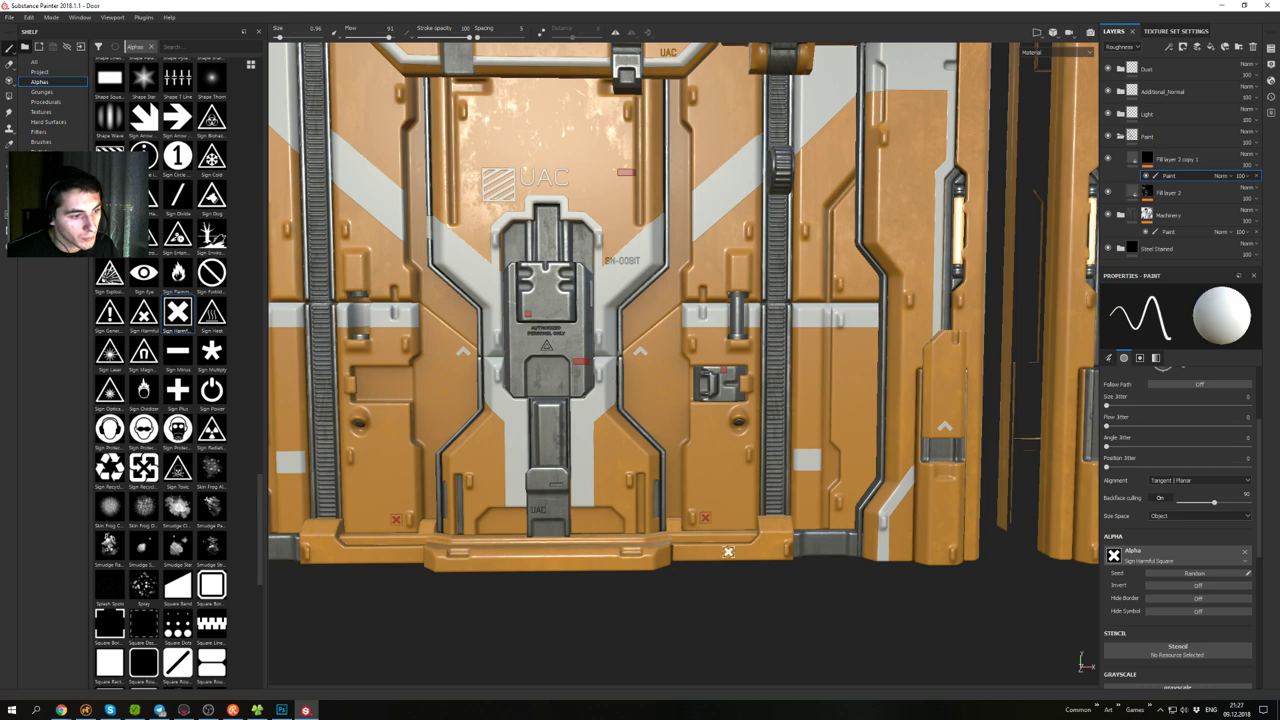
pyautogui.moveTo(729, 552)
pyautogui.keyDown('alt'); pyautogui.mouseDown()
pyautogui.moveTo(734, 466)
pyautogui.moveTo(735, 552)
pyautogui.mouseUp(); pyautogui.keyUp('alt')
pyautogui.keyDown('alt'); pyautogui.moveTo(735, 552); pyautogui.dragTo(775, 480, button='right'); pyautogui.keyUp('alt')
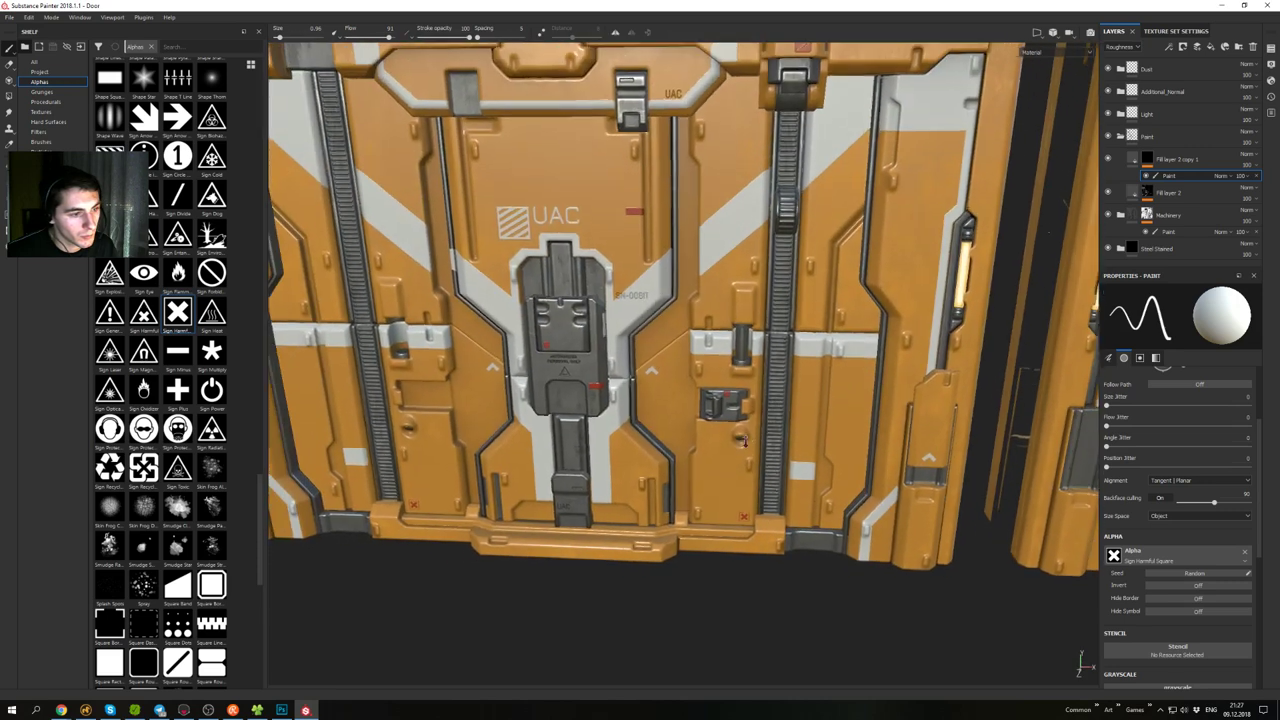
pyautogui.keyDown('alt'); pyautogui.moveTo(790, 430); pyautogui.dragTo(770, 465, button='middle'); pyautogui.keyUp('alt')
pyautogui.keyDown('alt'); pyautogui.moveTo(785, 445); pyautogui.dragTo(790, 320); pyautogui.keyUp('alt')
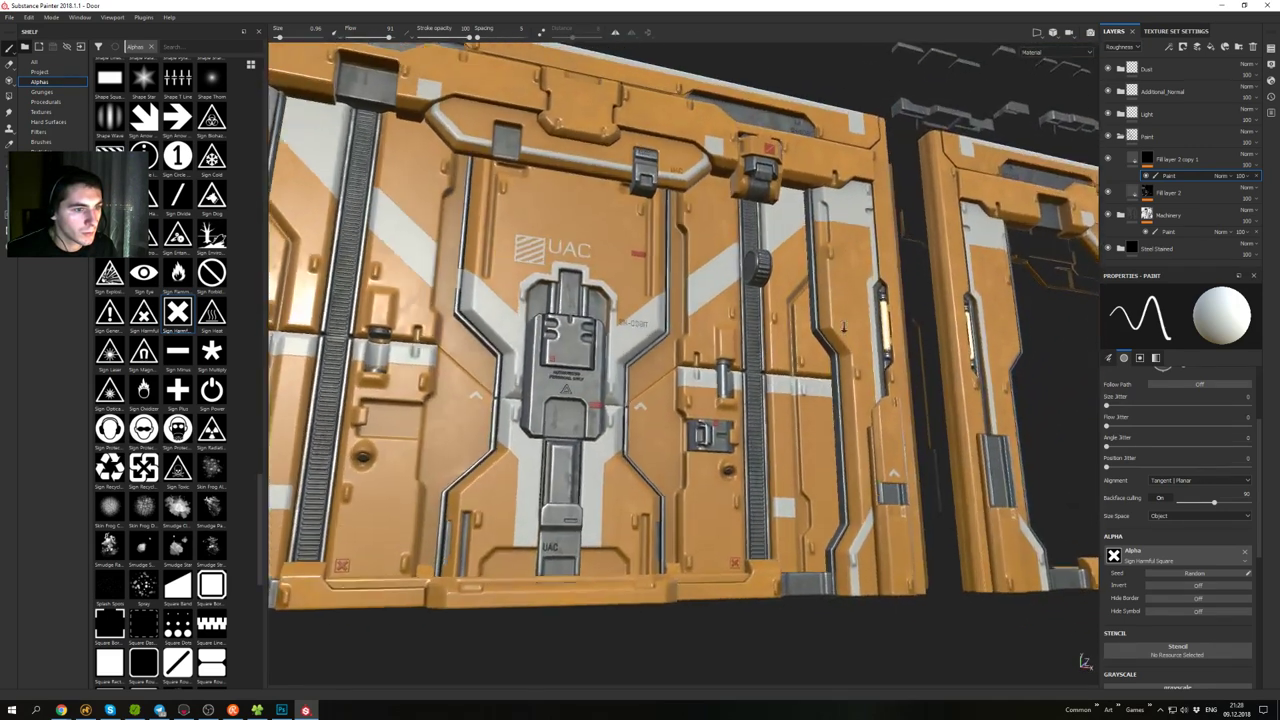
# - Paint a short horizontal red bar beside the upper end of the frame's side lamp with the Square Rectangle alpha at brush size 0.31
pyautogui.keyDown('alt'); pyautogui.moveTo(790, 320); pyautogui.dragTo(850, 340, button='right'); pyautogui.keyUp('alt')
pyautogui.keyDown('alt'); pyautogui.moveTo(850, 340); pyautogui.dragTo(687, 341, button='middle'); pyautogui.keyUp('alt')
pyautogui.keyDown('alt'); pyautogui.moveTo(687, 341); pyautogui.dragTo(650, 372); pyautogui.keyUp('alt')
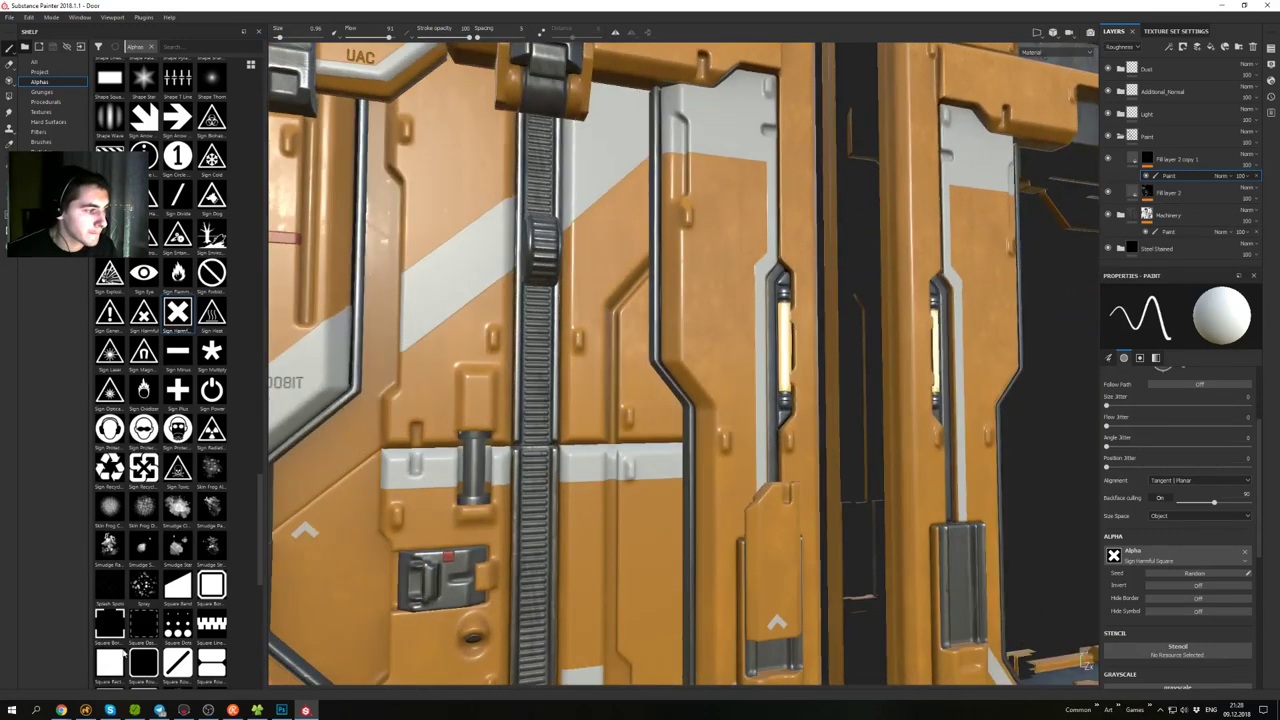
pyautogui.click(112, 660)
pyautogui.keyDown('ctrl'); pyautogui.moveTo(788, 305); pyautogui.dragTo(762, 305, button='right'); pyautogui.keyUp('ctrl')
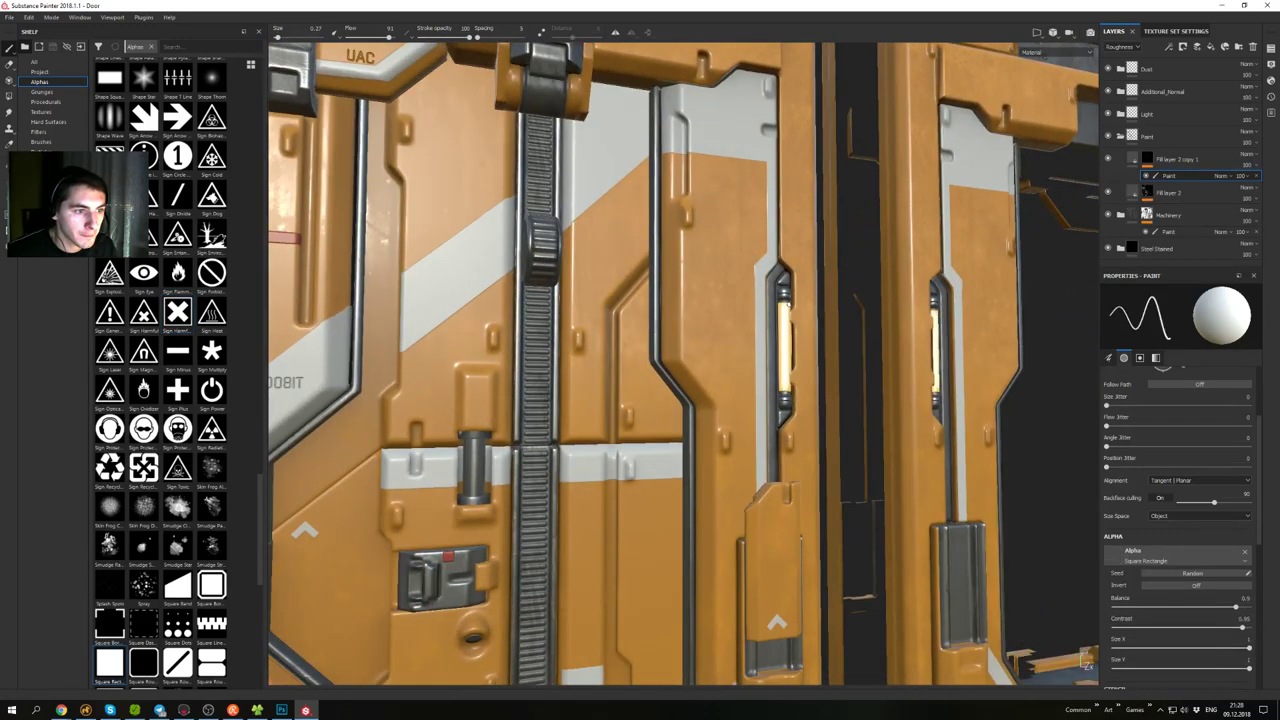
pyautogui.scroll(3, 788, 295)
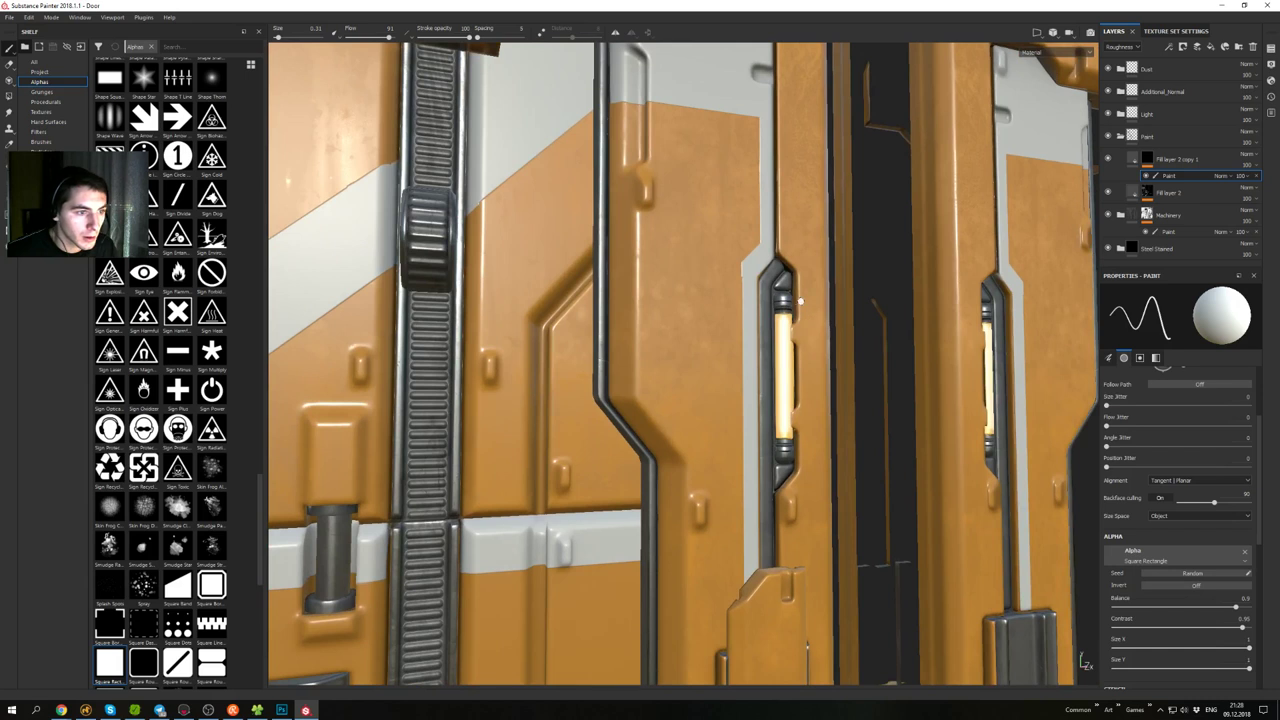
pyautogui.scroll(-2, 772, 418)
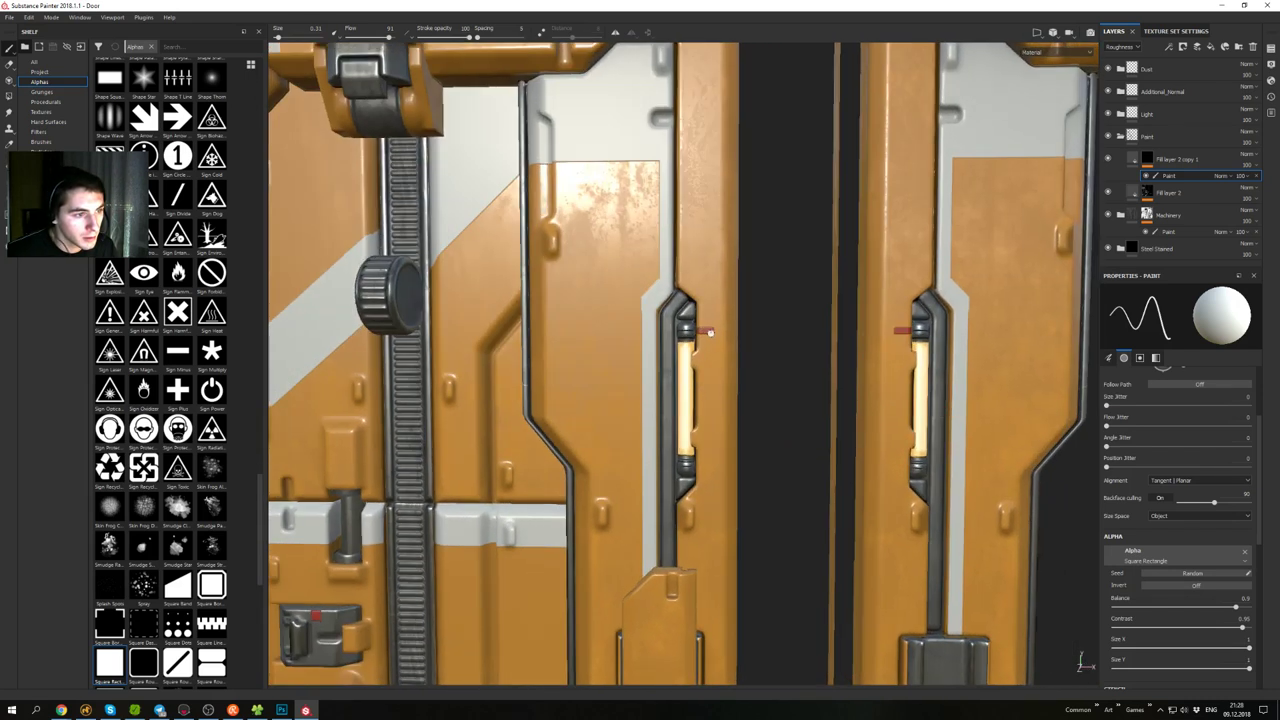
# - Paint a red bar beside the side lamp's lower end and join it to the upper bar with a straight vertical line, forming a bracket
pyautogui.scroll(-3, 713, 438)
pyautogui.keyDown('alt'); pyautogui.moveTo(713, 440); pyautogui.dragTo(742, 462); pyautogui.keyUp('alt')
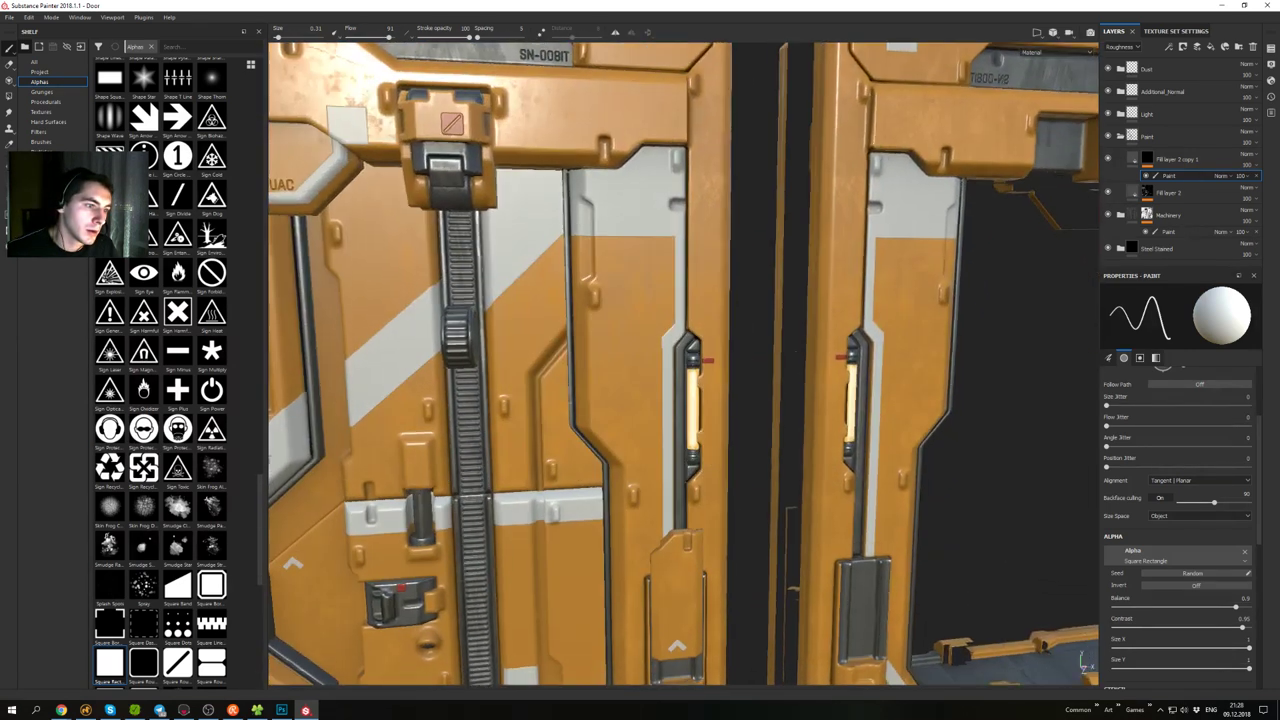
pyautogui.keyDown('alt'); pyautogui.keyDown('shift'); pyautogui.moveTo(704, 391); pyautogui.dragTo(691, 439); pyautogui.keyUp('shift'); pyautogui.keyUp('alt')
pyautogui.scroll(2, 691, 439)
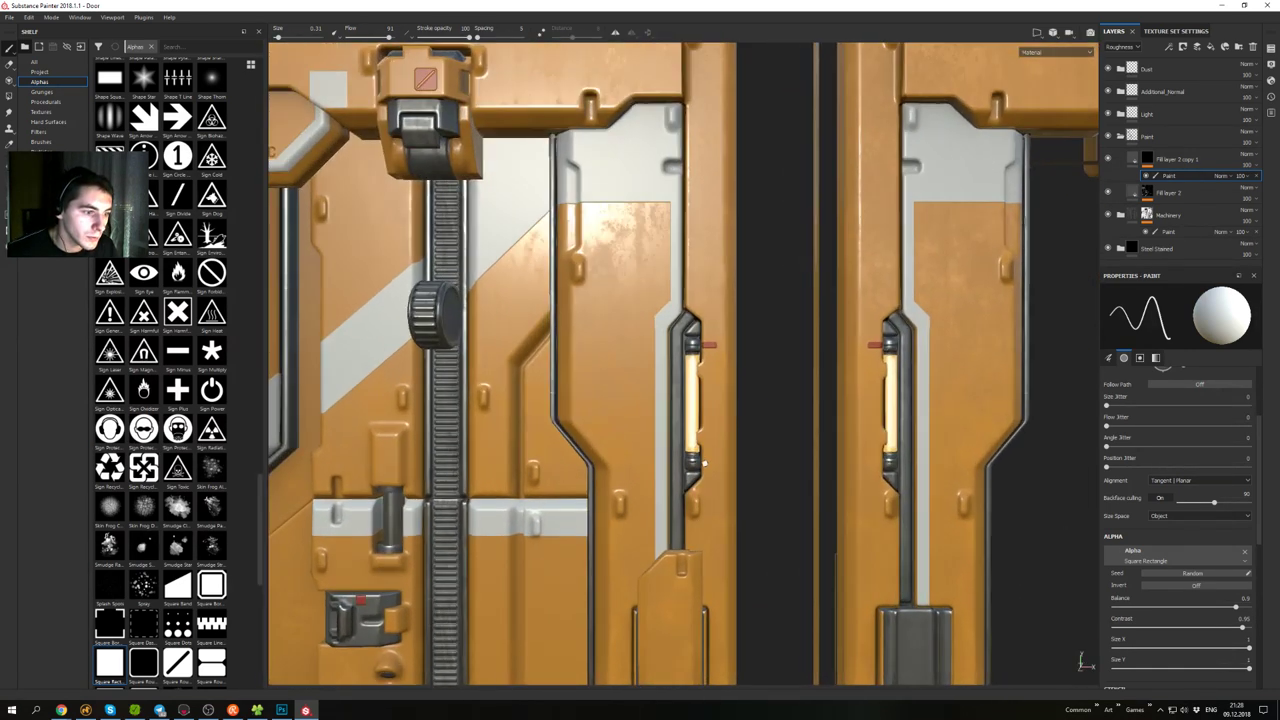
pyautogui.click(707, 461)
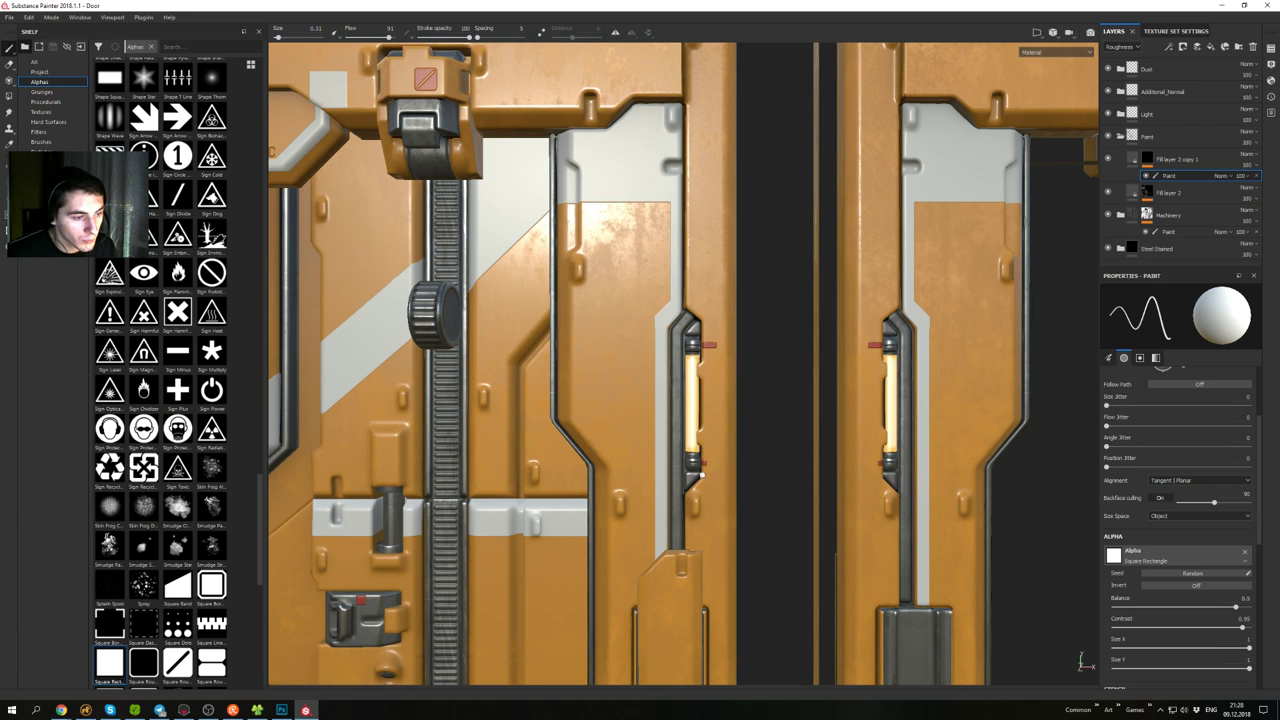
pyautogui.hotkey('ctrl', 'z')
pyautogui.scroll(2, 703, 467)
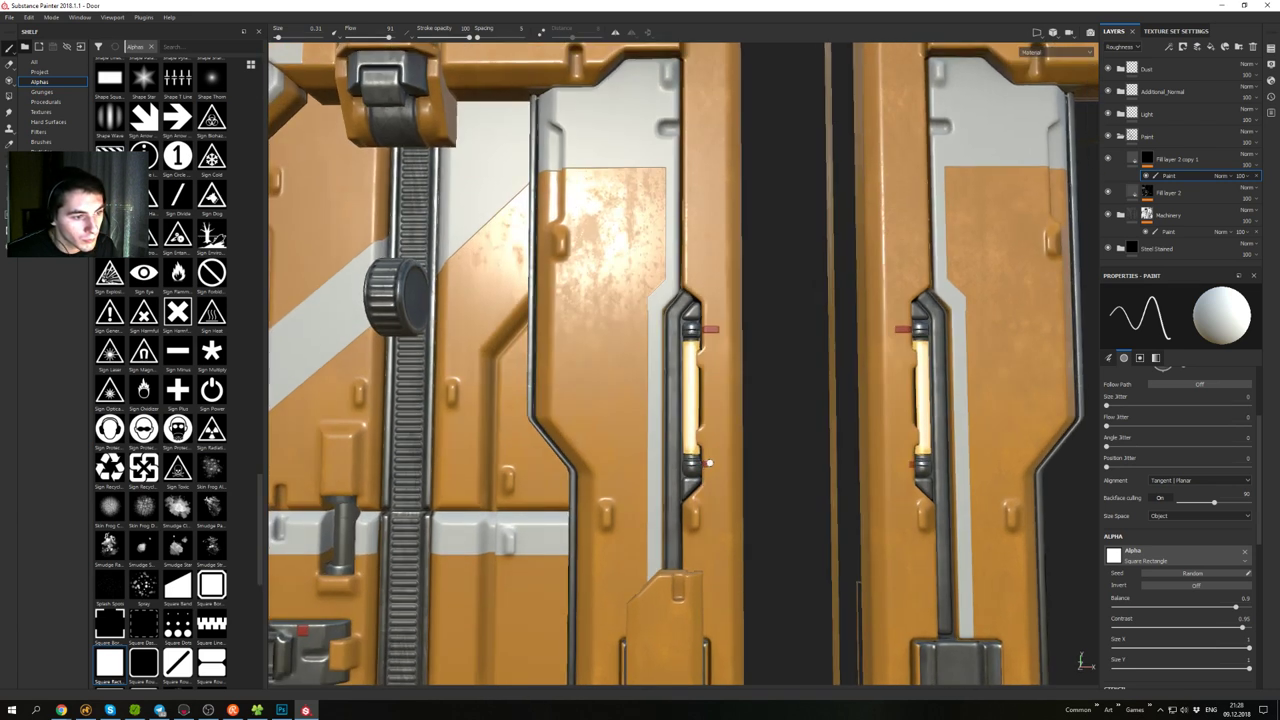
pyautogui.click(708, 462)
pyautogui.keyDown('shift'); pyautogui.click(716, 328); pyautogui.keyUp('shift')
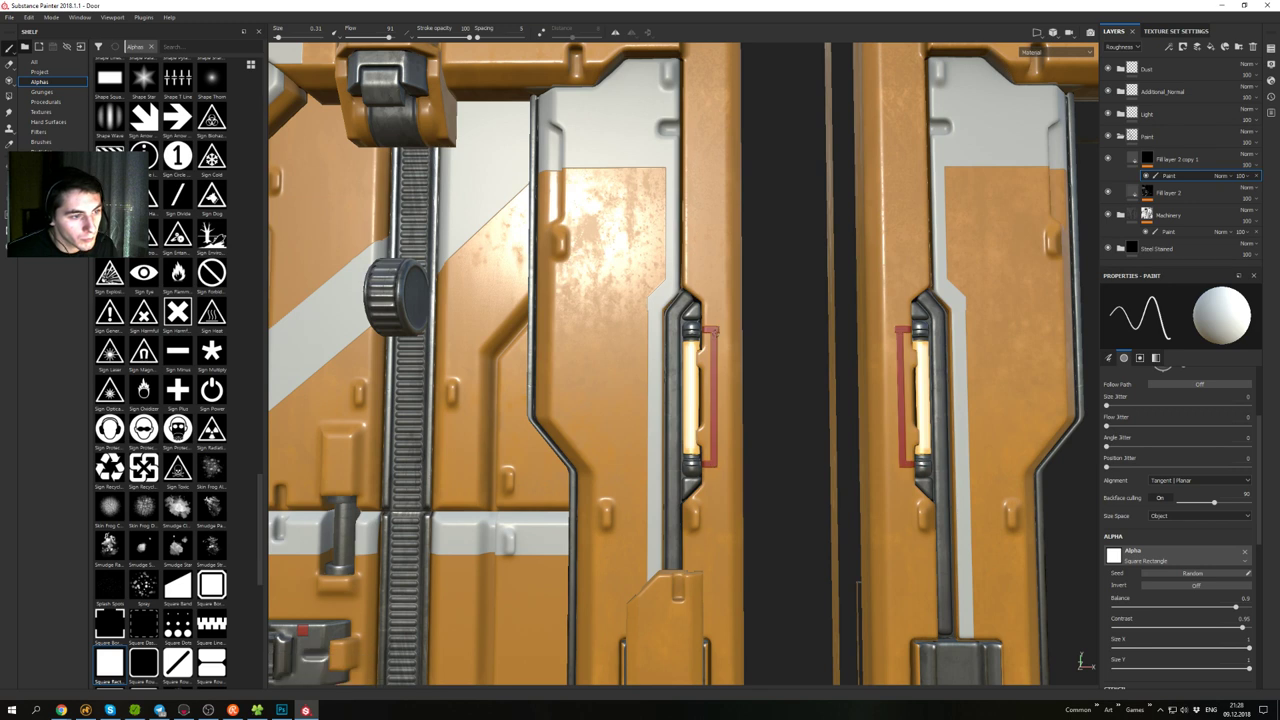
# - Trim the outer edge of the red lamp bracket with a straight black mask stroke and check it on the whole door
pyautogui.keyDown('alt'); pyautogui.moveTo(714, 387); pyautogui.dragTo(720, 387); pyautogui.keyUp('alt')
pyautogui.press('x')
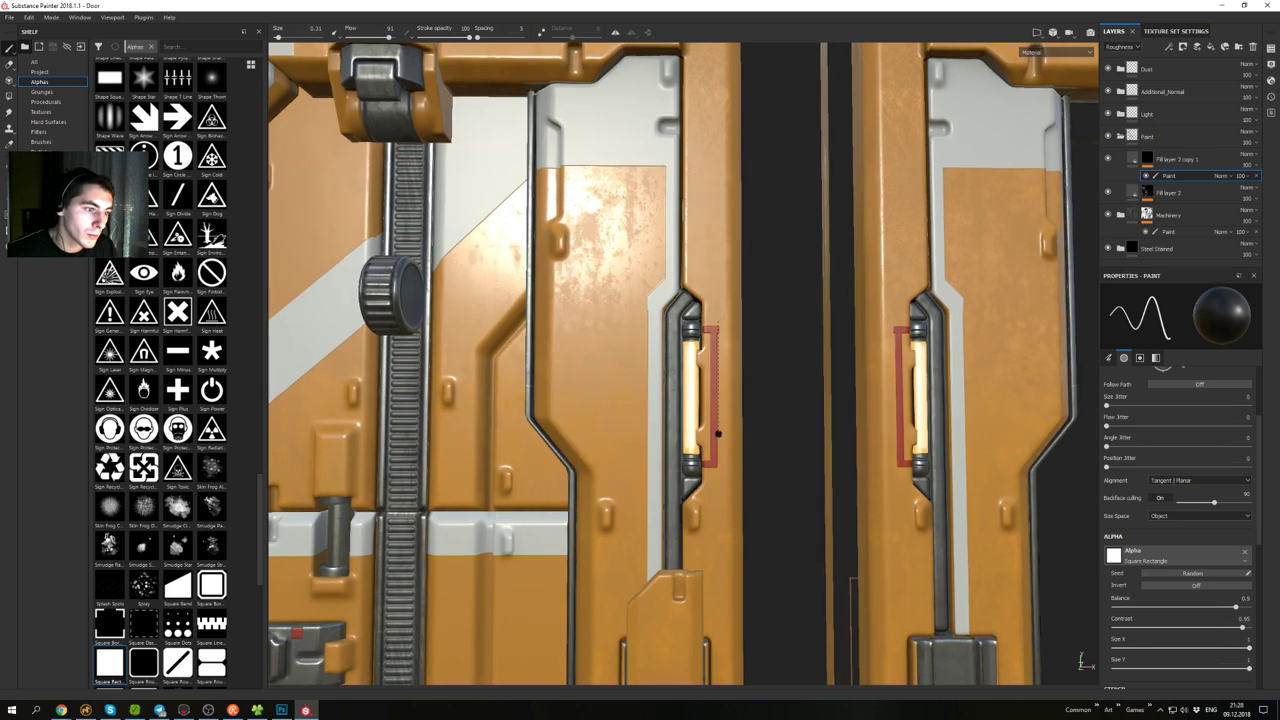
pyautogui.keyDown('shift'); pyautogui.click(718, 480); pyautogui.keyUp('shift')
pyautogui.keyDown('alt'); pyautogui.moveTo(727, 486); pyautogui.dragTo(765, 430); pyautogui.keyUp('alt')
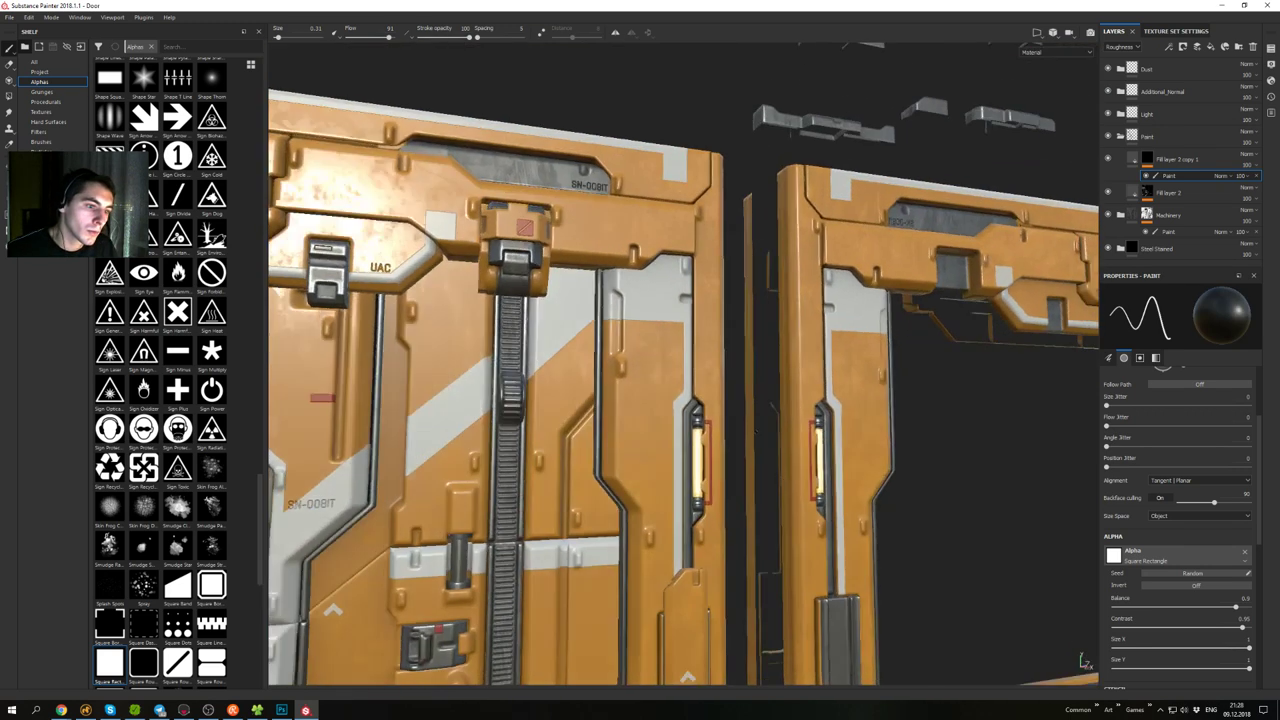
pyautogui.keyDown('alt'); pyautogui.moveTo(765, 430); pyautogui.dragTo(695, 335, button='right'); pyautogui.keyUp('alt')
pyautogui.keyDown('alt'); pyautogui.moveTo(695, 335); pyautogui.dragTo(854, 264, button='middle'); pyautogui.keyUp('alt')
pyautogui.moveTo(854, 264)
pyautogui.keyDown('alt'); pyautogui.mouseDown()
pyautogui.moveTo(855, 385)
pyautogui.moveTo(800, 280)
pyautogui.moveTo(804, 305)
pyautogui.mouseUp(); pyautogui.keyUp('alt')
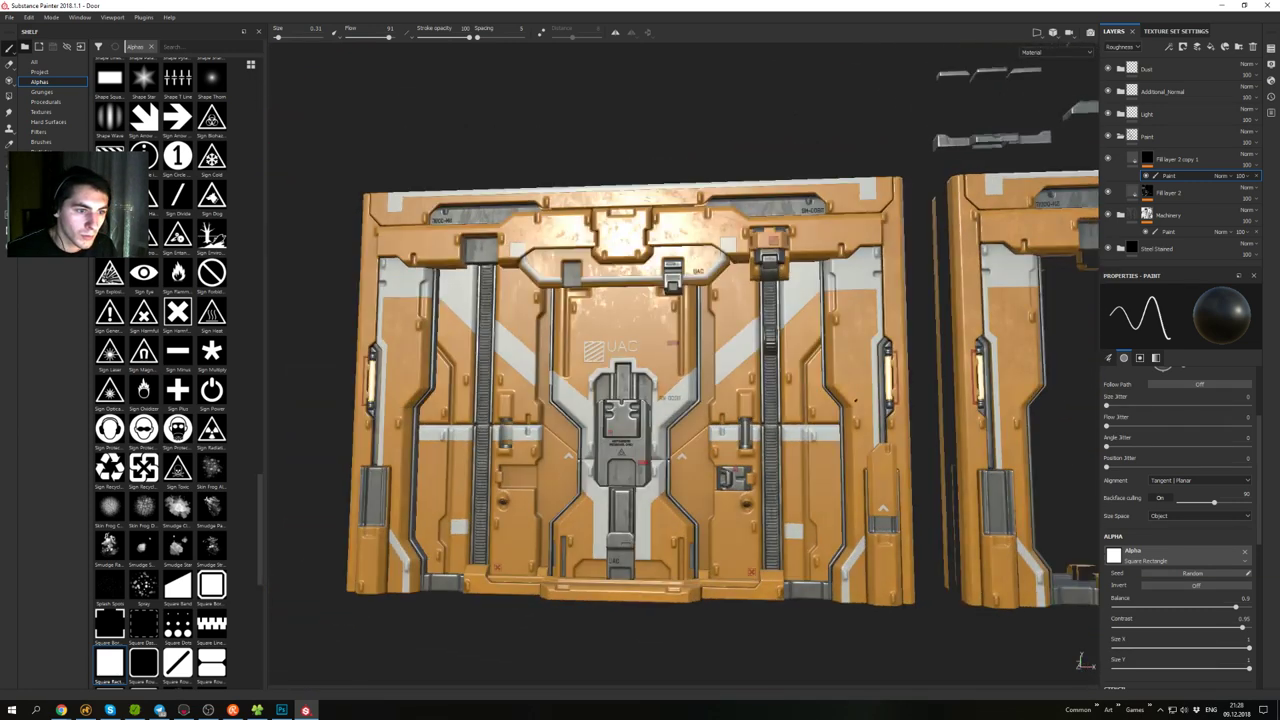
# - Erase the middle of the red lamp bracket with one large black square stamp, leaving only its corner marks
pyautogui.scroll(5, 855, 400)
pyautogui.moveTo(924, 390)
pyautogui.keyDown('ctrl'); pyautogui.mouseDown(button='right')
pyautogui.moveTo(980, 390)
pyautogui.moveTo(934, 388)
pyautogui.mouseUp(button='right'); pyautogui.keyUp('ctrl')
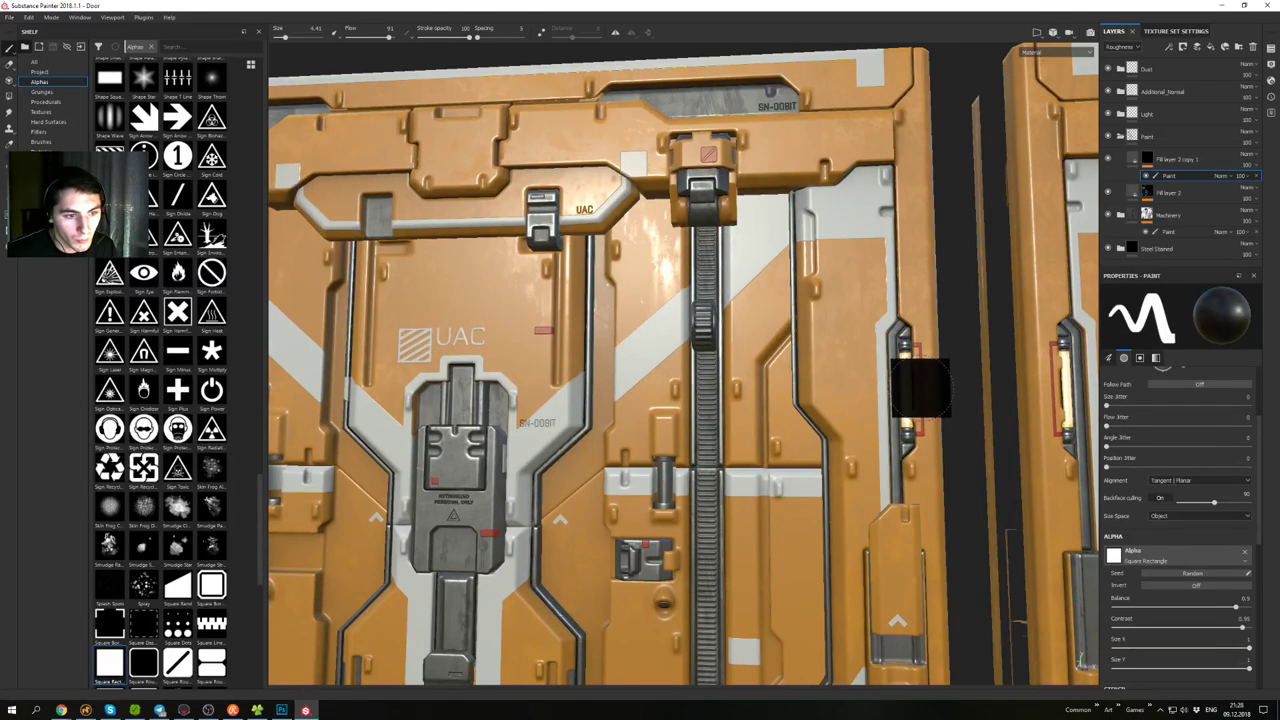
pyautogui.scroll(-3, 690, 360)
pyautogui.keyDown('alt'); pyautogui.moveTo(680, 349); pyautogui.dragTo(766, 454); pyautogui.keyUp('alt')
pyautogui.moveTo(766, 454)
pyautogui.keyDown('alt'); pyautogui.mouseDown(button='middle')
pyautogui.moveTo(751, 412)
pyautogui.moveTo(784, 302)
pyautogui.mouseUp(button='middle'); pyautogui.keyUp('alt')
pyautogui.moveTo(784, 302)
pyautogui.keyDown('alt'); pyautogui.mouseDown()
pyautogui.moveTo(868, 298)
pyautogui.moveTo(836, 286)
pyautogui.mouseUp(); pyautogui.keyUp('alt')
# - Try small red square marks on the white patch of the side panel with the white mask colour and a much smaller brush
pyautogui.press('x')
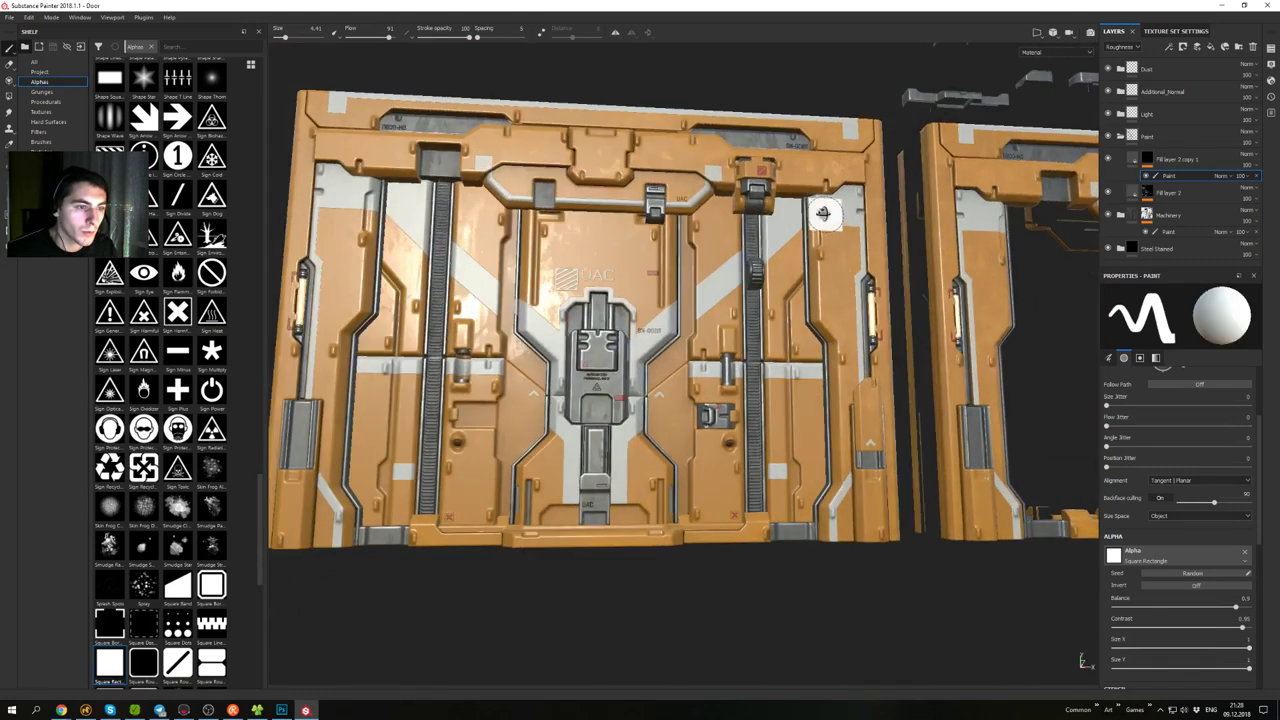
pyautogui.keyDown('alt'); pyautogui.moveTo(823, 214); pyautogui.dragTo(797, 223); pyautogui.keyUp('alt')
pyautogui.keyDown('alt'); pyautogui.moveTo(840, 322); pyautogui.dragTo(814, 354, button='middle'); pyautogui.keyUp('alt')
pyautogui.moveTo(814, 354)
pyautogui.keyDown('alt'); pyautogui.mouseDown()
pyautogui.moveTo(822, 370)
pyautogui.moveTo(784, 366)
pyautogui.mouseUp(); pyautogui.keyUp('alt')
pyautogui.keyDown('ctrl'); pyautogui.moveTo(782, 383); pyautogui.dragTo(744, 383, button='right'); pyautogui.keyUp('ctrl')
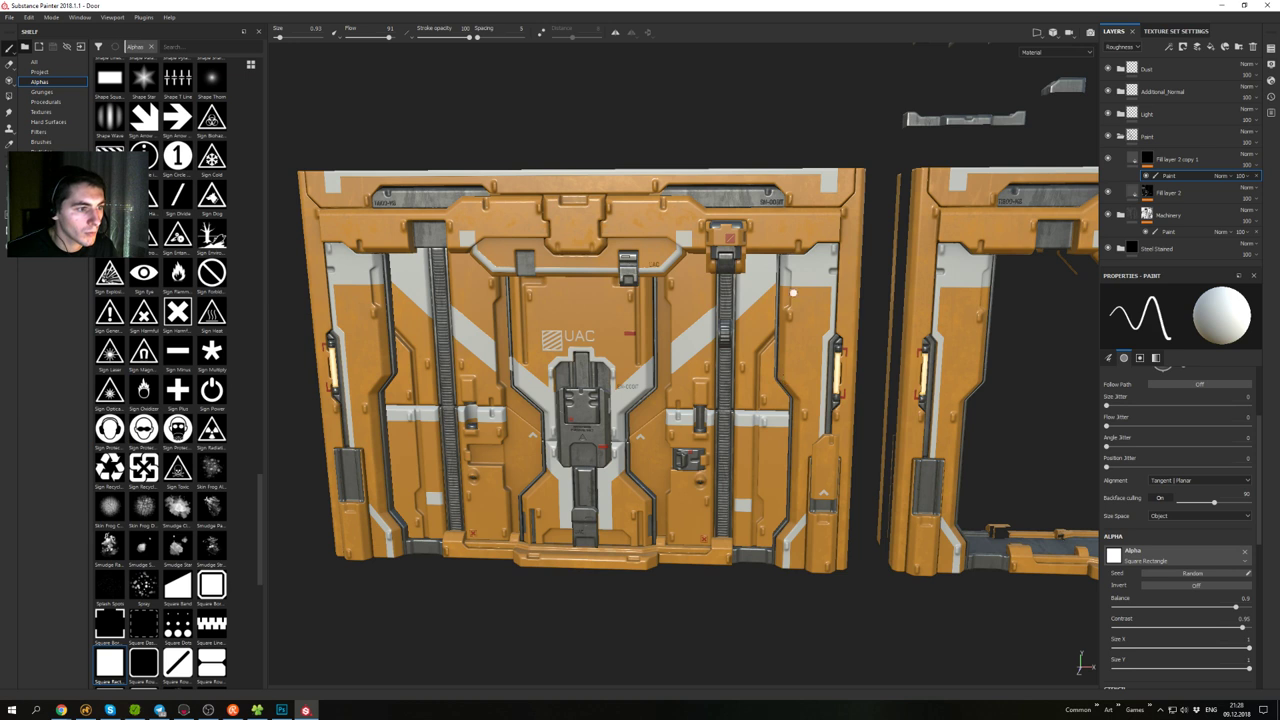
pyautogui.scroll(5, 792, 293)
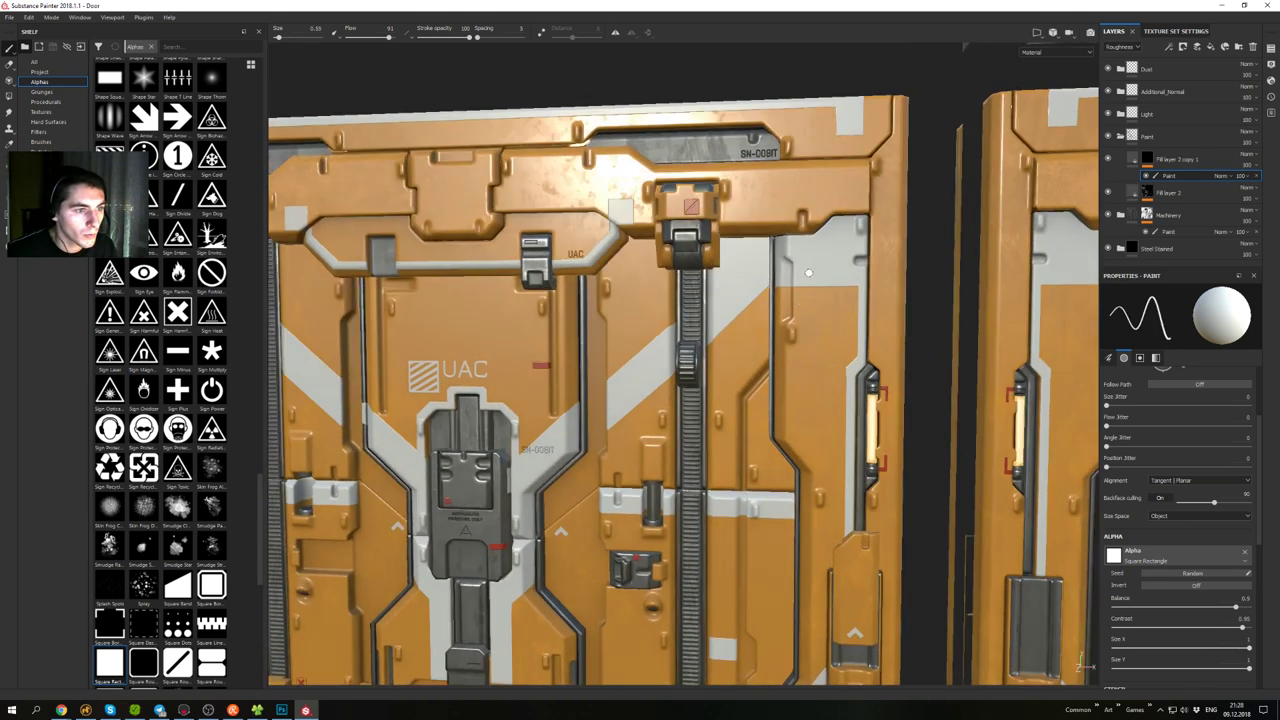
pyautogui.hotkey('ctrl', 'z')
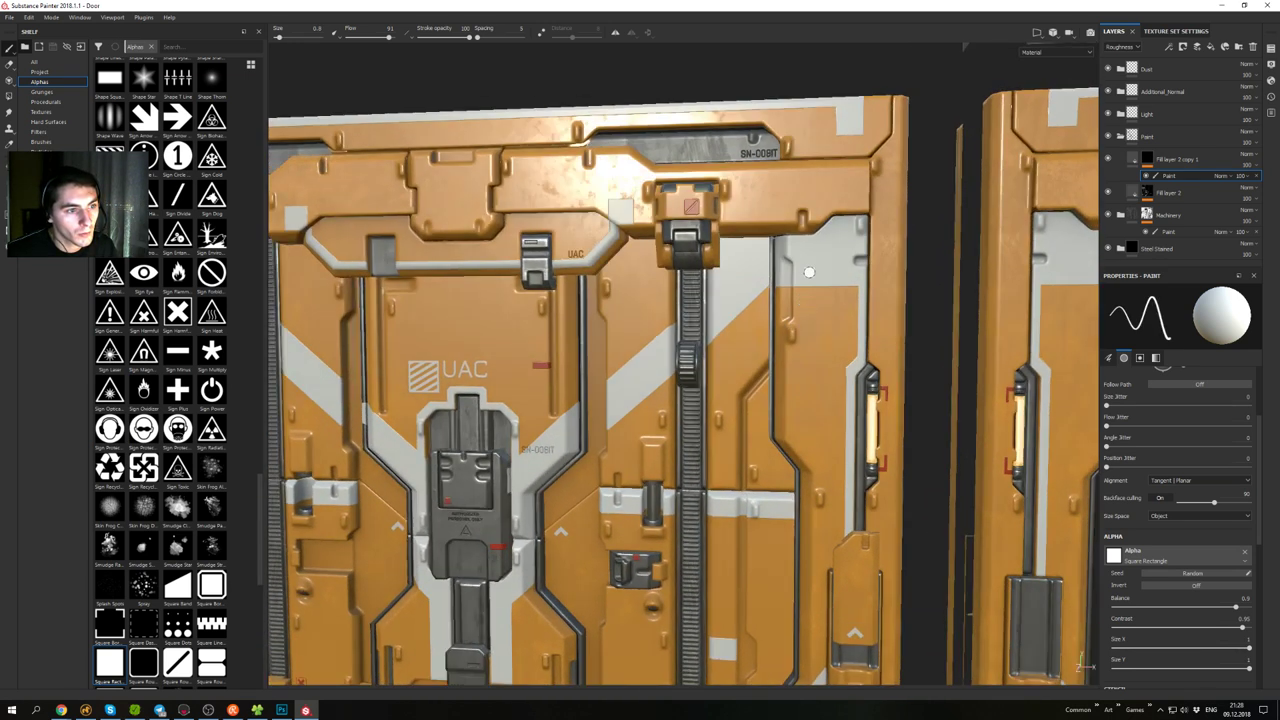
pyautogui.click(801, 279)
pyautogui.scroll(-4, 814, 289)
pyautogui.moveTo(814, 289)
pyautogui.keyDown('alt'); pyautogui.mouseDown()
pyautogui.moveTo(666, 240)
pyautogui.moveTo(722, 314)
pyautogui.mouseUp(); pyautogui.keyUp('alt')
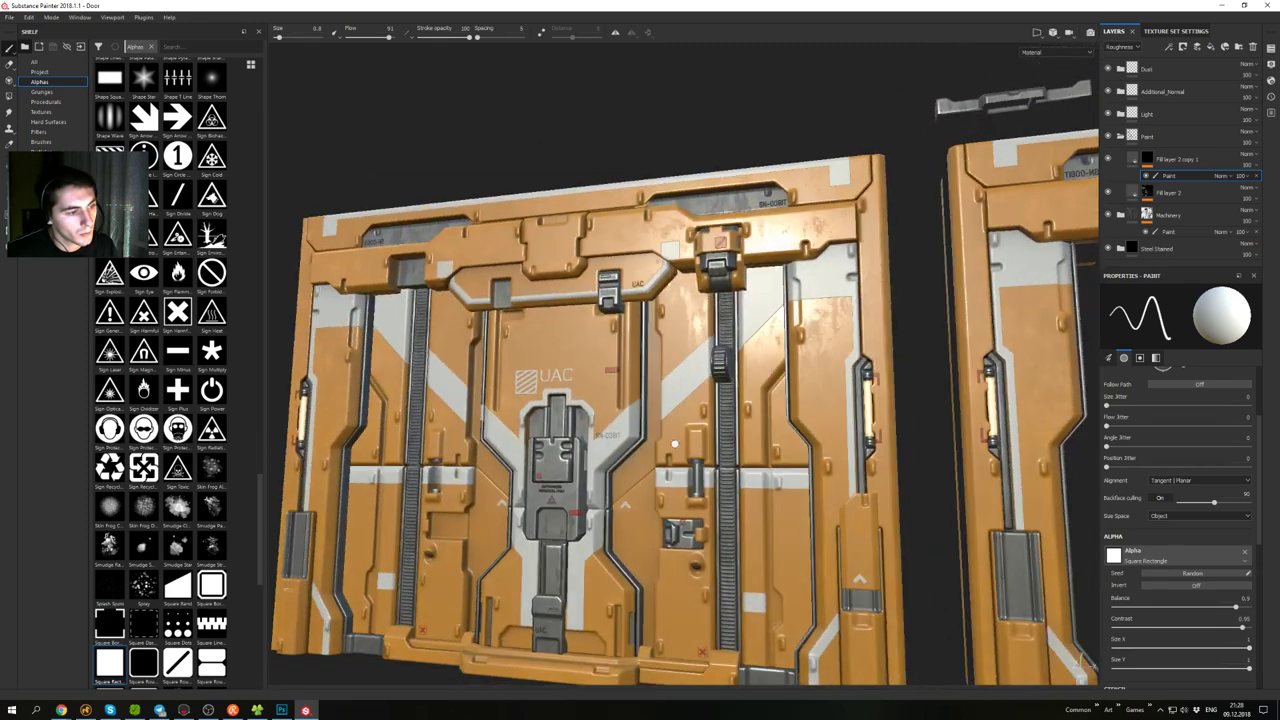
# - Stamp a red WARNING label beside the small red square on the central lock's plate with the Text Warning alpha
pyautogui.keyDown('alt'); pyautogui.moveTo(675, 444); pyautogui.dragTo(766, 297, button='middle'); pyautogui.keyUp('alt')
pyautogui.keyDown('alt'); pyautogui.moveTo(766, 297); pyautogui.dragTo(850, 315); pyautogui.keyUp('alt')
pyautogui.scroll(-3, 164, 470)
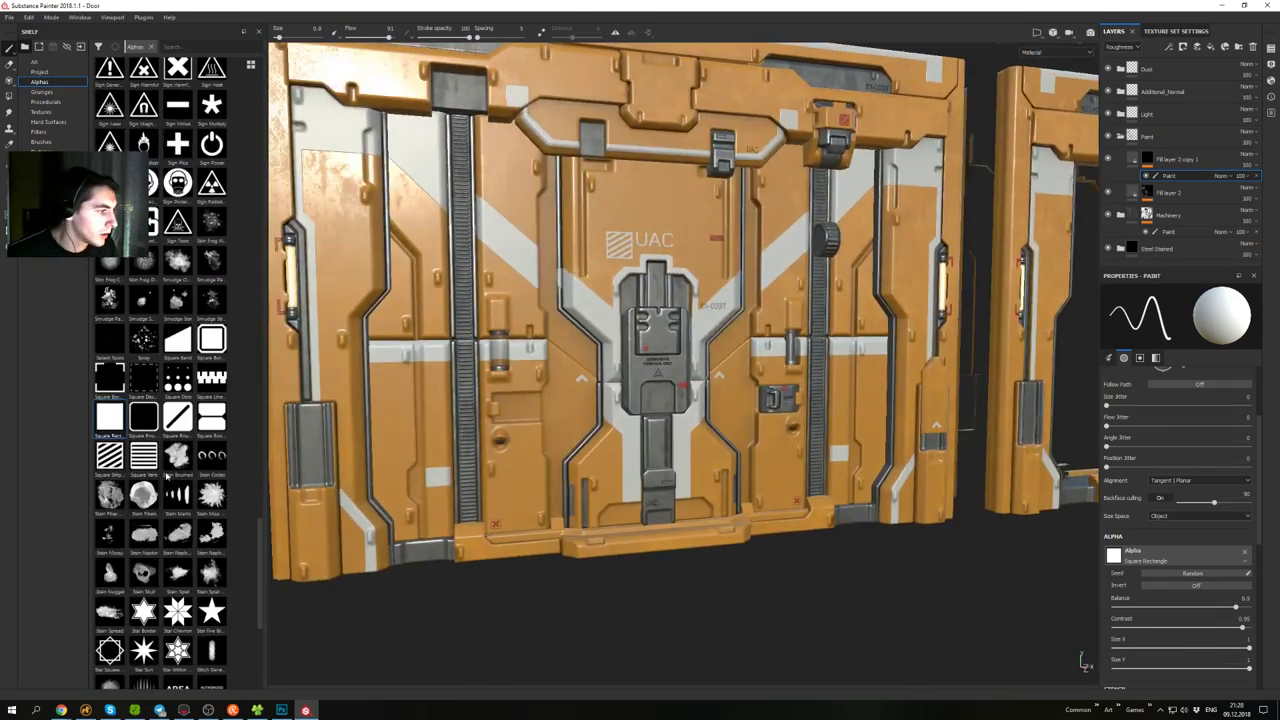
pyautogui.scroll(-3, 166, 477)
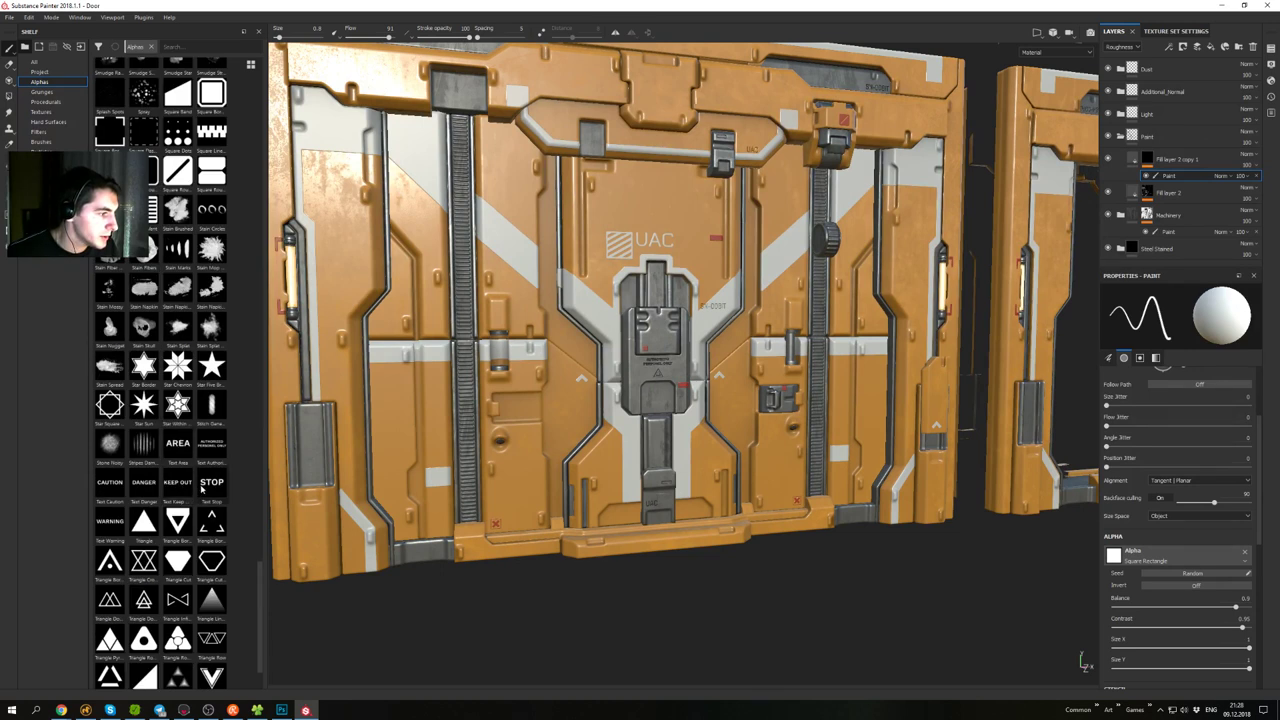
pyautogui.click(122, 522)
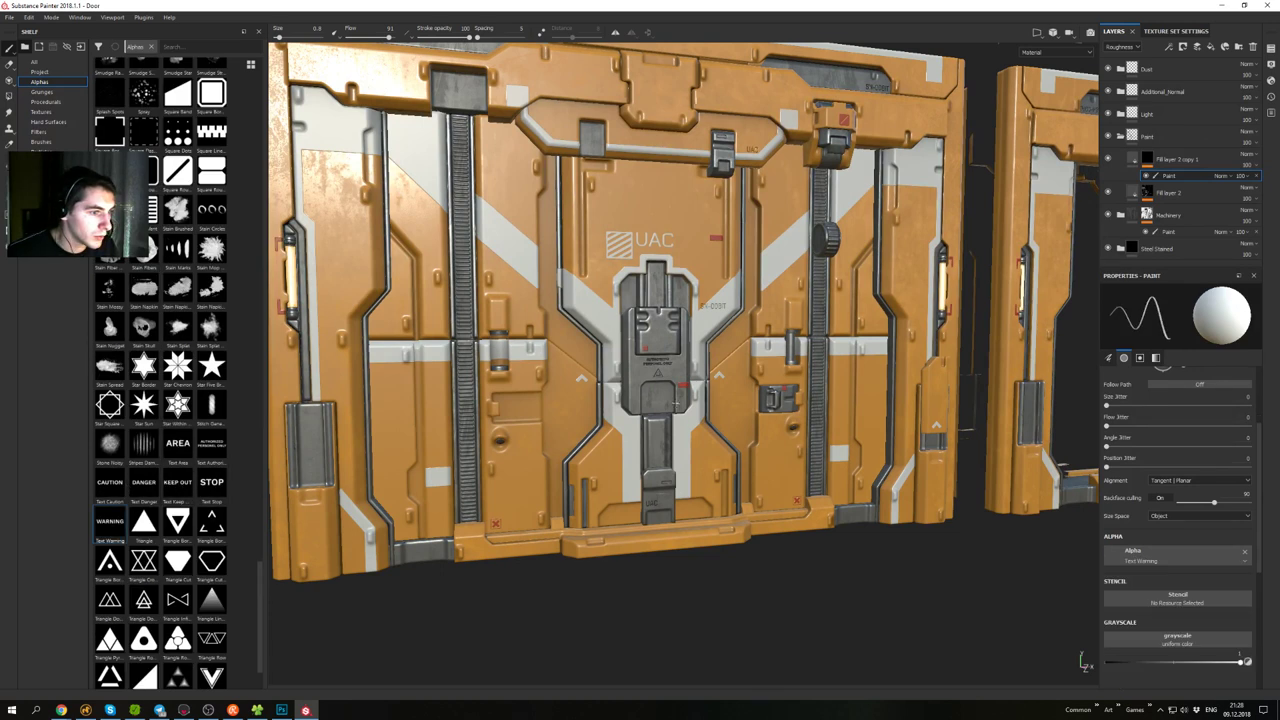
pyautogui.keyDown('alt'); pyautogui.moveTo(690, 326); pyautogui.dragTo(612, 344); pyautogui.keyUp('alt')
pyautogui.keyDown('alt'); pyautogui.moveTo(612, 344); pyautogui.dragTo(666, 344, button='right'); pyautogui.keyUp('alt')
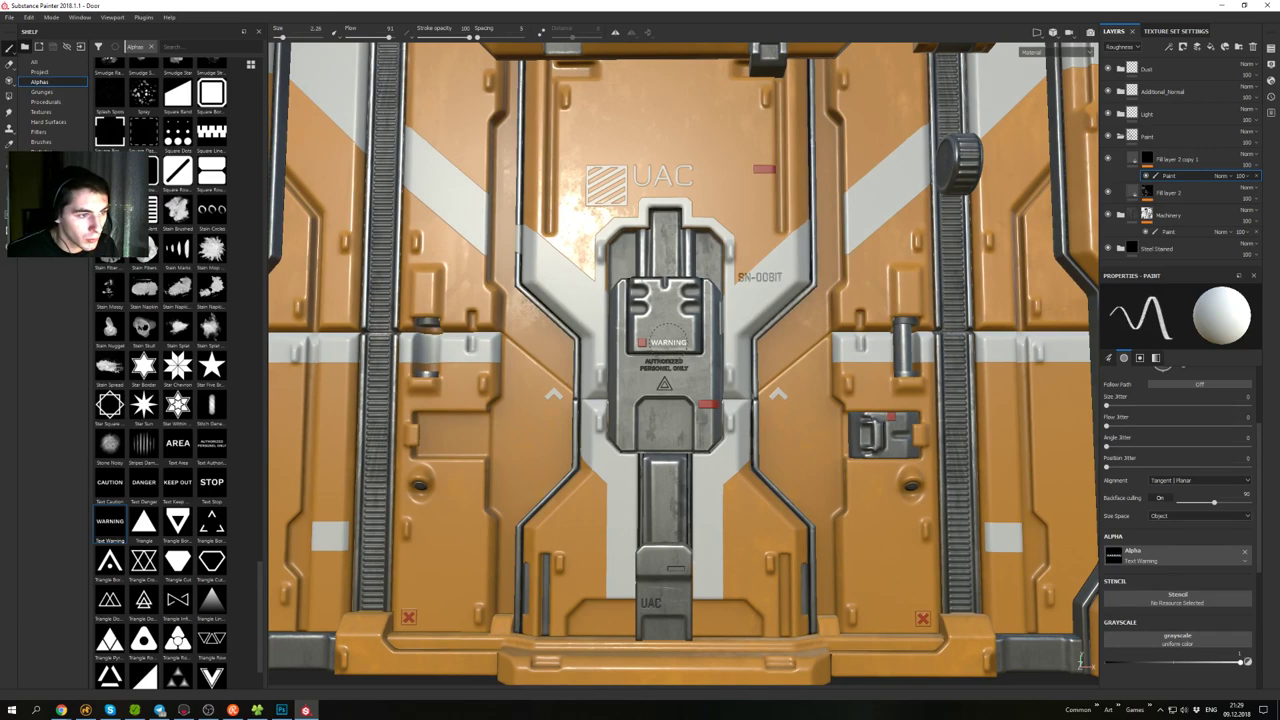
pyautogui.keyDown('alt'); pyautogui.moveTo(689, 392); pyautogui.dragTo(664, 362); pyautogui.keyUp('alt')
pyautogui.scroll(1, 664, 360)
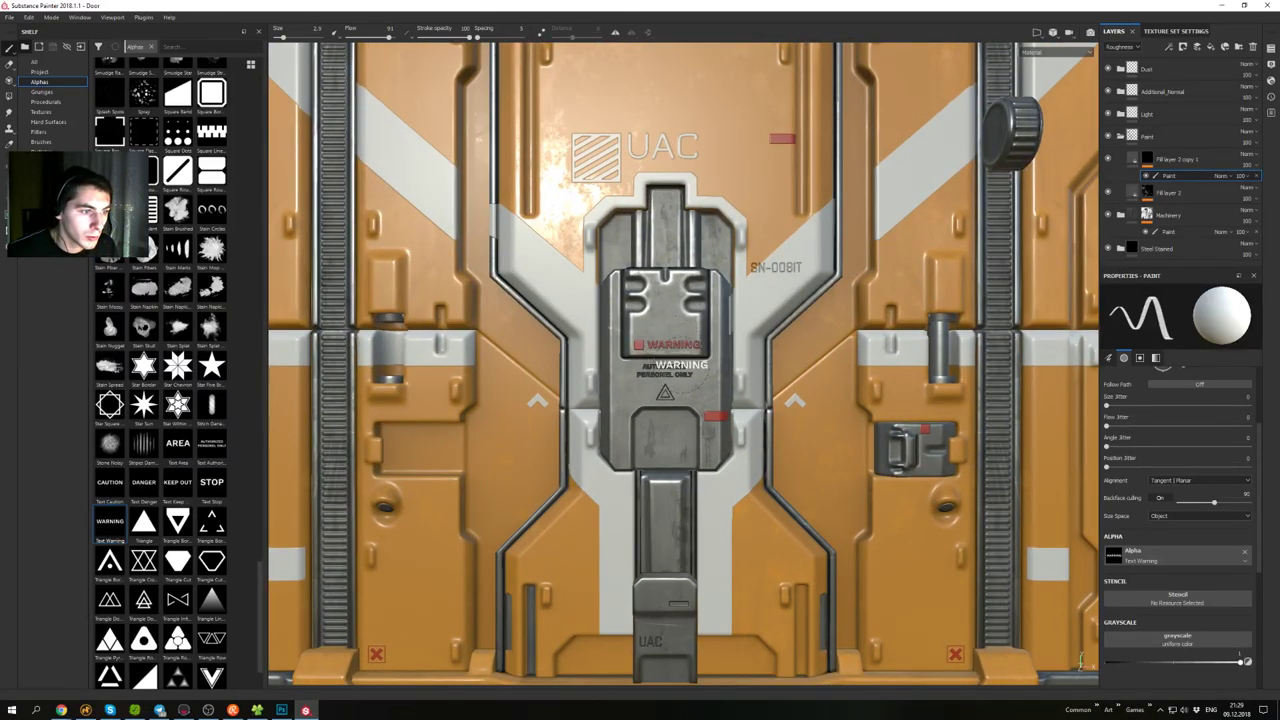
pyautogui.click(672, 344)
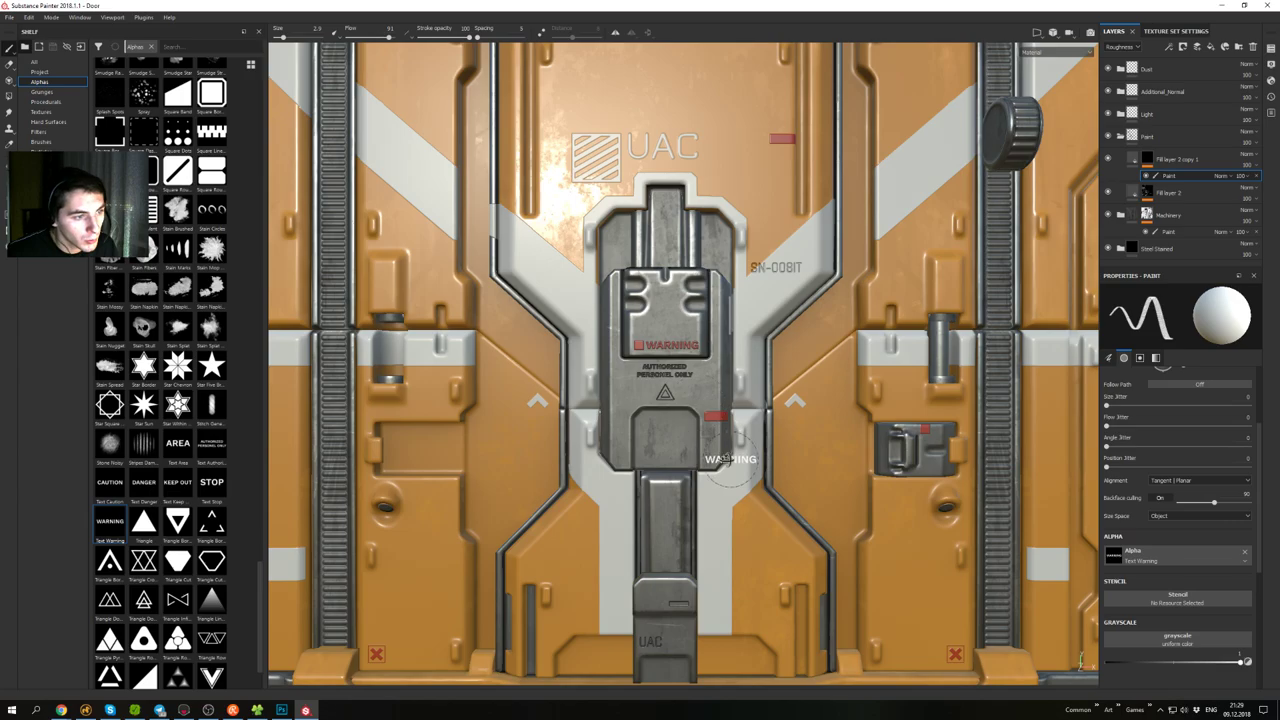
# - Try the WARNING lettering just below the white band on both outer side panels
pyautogui.moveTo(724, 460)
pyautogui.keyDown('alt'); pyautogui.mouseDown()
pyautogui.moveTo(628, 378)
pyautogui.moveTo(802, 456)
pyautogui.moveTo(640, 390)
pyautogui.moveTo(800, 405)
pyautogui.mouseUp(); pyautogui.keyUp('alt')
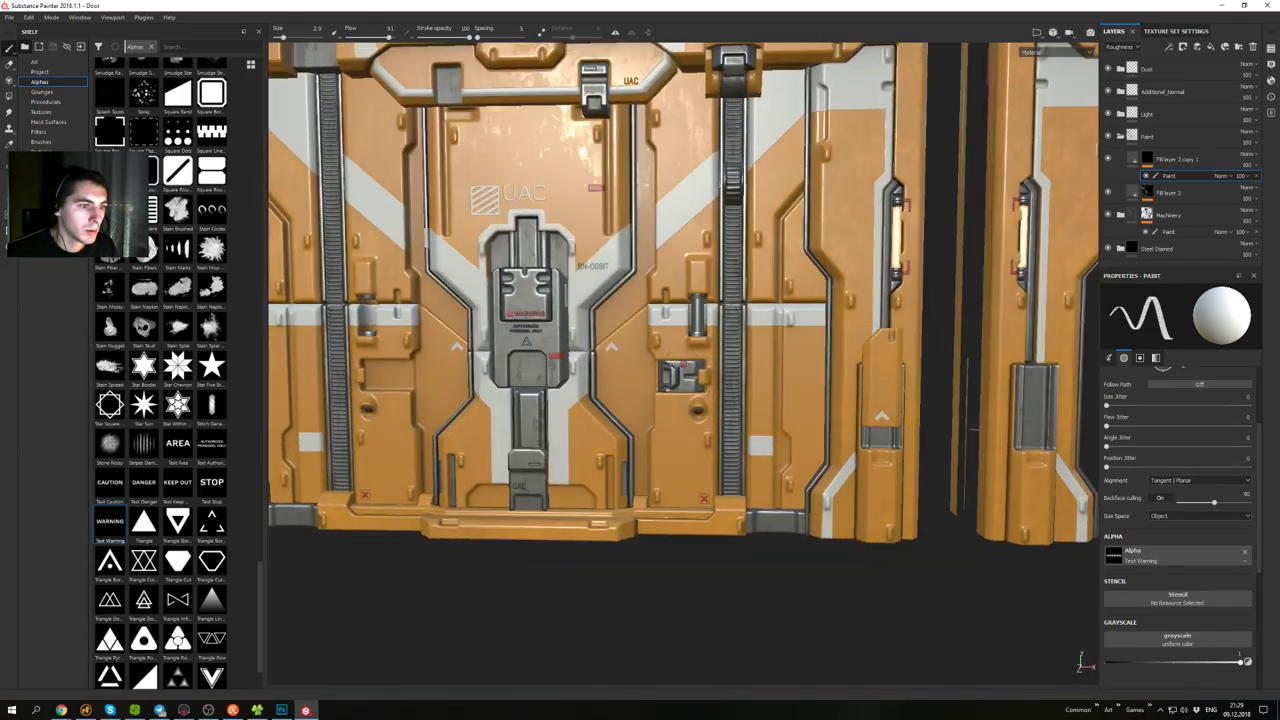
pyautogui.keyDown('alt'); pyautogui.moveTo(711, 411); pyautogui.dragTo(892, 430, button='middle'); pyautogui.keyUp('alt')
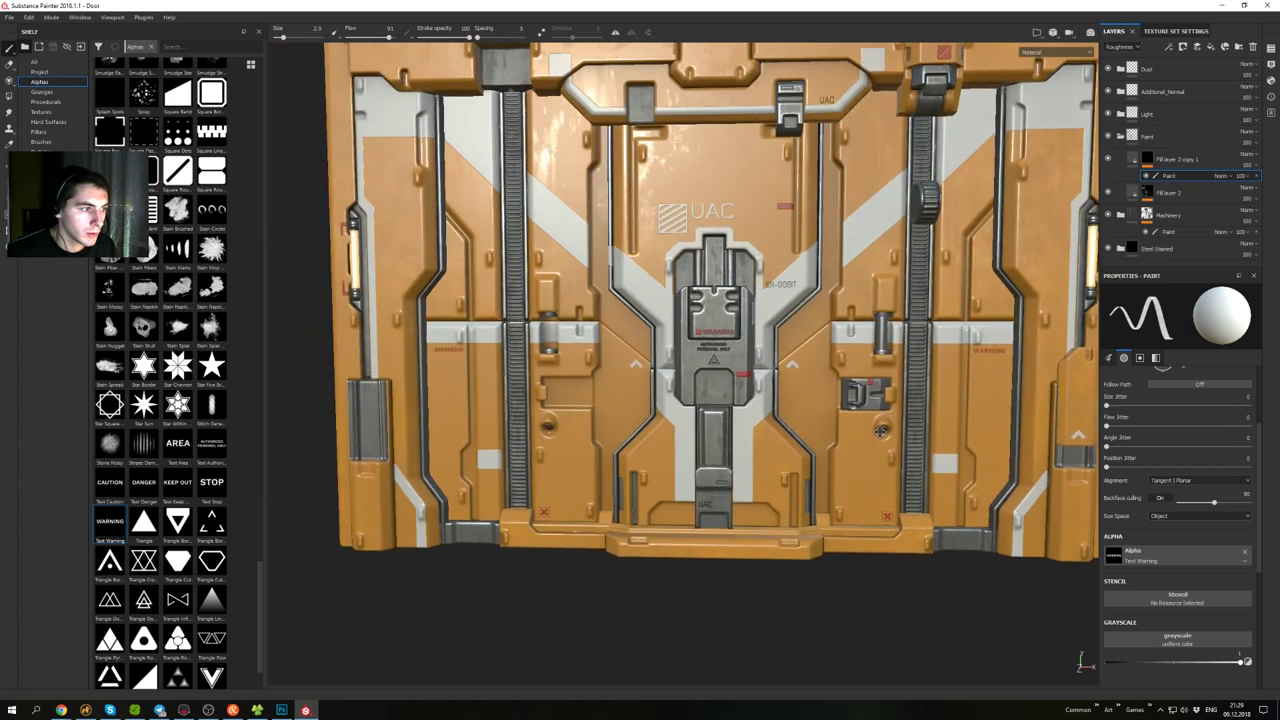
pyautogui.keyDown('alt'); pyautogui.moveTo(892, 430); pyautogui.dragTo(862, 388); pyautogui.keyUp('alt')
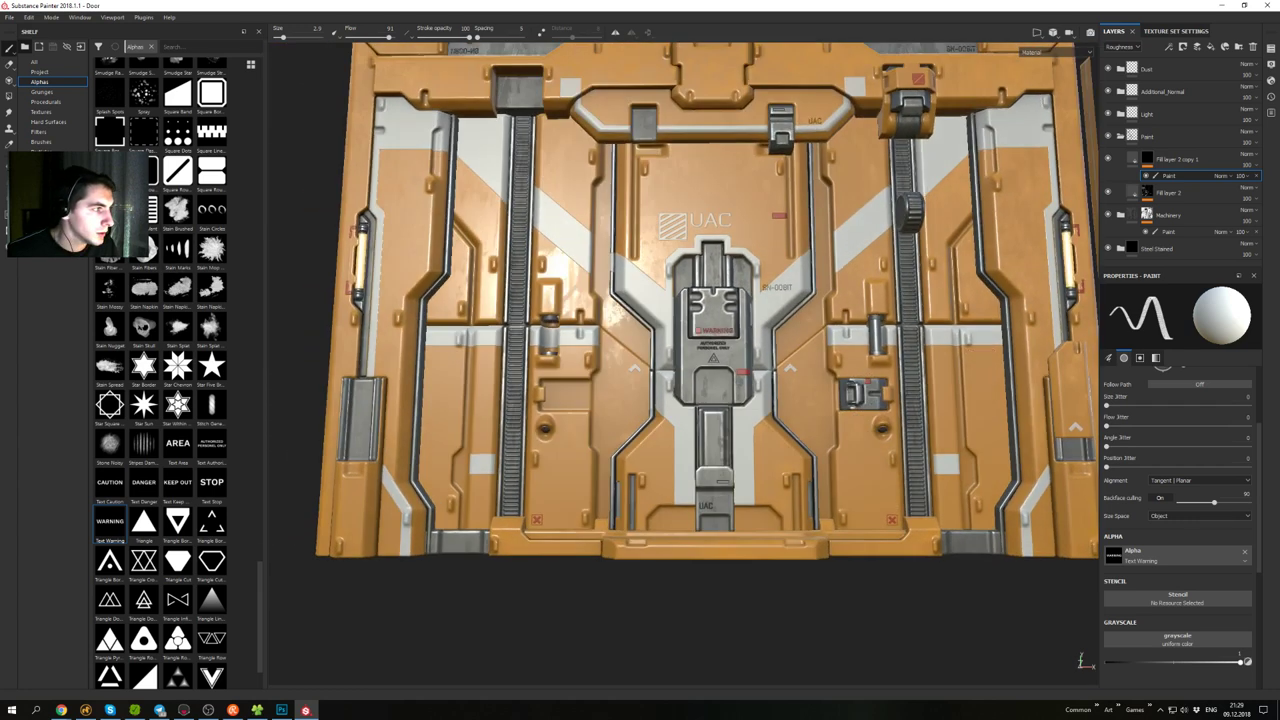
pyautogui.click(110, 171)
pyautogui.keyDown('alt'); pyautogui.keyDown('shift'); pyautogui.moveTo(622, 323); pyautogui.dragTo(640, 350); pyautogui.keyUp('shift'); pyautogui.keyUp('alt')
pyautogui.keyDown('alt'); pyautogui.moveTo(846, 338); pyautogui.dragTo(683, 352, button='middle'); pyautogui.keyUp('alt')
pyautogui.keyDown('ctrl'); pyautogui.moveTo(807, 328); pyautogui.dragTo(777, 328, button='right'); pyautogui.keyUp('ctrl')
pyautogui.keyDown('alt'); pyautogui.moveTo(733, 370); pyautogui.dragTo(848, 369, button='middle'); pyautogui.keyUp('alt')
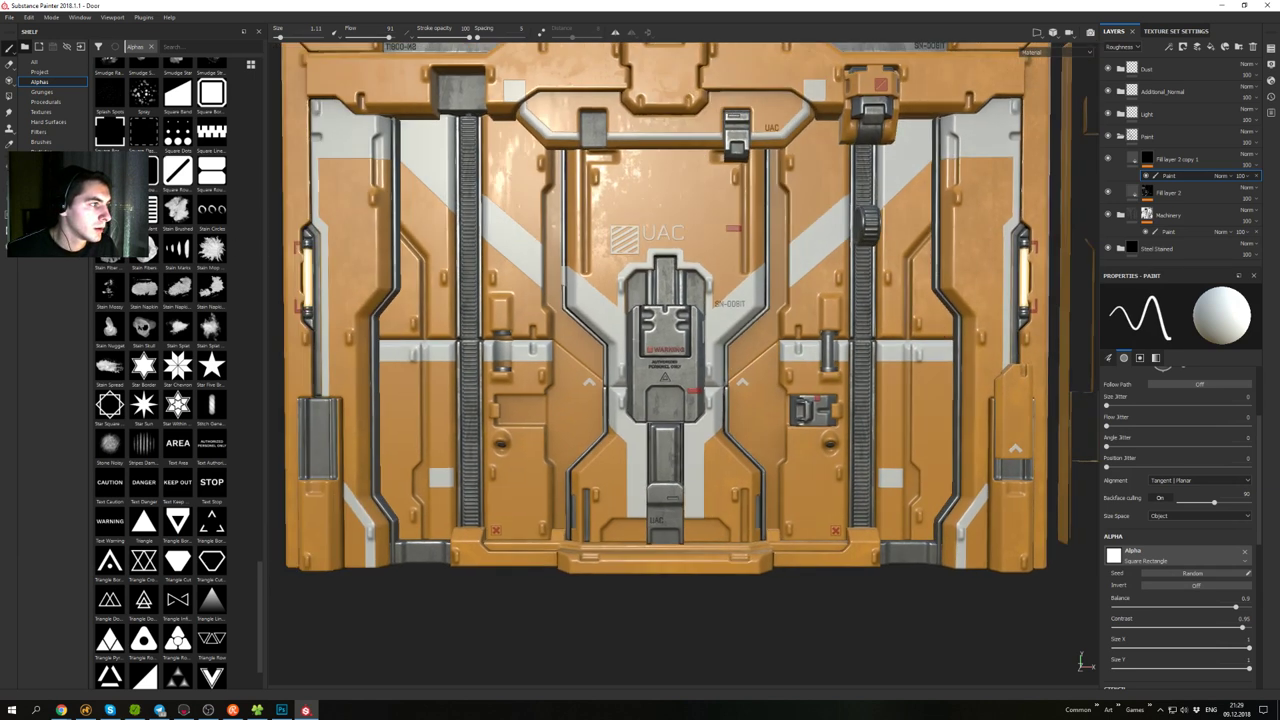
pyautogui.click(110, 210)
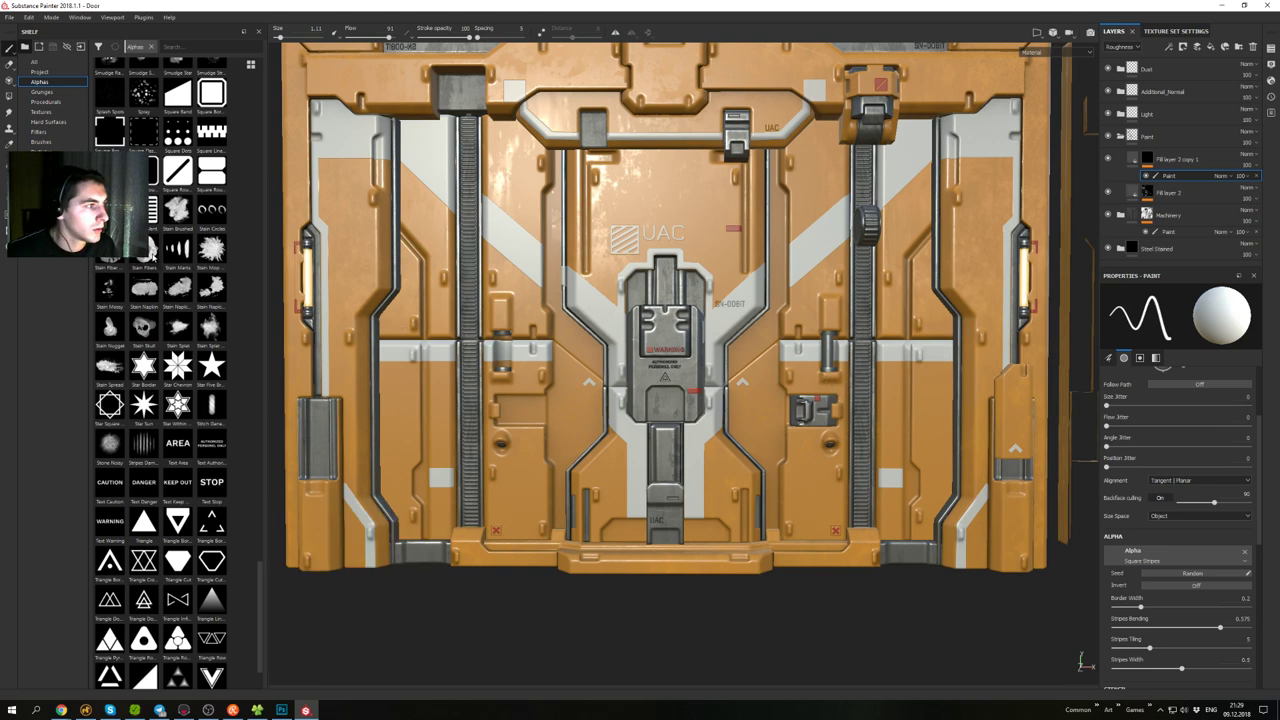
# - Load the Line Stripes alpha into the brush and enlarge the brush for a diagonal hazard-stripe stamp
pyautogui.scroll(10, 153, 258)
pyautogui.scroll(10, 153, 258)
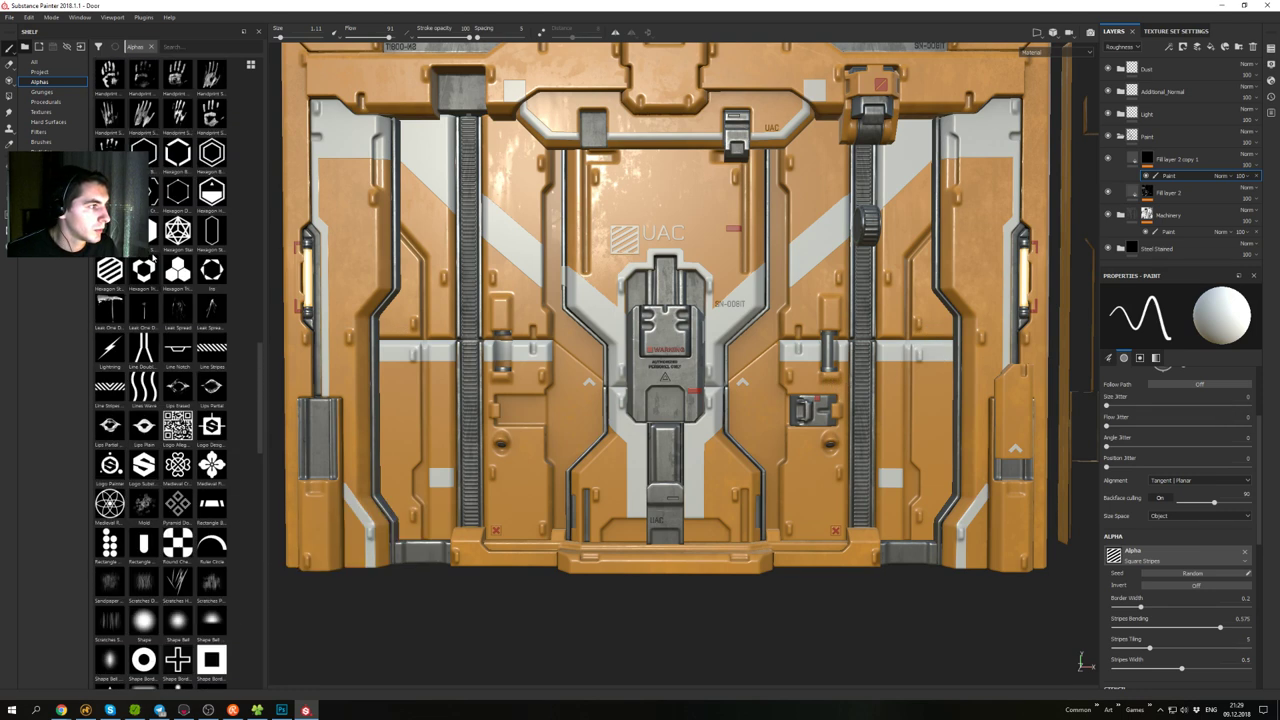
pyautogui.click(207, 364)
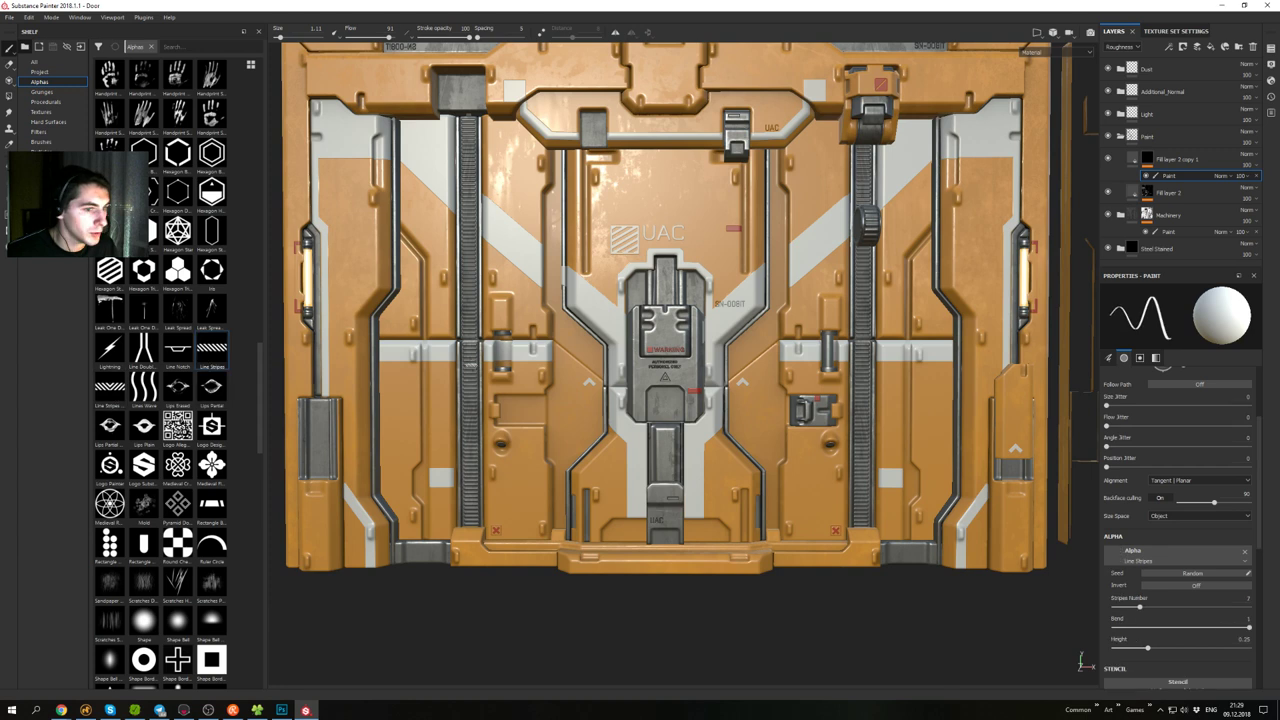
pyautogui.keyDown('ctrl'); pyautogui.moveTo(893, 331); pyautogui.dragTo(925, 331, button='right'); pyautogui.keyUp('ctrl')
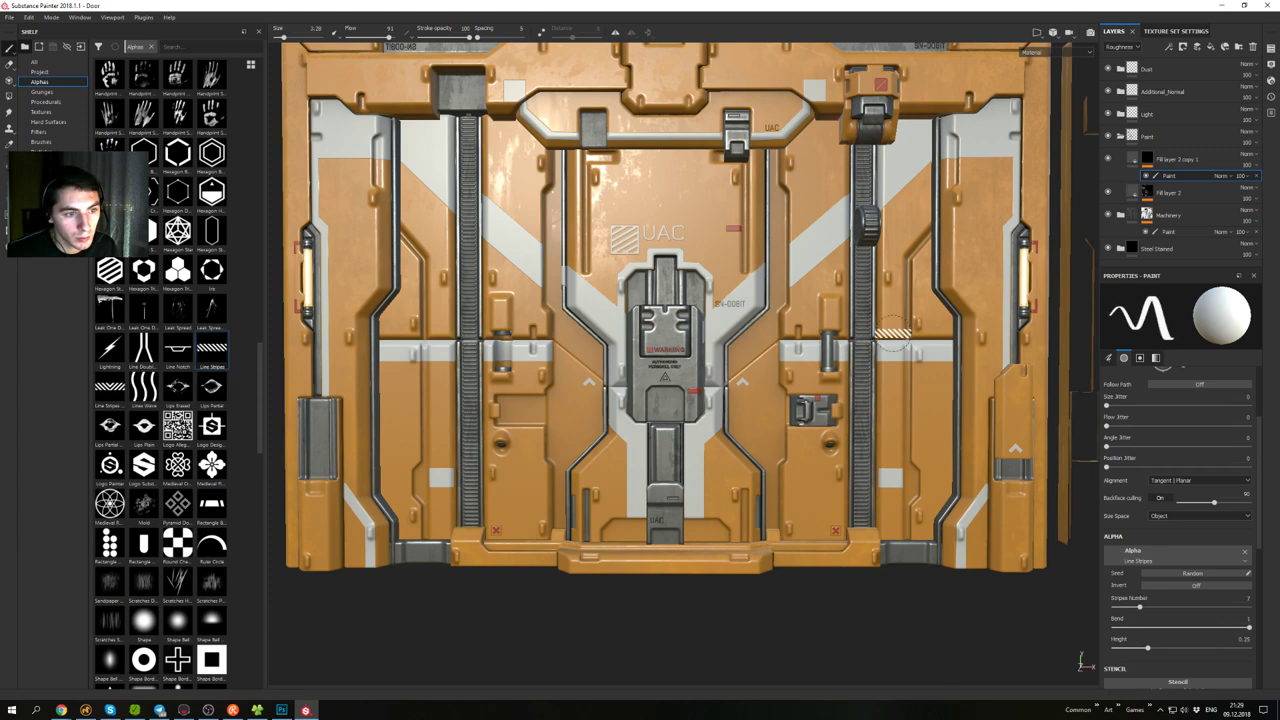
# - Try red hazard stripes above and on the white horizontal band of the outer side panels
pyautogui.moveTo(913, 384)
pyautogui.keyDown('alt'); pyautogui.mouseDown()
pyautogui.moveTo(872, 388)
pyautogui.moveTo(916, 378)
pyautogui.mouseUp(); pyautogui.keyUp('alt')
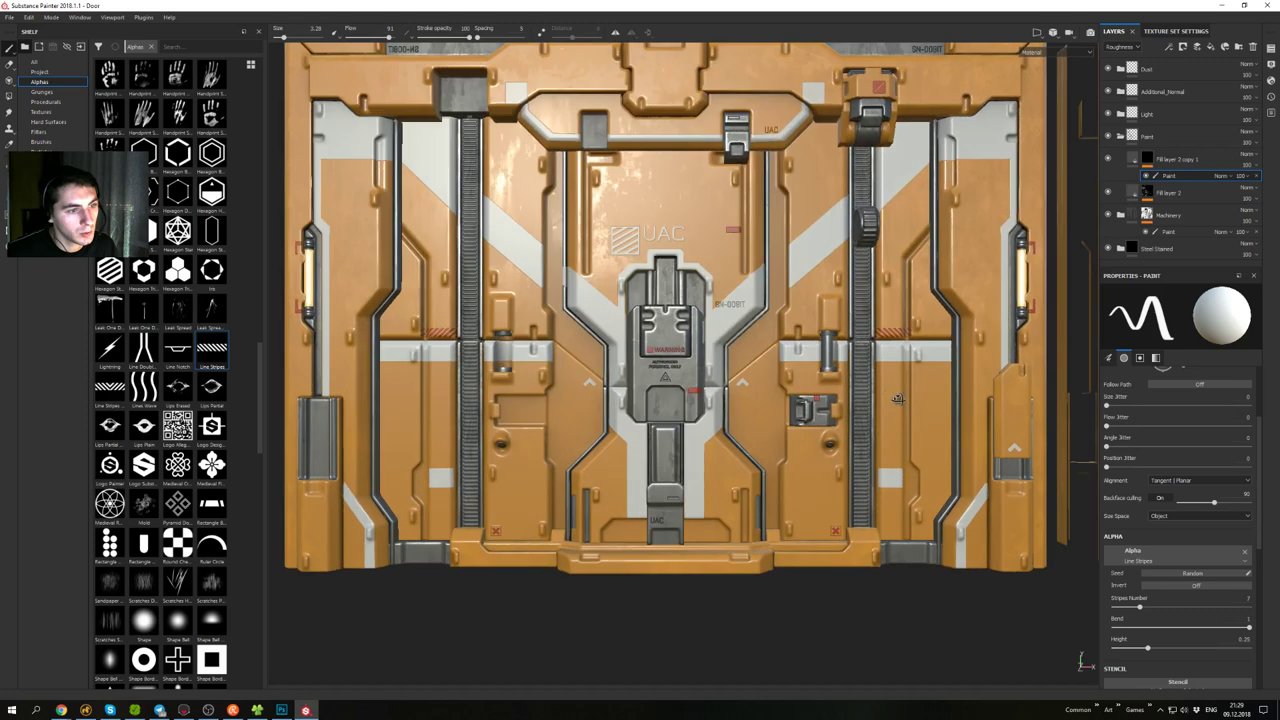
pyautogui.click(928, 348)
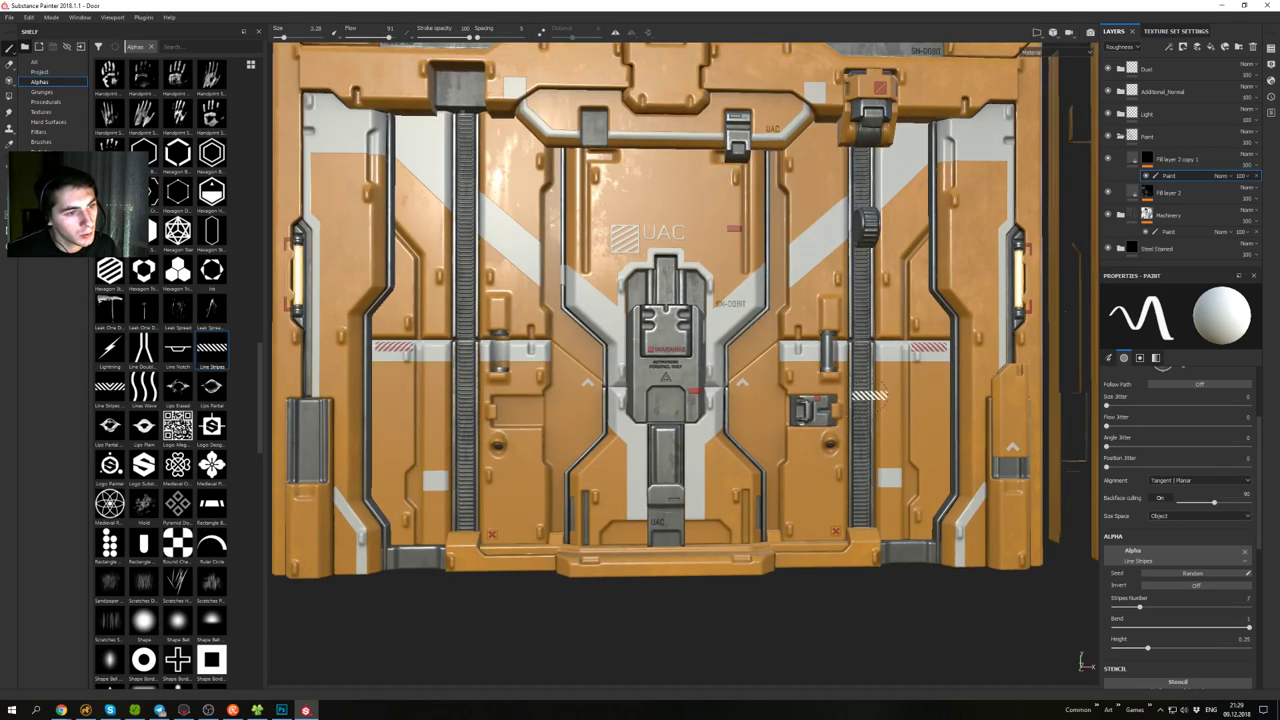
pyautogui.scroll(3, 888, 366)
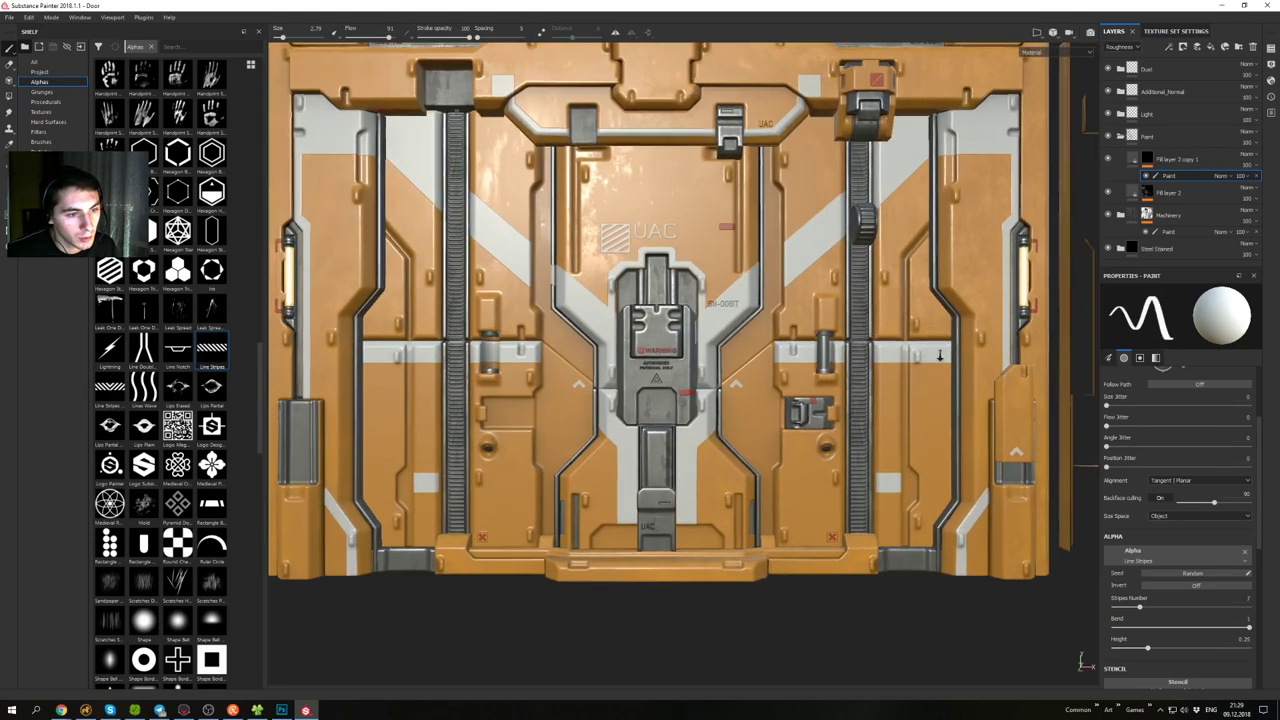
pyautogui.keyDown('alt'); pyautogui.moveTo(757, 367); pyautogui.dragTo(565, 386, button='middle'); pyautogui.keyUp('alt')
pyautogui.scroll(2, 754, 449)
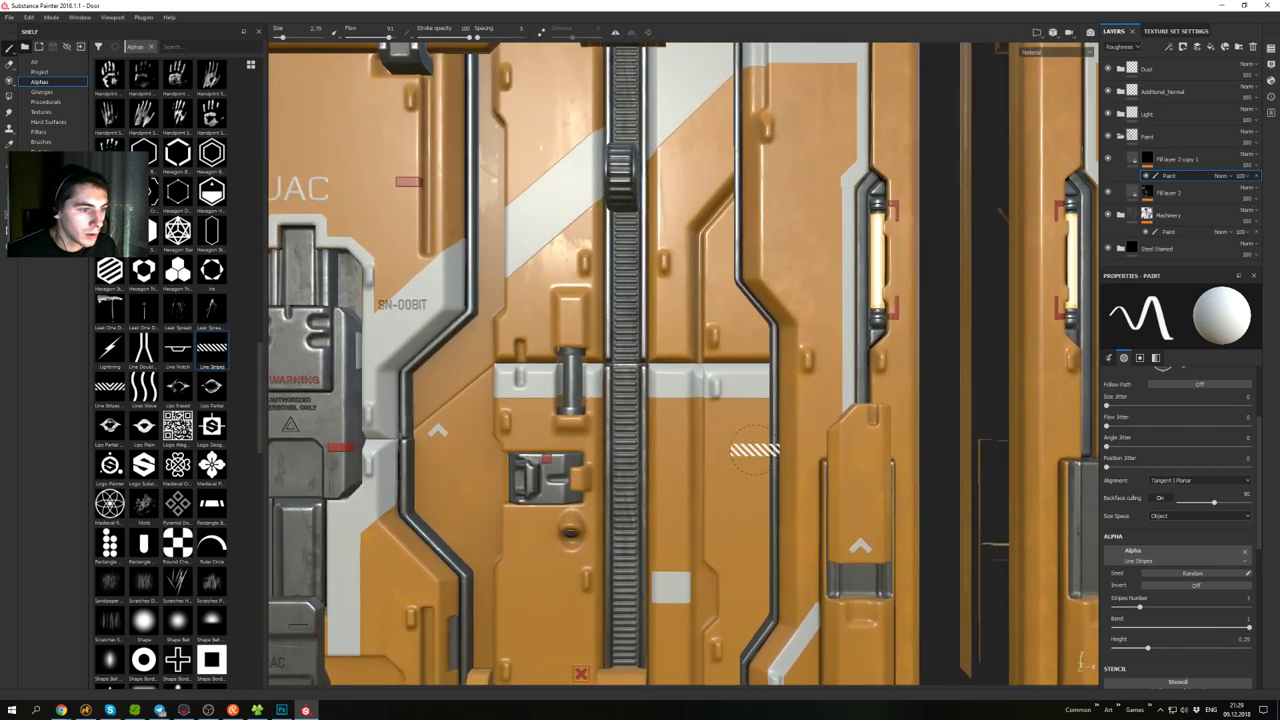
pyautogui.click(741, 374)
pyautogui.hotkey('ctrl', 'z')
pyautogui.click(747, 381)
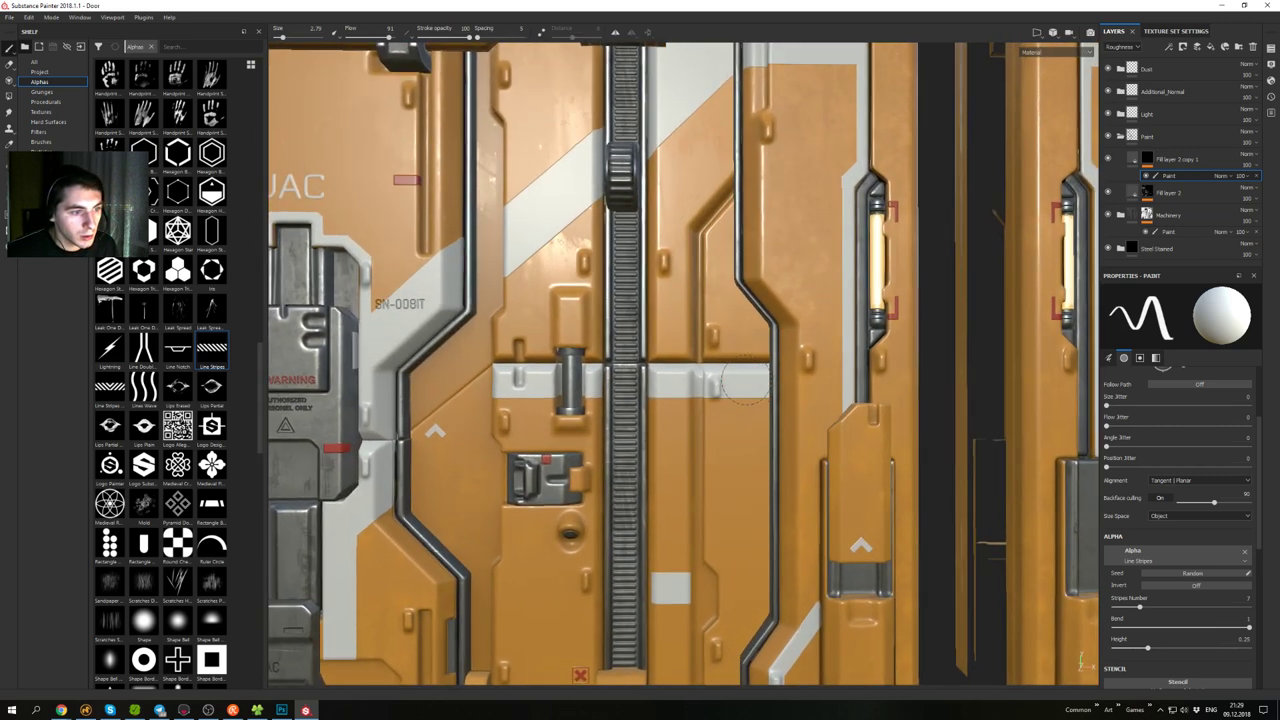
pyautogui.keyDown('alt'); pyautogui.moveTo(736, 451); pyautogui.dragTo(578, 195, button='right'); pyautogui.keyUp('alt')
pyautogui.keyDown('alt'); pyautogui.moveTo(578, 195); pyautogui.dragTo(709, 181, button='middle'); pyautogui.keyUp('alt')
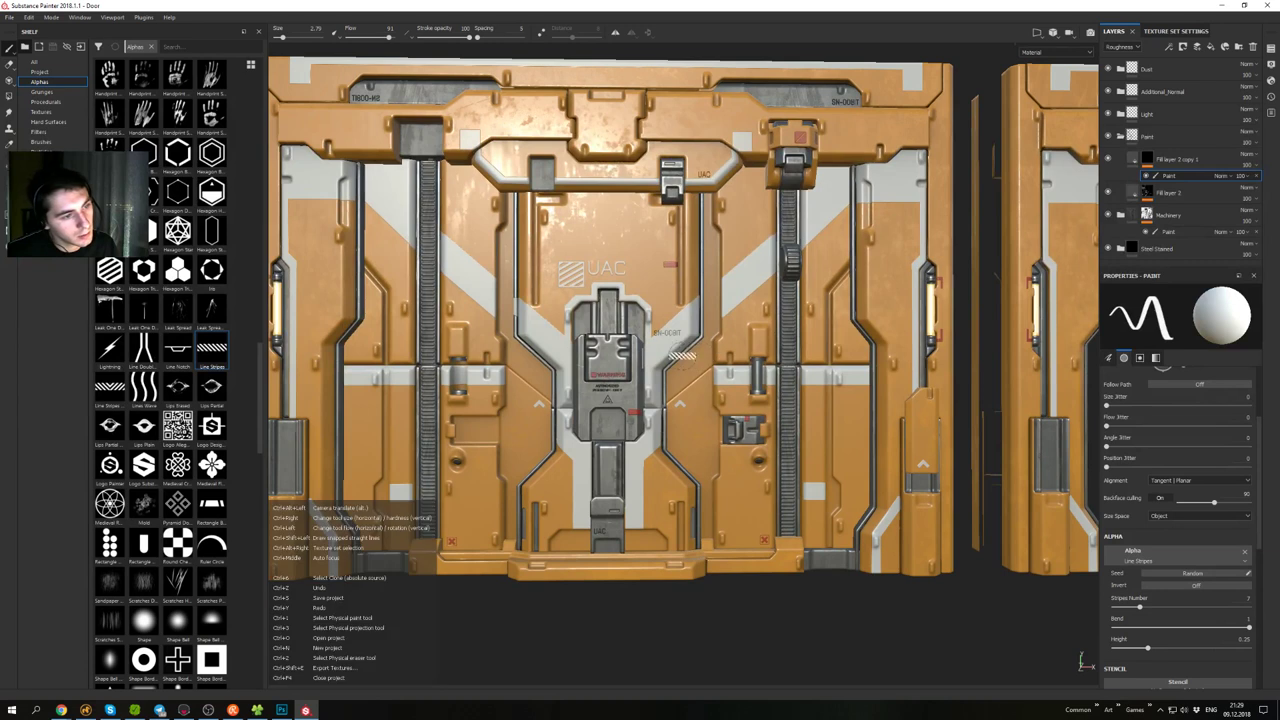
# - Undo an enlarged trial stamp on the white band and stamp mirrored red hazard stripes on the ends of the lower sill
pyautogui.keyDown('ctrl'); pyautogui.moveTo(723, 344); pyautogui.dragTo(778, 365, button='right'); pyautogui.keyUp('ctrl')
pyautogui.click(834, 375)
pyautogui.moveTo(808, 448)
pyautogui.keyDown('alt'); pyautogui.mouseDown()
pyautogui.moveTo(840, 482)
pyautogui.moveTo(799, 455)
pyautogui.mouseUp(); pyautogui.keyUp('alt')
pyautogui.hotkey('ctrl', 'z')
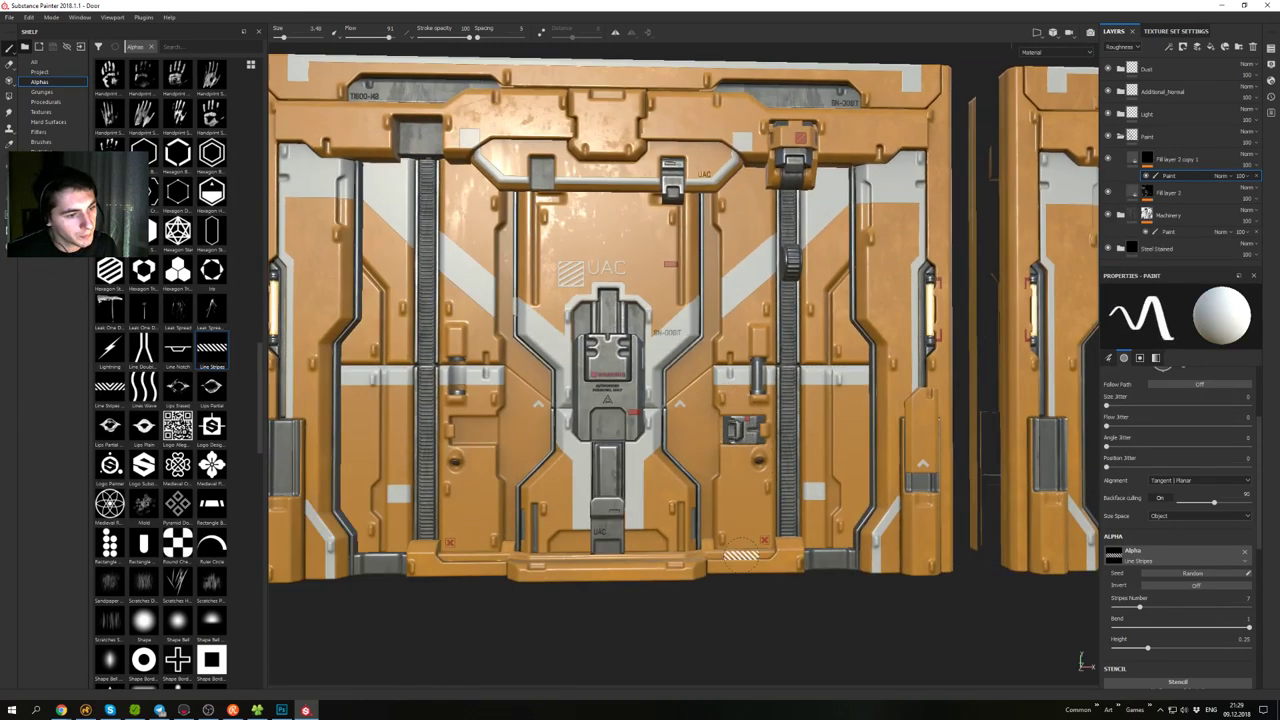
pyautogui.moveTo(738, 533)
pyautogui.keyDown('alt'); pyautogui.mouseDown()
pyautogui.moveTo(730, 578)
pyautogui.moveTo(684, 515)
pyautogui.moveTo(758, 502)
pyautogui.mouseUp(); pyautogui.keyUp('alt')
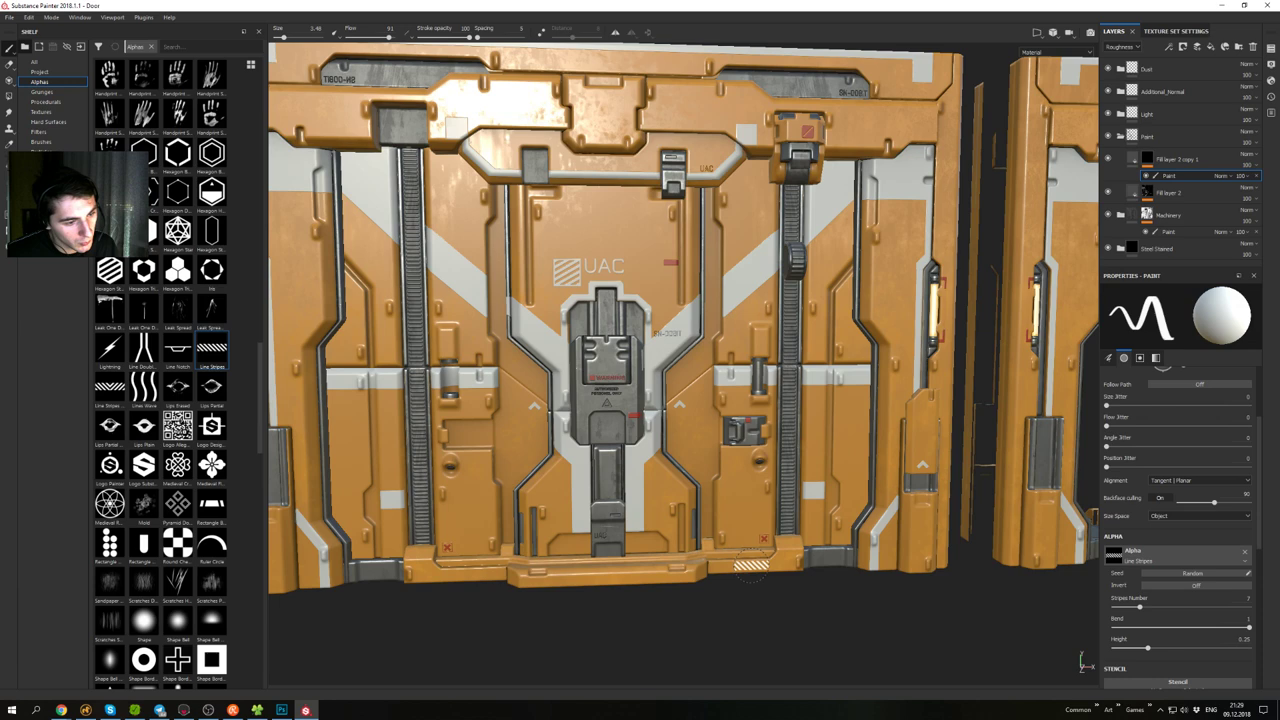
pyautogui.click(752, 565)
# - Try the red hazard stripes on the frame's upper beam beside the clamp
pyautogui.keyDown('alt'); pyautogui.moveTo(801, 560); pyautogui.dragTo(818, 487); pyautogui.keyUp('alt')
pyautogui.keyDown('alt'); pyautogui.moveTo(826, 487); pyautogui.dragTo(840, 551, button='middle'); pyautogui.keyUp('alt')
pyautogui.keyDown('alt'); pyautogui.keyDown('shift'); pyautogui.moveTo(840, 551); pyautogui.dragTo(753, 403); pyautogui.keyUp('shift'); pyautogui.keyUp('alt')
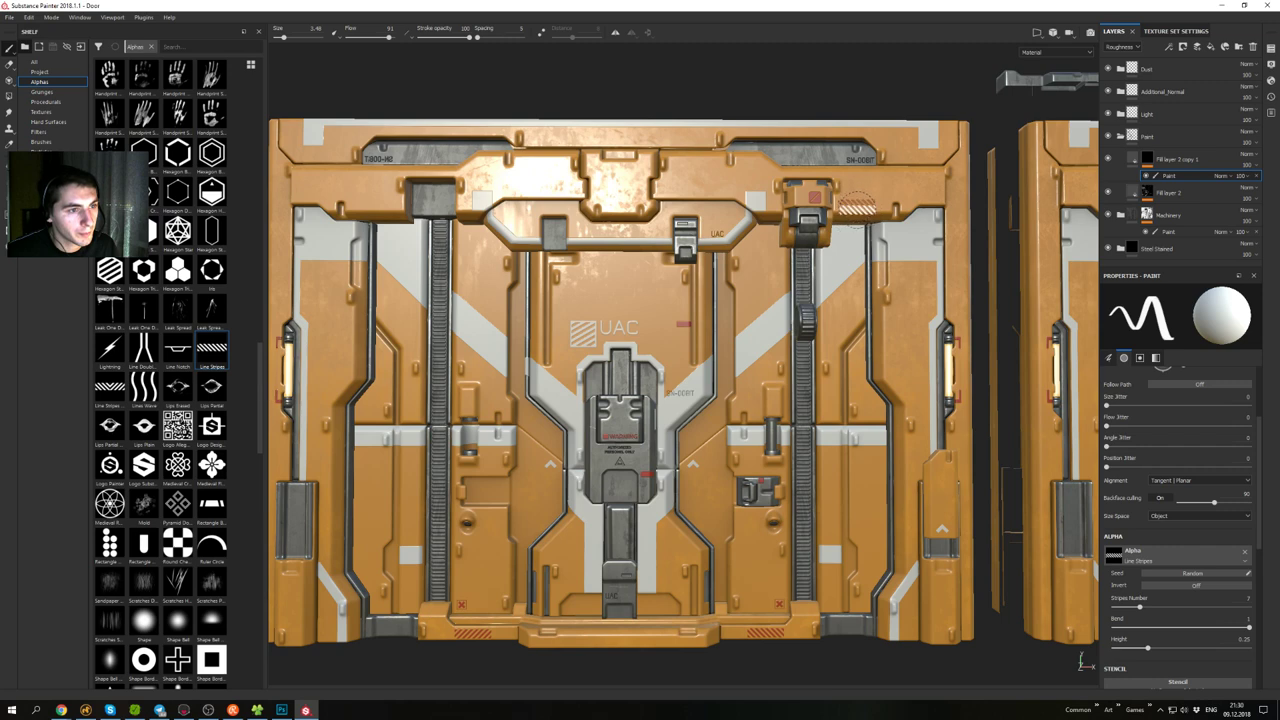
pyautogui.keyDown('alt'); pyautogui.moveTo(857, 207); pyautogui.dragTo(866, 290); pyautogui.keyUp('alt')
pyautogui.hotkey('ctrl', 'z')
pyautogui.keyDown('alt'); pyautogui.moveTo(866, 290); pyautogui.dragTo(785, 365, button='right'); pyautogui.keyUp('alt')
pyautogui.keyDown('alt'); pyautogui.moveTo(785, 365); pyautogui.dragTo(767, 336); pyautogui.keyUp('alt')
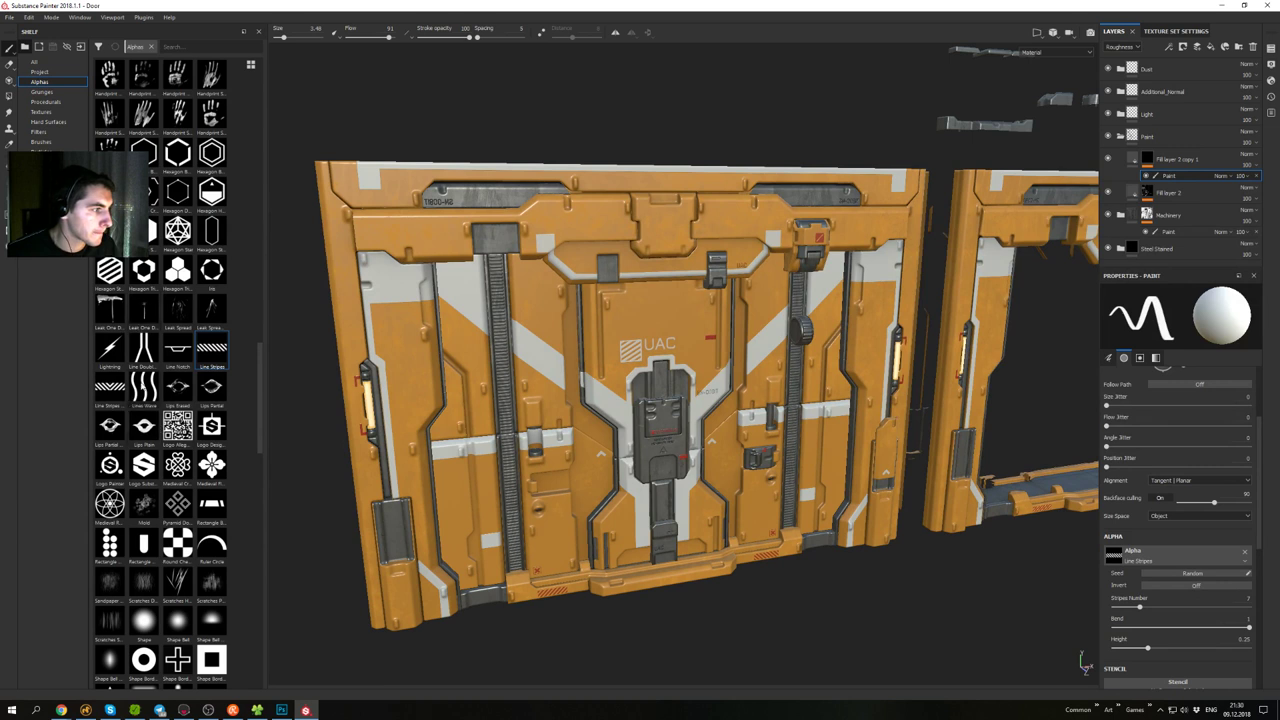
# - Try a red cross on the frame's upper beam with the Cross Blocky alpha, undo it and reduce the brush size
pyautogui.scroll(15, 142, 362)
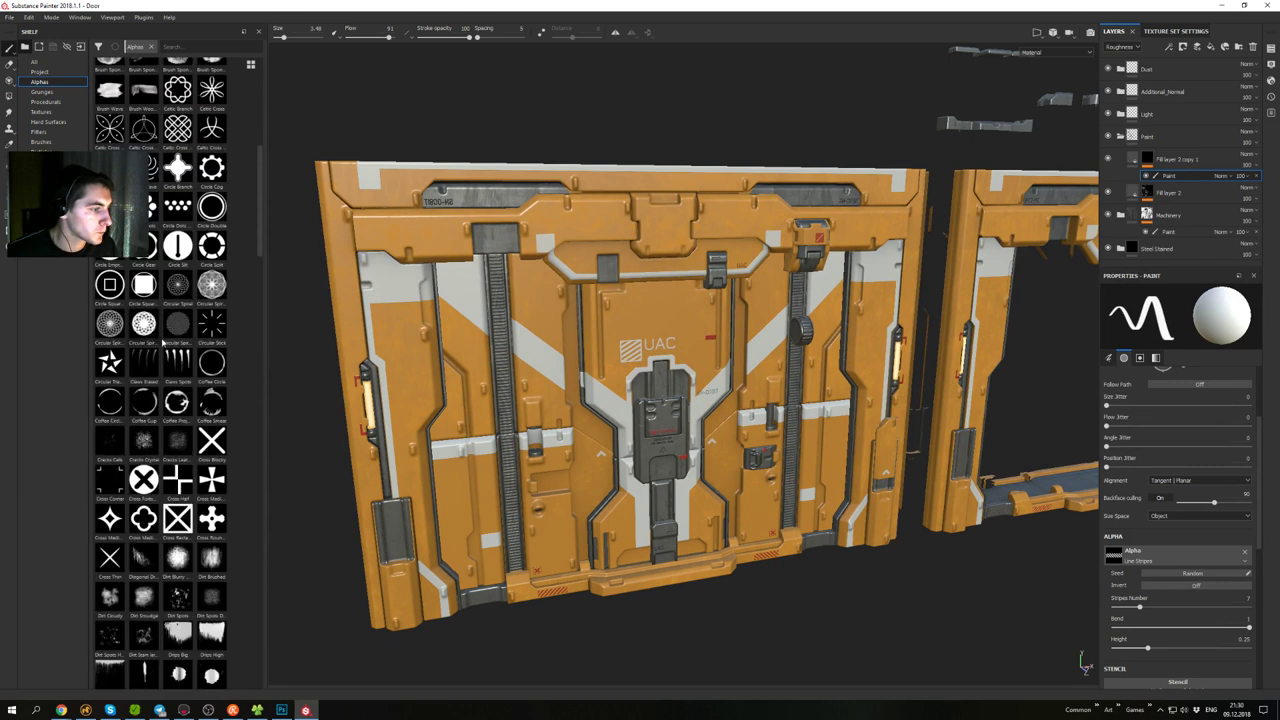
pyautogui.click(210, 441)
pyautogui.keyDown('alt'); pyautogui.moveTo(443, 420); pyautogui.dragTo(765, 300); pyautogui.keyUp('alt')
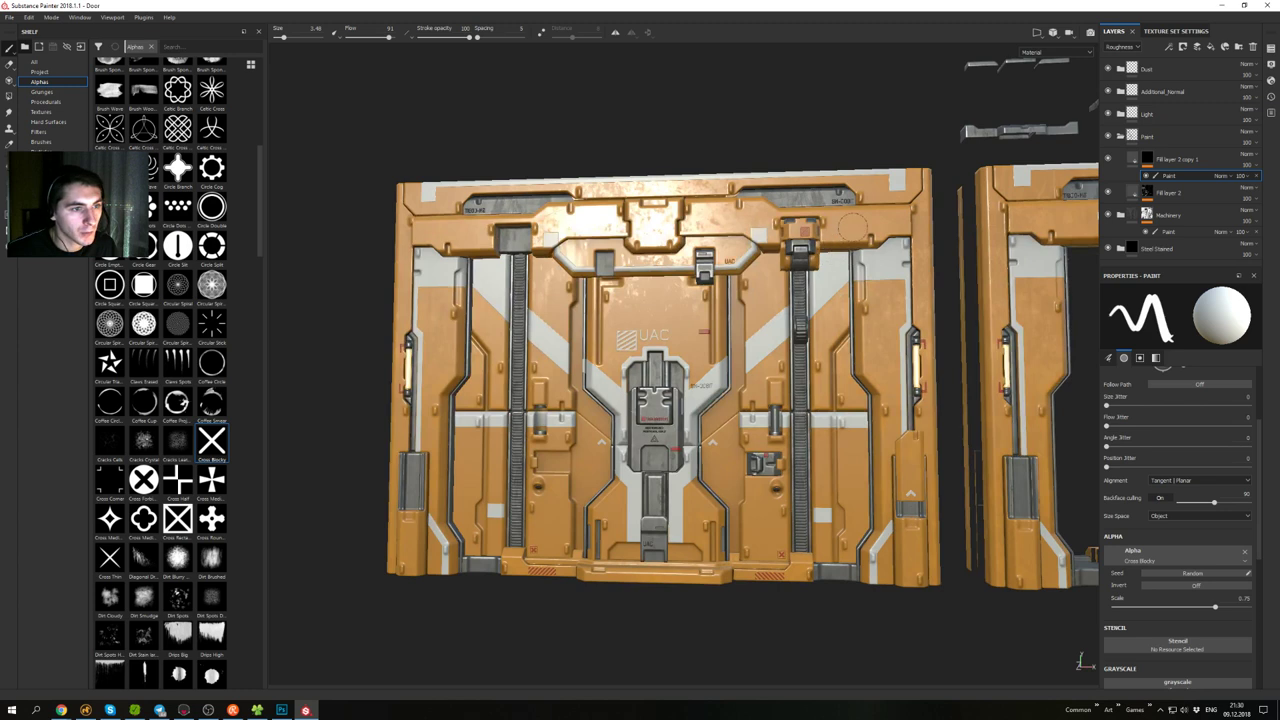
pyautogui.click(853, 228)
pyautogui.moveTo(853, 228)
pyautogui.keyDown('alt'); pyautogui.mouseDown()
pyautogui.moveTo(836, 390)
pyautogui.moveTo(829, 357)
pyautogui.mouseUp(); pyautogui.keyUp('alt')
pyautogui.hotkey('ctrl', 'z')
pyautogui.keyDown('ctrl'); pyautogui.moveTo(836, 393); pyautogui.dragTo(808, 395, button='right'); pyautogui.keyUp('ctrl')
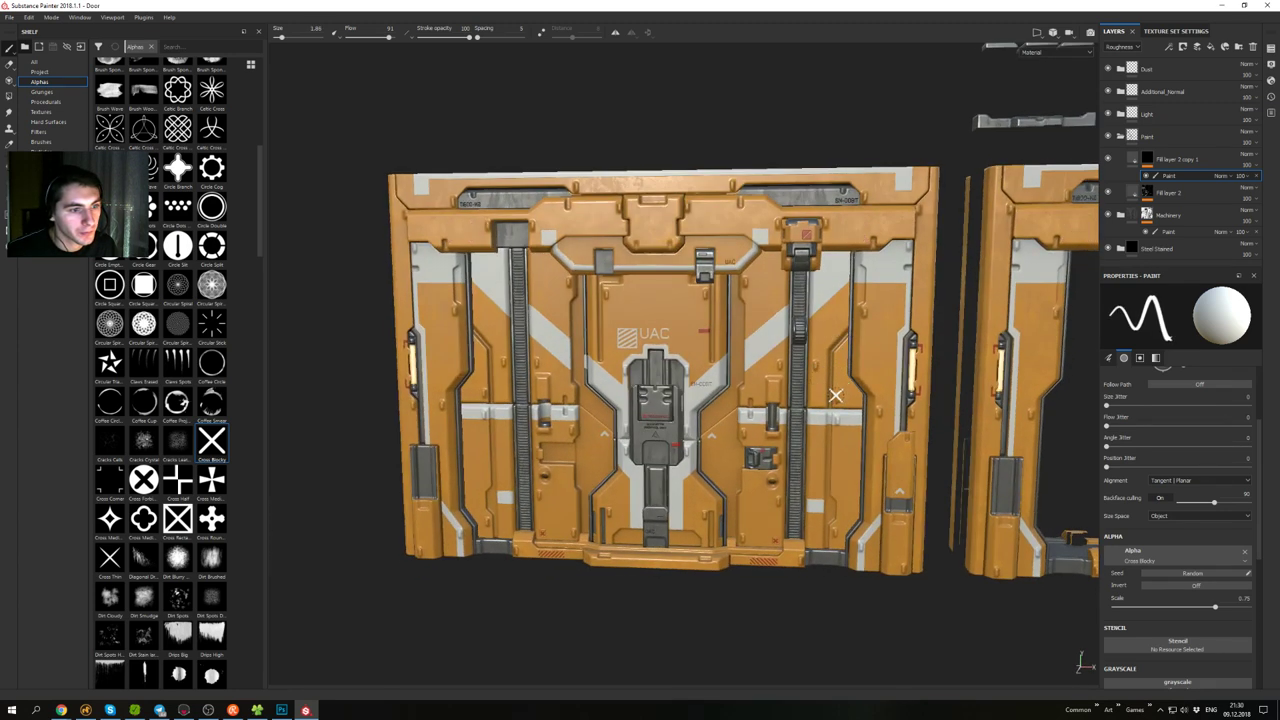
pyautogui.moveTo(838, 465)
pyautogui.keyDown('alt'); pyautogui.mouseDown()
pyautogui.moveTo(862, 485)
pyautogui.moveTo(856, 469)
pyautogui.mouseUp(); pyautogui.keyUp('alt')
# - Collapse the Paint layer folder and inspect the finished decals on the door from an angle
pyautogui.keyDown('alt'); pyautogui.moveTo(699, 392); pyautogui.dragTo(818, 382); pyautogui.keyUp('alt')
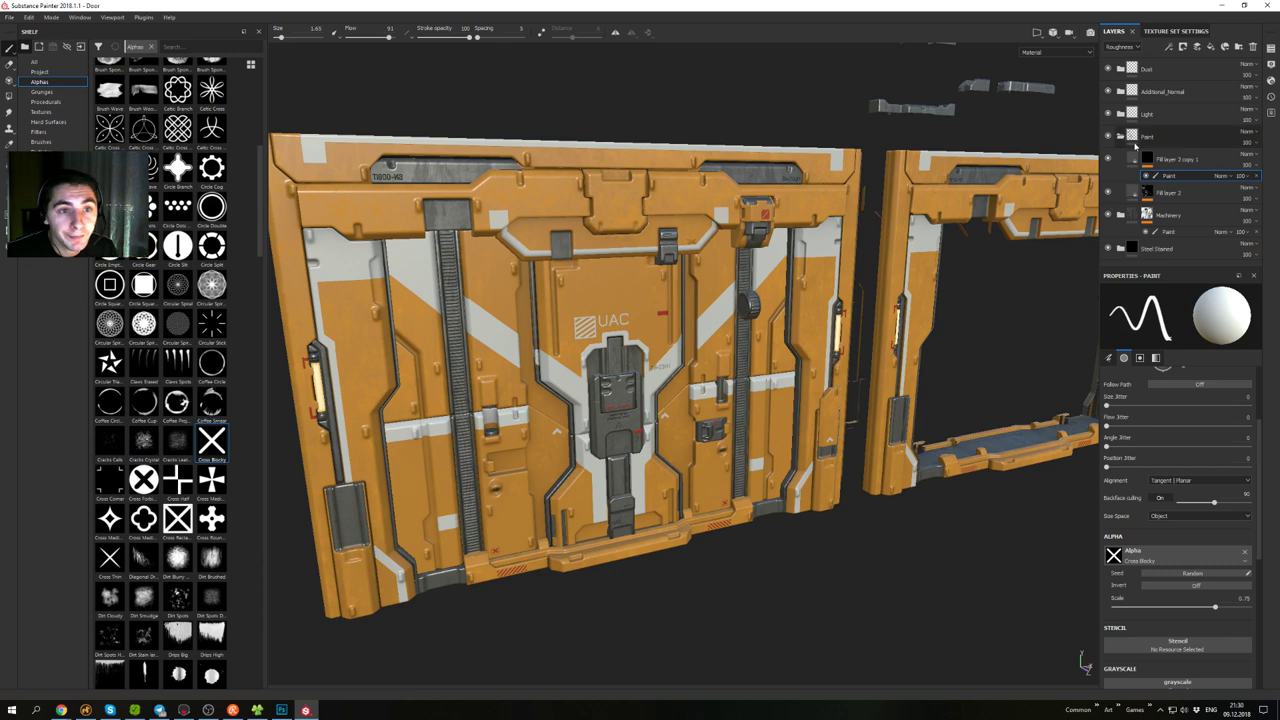
pyautogui.click(1120, 138)
pyautogui.moveTo(985, 232)
pyautogui.keyDown('alt'); pyautogui.mouseDown()
pyautogui.moveTo(858, 248)
pyautogui.moveTo(940, 241)
pyautogui.moveTo(985, 195)
pyautogui.moveTo(868, 300)
pyautogui.moveTo(884, 332)
pyautogui.moveTo(886, 191)
pyautogui.mouseUp(); pyautogui.keyUp('alt')
pyautogui.scroll(2, 884, 332)
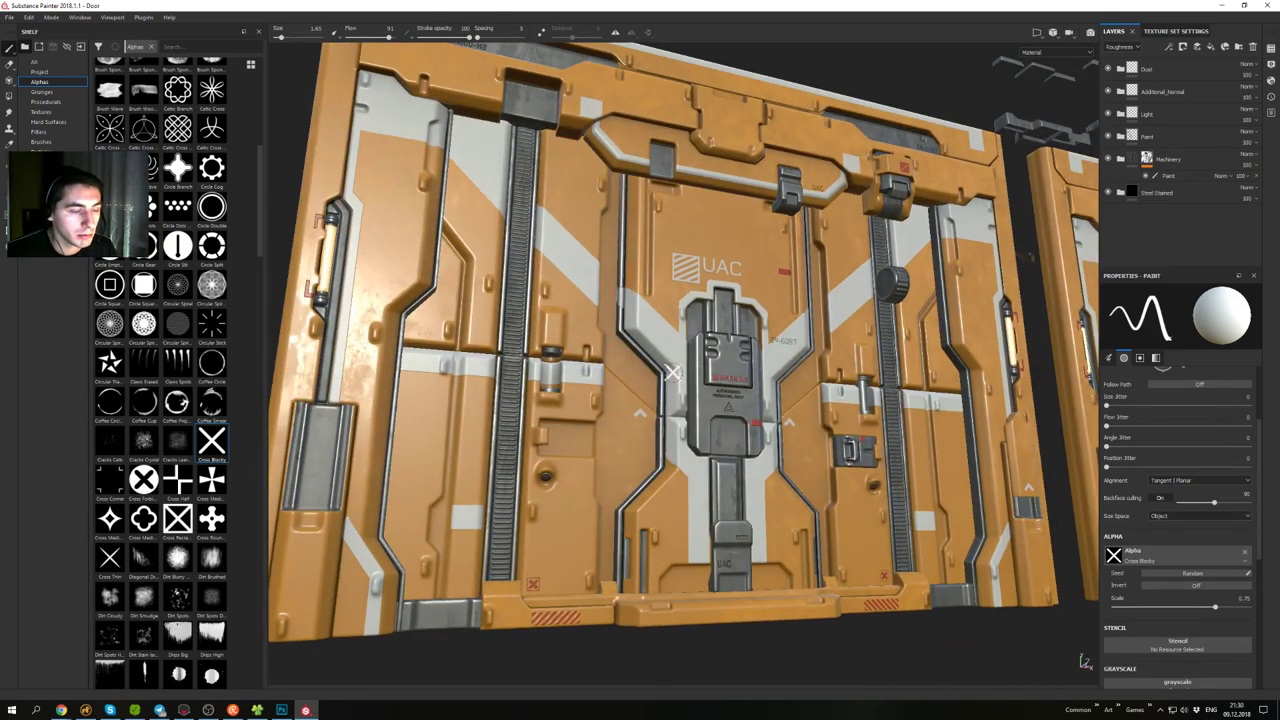
pyautogui.moveTo(638, 264)
pyautogui.keyDown('alt'); pyautogui.mouseDown()
pyautogui.moveTo(612, 356)
pyautogui.moveTo(555, 322)
pyautogui.moveTo(640, 318)
pyautogui.mouseUp(); pyautogui.keyUp('alt')
pyautogui.scroll(3, 612, 356)
pyautogui.click(1121, 137)
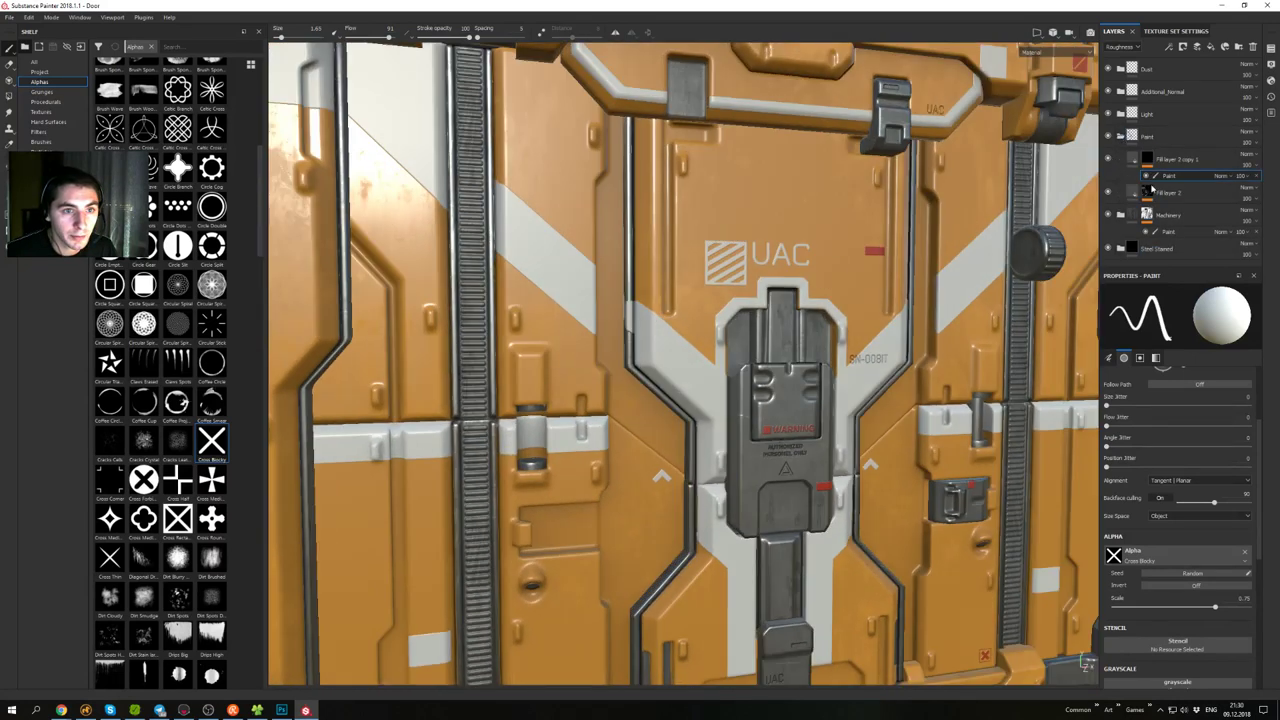
pyautogui.click(1153, 198)
pyautogui.click(1164, 208)
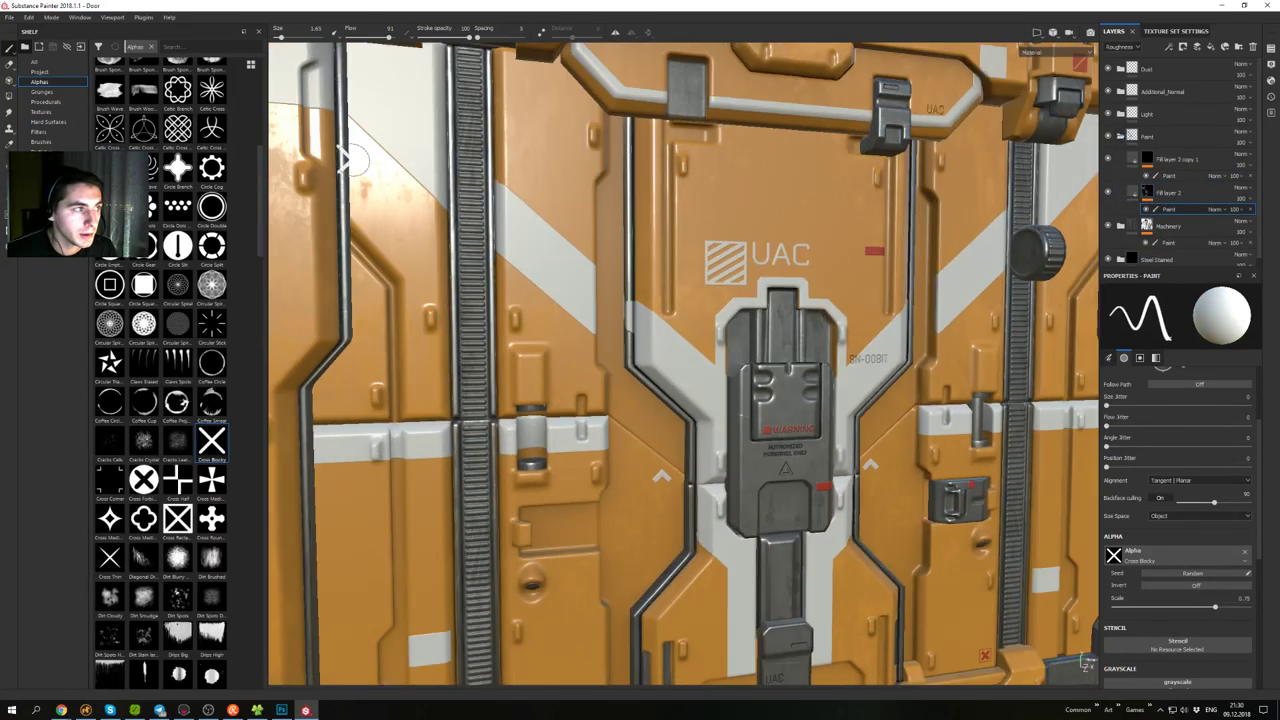
pyautogui.keyDown('alt'); pyautogui.moveTo(349, 160); pyautogui.dragTo(419, 163); pyautogui.keyUp('alt')
pyautogui.press('4')
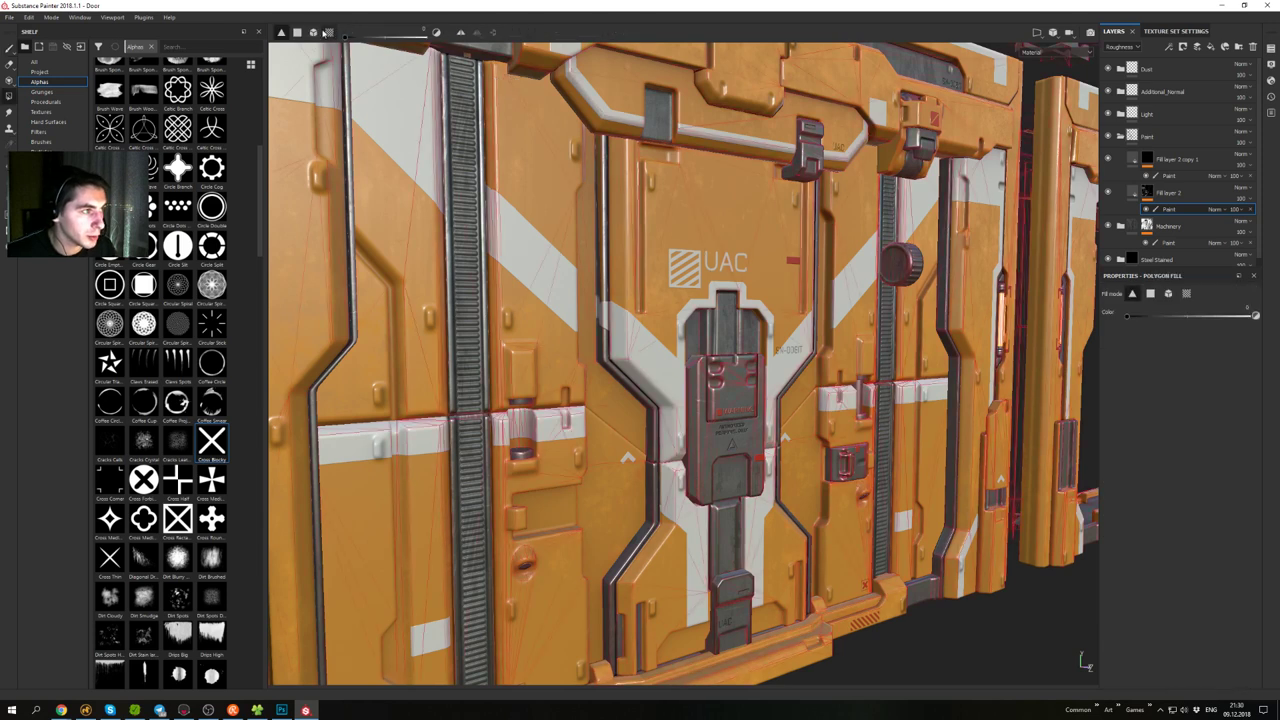
pyautogui.click(297, 32)
pyautogui.press('c')
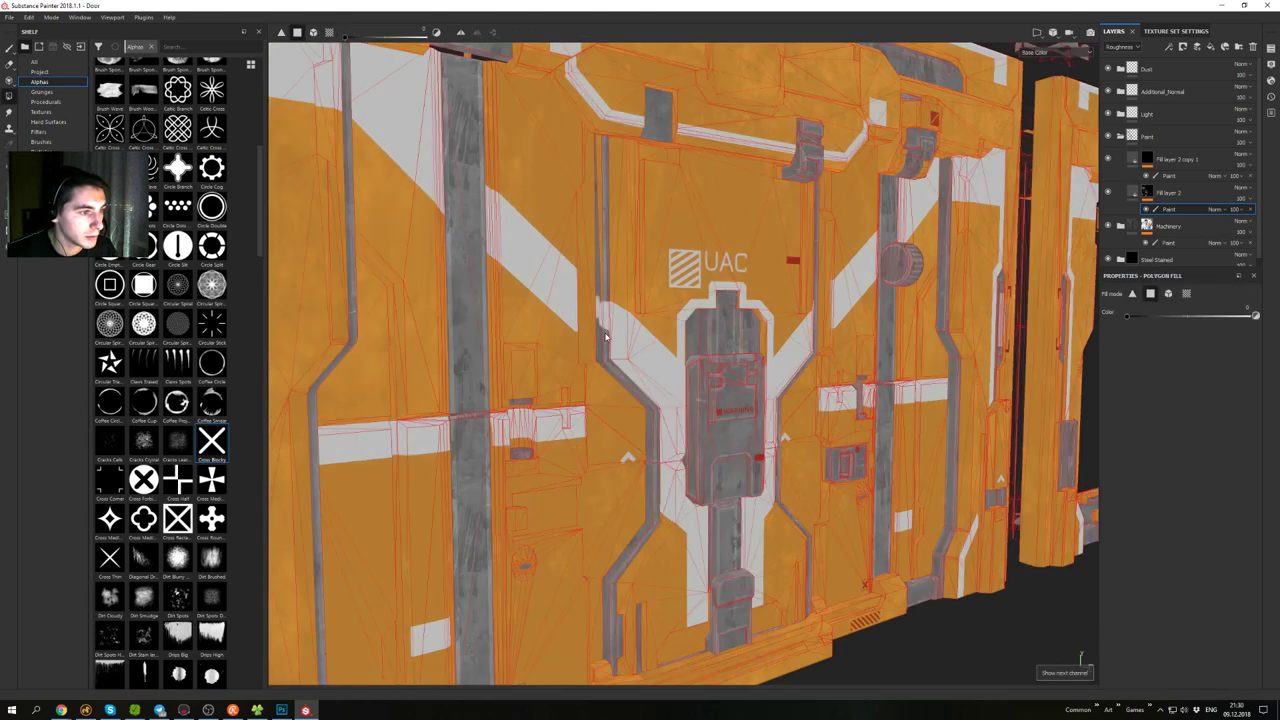
pyautogui.press('m')
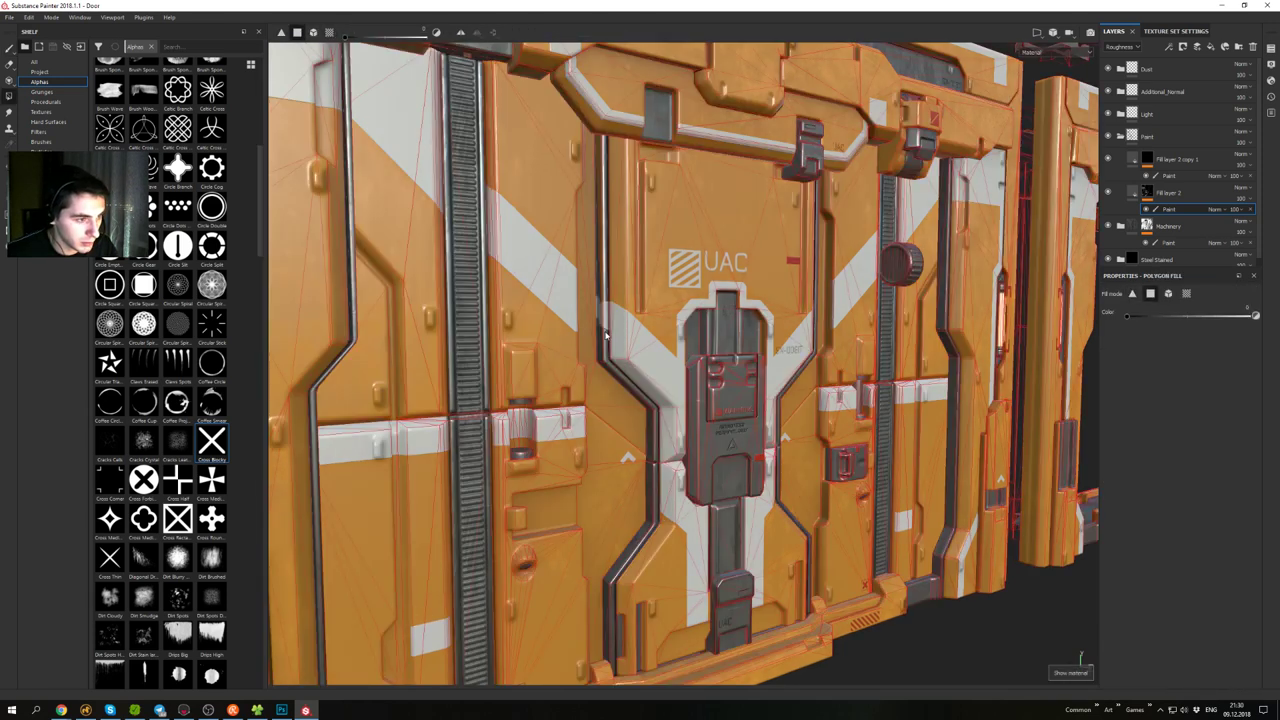
pyautogui.keyDown('alt'); pyautogui.moveTo(598, 294); pyautogui.dragTo(490, 282); pyautogui.keyUp('alt')
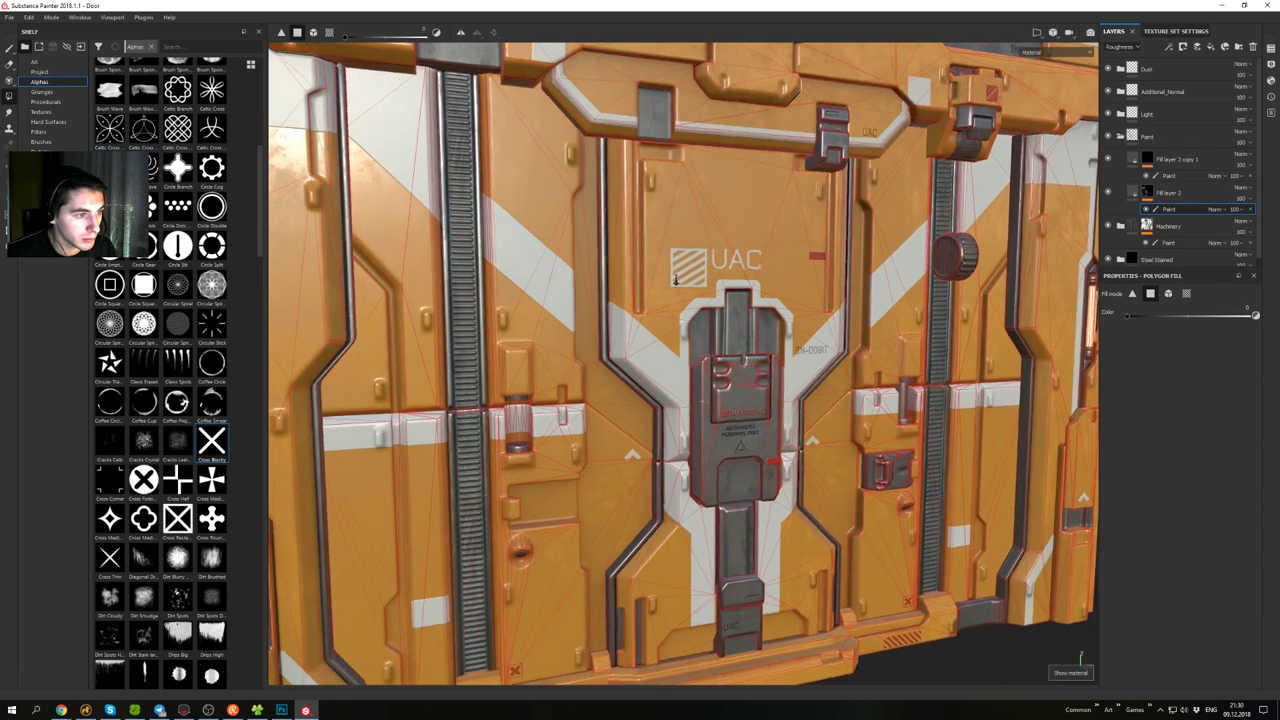
pyautogui.keyDown('alt'); pyautogui.moveTo(490, 282); pyautogui.dragTo(300, 180, button='right'); pyautogui.keyUp('alt')
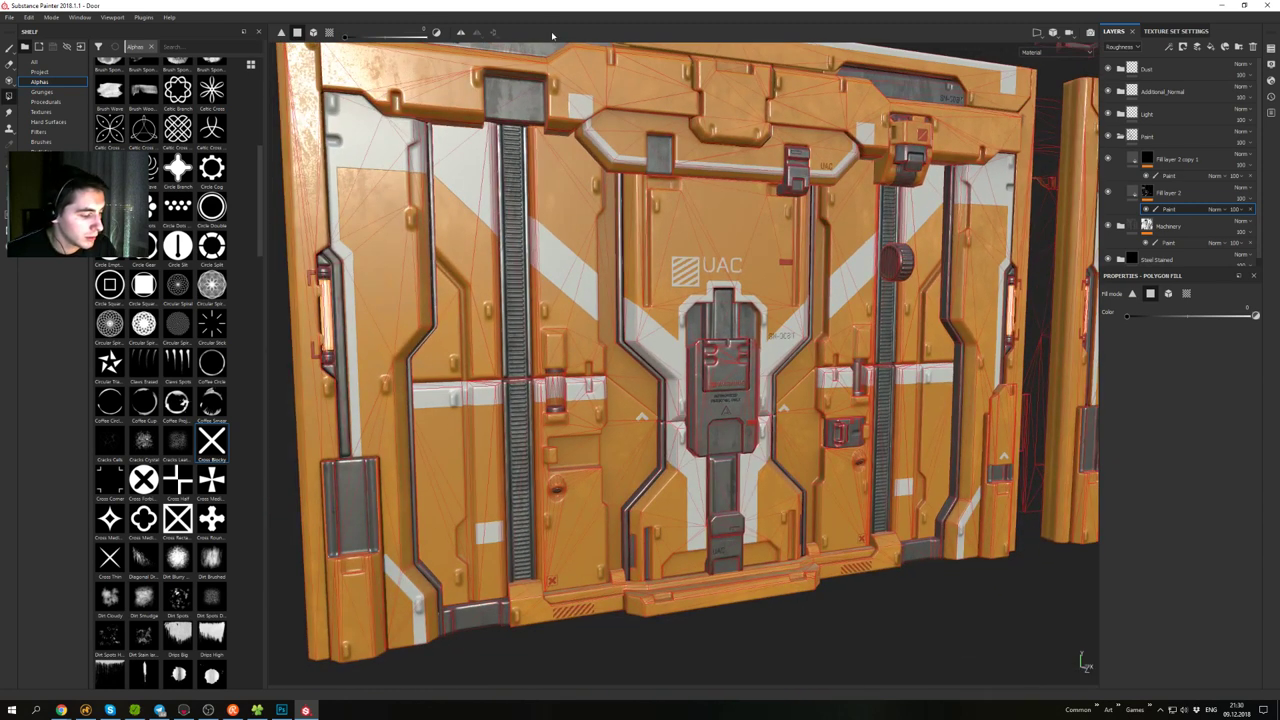
pyautogui.press('1')
pyautogui.keyDown('alt'); pyautogui.moveTo(853, 259); pyautogui.dragTo(811, 279); pyautogui.keyUp('alt')
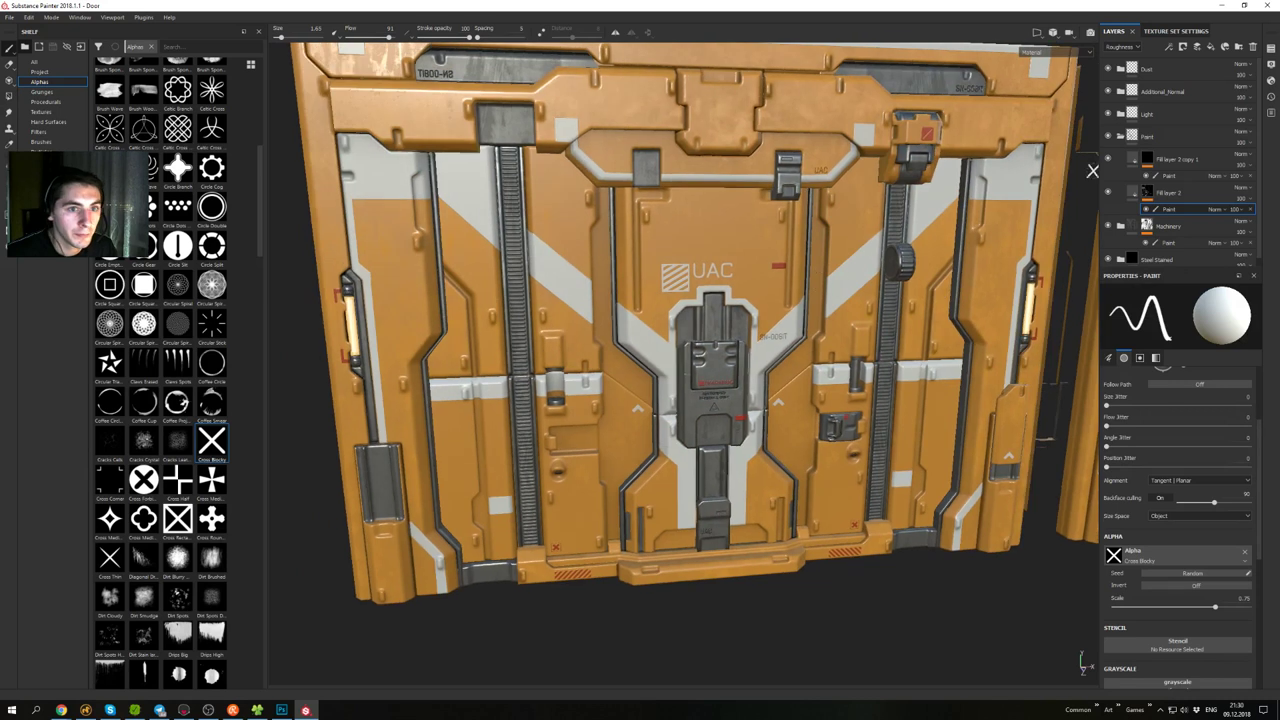
# - Collapse the Paint folder and compare the door with the Paint and Machinery folders hidden one after the other and shown again
pyautogui.click(1121, 138)
pyautogui.click(1108, 136)
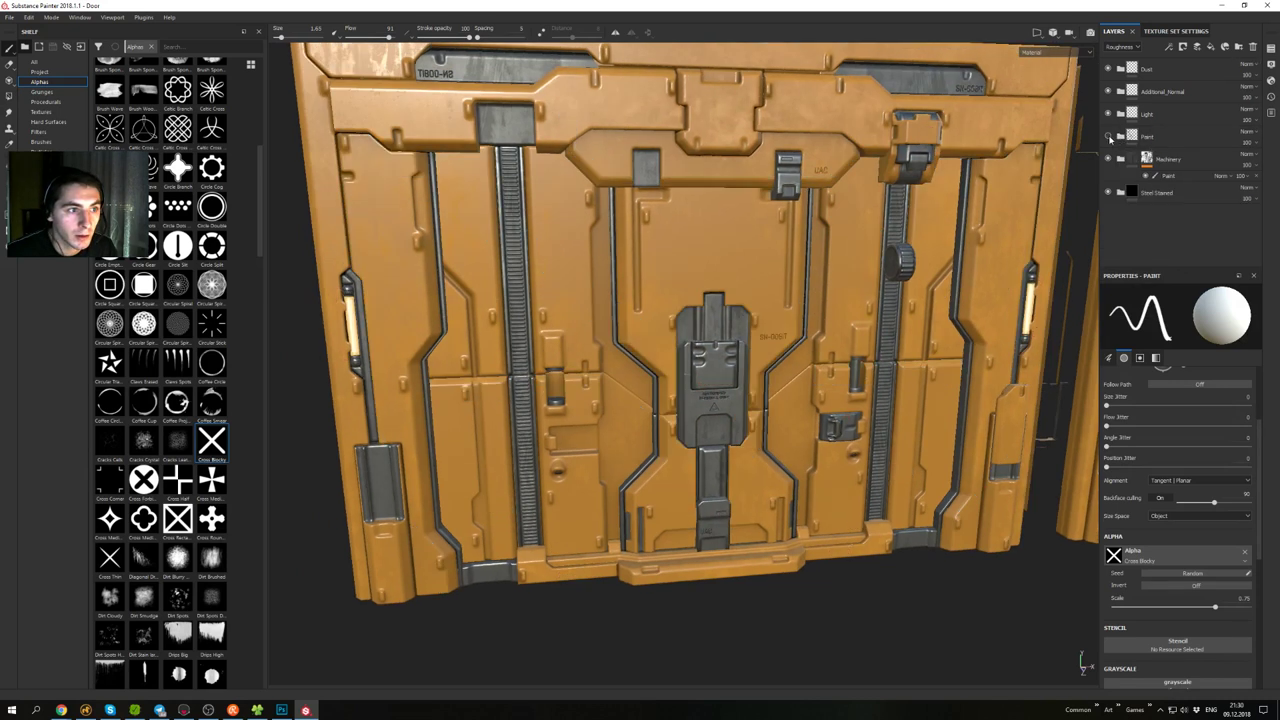
pyautogui.click(1108, 136)
pyautogui.click(1108, 159)
pyautogui.click(1108, 159)
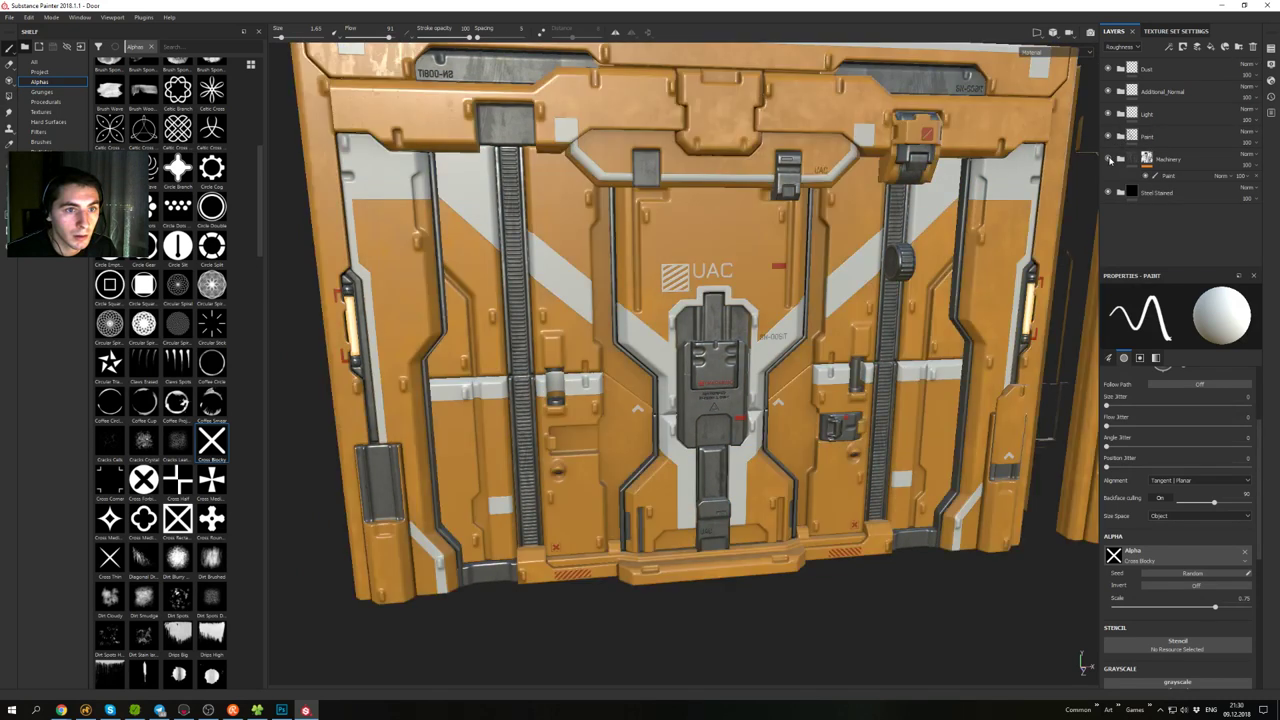
# - Duplicate the Steel Stained folder in the layer stack
pyautogui.click(1170, 144)
pyautogui.click(1161, 197)
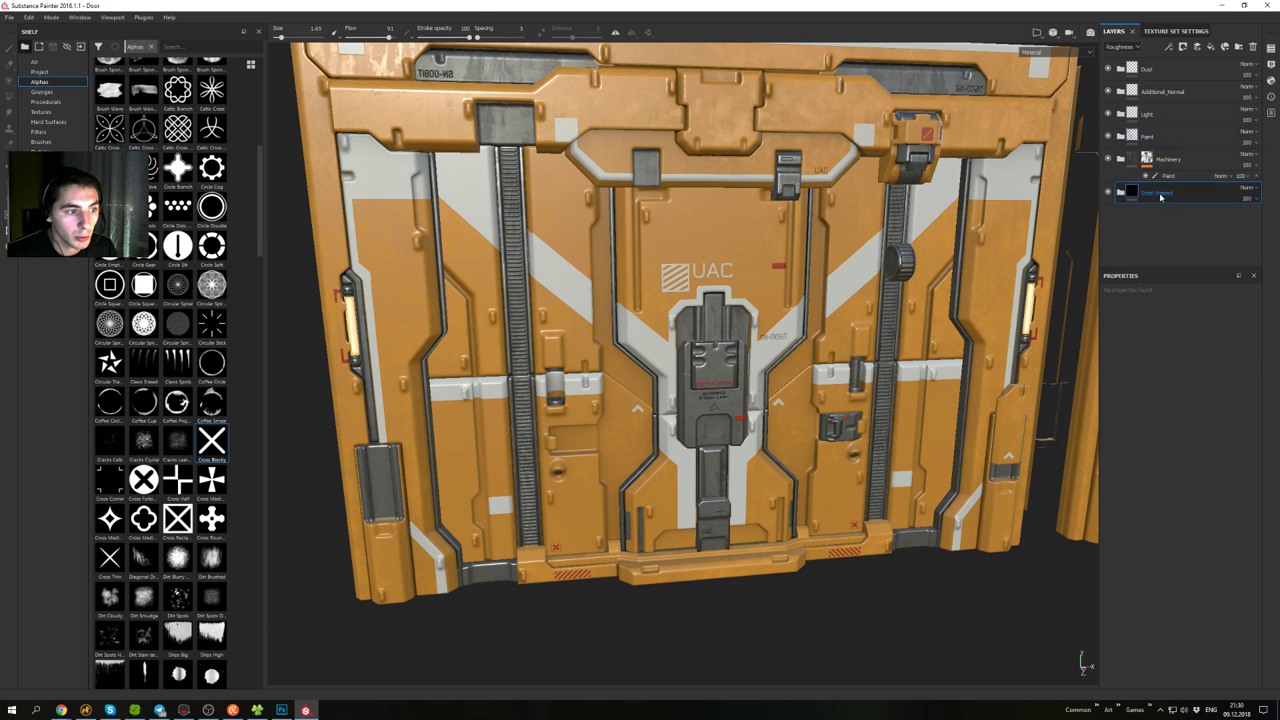
pyautogui.rightClick(1157, 198)
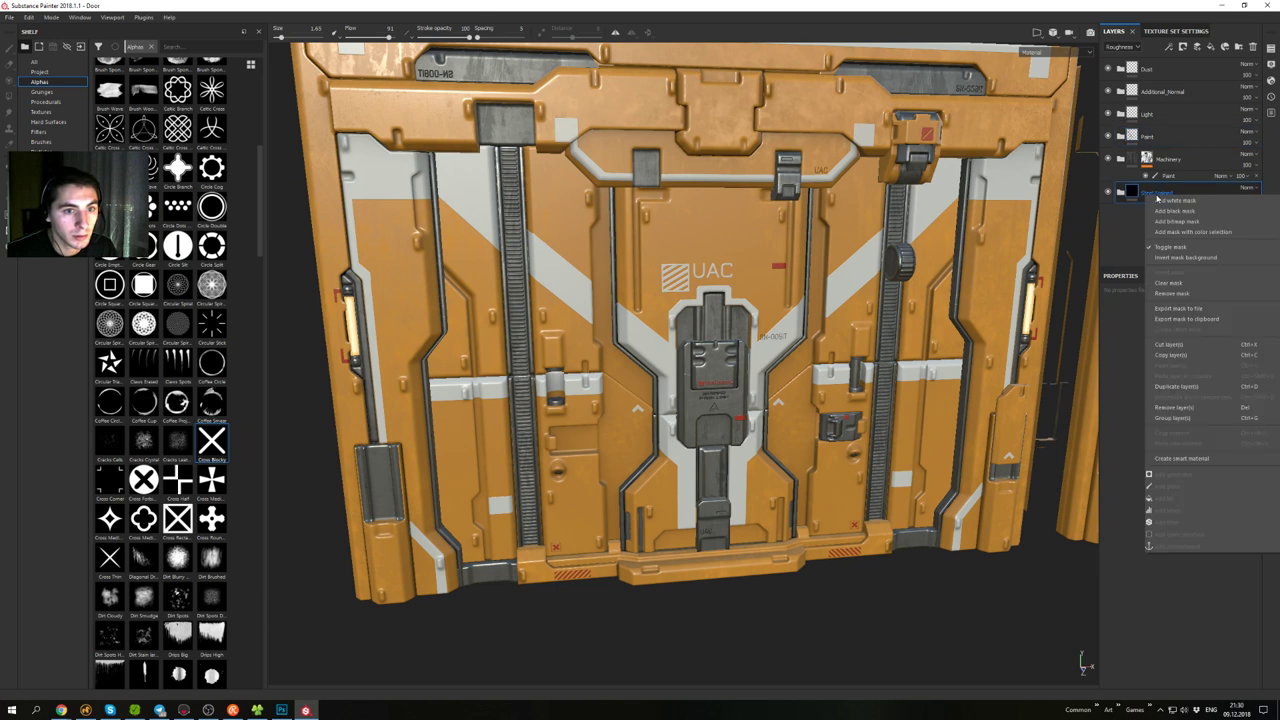
pyautogui.click(1188, 386)
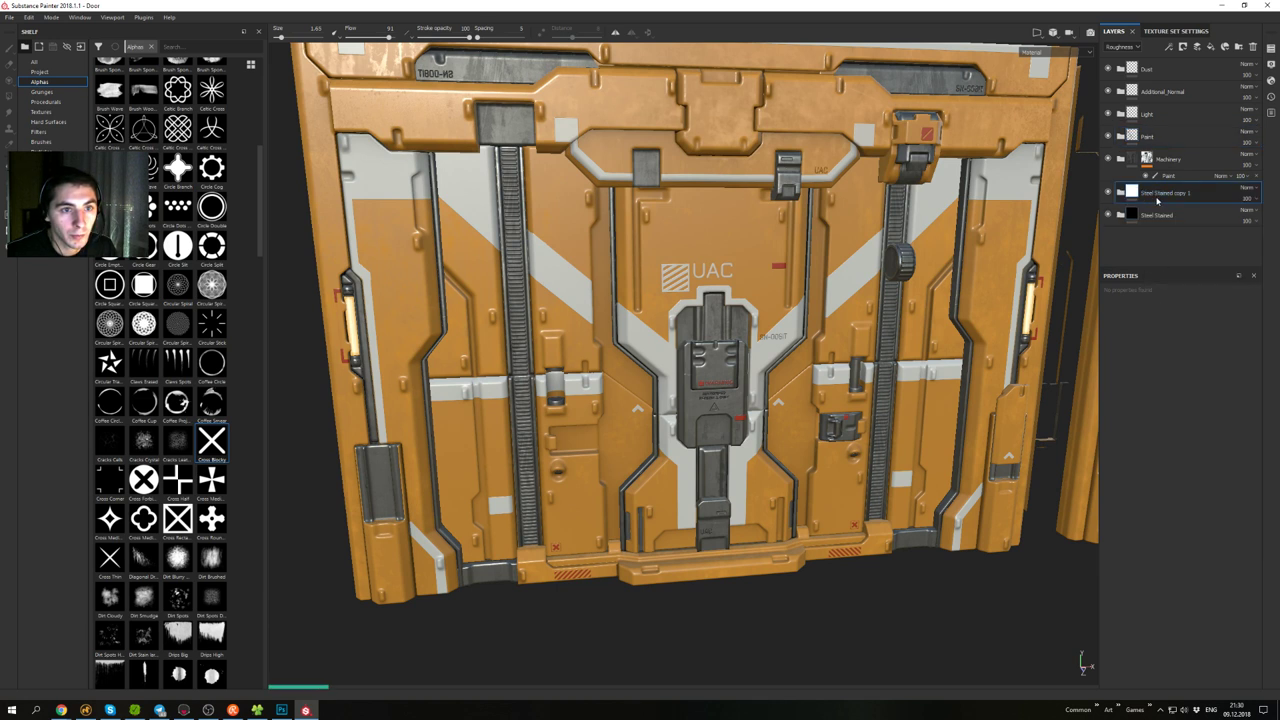
# - Examine the fill settings of the Metal Base layer inside the Machinery folder, then collapse the folder
pyautogui.click(1121, 159)
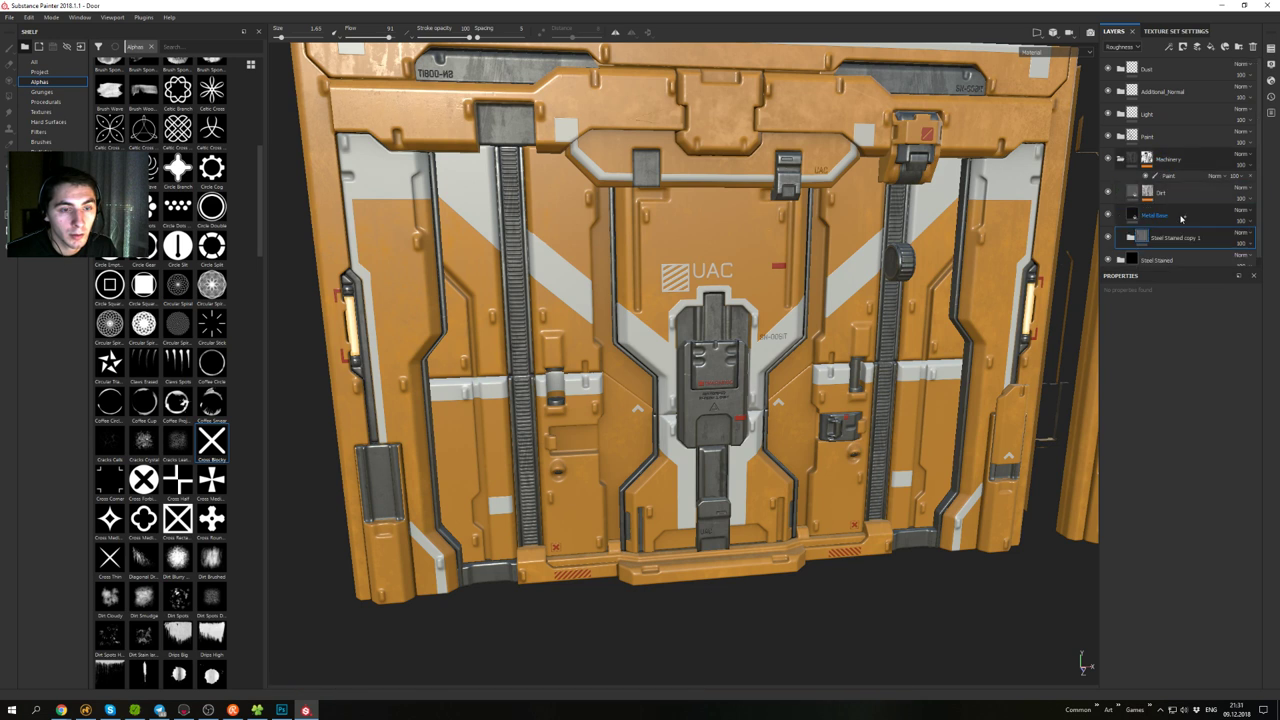
pyautogui.click(1182, 218)
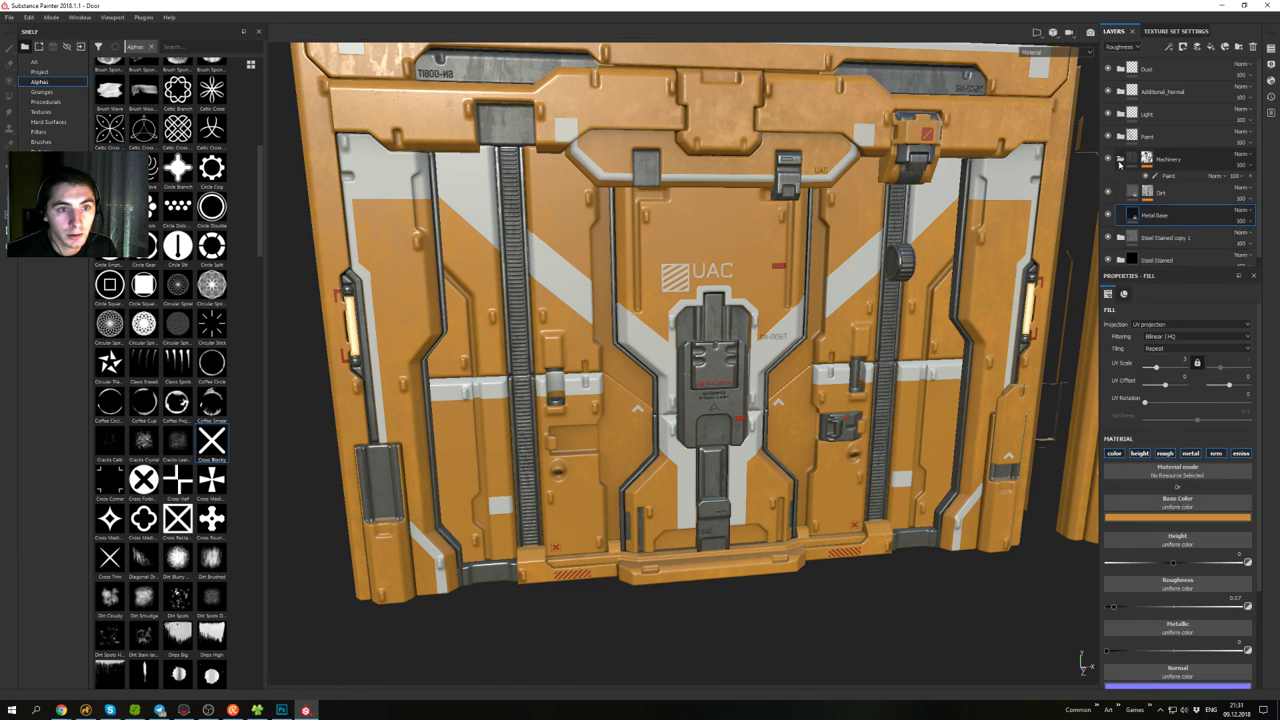
pyautogui.click(1121, 160)
pyautogui.keyDown('alt'); pyautogui.moveTo(932, 282); pyautogui.dragTo(935, 225); pyautogui.keyUp('alt')
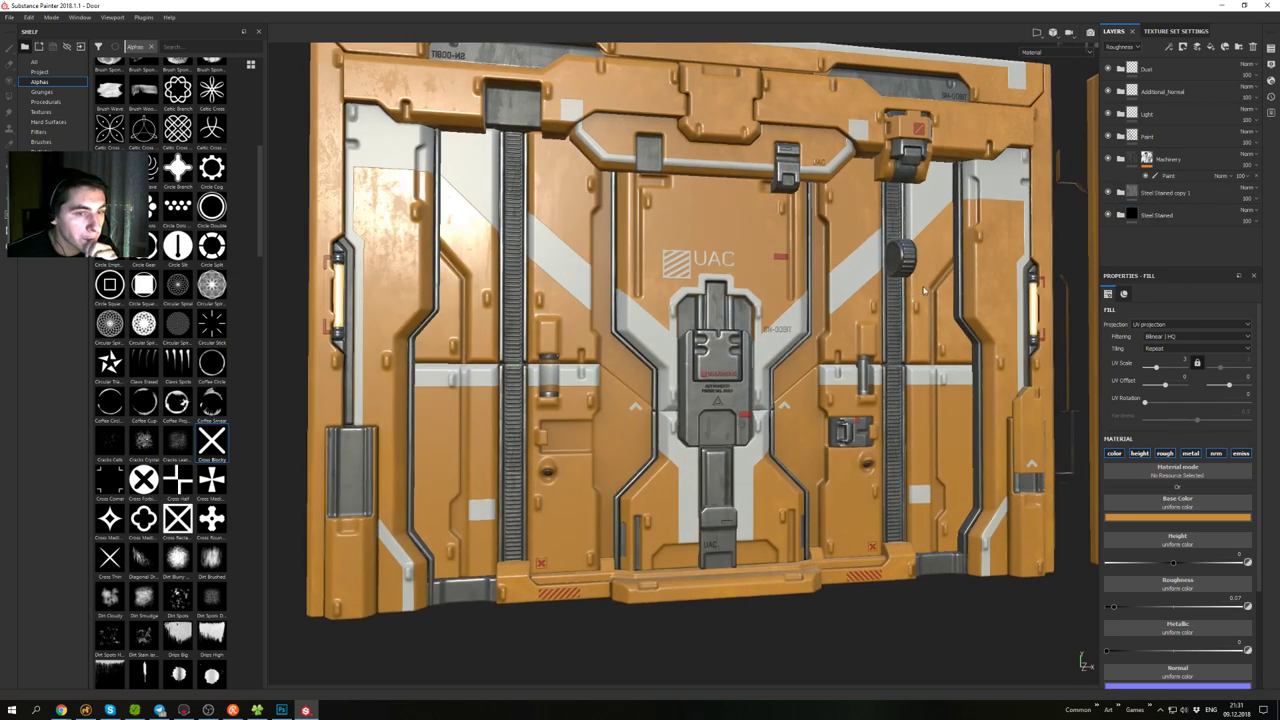
# - Duplicate the Steel Stained folder once more and place the new copy directly above the Machinery folder
pyautogui.doubleClick(1158, 215)
pyautogui.rightClick(1156, 216)
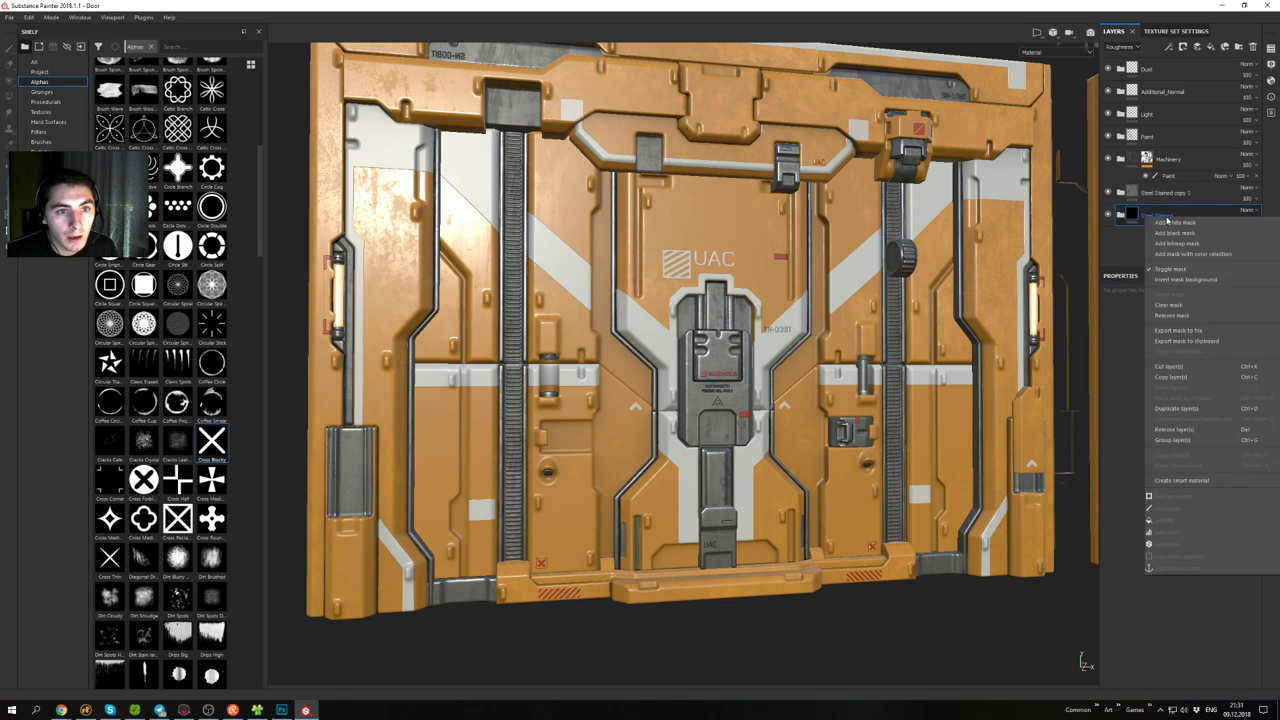
pyautogui.click(1178, 411)
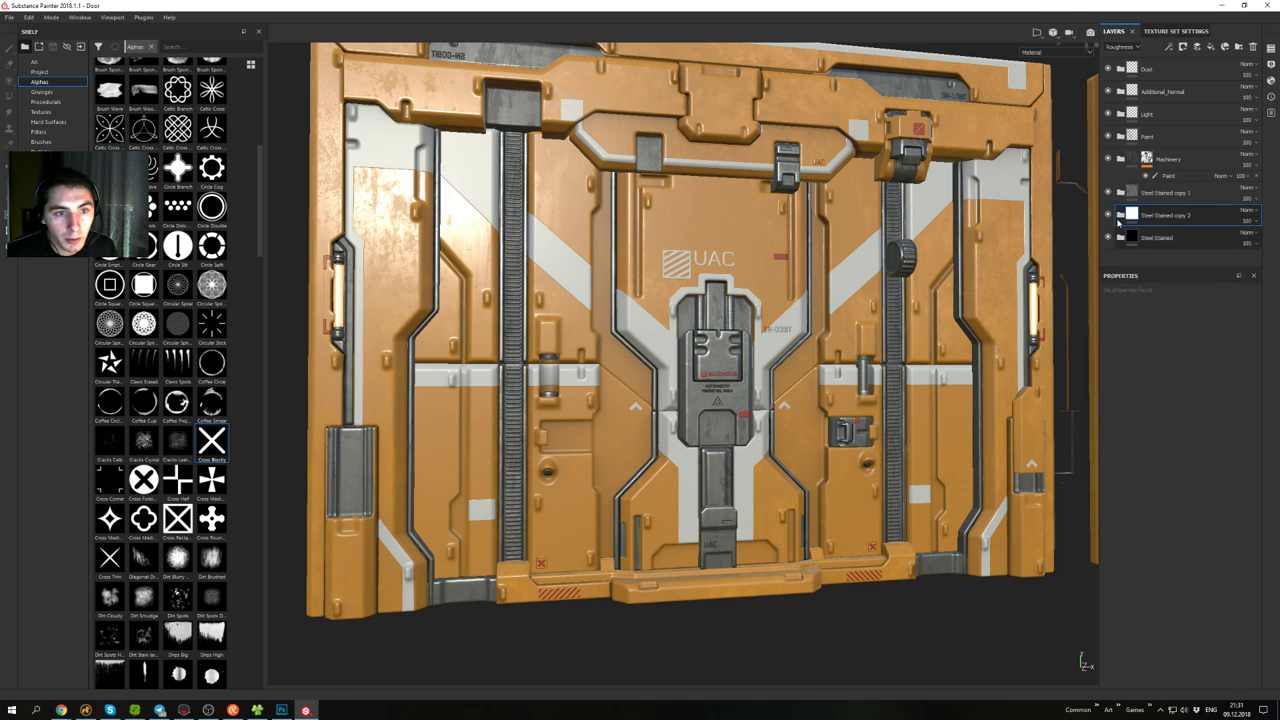
pyautogui.moveTo(1161, 219); pyautogui.dragTo(1131, 148)
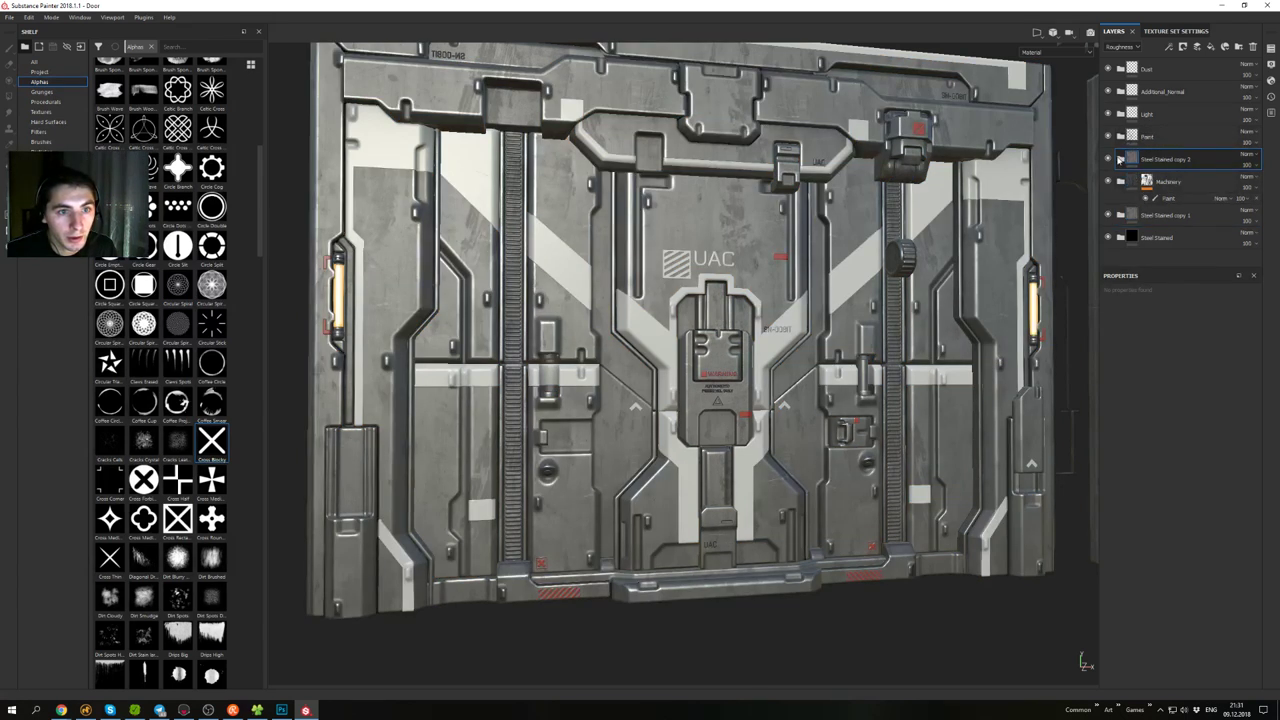
# - Move the Steel Stained copy 1 folder above the Paint folder and view the whole door
pyautogui.moveTo(1158, 216); pyautogui.dragTo(1124, 127)
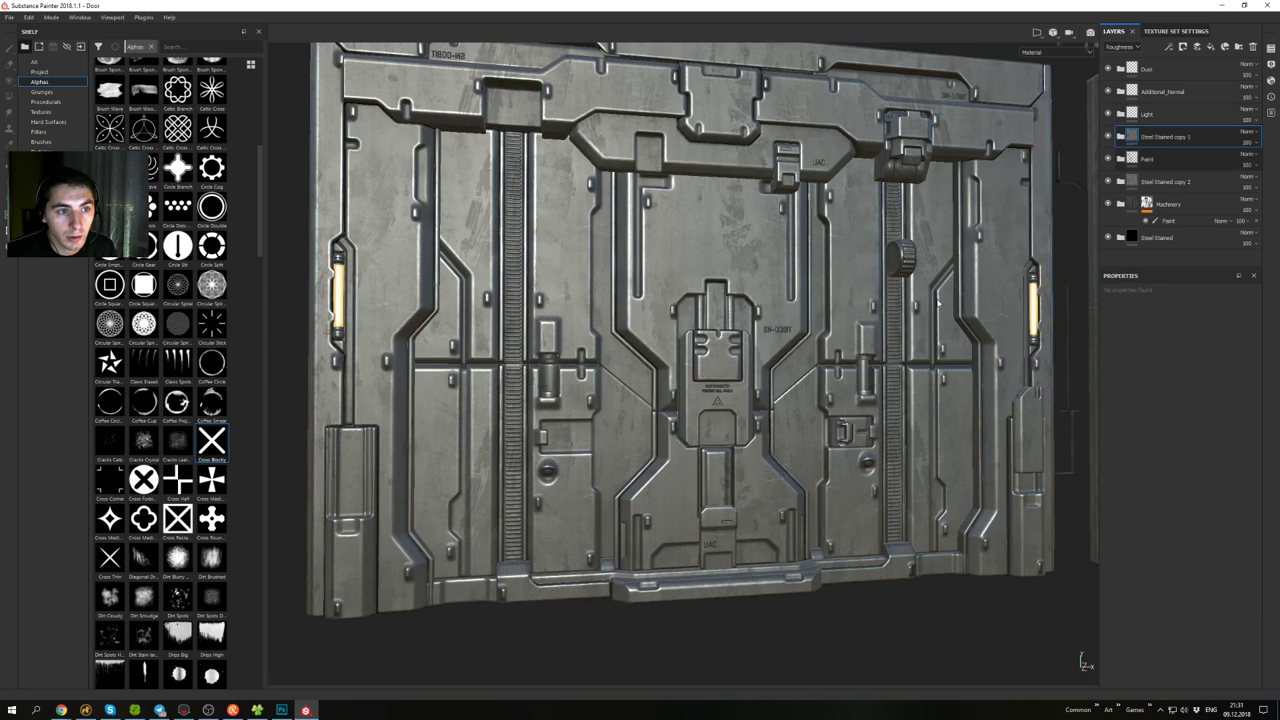
pyautogui.moveTo(890, 232)
pyautogui.keyDown('alt'); pyautogui.mouseDown()
pyautogui.moveTo(917, 311)
pyautogui.moveTo(940, 272)
pyautogui.mouseUp(); pyautogui.keyUp('alt')
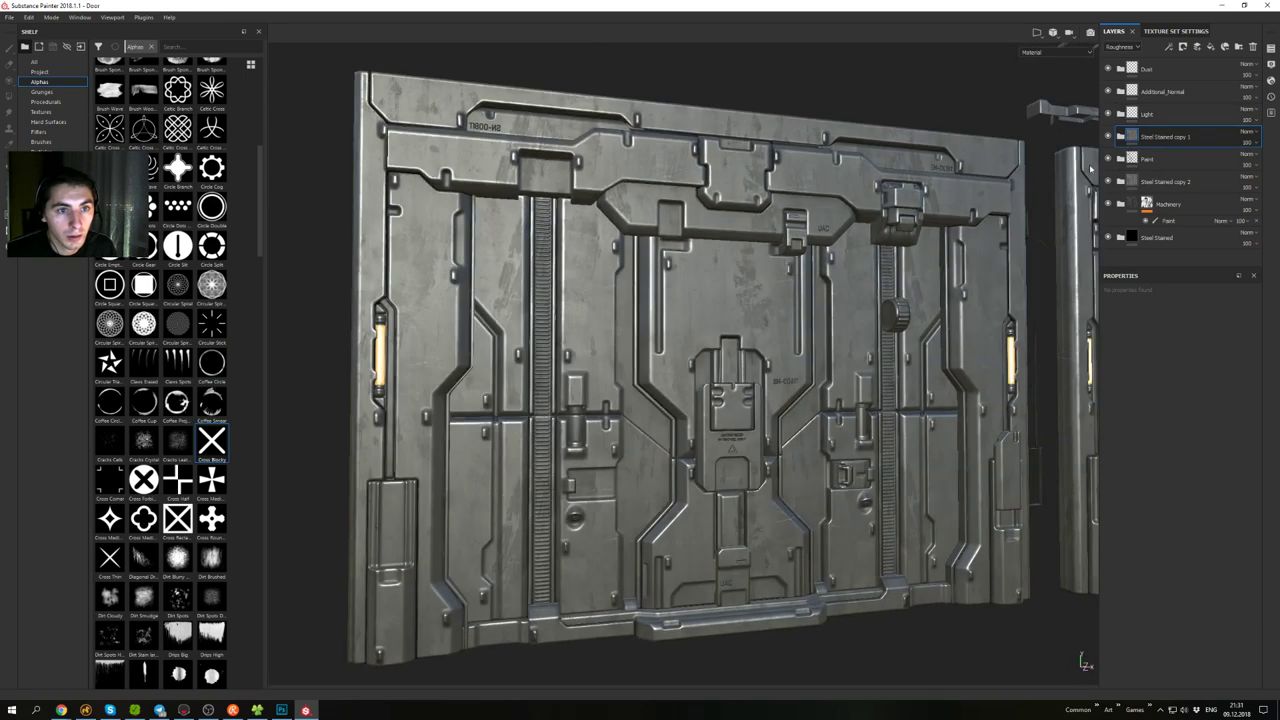
pyautogui.keyDown('alt'); pyautogui.moveTo(1070, 165); pyautogui.dragTo(1050, 157); pyautogui.keyUp('alt')
pyautogui.keyDown('alt'); pyautogui.moveTo(1050, 157); pyautogui.dragTo(1008, 190, button='middle'); pyautogui.keyUp('alt')
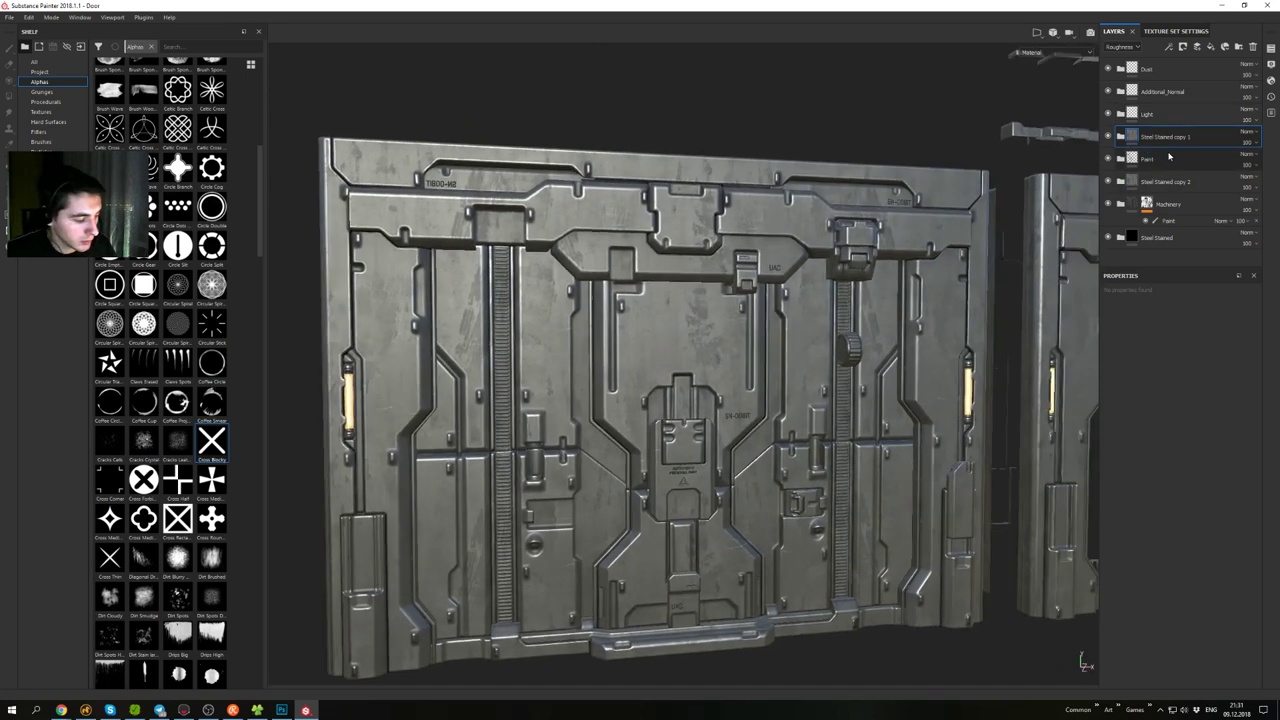
# - Group the Steel Stained copy 1 folder into a new folder named Scratches
pyautogui.hotkey('ctrl', 'g')
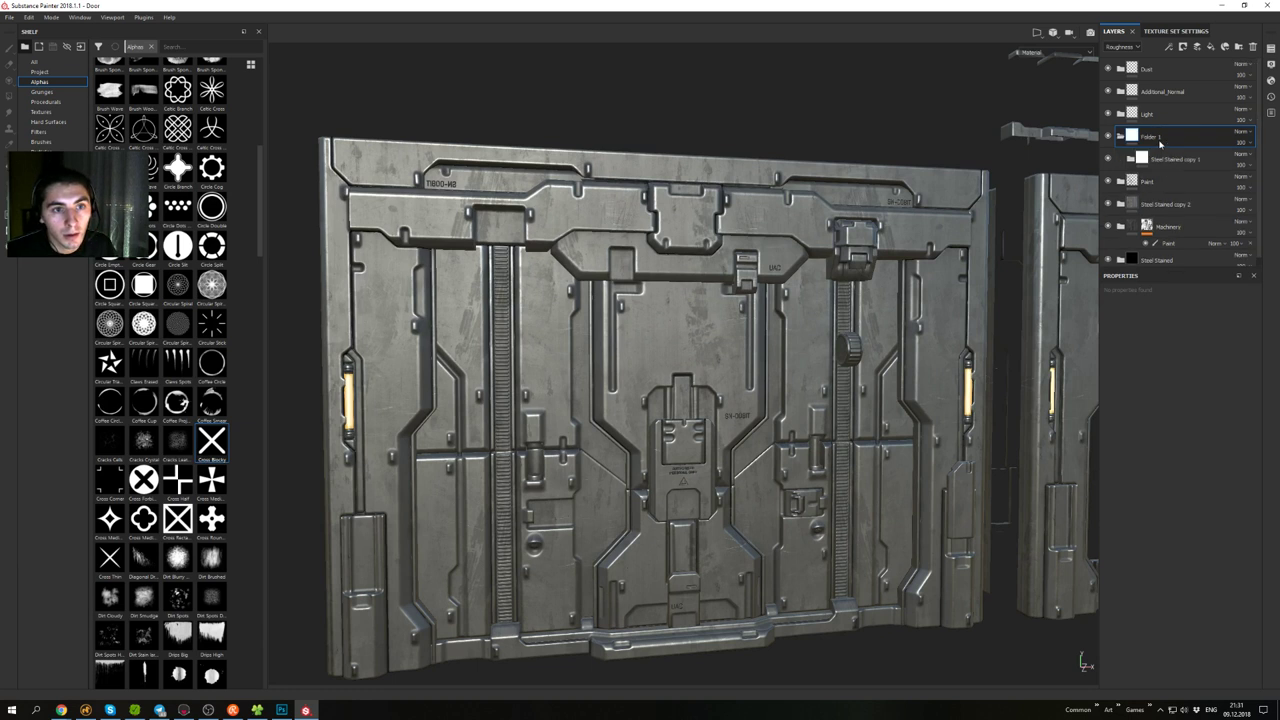
pyautogui.doubleClick(1151, 136)
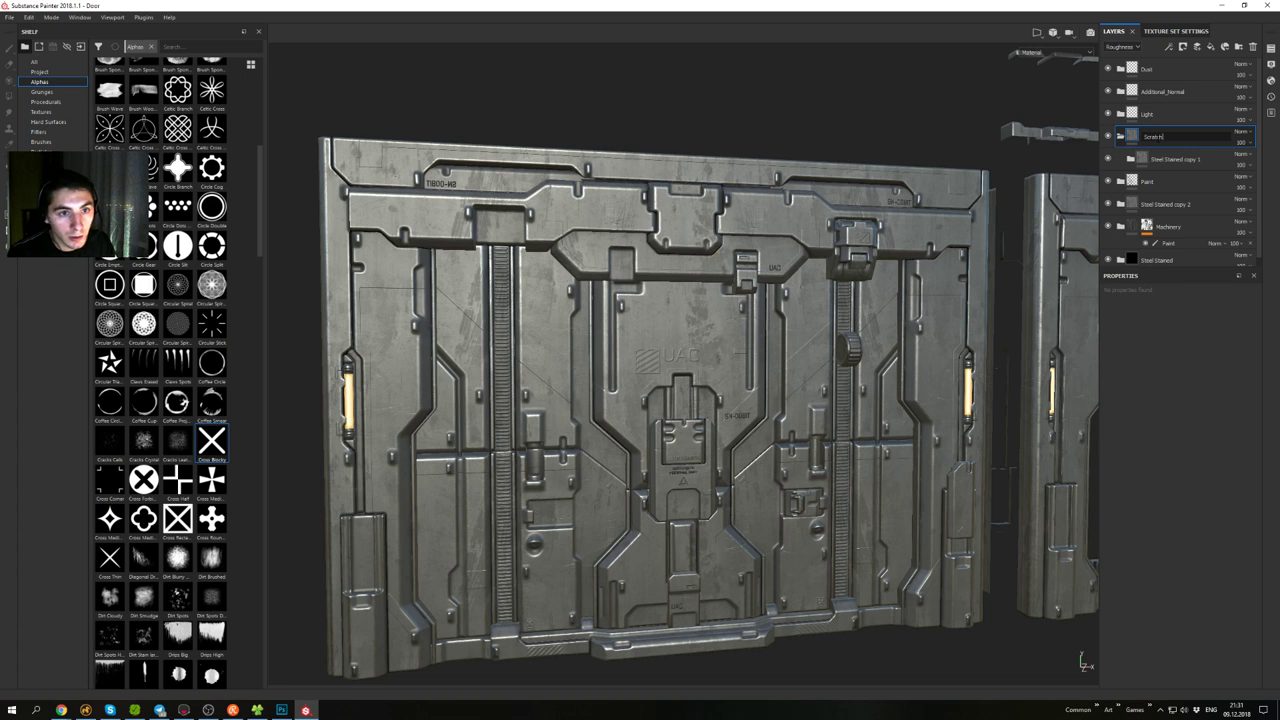
pyautogui.write('Scratches')
pyautogui.press('Return')
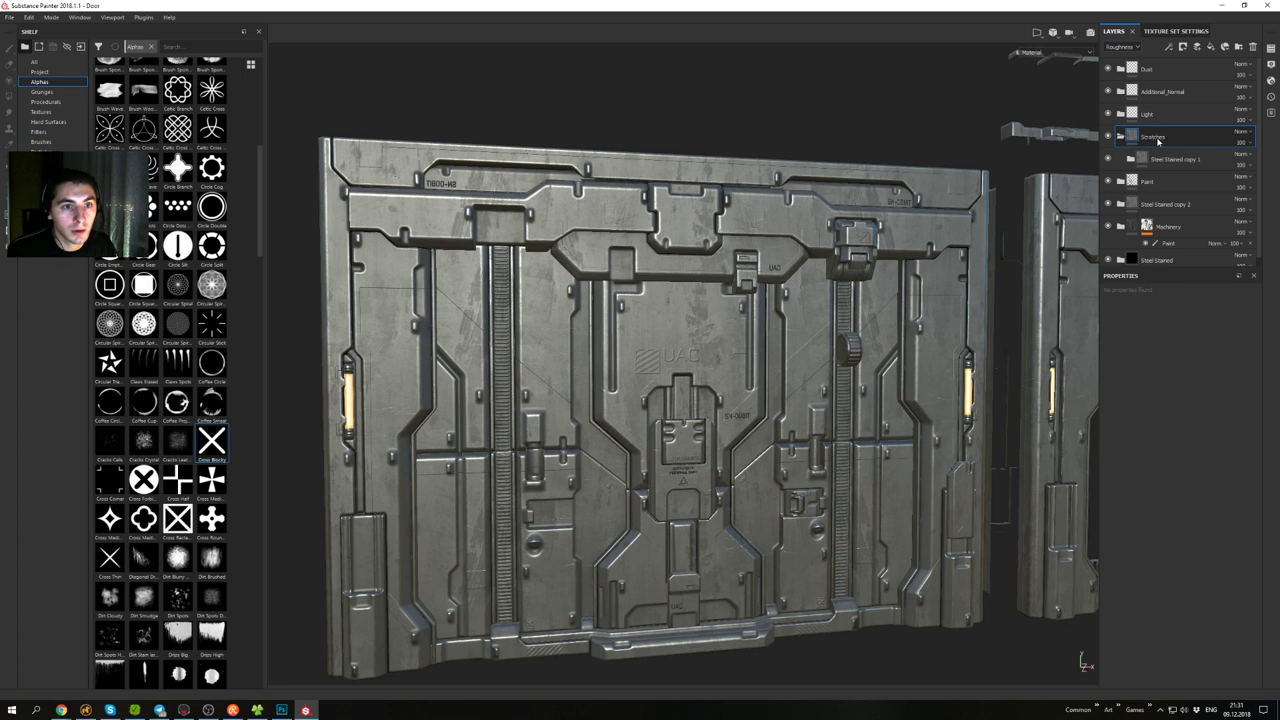
# - Add a black mask to the Steel Stained copy 1 folder inside Scratches
pyautogui.click(1131, 158)
pyautogui.click(1157, 160)
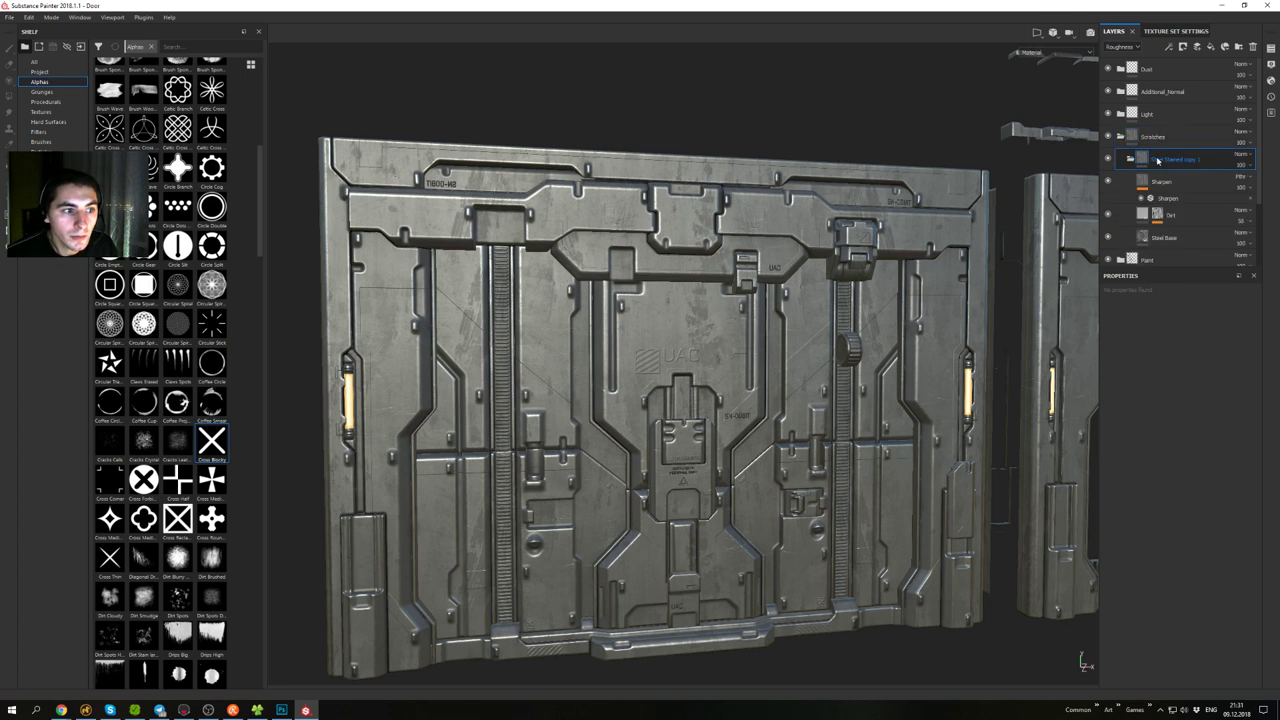
pyautogui.rightClick(1167, 165)
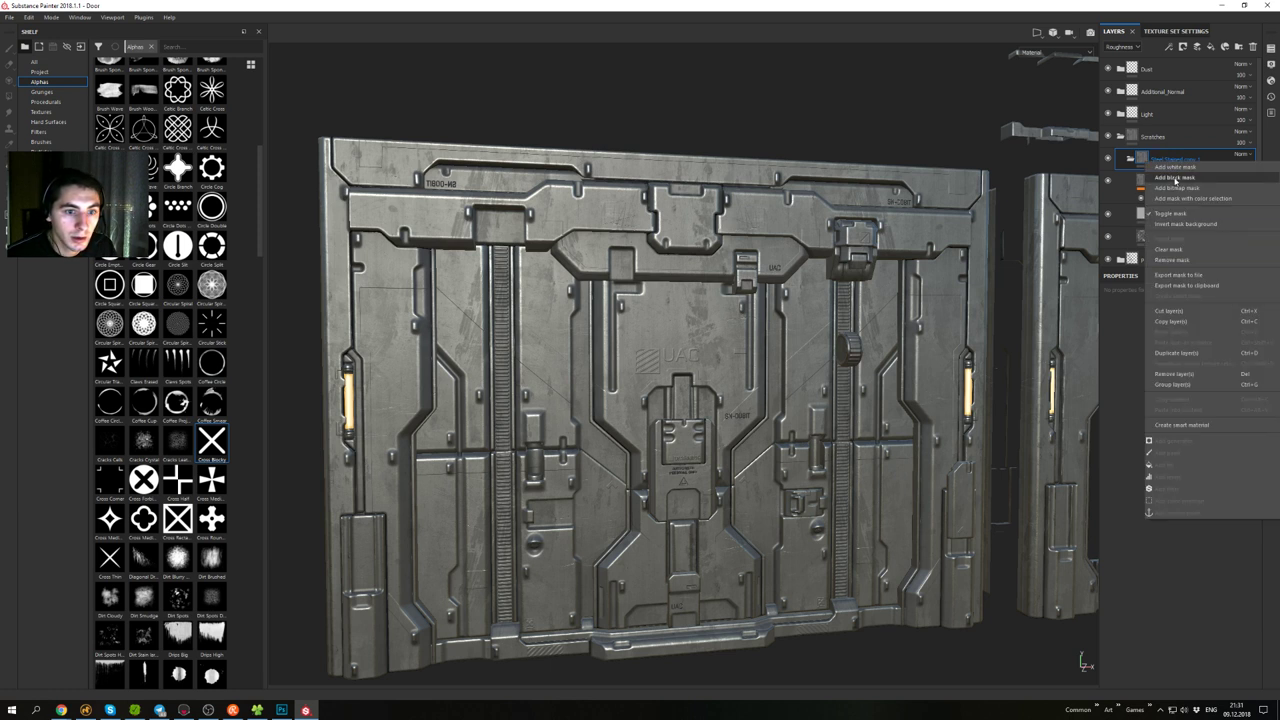
pyautogui.click(1176, 178)
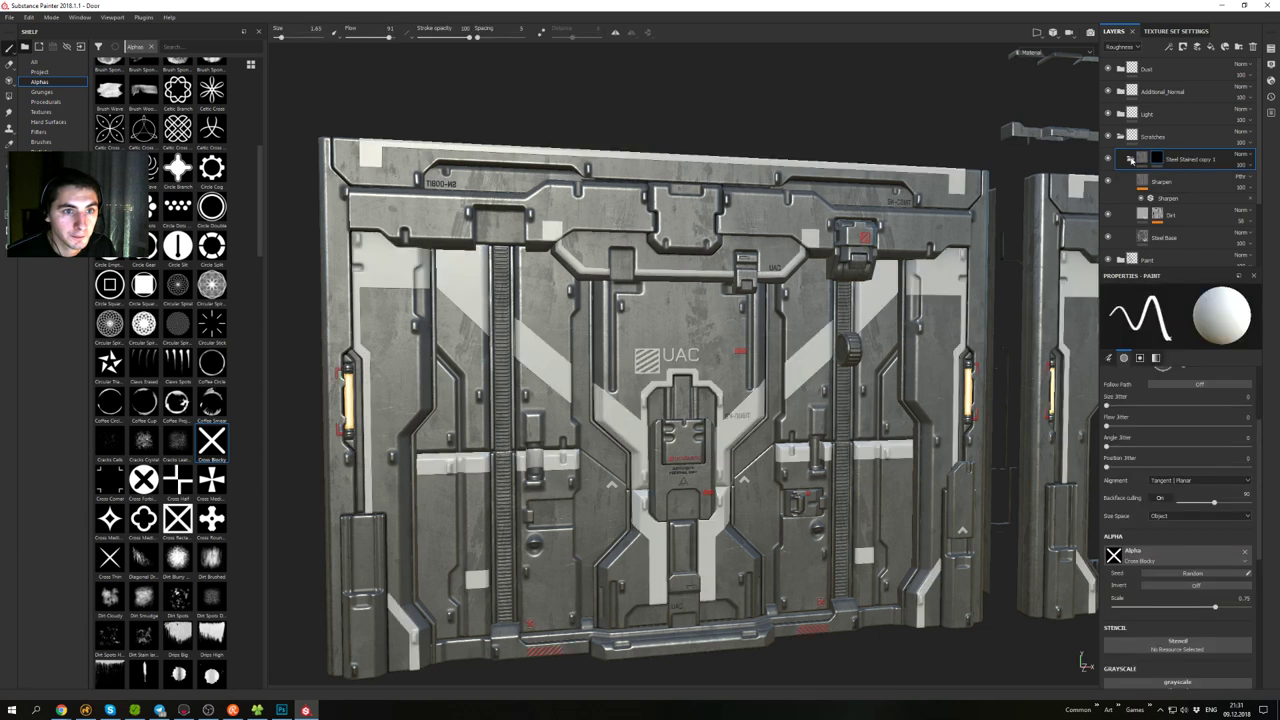
# - Change the mask of Steel Stained copy 1 from black to white and collapse the folder
pyautogui.rightClick(1154, 157)
pyautogui.click(1172, 170)
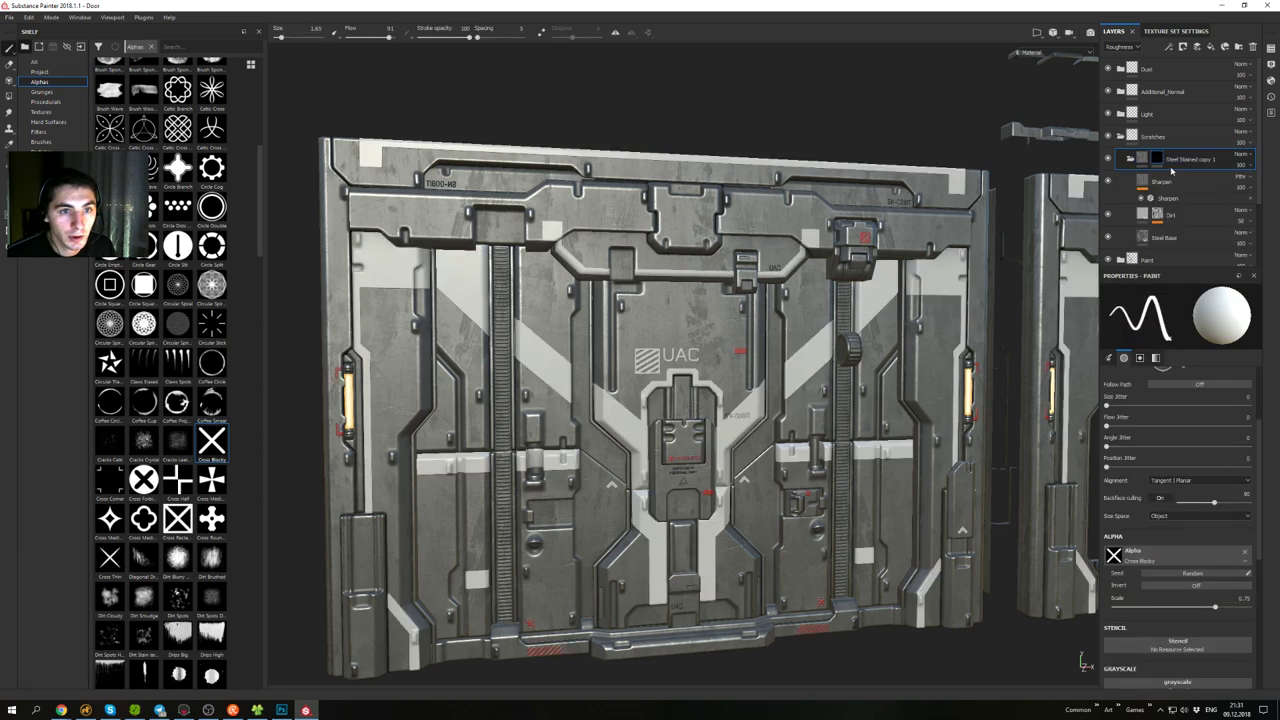
pyautogui.rightClick(1157, 158)
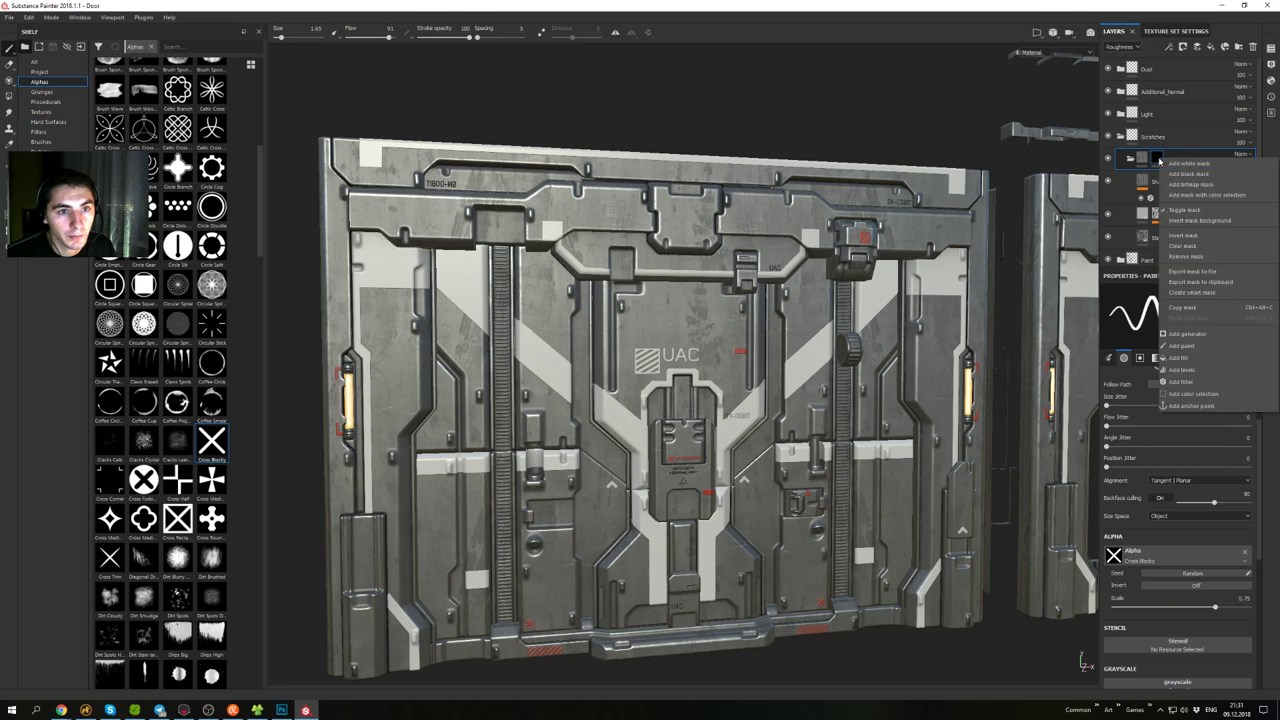
pyautogui.click(1154, 166)
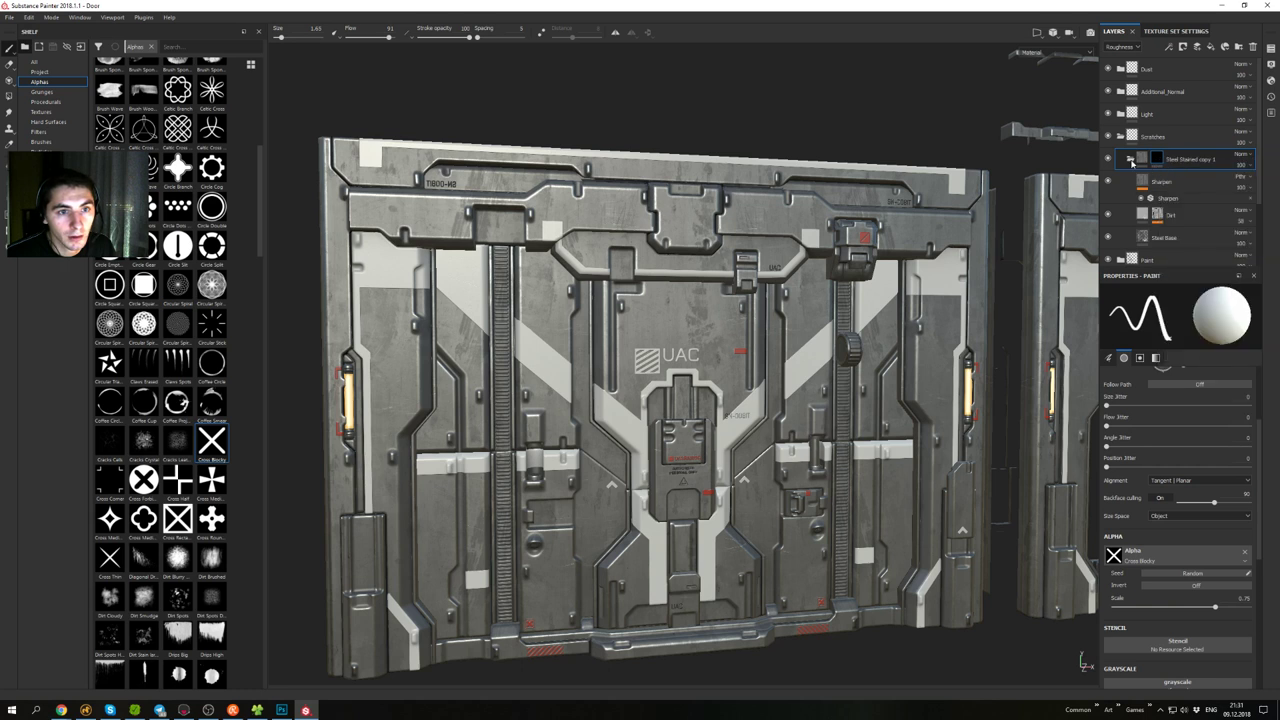
pyautogui.click(1132, 163)
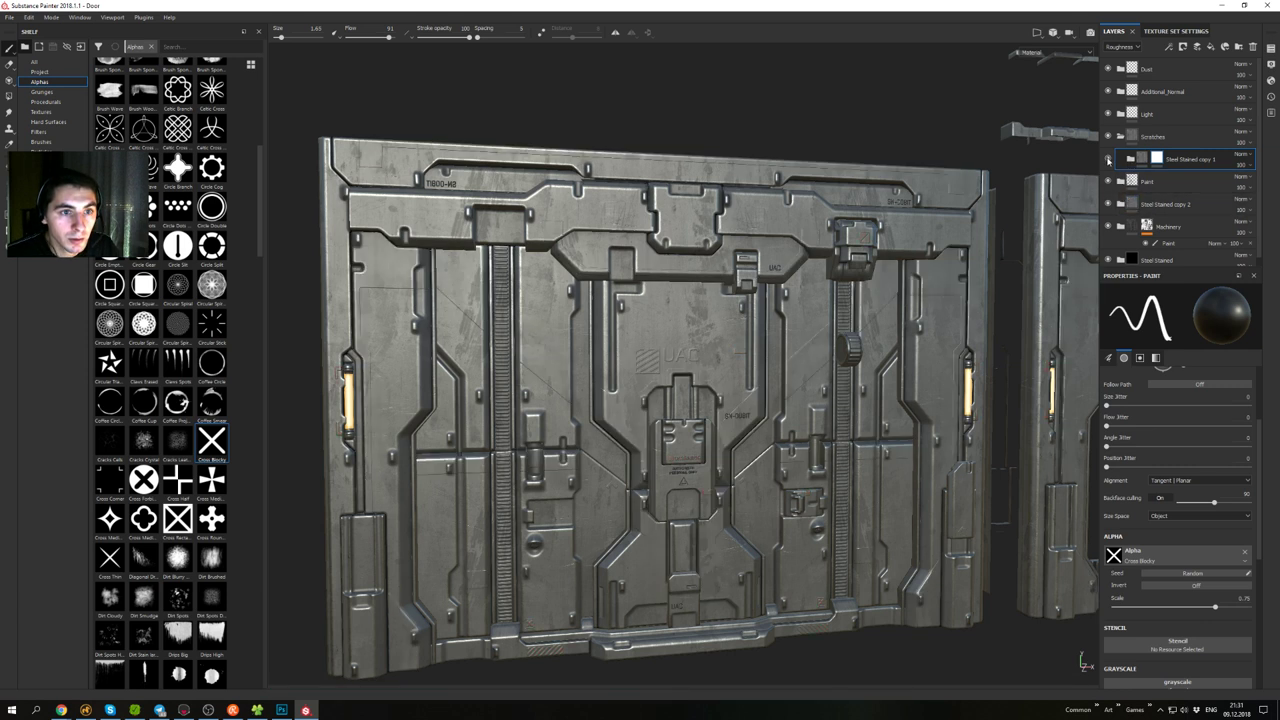
# - Hide the Scratches folder with its steel copy and move the Machinery folder above Steel Stained copy 2
pyautogui.click(1108, 161)
pyautogui.scroll(-1, 1124, 210)
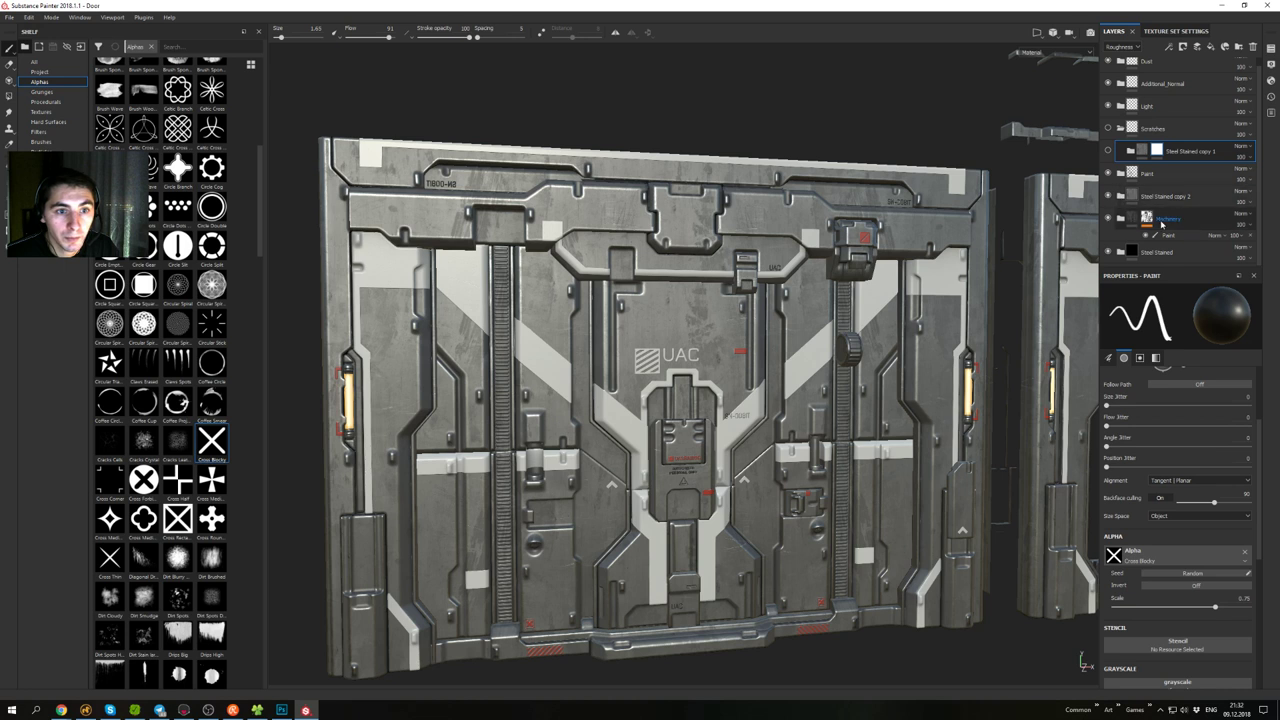
pyautogui.moveTo(1173, 222); pyautogui.dragTo(1167, 187)
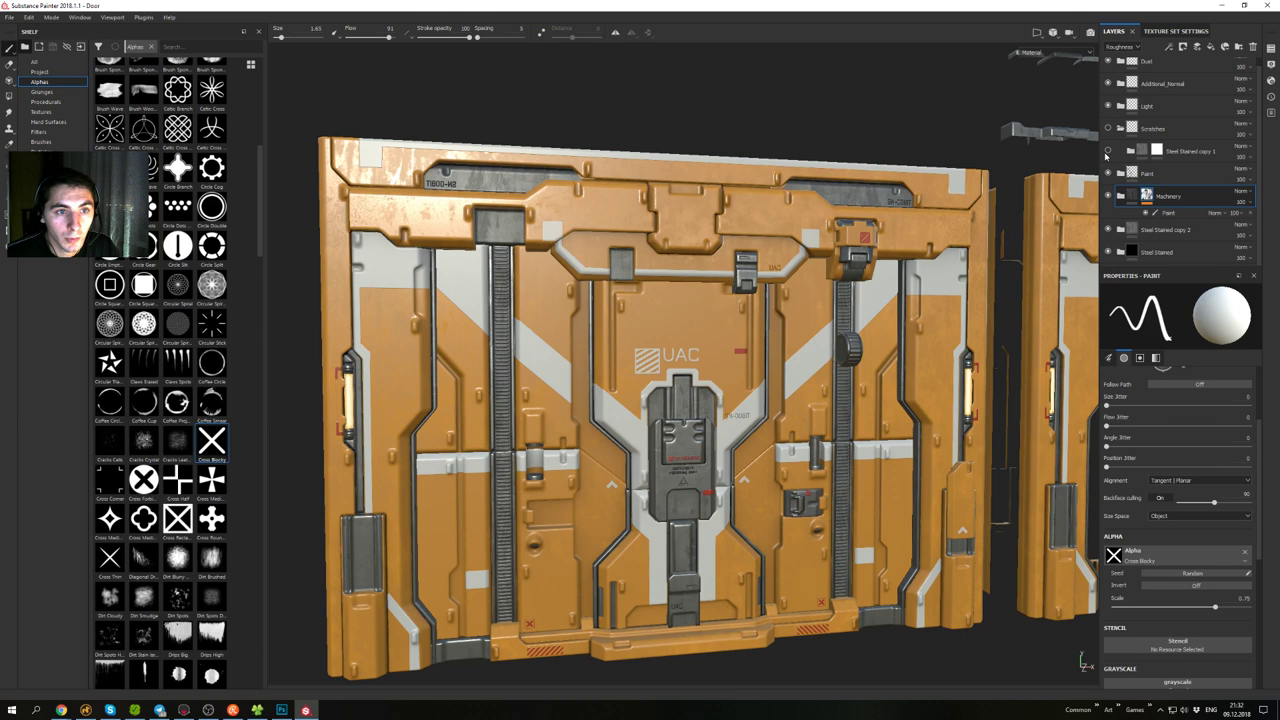
# - Show the Steel Stained copy 1 folder and apply the Fabric Edge smart mask to it
pyautogui.click(1107, 153)
pyautogui.click(1158, 152)
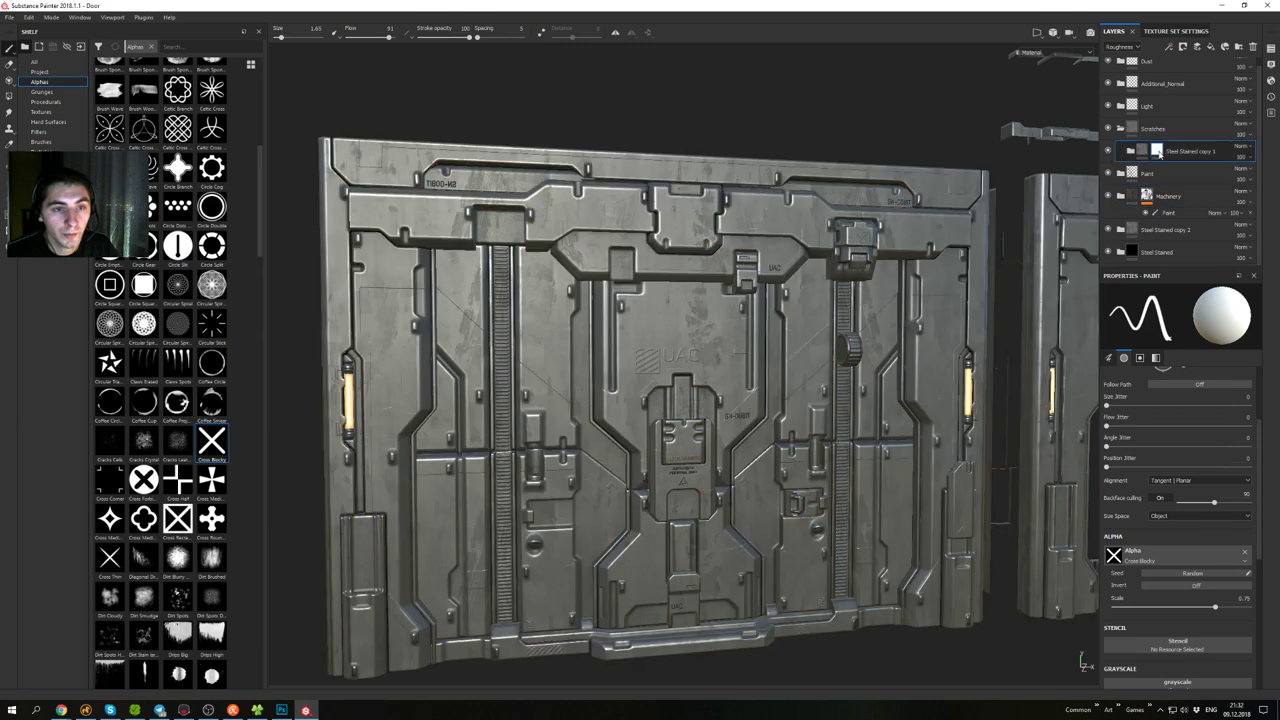
pyautogui.rightClick(1158, 150)
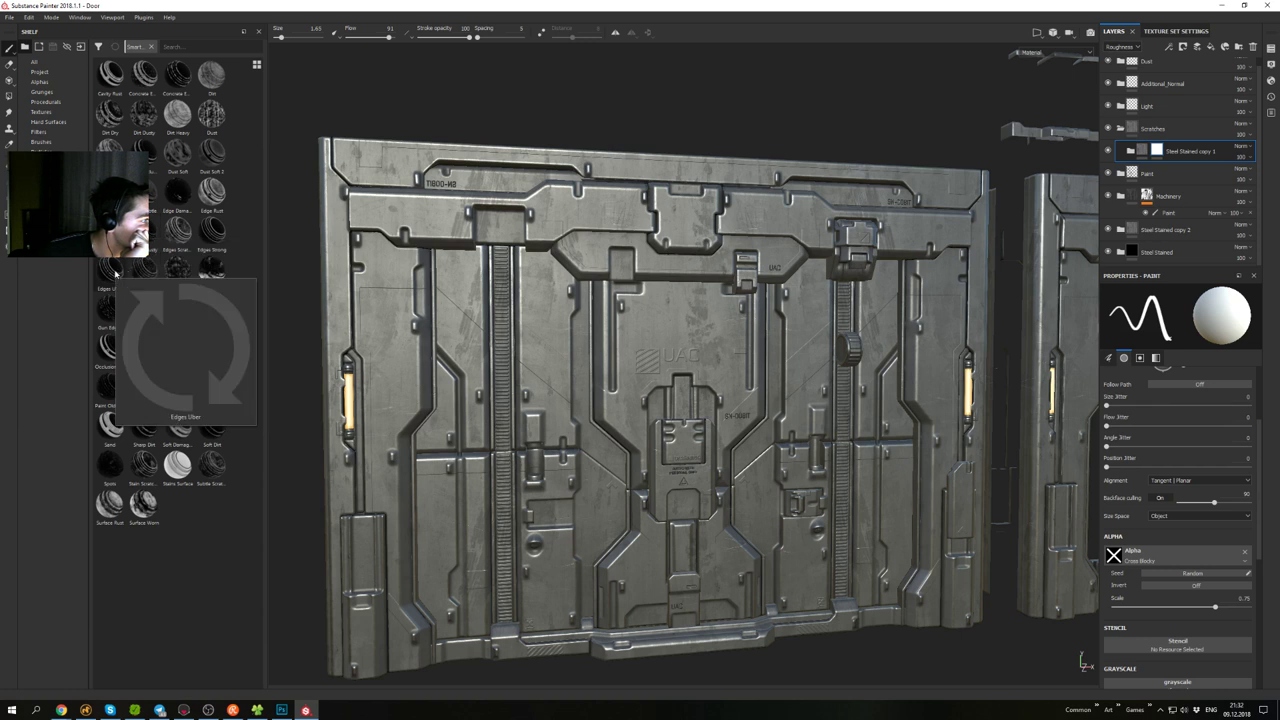
pyautogui.moveTo(145, 272); pyautogui.dragTo(1186, 153)
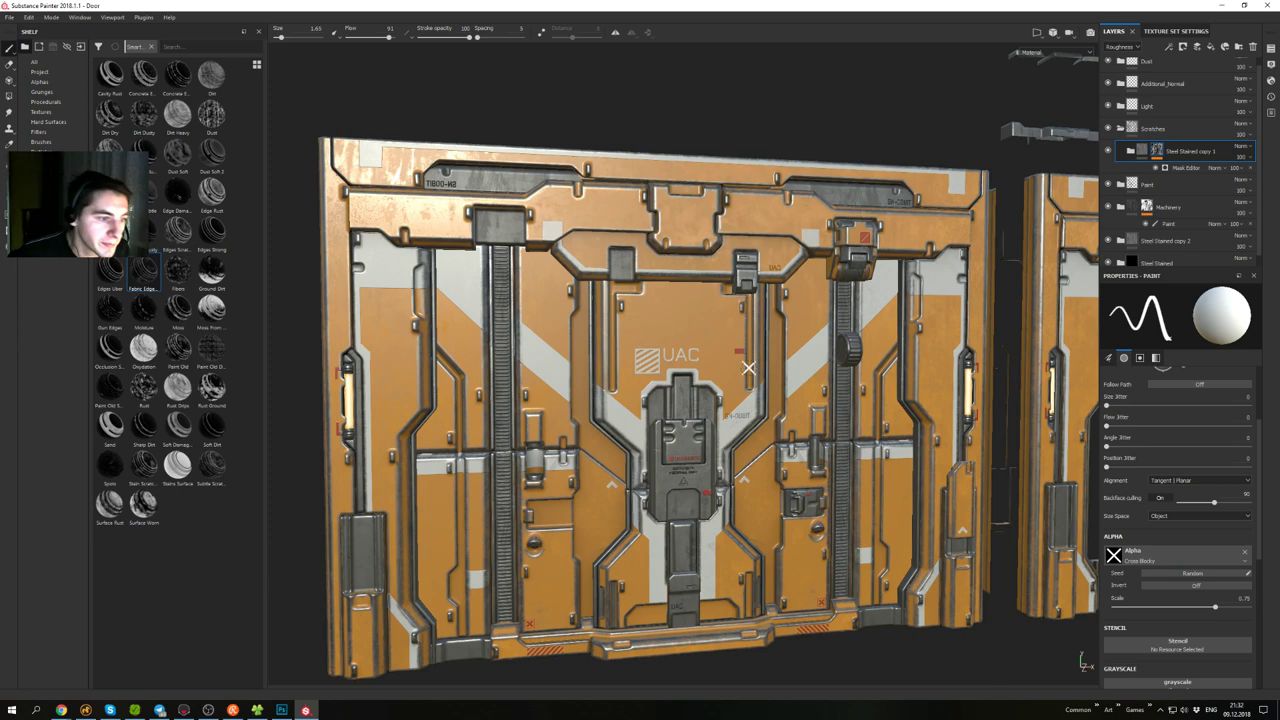
# - Set the Mask Editor of Steel Stained copy 1 to a Global Contrast of 0.25 and a Global Balance of about 0.88
pyautogui.keyDown('alt'); pyautogui.moveTo(748, 366); pyautogui.dragTo(710, 306); pyautogui.keyUp('alt')
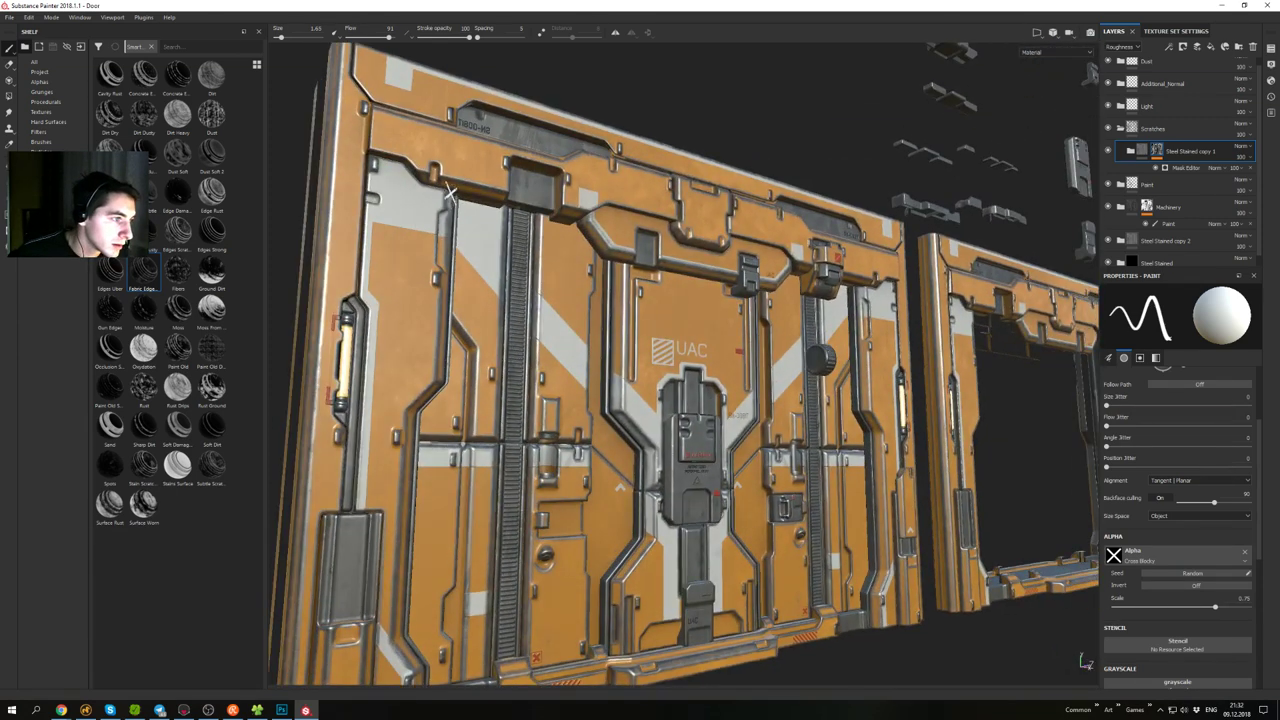
pyautogui.moveTo(491, 323)
pyautogui.keyDown('alt'); pyautogui.mouseDown()
pyautogui.moveTo(462, 226)
pyautogui.moveTo(430, 262)
pyautogui.moveTo(572, 250)
pyautogui.moveTo(635, 303)
pyautogui.mouseUp(); pyautogui.keyUp('alt')
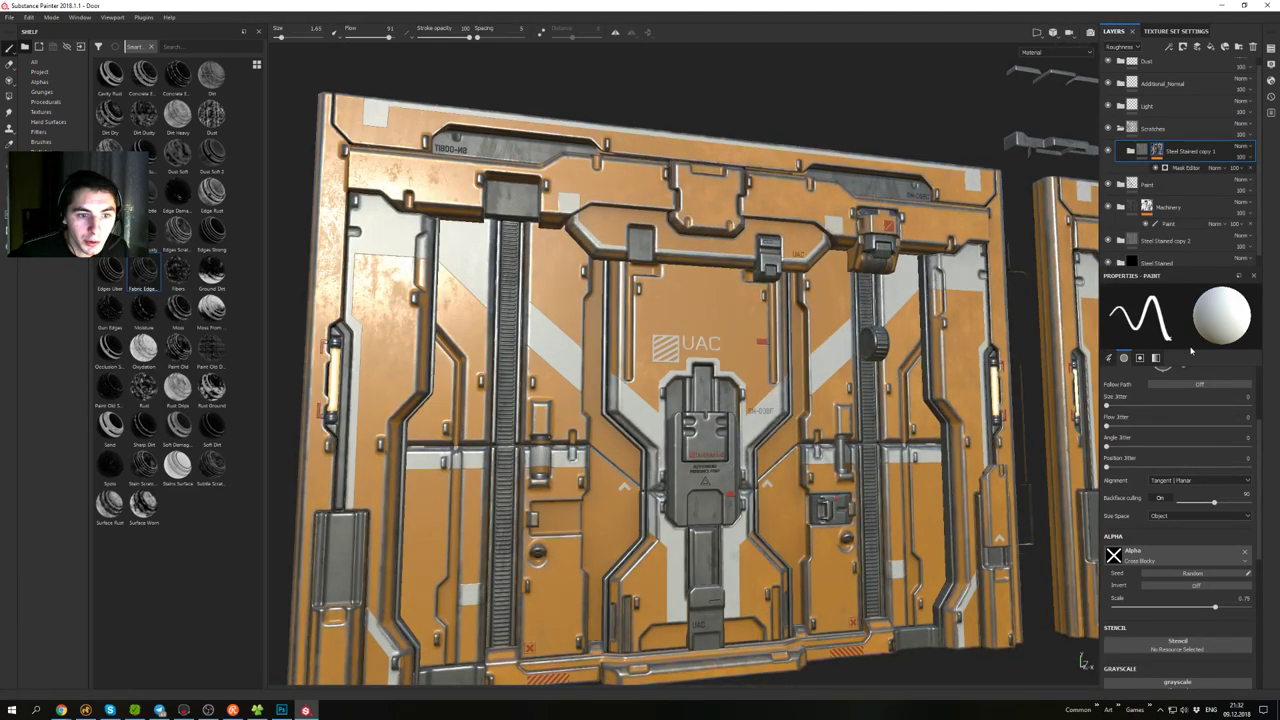
pyautogui.moveTo(1115, 400); pyautogui.dragTo(1149, 404)
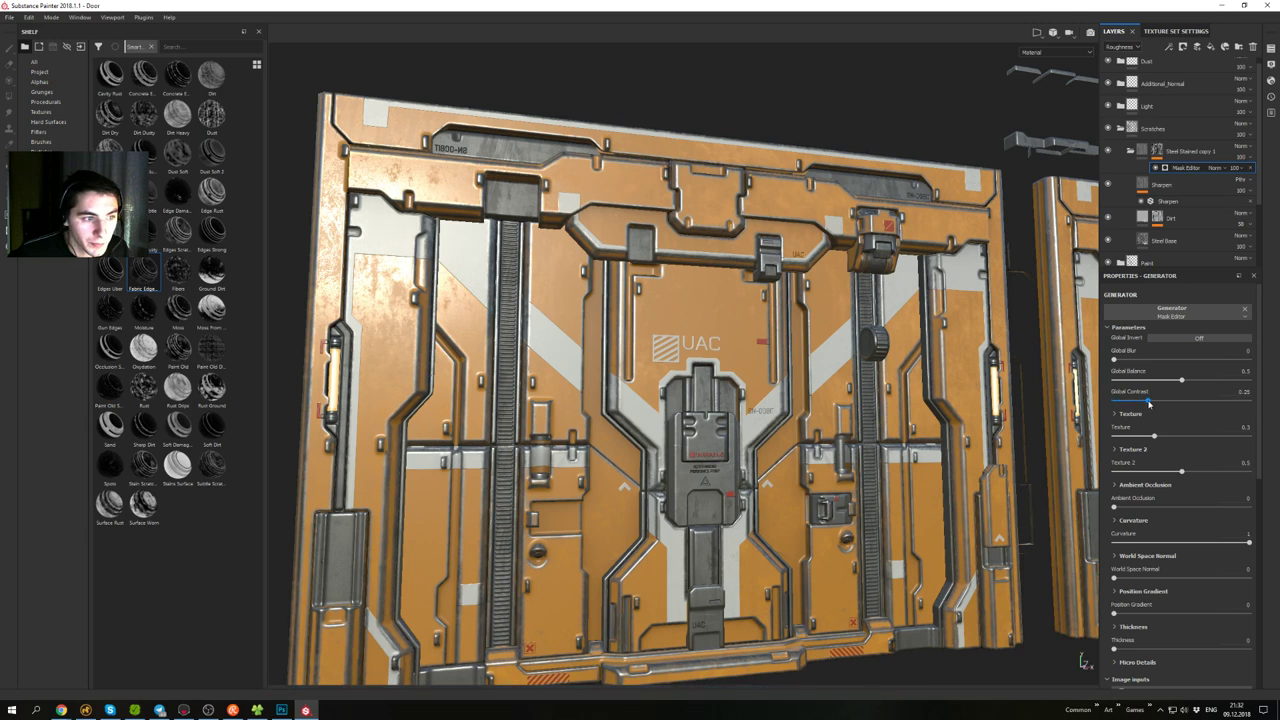
pyautogui.moveTo(1176, 382); pyautogui.dragTo(1232, 381)
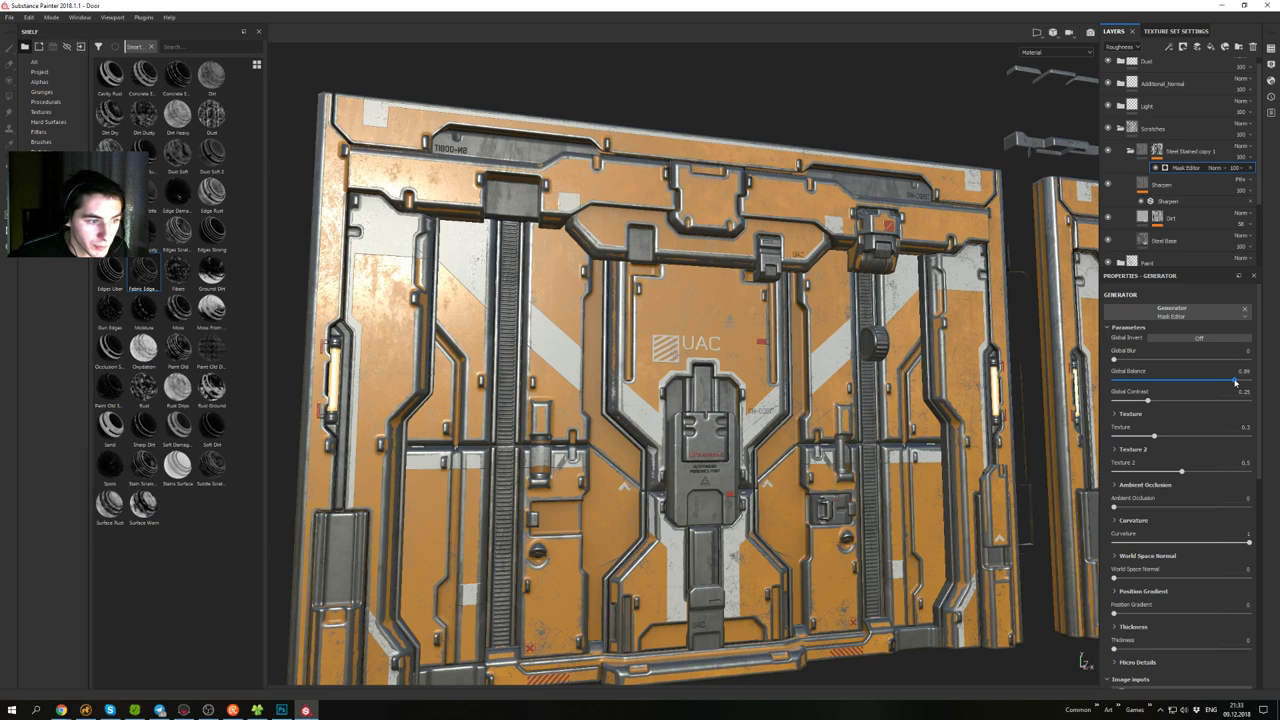
pyautogui.keyDown('alt'); pyautogui.moveTo(942, 369); pyautogui.dragTo(975, 370); pyautogui.keyUp('alt')
pyautogui.keyDown('alt'); pyautogui.moveTo(805, 395); pyautogui.dragTo(872, 378); pyautogui.keyUp('alt')
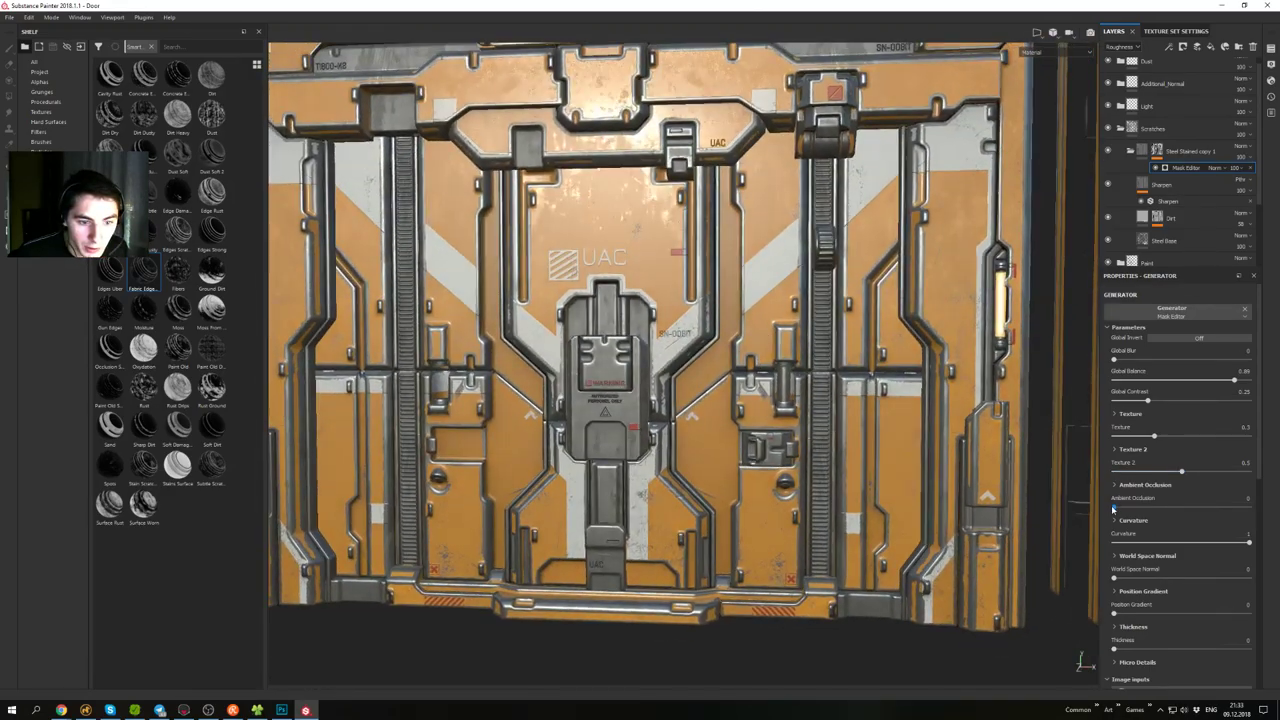
# - Set the Mask Editor's Ambient Occlusion to 0.5 and its Curvature to 0.12
pyautogui.moveTo(1113, 507); pyautogui.dragTo(1180, 508)
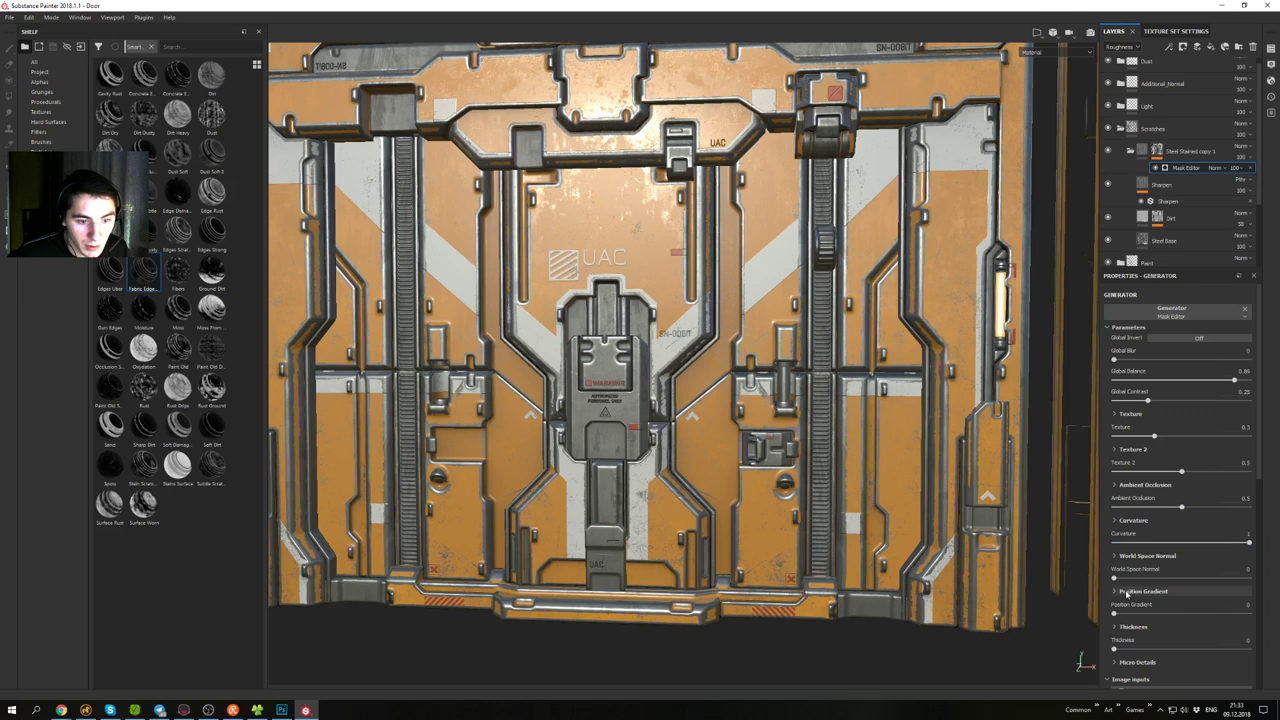
pyautogui.scroll(-1, 1157, 611)
pyautogui.scroll(-1, 1157, 608)
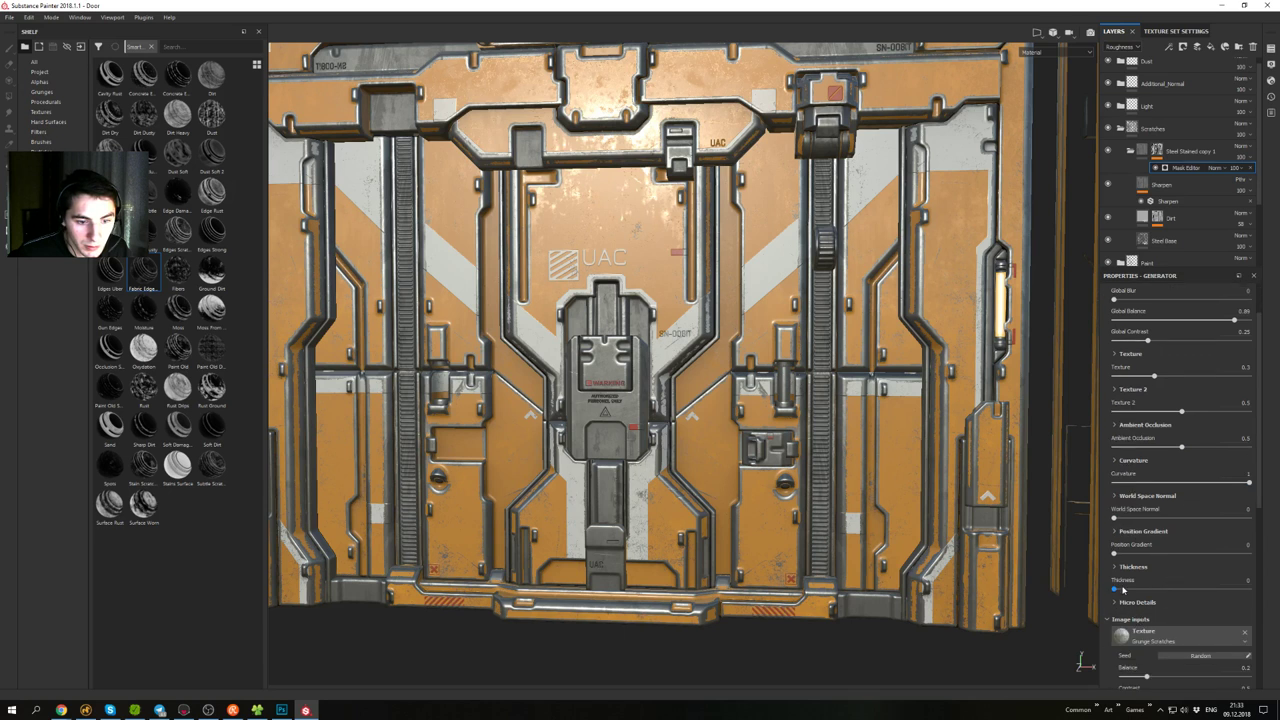
pyautogui.scroll(2, 1126, 510)
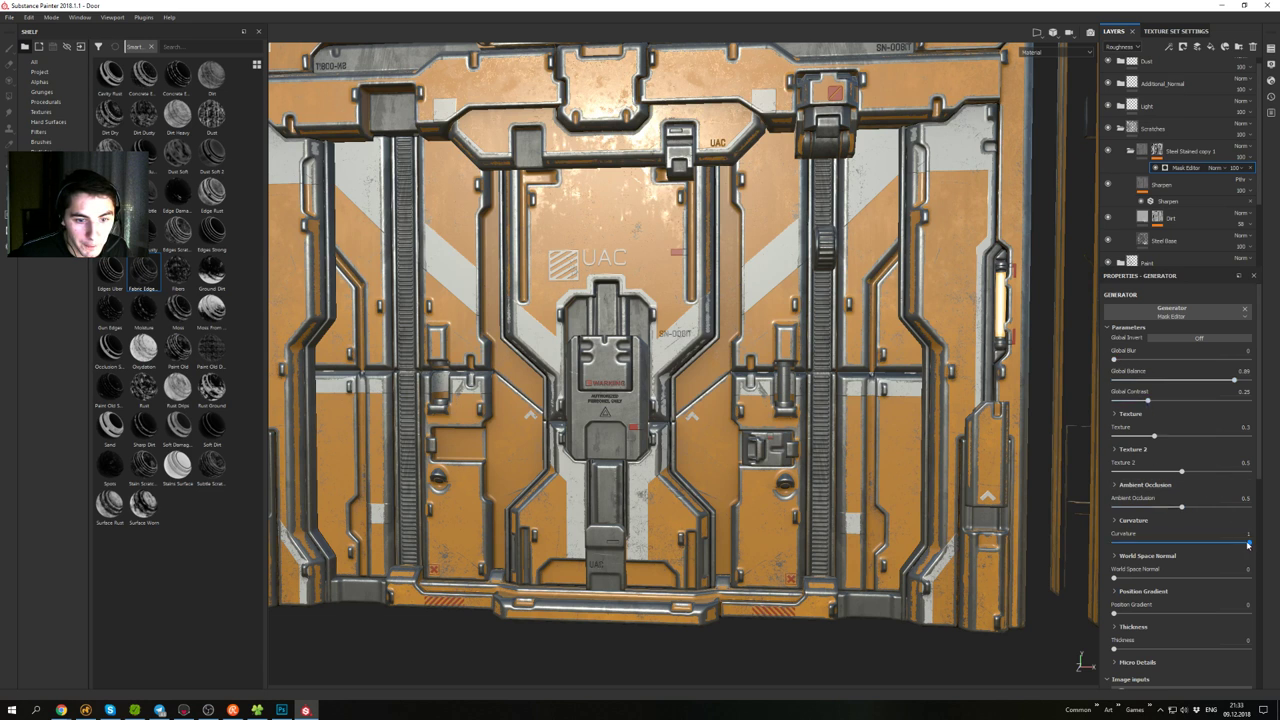
pyautogui.click(1175, 543)
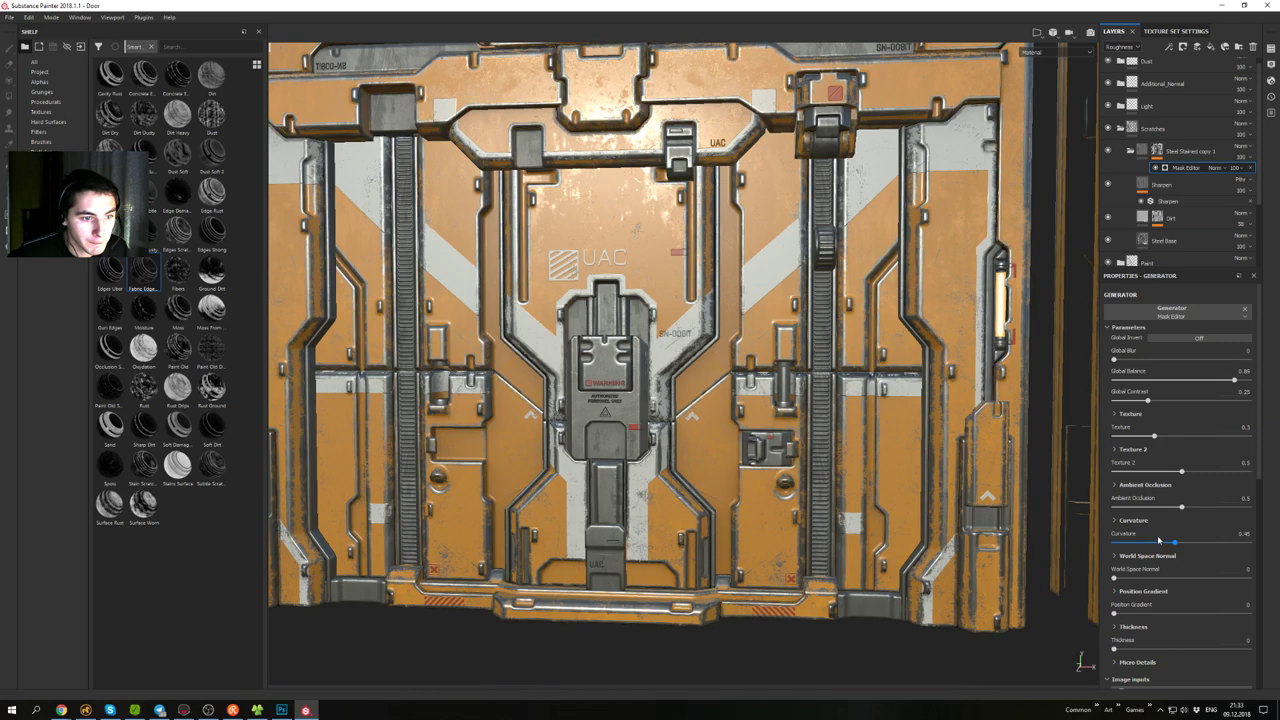
pyautogui.keyDown('alt'); pyautogui.moveTo(938, 459); pyautogui.dragTo(962, 420); pyautogui.keyUp('alt')
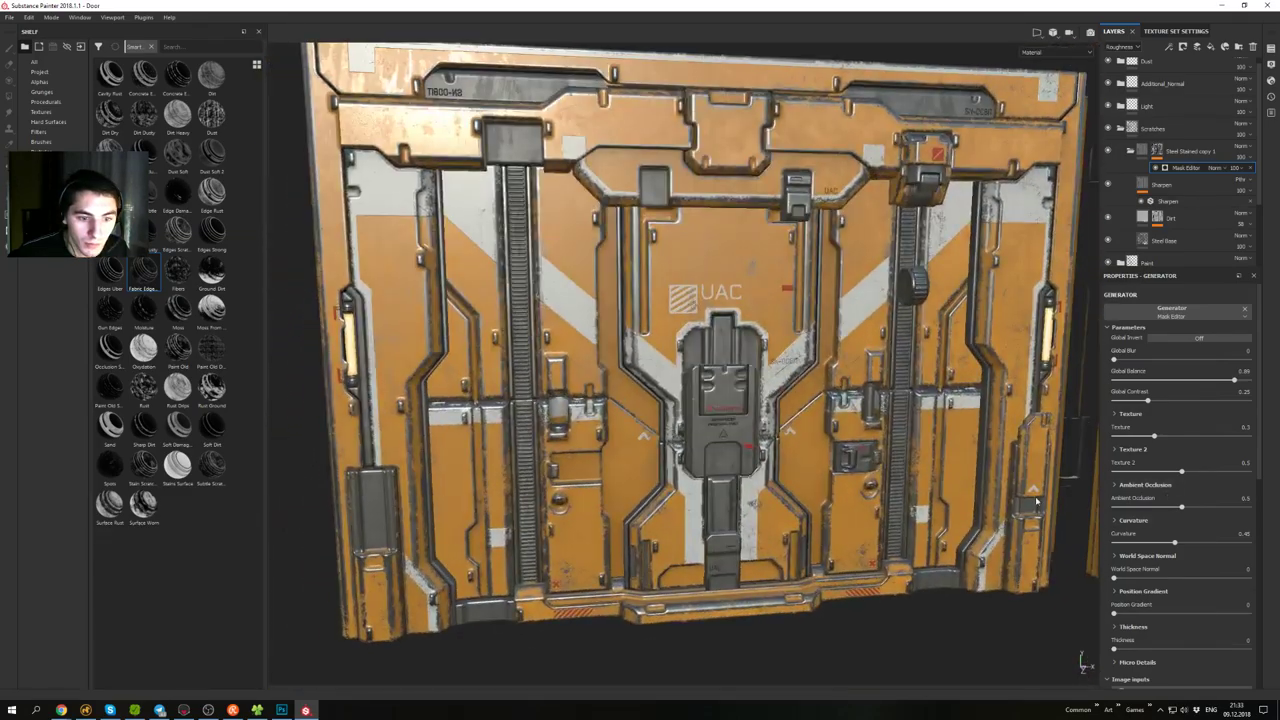
pyautogui.keyDown('alt'); pyautogui.moveTo(1036, 500); pyautogui.dragTo(985, 480); pyautogui.keyUp('alt')
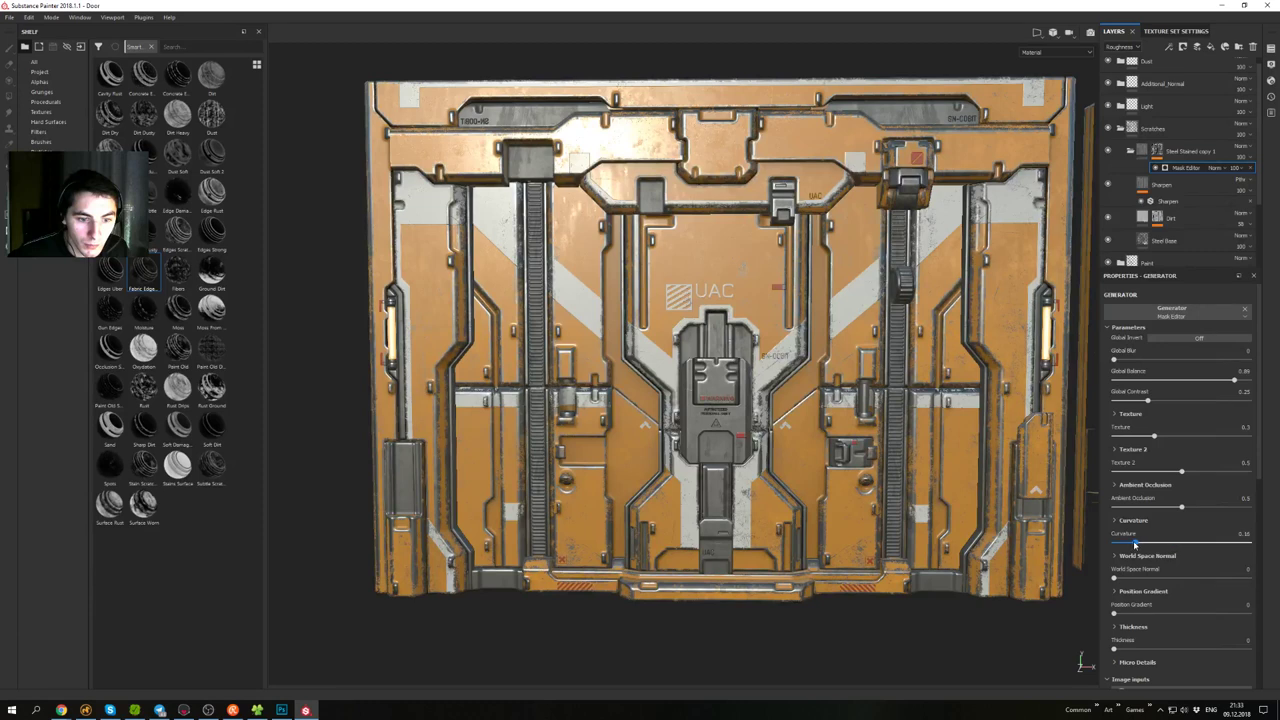
pyautogui.moveTo(1135, 545); pyautogui.dragTo(1130, 545)
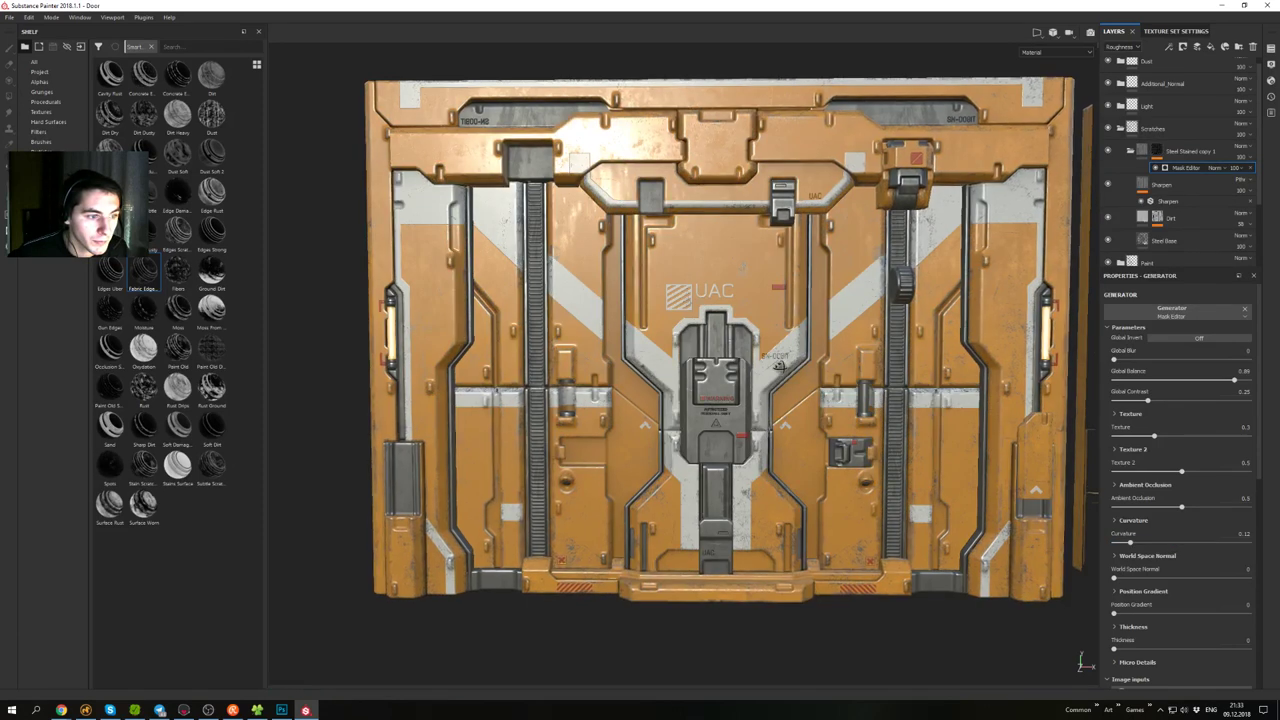
# - Examine the worn-metal scratches across the door from several angles and review the Mask Editor's texture inputs
pyautogui.keyDown('alt'); pyautogui.moveTo(779, 366); pyautogui.dragTo(846, 368); pyautogui.keyUp('alt')
pyautogui.keyDown('alt'); pyautogui.moveTo(846, 368); pyautogui.dragTo(845, 483, button='right'); pyautogui.keyUp('alt')
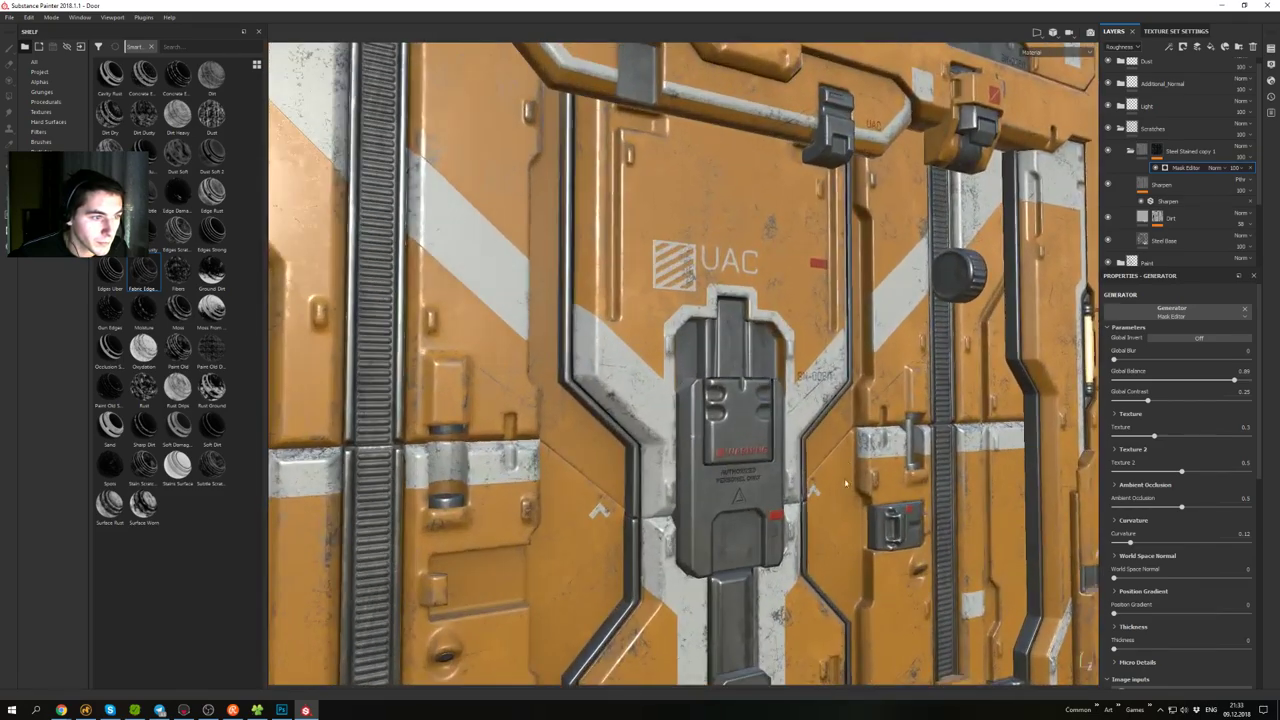
pyautogui.keyDown('alt'); pyautogui.moveTo(845, 483); pyautogui.dragTo(832, 438); pyautogui.keyUp('alt')
pyautogui.keyDown('alt'); pyautogui.moveTo(832, 438); pyautogui.dragTo(796, 380, button='right'); pyautogui.keyUp('alt')
pyautogui.keyDown('alt'); pyautogui.moveTo(796, 380); pyautogui.dragTo(831, 460); pyautogui.keyUp('alt')
pyautogui.keyDown('alt'); pyautogui.moveTo(831, 460); pyautogui.dragTo(747, 348, button='right'); pyautogui.keyUp('alt')
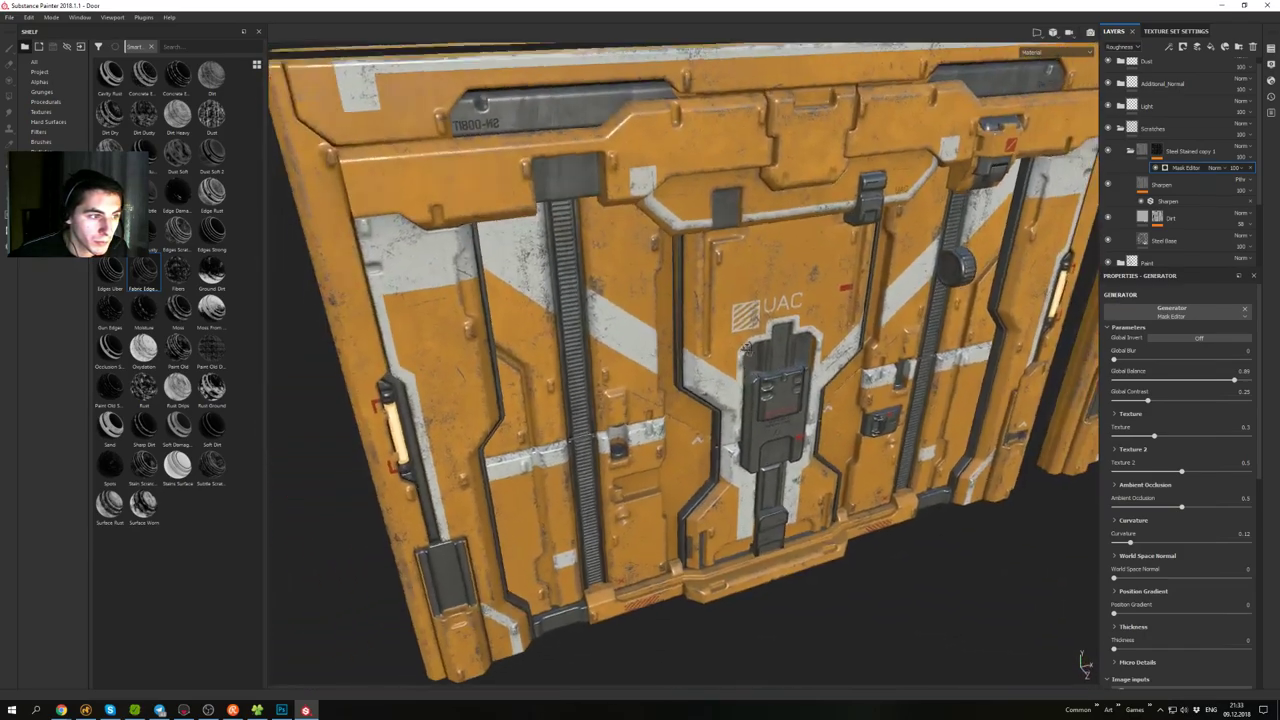
pyautogui.keyDown('alt'); pyautogui.moveTo(747, 348); pyautogui.dragTo(710, 225); pyautogui.keyUp('alt')
pyautogui.scroll(-2, 1170, 559)
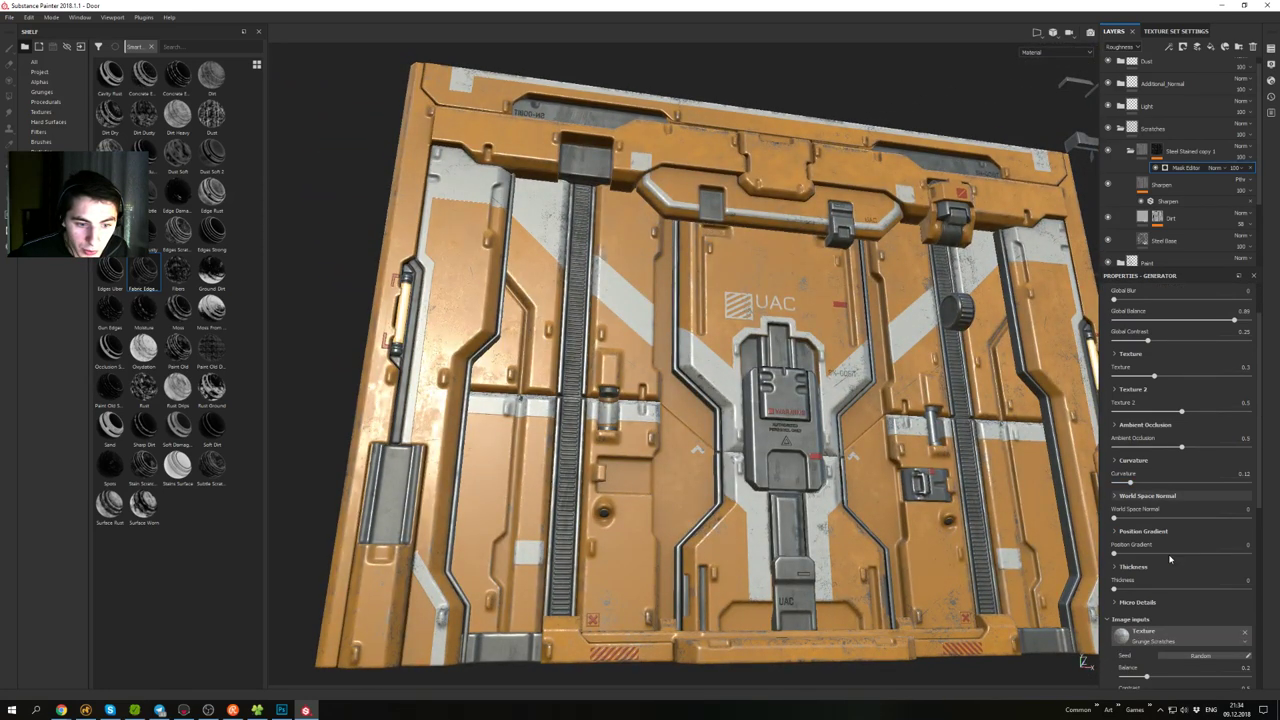
pyautogui.scroll(-6, 1170, 558)
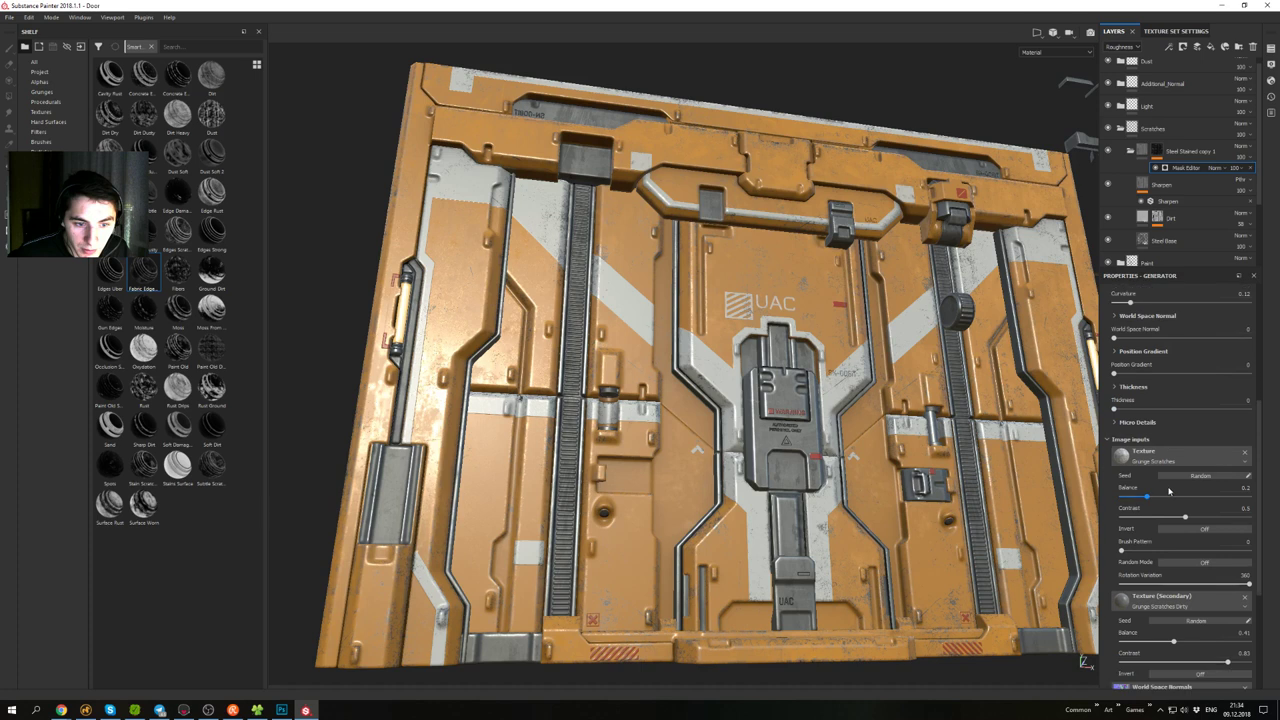
pyautogui.scroll(-1, 1169, 490)
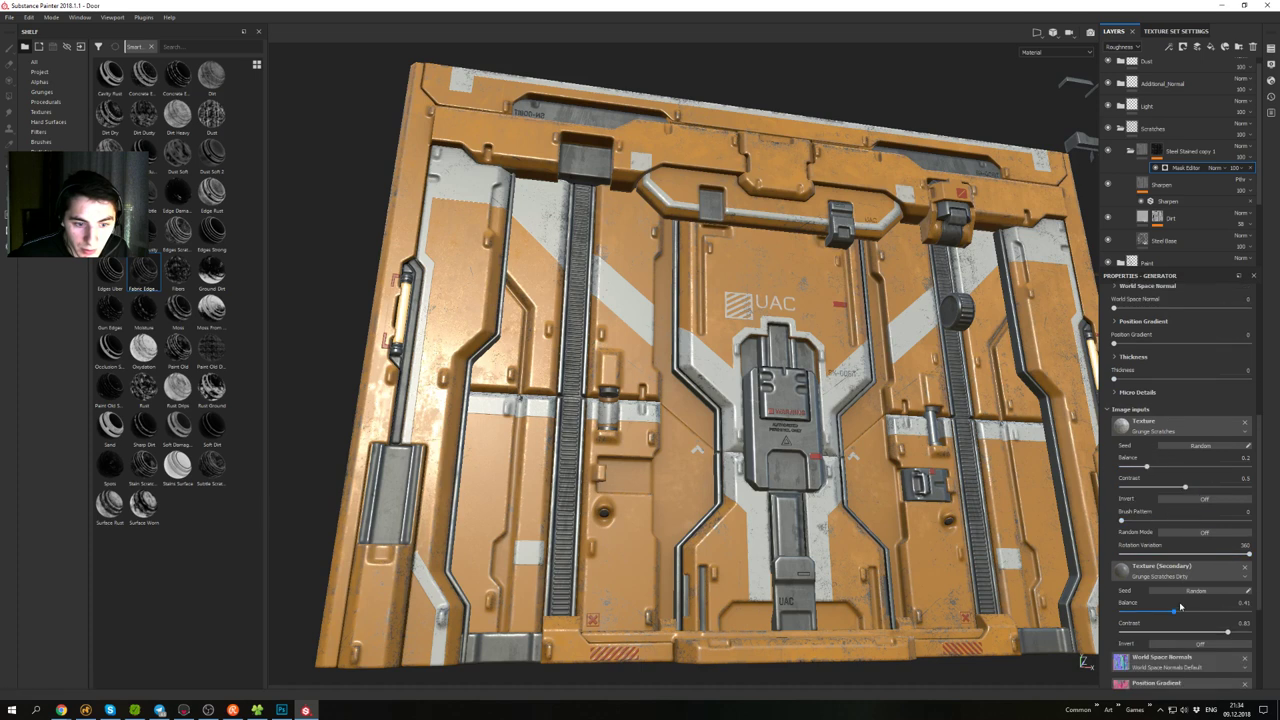
pyautogui.keyDown('alt'); pyautogui.moveTo(910, 406); pyautogui.dragTo(950, 462); pyautogui.keyUp('alt')
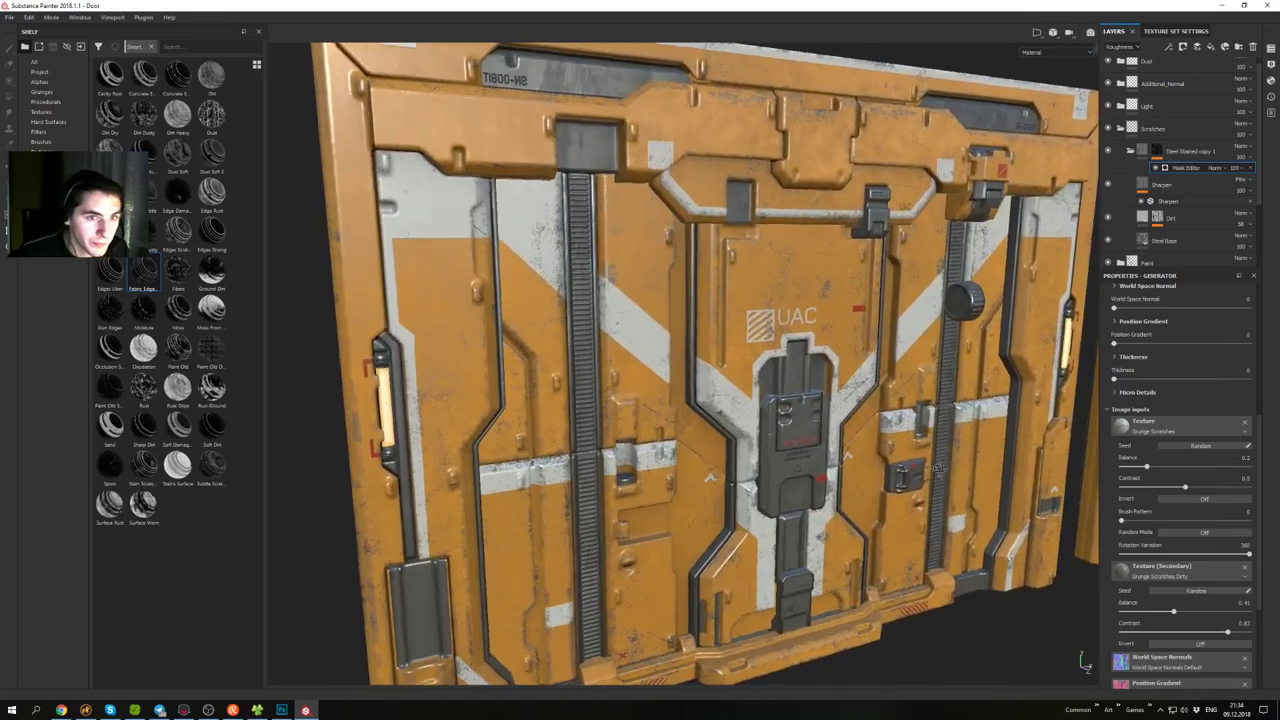
# - Collapse the Steel Stained copy 1 folder and duplicate it inside Scratches
pyautogui.click(1131, 152)
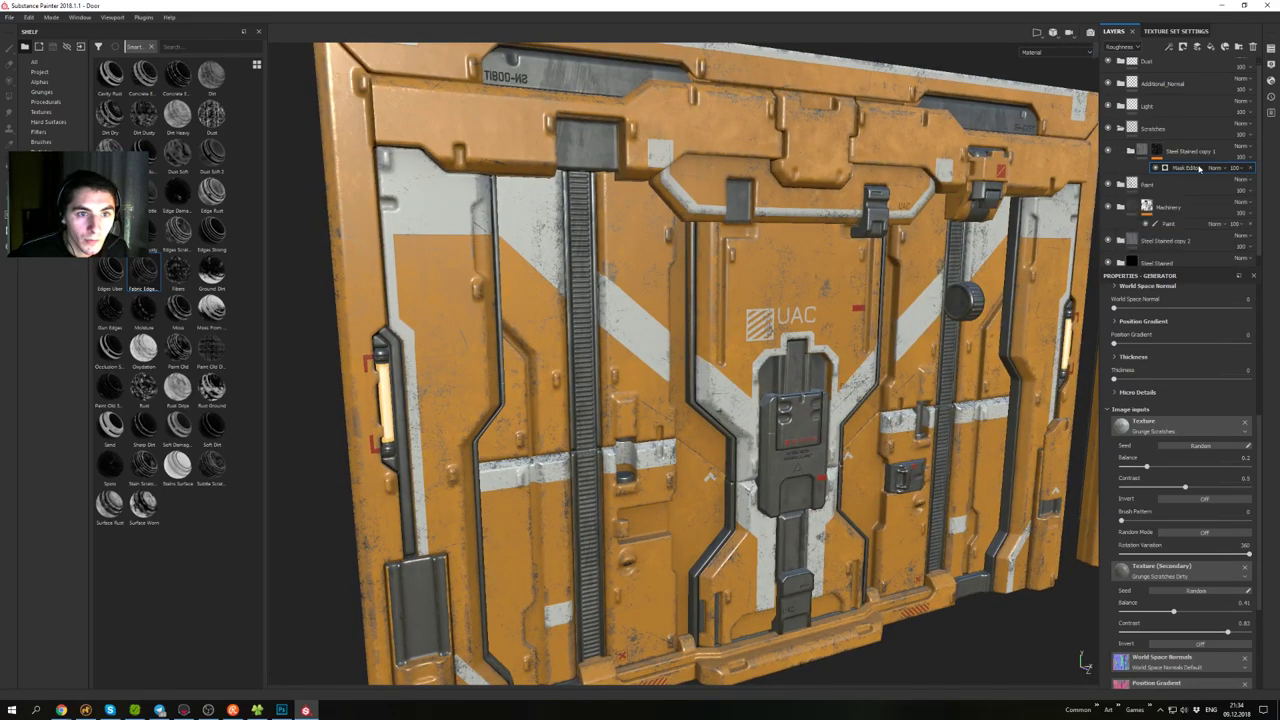
pyautogui.click(1185, 152)
pyautogui.rightClick(1184, 151)
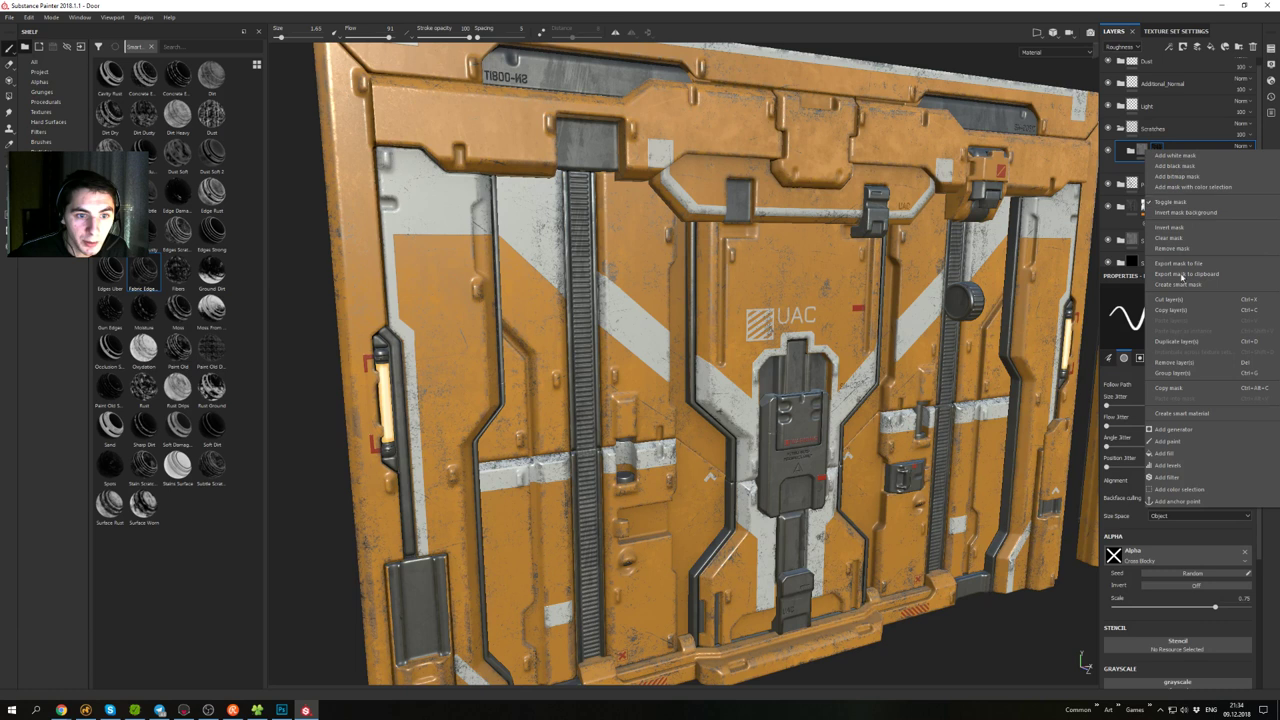
pyautogui.click(1185, 342)
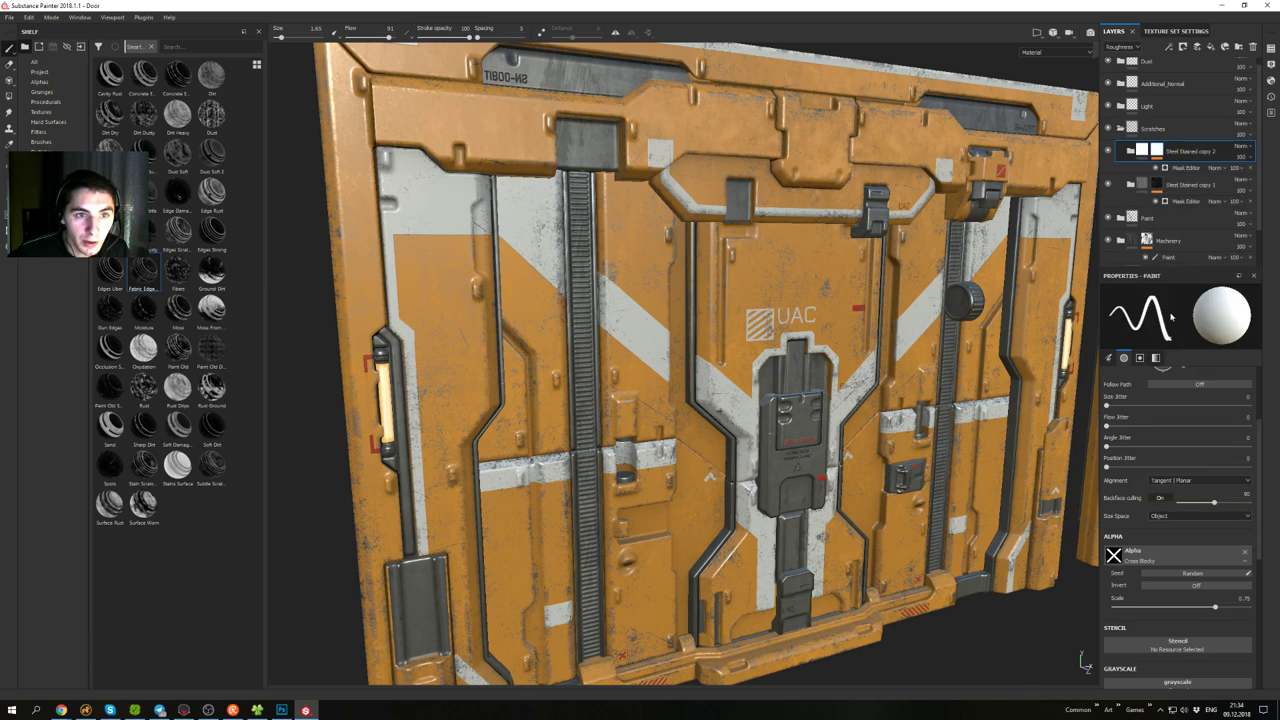
# - Apply the Edges Dusty smart mask to the duplicated steel folder and delete the older Mask Editor from its mask
pyautogui.click(1187, 170)
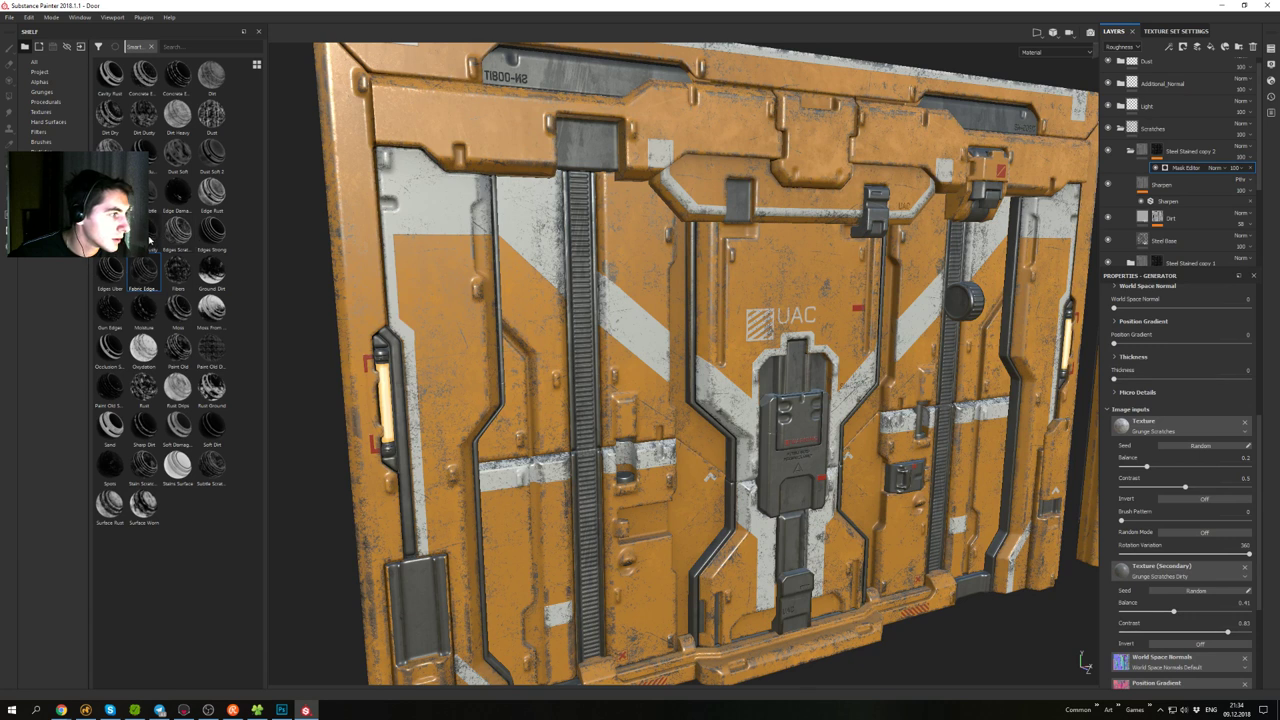
pyautogui.moveTo(150, 240); pyautogui.dragTo(1185, 170)
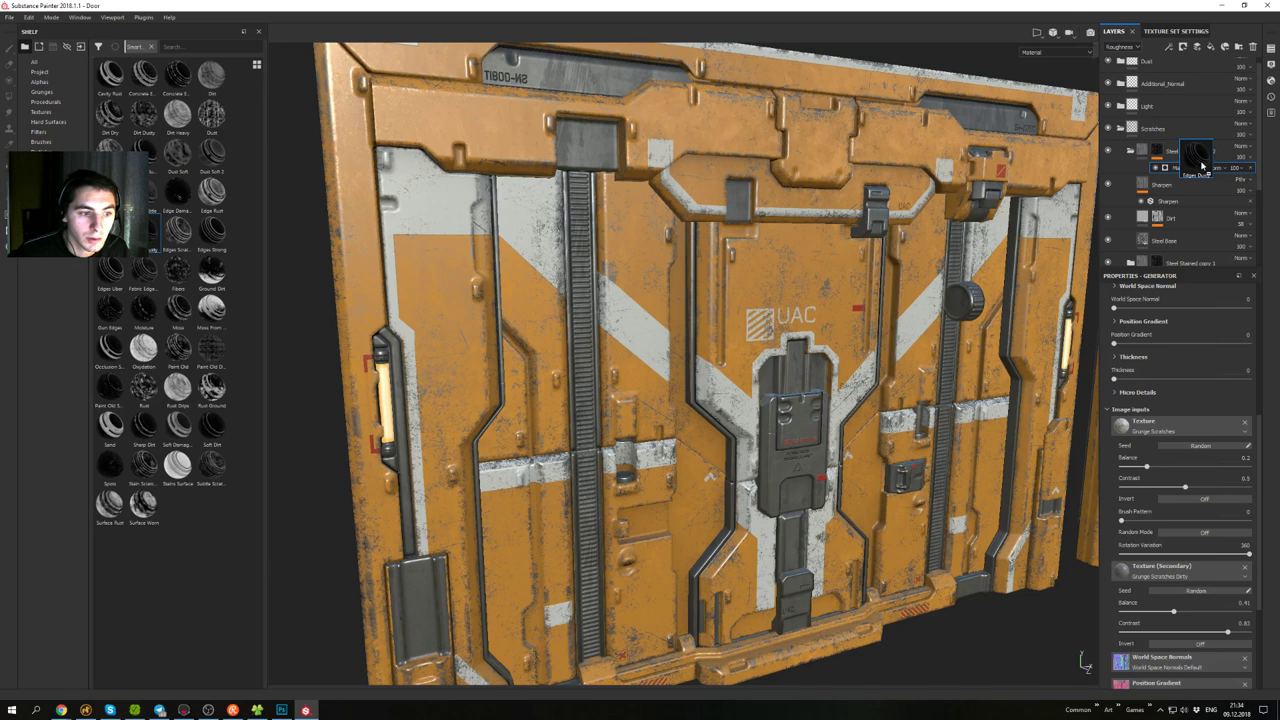
pyautogui.moveTo(1202, 166); pyautogui.dragTo(1202, 166)
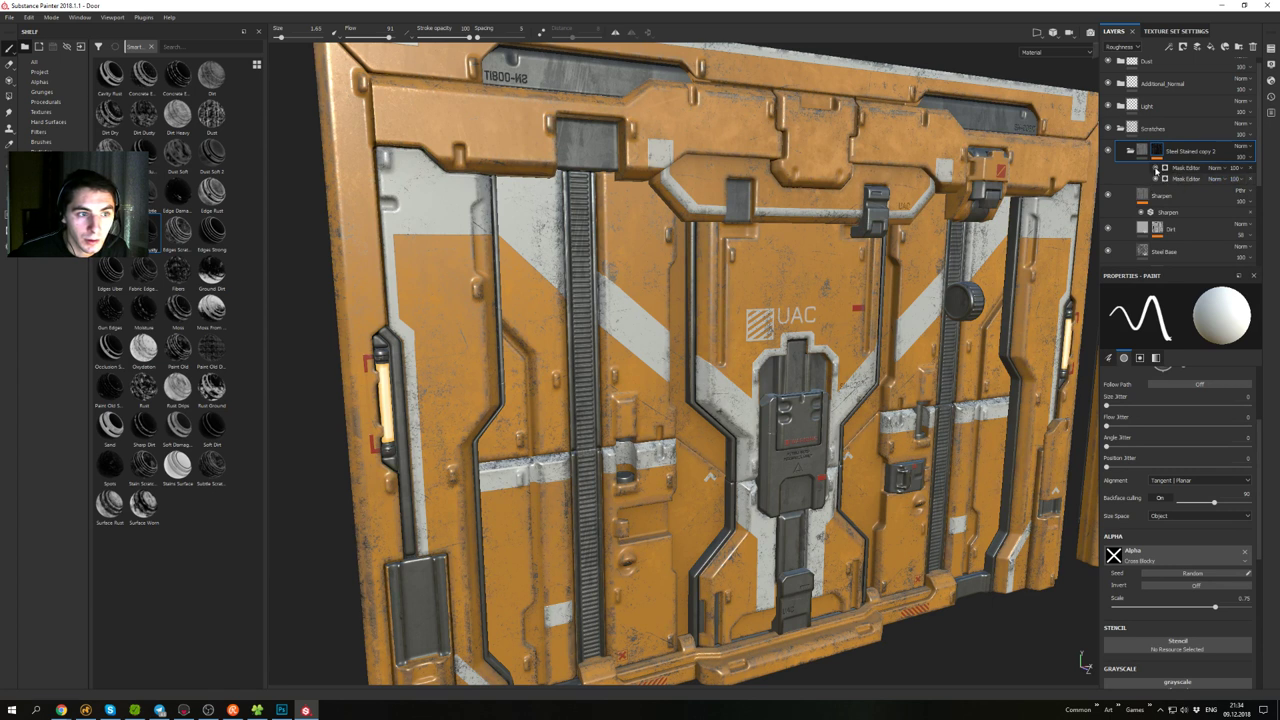
pyautogui.click(1186, 180)
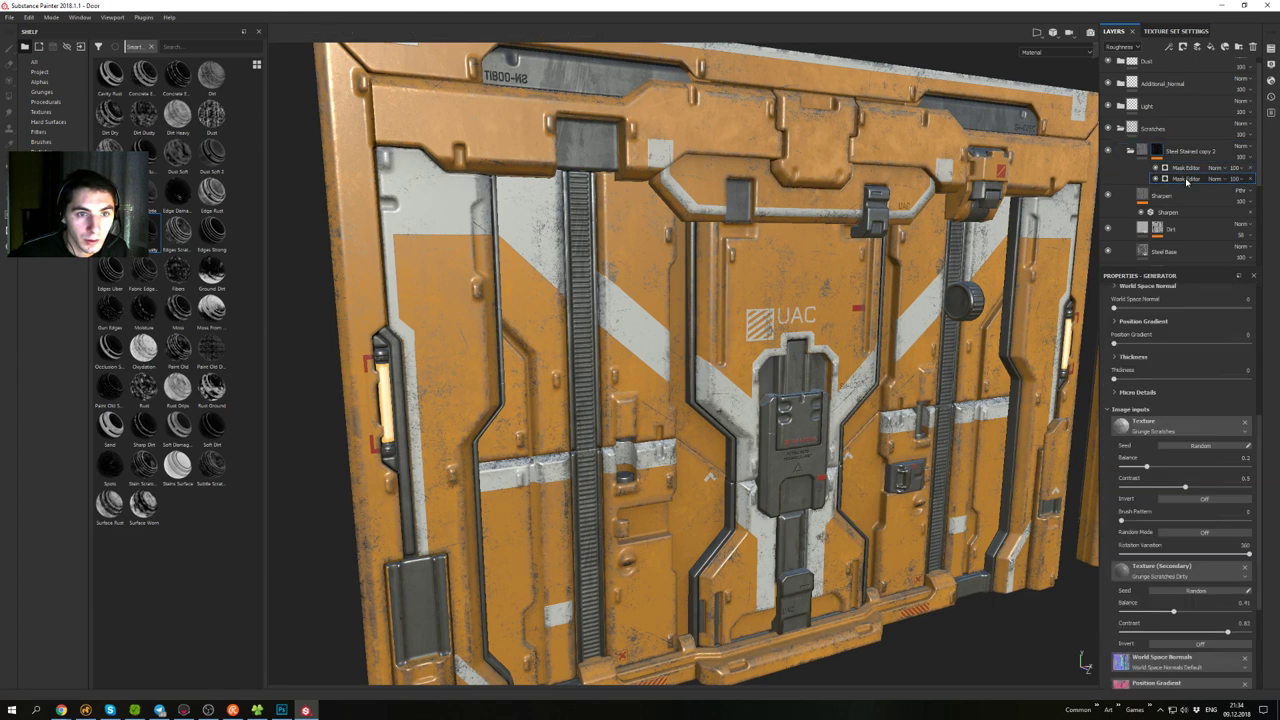
pyautogui.click(1250, 179)
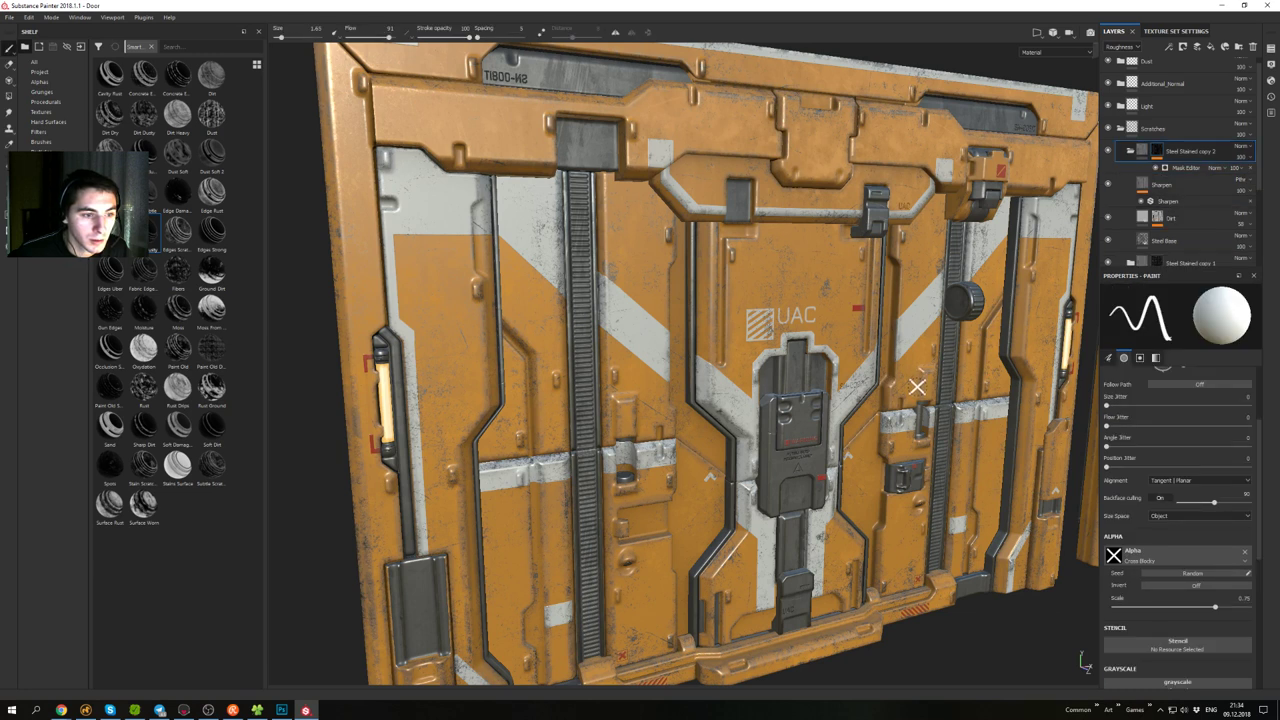
# - Compare the door with the duplicated steel folder's Mask Editor turned off and on
pyautogui.press('alt')
pyautogui.keyDown('alt'); pyautogui.moveTo(932, 391); pyautogui.dragTo(937, 331); pyautogui.keyUp('alt')
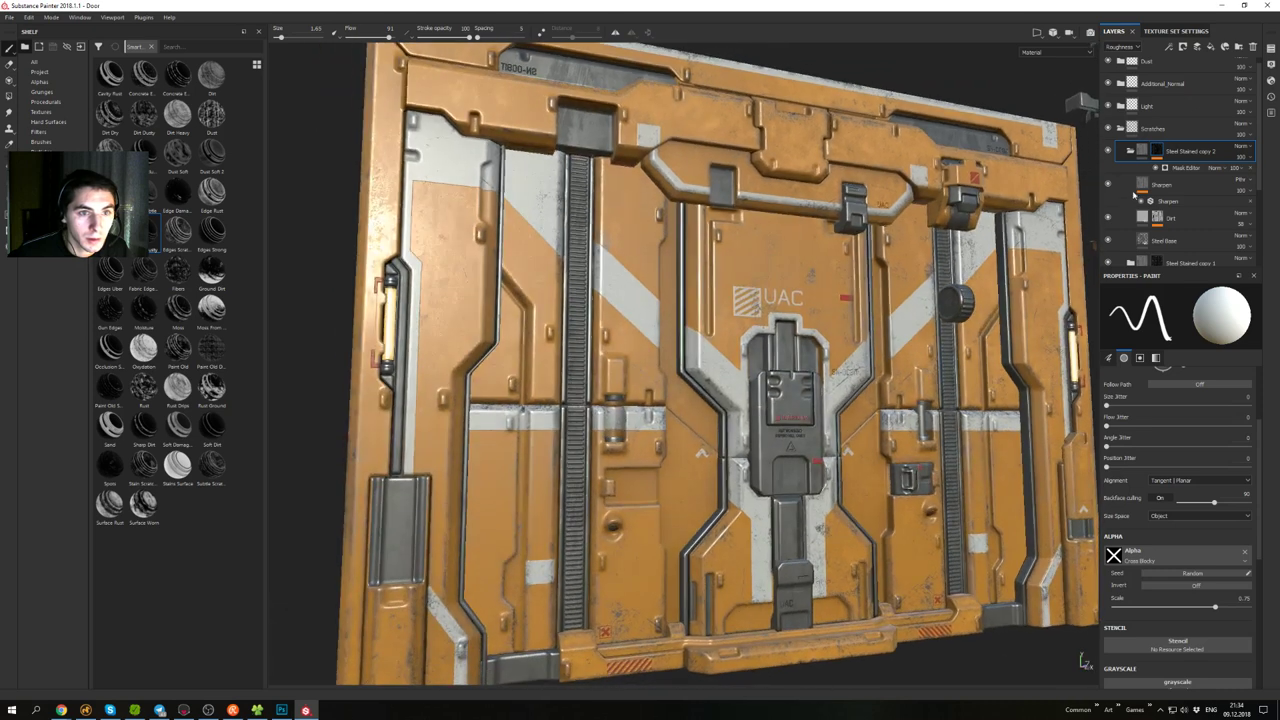
pyautogui.click(1156, 168)
pyautogui.click(1156, 168)
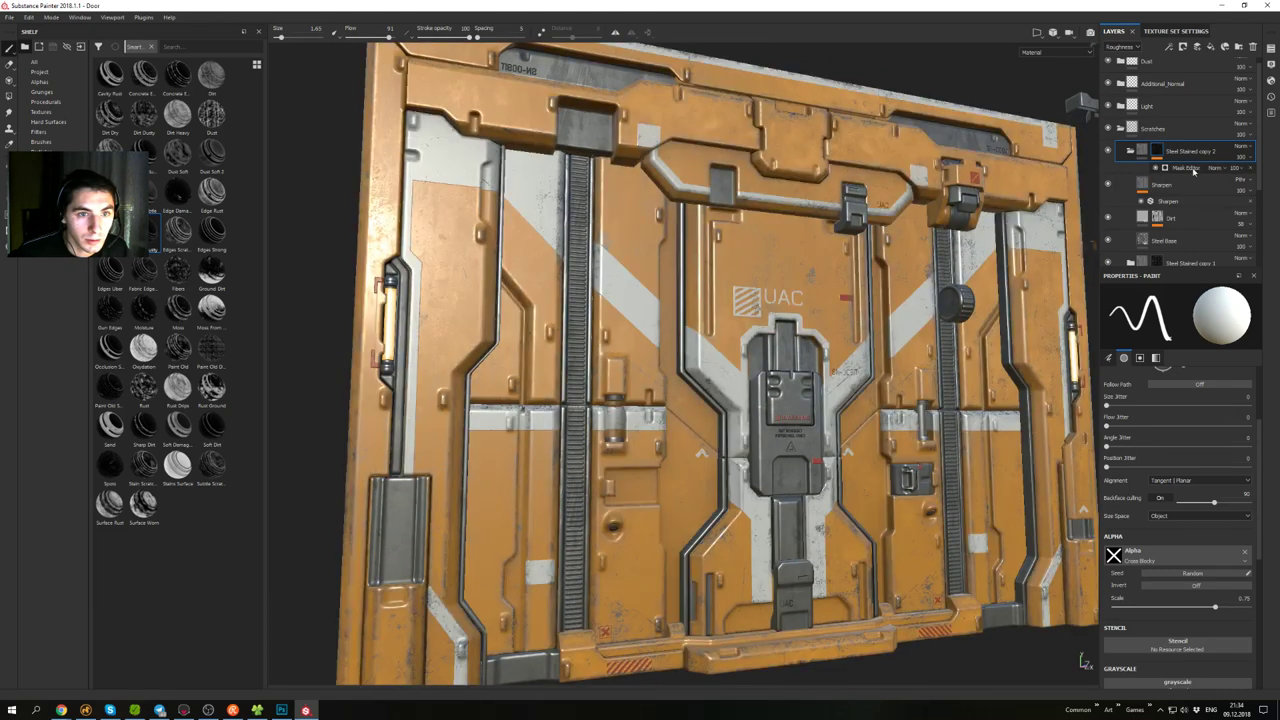
# - Set the Global Balance of the duplicated steel folder's Mask Editor to 0.76
pyautogui.click(1193, 170)
pyautogui.scroll(4, 1188, 397)
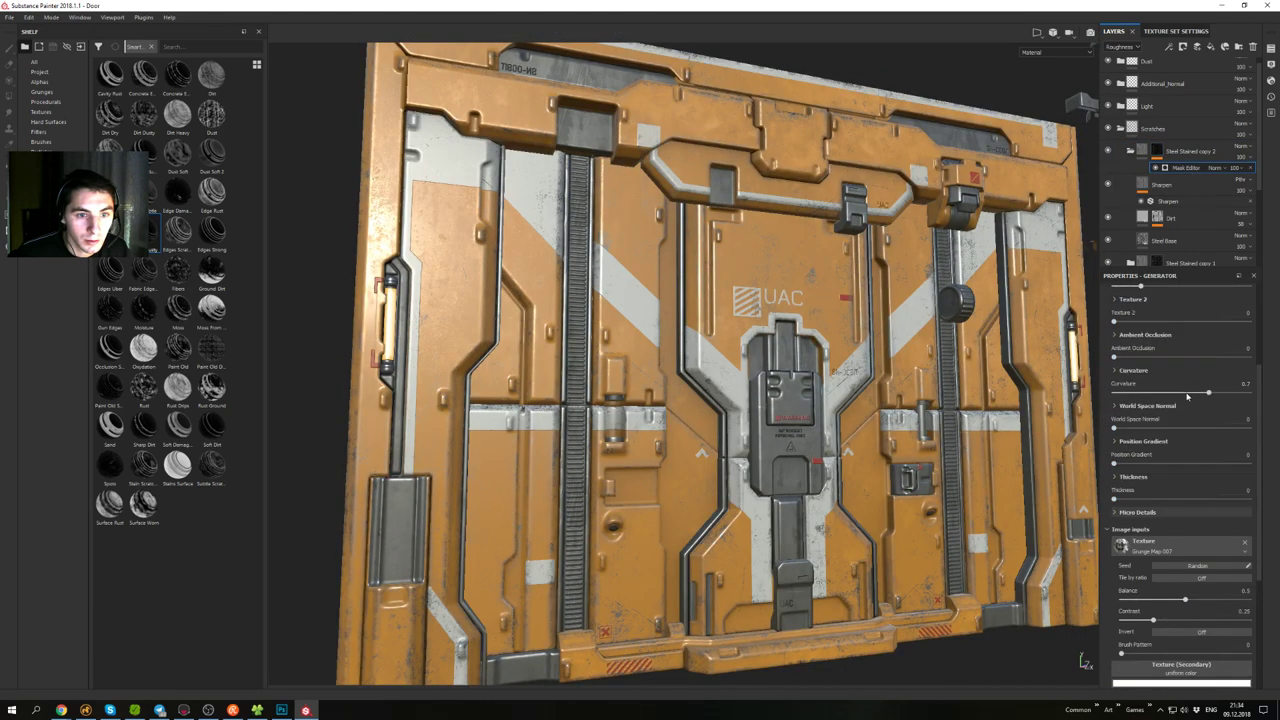
pyautogui.scroll(1, 1180, 392)
pyautogui.moveTo(1183, 380); pyautogui.dragTo(1237, 386)
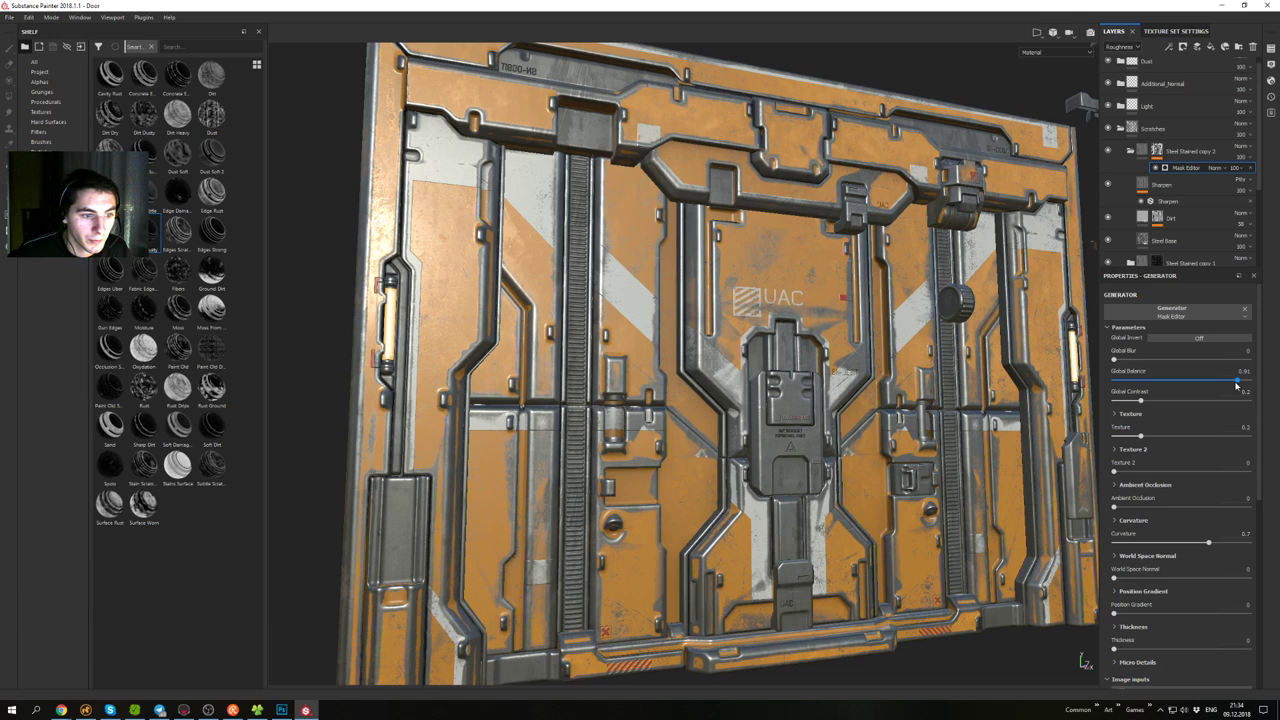
pyautogui.moveTo(1196, 381); pyautogui.dragTo(1186, 383)
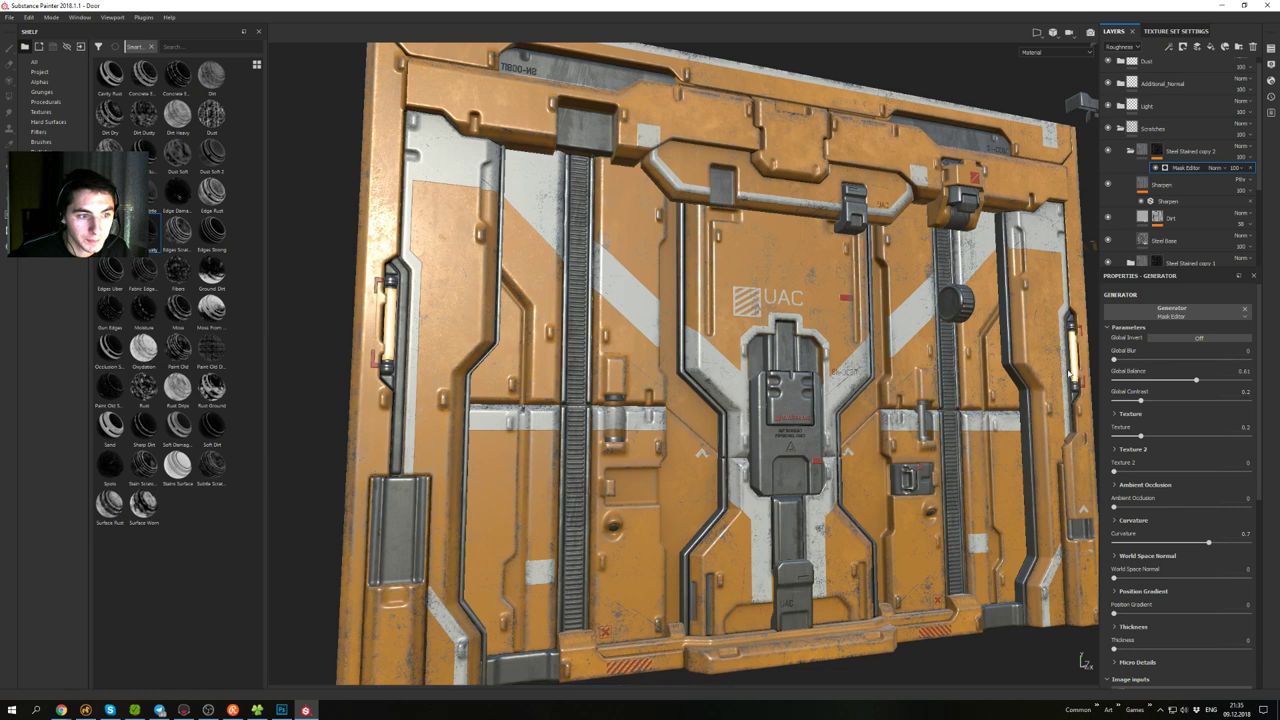
pyautogui.click(1216, 383)
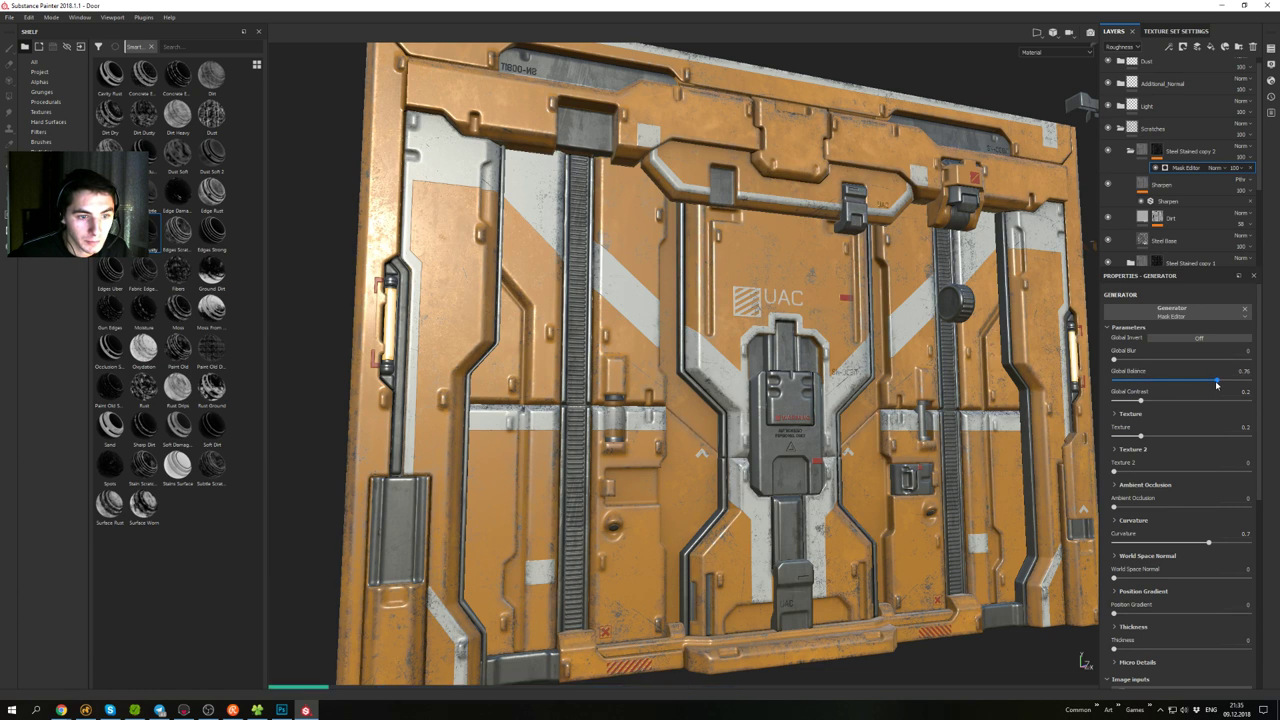
# - Fine-tune the Global Balance of the duplicated steel folder's Mask Editor to 0.78
pyautogui.click(1227, 381)
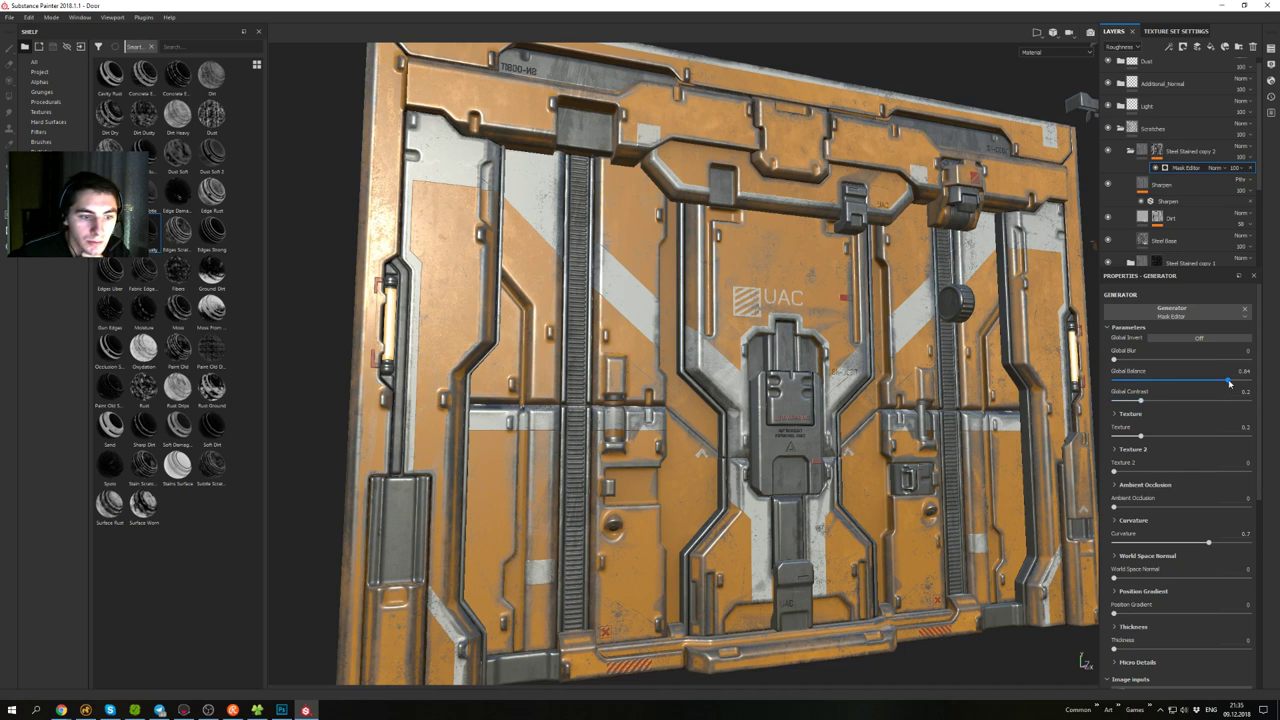
pyautogui.click(1219, 381)
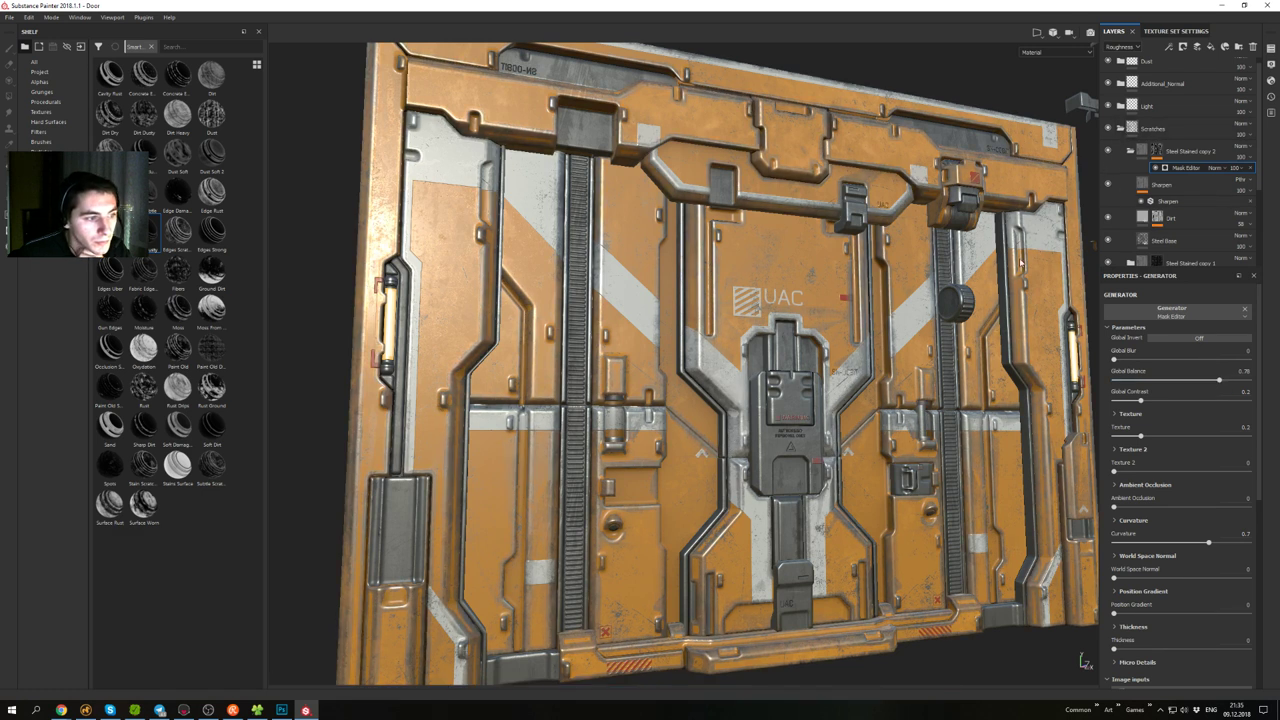
pyautogui.keyDown('alt'); pyautogui.moveTo(1020, 300); pyautogui.dragTo(975, 226); pyautogui.keyUp('alt')
# - Disable the height channel of Fill layer 2 in the Paint folder, leaving the Scratches and Paint folders collapsed
pyautogui.click(1121, 129)
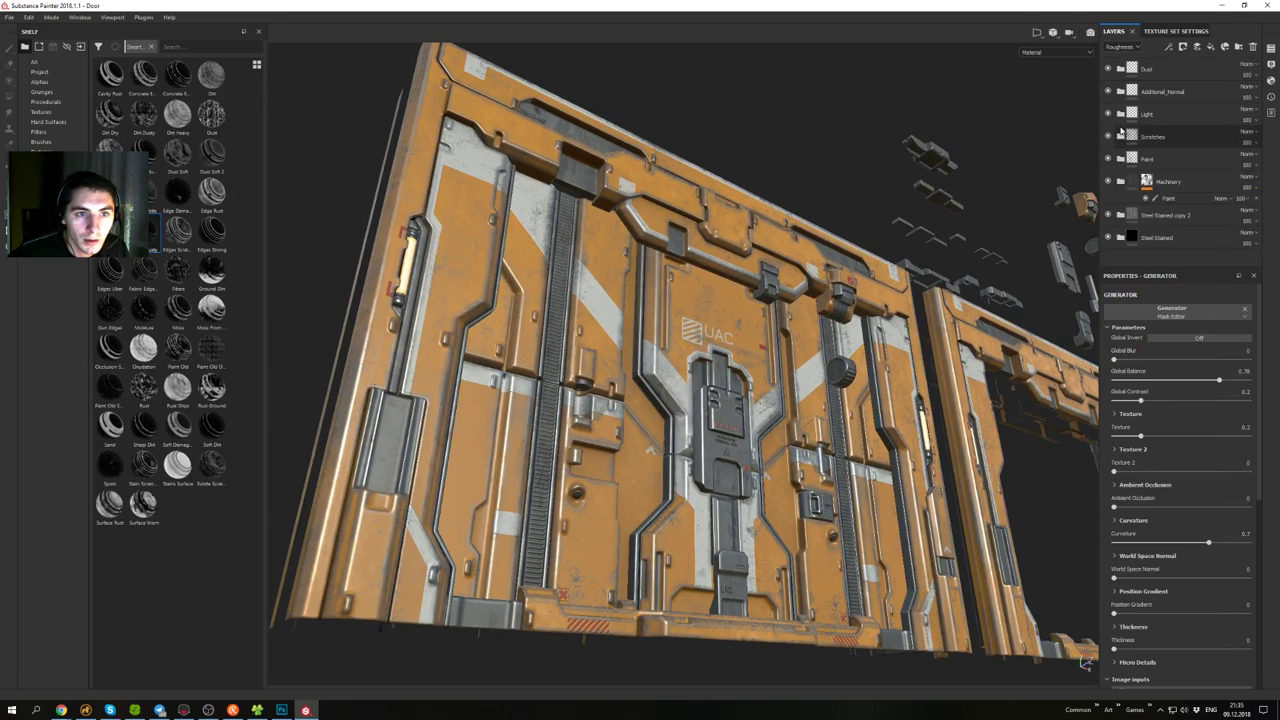
pyautogui.click(1121, 160)
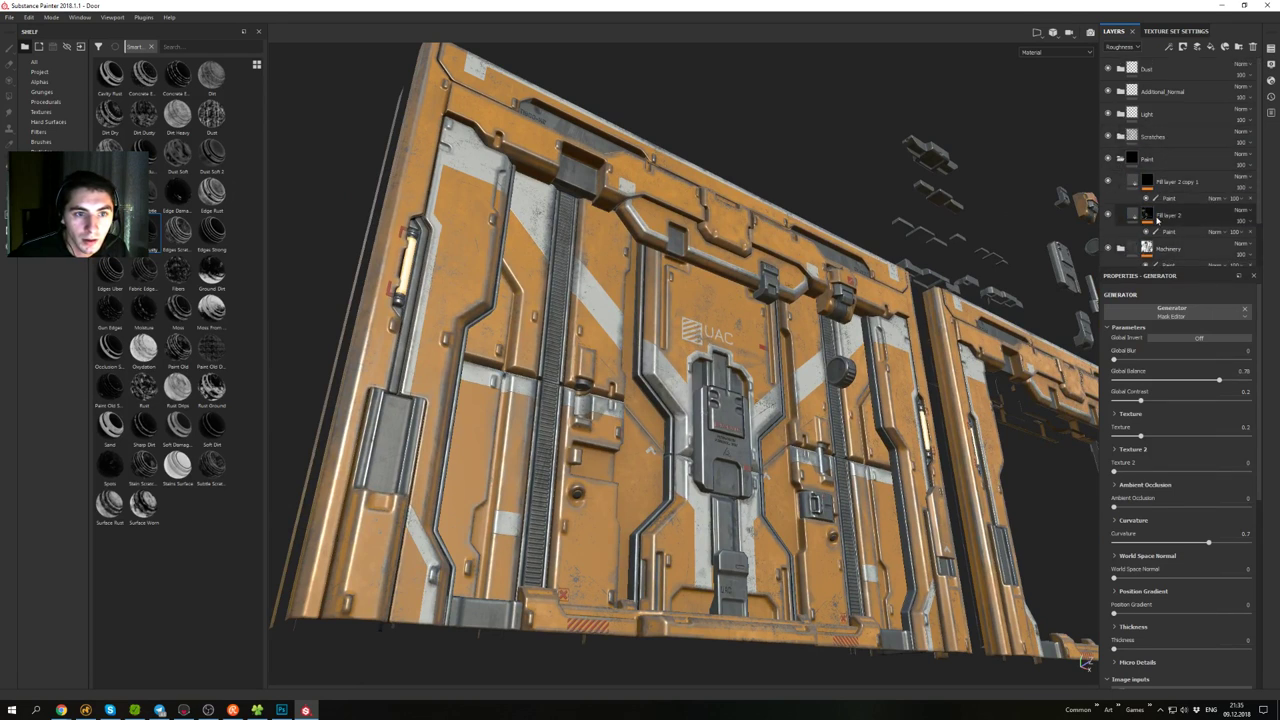
pyautogui.click(1134, 216)
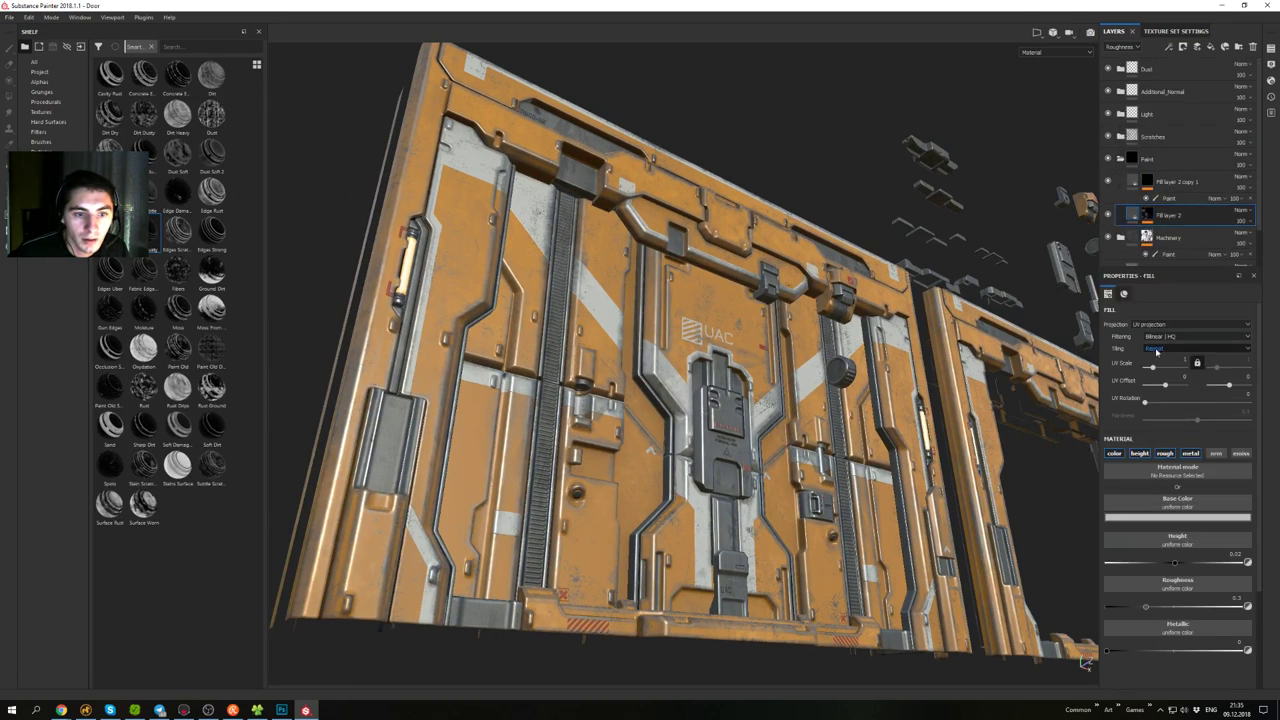
pyautogui.click(1139, 453)
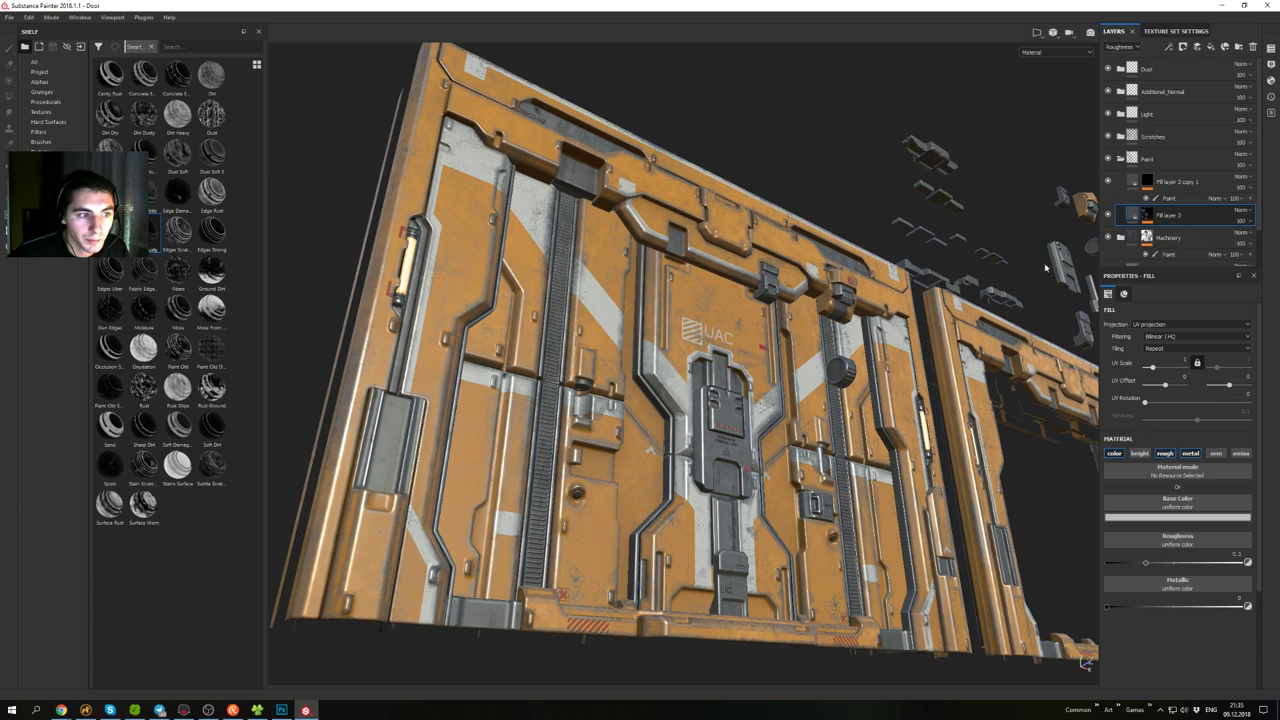
pyautogui.keyDown('alt'); pyautogui.moveTo(1045, 267); pyautogui.dragTo(799, 243); pyautogui.keyUp('alt')
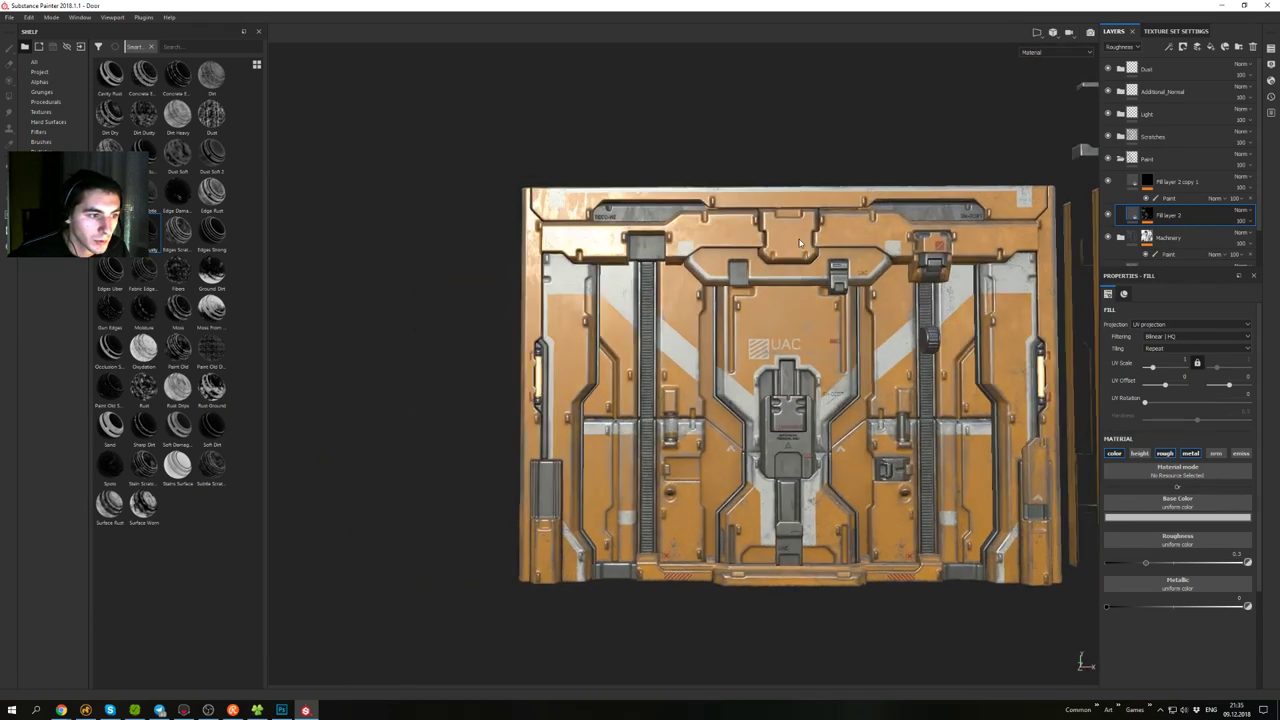
pyautogui.scroll(3, 800, 243)
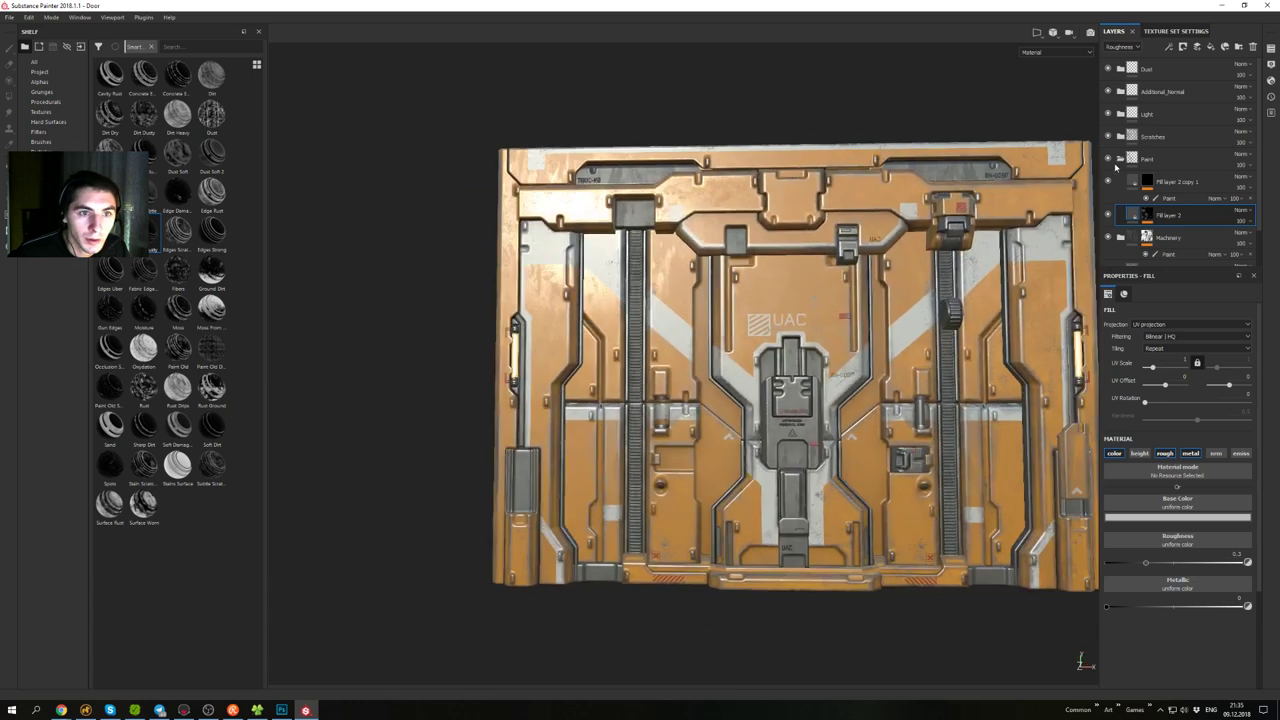
pyautogui.click(1120, 159)
# - Reopen the Scratches folder and compare the door with the Steel Stained copy 2 folder hidden and shown
pyautogui.click(1121, 137)
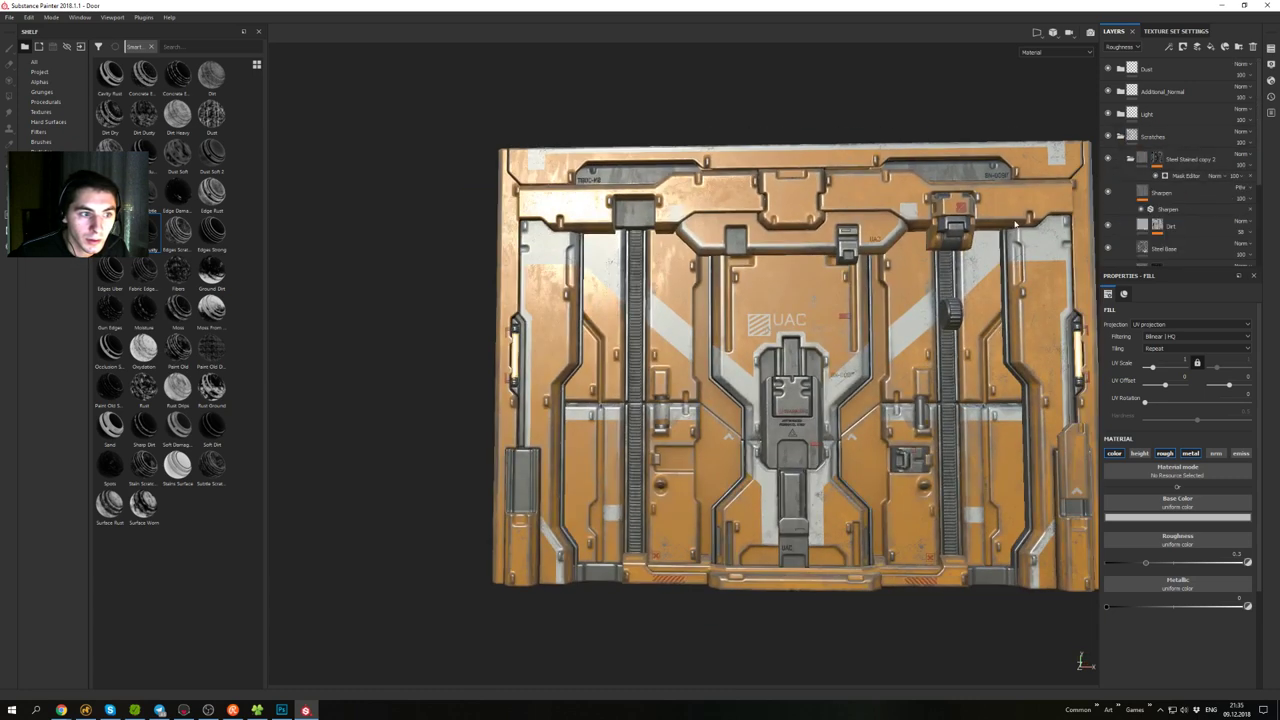
pyautogui.keyDown('alt'); pyautogui.moveTo(872, 224); pyautogui.dragTo(966, 218); pyautogui.keyUp('alt')
pyautogui.scroll(-1, 1166, 209)
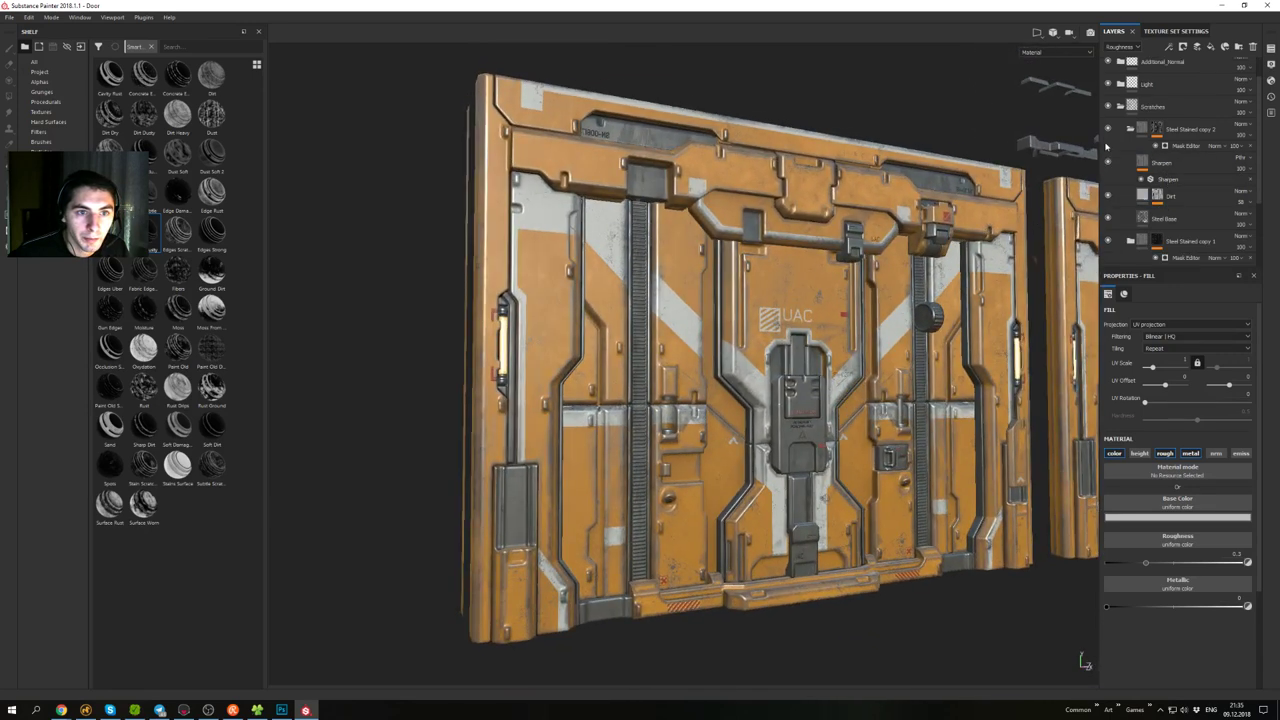
pyautogui.click(1131, 130)
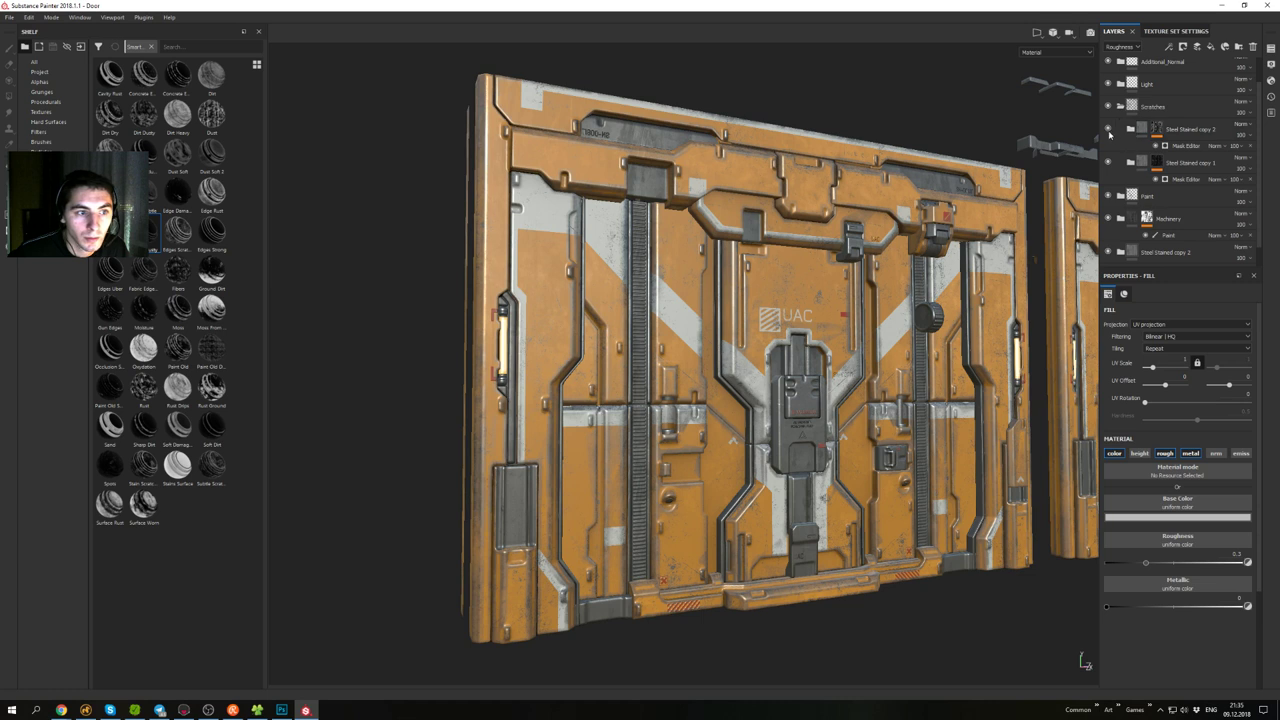
pyautogui.click(1107, 128)
pyautogui.click(1108, 131)
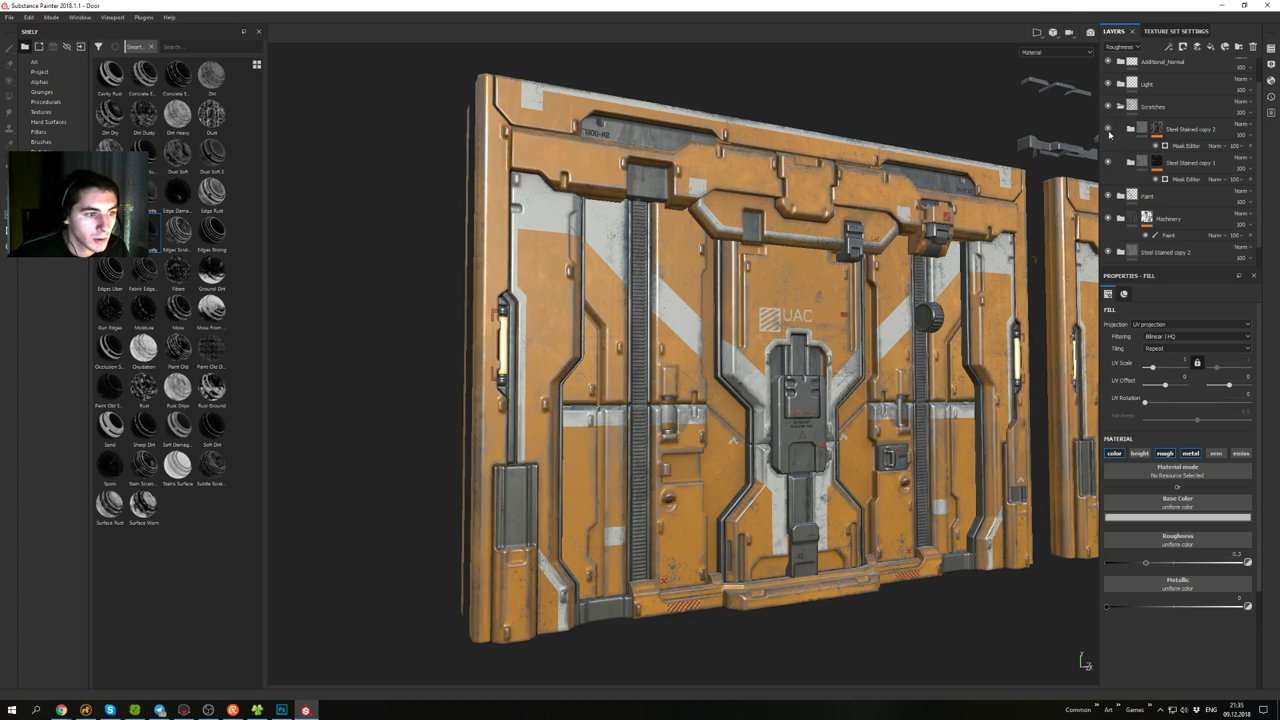
# - Set the Curvature of the Steel Stained copy 2 Mask Editor to 0.98
pyautogui.click(1180, 147)
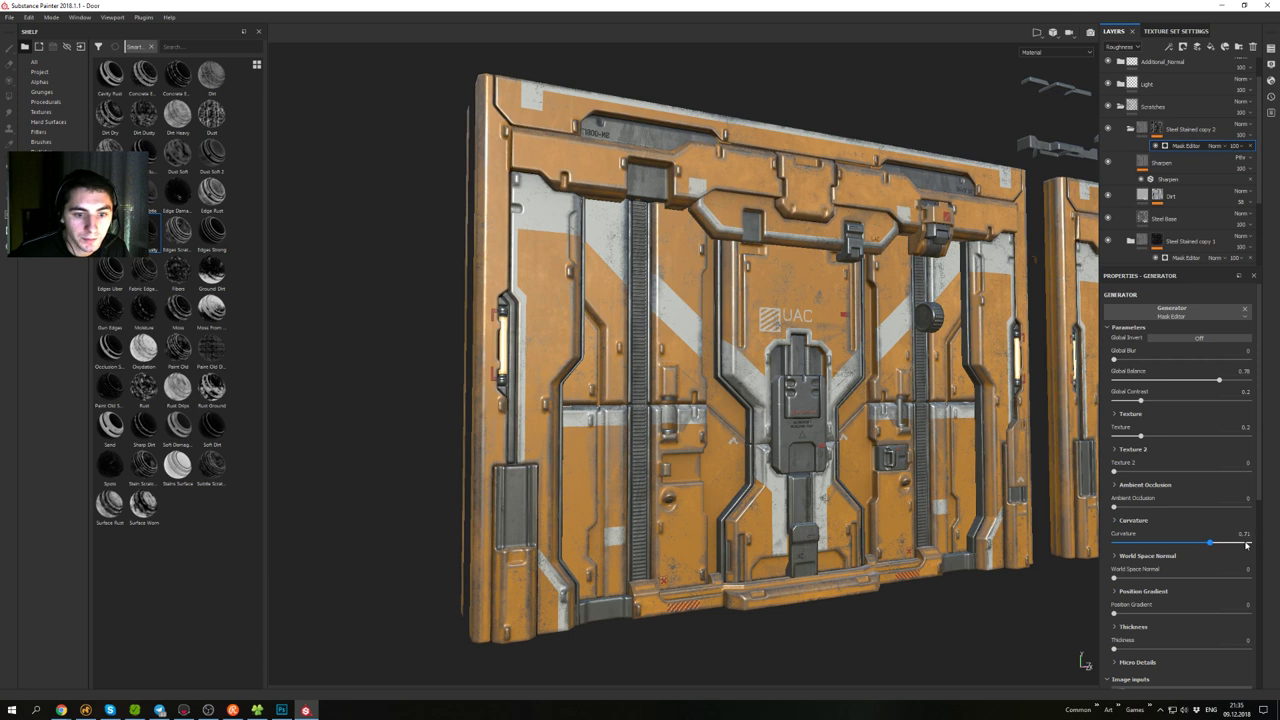
pyautogui.click(1245, 544)
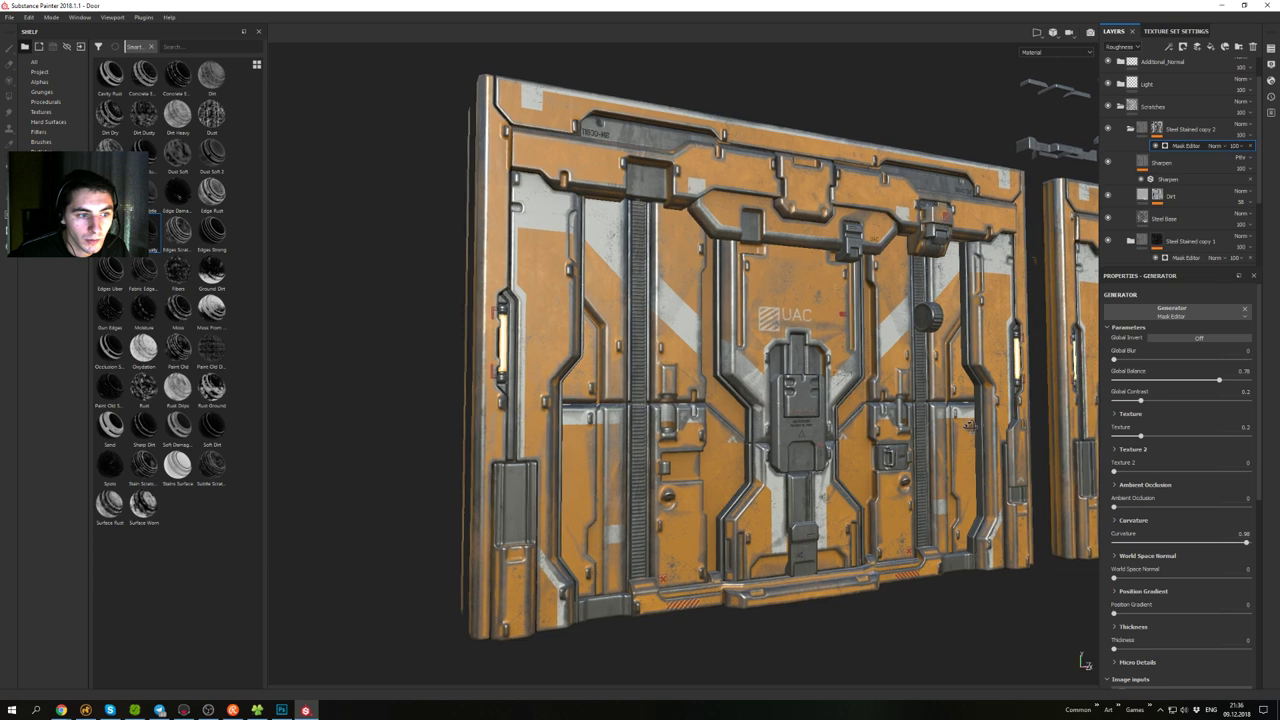
pyautogui.keyDown('alt'); pyautogui.moveTo(969, 426); pyautogui.dragTo(1003, 472); pyautogui.keyUp('alt')
pyautogui.scroll(3, 784, 466)
pyautogui.keyDown('alt'); pyautogui.moveTo(787, 455); pyautogui.dragTo(935, 391); pyautogui.keyUp('alt')
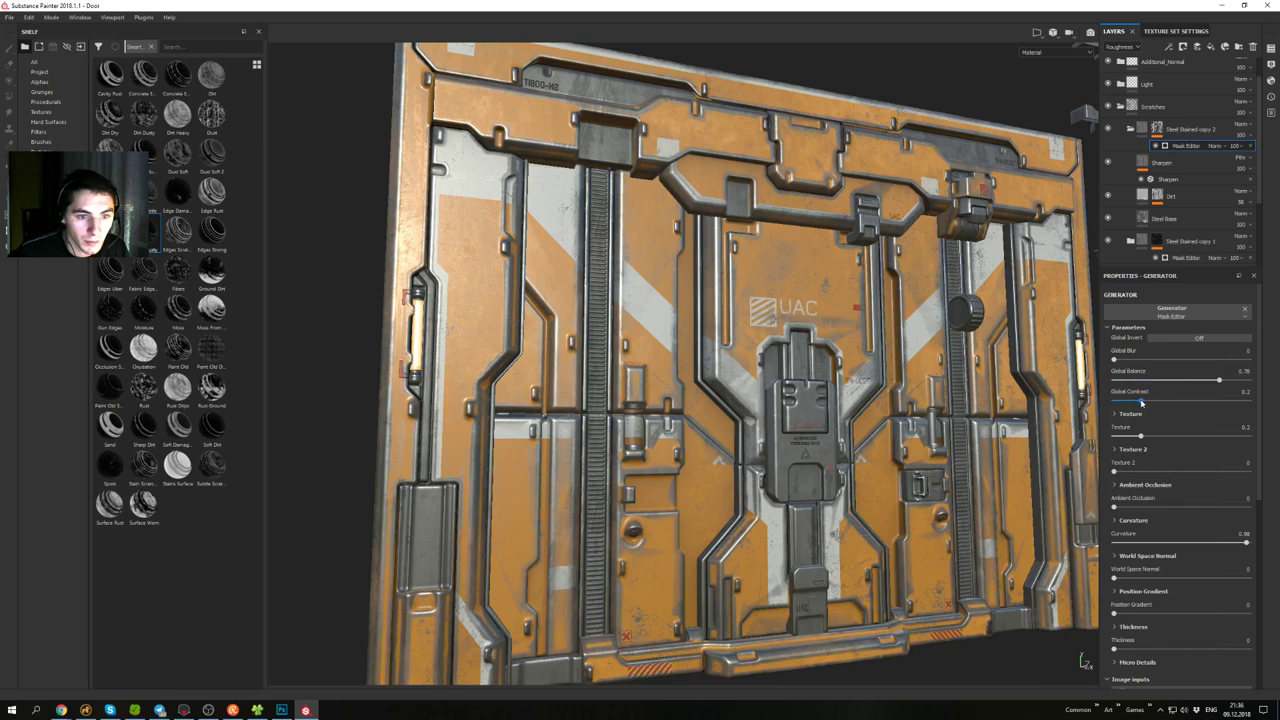
# - Set the Mask Editor's Global Contrast to 0.88 and its Global Balance to 0.64
pyautogui.click(1233, 402)
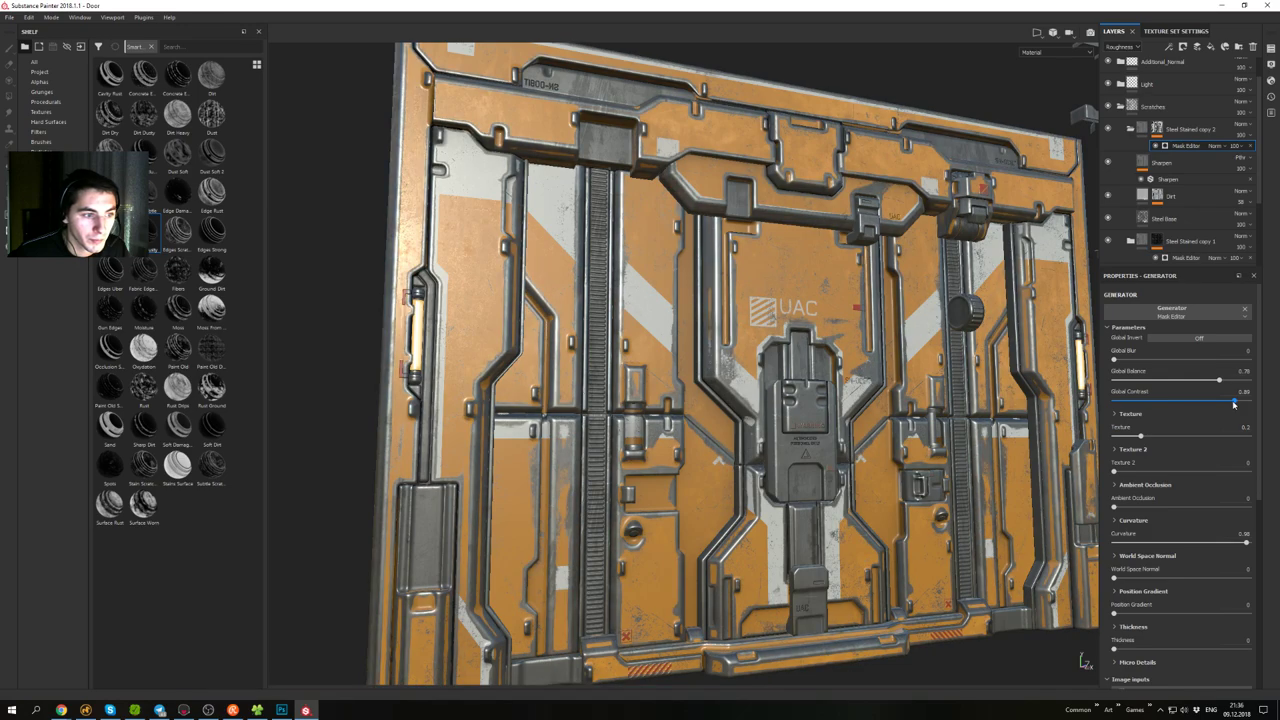
pyautogui.keyDown('alt'); pyautogui.moveTo(935, 381); pyautogui.dragTo(942, 424); pyautogui.keyUp('alt')
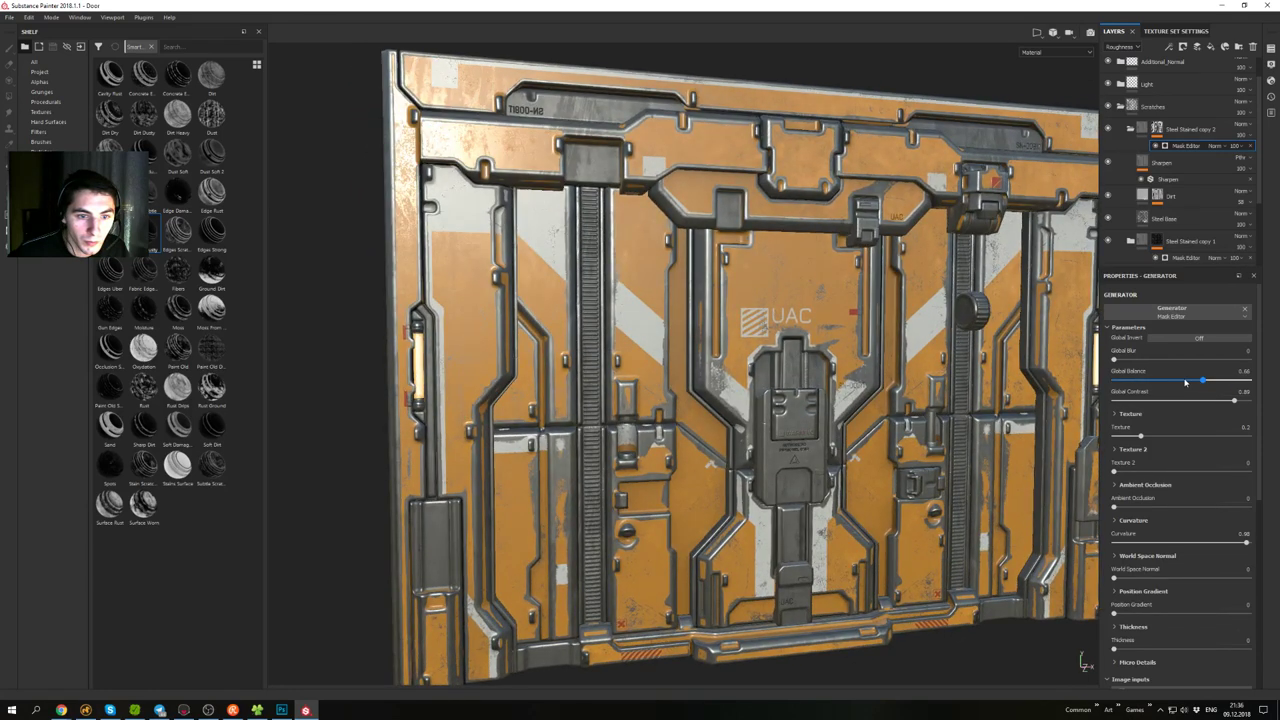
pyautogui.click(1185, 382)
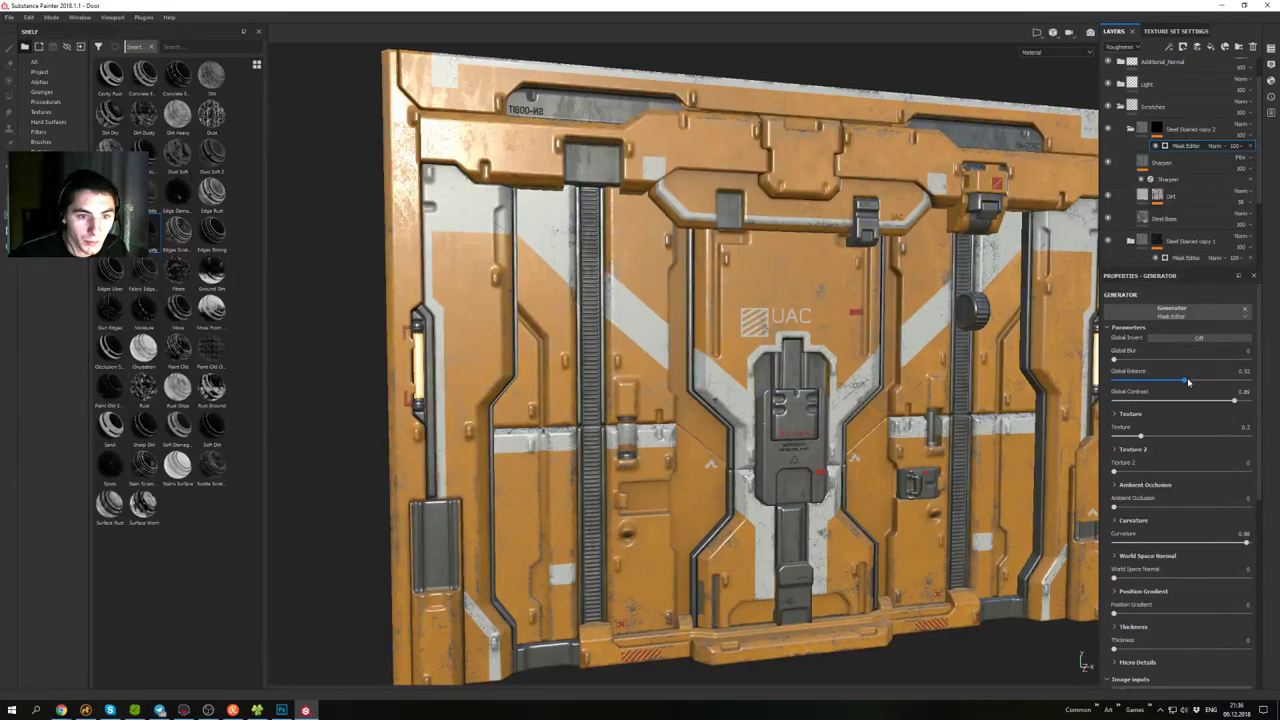
pyautogui.moveTo(1187, 383); pyautogui.dragTo(1206, 383)
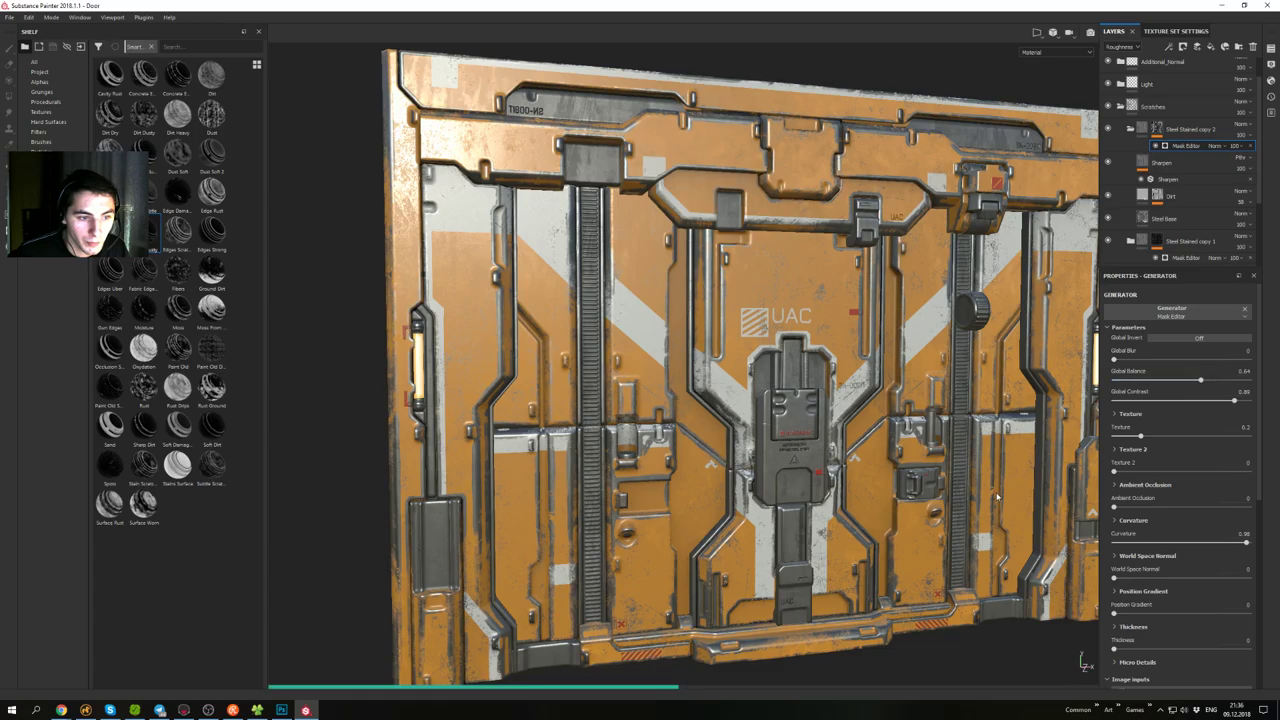
# - Examine the worn edges across the whole door from several angles and distances
pyautogui.keyDown('alt'); pyautogui.moveTo(976, 481); pyautogui.dragTo(927, 441); pyautogui.keyUp('alt')
pyautogui.keyDown('alt'); pyautogui.moveTo(927, 441); pyautogui.dragTo(929, 381, button='right'); pyautogui.keyUp('alt')
pyautogui.keyDown('alt'); pyautogui.moveTo(922, 436); pyautogui.dragTo(858, 400); pyautogui.keyUp('alt')
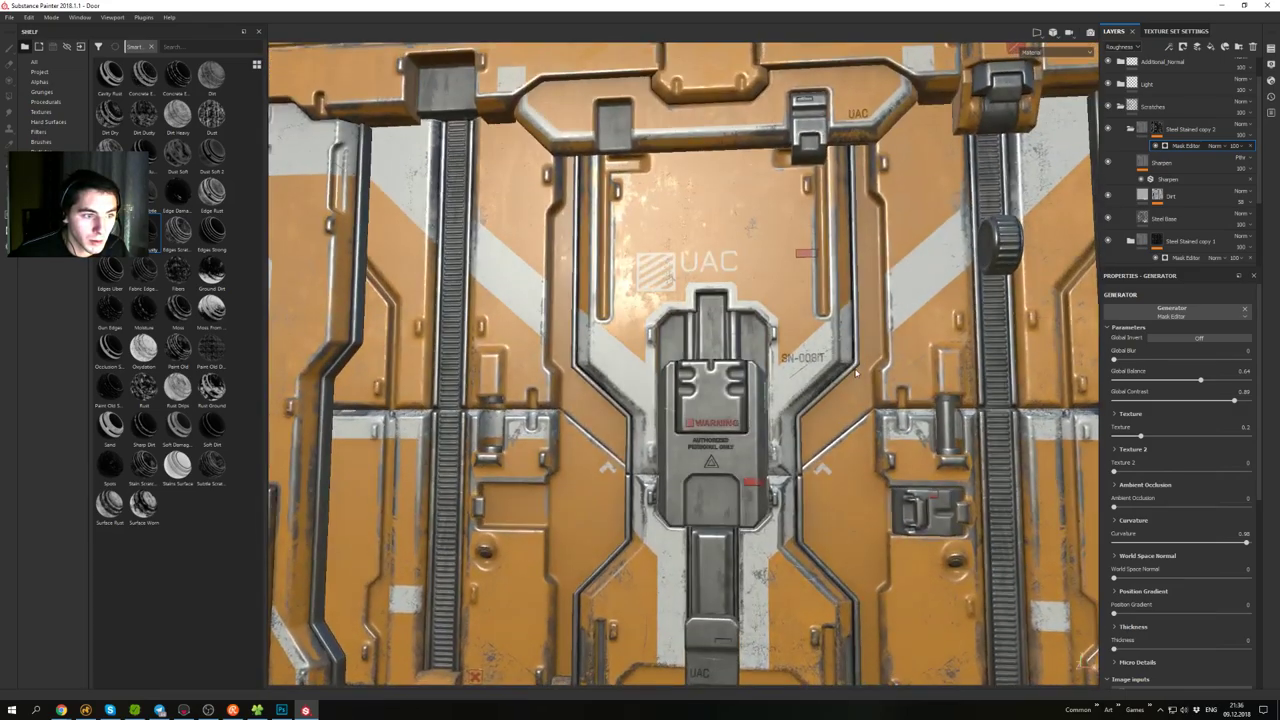
pyautogui.keyDown('alt'); pyautogui.moveTo(858, 420); pyautogui.dragTo(857, 383, button='right'); pyautogui.keyUp('alt')
pyautogui.scroll(-6, 854, 386)
pyautogui.keyDown('alt'); pyautogui.moveTo(856, 386); pyautogui.dragTo(862, 320, button='middle'); pyautogui.keyUp('alt')
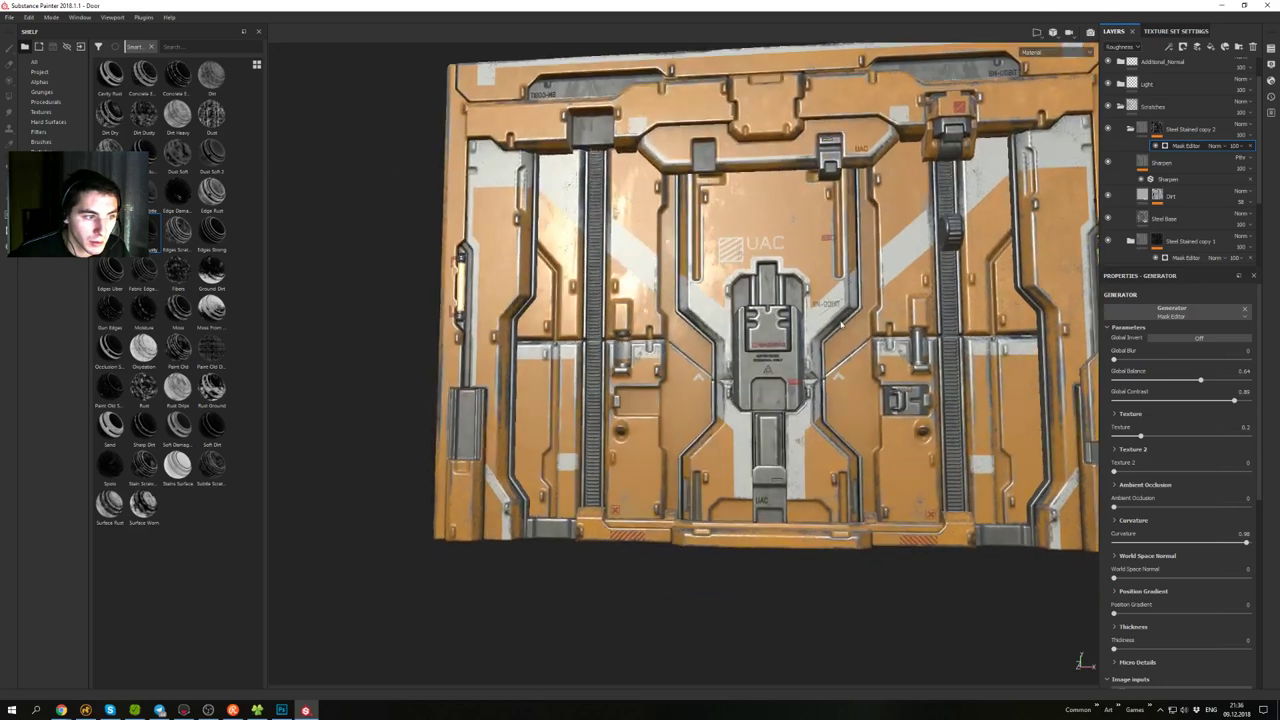
pyautogui.keyDown('alt'); pyautogui.moveTo(862, 320); pyautogui.dragTo(922, 331); pyautogui.keyUp('alt')
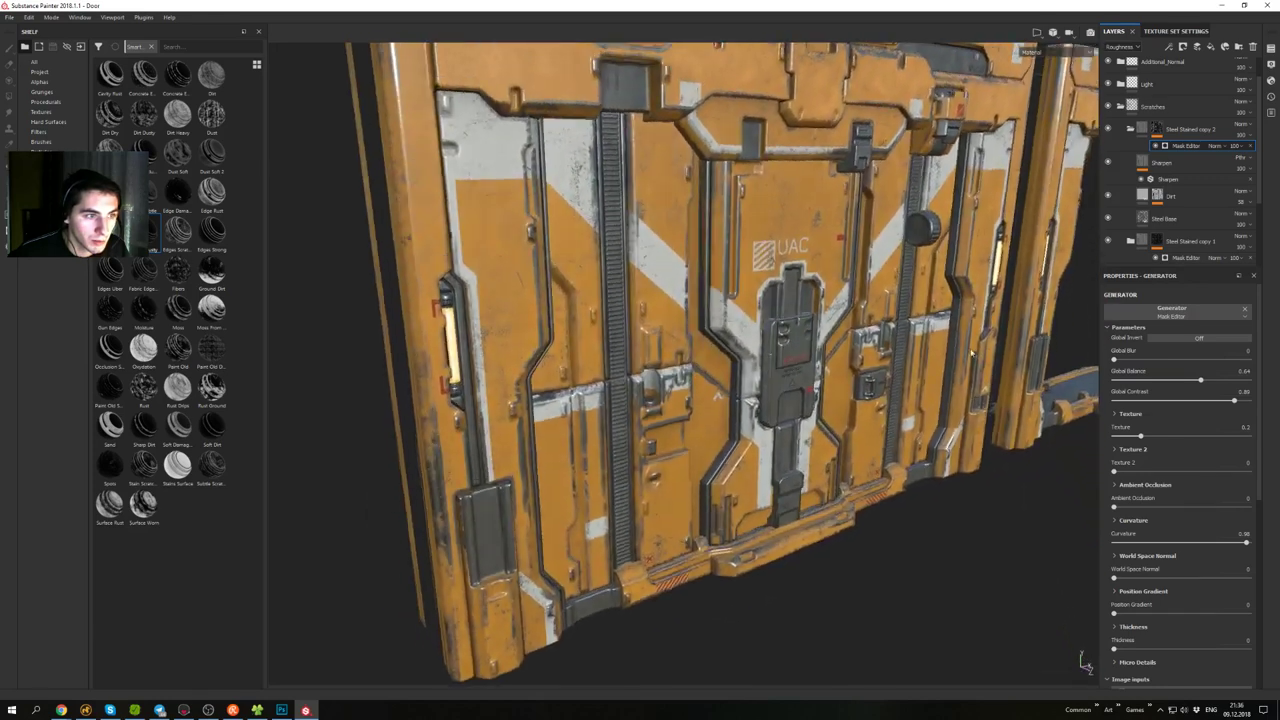
pyautogui.keyDown('alt'); pyautogui.moveTo(922, 331); pyautogui.dragTo(920, 407, button='middle'); pyautogui.keyUp('alt')
pyautogui.keyDown('alt'); pyautogui.moveTo(920, 407); pyautogui.dragTo(842, 380); pyautogui.keyUp('alt')
pyautogui.scroll(2, 957, 438)
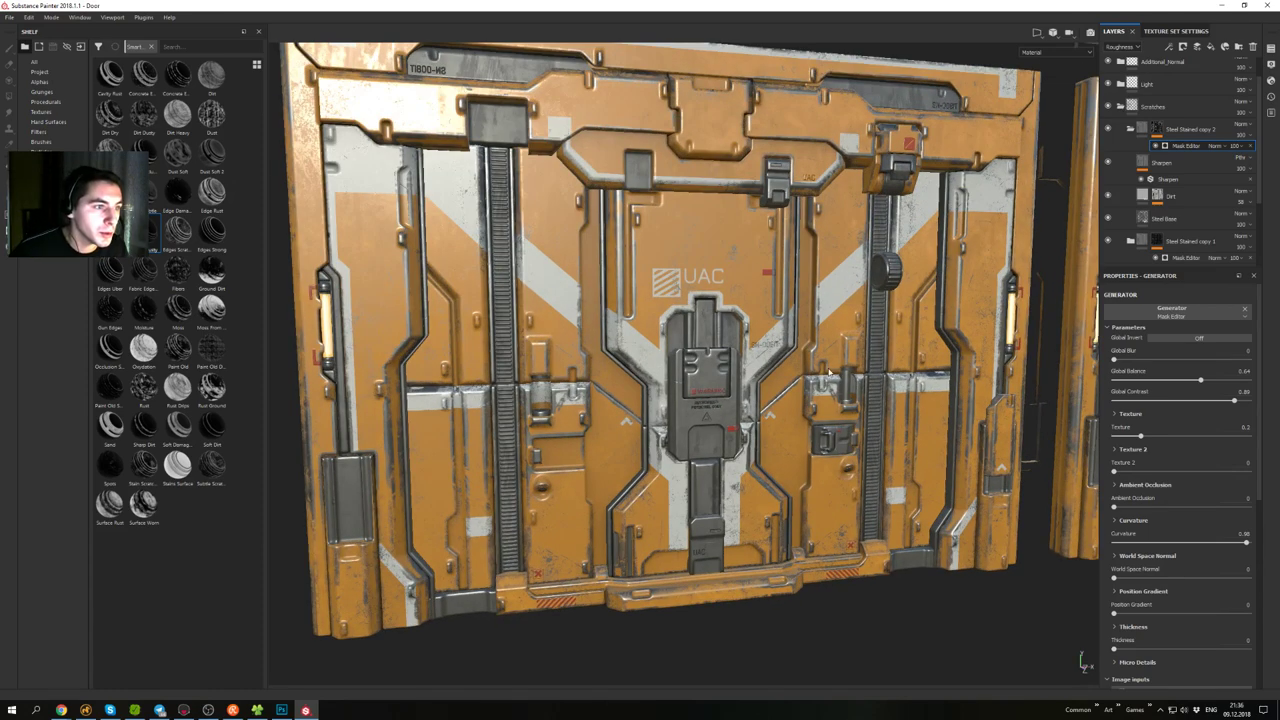
pyautogui.keyDown('alt'); pyautogui.moveTo(822, 343); pyautogui.dragTo(851, 333); pyautogui.keyUp('alt')
pyautogui.scroll(1, 665, 285)
pyautogui.keyDown('alt'); pyautogui.moveTo(851, 333); pyautogui.dragTo(861, 374, button='middle'); pyautogui.keyUp('alt')
pyautogui.keyDown('alt'); pyautogui.moveTo(861, 374); pyautogui.dragTo(897, 354); pyautogui.keyUp('alt')
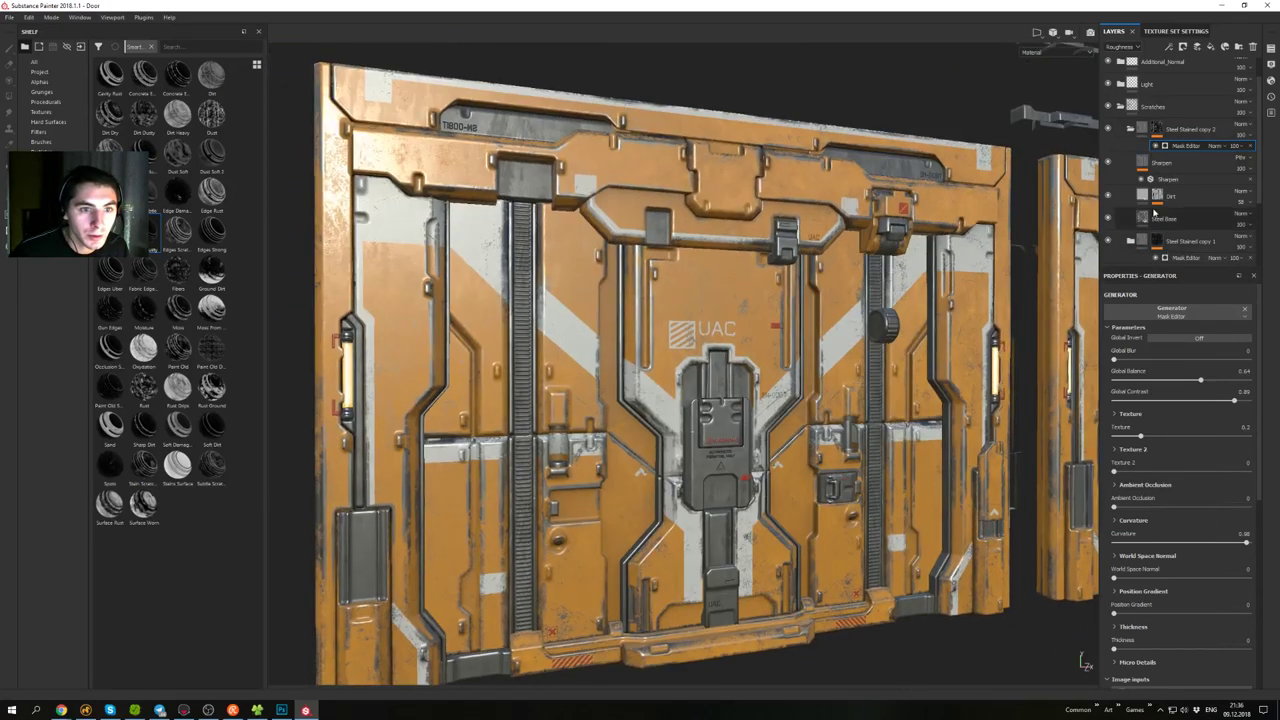
# - Enable the height channel on the Steel Base layer of Steel Stained copy 2 and expand its basic parameters
pyautogui.scroll(-1, 1152, 212)
pyautogui.click(1145, 189)
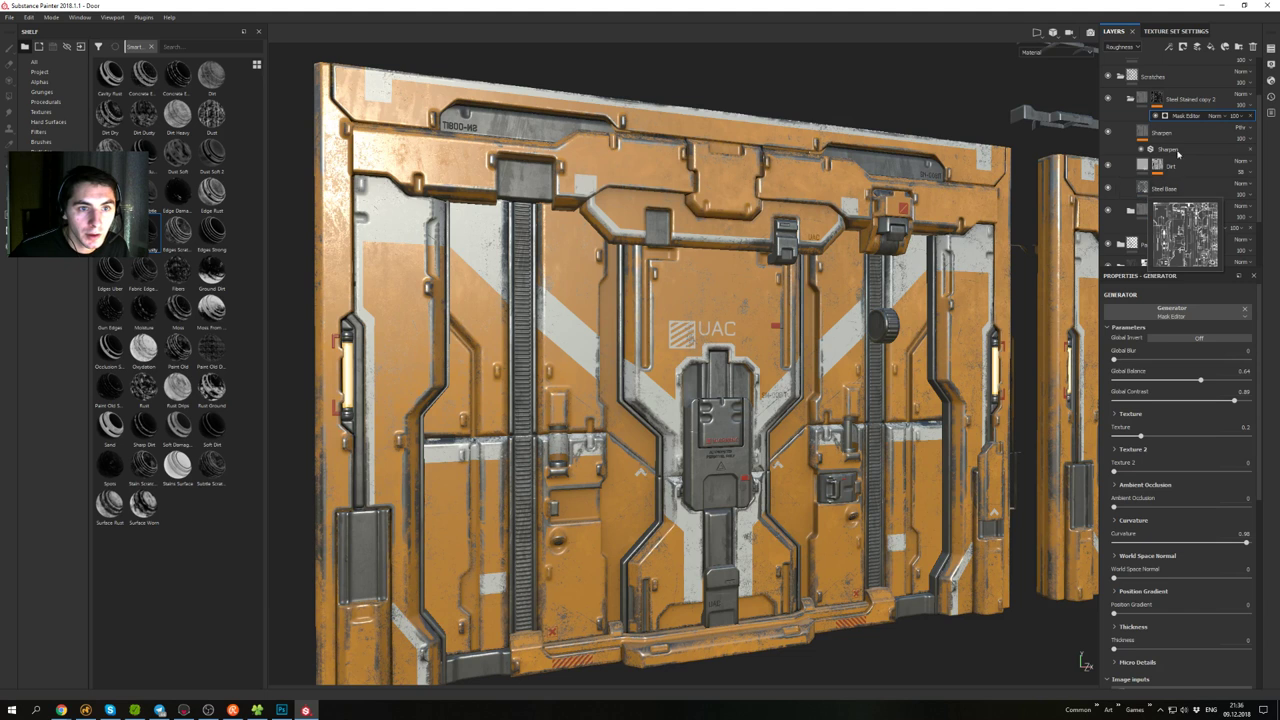
pyautogui.click(1148, 194)
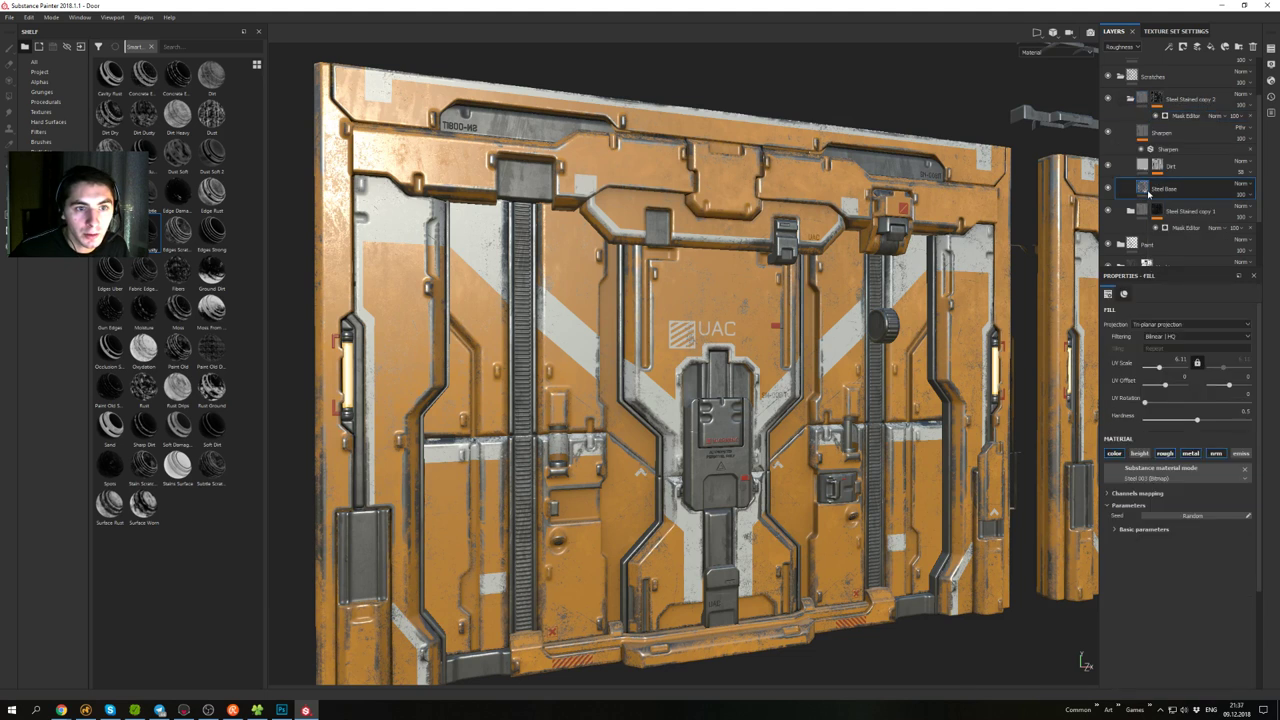
pyautogui.click(1140, 529)
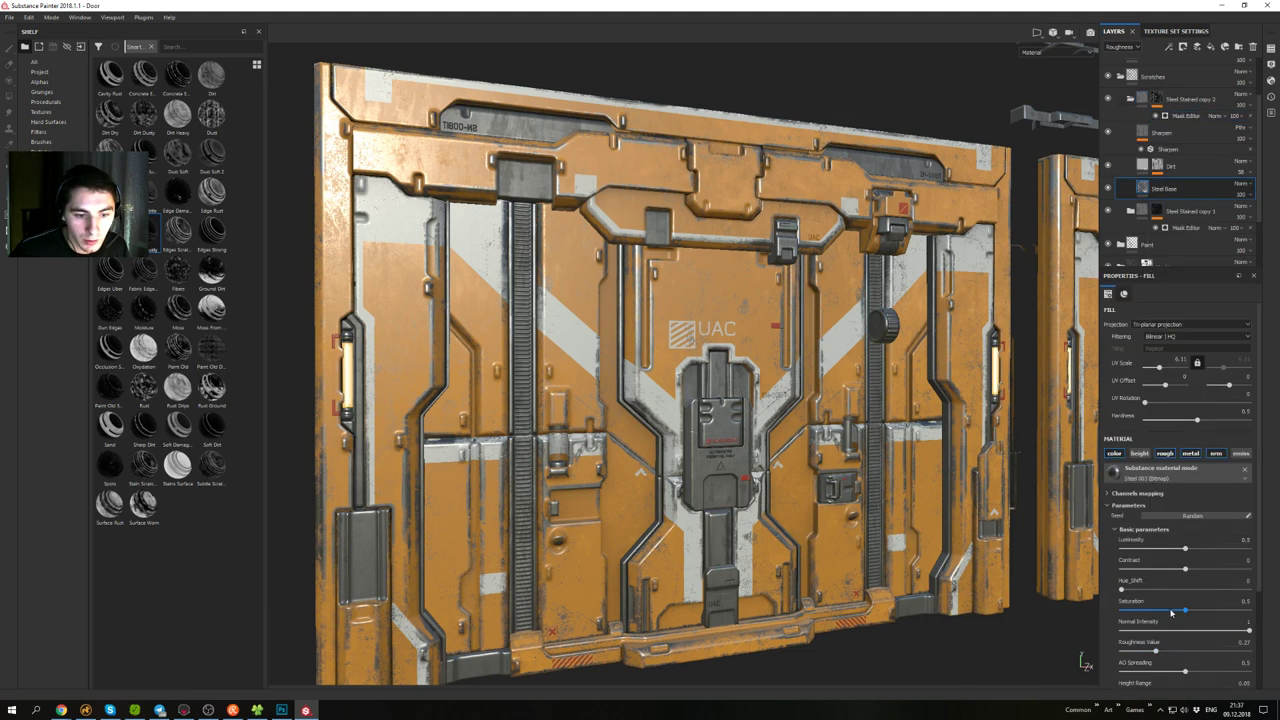
pyautogui.scroll(-2, 1180, 640)
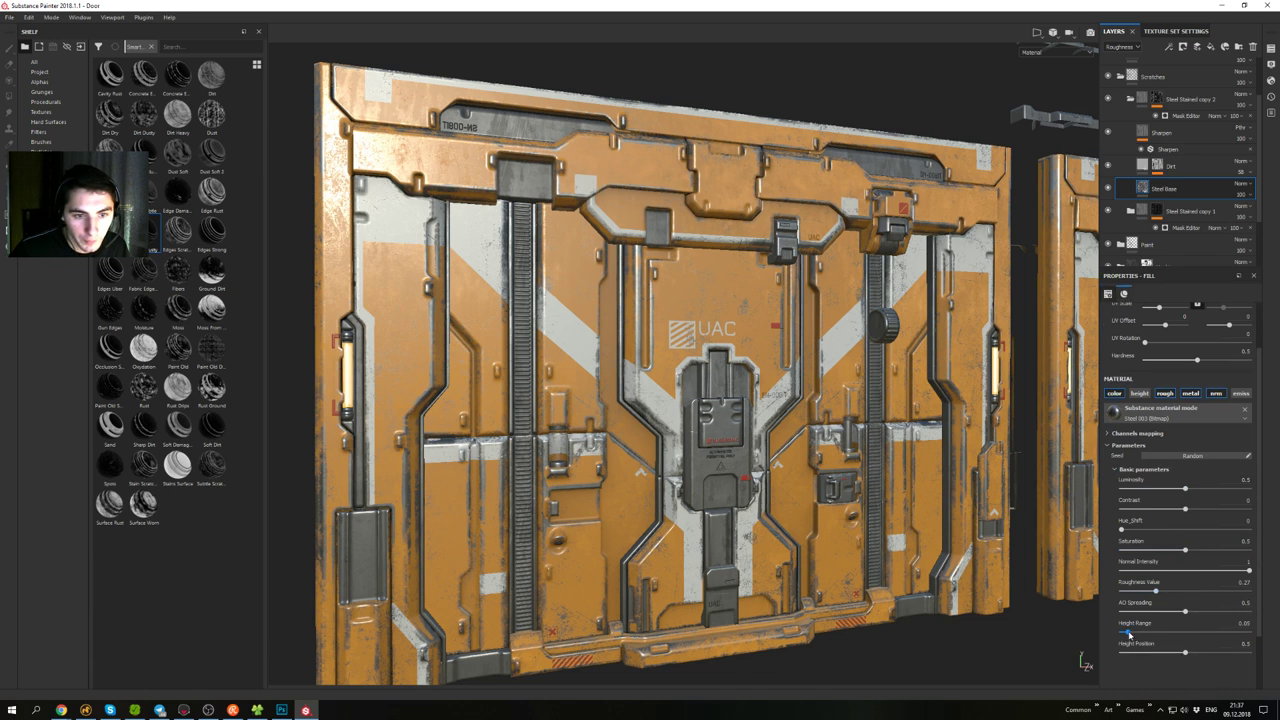
pyautogui.click(1145, 397)
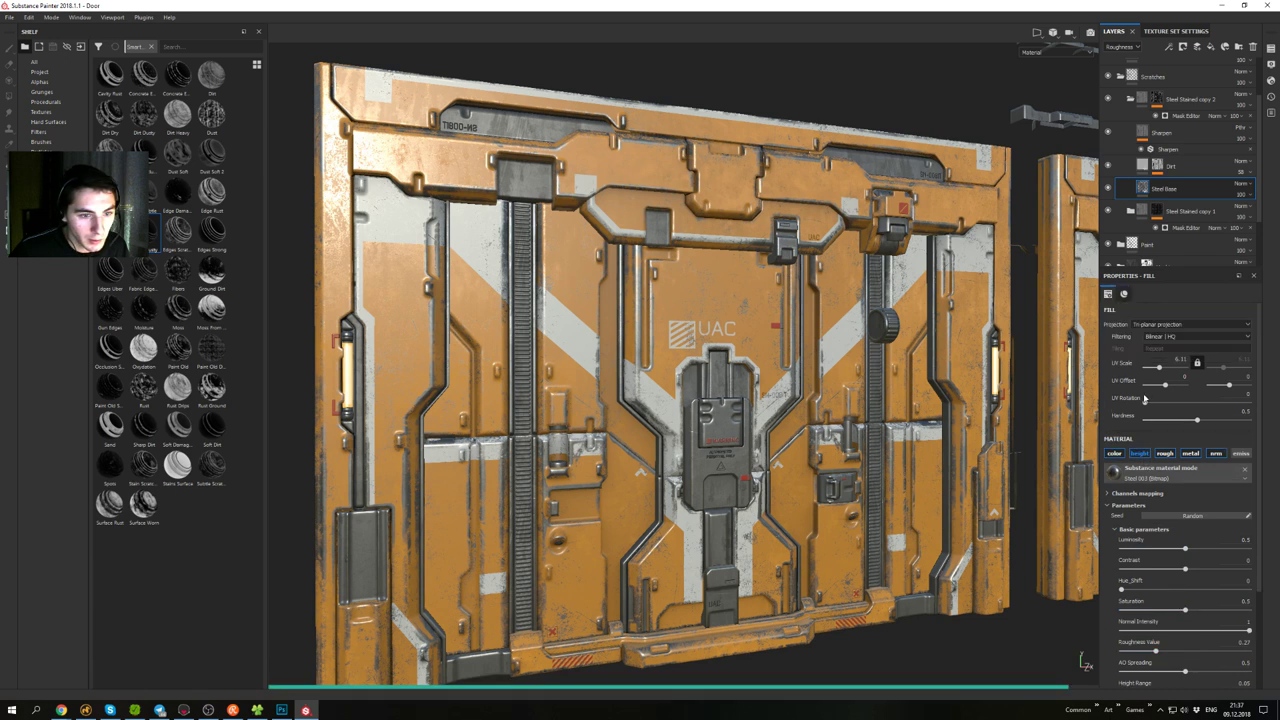
# - Lower the Height Range of the Steel Base material to 0, checking the edge relief up close
pyautogui.scroll(-4, 1156, 587)
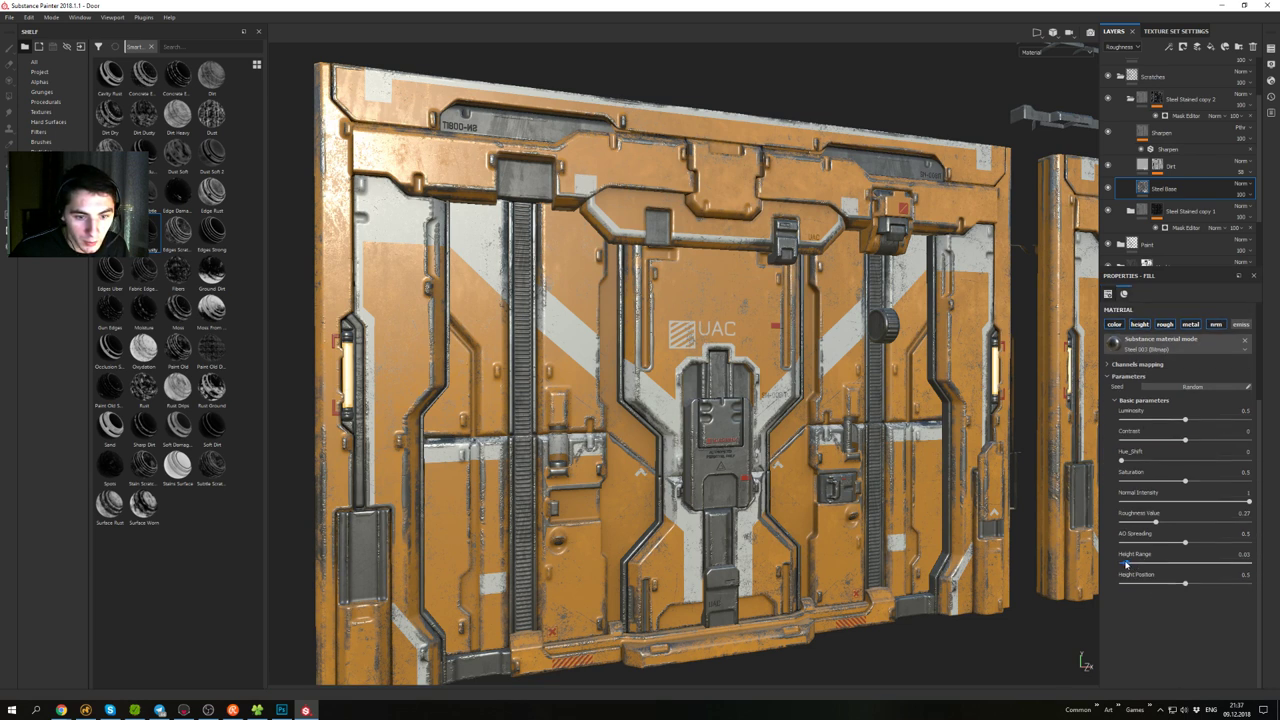
pyautogui.moveTo(1126, 565); pyautogui.dragTo(1125, 567)
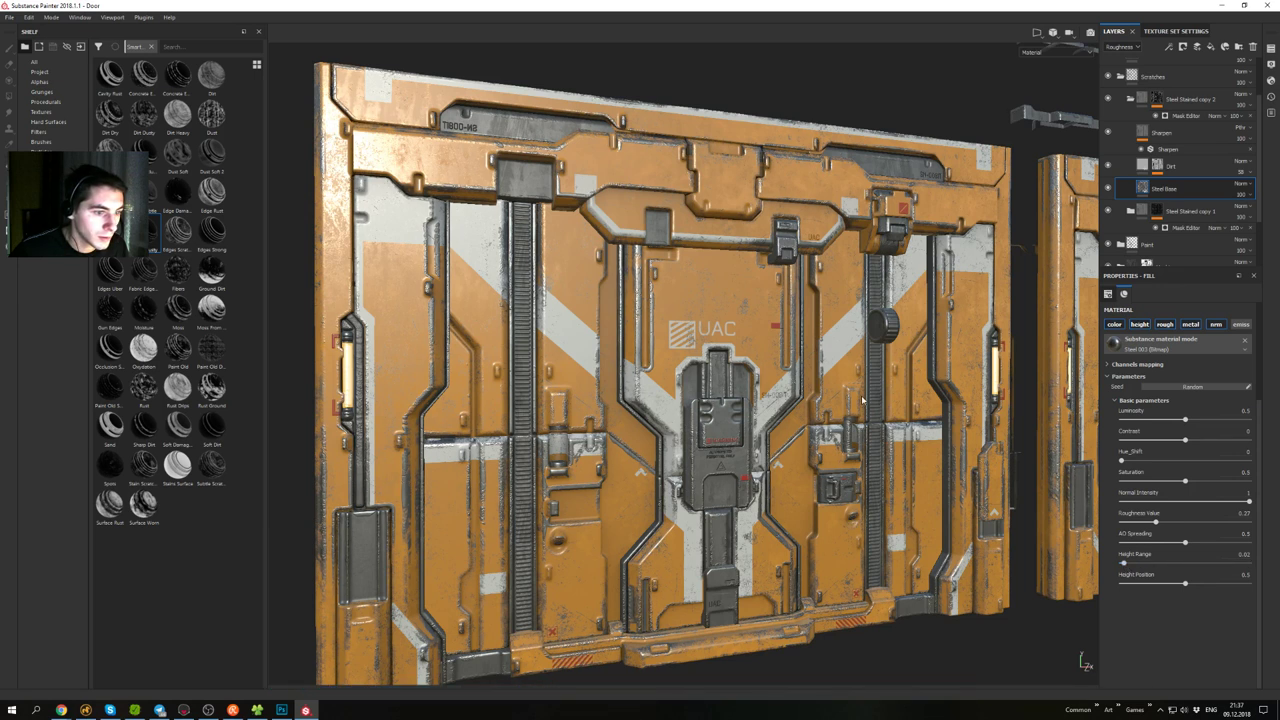
pyautogui.keyDown('alt'); pyautogui.moveTo(918, 430); pyautogui.dragTo(748, 456); pyautogui.keyUp('alt')
pyautogui.scroll(5, 747, 446)
pyautogui.keyDown('alt'); pyautogui.moveTo(776, 390); pyautogui.dragTo(872, 342); pyautogui.keyUp('alt')
pyautogui.moveTo(1123, 566); pyautogui.dragTo(1120, 565)
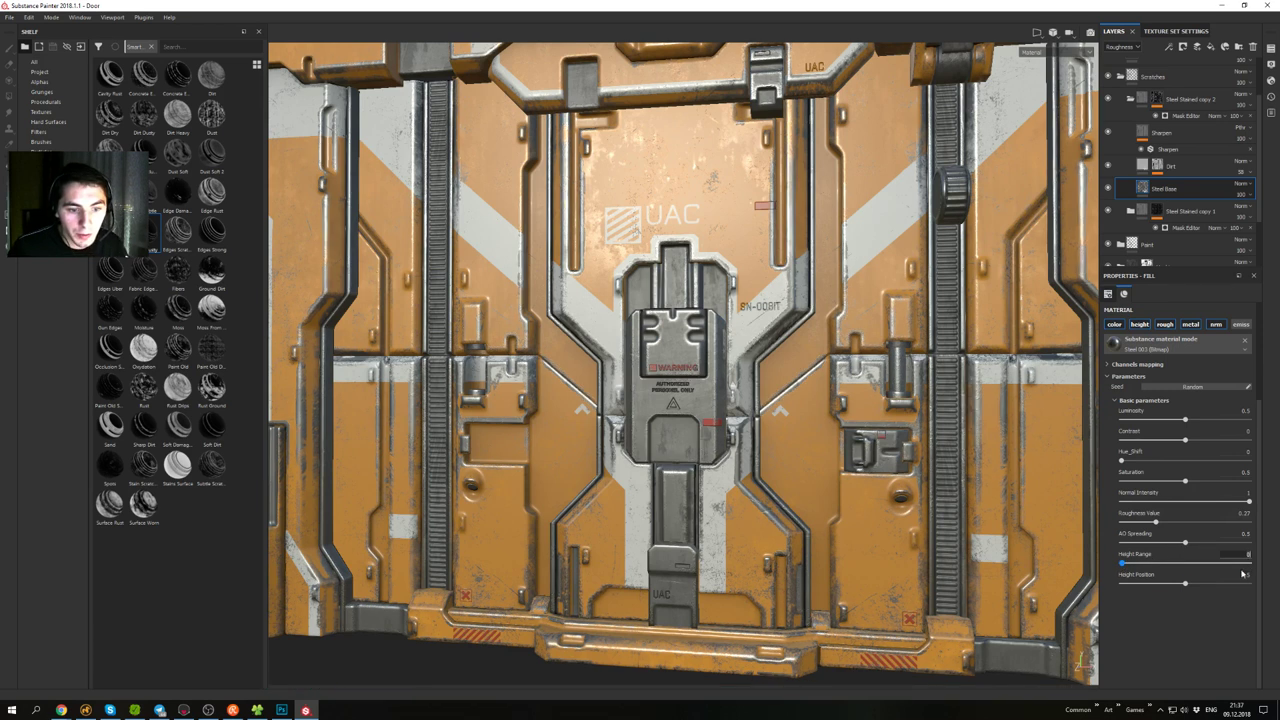
# - Set the Height Position of the Steel Base material to 0.43
pyautogui.click(1188, 587)
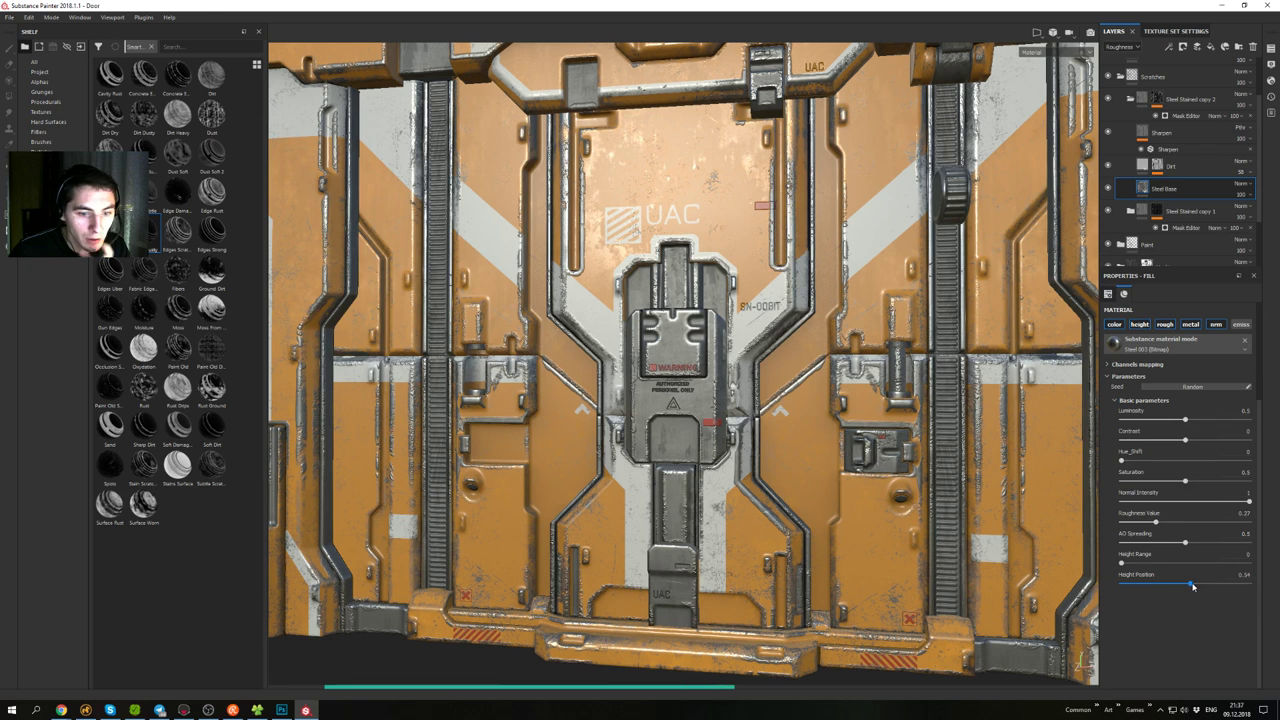
pyautogui.moveTo(1192, 587); pyautogui.dragTo(1177, 588)
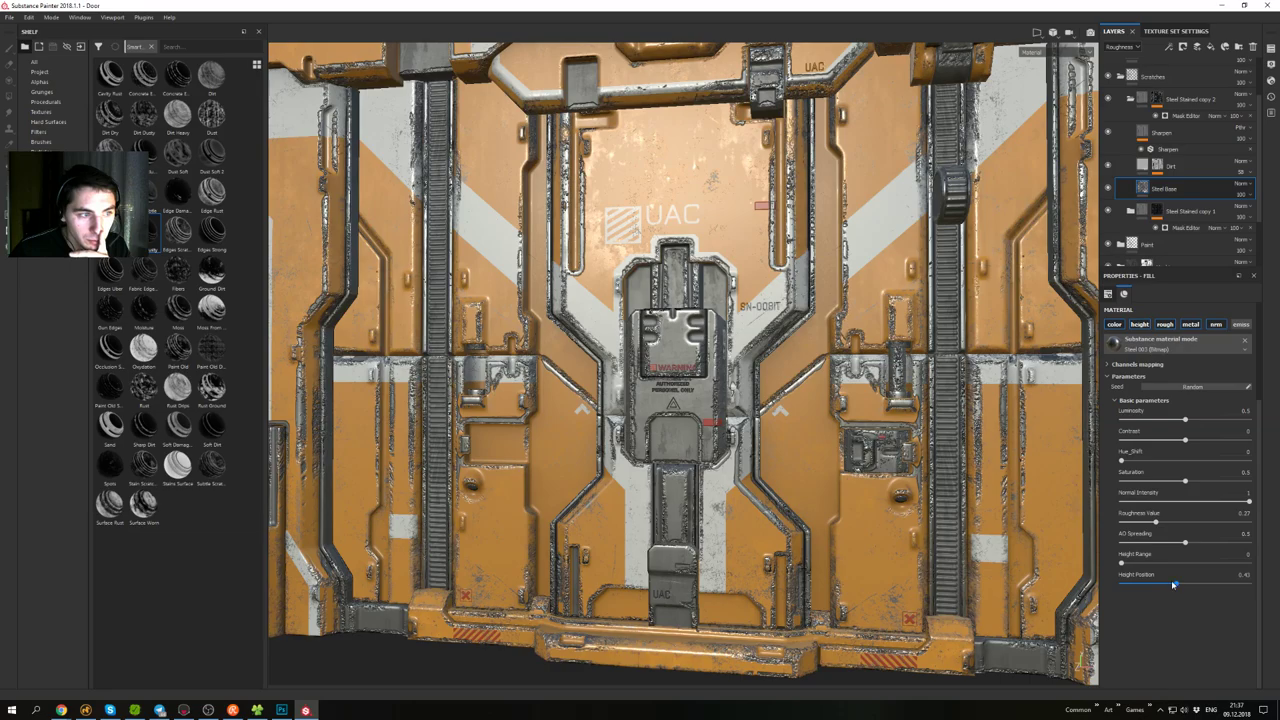
pyautogui.scroll(2, 733, 297)
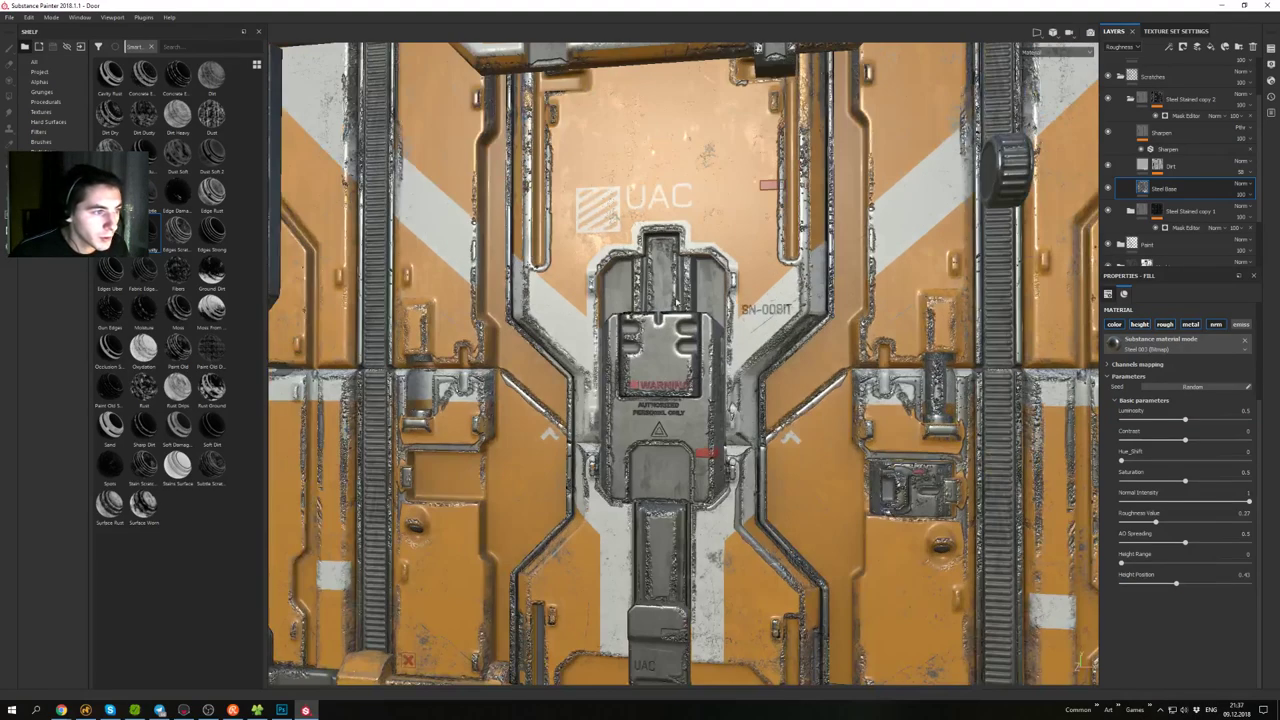
# - Raise the Height Position of the Steel Base material to 0.49 and check the edge relief across the whole door
pyautogui.keyDown('alt'); pyautogui.moveTo(677, 302); pyautogui.dragTo(750, 295); pyautogui.keyUp('alt')
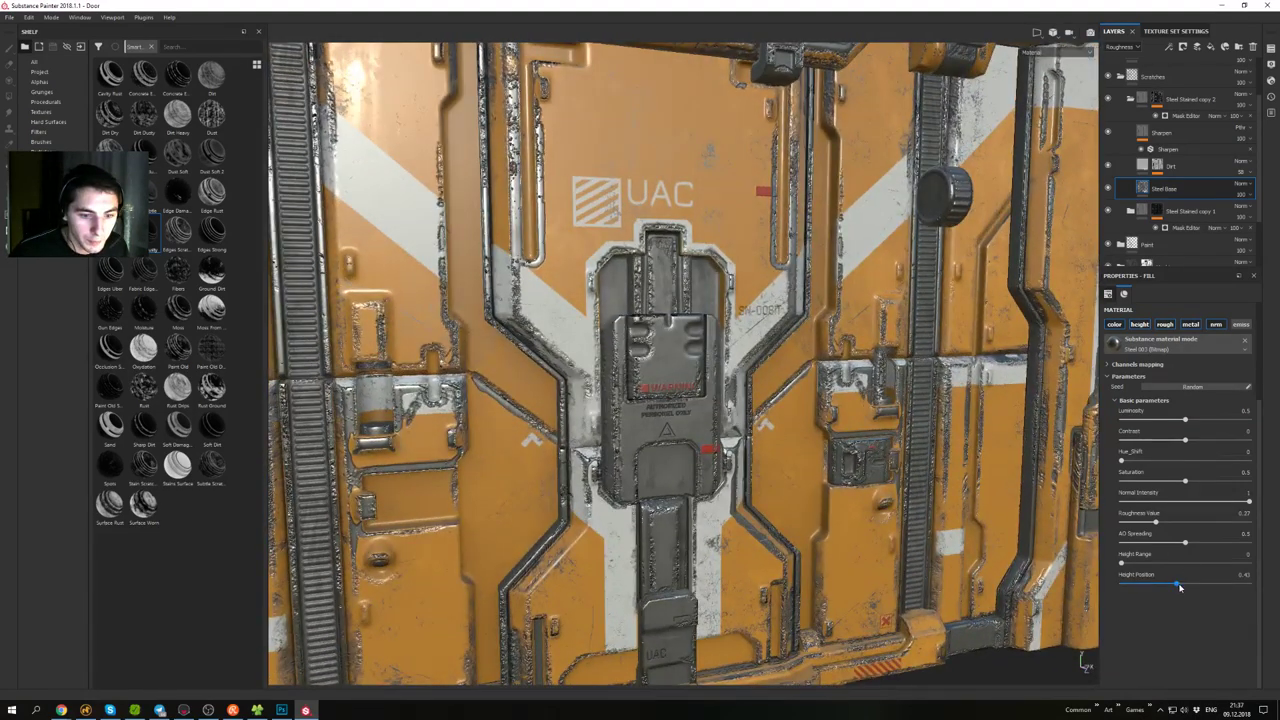
pyautogui.moveTo(1178, 587); pyautogui.dragTo(1184, 588)
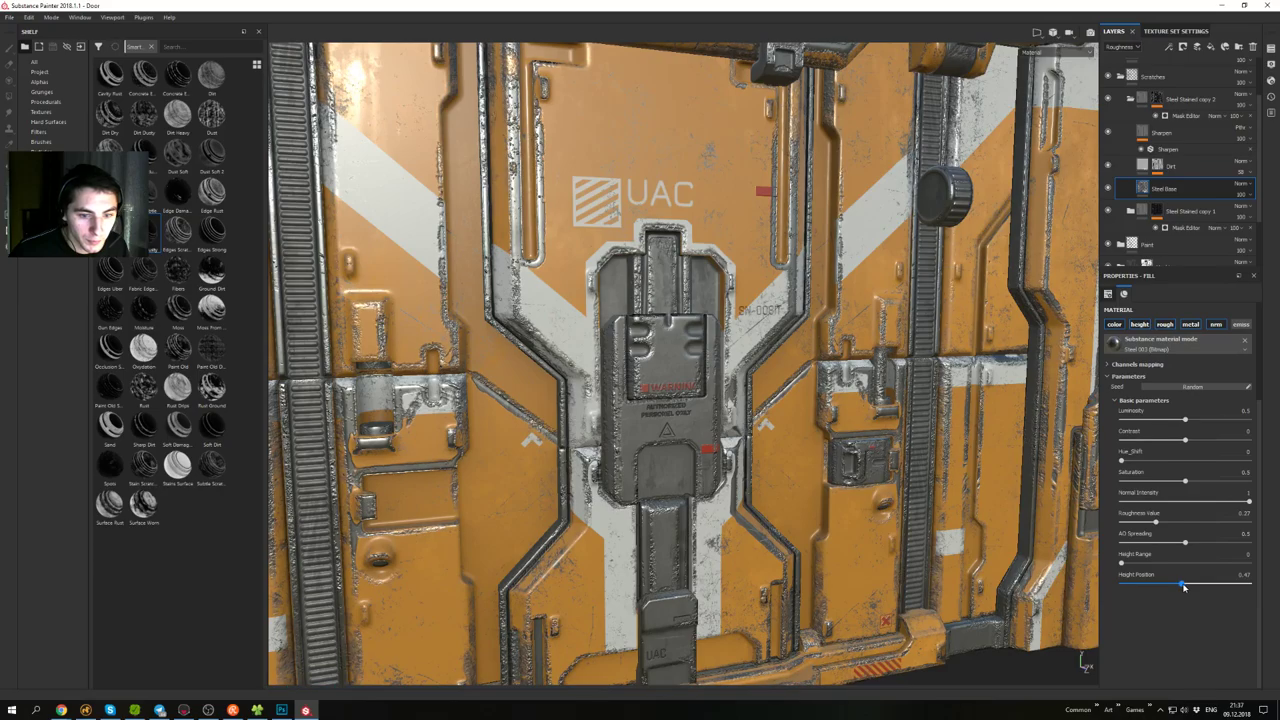
pyautogui.click(1184, 588)
pyautogui.keyDown('alt'); pyautogui.moveTo(885, 425); pyautogui.dragTo(843, 316); pyautogui.keyUp('alt')
pyautogui.keyDown('alt'); pyautogui.moveTo(848, 383); pyautogui.dragTo(714, 364); pyautogui.keyUp('alt')
pyautogui.keyDown('alt'); pyautogui.moveTo(757, 340); pyautogui.dragTo(754, 416, button='middle'); pyautogui.keyUp('alt')
pyautogui.keyDown('alt'); pyautogui.moveTo(754, 416); pyautogui.dragTo(815, 332); pyautogui.keyUp('alt')
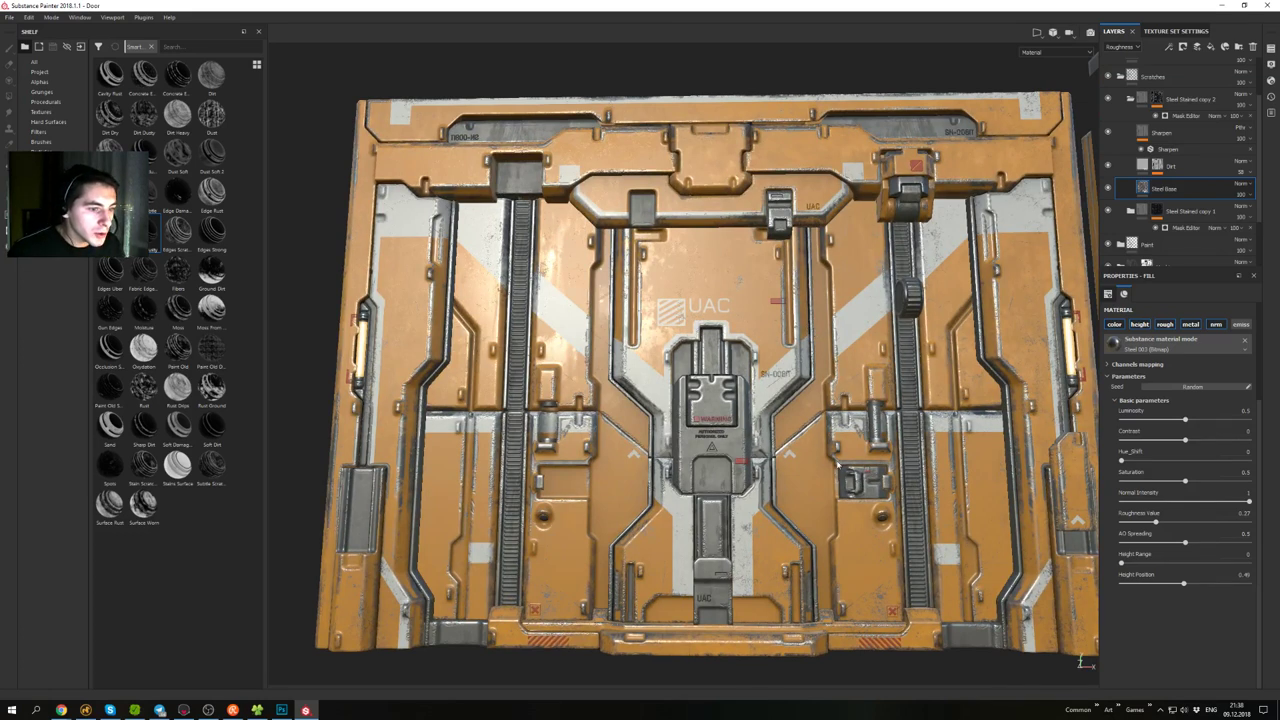
pyautogui.keyDown('alt'); pyautogui.moveTo(838, 464); pyautogui.dragTo(815, 380); pyautogui.keyUp('alt')
pyautogui.moveTo(815, 380)
pyautogui.keyDown('alt'); pyautogui.mouseDown(button='right')
pyautogui.moveTo(817, 410)
pyautogui.moveTo(813, 369)
pyautogui.mouseUp(button='right'); pyautogui.keyUp('alt')
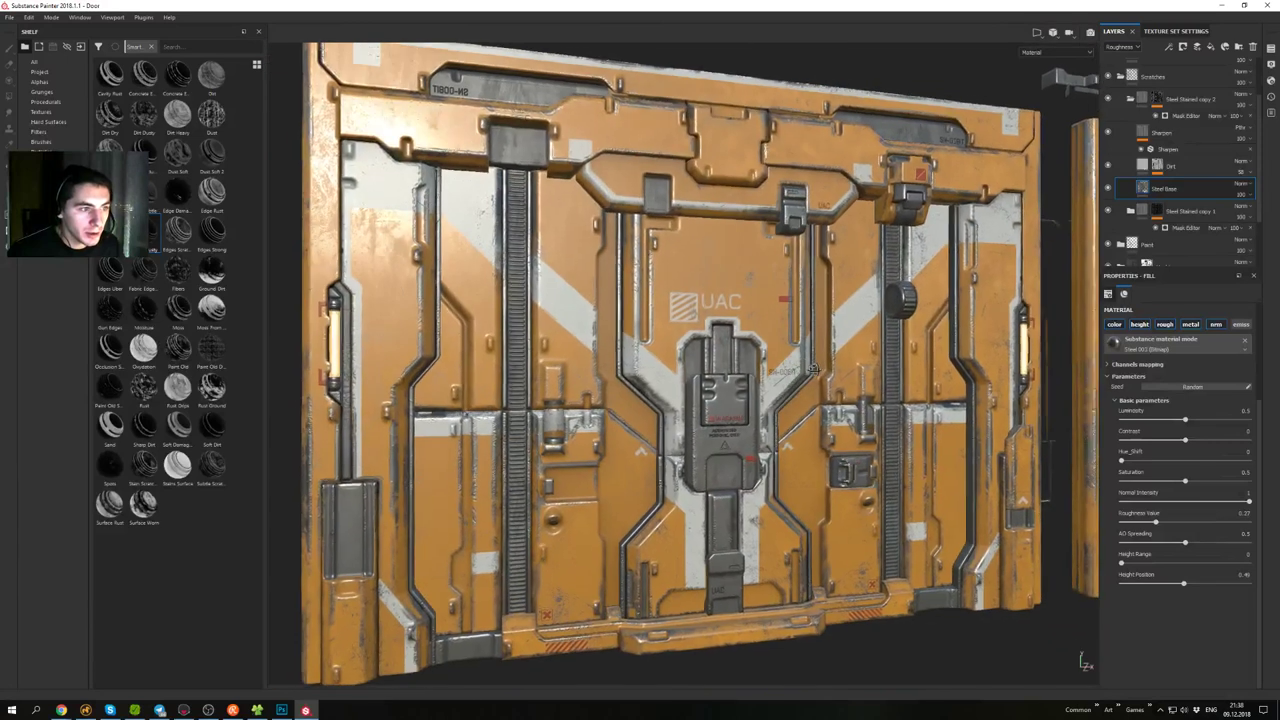
pyautogui.keyDown('alt'); pyautogui.moveTo(813, 369); pyautogui.dragTo(823, 369); pyautogui.keyUp('alt')
# - Collapse the Steel Stained copy 2 folder and compare the door with Steel Stained copy 1 hidden and shown
pyautogui.click(1130, 102)
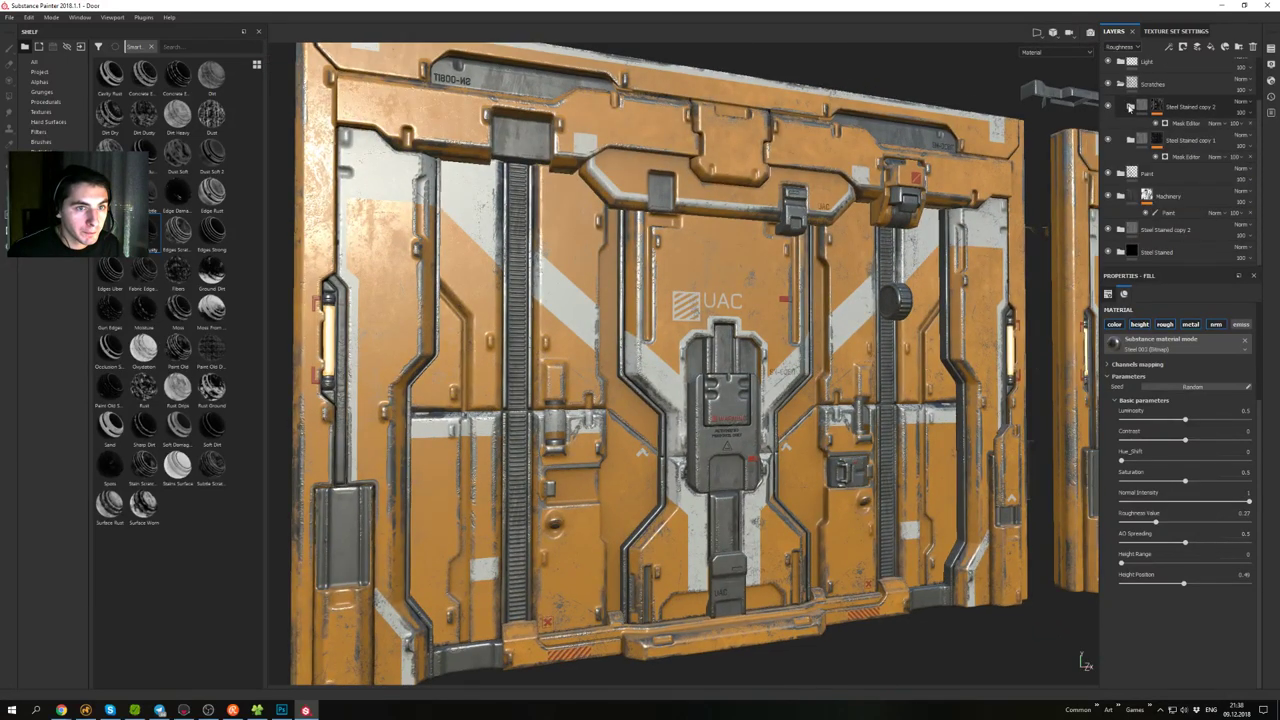
pyautogui.click(1108, 141)
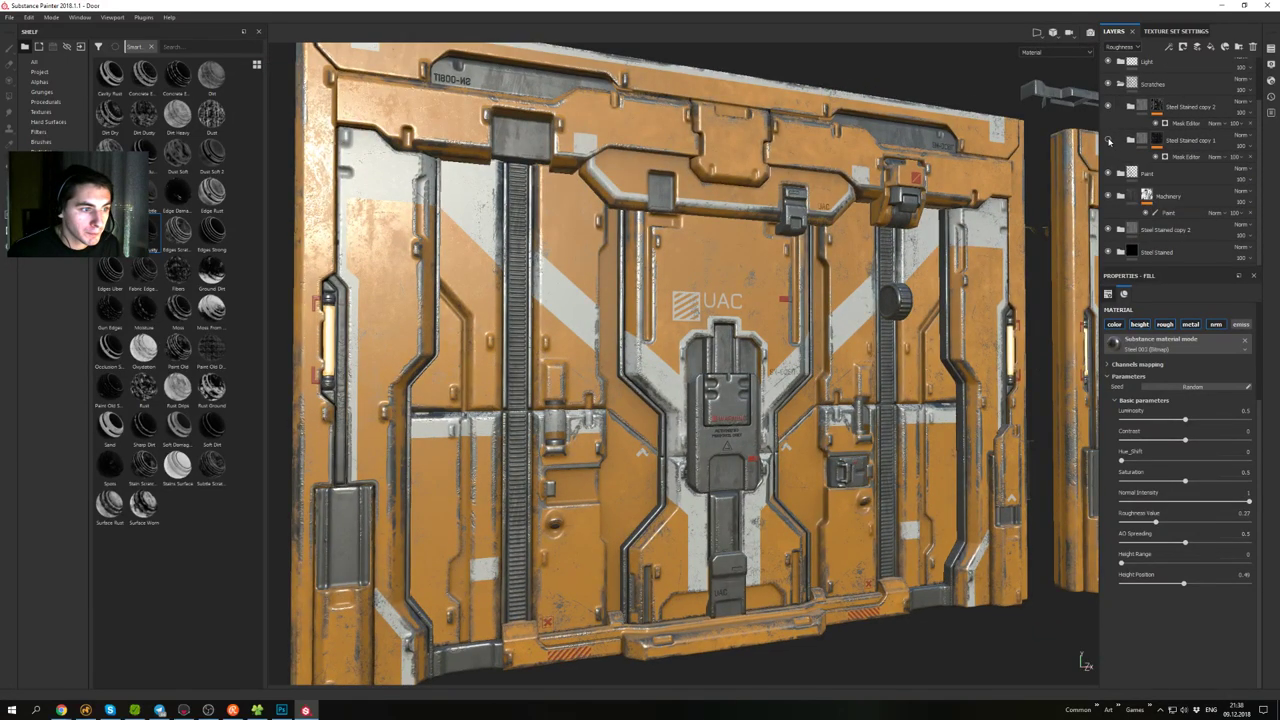
pyautogui.click(1108, 141)
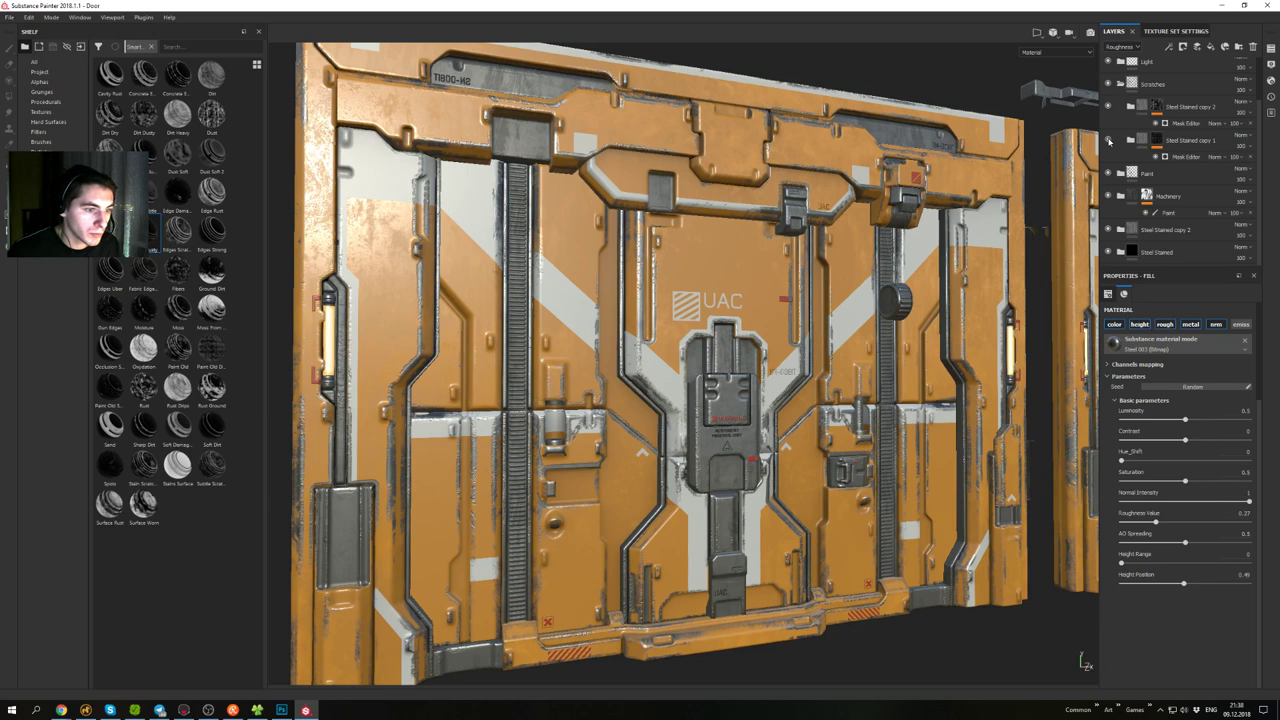
pyautogui.click(1109, 141)
# - Expand the Steel Stained copy 1 folder and compare its scratches with the Steel Base layer hidden and shown
pyautogui.click(1141, 143)
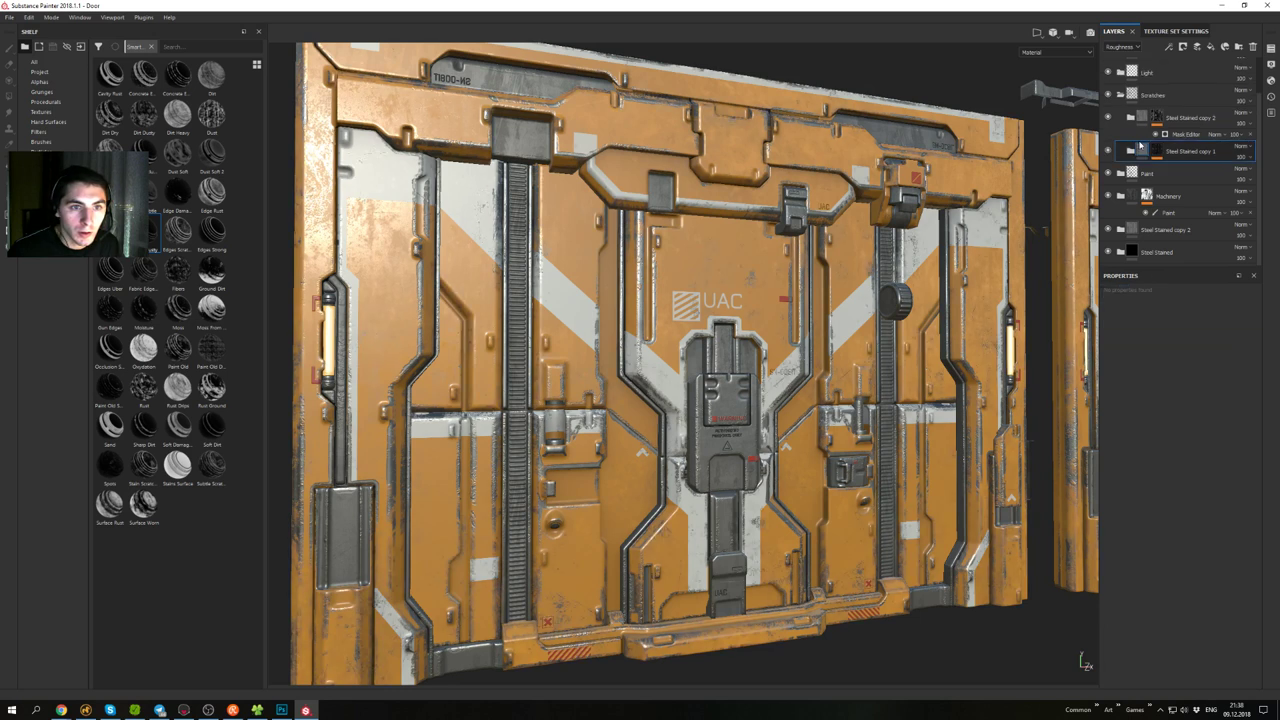
pyautogui.click(1129, 152)
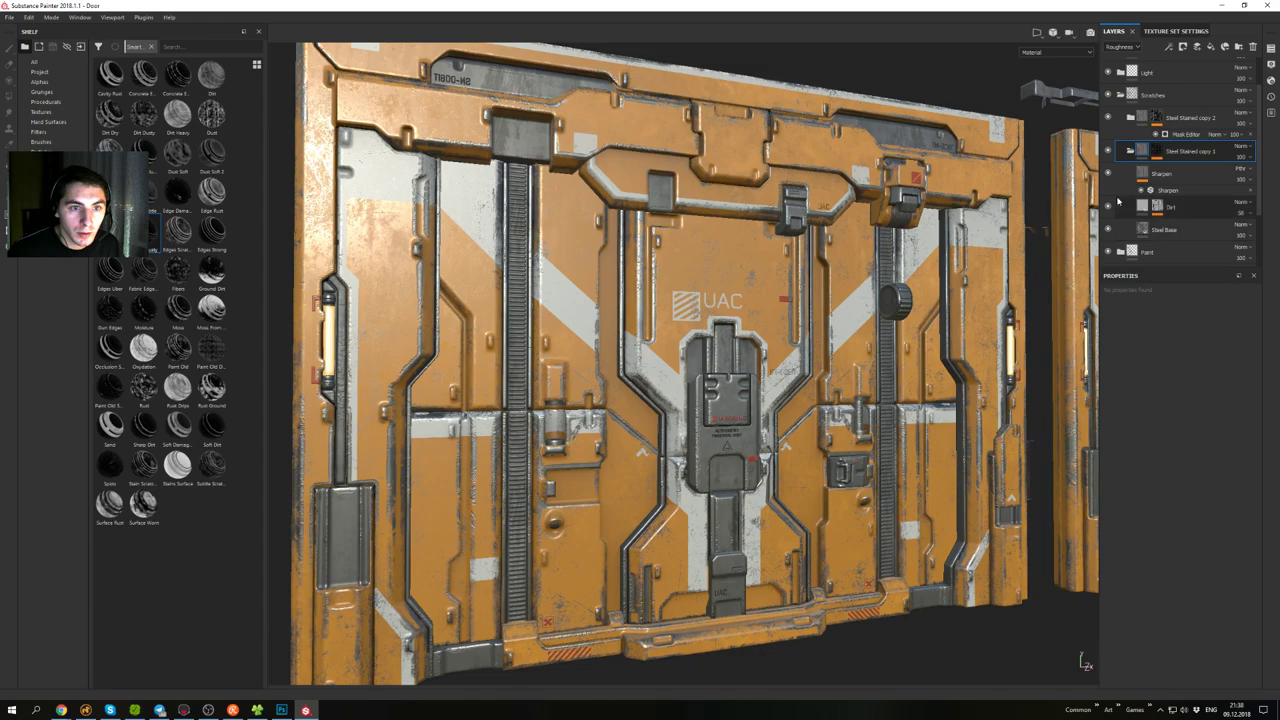
pyautogui.click(1108, 231)
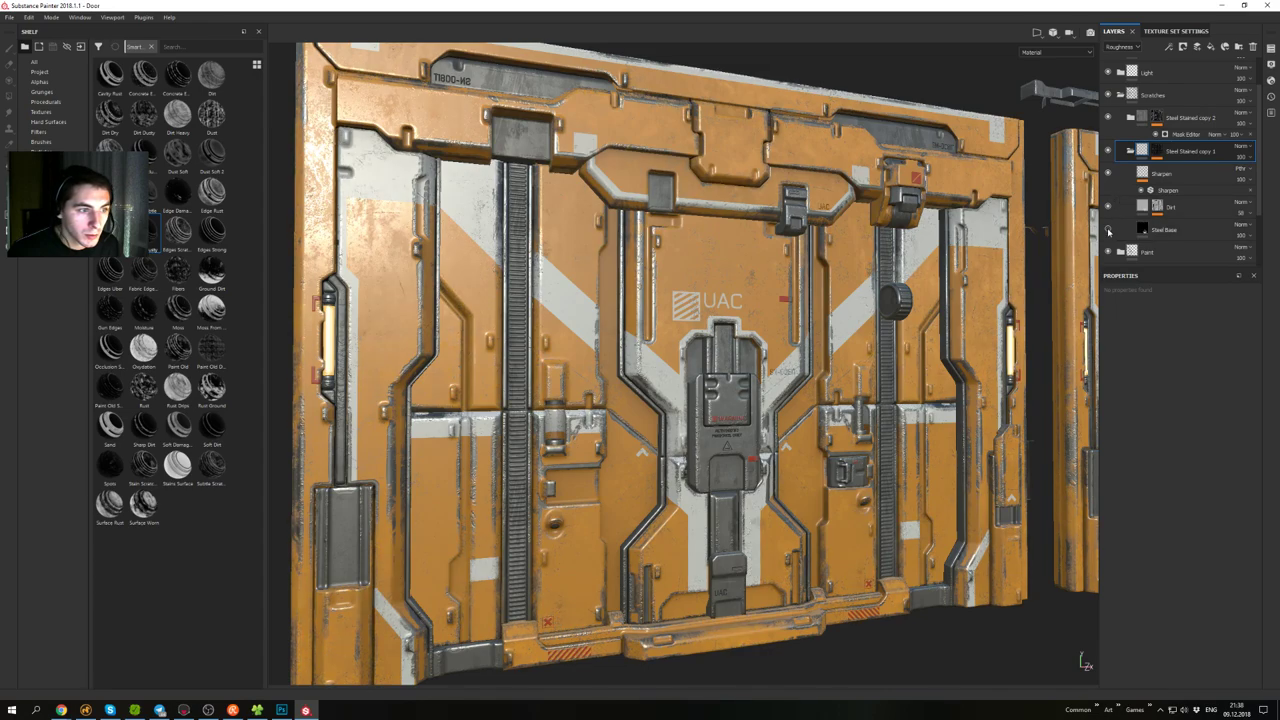
pyautogui.keyDown('alt'); pyautogui.moveTo(899, 277); pyautogui.dragTo(825, 272); pyautogui.keyUp('alt')
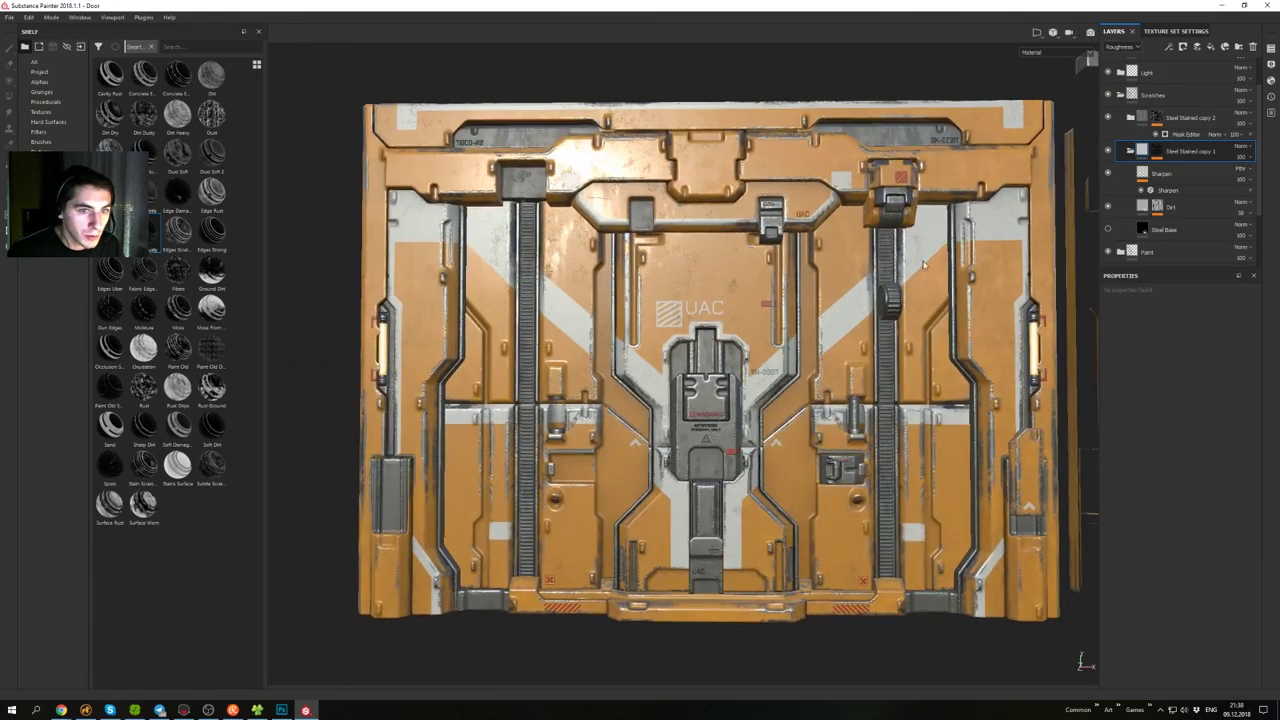
pyautogui.click(1108, 232)
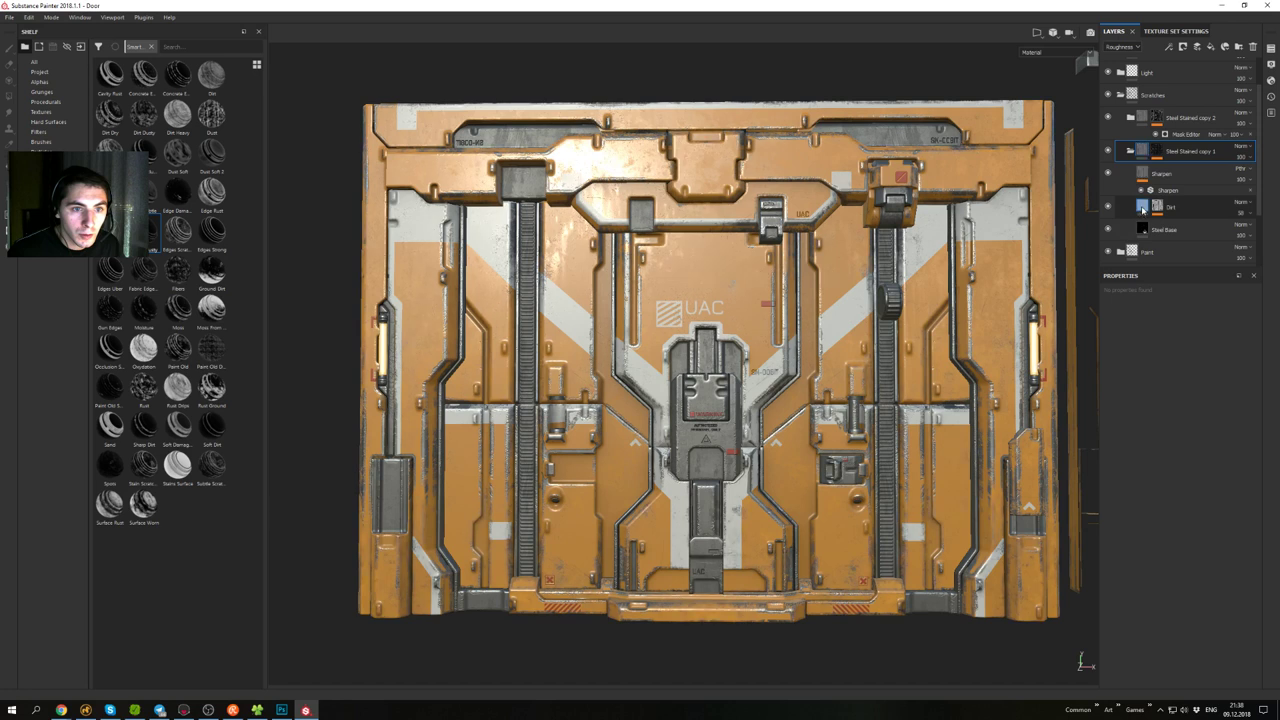
# - Try a UV scale of 4.4 on the Dirt layer in Steel Stained copy 1, then reduce it to 0.7
pyautogui.click(1143, 209)
pyautogui.moveTo(1152, 341); pyautogui.dragTo(1155, 343)
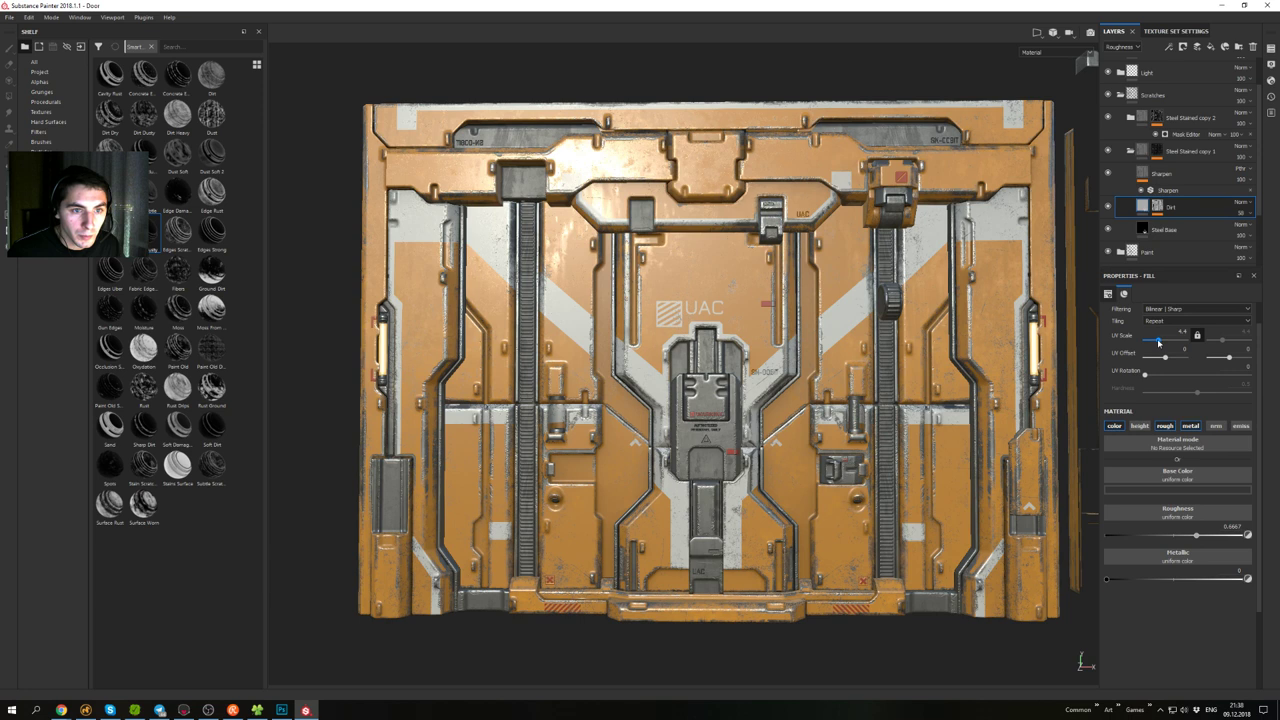
pyautogui.moveTo(1160, 342); pyautogui.dragTo(1154, 344)
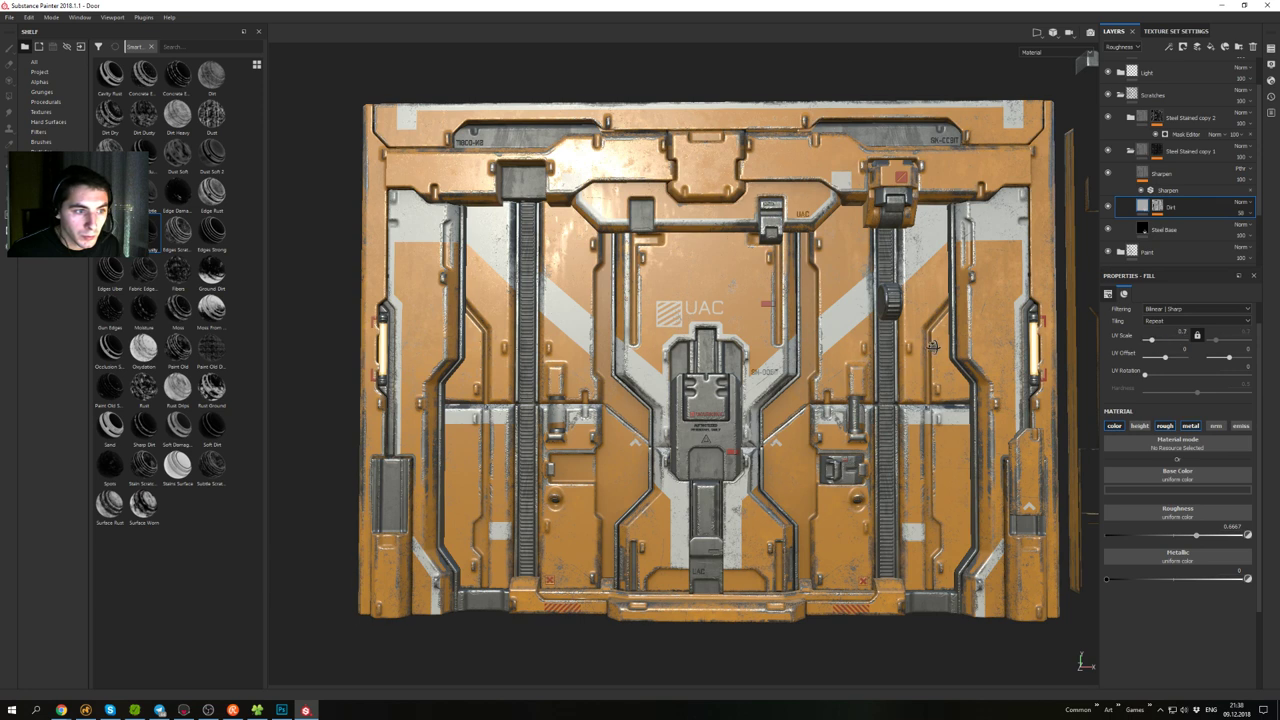
pyautogui.keyDown('alt'); pyautogui.moveTo(933, 347); pyautogui.dragTo(1012, 288); pyautogui.keyUp('alt')
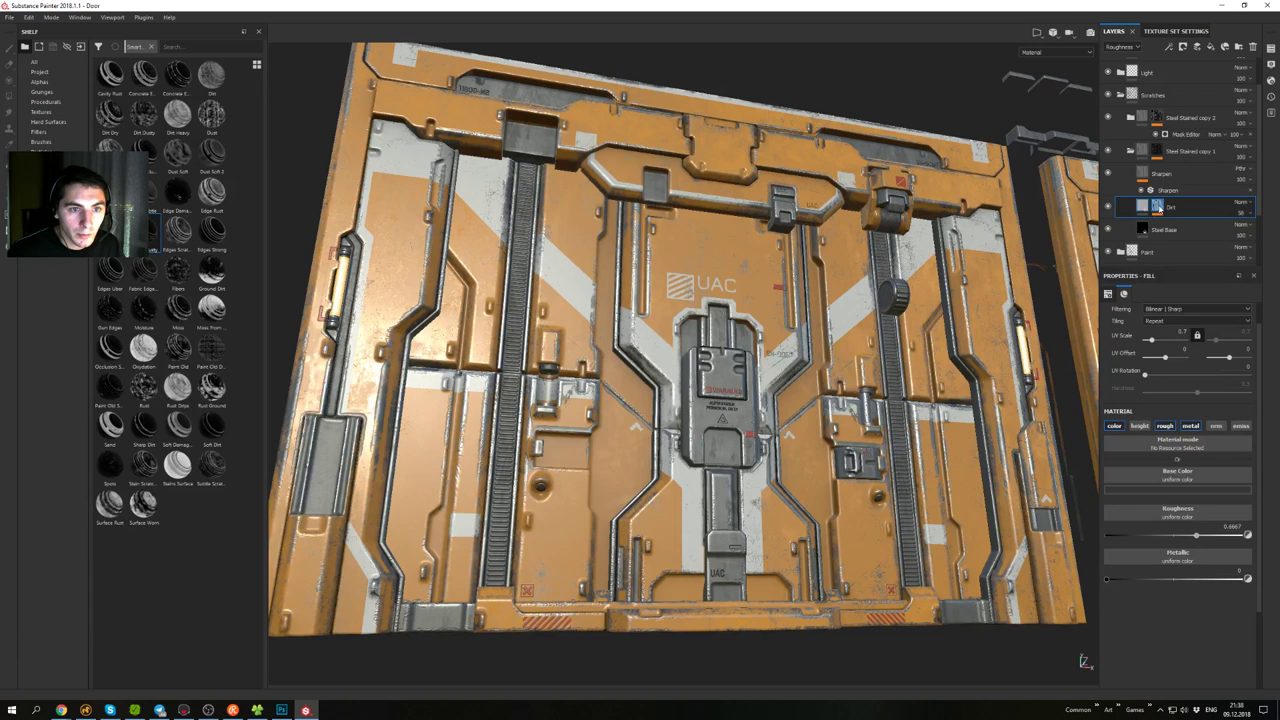
# - Adjust the Dirt generator on the Dirt layer's mask to a Dirt Level of 0.73 and a Grunge Scale of 4
pyautogui.click(1159, 208)
pyautogui.click(1180, 225)
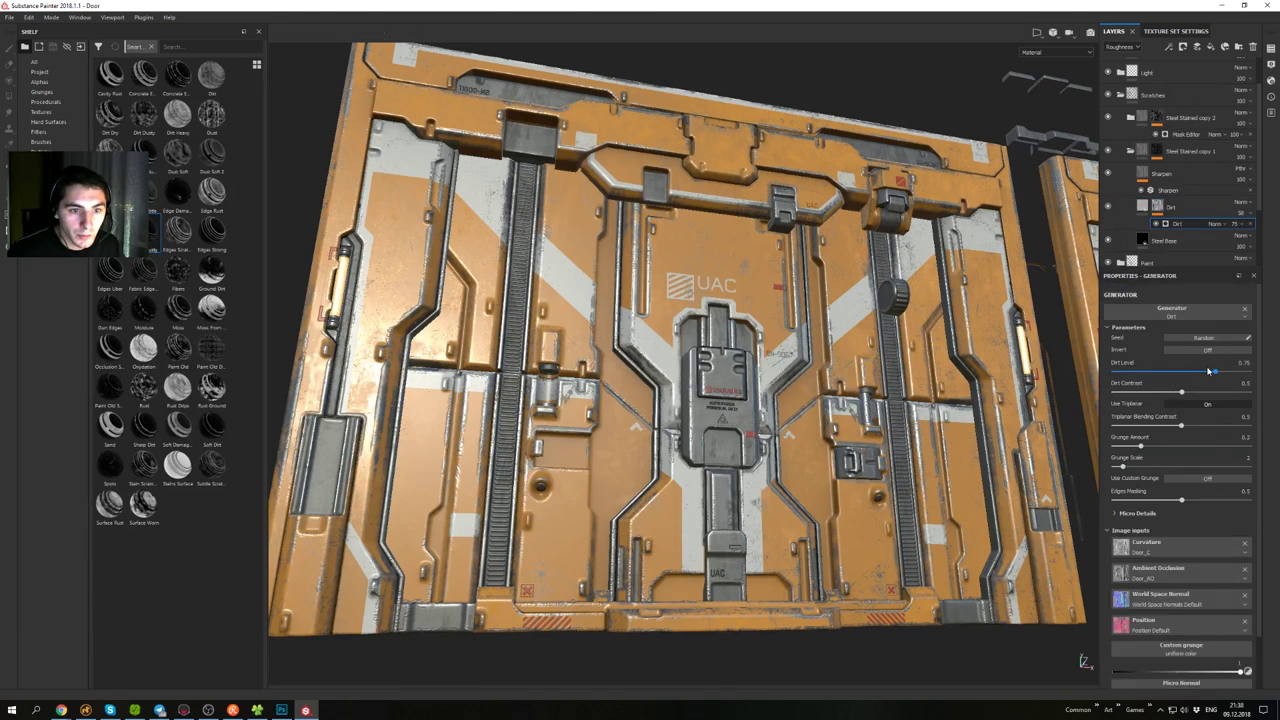
pyautogui.moveTo(1216, 374); pyautogui.dragTo(1173, 377)
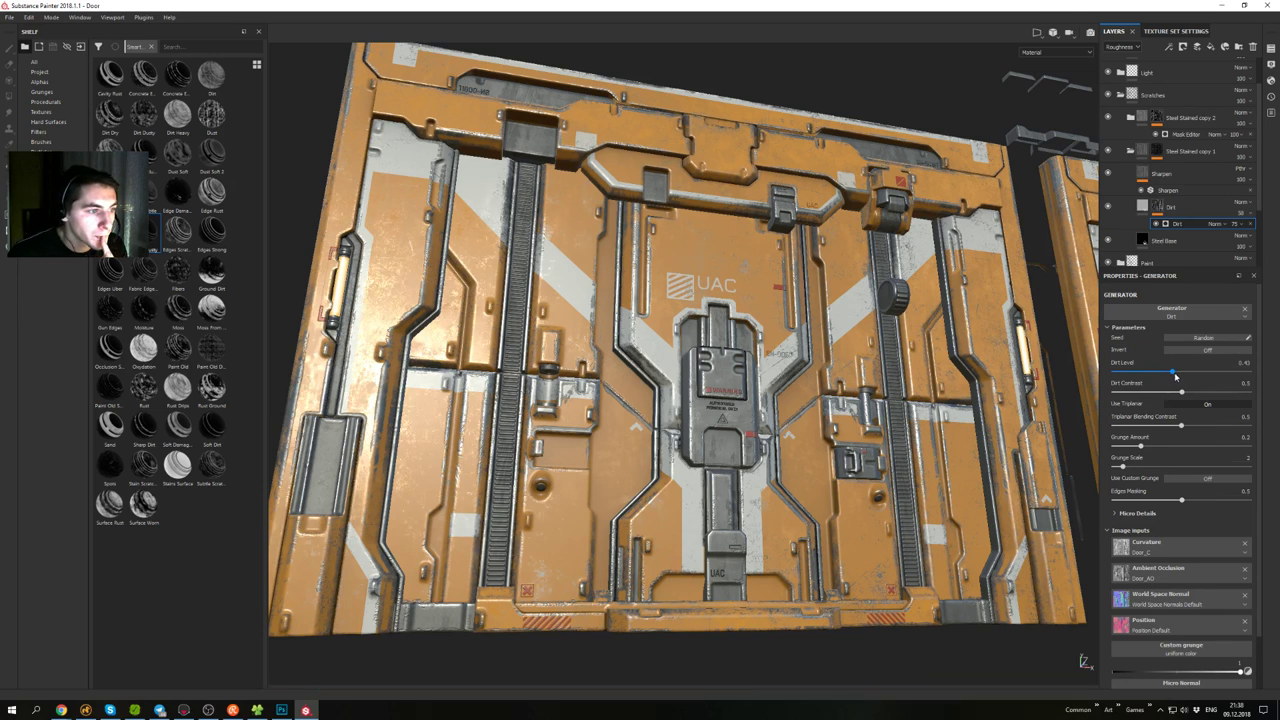
pyautogui.moveTo(1174, 373); pyautogui.dragTo(1214, 374)
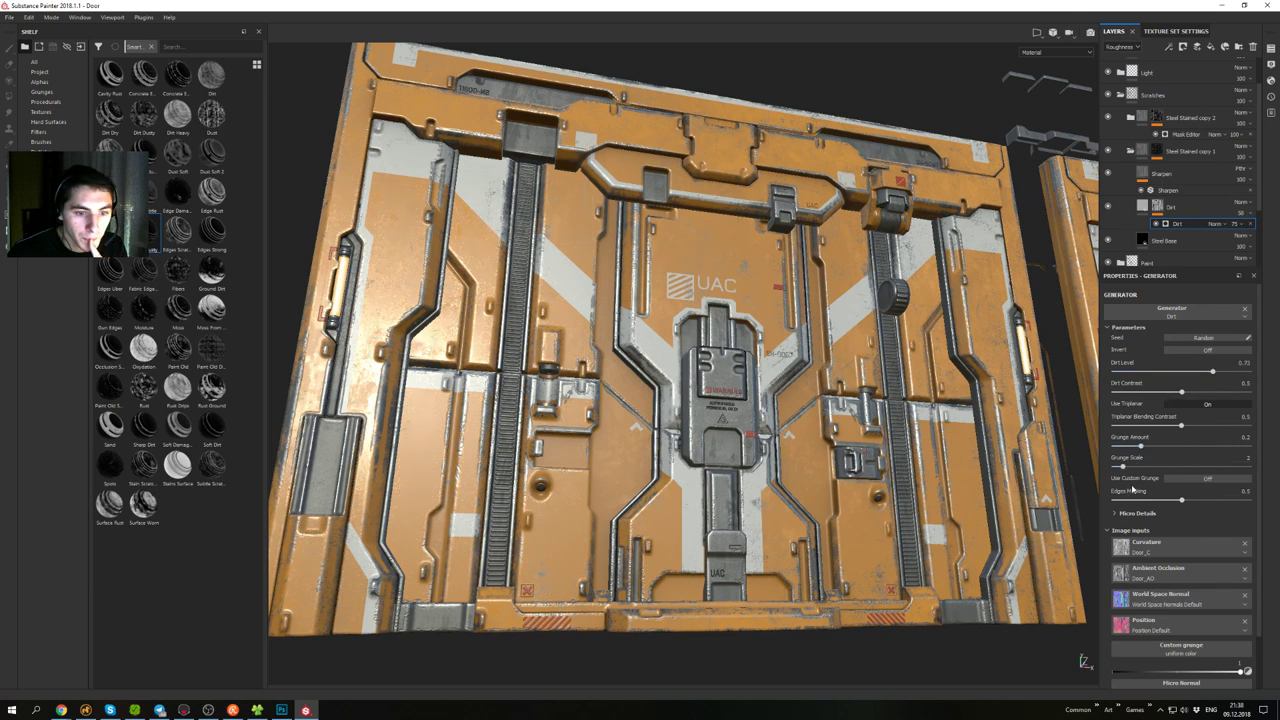
pyautogui.moveTo(1125, 470); pyautogui.dragTo(1143, 470)
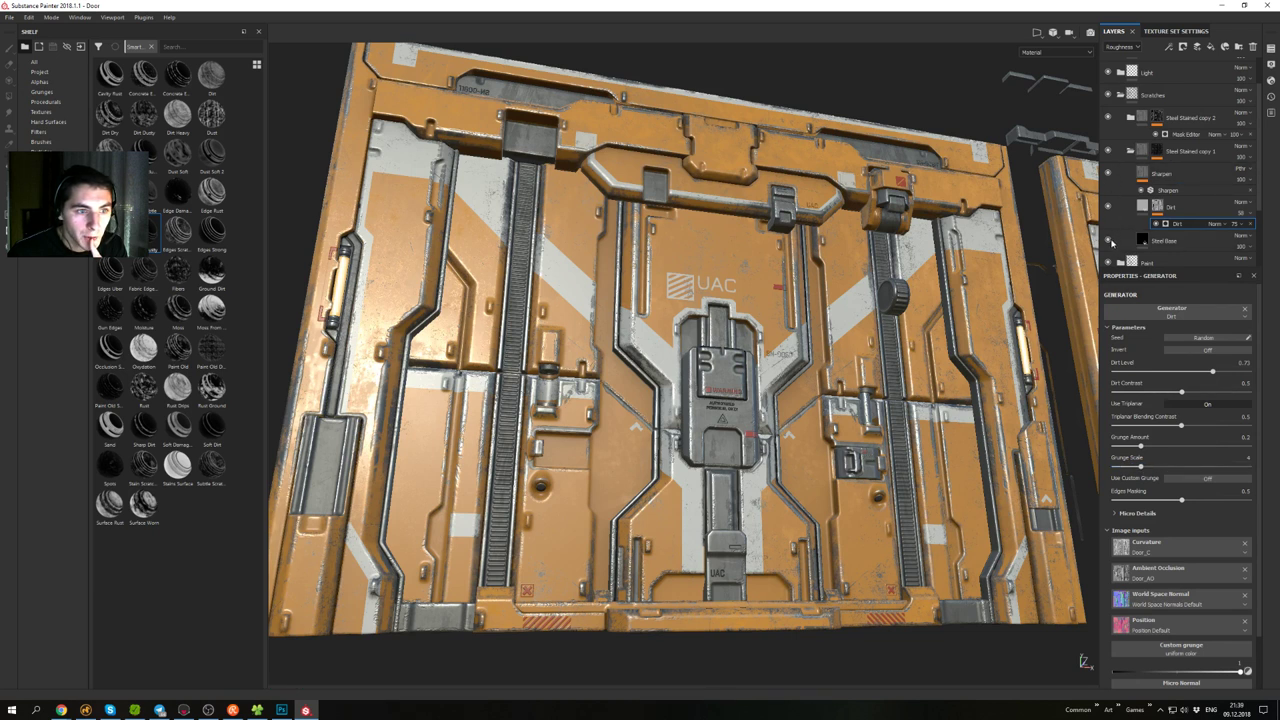
# - Toggle the Steel Base layer's visibility in Steel Stained copy 1 to judge its effect on the scratches
pyautogui.click(1110, 241)
pyautogui.click(1109, 241)
pyautogui.click(1109, 241)
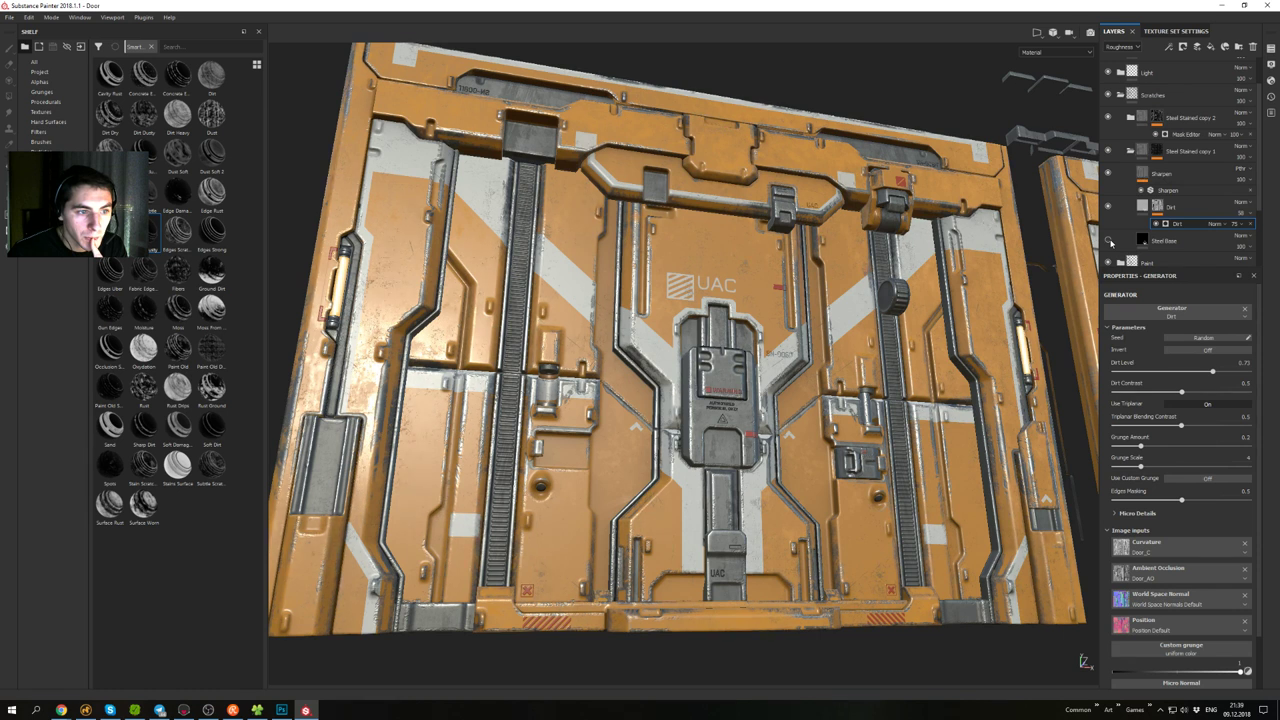
pyautogui.click(1109, 241)
# - Select the Steel Base layer, hide the Sharpen and Dirt layers, and inspect the bare steel scratches from several angles
pyautogui.click(1148, 242)
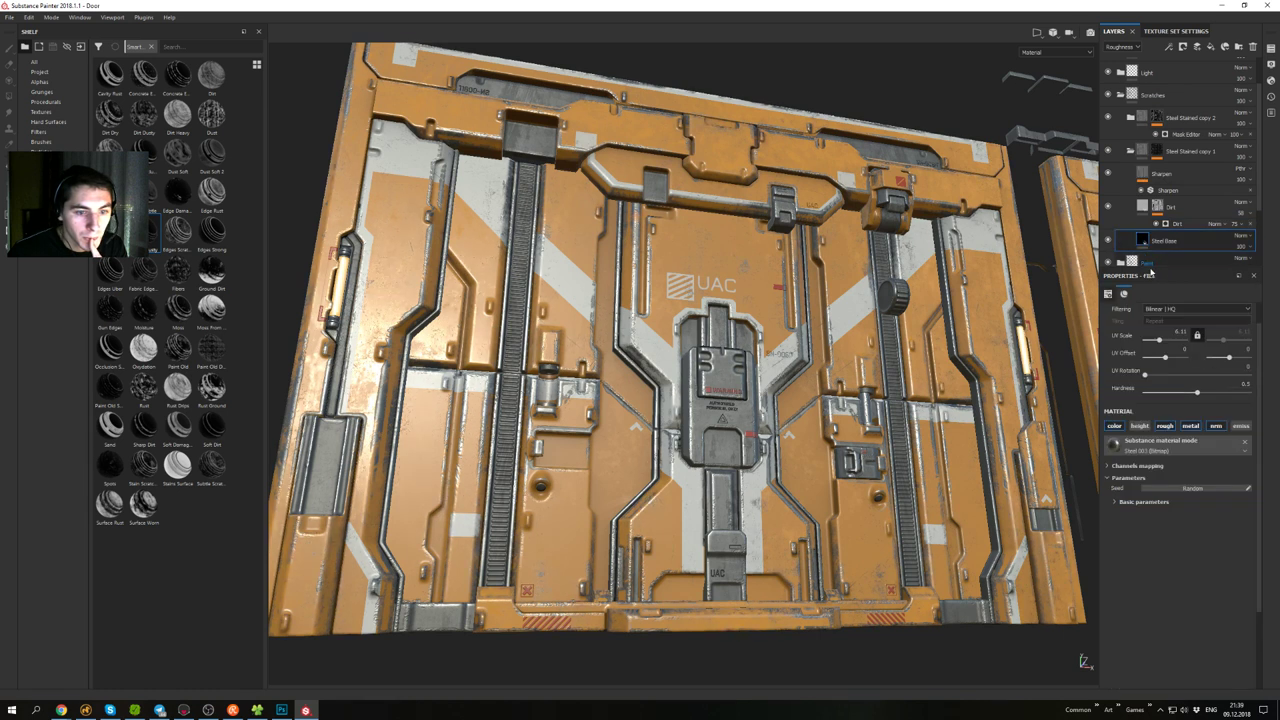
pyautogui.click(1140, 425)
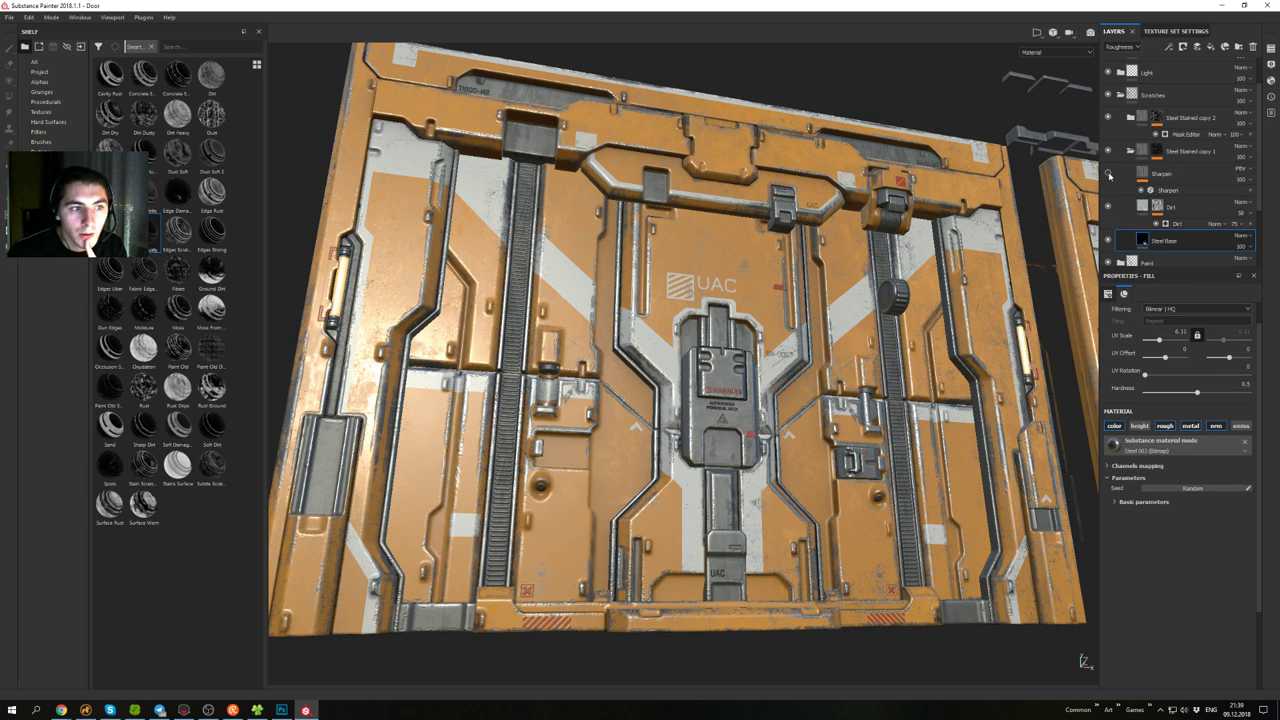
pyautogui.click(1108, 207)
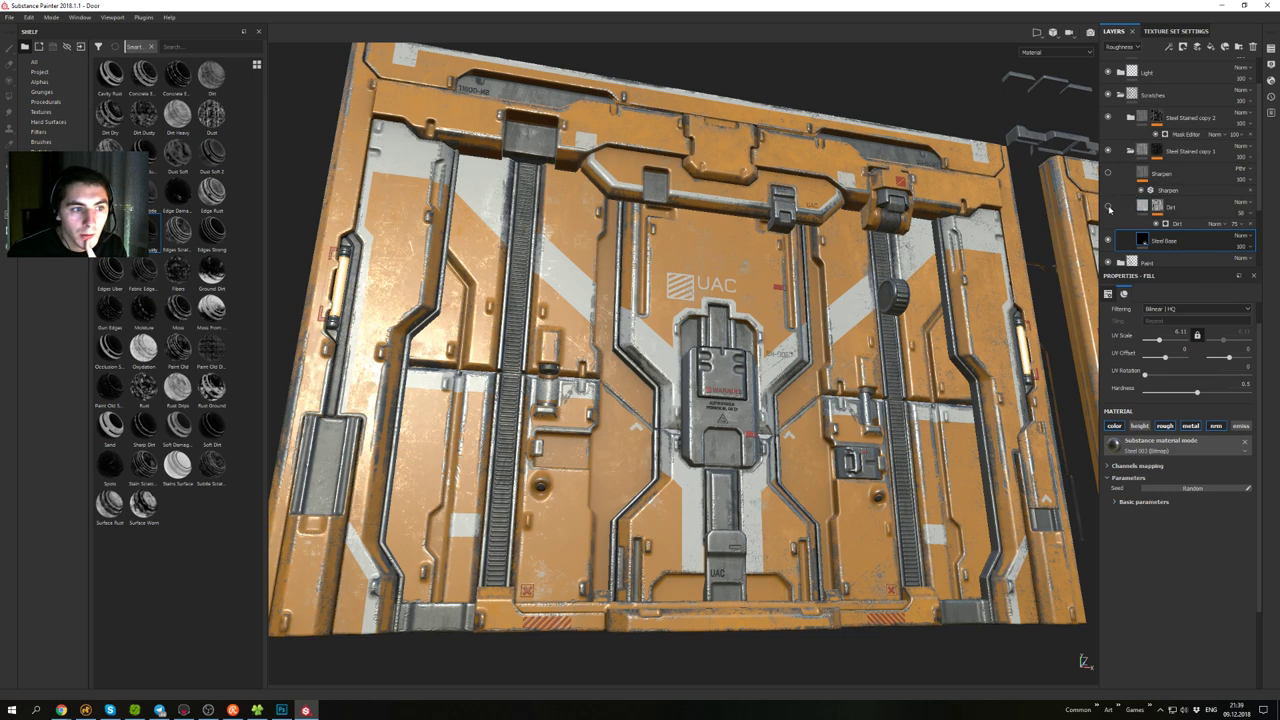
pyautogui.keyDown('alt'); pyautogui.moveTo(920, 294); pyautogui.dragTo(874, 358); pyautogui.keyUp('alt')
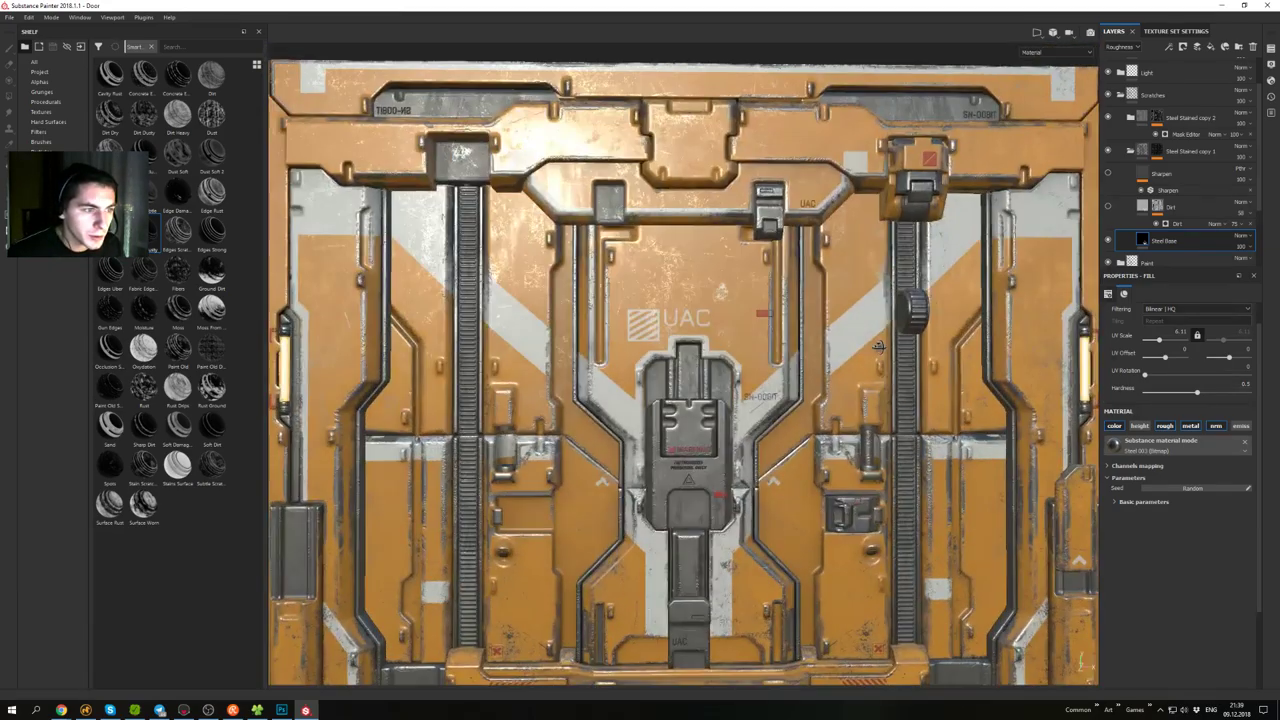
pyautogui.click(1108, 207)
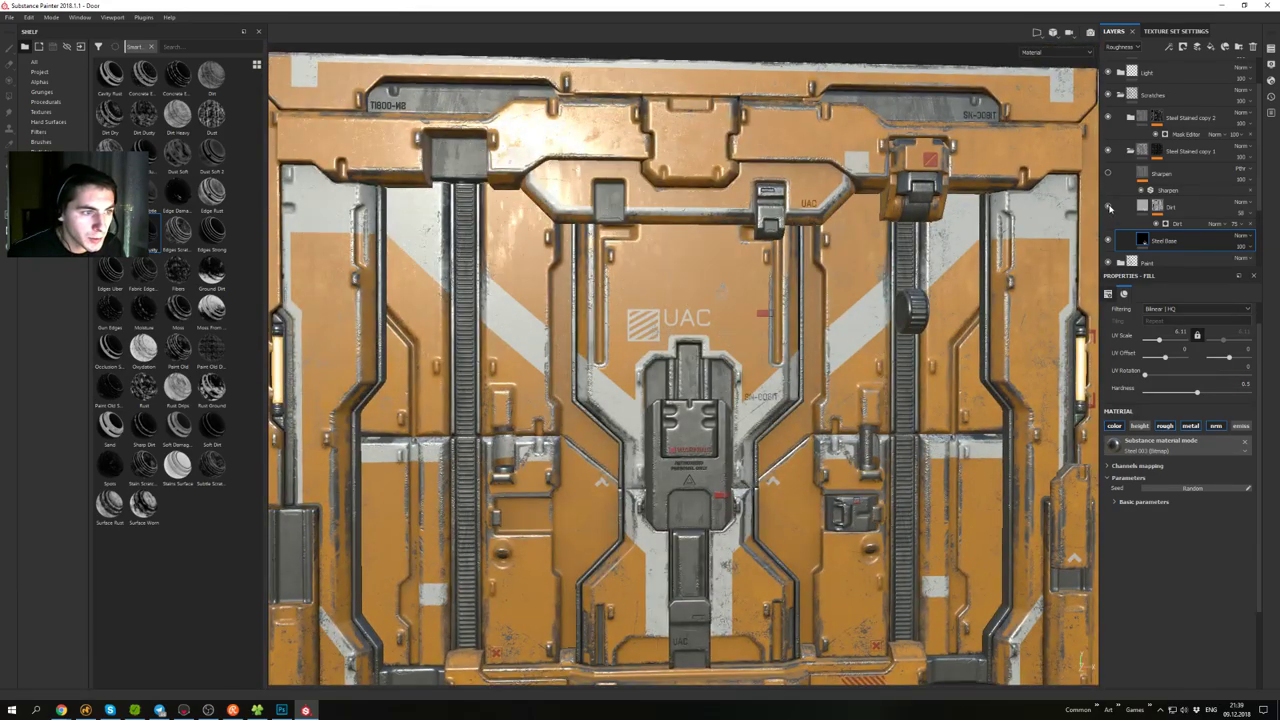
pyautogui.click(1108, 207)
pyautogui.keyDown('alt'); pyautogui.moveTo(917, 292); pyautogui.dragTo(764, 362); pyautogui.keyUp('alt')
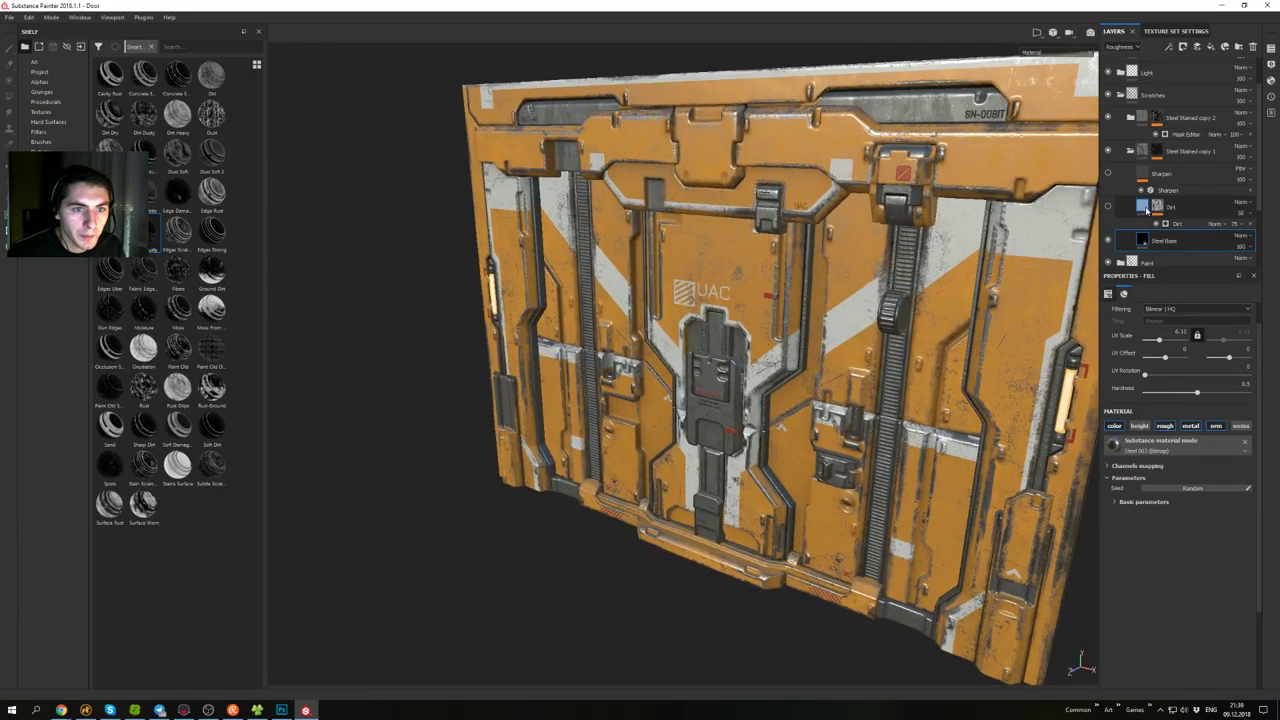
# - Try UV scales of 1.47 and 0.19 on the Steel Base fill and return it to 6.11, comparing the scratches
pyautogui.click(1143, 501)
pyautogui.scroll(-2, 1186, 580)
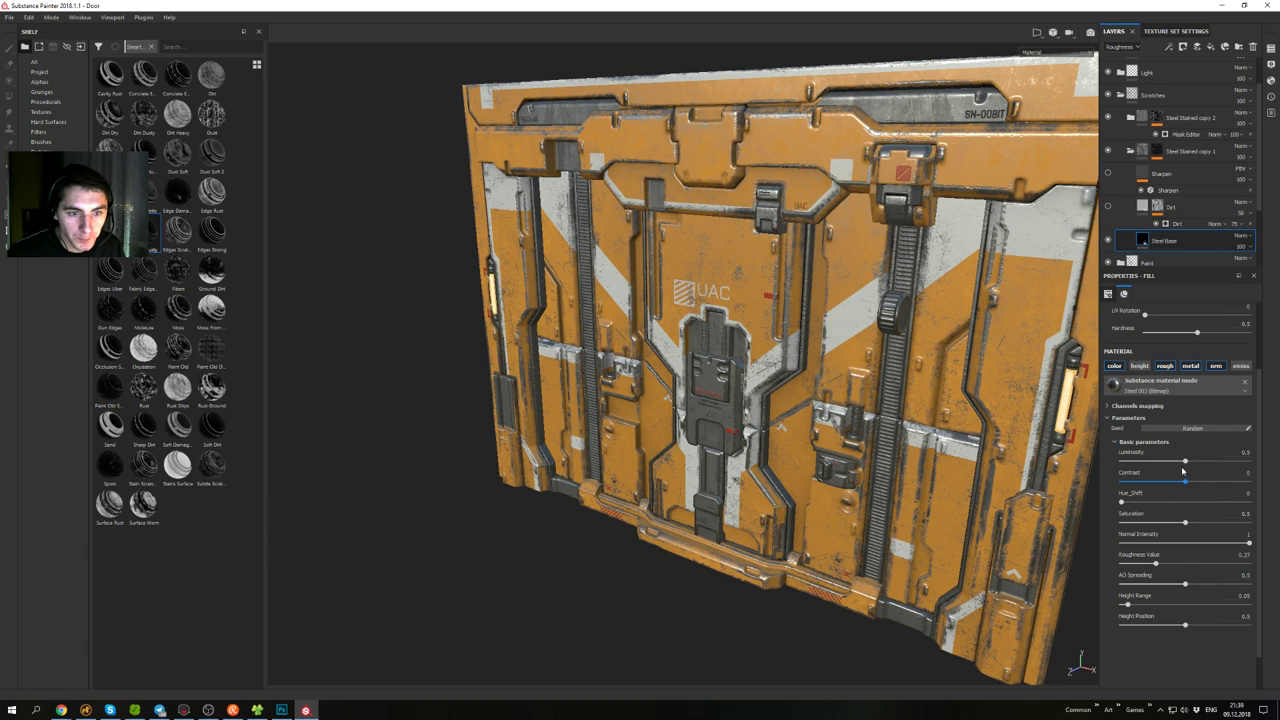
pyautogui.click(1117, 407)
pyautogui.scroll(3, 1152, 404)
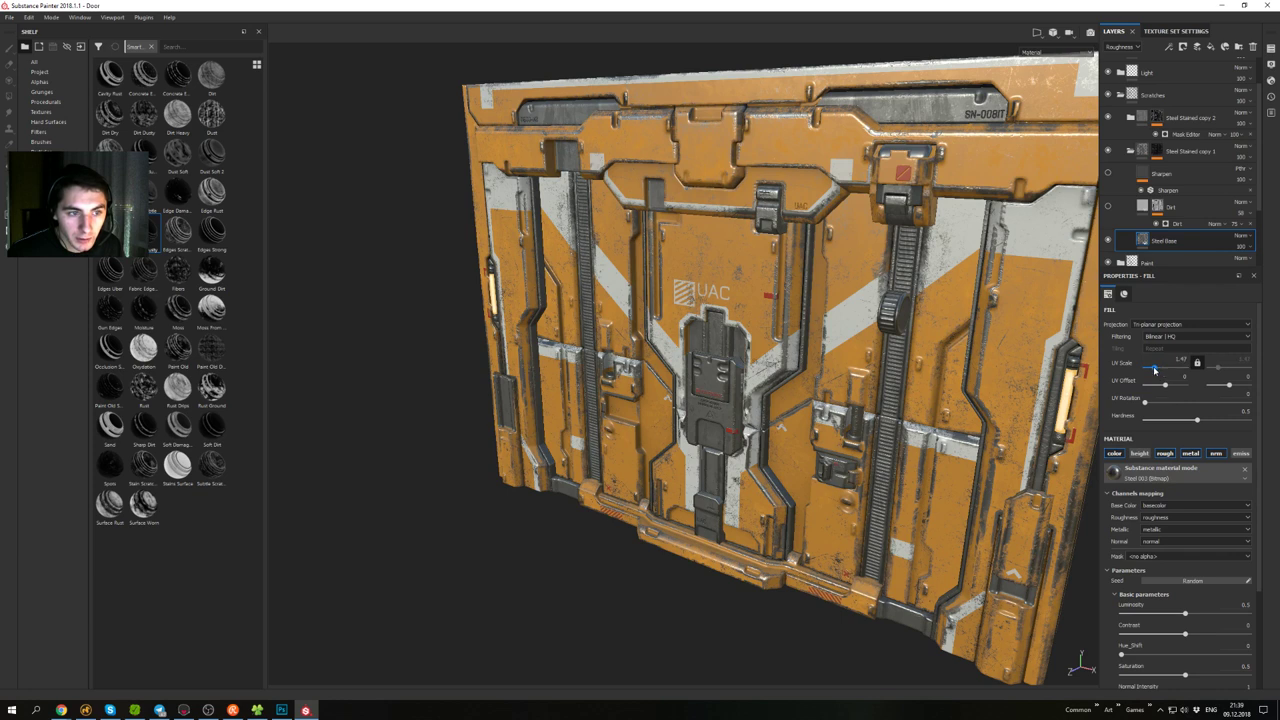
pyautogui.keyDown('alt'); pyautogui.moveTo(880, 440); pyautogui.dragTo(1110, 378); pyautogui.keyUp('alt')
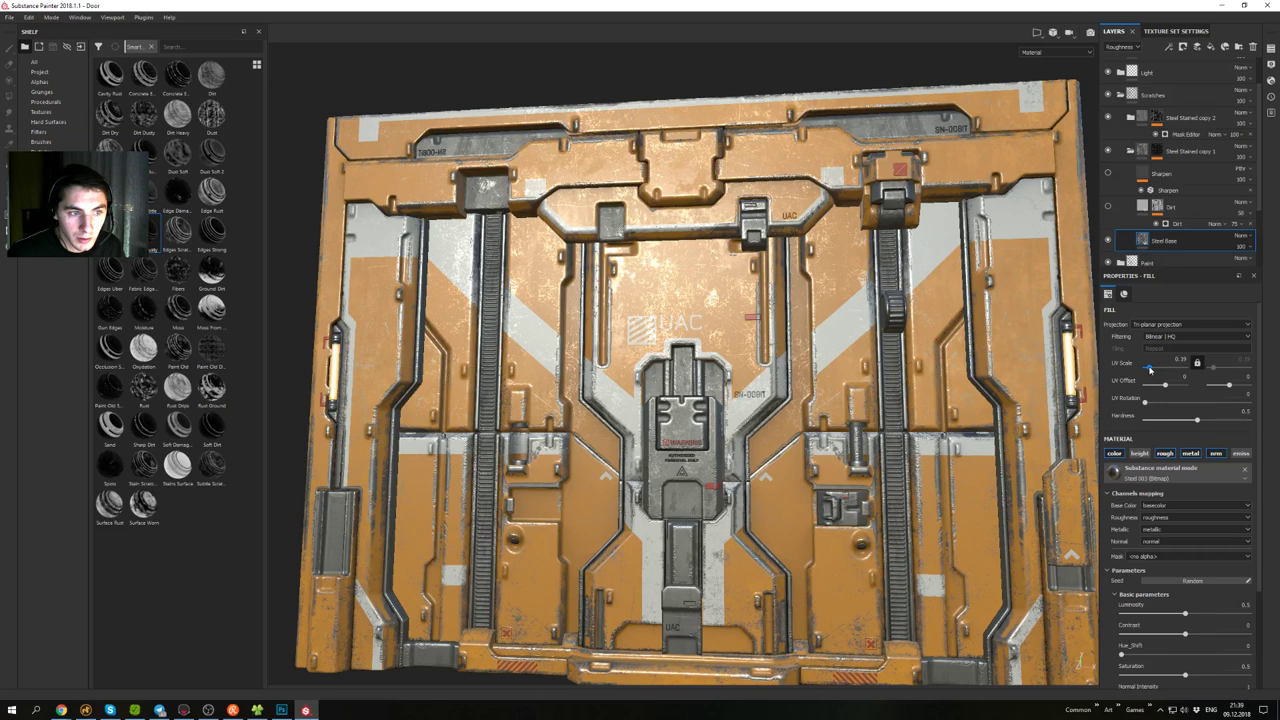
pyautogui.keyDown('alt'); pyautogui.moveTo(1030, 335); pyautogui.dragTo(1090, 395); pyautogui.keyUp('alt')
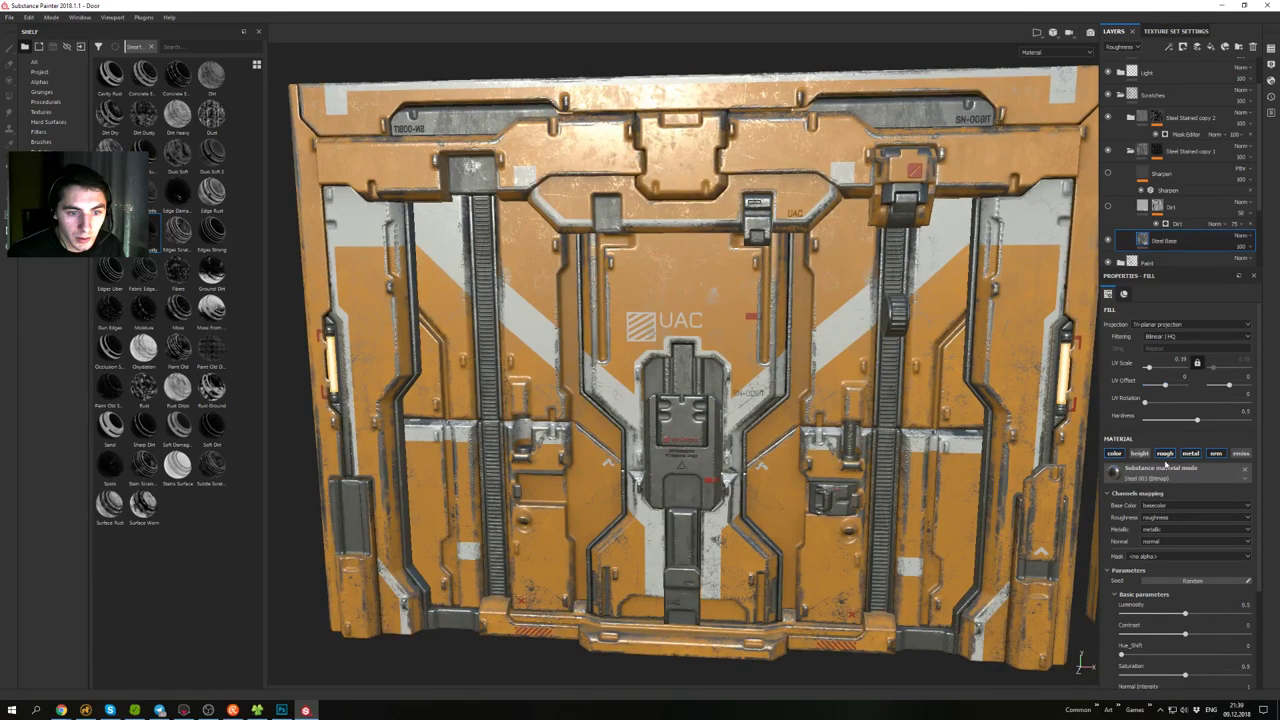
pyautogui.moveTo(1150, 368); pyautogui.dragTo(1160, 368)
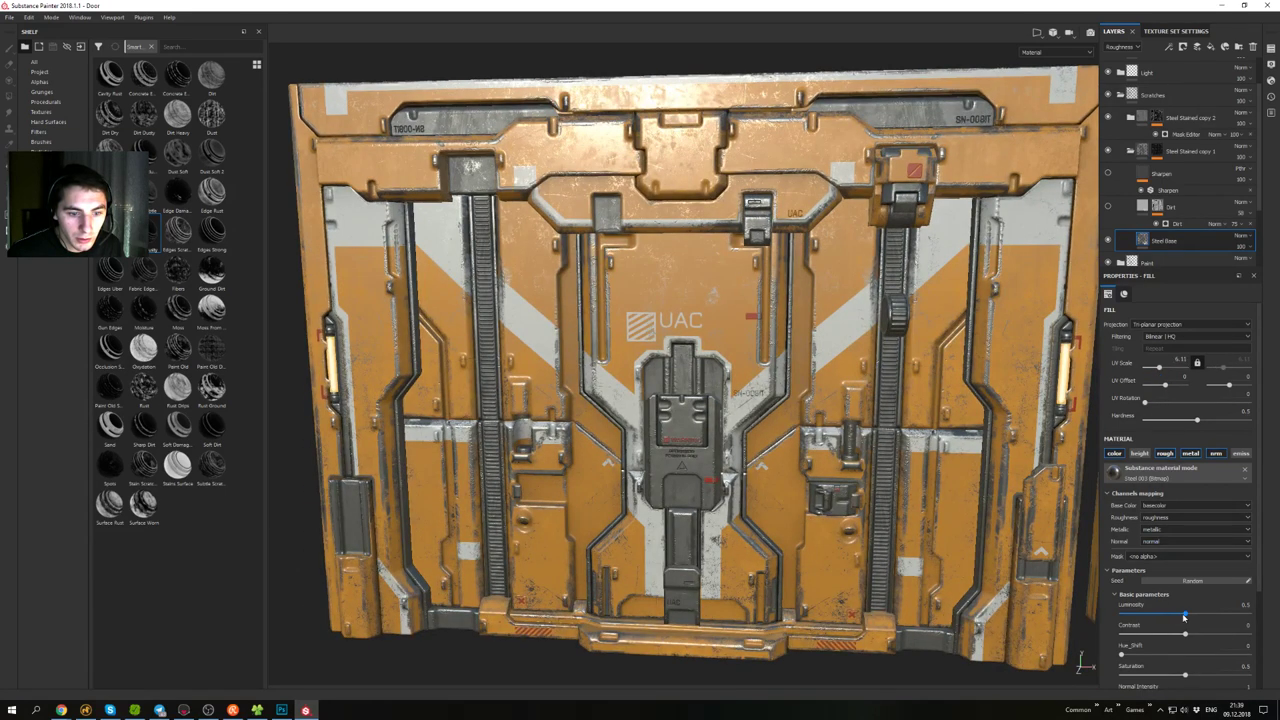
pyautogui.scroll(-1, 1184, 618)
pyautogui.keyDown('alt'); pyautogui.moveTo(700, 395); pyautogui.dragTo(825, 390); pyautogui.keyUp('alt')
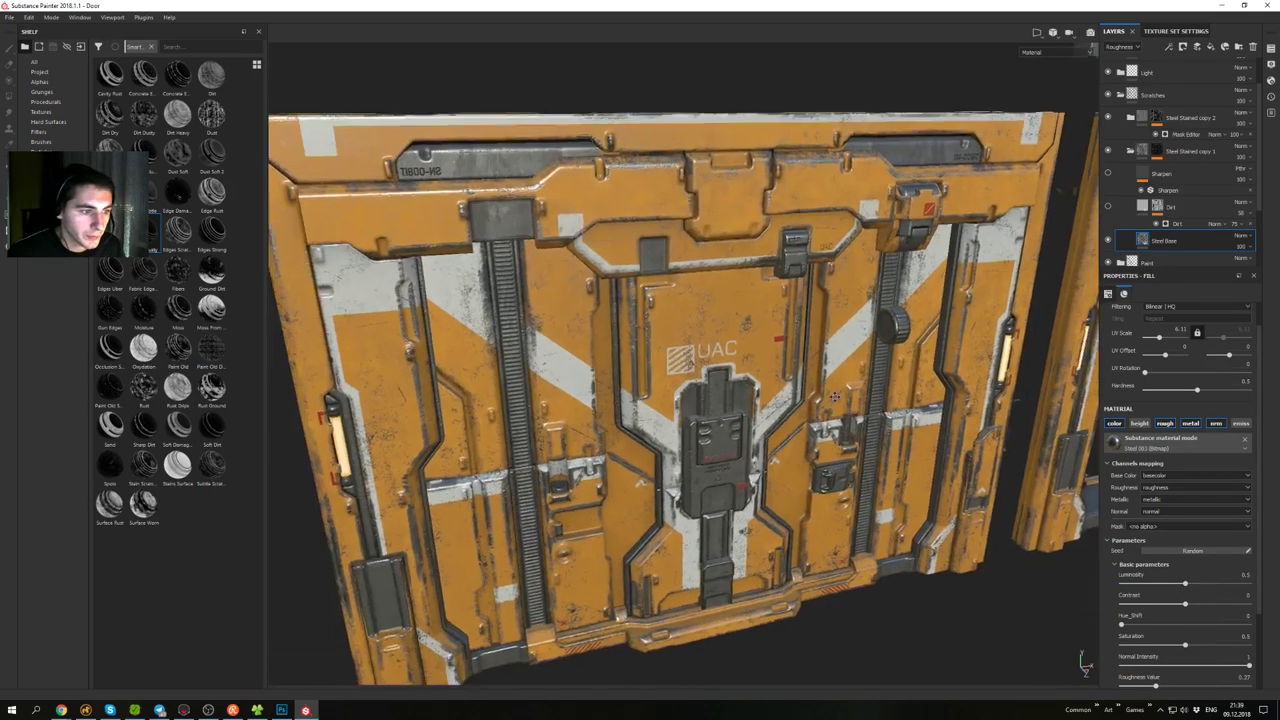
pyautogui.keyDown('alt'); pyautogui.moveTo(825, 390); pyautogui.dragTo(928, 330, button='middle'); pyautogui.keyUp('alt')
pyautogui.keyDown('alt'); pyautogui.moveTo(928, 330); pyautogui.dragTo(936, 357); pyautogui.keyUp('alt')
# - Show the Sharpen and Dirt layers again, collapse Steel Stained copy 1, and compare the door with that folder hidden and shown
pyautogui.click(1108, 174)
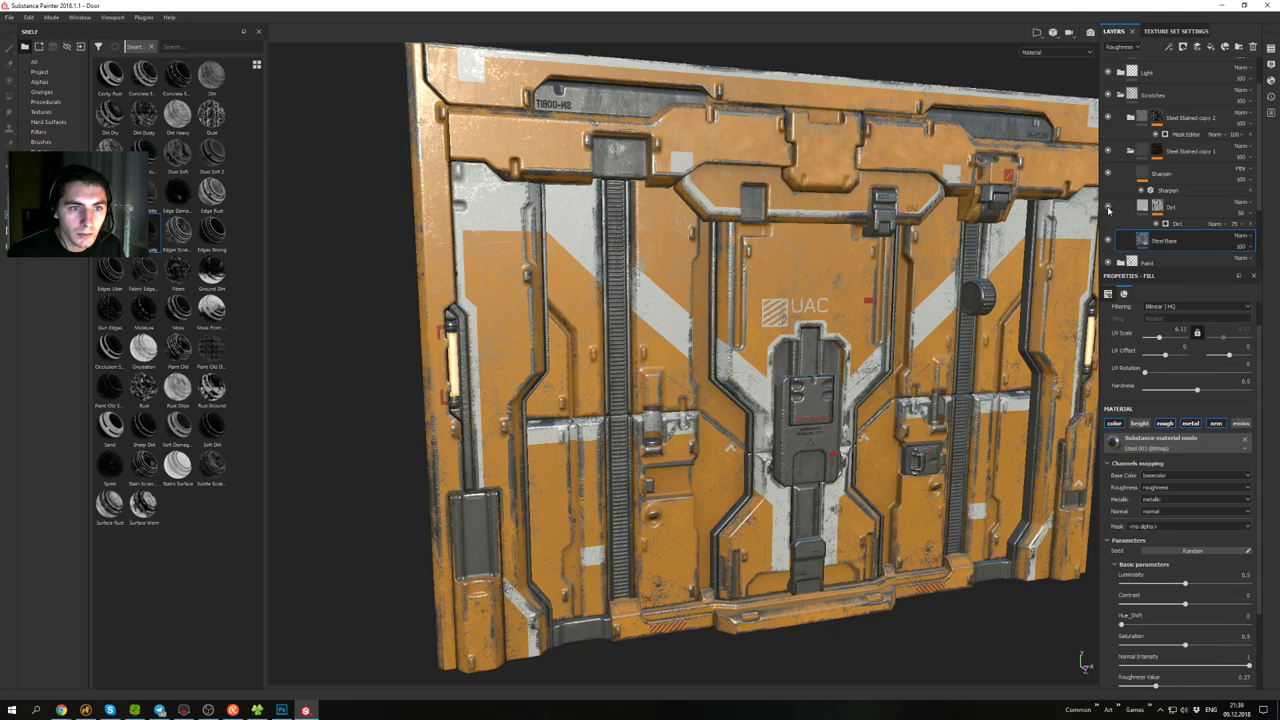
pyautogui.click(1131, 151)
pyautogui.click(1107, 151)
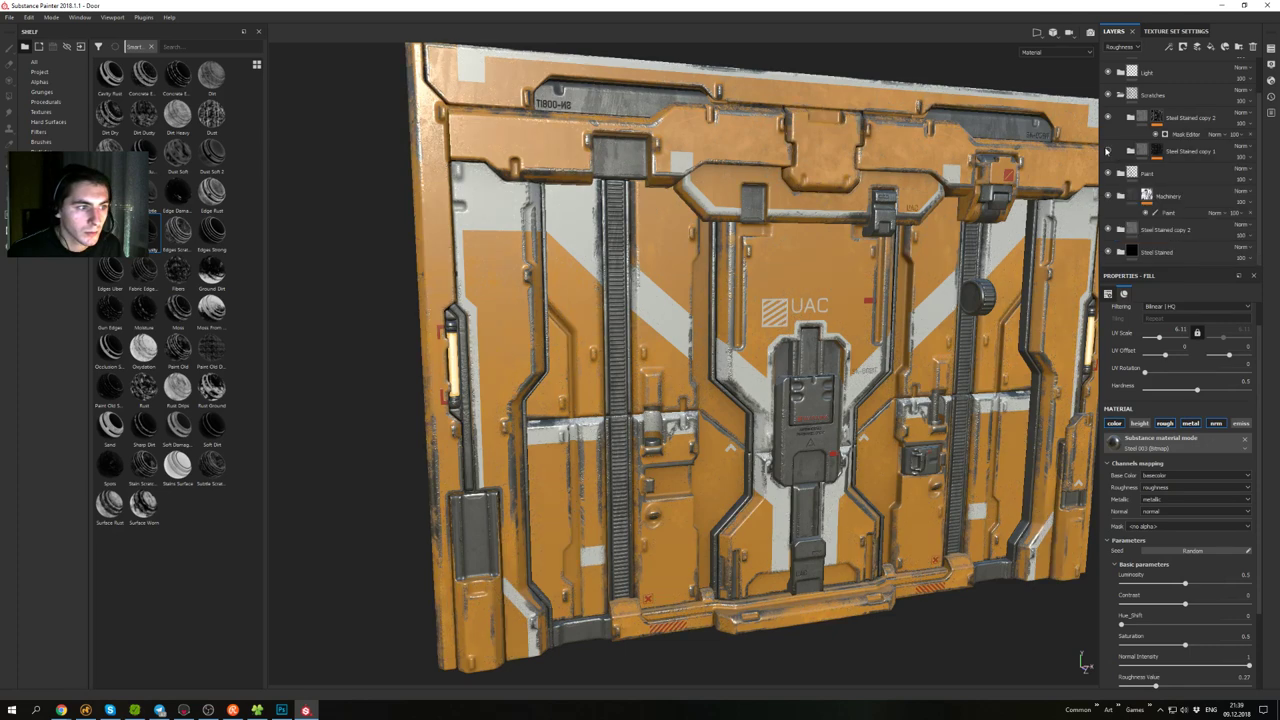
pyautogui.click(1107, 151)
pyautogui.keyDown('alt'); pyautogui.moveTo(930, 230); pyautogui.dragTo(798, 234); pyautogui.keyUp('alt')
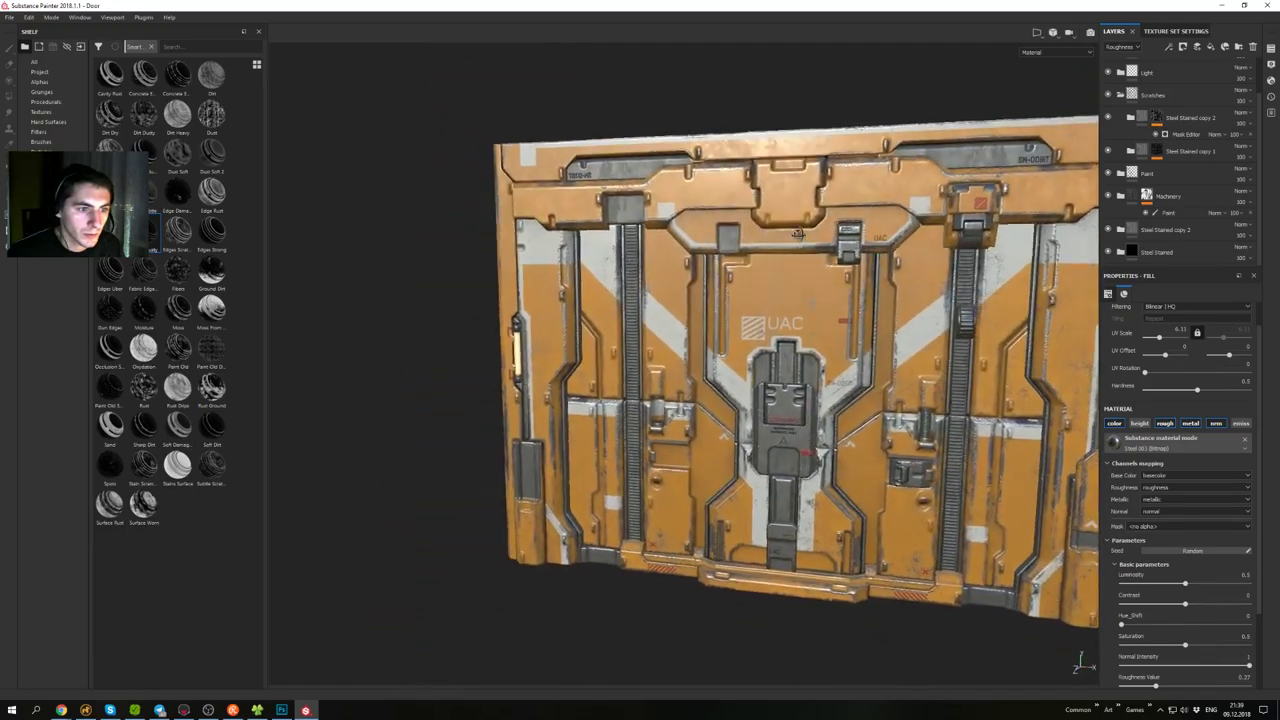
# - Expand the Paint folder and set the roughness of the red Fill layer 2 copy 1 to 0.1
pyautogui.keyDown('alt'); pyautogui.moveTo(798, 234); pyautogui.dragTo(872, 358, button='right'); pyautogui.keyUp('alt')
pyautogui.keyDown('alt'); pyautogui.moveTo(872, 358); pyautogui.dragTo(922, 266); pyautogui.keyUp('alt')
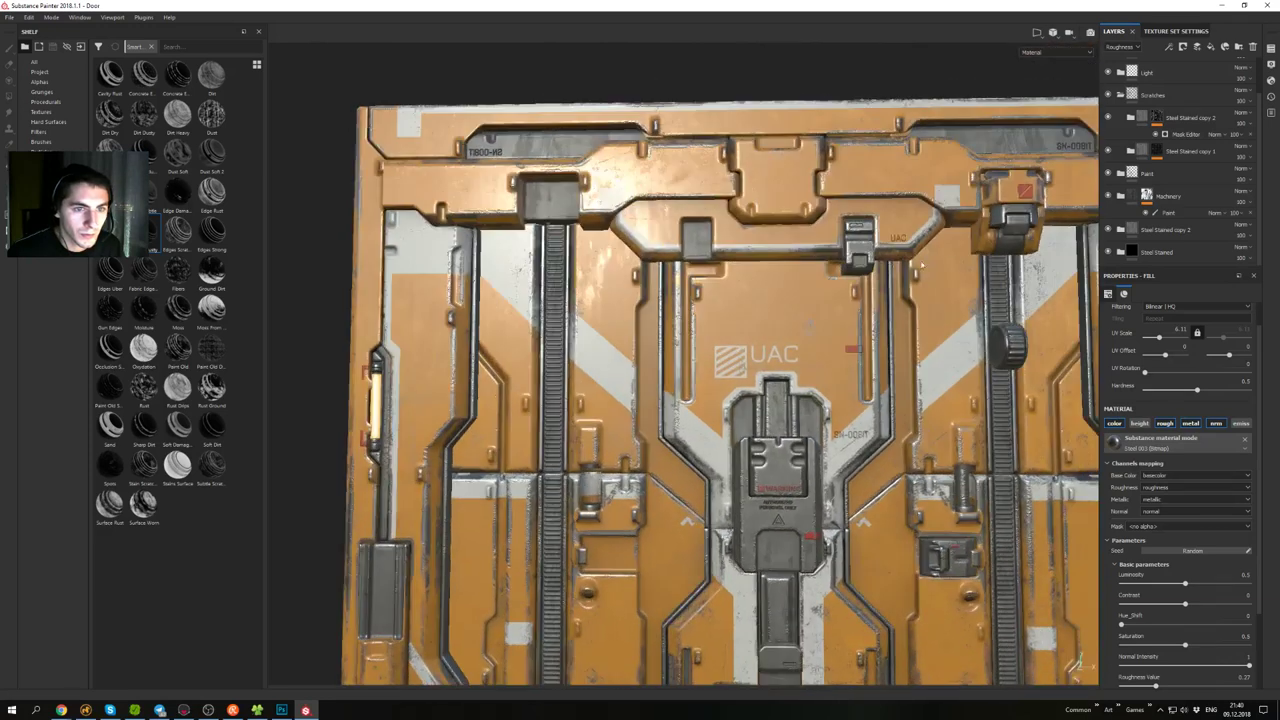
pyautogui.click(1121, 174)
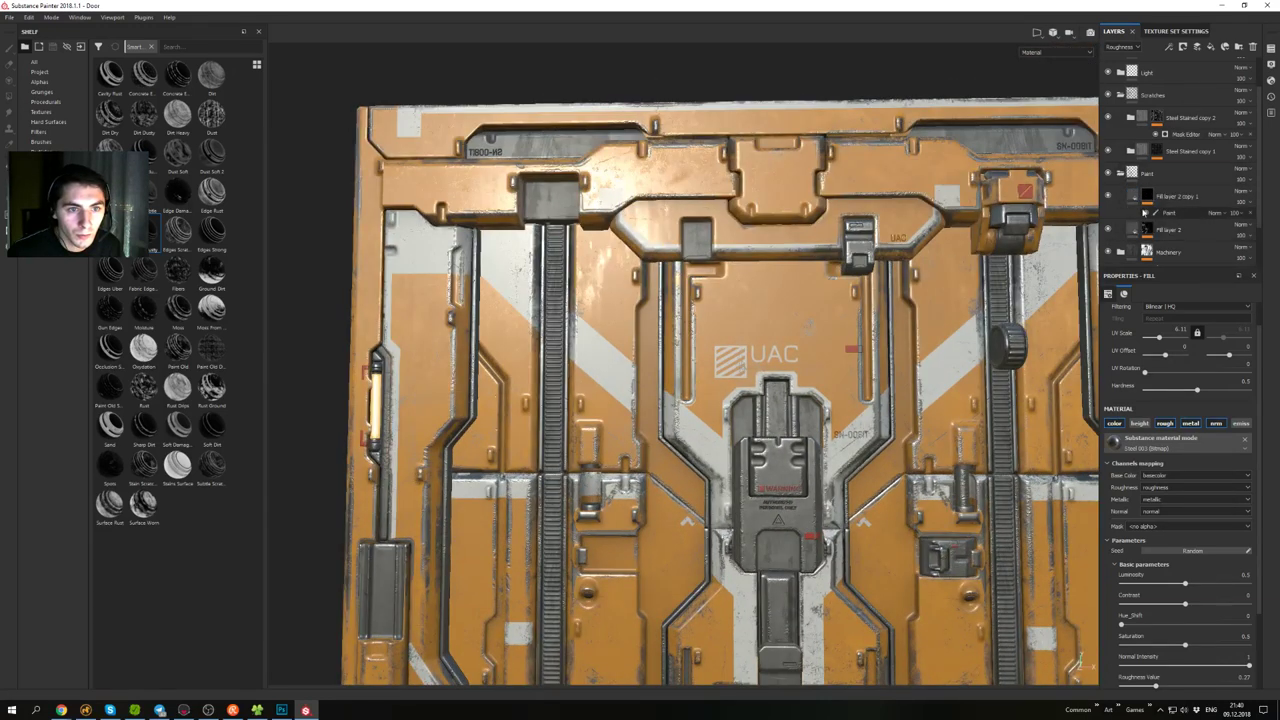
pyautogui.click(1133, 196)
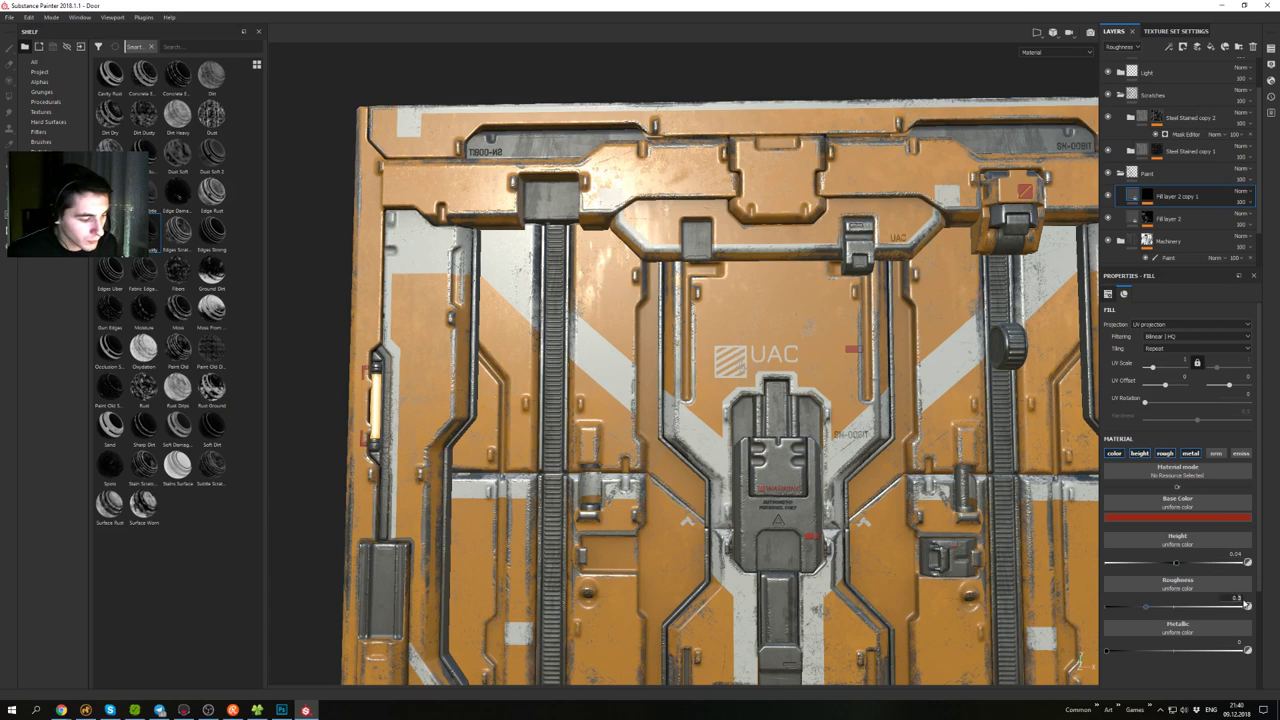
pyautogui.keyDown('alt'); pyautogui.moveTo(868, 292); pyautogui.dragTo(855, 132); pyautogui.keyUp('alt')
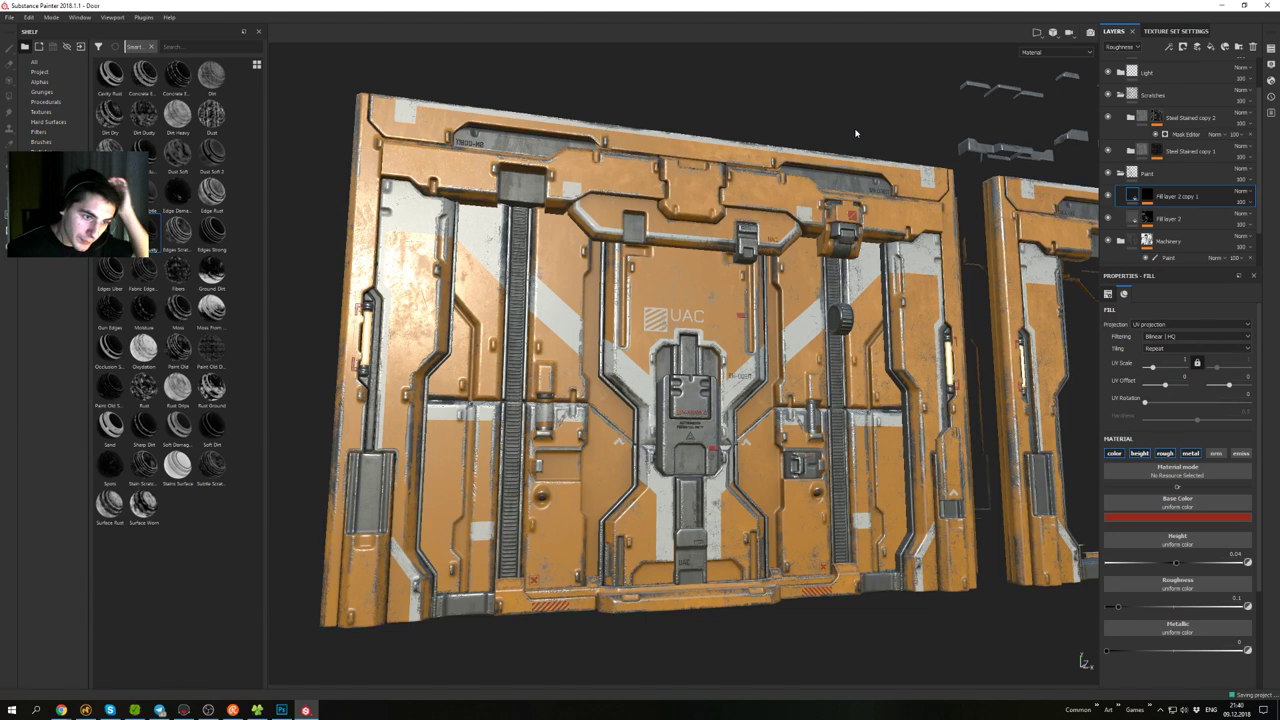
# - Enlarge the layer stack area, open the camera section of the display settings, and place that window over the viewport
pyautogui.click(1175, 32)
pyautogui.click(1113, 31)
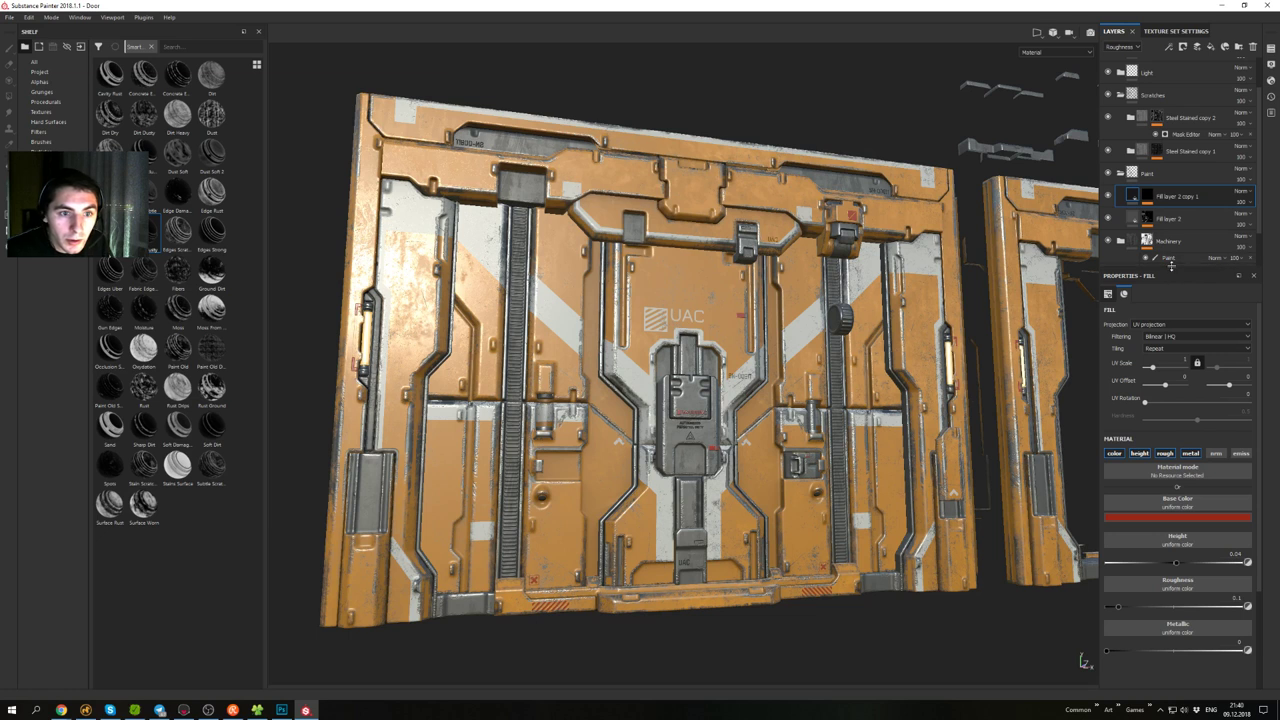
pyautogui.moveTo(1171, 266); pyautogui.dragTo(1171, 391)
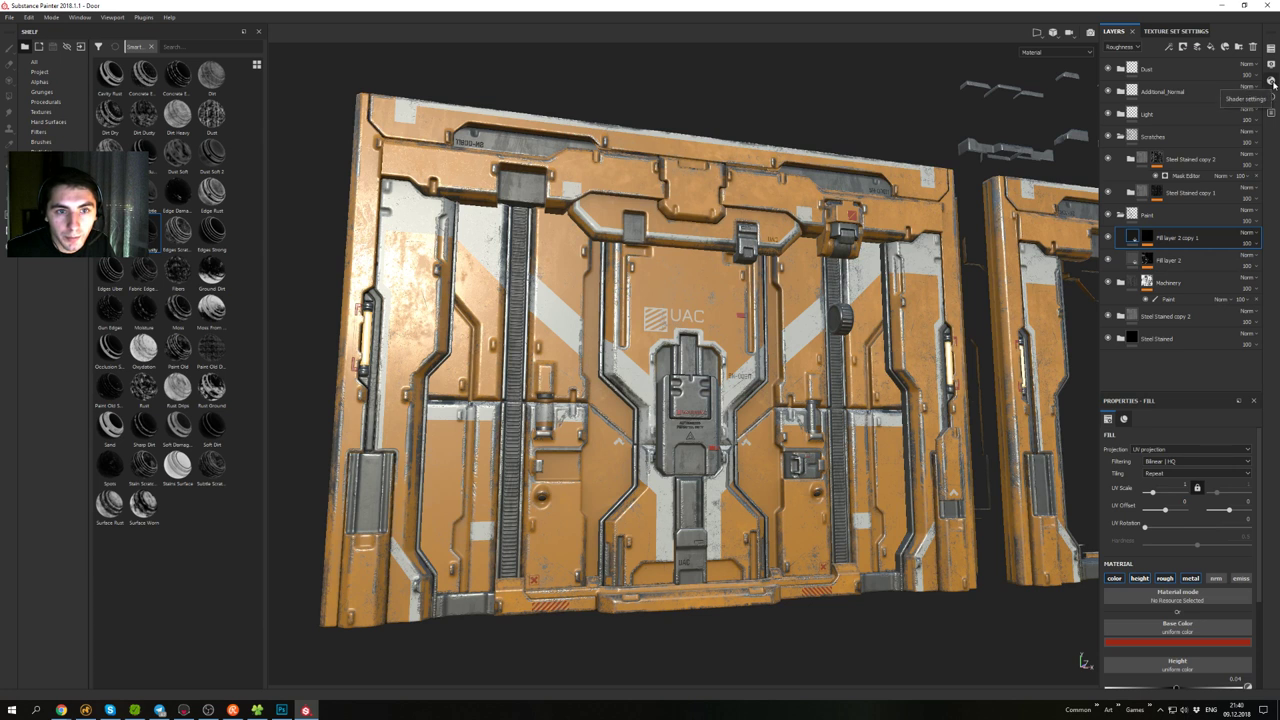
pyautogui.click(1271, 81)
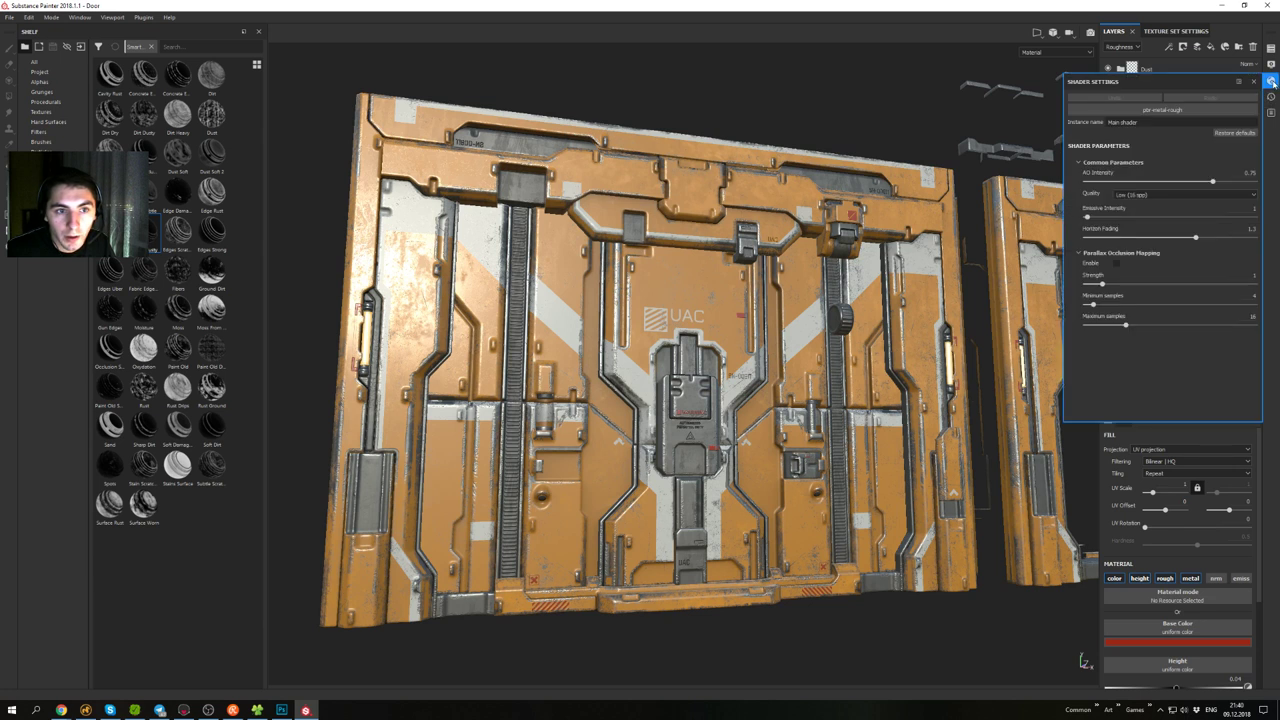
pyautogui.click(1271, 64)
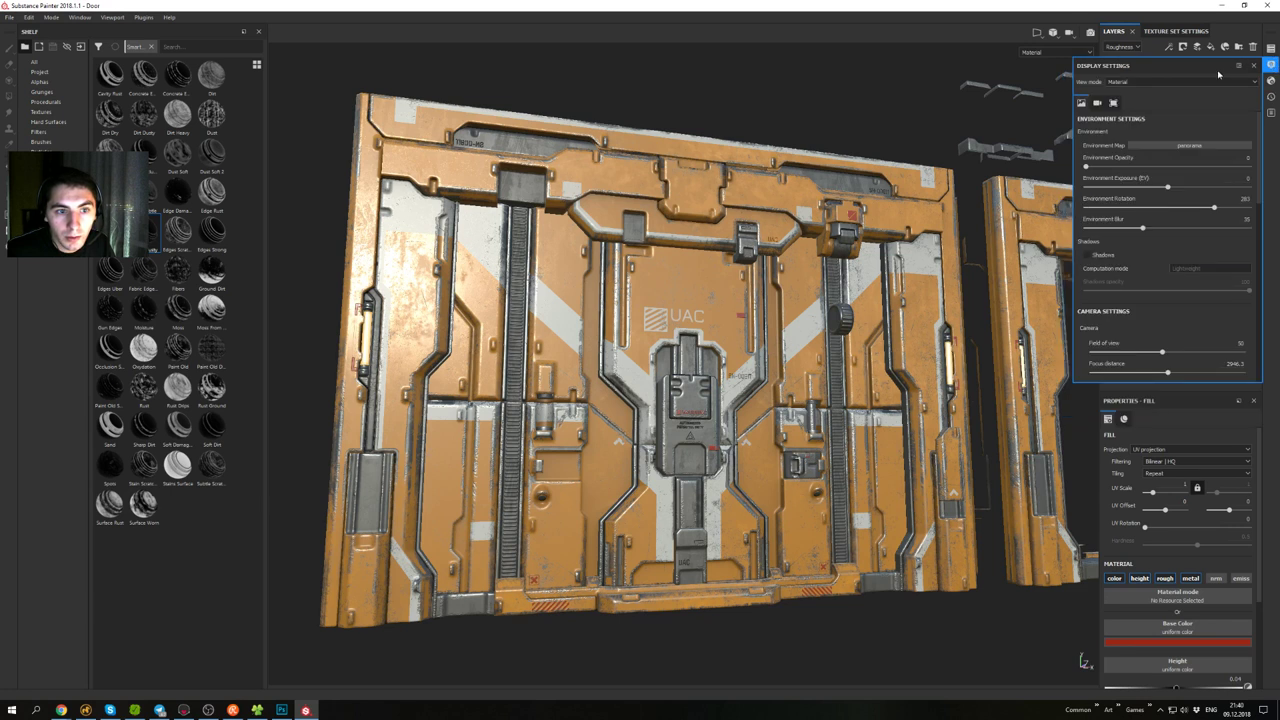
pyautogui.click(1113, 103)
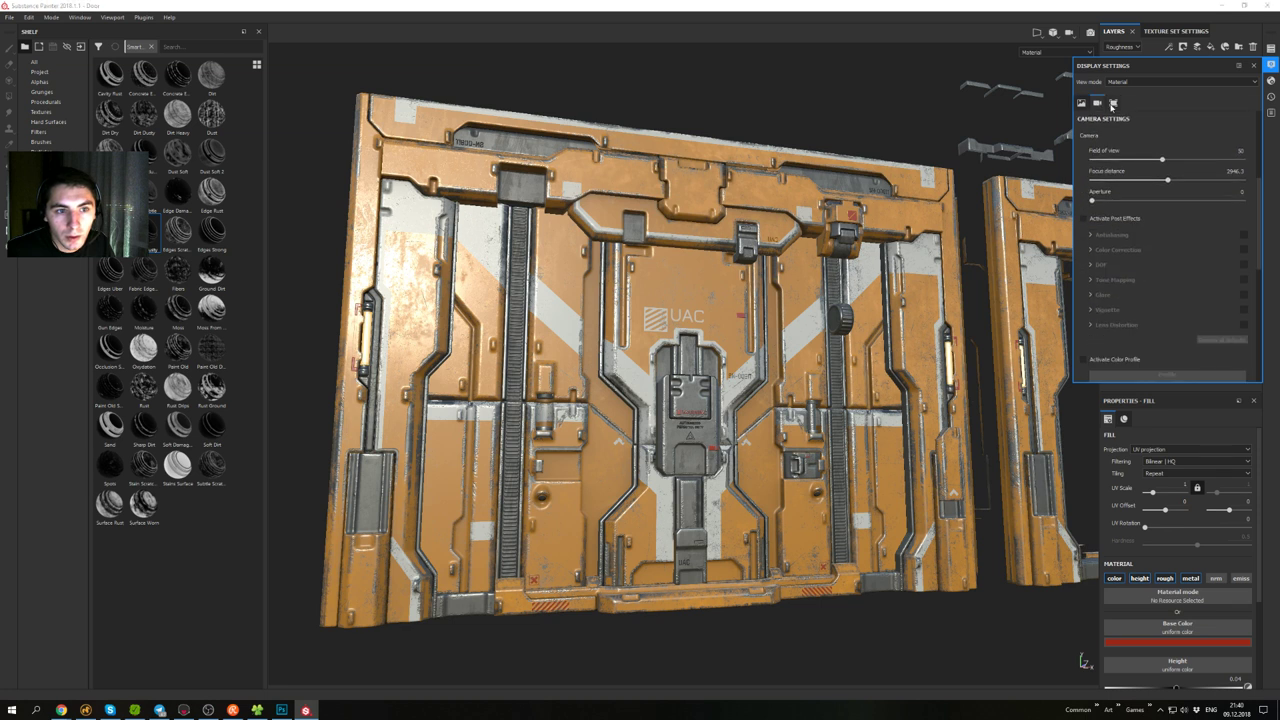
pyautogui.moveTo(1163, 67); pyautogui.dragTo(934, 189)
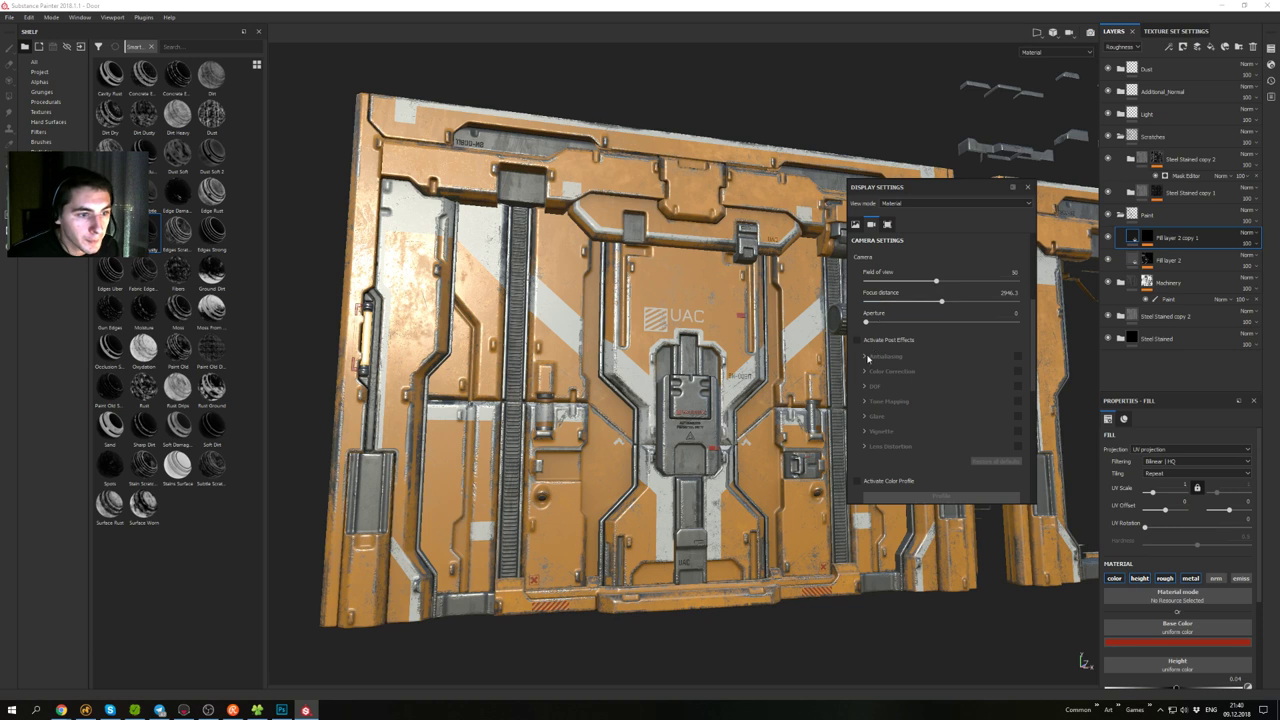
# - Activate post effects and enable Color Correction with a contrast of 1.02
pyautogui.click(858, 340)
pyautogui.click(890, 371)
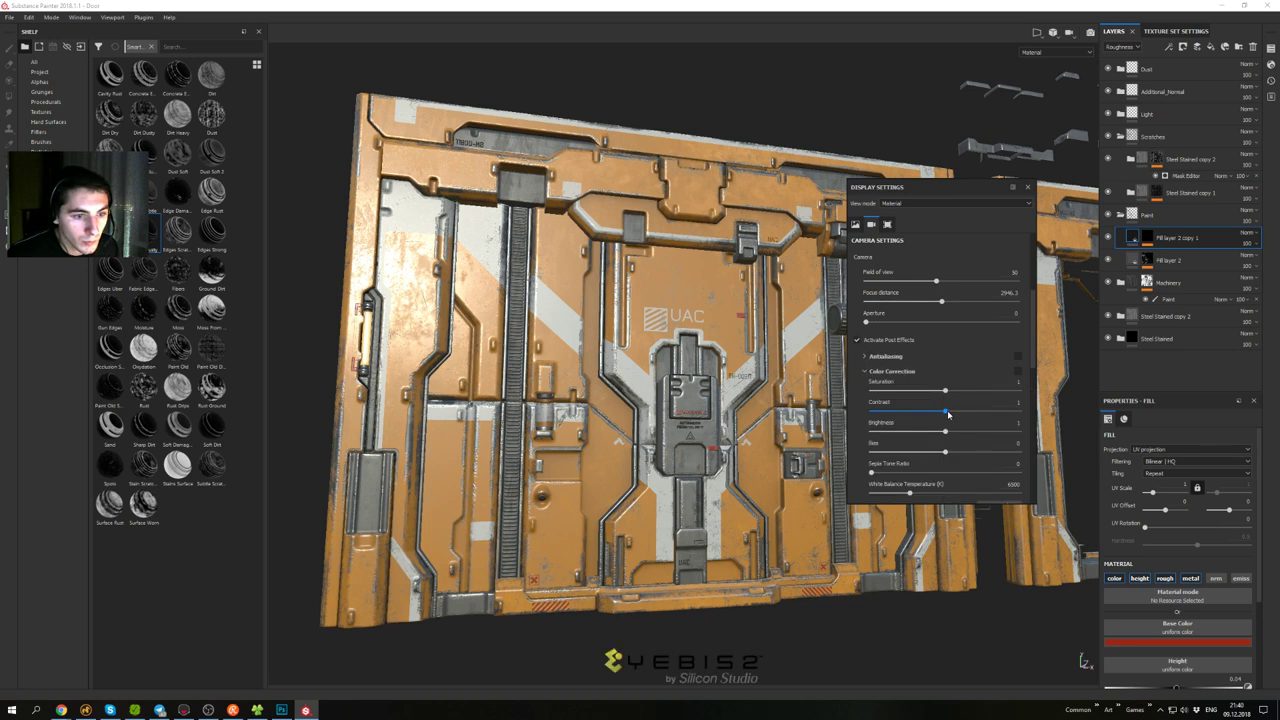
pyautogui.moveTo(947, 413); pyautogui.dragTo(949, 414)
pyautogui.click(1018, 372)
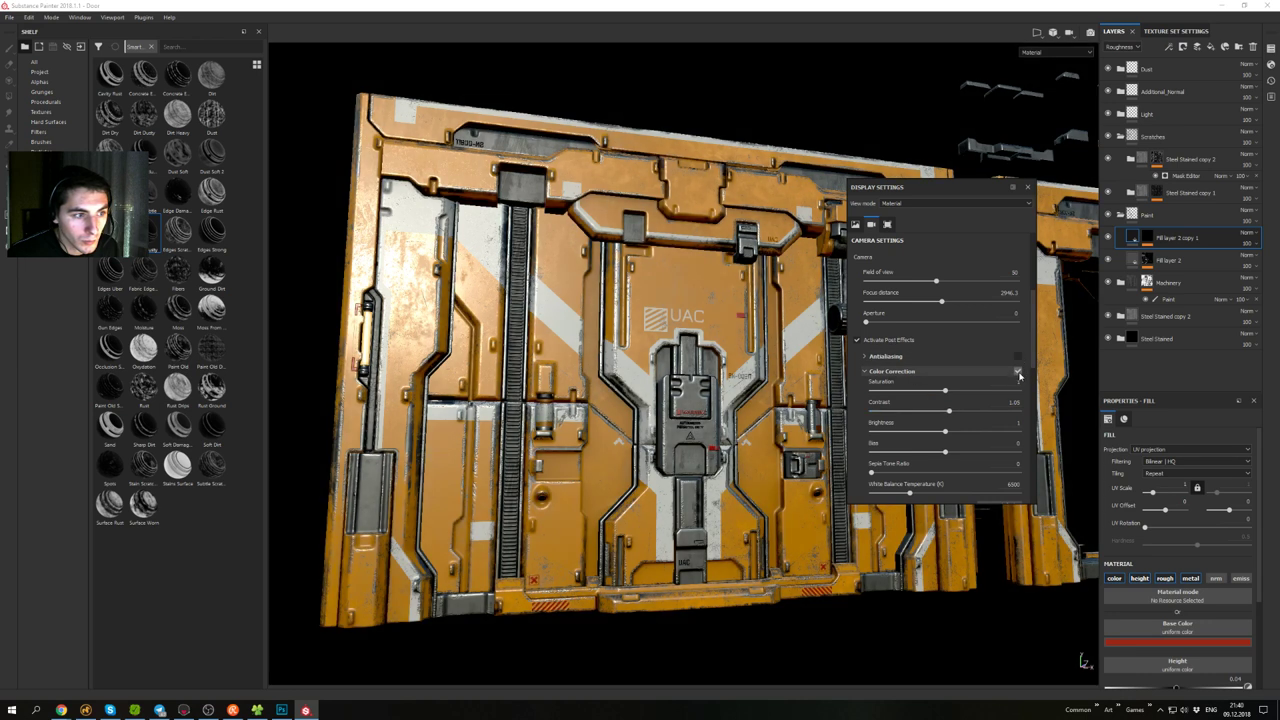
pyautogui.click(1018, 403)
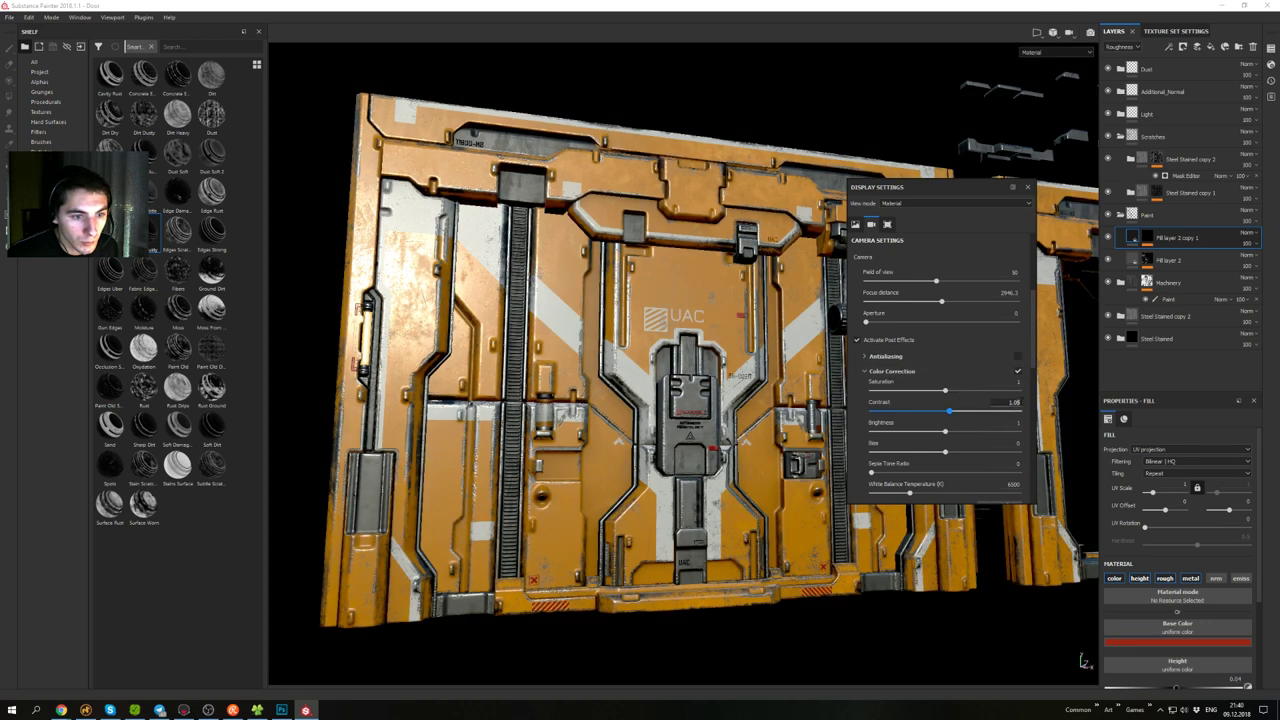
pyautogui.press('Return')
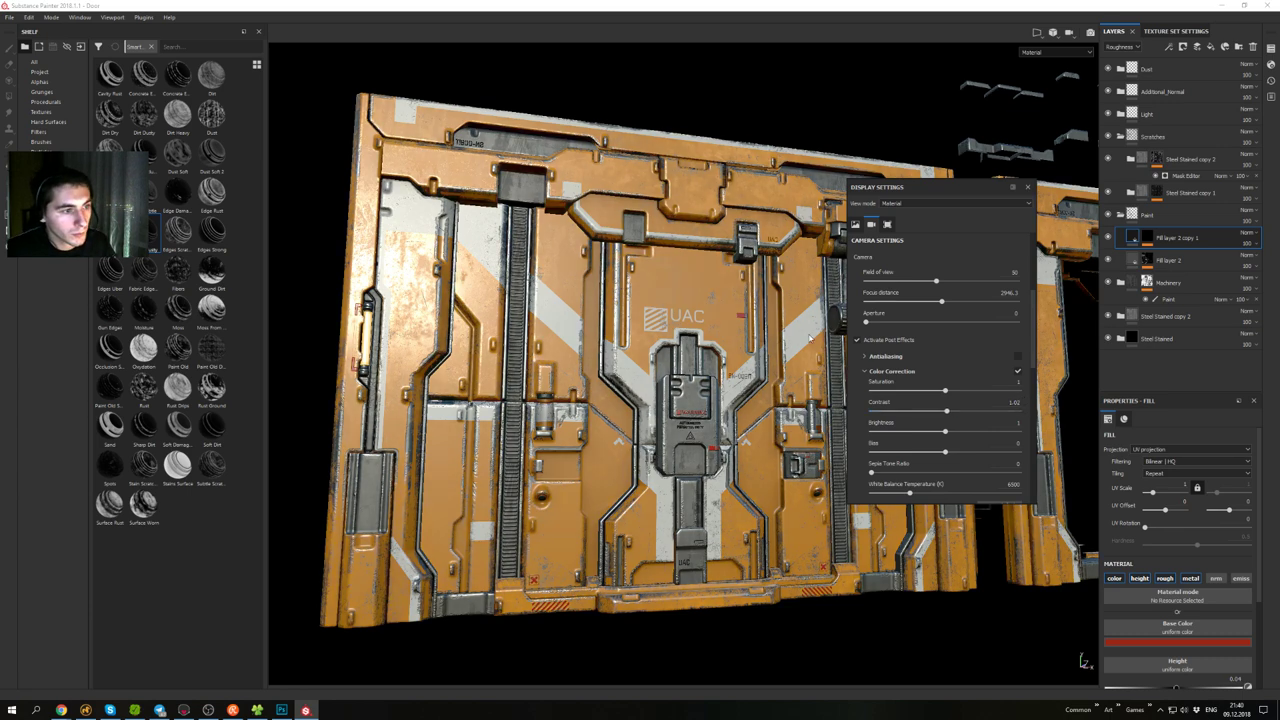
# - Set the Color Correction contrast to 1.01 and compare the door with the correction off and on
pyautogui.moveTo(700, 240)
pyautogui.keyDown('alt'); pyautogui.mouseDown()
pyautogui.moveTo(632, 262)
pyautogui.moveTo(497, 255)
pyautogui.moveTo(705, 248)
pyautogui.mouseUp(); pyautogui.keyUp('alt')
pyautogui.click(1017, 403)
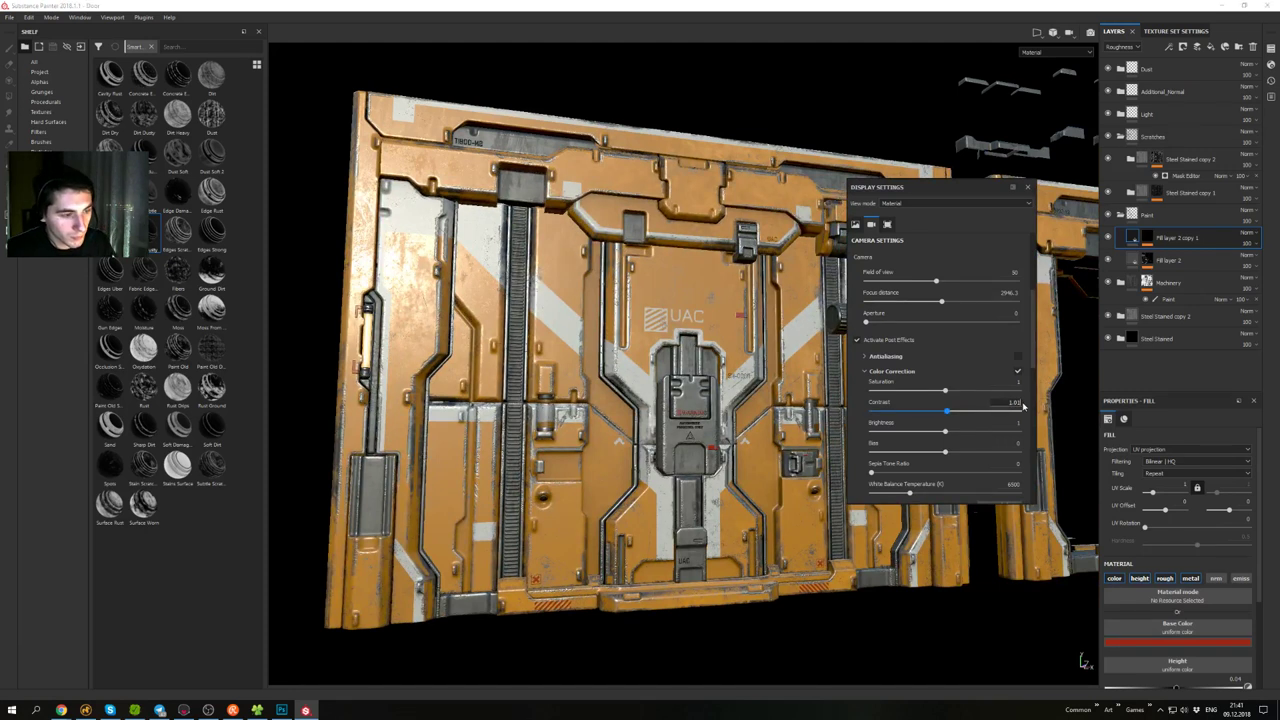
pyautogui.press('Return')
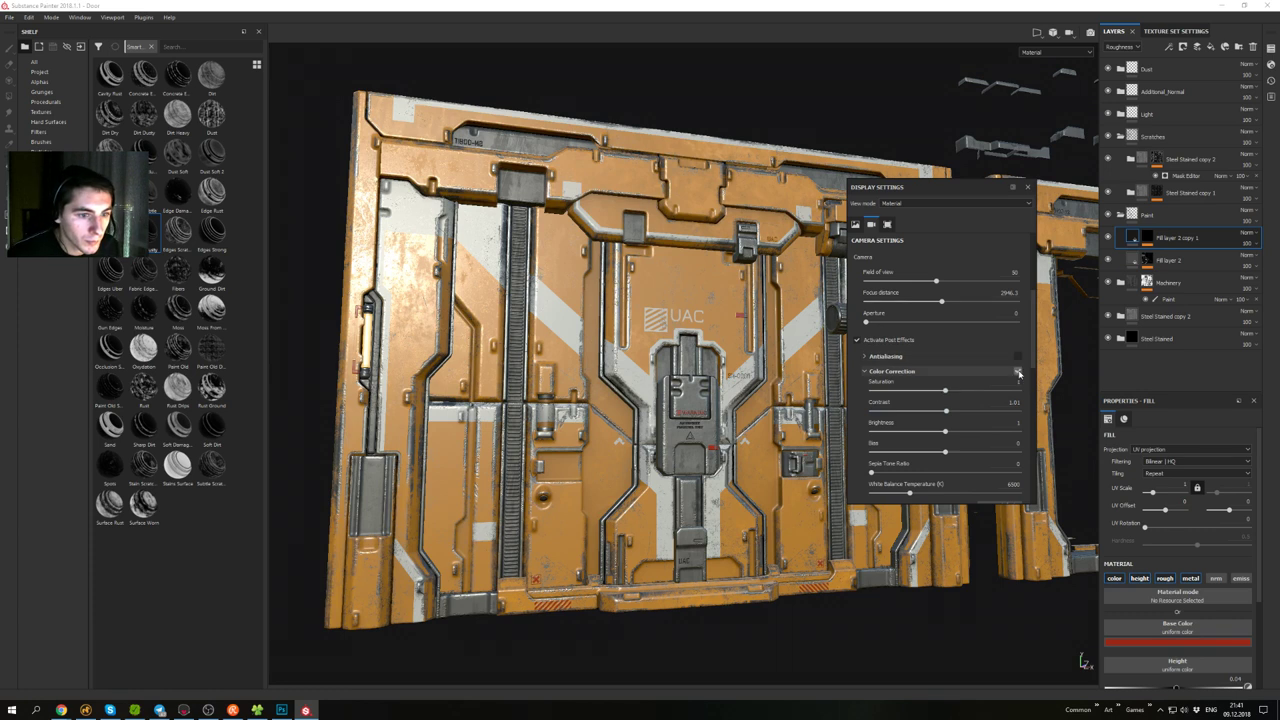
pyautogui.click(1018, 372)
pyautogui.click(1018, 372)
pyautogui.keyDown('alt'); pyautogui.moveTo(700, 272); pyautogui.dragTo(752, 291); pyautogui.keyUp('alt')
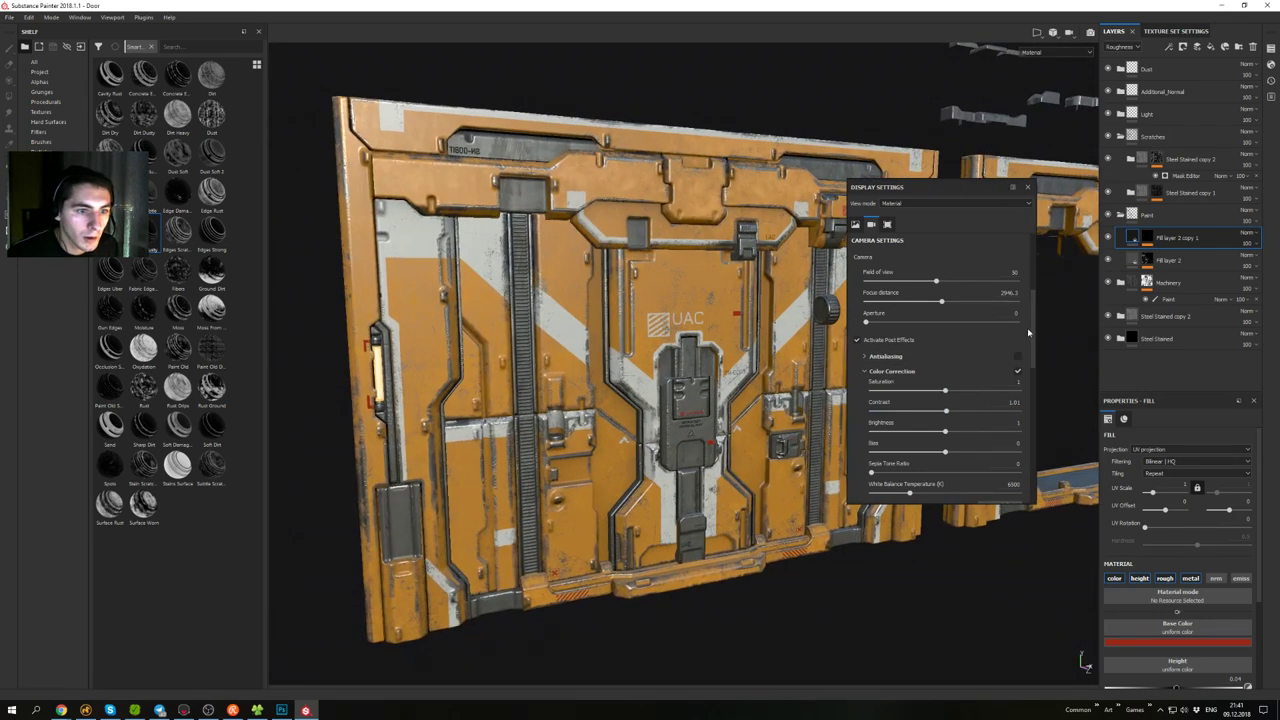
# - Enable environment shadows with the Average computation mode and check the door from another angle
pyautogui.moveTo(1033, 338); pyautogui.dragTo(1033, 313)
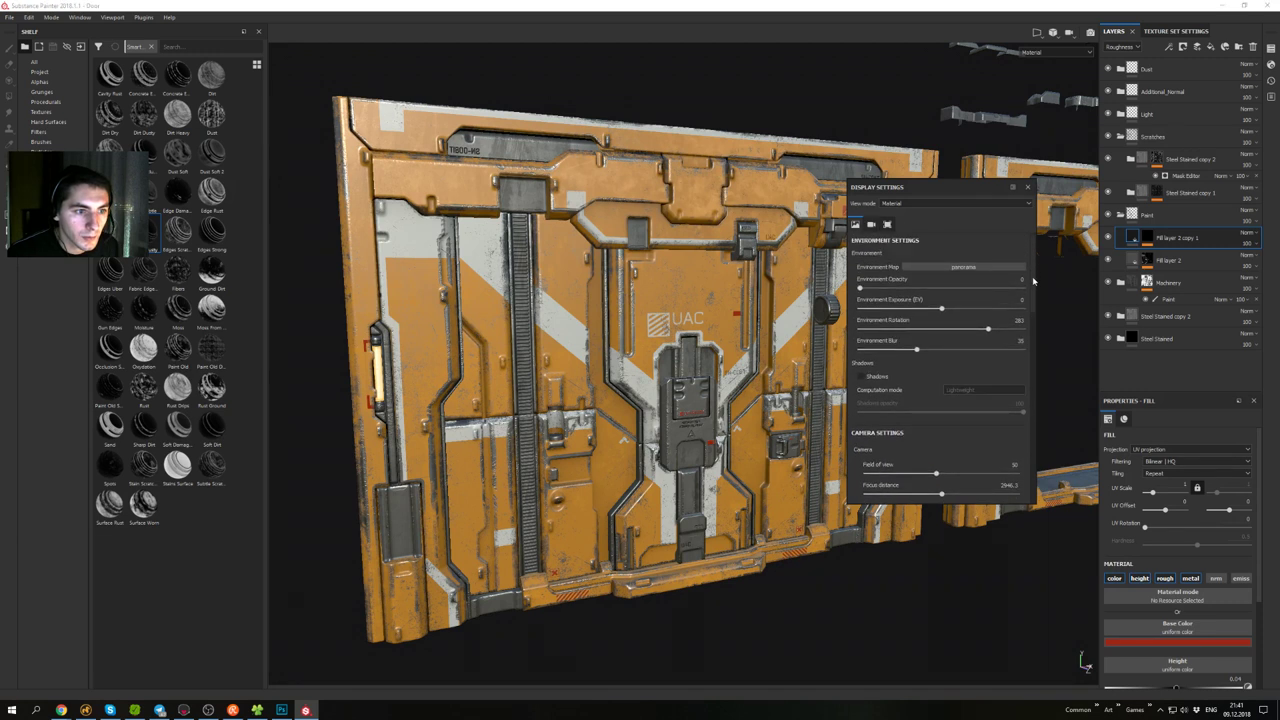
pyautogui.moveTo(1034, 281)
pyautogui.mouseDown()
pyautogui.moveTo(1033, 443)
pyautogui.moveTo(1030, 272)
pyautogui.mouseUp()
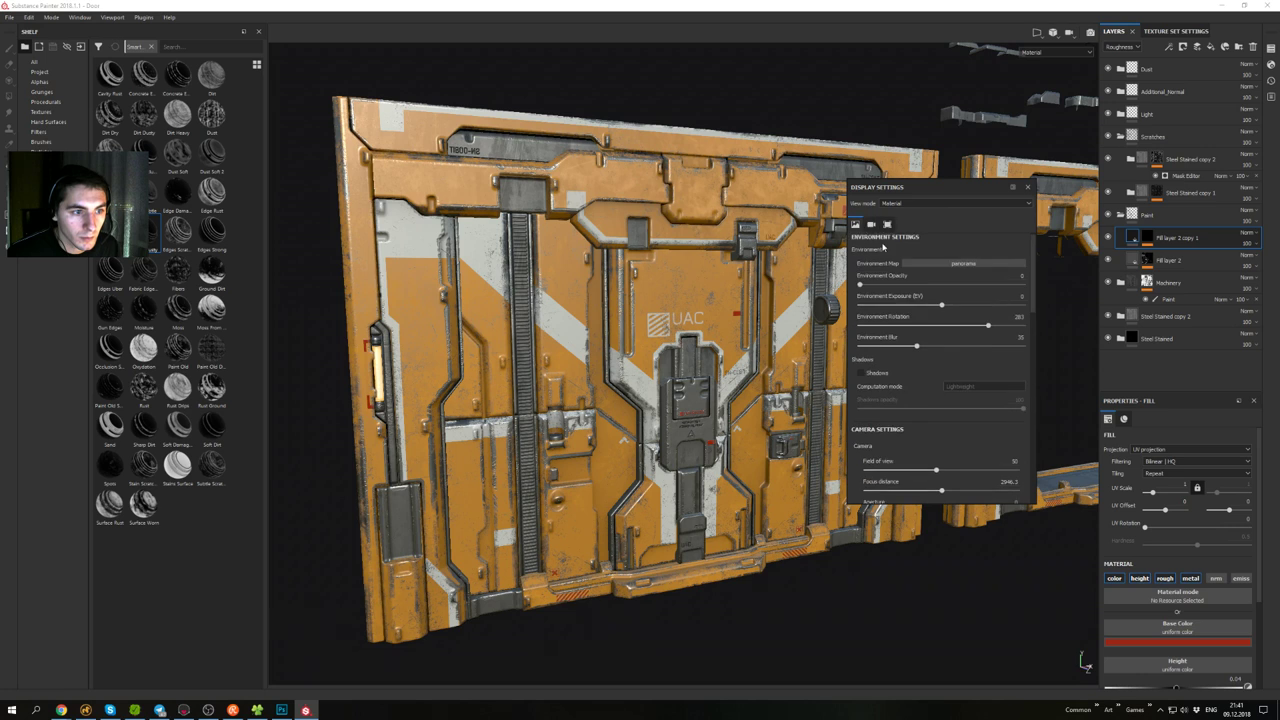
pyautogui.click(861, 373)
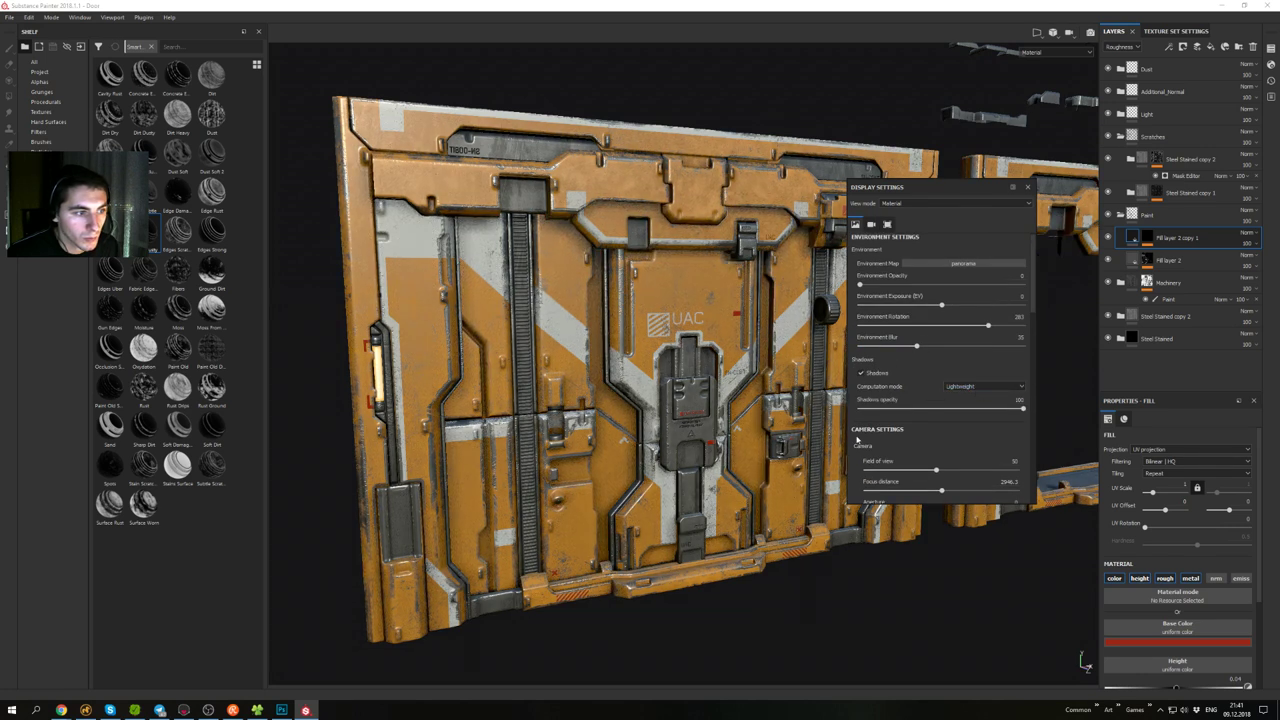
pyautogui.click(980, 386)
pyautogui.click(971, 403)
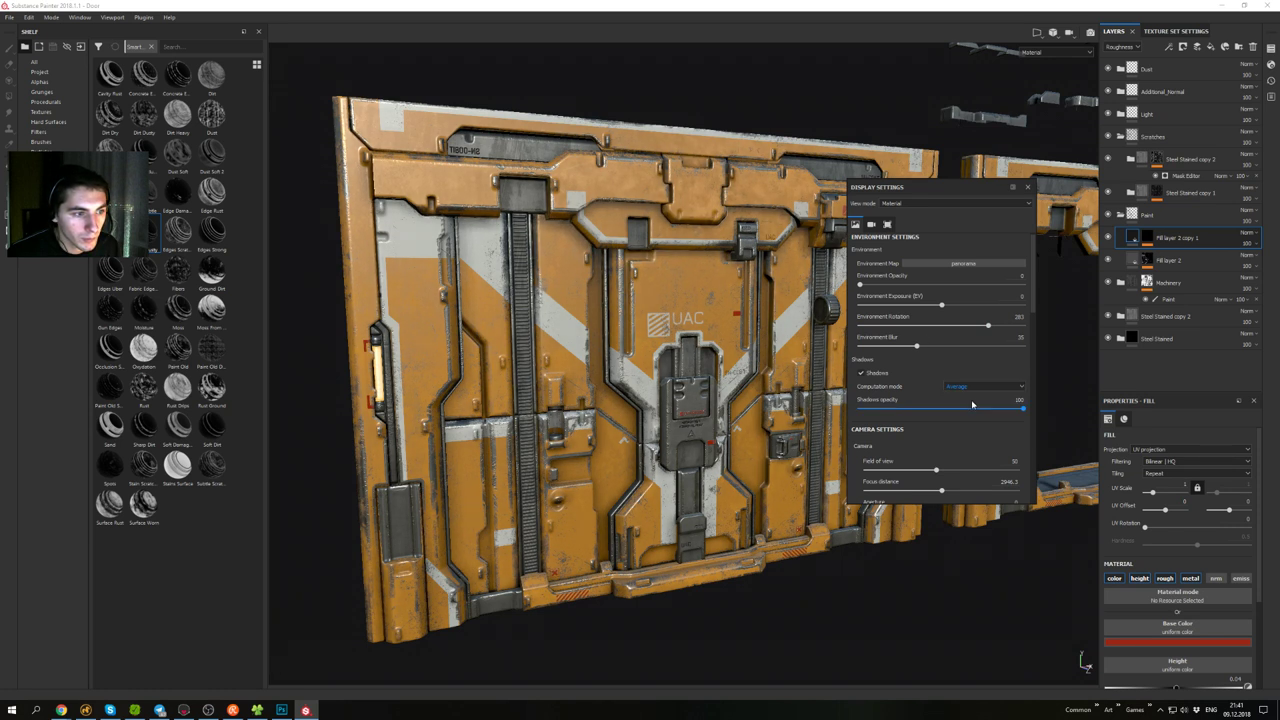
pyautogui.keyDown('alt'); pyautogui.moveTo(761, 406); pyautogui.dragTo(732, 379); pyautogui.keyUp('alt')
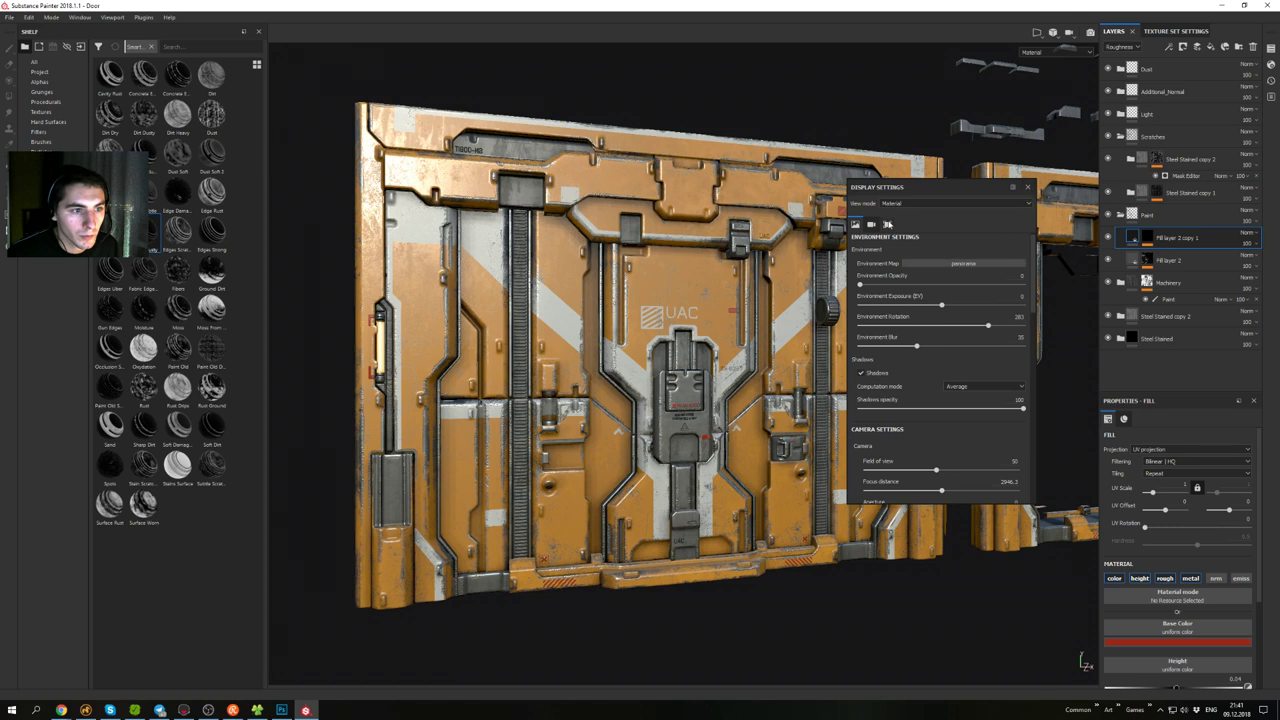
# - Enable Antialiasing in the camera post effects
pyautogui.click(887, 224)
pyautogui.click(871, 225)
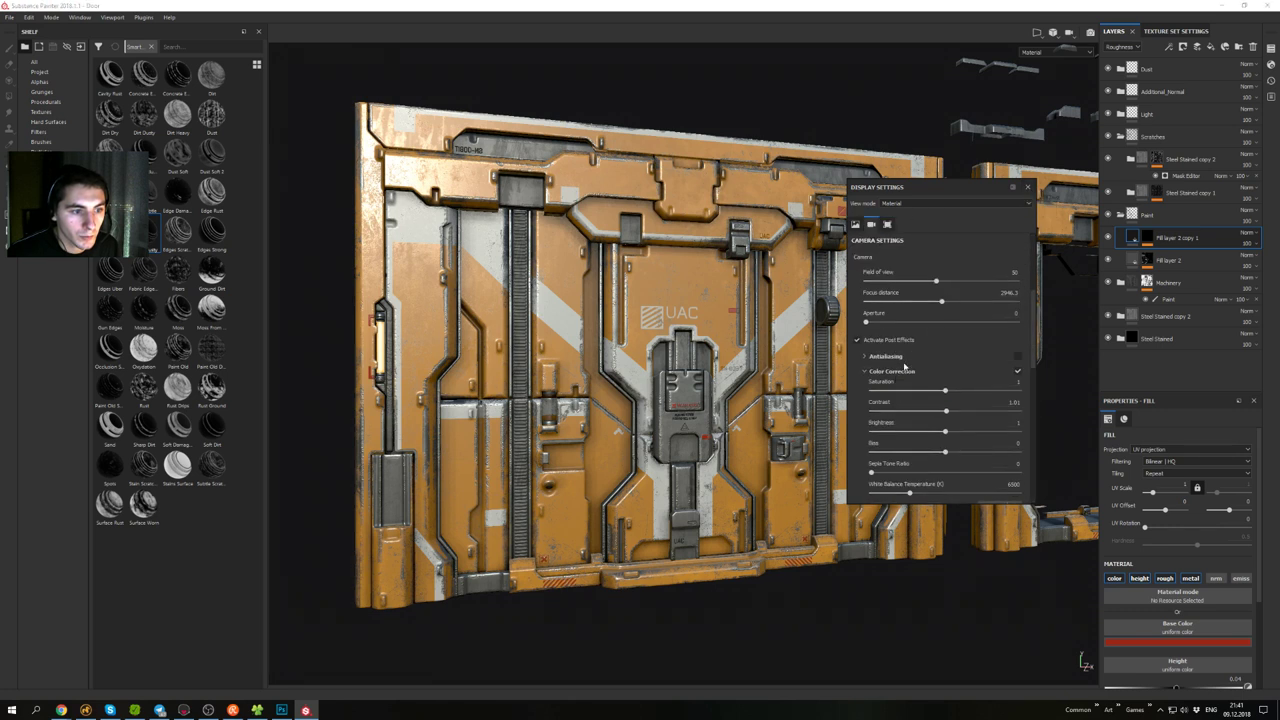
pyautogui.click(1019, 358)
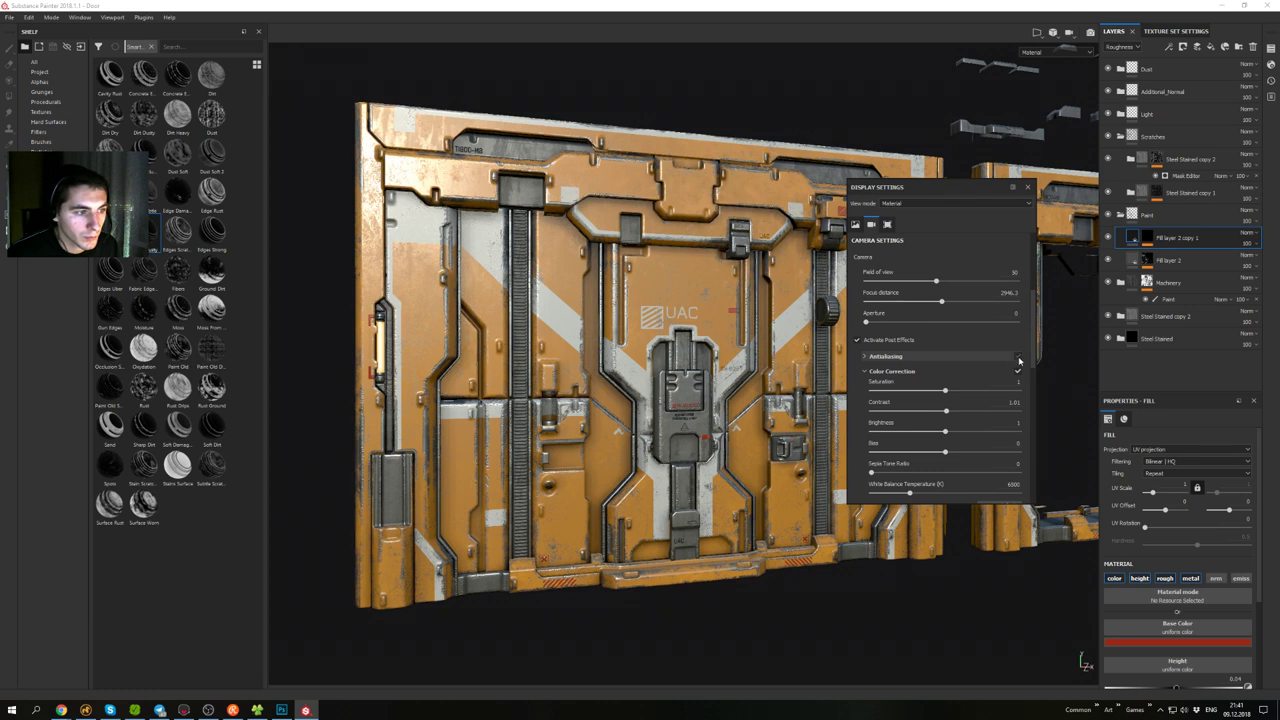
pyautogui.click(1019, 358)
# - Enable the Glare post effect and set its shape to Bloom
pyautogui.scroll(-1, 1002, 421)
pyautogui.scroll(-5, 1001, 420)
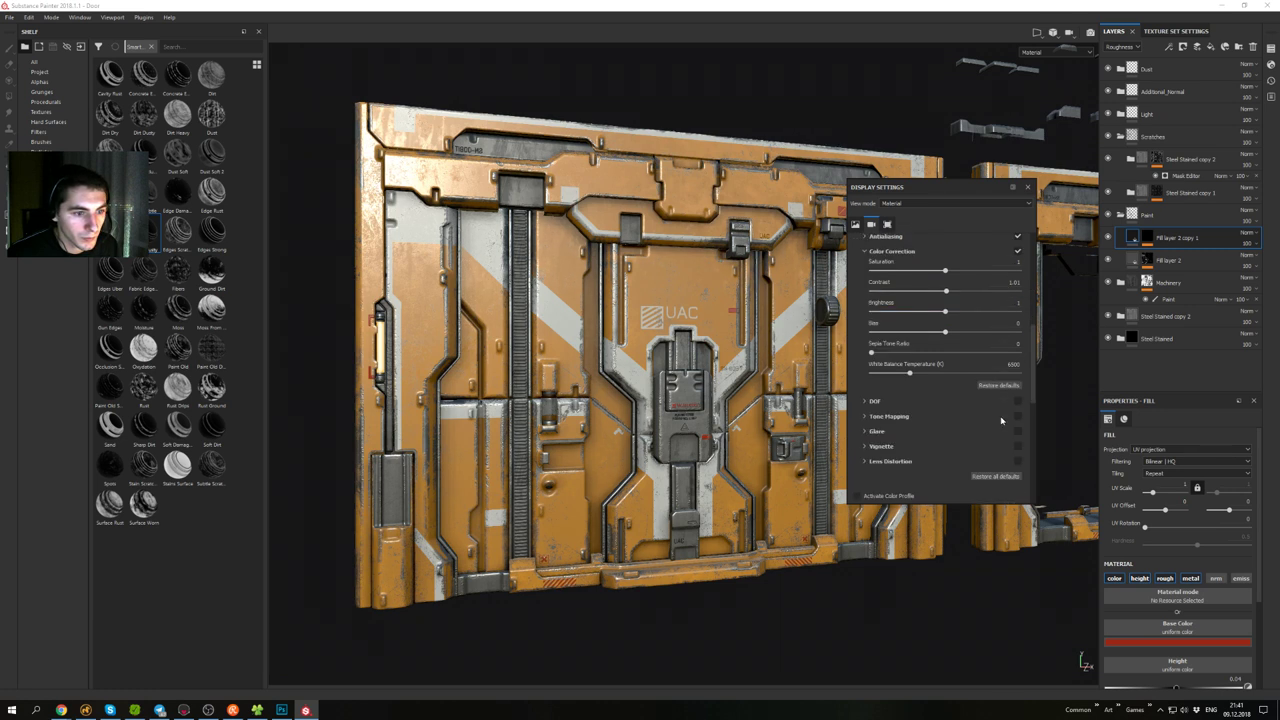
pyautogui.click(866, 372)
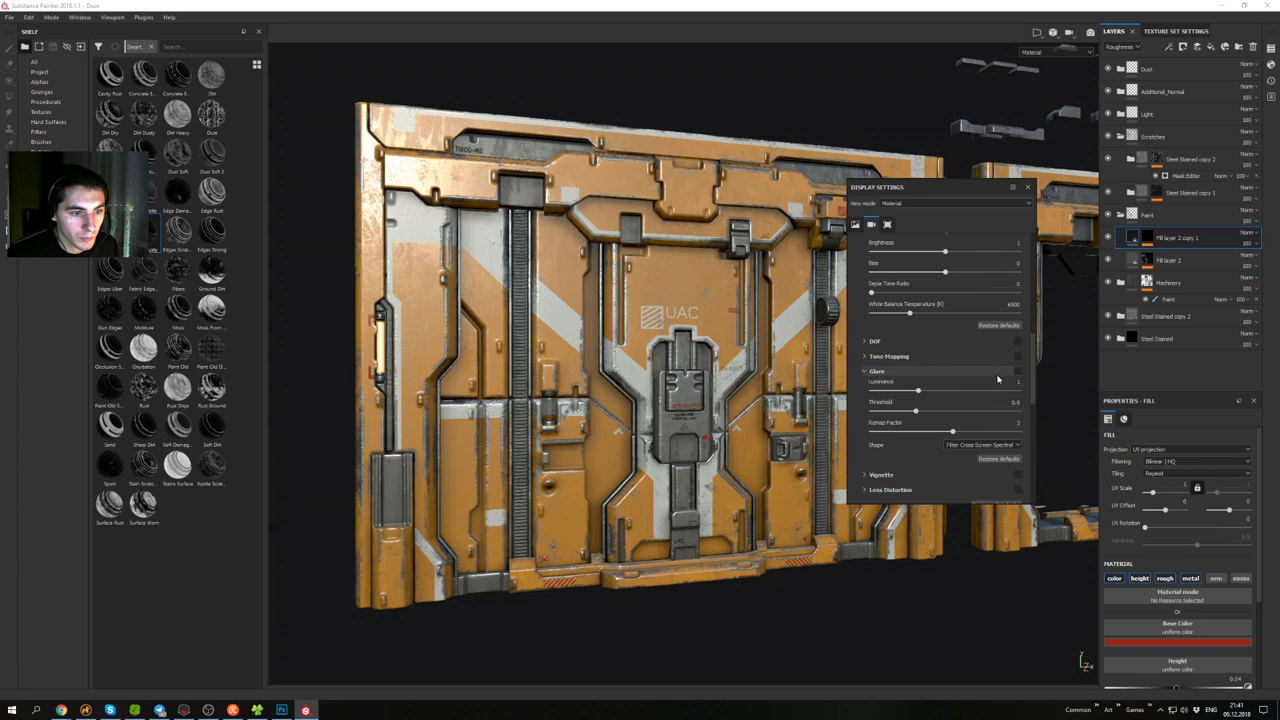
pyautogui.click(1019, 373)
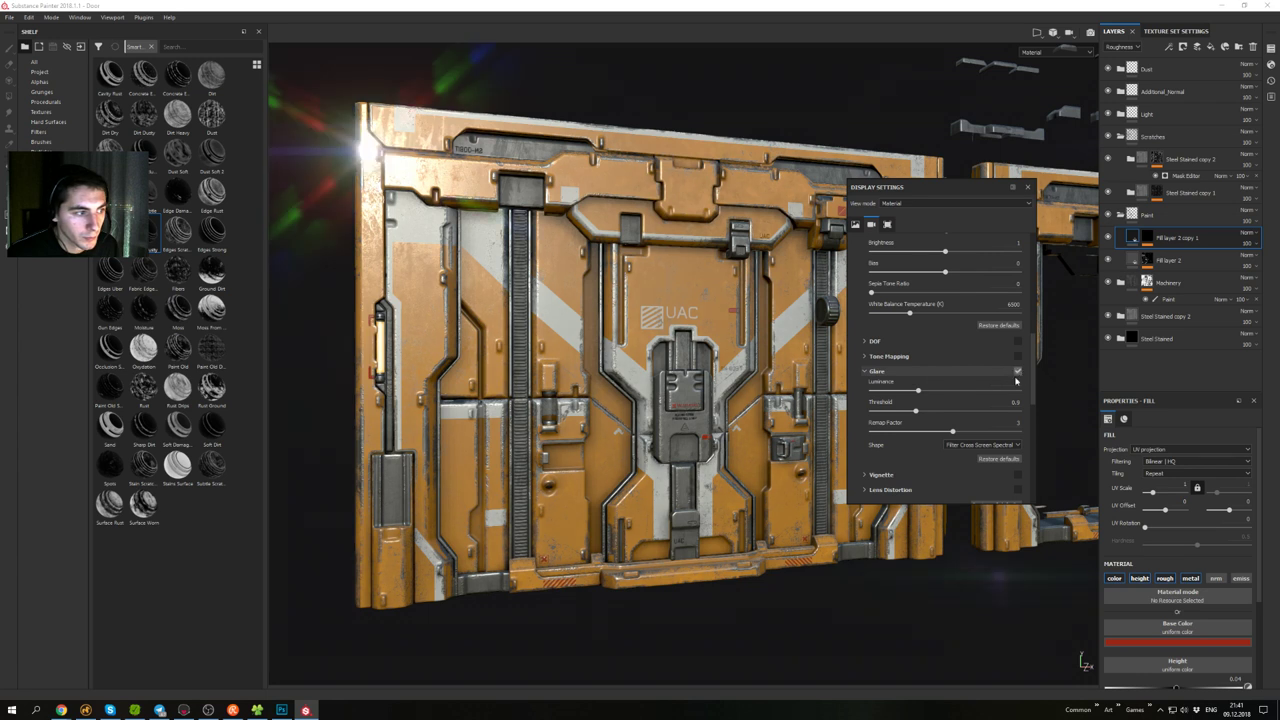
pyautogui.click(1015, 446)
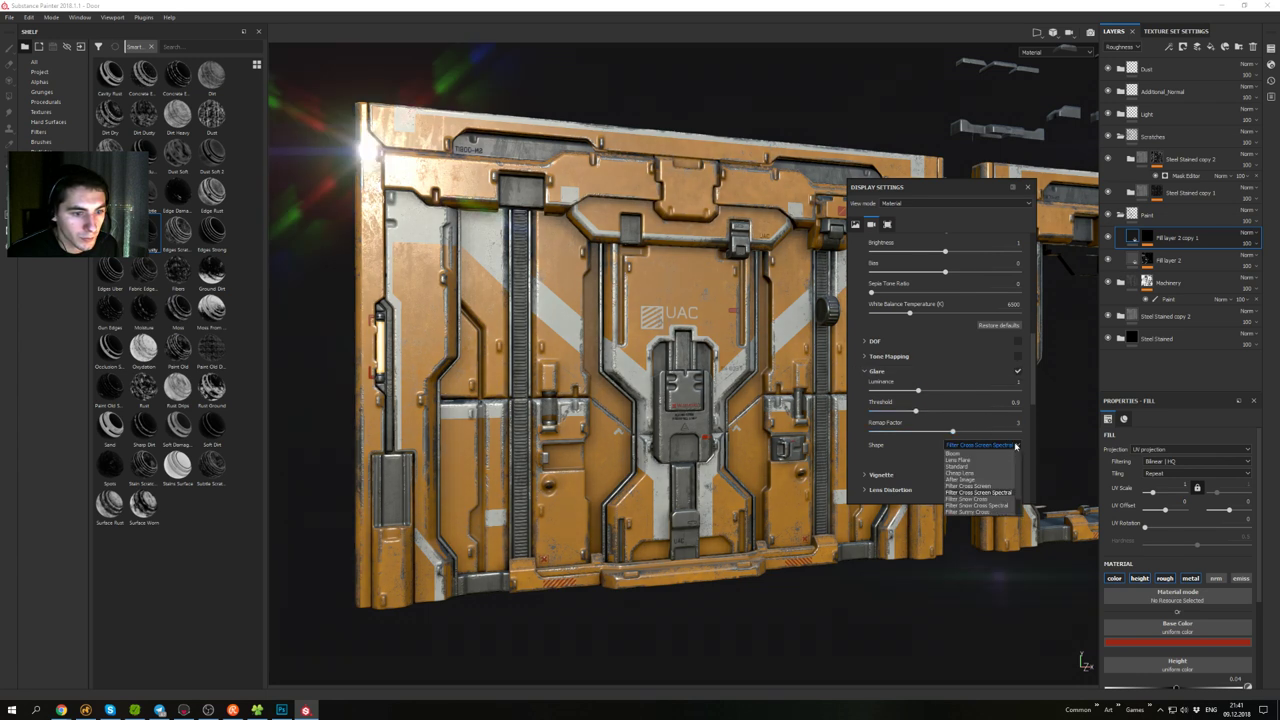
pyautogui.click(953, 453)
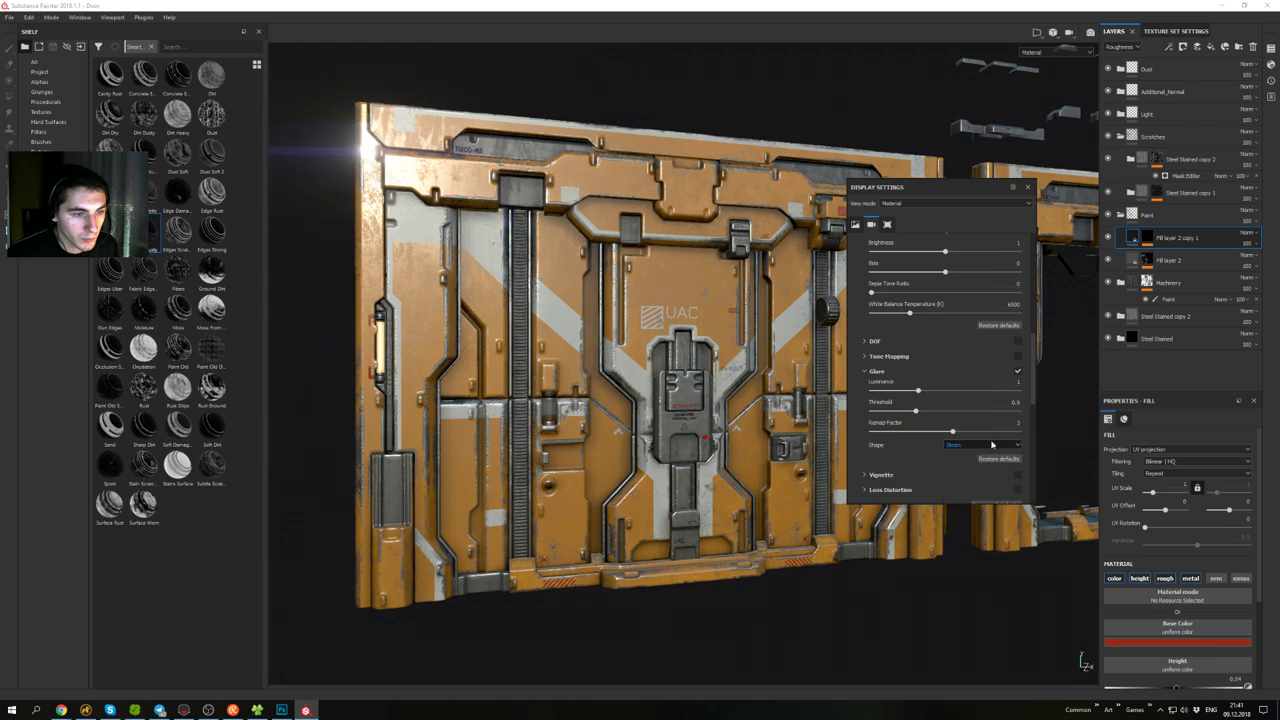
# - Change the glare shape to Horizontal Streak and inspect the door's highlights from several angles
pyautogui.click(1001, 448)
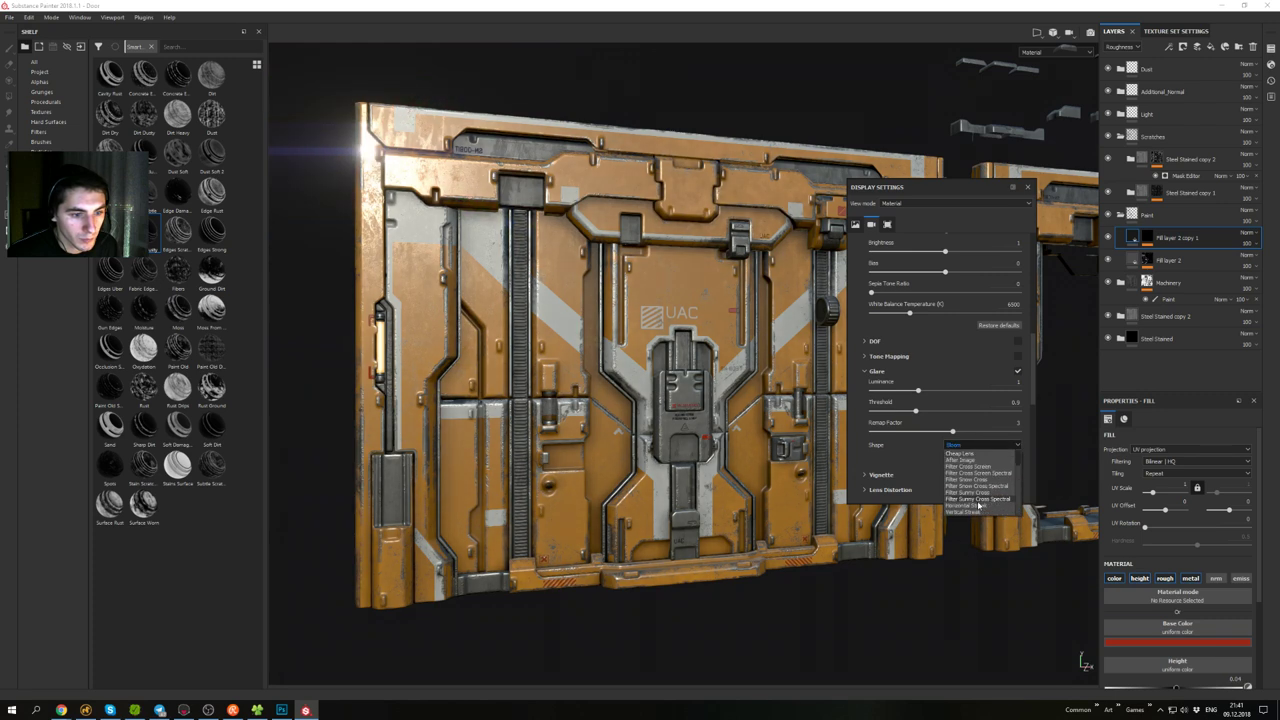
pyautogui.click(978, 511)
pyautogui.moveTo(690, 332)
pyautogui.keyDown('alt'); pyautogui.mouseDown()
pyautogui.moveTo(694, 305)
pyautogui.moveTo(729, 384)
pyautogui.mouseUp(); pyautogui.keyUp('alt')
pyautogui.keyDown('alt'); pyautogui.moveTo(729, 384); pyautogui.dragTo(781, 399, button='middle'); pyautogui.keyUp('alt')
pyautogui.keyDown('alt'); pyautogui.moveTo(781, 399); pyautogui.dragTo(754, 289); pyautogui.keyUp('alt')
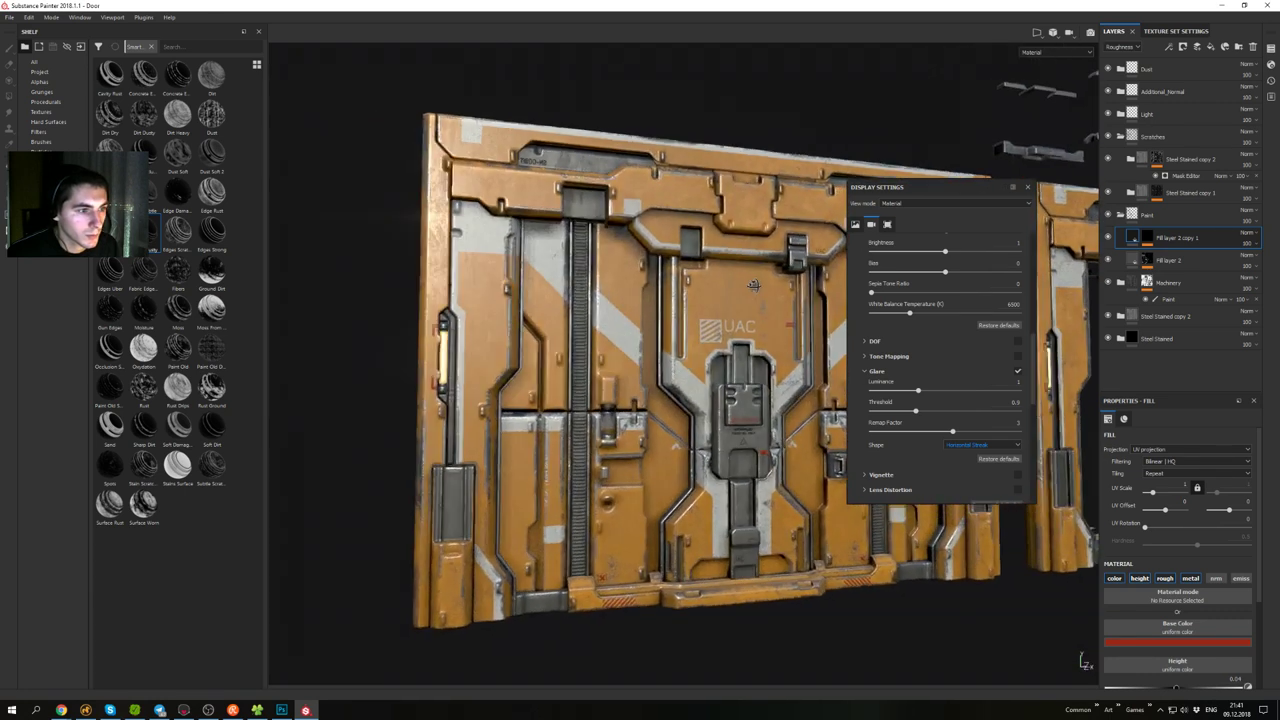
pyautogui.keyDown('alt'); pyautogui.moveTo(754, 289); pyautogui.dragTo(757, 323, button='right'); pyautogui.keyUp('alt')
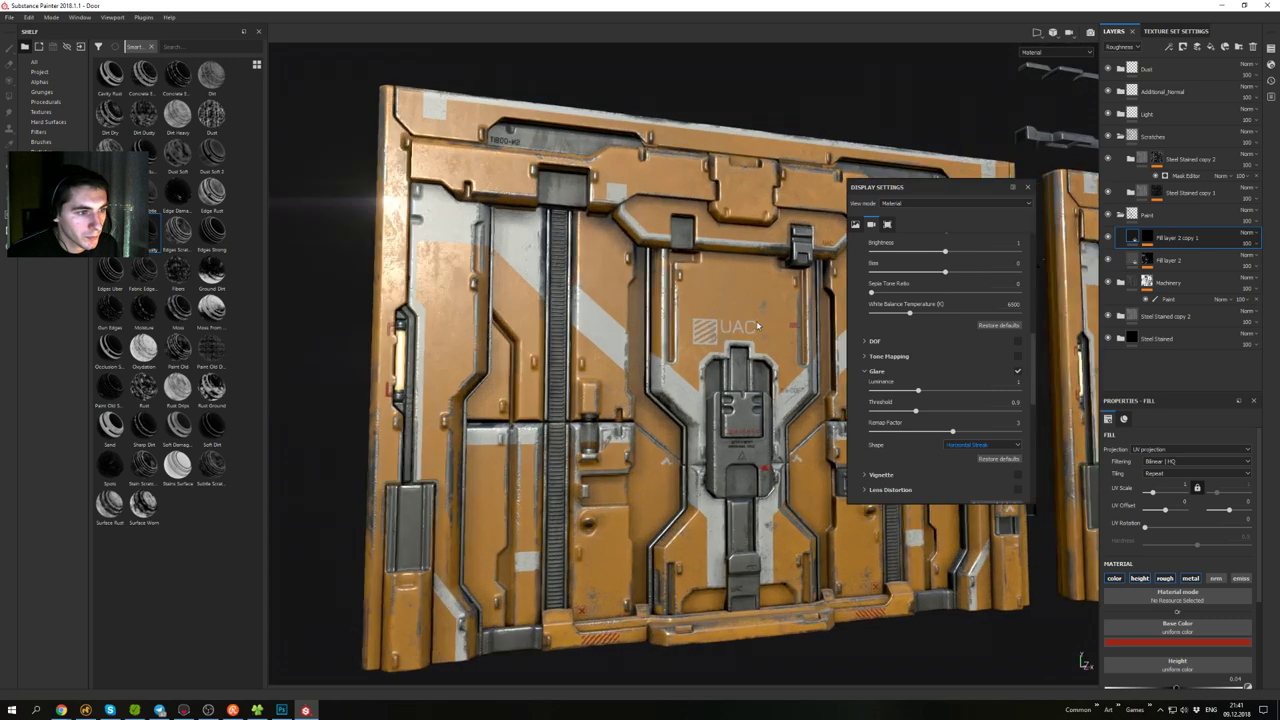
pyautogui.keyDown('alt'); pyautogui.moveTo(757, 323); pyautogui.dragTo(668, 326); pyautogui.keyUp('alt')
# - Disable the Glare post effect and collapse its settings
pyautogui.scroll(-2, 923, 452)
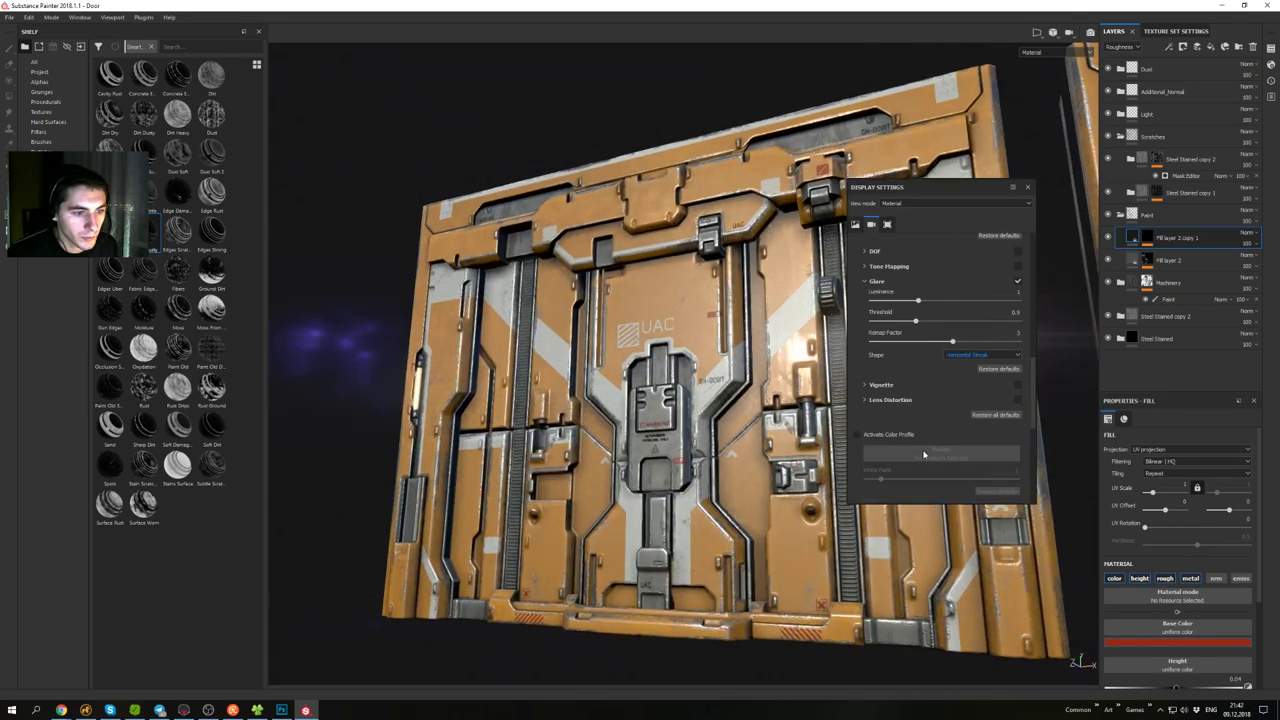
pyautogui.scroll(2, 1010, 400)
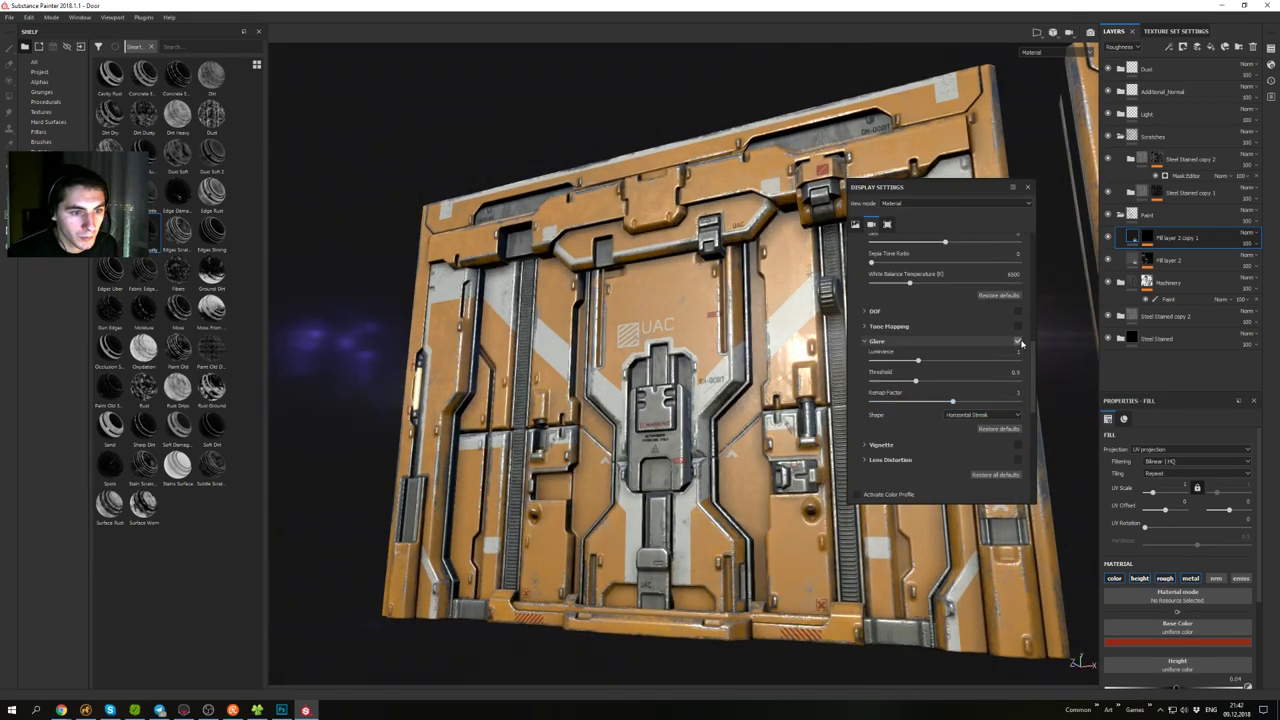
pyautogui.click(875, 341)
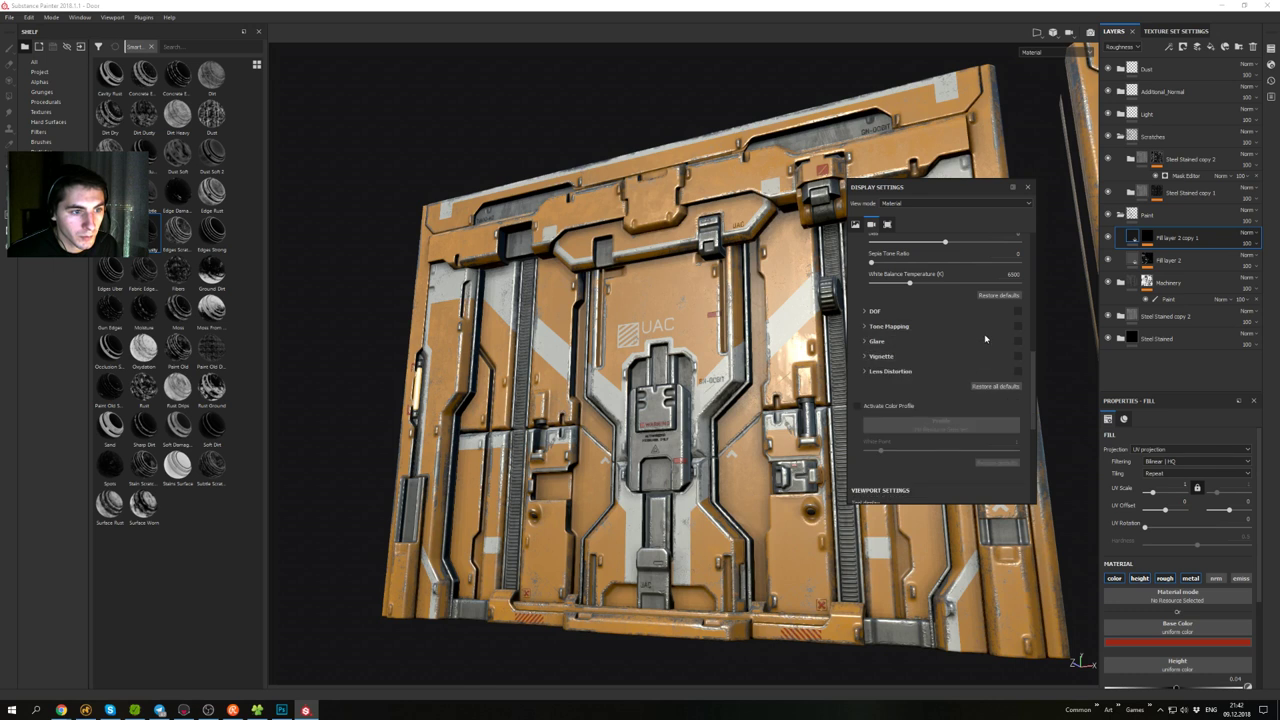
# - Try slightly lower and higher White Balance Temperature values and check the door's colors from different angles
pyautogui.scroll(2, 901, 330)
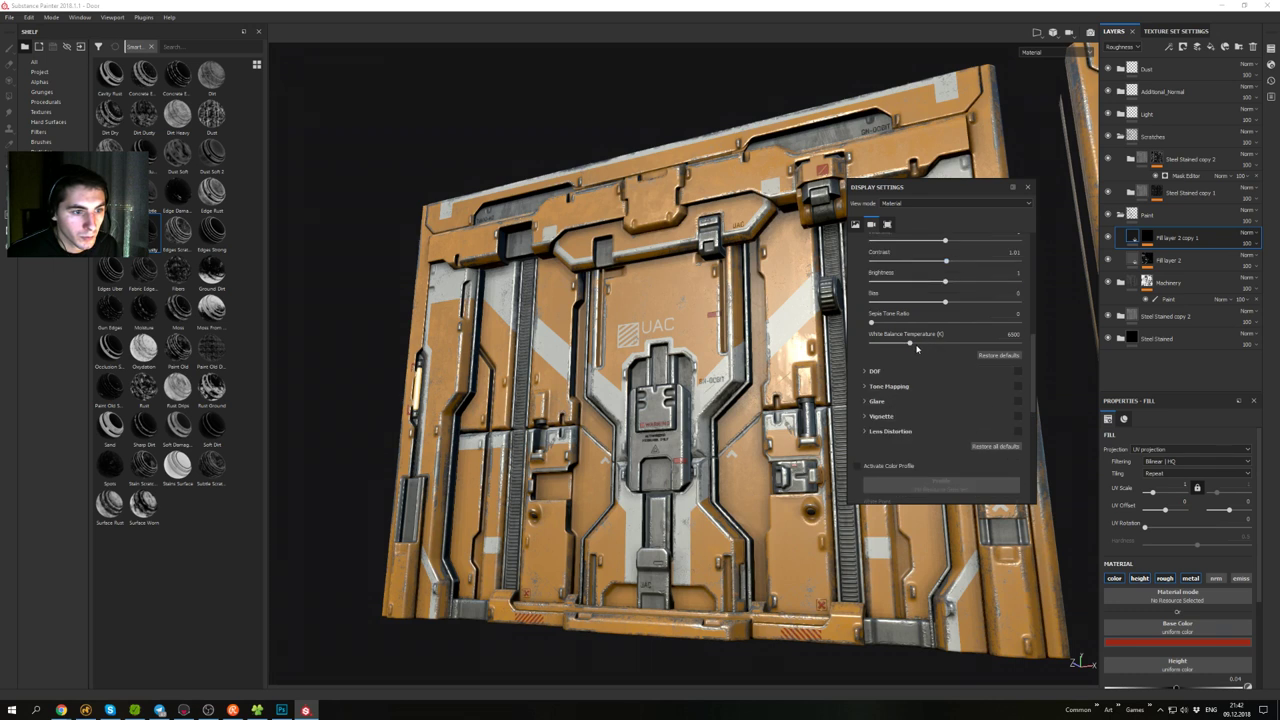
pyautogui.moveTo(910, 343)
pyautogui.mouseDown()
pyautogui.moveTo(928, 345)
pyautogui.moveTo(889, 346)
pyautogui.moveTo(908, 346)
pyautogui.mouseUp()
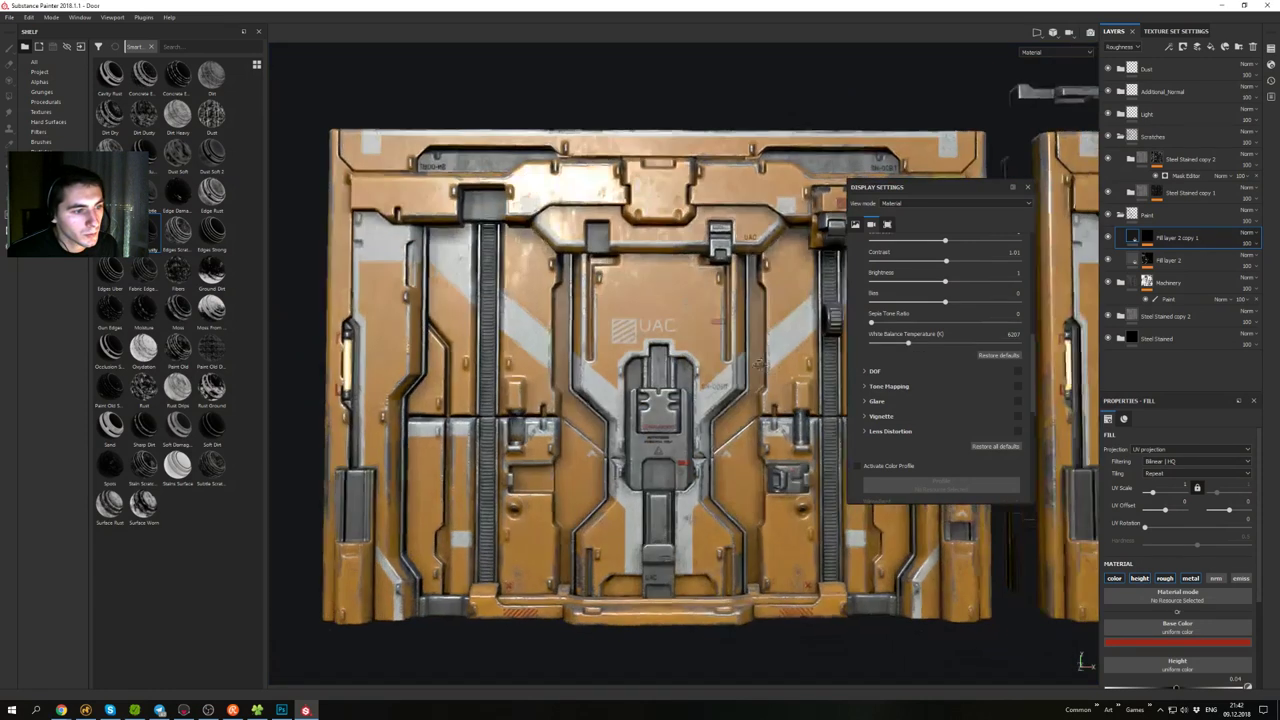
pyautogui.keyDown('alt'); pyautogui.moveTo(759, 364); pyautogui.dragTo(871, 354); pyautogui.keyUp('alt')
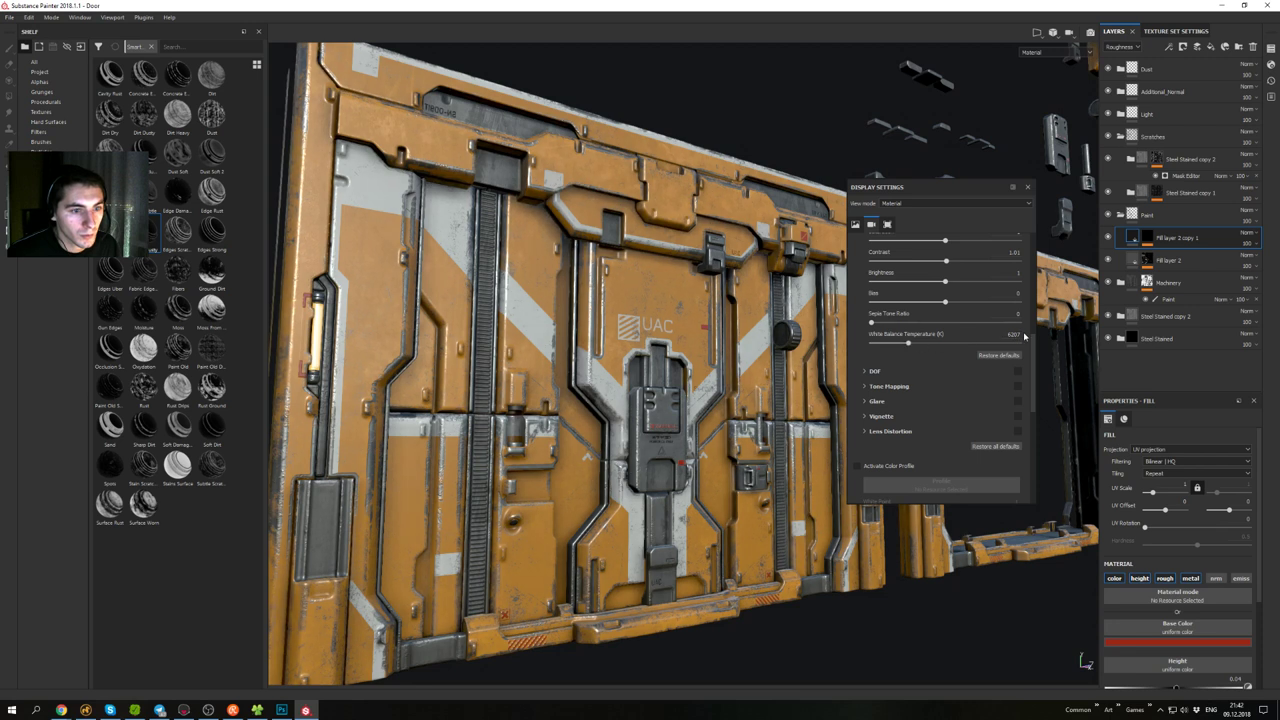
pyautogui.moveTo(908, 344); pyautogui.dragTo(911, 345)
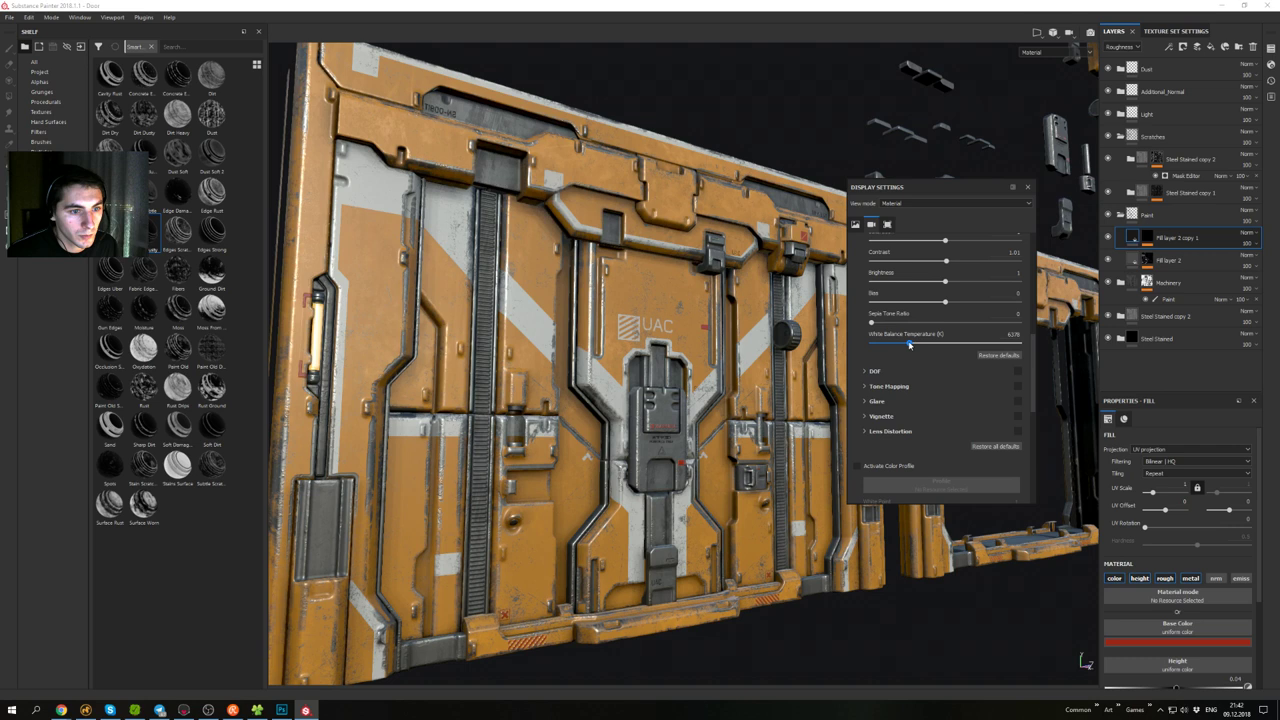
pyautogui.scroll(-2, 735, 262)
pyautogui.keyDown('alt'); pyautogui.moveTo(735, 262); pyautogui.dragTo(706, 256); pyautogui.keyUp('alt')
# - Set the White Balance Temperature to 6500 K and close the display settings
pyautogui.click(1014, 335)
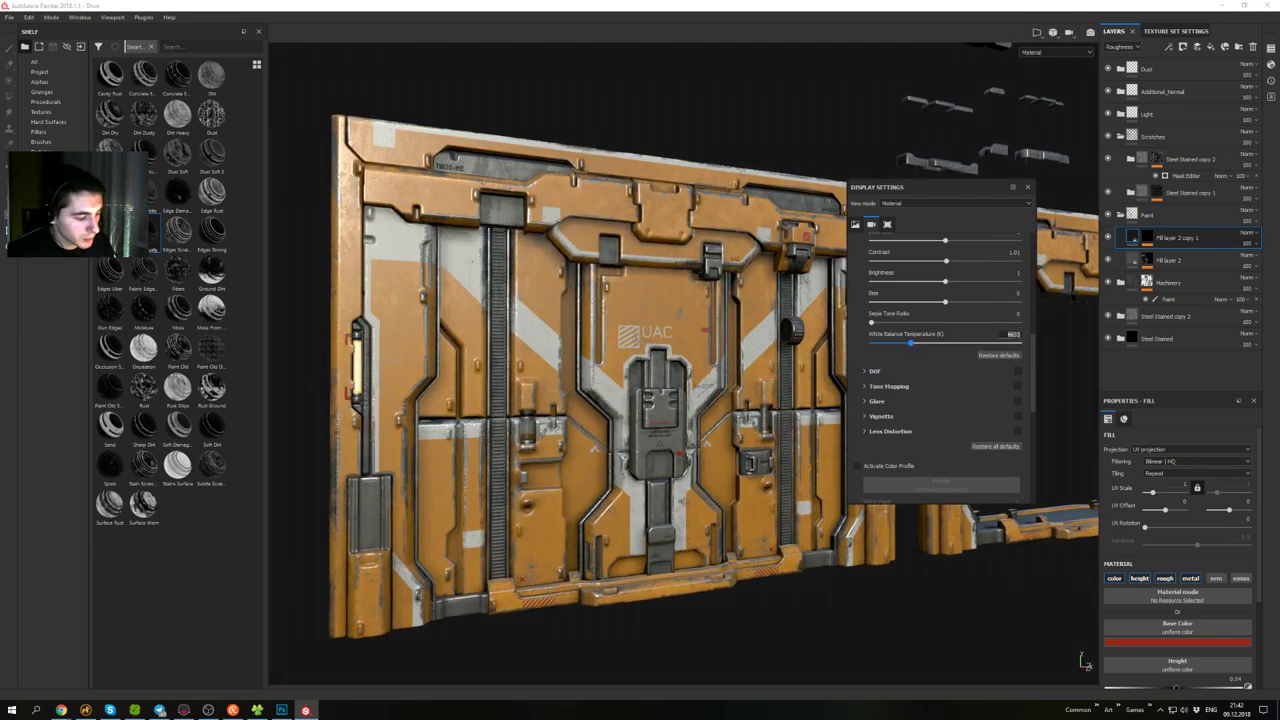
pyautogui.write('5')
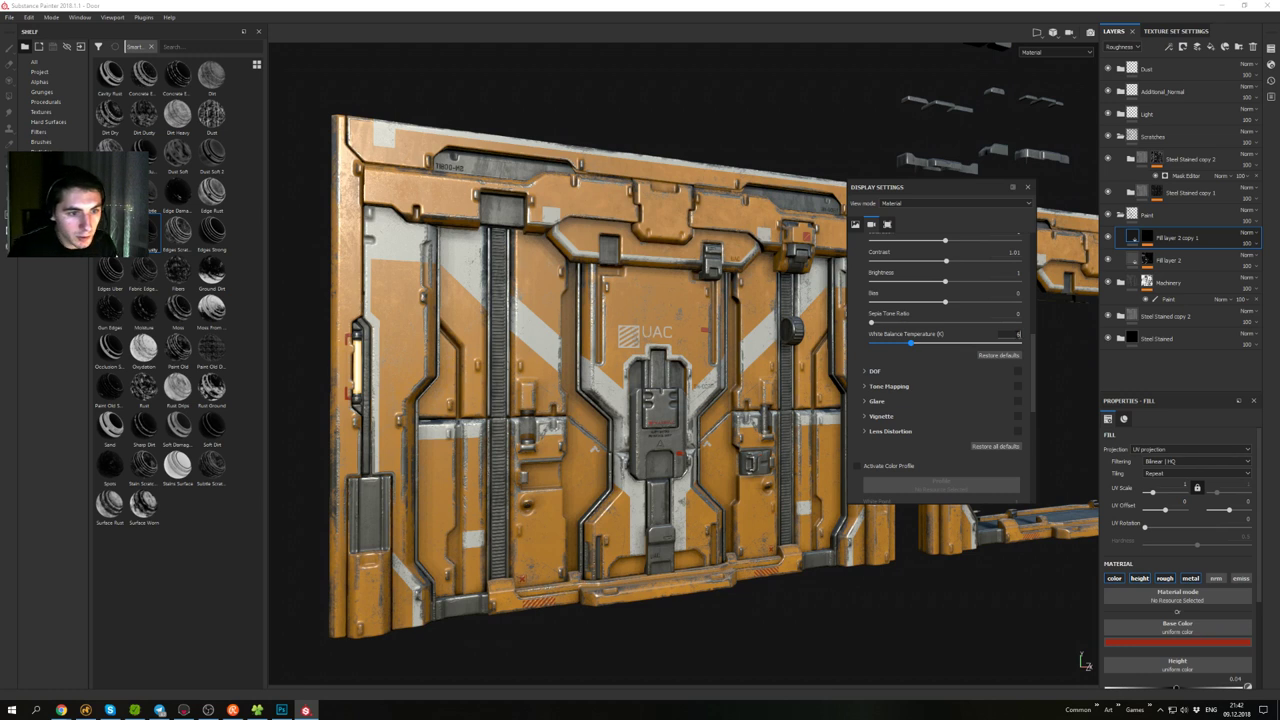
pyautogui.write('500')
pyautogui.press('Return')
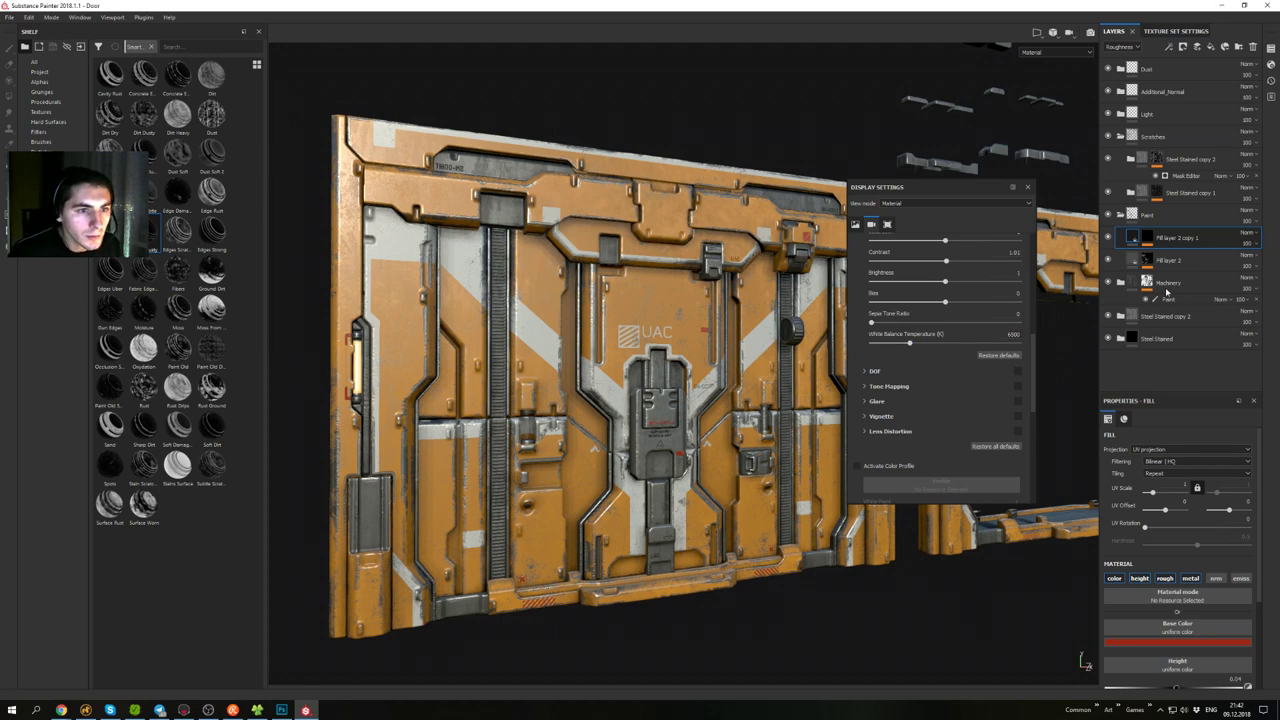
pyautogui.click(1027, 187)
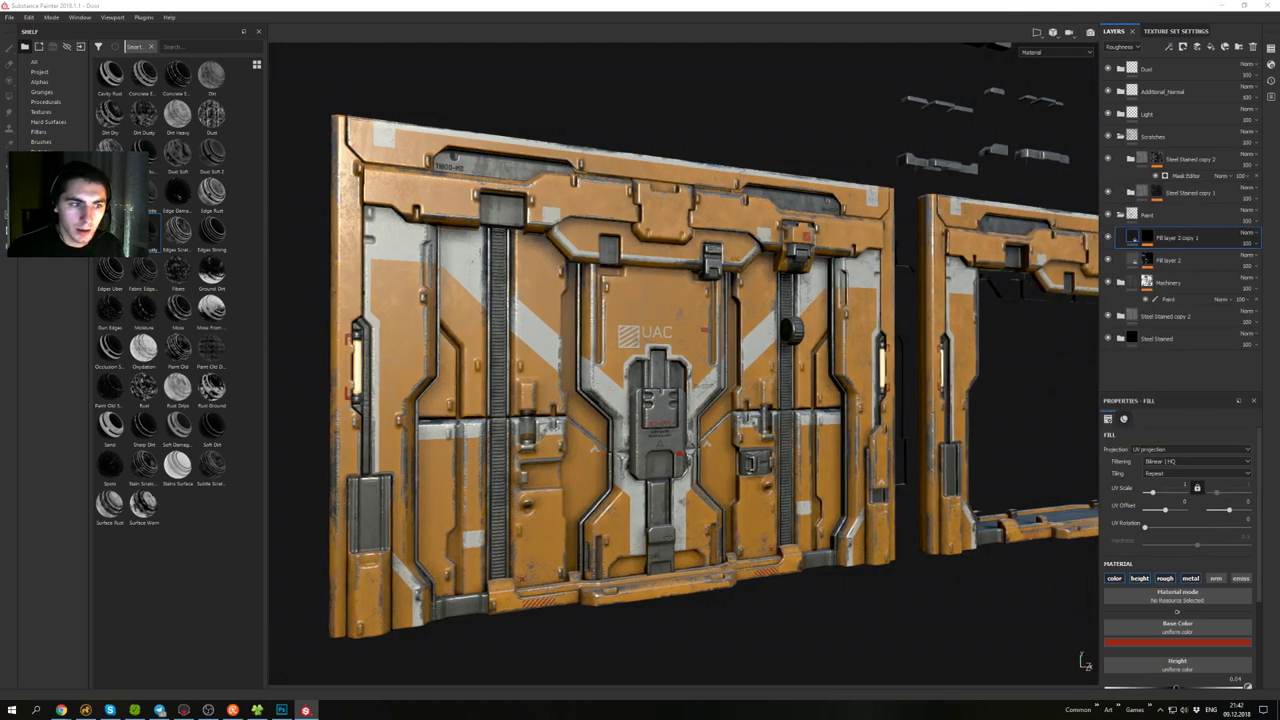
# - Inspect the whole door from several angles and distances and save the project
pyautogui.keyDown('alt'); pyautogui.moveTo(723, 383); pyautogui.dragTo(755, 345, button='middle'); pyautogui.keyUp('alt')
pyautogui.keyDown('alt'); pyautogui.moveTo(755, 345); pyautogui.dragTo(735, 370); pyautogui.keyUp('alt')
pyautogui.keyDown('alt'); pyautogui.moveTo(735, 370); pyautogui.dragTo(749, 383, button='right'); pyautogui.keyUp('alt')
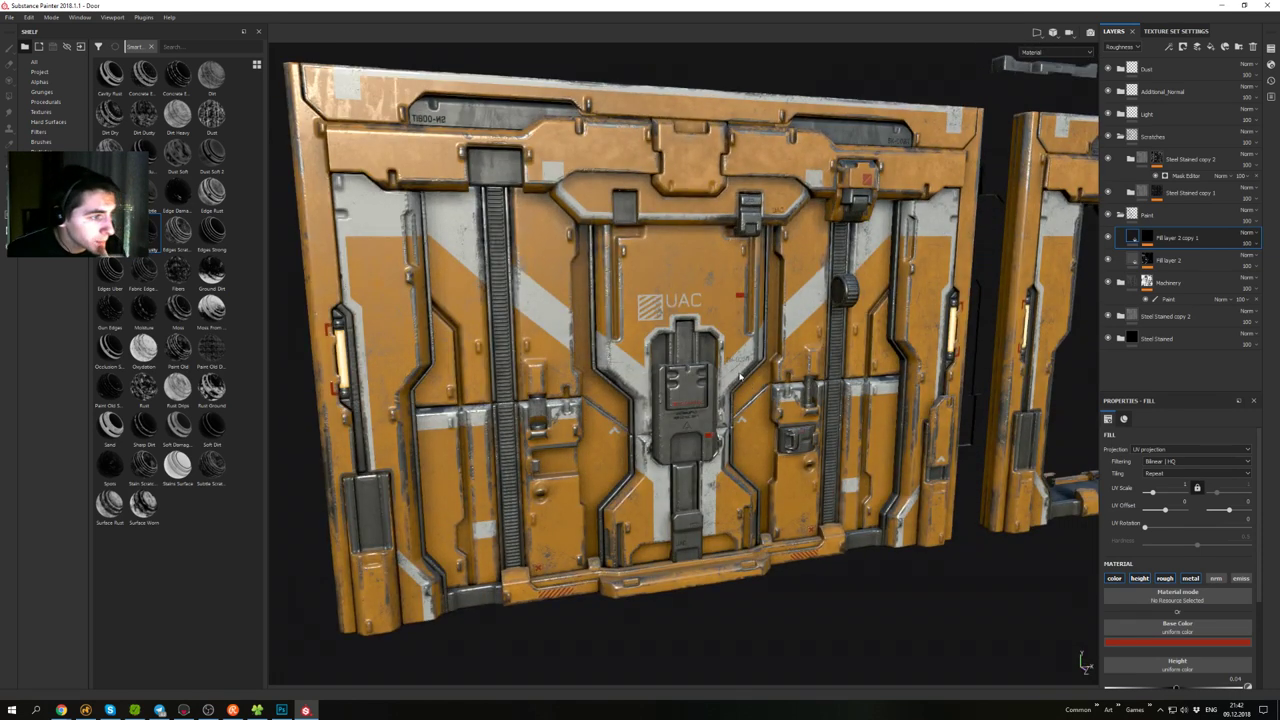
pyautogui.moveTo(744, 347)
pyautogui.keyDown('alt'); pyautogui.mouseDown()
pyautogui.moveTo(698, 356)
pyautogui.moveTo(738, 362)
pyautogui.moveTo(762, 325)
pyautogui.moveTo(785, 376)
pyautogui.moveTo(722, 269)
pyautogui.moveTo(750, 340)
pyautogui.mouseUp(); pyautogui.keyUp('alt')
pyautogui.keyDown('alt'); pyautogui.moveTo(750, 340); pyautogui.dragTo(805, 345, button='middle'); pyautogui.keyUp('alt')
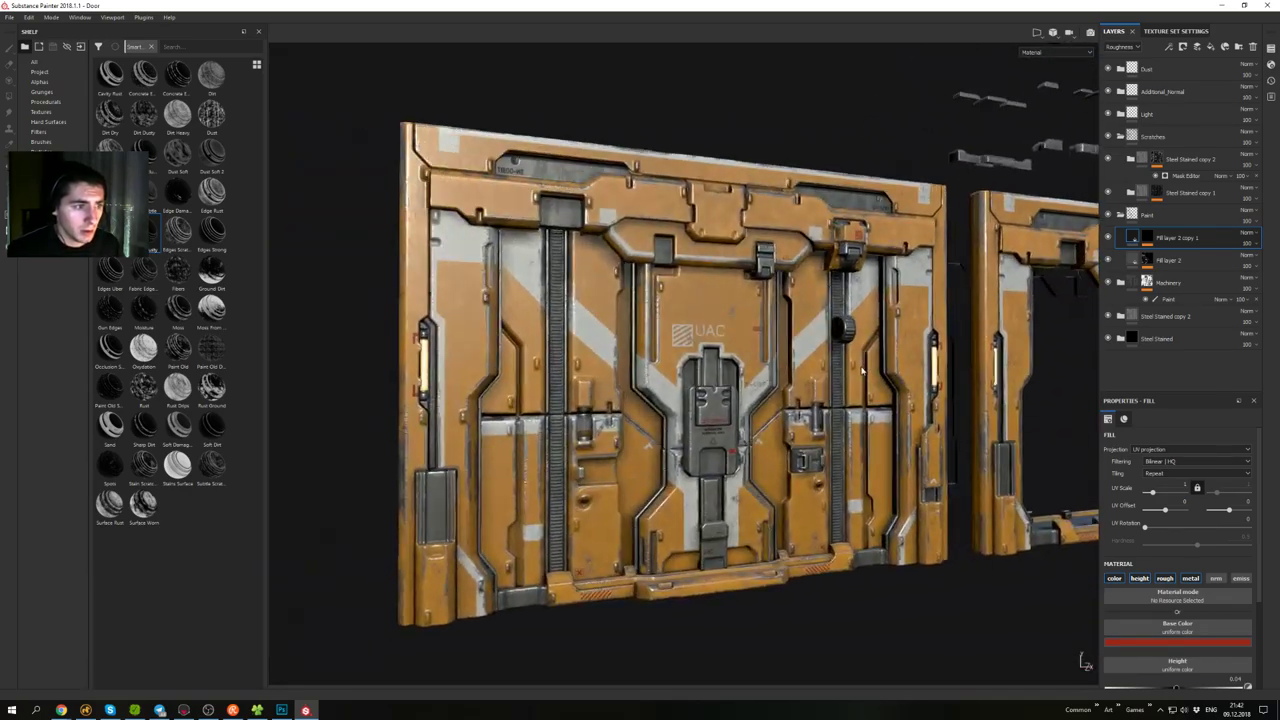
pyautogui.keyDown('alt'); pyautogui.moveTo(805, 345); pyautogui.dragTo(812, 360); pyautogui.keyUp('alt')
pyautogui.keyDown('alt'); pyautogui.moveTo(785, 368); pyautogui.dragTo(799, 370, button='right'); pyautogui.keyUp('alt')
pyautogui.keyDown('alt'); pyautogui.moveTo(799, 370); pyautogui.dragTo(833, 350, button='middle'); pyautogui.keyUp('alt')
pyautogui.keyDown('alt'); pyautogui.moveTo(833, 350); pyautogui.dragTo(818, 422); pyautogui.keyUp('alt')
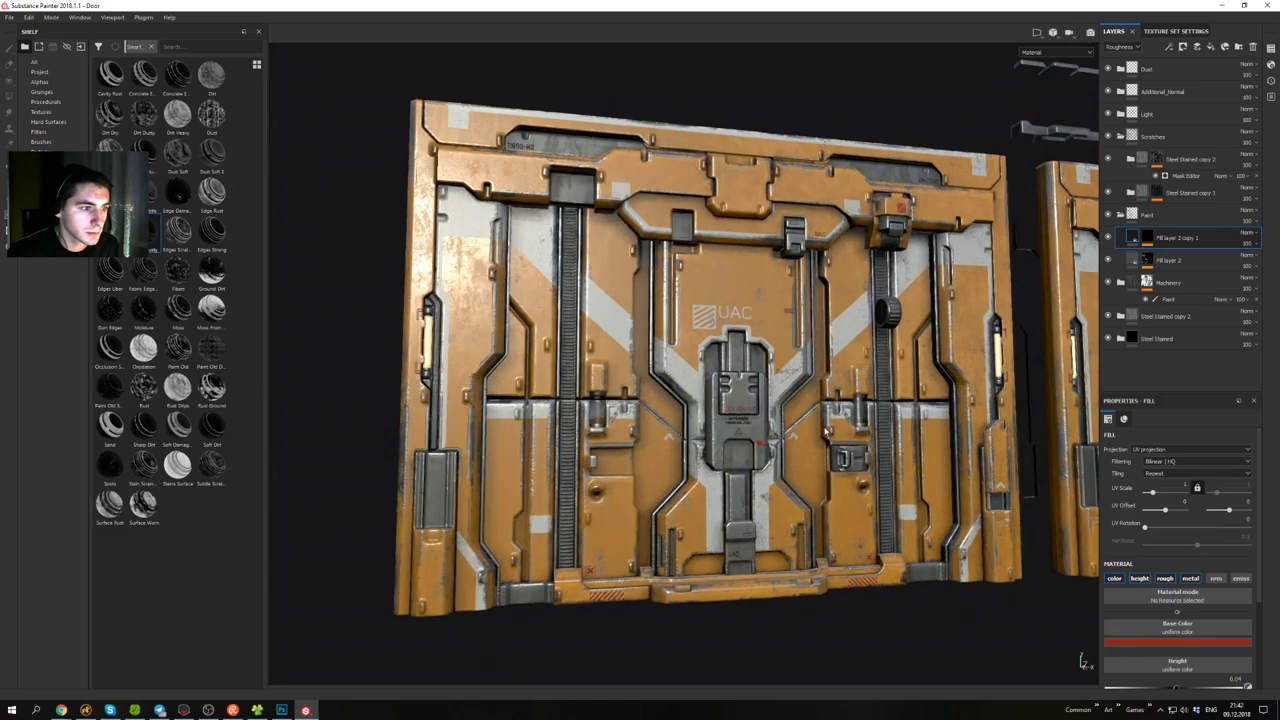
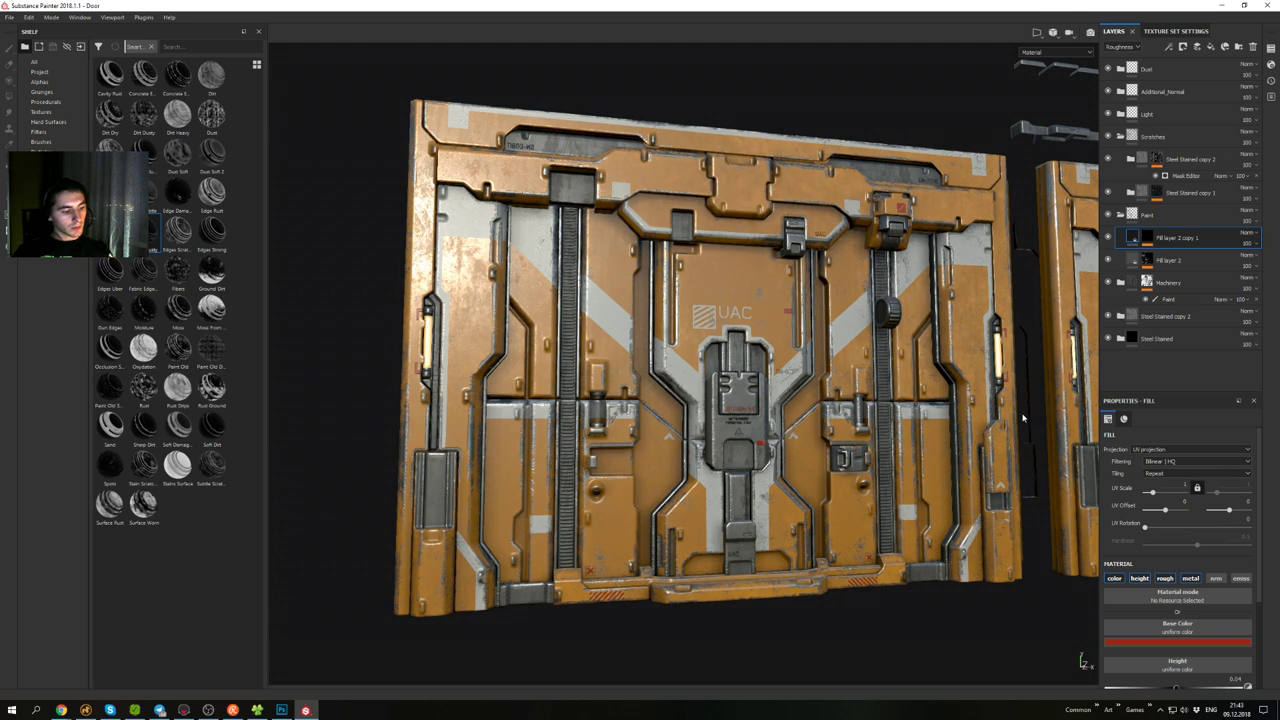
pyautogui.hotkey('ctrl', 's')
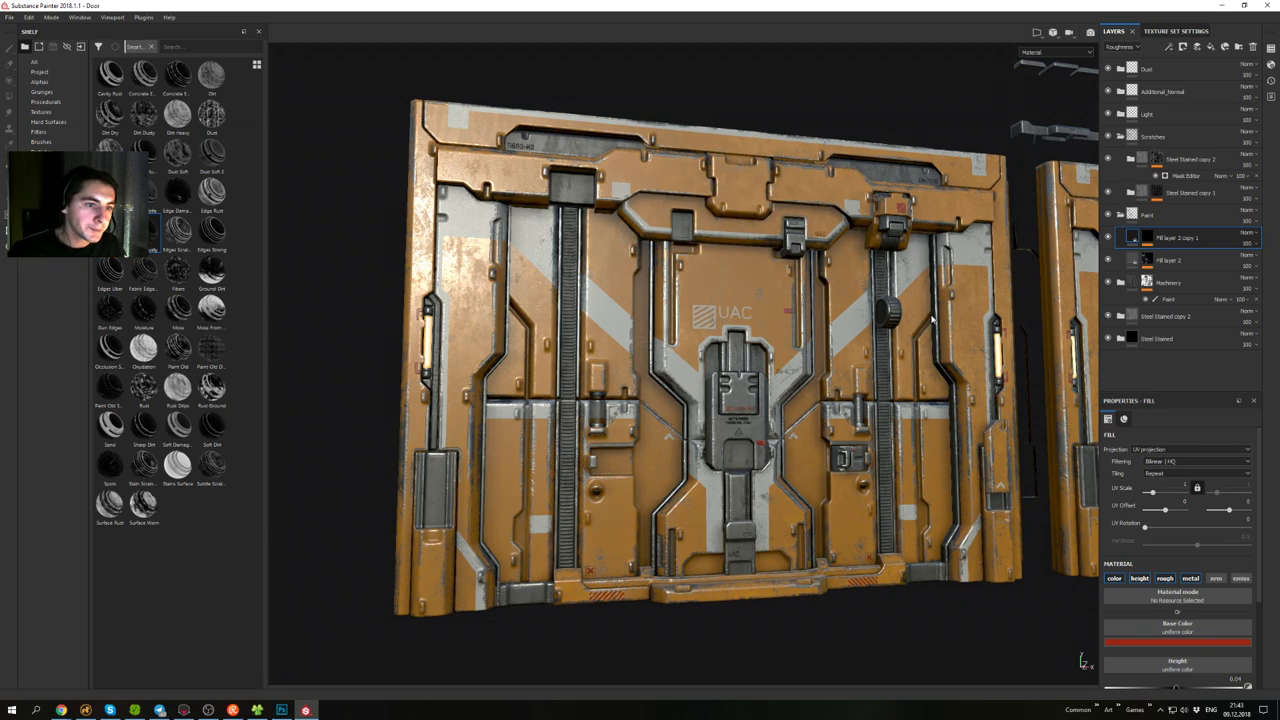
# - Collapse the Paint group and compare the door with the Scratches group hidden and shown
pyautogui.keyDown('alt'); pyautogui.moveTo(914, 284); pyautogui.dragTo(825, 283); pyautogui.keyUp('alt')
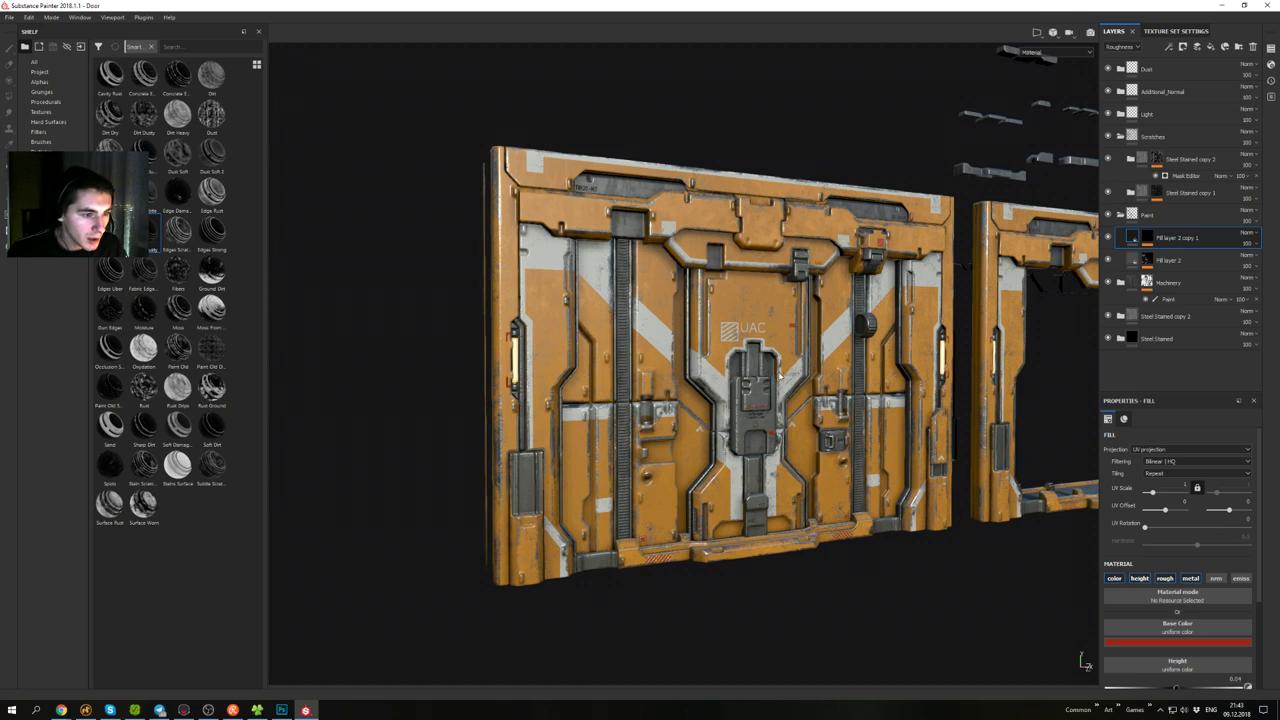
pyautogui.keyDown('alt'); pyautogui.moveTo(826, 361); pyautogui.dragTo(808, 362); pyautogui.keyUp('alt')
pyautogui.keyDown('alt'); pyautogui.moveTo(808, 362); pyautogui.dragTo(852, 426, button='right'); pyautogui.keyUp('alt')
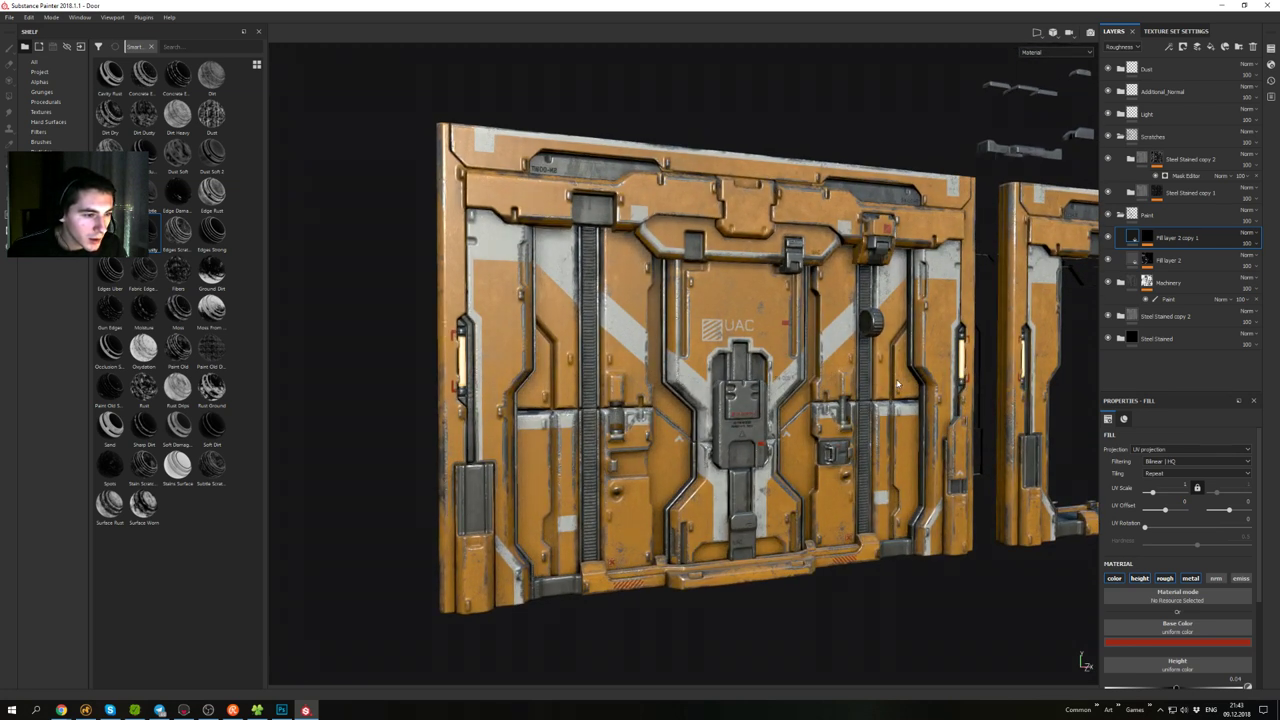
pyautogui.keyDown('alt'); pyautogui.moveTo(902, 383); pyautogui.dragTo(874, 380, button='middle'); pyautogui.keyUp('alt')
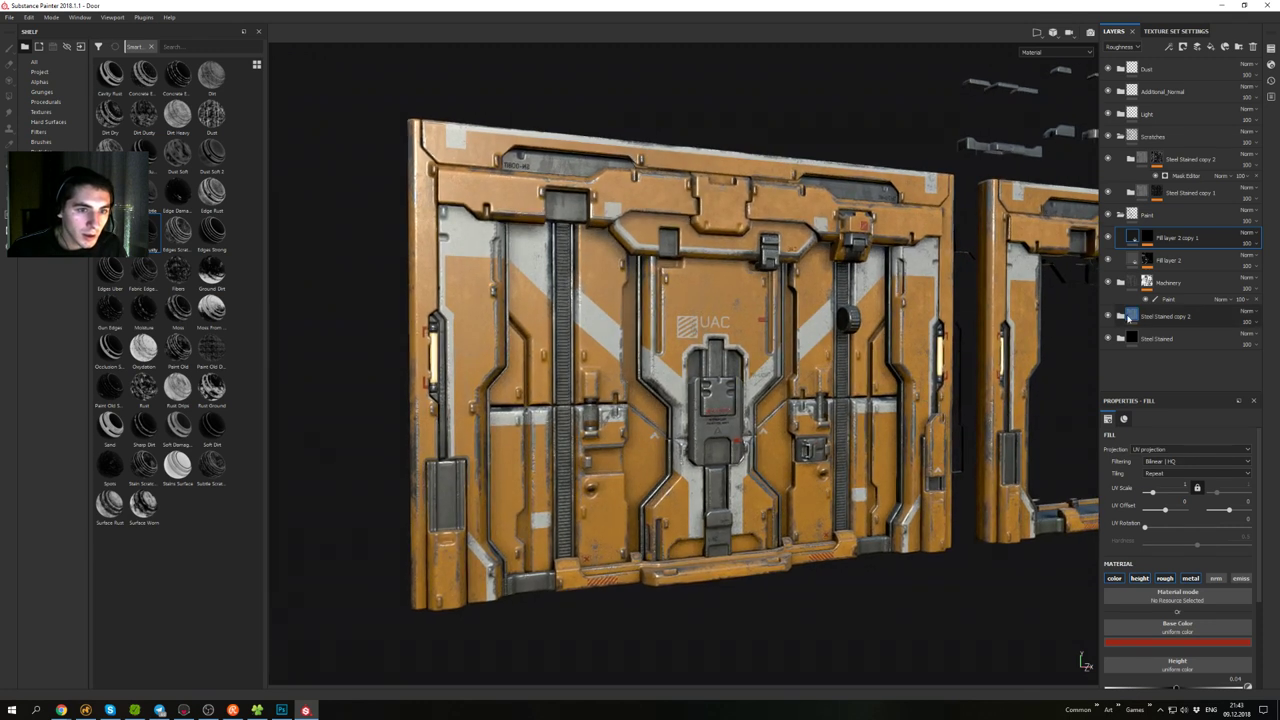
pyautogui.click(1120, 215)
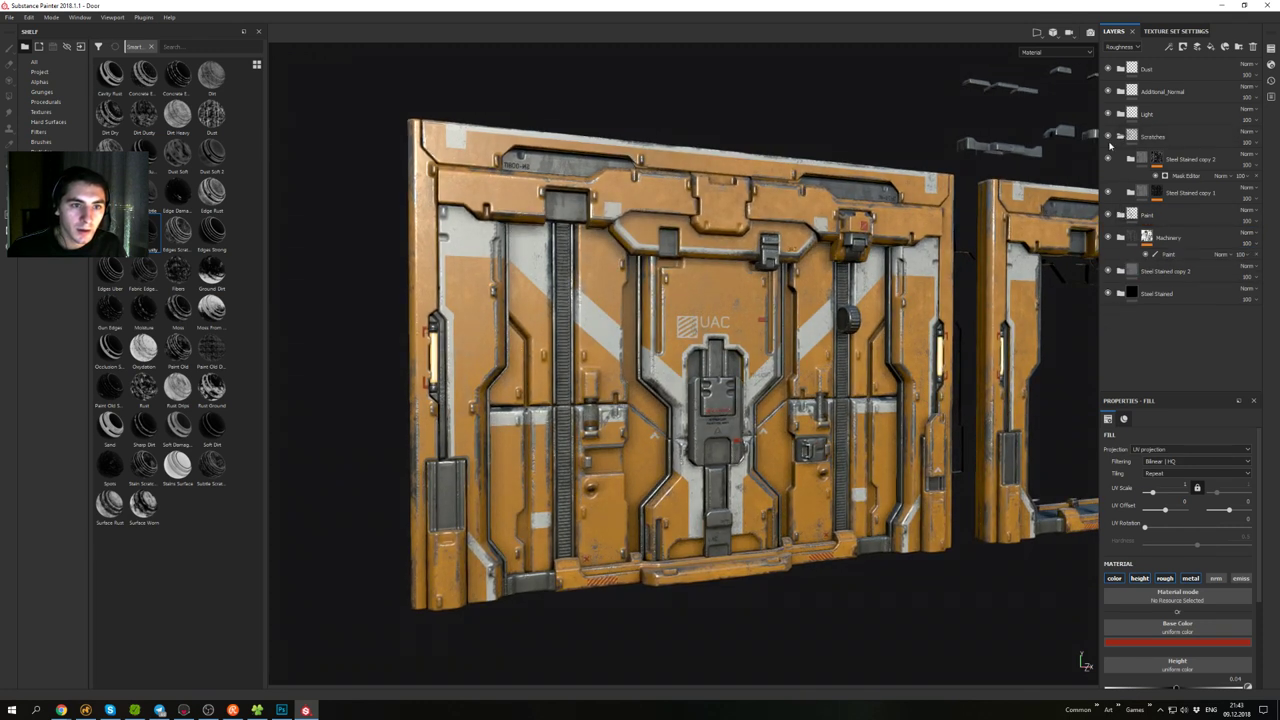
pyautogui.click(1108, 138)
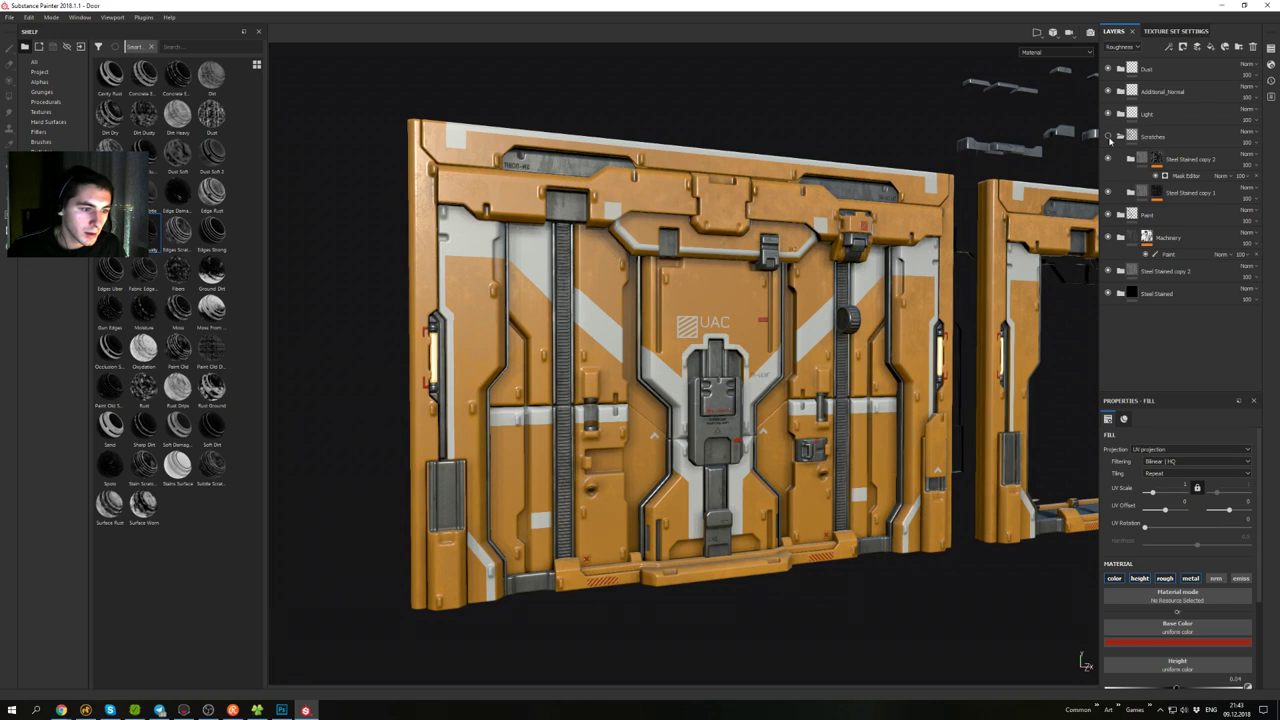
pyautogui.click(1108, 138)
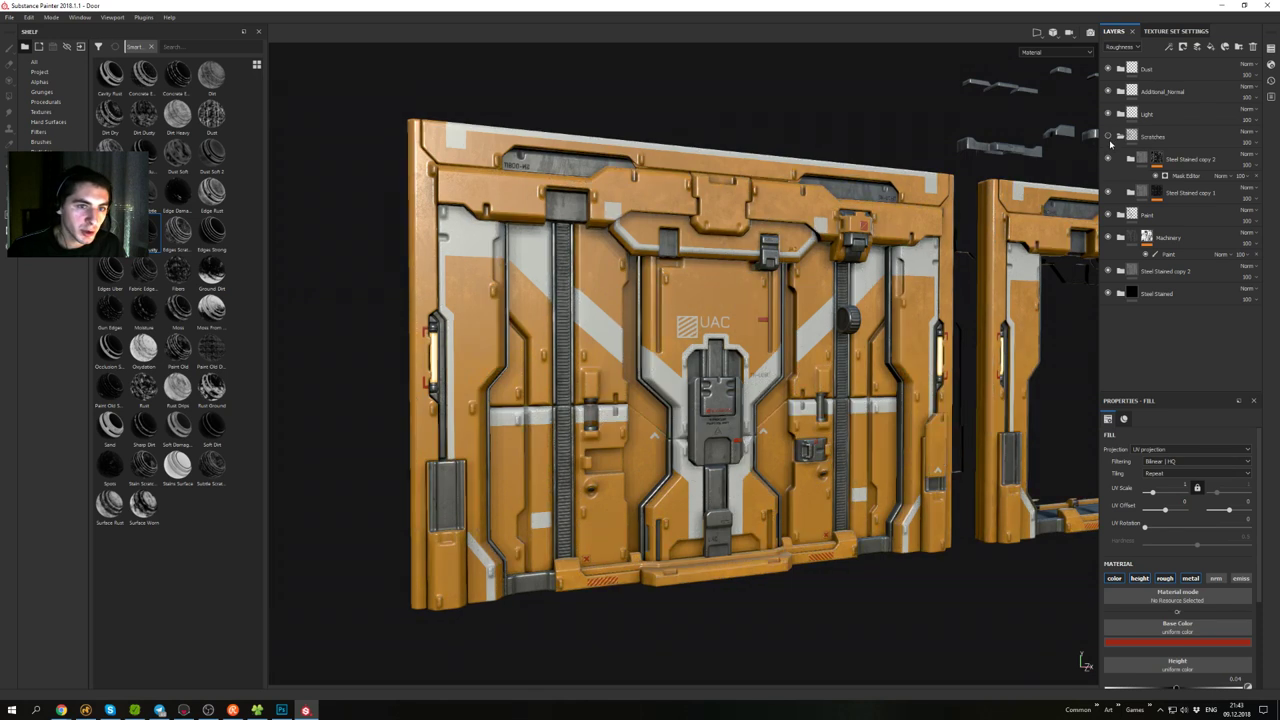
pyautogui.click(1109, 138)
# - Toggle the visibility of Steel Stained copy 2 and Steel Stained copy 1 to compare each one's edge wear
pyautogui.click(1107, 160)
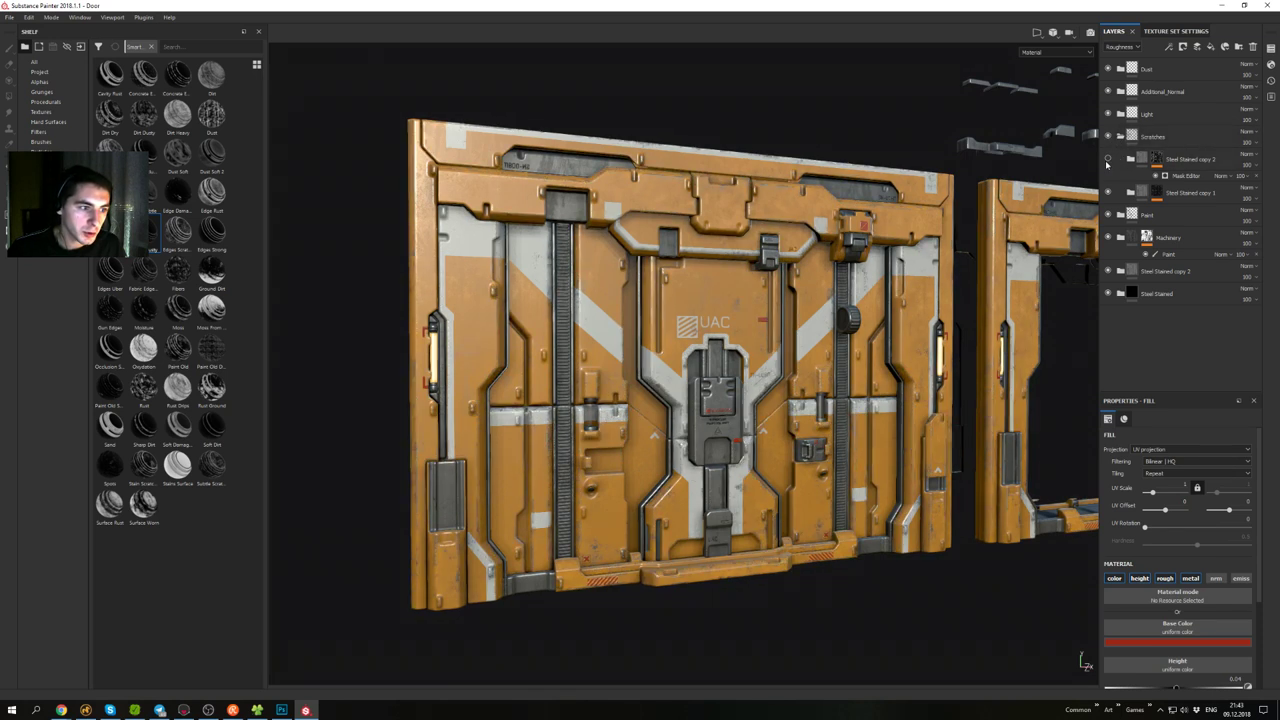
pyautogui.click(1107, 160)
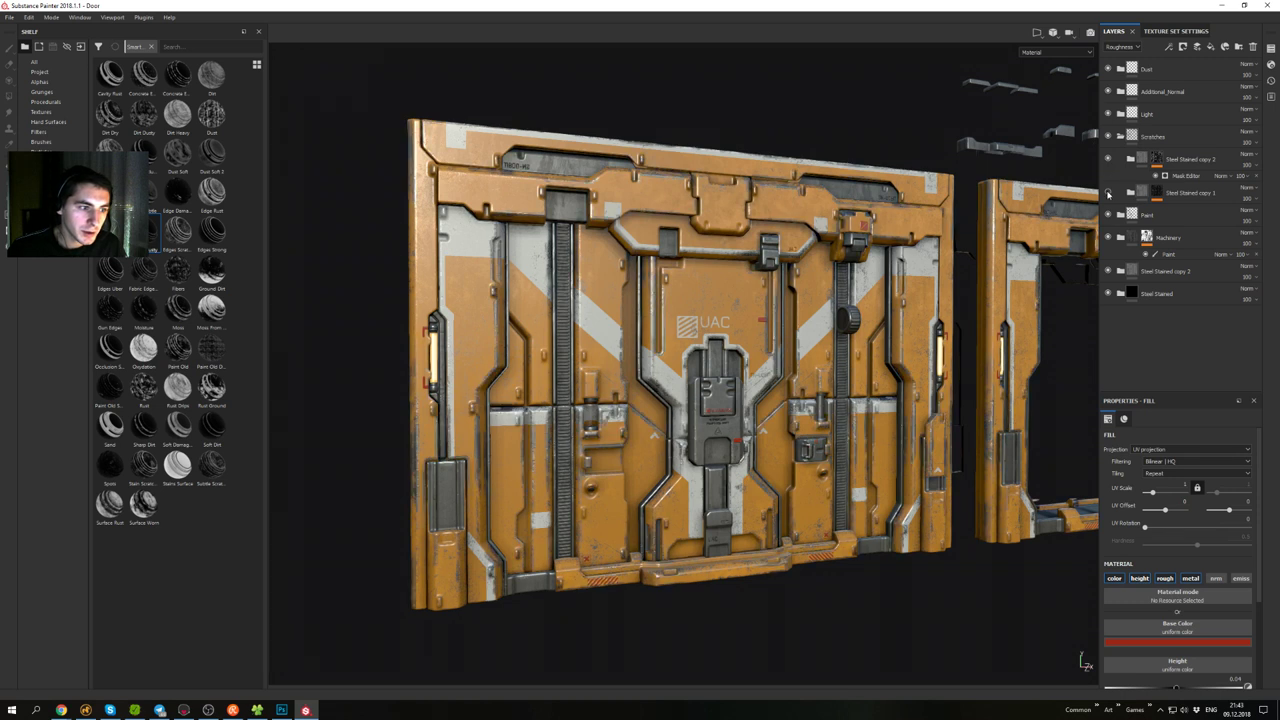
pyautogui.click(1108, 161)
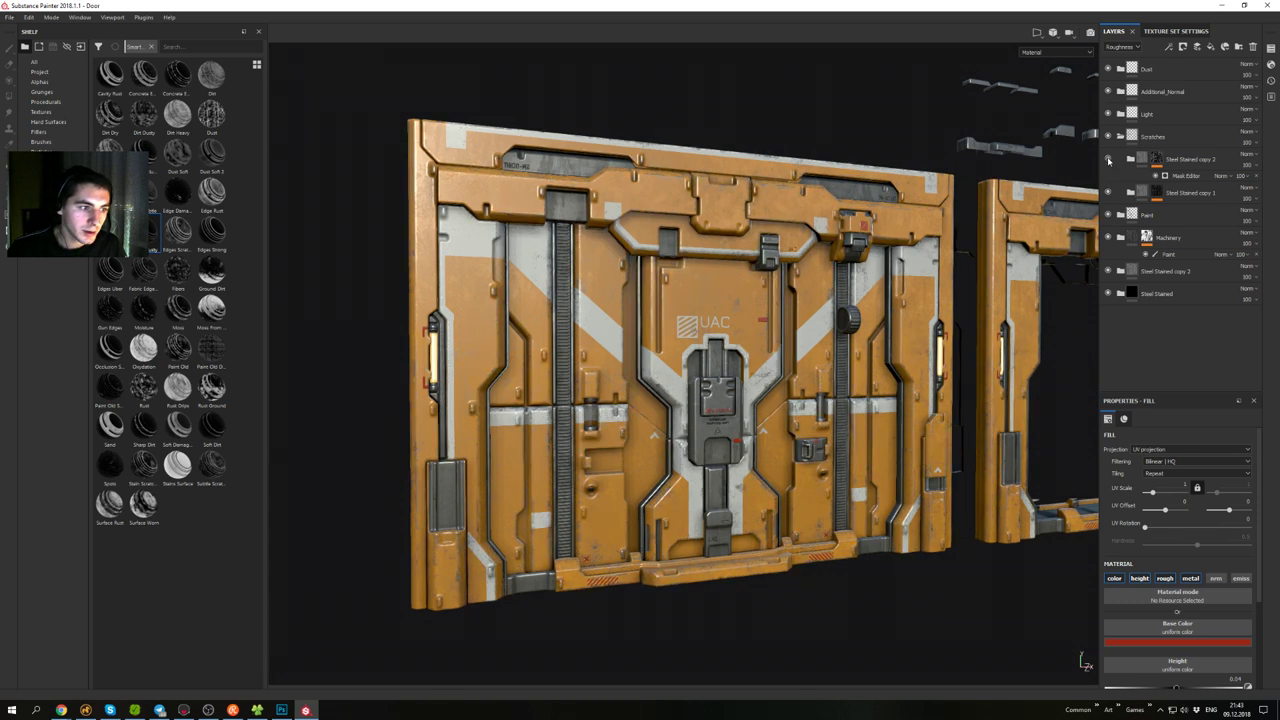
pyautogui.click(1108, 161)
pyautogui.click(1108, 161)
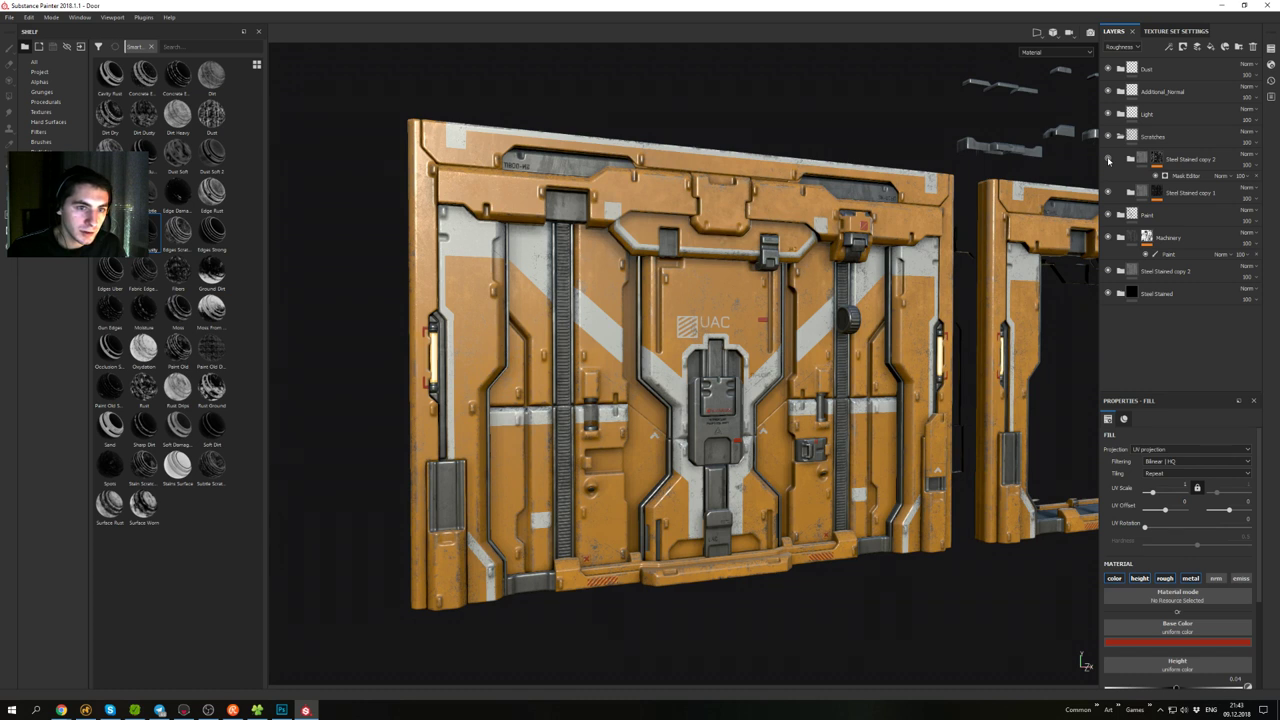
pyautogui.click(1108, 161)
pyautogui.click(1108, 195)
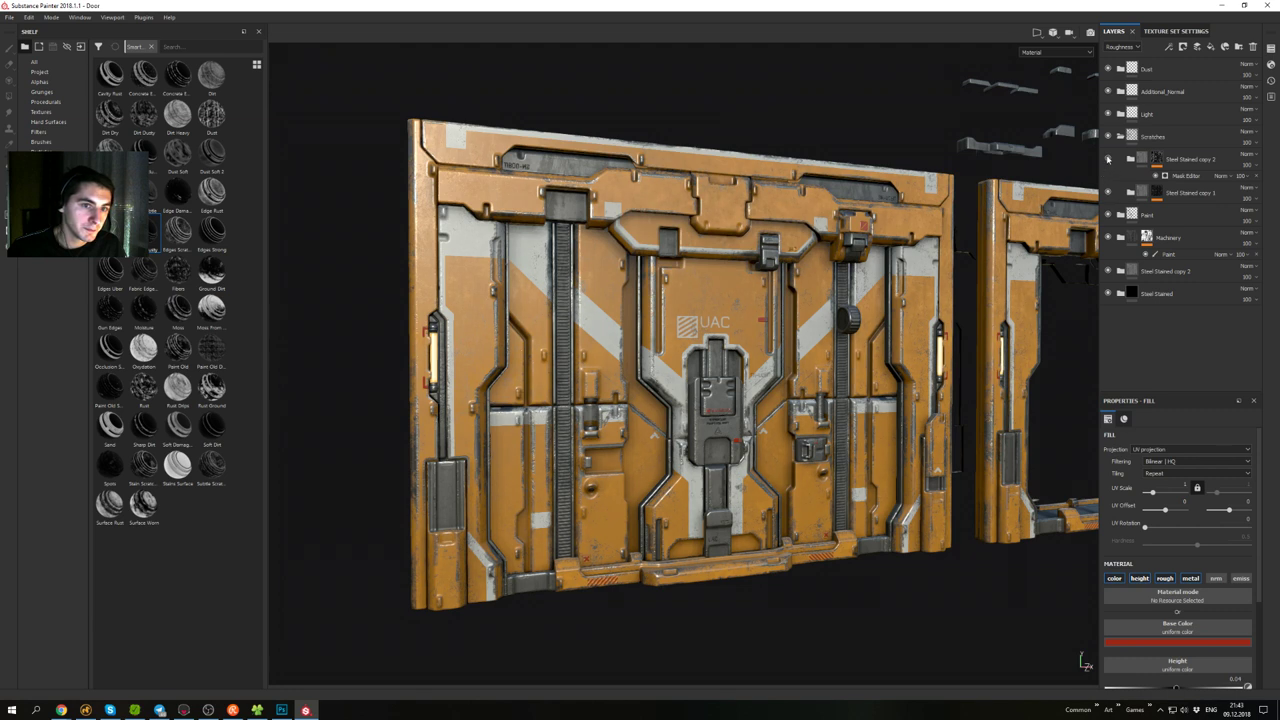
pyautogui.click(1108, 160)
# - Inspect the scratches on the door from several angles and compare it with and without the Scratches group
pyautogui.scroll(1, 918, 262)
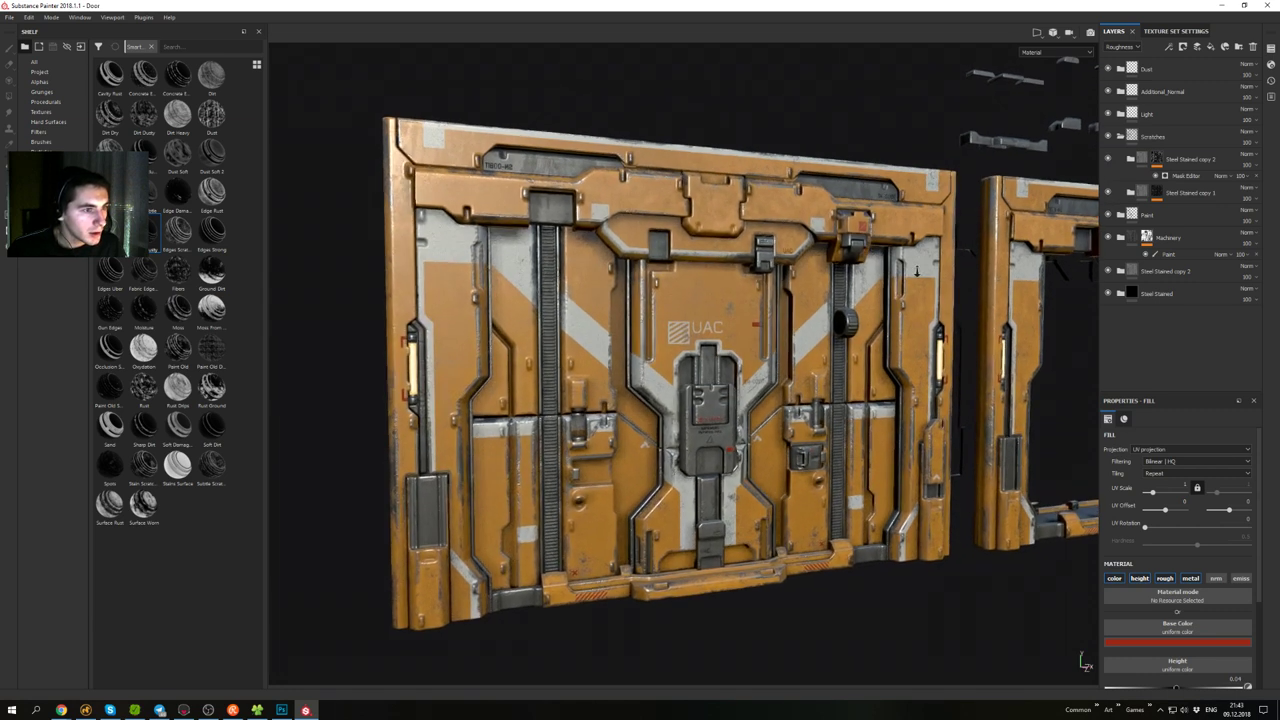
pyautogui.keyDown('alt'); pyautogui.moveTo(916, 262); pyautogui.dragTo(939, 254, button='middle'); pyautogui.keyUp('alt')
pyautogui.keyDown('alt'); pyautogui.moveTo(938, 254); pyautogui.dragTo(920, 205); pyautogui.keyUp('alt')
pyautogui.keyDown('alt'); pyautogui.moveTo(800, 240); pyautogui.dragTo(834, 230, button='middle'); pyautogui.keyUp('alt')
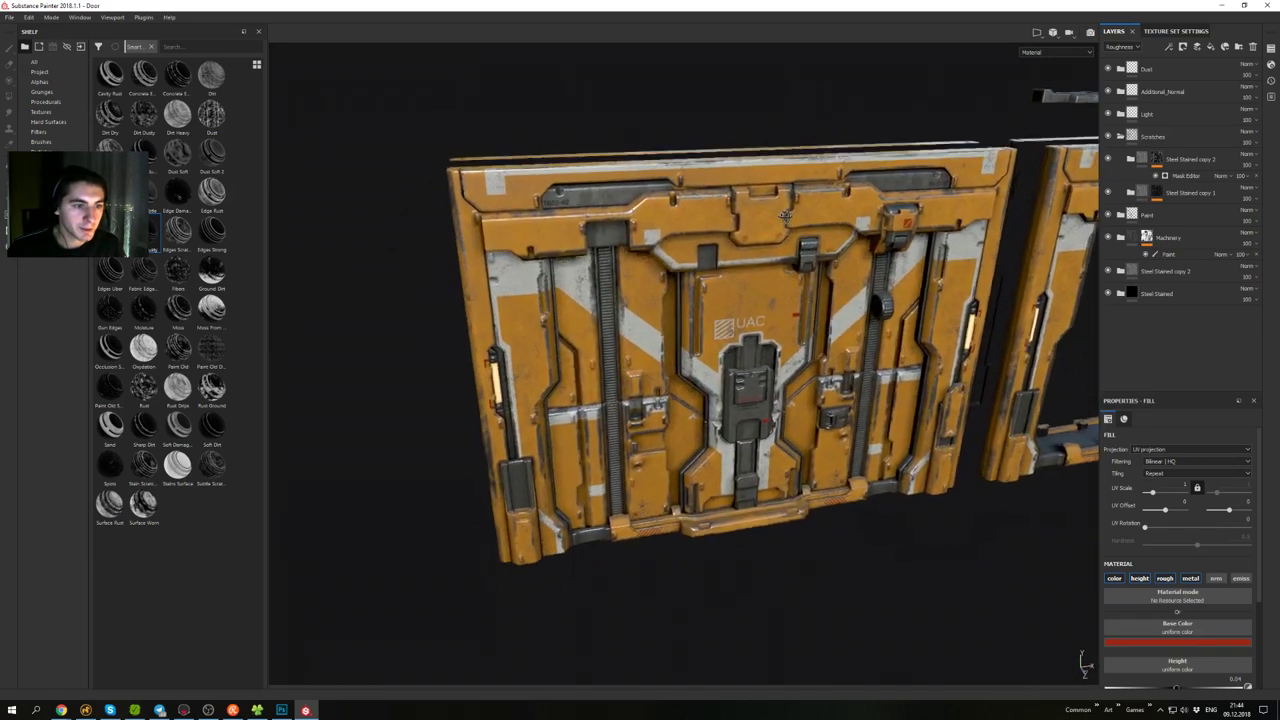
pyautogui.keyDown('alt'); pyautogui.moveTo(834, 230); pyautogui.dragTo(786, 270, button='right'); pyautogui.keyUp('alt')
pyautogui.keyDown('alt'); pyautogui.moveTo(787, 271); pyautogui.dragTo(821, 241); pyautogui.keyUp('alt')
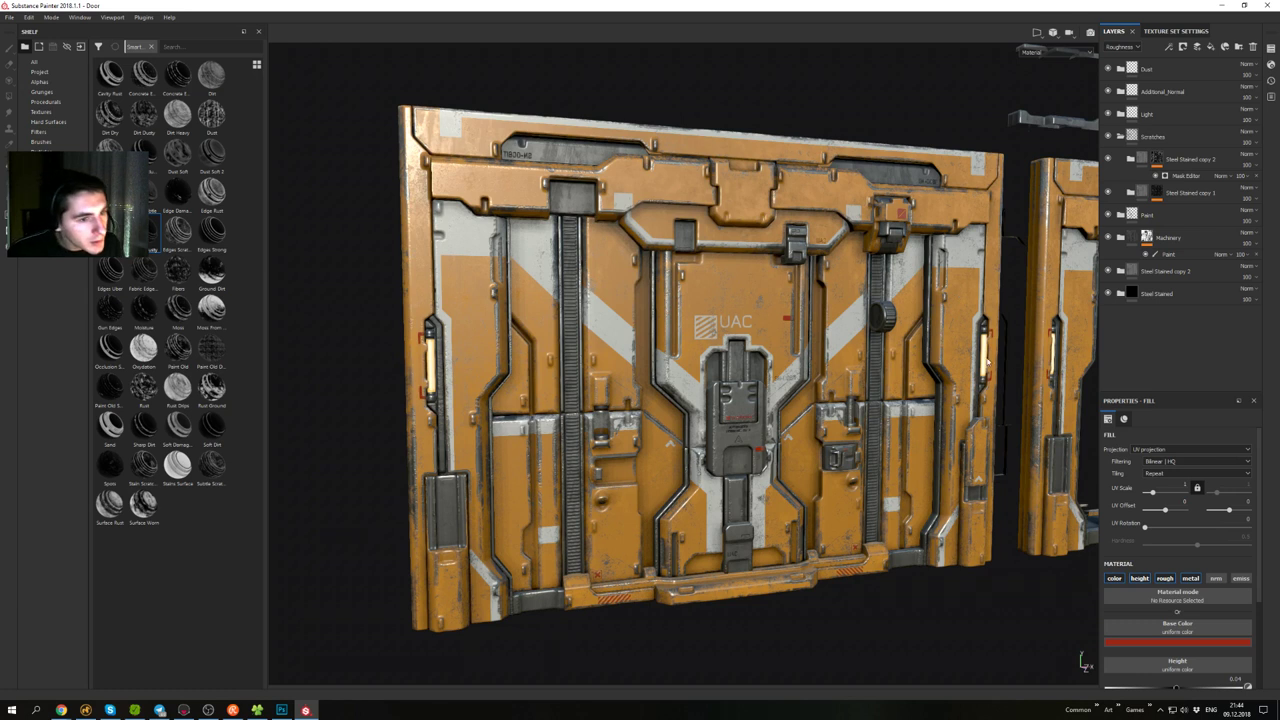
pyautogui.keyDown('alt'); pyautogui.moveTo(596, 248); pyautogui.dragTo(577, 246); pyautogui.keyUp('alt')
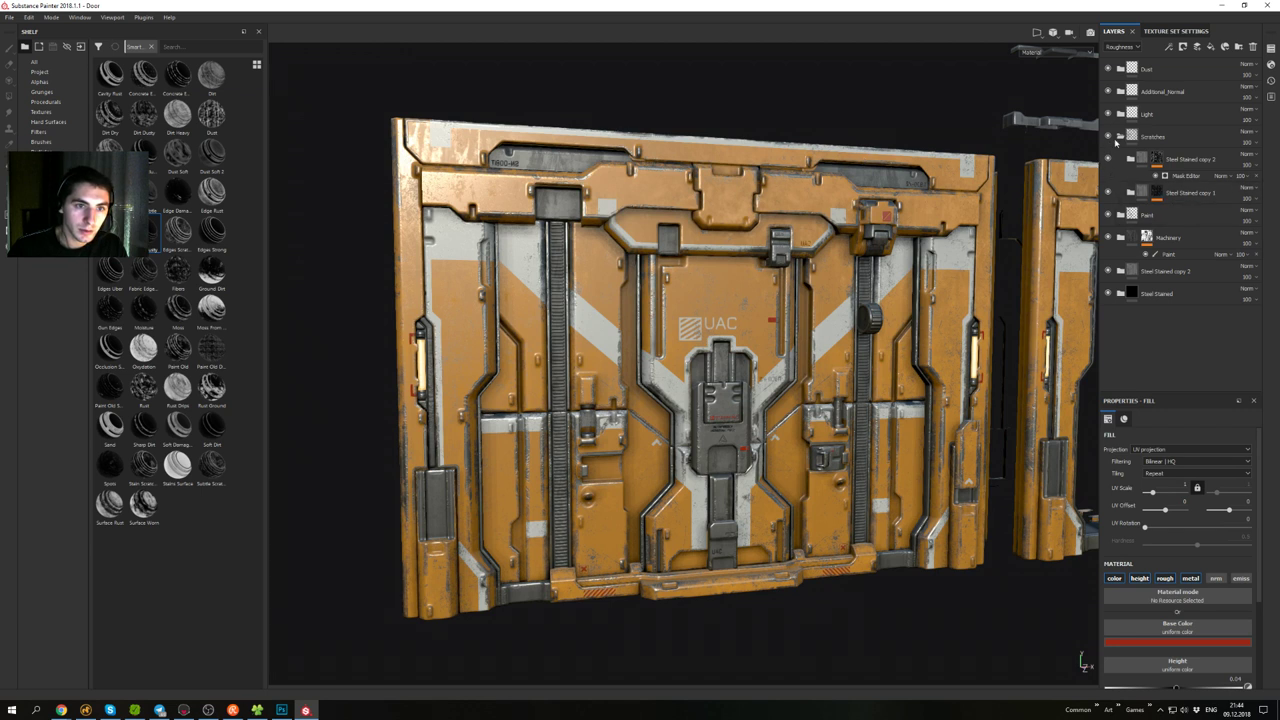
pyautogui.click(1108, 136)
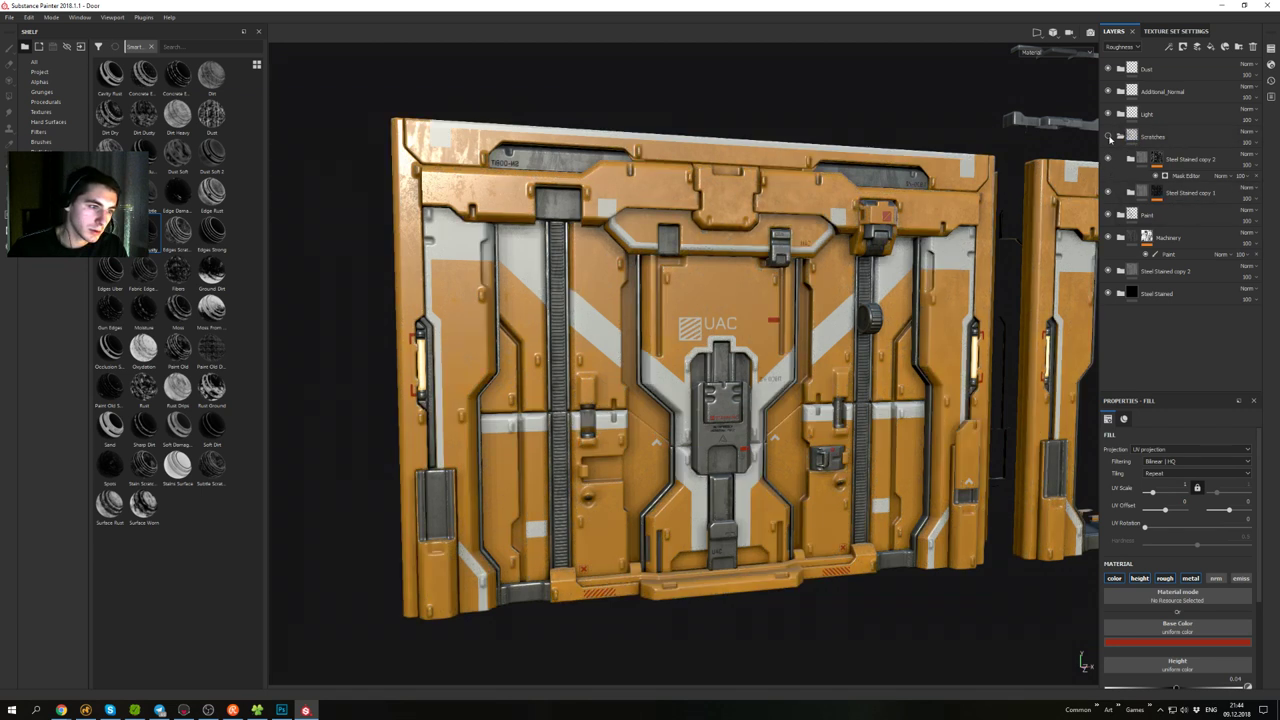
pyautogui.click(1108, 137)
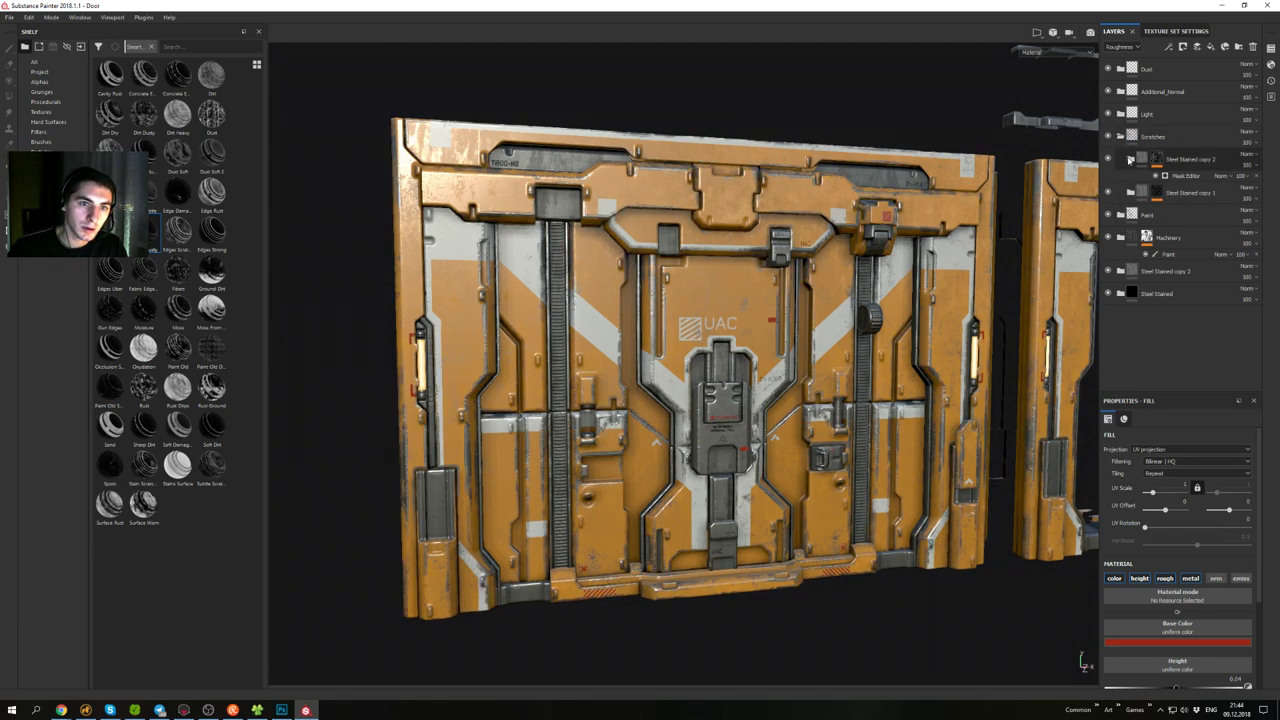
# - Hide and show the two Steel Stained groups inside Scratches one at a time to judge their individual contributions
pyautogui.click(1108, 159)
pyautogui.click(1108, 160)
pyautogui.click(1108, 160)
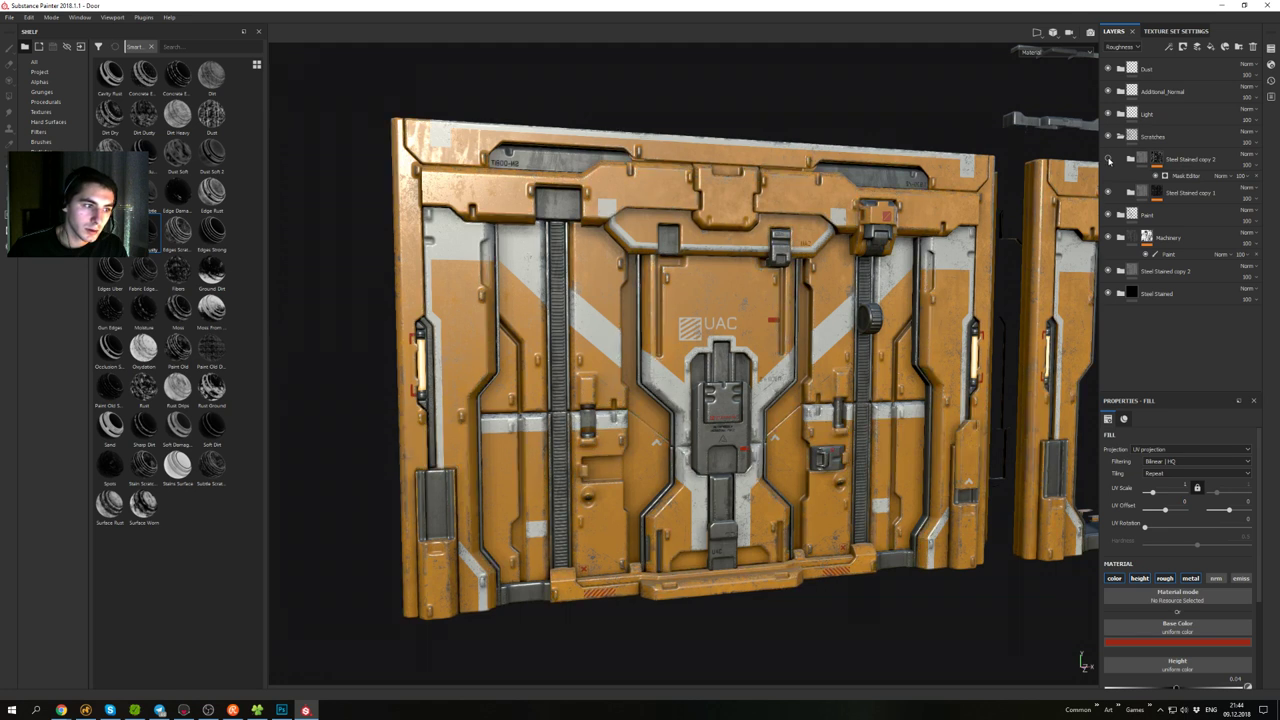
pyautogui.click(1108, 160)
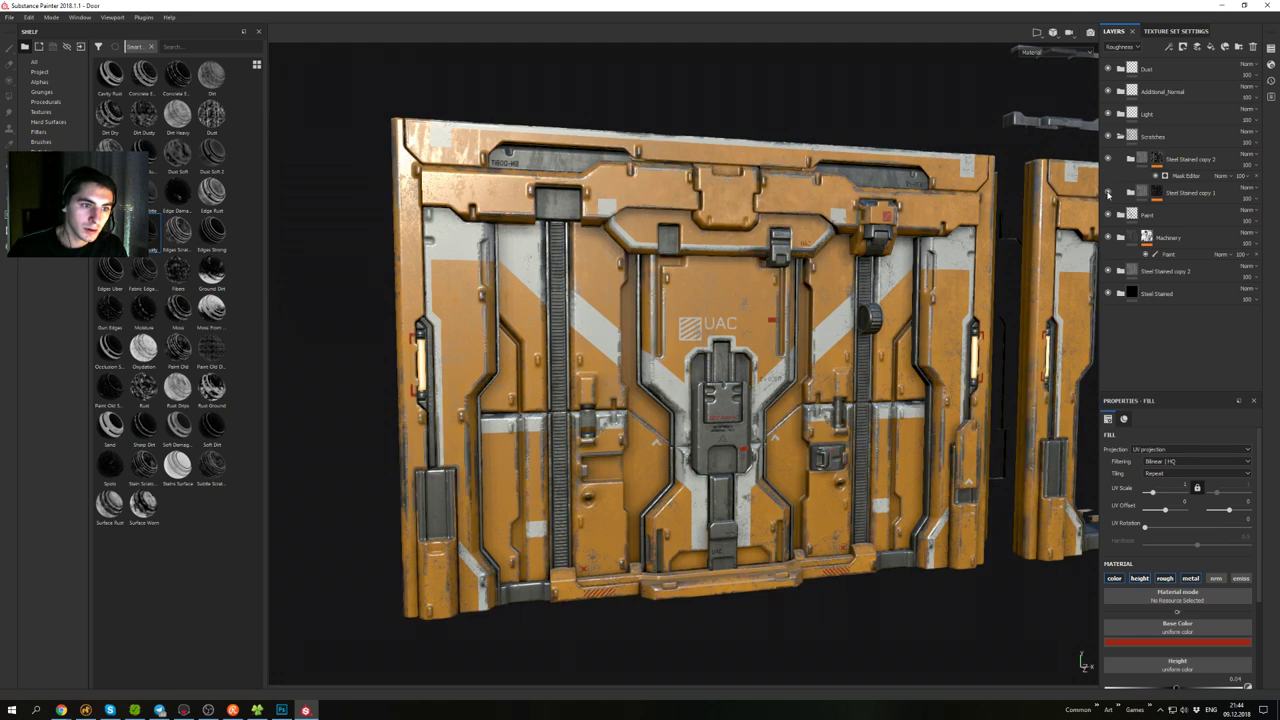
pyautogui.click(1108, 193)
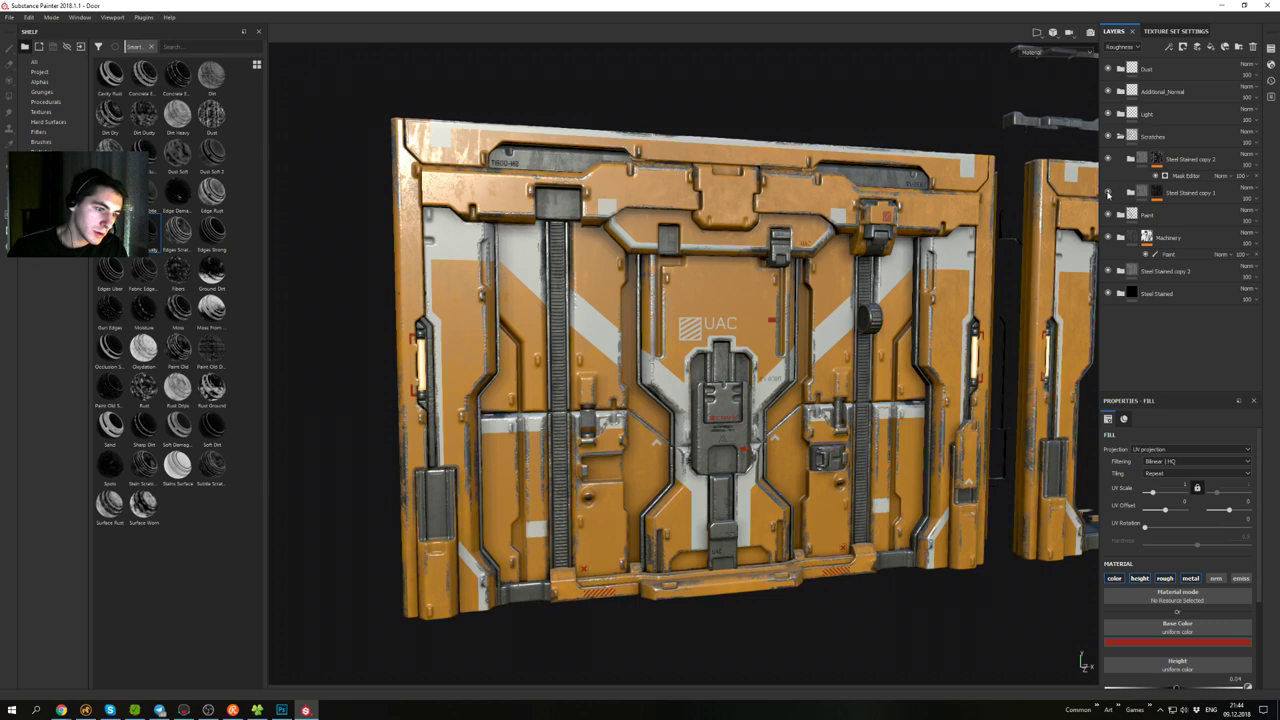
pyautogui.click(1107, 193)
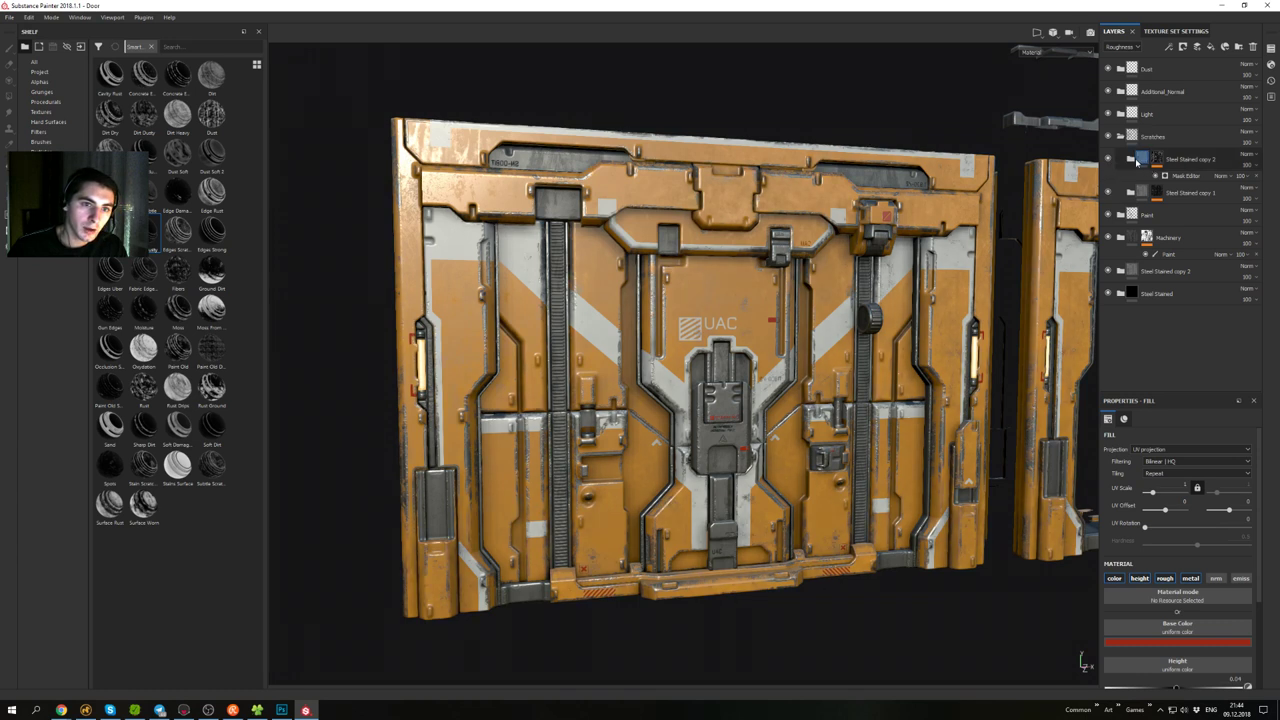
# - Try a Global Balance of 0.58 in the Mask Editor on Steel Stained copy 2's mask and return it to 0.64
pyautogui.click(1130, 192)
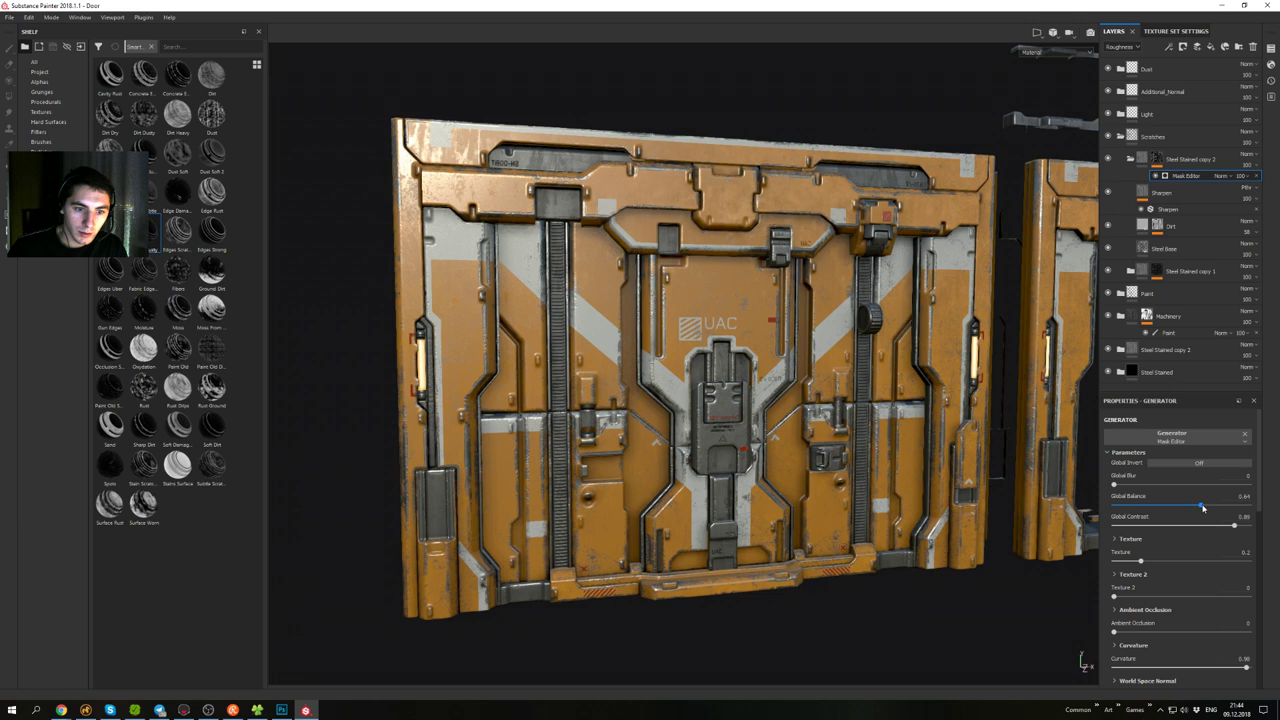
pyautogui.moveTo(1202, 507); pyautogui.dragTo(1192, 509)
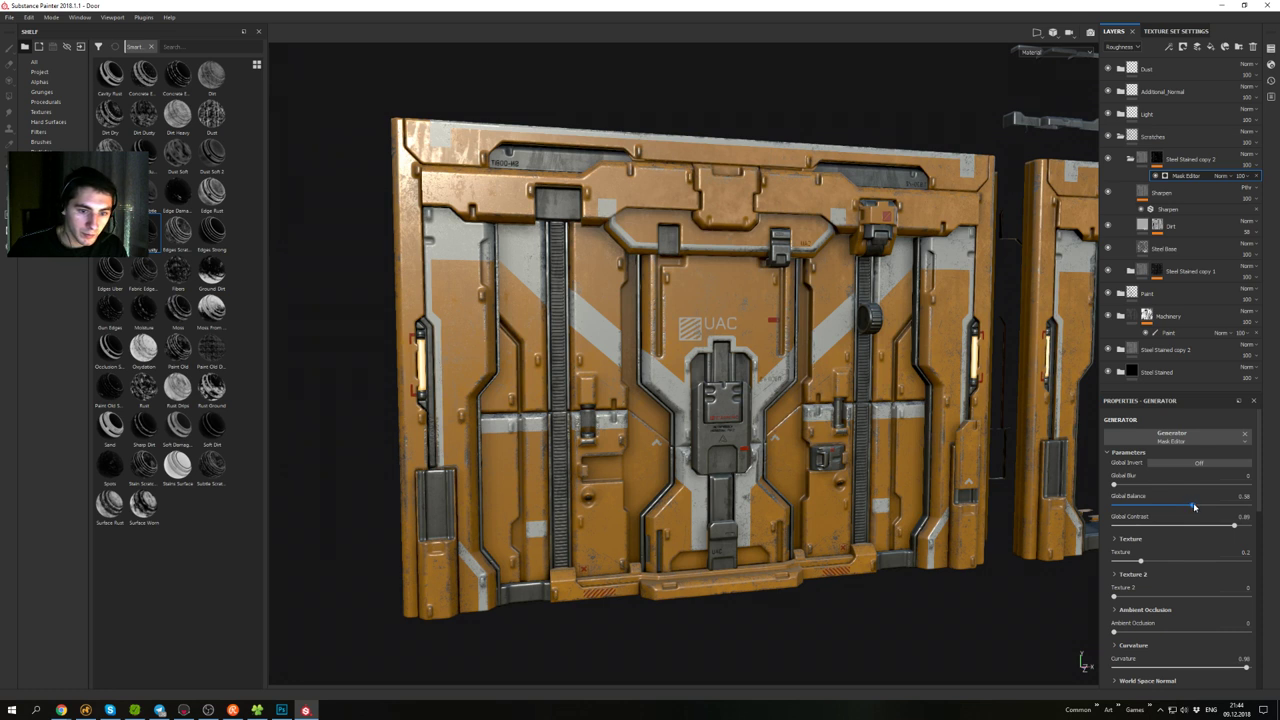
pyautogui.moveTo(1194, 508); pyautogui.dragTo(1202, 508)
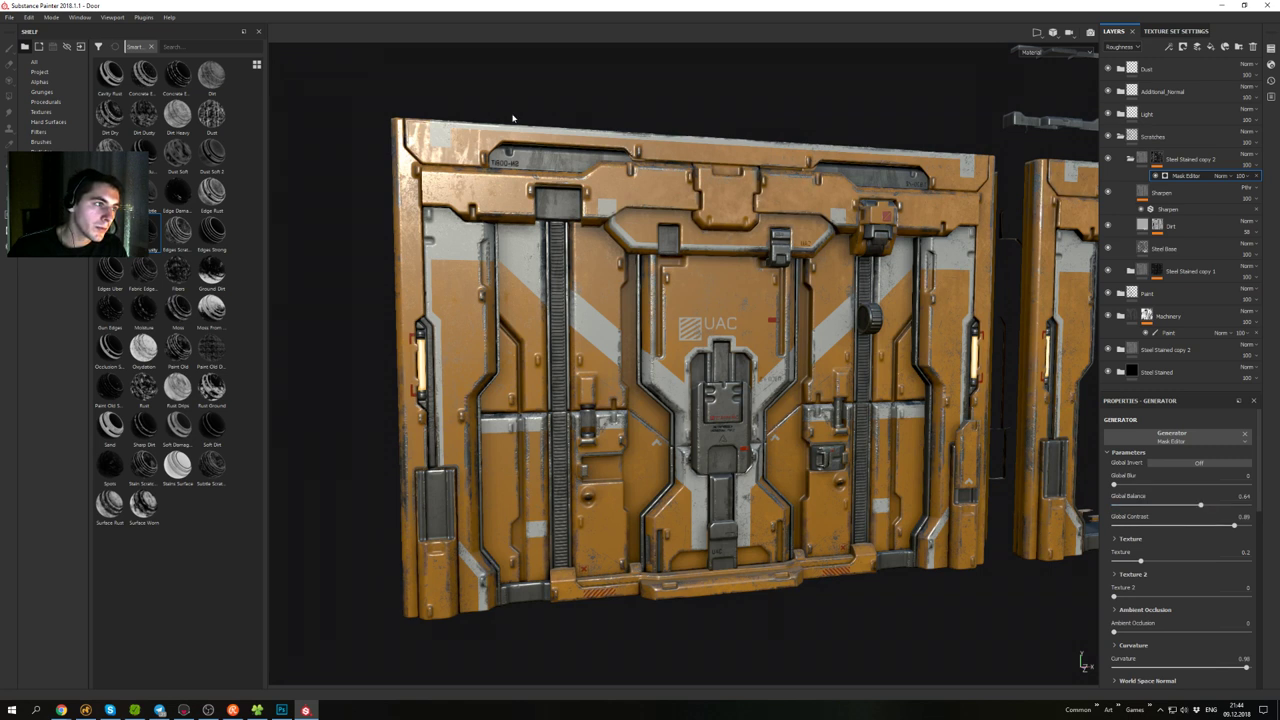
# - Capture a screenshot region framing the whole orange door and copy it to the clipboard
pyautogui.press('Print')
pyautogui.moveTo(345, 81); pyautogui.dragTo(1028, 653)
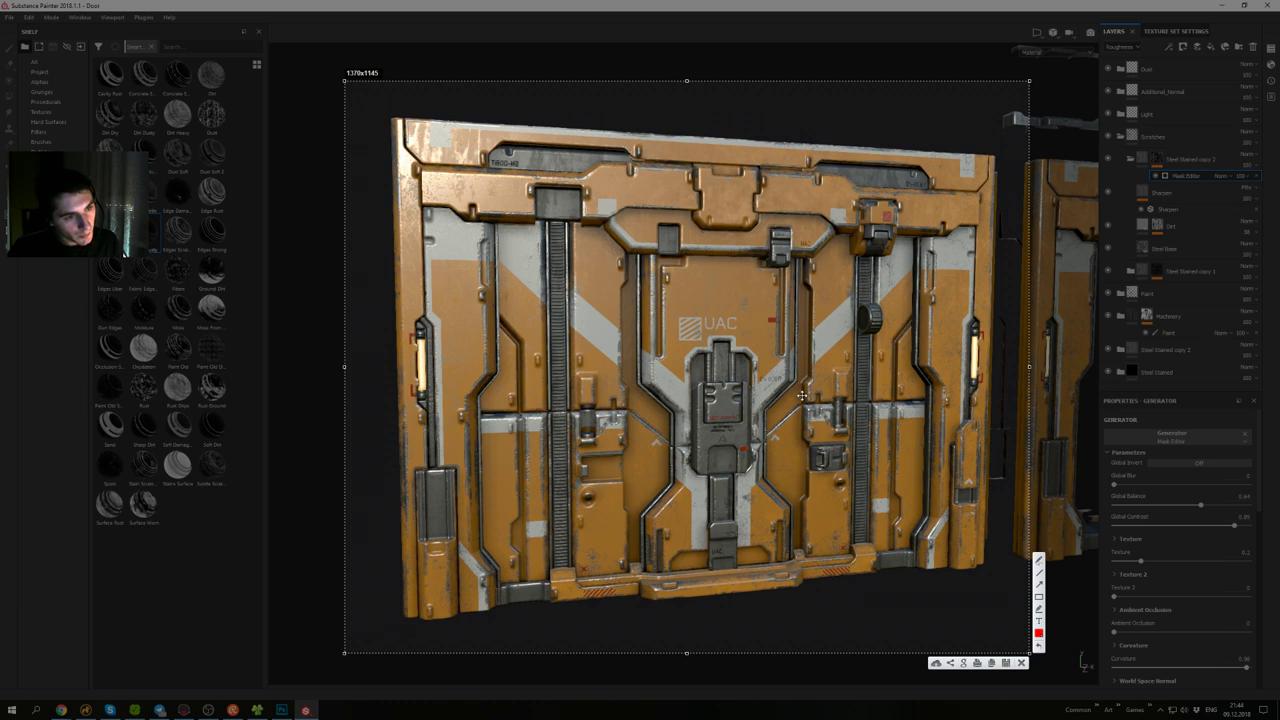
pyautogui.hotkey('ctrl', 'c')
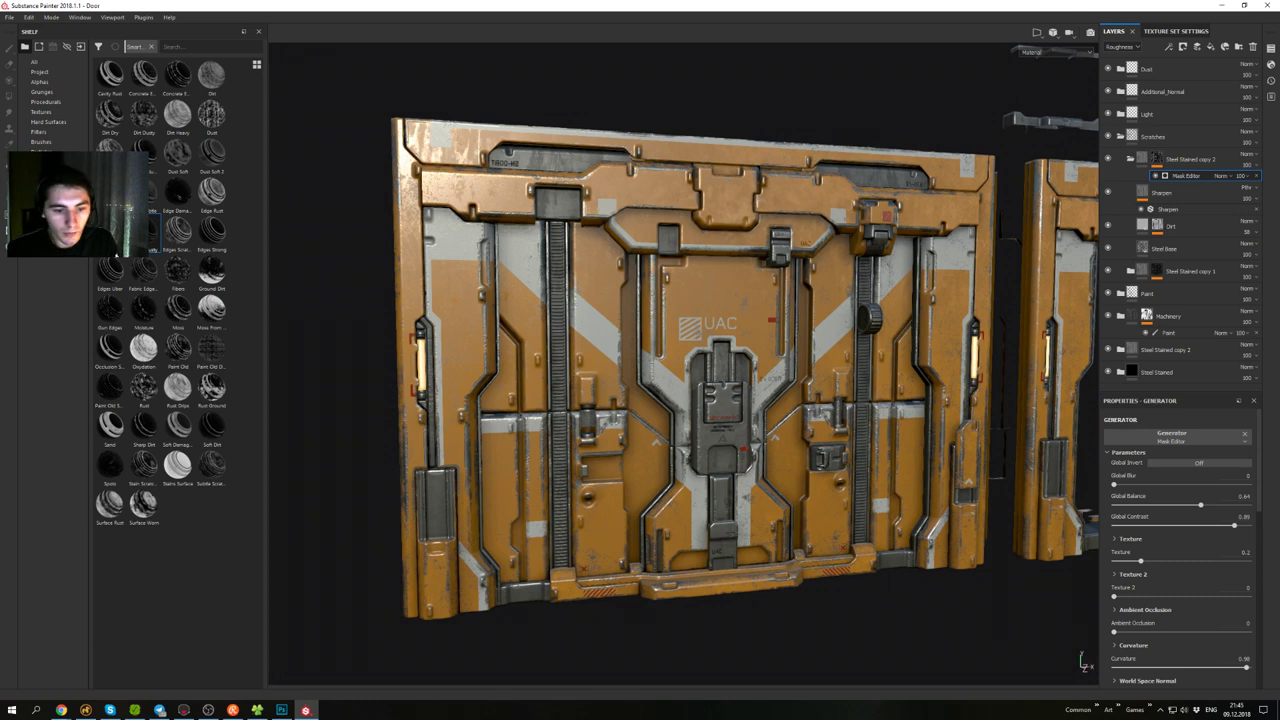
# - Switch to the Telegram messenger window
pyautogui.click(1160, 710)
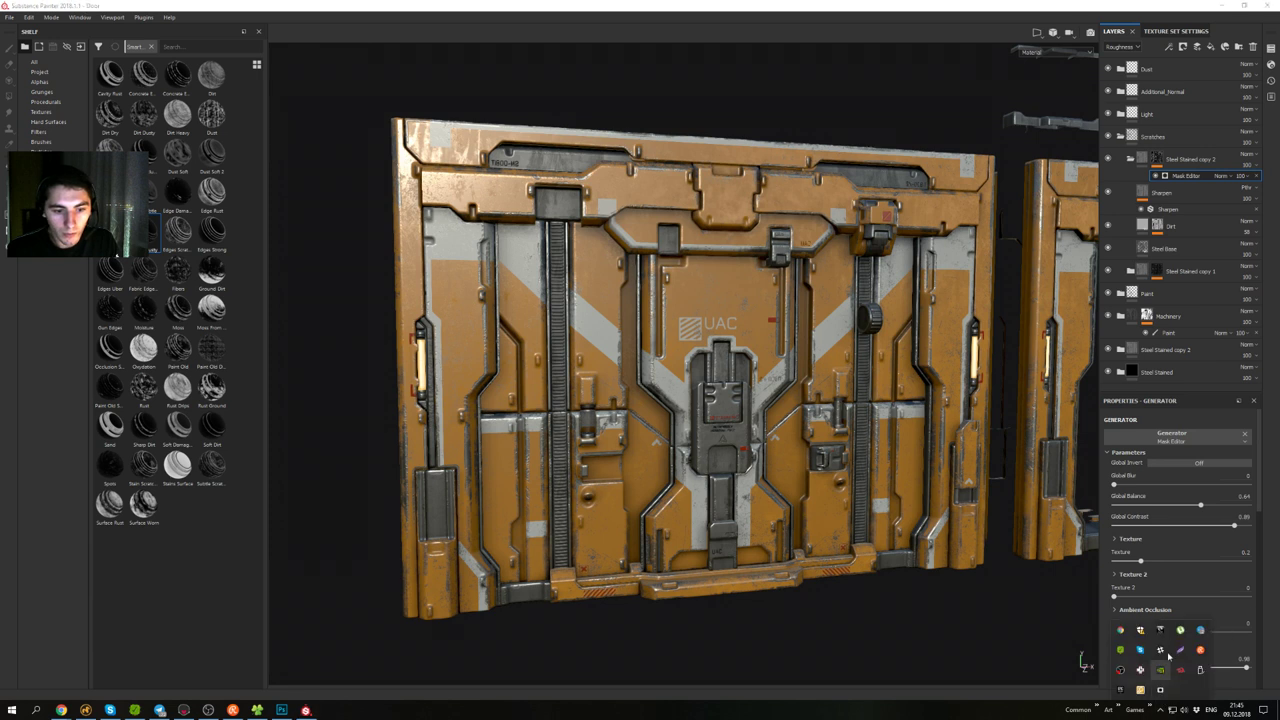
pyautogui.click(1199, 632)
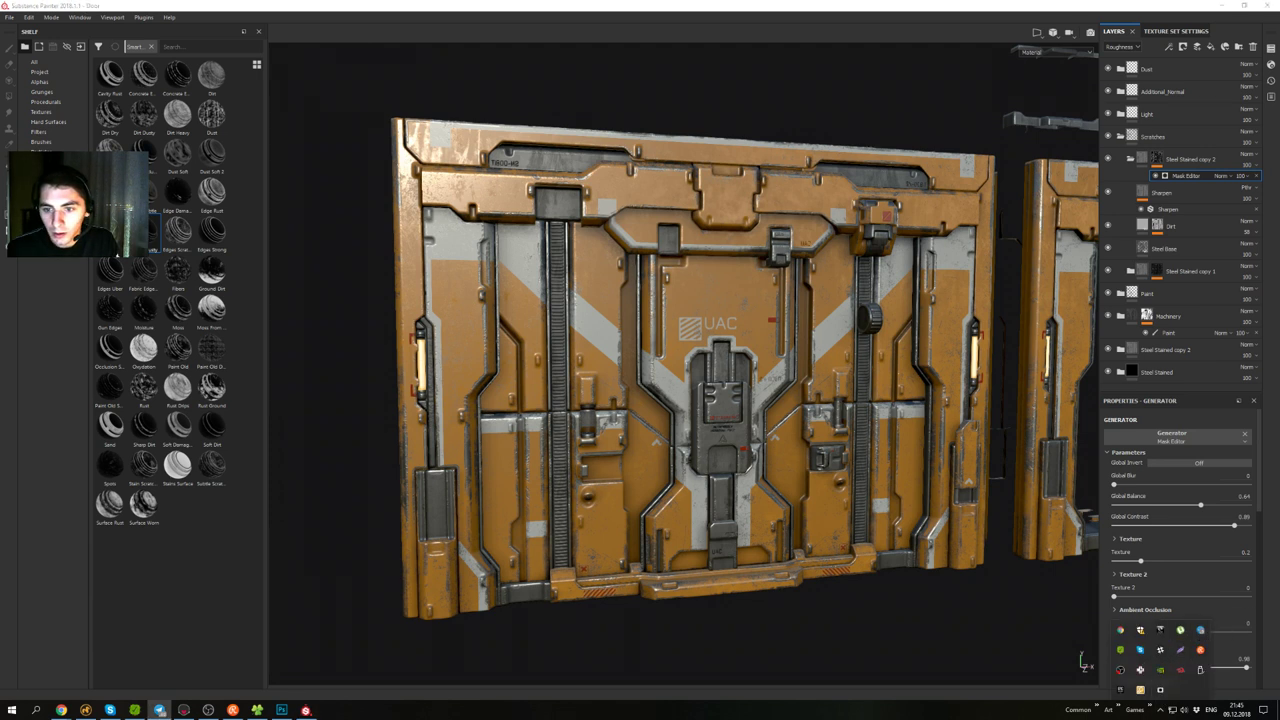
pyautogui.hotkey('alt', 'Tab')
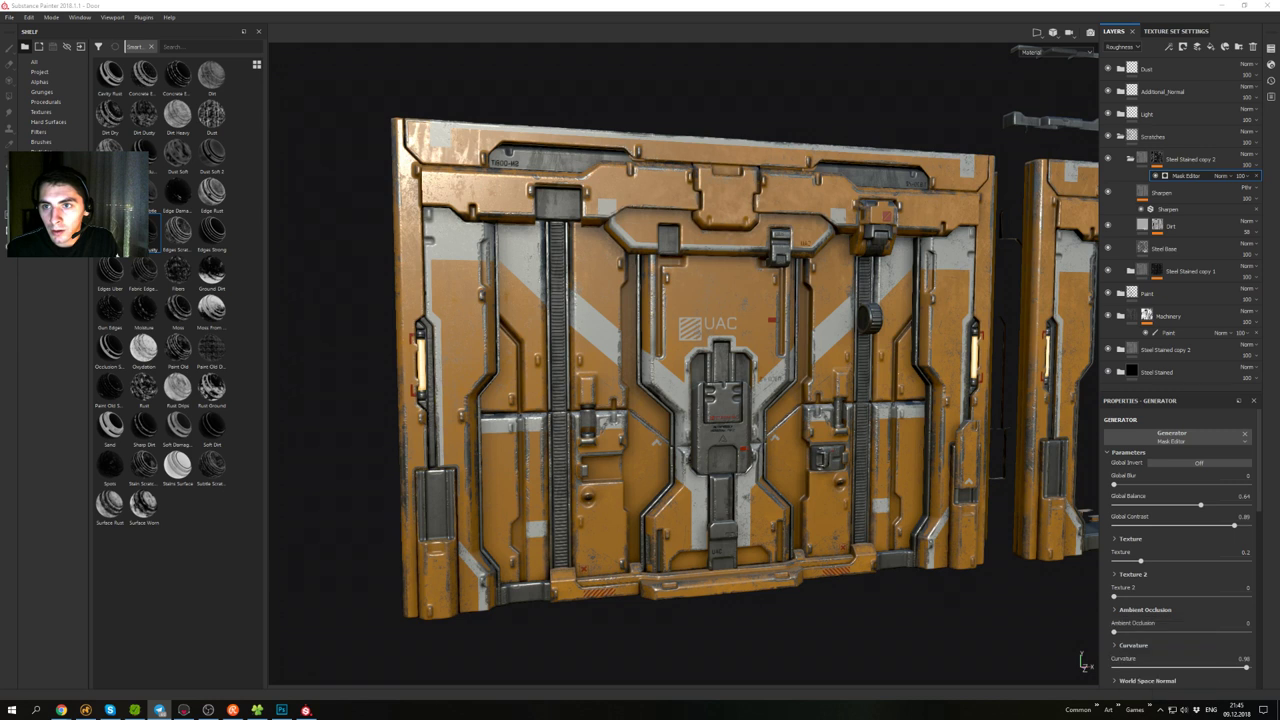